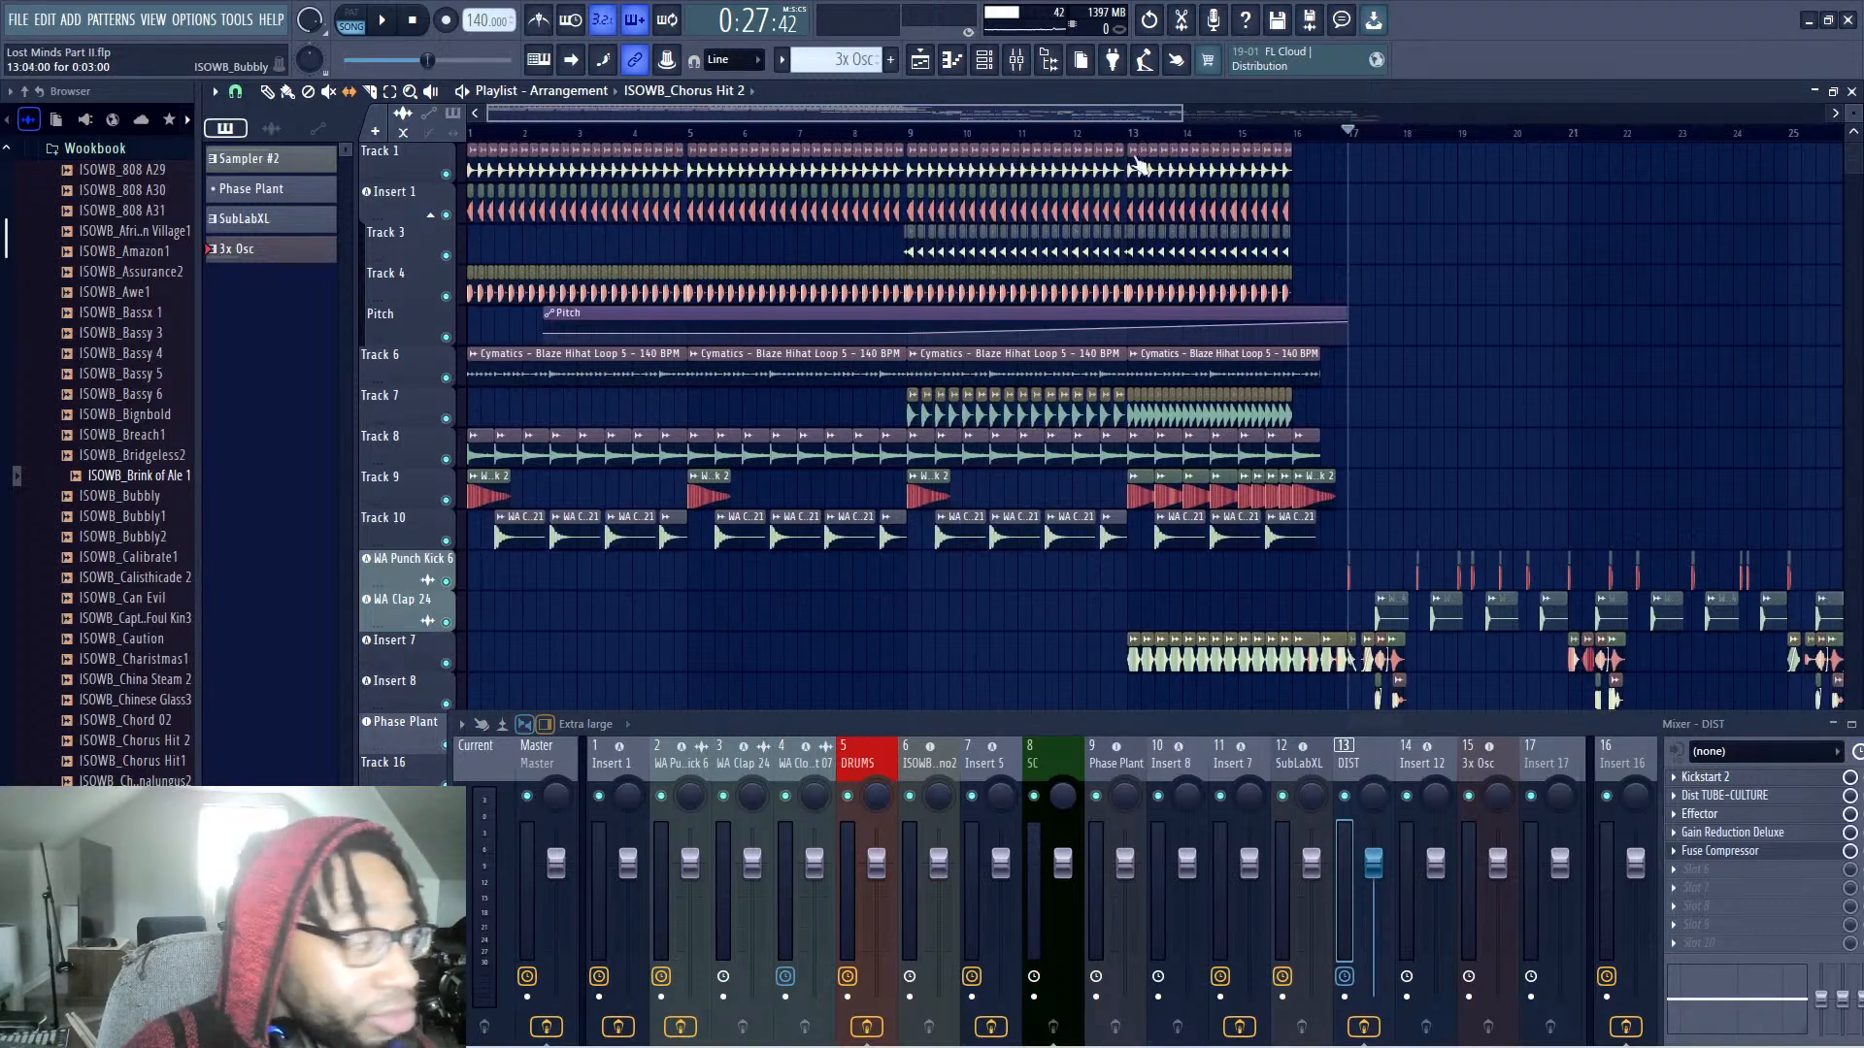
Reposition the mixer over the playlist and survey the intro and drop tracks across the whole arrangement
{"action": "left_click_drag", "start_coordinate": [1155, 127], "coordinate": [1212, 128]}
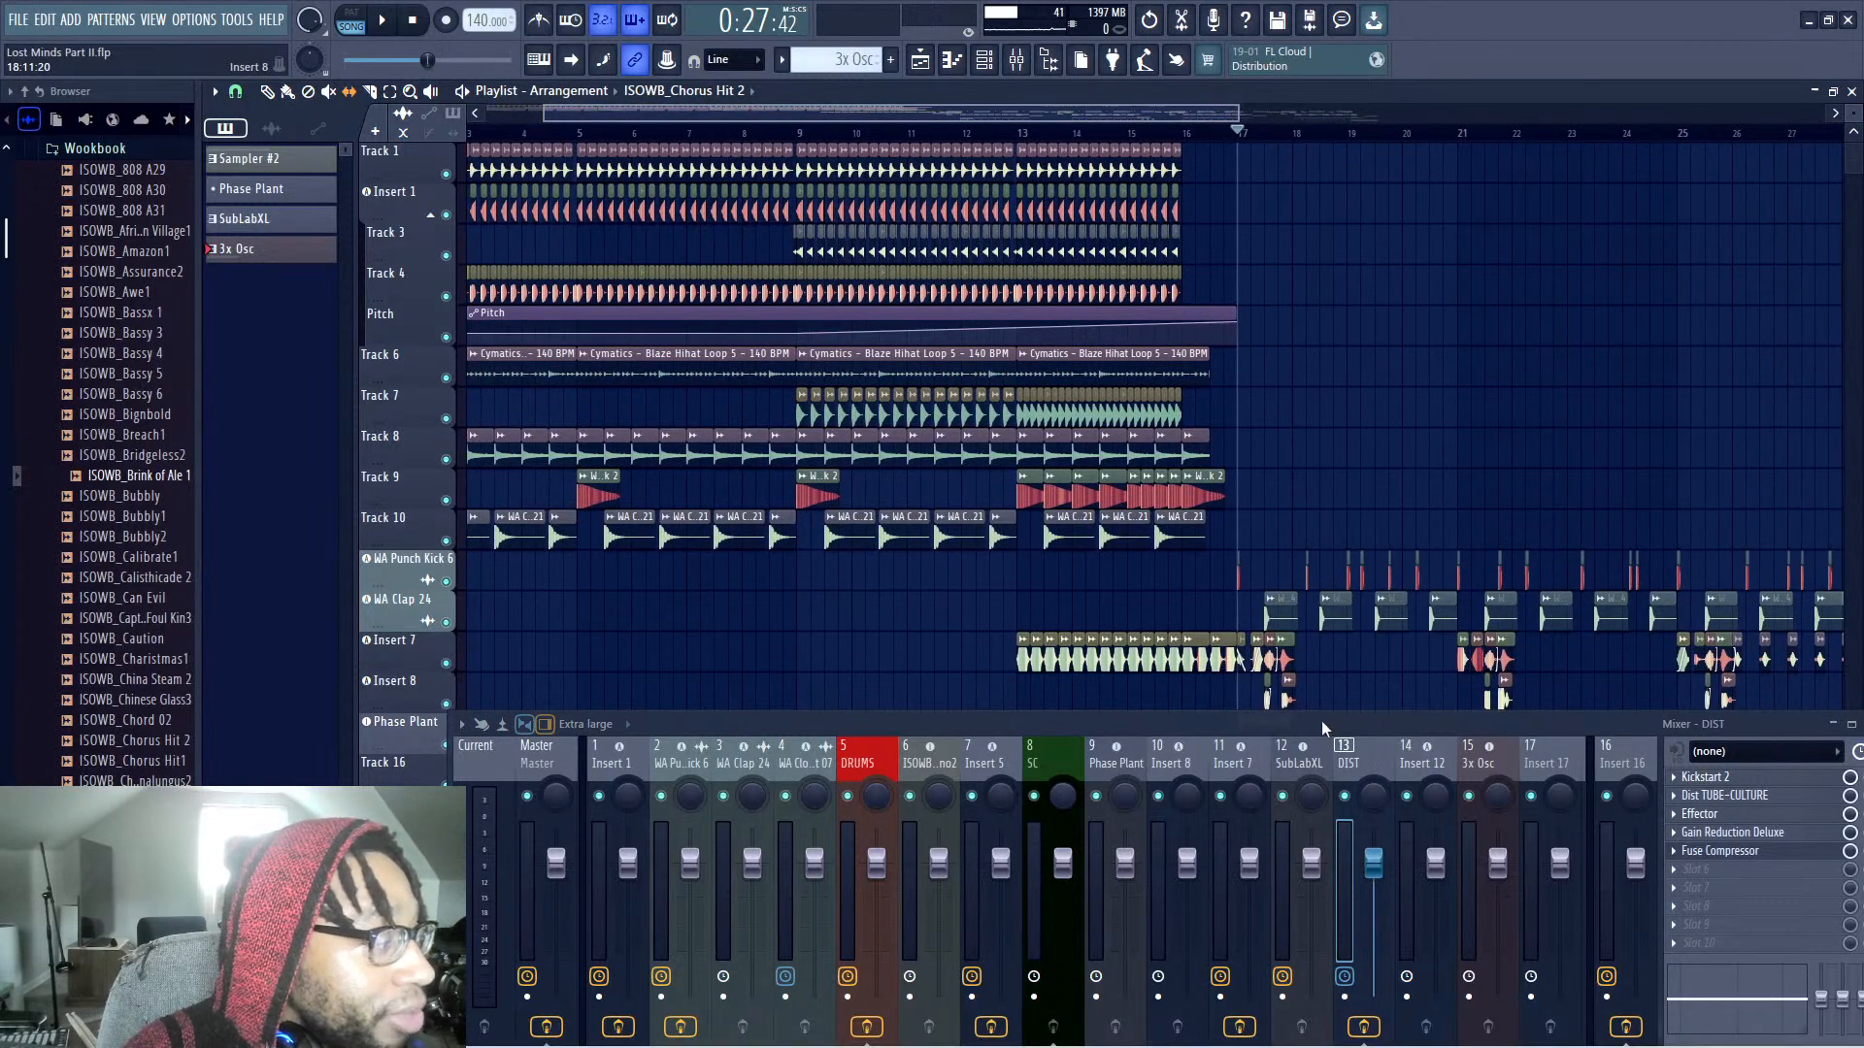
{"action": "left_click_drag", "start_coordinate": [1320, 720], "coordinate": [1172, 667]}
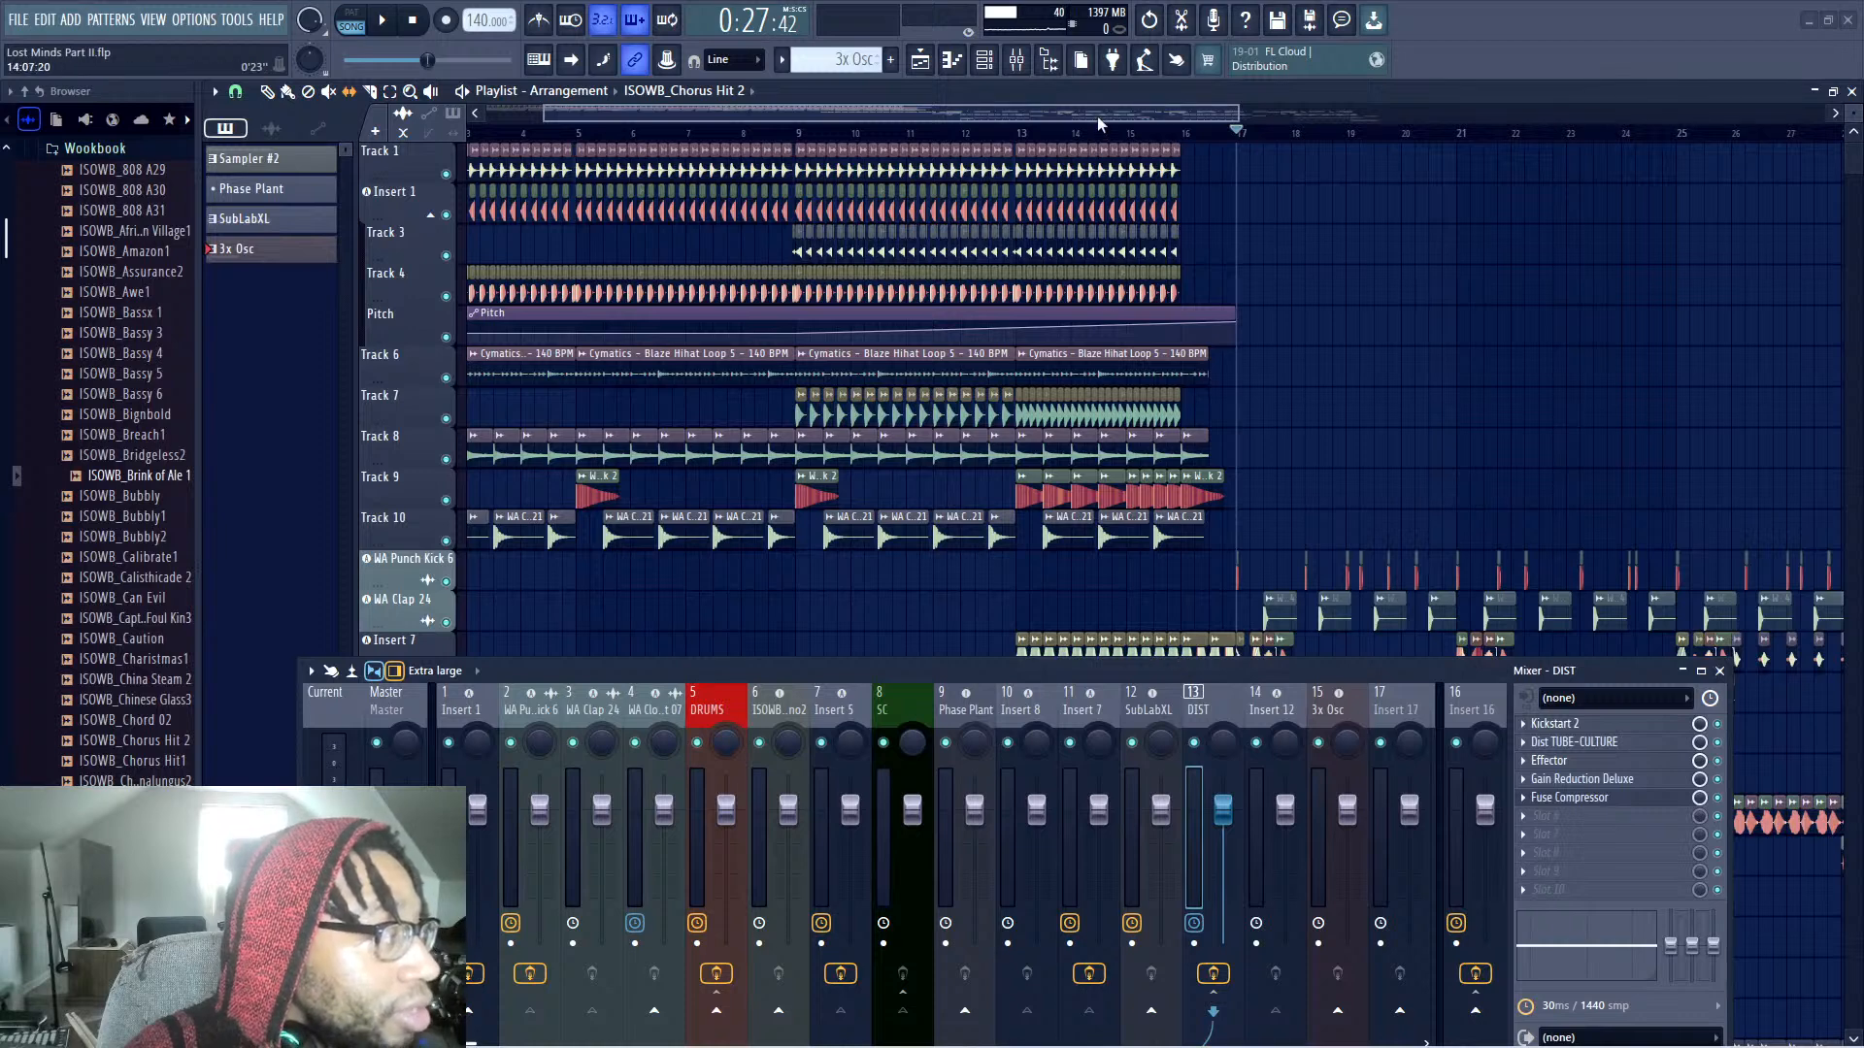
{"action": "left_click_drag", "start_coordinate": [1098, 123], "coordinate": [1043, 123]}
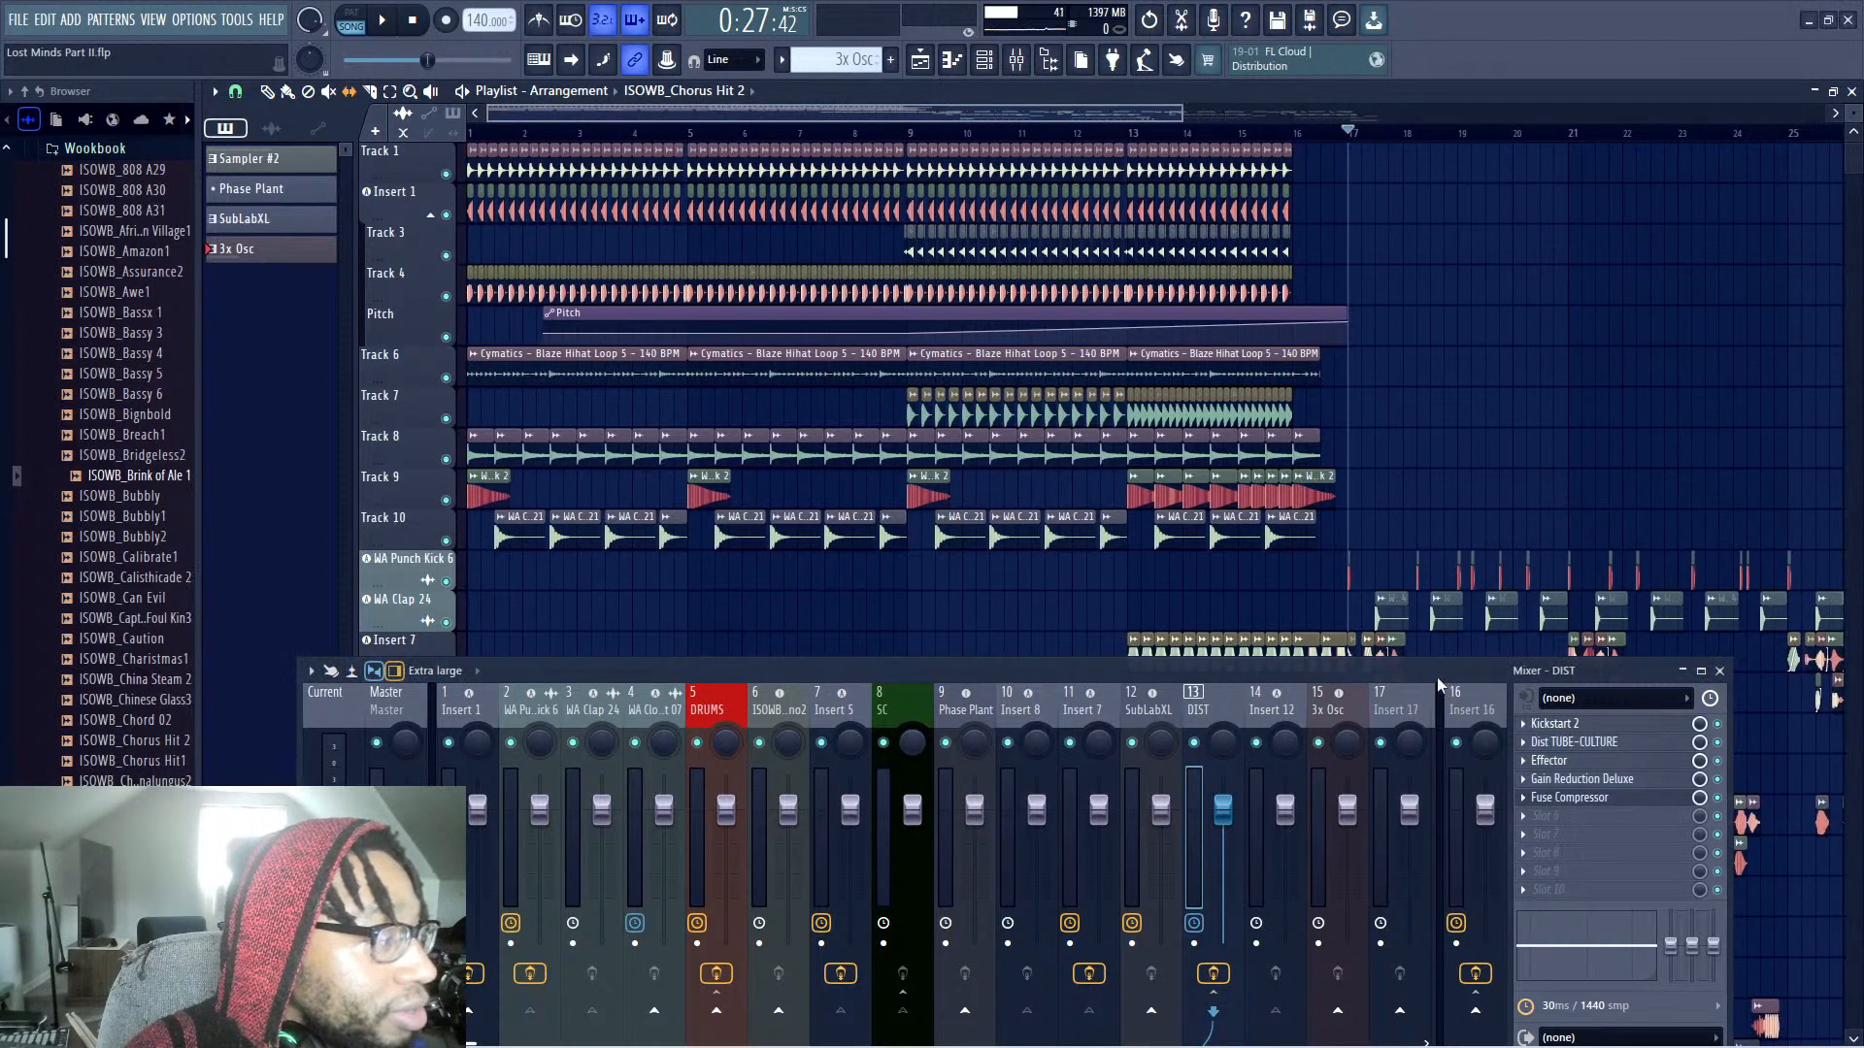
{"action": "left_click_drag", "start_coordinate": [1439, 680], "coordinate": [1356, 680]}
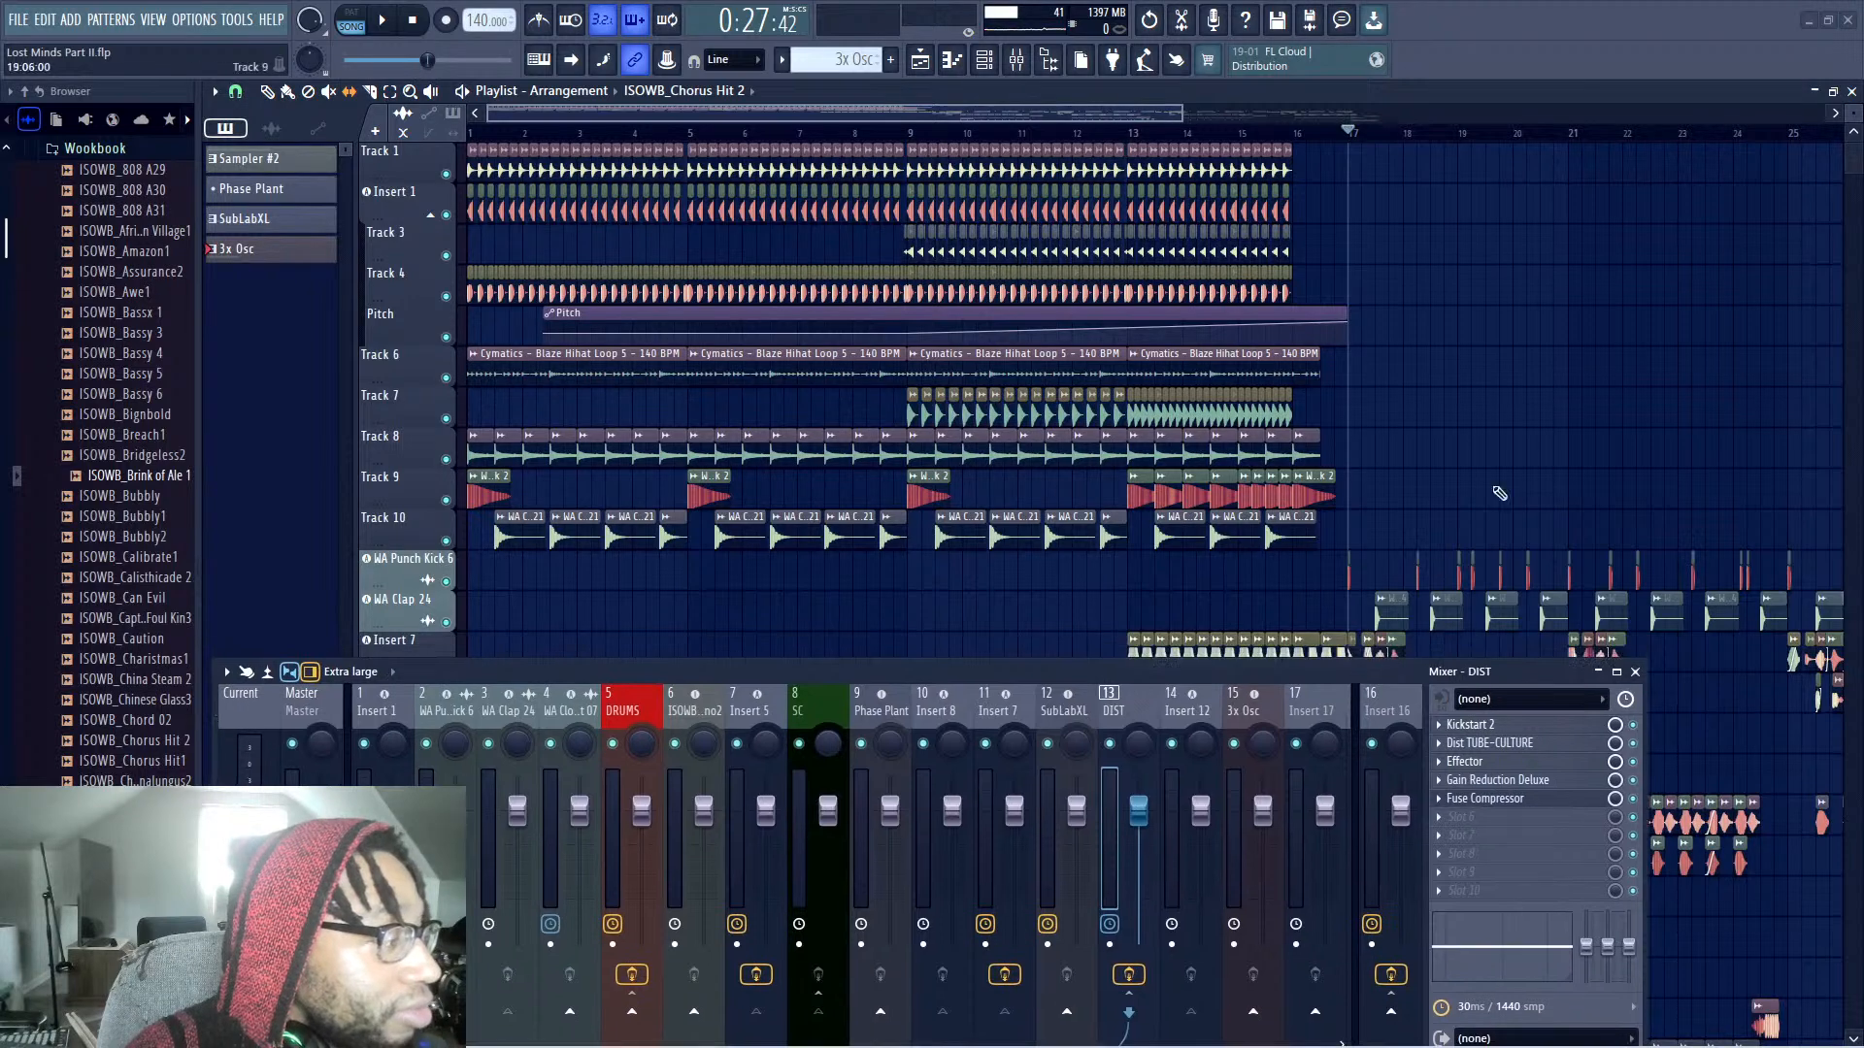
{"action": "scroll", "coordinate": [1499, 493], "scroll_direction": "down", "scroll_amount": 10}
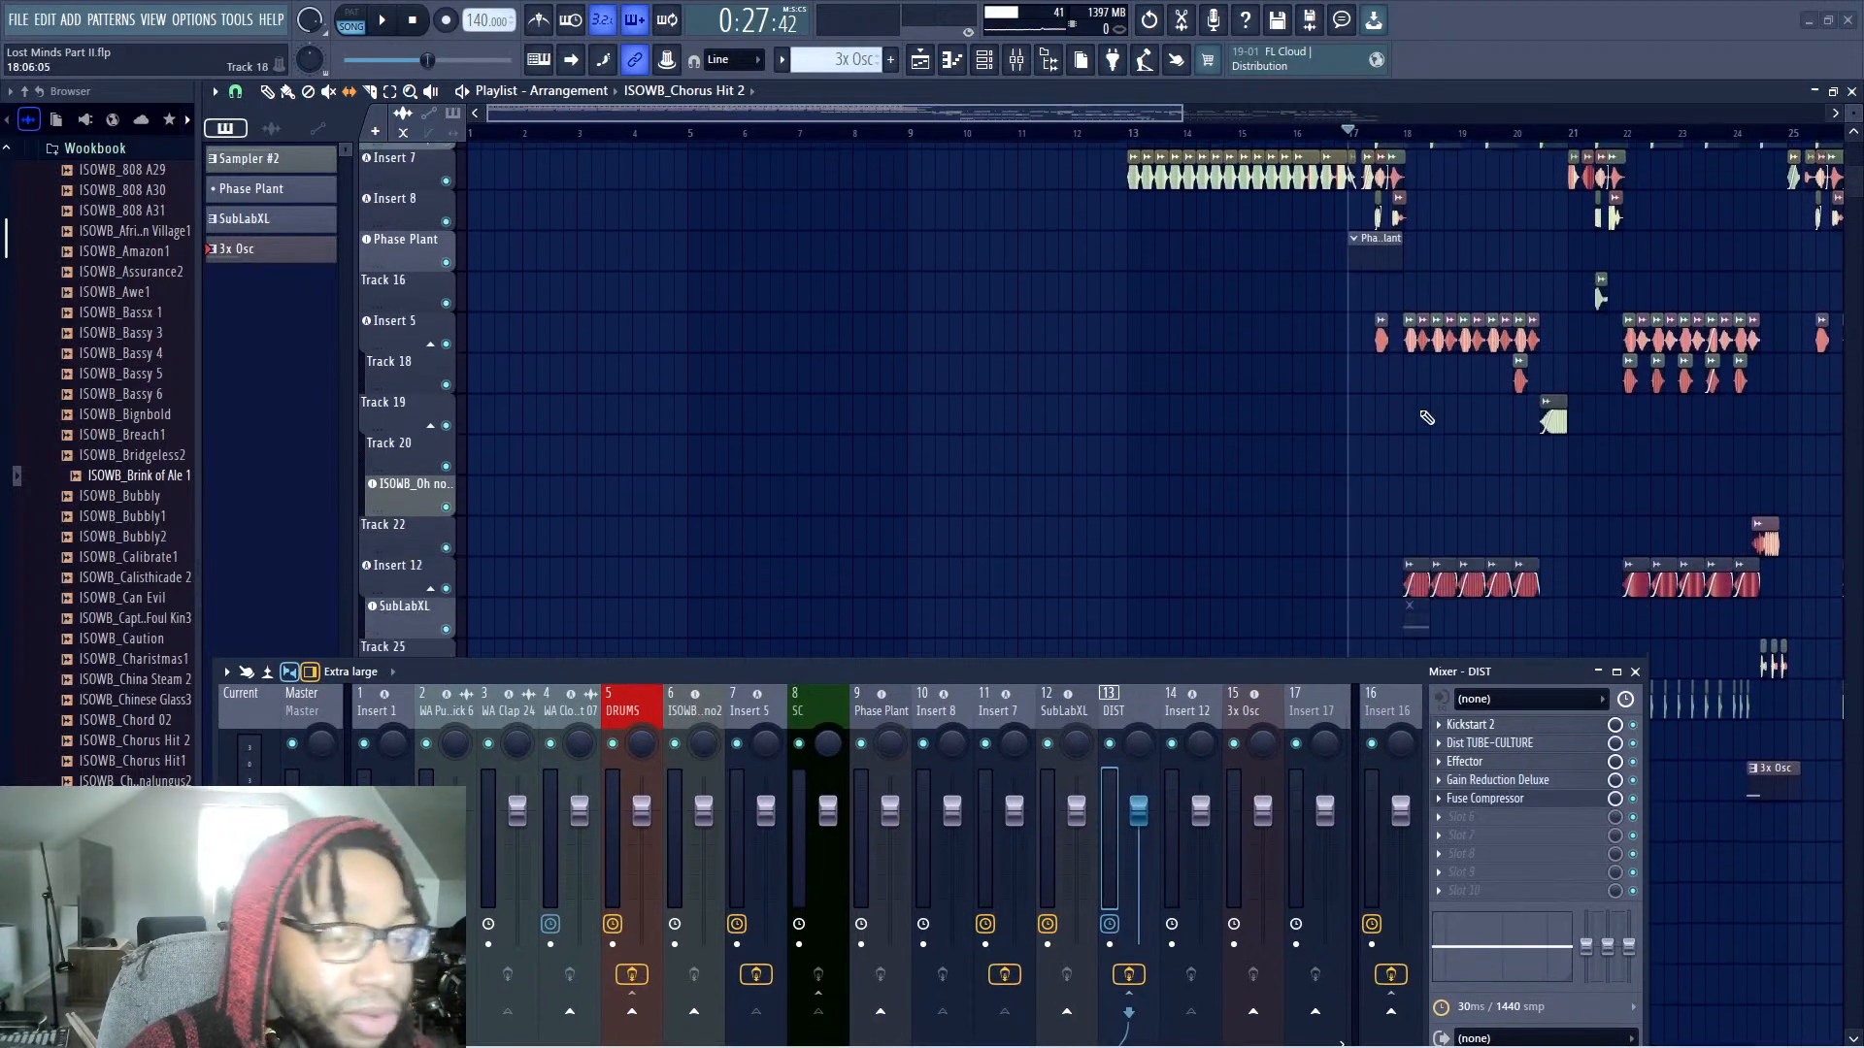
{"action": "left_click_drag", "start_coordinate": [1185, 113], "coordinate": [1520, 114]}
{"action": "scroll", "coordinate": [988, 175], "scroll_direction": "up", "scroll_amount": 6}
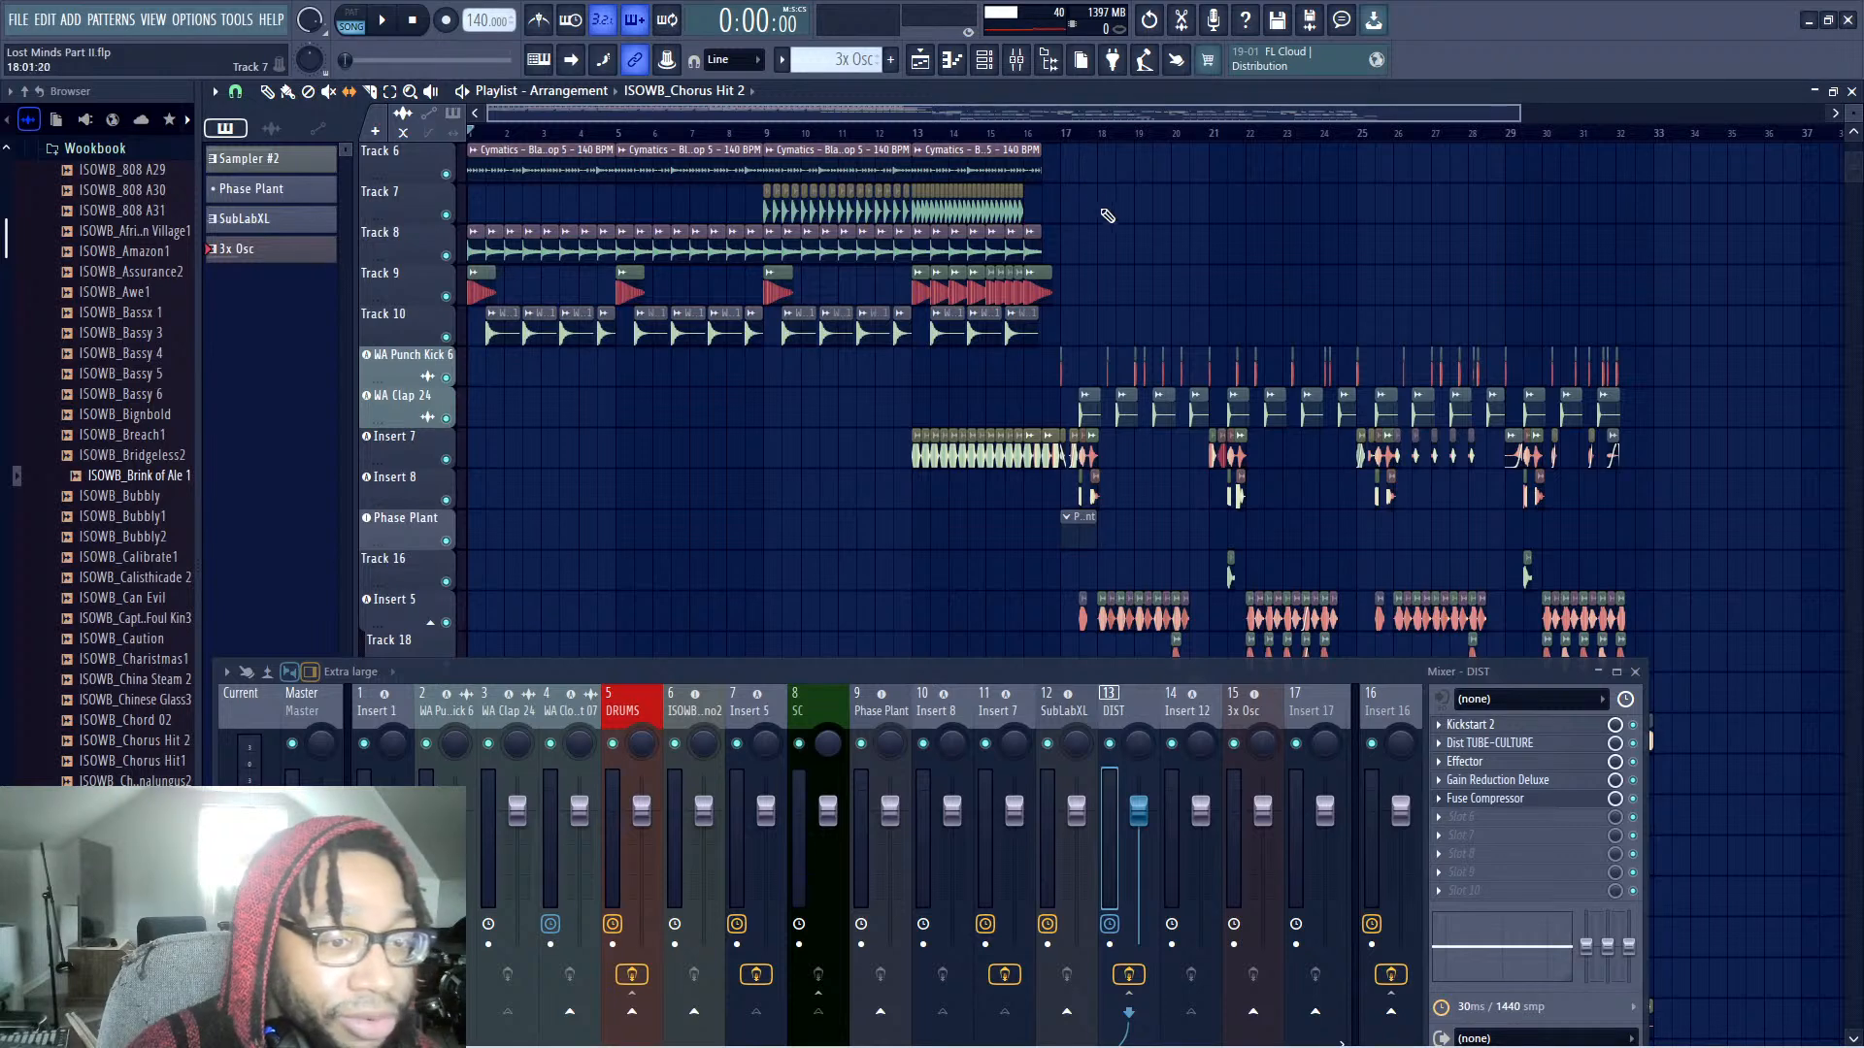
Play the arrangement from the beginning and delete the surplus Insert 7 clips in bars 27–28 and 30–31
{"action": "key", "text": "space"}
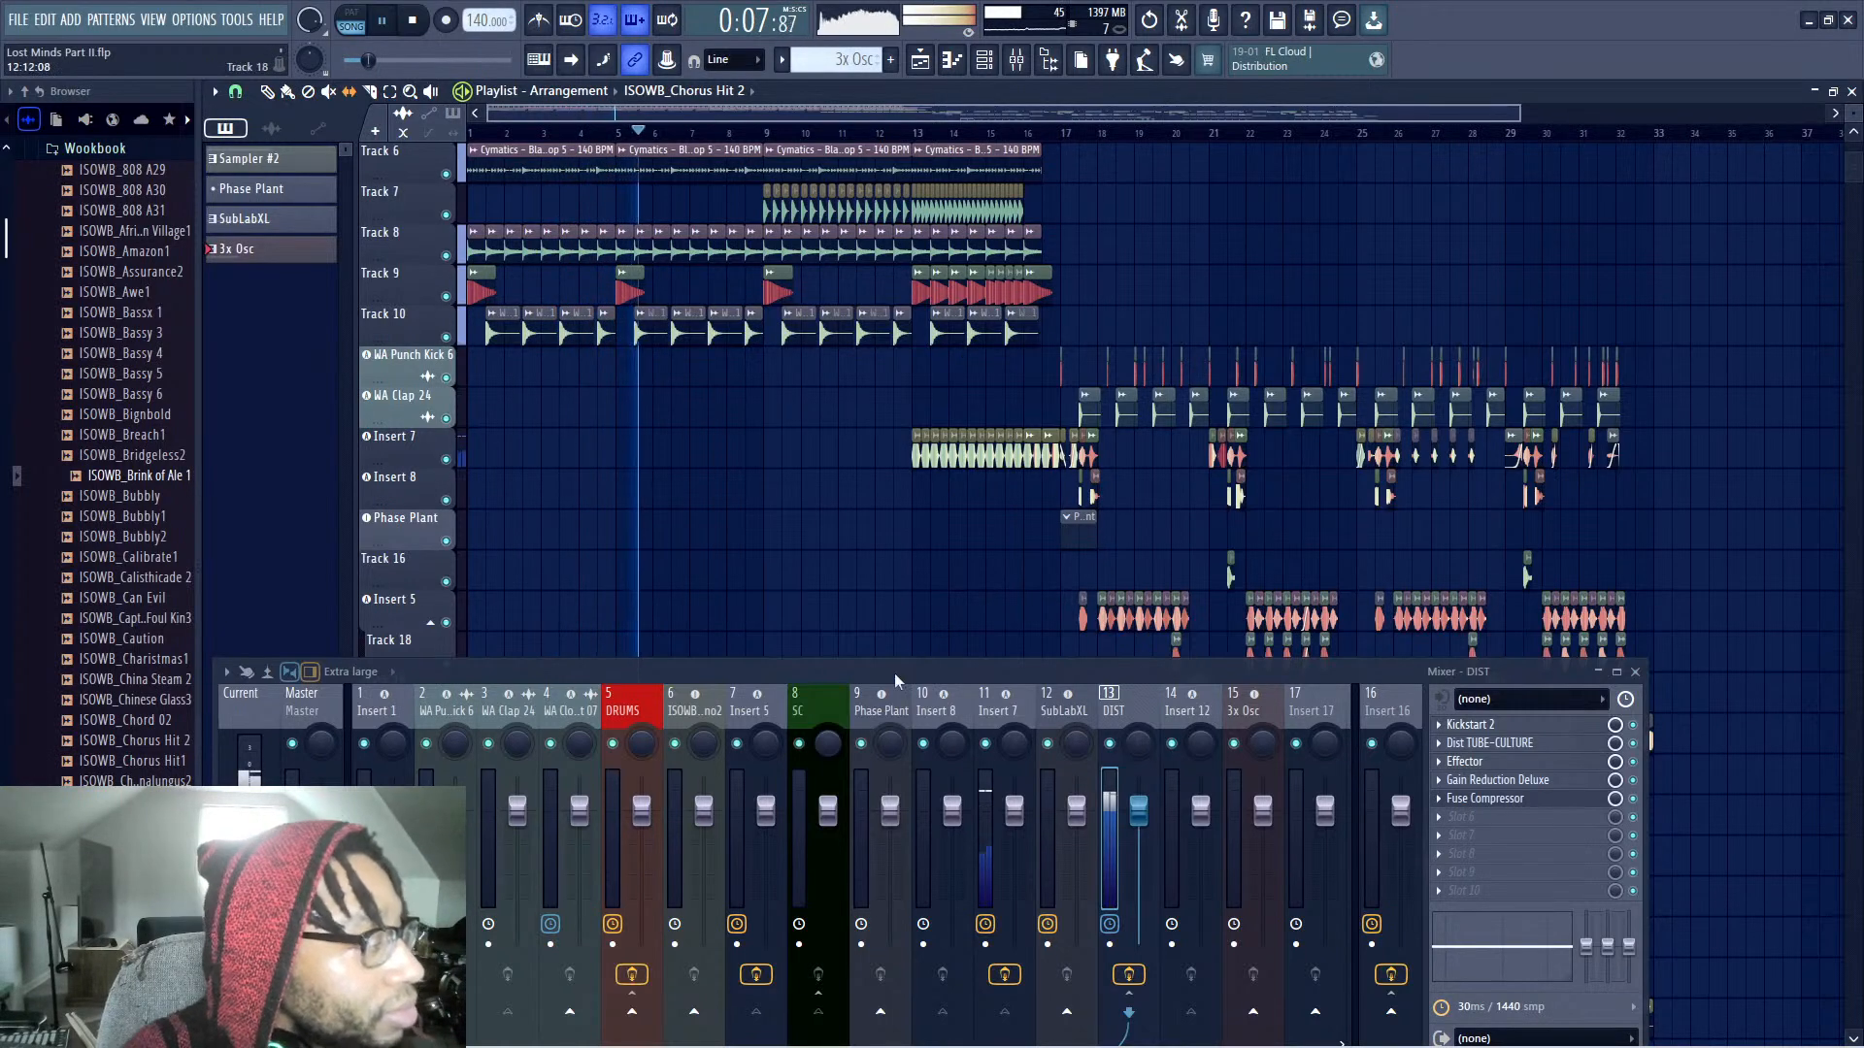
{"action": "right_click", "coordinate": [1614, 452]}
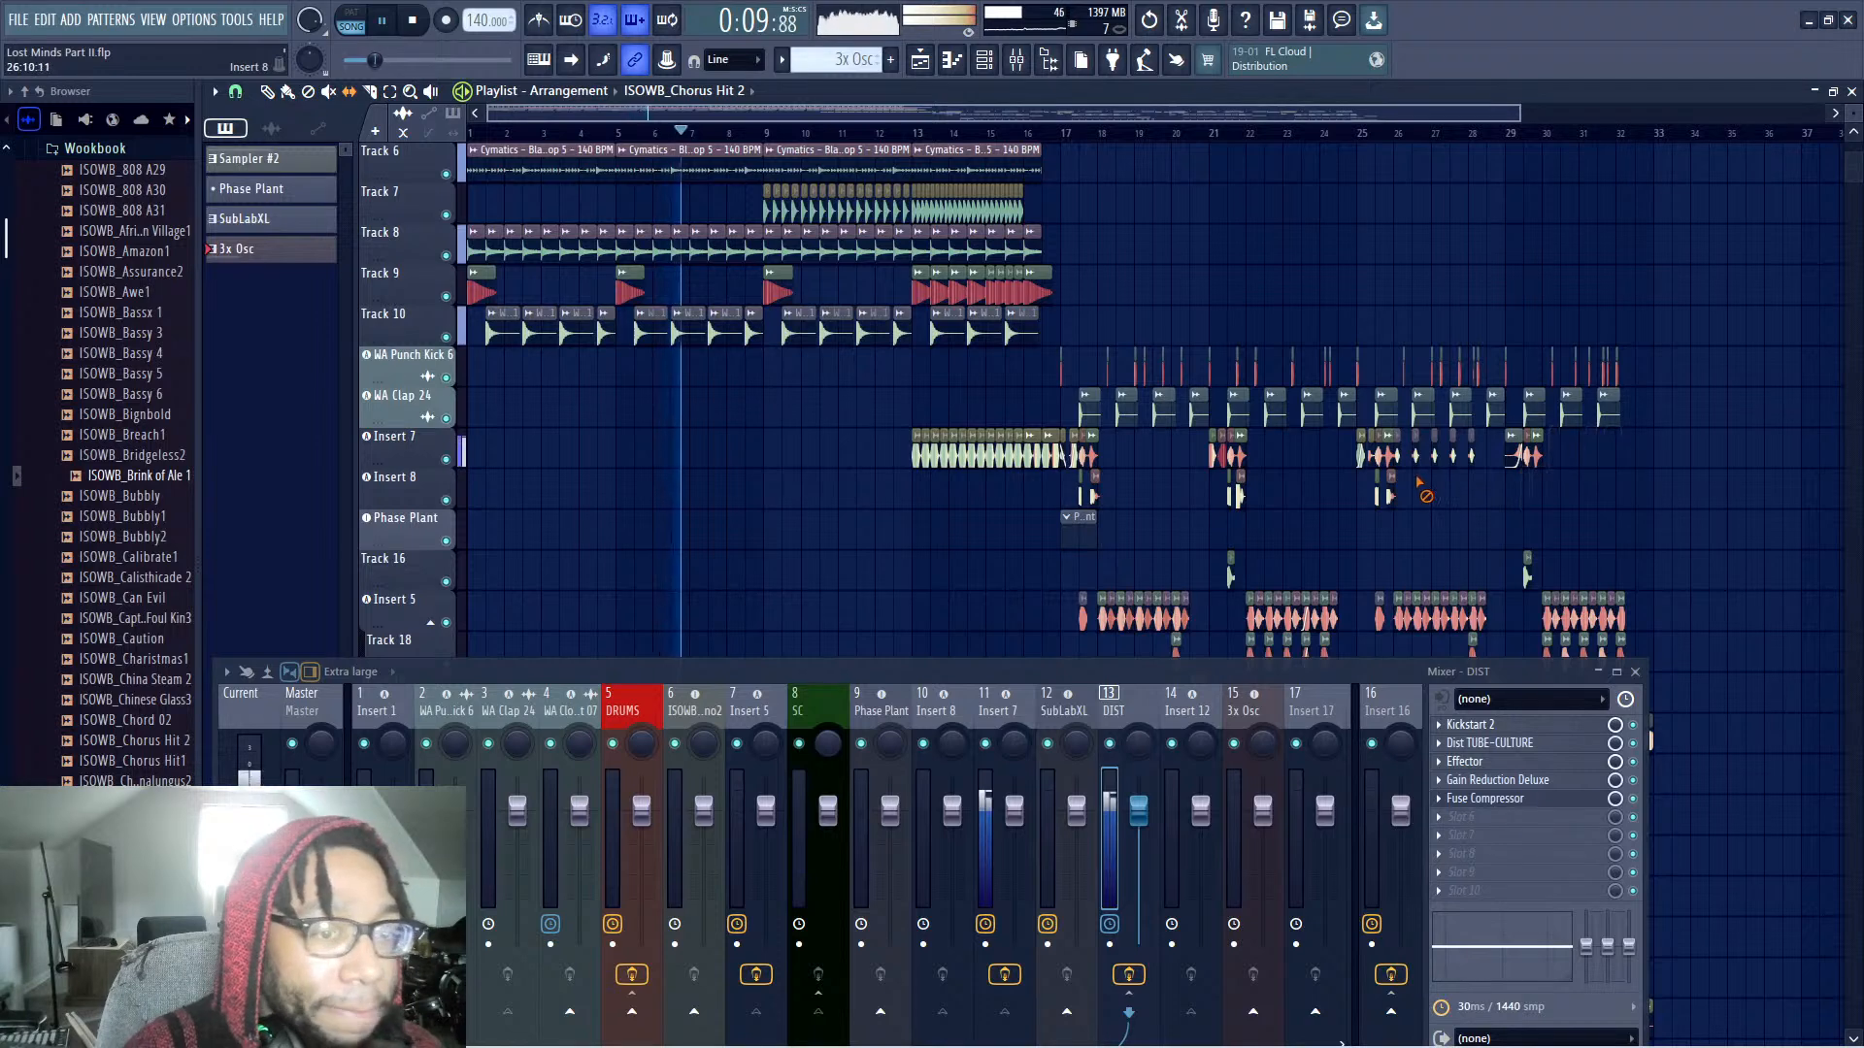
{"action": "right_click", "coordinate": [1434, 454]}
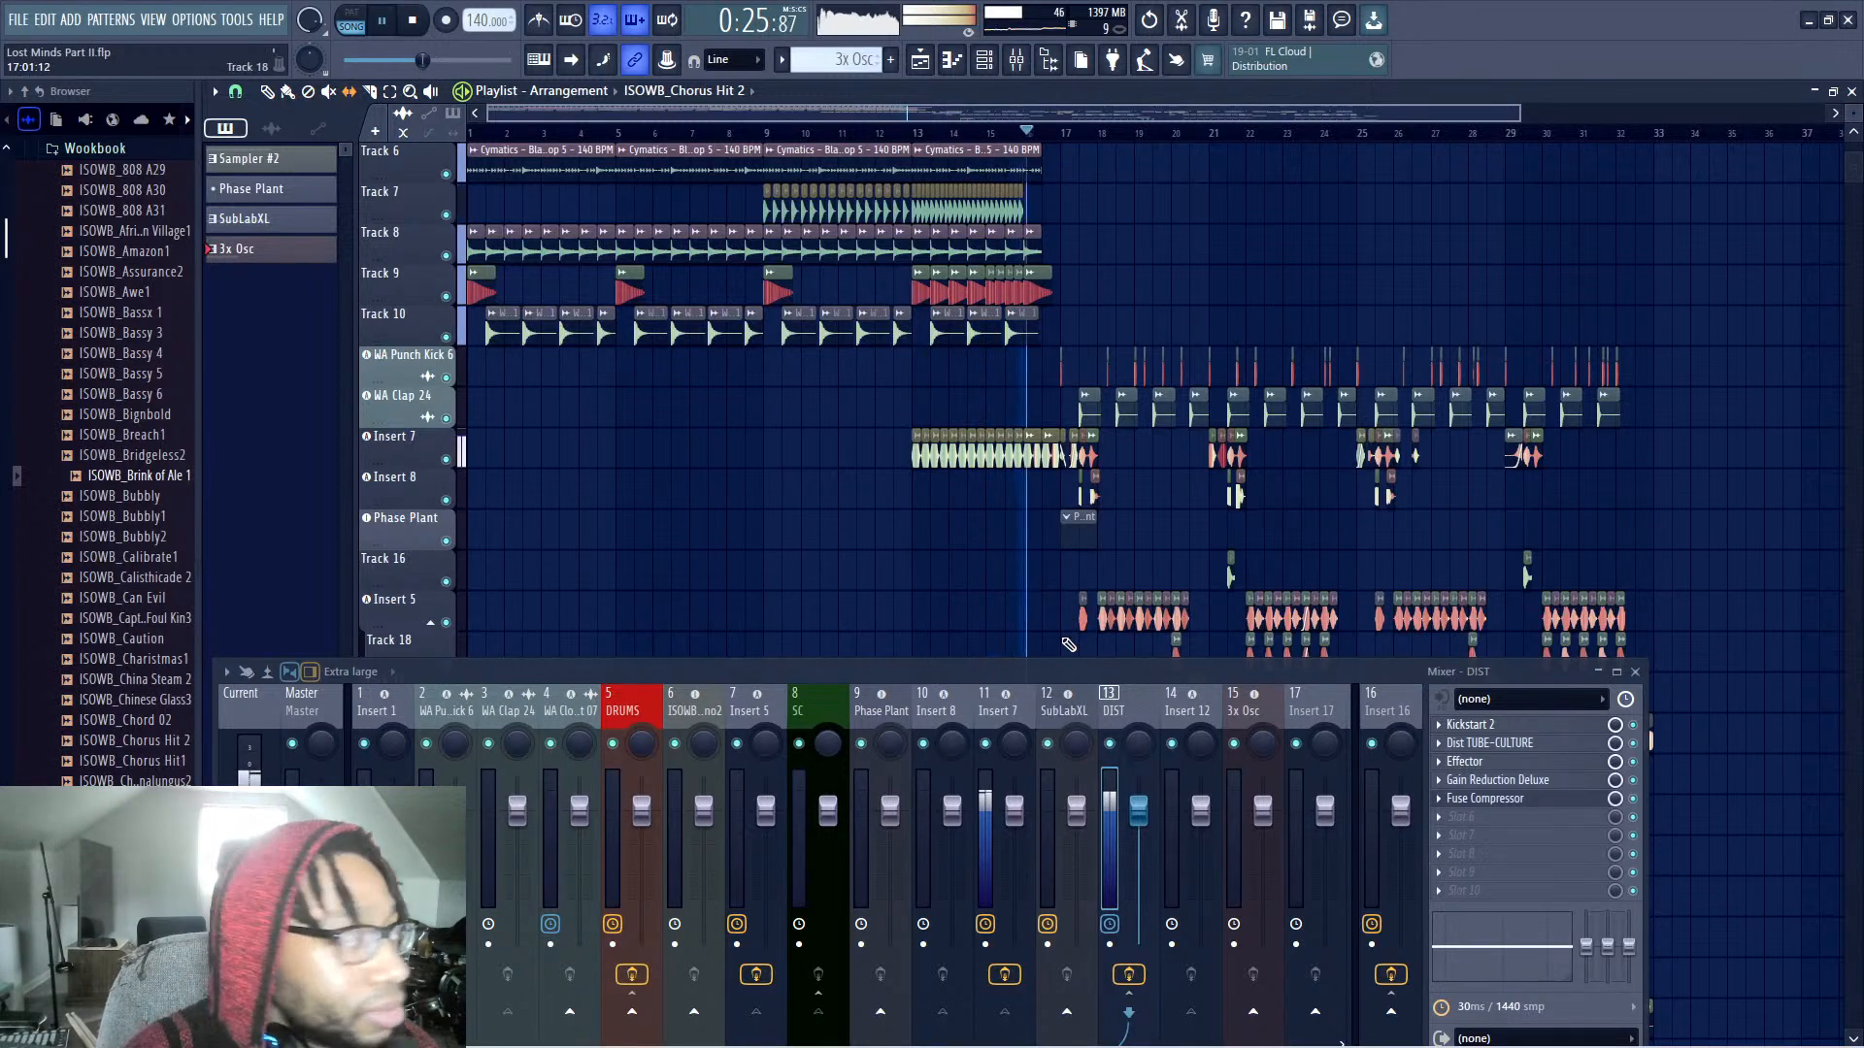
Listen through the drop from bar 17 while following its drum, bass and effect tracks in the playlist
{"action": "scroll", "coordinate": [1262, 601], "scroll_direction": "down", "scroll_amount": 3}
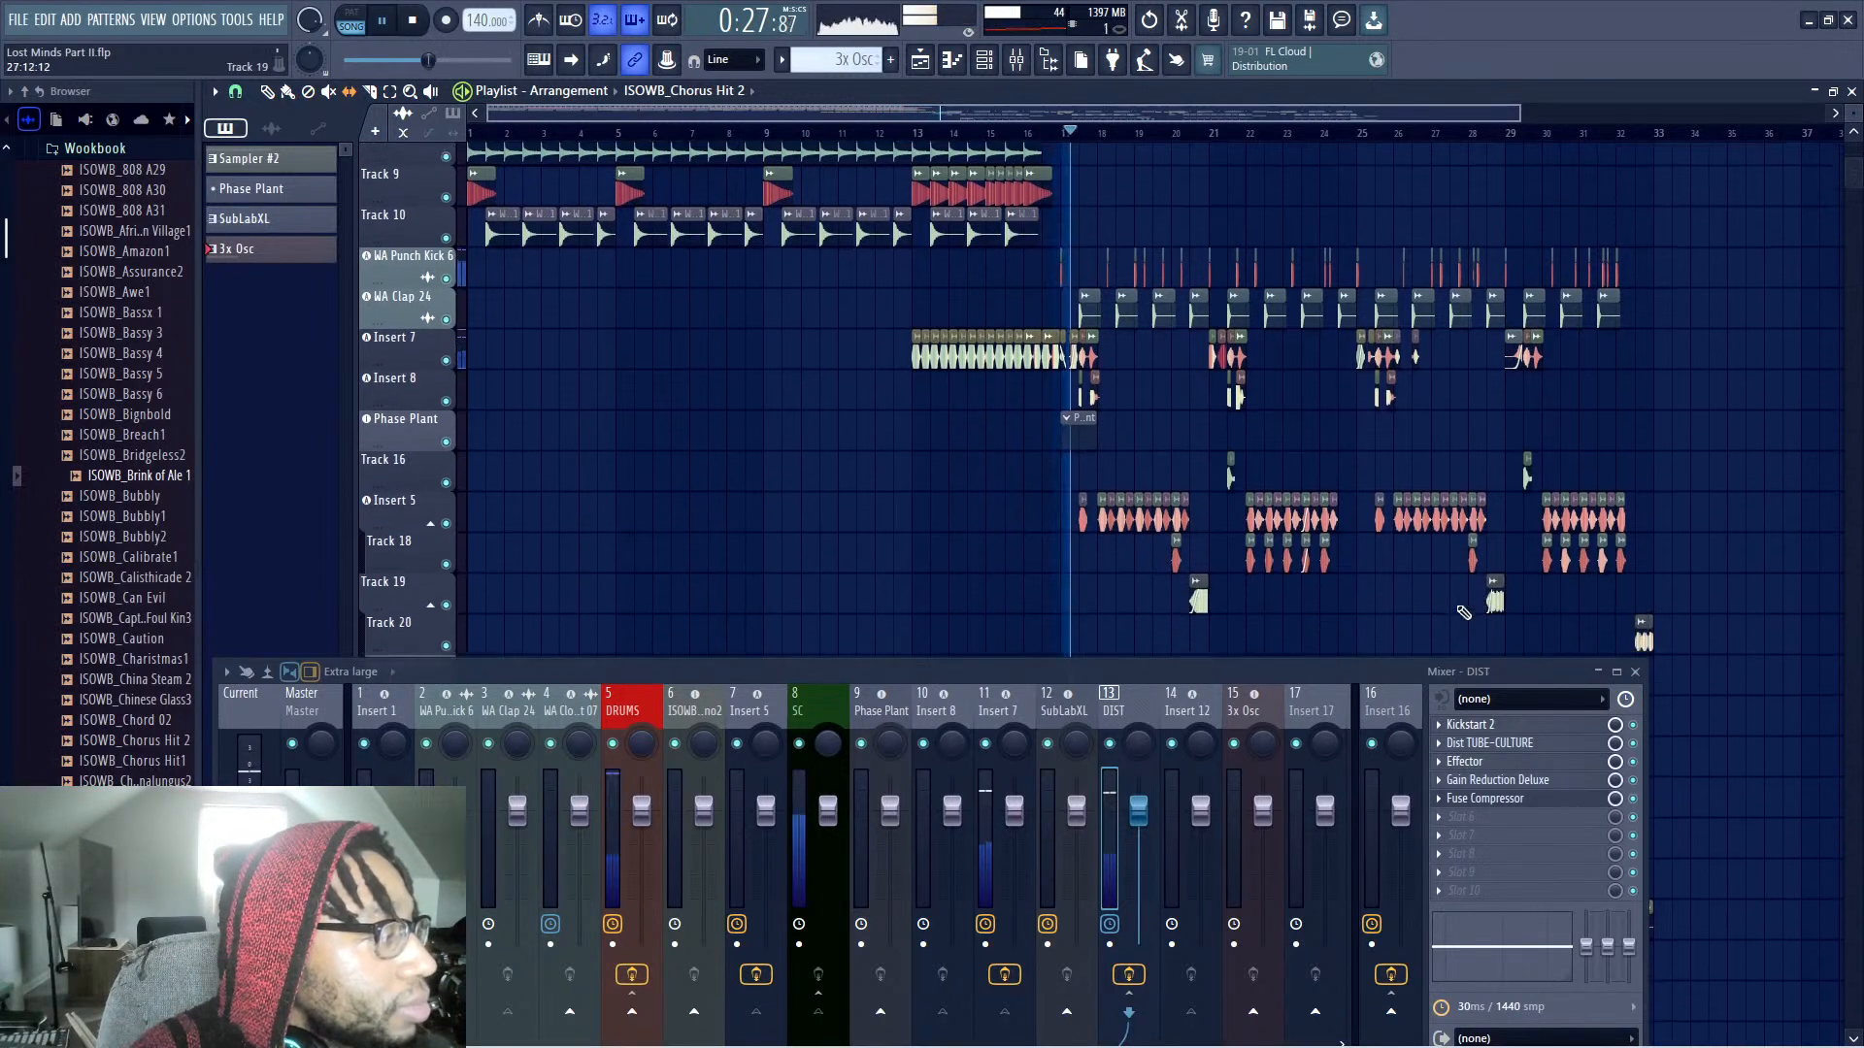
{"action": "scroll", "coordinate": [1464, 613], "scroll_direction": "up", "scroll_amount": 1}
{"action": "mouse_move", "coordinate": [1516, 678]}
{"action": "left_mouse_down"}
{"action": "mouse_move", "coordinate": [1523, 723]}
{"action": "mouse_move", "coordinate": [1515, 676]}
{"action": "left_mouse_up"}
{"action": "scroll", "coordinate": [1731, 488], "scroll_direction": "up", "scroll_amount": 1}
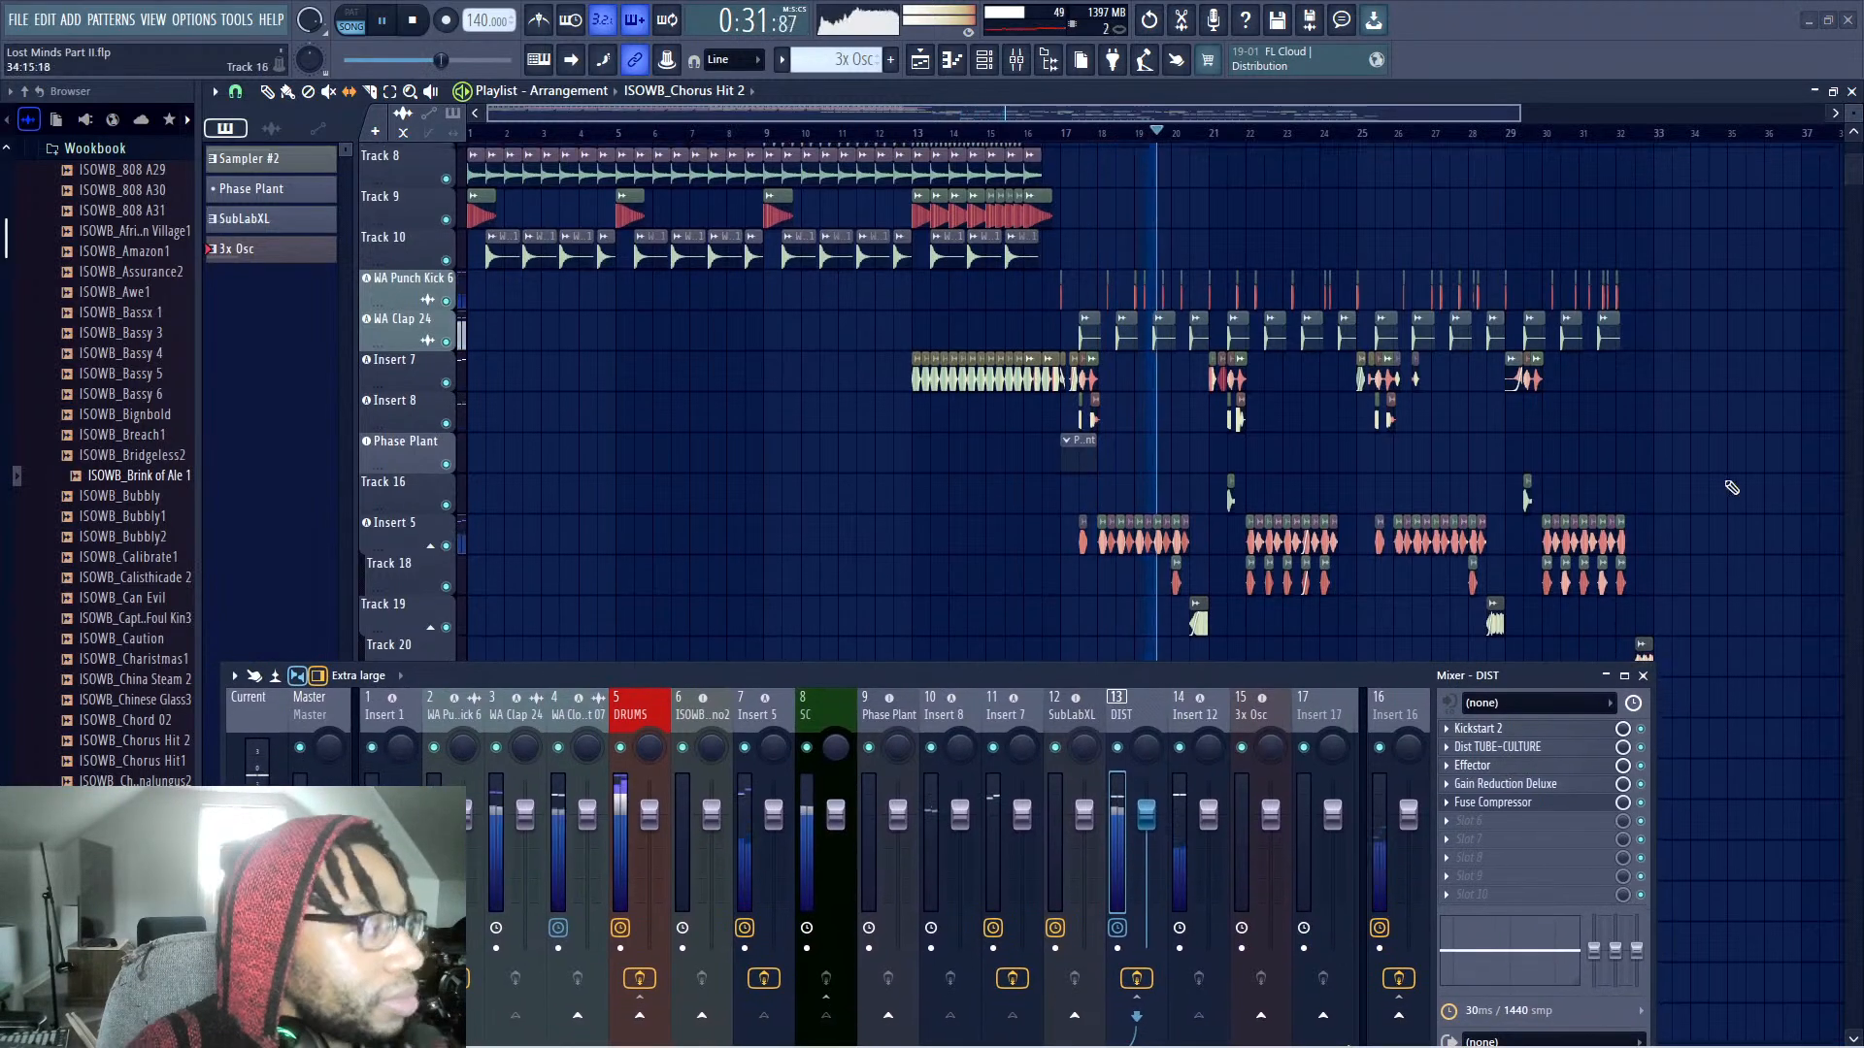
{"action": "scroll", "coordinate": [1731, 487], "scroll_direction": "up", "scroll_amount": 1}
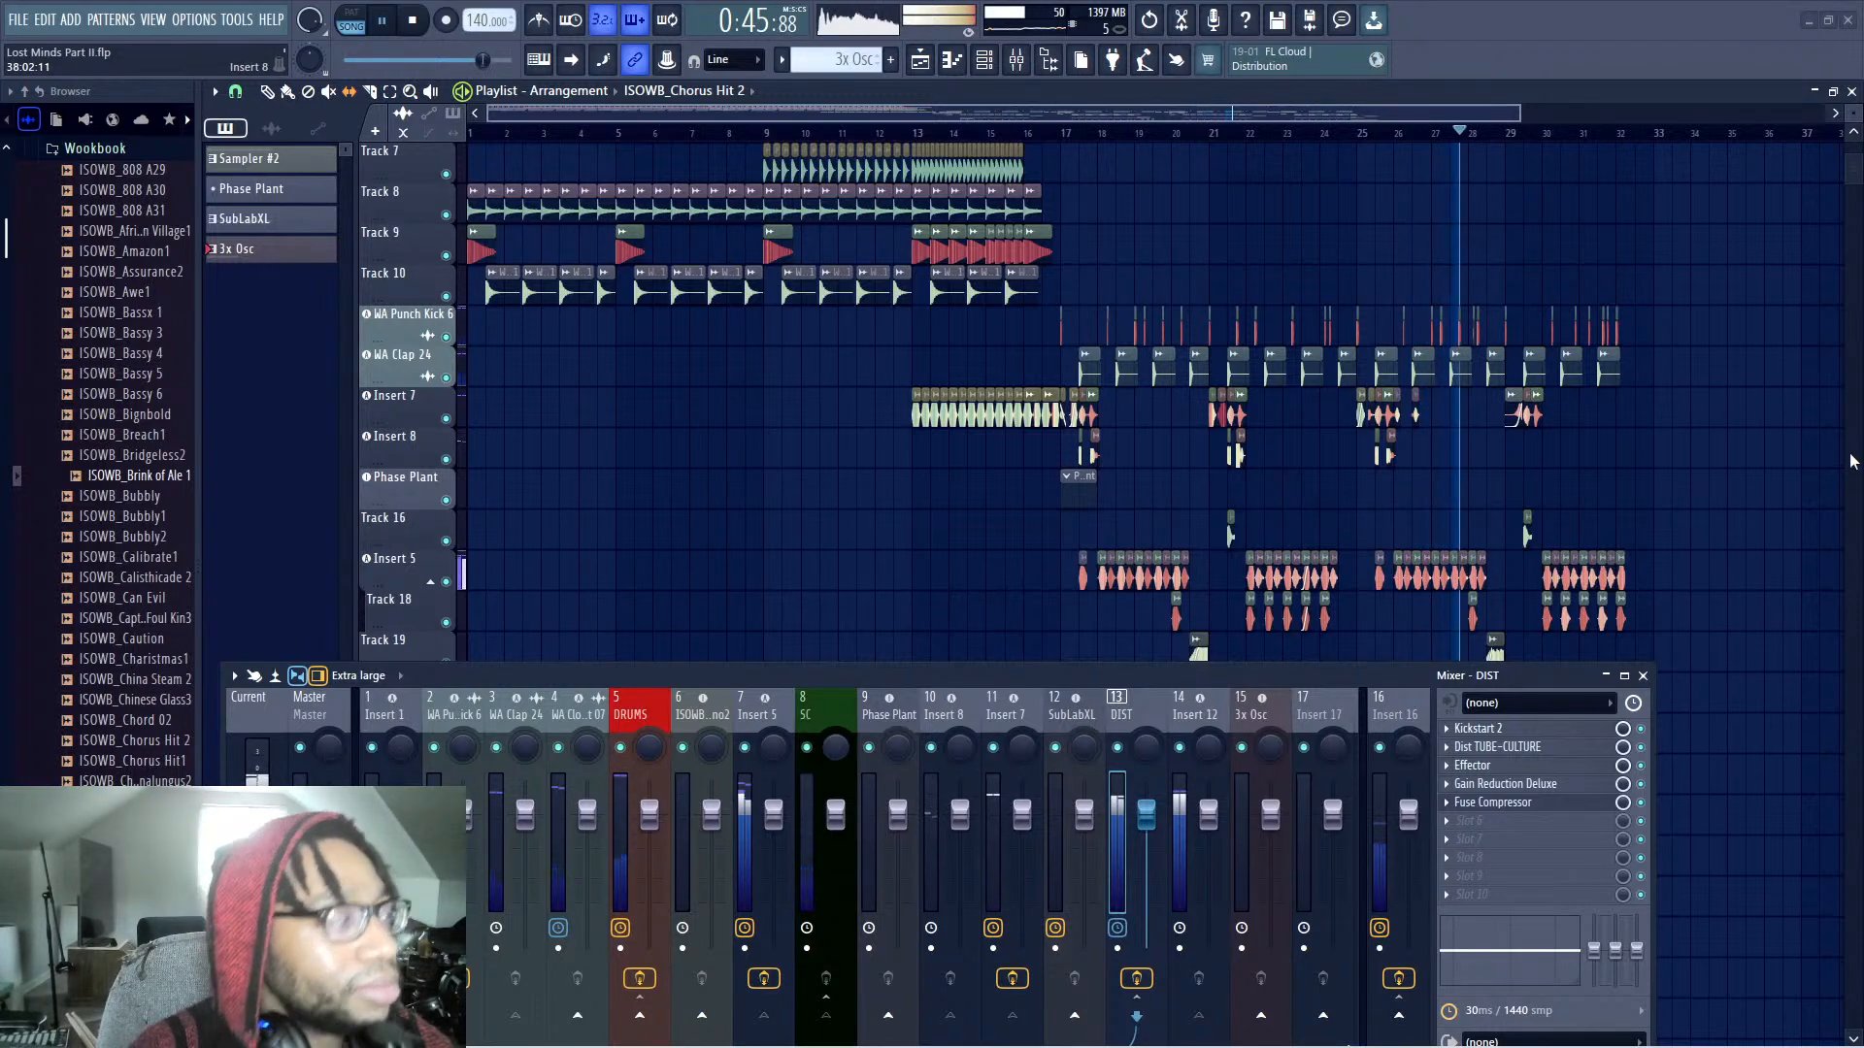
{"action": "left_click_drag", "start_coordinate": [1419, 114], "coordinate": [1456, 130]}
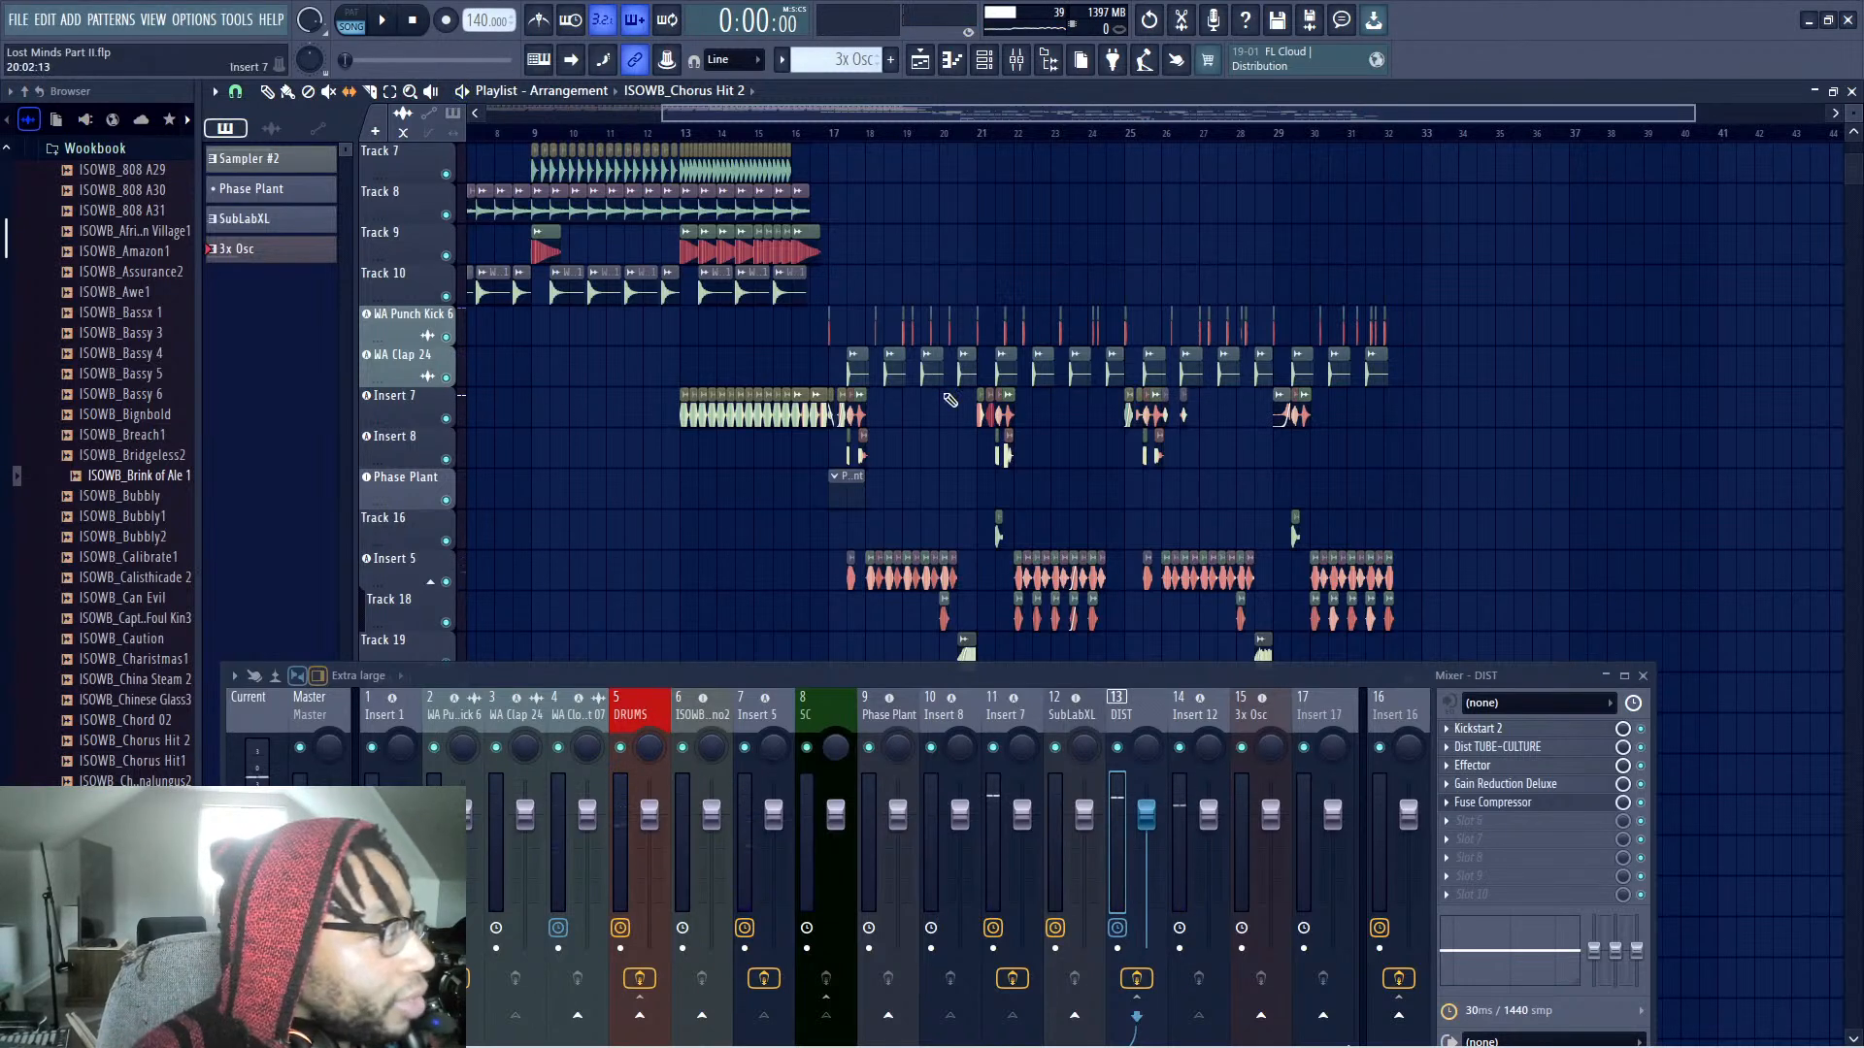
{"action": "scroll", "coordinate": [910, 218], "scroll_direction": "down", "scroll_amount": 2}
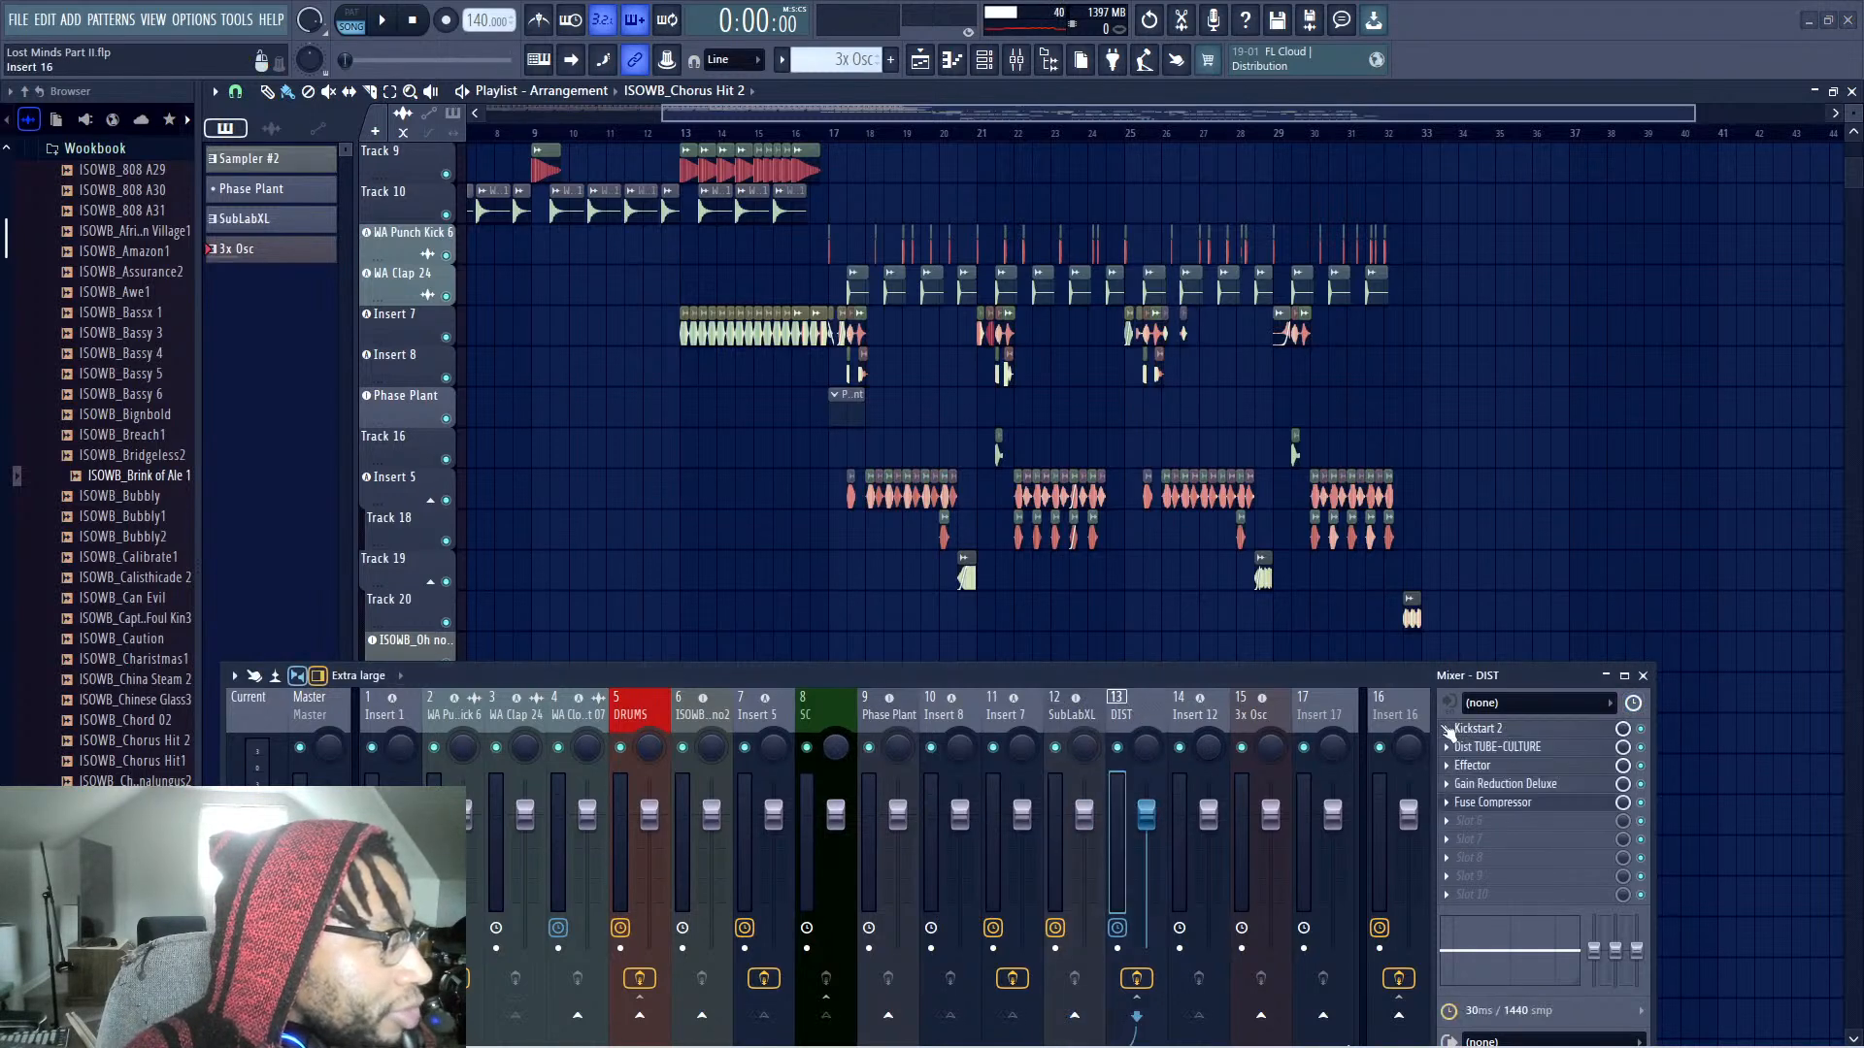
Bypass the effects on the DIST, Insert 7 and Insert 5 mixer tracks and play the drop from bar 17
{"action": "left_click_drag", "start_coordinate": [1297, 682], "coordinate": [1251, 648]}
{"action": "left_click", "coordinate": [833, 138]}
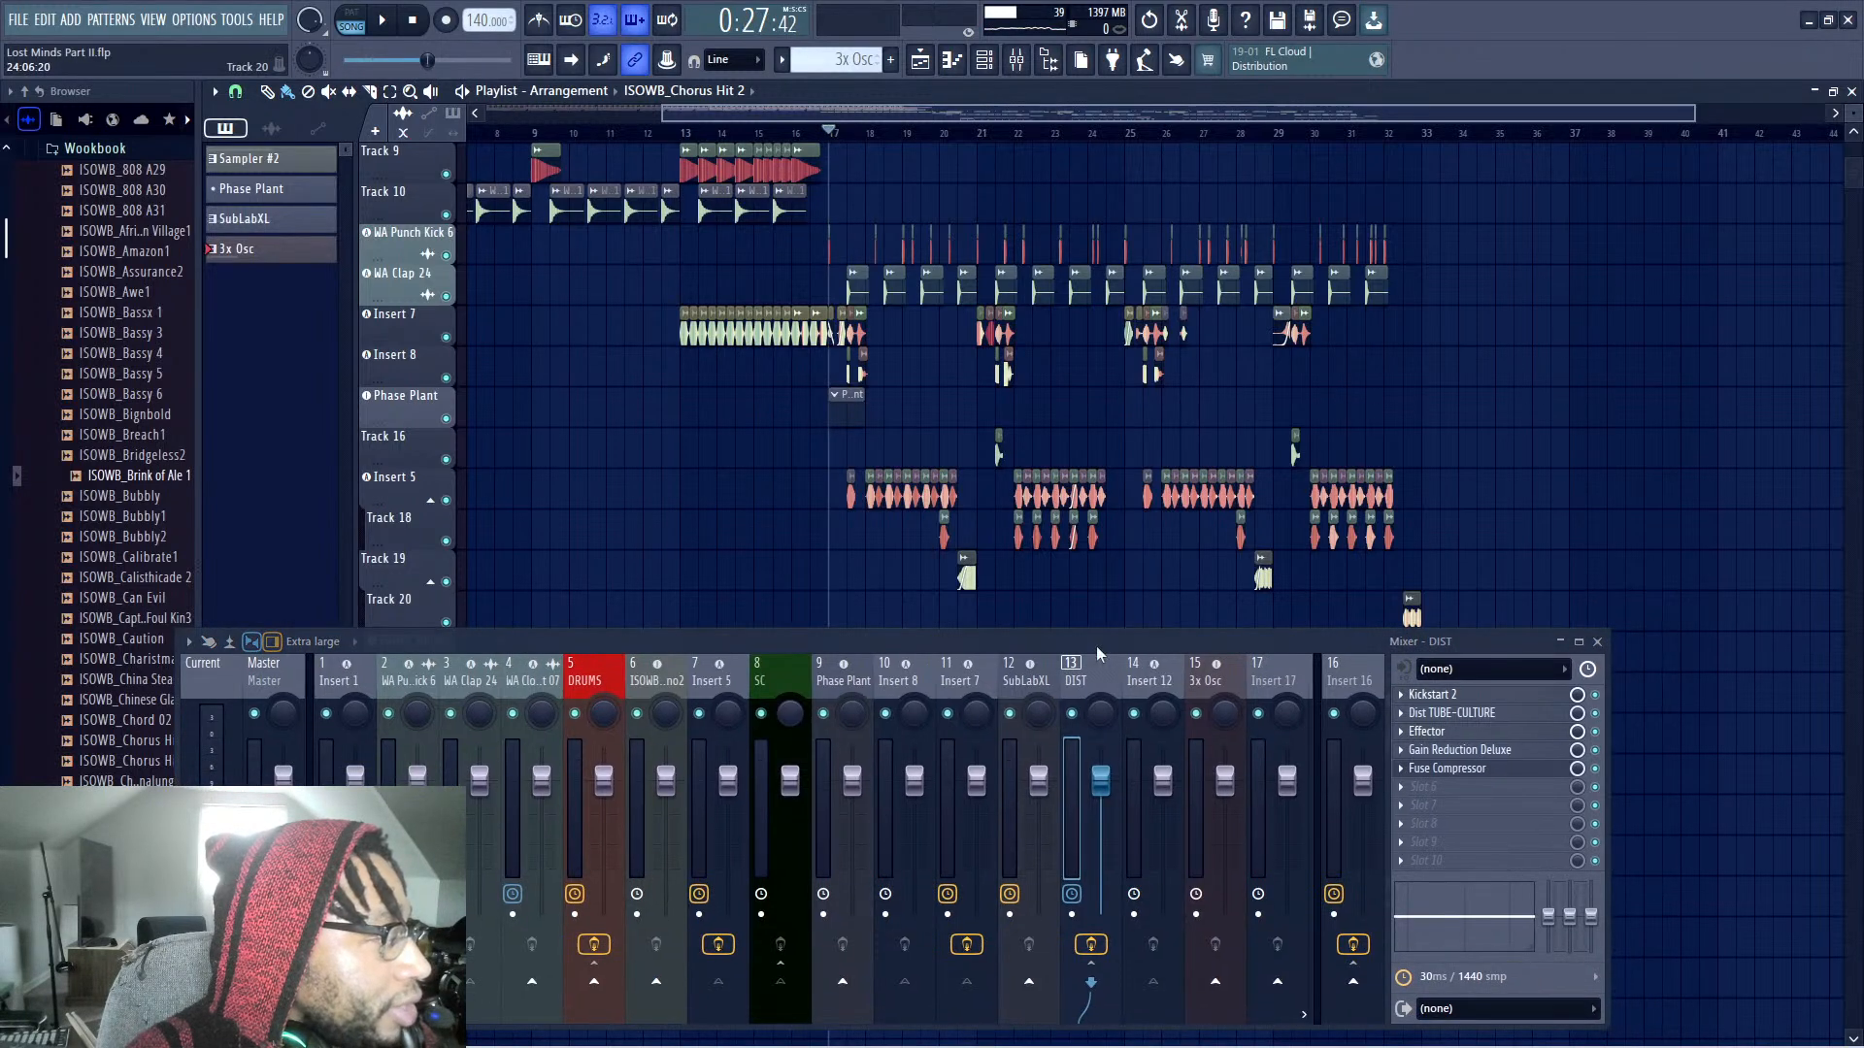
{"action": "left_click_drag", "start_coordinate": [1098, 654], "coordinate": [1108, 546]}
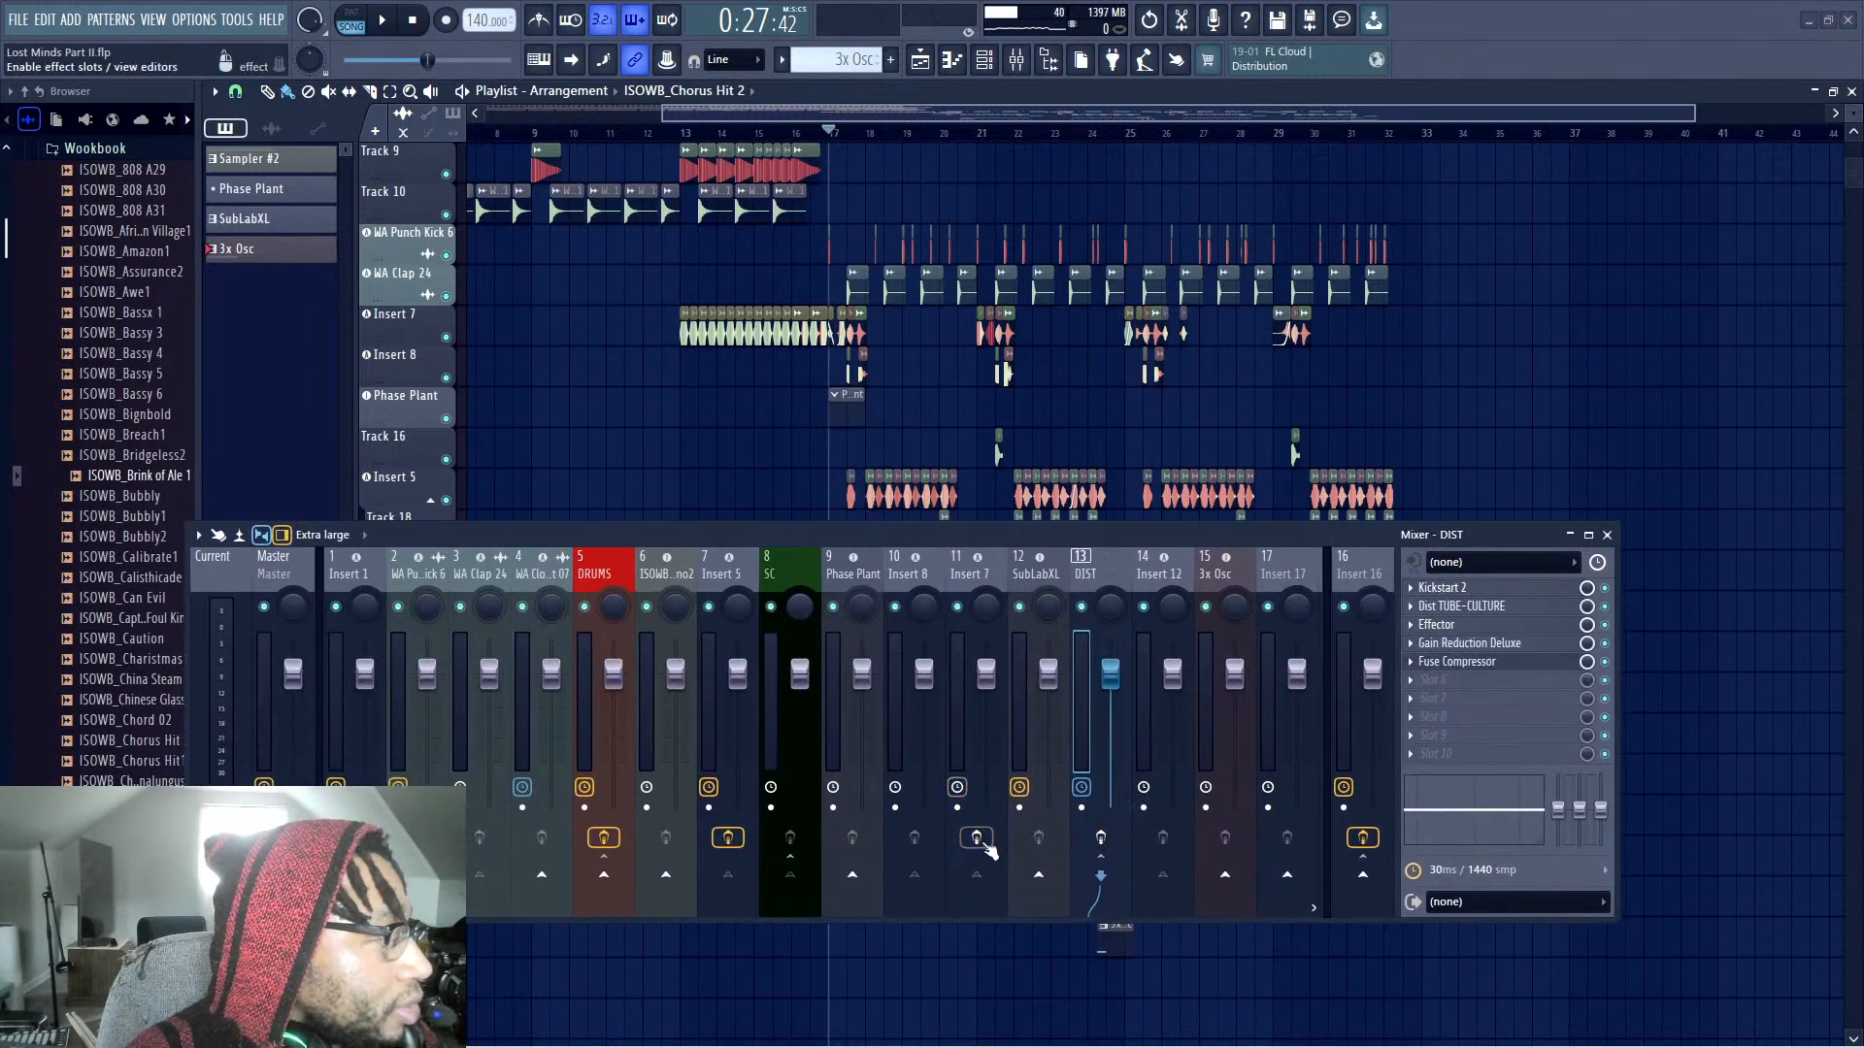
{"action": "key", "text": "space"}
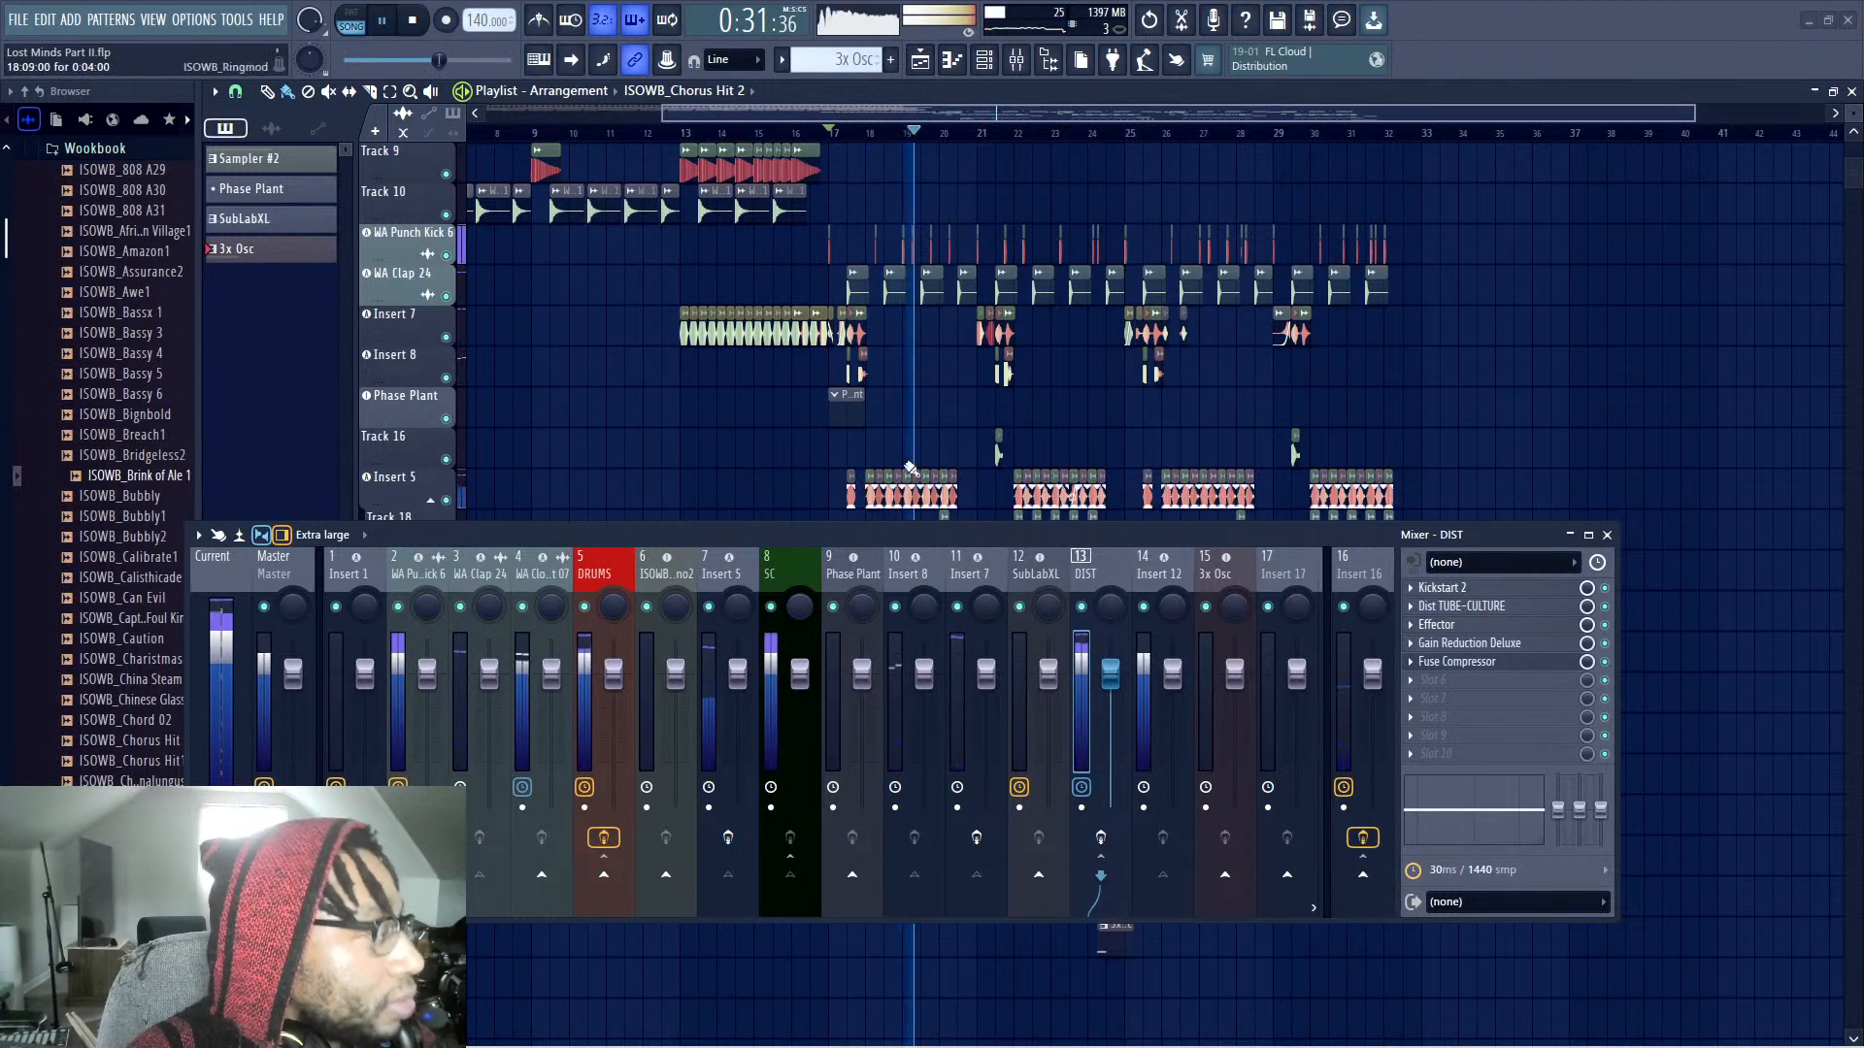
{"action": "scroll", "coordinate": [910, 469], "scroll_direction": "down", "scroll_amount": 1}
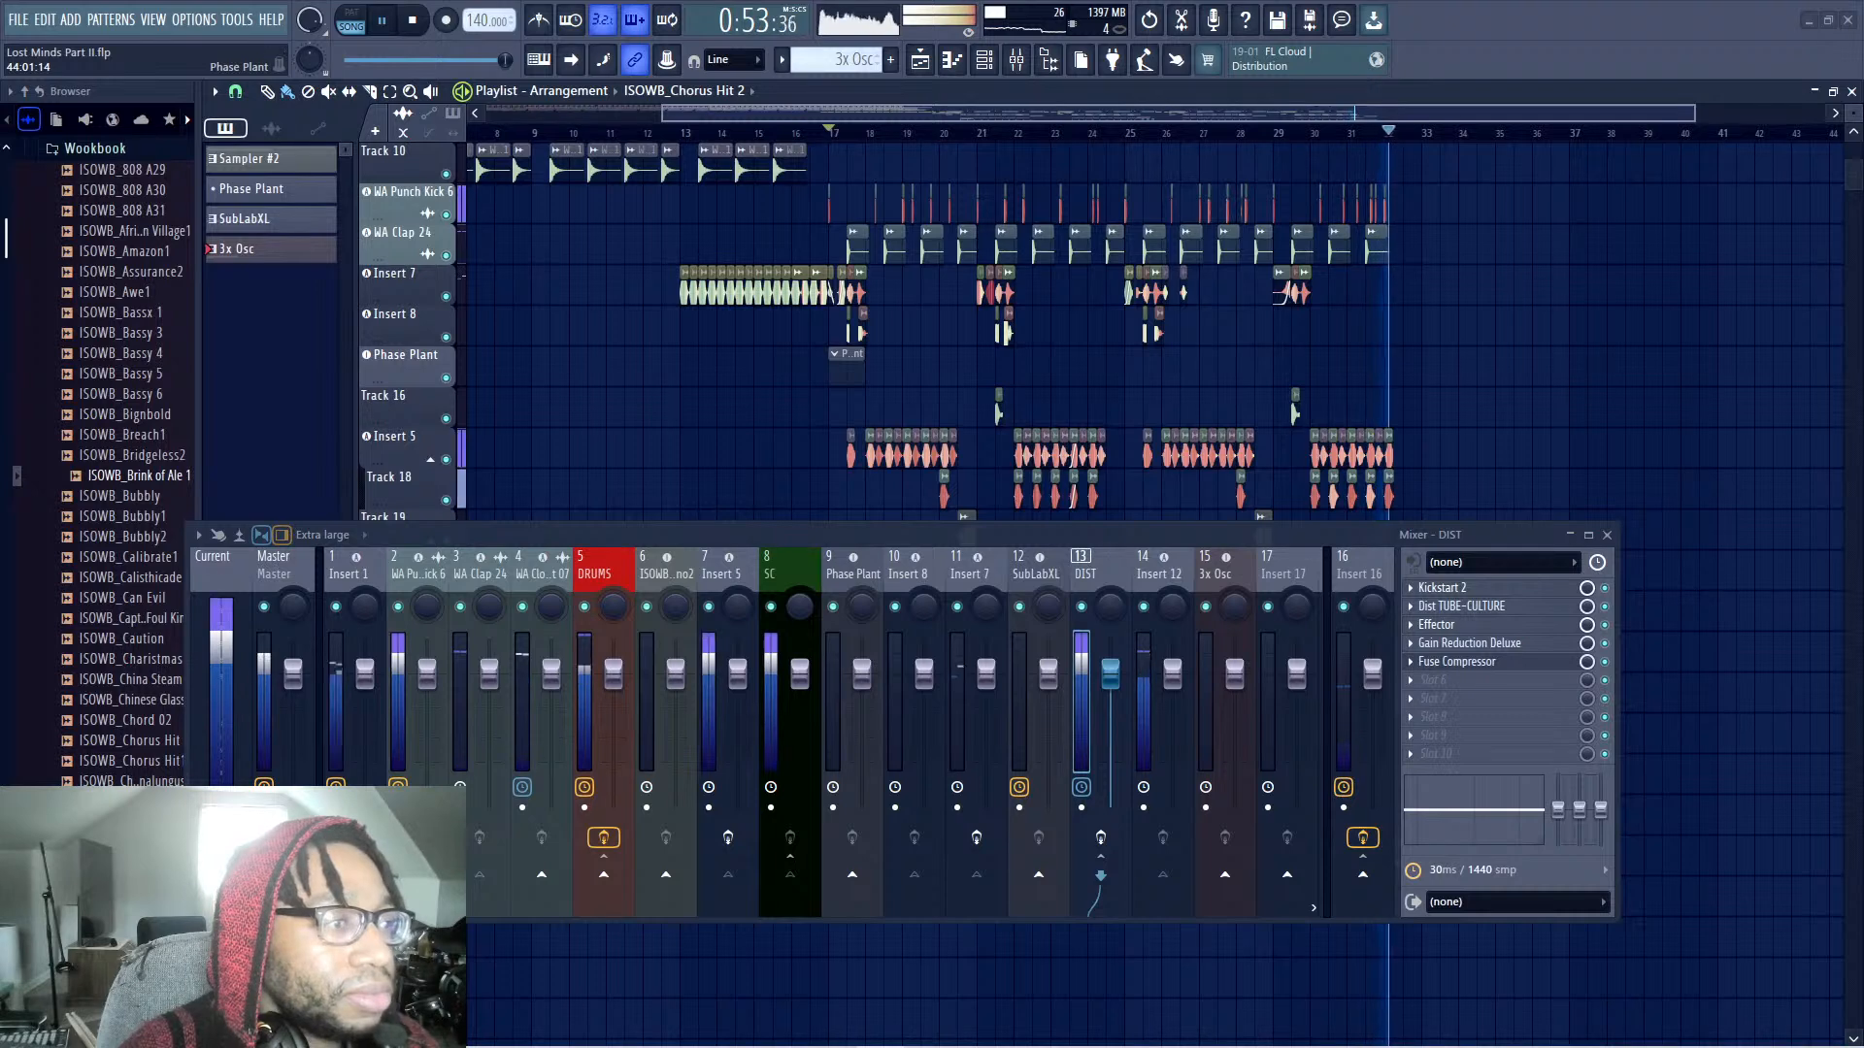
{"action": "key", "text": "space"}
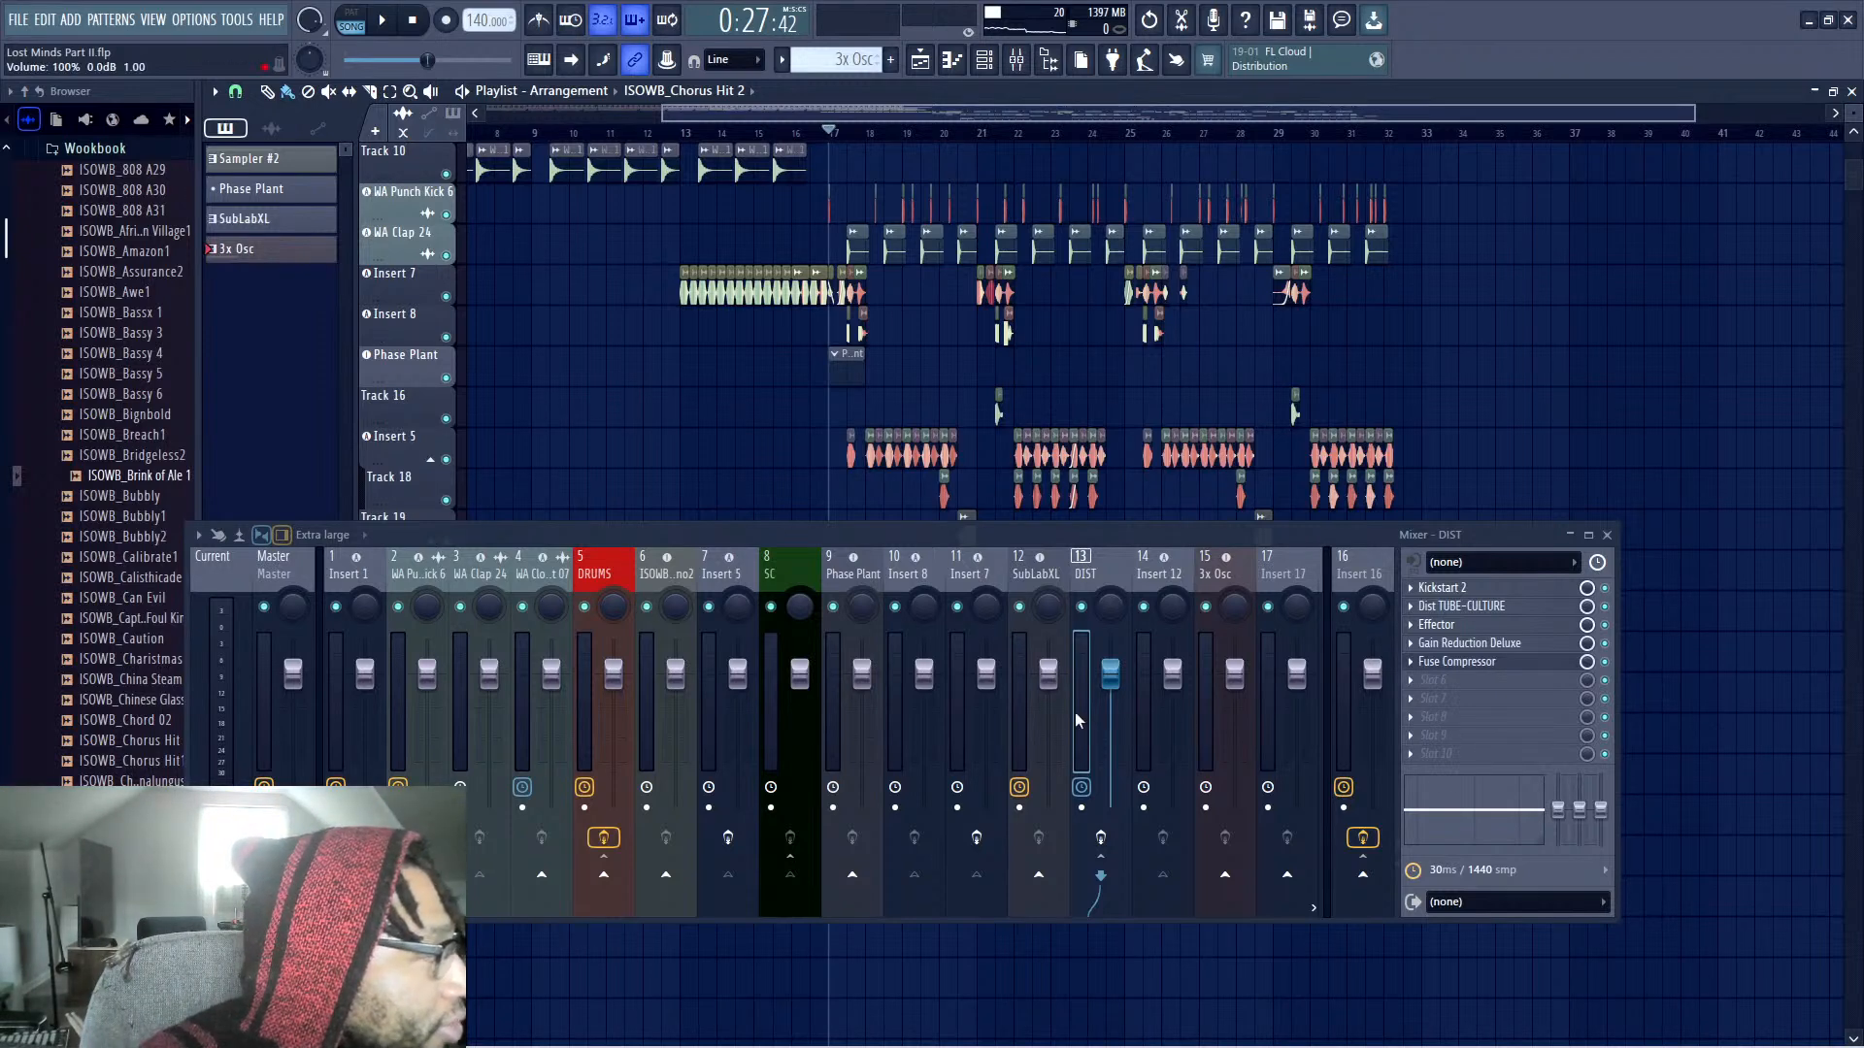
Open the Multipass preset Fatty Wub Wub inside Insert 5's Snap Heap, then close Snap Heap
{"action": "left_click", "coordinate": [736, 583]}
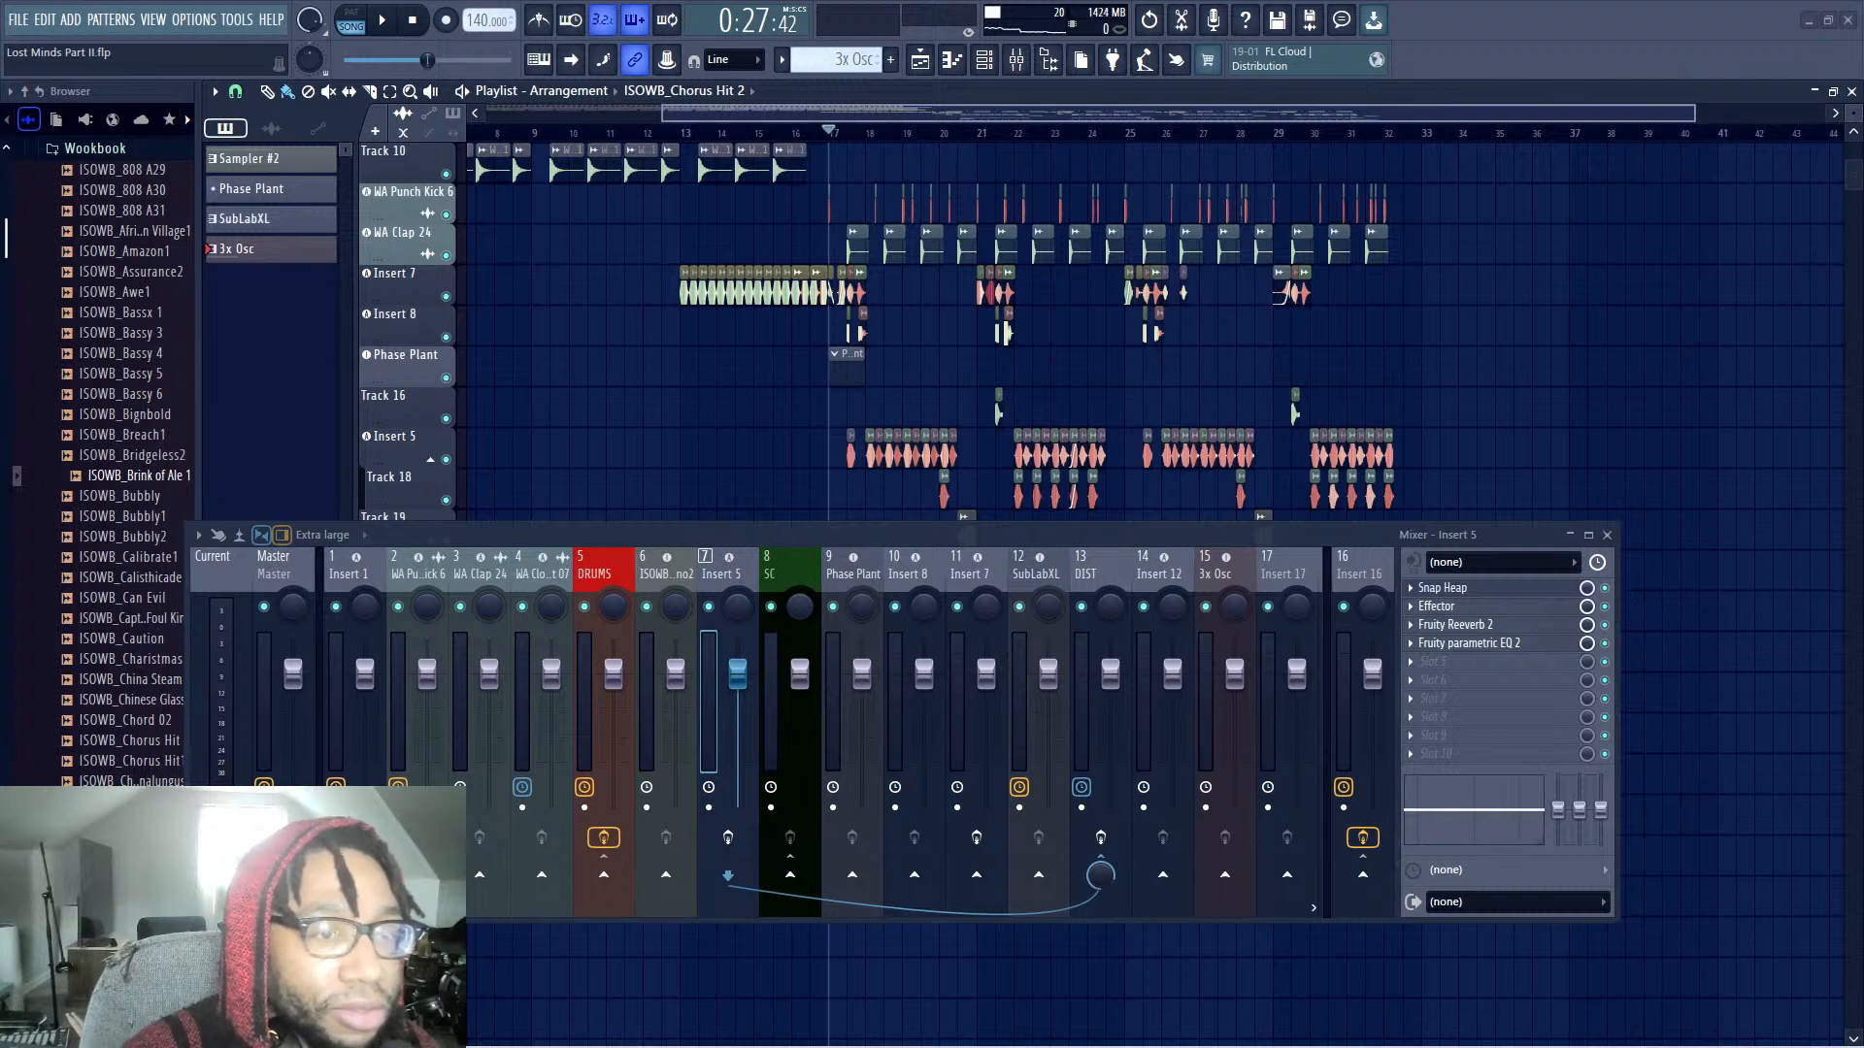
{"action": "left_click", "coordinate": [1442, 587]}
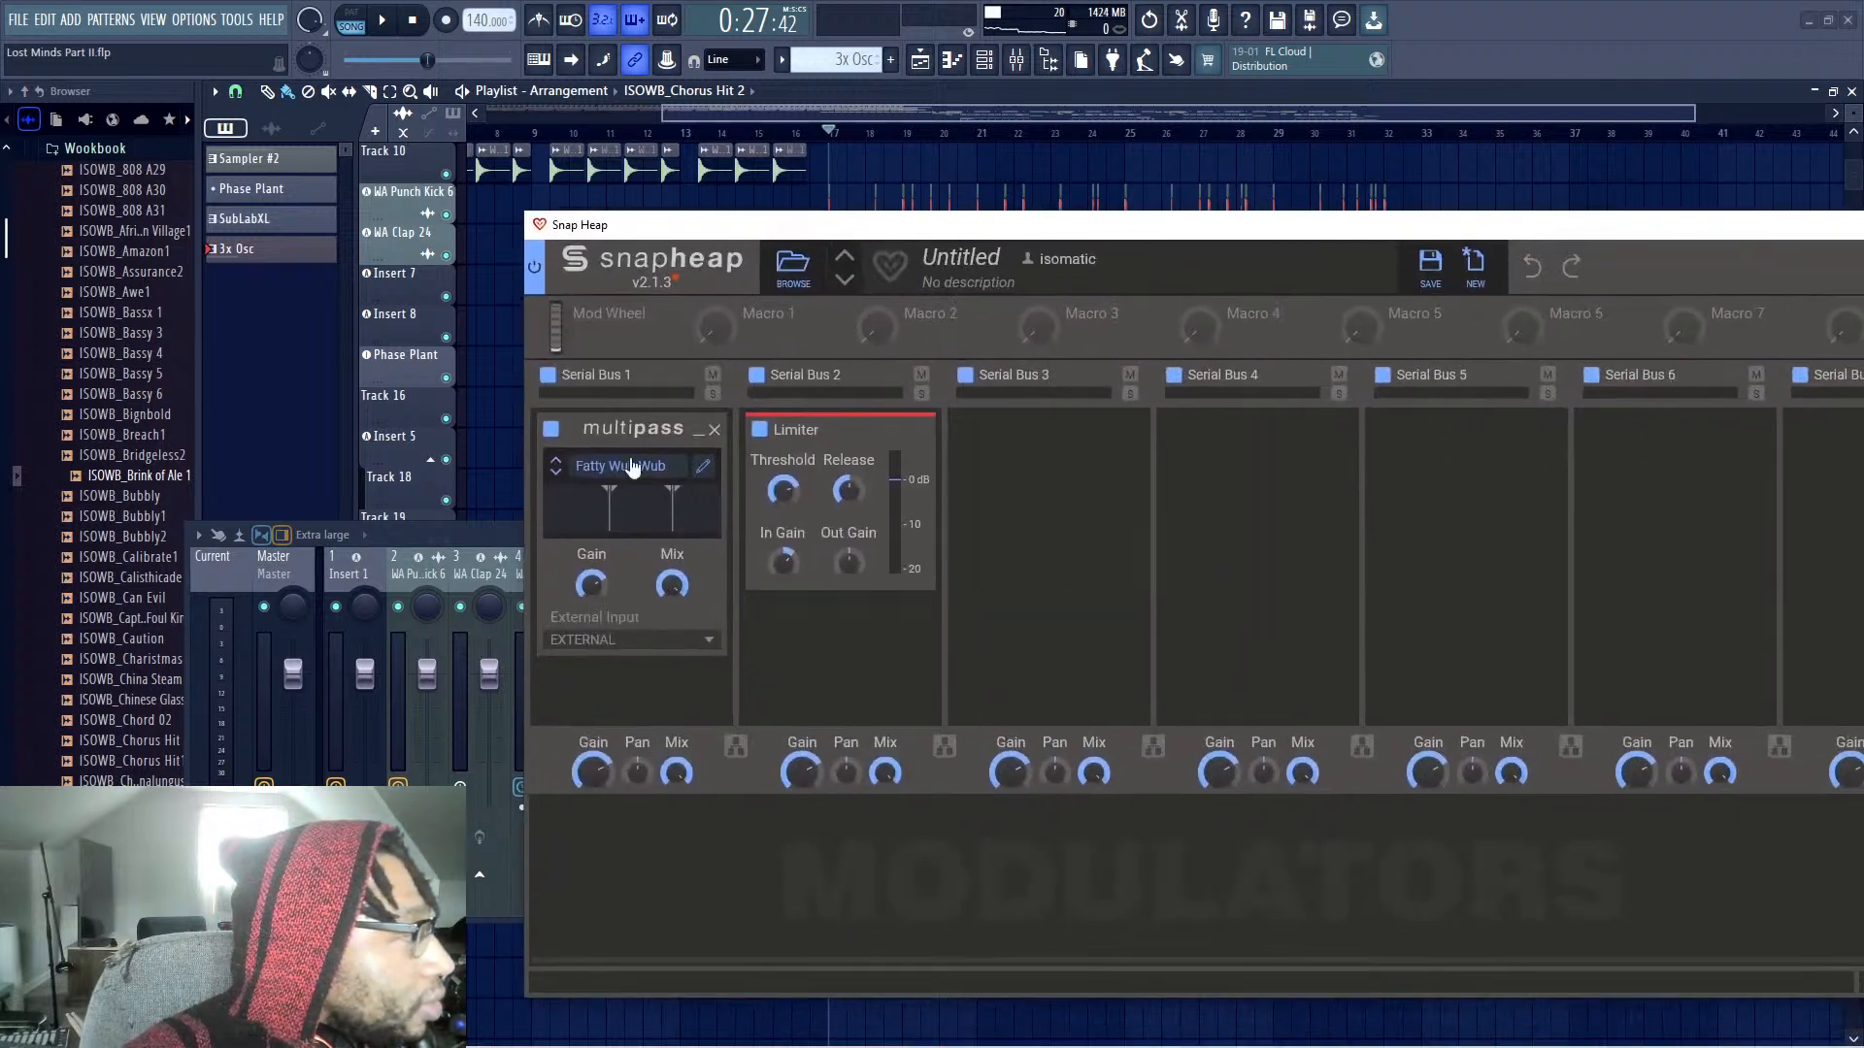
{"action": "left_click", "coordinate": [702, 468]}
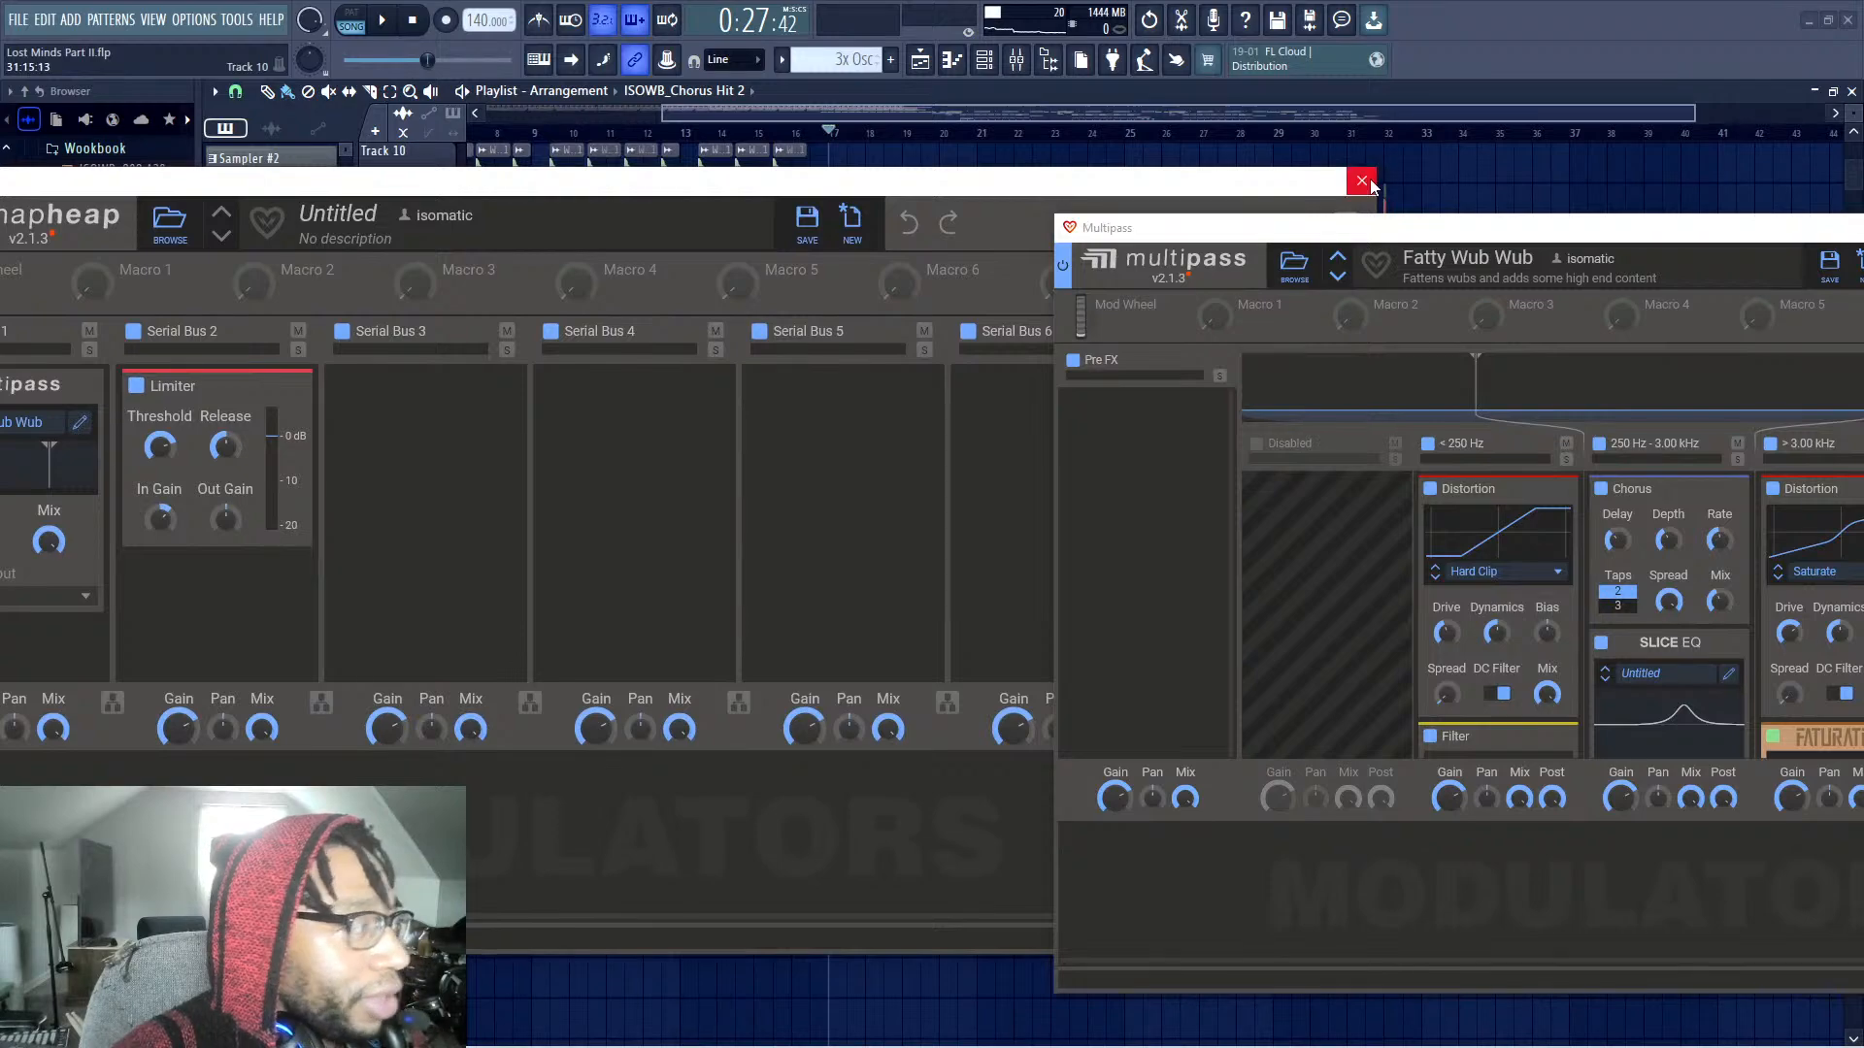
{"action": "left_click", "coordinate": [1363, 181]}
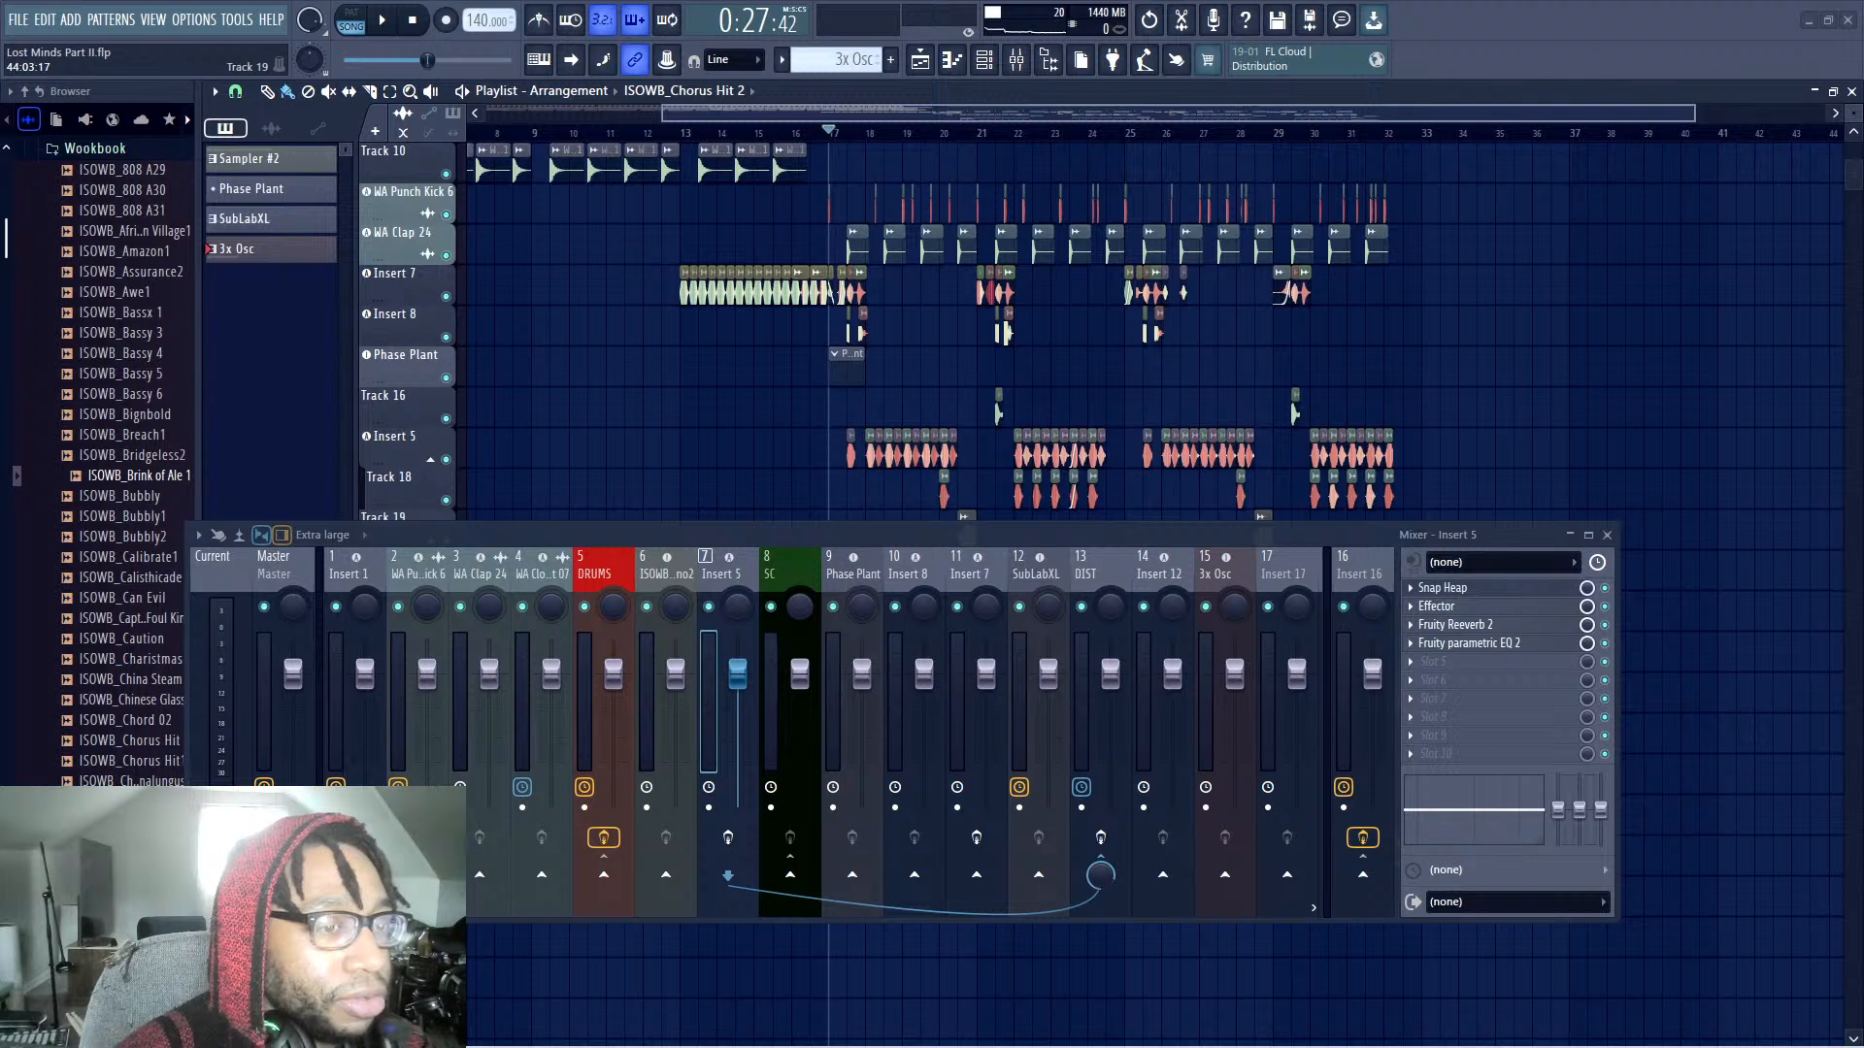
{"action": "left_click_drag", "start_coordinate": [1862, 407], "coordinate": [539, 223]}
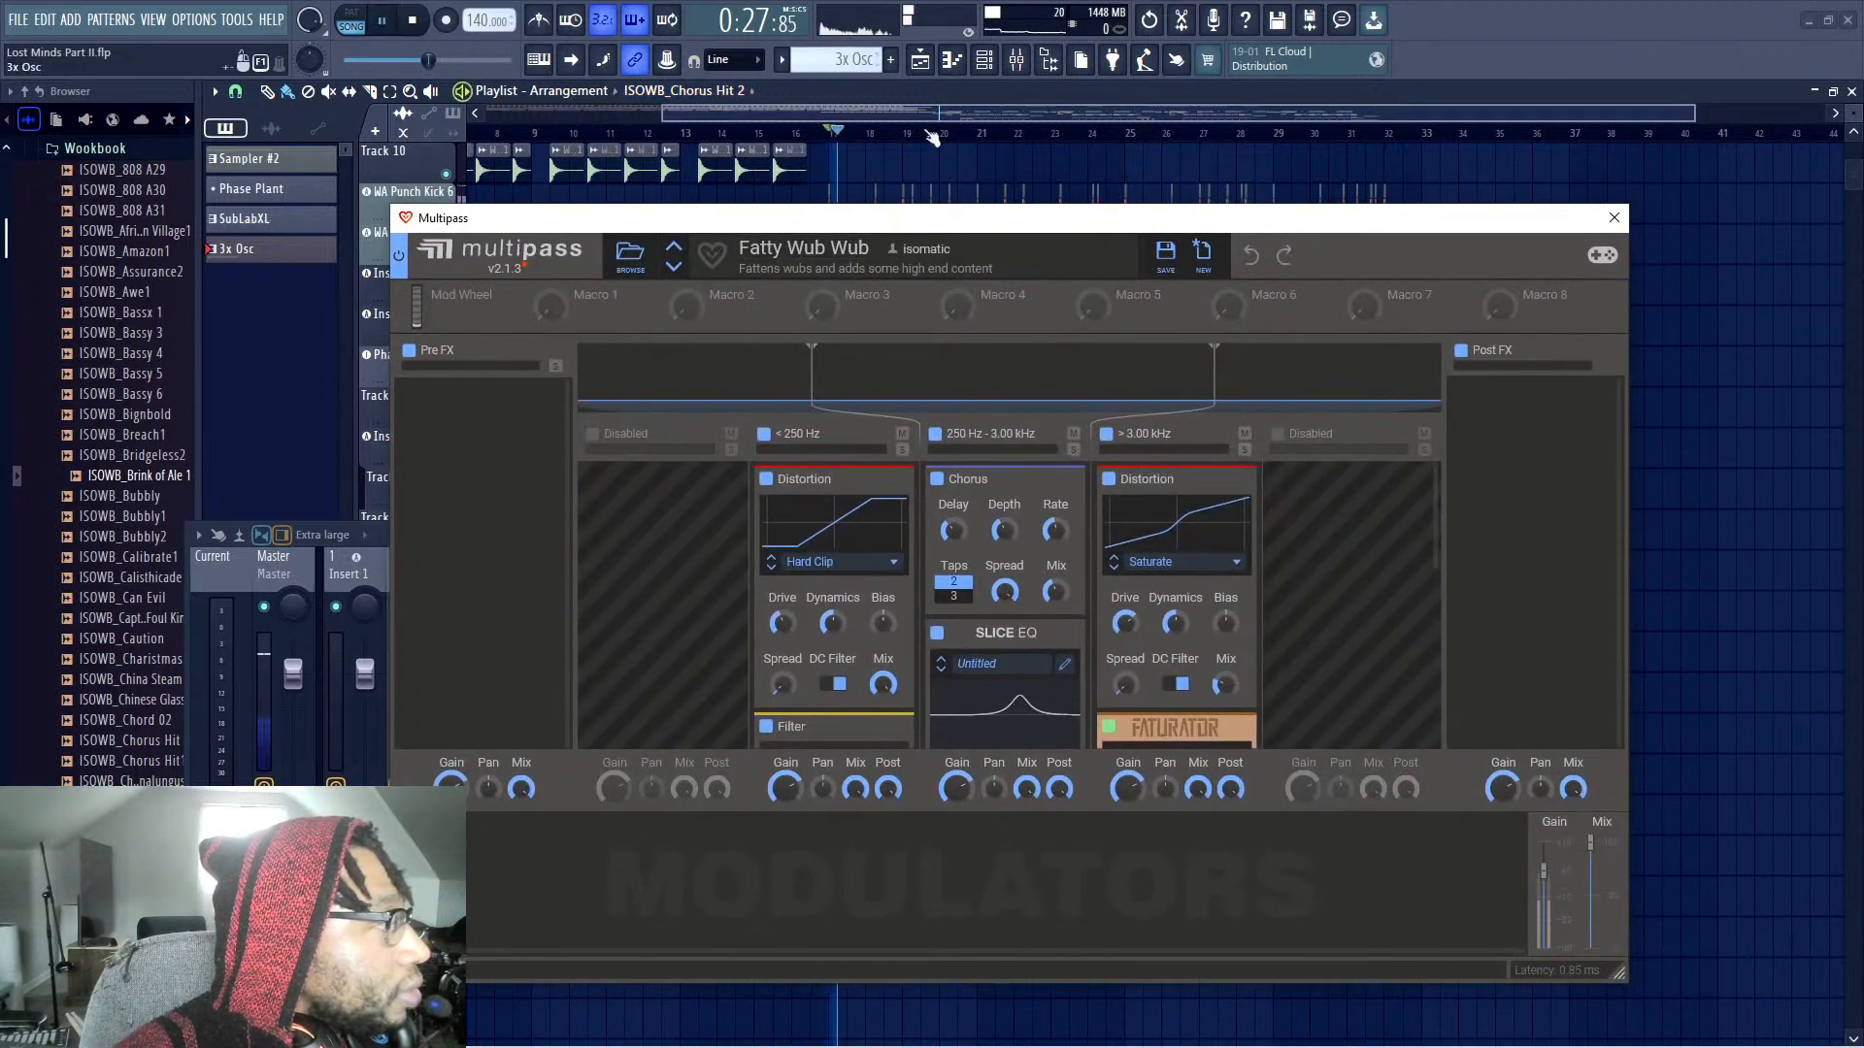
Audition the drop with only Snap Heap active in Insert 5's effects, then stop playback and close Multipass and the mixer
{"action": "left_click_drag", "start_coordinate": [907, 219], "coordinate": [1346, 177]}
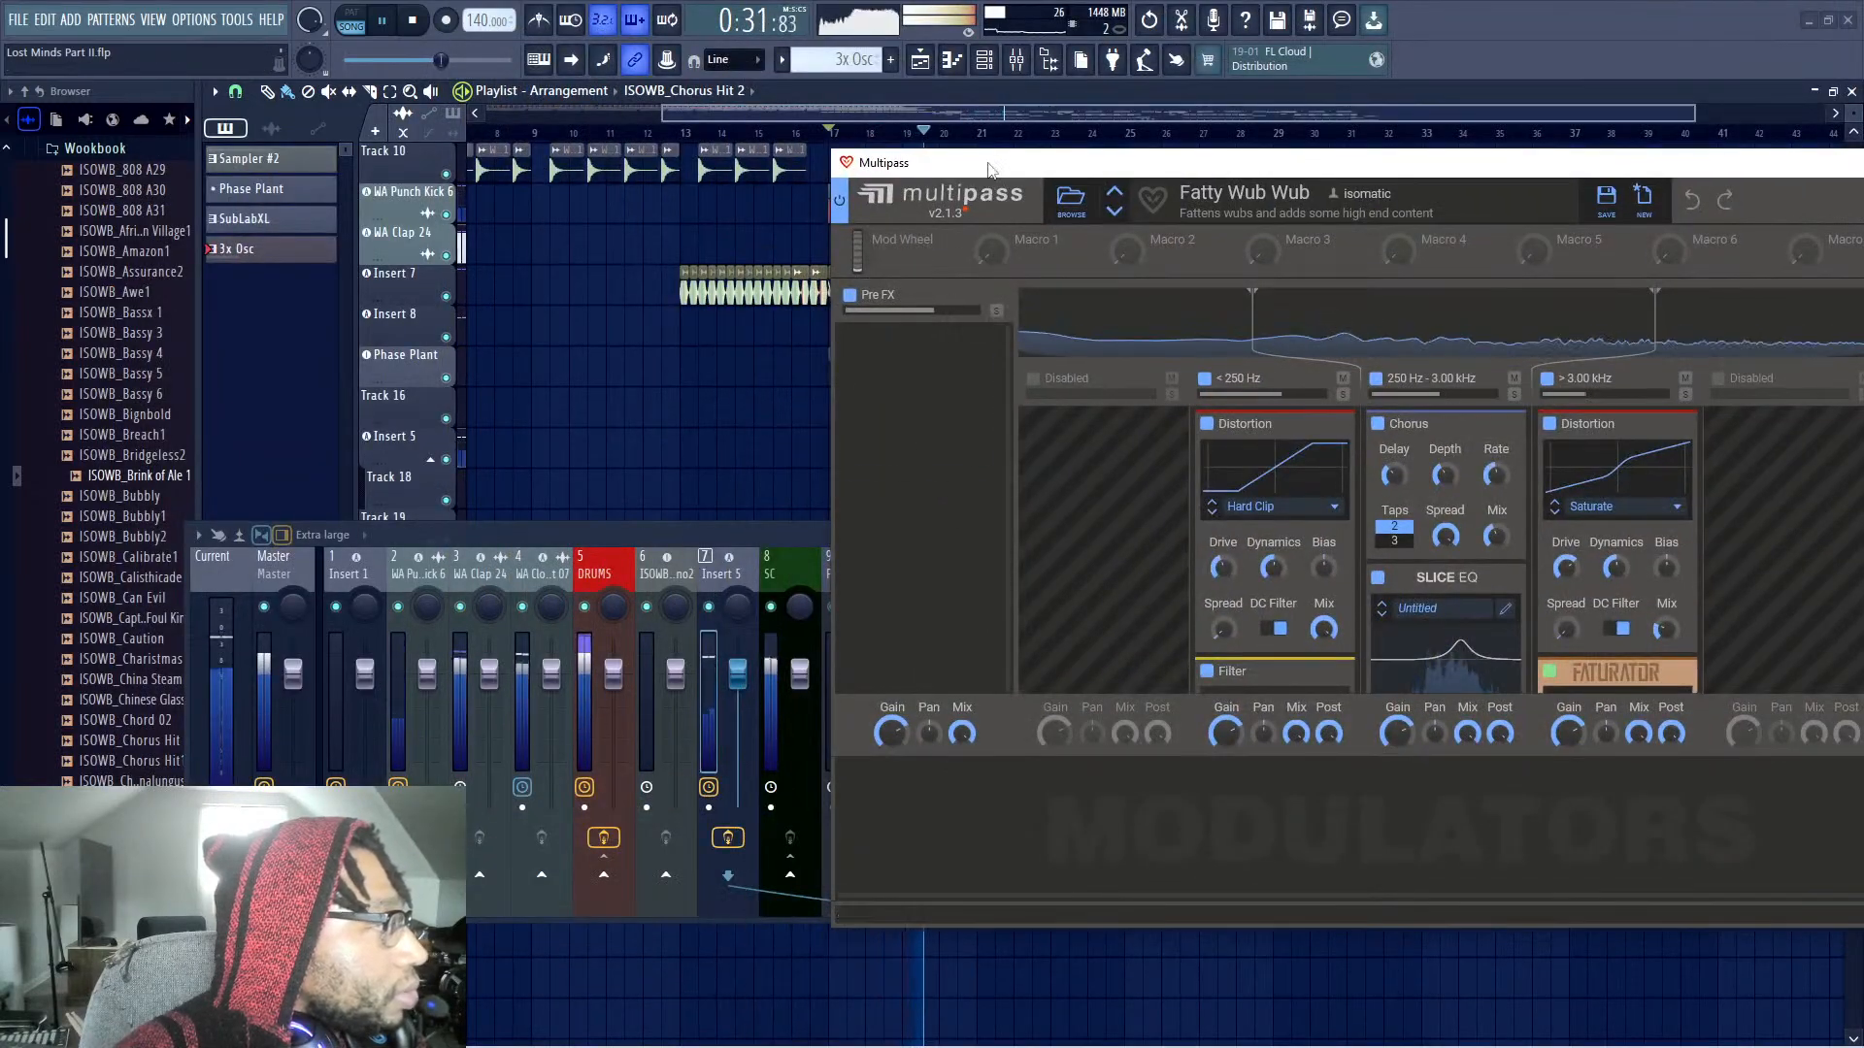
{"action": "left_click_drag", "start_coordinate": [990, 170], "coordinate": [225, 188]}
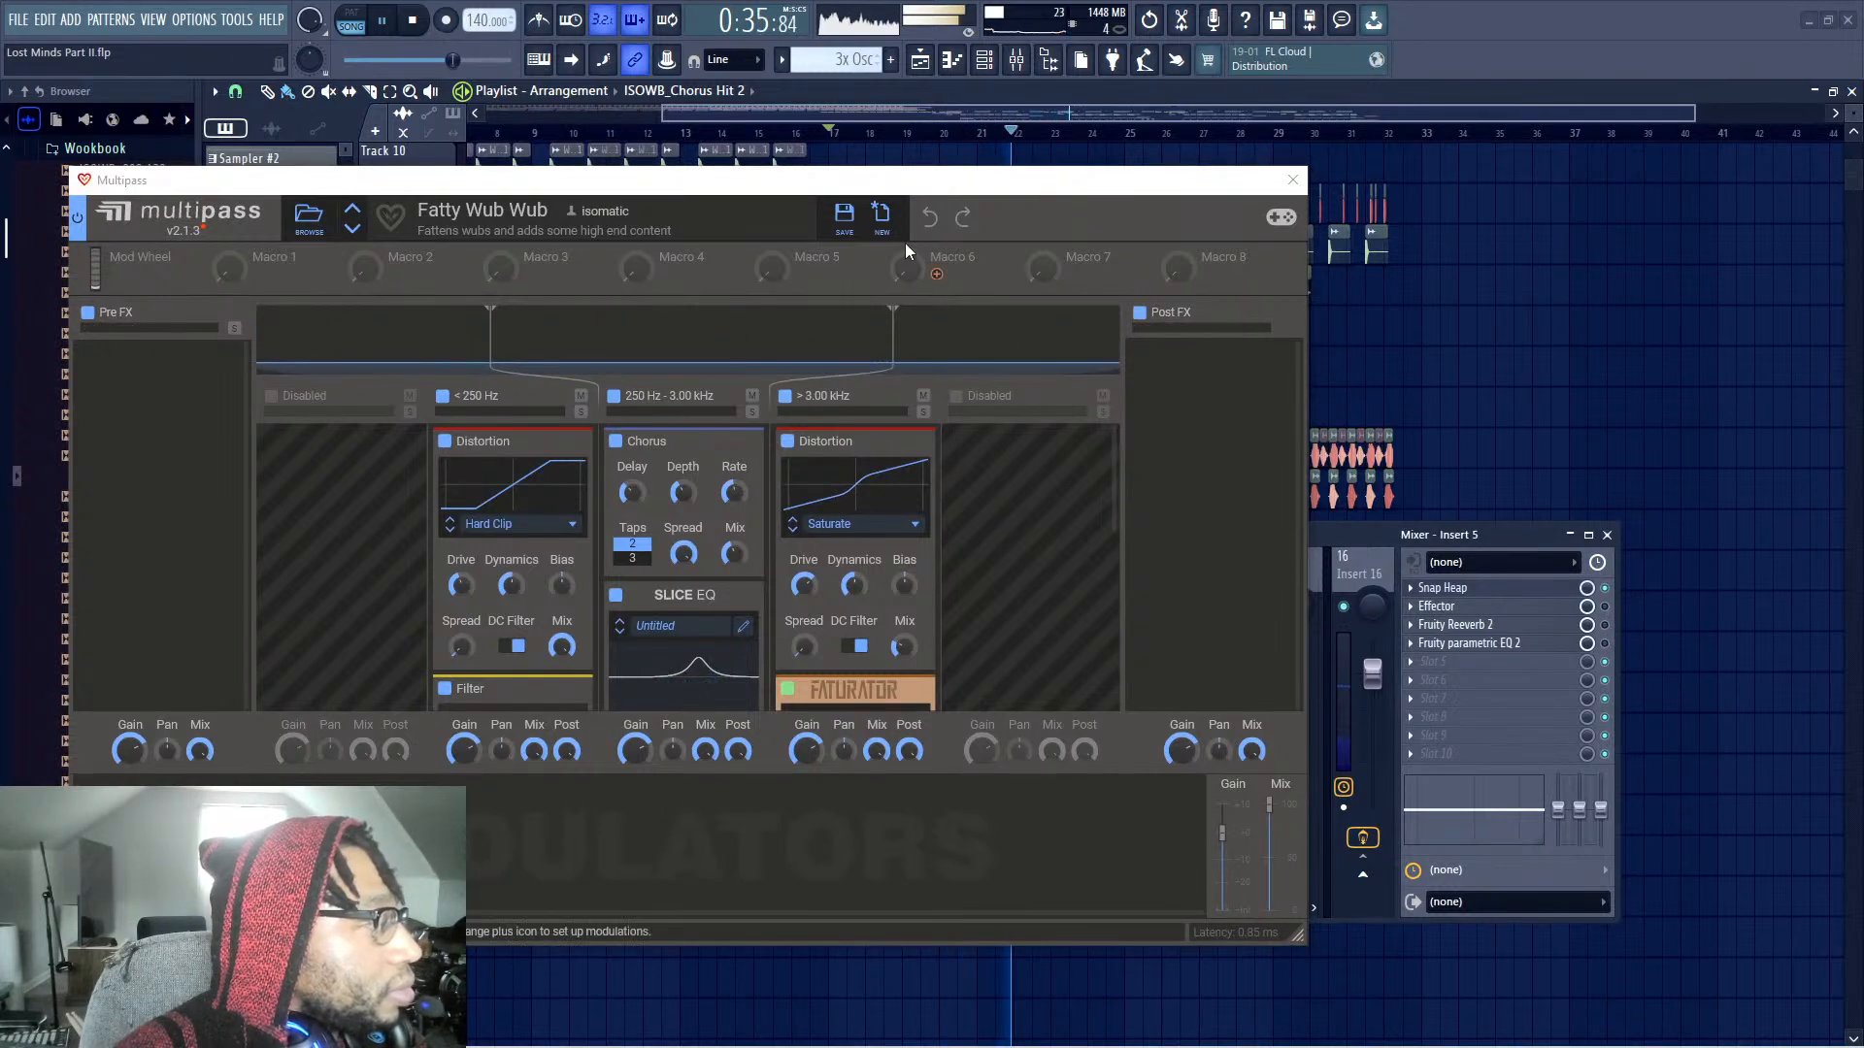
{"action": "left_click_drag", "start_coordinate": [427, 179], "coordinate": [684, 196]}
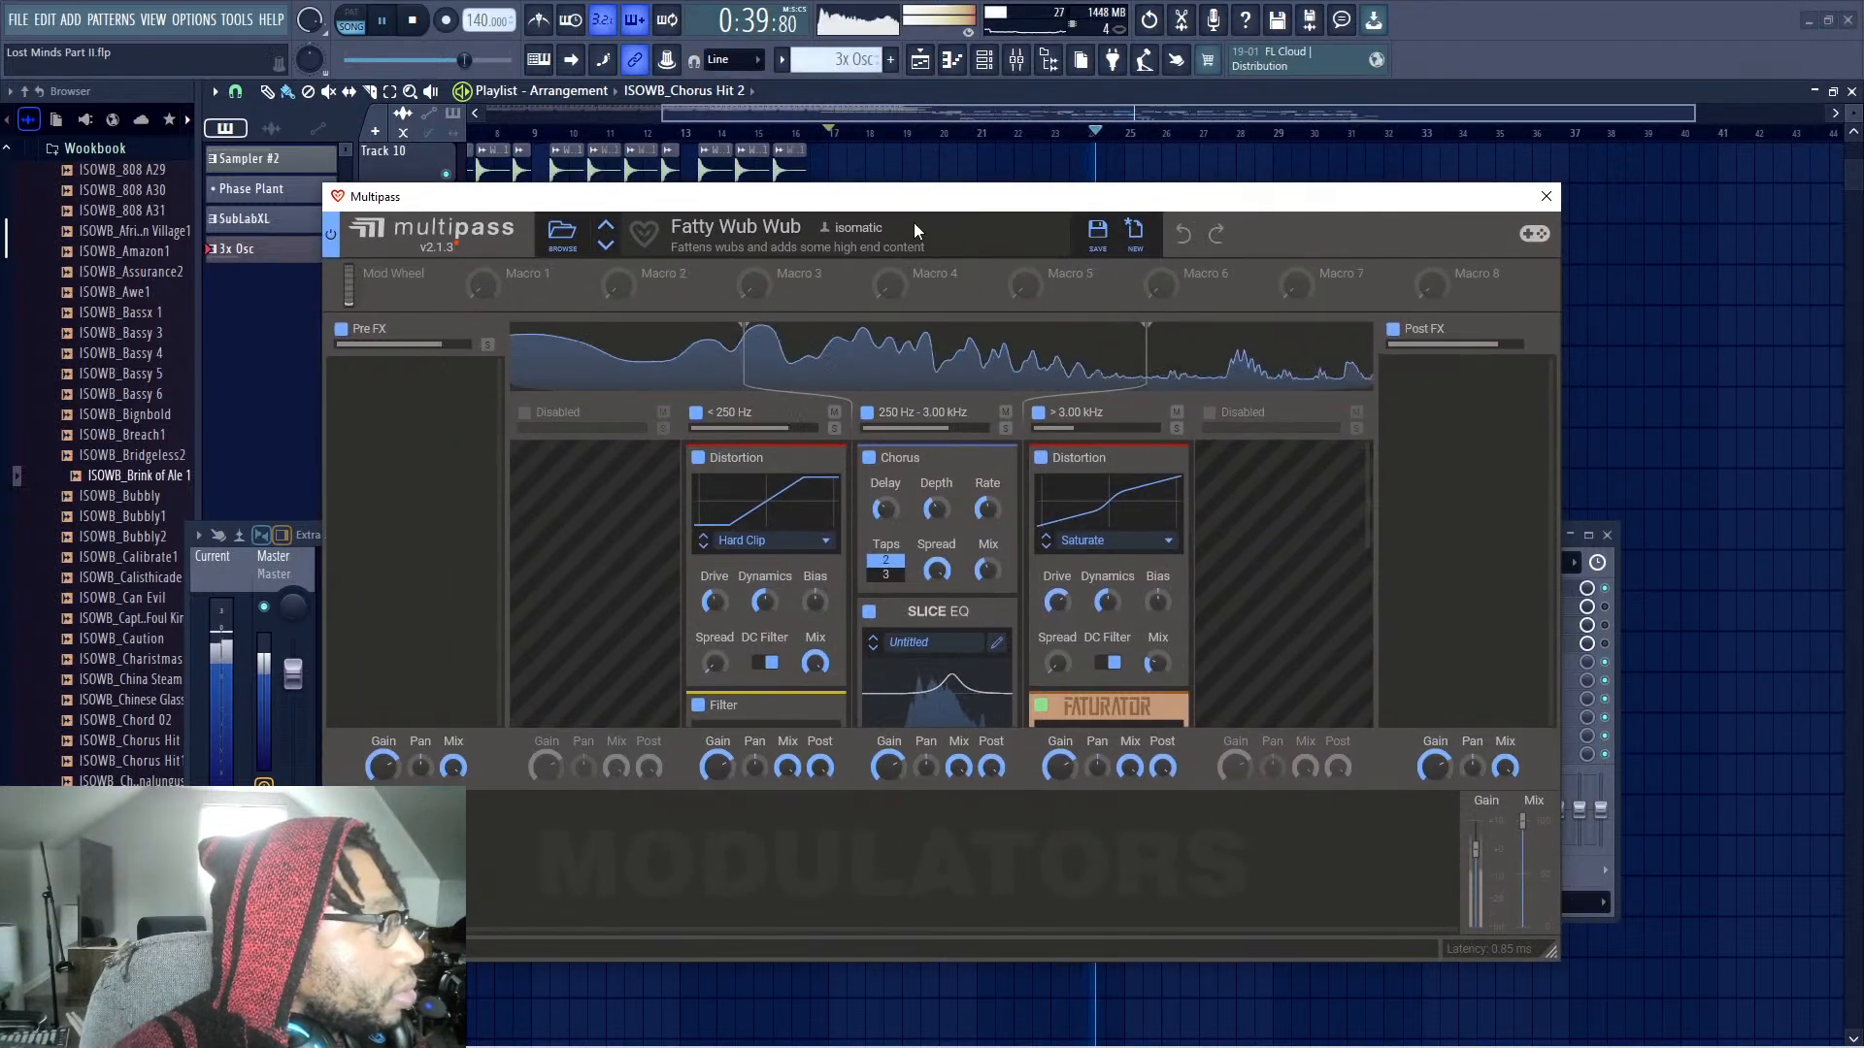
{"action": "left_click_drag", "start_coordinate": [912, 197], "coordinate": [641, 225]}
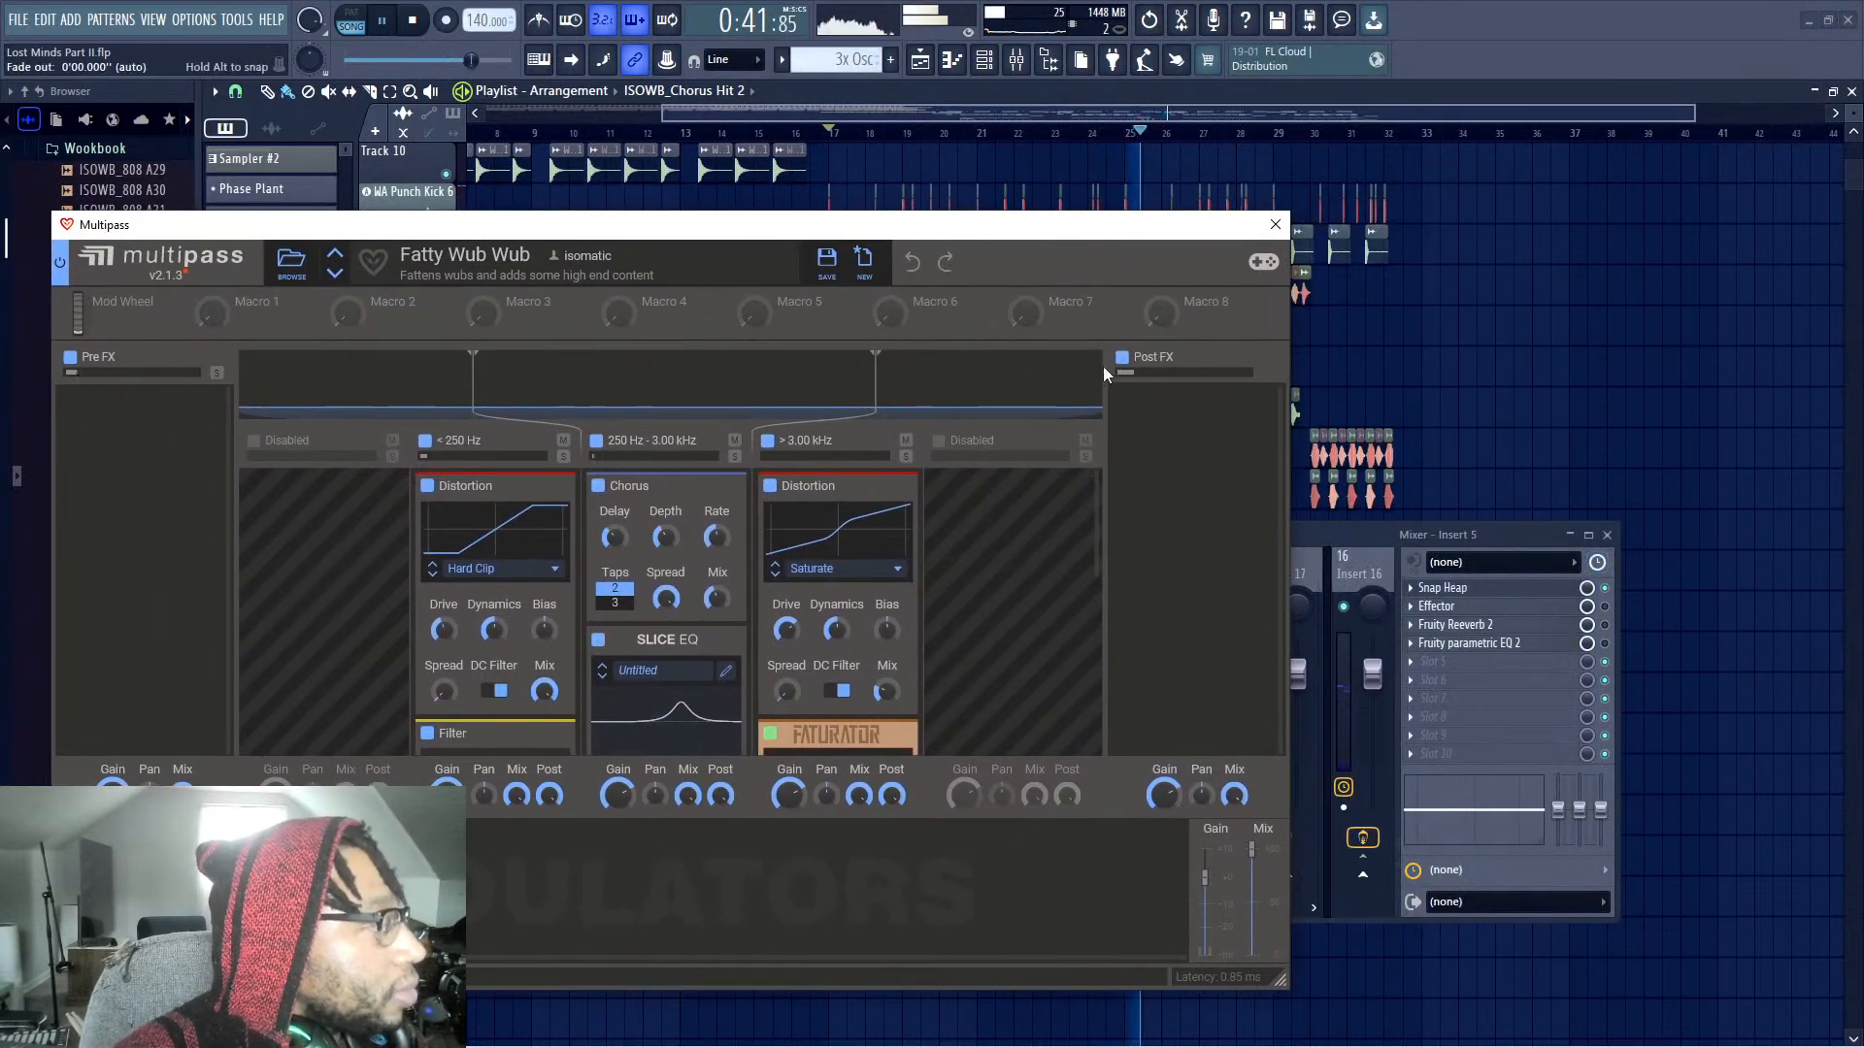
{"action": "left_click", "coordinate": [1604, 605]}
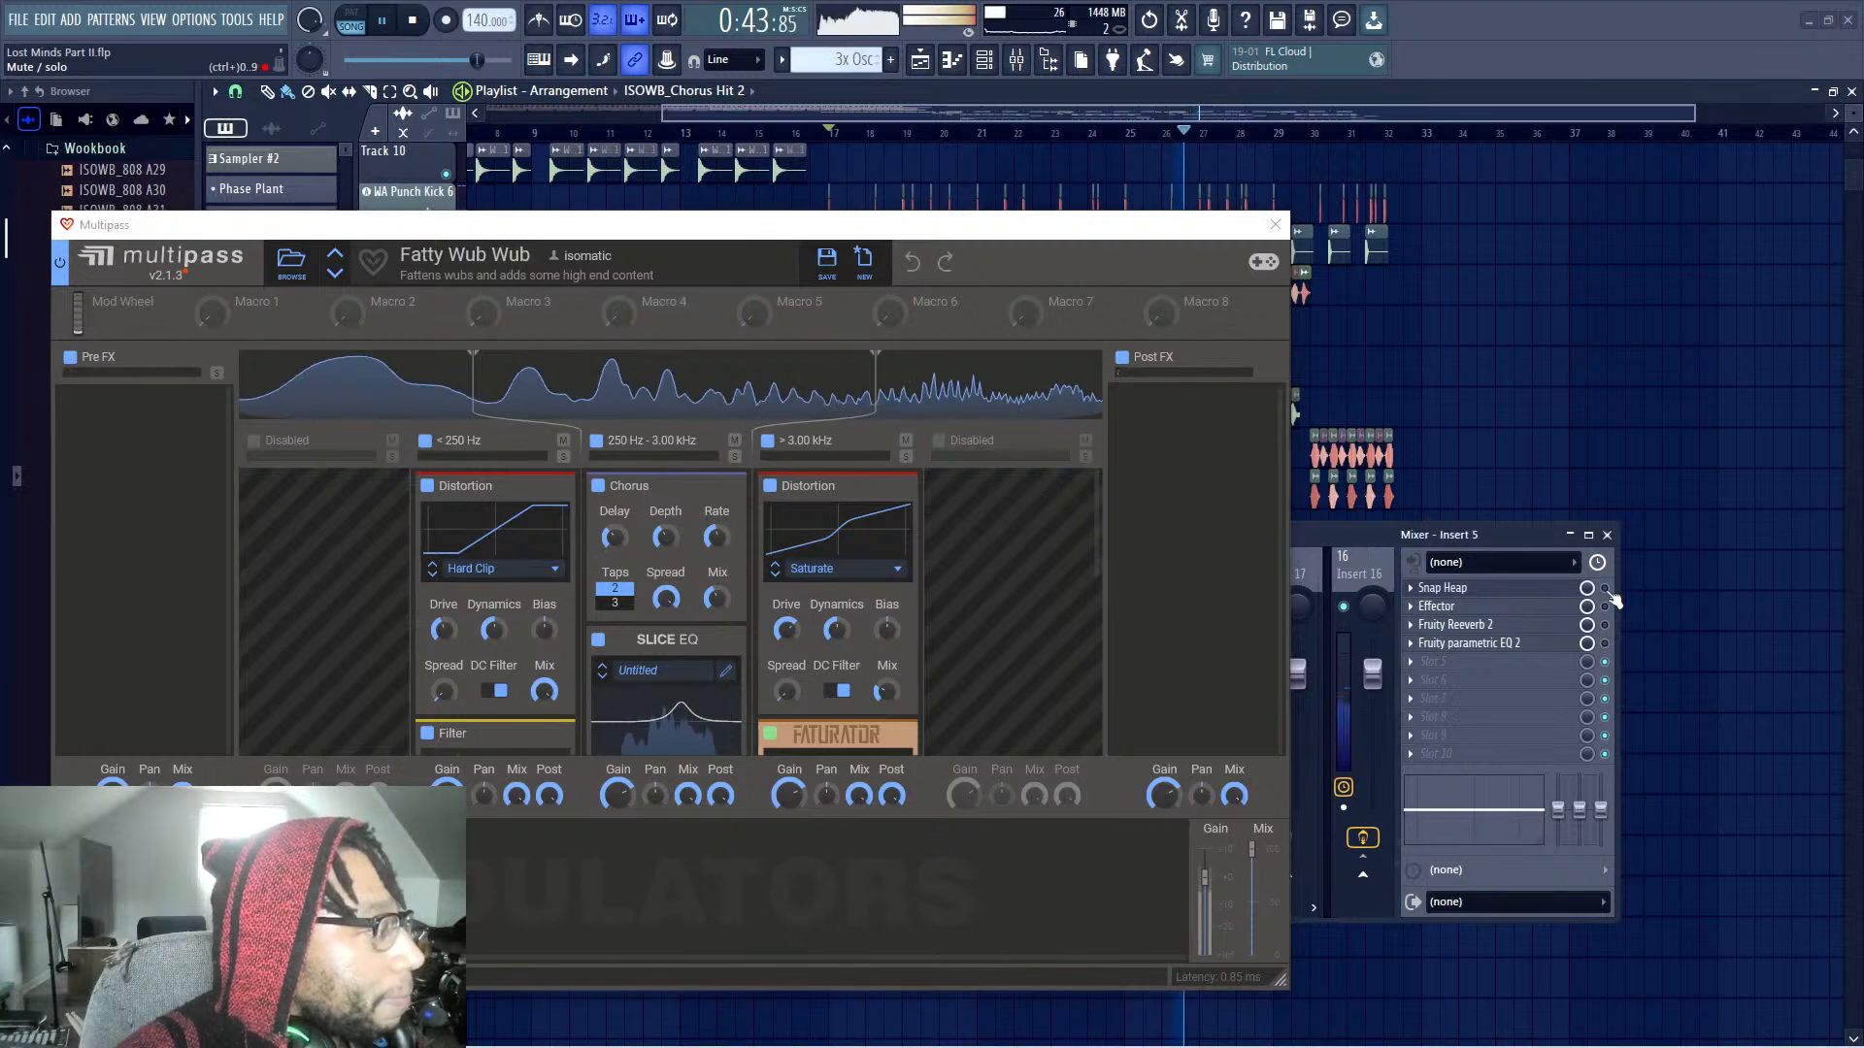
{"action": "key", "text": "space"}
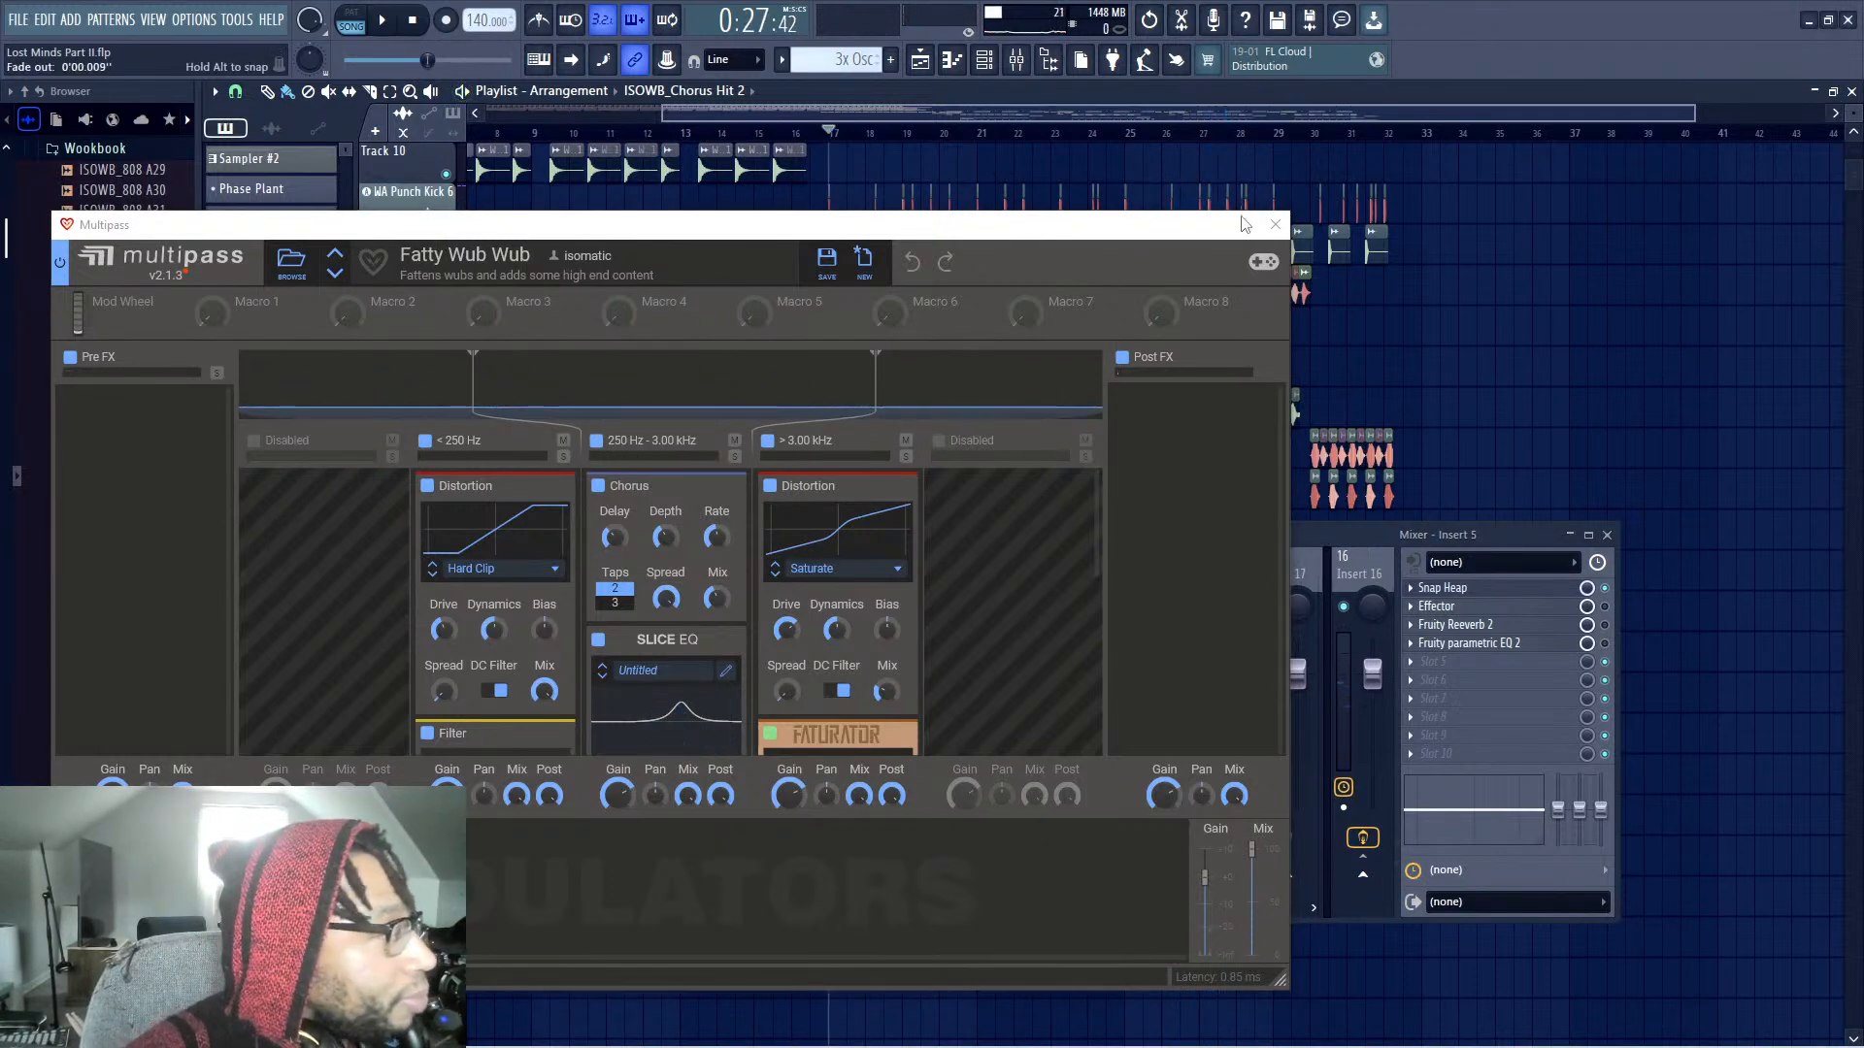
{"action": "left_click", "coordinate": [1274, 223]}
{"action": "left_click", "coordinate": [1607, 536]}
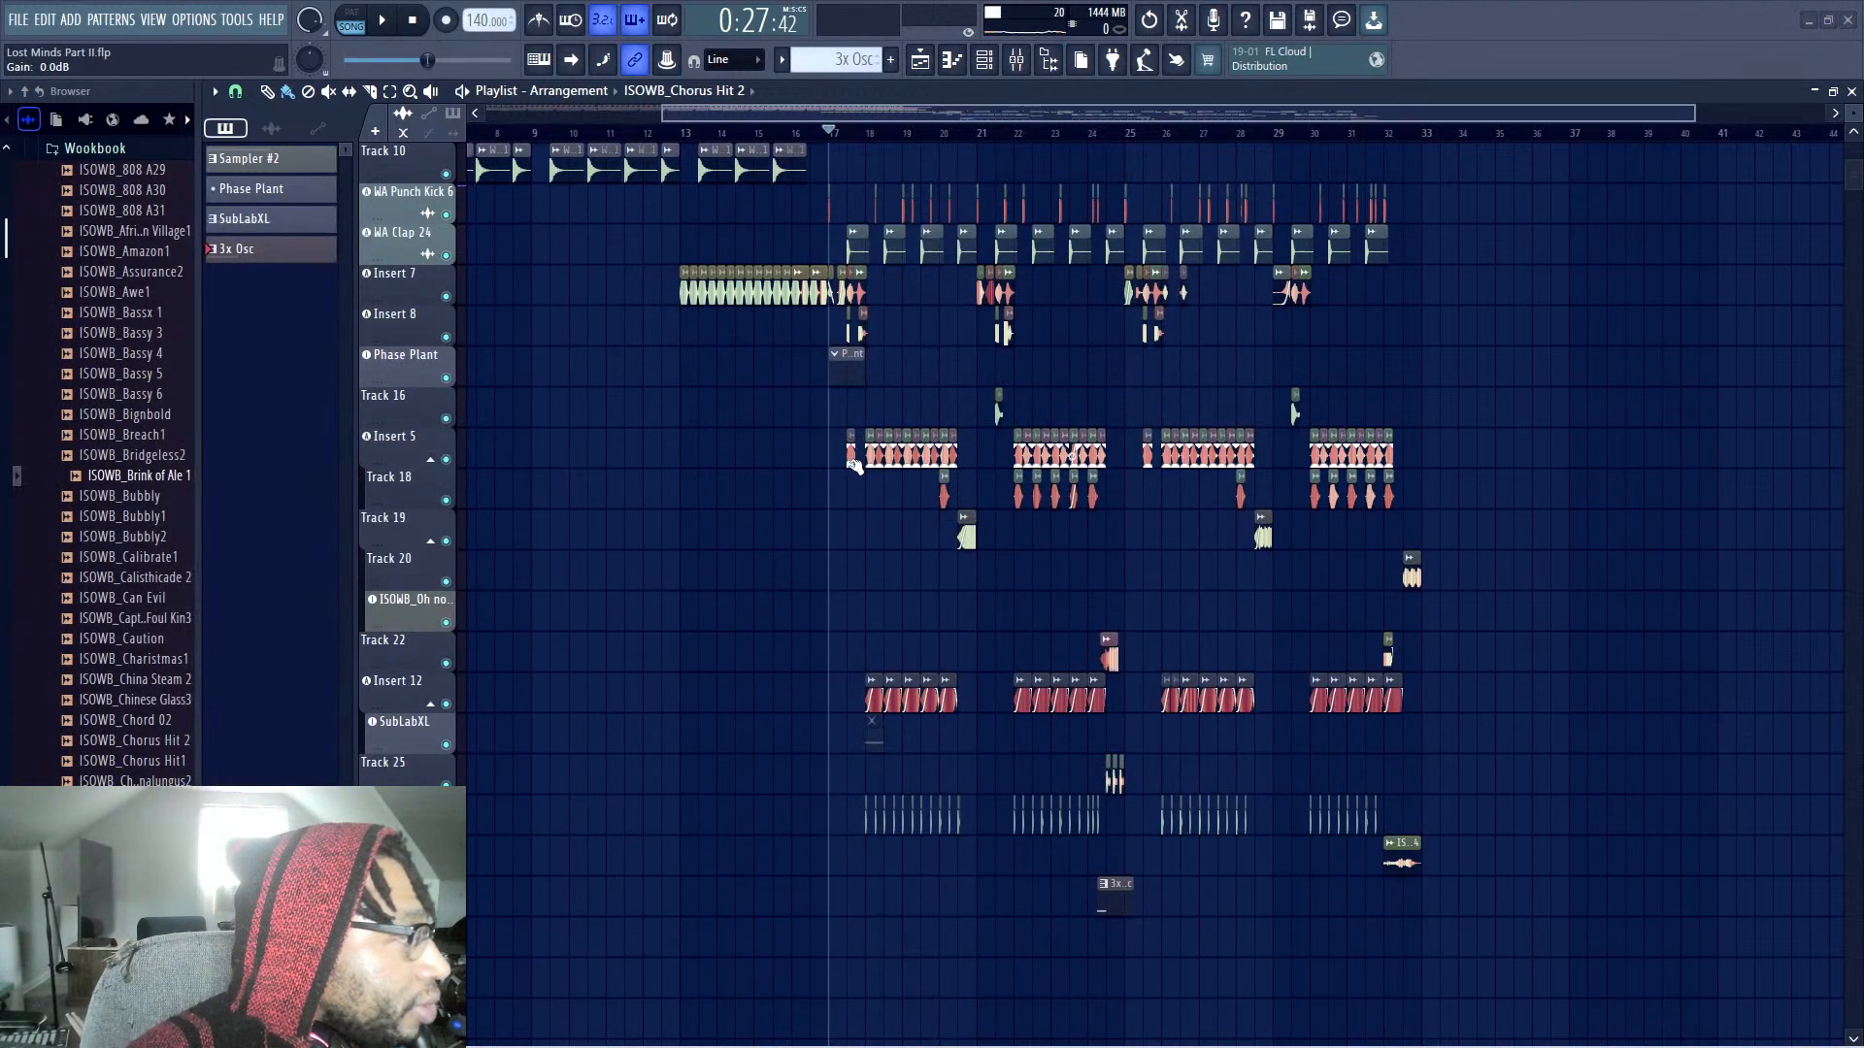
Examine the time-stretching and precomputed effect settings of the first ISOWB_Totter audio clip on Insert 5
{"action": "left_click_drag", "start_coordinate": [790, 562], "coordinate": [1196, 141]}
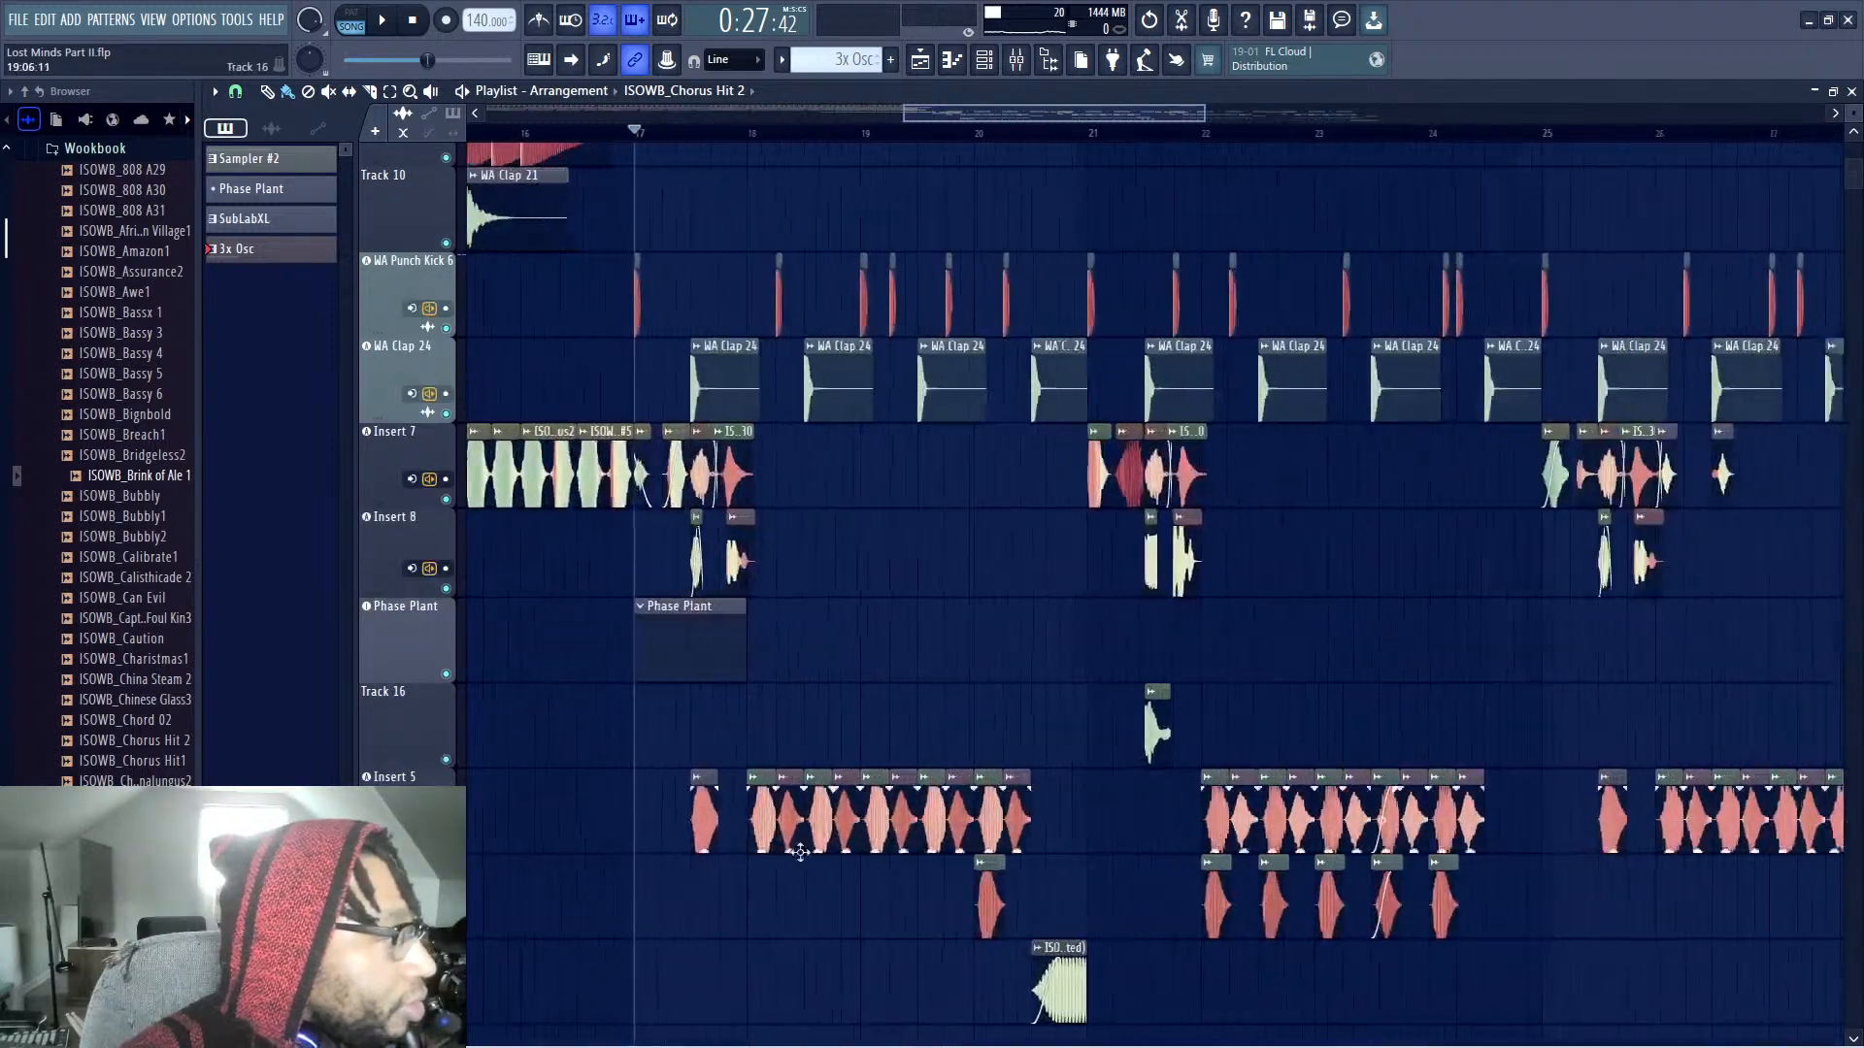
{"action": "left_click", "coordinate": [701, 836]}
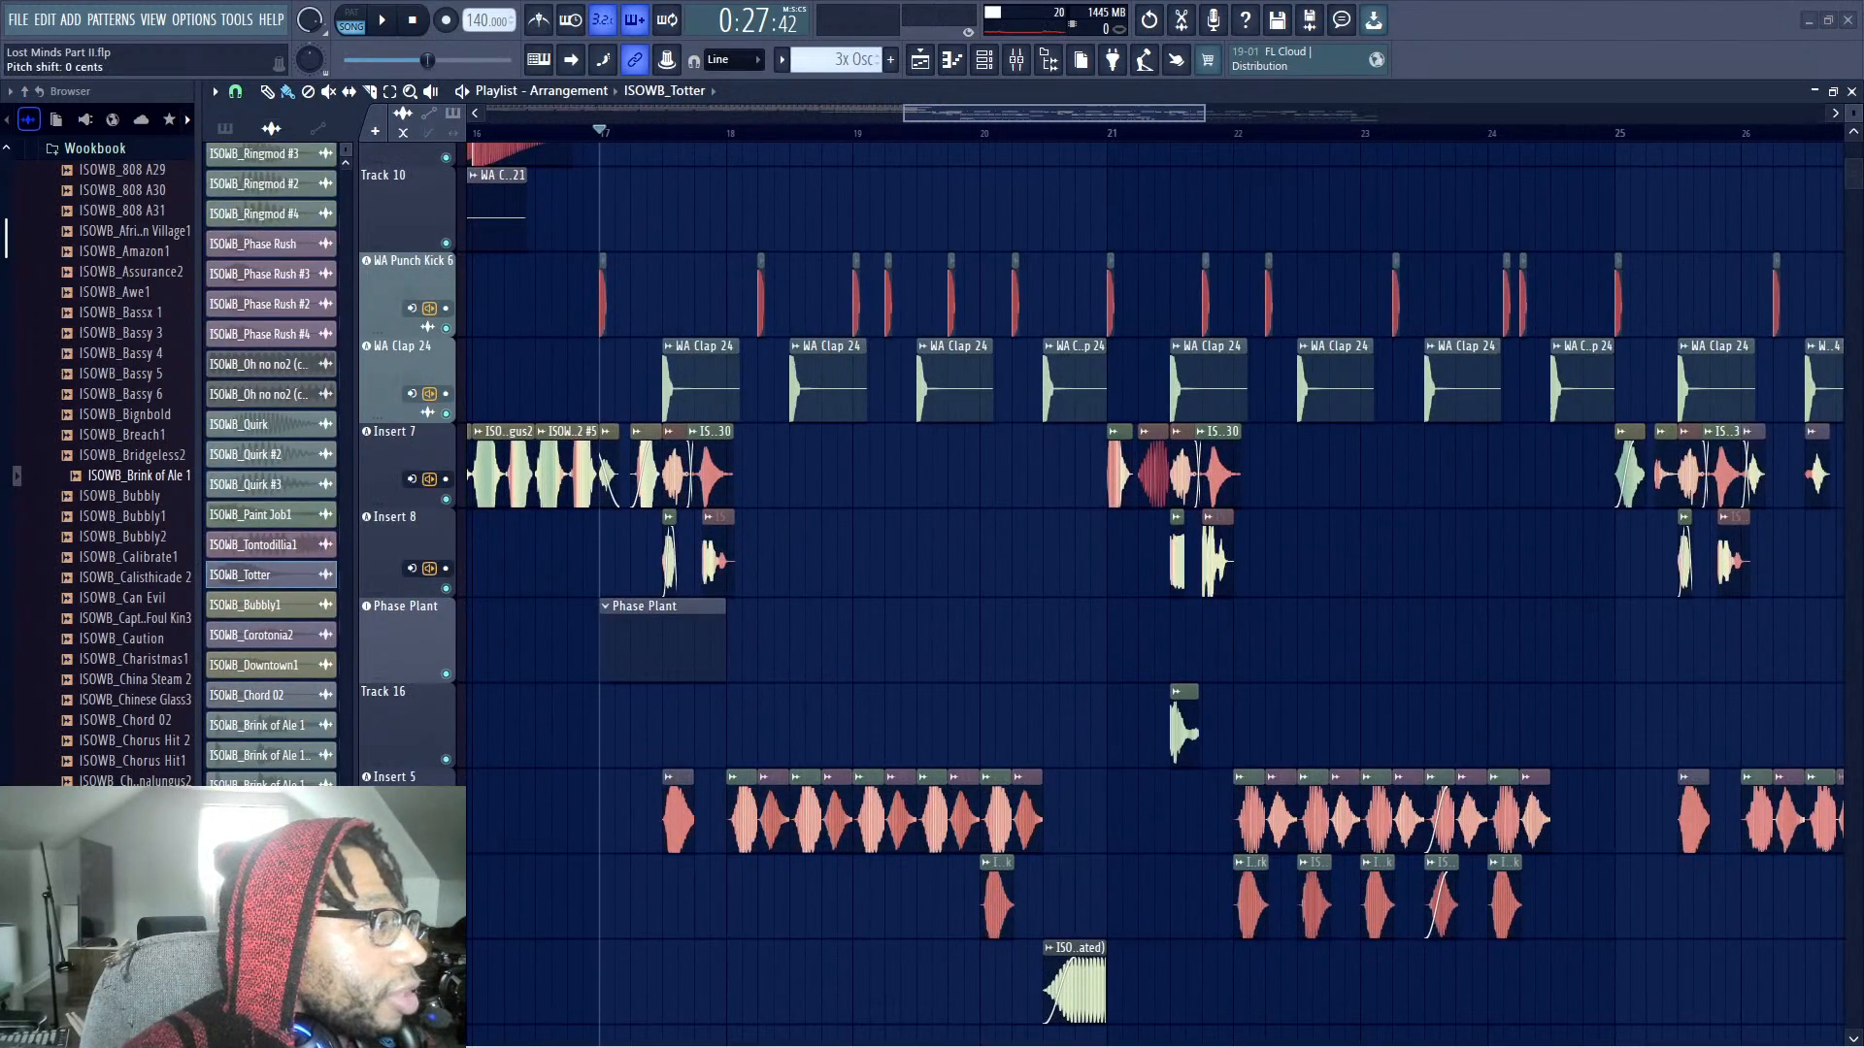
{"action": "left_click_drag", "start_coordinate": [1861, 13], "coordinate": [1107, 189]}
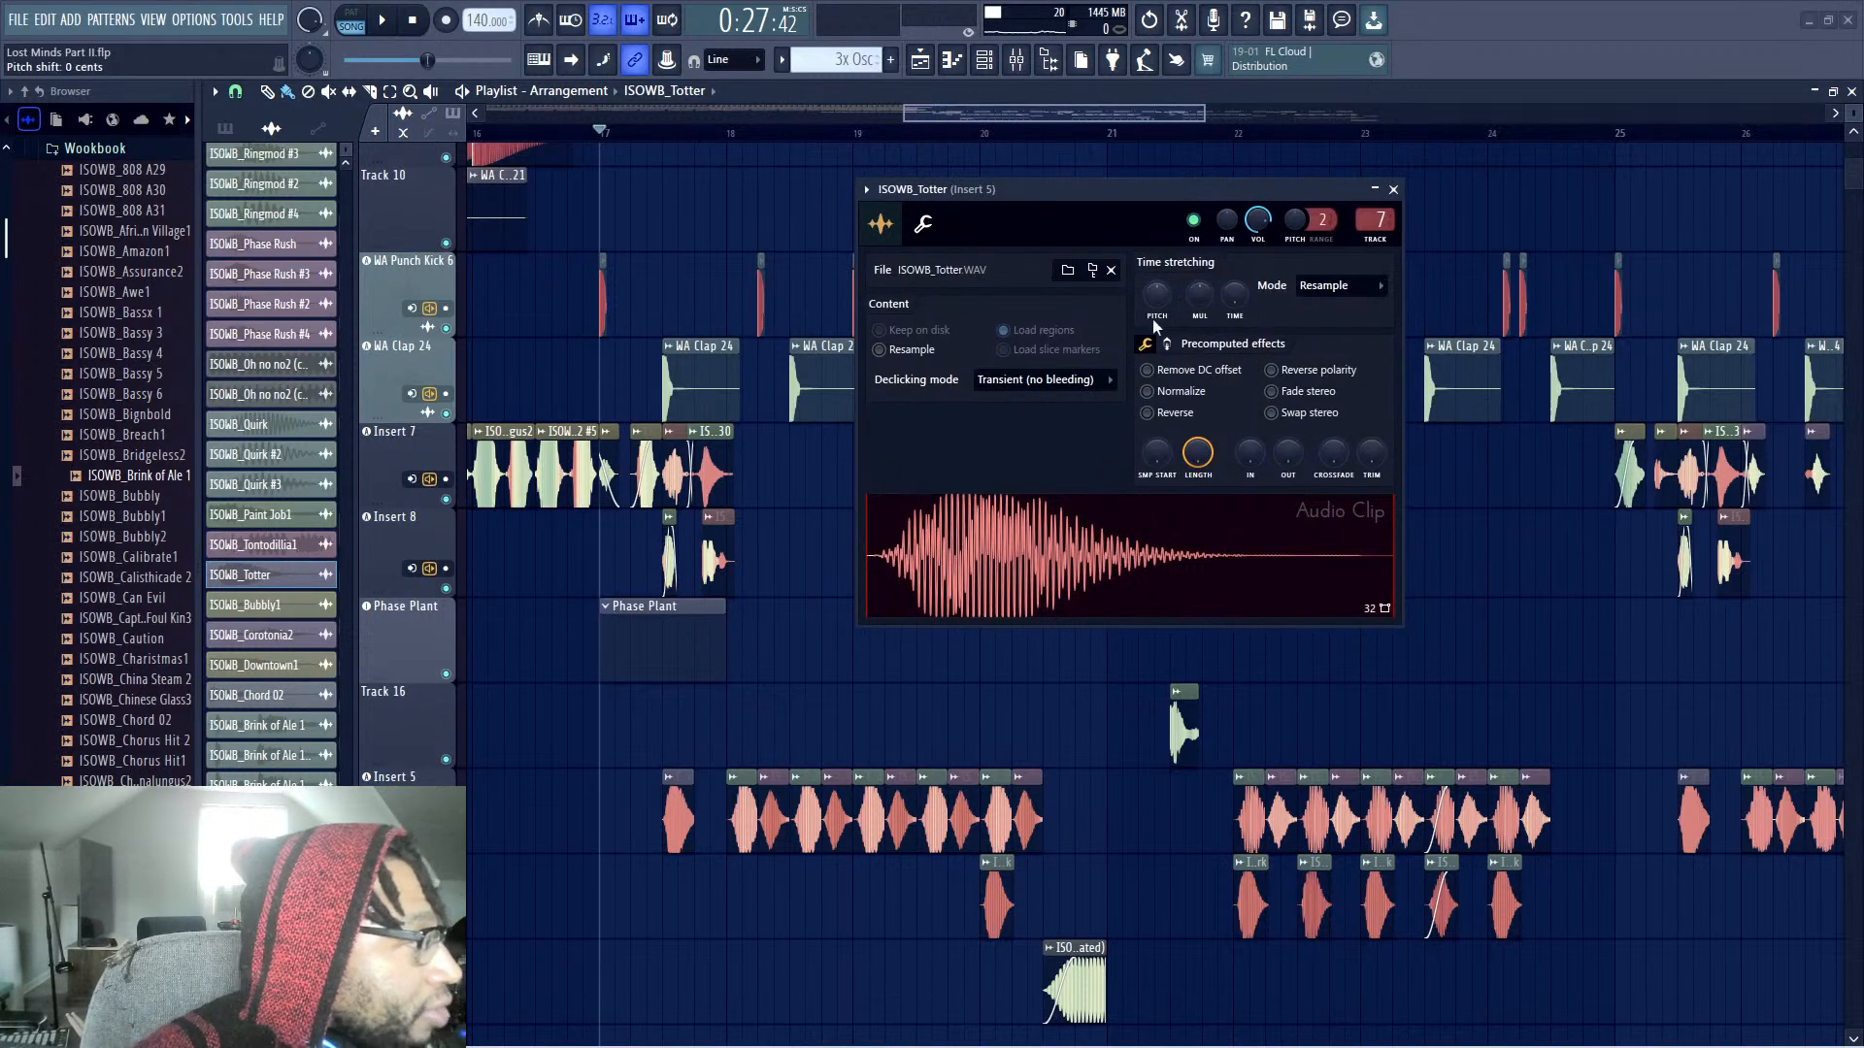
{"action": "left_click", "coordinate": [1168, 347]}
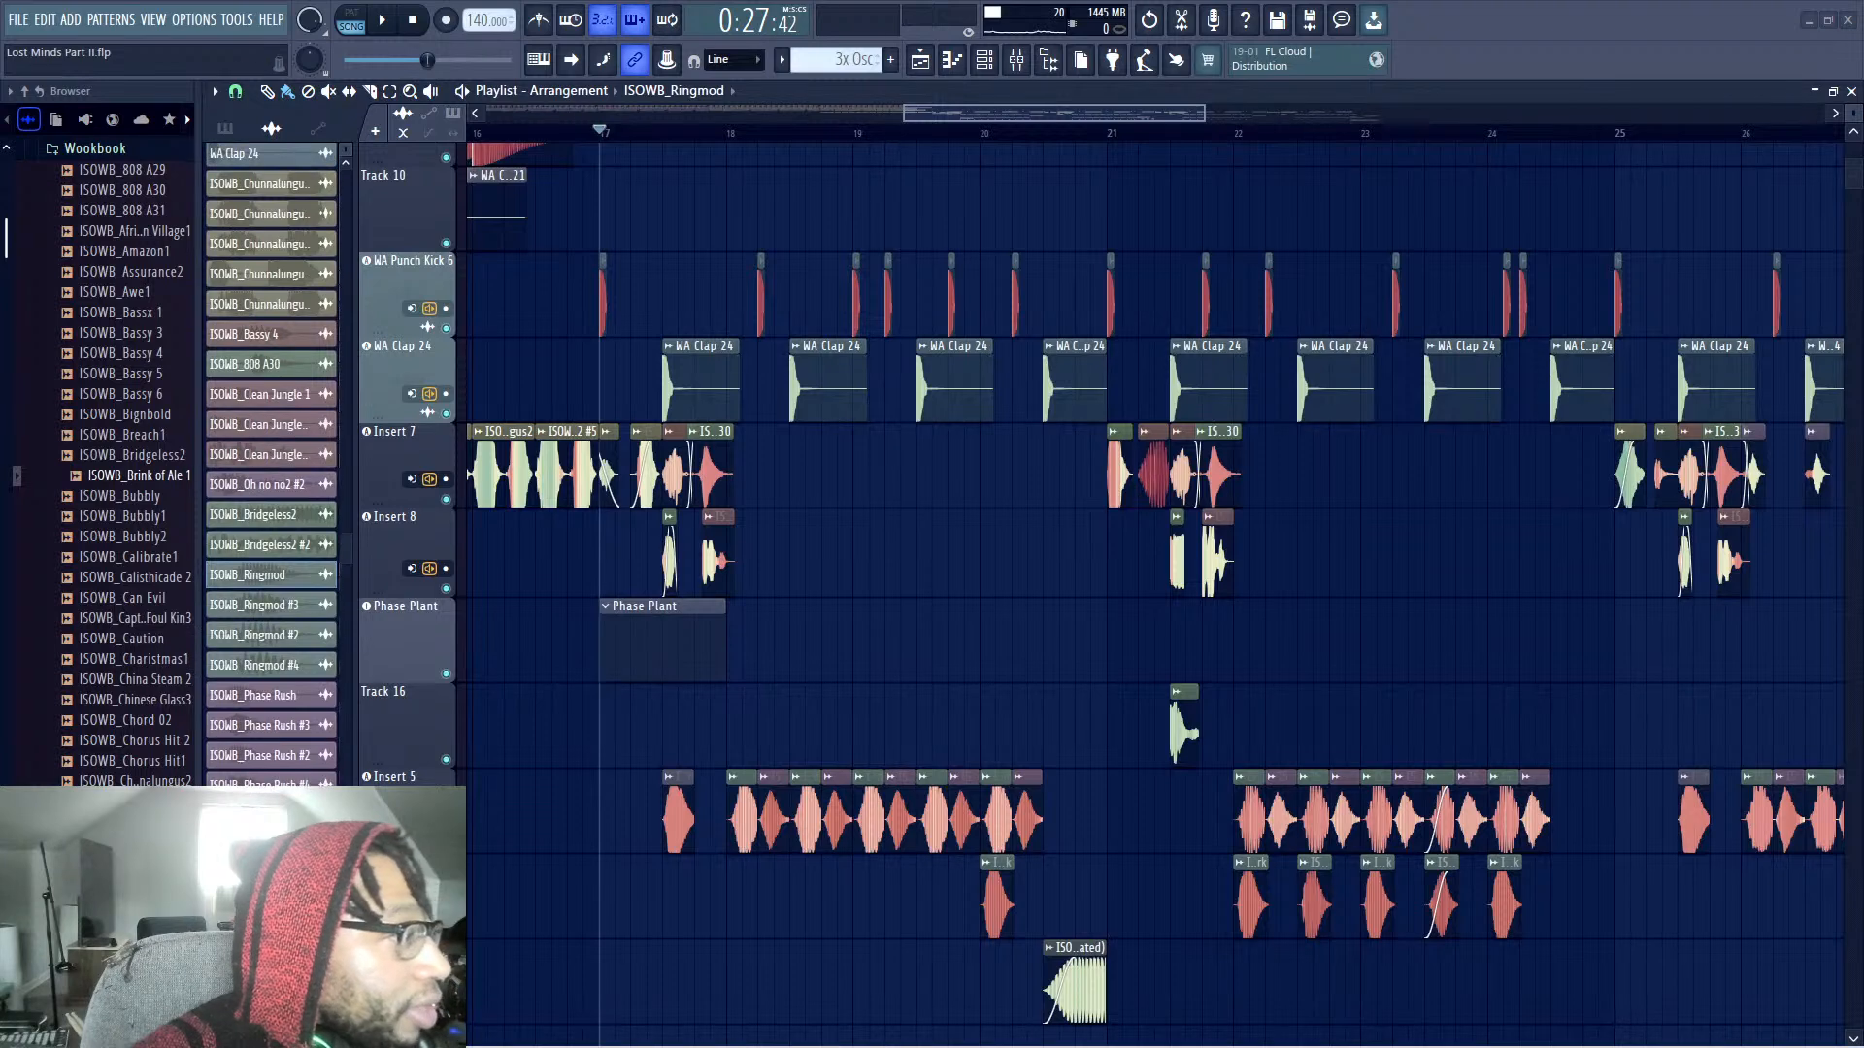
Examine the time-stretching and precomputed effect settings of the ISOWB_Ringmod and ISOWB_Ringmod #2 clips on Insert 5, then close them
{"action": "left_click_drag", "start_coordinate": [1553, 121], "coordinate": [785, 194]}
{"action": "left_click", "coordinate": [821, 428]}
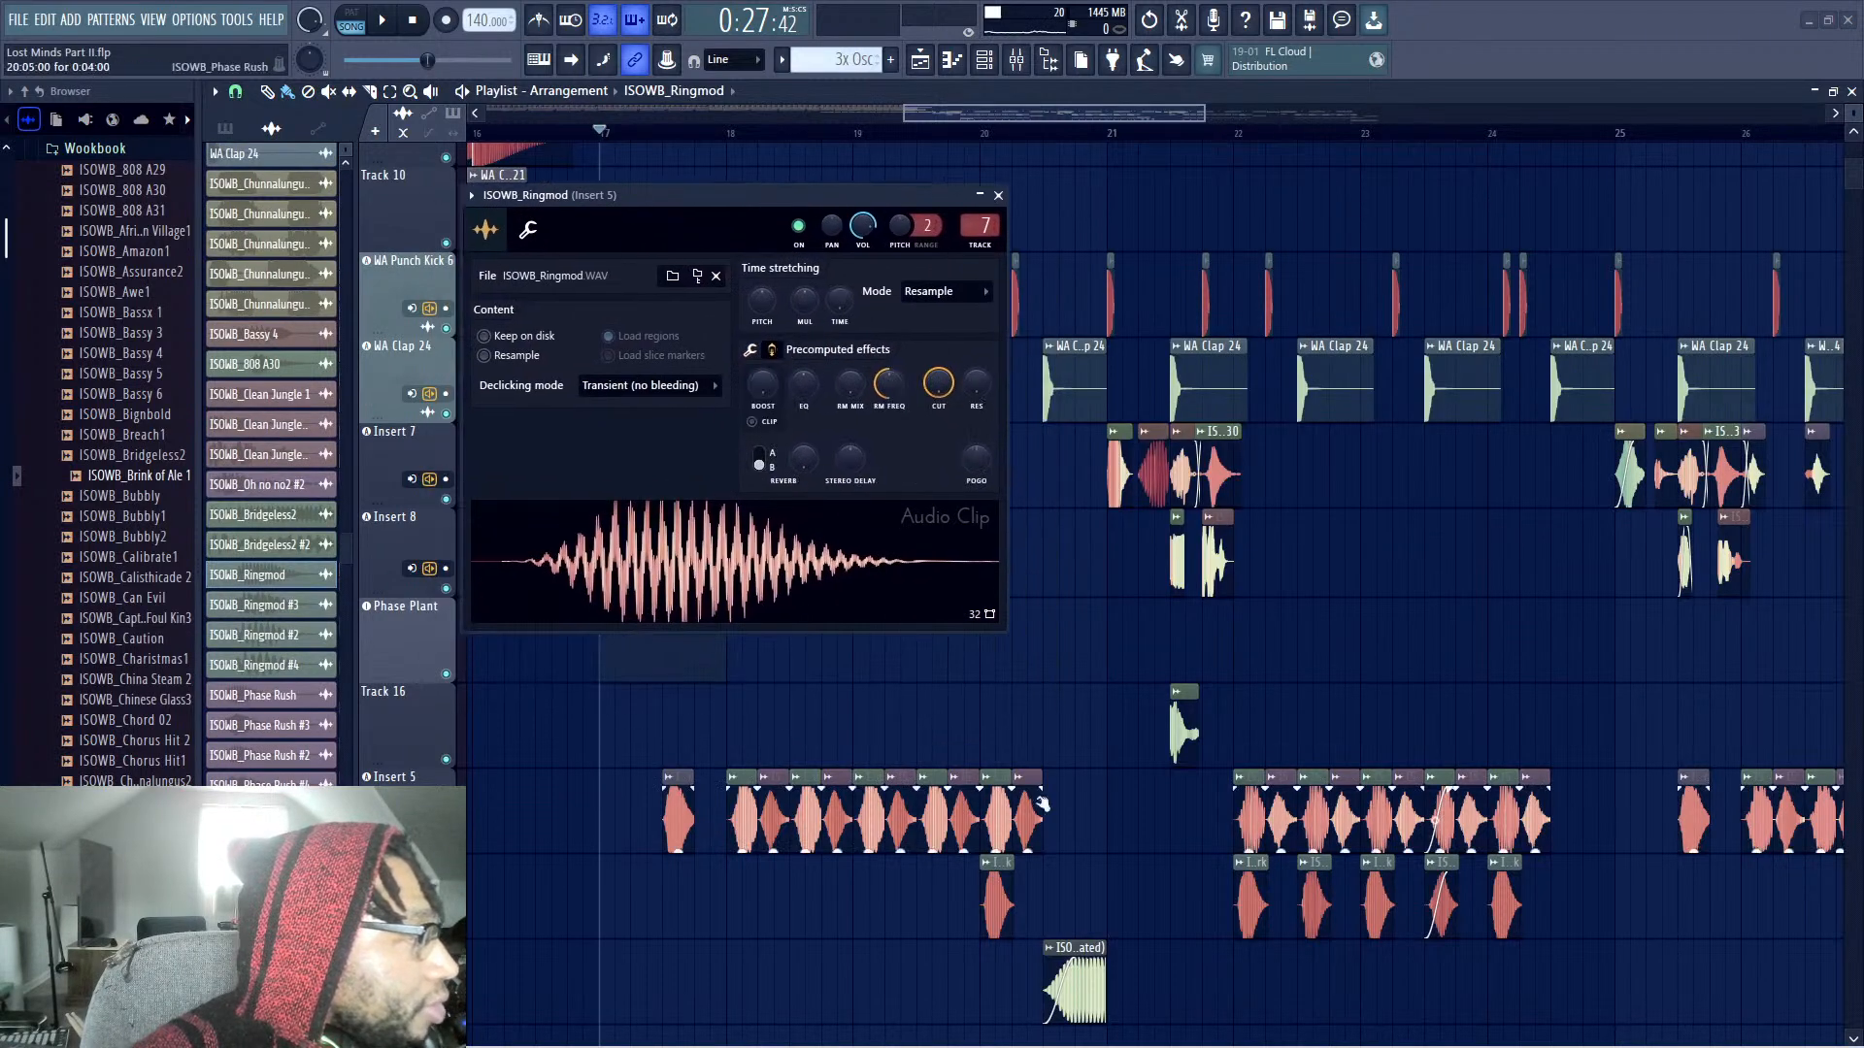
{"action": "scroll", "coordinate": [1117, 815], "scroll_direction": "down", "scroll_amount": 2}
{"action": "left_click", "coordinate": [1250, 826]}
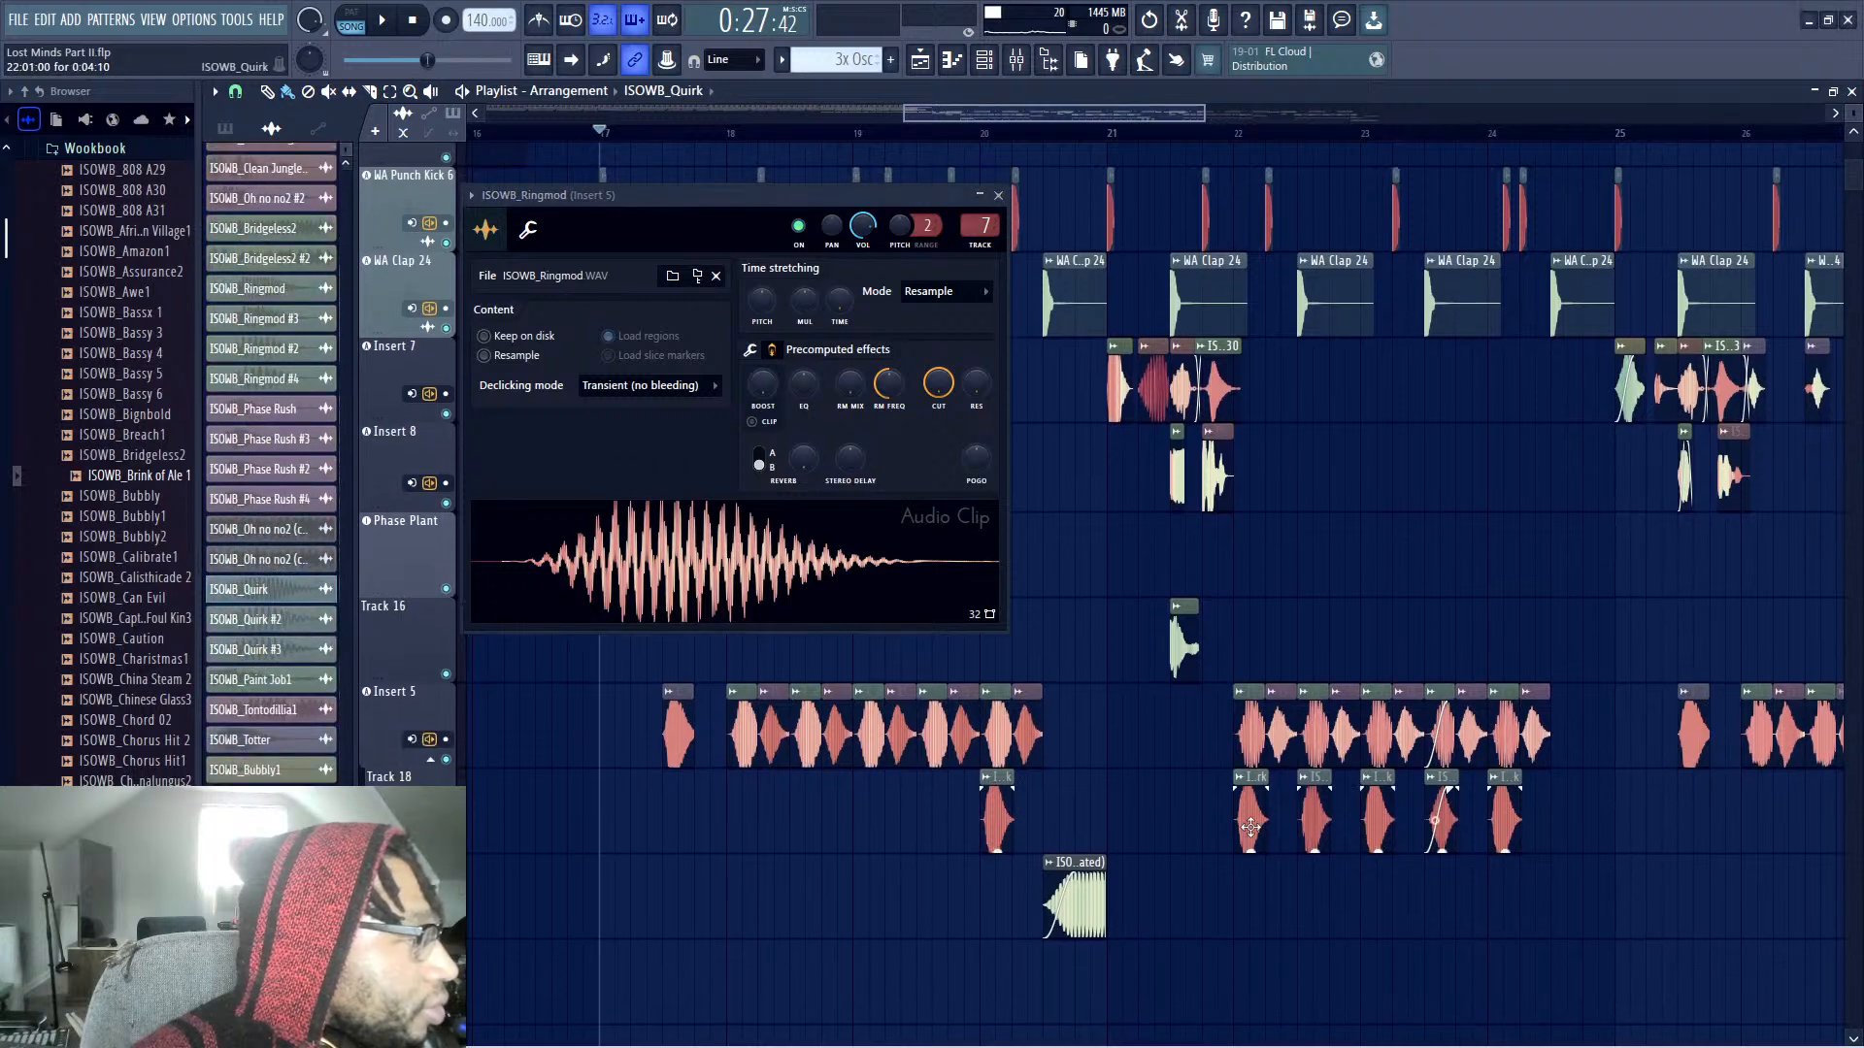
{"action": "scroll", "coordinate": [272, 466], "scroll_direction": "up", "scroll_amount": 3}
{"action": "left_click", "coordinate": [258, 574]}
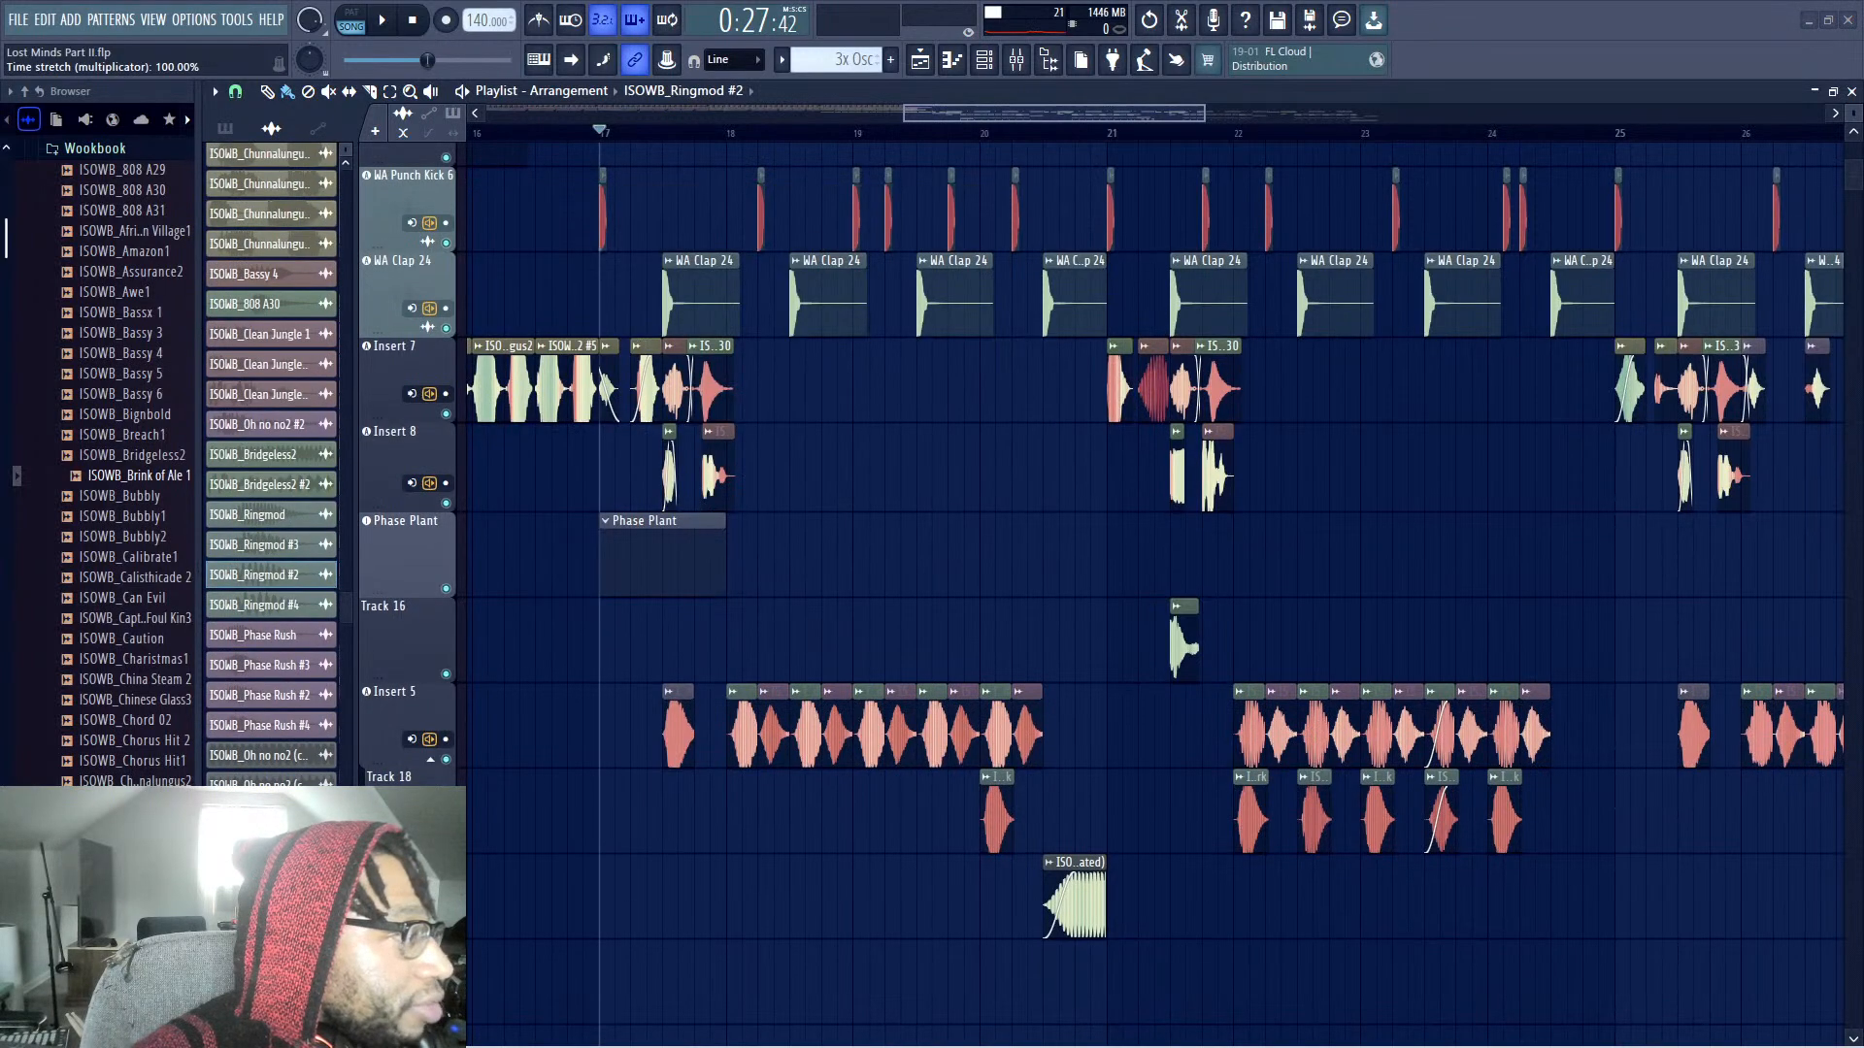
{"action": "left_click", "coordinate": [835, 503]}
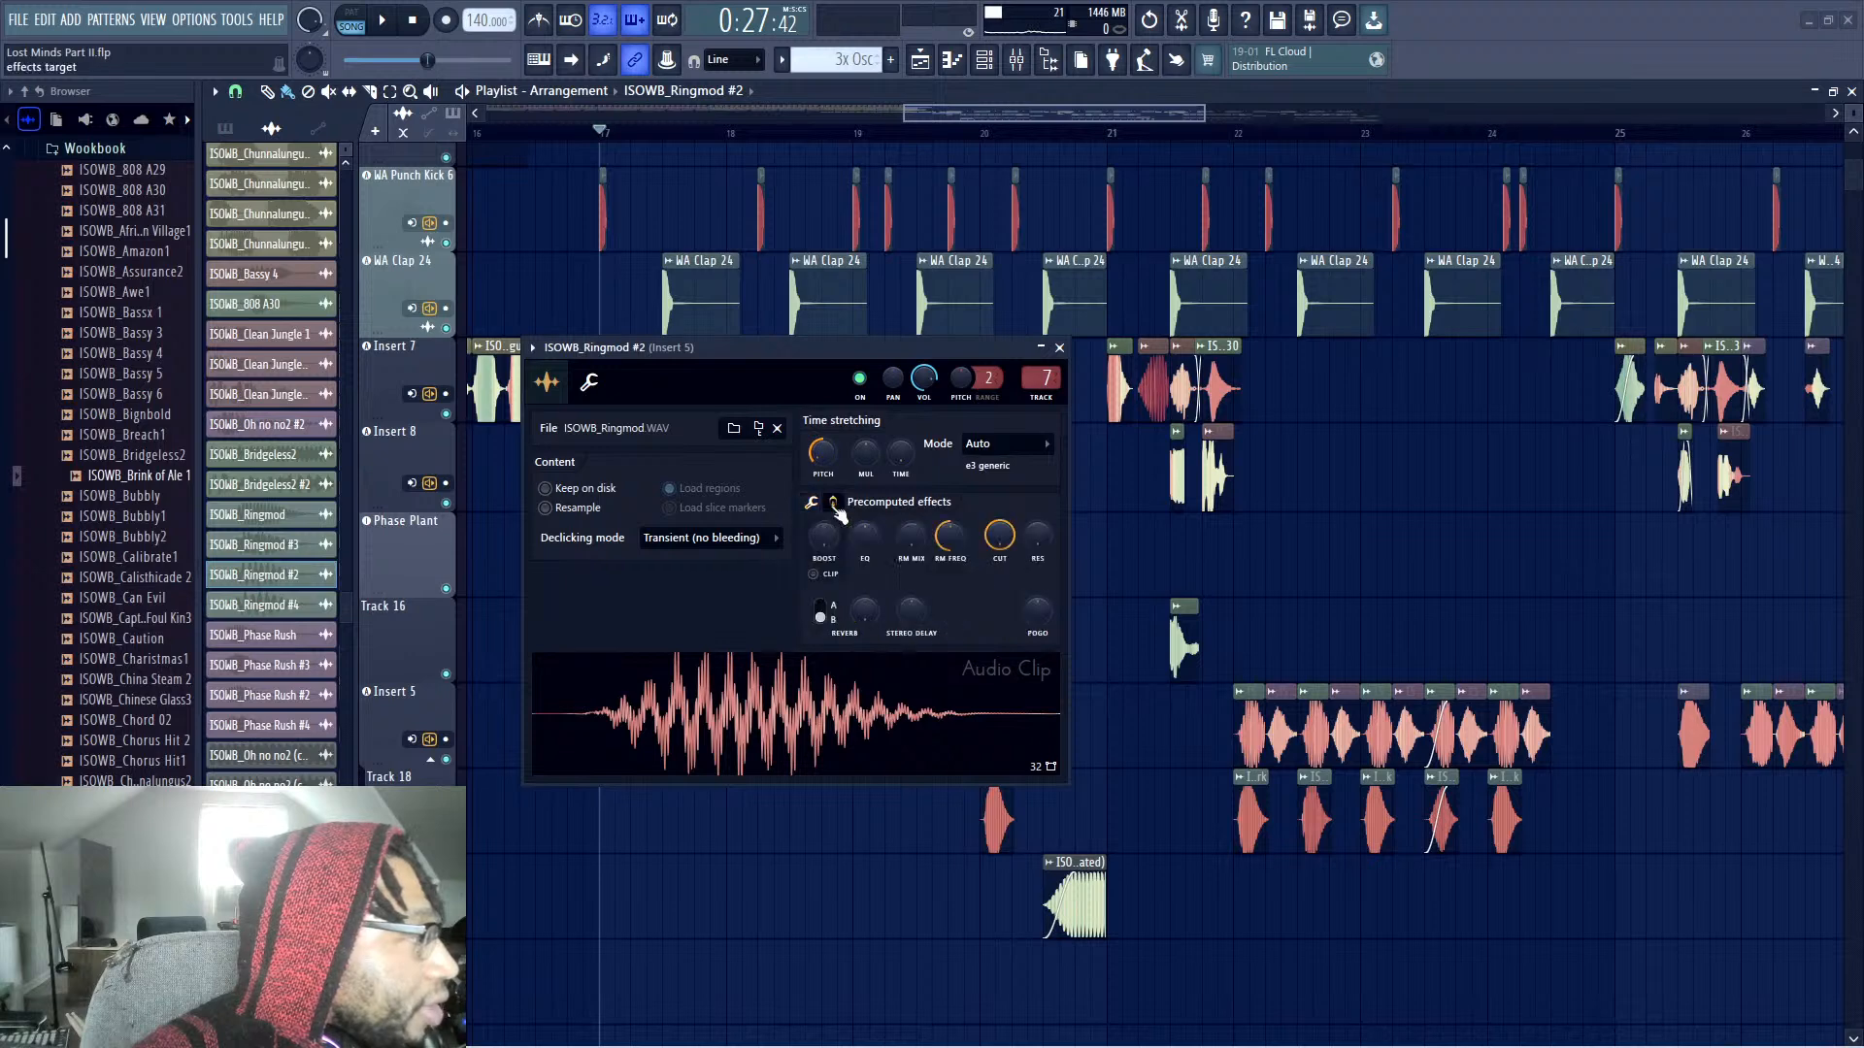
{"action": "left_click", "coordinate": [1059, 347]}
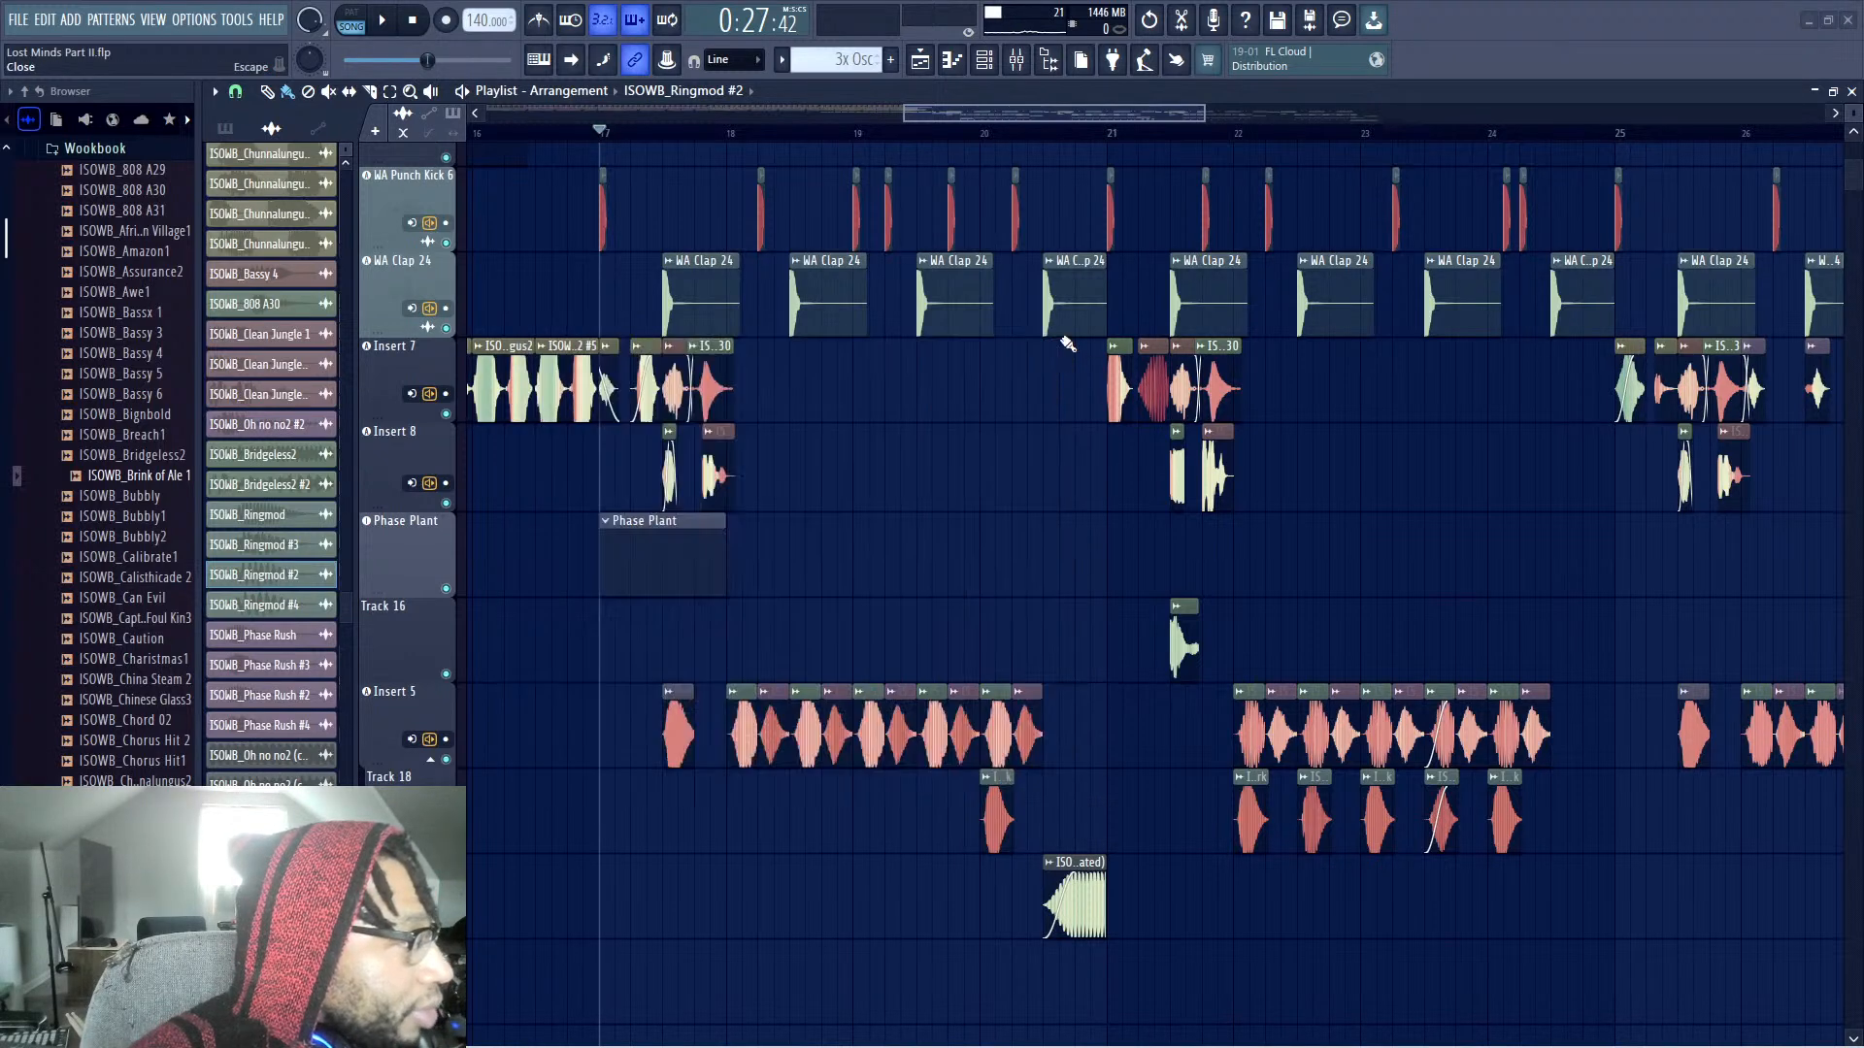
Examine the precomputed effect settings of the ISOWB_Bassy 5 audio clip at bar 21 on Insert 7, then close them
{"action": "left_click", "coordinate": [1138, 376]}
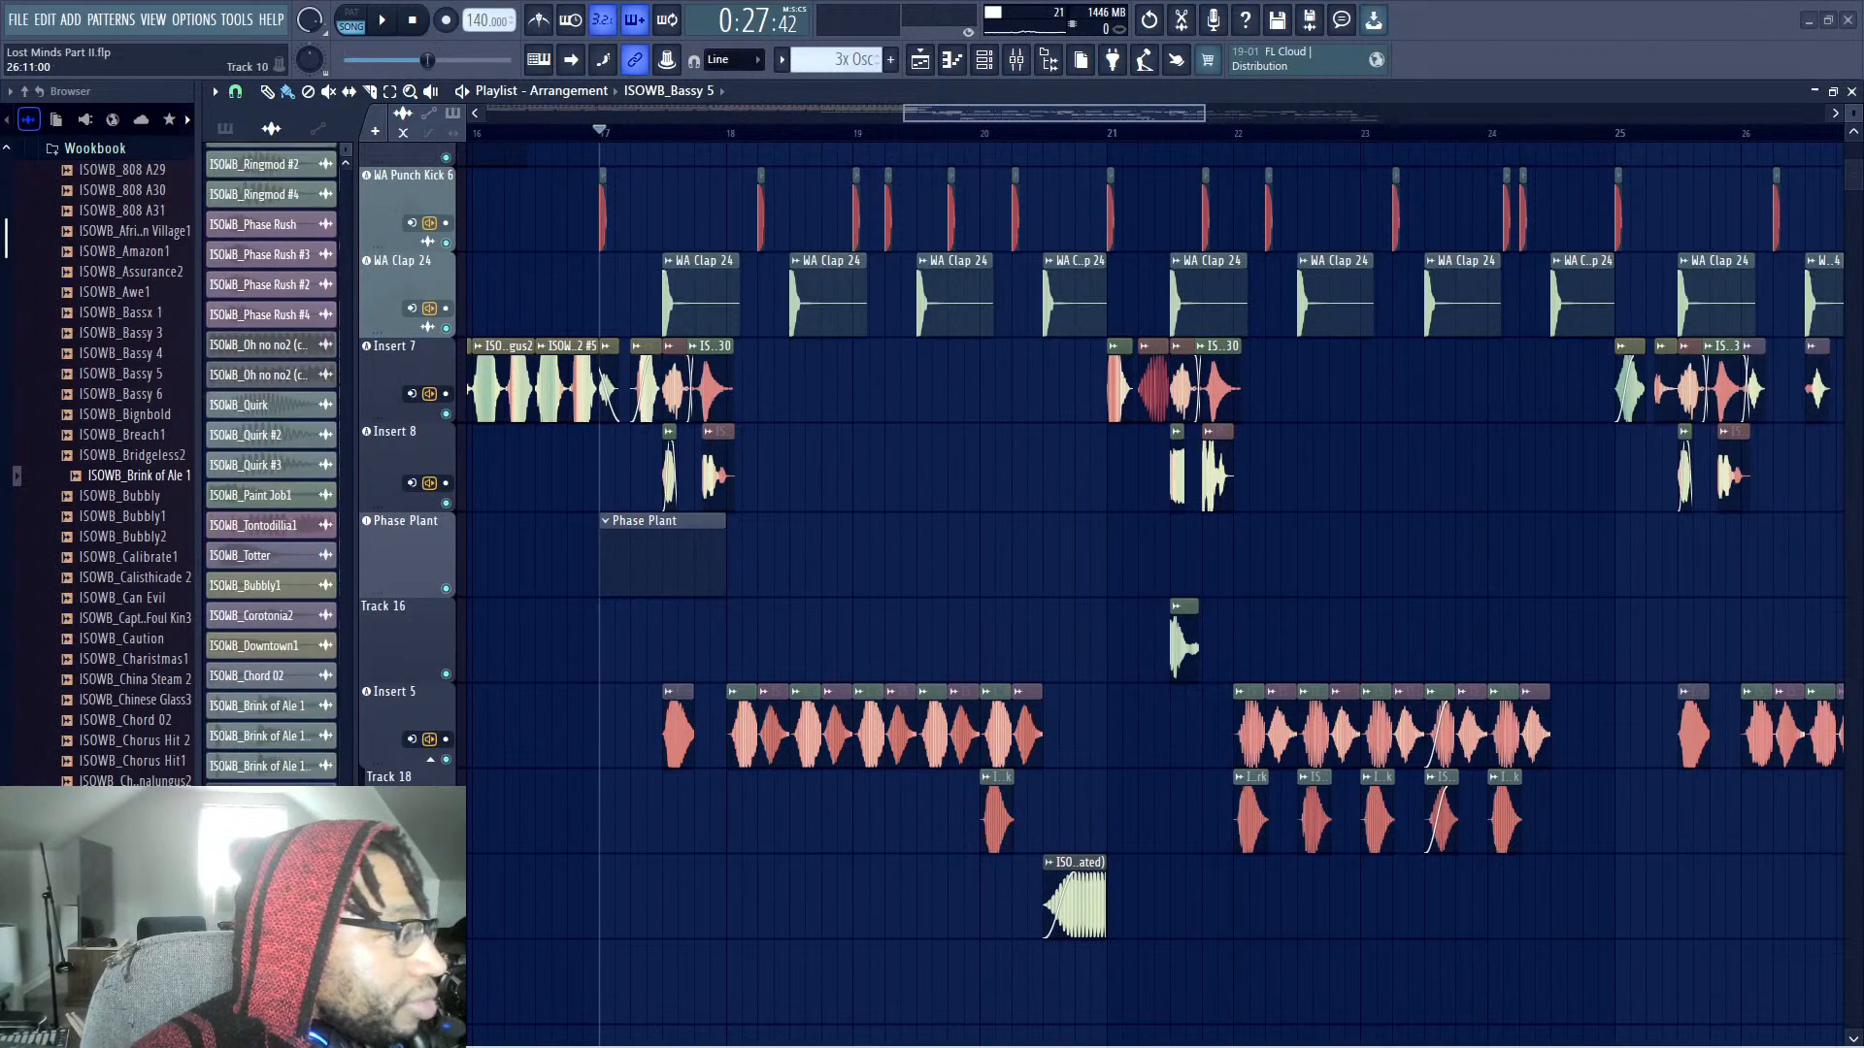
{"action": "left_click", "coordinate": [1149, 346]}
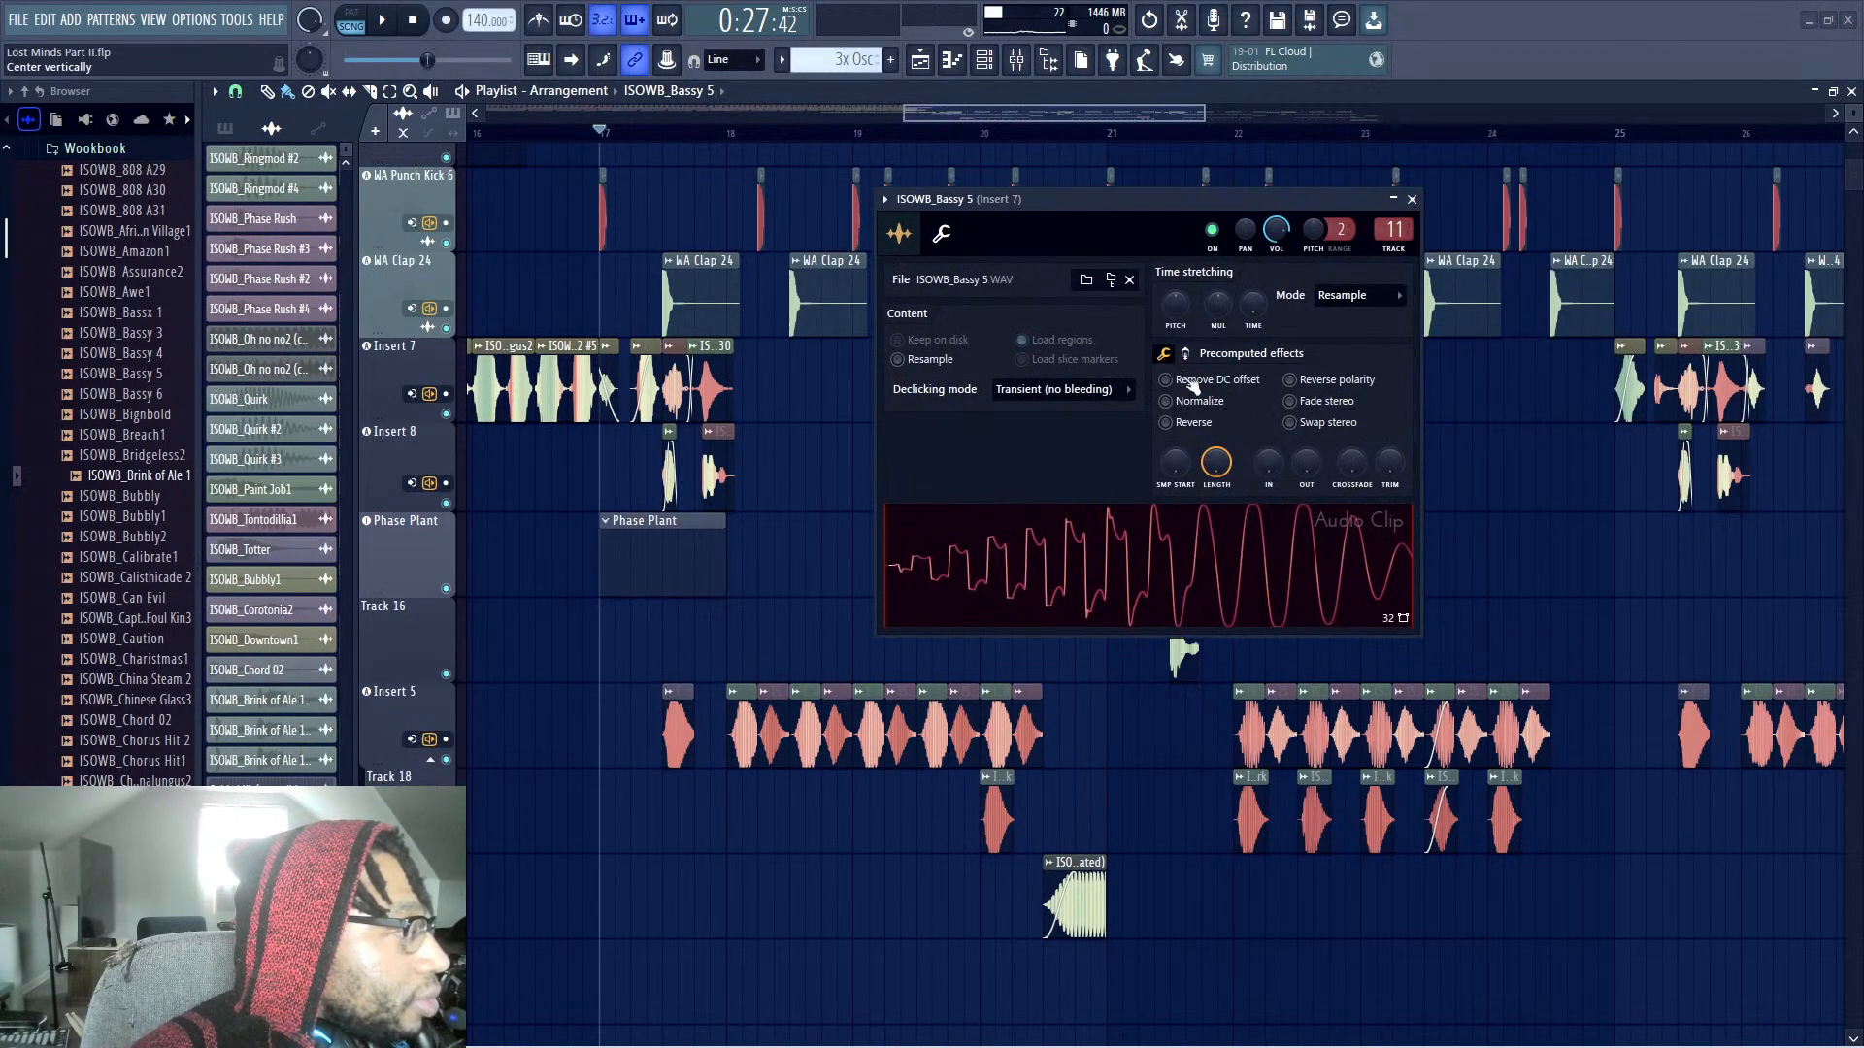
{"action": "left_click", "coordinate": [1188, 354]}
{"action": "left_click", "coordinate": [1412, 201]}
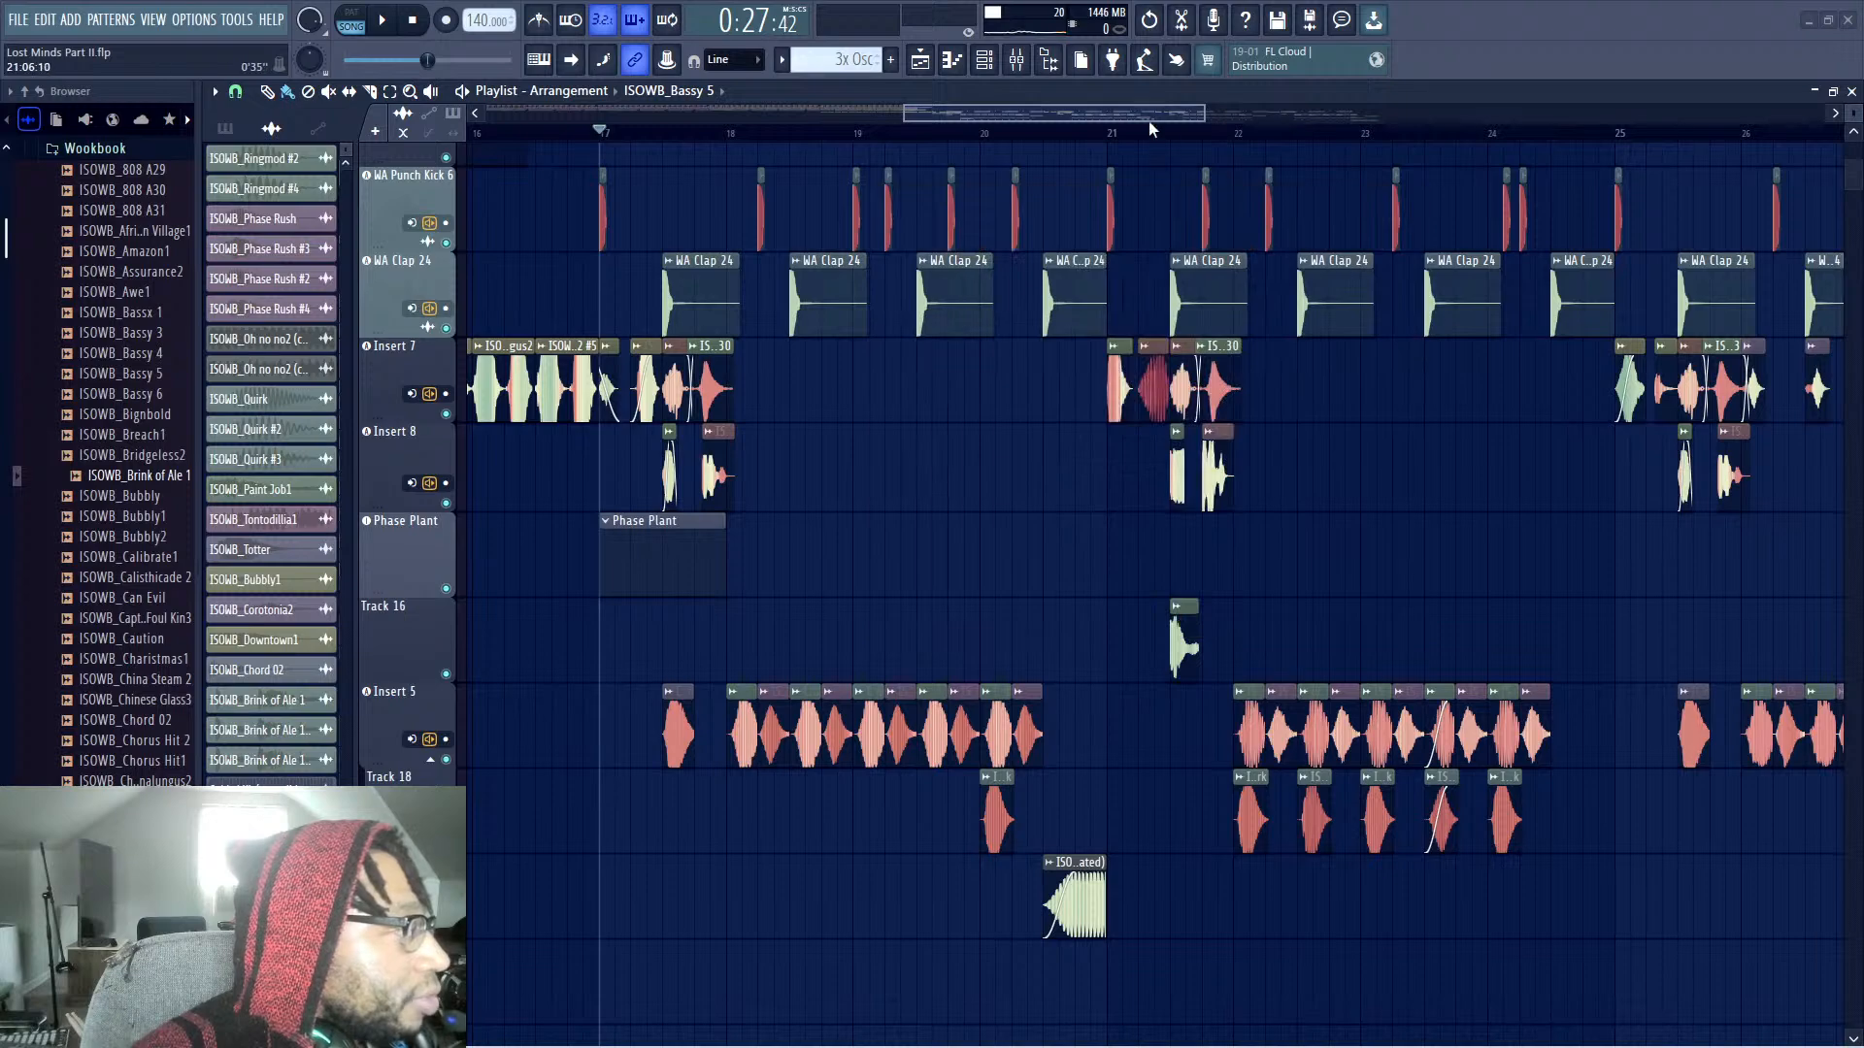
Show the whole arrangement and briefly play the start of the drop from bar 17
{"action": "scroll", "coordinate": [1477, 435], "scroll_direction": "right", "scroll_amount": 5}
{"action": "right_click", "coordinate": [1476, 435], "text": "ctrl"}
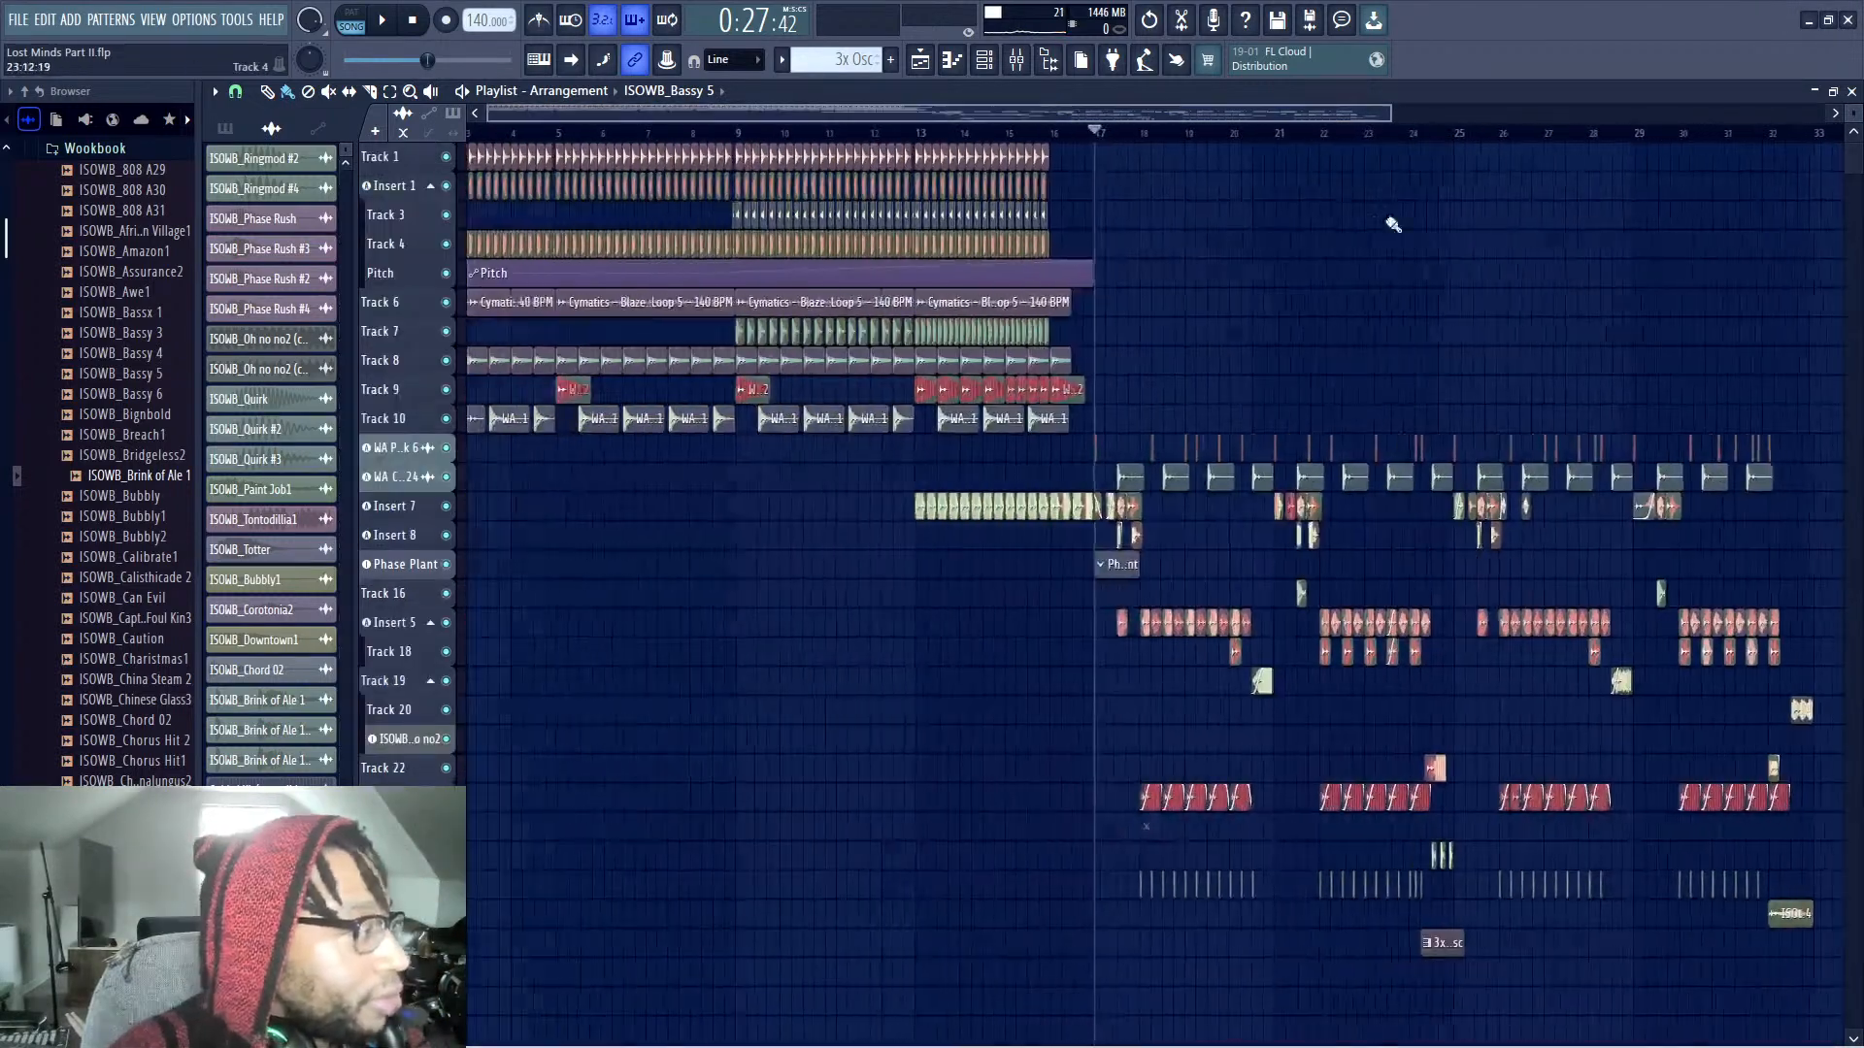
{"action": "key", "text": "space"}
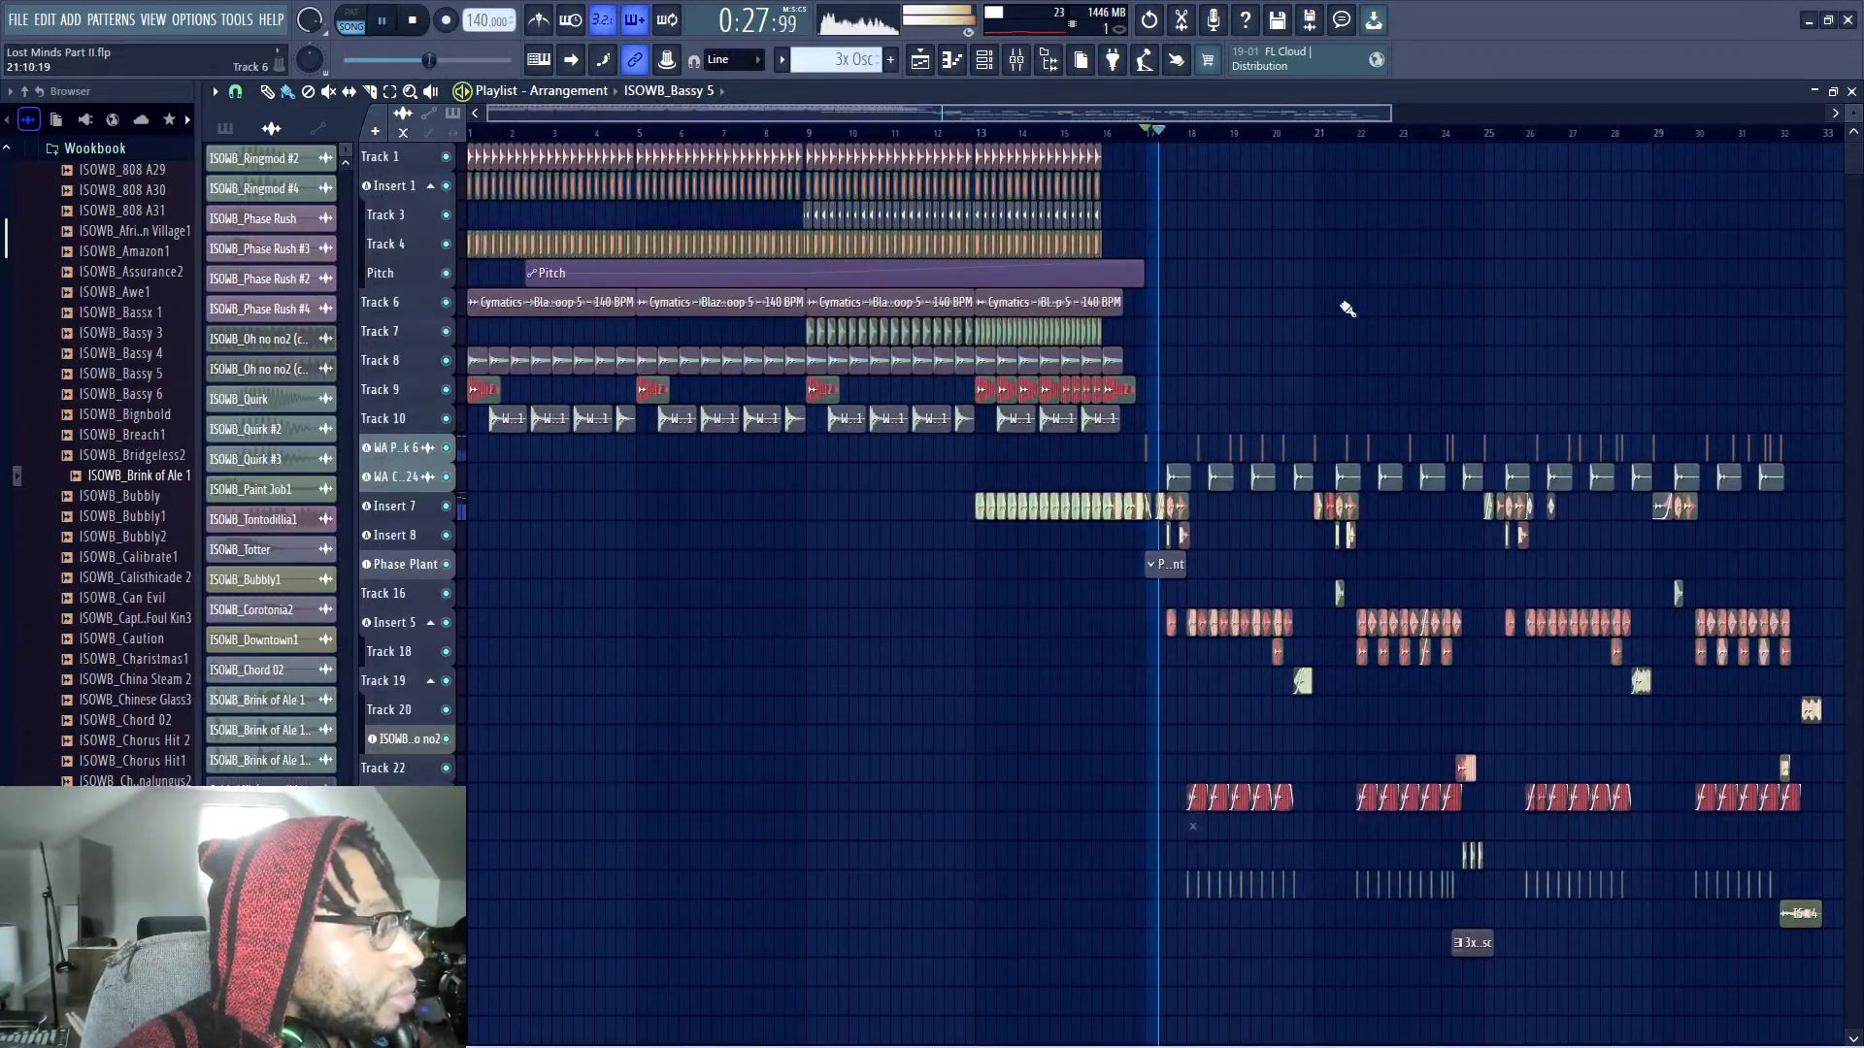
{"action": "scroll", "coordinate": [1660, 136], "scroll_direction": "down", "scroll_amount": 1}
{"action": "key", "text": "space"}
{"action": "scroll", "coordinate": [1660, 136], "scroll_direction": "down", "scroll_amount": 1}
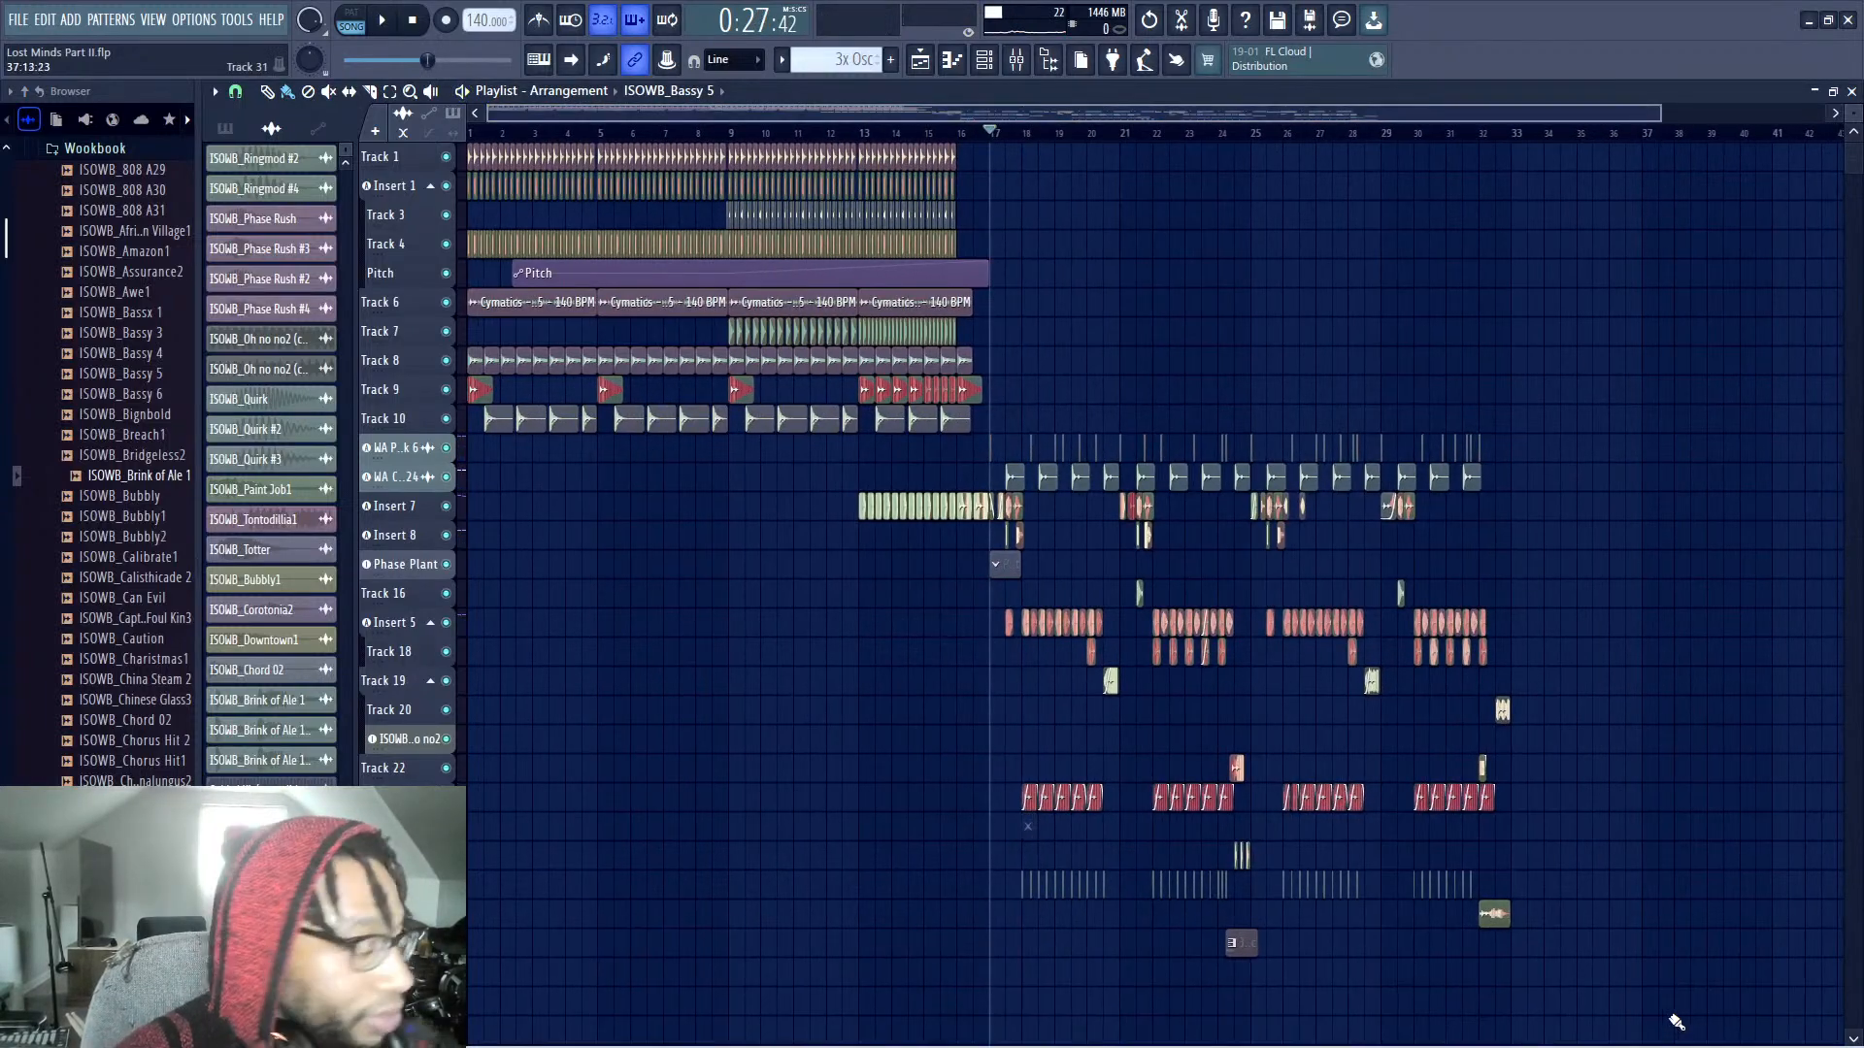
Select all drop clips from bar 17 onward and duplicate them to start at bar 33
{"action": "left_click_drag", "start_coordinate": [1677, 1022], "coordinate": [1000, 378]}
{"action": "left_click_drag", "start_coordinate": [1627, 985], "coordinate": [864, 344]}
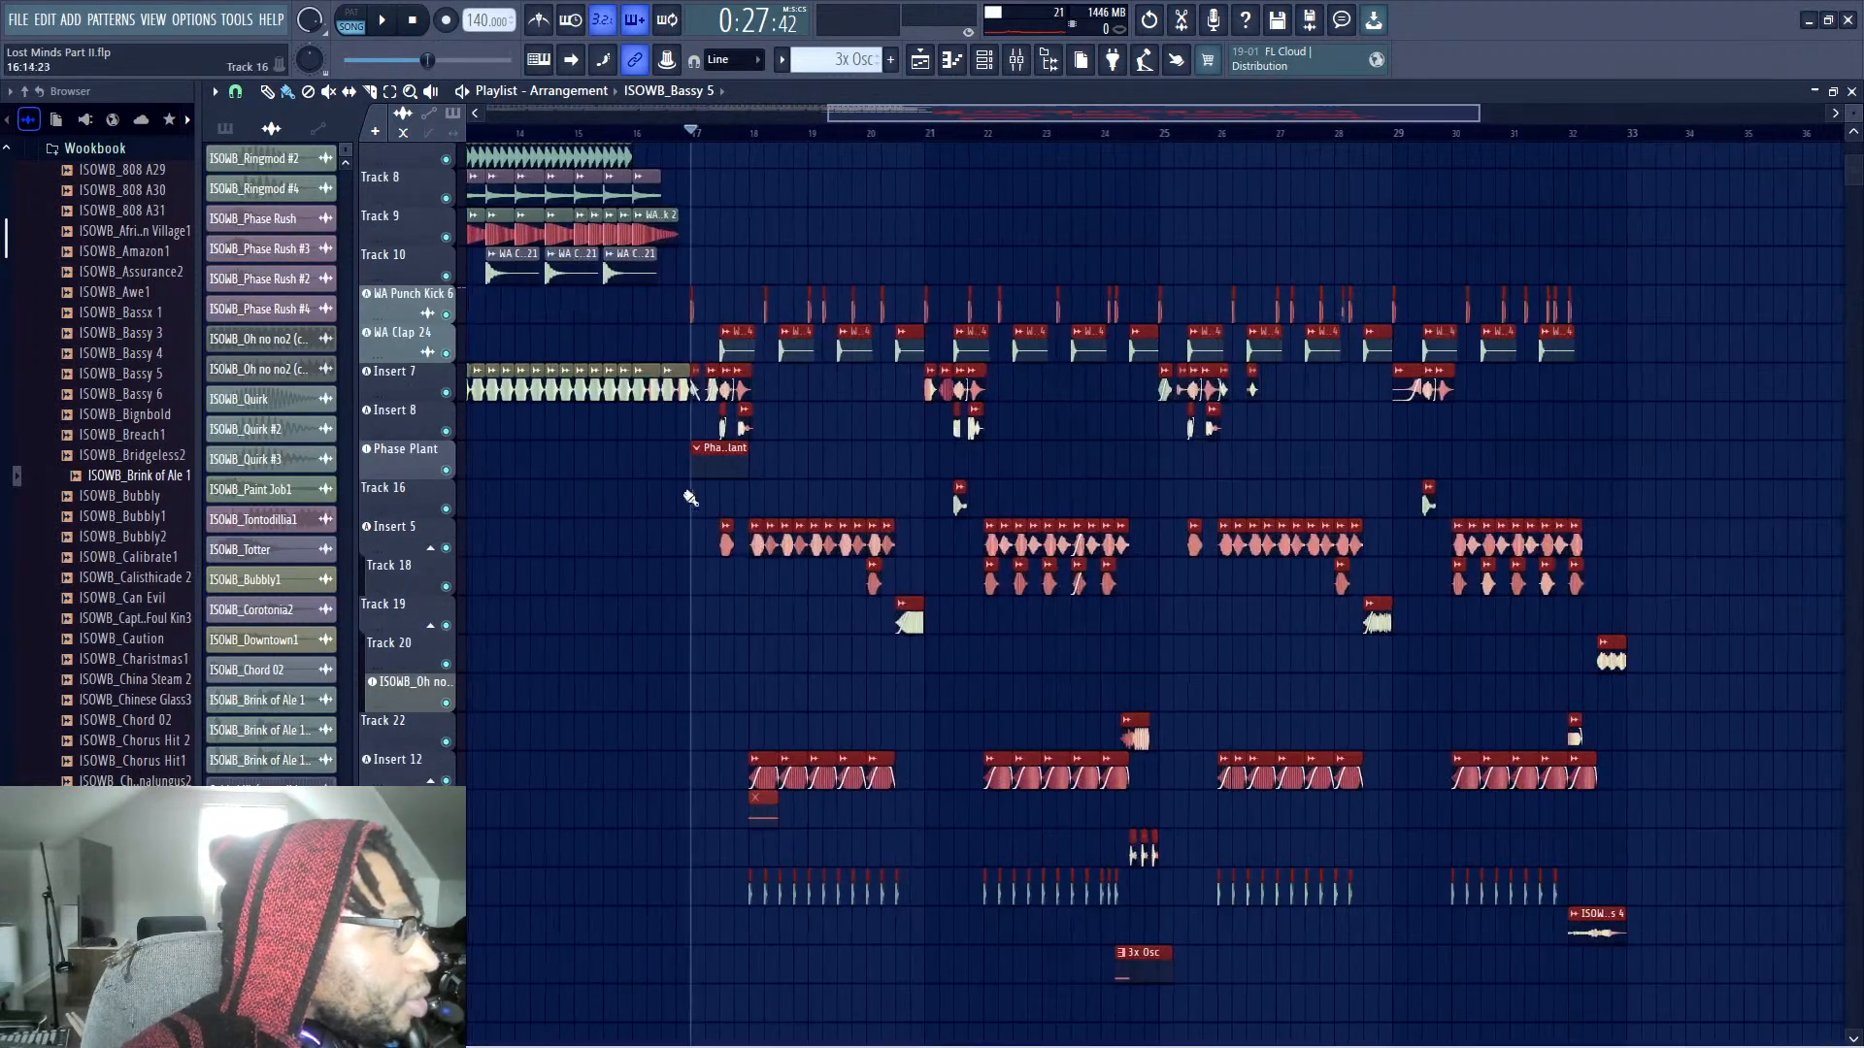
{"action": "left_click_drag", "start_coordinate": [701, 456], "coordinate": [1640, 423]}
{"action": "left_click", "coordinate": [1592, 364]}
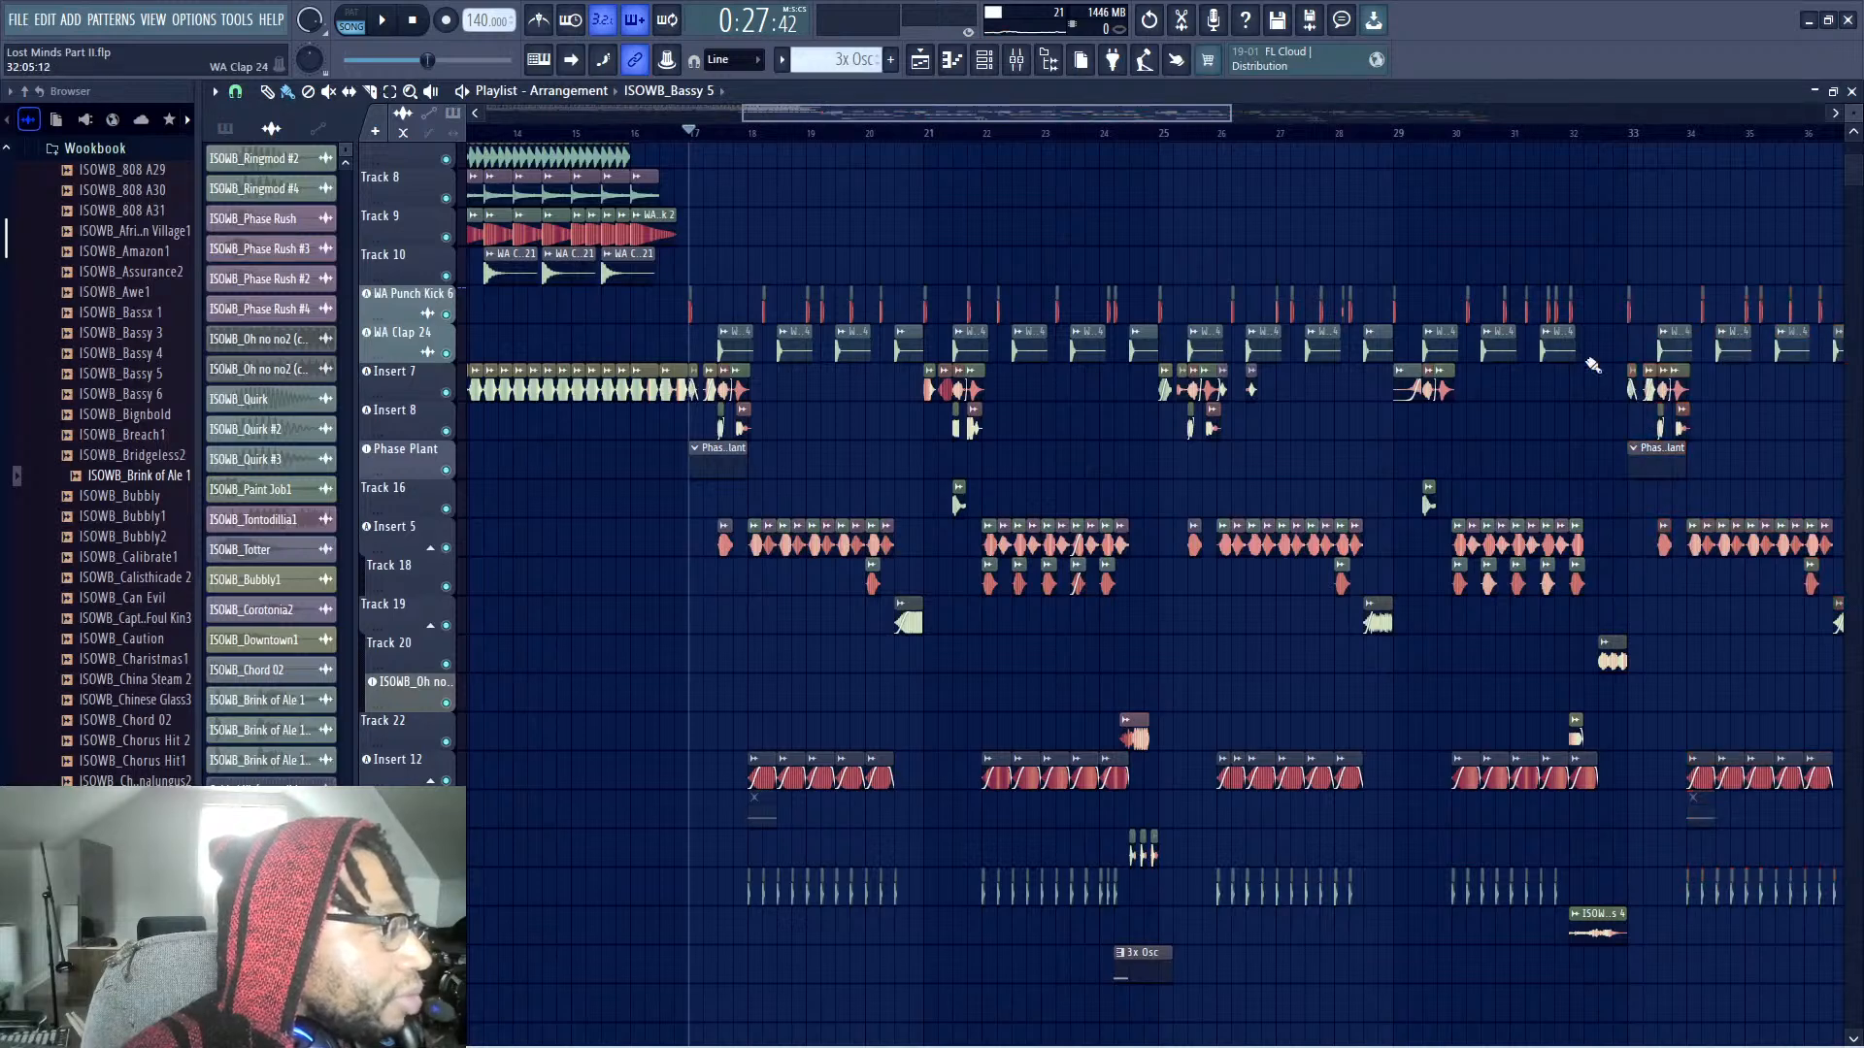
Play the arrangement from bar 31 to check the end of the first drop section, then stop
{"action": "left_click_drag", "start_coordinate": [1178, 105], "coordinate": [1344, 155]}
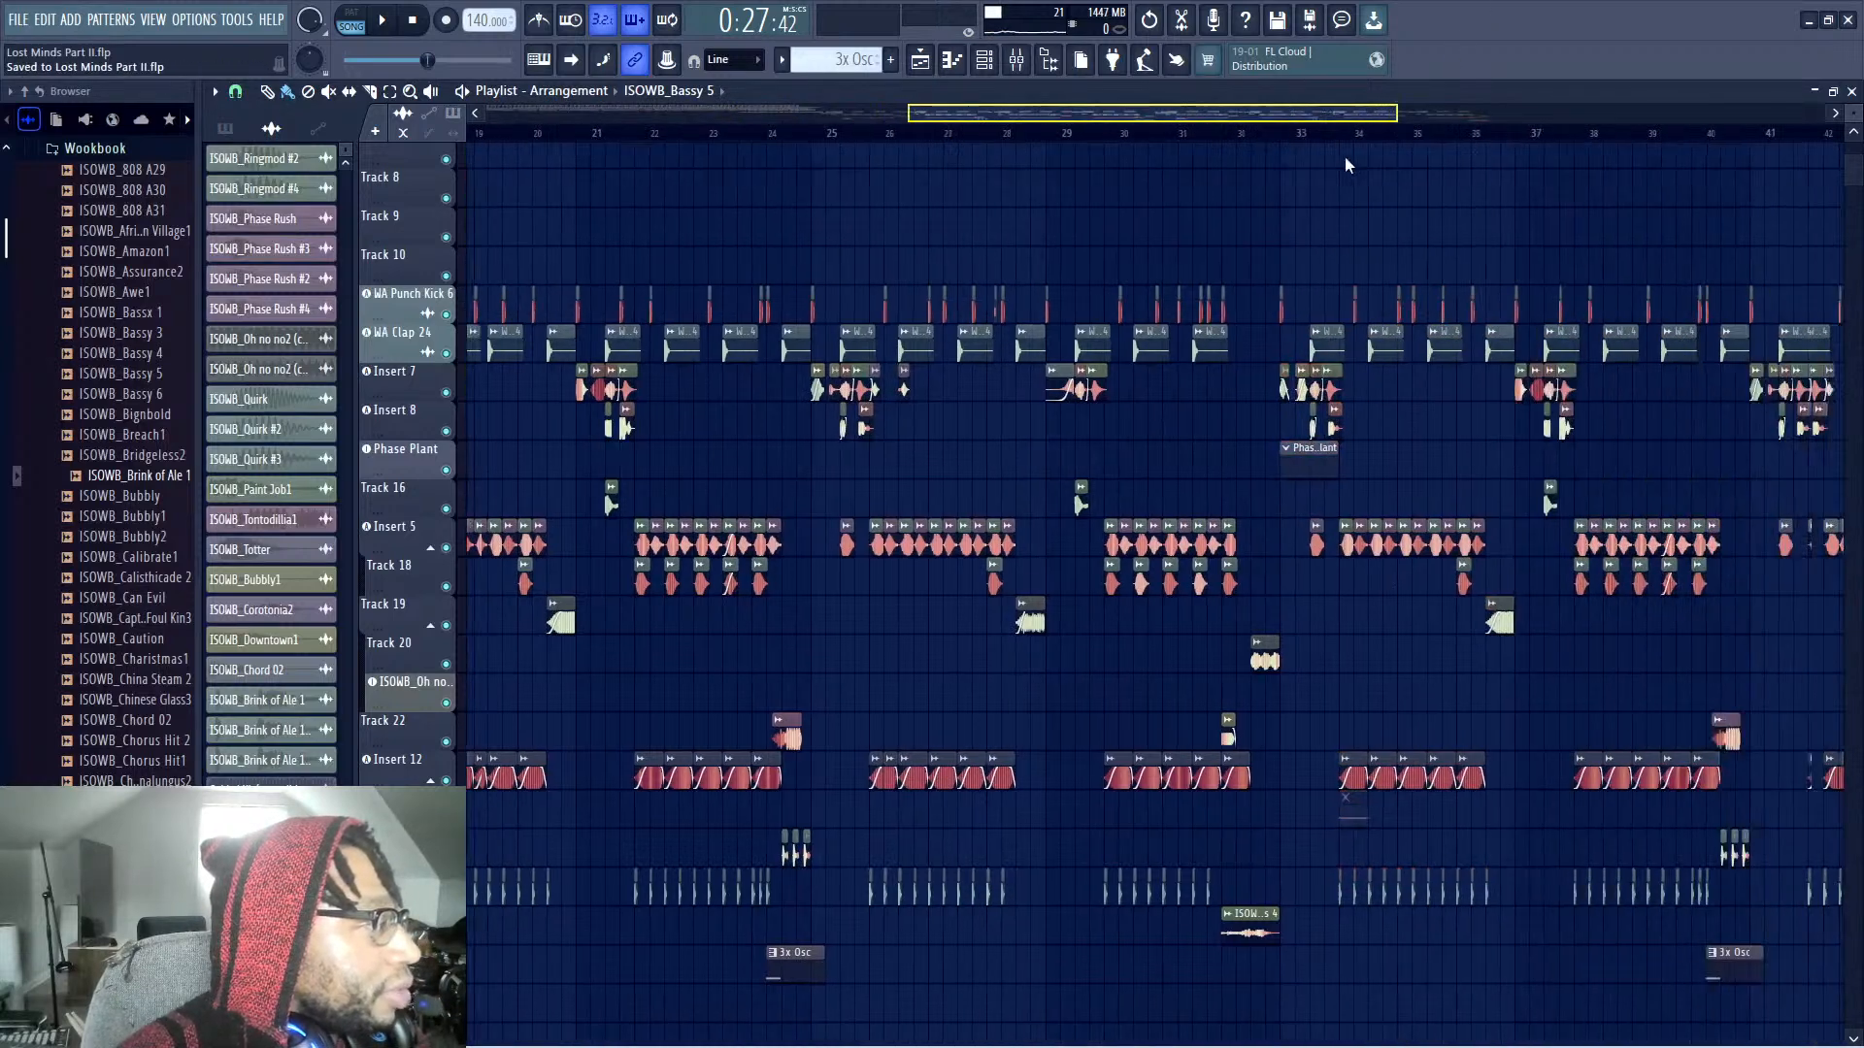
{"action": "left_click", "coordinate": [1062, 136]}
{"action": "key", "text": "space"}
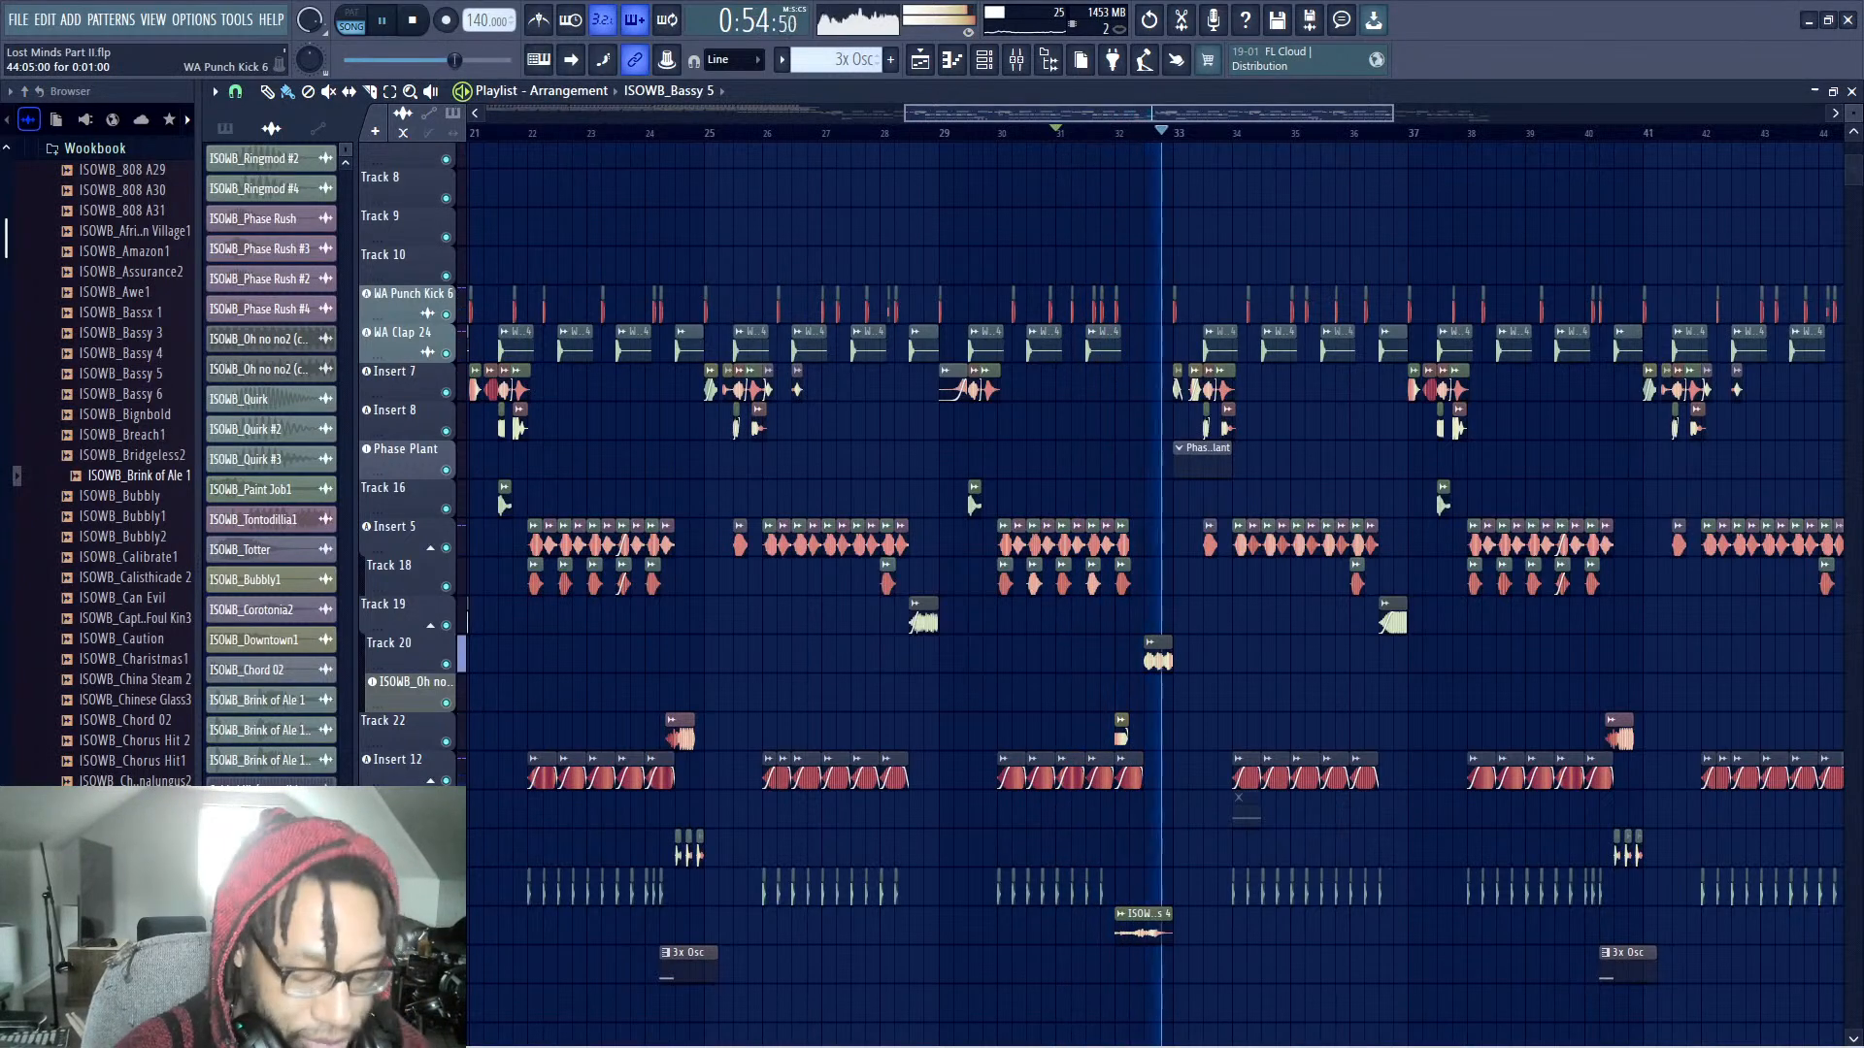
{"action": "key", "text": "space"}
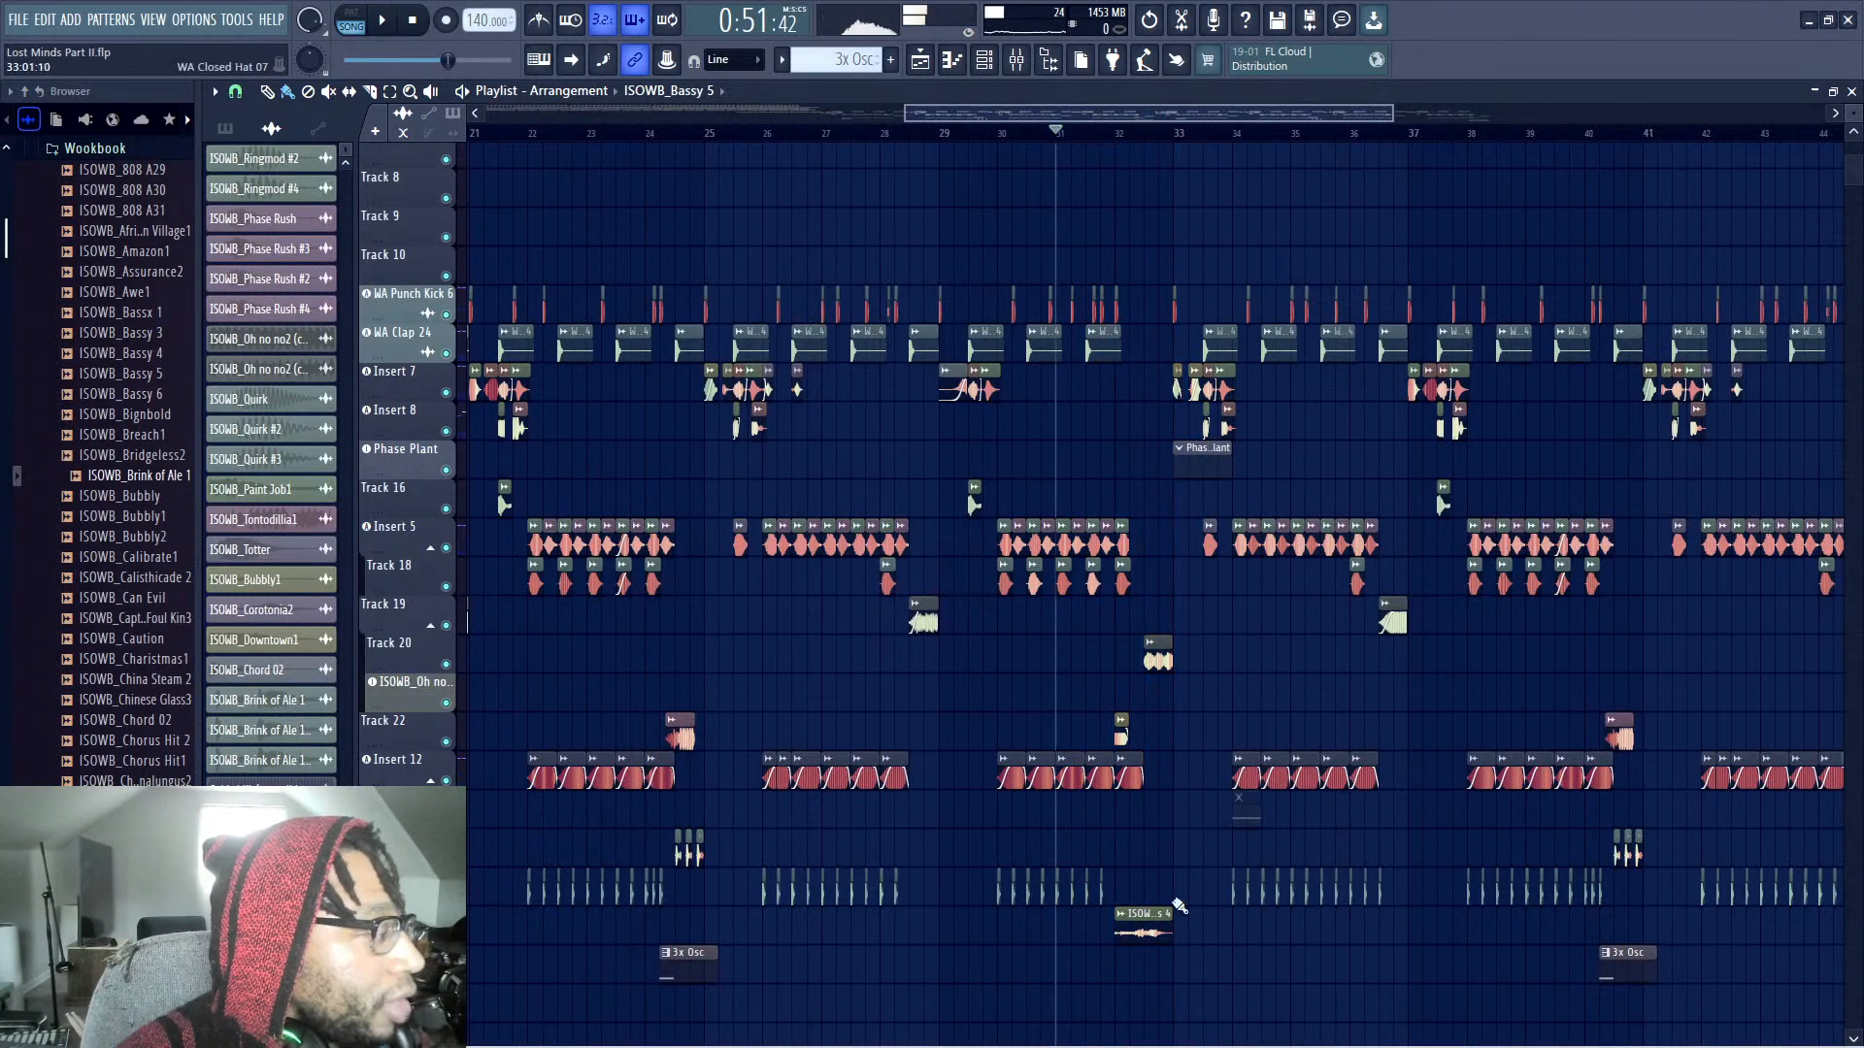
Play the duplicated drop section from bar 33 through to bar 44, then stop playback
{"action": "scroll", "coordinate": [1114, 541], "scroll_direction": "down", "scroll_amount": 2}
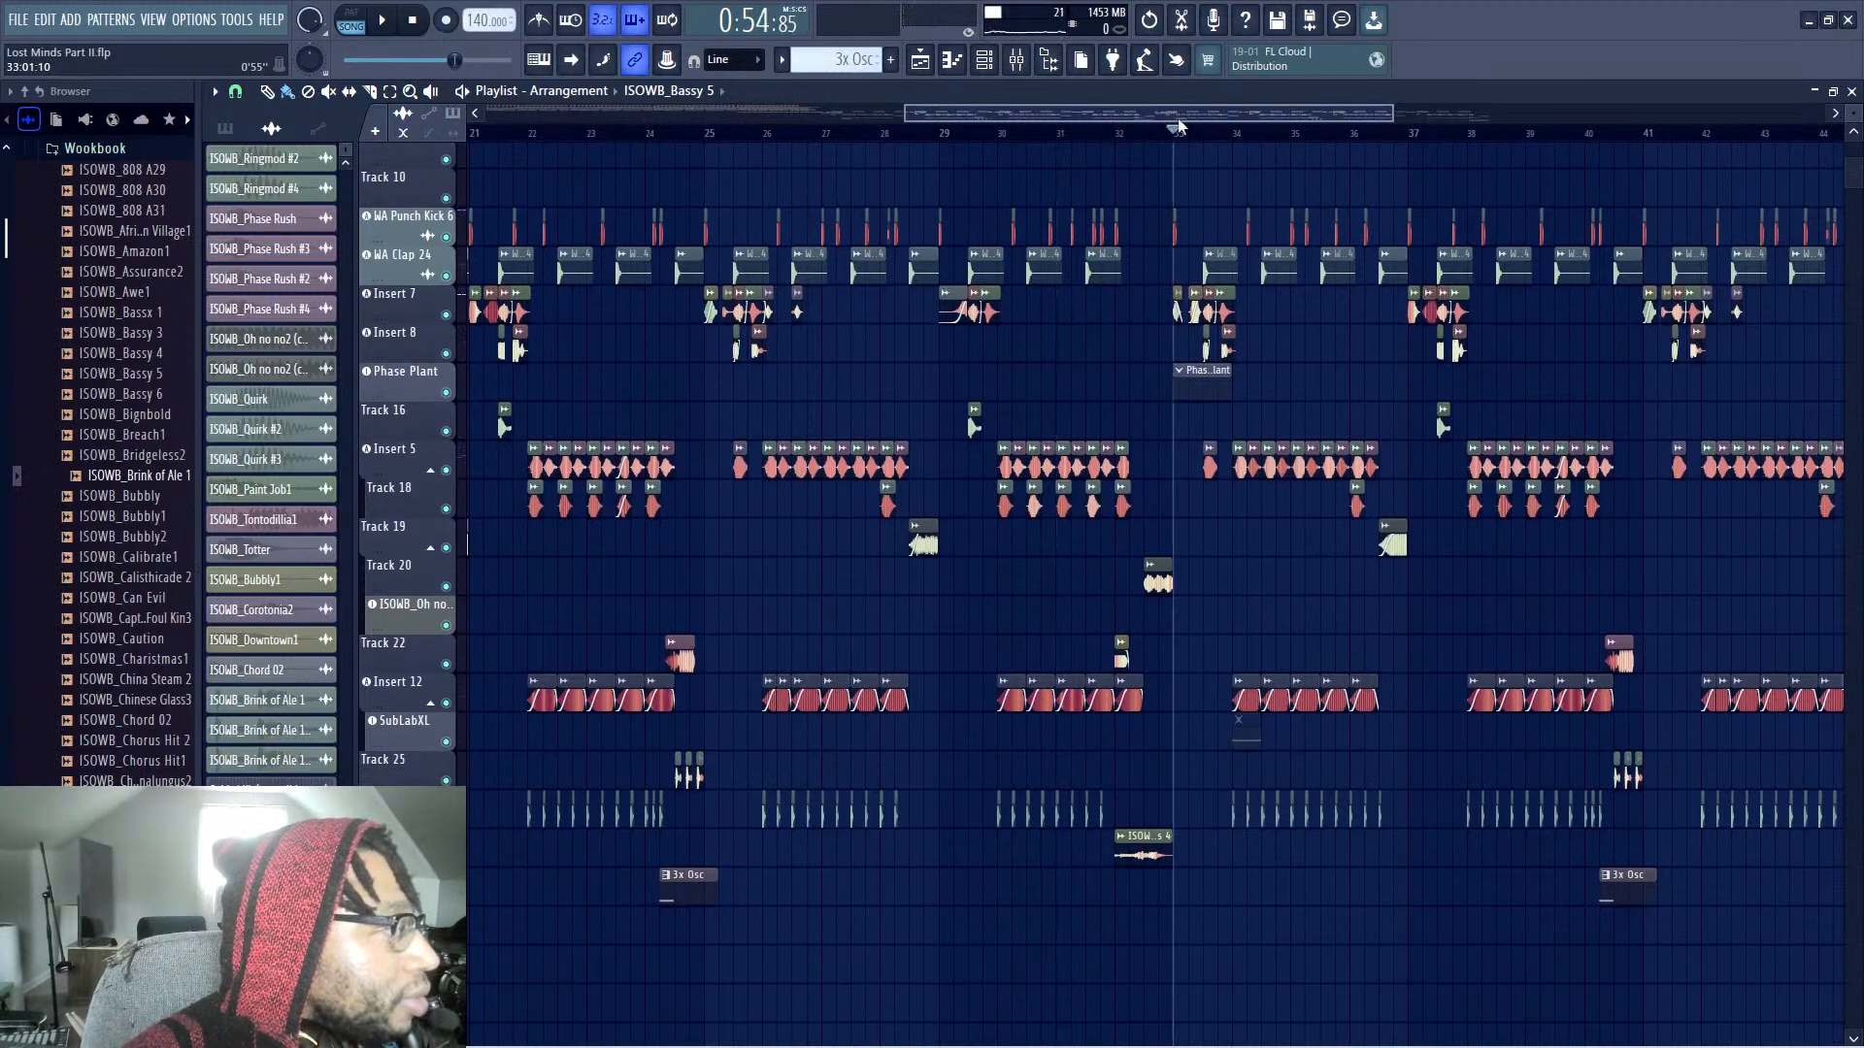
{"action": "left_click_drag", "start_coordinate": [1180, 124], "coordinate": [1310, 194]}
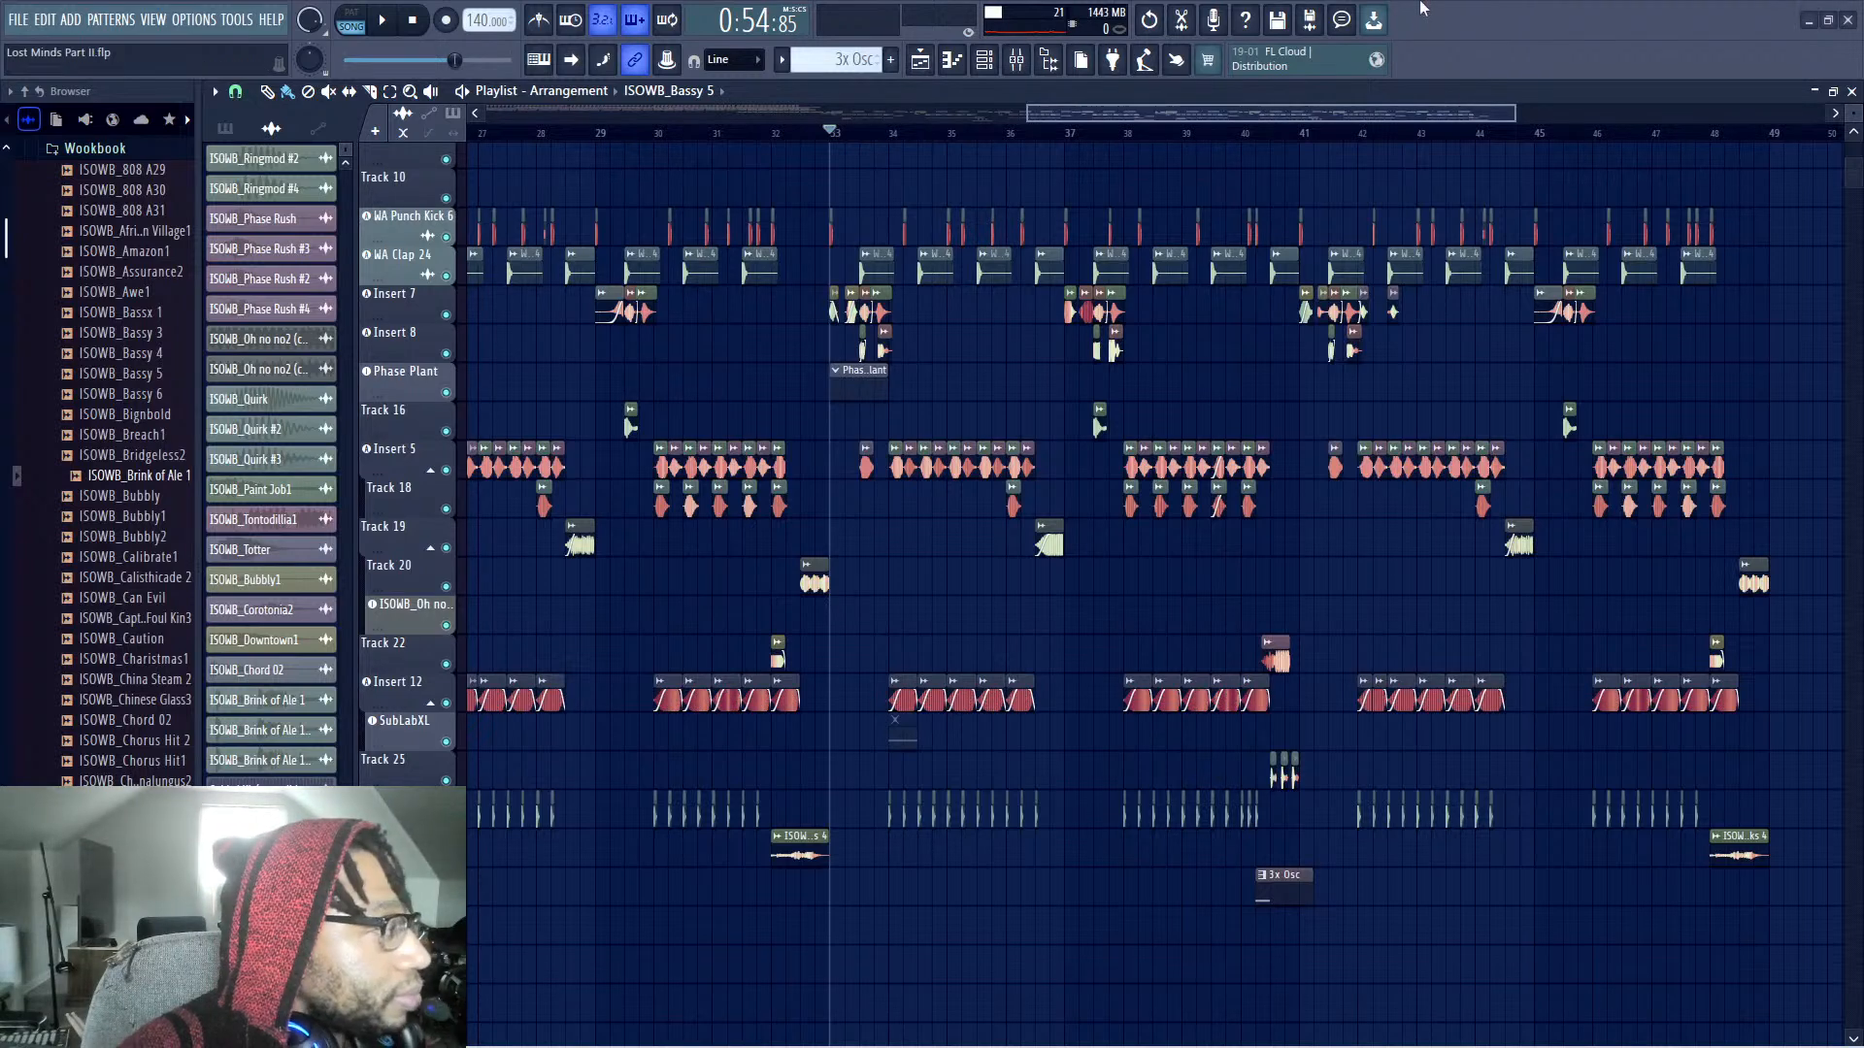
{"action": "key", "text": "space"}
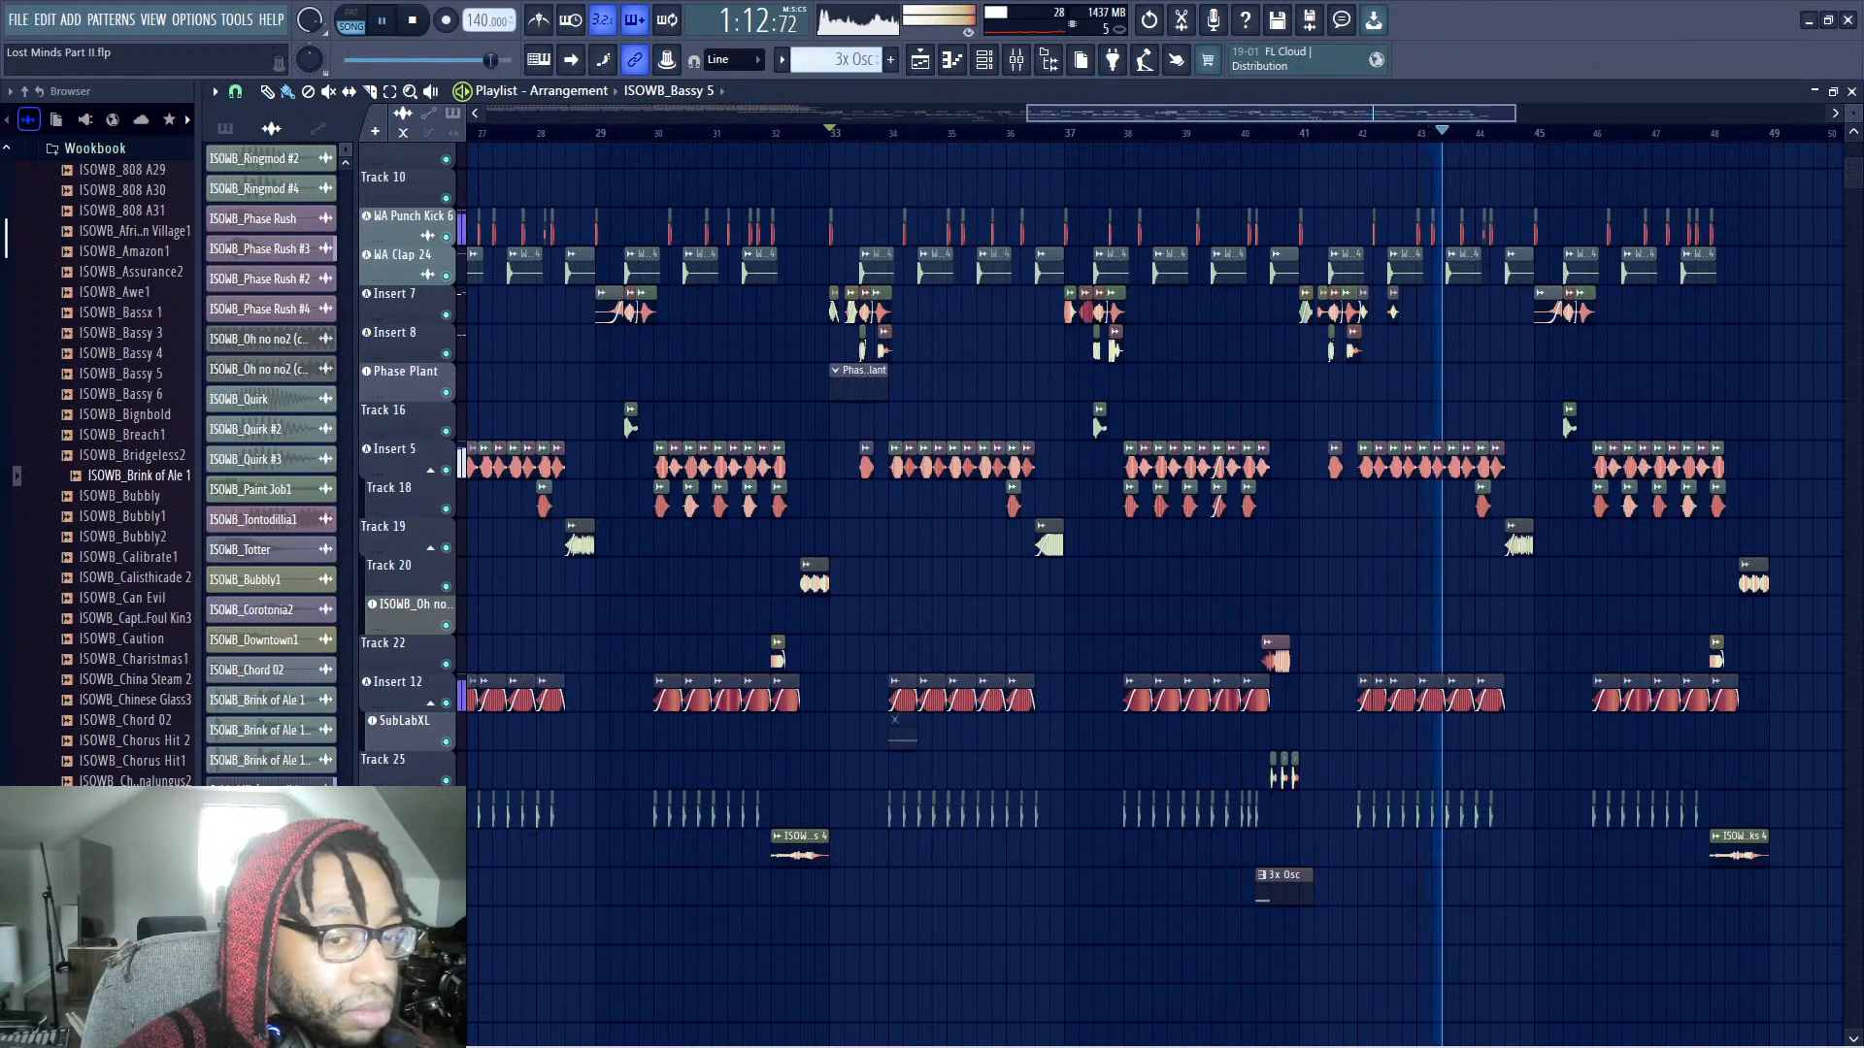
{"action": "right_click", "coordinate": [1524, 38]}
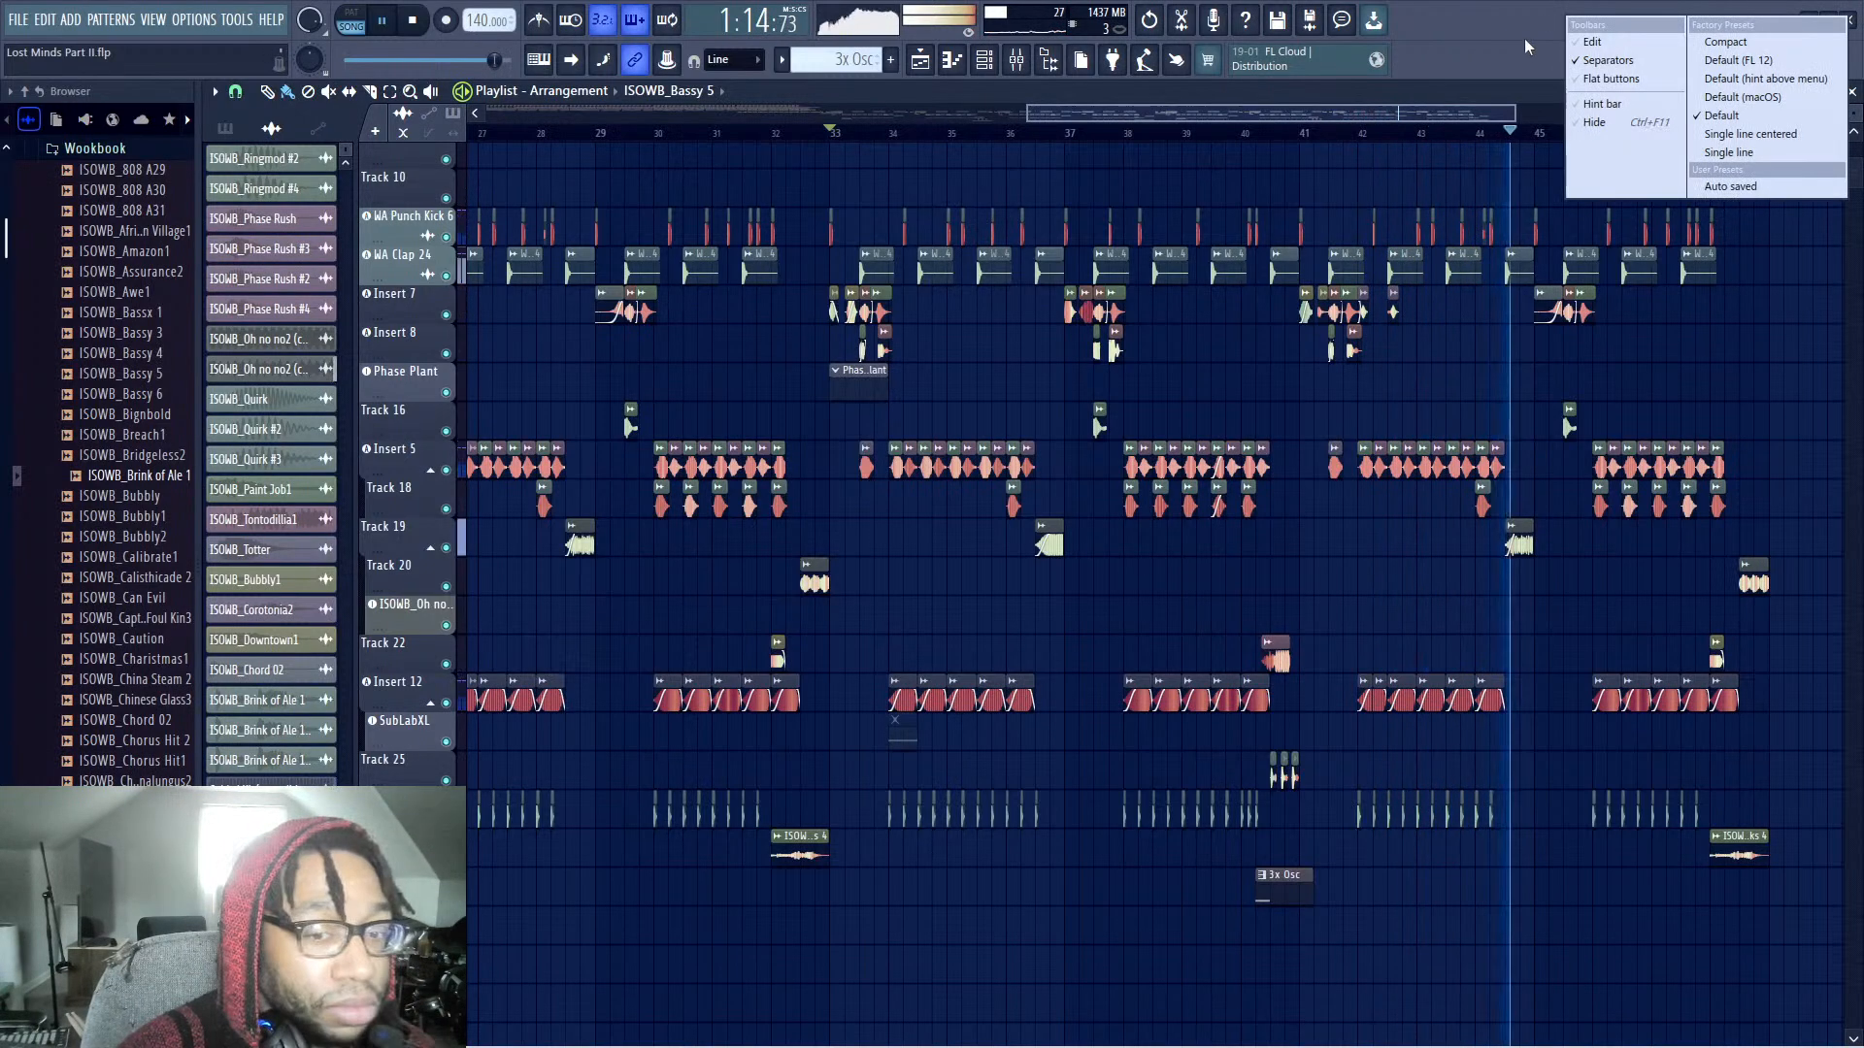
{"action": "left_click", "coordinate": [1524, 38]}
{"action": "key", "text": "space"}
Play the drop from bar 17 and re-enable the effects on the Insert 7 and DIST mixer tracks, then close the mixer
{"action": "left_click_drag", "start_coordinate": [1028, 114], "coordinate": [769, 124]}
{"action": "left_click", "coordinate": [568, 130]}
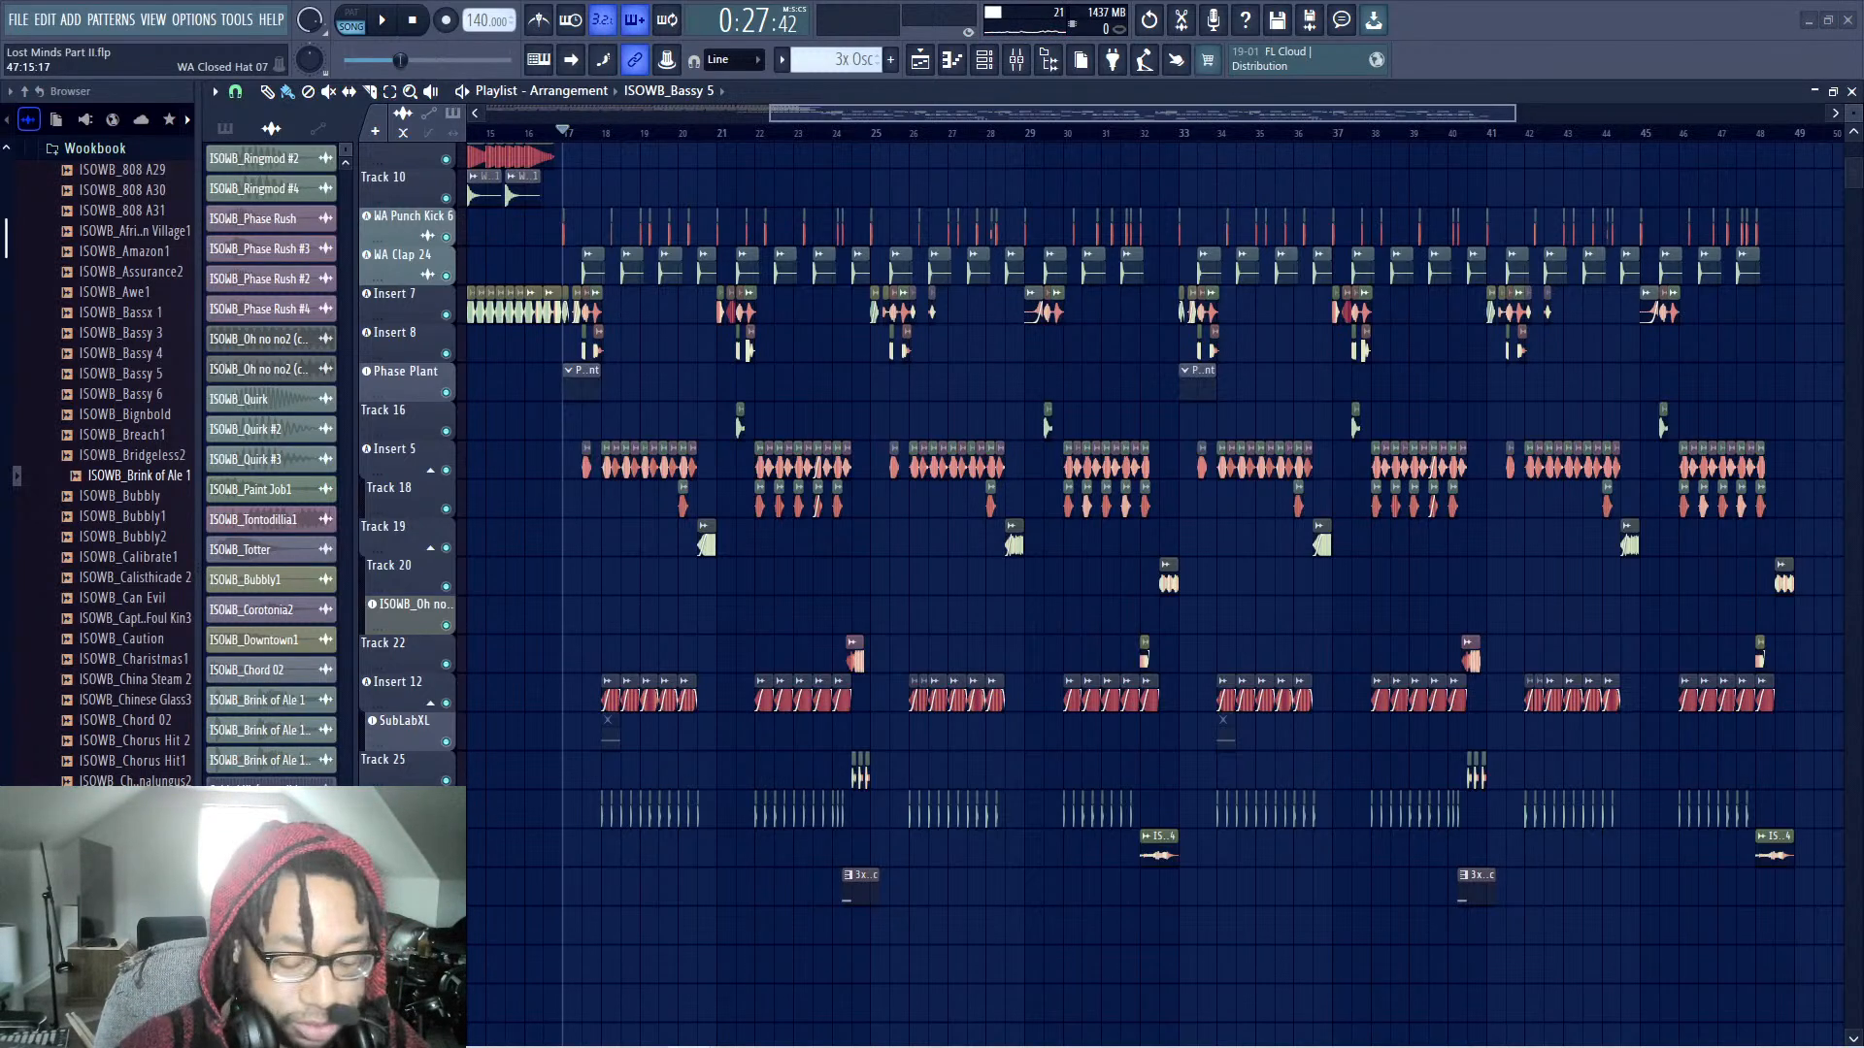
{"action": "key", "text": "space"}
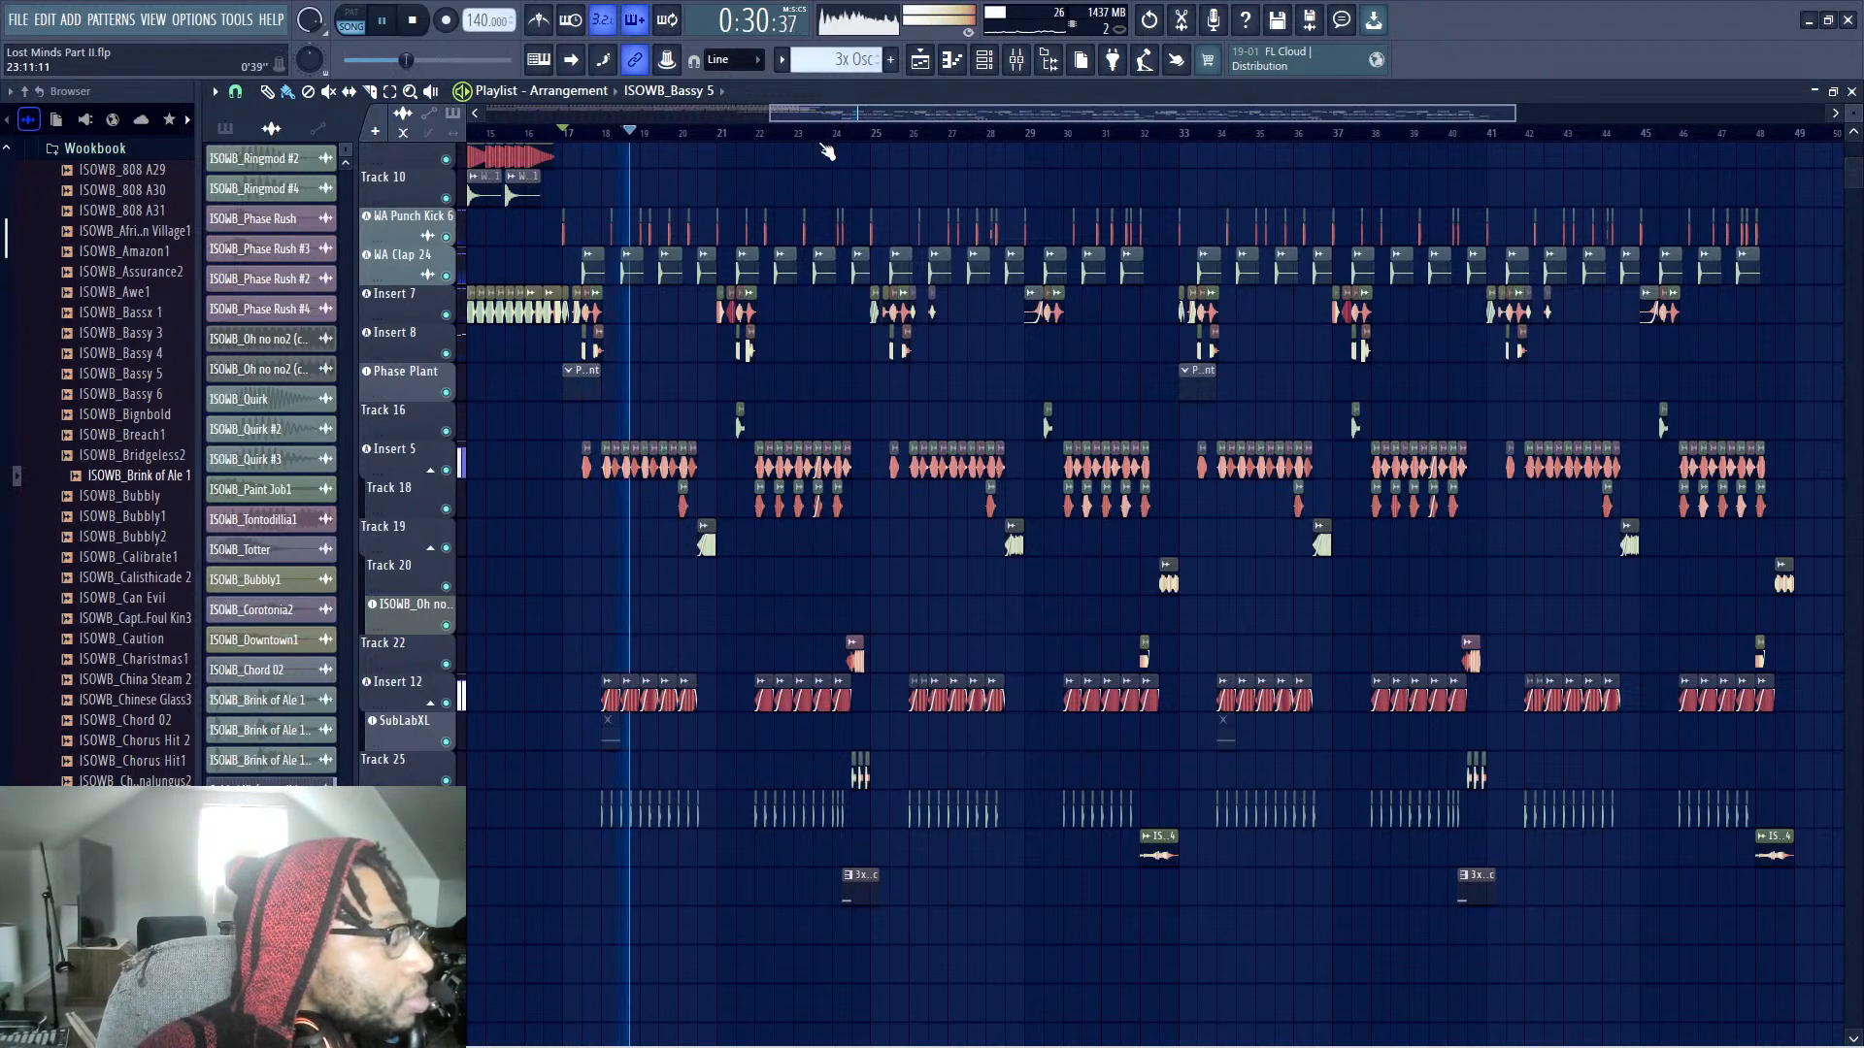
{"action": "mouse_move", "coordinate": [860, 114]}
{"action": "left_mouse_down"}
{"action": "mouse_move", "coordinate": [621, 115]}
{"action": "mouse_move", "coordinate": [844, 115]}
{"action": "left_mouse_up"}
{"action": "key", "text": "F9"}
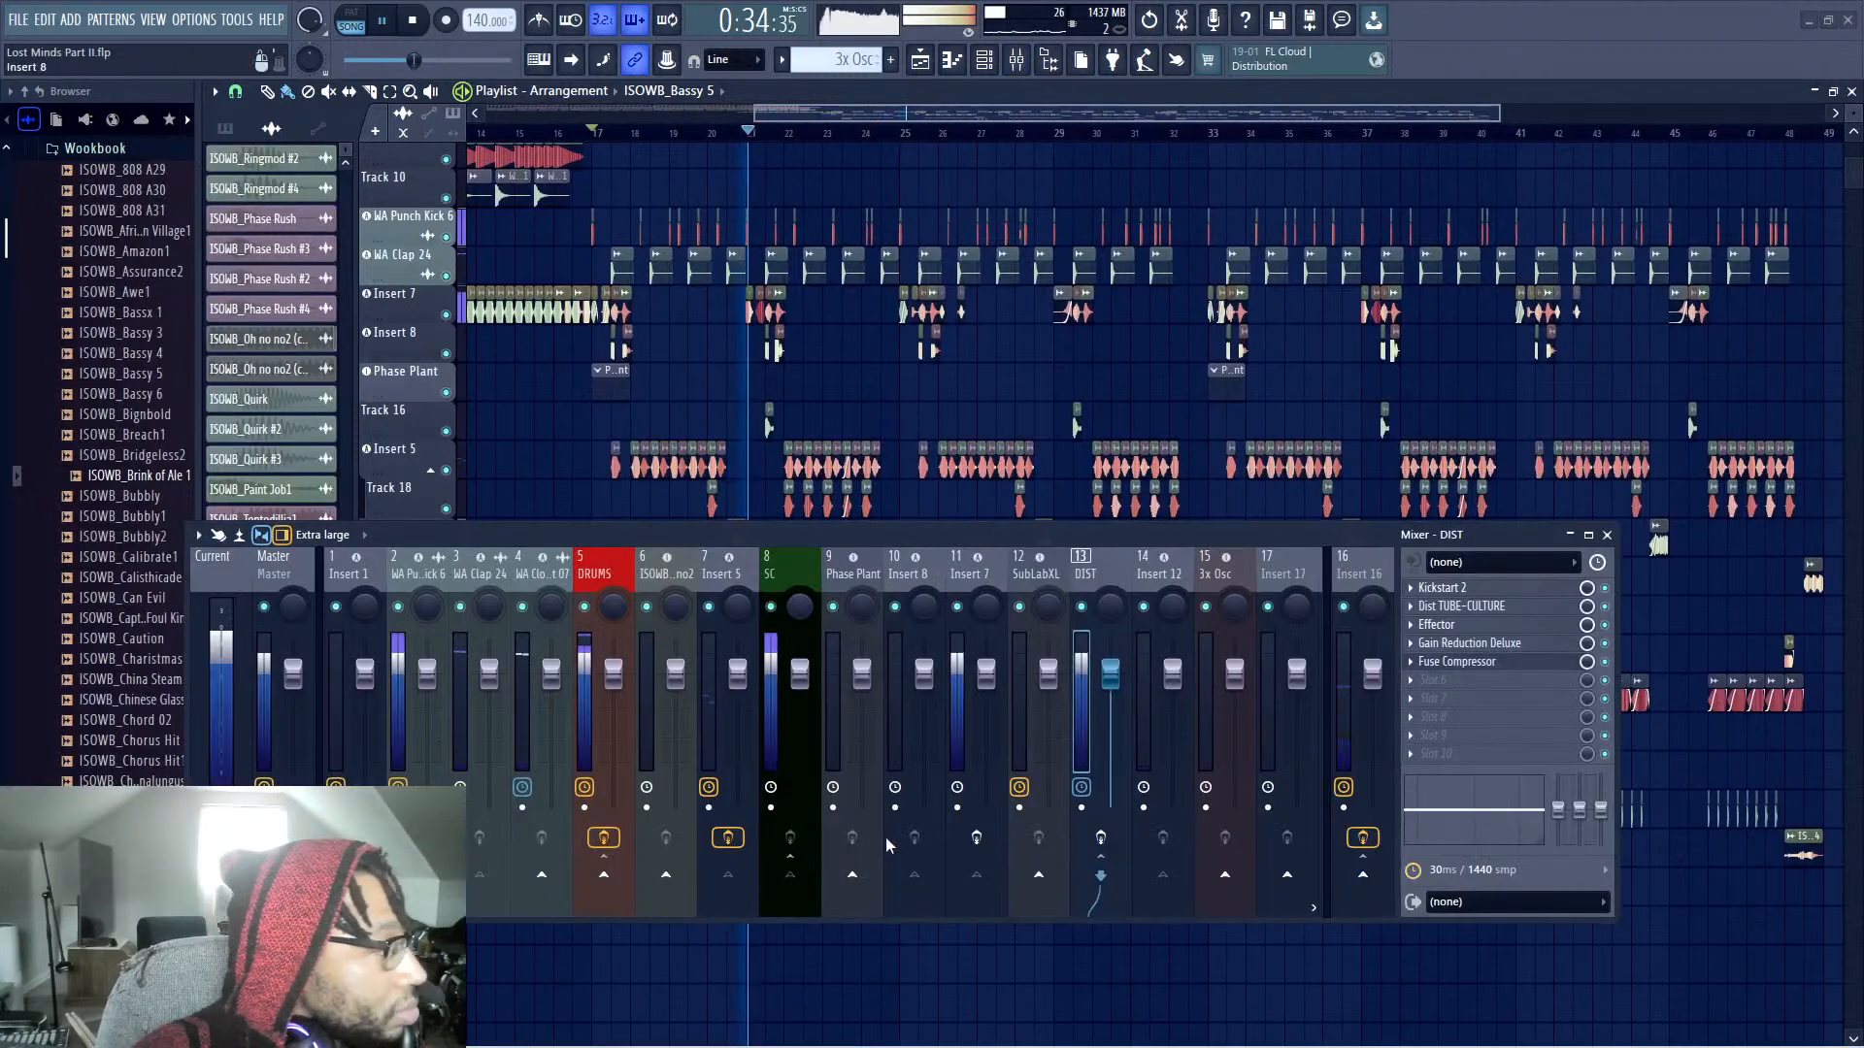
{"action": "left_click", "coordinate": [975, 836]}
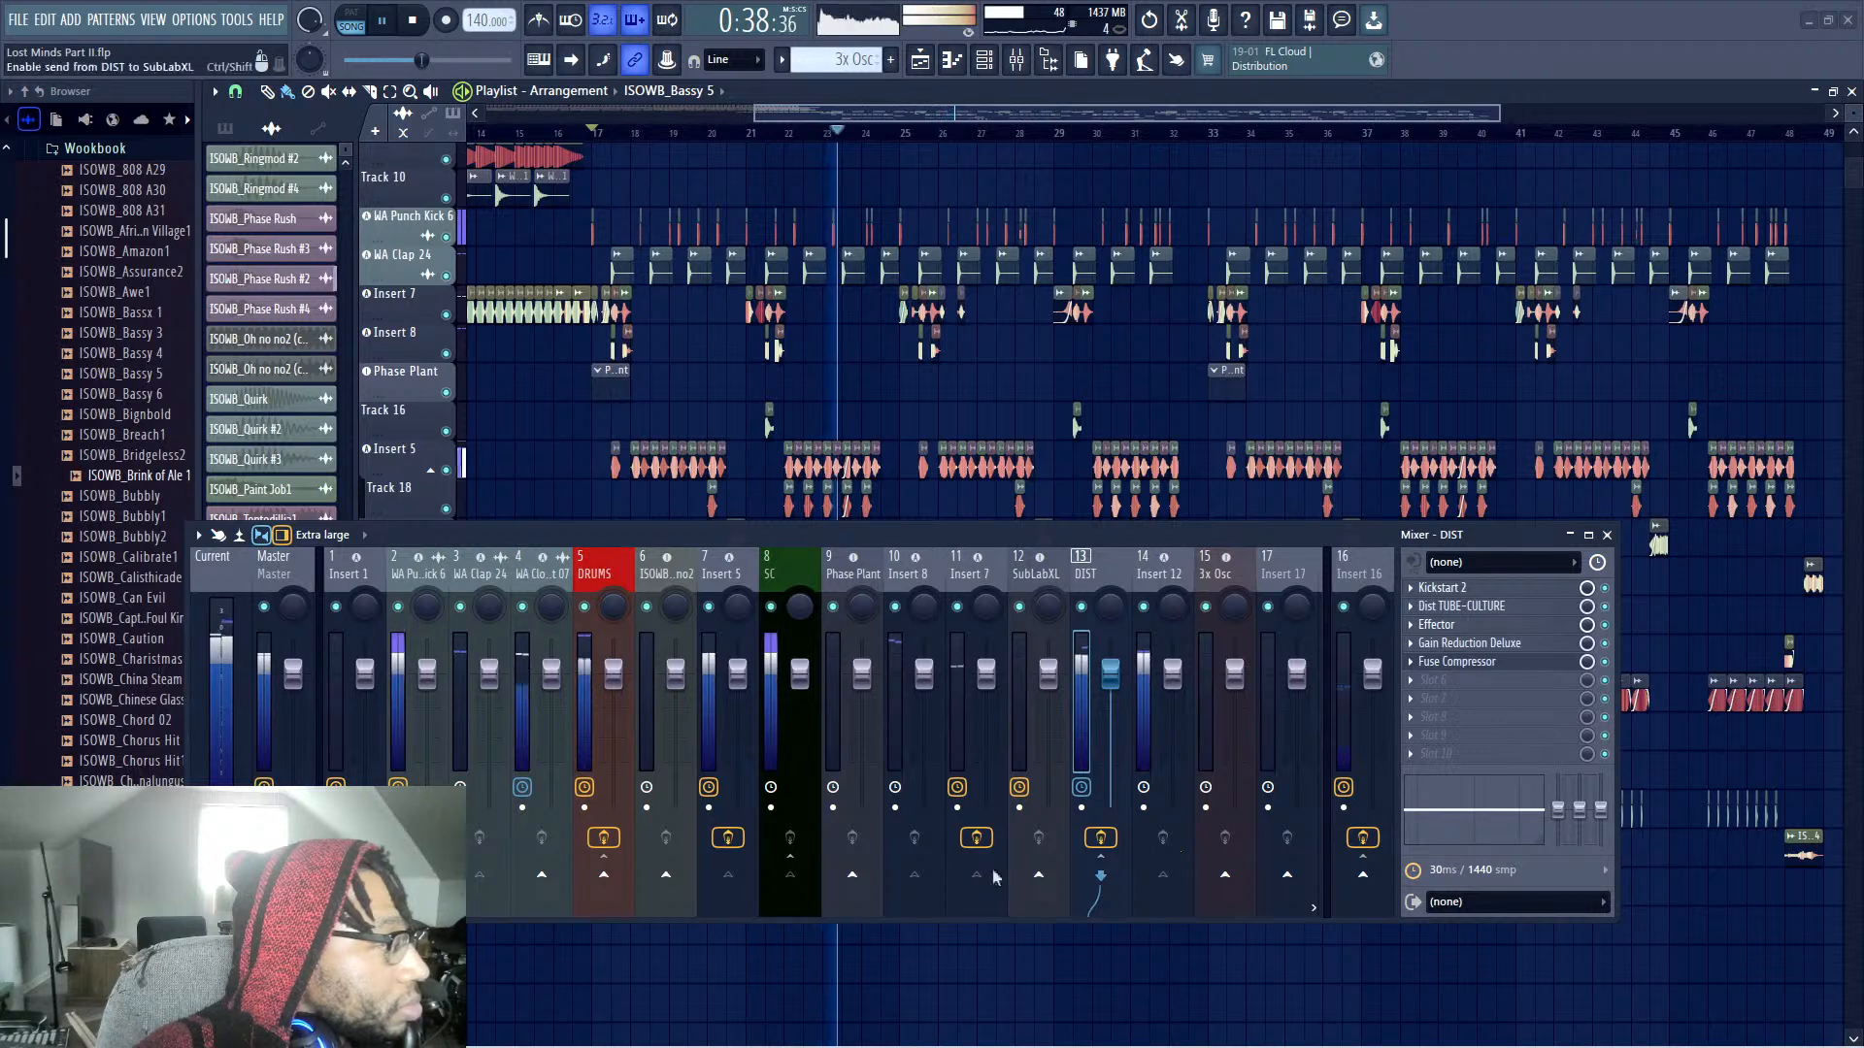
{"action": "left_click", "coordinate": [1606, 534]}
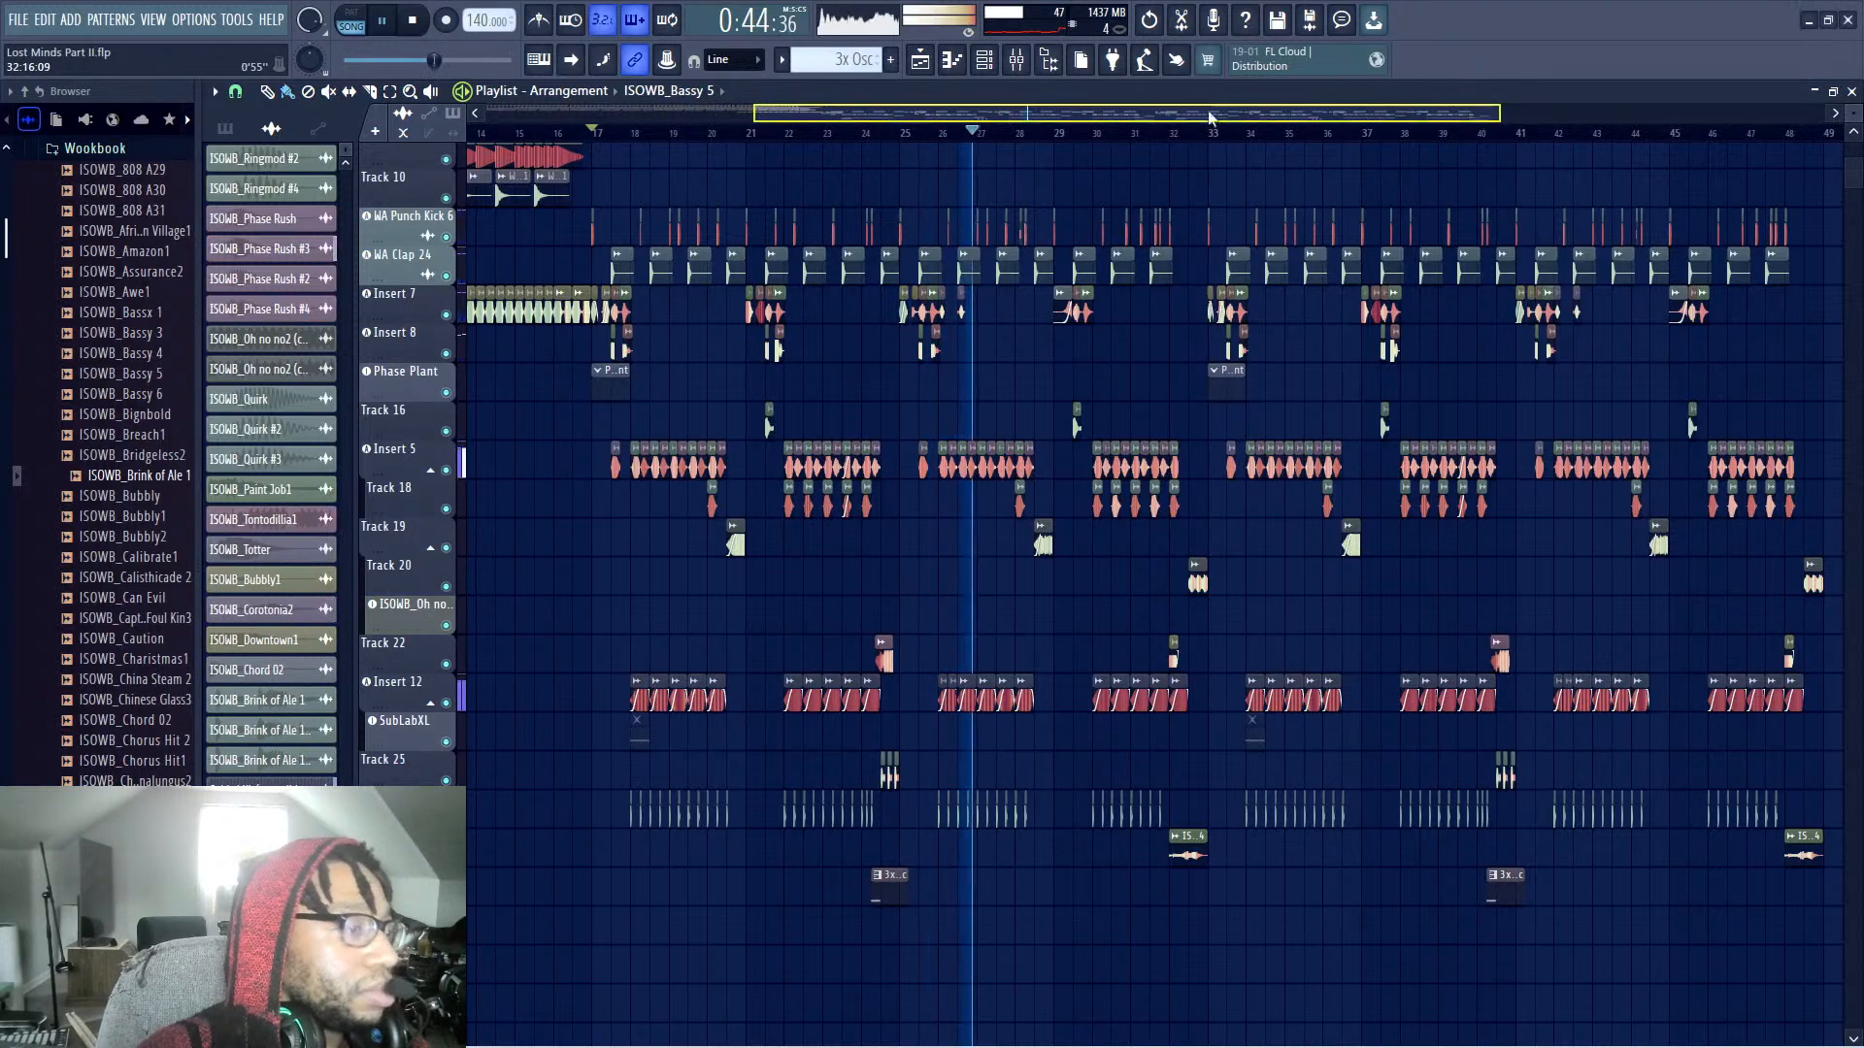
Listen to the transition from the first drop section into the duplicated one around bar 33
{"action": "left_click_drag", "start_coordinate": [1201, 117], "coordinate": [1299, 102]}
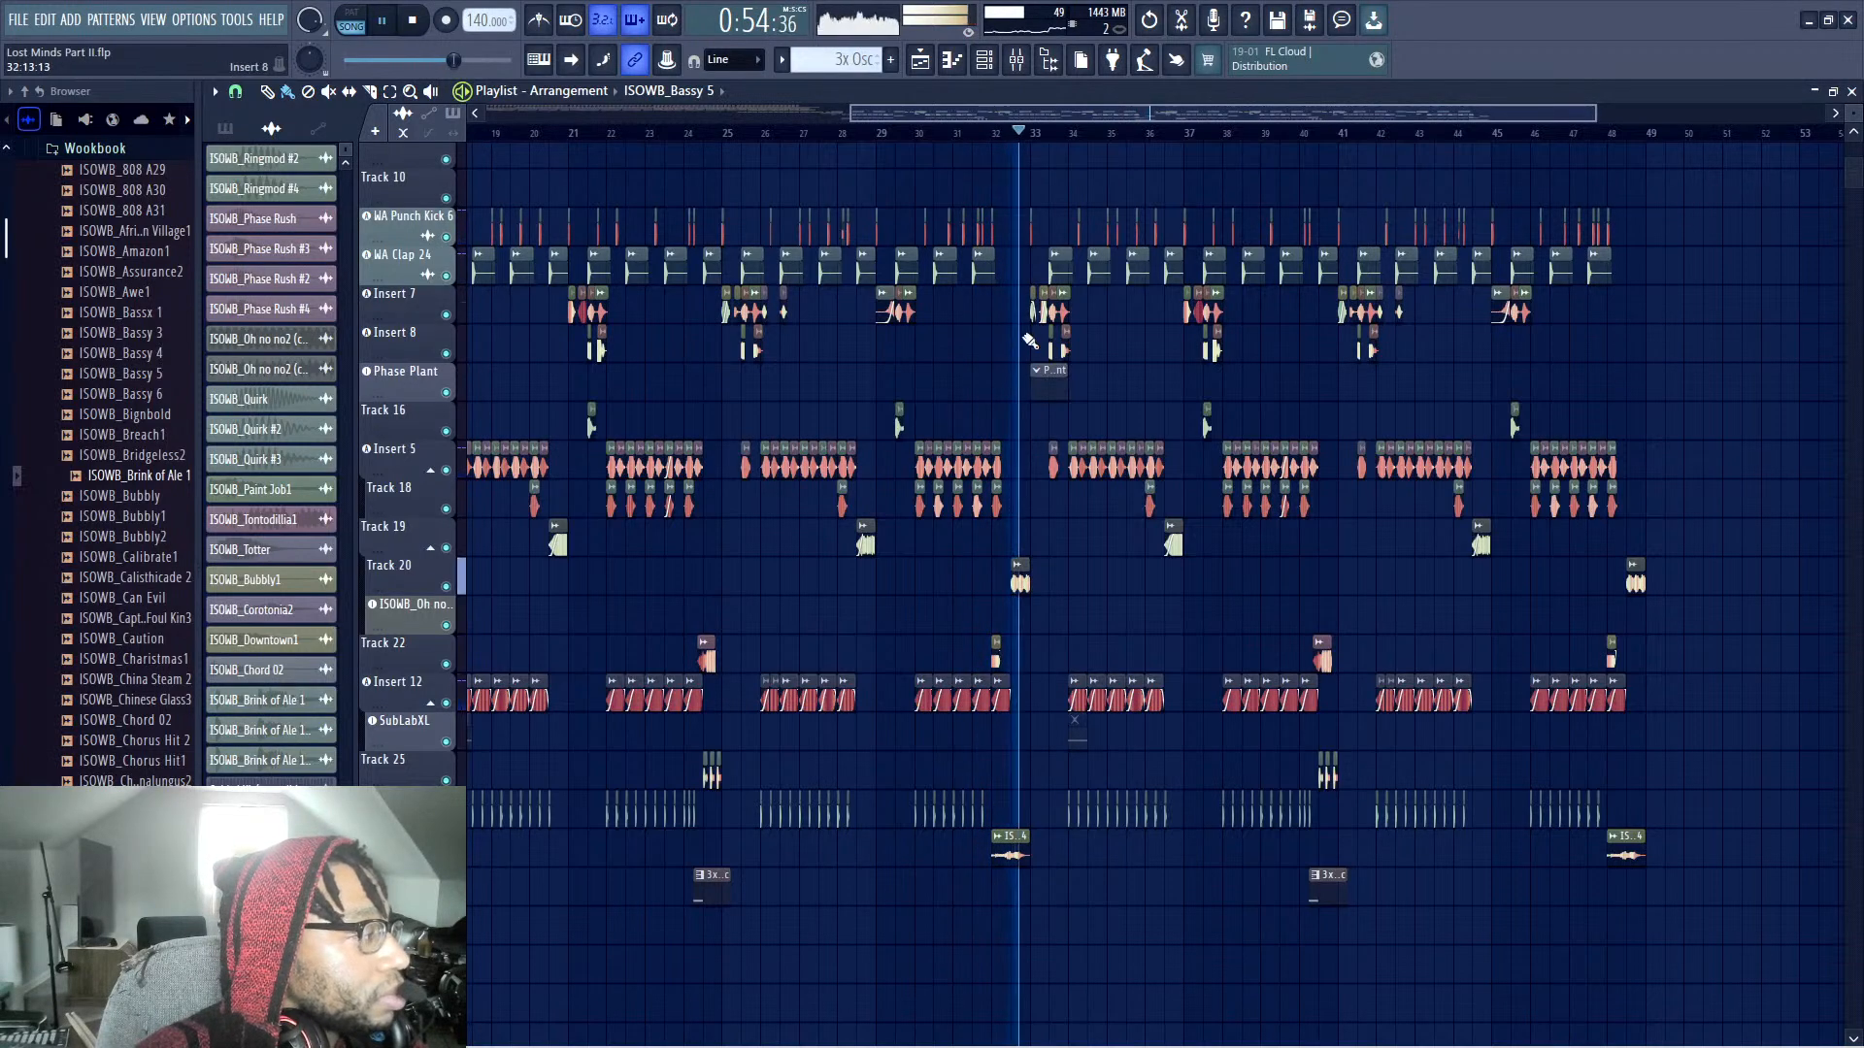
{"action": "right_click", "coordinate": [922, 519]}
{"action": "left_click", "coordinate": [1145, 116]}
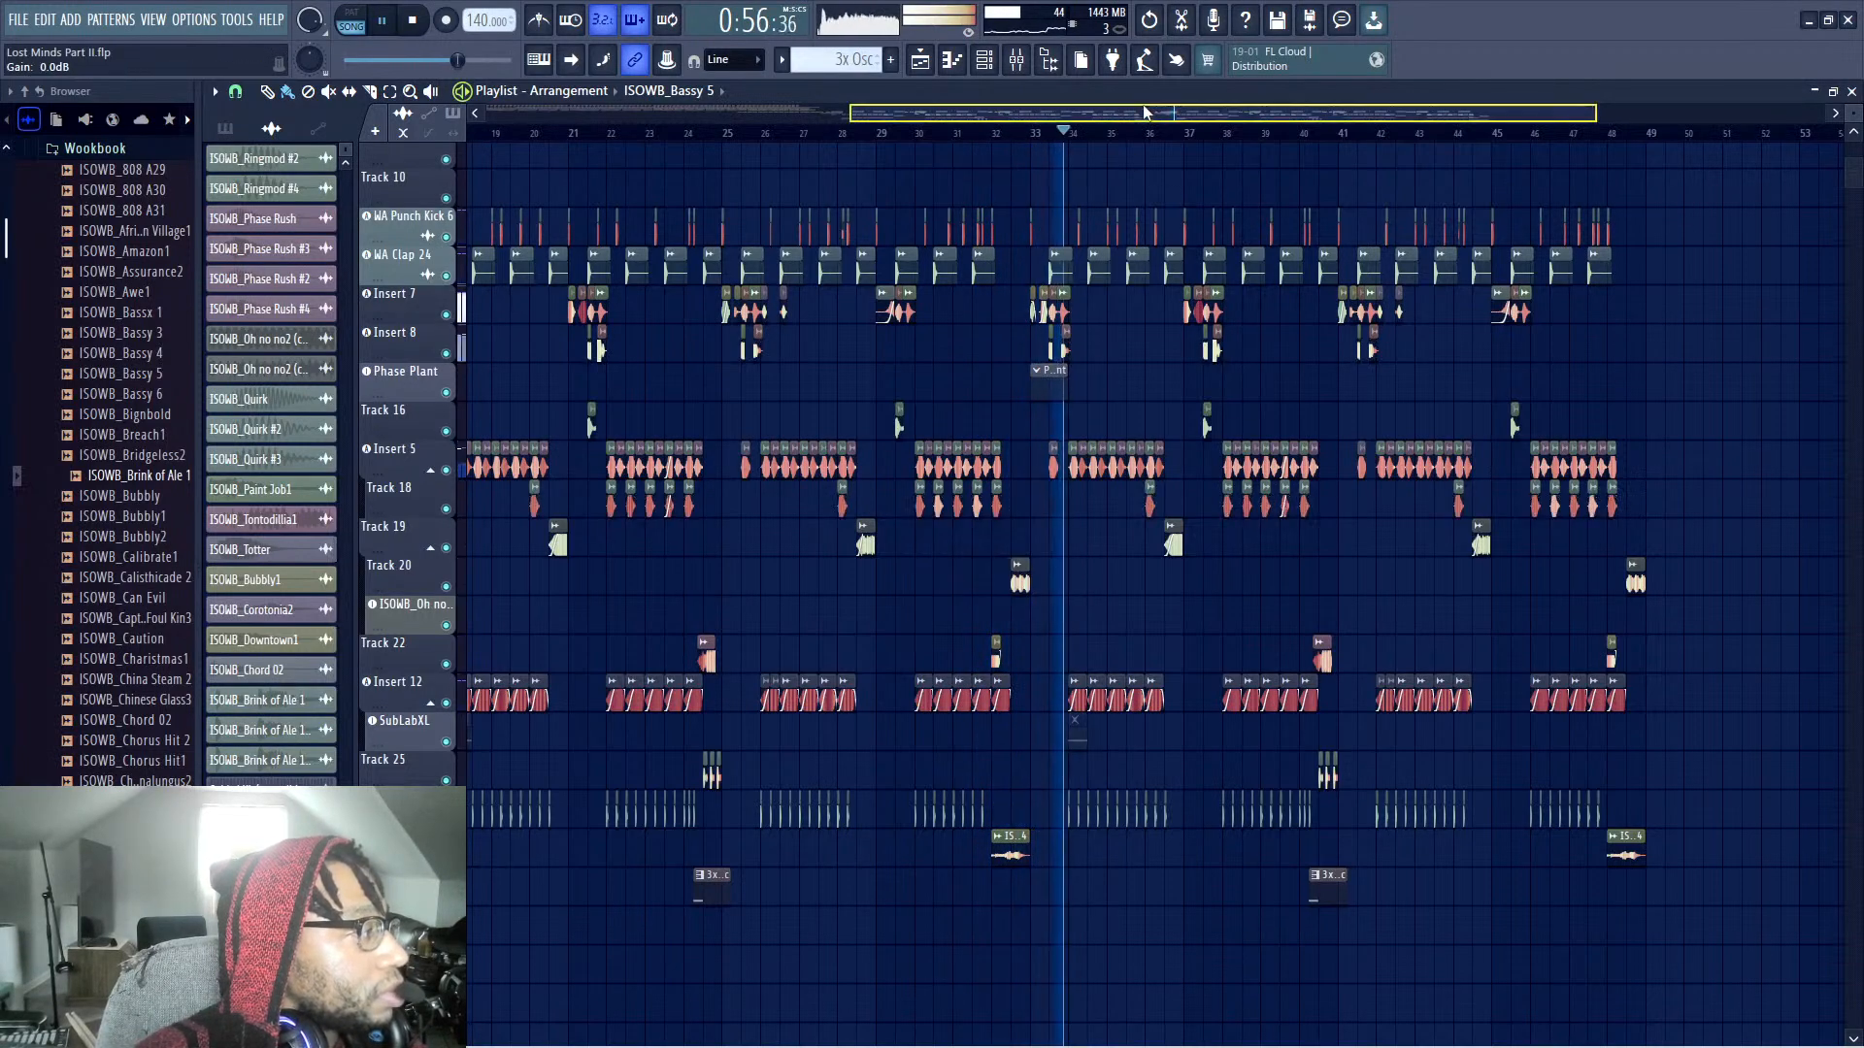
{"action": "key", "text": "space"}
{"action": "left_click_drag", "start_coordinate": [904, 505], "coordinate": [1120, 233]}
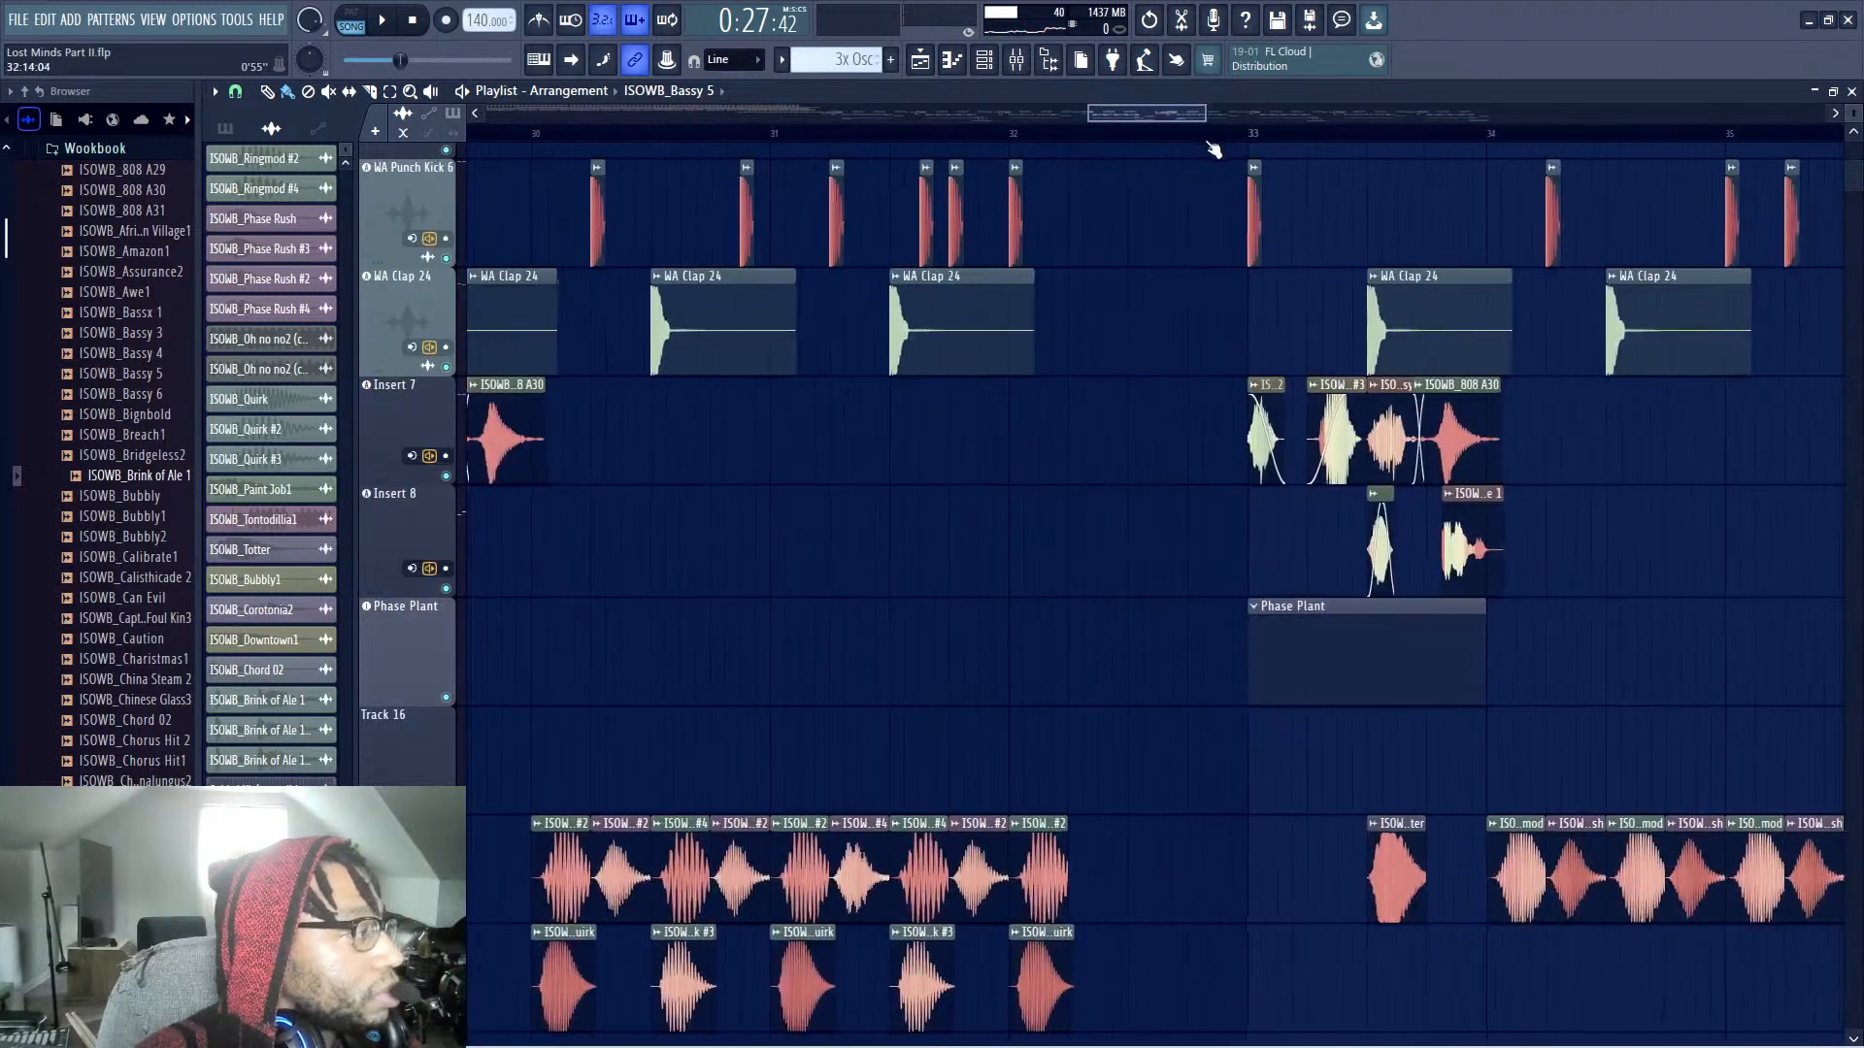
{"action": "key", "text": "space"}
Select the time range from bar 38 to bar 41 across all tracks, play the section, and show the whole arrangement with playback stopped
{"action": "left_click_drag", "start_coordinate": [1102, 115], "coordinate": [1197, 233]}
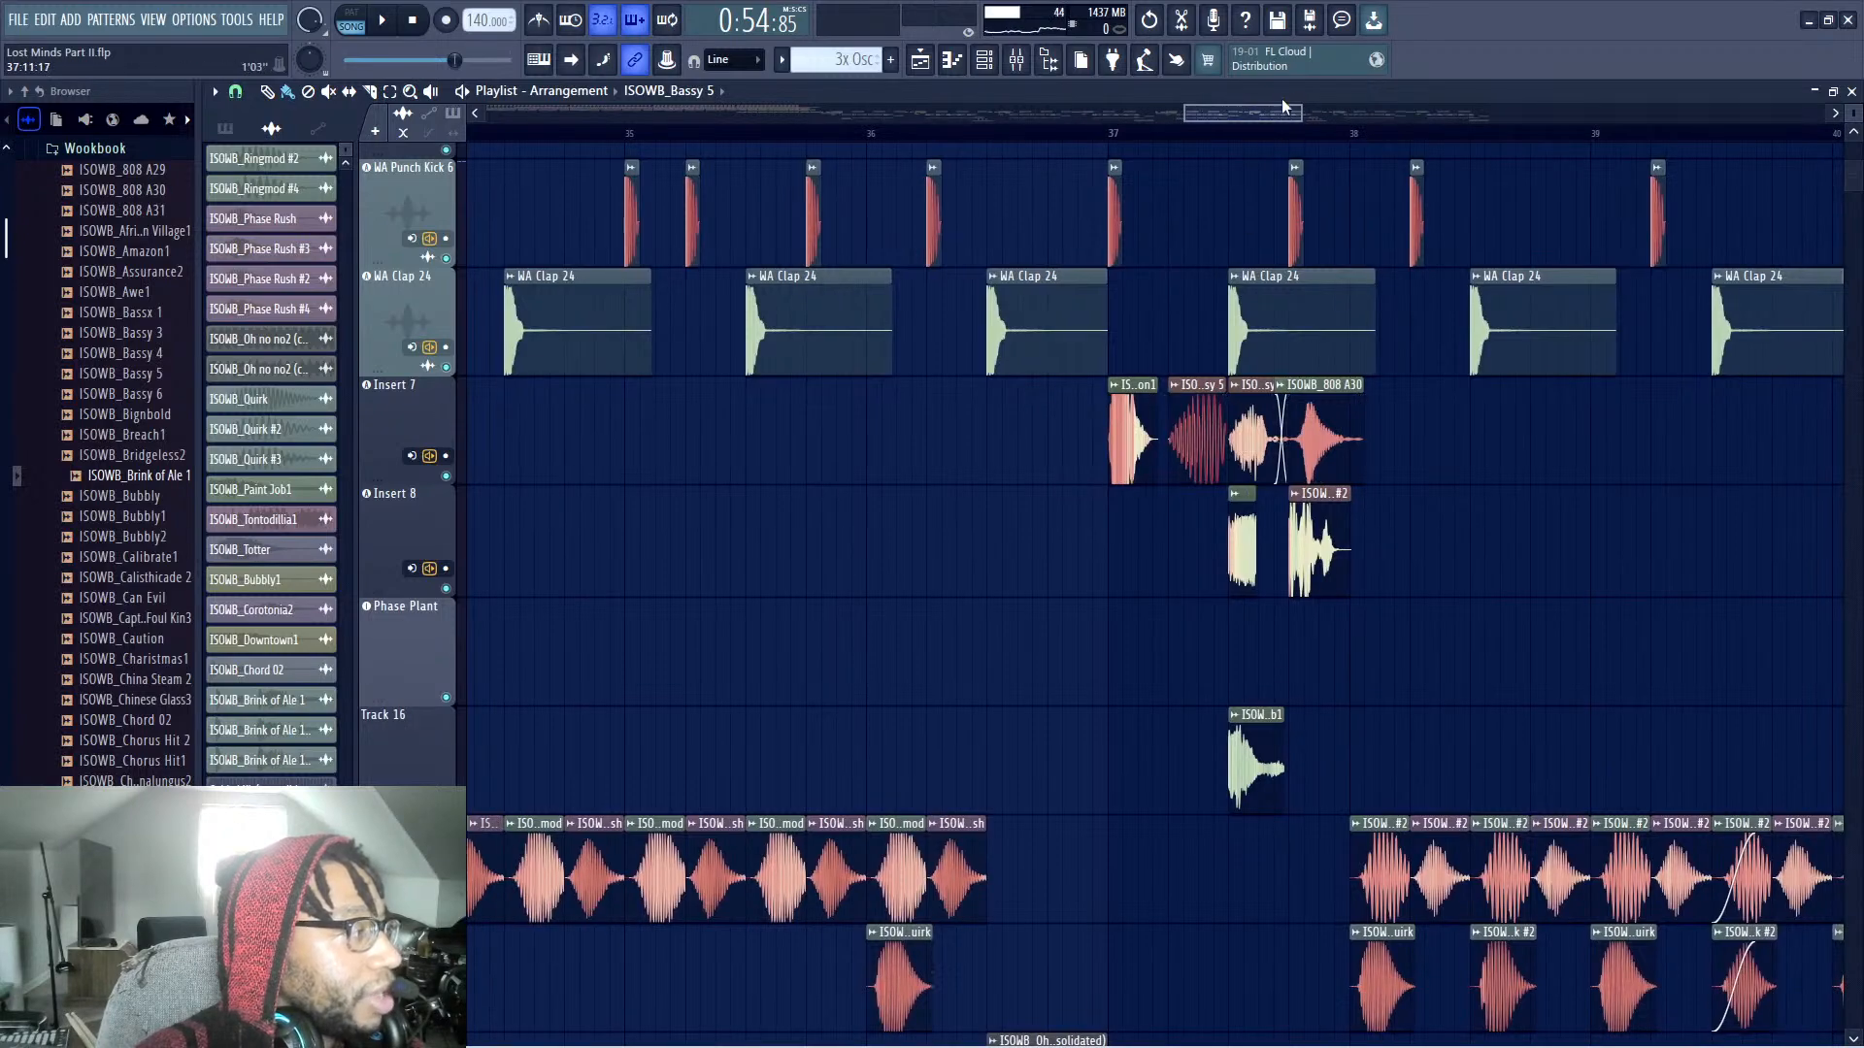
{"action": "left_click_drag", "start_coordinate": [1182, 118], "coordinate": [1524, 425]}
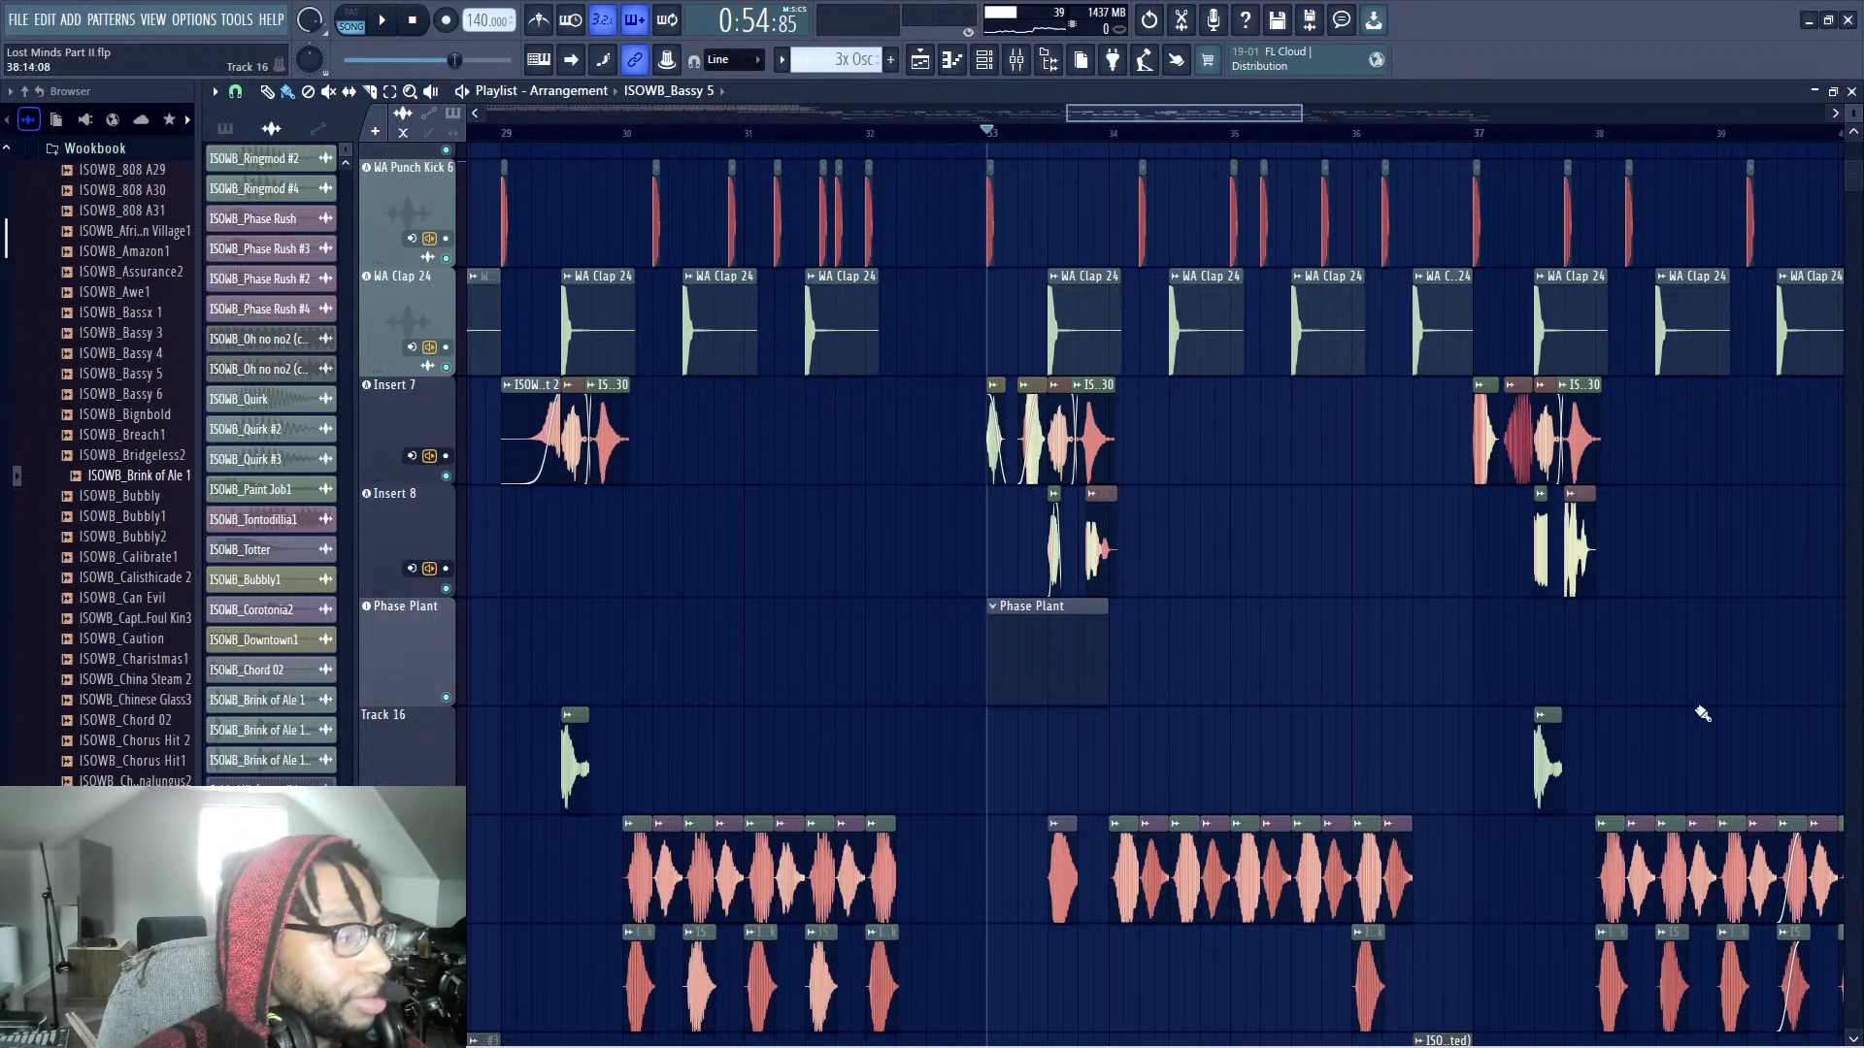
{"action": "left_click_drag", "start_coordinate": [1267, 129], "coordinate": [1358, 124]}
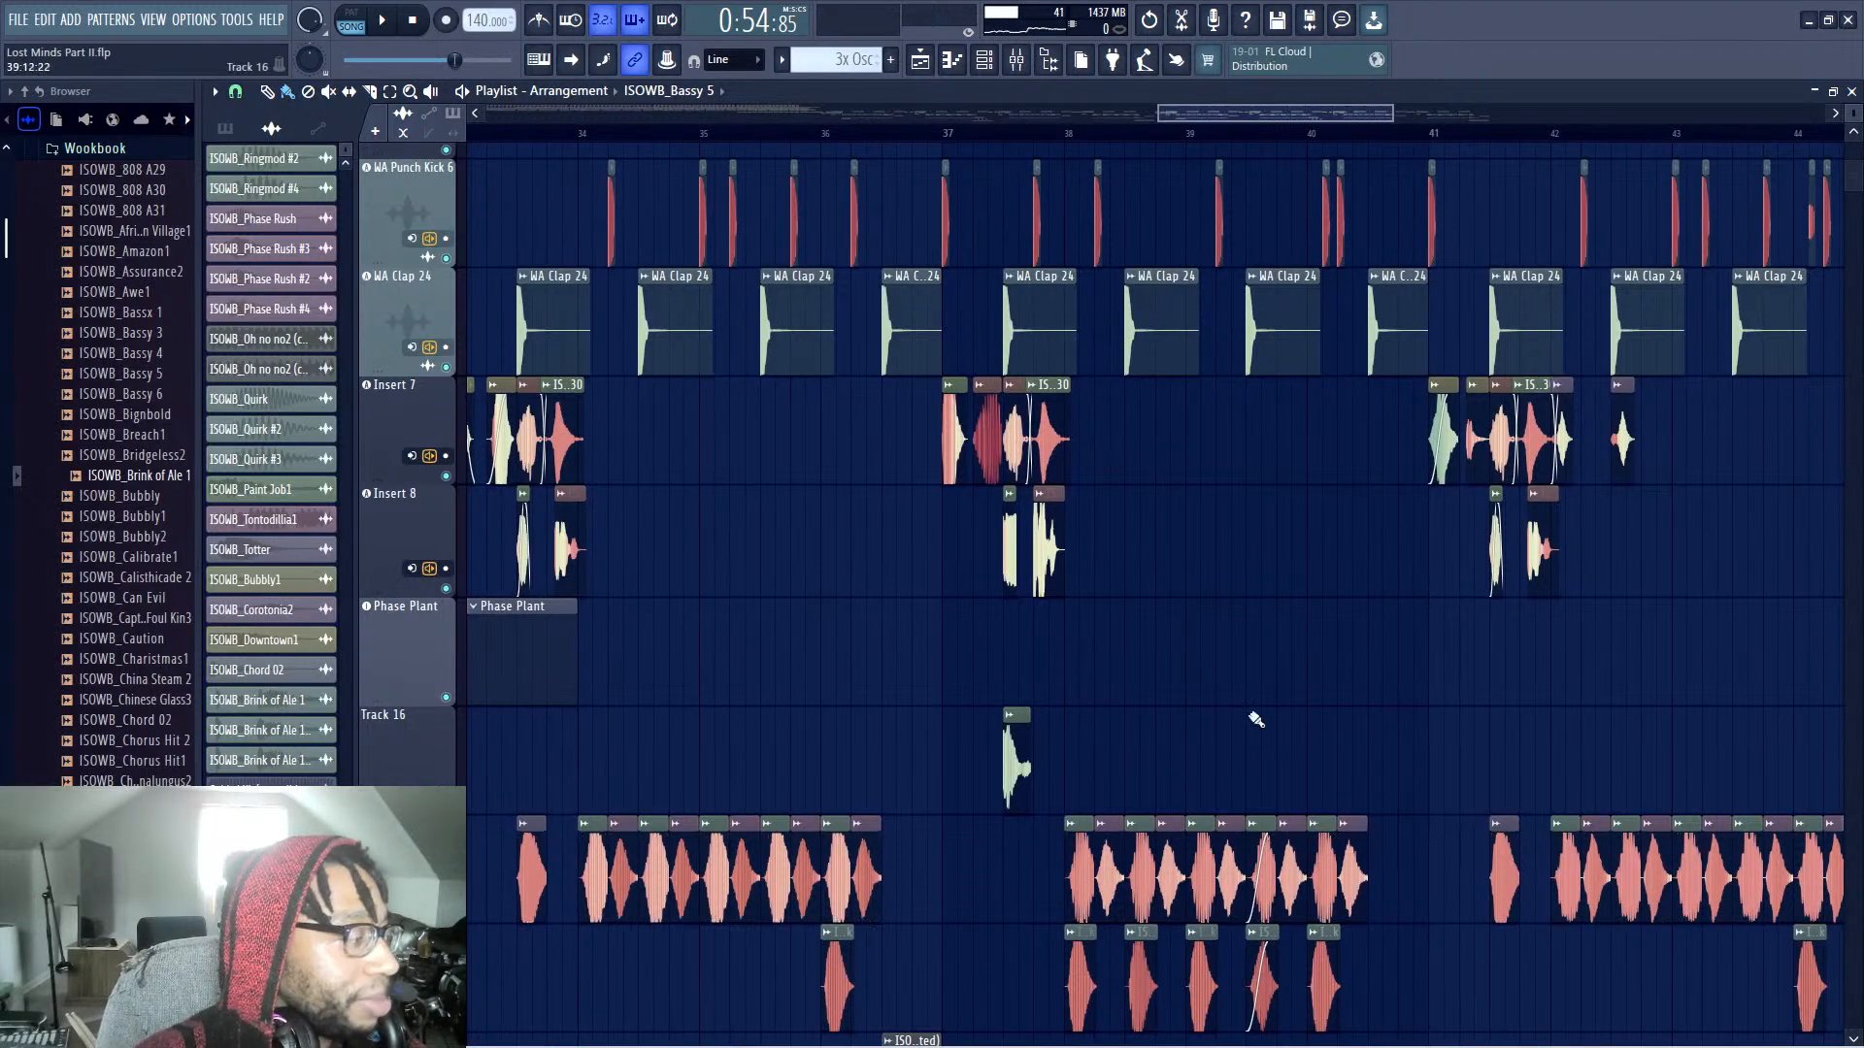
{"action": "left_click_drag", "start_coordinate": [1070, 135], "coordinate": [1386, 205]}
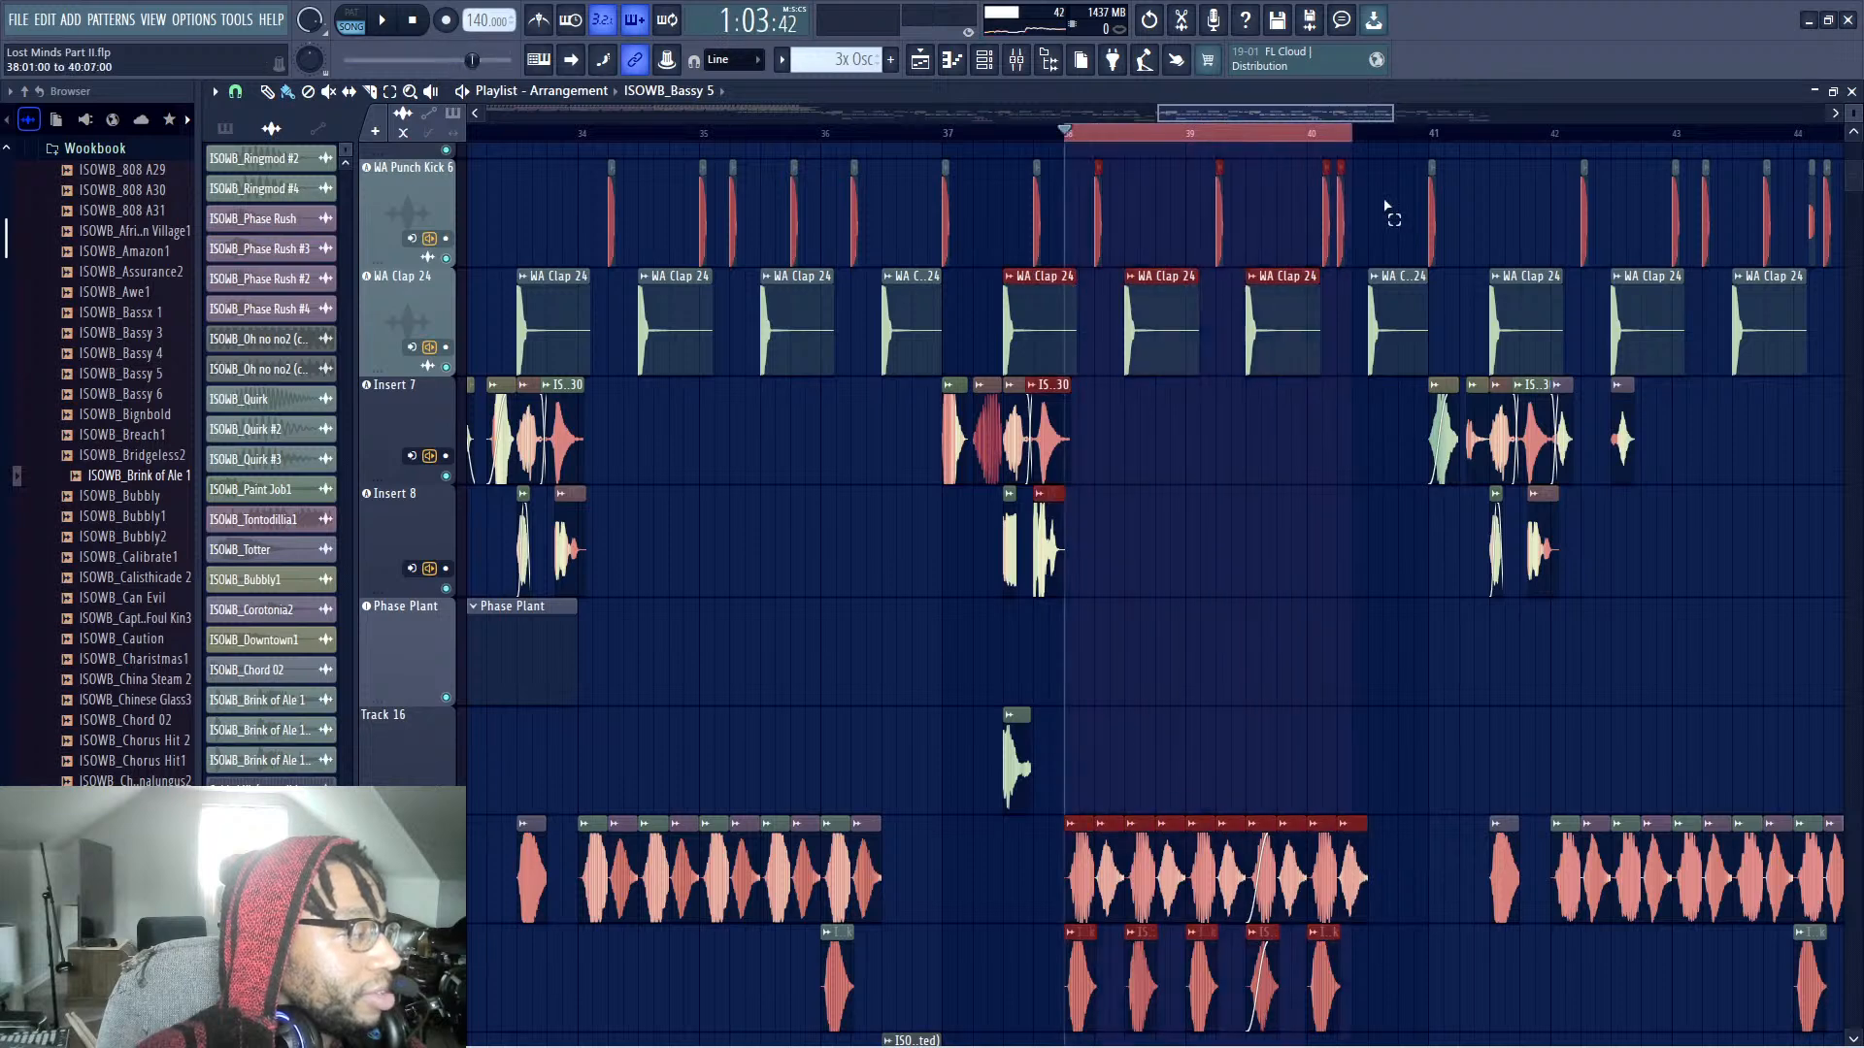
{"action": "scroll", "coordinate": [1268, 544], "scroll_direction": "down", "scroll_amount": 4}
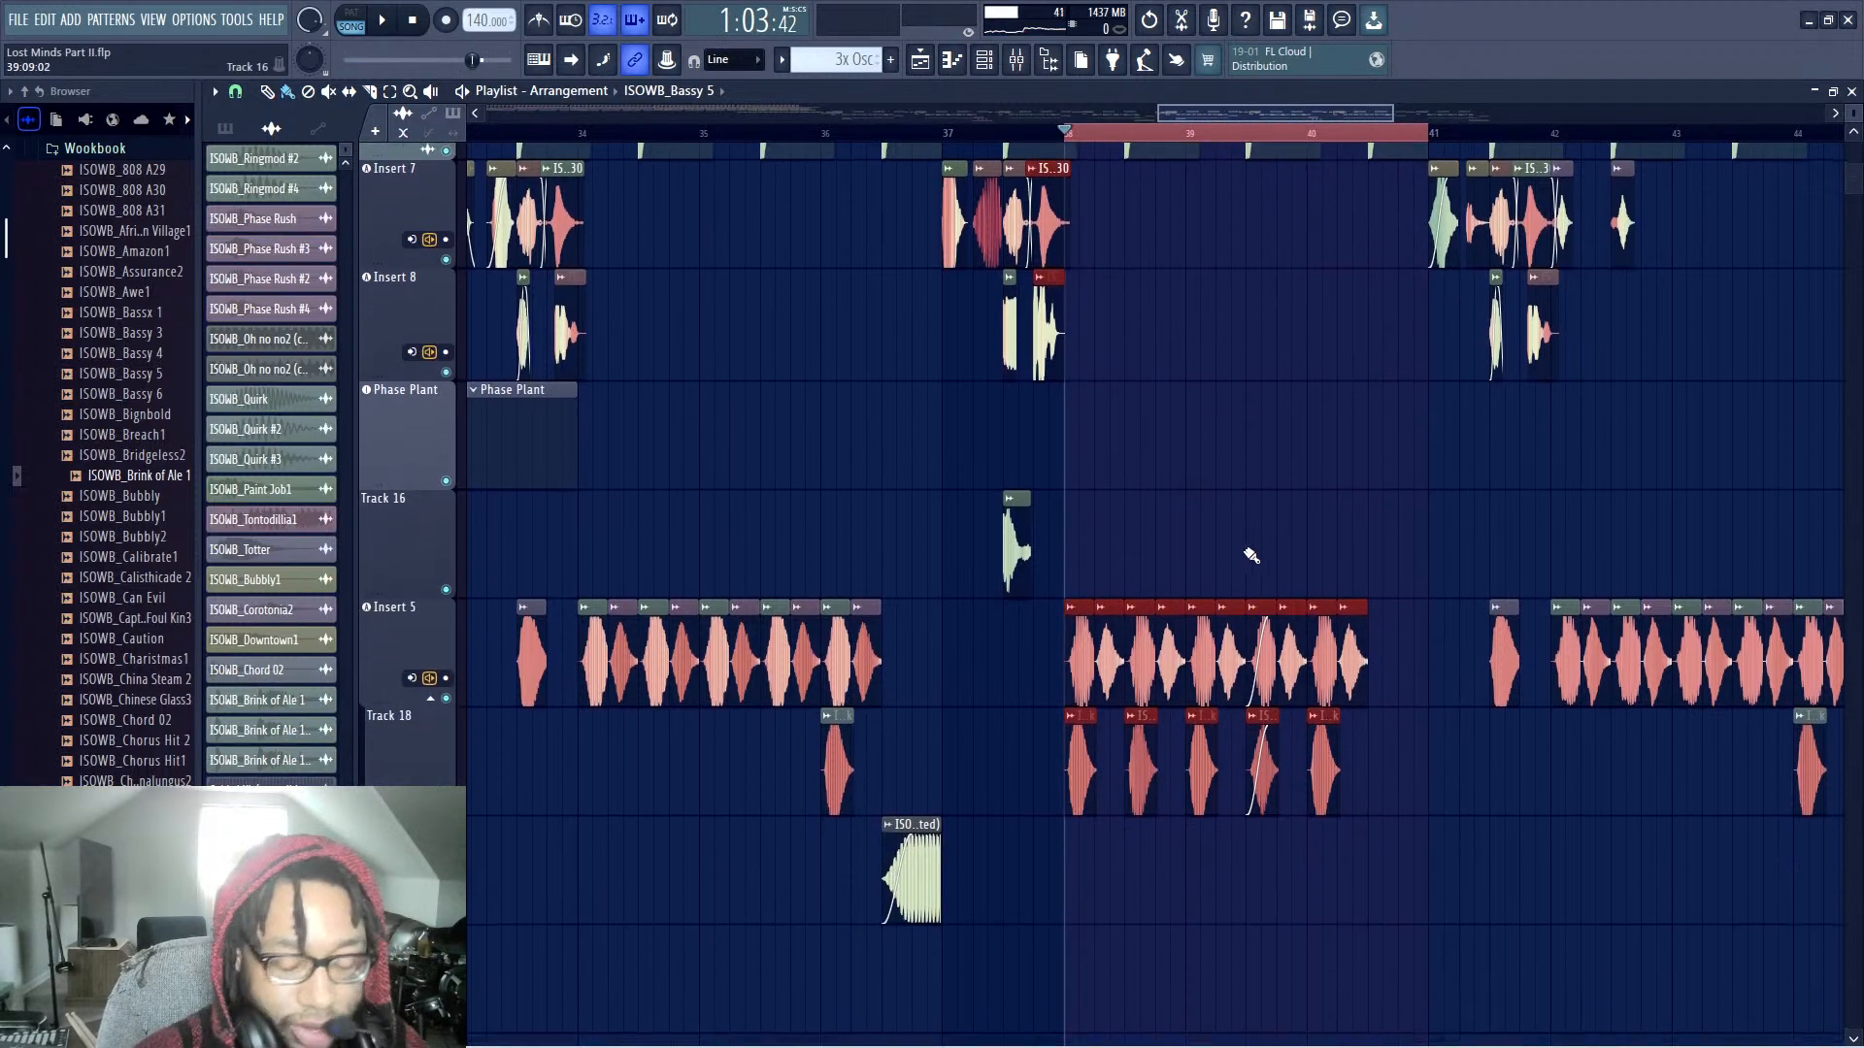
{"action": "key", "text": "space"}
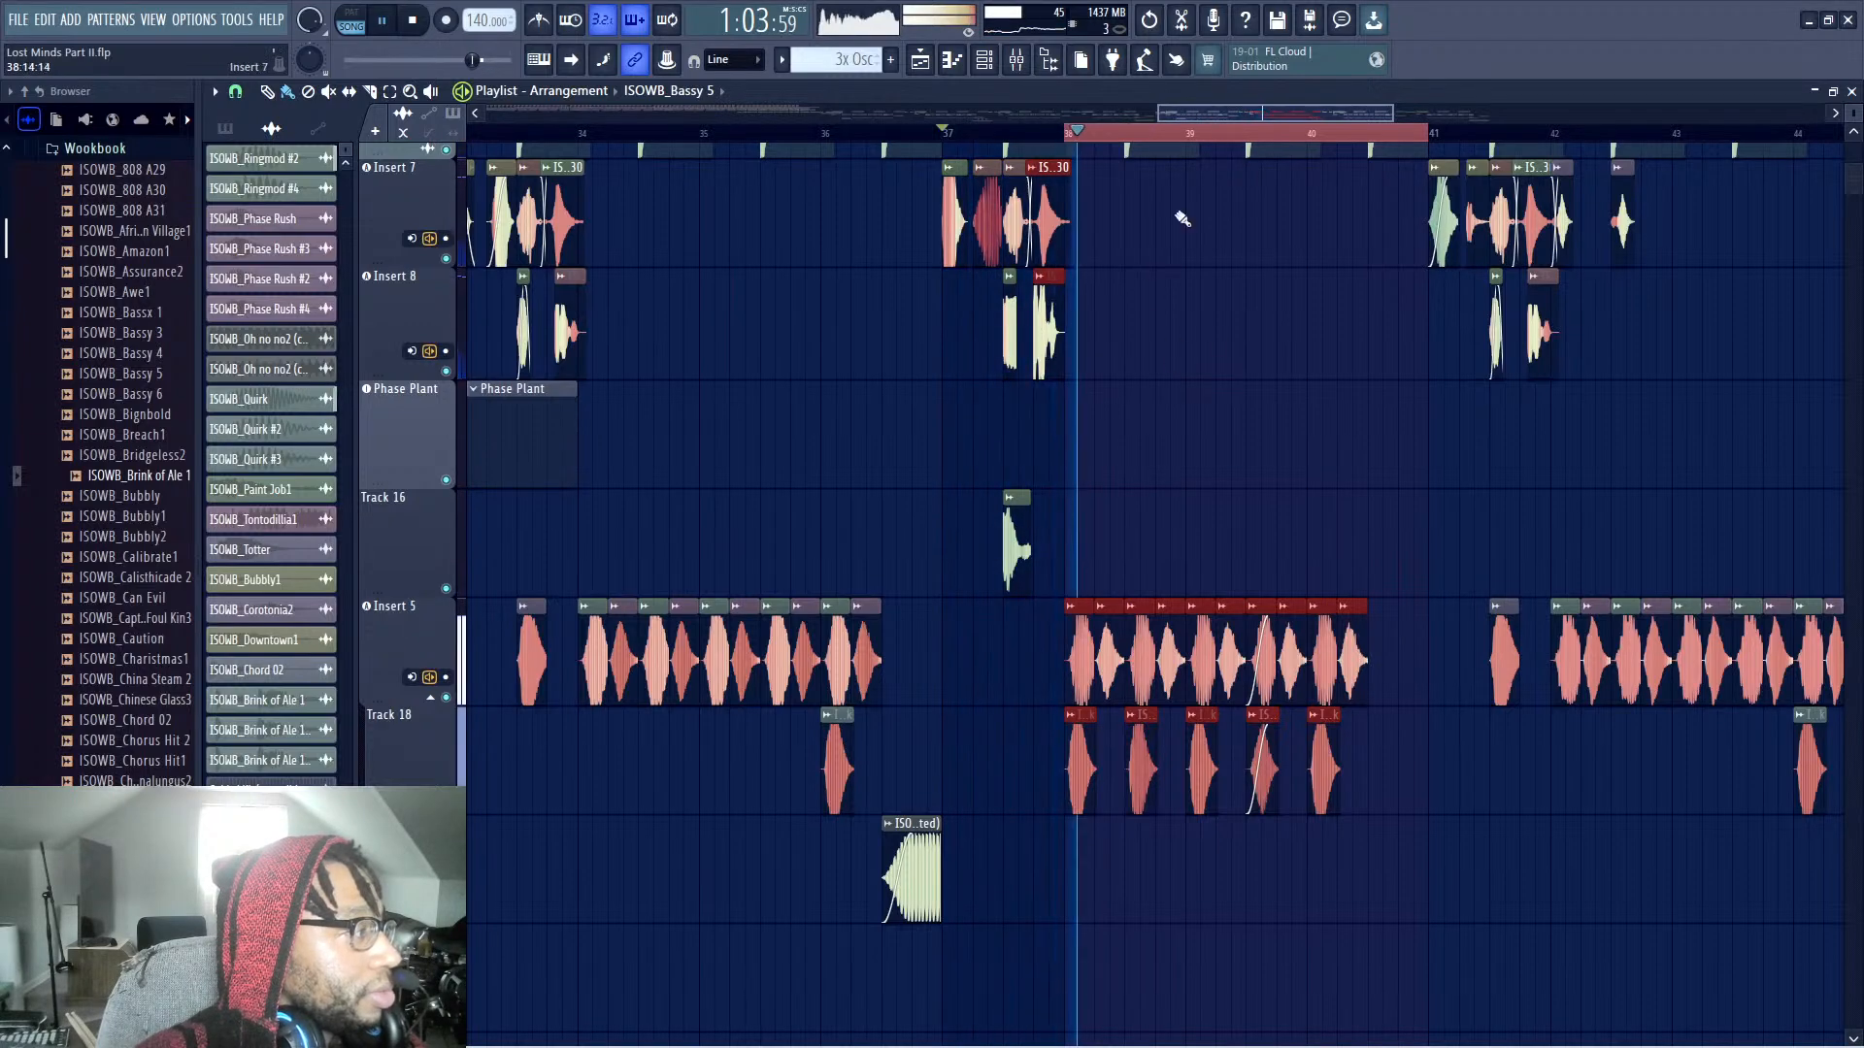
{"action": "right_click", "coordinate": [1247, 317], "text": "ctrl"}
{"action": "key", "text": "space"}
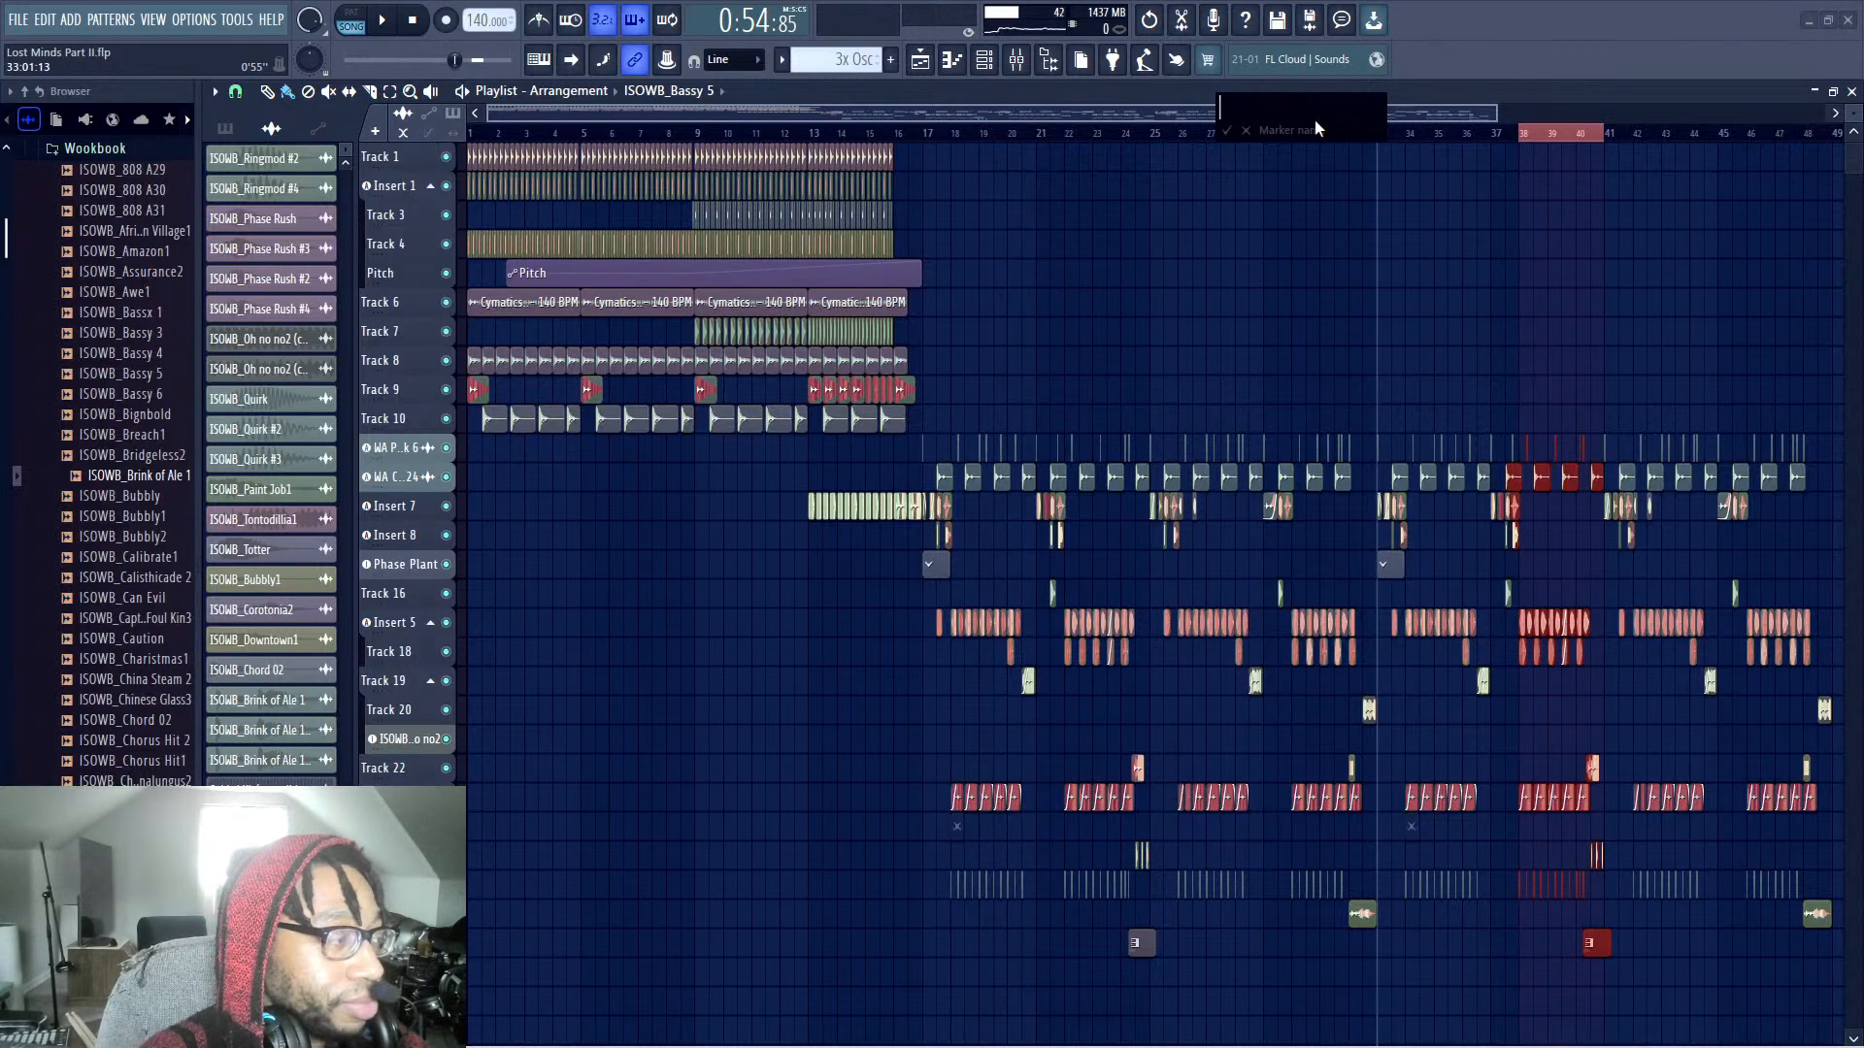
{"action": "type", "text": "B s"}
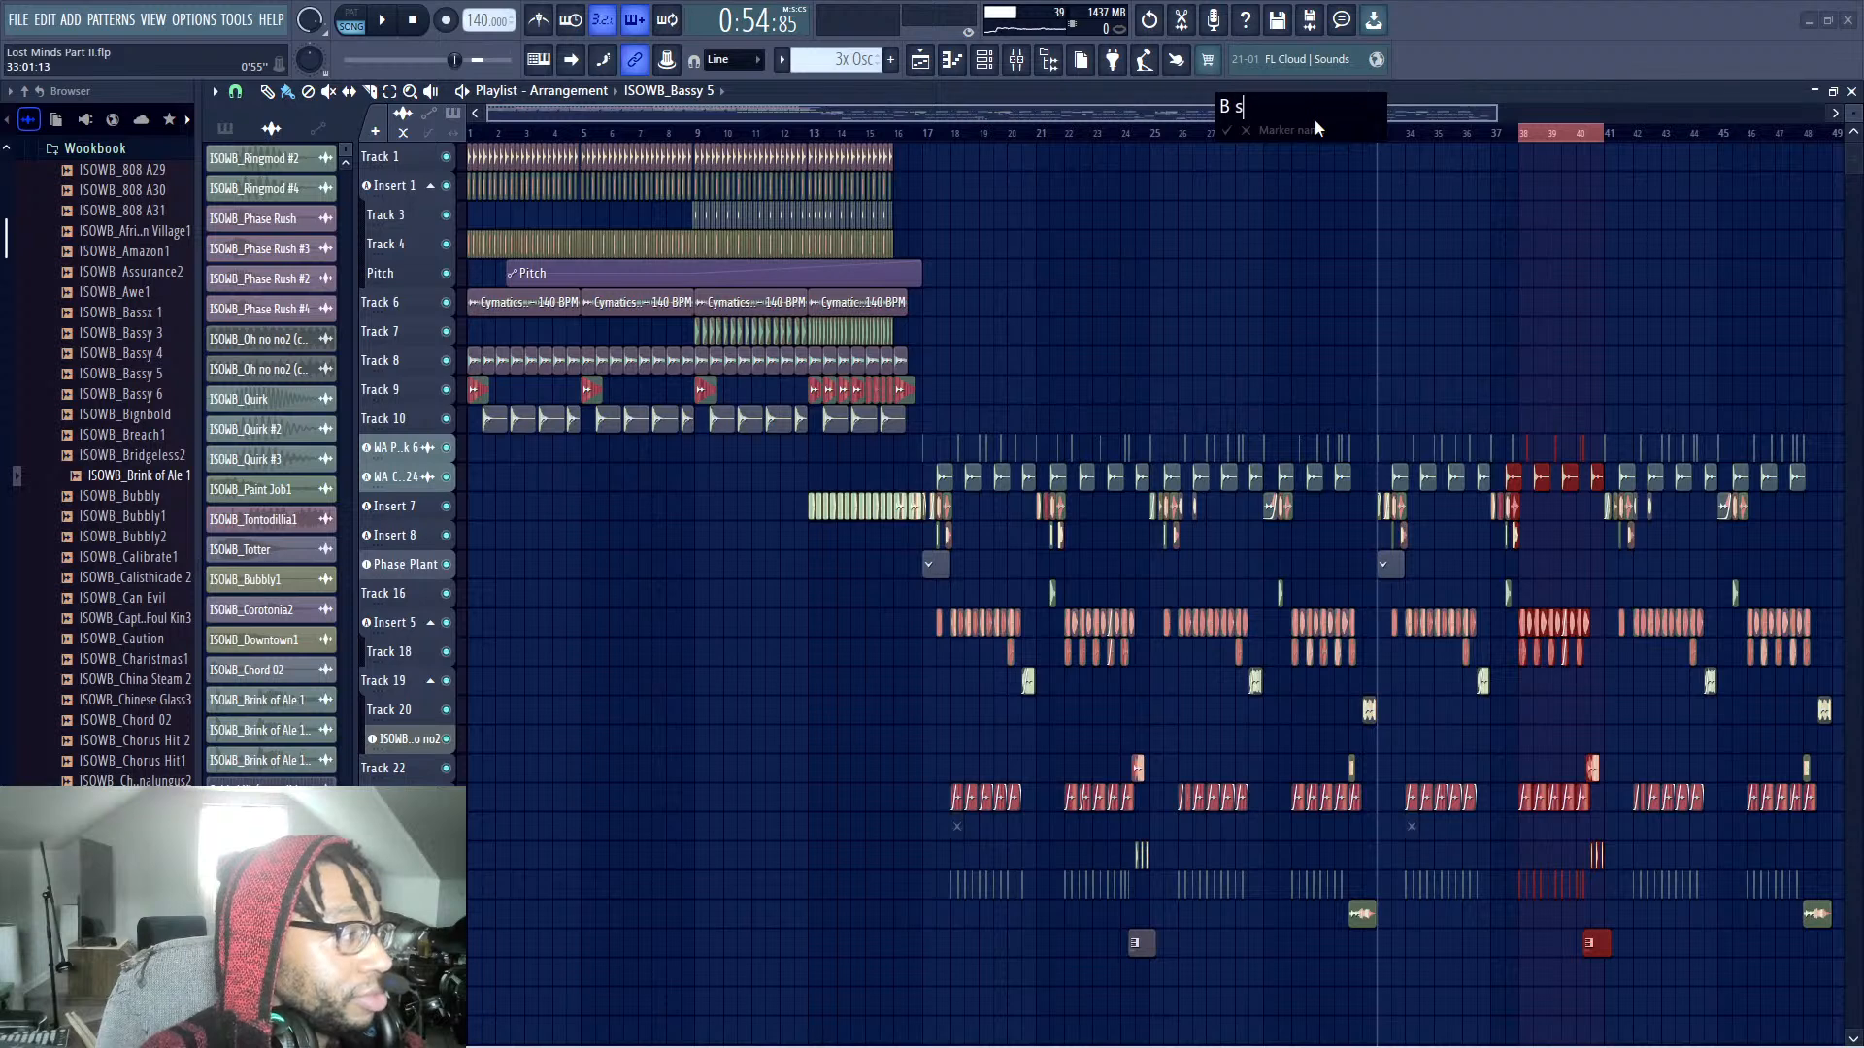
{"action": "key", "text": "Return"}
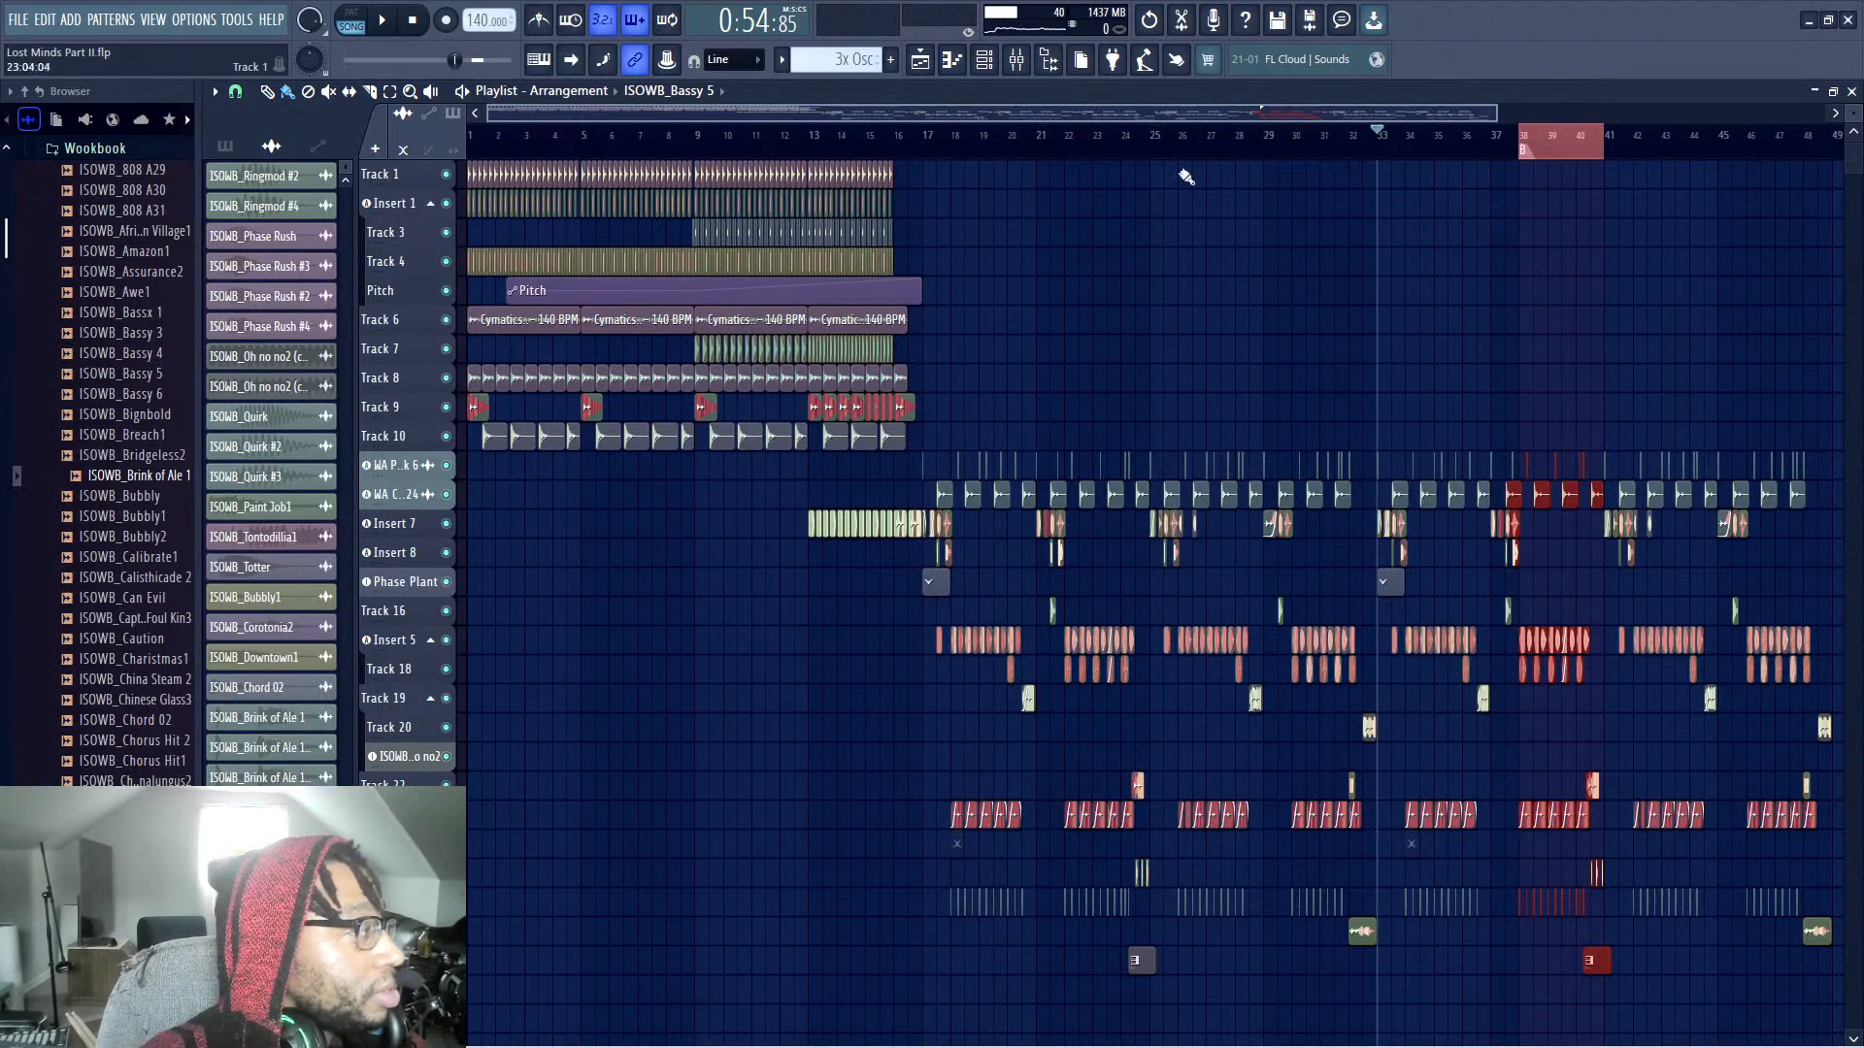
{"action": "key", "text": "ctrl+z"}
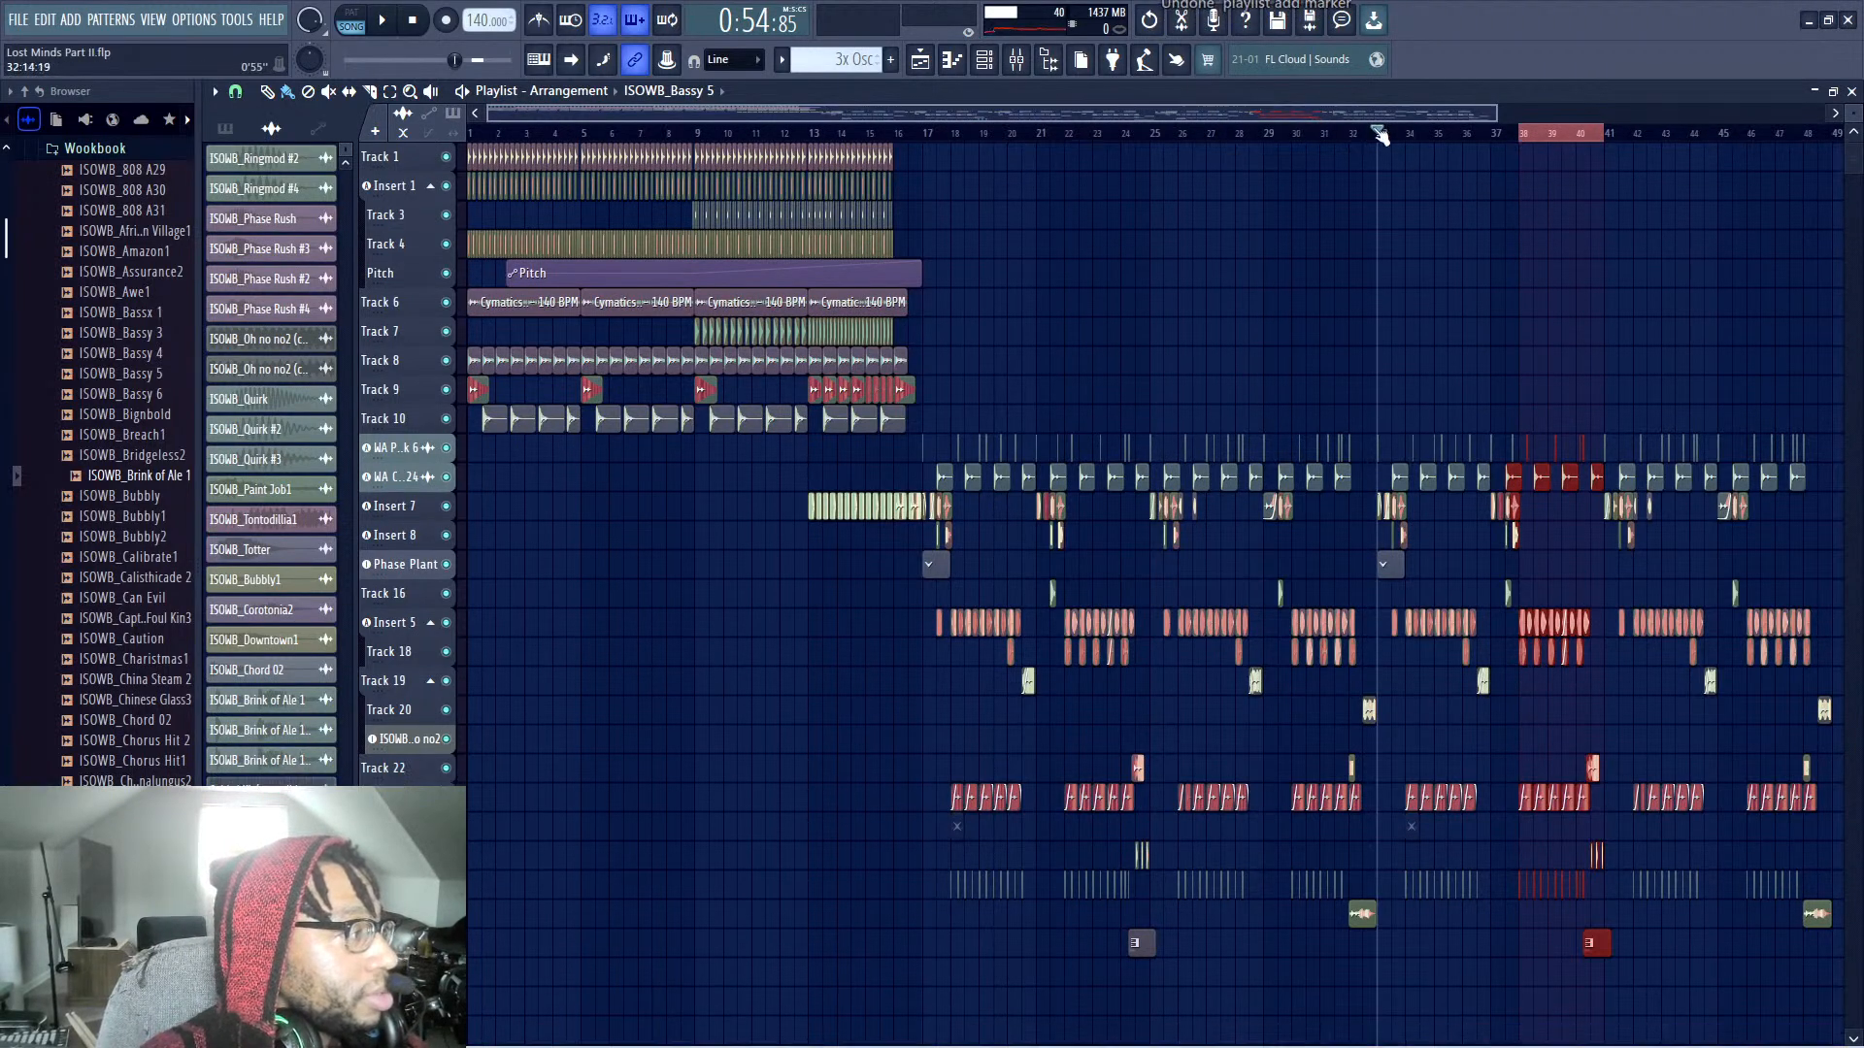
Clear the time selection and add a marker named B at the start of the duplicated drop, bar 33
{"action": "left_click", "coordinate": [1382, 136]}
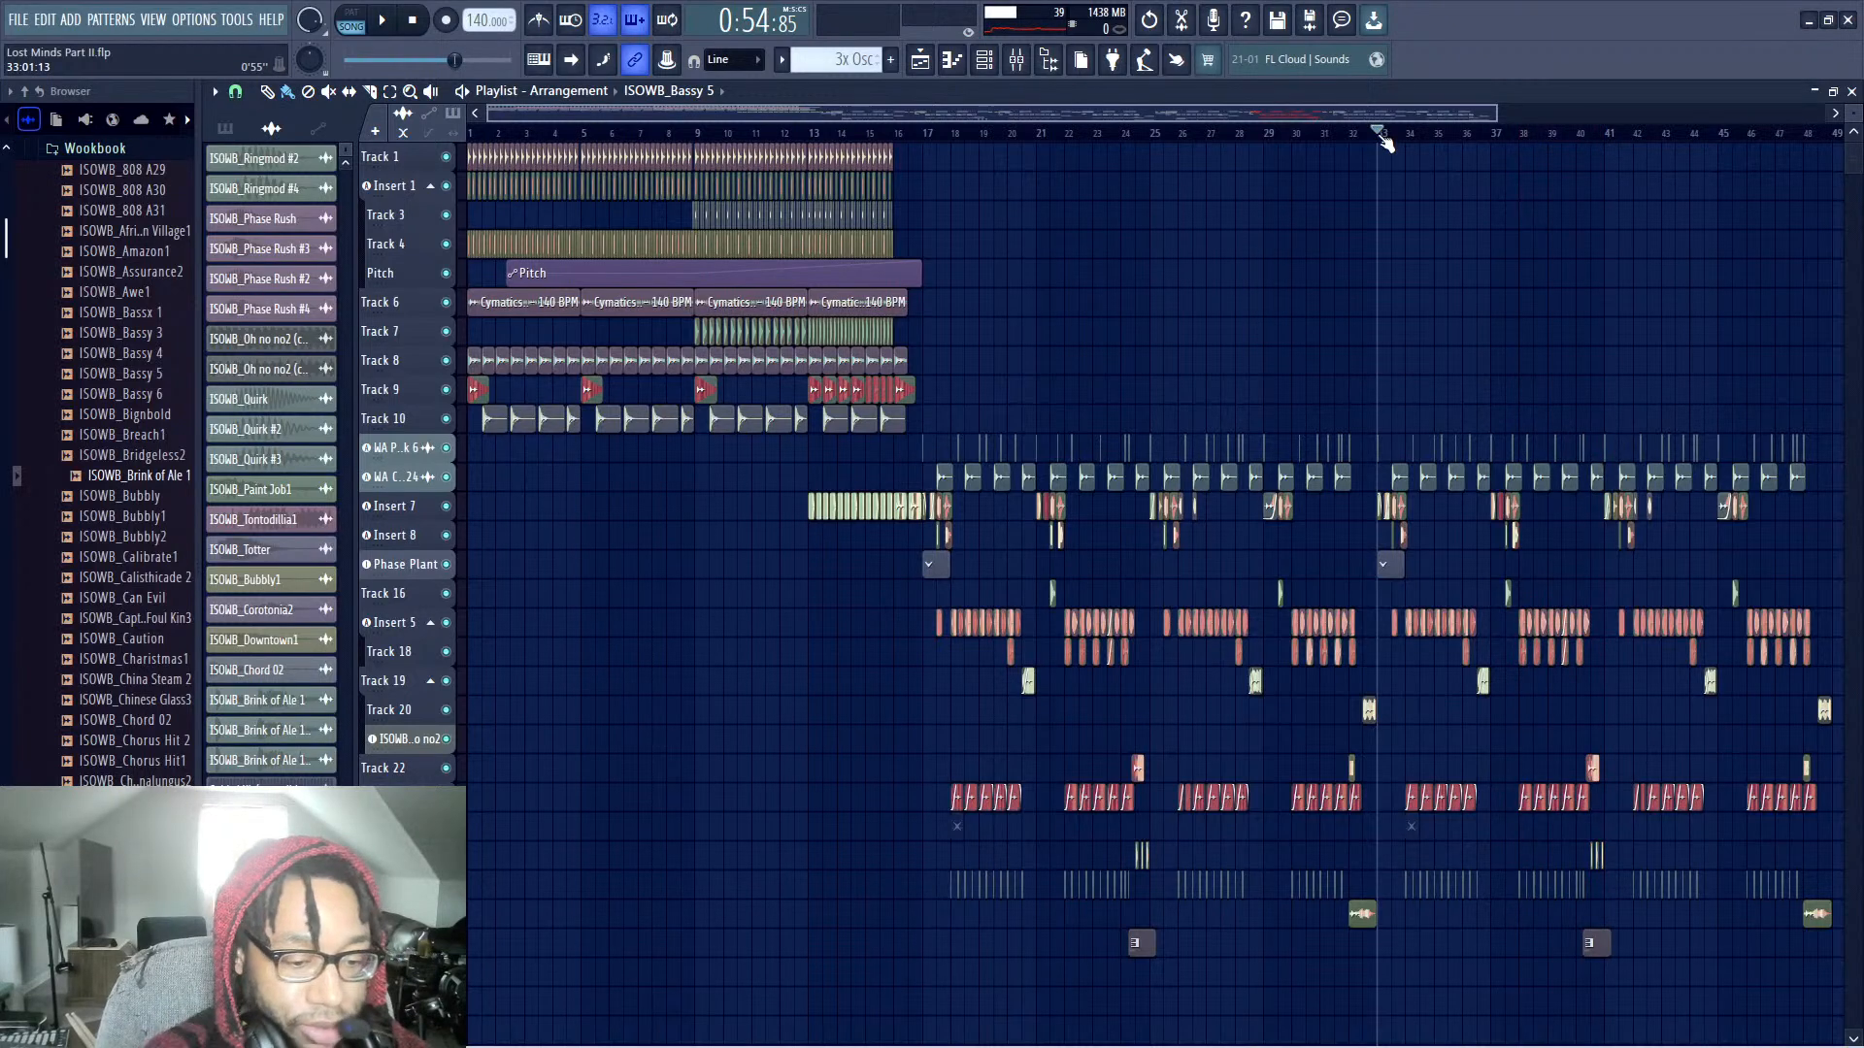
{"action": "key", "text": "alt+t"}
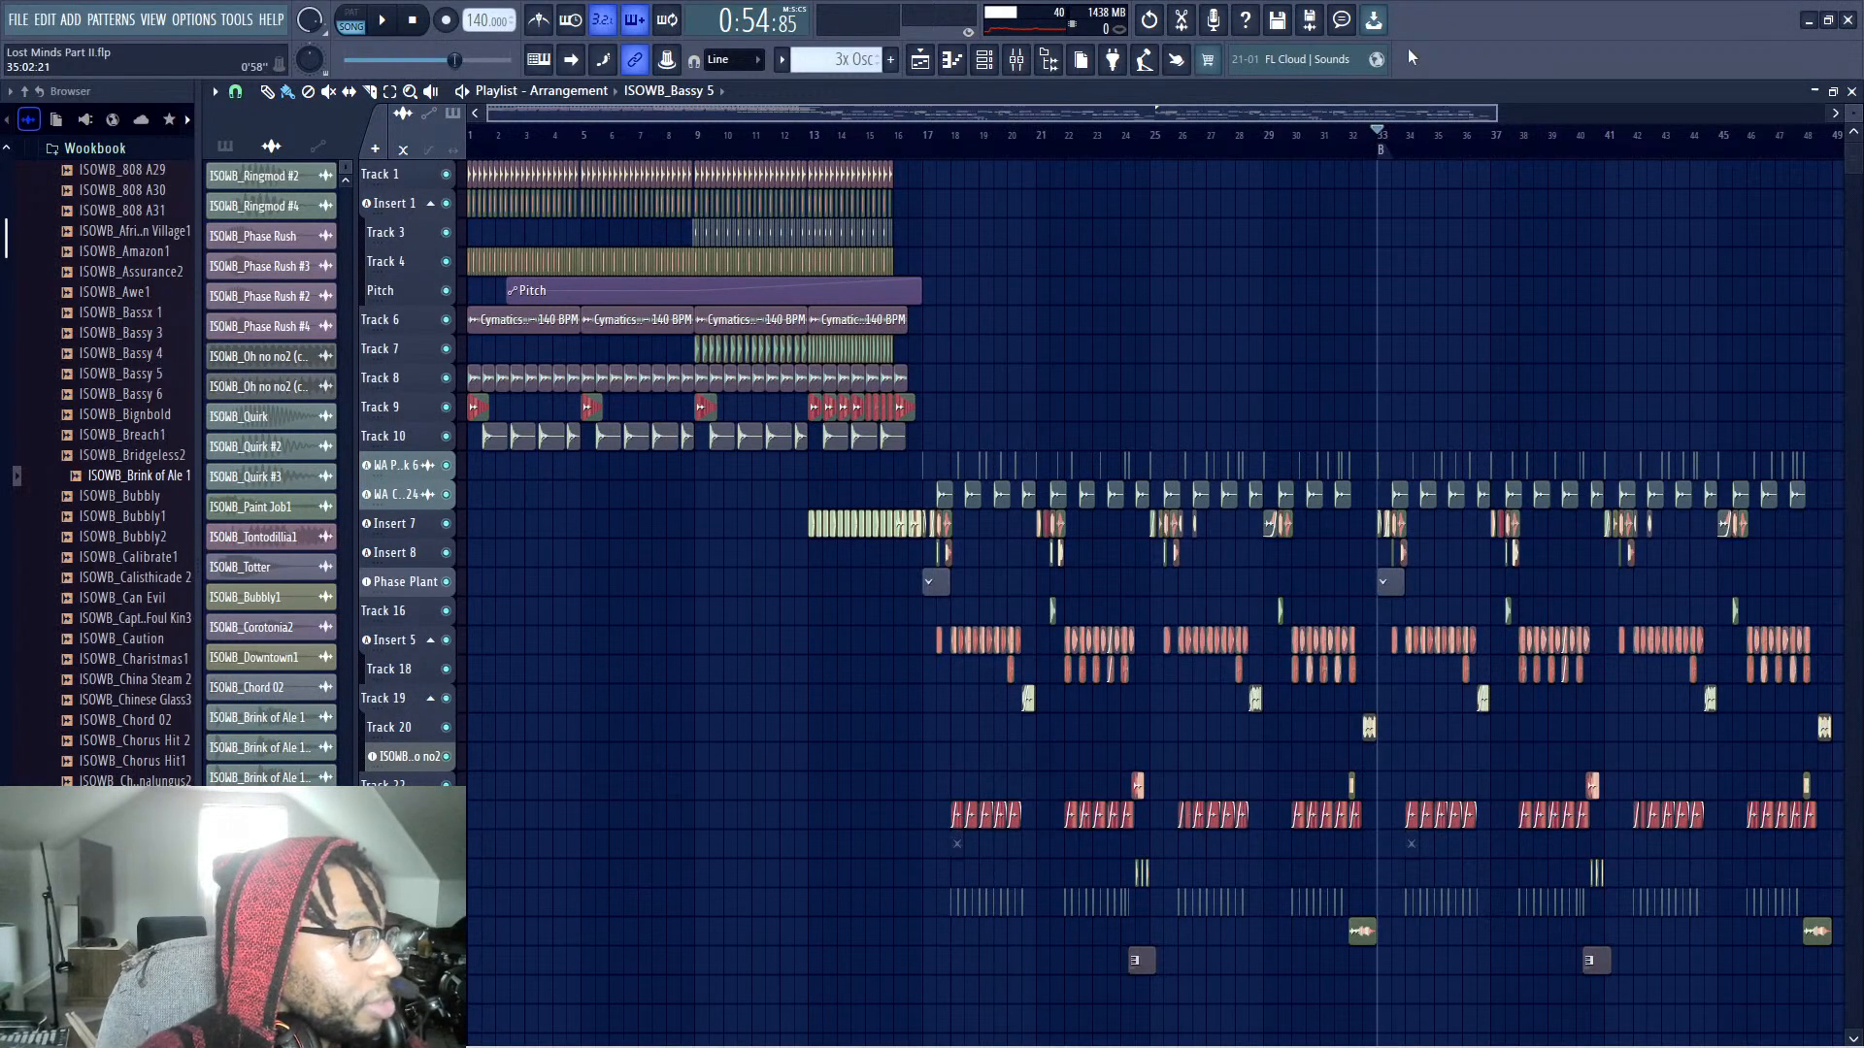
{"action": "left_click_drag", "start_coordinate": [1384, 112], "coordinate": [1524, 111]}
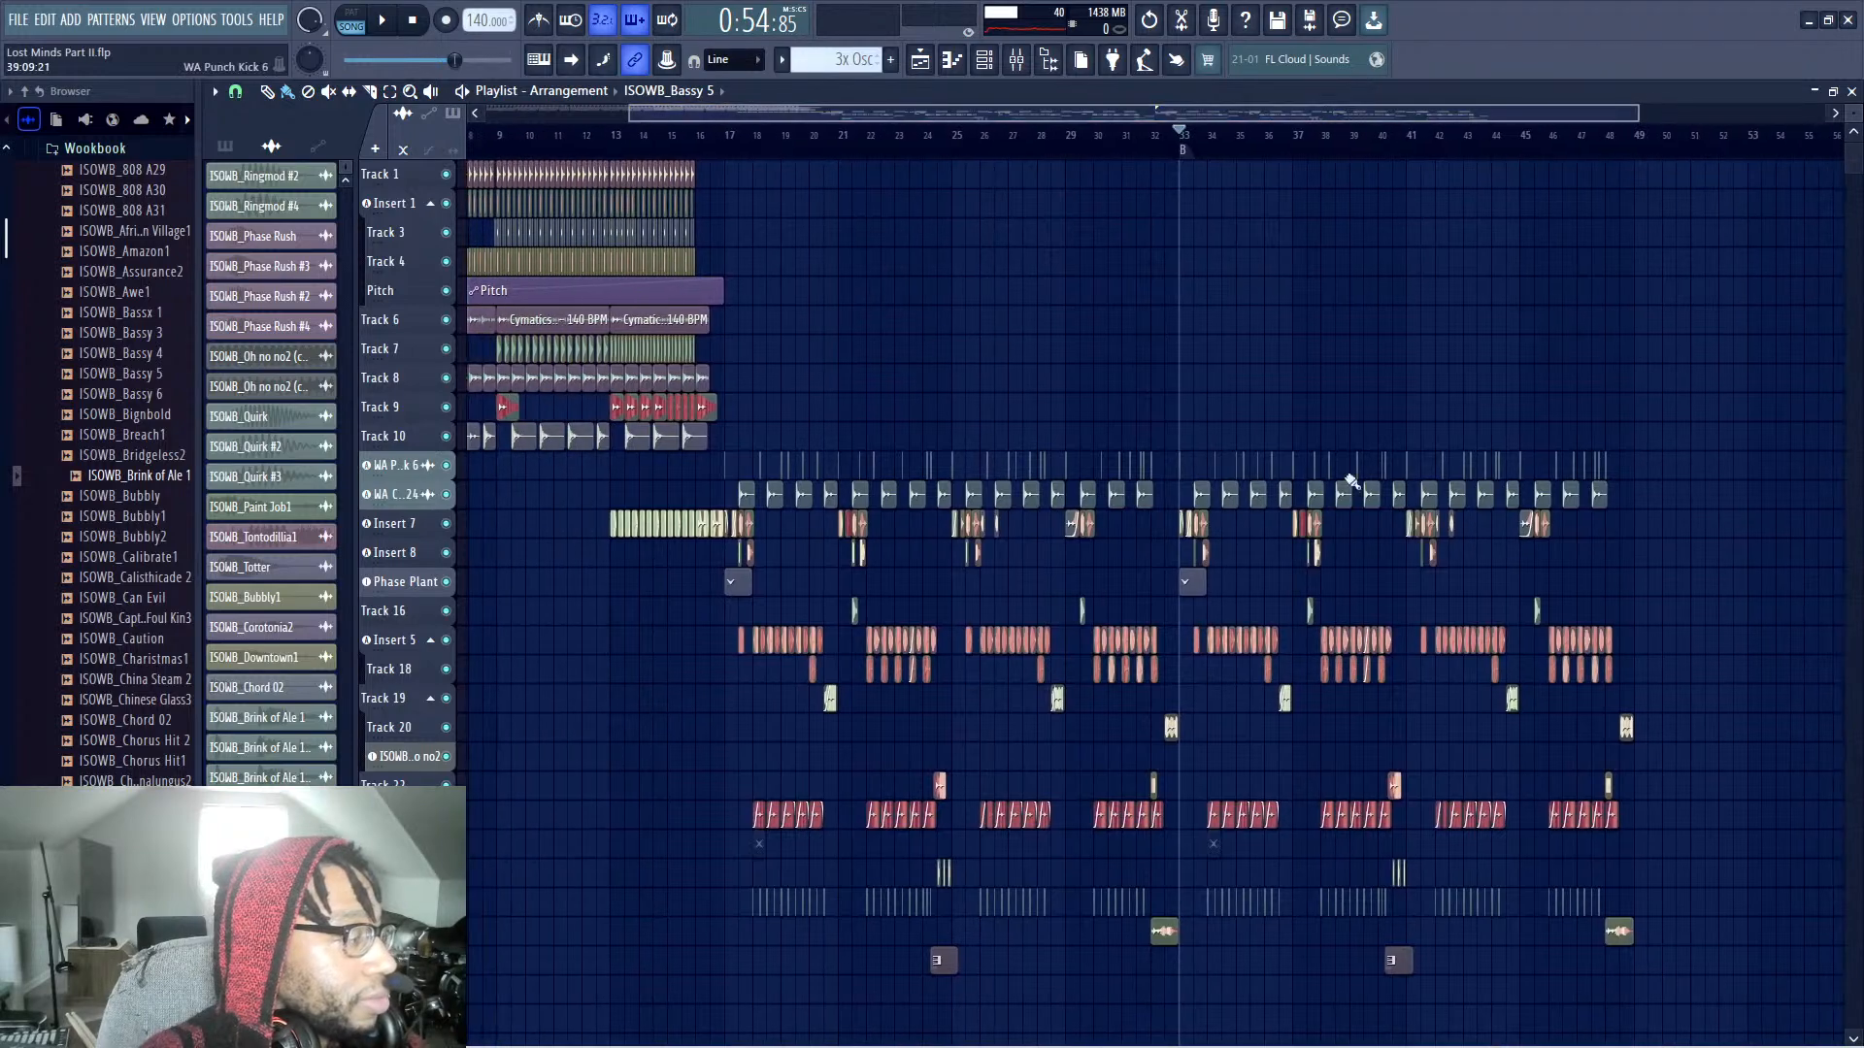
Play the second drop from bar 33, then listen to the Insert 5 bass clips from bar 34
{"action": "key", "text": "space"}
{"action": "scroll", "coordinate": [1349, 480], "scroll_direction": "down", "scroll_amount": 3}
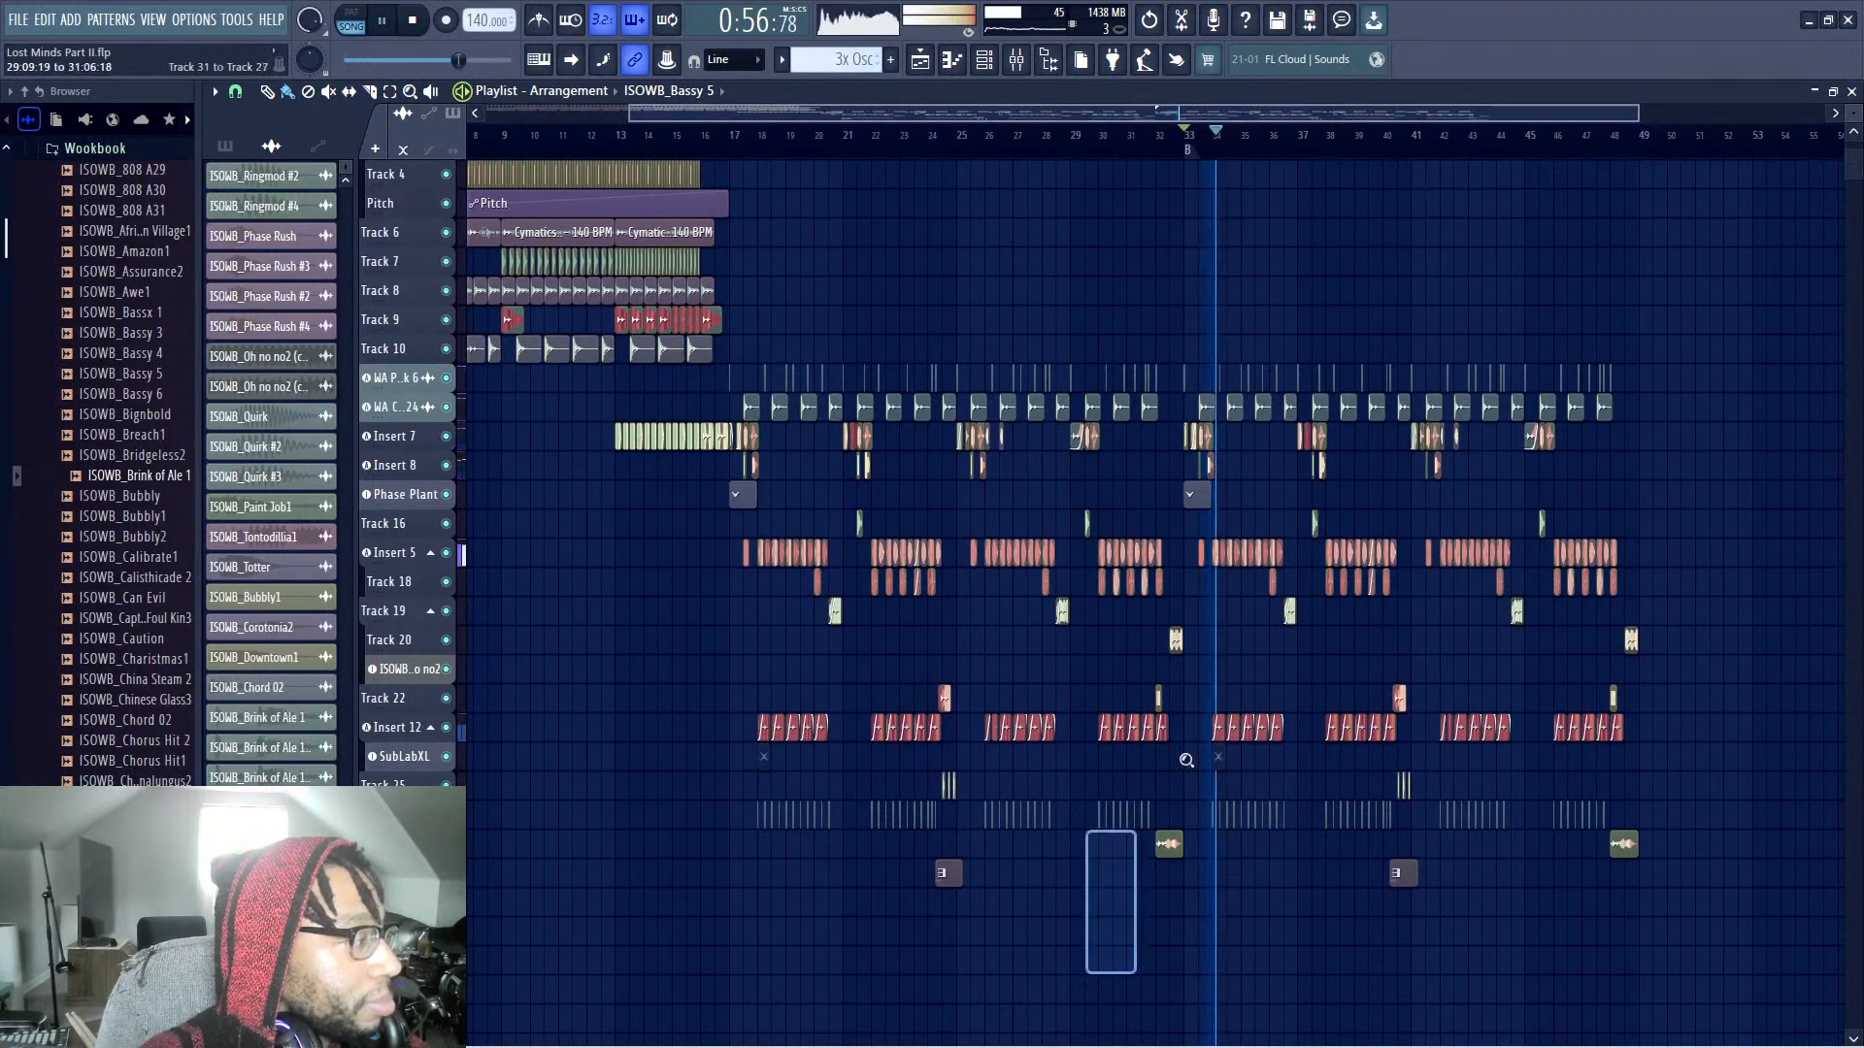
{"action": "key", "text": "space"}
{"action": "left_click_drag", "start_coordinate": [716, 457], "coordinate": [911, 777]}
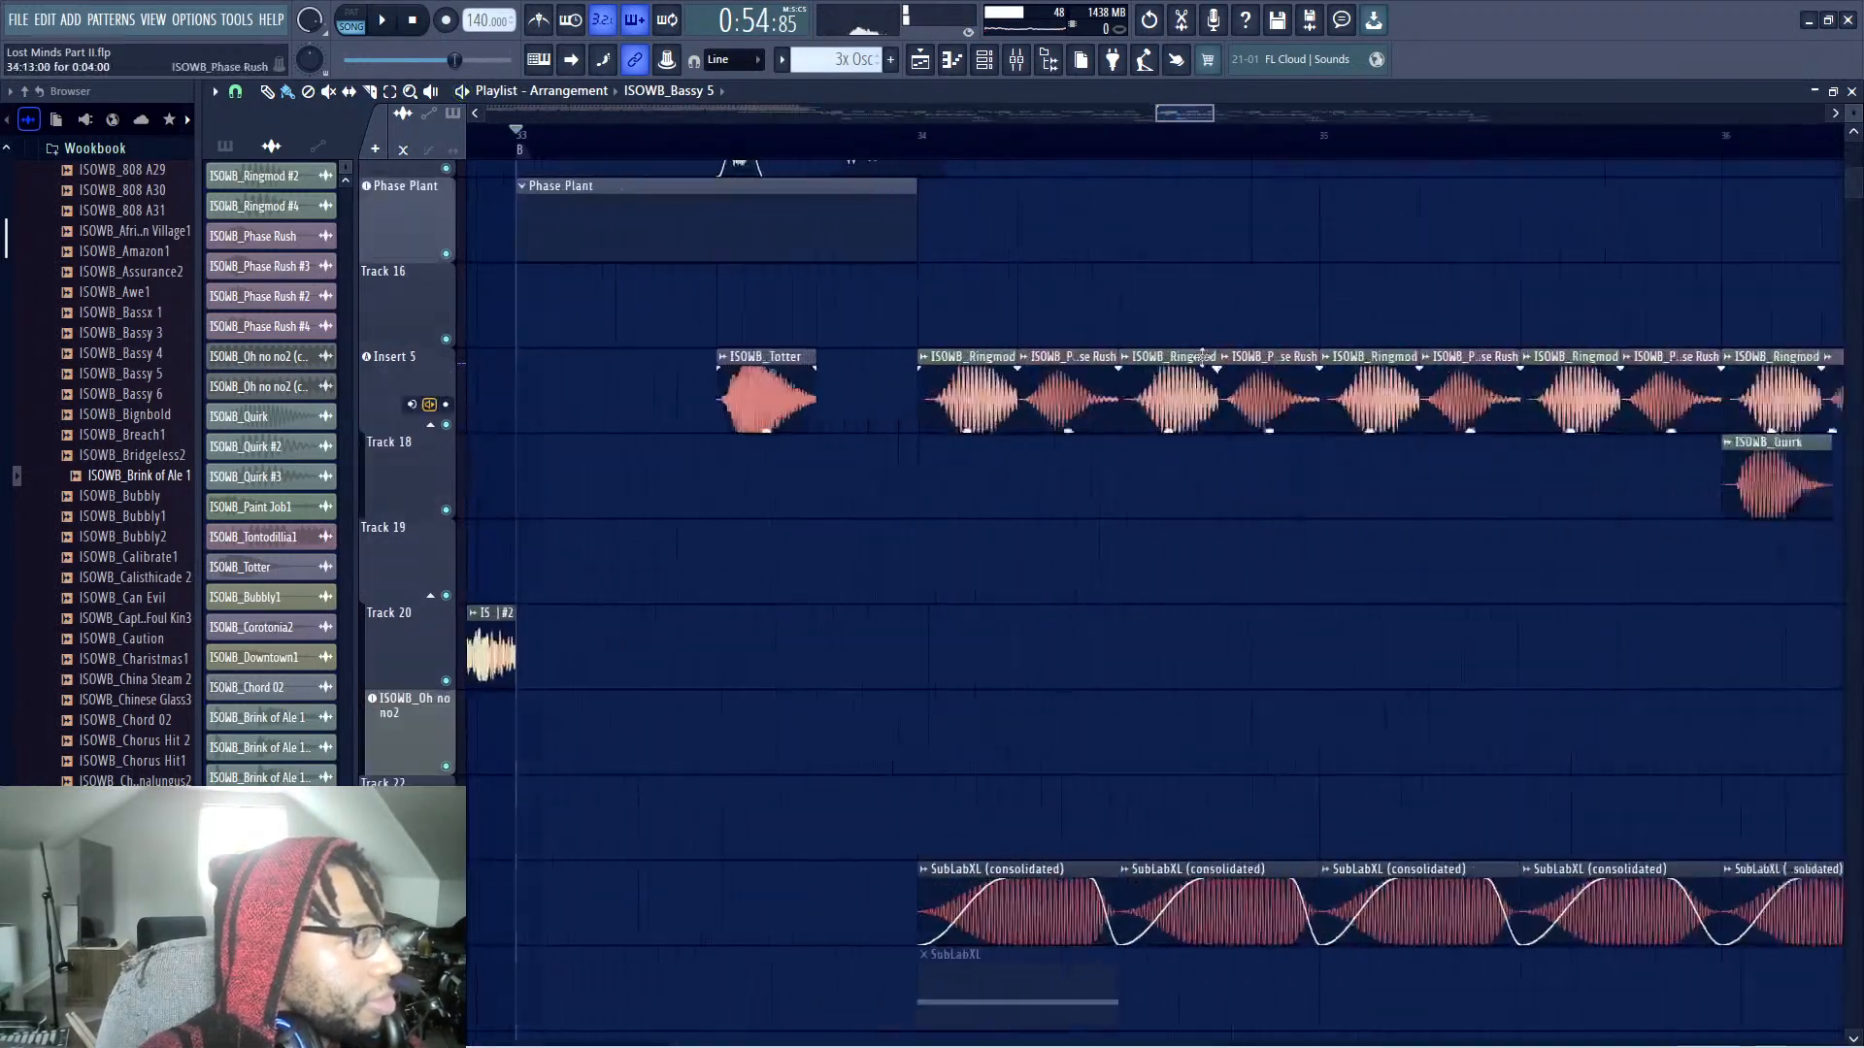
{"action": "scroll", "coordinate": [956, 141], "scroll_direction": "up", "scroll_amount": 1}
{"action": "left_click", "coordinate": [956, 141]}
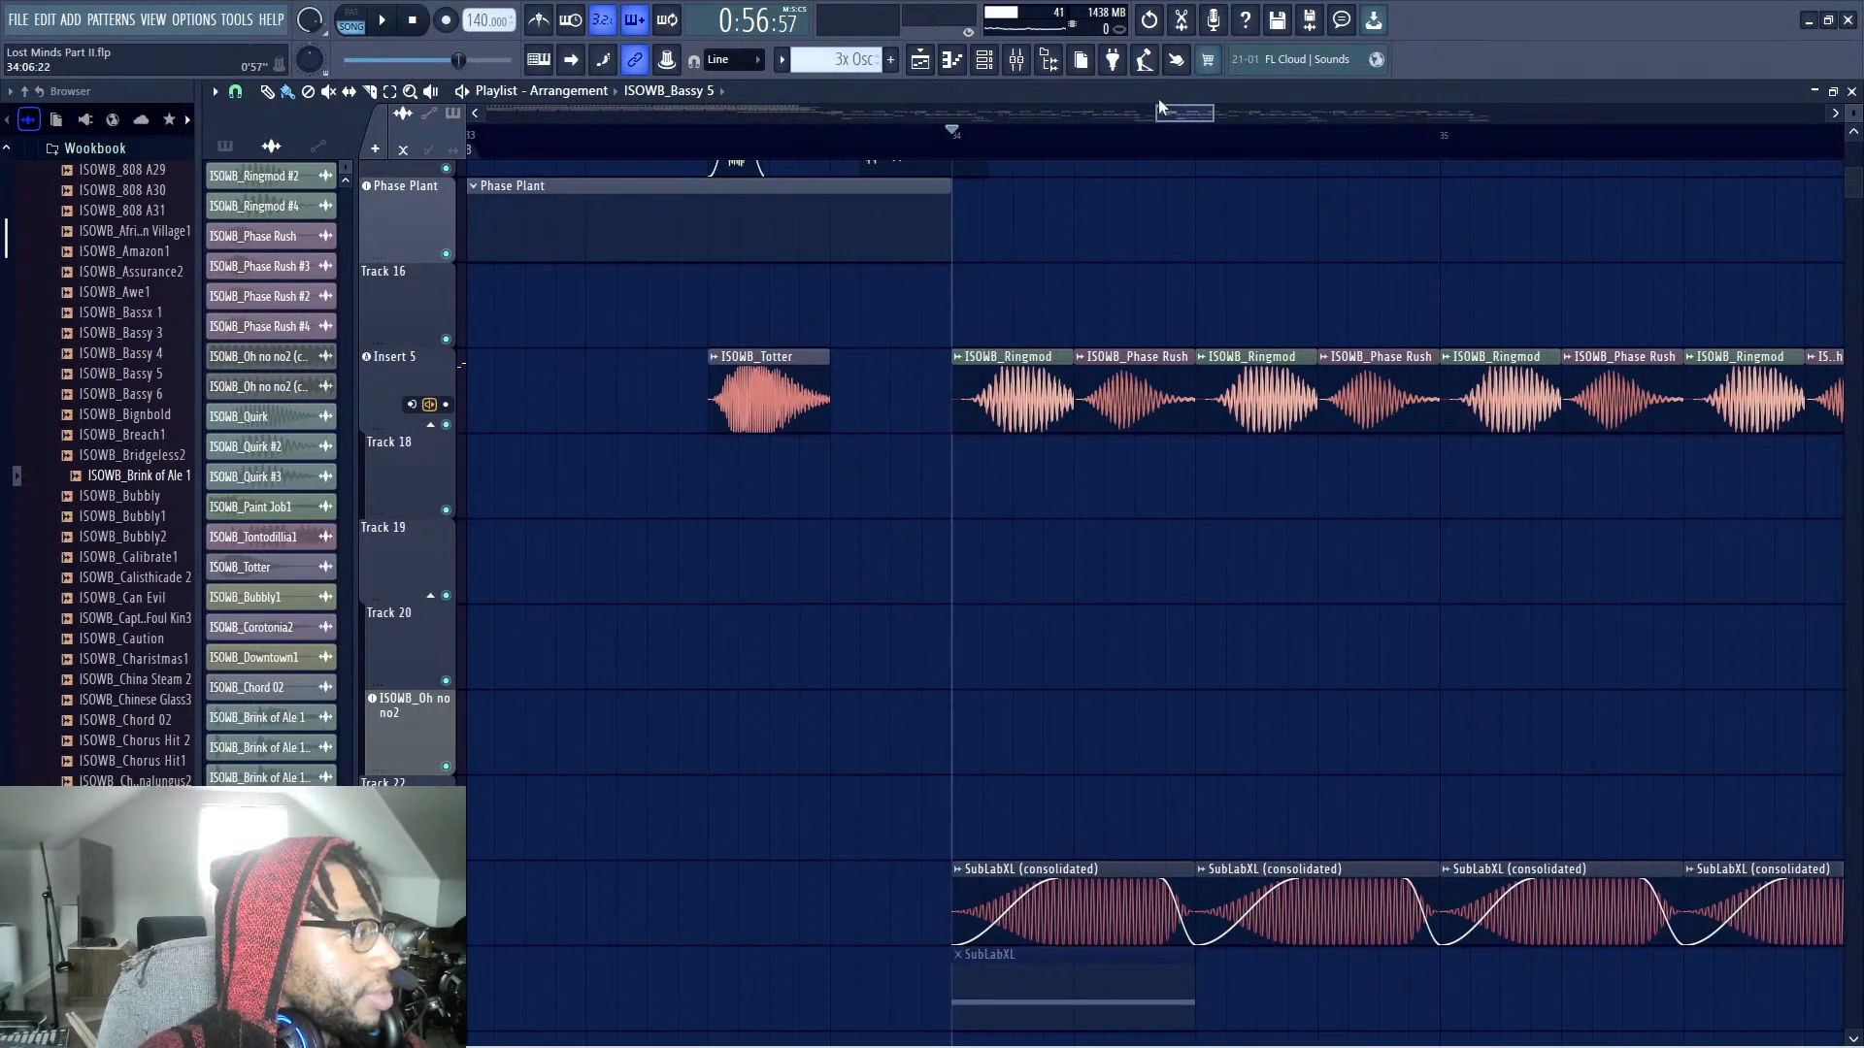
{"action": "key", "text": "space"}
{"action": "key", "text": "space"}
{"action": "scroll", "coordinate": [1262, 142], "scroll_direction": "down", "scroll_amount": 3}
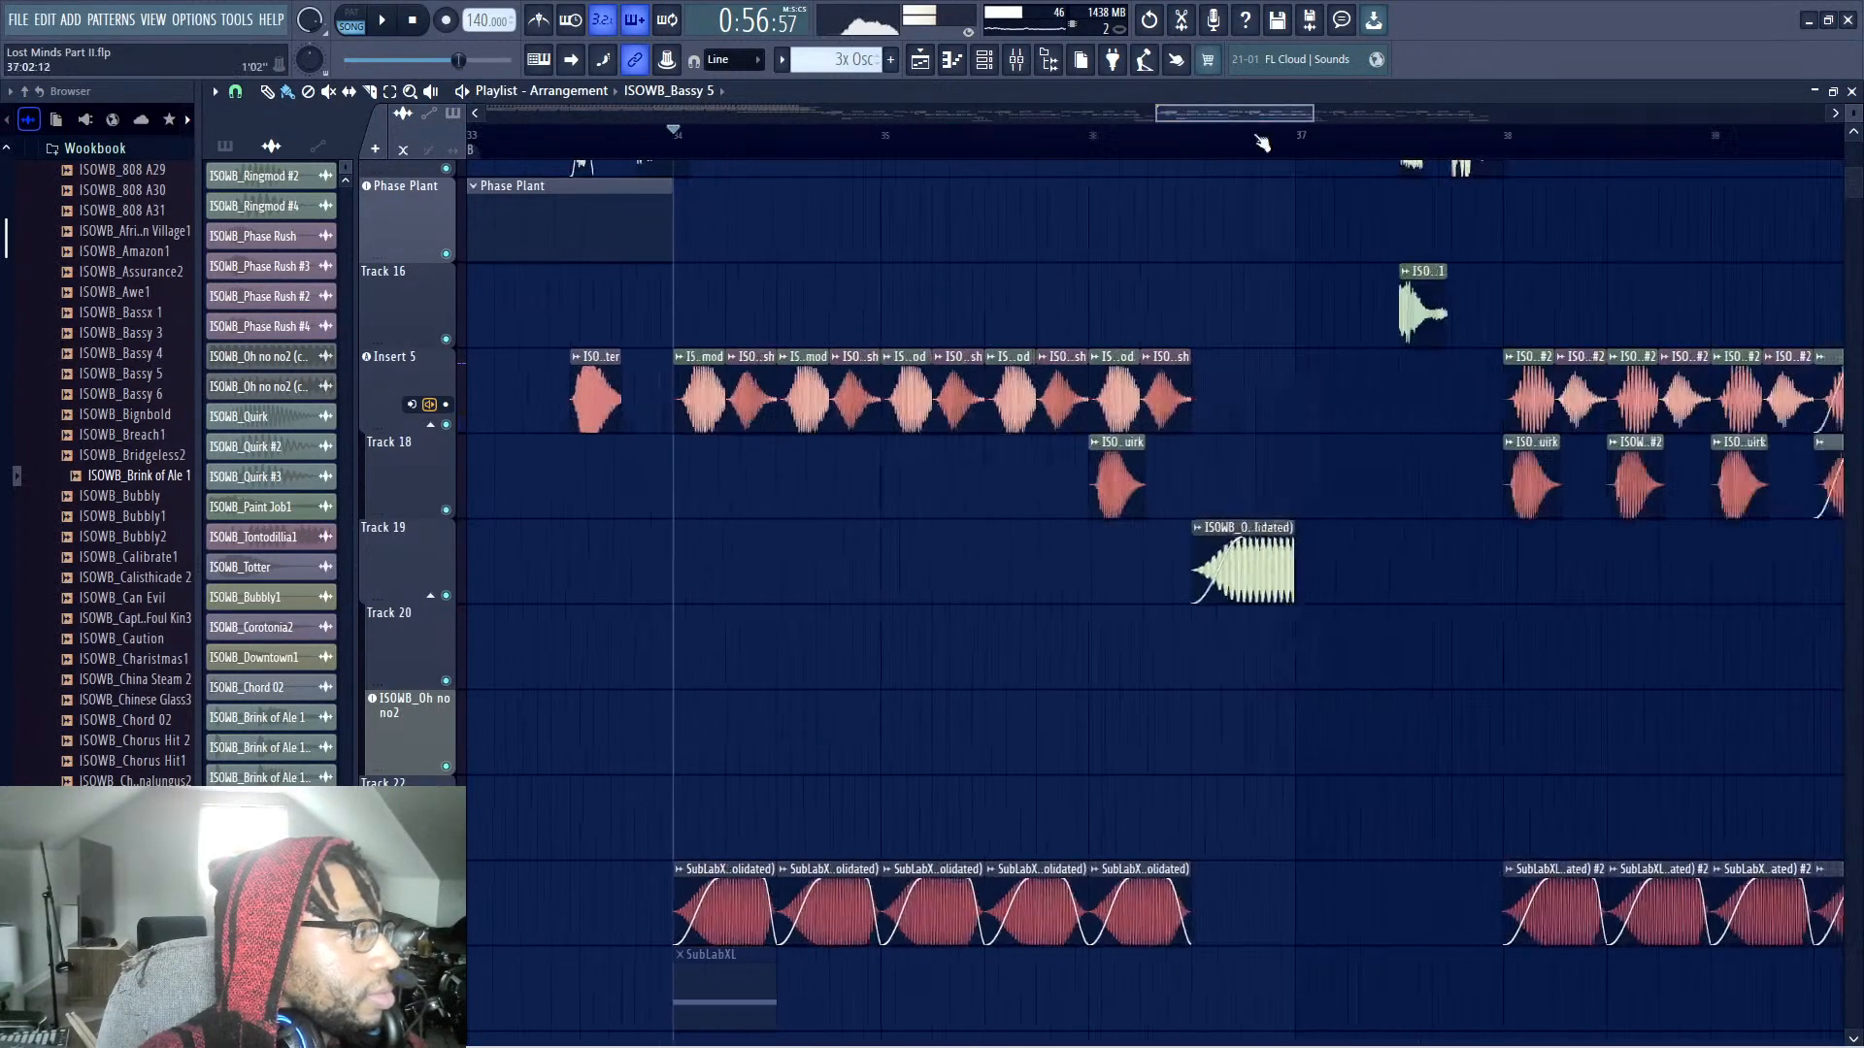
{"action": "scroll", "coordinate": [1262, 143], "scroll_direction": "down", "scroll_amount": 1}
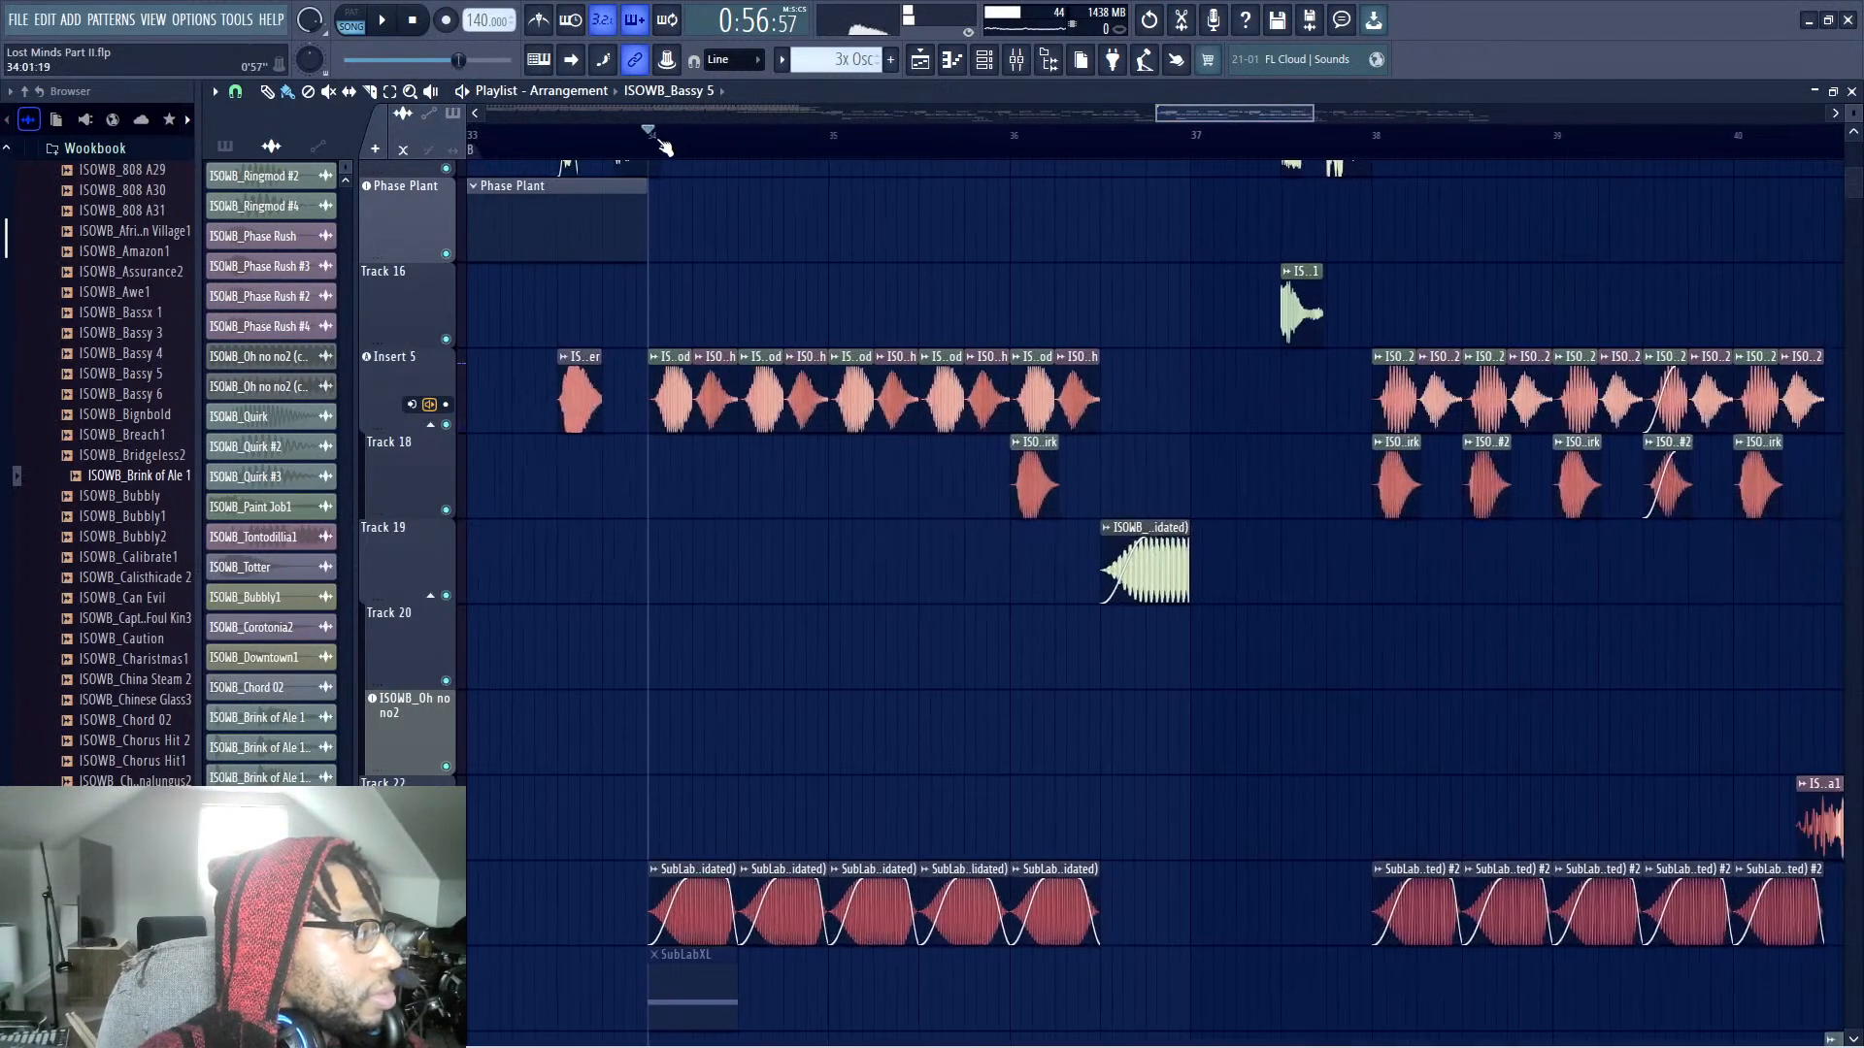
Make the first Ringmod clip at bar 34 on the Insert 5 track unique
{"action": "double_click", "coordinate": [660, 372]}
{"action": "left_click", "coordinate": [981, 217]}
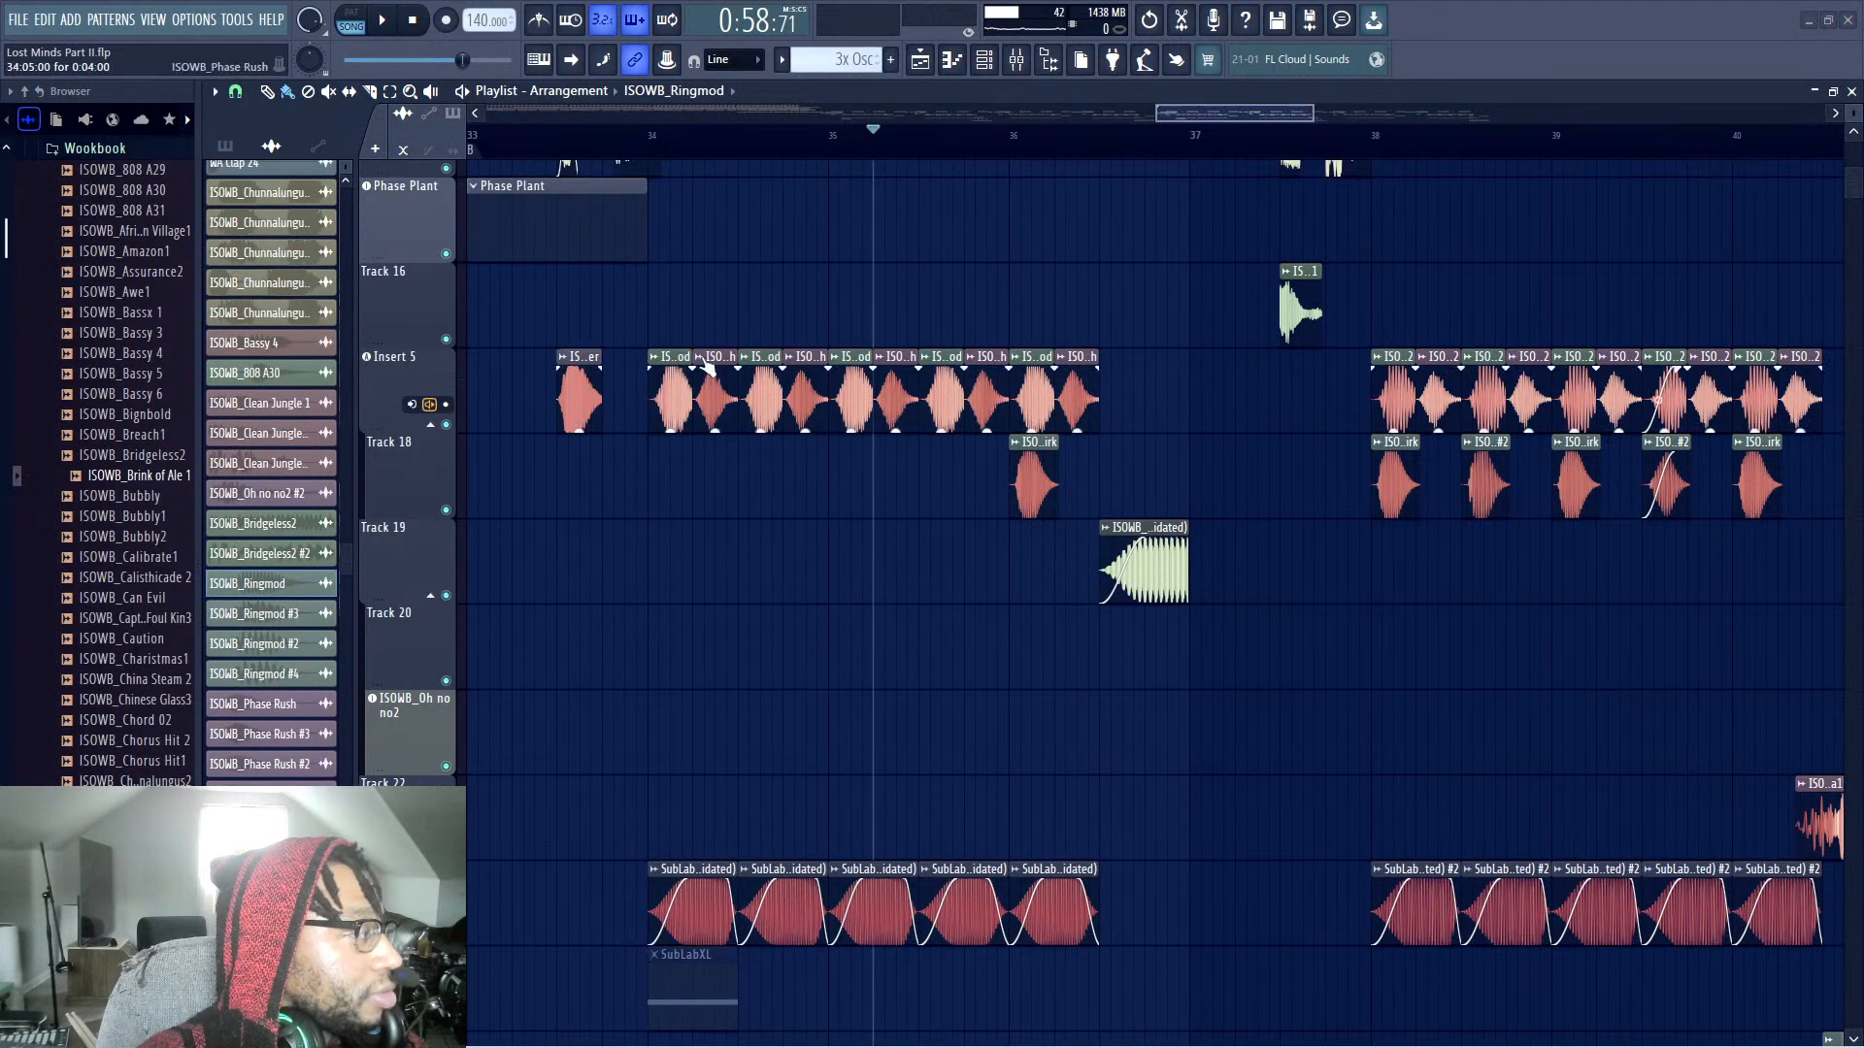
{"action": "left_click", "coordinate": [658, 358]}
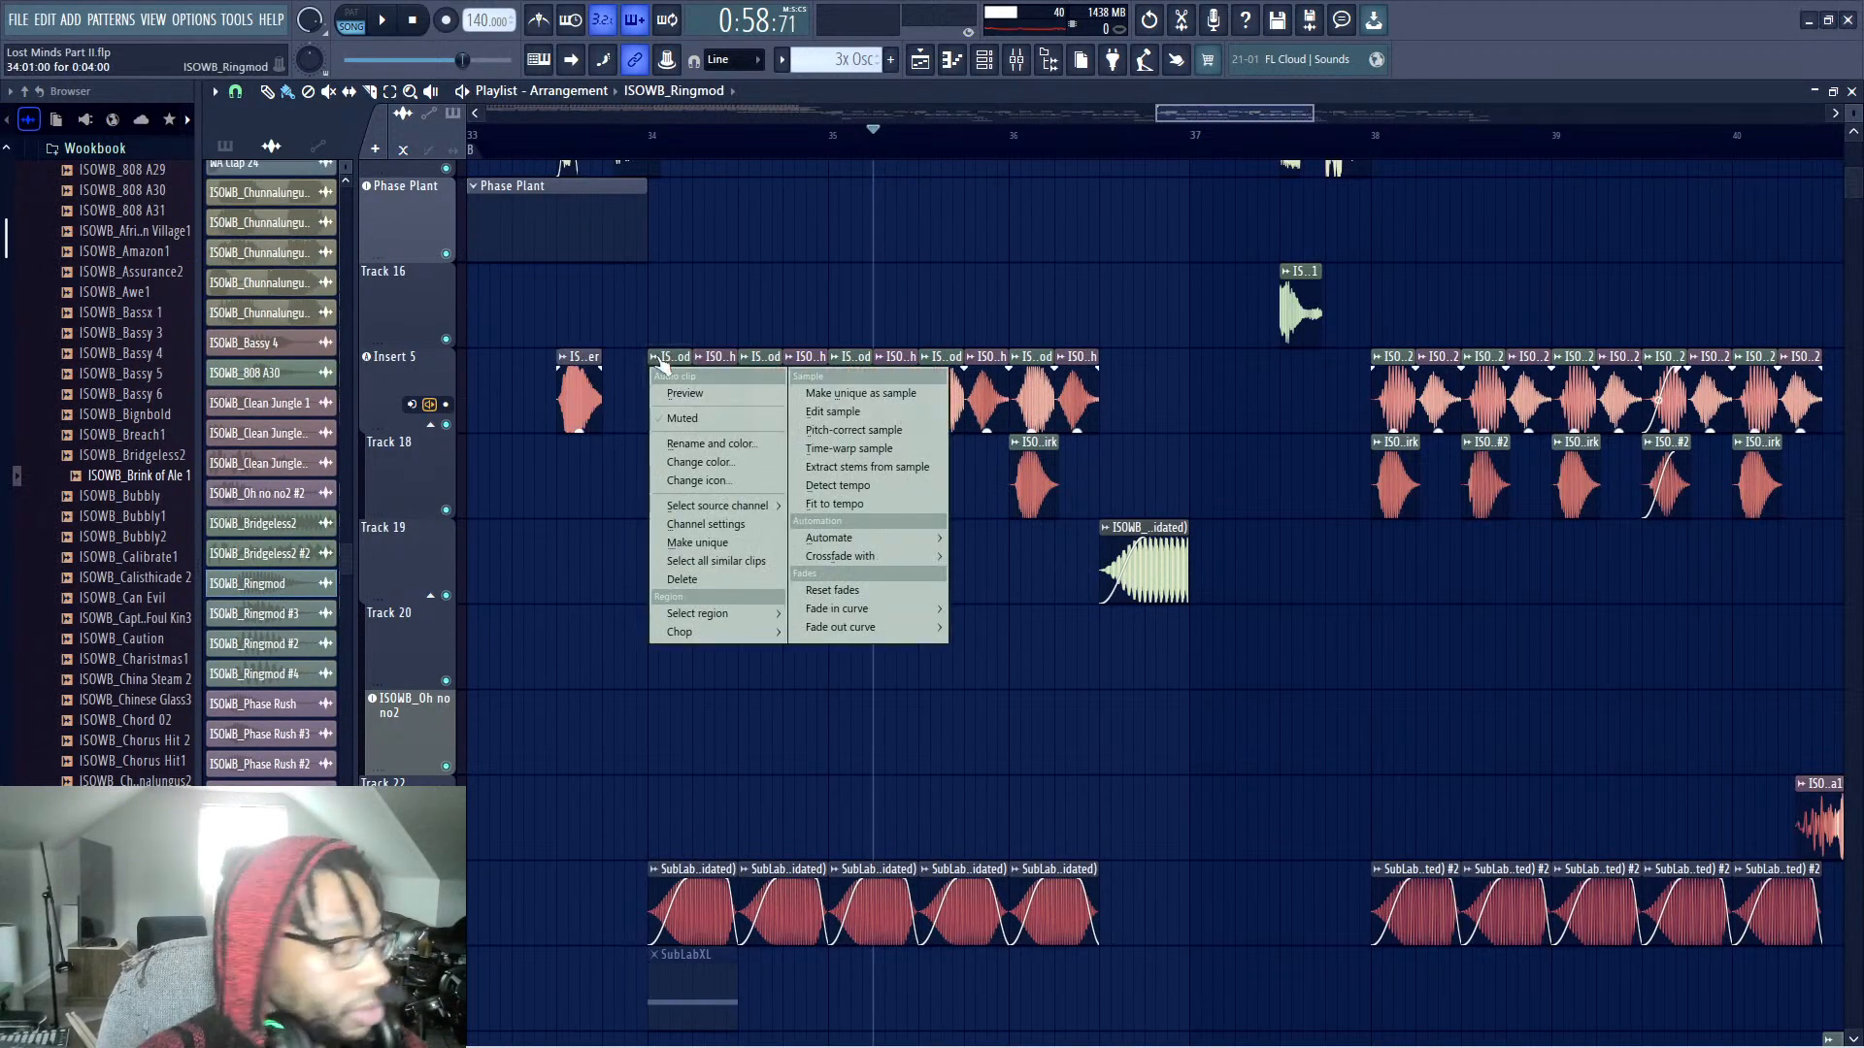
{"action": "left_click", "coordinate": [697, 543]}
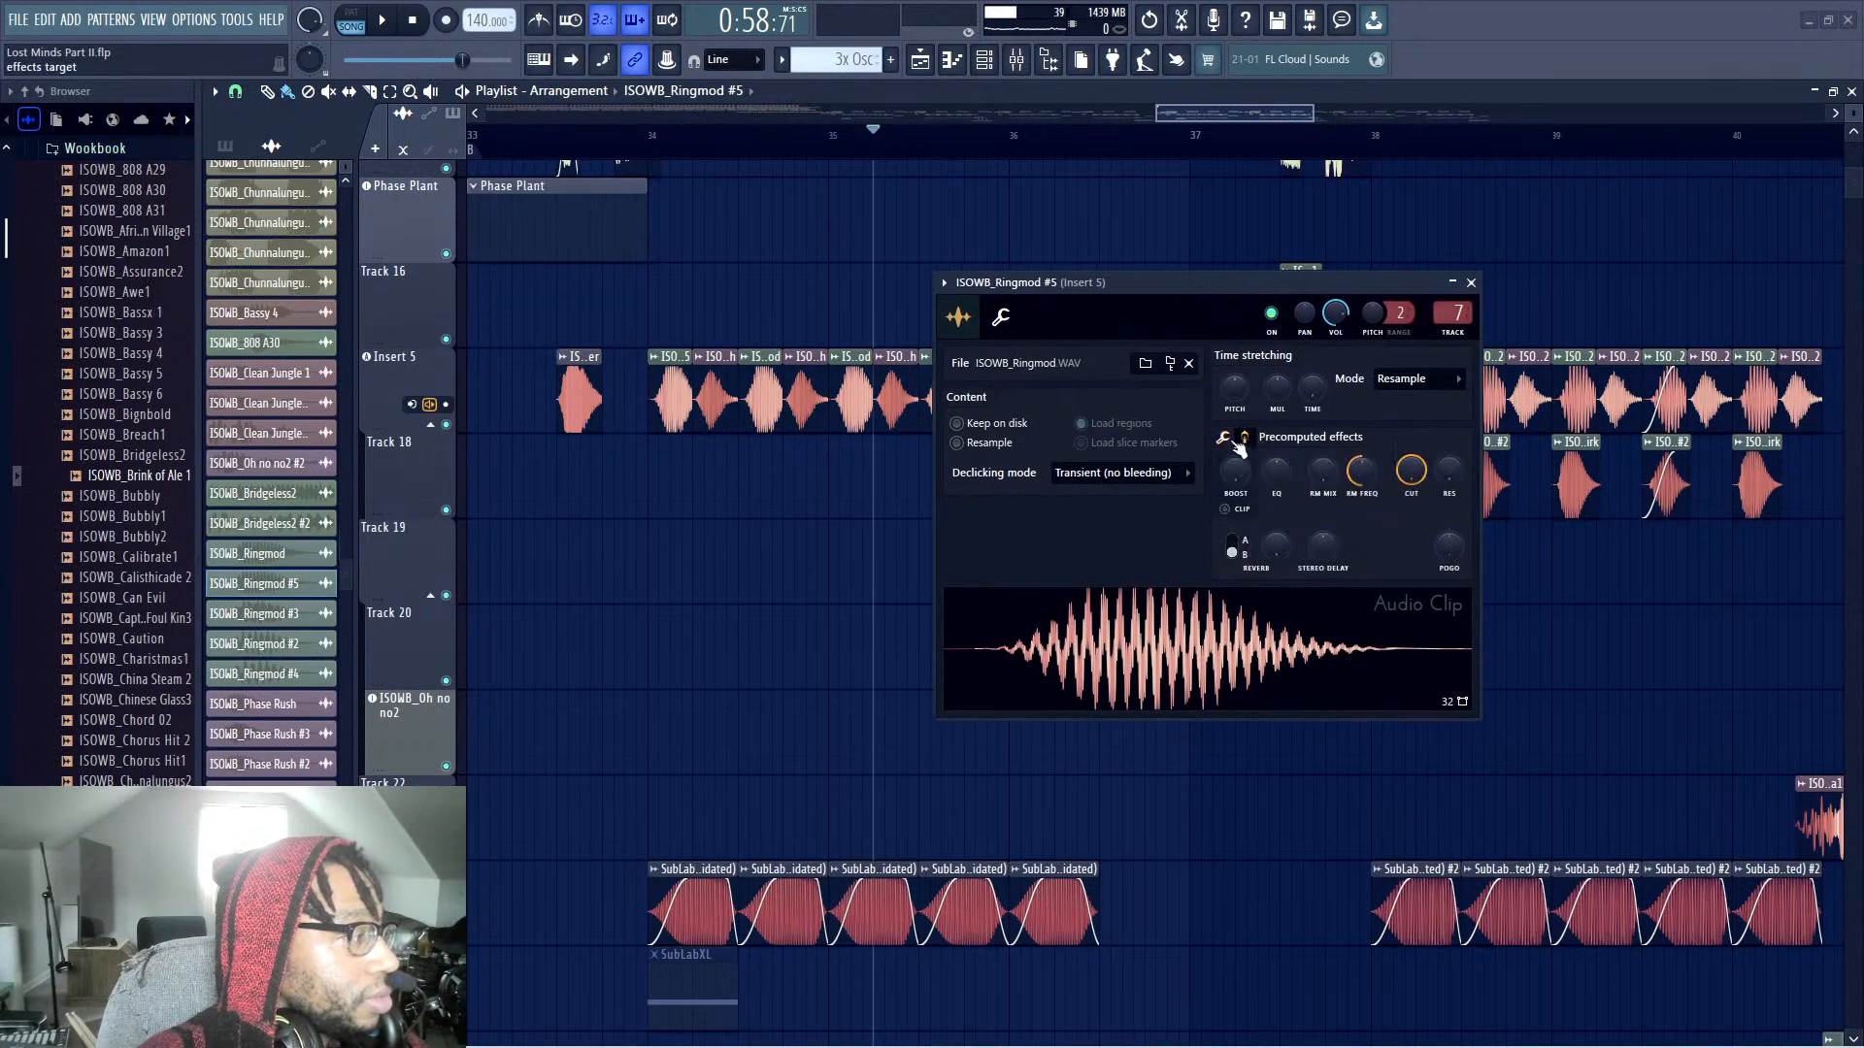
Set the ring modulation mix of the unique Ringmod clip to 51% while auditioning it from bar 34
{"action": "left_click_drag", "start_coordinate": [1322, 473], "coordinate": [1321, 461]}
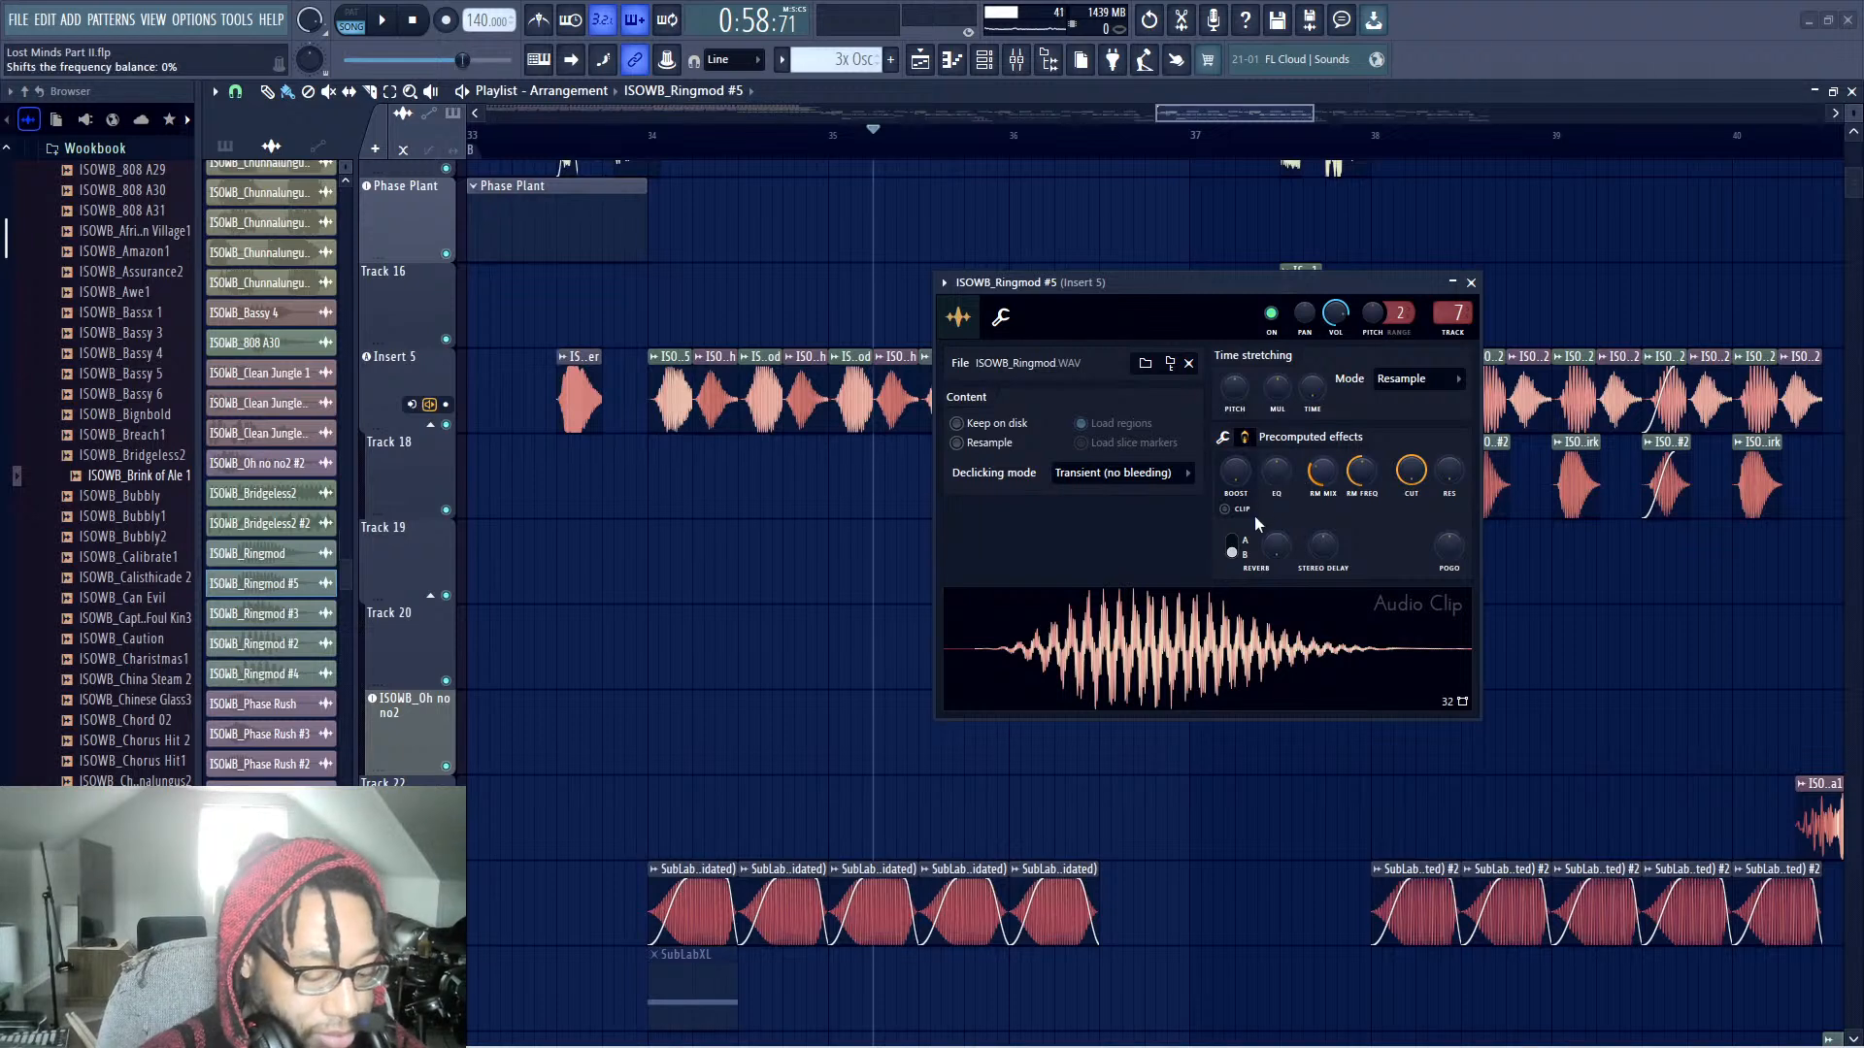
{"action": "key", "text": "space"}
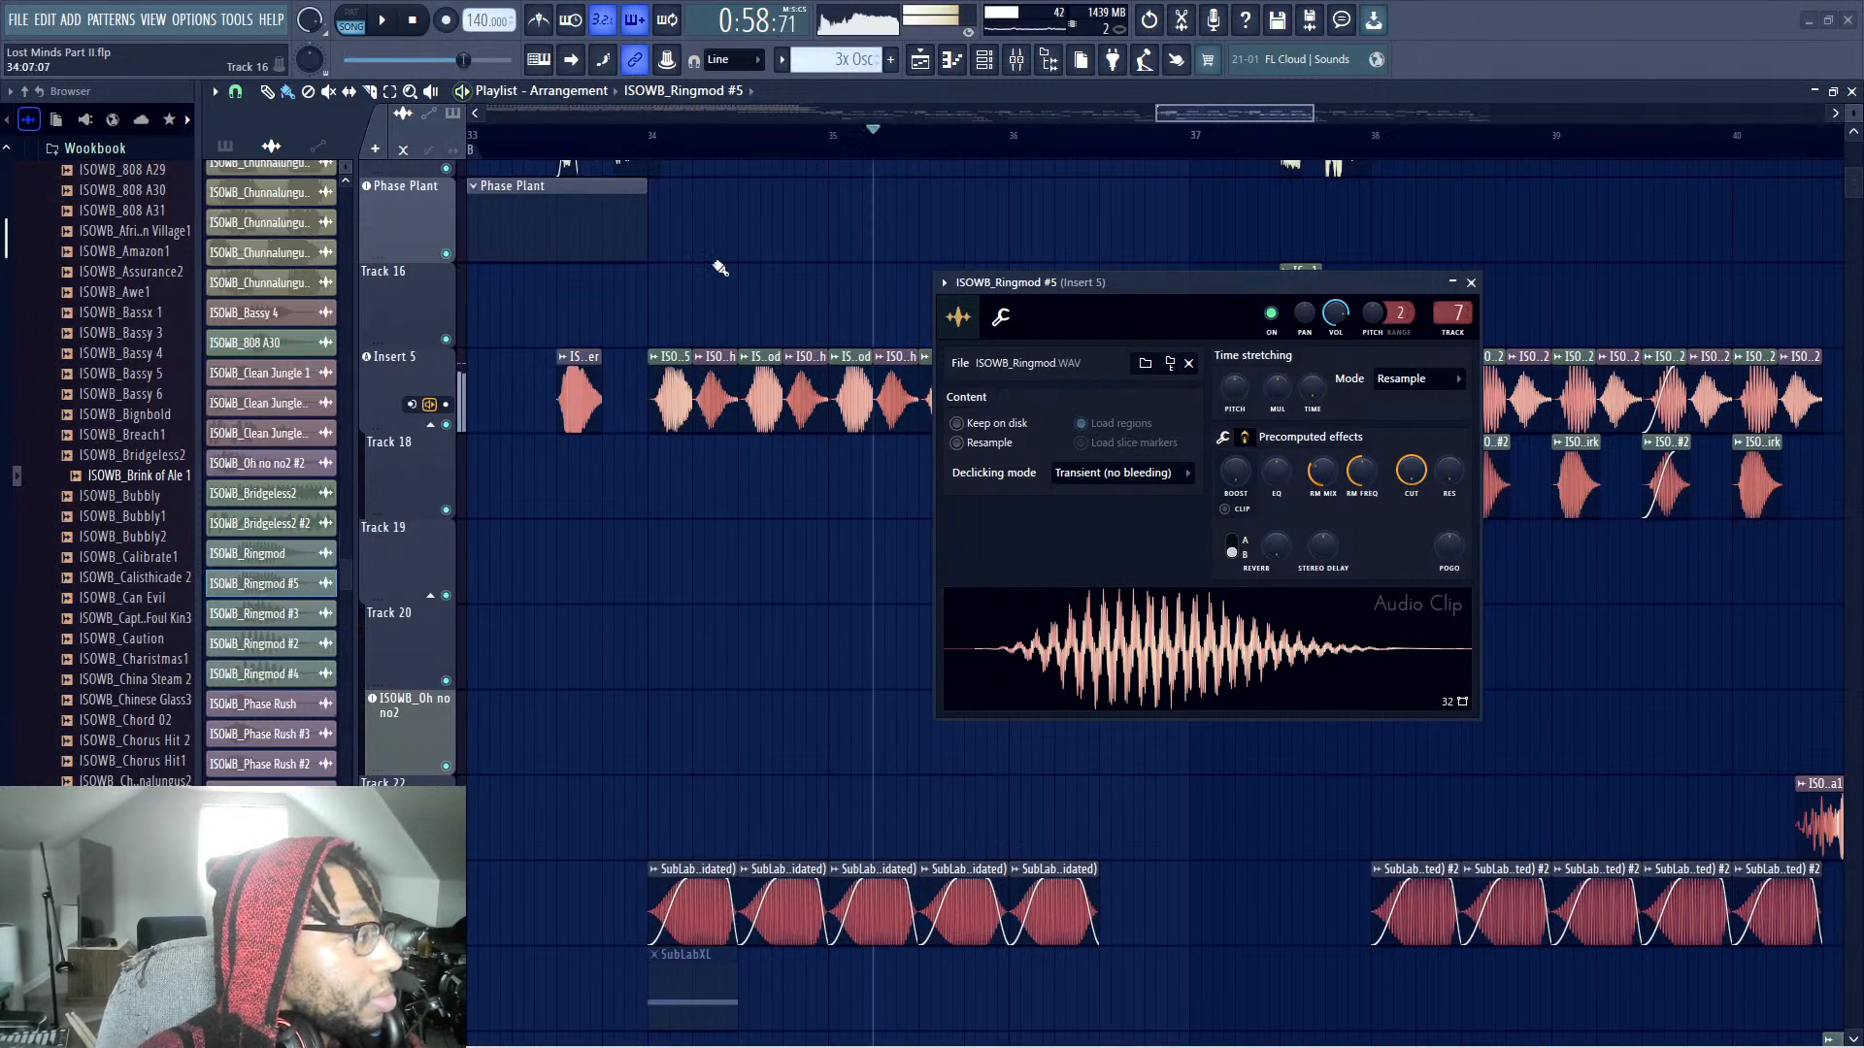
{"action": "left_click", "coordinate": [652, 149]}
{"action": "key", "text": "space"}
{"action": "key", "text": "space"}
{"action": "key", "text": "space"}
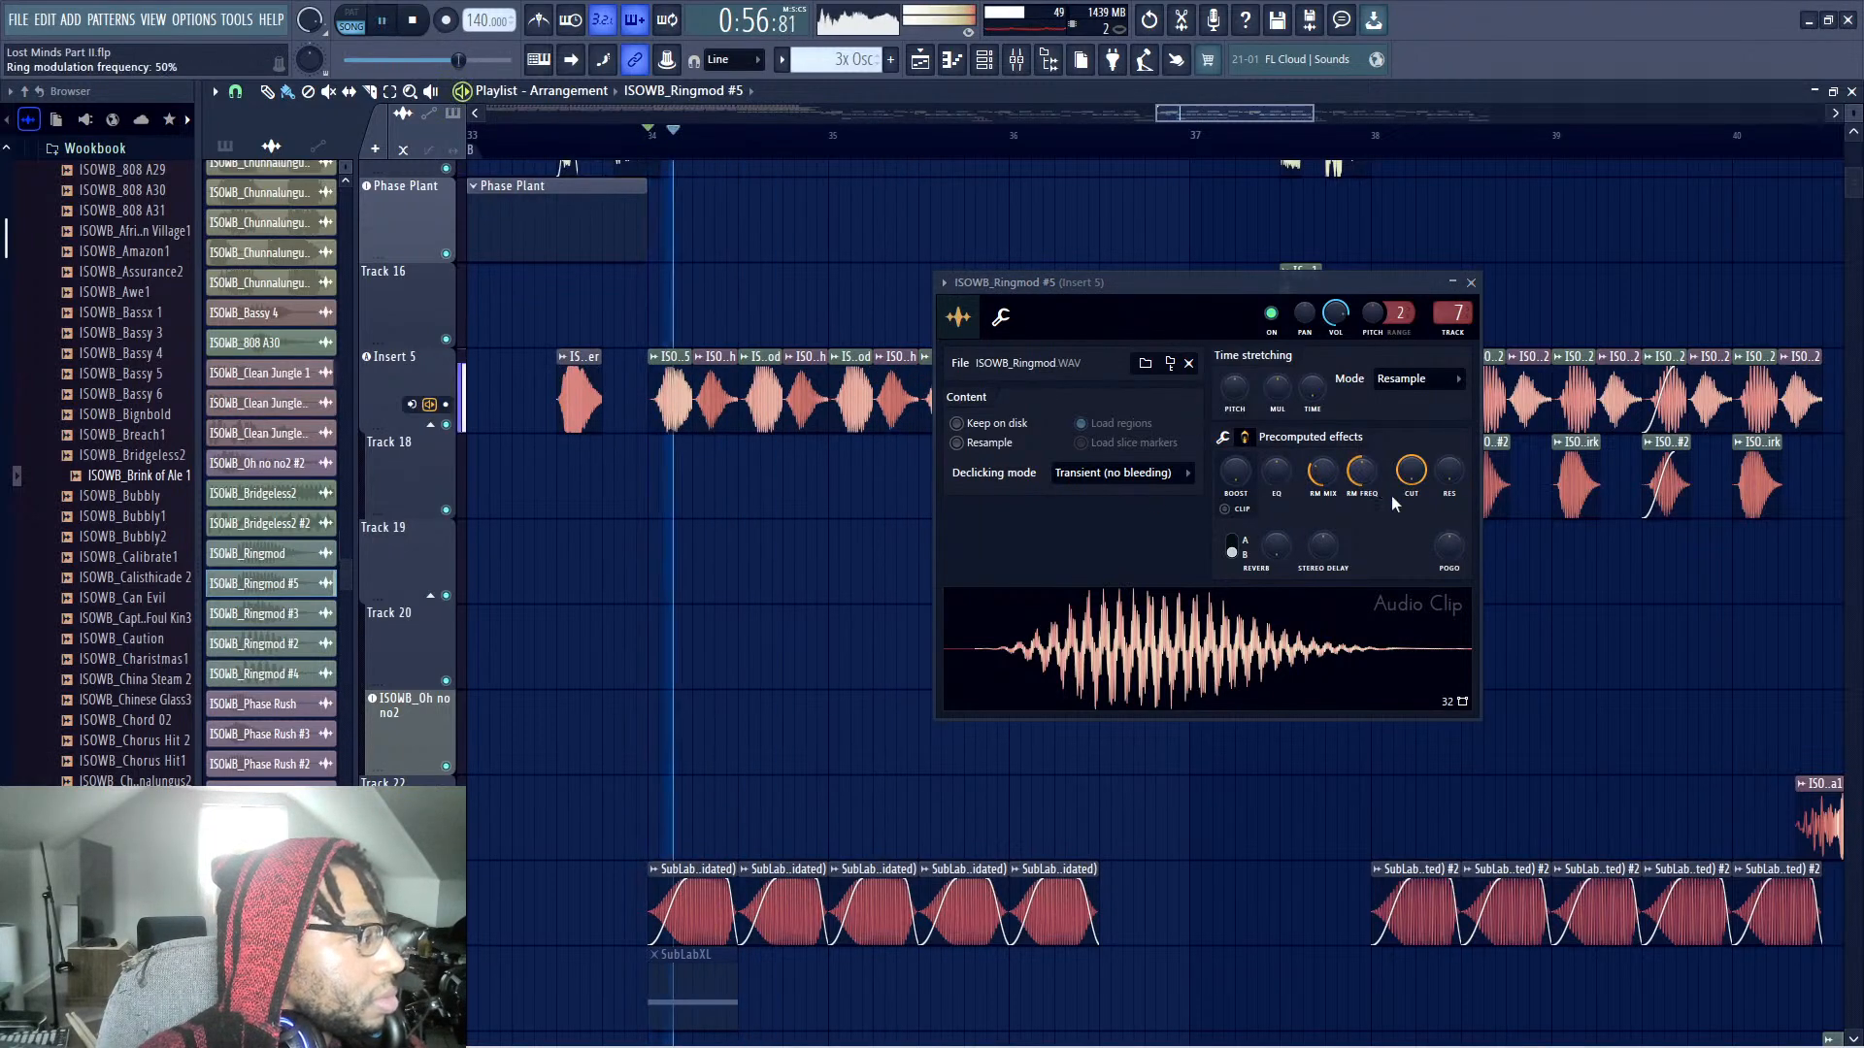
{"action": "key", "text": "space"}
{"action": "key", "text": "space"}
{"action": "left_click_drag", "start_coordinate": [1332, 476], "coordinate": [1332, 447]}
{"action": "key", "text": "space"}
{"action": "key", "text": "space"}
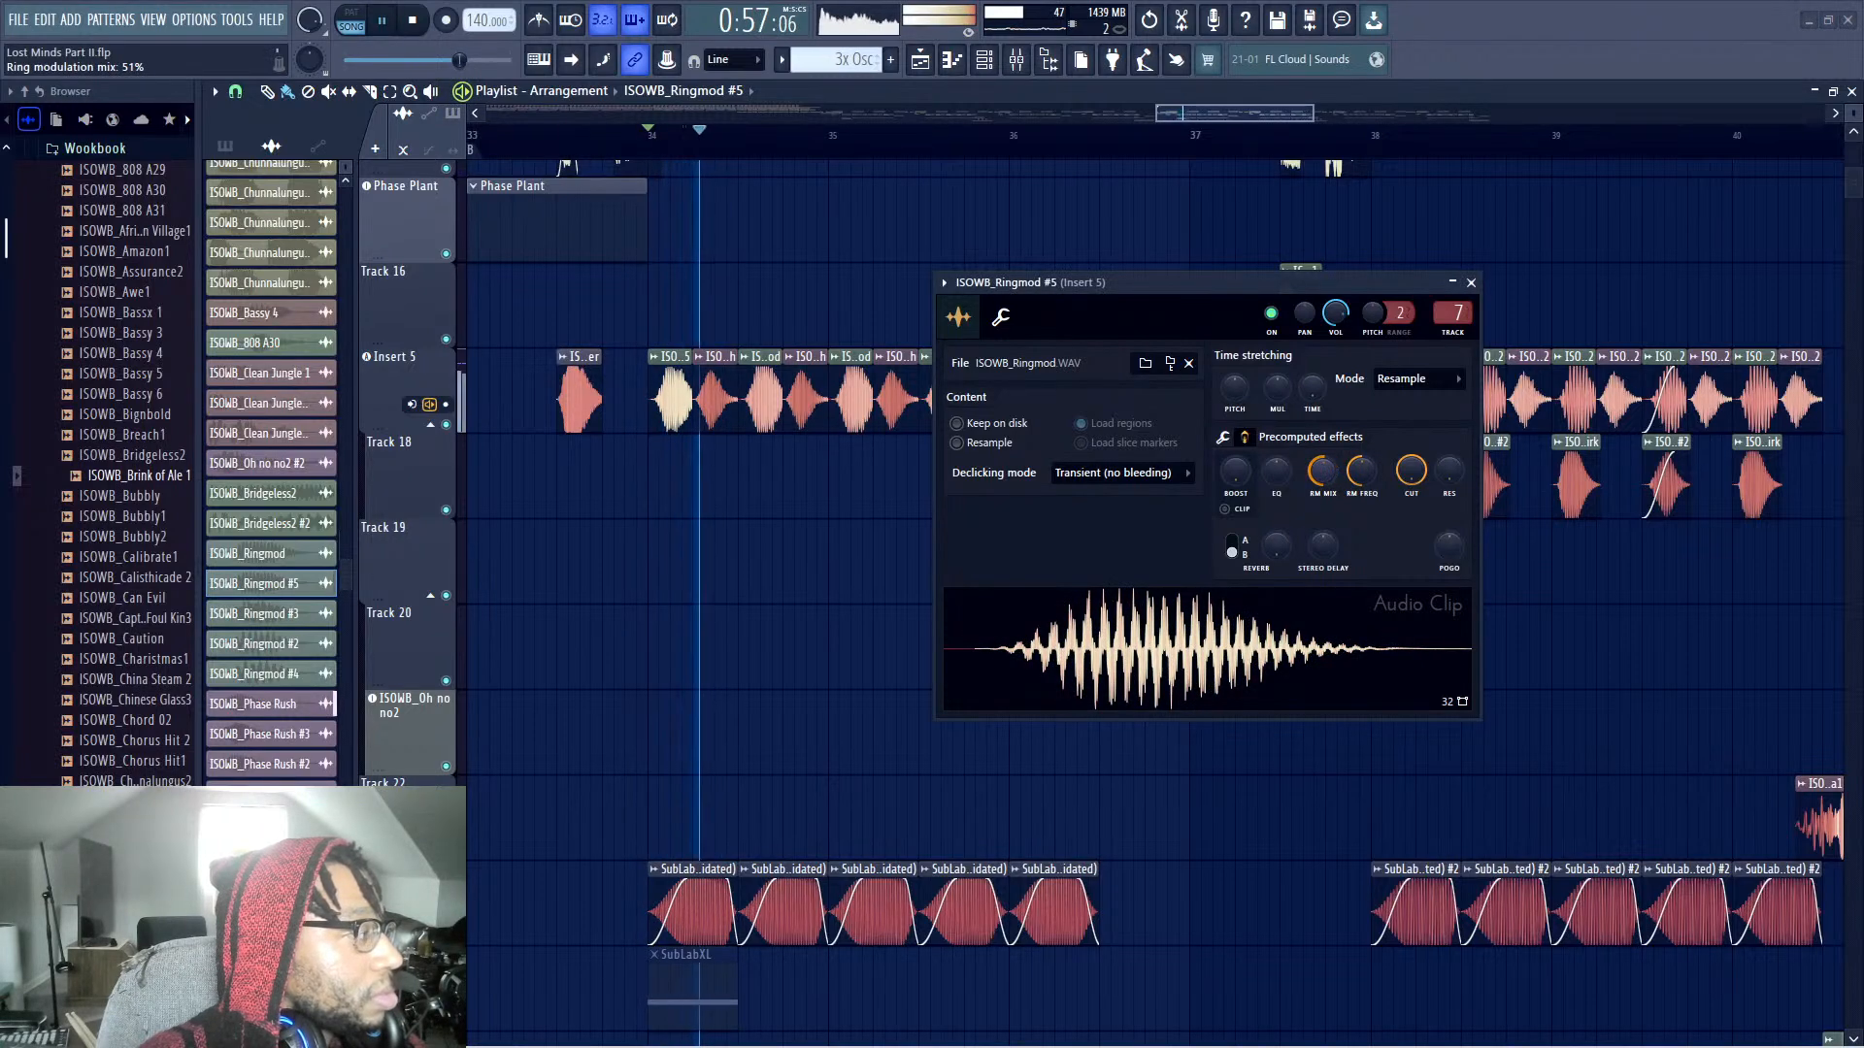
Replace the second, third and fourth Ringmod clips after bar 34 with the ring-modulated version and listen to the result
{"action": "right_click", "coordinate": [765, 400]}
{"action": "left_click", "coordinate": [765, 401]}
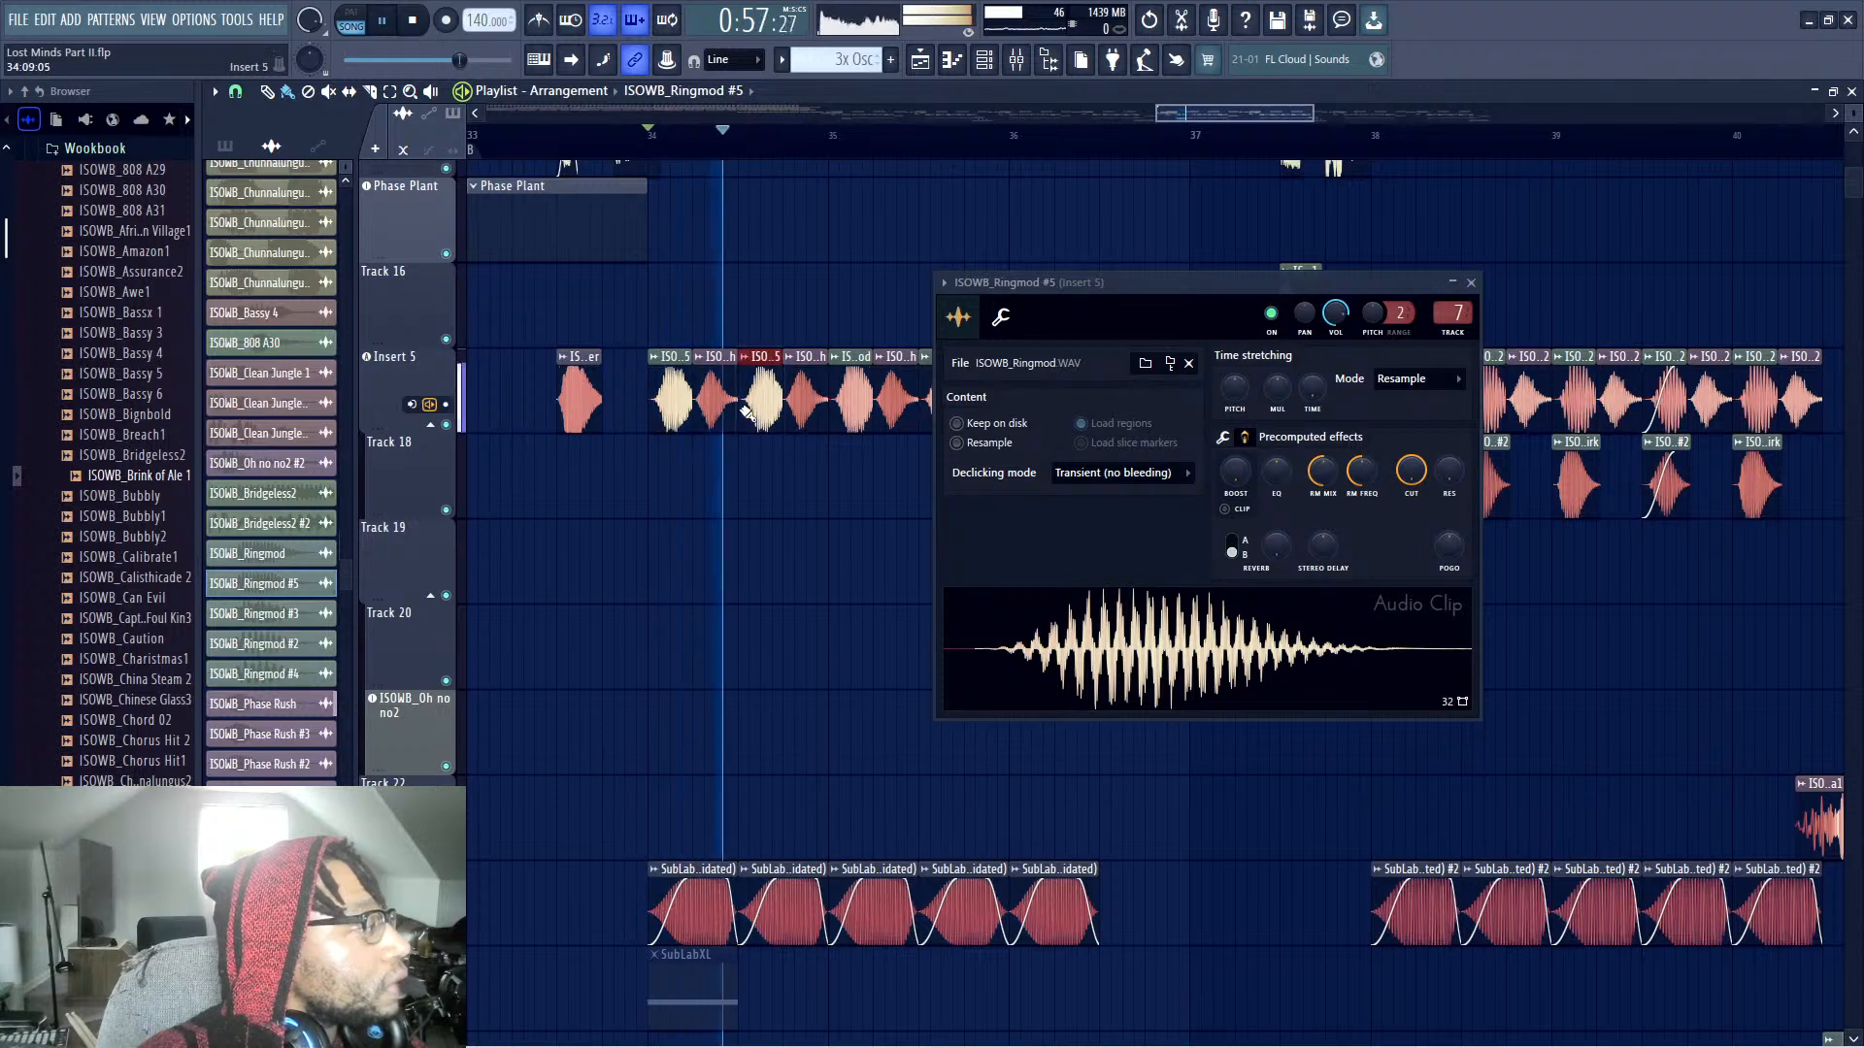
{"action": "right_click", "coordinate": [845, 398]}
{"action": "key", "text": "space"}
{"action": "key", "text": "space"}
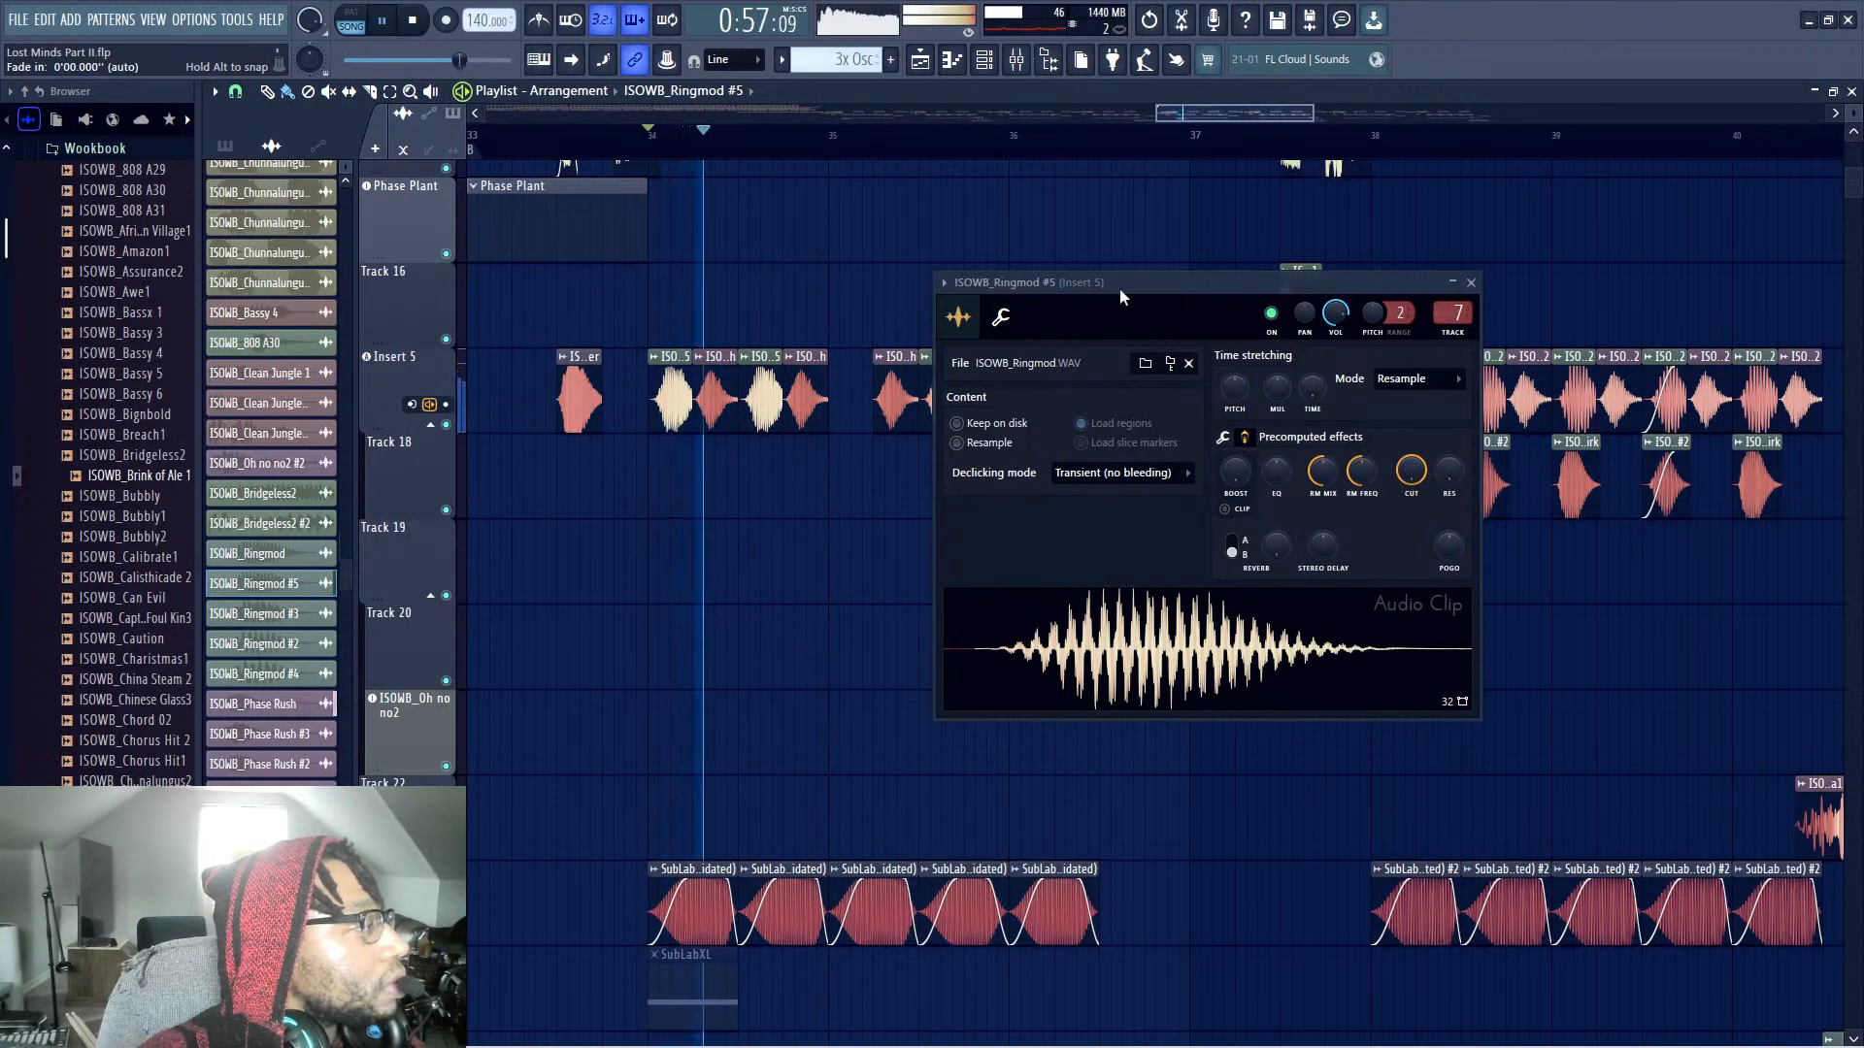
{"action": "left_click_drag", "start_coordinate": [1120, 289], "coordinate": [1329, 344]}
{"action": "left_click", "coordinate": [852, 398]}
{"action": "key", "text": "space"}
{"action": "key", "text": "space"}
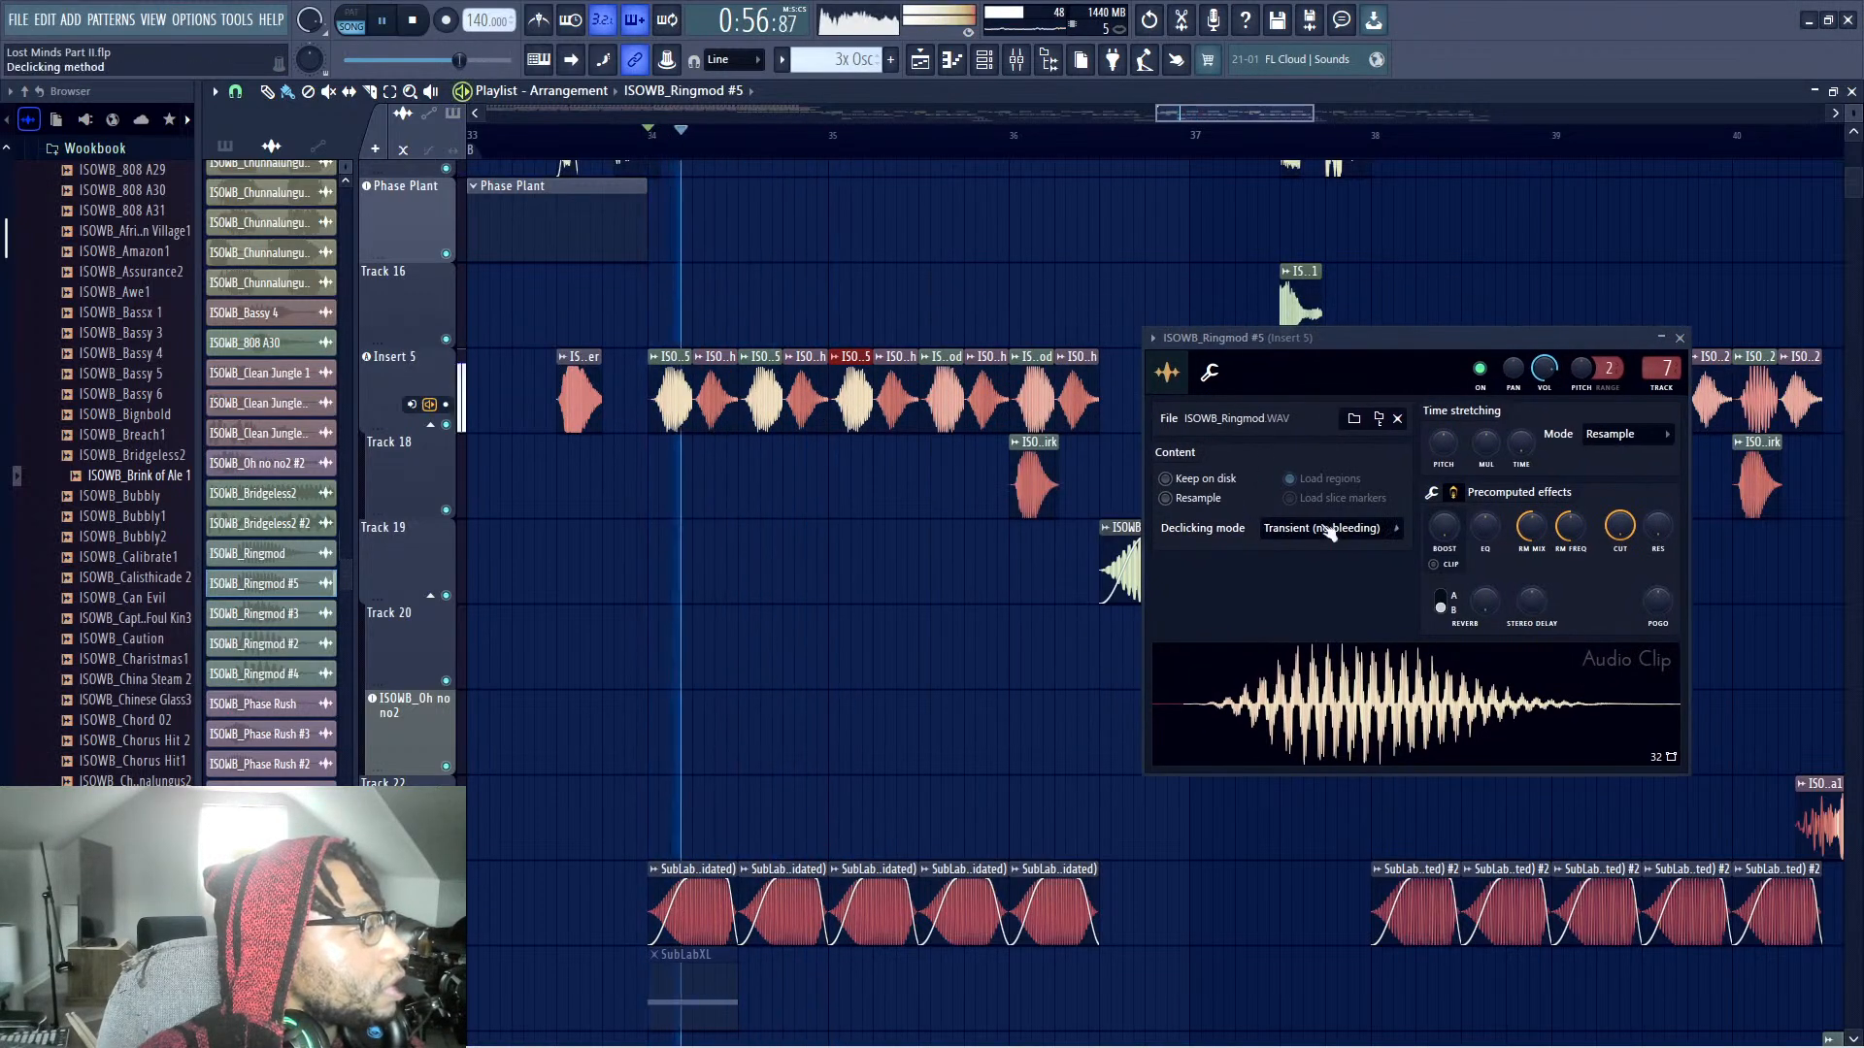
{"action": "right_click", "coordinate": [930, 403]}
{"action": "left_click", "coordinate": [930, 416]}
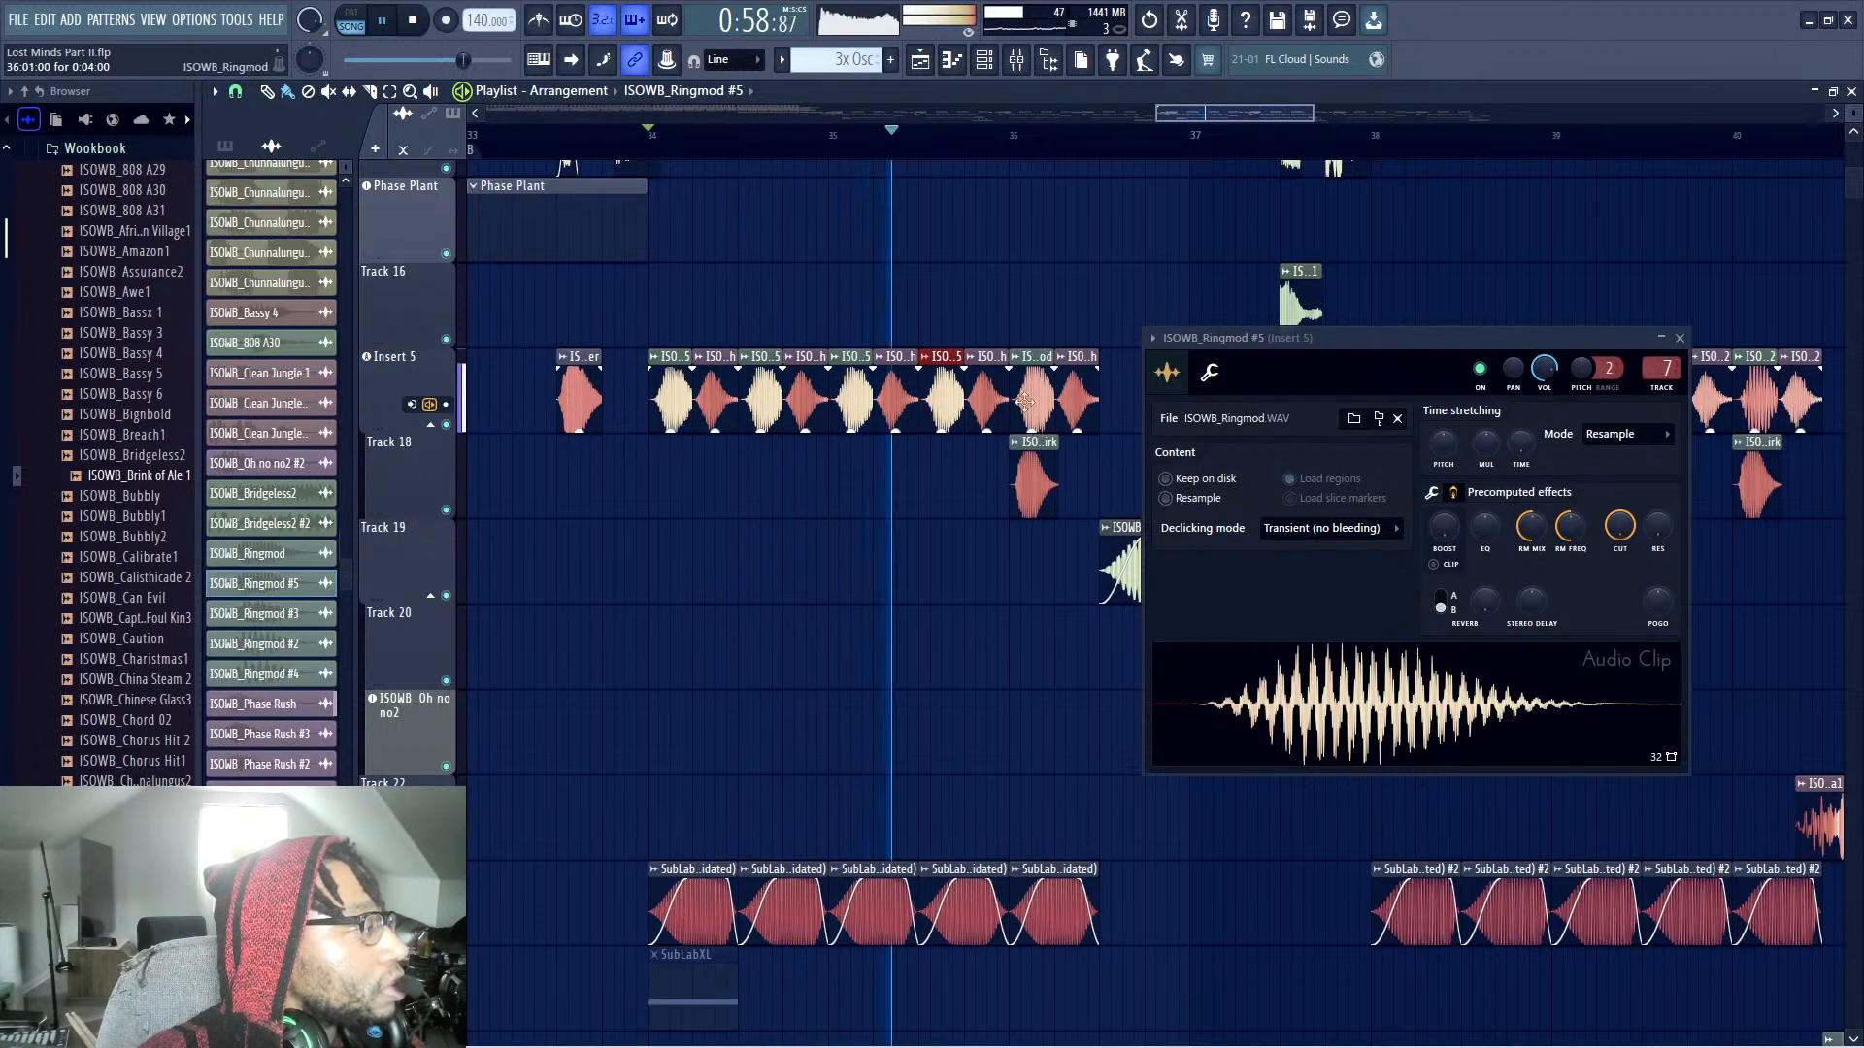
{"action": "key", "text": "space"}
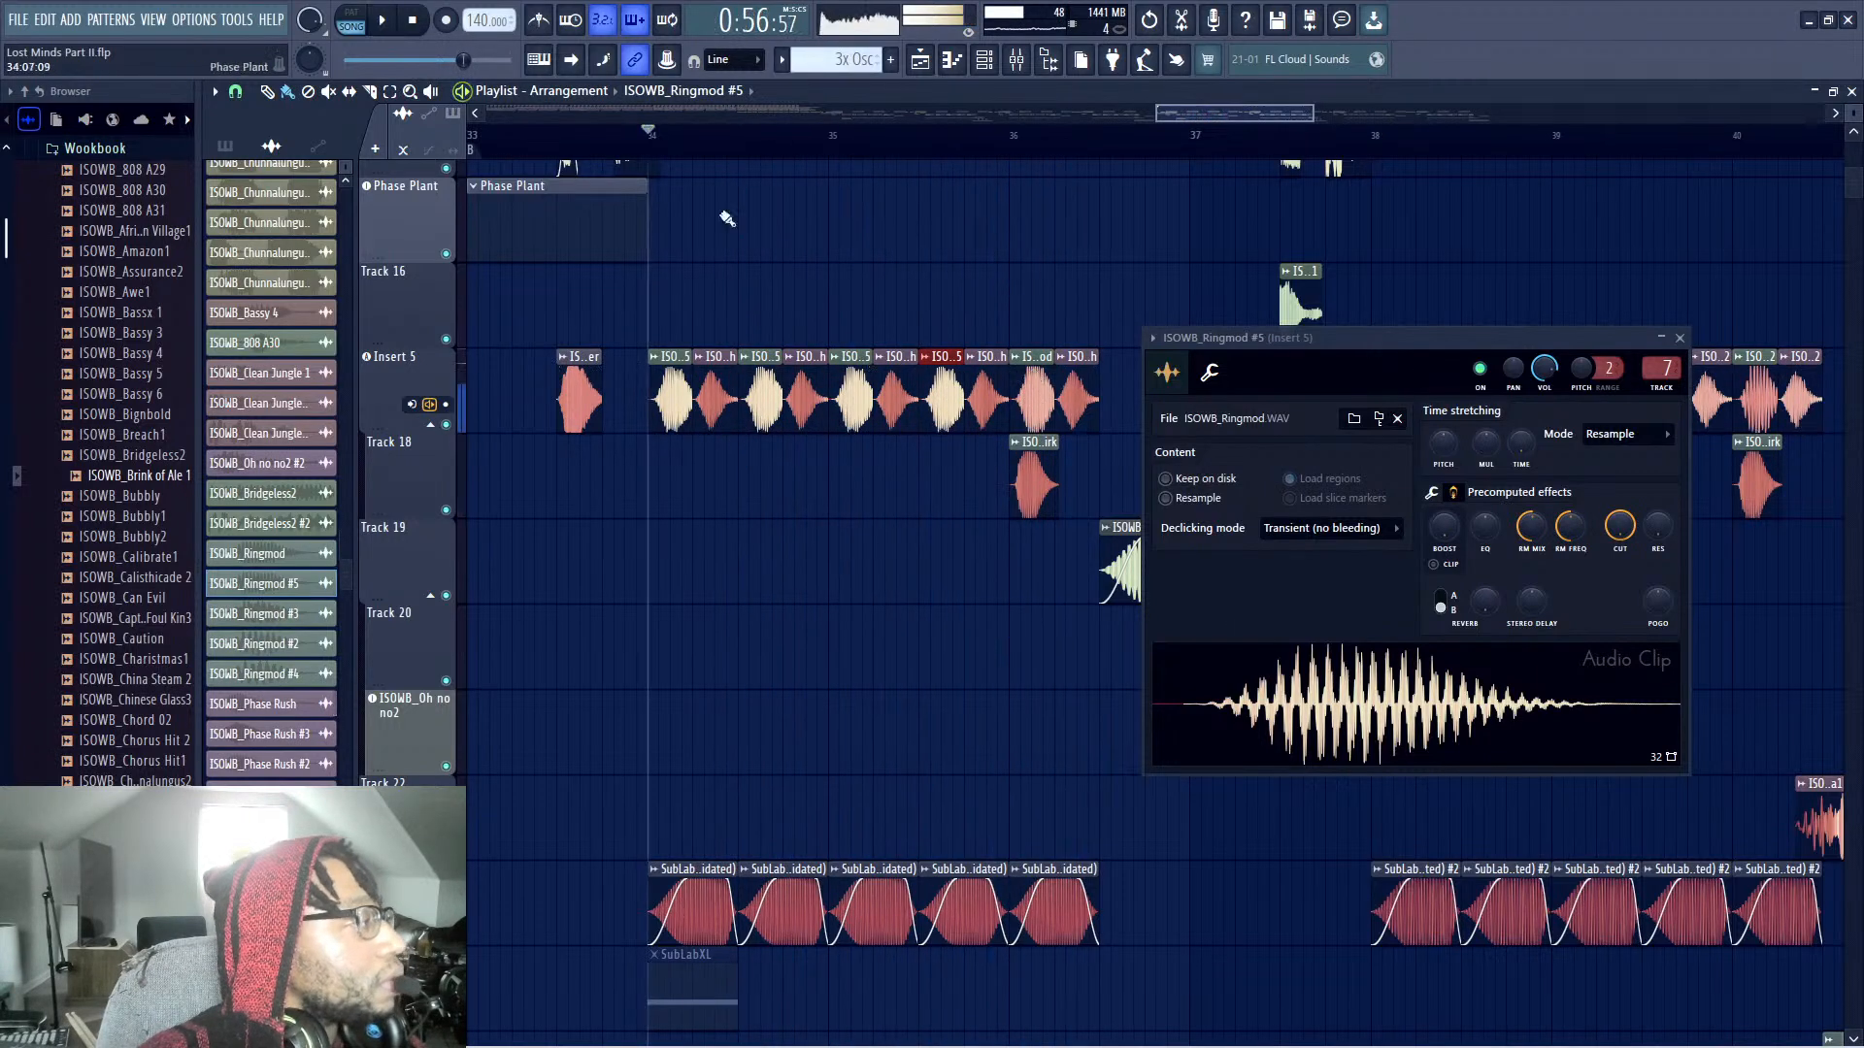
{"action": "key", "text": "space"}
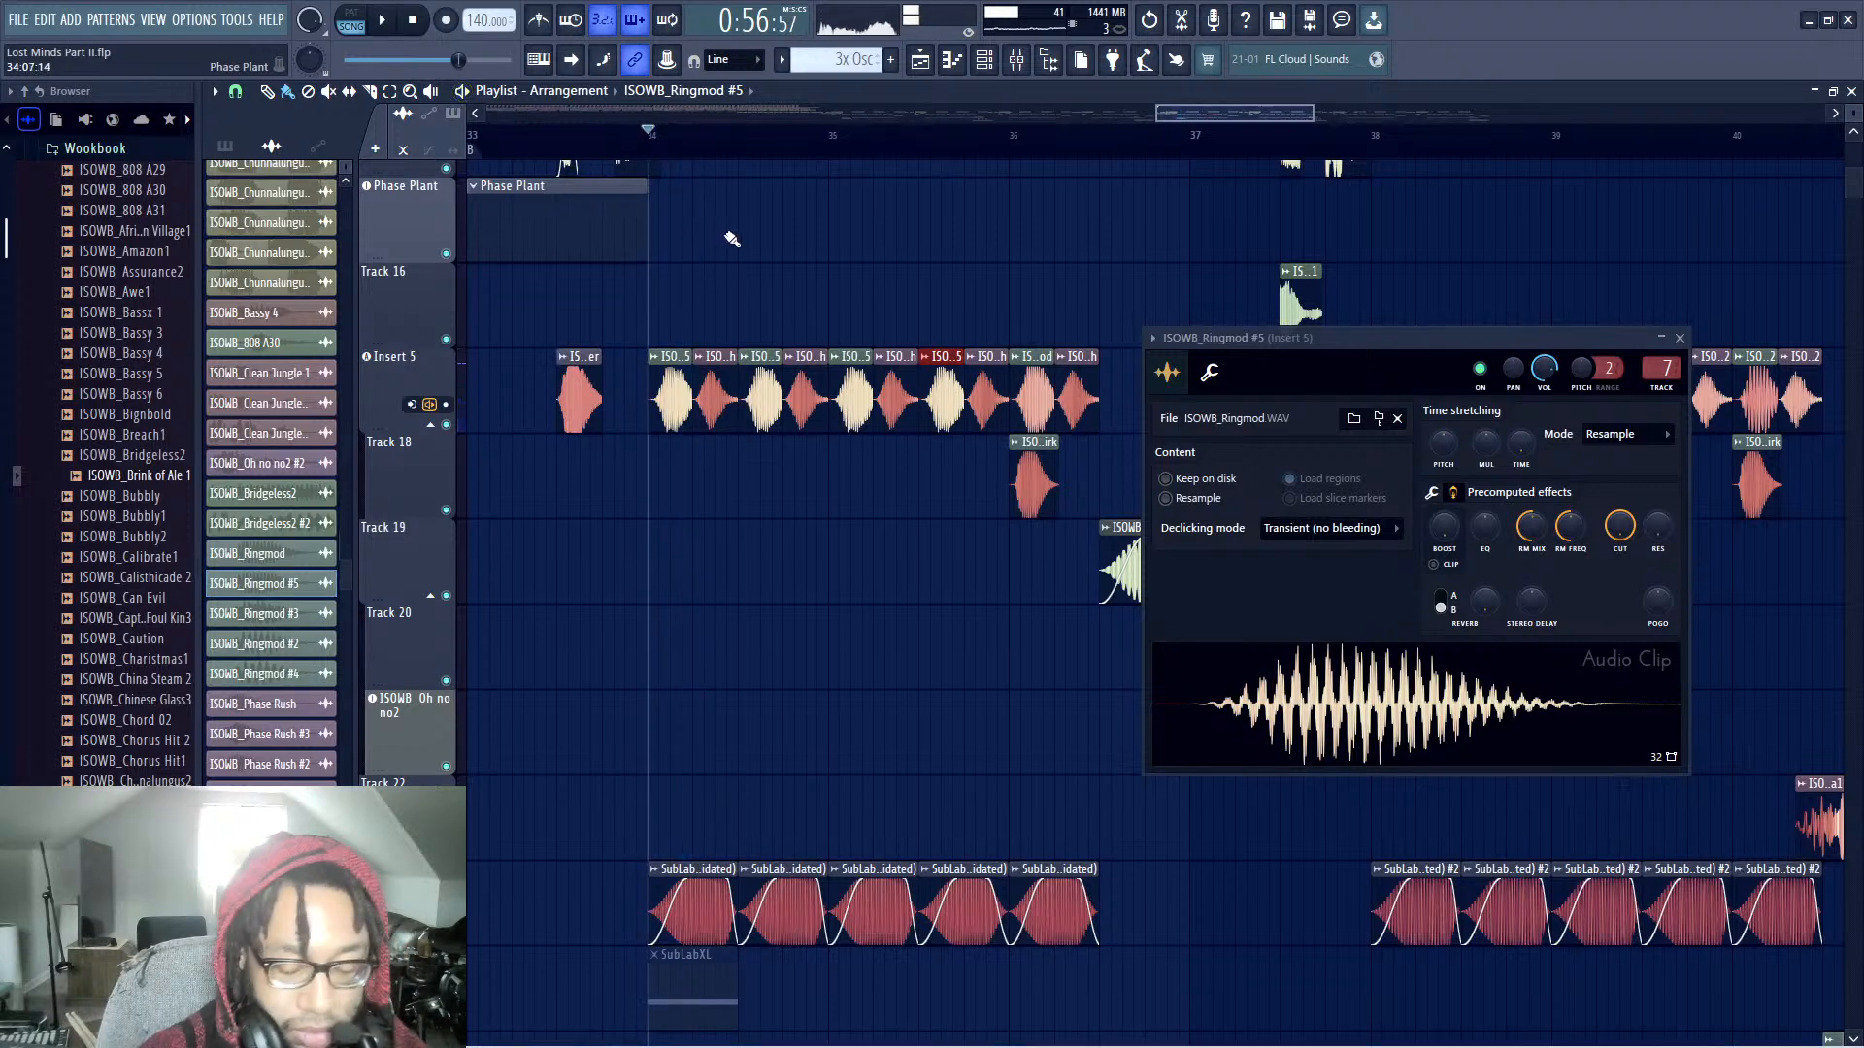
Set the unique Ringmod clip's ring modulation frequency to 60% and play the bass phrase from bar 34
{"action": "left_click_drag", "start_coordinate": [1450, 339], "coordinate": [1161, 257]}
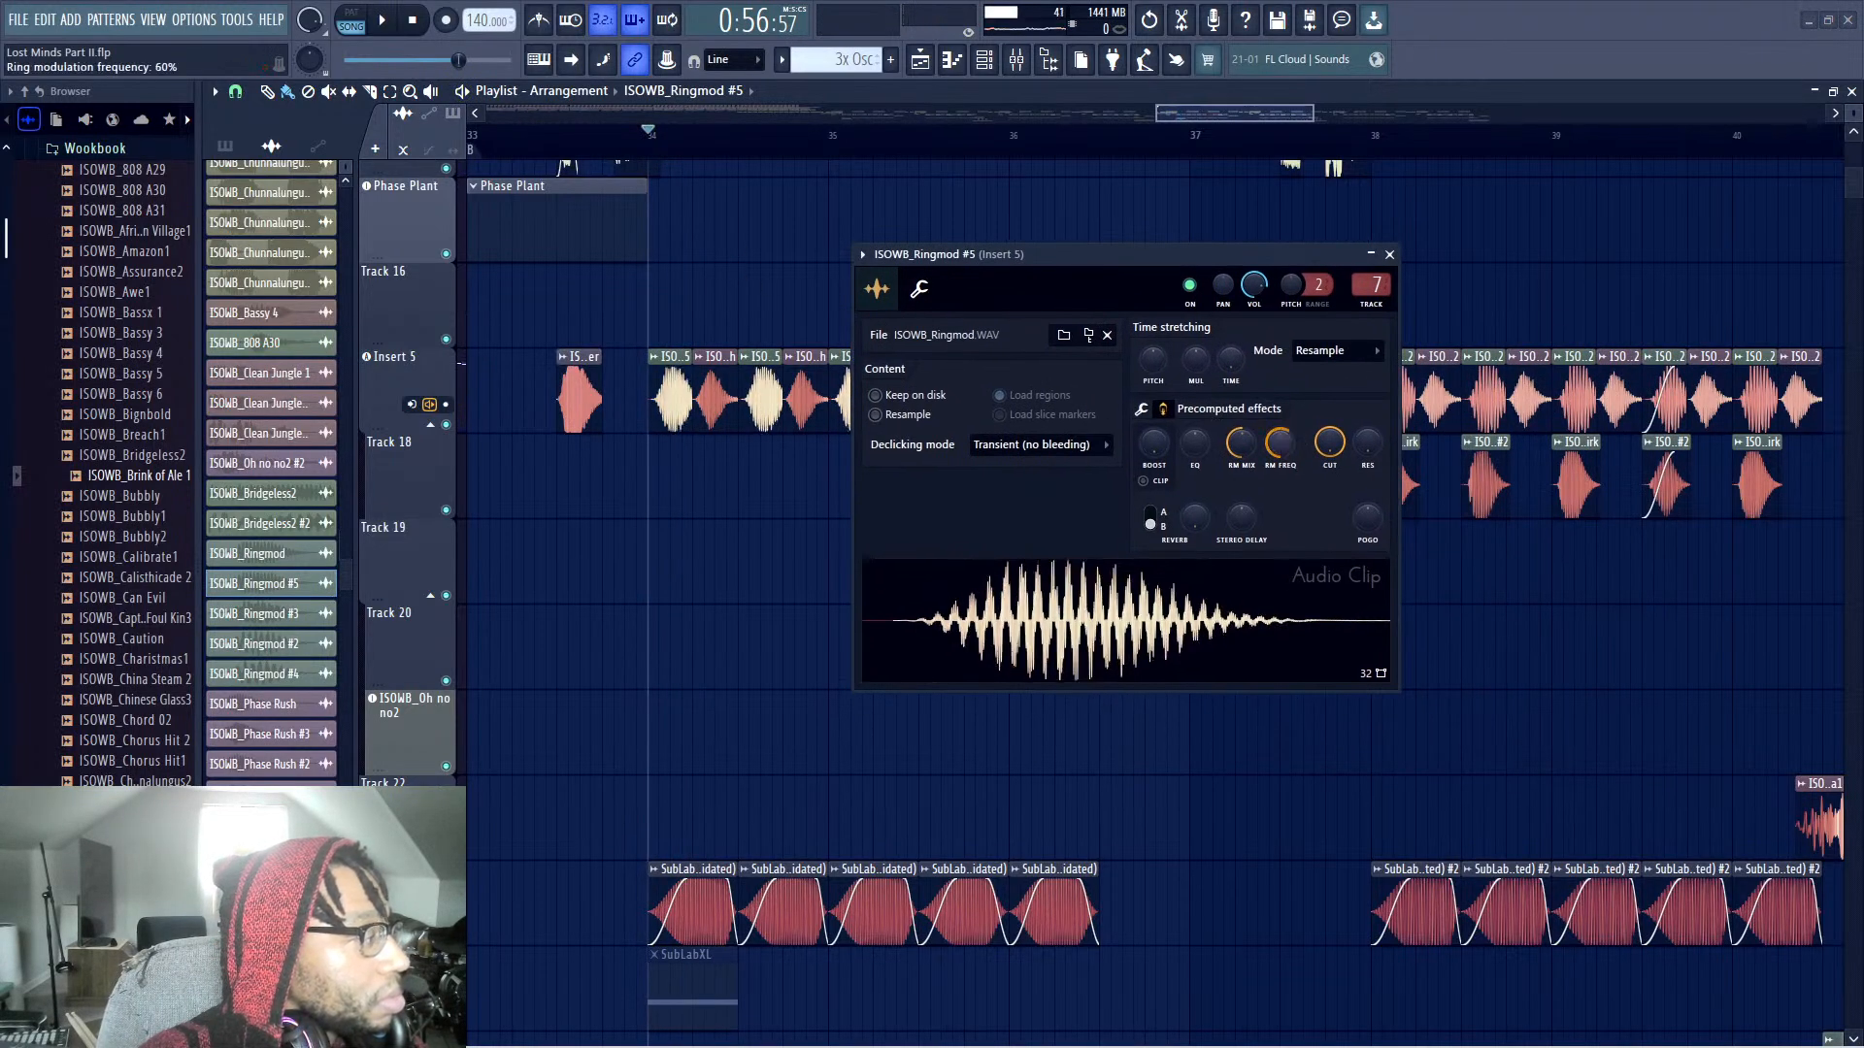
{"action": "key", "text": "space"}
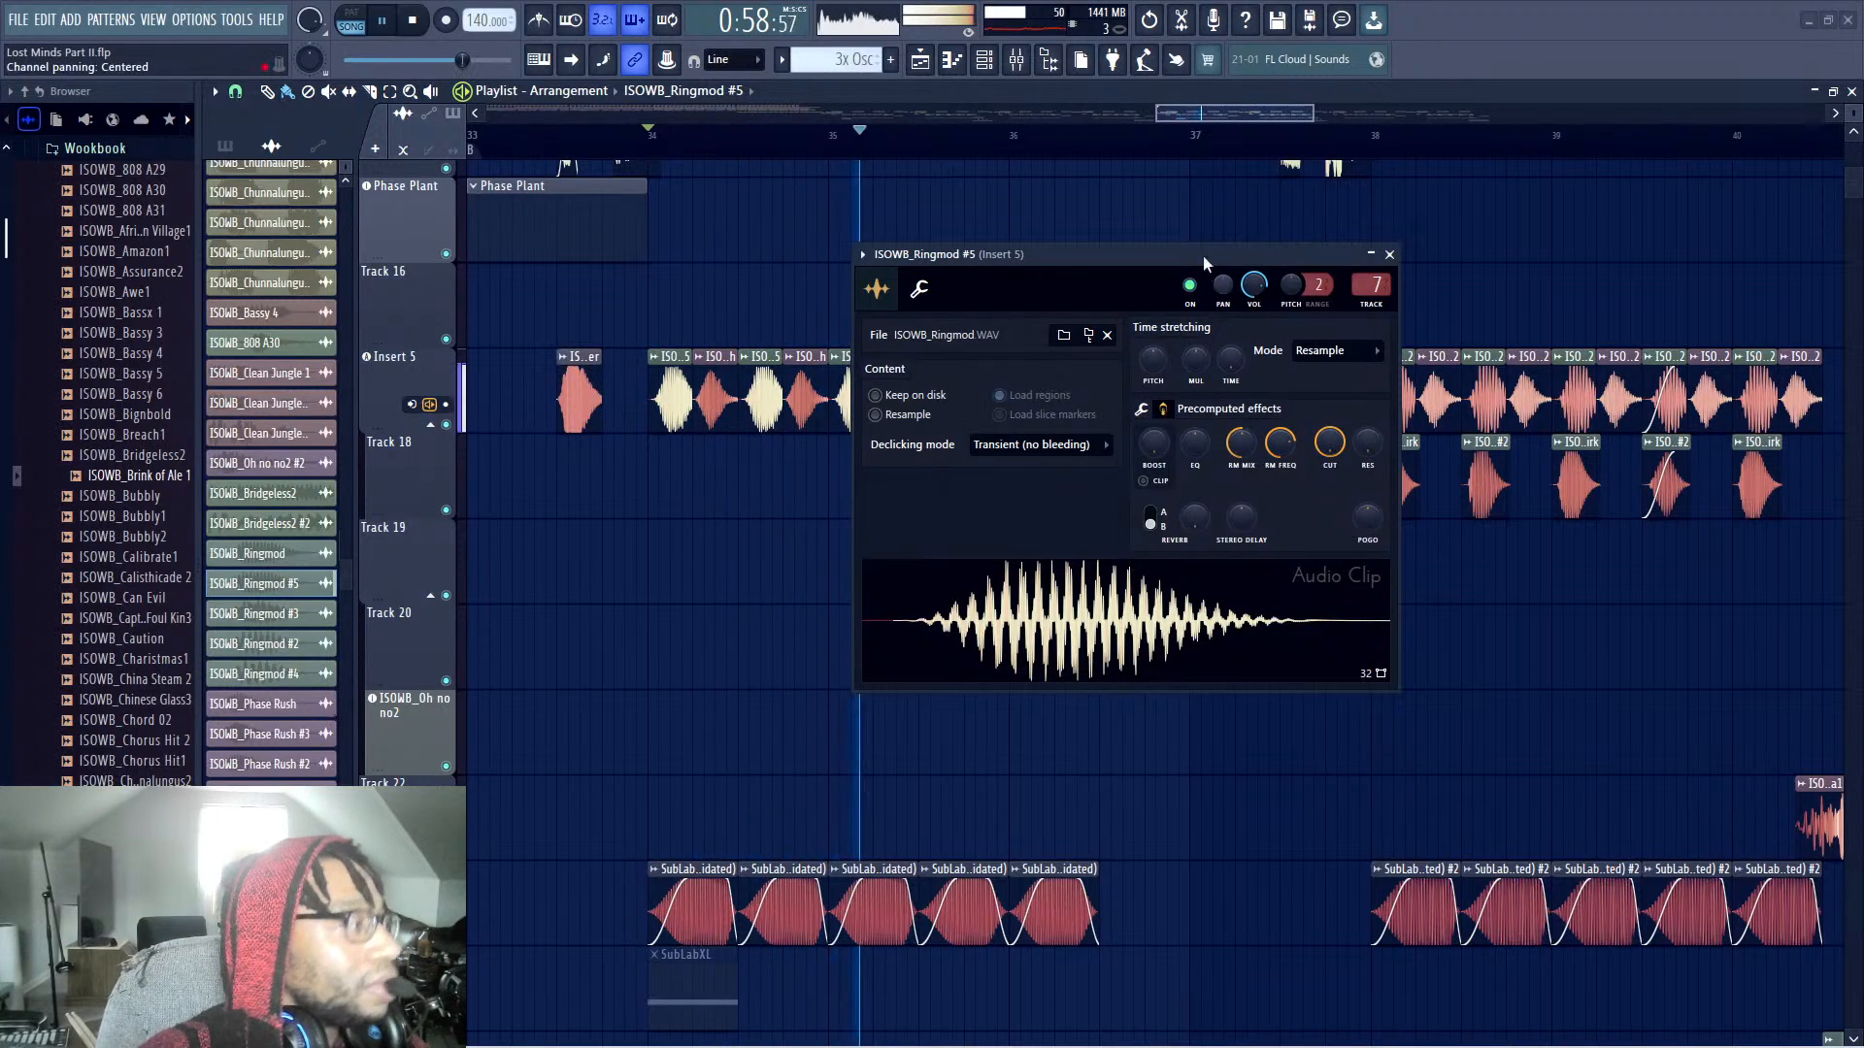
{"action": "left_click_drag", "start_coordinate": [1203, 254], "coordinate": [1335, 313]}
{"action": "key", "text": "space"}
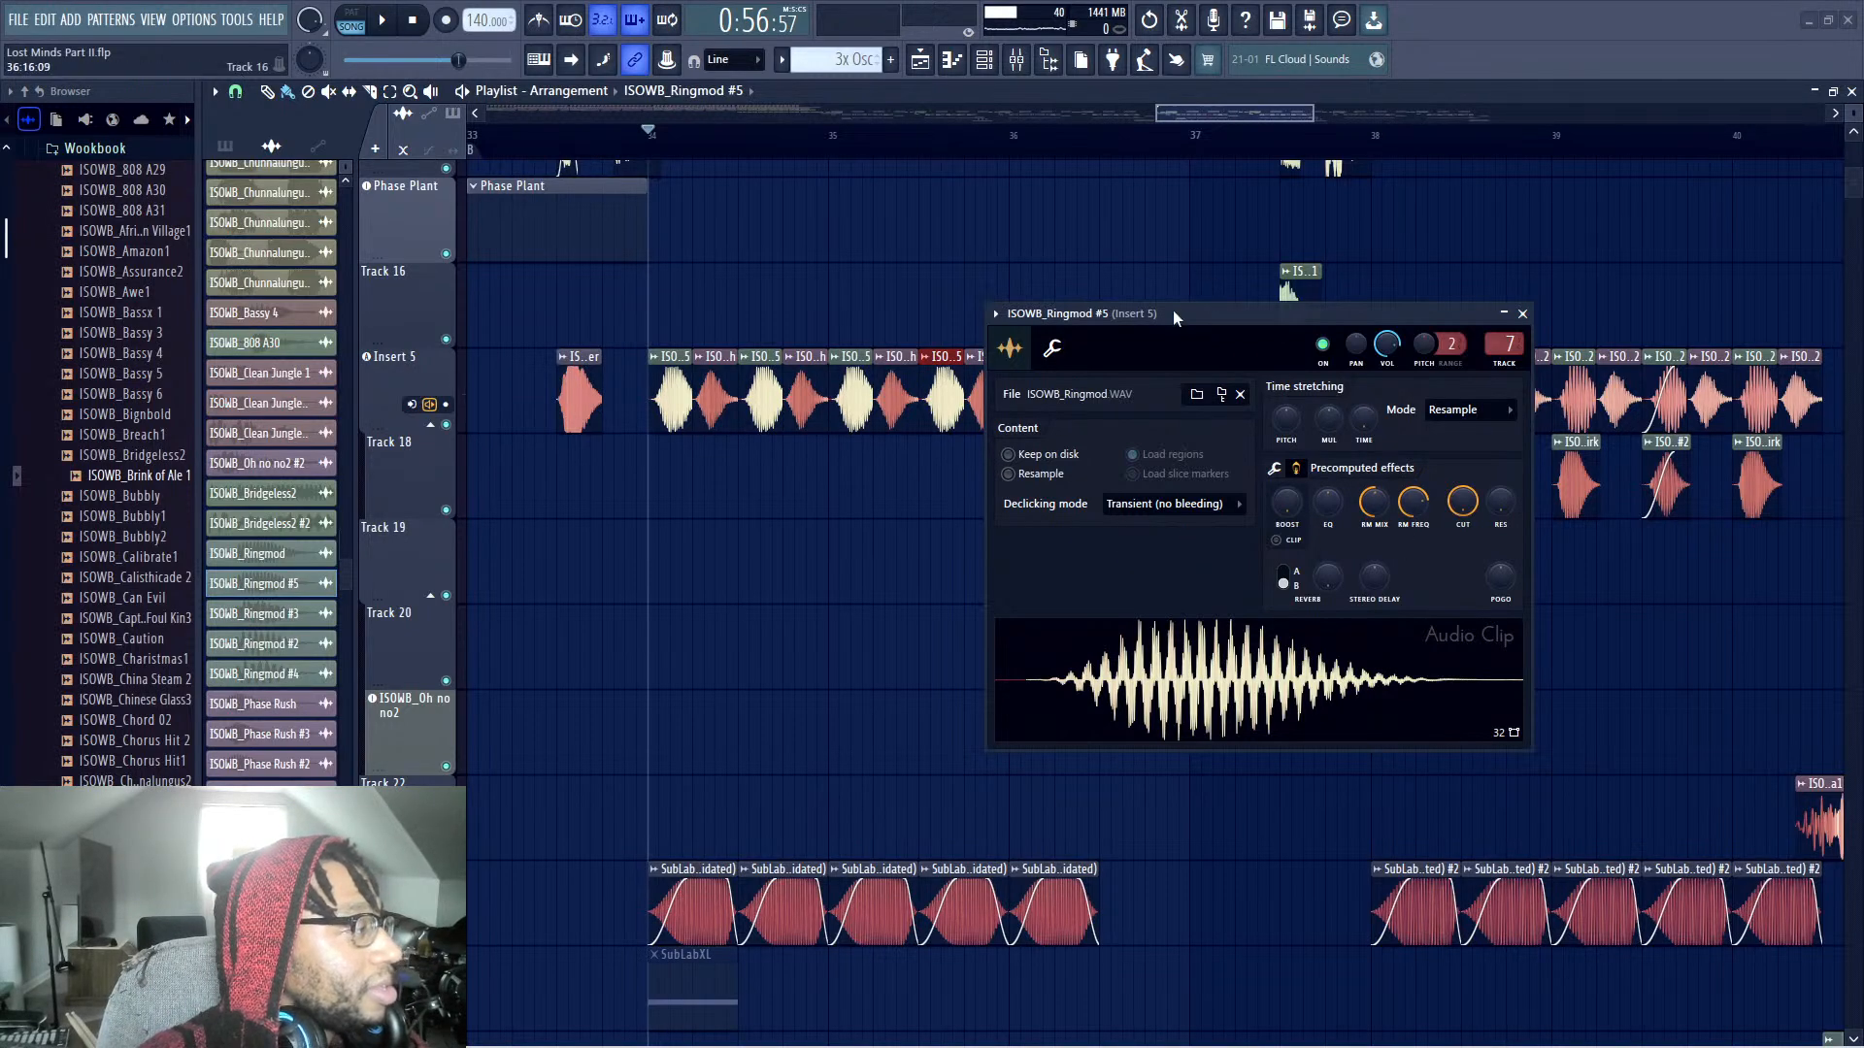
Listen to the transition from bar 32 into the second drop with the Ringmod settings window moved clear of the clips
{"action": "left_click_drag", "start_coordinate": [1173, 312], "coordinate": [1422, 352]}
{"action": "left_click_drag", "start_coordinate": [1149, 108], "coordinate": [1017, 111]}
{"action": "key", "text": "space"}
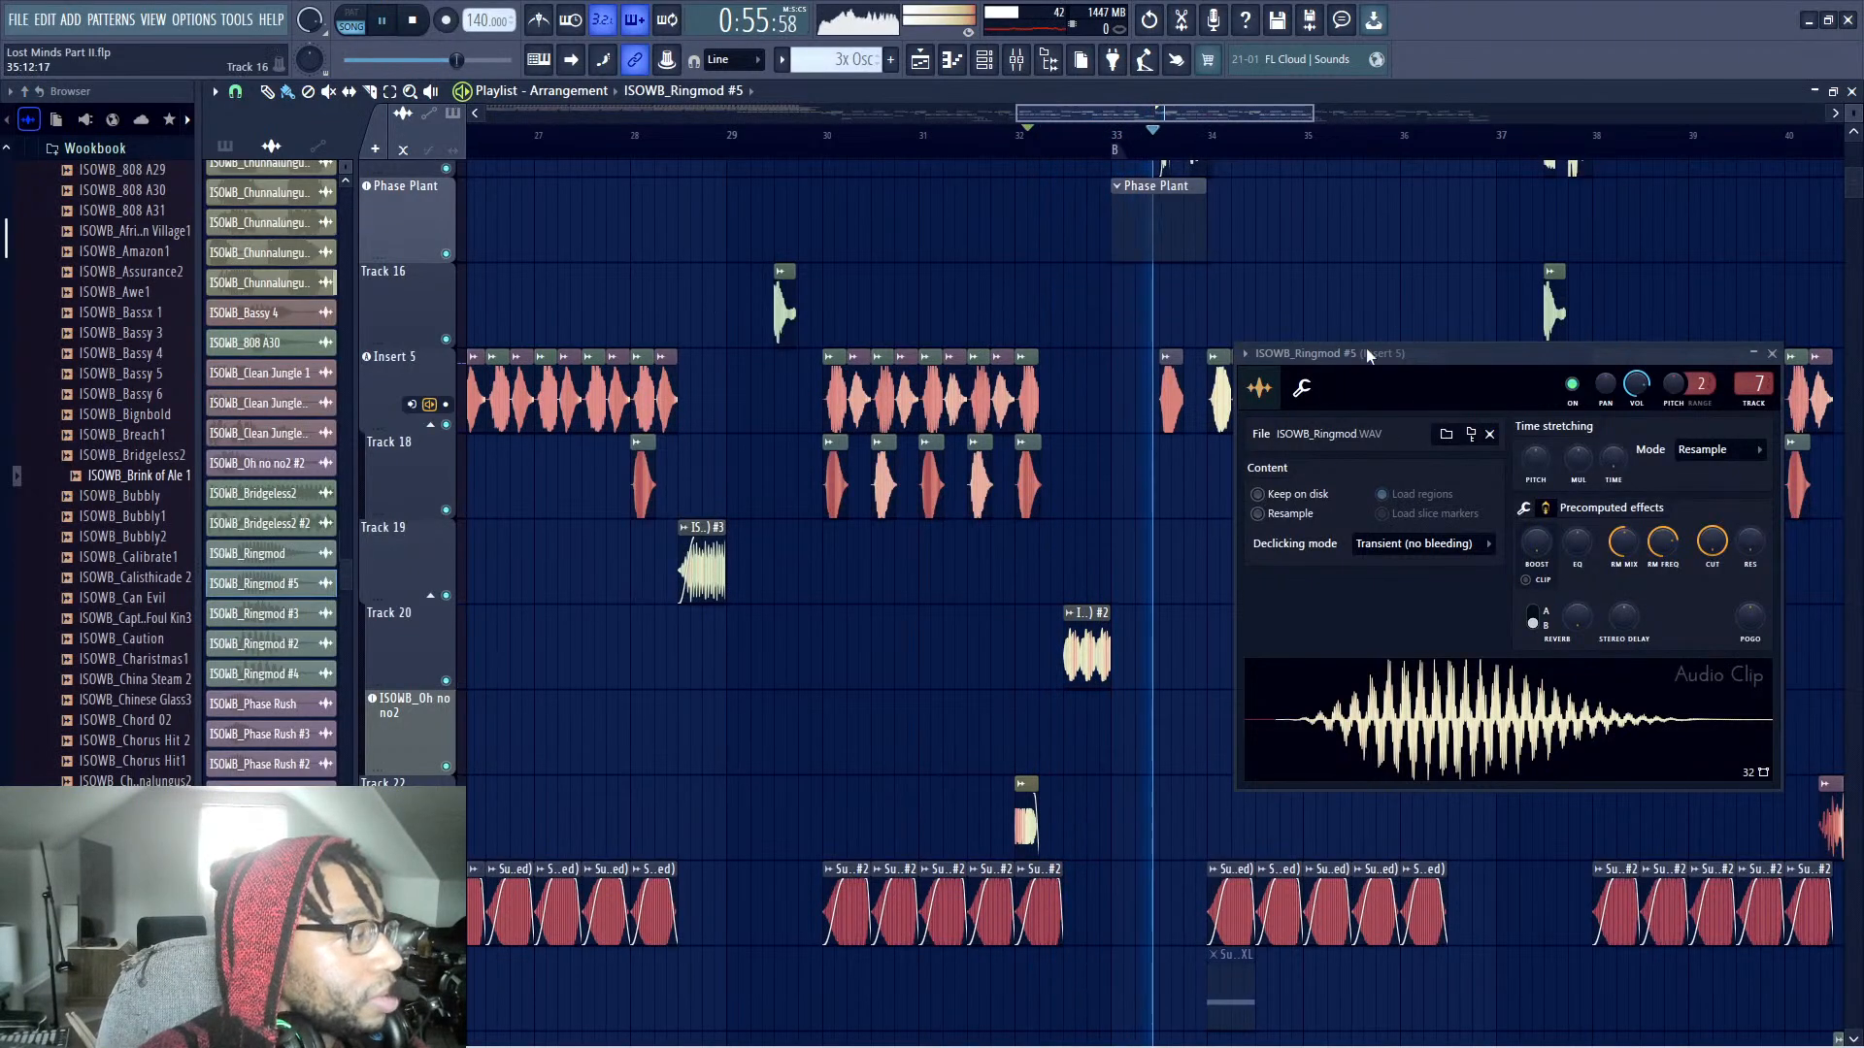
{"action": "left_click_drag", "start_coordinate": [1293, 385], "coordinate": [1589, 476]}
{"action": "key", "text": "space"}
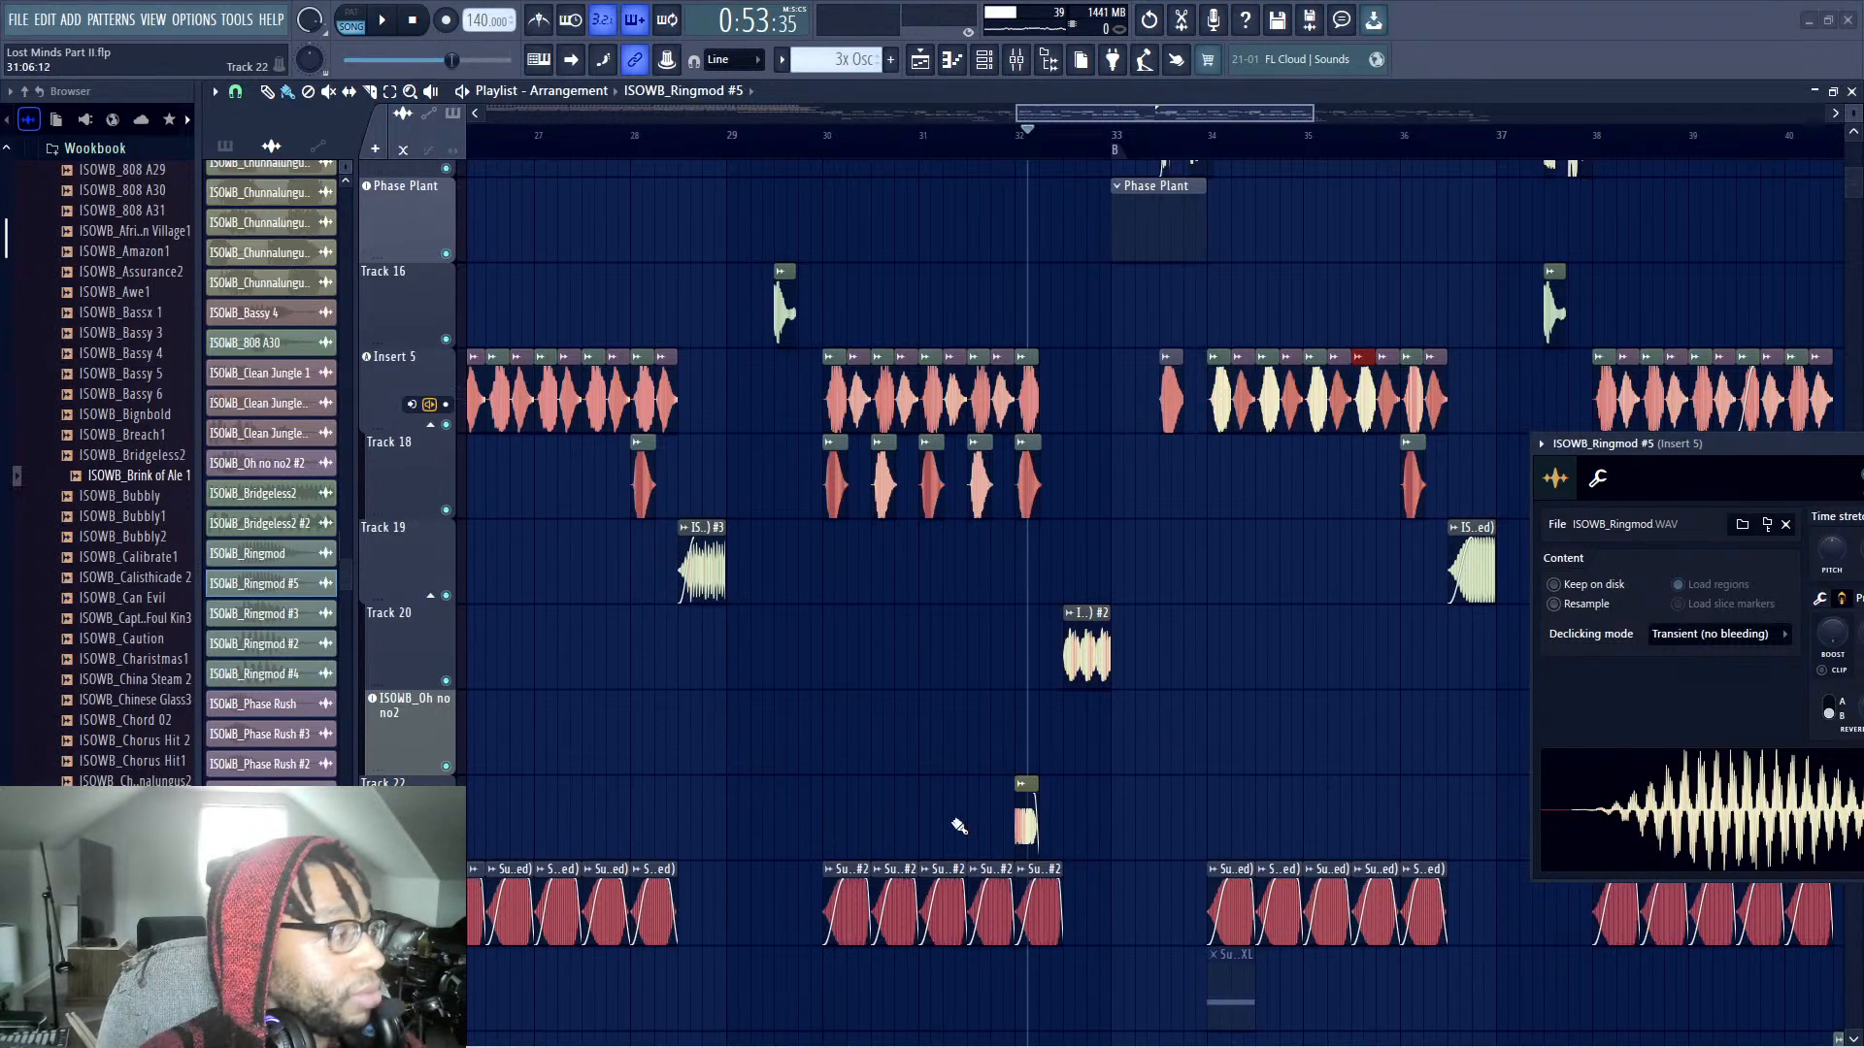
Make the first Phase Rush clip after bar 34 on the Insert 5 track unique
{"action": "scroll", "coordinate": [987, 604], "scroll_direction": "up", "scroll_amount": 3}
{"action": "scroll", "coordinate": [987, 605], "scroll_direction": "up", "scroll_amount": 4, "text": "ctrl"}
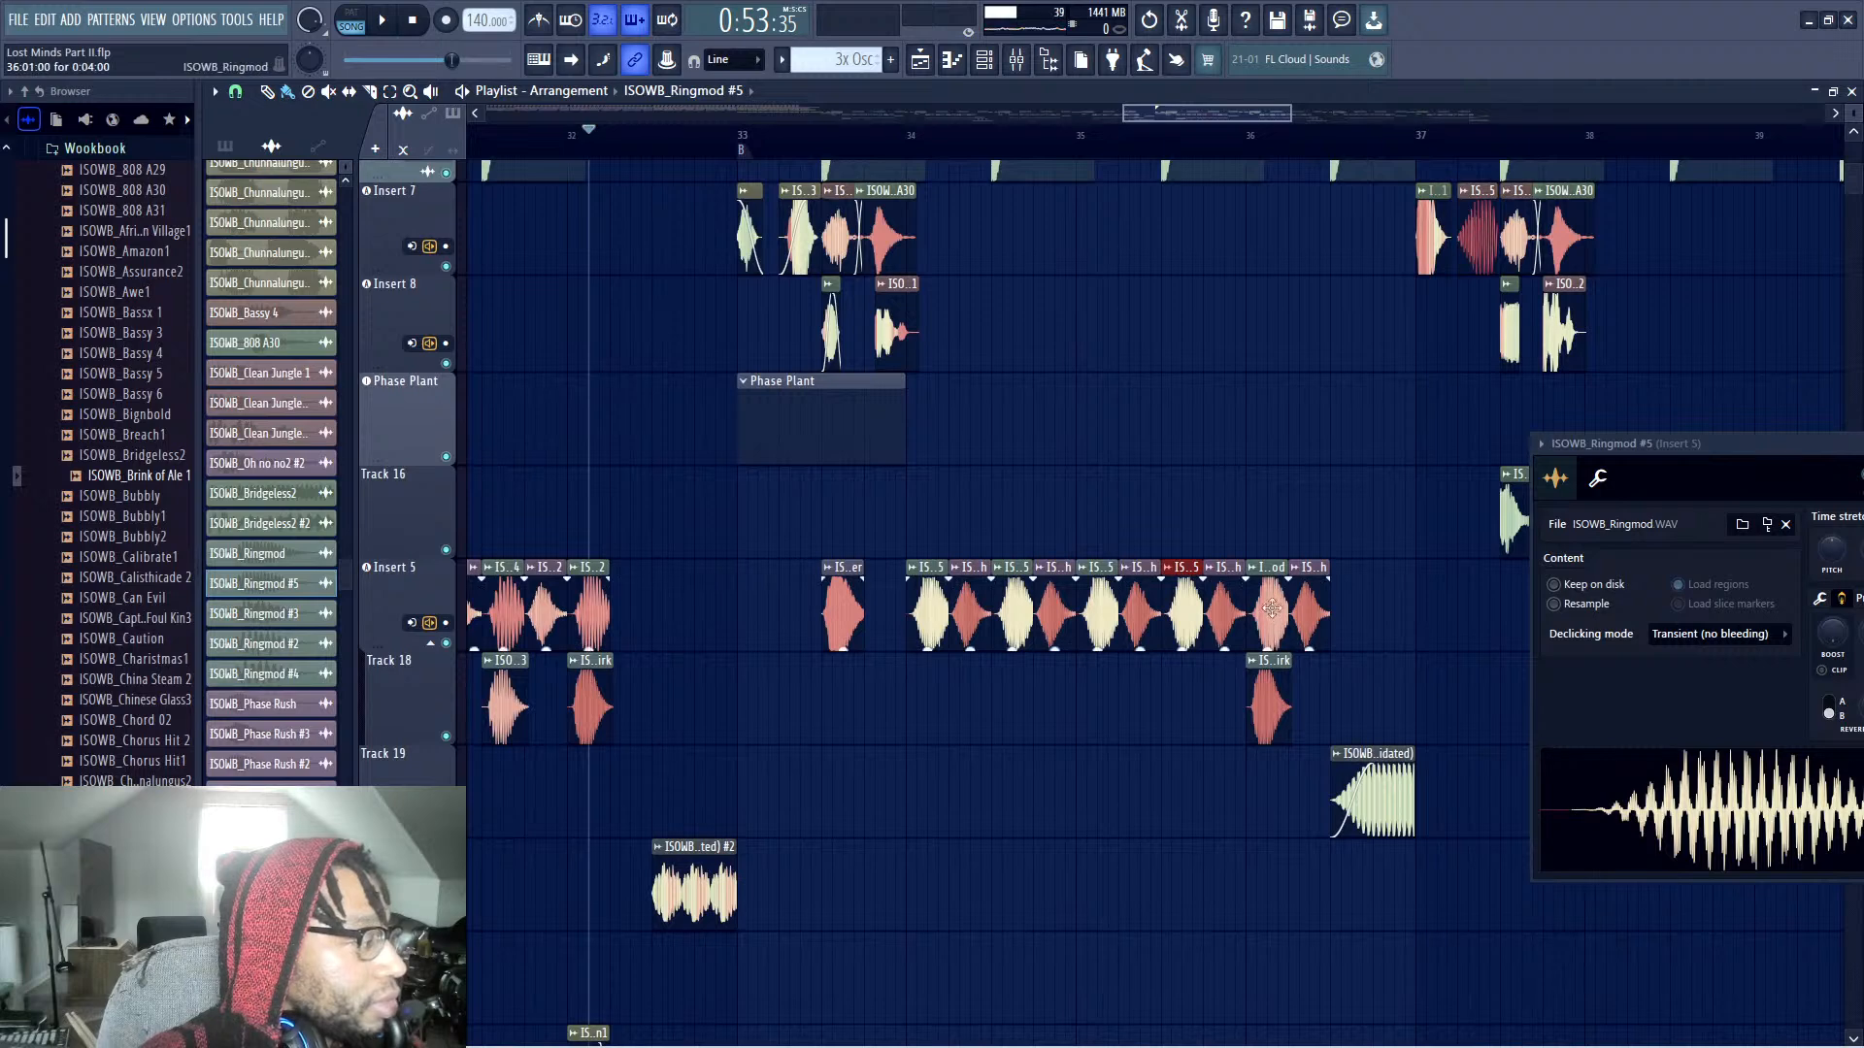
{"action": "right_click", "coordinate": [956, 576]}
{"action": "left_click", "coordinate": [998, 753]}
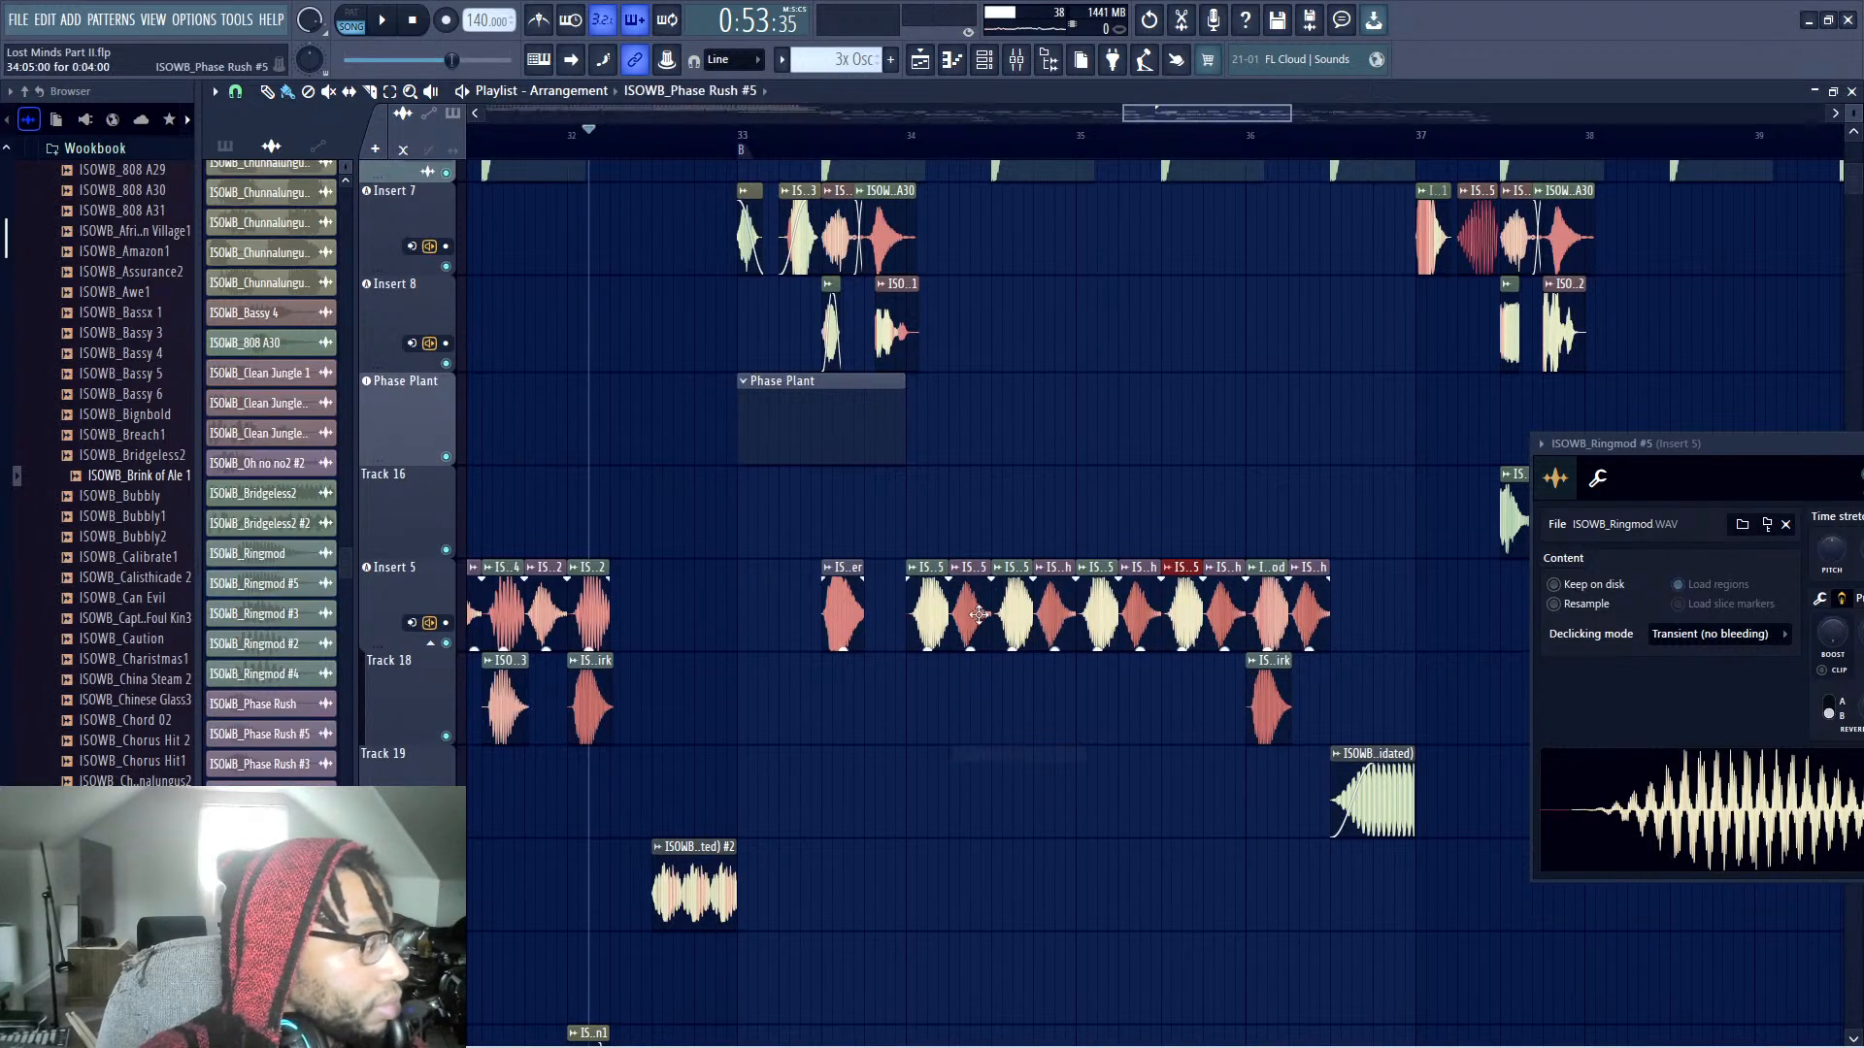
Listen to the transition into the second drop and bring the unique Phase Rush clip's settings window into view
{"action": "key", "text": "space"}
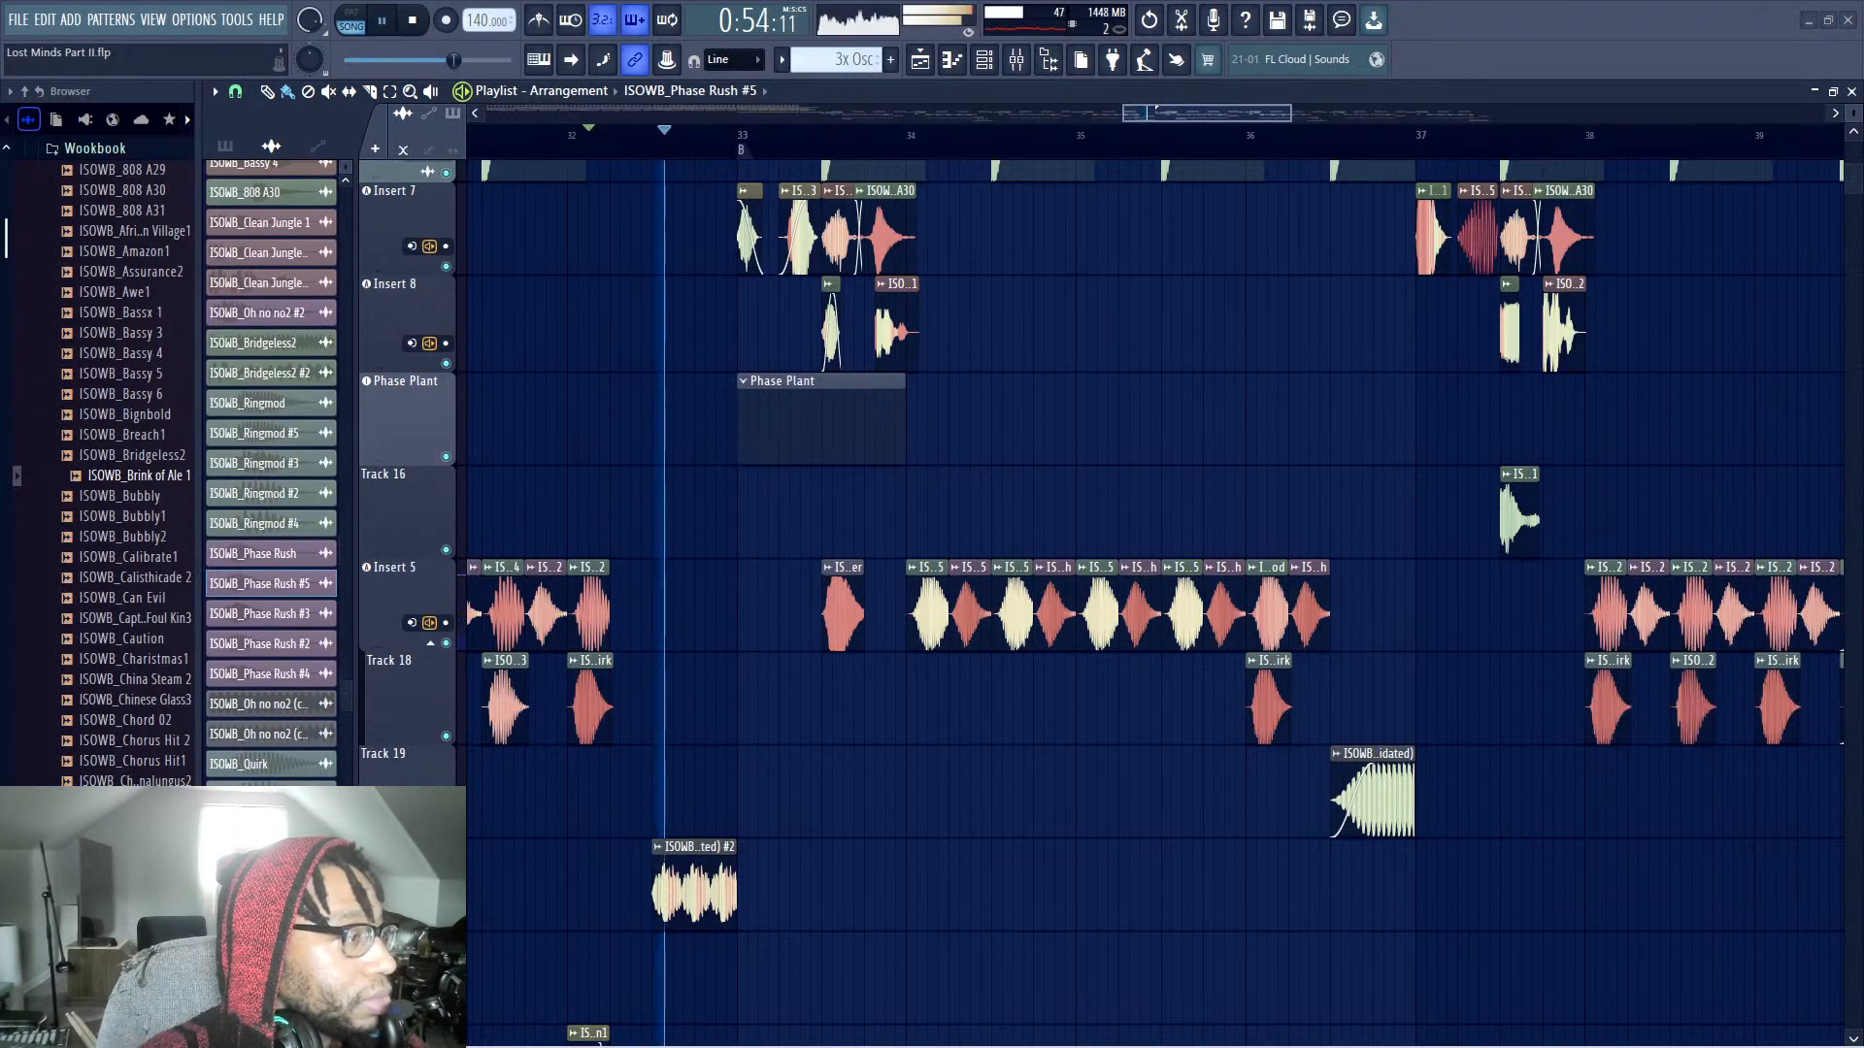
{"action": "left_click_drag", "start_coordinate": [1862, 185], "coordinate": [1474, 250]}
{"action": "key", "text": "space"}
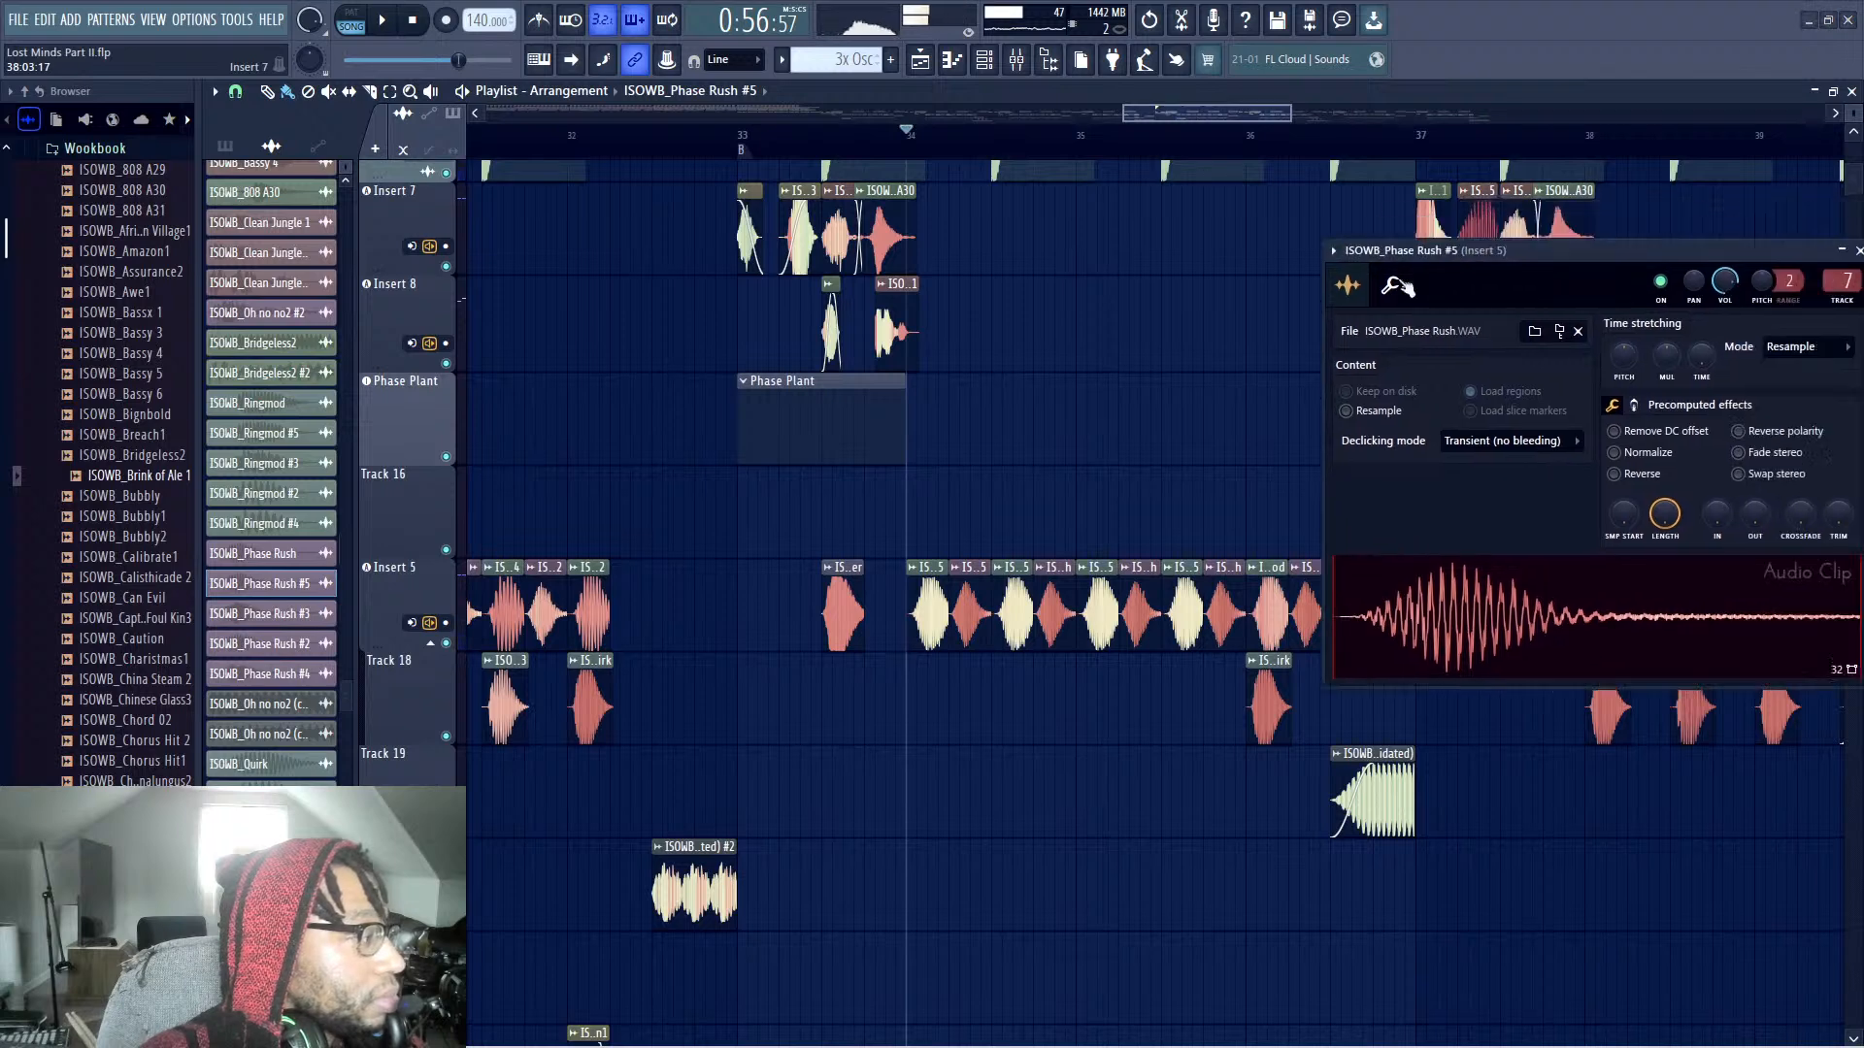
{"action": "left_click", "coordinate": [1046, 612]}
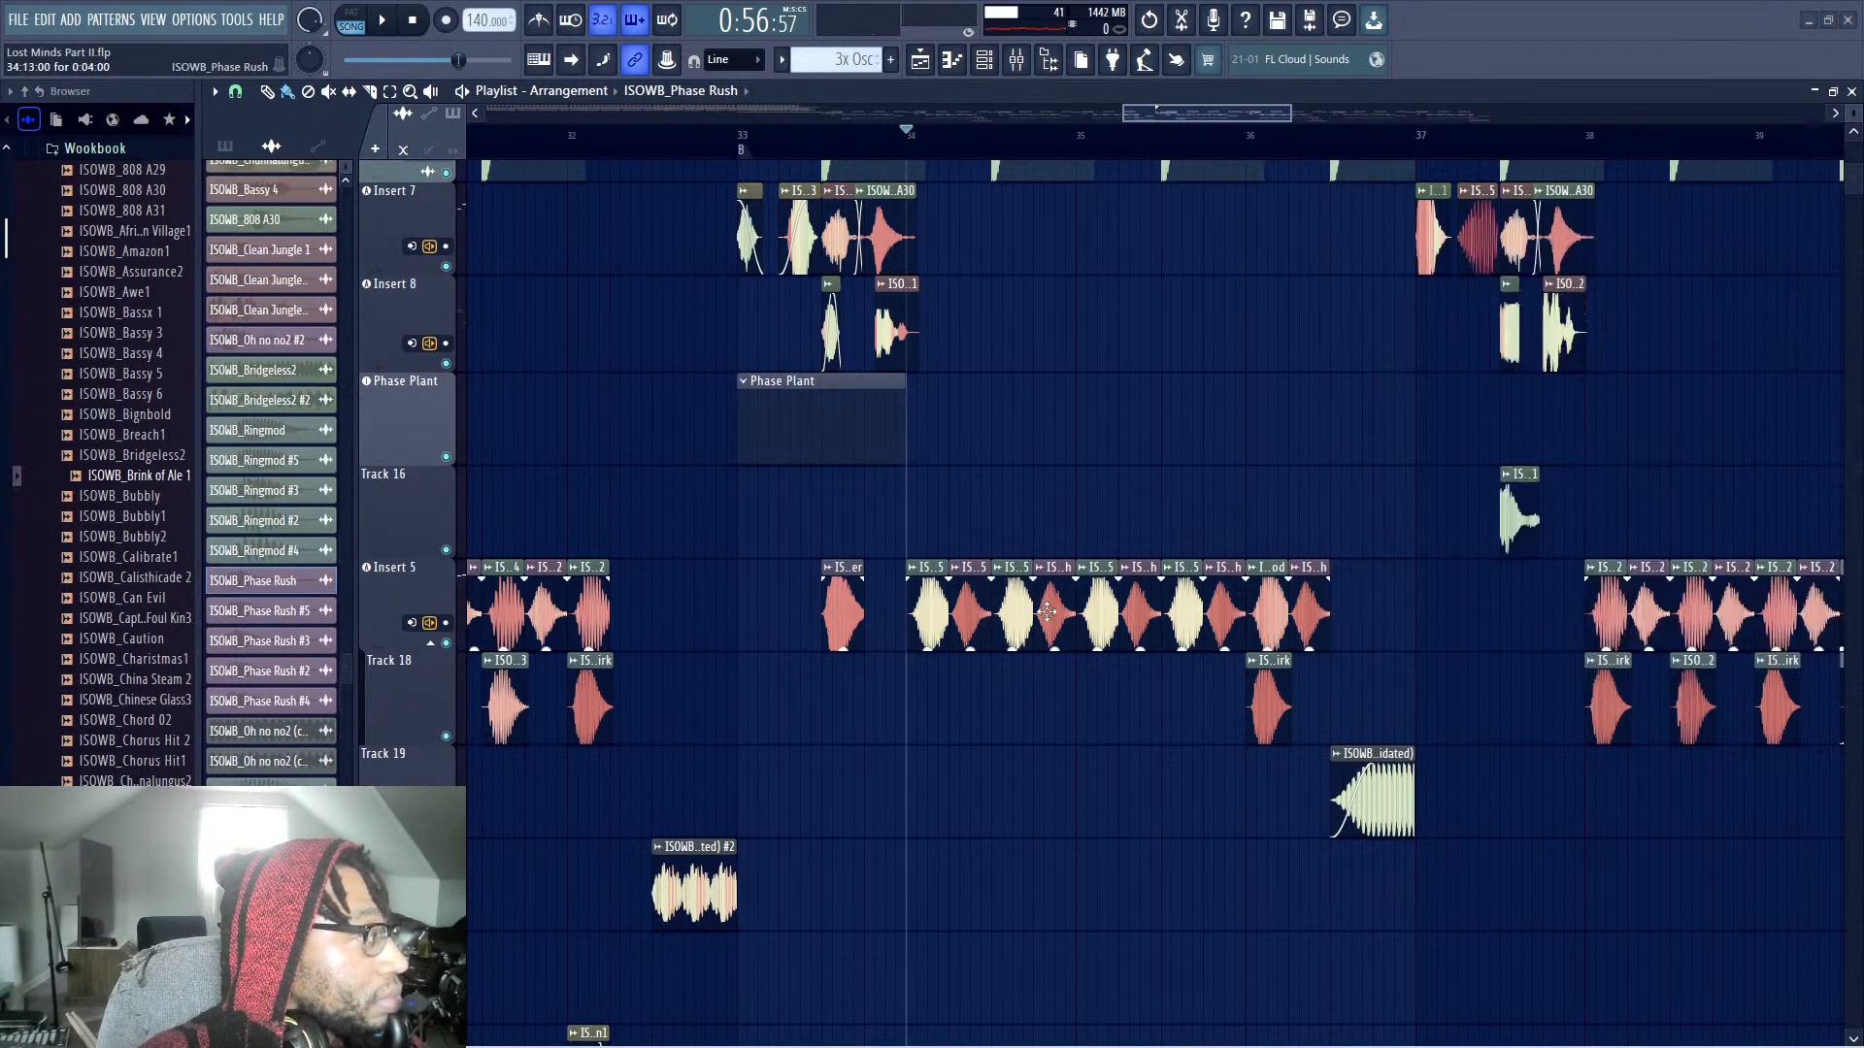
{"action": "left_click", "coordinate": [968, 621]}
{"action": "left_click_drag", "start_coordinate": [1488, 254], "coordinate": [1163, 215]}
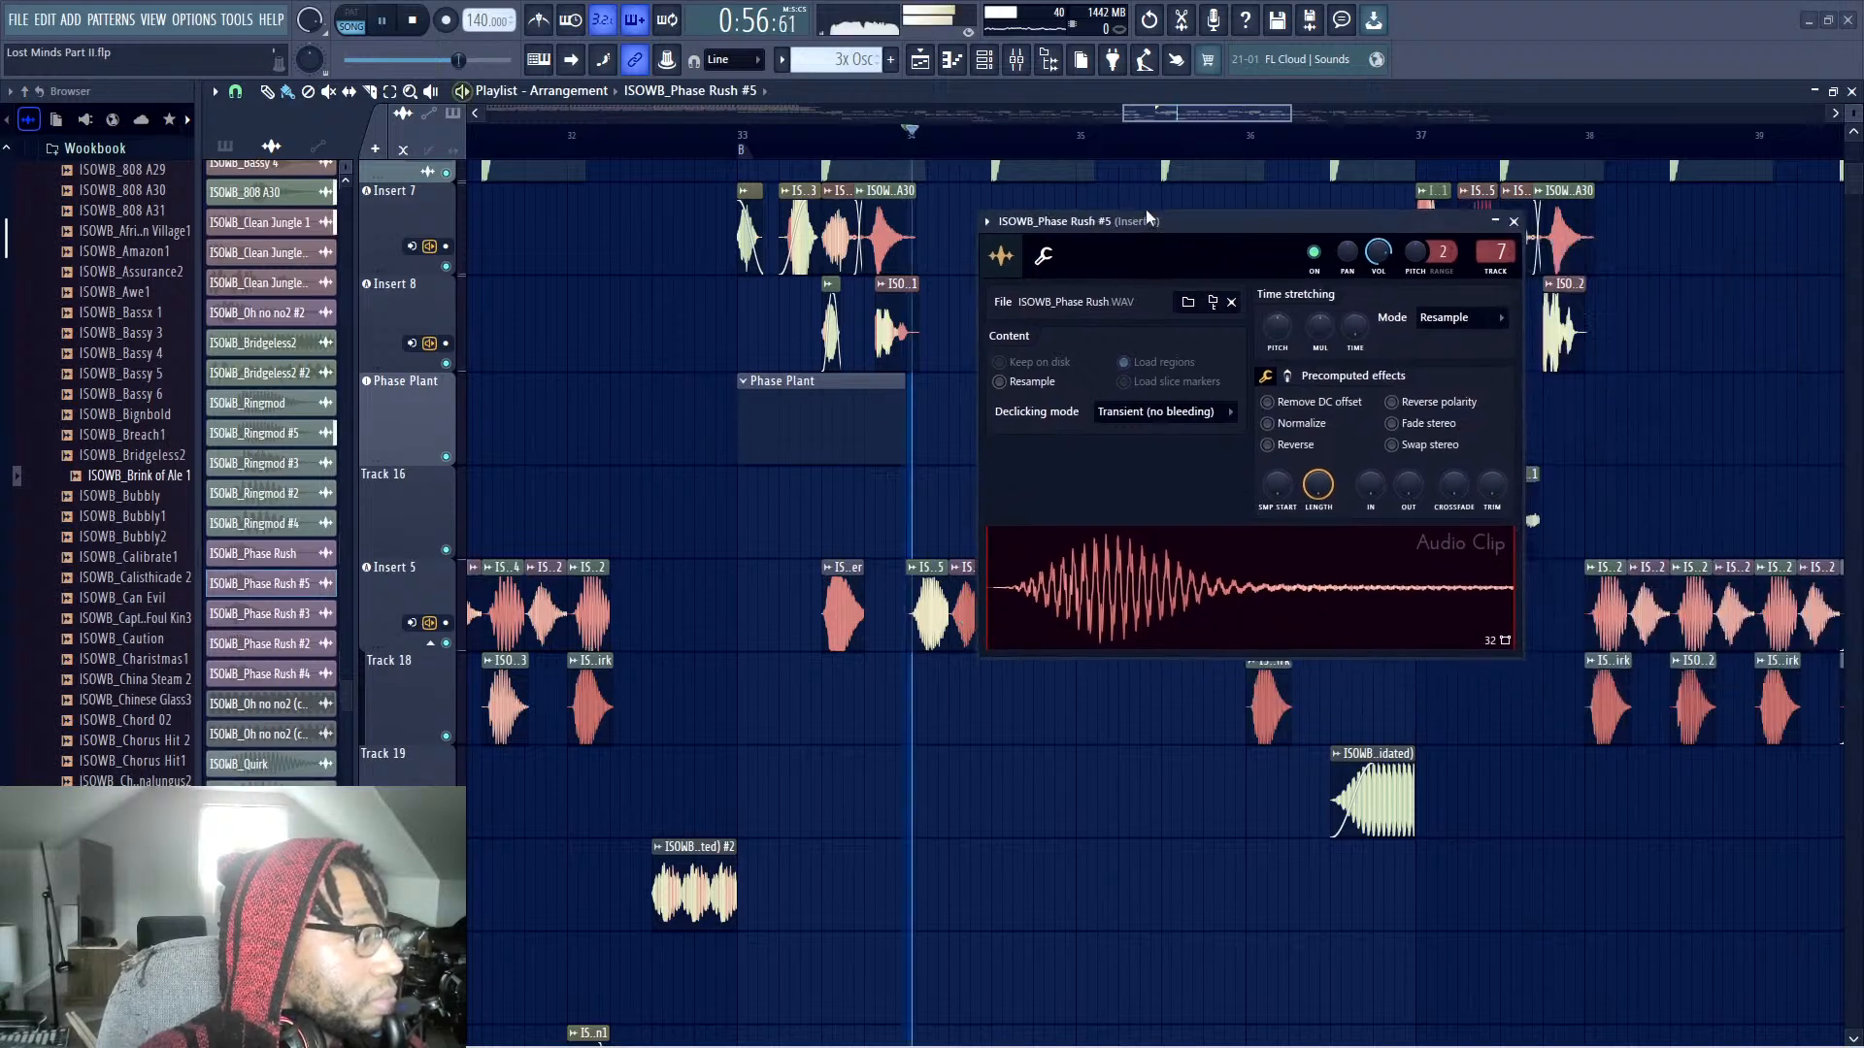
Add ring modulation, reverb and stereo delay to the unique Phase Rush clip while playing from bar 34
{"action": "left_click", "coordinate": [1288, 366]}
{"action": "key", "text": "space"}
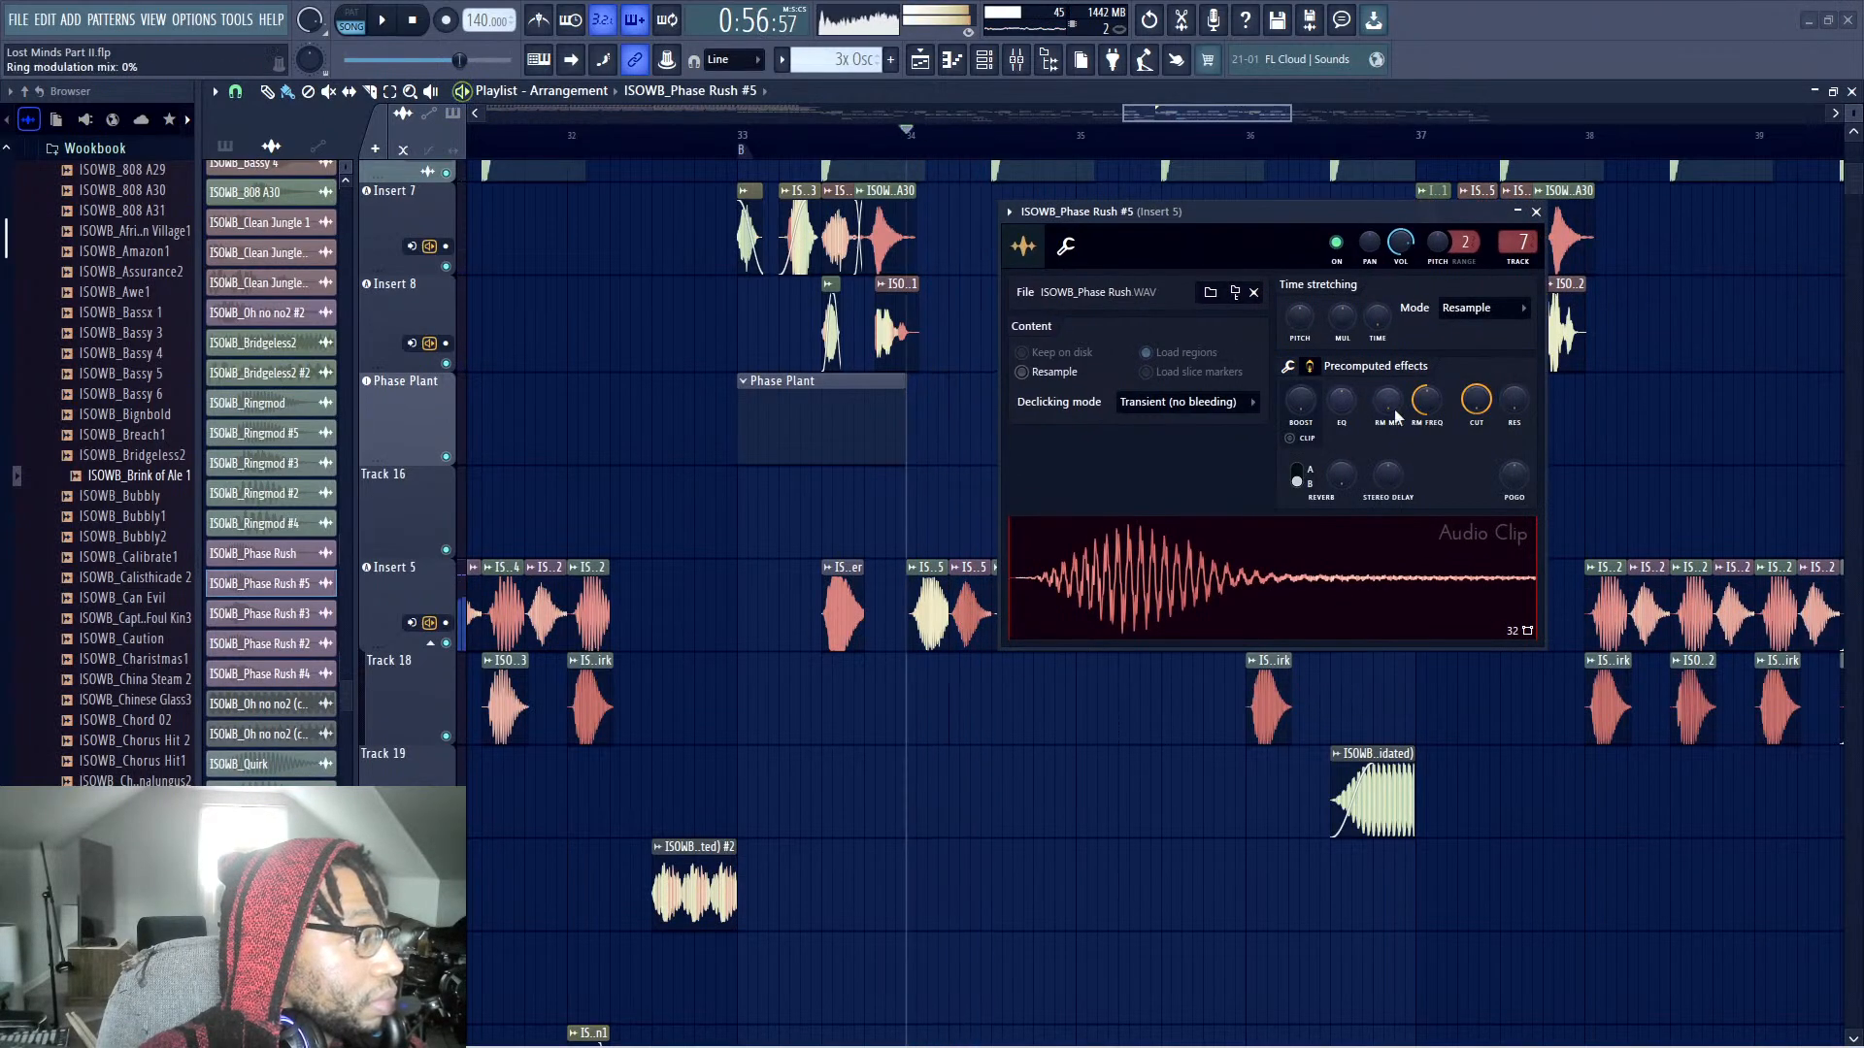
{"action": "left_click_drag", "start_coordinate": [1388, 402], "coordinate": [1387, 330]}
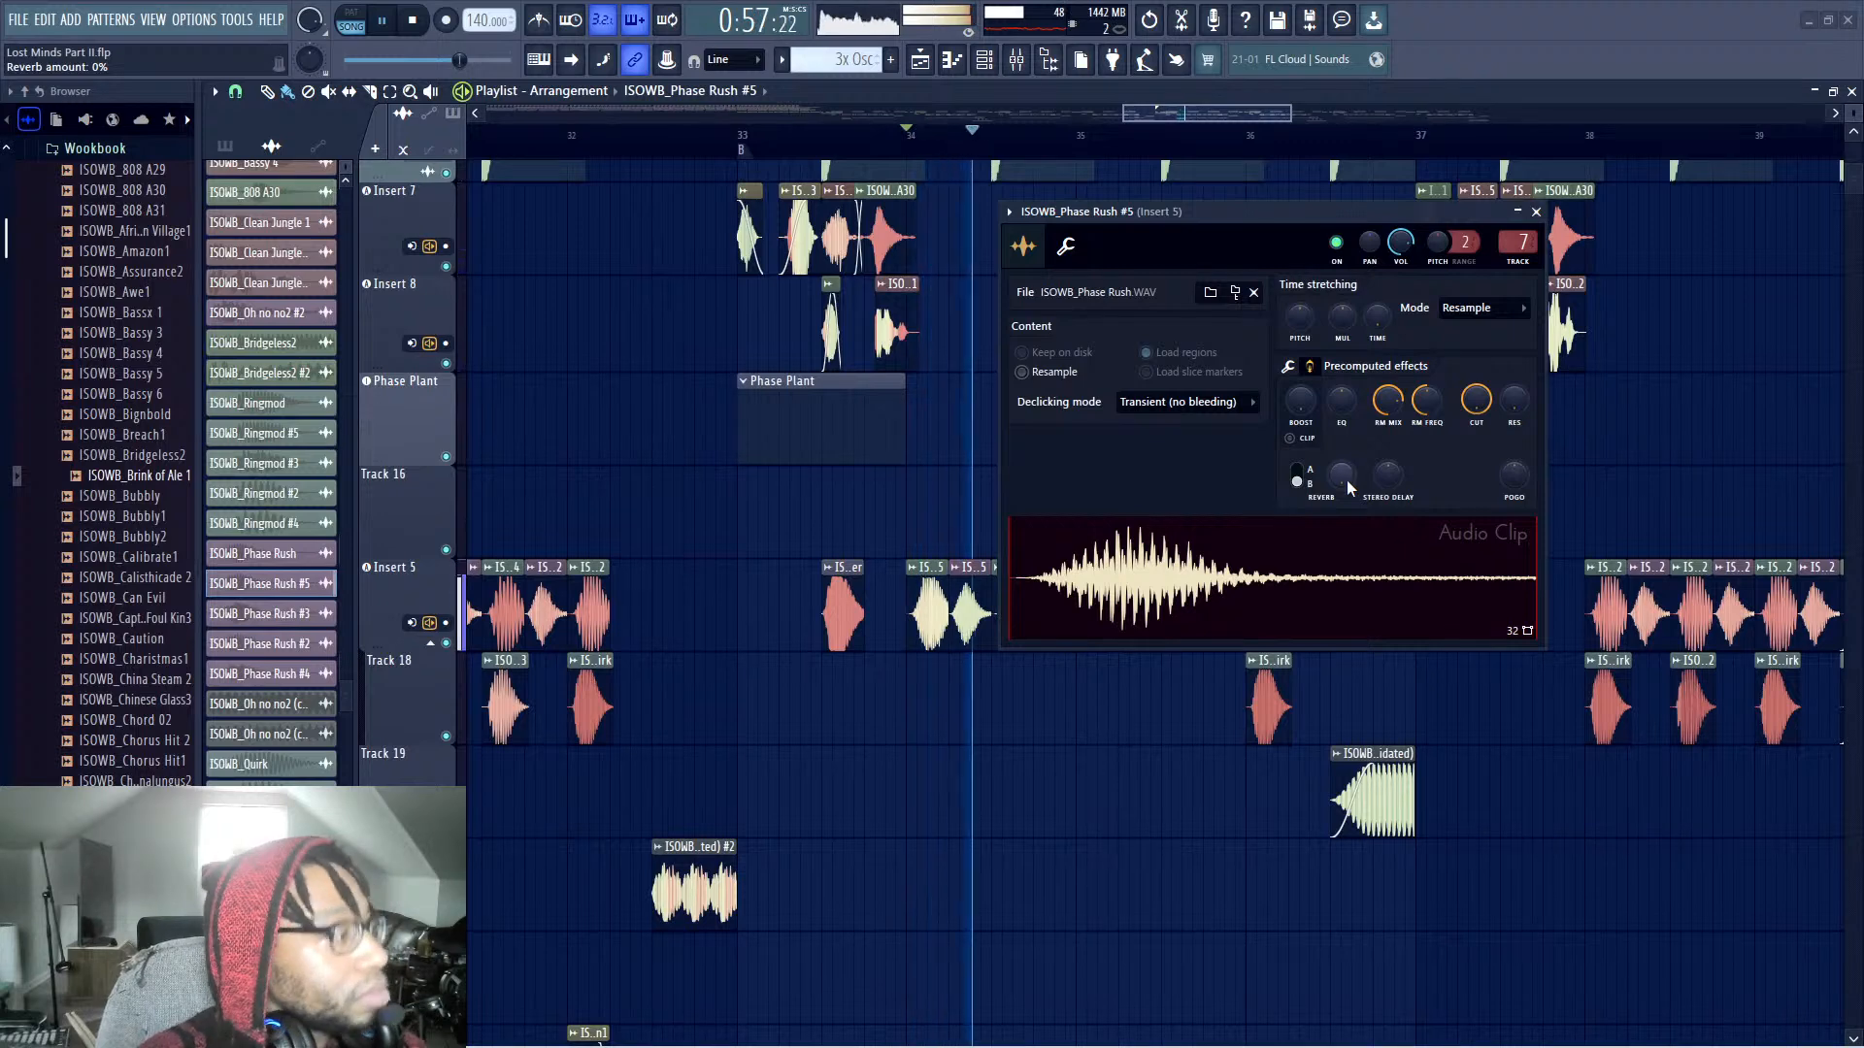
{"action": "left_click_drag", "start_coordinate": [1388, 476], "coordinate": [1388, 432]}
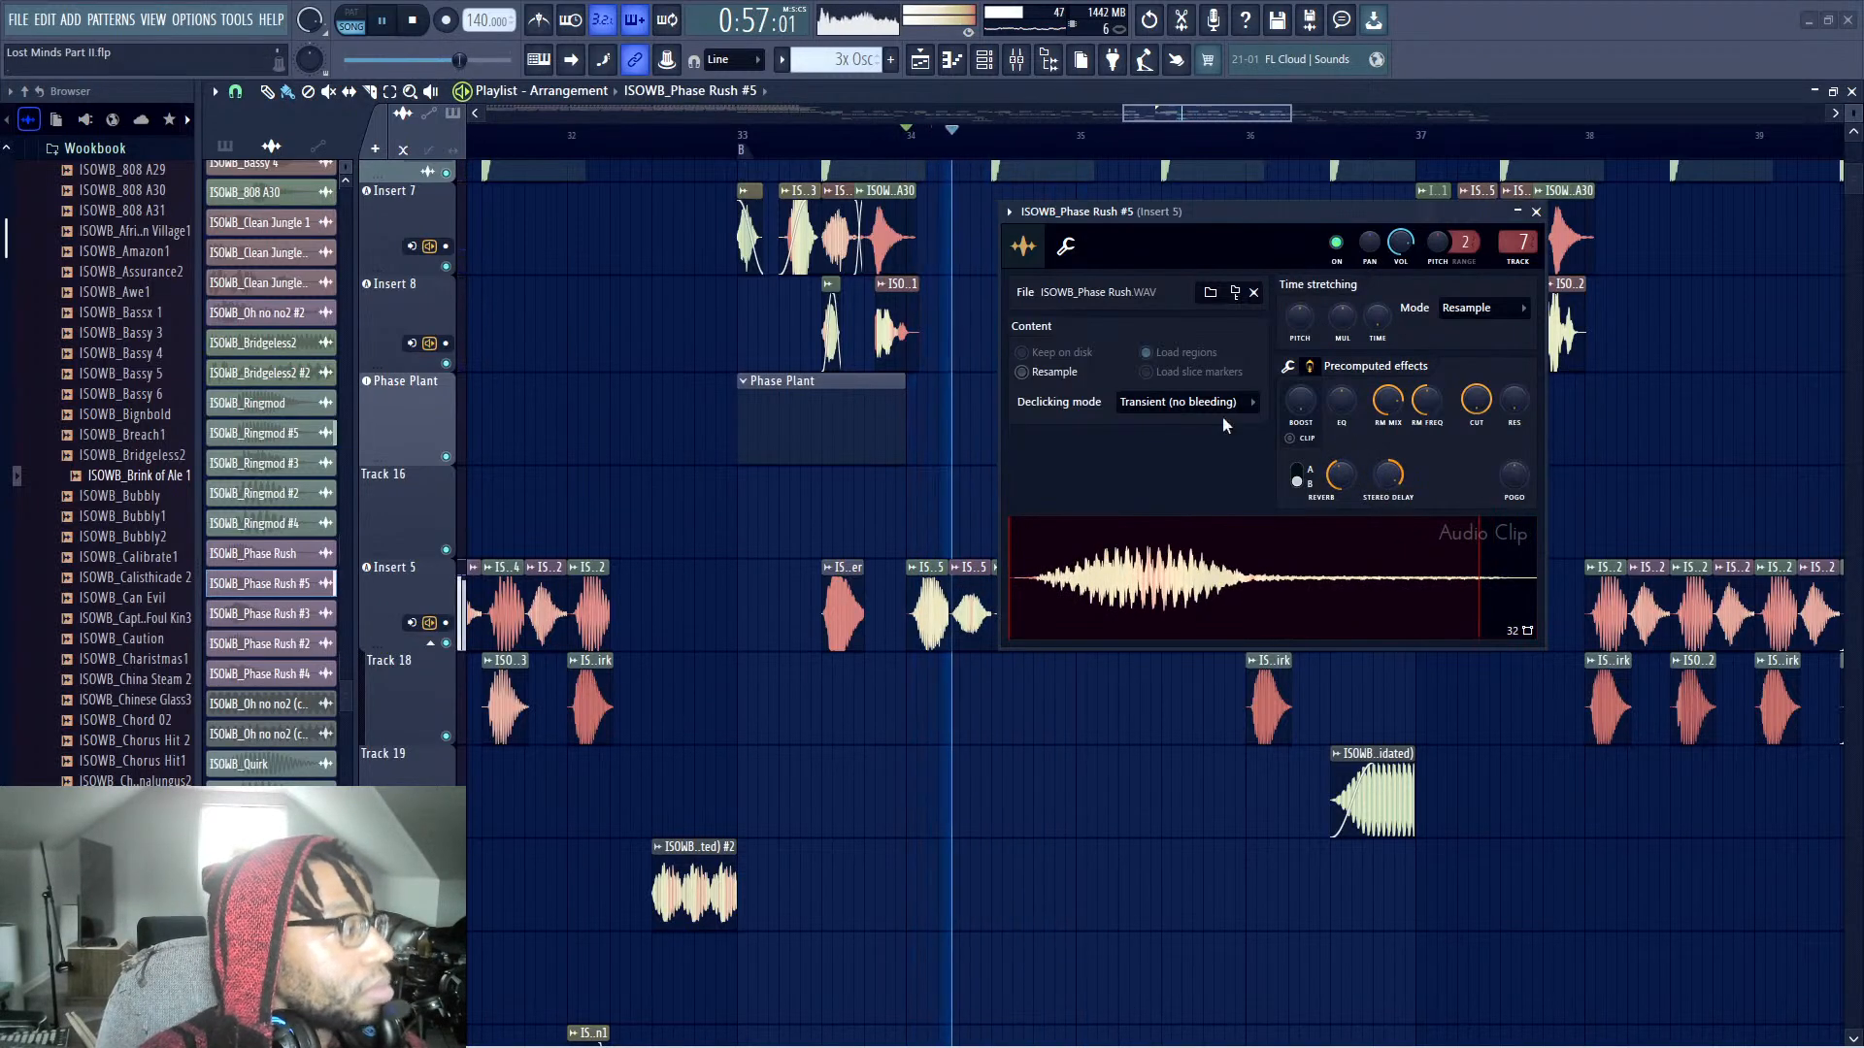
Replace the third Phase Rush clip after bar 34 with the unique ring-modulated version during playback
{"action": "left_click_drag", "start_coordinate": [1243, 223], "coordinate": [1558, 462]}
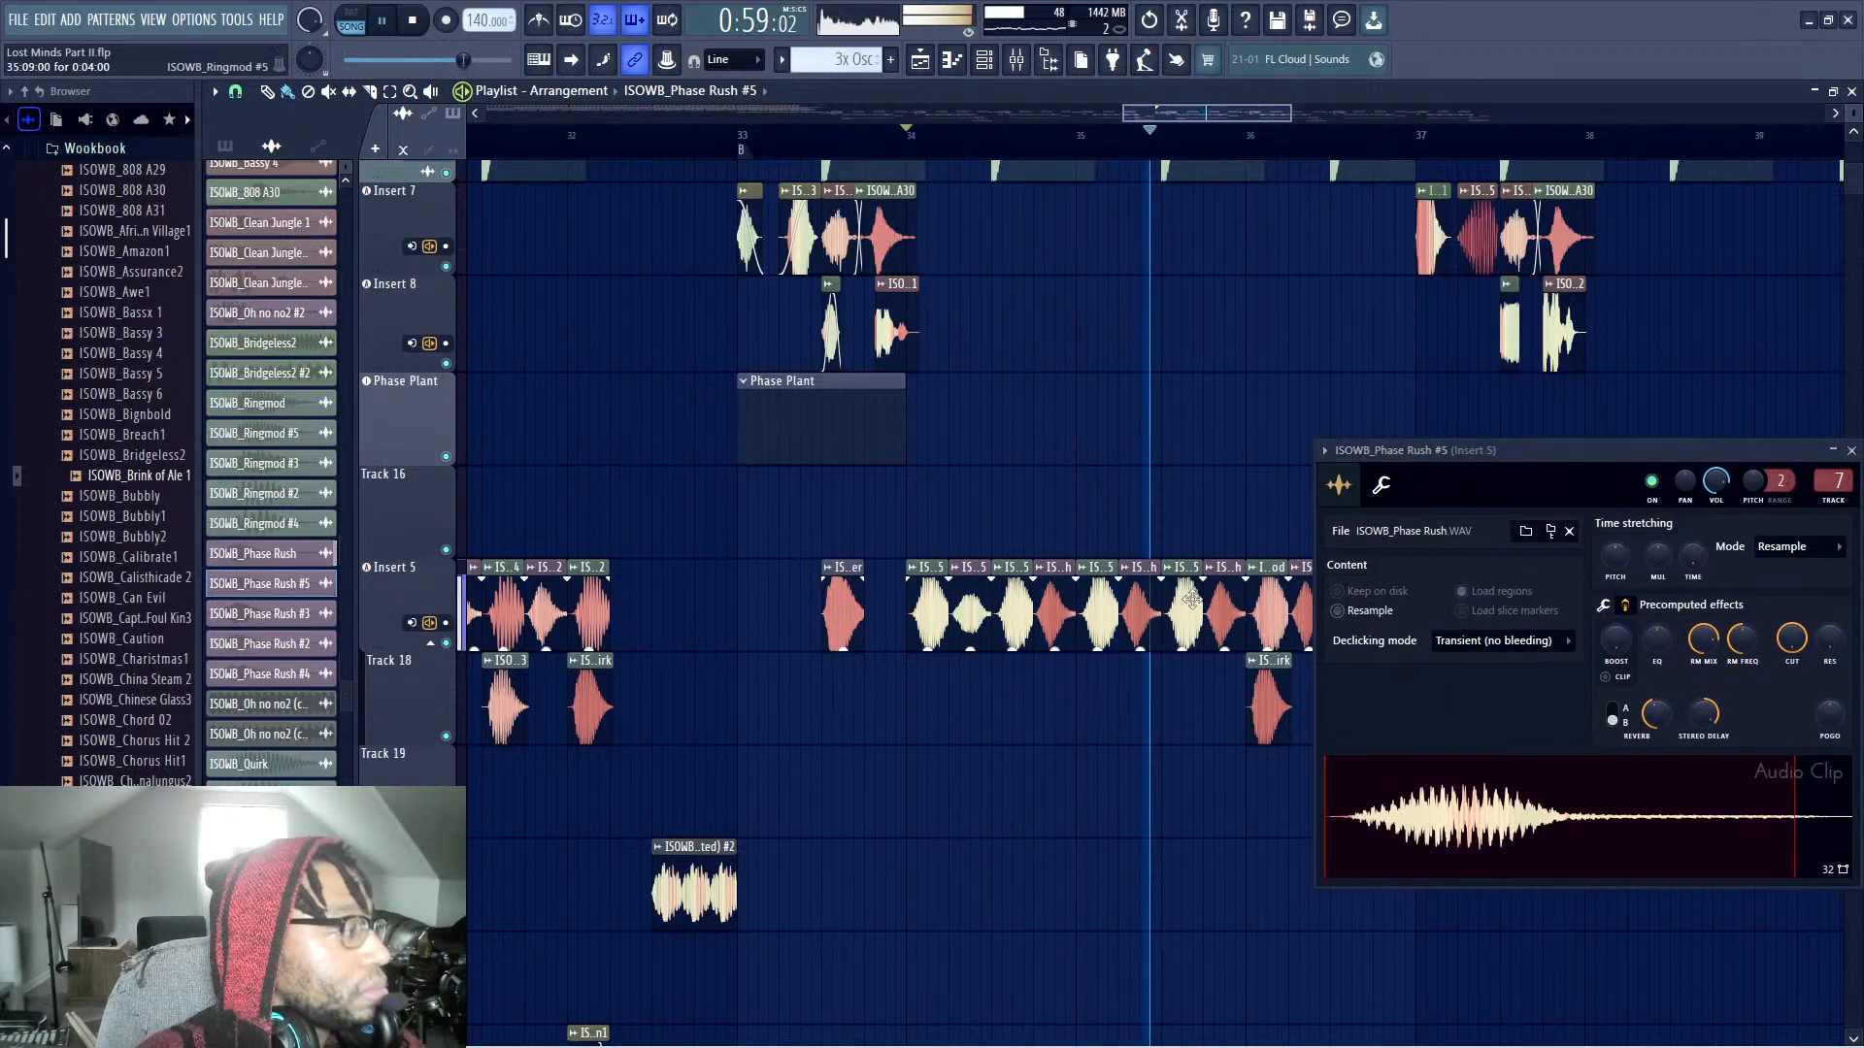
{"action": "left_click", "coordinate": [1131, 621]}
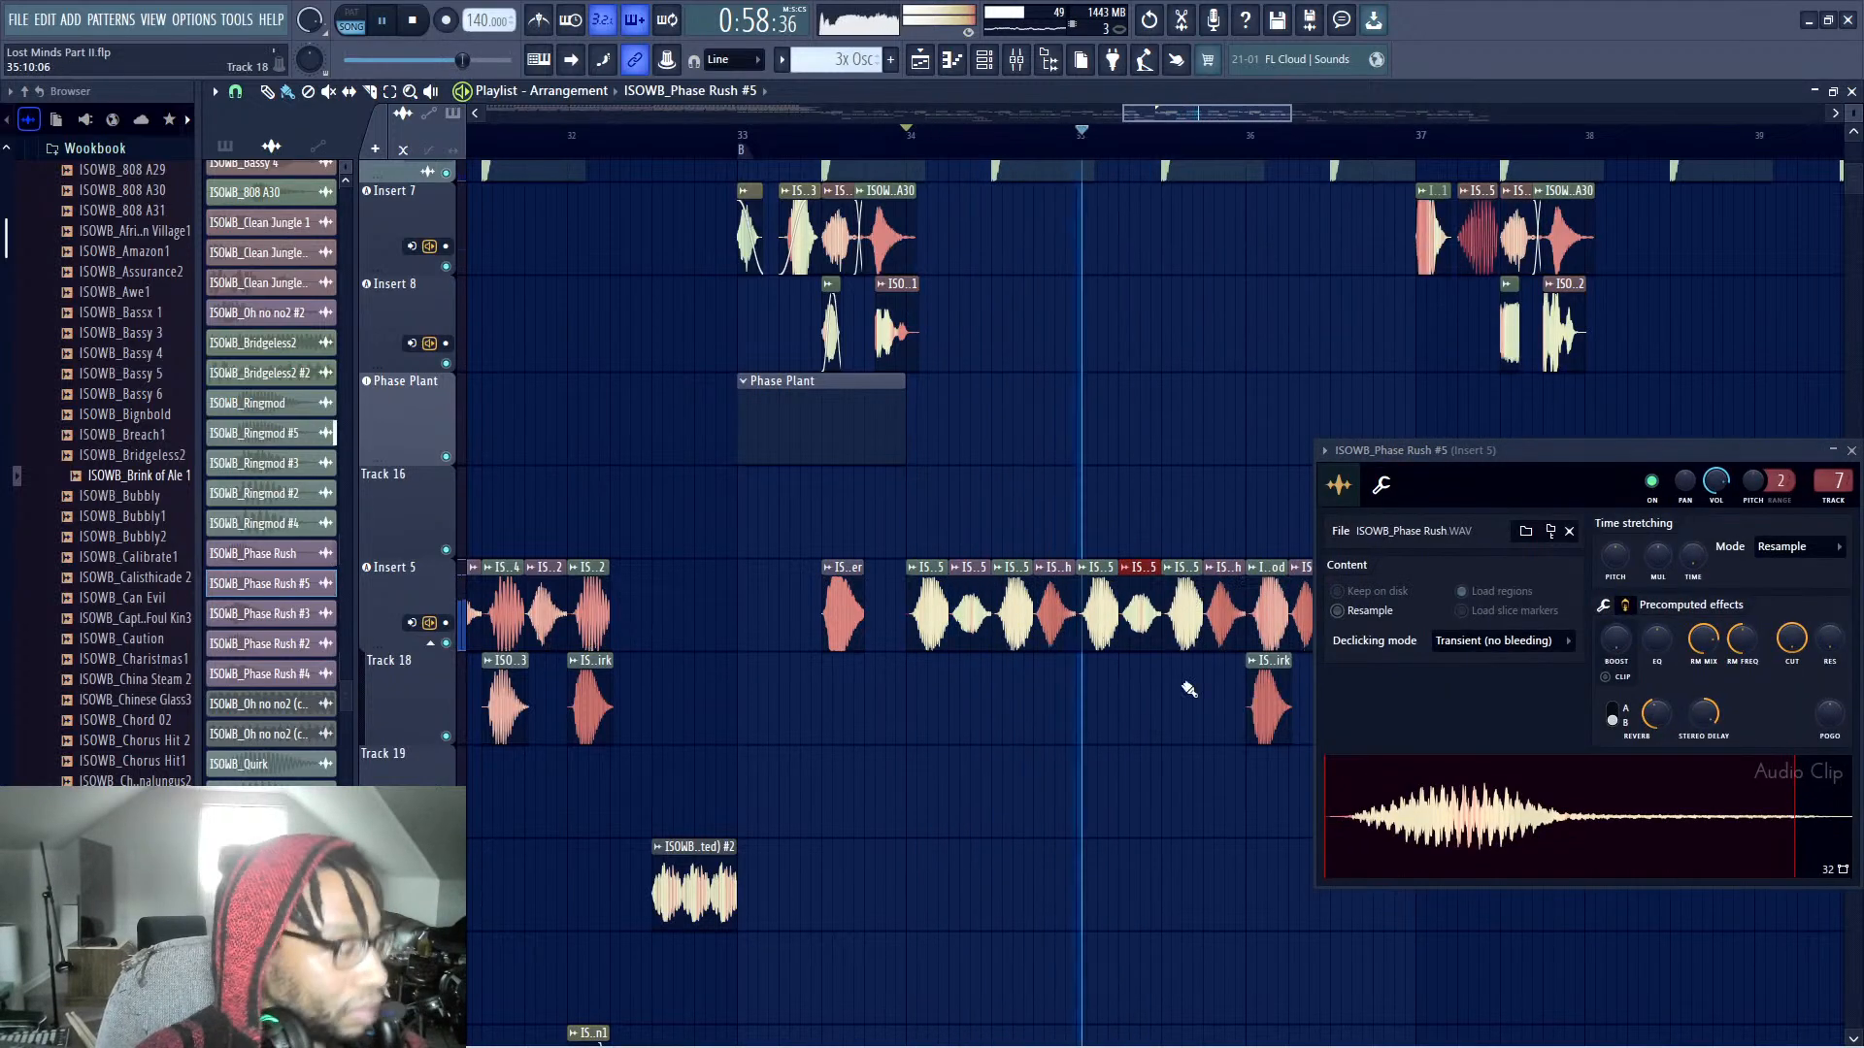
{"action": "key", "text": "space"}
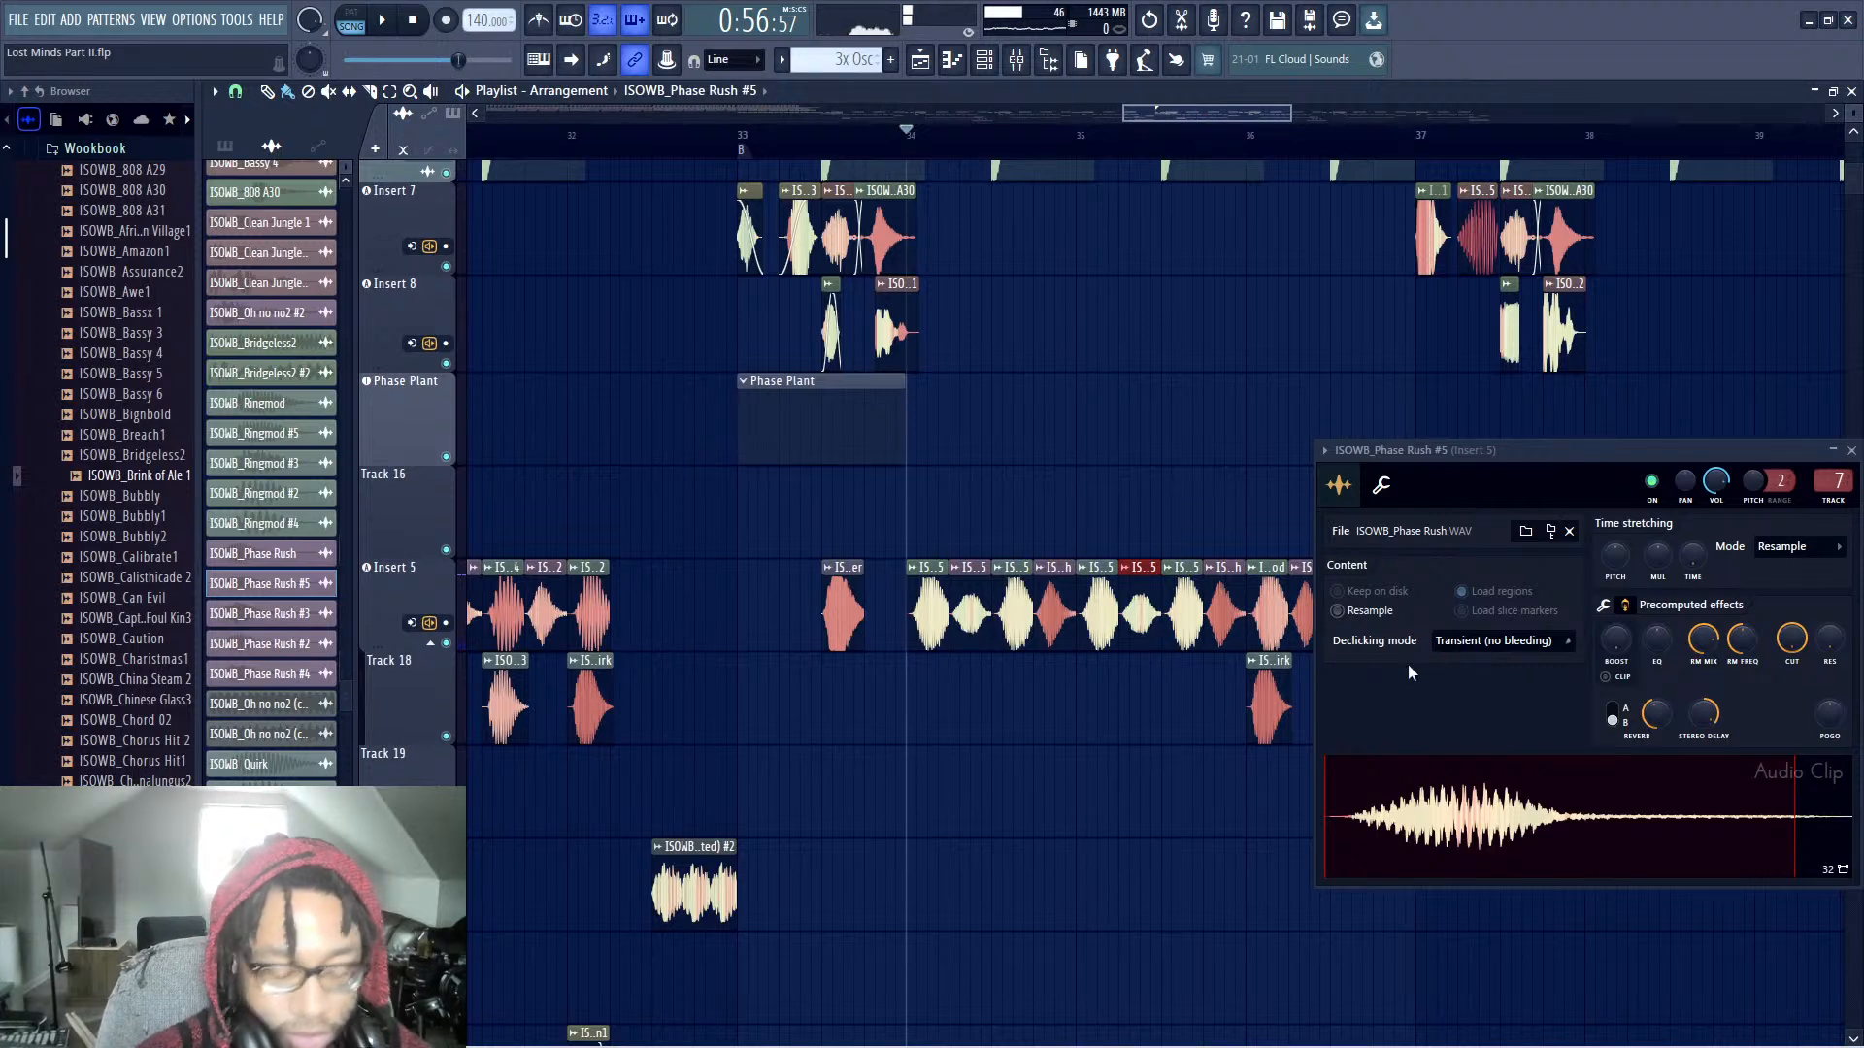
Boost the unique Phase Rush clip's gain to 79%, listen to it, and close its settings
{"action": "left_click_drag", "start_coordinate": [1469, 444], "coordinate": [1124, 333]}
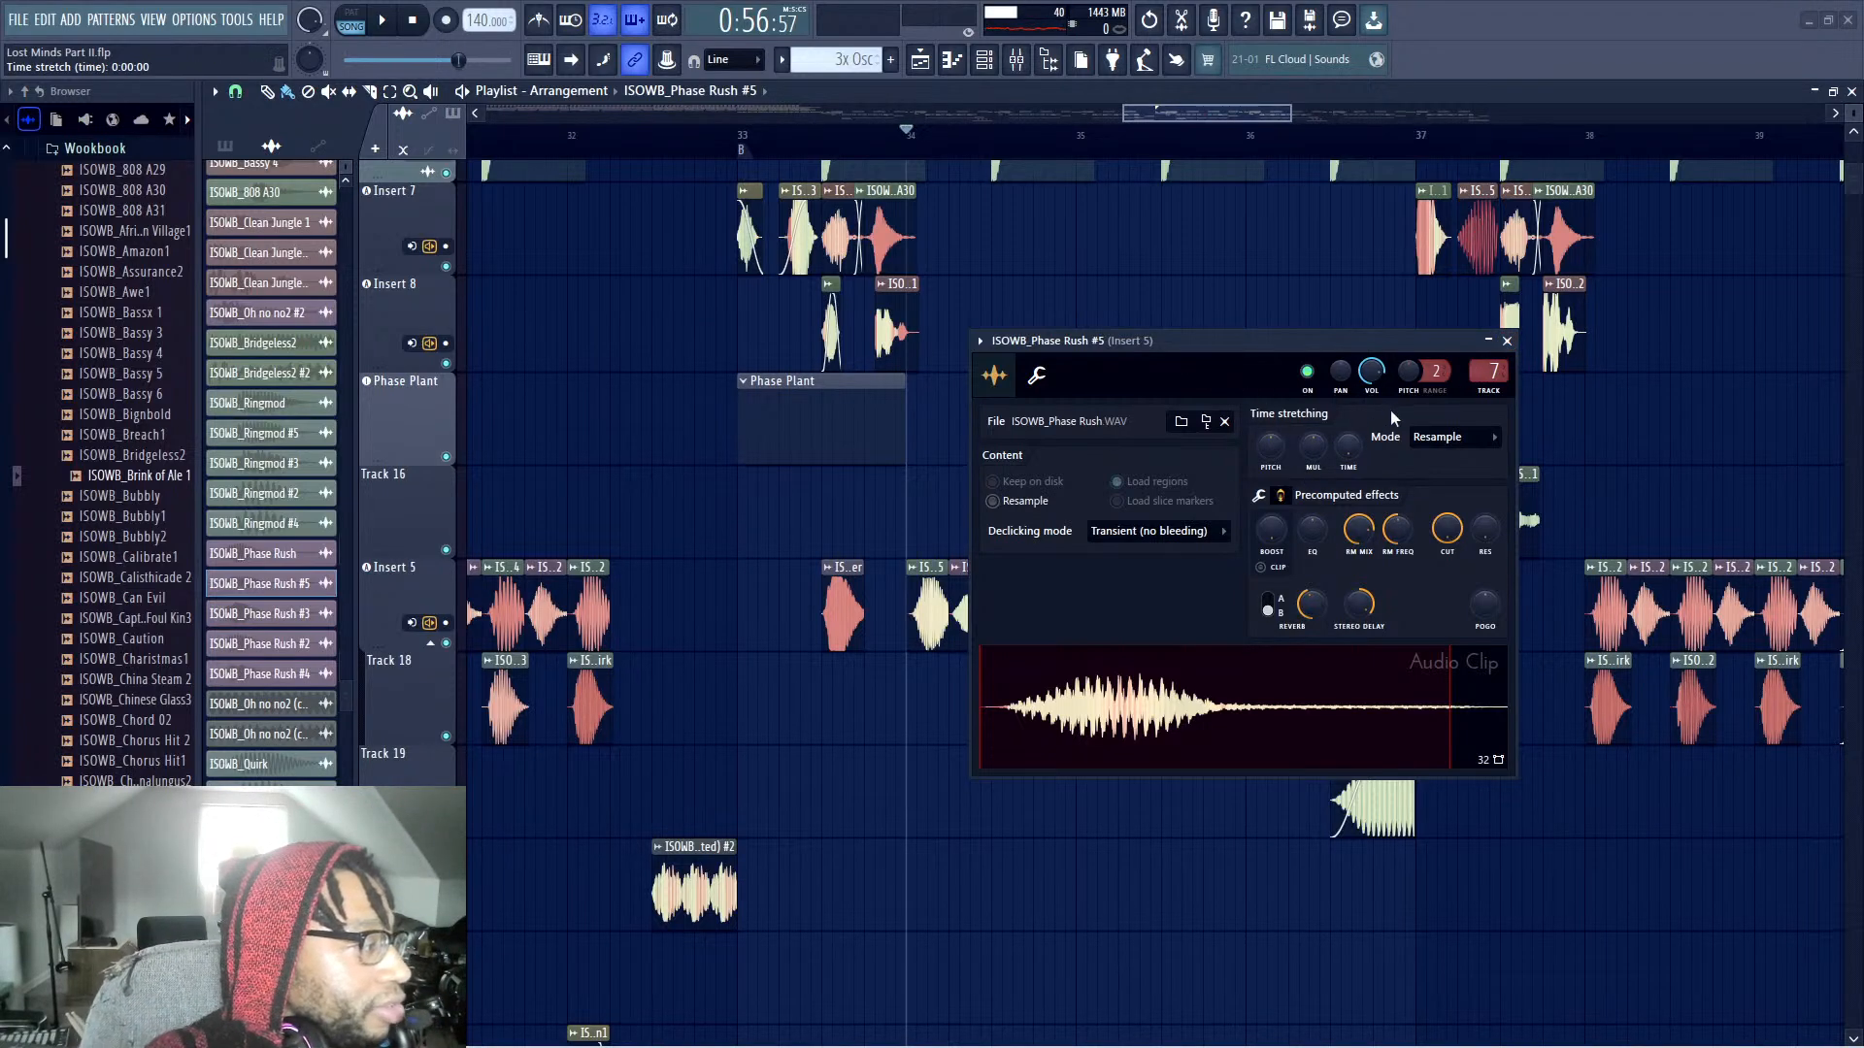
{"action": "left_click_drag", "start_coordinate": [1271, 542], "coordinate": [1279, 536]}
{"action": "key", "text": "space"}
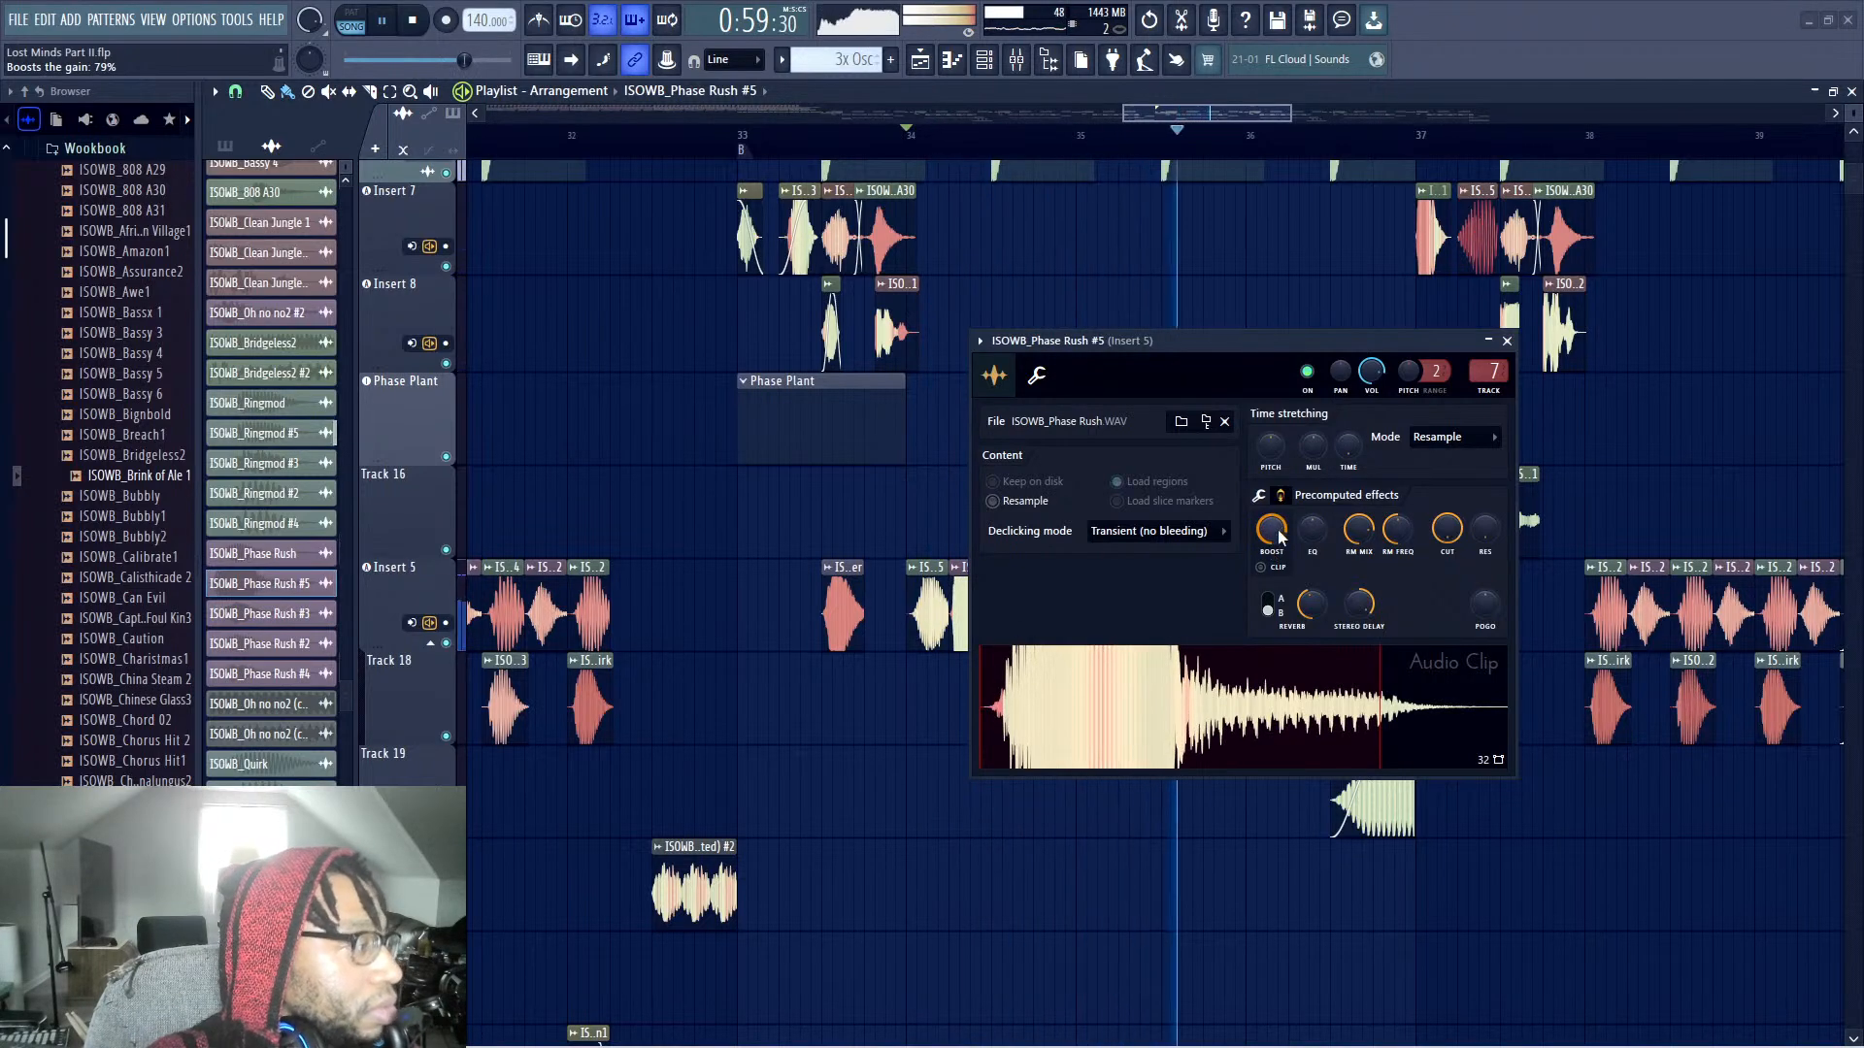
{"action": "left_click", "coordinate": [1506, 340]}
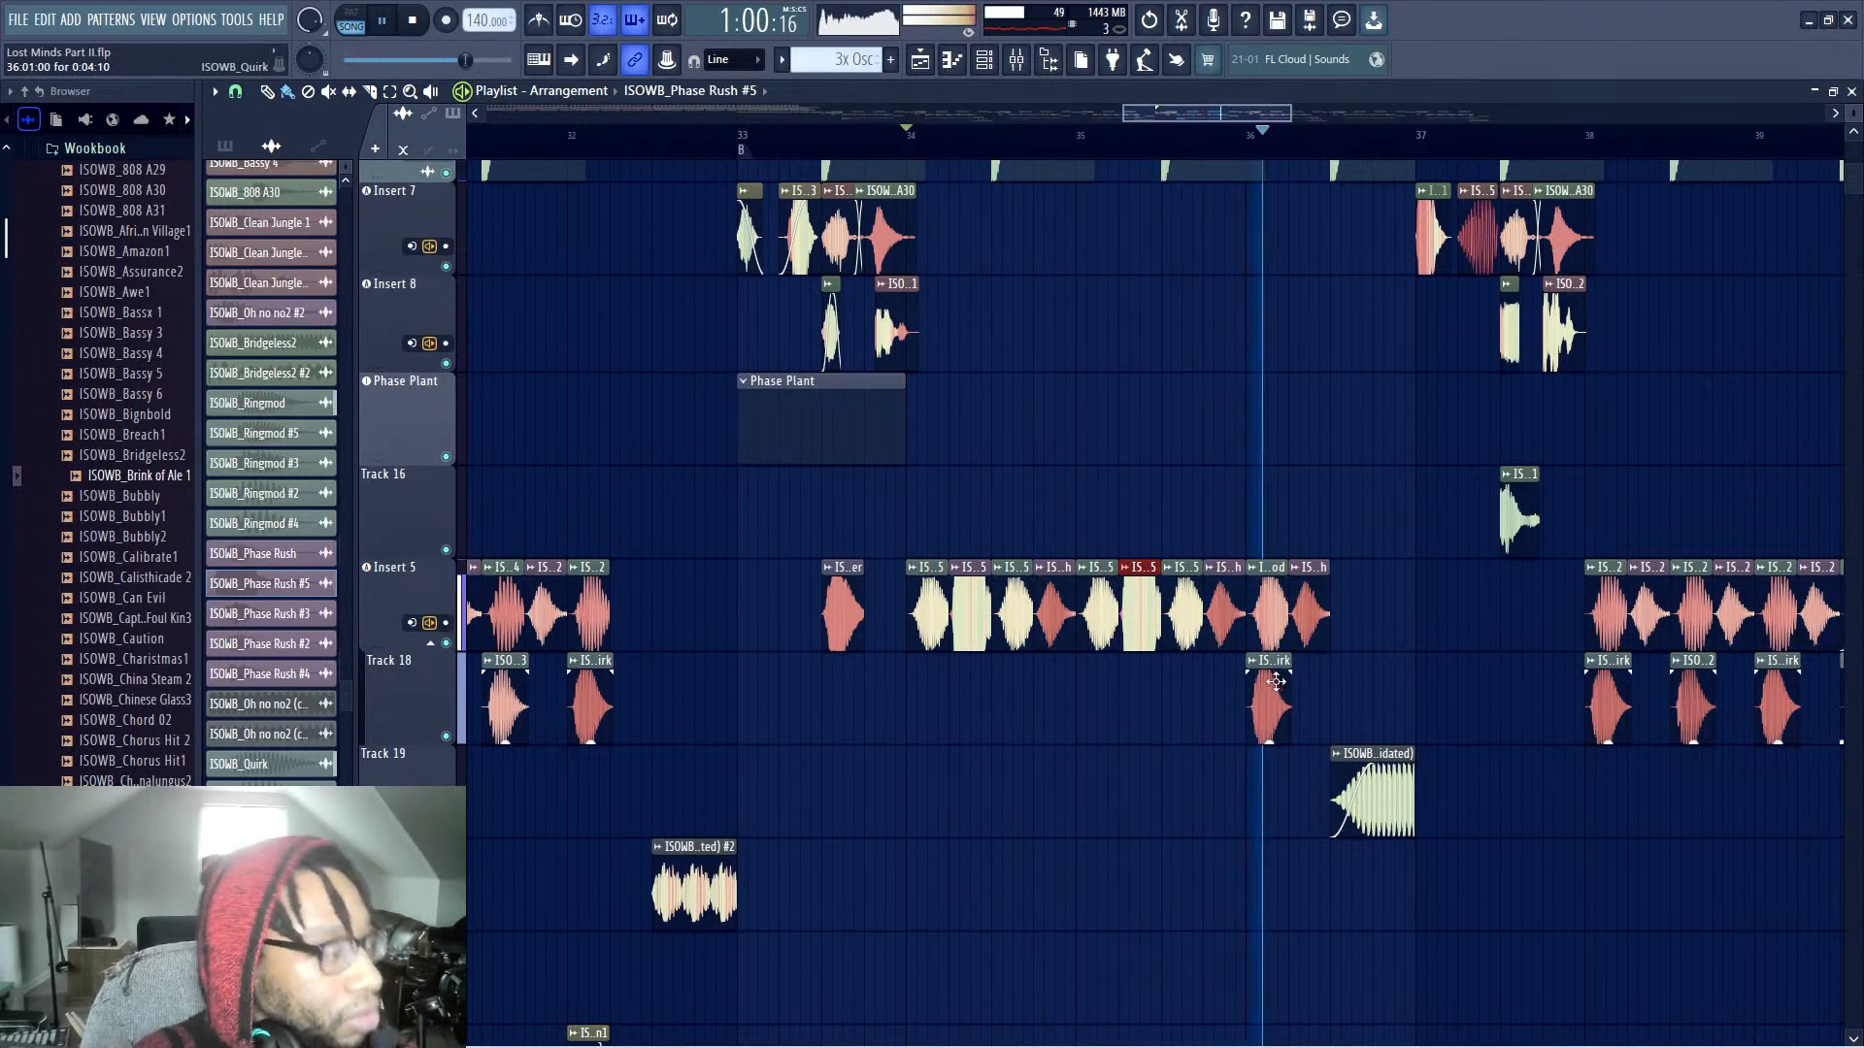
Replay the phrase from bar 34, then make the Ringmod clip at bar 36 unique and open its settings
{"action": "key", "text": "space"}
{"action": "key", "text": "space"}
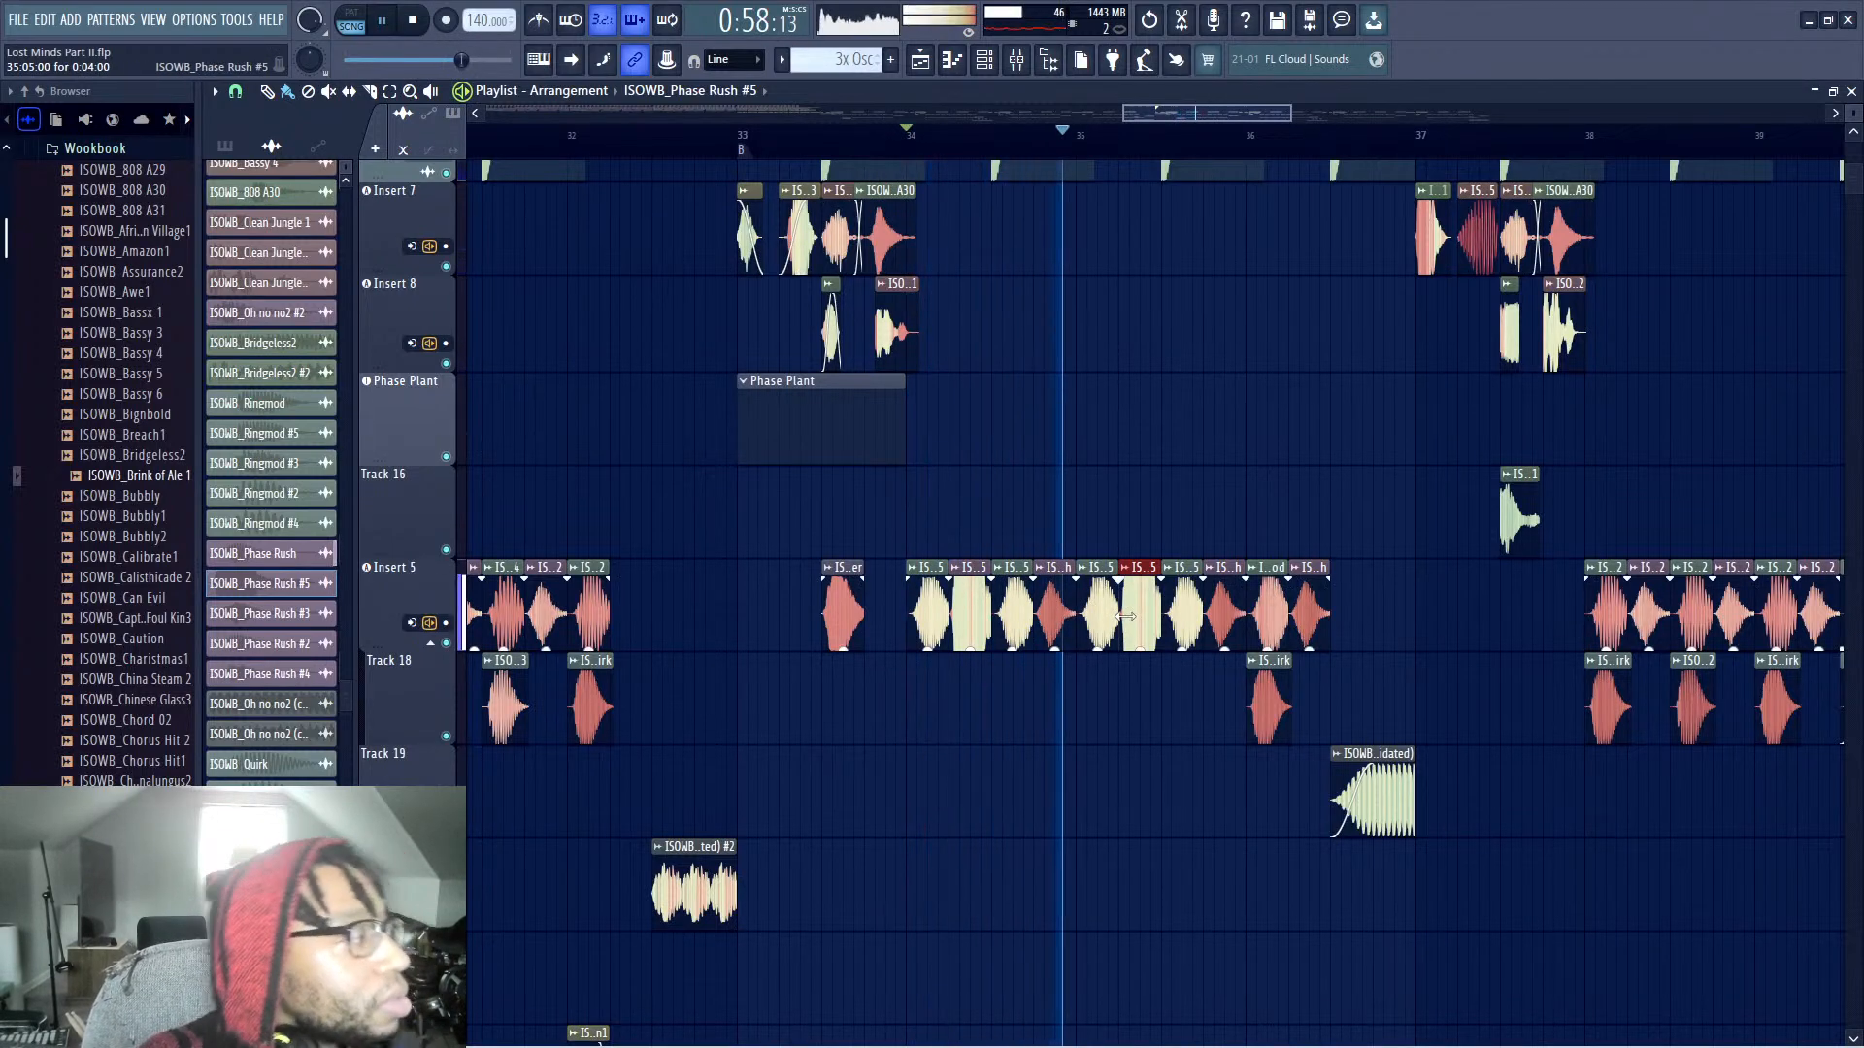
{"action": "left_click", "coordinate": [1262, 574]}
{"action": "left_click", "coordinate": [1271, 609]}
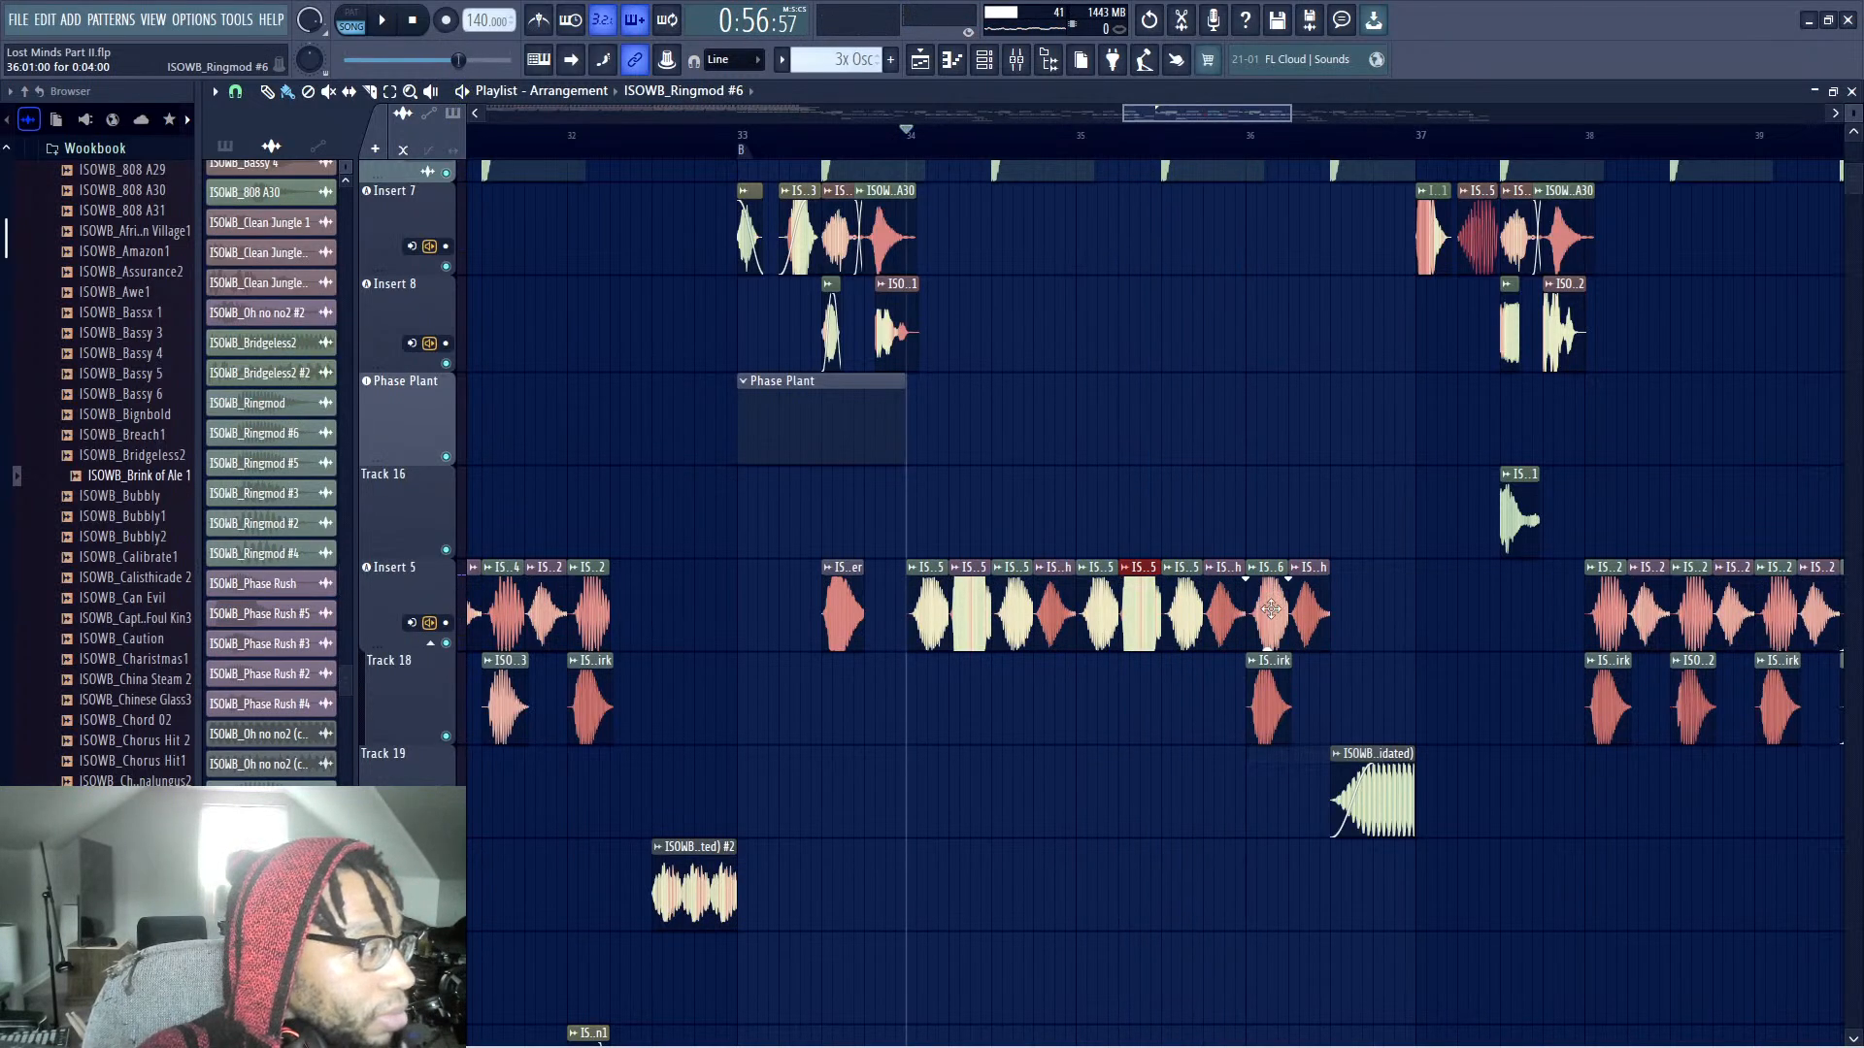
{"action": "double_click", "coordinate": [1272, 609]}
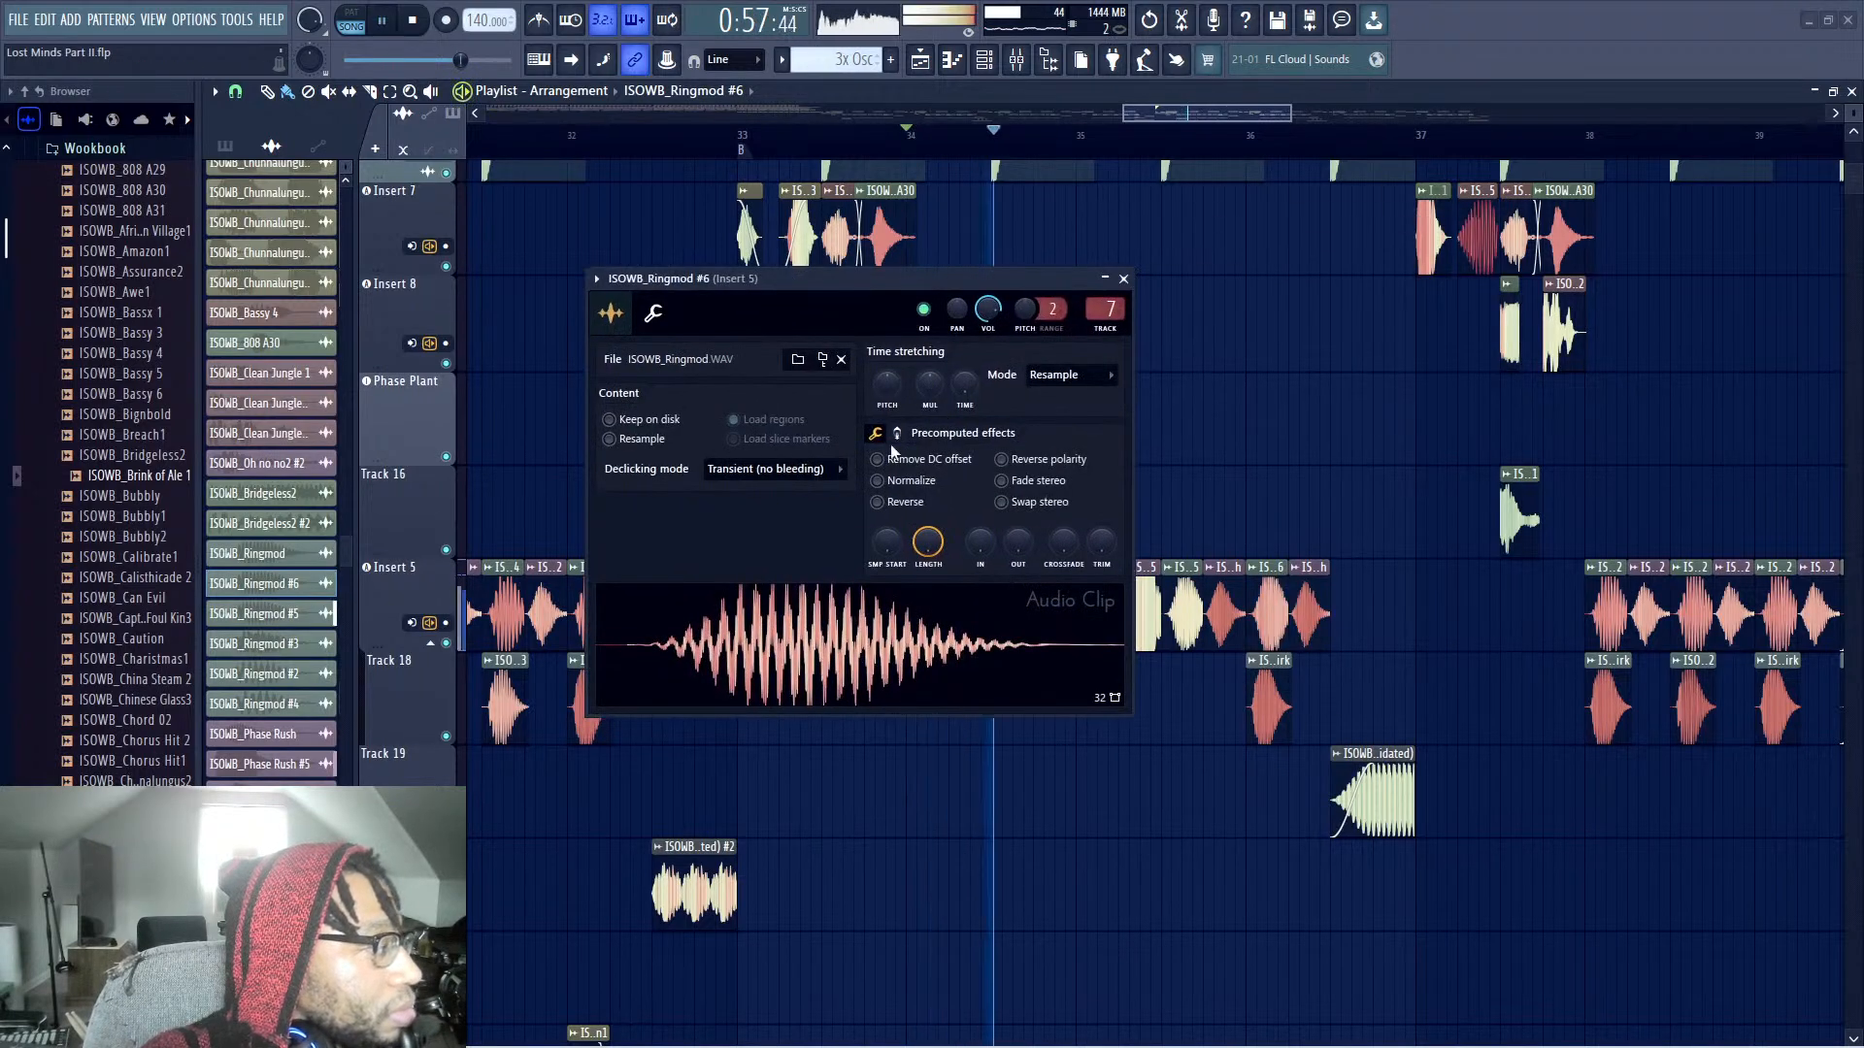
Raise the ring modulation mix of the unique Ringmod clip at bar 36 and undo its last ring modulation frequency change
{"action": "left_click", "coordinate": [896, 433]}
{"action": "mouse_move", "coordinate": [1015, 468]}
{"action": "left_mouse_down"}
{"action": "mouse_move", "coordinate": [975, 446]}
{"action": "mouse_move", "coordinate": [1011, 473]}
{"action": "left_mouse_up"}
{"action": "key", "text": "ctrl+z"}
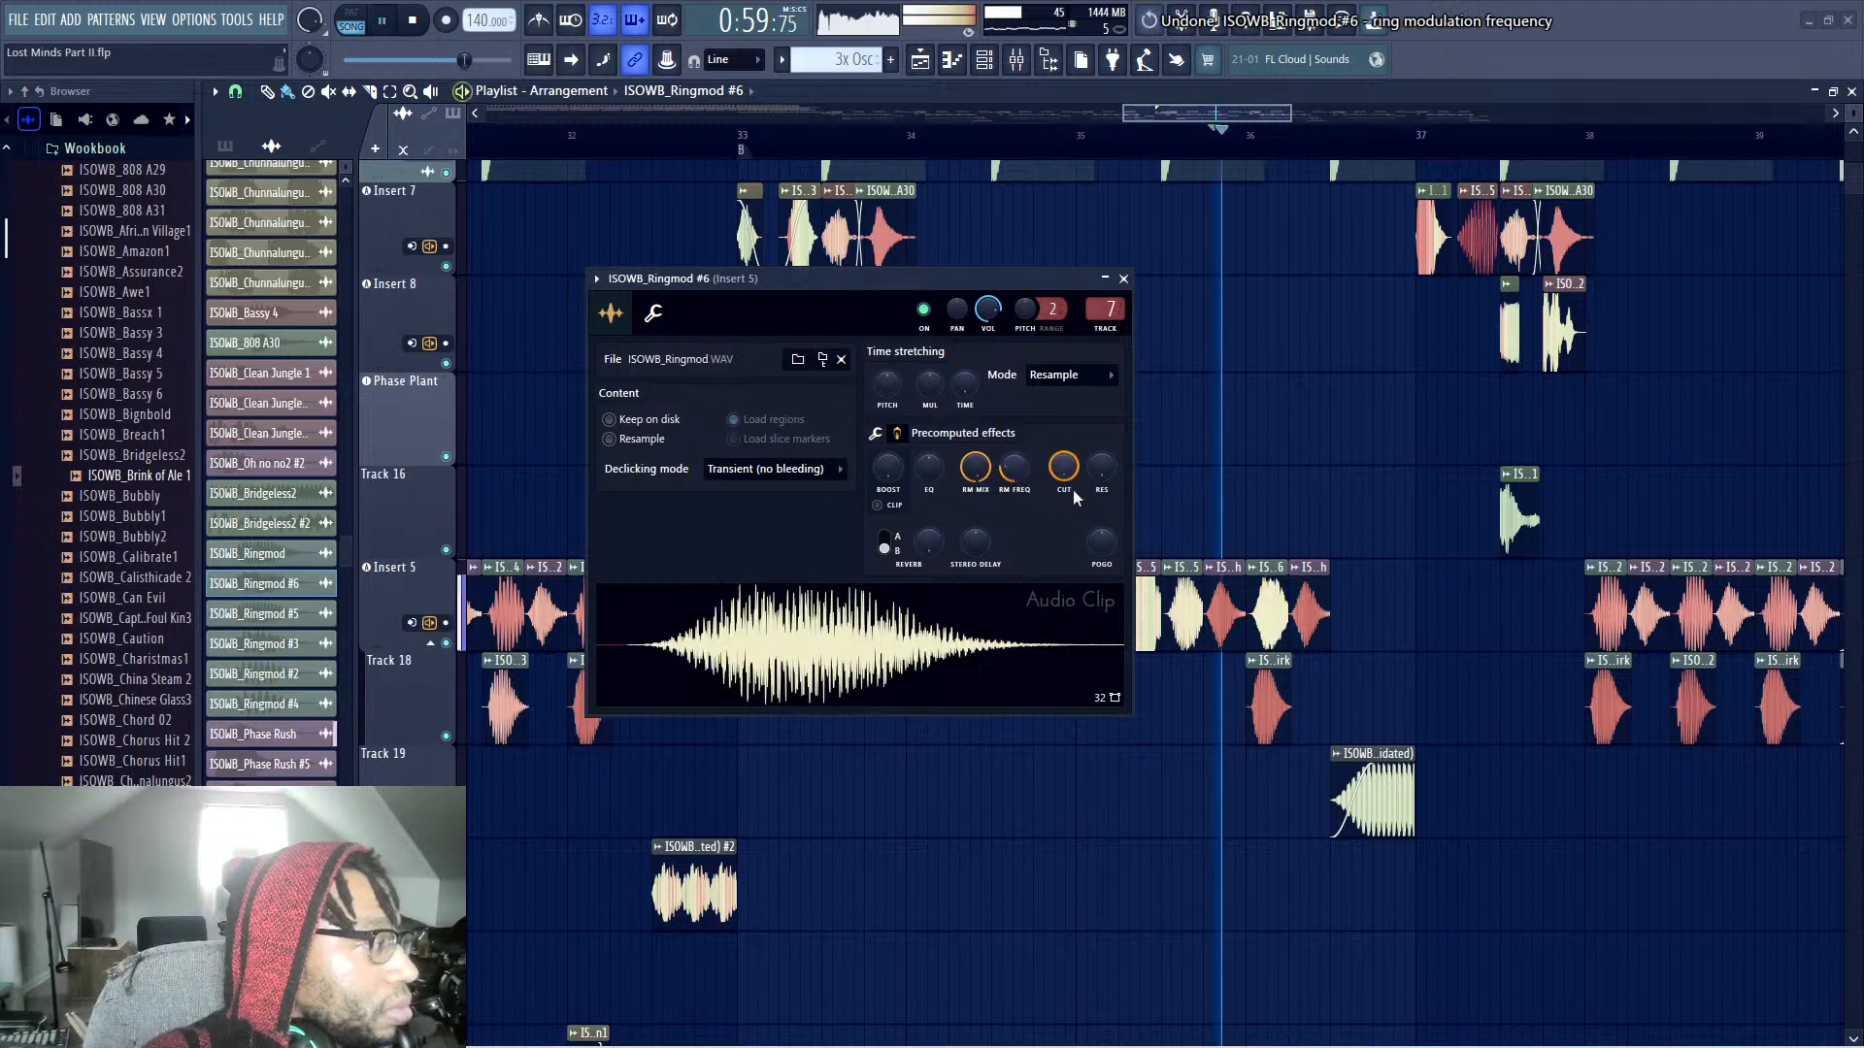
Delete the last Phase Rush clip after the bar 36 Ringmod clip on Insert 5 and replay around bar 36
{"action": "left_click", "coordinate": [825, 150]}
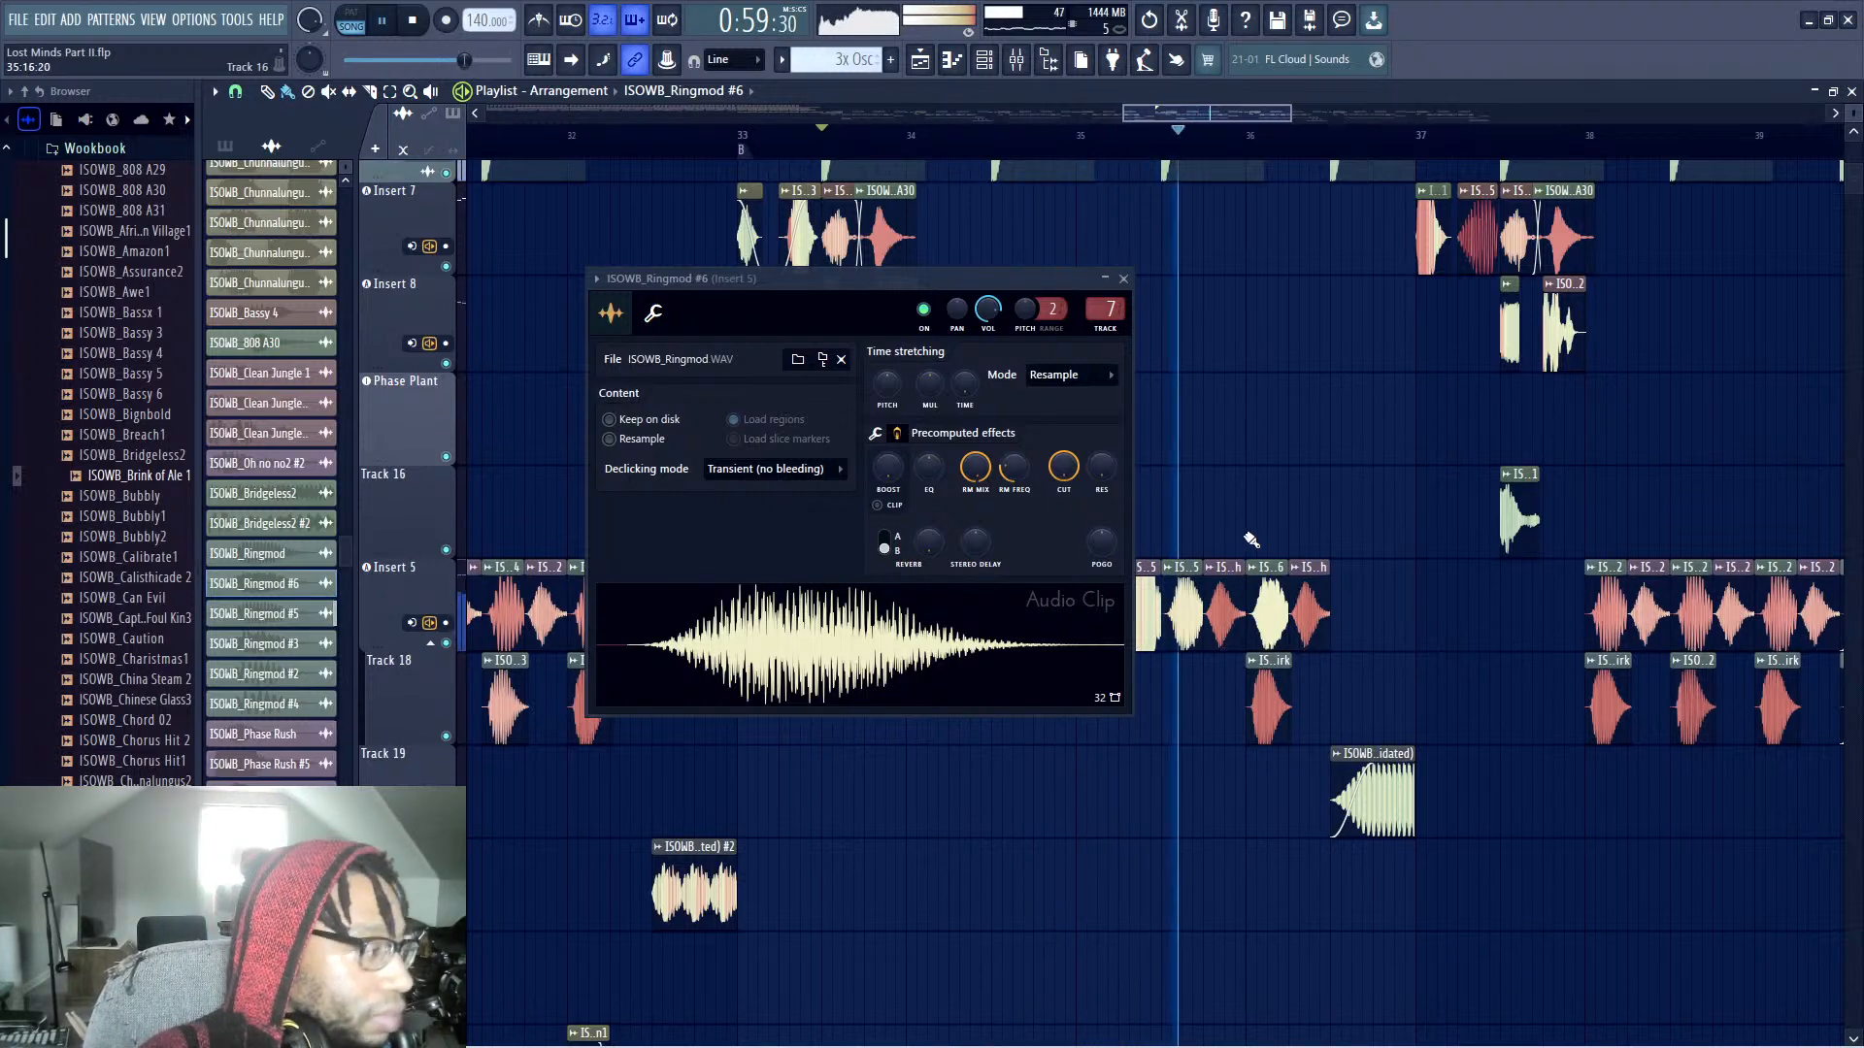
{"action": "right_click", "coordinate": [1316, 585]}
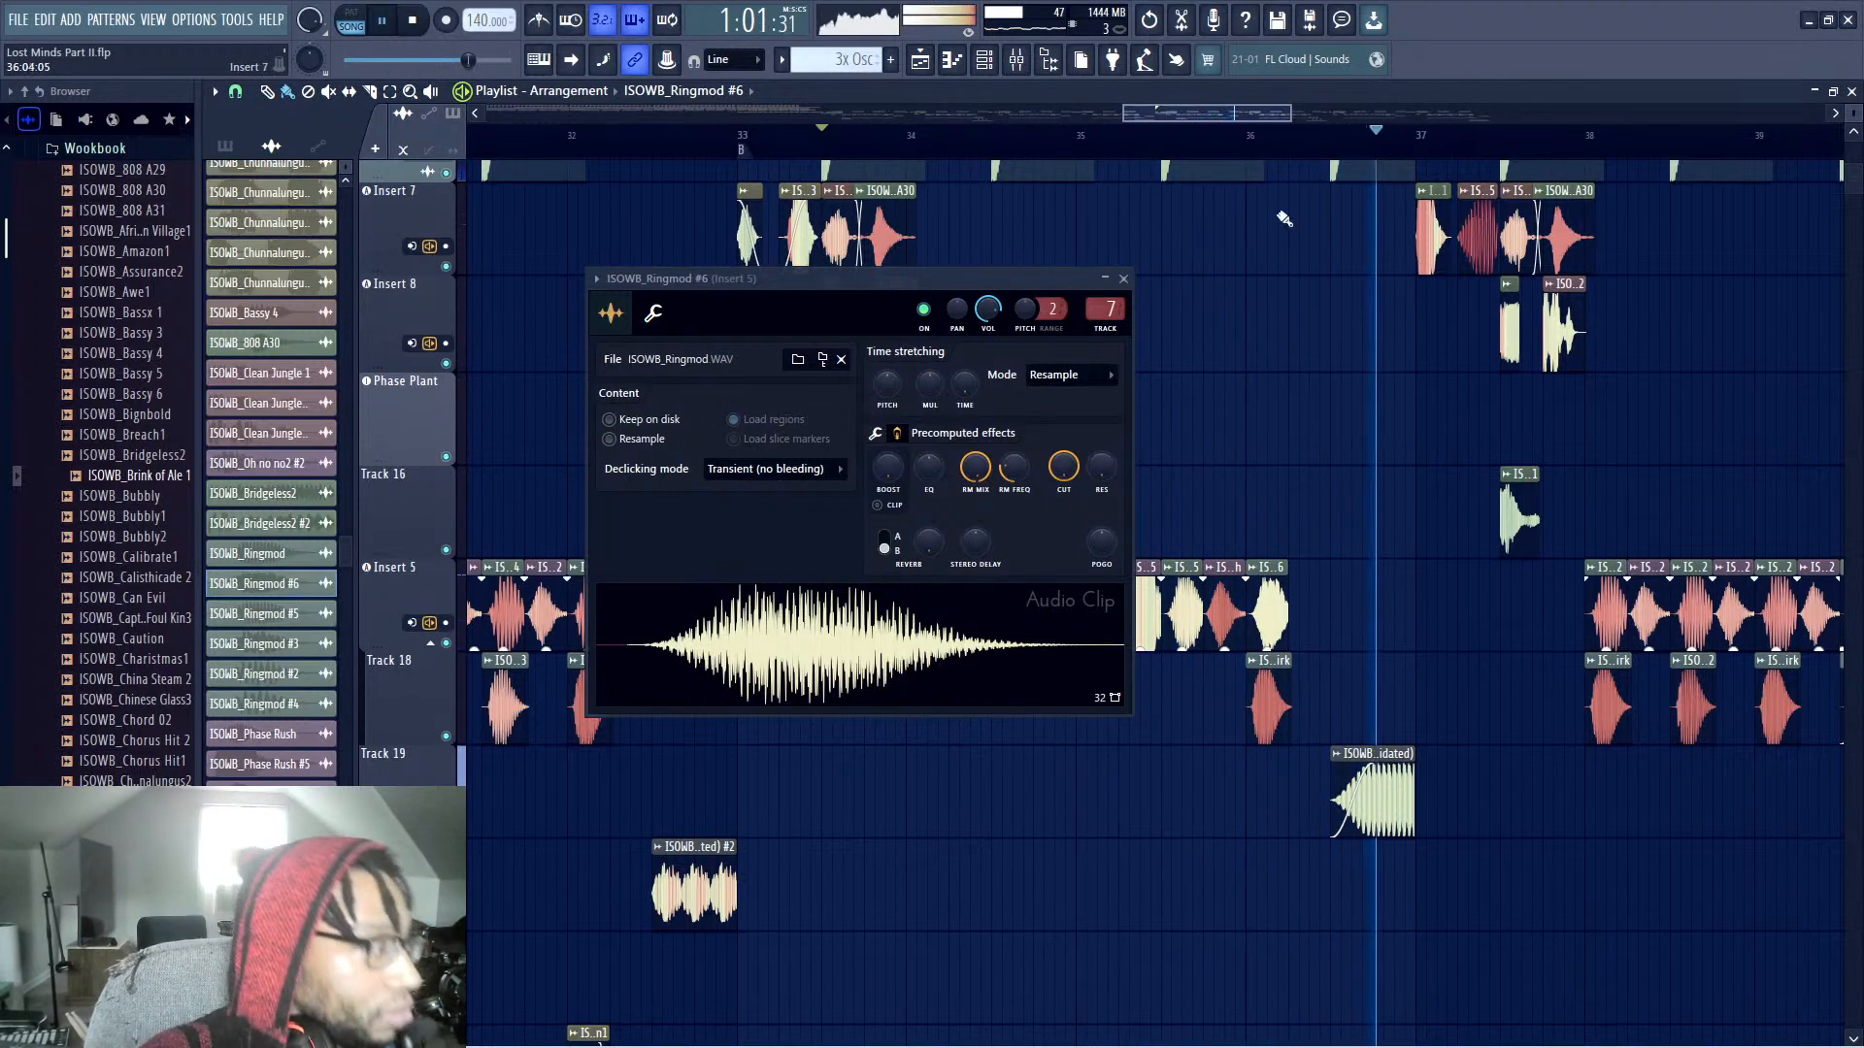
{"action": "key", "text": "space"}
{"action": "left_click", "coordinate": [1252, 147]}
{"action": "key", "text": "space"}
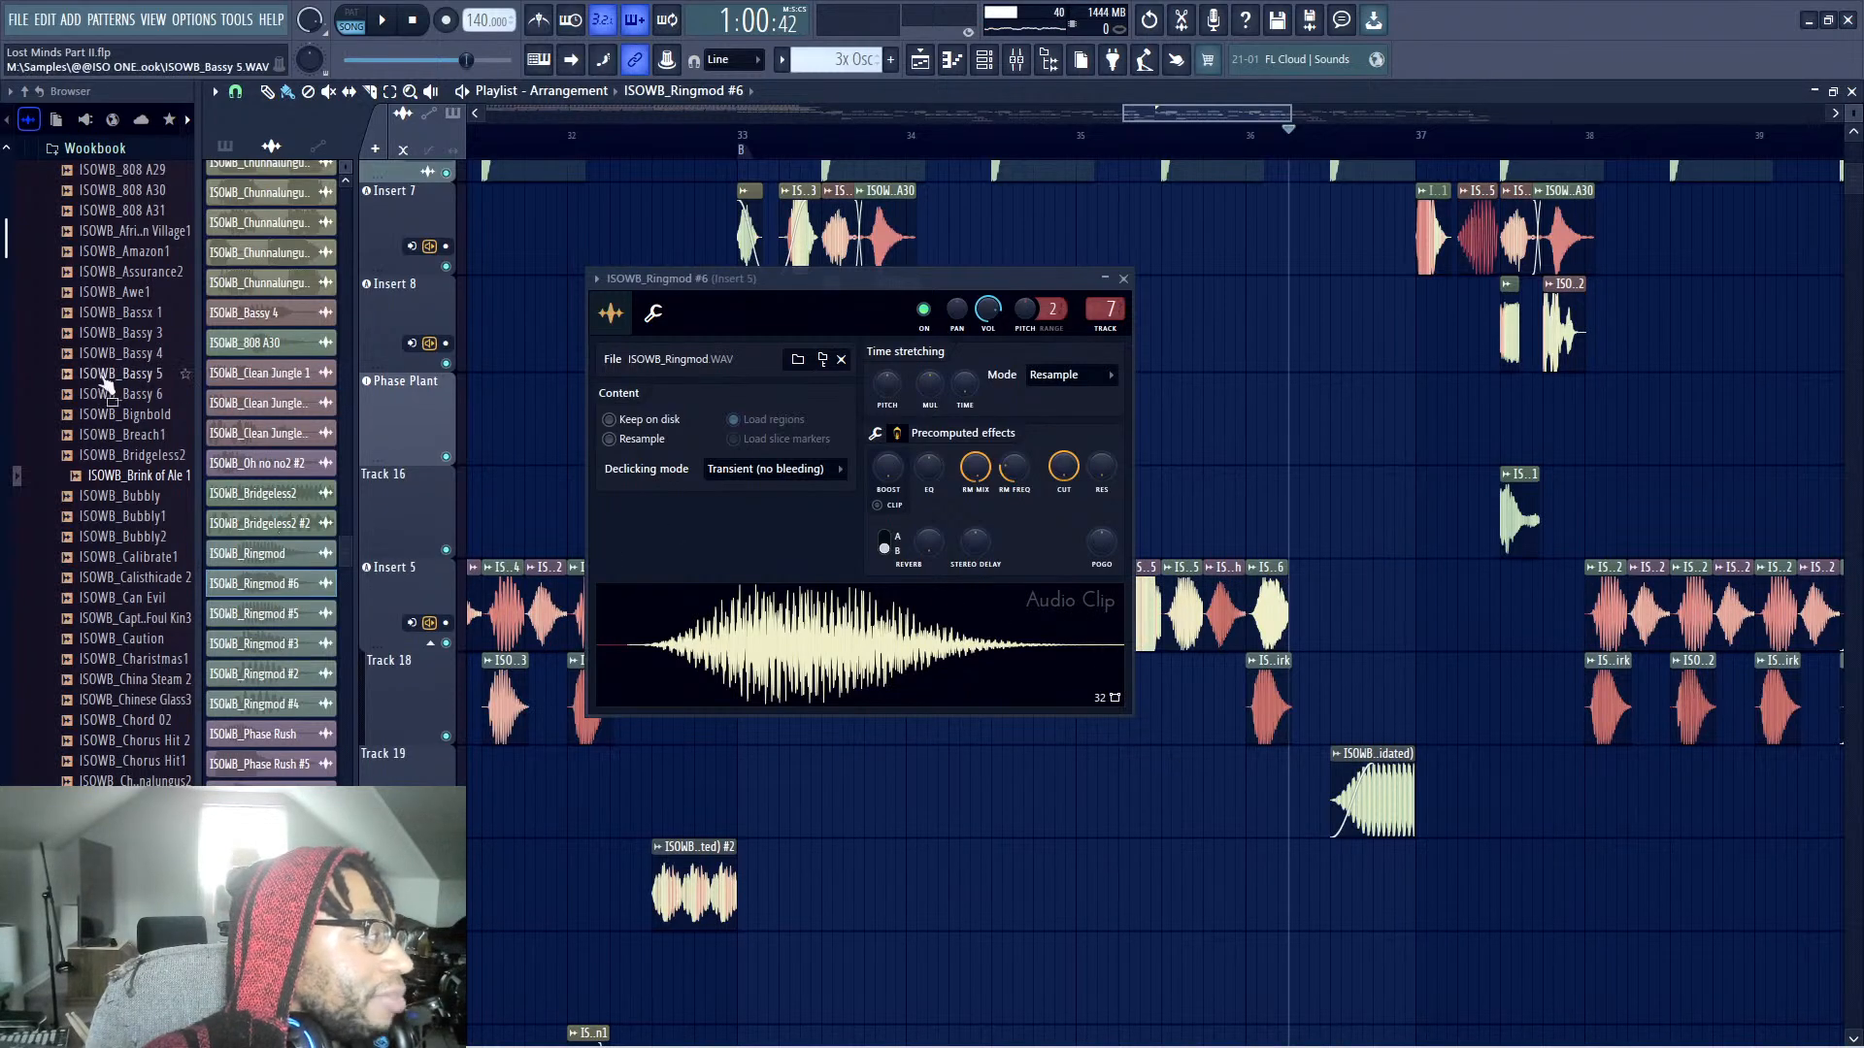
Collapse the Wookbook sample folder, look through the items below it, and close the Ringmod clip's settings
{"action": "scroll", "coordinate": [125, 459], "scroll_direction": "up", "scroll_amount": 8}
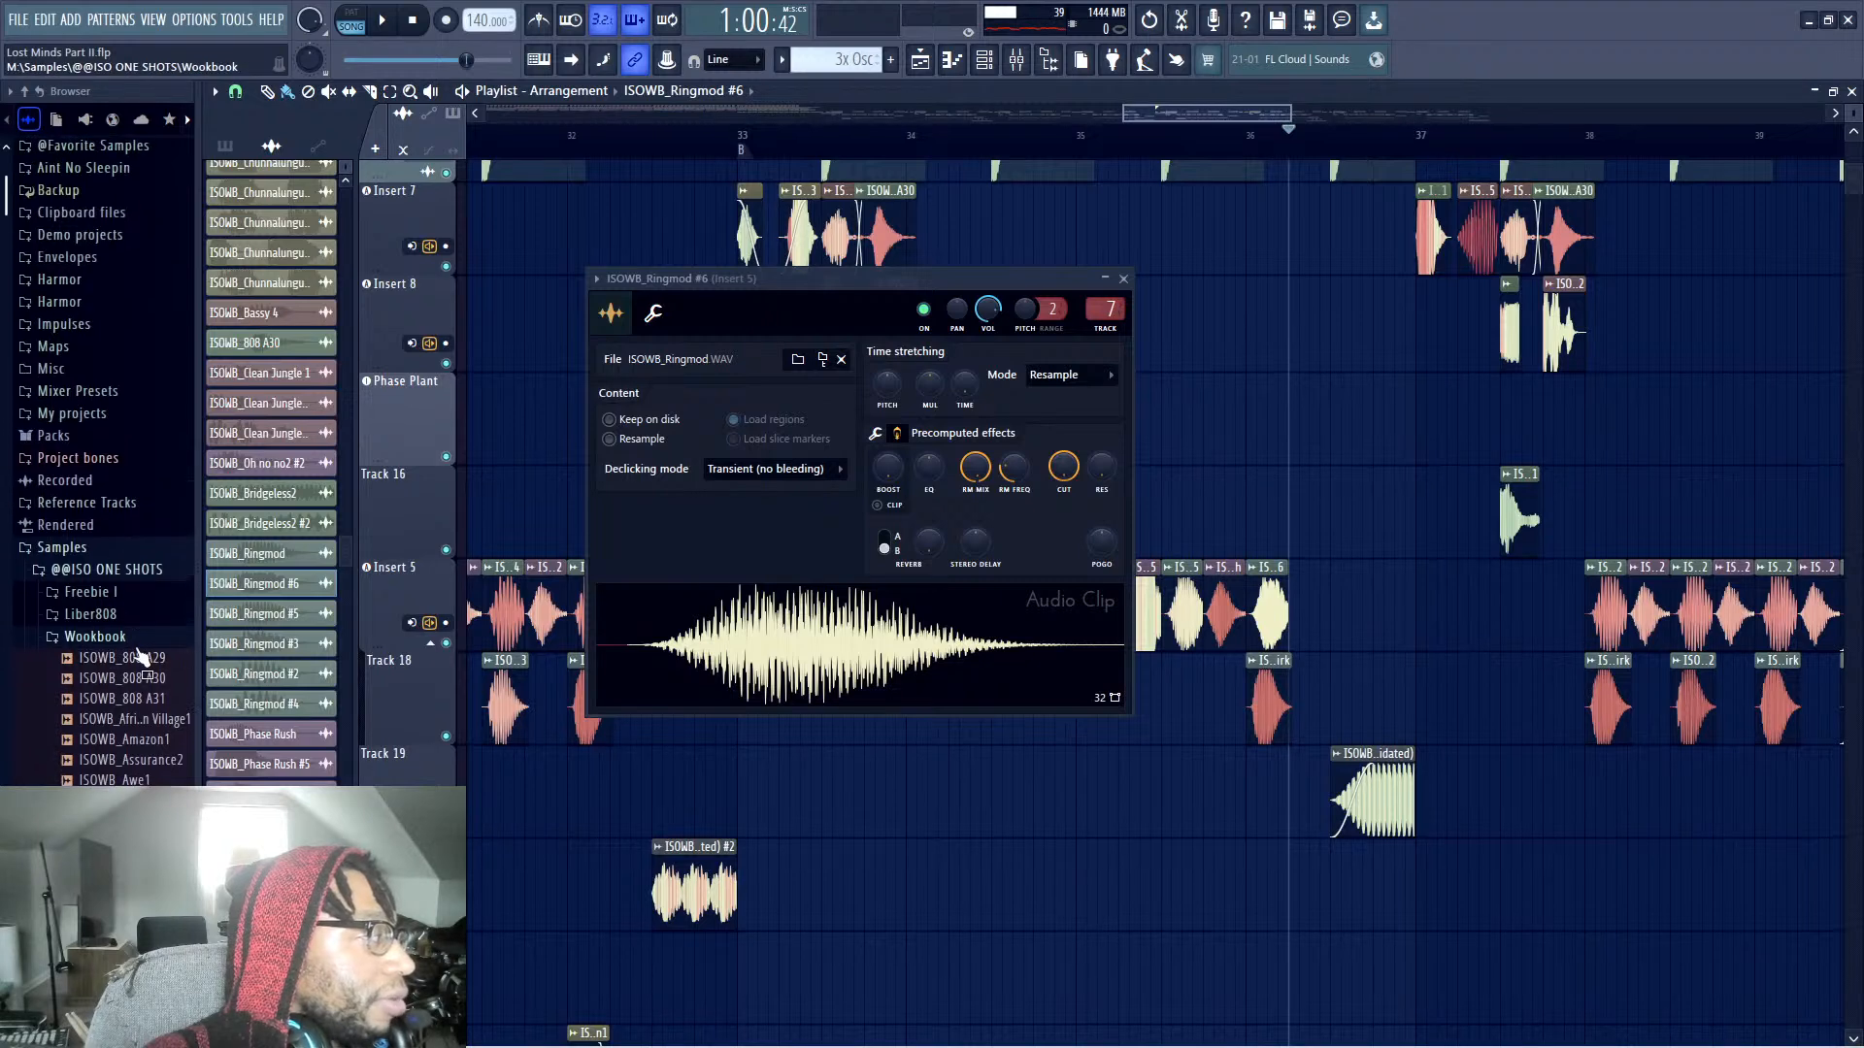
{"action": "left_click", "coordinate": [134, 640]}
{"action": "scroll", "coordinate": [159, 703], "scroll_direction": "down", "scroll_amount": 7}
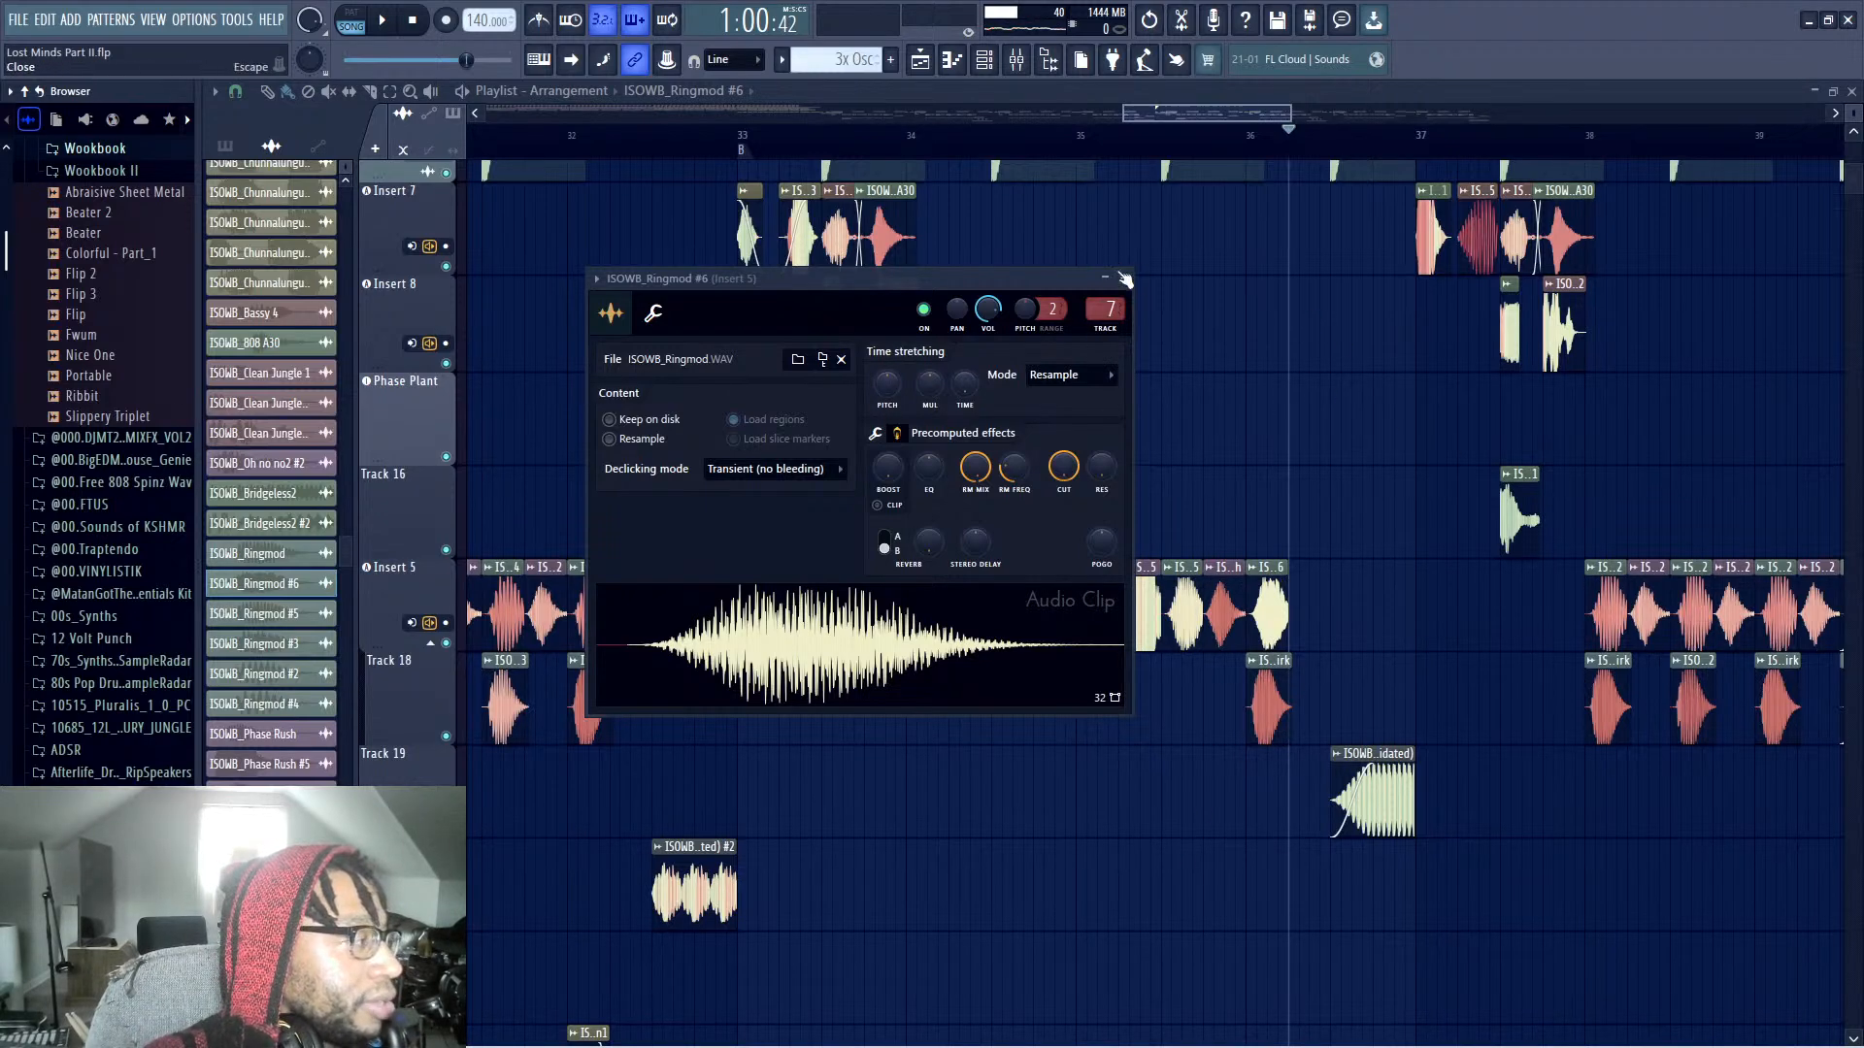
{"action": "left_click", "coordinate": [1123, 280]}
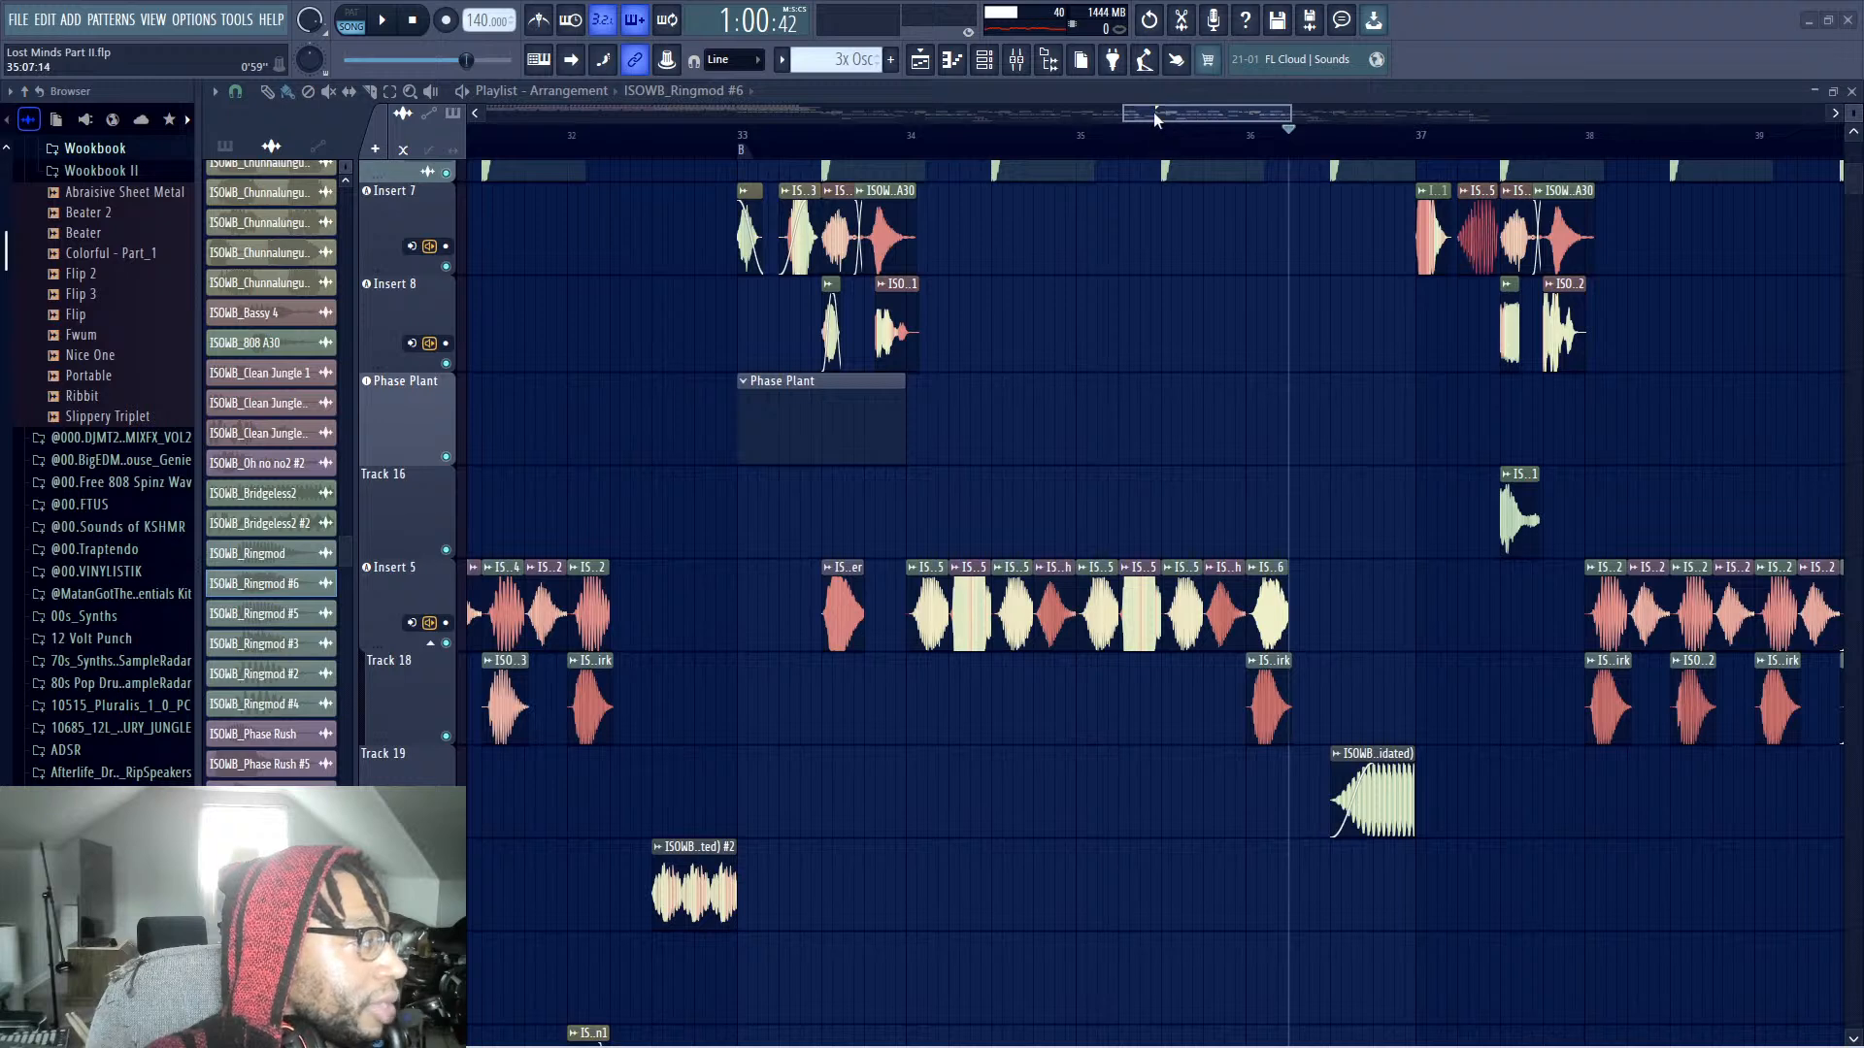
Play the second drop from bar 33, then make the Quirk clip at bar 36 on Track 18 unique and open its settings
{"action": "left_click", "coordinate": [742, 150]}
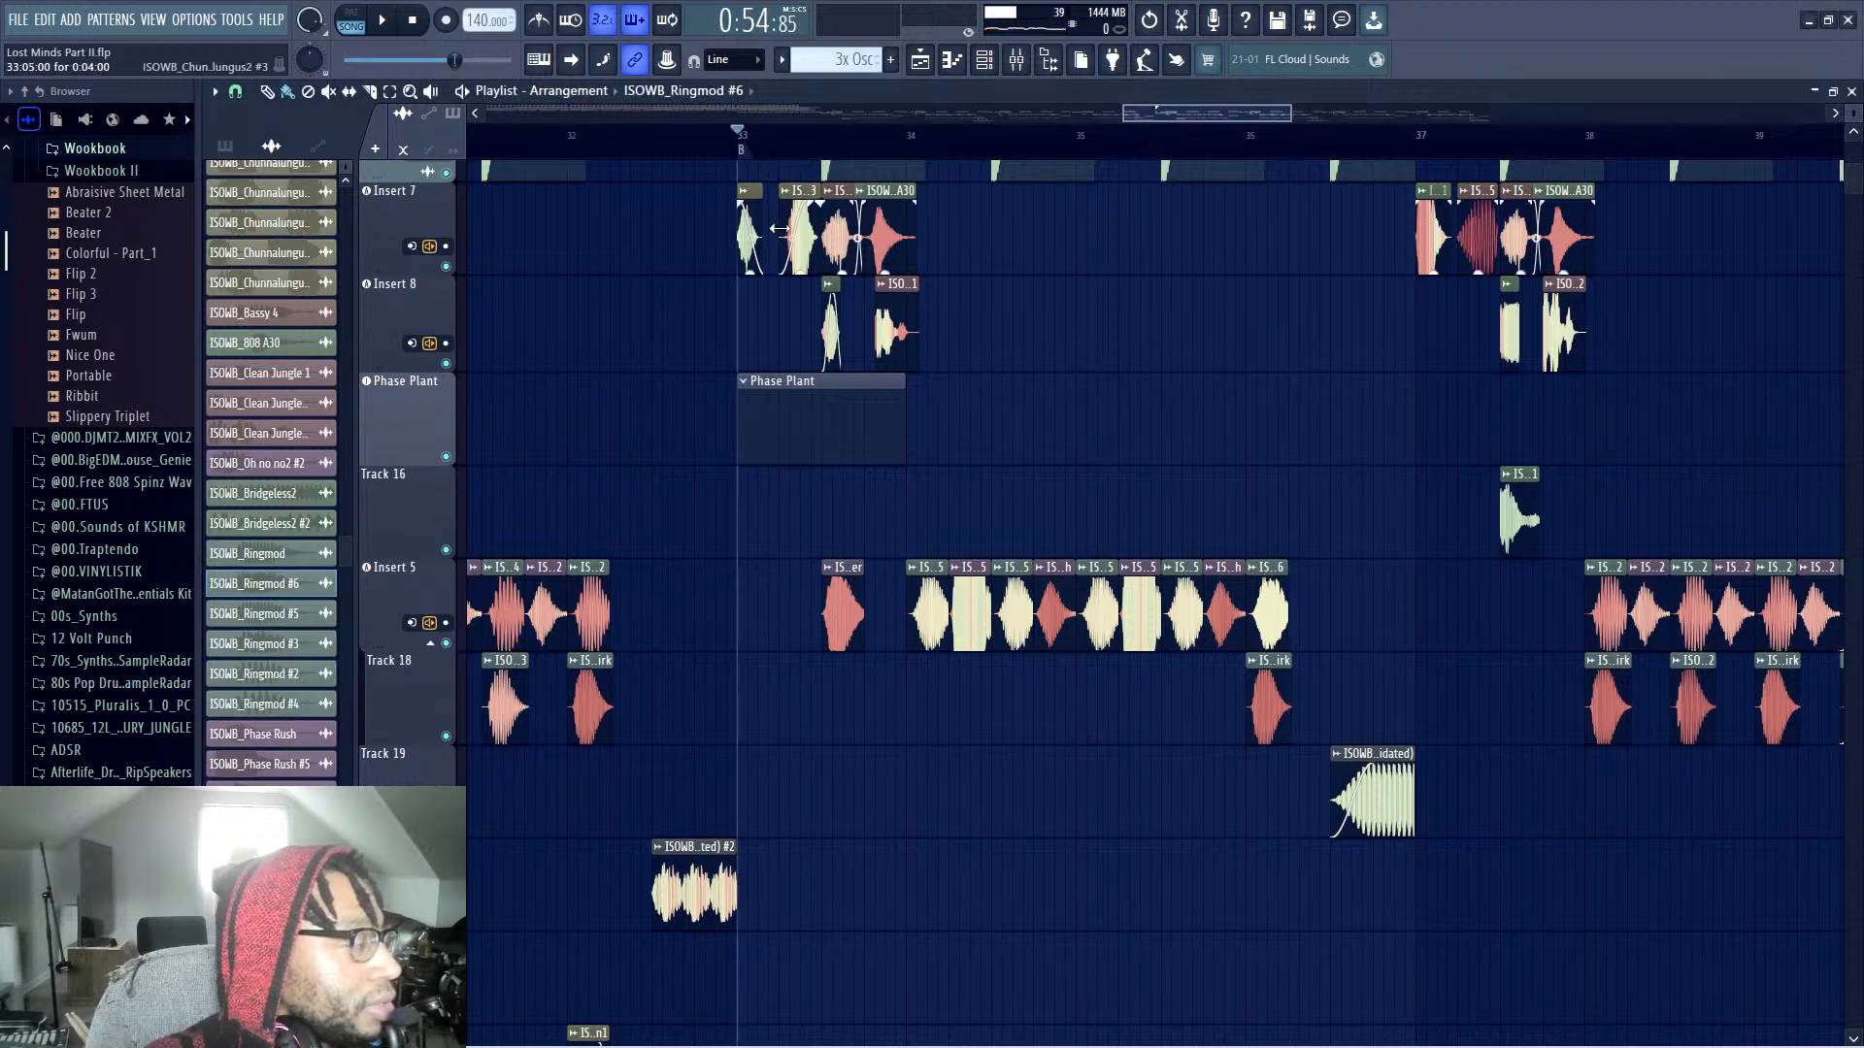
{"action": "key", "text": "space"}
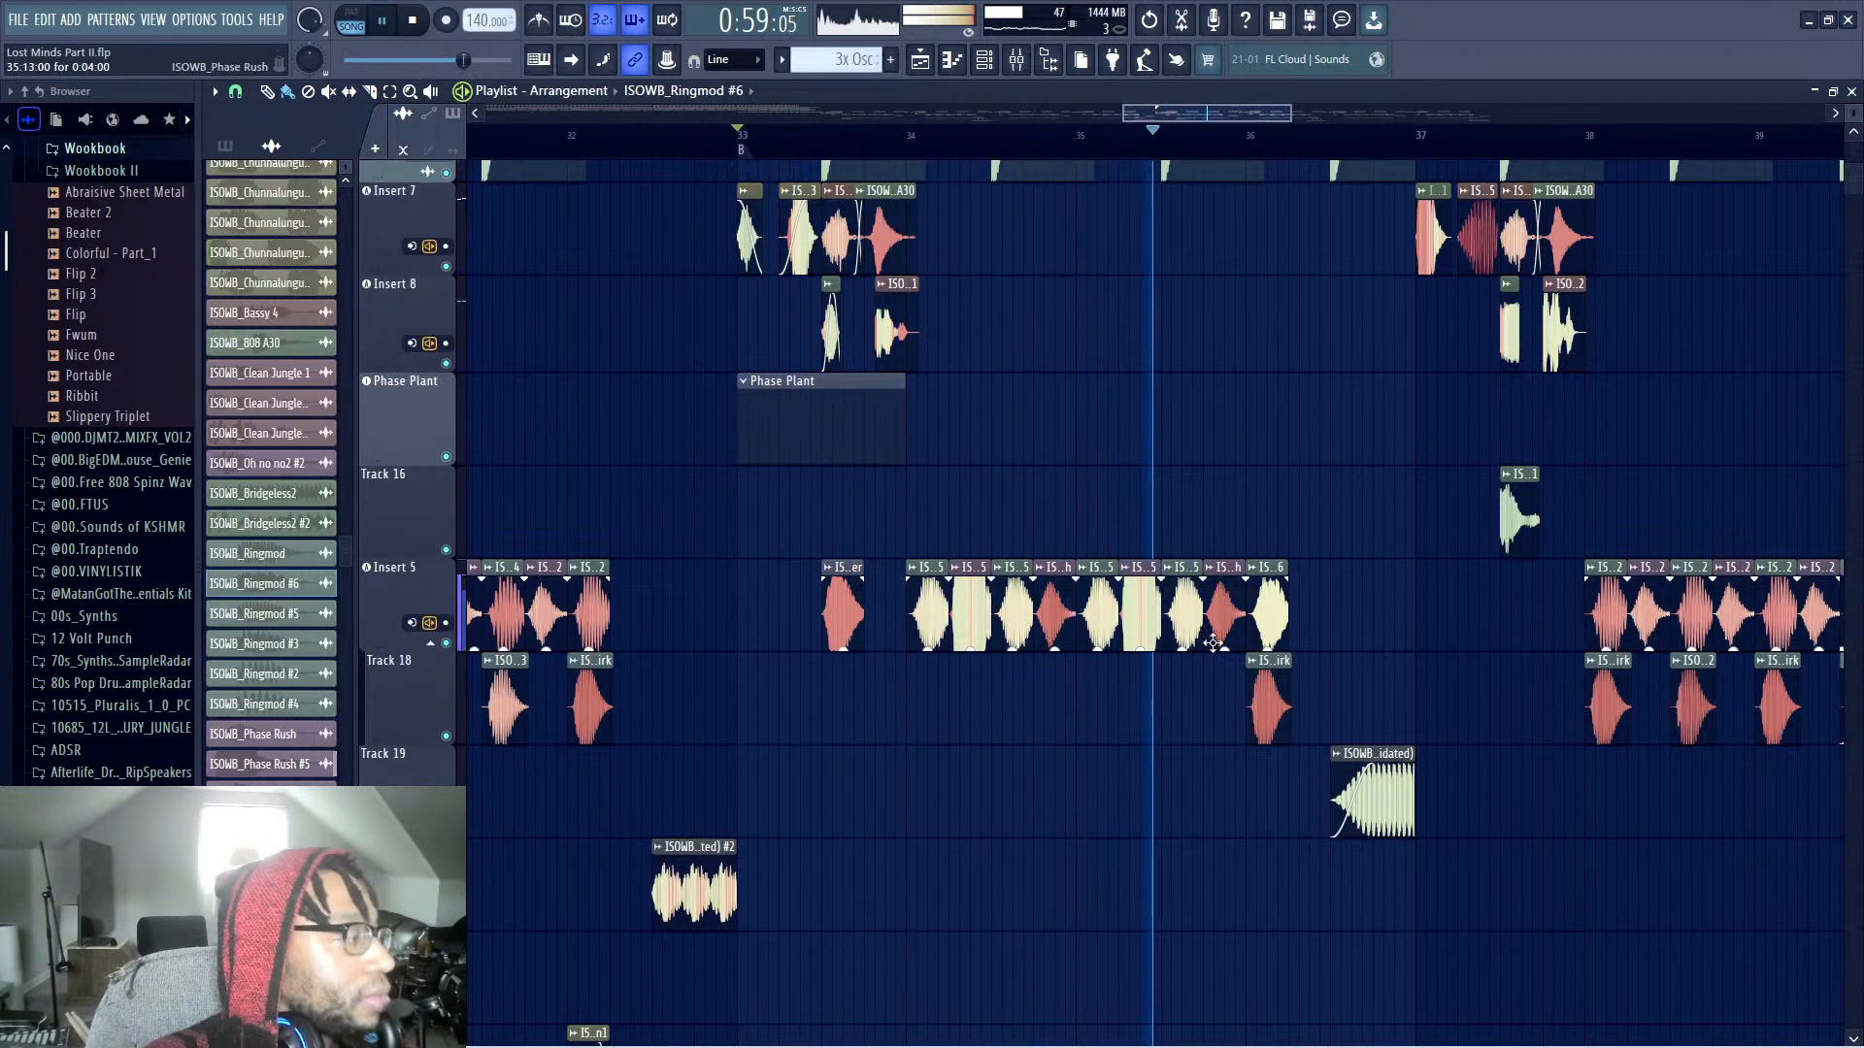
{"action": "key", "text": "space"}
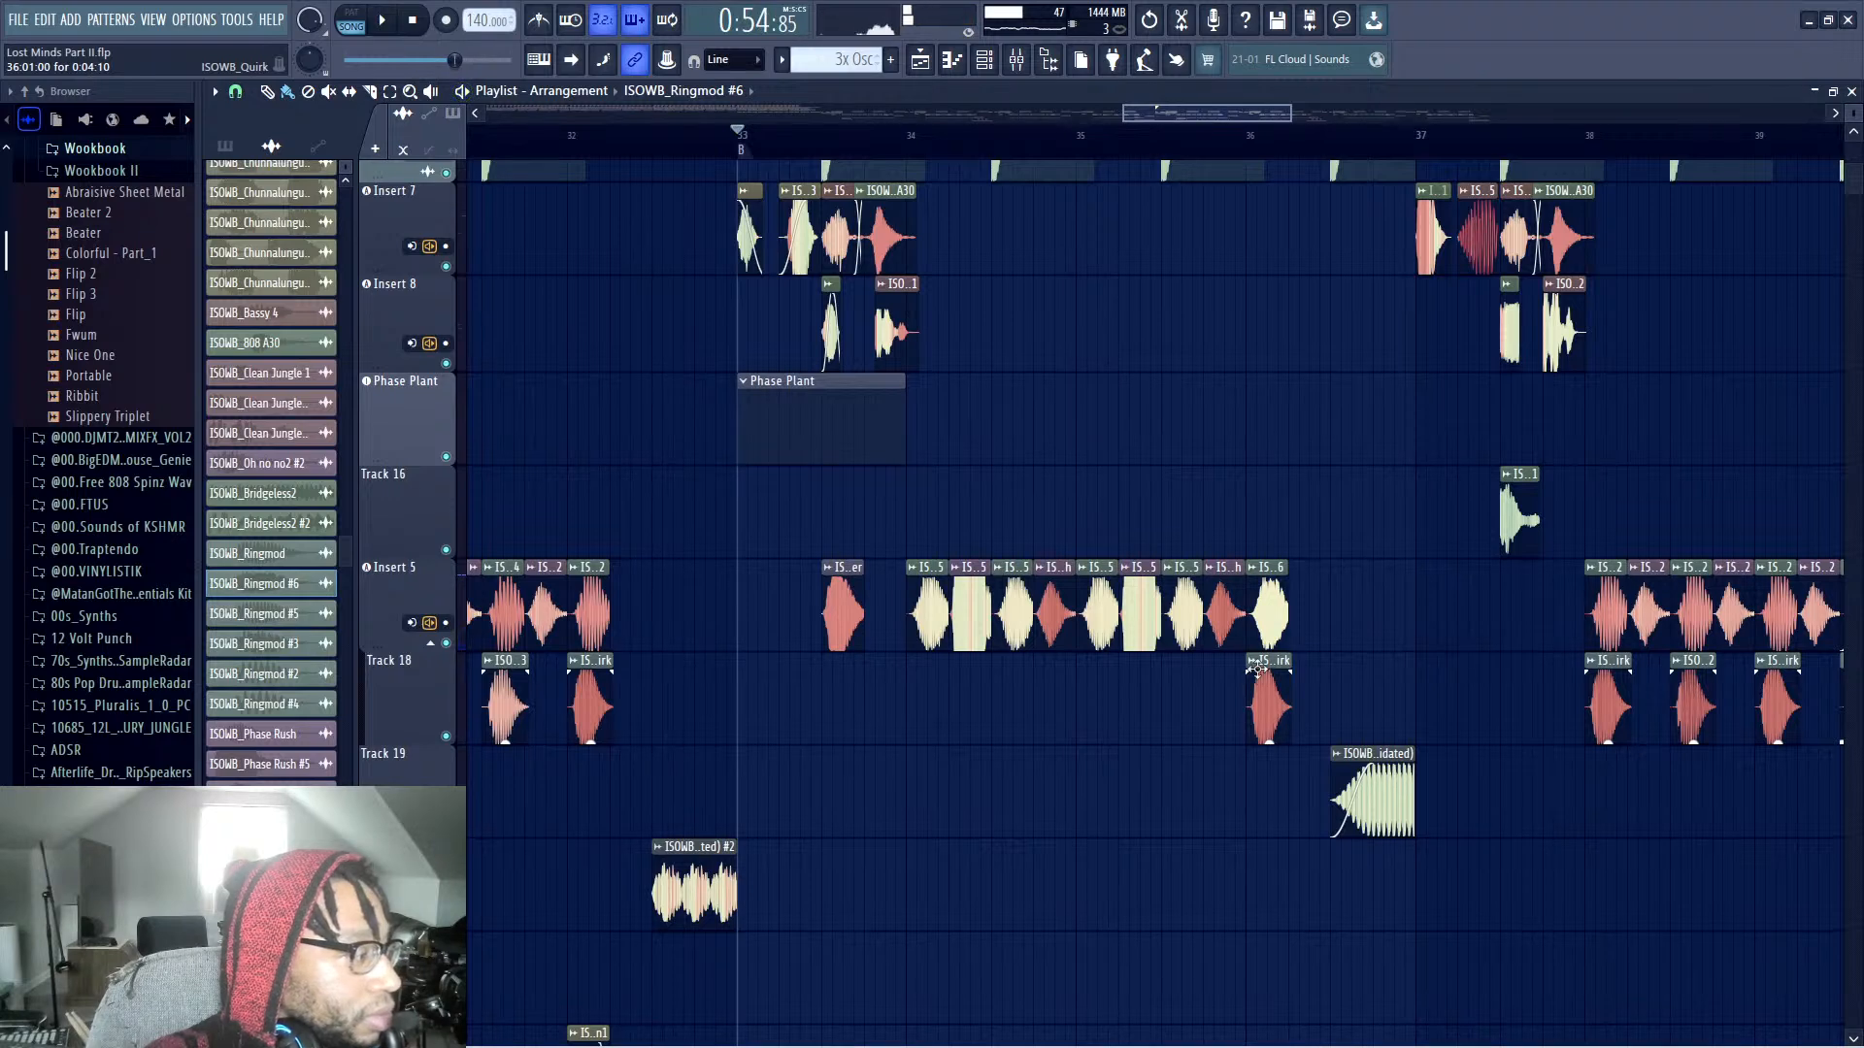
{"action": "right_click", "coordinate": [1257, 668]}
{"action": "left_click", "coordinate": [1295, 847]}
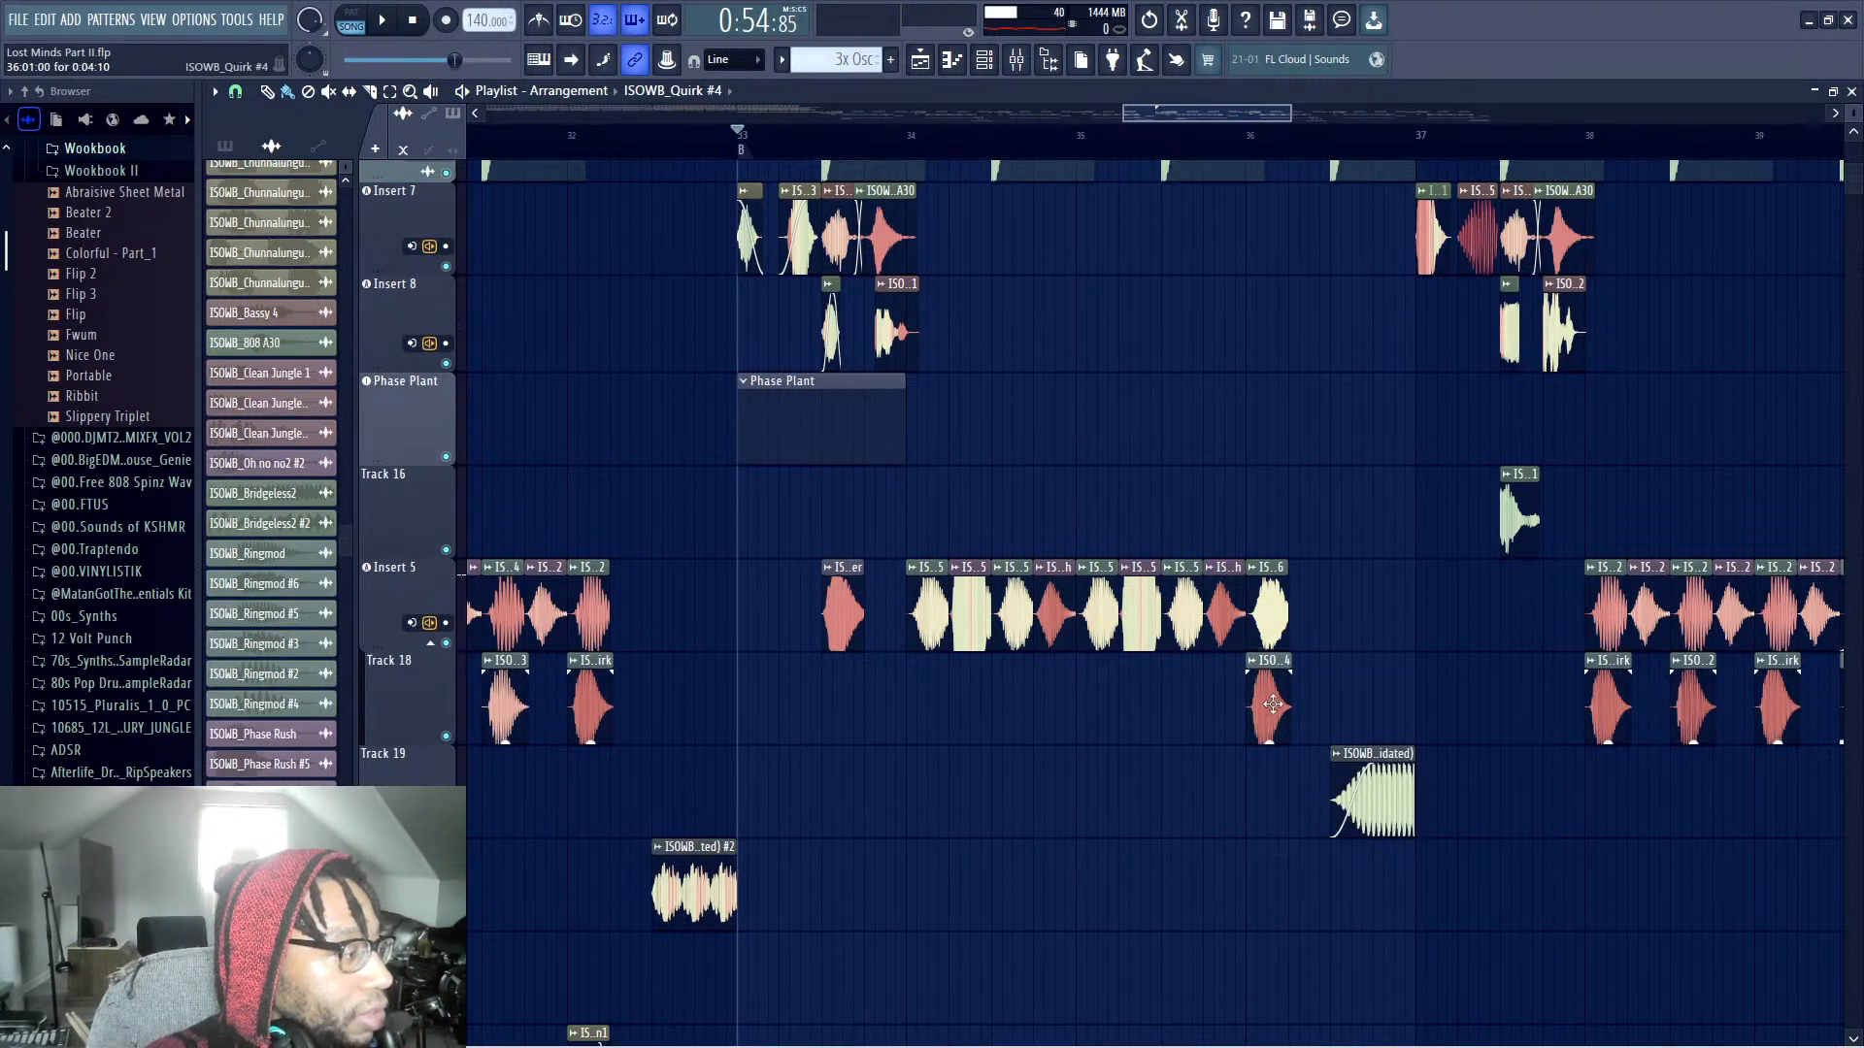
{"action": "double_click", "coordinate": [1272, 705]}
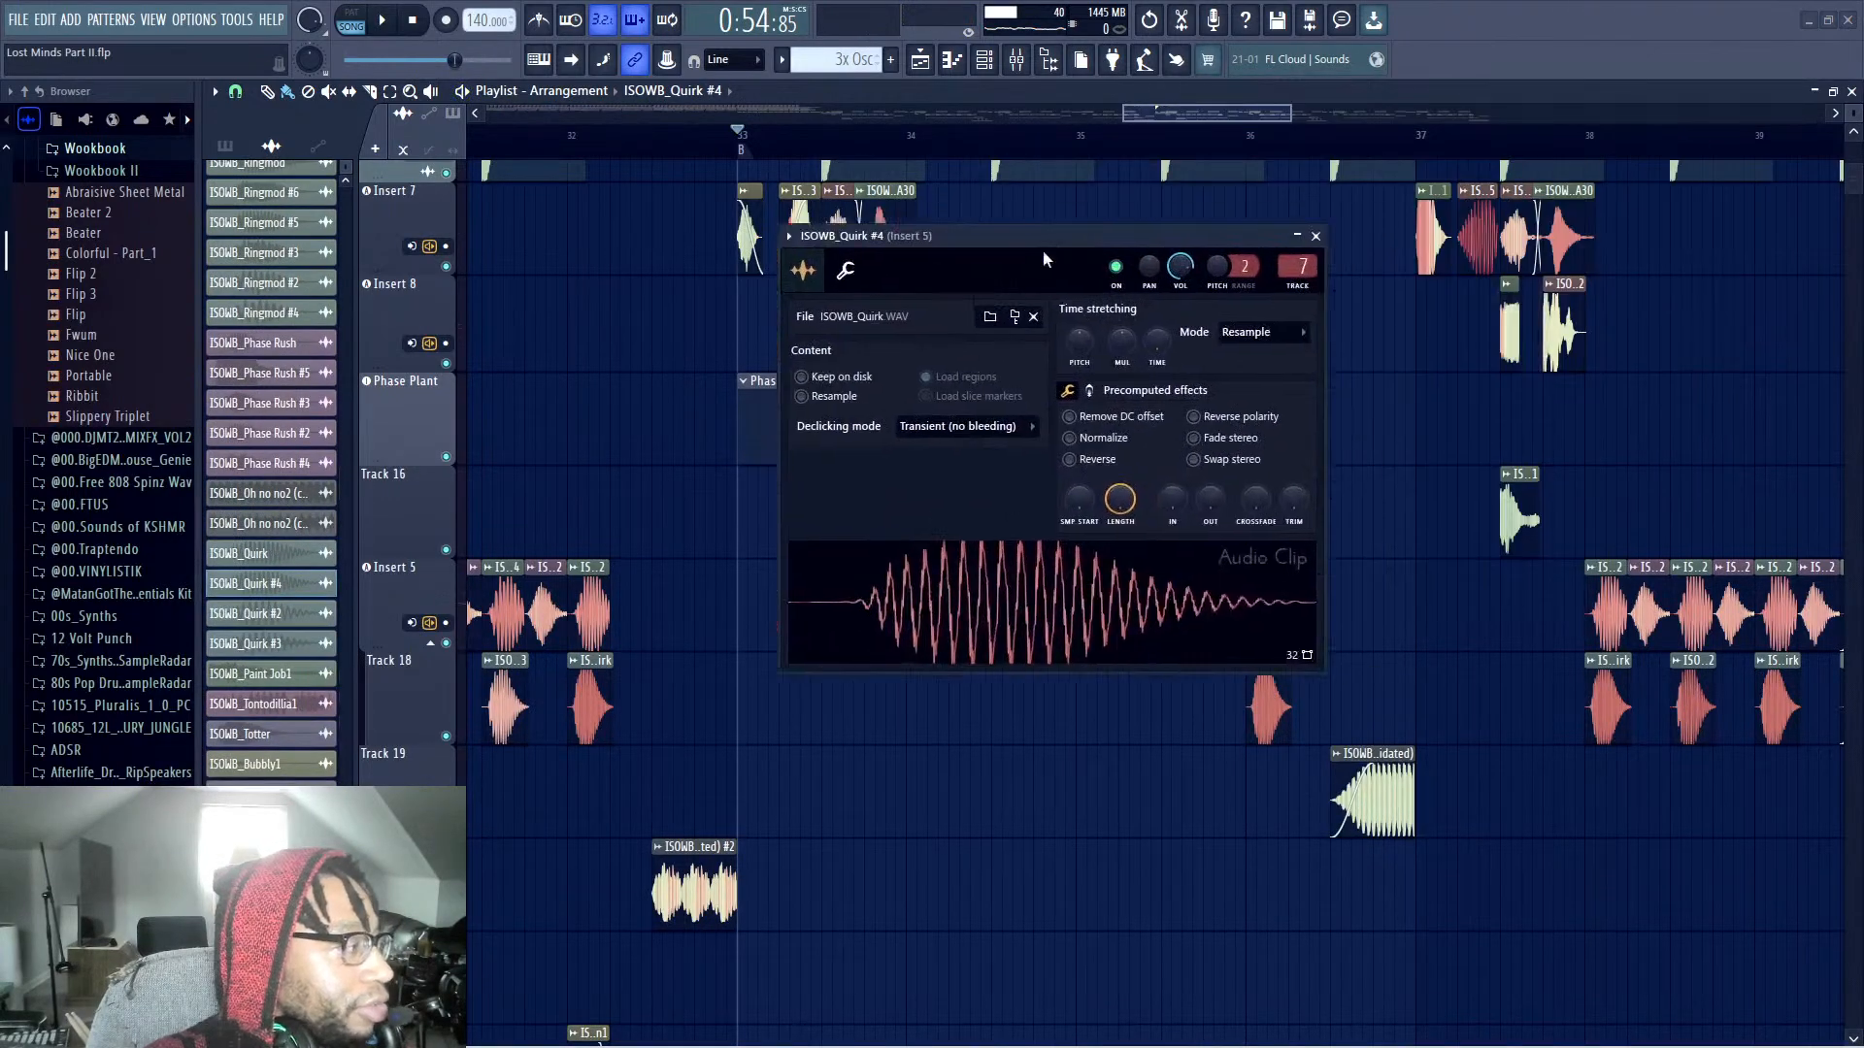
Apply ring modulation to the unique Quirk clip and adjust its ring modulation frequency during playback
{"action": "left_click_drag", "start_coordinate": [1043, 259], "coordinate": [855, 326]}
{"action": "left_click", "coordinate": [908, 460]}
{"action": "left_click_drag", "start_coordinate": [991, 499], "coordinate": [991, 466]}
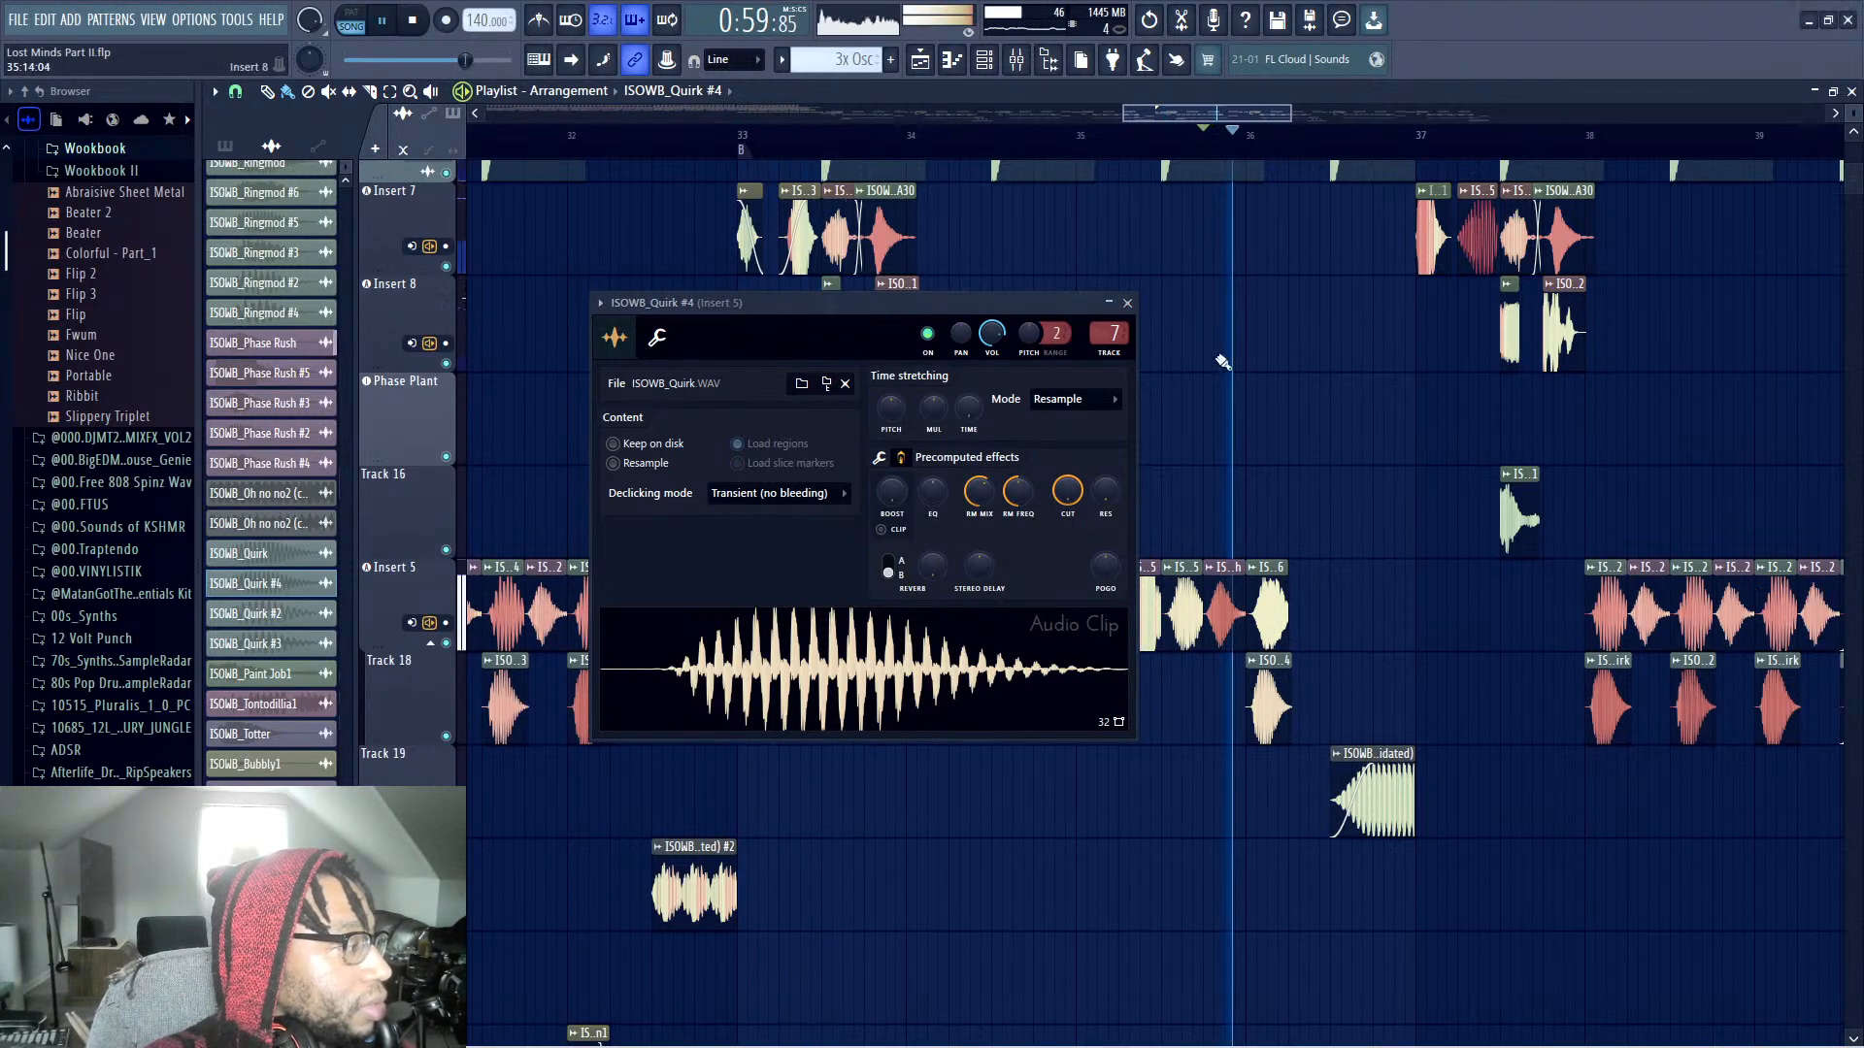
{"action": "scroll", "coordinate": [1026, 489], "scroll_direction": "down", "scroll_amount": 5}
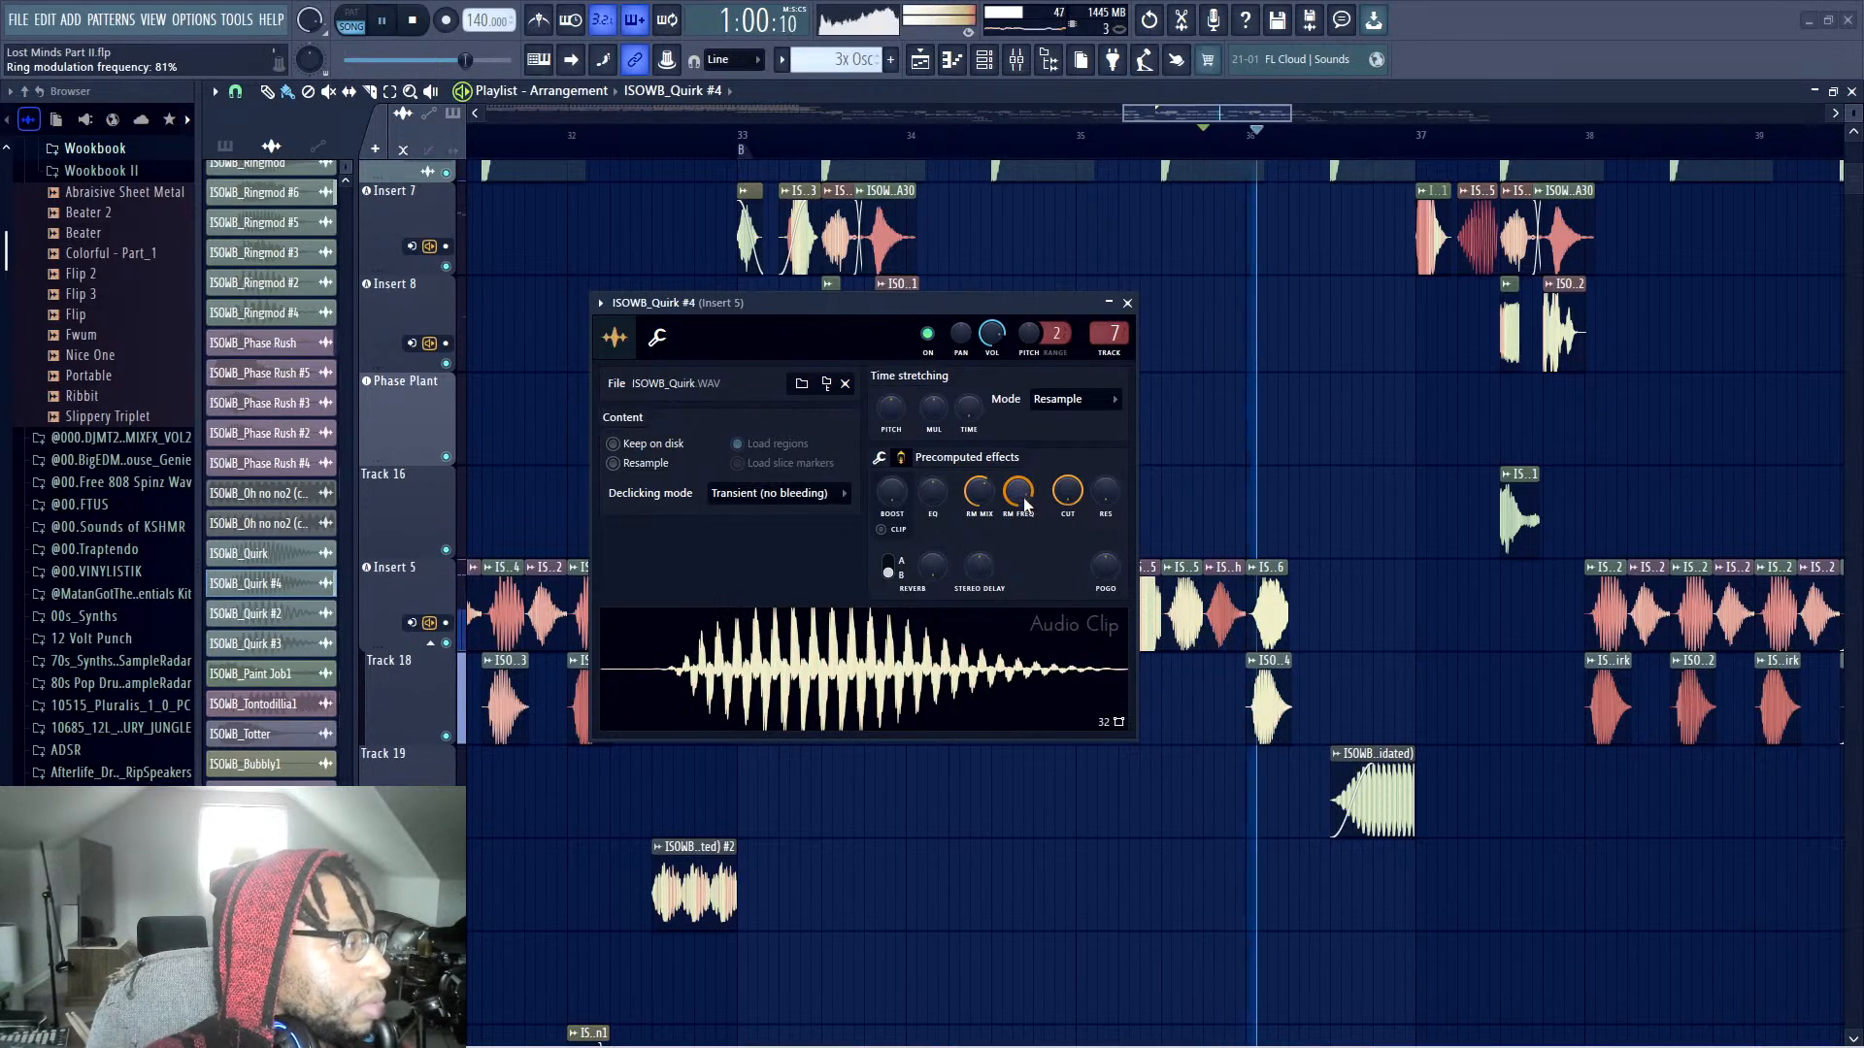
Listen to the bass phrase after bar 34 with the ring-modulated Quirk clip and close its settings
{"action": "key", "text": "space"}
{"action": "left_click", "coordinate": [960, 134]}
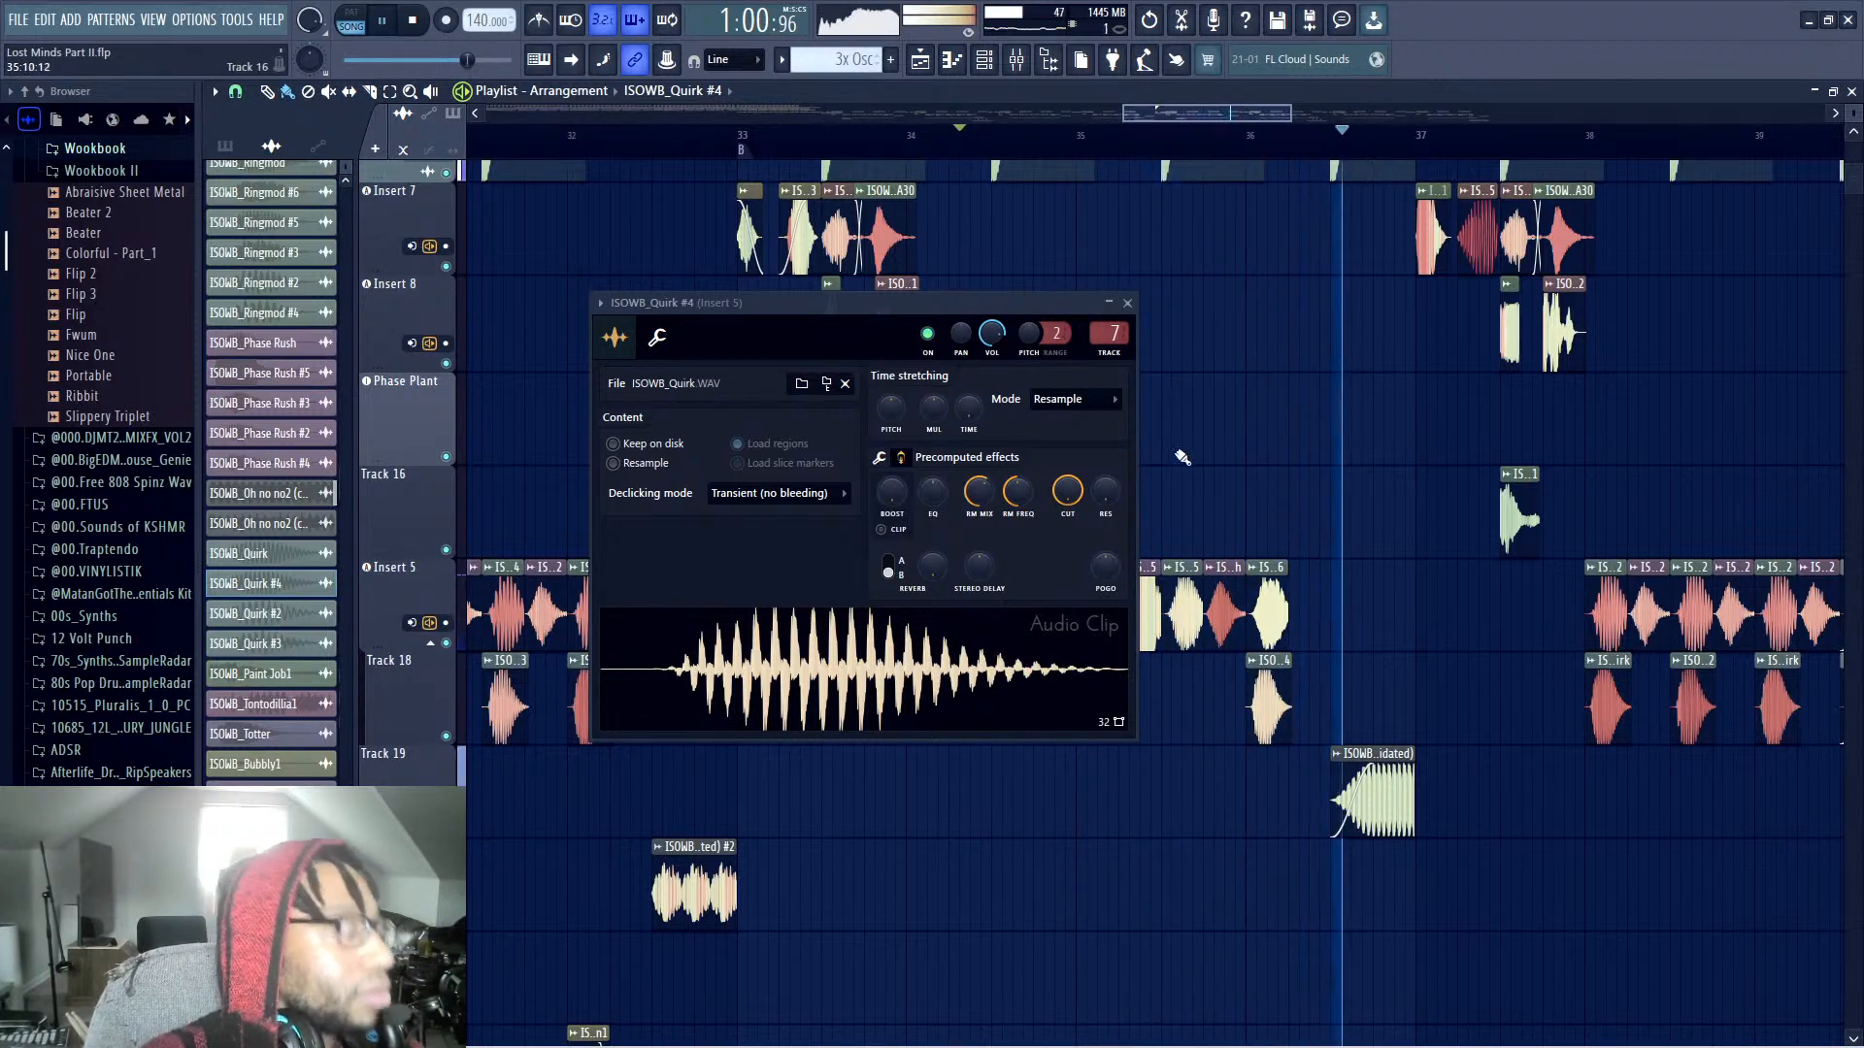
{"action": "key", "text": "space"}
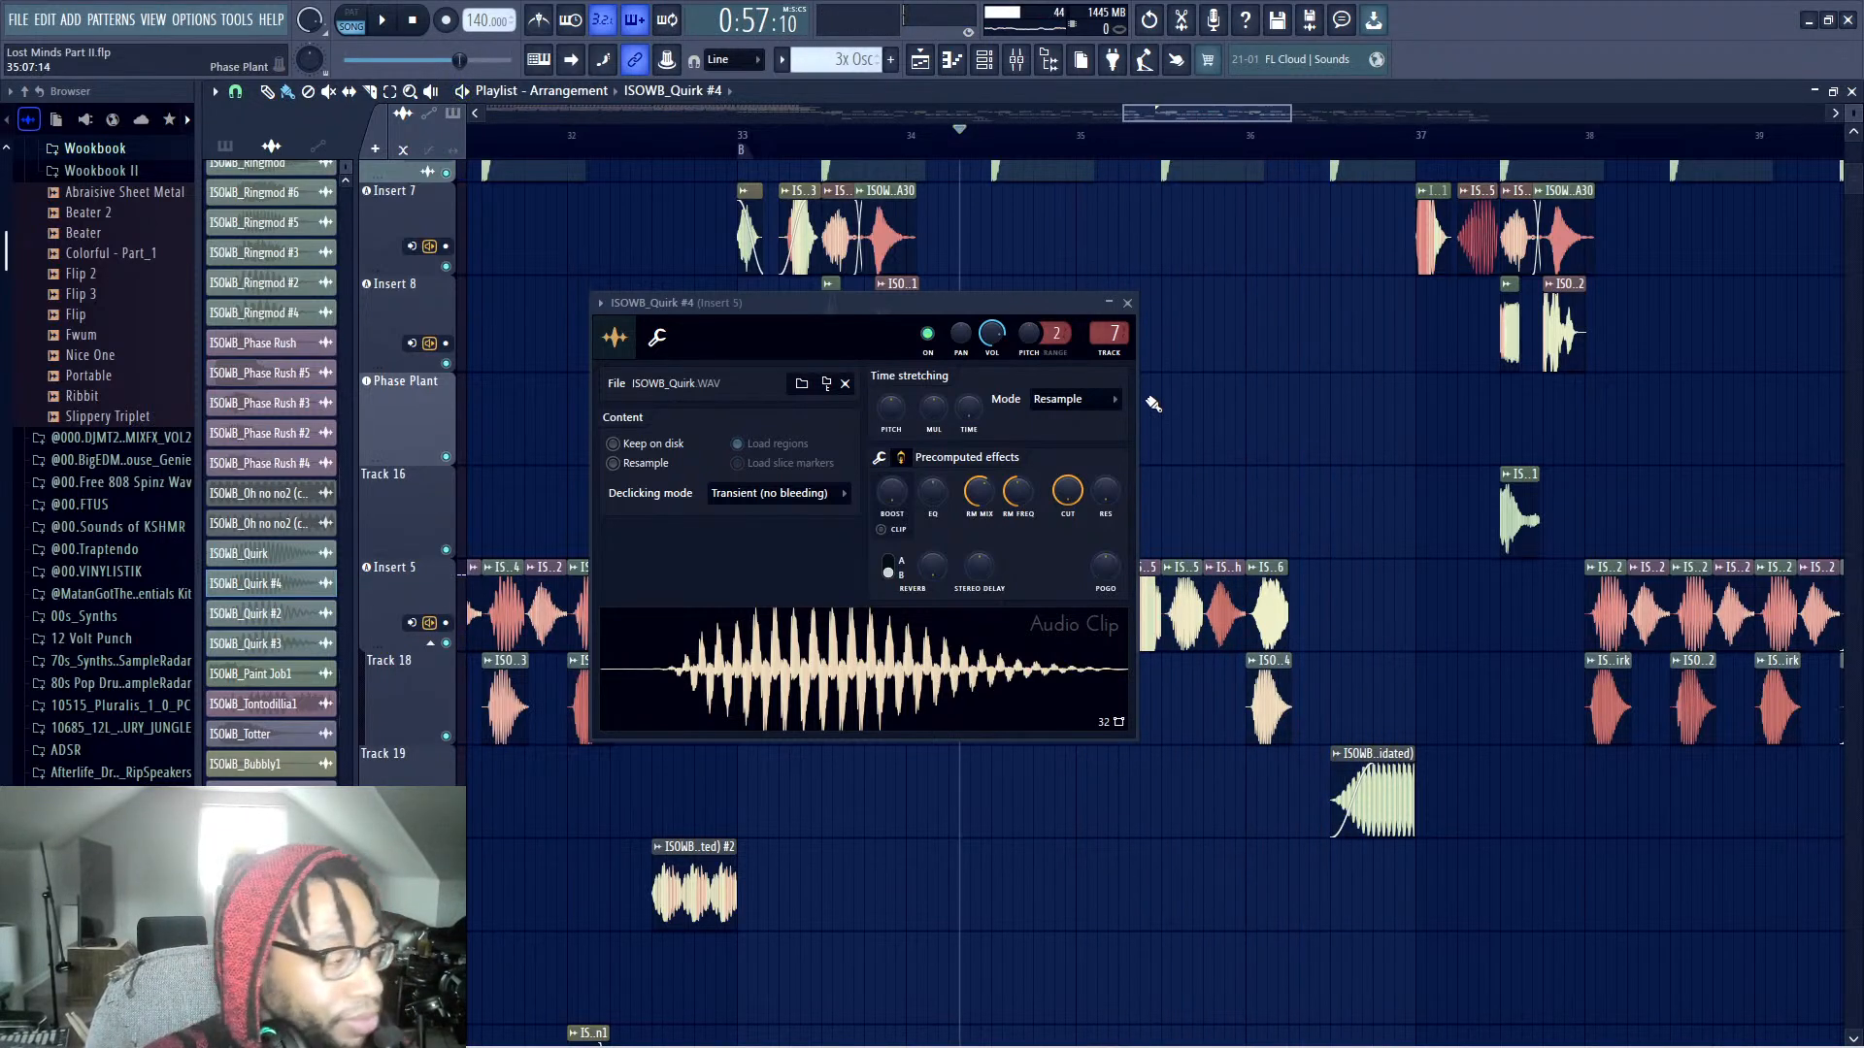
{"action": "left_click", "coordinate": [1128, 304]}
{"action": "key", "text": "space"}
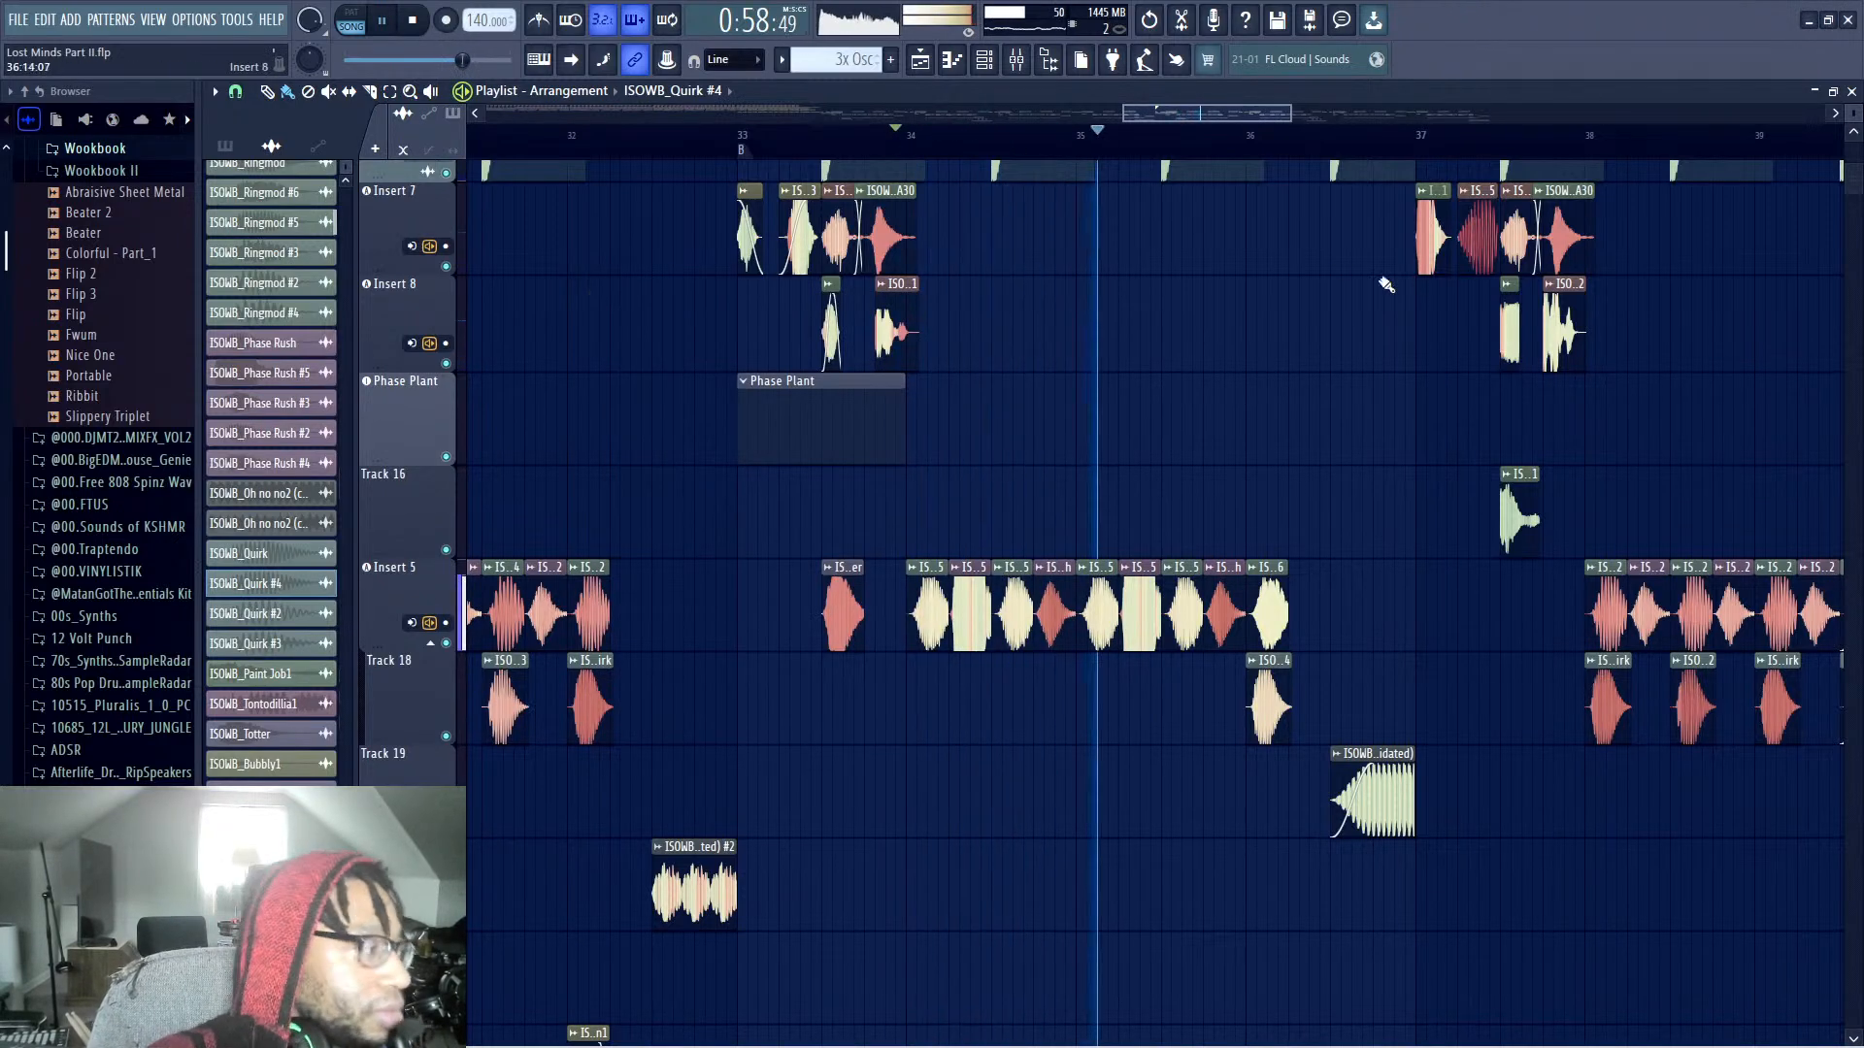
Add two extra kick clips at bar 34 on the WA Punch Kick 6 track
{"action": "scroll", "coordinate": [997, 257], "scroll_direction": "up", "scroll_amount": 2}
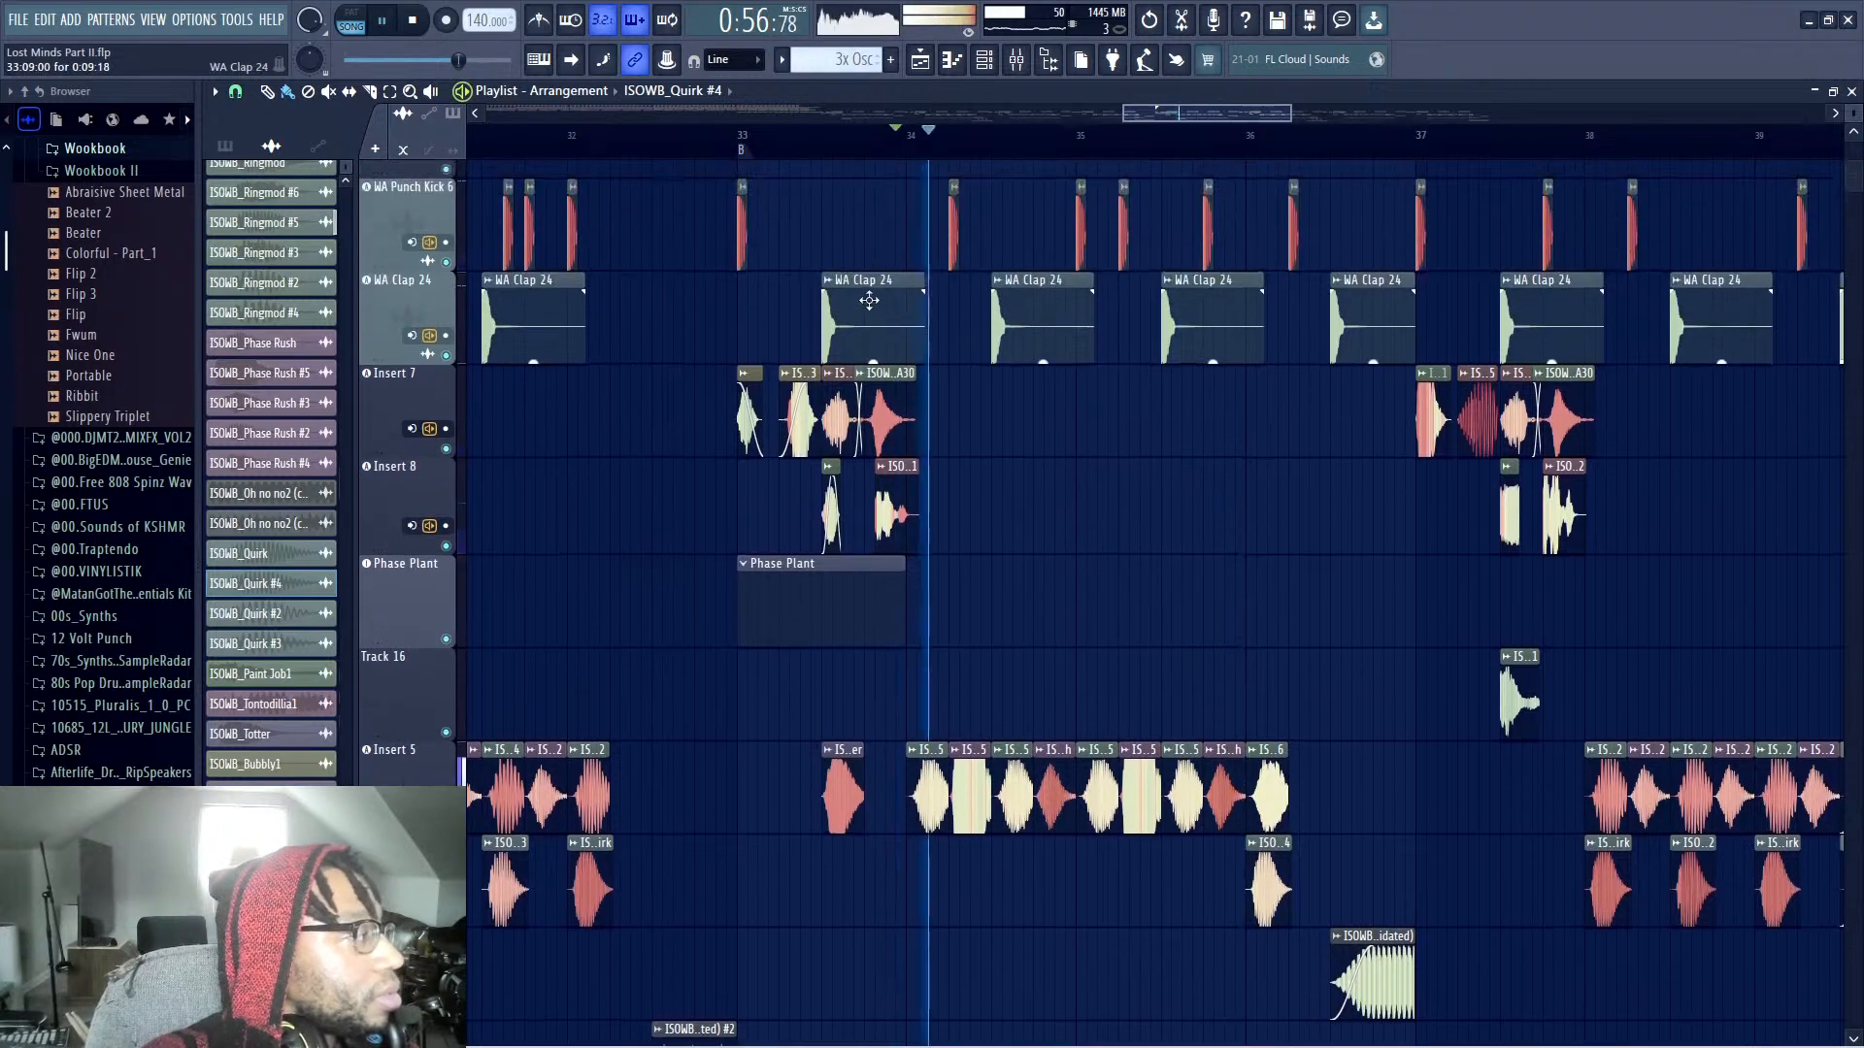
{"action": "key", "text": "space"}
{"action": "left_click", "coordinate": [916, 233]}
{"action": "right_click", "coordinate": [920, 237]}
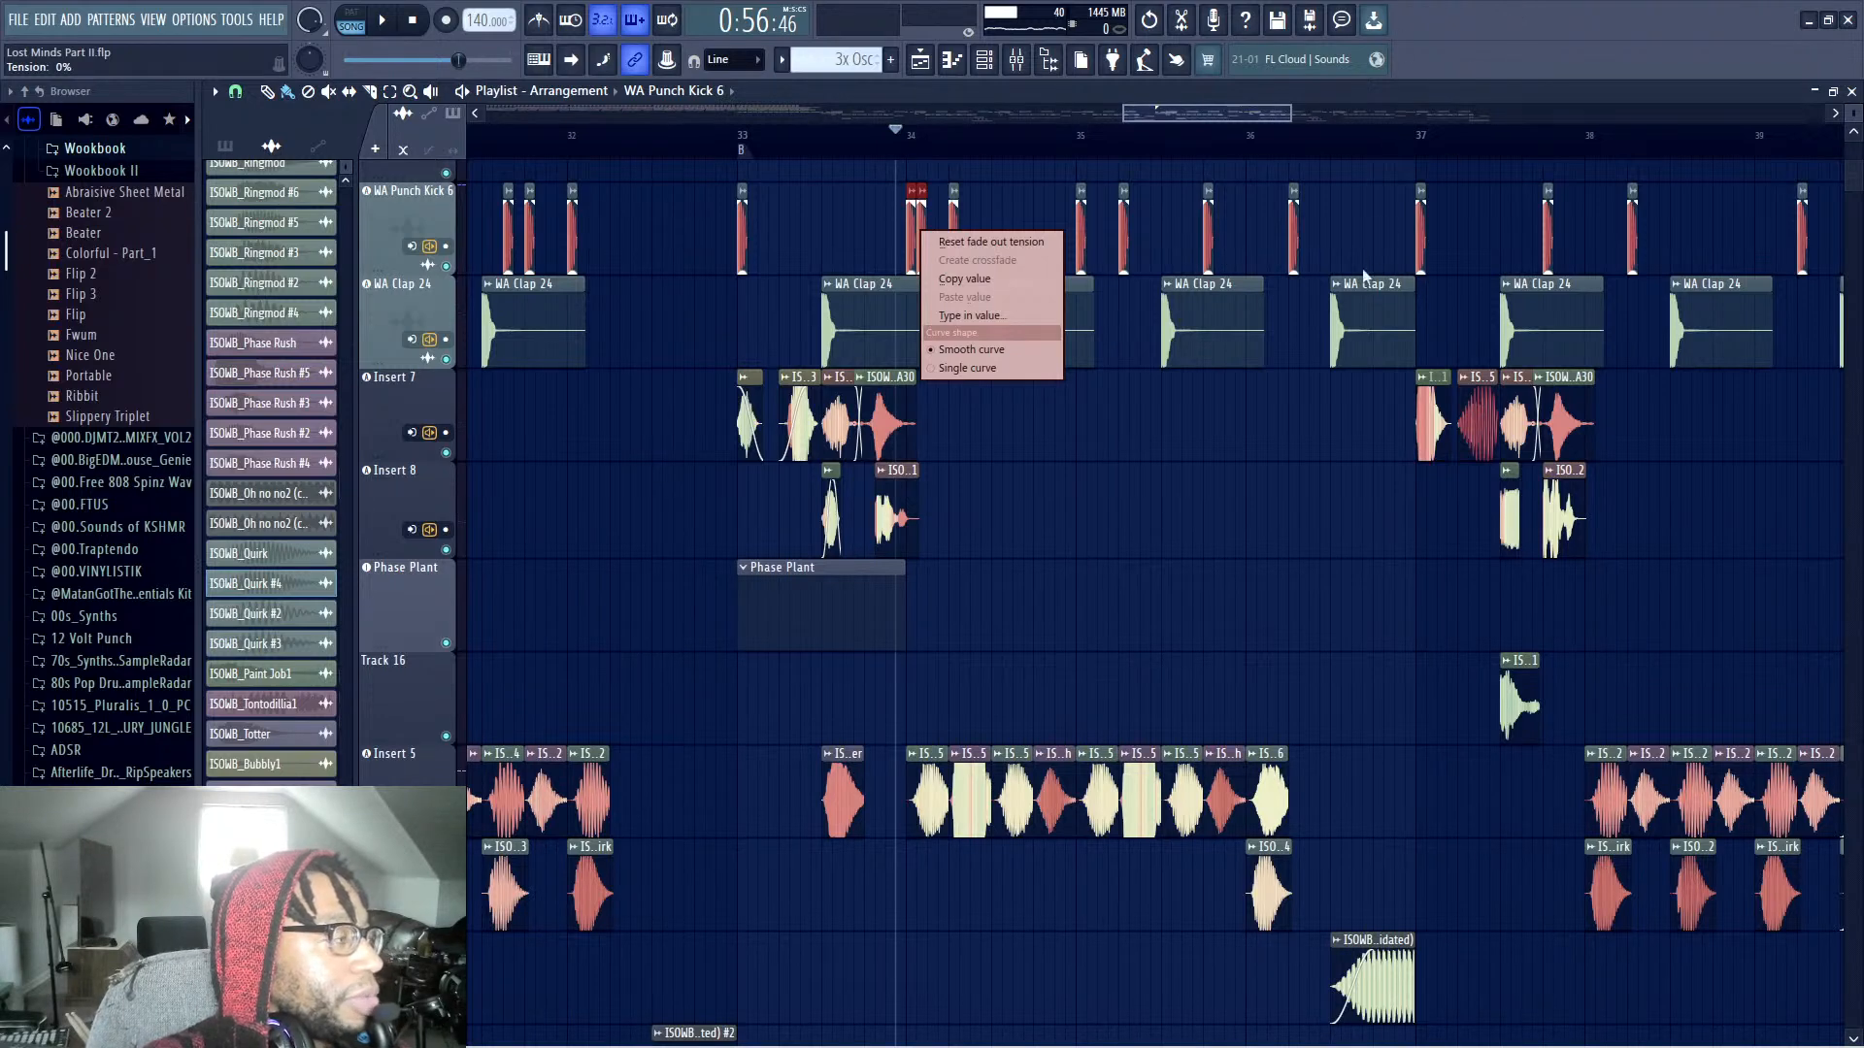
{"action": "left_click", "coordinate": [1255, 190]}
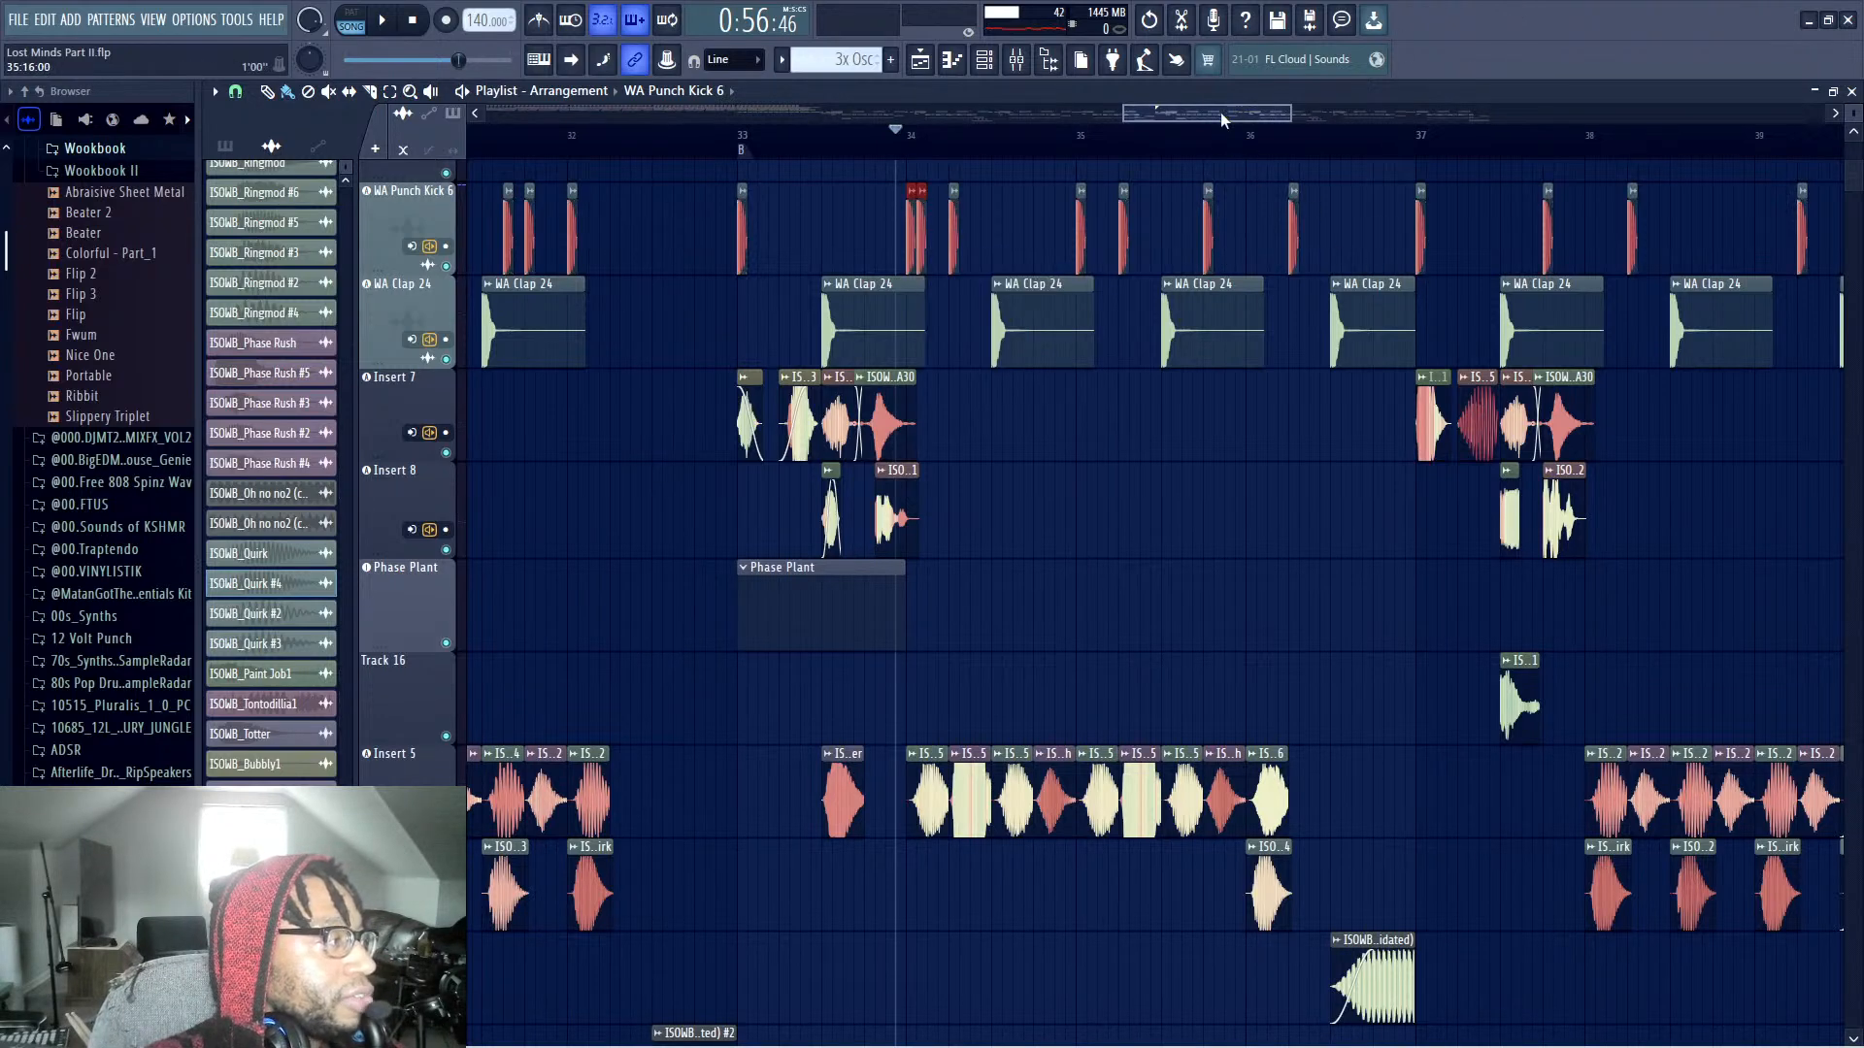
Play the second drop from bar 33 and check how the extra kicks fit into the arrangement
{"action": "scroll", "coordinate": [1220, 113], "scroll_direction": "left", "scroll_amount": 3}
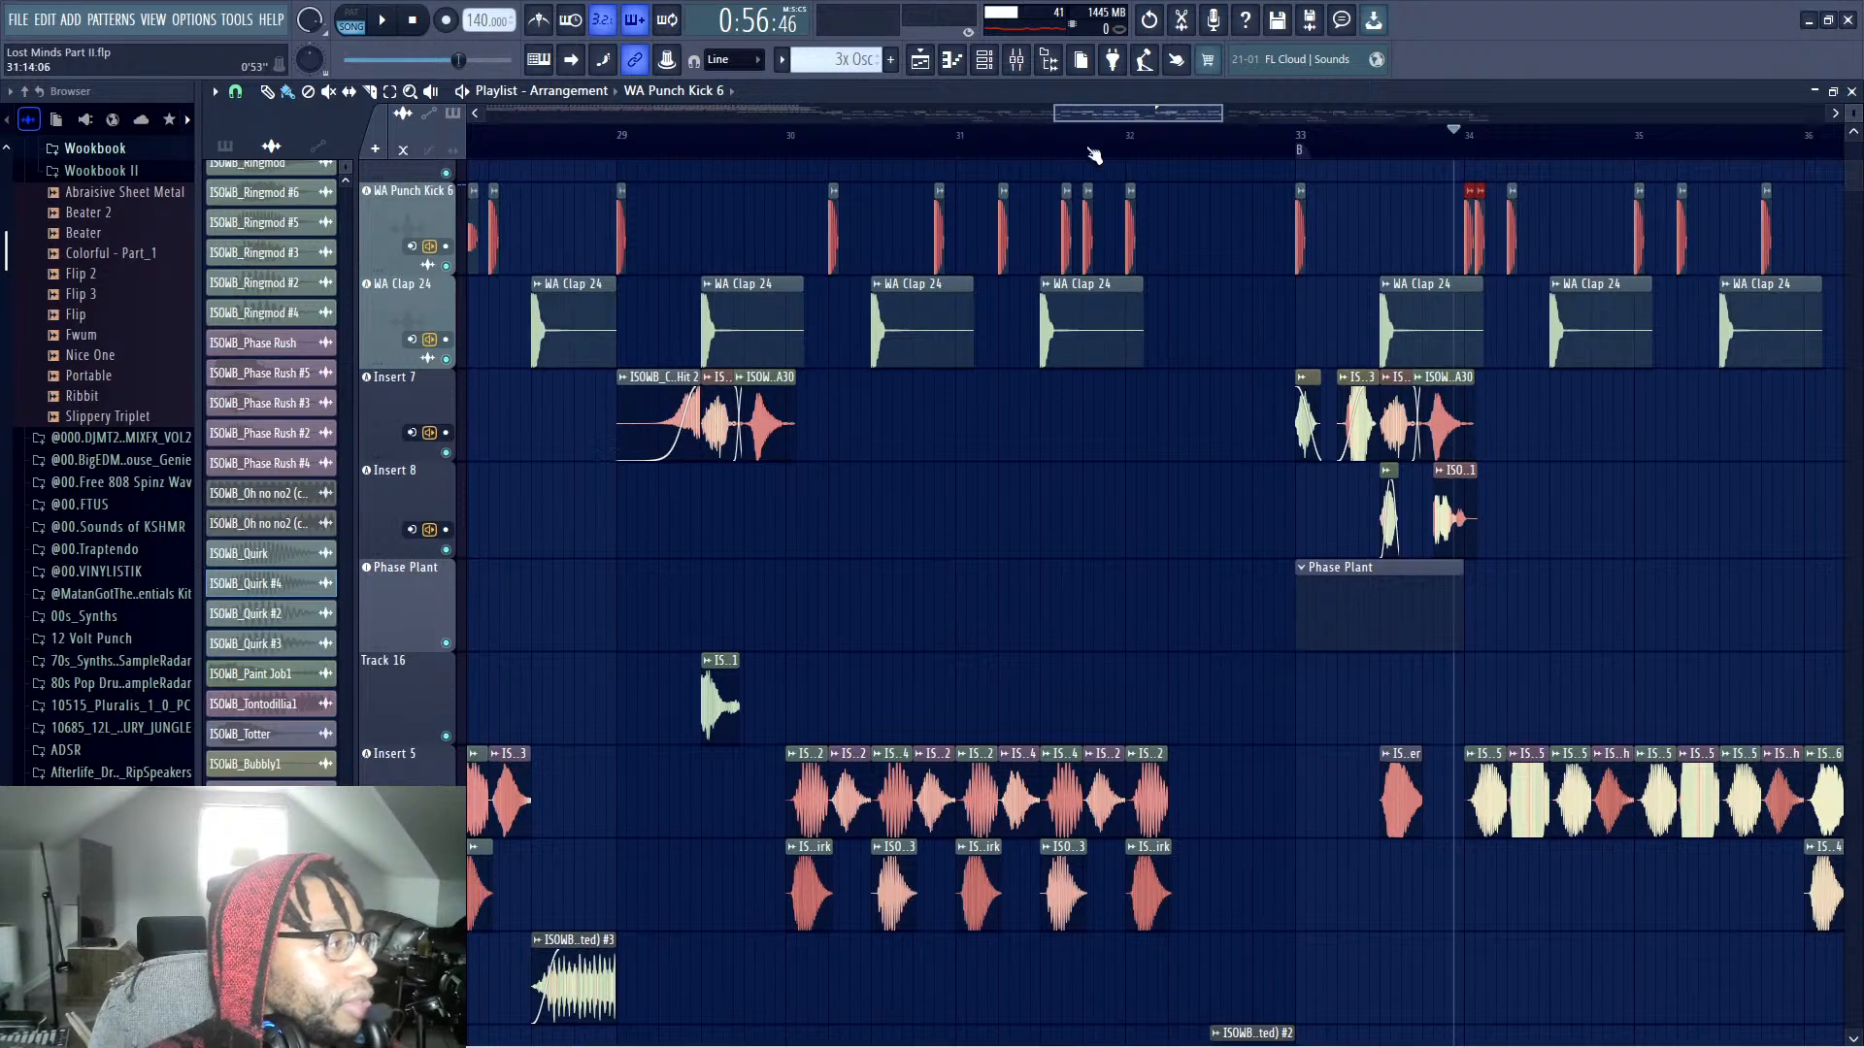
{"action": "right_click", "coordinate": [1150, 248], "text": "ctrl"}
{"action": "right_click", "coordinate": [1291, 262], "text": "ctrl"}
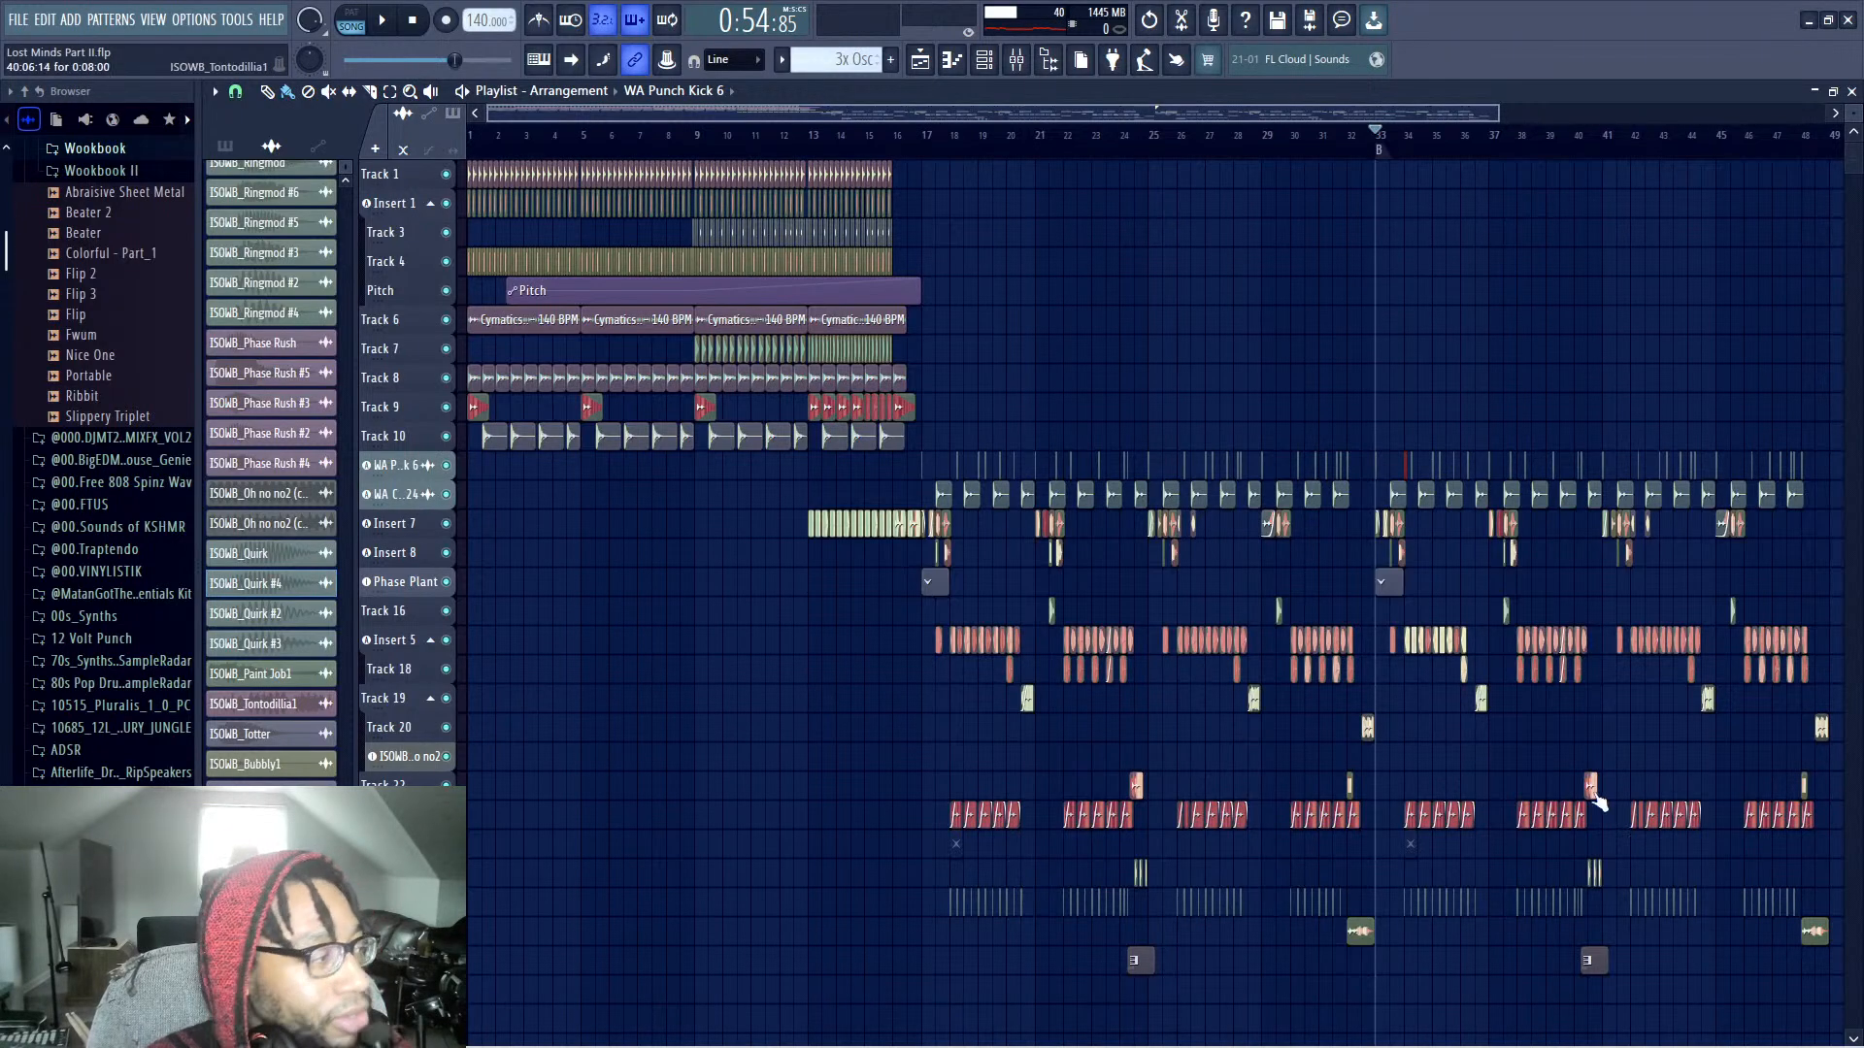
{"action": "key", "text": "space"}
{"action": "left_click_drag", "start_coordinate": [1248, 832], "coordinate": [1747, 406]}
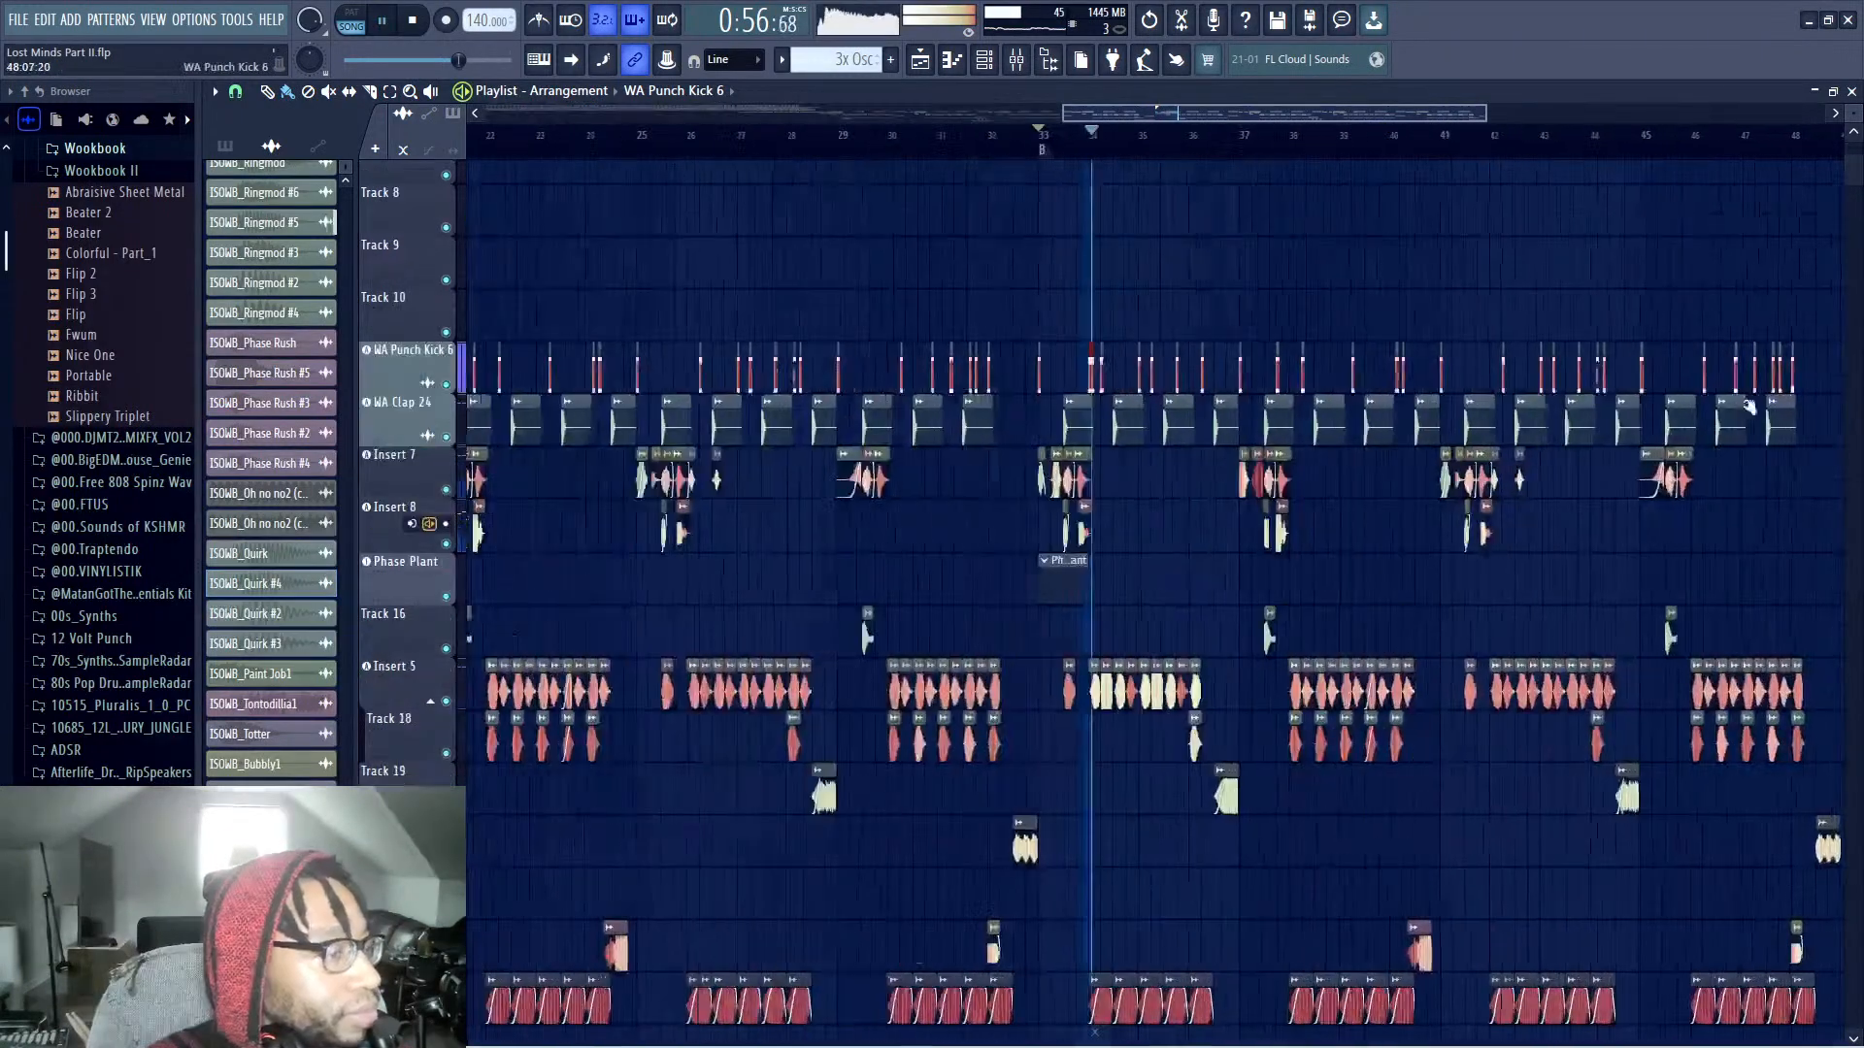
{"action": "key", "text": "space"}
{"action": "left_click_drag", "start_coordinate": [619, 608], "coordinate": [1238, 157]}
{"action": "key", "text": "space"}
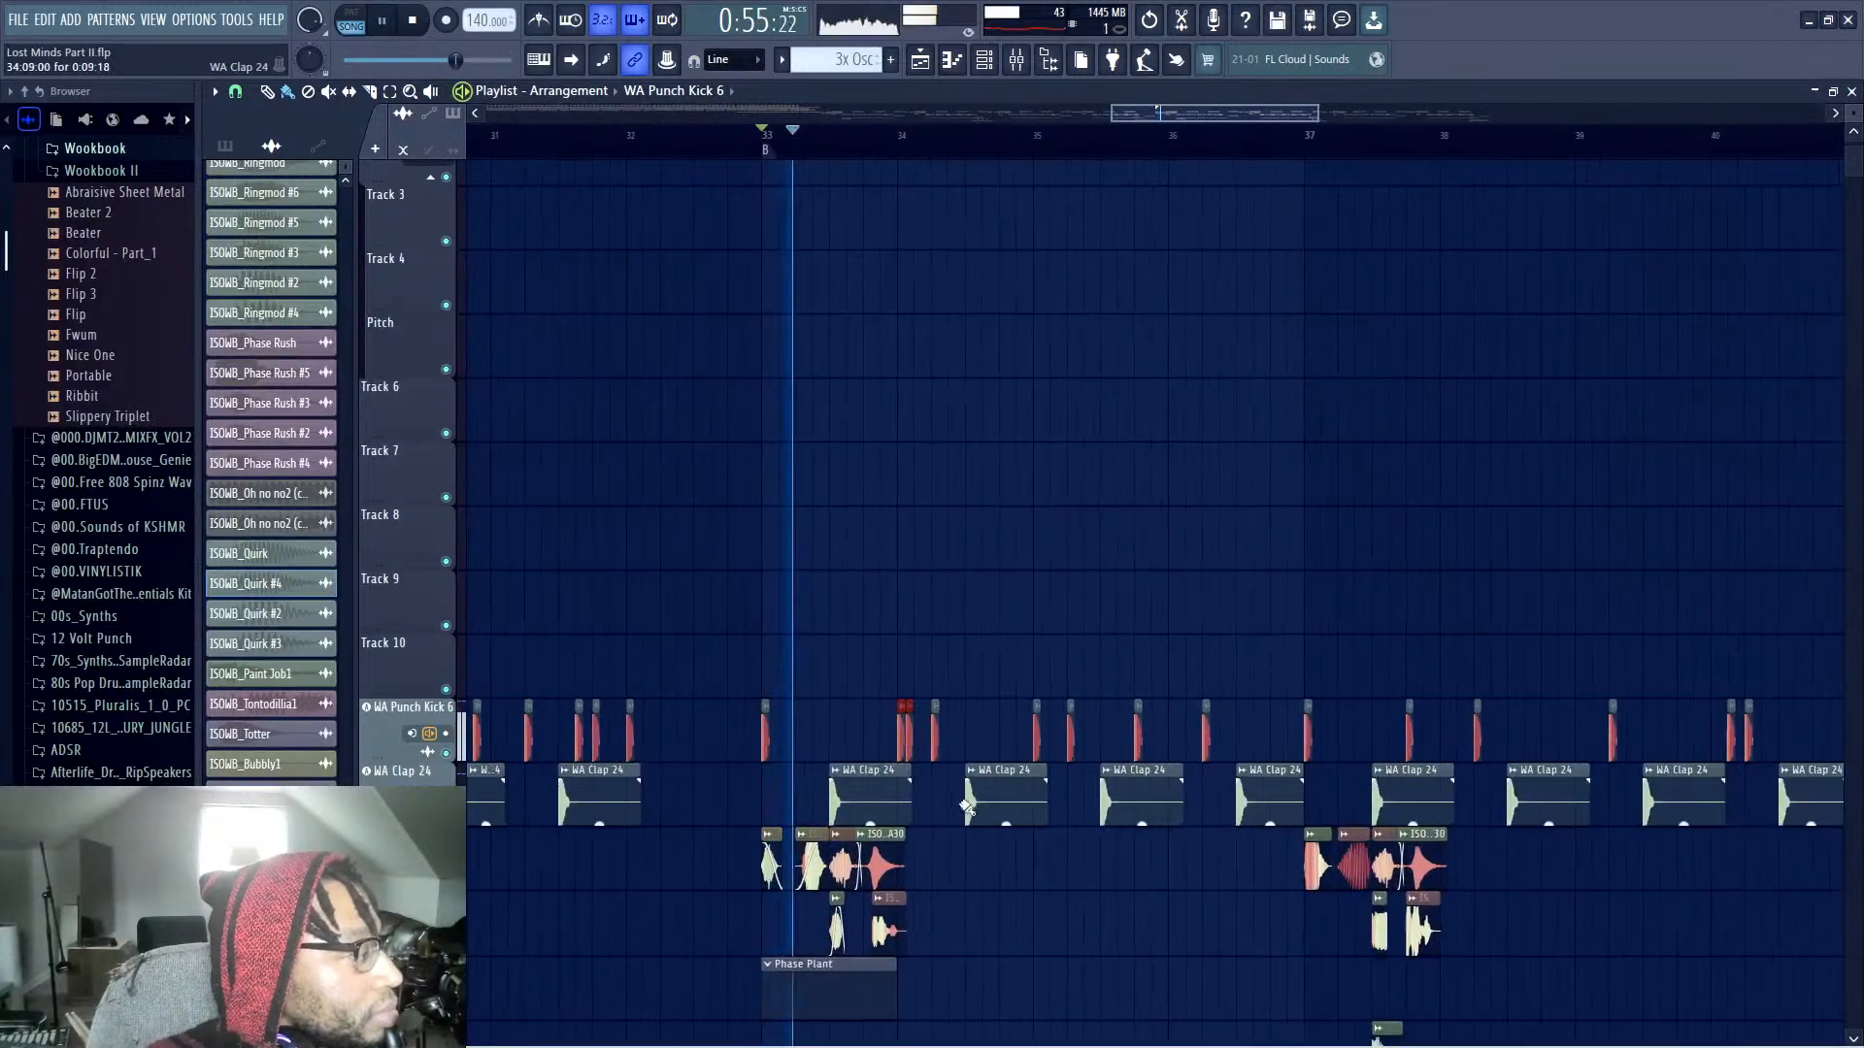
{"action": "key", "text": "space"}
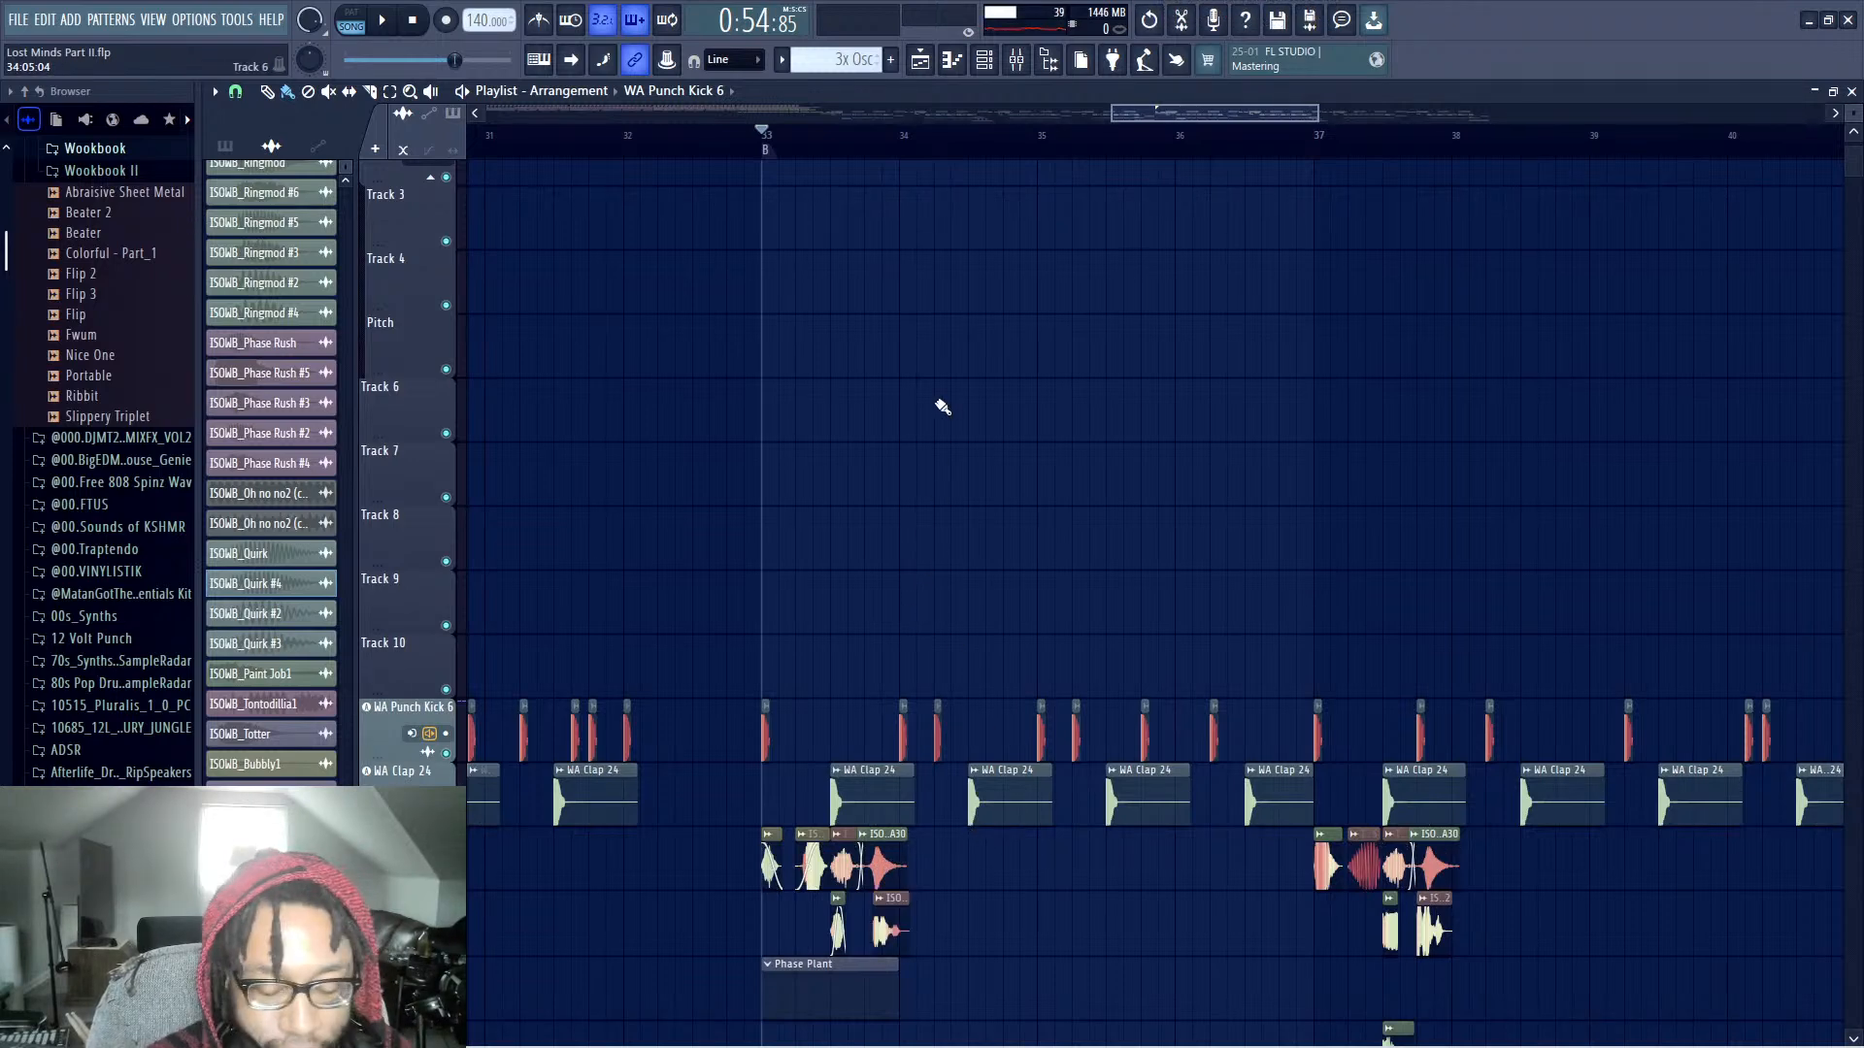
Replay the drop from bar 34 and delete the punch kicks shortly after the downbeats of bars 34 and 35
{"action": "key", "text": "space"}
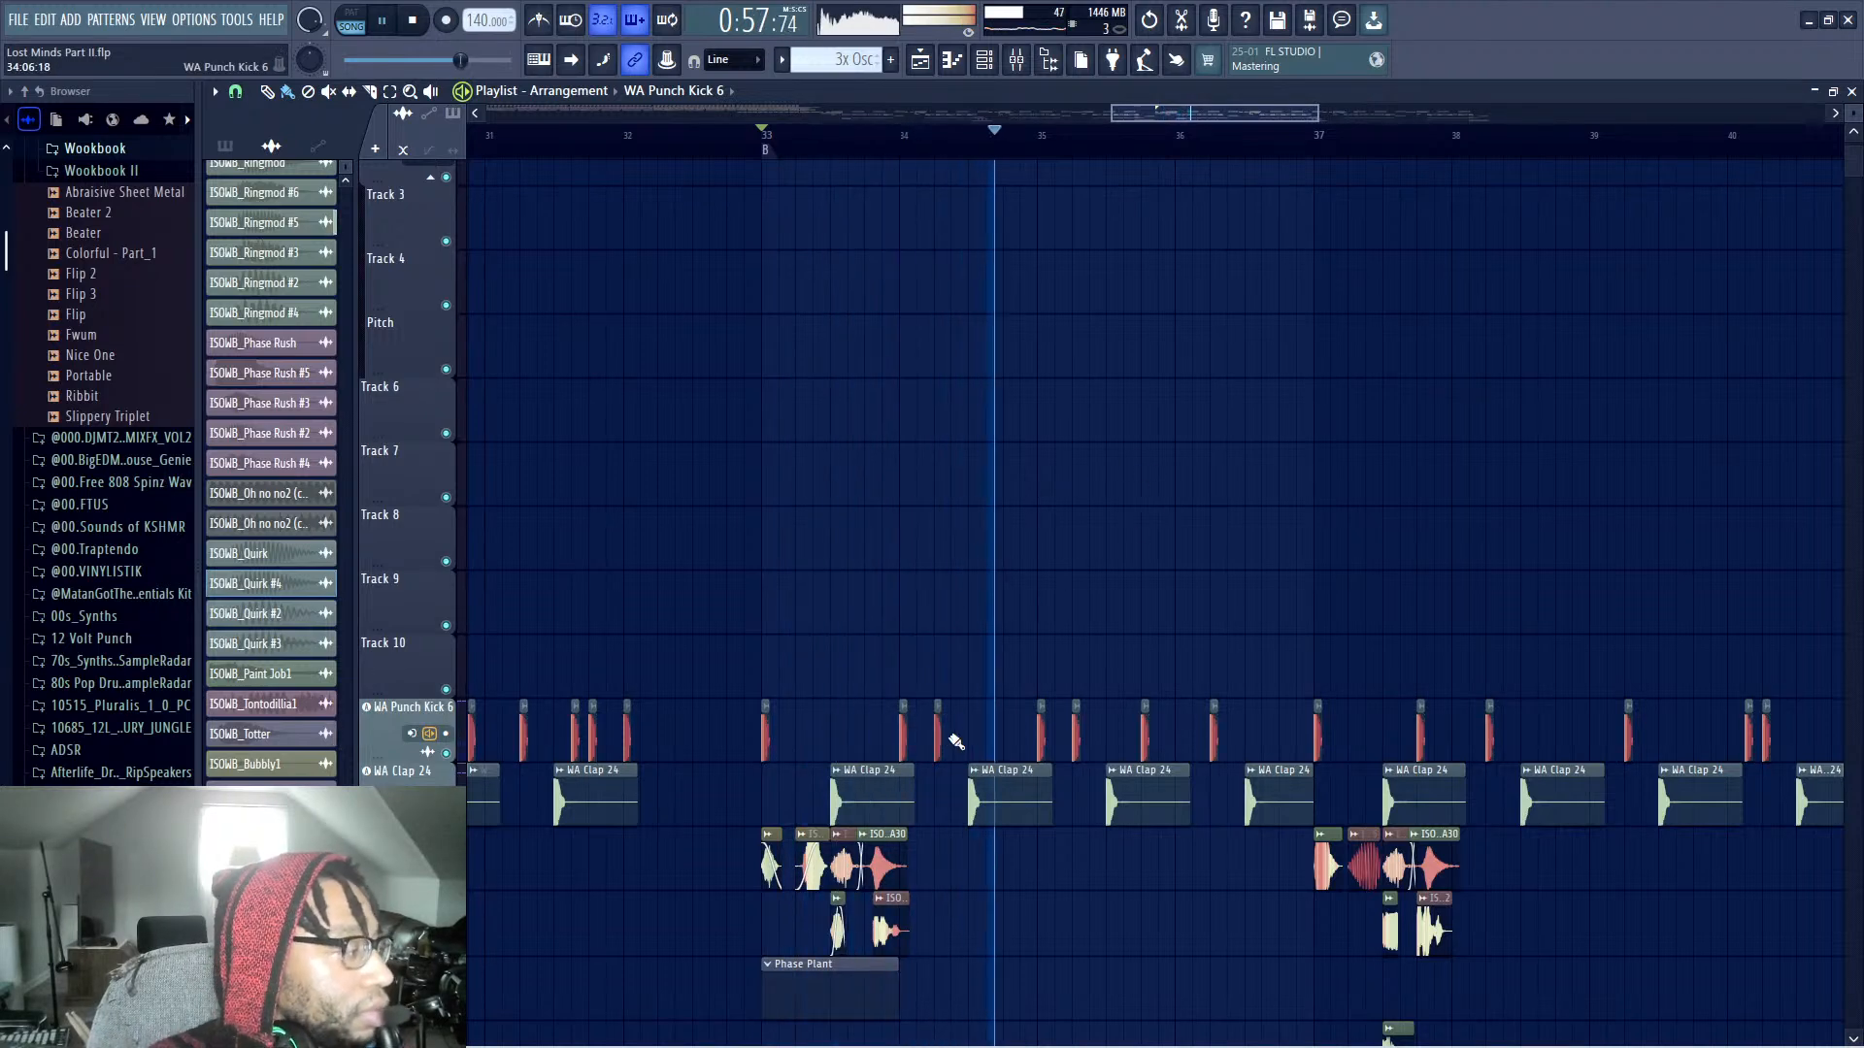
{"action": "key", "text": "space"}
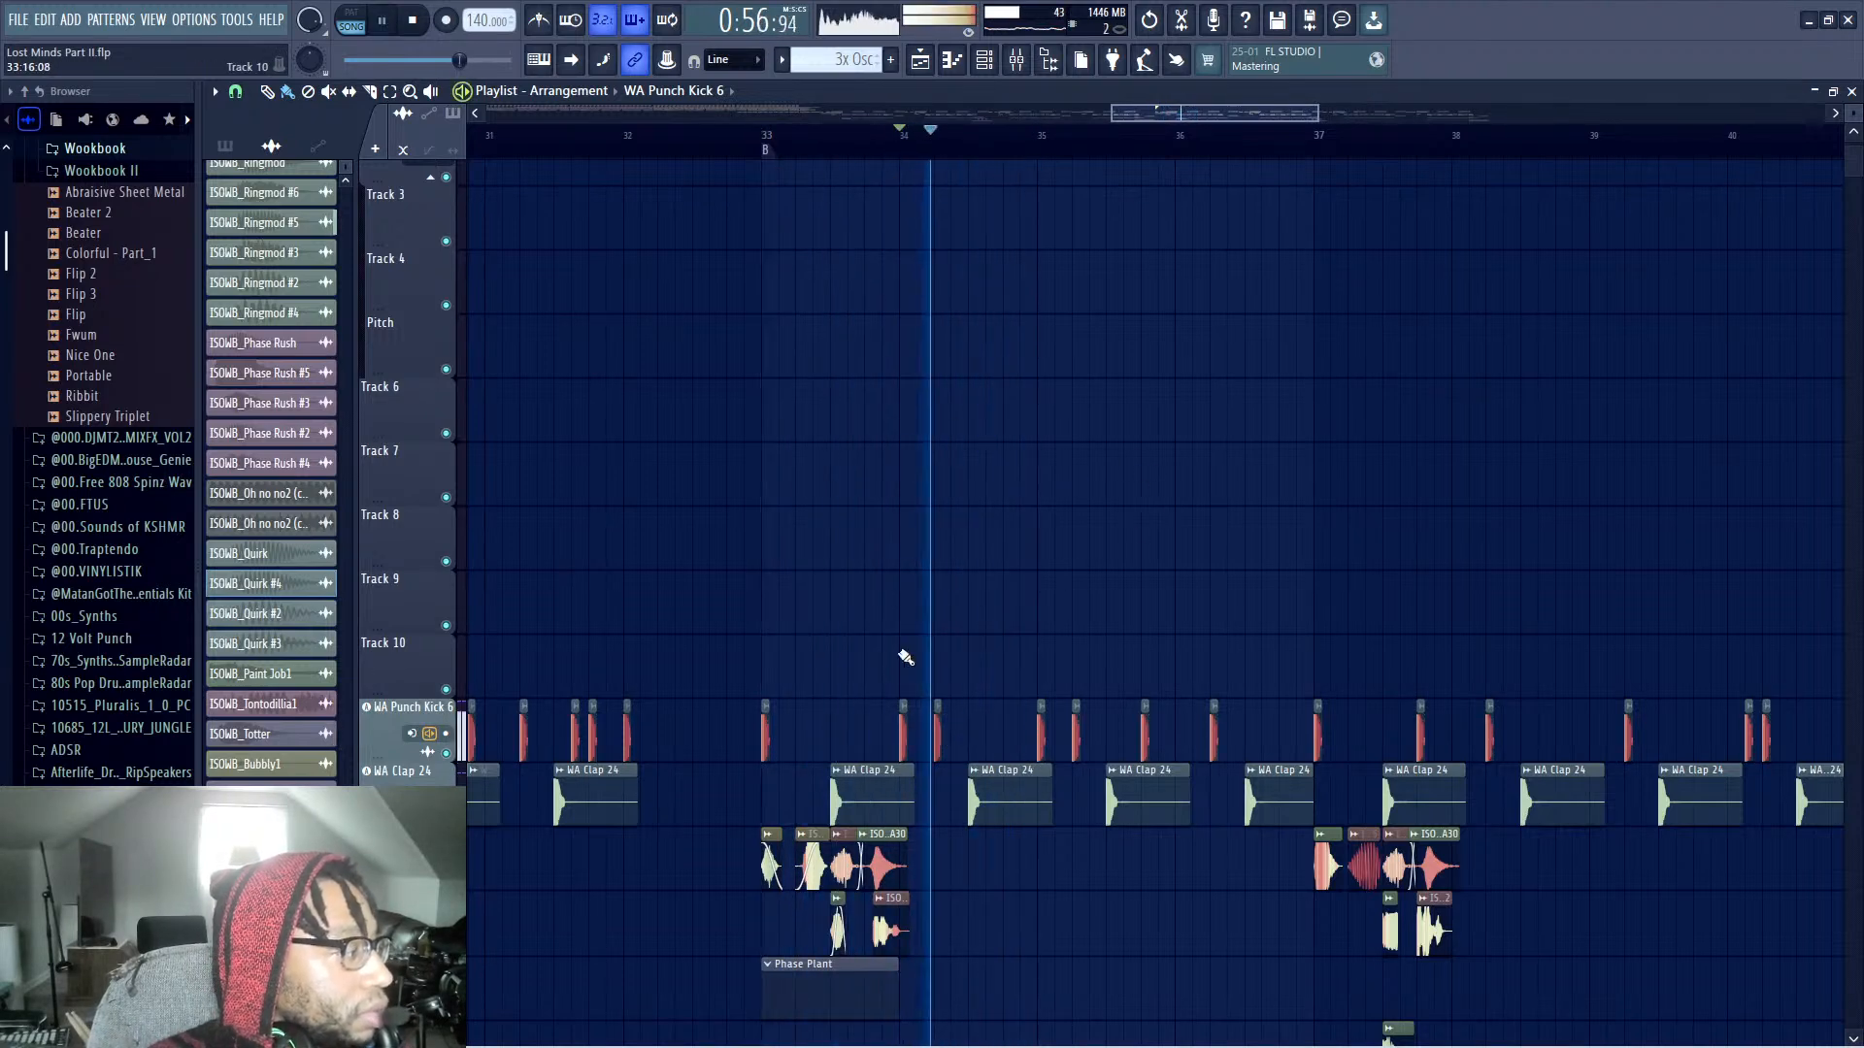
{"action": "key", "text": "space"}
{"action": "key", "text": "space"}
{"action": "right_click", "coordinate": [939, 739]}
{"action": "left_click", "coordinate": [1006, 586]}
{"action": "key", "text": "space"}
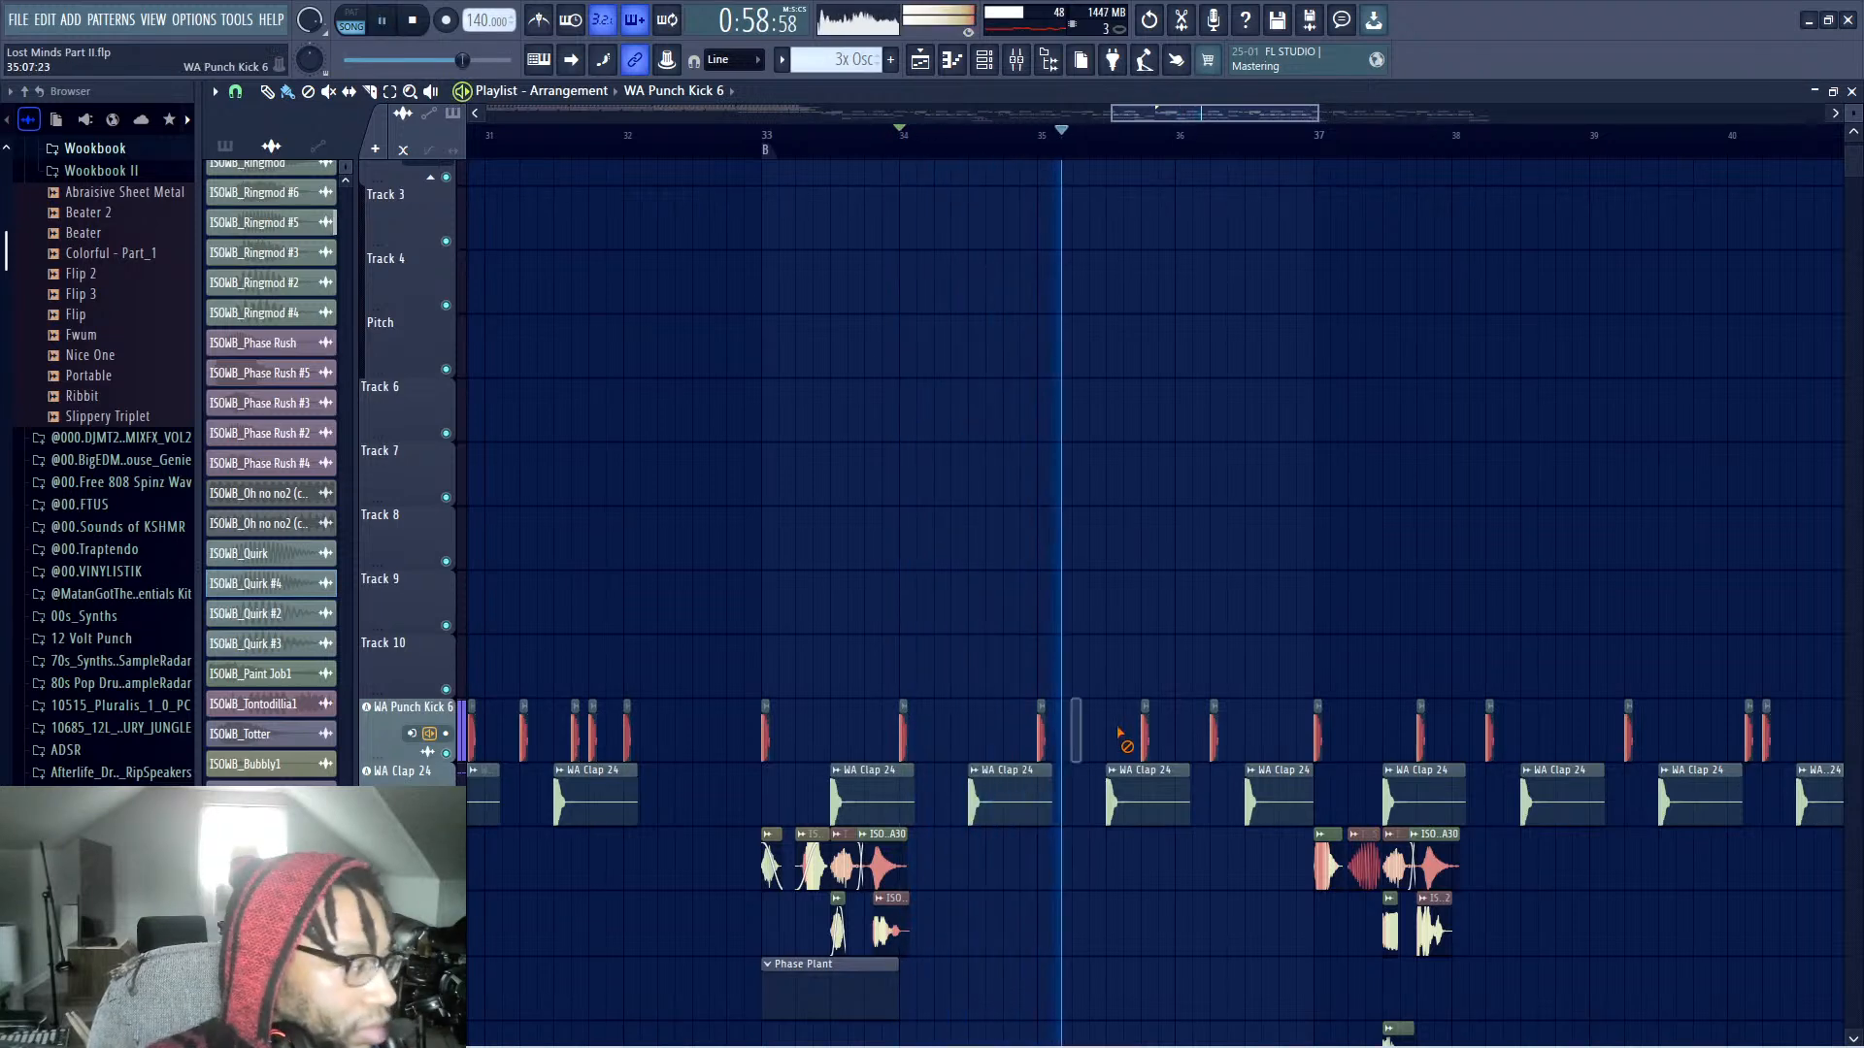
Add punch kicks at bar 36, just before bar 39 and at bar 40, and shift the kick before bar 38 onto bar 38
{"action": "left_click", "coordinate": [1179, 735]}
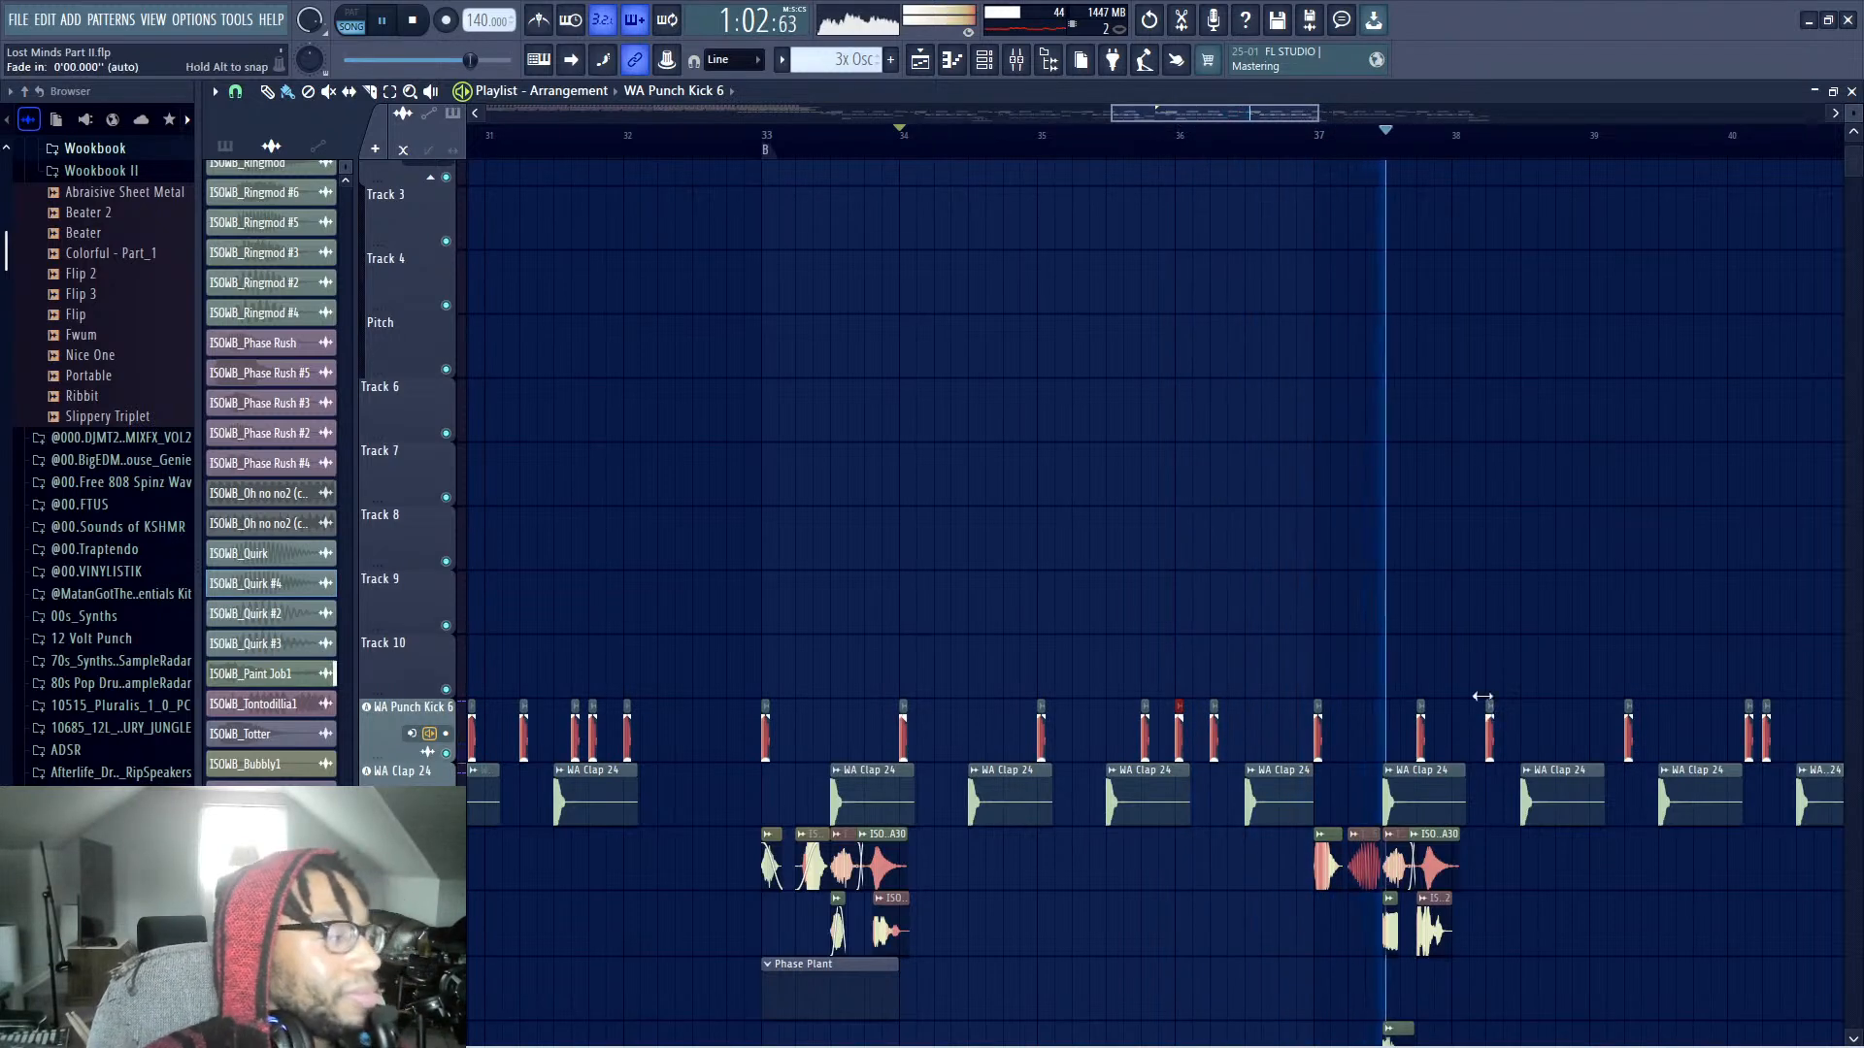
{"action": "key", "text": "space"}
{"action": "key", "text": "space"}
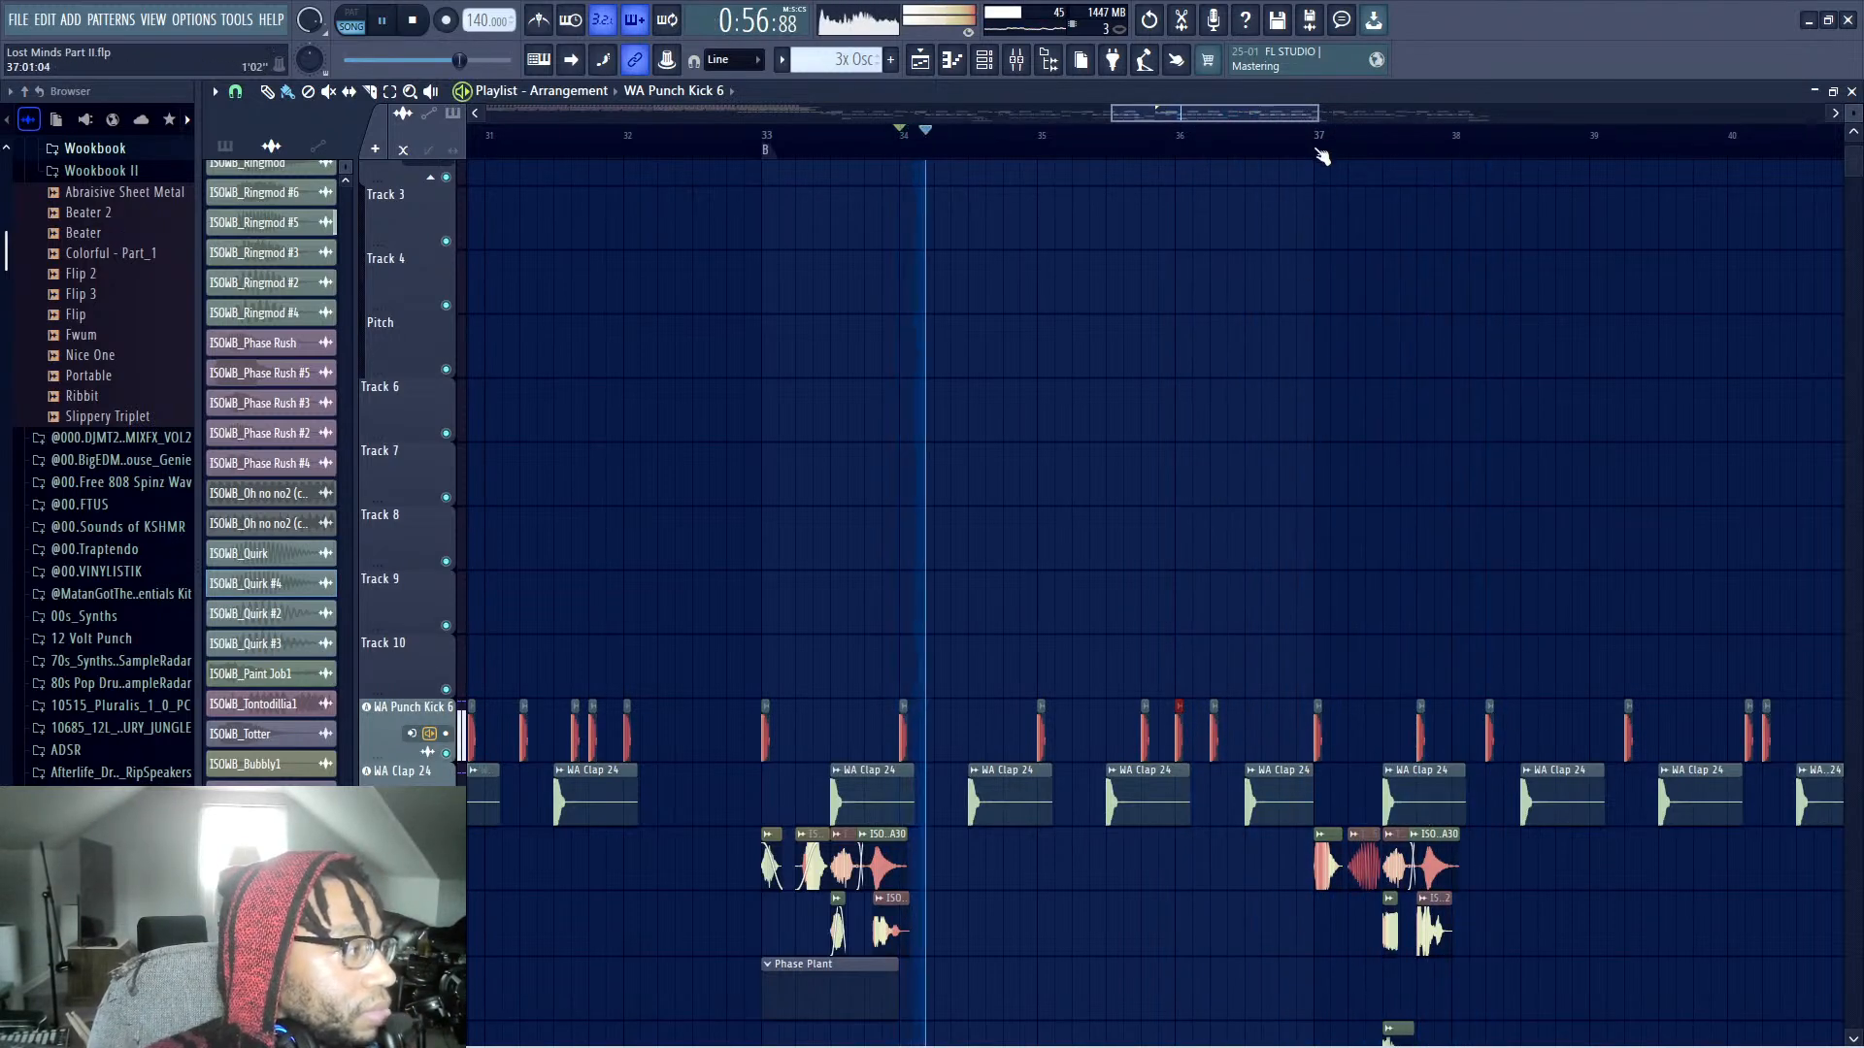
{"action": "left_click_drag", "start_coordinate": [1422, 738], "coordinate": [1464, 743]}
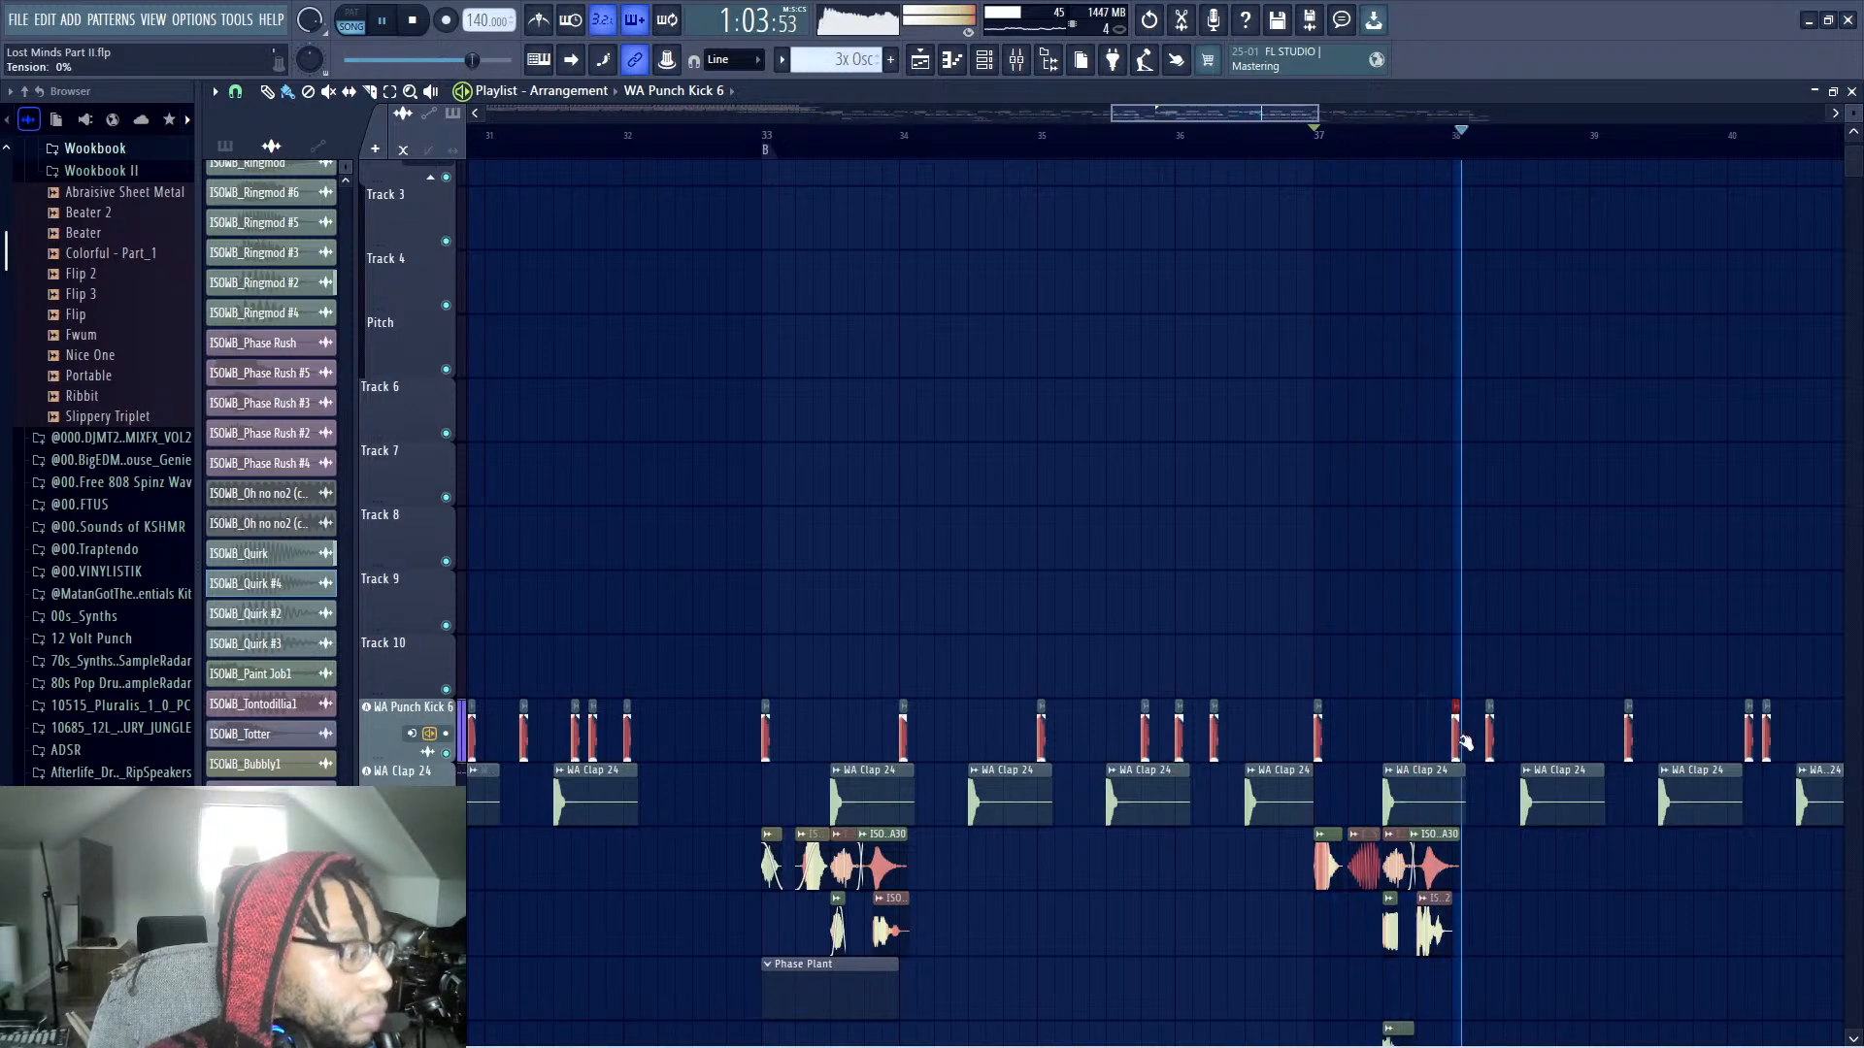
{"action": "left_click", "coordinate": [1576, 738]}
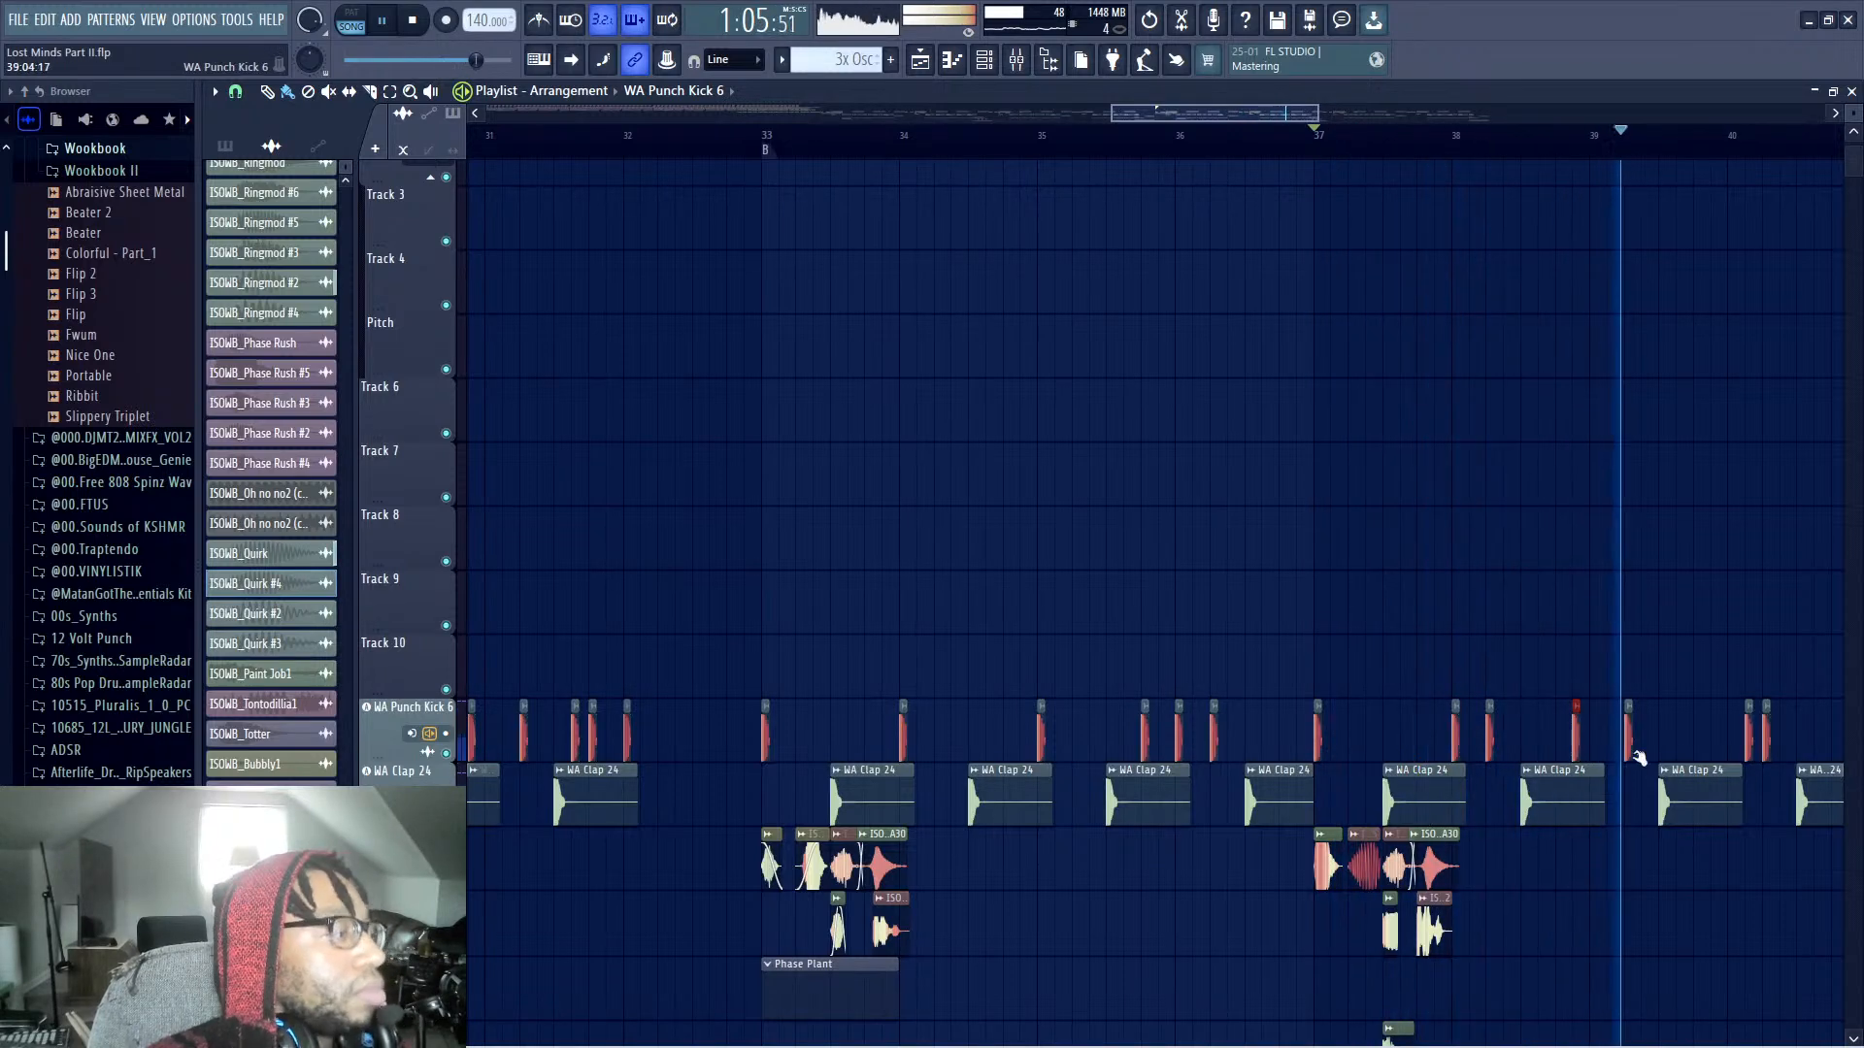
{"action": "left_click", "coordinate": [1731, 738]}
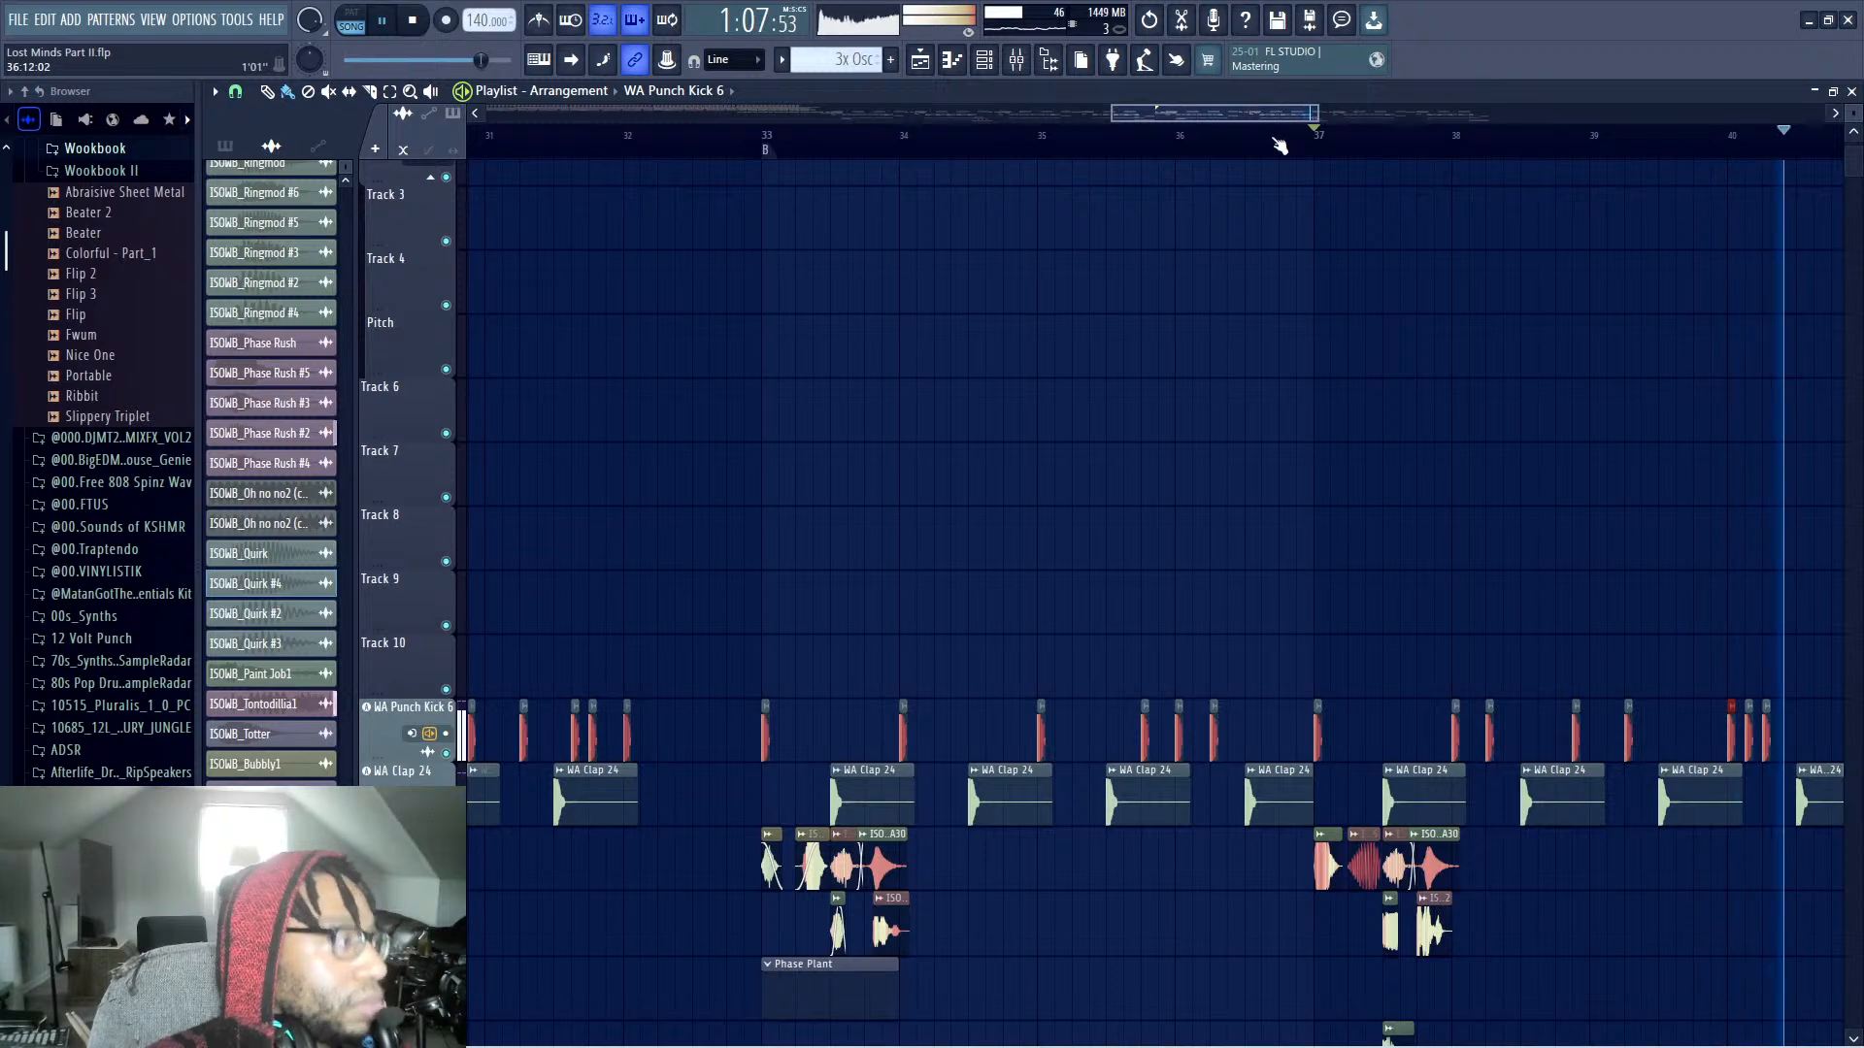
Place punch kicks at bars 42 and 44, and delete the extra kicks shortly after bars 42, 43 and 44
{"action": "left_click", "coordinate": [1021, 738]}
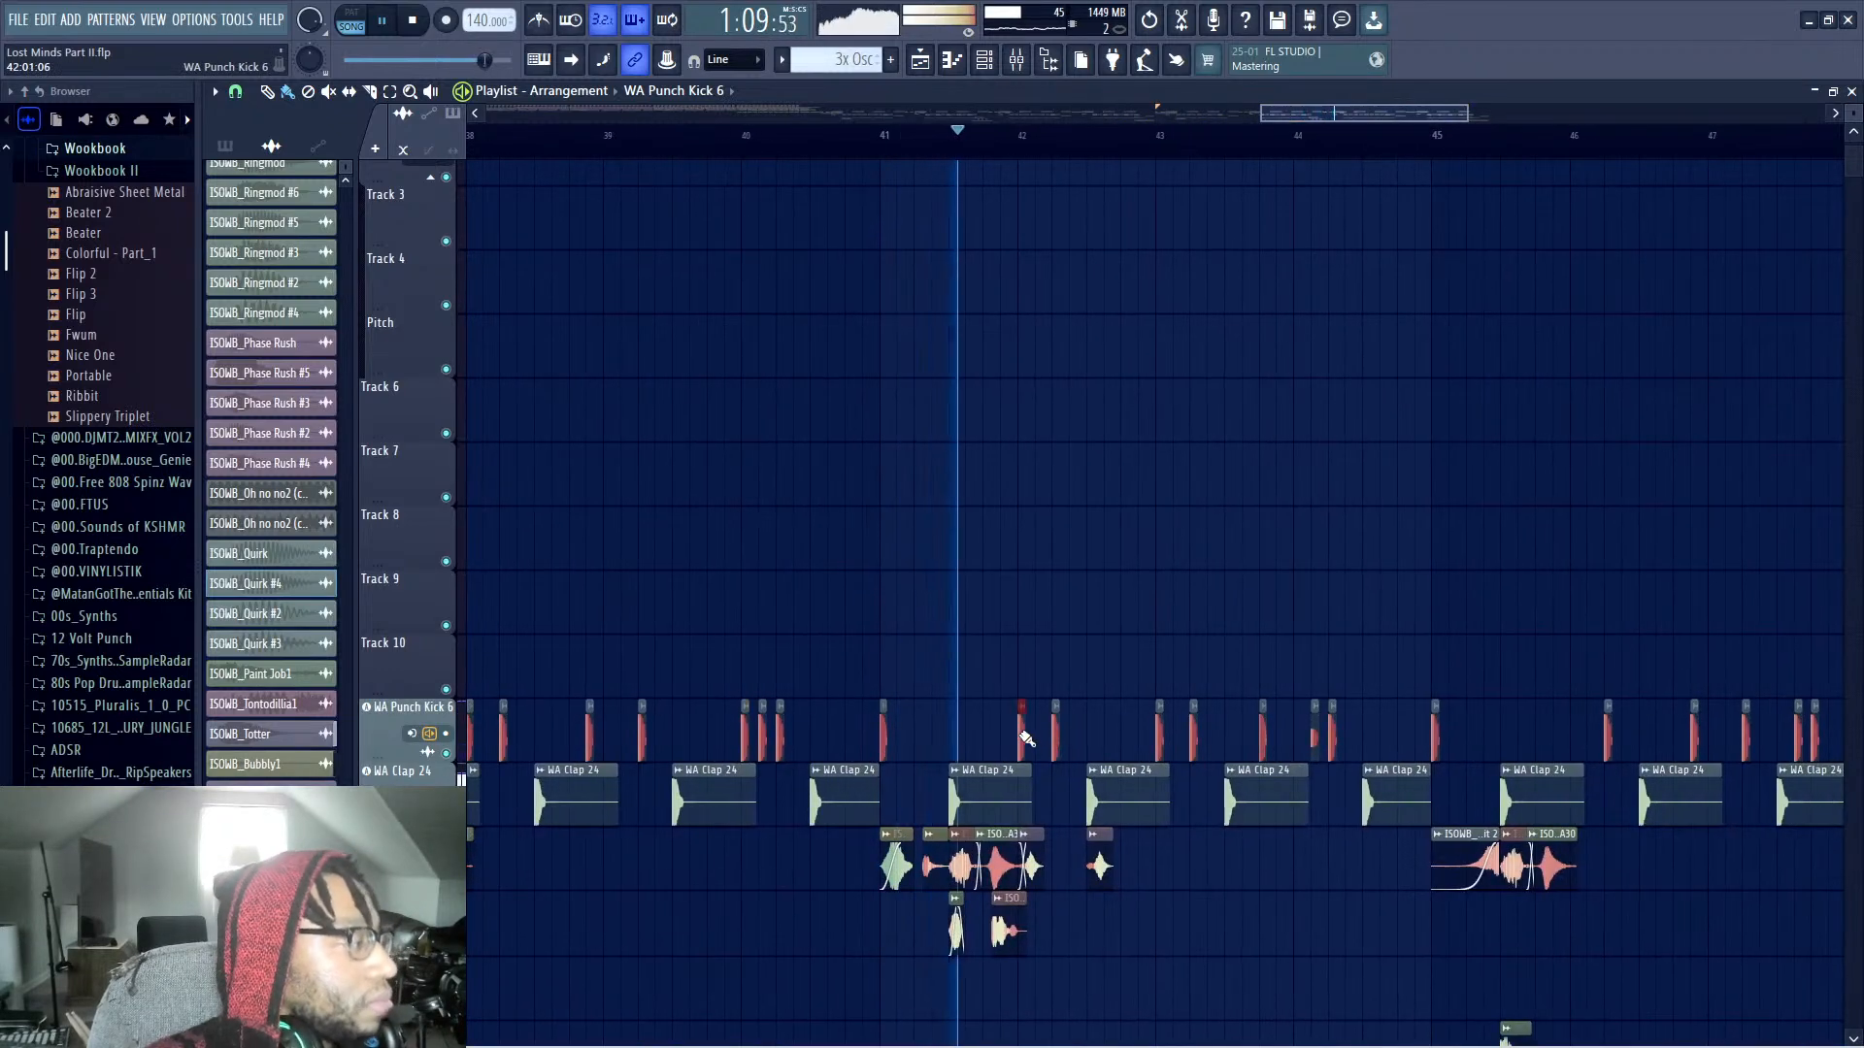
{"action": "right_click", "coordinate": [1055, 733]}
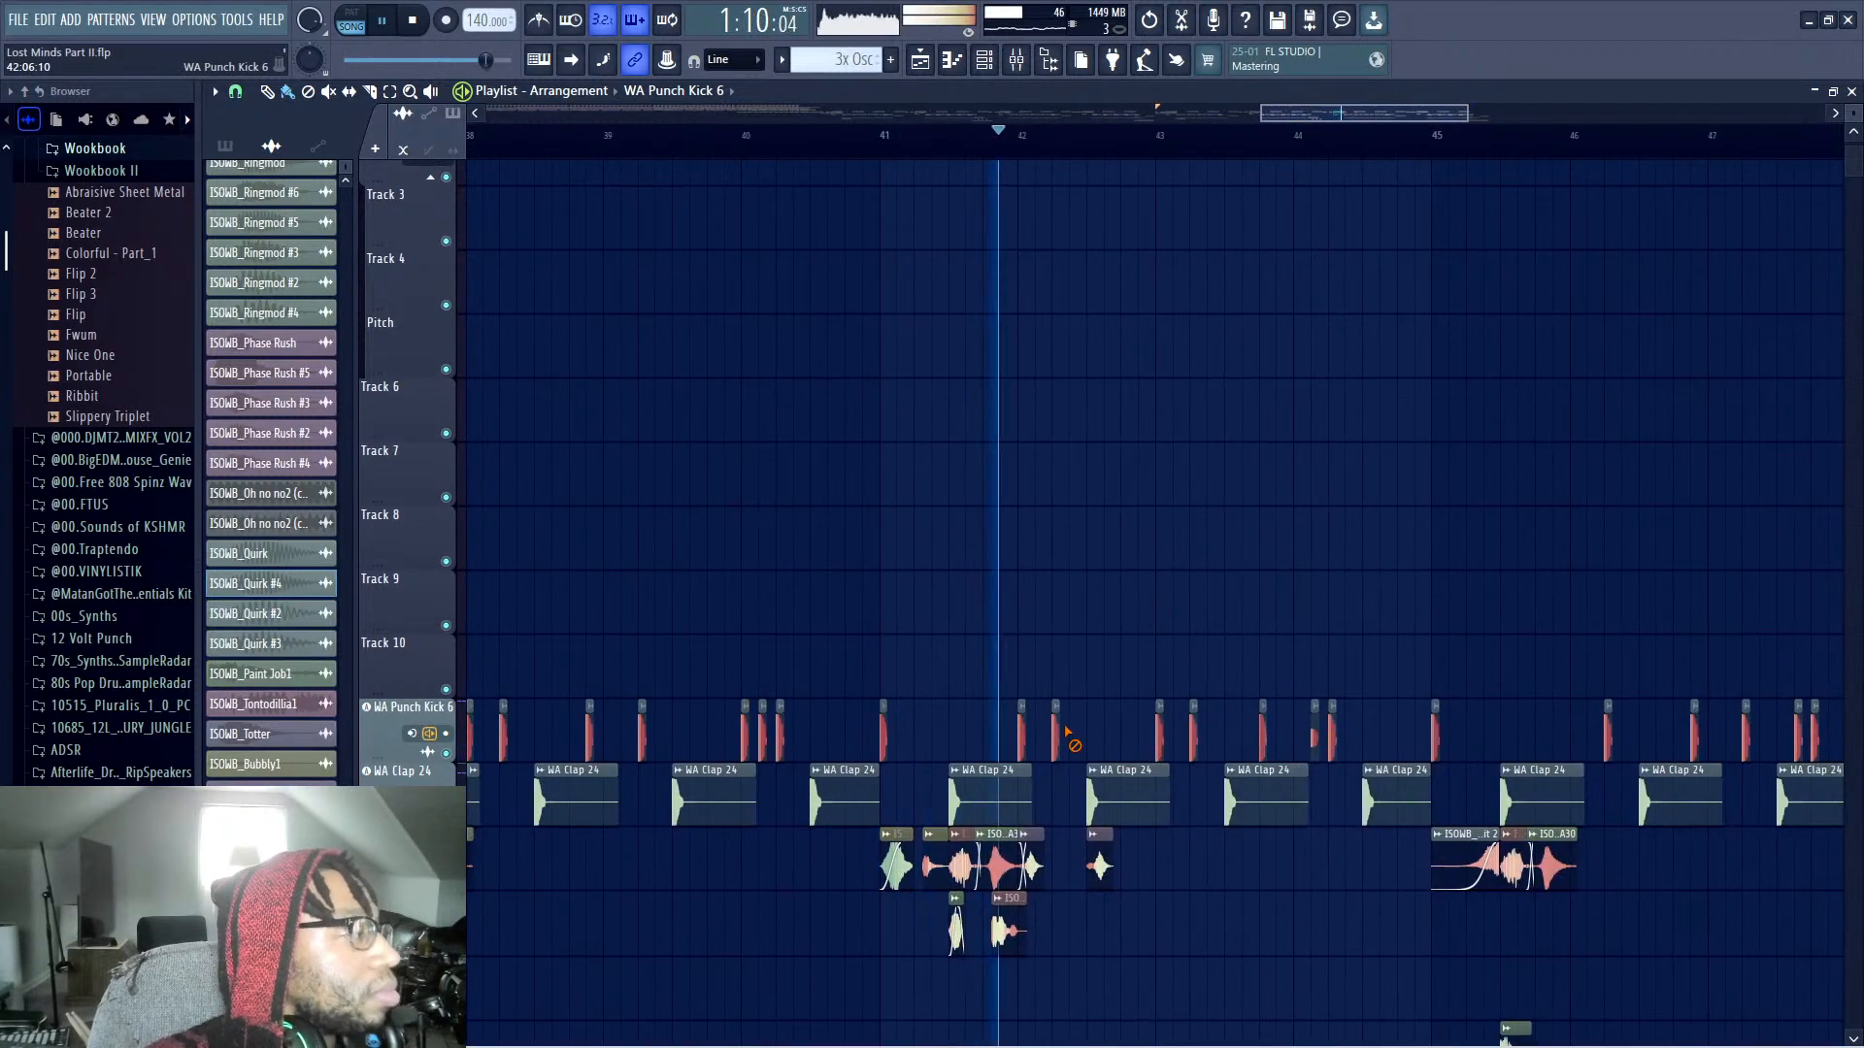
{"action": "right_click", "coordinate": [1193, 733]}
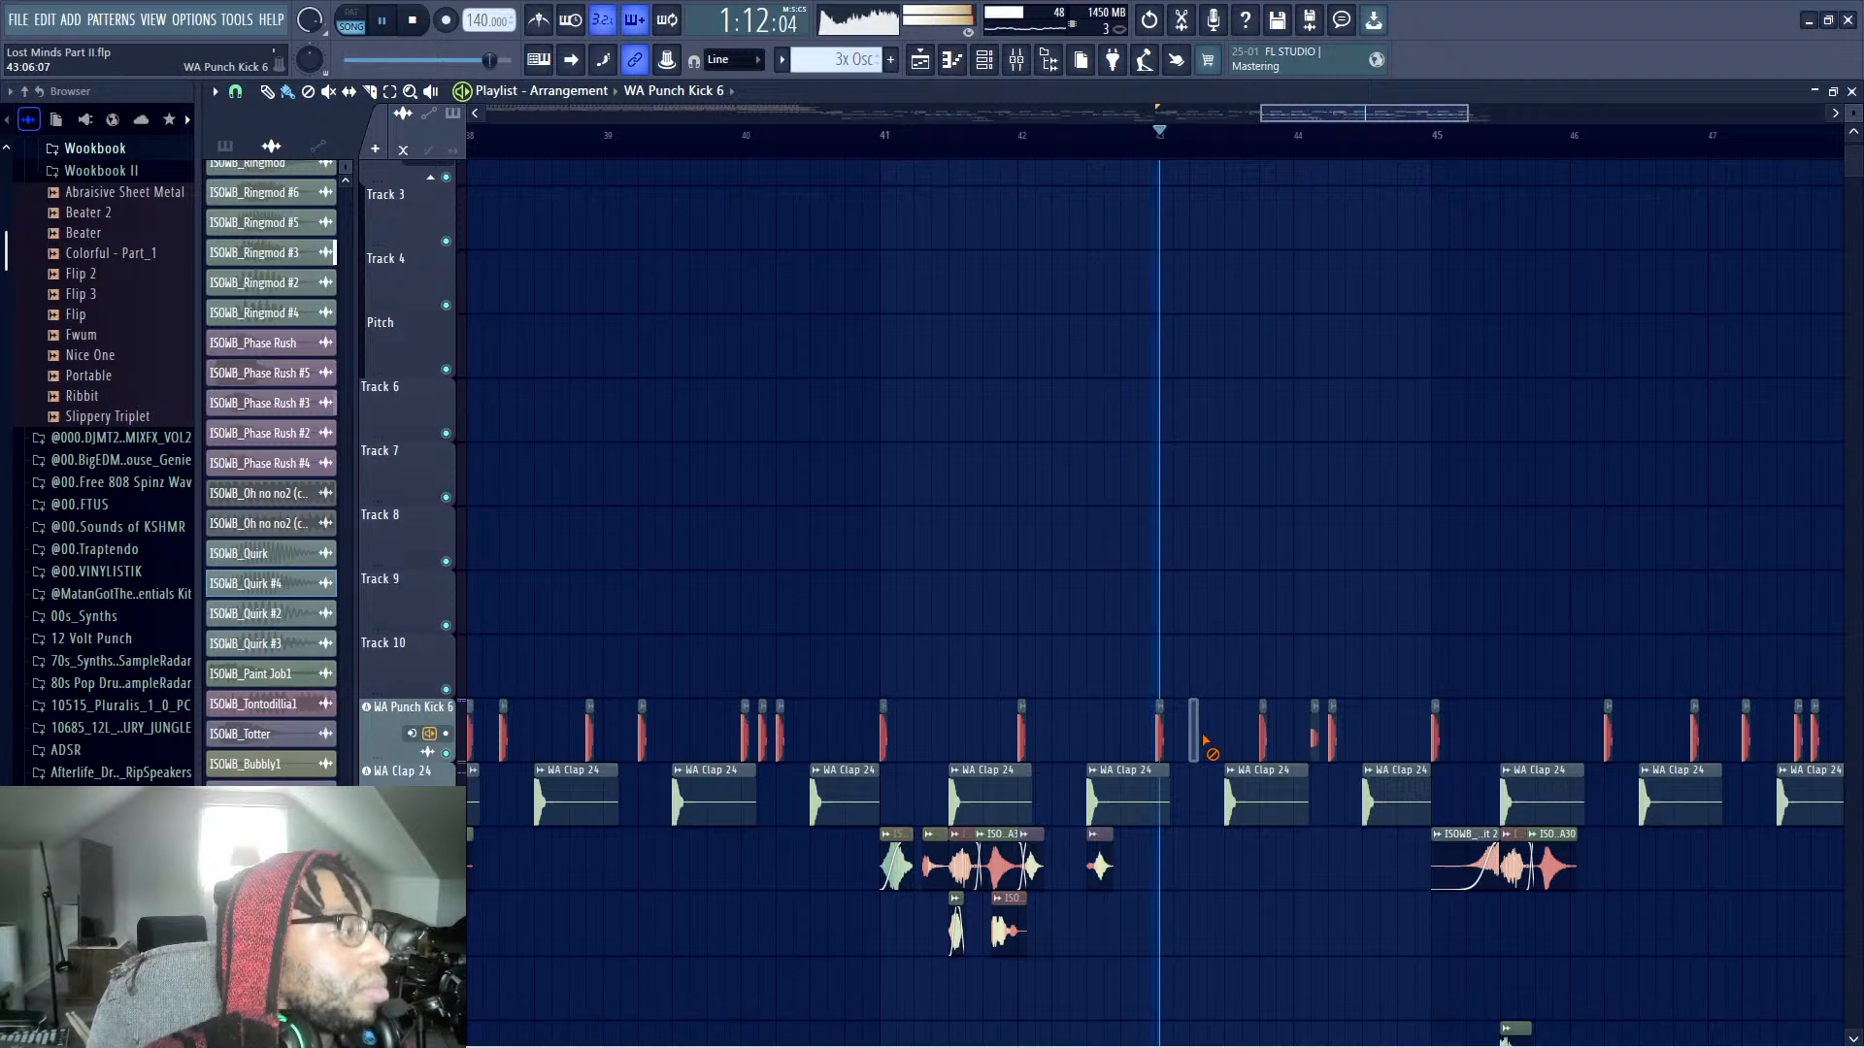
{"action": "left_click", "coordinate": [1296, 735]}
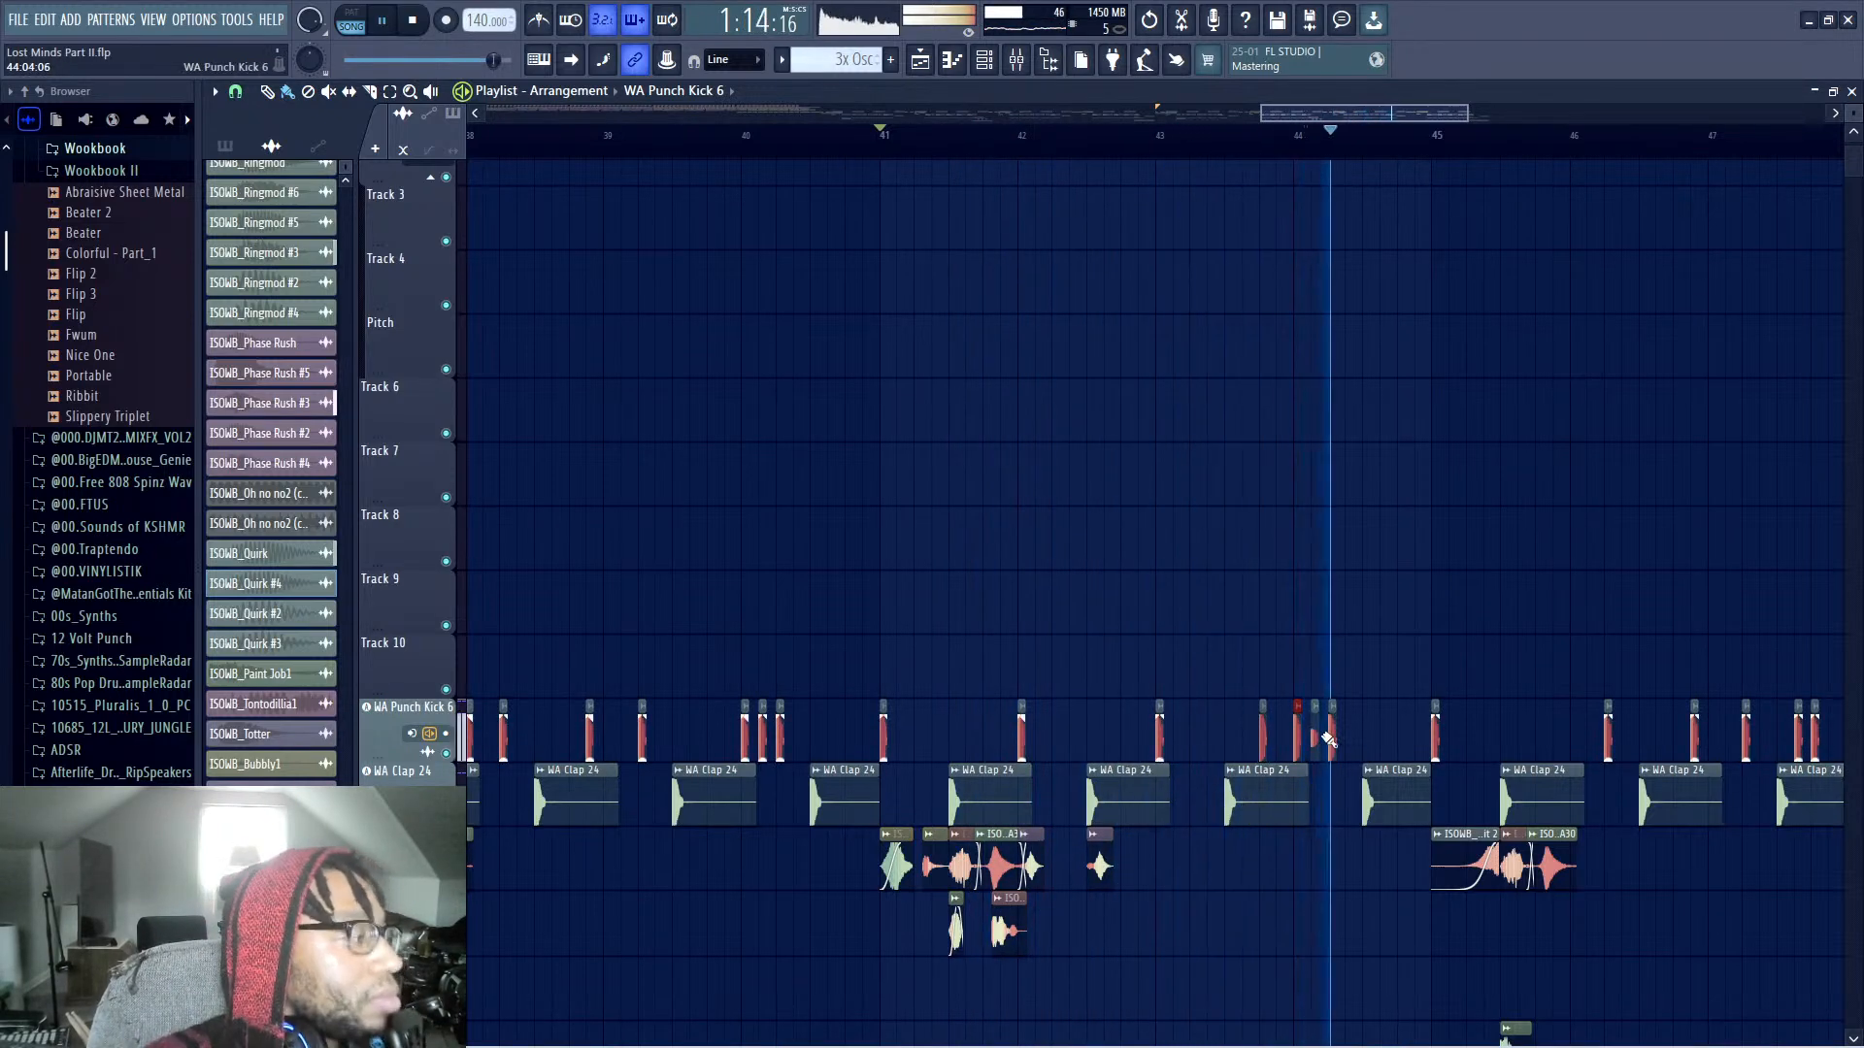
{"action": "left_click", "coordinate": [1139, 131]}
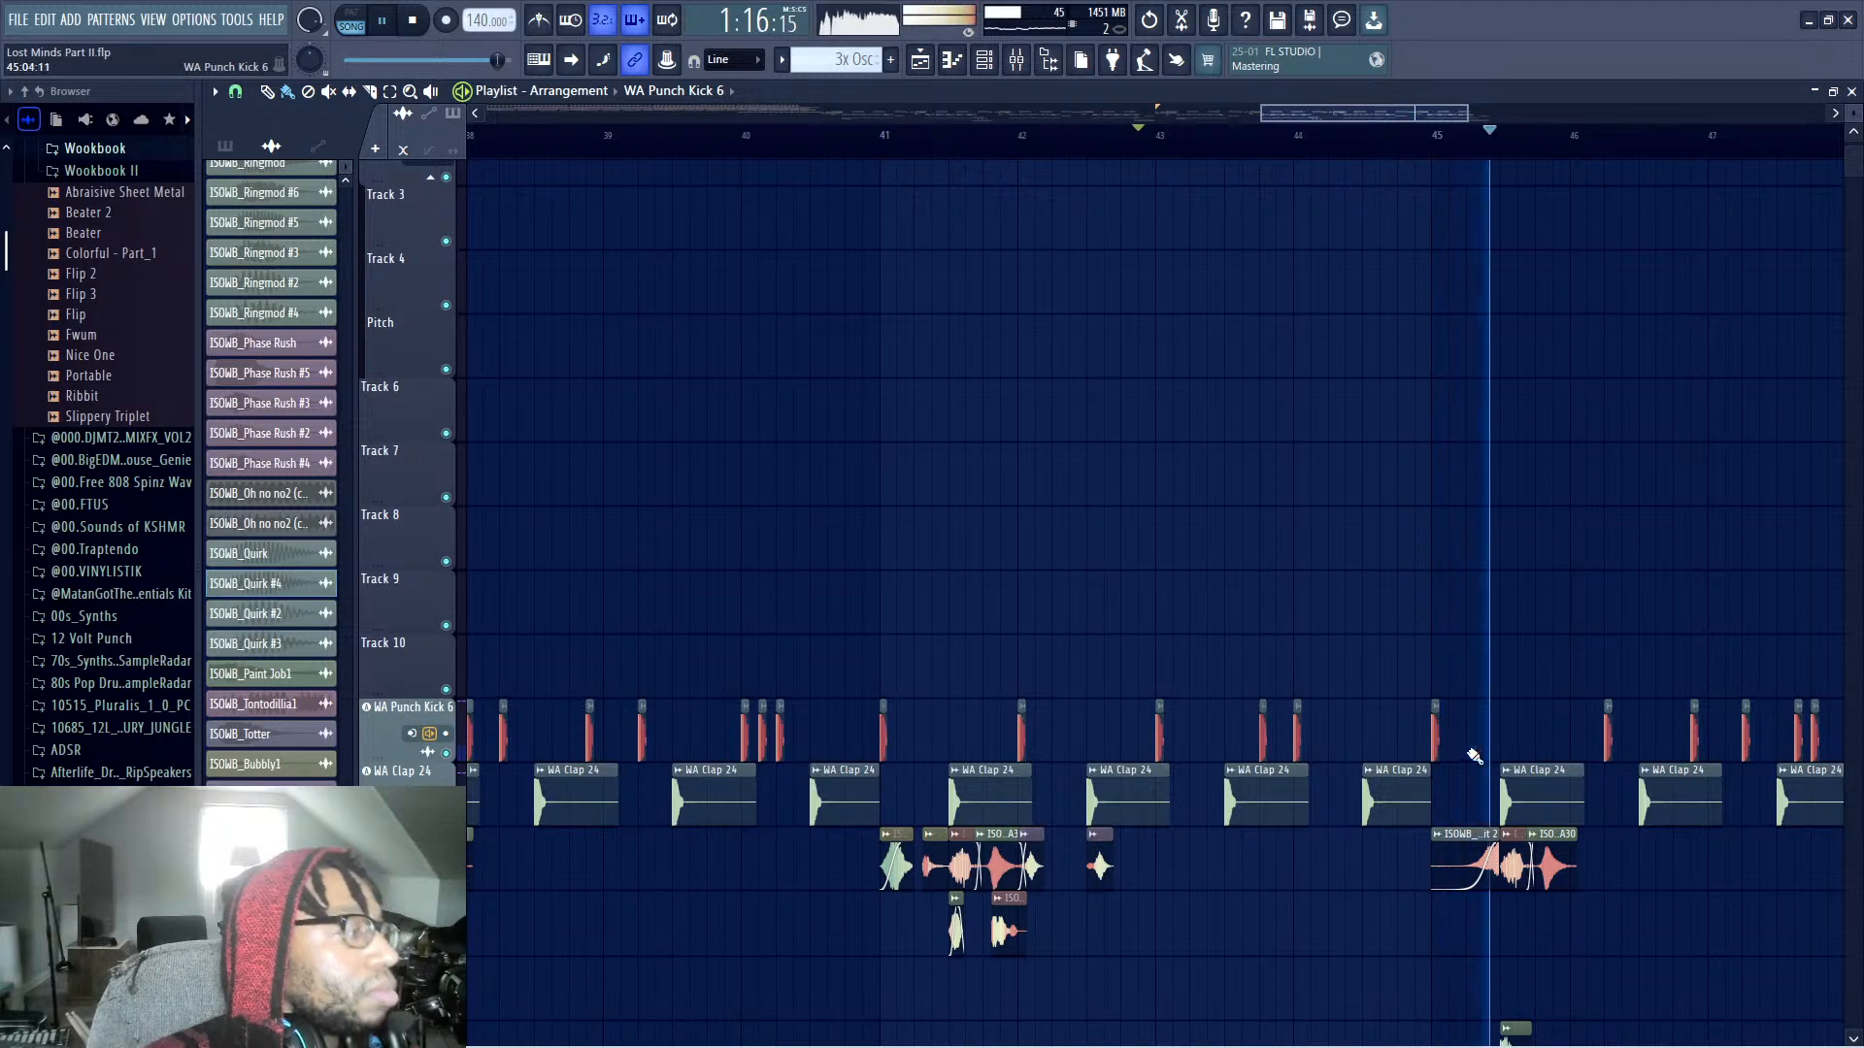
Replace the punch kicks shortly after bar 46 and just before bar 47 with kicks on bars 46 and 47
{"action": "right_click", "coordinate": [1608, 736]}
{"action": "key", "text": "space"}
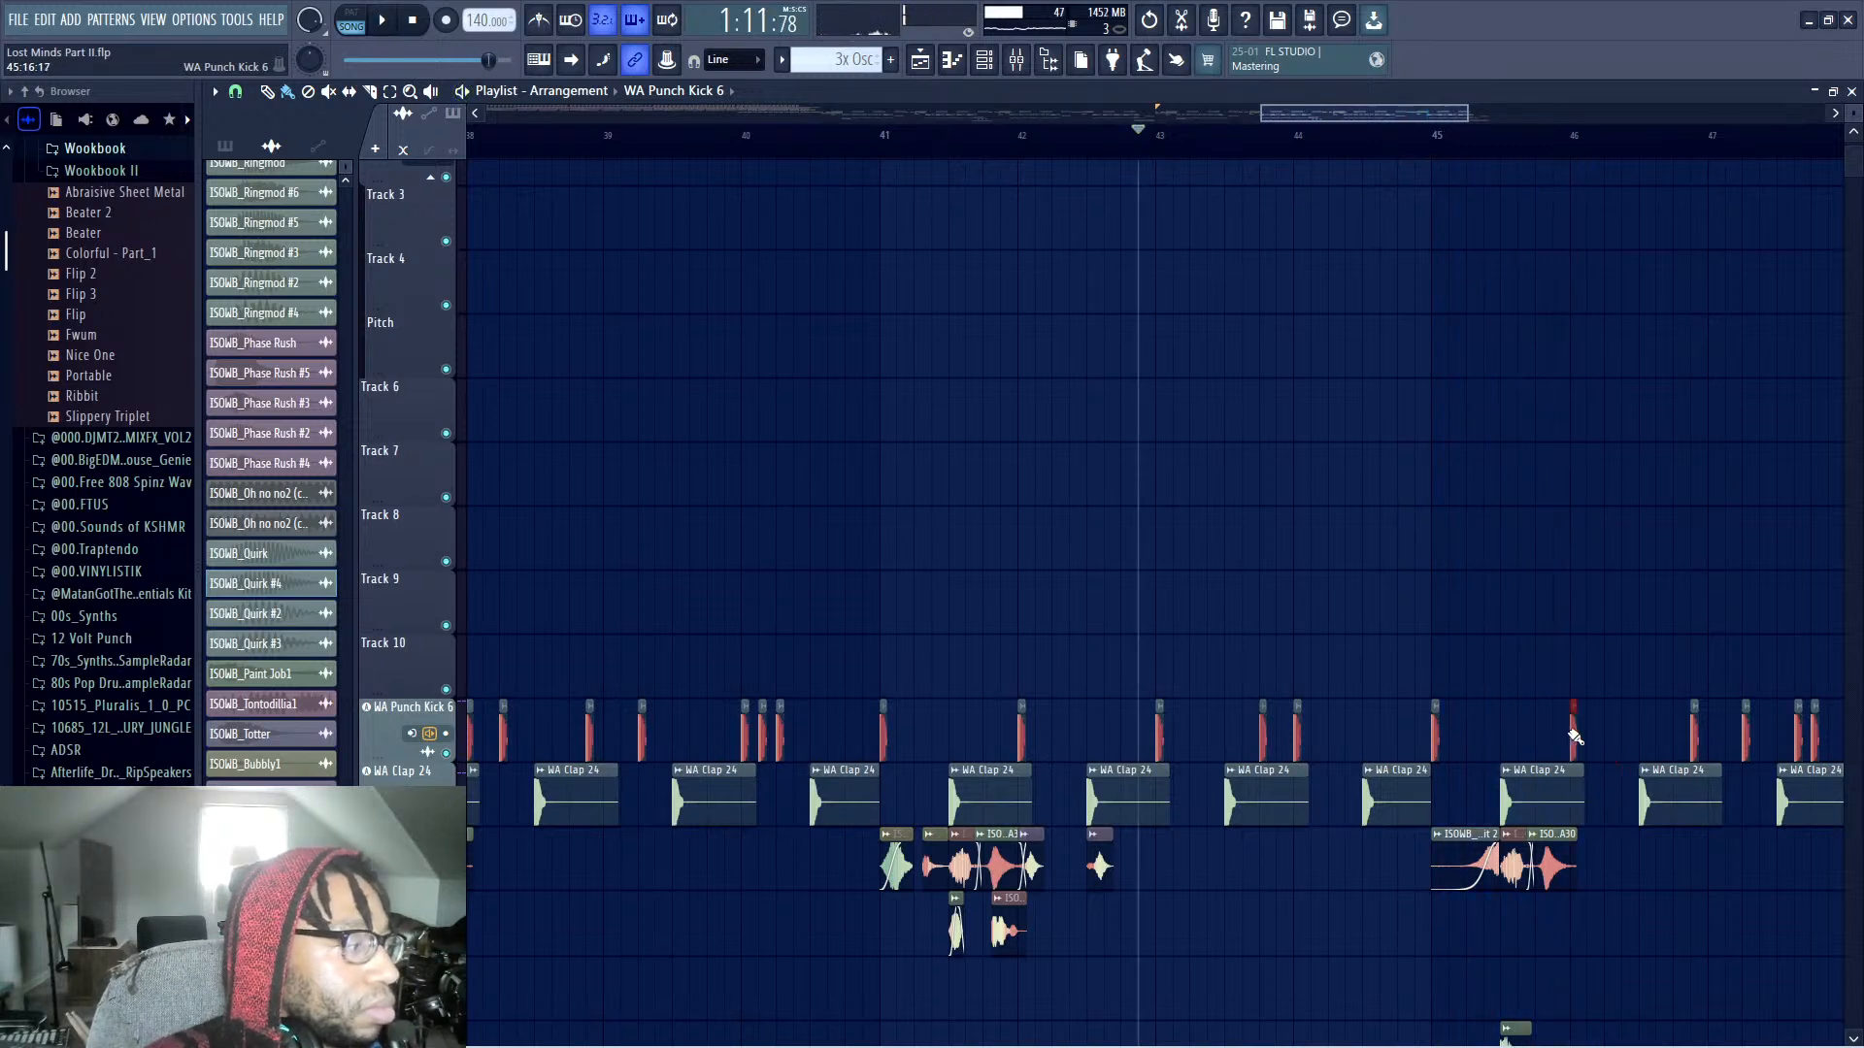
{"action": "key", "text": "space"}
{"action": "left_click", "coordinate": [1436, 135]}
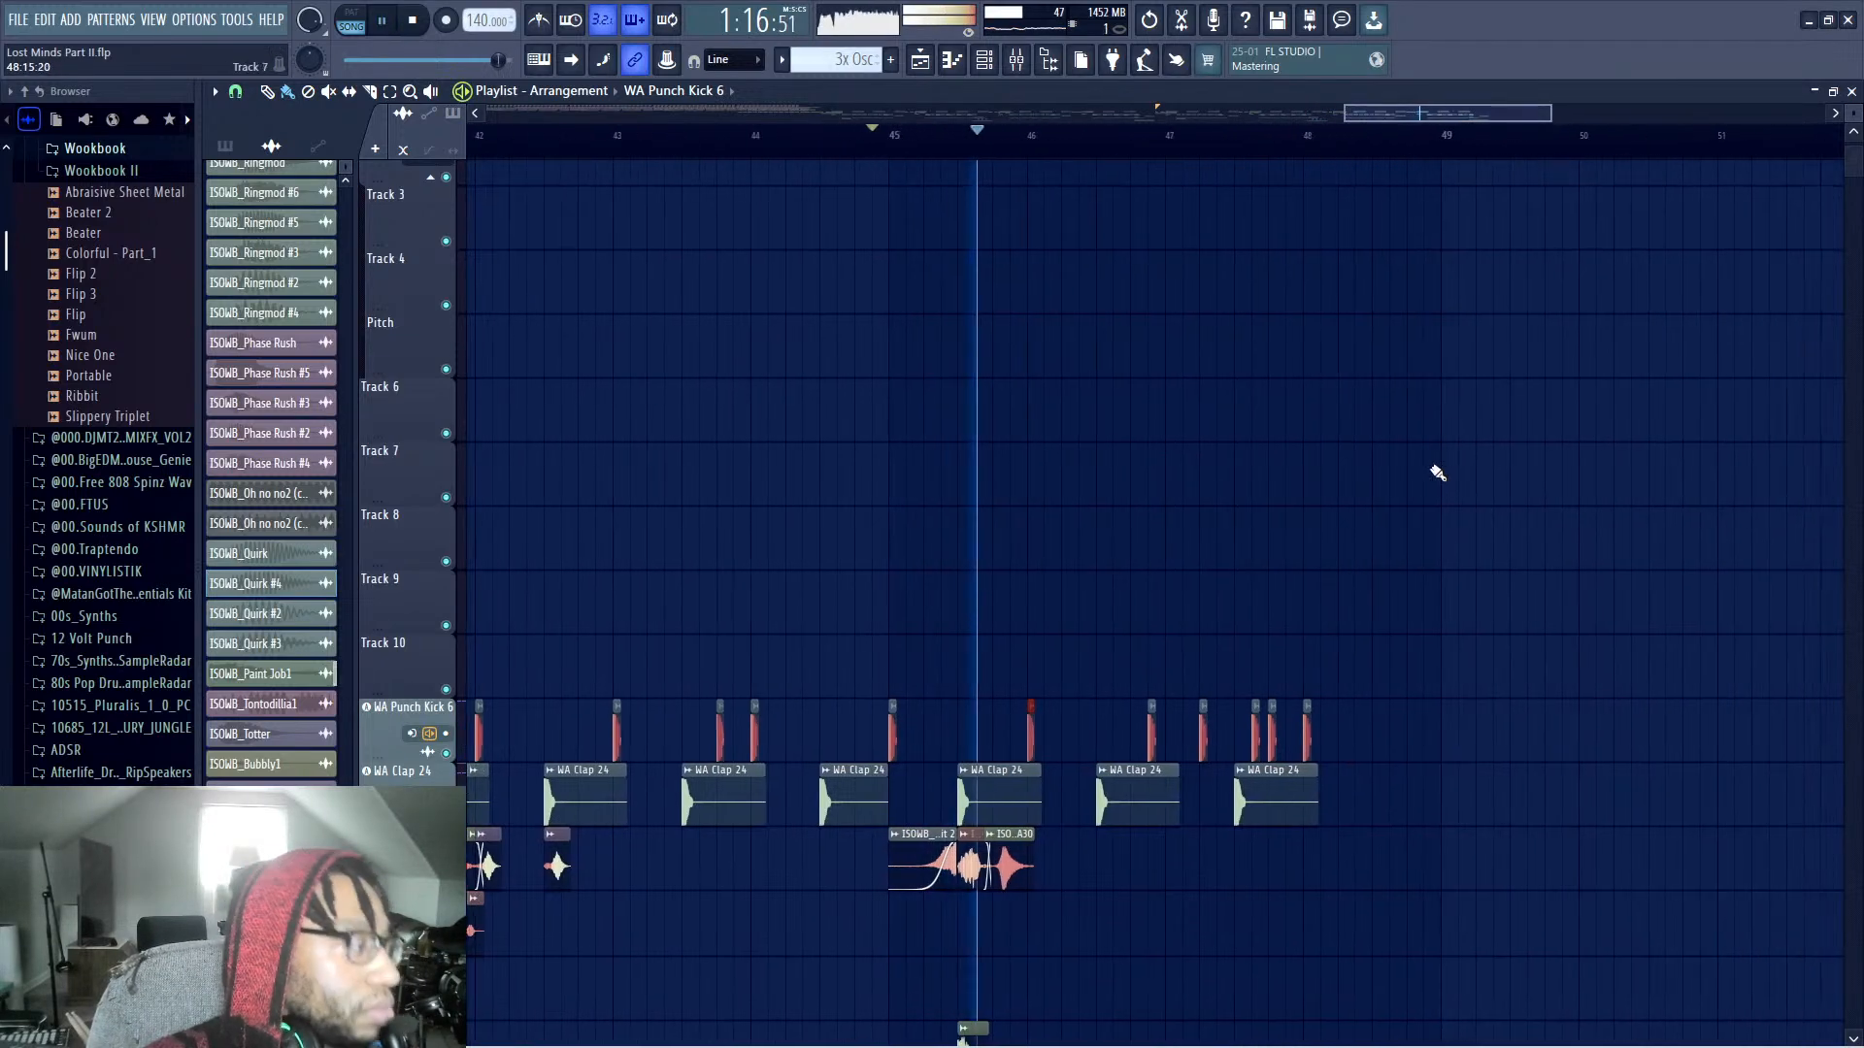
{"action": "right_click", "coordinate": [1143, 740]}
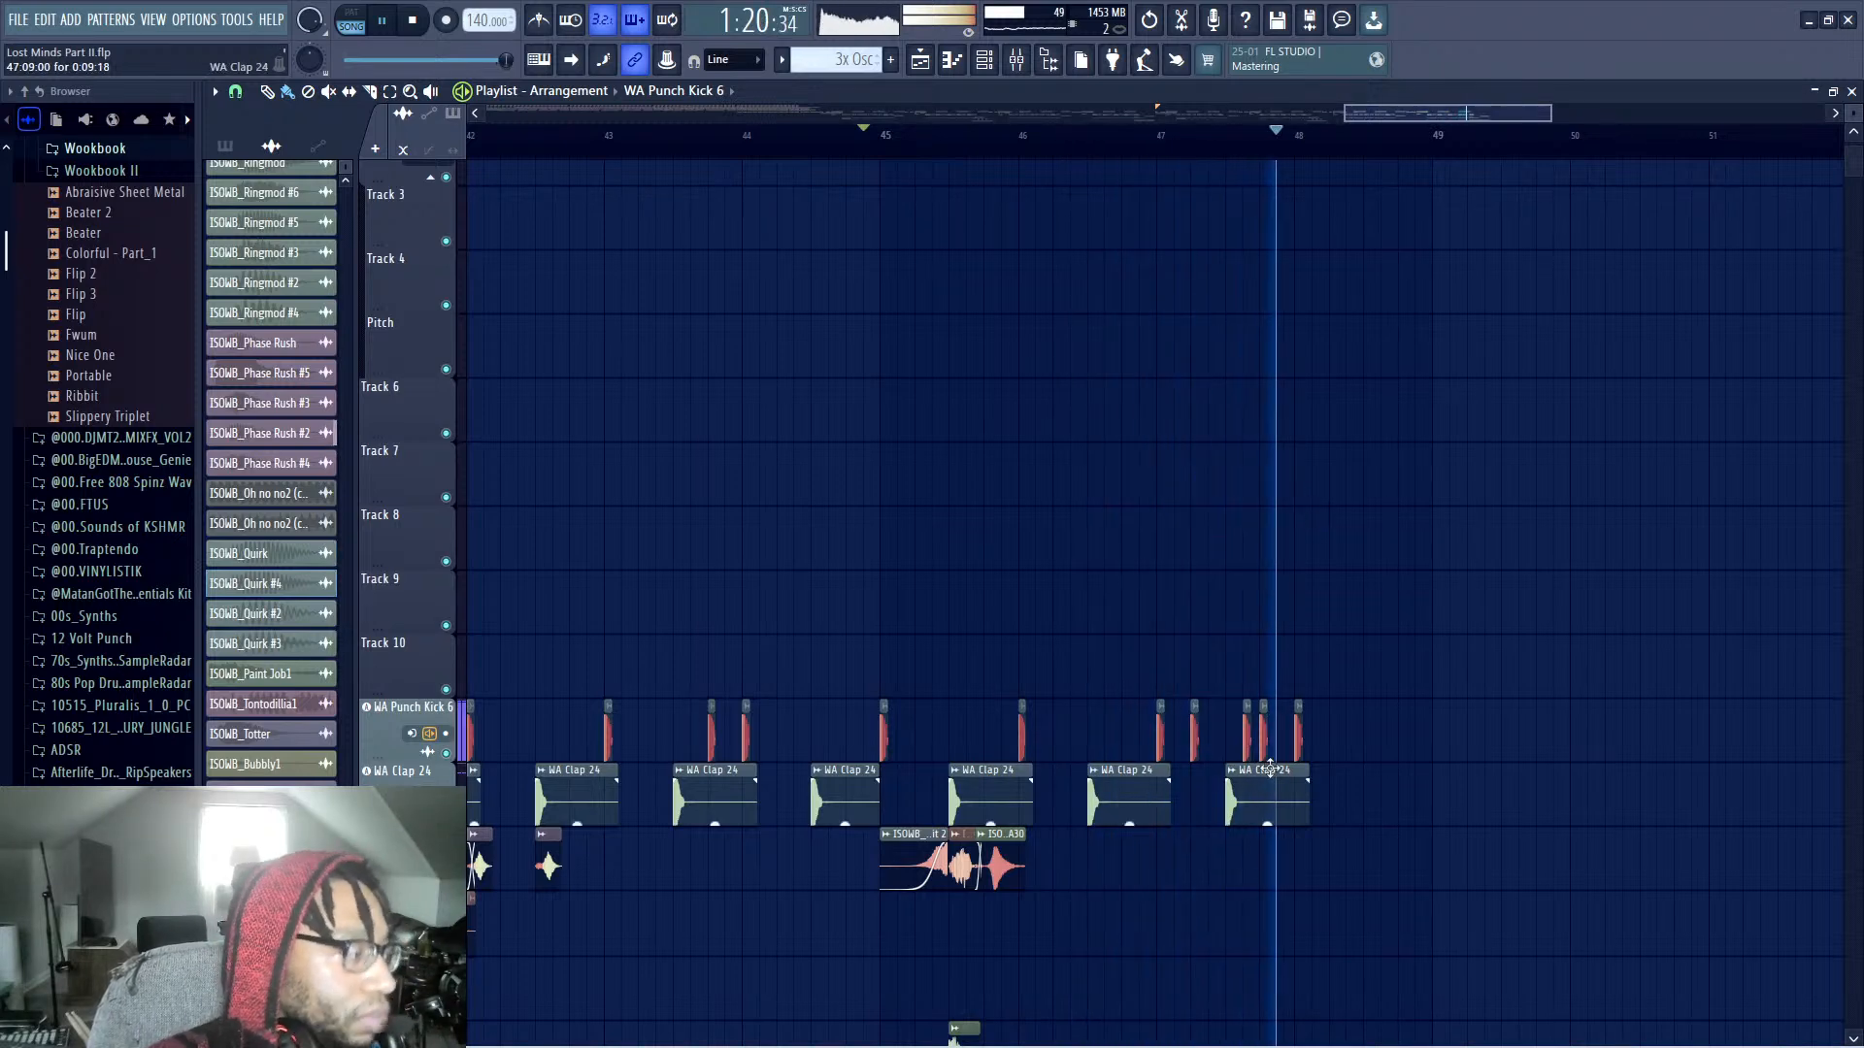
Delete the two punch kicks in the second half of bar 47 and the one at bar 48
{"action": "left_click", "coordinate": [1126, 141]}
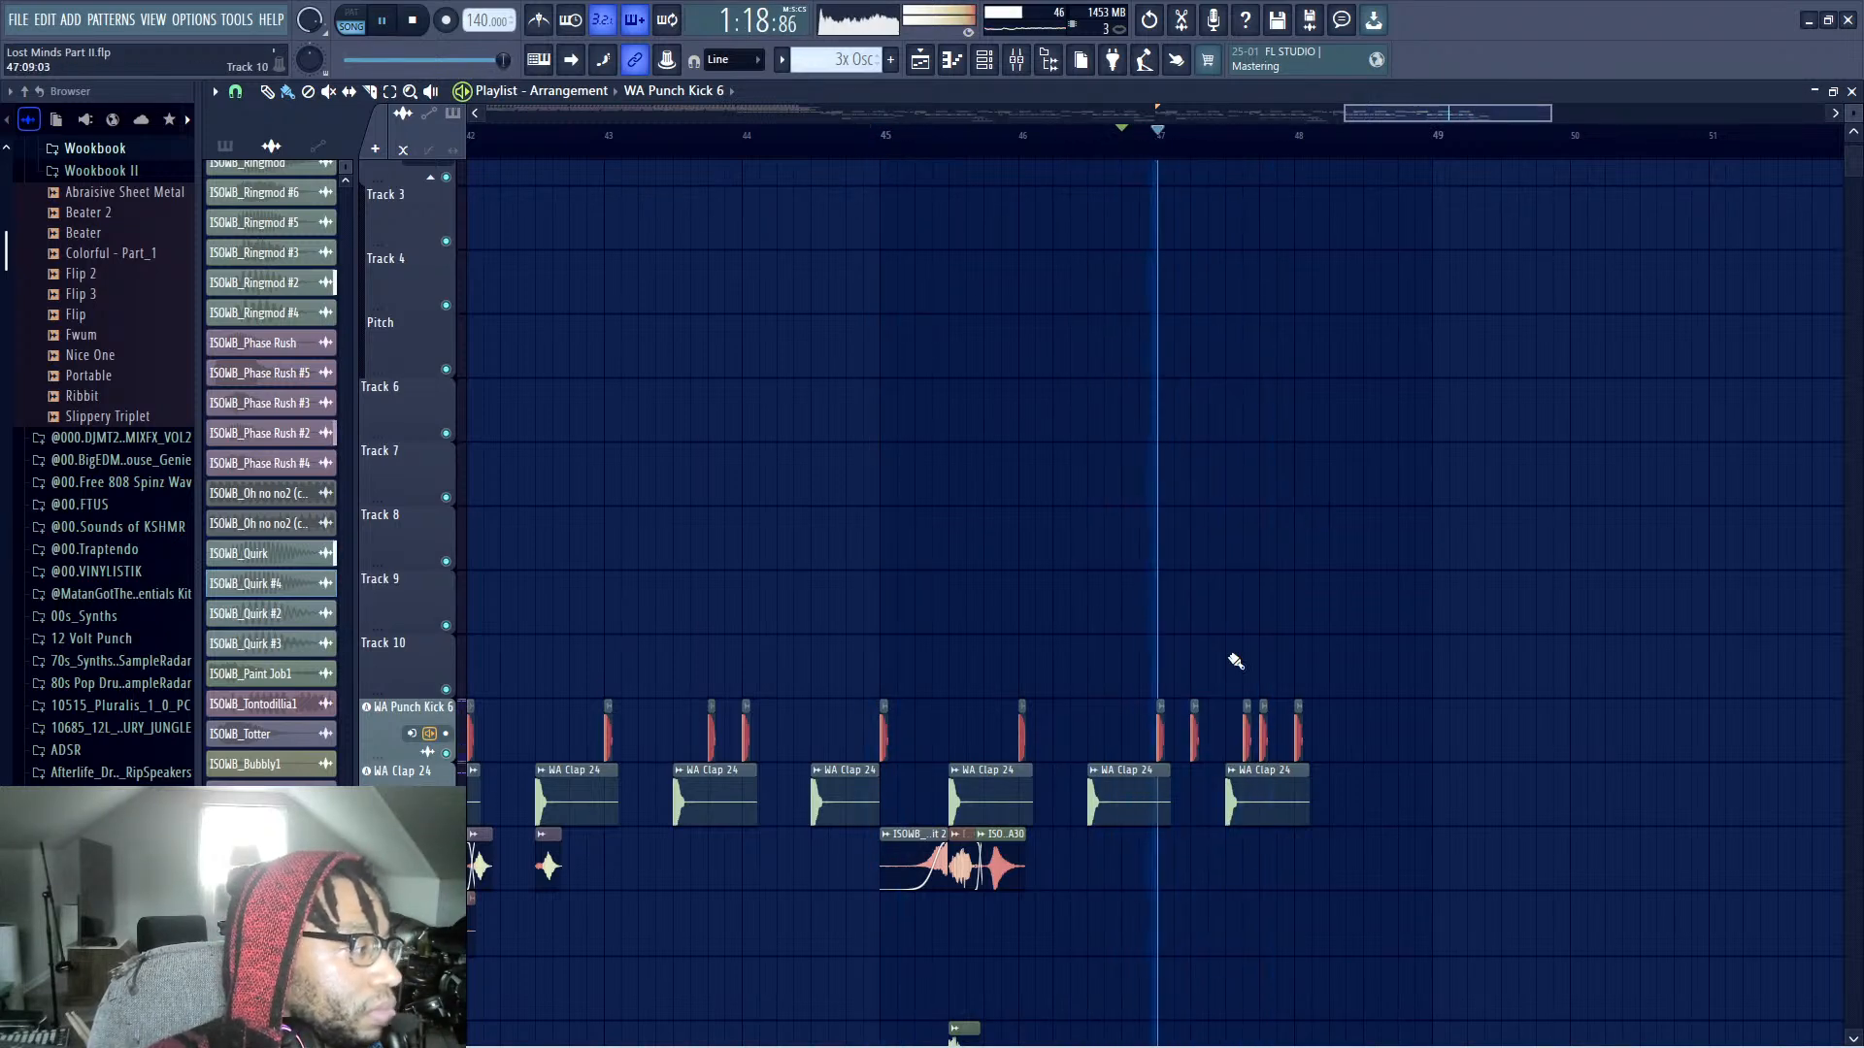
{"action": "right_click", "coordinate": [1247, 738]}
{"action": "right_click", "coordinate": [1262, 738]}
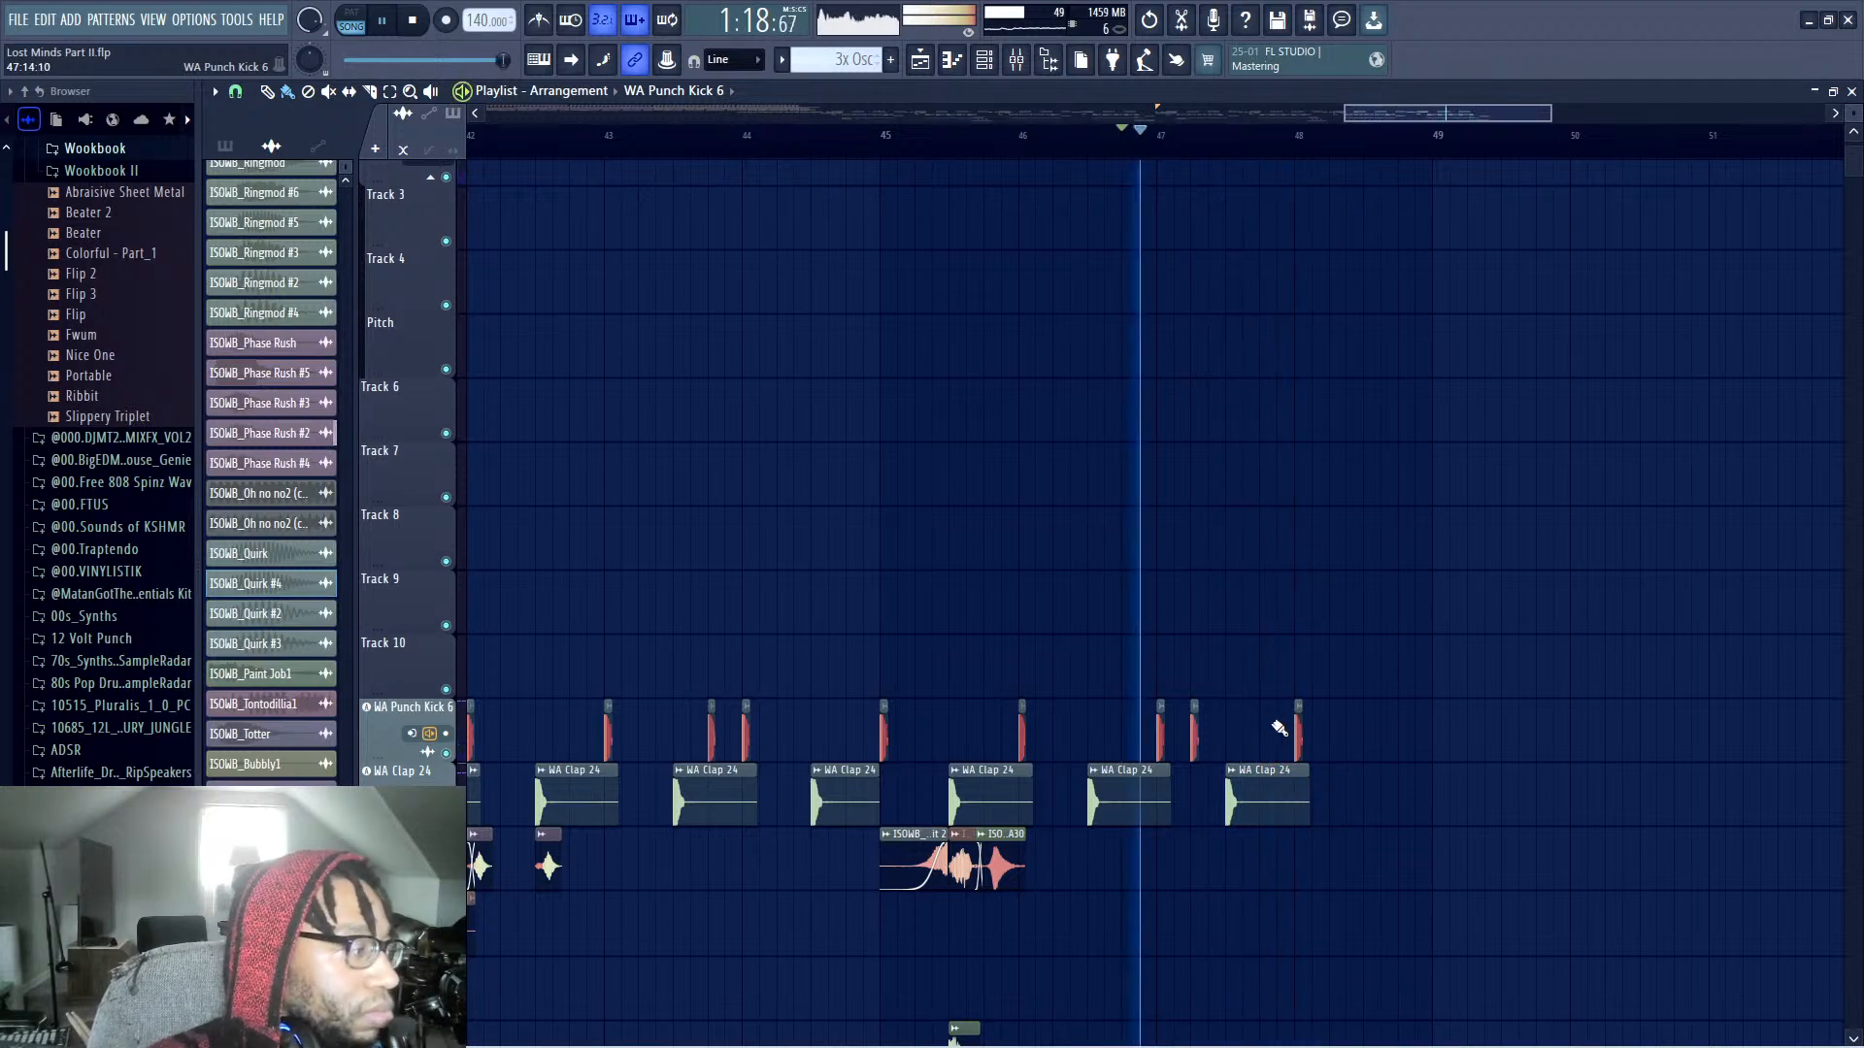
{"action": "scroll", "coordinate": [1279, 728], "scroll_direction": "down", "scroll_amount": 1}
{"action": "right_click", "coordinate": [1300, 675]}
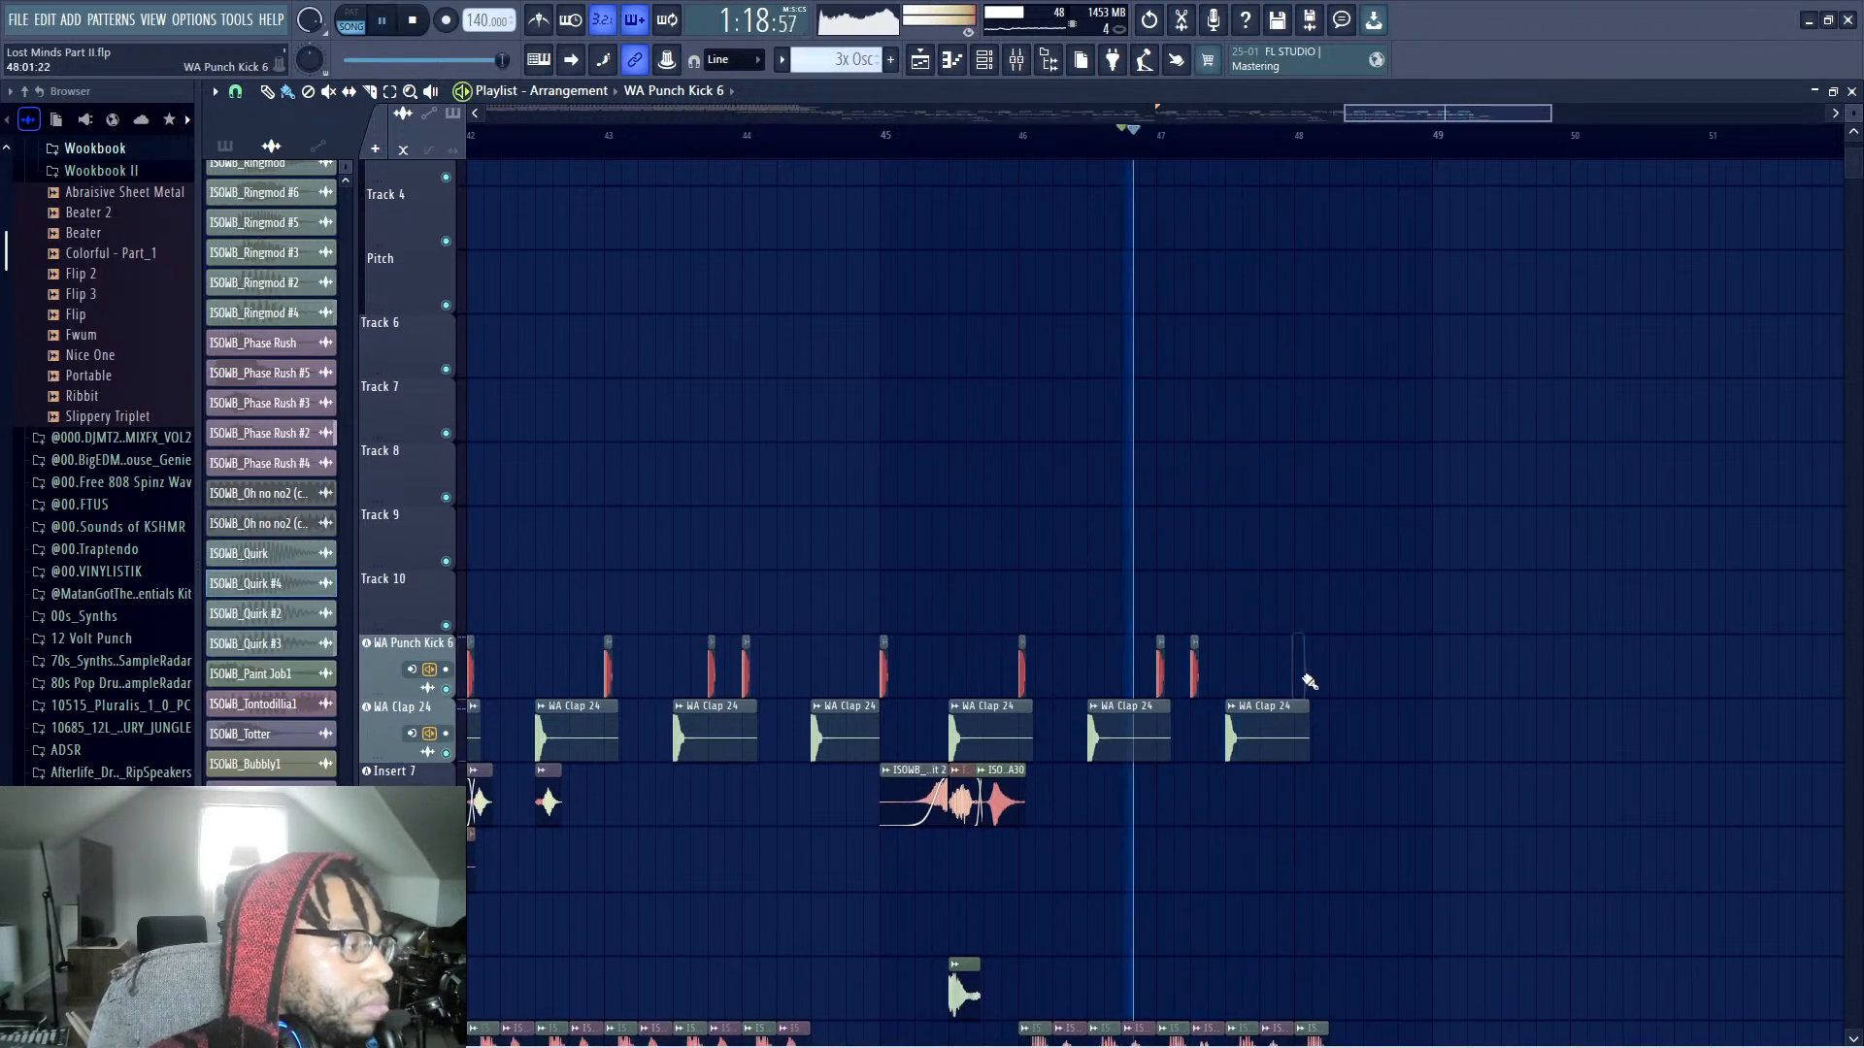
Delete the last two WA Closed Hat 07 clips before bar 48
{"action": "scroll", "coordinate": [1253, 709], "scroll_direction": "down", "scroll_amount": 15}
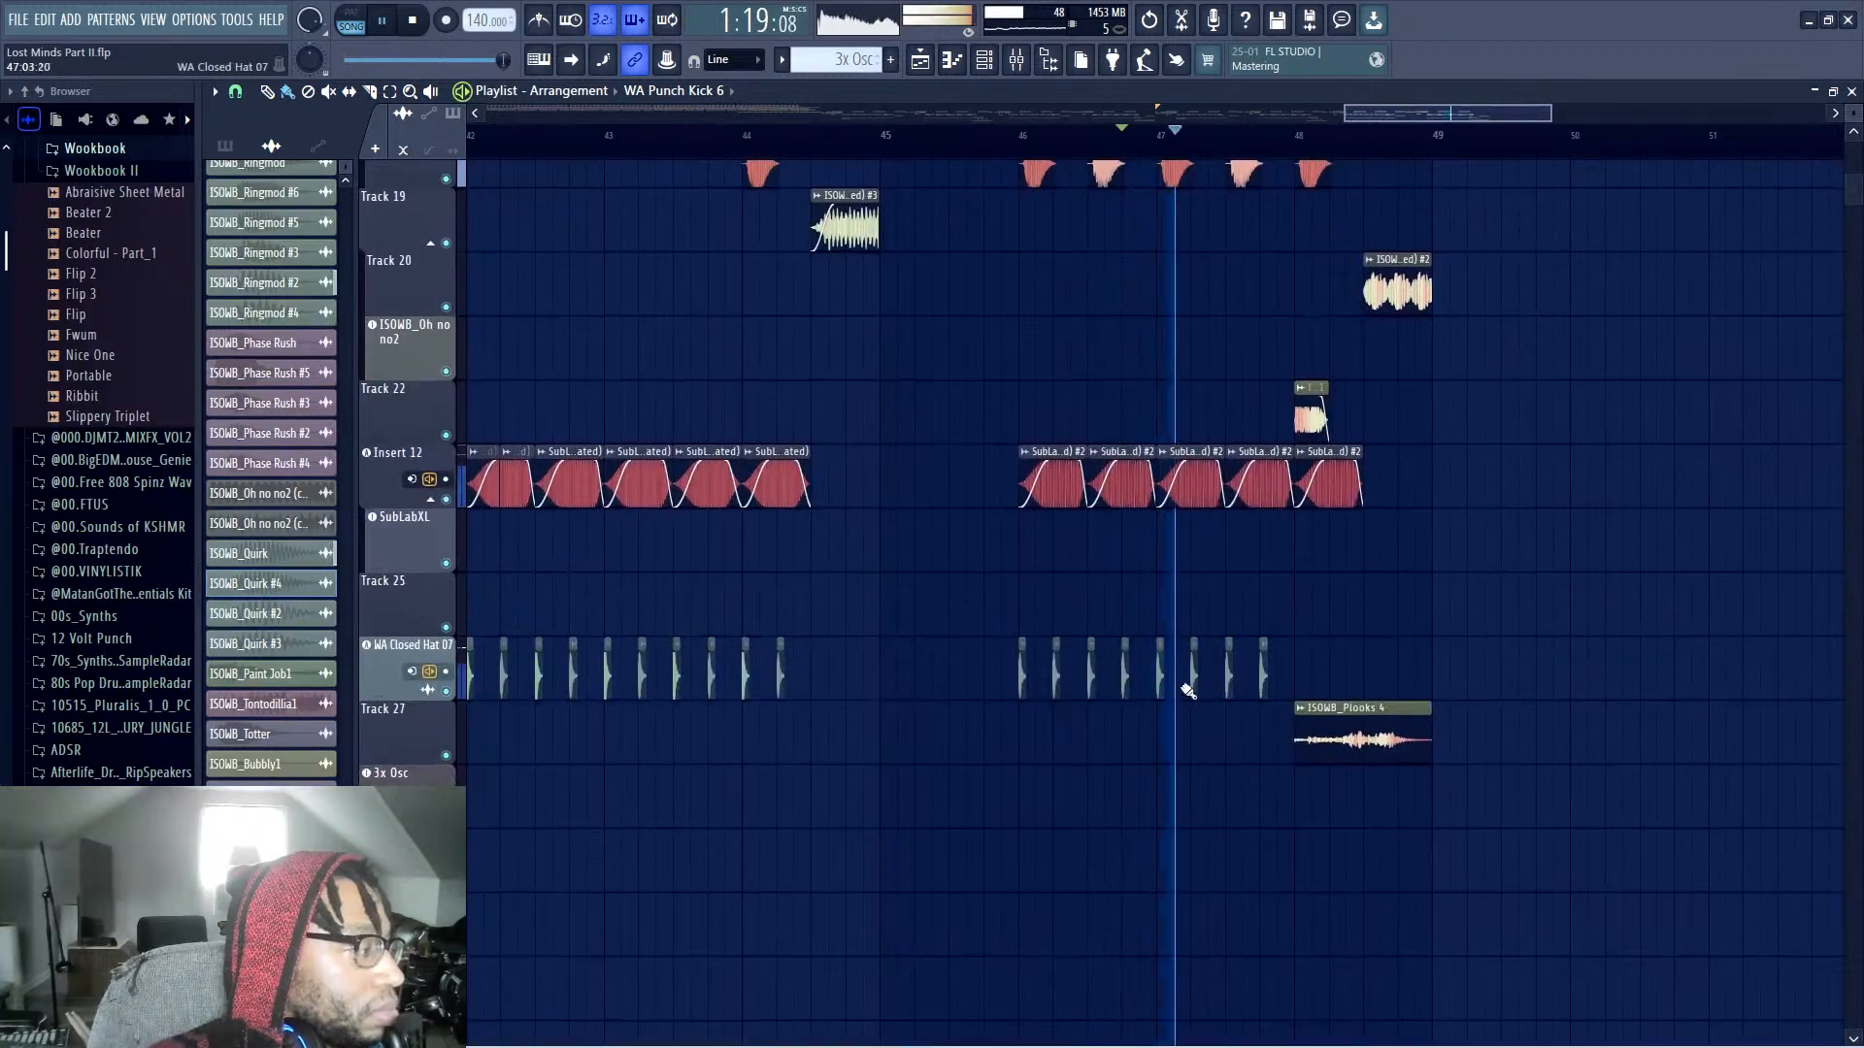
{"action": "right_click", "coordinate": [1229, 670]}
{"action": "right_click", "coordinate": [1260, 674]}
Move the ISOWB_Oh no no2 clip on Track 20 to start at bar 48 and make it unique
{"action": "scroll", "coordinate": [1320, 680], "scroll_direction": "up", "scroll_amount": 4}
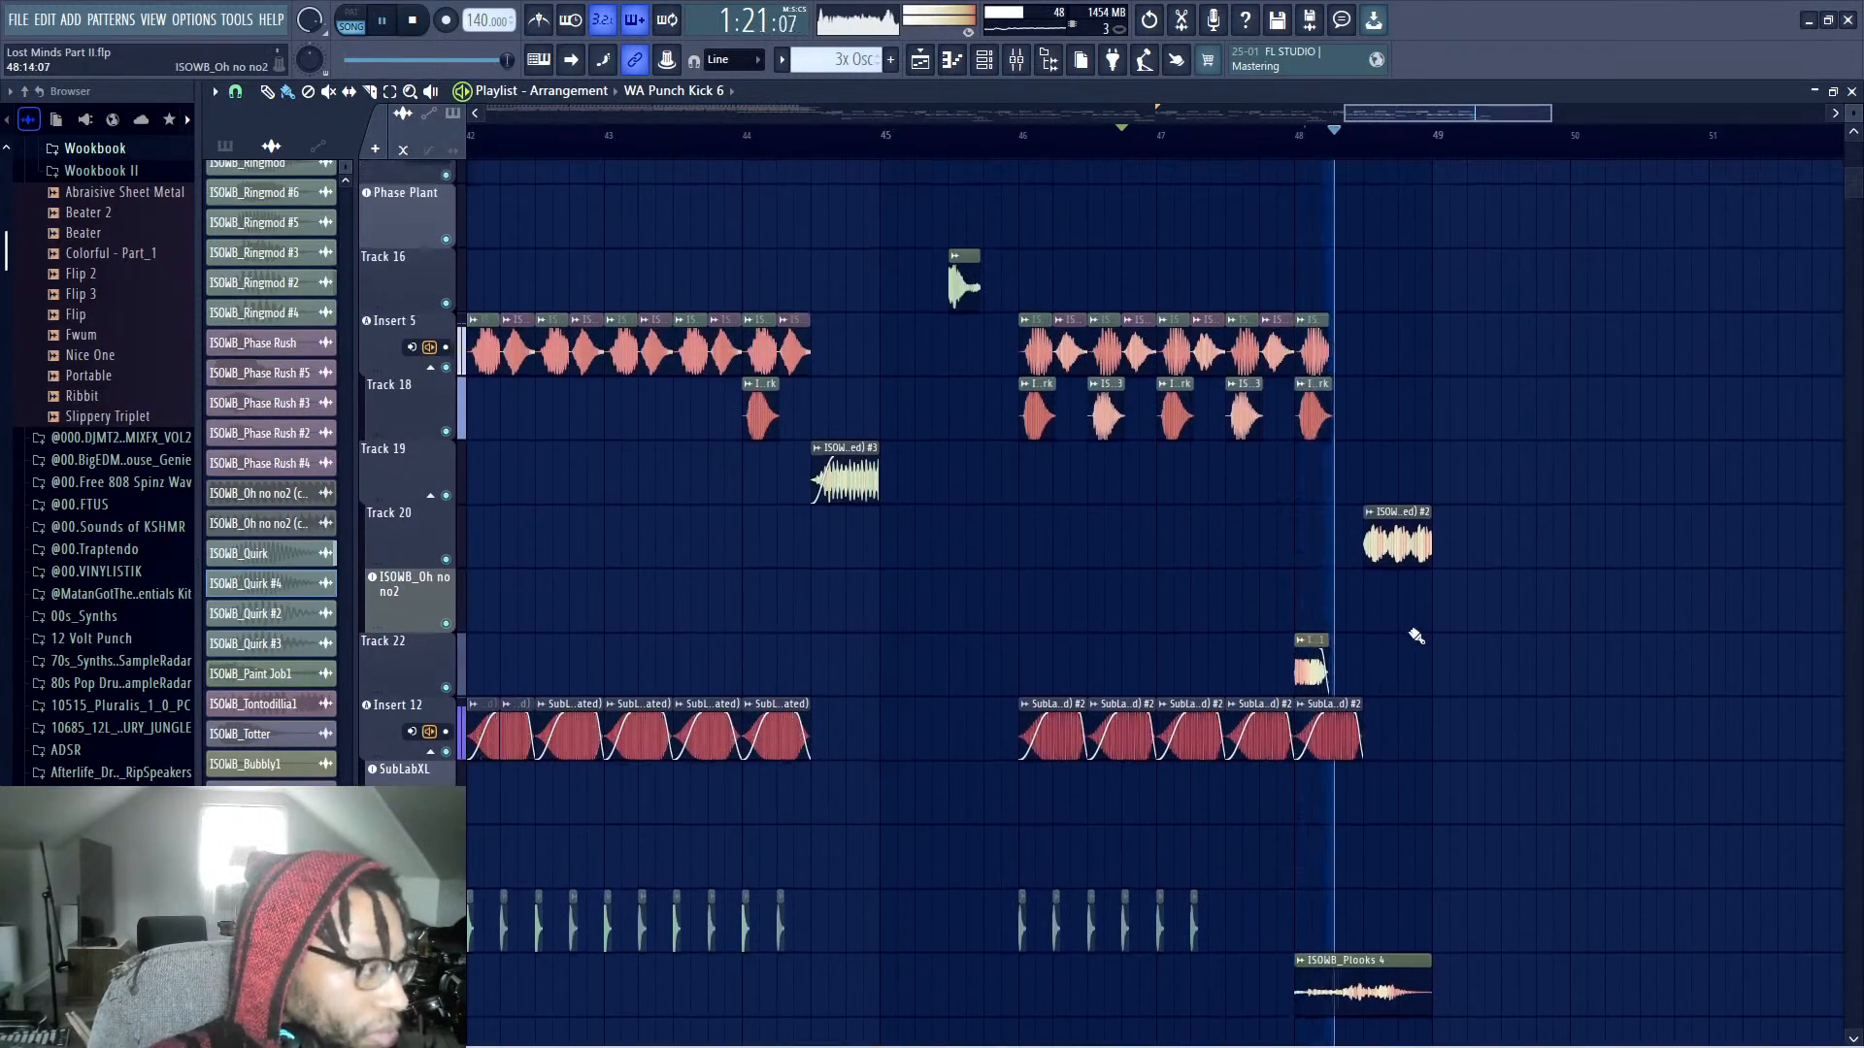
{"action": "scroll", "coordinate": [1412, 635], "scroll_direction": "up", "scroll_amount": 2}
{"action": "scroll", "coordinate": [1398, 635], "scroll_direction": "down", "scroll_amount": 1}
{"action": "left_click_drag", "start_coordinate": [1387, 636], "coordinate": [1318, 637]}
{"action": "left_click", "coordinate": [1300, 580]}
{"action": "left_click", "coordinate": [1334, 600]}
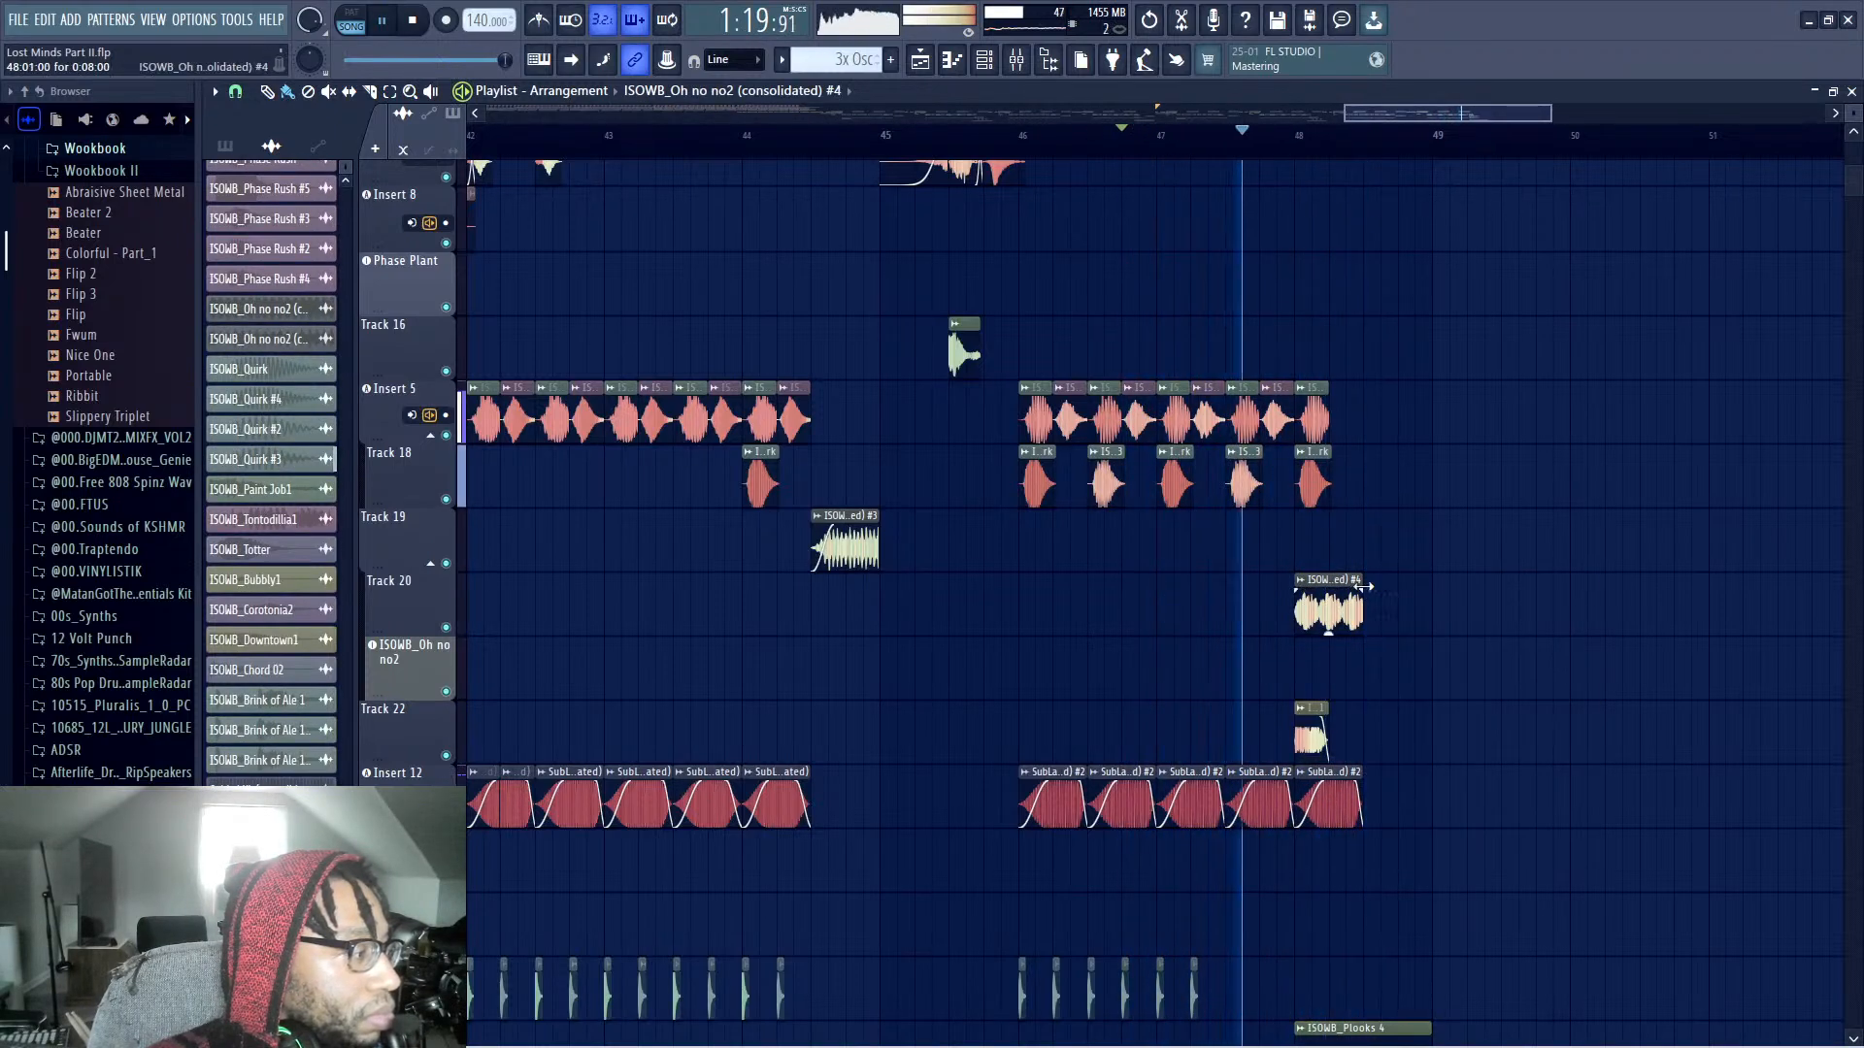
Undo the plain resize of the unique Oh no no2 clip and time-stretch it to end at bar 49
{"action": "left_click_drag", "start_coordinate": [1363, 586], "coordinate": [1441, 595]}
{"action": "key", "text": "ctrl+z"}
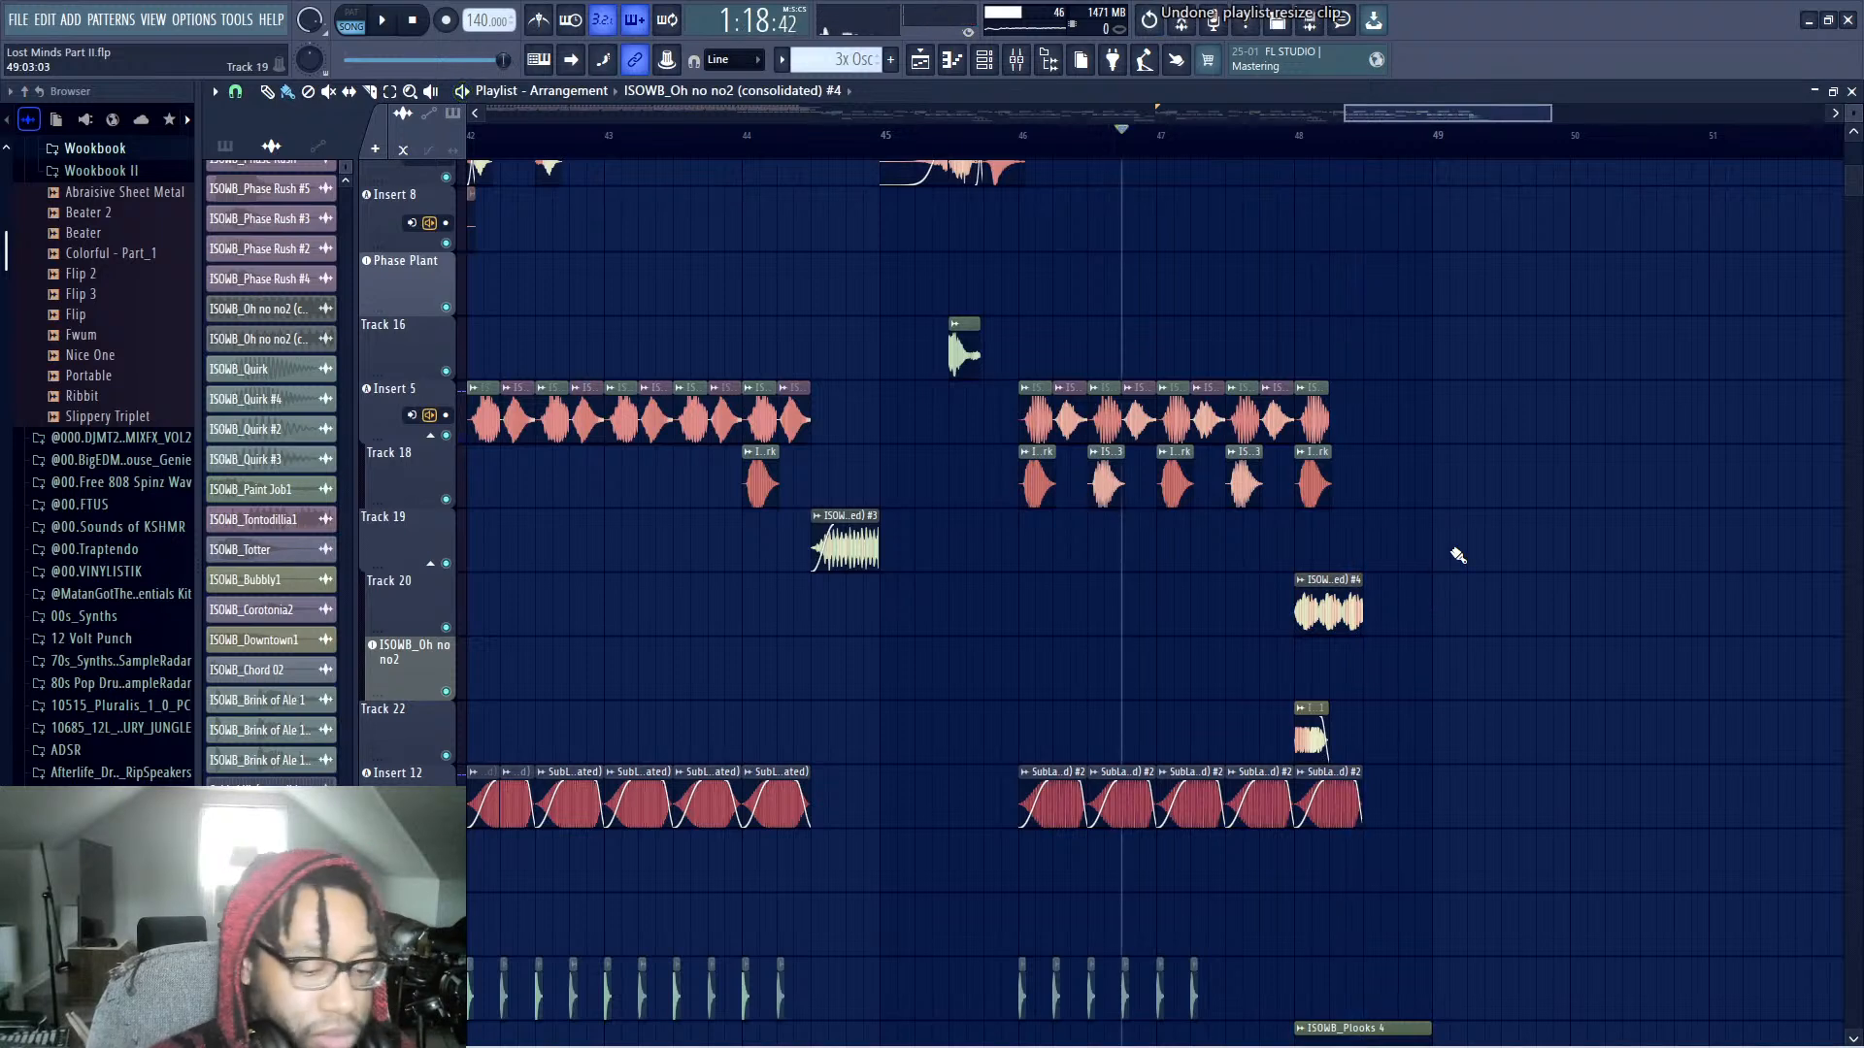
{"action": "left_click_drag", "start_coordinate": [1375, 598], "coordinate": [1440, 593]}
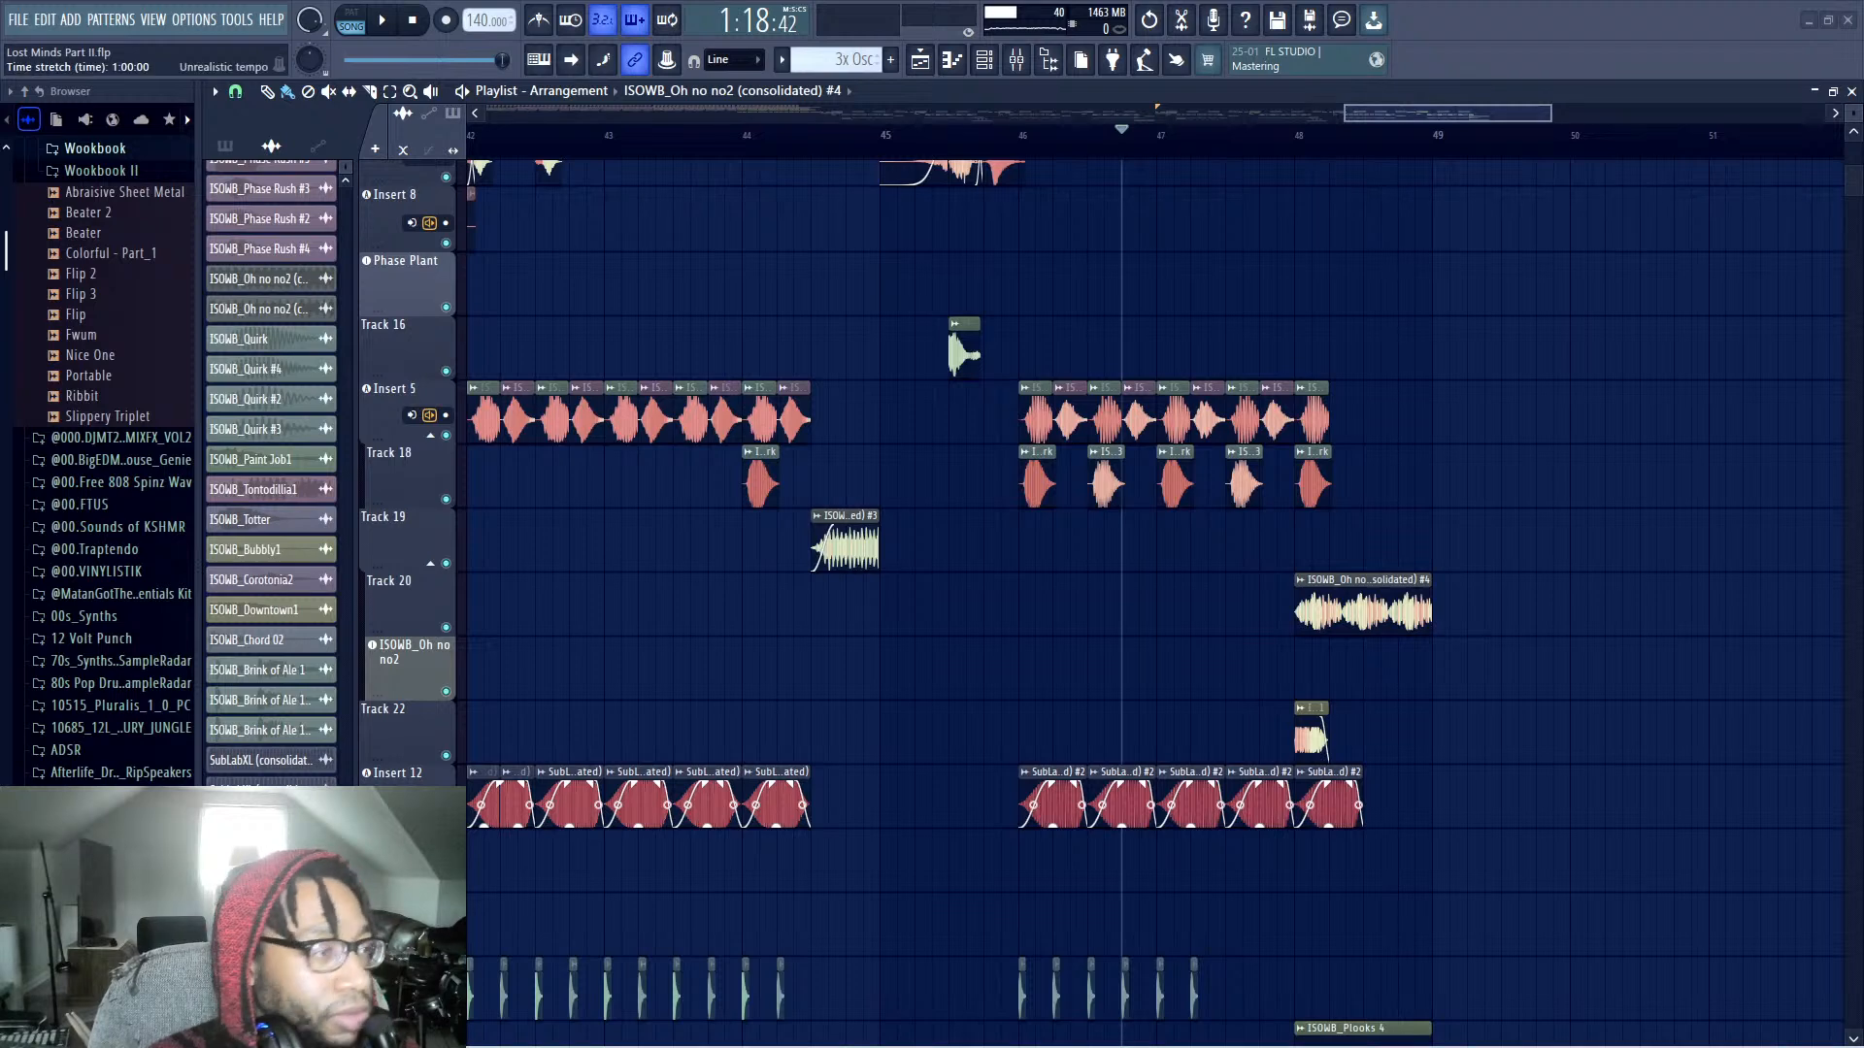
Set the stretched Oh no no2 clip's time stretching mode to Auto and its pitch shift to +1200 cents
{"action": "left_click_drag", "start_coordinate": [1733, 56], "coordinate": [1416, 250]}
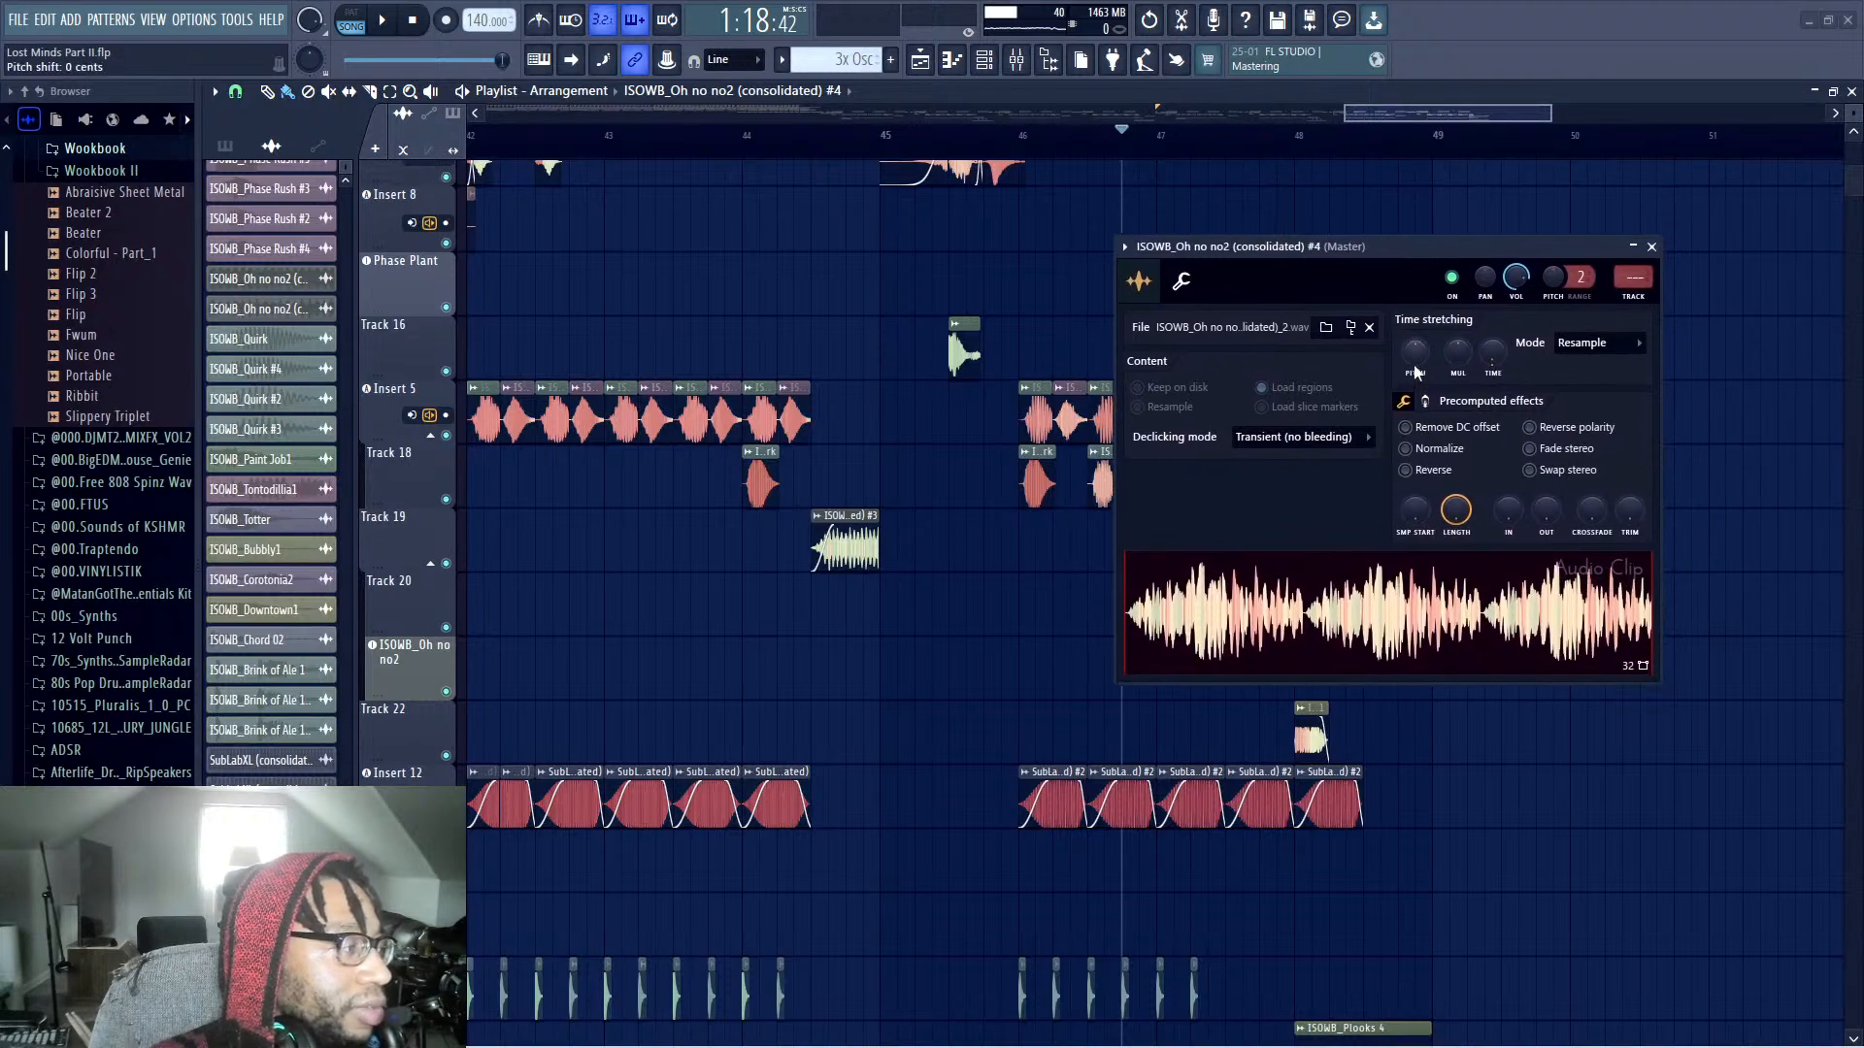
{"action": "left_click_drag", "start_coordinate": [1415, 351], "coordinate": [1415, 328]}
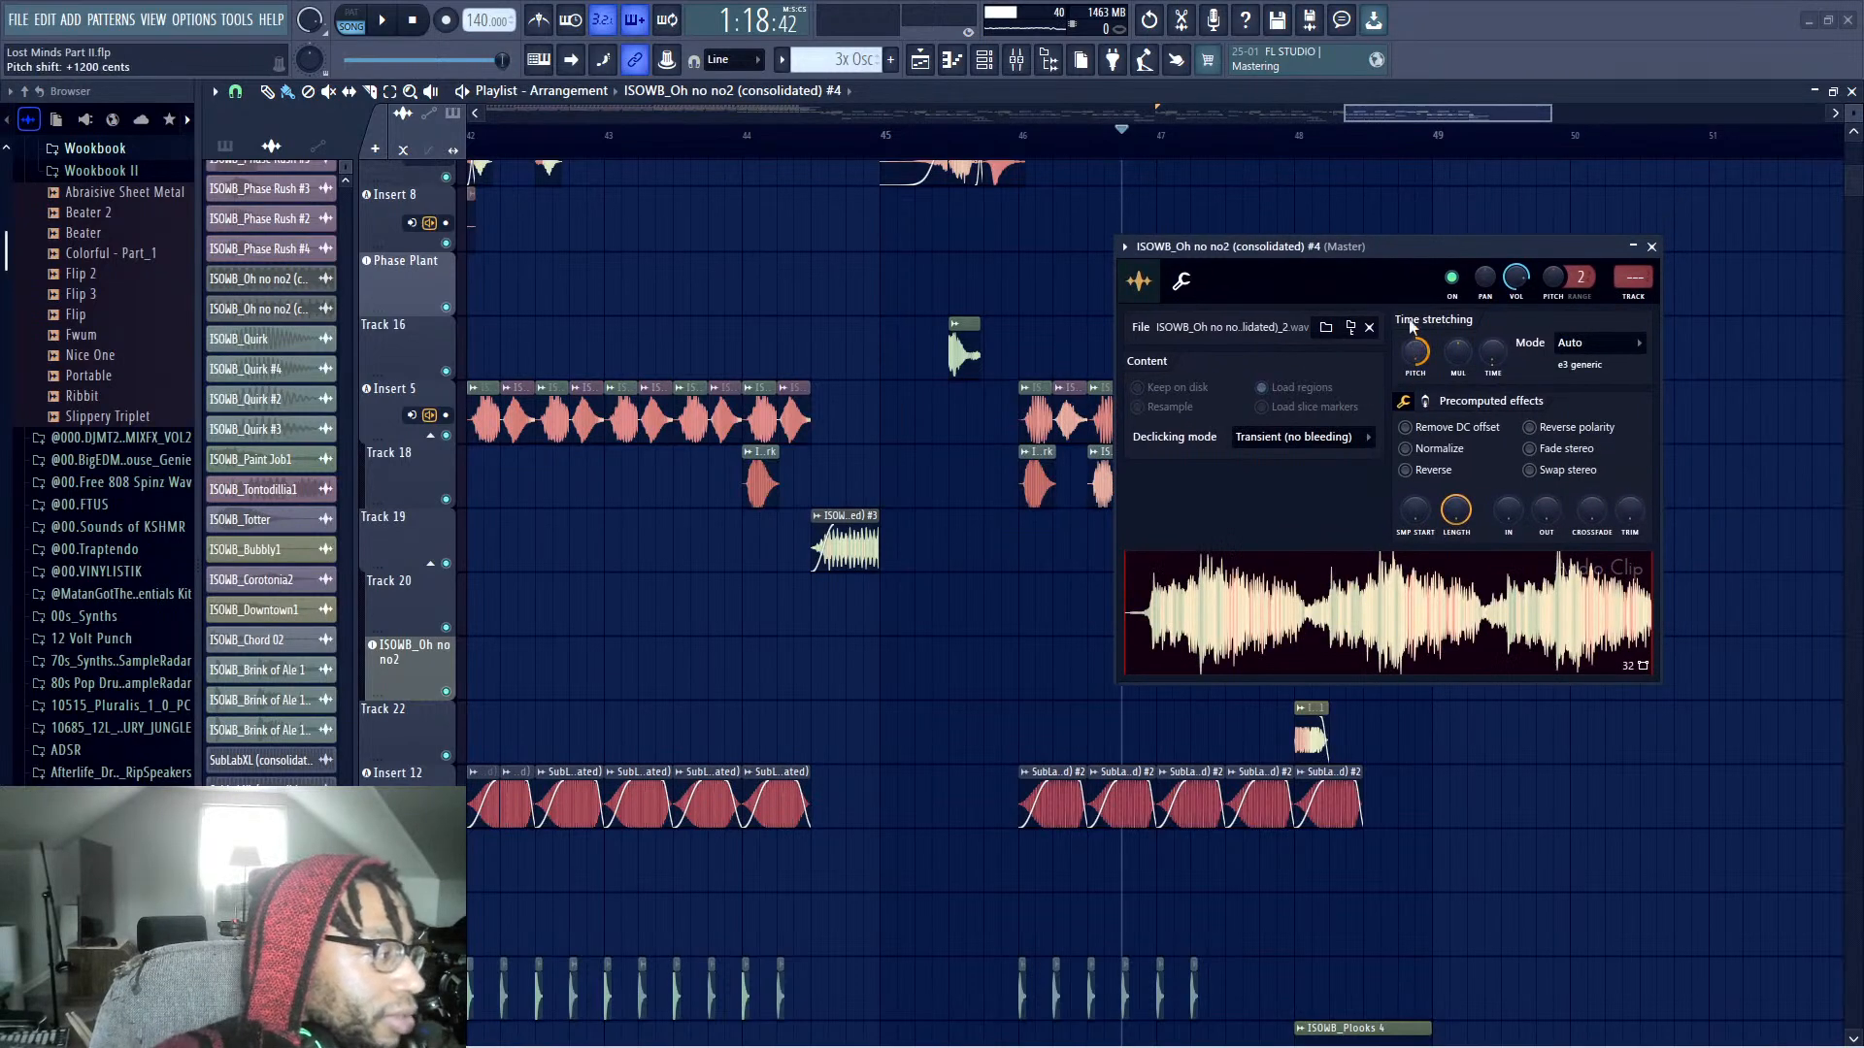
{"action": "left_click_drag", "start_coordinate": [1378, 244], "coordinate": [1314, 316]}
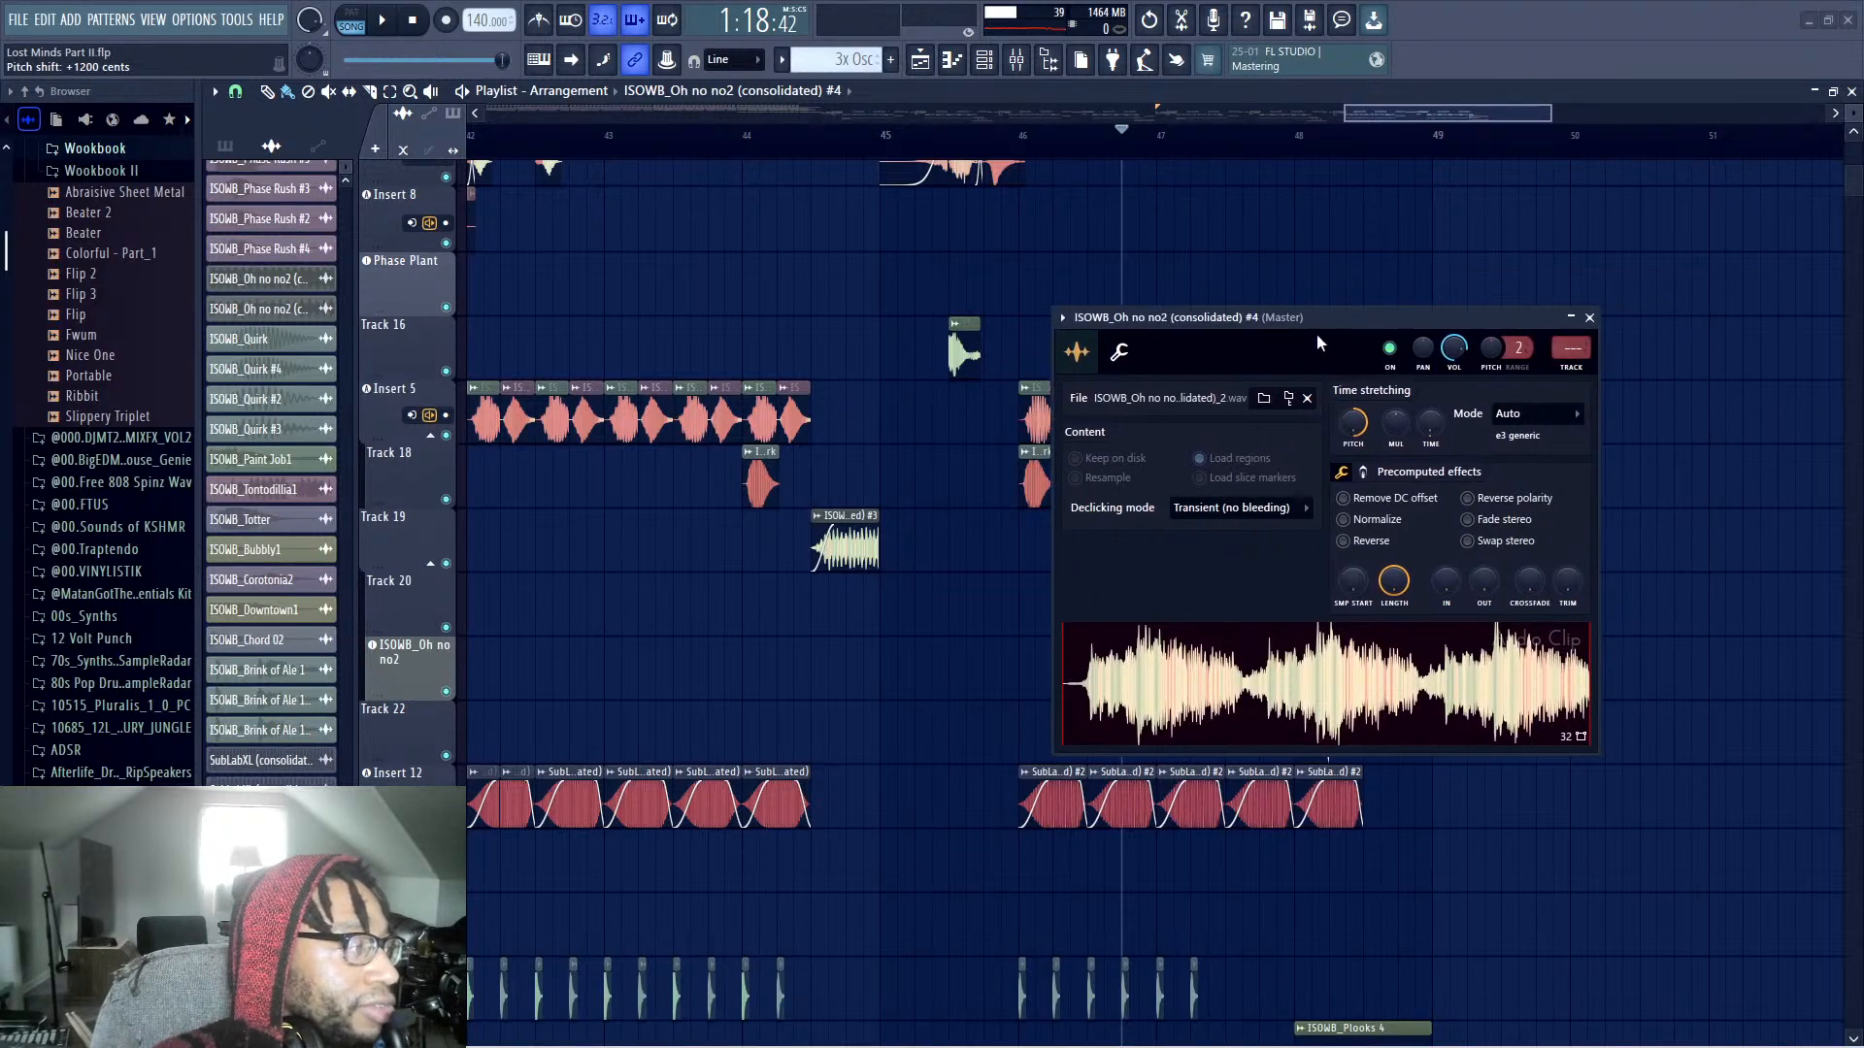
Try ring modulation on the stretched Oh no no2 clip, raising its mix and frequency, and audition the result from bar 48
{"action": "left_click_drag", "start_coordinate": [1317, 336], "coordinate": [855, 352]}
{"action": "key", "text": "space"}
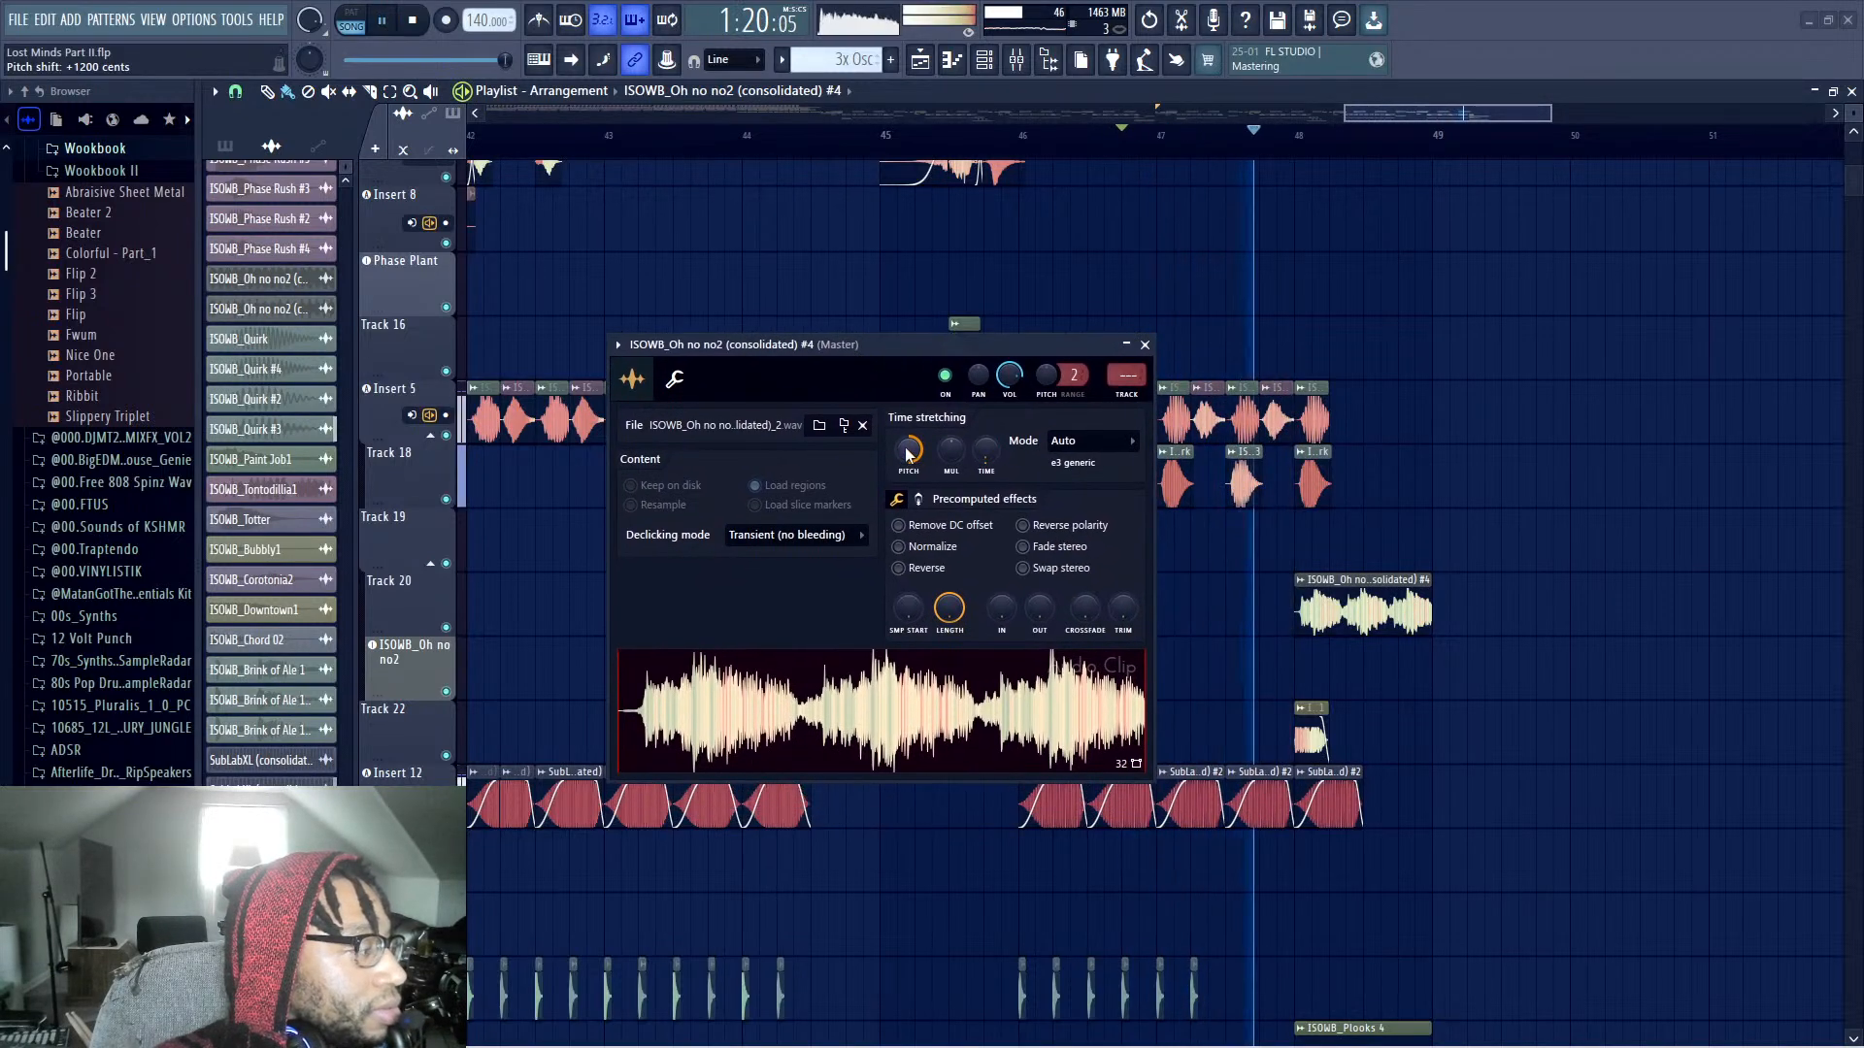
{"action": "key", "text": "space"}
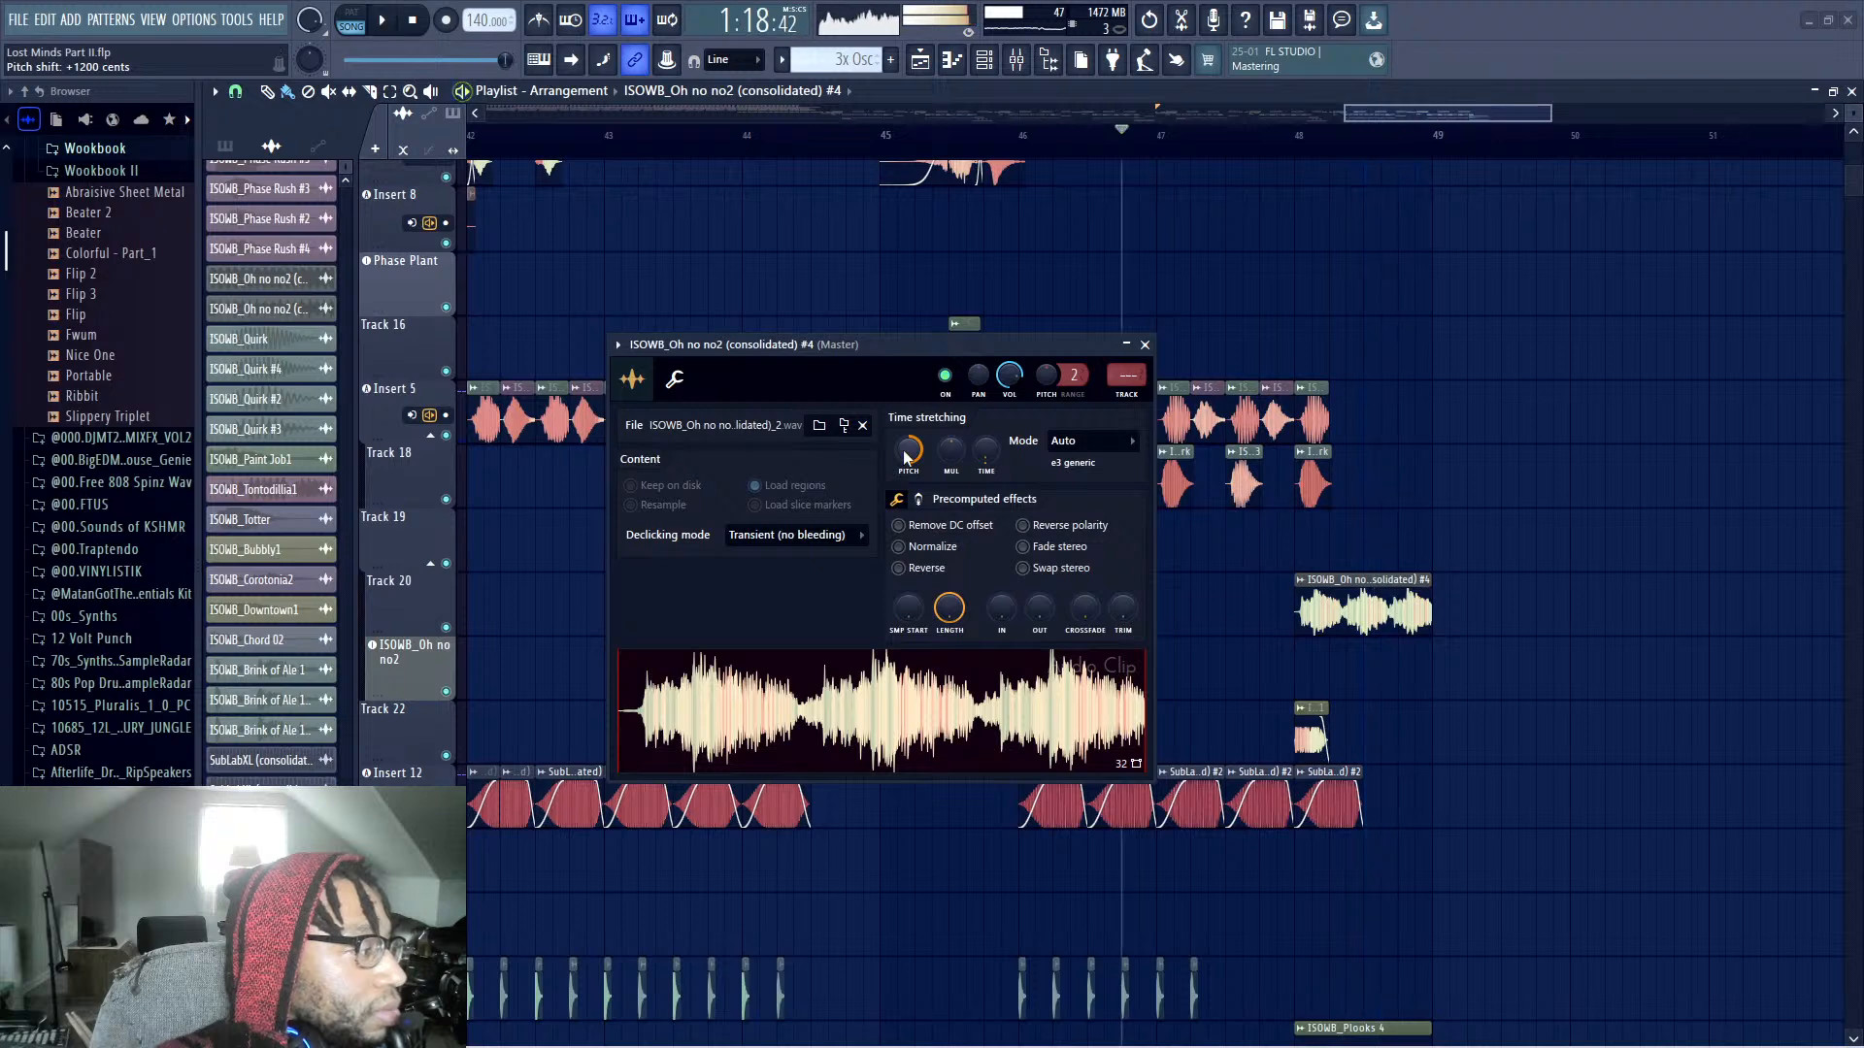
{"action": "left_click", "coordinate": [918, 498]}
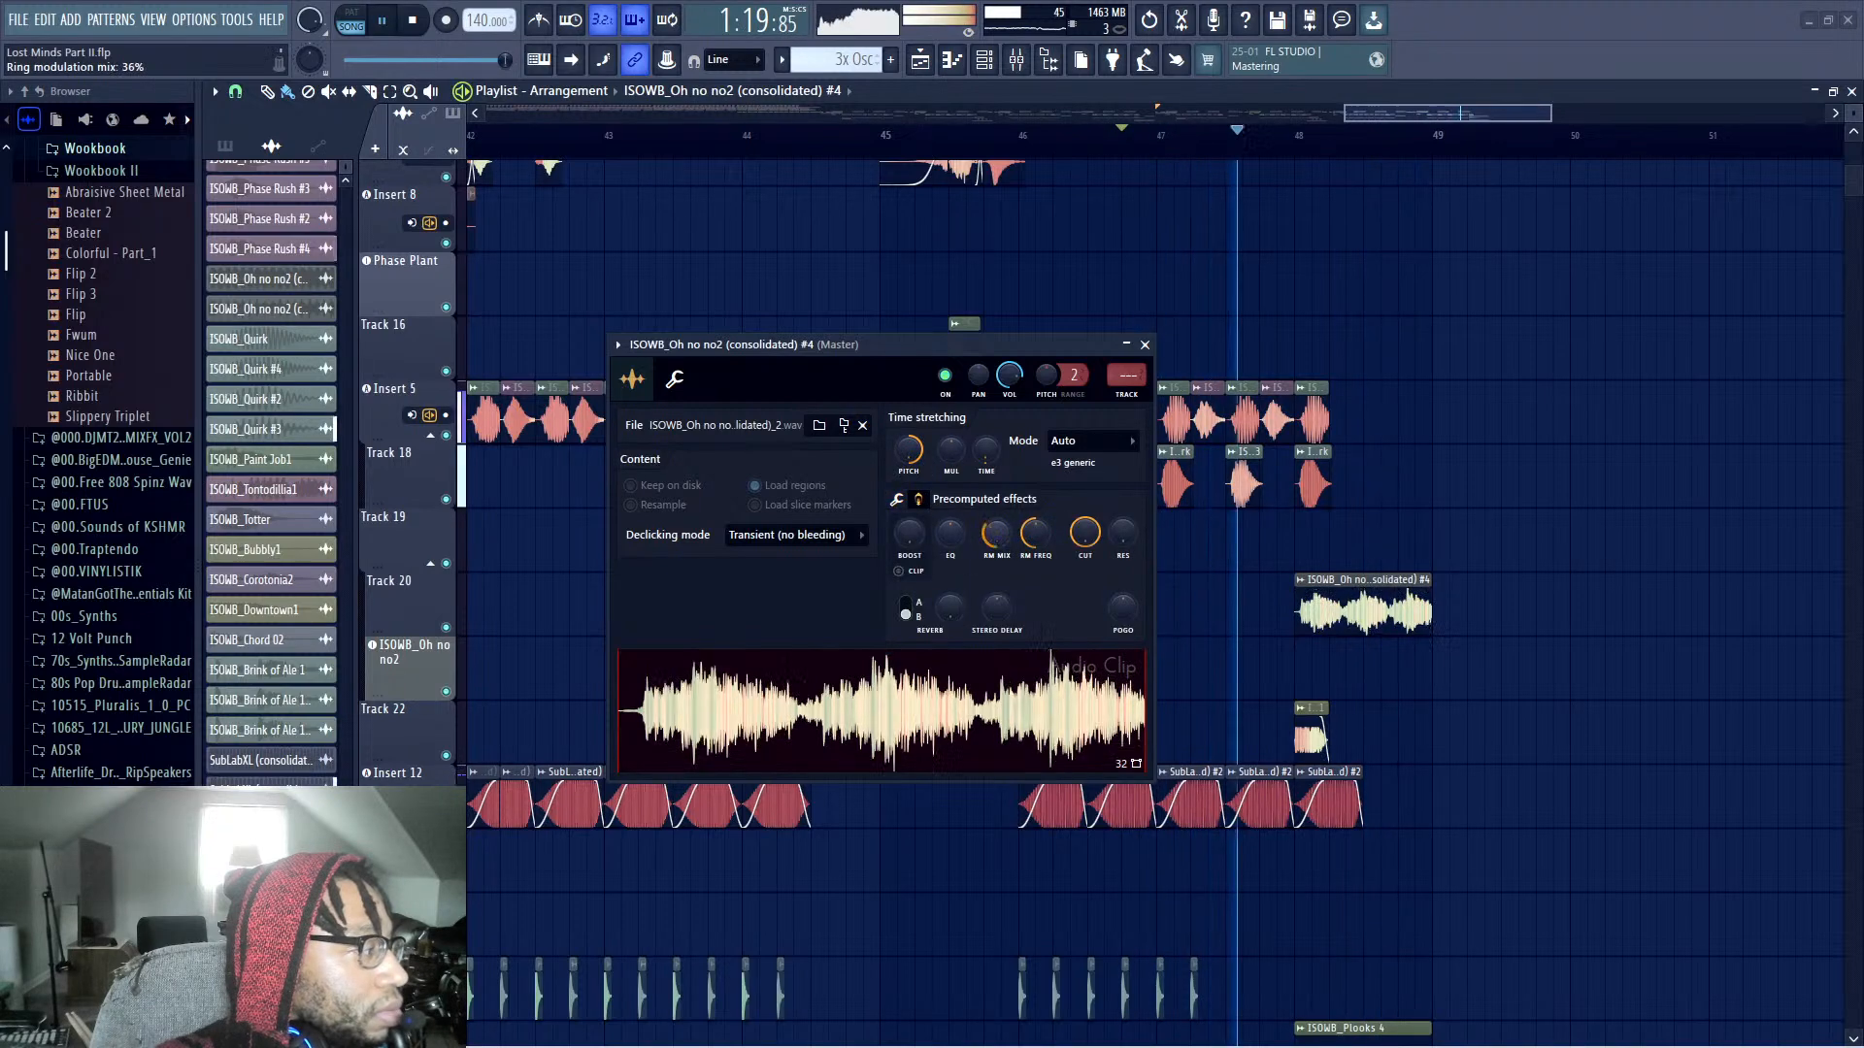
{"action": "mouse_move", "coordinate": [1036, 532]}
{"action": "left_mouse_down"}
{"action": "mouse_move", "coordinate": [1036, 558]}
{"action": "mouse_move", "coordinate": [1035, 509]}
{"action": "left_mouse_up"}
{"action": "key", "text": "space"}
{"action": "key", "text": "space"}
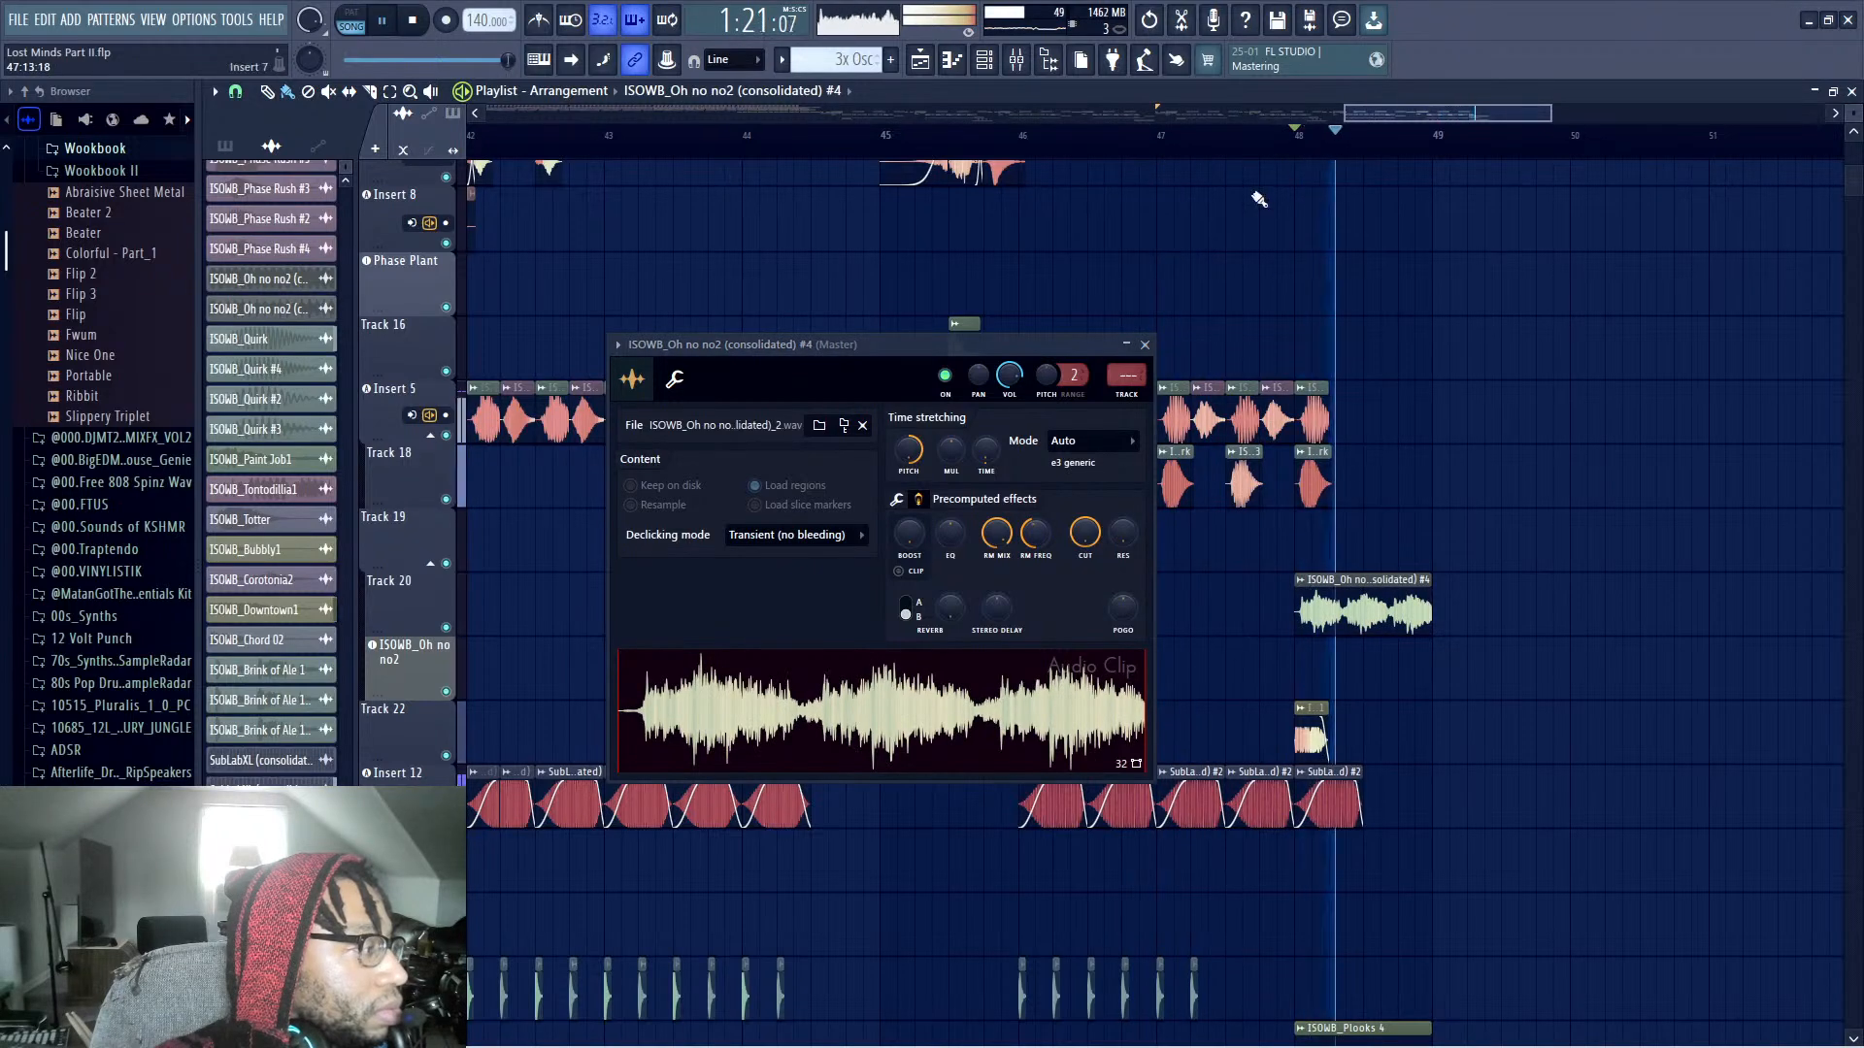
{"action": "key", "text": "space"}
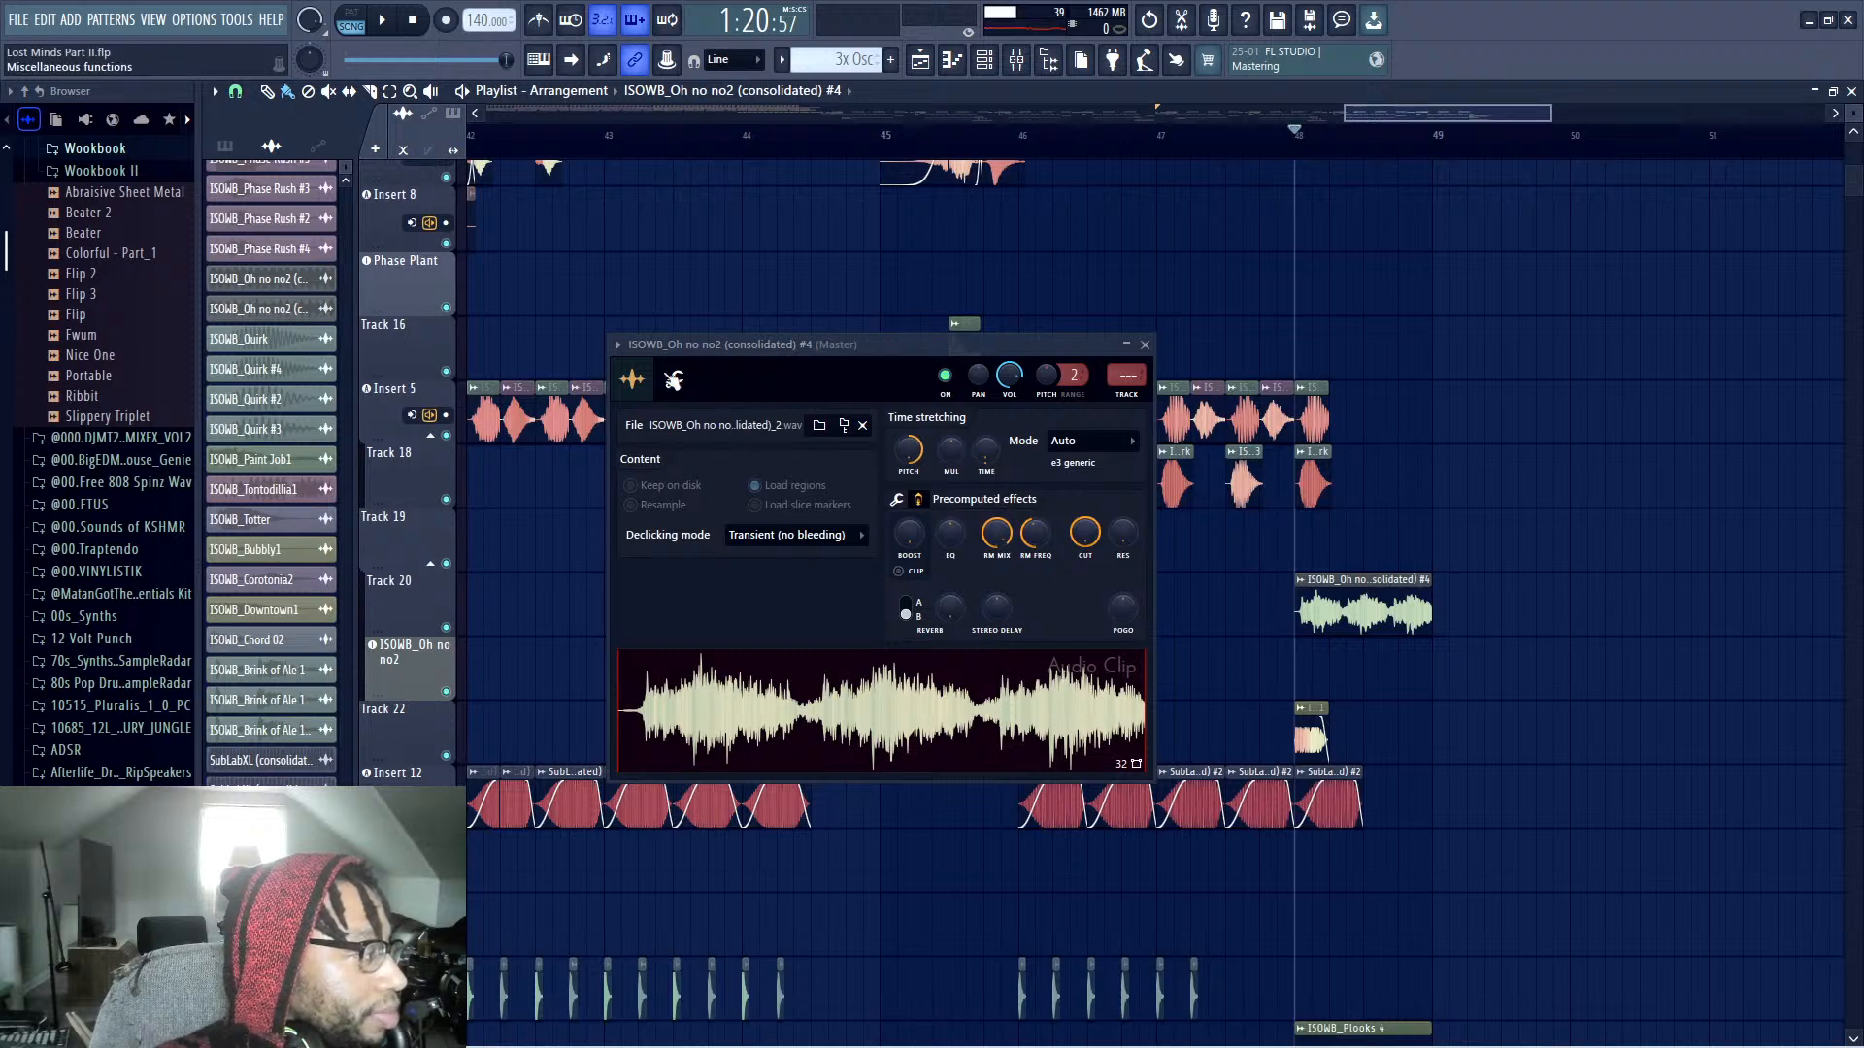
Close the Oh no no2 clip's settings and delete the stretched clip at bar 48 on Track 20
{"action": "left_click", "coordinate": [673, 379]}
{"action": "left_click", "coordinate": [1144, 343]}
{"action": "right_click", "coordinate": [1393, 632]}
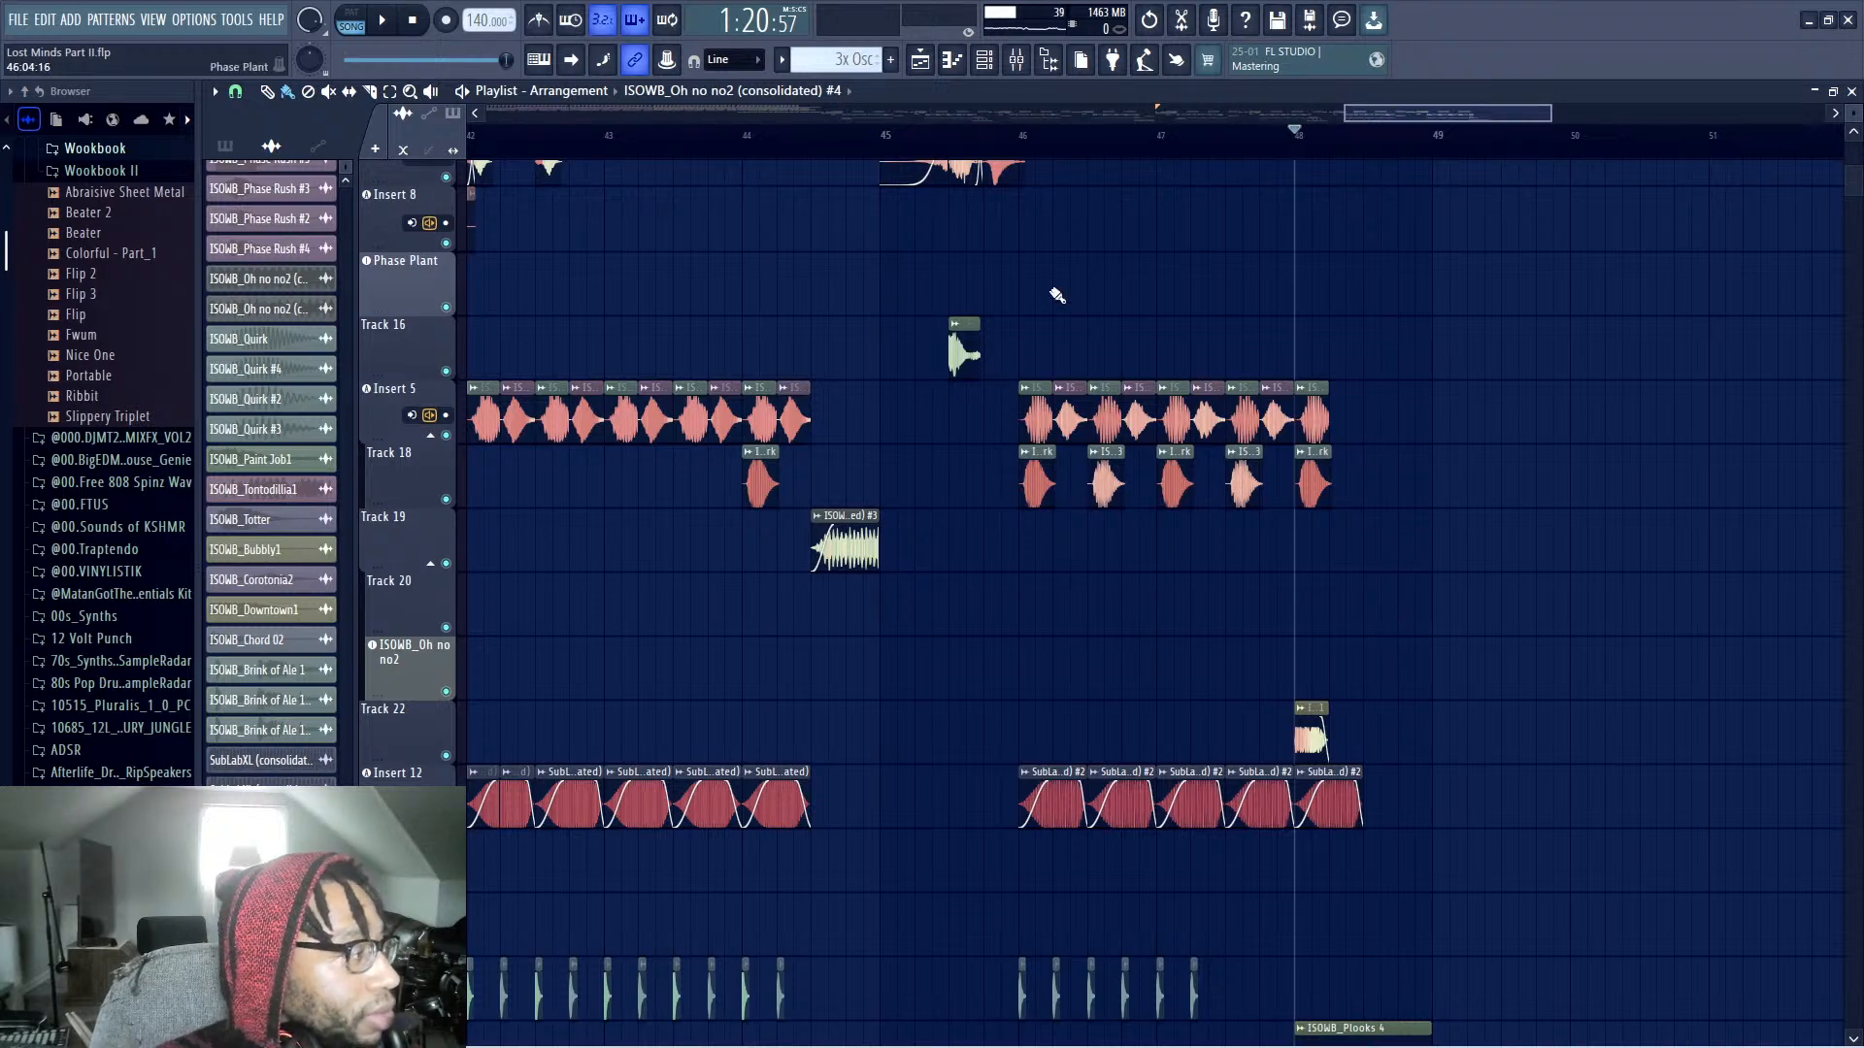
Audition the passage from bar 45 without the stretched Oh no no2 clip, comparing it with the clips before bar 33
{"action": "key", "text": "space"}
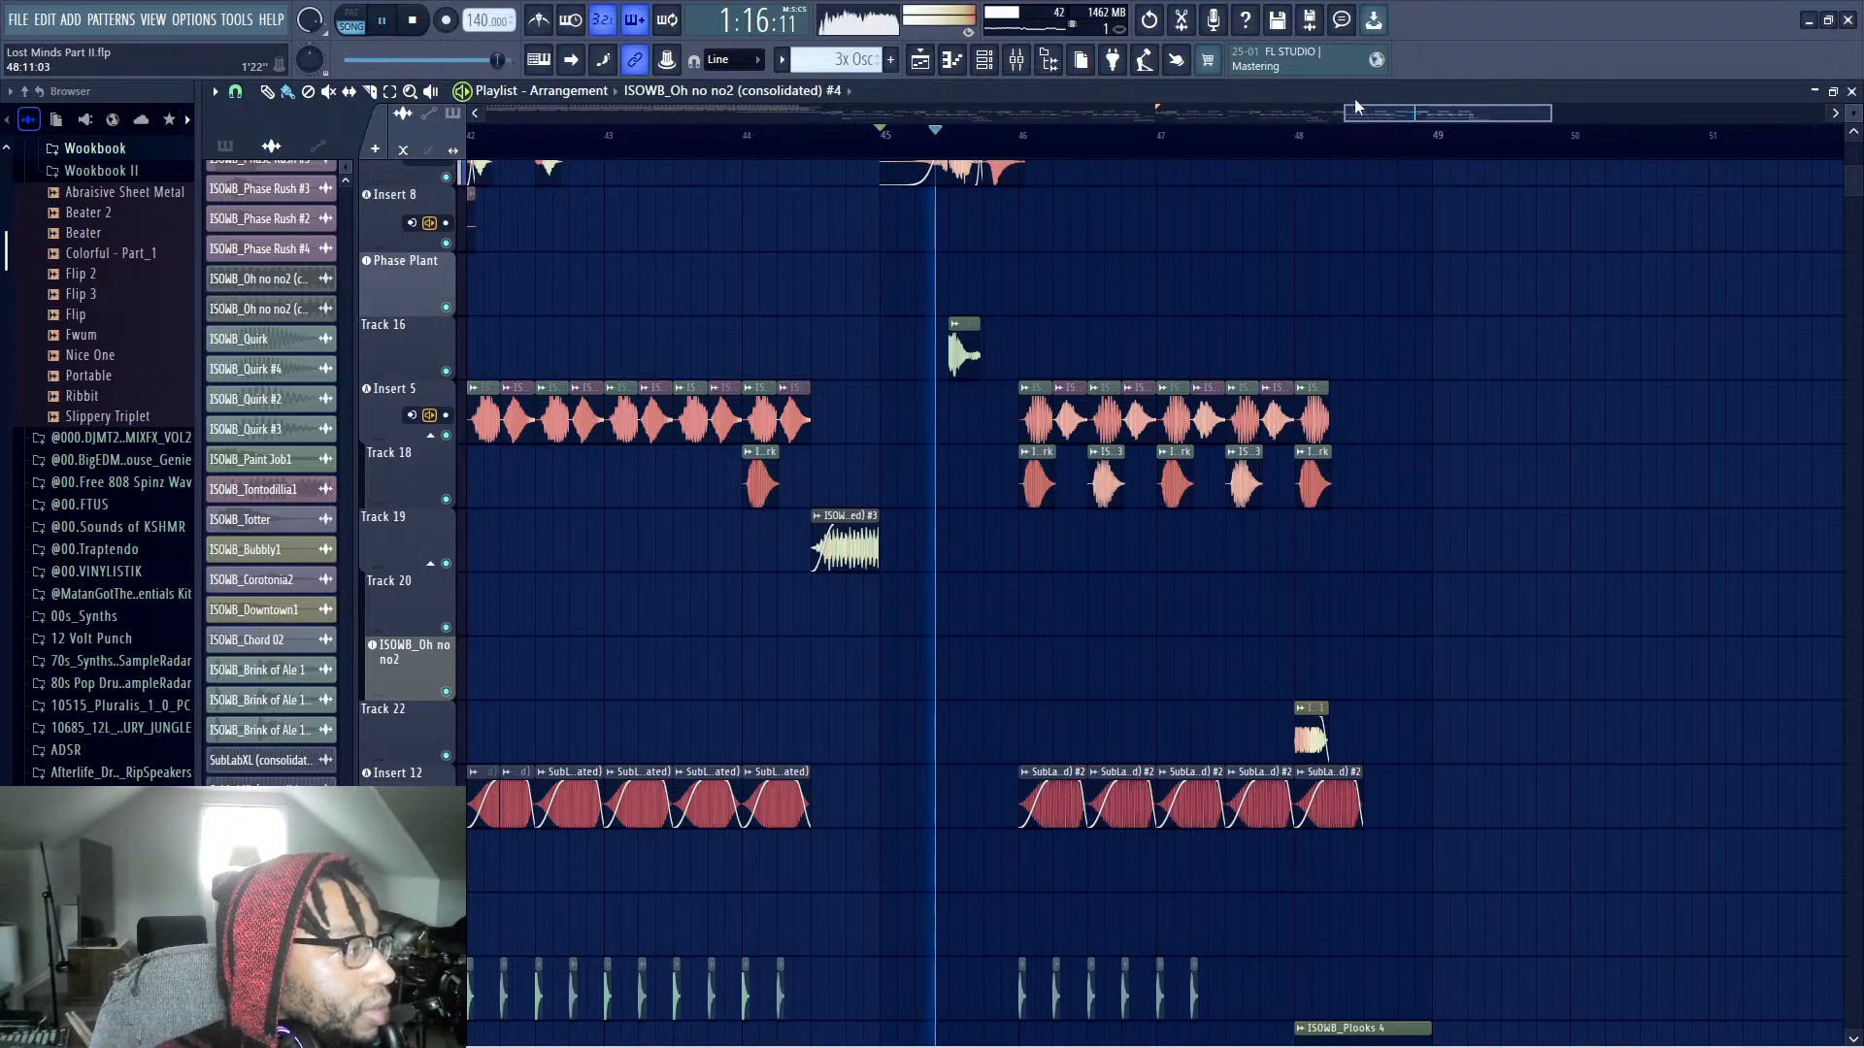
{"action": "scroll", "coordinate": [1243, 136], "scroll_direction": "left", "scroll_amount": 6}
{"action": "scroll", "coordinate": [1262, 417], "scroll_direction": "up", "scroll_amount": 6}
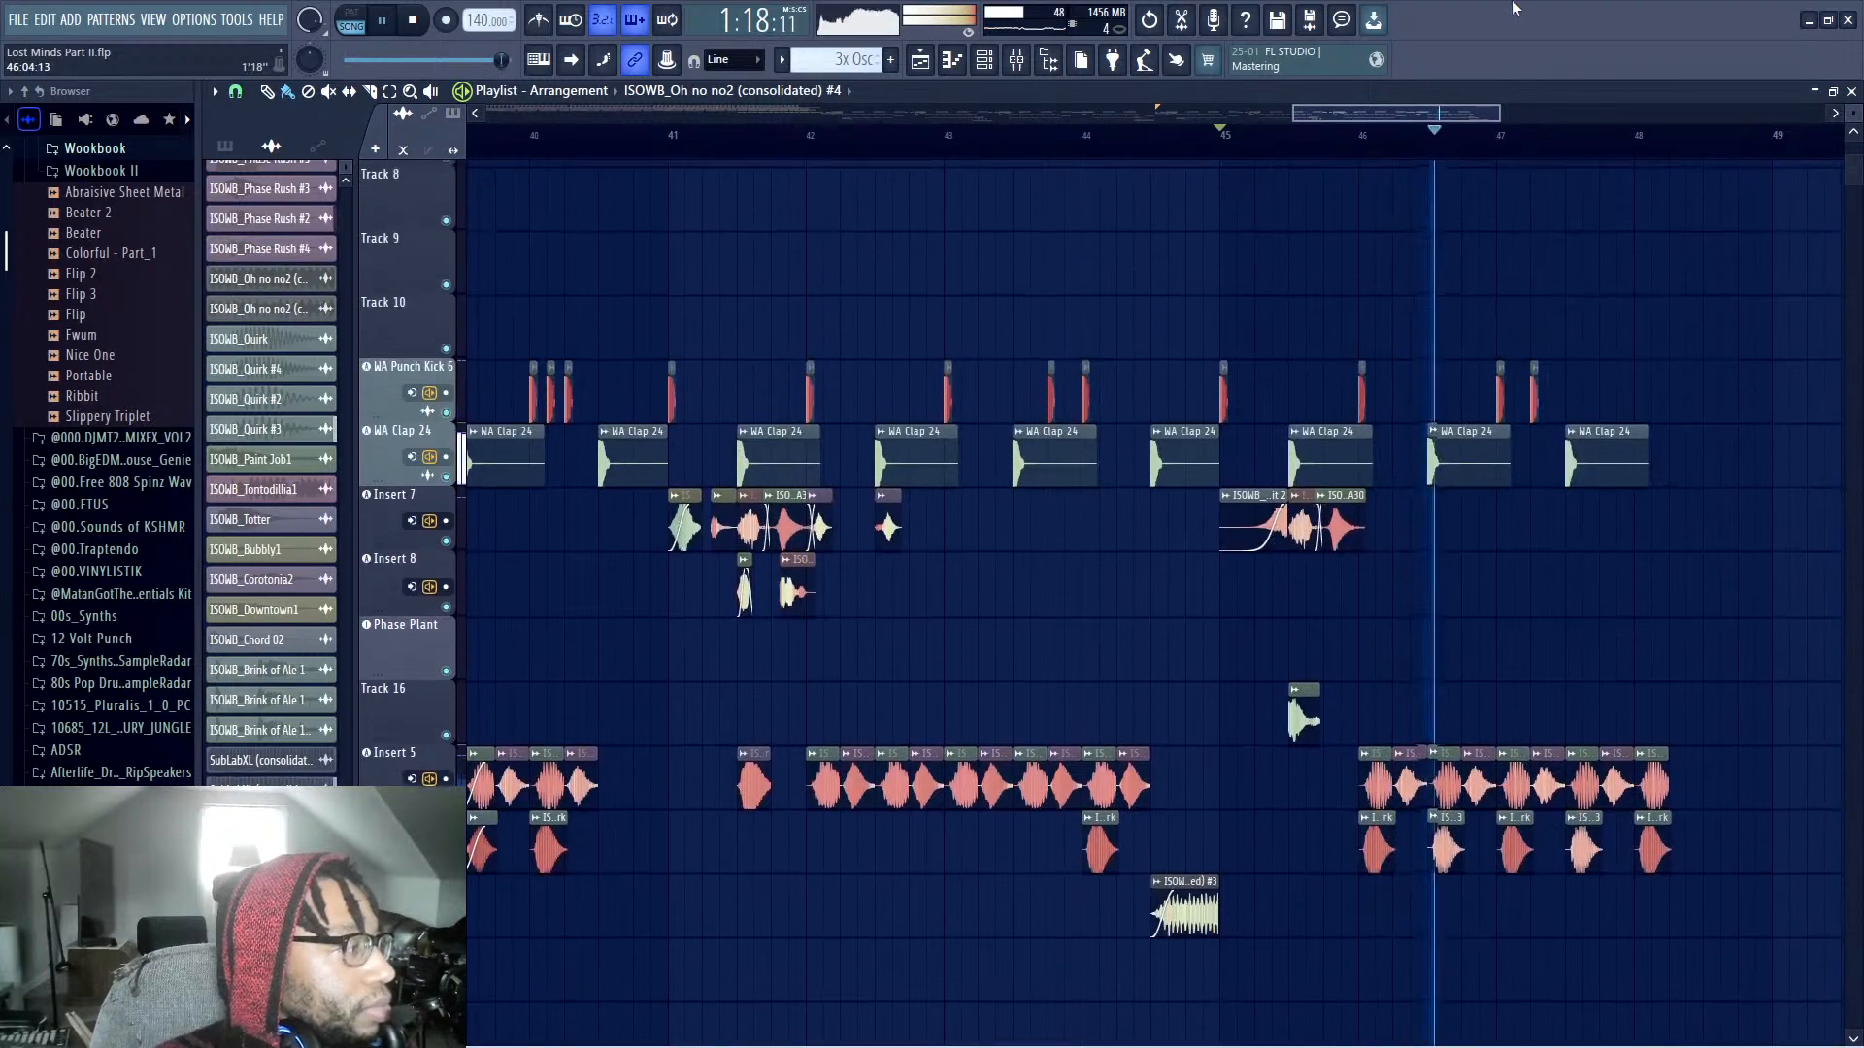
{"action": "left_click_drag", "start_coordinate": [1349, 120], "coordinate": [1057, 136]}
{"action": "key", "text": "space"}
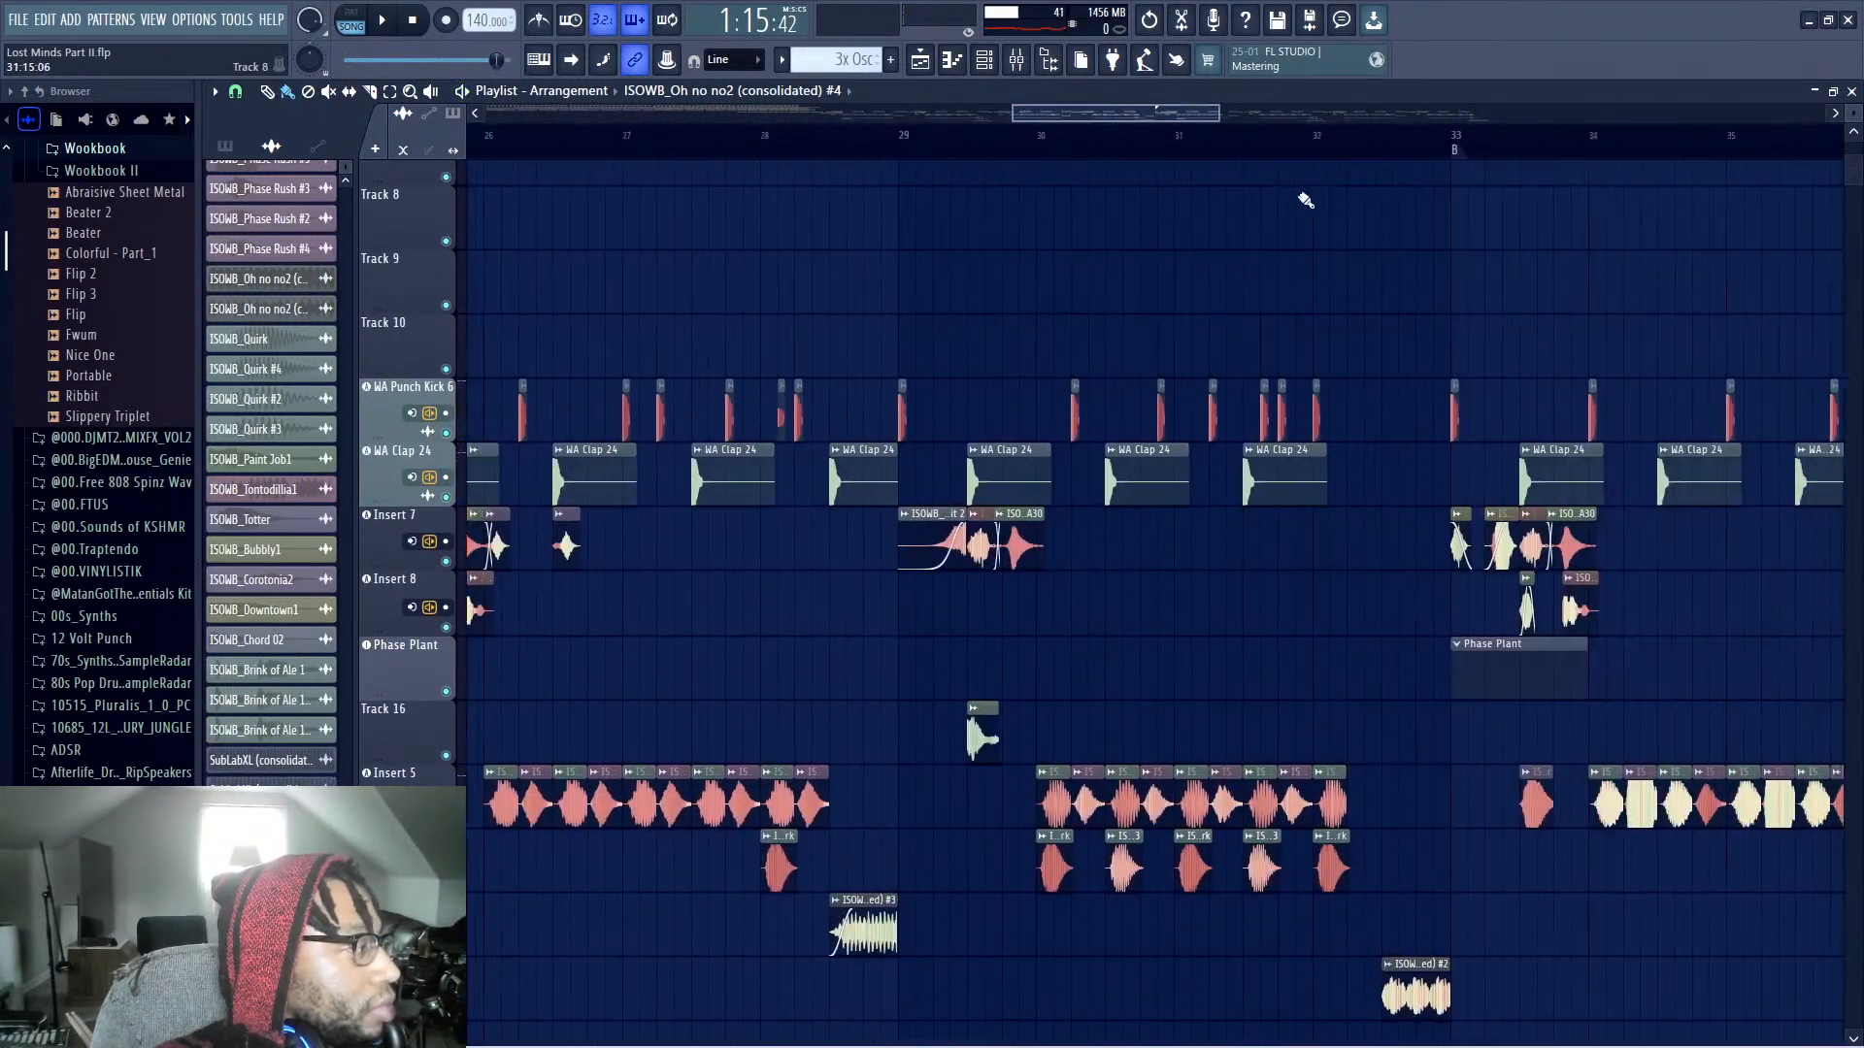
Audition the transition from bar 32 into bar 33 and examine the clips on the tracks around it
{"action": "left_click", "coordinate": [1417, 143]}
{"action": "key", "text": "space"}
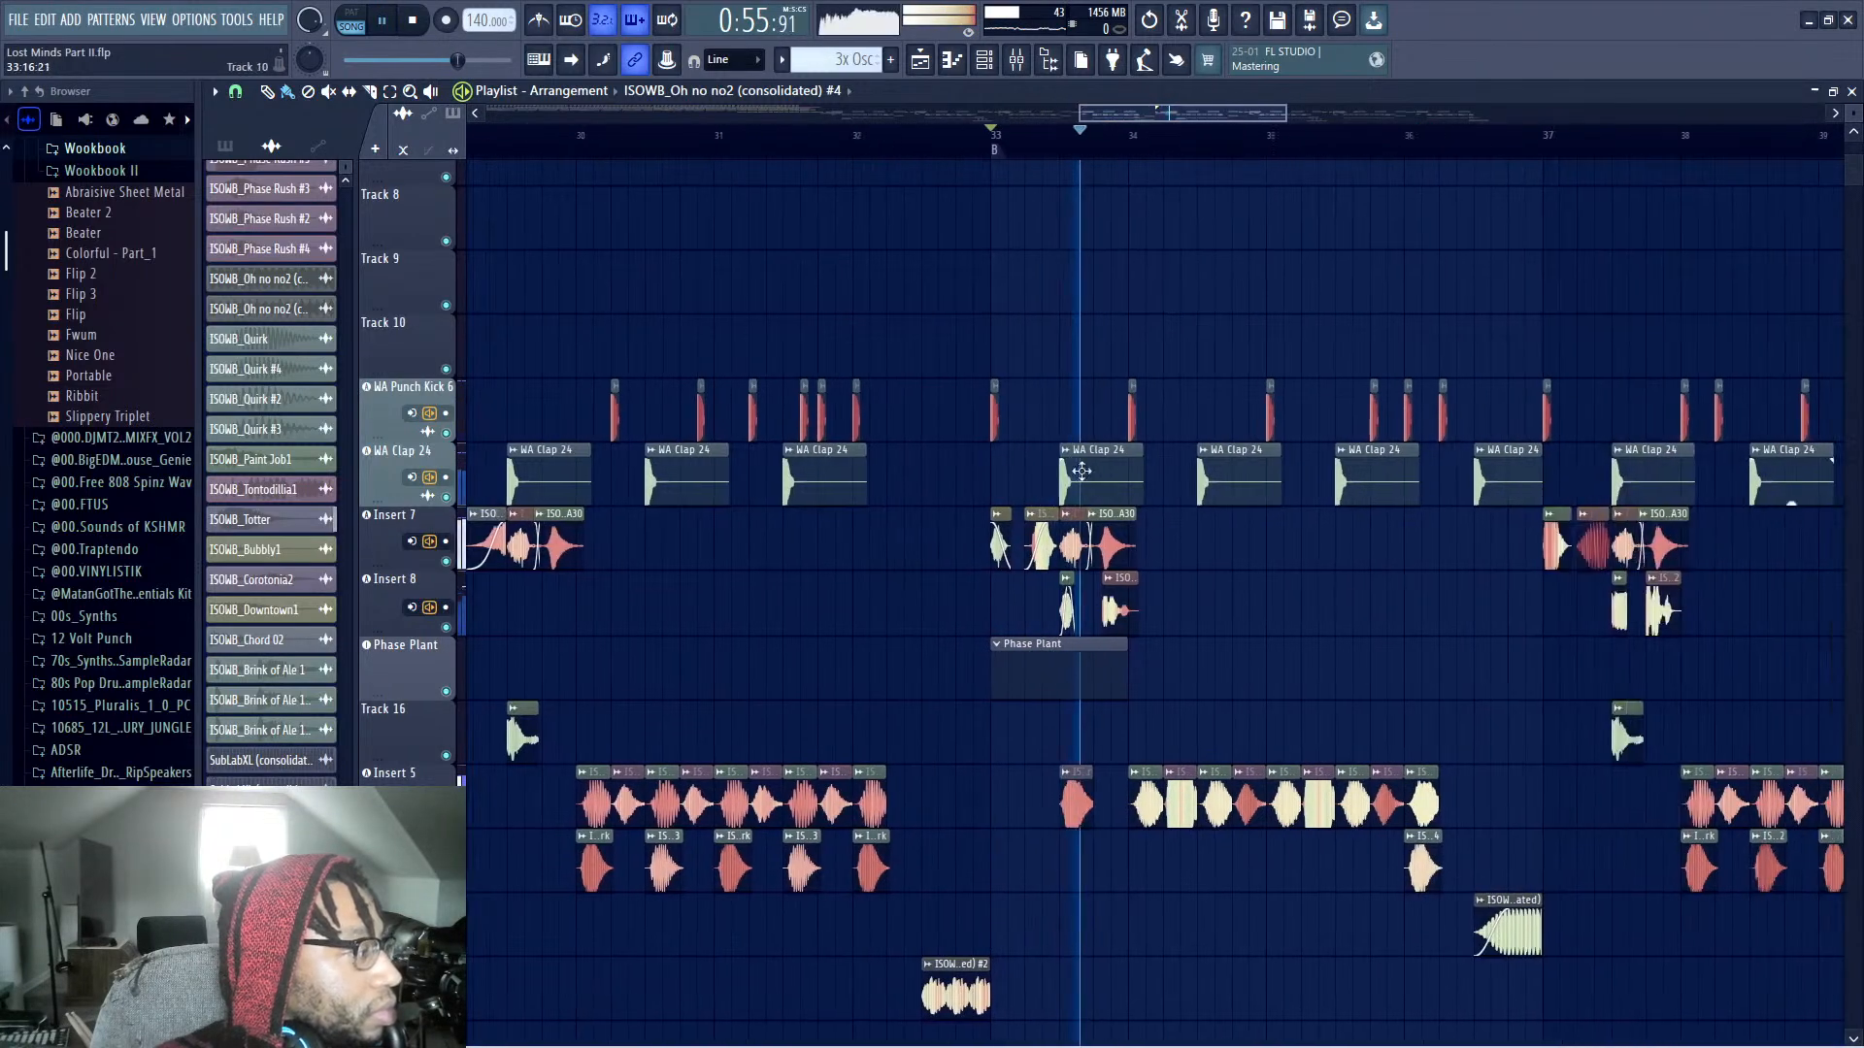
{"action": "left_click", "coordinate": [799, 131]}
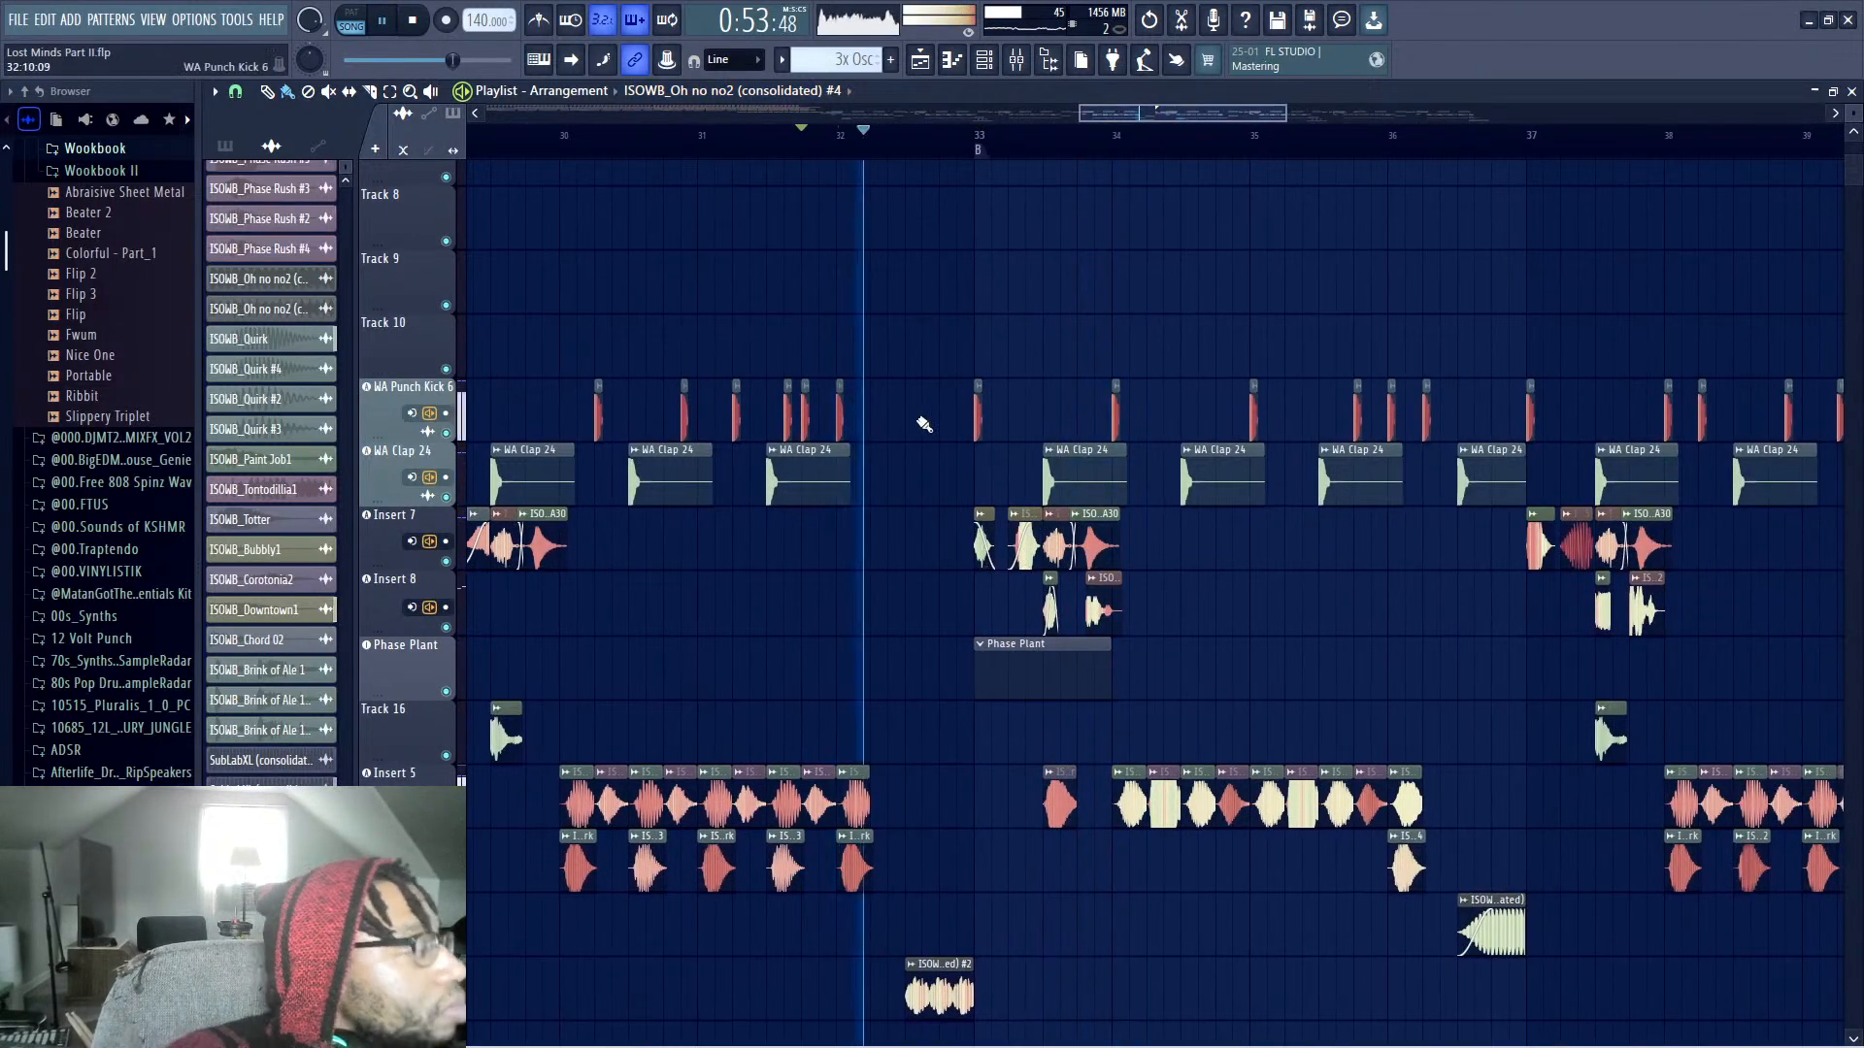
{"action": "key", "text": "space"}
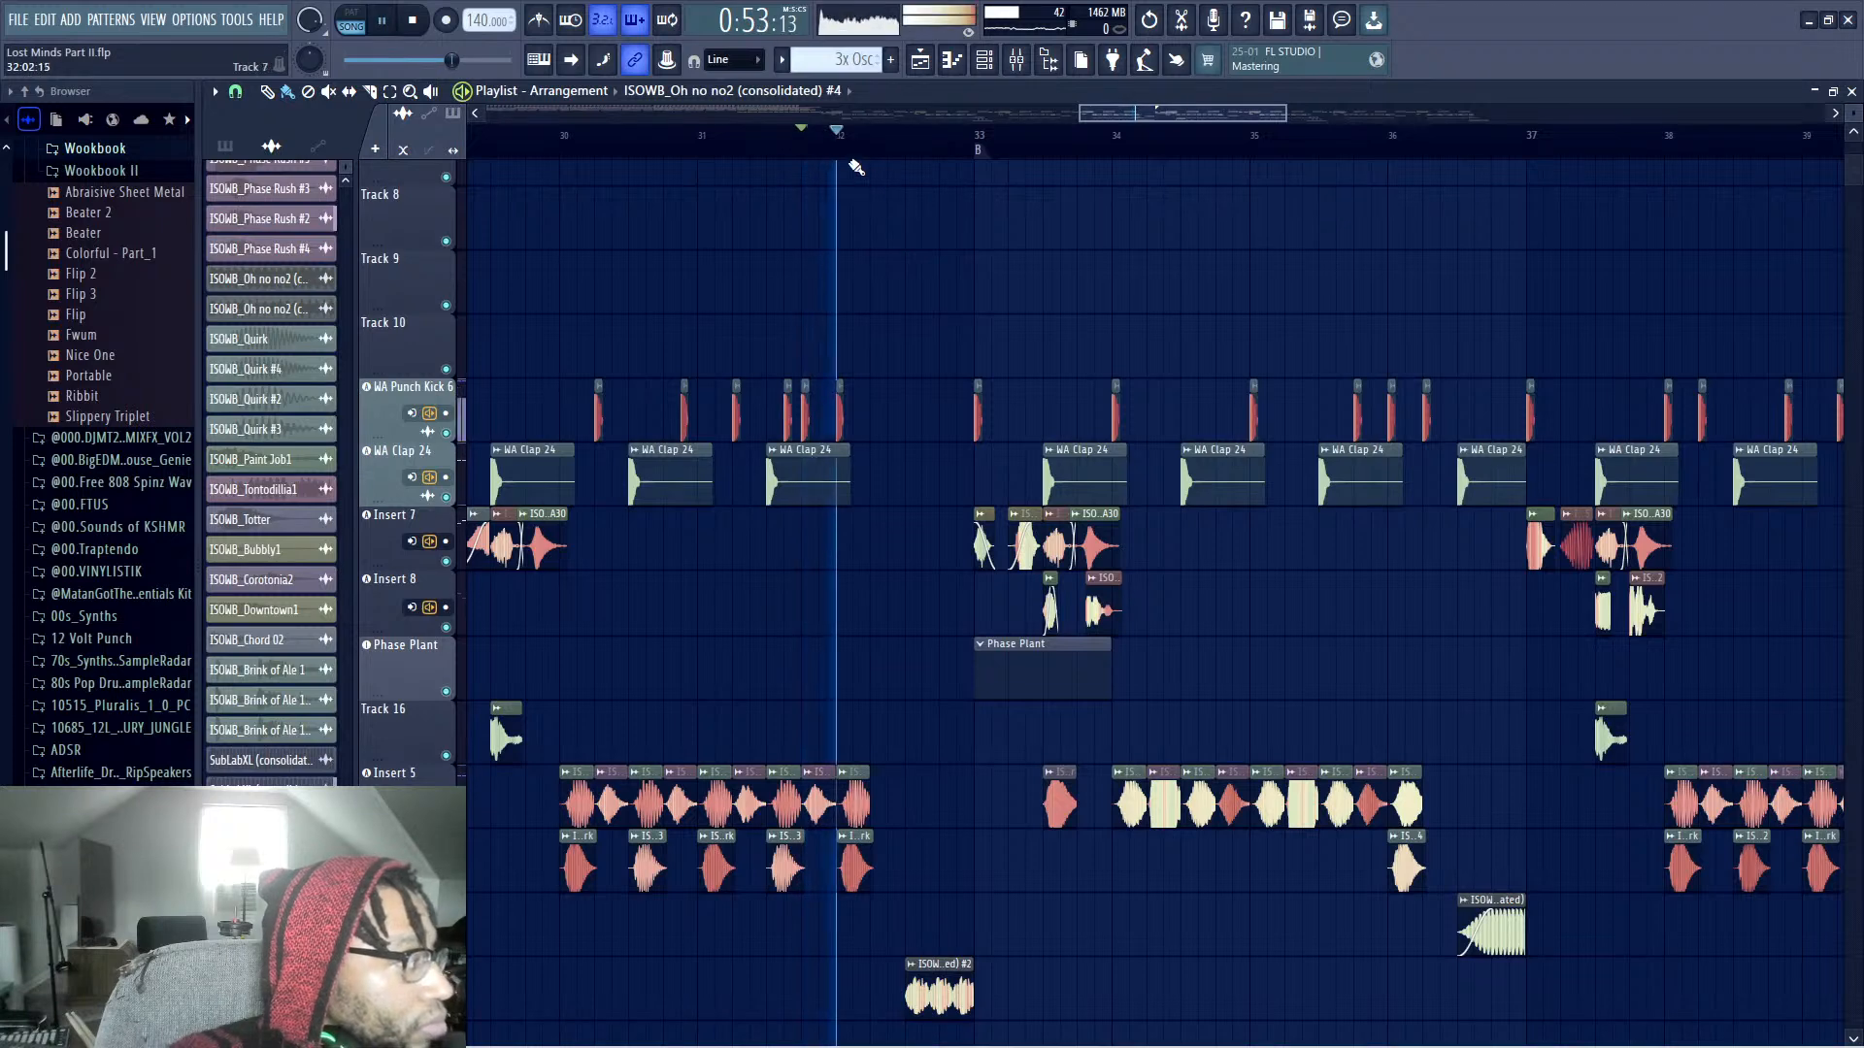
{"action": "key", "text": "space"}
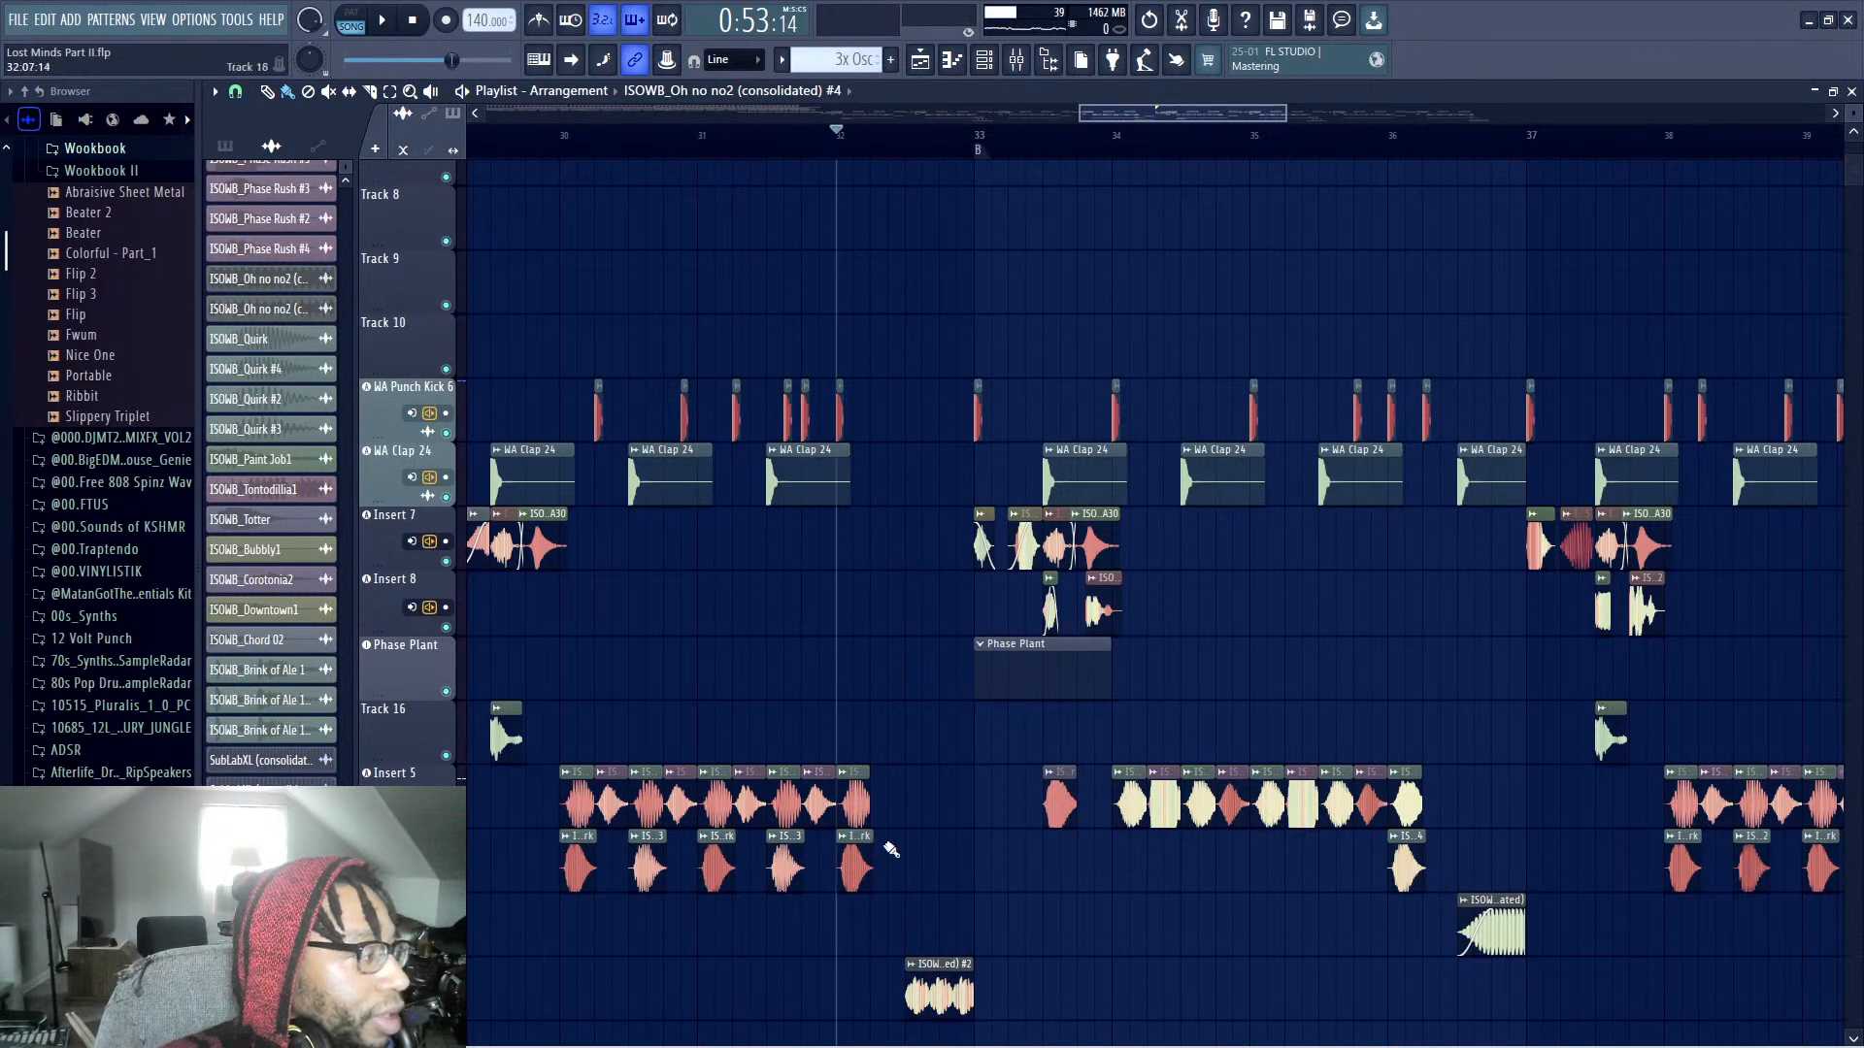
{"action": "scroll", "coordinate": [891, 850], "scroll_direction": "down", "scroll_amount": 10}
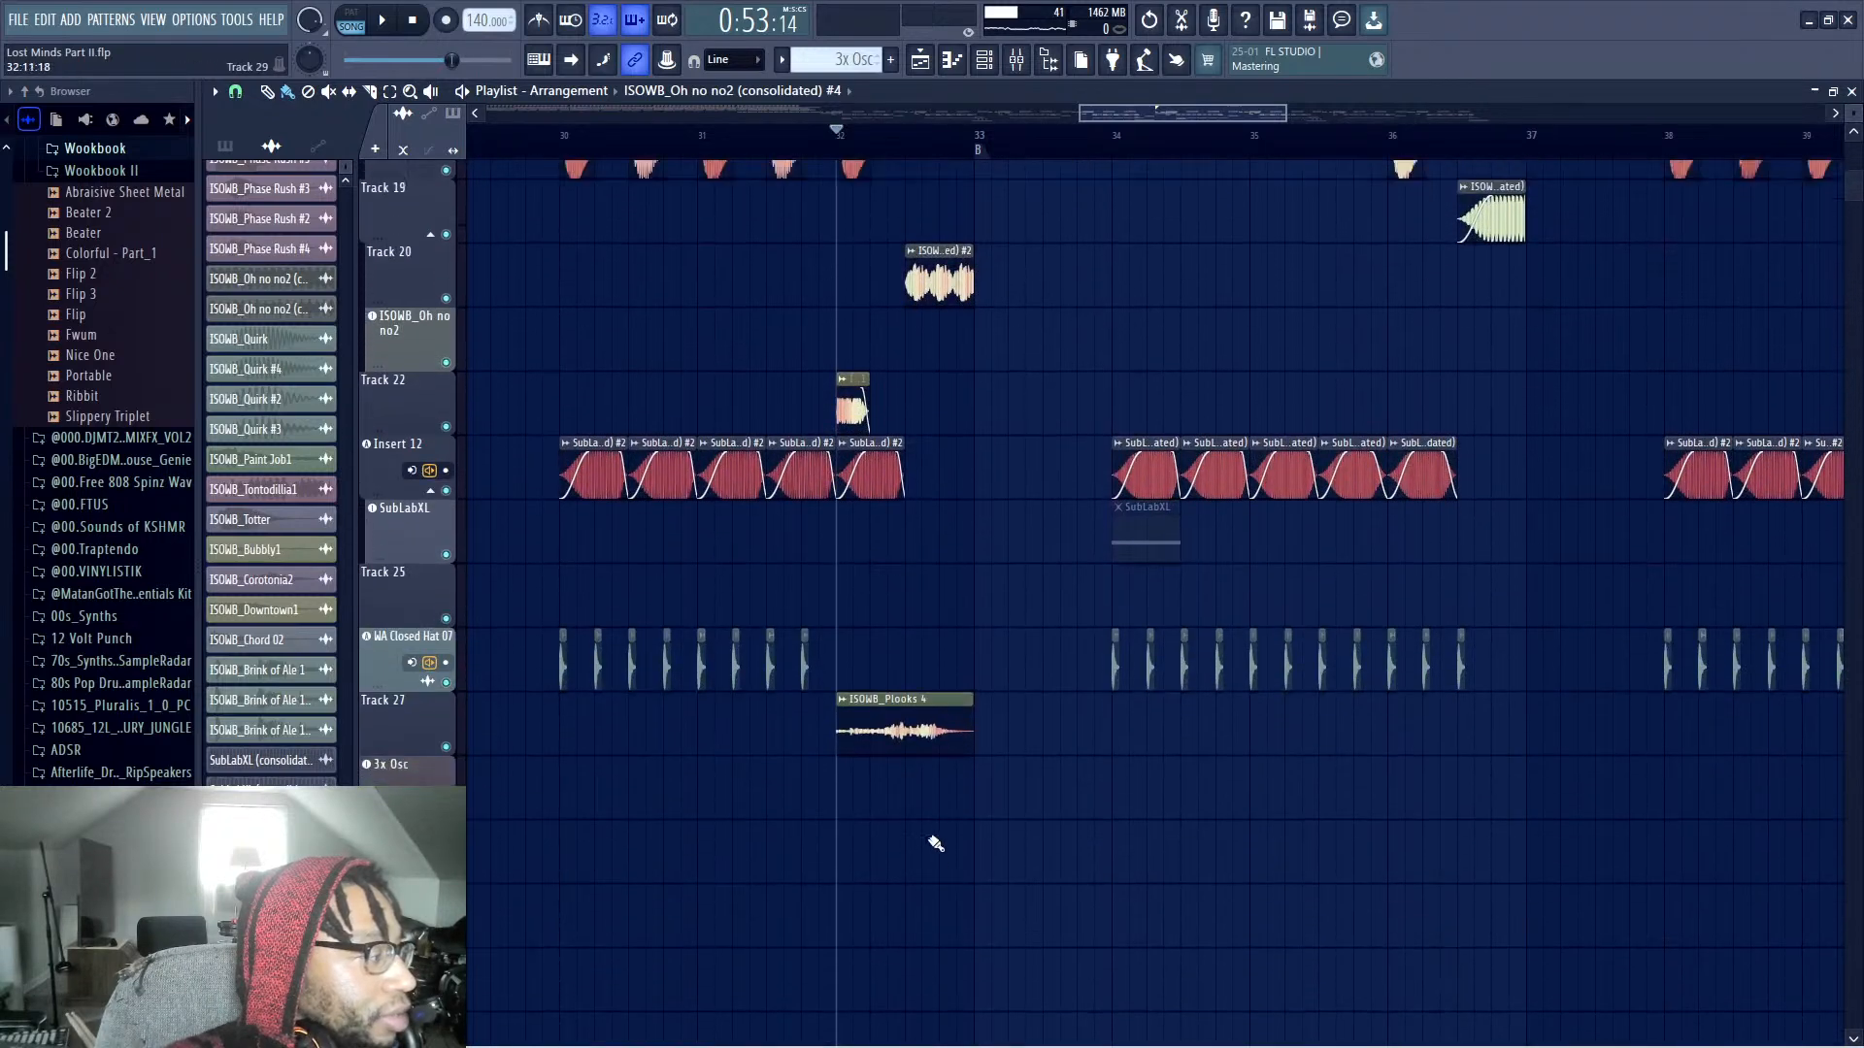
{"action": "scroll", "coordinate": [947, 854], "scroll_direction": "up", "scroll_amount": 7}
{"action": "scroll", "coordinate": [893, 879], "scroll_direction": "down", "scroll_amount": 5}
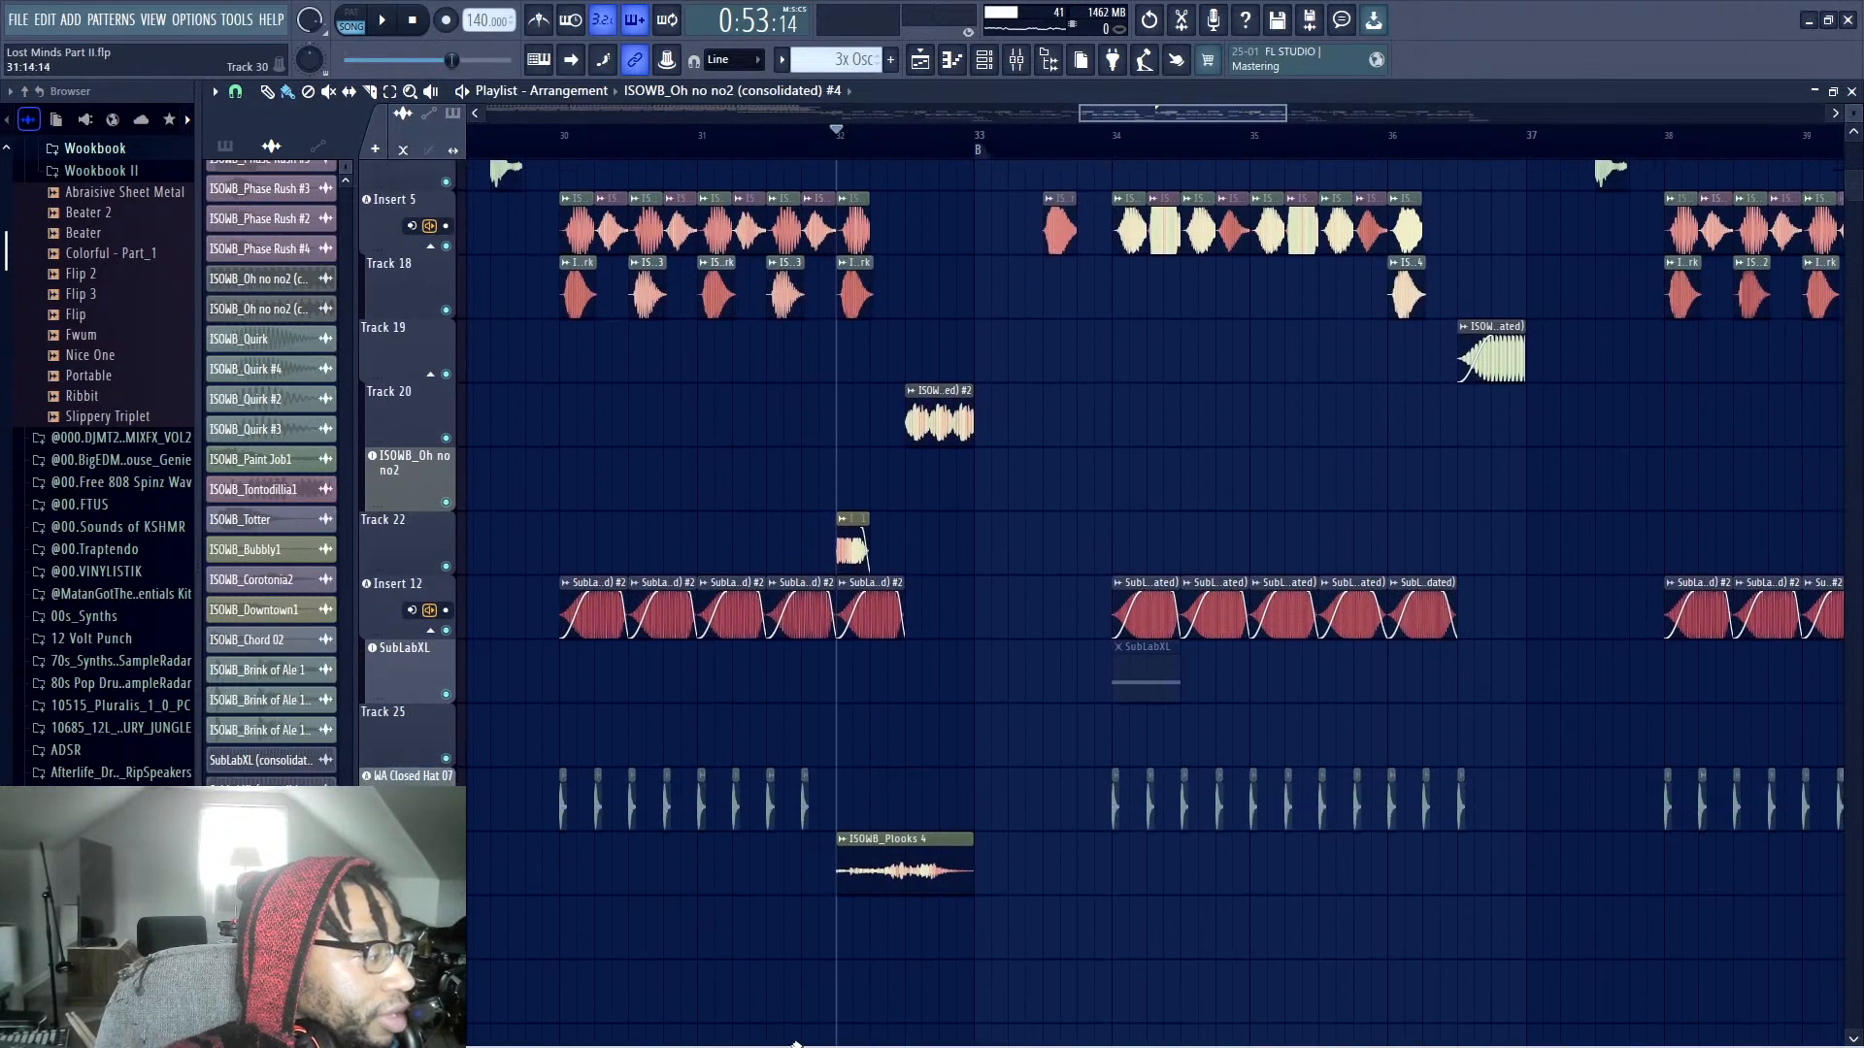
{"action": "scroll", "coordinate": [877, 782], "scroll_direction": "up", "scroll_amount": 7}
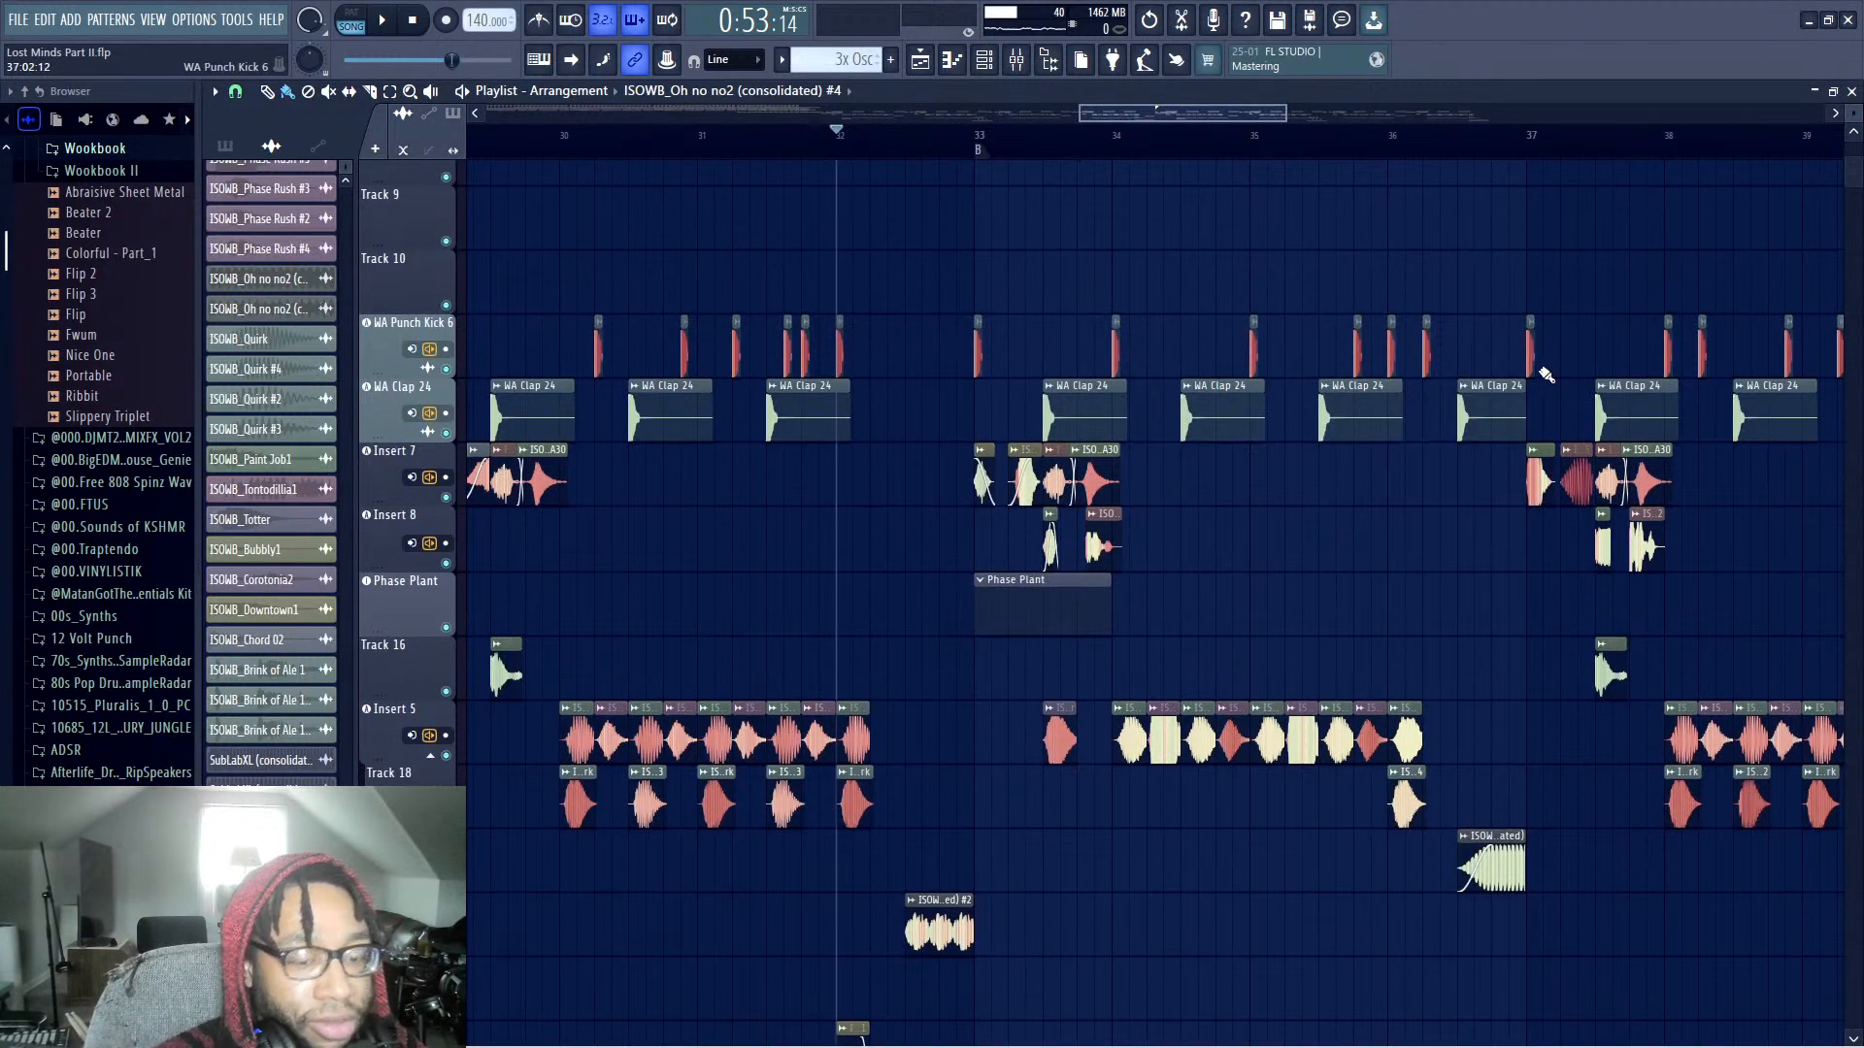
Delete the first two Insert 7 clips after bar 33 while playing the transition, and listen to the bars that follow
{"action": "key", "text": "space"}
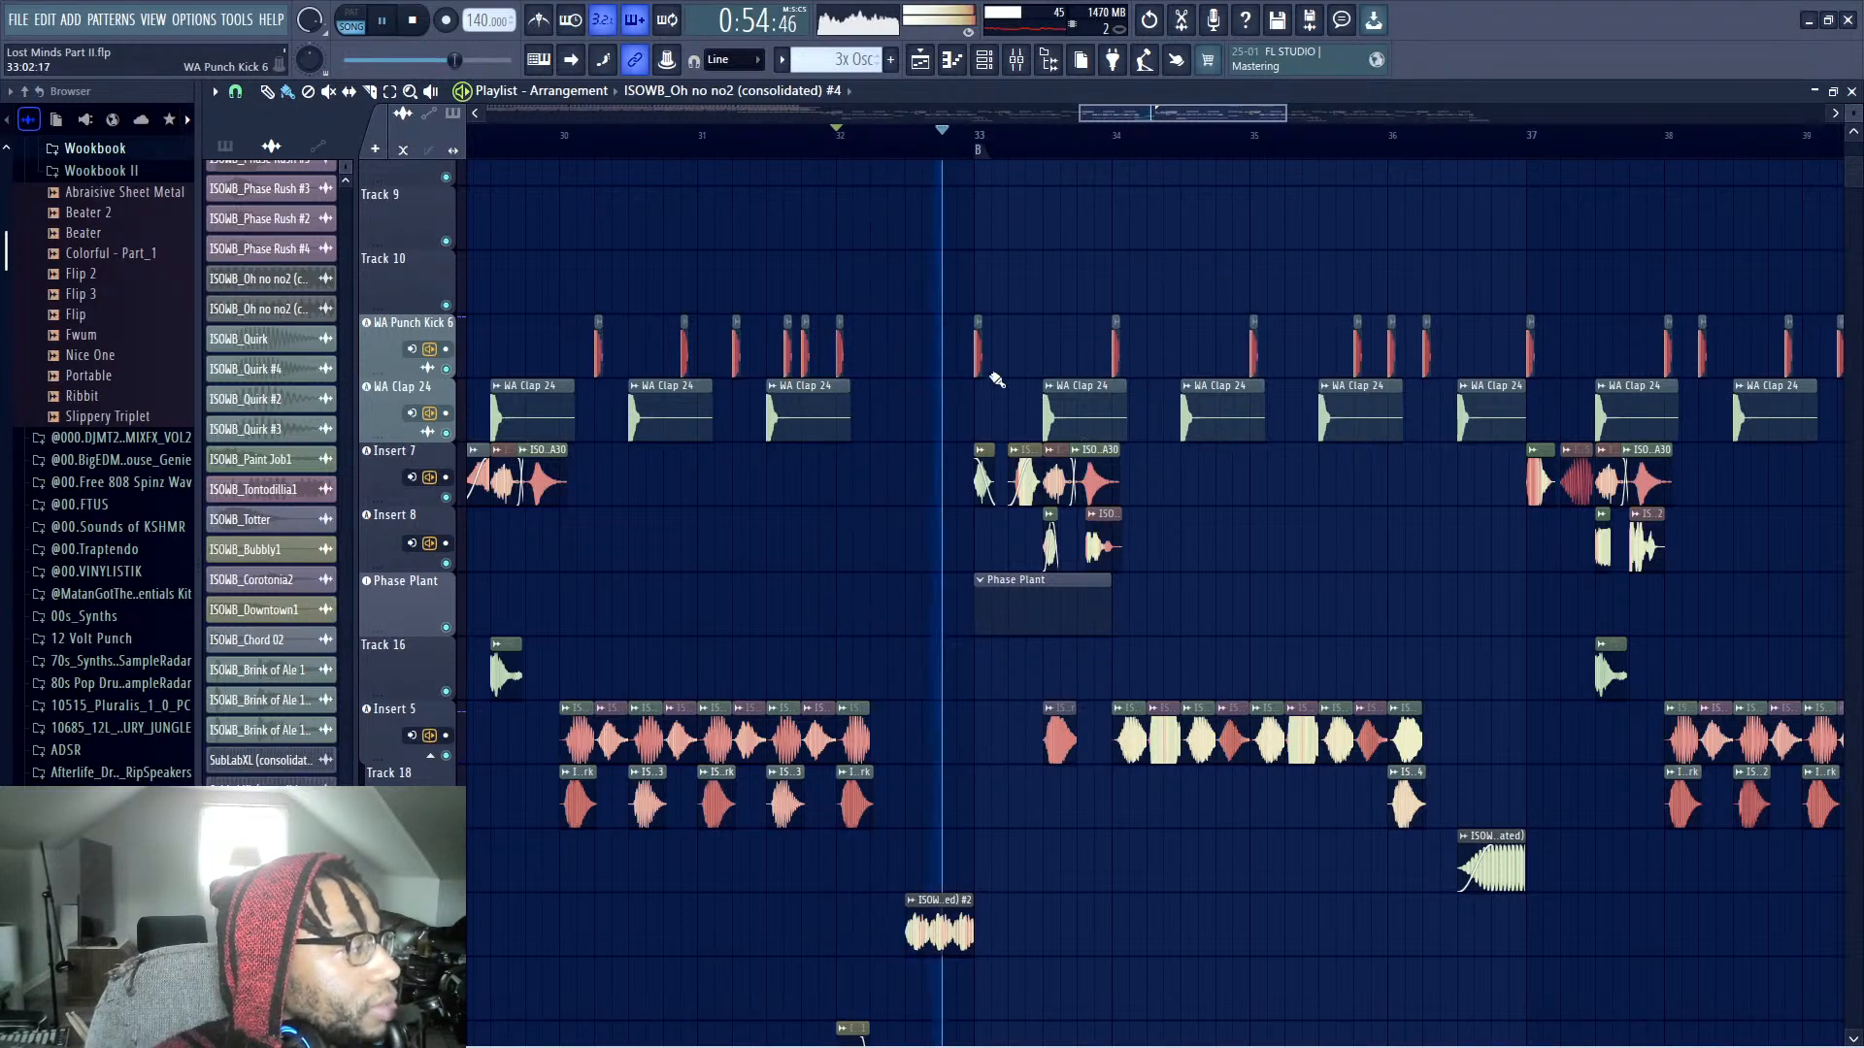
{"action": "right_click", "coordinate": [1015, 475]}
{"action": "right_click", "coordinate": [982, 475]}
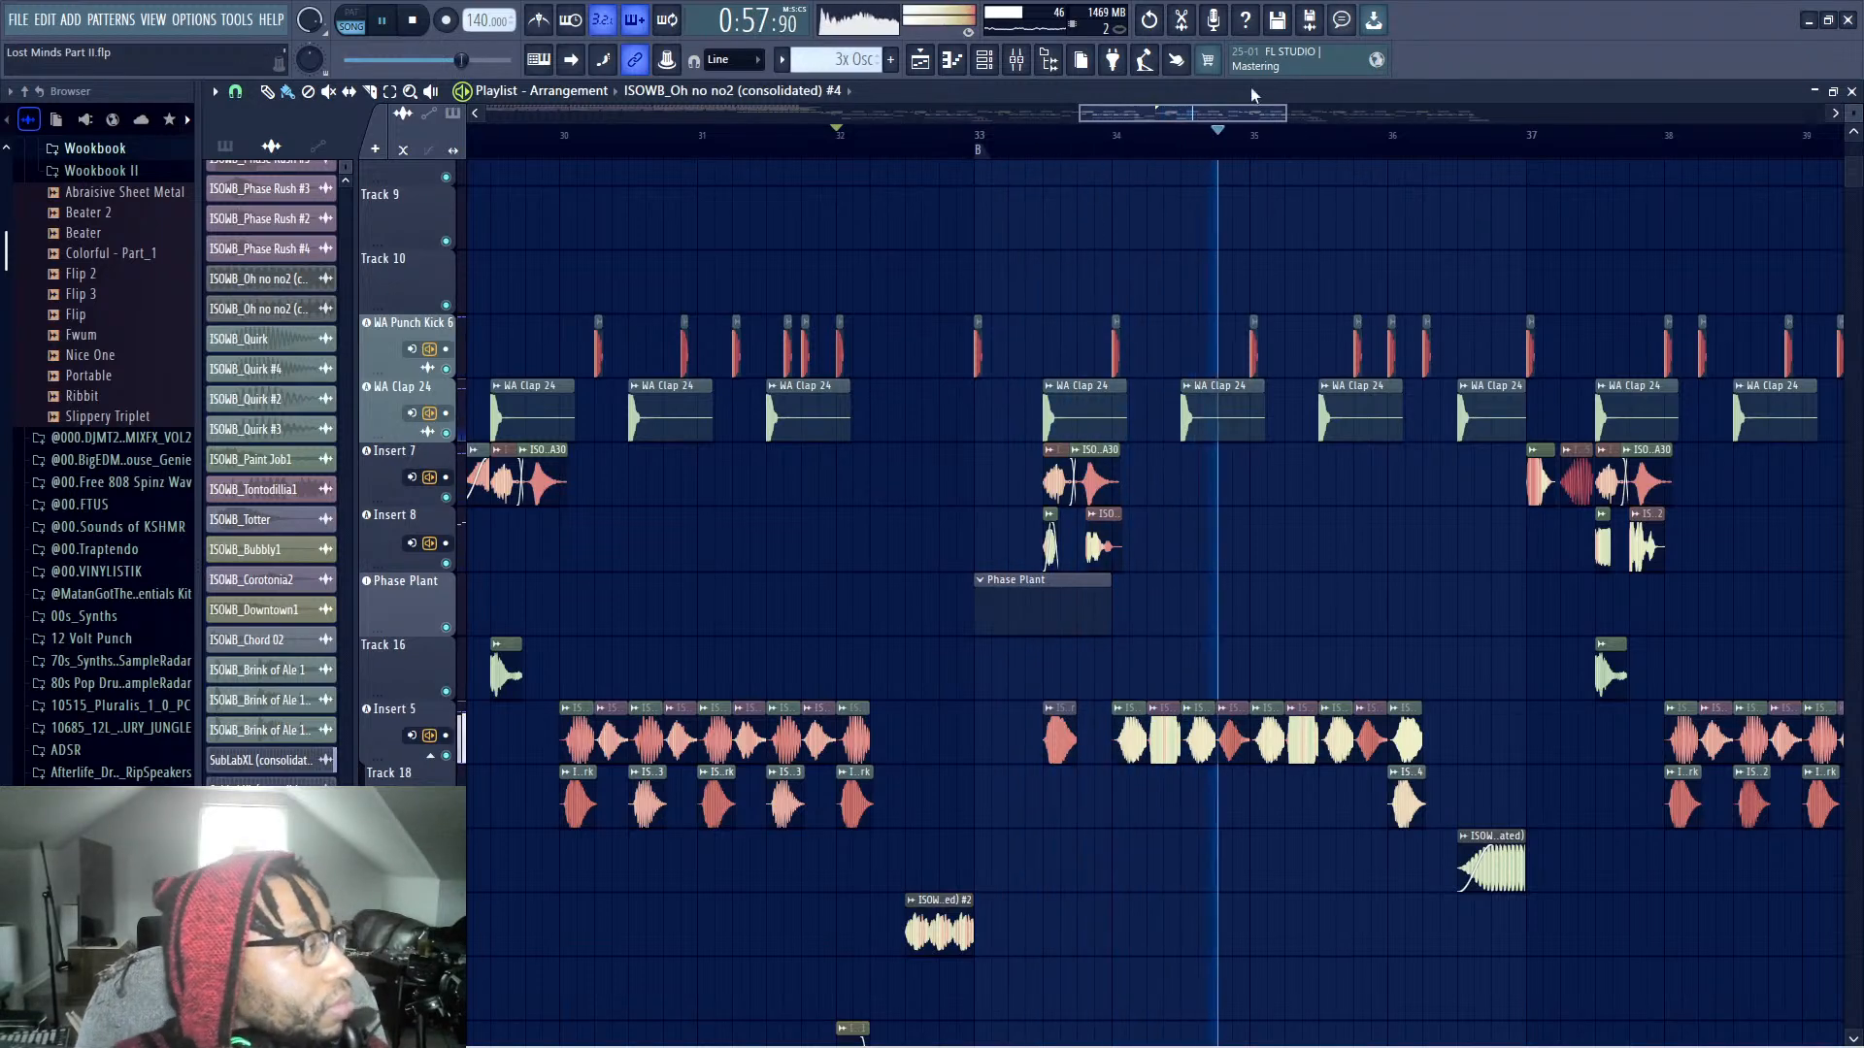
{"action": "scroll", "coordinate": [1116, 437], "scroll_direction": "down", "scroll_amount": 6}
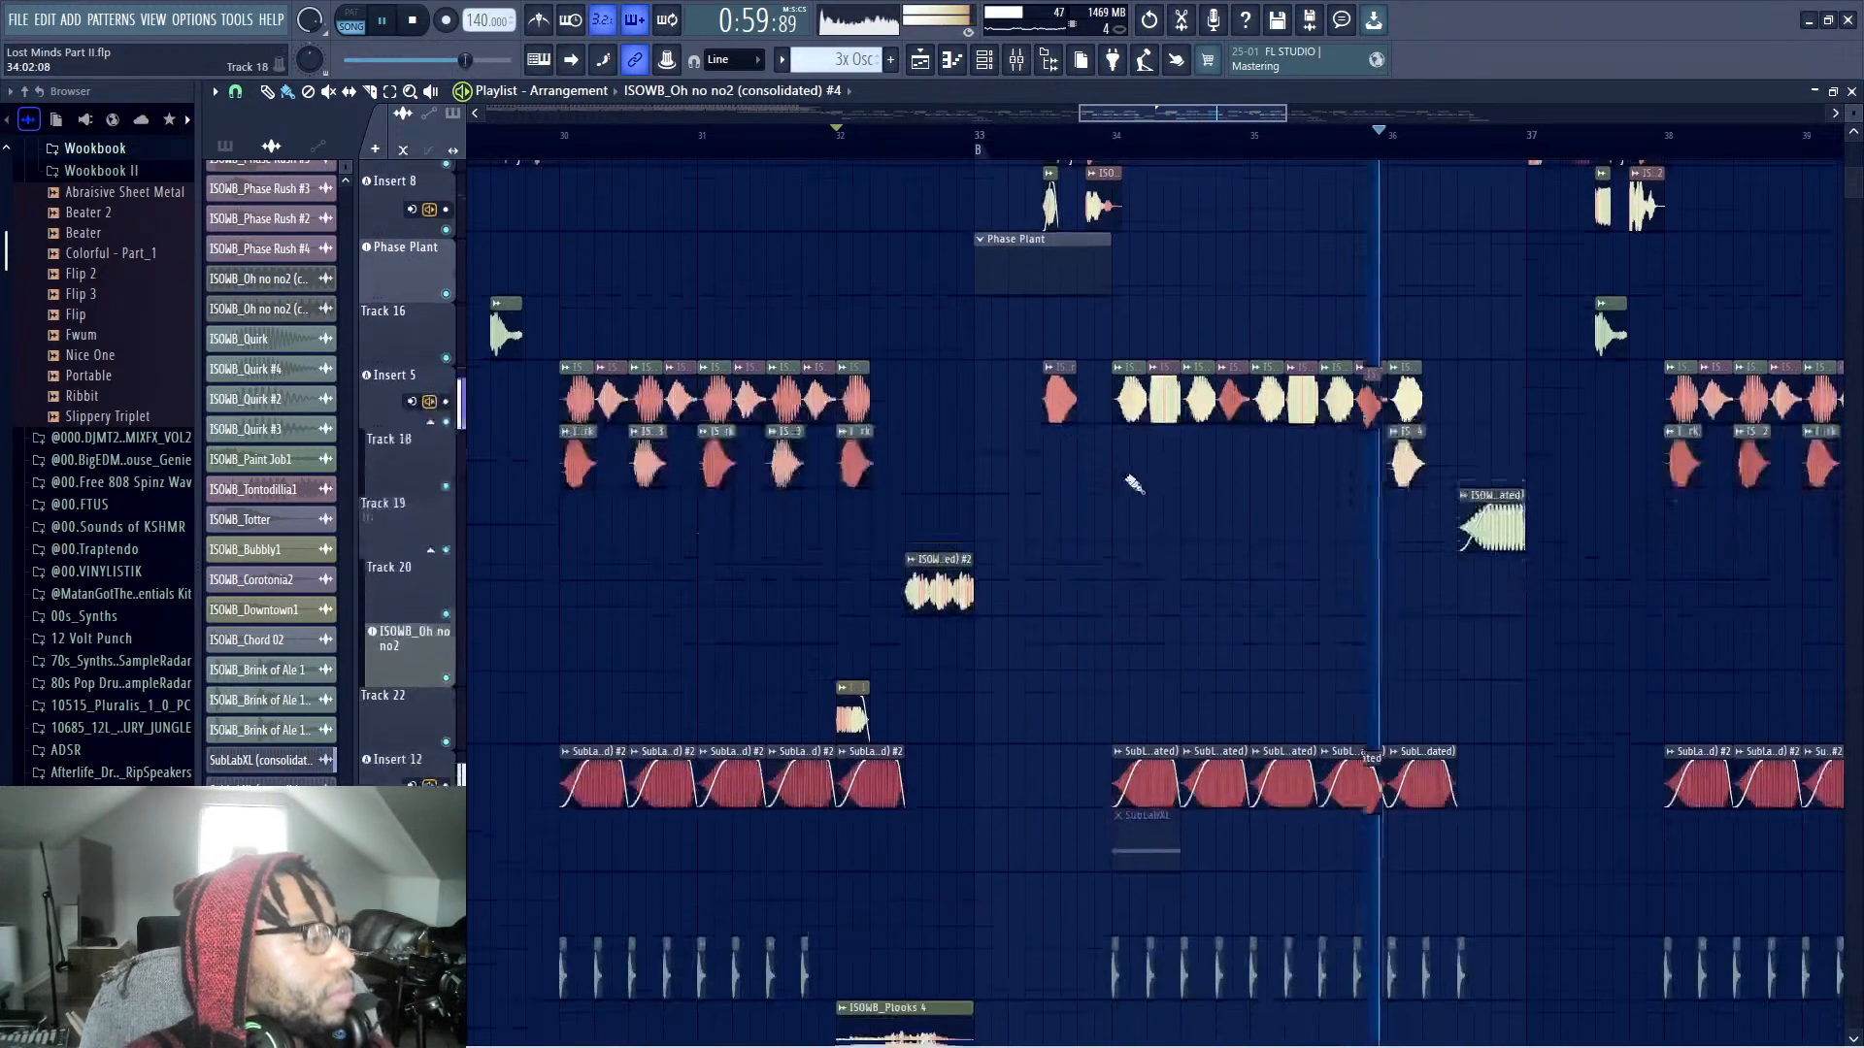
{"action": "scroll", "coordinate": [1155, 514], "scroll_direction": "up", "scroll_amount": 3}
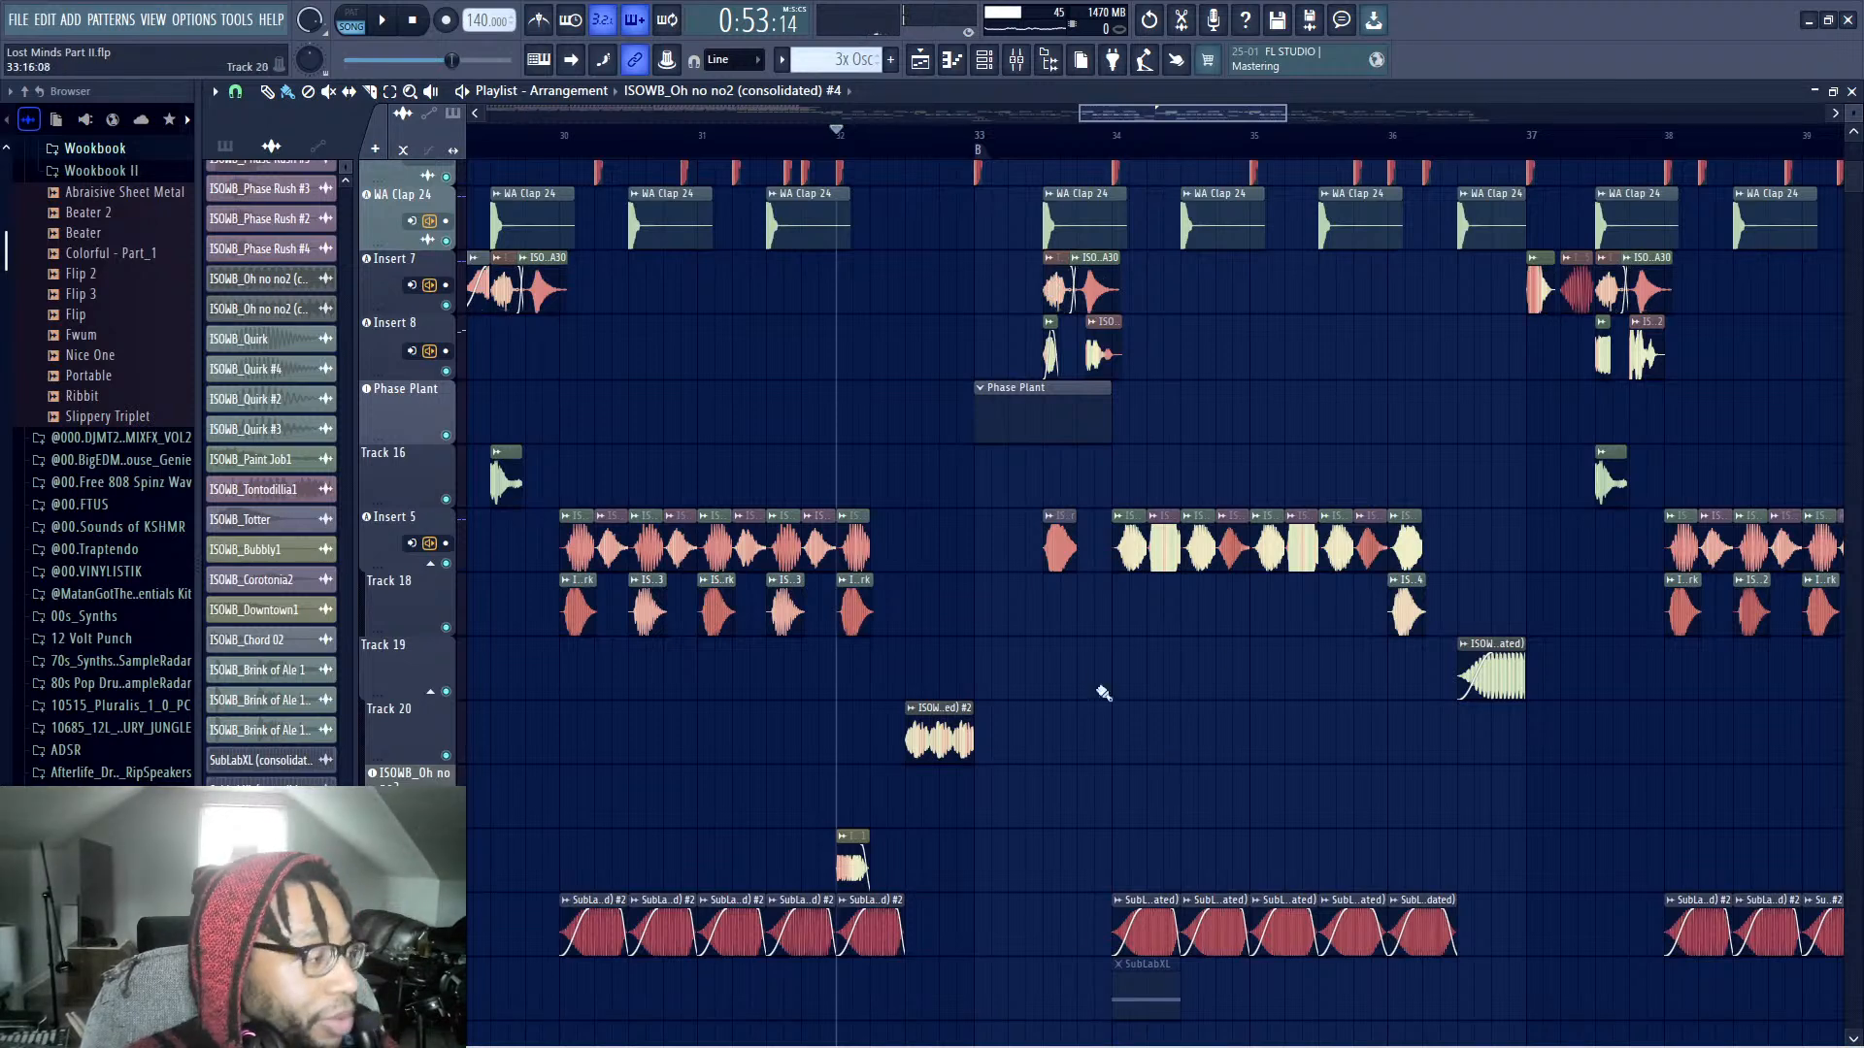
{"action": "scroll", "coordinate": [936, 282], "scroll_direction": "up", "scroll_amount": 2}
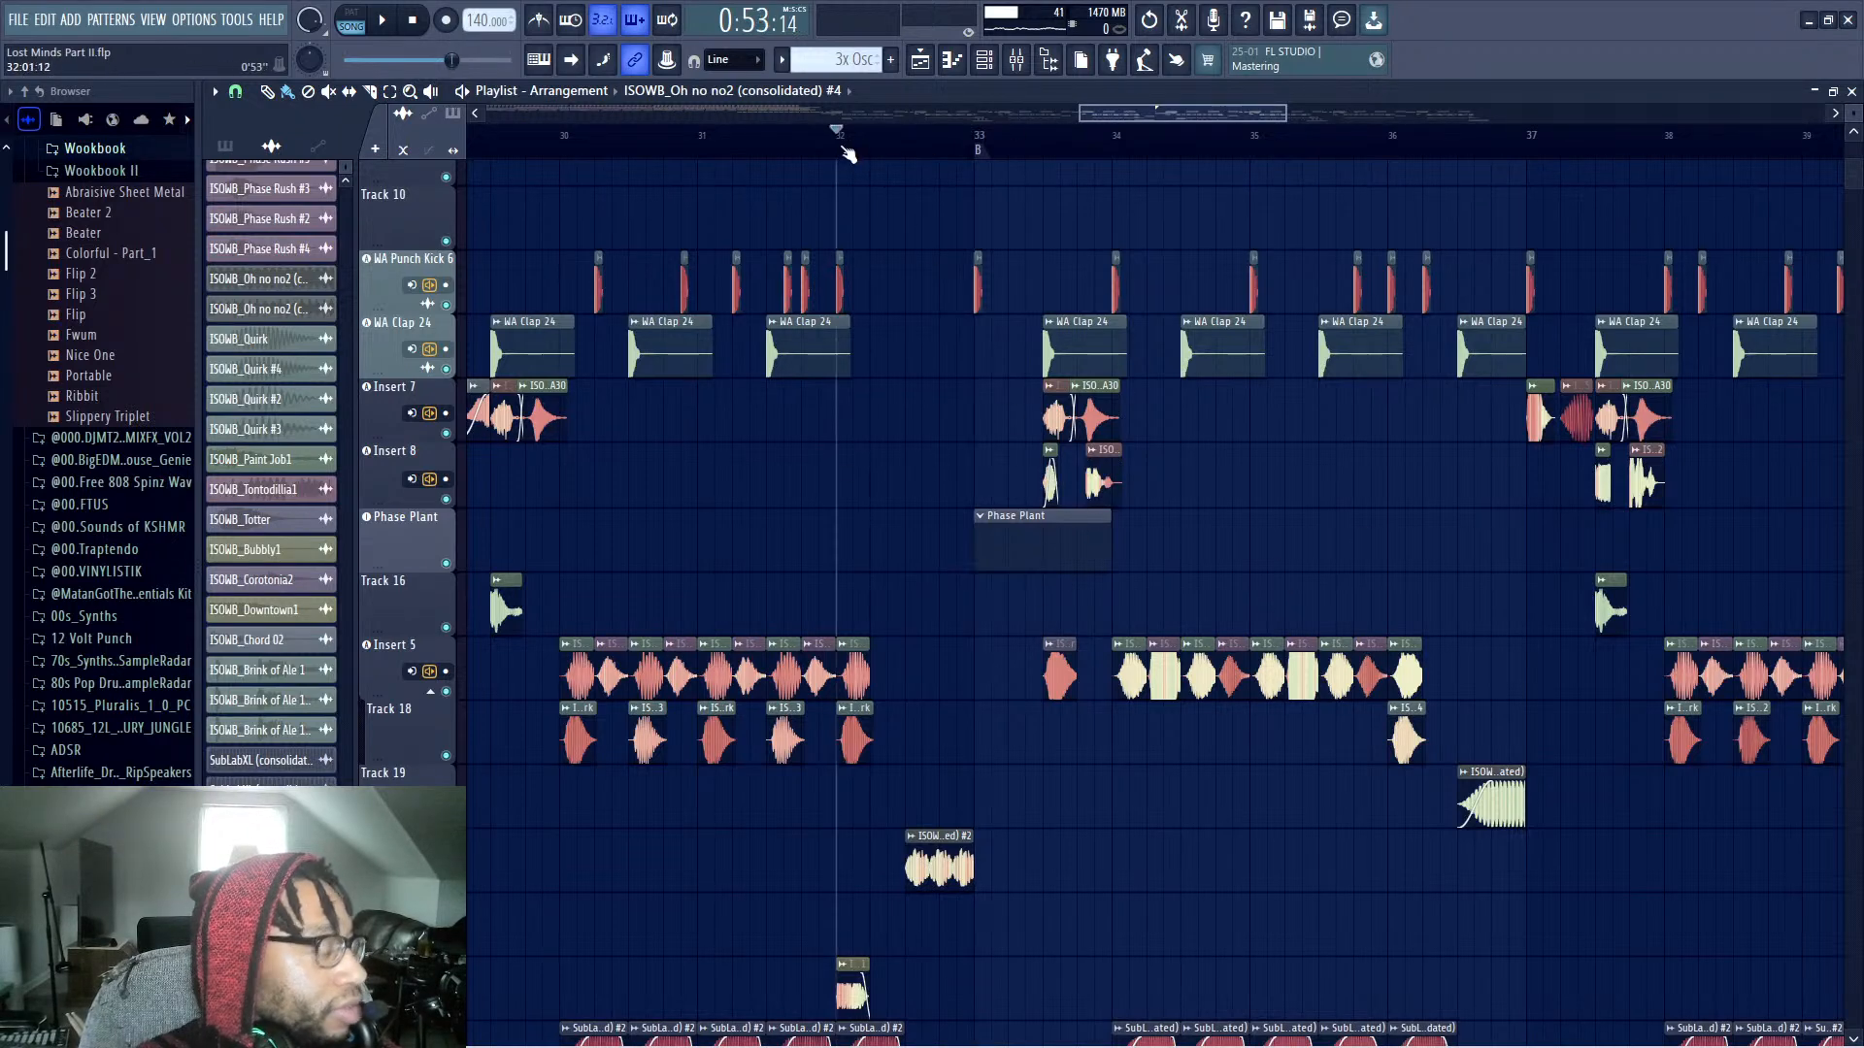
Browse the Wookbook sample folder, previewing ISOWB_China Steam 2 and neighbouring samples against playback from bar 32
{"action": "key", "text": "space"}
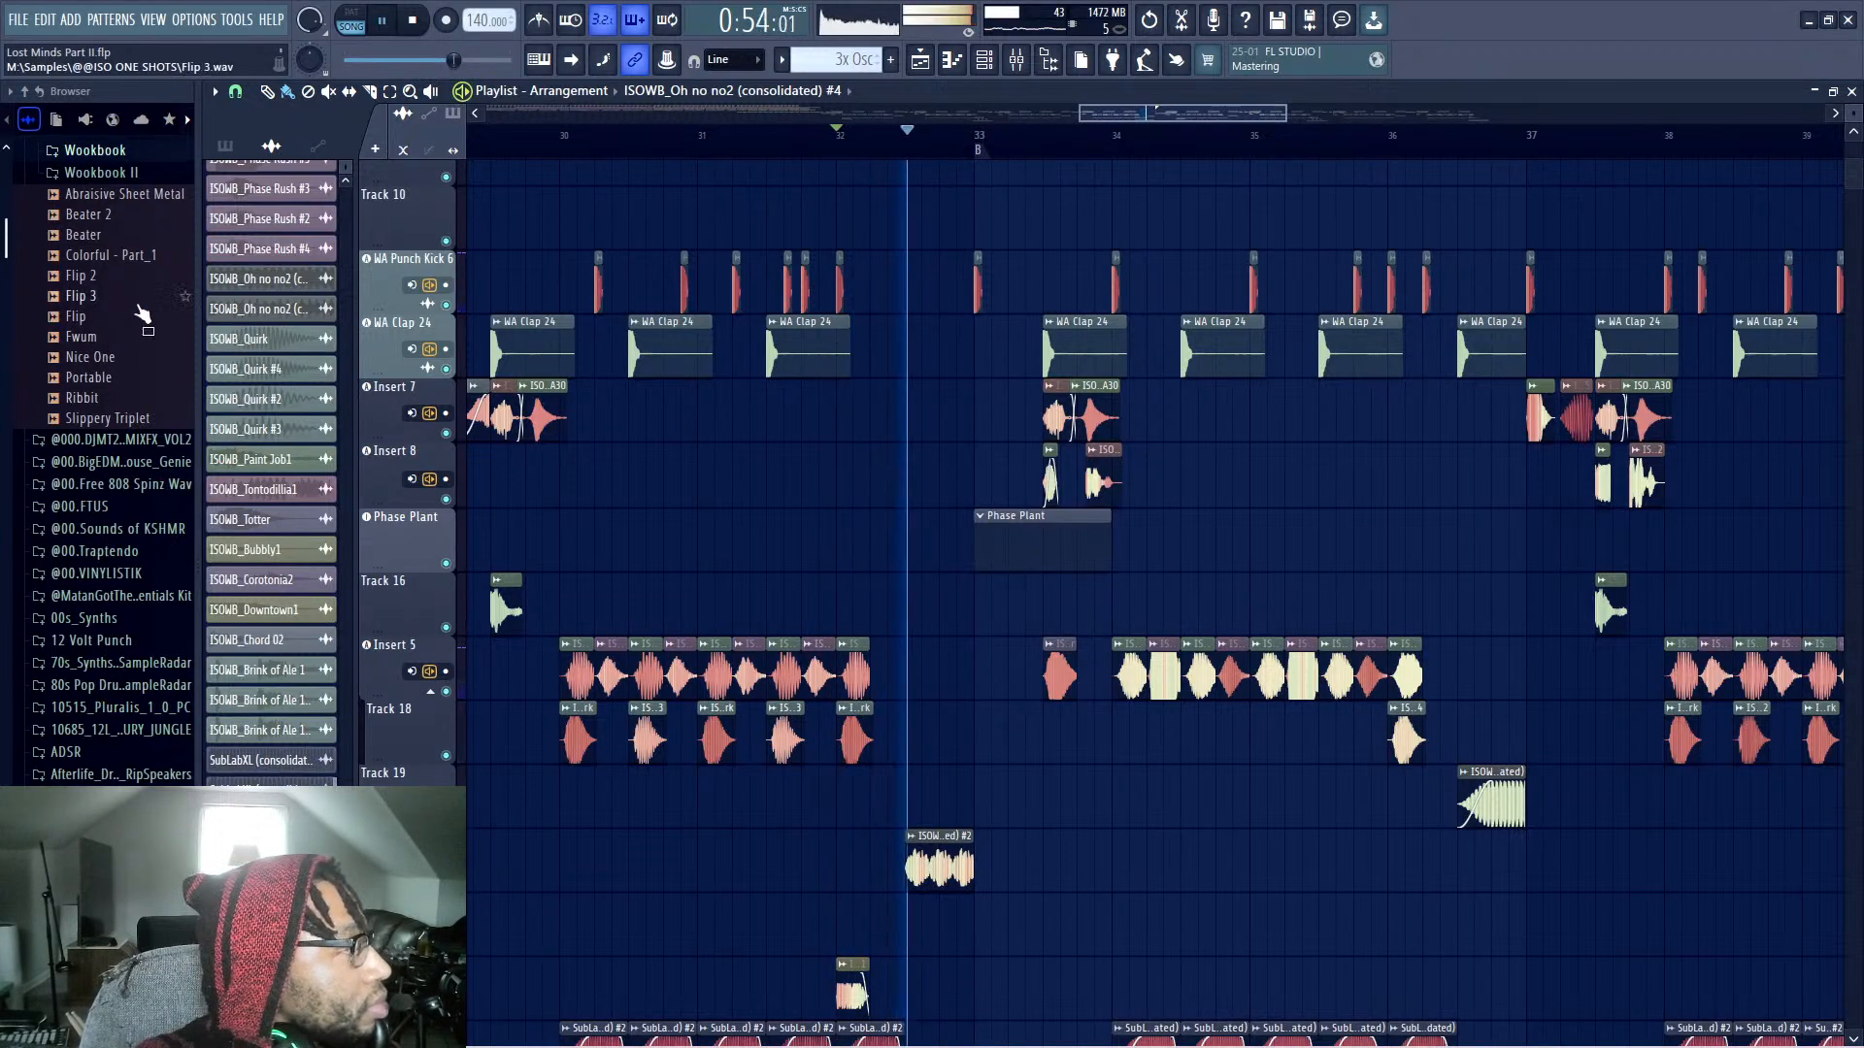
{"action": "scroll", "coordinate": [124, 604], "scroll_direction": "up", "scroll_amount": 6}
{"action": "left_click", "coordinate": [97, 582]}
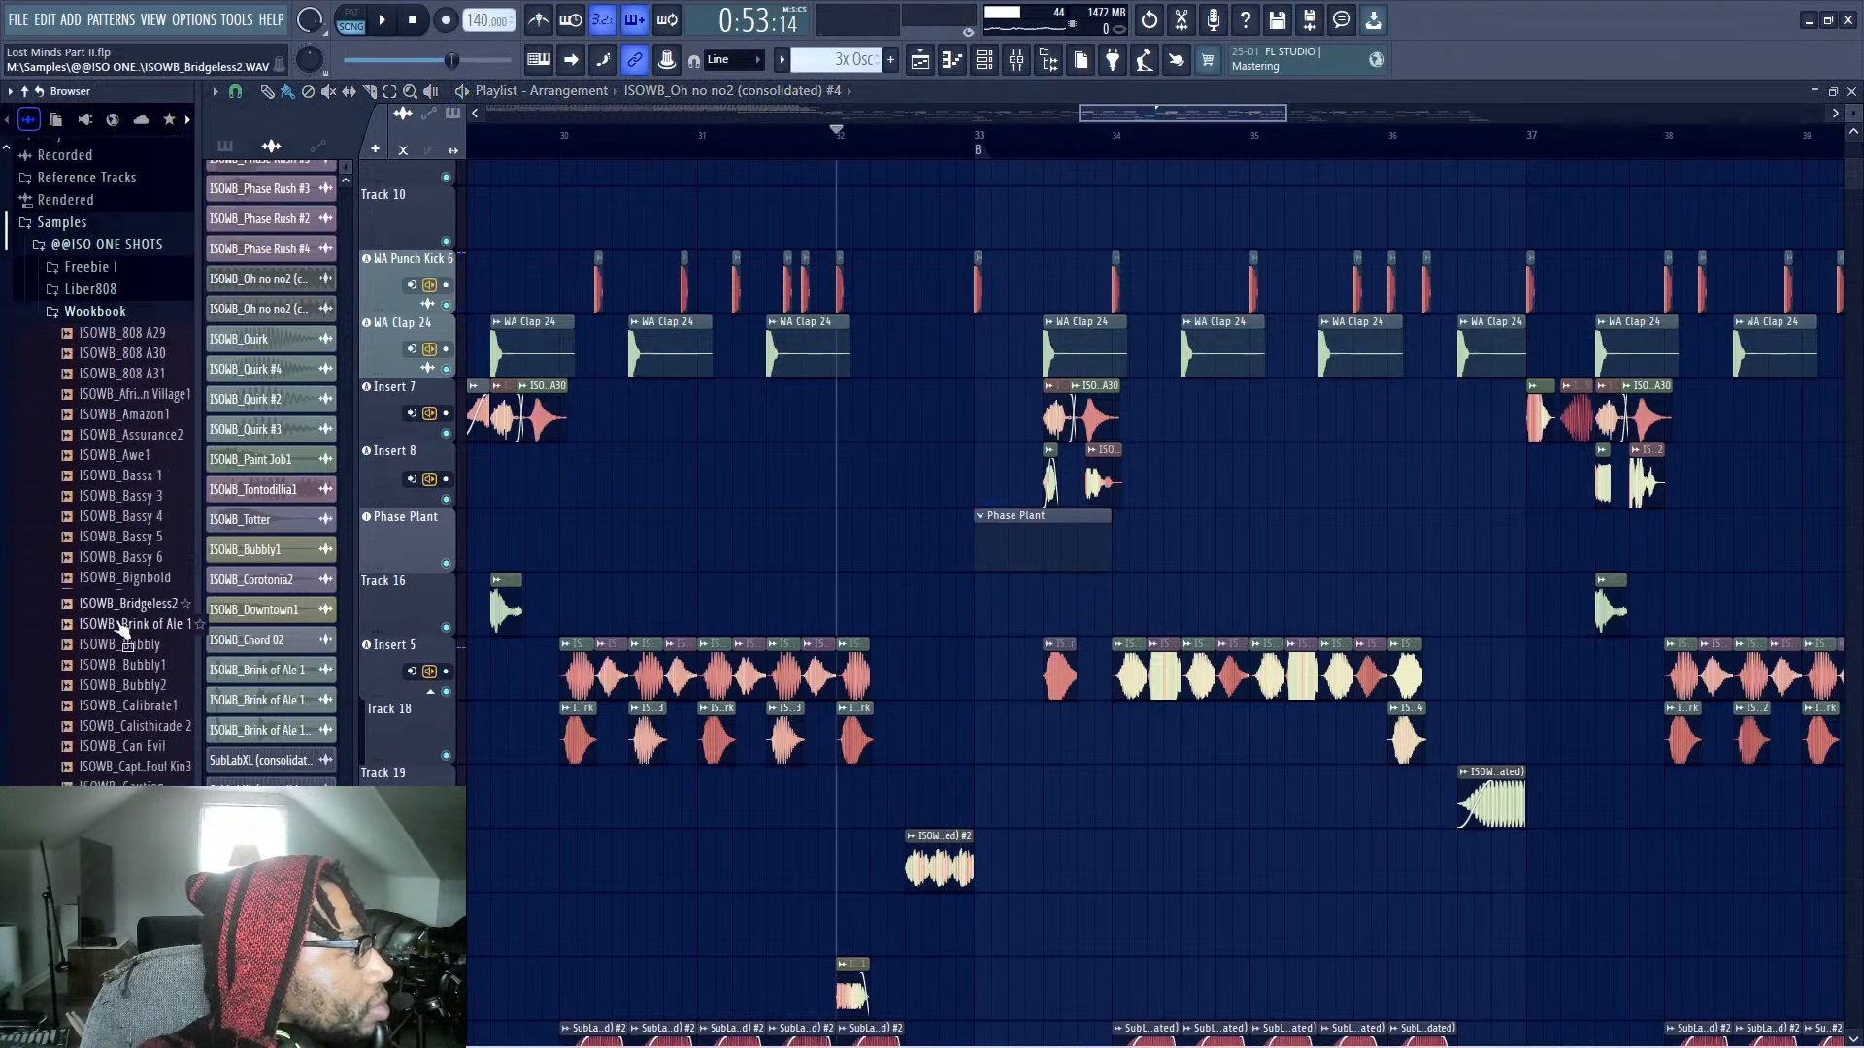
{"action": "scroll", "coordinate": [125, 621], "scroll_direction": "down", "scroll_amount": 10}
{"action": "left_click", "coordinate": [126, 679]}
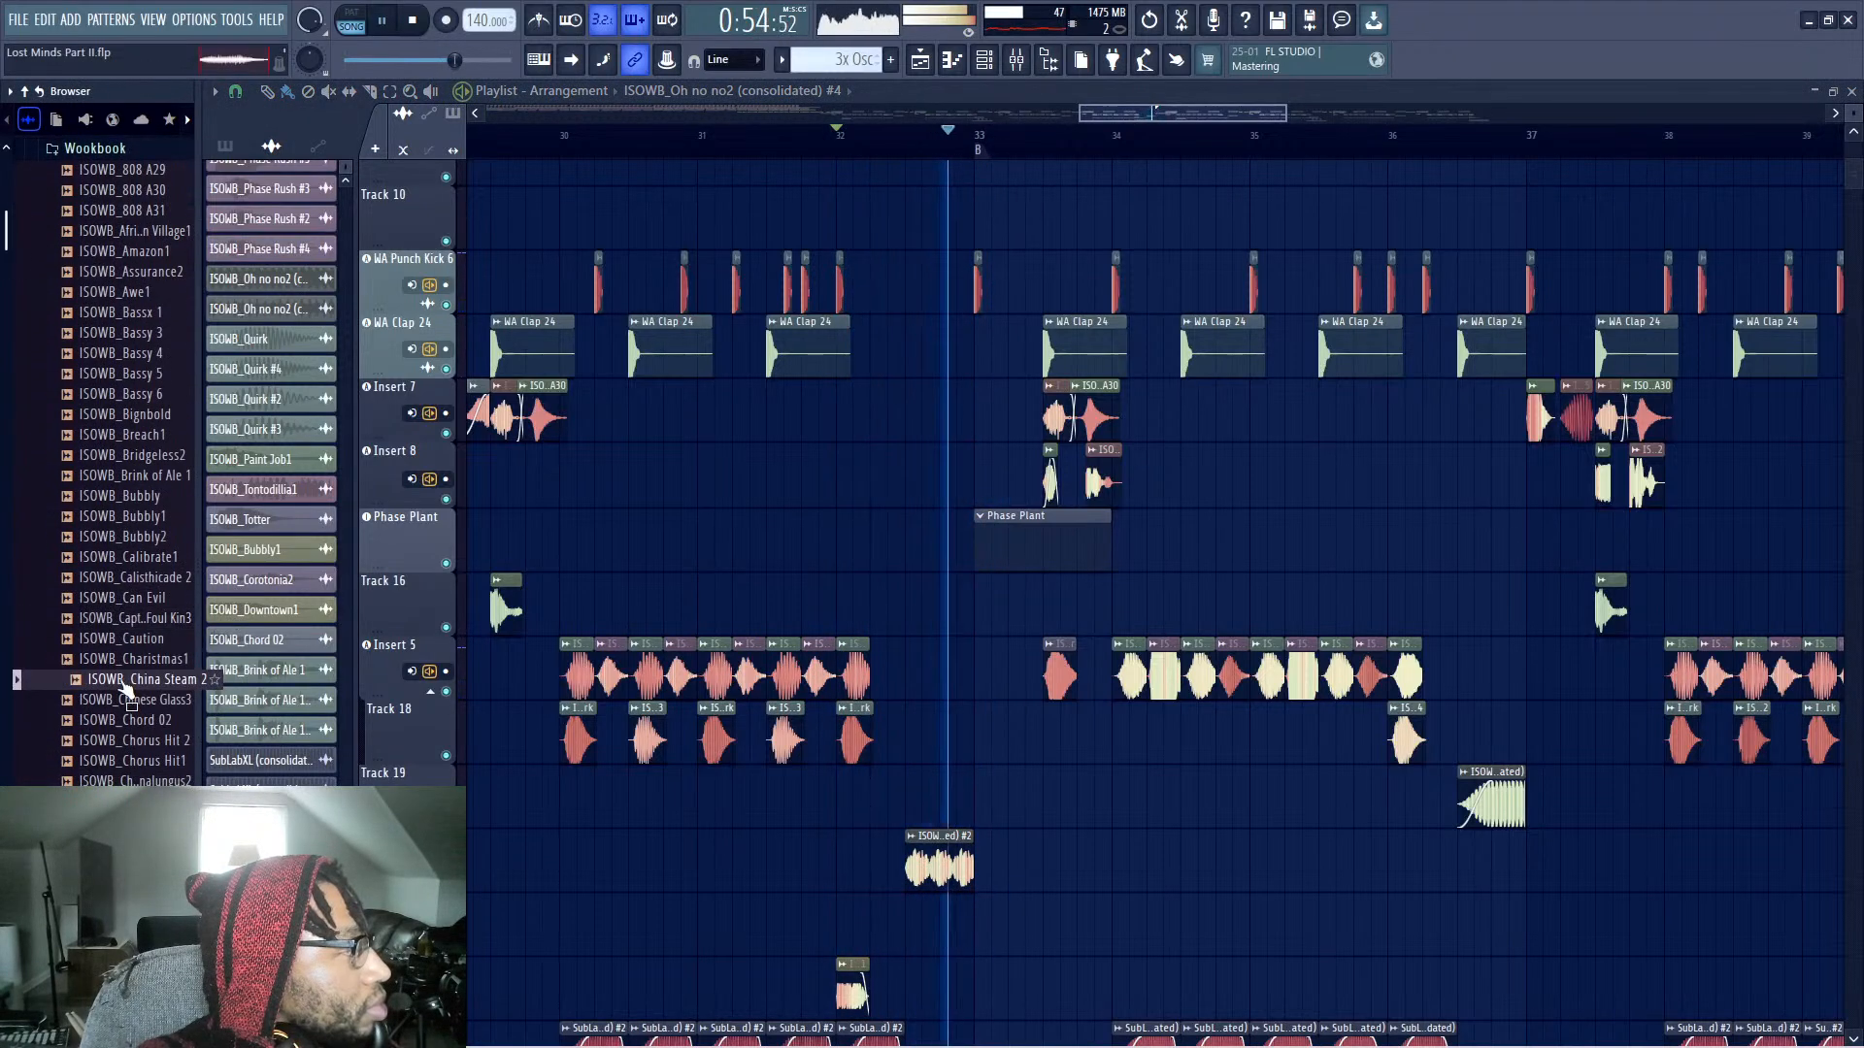
{"action": "key", "text": "space"}
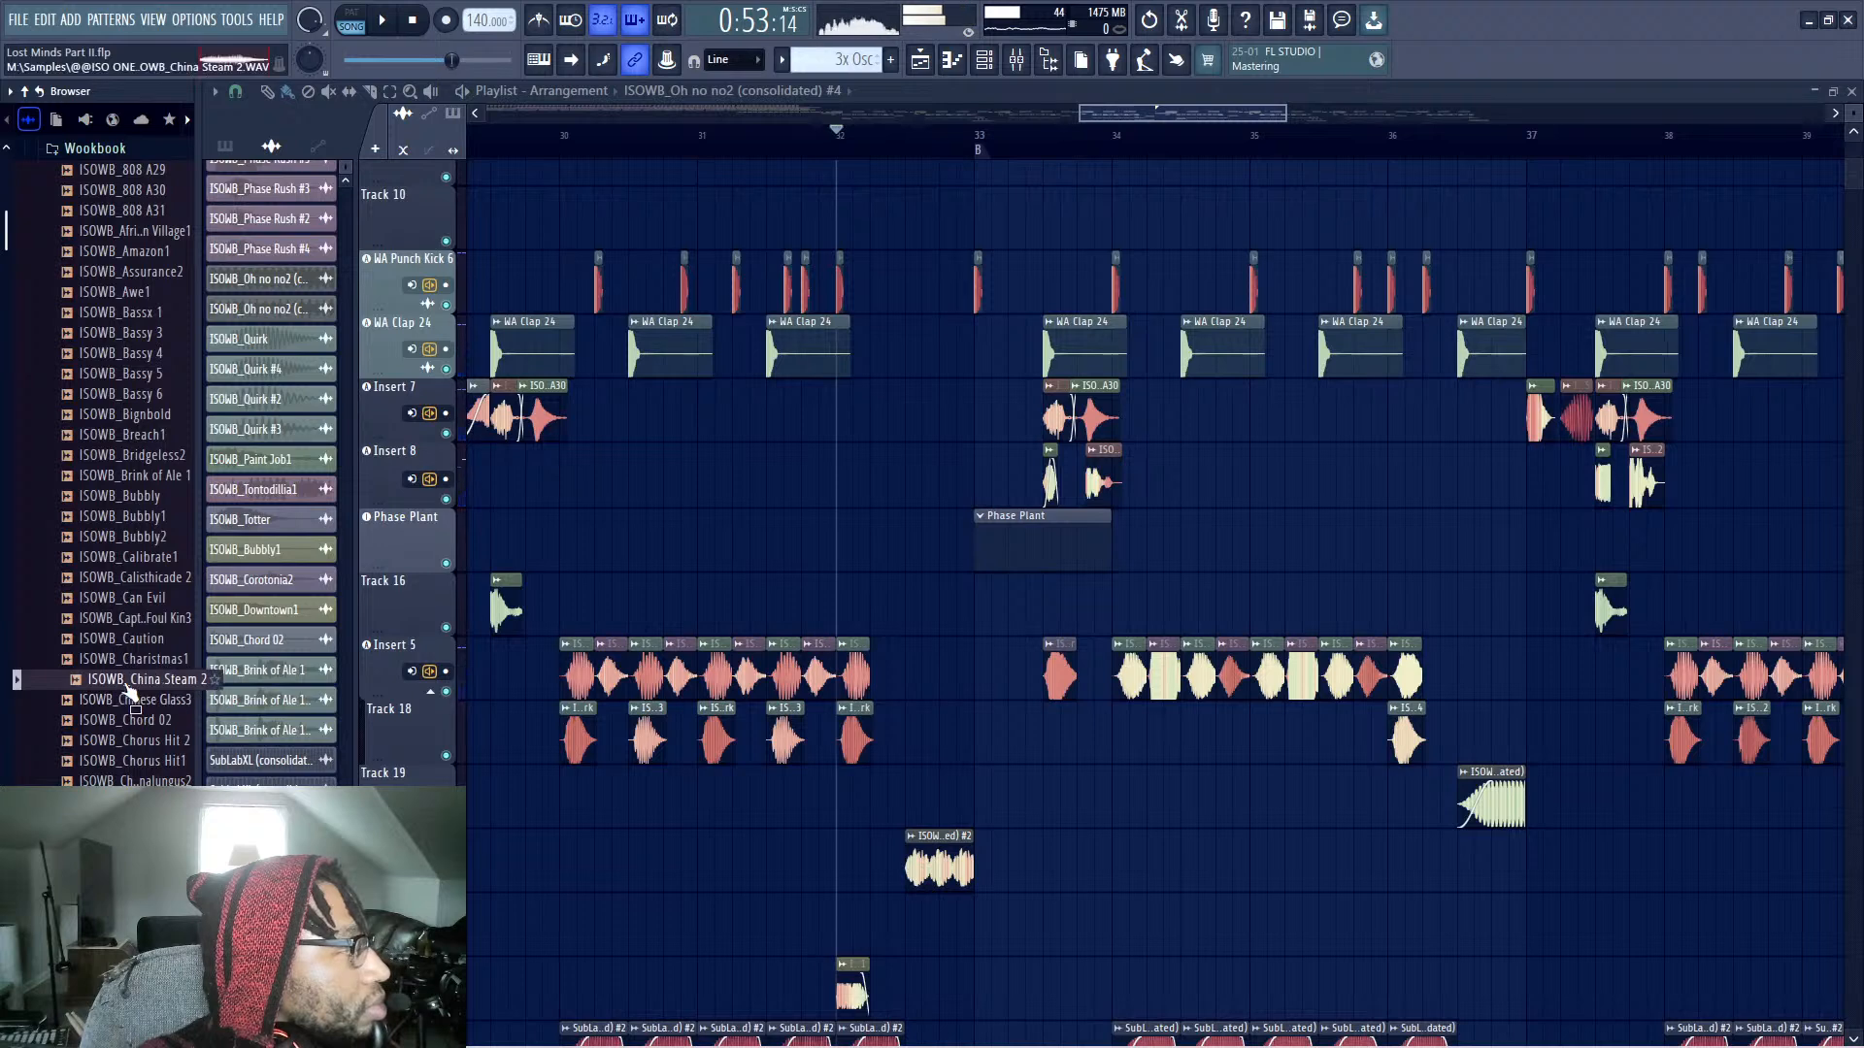
{"action": "key", "text": "space"}
{"action": "right_click", "coordinate": [129, 689]}
{"action": "key", "text": "Escape"}
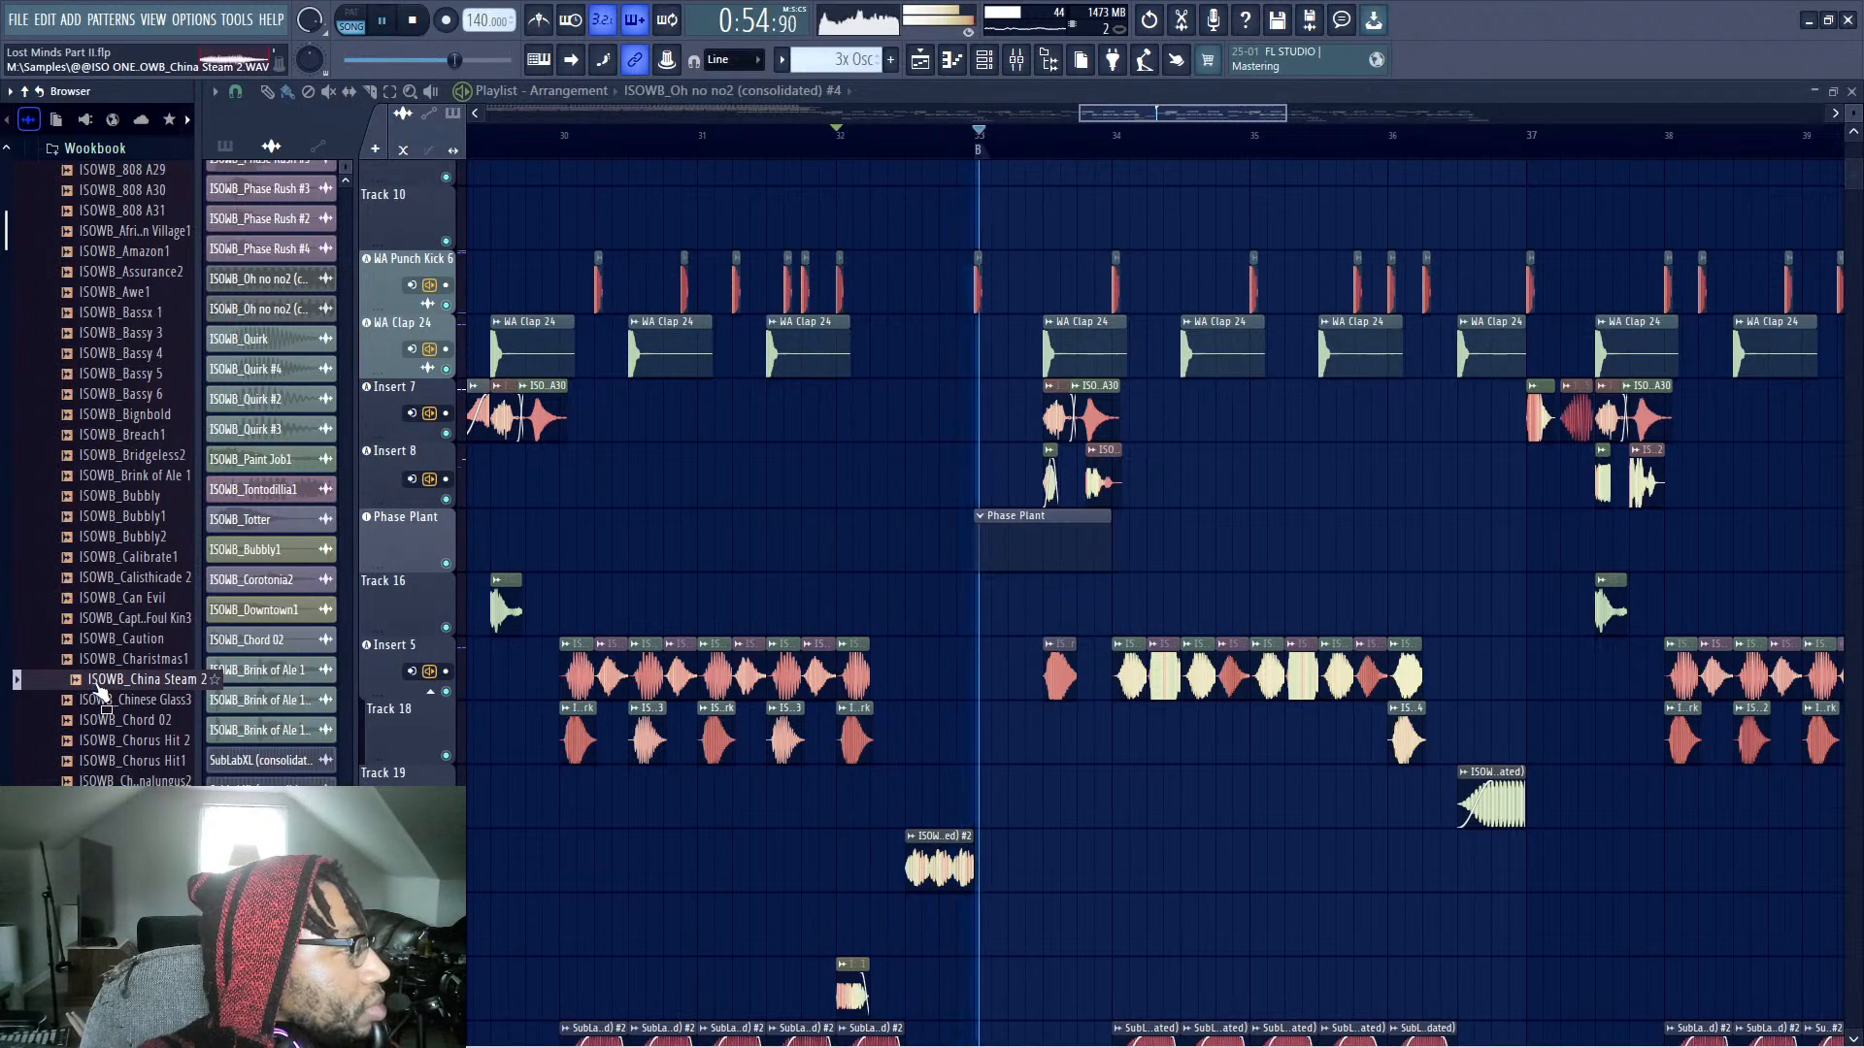
{"action": "scroll", "coordinate": [504, 730], "scroll_direction": "down", "scroll_amount": 2}
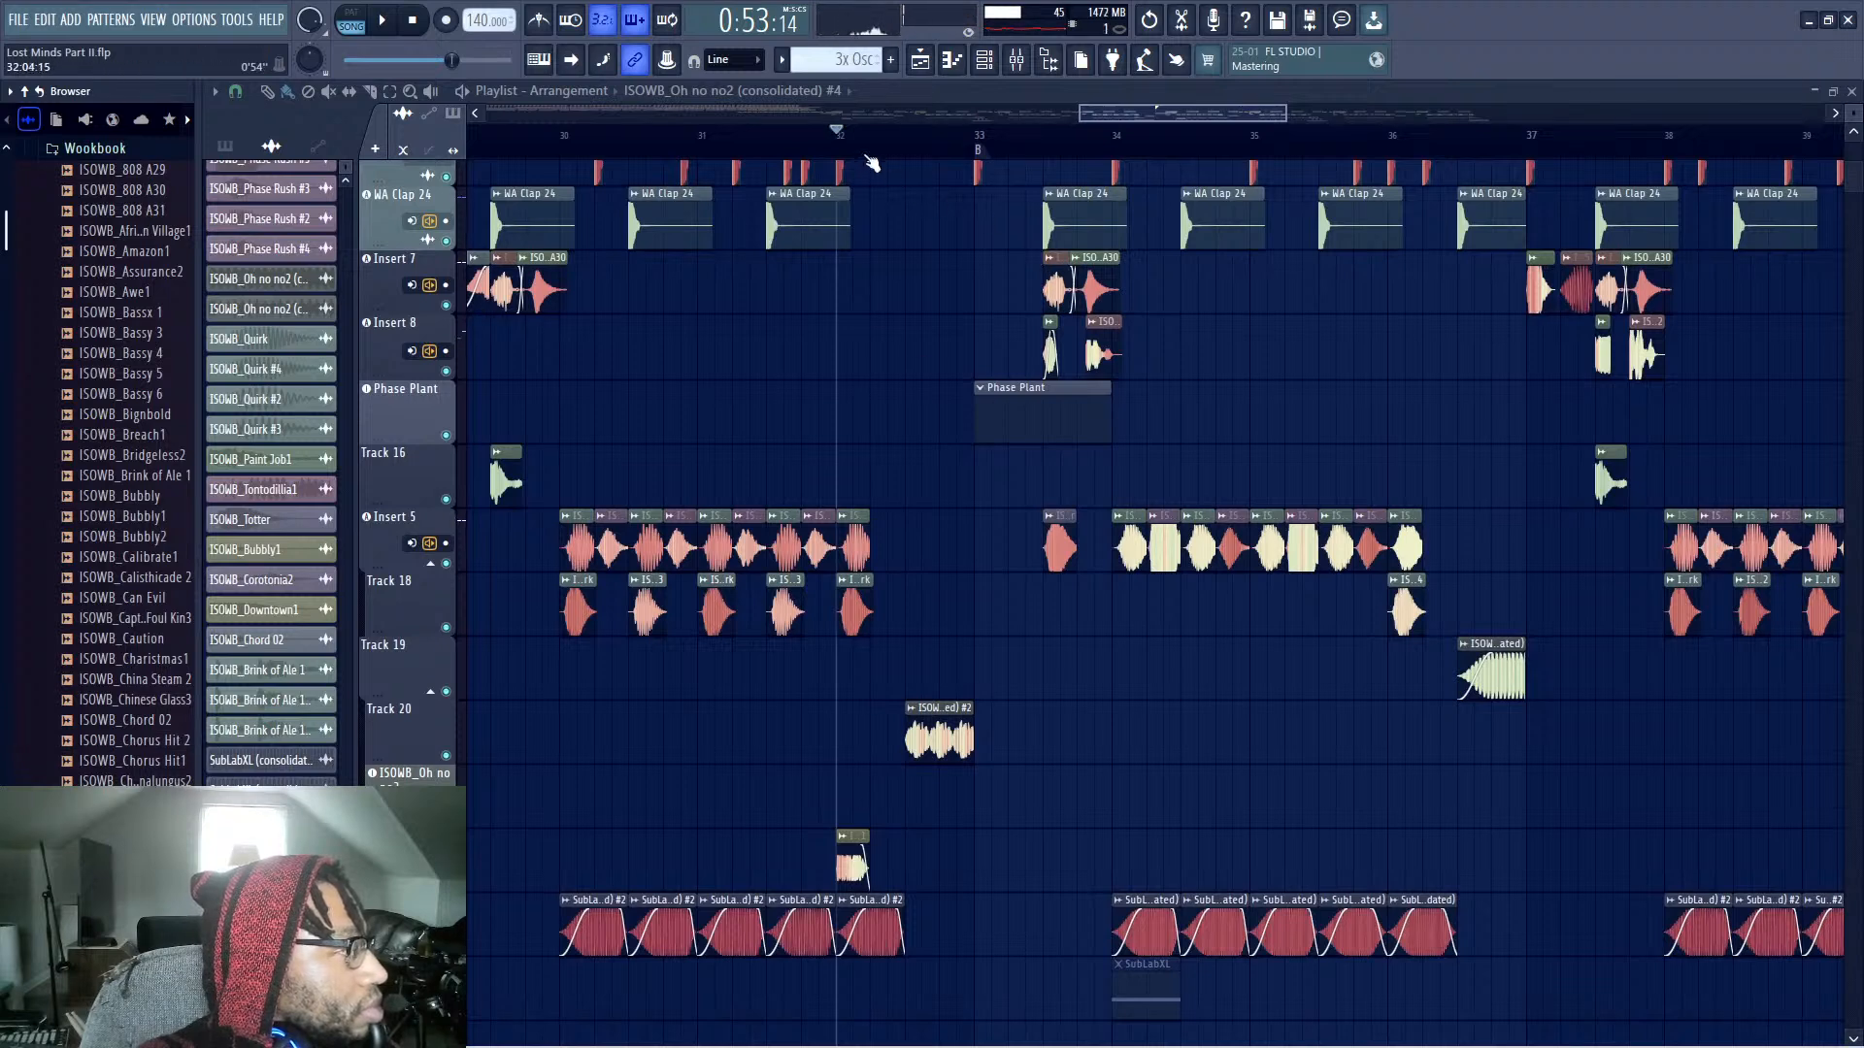
{"action": "scroll", "coordinate": [114, 675], "scroll_direction": "down", "scroll_amount": 4}
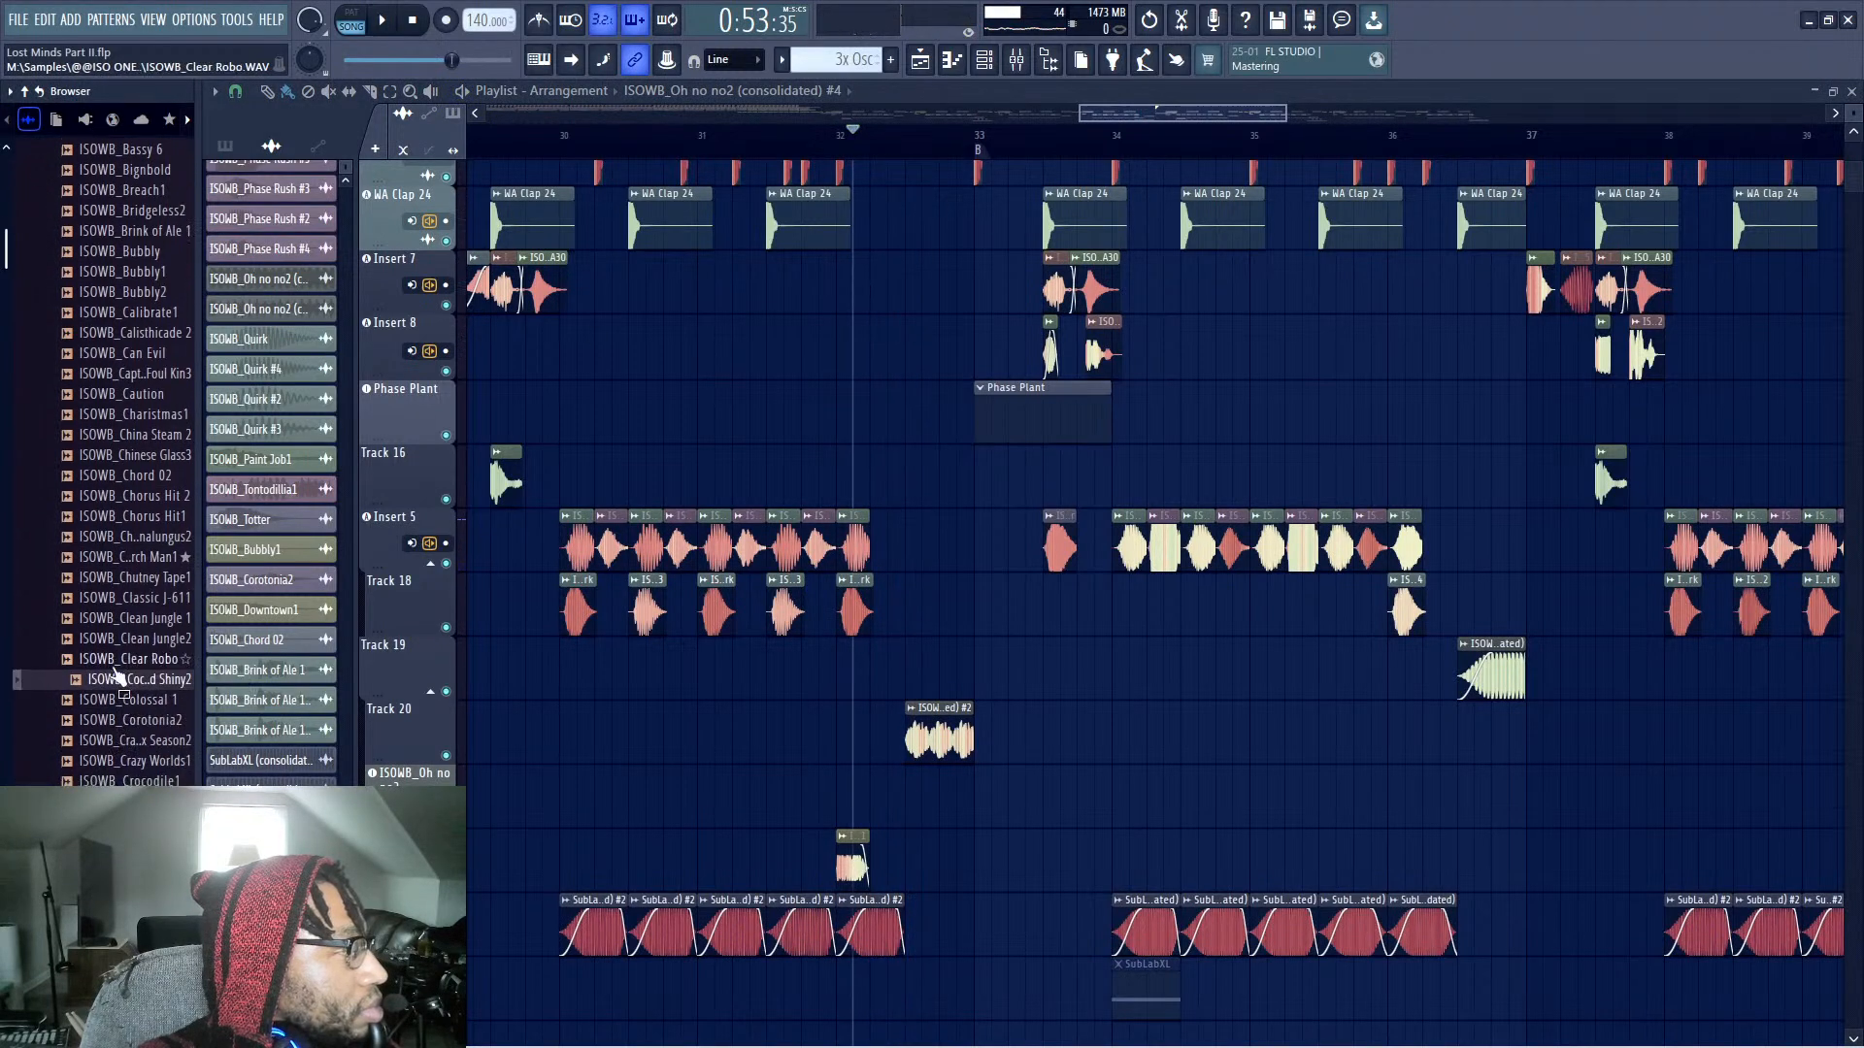
Try the transition into bar 33 with the Oh no no2 clip on Track 20 deleted
{"action": "key", "text": "space"}
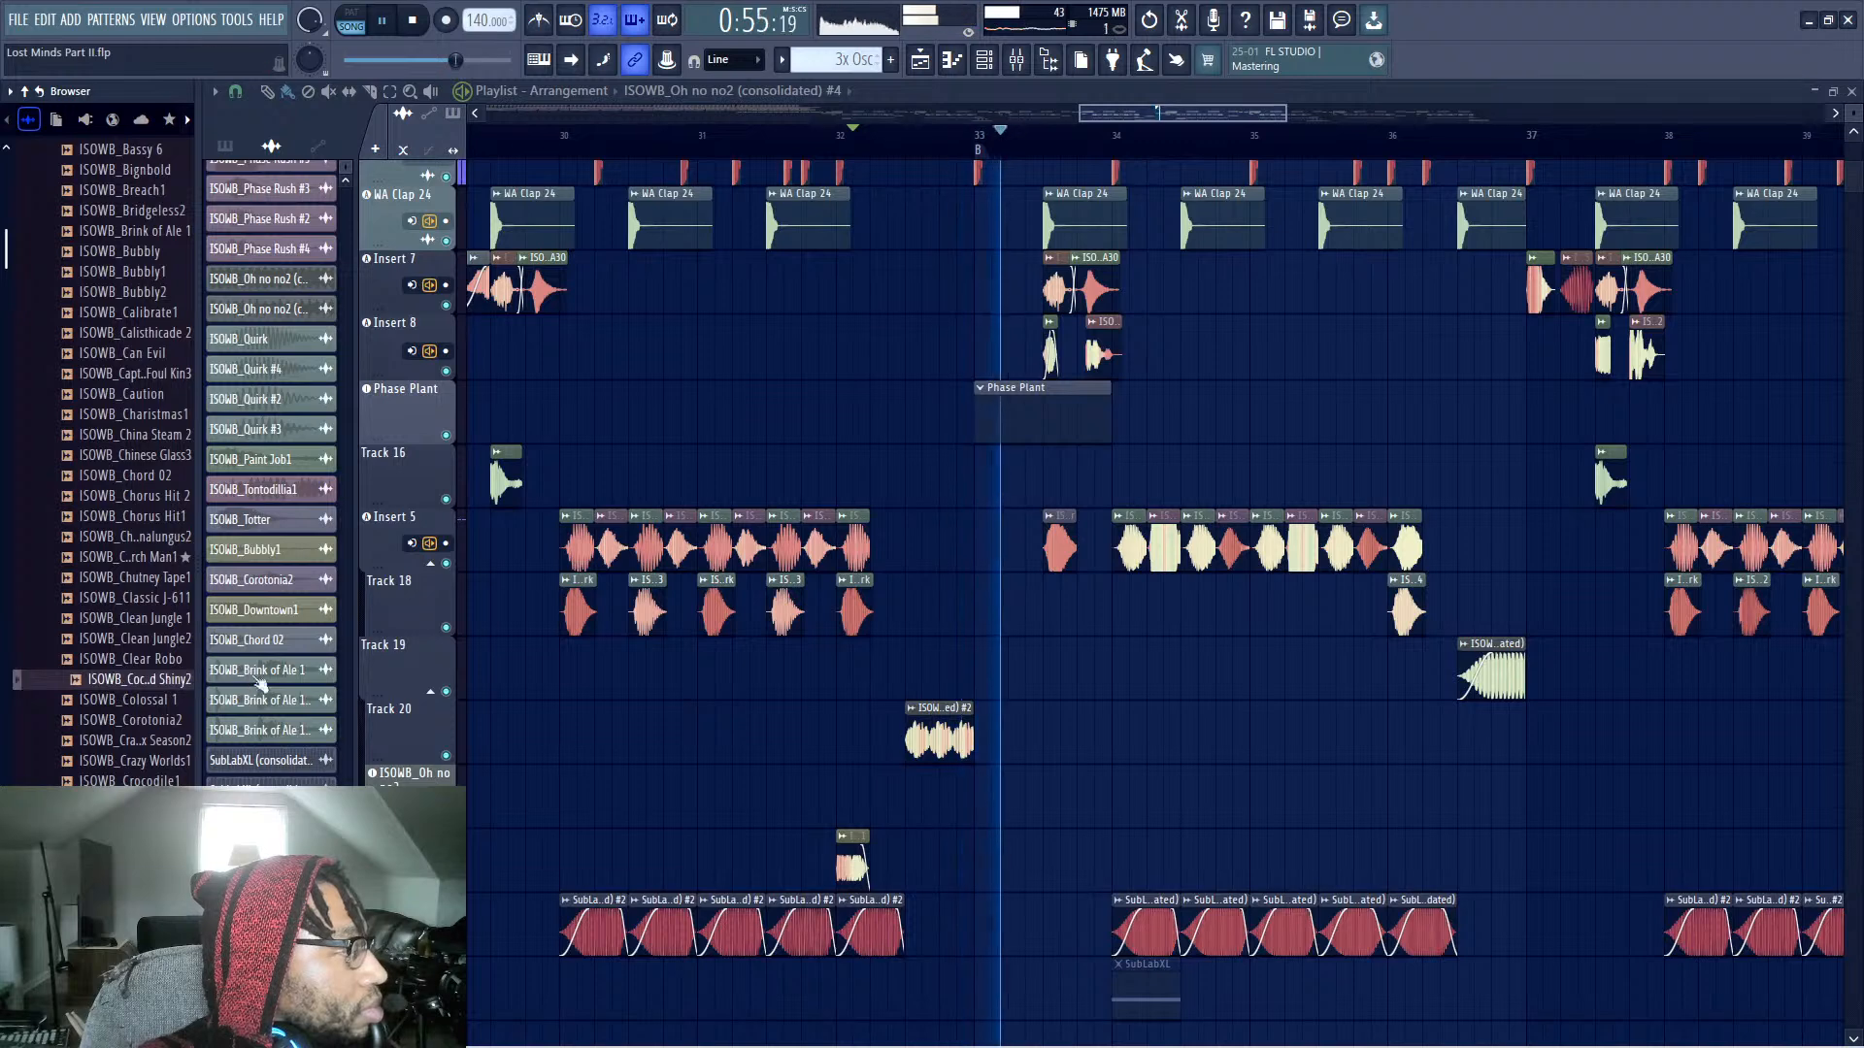
{"action": "right_click", "coordinate": [962, 707]}
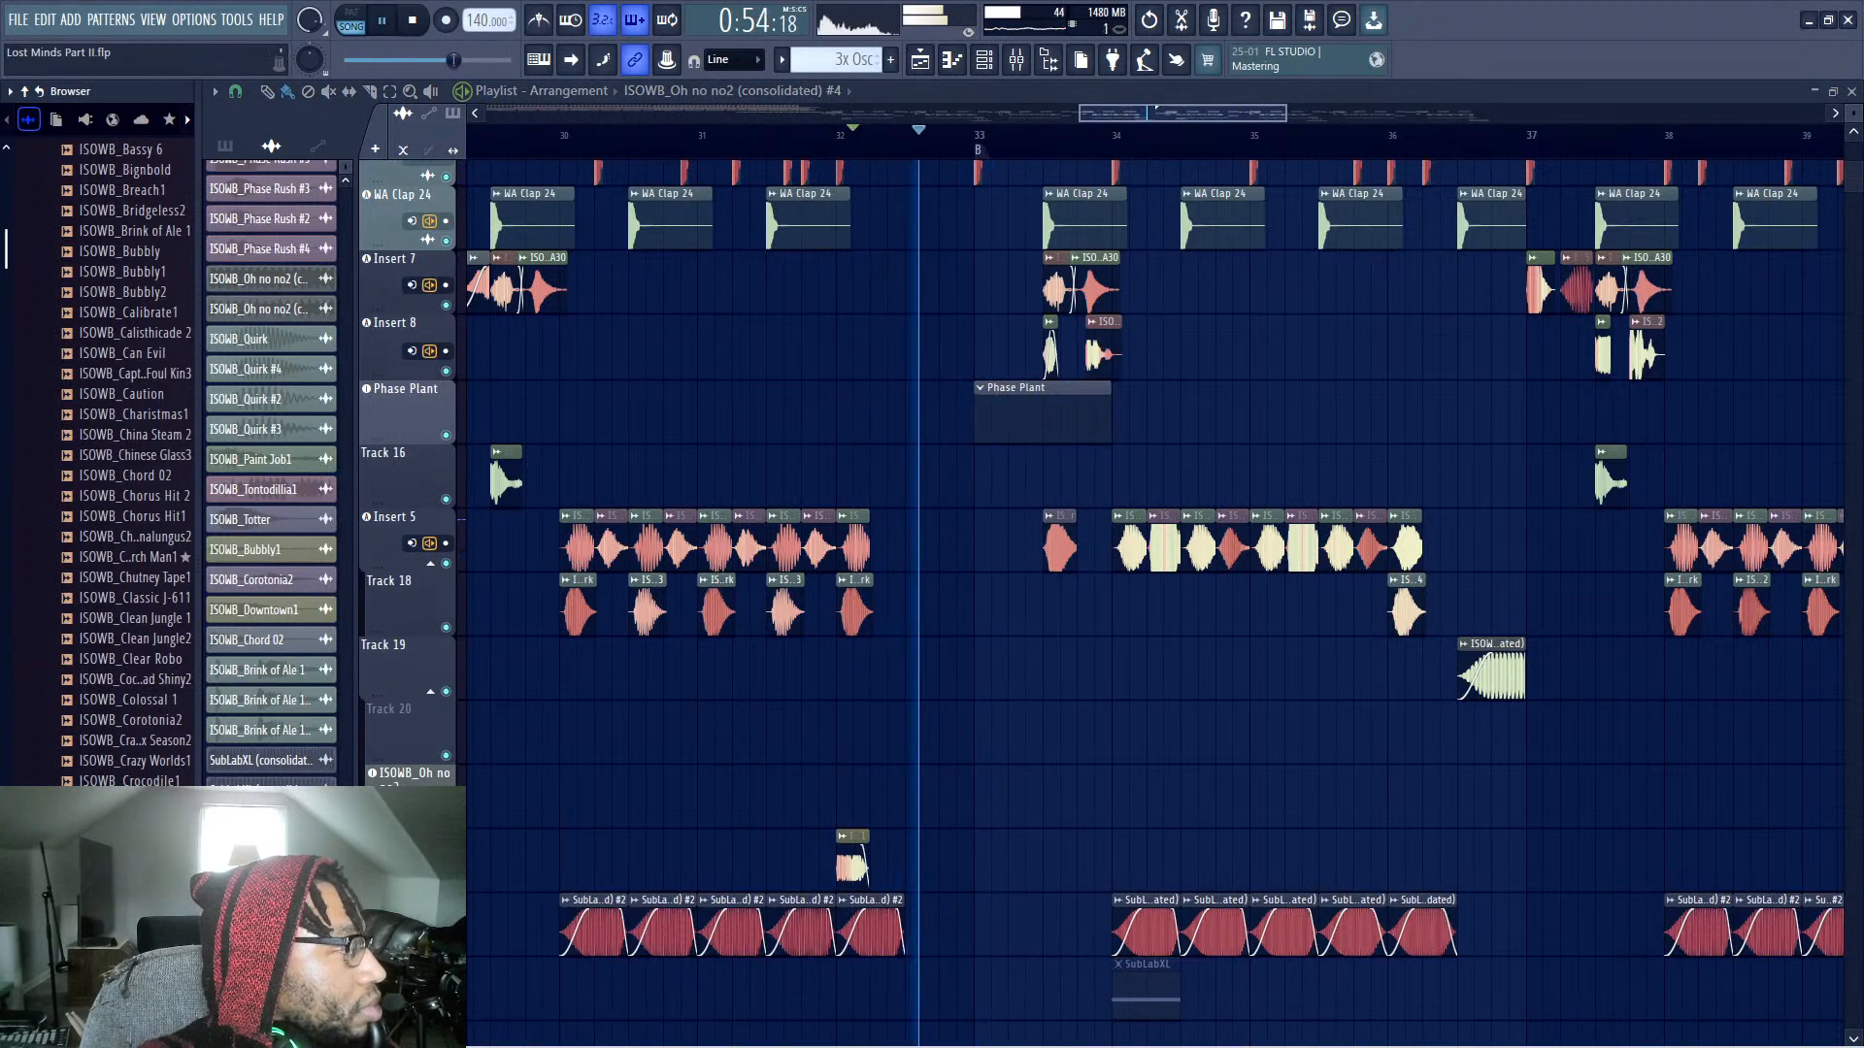
{"action": "key", "text": "space"}
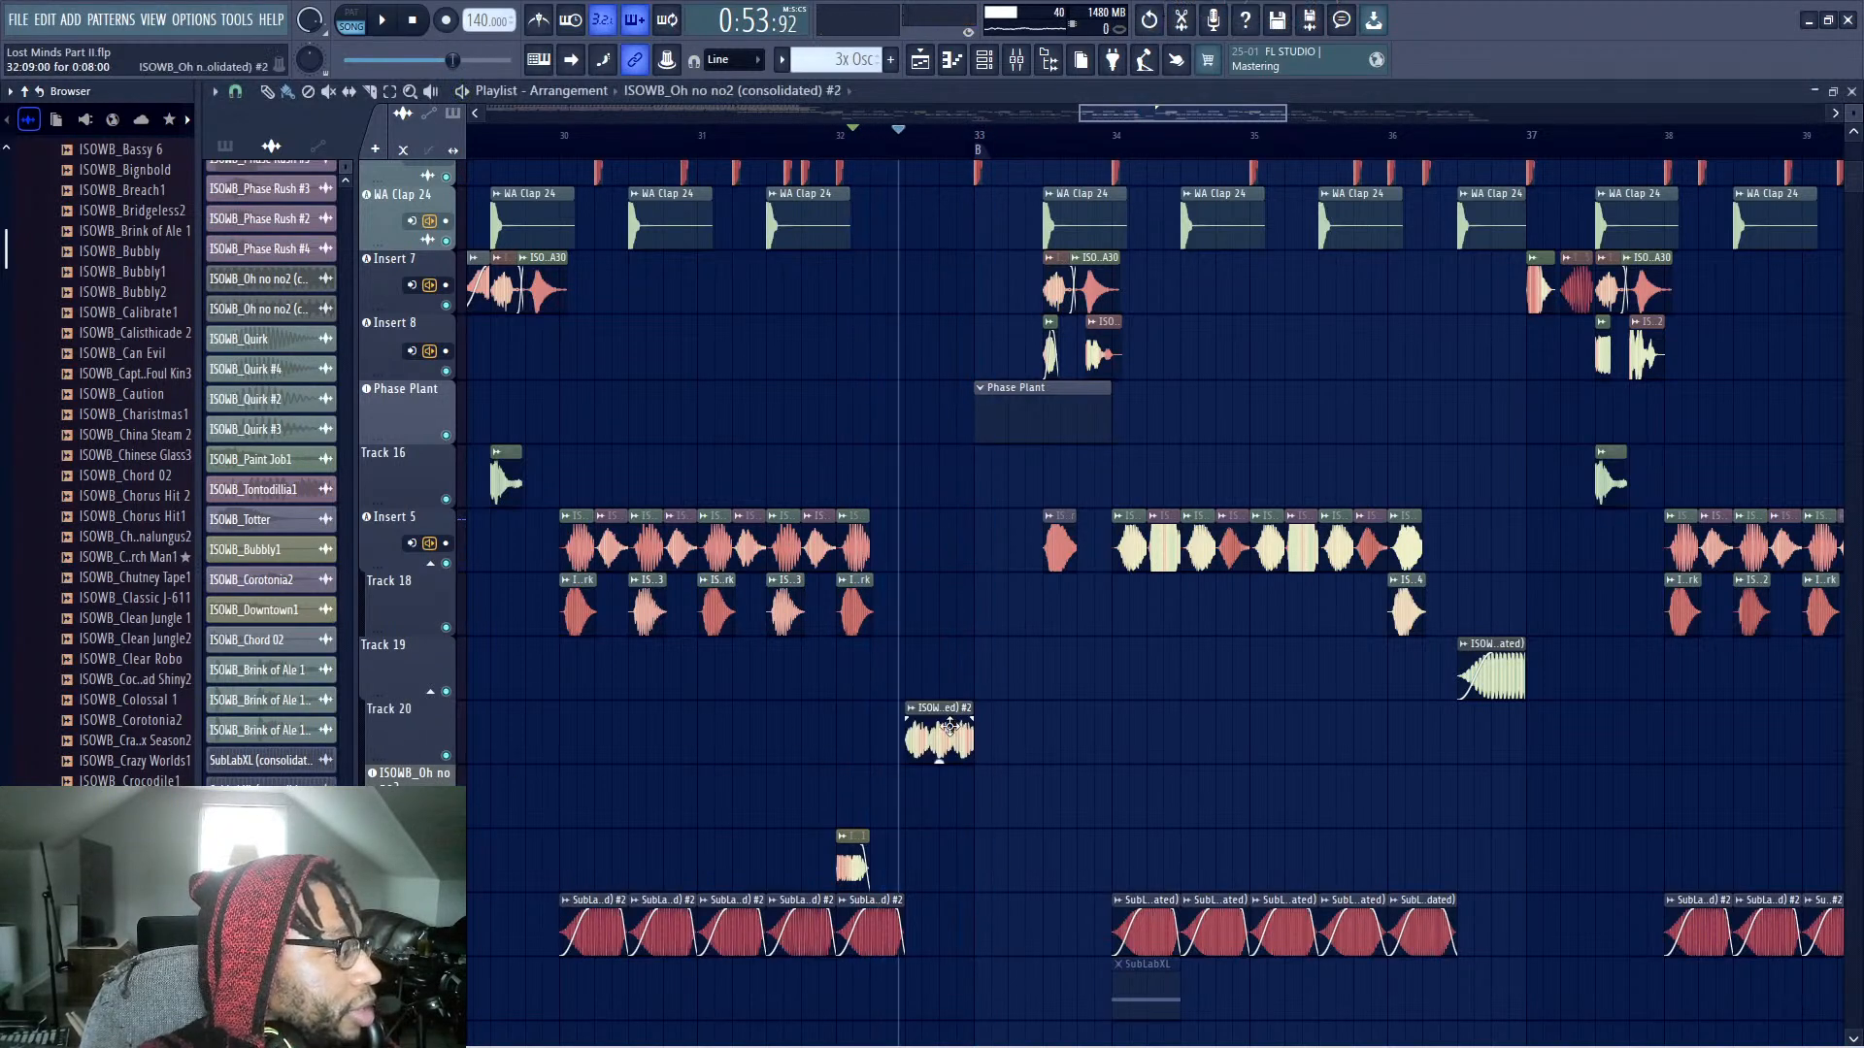
Move the Oh no no2 clip before bar 33 on Track 20 to the half bar before bar 41 and audition it from bar 40
{"action": "left_click_drag", "start_coordinate": [949, 726], "coordinate": [1815, 729]}
{"action": "left_click_drag", "start_coordinate": [1275, 113], "coordinate": [1359, 114]}
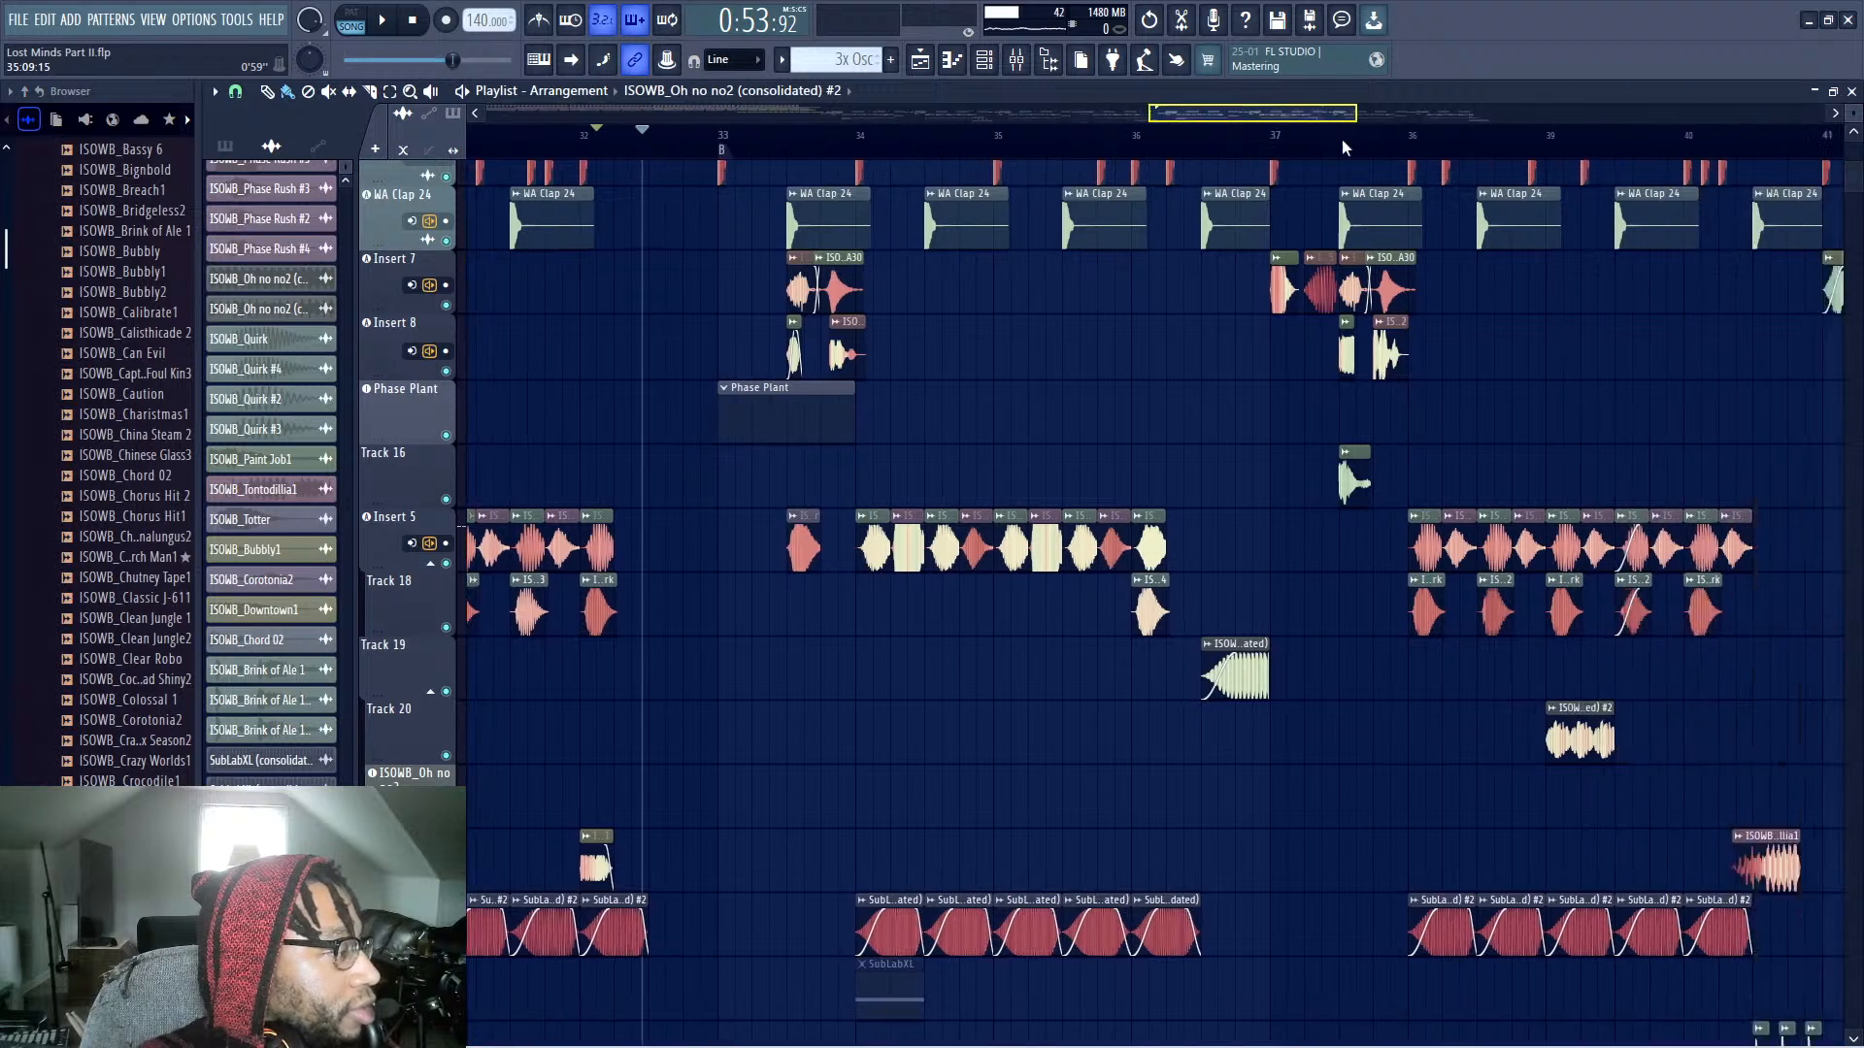
{"action": "left_click_drag", "start_coordinate": [1296, 745], "coordinate": [1344, 745]}
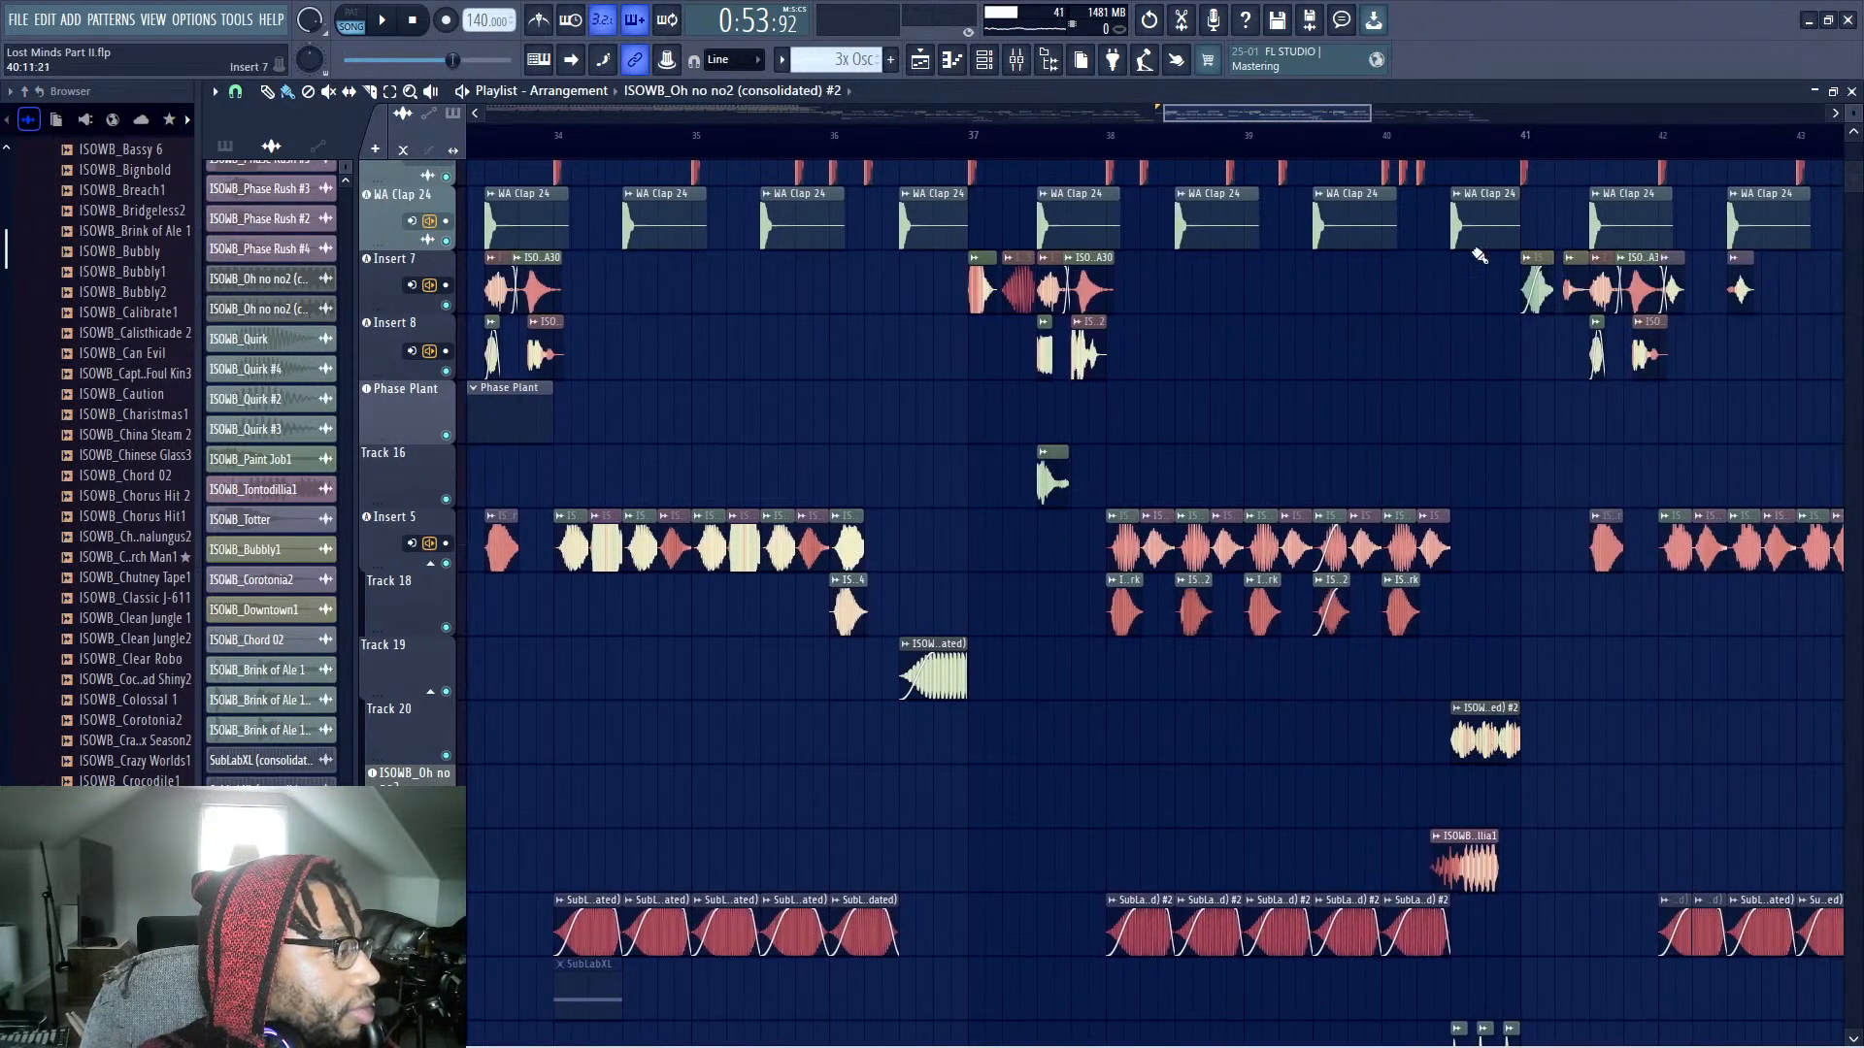
{"action": "left_click", "coordinate": [1388, 155]}
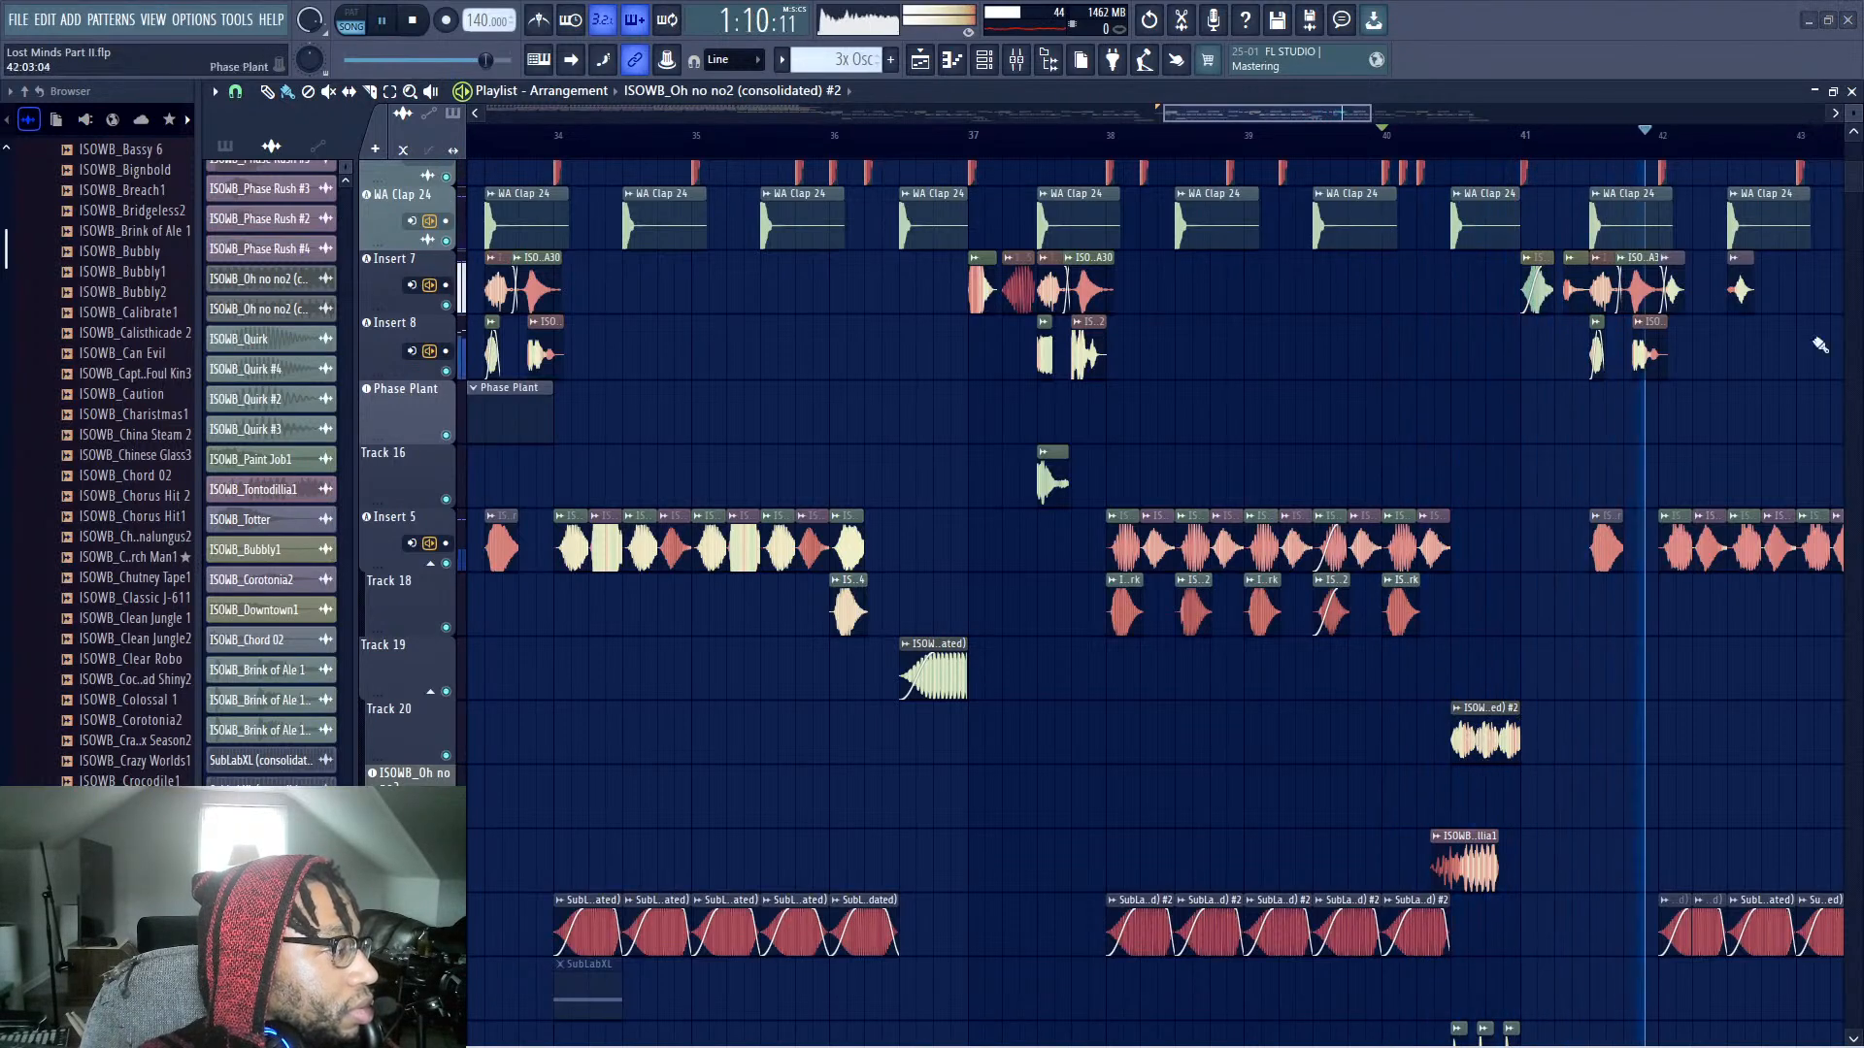
{"action": "key", "text": "space"}
{"action": "key", "text": "space"}
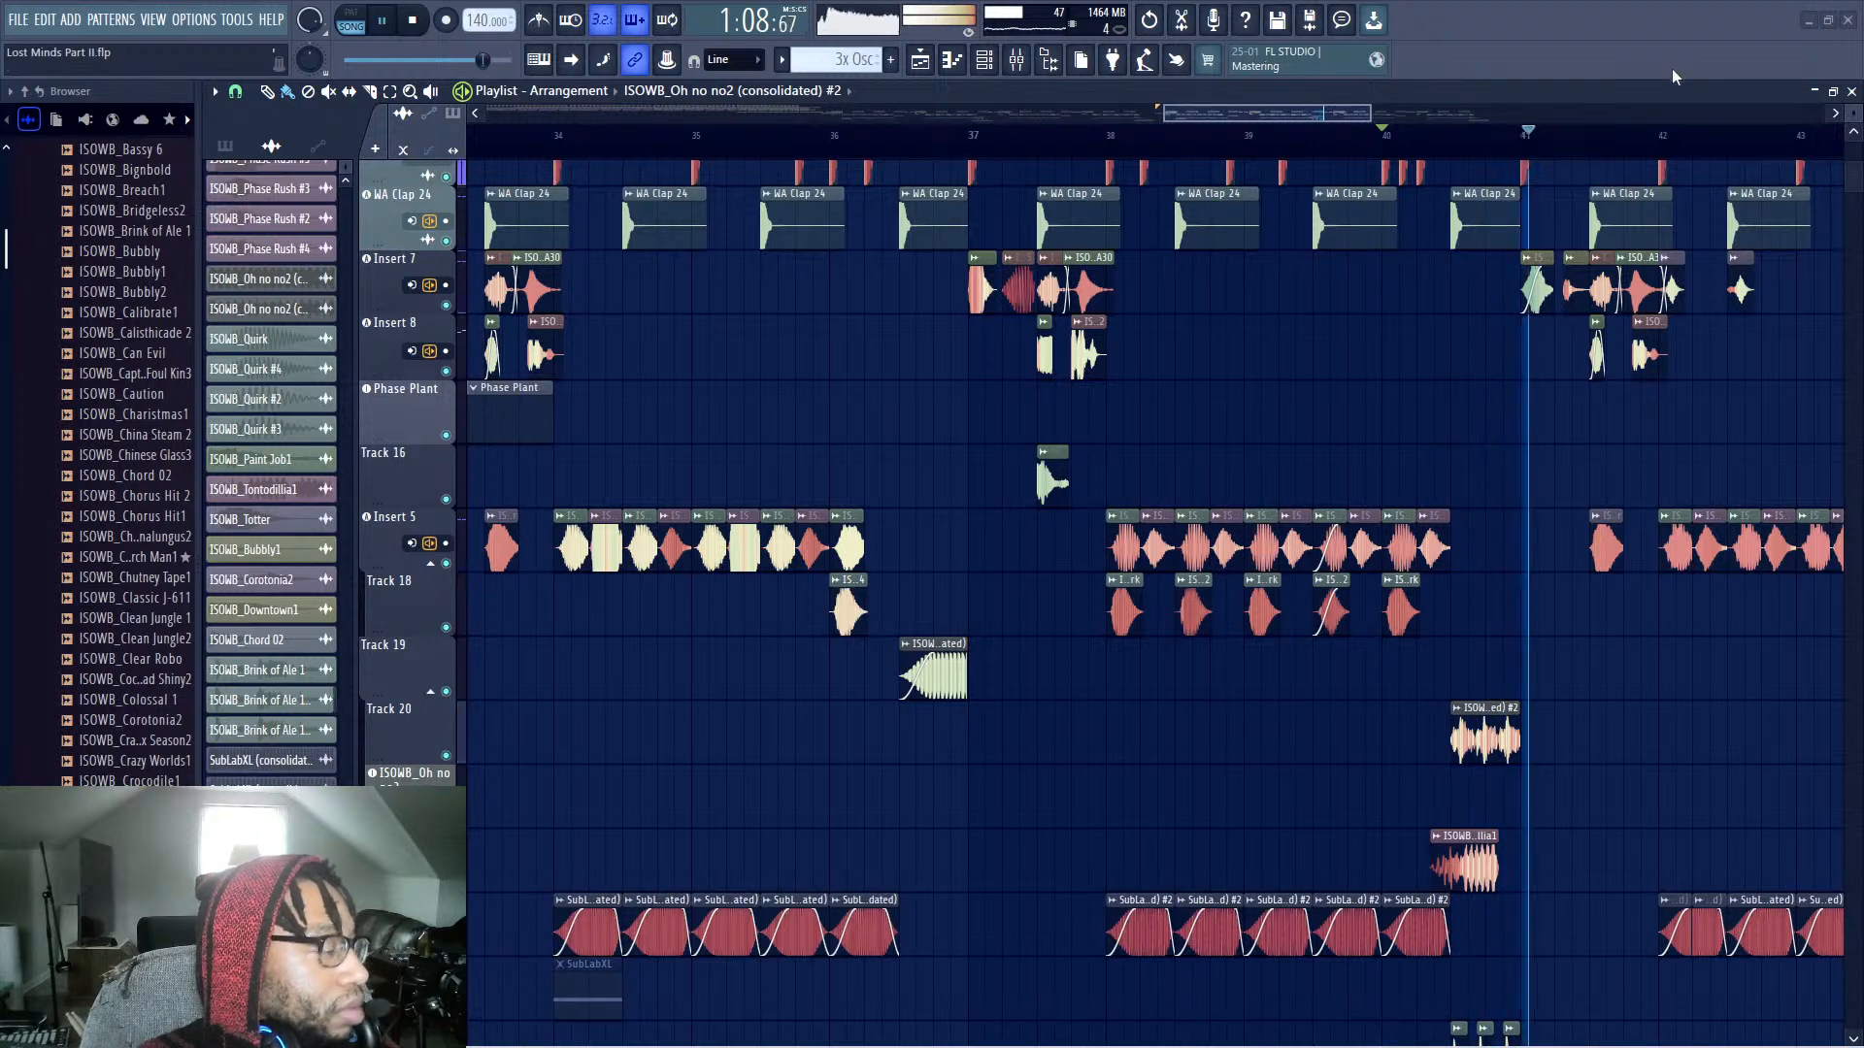
Audition the transition into bar 41 by replaying it from bar 40
{"action": "key", "text": "space"}
{"action": "key", "text": "space"}
{"action": "key", "text": "space"}
{"action": "key", "text": "space"}
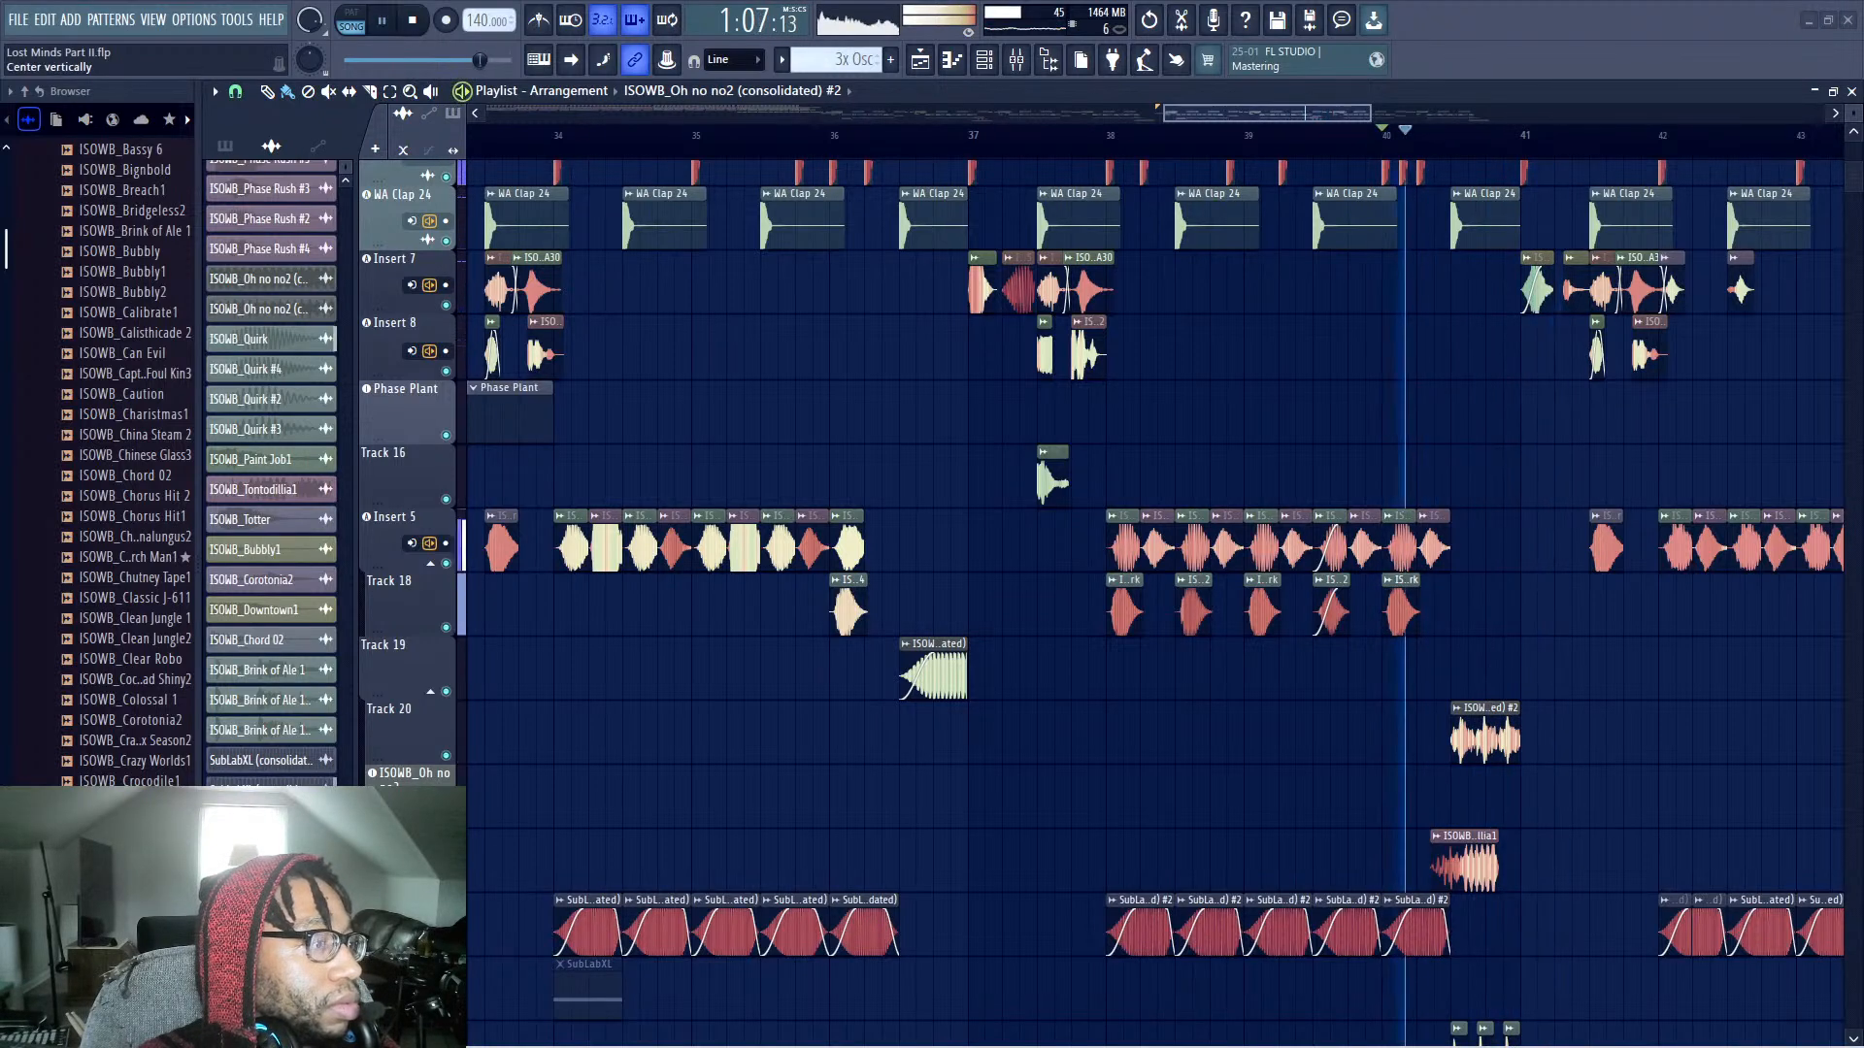
{"action": "key", "text": "space"}
{"action": "key", "text": "space"}
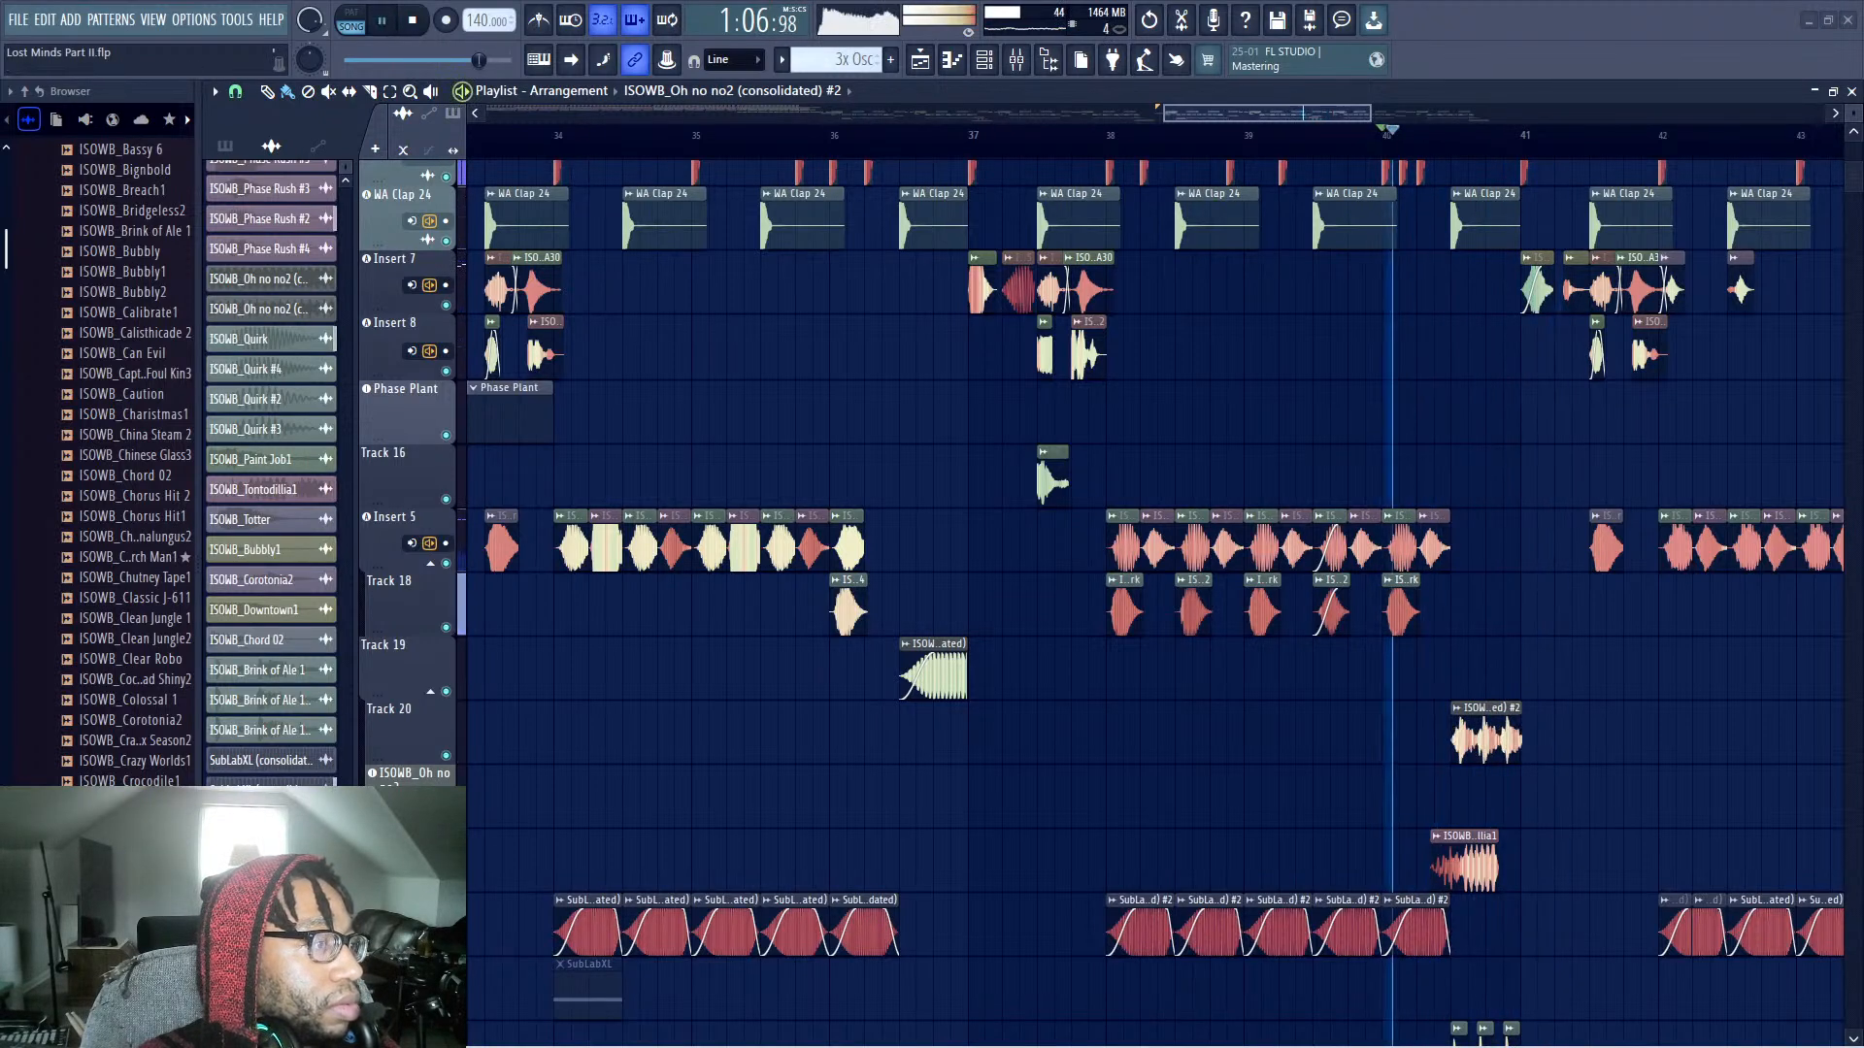
Try the Oh no no2 clip before bar 41 on Track 20 with its ring modulation mix at 71%, playing from bar 40
{"action": "double_click", "coordinate": [1485, 736]}
{"action": "left_click_drag", "start_coordinate": [1113, 597], "coordinate": [1111, 493]}
{"action": "key", "text": "space"}
{"action": "key", "text": "space"}
{"action": "key", "text": "space"}
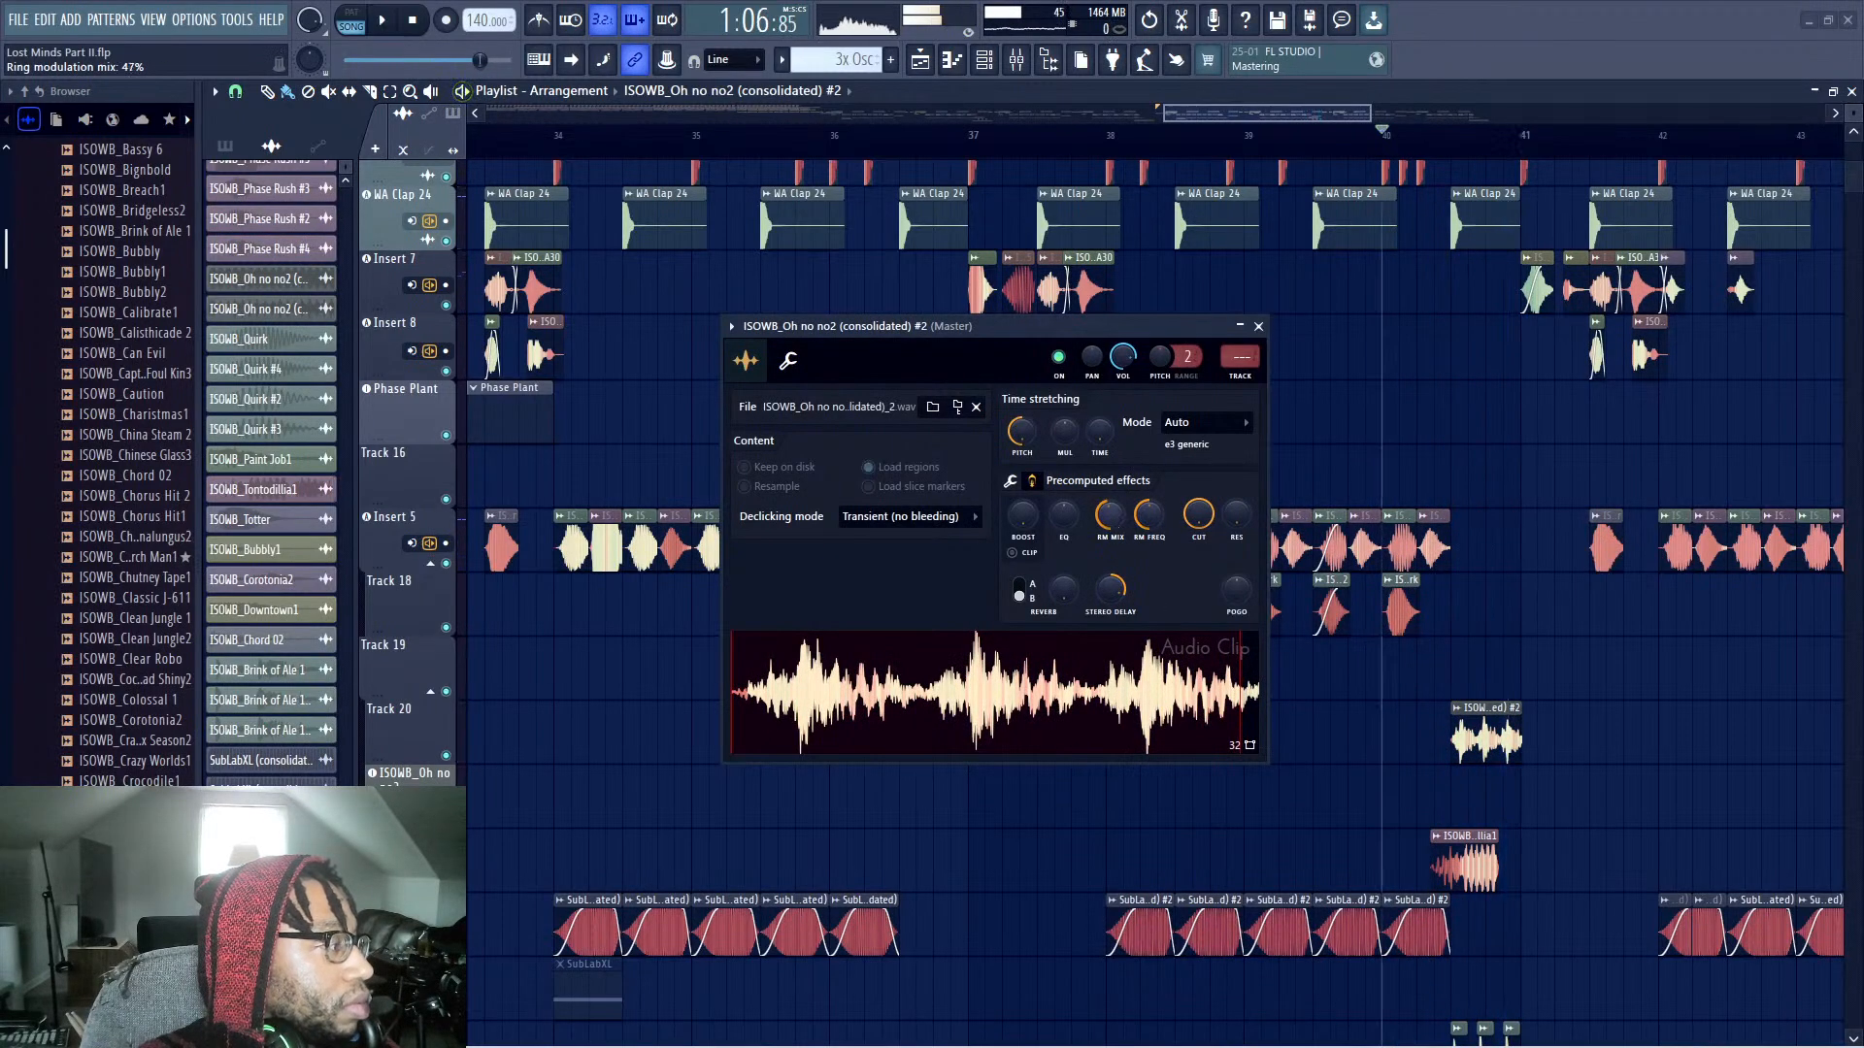
{"action": "key", "text": "space"}
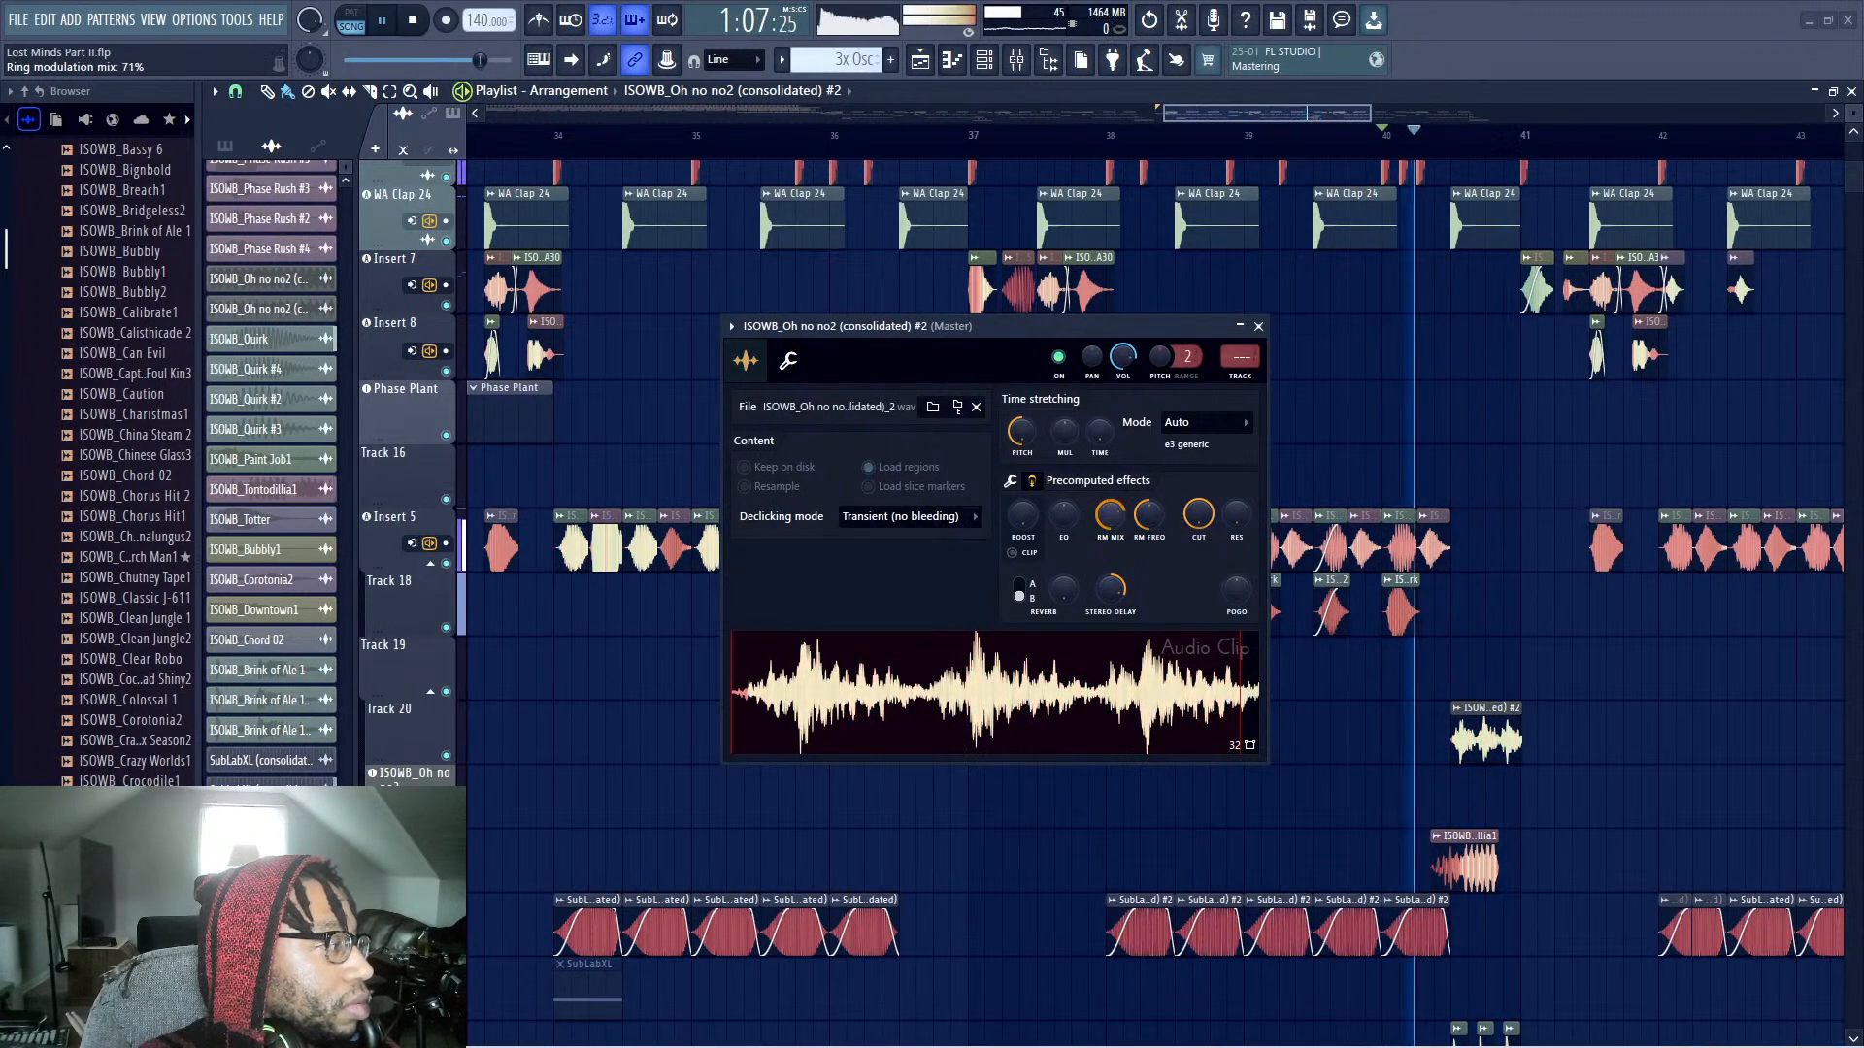
{"action": "left_click", "coordinate": [1258, 325]}
{"action": "key", "text": "space"}
{"action": "key", "text": "space"}
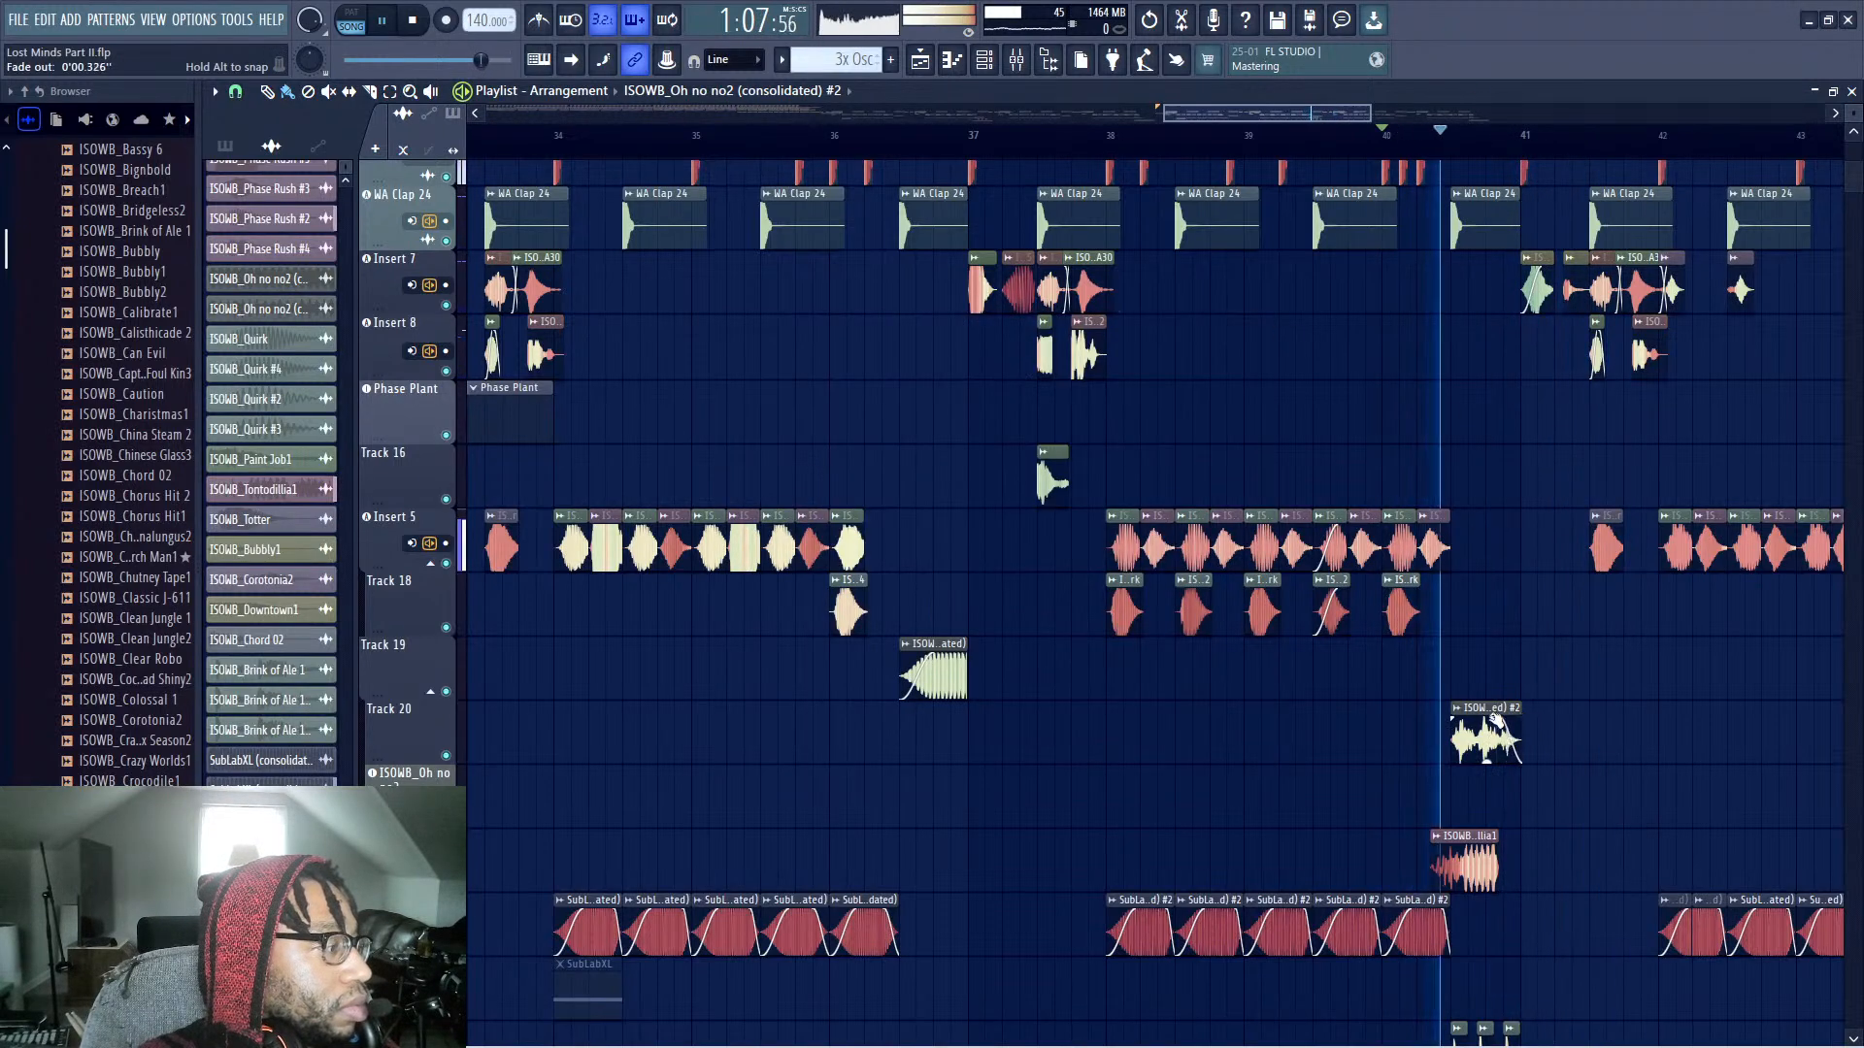
Stop playback and delete the Oh no no2 clip on Track 20 before bar 41
{"action": "key", "text": "space"}
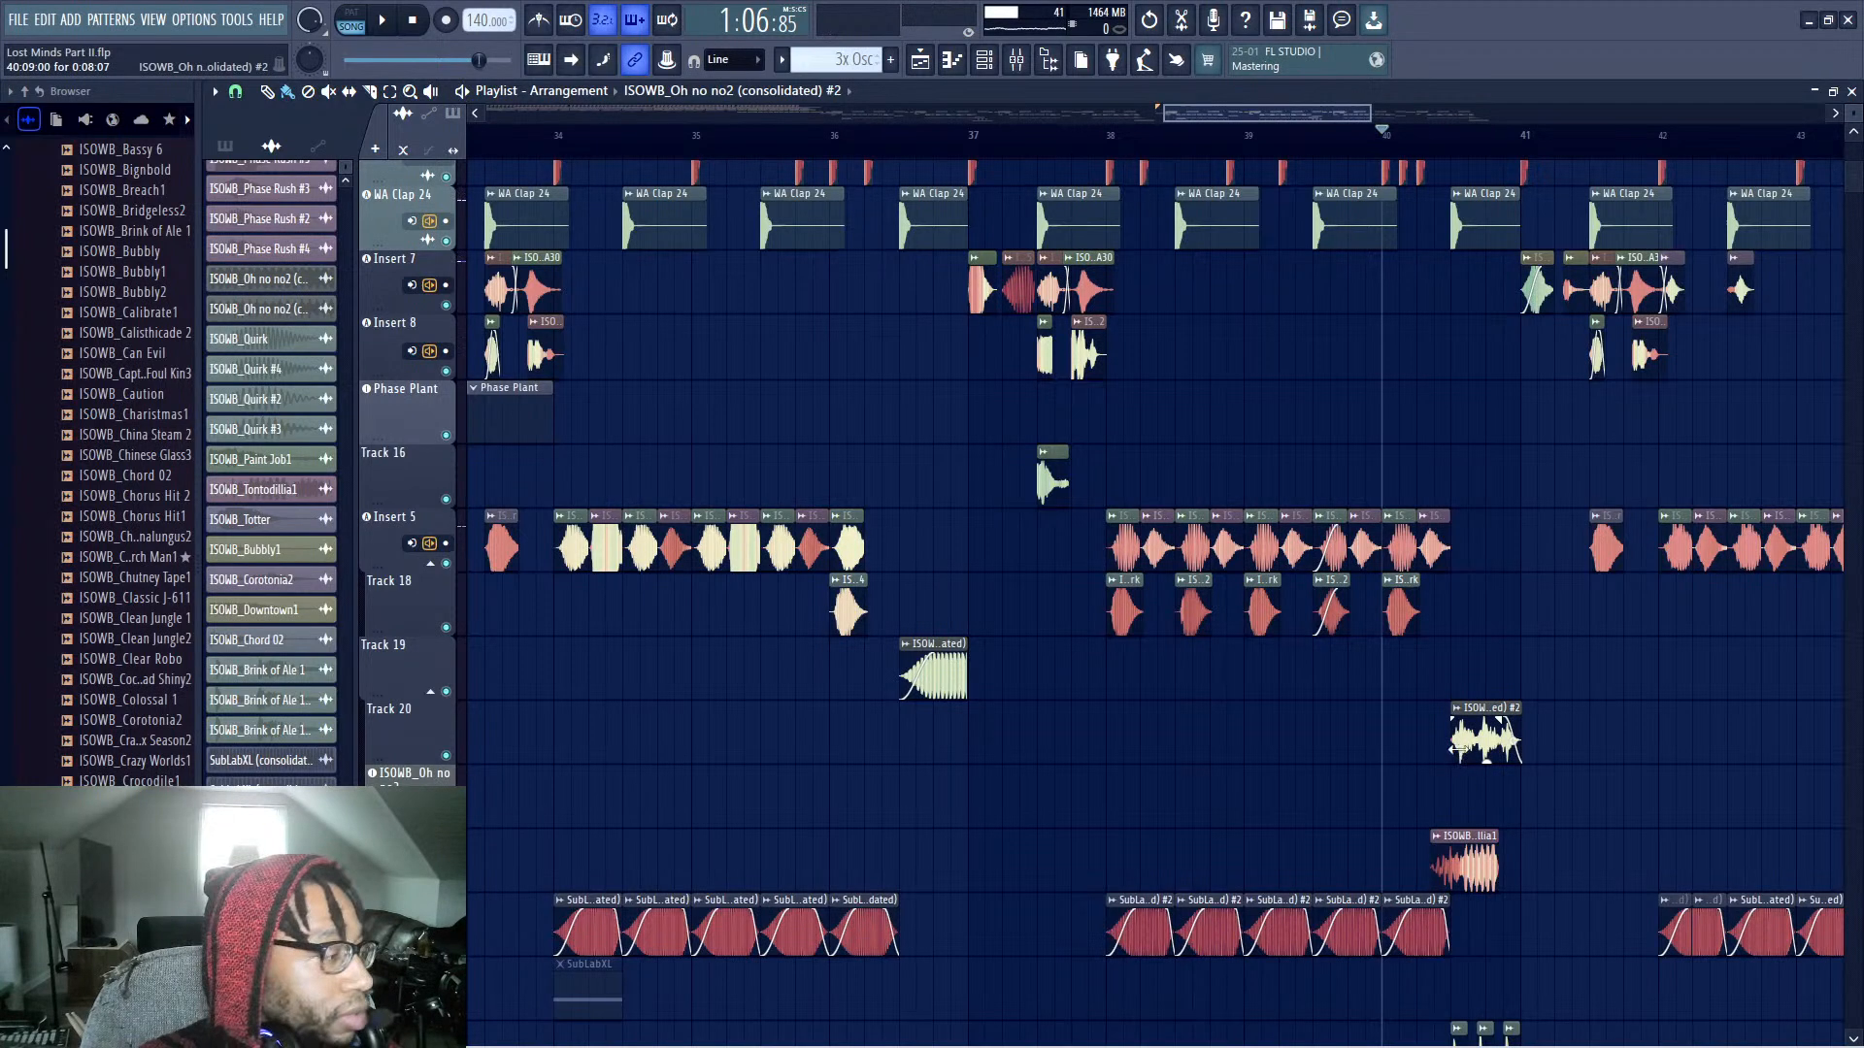
{"action": "right_click", "coordinate": [1497, 734]}
{"action": "left_click", "coordinate": [1479, 4]}
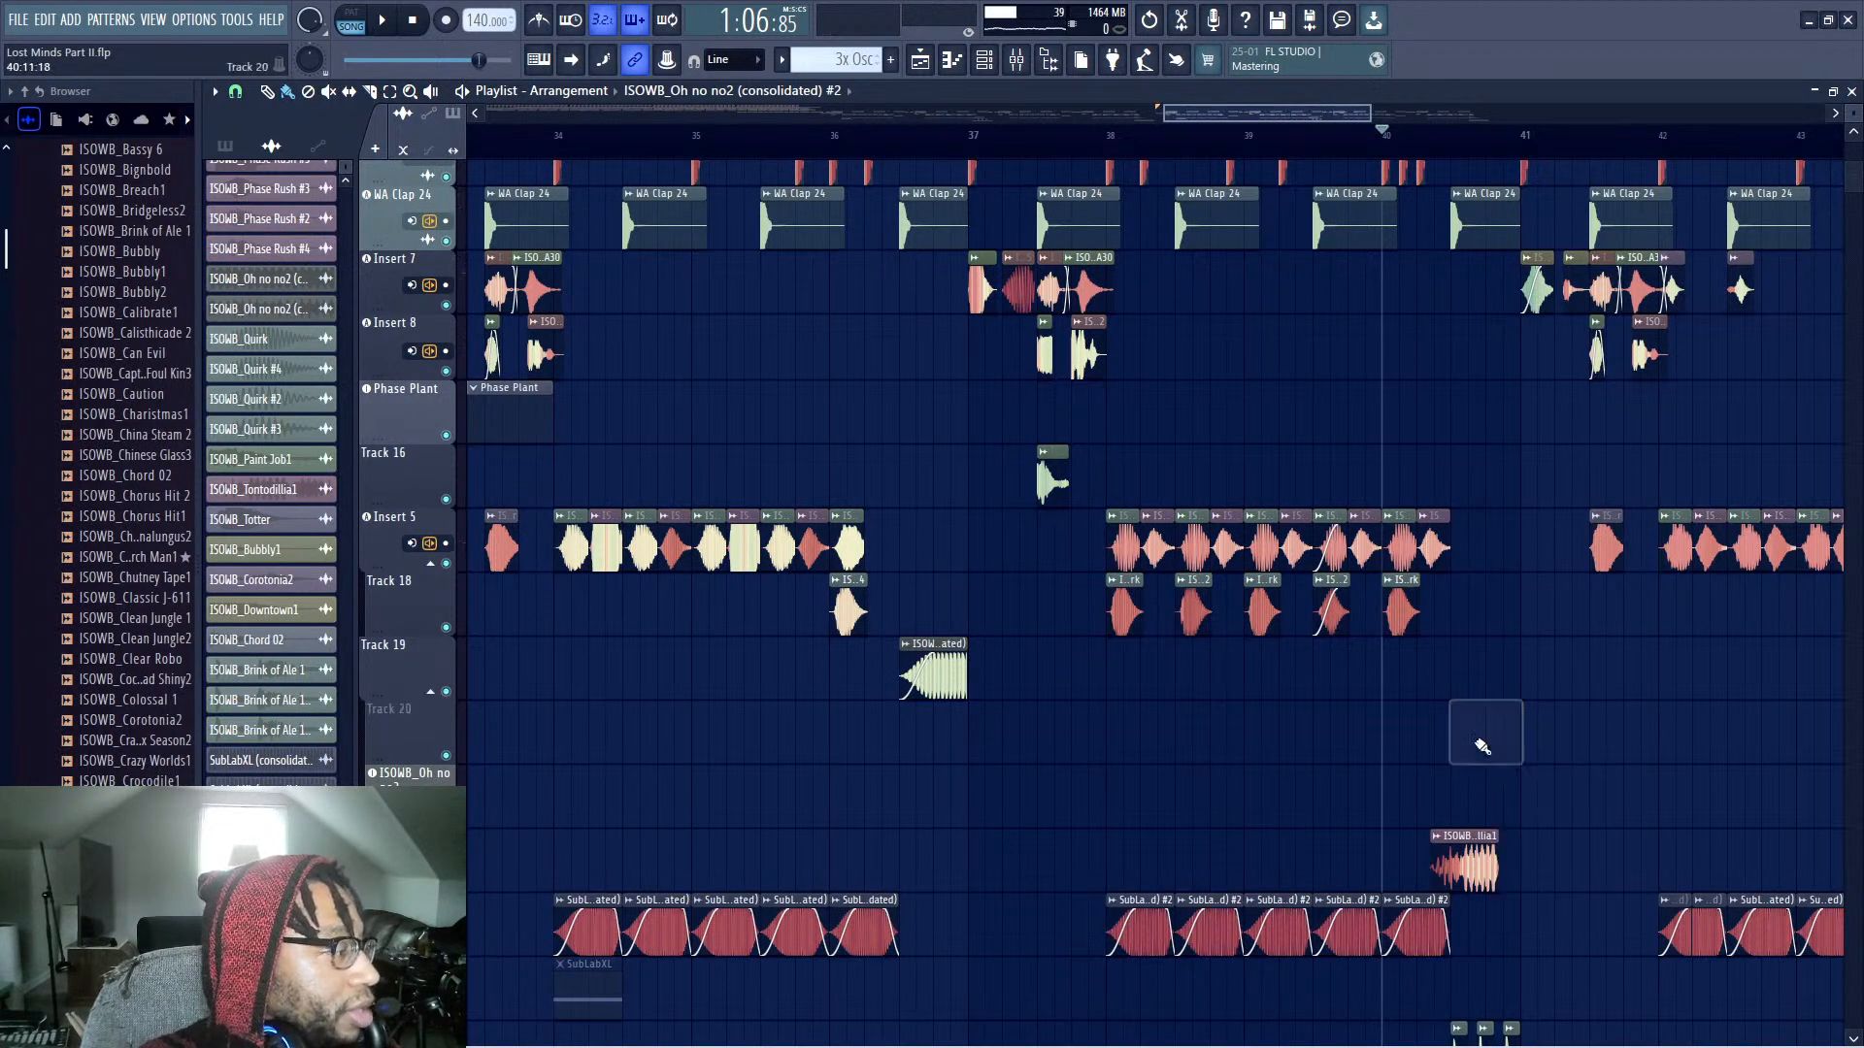
Return to bar 33 and listen to how the second drop opens
{"action": "left_click_drag", "start_coordinate": [1233, 112], "coordinate": [1207, 308]}
{"action": "left_click_drag", "start_coordinate": [1114, 420], "coordinate": [1467, 158]}
{"action": "right_click", "coordinate": [1416, 427], "text": "ctrl"}
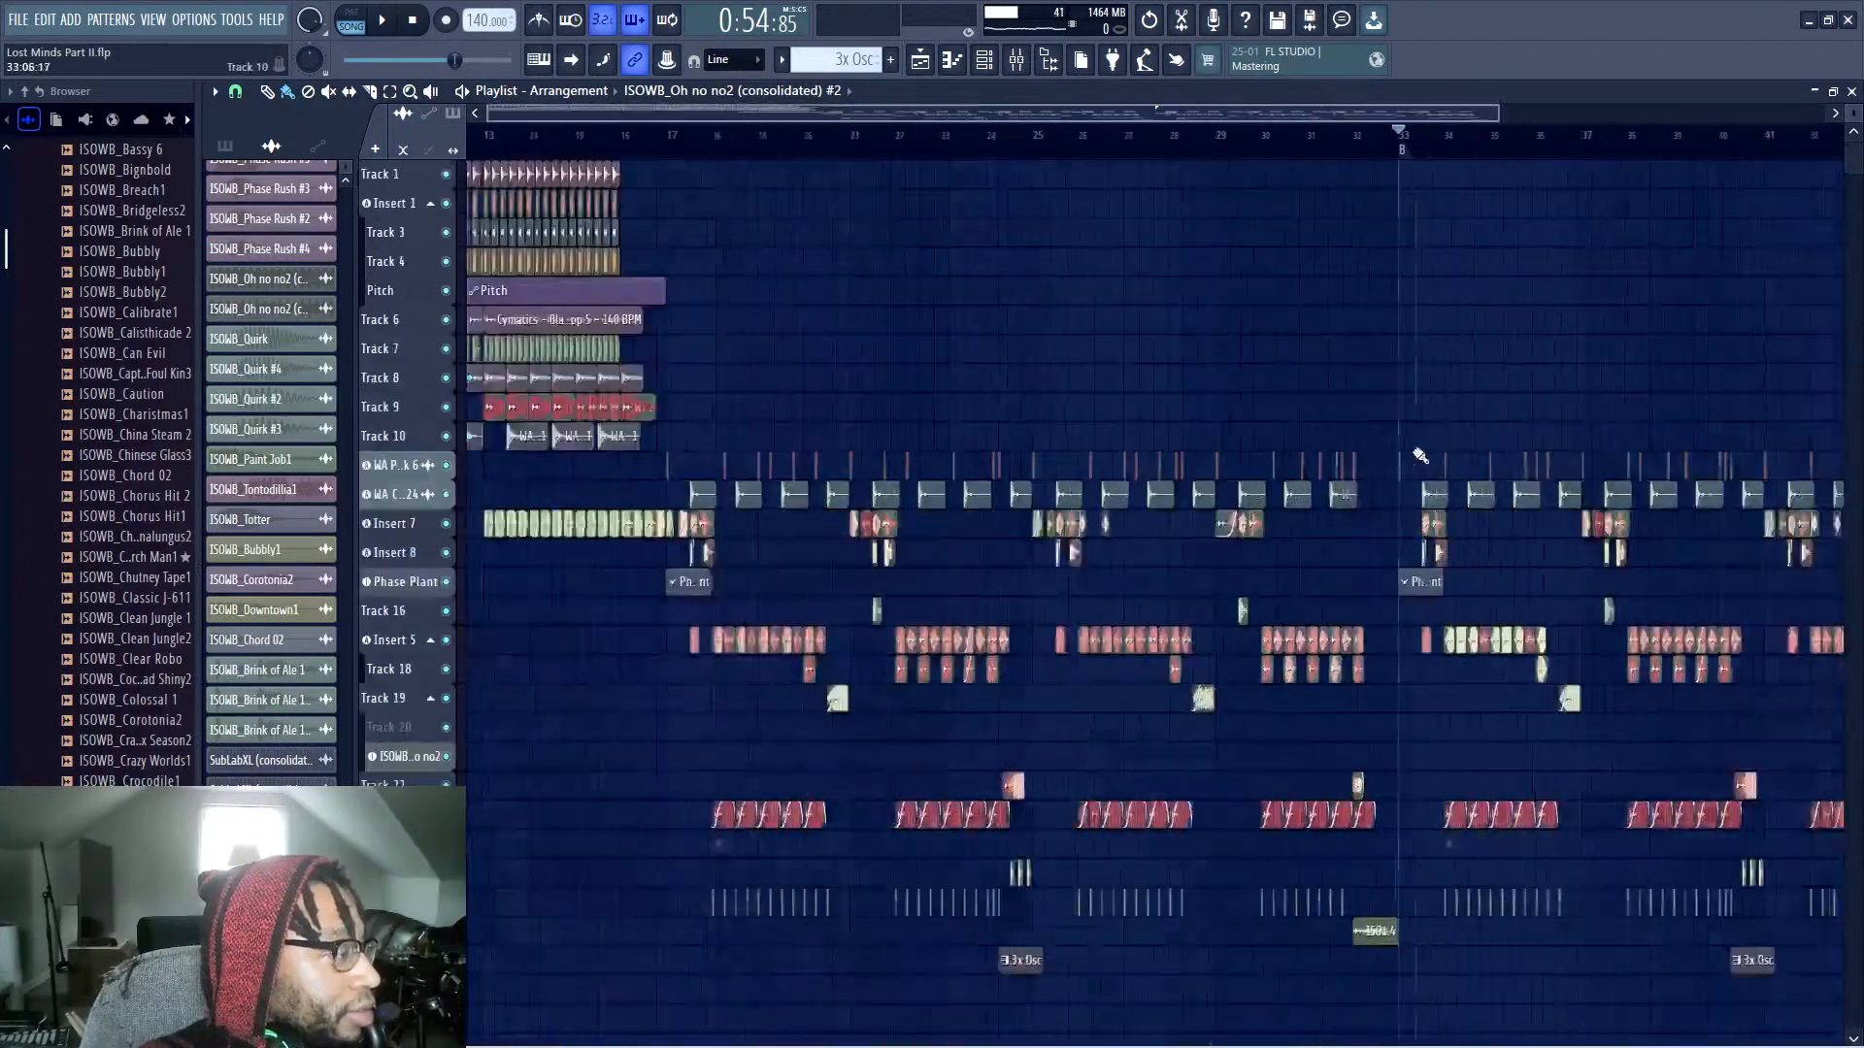
{"action": "key", "text": "space"}
{"action": "left_click_drag", "start_coordinate": [1214, 166], "coordinate": [1788, 1029]}
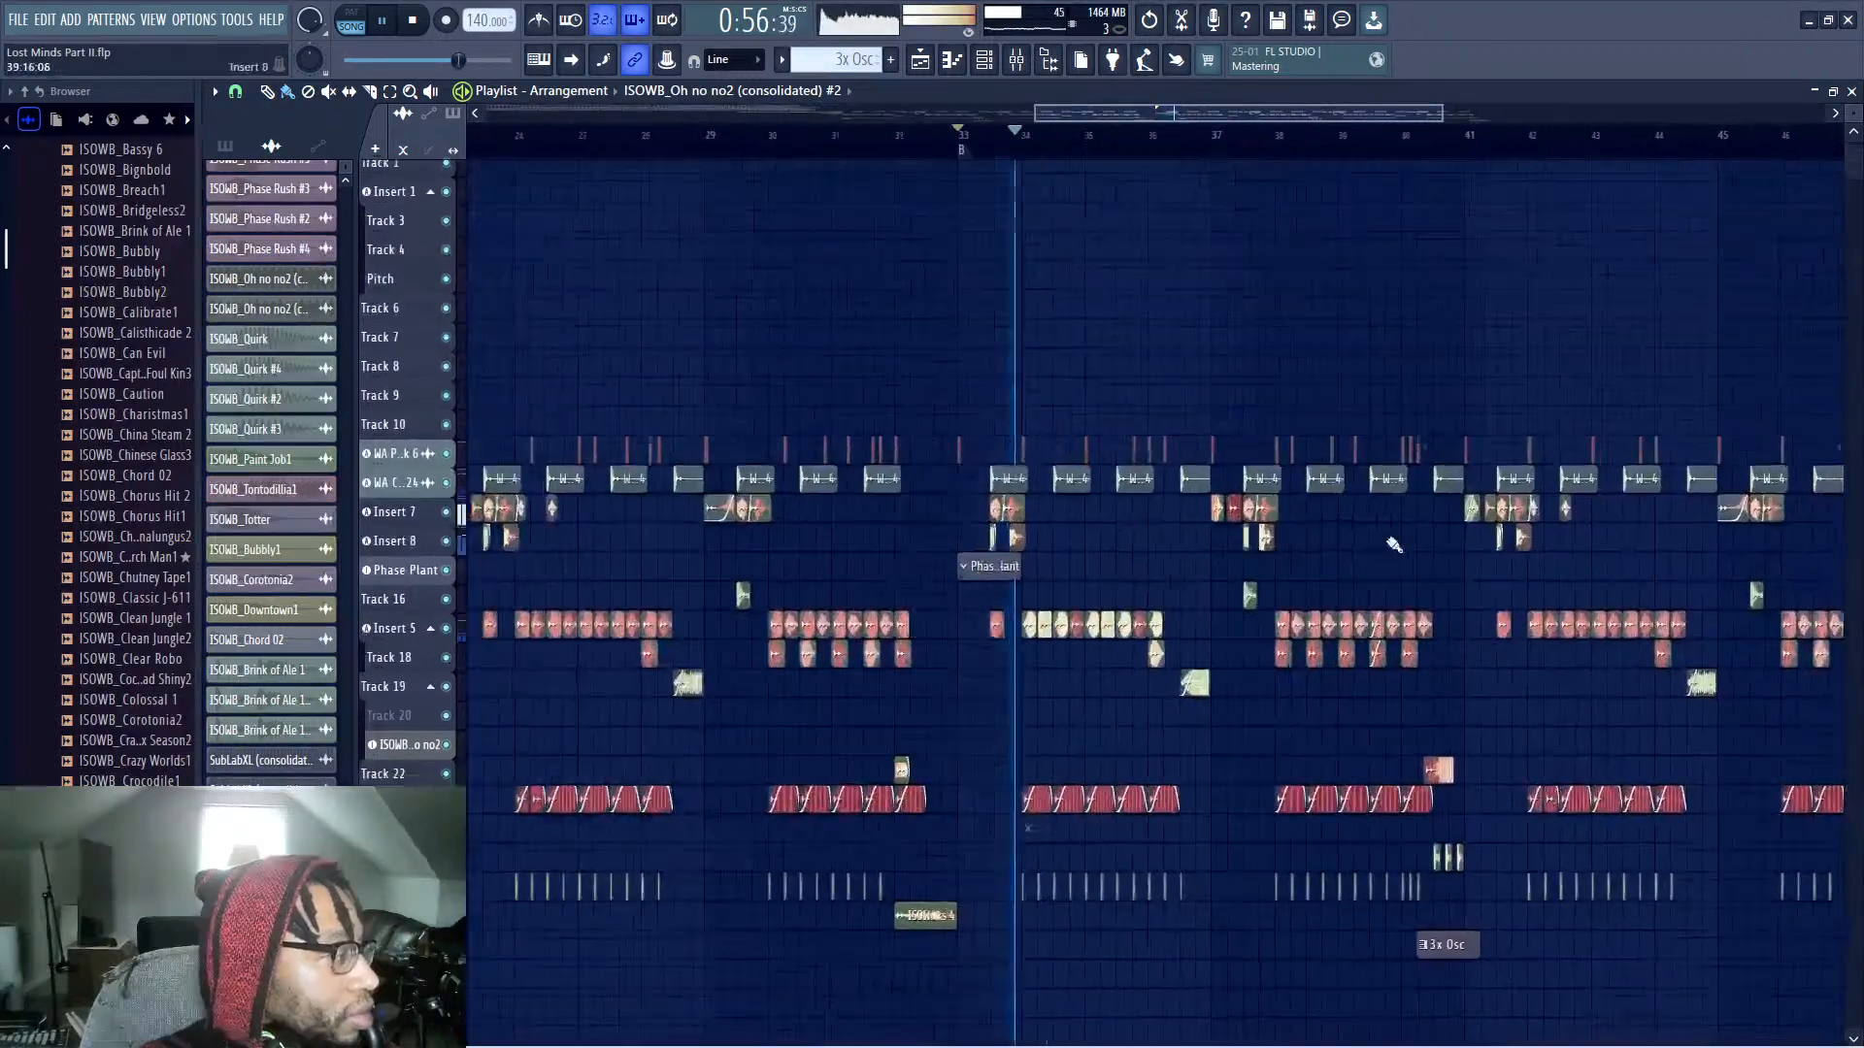
{"action": "scroll", "coordinate": [958, 638], "scroll_direction": "down", "scroll_amount": 2}
{"action": "key", "text": "space"}
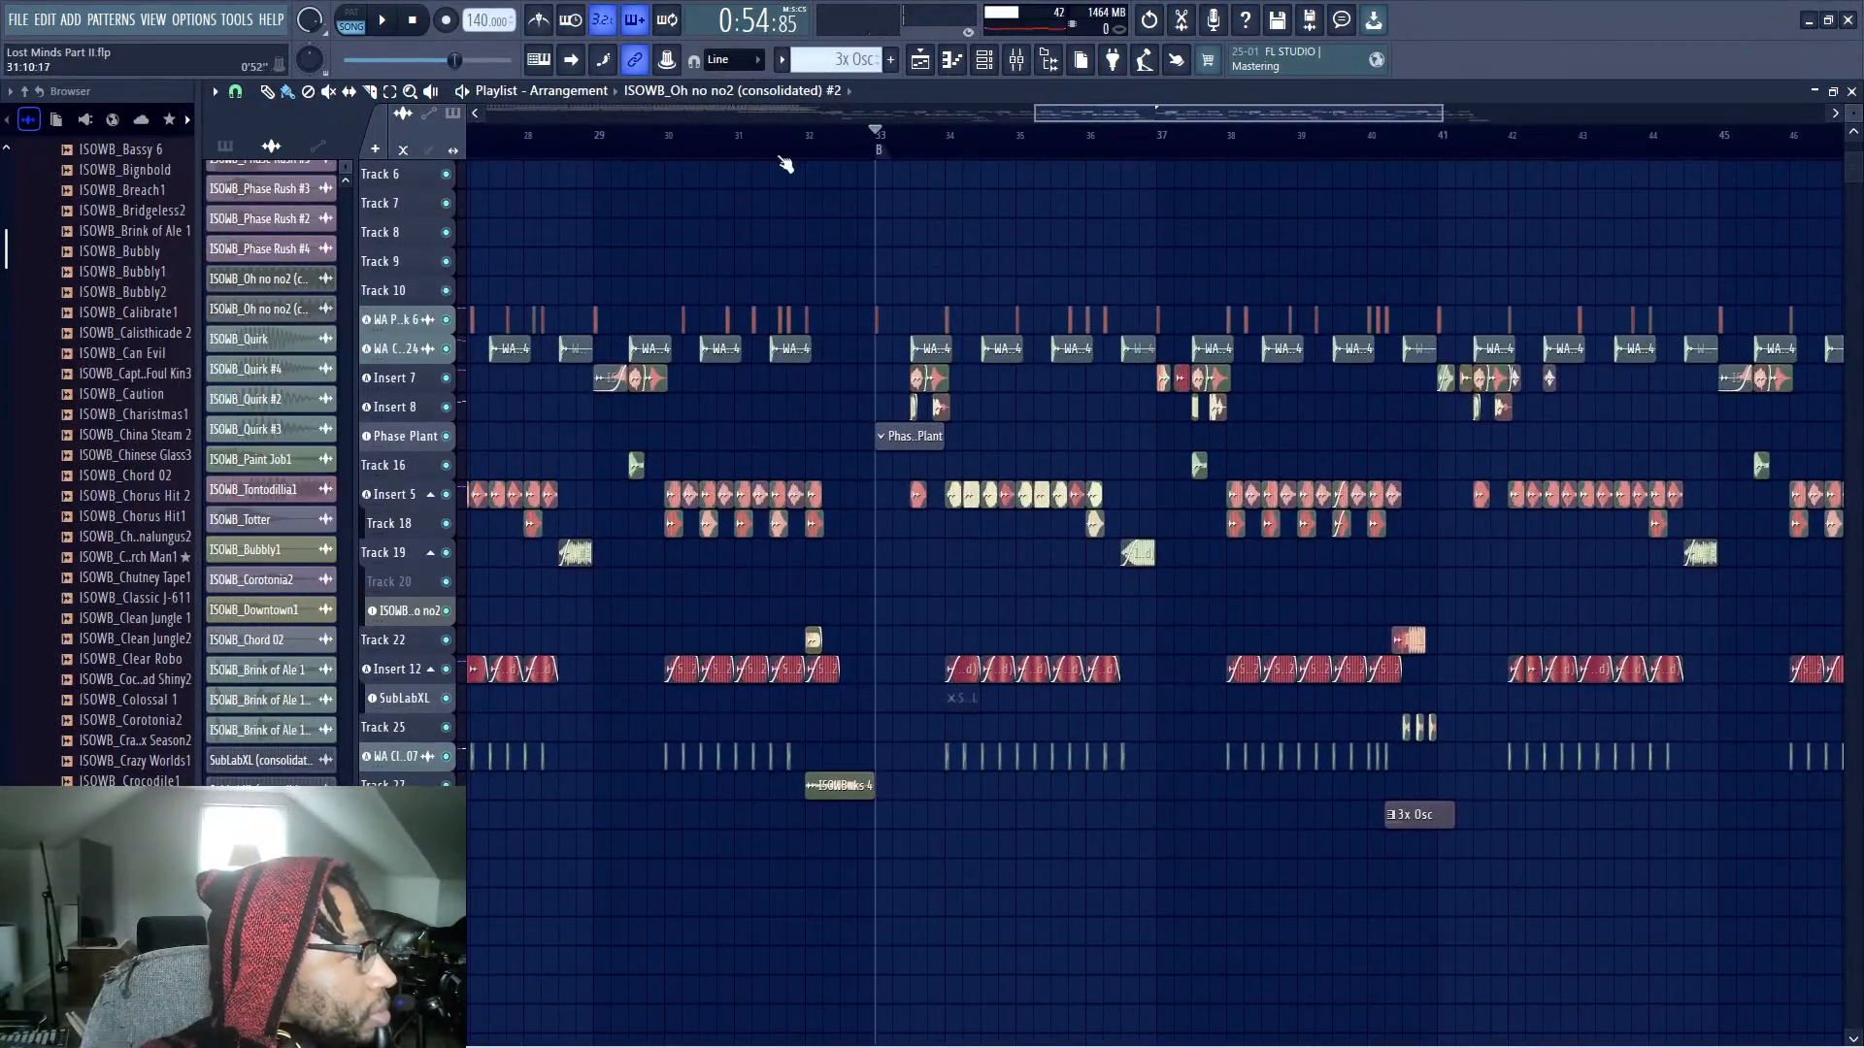
Preview Wookbook samples such as ISOWB_Dirty and ISOWB_Charistmas1 against playback from the second half of bar 29
{"action": "left_click_drag", "start_coordinate": [119, 679], "coordinate": [121, 682]}
{"action": "key", "text": "space"}
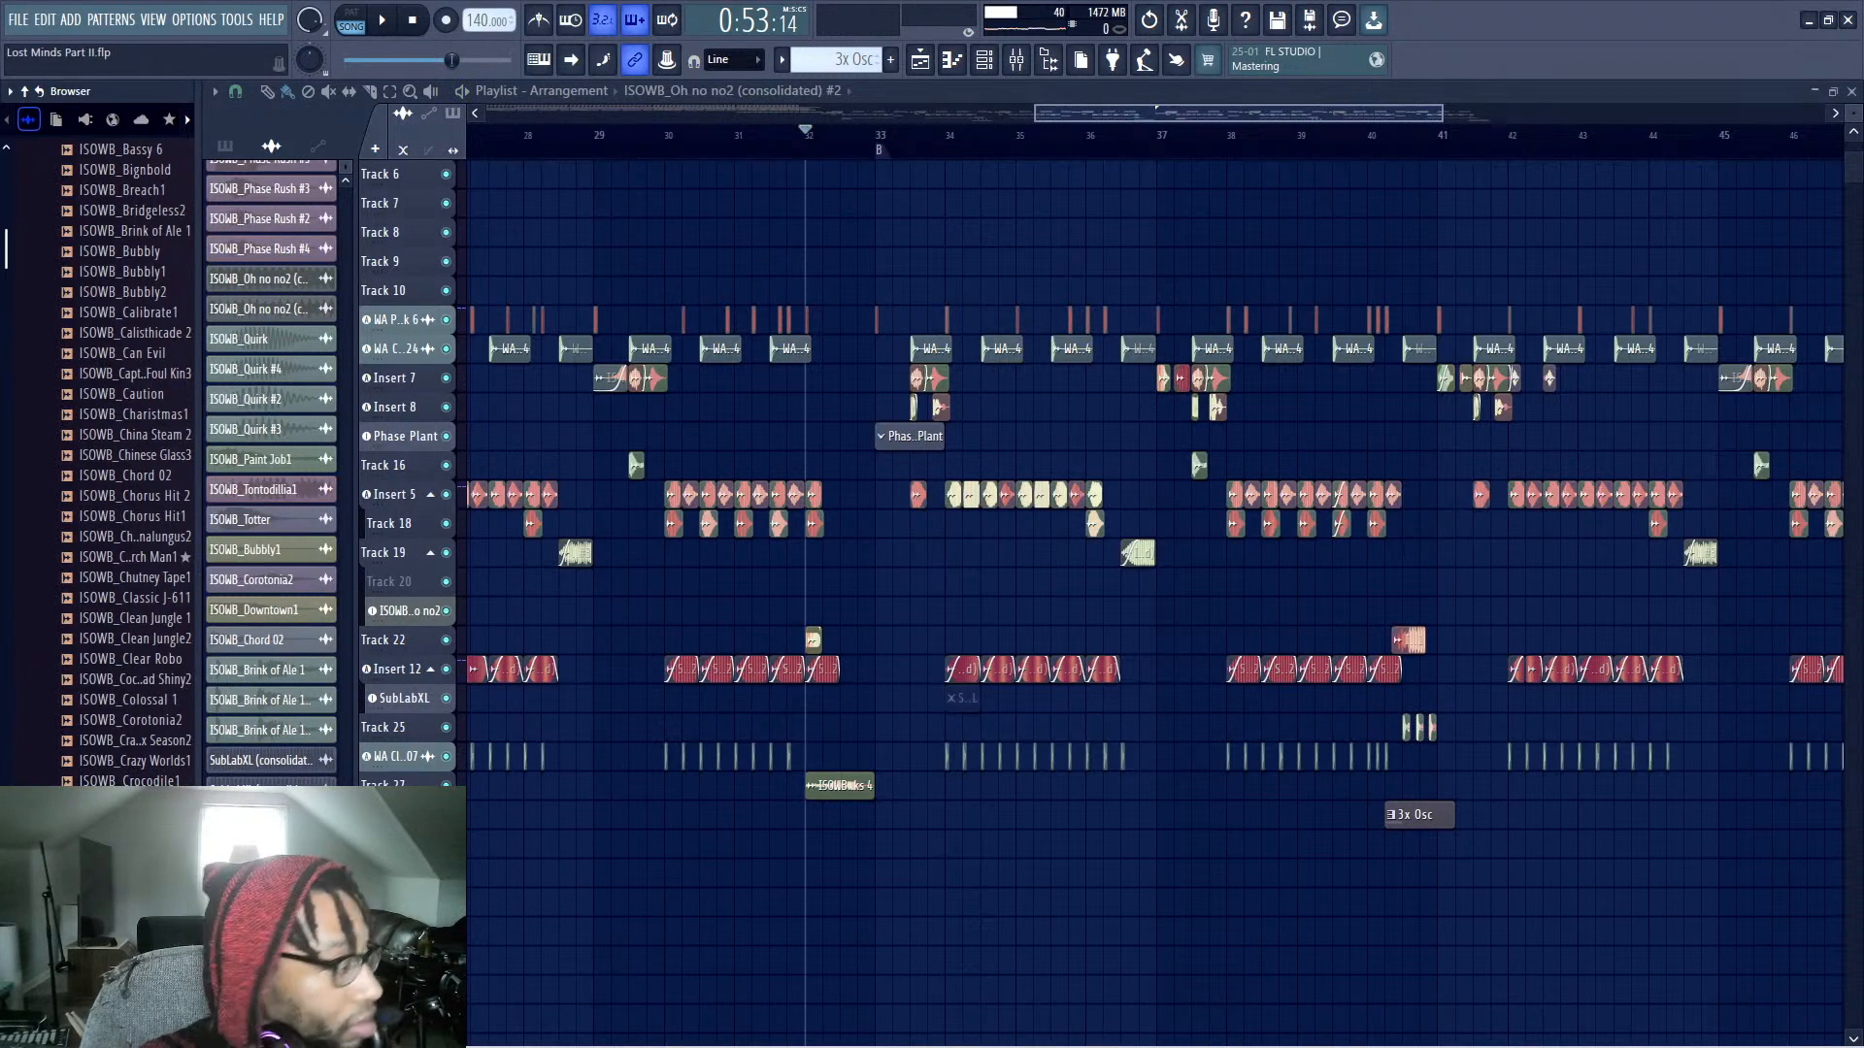
{"action": "left_click", "coordinate": [647, 133]}
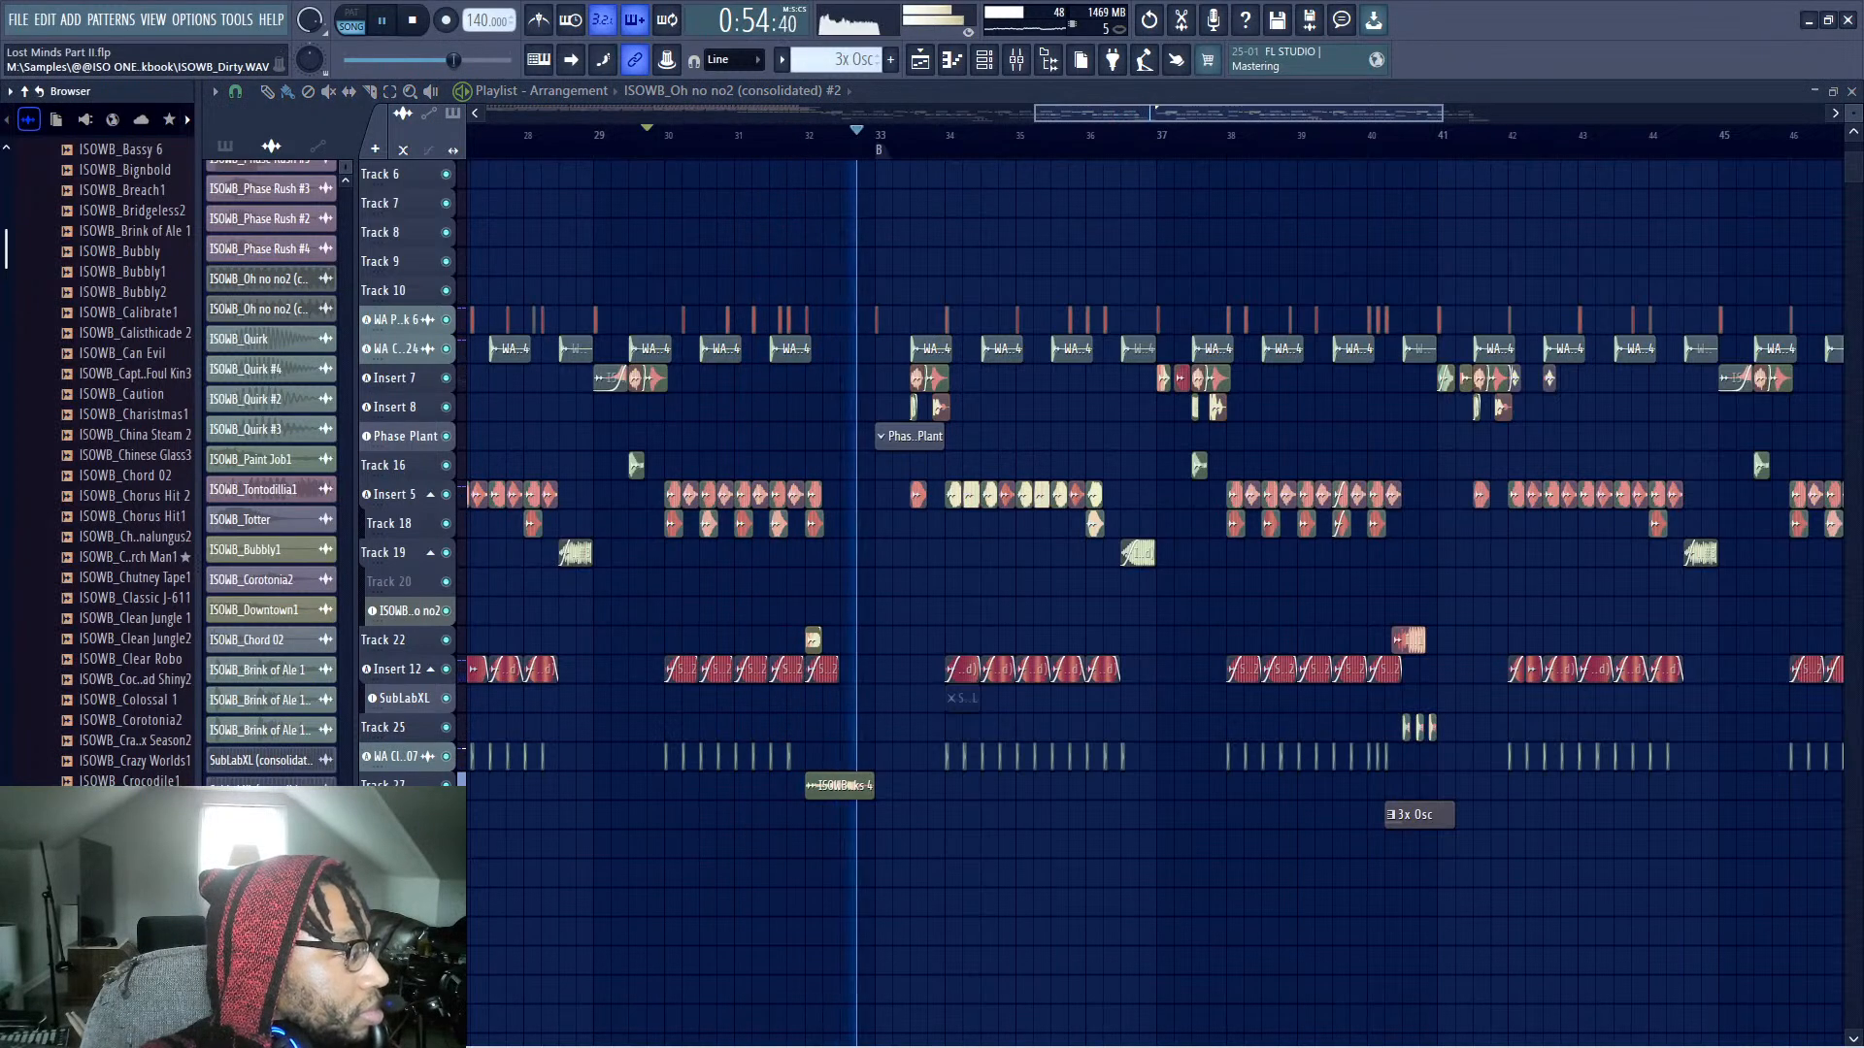
{"action": "key", "text": "space"}
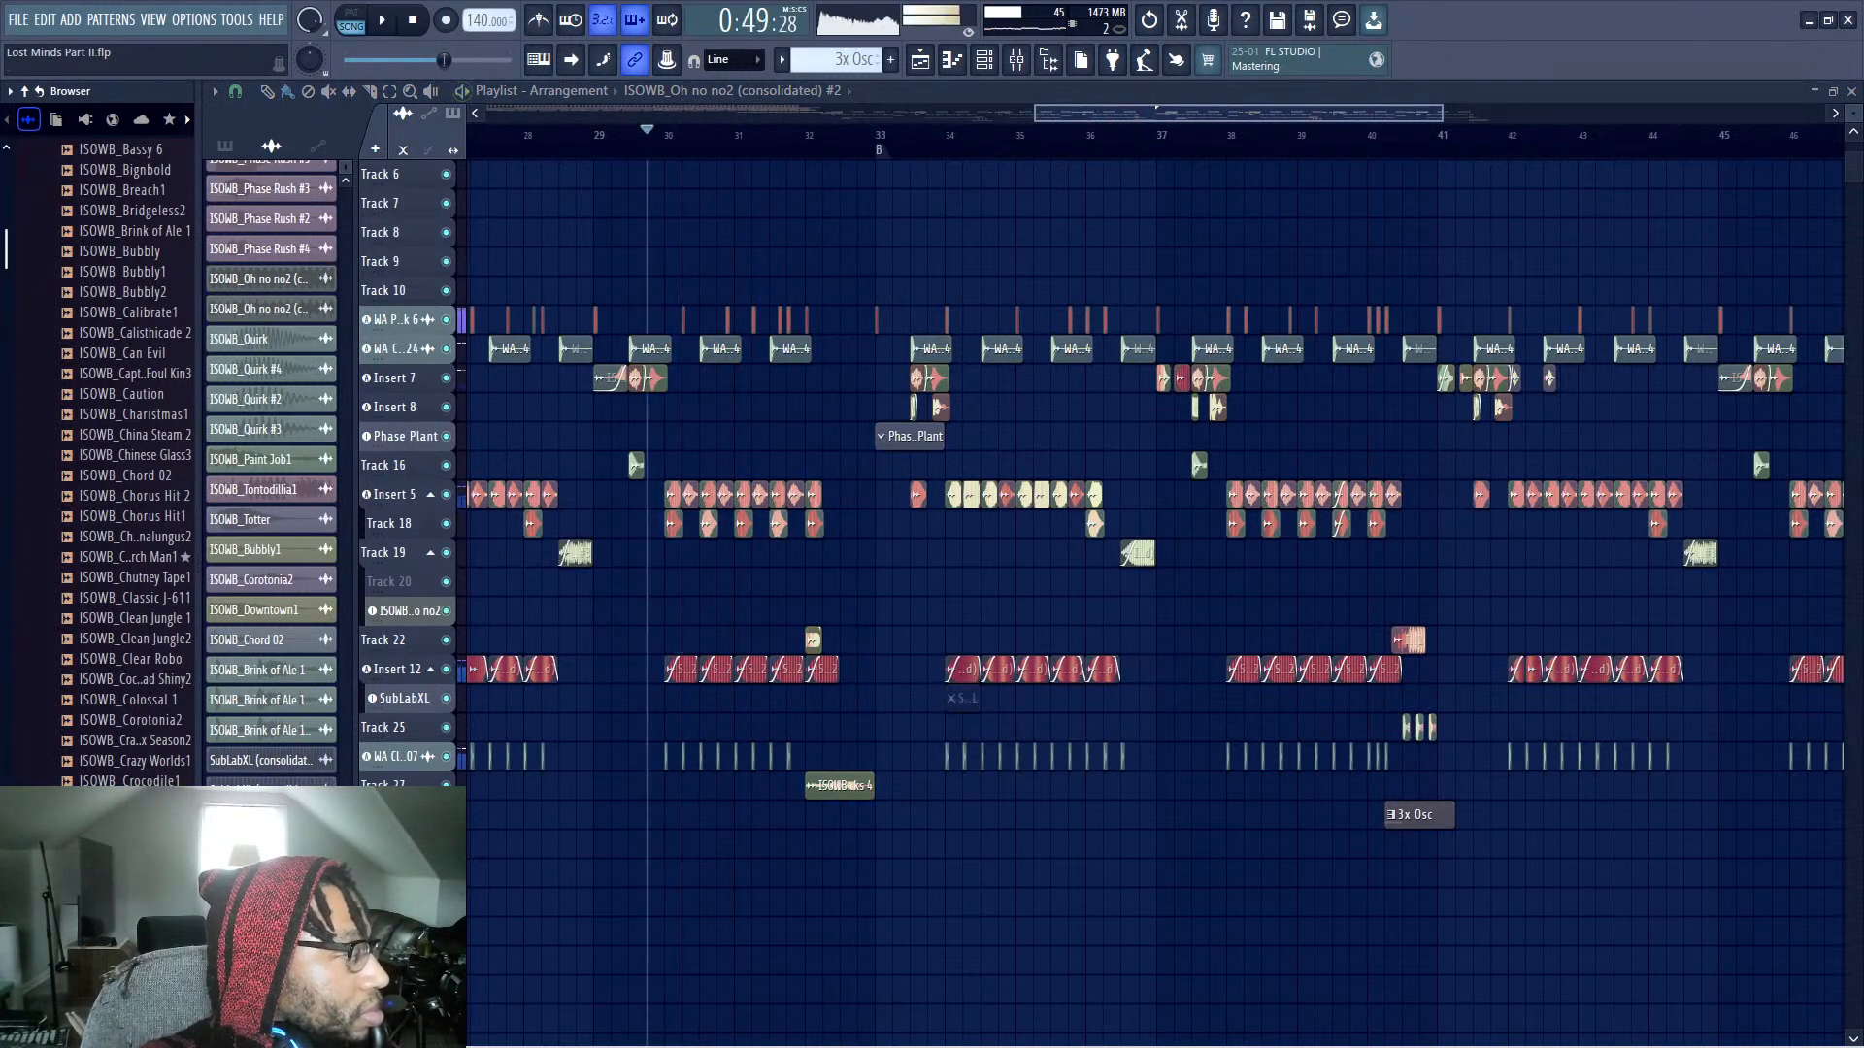
{"action": "left_click_drag", "start_coordinate": [184, 439], "coordinate": [180, 424]}
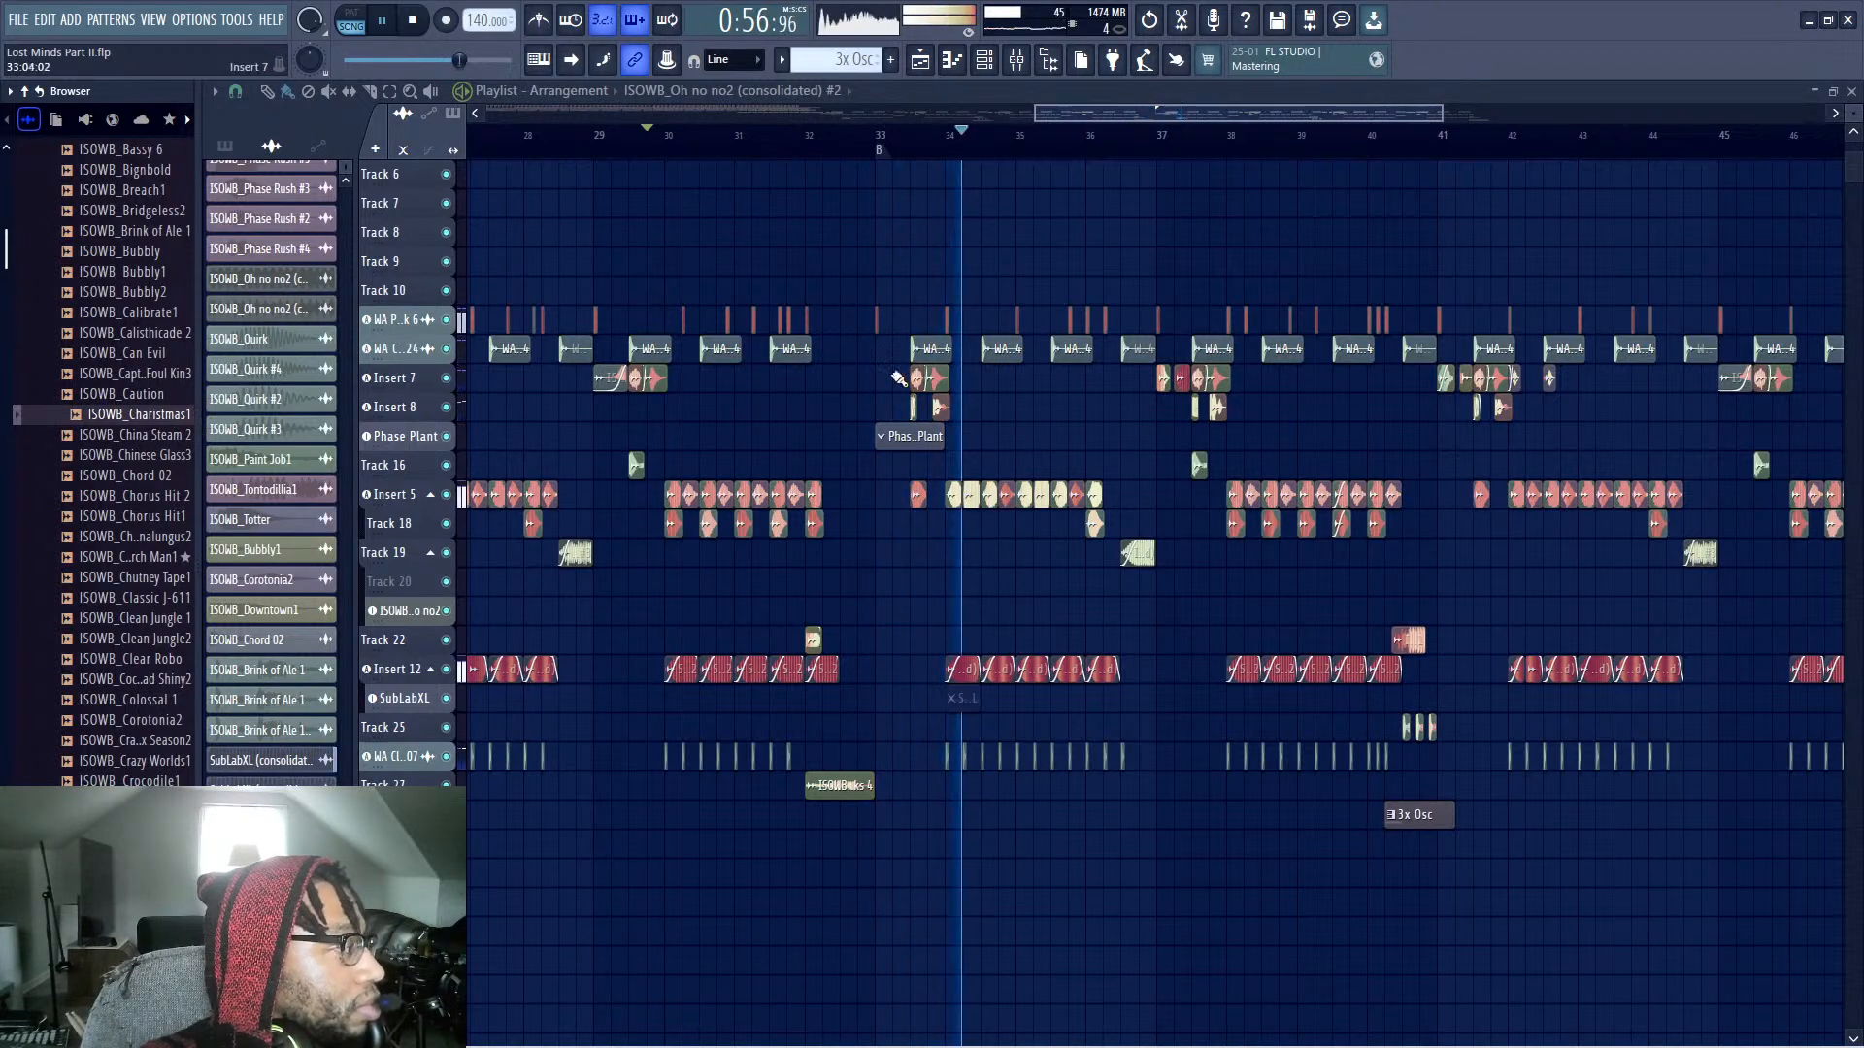
Delete the ISOWB_Totter clip and the second Insert 8 clip in bar 33, and undo a trial deletion of the 808 A30 clip
{"action": "left_click_drag", "start_coordinate": [878, 603], "coordinate": [1061, 161]}
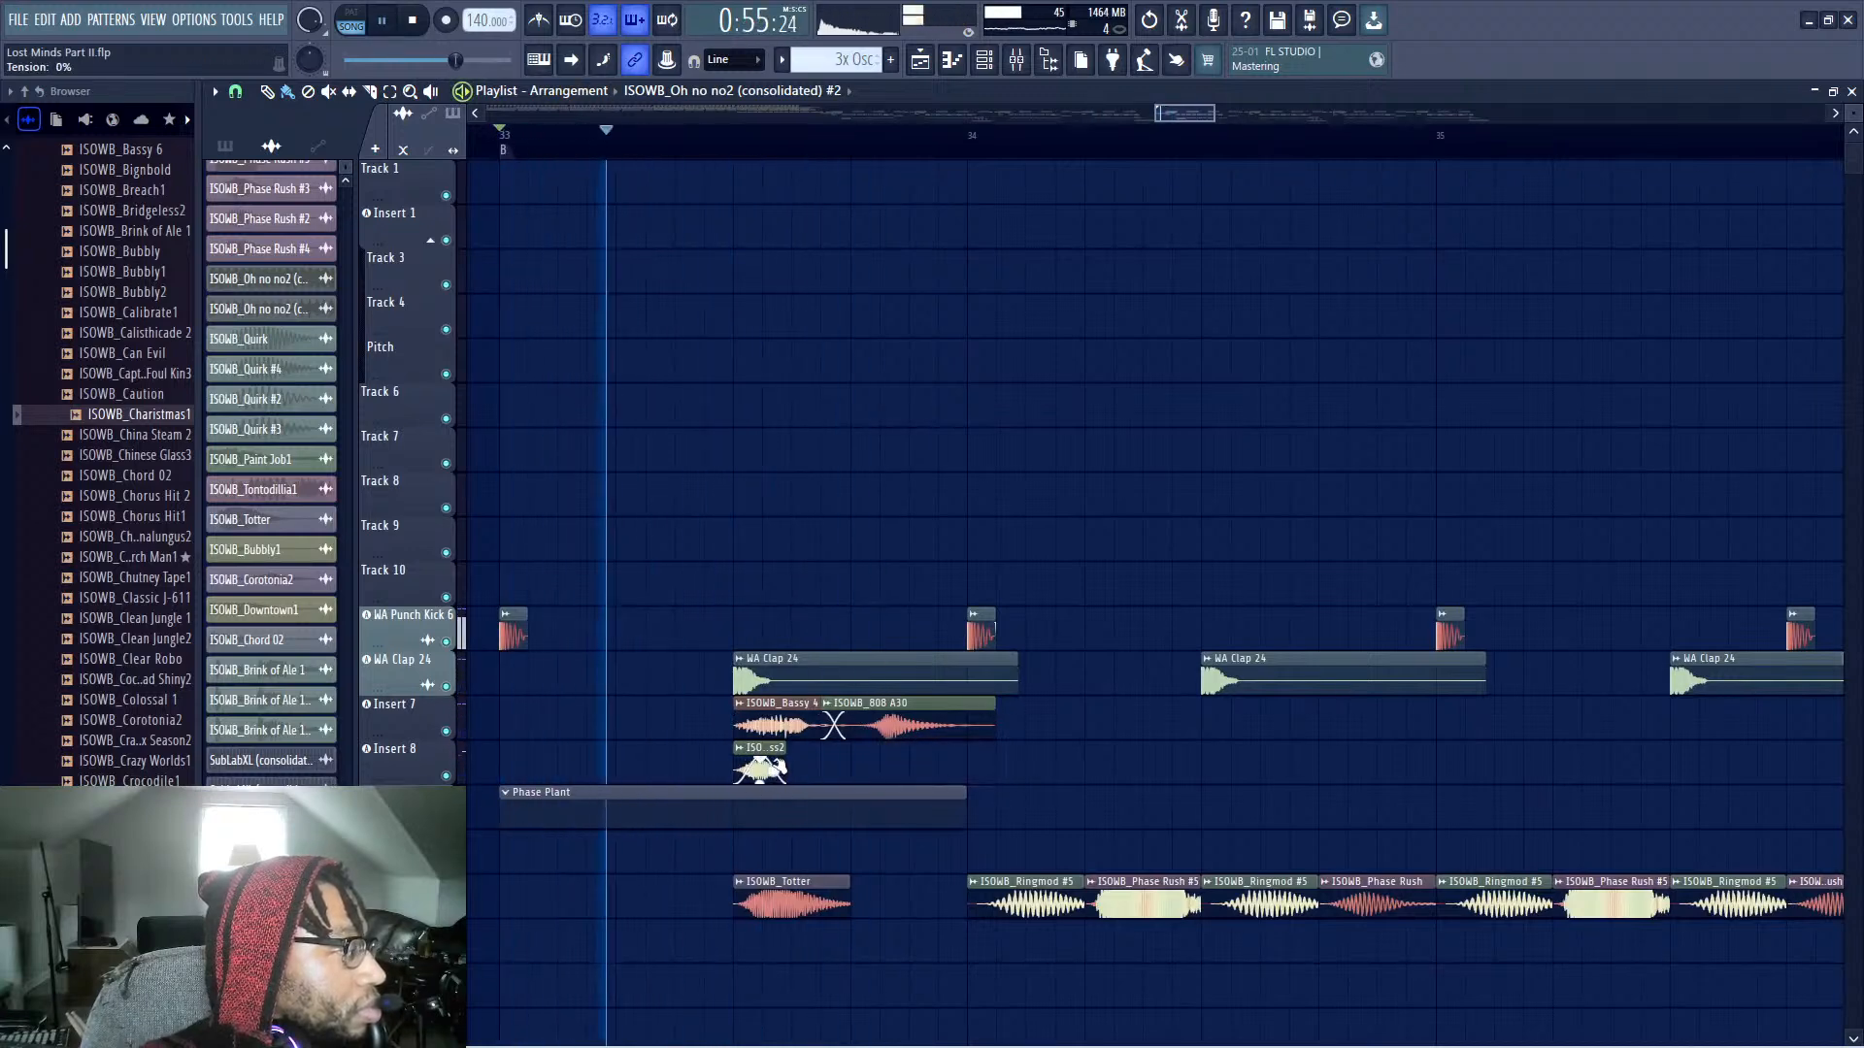
{"action": "right_click", "coordinate": [798, 898]}
{"action": "key", "text": "space"}
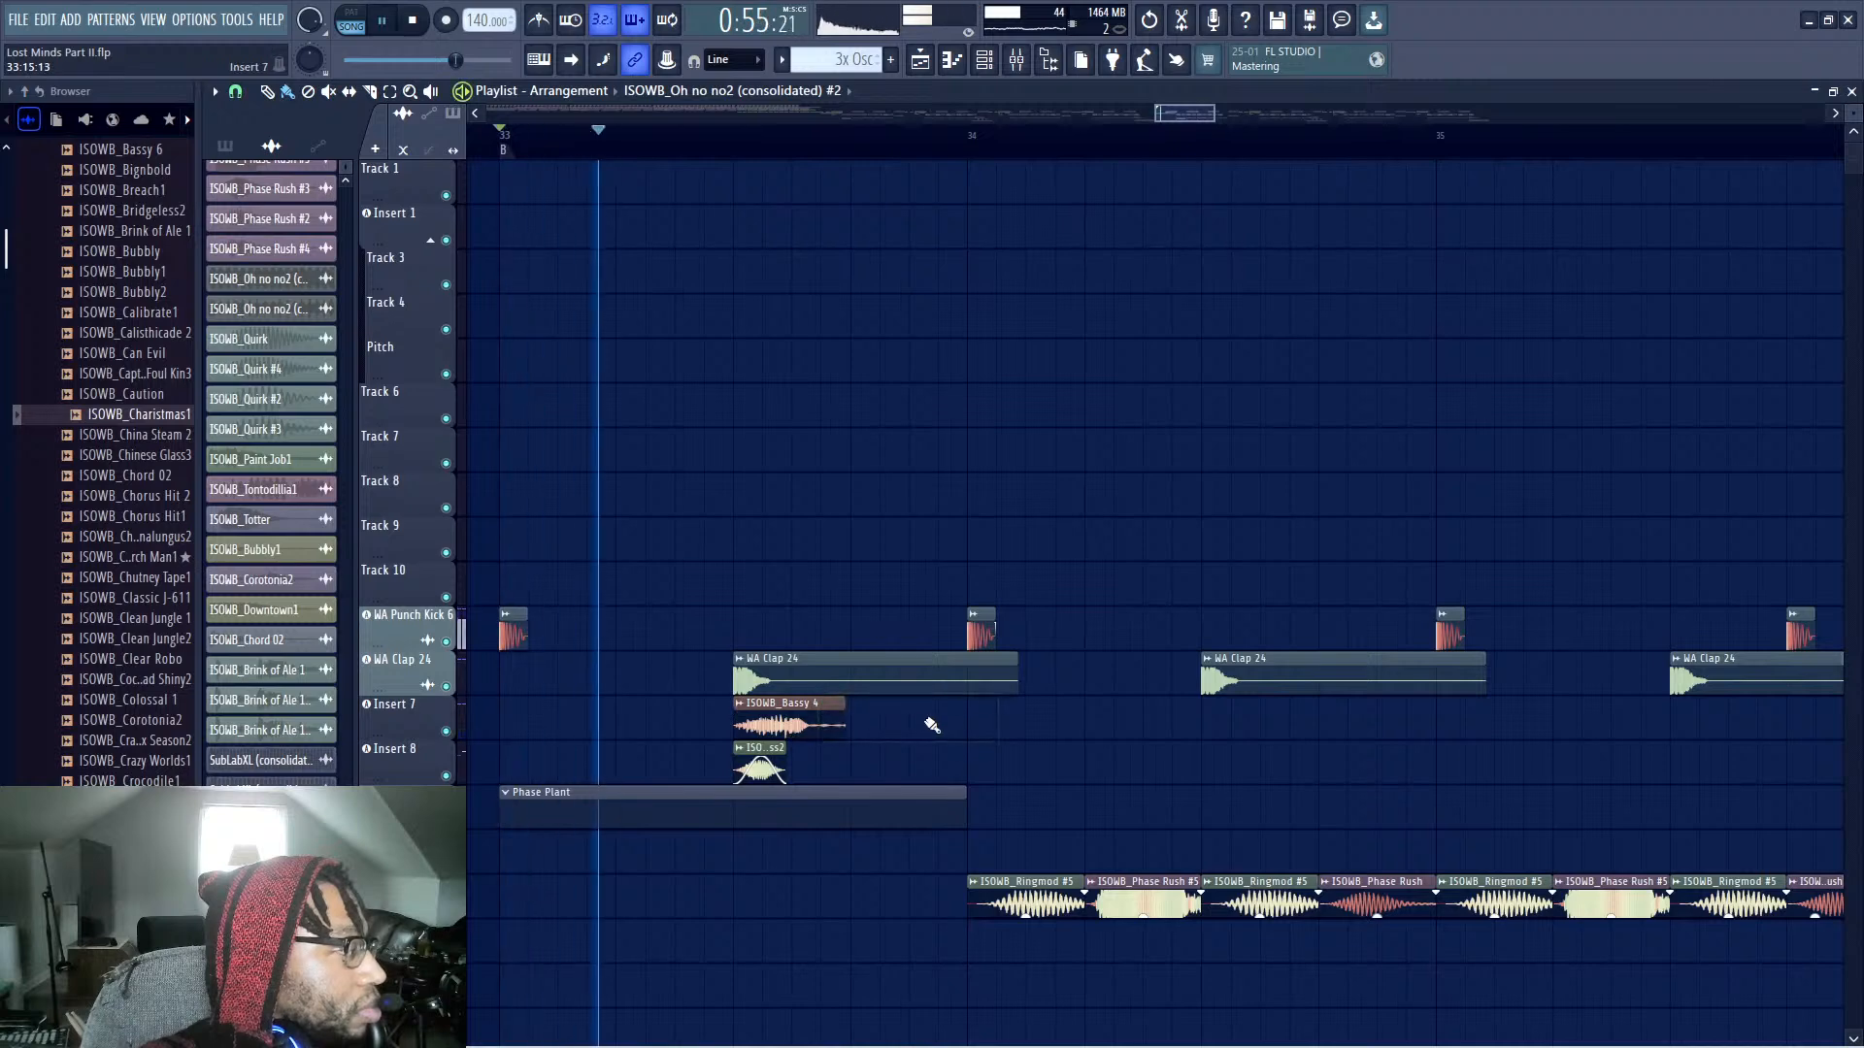
{"action": "key", "text": "ctrl+z"}
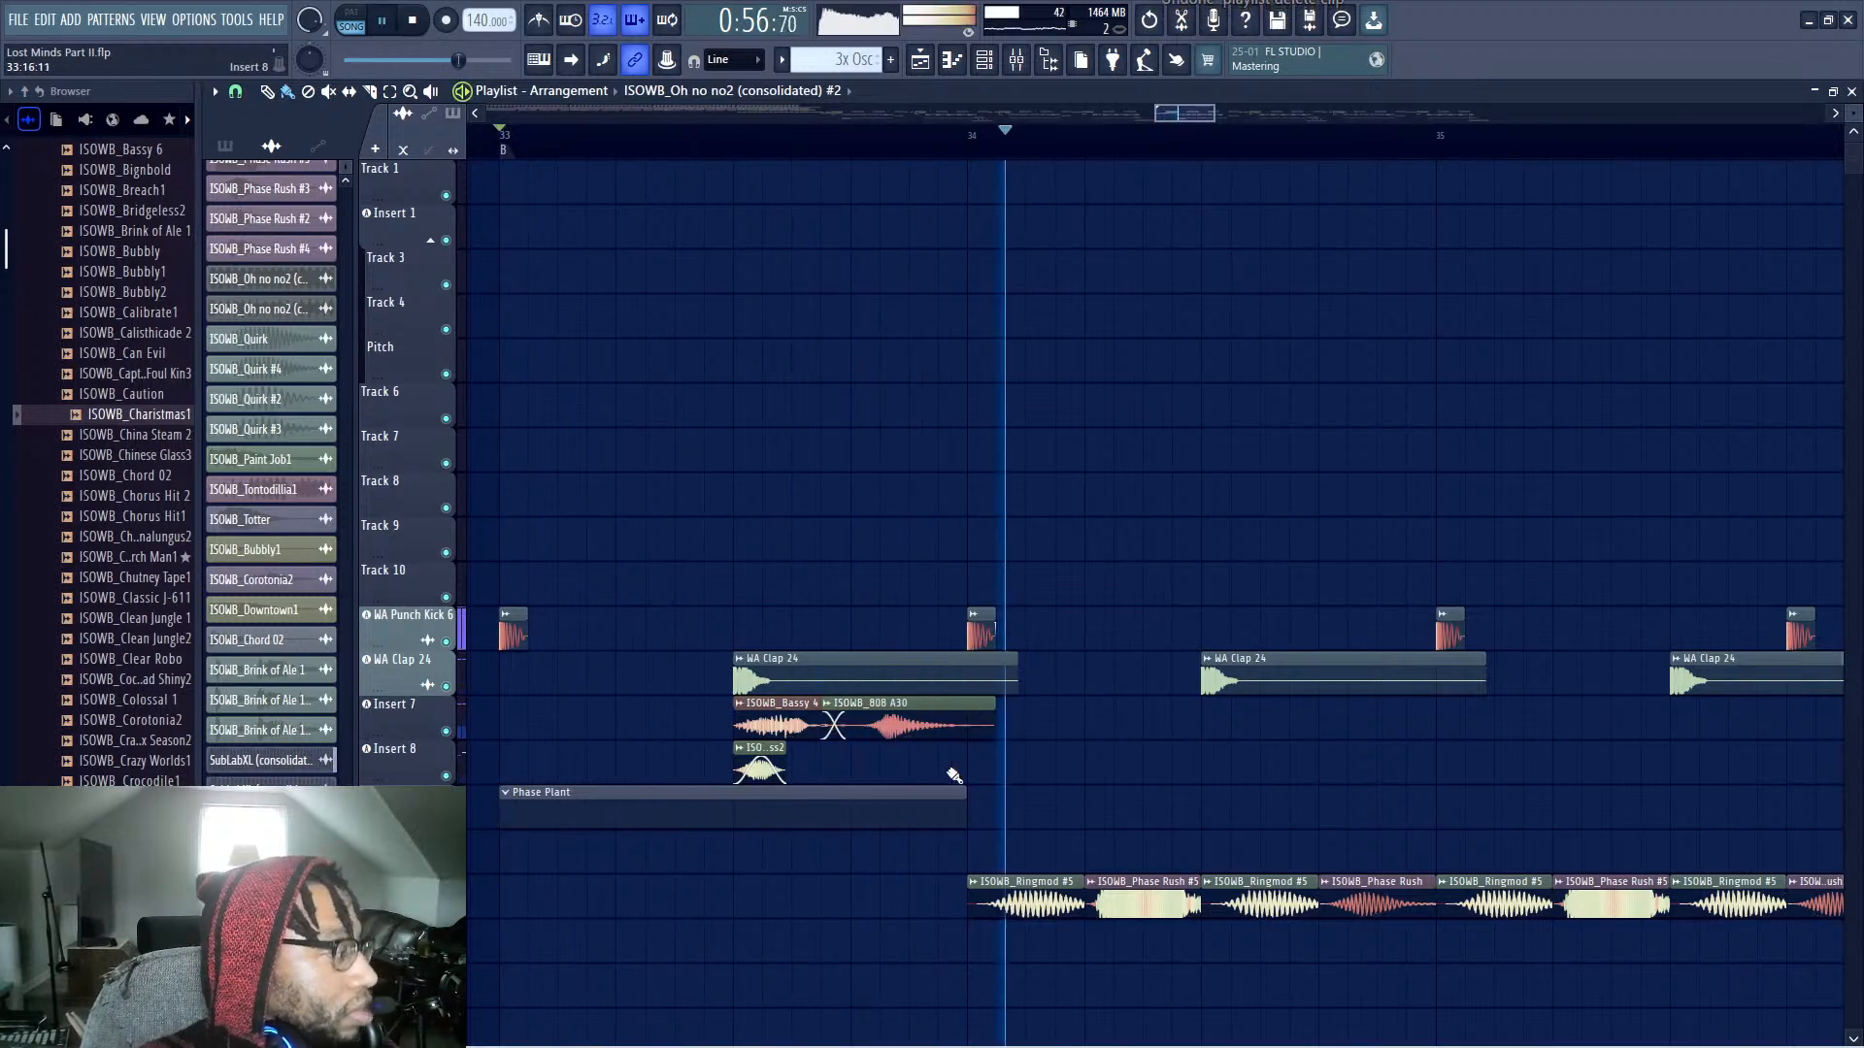
Make the ISOWB_808 A30 clip on Insert 7 in bar 33 unique and set its ring modulation mix to 43%
{"action": "key", "text": "space"}
{"action": "right_click", "coordinate": [829, 710]}
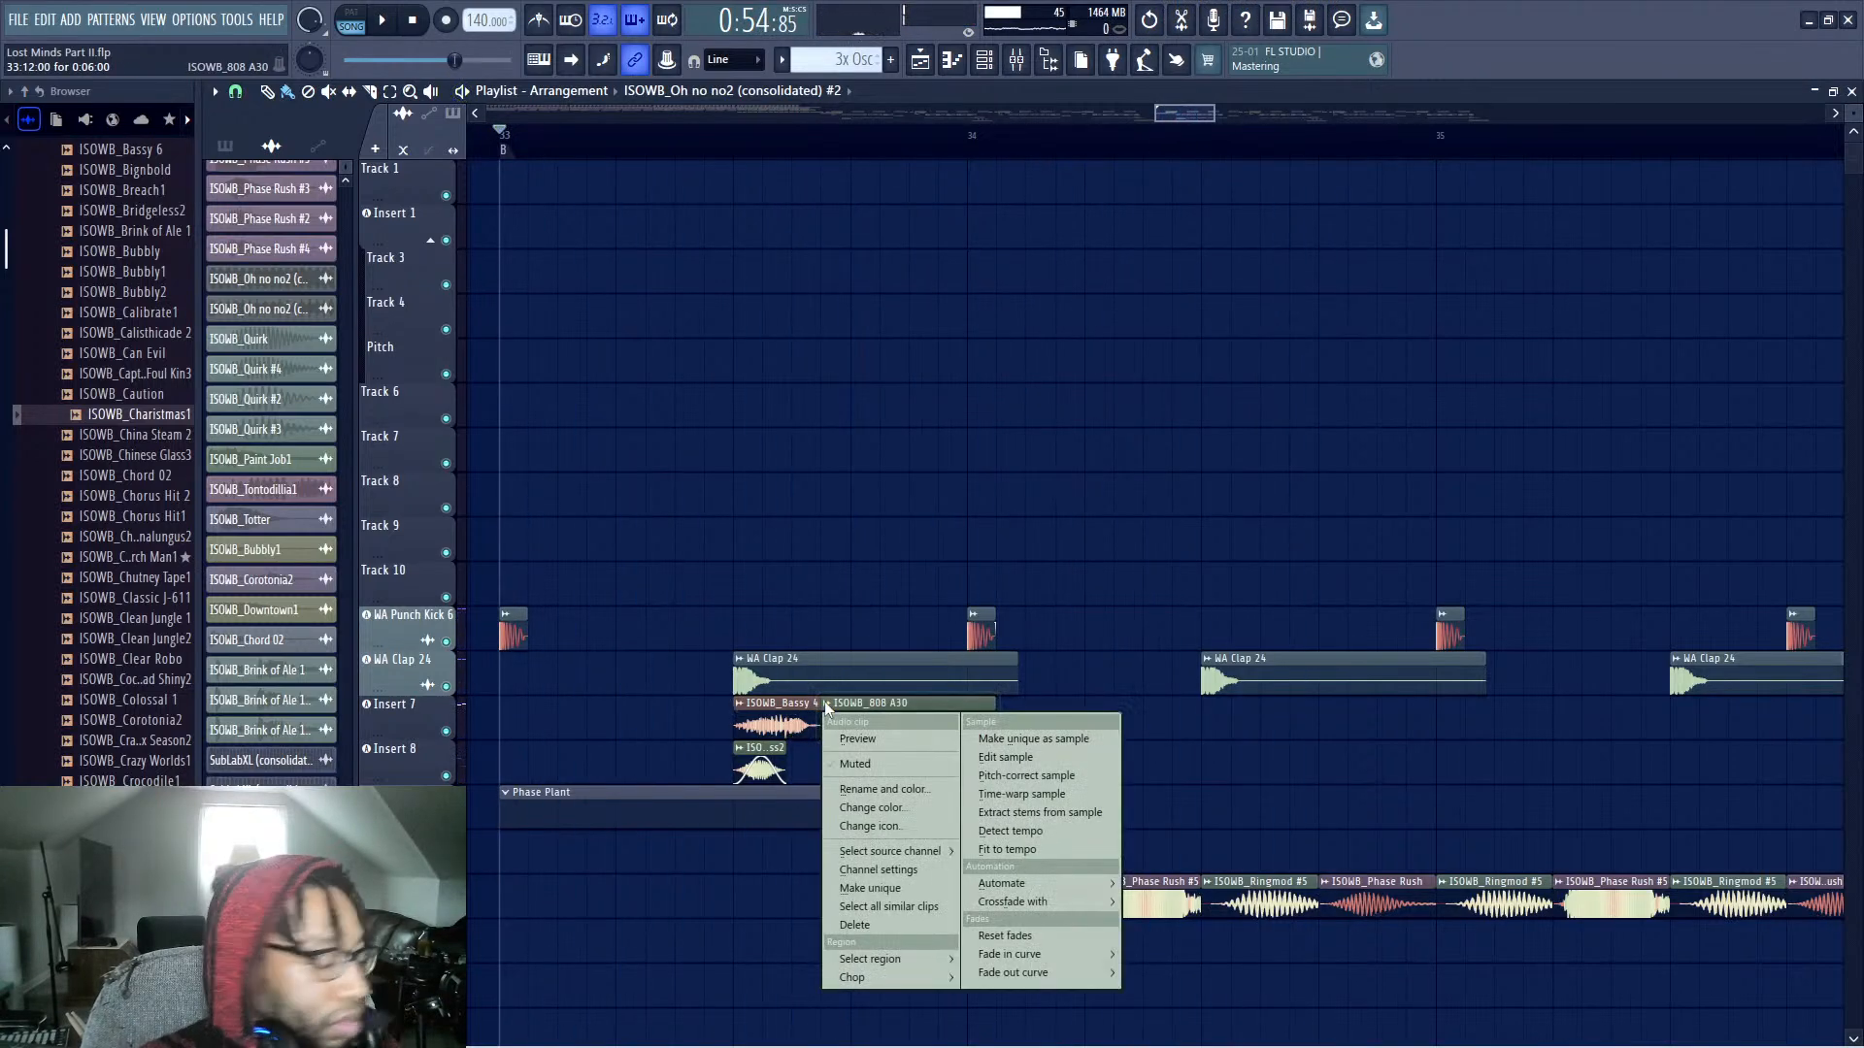
{"action": "left_click", "coordinate": [869, 888]}
{"action": "key", "text": "space"}
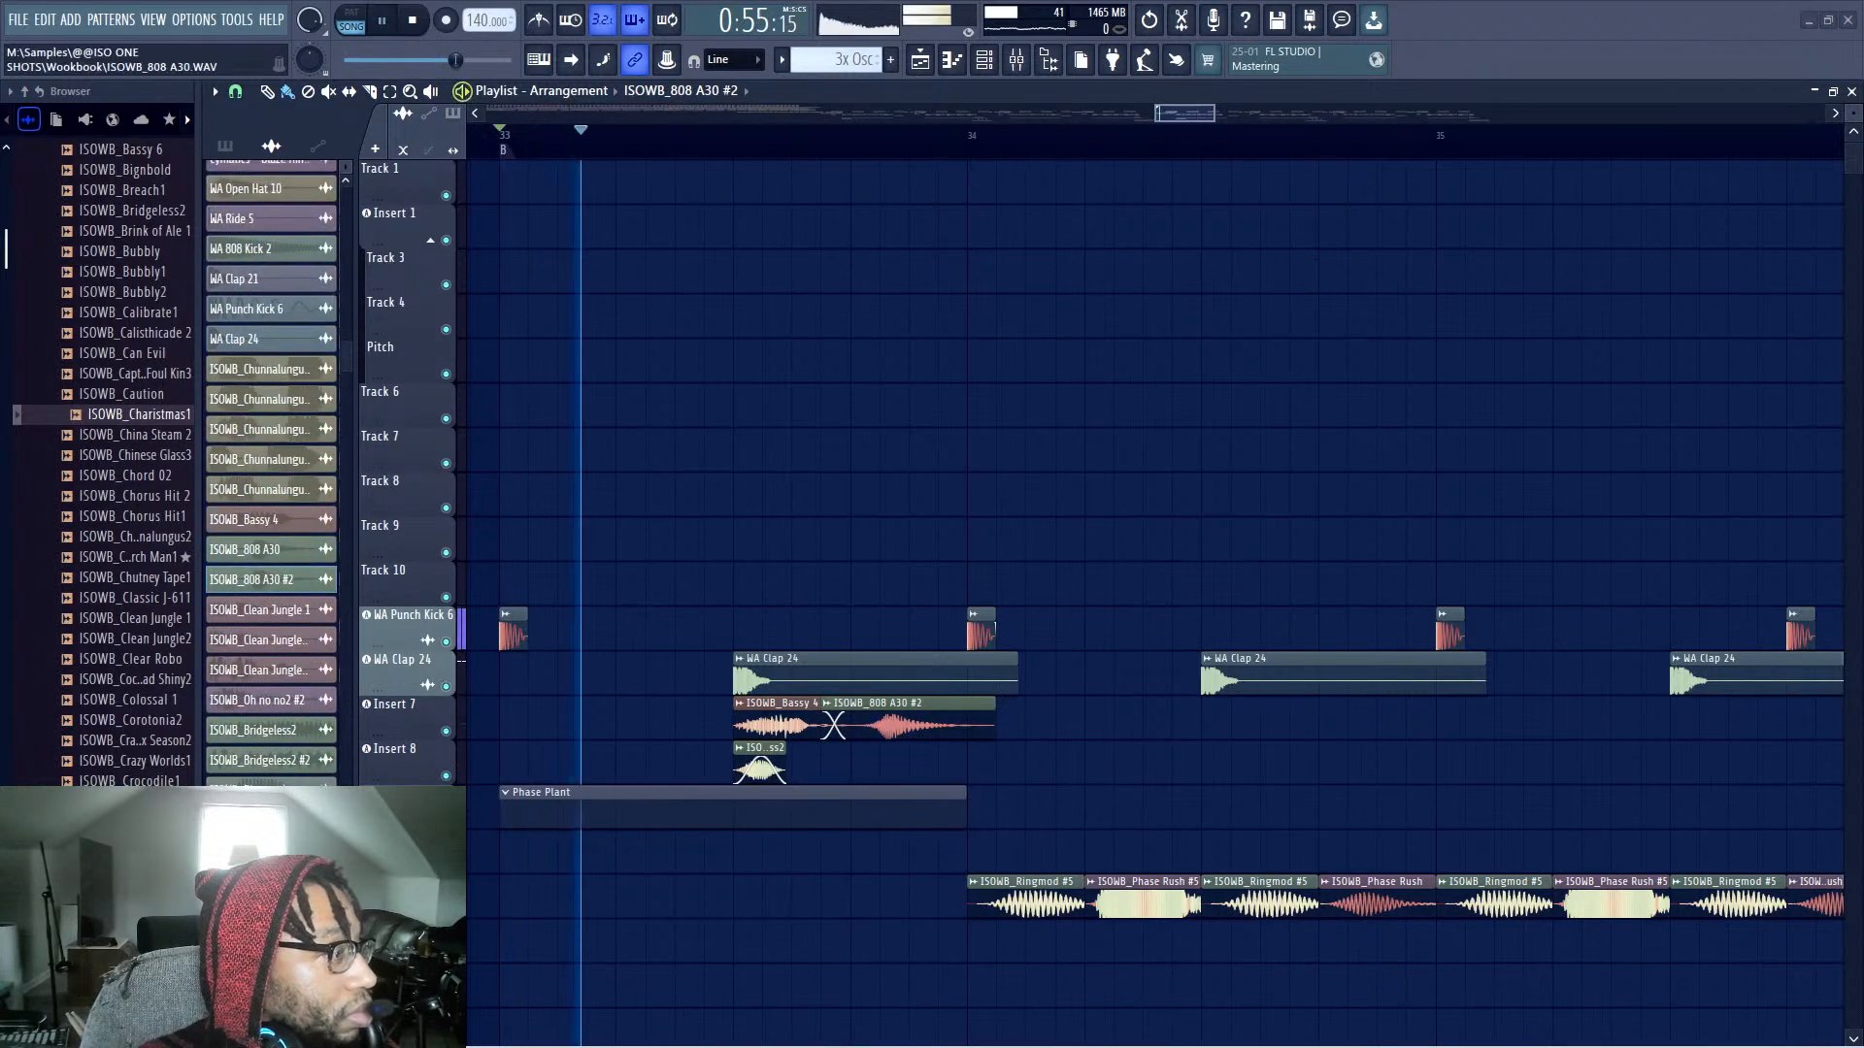
{"action": "left_click_drag", "start_coordinate": [1863, 89], "coordinate": [1392, 113]}
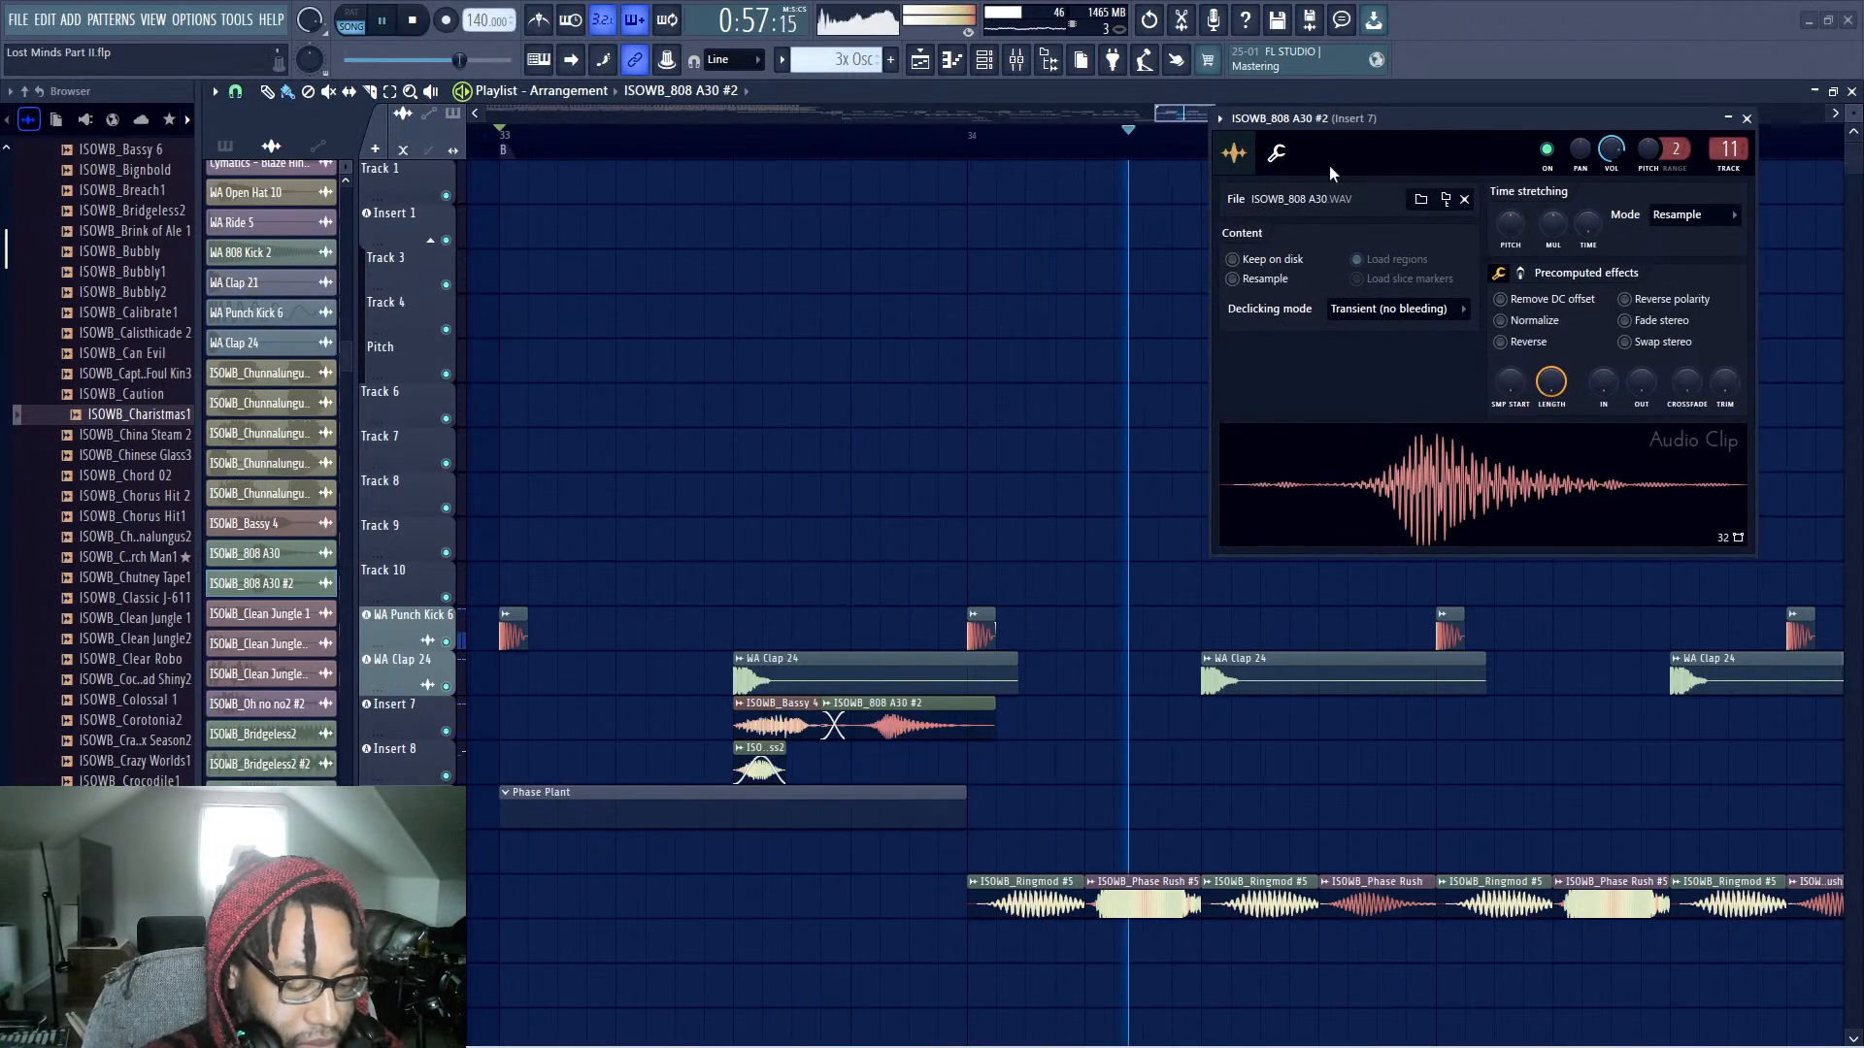
{"action": "left_click", "coordinate": [1520, 273]}
{"action": "scroll", "coordinate": [1597, 311], "scroll_direction": "up", "scroll_amount": 5}
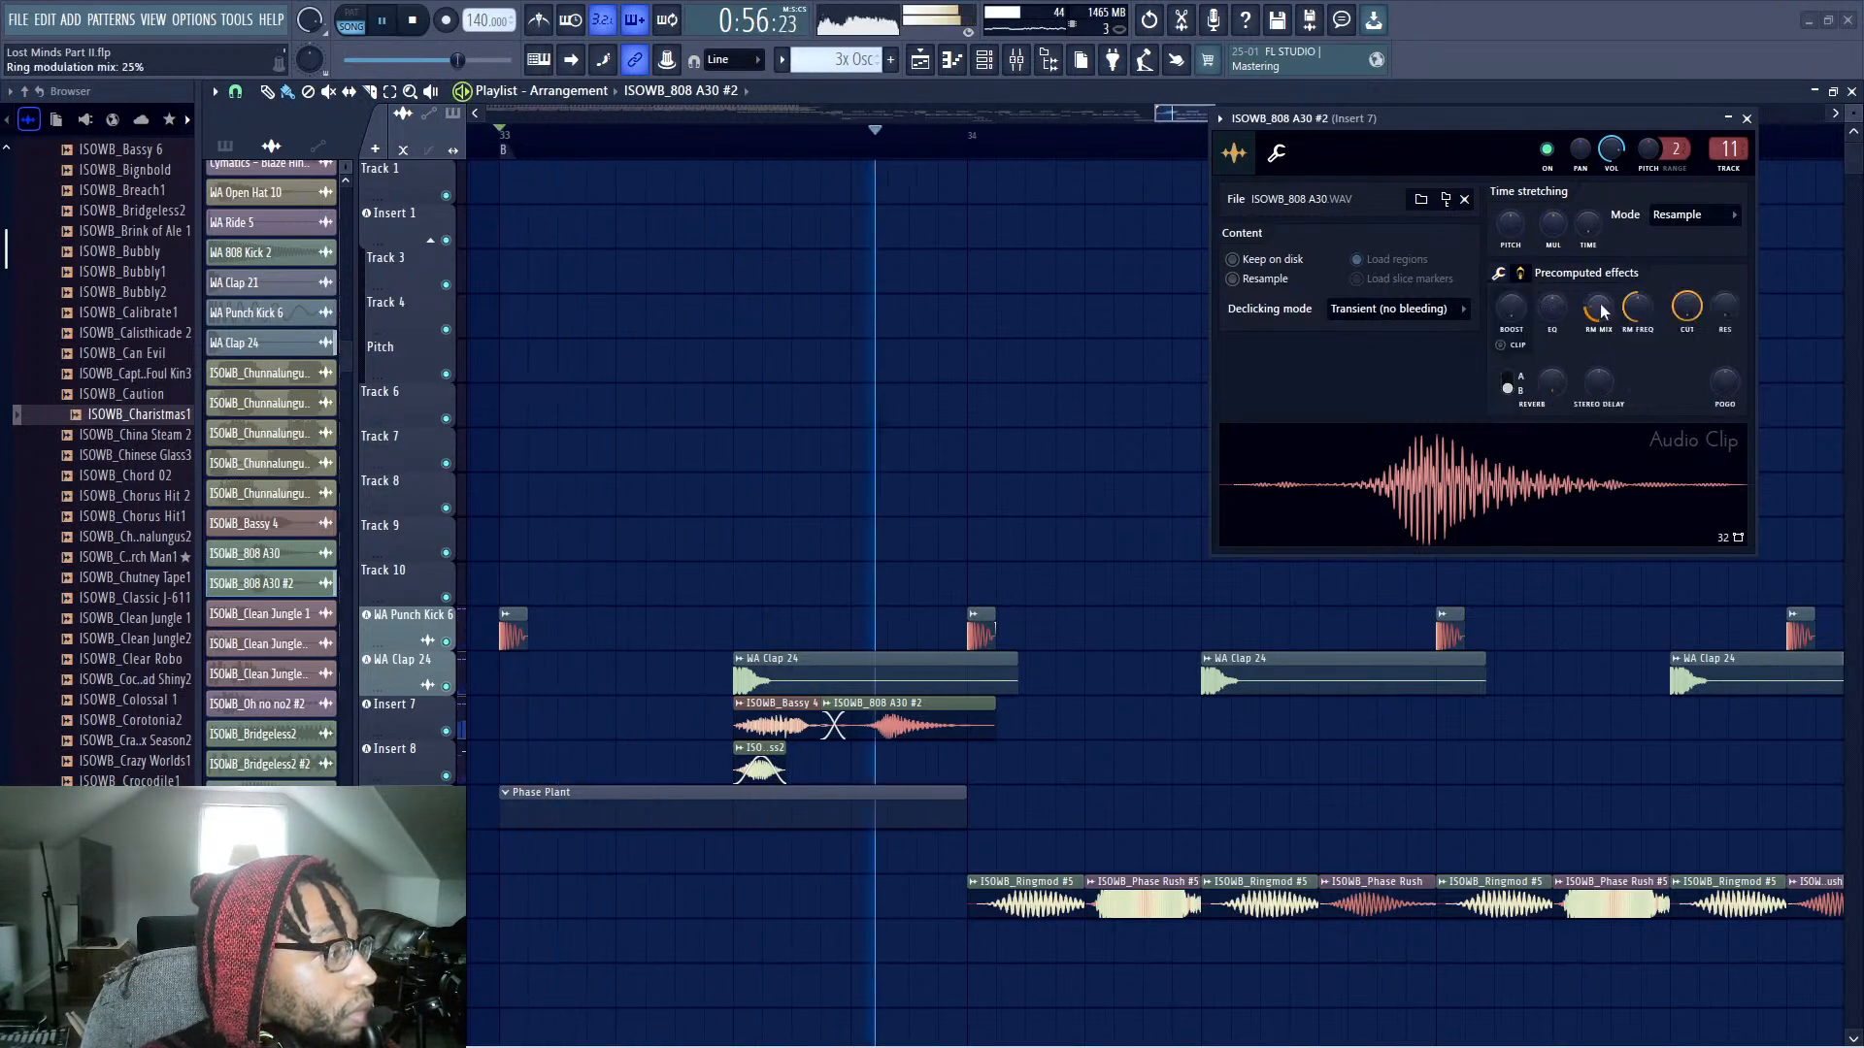
{"action": "scroll", "coordinate": [1598, 308], "scroll_direction": "up", "scroll_amount": 4}
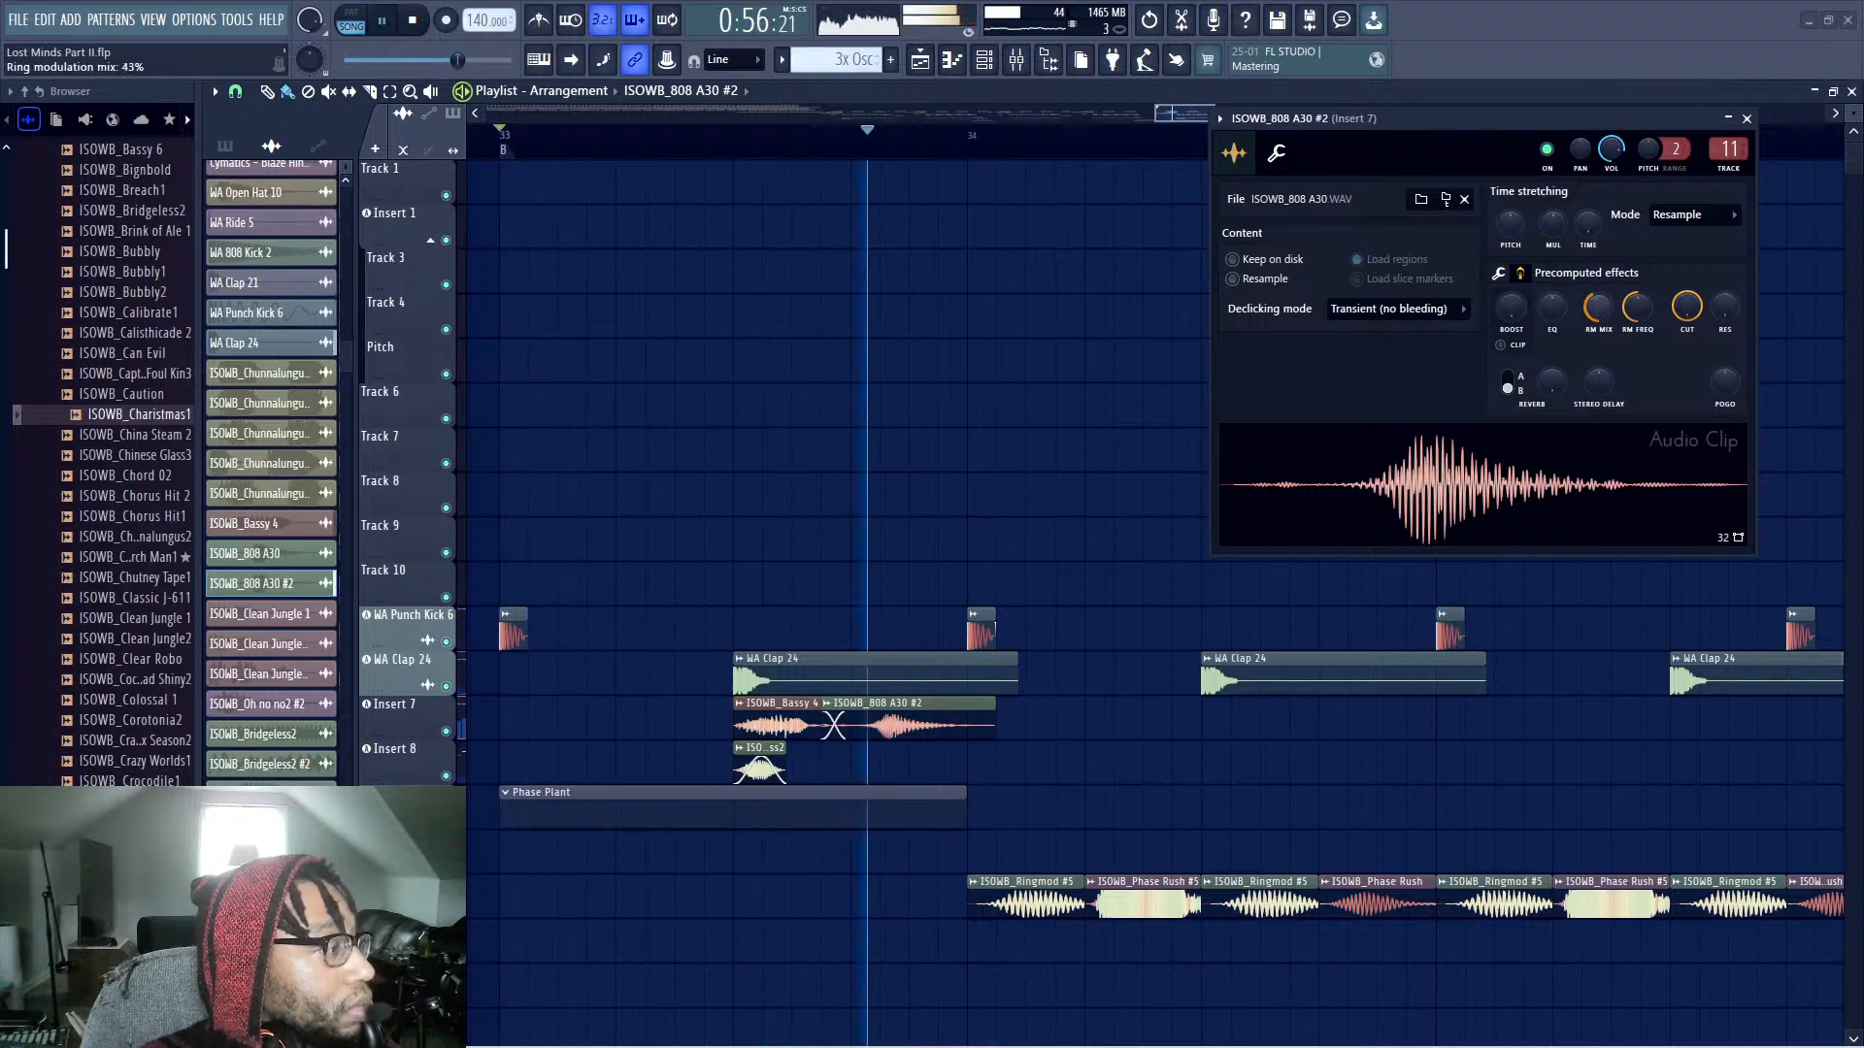
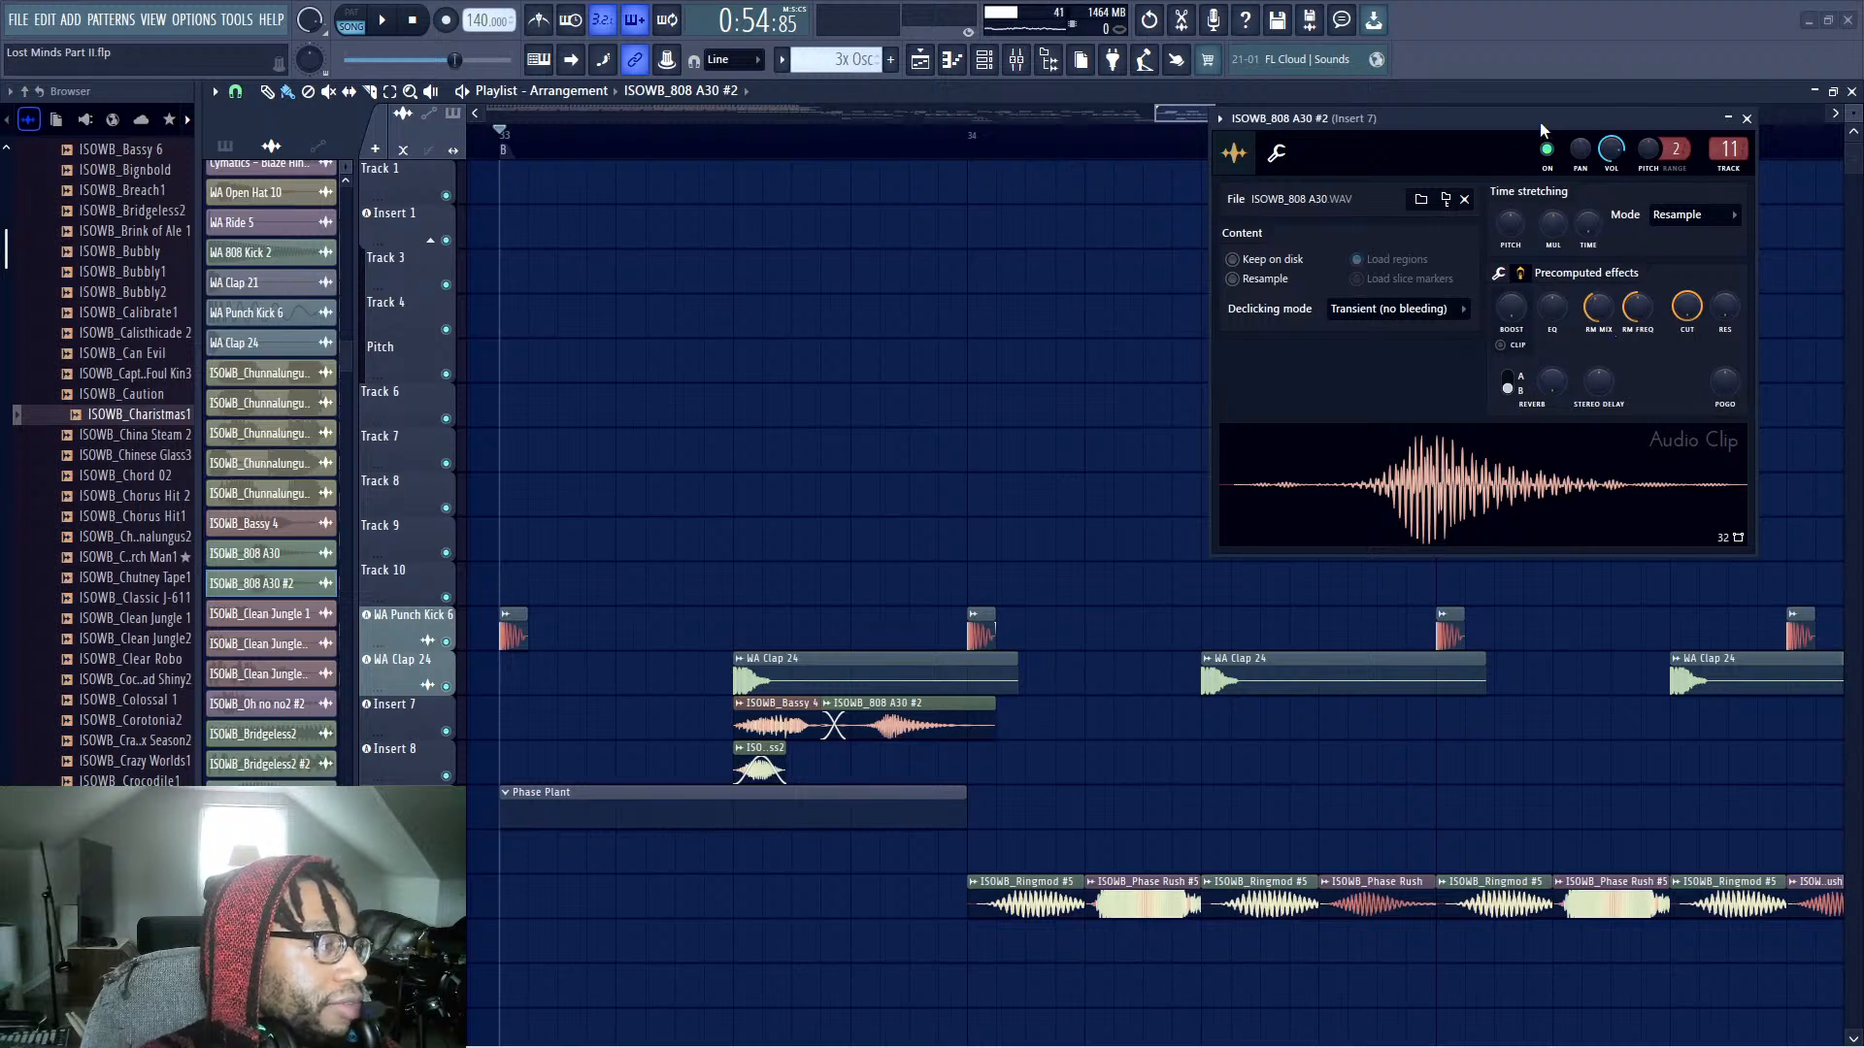
Set the ring modulation frequency of the ISOWB_808 A30 #2 clip to 31% while playing from bar 33
{"action": "left_click_drag", "start_coordinate": [1541, 129], "coordinate": [1189, 217]}
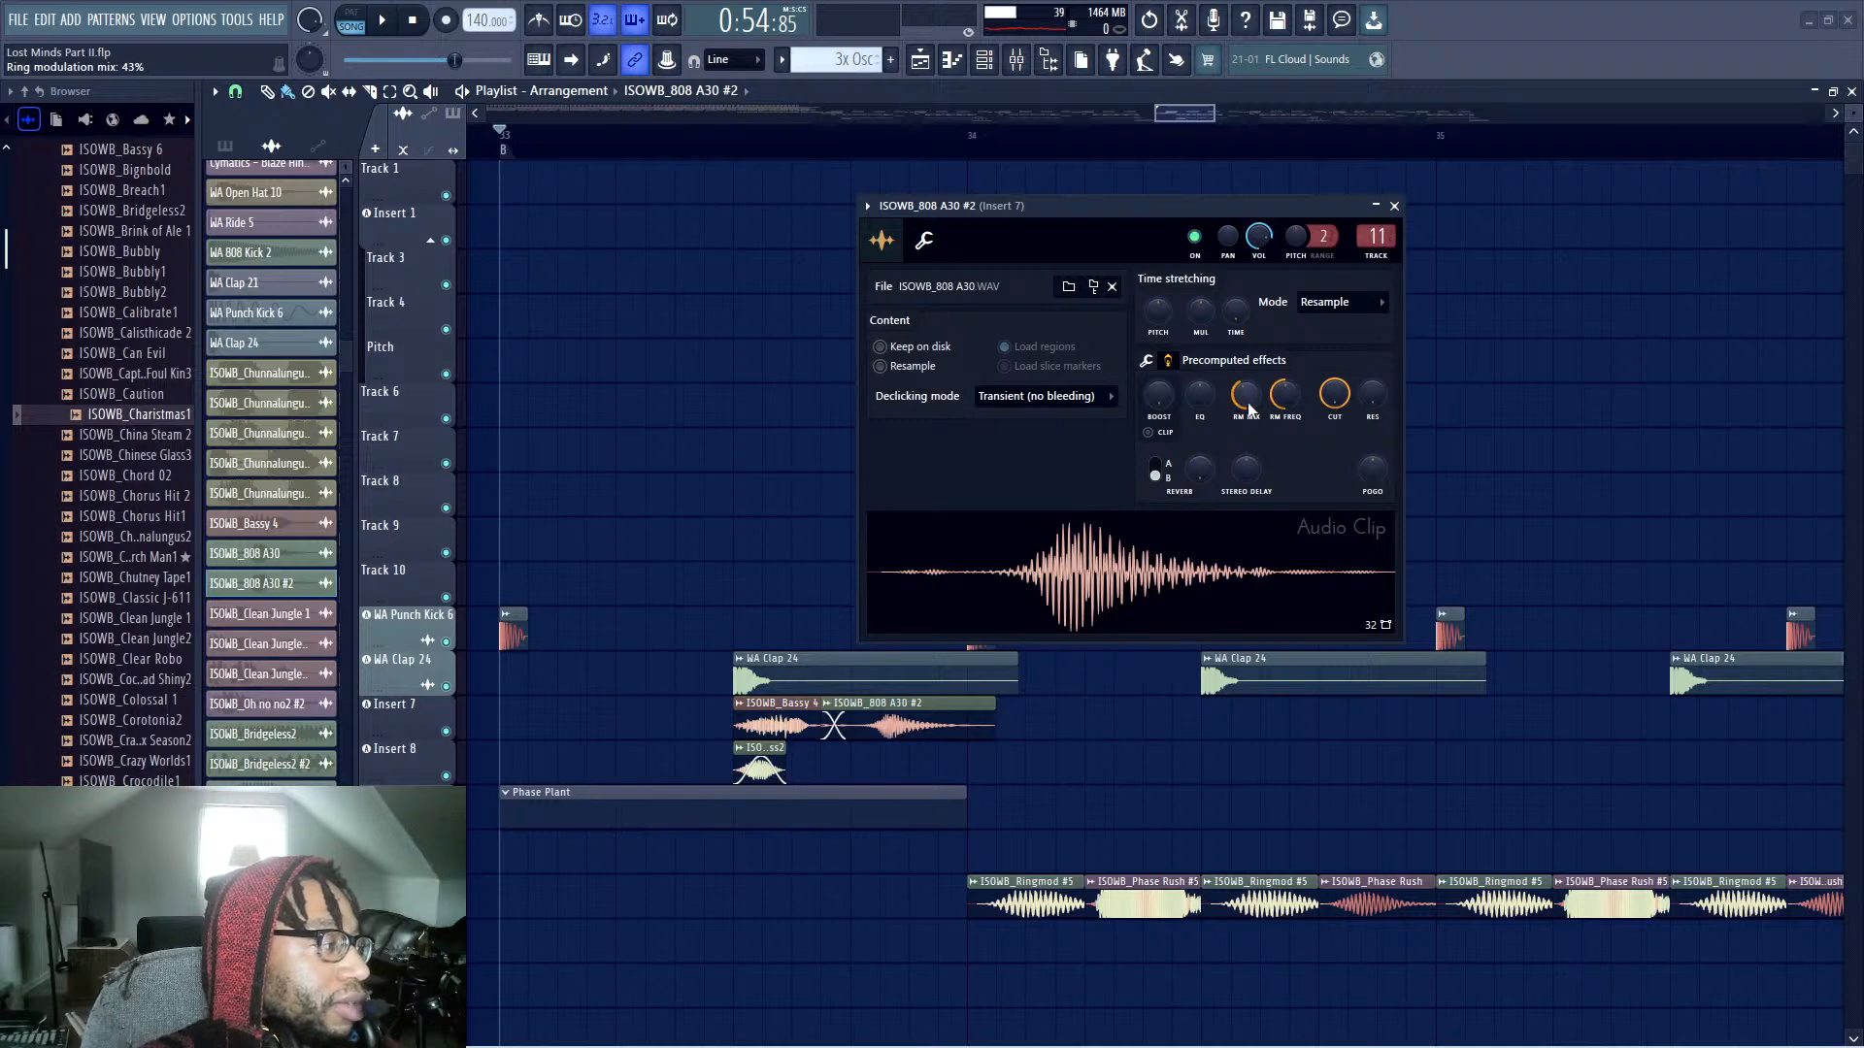
{"action": "left_click_drag", "start_coordinate": [1204, 211], "coordinate": [1297, 298]}
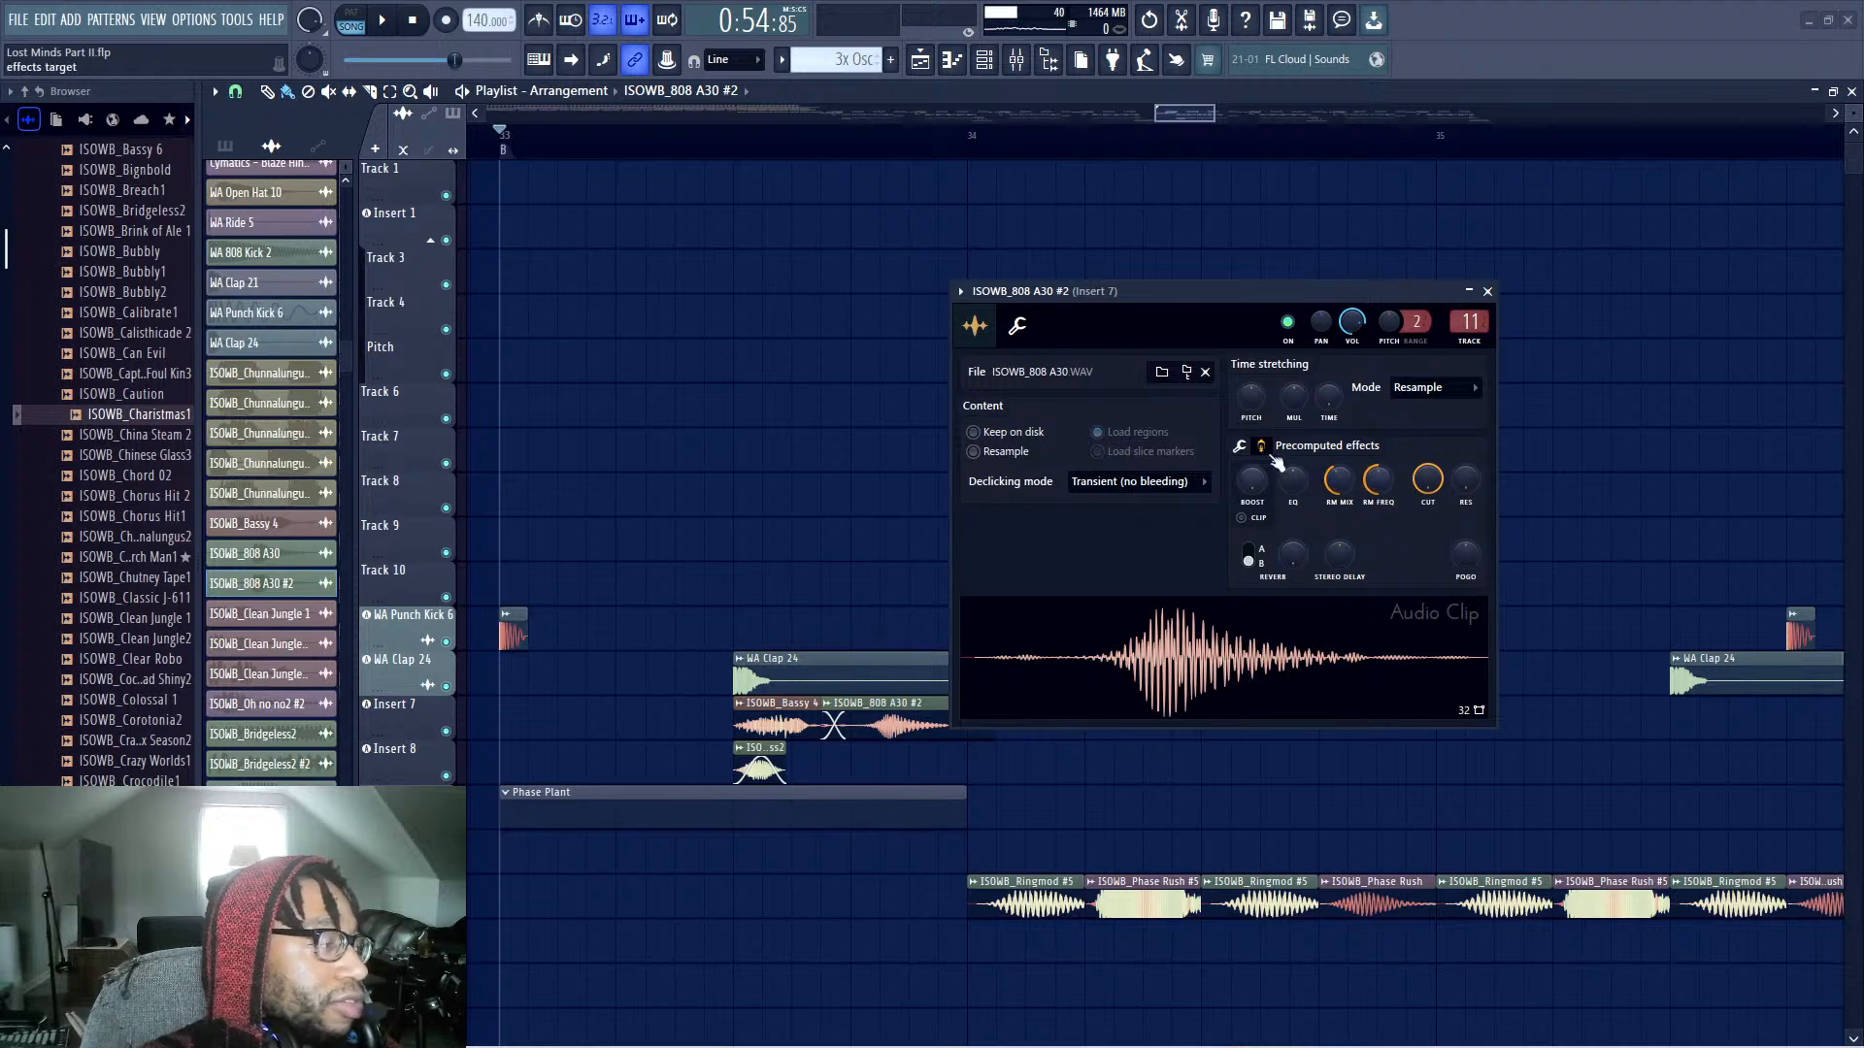
{"action": "left_click_drag", "start_coordinate": [1295, 309], "coordinate": [1247, 312]}
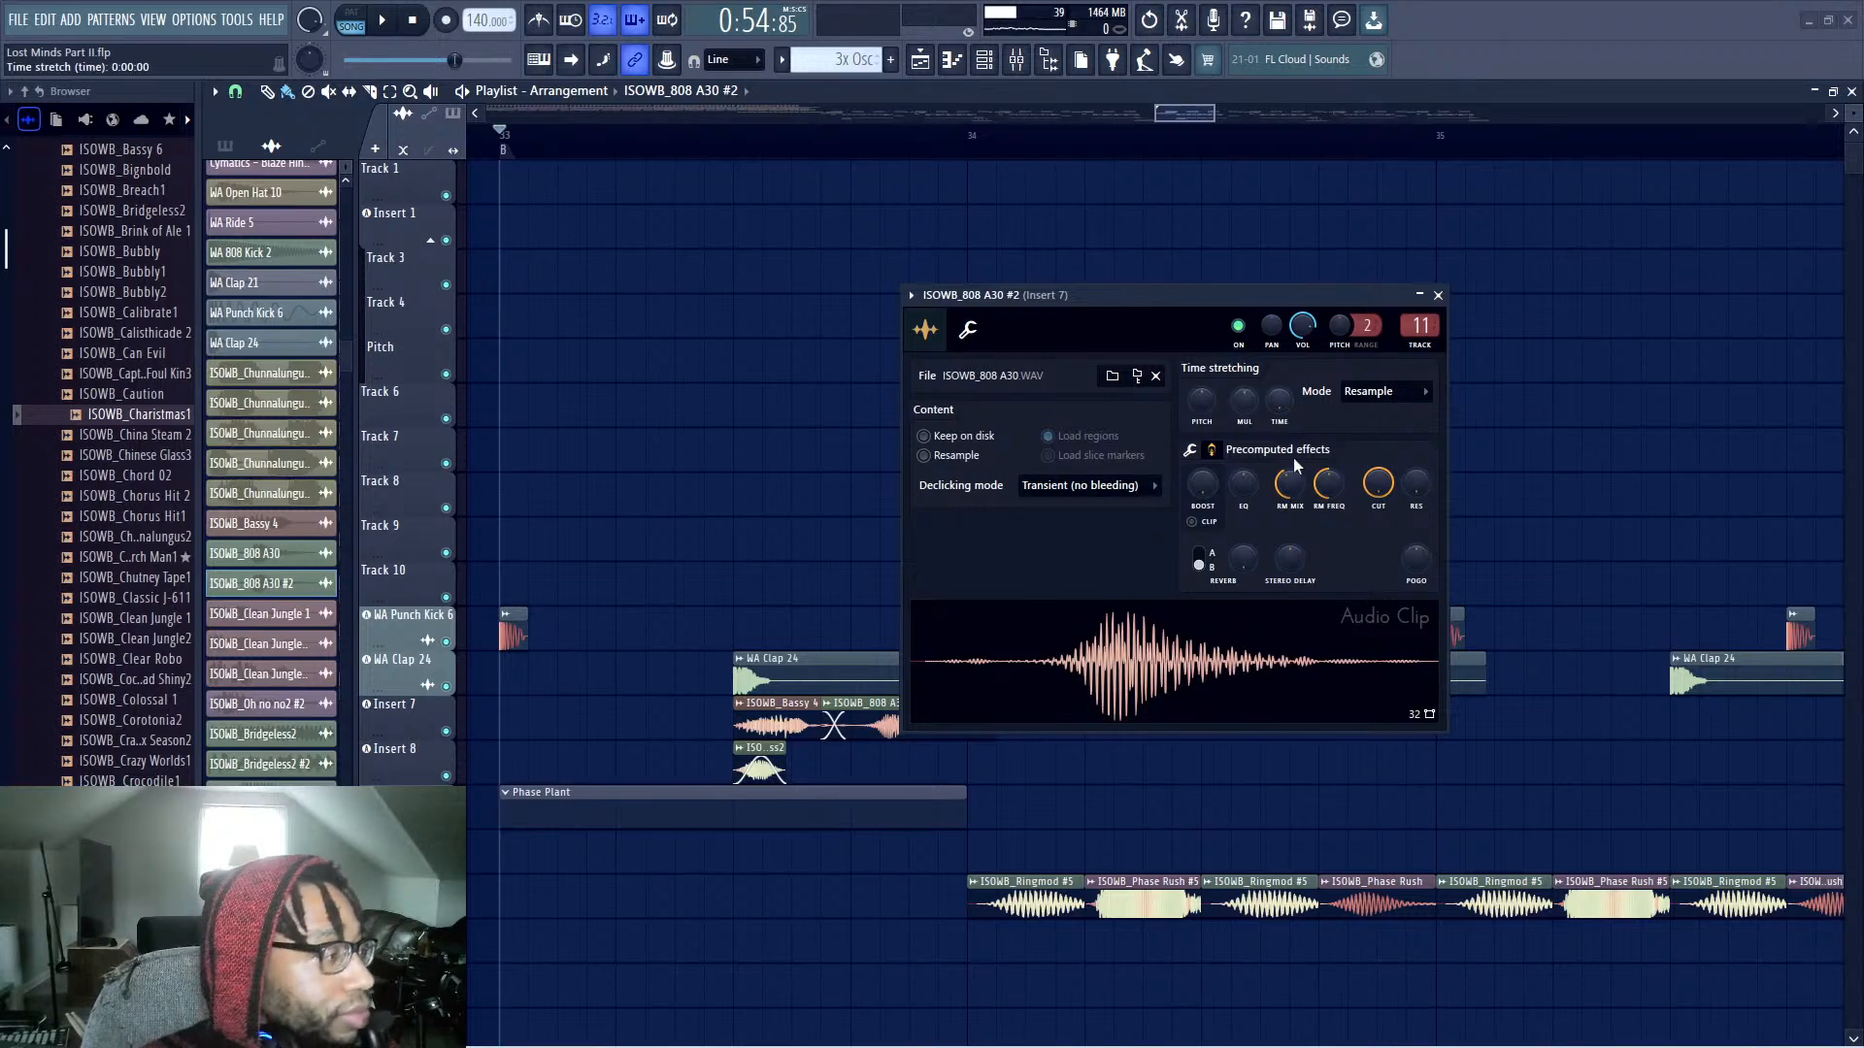
{"action": "key", "text": "space"}
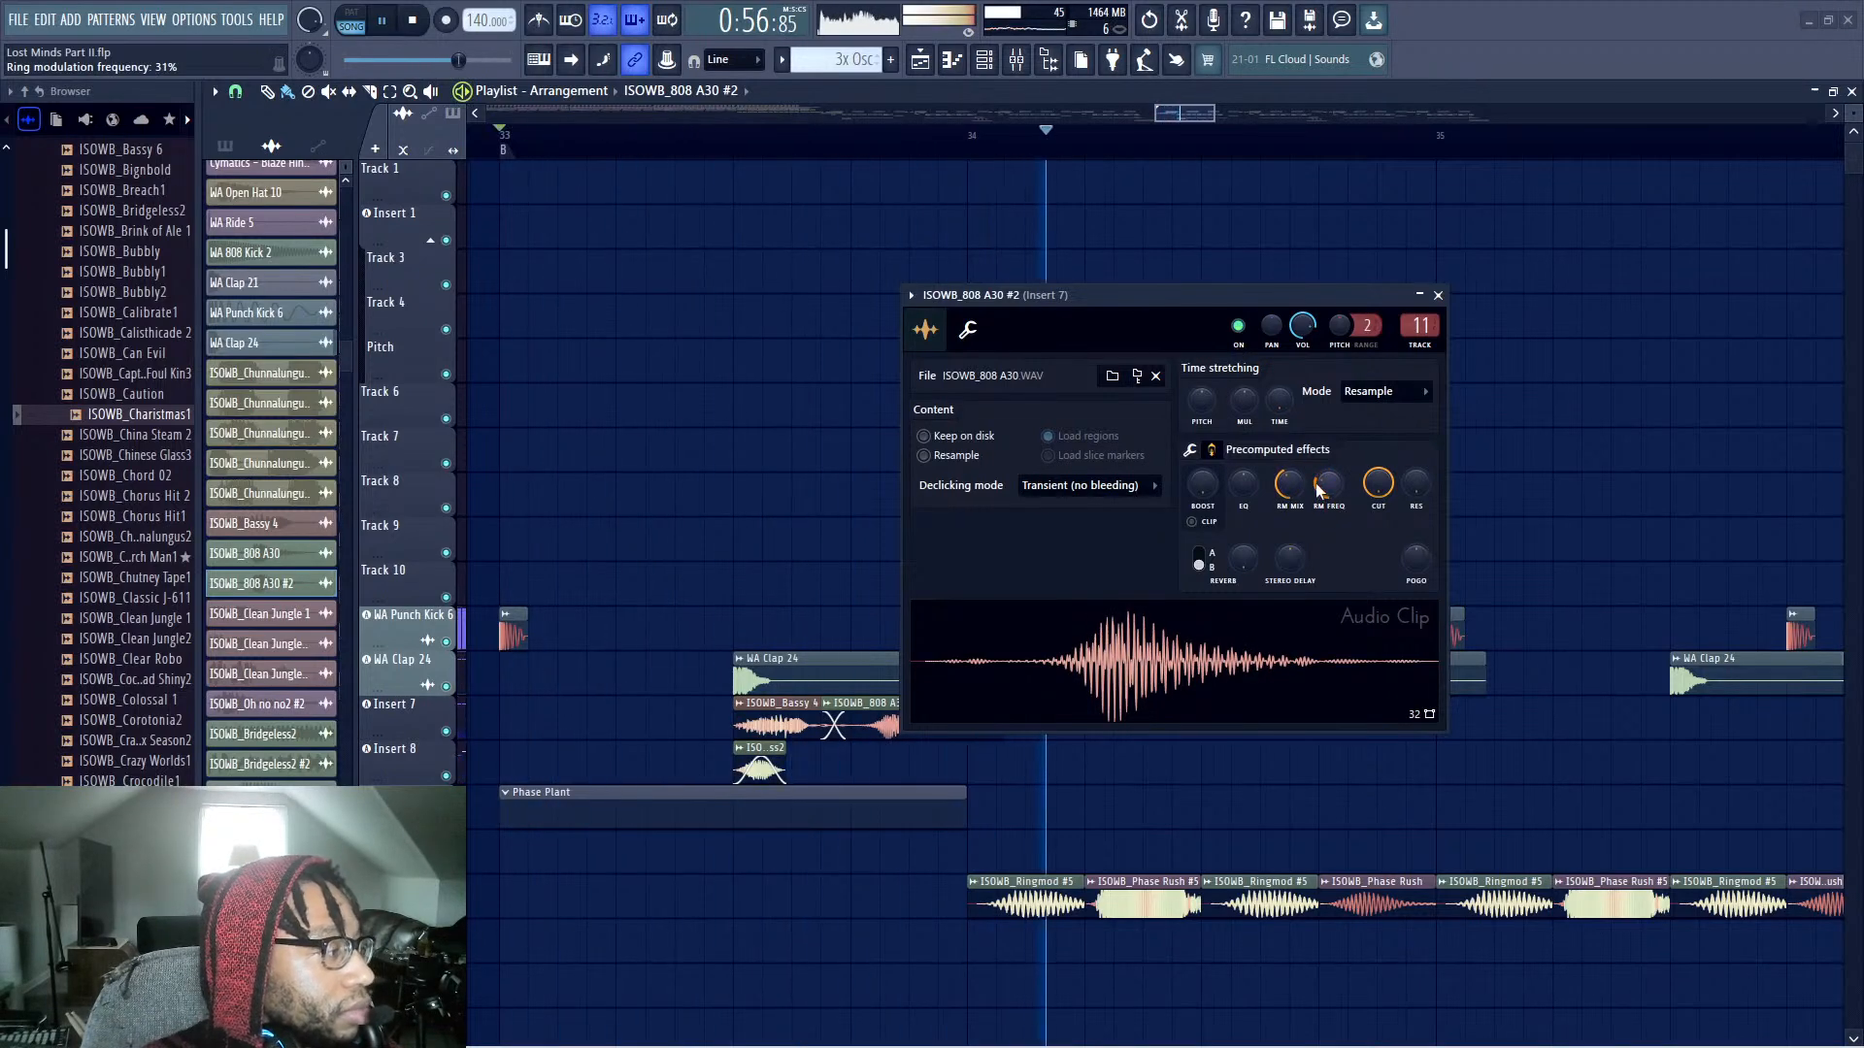
Move the 808 A30 #2 clip to the start of bar 33 on Insert 7 and place the Bassy 4 clip directly after it, overlapping its tail
{"action": "left_click_drag", "start_coordinate": [1045, 297], "coordinate": [1420, 401]}
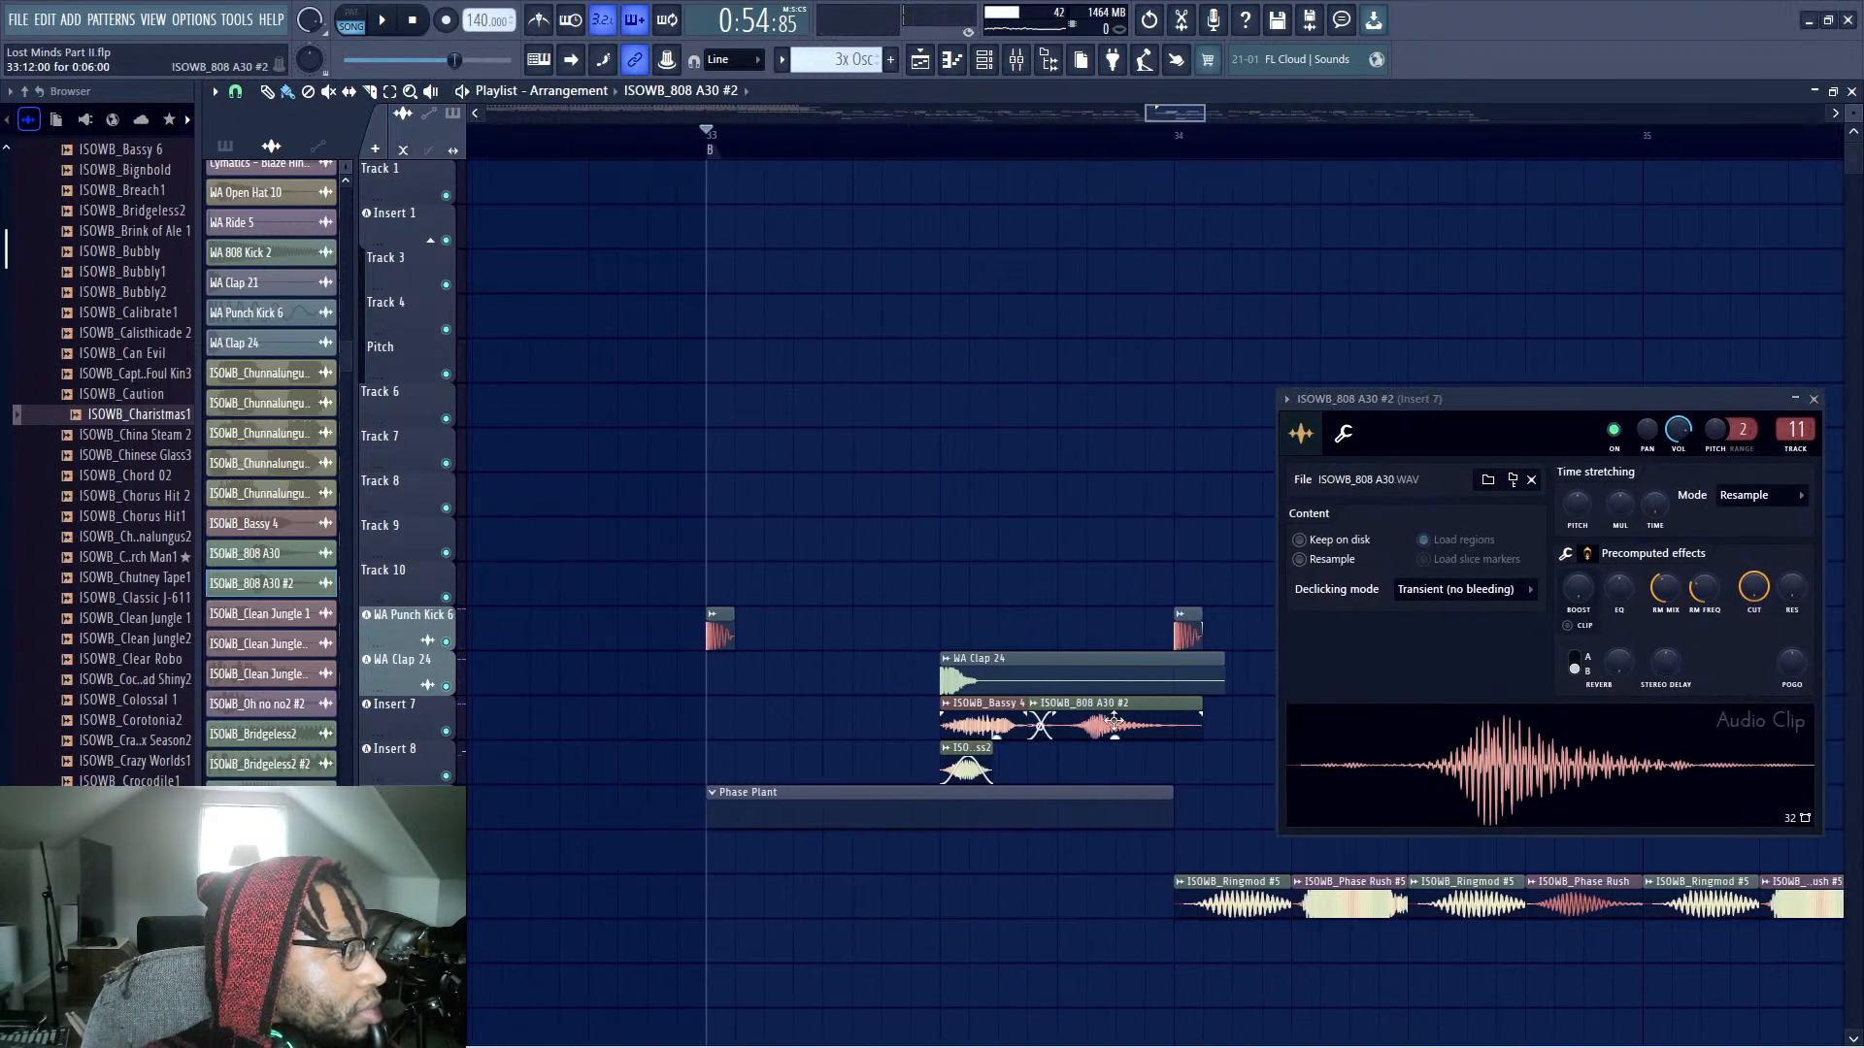
{"action": "key", "text": "space"}
{"action": "left_click_drag", "start_coordinate": [1114, 728], "coordinate": [791, 730]}
{"action": "key", "text": "space"}
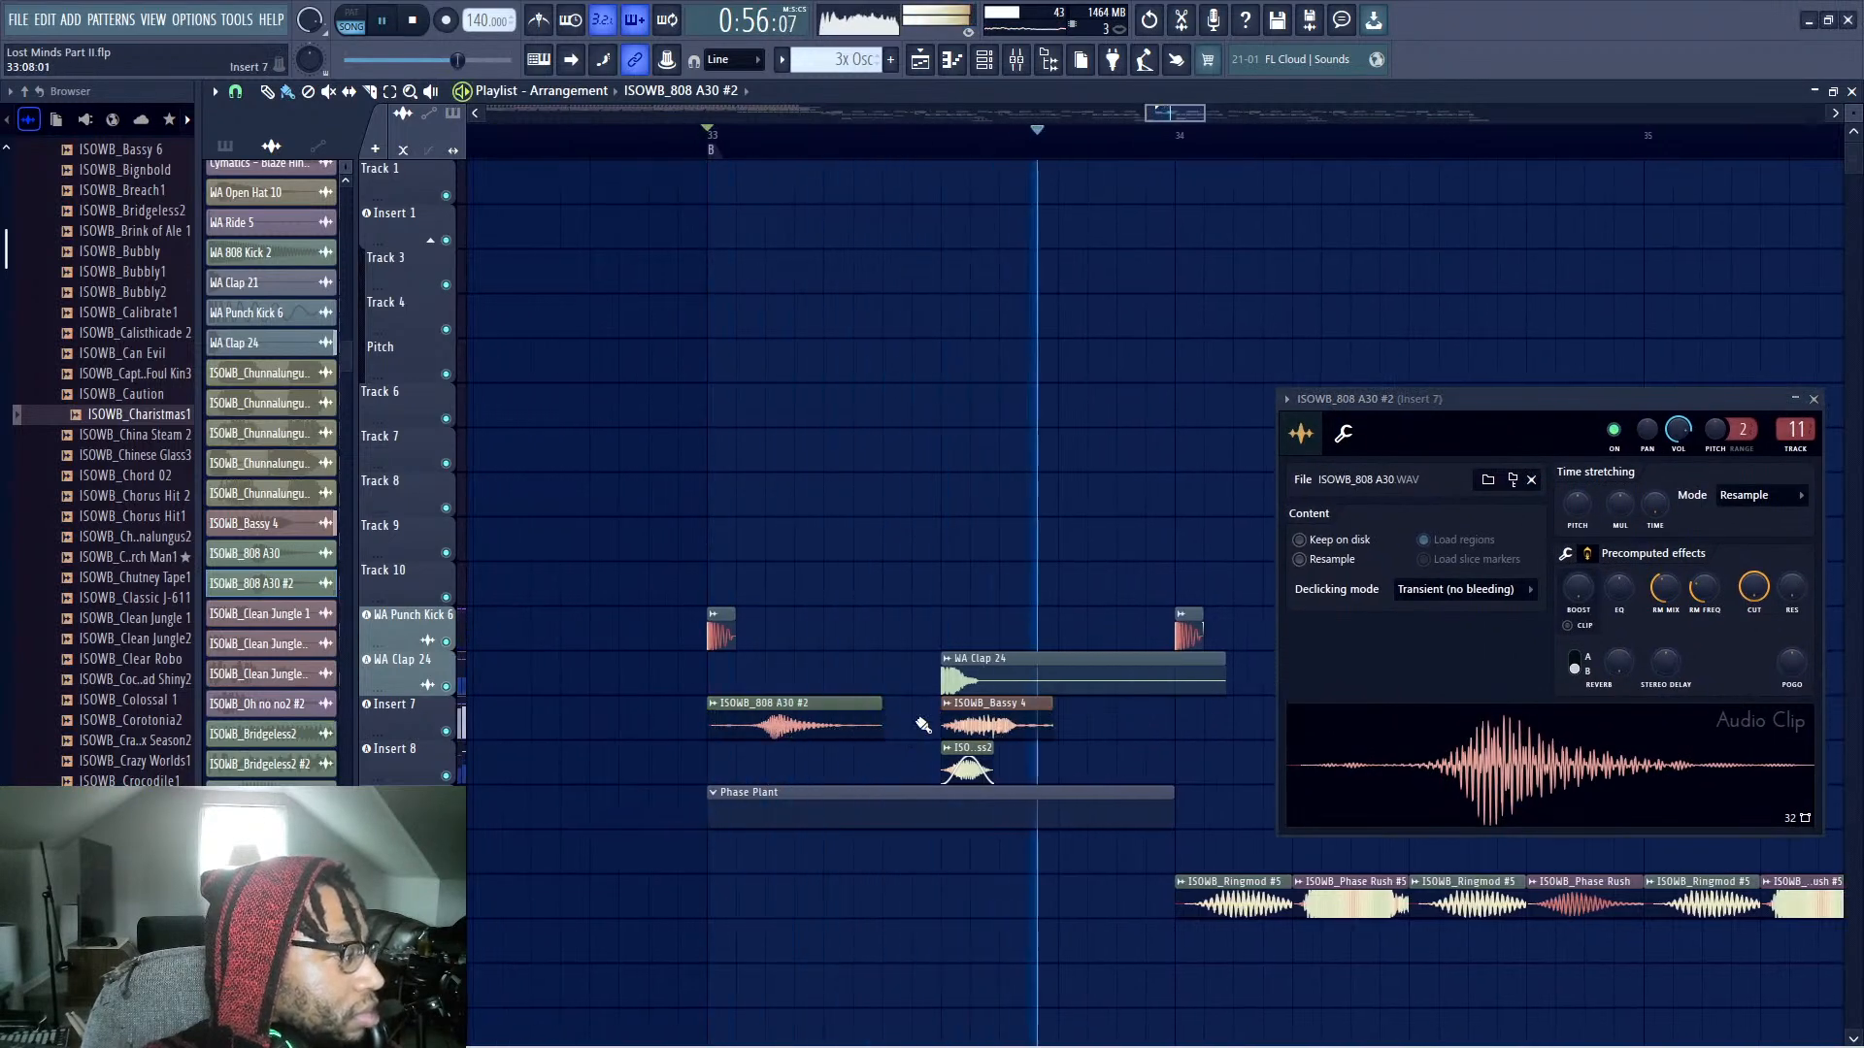
{"action": "left_click_drag", "start_coordinate": [952, 730], "coordinate": [833, 730]}
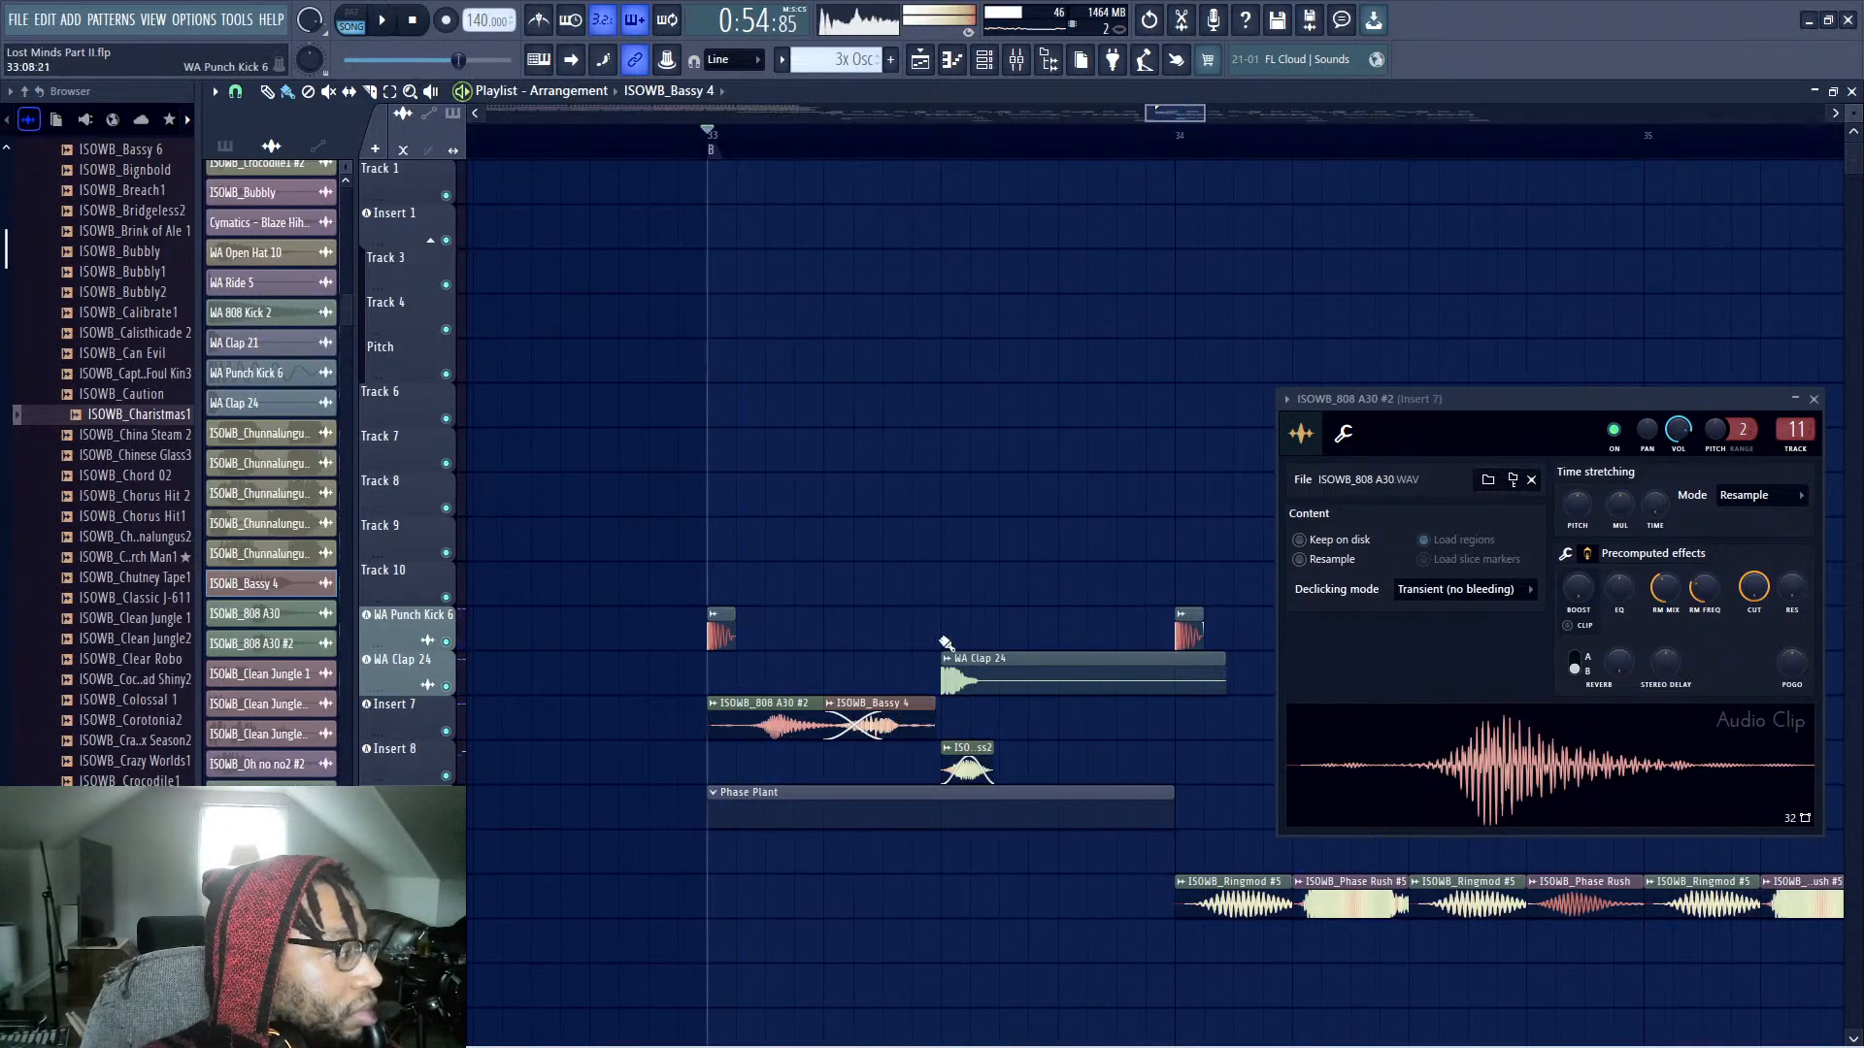
{"action": "key", "text": "space"}
Listen from bar 33 and preview Wookbook samples such as ISOWB_Crocodile1 and ISOWB_Dirty against the rearranged opening
{"action": "left_click_drag", "start_coordinate": [1204, 112], "coordinate": [1254, 112]}
{"action": "key", "text": "space"}
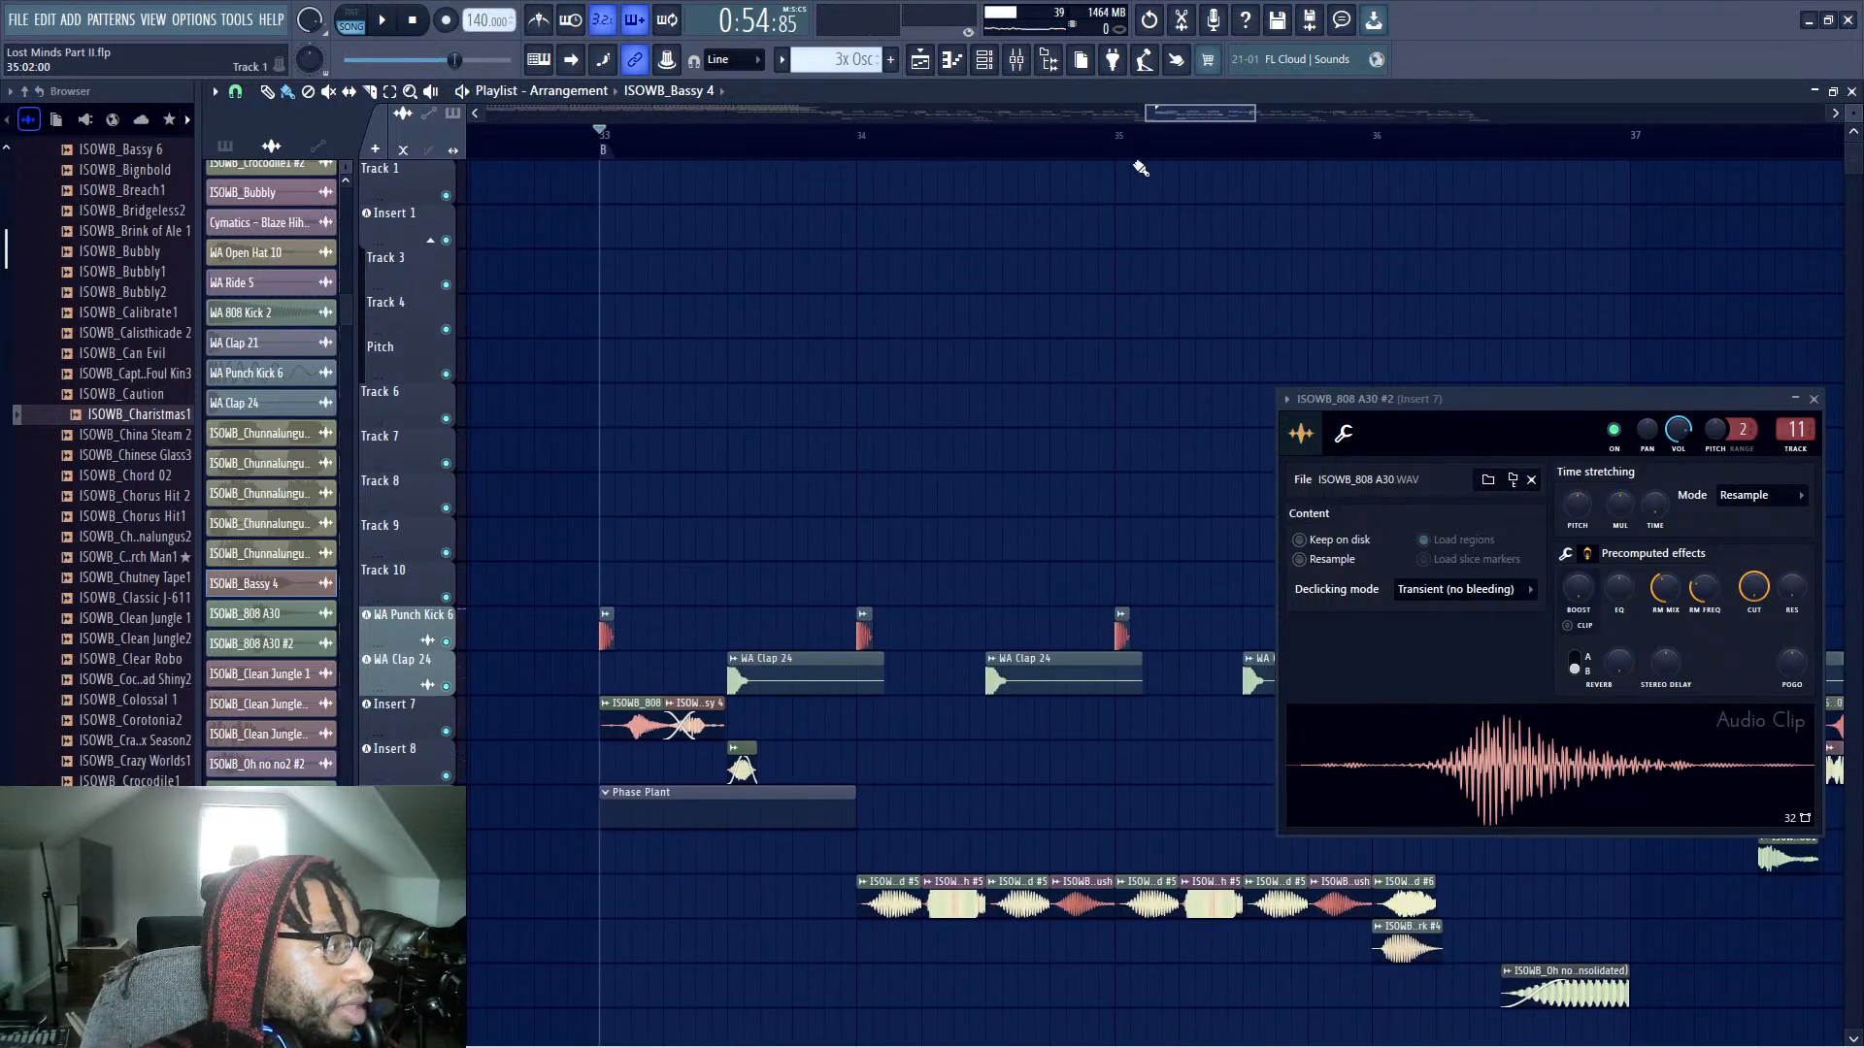
{"action": "scroll", "coordinate": [1169, 113], "scroll_direction": "up", "scroll_amount": 2}
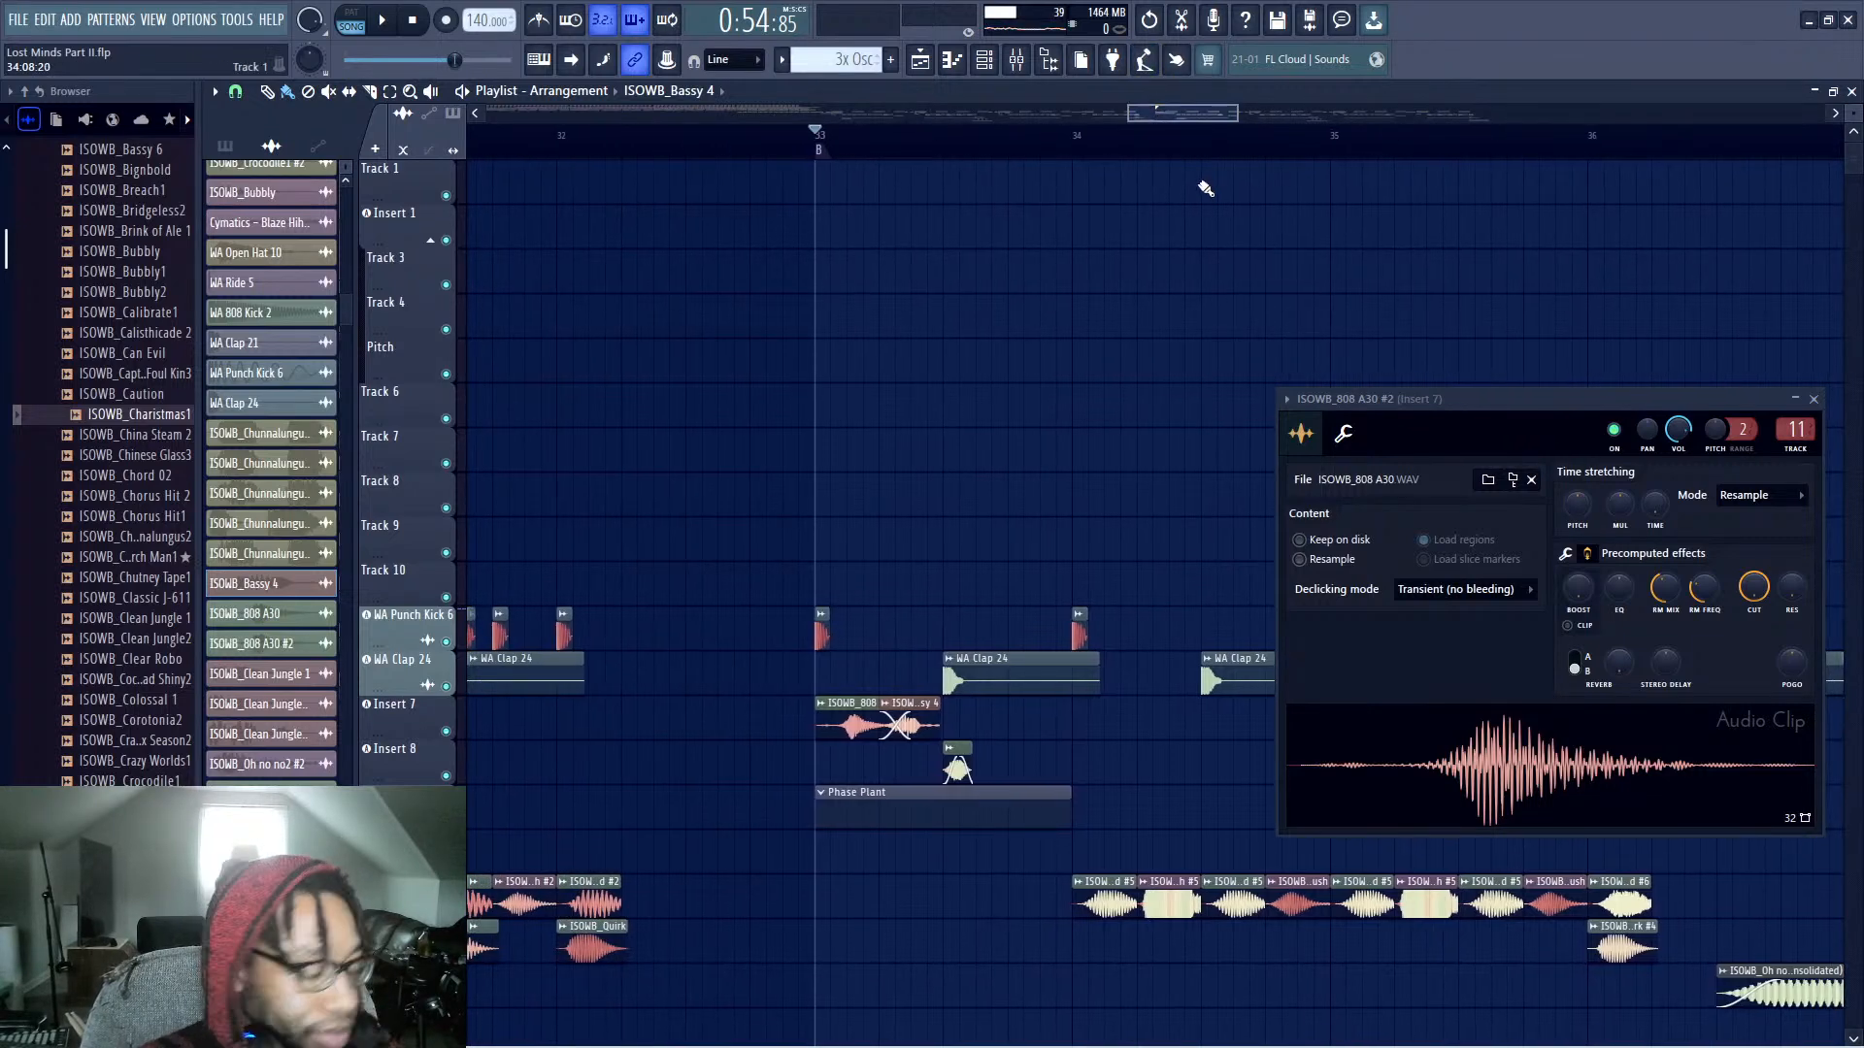
{"action": "key", "text": "space"}
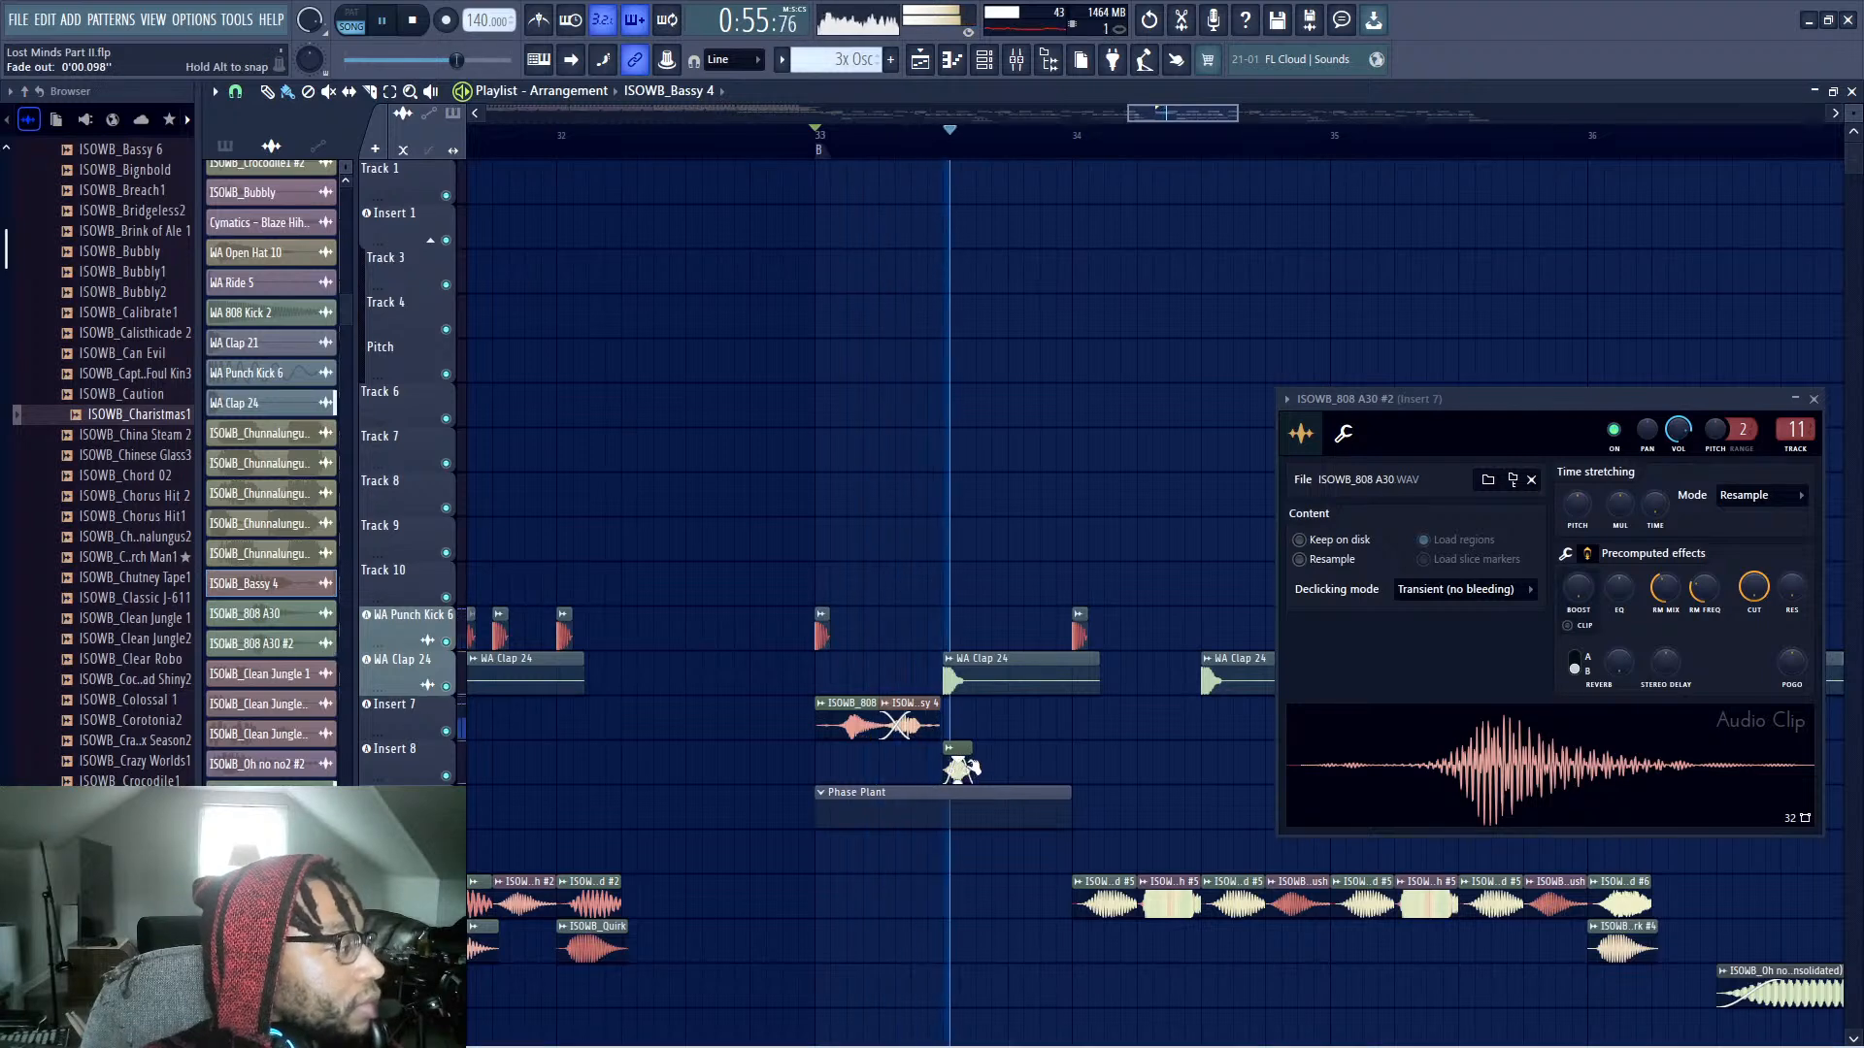
{"action": "key", "text": "space"}
{"action": "left_click", "coordinate": [157, 681]}
{"action": "key", "text": "space"}
{"action": "left_click", "coordinate": [171, 780]}
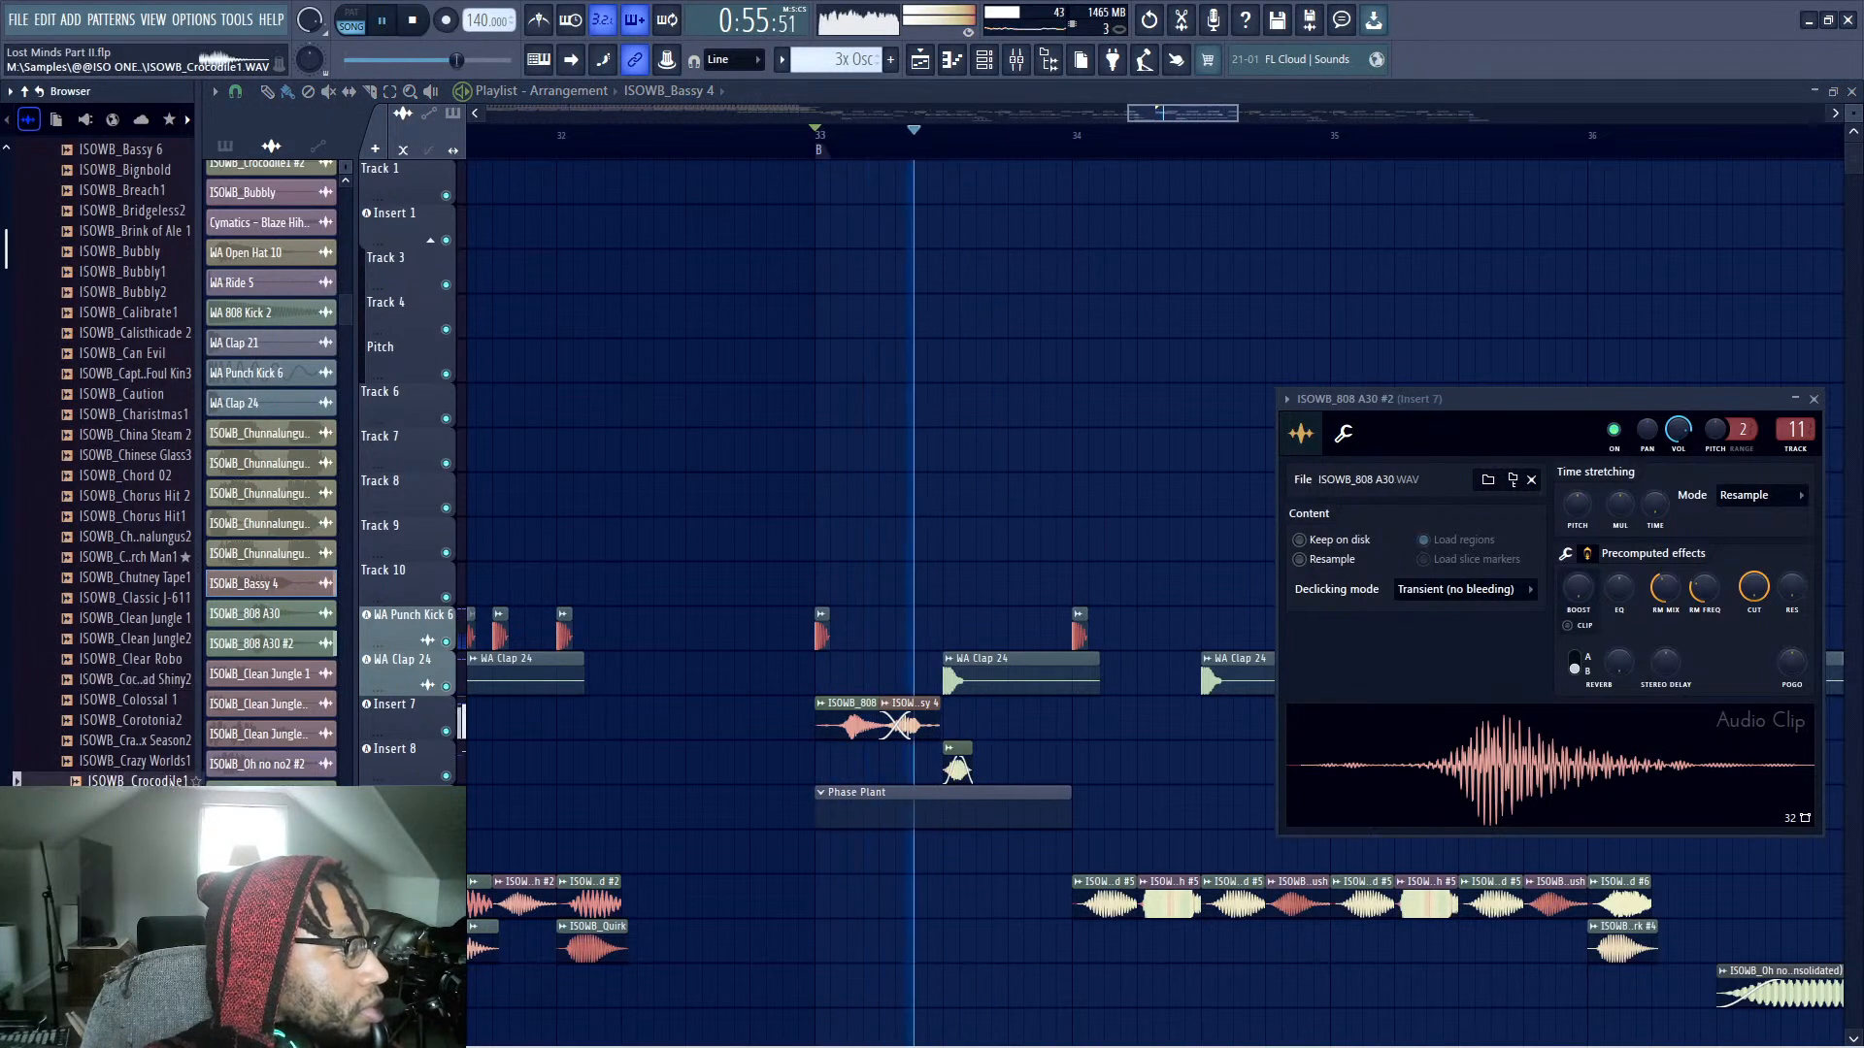
{"action": "key", "text": "space"}
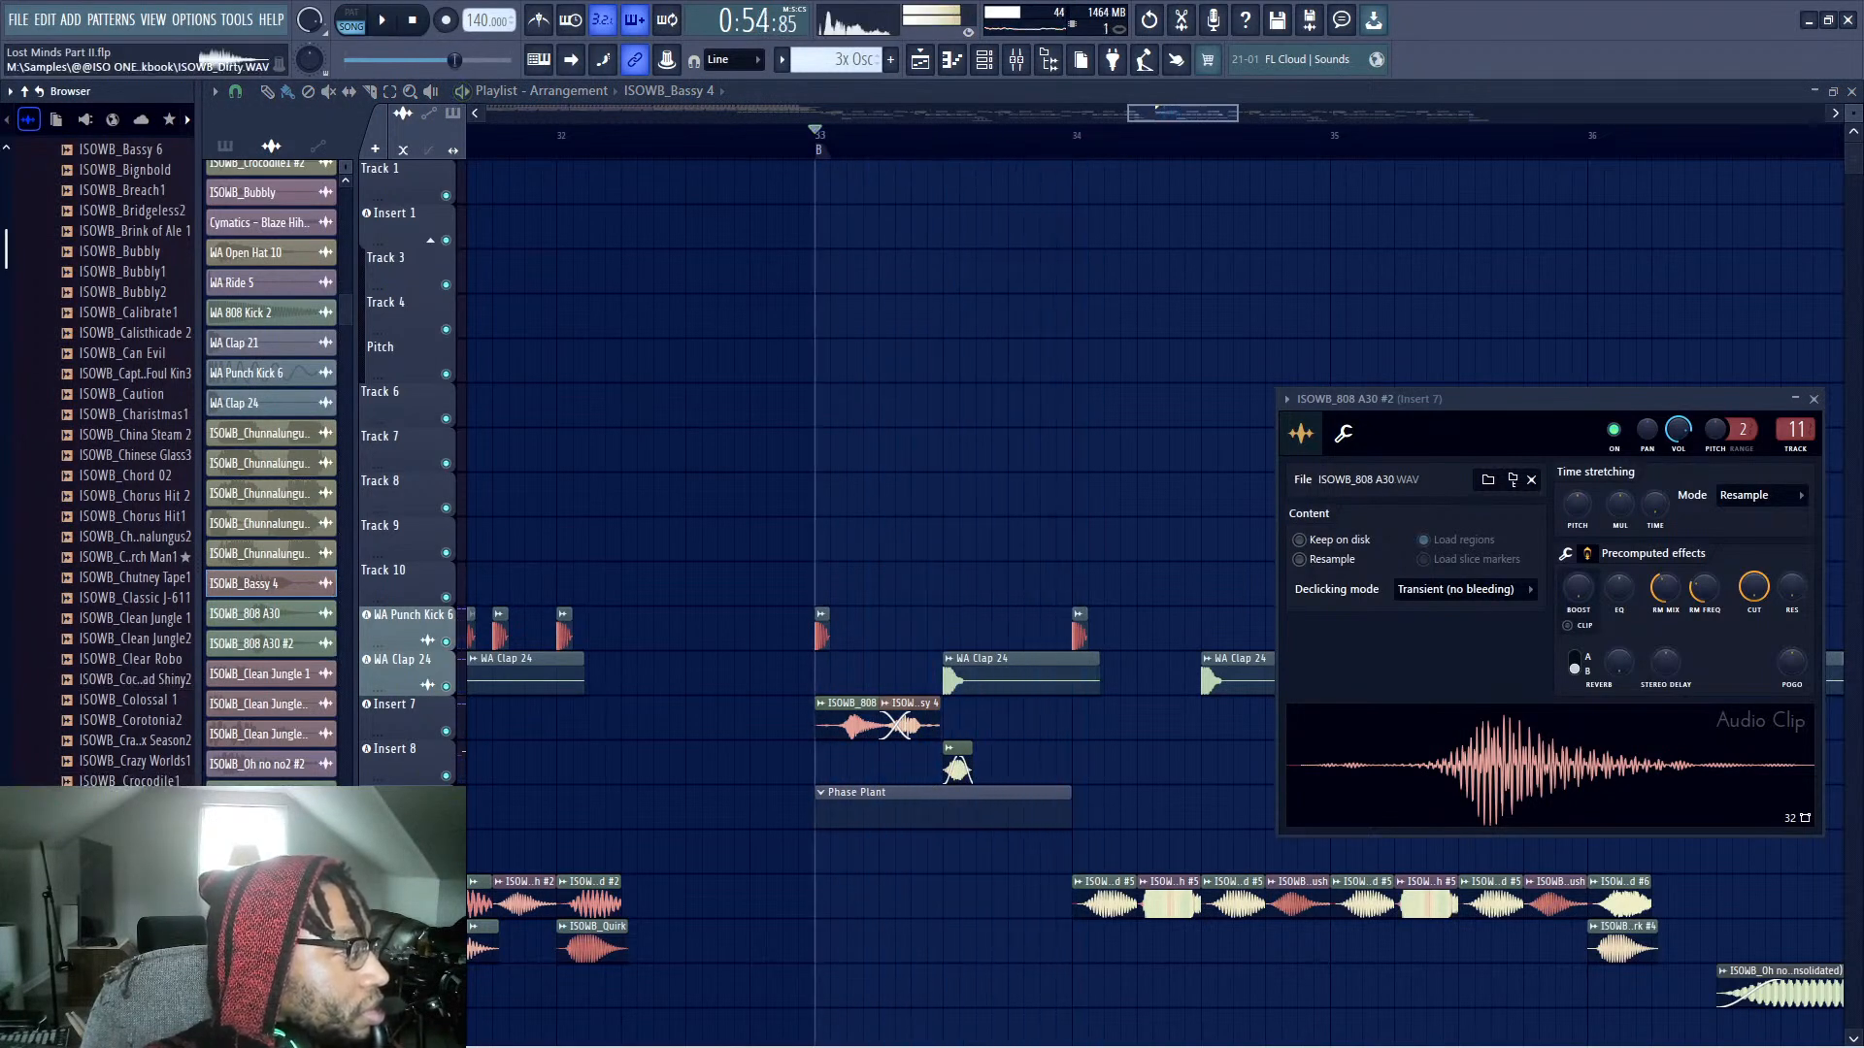
Add two back-to-back ISOWB_Evil clips on Insert 7 after the Bassy 4 clip in bar 33 and play them
{"action": "scroll", "coordinate": [126, 680], "scroll_direction": "down", "scroll_amount": 6}
{"action": "left_click", "coordinate": [118, 741]}
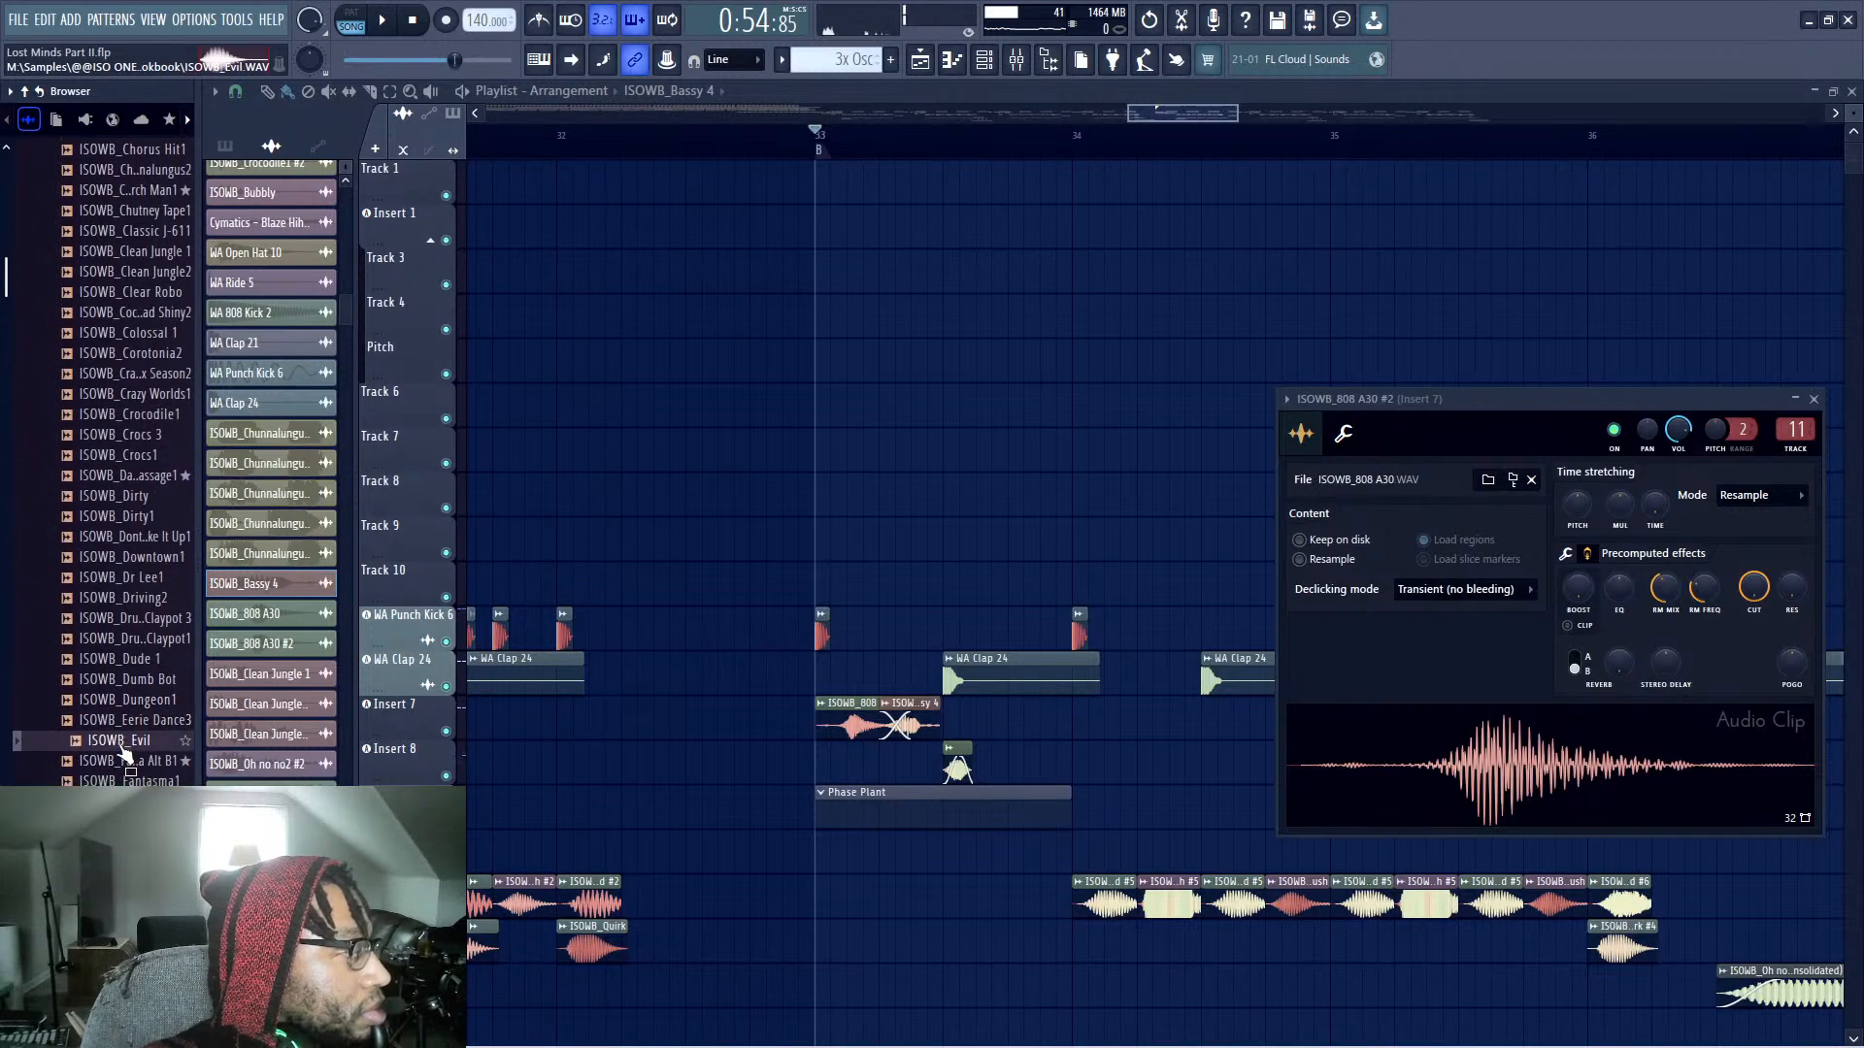
{"action": "left_click_drag", "start_coordinate": [976, 744], "coordinate": [951, 736]}
{"action": "key", "text": "space"}
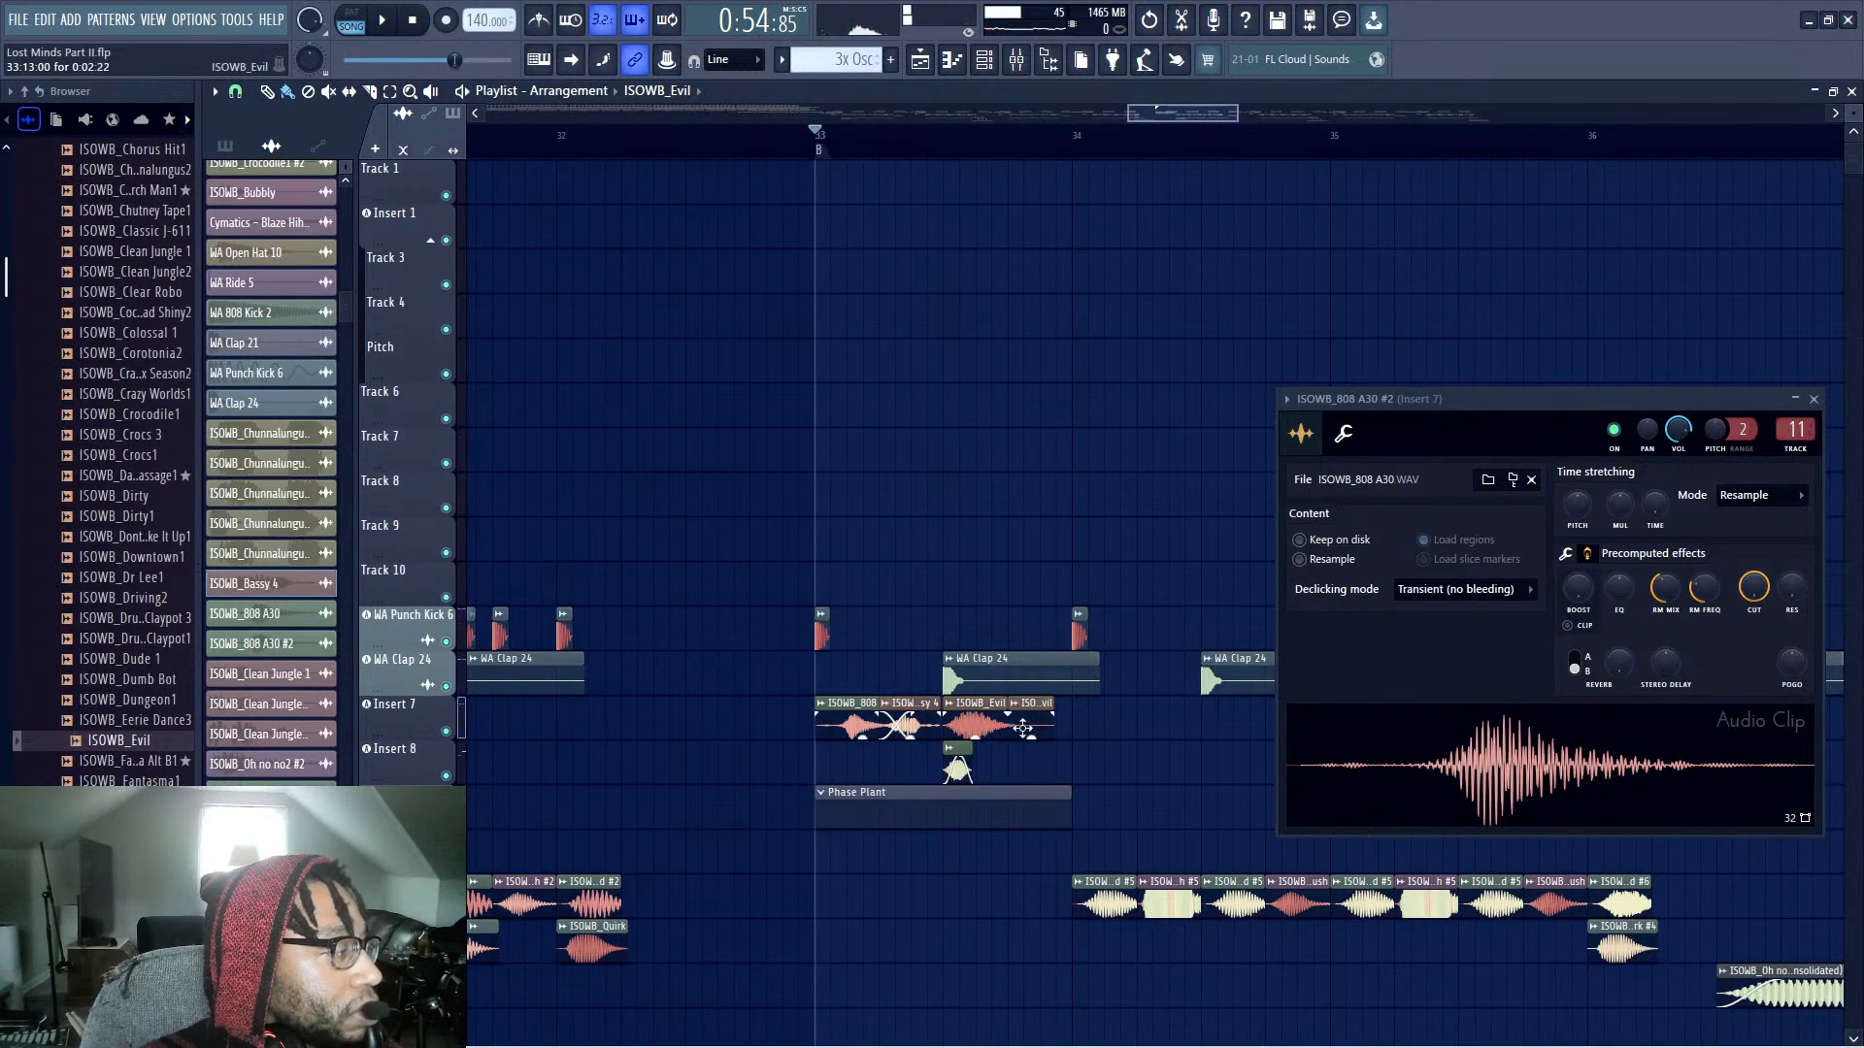
{"action": "left_click_drag", "start_coordinate": [1023, 728], "coordinate": [1027, 721]}
{"action": "key", "text": "space"}
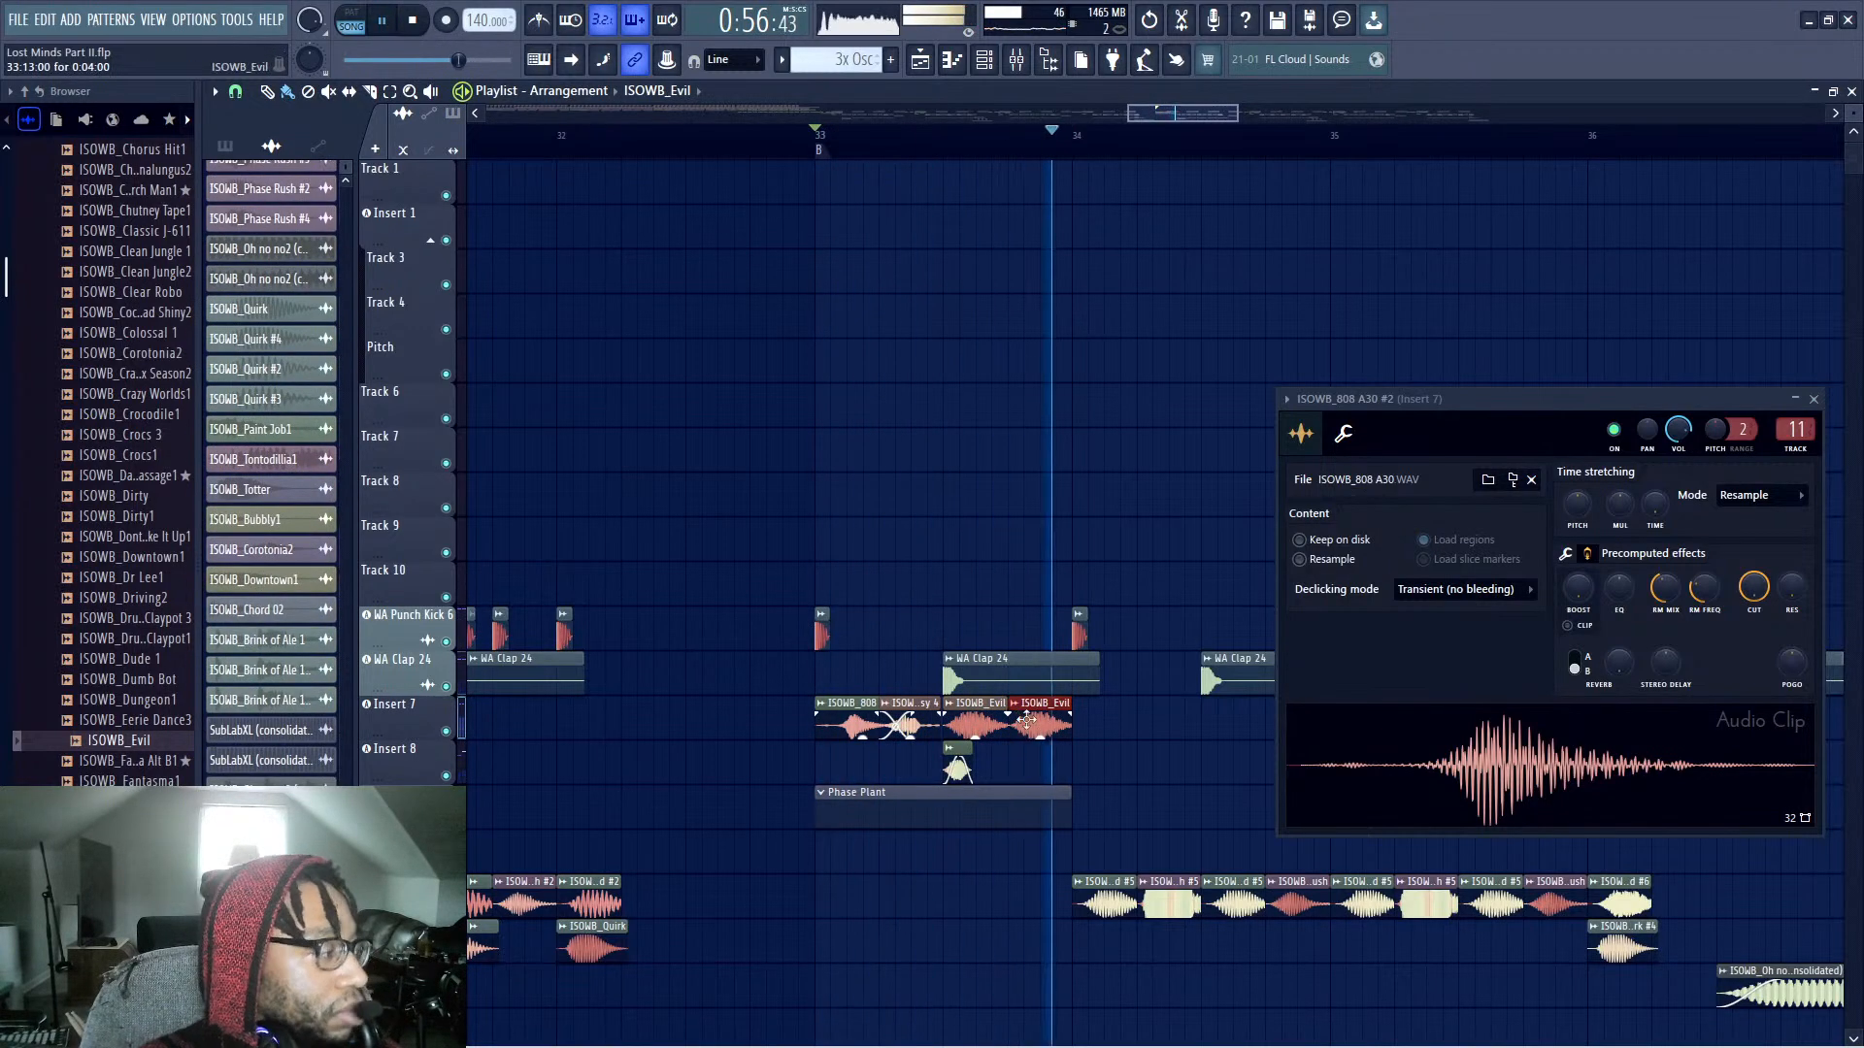
Delete the first Evil clip, place the remaining one directly after the 808 clip, and move Bassy 4 near the end of bar 33
{"action": "right_click", "coordinate": [975, 723]}
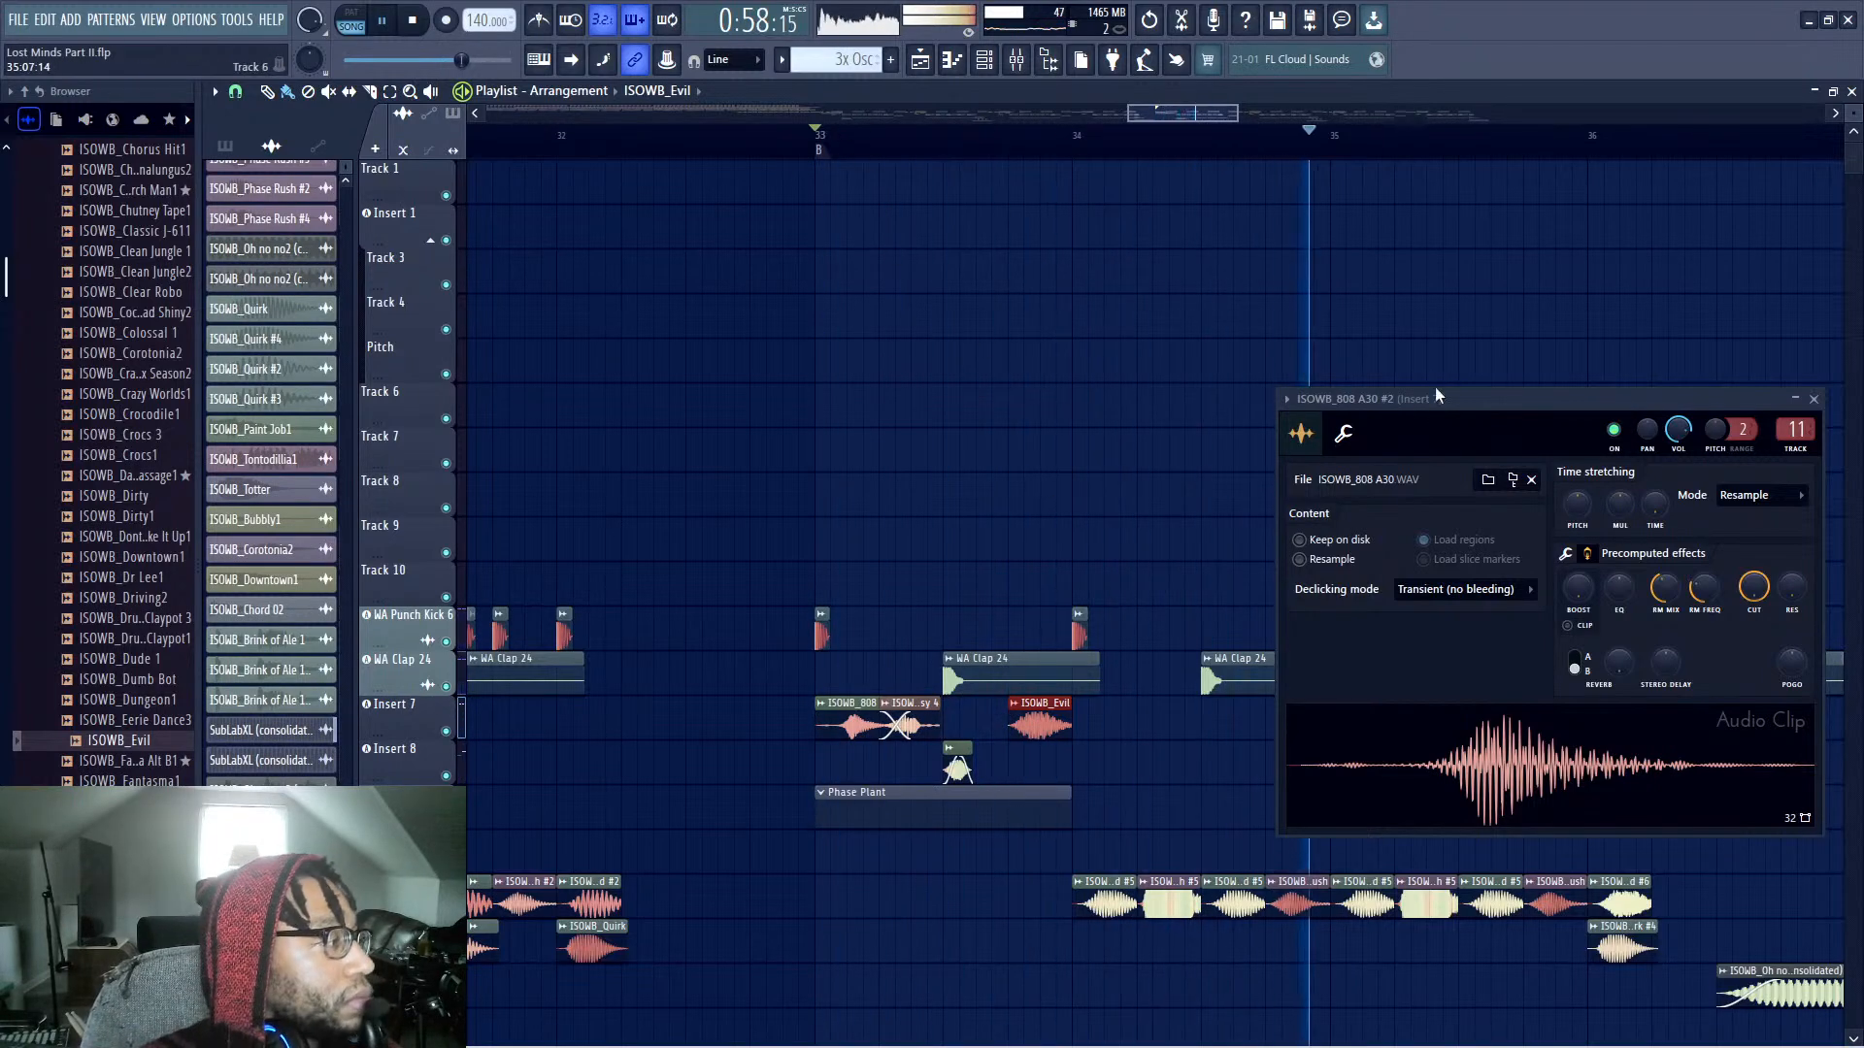
{"action": "left_click_drag", "start_coordinate": [1437, 396], "coordinate": [1617, 493]}
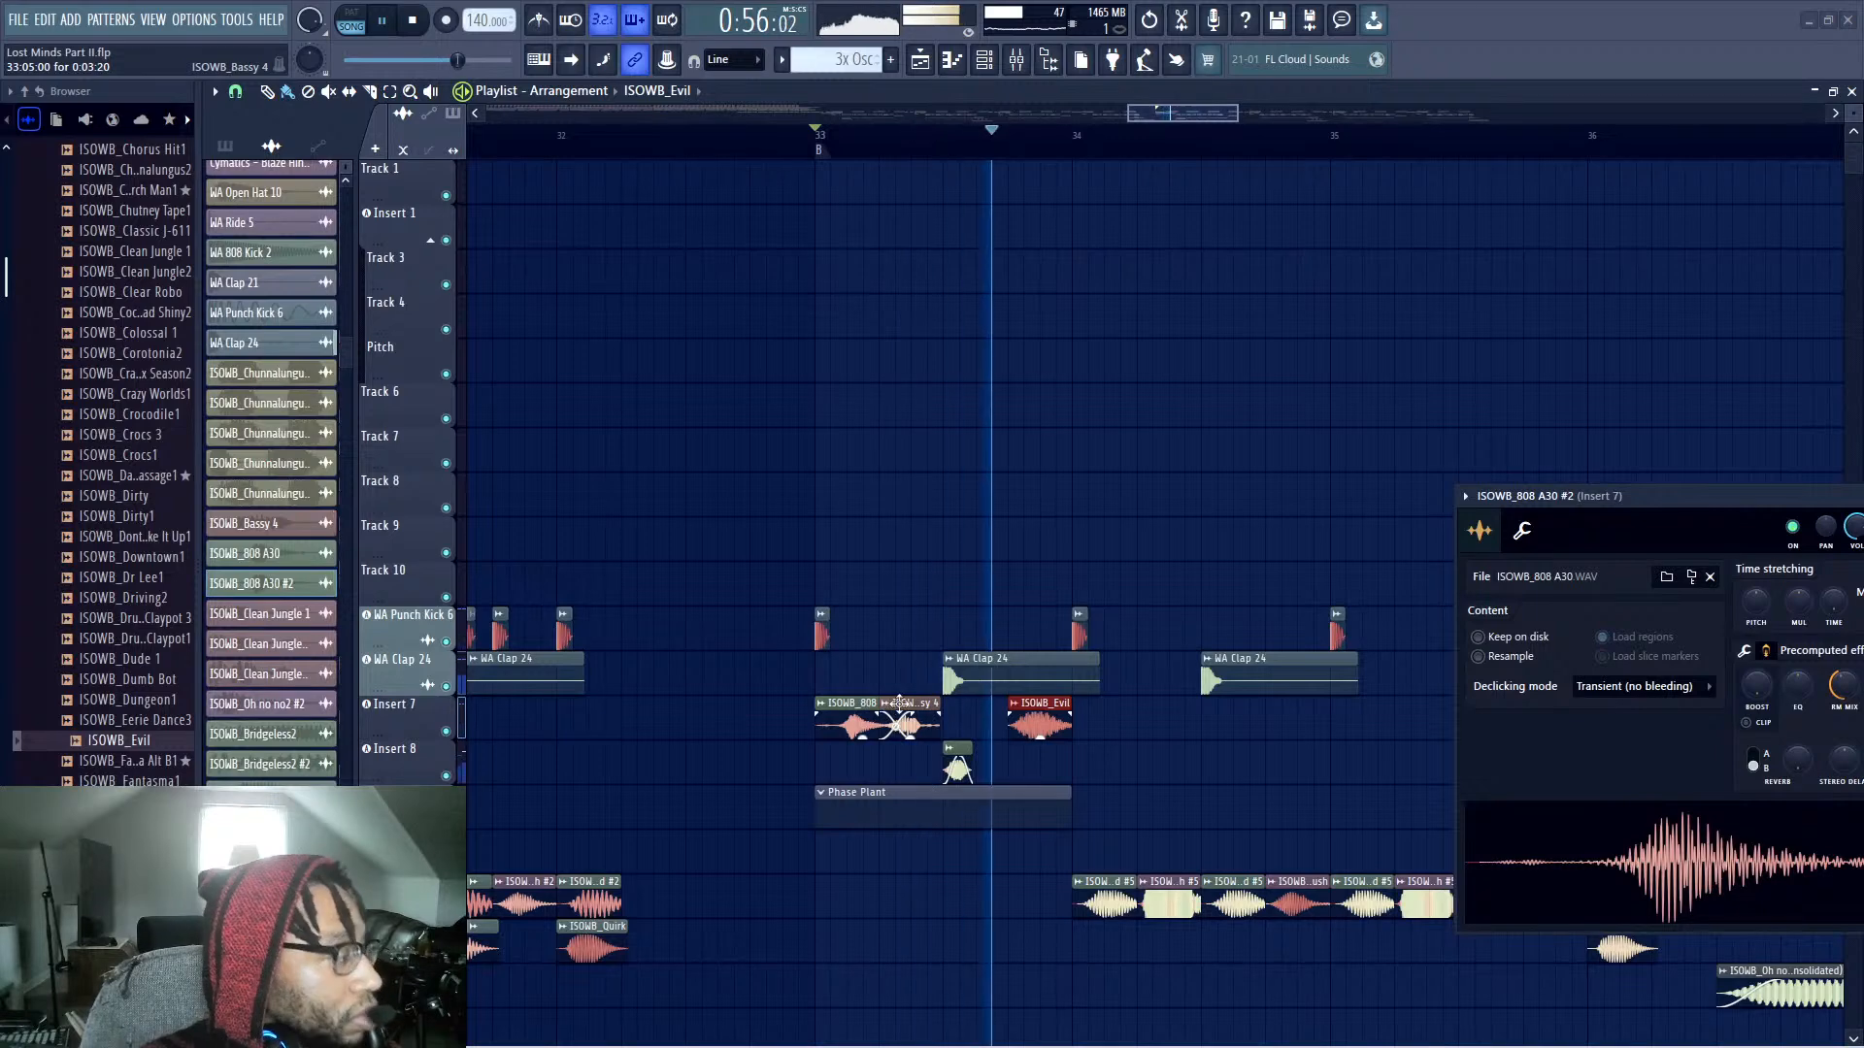
{"action": "left_click_drag", "start_coordinate": [901, 704], "coordinate": [919, 726]}
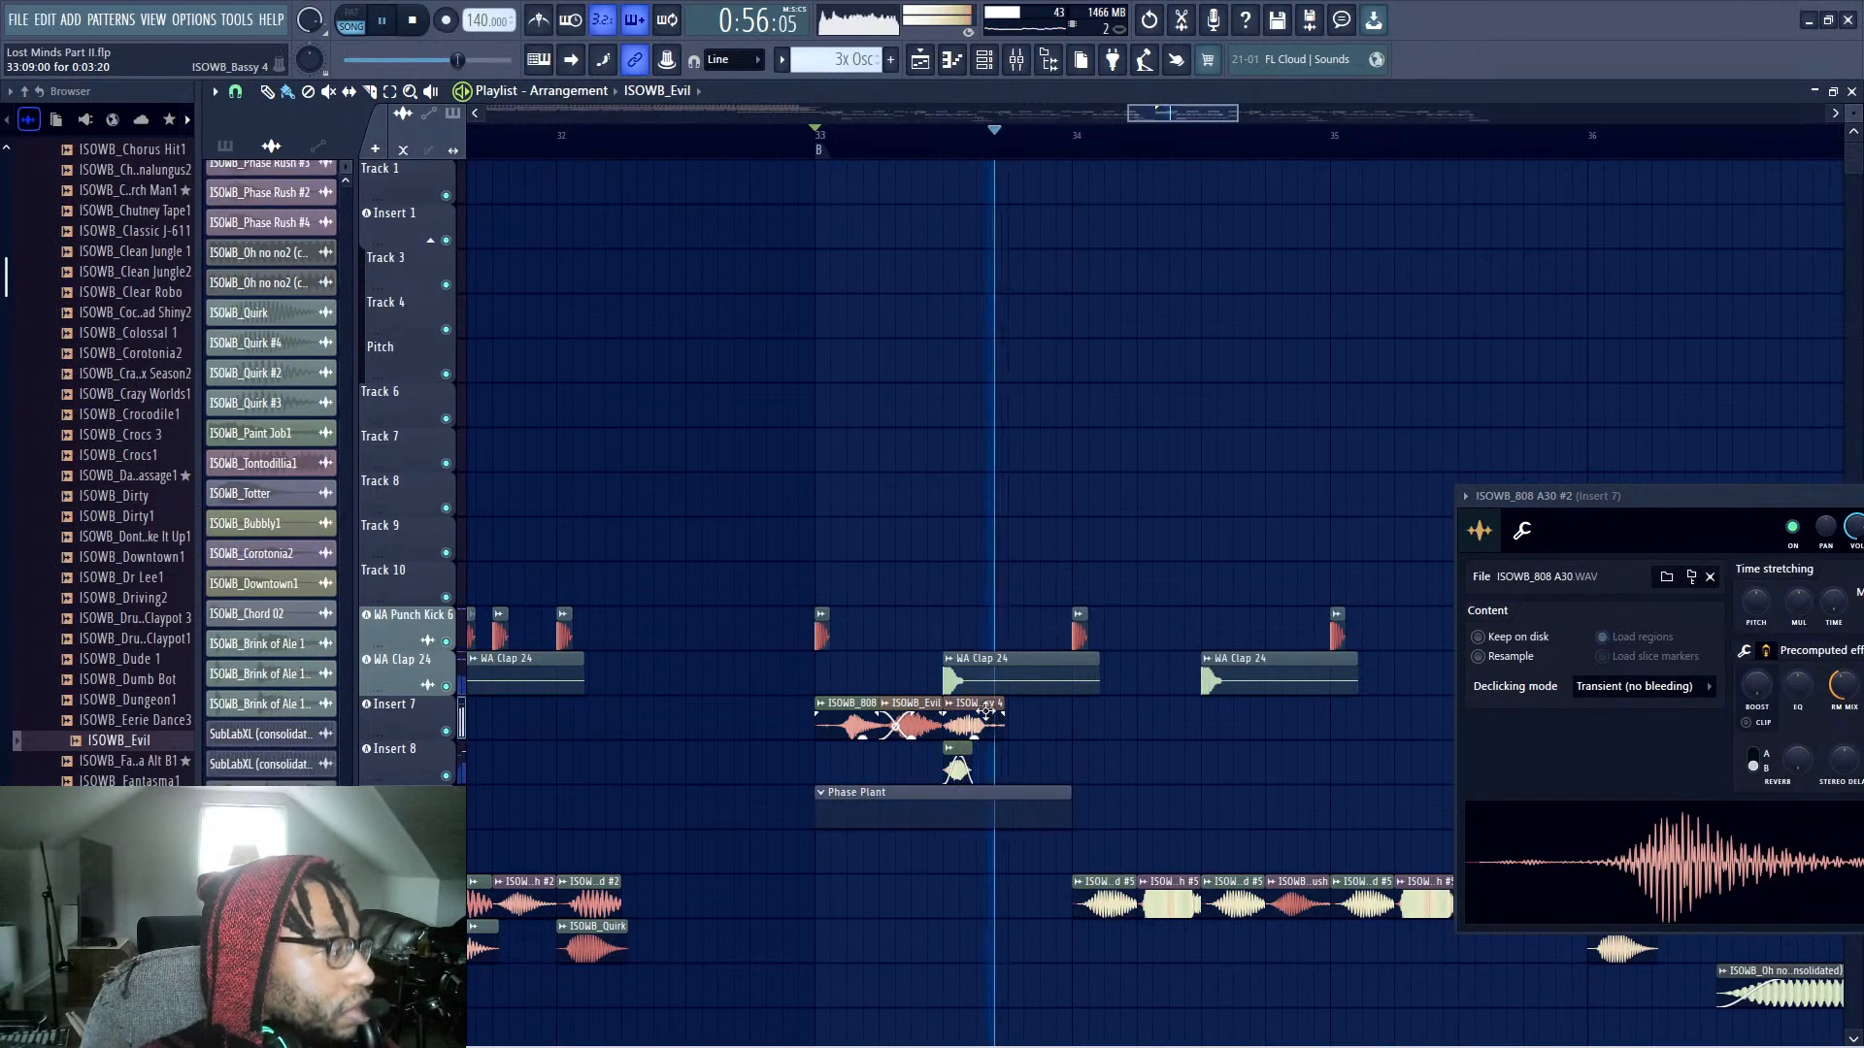
{"action": "left_click_drag", "start_coordinate": [995, 713], "coordinate": [1036, 708]}
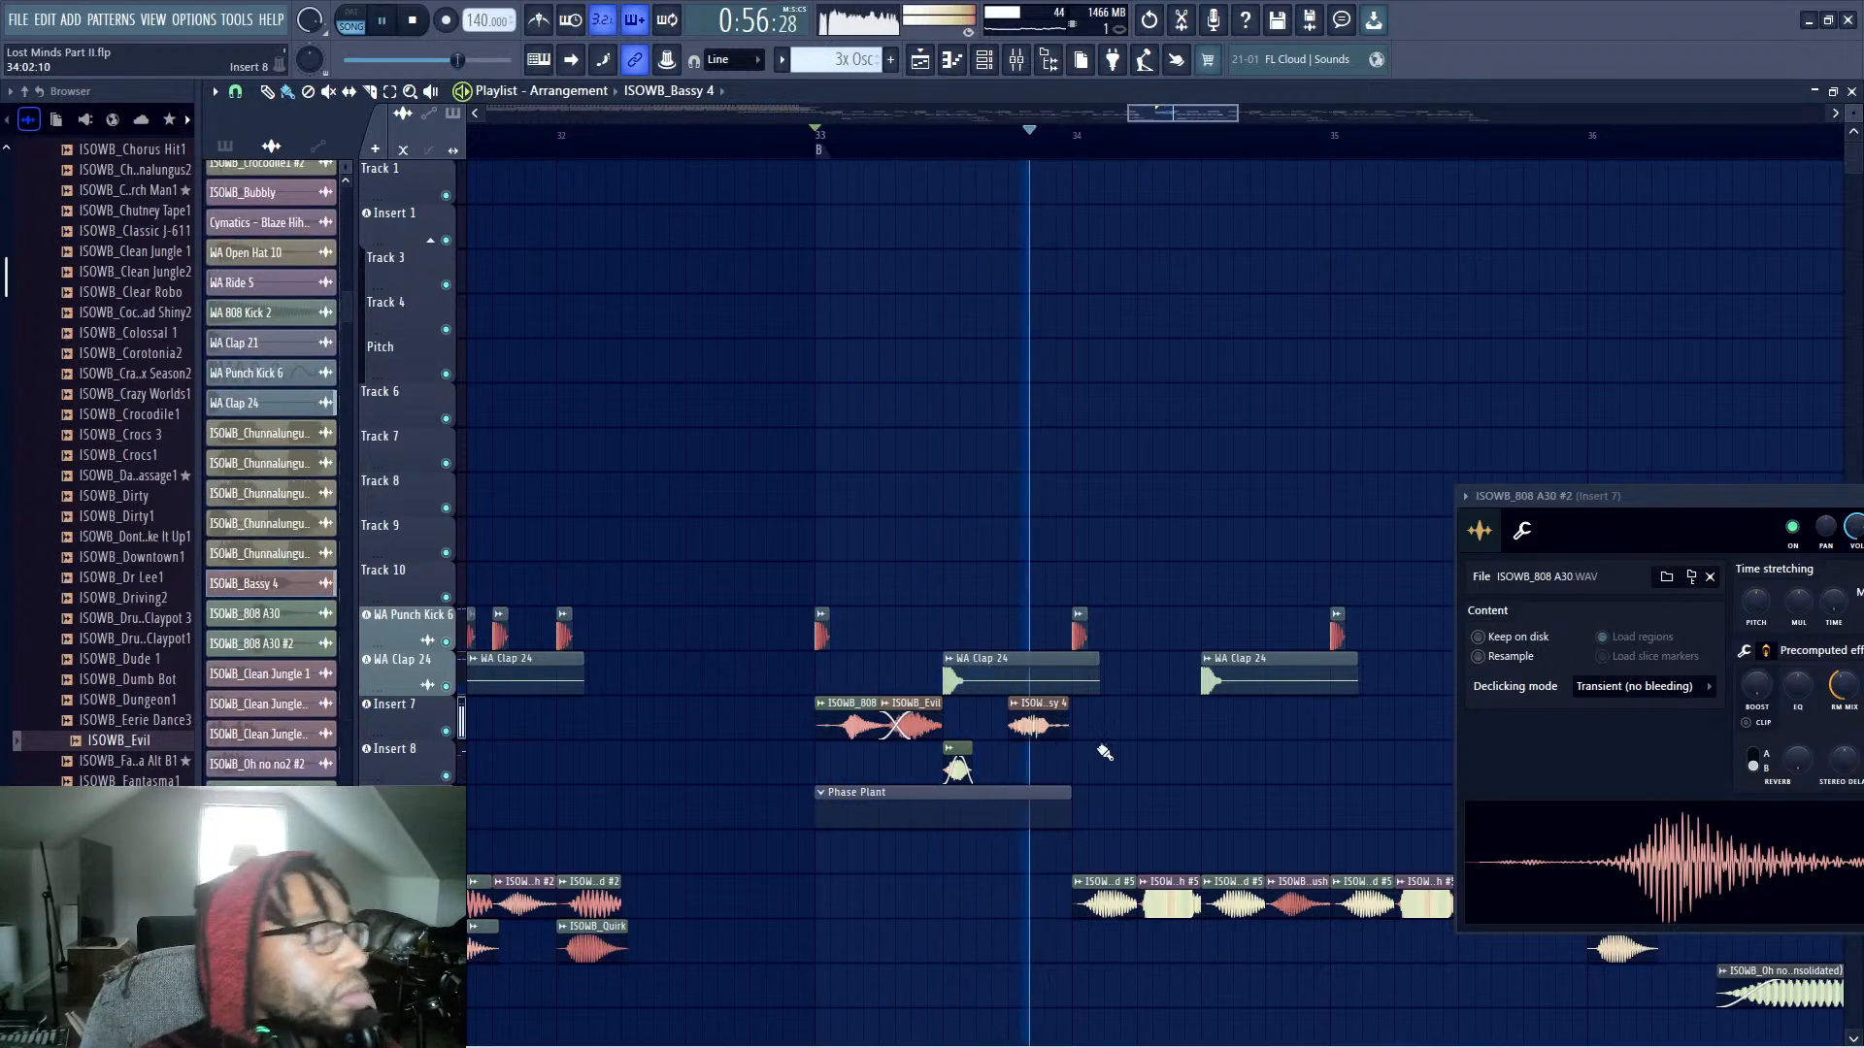
Fine-tune the timing of the Bassy 4 clip on Insert 7 so it starts shortly before bar 34
{"action": "left_click_drag", "start_coordinate": [1048, 715], "coordinate": [1072, 709]}
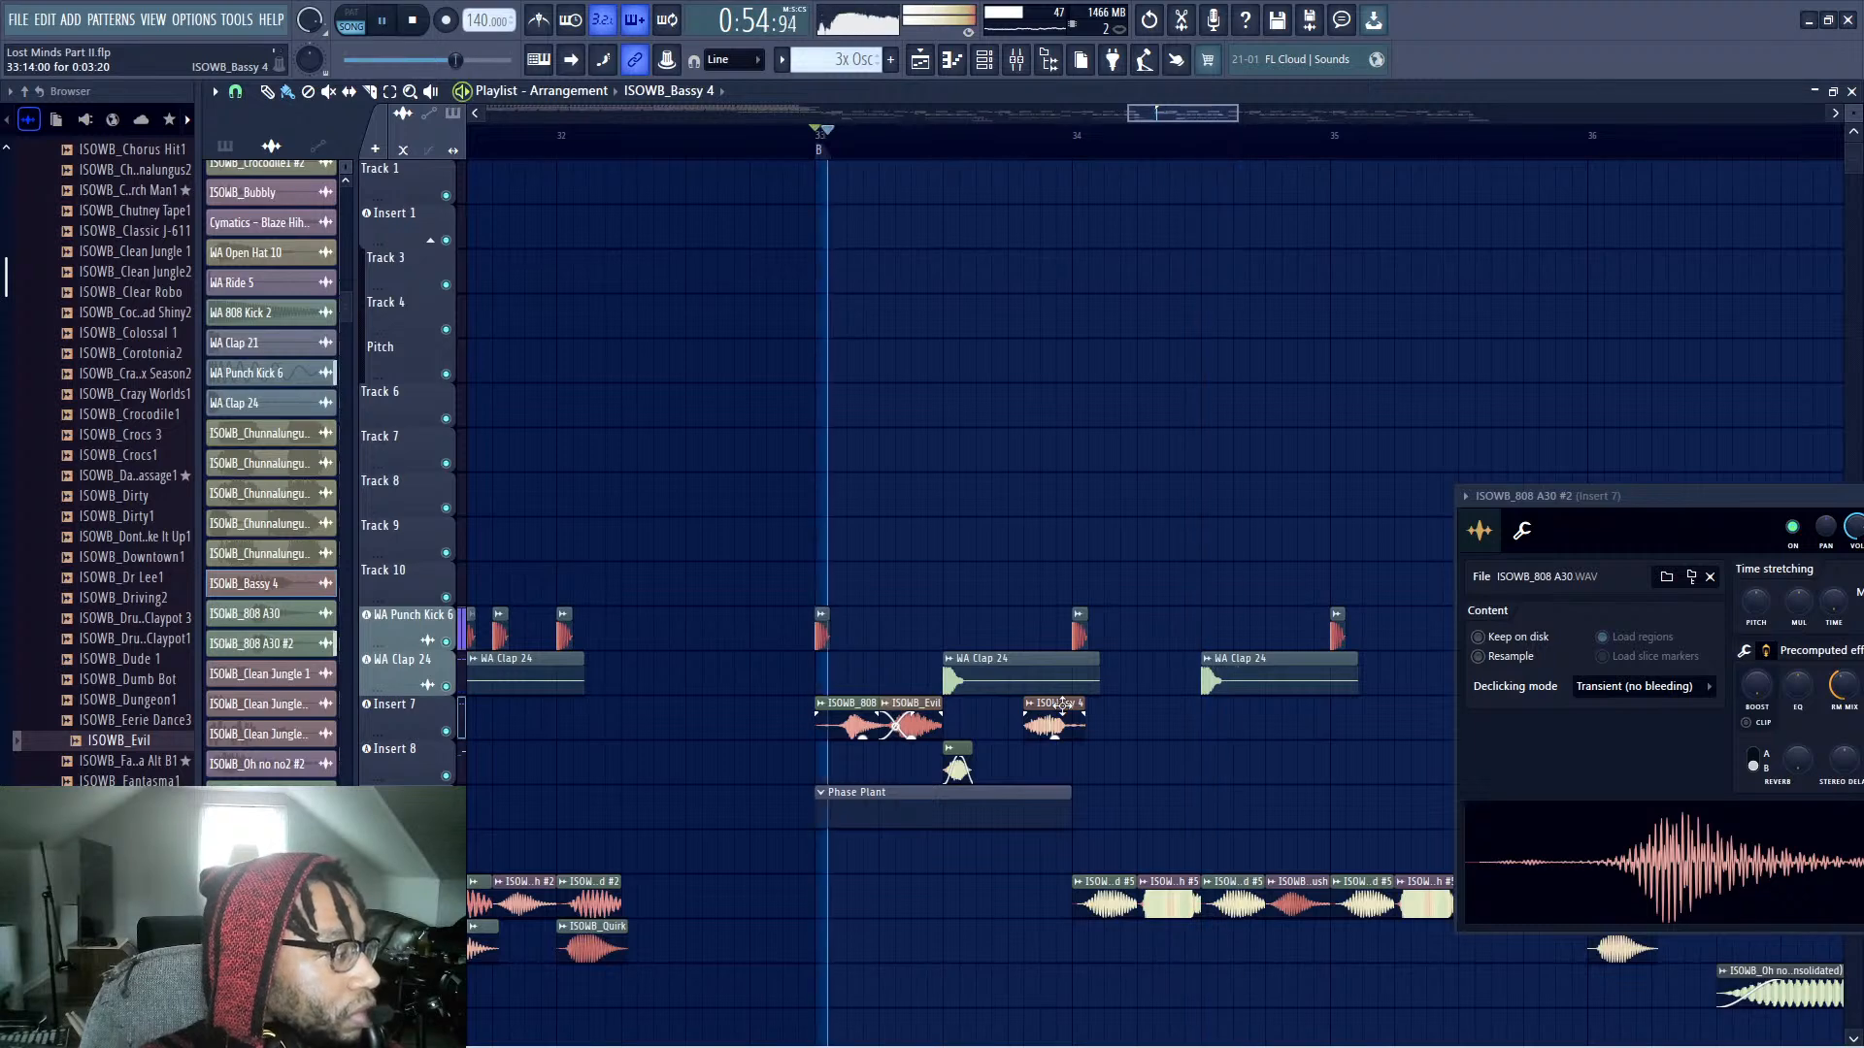
{"action": "left_click_drag", "start_coordinate": [1066, 706], "coordinate": [1068, 706]}
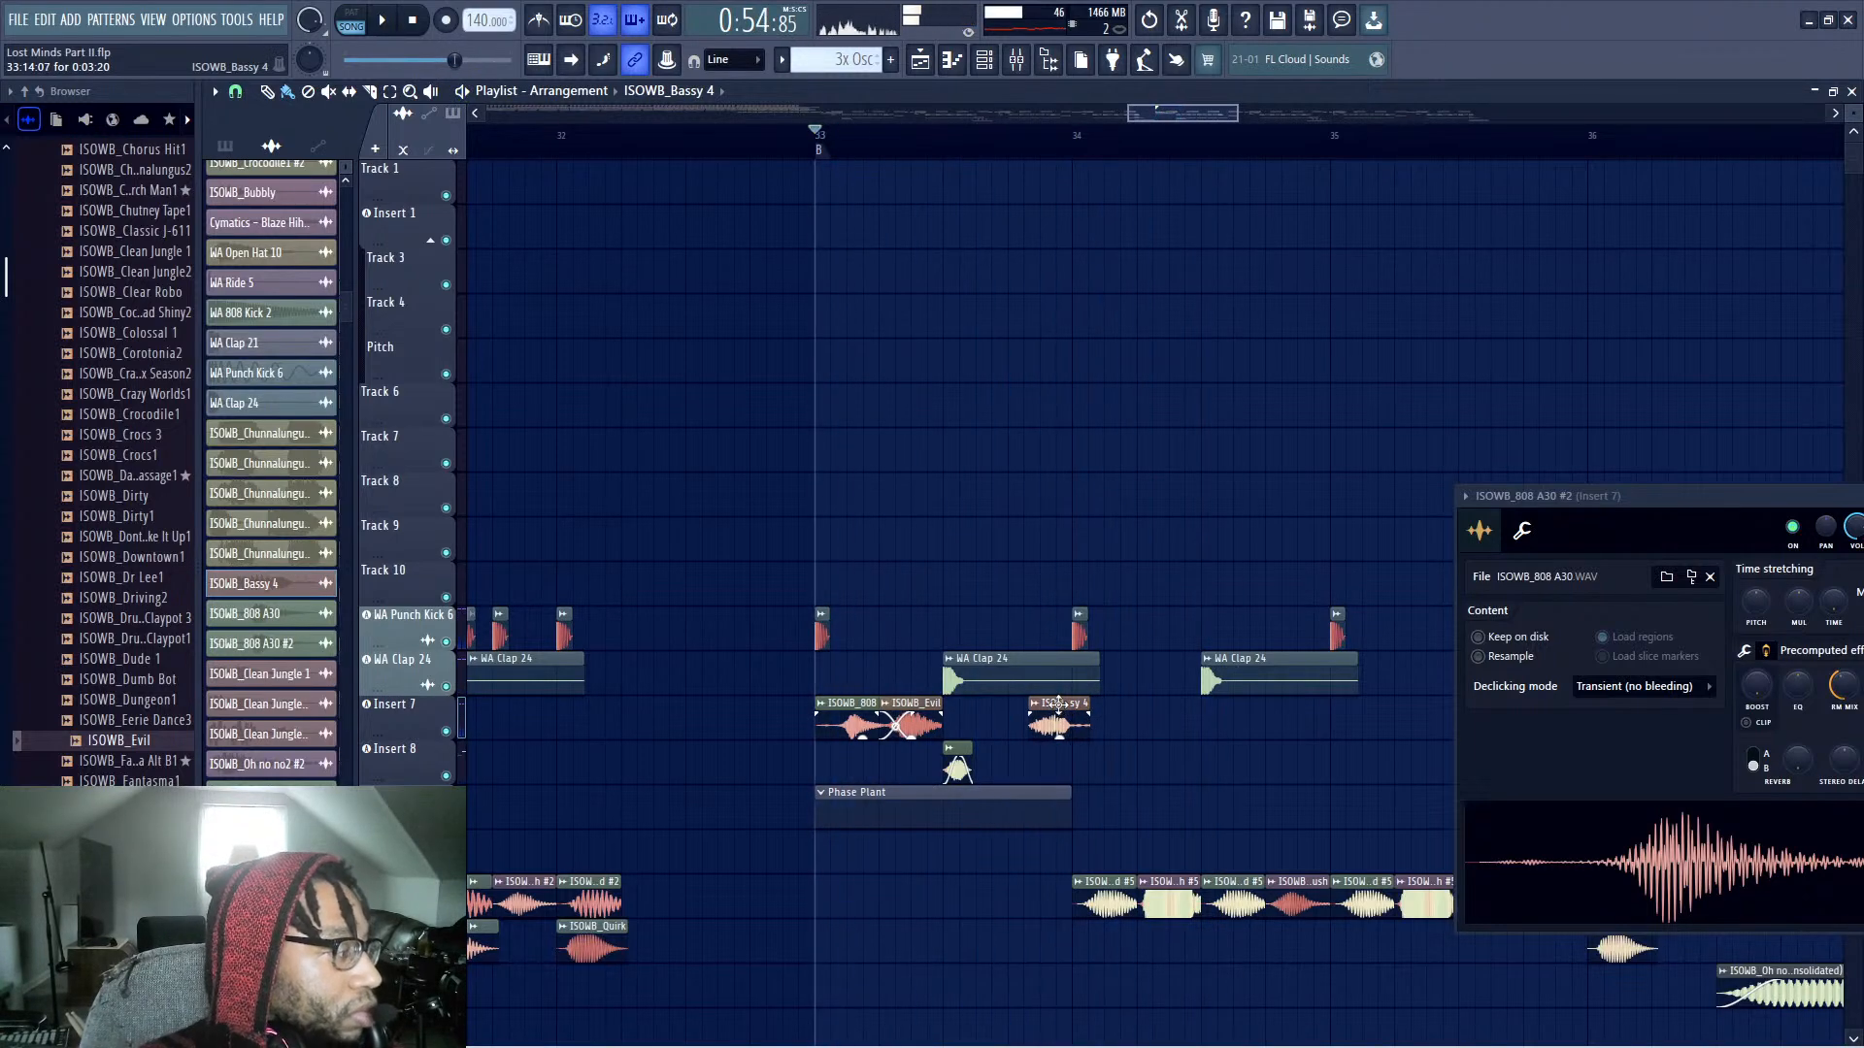
{"action": "left_click_drag", "start_coordinate": [1058, 706], "coordinate": [1050, 715]}
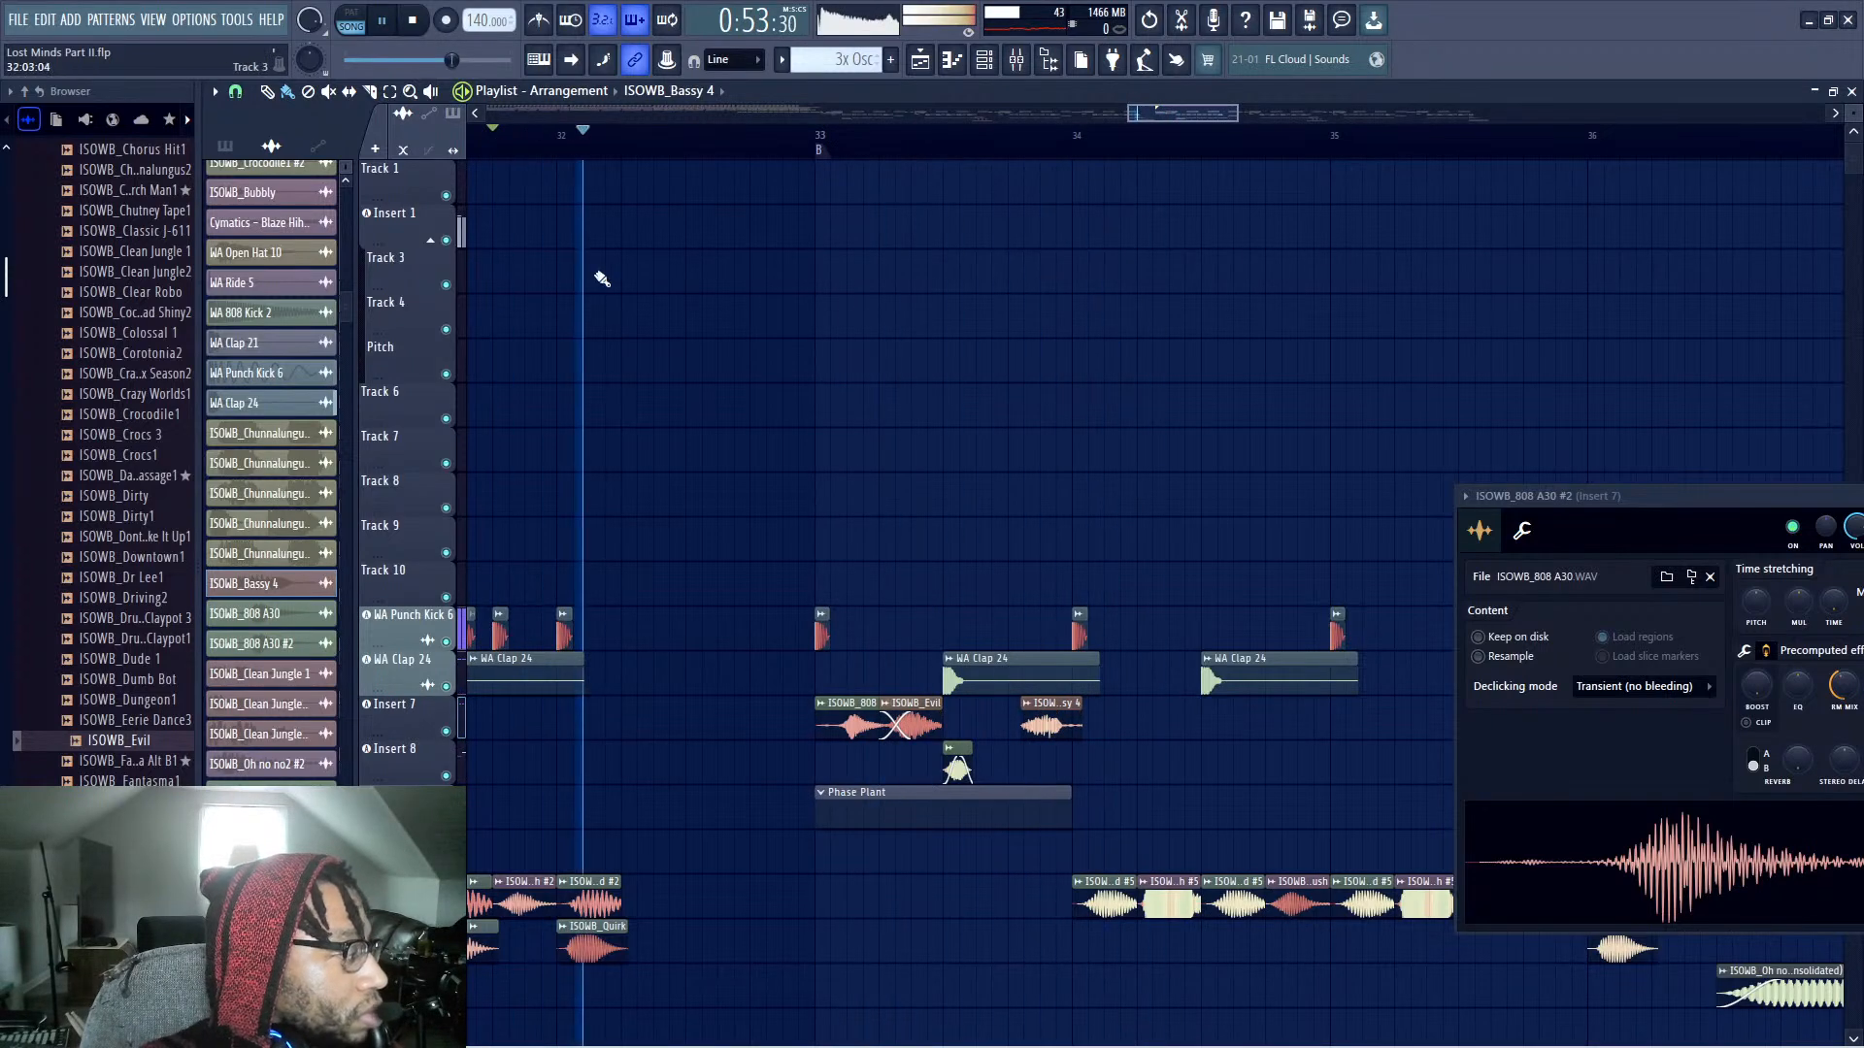
Preview Wookbook samples, place ISOWB_Drums Claypot 3 at the start of bar 33 on Insert 8 with a fade-in, and listen to it
{"action": "left_click", "coordinate": [109, 578]}
{"action": "left_click", "coordinate": [123, 624]}
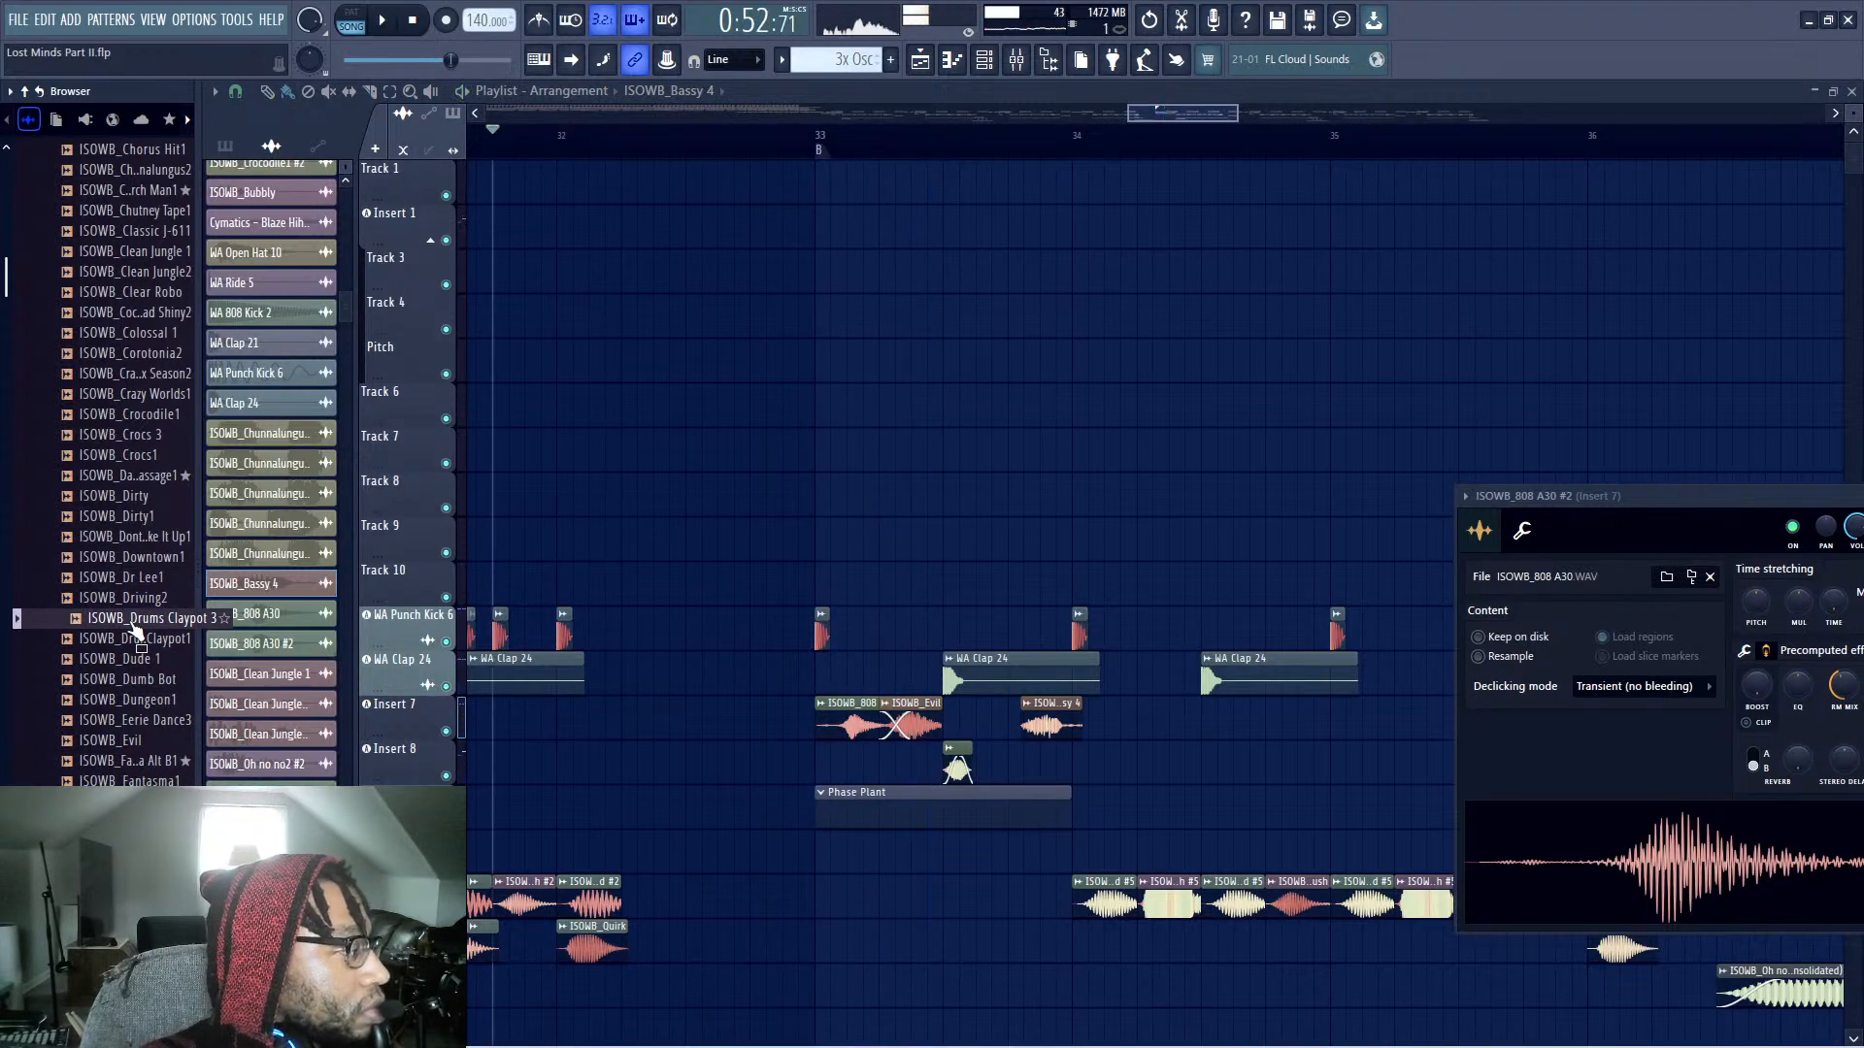
{"action": "right_click", "coordinate": [129, 623]}
{"action": "key", "text": "Escape"}
{"action": "key", "text": "space"}
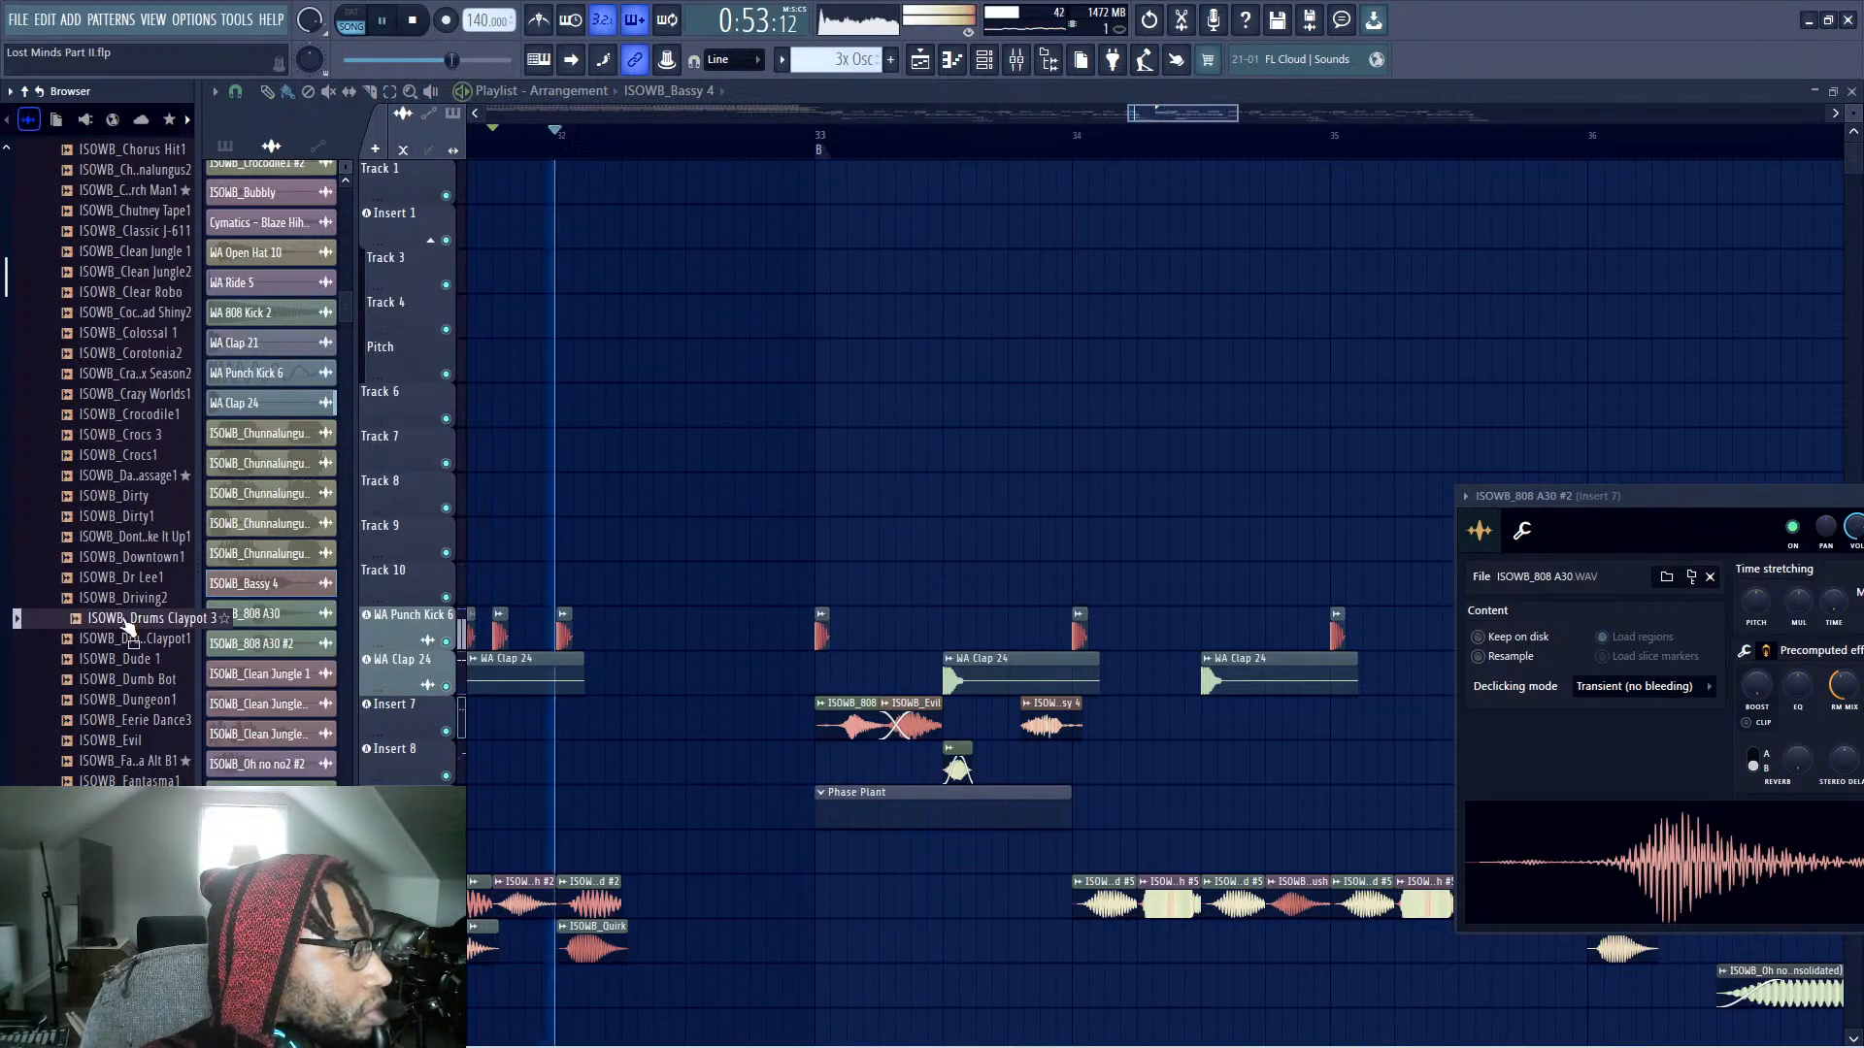
{"action": "left_click_drag", "start_coordinate": [129, 631], "coordinate": [860, 762]}
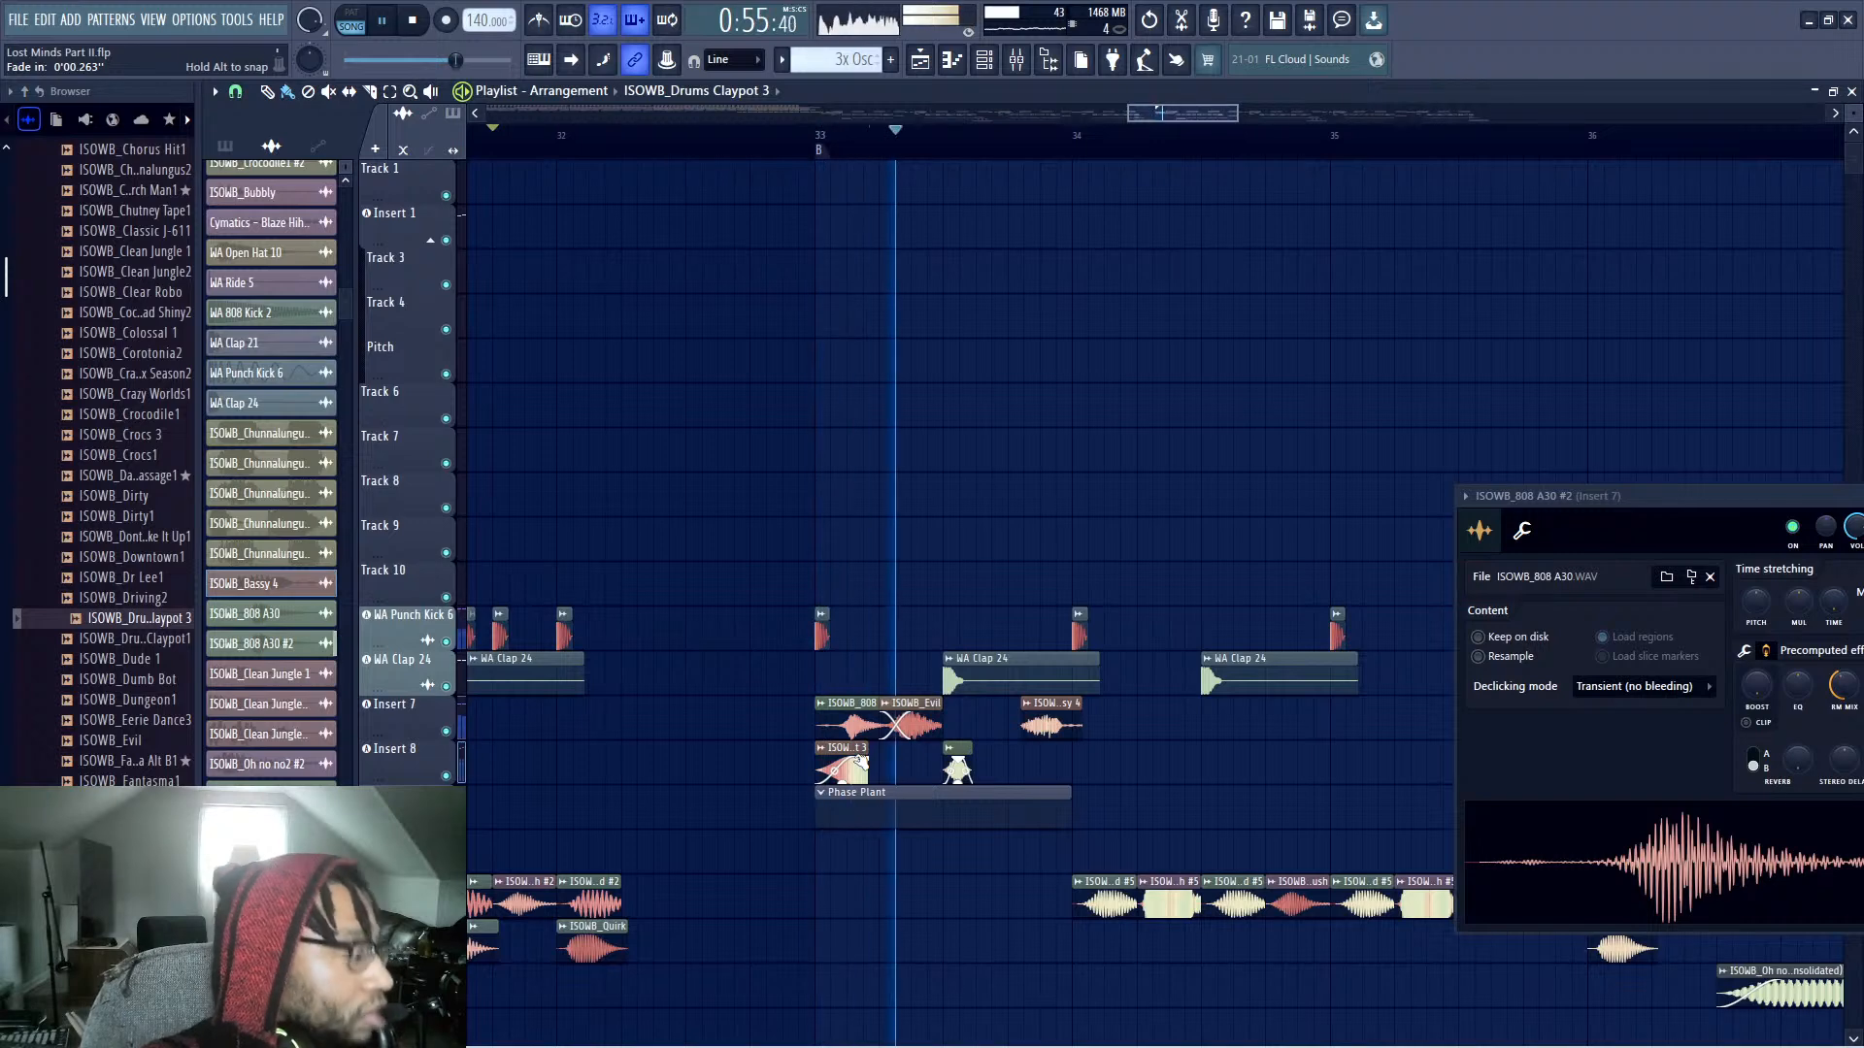
{"action": "key", "text": "space"}
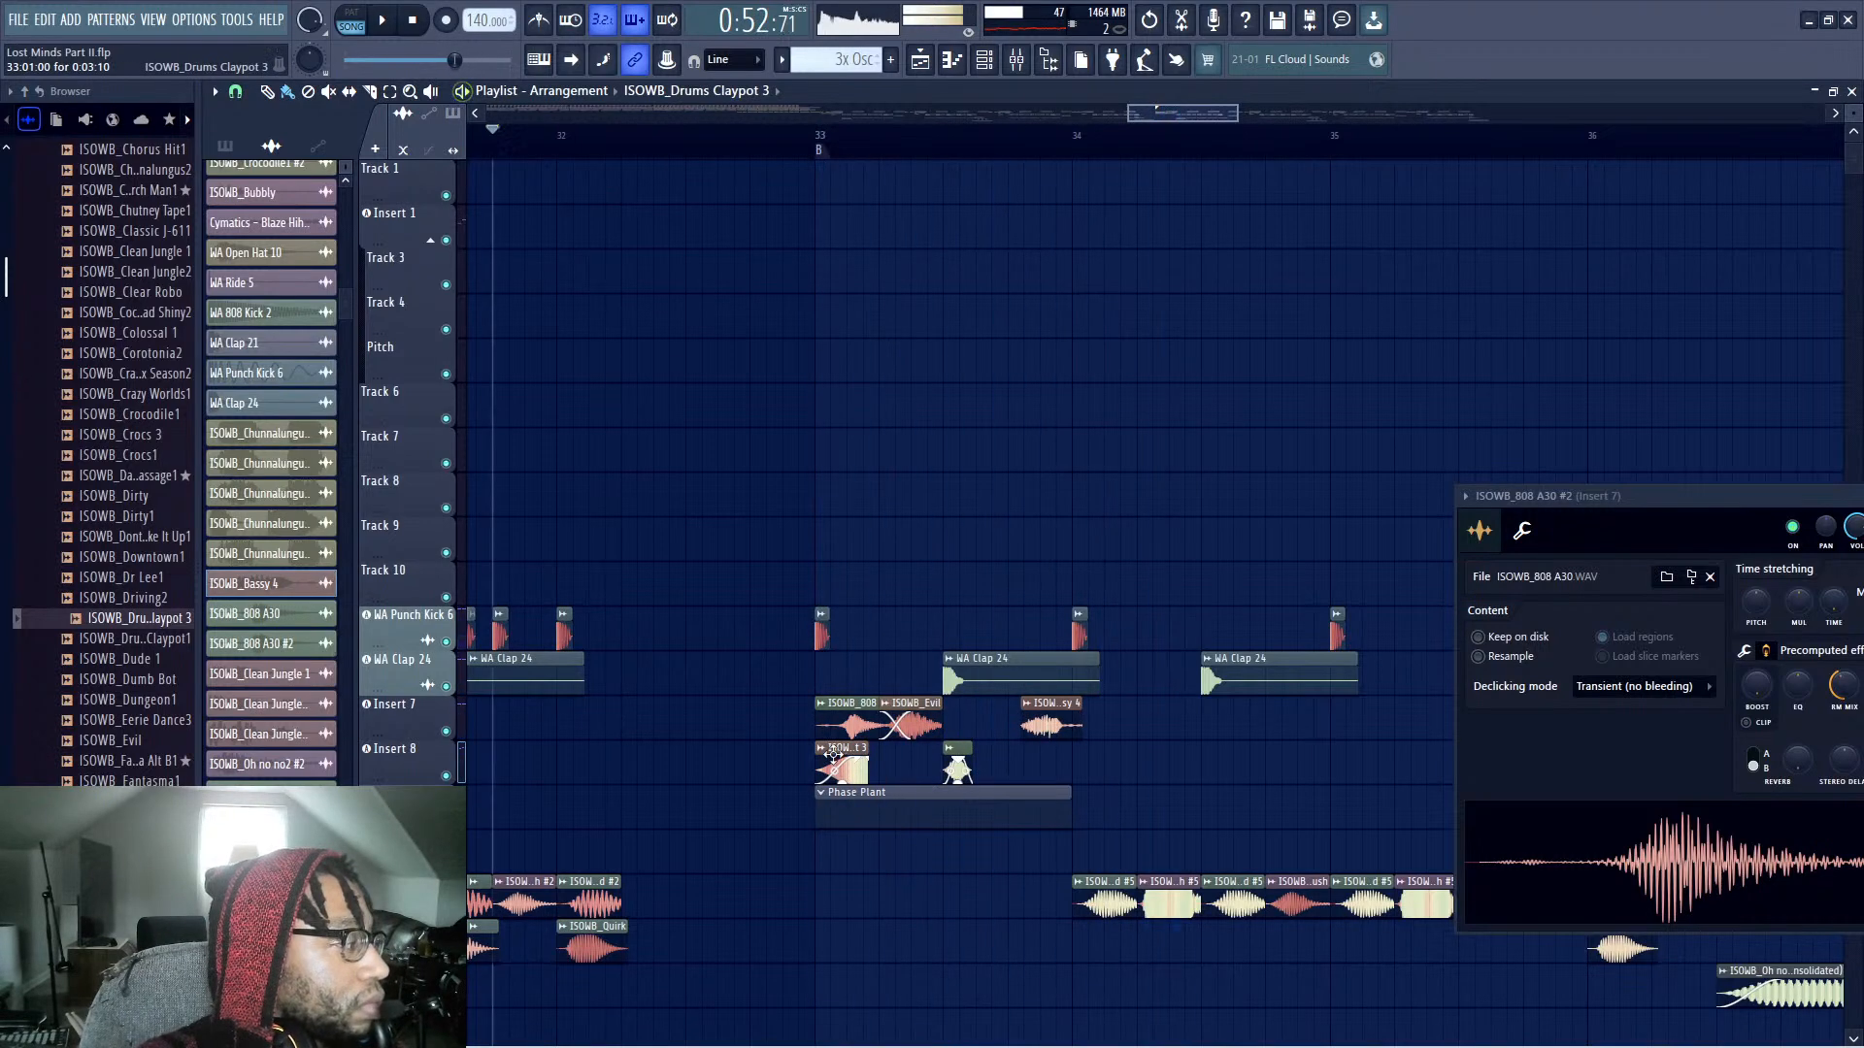
{"action": "key", "text": "space"}
Repeat the Drums Claypot 3 clip every half bar on Insert 8 from the start of bar 34 to bar 36 and play it back
{"action": "left_click", "coordinate": [1092, 762]}
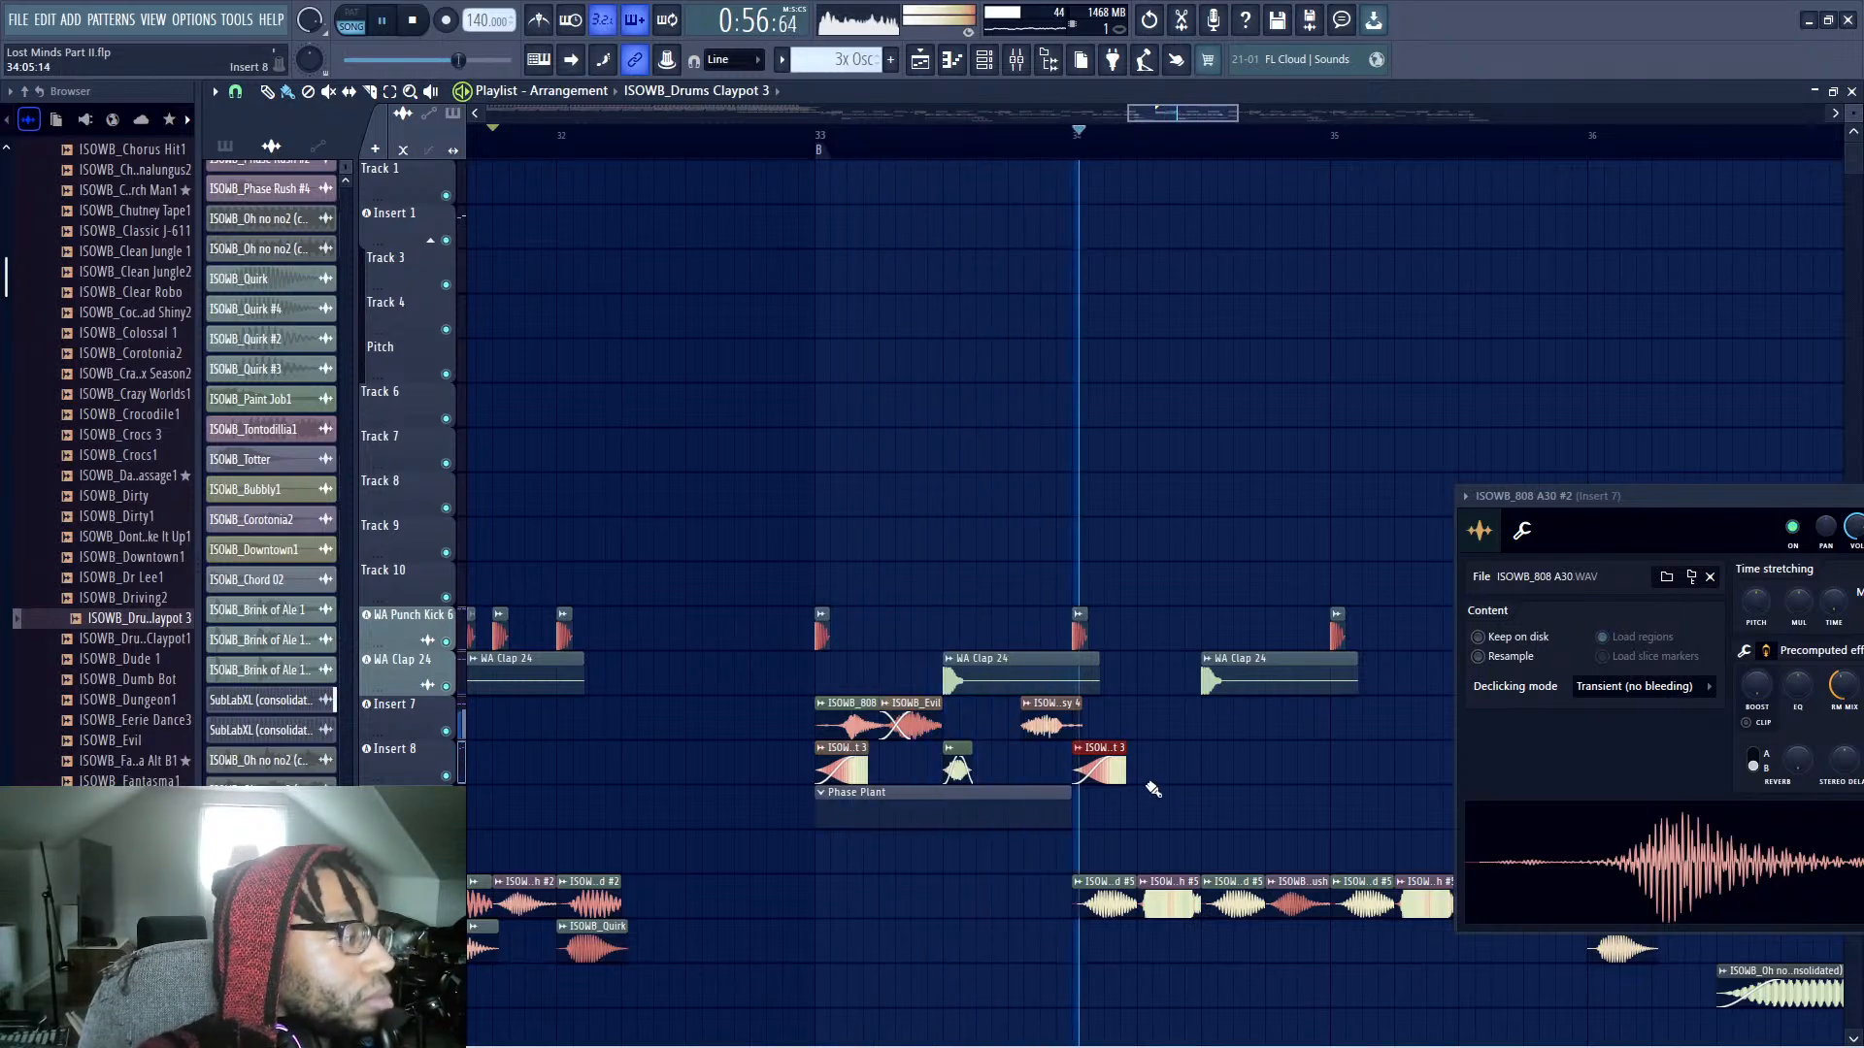
{"action": "left_click", "coordinate": [1228, 767]}
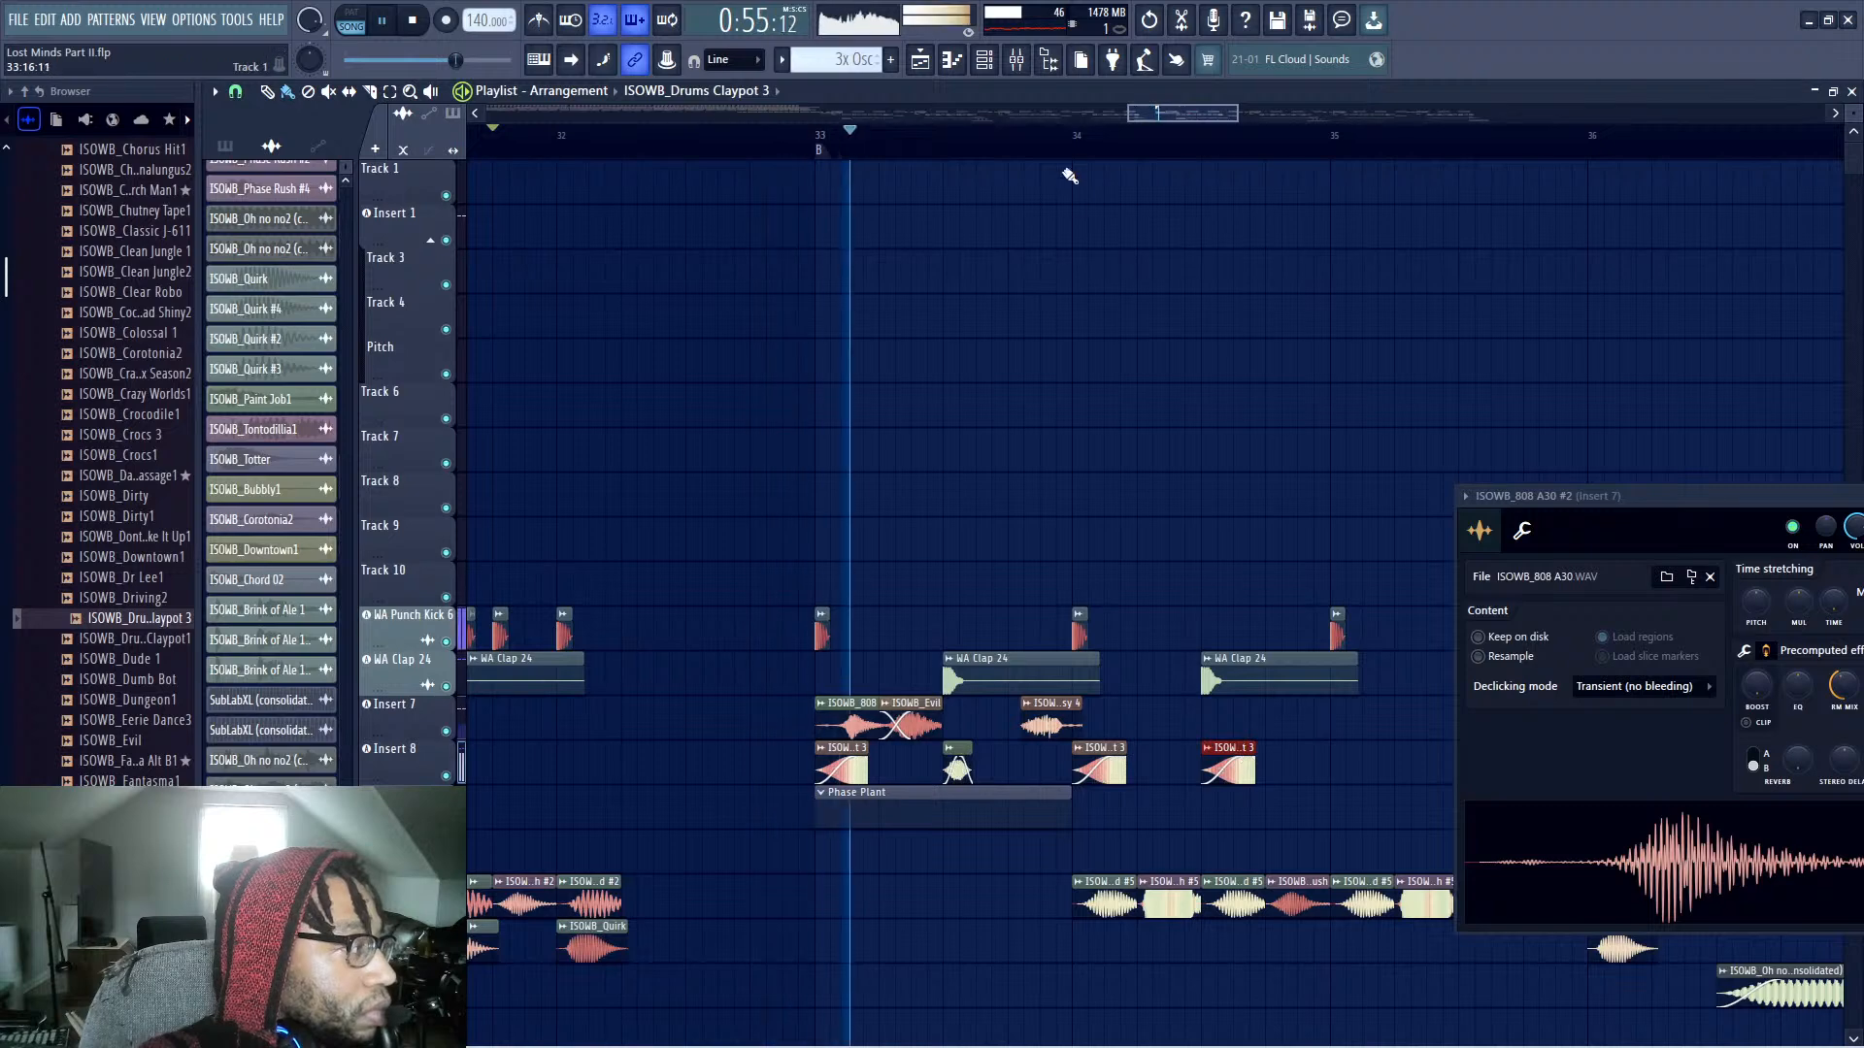
{"action": "left_click", "coordinate": [1074, 141]}
{"action": "left_click", "coordinate": [1332, 769]}
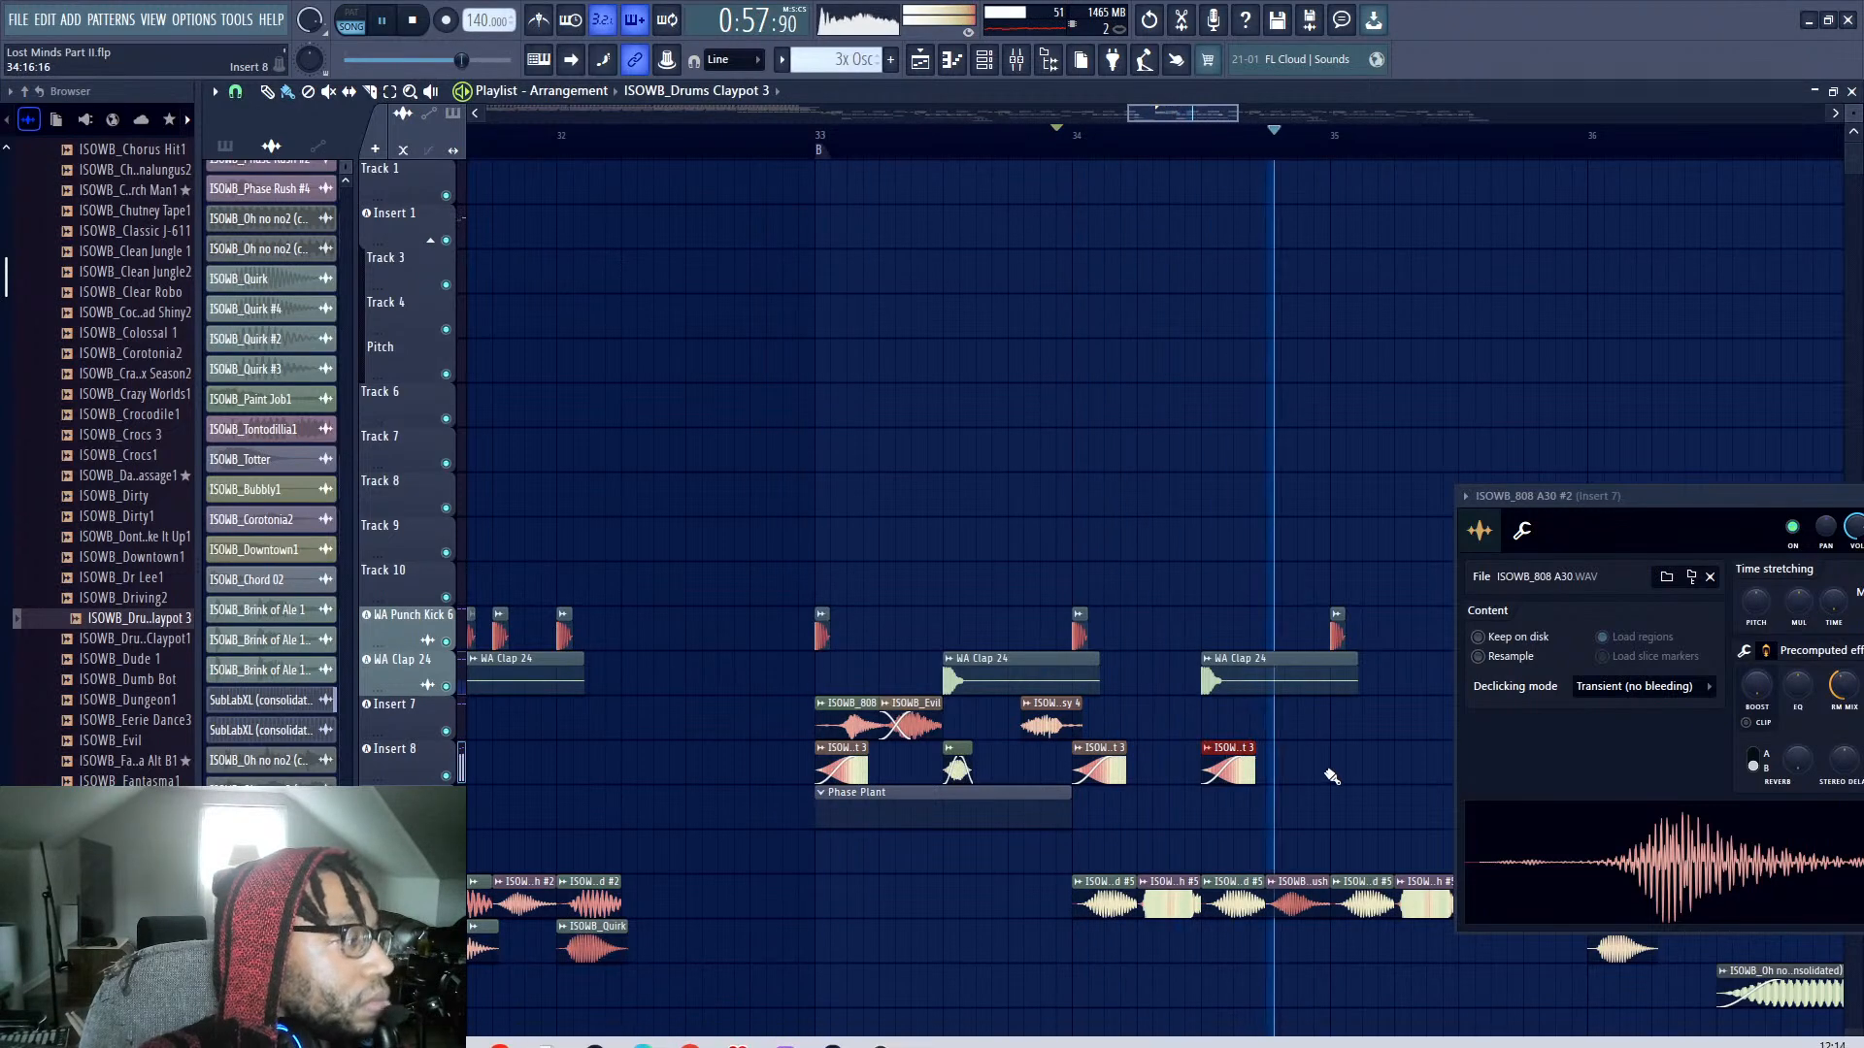
{"action": "left_click_drag", "start_coordinate": [1174, 124], "coordinate": [1236, 145]}
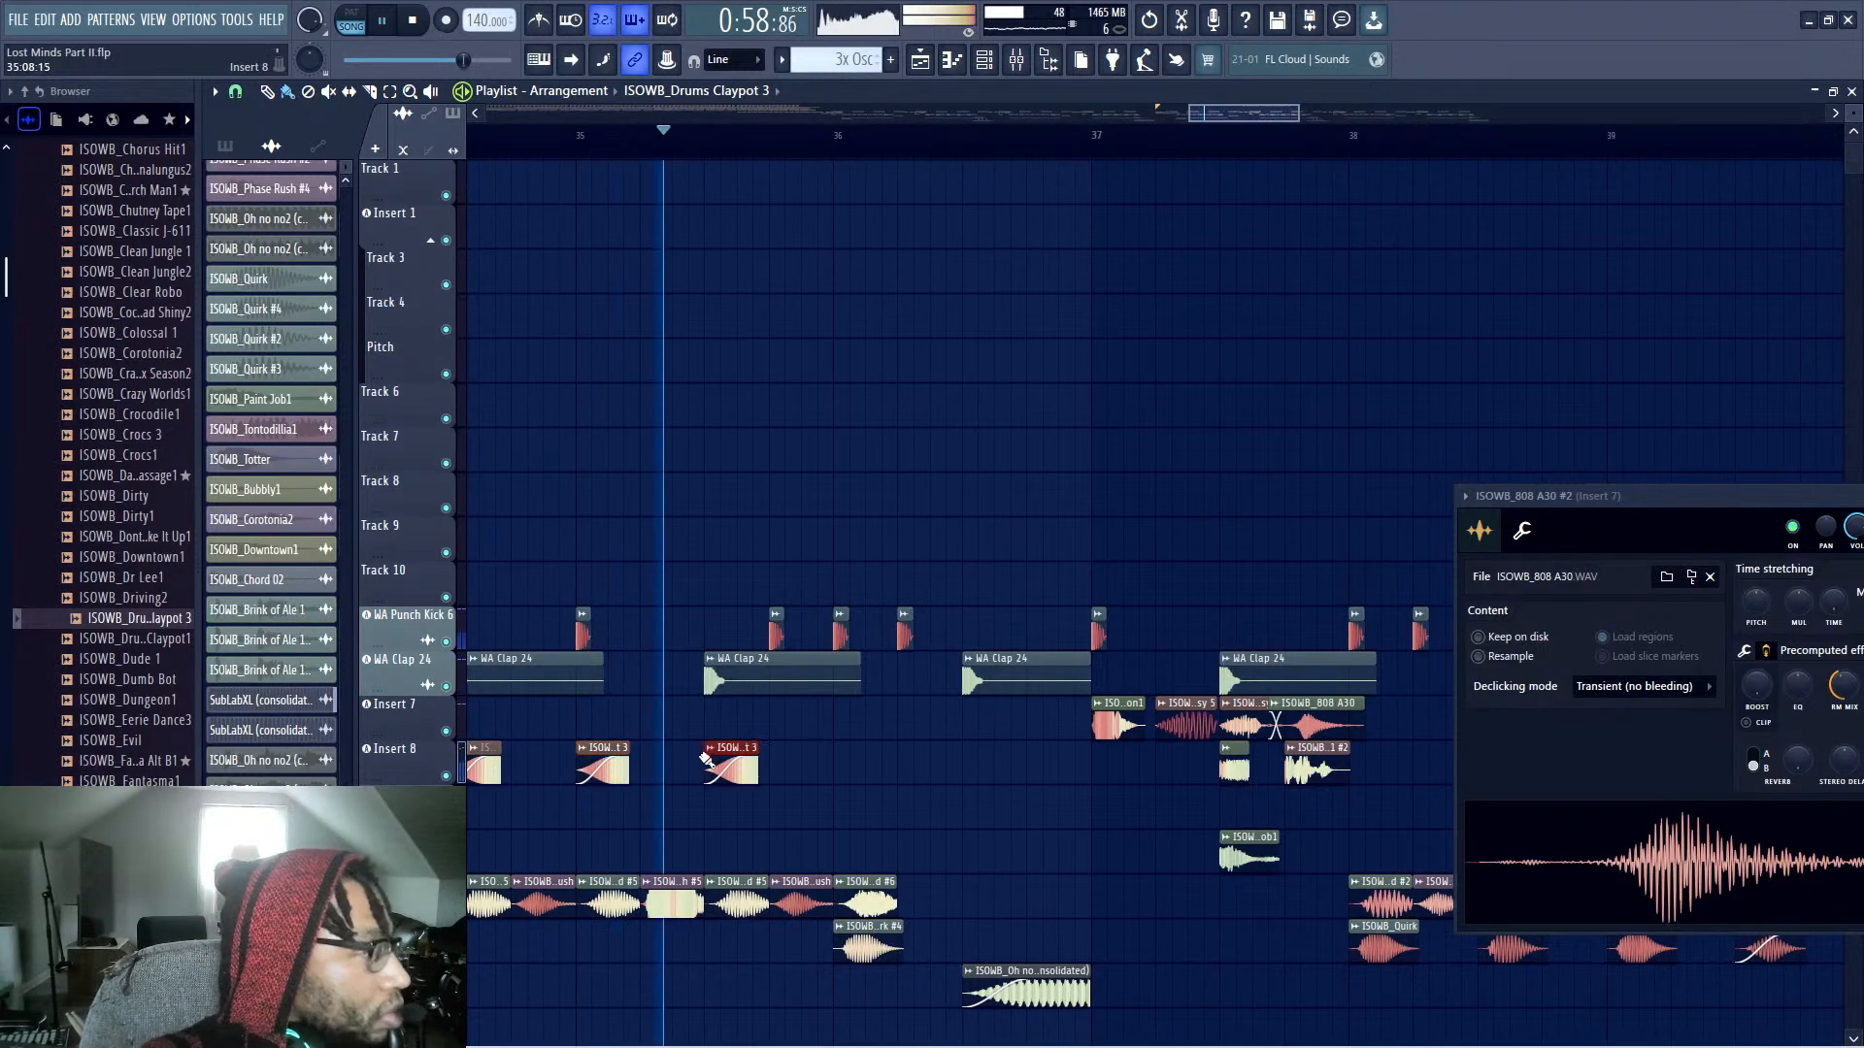
{"action": "left_click", "coordinate": [730, 769]}
{"action": "left_click", "coordinate": [859, 768]}
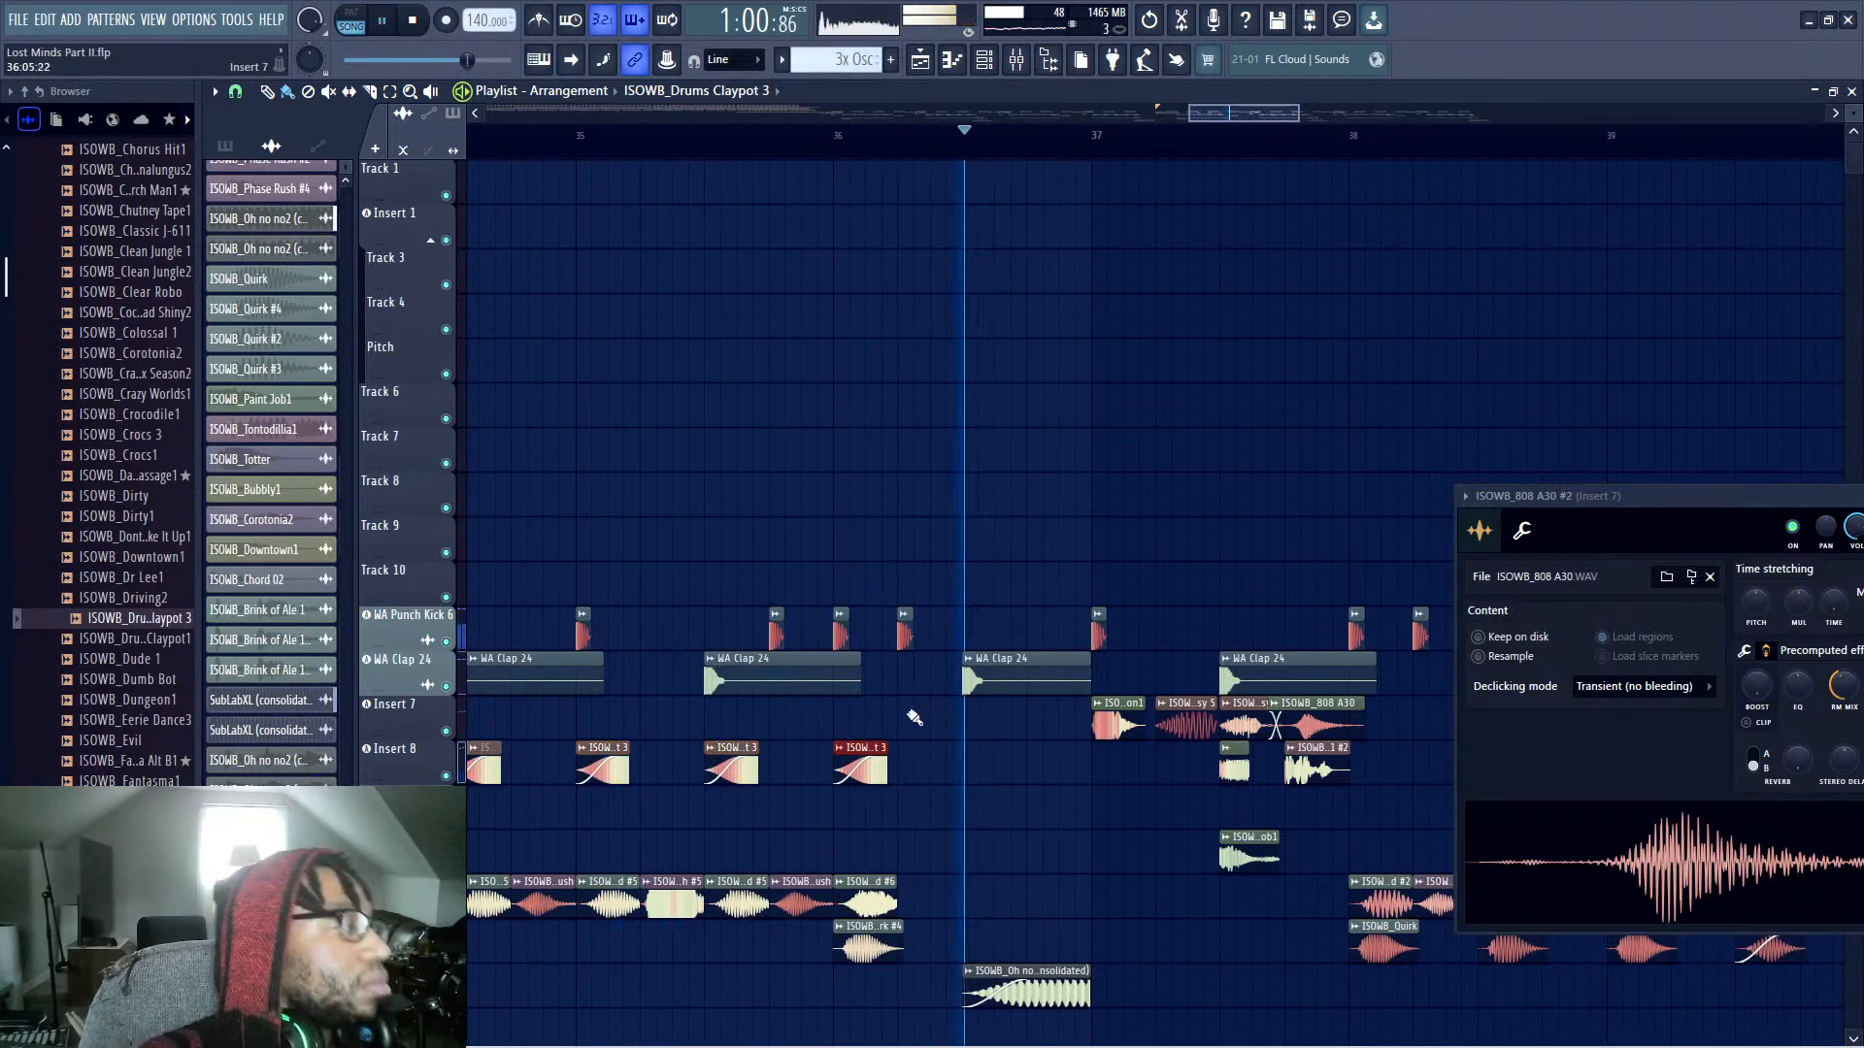
{"action": "key", "text": "space"}
{"action": "key", "text": "space"}
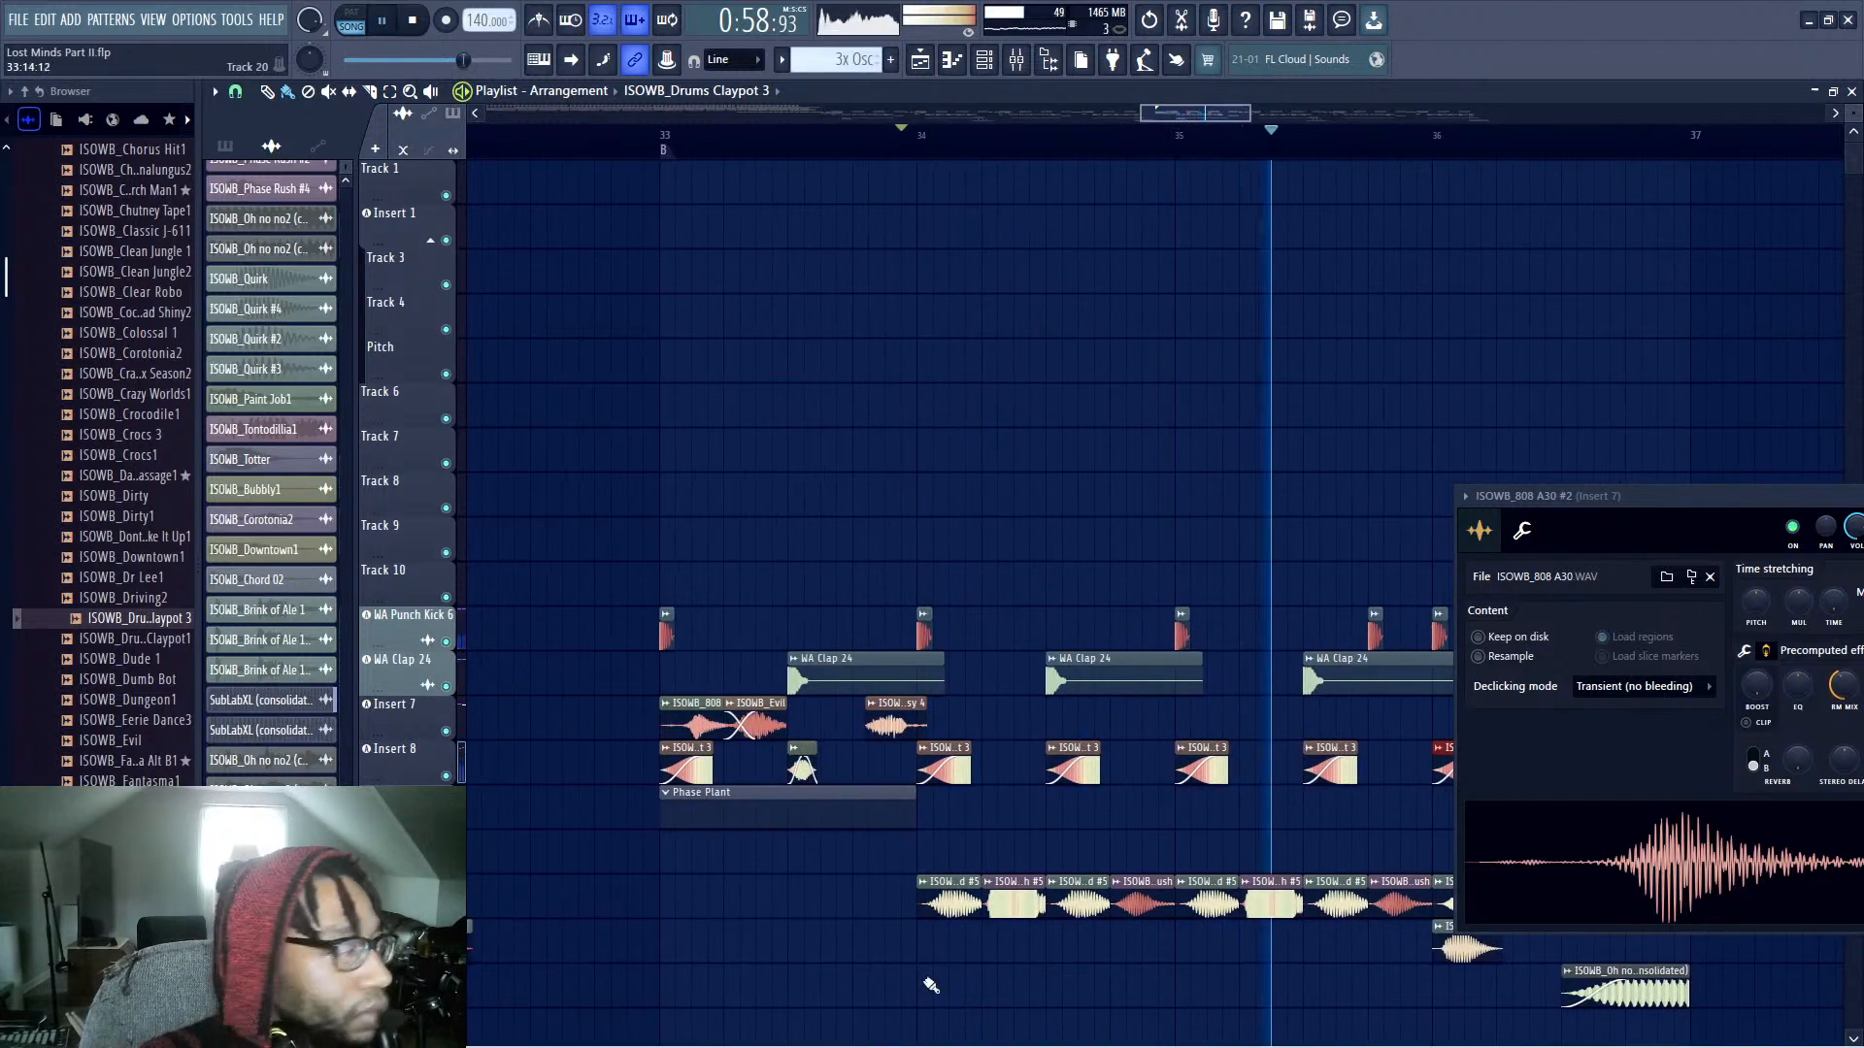
Set the ISOWB_Drums Claypot 3 stretching mode to Auto, try a pitch shift of -120 cents, and reset the pitch
{"action": "left_click", "coordinate": [941, 750]}
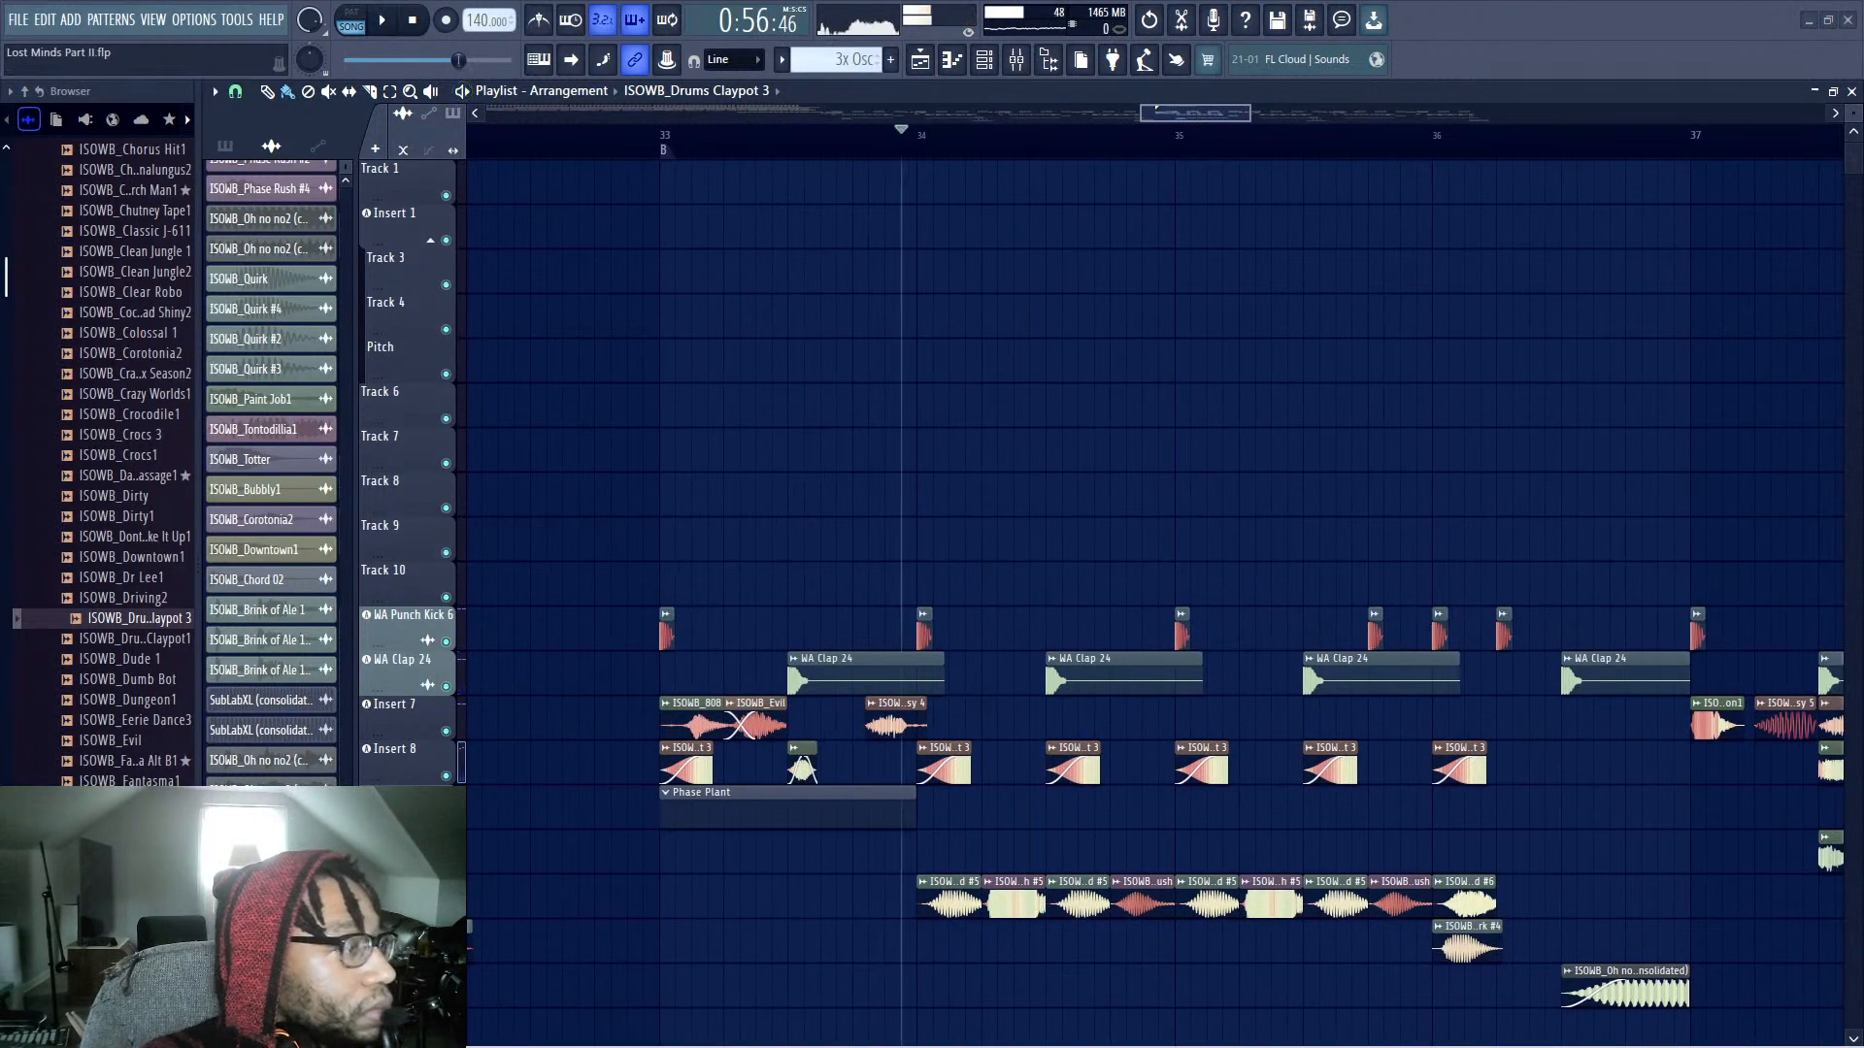
{"action": "left_click_drag", "start_coordinate": [1320, 138], "coordinate": [1233, 176]}
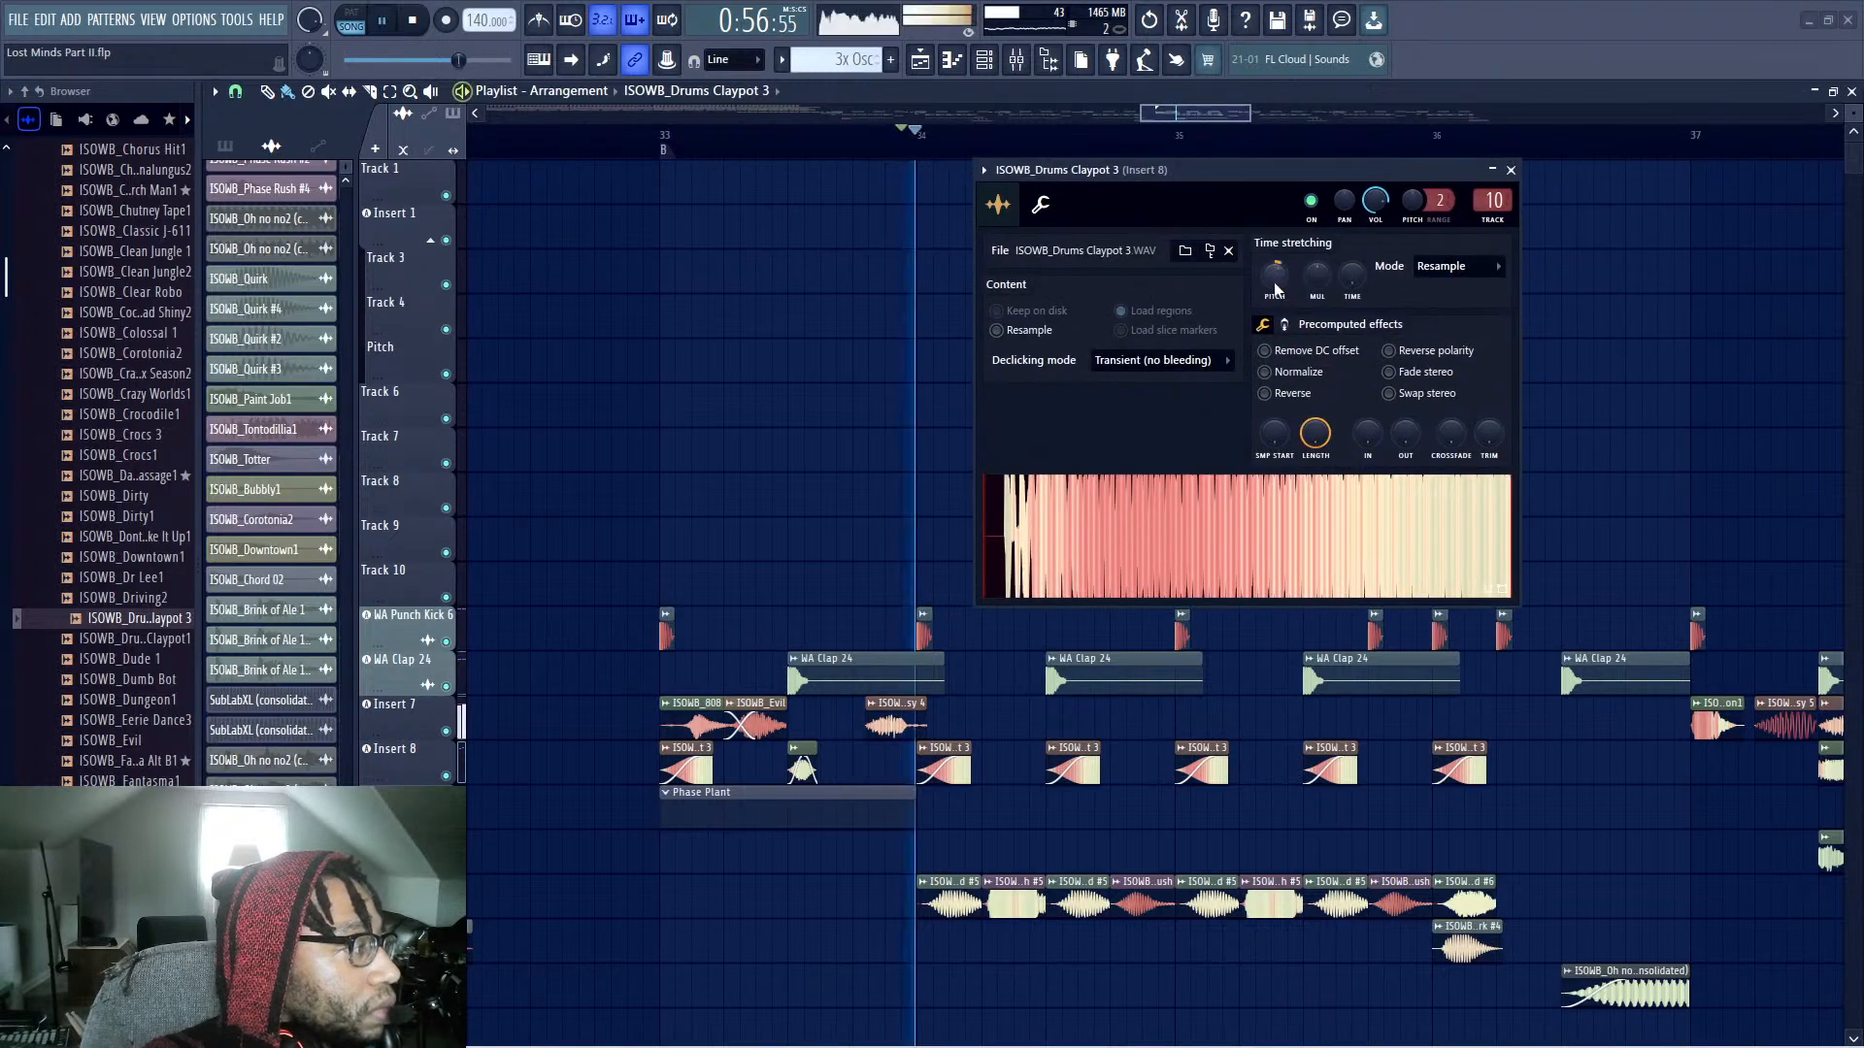
{"action": "left_click", "coordinate": [1277, 288]}
{"action": "key", "text": "space"}
{"action": "key", "text": "space"}
{"action": "left_click_drag", "start_coordinate": [1276, 288], "coordinate": [1268, 289]}
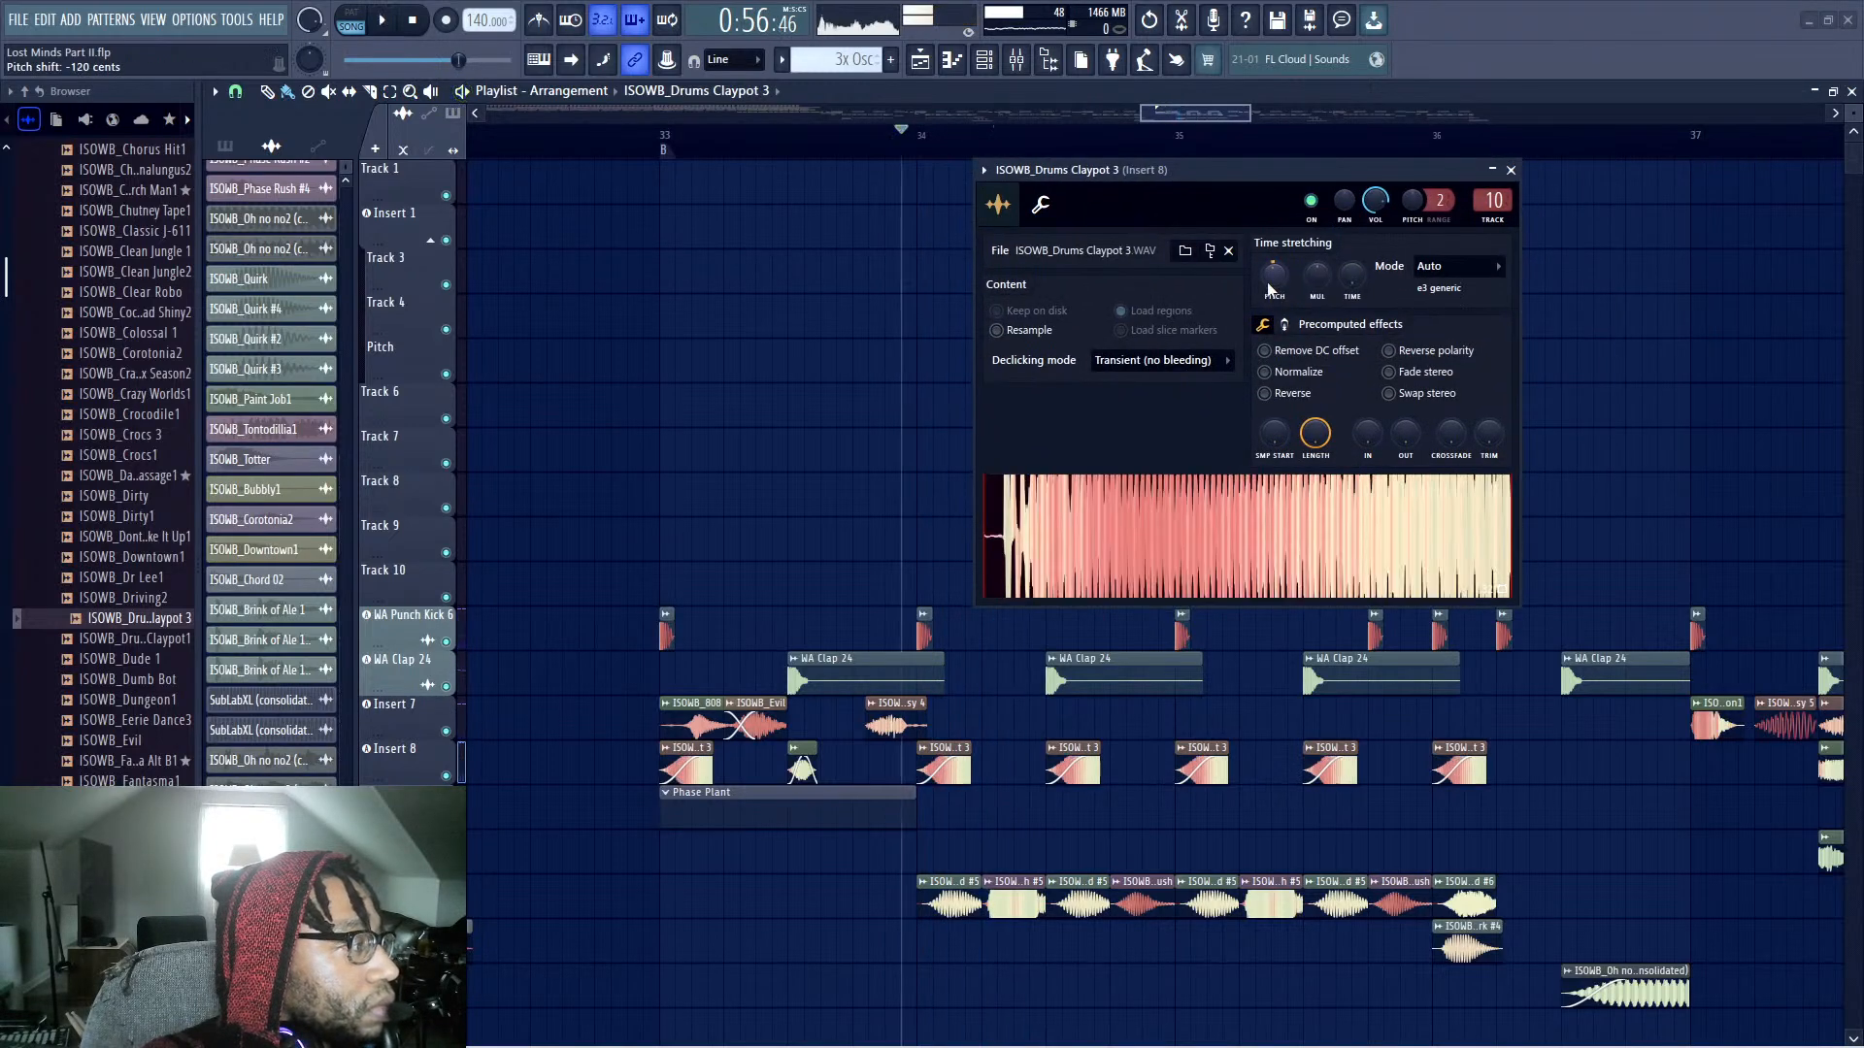
{"action": "left_click", "coordinate": [1284, 282], "text": "alt"}
Raise the ring modulation frequency of ISOWB_Drums Claypot 3, set its ring modulation mix to 47%, and remove its clip at bar 34
{"action": "left_click", "coordinate": [1320, 328]}
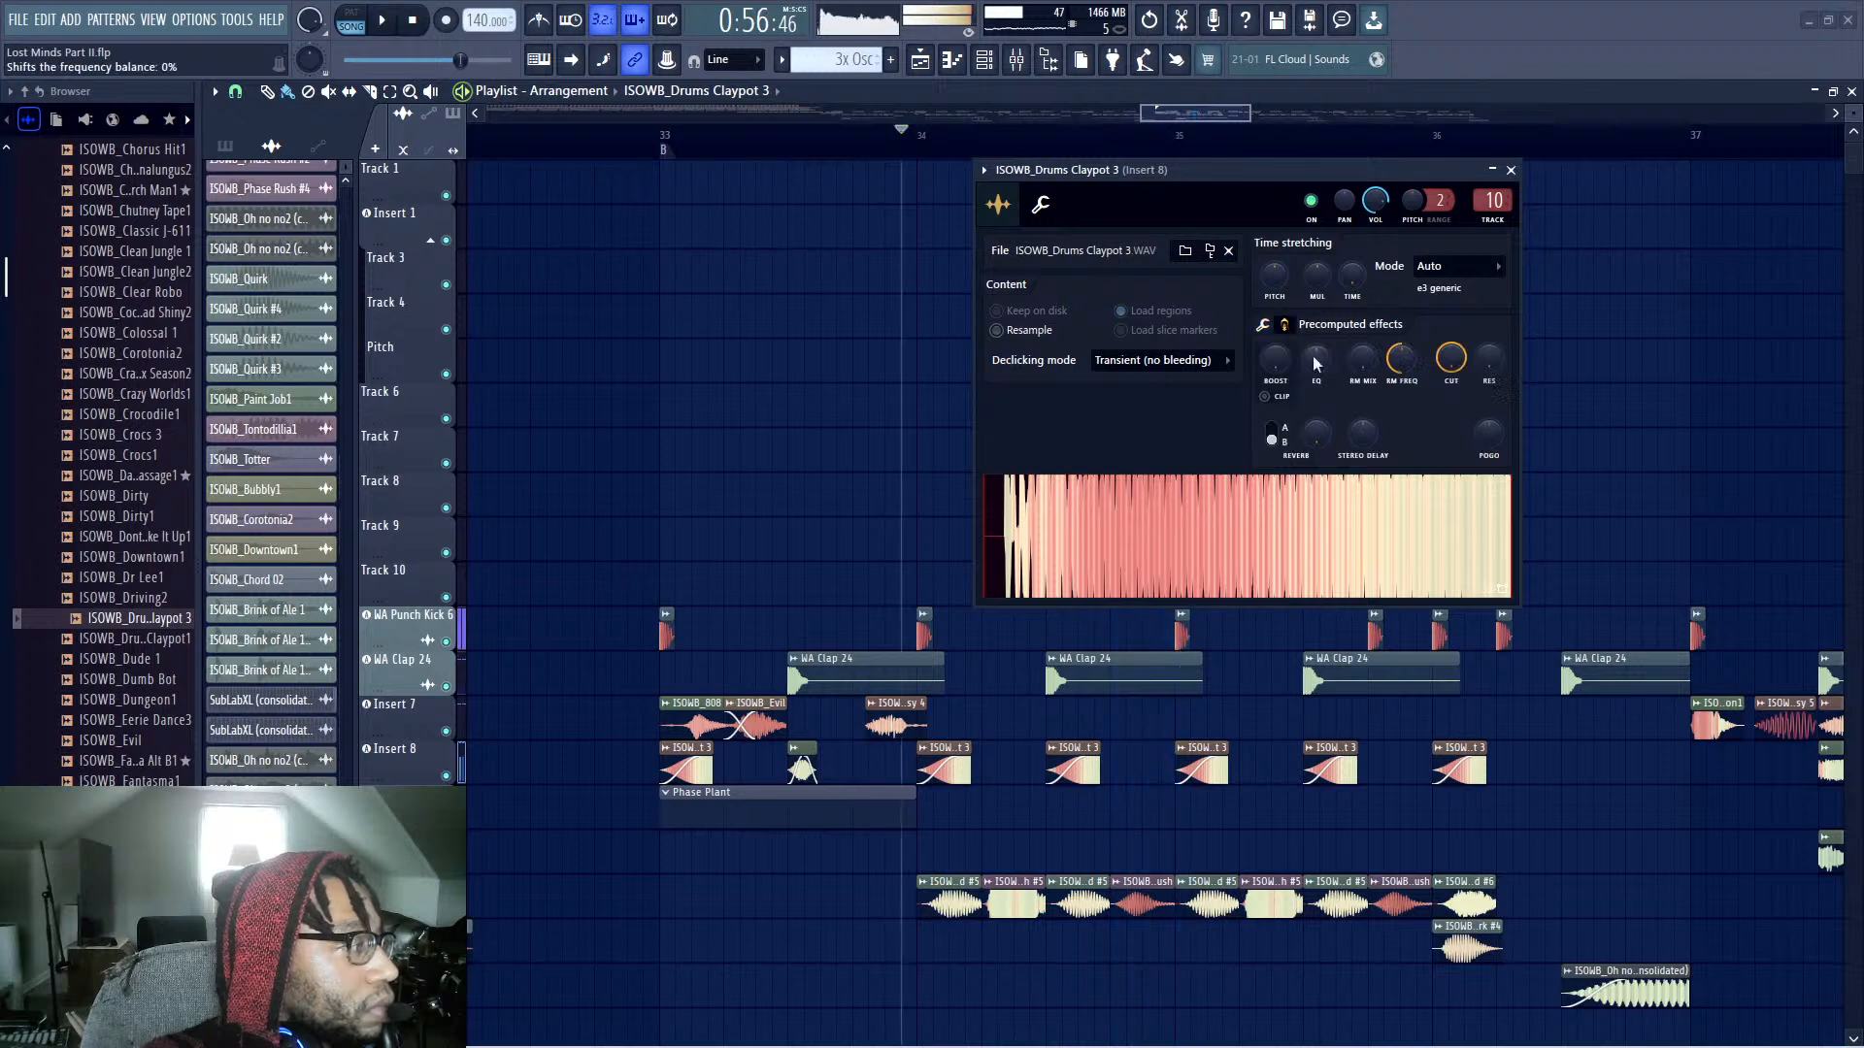
{"action": "left_click_drag", "start_coordinate": [1400, 359], "coordinate": [1401, 316]}
{"action": "left_click", "coordinate": [1361, 357], "text": "alt"}
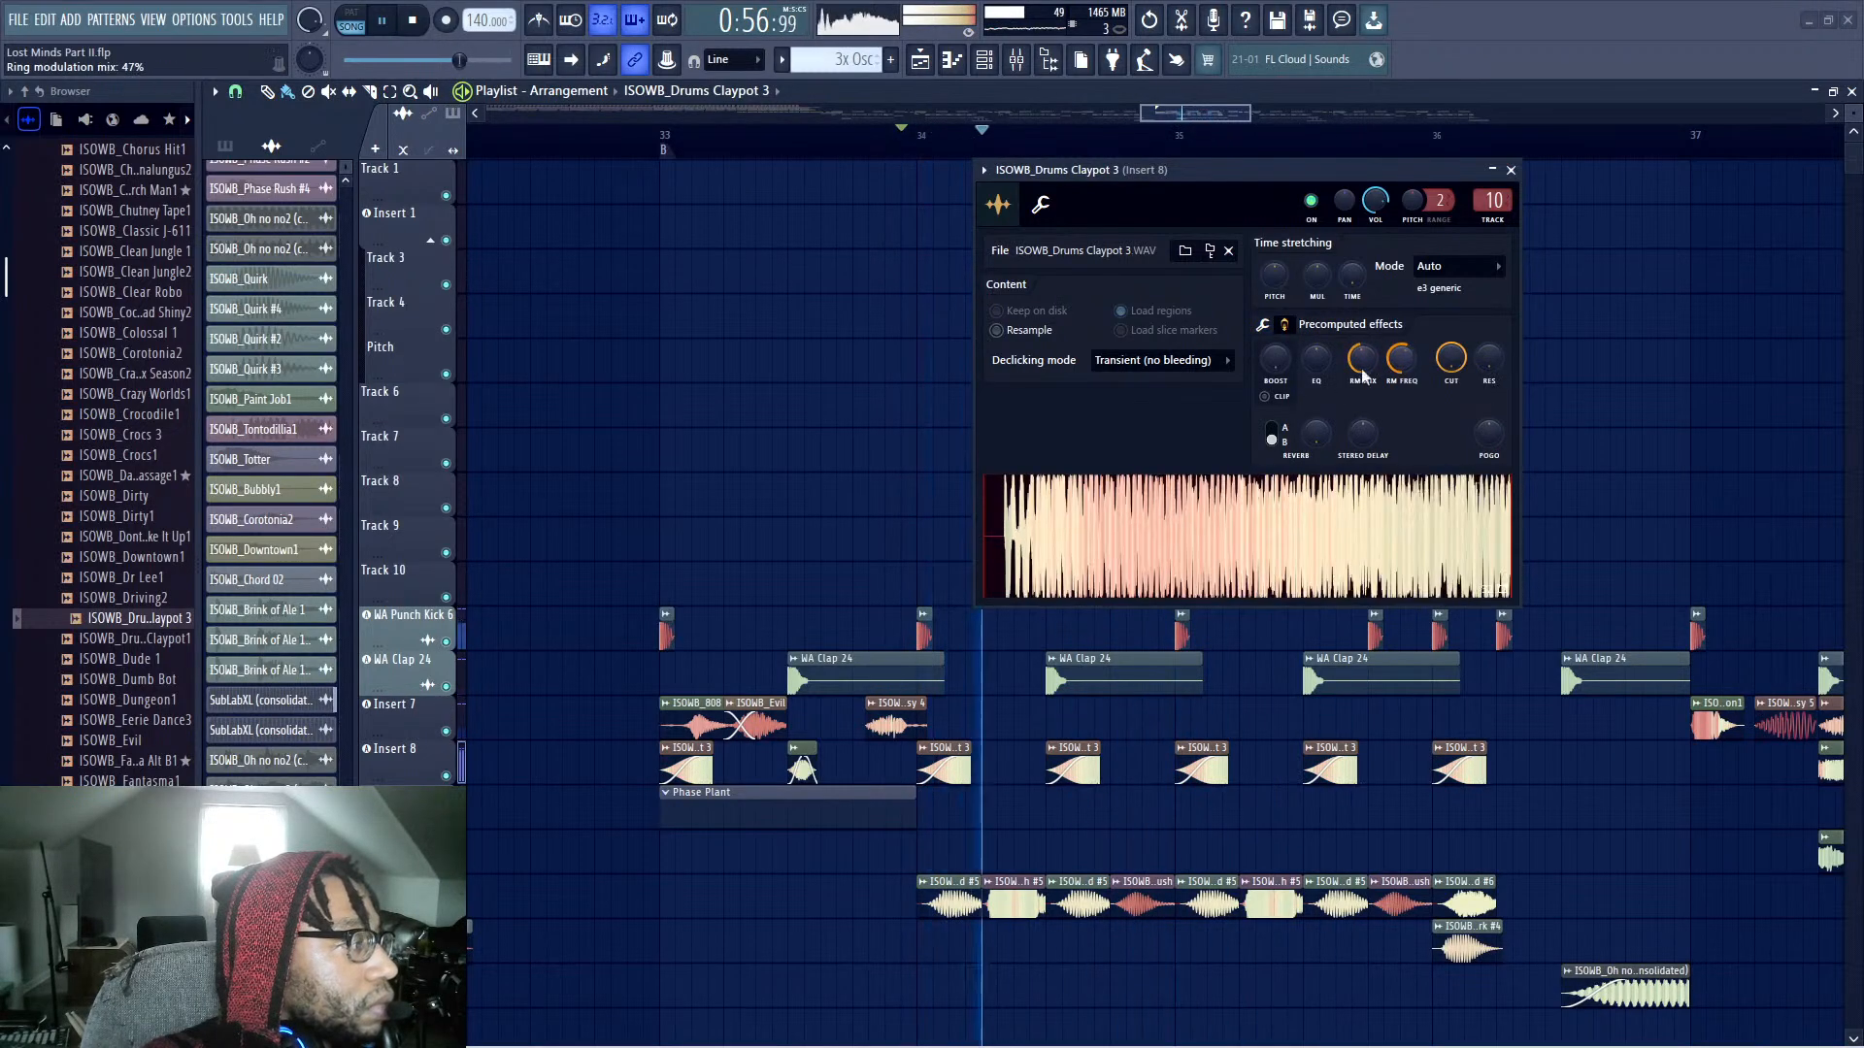
{"action": "left_click", "coordinate": [1509, 171]}
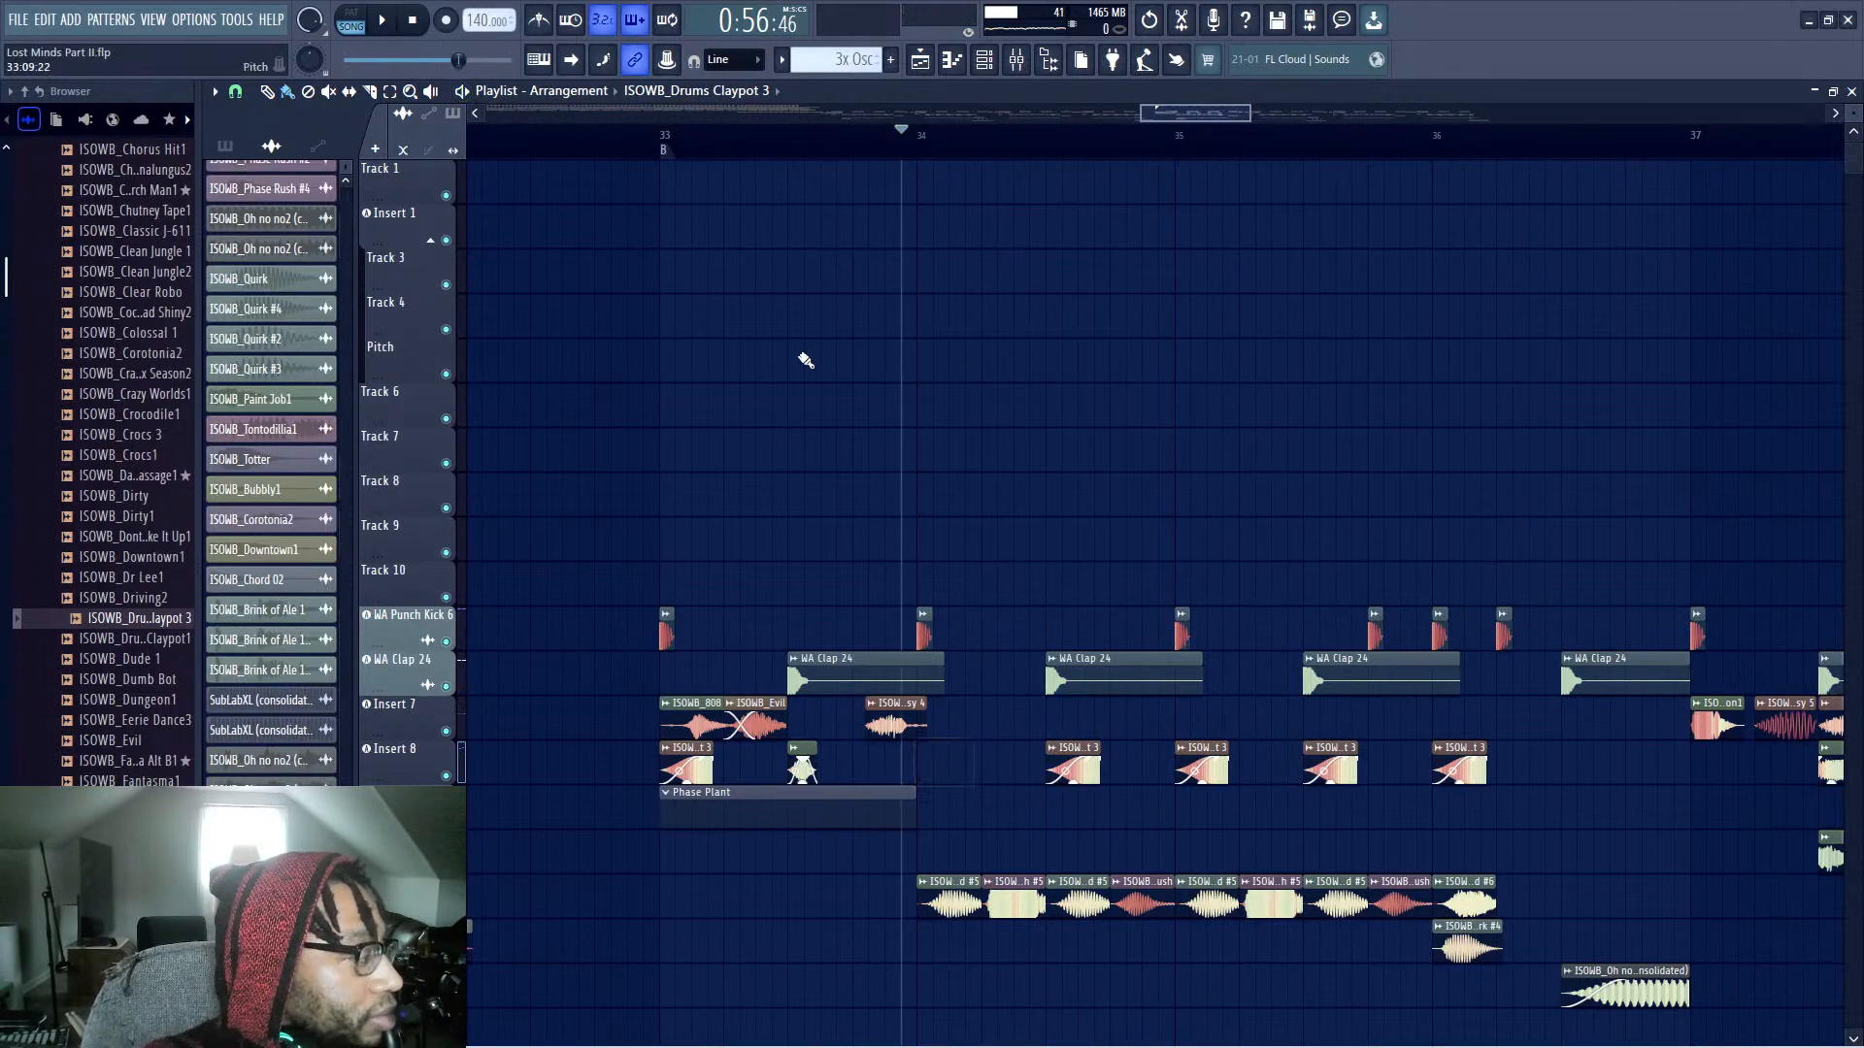
Try the drop without the Drums Claypot 3 clip halfway through bar 34 on Insert 8 and put the clip back
{"action": "key", "text": "space"}
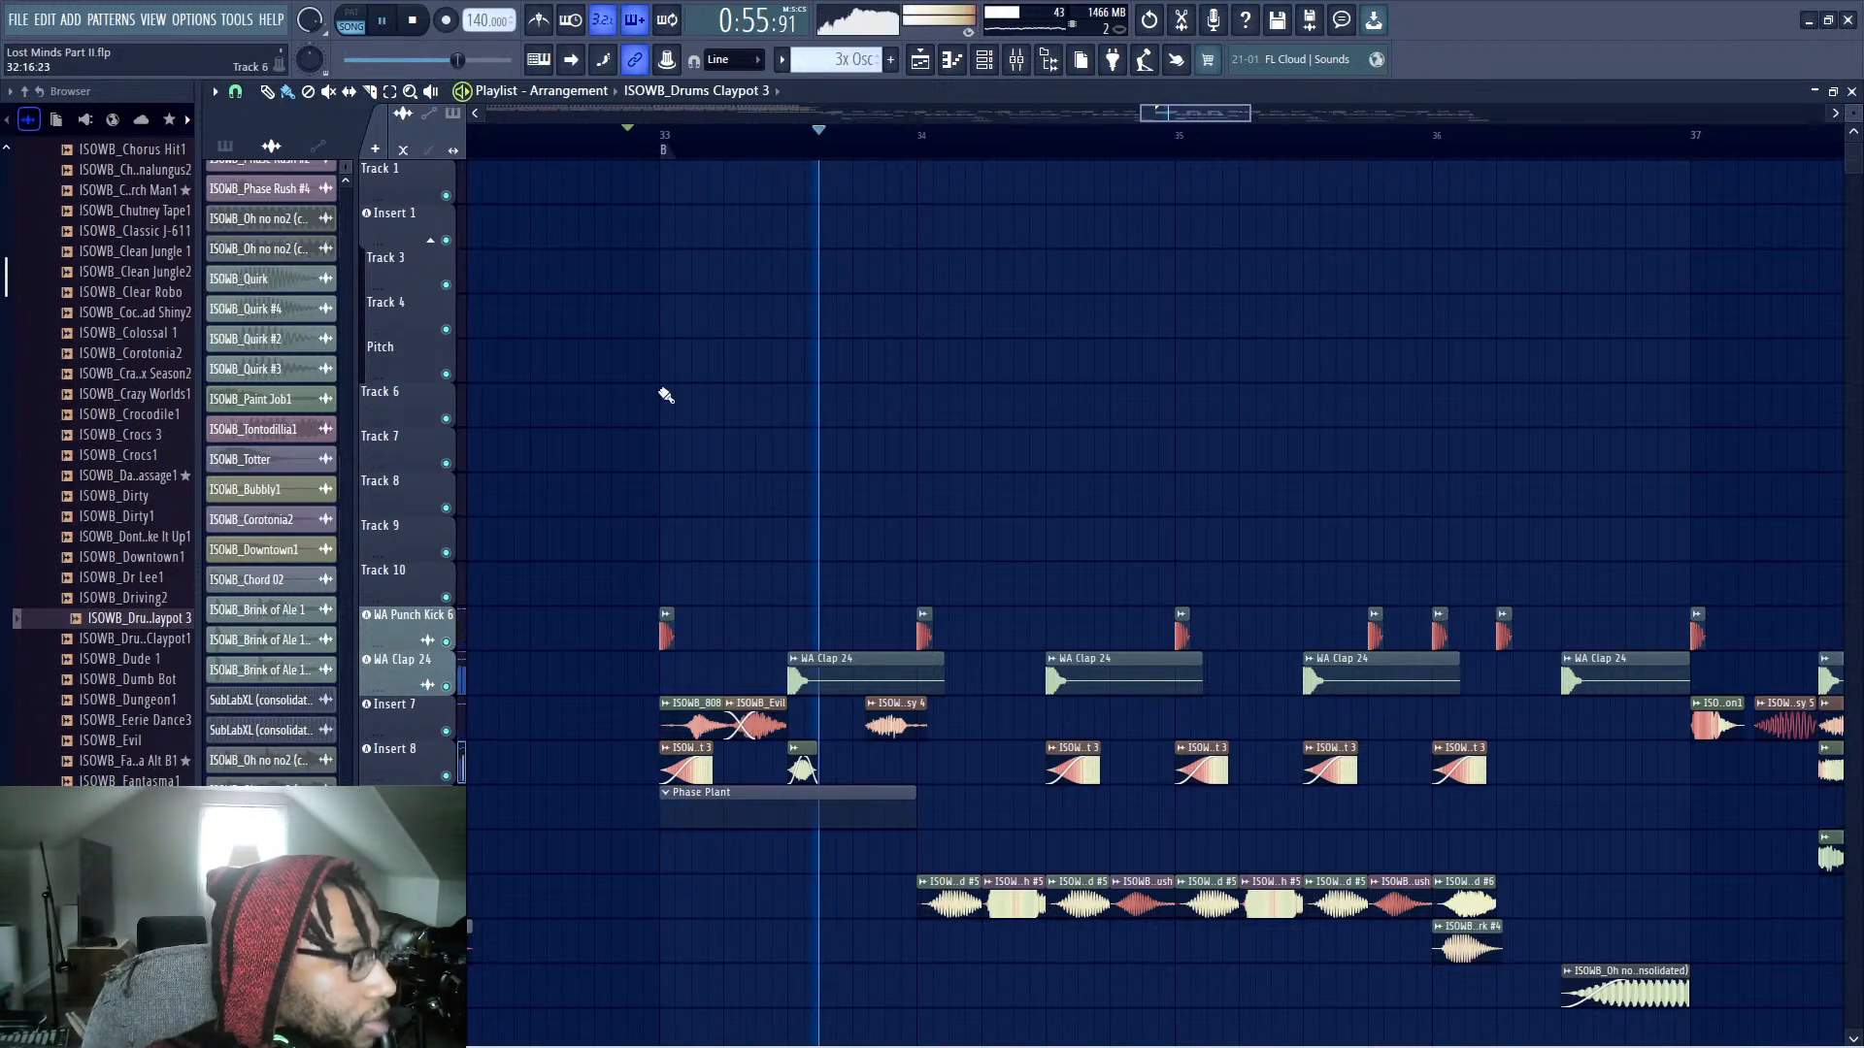
{"action": "scroll", "coordinate": [1060, 670], "scroll_direction": "down", "scroll_amount": 1}
{"action": "right_click", "coordinate": [1059, 670]}
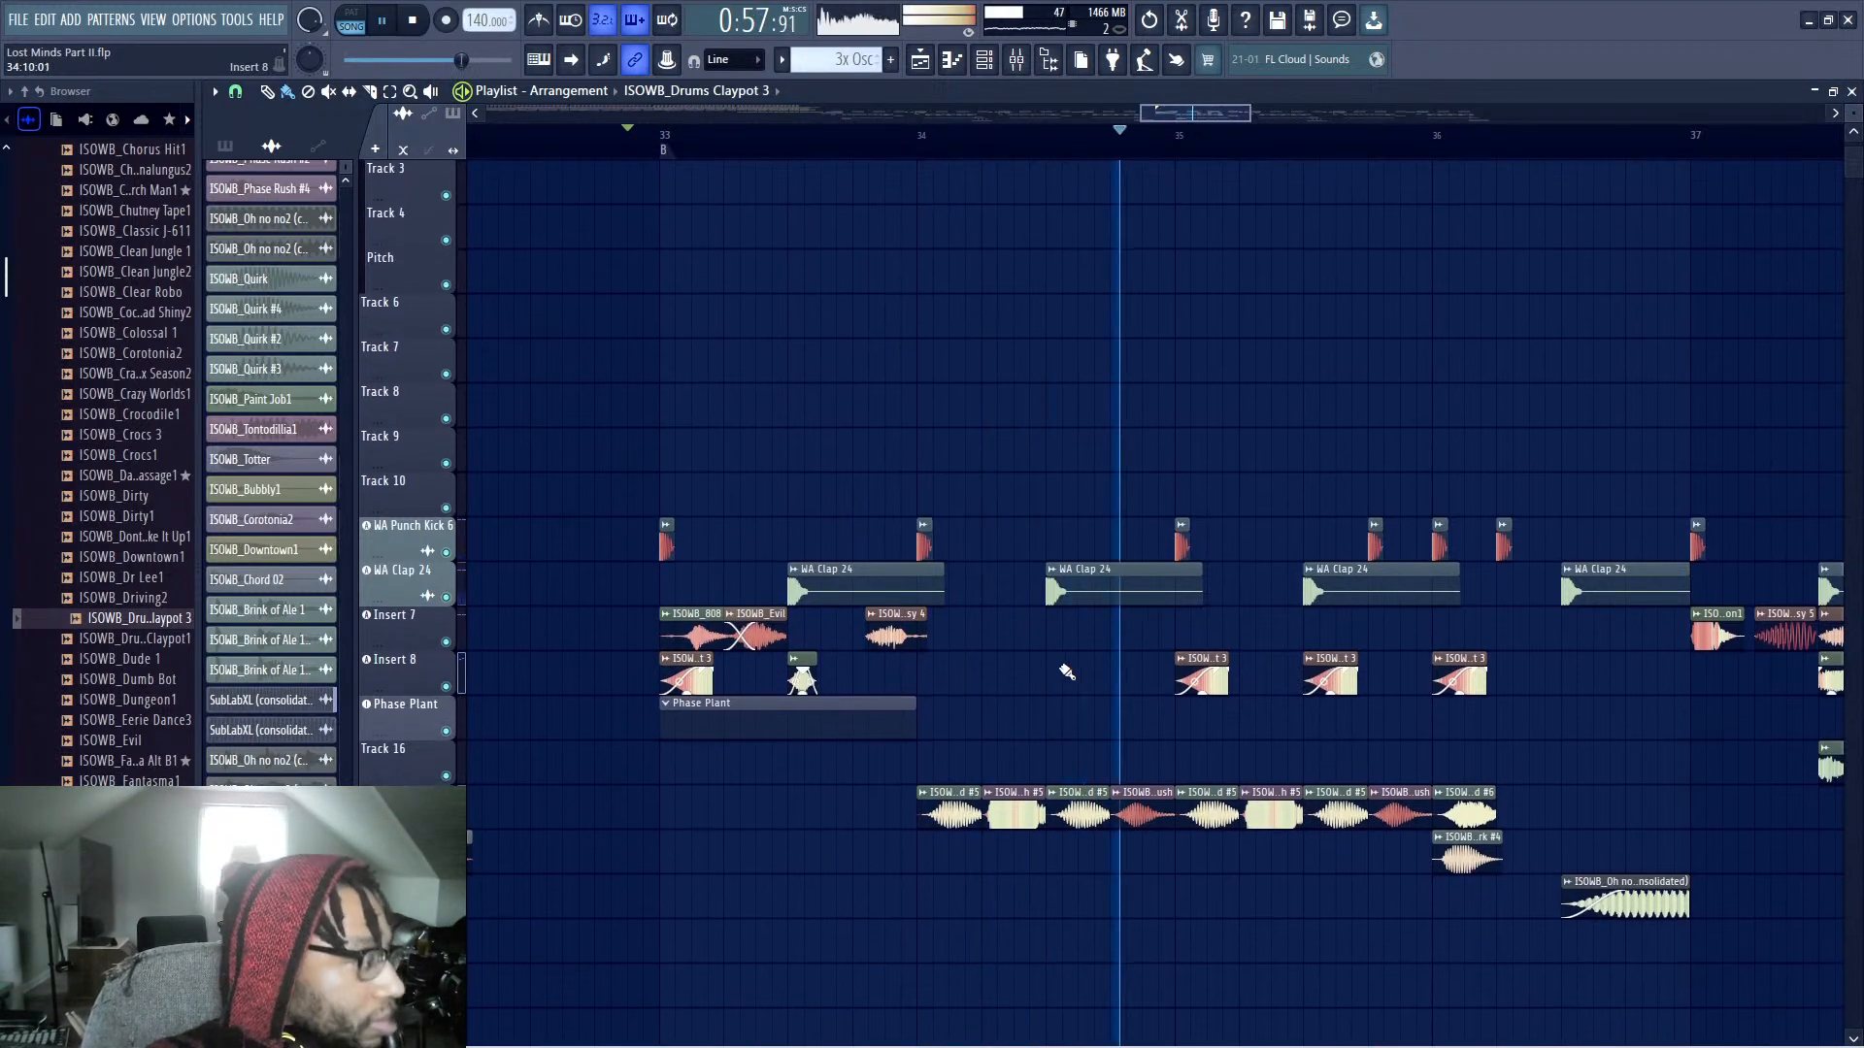
{"action": "left_click", "coordinate": [1063, 668]}
{"action": "key", "text": "space"}
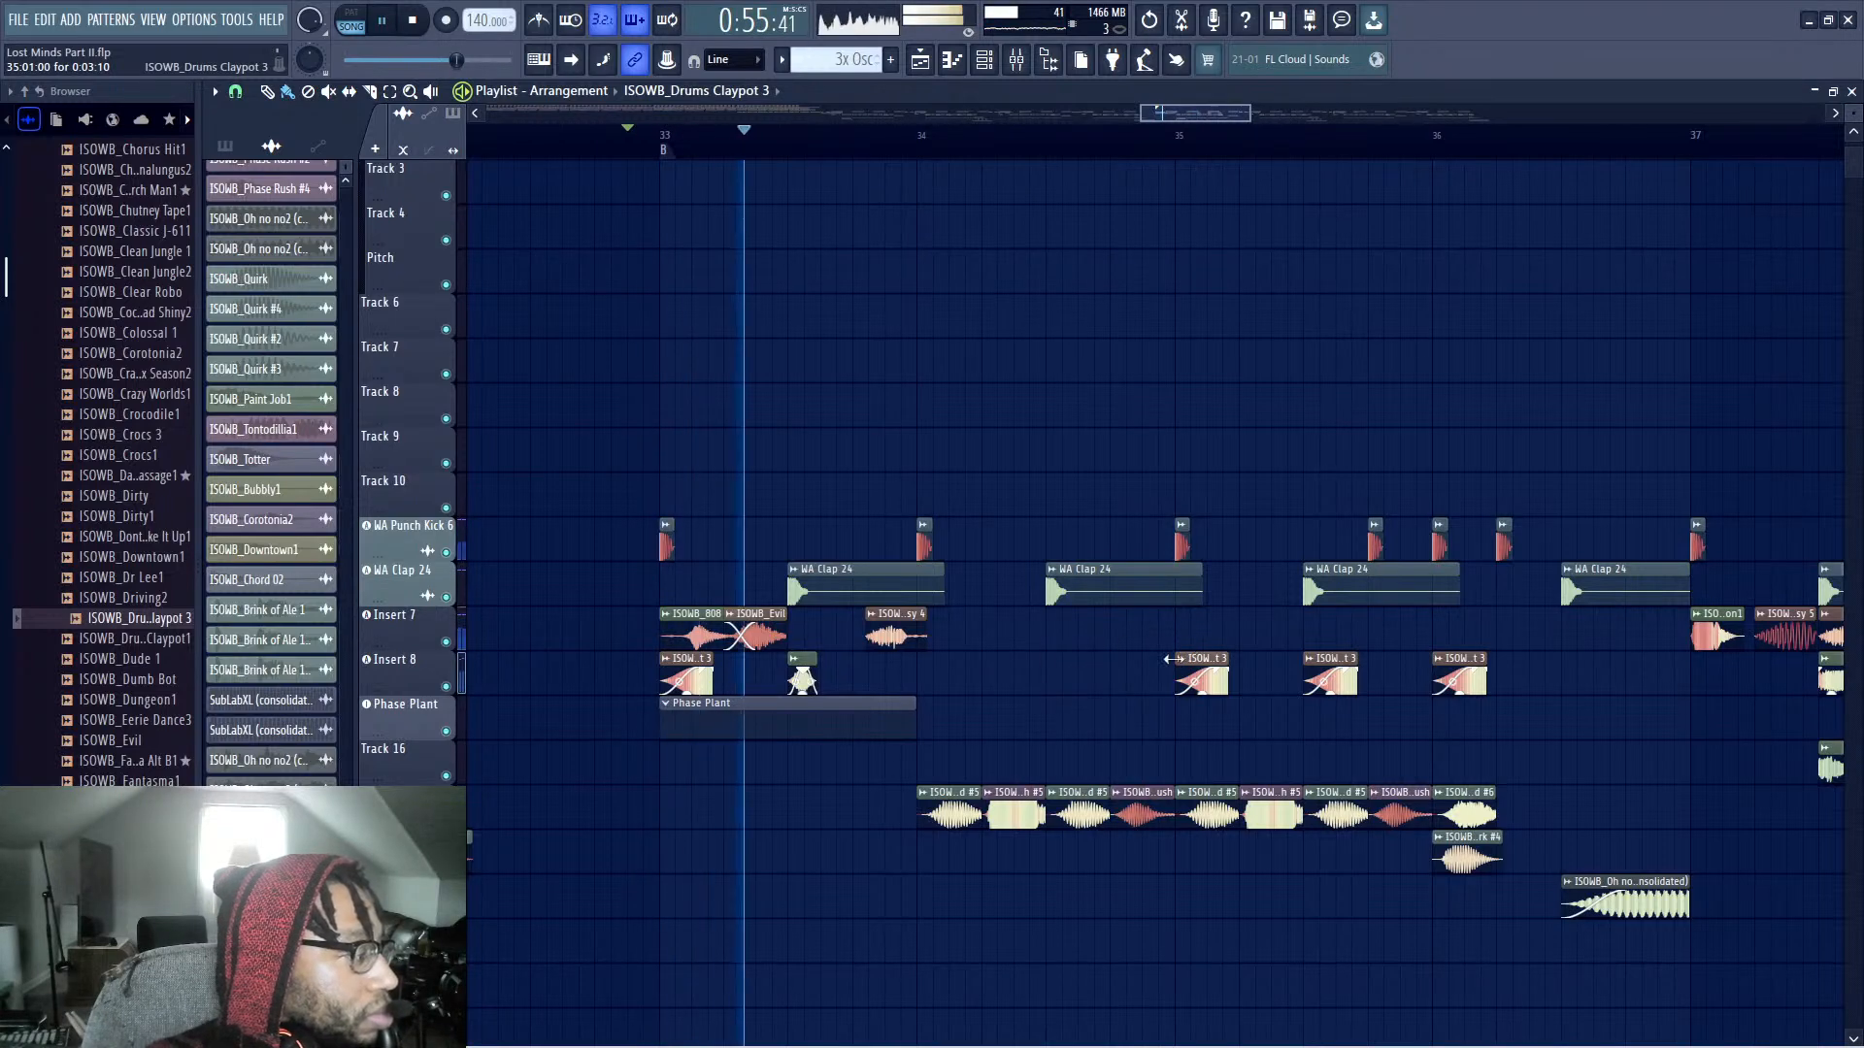
{"action": "left_click", "coordinate": [1180, 660]}
{"action": "left_click", "coordinate": [1055, 674]}
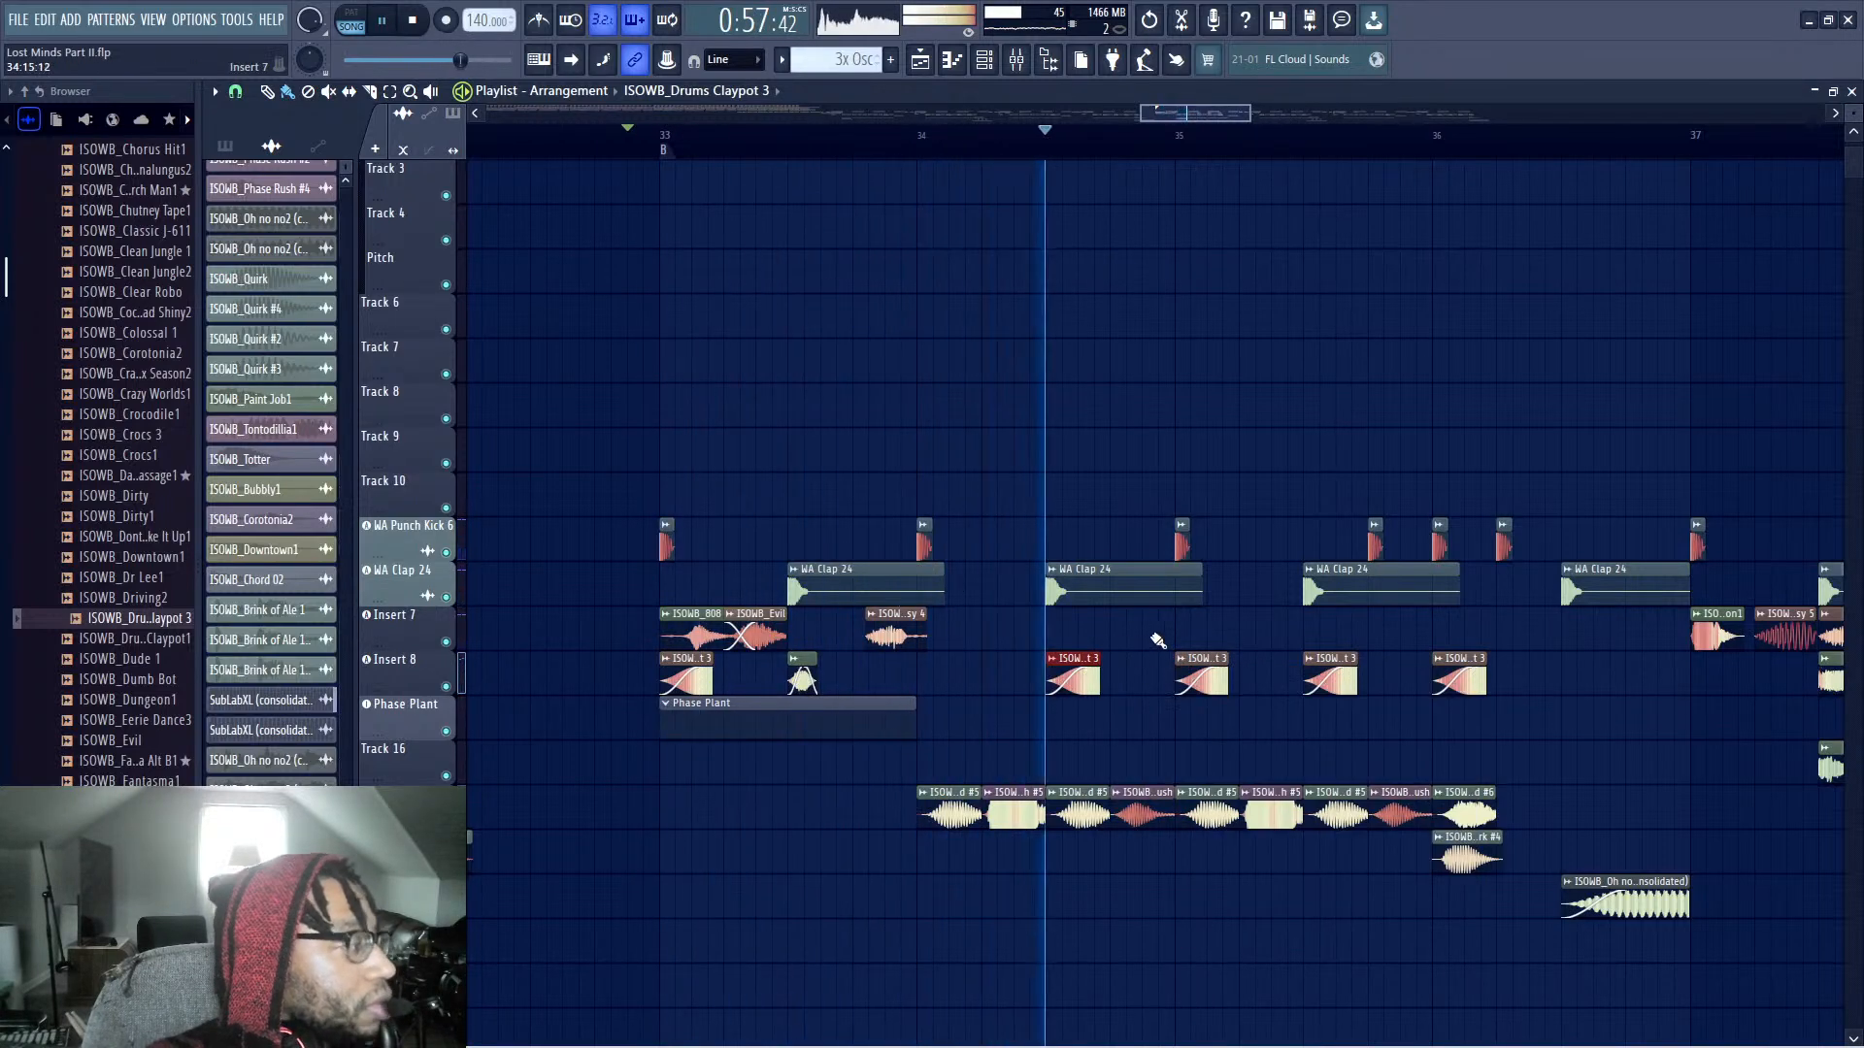
Delete the Drums Claypot 3 clips at the starts of bars 33, 35 and 36 and fade out the two remaining ones
{"action": "right_click", "coordinate": [1188, 660]}
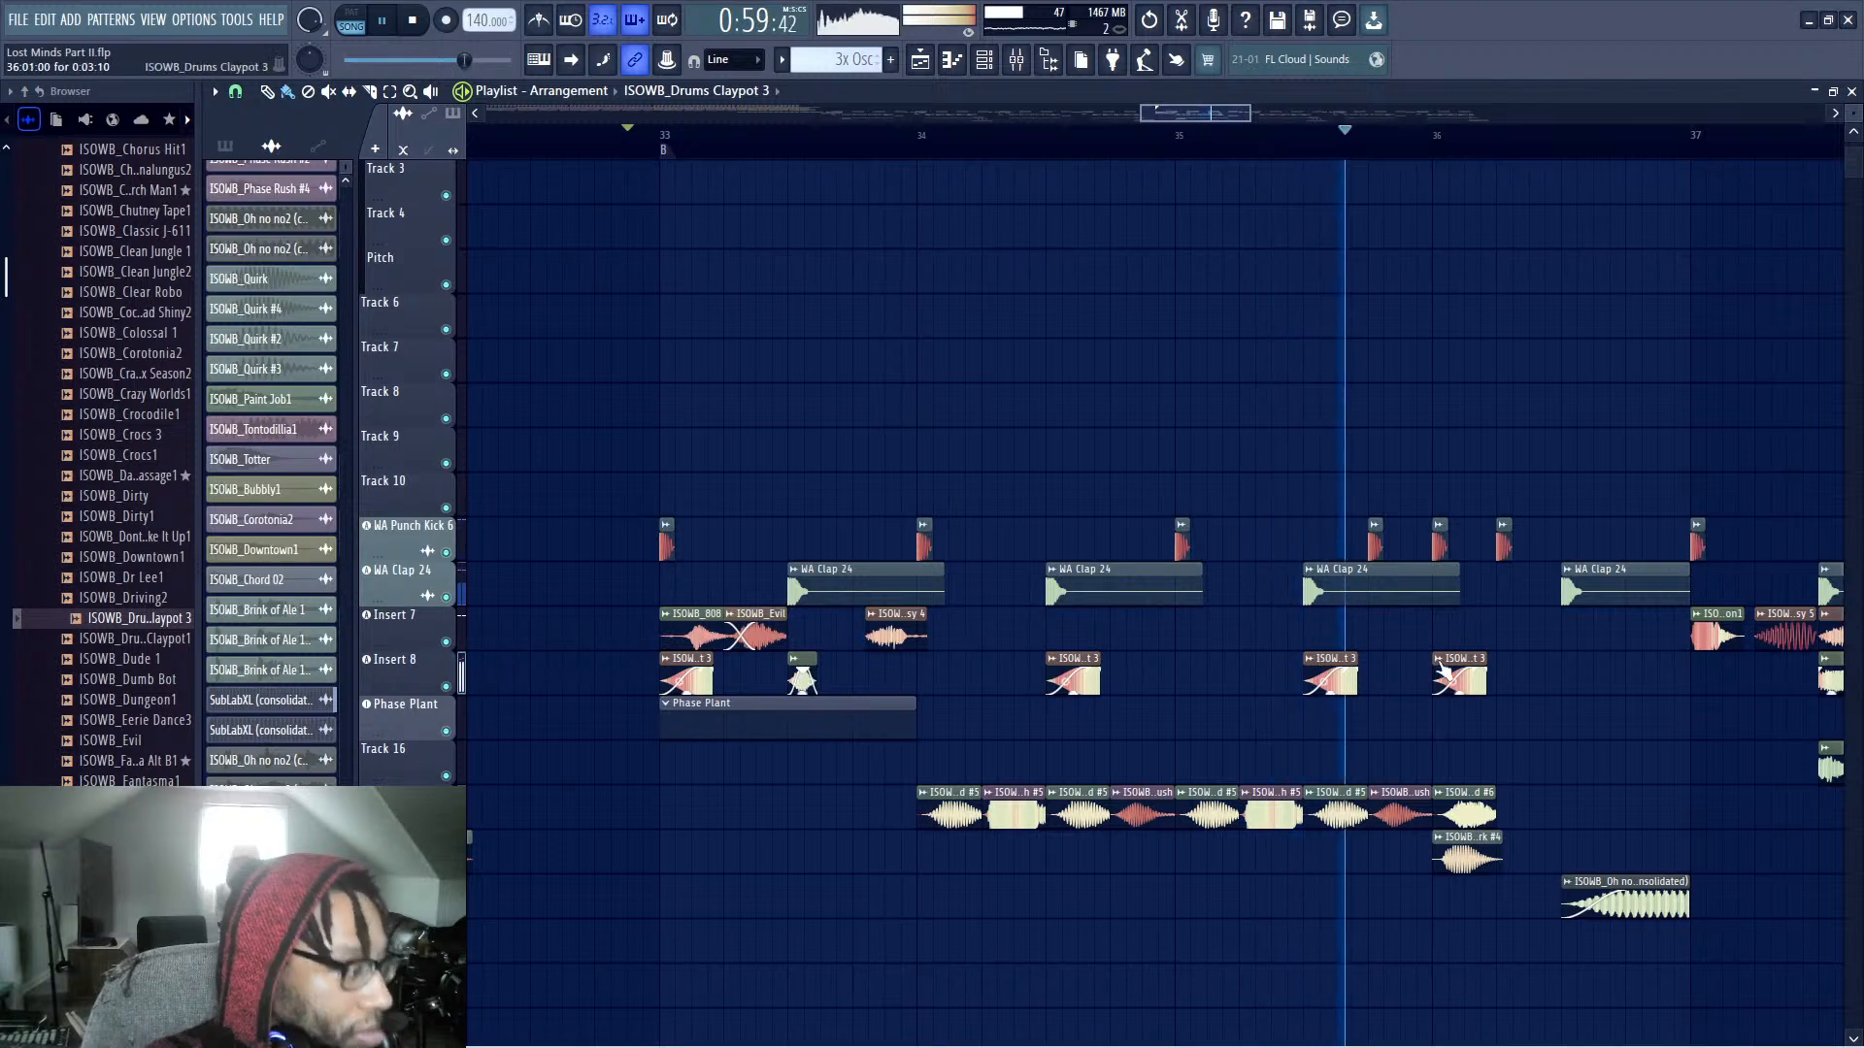
{"action": "right_click", "coordinate": [1454, 684]}
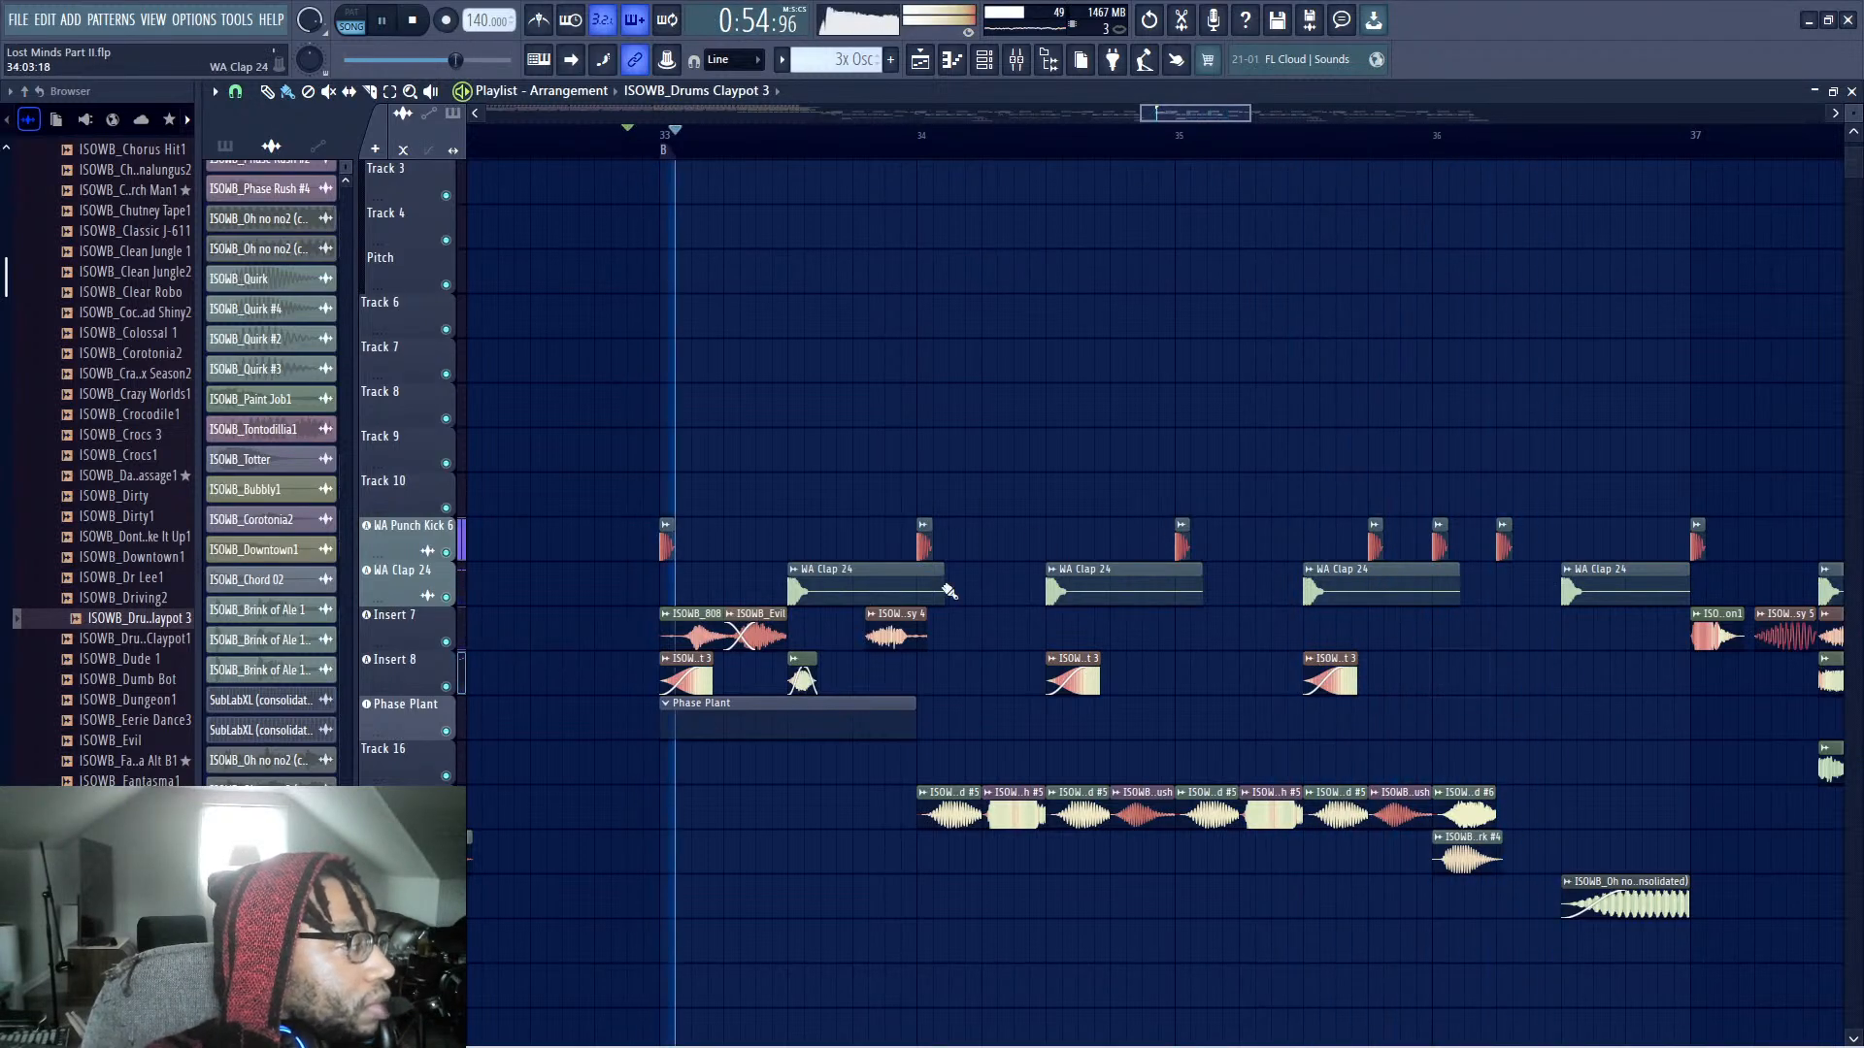
{"action": "right_click", "coordinate": [689, 680]}
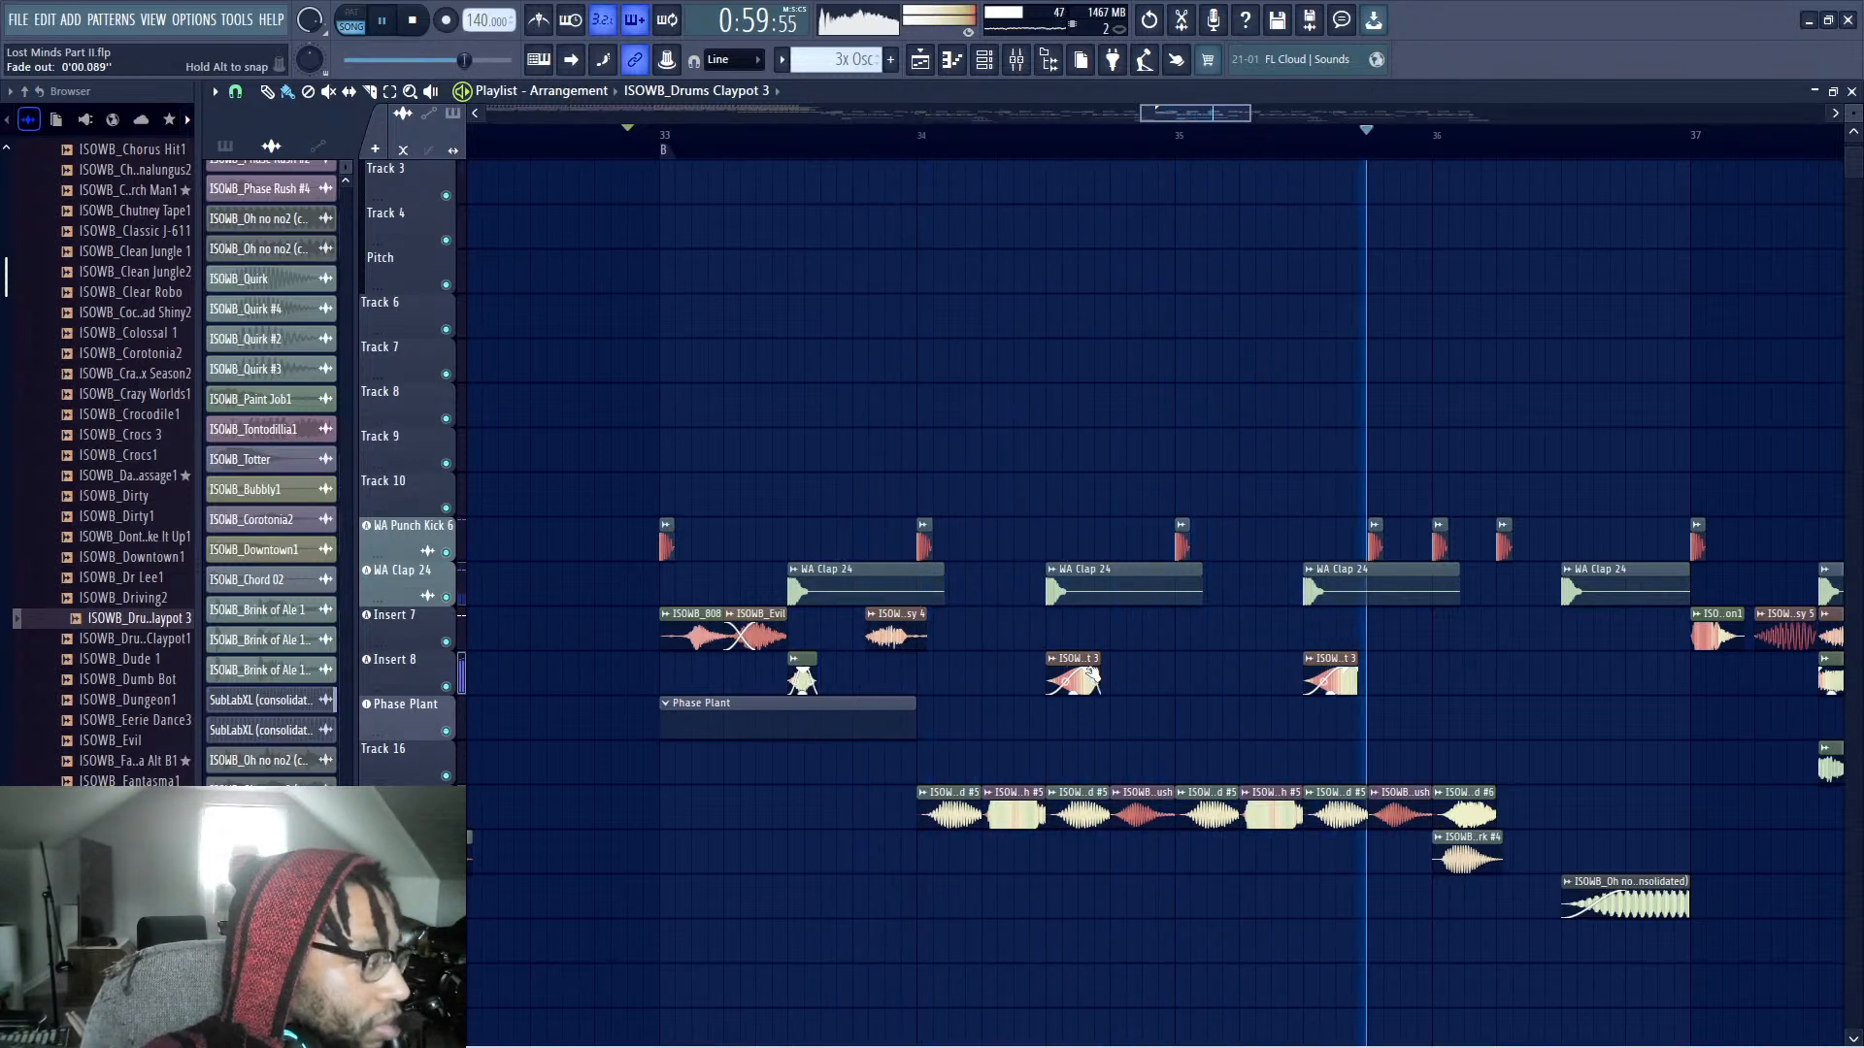
{"action": "left_click", "coordinate": [1004, 146]}
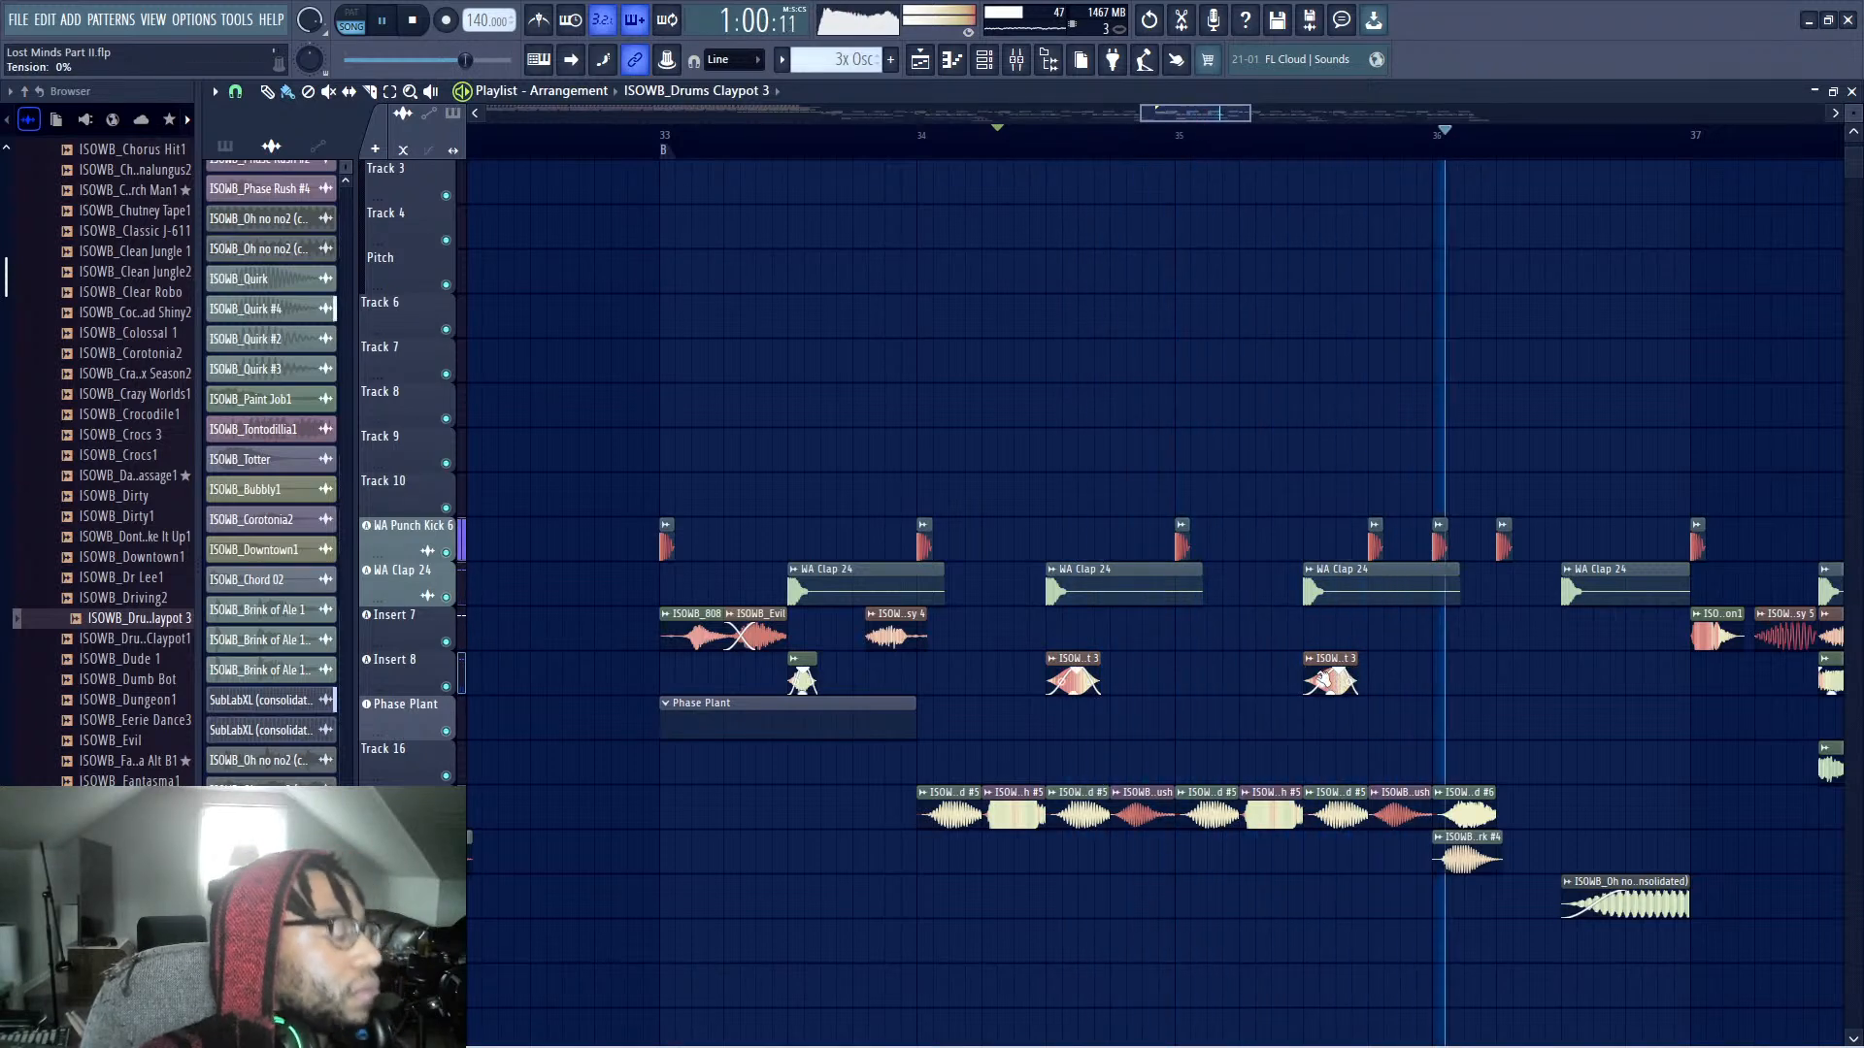
{"action": "left_click_drag", "start_coordinate": [1350, 677], "coordinate": [1346, 691]}
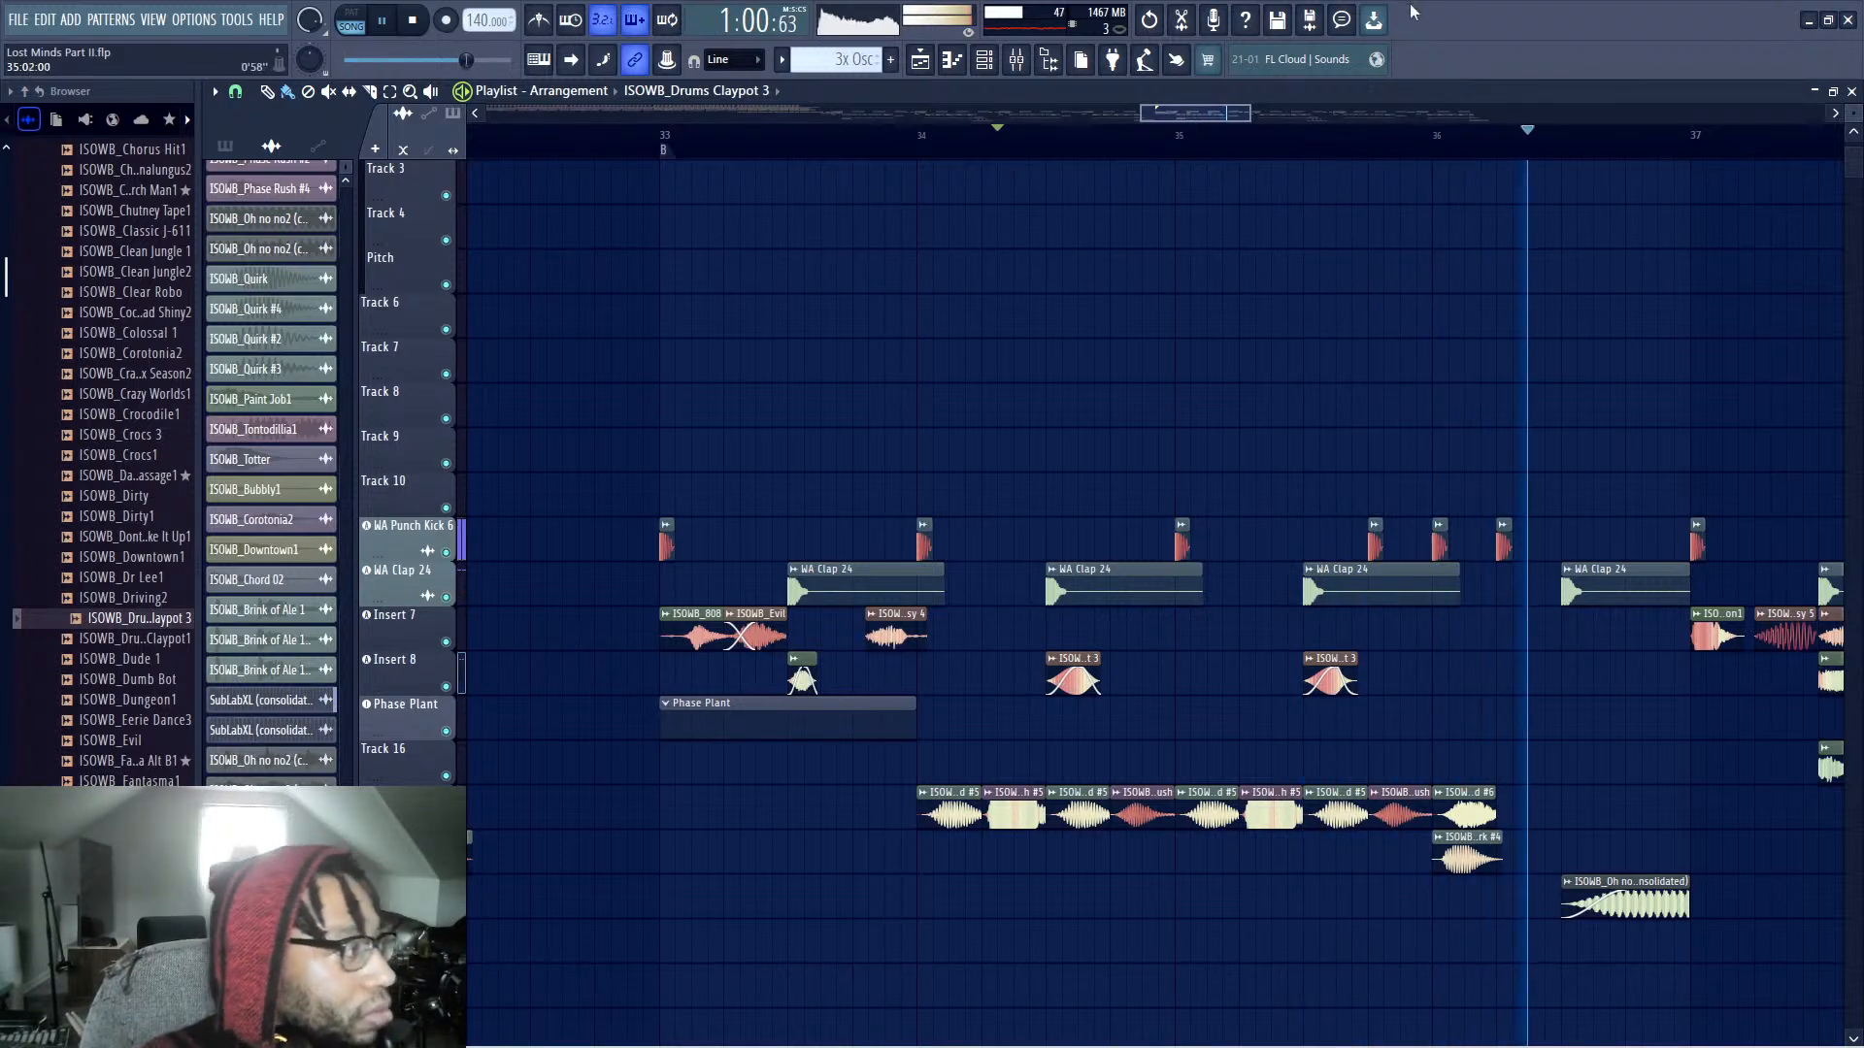
Add the ISOWB_Dumb Bot sample to Insert 8 in the second half of bar 33 and play from bar 33
{"action": "left_click", "coordinate": [660, 135]}
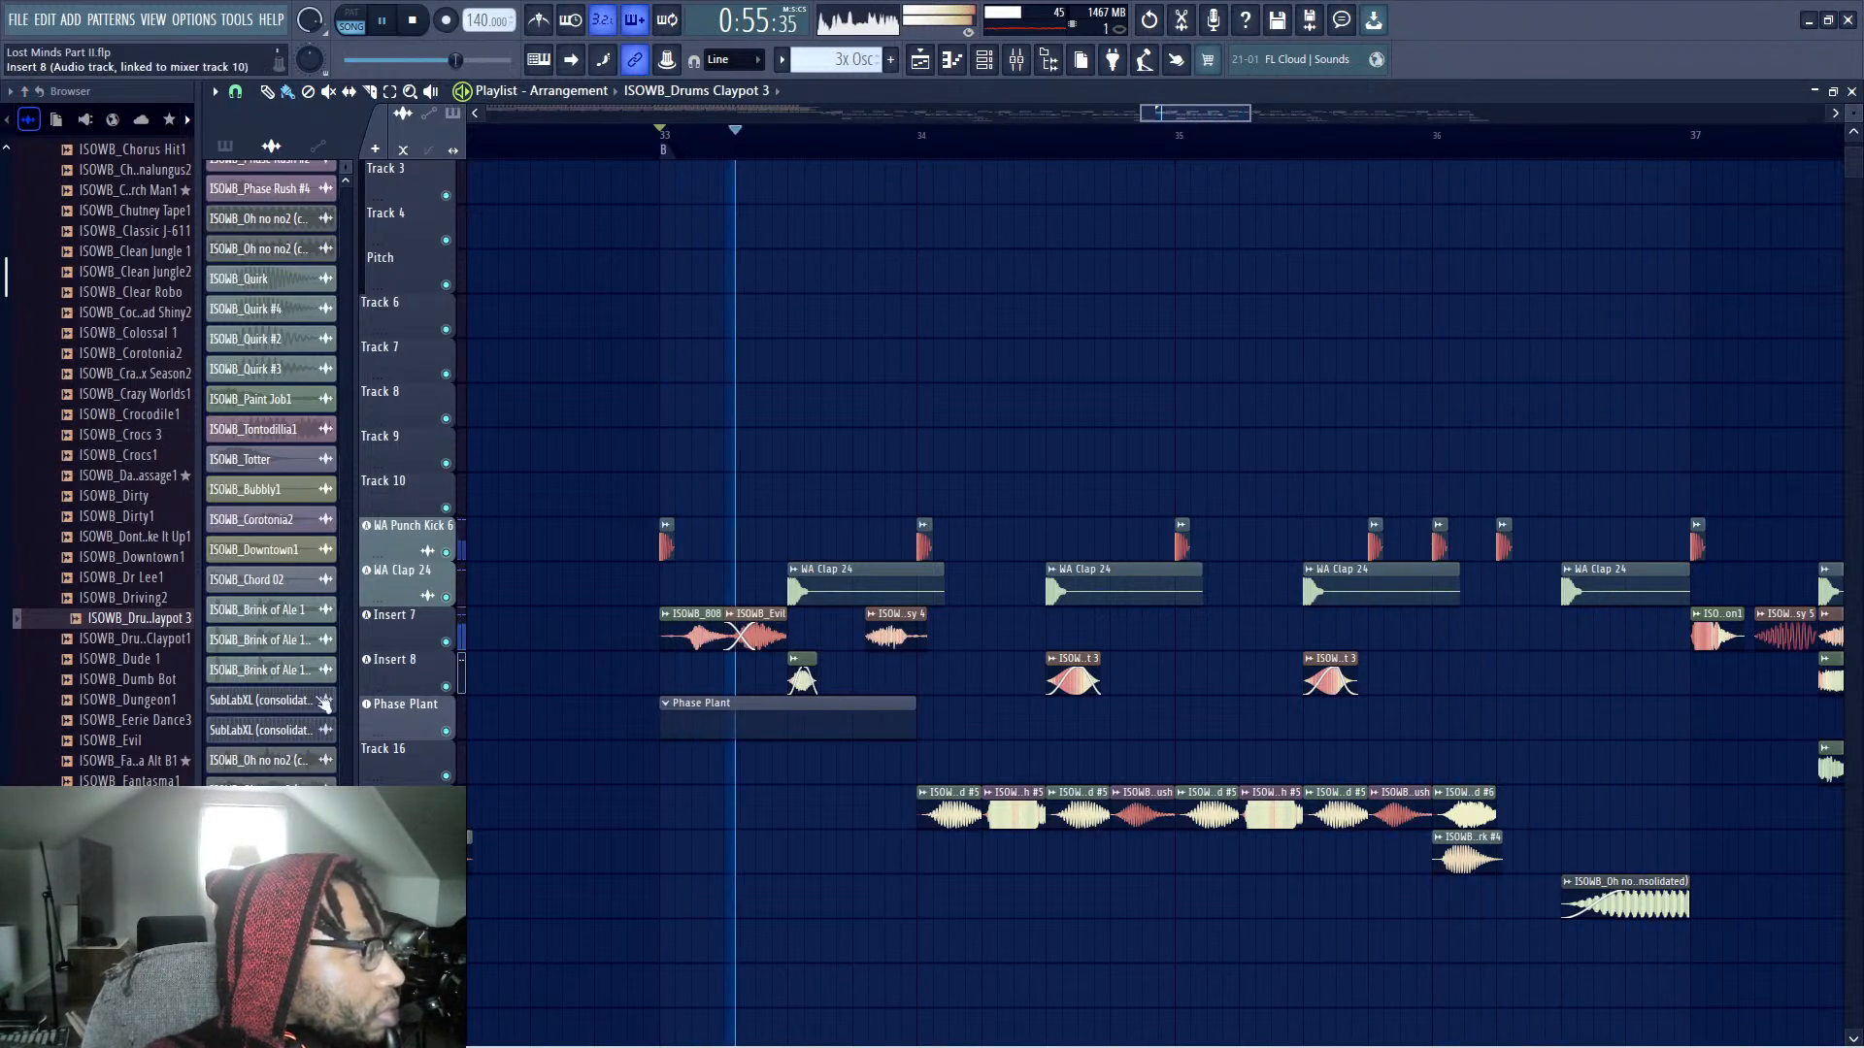
{"action": "left_click", "coordinate": [107, 680]}
{"action": "key", "text": "space"}
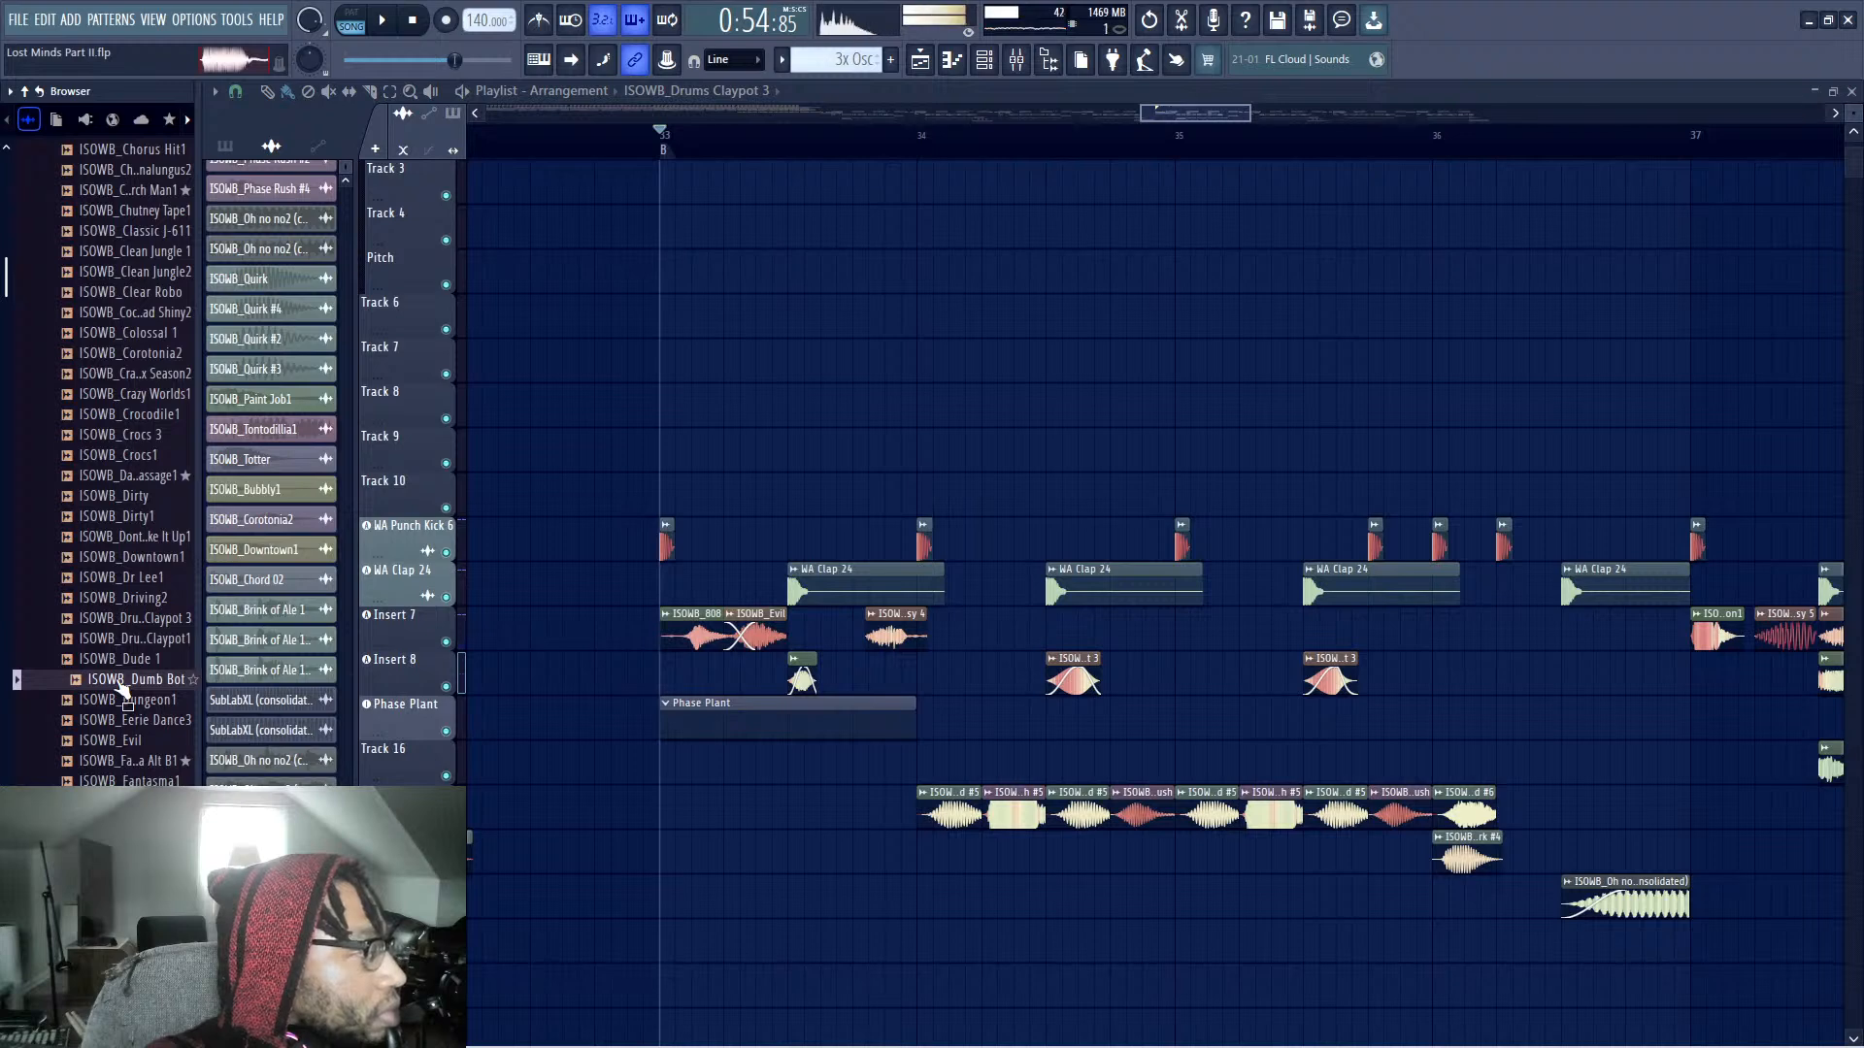
{"action": "left_click_drag", "start_coordinate": [120, 685], "coordinate": [856, 680]}
{"action": "key", "text": "space"}
{"action": "key", "text": "space"}
{"action": "key", "text": "space"}
{"action": "key", "text": "space"}
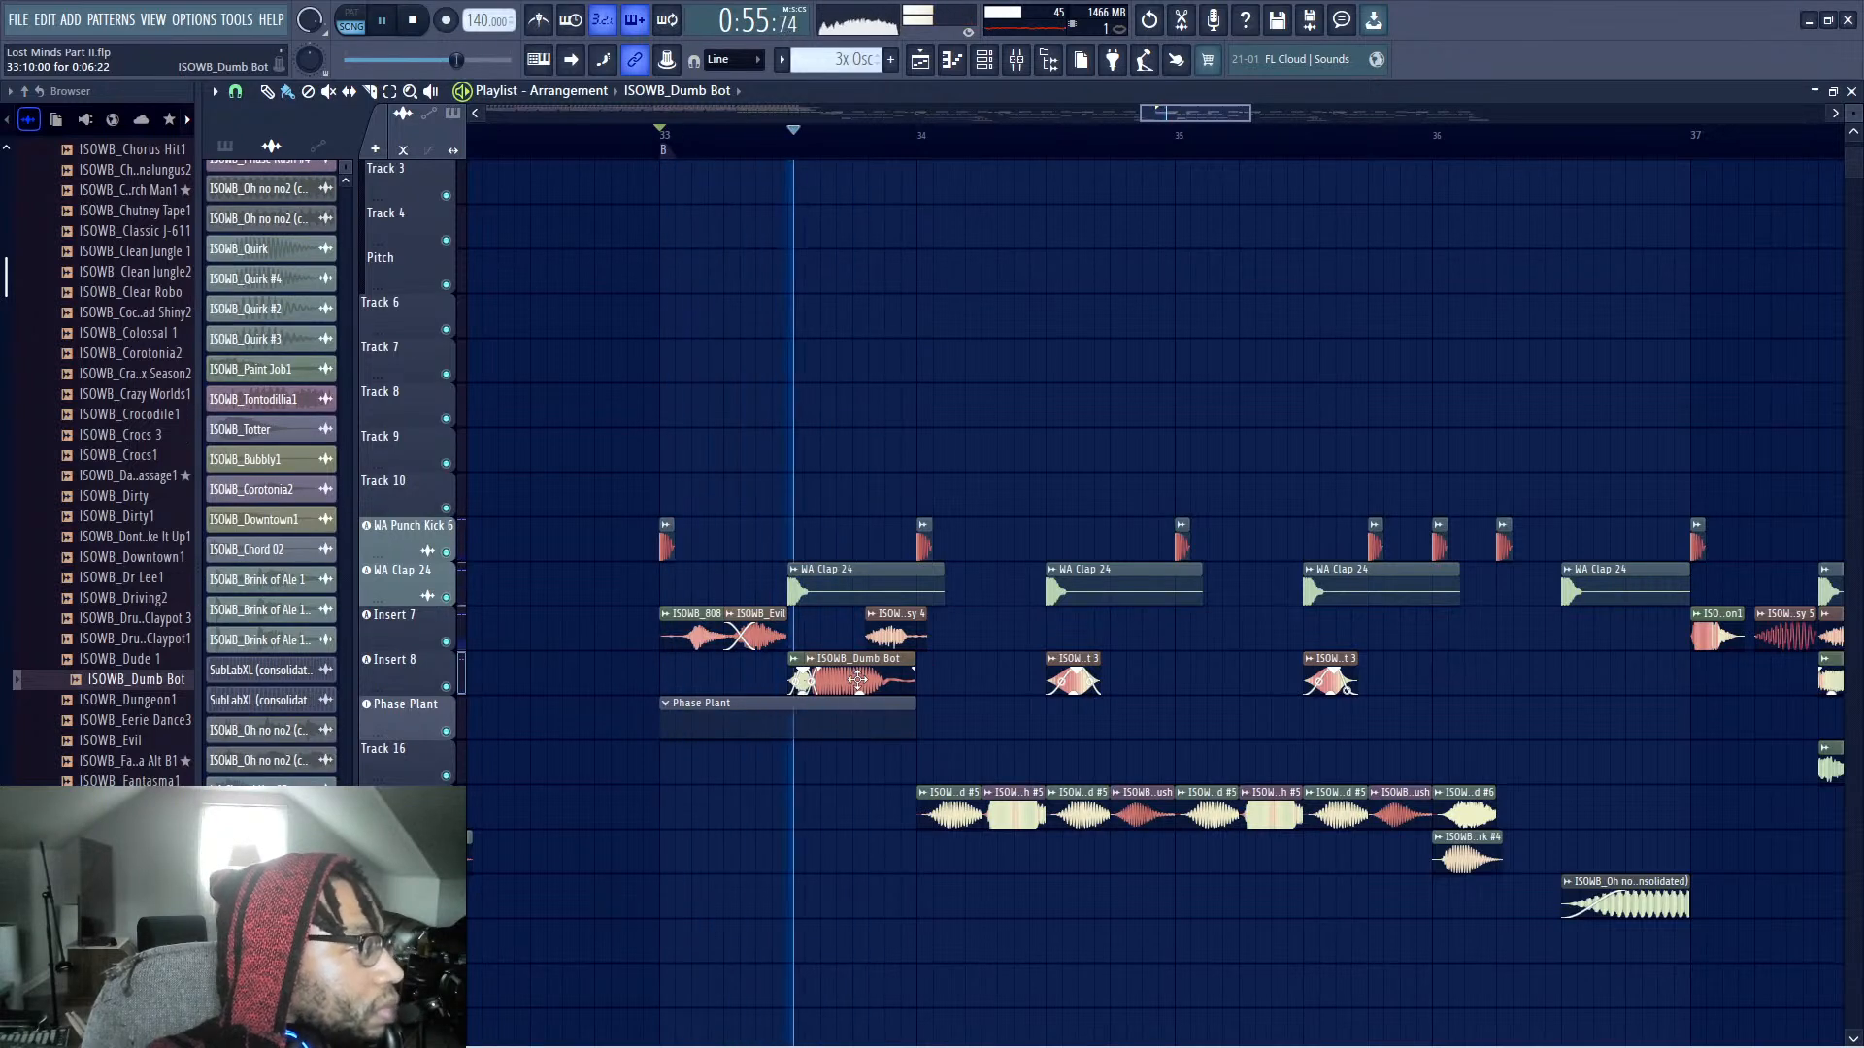
Delete the ISOWB_Bassy 4 clip near the end of bar 33 on Insert 7 and play the drop
{"action": "key", "text": "space"}
{"action": "key", "text": "space"}
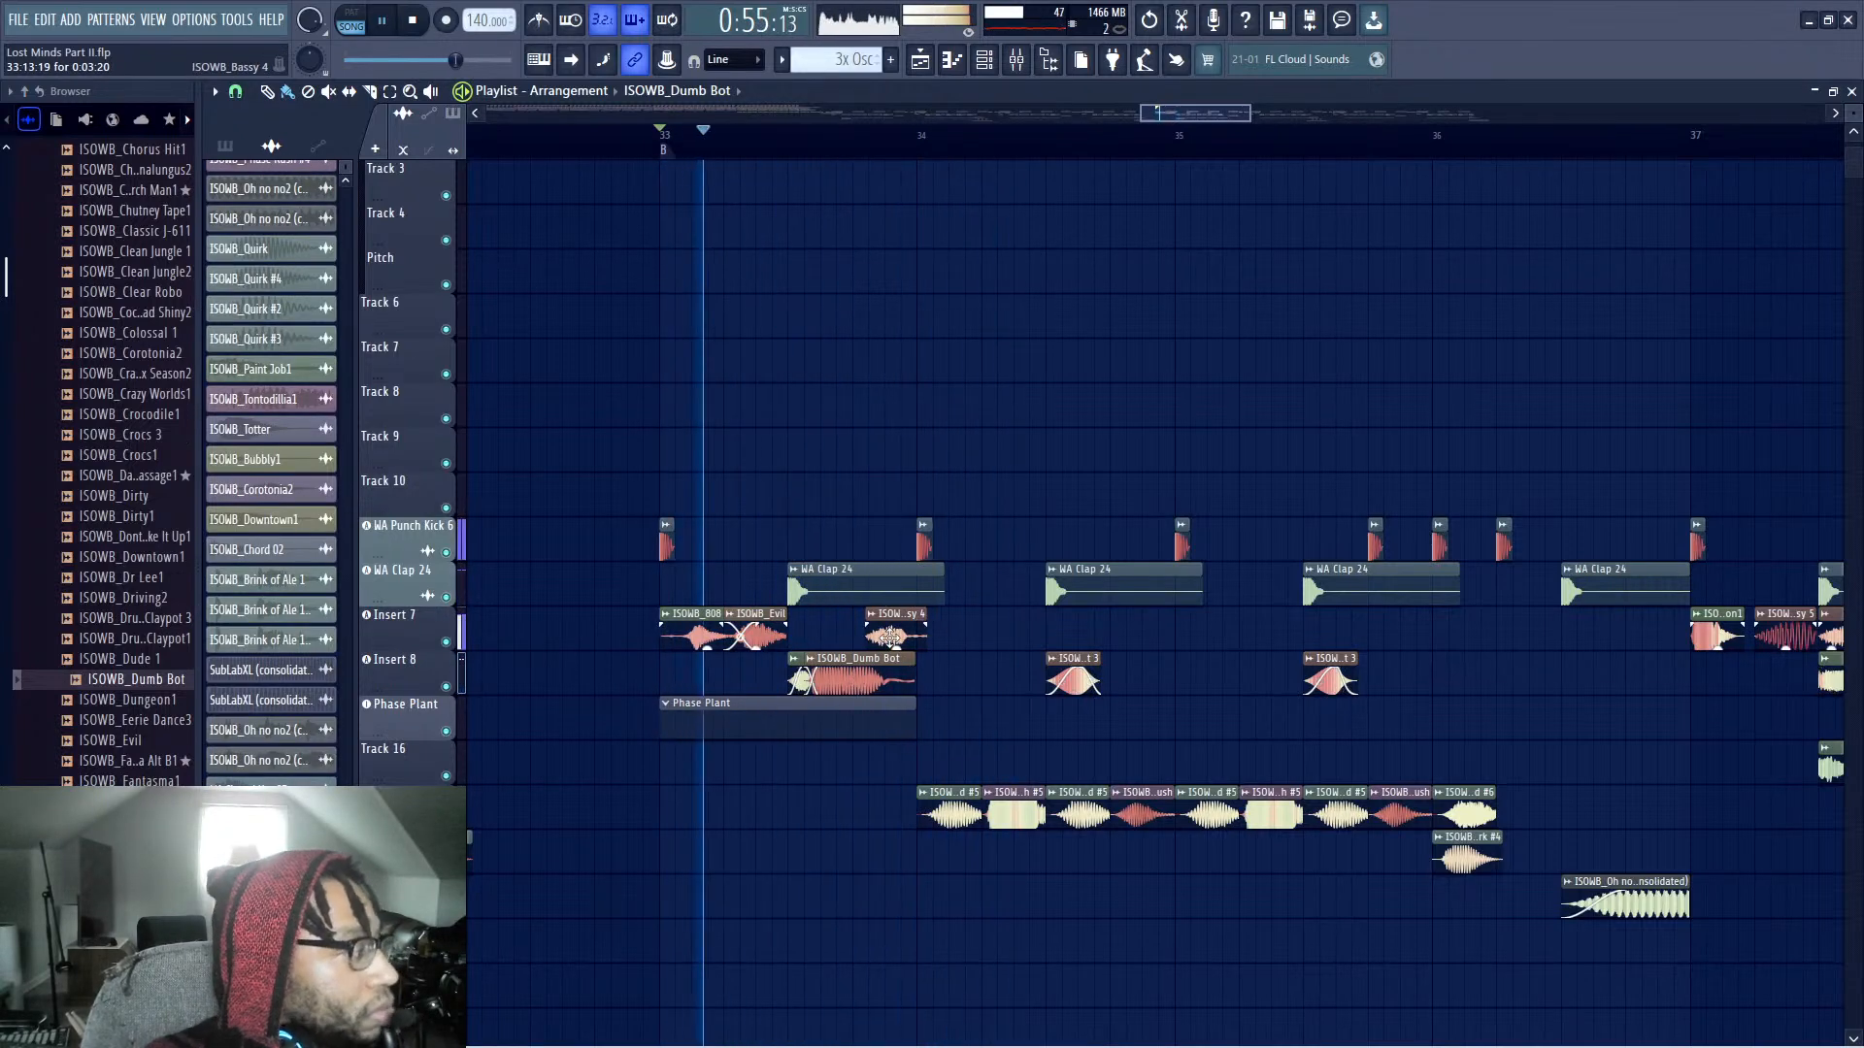
{"action": "right_click", "coordinate": [912, 626]}
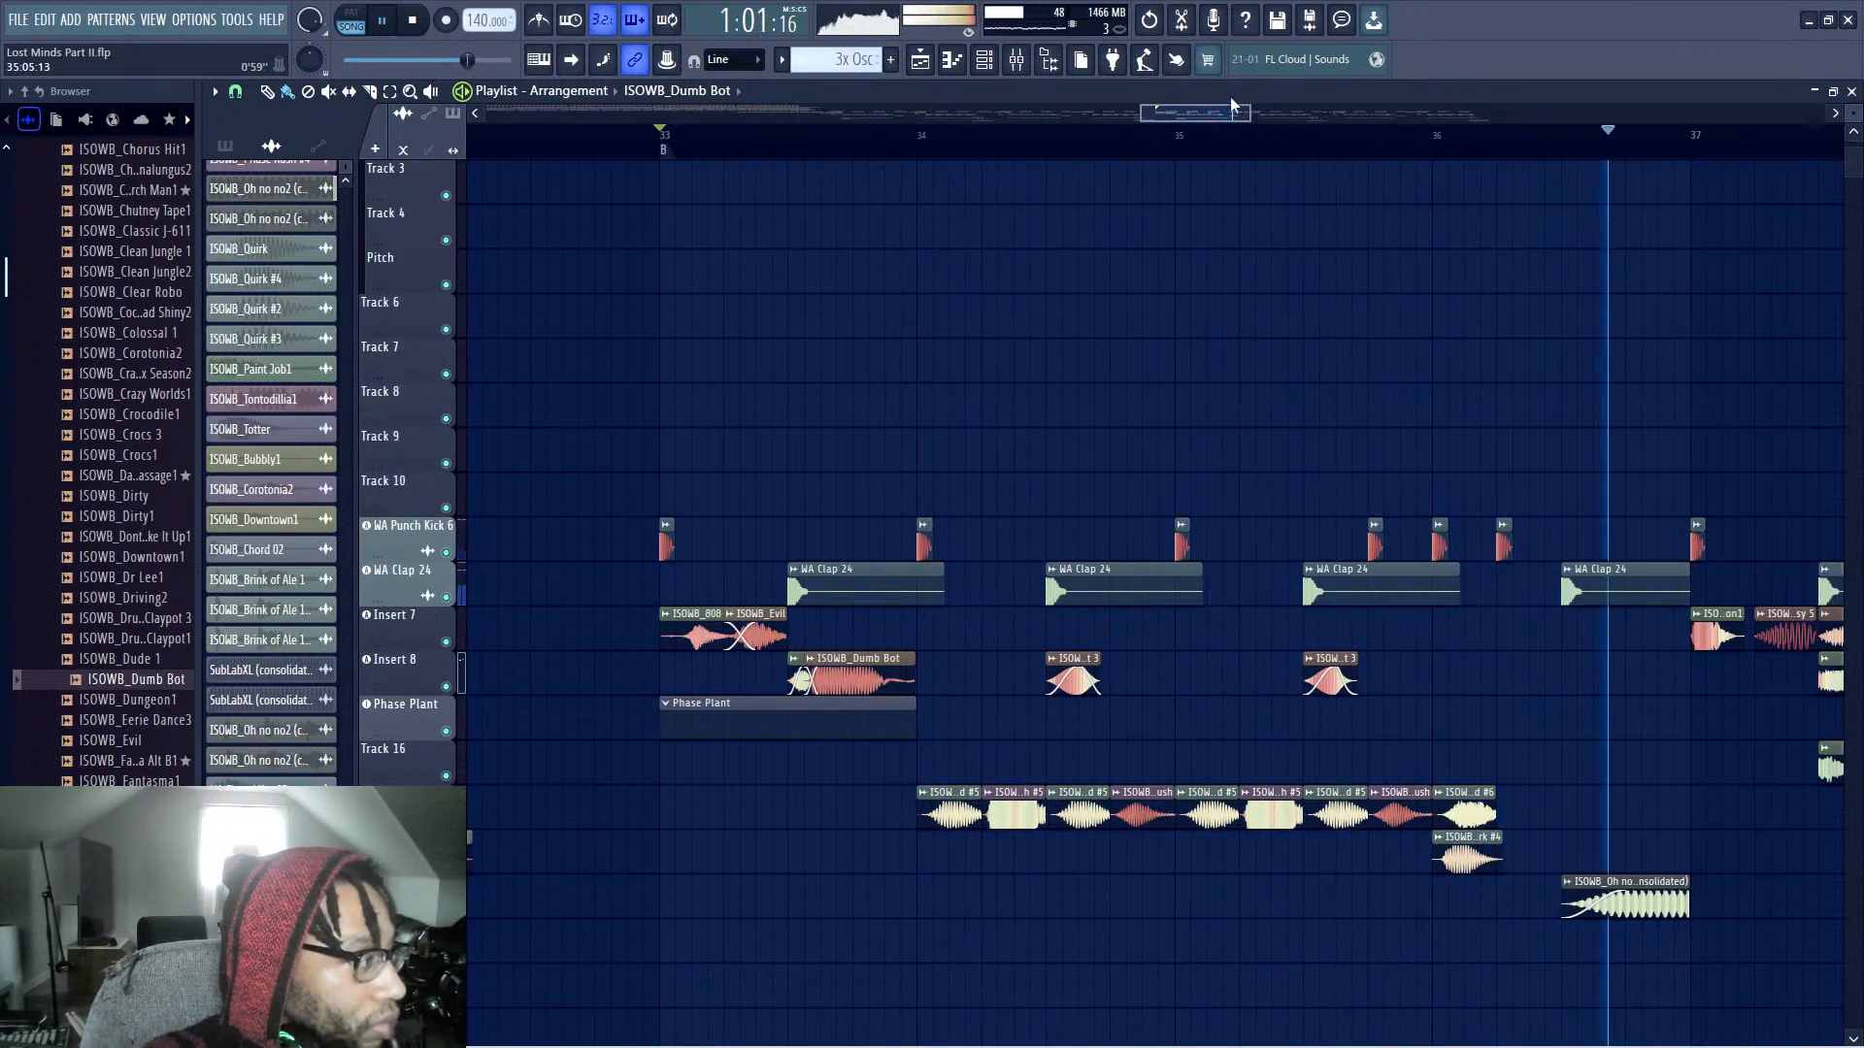
{"action": "key", "text": "space"}
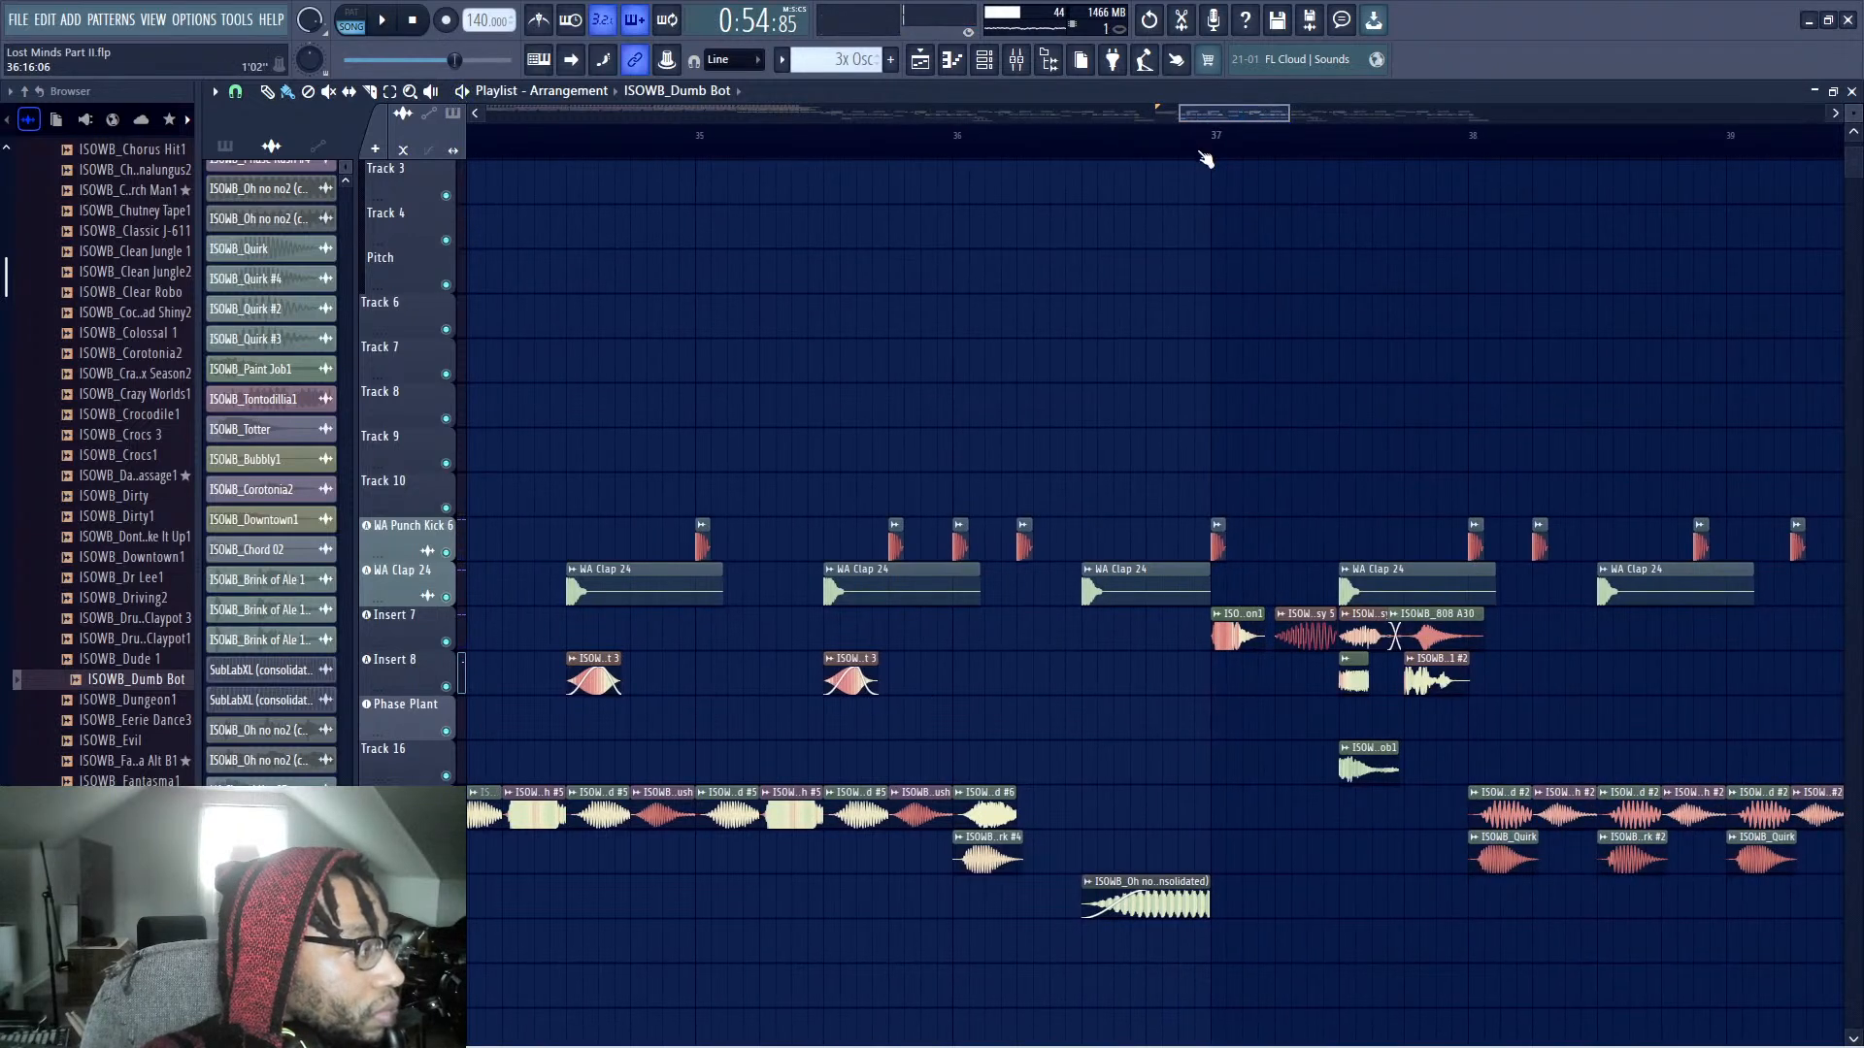
Make the ISOWB_Amazon1 clip at bar 37 unique and shift its pitch using the Auto stretching mode
{"action": "key", "text": "space"}
{"action": "right_click", "coordinate": [1221, 621]}
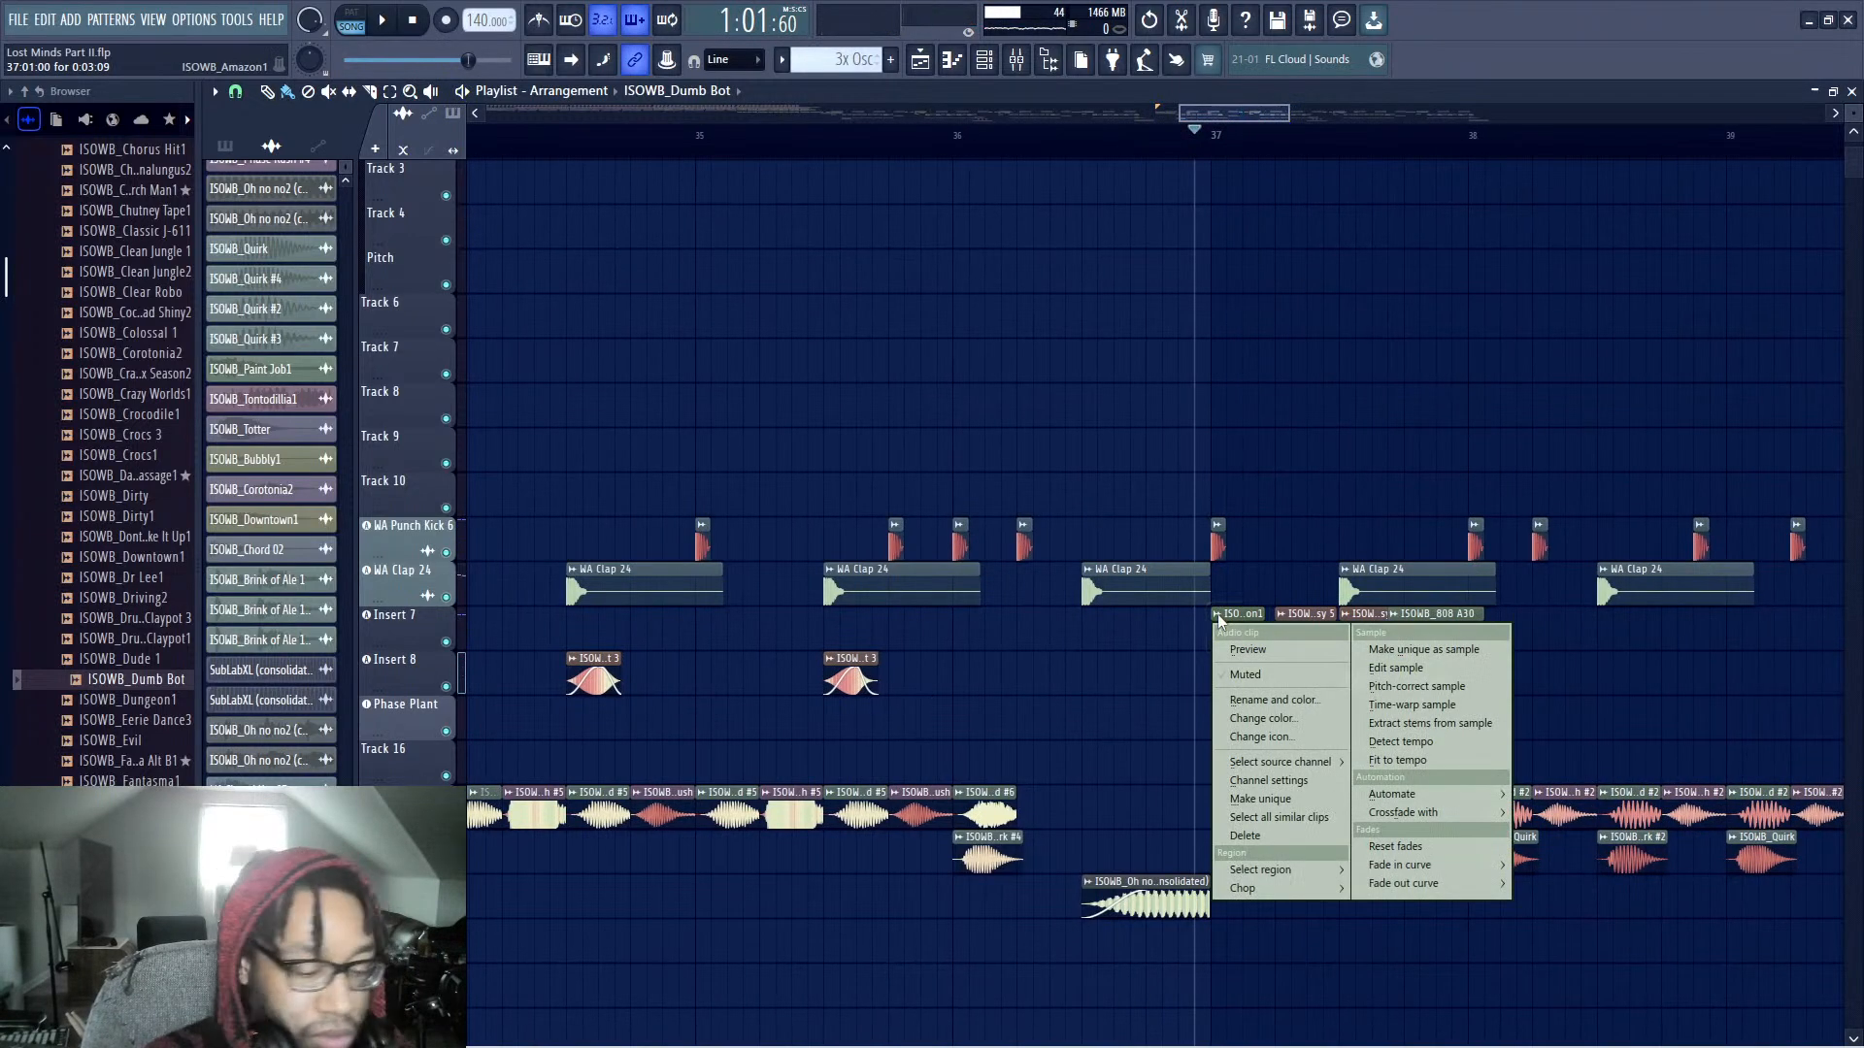
{"action": "left_click", "coordinate": [1272, 798]}
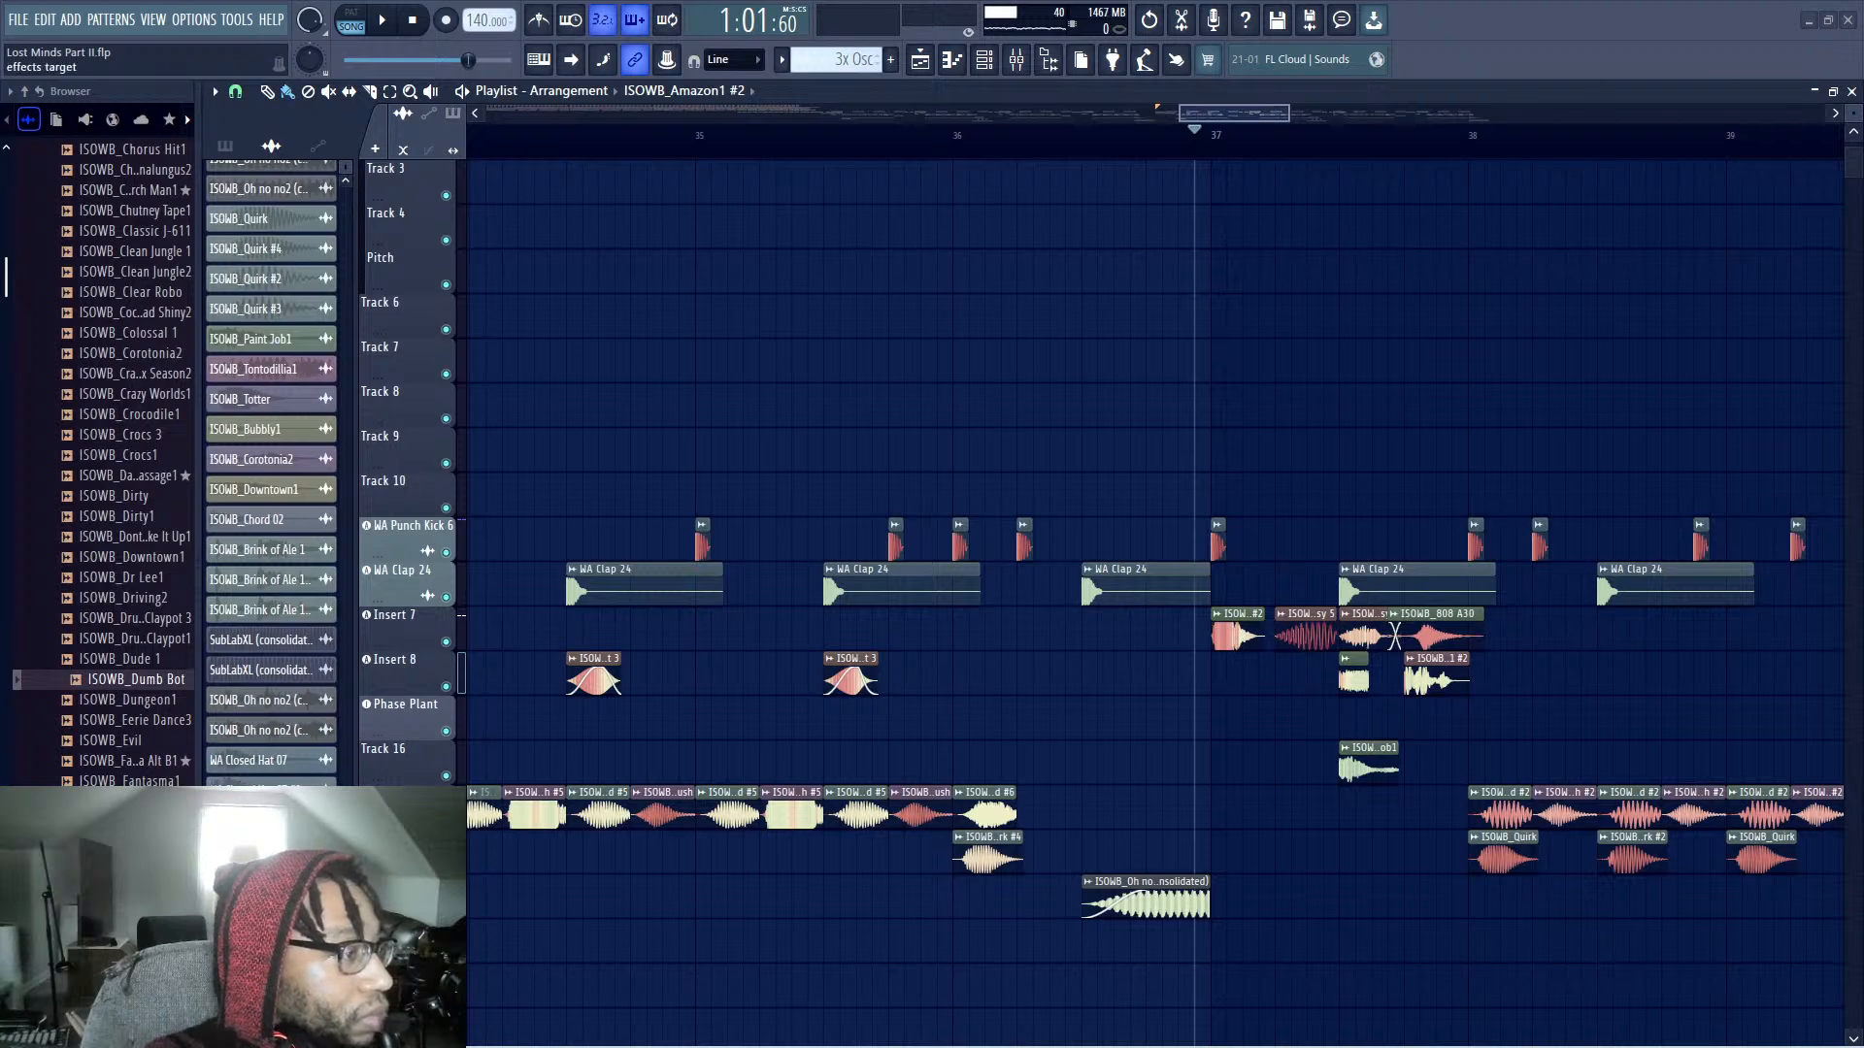
{"action": "double_click", "coordinate": [1238, 635]}
{"action": "key", "text": "space"}
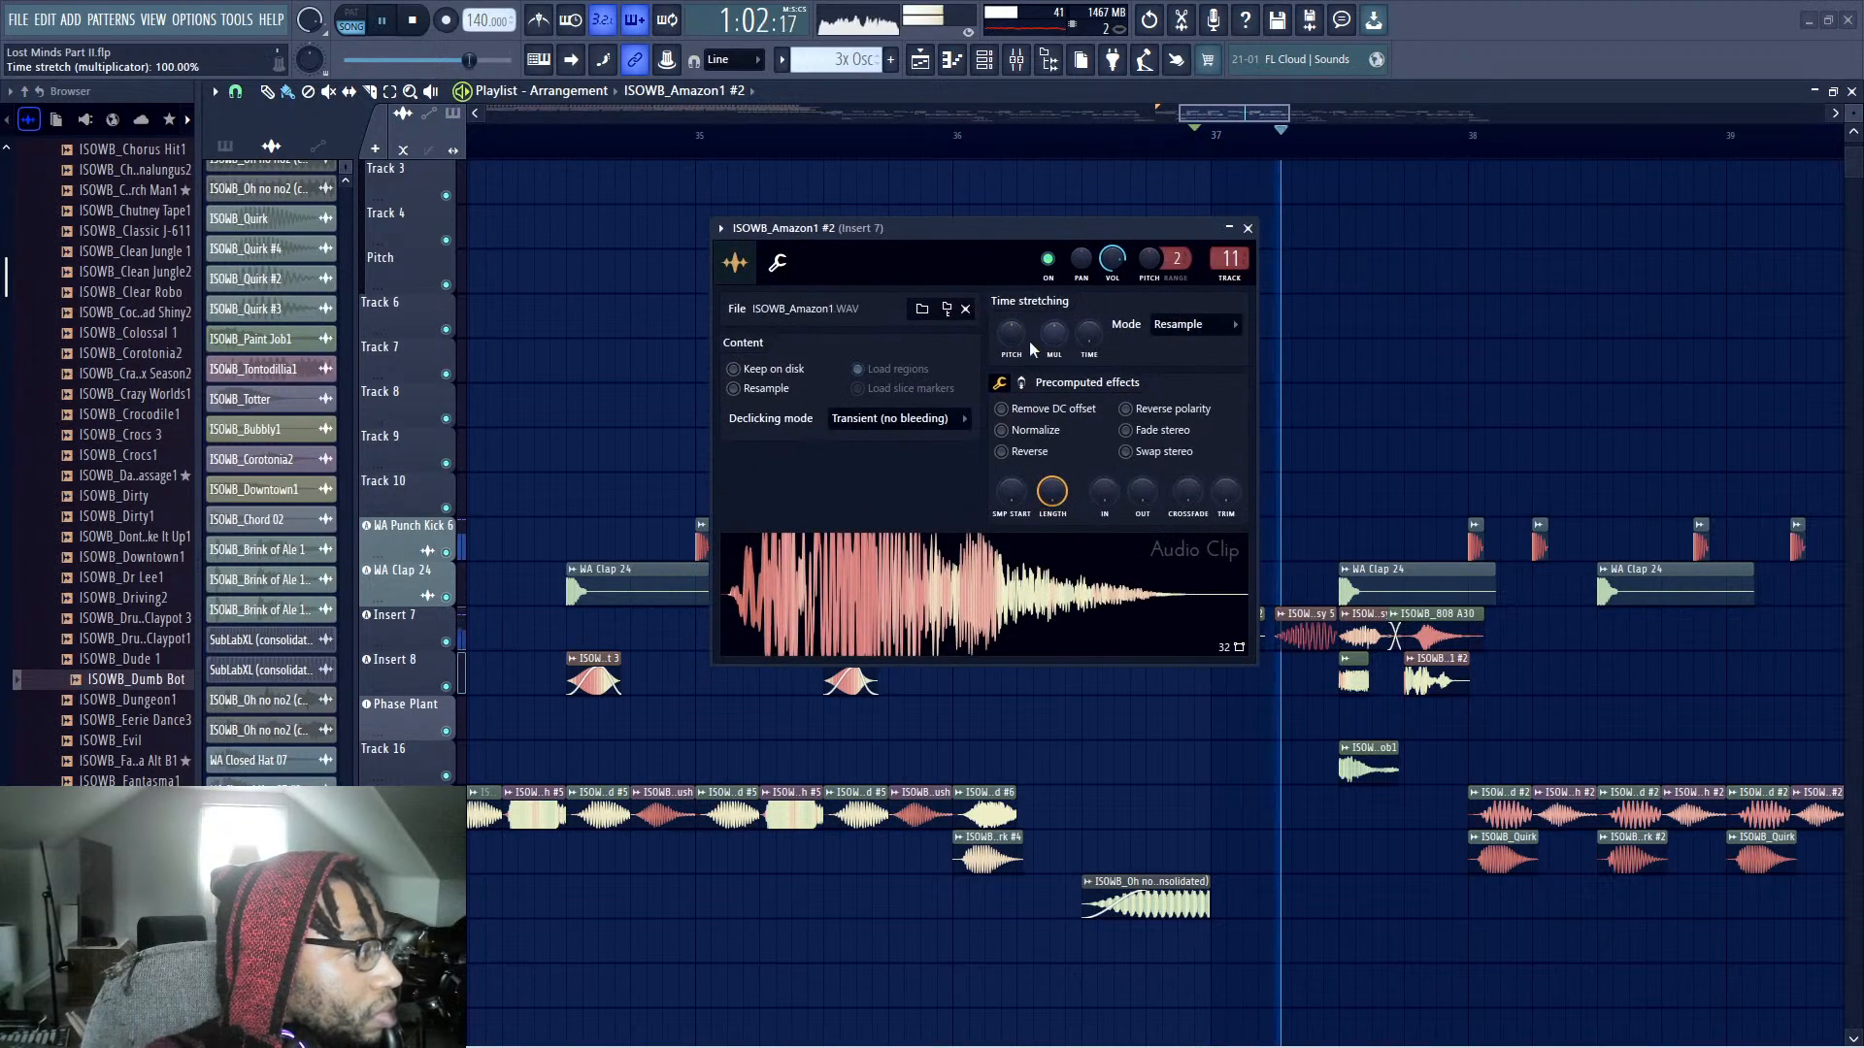
{"action": "left_click", "coordinate": [1008, 336]}
{"action": "key", "text": "space"}
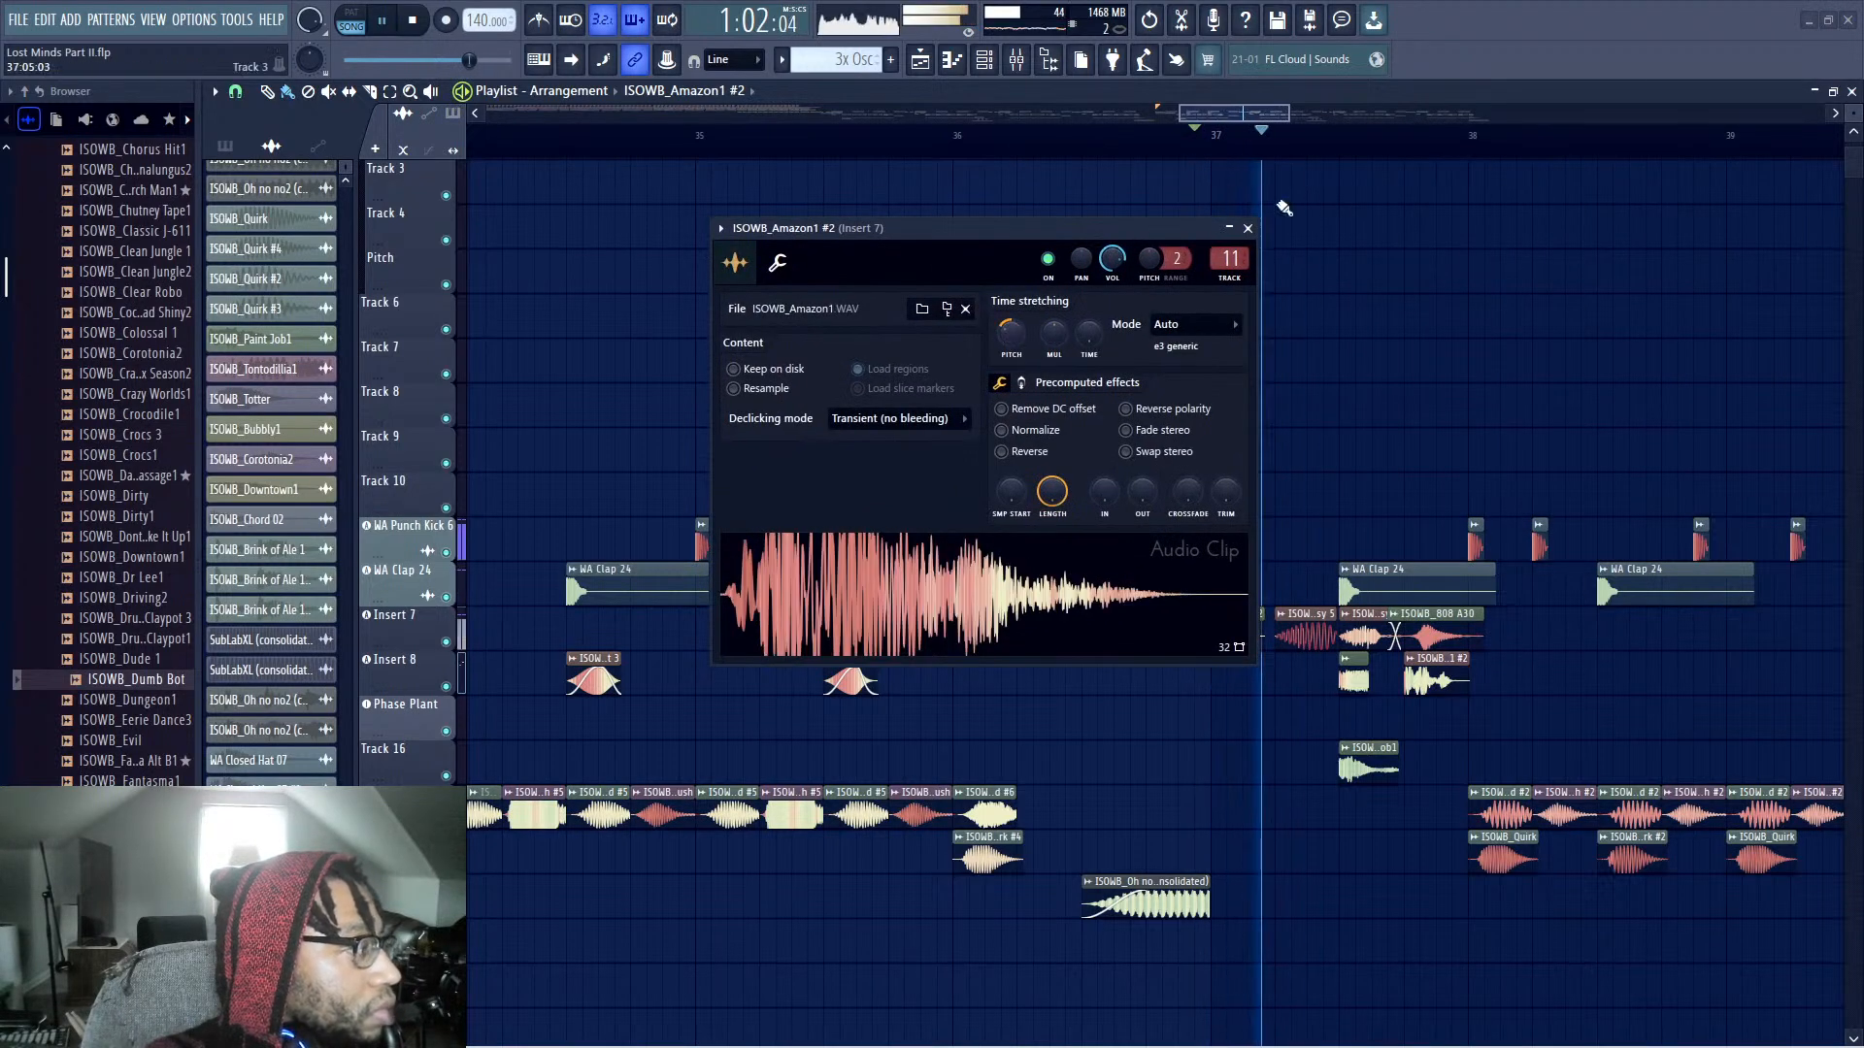
Turn the ring modulation mix of ISOWB_Amazon1 #2 up fully and replay bar 37
{"action": "left_click", "coordinate": [1035, 387]}
{"action": "key", "text": "space"}
{"action": "left_click_drag", "start_coordinate": [1099, 418], "coordinate": [1100, 415]}
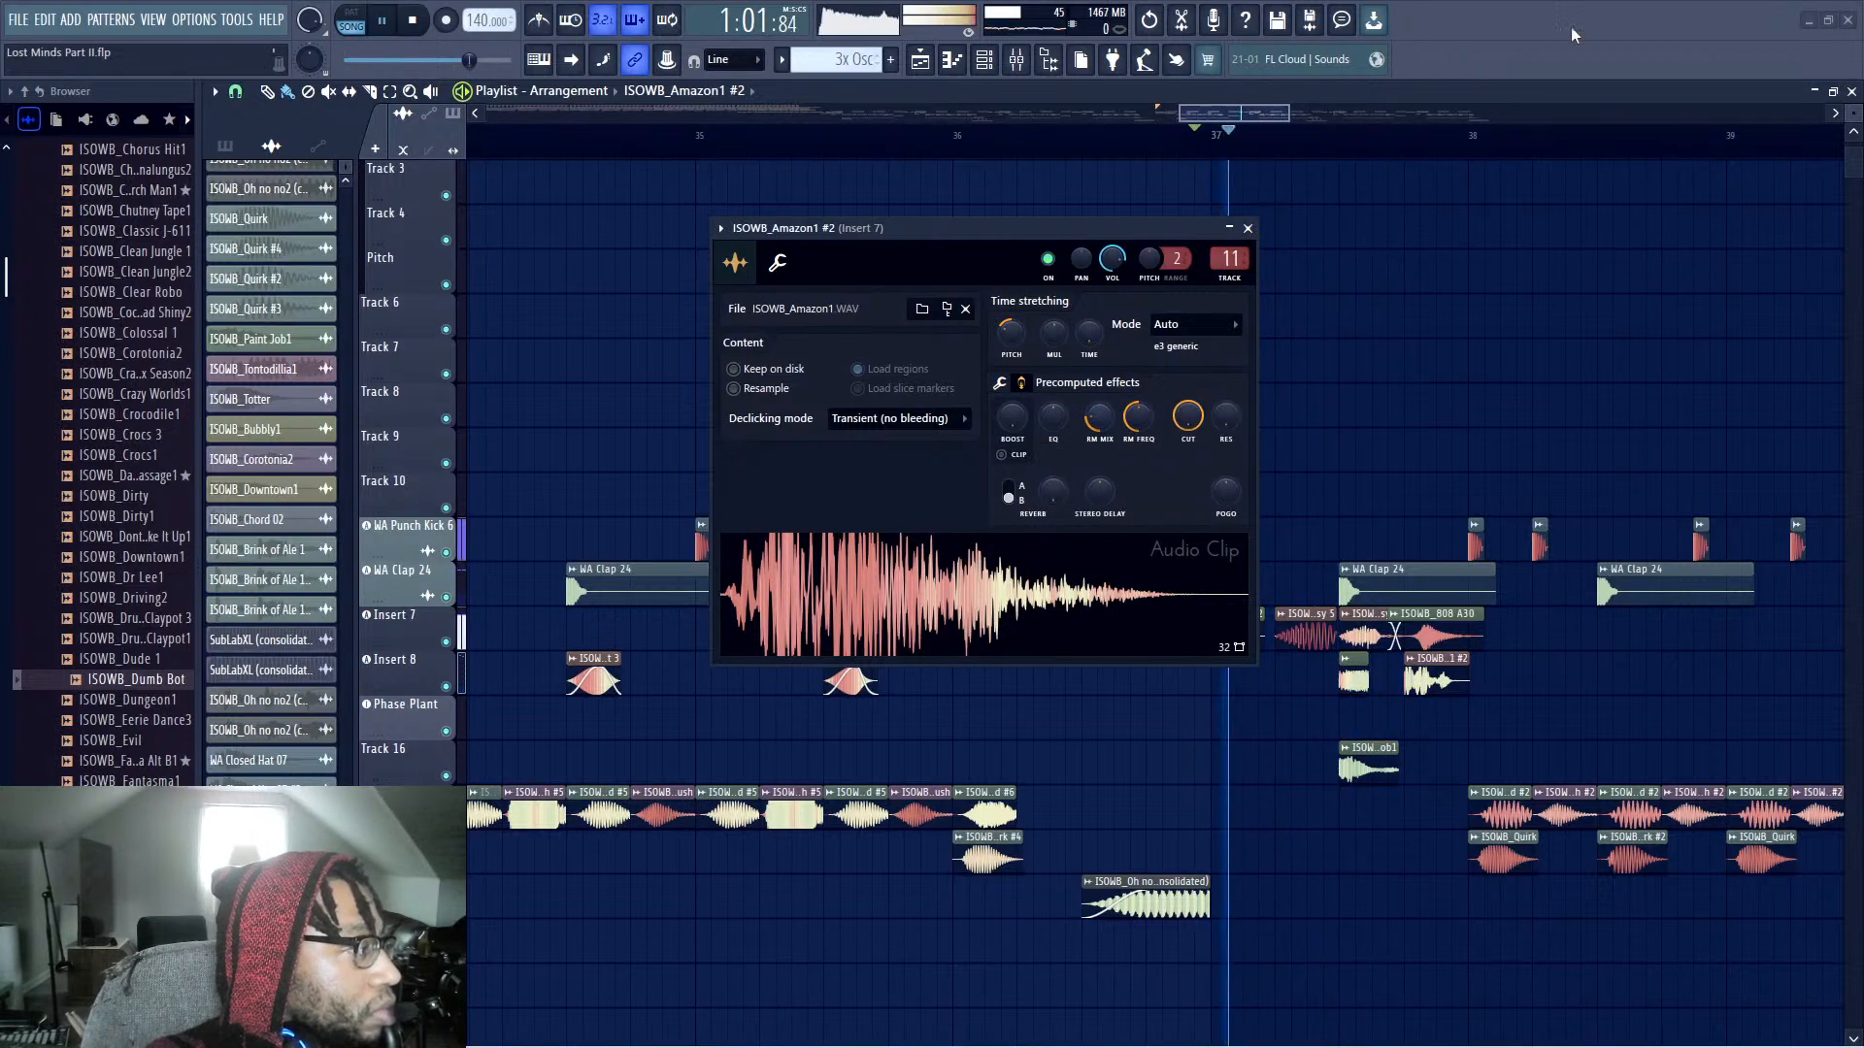
{"action": "key", "text": "space"}
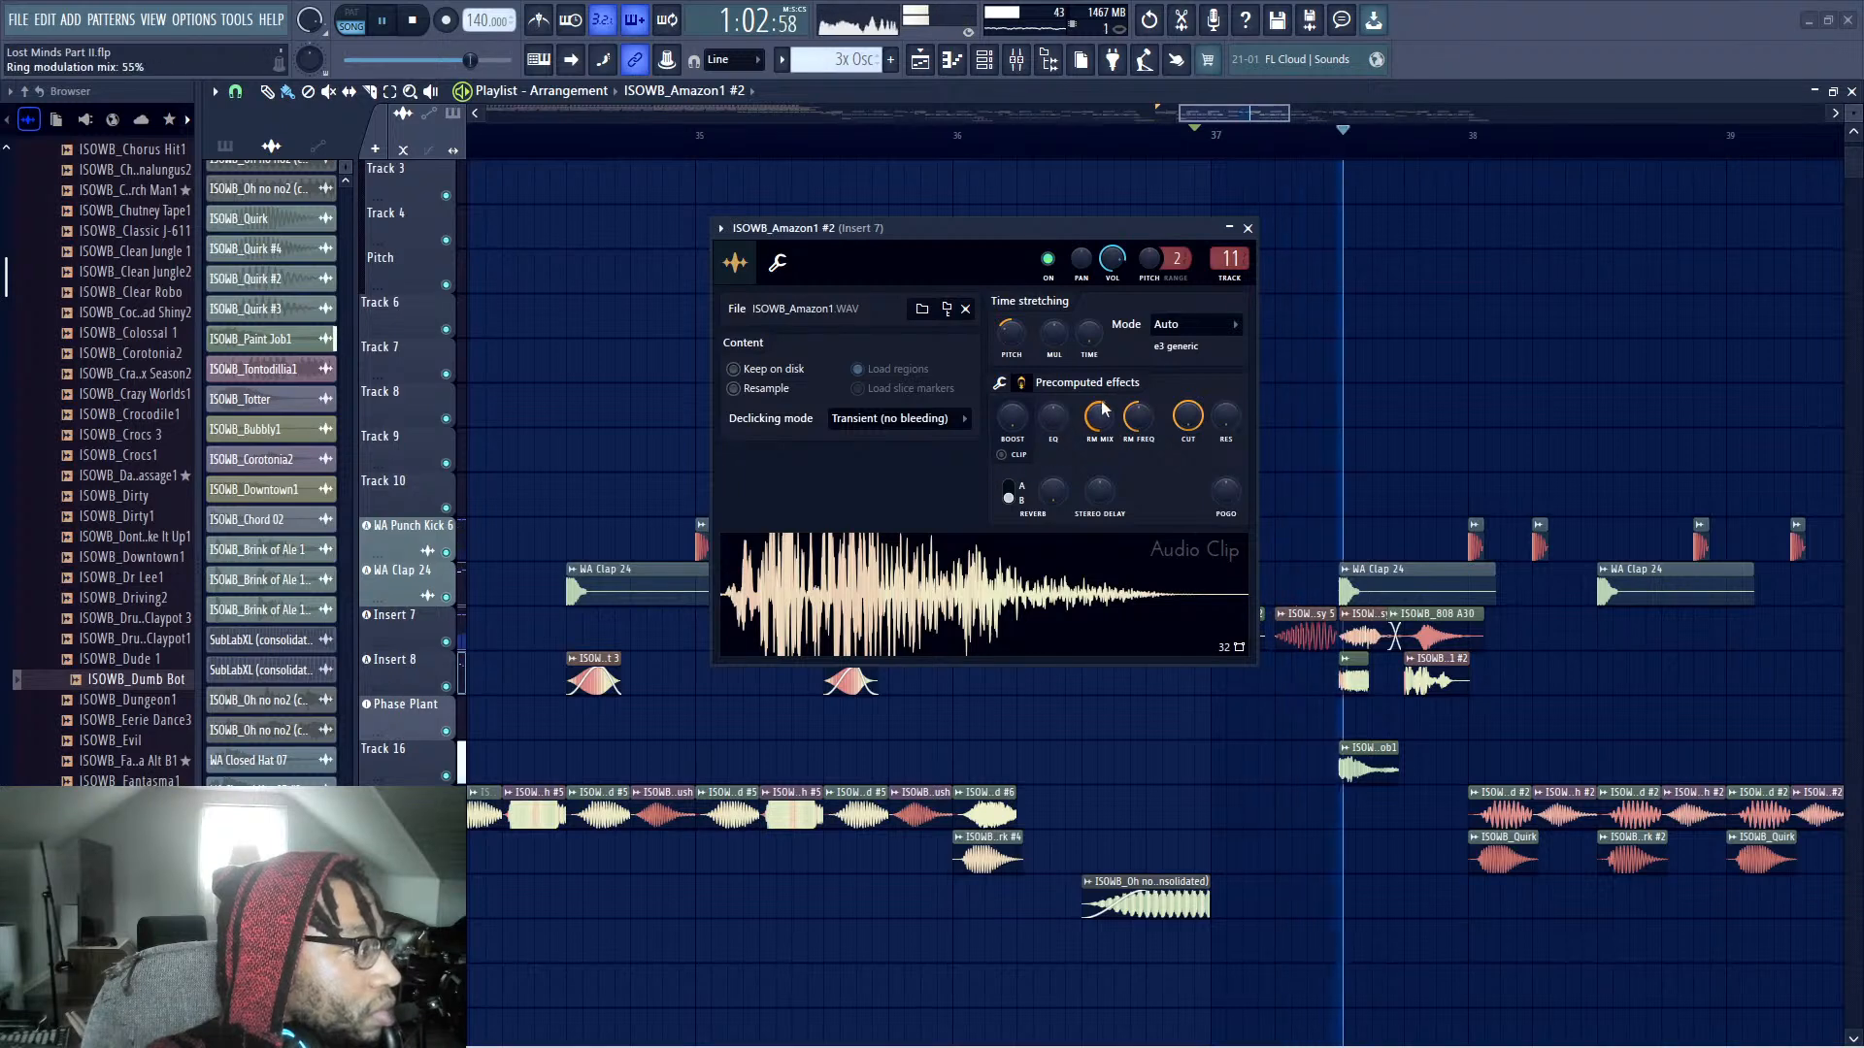
{"action": "left_click_drag", "start_coordinate": [1098, 418], "coordinate": [1099, 368]}
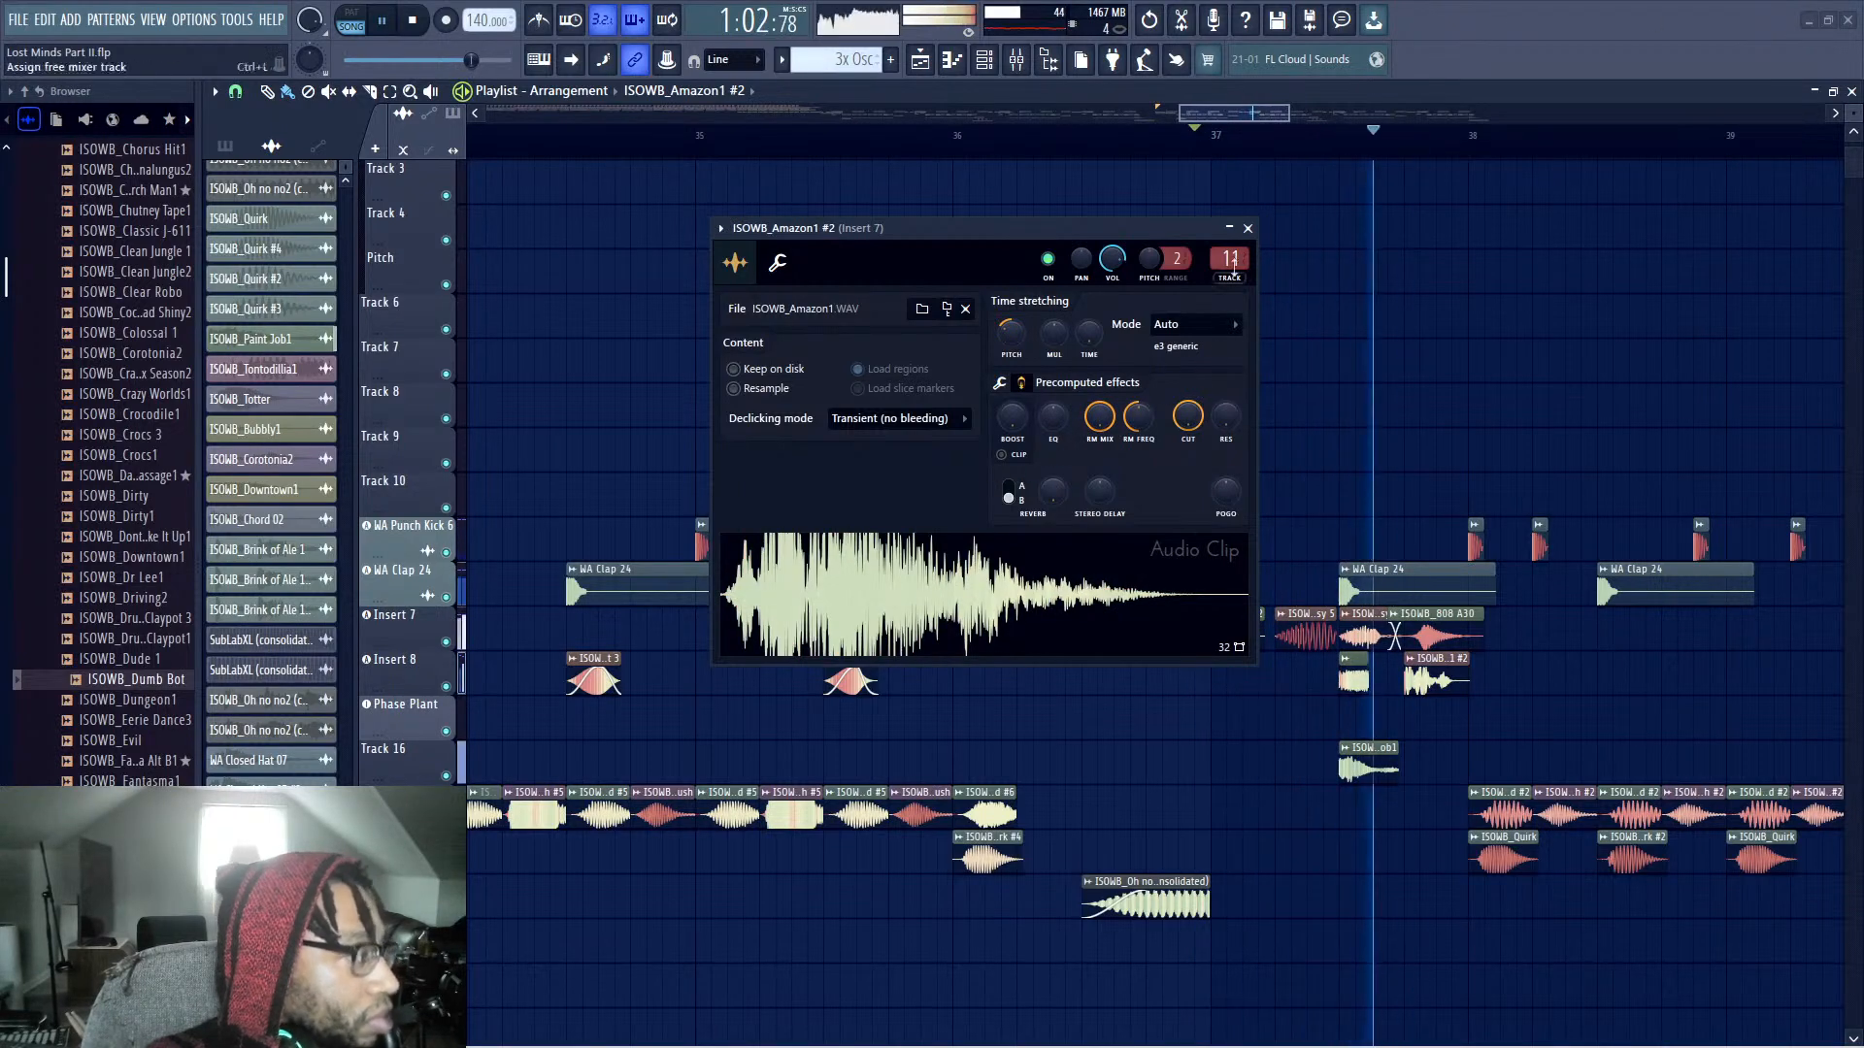
{"action": "left_click", "coordinate": [1247, 228]}
{"action": "key", "text": "space"}
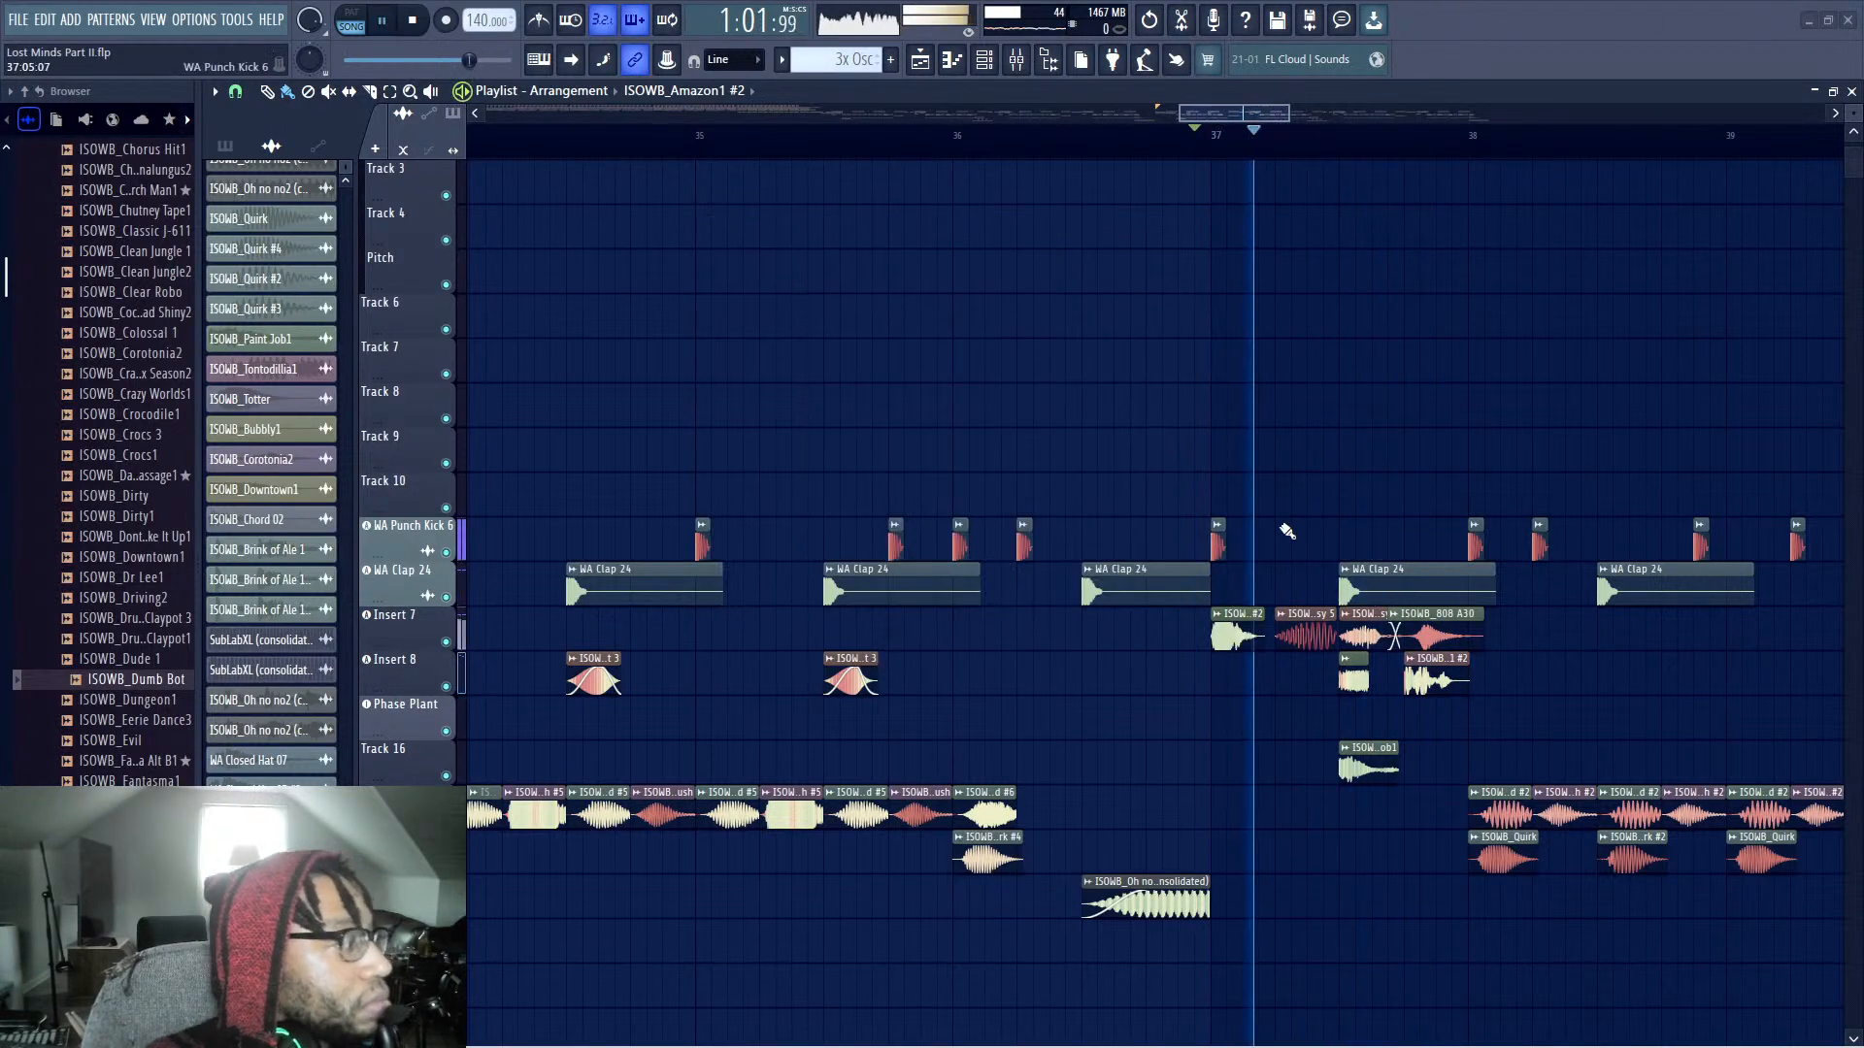
Make the ISOWB_Bassy 5 clip in bar 37 on Insert 7 unique and play the bar
{"action": "key", "text": "space"}
{"action": "right_click", "coordinate": [1281, 617]}
{"action": "left_click", "coordinate": [1324, 799]}
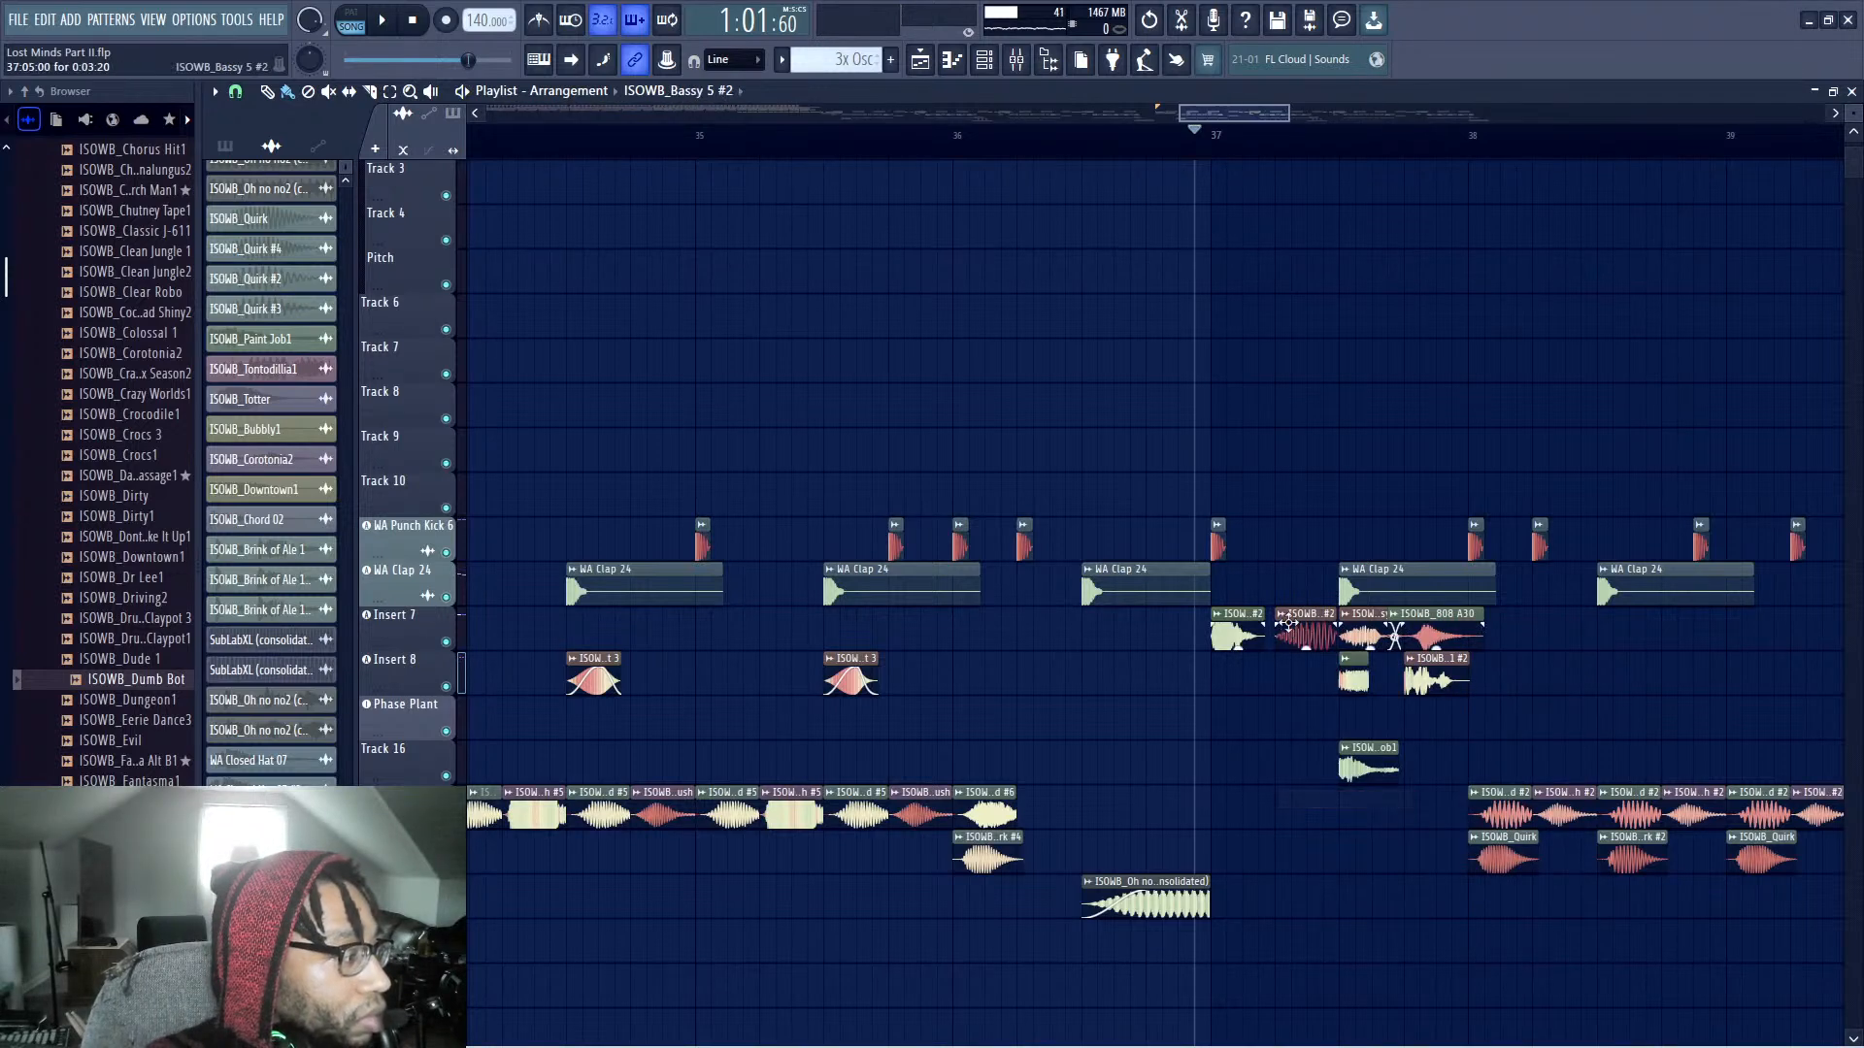
{"action": "key", "text": "space"}
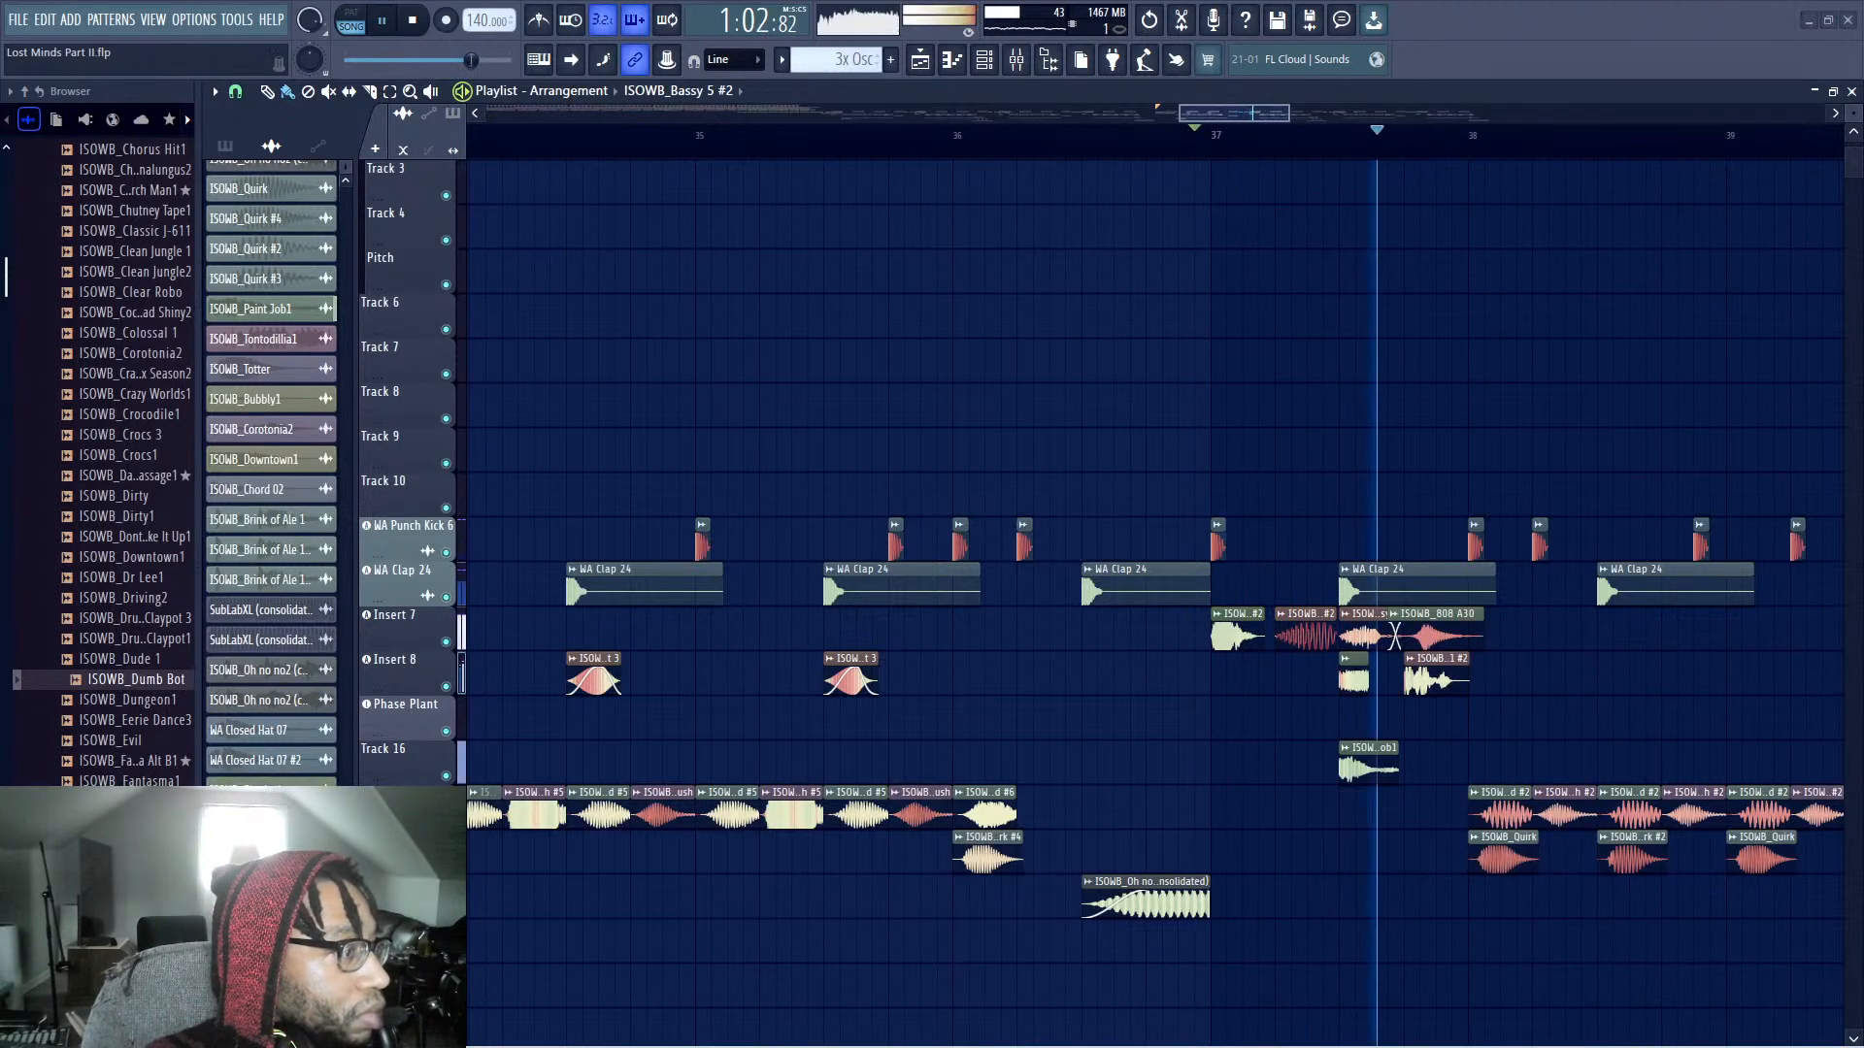
Give ISOWB_Bassy 5 #2 some ring modulation mix, a stereo delay of 26% right and a lower ring modulation frequency
{"action": "left_click", "coordinate": [1281, 613]}
{"action": "left_click", "coordinate": [1343, 376]}
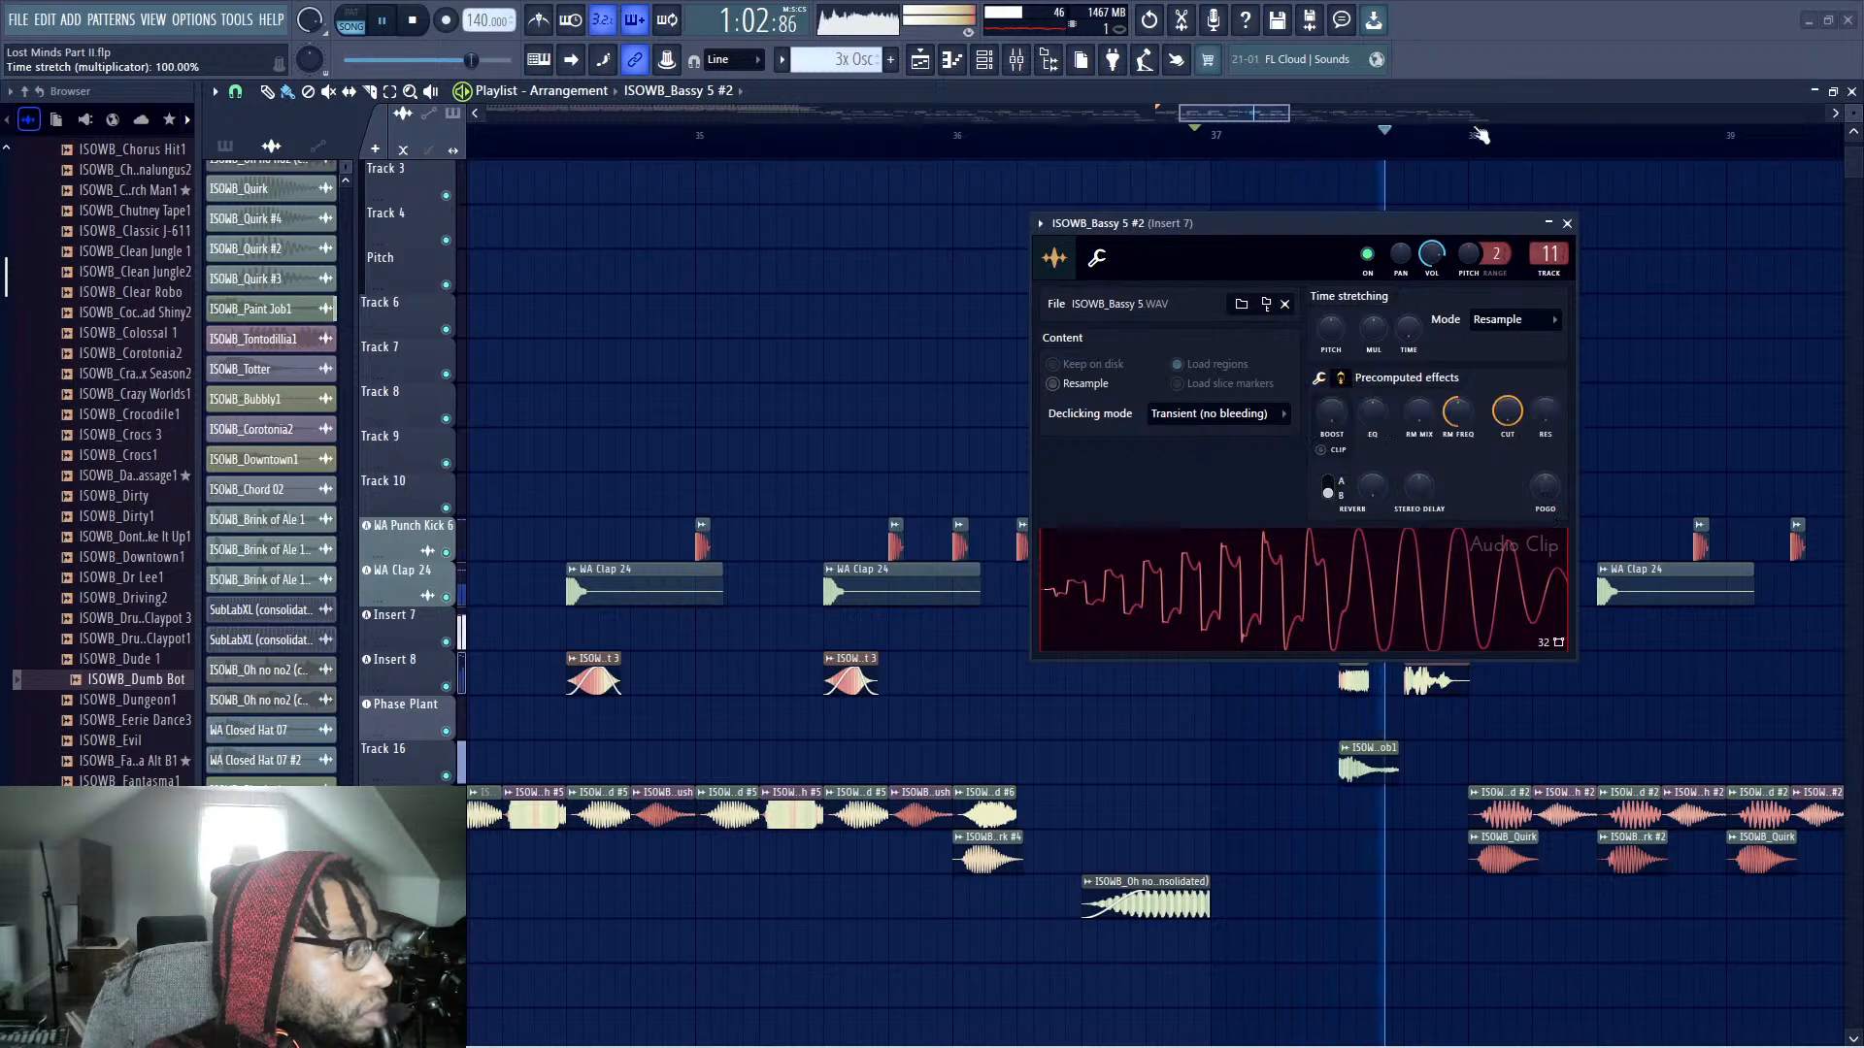
{"action": "mouse_move", "coordinate": [1420, 413]}
{"action": "left_mouse_down"}
{"action": "mouse_move", "coordinate": [1420, 383]}
{"action": "mouse_move", "coordinate": [1419, 457]}
{"action": "left_mouse_up"}
{"action": "key", "text": "space"}
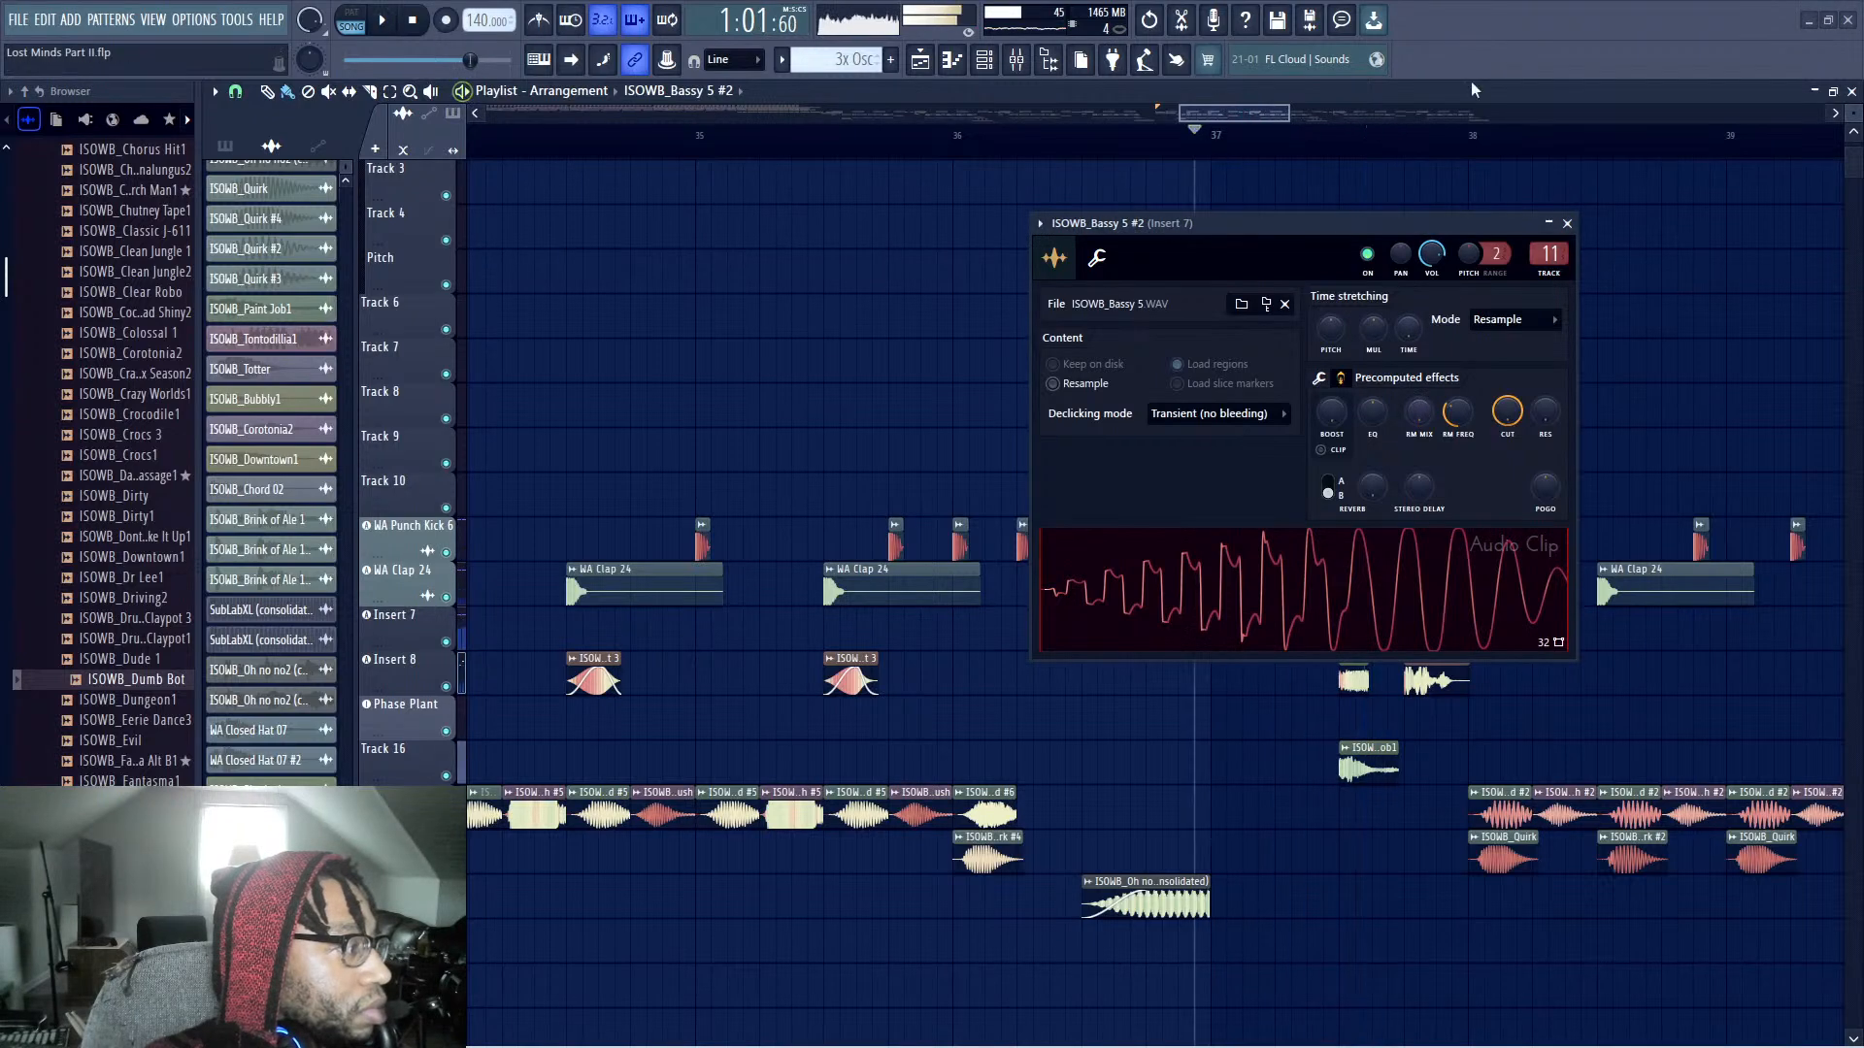
{"action": "key", "text": "space"}
{"action": "left_click_drag", "start_coordinate": [1417, 415], "coordinate": [1417, 398]}
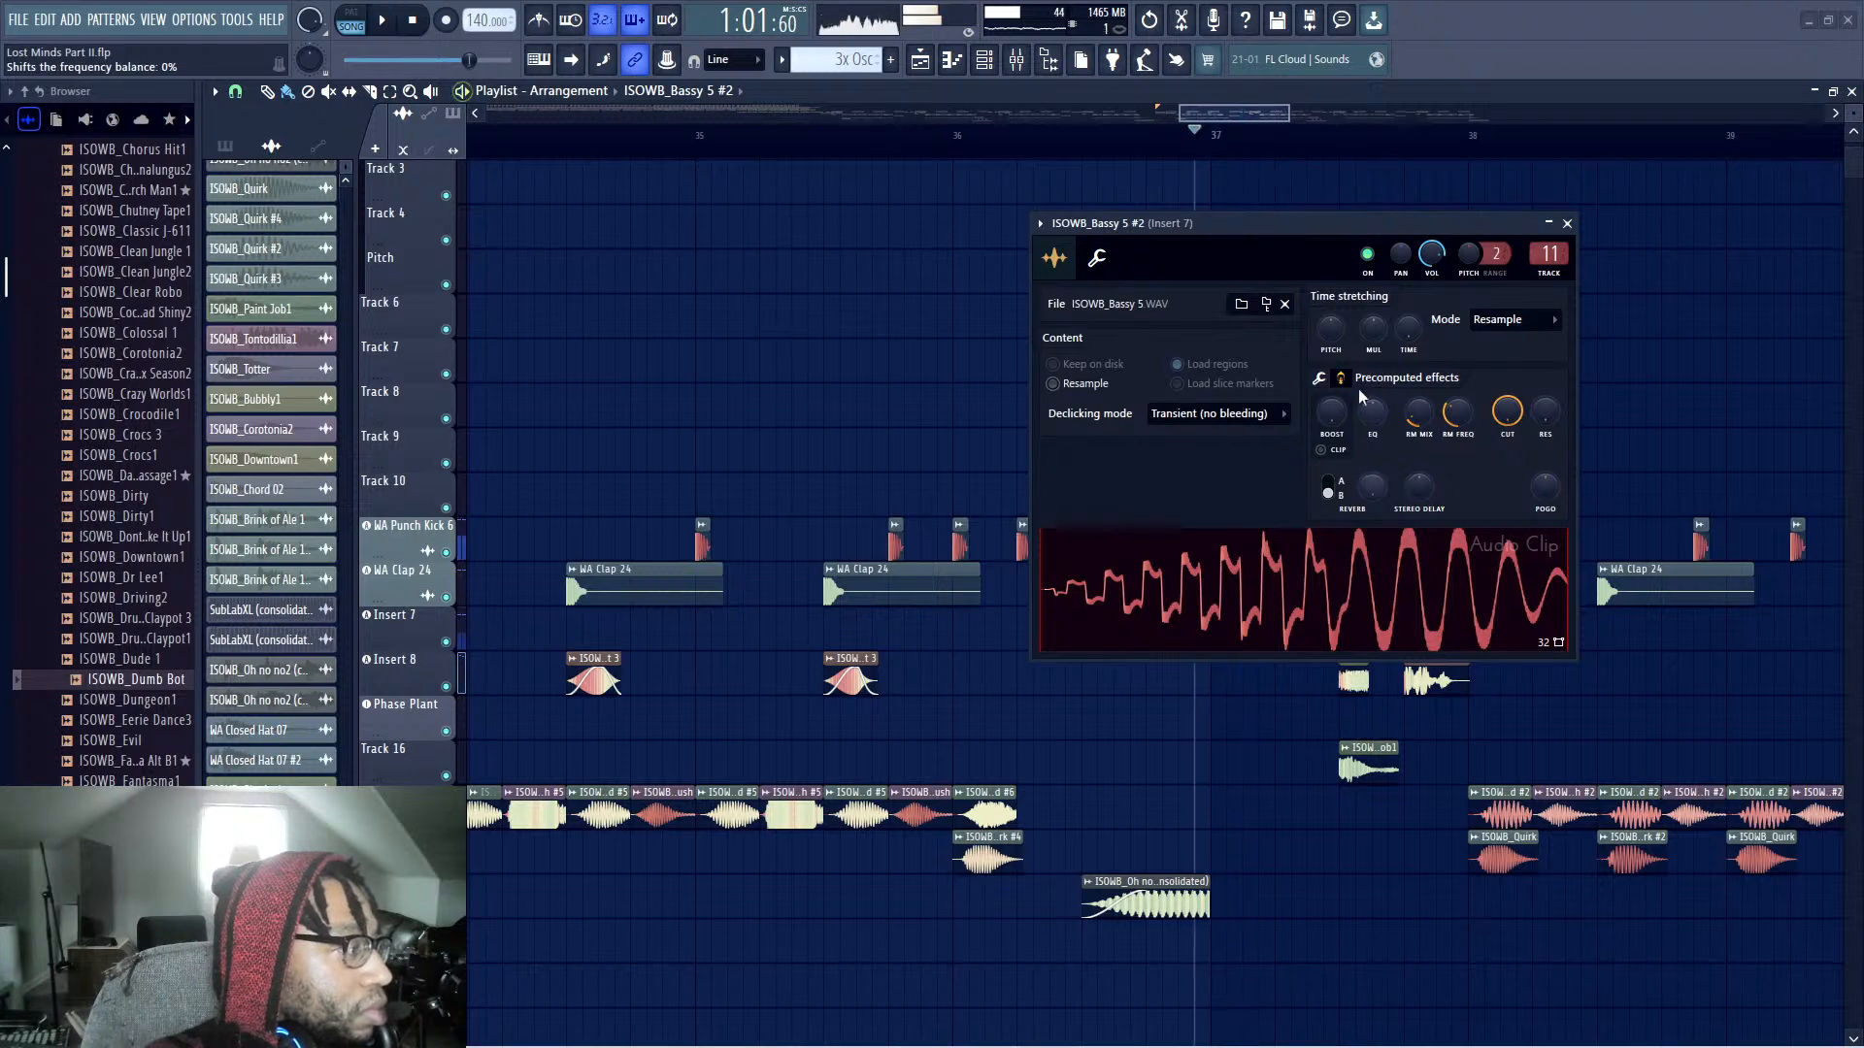
{"action": "left_click_drag", "start_coordinate": [1419, 485], "coordinate": [1419, 474]}
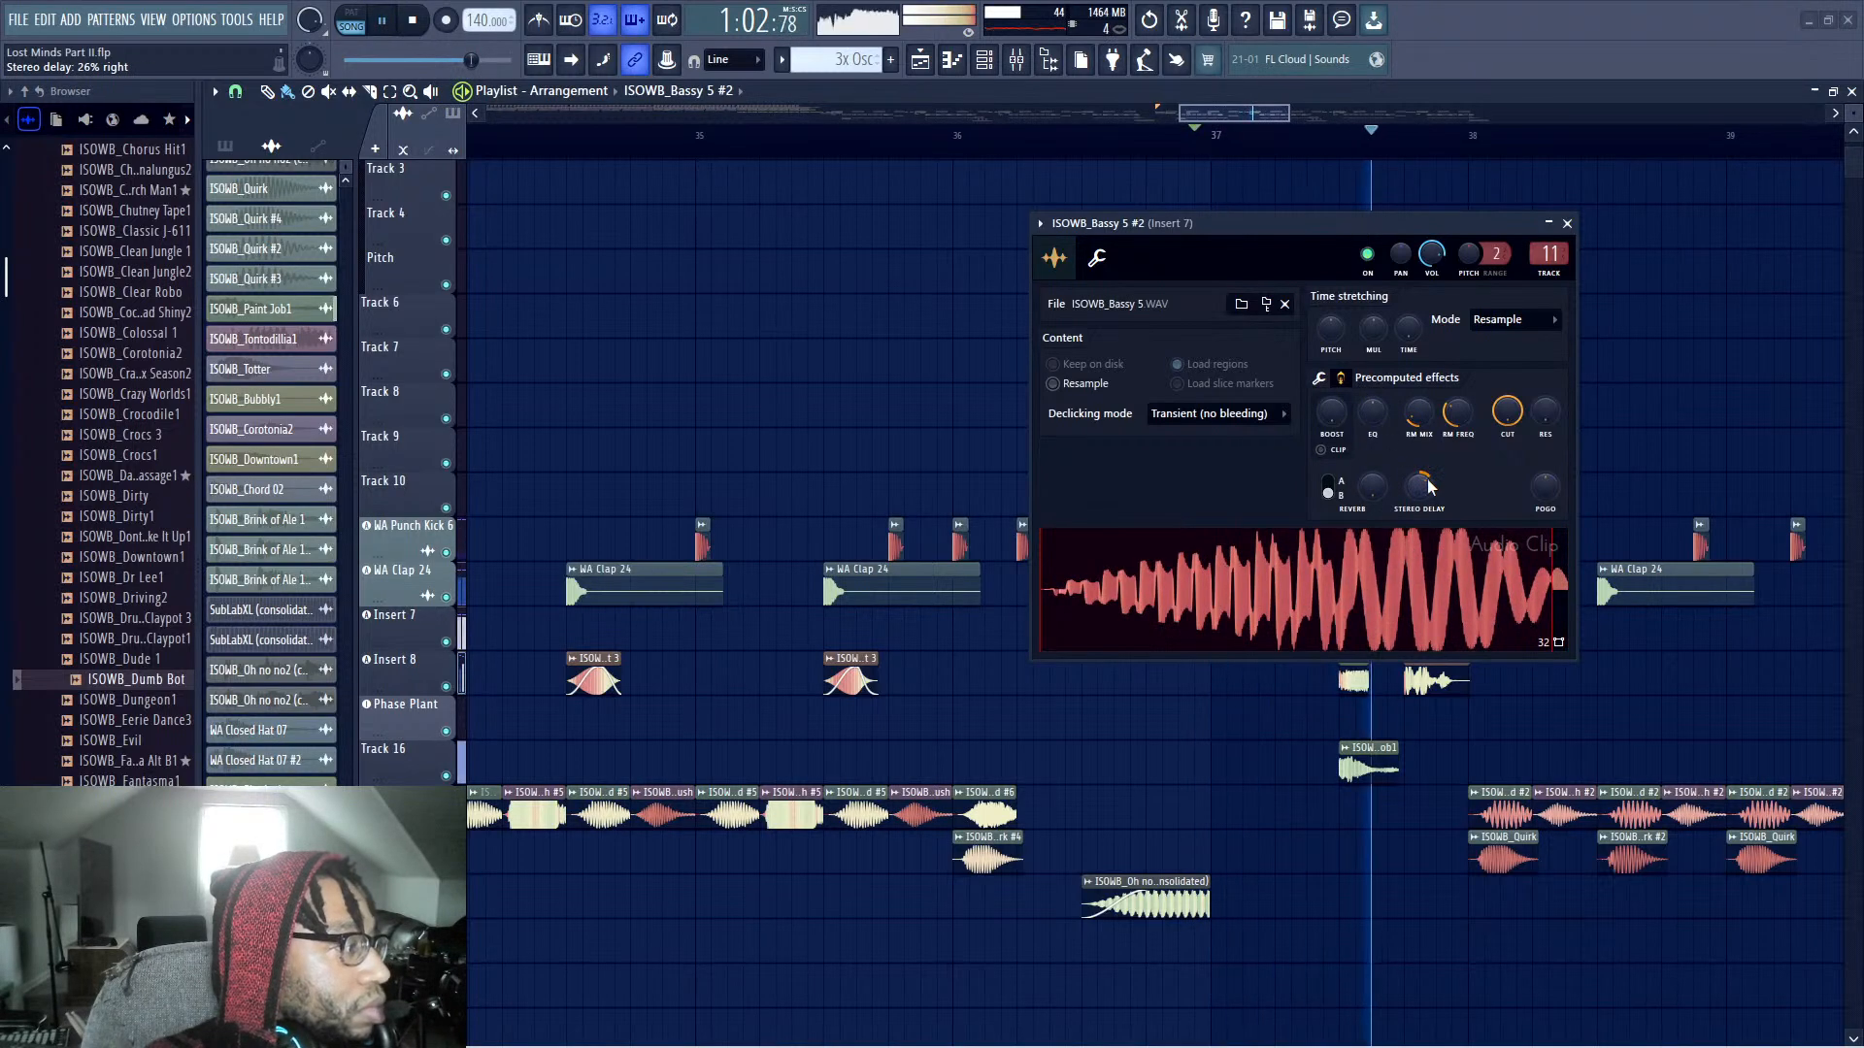
{"action": "left_click_drag", "start_coordinate": [1457, 412], "coordinate": [1425, 417]}
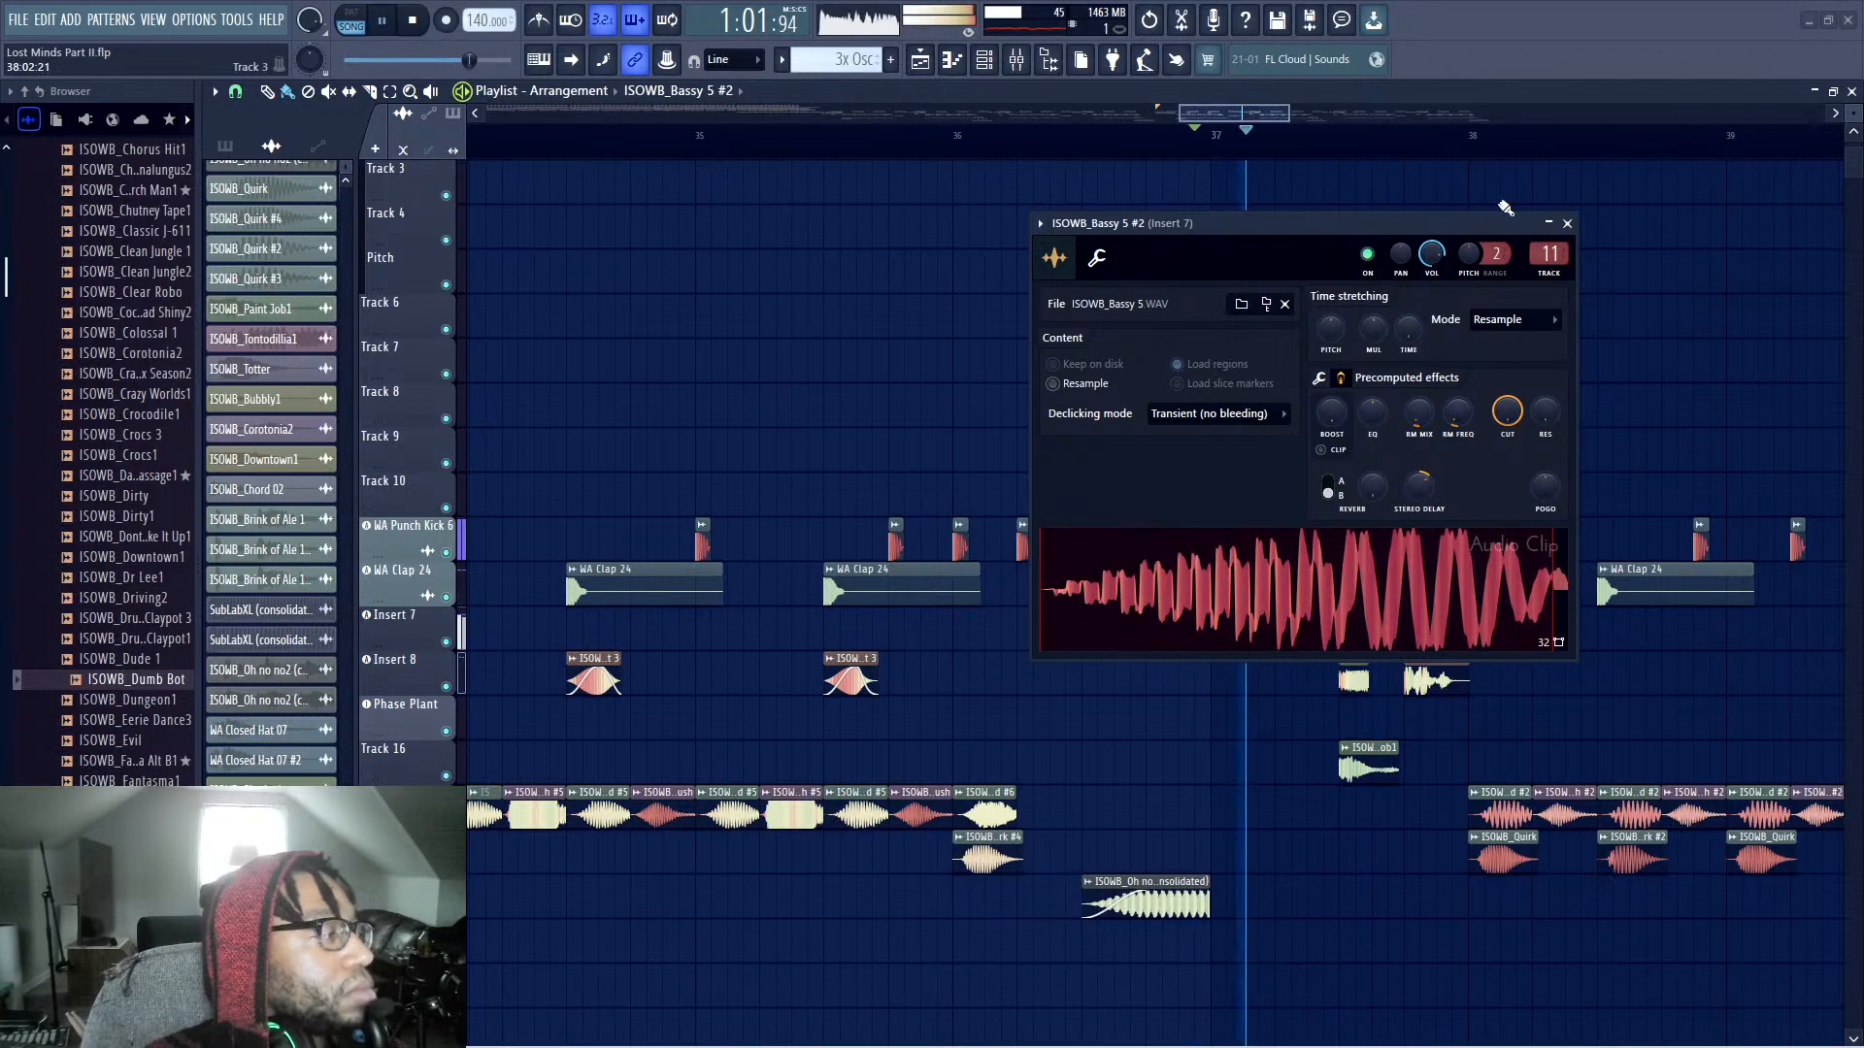
{"action": "left_click", "coordinate": [1568, 224]}
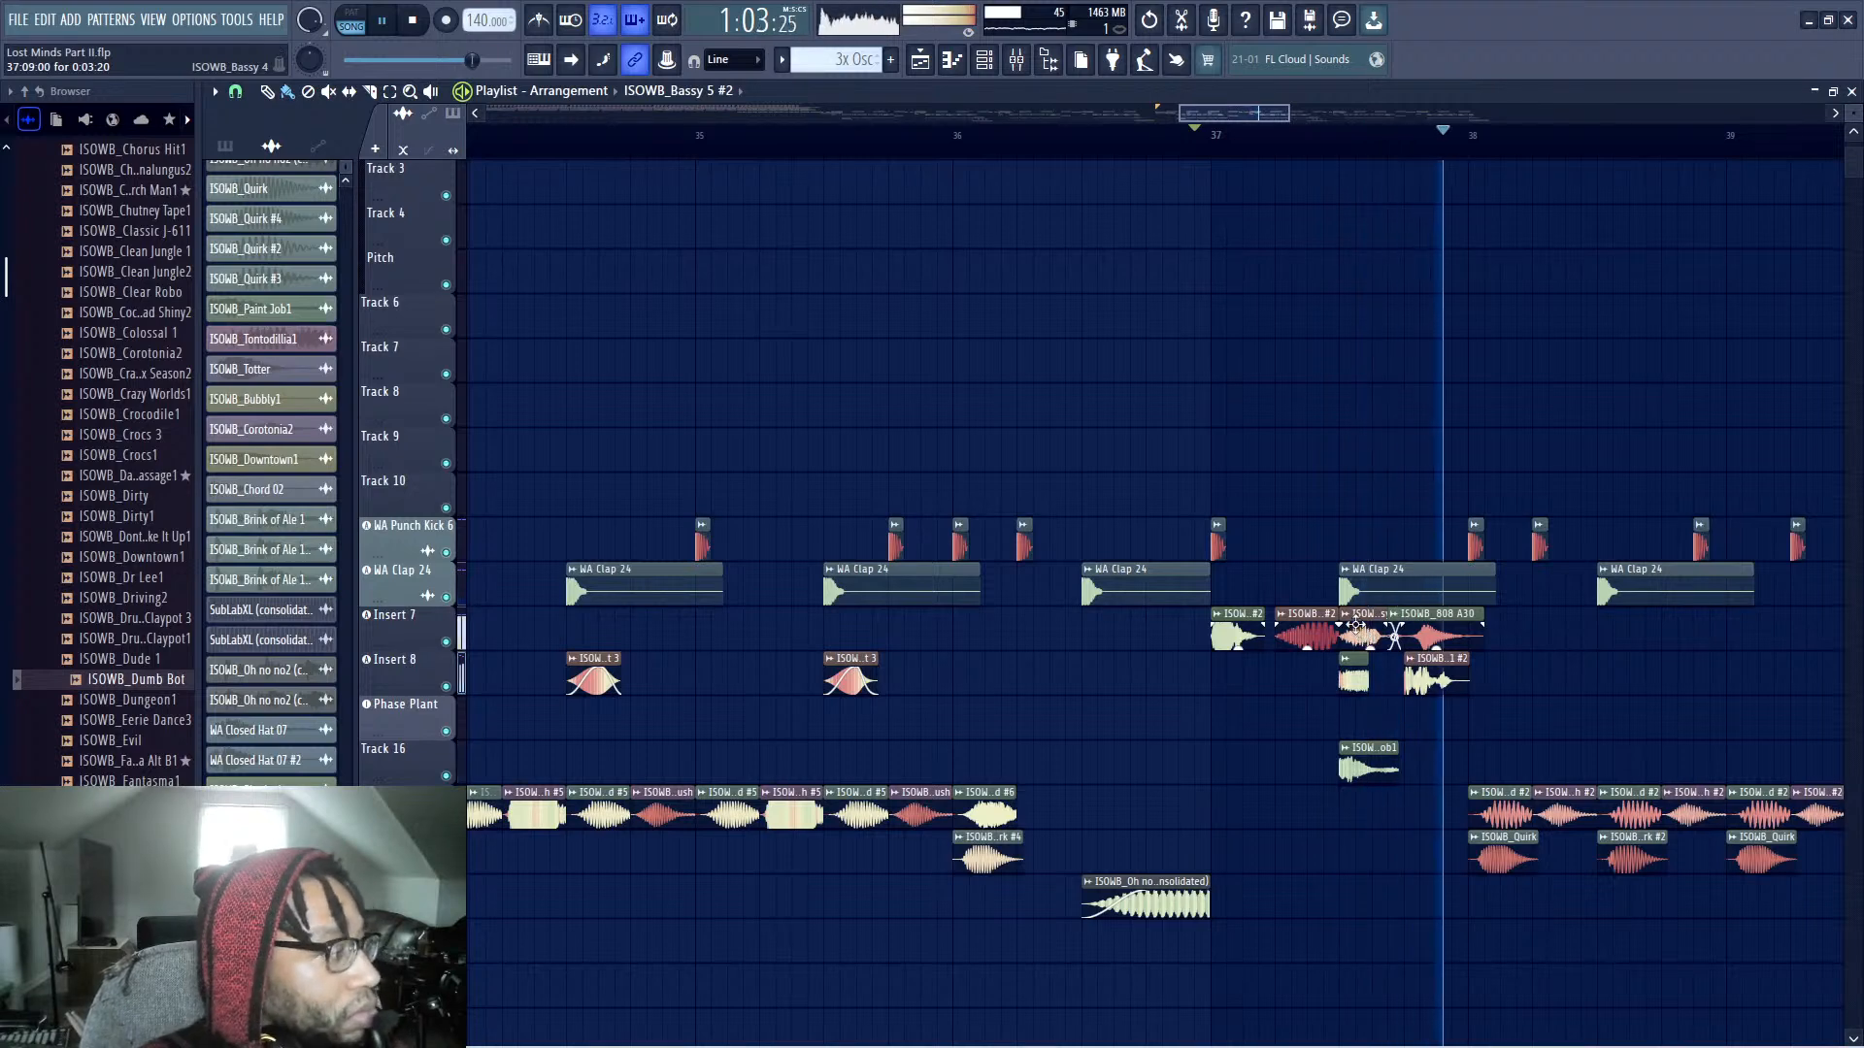
Save the project and play the arrangement from bar 35 and again from bar 38
{"action": "left_click", "coordinate": [699, 137]}
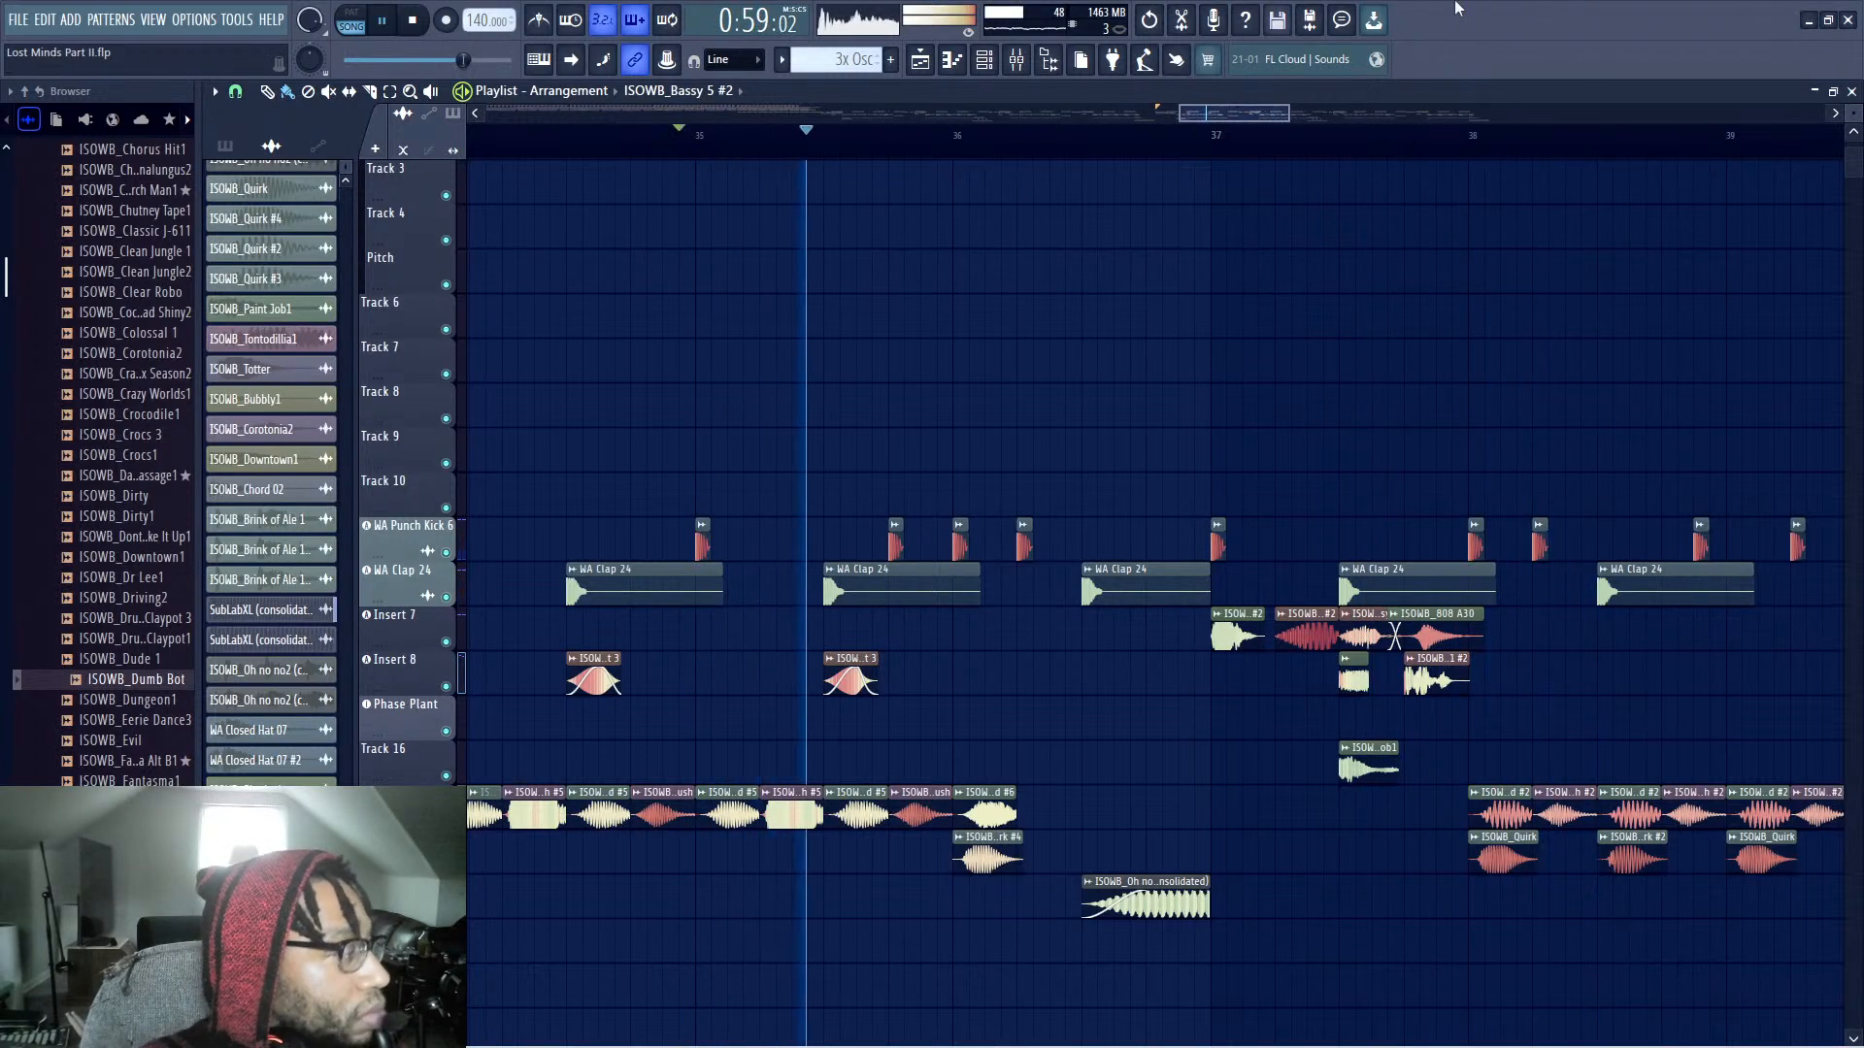
{"action": "key", "text": "ctrl+s"}
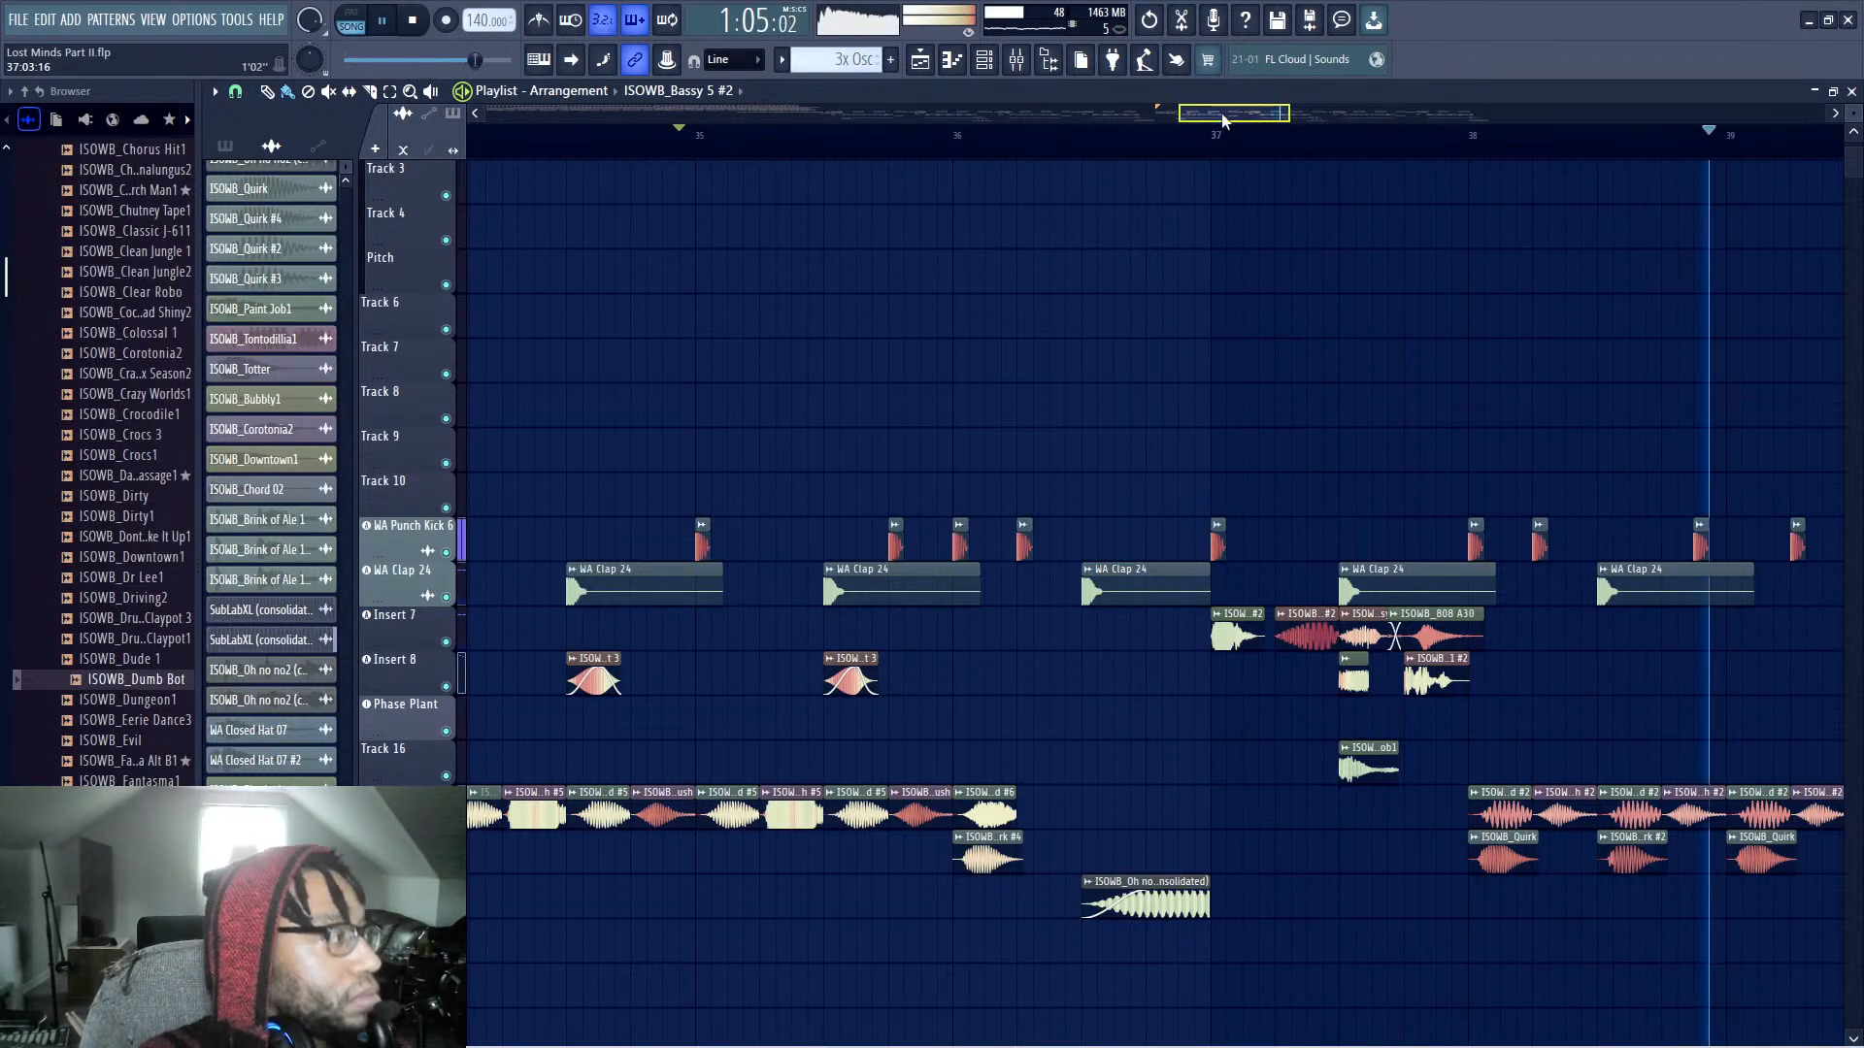
{"action": "scroll", "coordinate": [1185, 165], "scroll_direction": "left", "scroll_amount": 3}
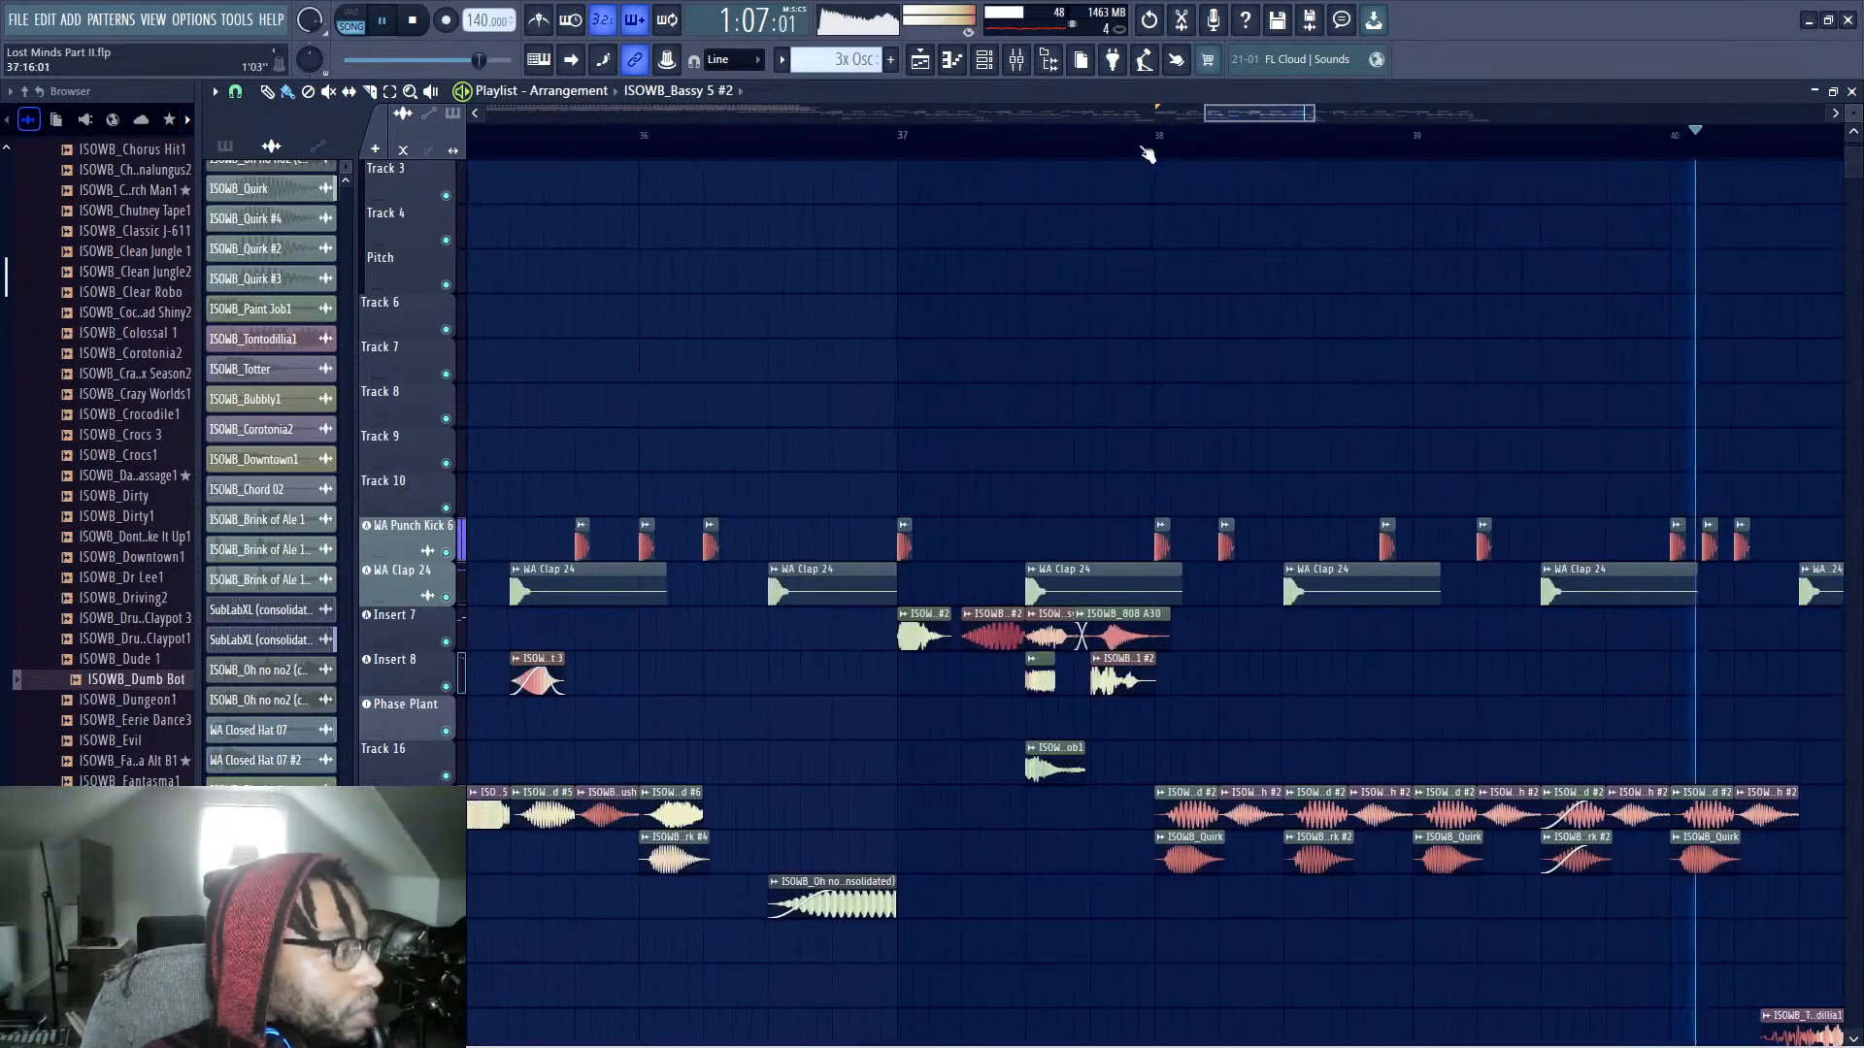
{"action": "left_click", "coordinate": [1170, 141]}
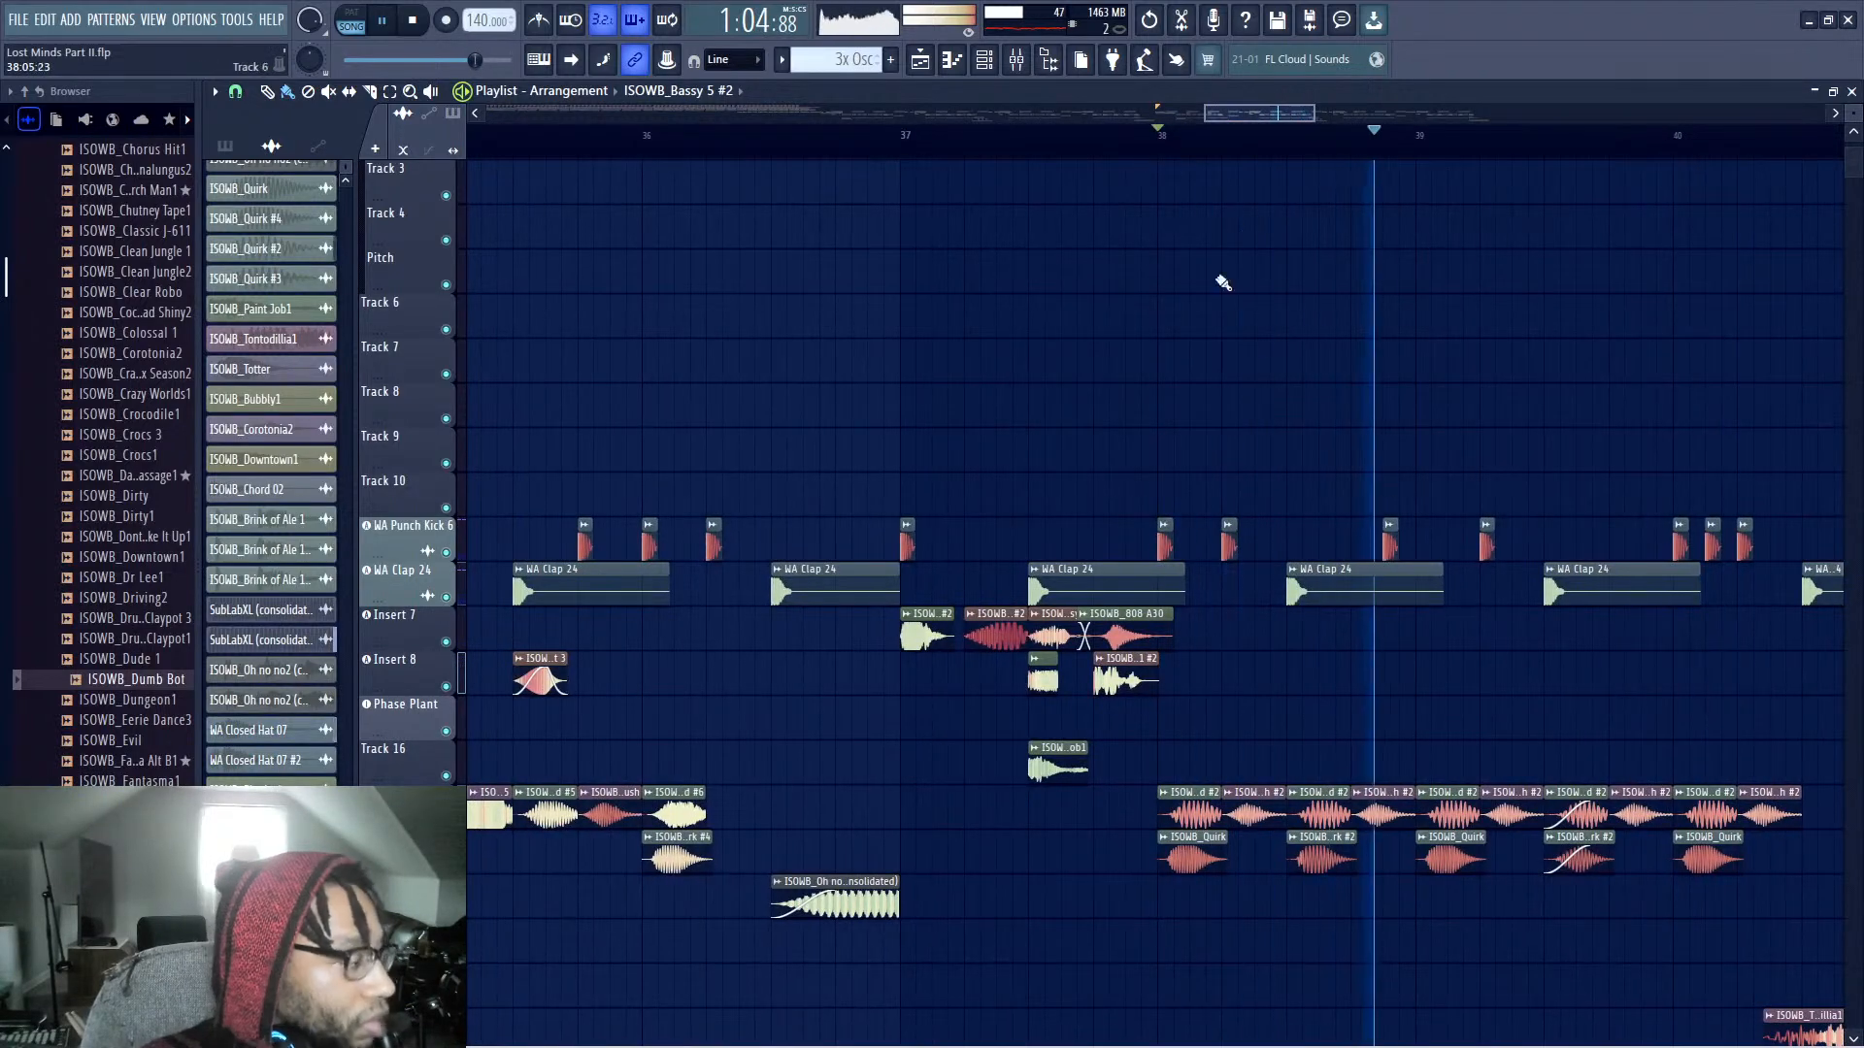
Delete the last clip in bar 37 on Insert 8 and play the section from bar 37
{"action": "left_click", "coordinate": [903, 138]}
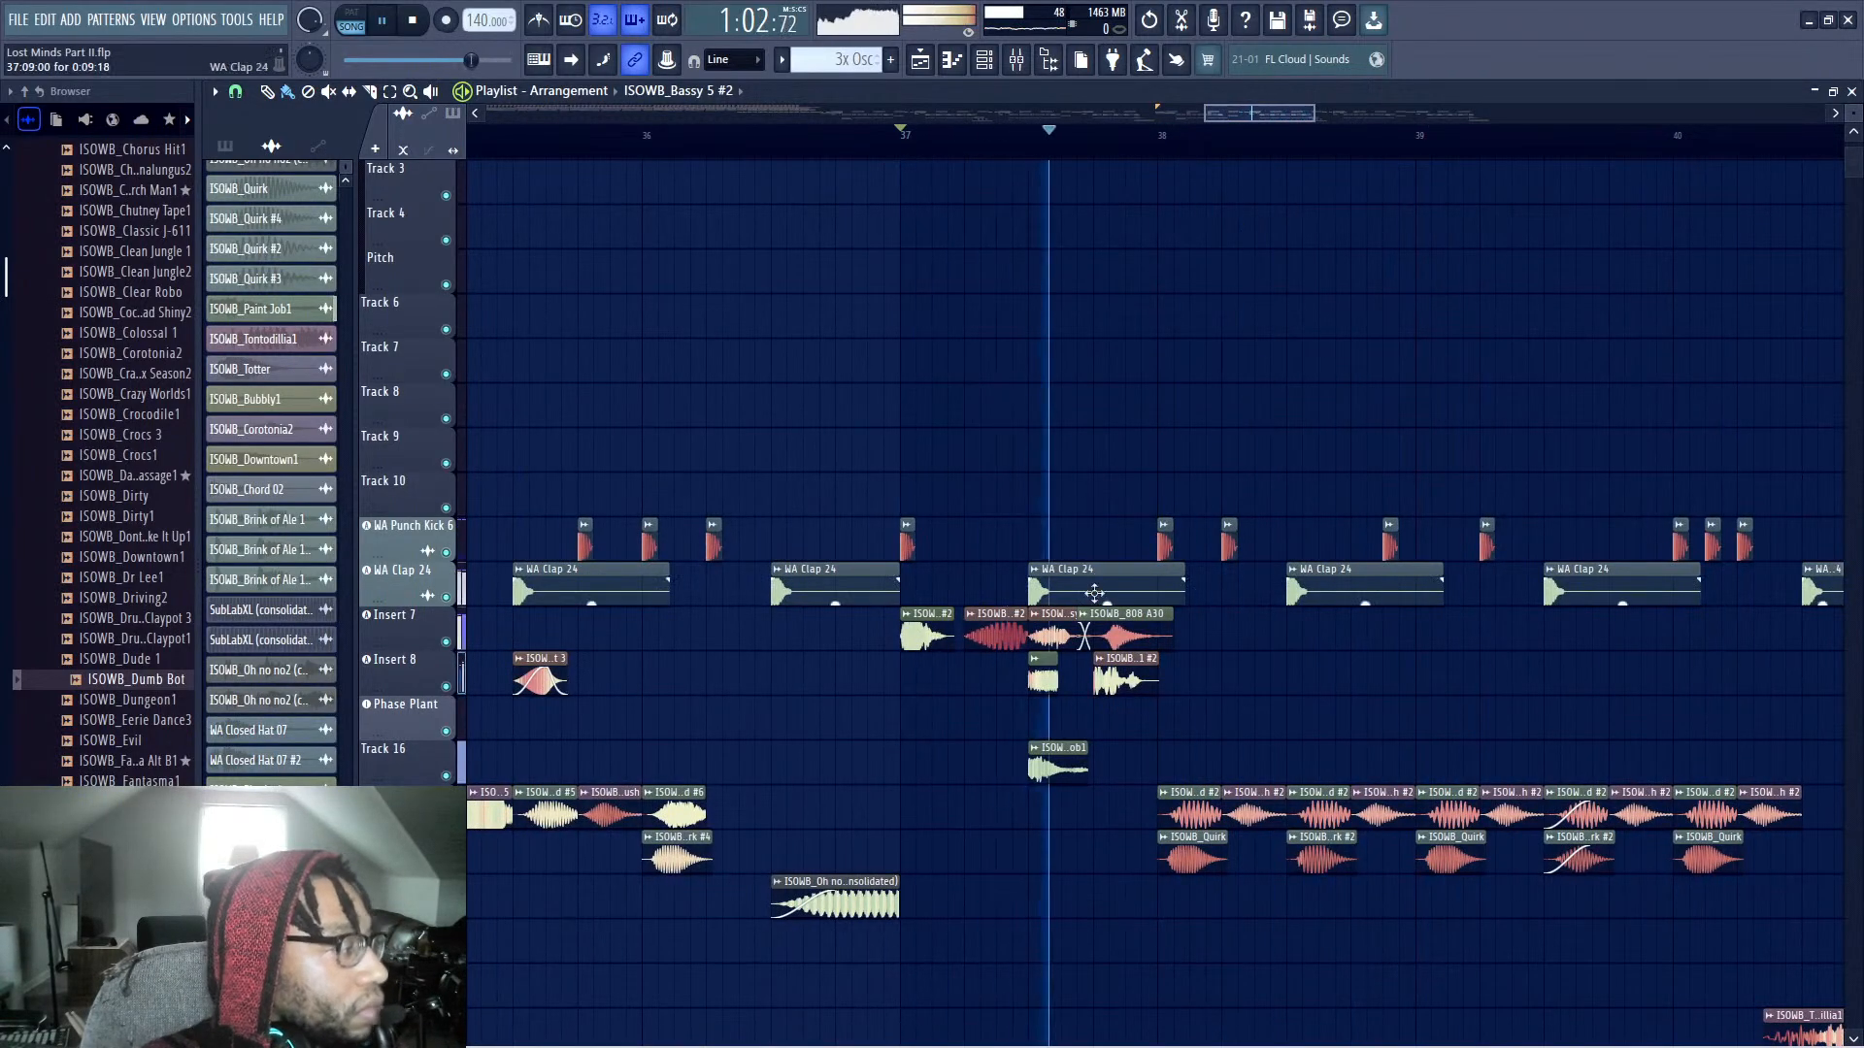
{"action": "key", "text": "space"}
{"action": "key", "text": "space"}
{"action": "right_click", "coordinate": [1116, 684]}
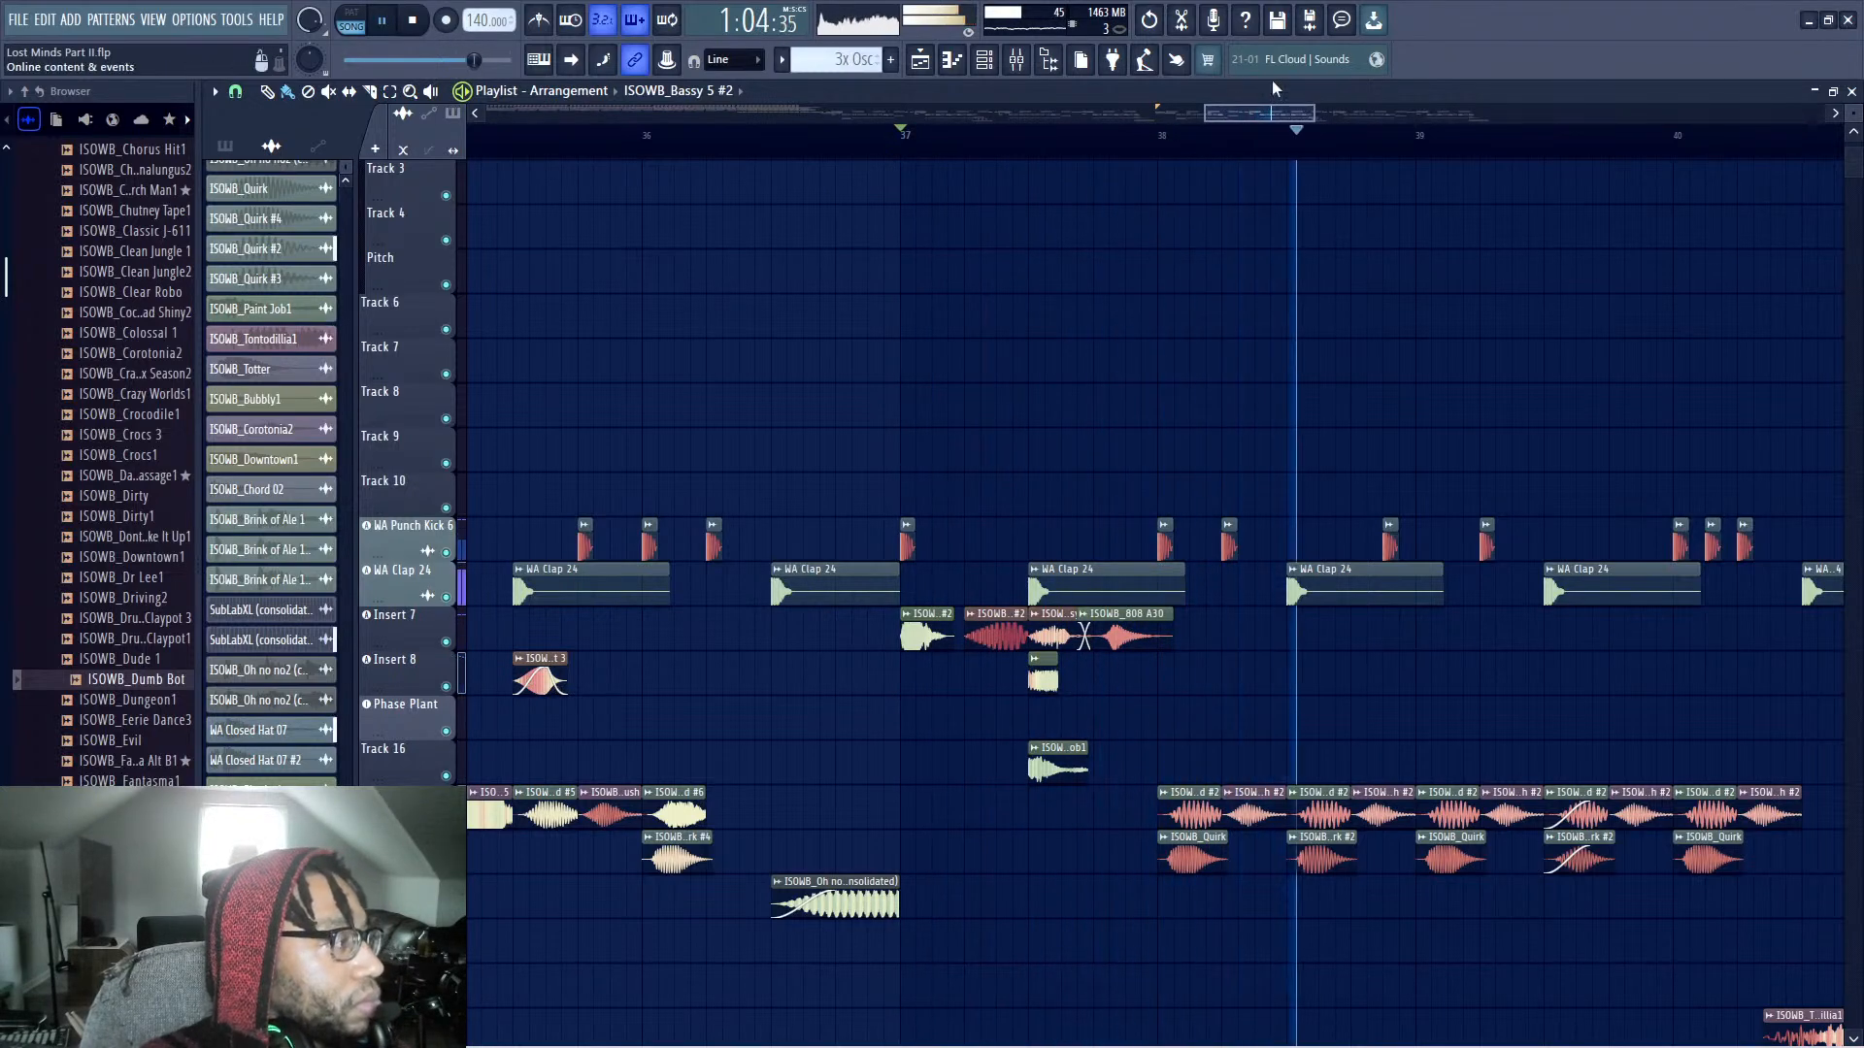
{"action": "key", "text": "space"}
Play the opening of the second drop from bar 33 to check the ISOWB_Dumb Bot clip
{"action": "scroll", "coordinate": [1277, 113], "scroll_direction": "up", "scroll_amount": 1}
{"action": "left_click_drag", "start_coordinate": [1277, 114], "coordinate": [1196, 113]}
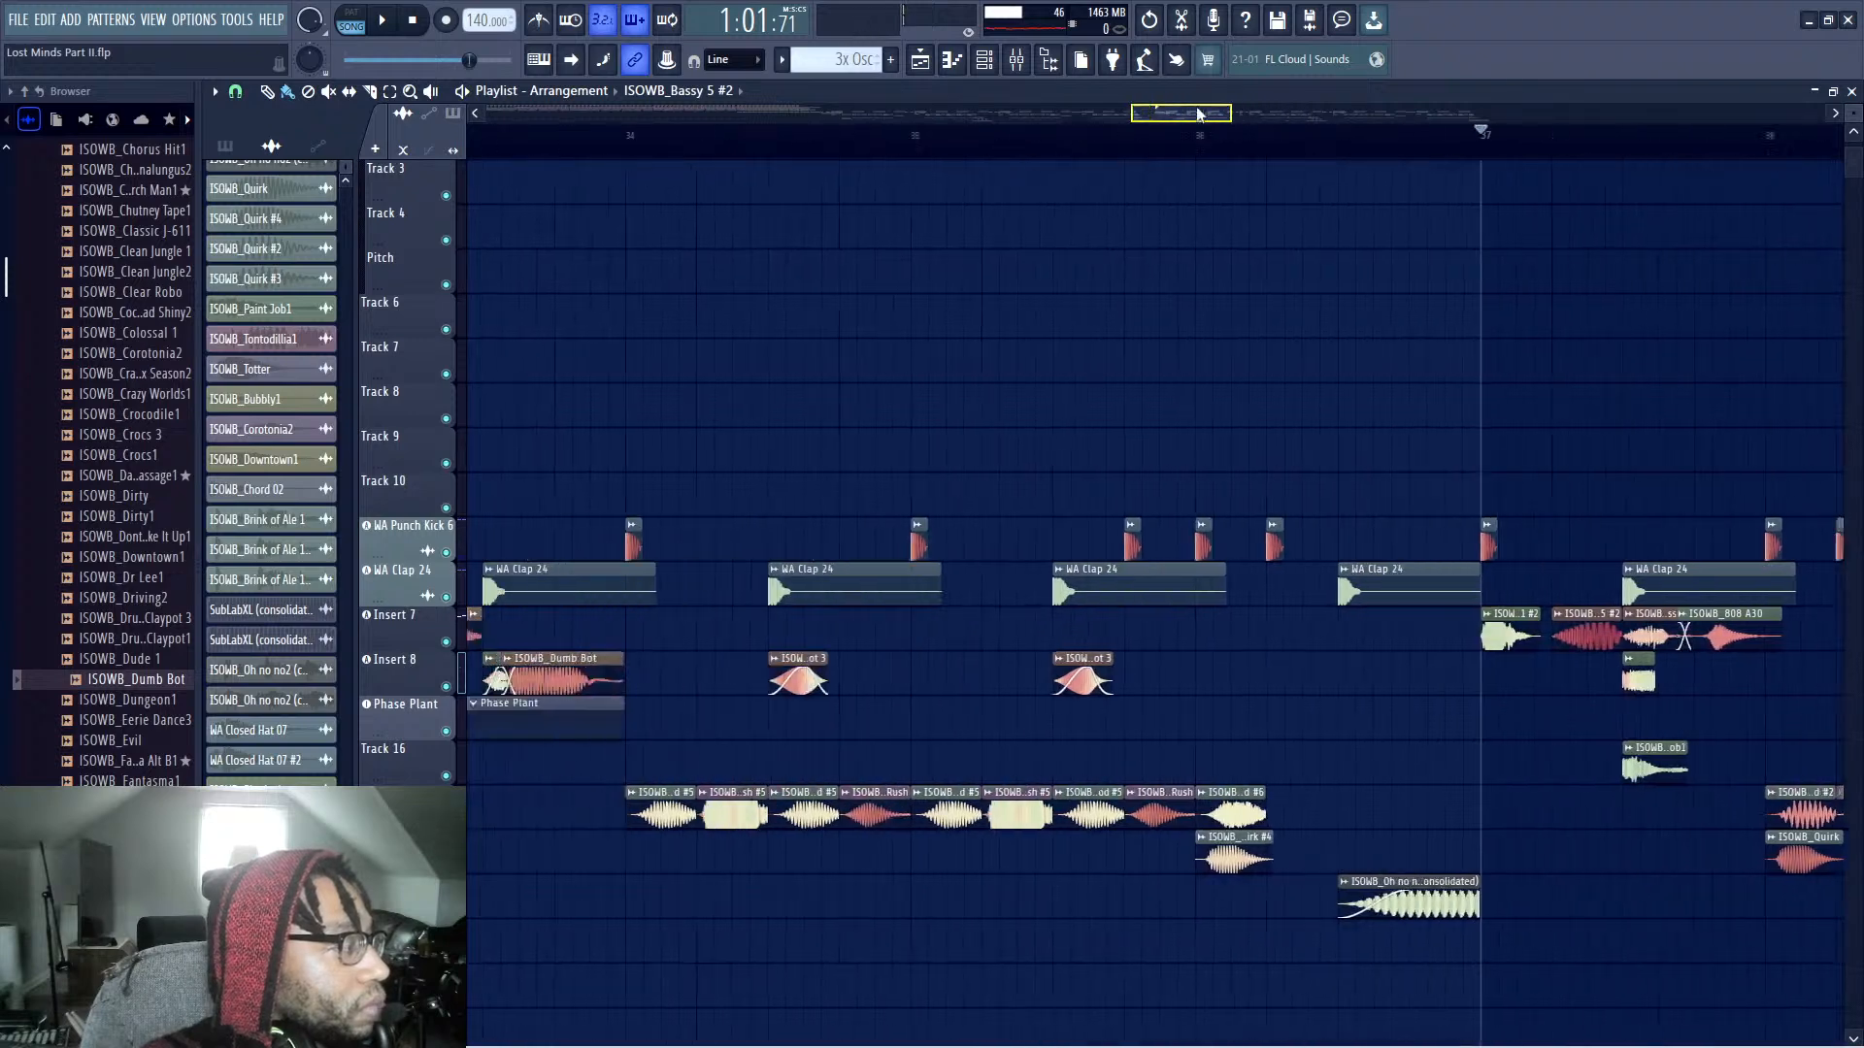
{"action": "left_click", "coordinate": [920, 136]}
{"action": "key", "text": "space"}
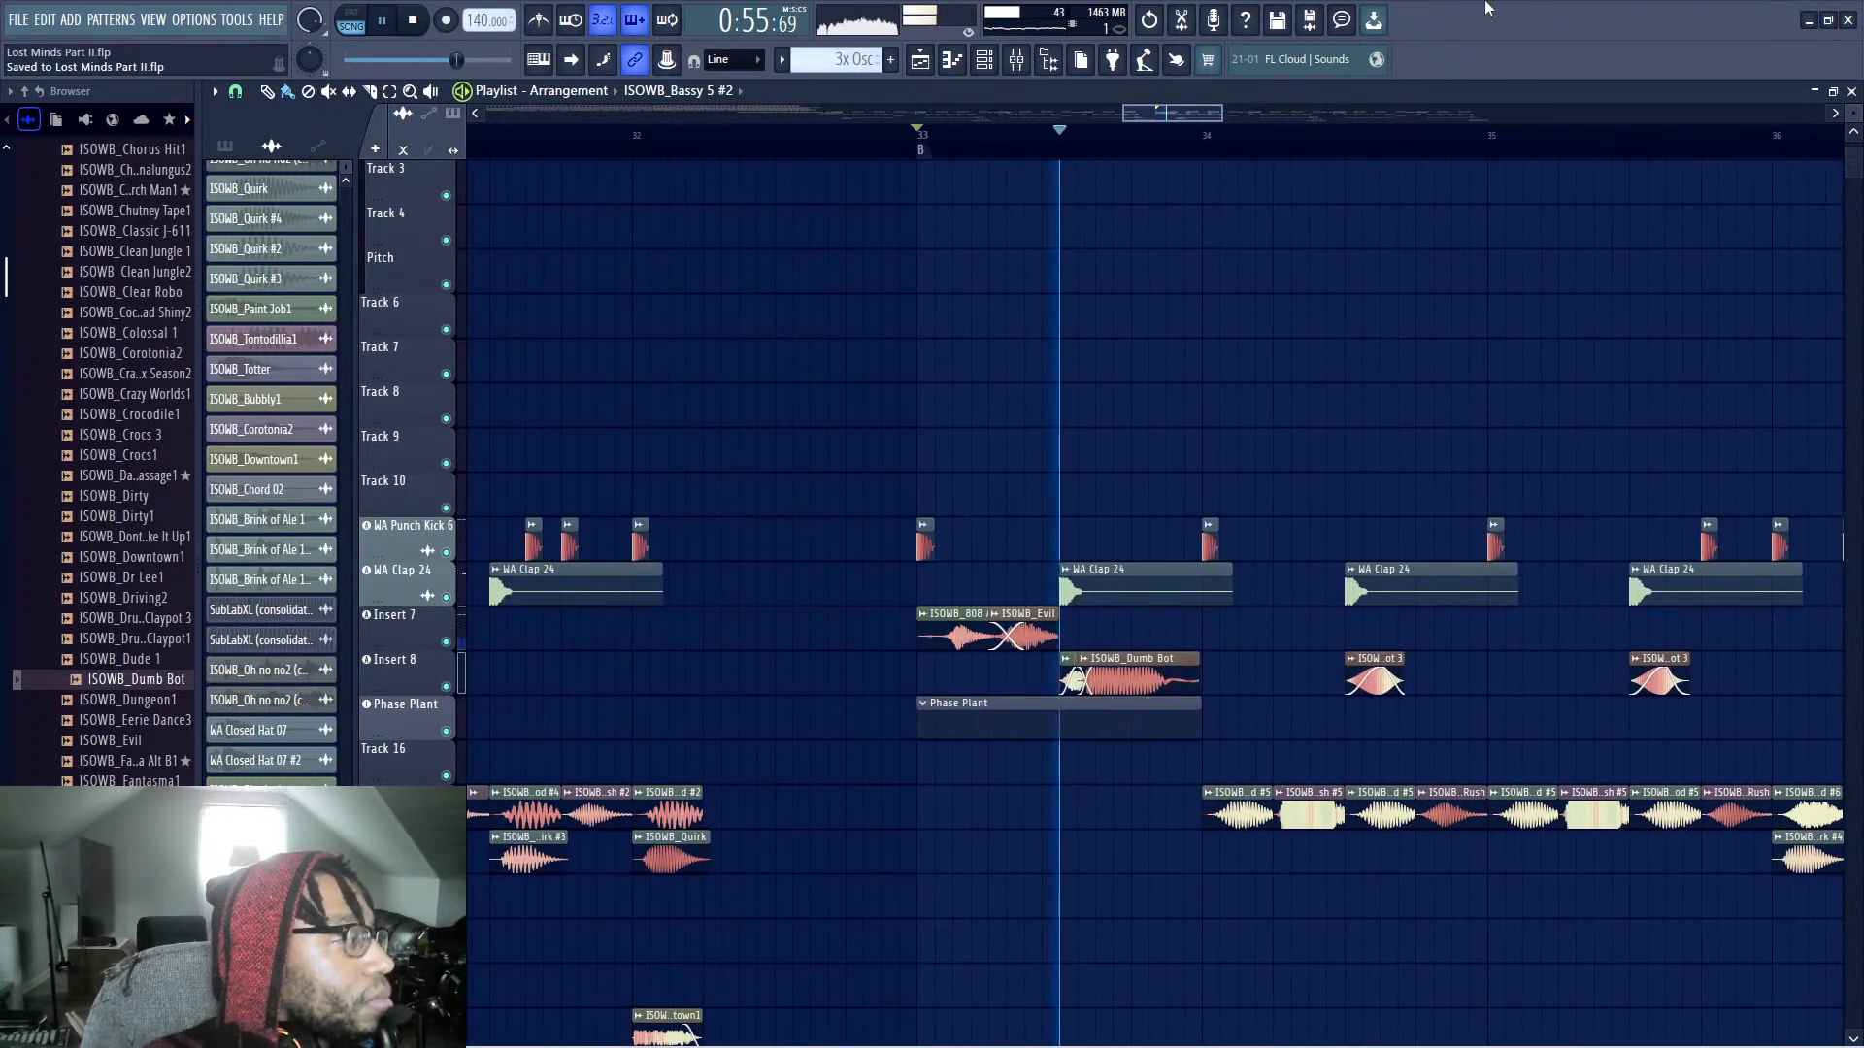
{"action": "key", "text": "space"}
{"action": "key", "text": "space"}
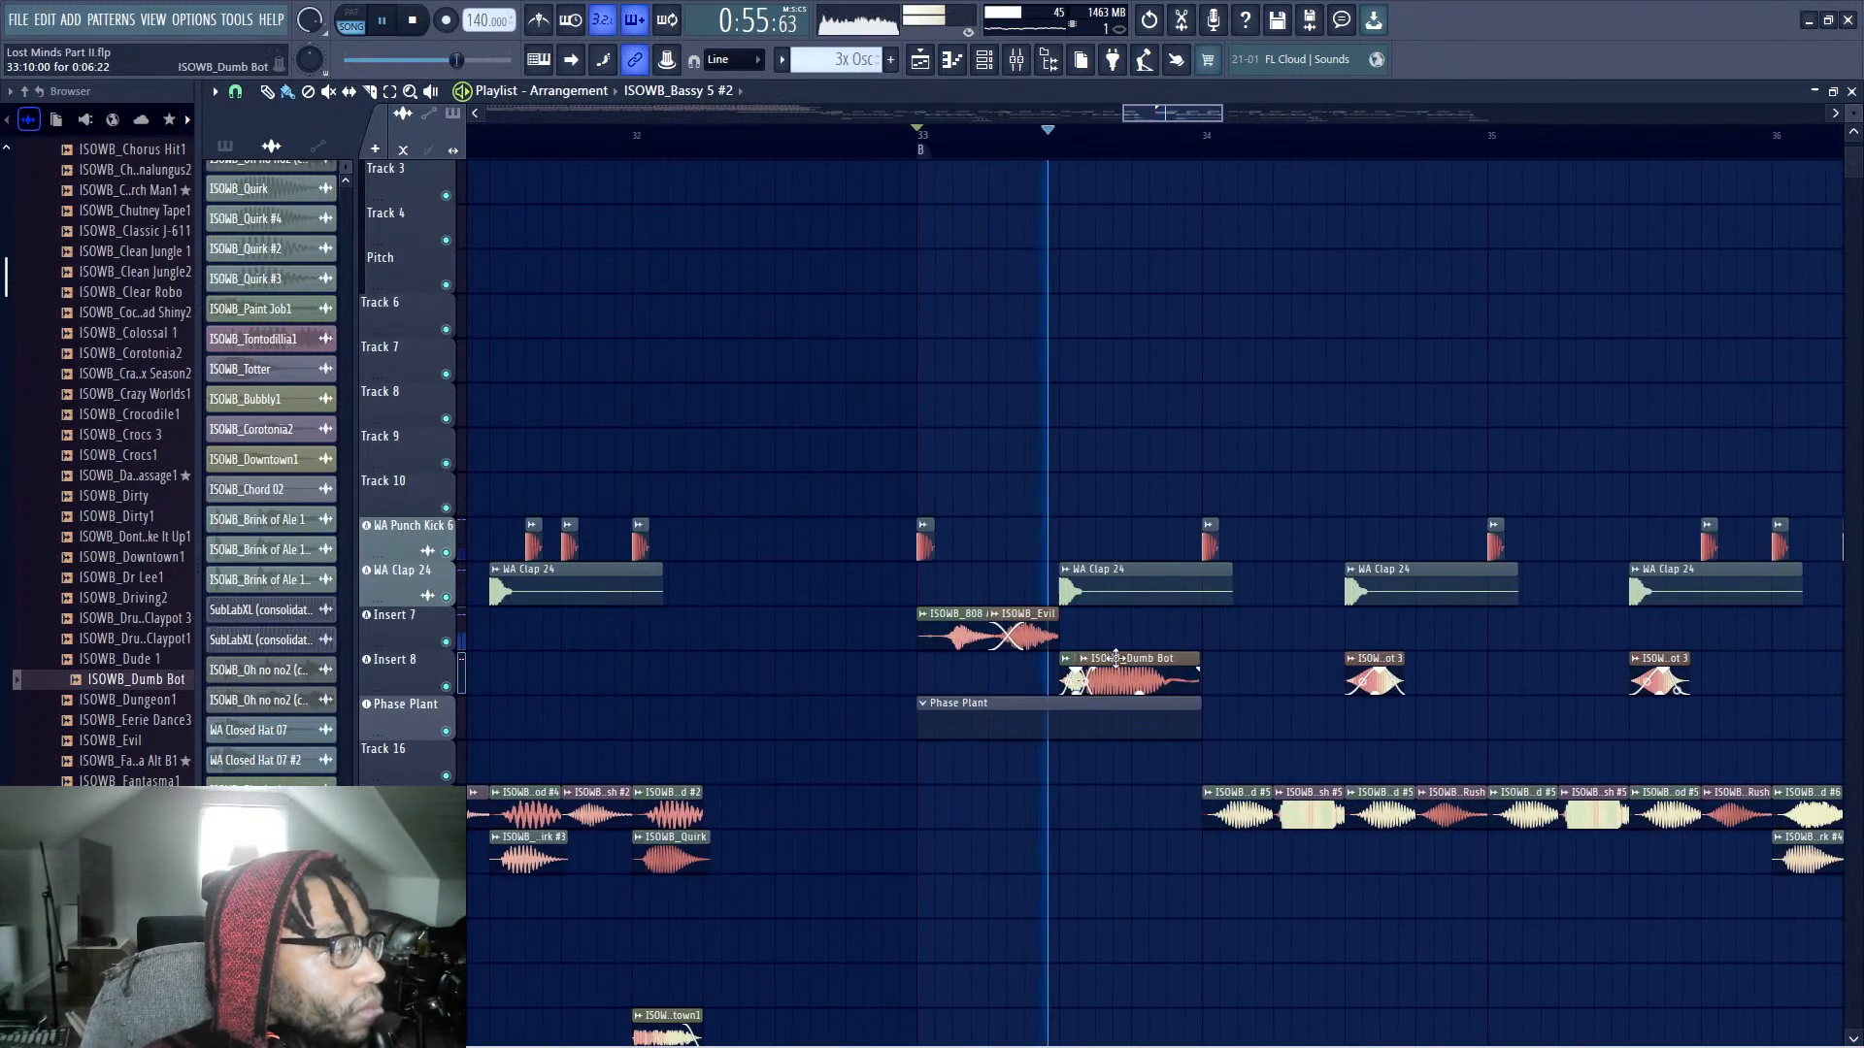
Add a fade-out to the ISOWB_Dumb Bot clip in bar 33, try a gain of -12.4 dB and undo it
{"action": "key", "text": "space"}
{"action": "key", "text": "space"}
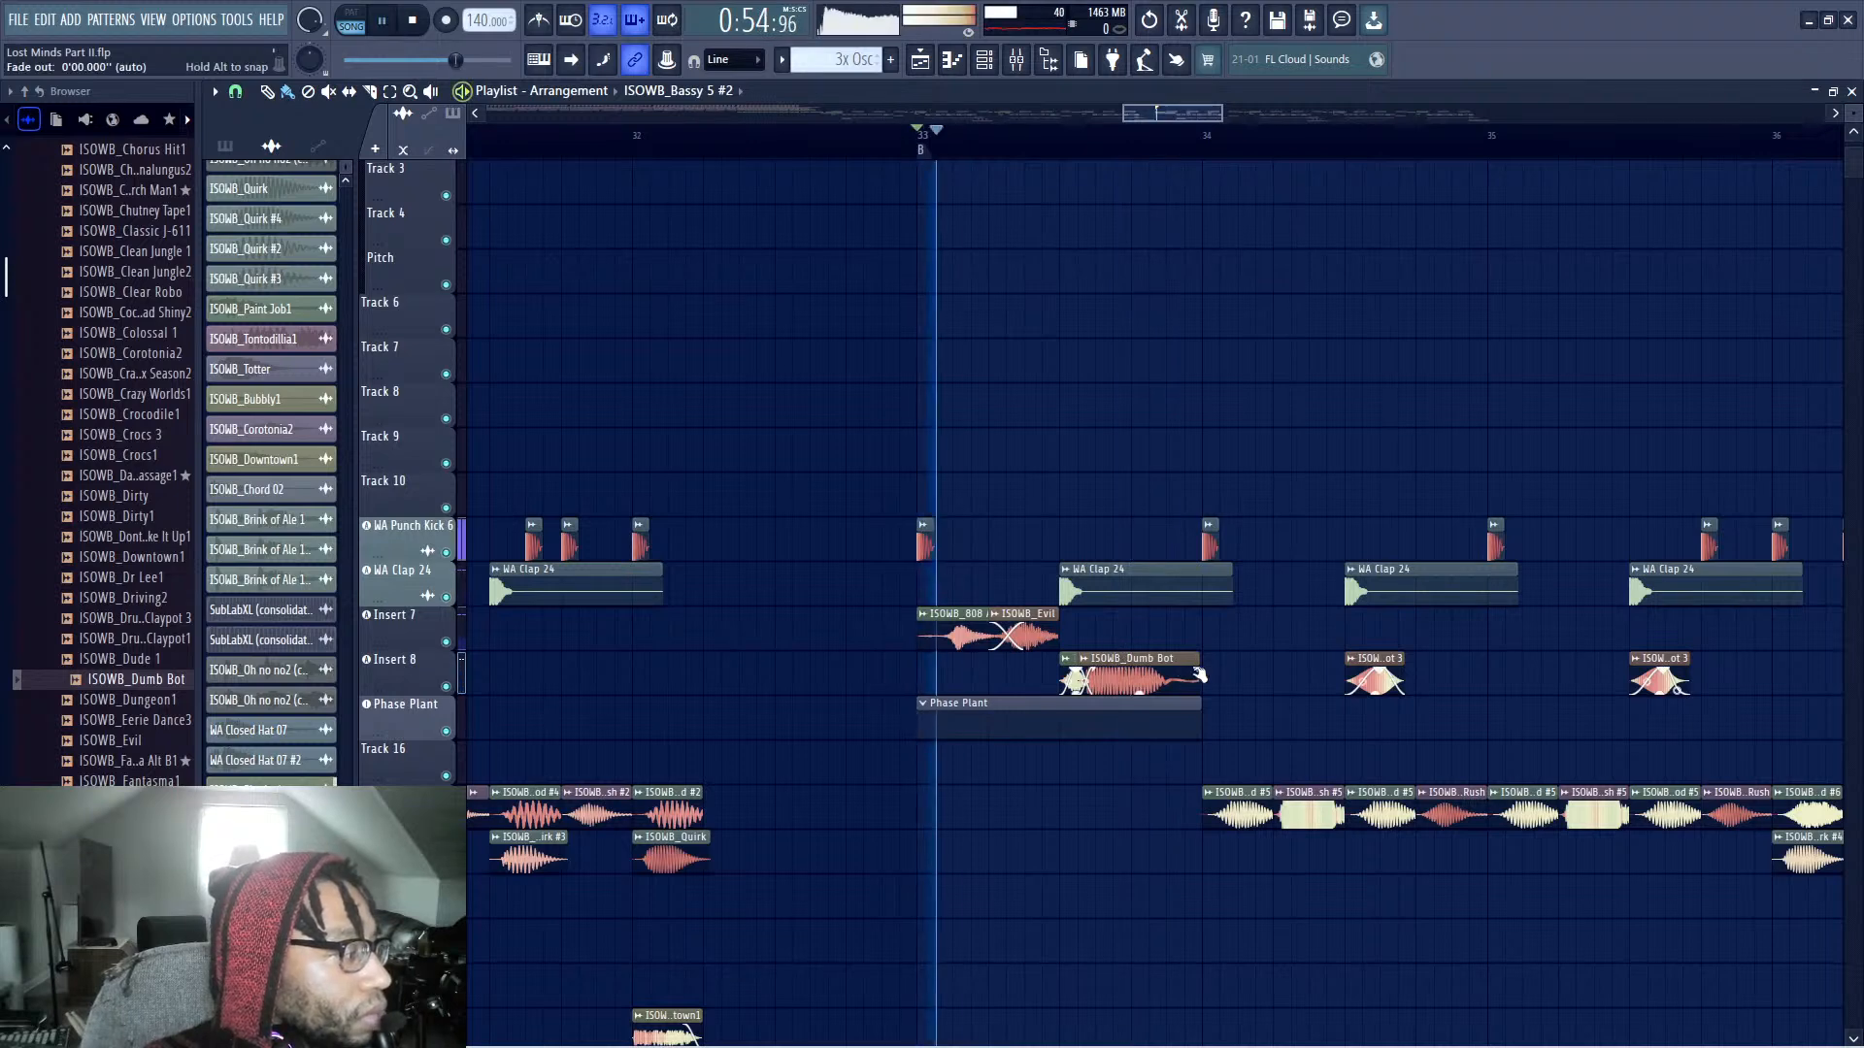
{"action": "key", "text": "space"}
{"action": "key", "text": "space"}
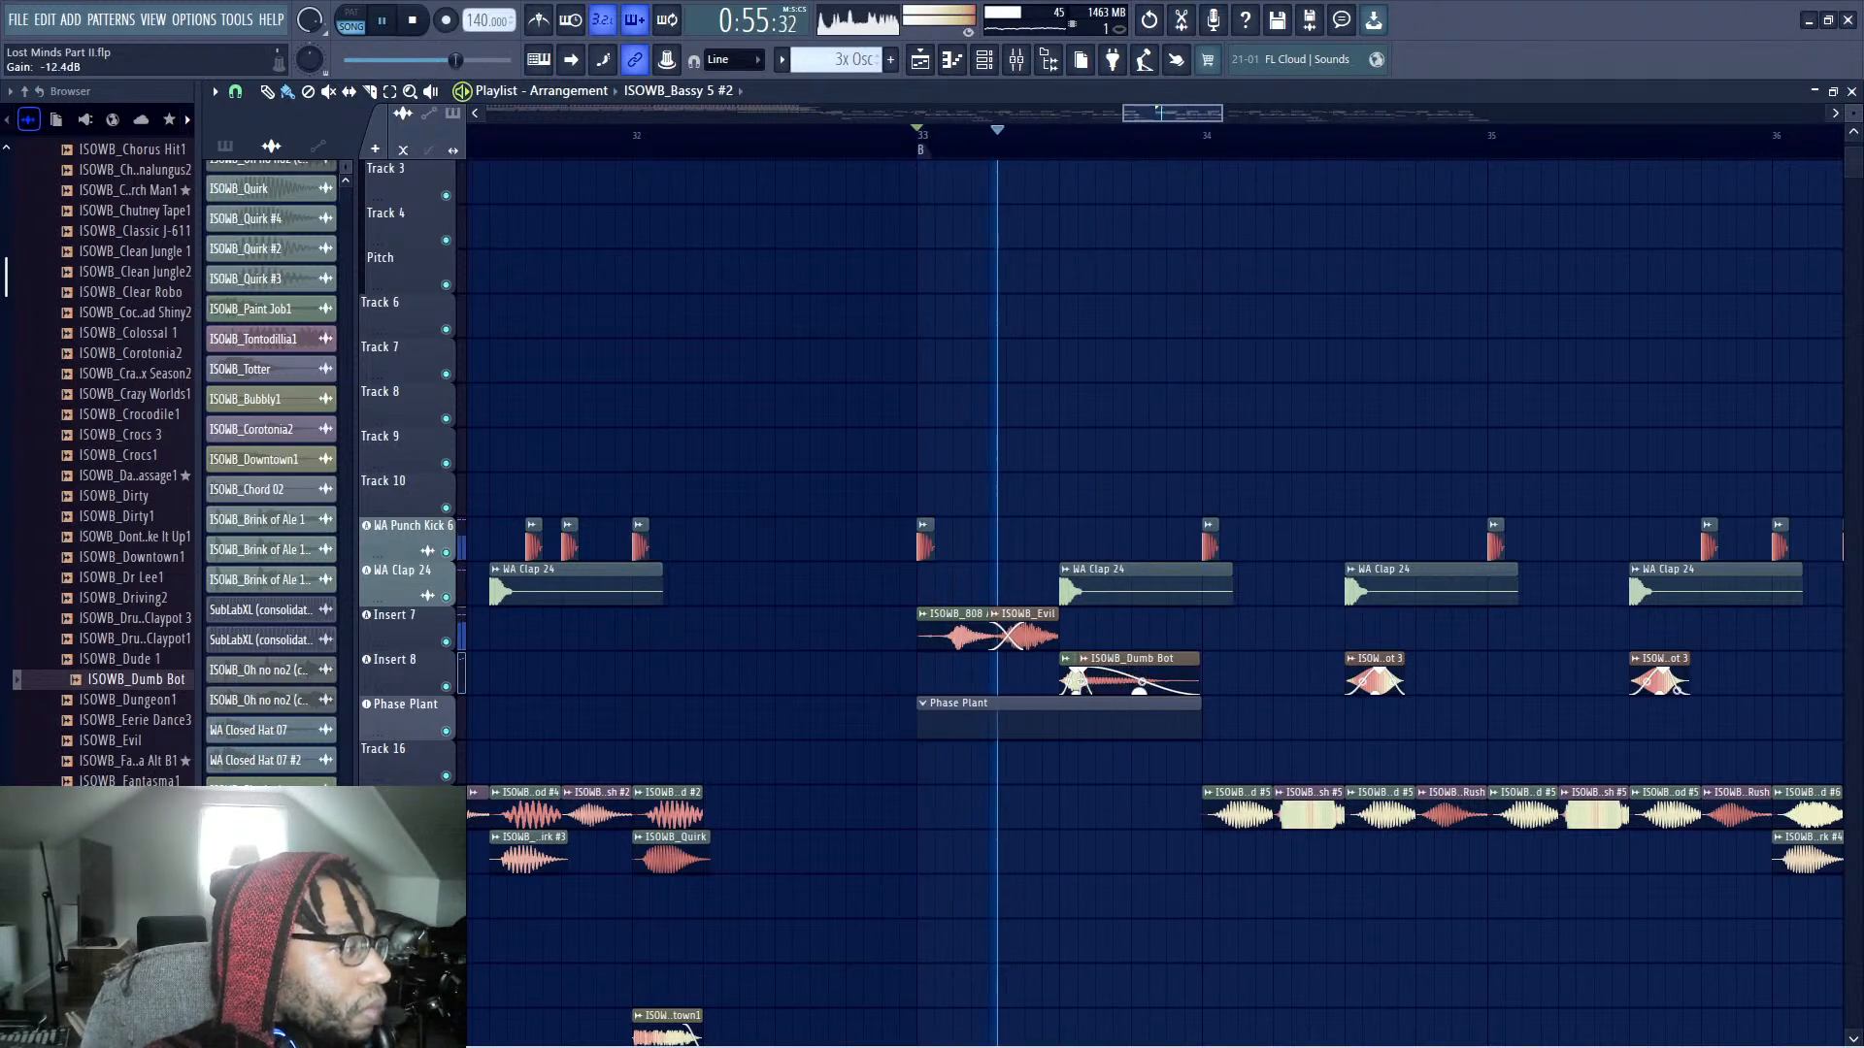
{"action": "key", "text": "ctrl+z"}
Set the fade-out tension of the ISOWB_Dumb Bot clip to -100% and replay bar 33
{"action": "key", "text": "space"}
{"action": "key", "text": "space"}
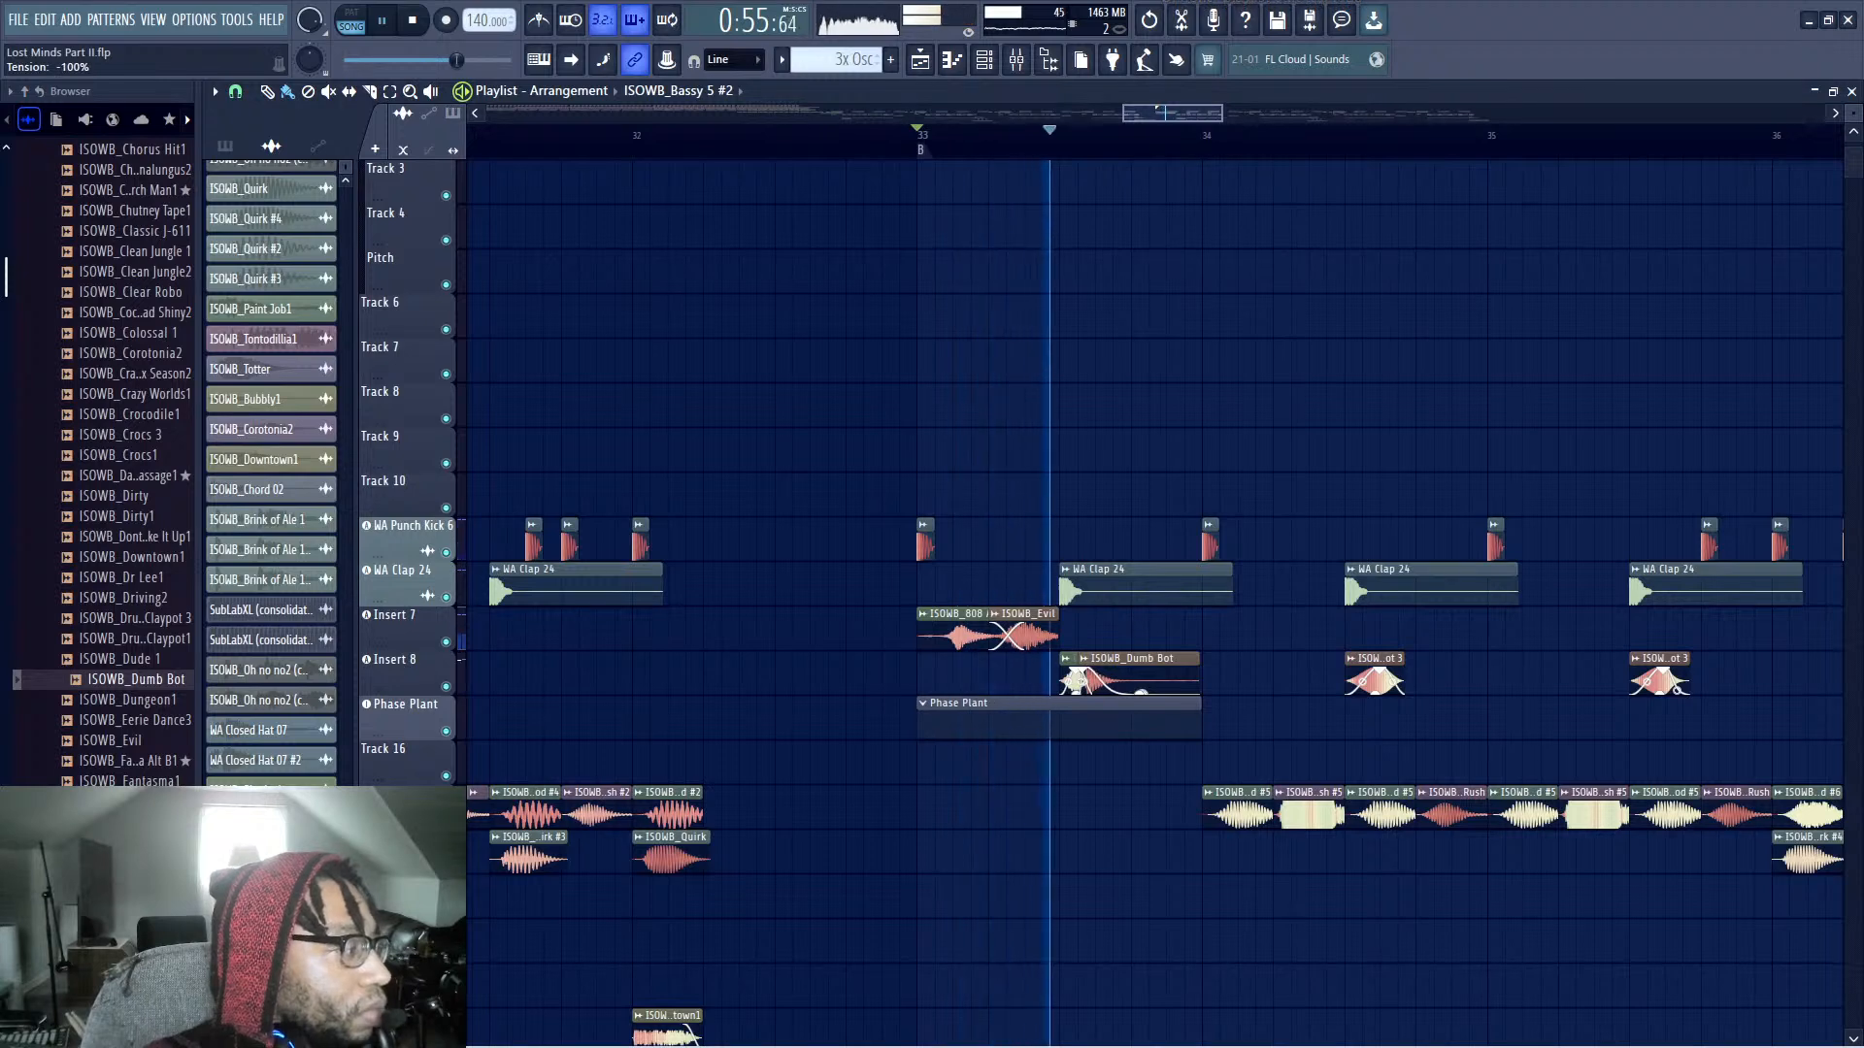
{"action": "key", "text": "space"}
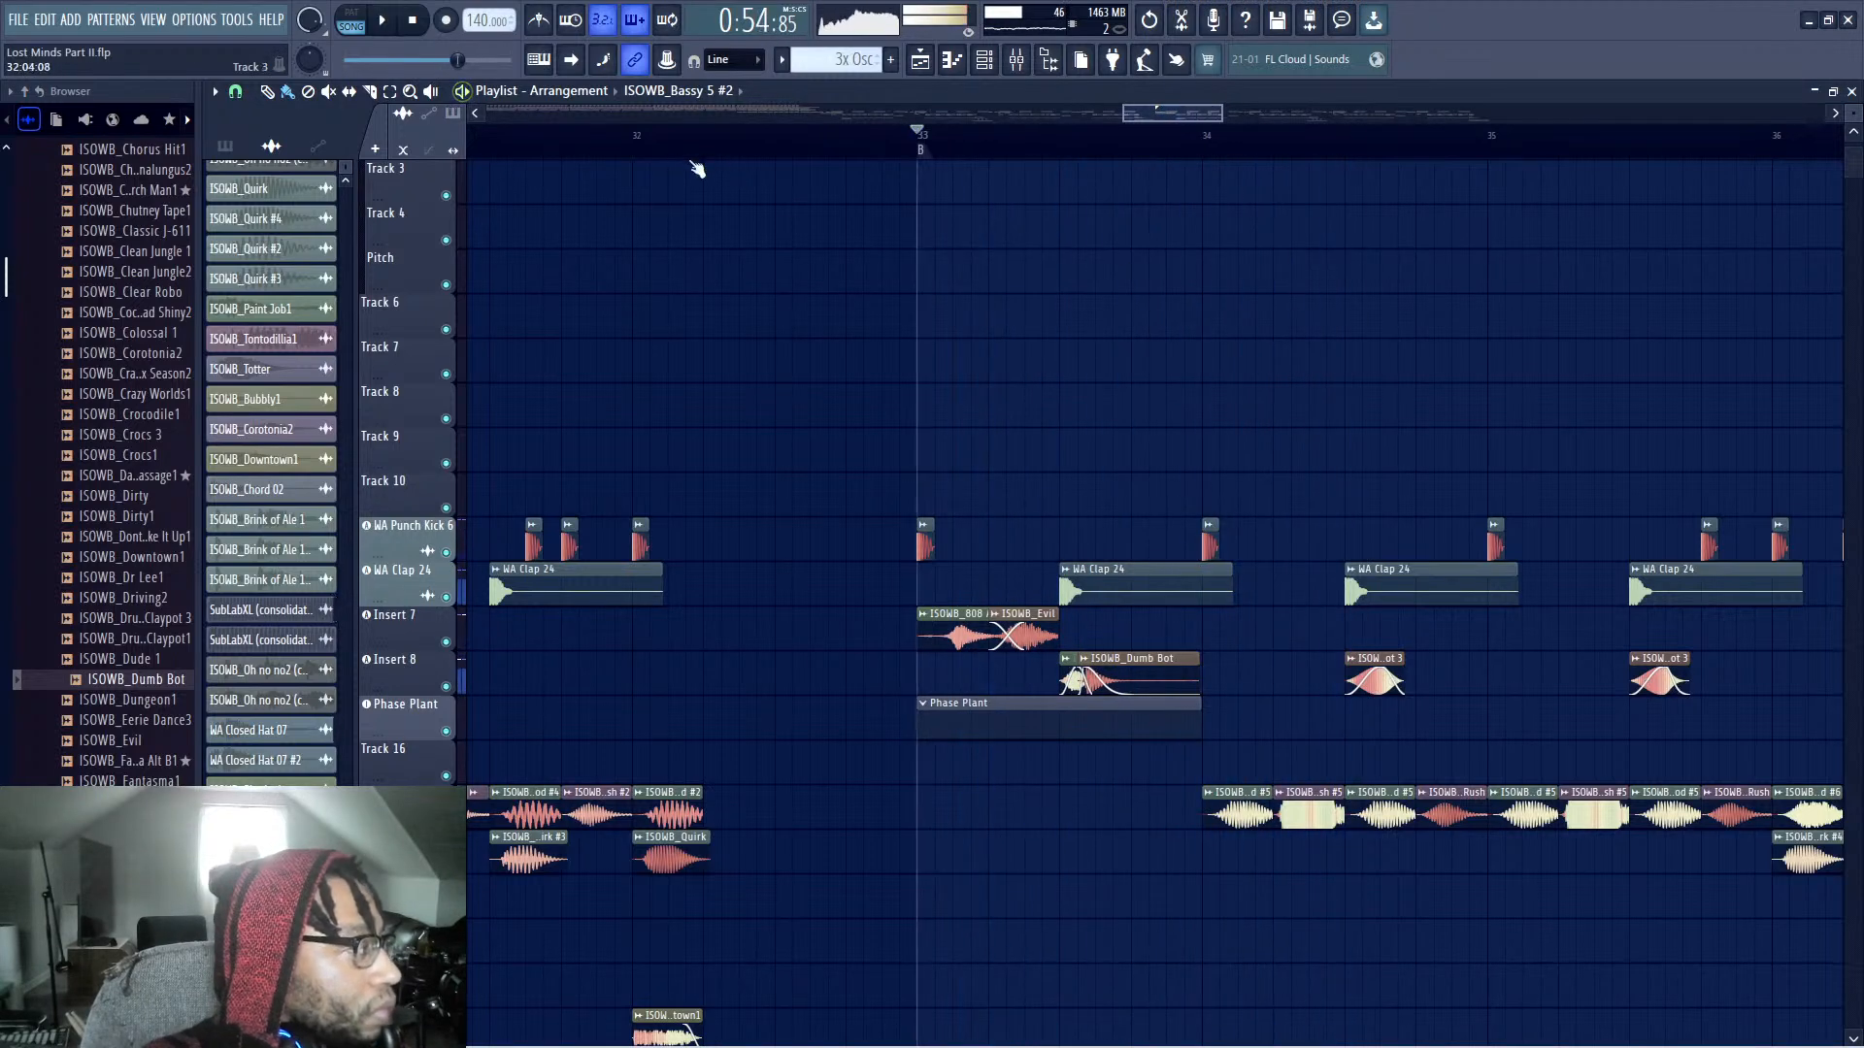
Play the transition into the second drop from bar 32 and save the project
{"action": "left_click", "coordinate": [636, 136]}
{"action": "key", "text": "space"}
{"action": "key", "text": "ctrl+s"}
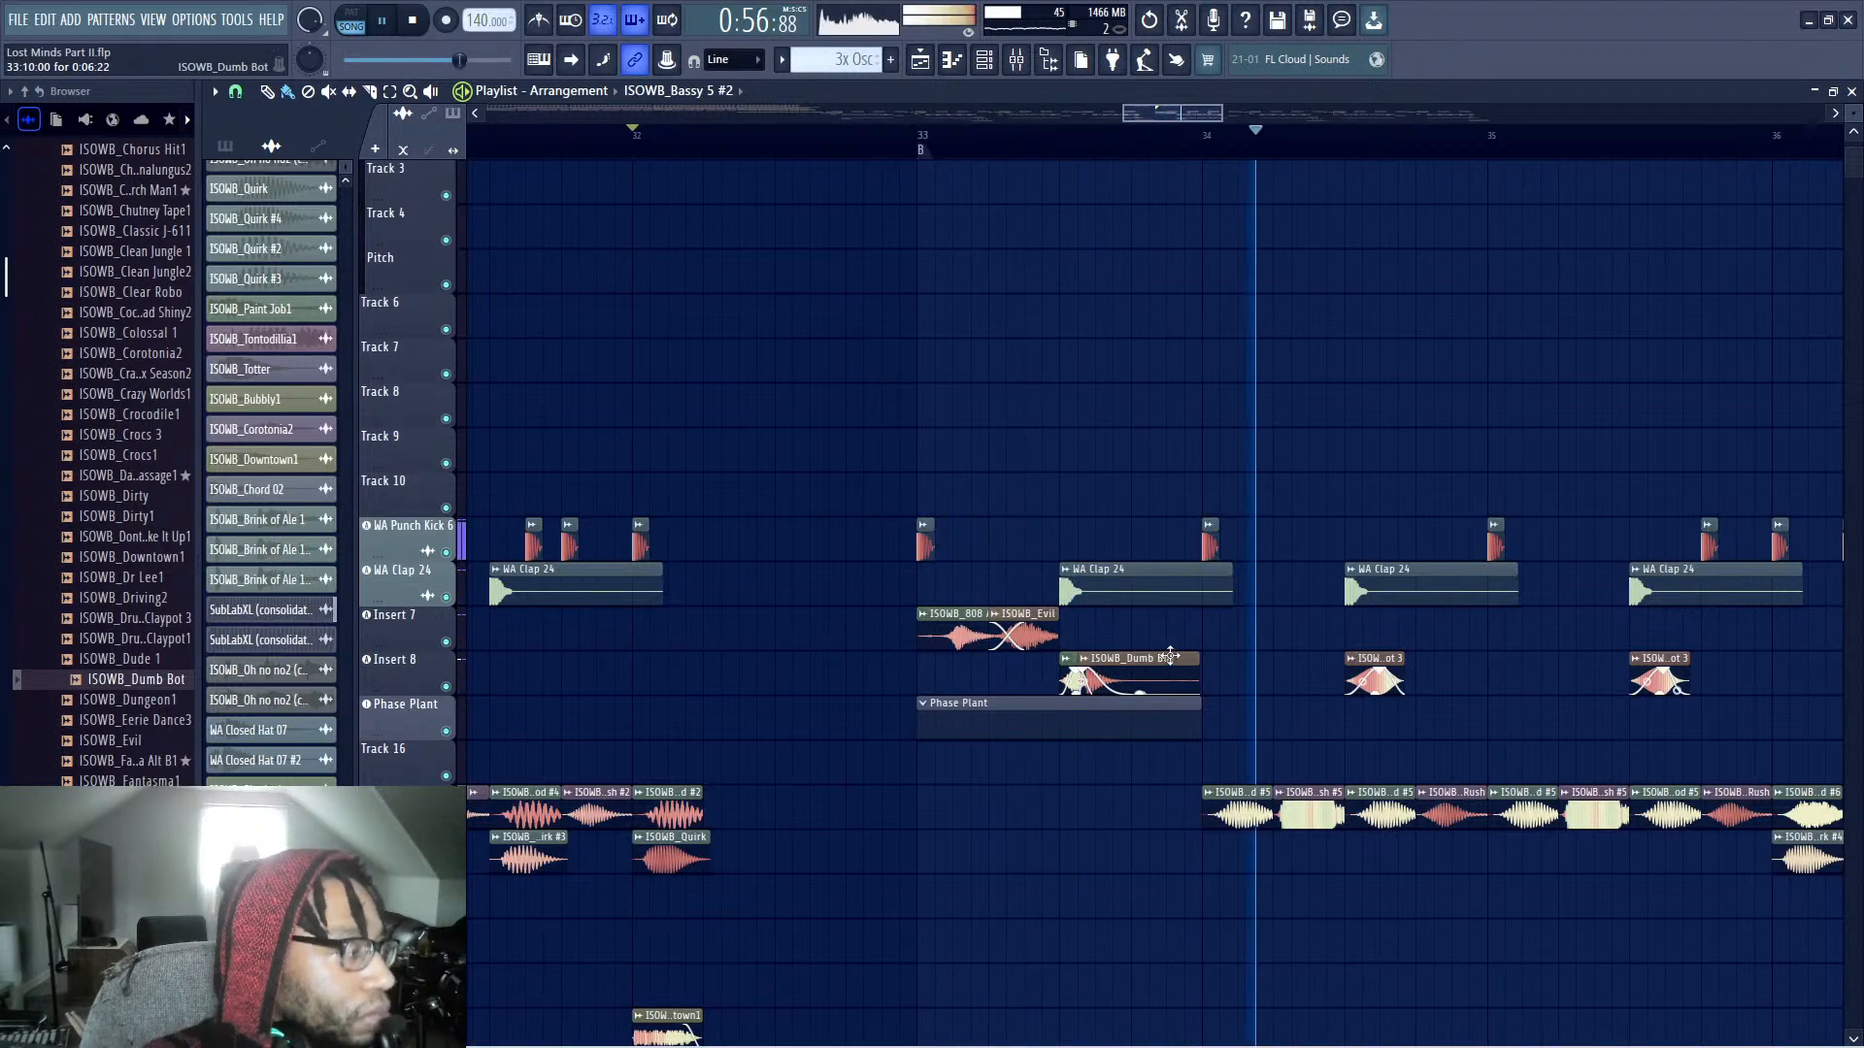
{"action": "key", "text": "space"}
Play from beat 4 of bar 33 and from the start of bar 33 to check the gap after the opening bass clips
{"action": "left_click", "coordinate": [1134, 148]}
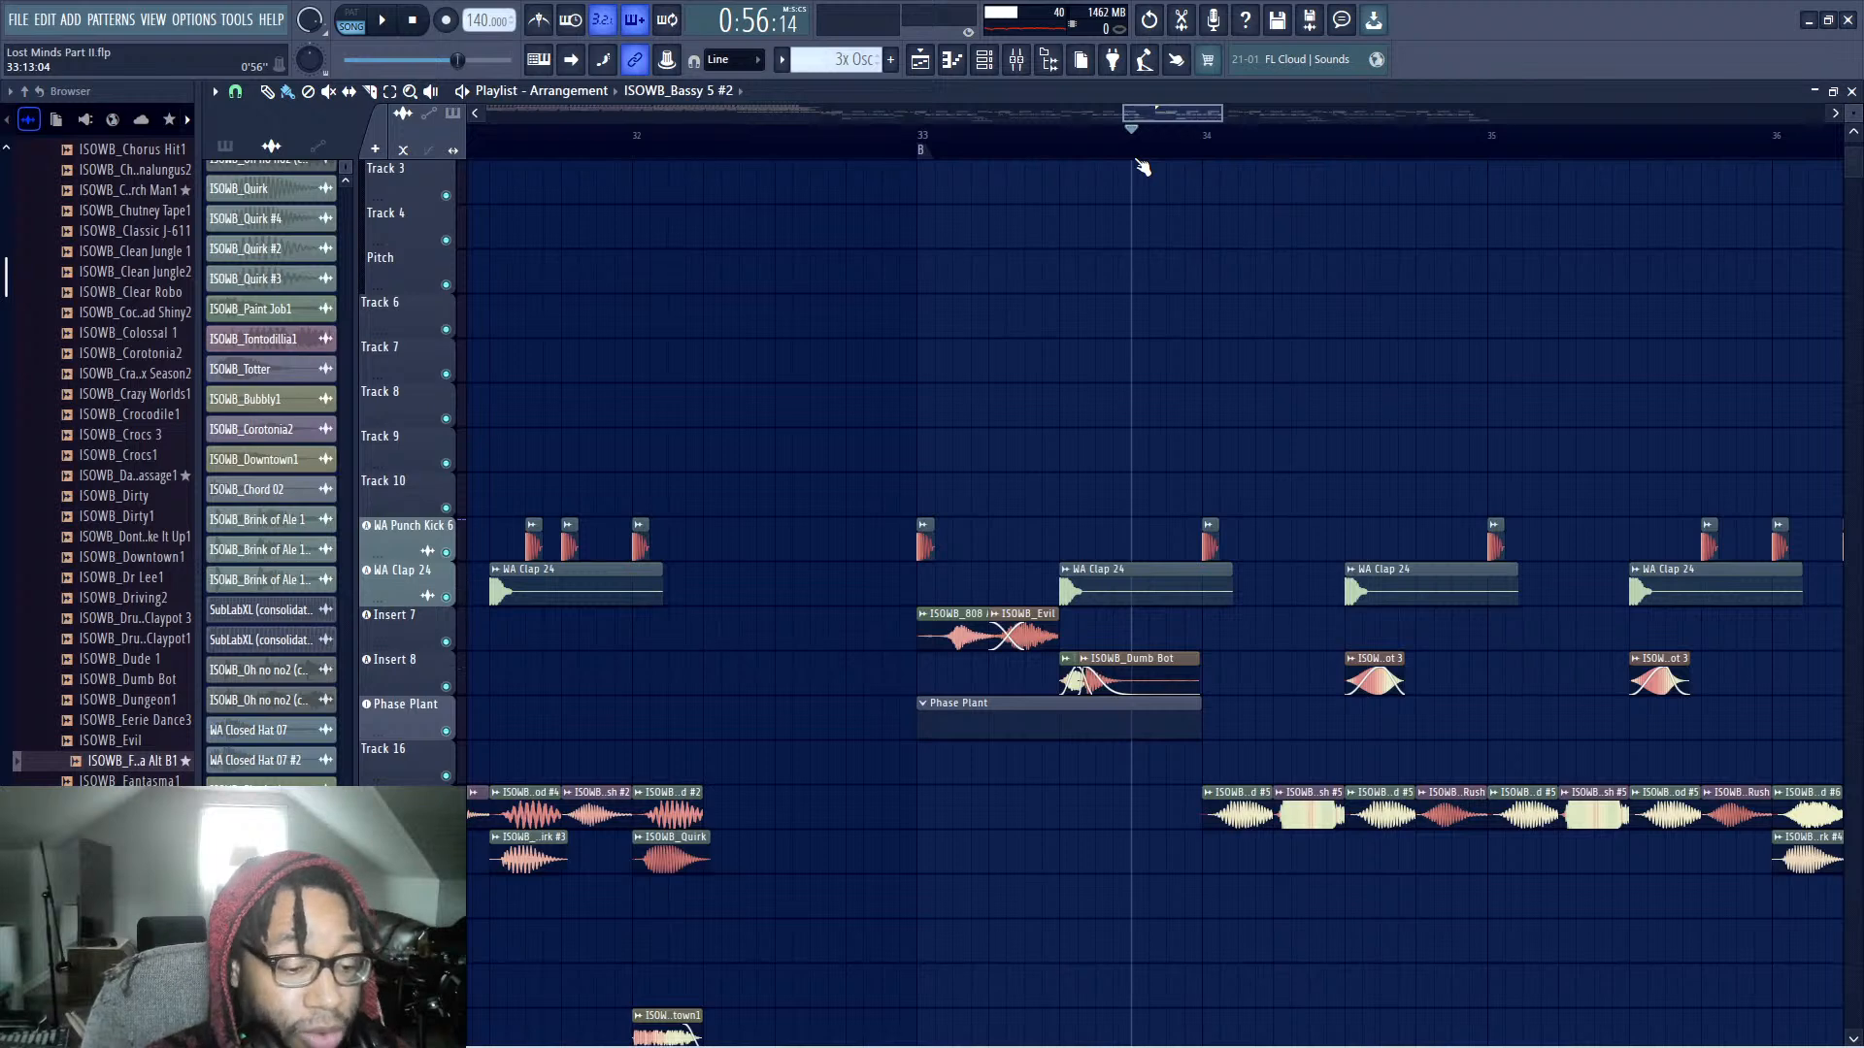
{"action": "key", "text": "space"}
{"action": "key", "text": "space"}
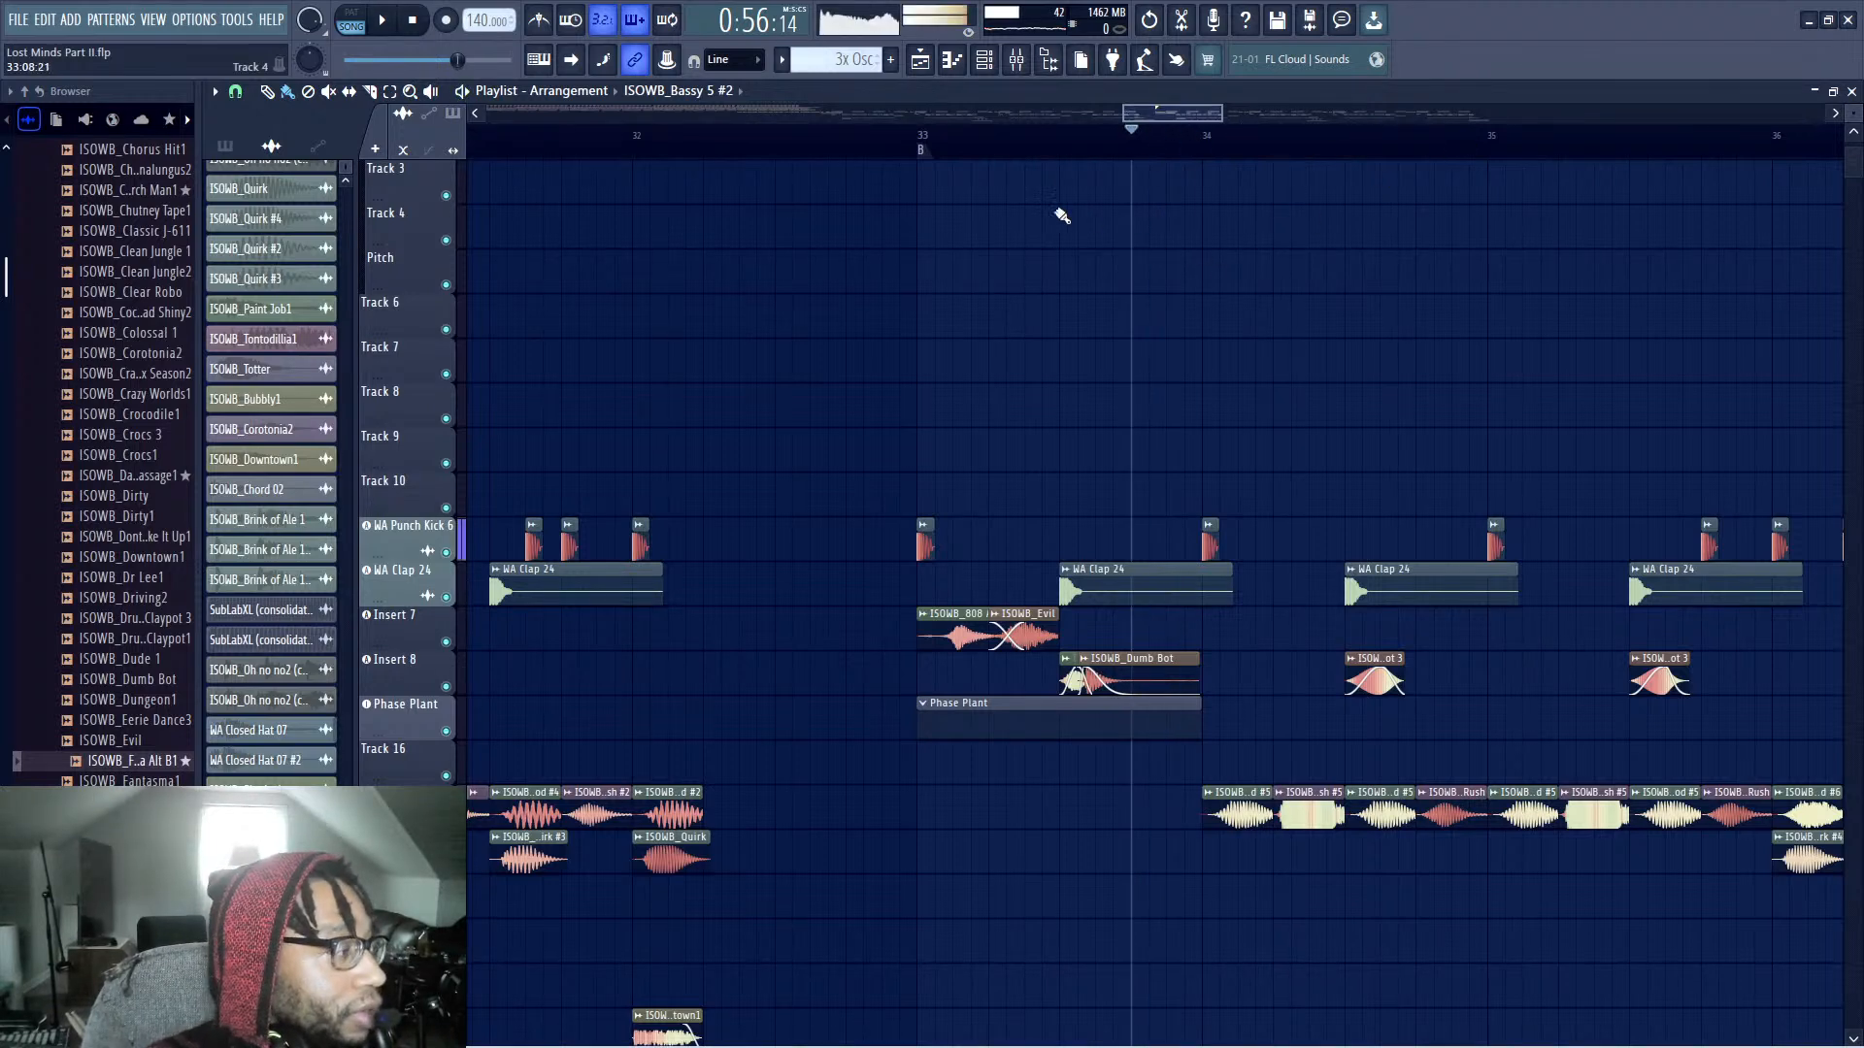
{"action": "left_click", "coordinate": [914, 139]}
{"action": "key", "text": "space"}
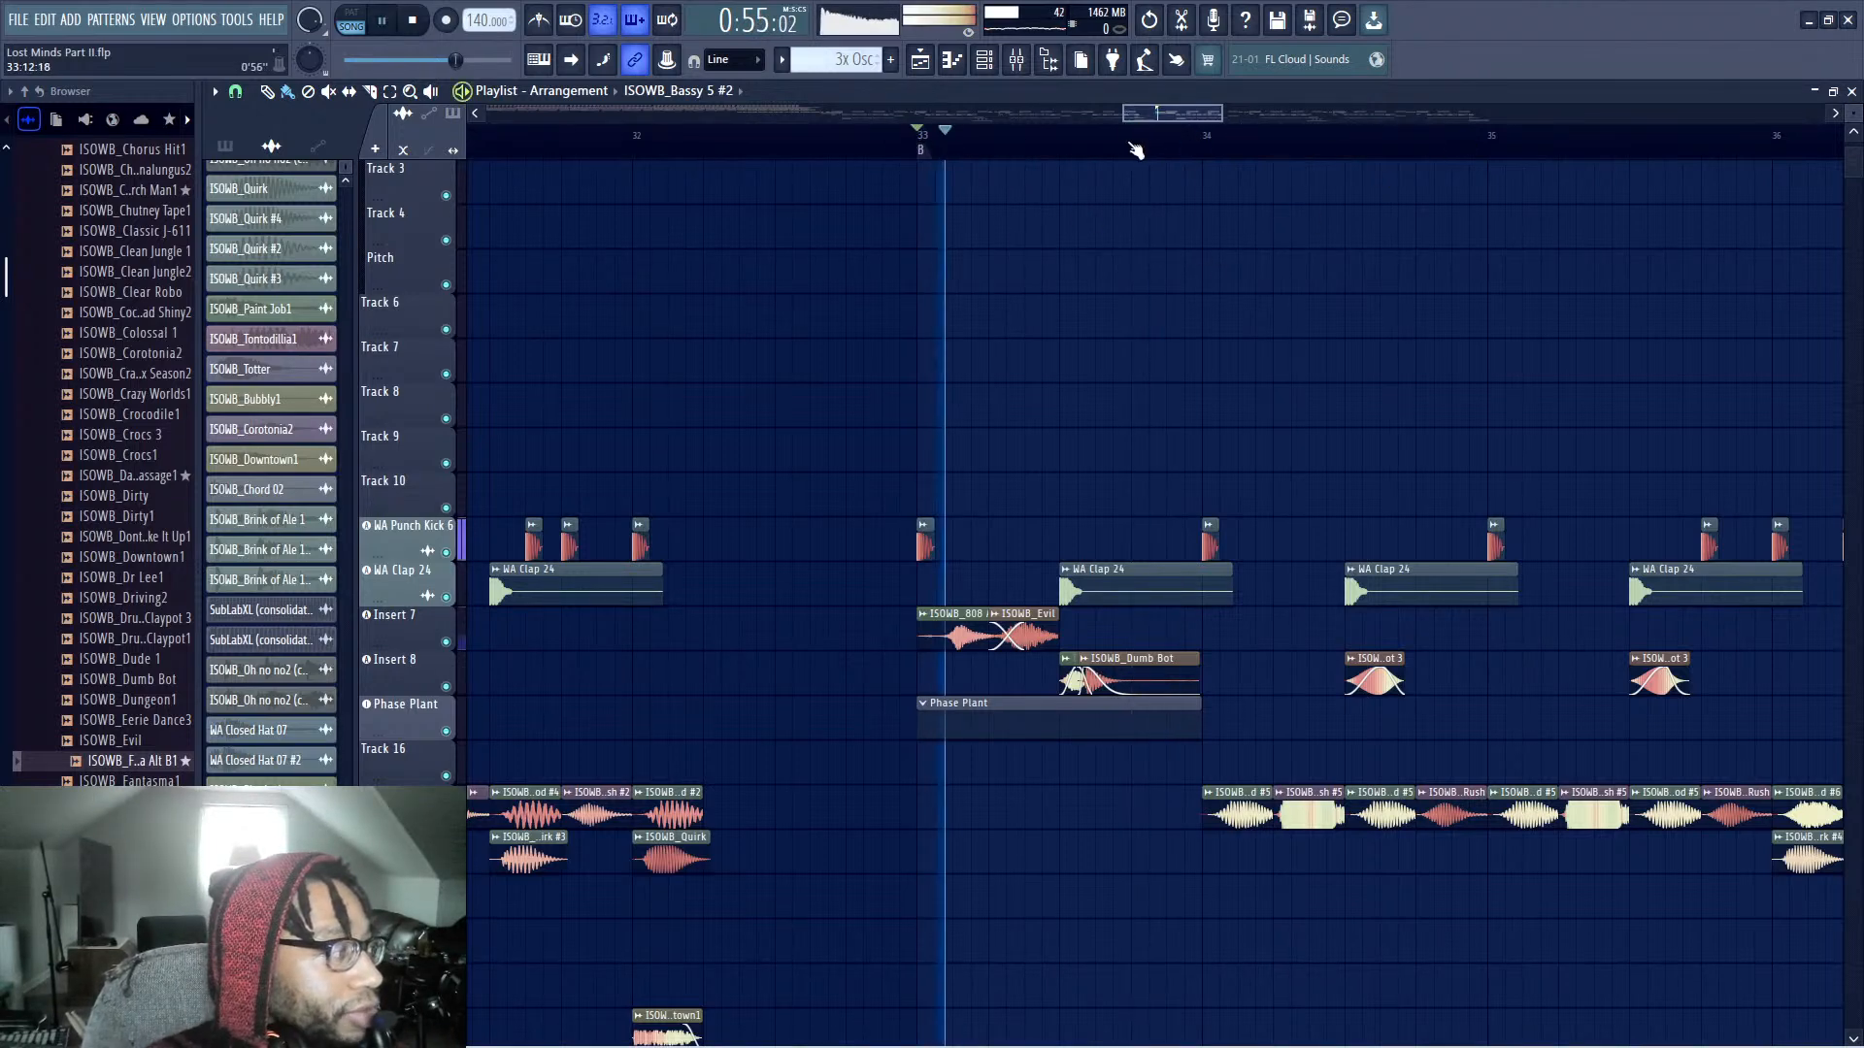
{"action": "key", "text": "space"}
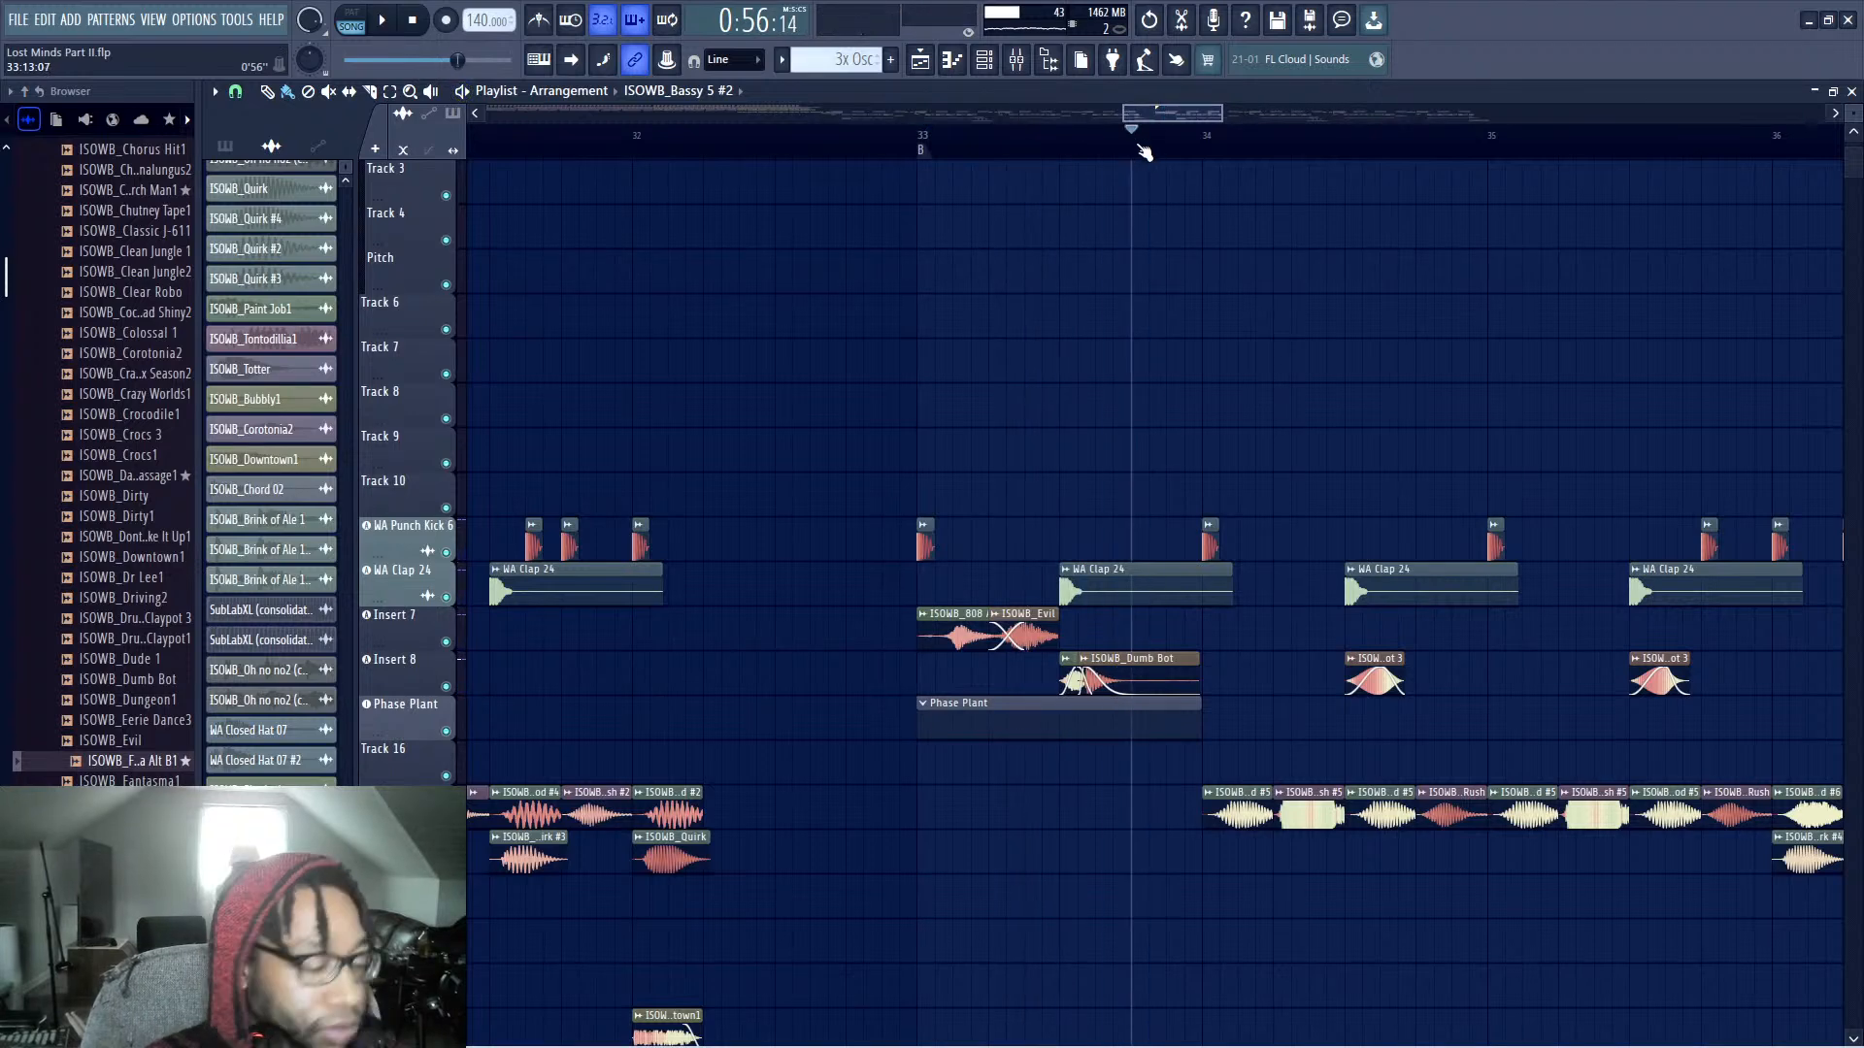
Add a time marker named Vox at beat 4 of bar 33
{"action": "key", "text": "alt+t"}
{"action": "type", "text": "Vox"}
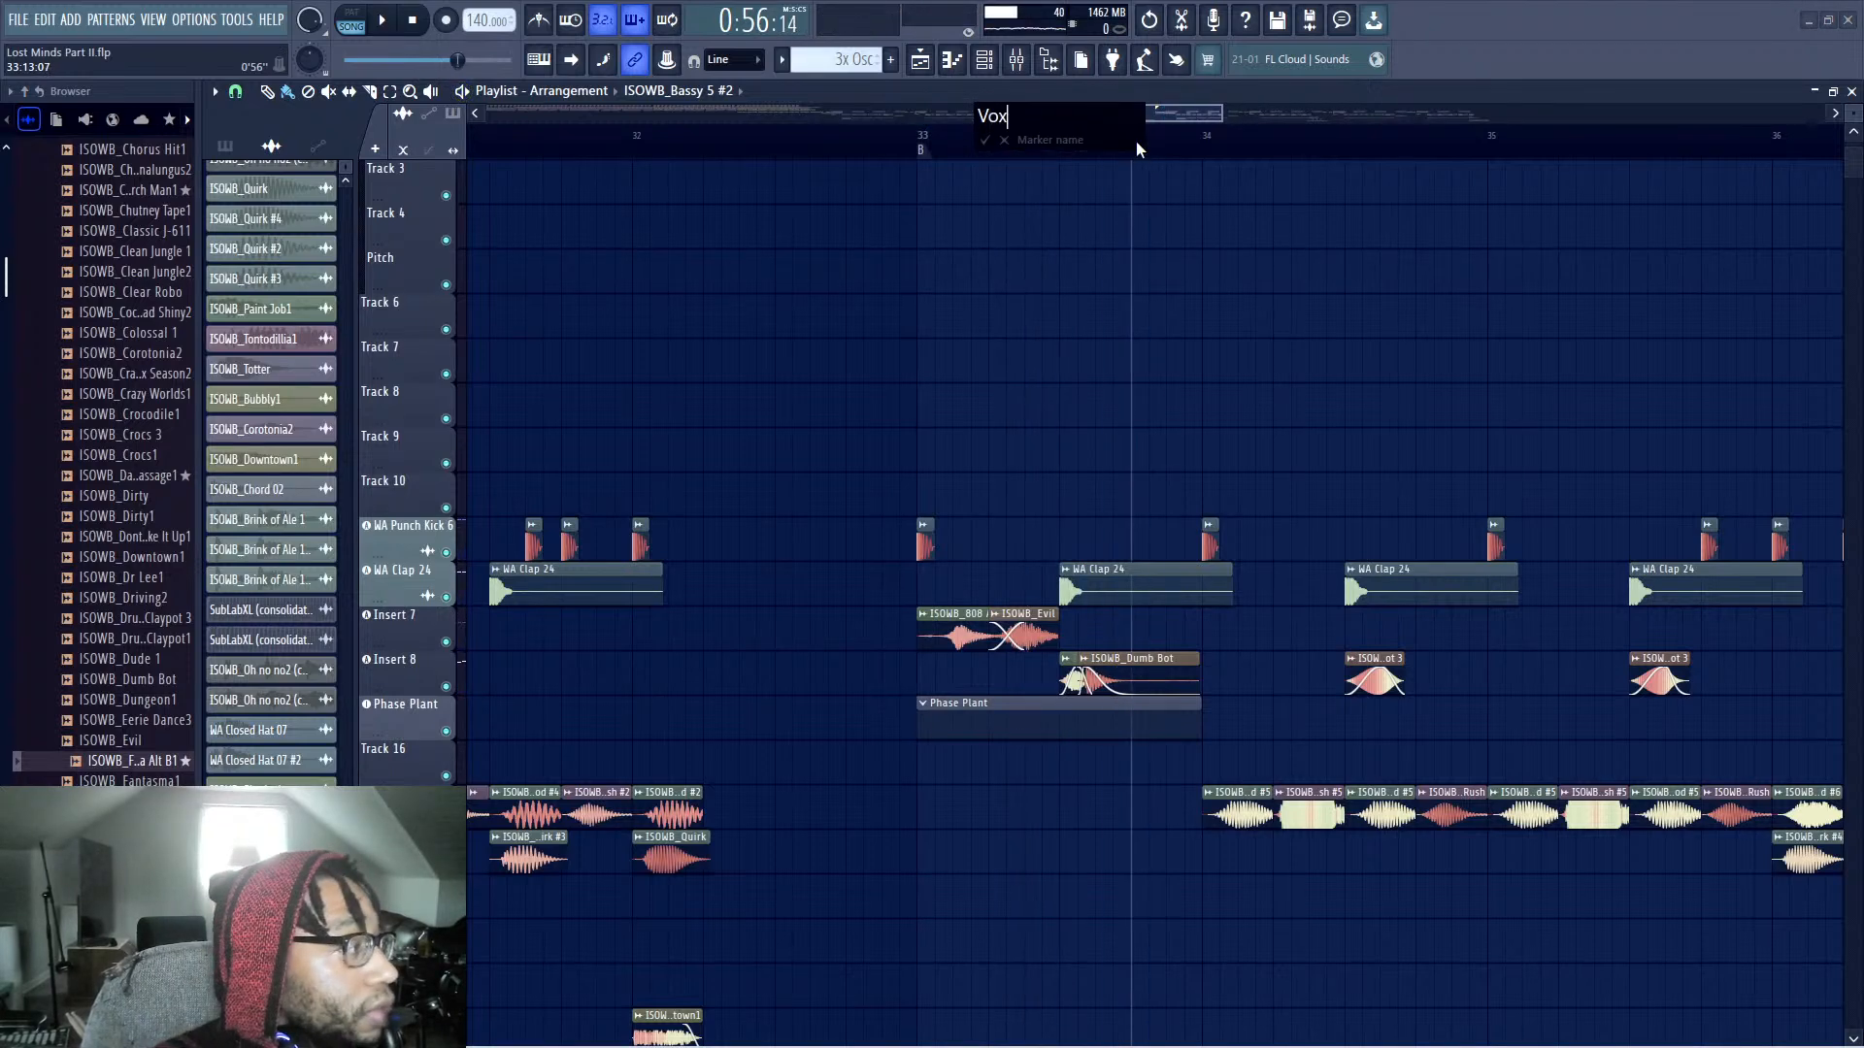
{"action": "key", "text": "Return"}
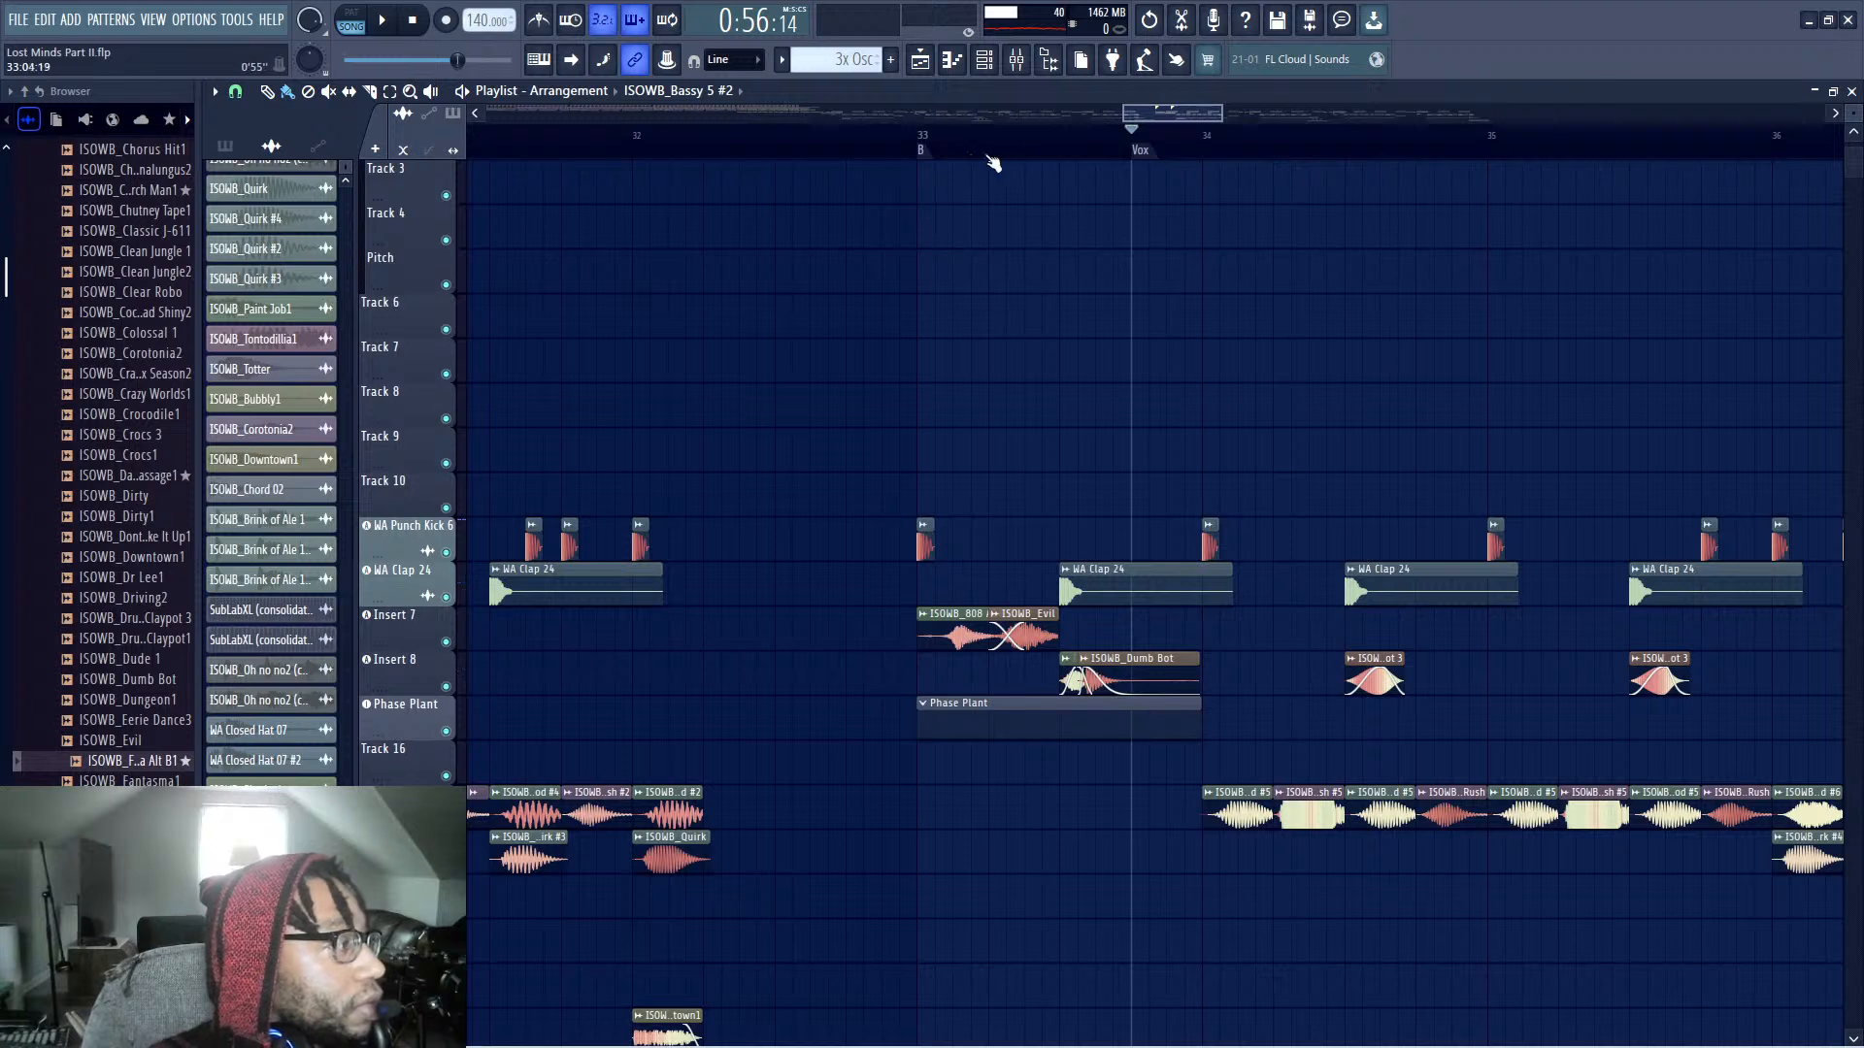
Play the drop from bar 33, replay it from bar 34 and save the project
{"action": "left_click", "coordinate": [920, 134]}
{"action": "key", "text": "space"}
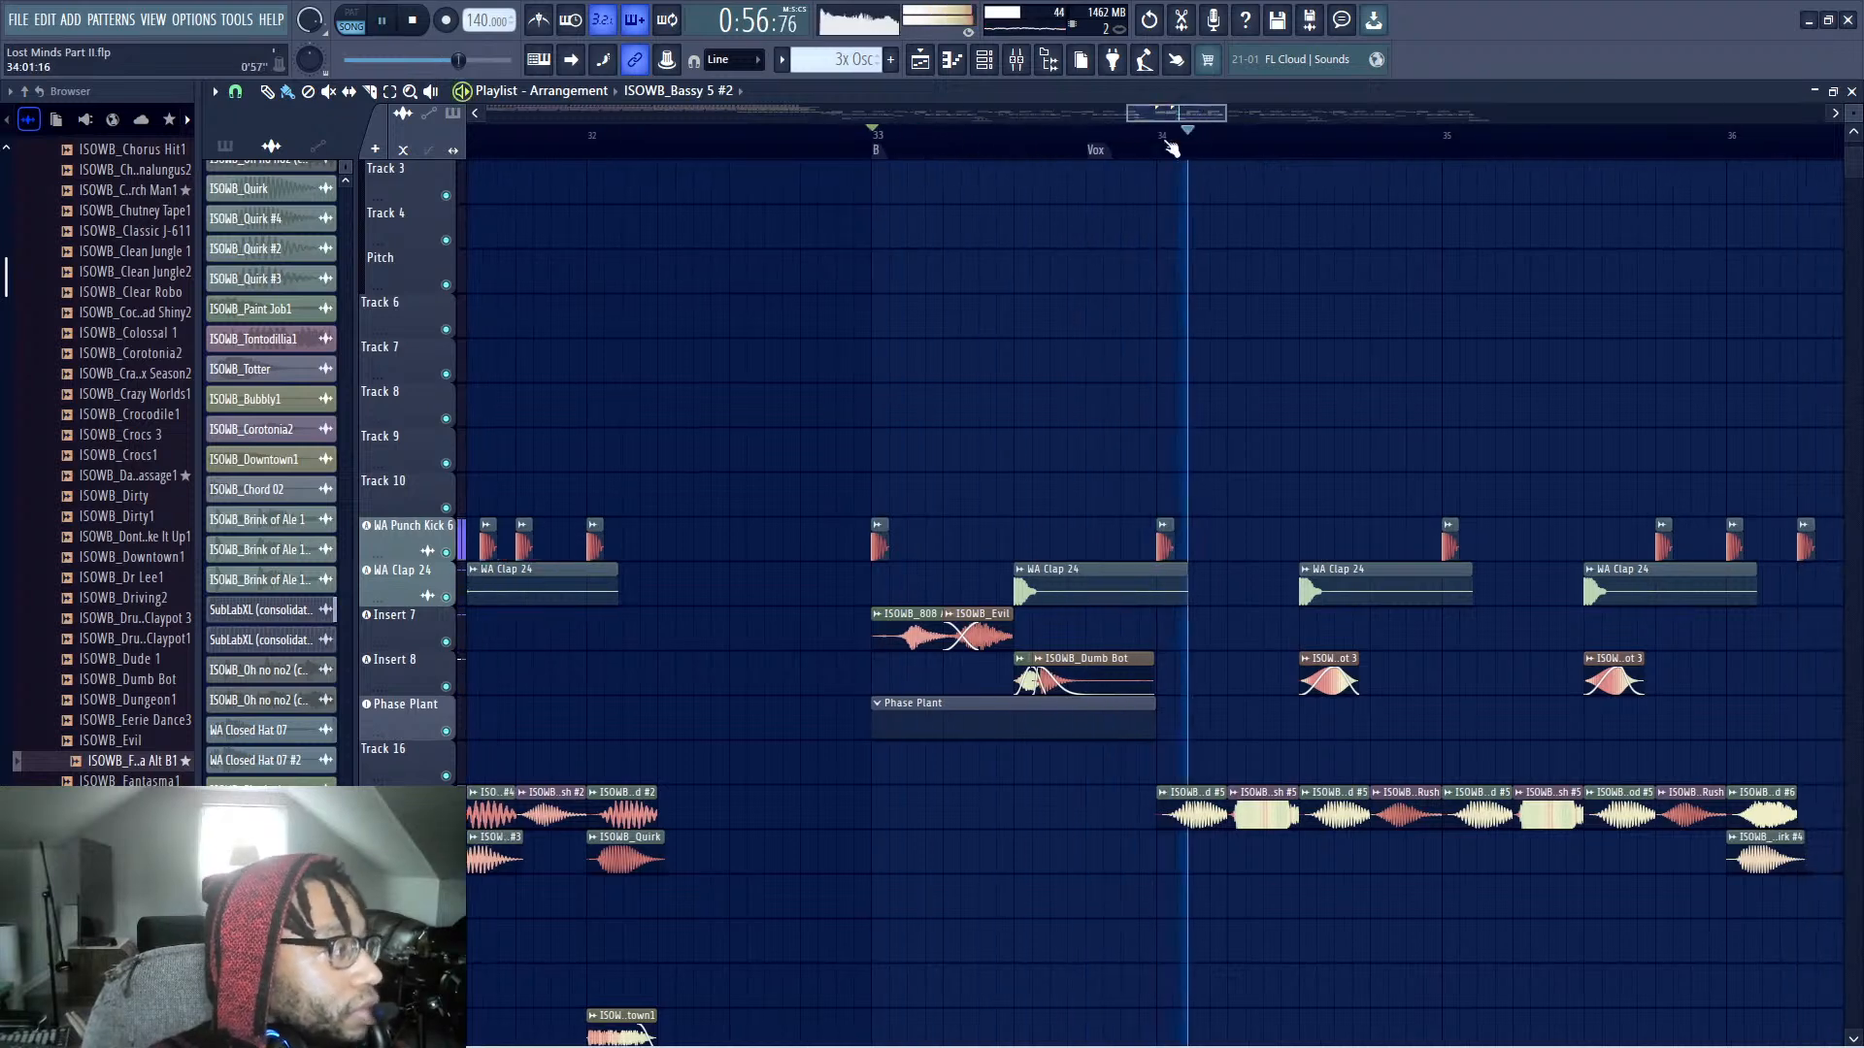
{"action": "left_click", "coordinate": [1137, 138]}
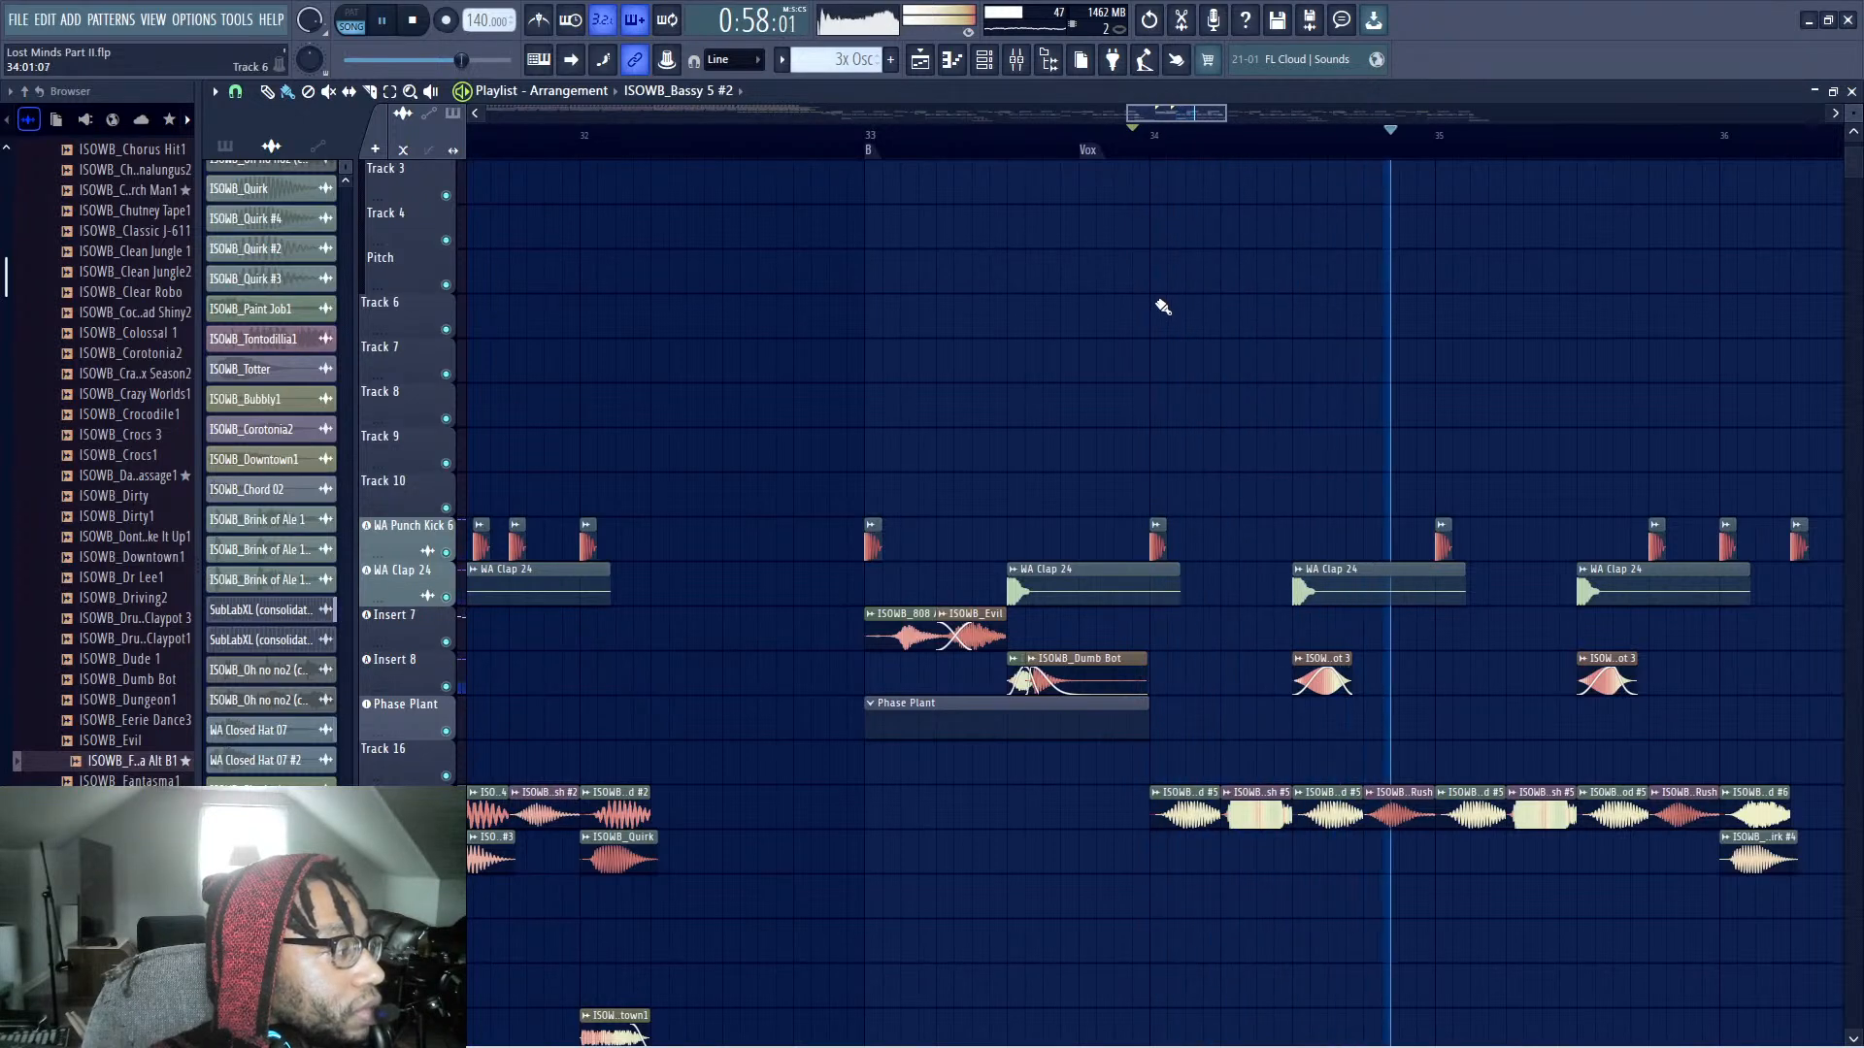
{"action": "key", "text": "space"}
{"action": "left_click_drag", "start_coordinate": [1136, 155], "coordinate": [1159, 151]}
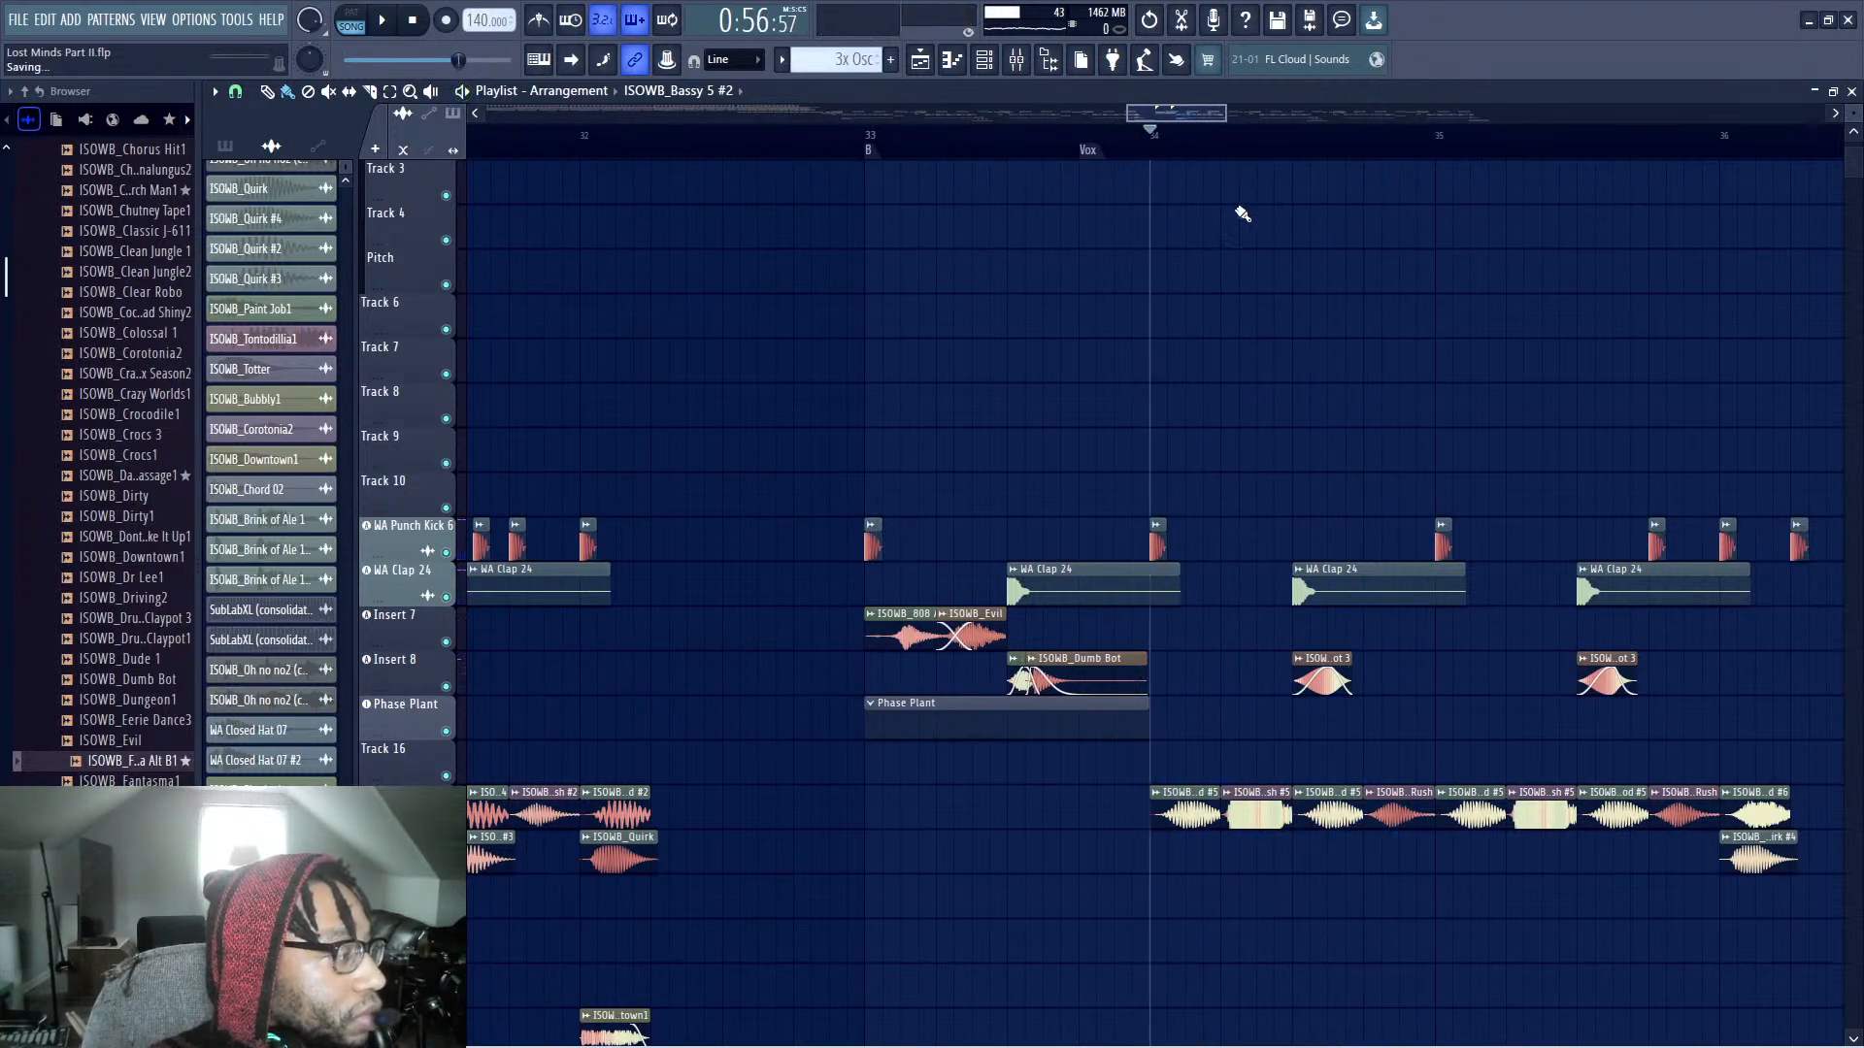
Preview the ISOWB_Funded Monkeys1 sample and play the section from bar 34
{"action": "scroll", "coordinate": [145, 679], "scroll_direction": "down", "scroll_amount": 2}
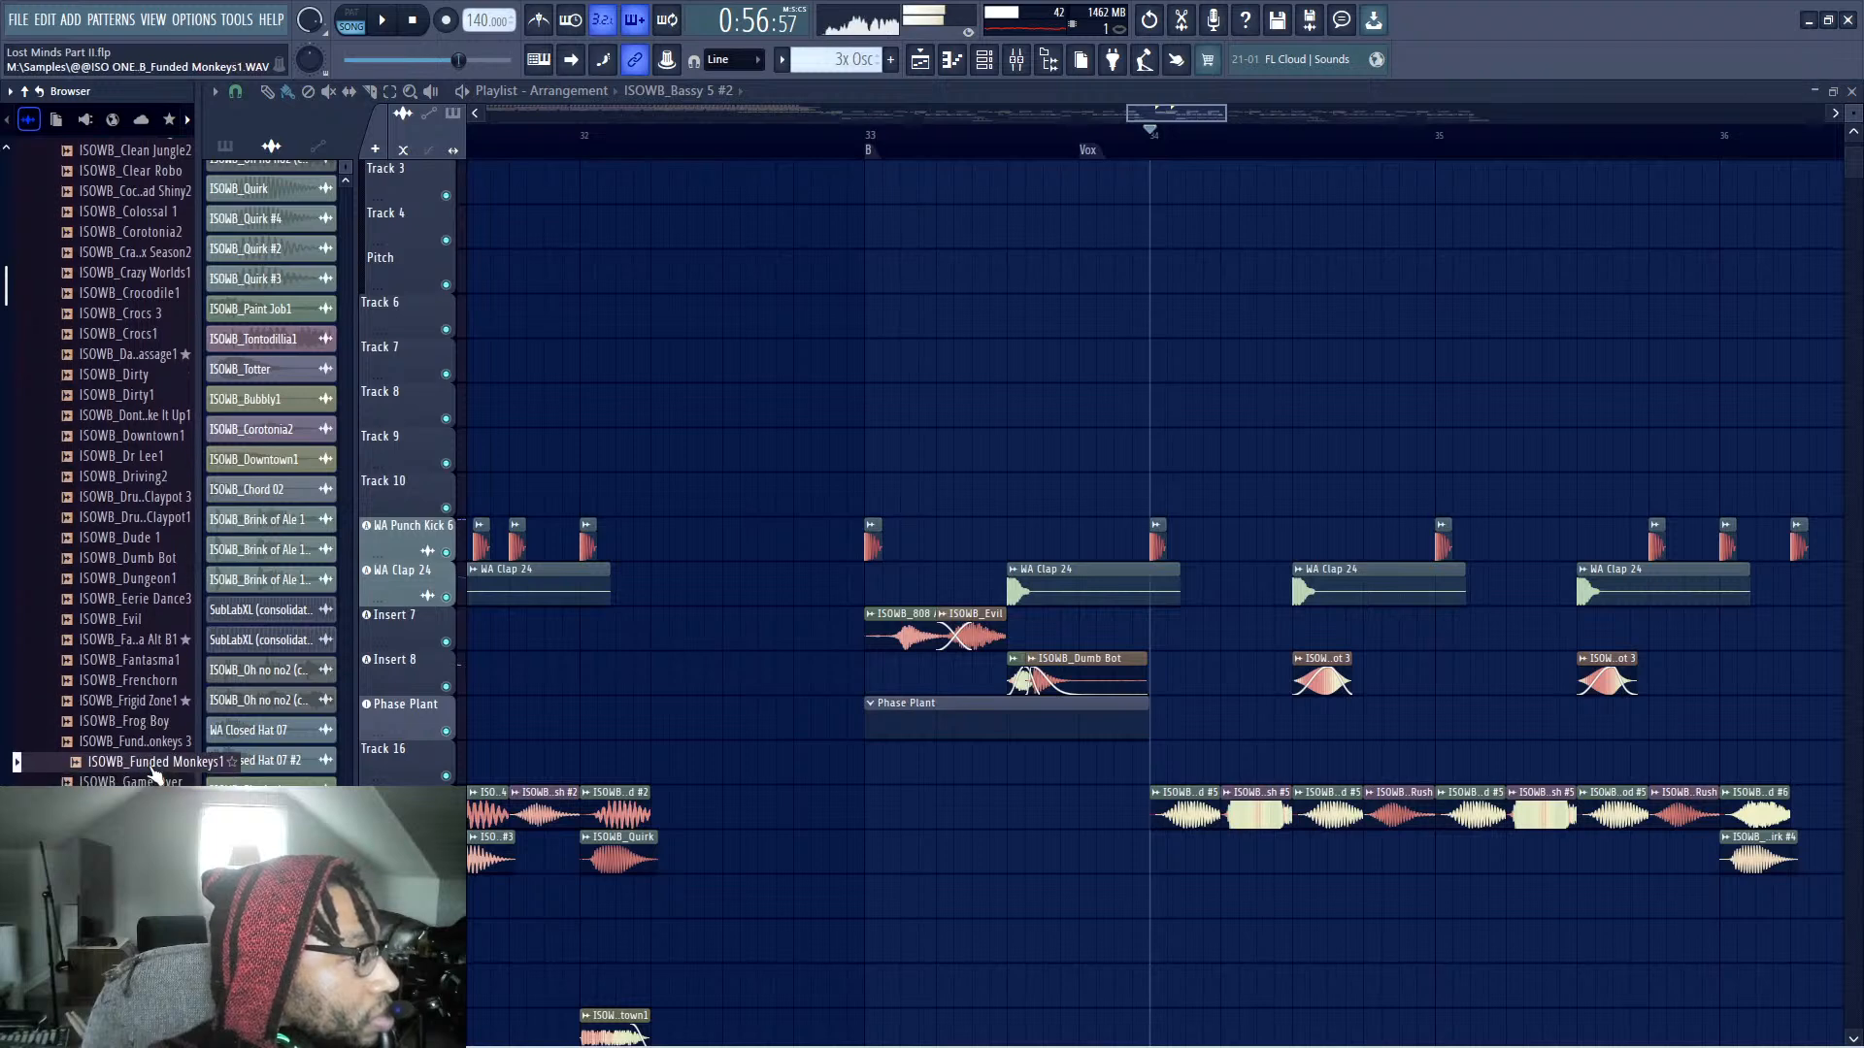
{"action": "left_click", "coordinate": [155, 762]}
{"action": "key", "text": "space"}
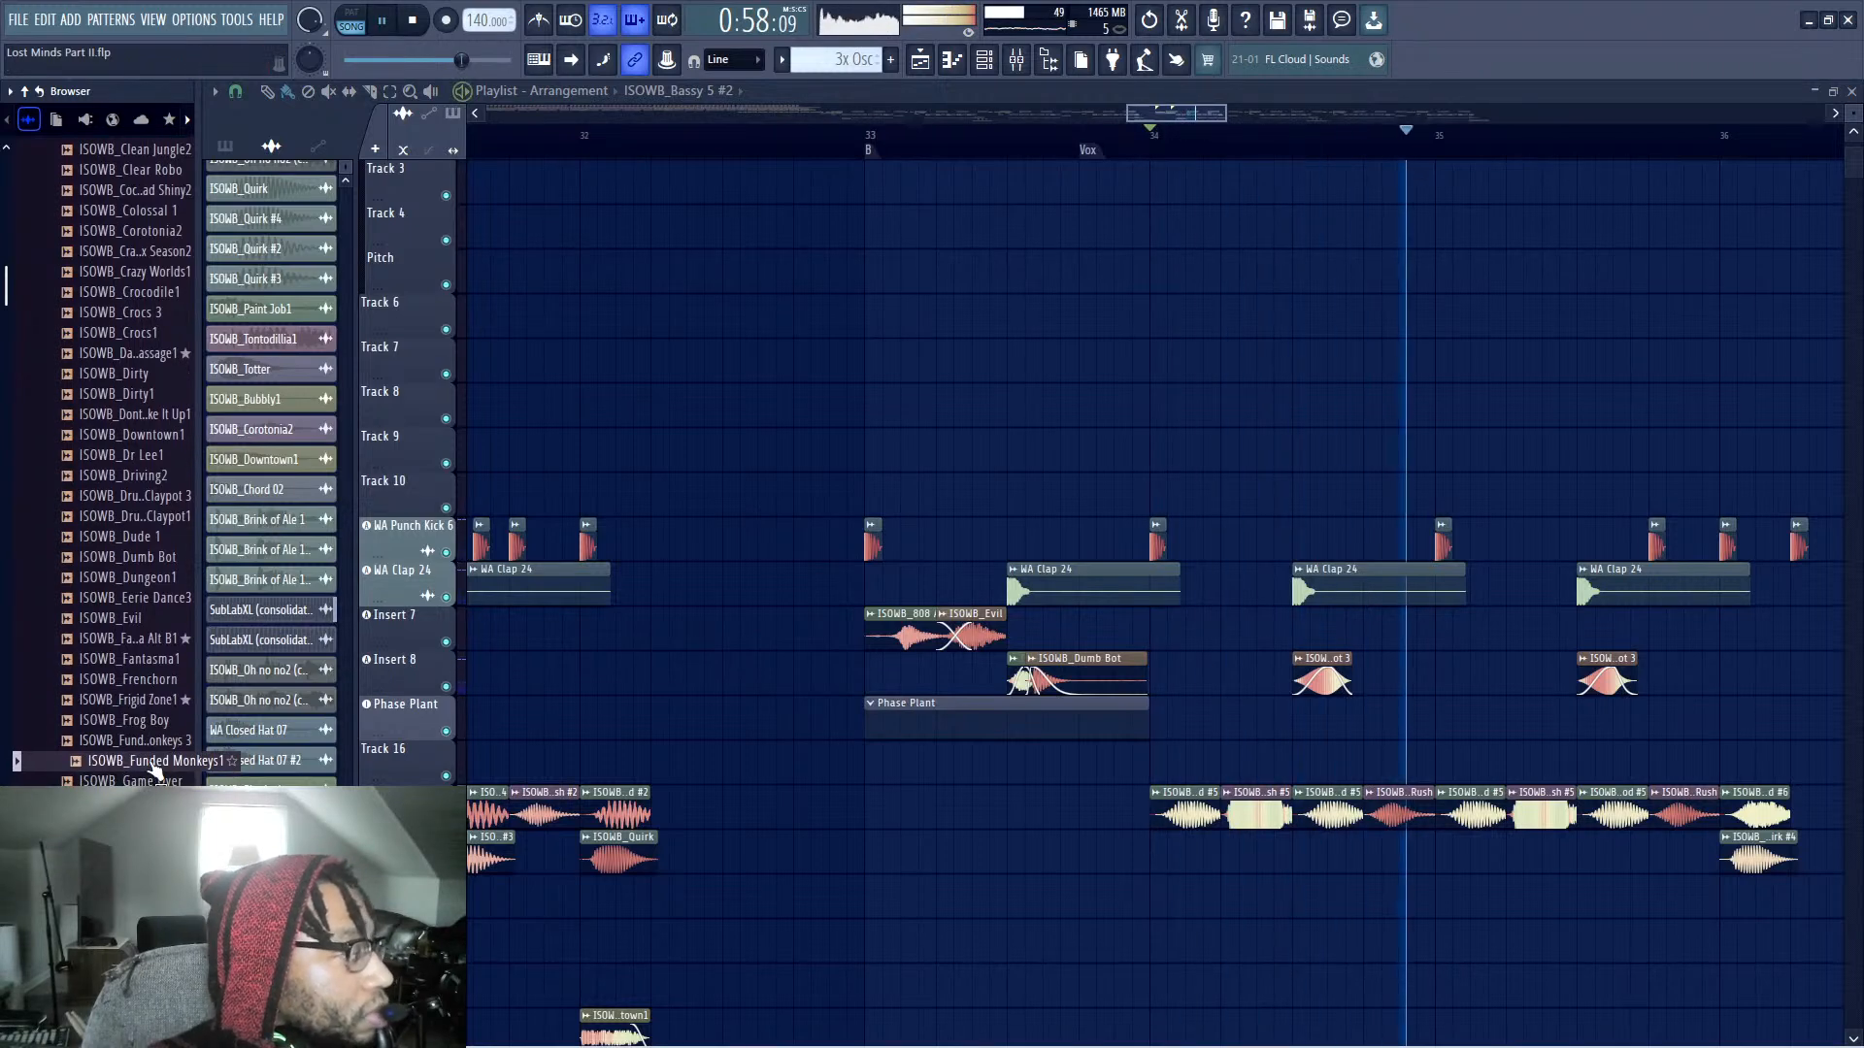
{"action": "key", "text": "space"}
{"action": "left_click", "coordinate": [155, 762]}
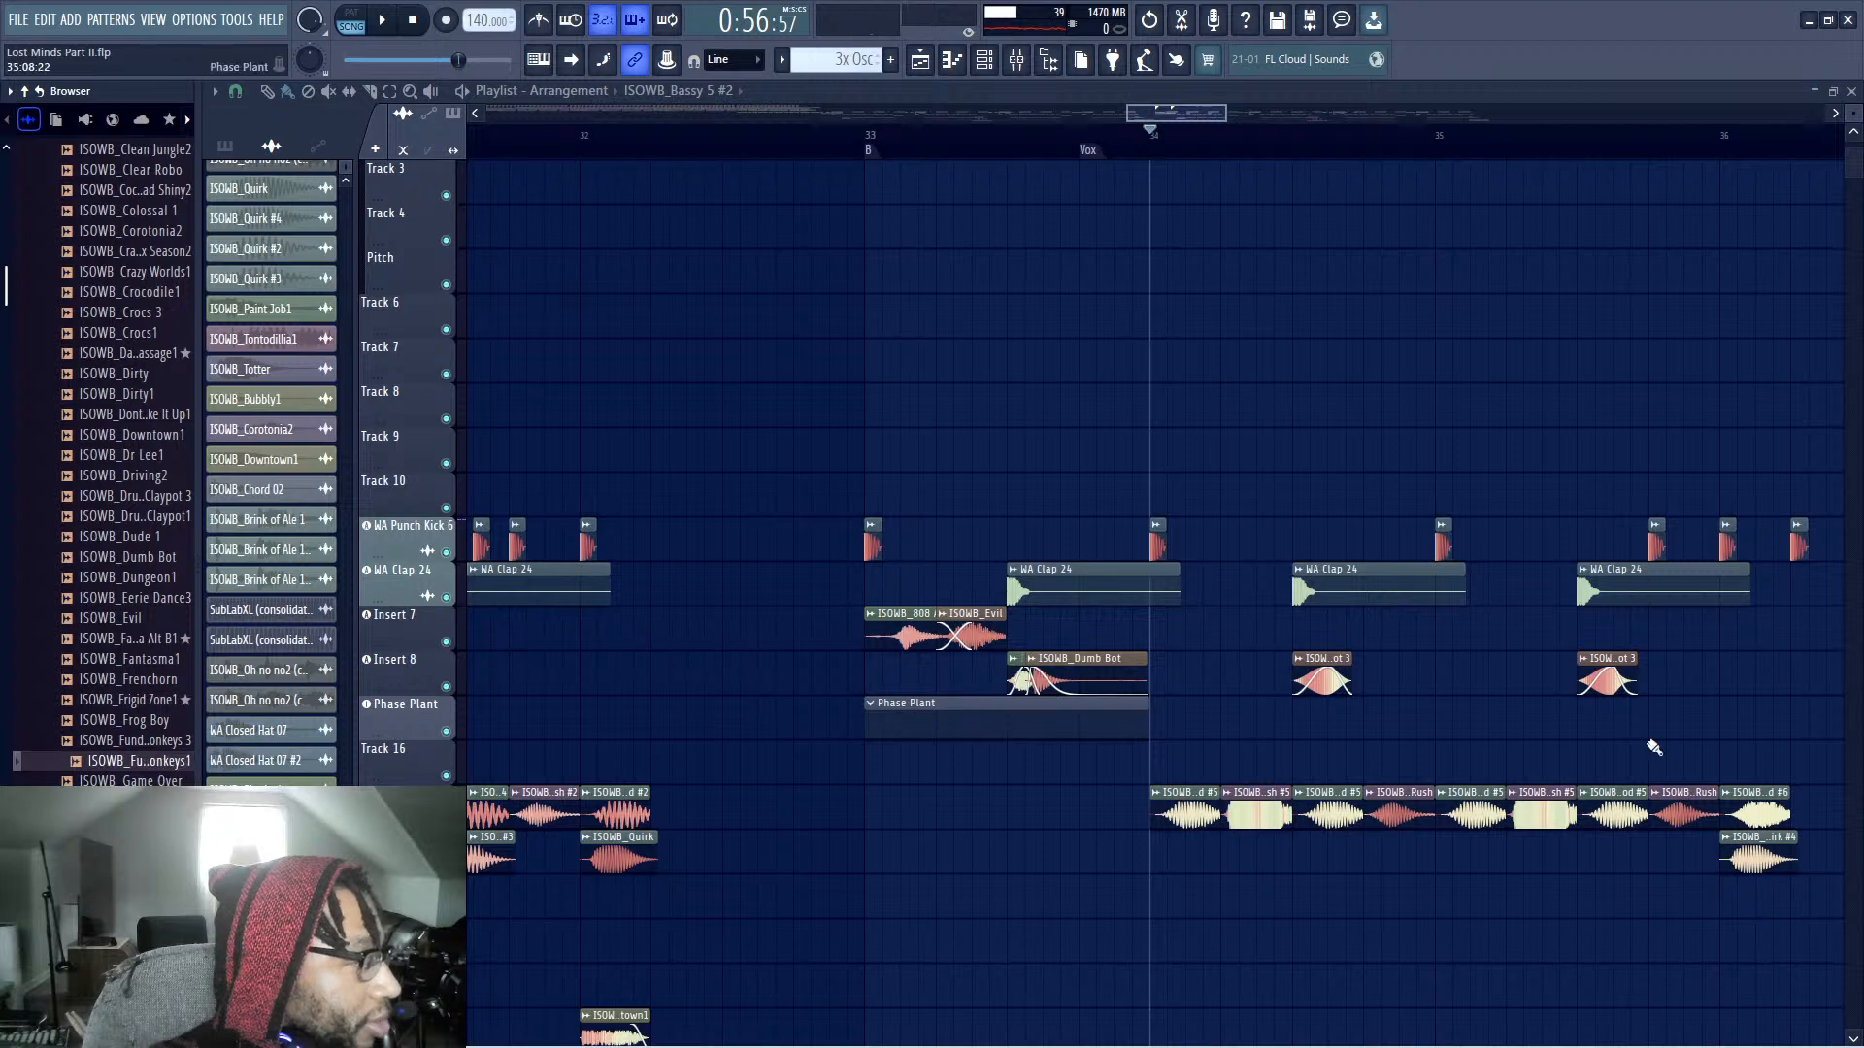
Insert a new track above Insert 5 and place the ISOWB_Funded Monkeys1 sample on it at bar 34
{"action": "left_click_drag", "start_coordinate": [1155, 113], "coordinate": [1151, 163]}
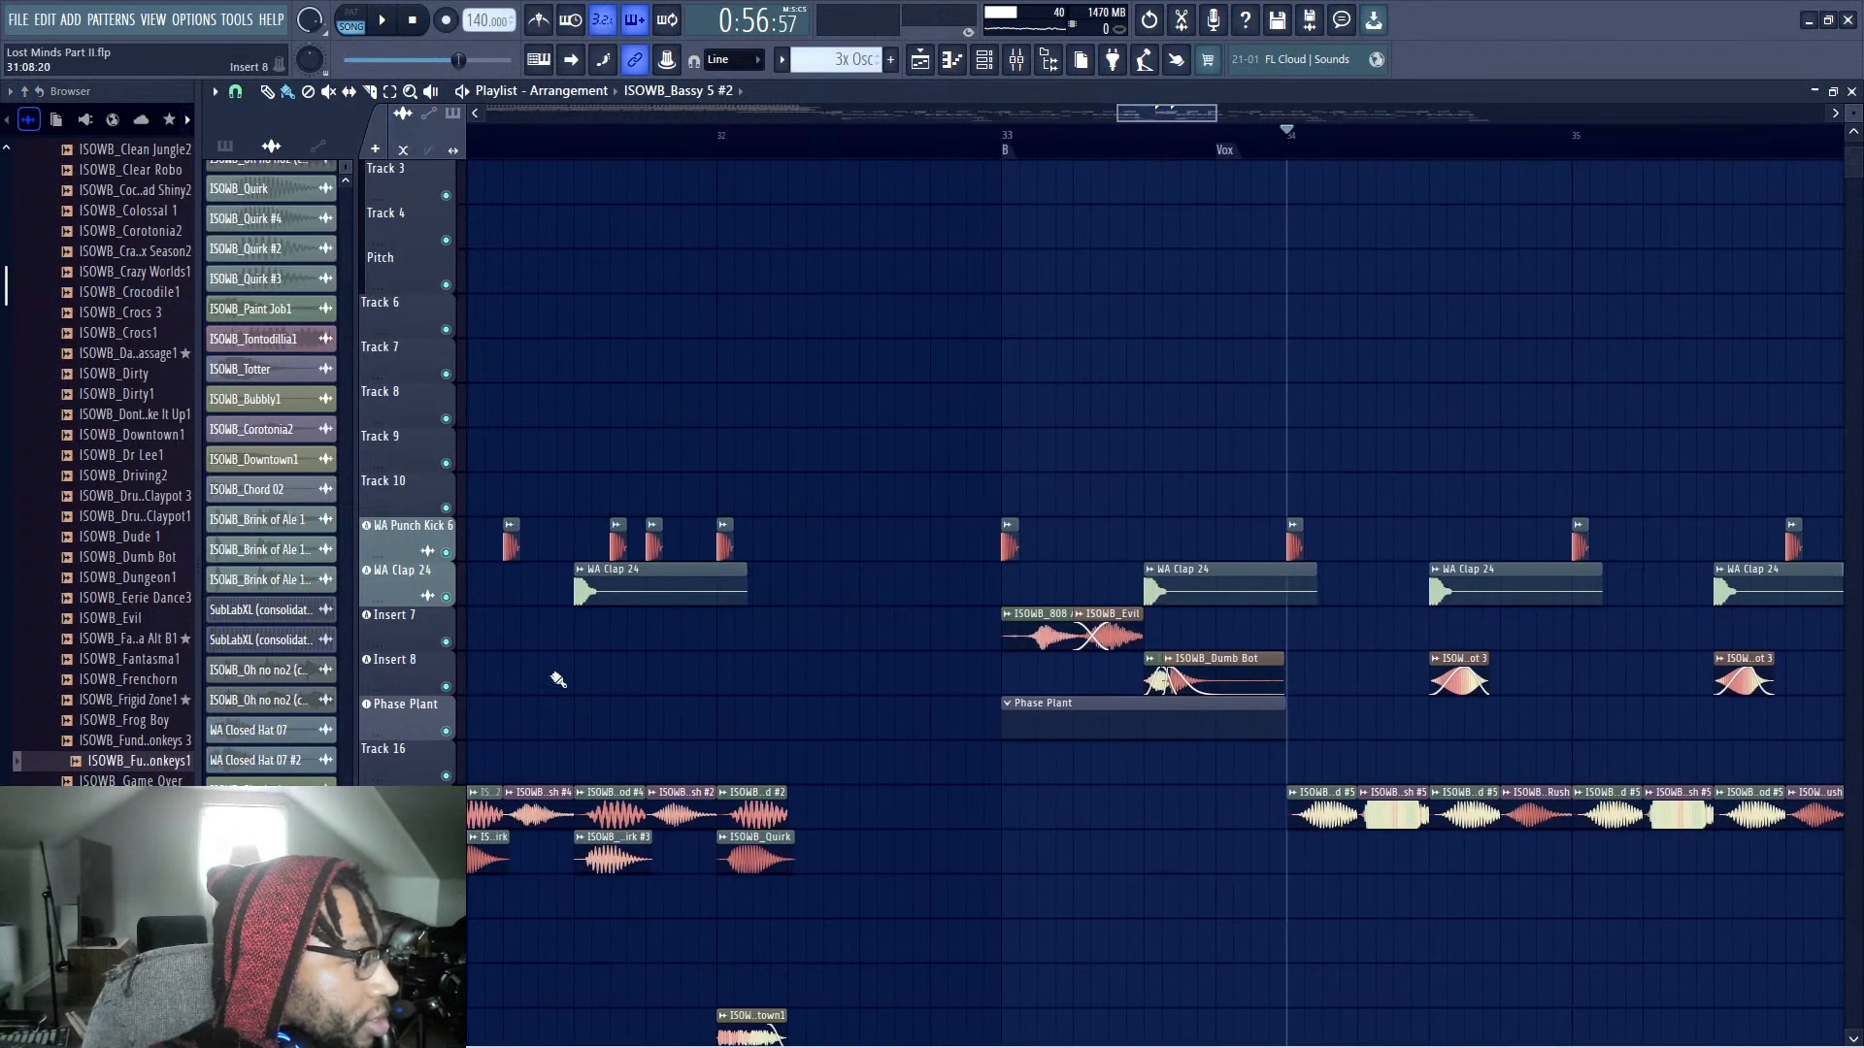
{"action": "right_click", "coordinate": [415, 750]}
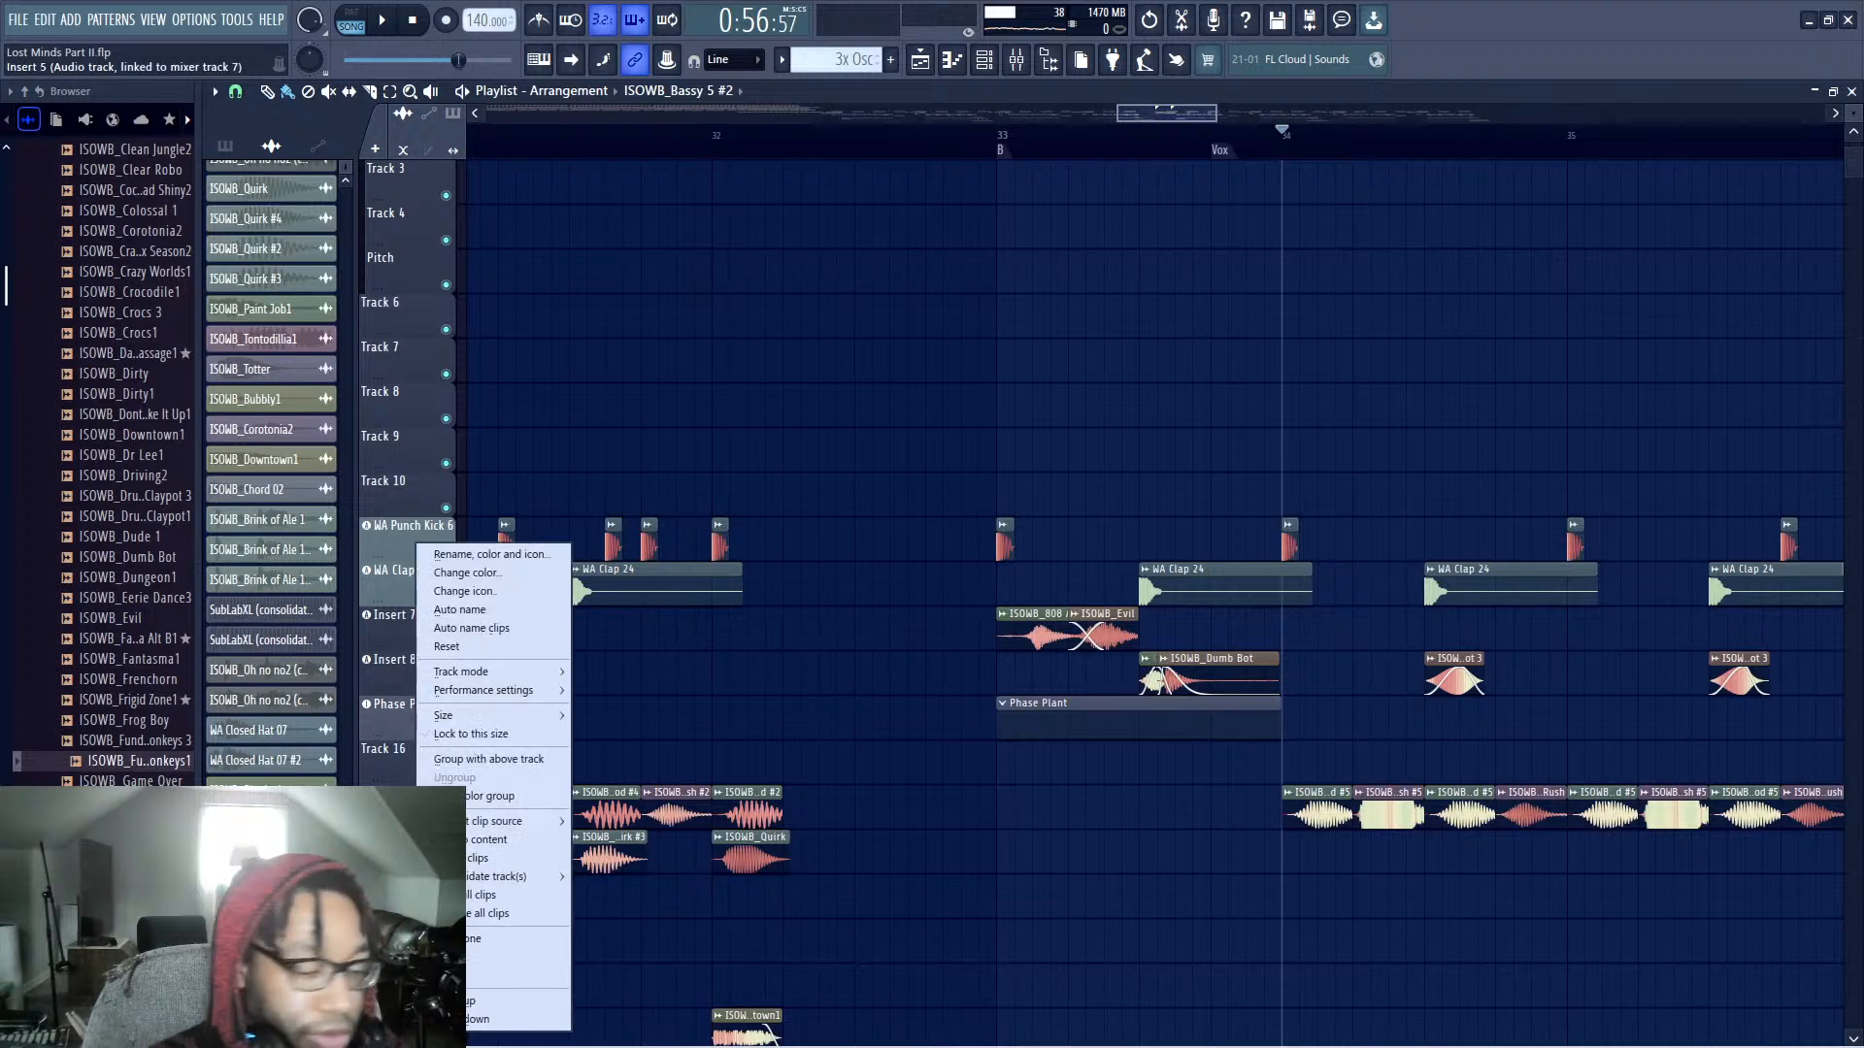
{"action": "left_click", "coordinate": [495, 939]}
{"action": "left_click_drag", "start_coordinate": [136, 761], "coordinate": [1282, 819]}
{"action": "key", "text": "space"}
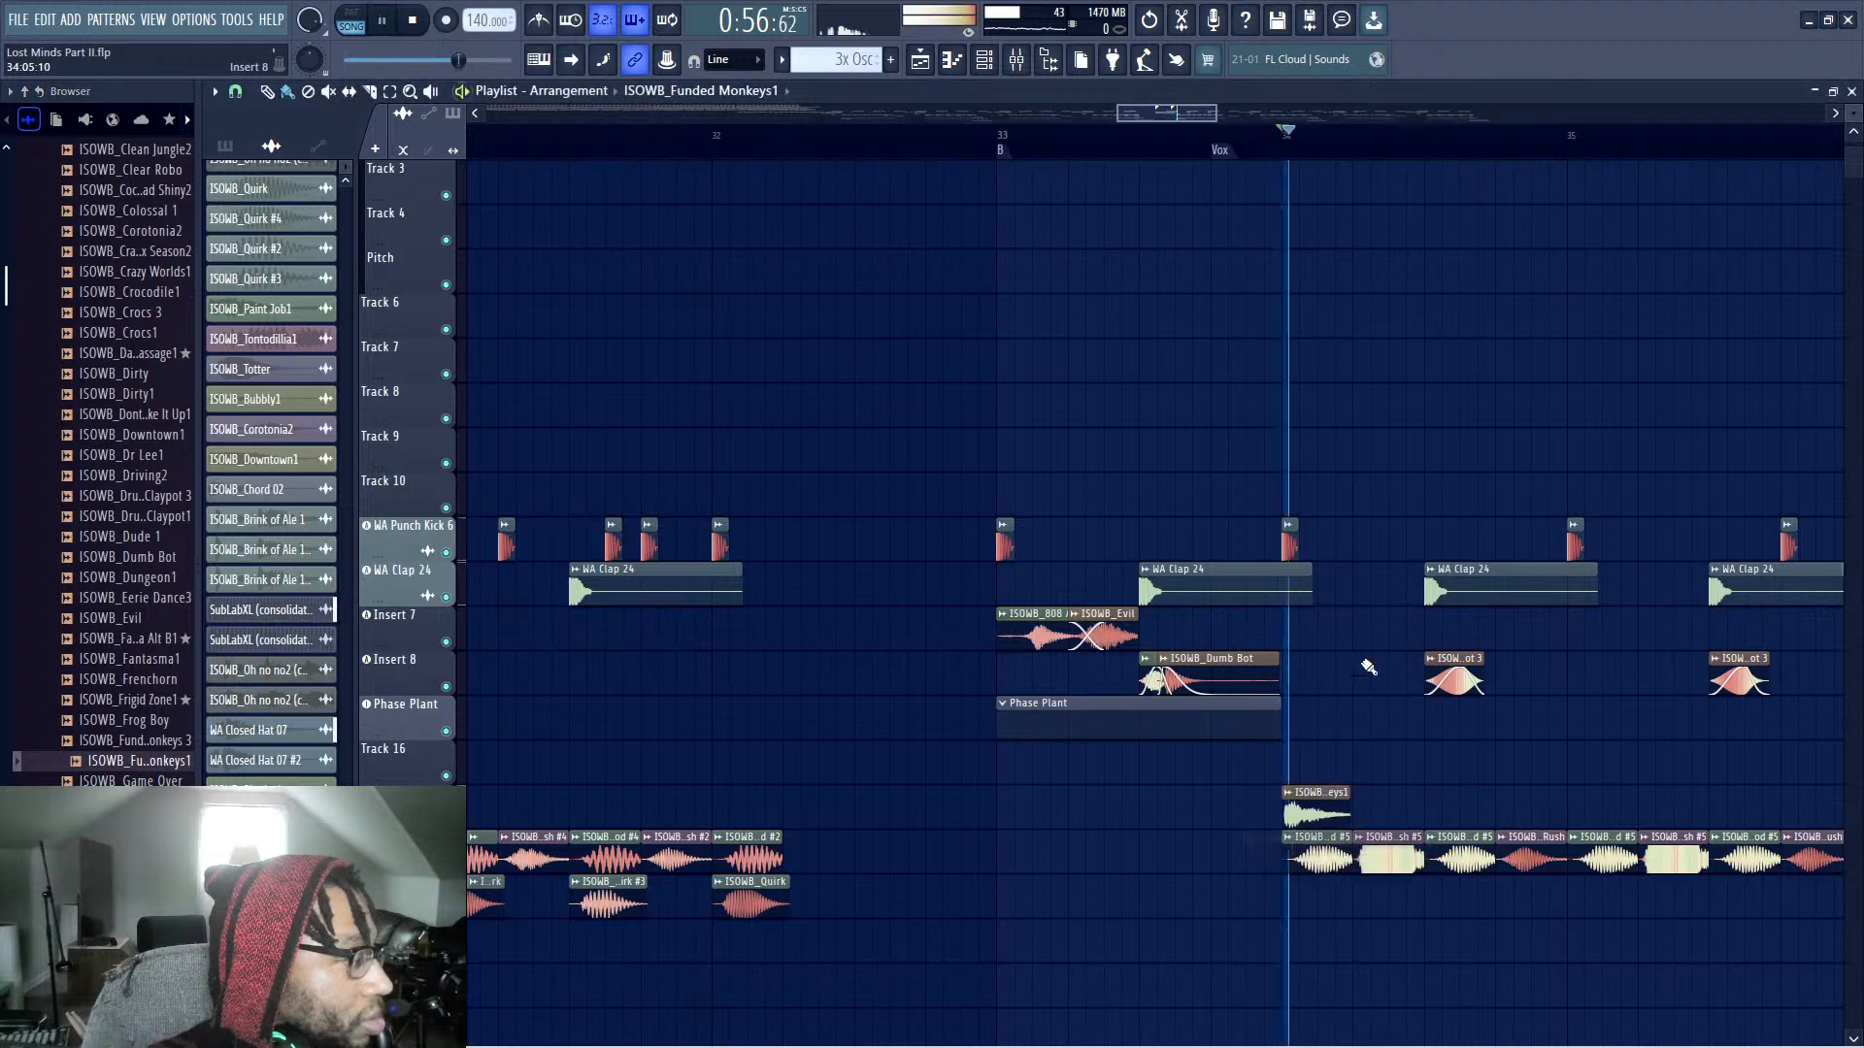
Repeat the ISOWB_Funded Monkeys1 clip every two beats up to bar 36, removing the extra copies on beats 2 and 4 of bar 34
{"action": "left_click", "coordinate": [1178, 807]}
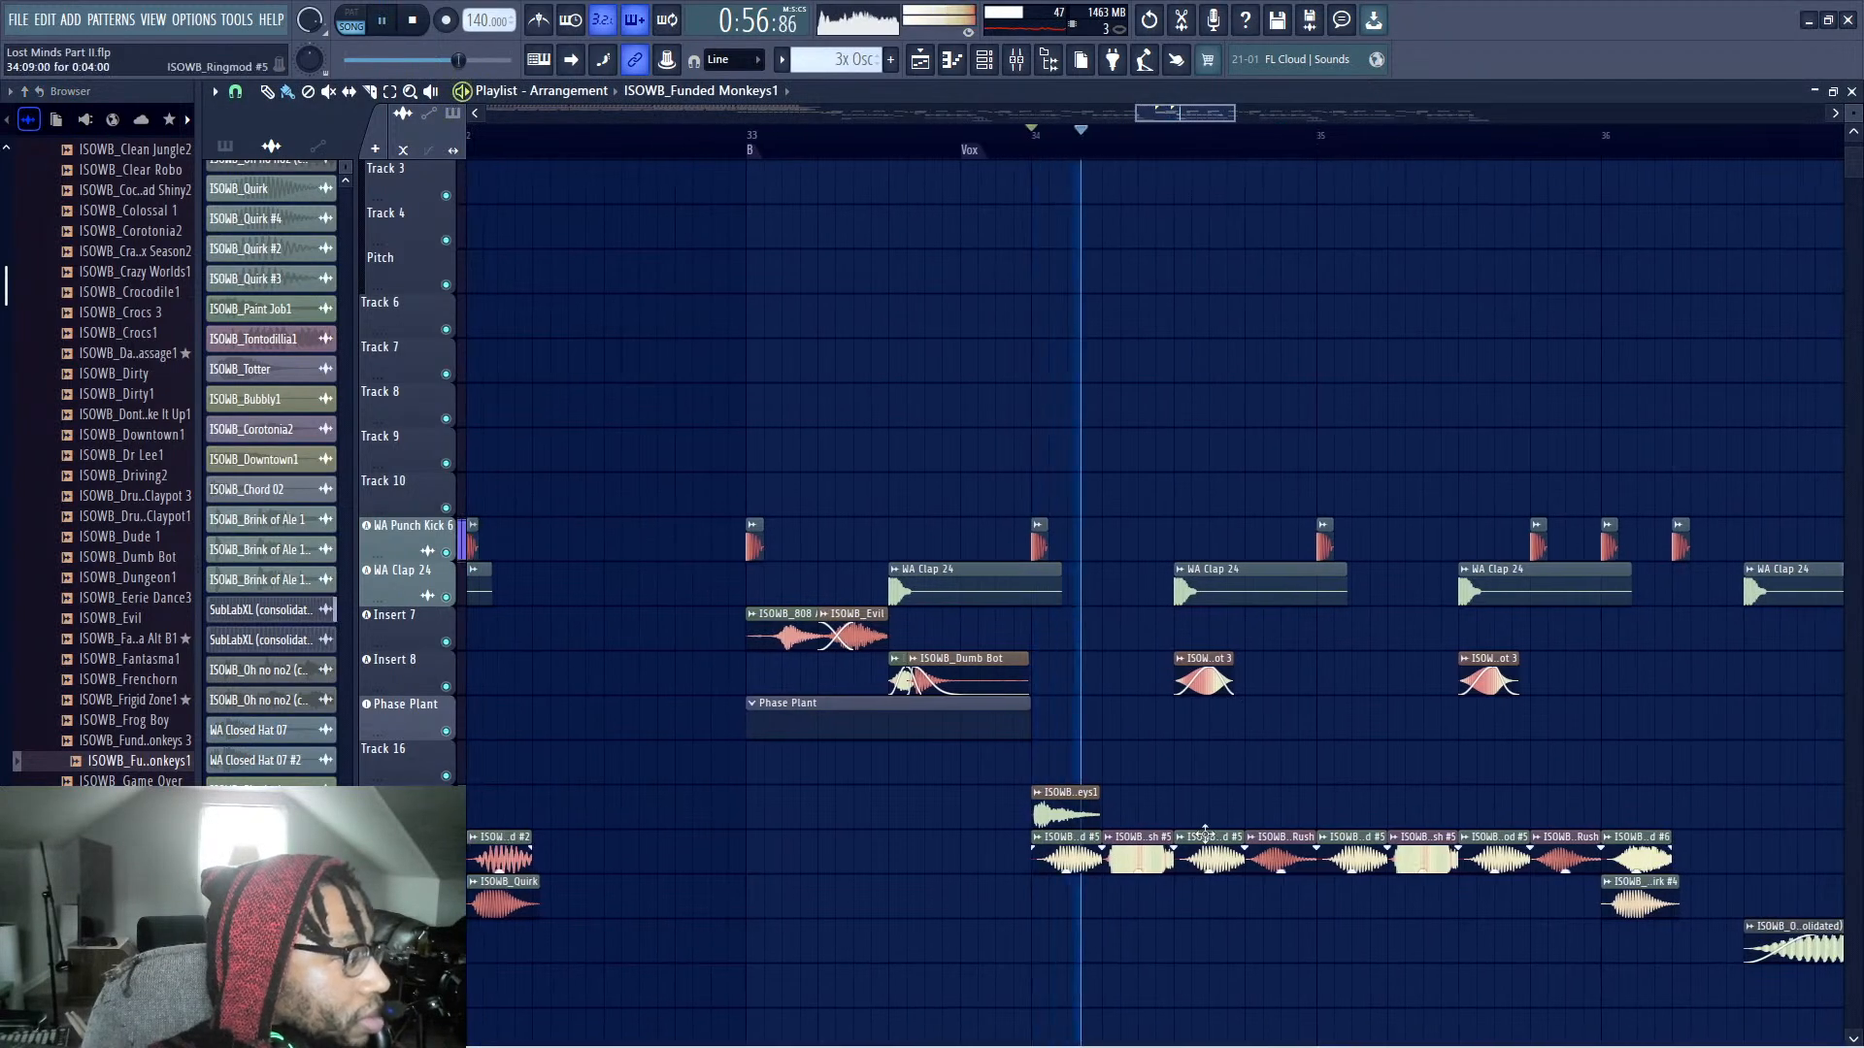
{"action": "left_click", "coordinate": [1322, 810]}
{"action": "left_click", "coordinate": [1464, 811]}
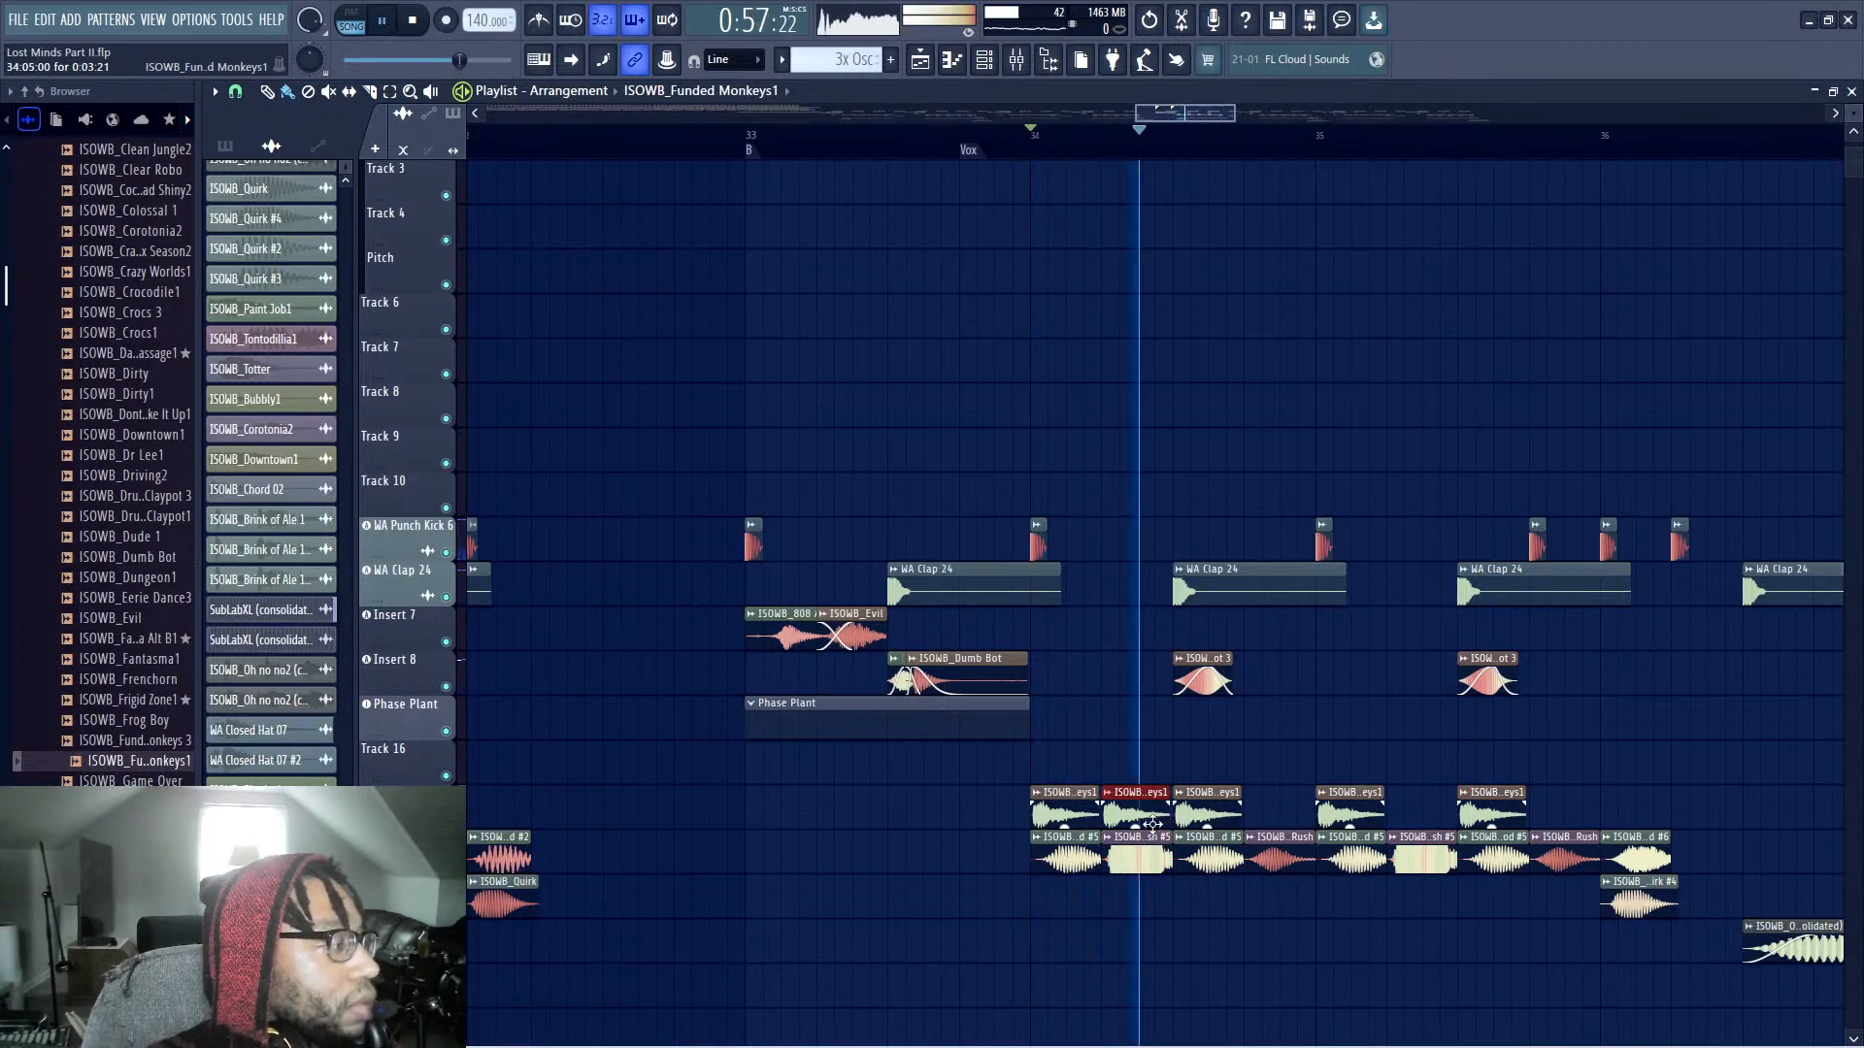
{"action": "left_click", "coordinate": [1145, 820]}
{"action": "key", "text": "space"}
{"action": "key", "text": "space"}
{"action": "right_click", "coordinate": [1257, 811]}
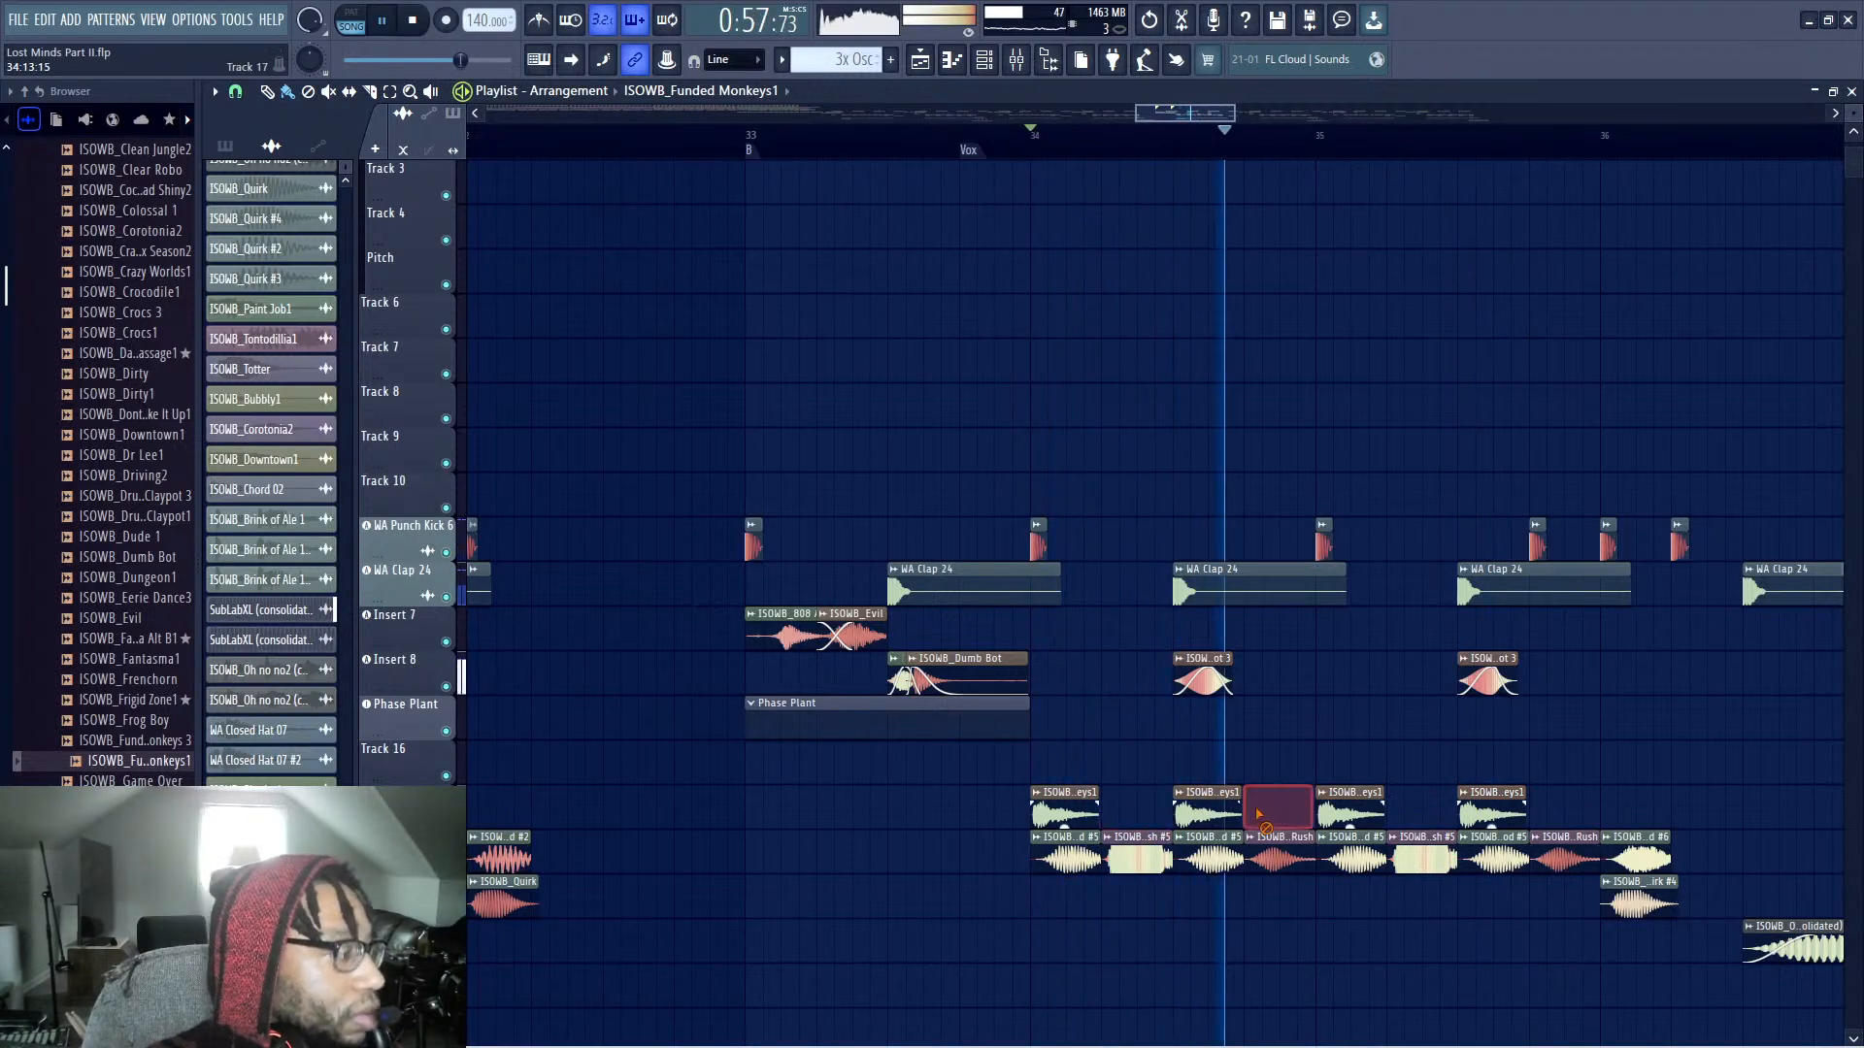
{"action": "left_click", "coordinate": [1611, 810]}
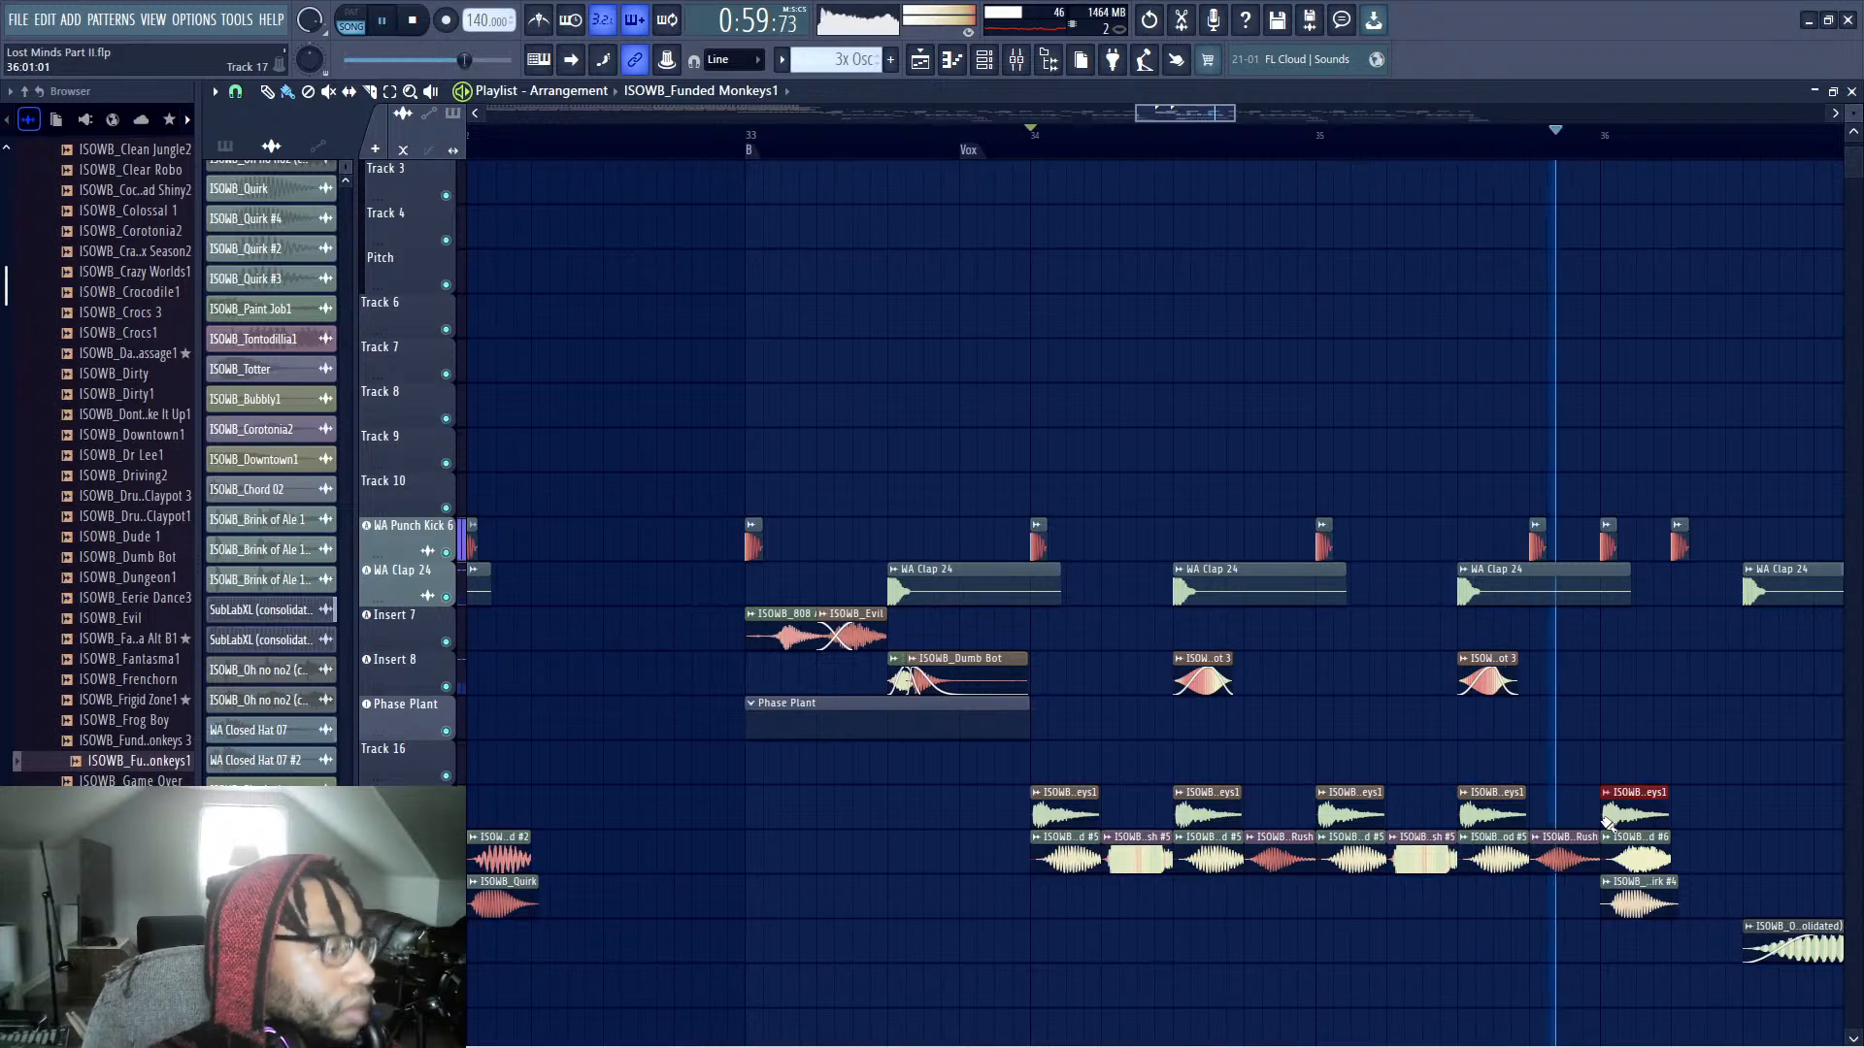
{"action": "key", "text": "space"}
Select the time range from bar 34 to beat 2 of bar 36 and play it
{"action": "key", "text": "ctrl+a"}
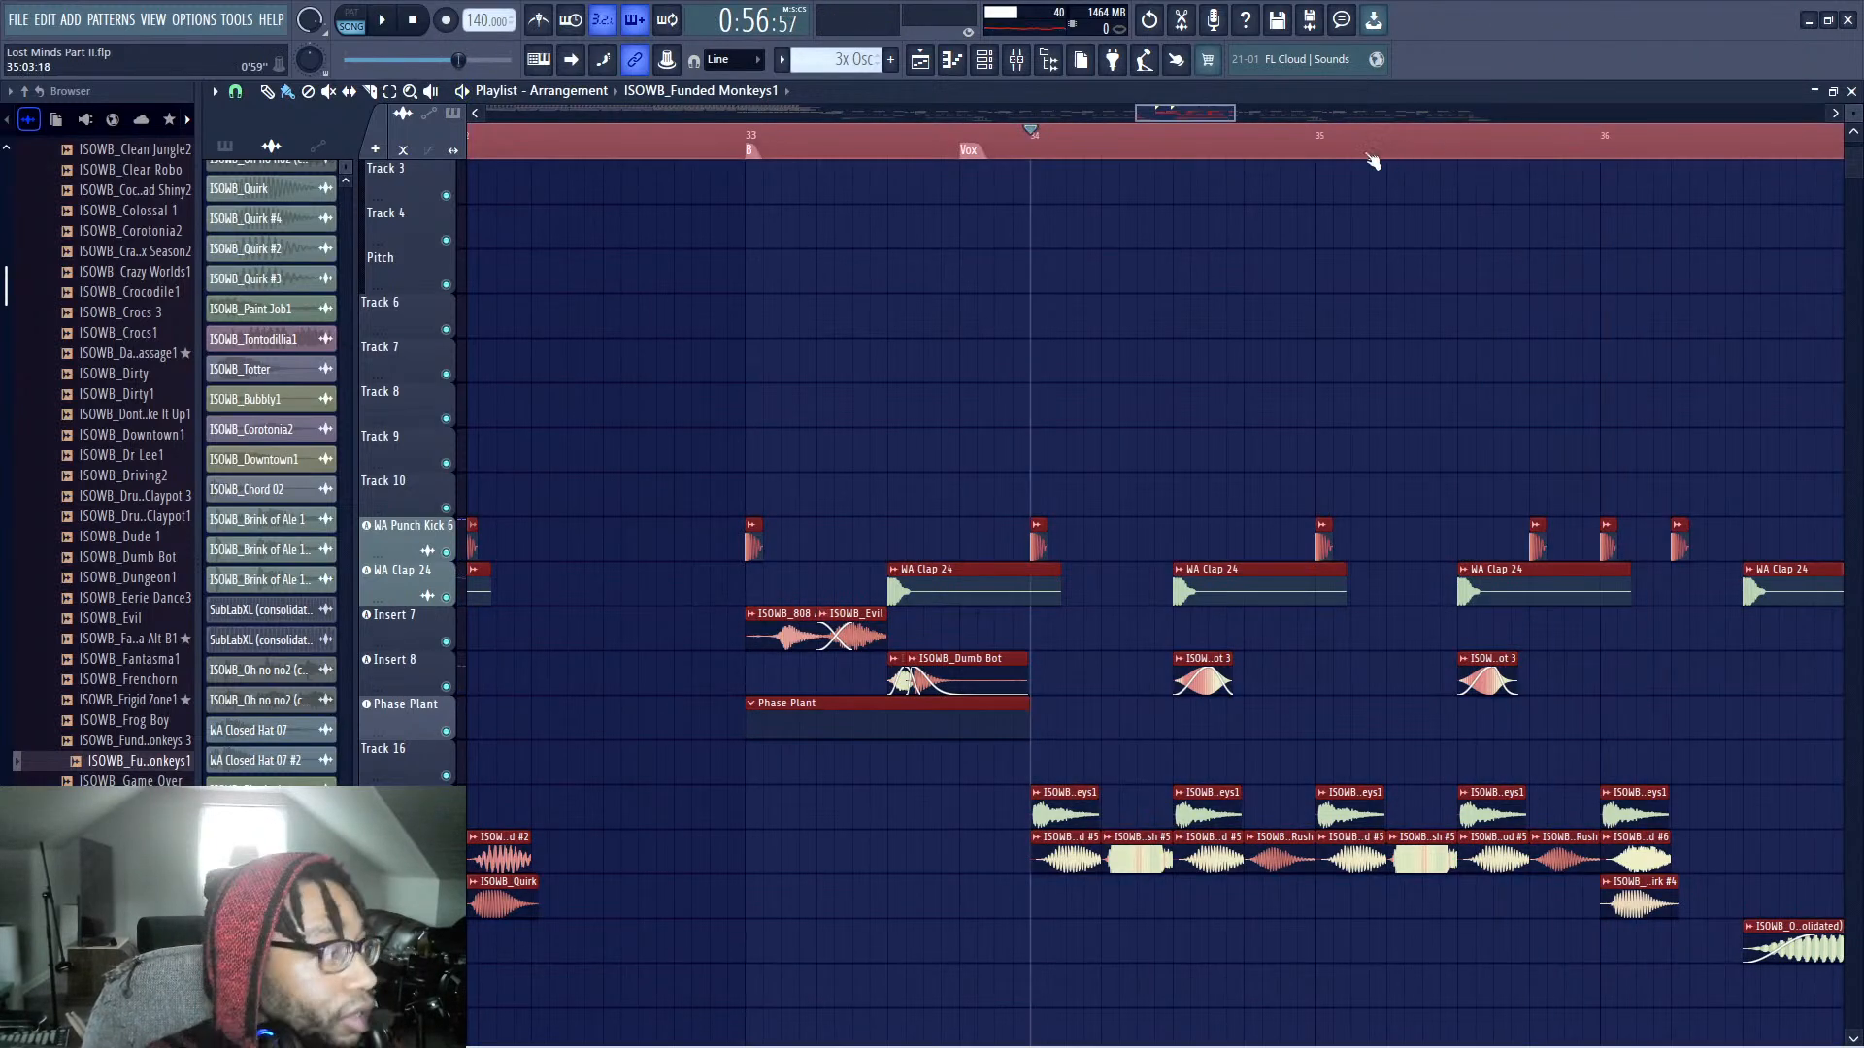
{"action": "left_click", "coordinate": [1041, 157]}
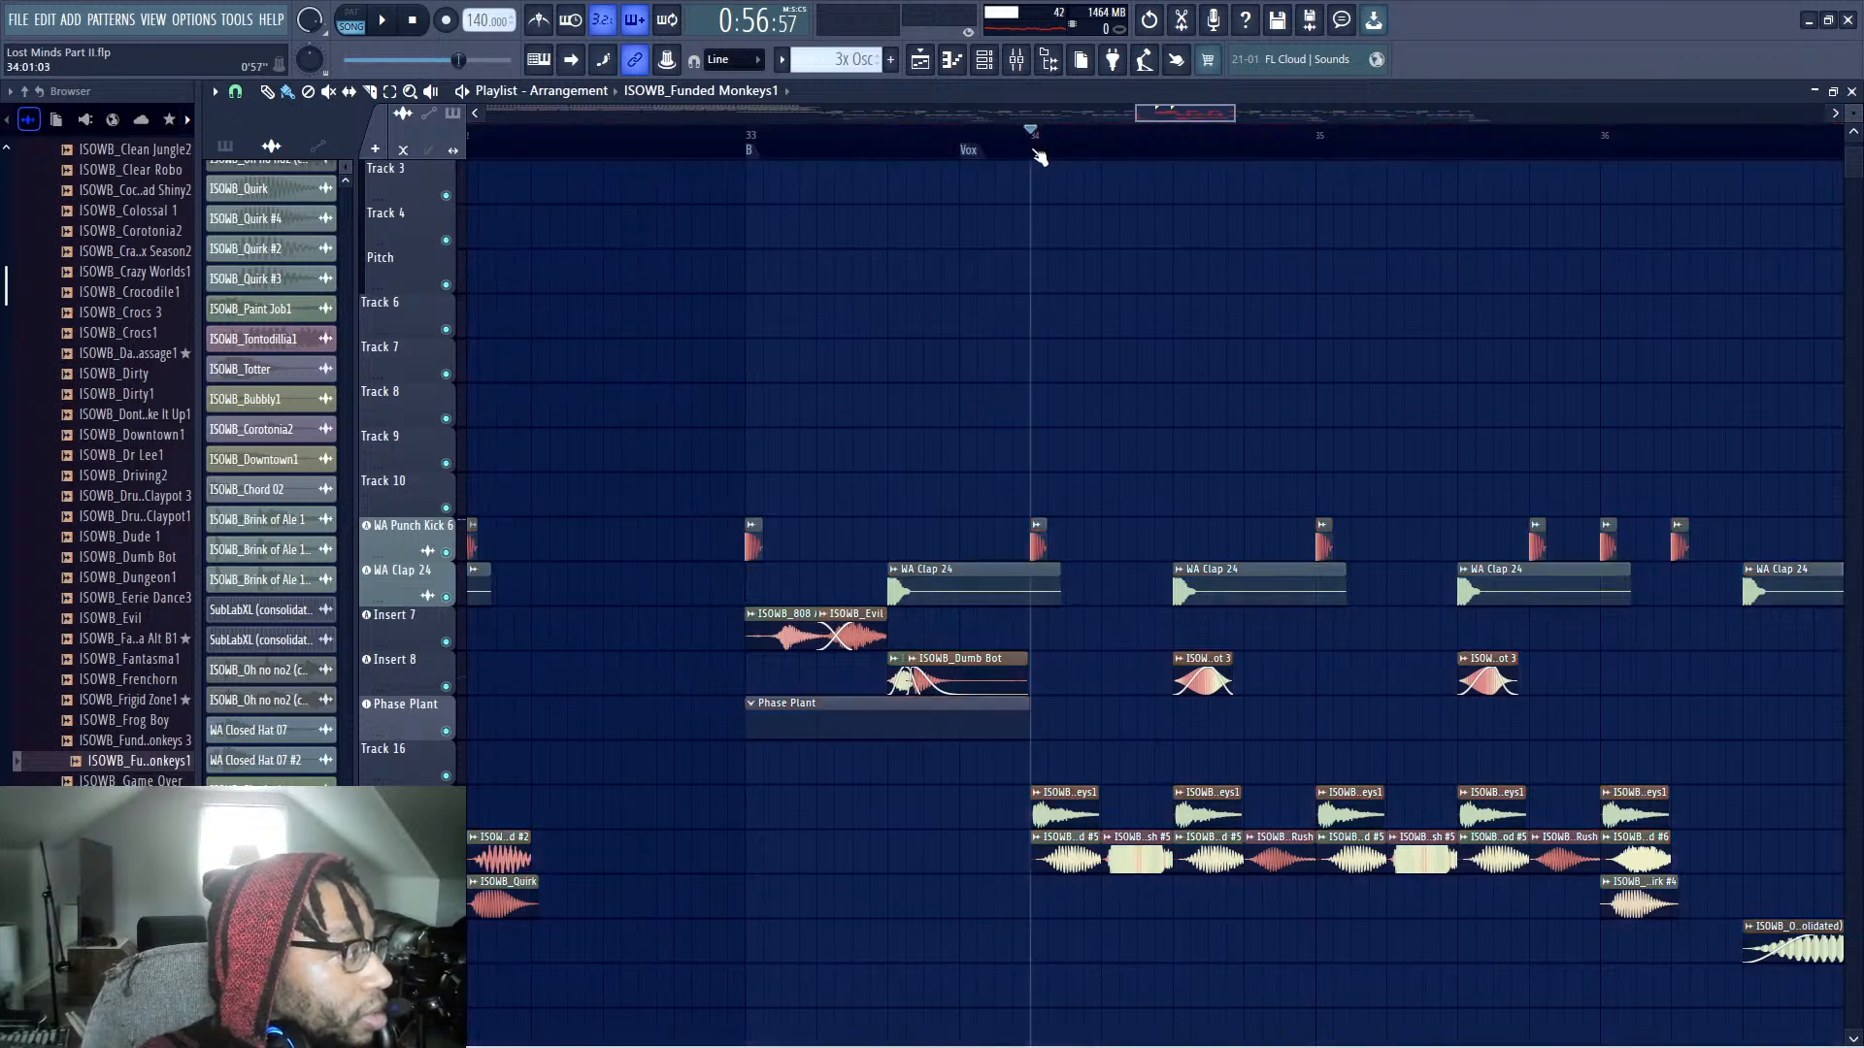
{"action": "left_click_drag", "start_coordinate": [1039, 155], "coordinate": [1671, 264]}
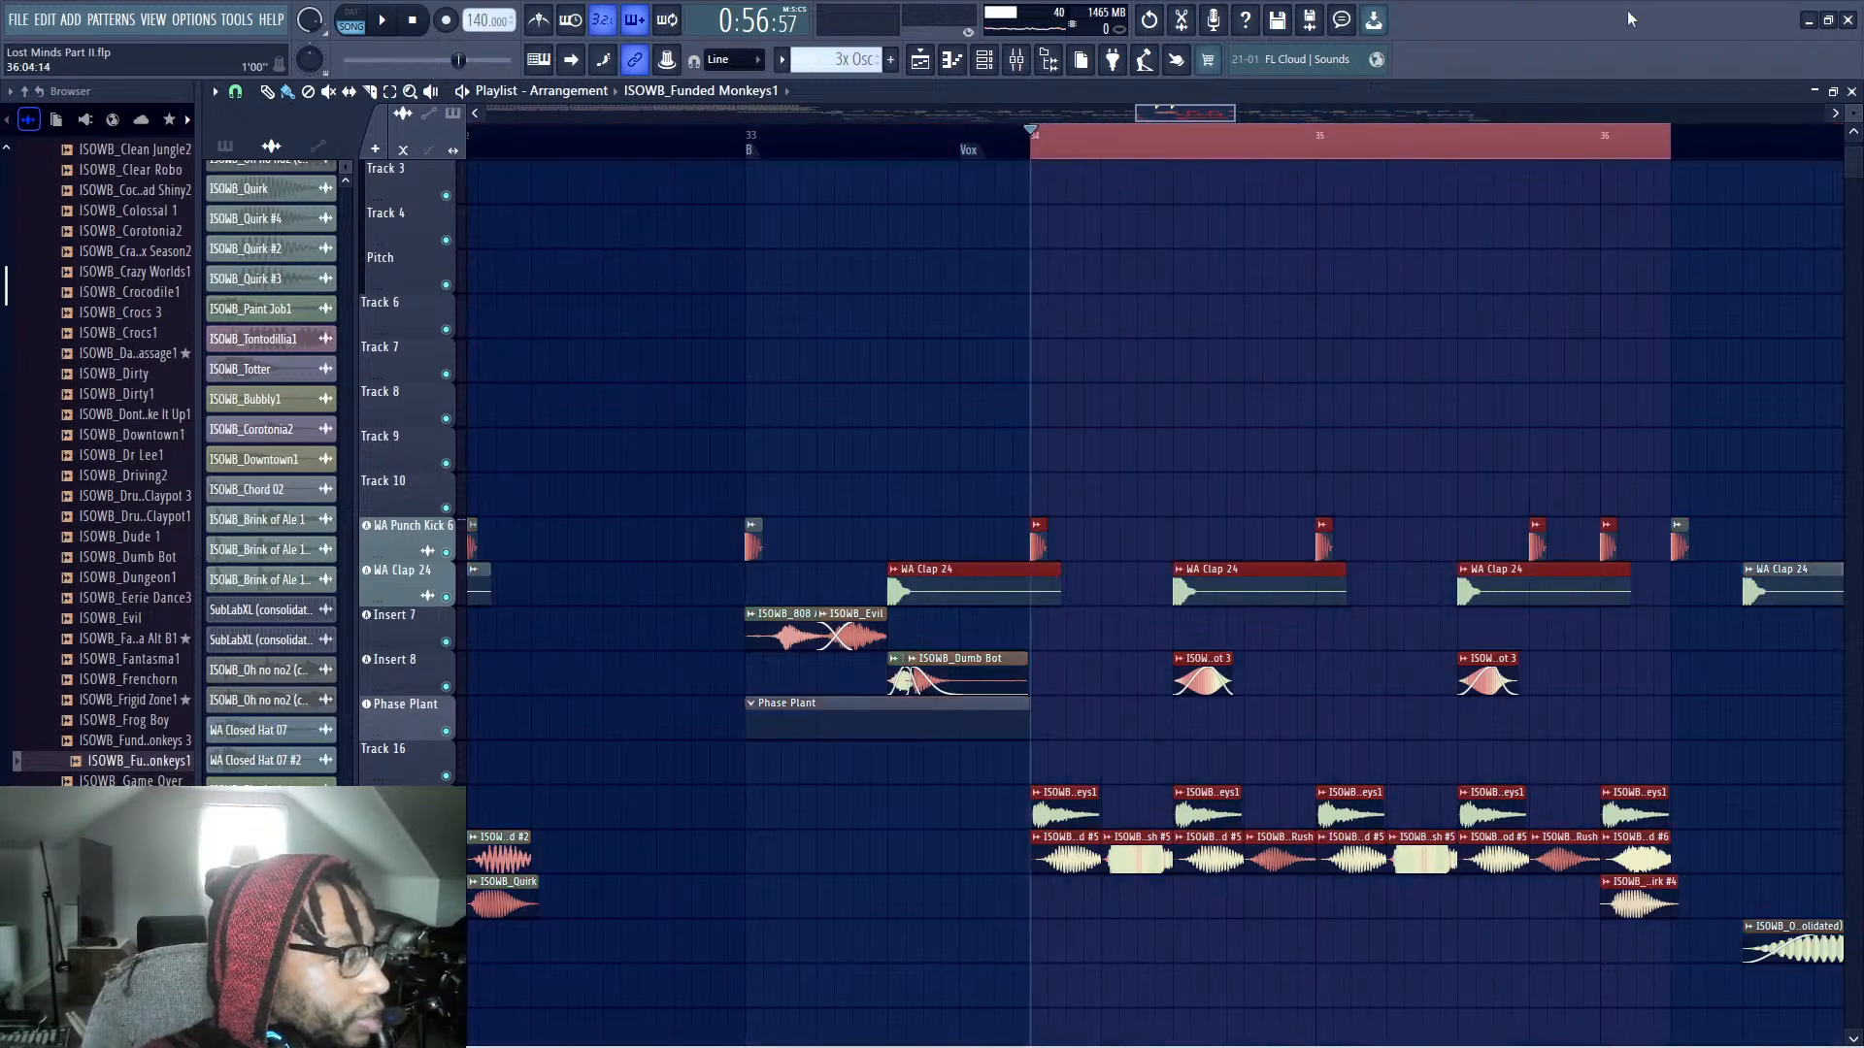
{"action": "key", "text": "space"}
{"action": "left_click_drag", "start_coordinate": [1233, 113], "coordinate": [1247, 113]}
{"action": "key", "text": "space"}
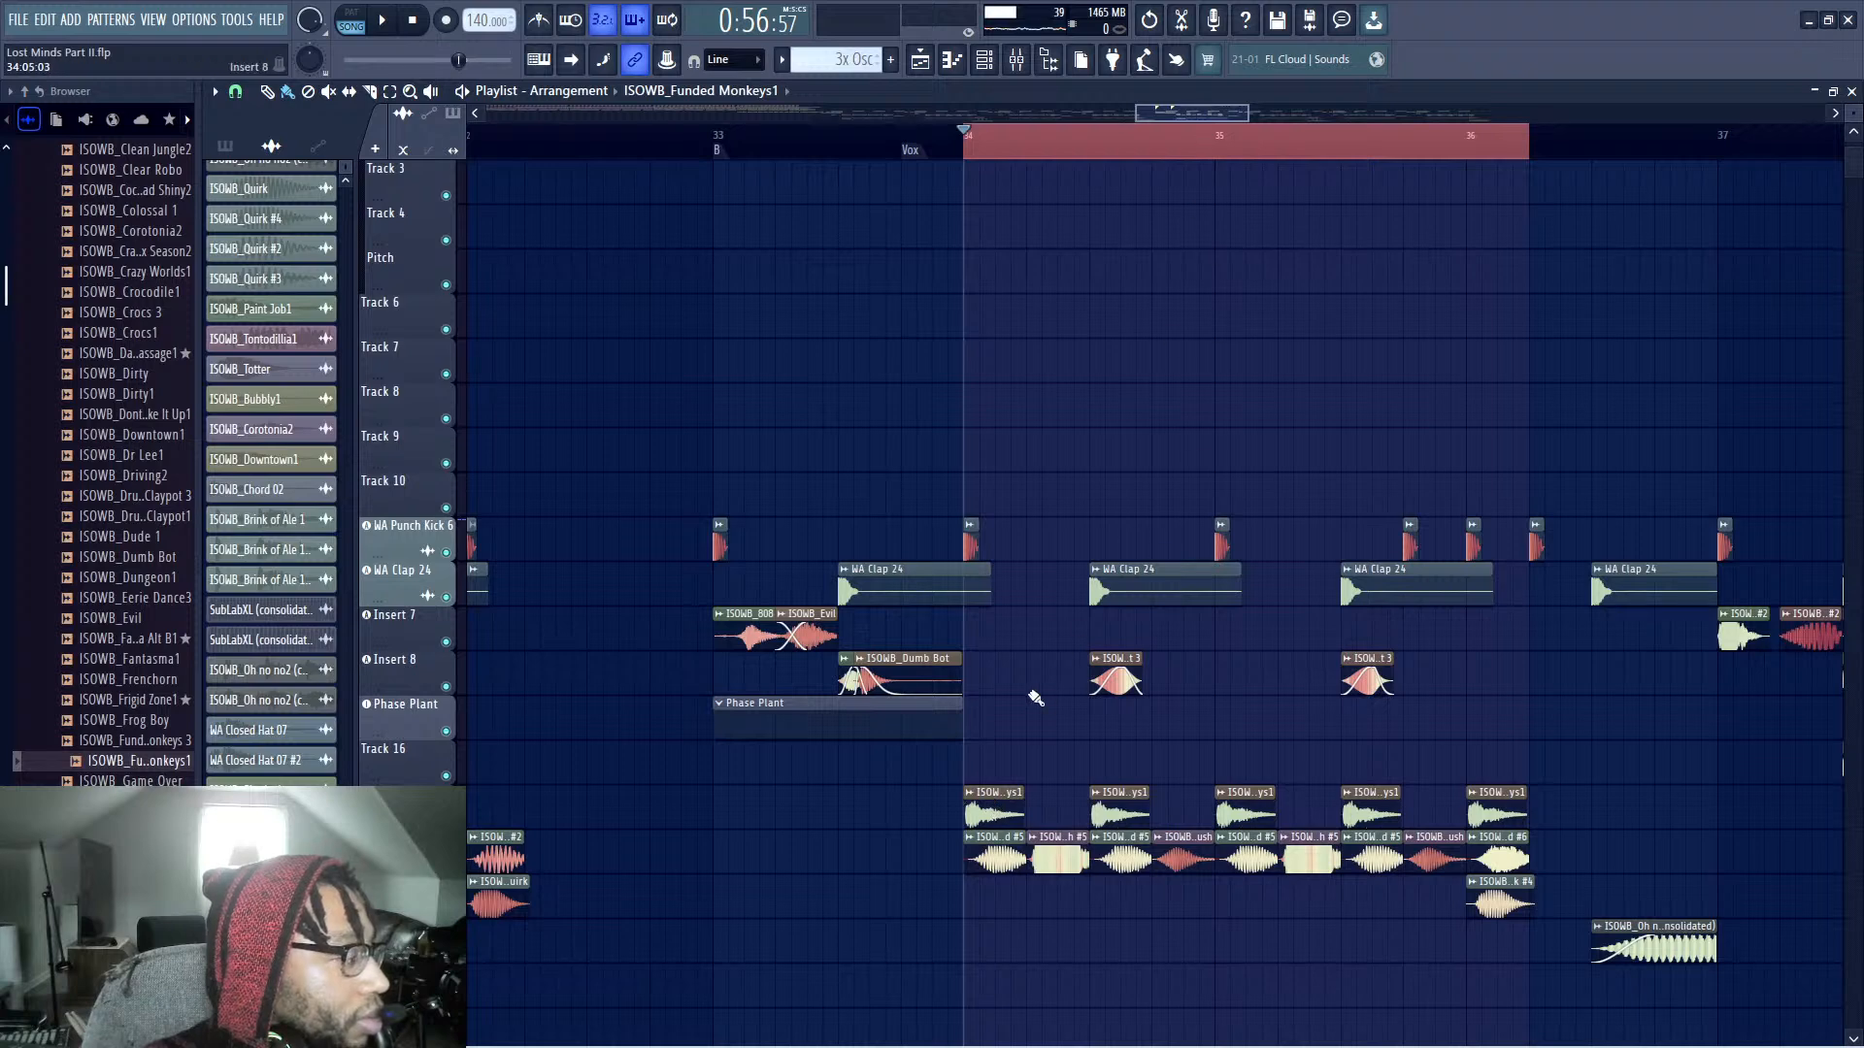
Load Gain Reduction Deluxe in the first effect slot of mixer track Insert 17
{"action": "key", "text": "F9"}
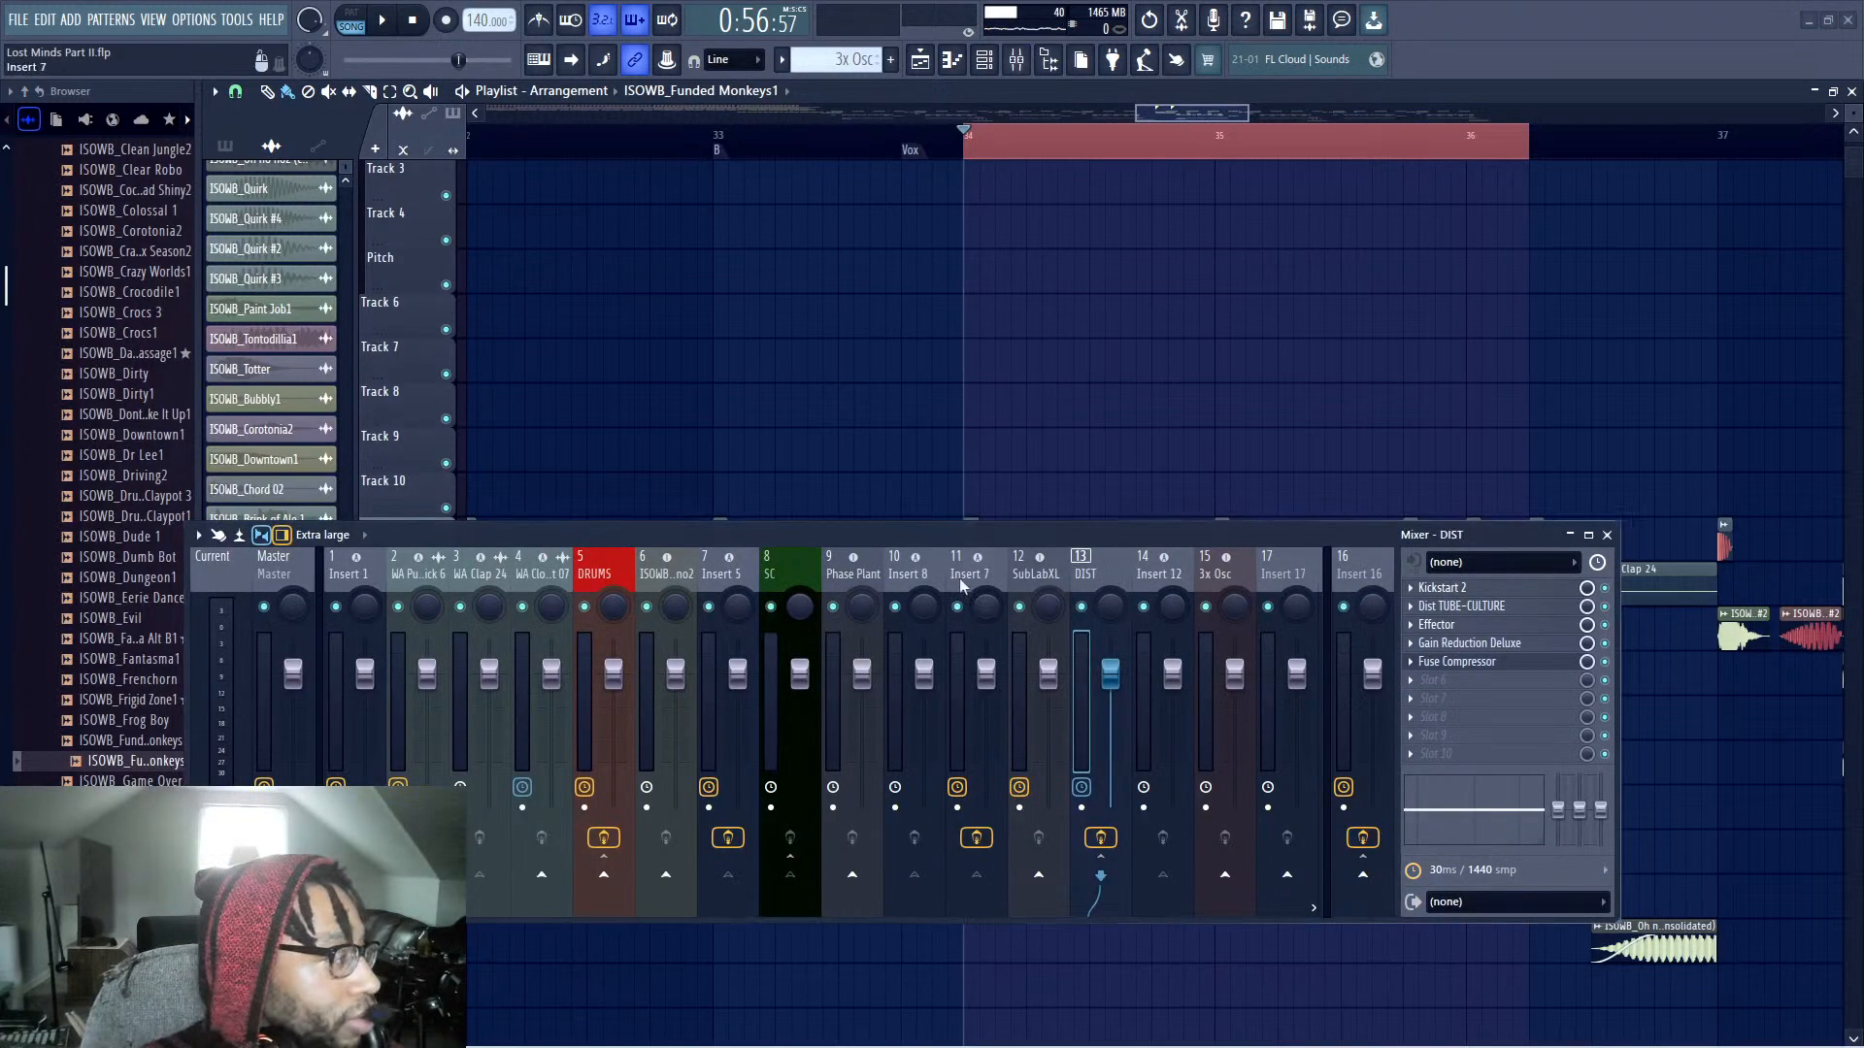
{"action": "left_click_drag", "start_coordinate": [870, 532], "coordinate": [836, 633]}
{"action": "scroll", "coordinate": [825, 662], "scroll_direction": "down", "scroll_amount": 3}
{"action": "scroll", "coordinate": [825, 662], "scroll_direction": "down", "scroll_amount": 5}
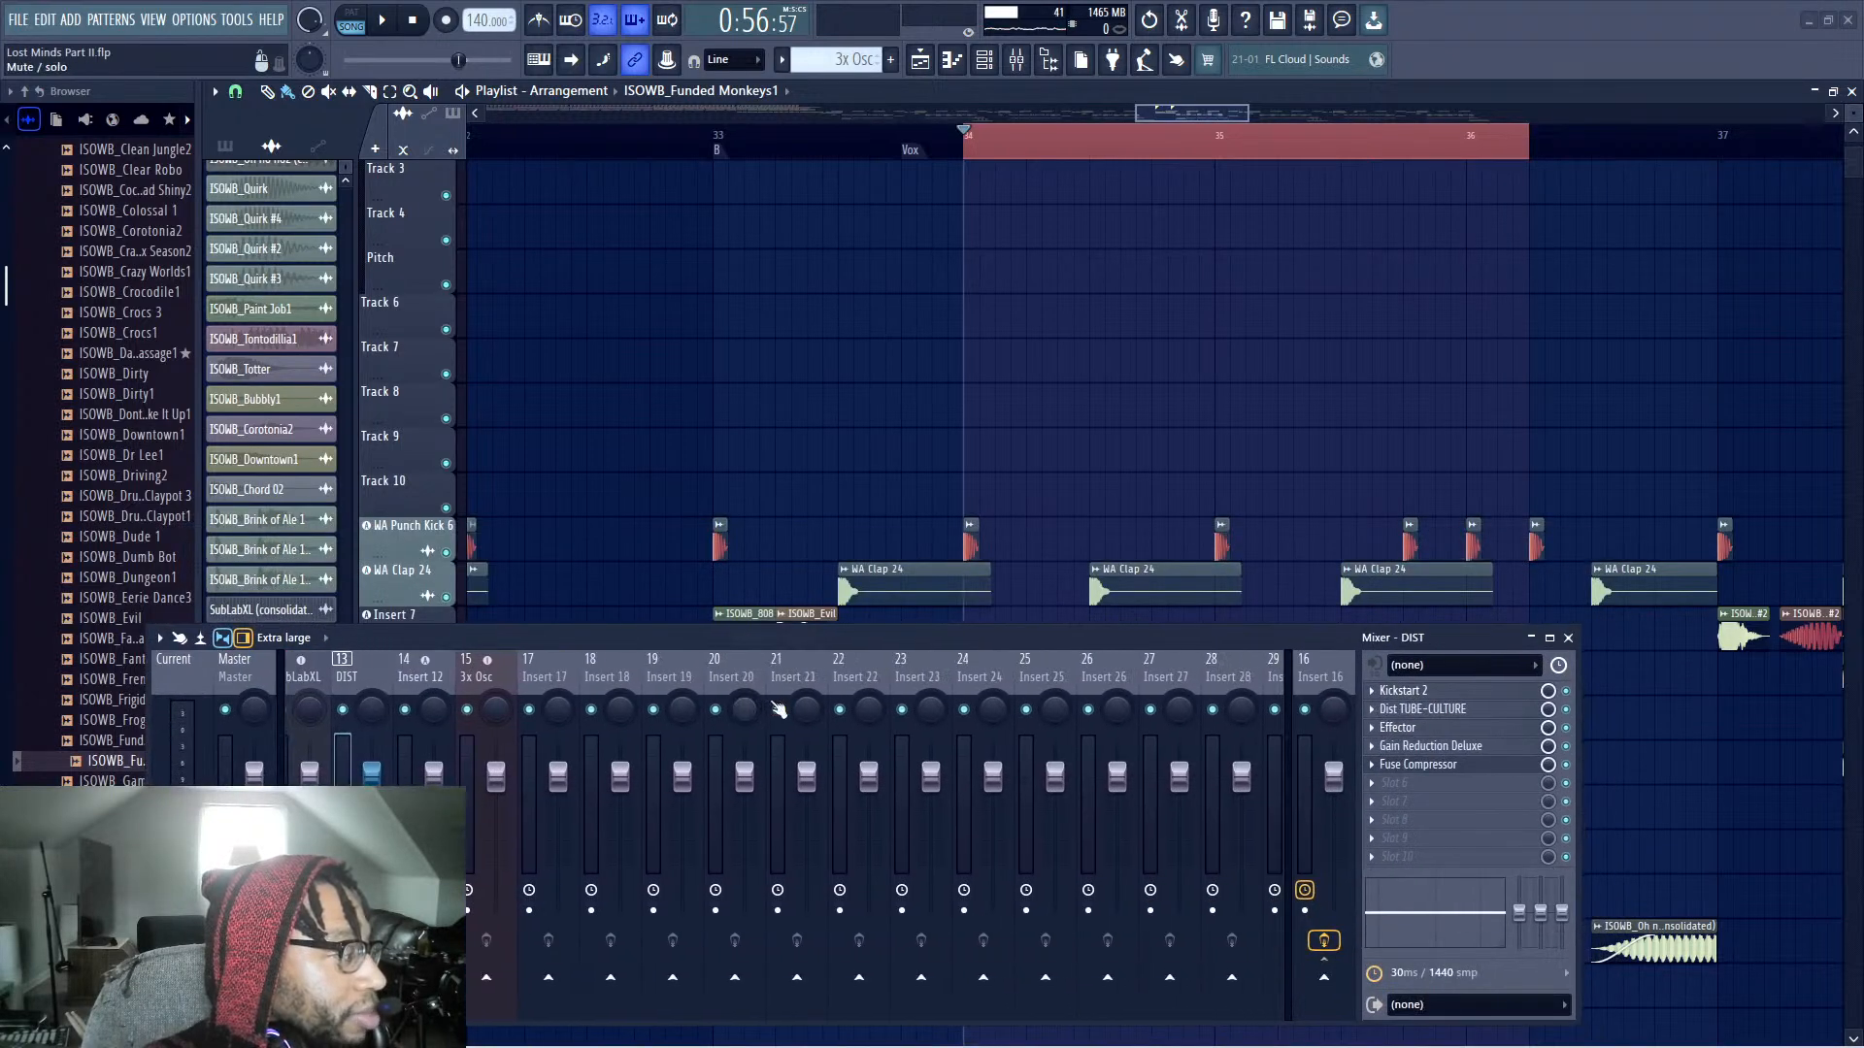
{"action": "left_click", "coordinate": [504, 670]}
{"action": "left_click_drag", "start_coordinate": [544, 651], "coordinate": [1009, 372]}
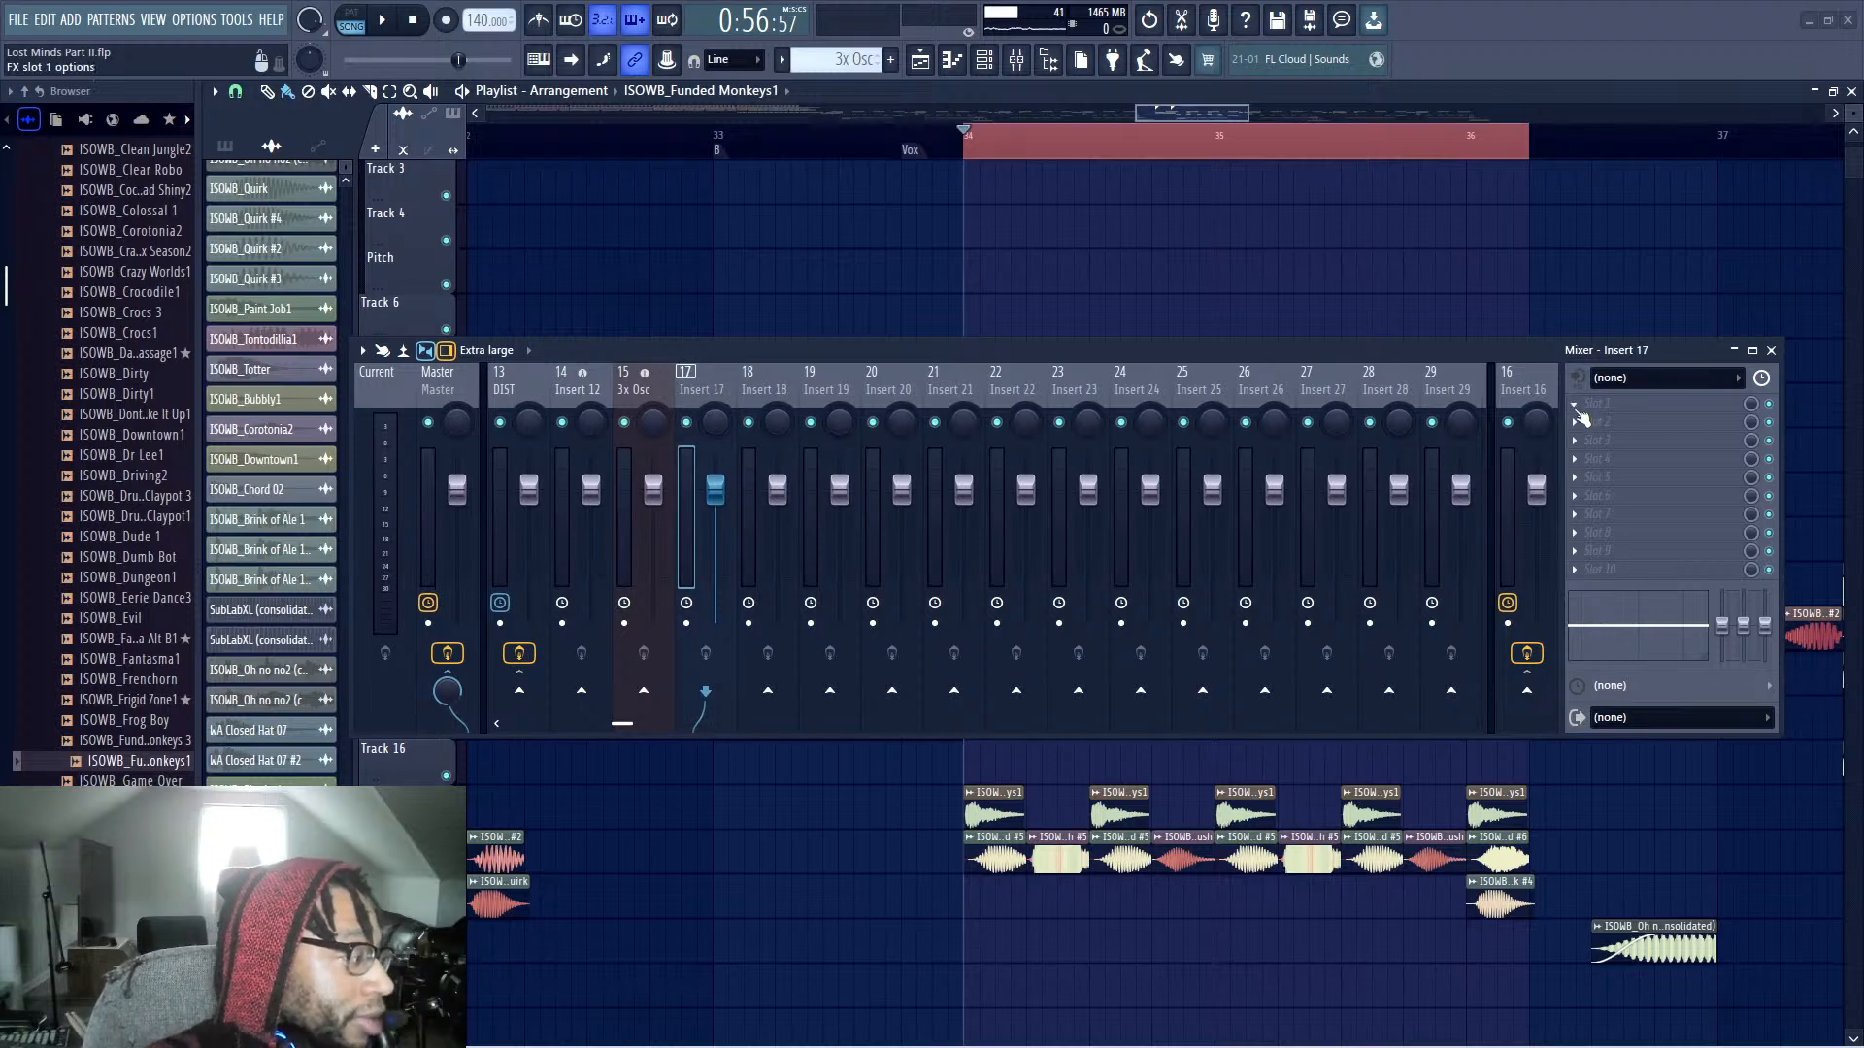
{"action": "left_click", "coordinate": [1578, 406]}
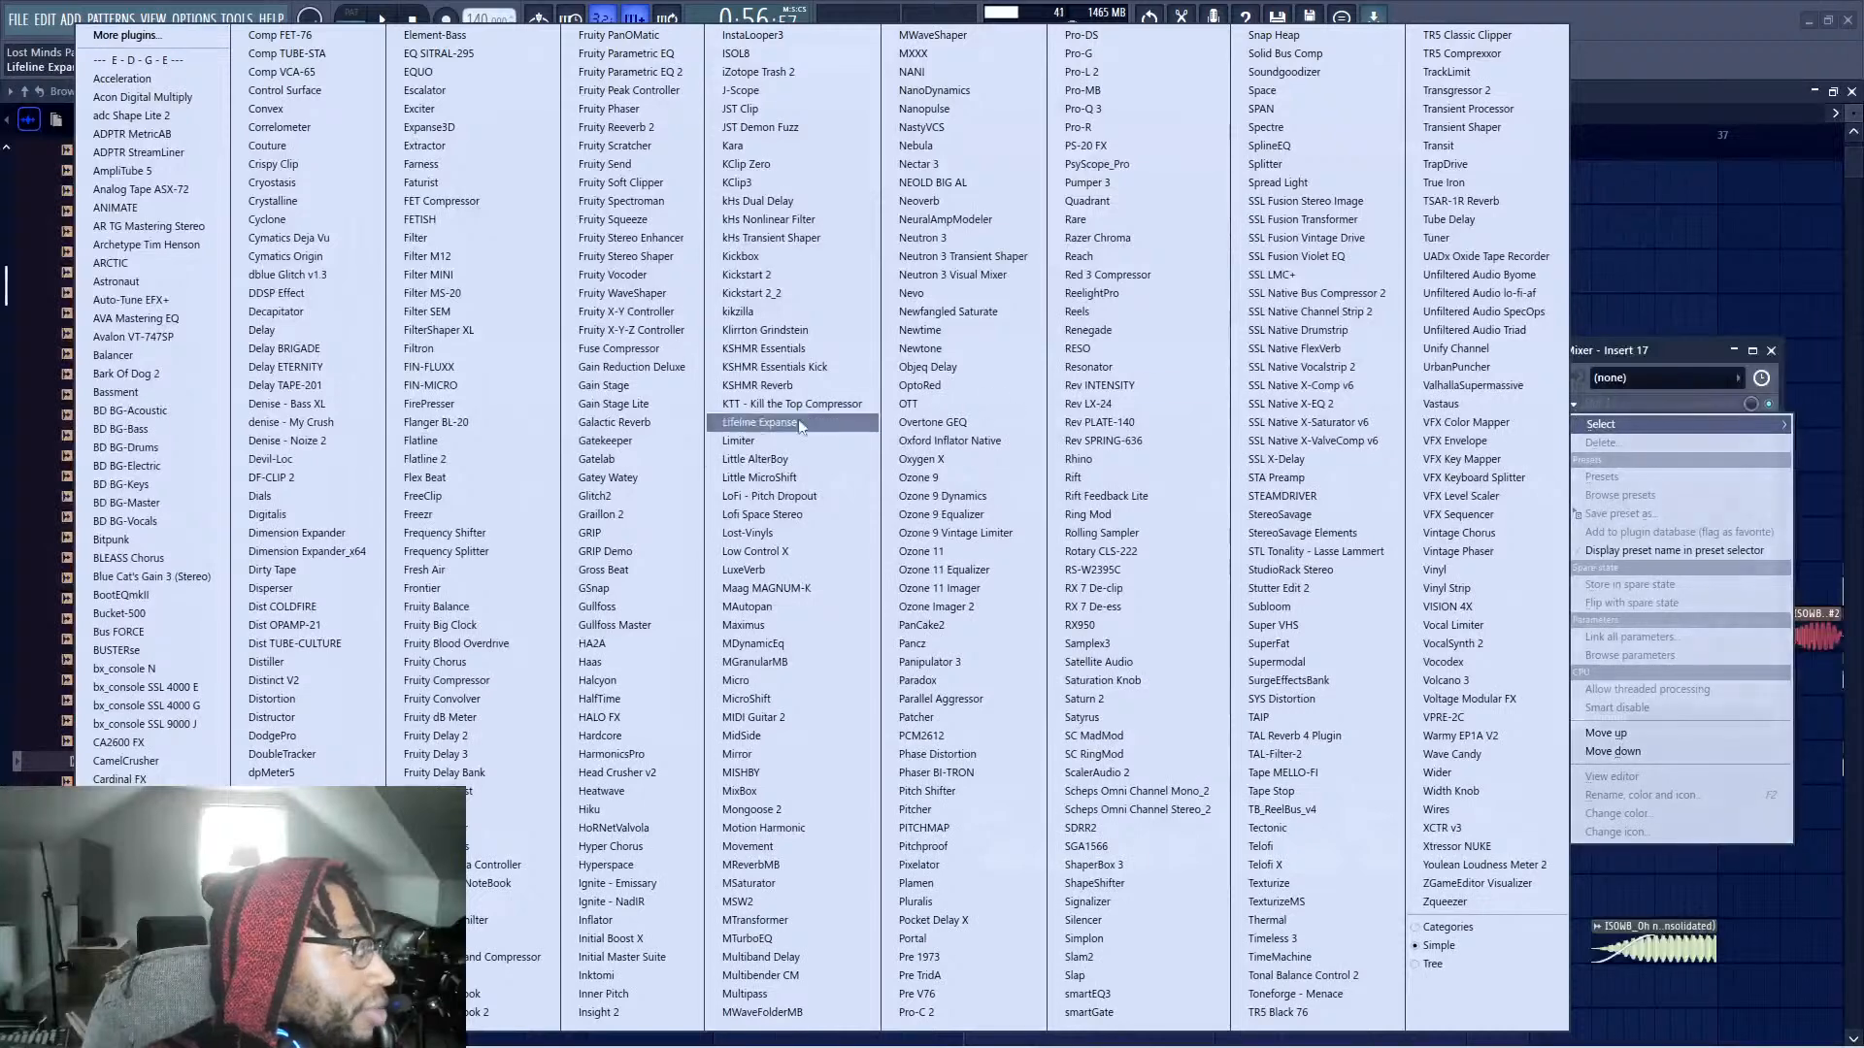
{"action": "left_click", "coordinate": [659, 374]}
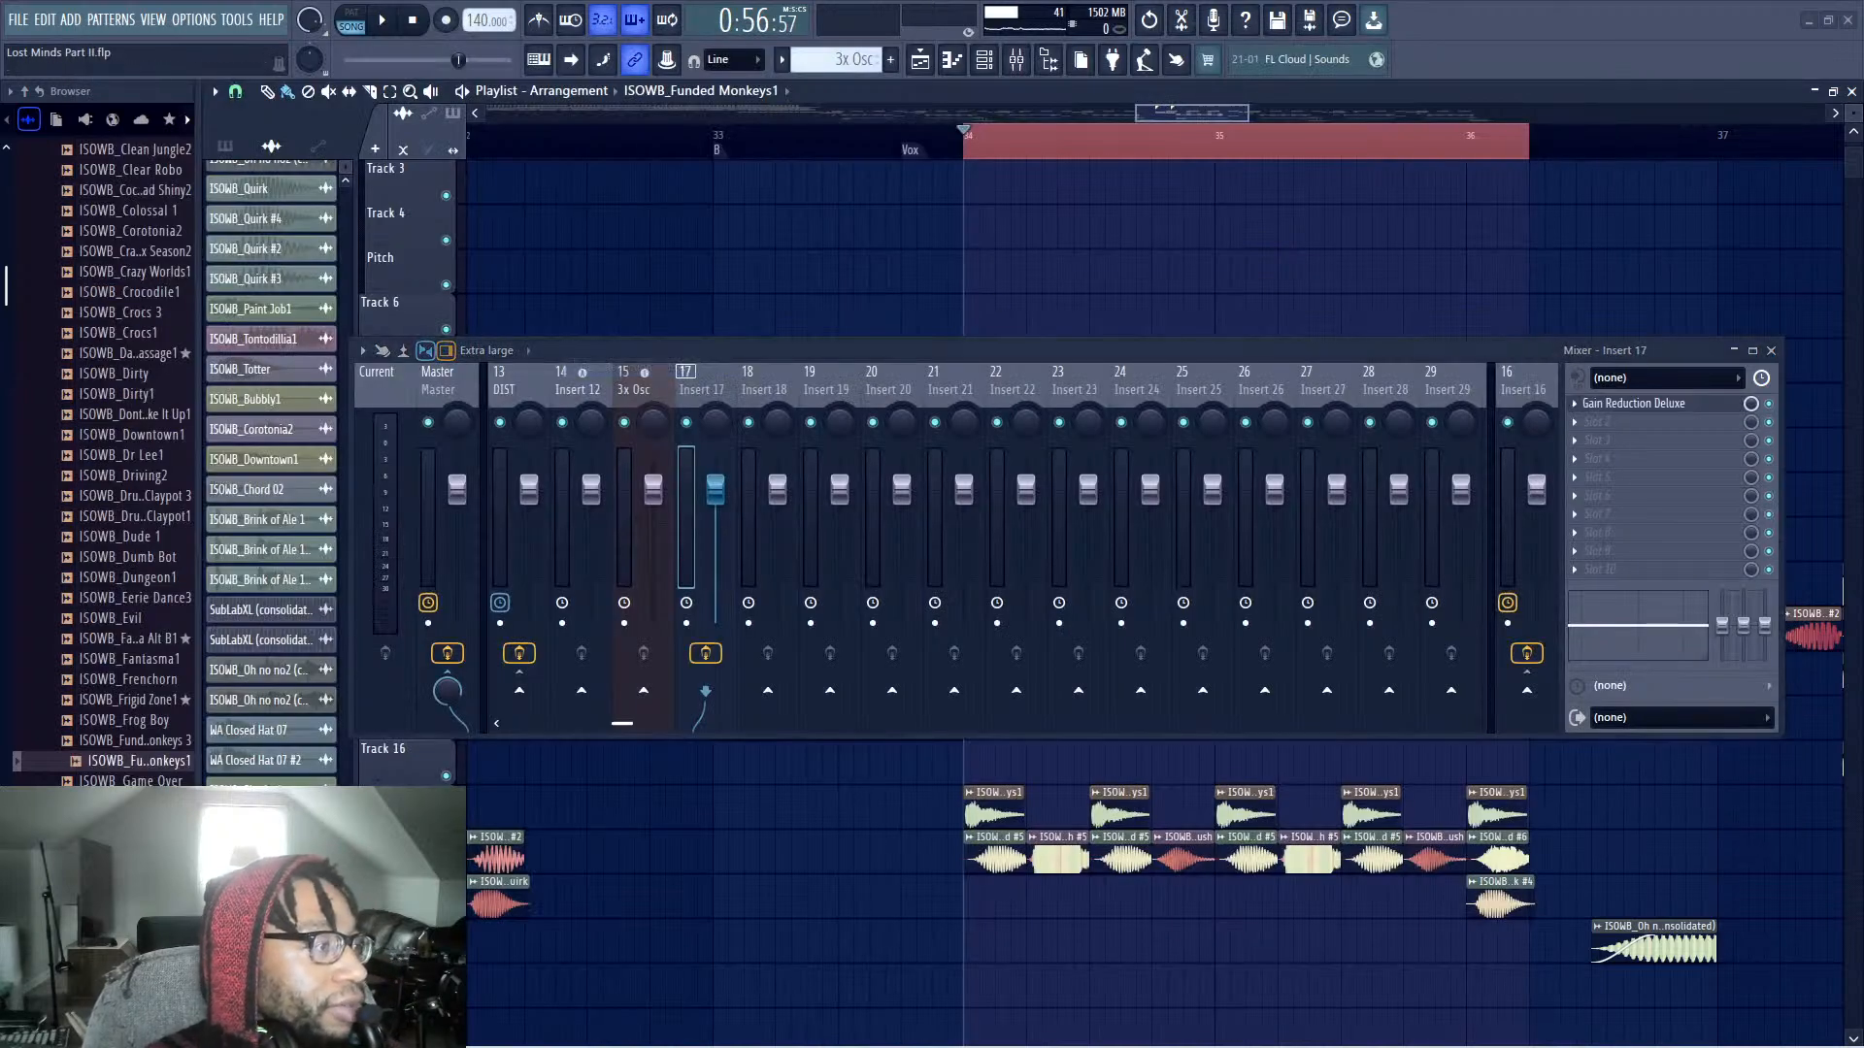
{"action": "left_click_drag", "start_coordinate": [1128, 270], "coordinate": [951, 188]}
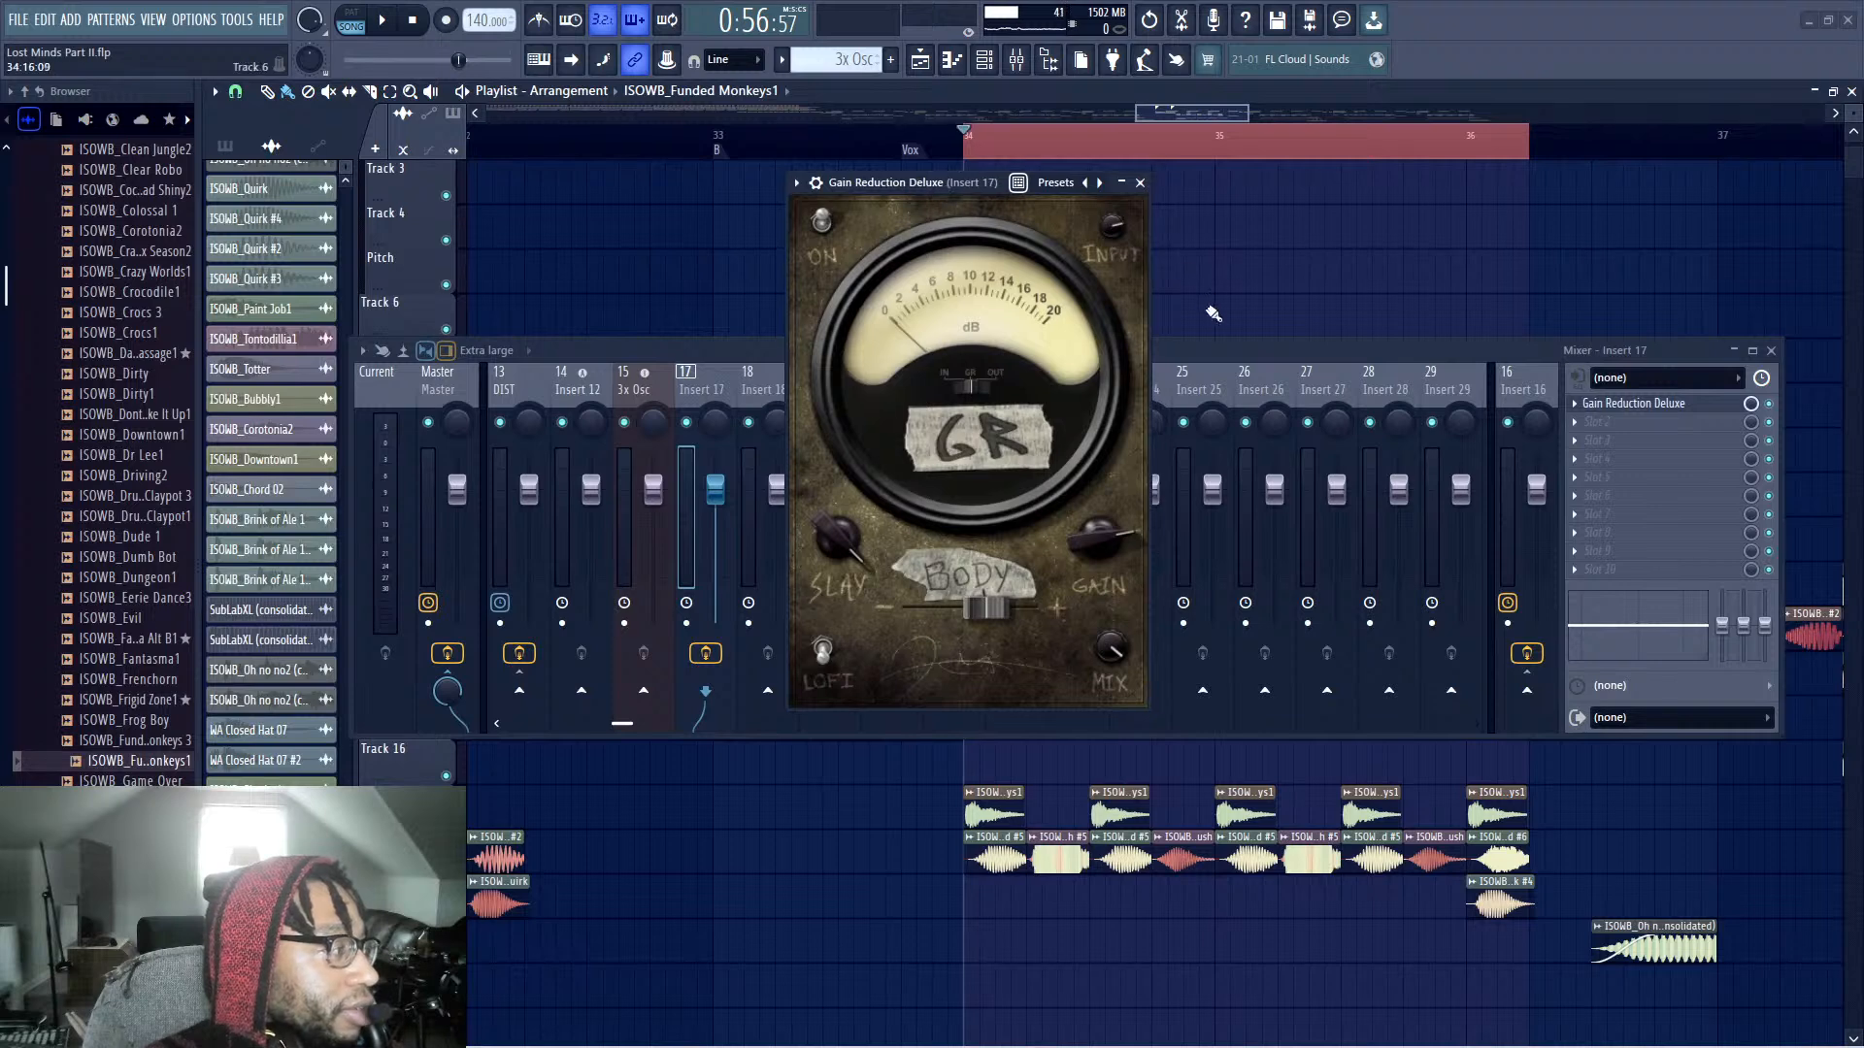
{"action": "left_click_drag", "start_coordinate": [1204, 357], "coordinate": [1229, 657]}
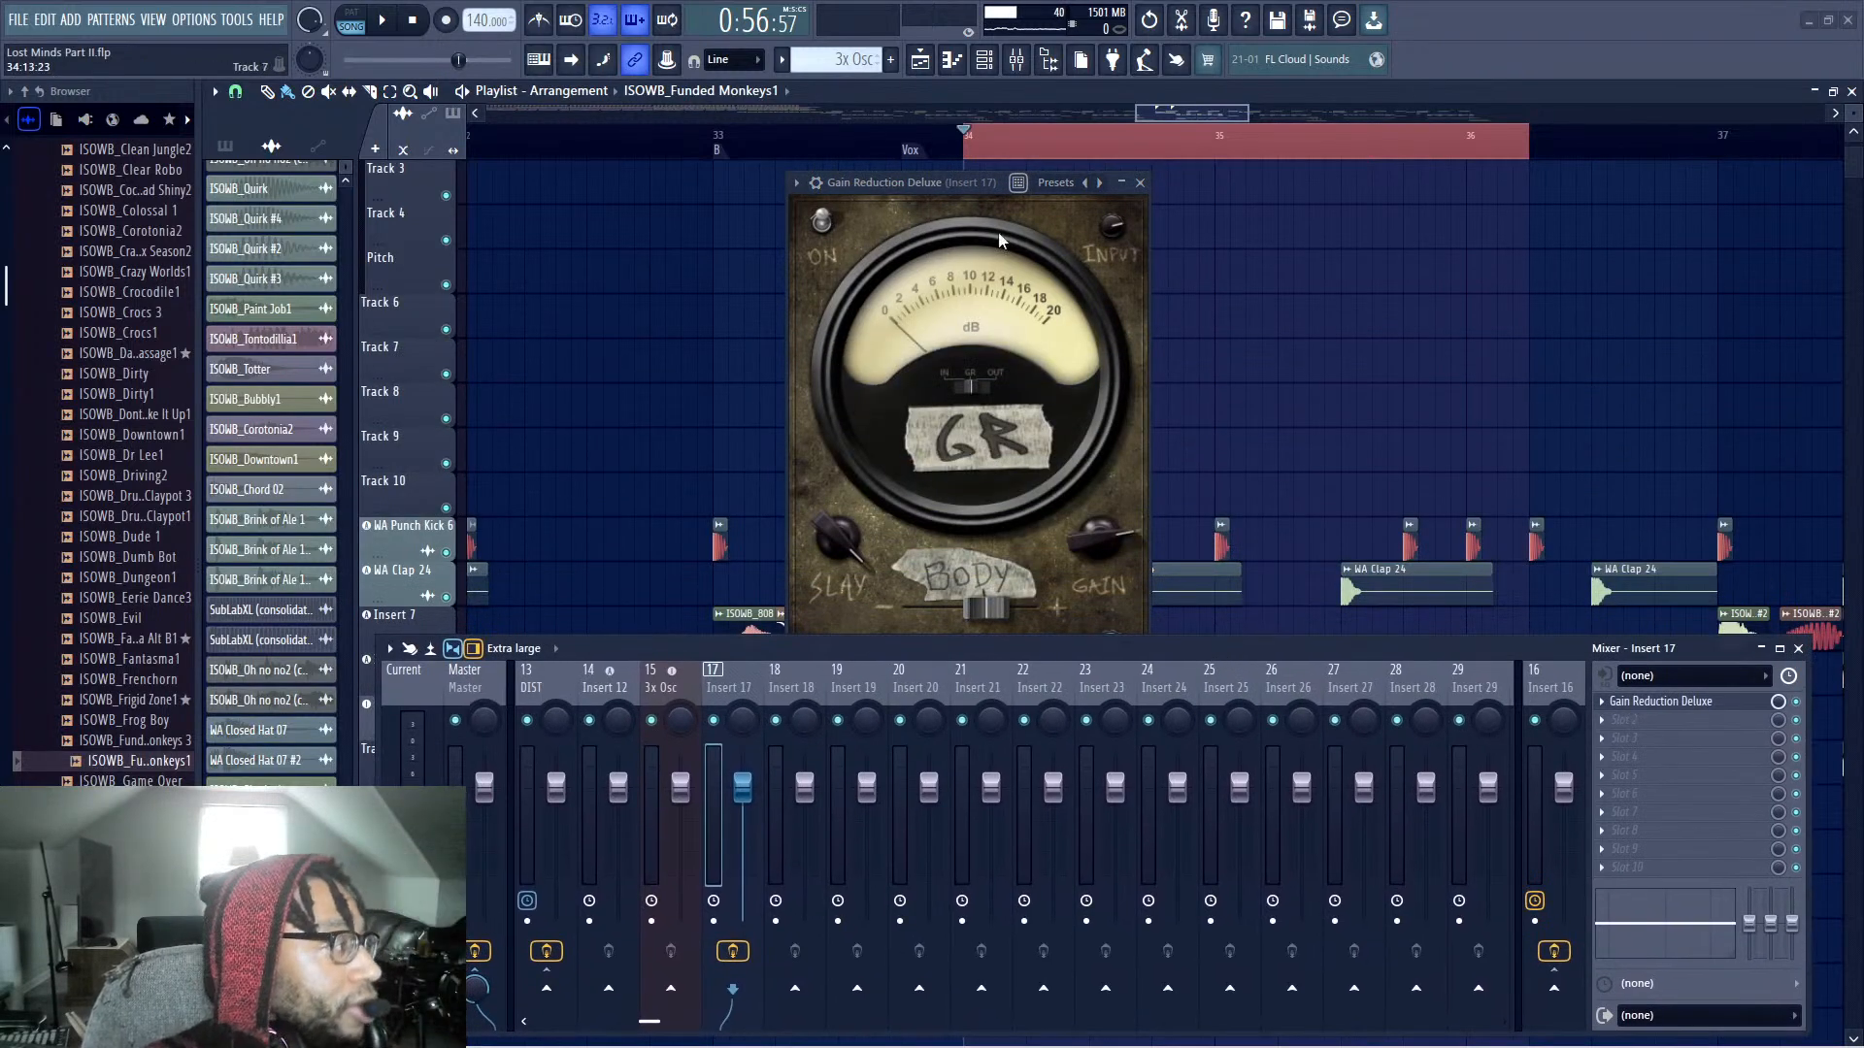
Set the Gain Reduction Deluxe gain to 36.0 dB while playing the selected bars
{"action": "key", "text": "space"}
{"action": "left_click_drag", "start_coordinate": [966, 189], "coordinate": [1196, 234]}
{"action": "left_click_drag", "start_coordinate": [1300, 586], "coordinate": [1330, 543]}
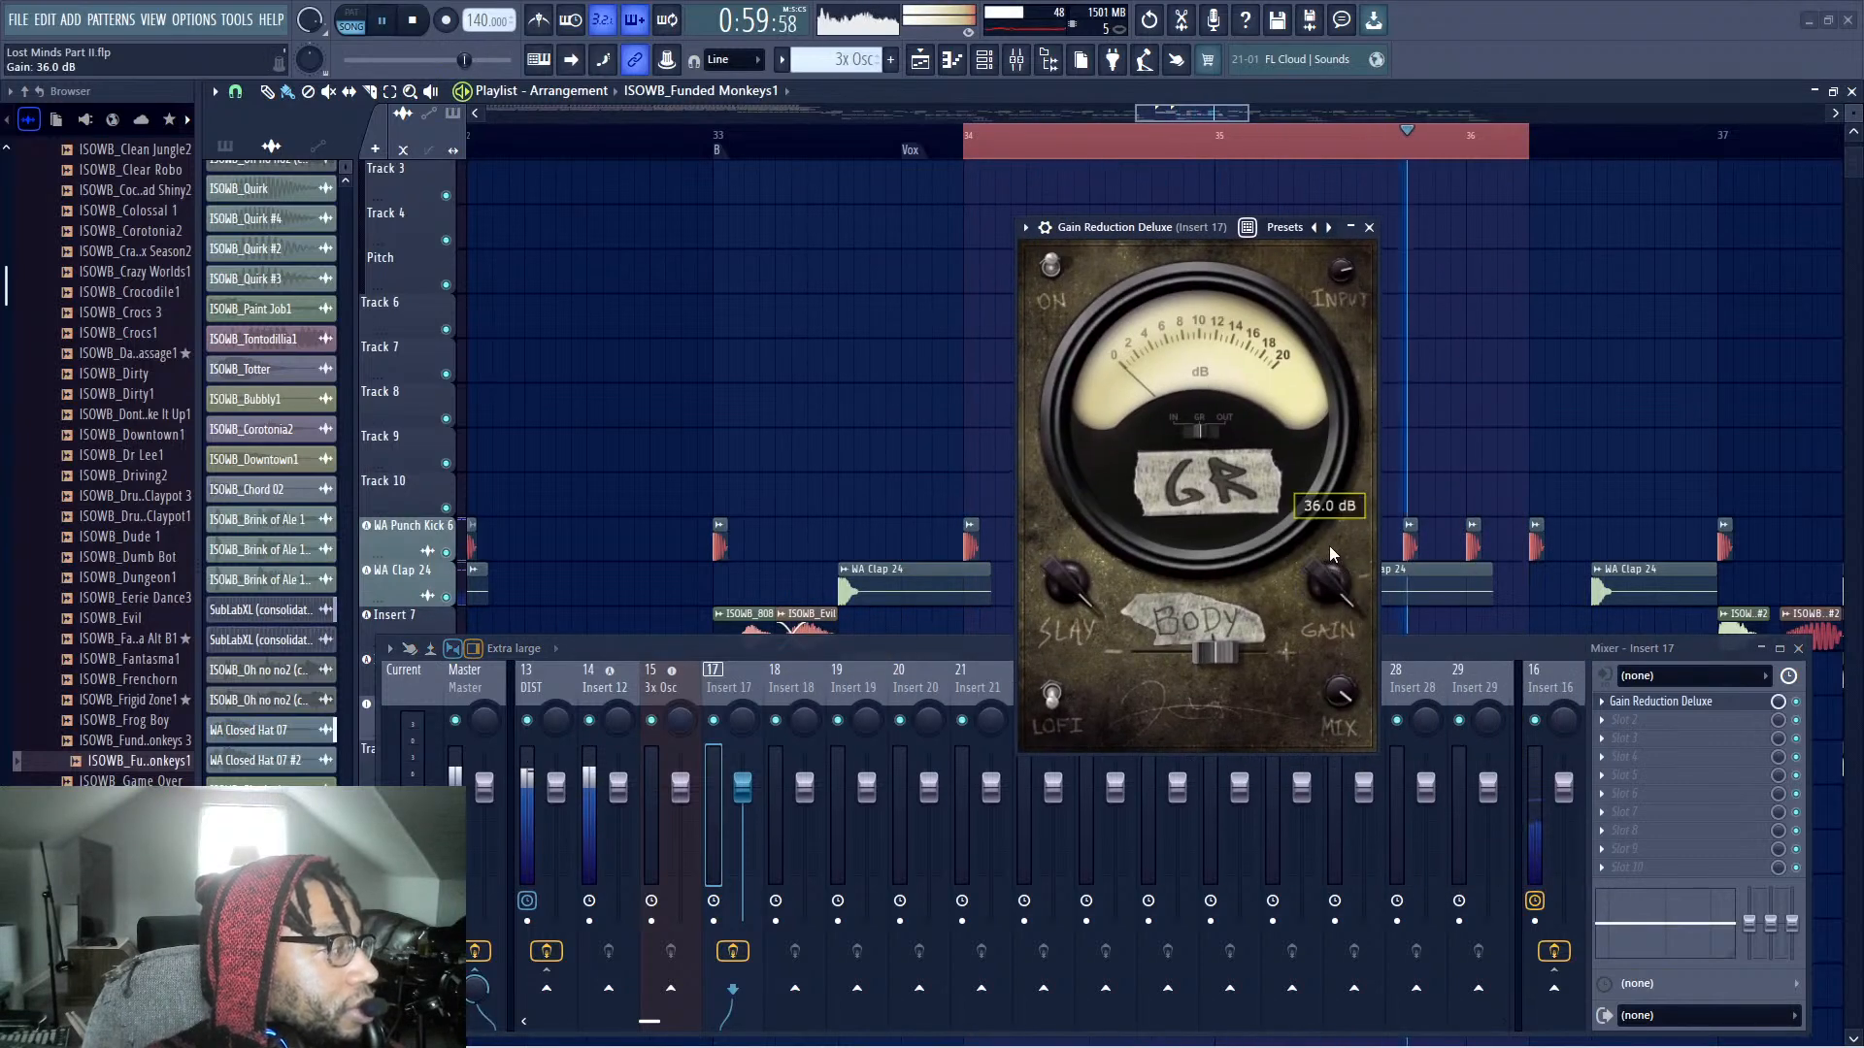
{"action": "key", "text": "space"}
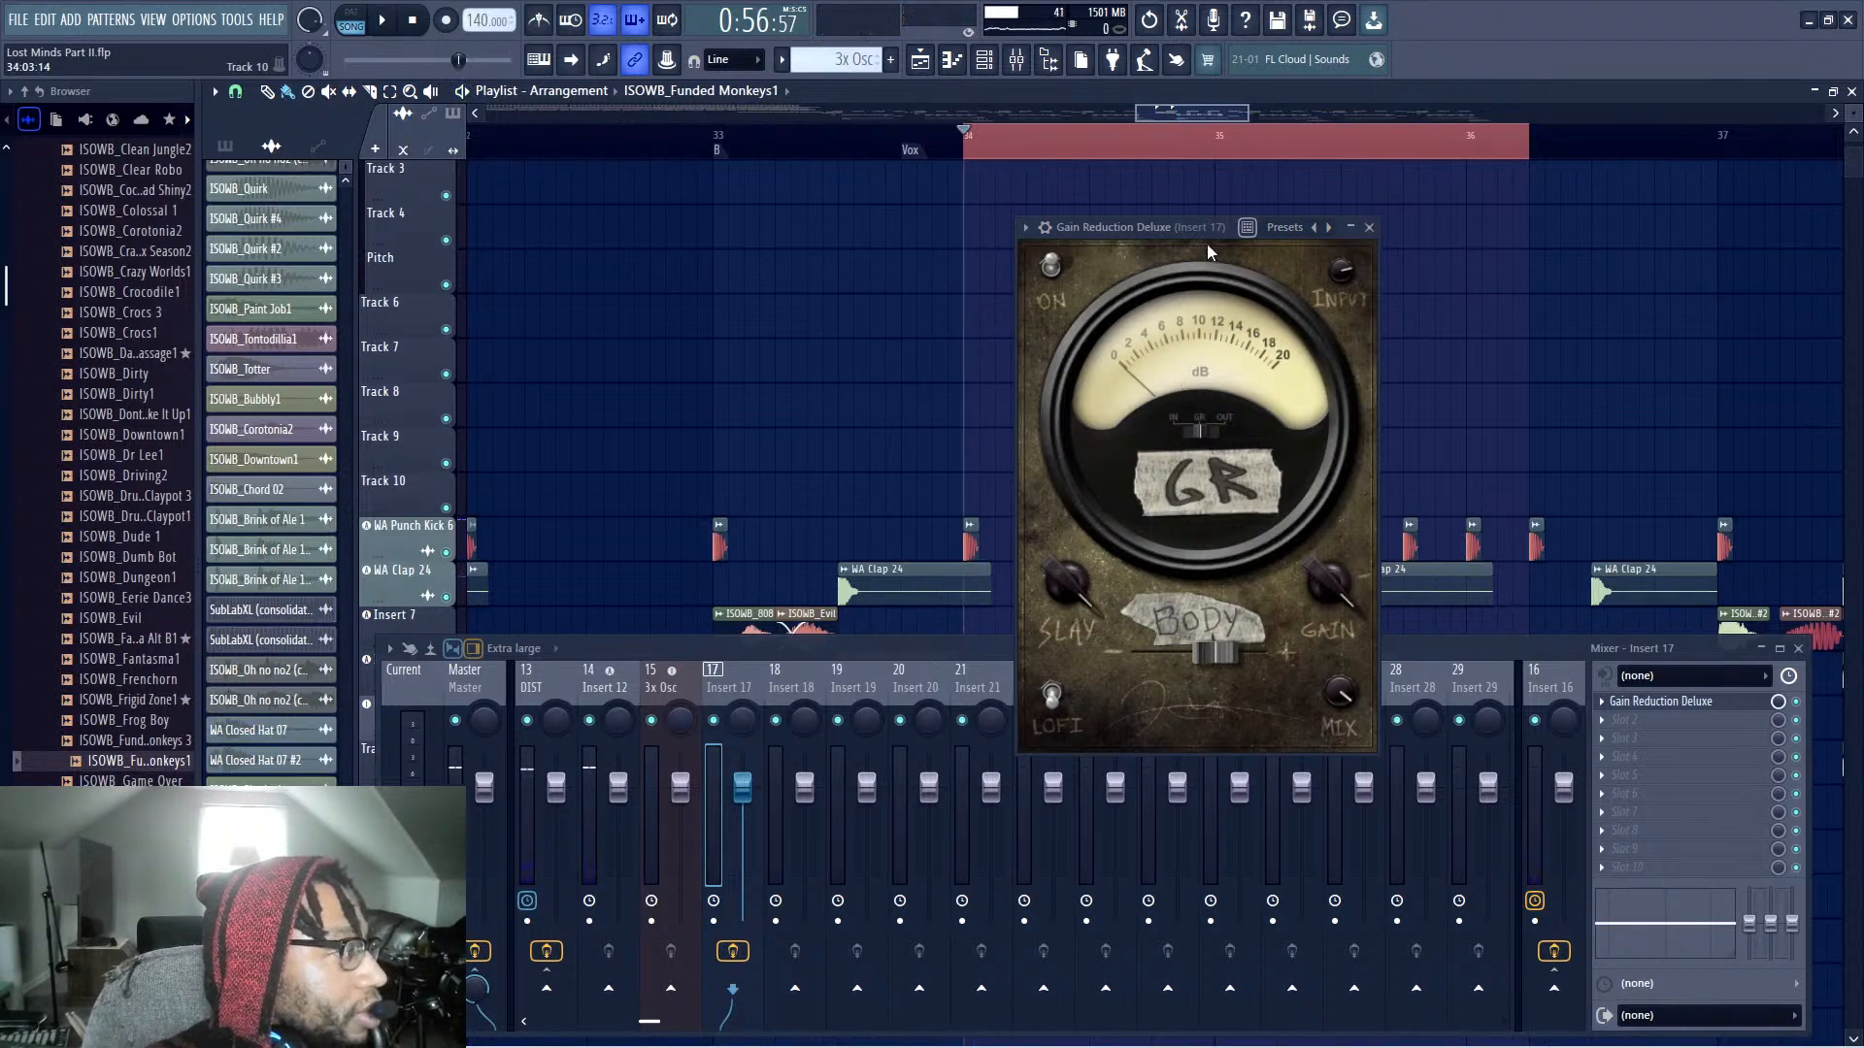
{"action": "left_click_drag", "start_coordinate": [1207, 243], "coordinate": [1415, 205]}
Auto-name playlist Track 17 and undo the naming
{"action": "scroll", "coordinate": [1032, 346], "scroll_direction": "down", "scroll_amount": 5}
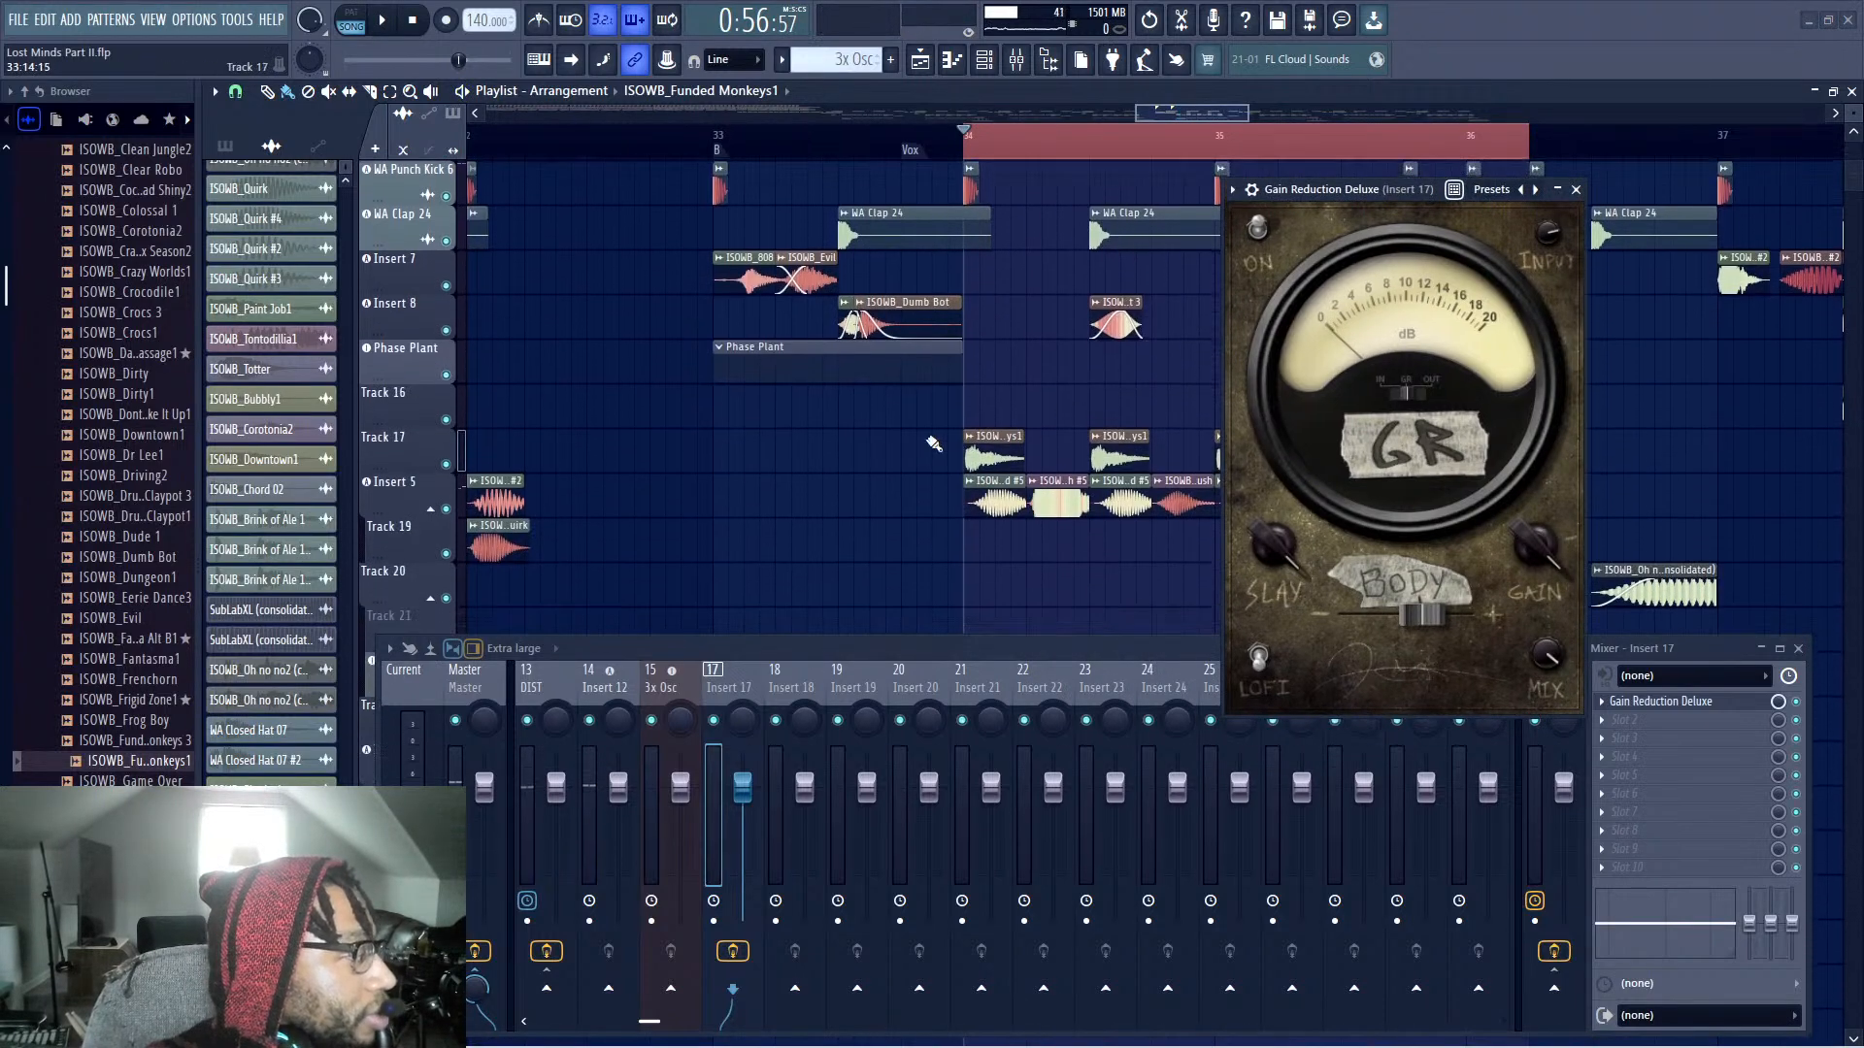
{"action": "scroll", "coordinate": [932, 444], "scroll_direction": "down", "scroll_amount": 1}
{"action": "right_click", "coordinate": [417, 391]}
{"action": "left_click", "coordinate": [466, 449]}
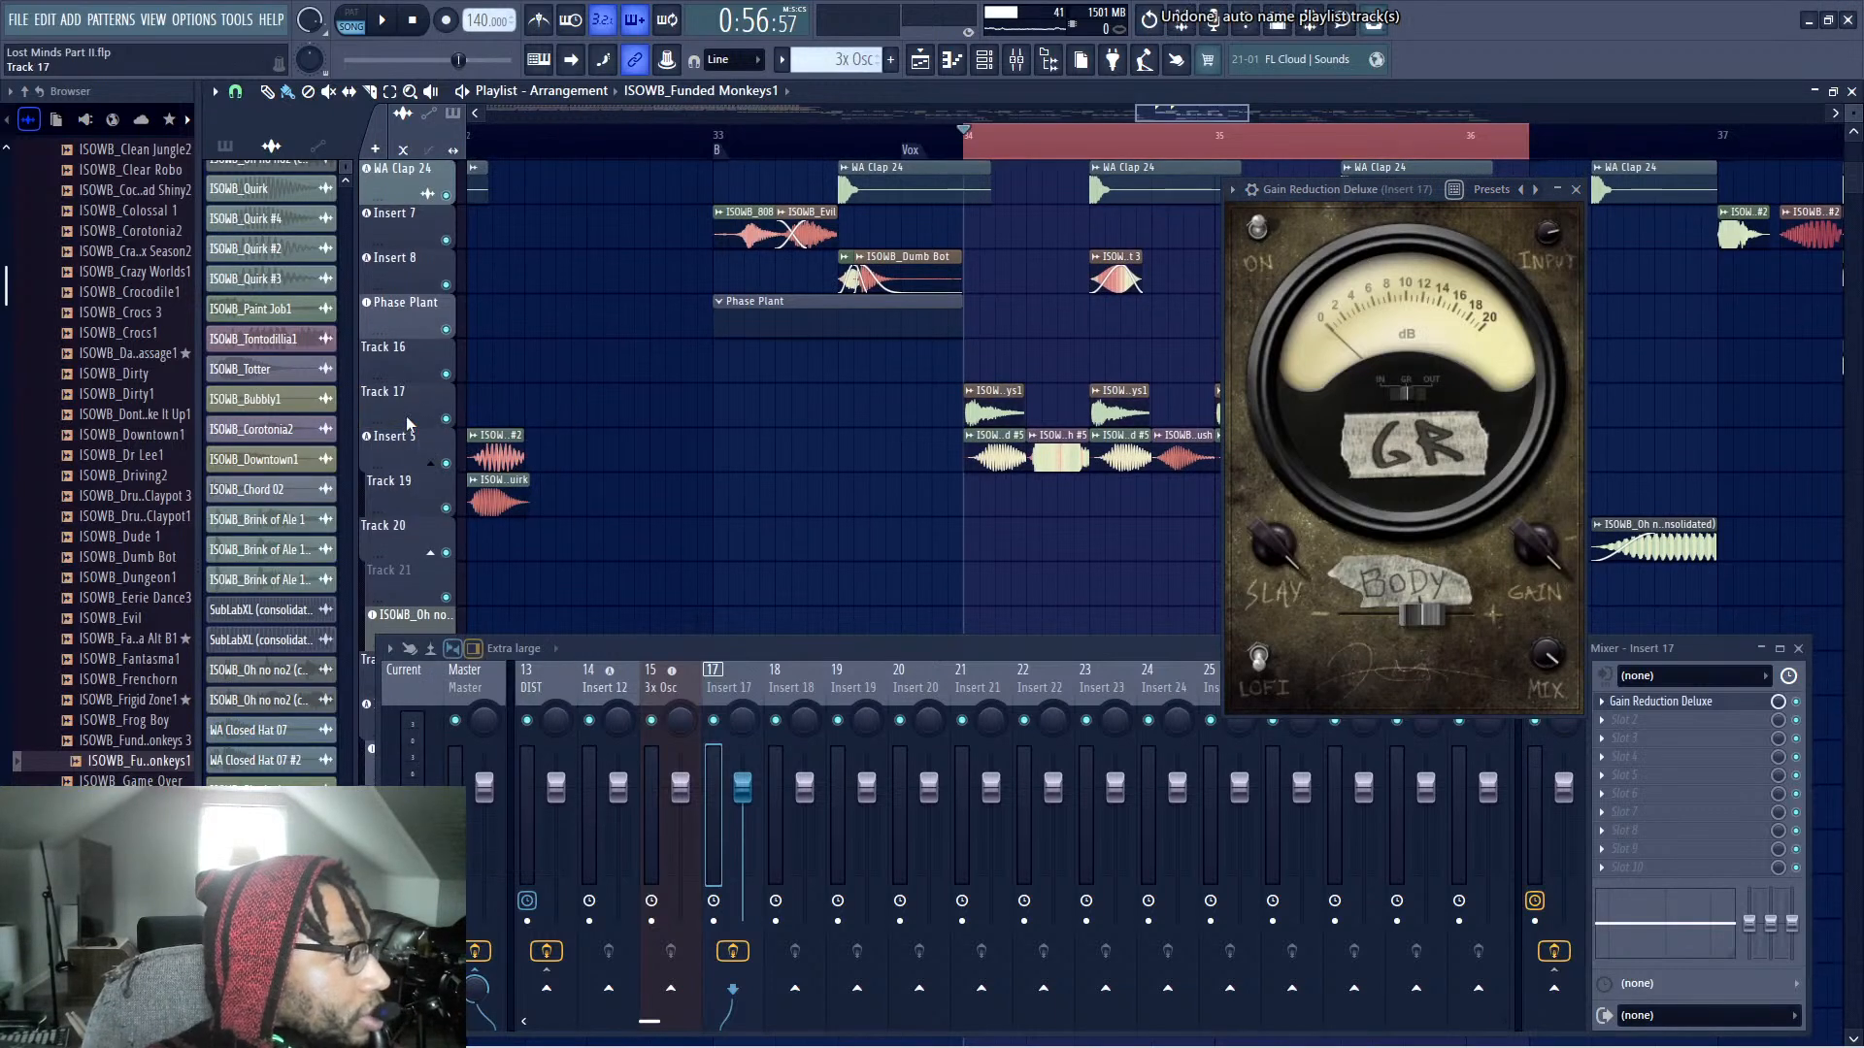
Set playlist Track 17 to audio track mode on mixer Insert 17 and audition the looped section
{"action": "right_click", "coordinate": [389, 406]}
{"action": "left_click", "coordinate": [390, 409]}
{"action": "right_click", "coordinate": [387, 408]}
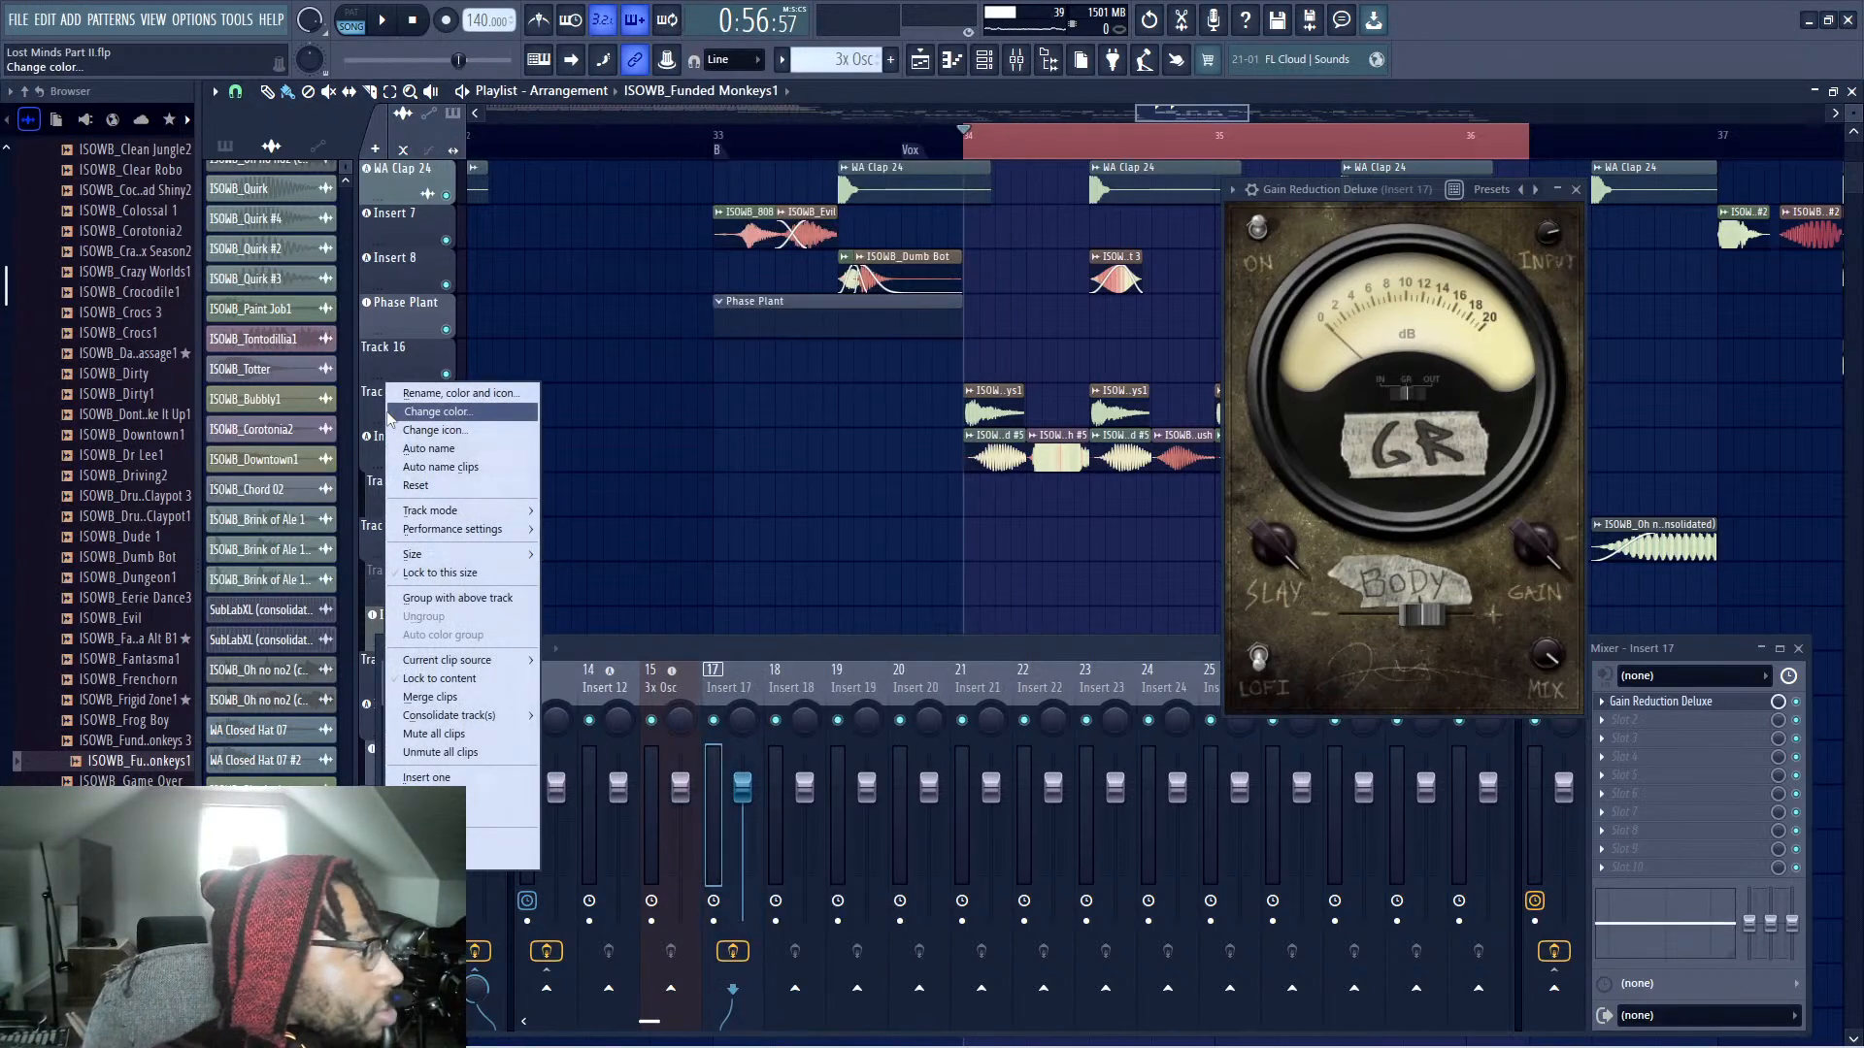
{"action": "mouse_move", "coordinate": [466, 510]}
{"action": "mouse_move", "coordinate": [575, 536]}
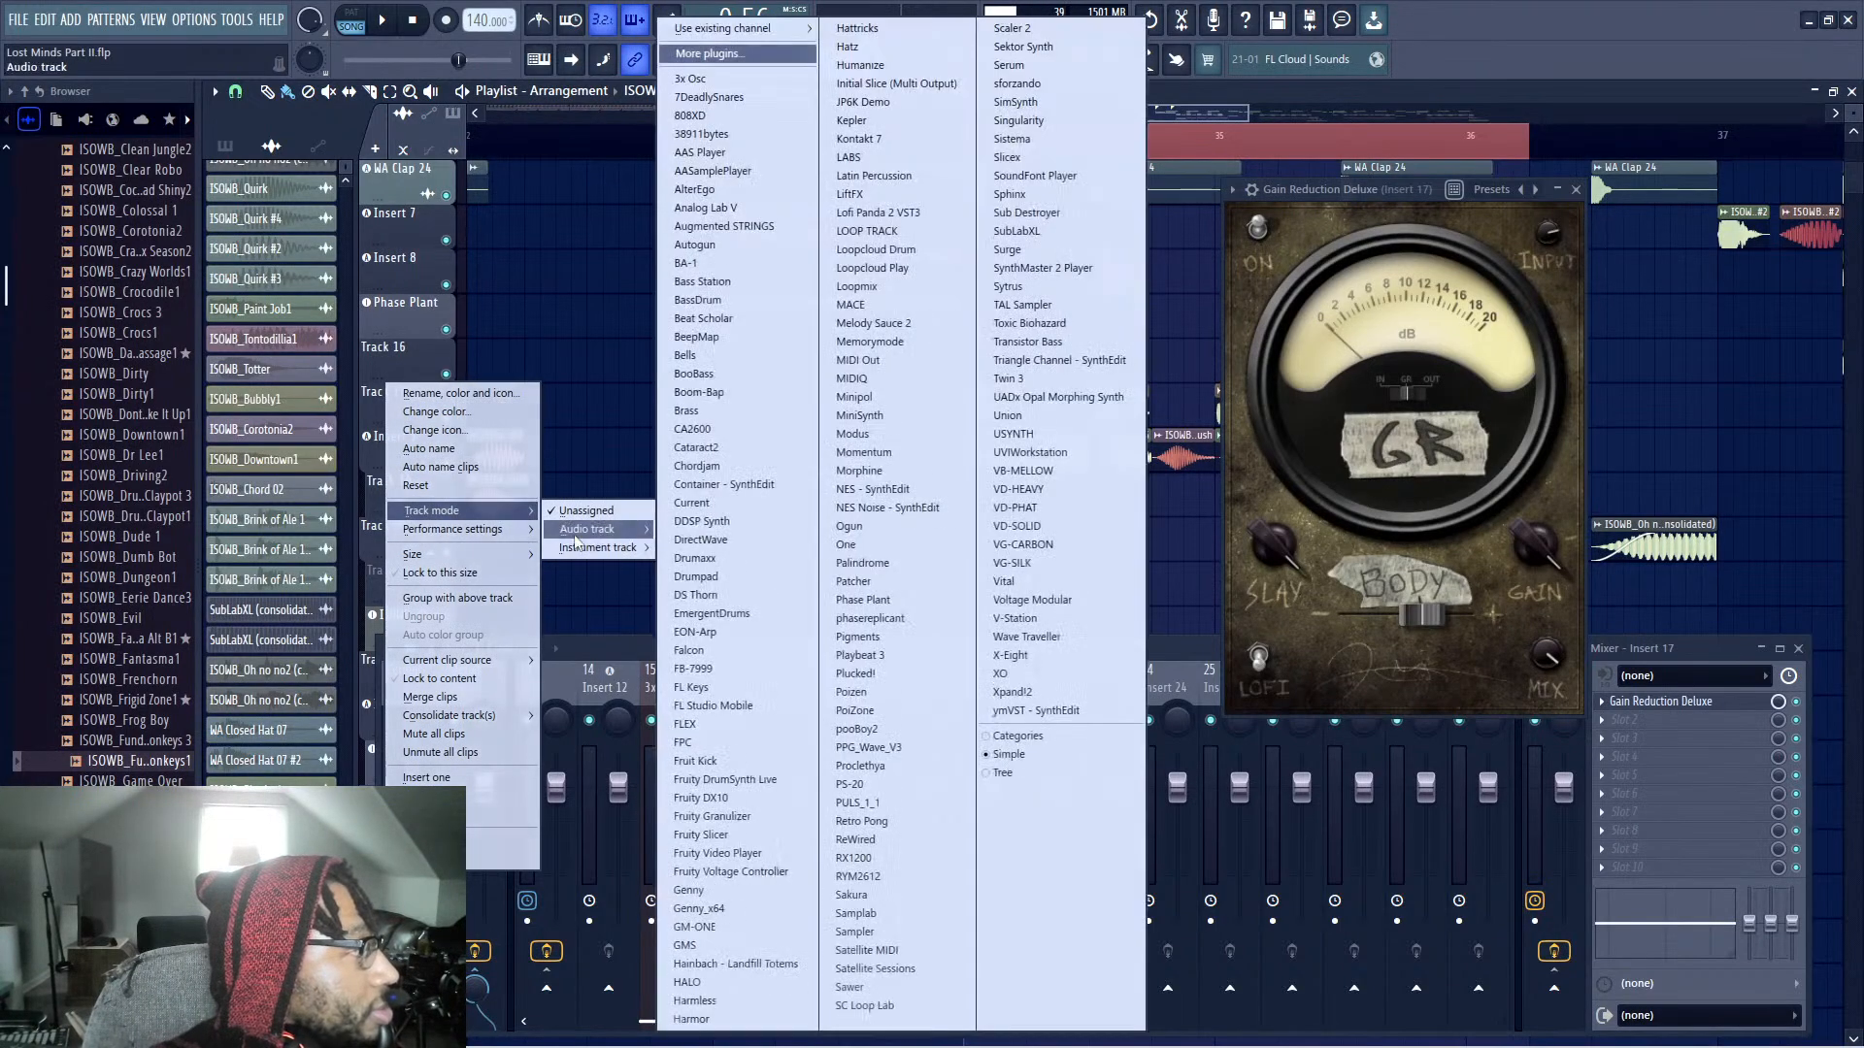
{"action": "left_click", "coordinate": [771, 345]}
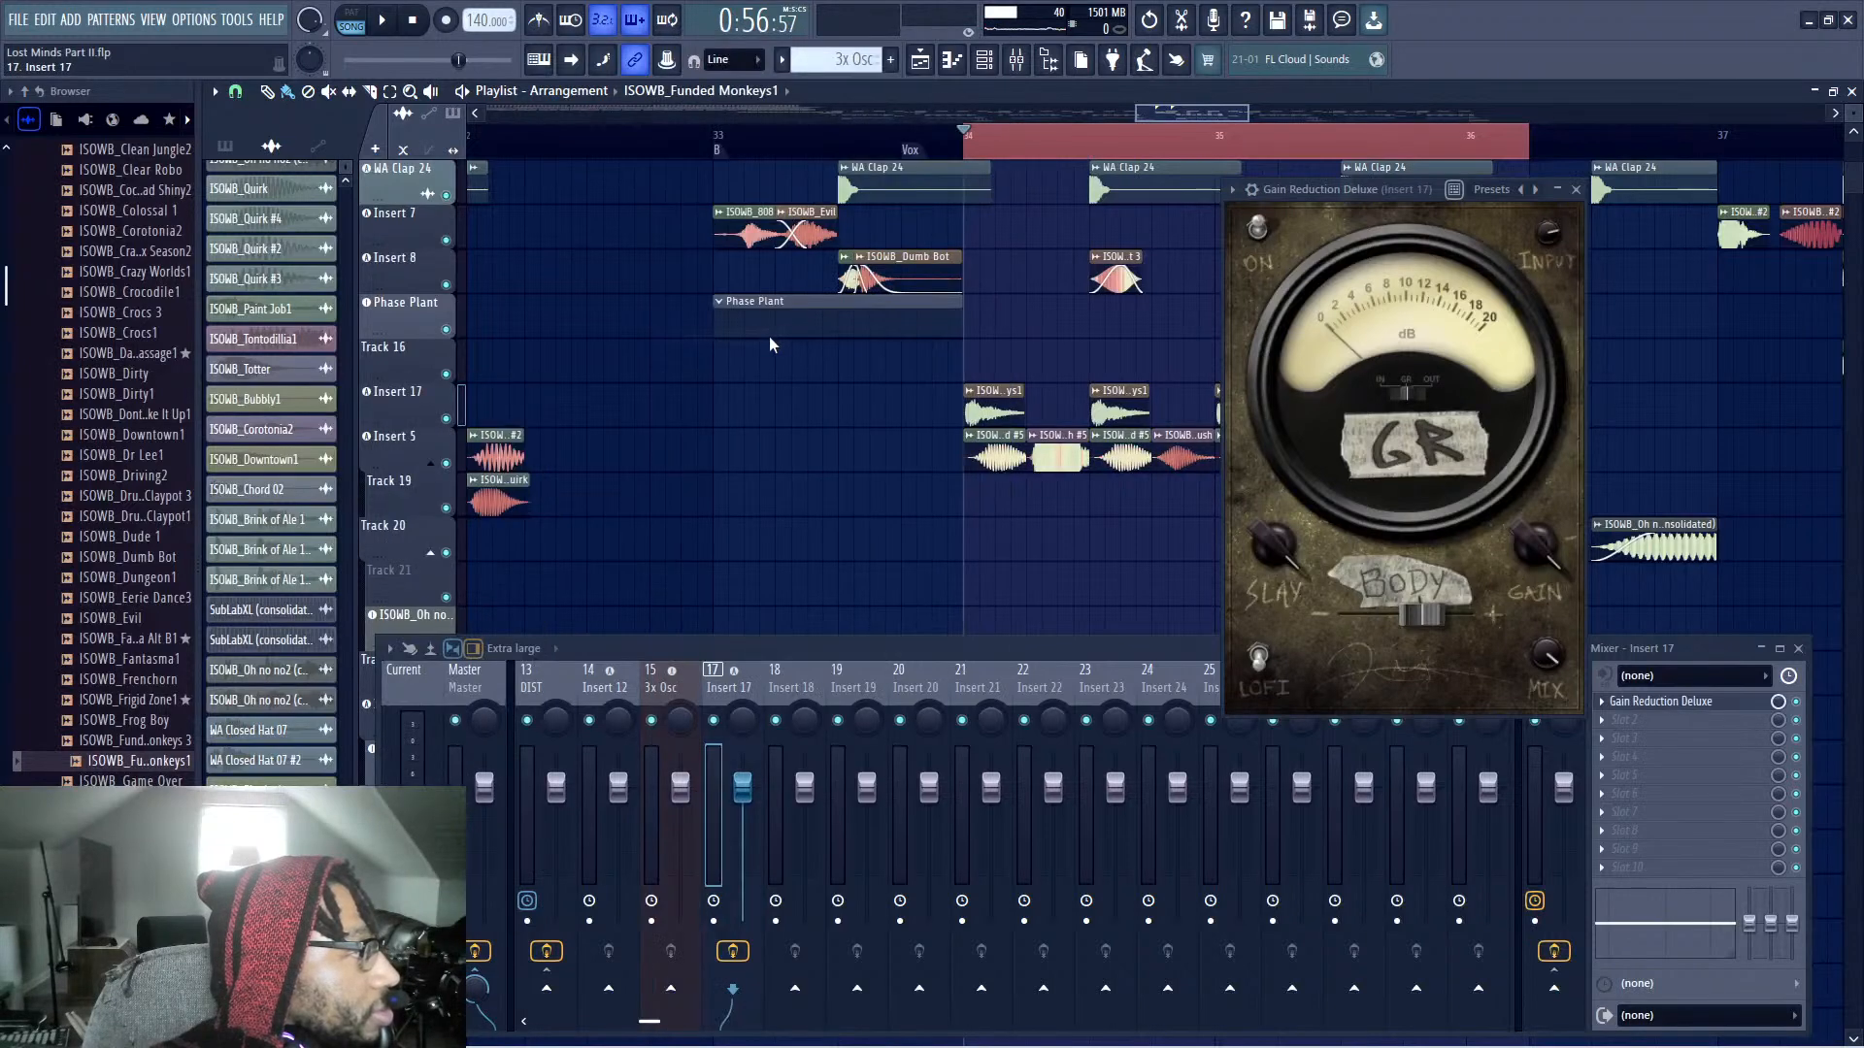
{"action": "key", "text": "space"}
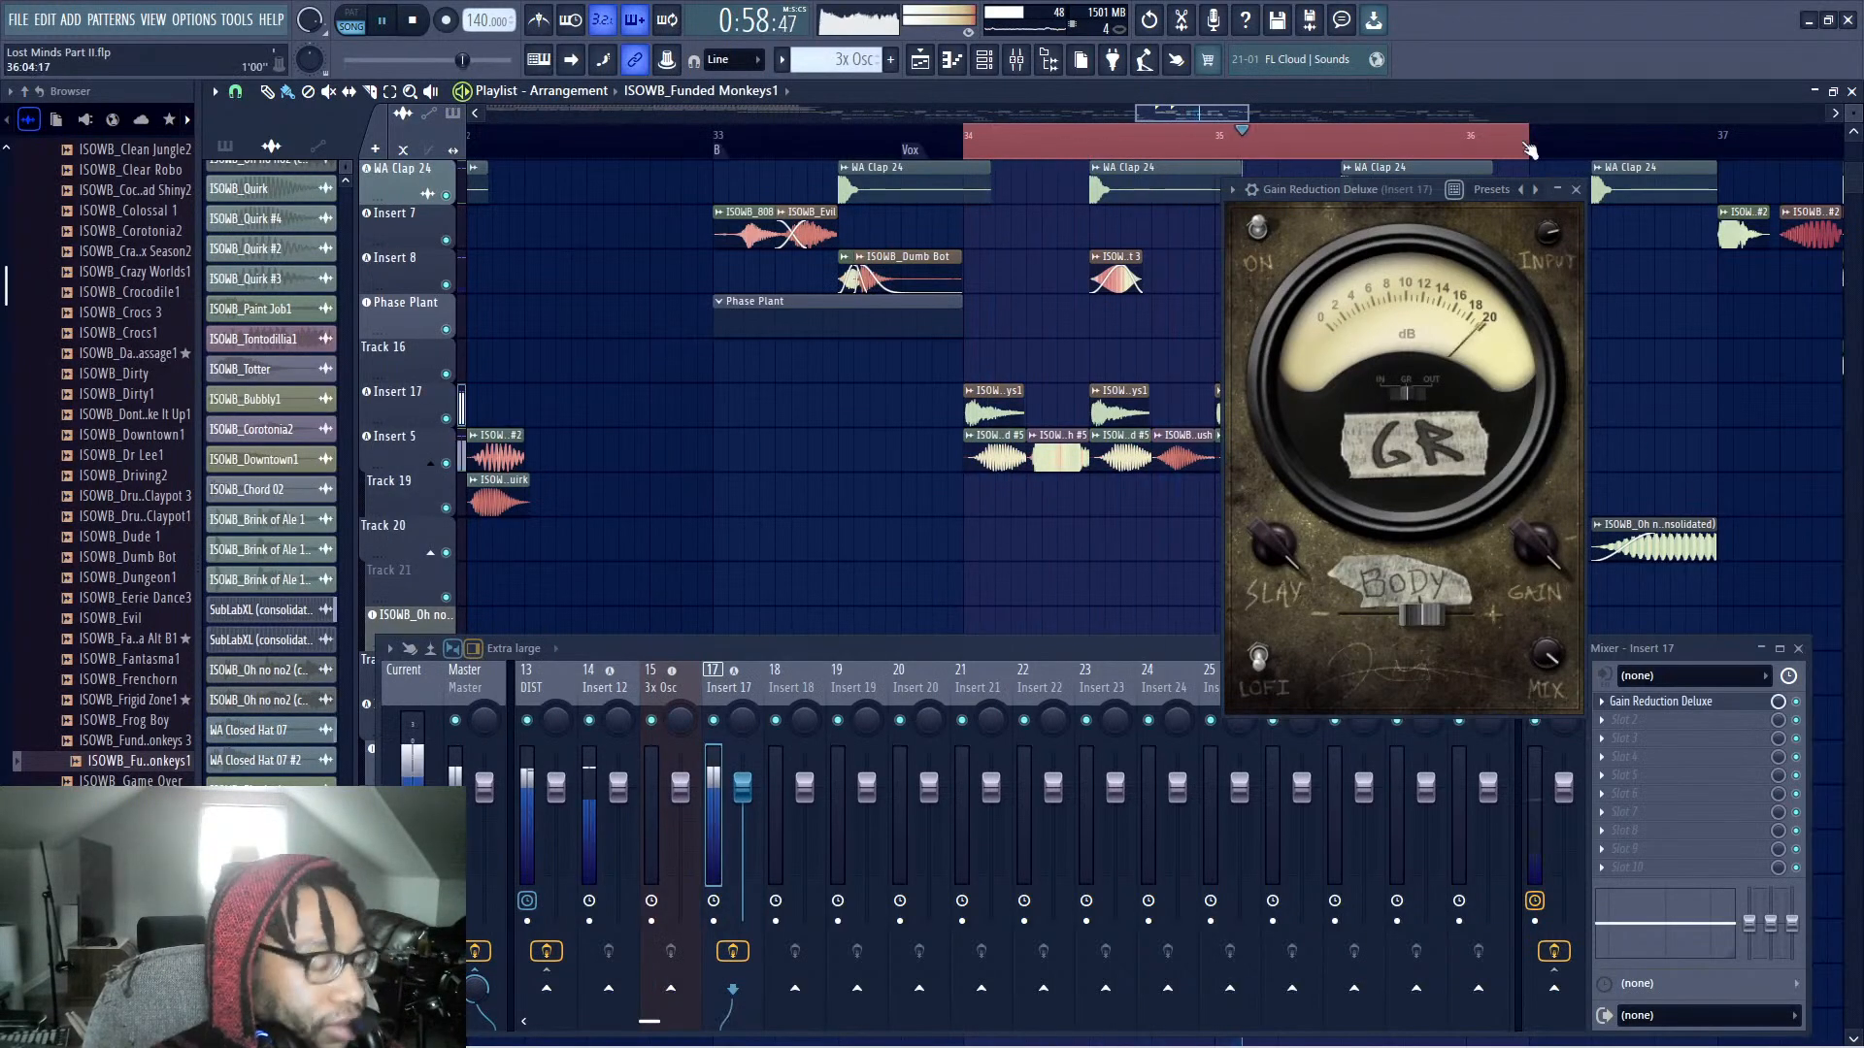
{"action": "key", "text": "space"}
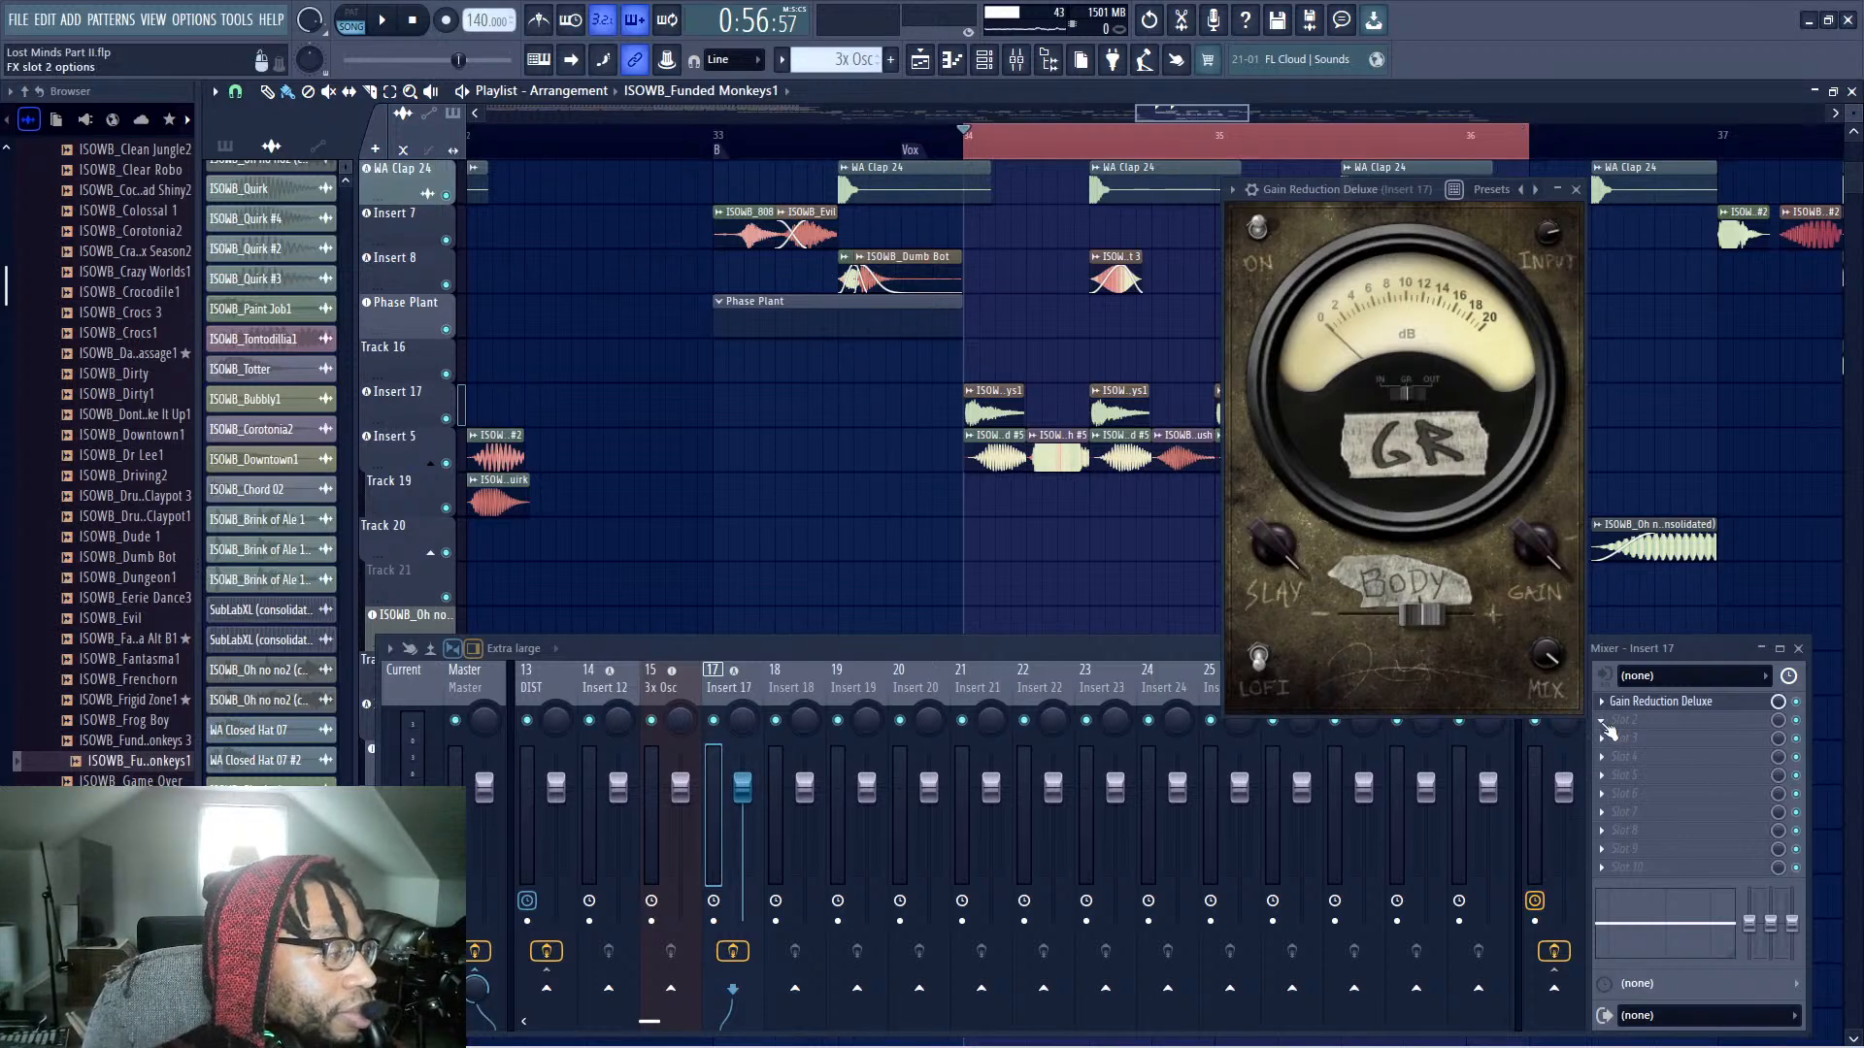
Examine the effect chain on the DIST mixer track while auditioning the loop
{"action": "left_click", "coordinate": [541, 680]}
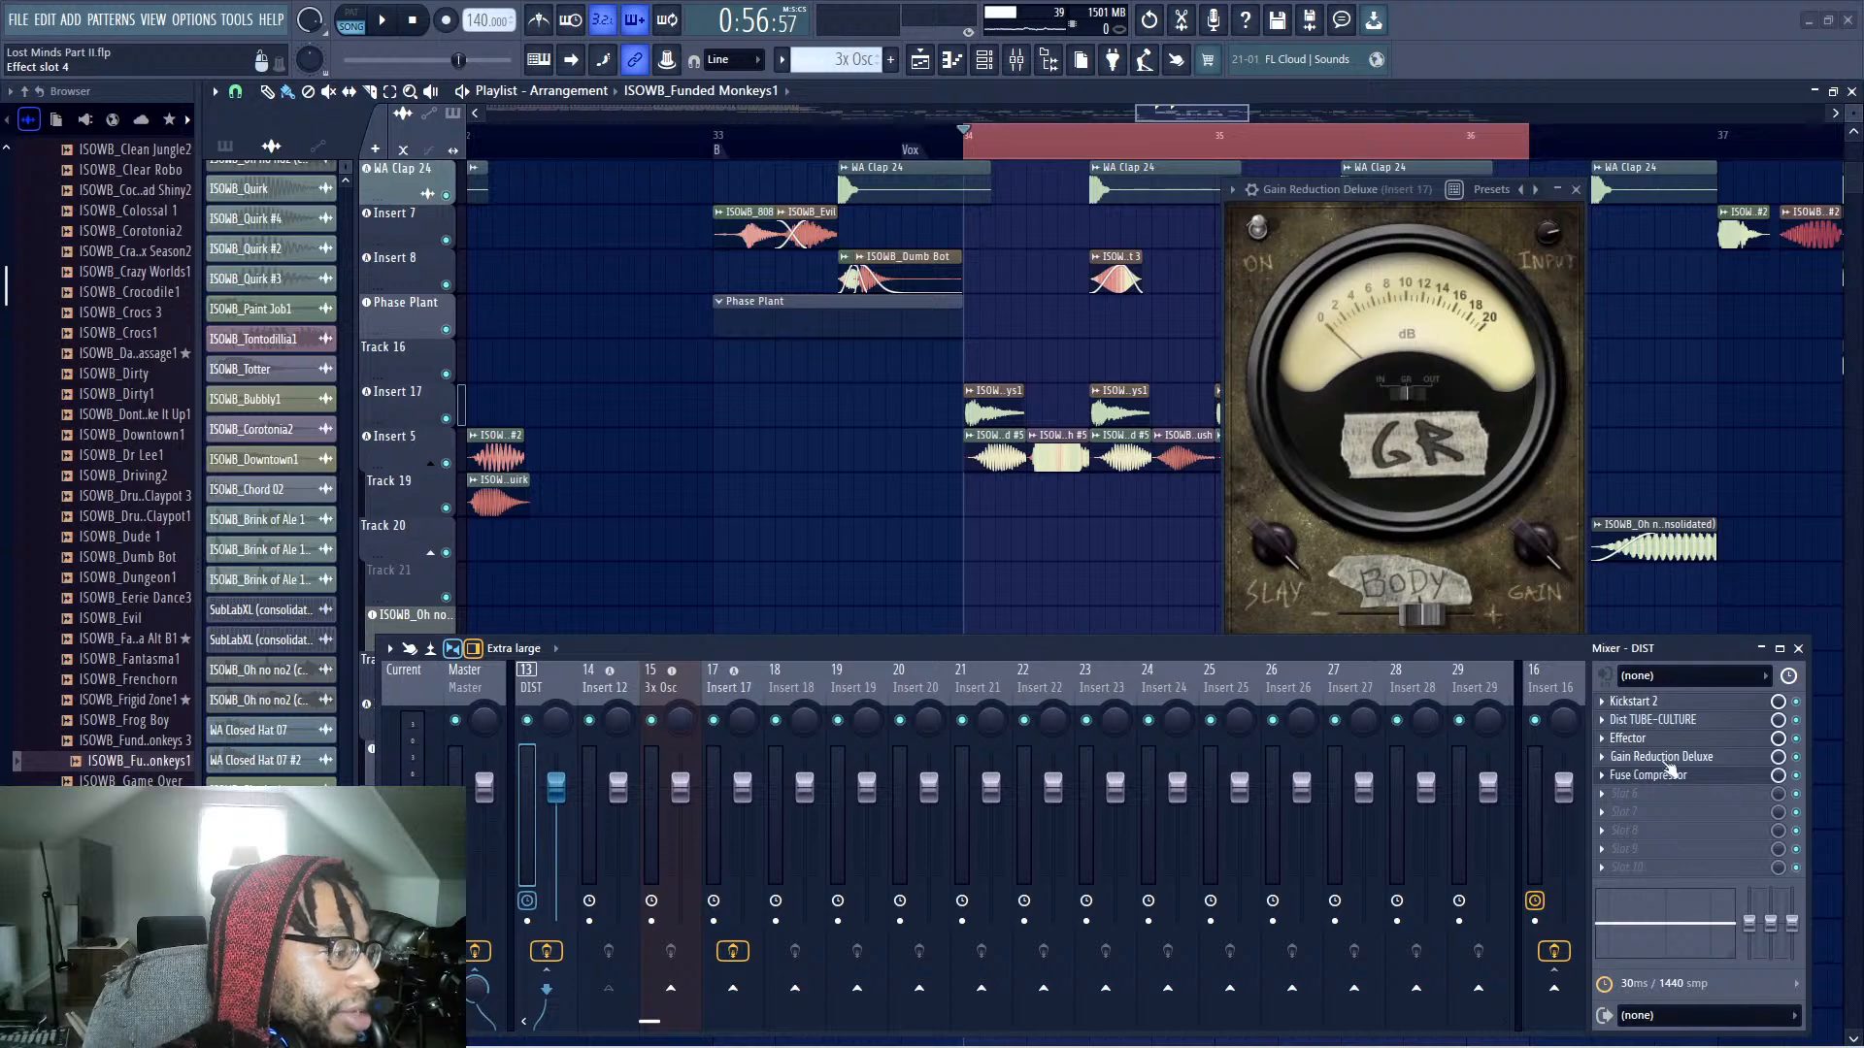
{"action": "left_click", "coordinate": [1611, 794]}
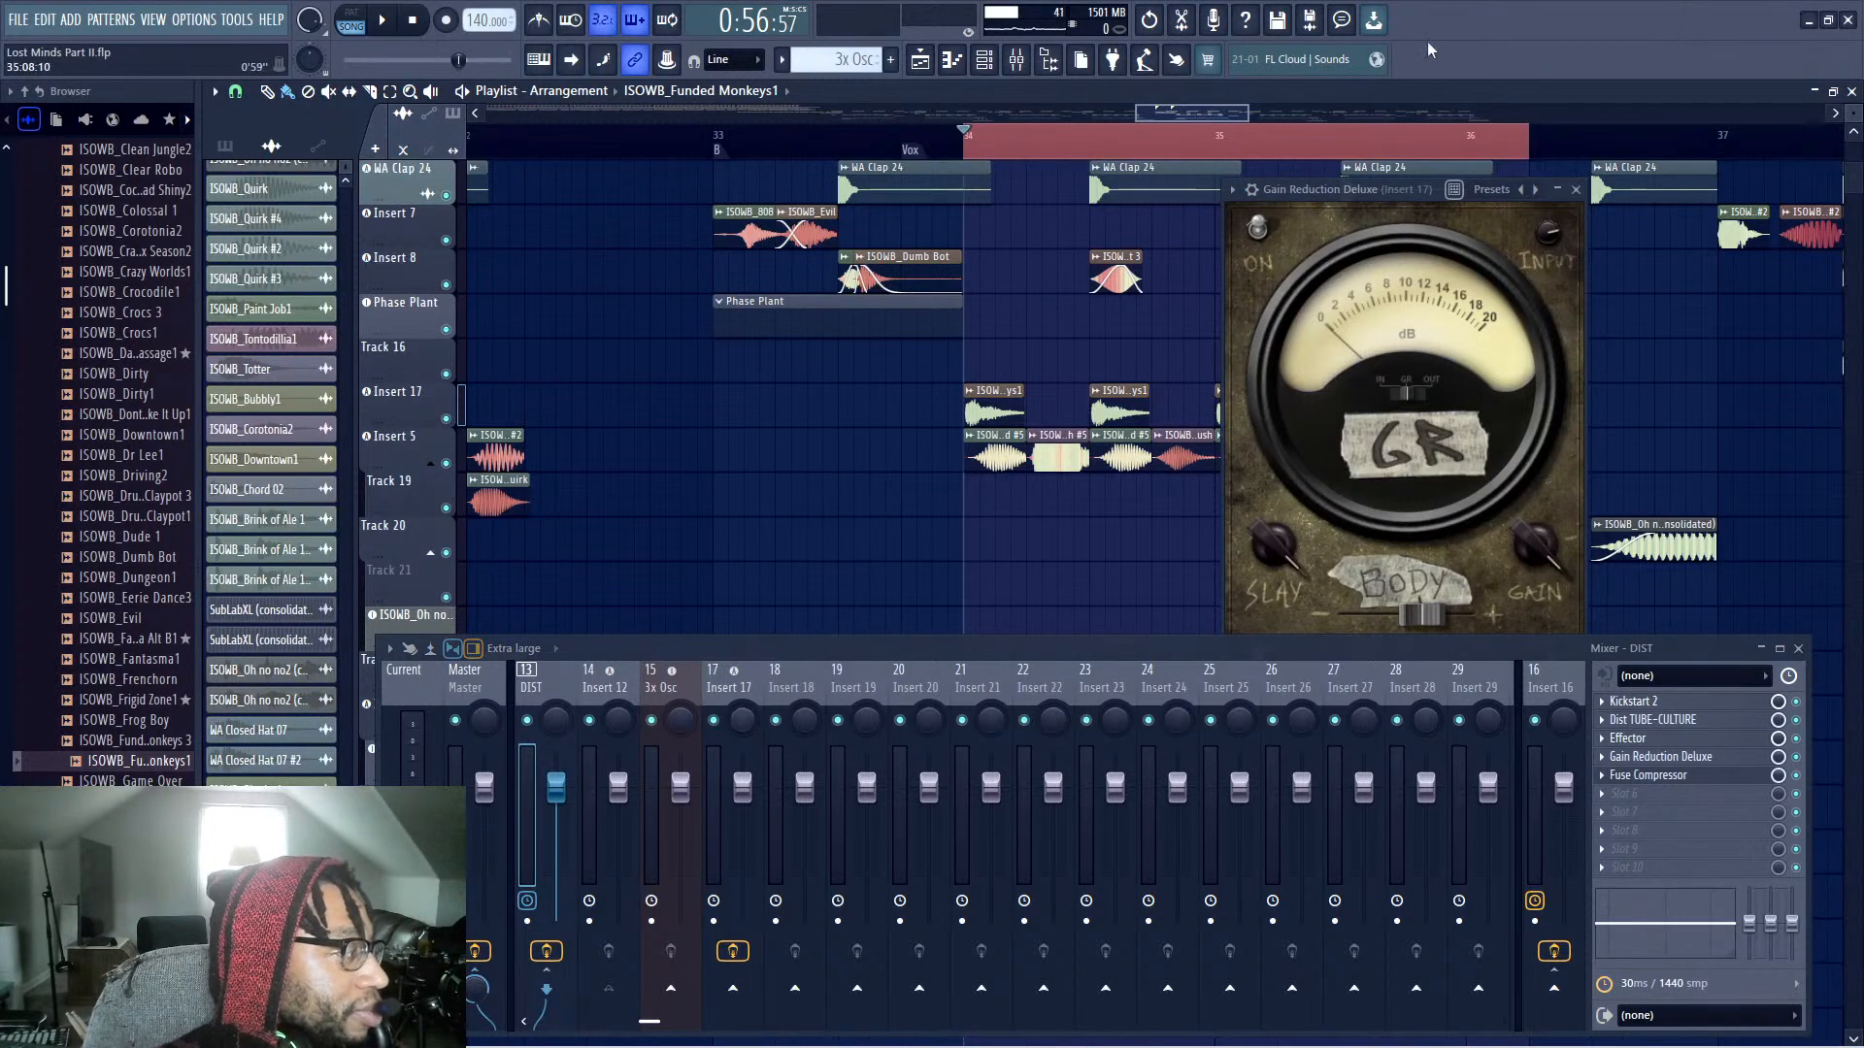
{"action": "key", "text": "space"}
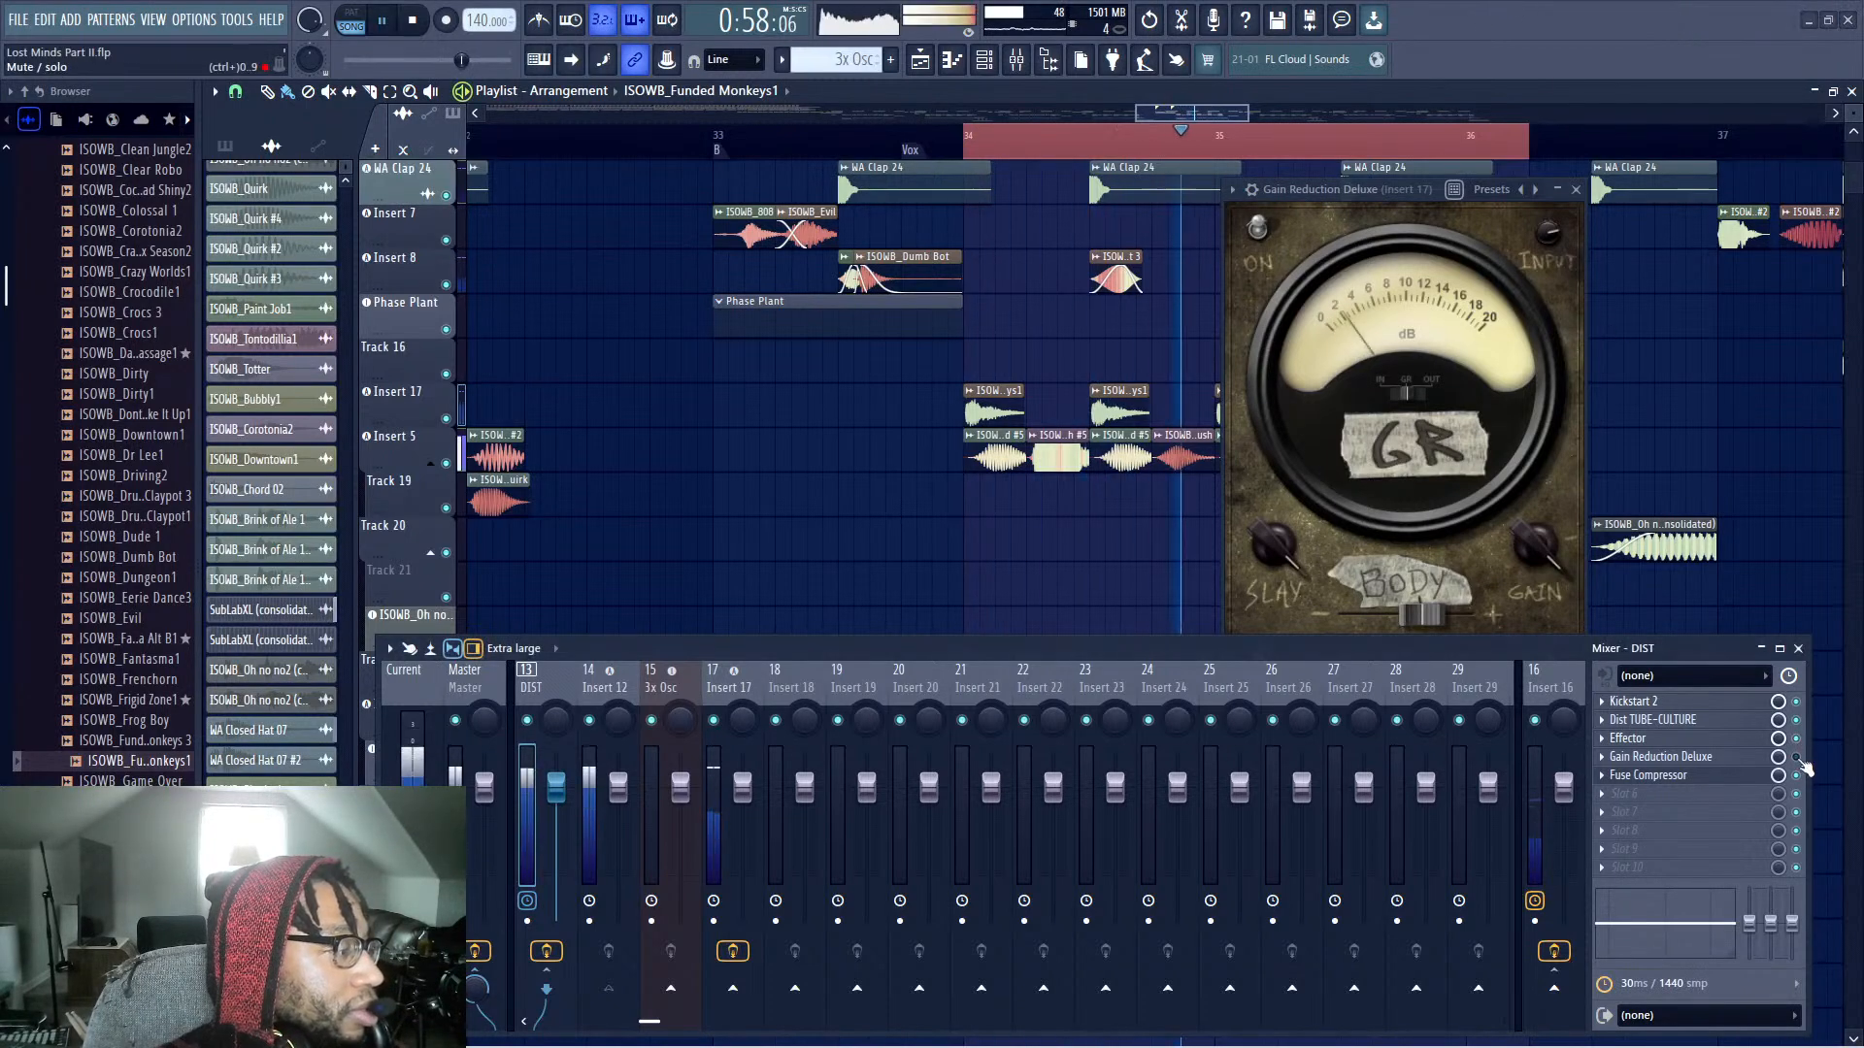
{"action": "key", "text": "space"}
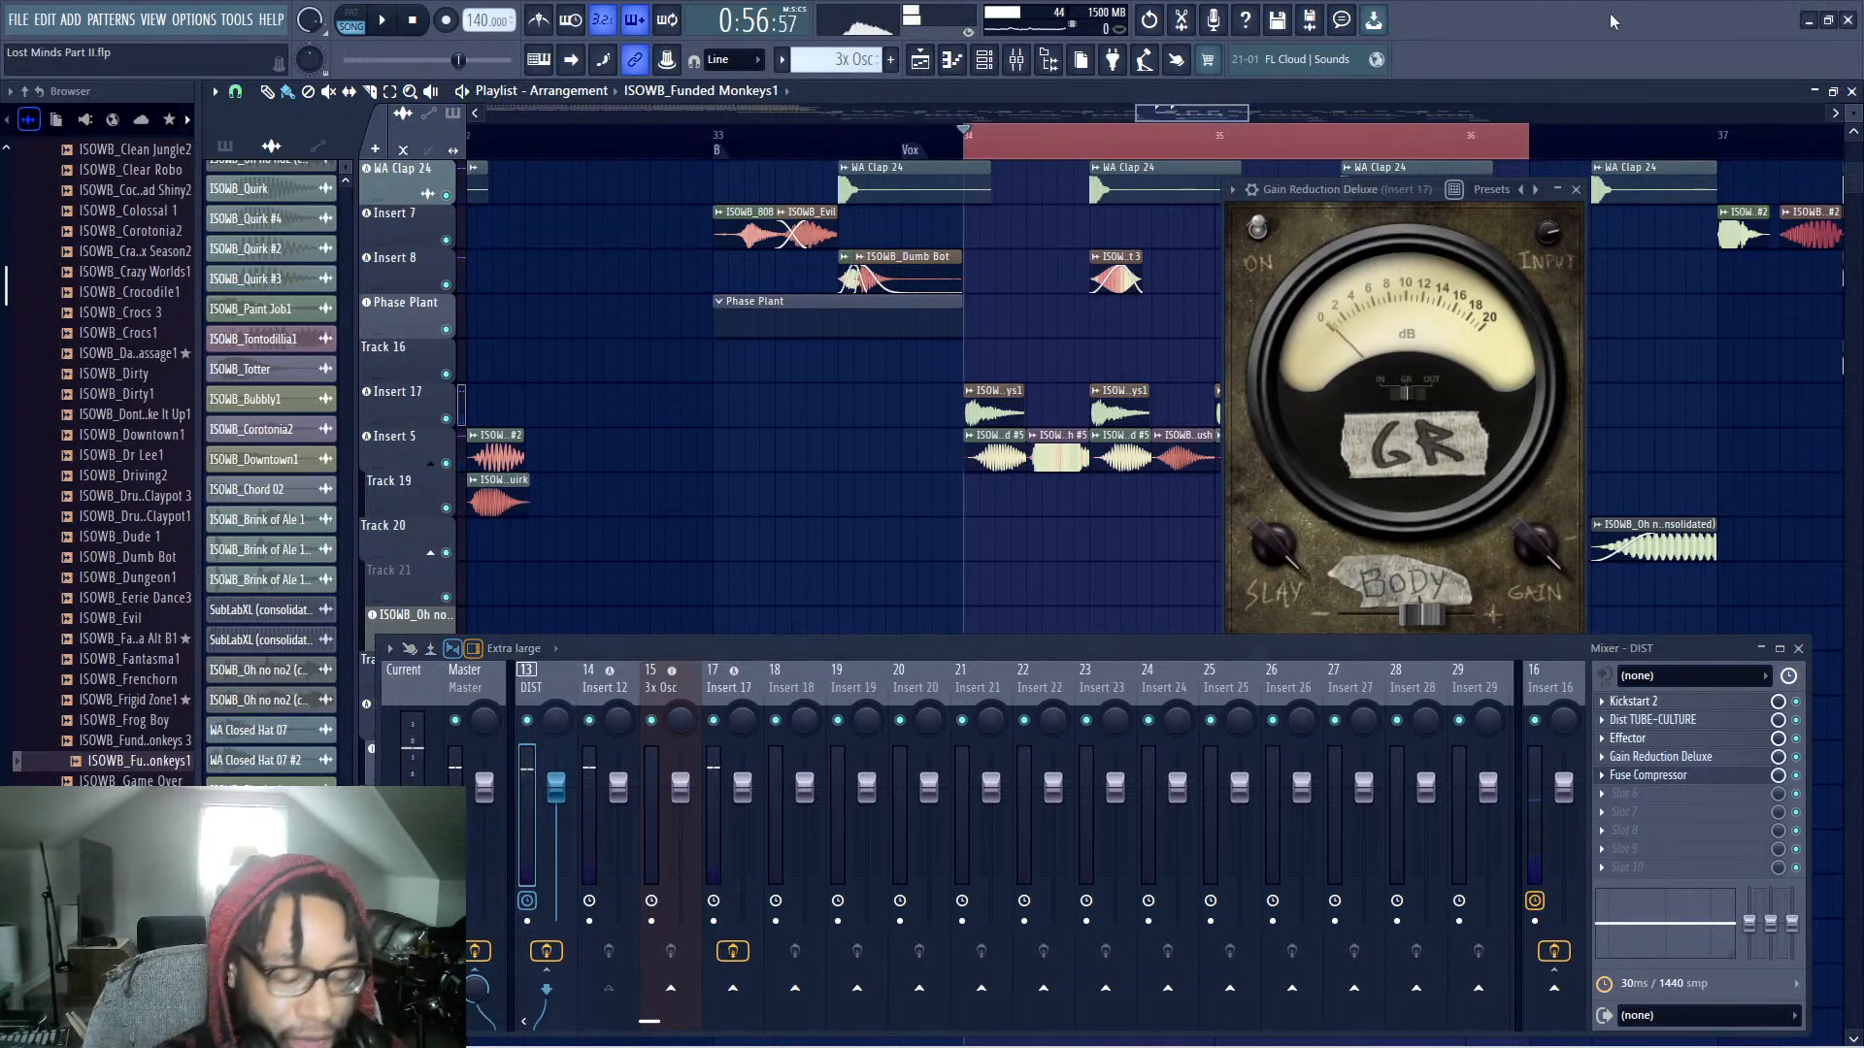
Adjust the Slay and Mix amounts of Gain Reduction Deluxe on Insert 17 during playback, and close the plugin window
{"action": "left_click", "coordinate": [735, 674]}
{"action": "key", "text": "space"}
{"action": "left_click_drag", "start_coordinate": [1276, 549], "coordinate": [1278, 580]}
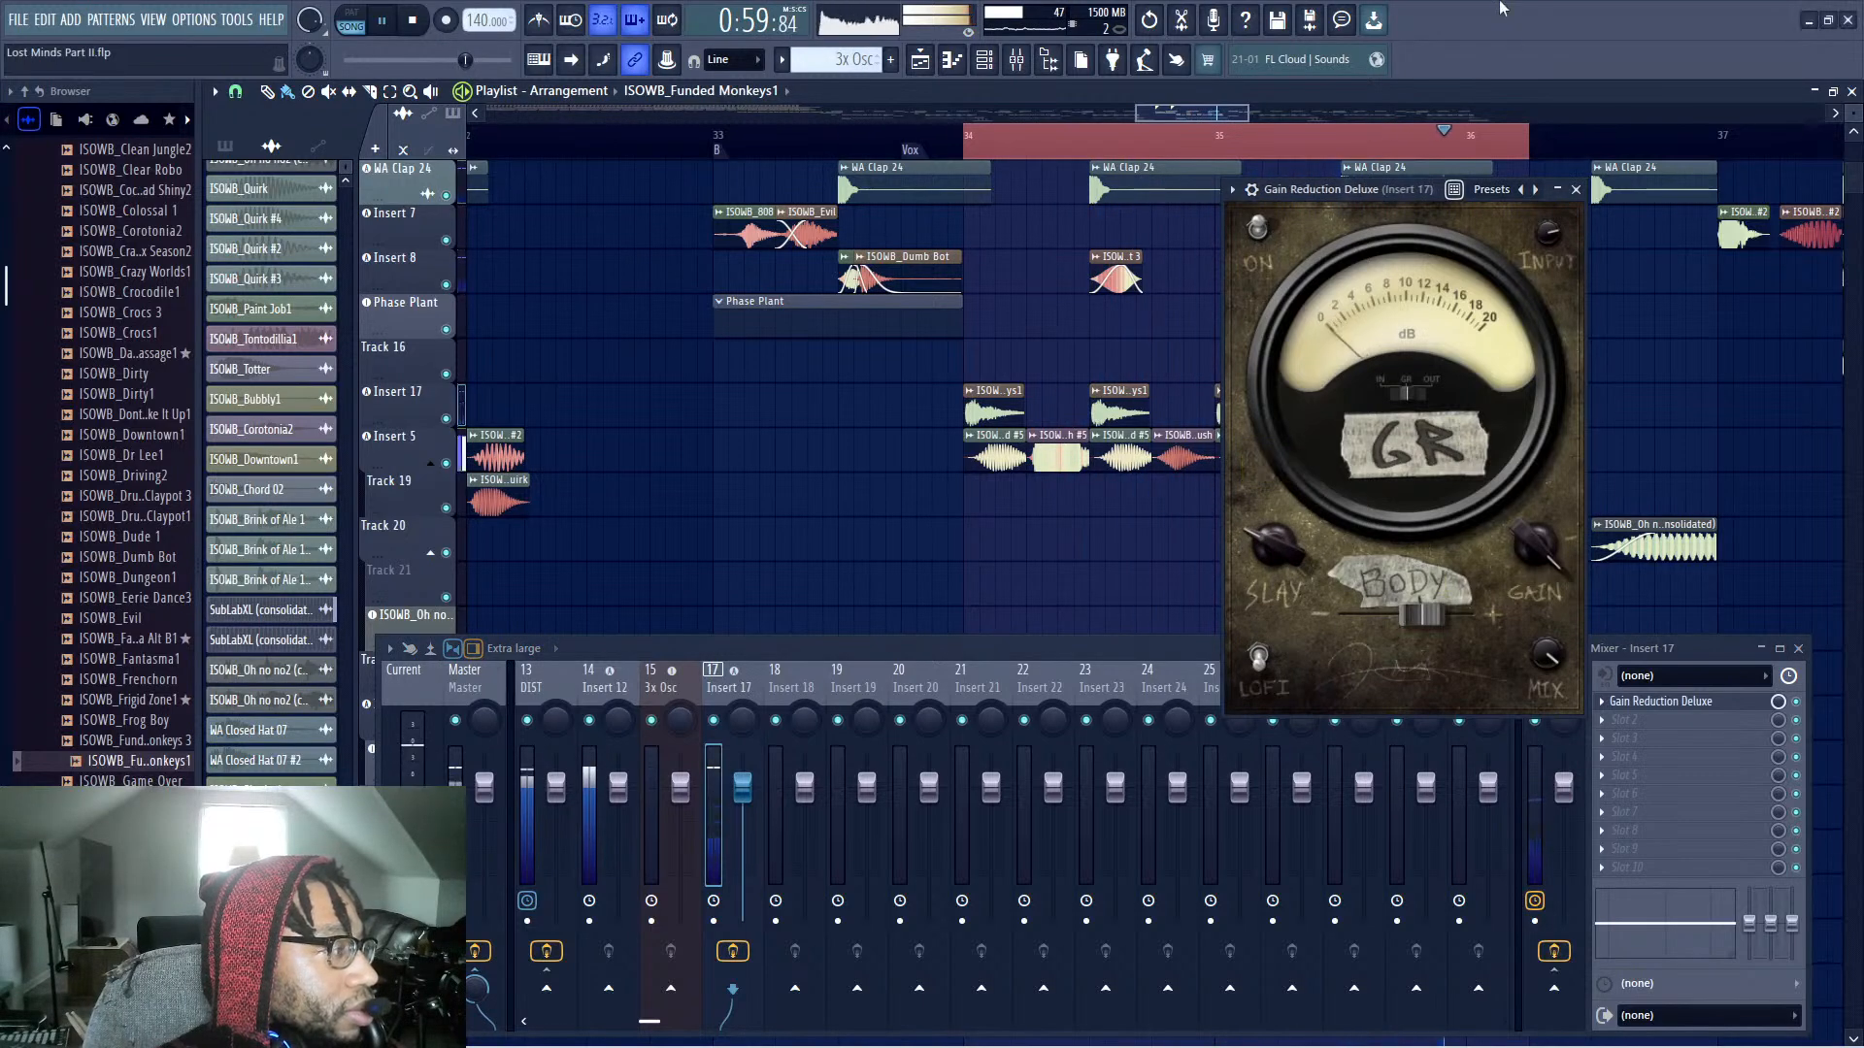
{"action": "mouse_move", "coordinate": [1546, 656]}
{"action": "left_mouse_down"}
{"action": "mouse_move", "coordinate": [1524, 711]}
{"action": "mouse_move", "coordinate": [1536, 668]}
{"action": "left_mouse_up"}
{"action": "key", "text": "space"}
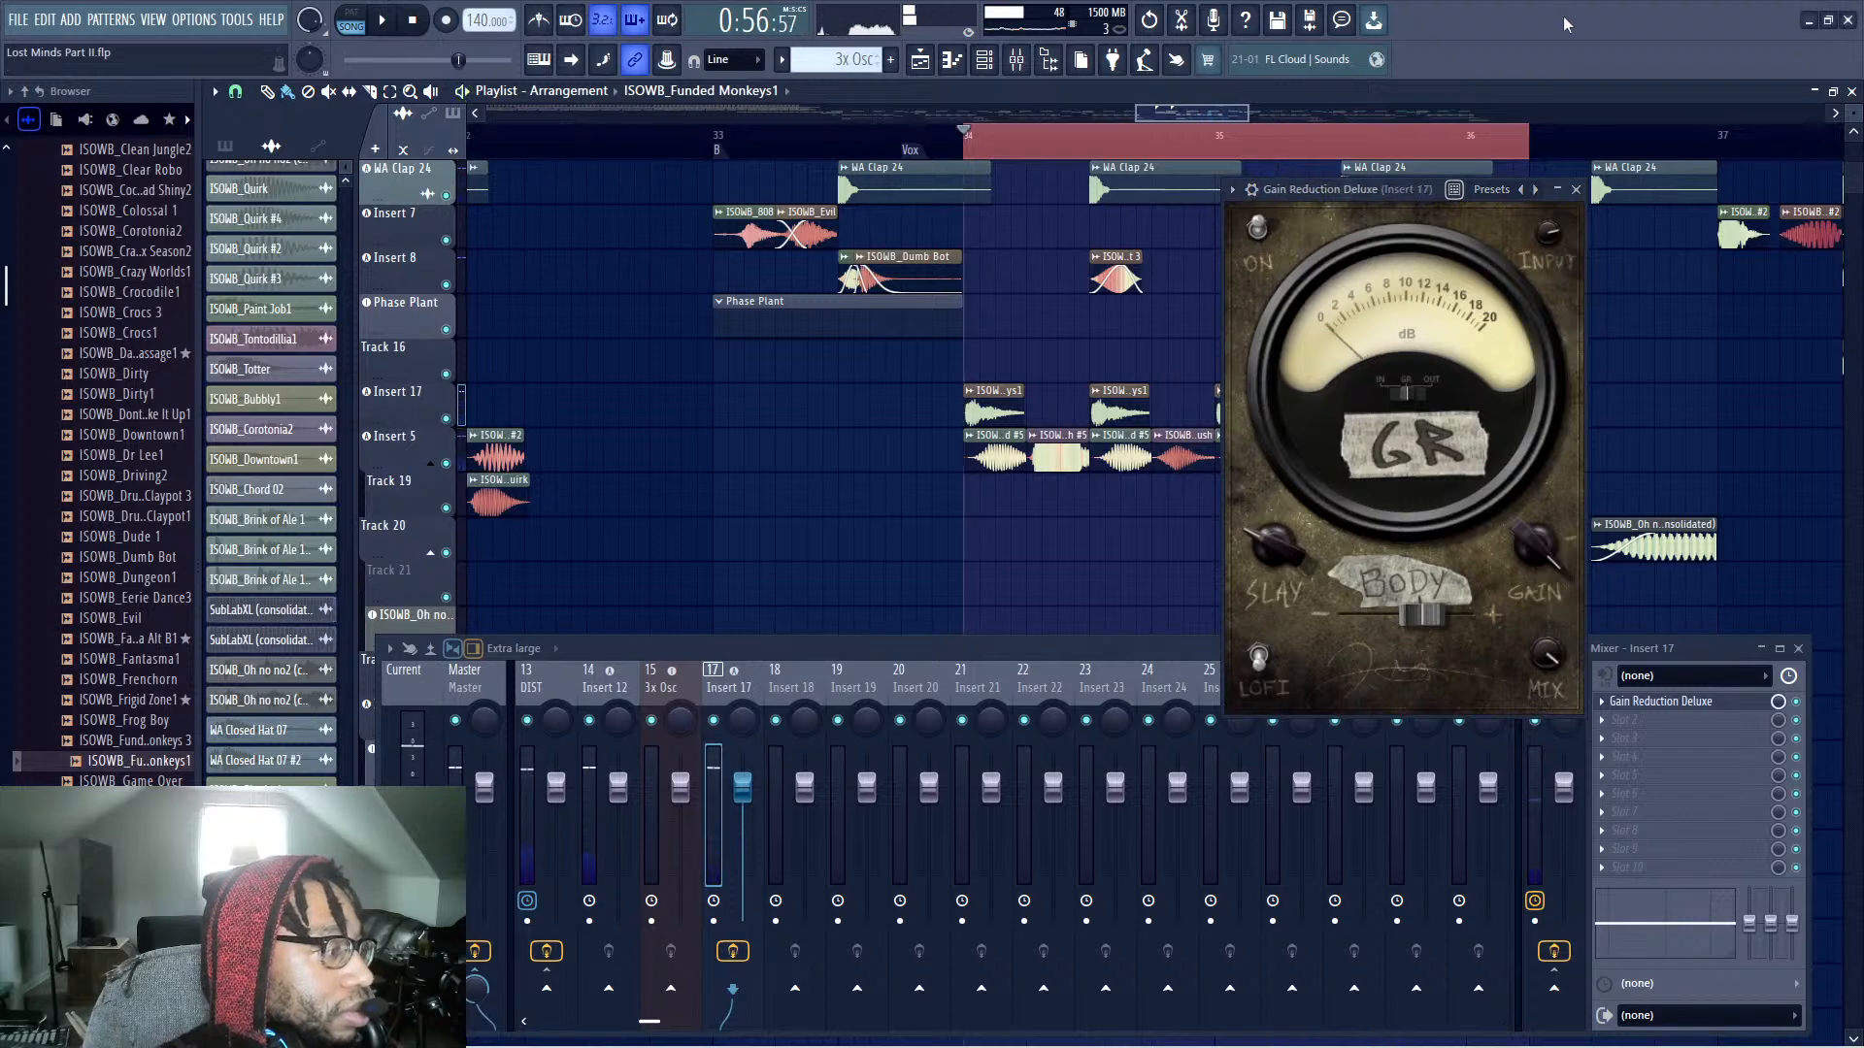
{"action": "left_click", "coordinate": [1574, 190]}
Load Fruity Convolver in the second effect slot of Insert 17 and set its wet level to about -43.4 dB during playback
{"action": "left_click", "coordinate": [1599, 717]}
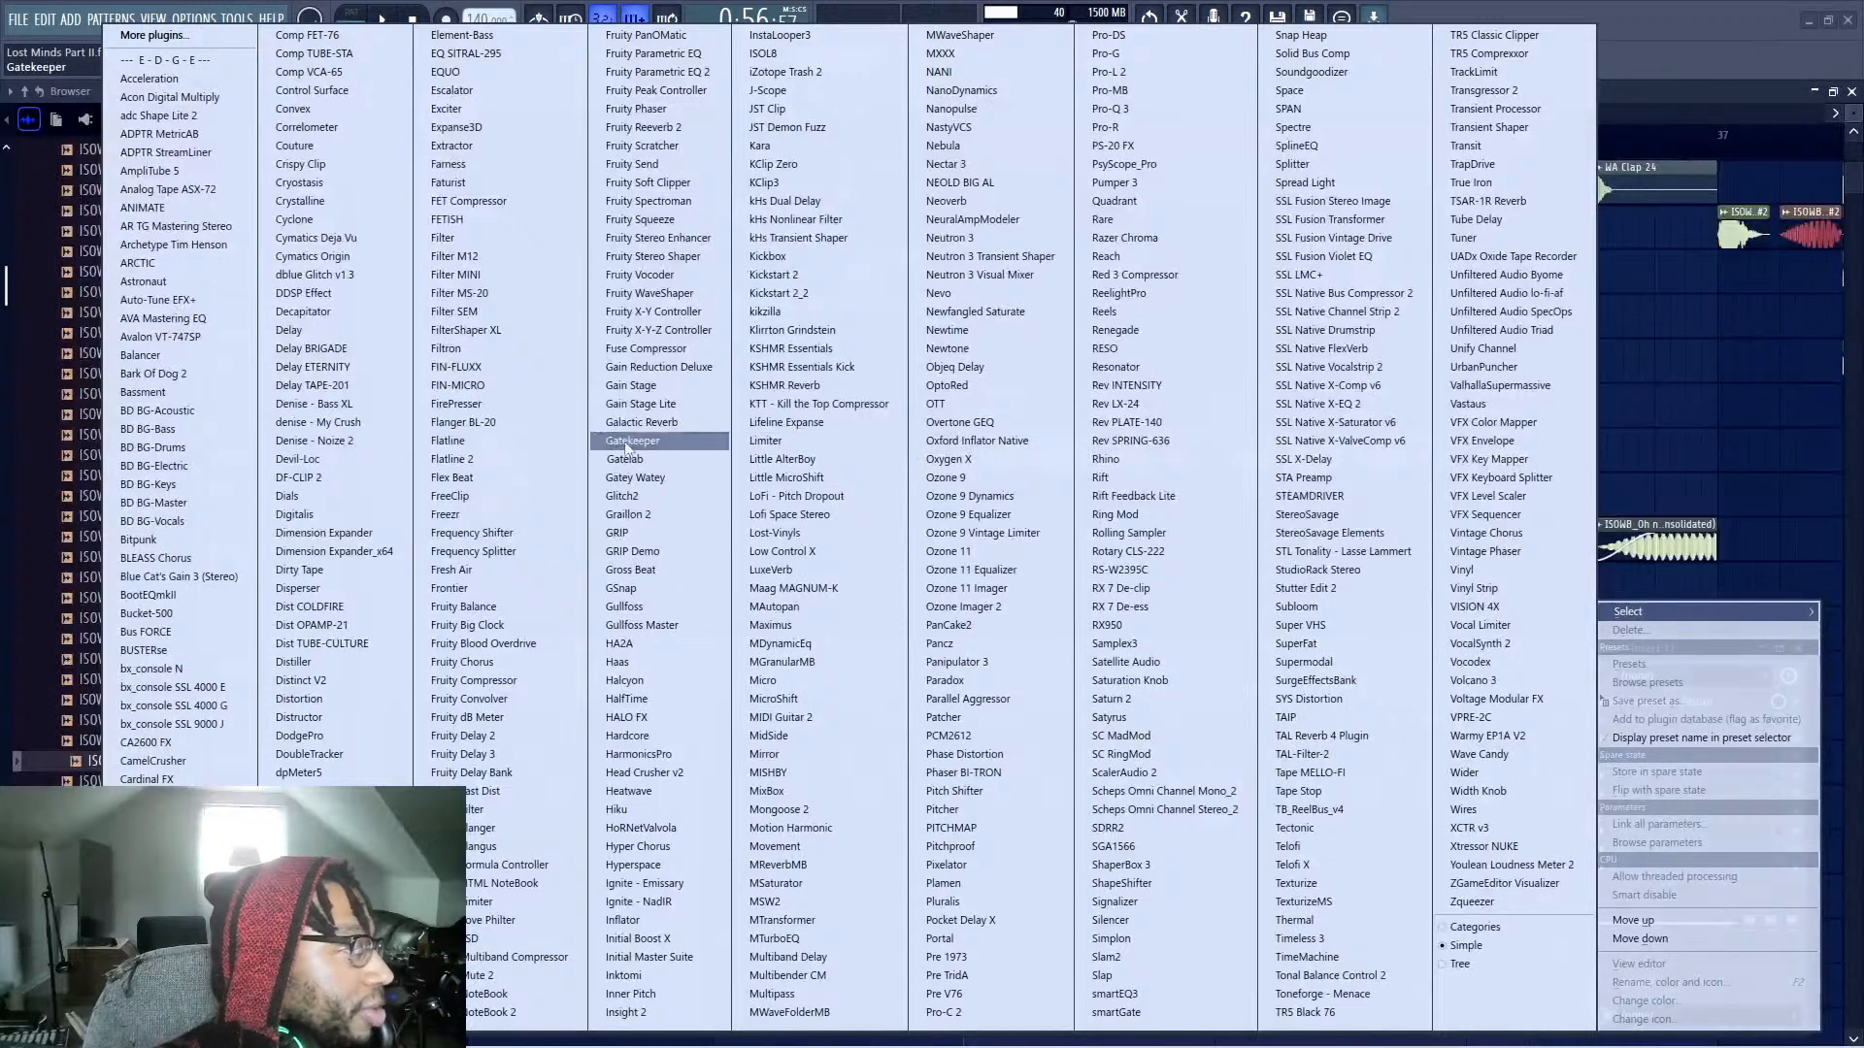
{"action": "left_click", "coordinate": [505, 699]}
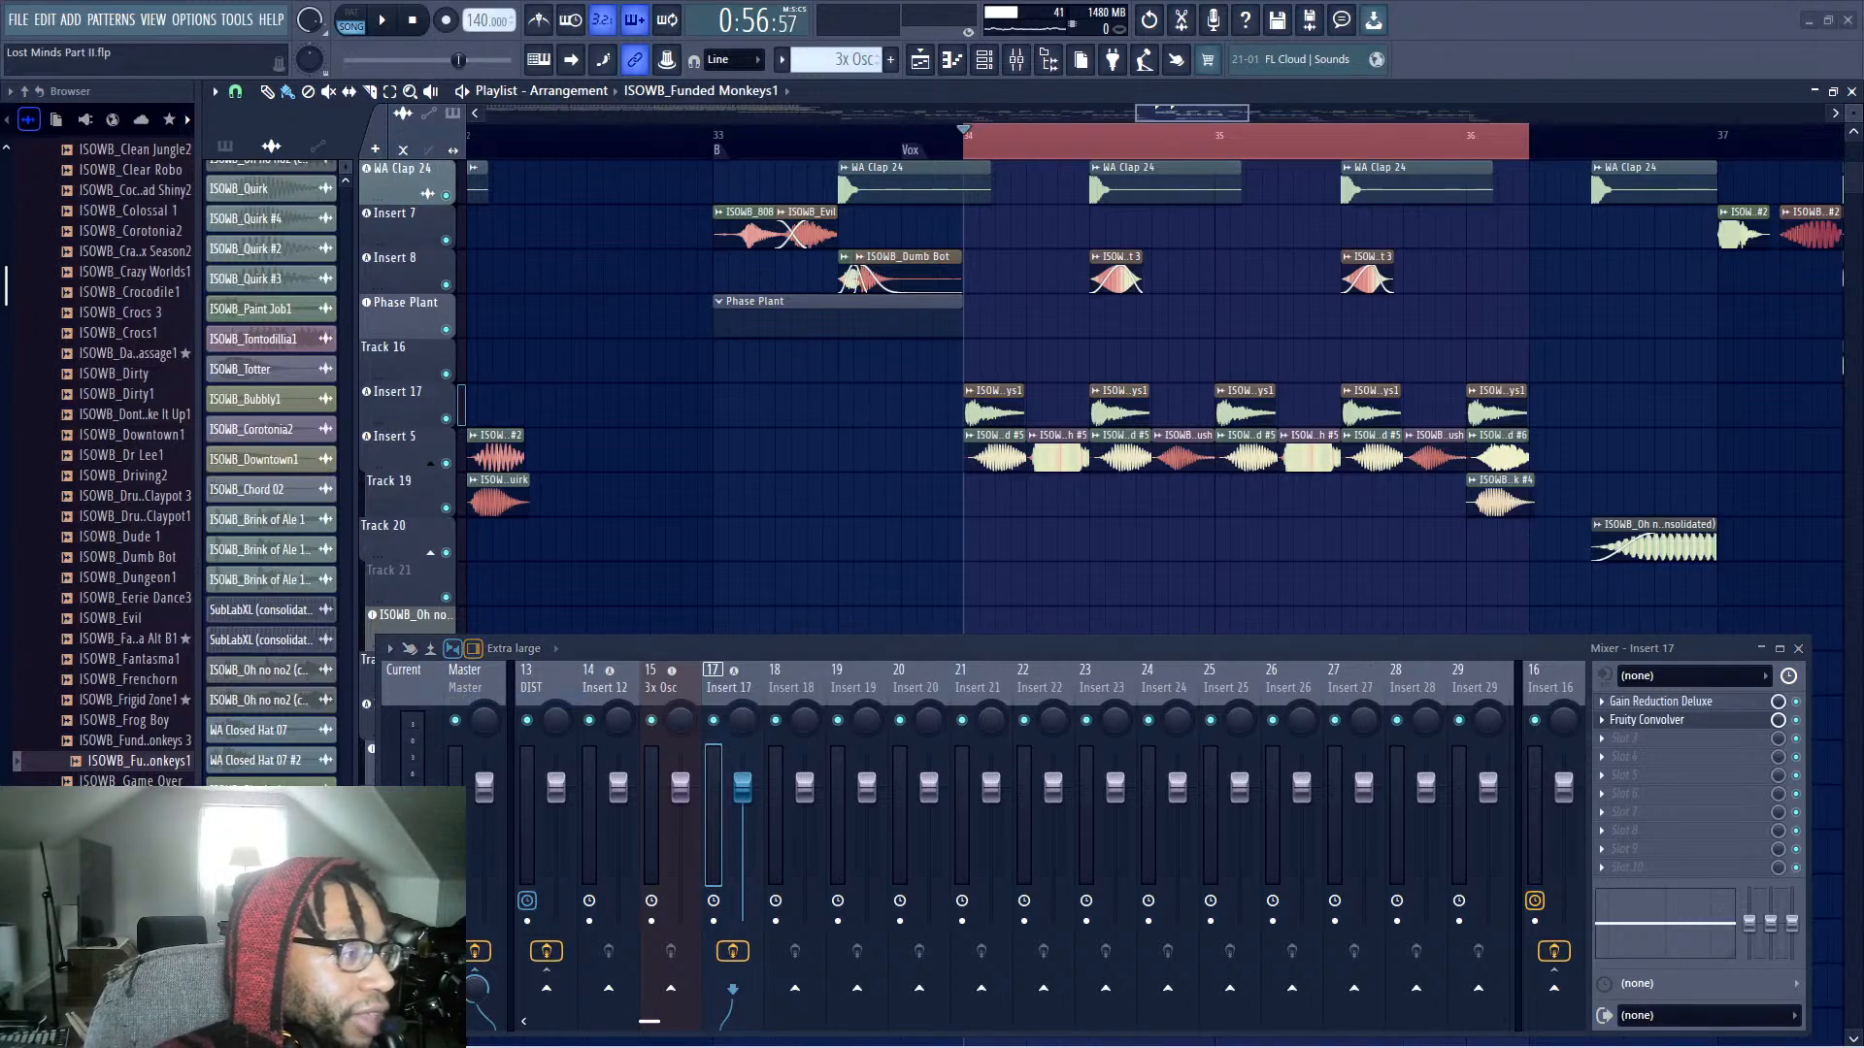
{"action": "key", "text": "space"}
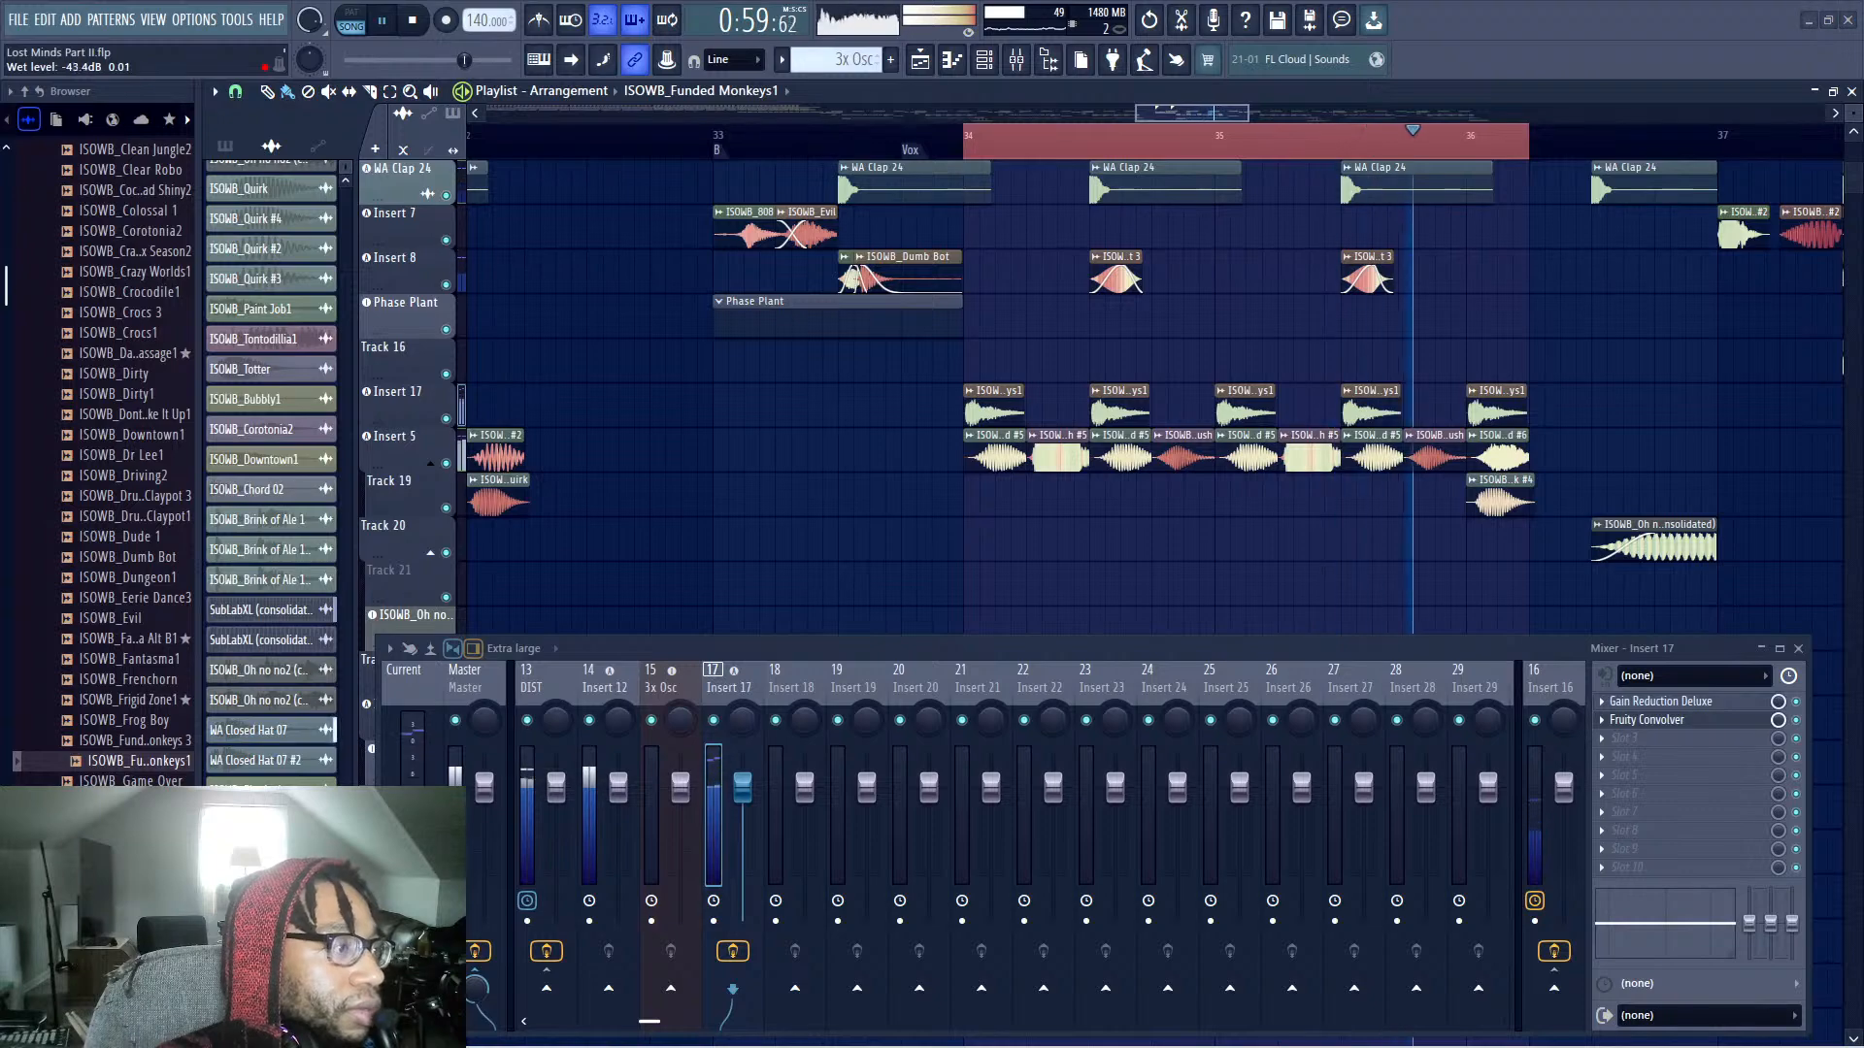
{"action": "key", "text": "space"}
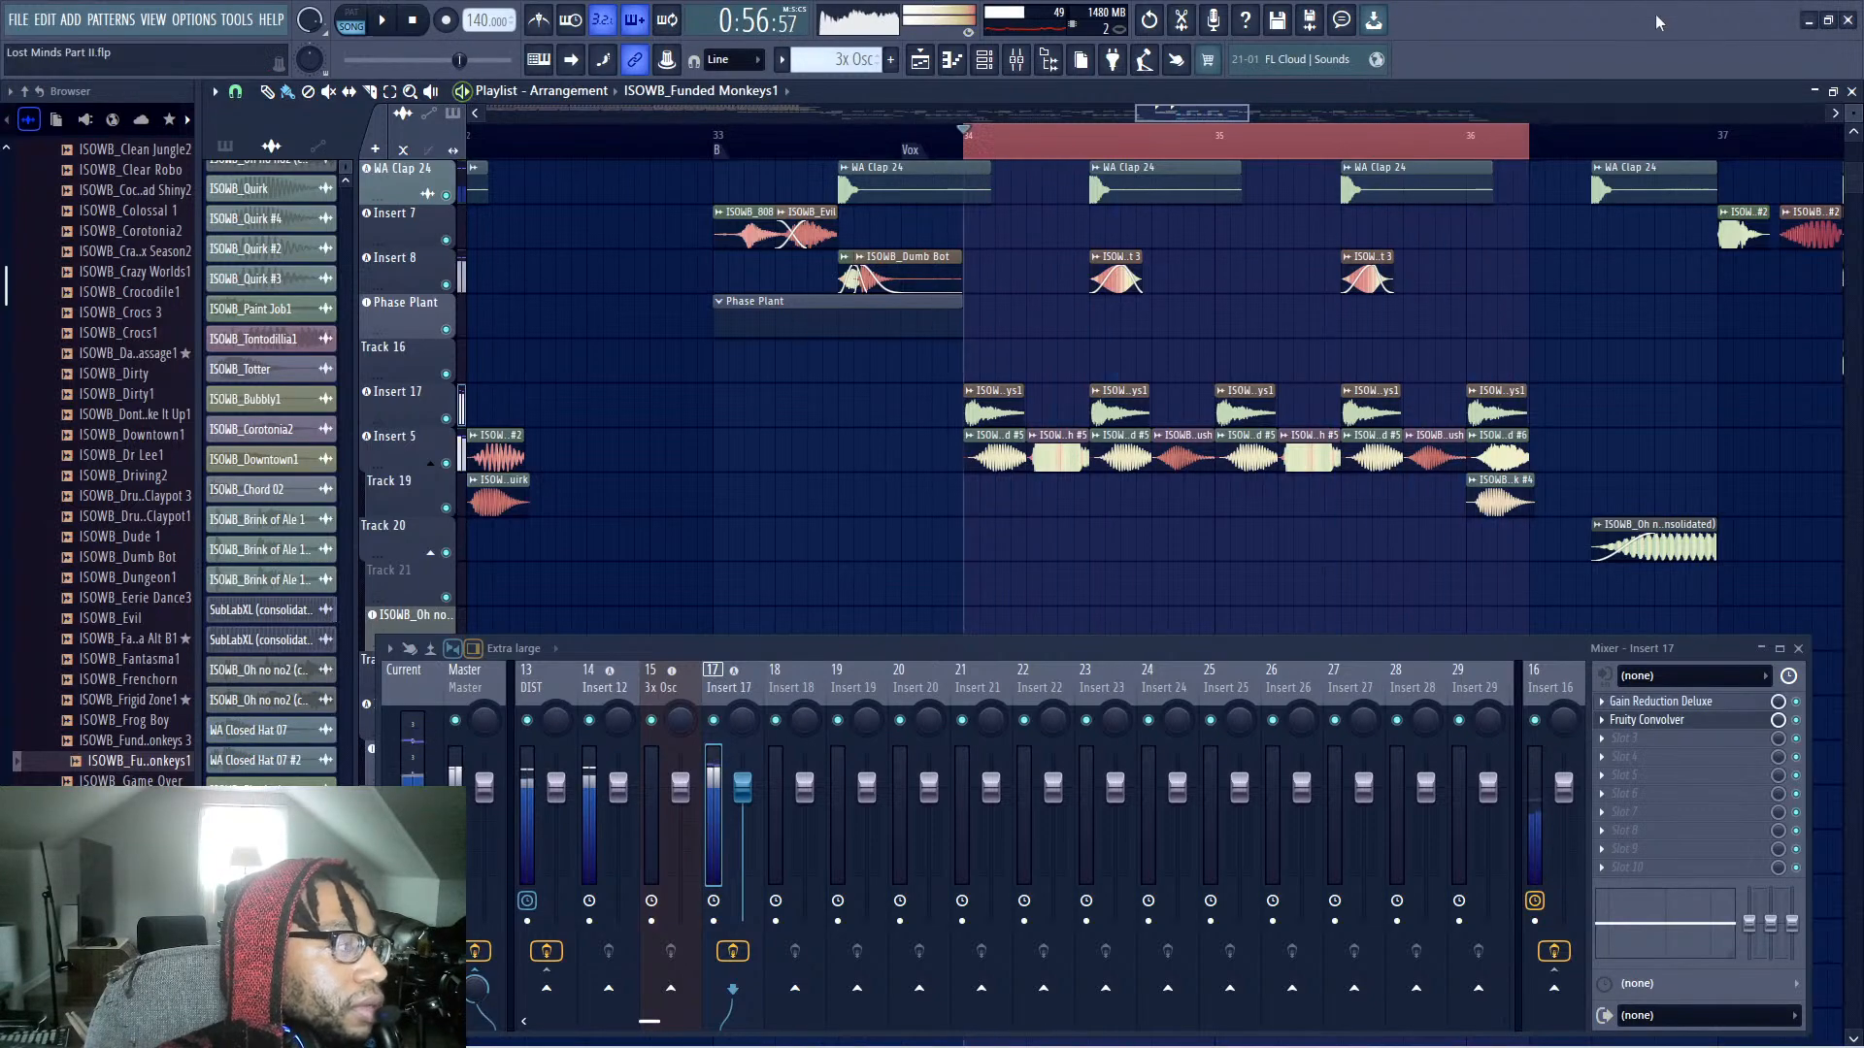
{"action": "left_click", "coordinate": [1607, 751]}
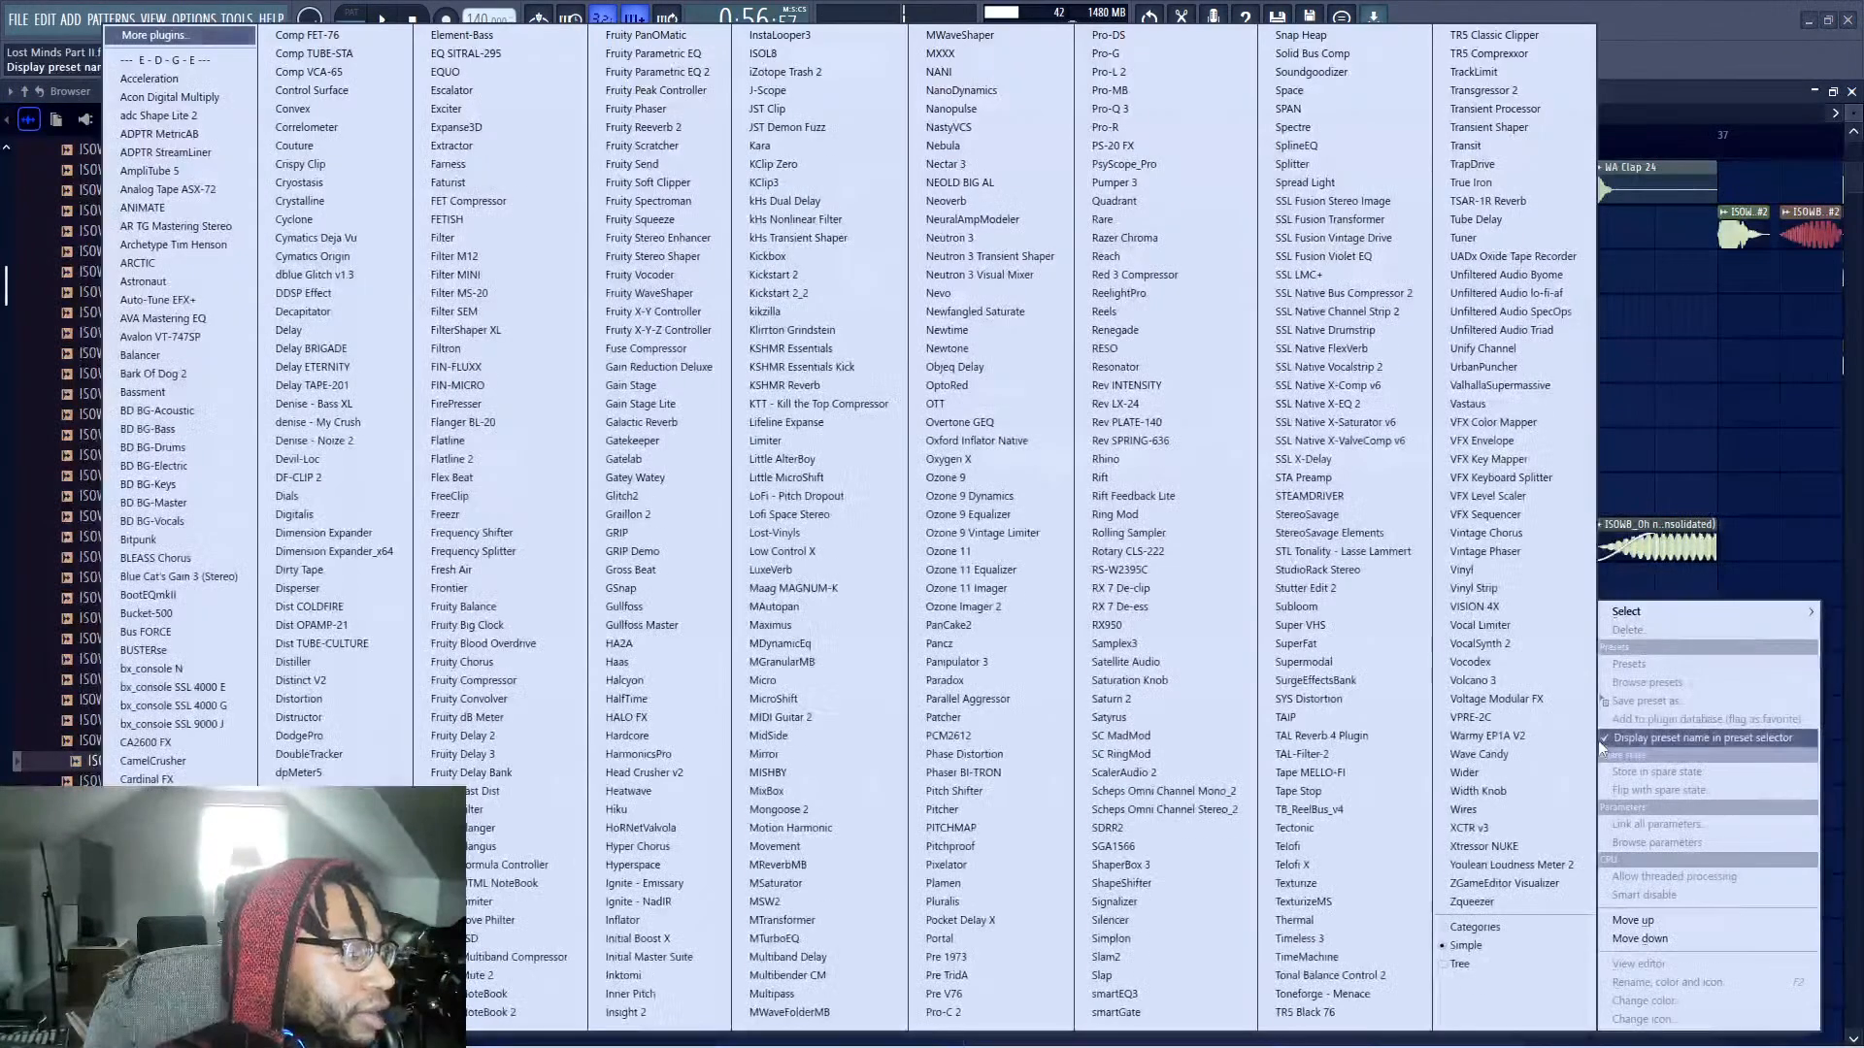
{"action": "mouse_move", "coordinate": [1625, 611]}
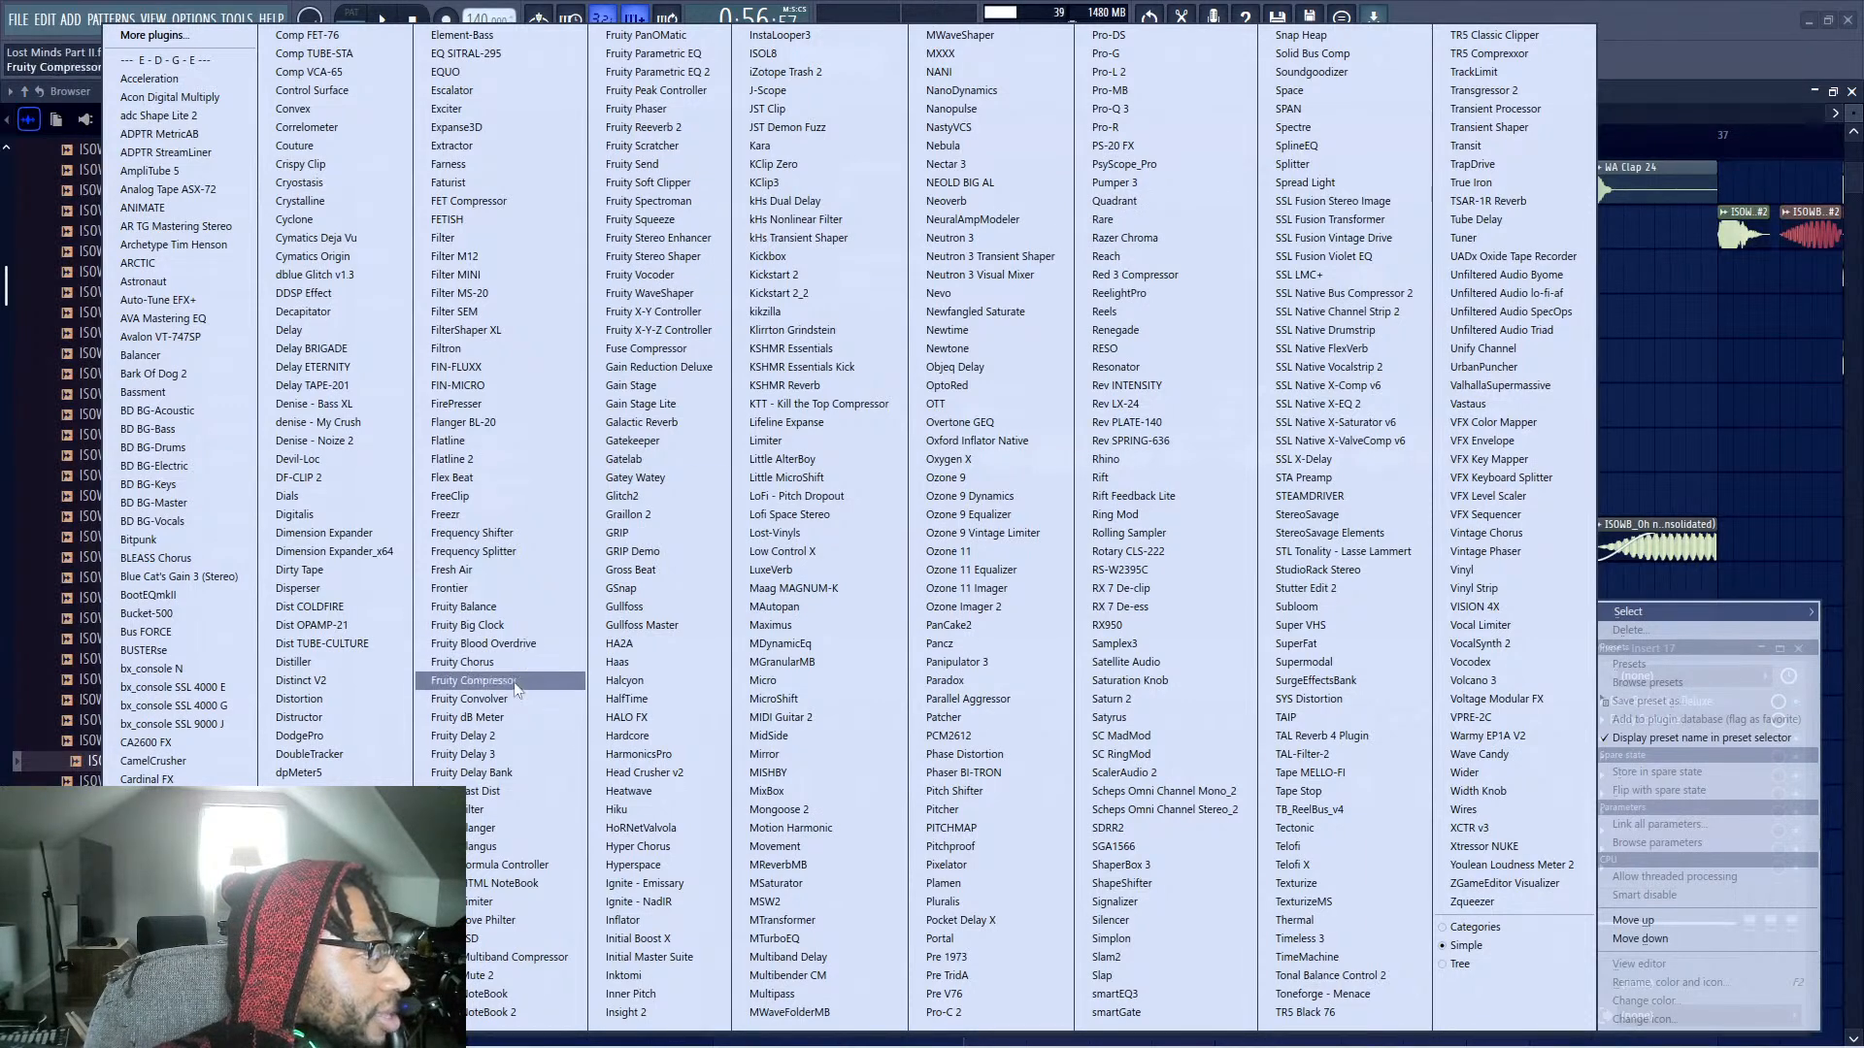
{"action": "key", "text": "Escape"}
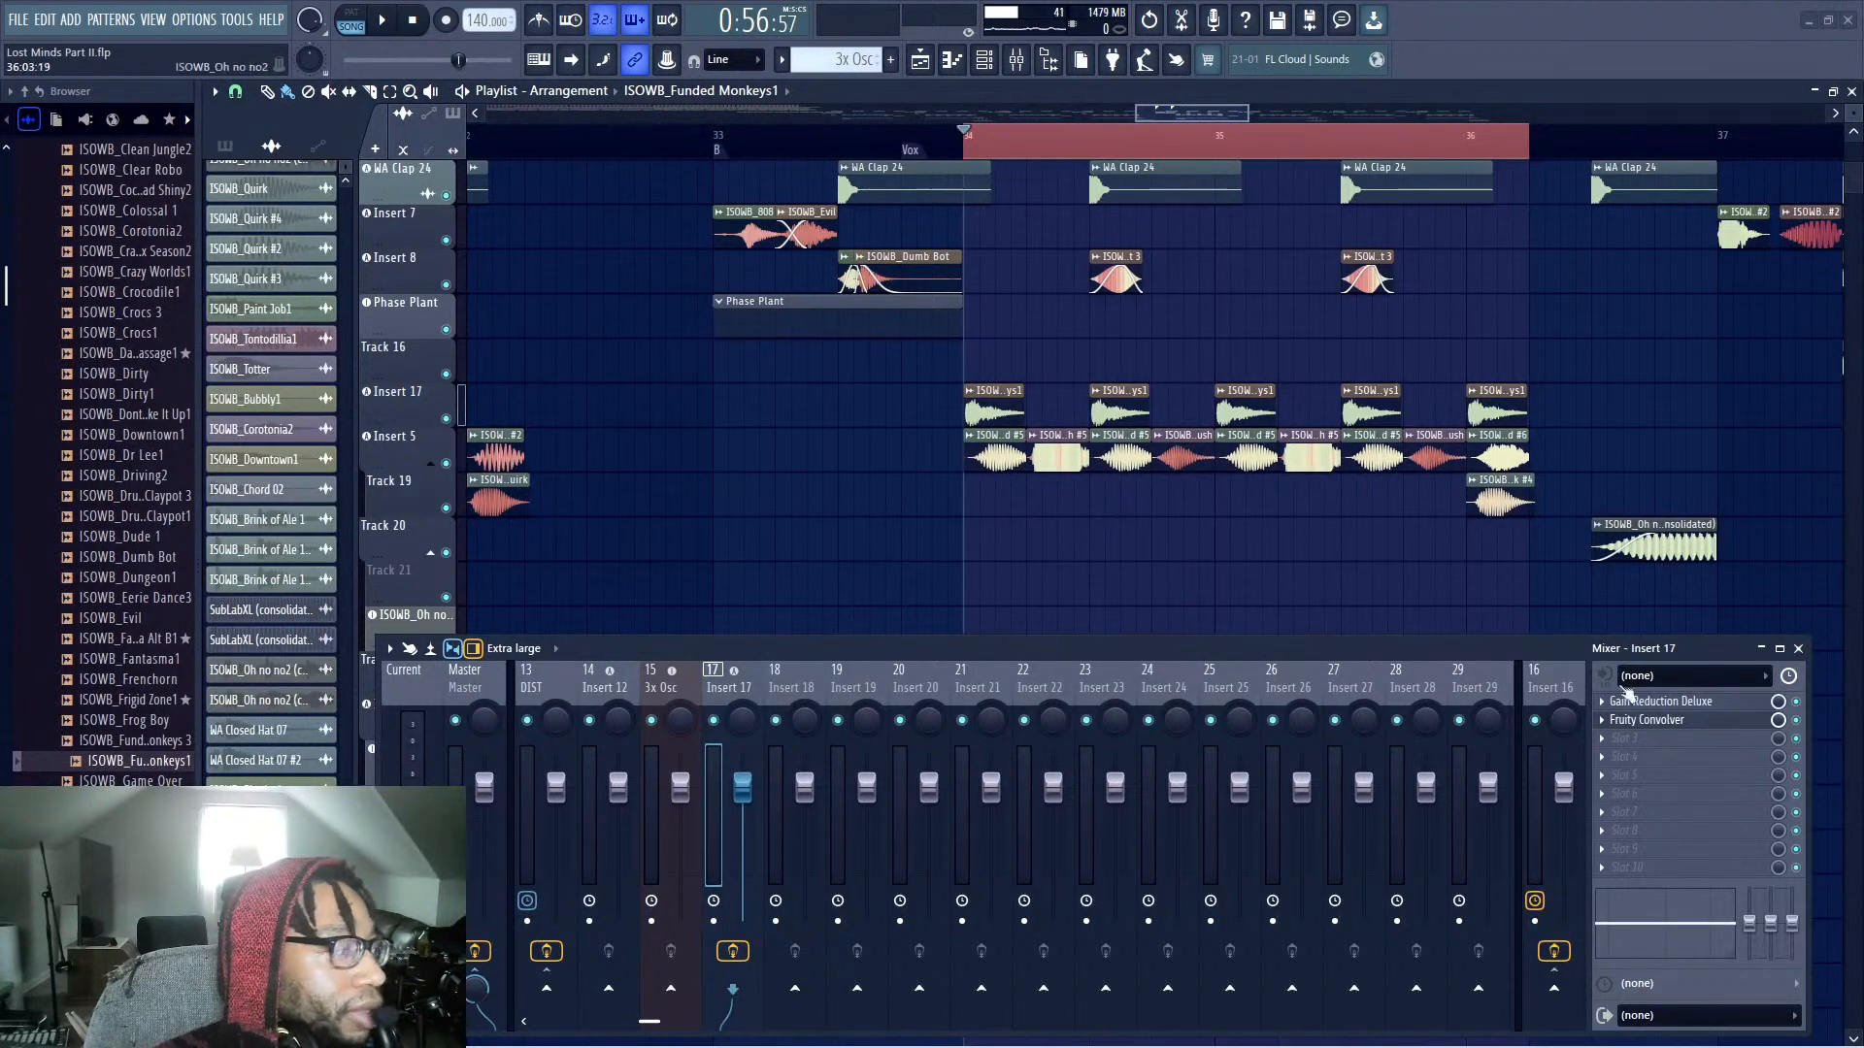
{"action": "left_click", "coordinate": [1597, 756]}
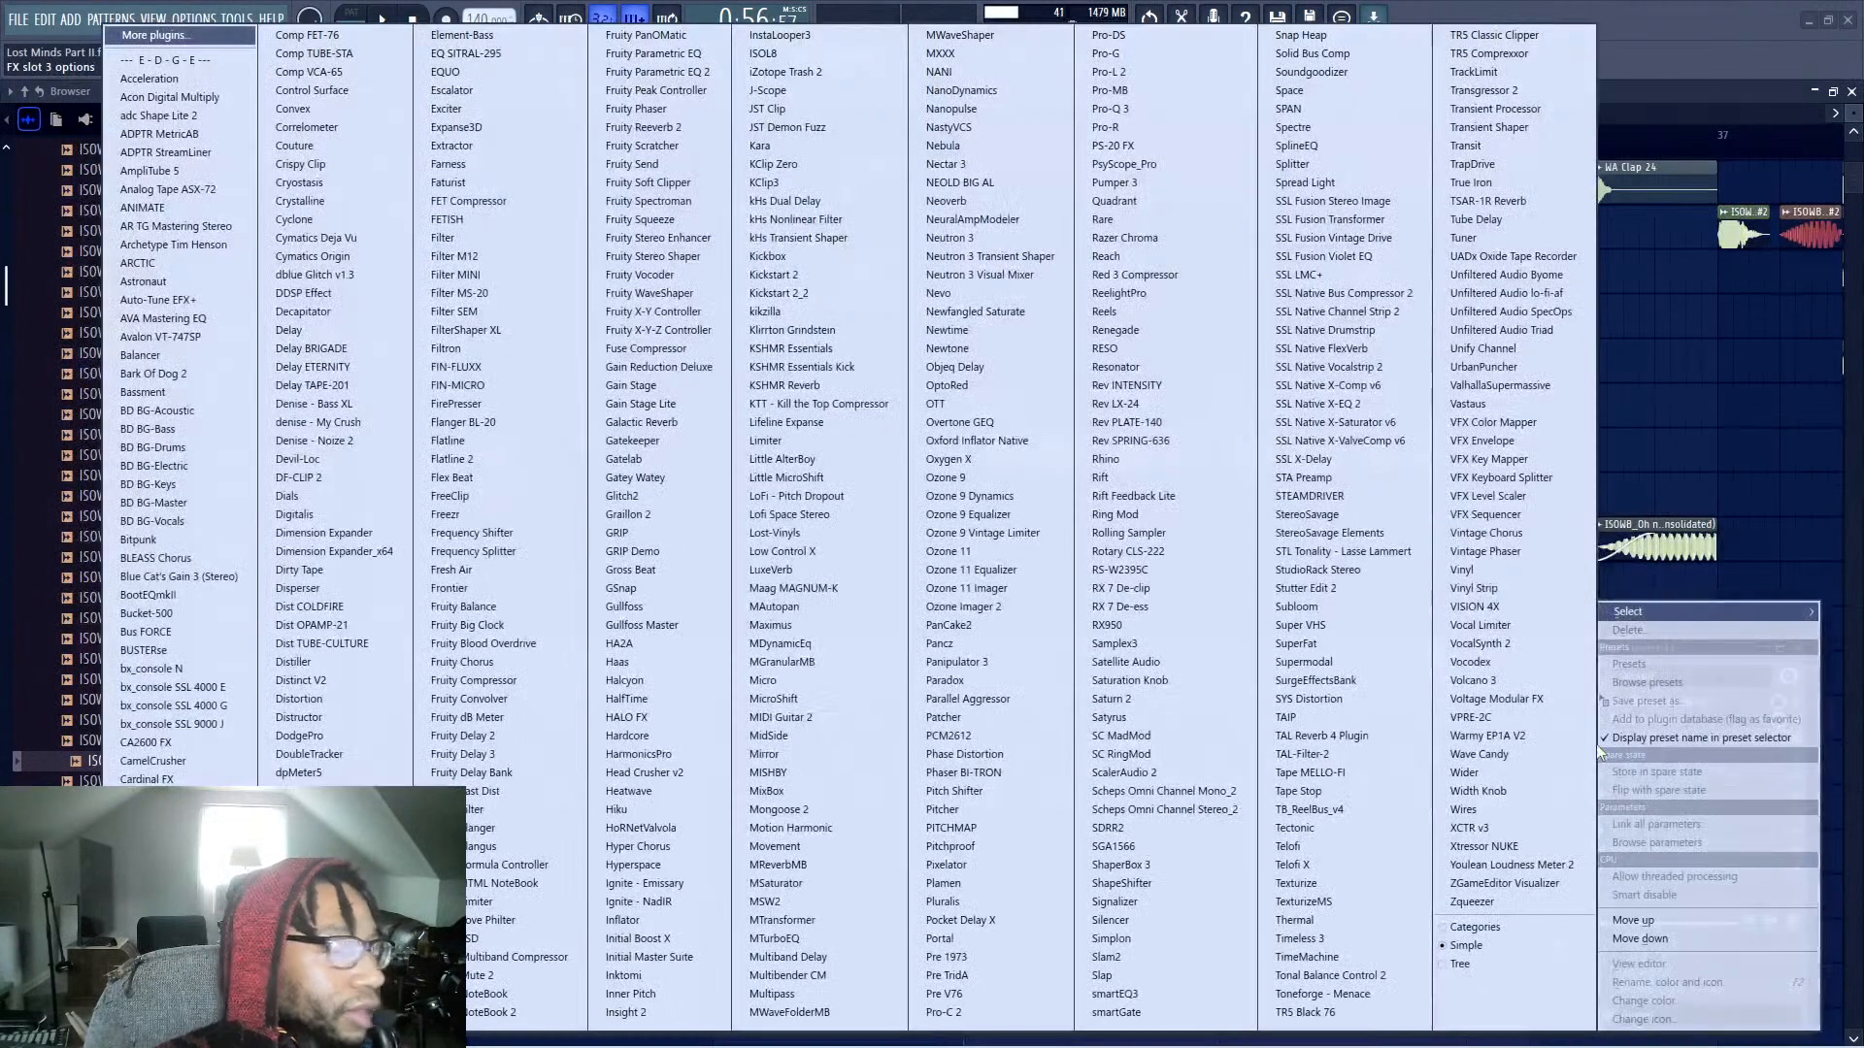
{"action": "key", "text": "Escape"}
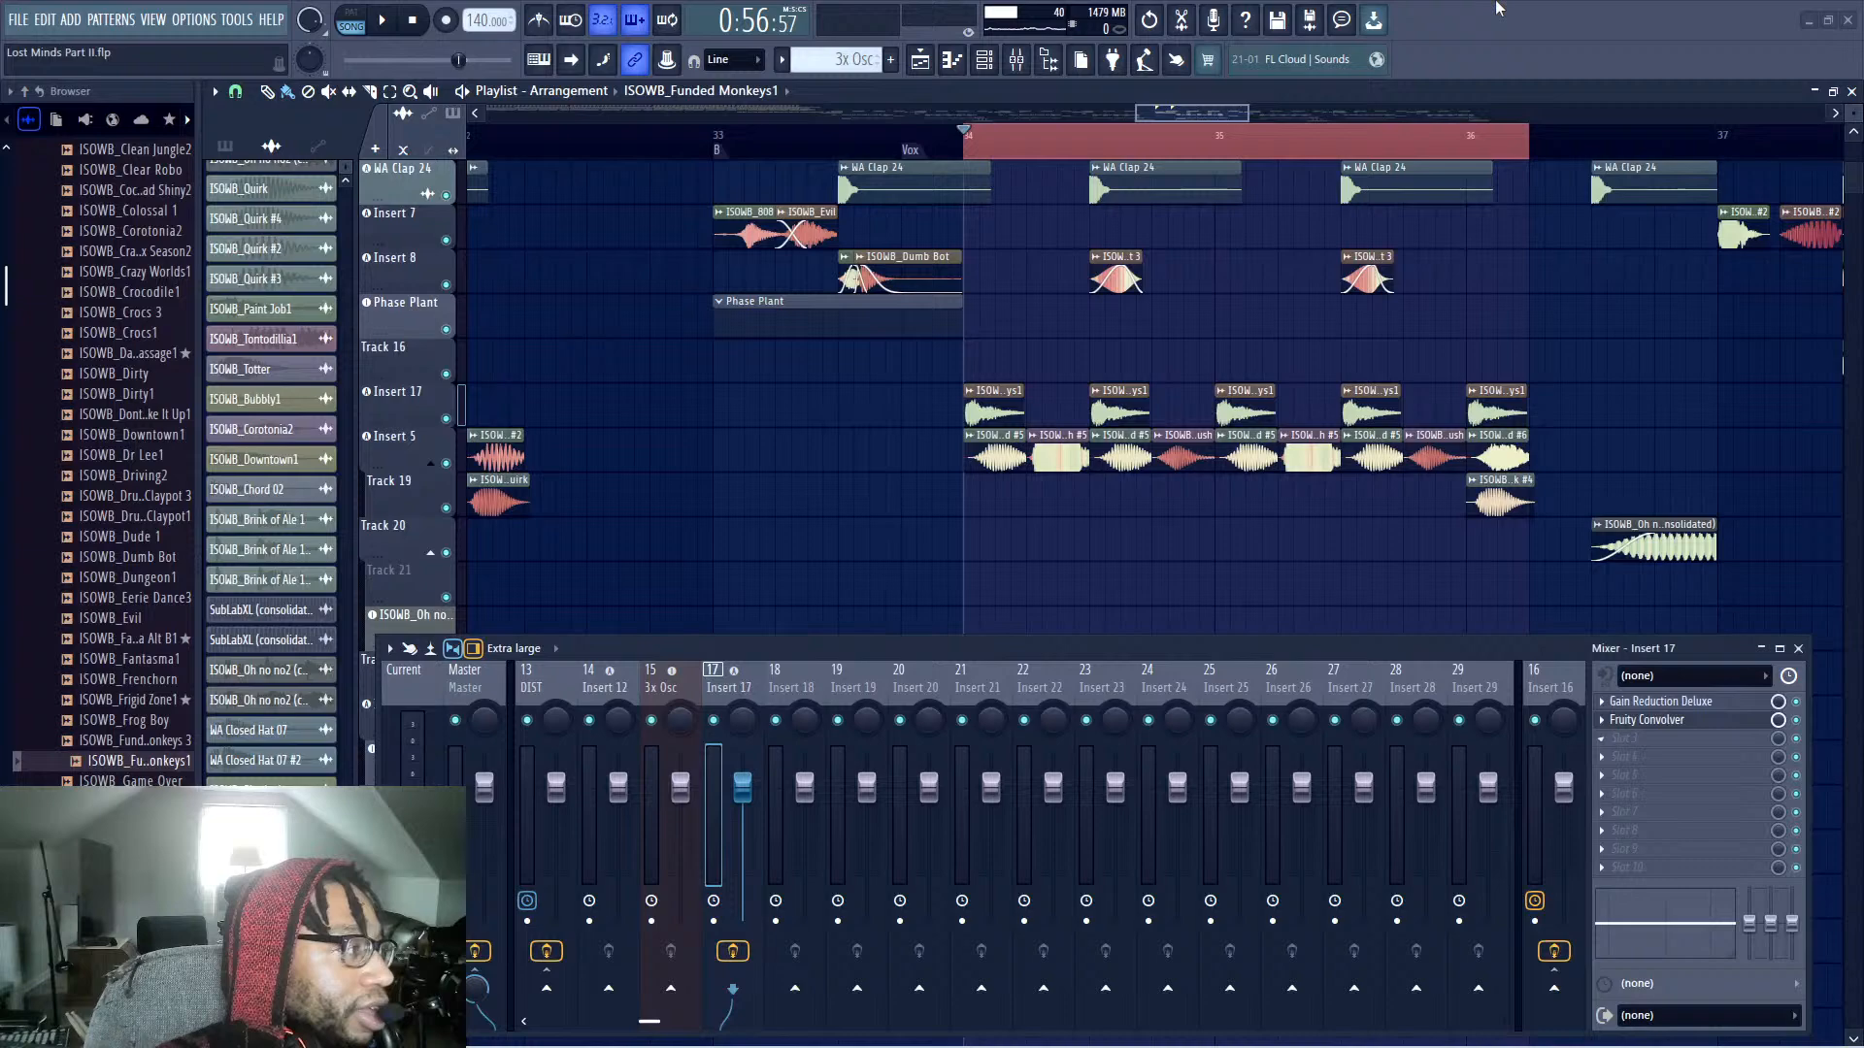
Load Silencer in the third effect slot of Insert 17 with its threshold at about -19.1 dB, and save the project
{"action": "left_click", "coordinate": [1612, 747]}
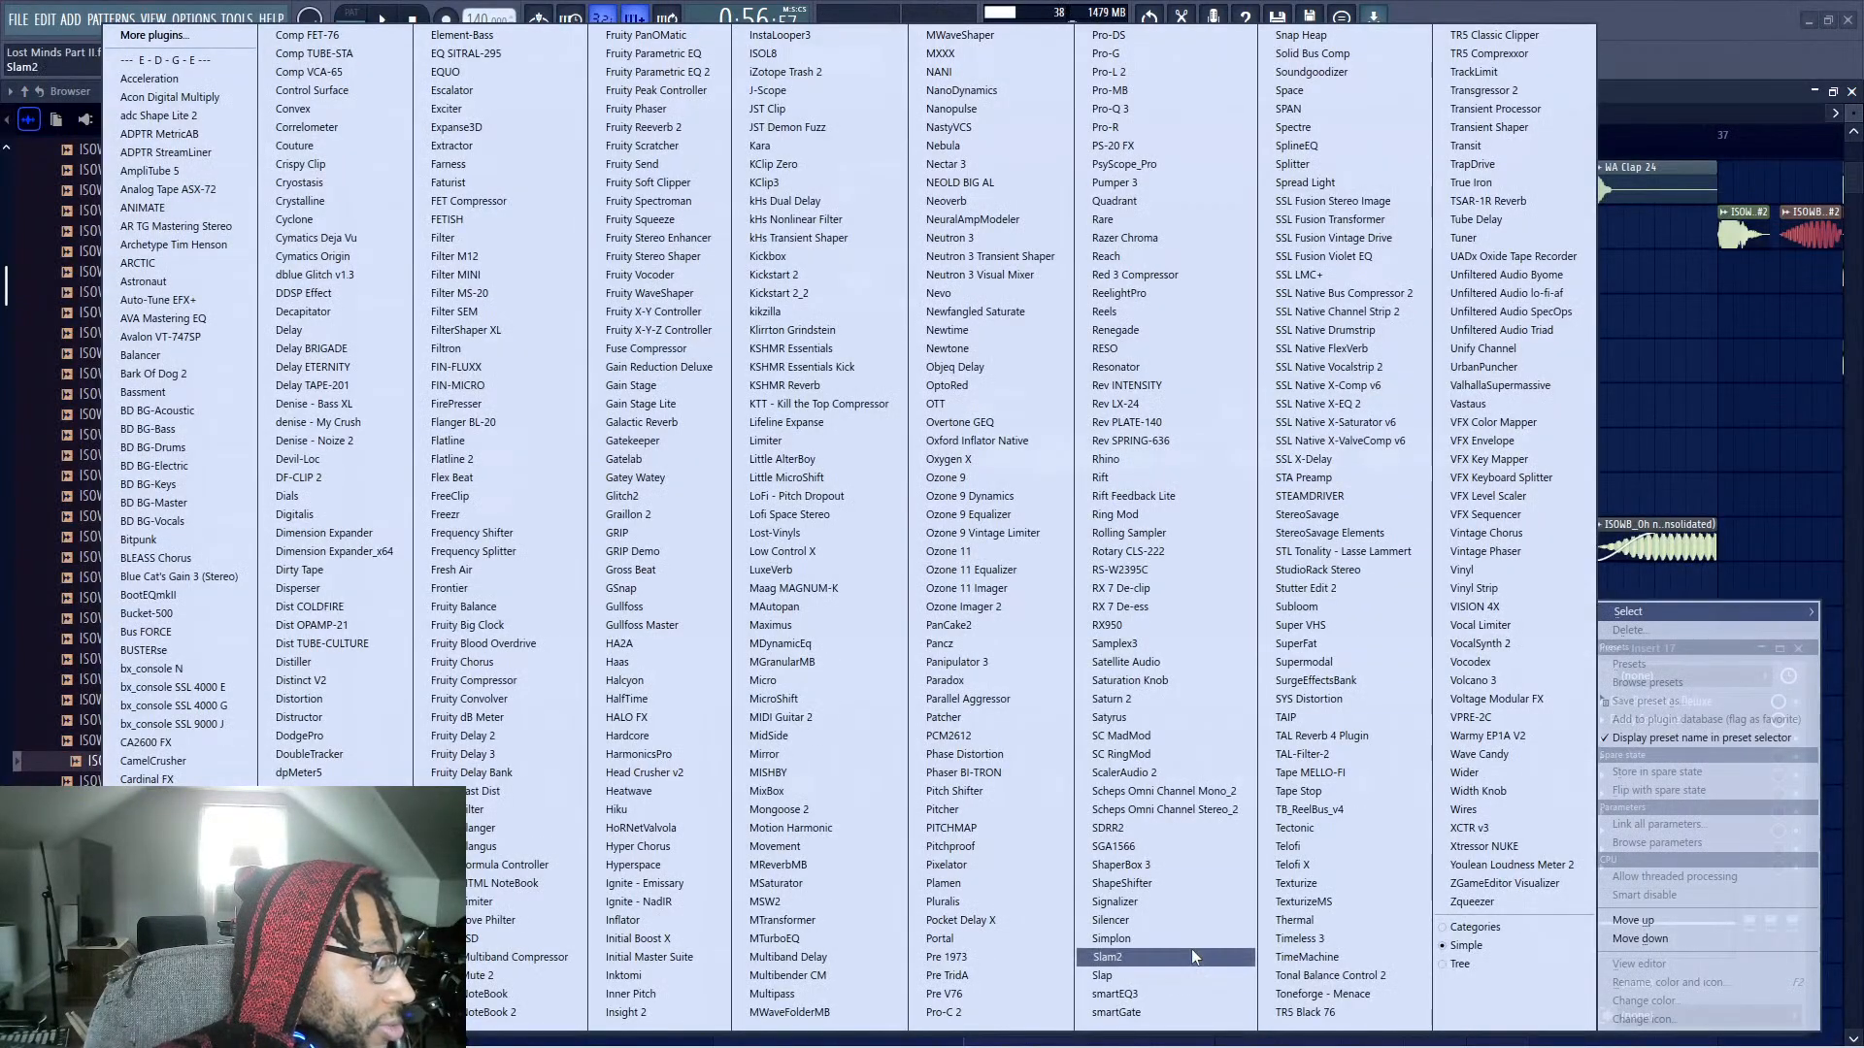
{"action": "left_click", "coordinate": [1194, 924]}
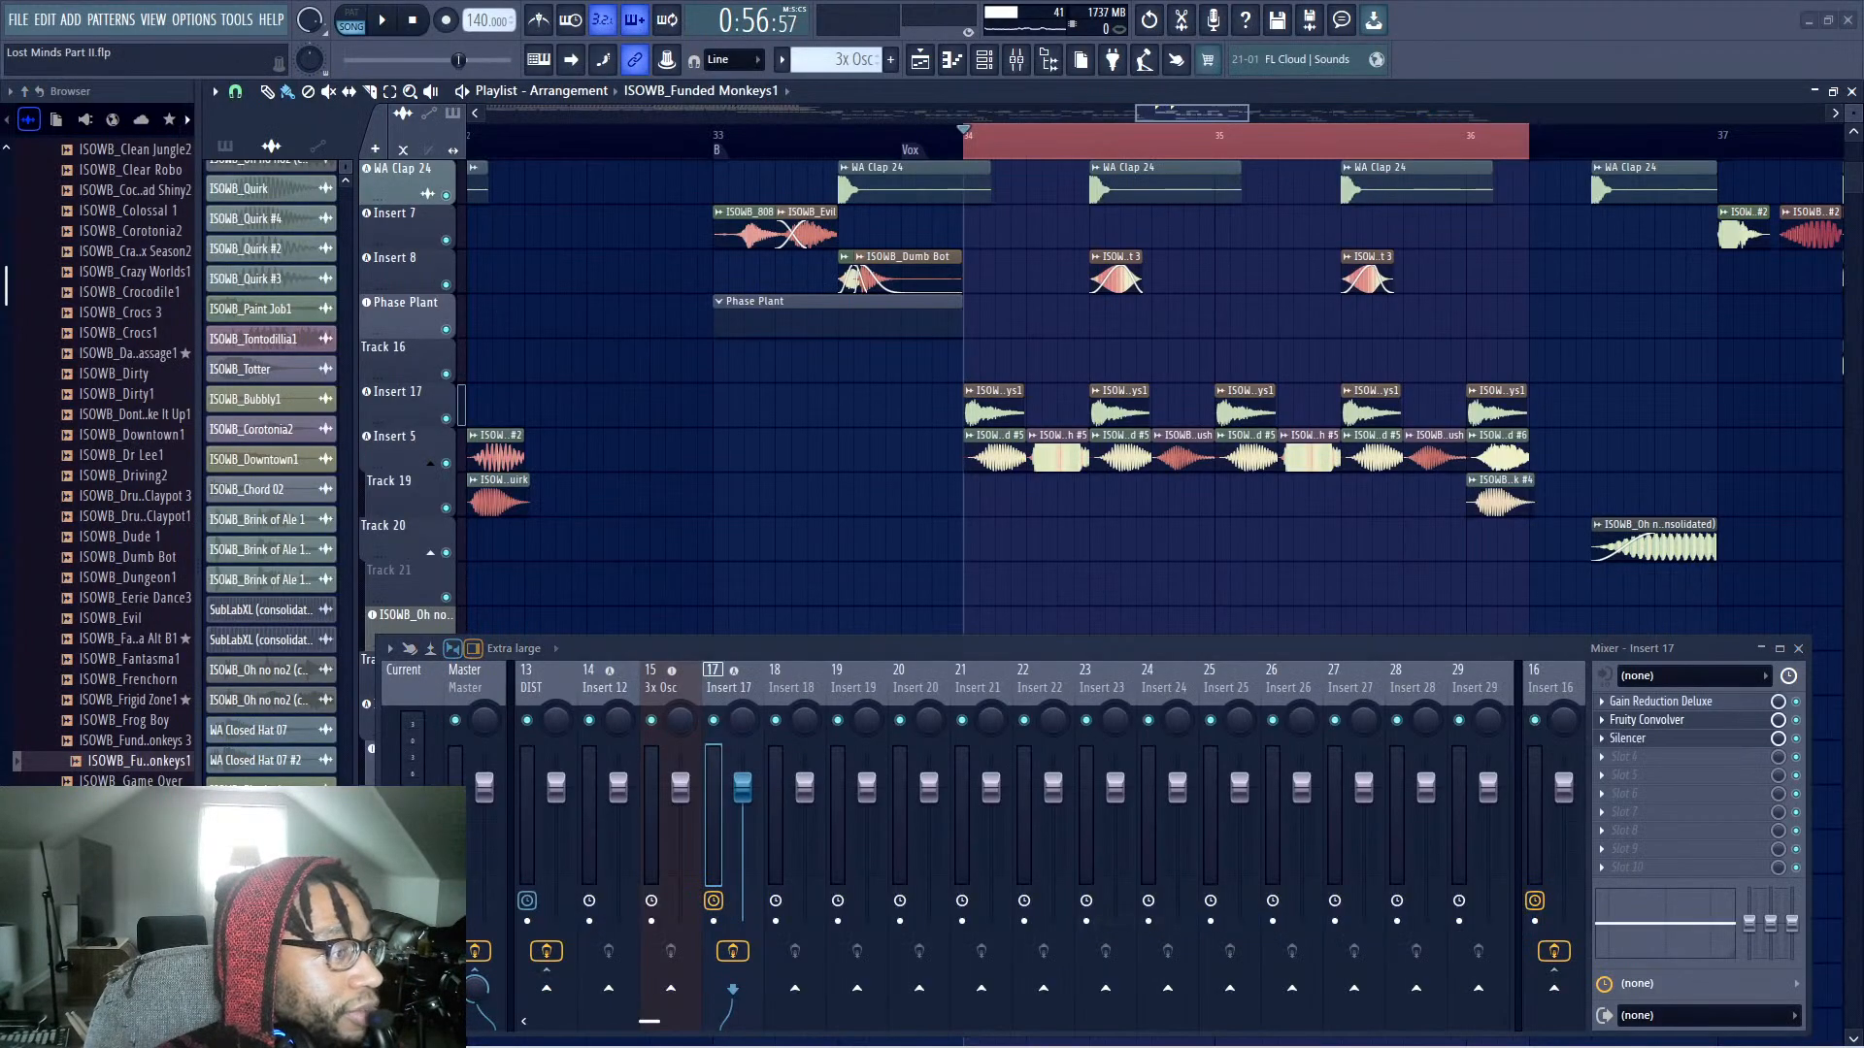
{"action": "key", "text": "space"}
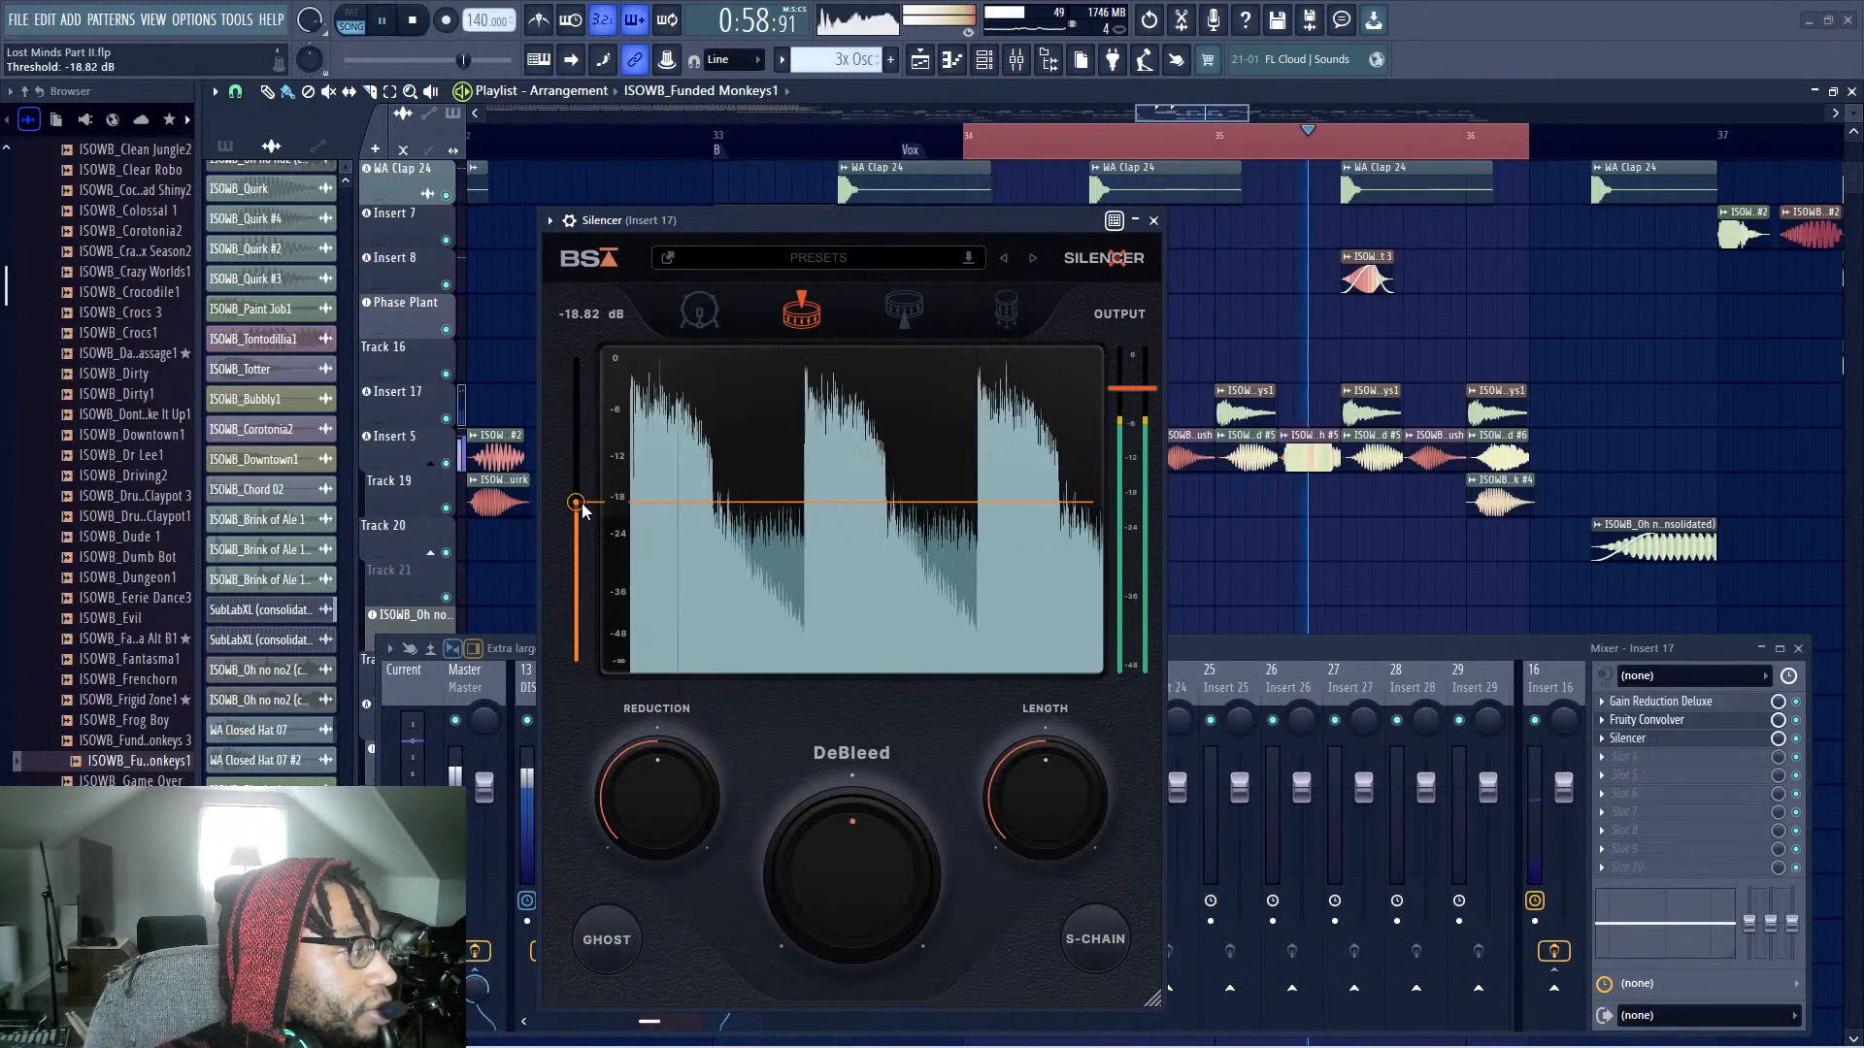
{"action": "left_click_drag", "start_coordinate": [570, 458], "coordinate": [575, 503]}
{"action": "left_click", "coordinate": [1153, 220]}
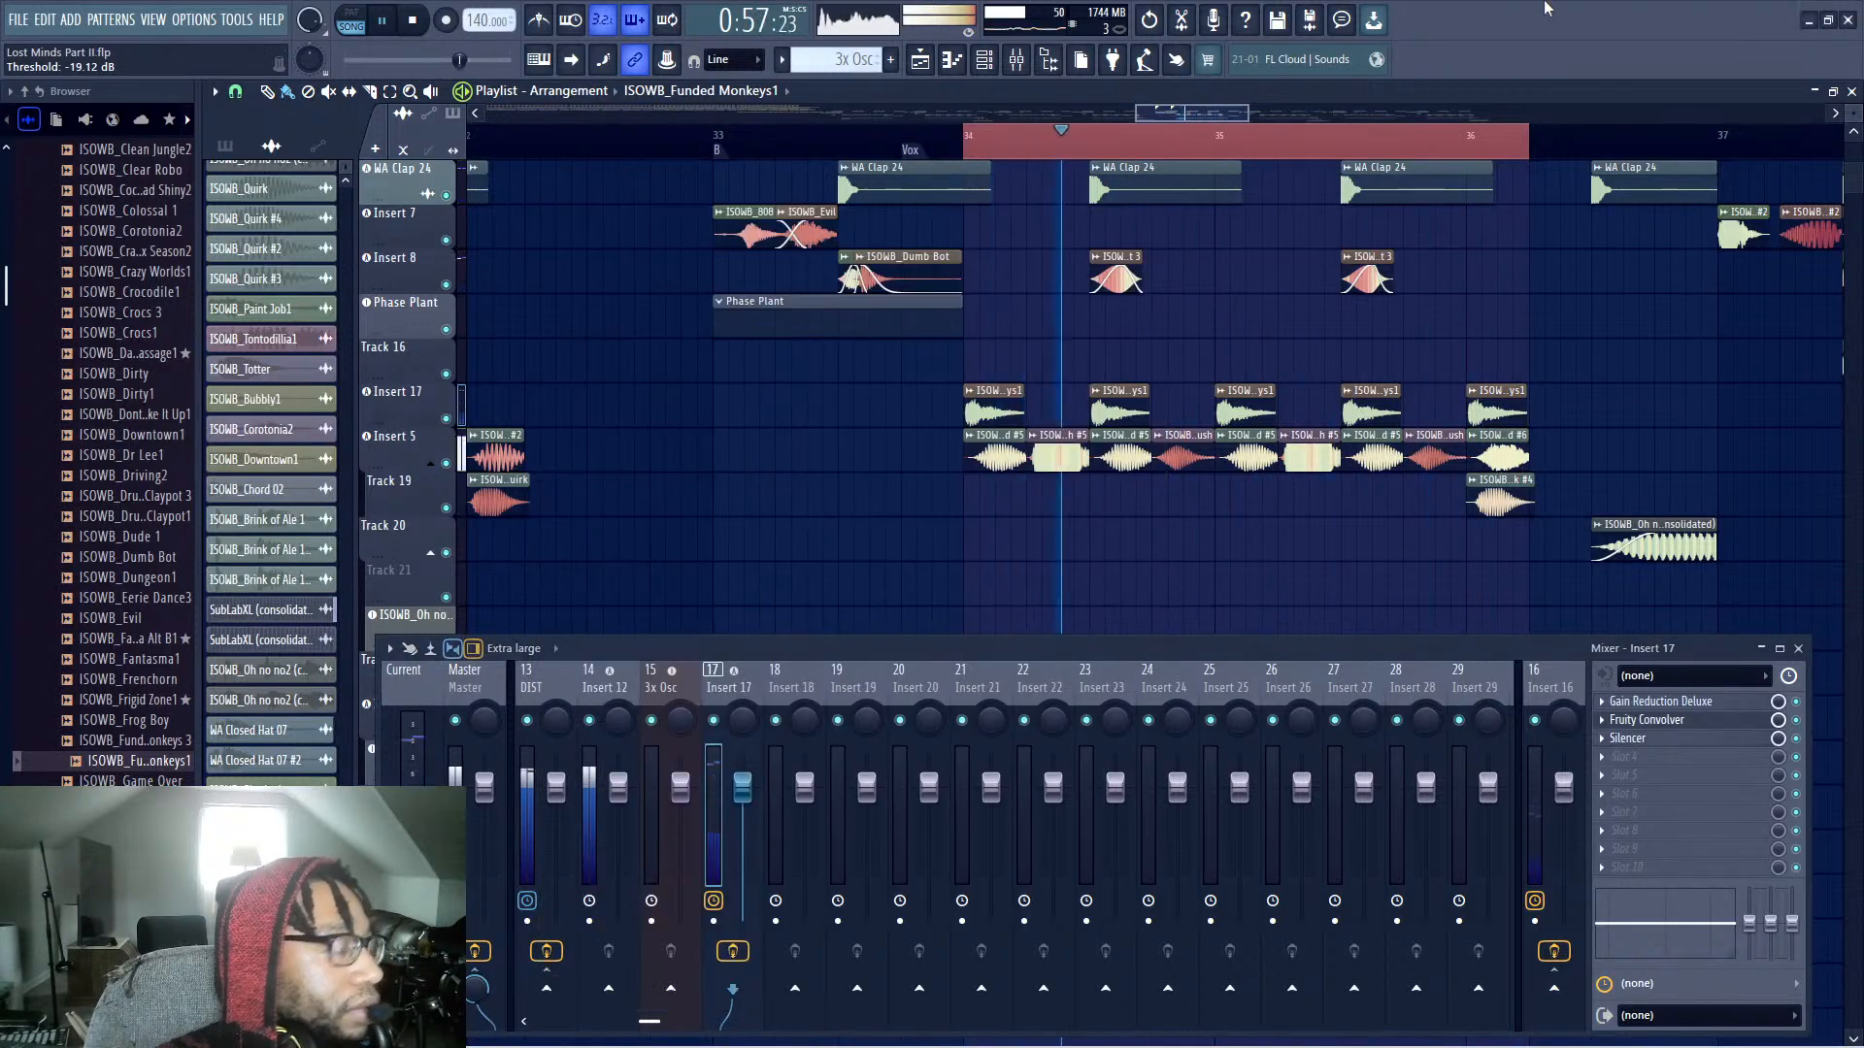
{"action": "key", "text": "ctrl+s"}
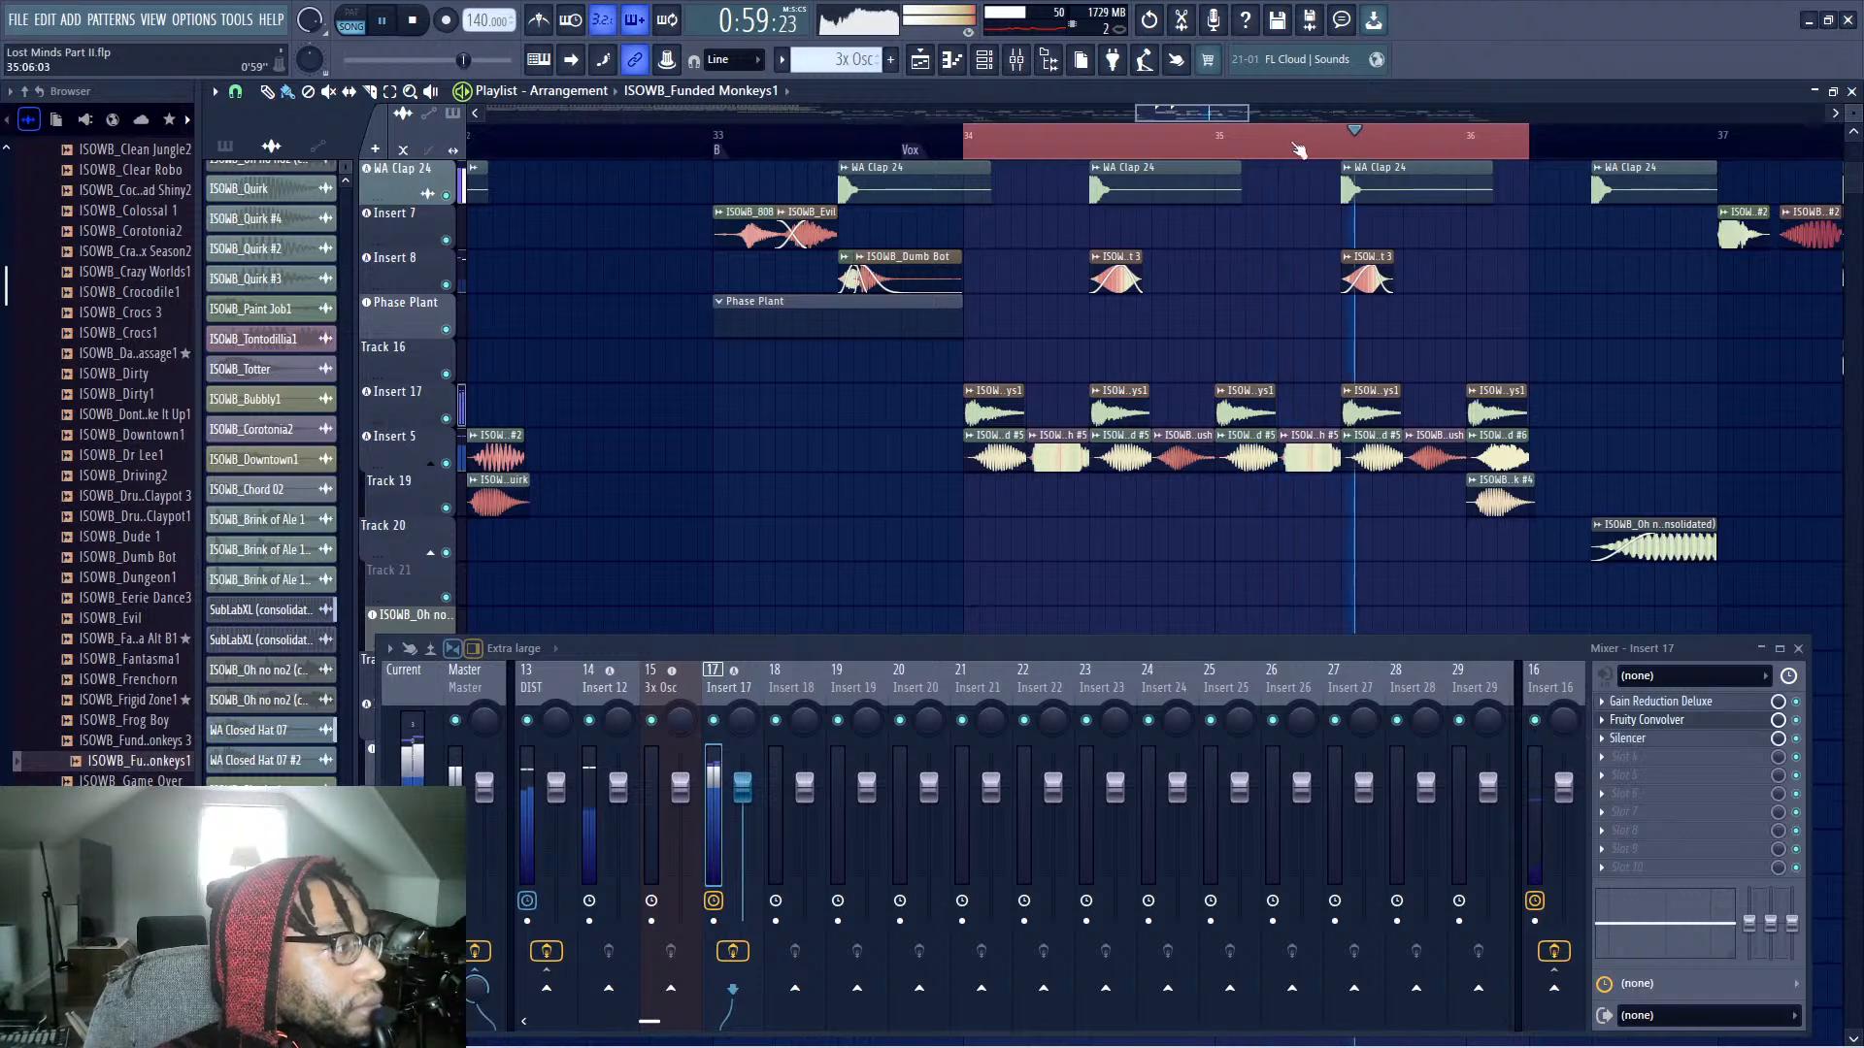
{"action": "key", "text": "space"}
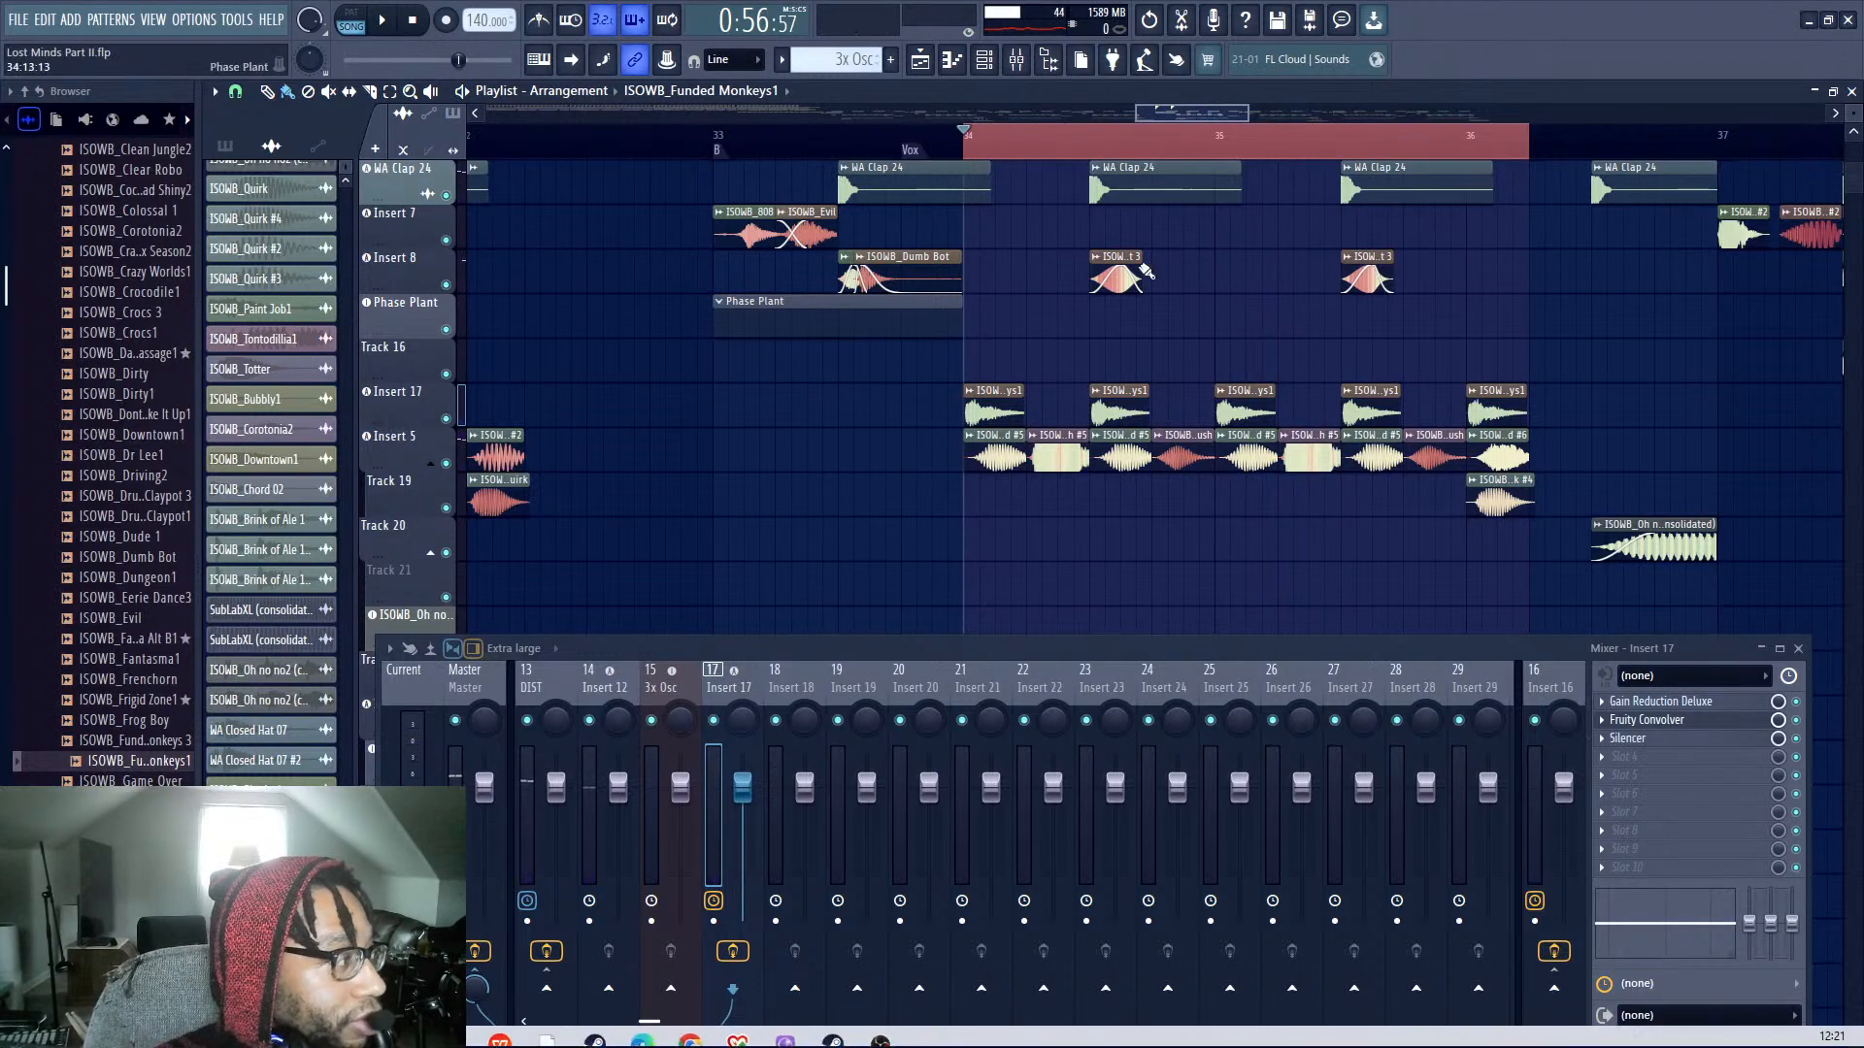
Clear the loop selection and place an ISOWB_Funded Monkeys1 clip at bar 38 on the Insert 17 playlist track
{"action": "left_click", "coordinate": [965, 159]}
{"action": "key", "text": "space"}
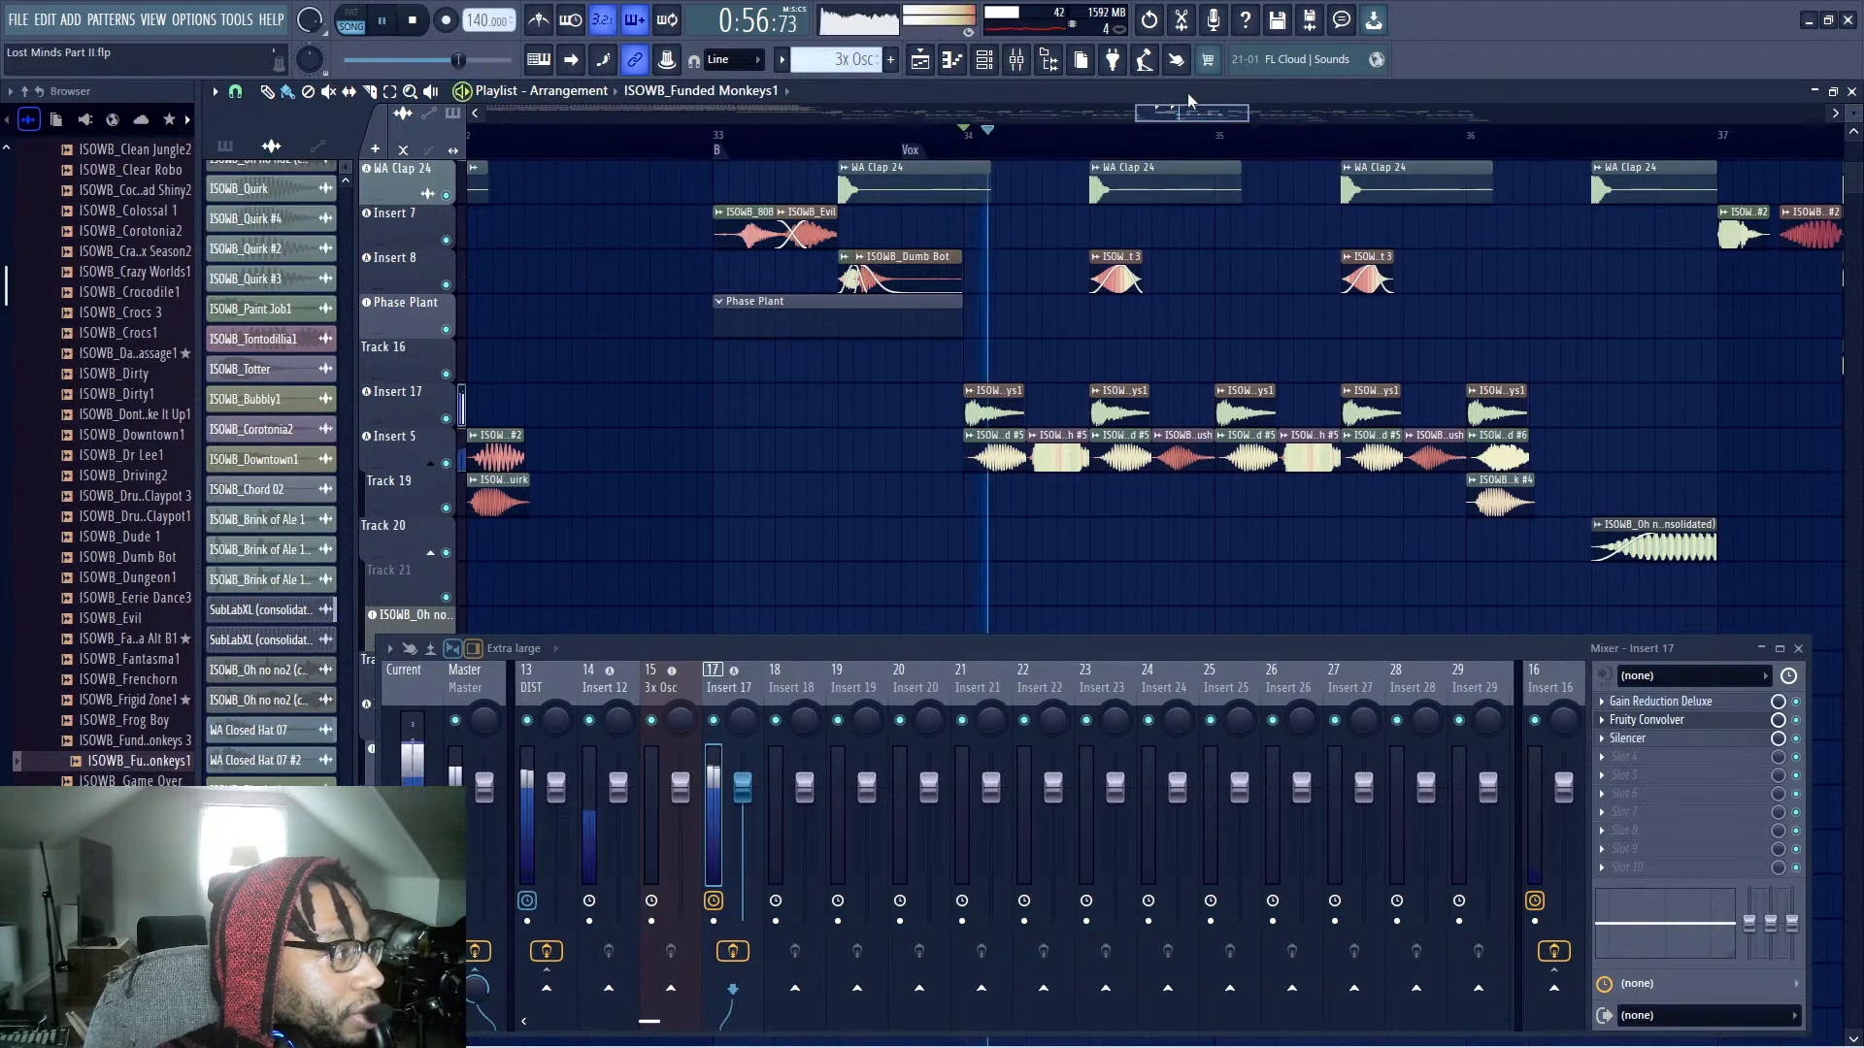
{"action": "left_click_drag", "start_coordinate": [1250, 113], "coordinate": [1337, 113]}
{"action": "left_click_drag", "start_coordinate": [1035, 661], "coordinate": [1100, 660]}
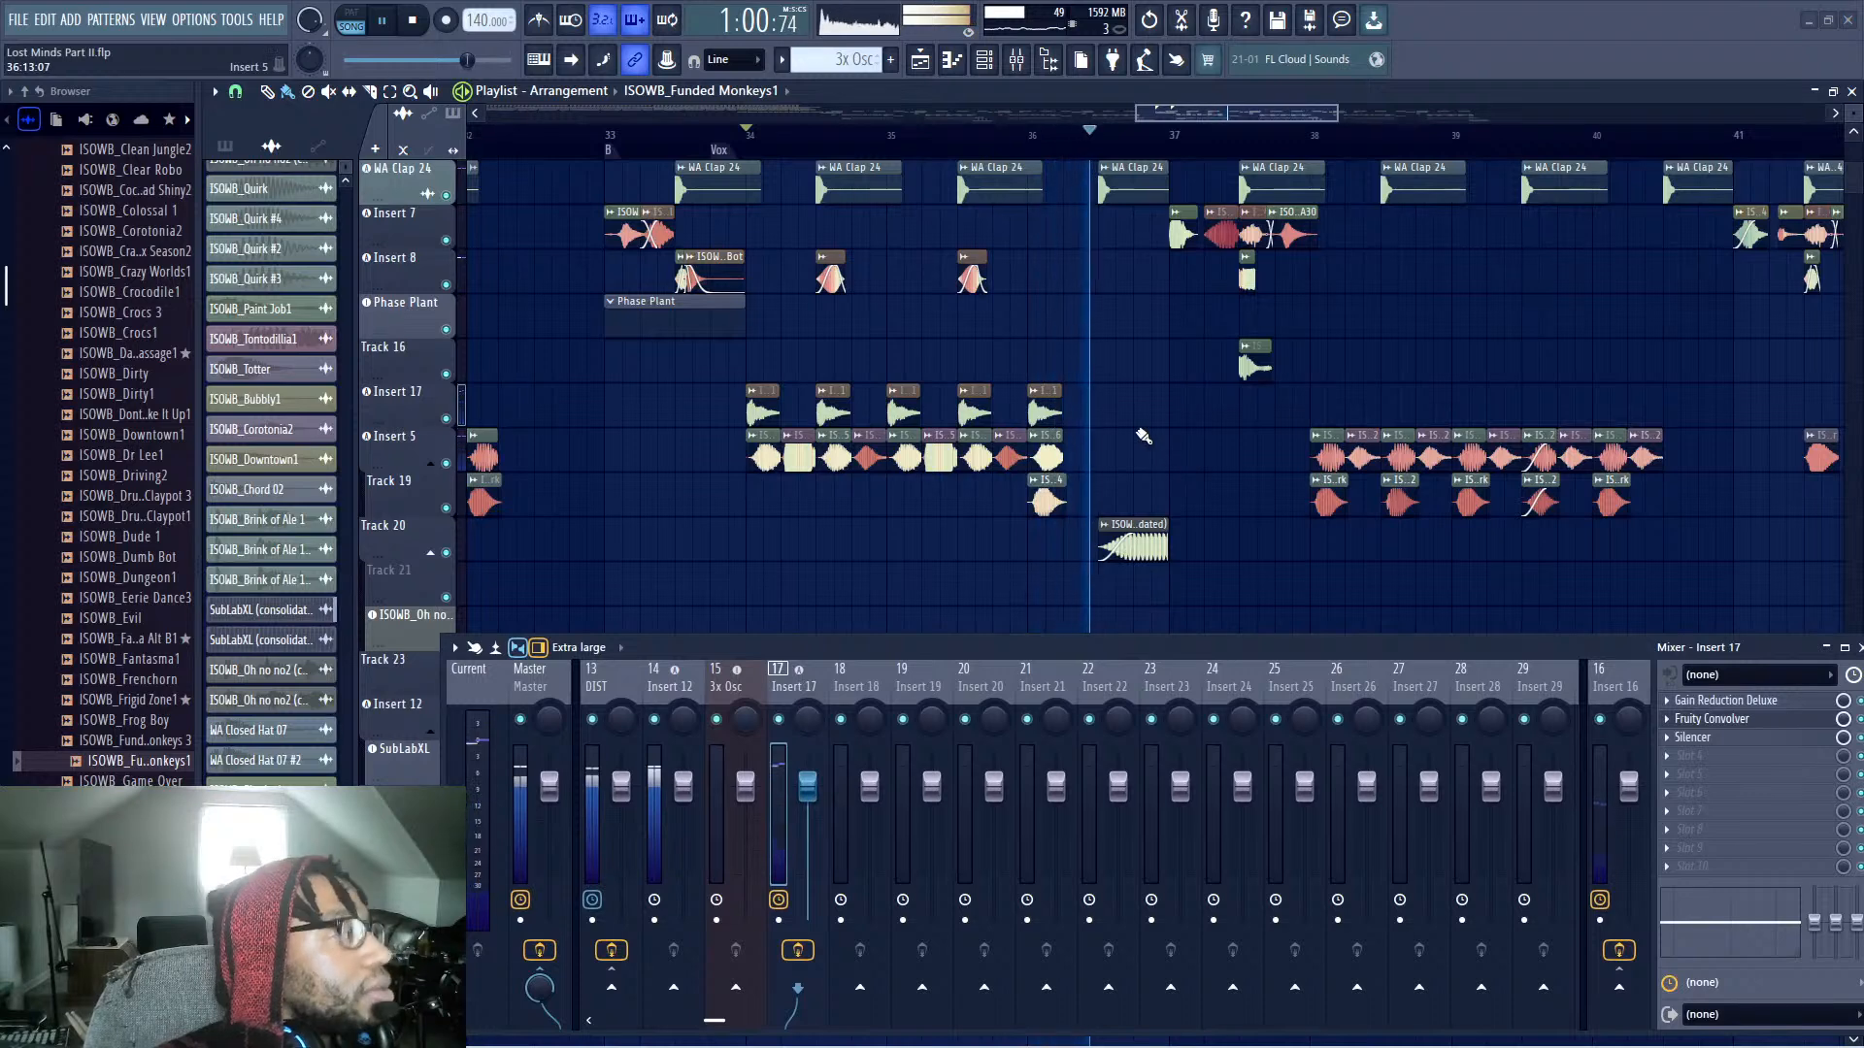
{"action": "left_click", "coordinate": [1326, 406]}
{"action": "right_click", "coordinate": [1339, 403]}
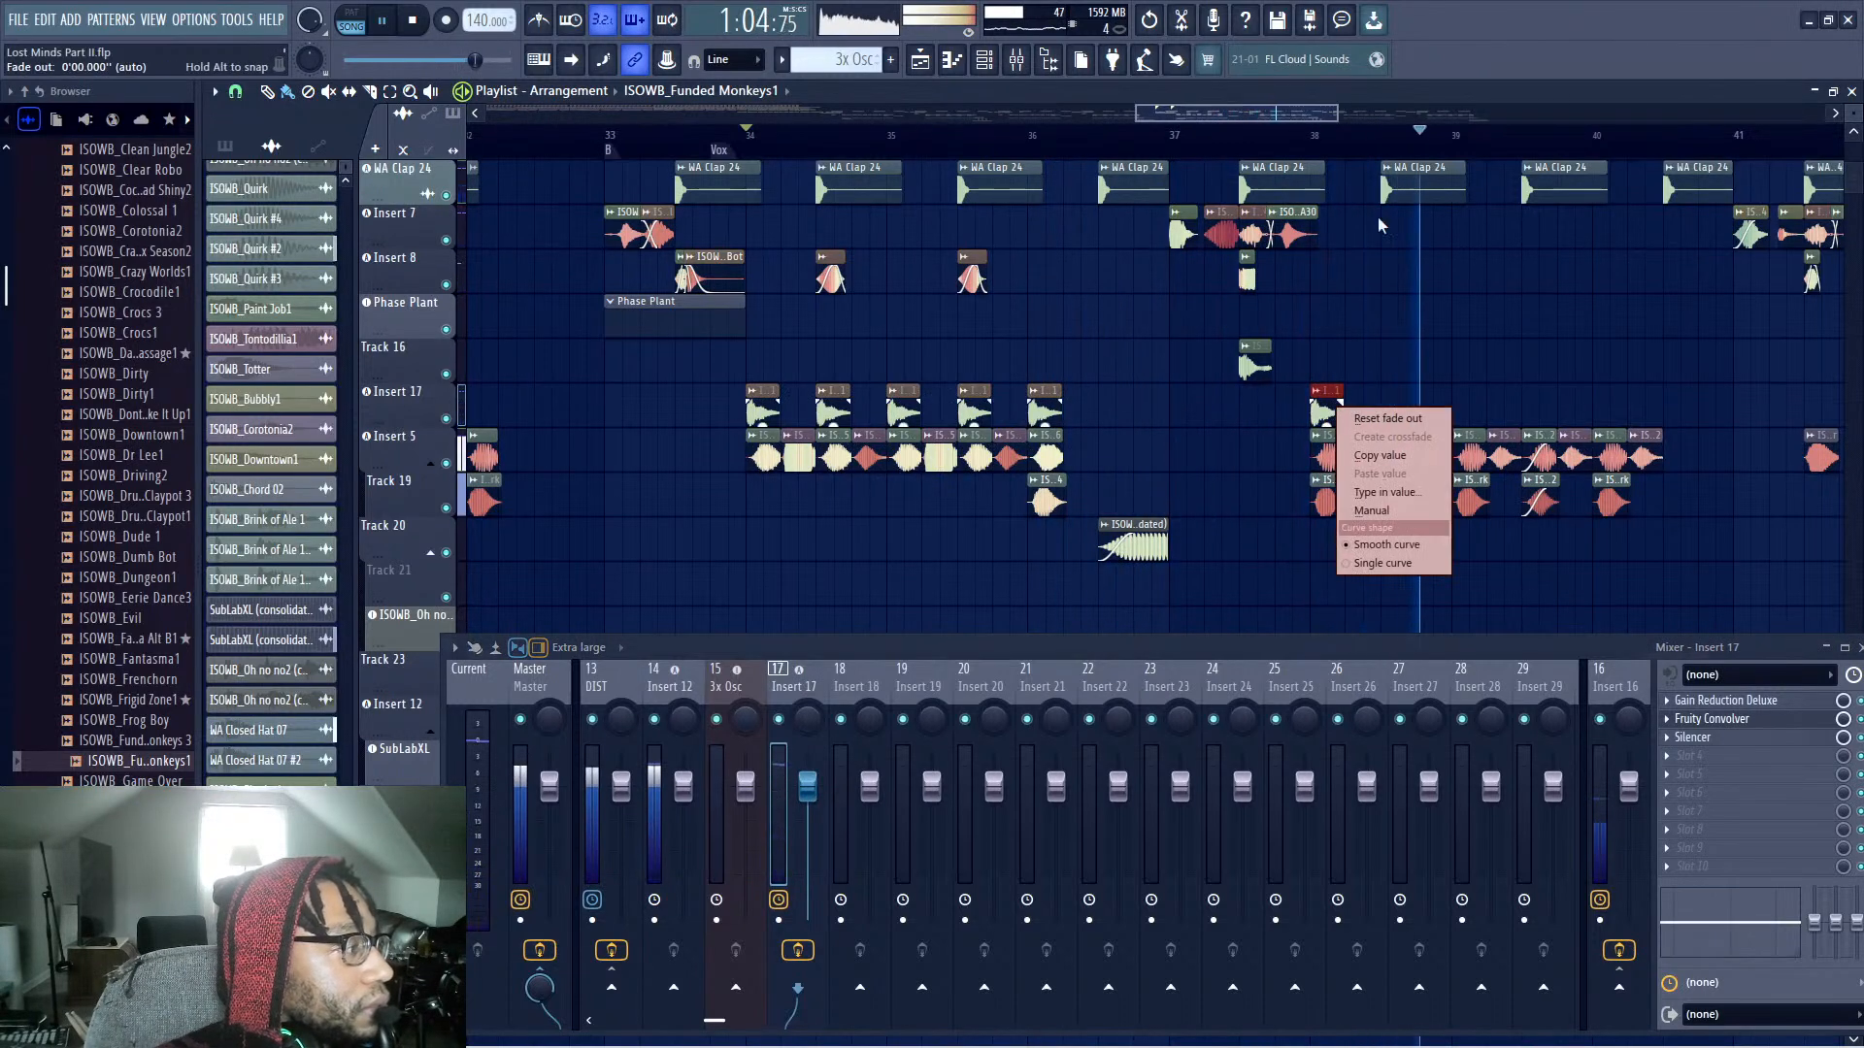
Play the arrangement from just before bar 33 and save the project
{"action": "key", "text": "space"}
{"action": "key", "text": "space"}
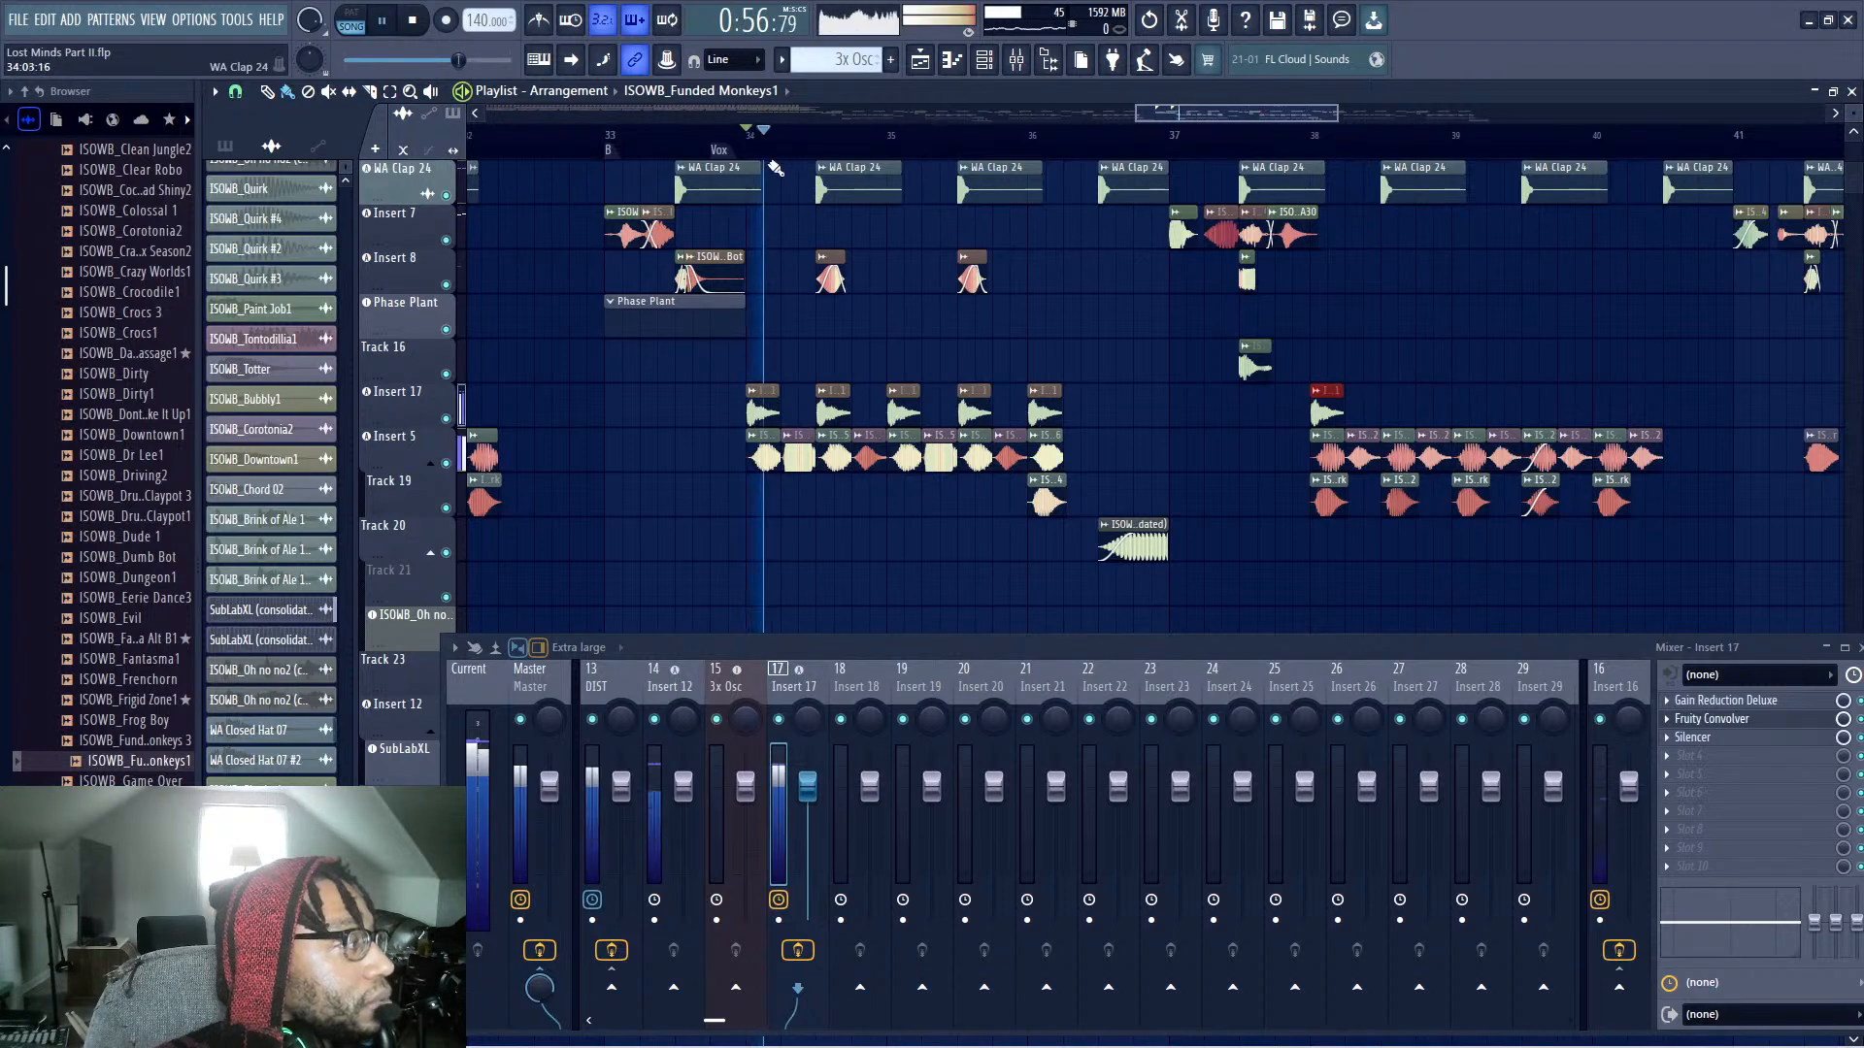
{"action": "left_click", "coordinate": [586, 129]}
{"action": "key", "text": "ctrl+s"}
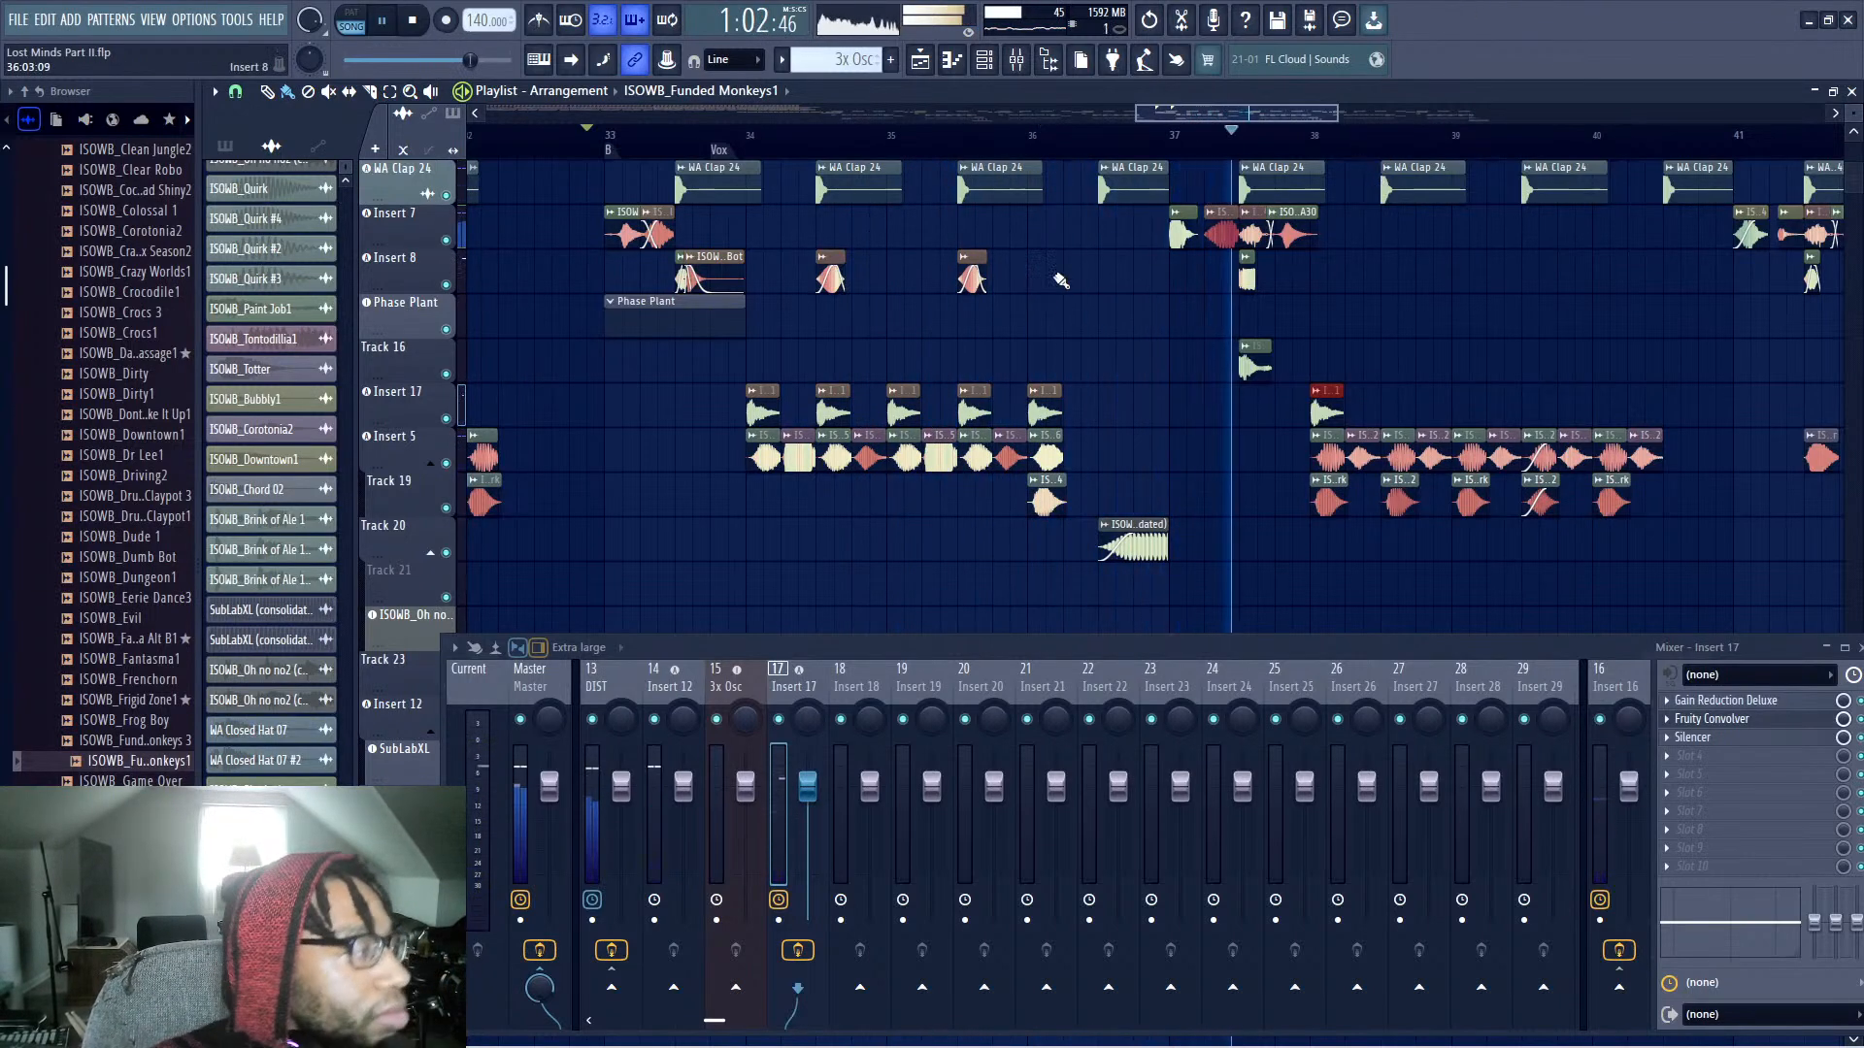
Audition the passage around bar 36 and delete the consolidated ISOWB_Oh no clip on Track 20 just before bar 37
{"action": "scroll", "coordinate": [845, 487], "scroll_direction": "down", "scroll_amount": 6}
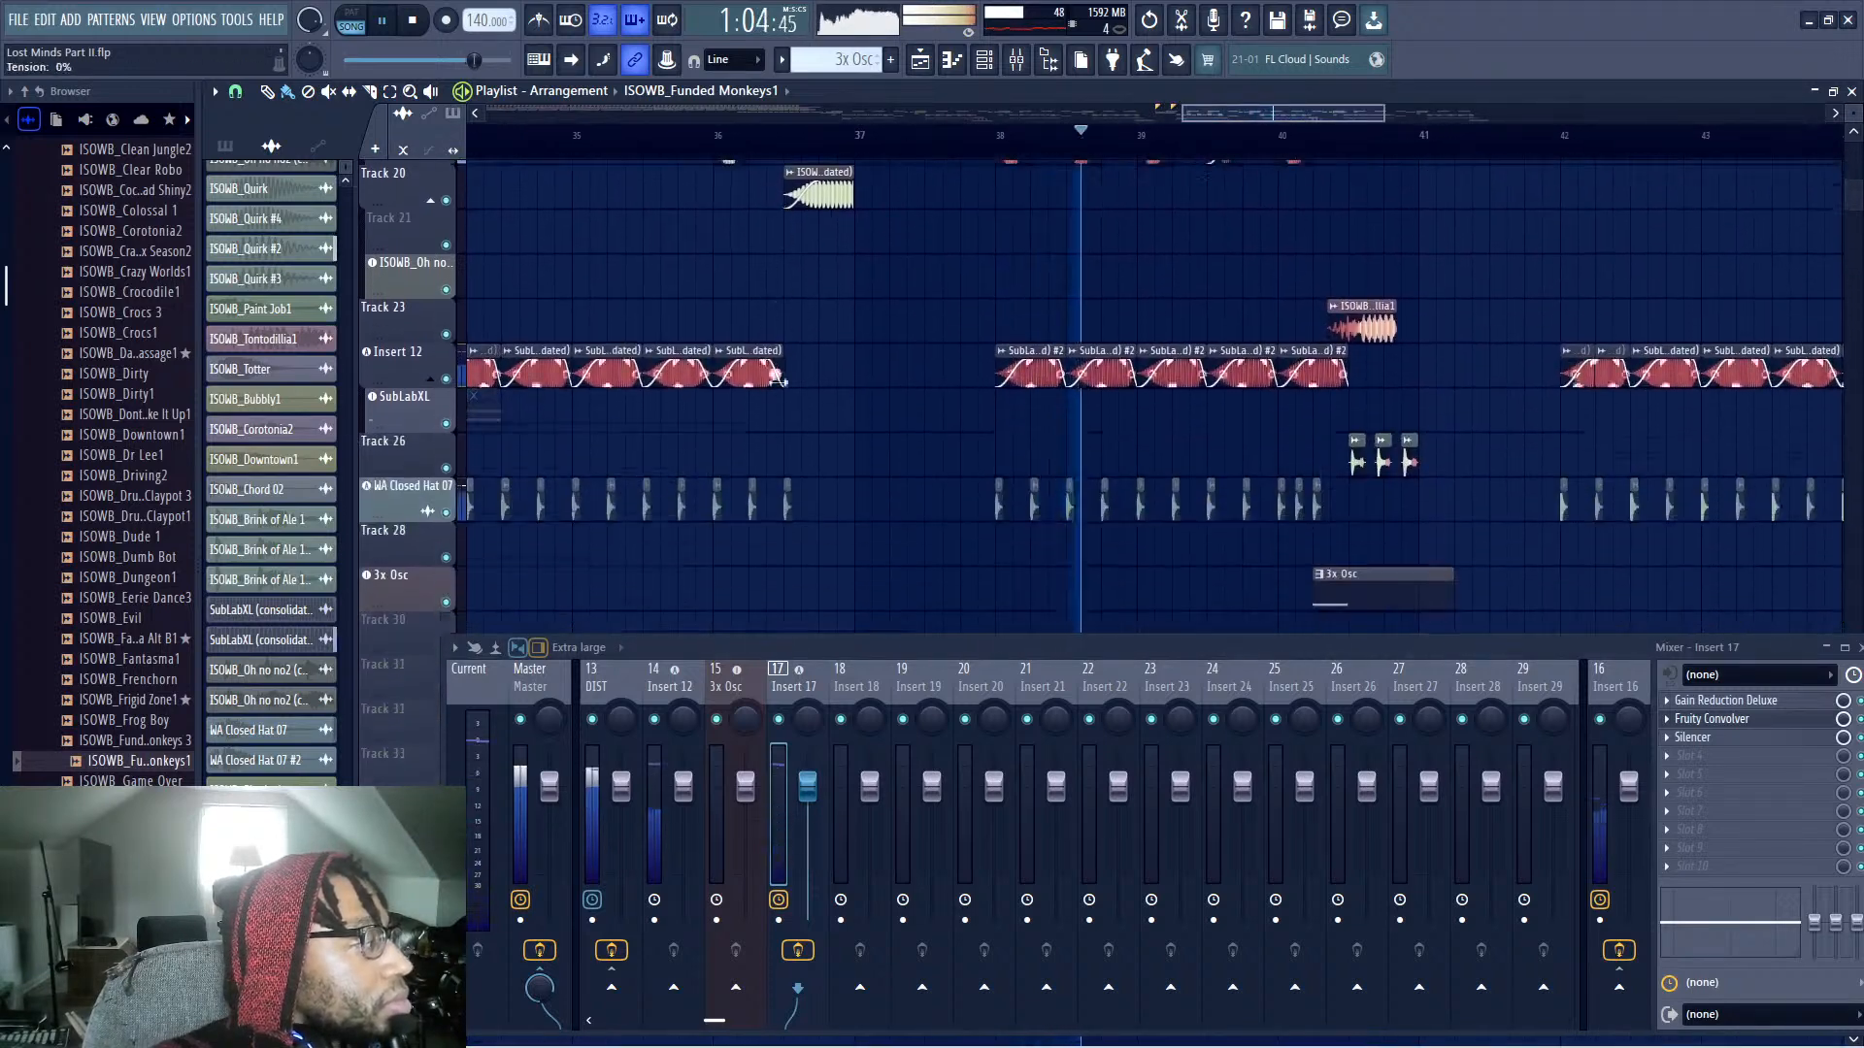
{"action": "key", "text": "space"}
{"action": "scroll", "coordinate": [815, 395], "scroll_direction": "up", "scroll_amount": 3}
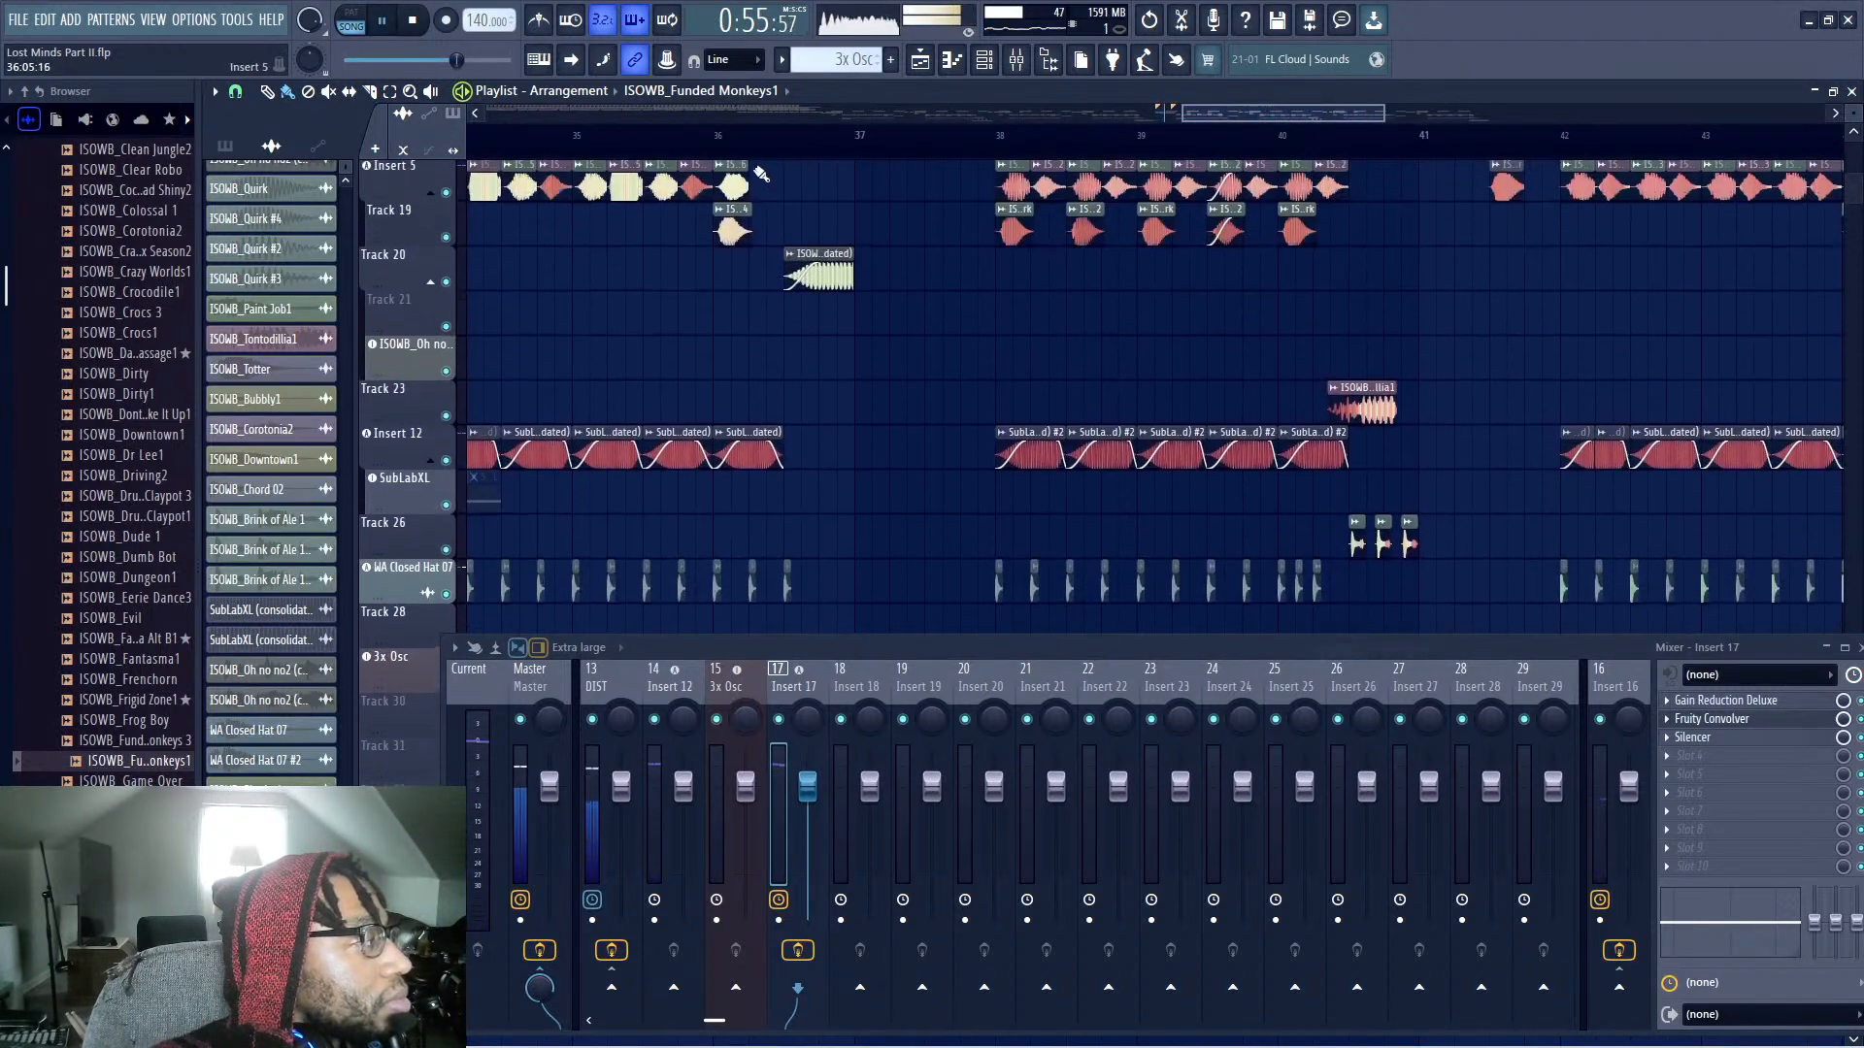
{"action": "key", "text": "space"}
{"action": "scroll", "coordinate": [835, 339], "scroll_direction": "up", "scroll_amount": 1}
{"action": "key", "text": "space"}
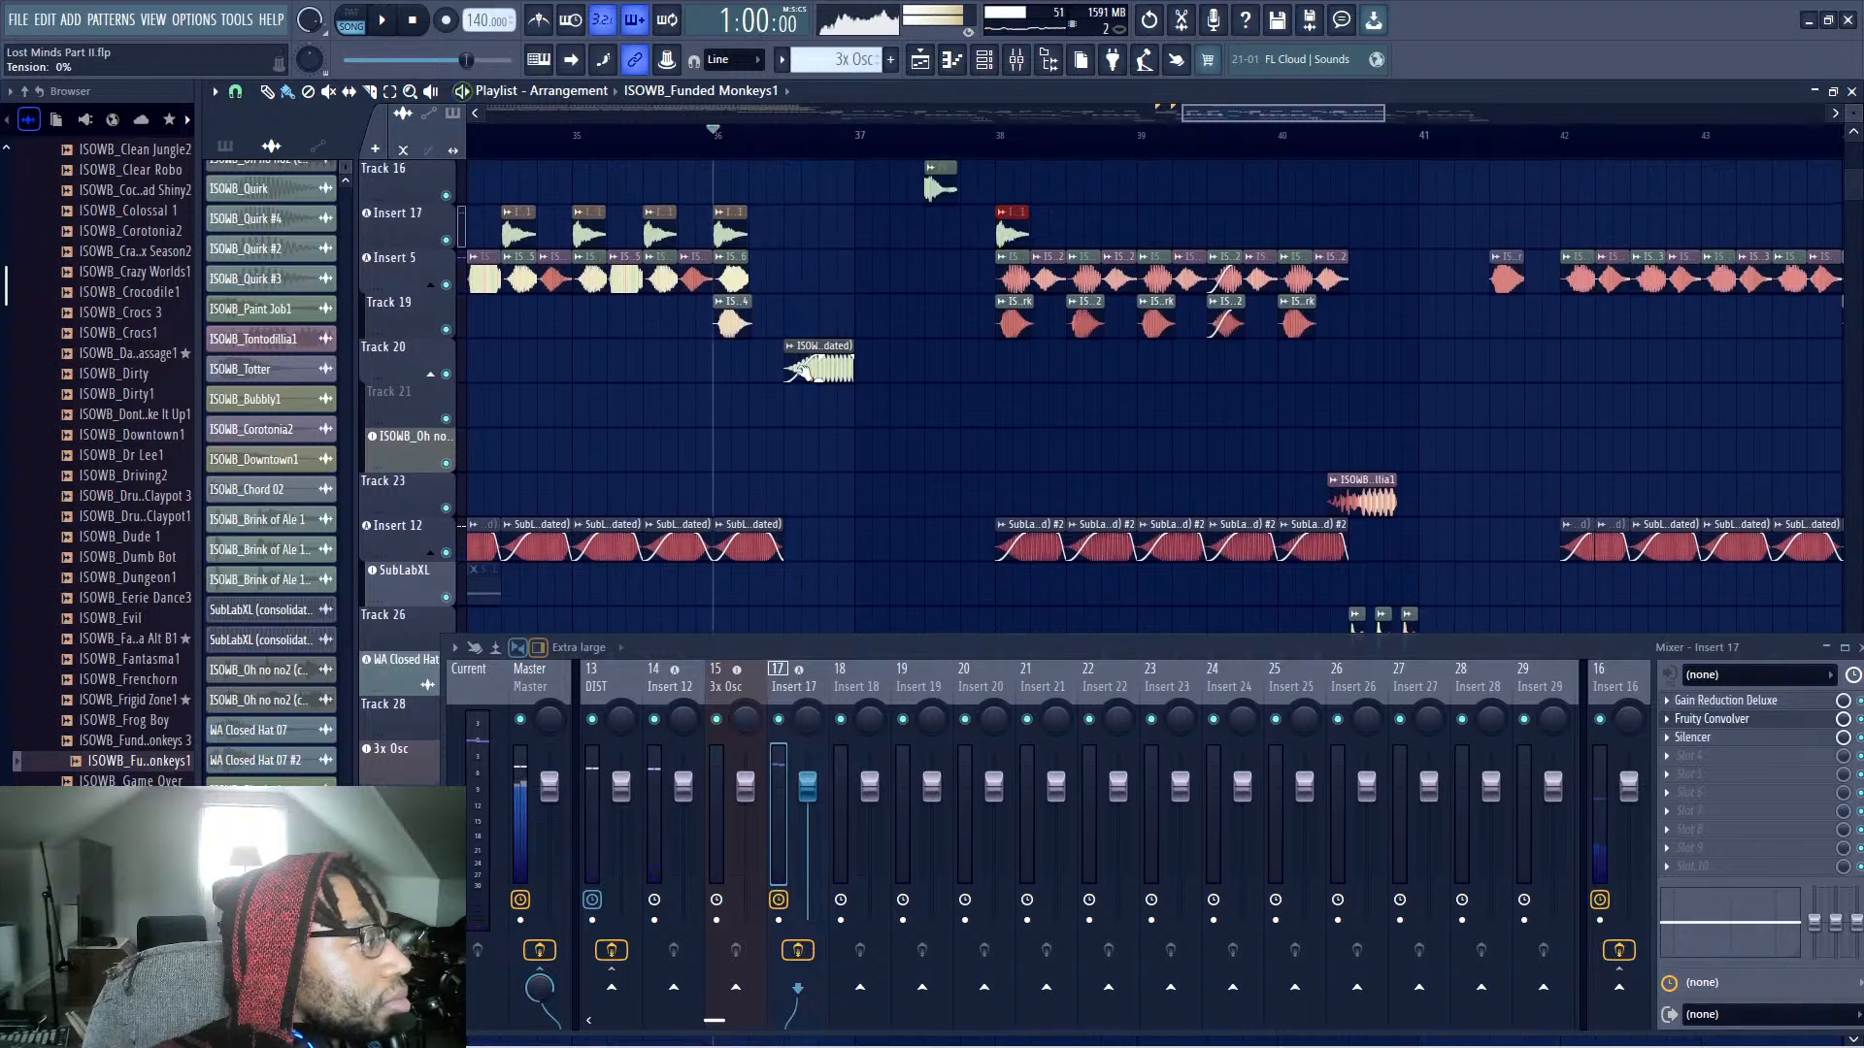
{"action": "right_click", "coordinate": [830, 364]}
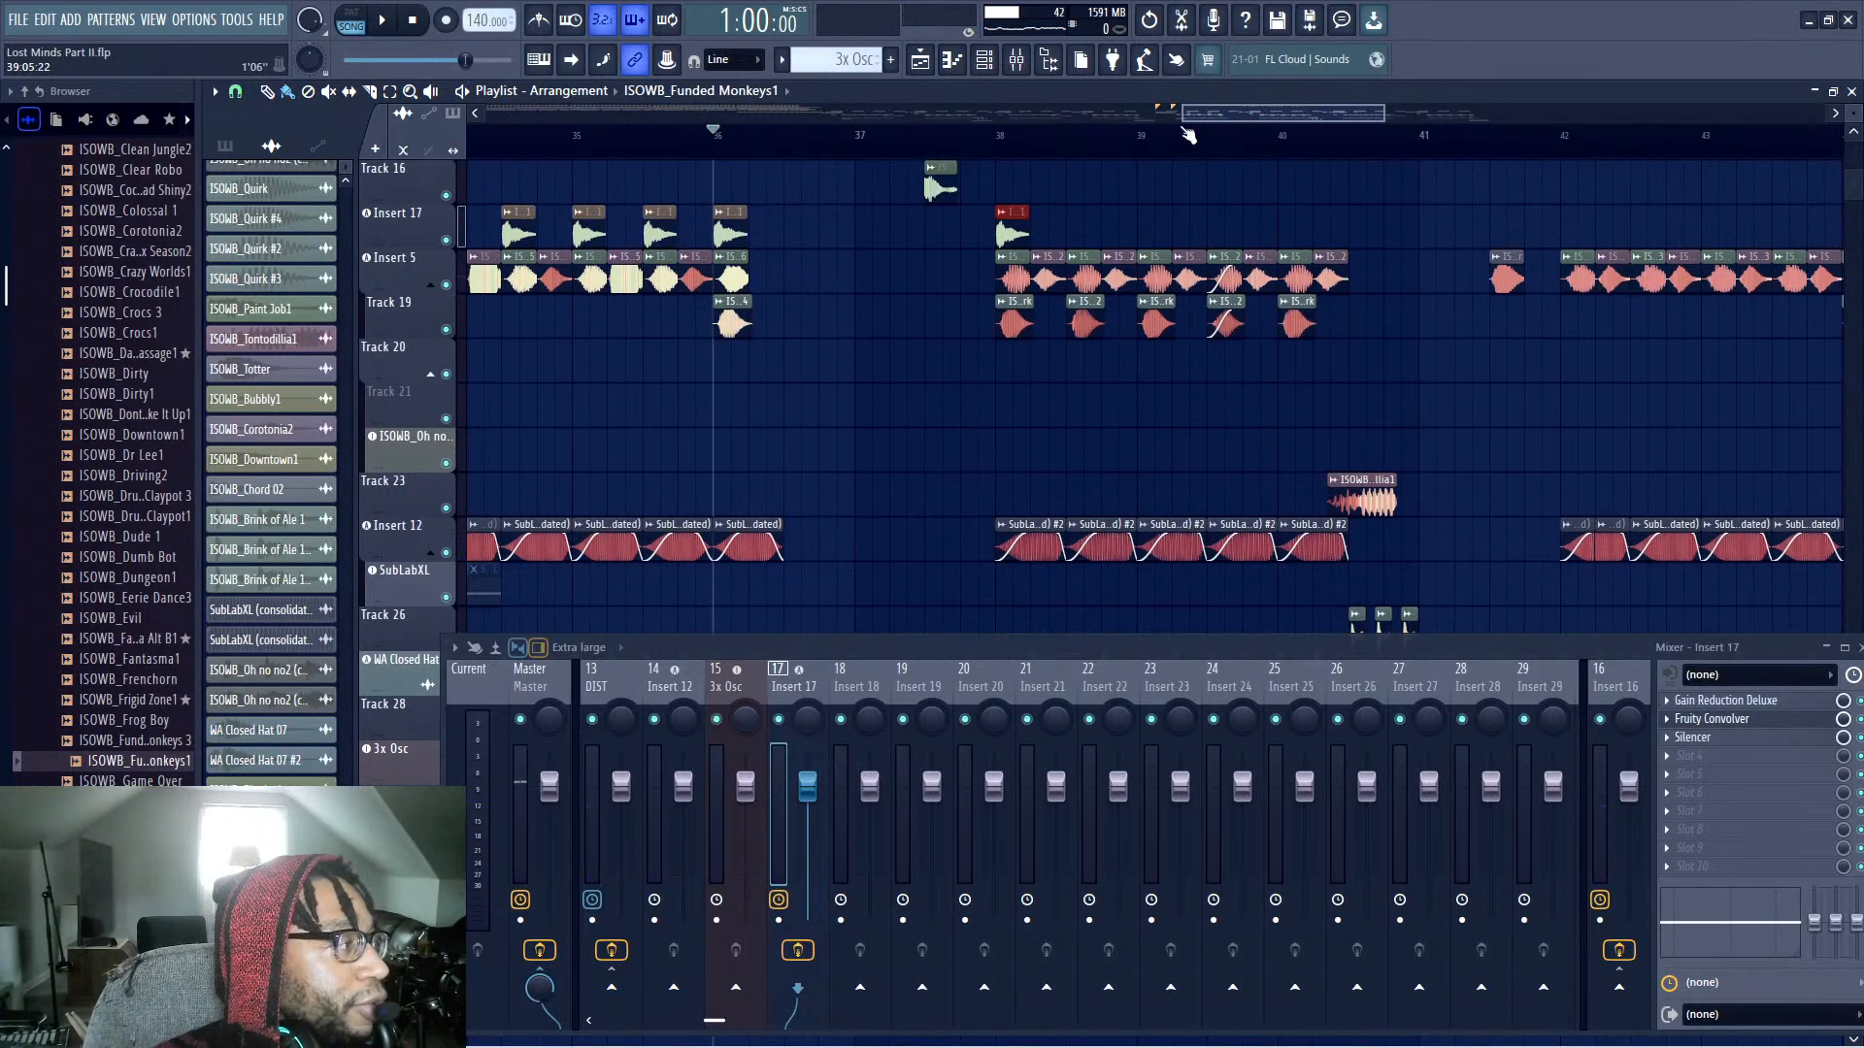
Lower the mixer window to uncover more of the playlist tracks down to Track 28
{"action": "scroll", "coordinate": [1188, 135], "scroll_direction": "down", "scroll_amount": 3}
{"action": "scroll", "coordinate": [1338, 600], "scroll_direction": "up", "scroll_amount": 2}
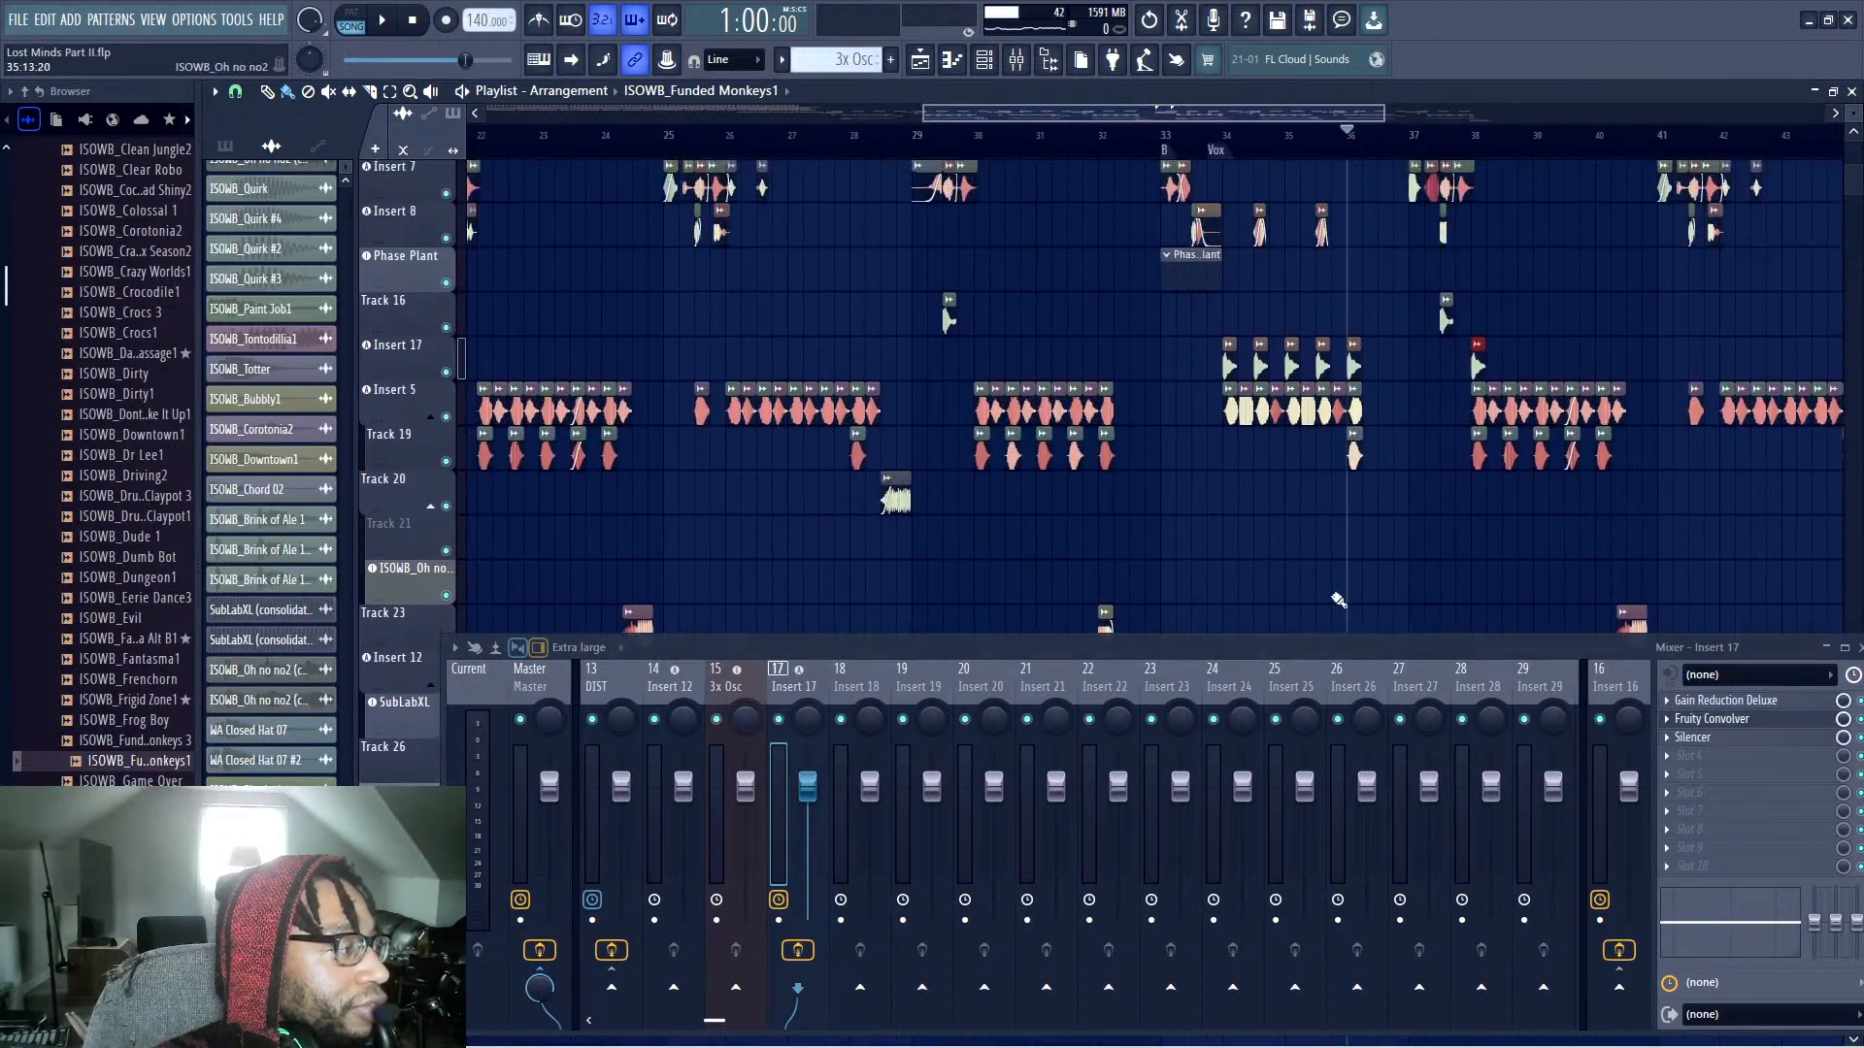
{"action": "left_click_drag", "start_coordinate": [1291, 647], "coordinate": [1336, 796]}
{"action": "scroll", "coordinate": [1228, 613], "scroll_direction": "down", "scroll_amount": 2}
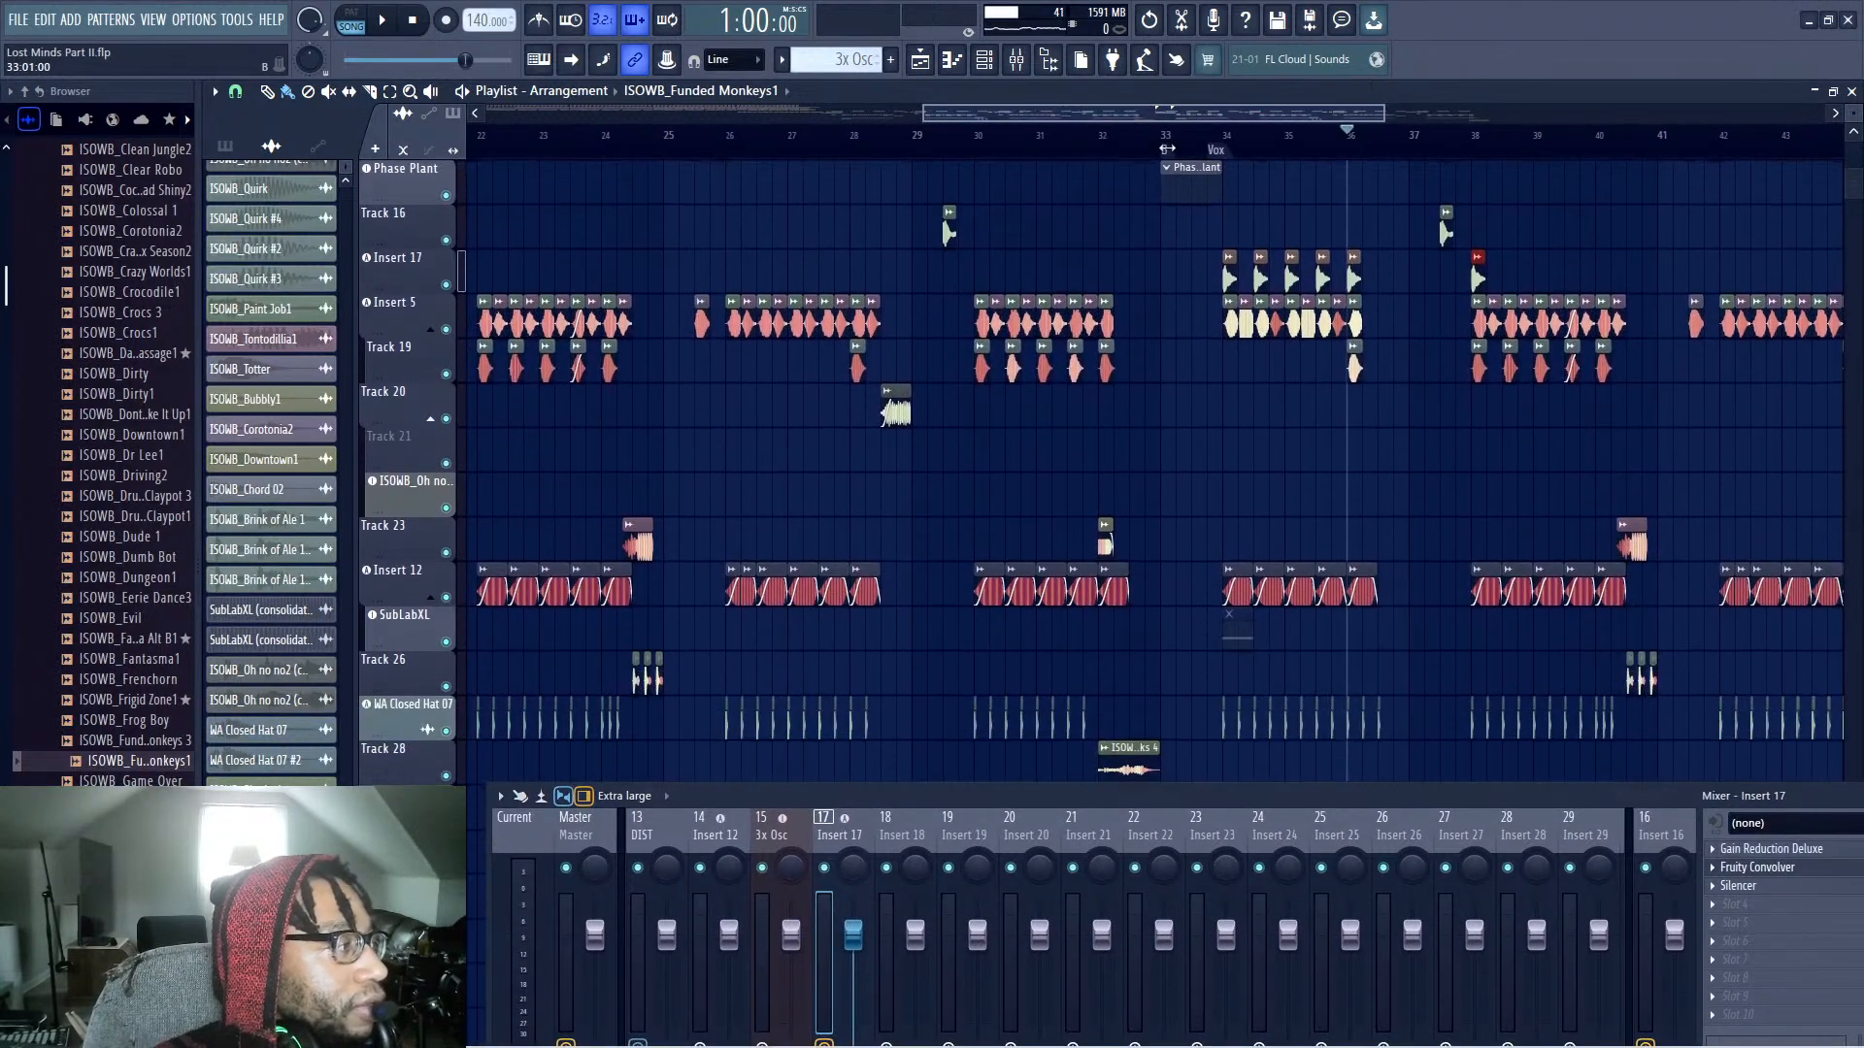
Examine the clip arrangement across all playlist tracks between bars 29 and 49
{"action": "scroll", "coordinate": [1332, 200], "scroll_direction": "right", "scroll_amount": 5}
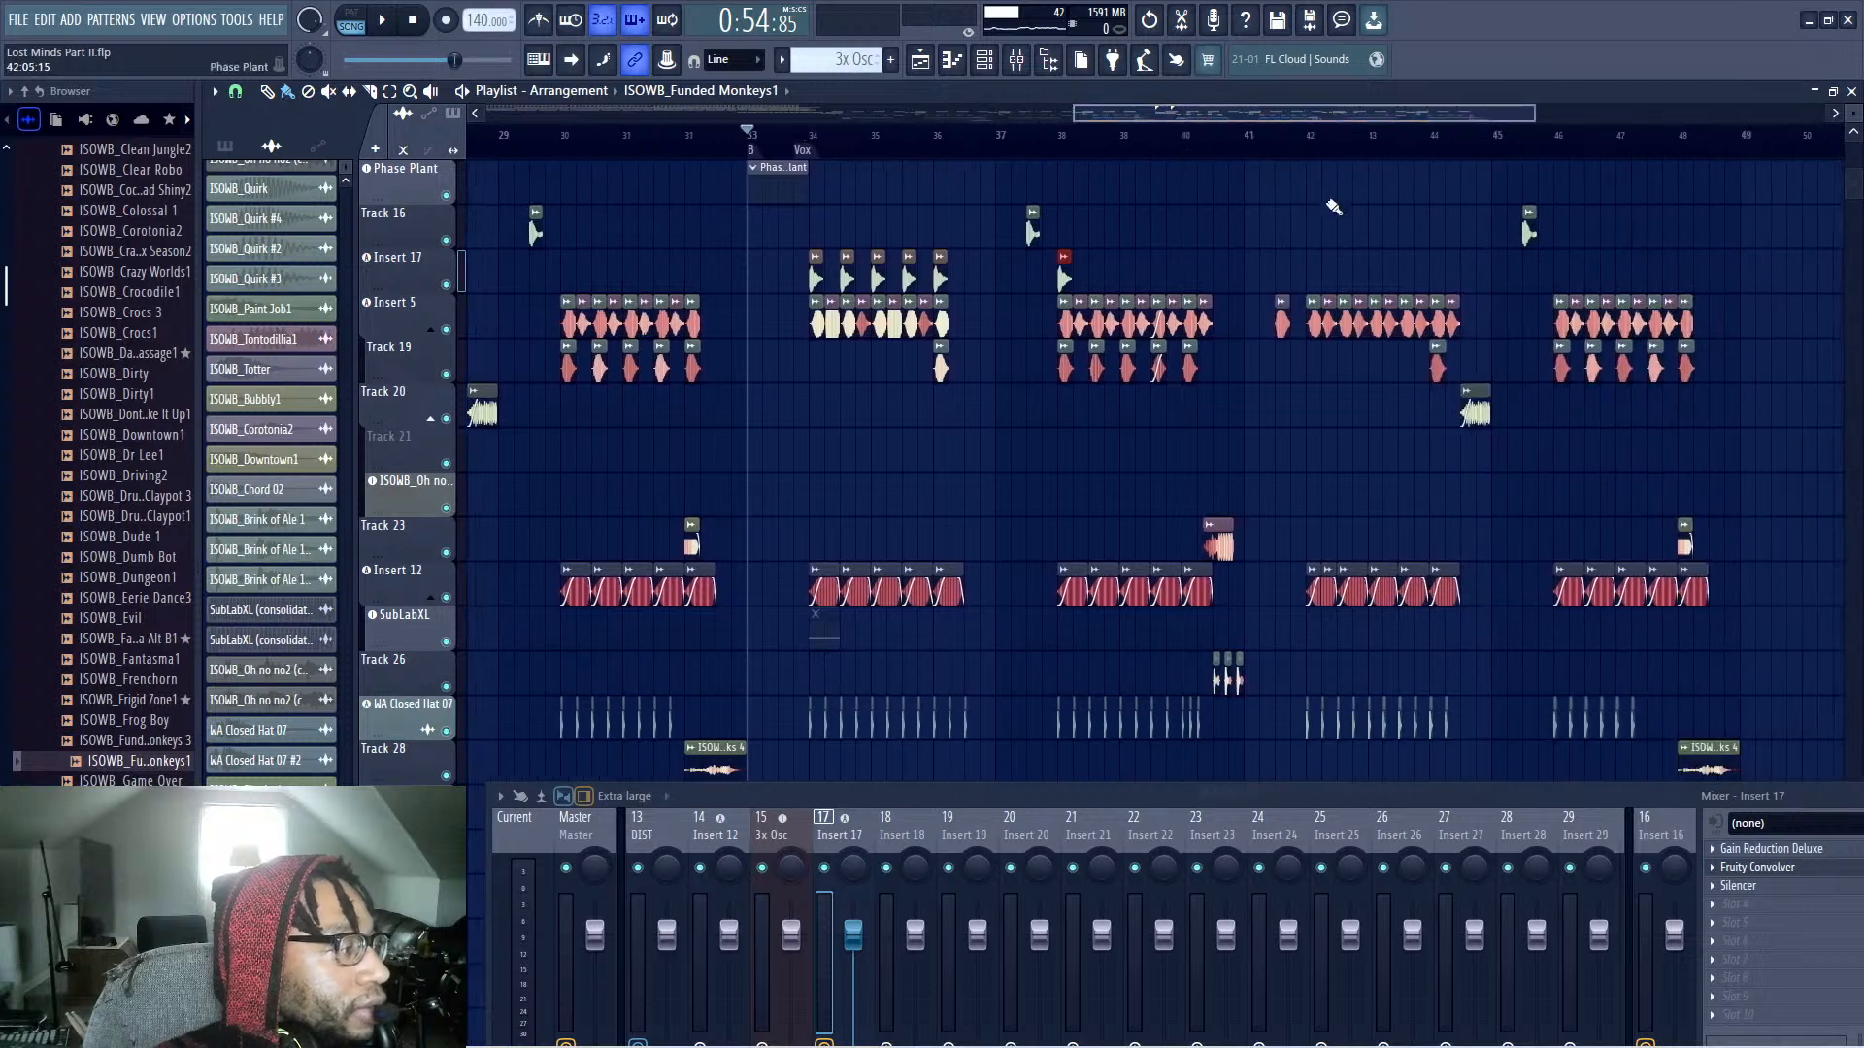
{"action": "scroll", "coordinate": [1393, 355], "scroll_direction": "down", "scroll_amount": 2}
{"action": "scroll", "coordinate": [382, 332], "scroll_direction": "up", "scroll_amount": 1}
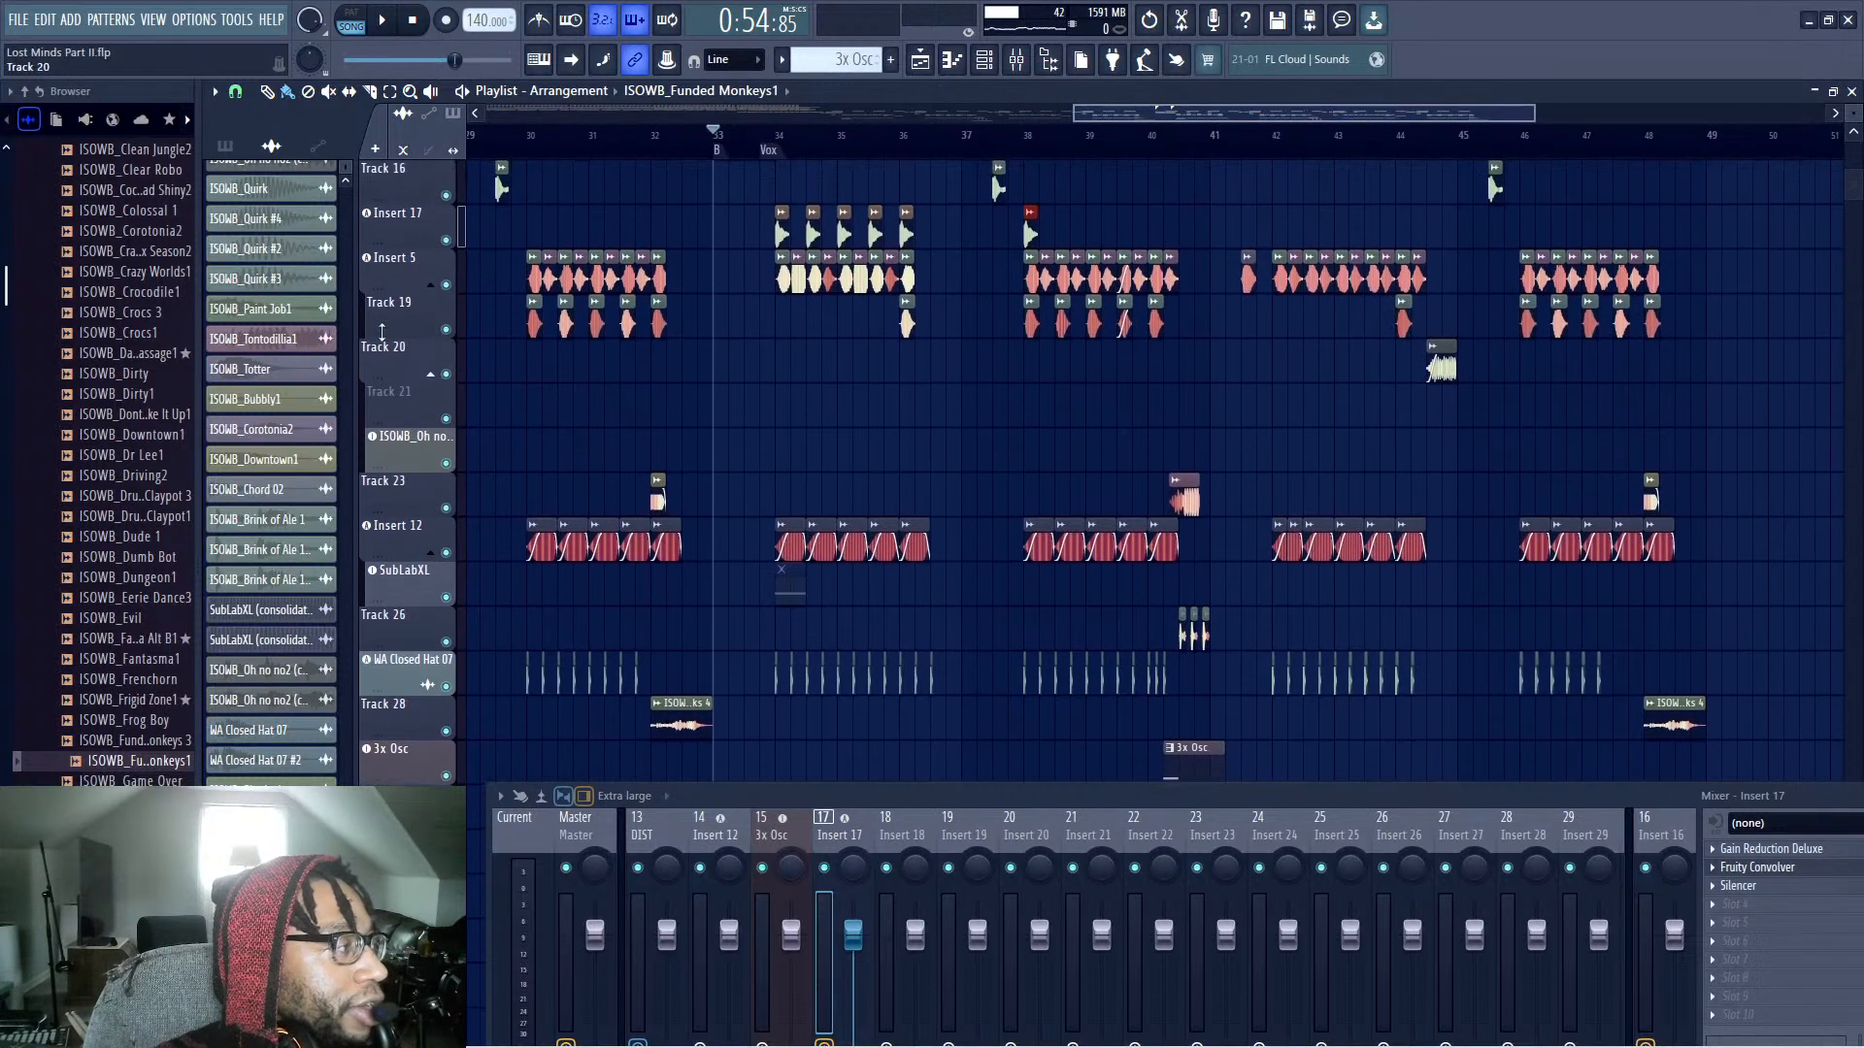
{"action": "scroll", "coordinate": [1407, 412], "scroll_direction": "up", "scroll_amount": 3}
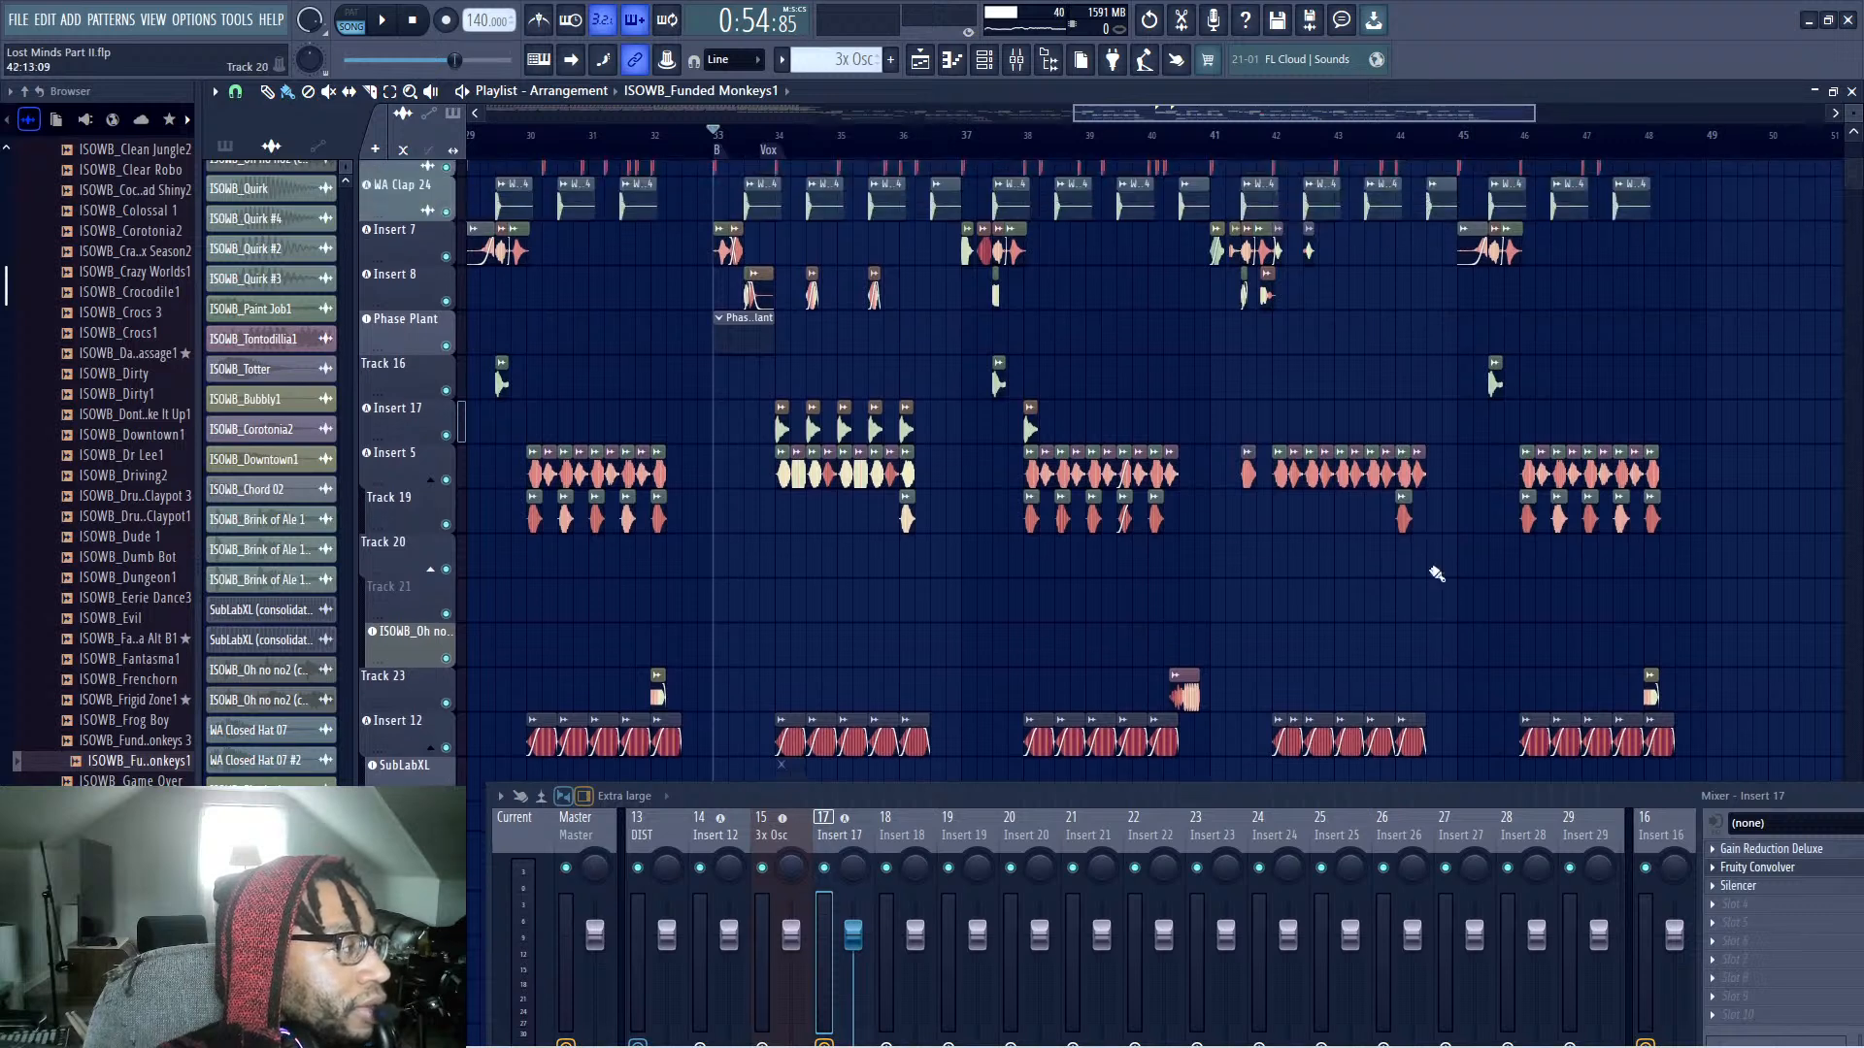
{"action": "scroll", "coordinate": [1437, 563], "scroll_direction": "up", "scroll_amount": 3}
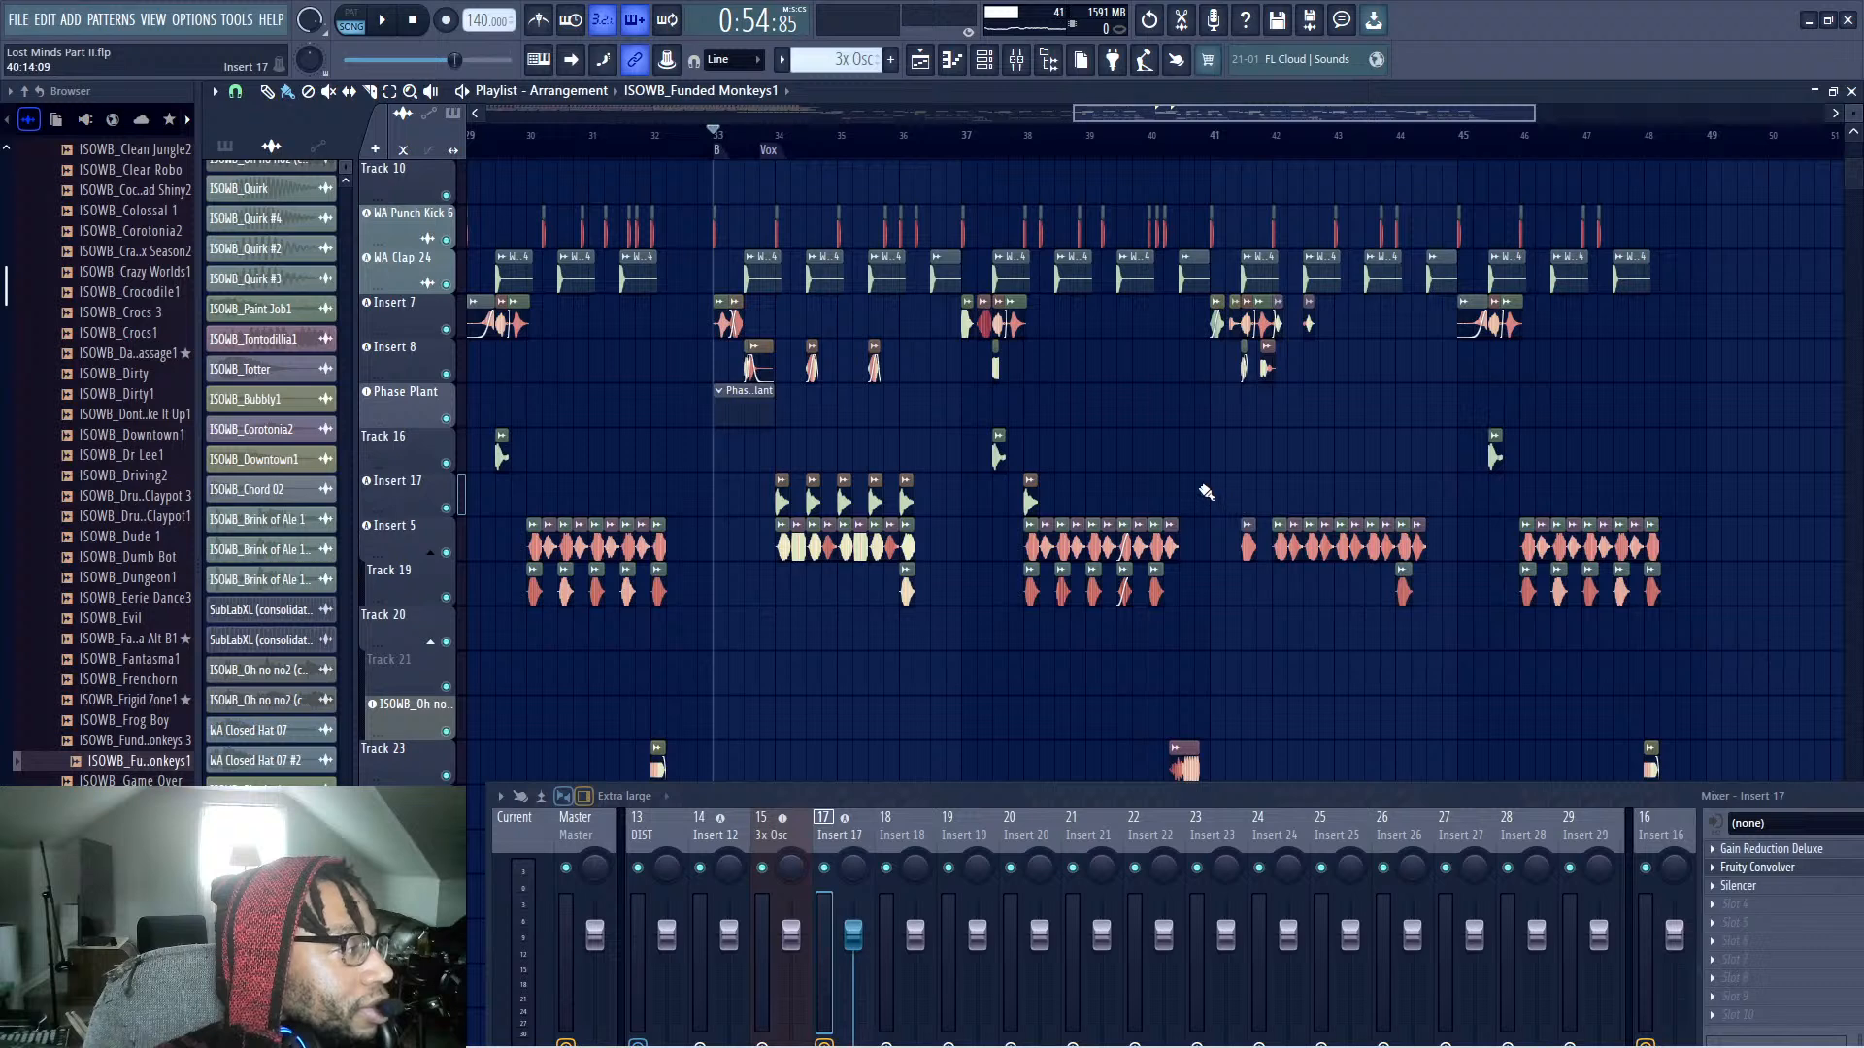
{"action": "scroll", "coordinate": [1203, 485], "scroll_direction": "down", "scroll_amount": 11}
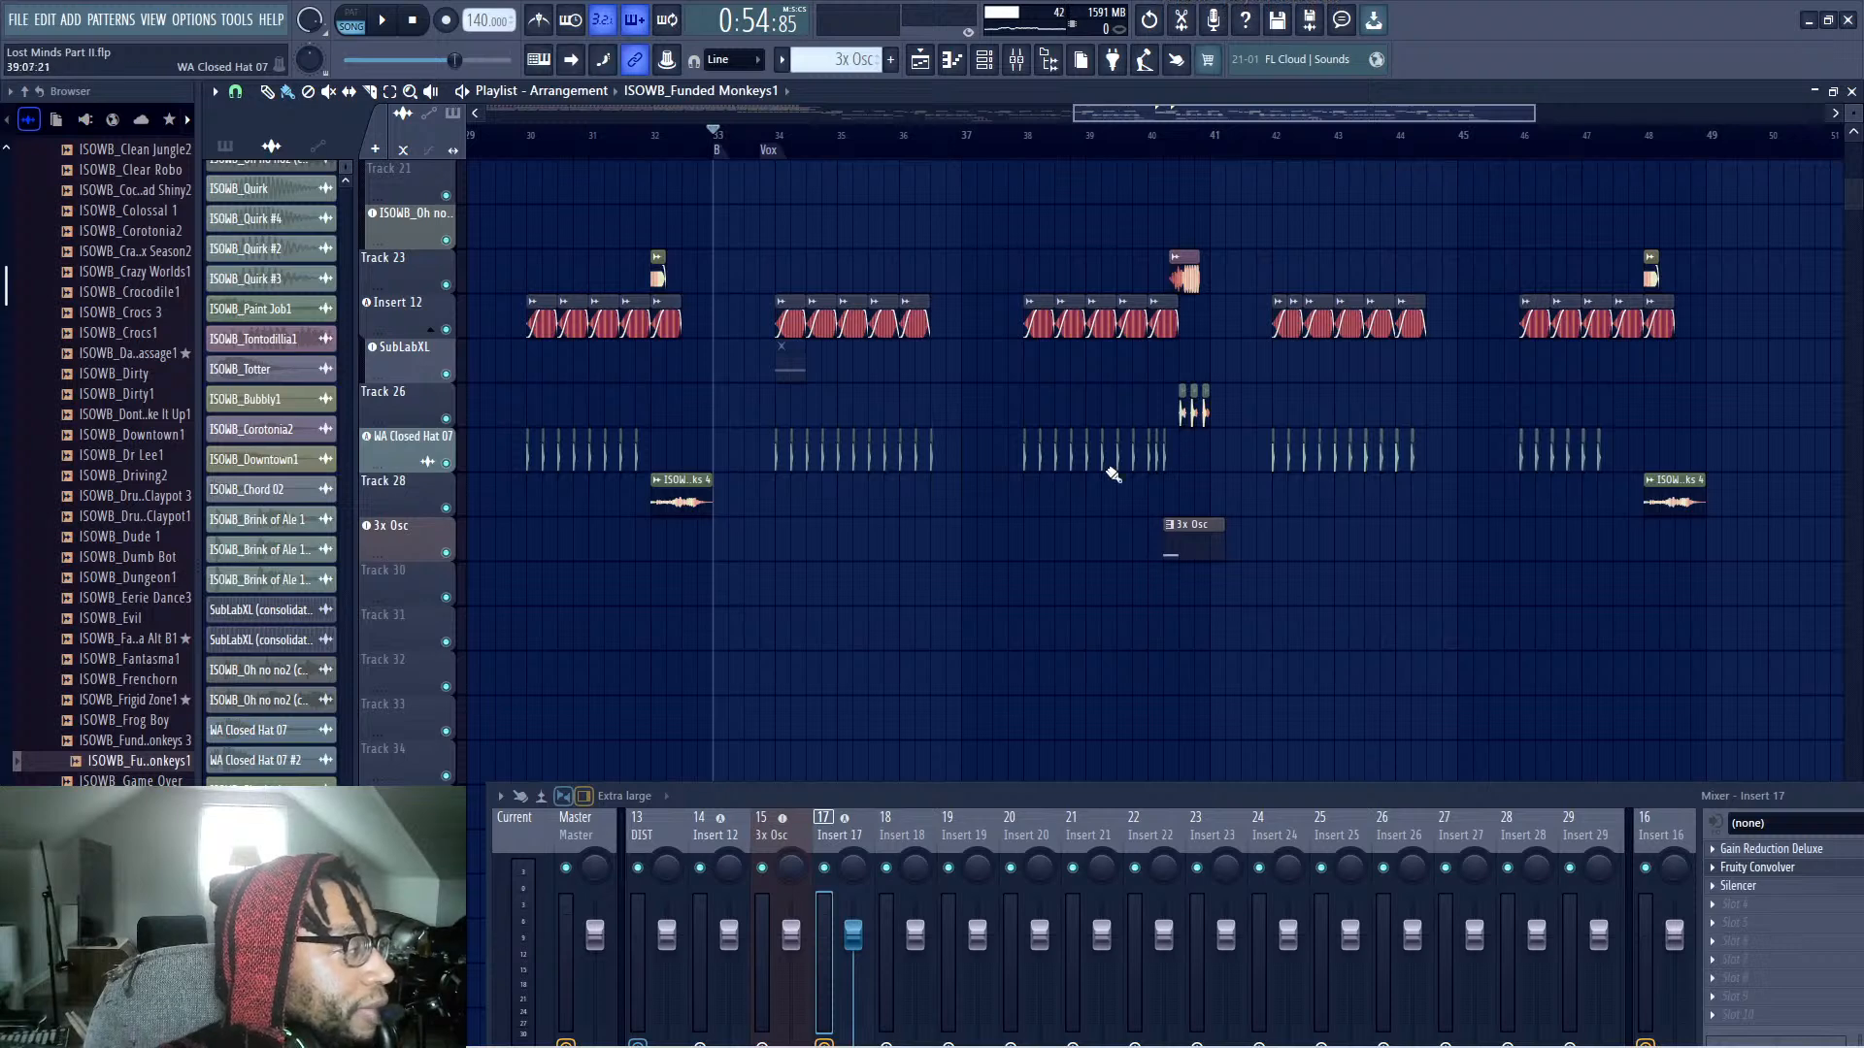
{"action": "scroll", "coordinate": [1113, 475], "scroll_direction": "up", "scroll_amount": 4}
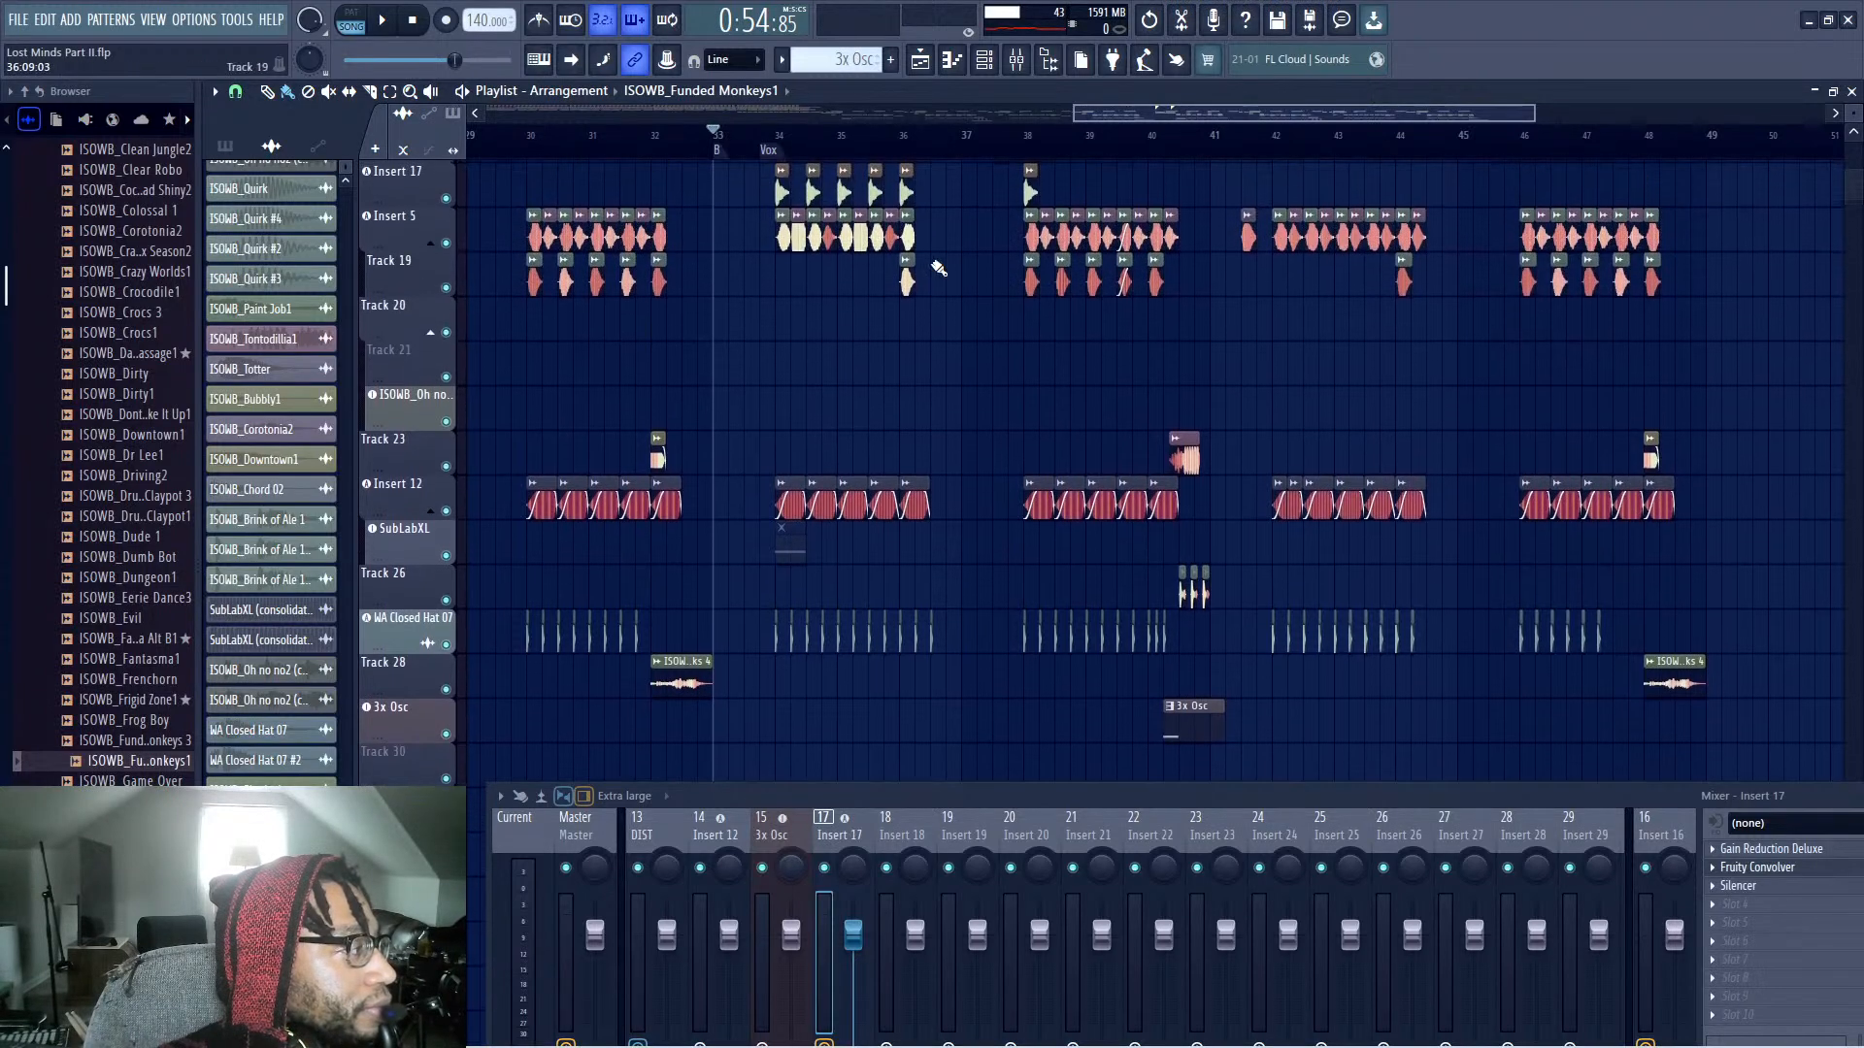
Play the arrangement from bar 36 through the start of bar 37
{"action": "scroll", "coordinate": [933, 262], "scroll_direction": "up", "scroll_amount": 2}
{"action": "left_click", "coordinate": [825, 147]}
{"action": "key", "text": "space"}
{"action": "left_click", "coordinate": [904, 148]}
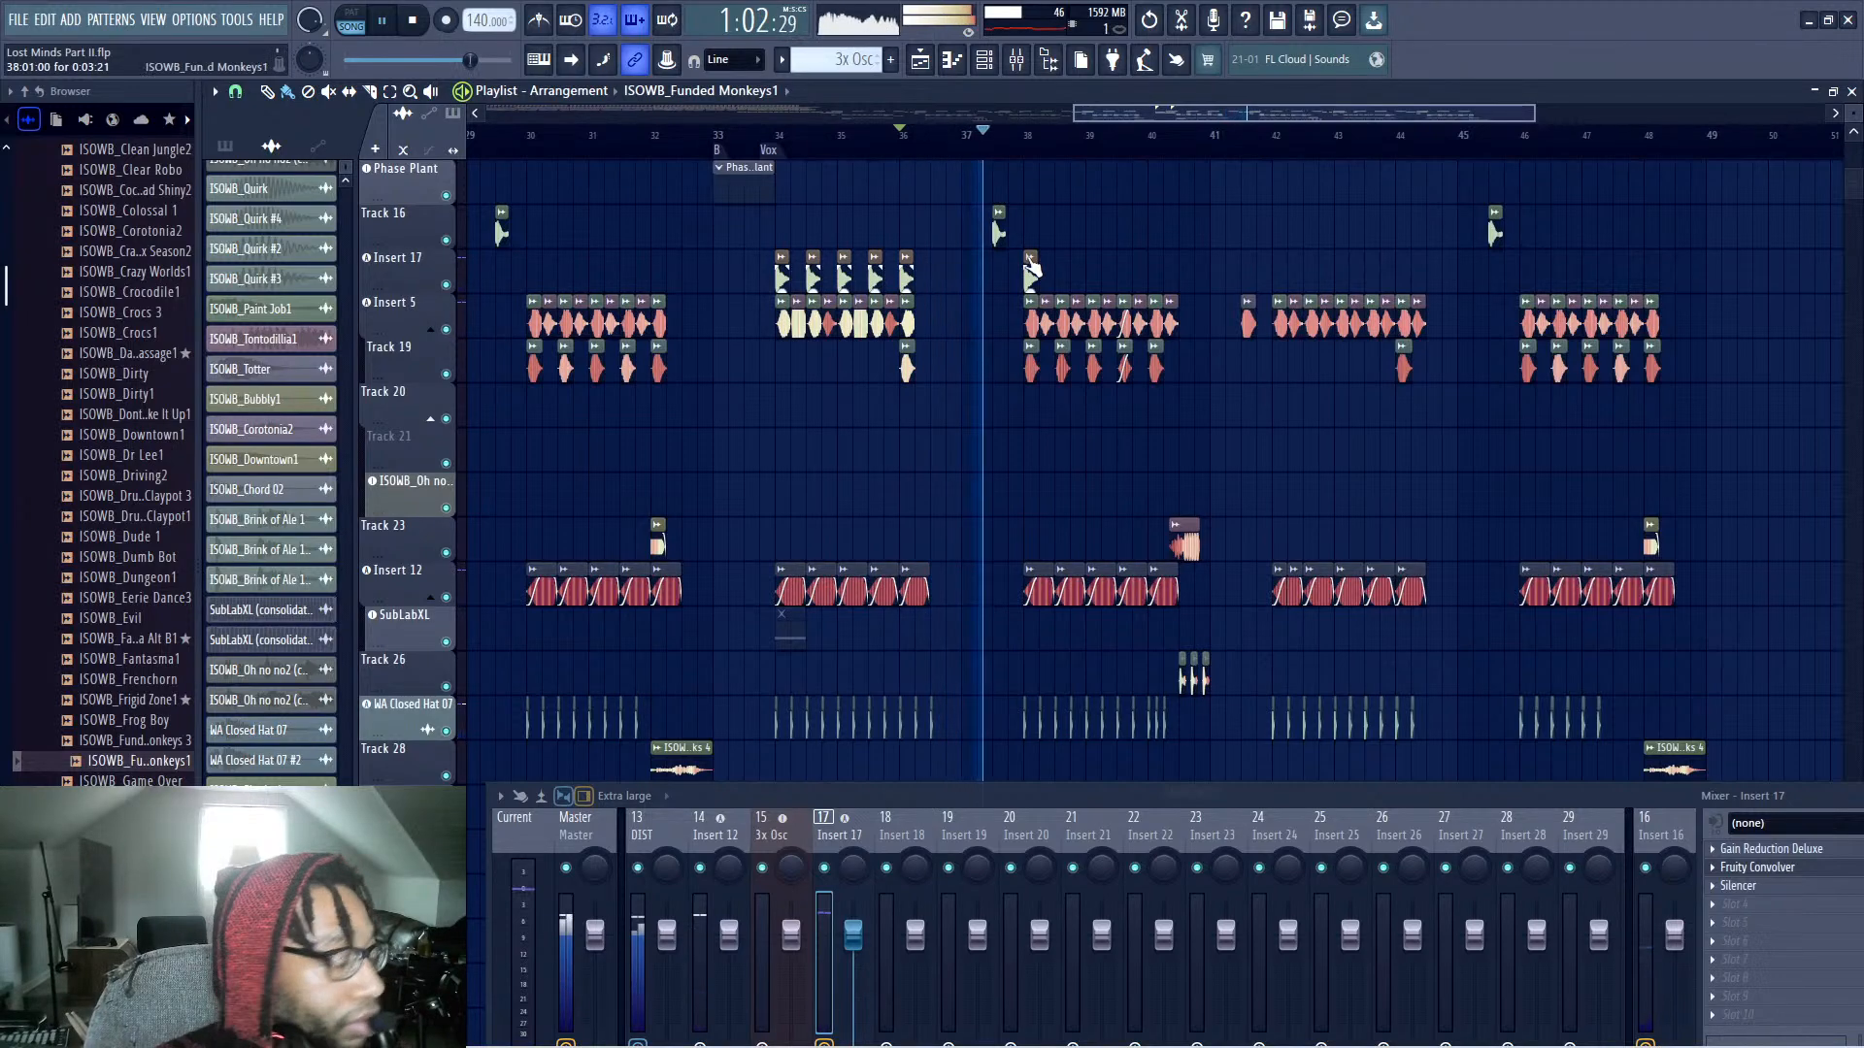
{"action": "key", "text": "space"}
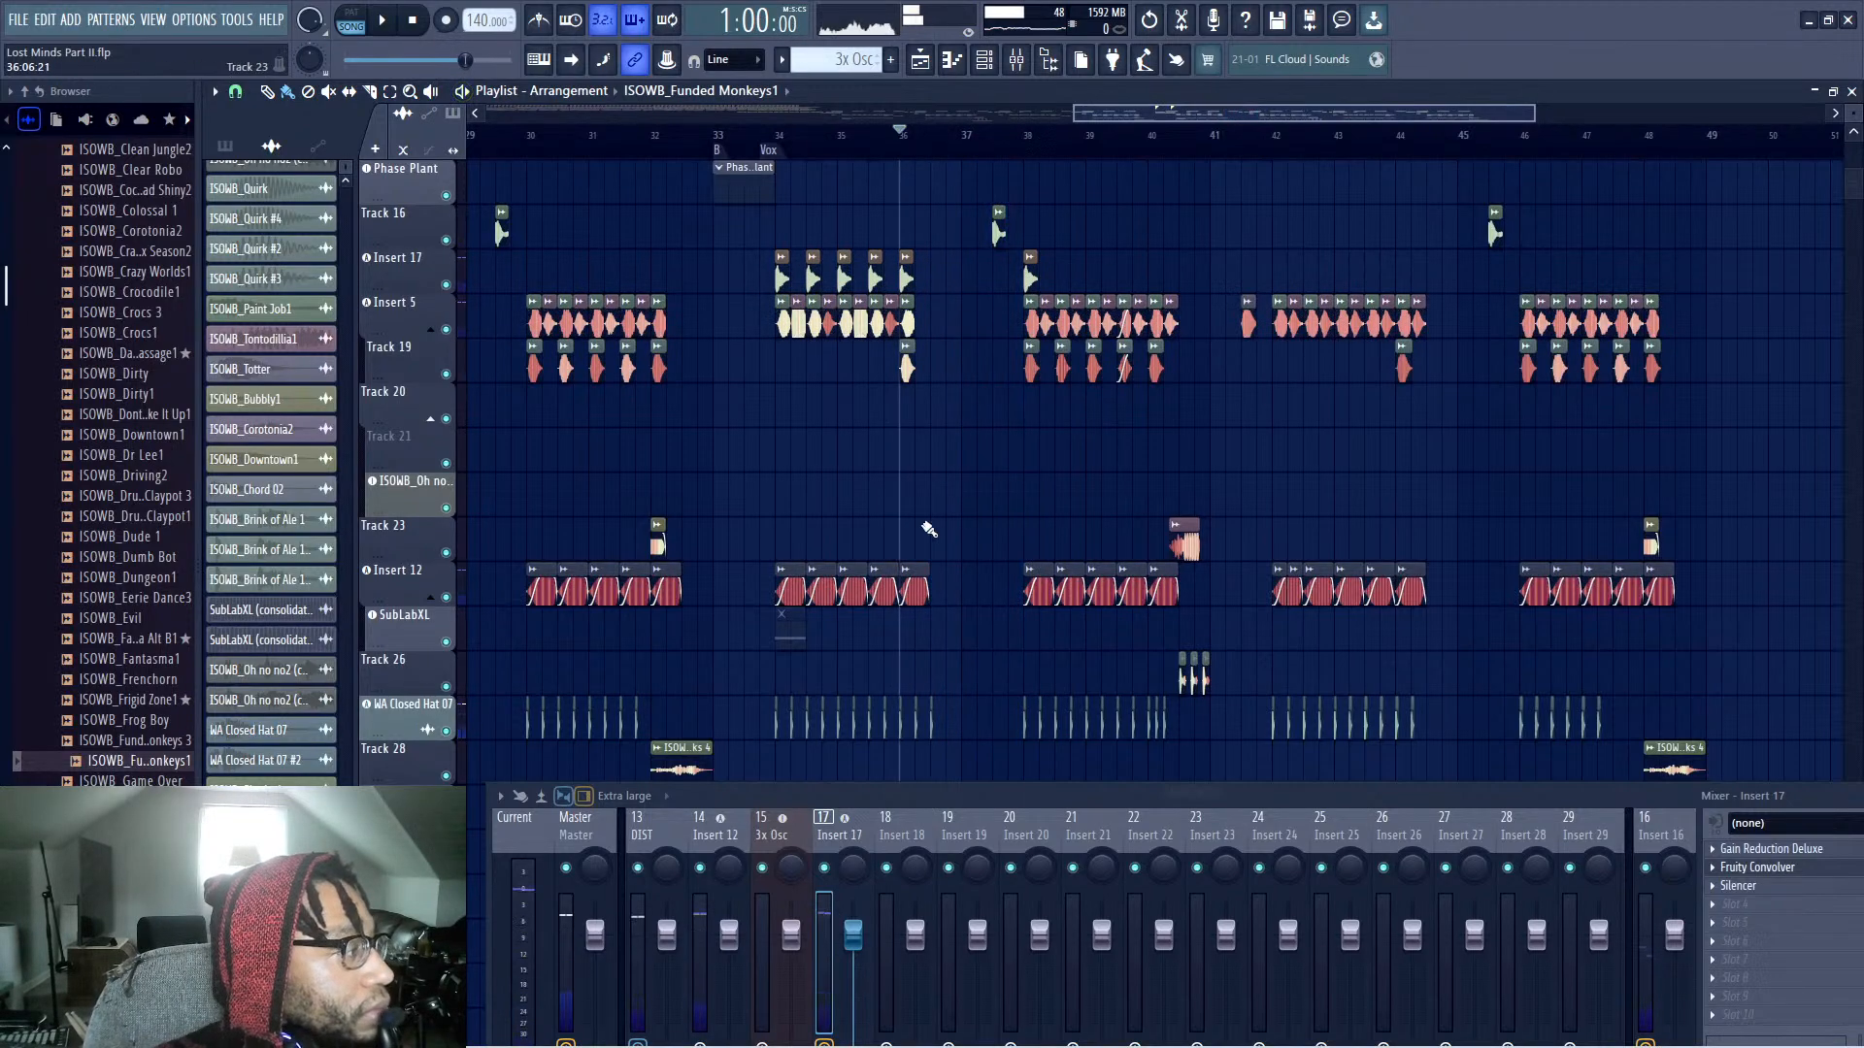
Make the ISOWB_Funded Monkeys1 clip at bar 38 on the Insert 17 track unique
{"action": "scroll", "coordinate": [1219, 242], "scroll_direction": "up", "scroll_amount": 3}
{"action": "scroll", "coordinate": [957, 415], "scroll_direction": "up", "scroll_amount": 4}
{"action": "right_click", "coordinate": [932, 406]}
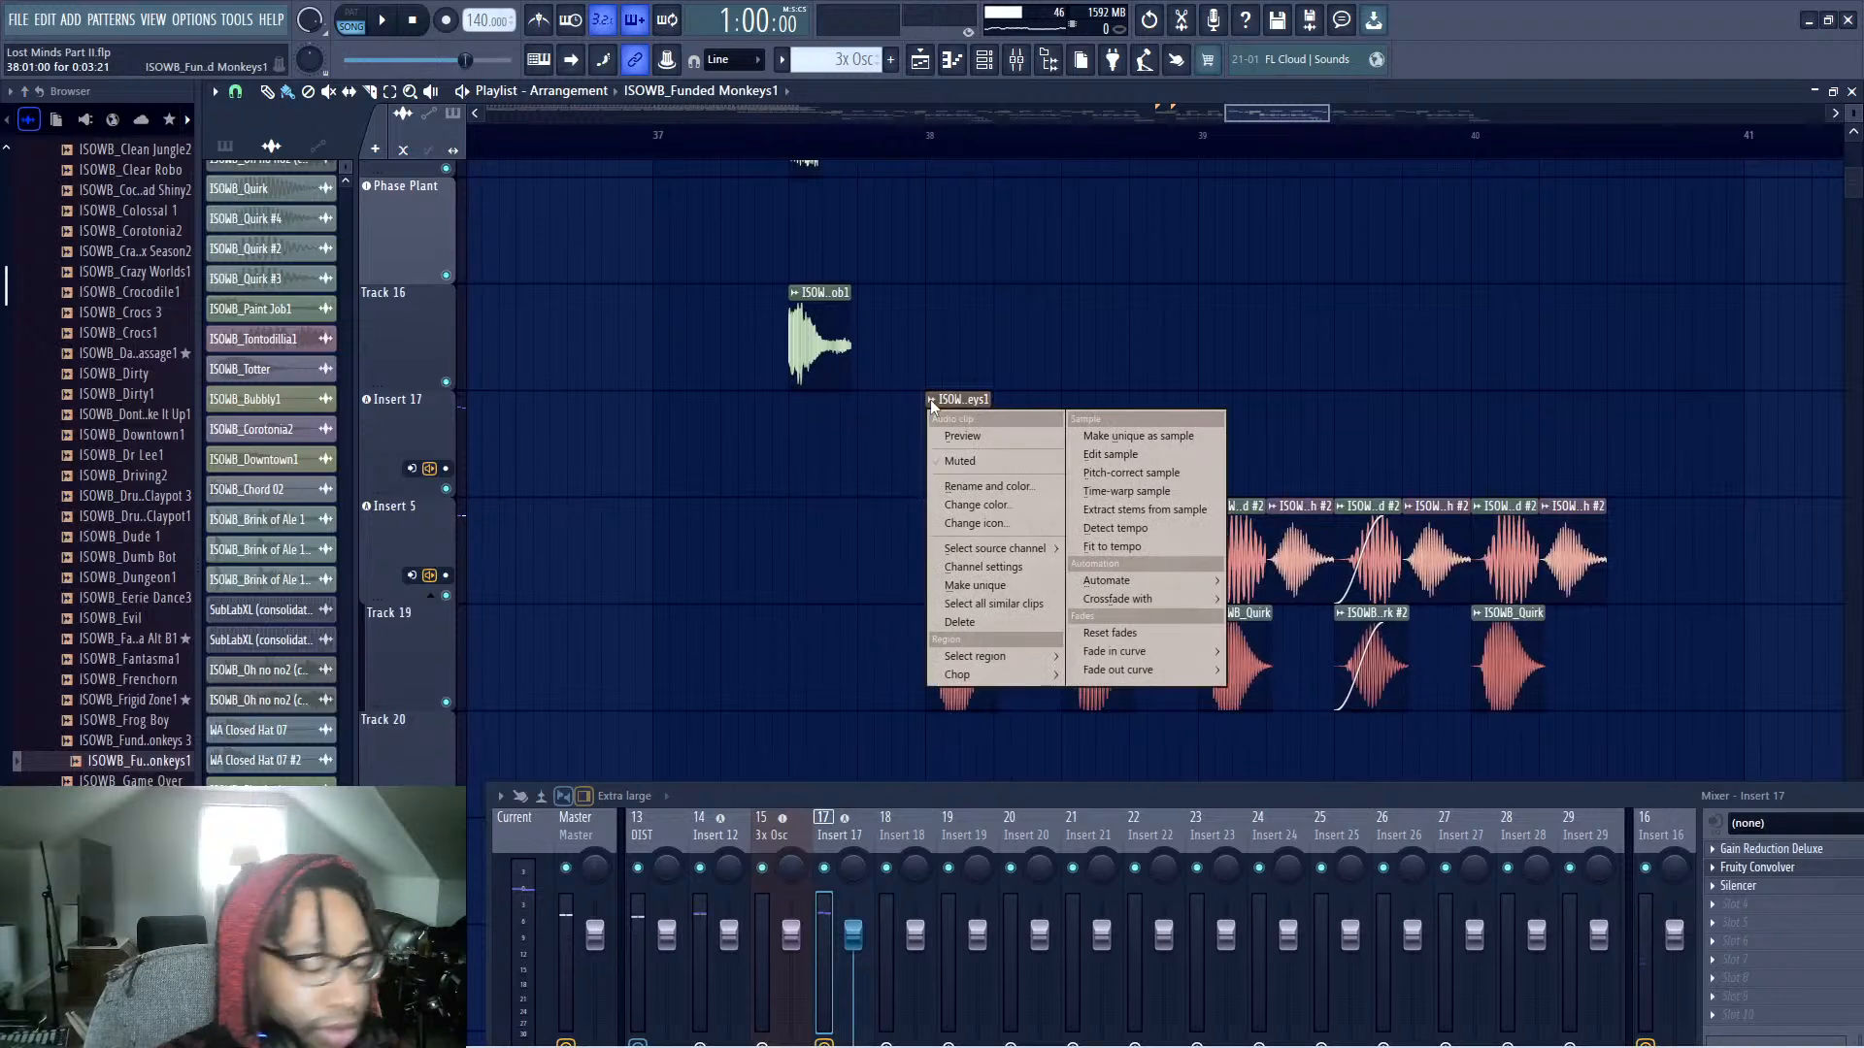
{"action": "left_click", "coordinate": [974, 585]}
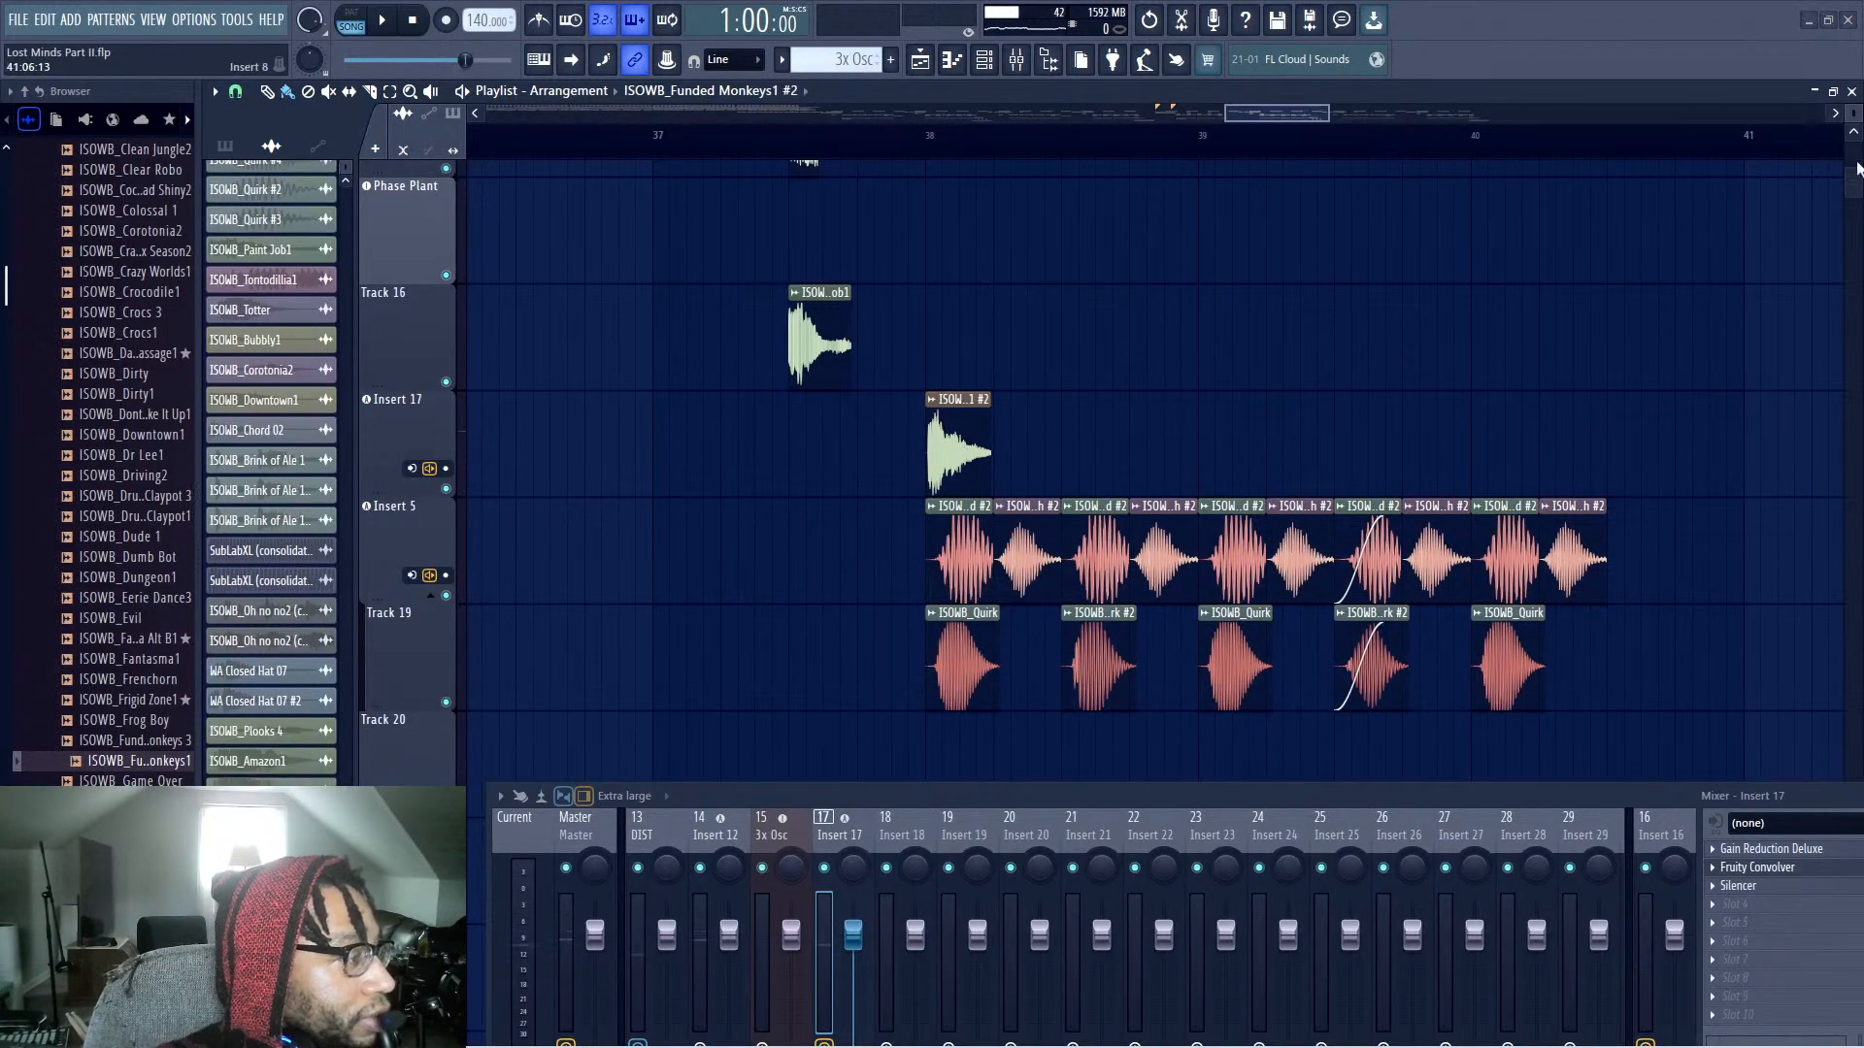
Replace the Insert 17 clip at bar 38 with a copy midway through the bar and audition it from just before bar 38
{"action": "key", "text": "space"}
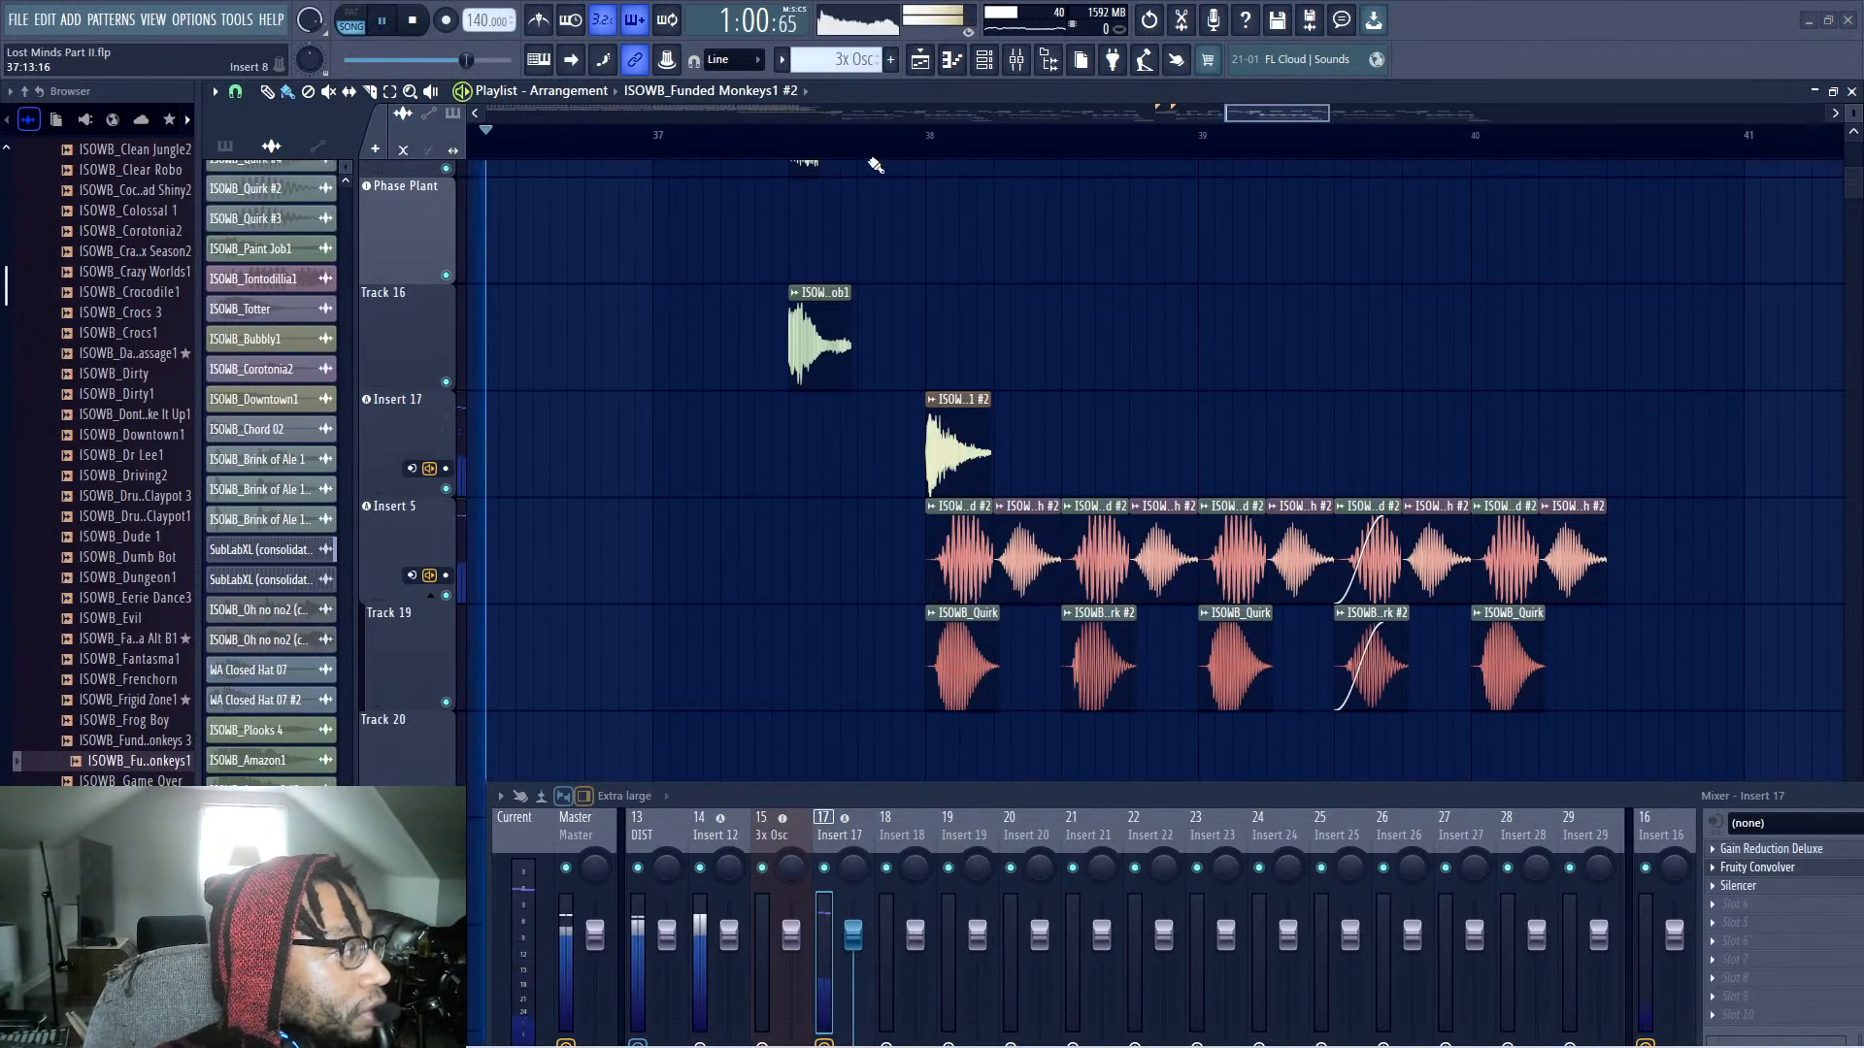
{"action": "left_click", "coordinate": [1063, 447]}
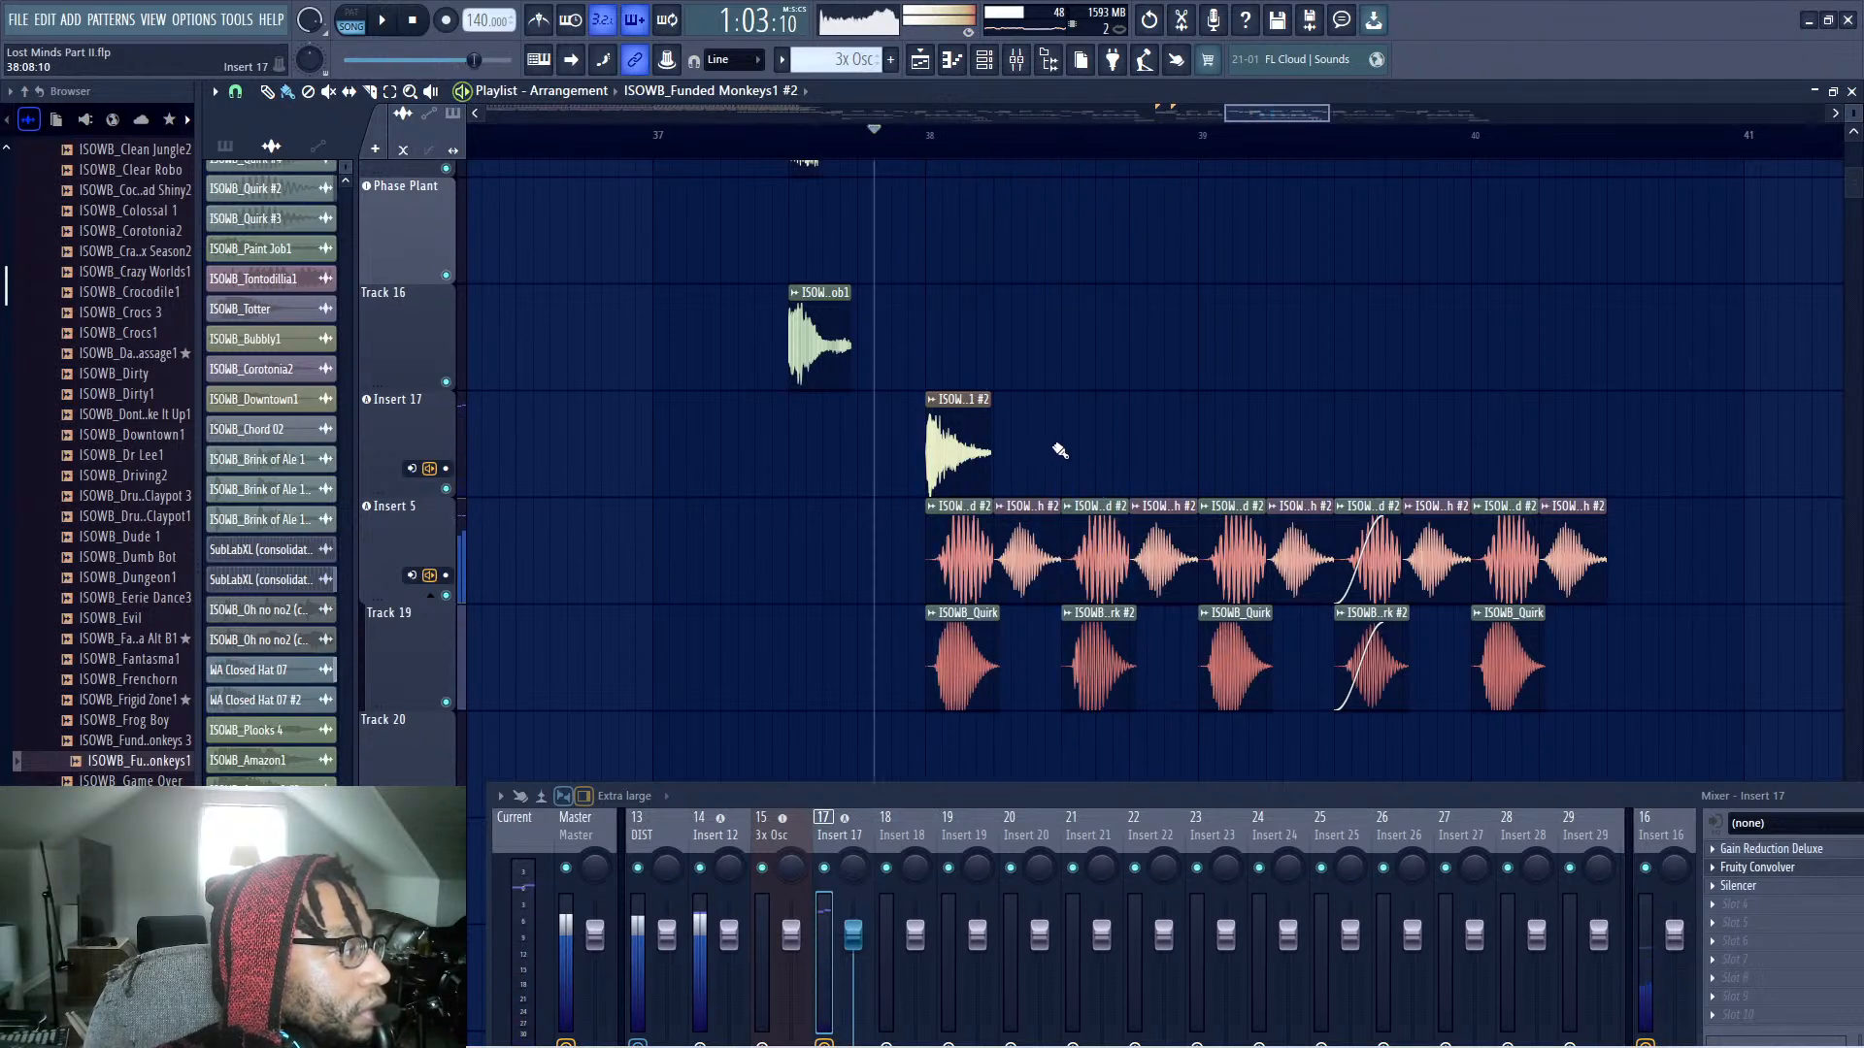
{"action": "right_click", "coordinate": [1000, 449]}
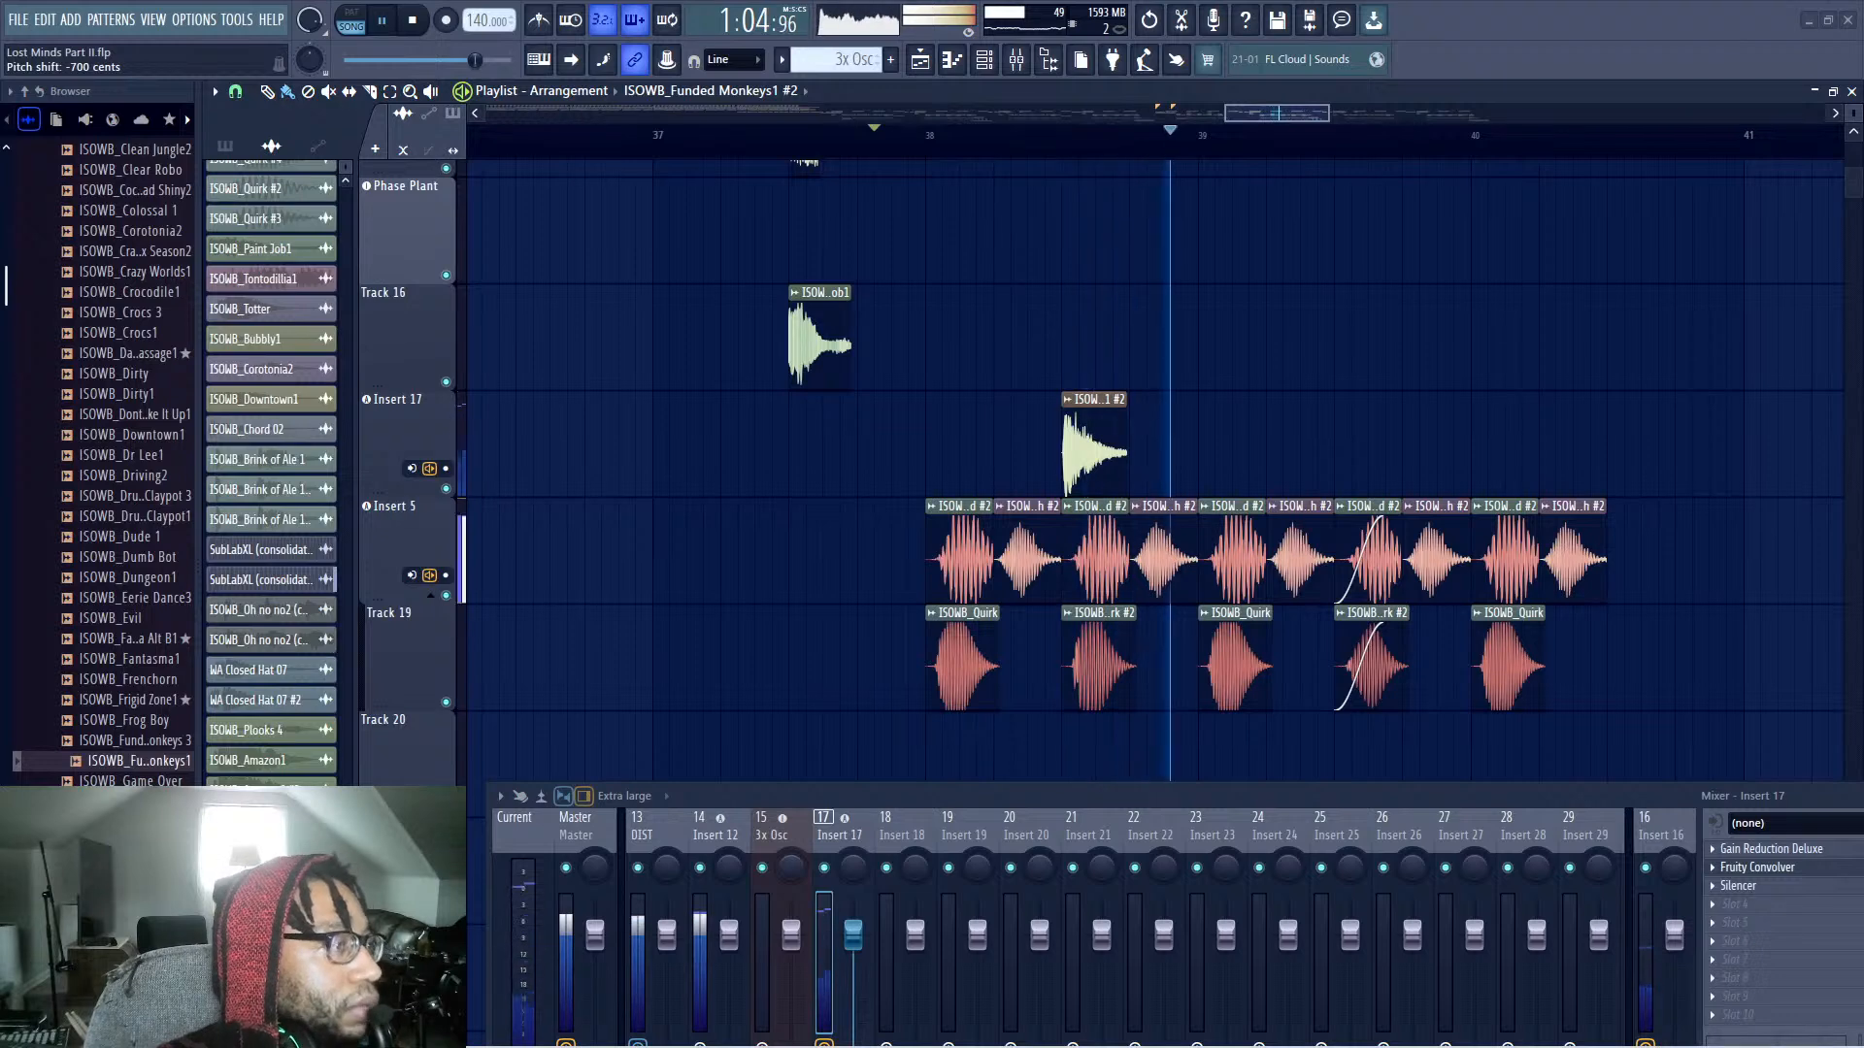
{"action": "key", "text": "space"}
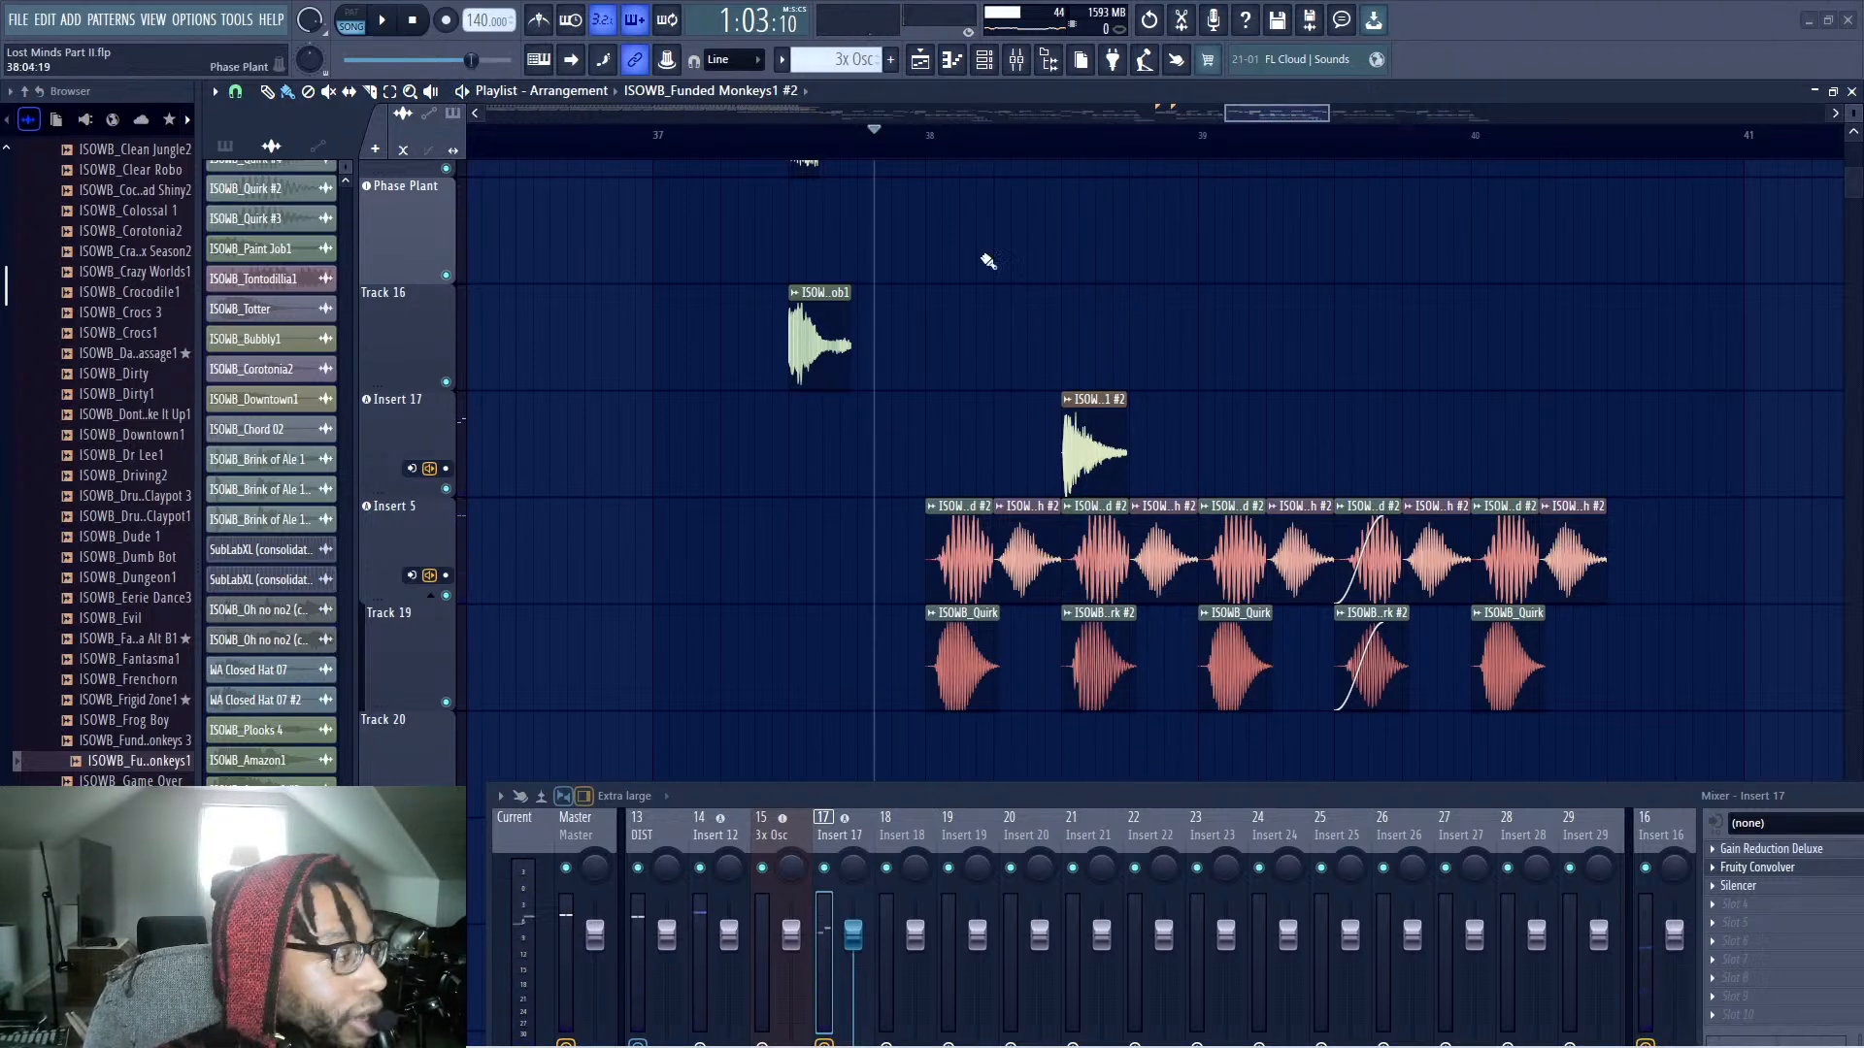
Delete the ISOWB_Funded Monkeys1 #2 clip midway through bar 38 and audition the passage from bar 37
{"action": "right_click", "coordinate": [1079, 412]}
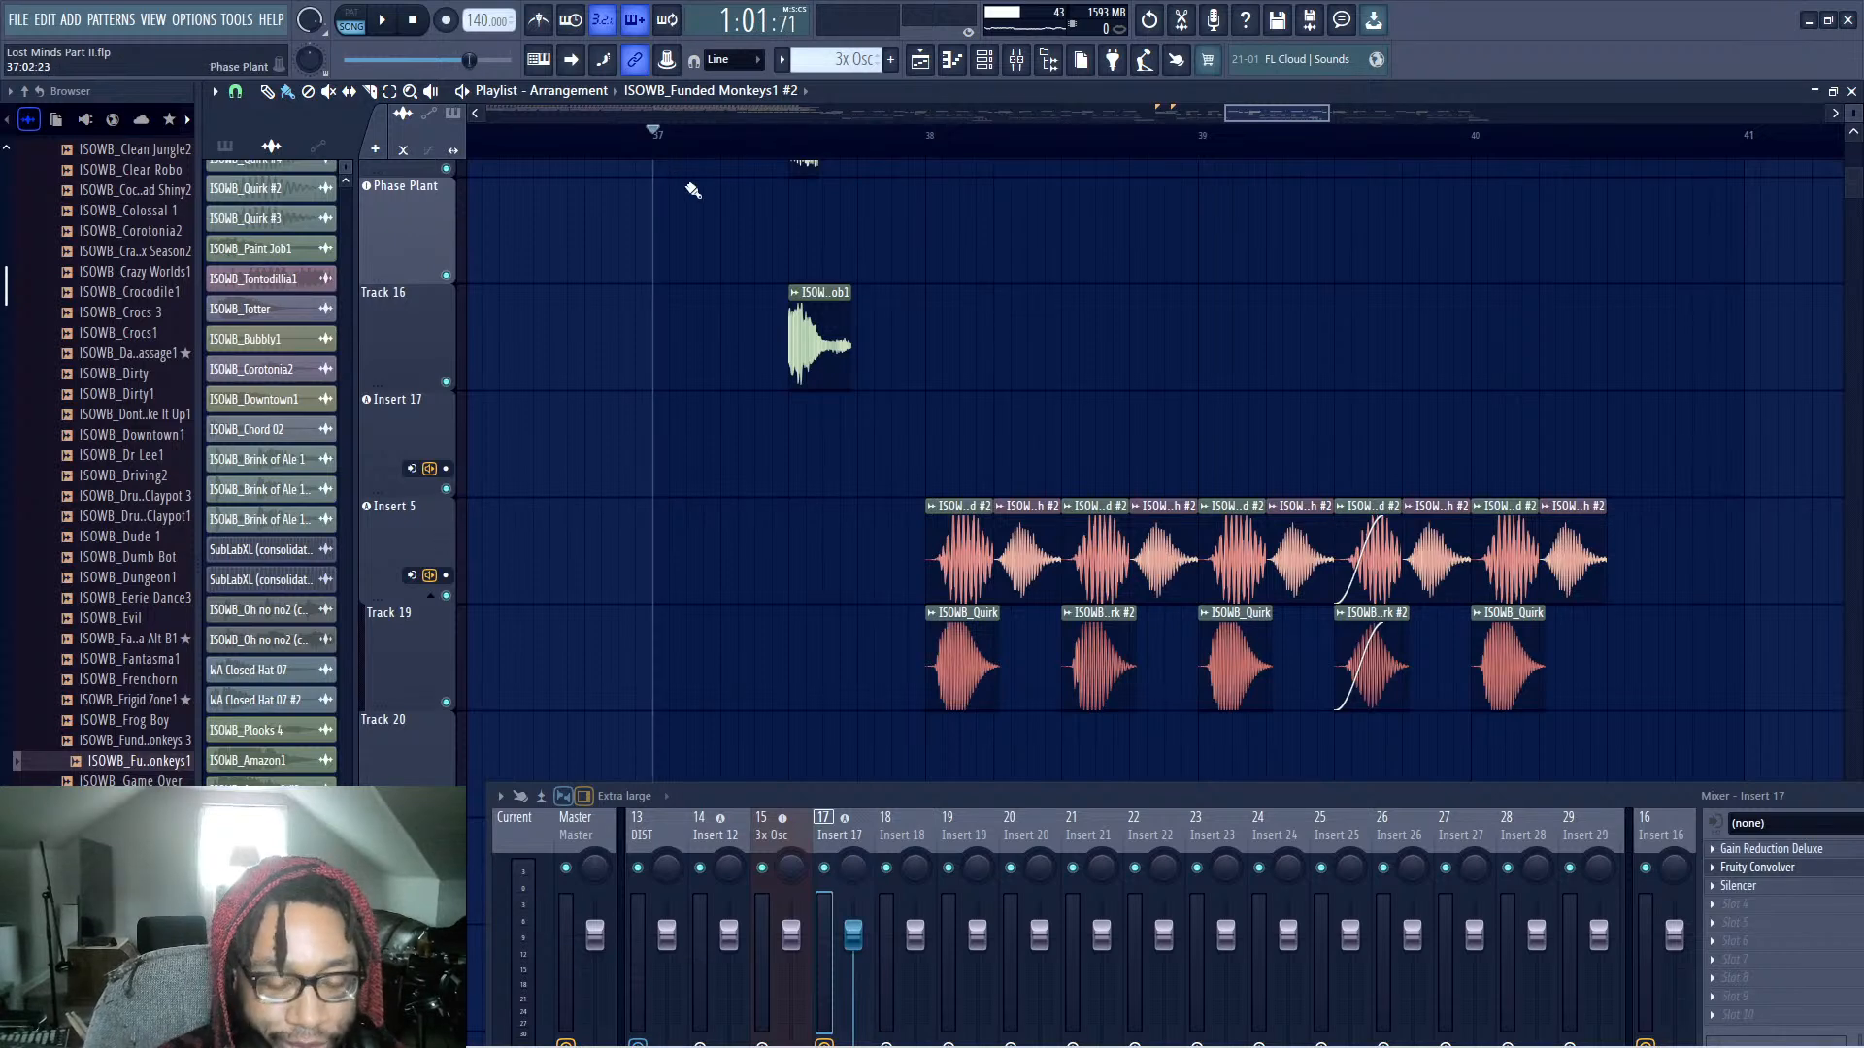
{"action": "key", "text": "space"}
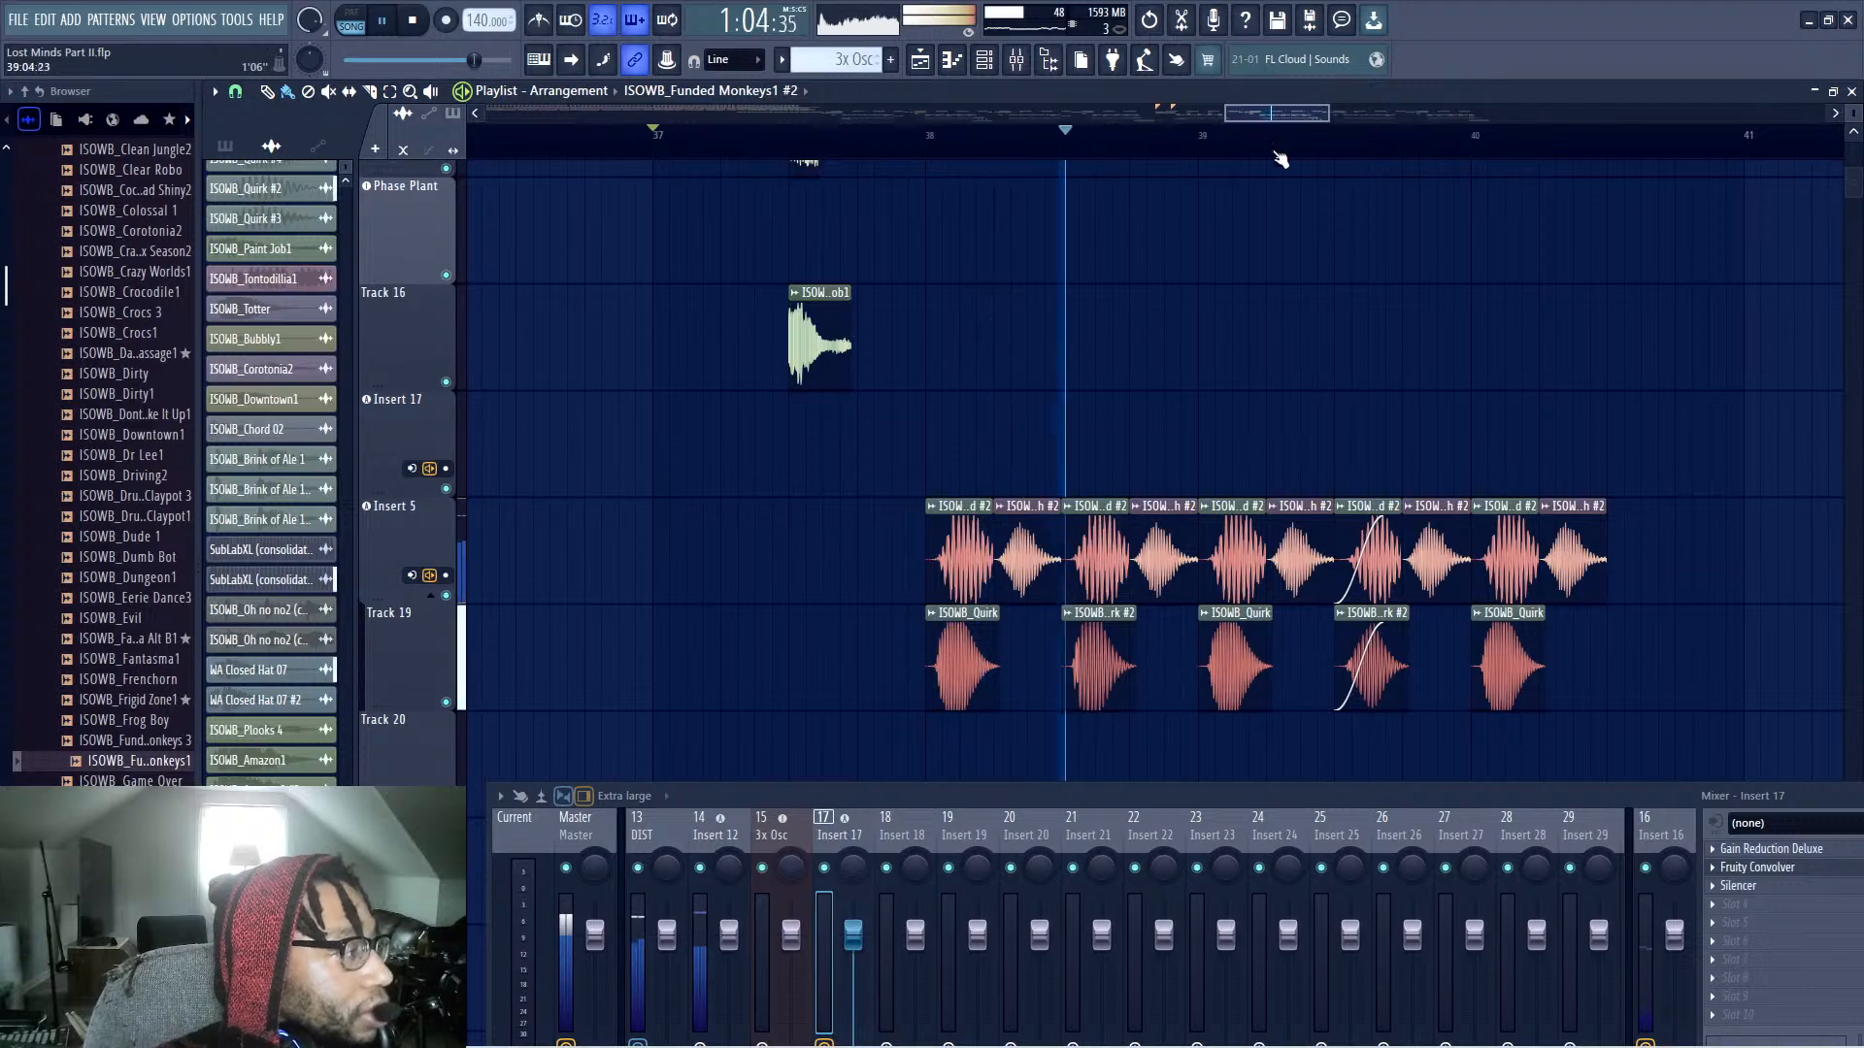
{"action": "key", "text": "space"}
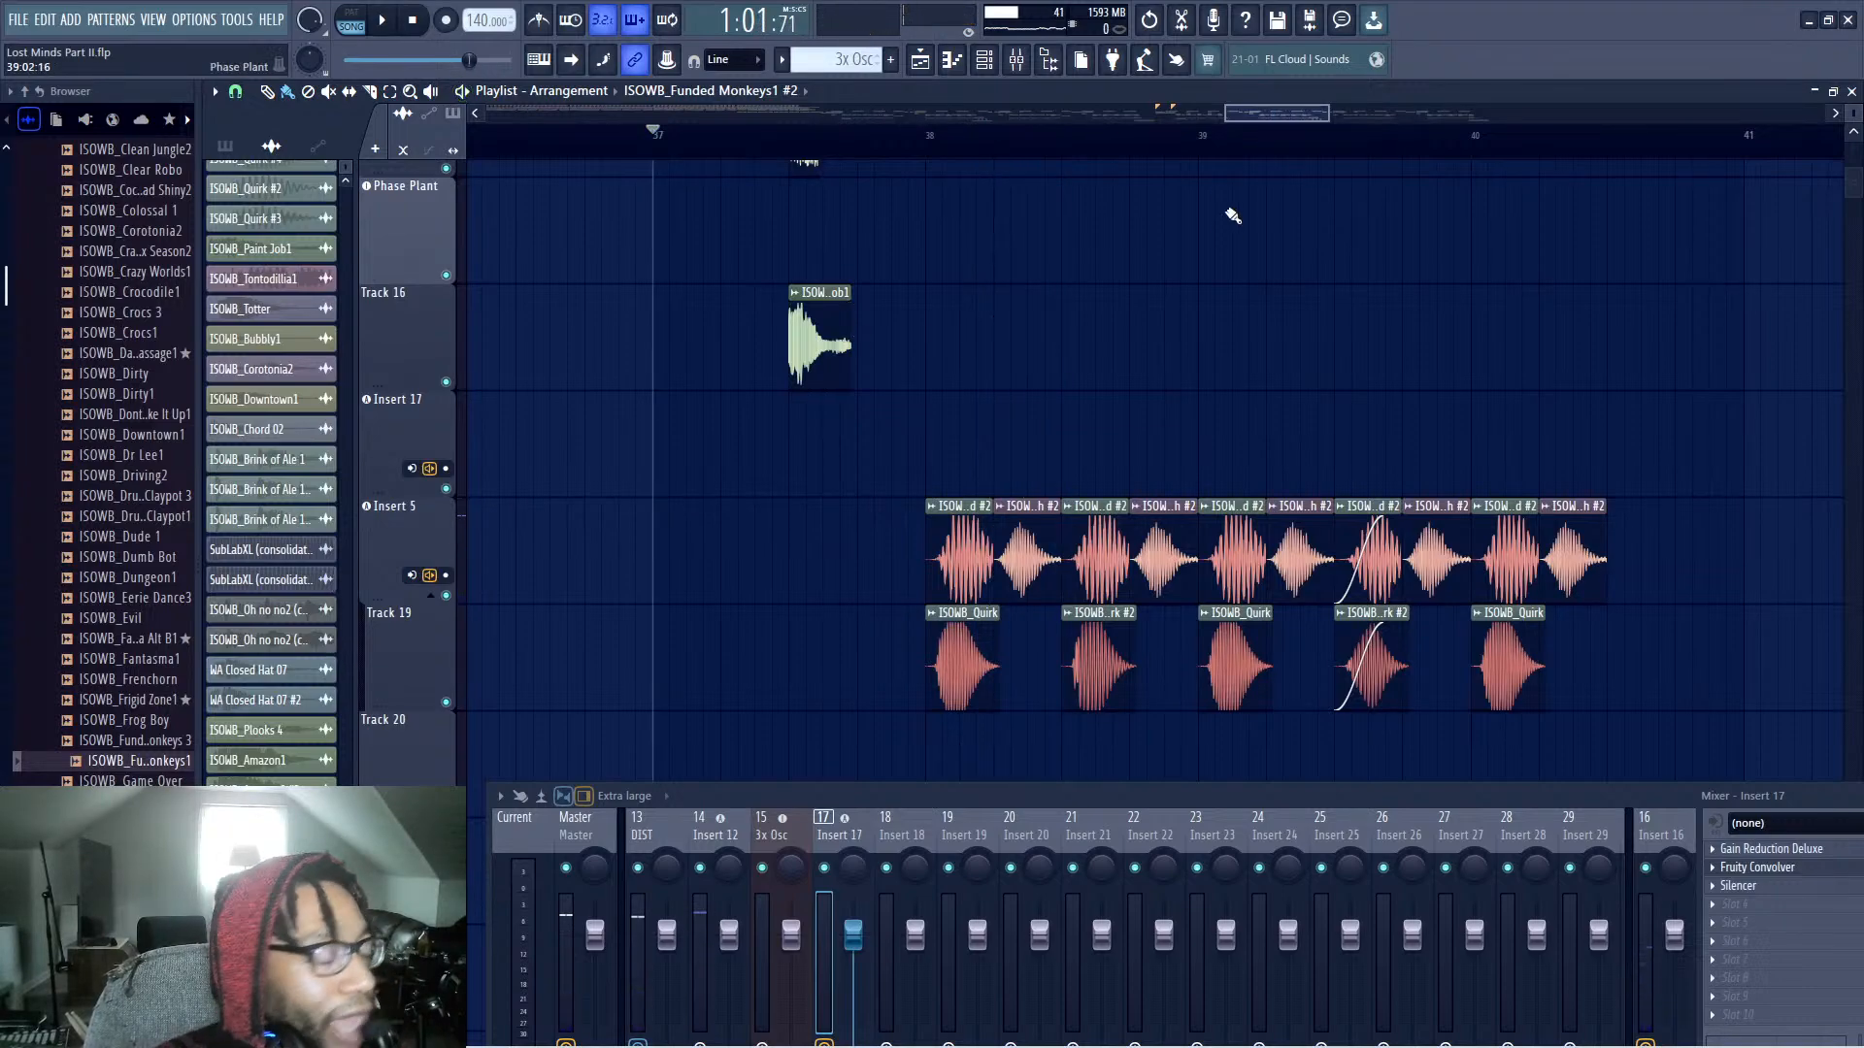
Review the whole arrangement and briefly play it from the B marker at bar 33
{"action": "scroll", "coordinate": [1213, 256], "scroll_direction": "down", "scroll_amount": 5}
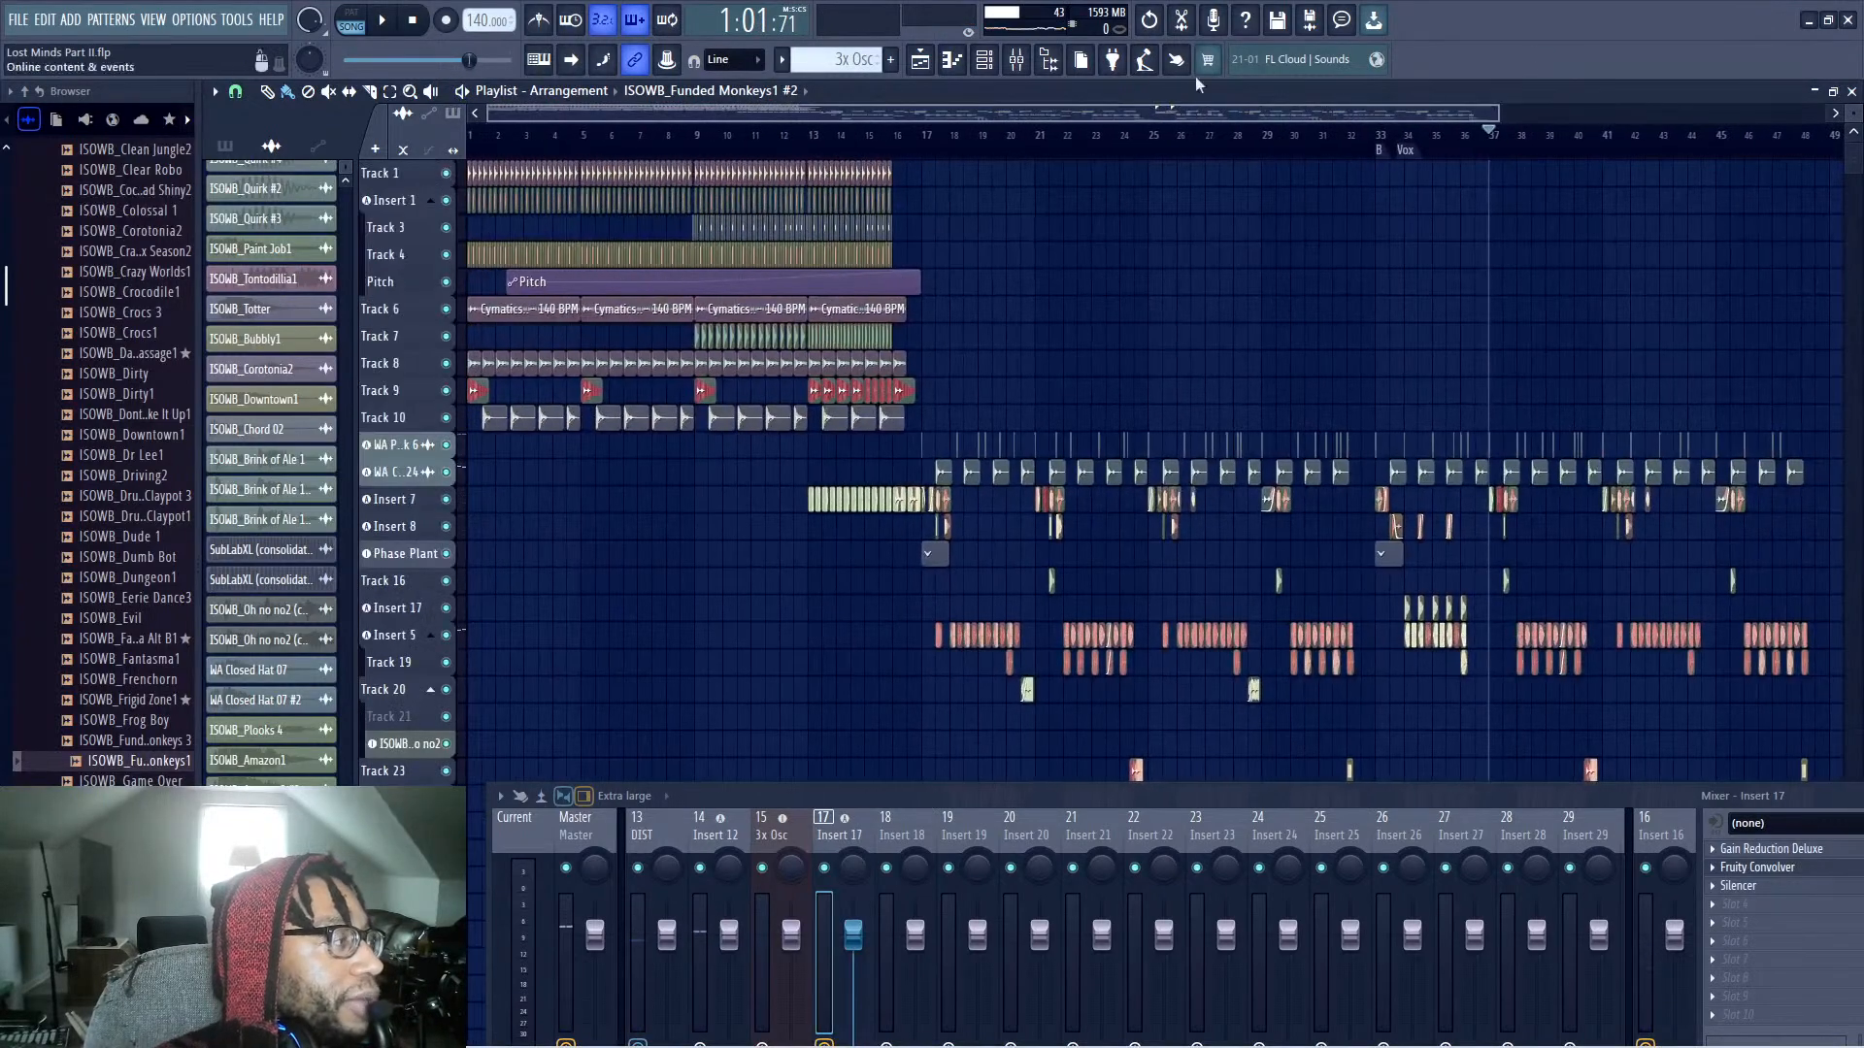
{"action": "left_click", "coordinate": [961, 146]}
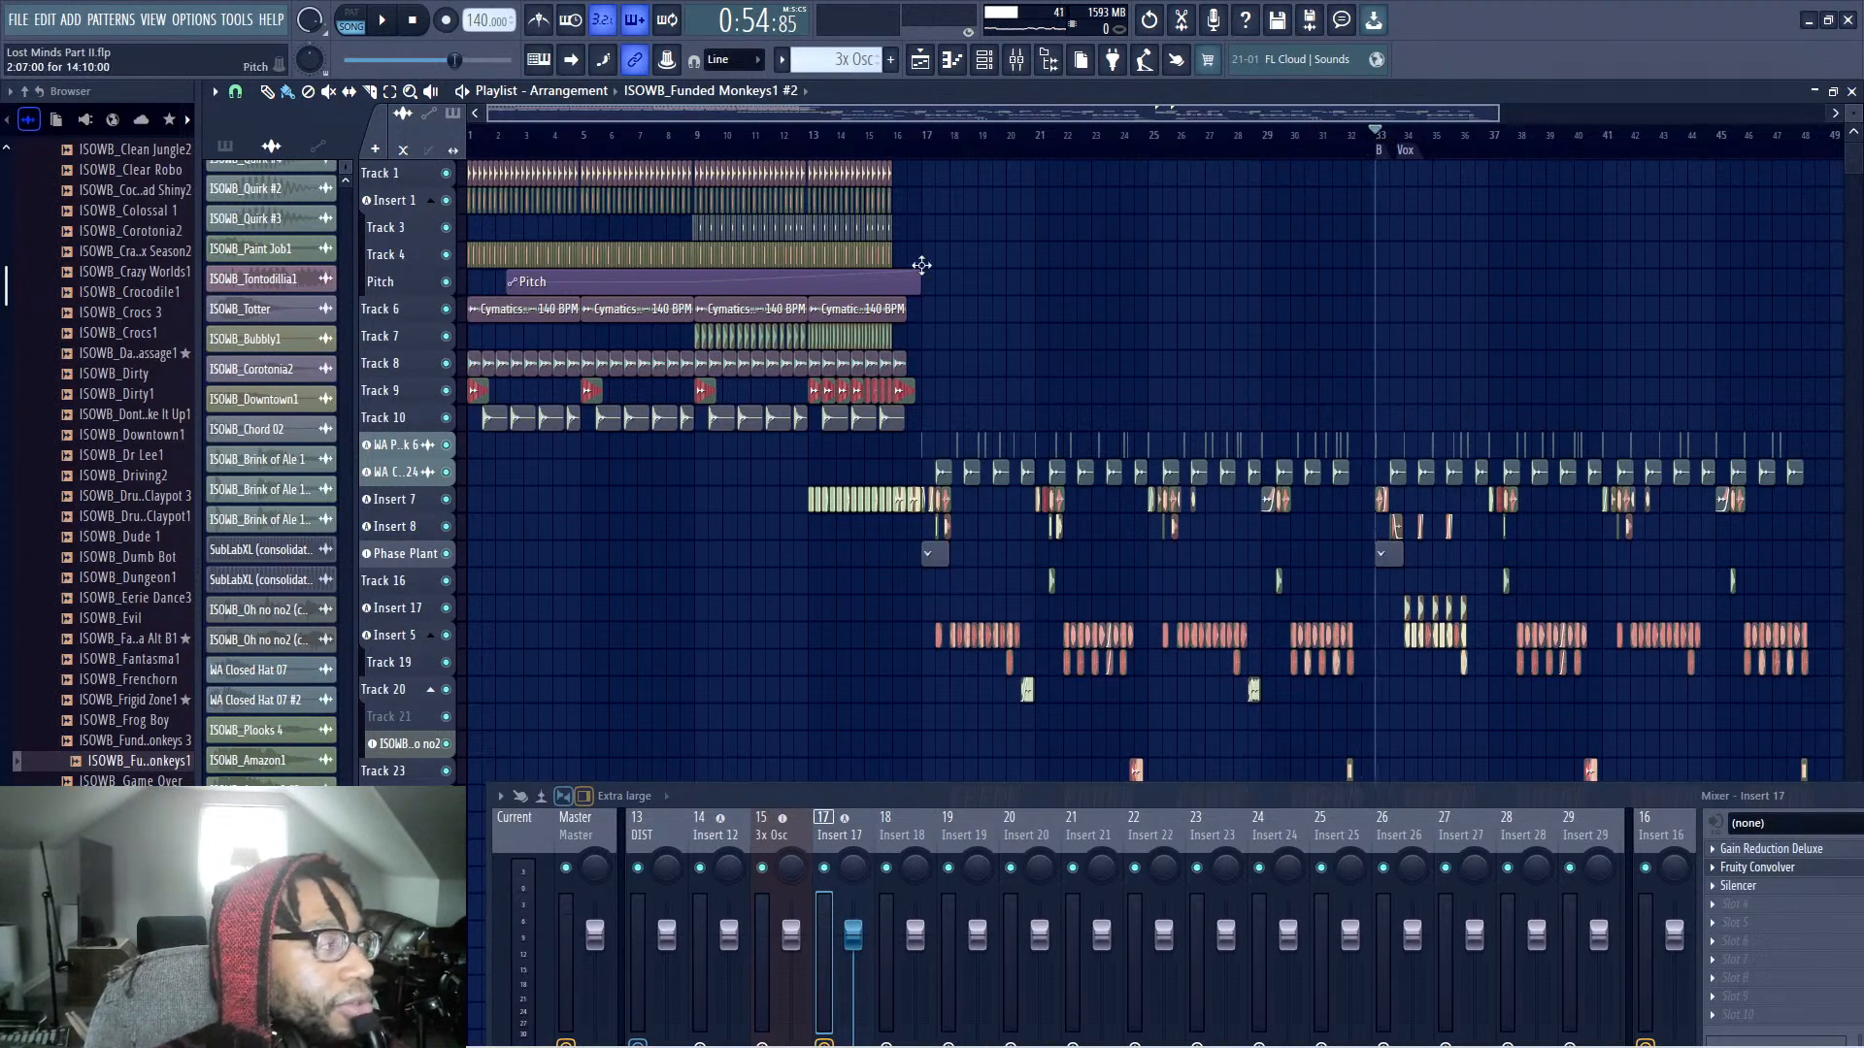
{"action": "scroll", "coordinate": [1418, 330], "scroll_direction": "down", "scroll_amount": 6}
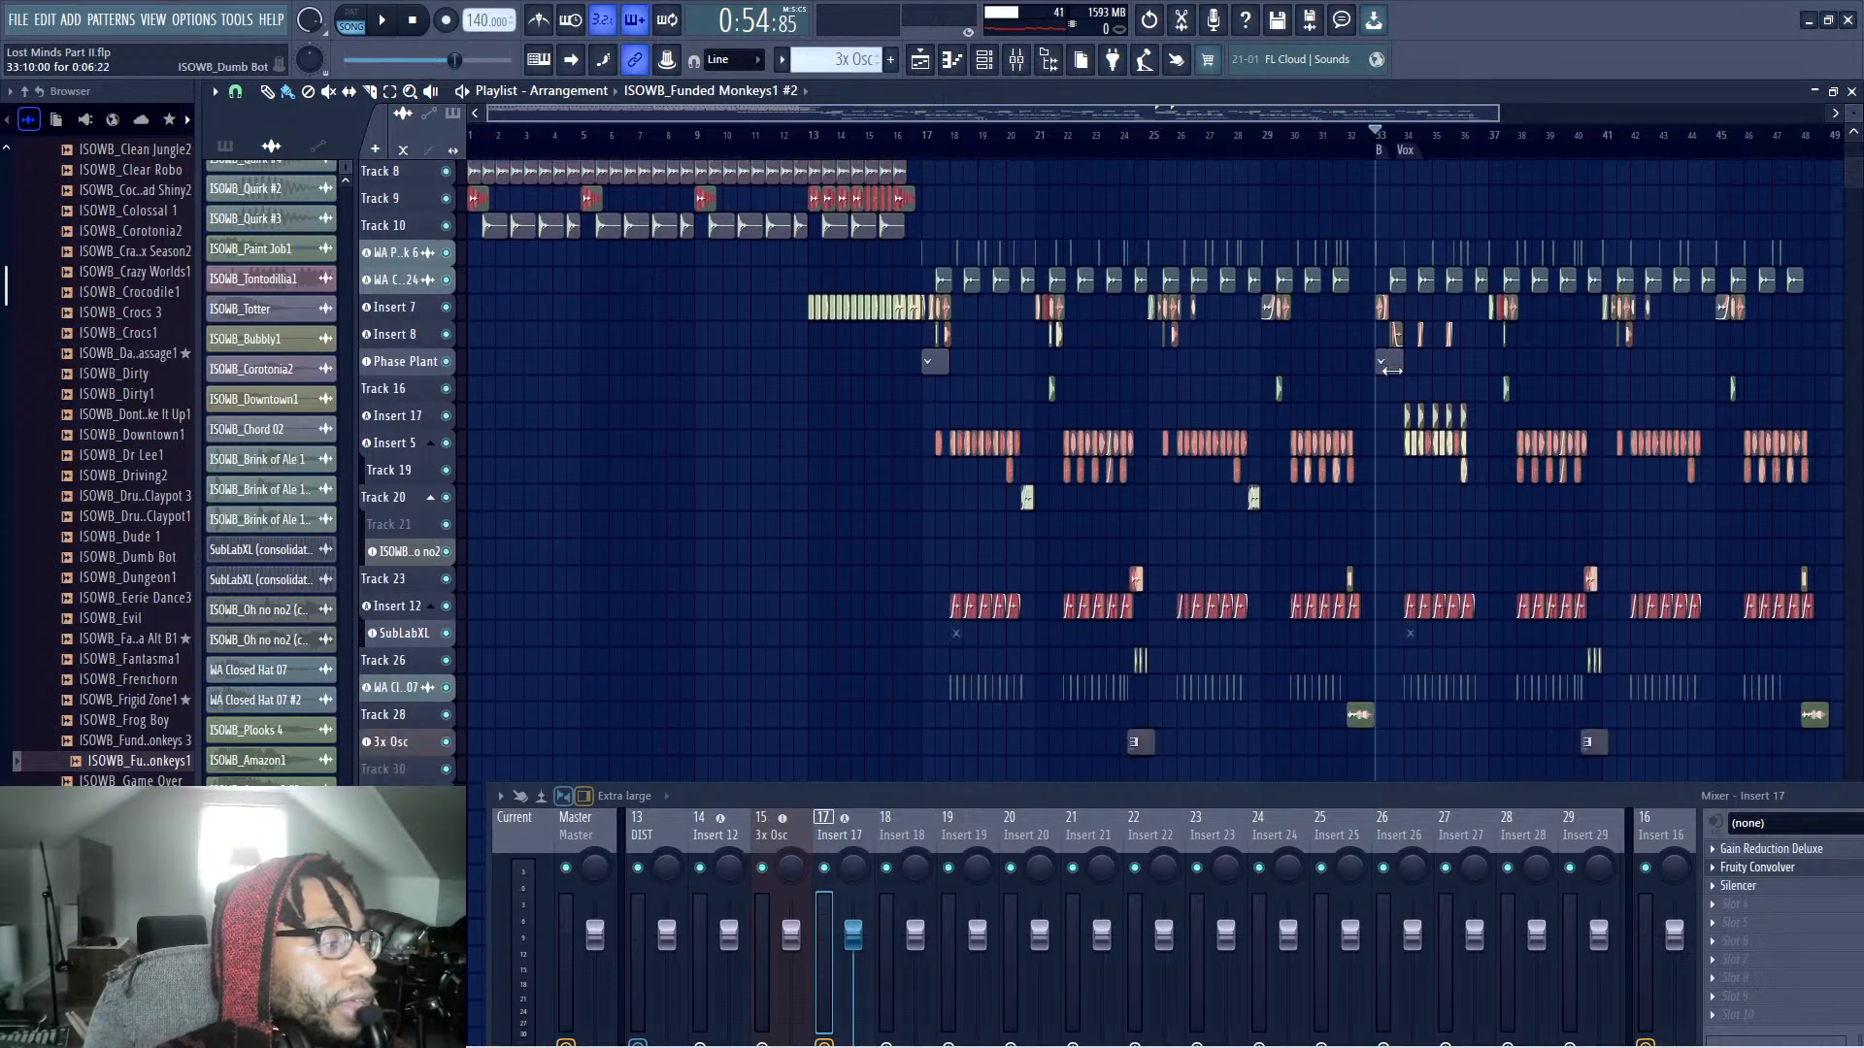
{"action": "scroll", "coordinate": [1755, 427], "scroll_direction": "up", "scroll_amount": 5}
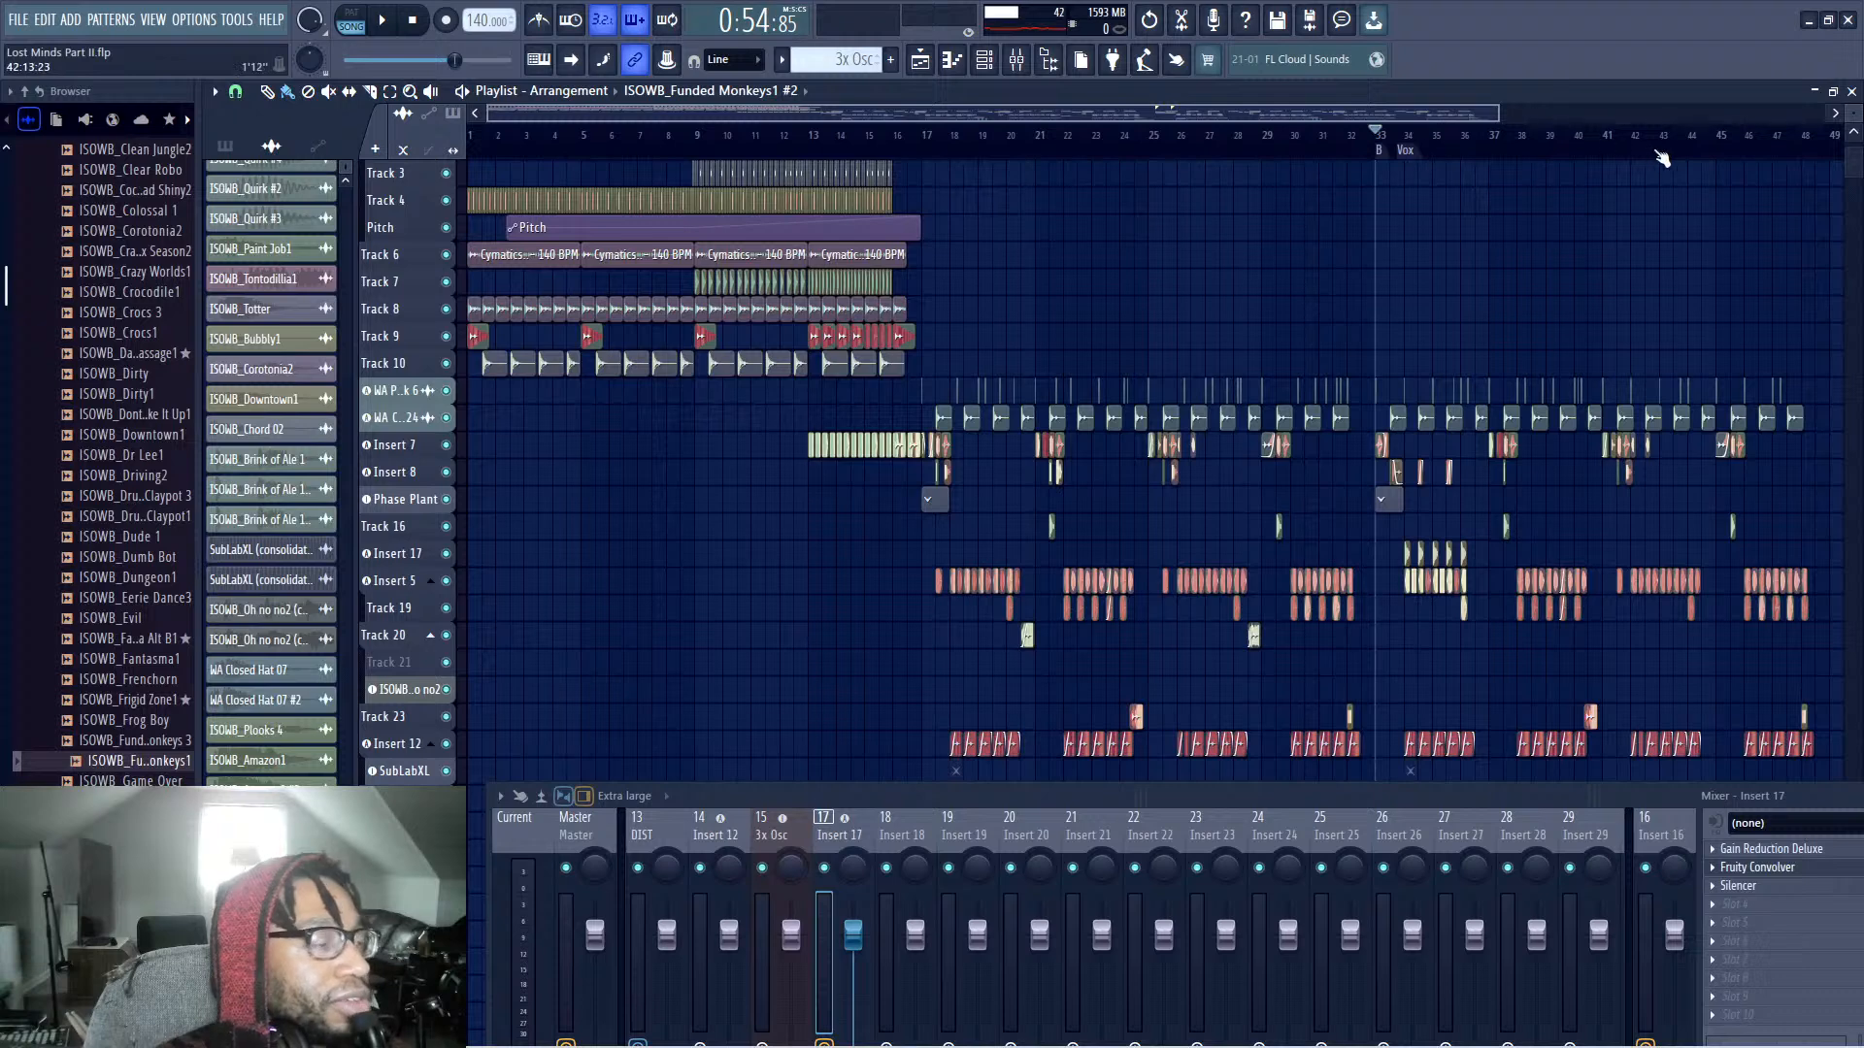
{"action": "key", "text": "space"}
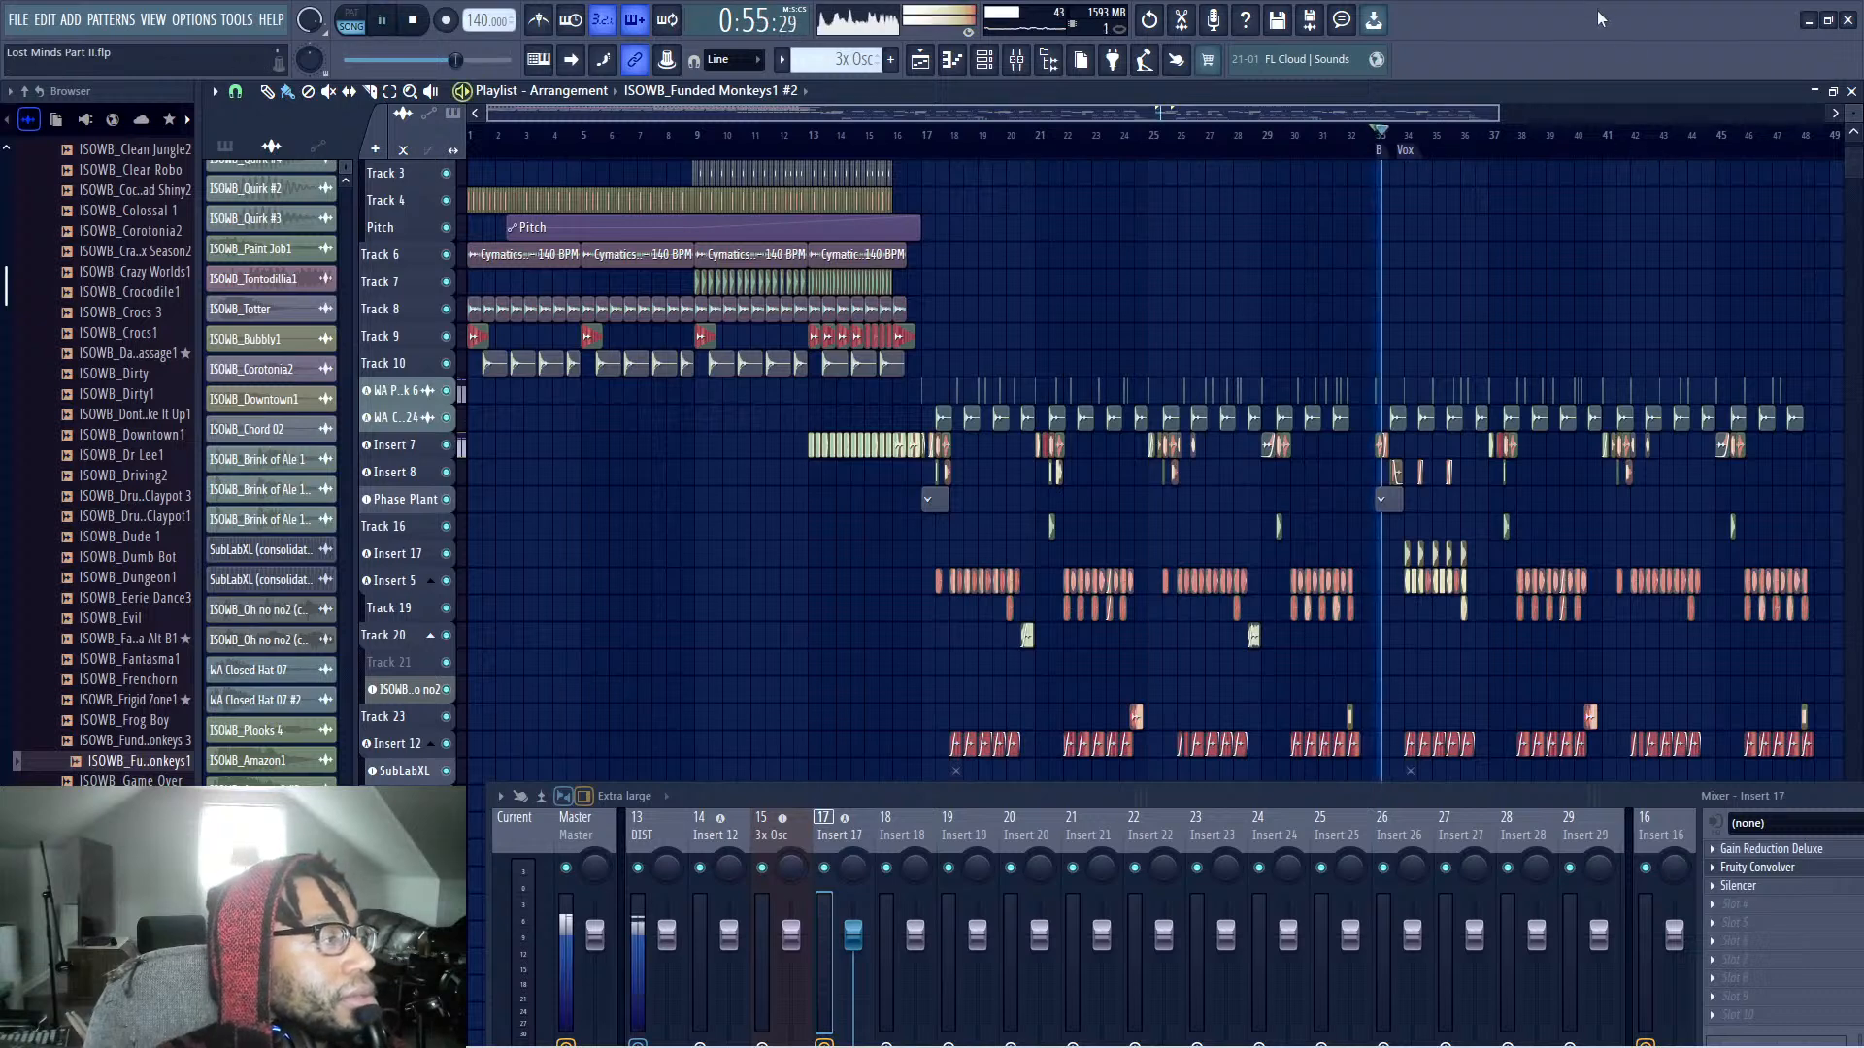
{"action": "key", "text": "space"}
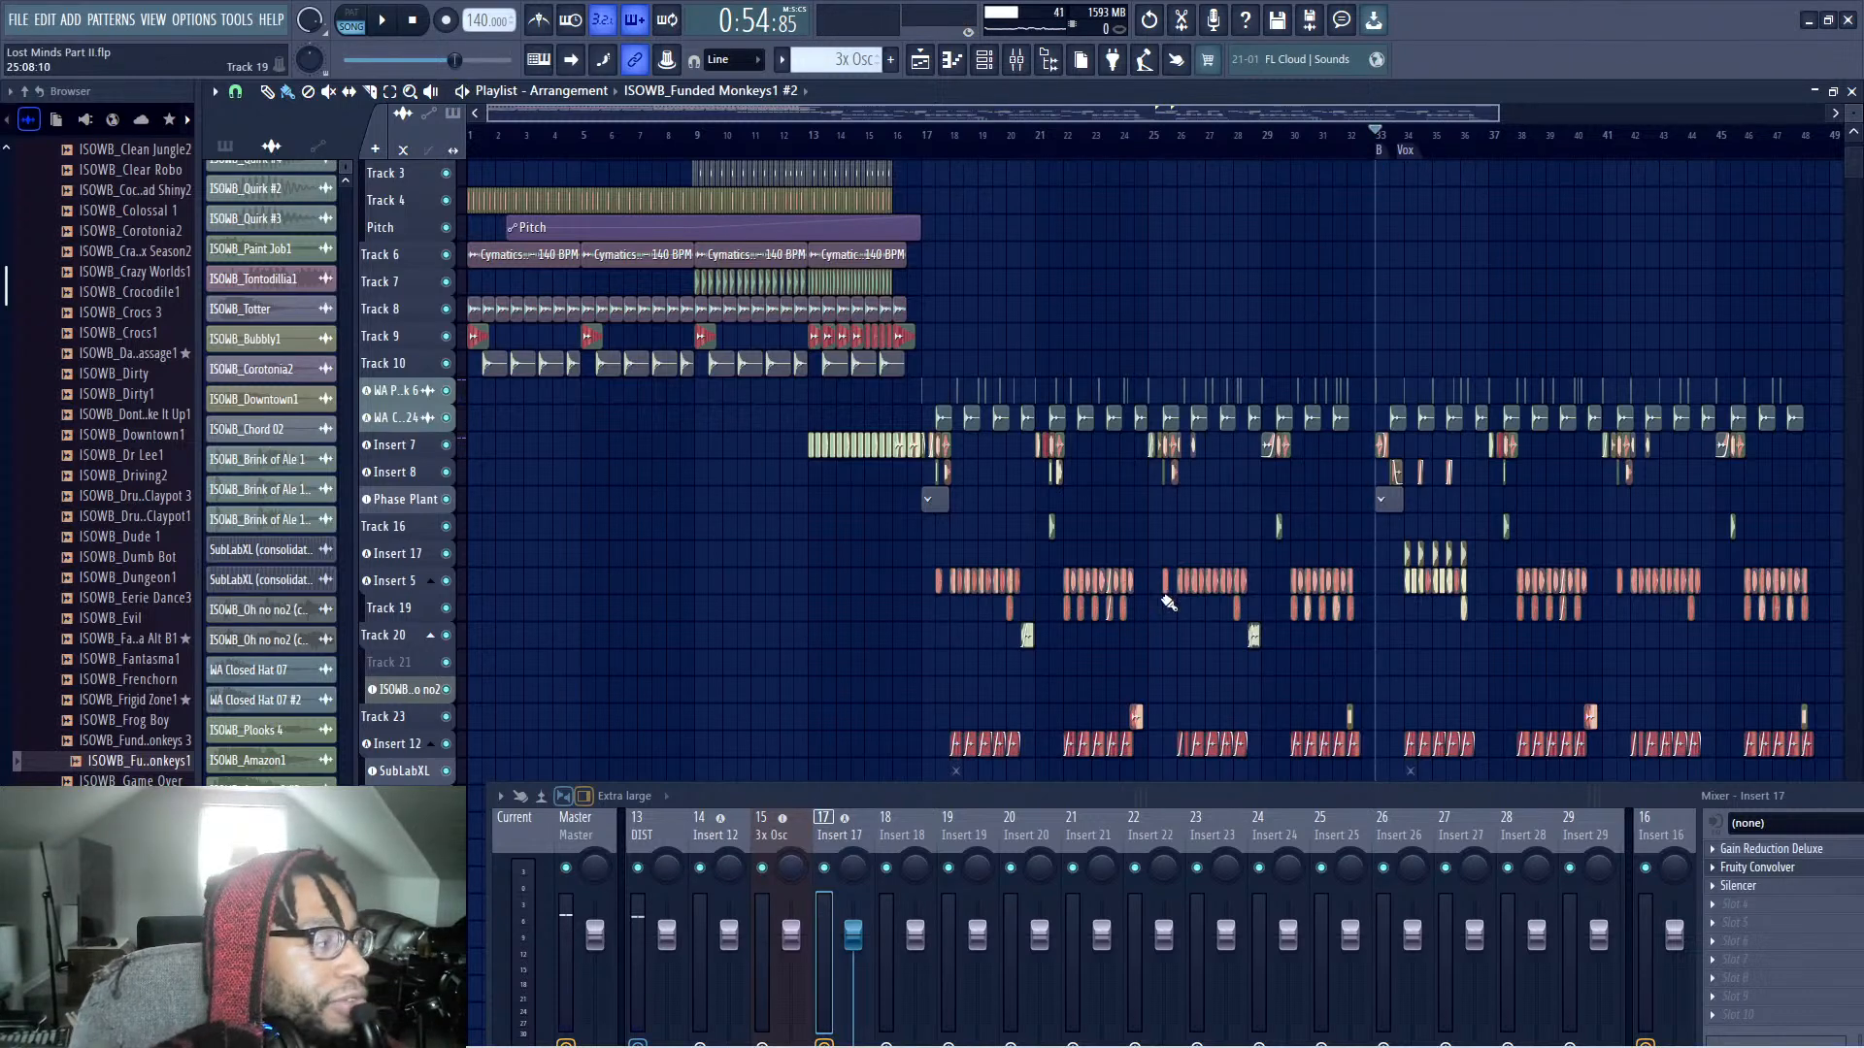
Look over the full arrangement and start playback from just before bar 17
{"action": "scroll", "coordinate": [1459, 485], "scroll_direction": "down", "scroll_amount": 3}
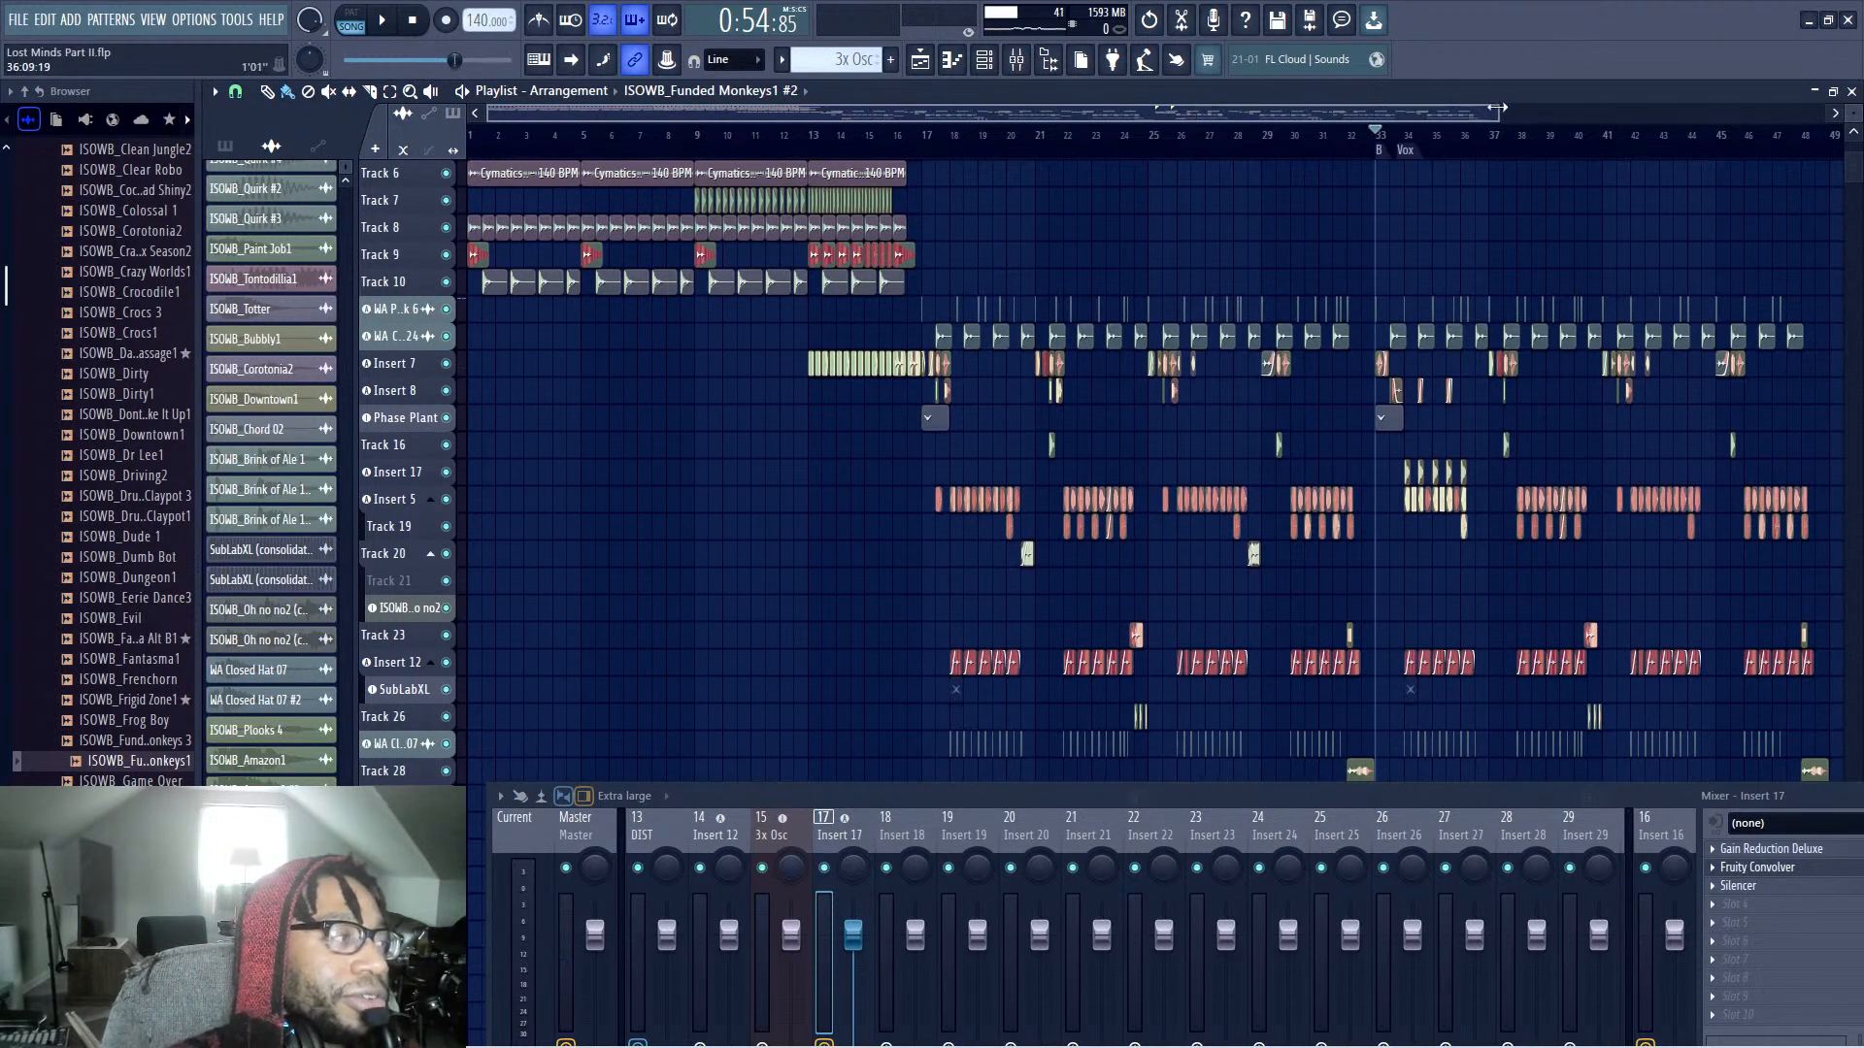
{"action": "scroll", "coordinate": [1689, 330], "scroll_direction": "down", "scroll_amount": 2}
{"action": "scroll", "coordinate": [1690, 340], "scroll_direction": "down", "scroll_amount": 3}
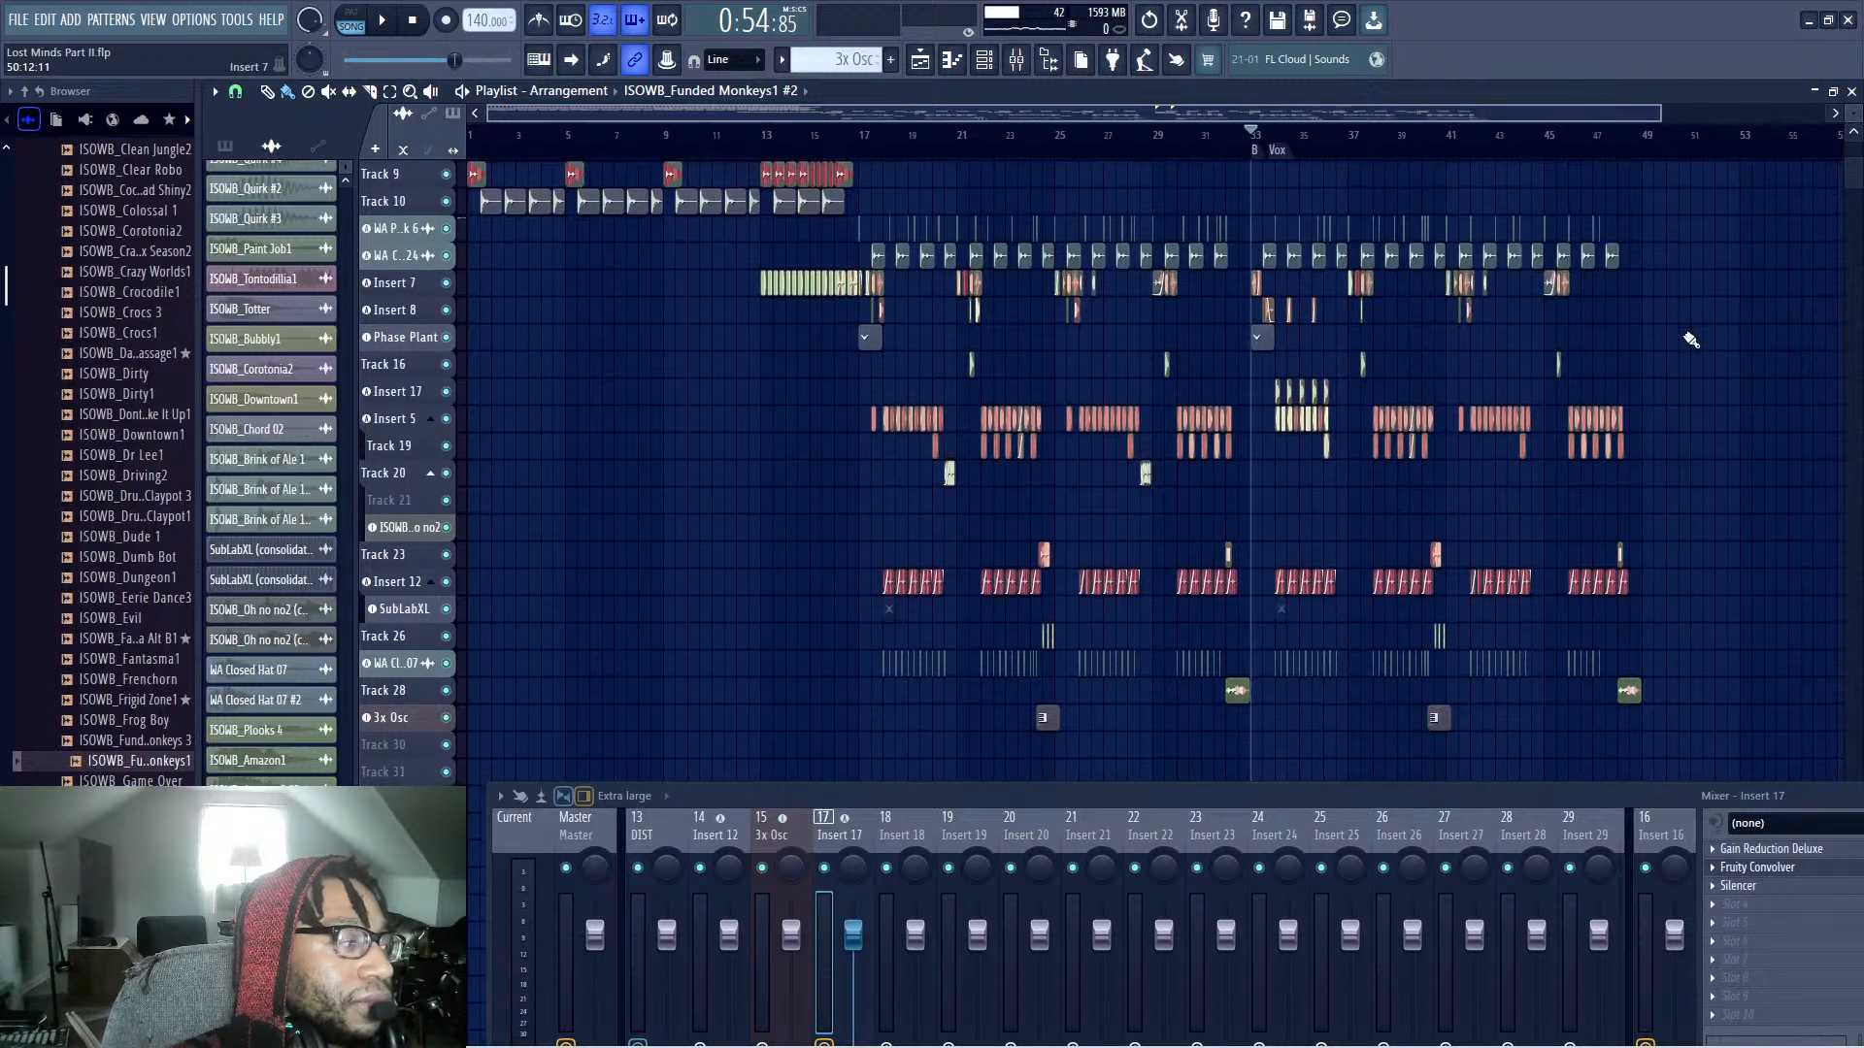
{"action": "scroll", "coordinate": [1690, 340], "scroll_direction": "up", "scroll_amount": 4}
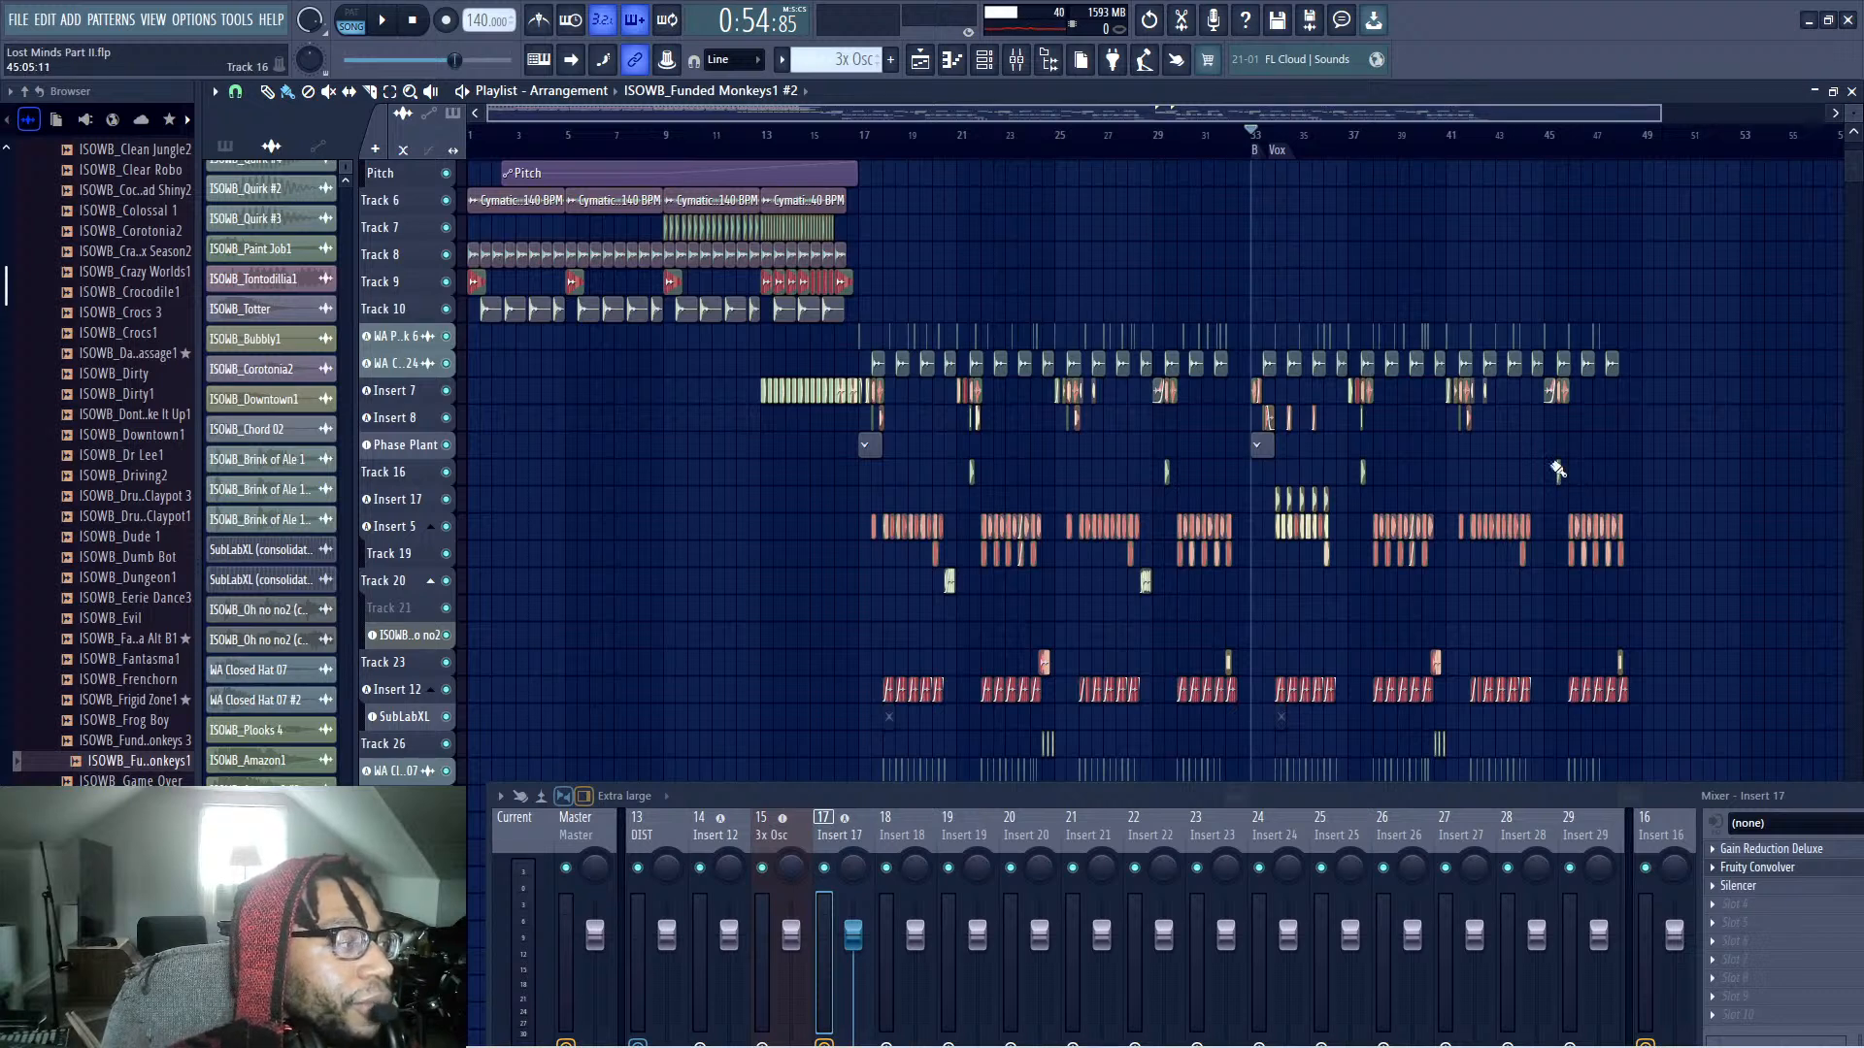
{"action": "scroll", "coordinate": [1557, 470], "scroll_direction": "down", "scroll_amount": 3}
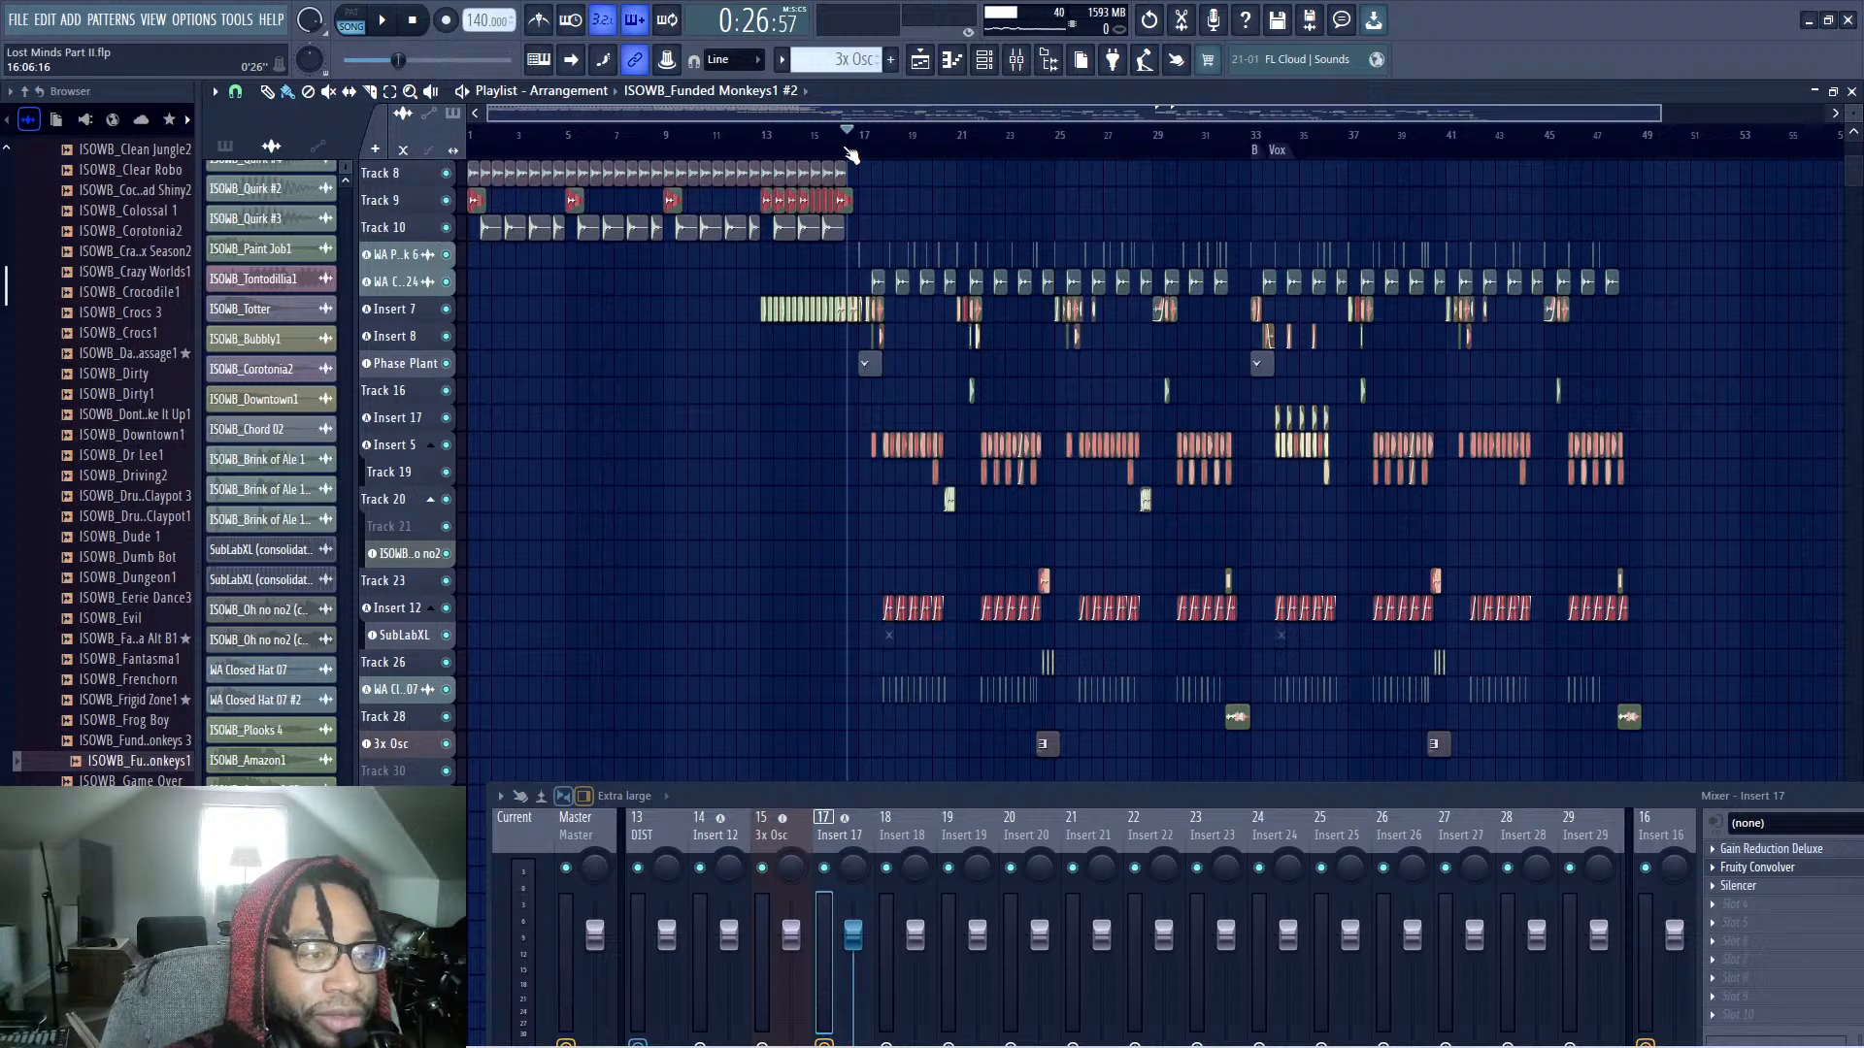
{"action": "key", "text": "space"}
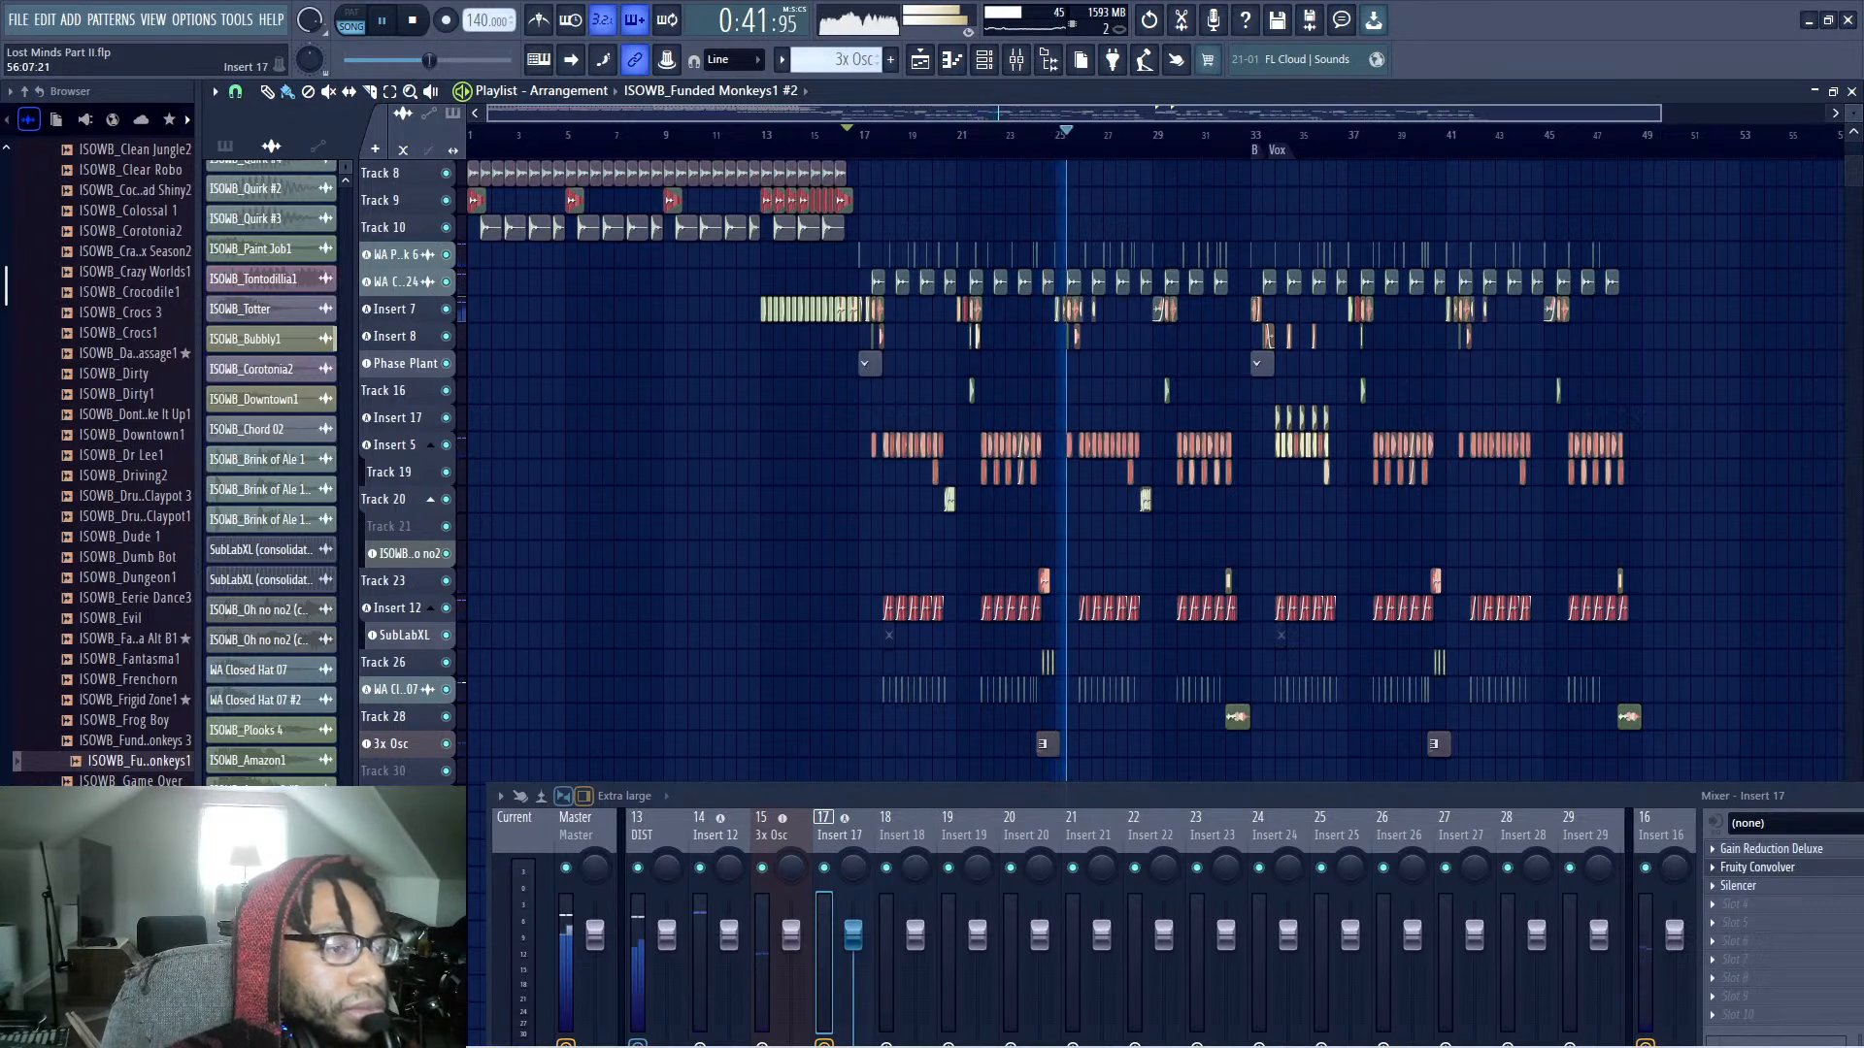
Inspect the Fuse Compressor on the DIST mixer track during playback, close it and stop the playback
{"action": "left_click", "coordinate": [637, 825]}
{"action": "left_click", "coordinate": [1758, 922]}
{"action": "left_click_drag", "start_coordinate": [1252, 596], "coordinate": [537, 594]}
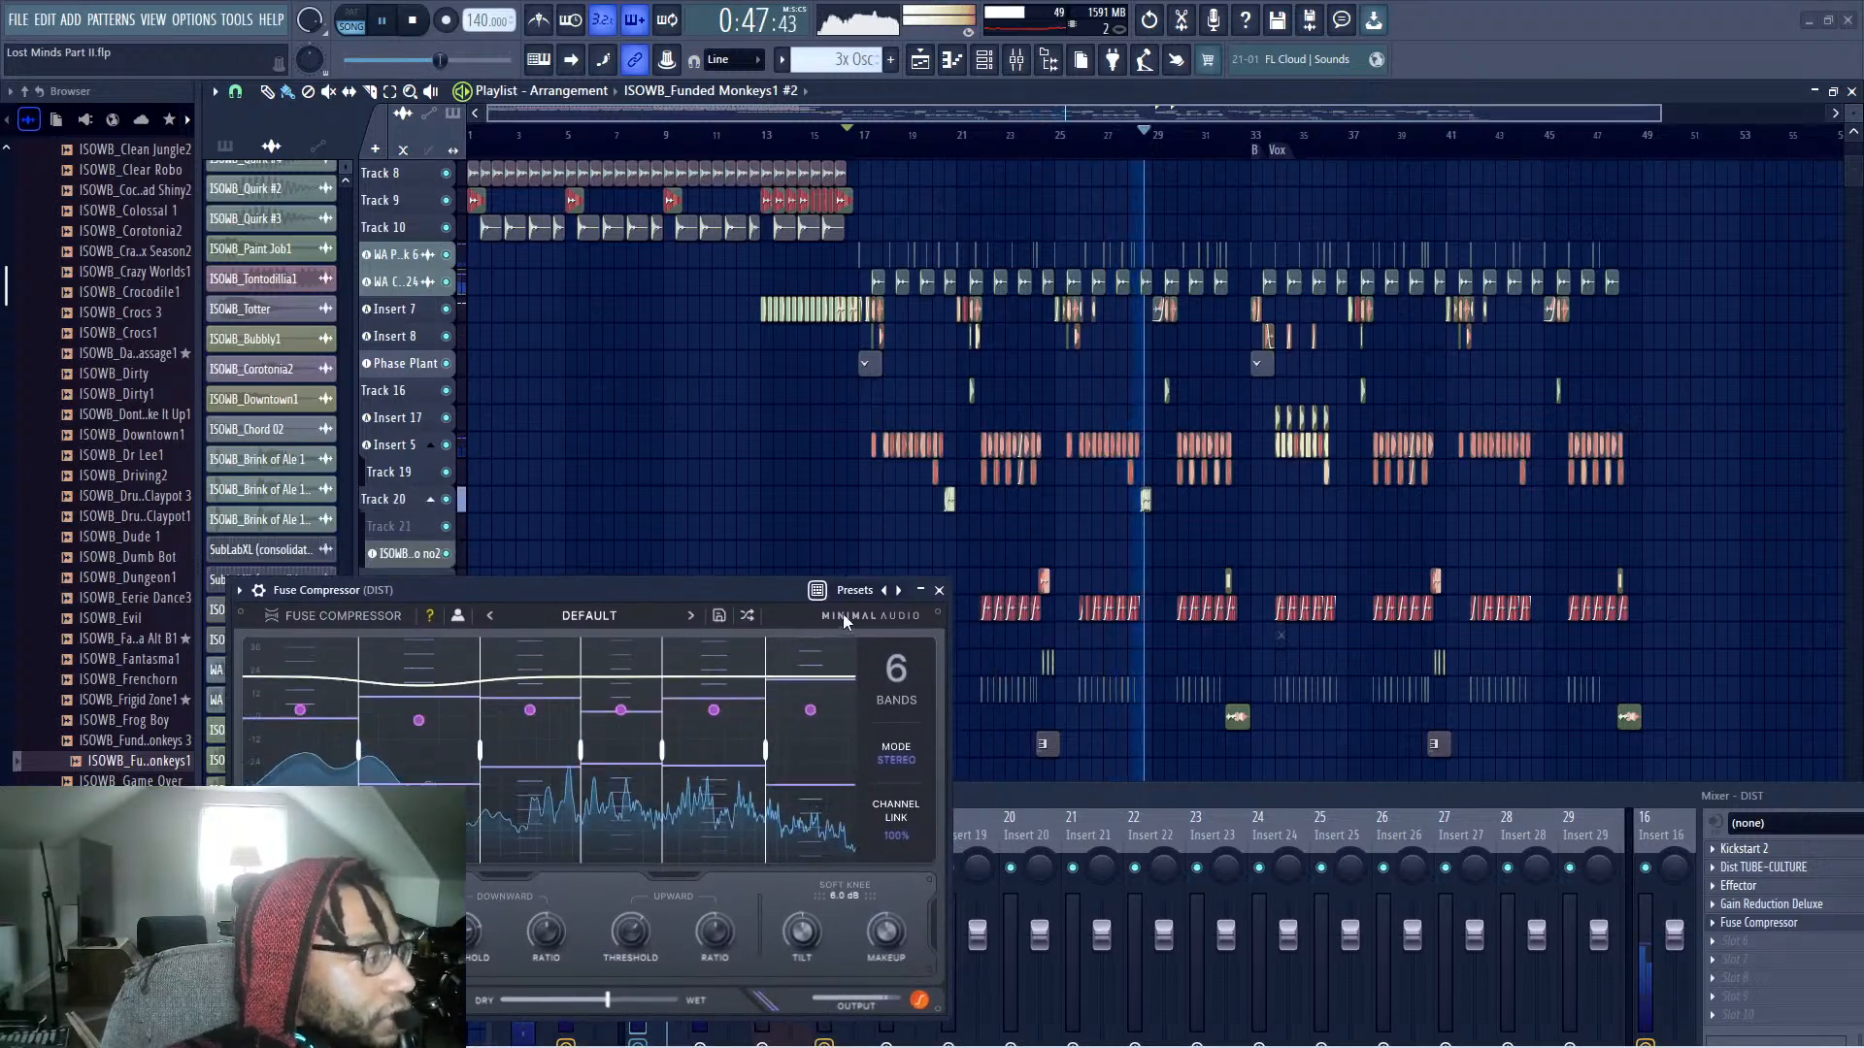
{"action": "left_click", "coordinate": [939, 590]}
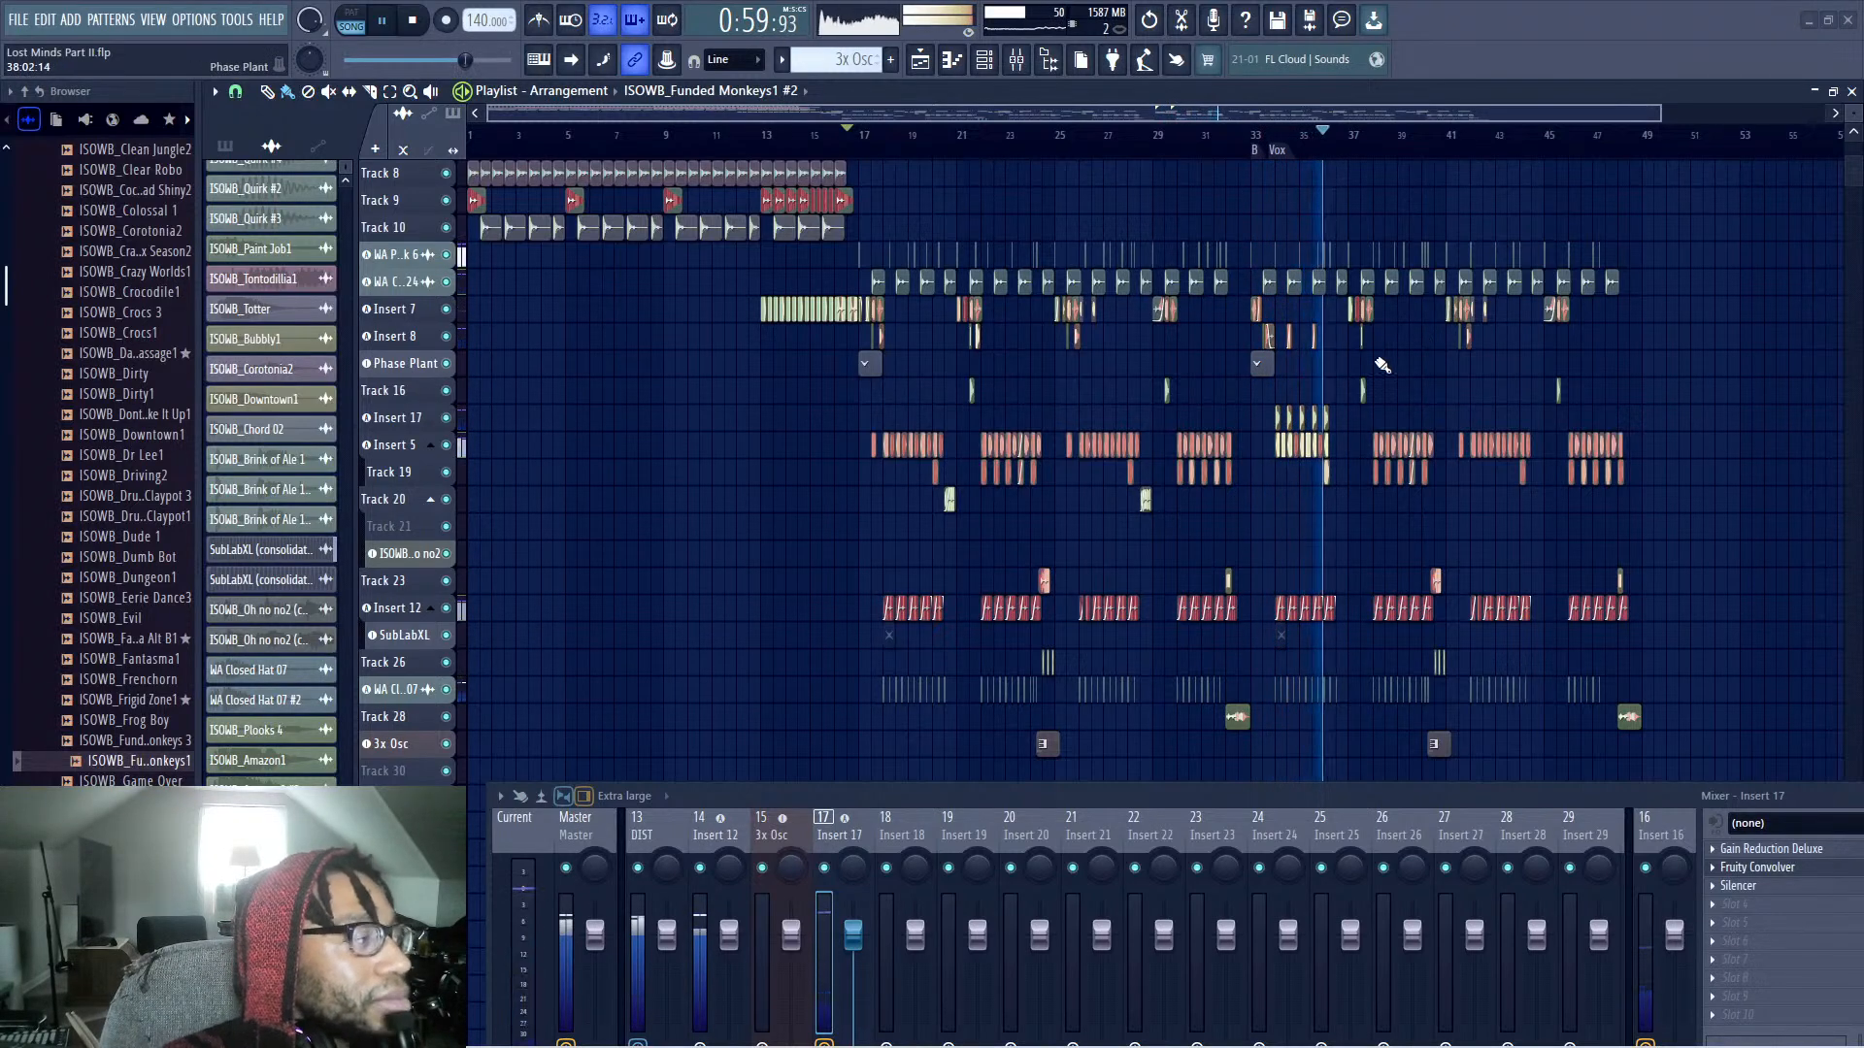
{"action": "key", "text": "space"}
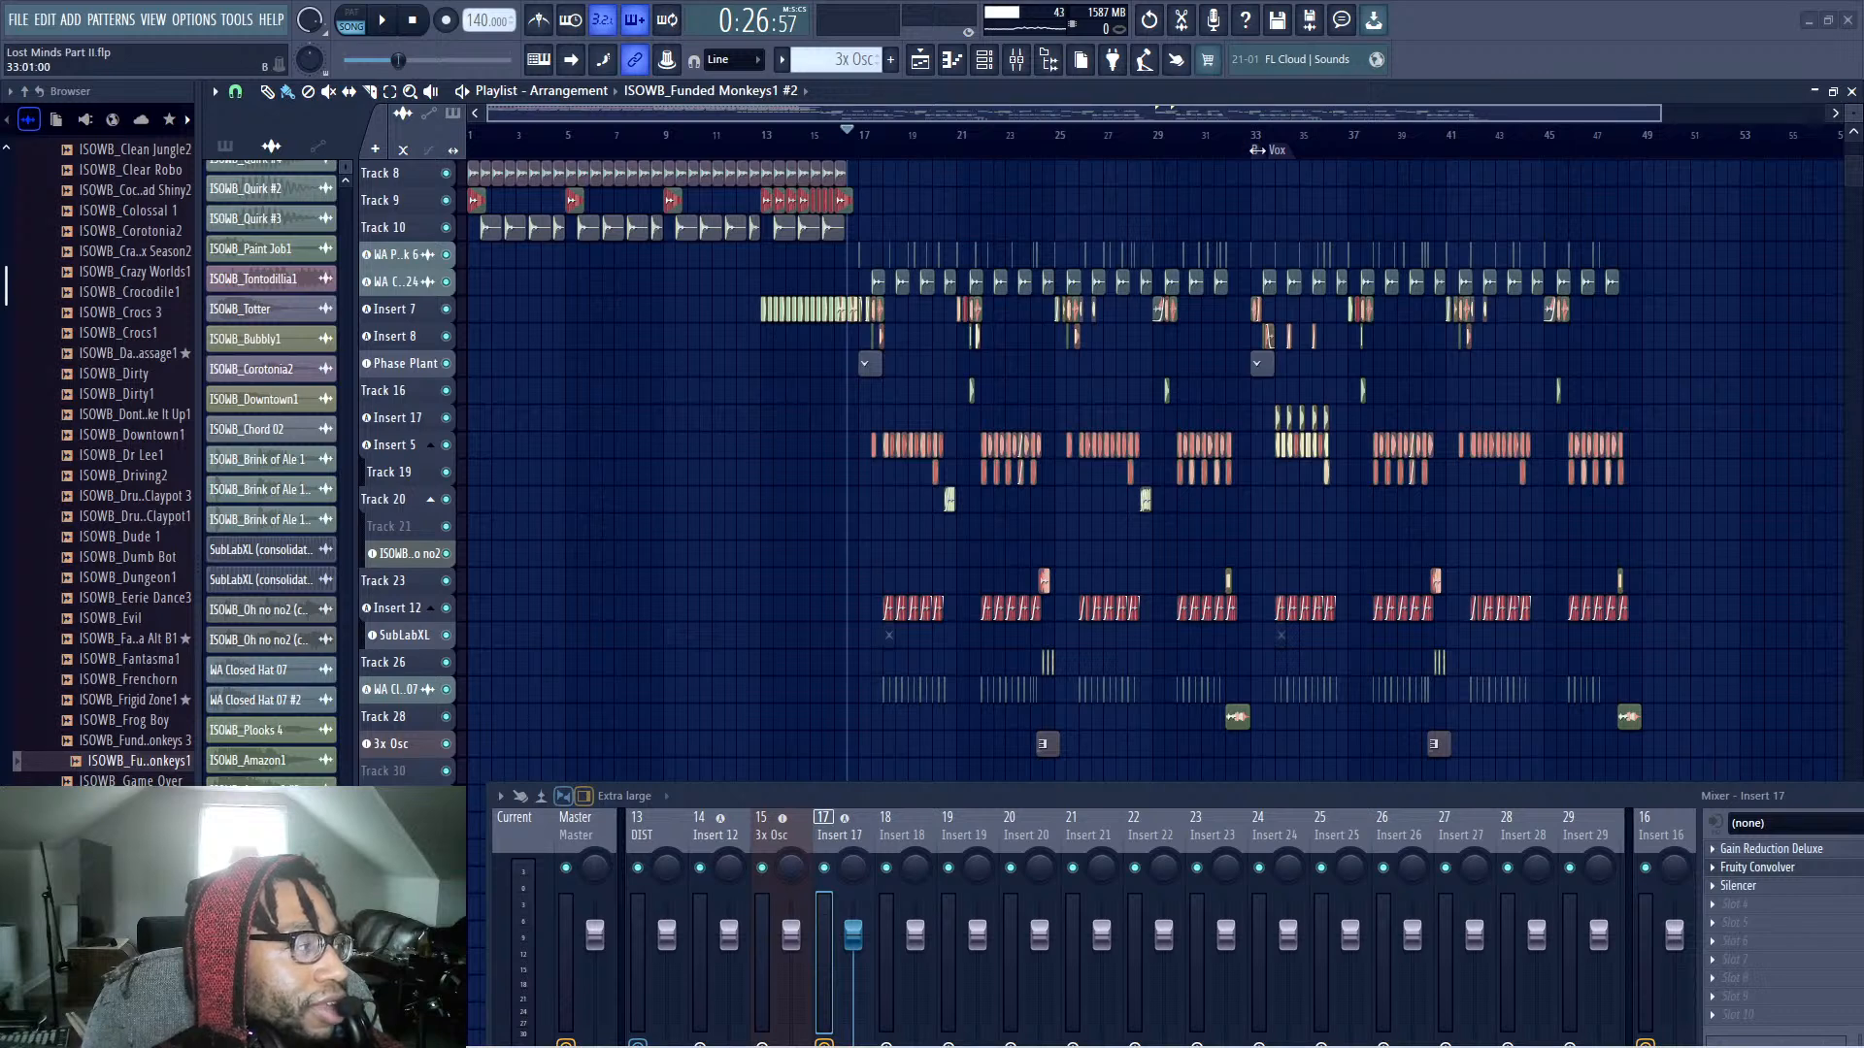
Rename the B marker at bar 33 as 2nd Drop
{"action": "right_click", "coordinate": [1257, 150]}
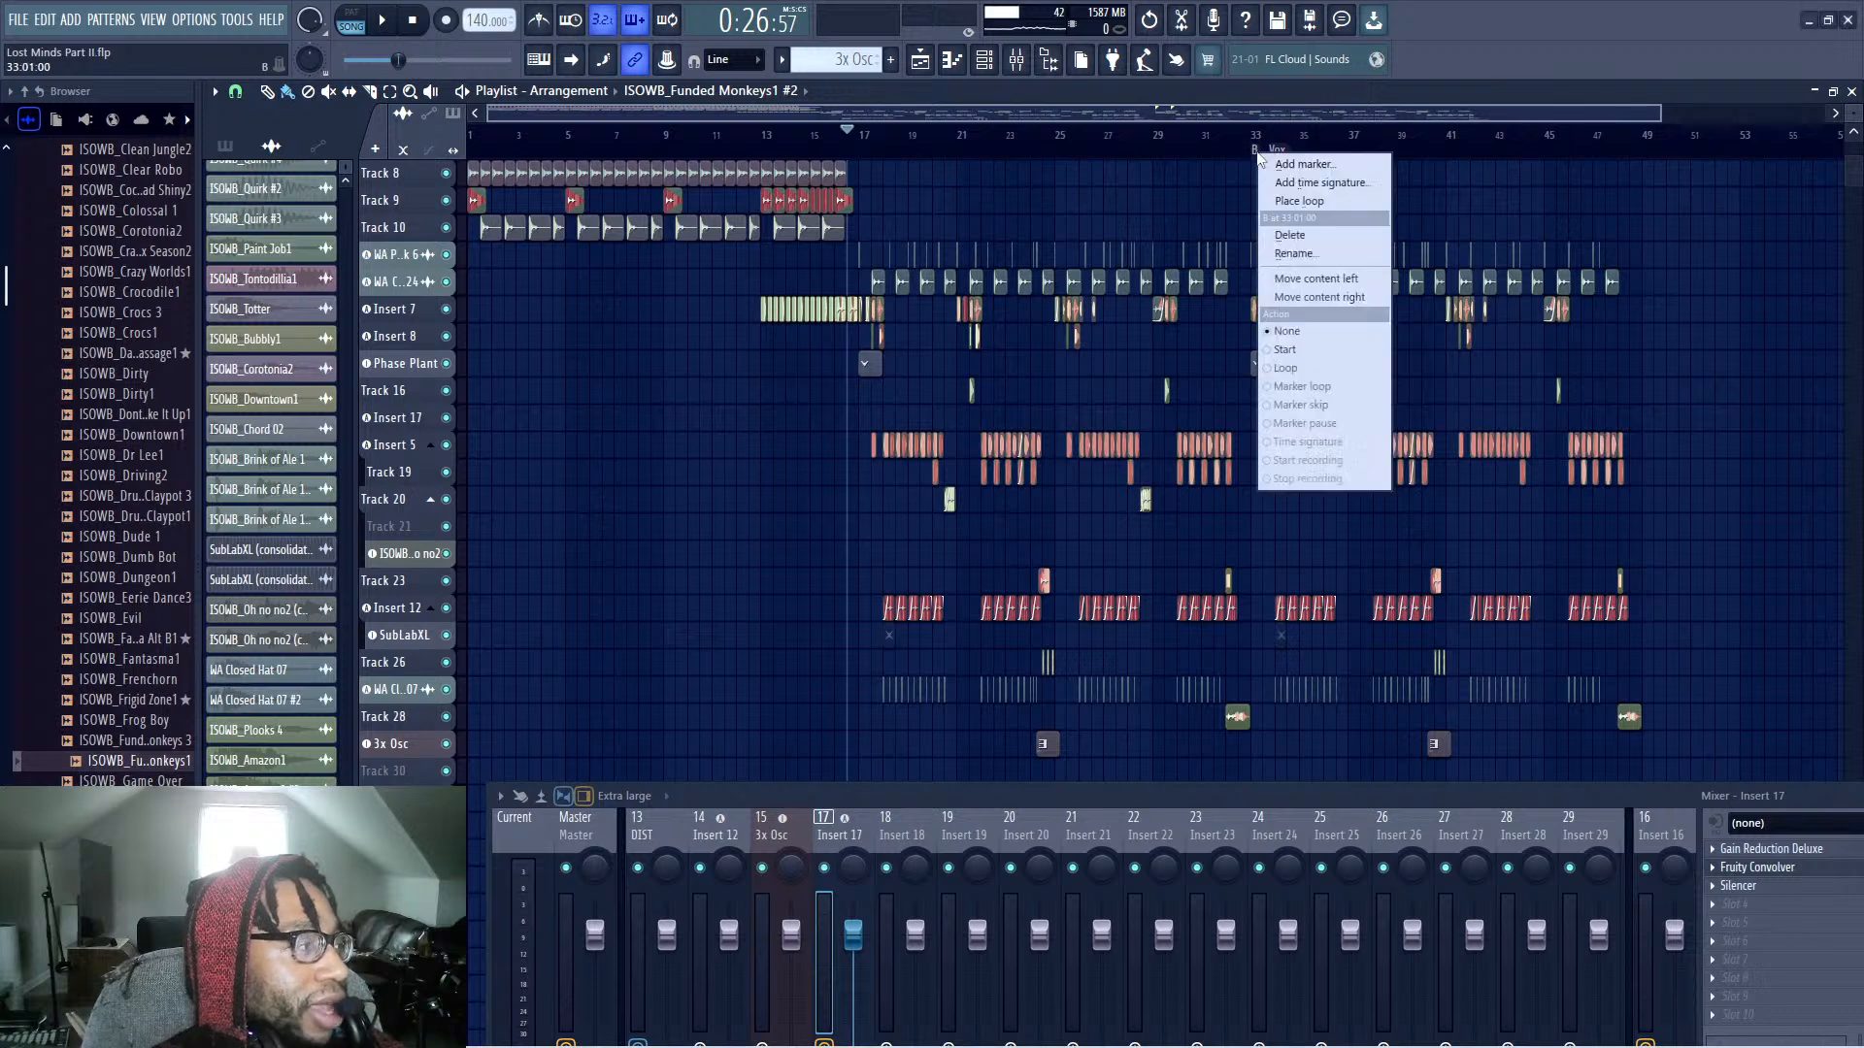
{"action": "left_click", "coordinate": [1296, 254]}
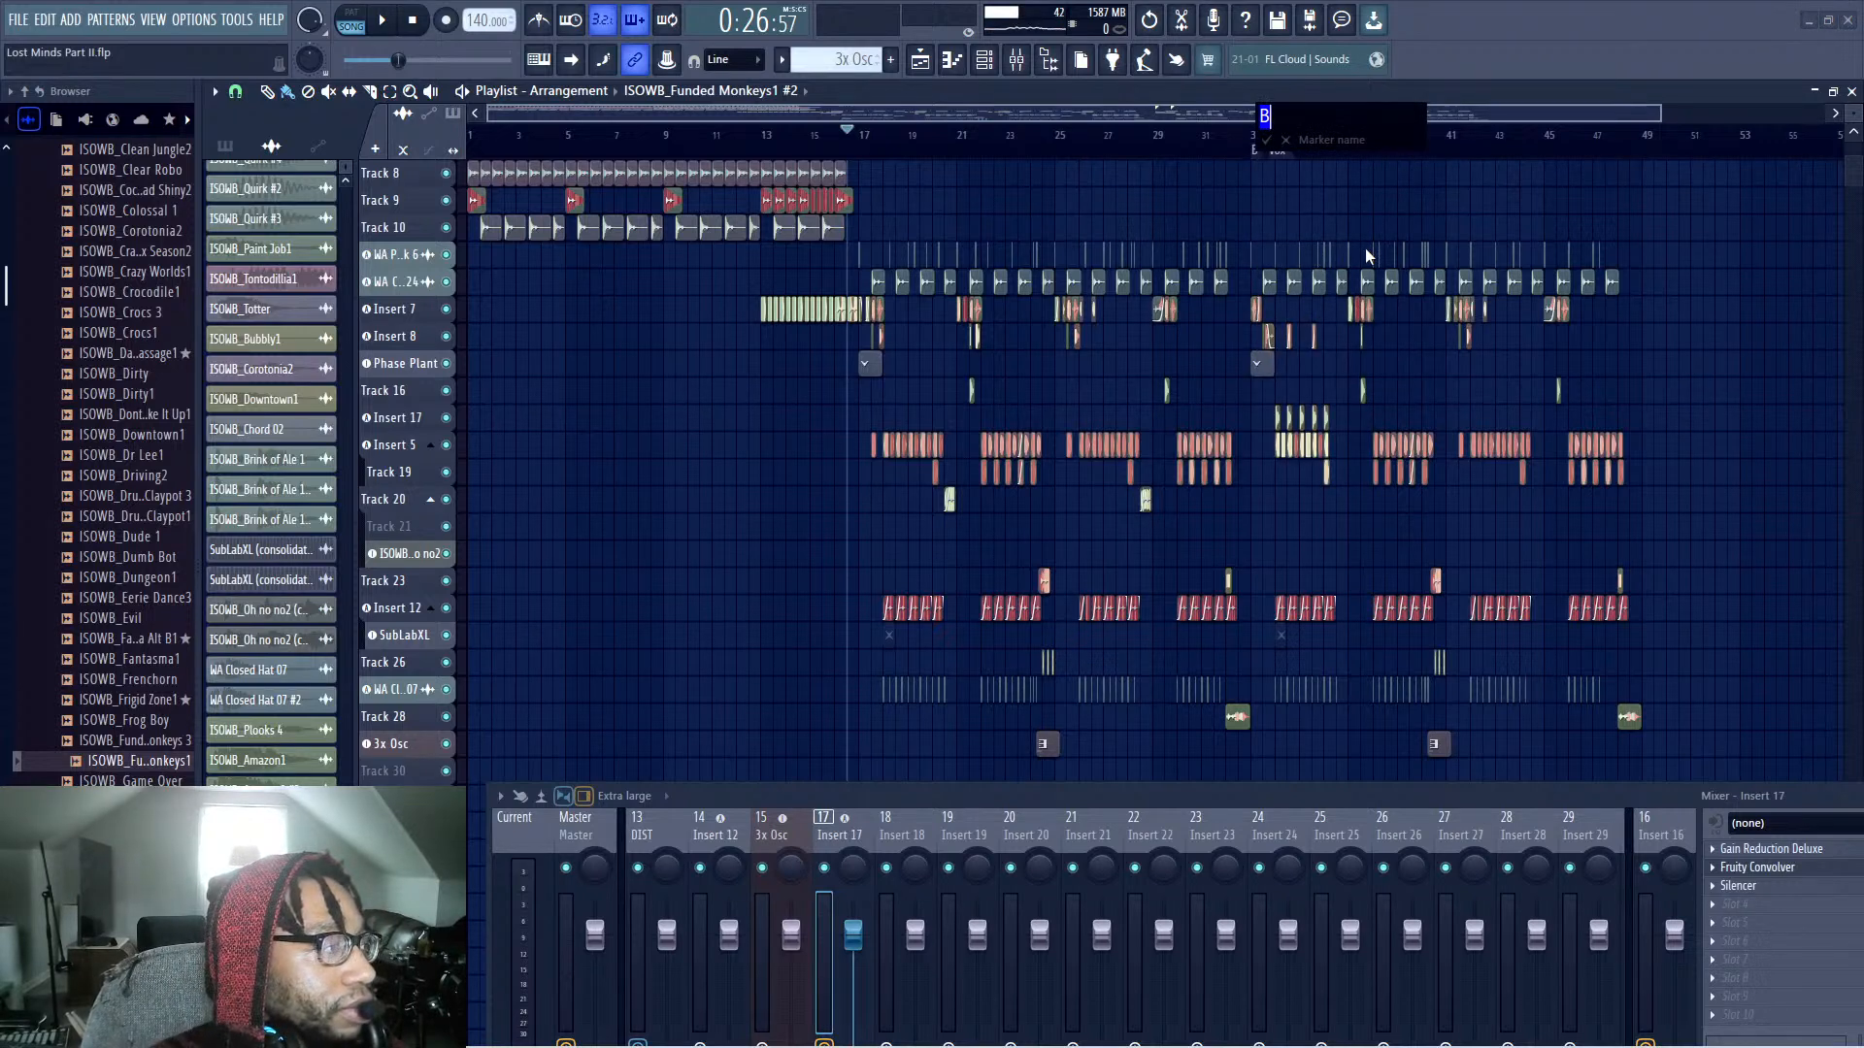
{"action": "type", "text": "2nd Vox"}
{"action": "key", "text": "Return"}
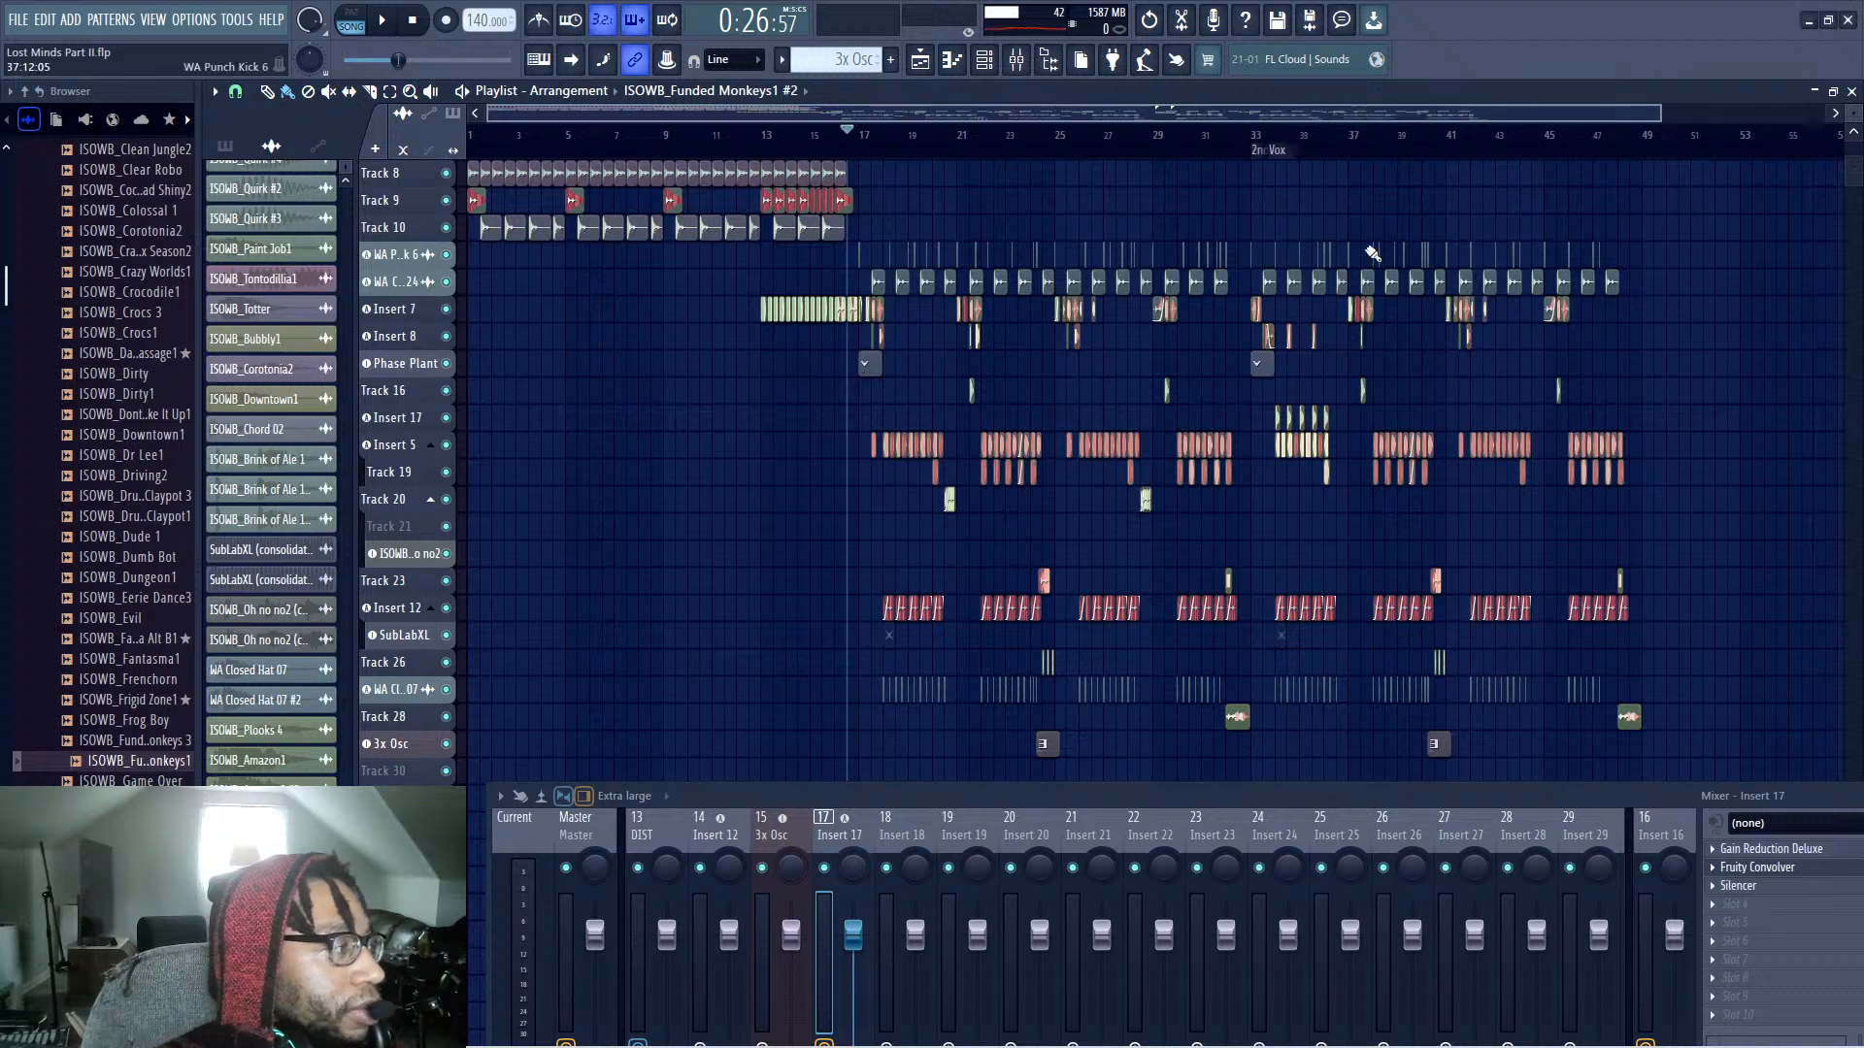
Briefly play the arrangement from the 2nd Drop marker at bar 33 and stop it
{"action": "scroll", "coordinate": [1373, 254], "scroll_direction": "down", "scroll_amount": 2}
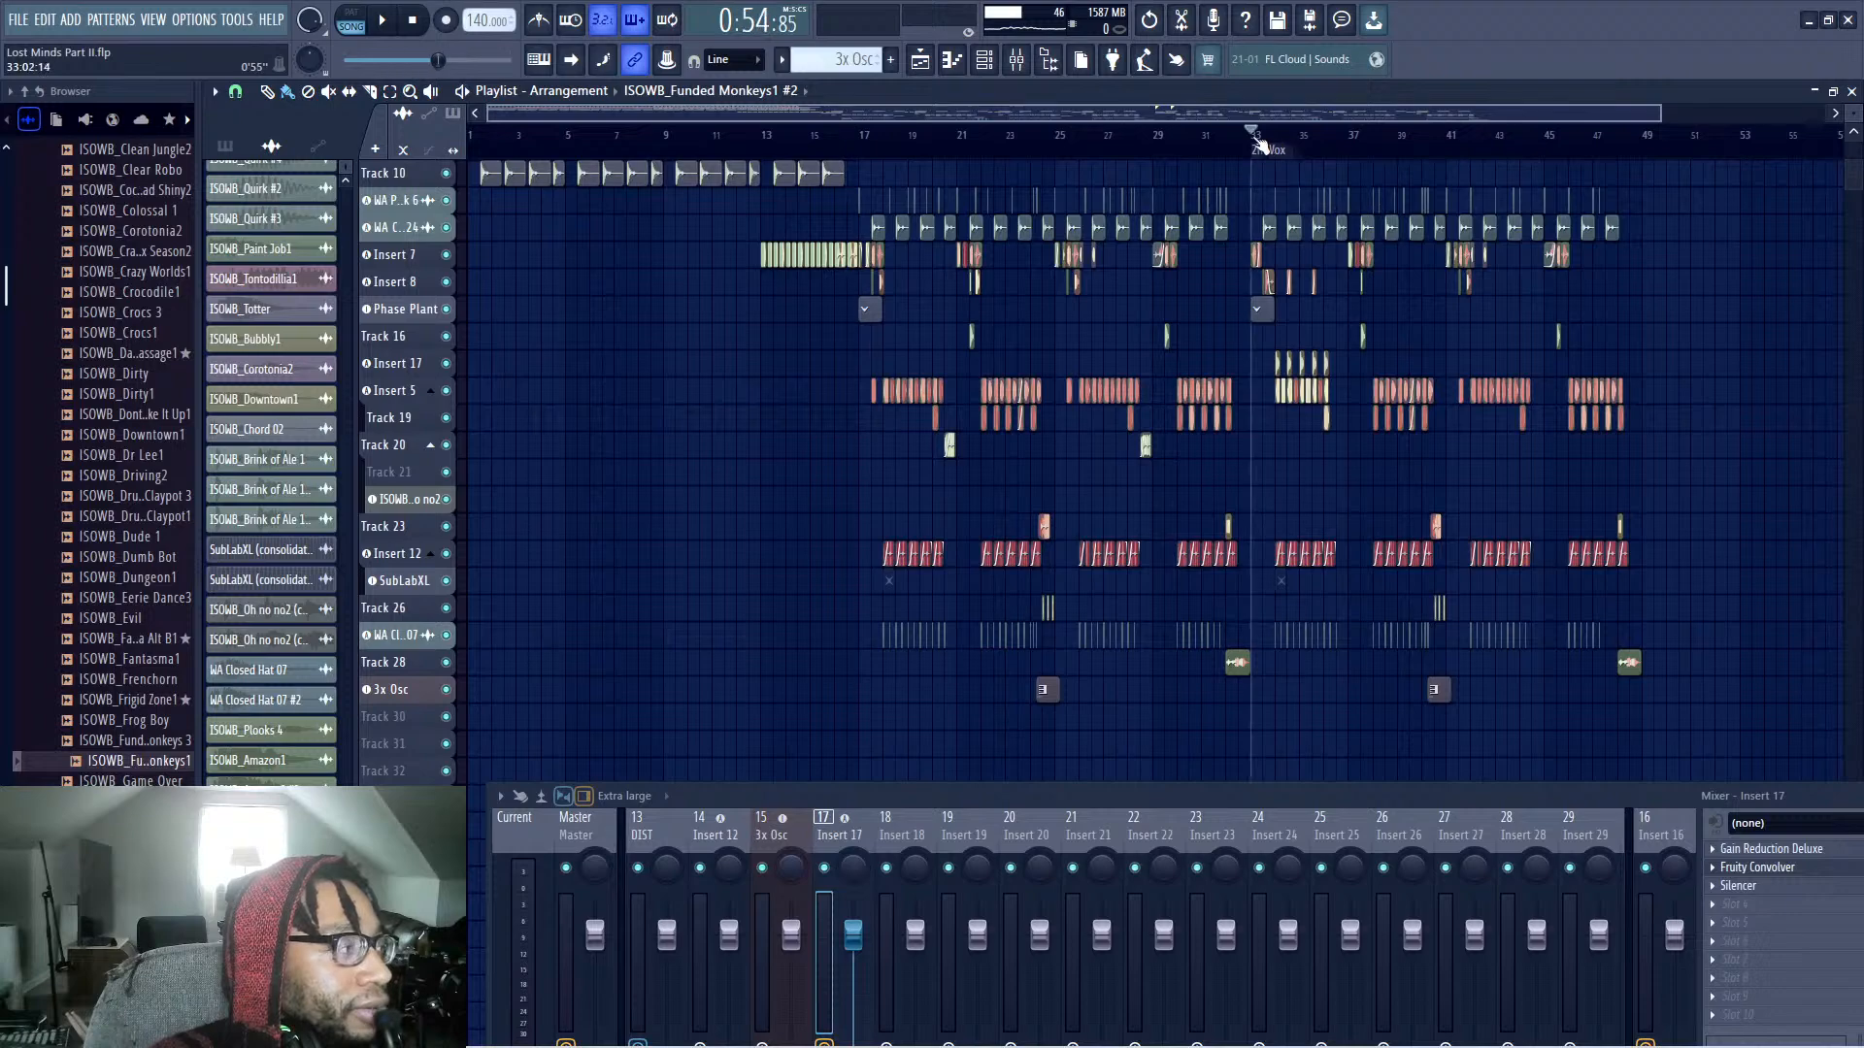
{"action": "key", "text": "space"}
{"action": "key", "text": "space"}
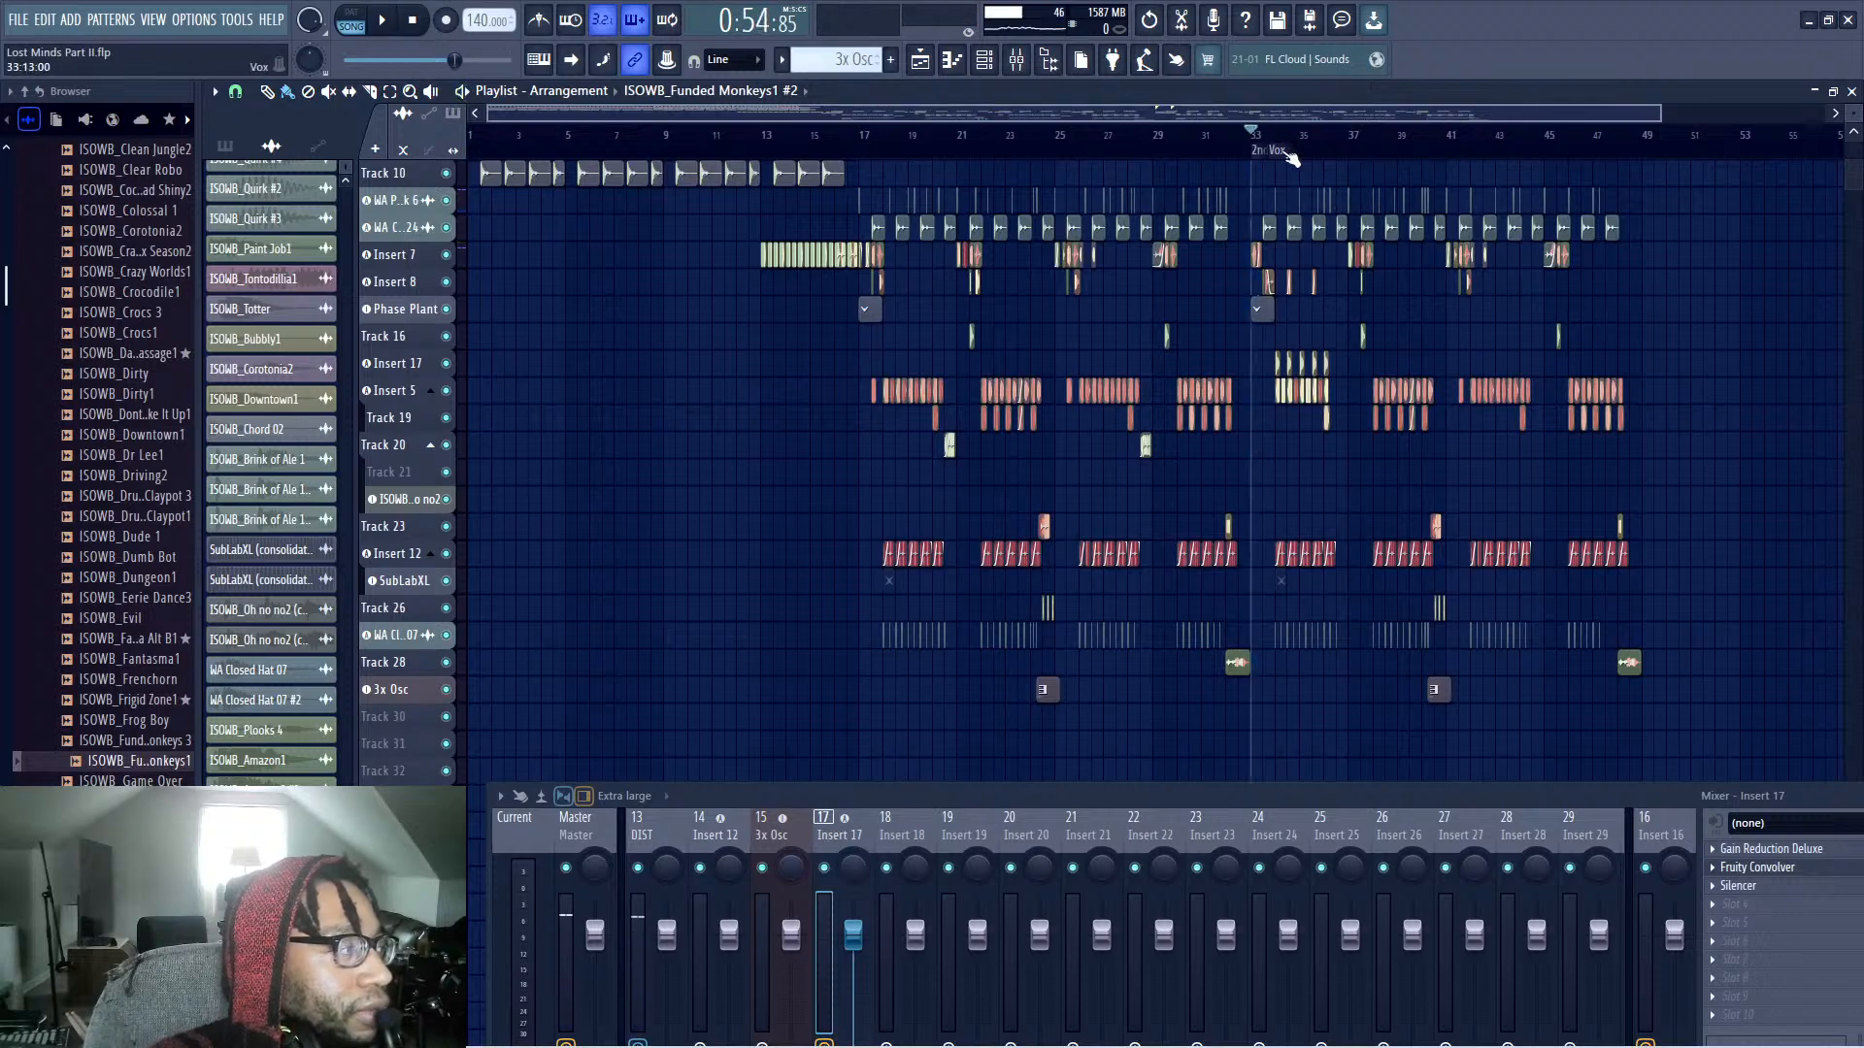
{"action": "scroll", "coordinate": [1290, 158], "scroll_direction": "up", "scroll_amount": 4}
{"action": "scroll", "coordinate": [1294, 182], "scroll_direction": "up", "scroll_amount": 3}
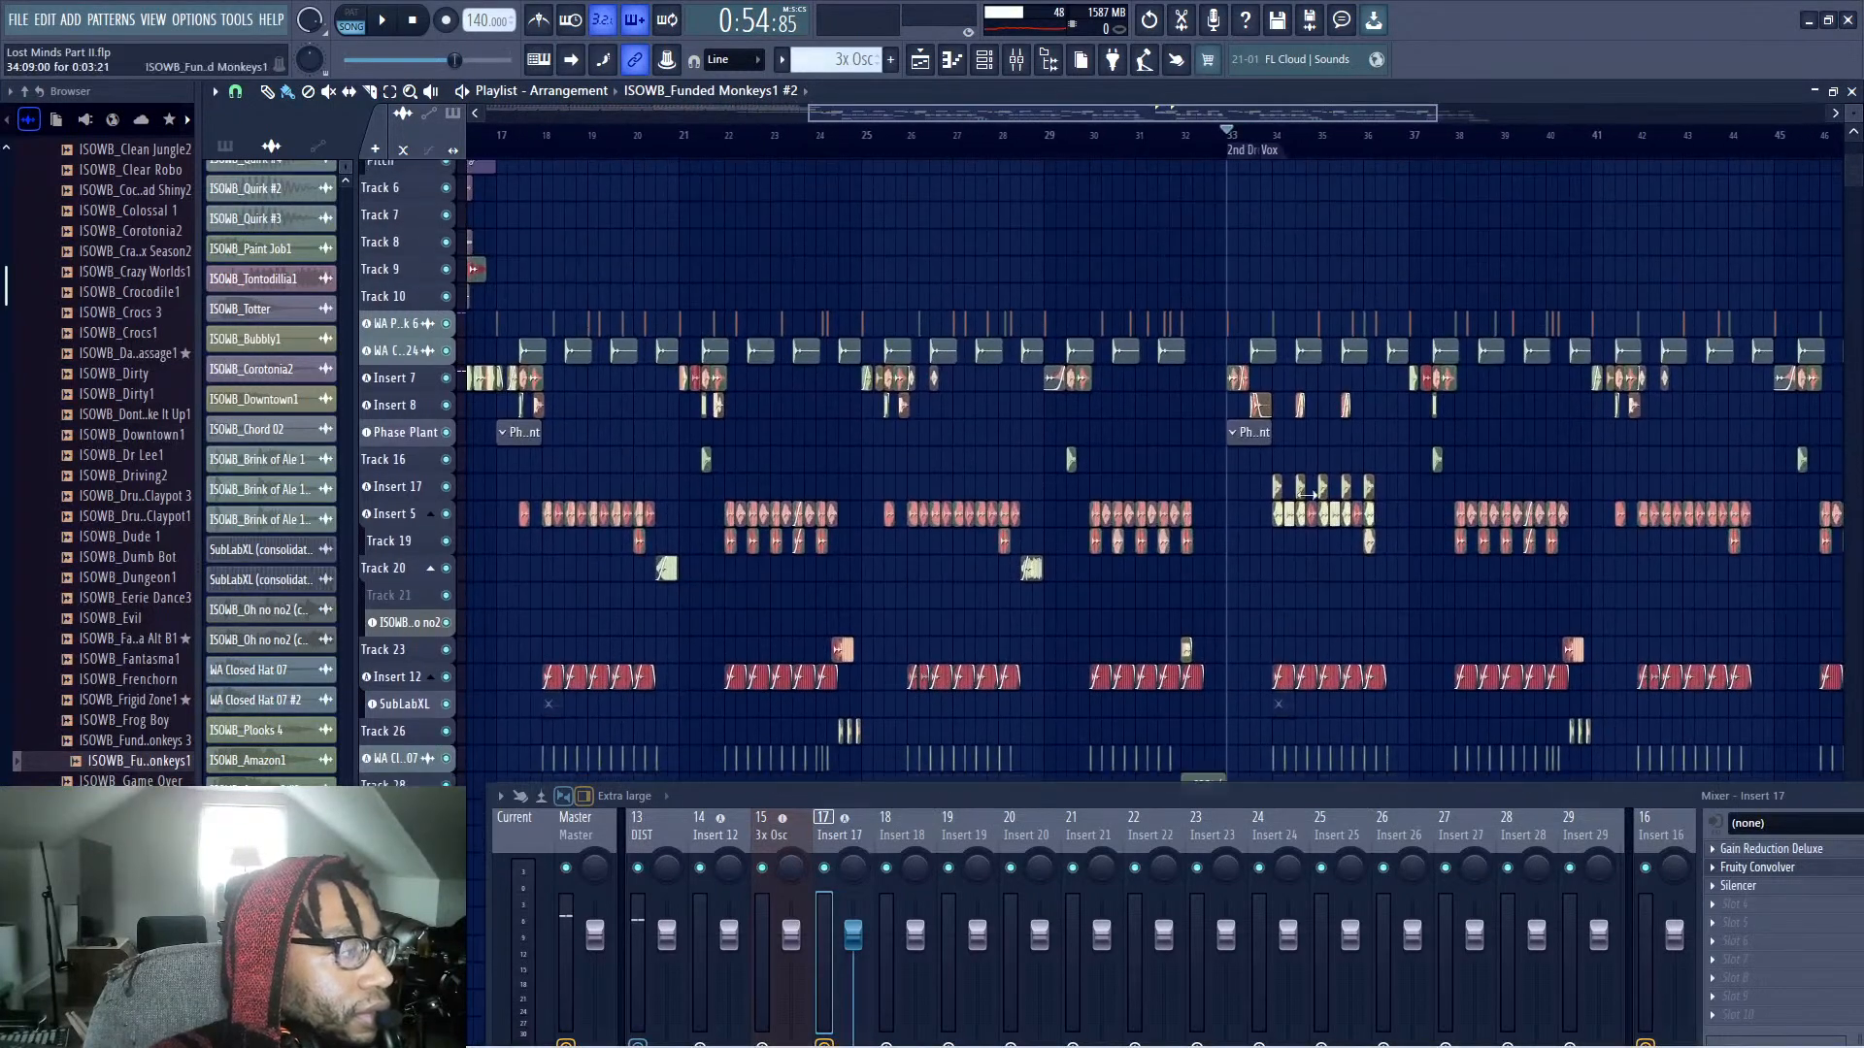
{"action": "scroll", "coordinate": [1323, 475], "scroll_direction": "down", "scroll_amount": 6}
{"action": "key", "text": "space"}
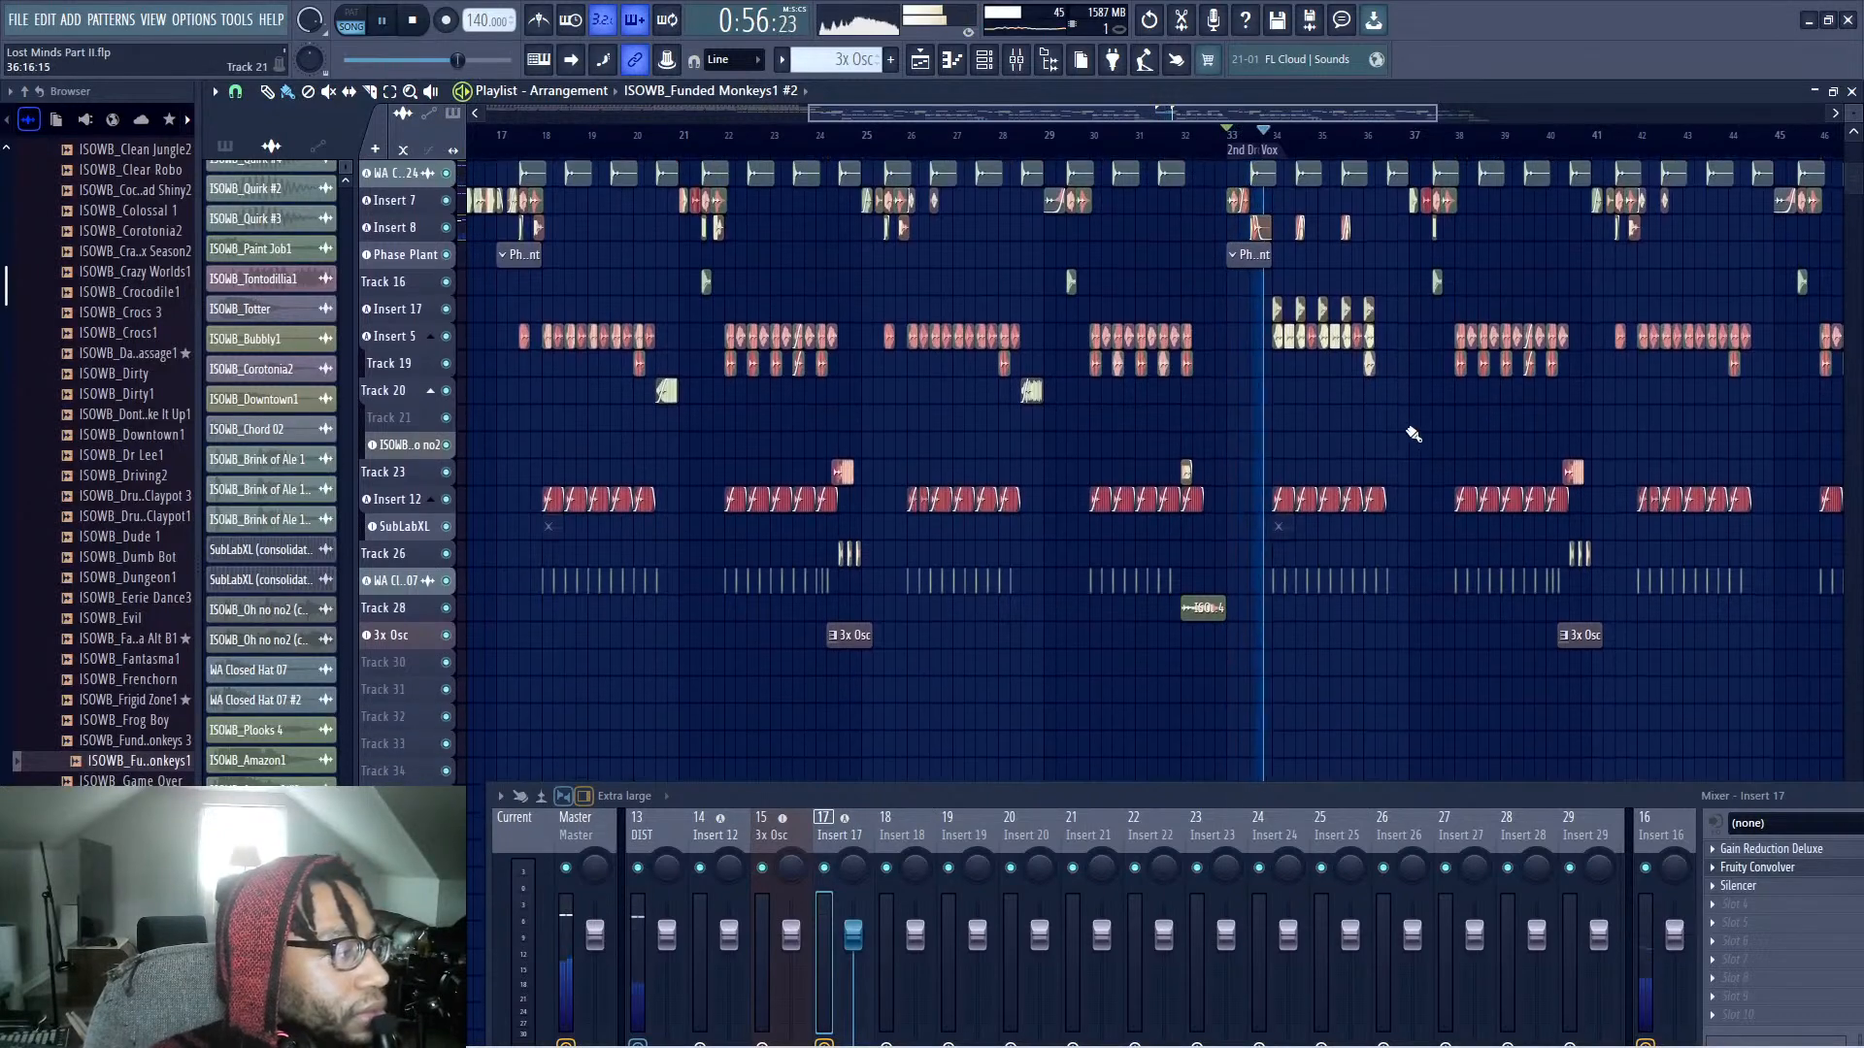
{"action": "key", "text": "space"}
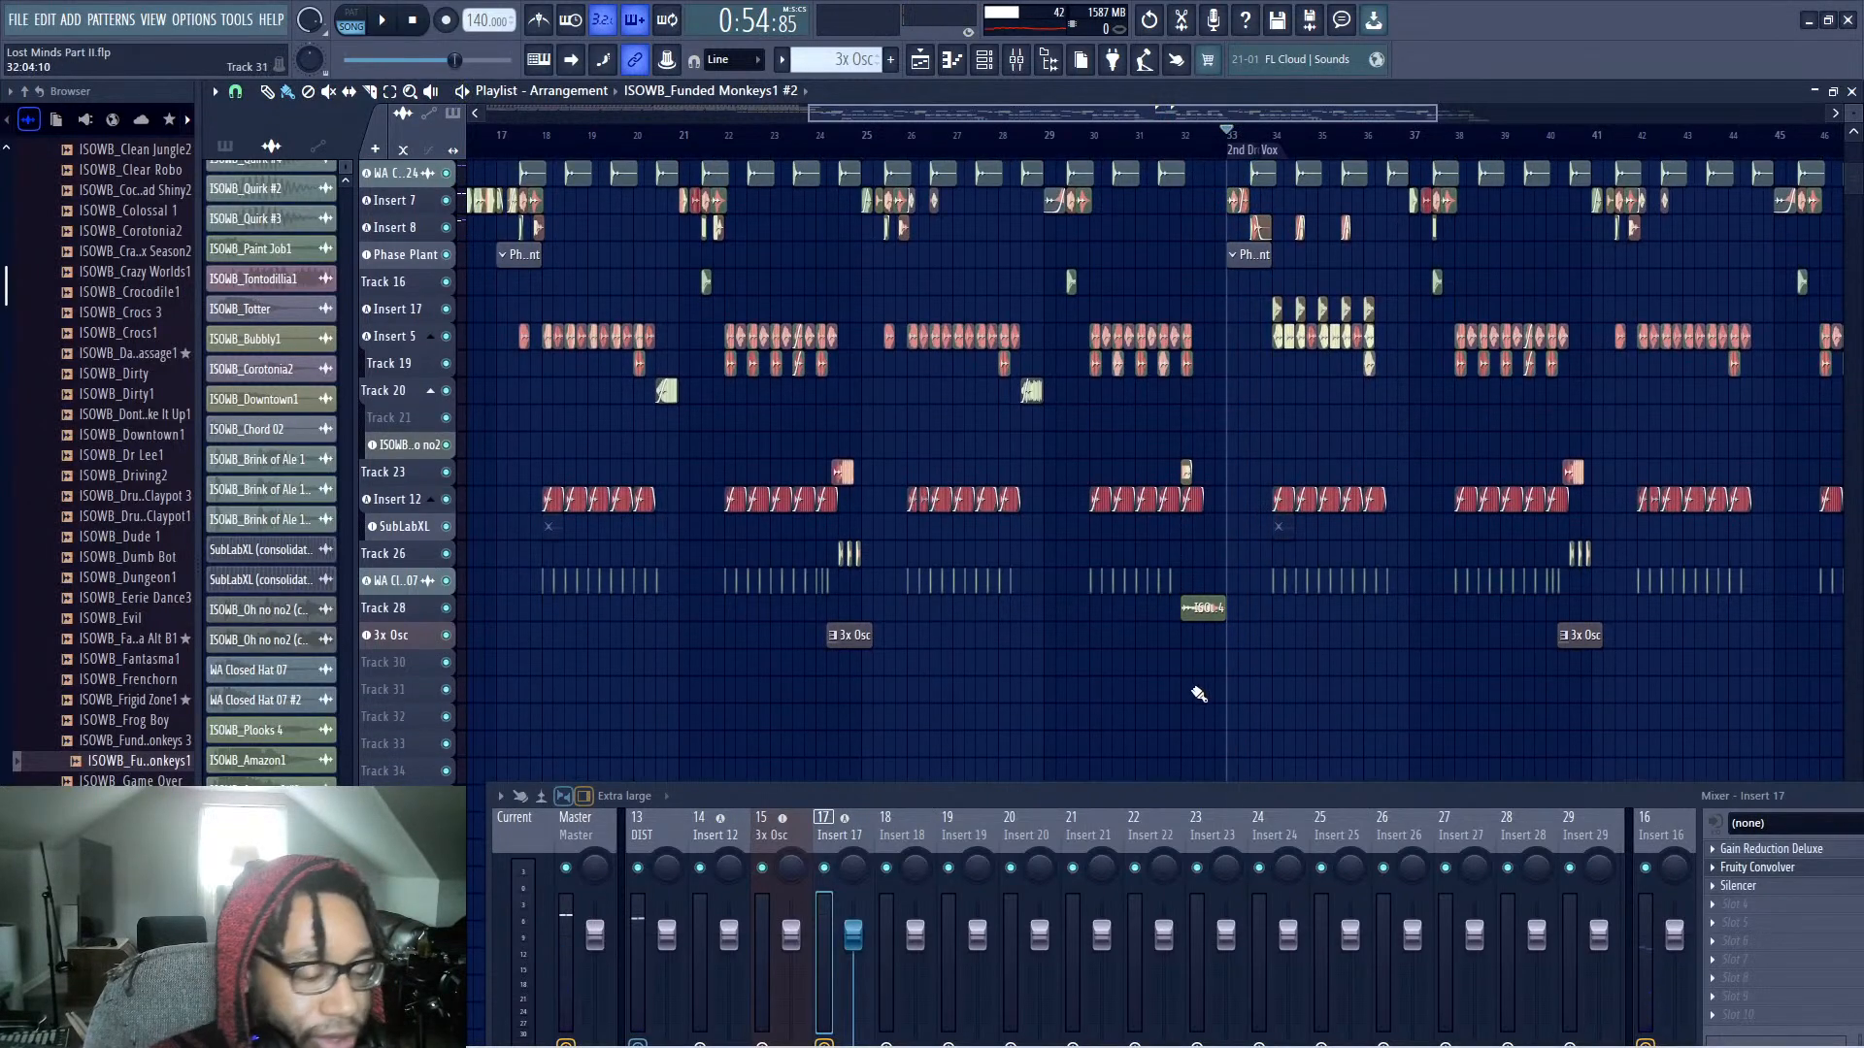
Examine the clips around the 2nd Drop and Vox markers, returning the playback position to bar 33
{"action": "left_click_drag", "start_coordinate": [1199, 694], "coordinate": [1715, 158]}
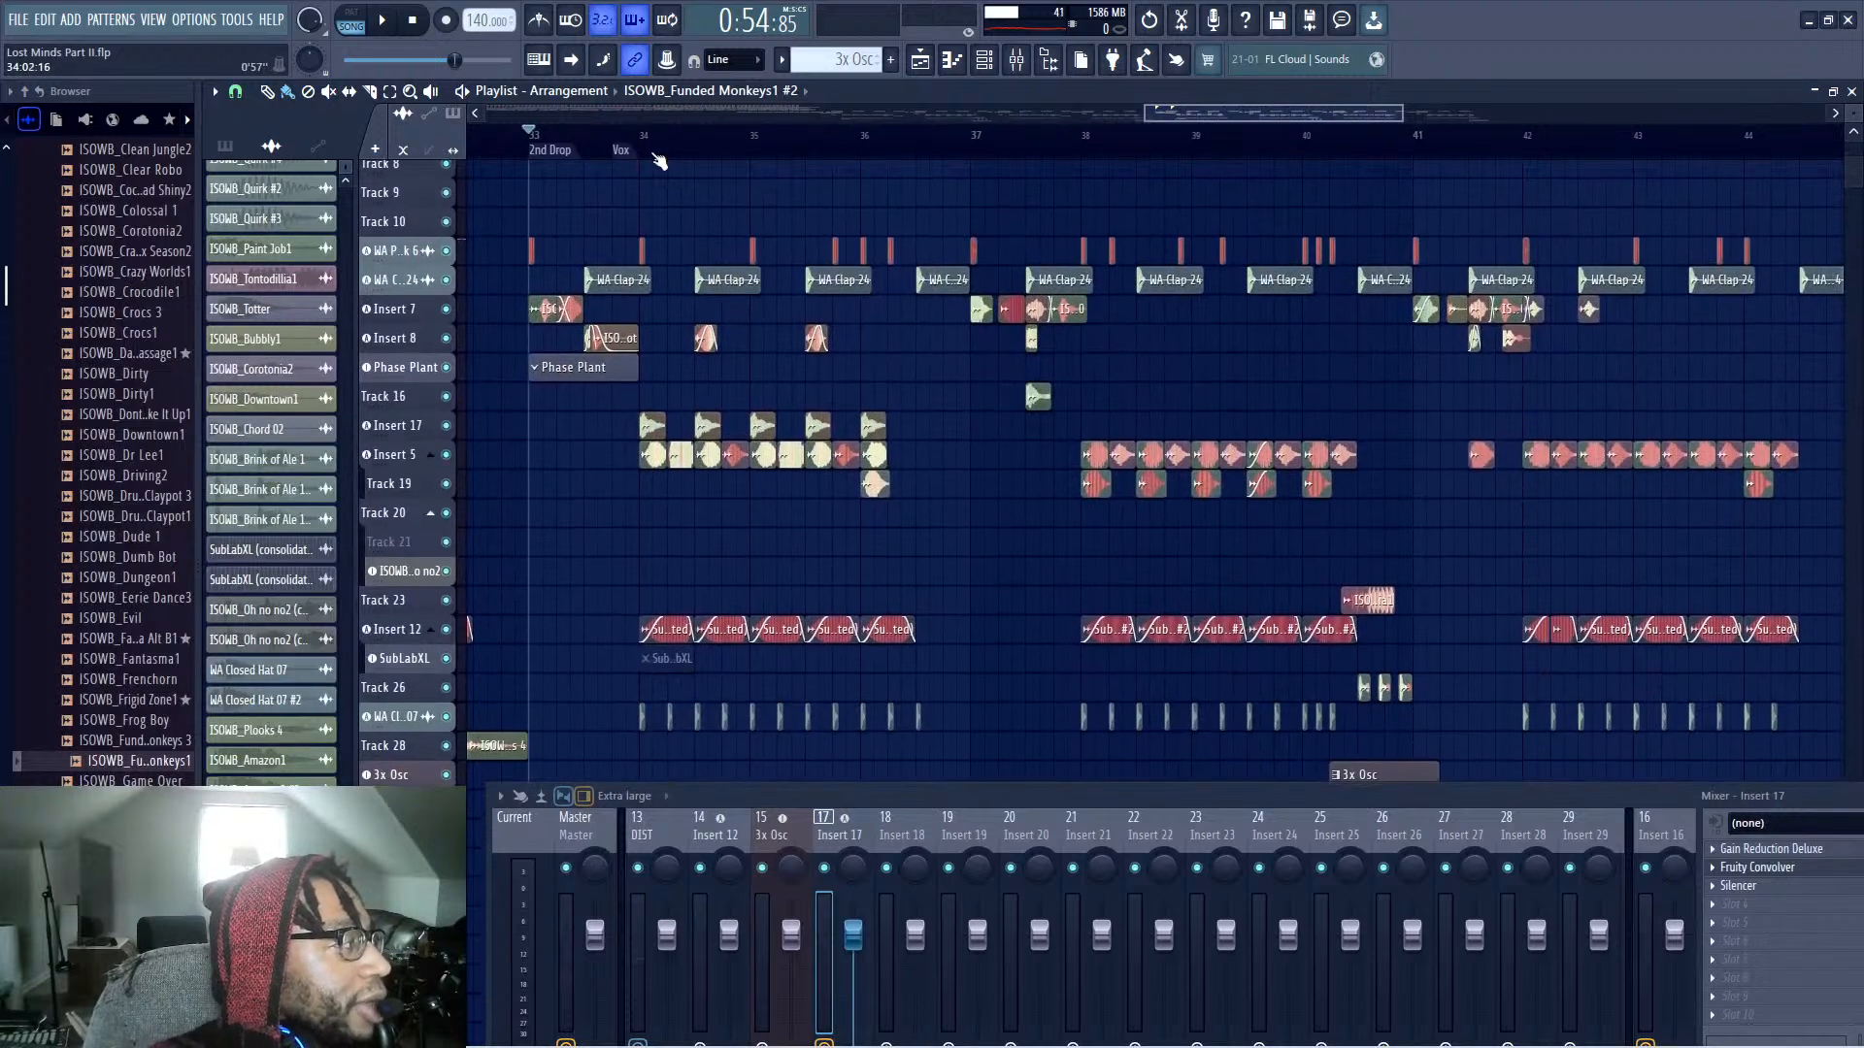
{"action": "left_click", "coordinate": [659, 161]}
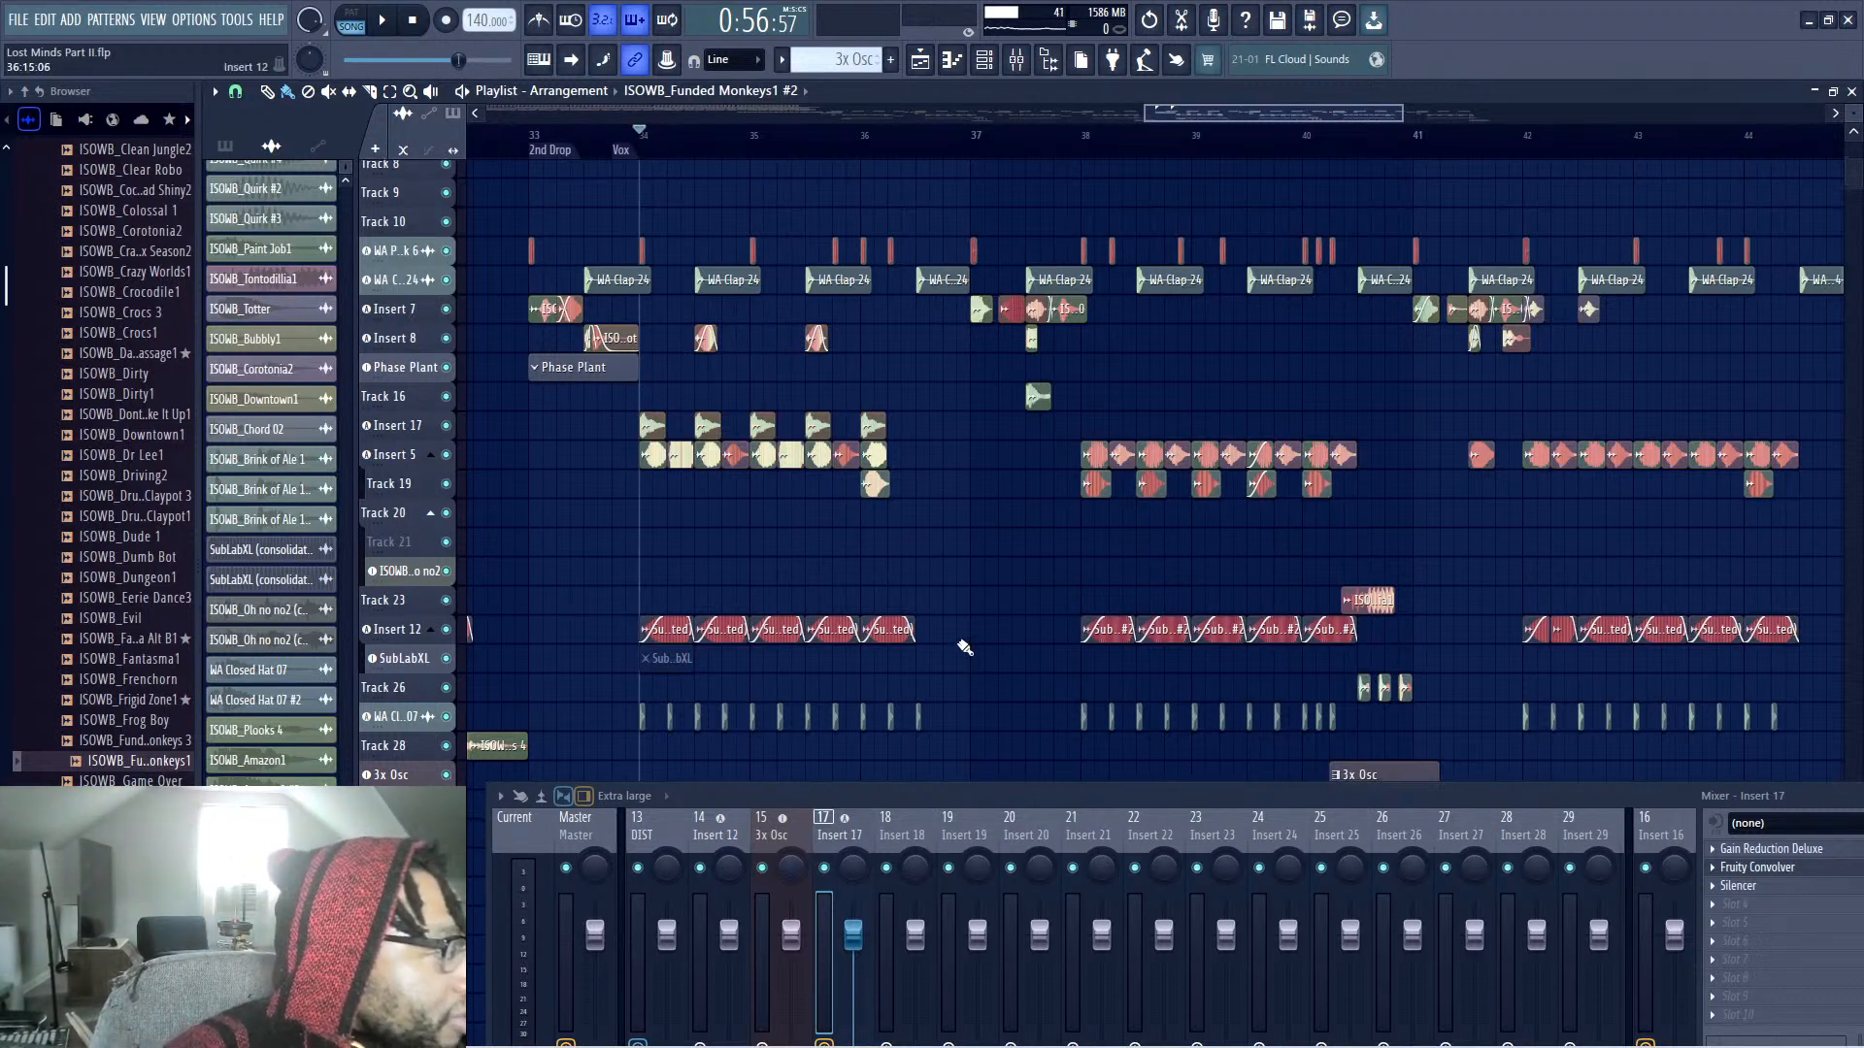
{"action": "scroll", "coordinate": [998, 686], "scroll_direction": "down", "scroll_amount": 3}
{"action": "scroll", "coordinate": [1219, 499], "scroll_direction": "down", "scroll_amount": 3}
{"action": "scroll", "coordinate": [1273, 420], "scroll_direction": "up", "scroll_amount": 10}
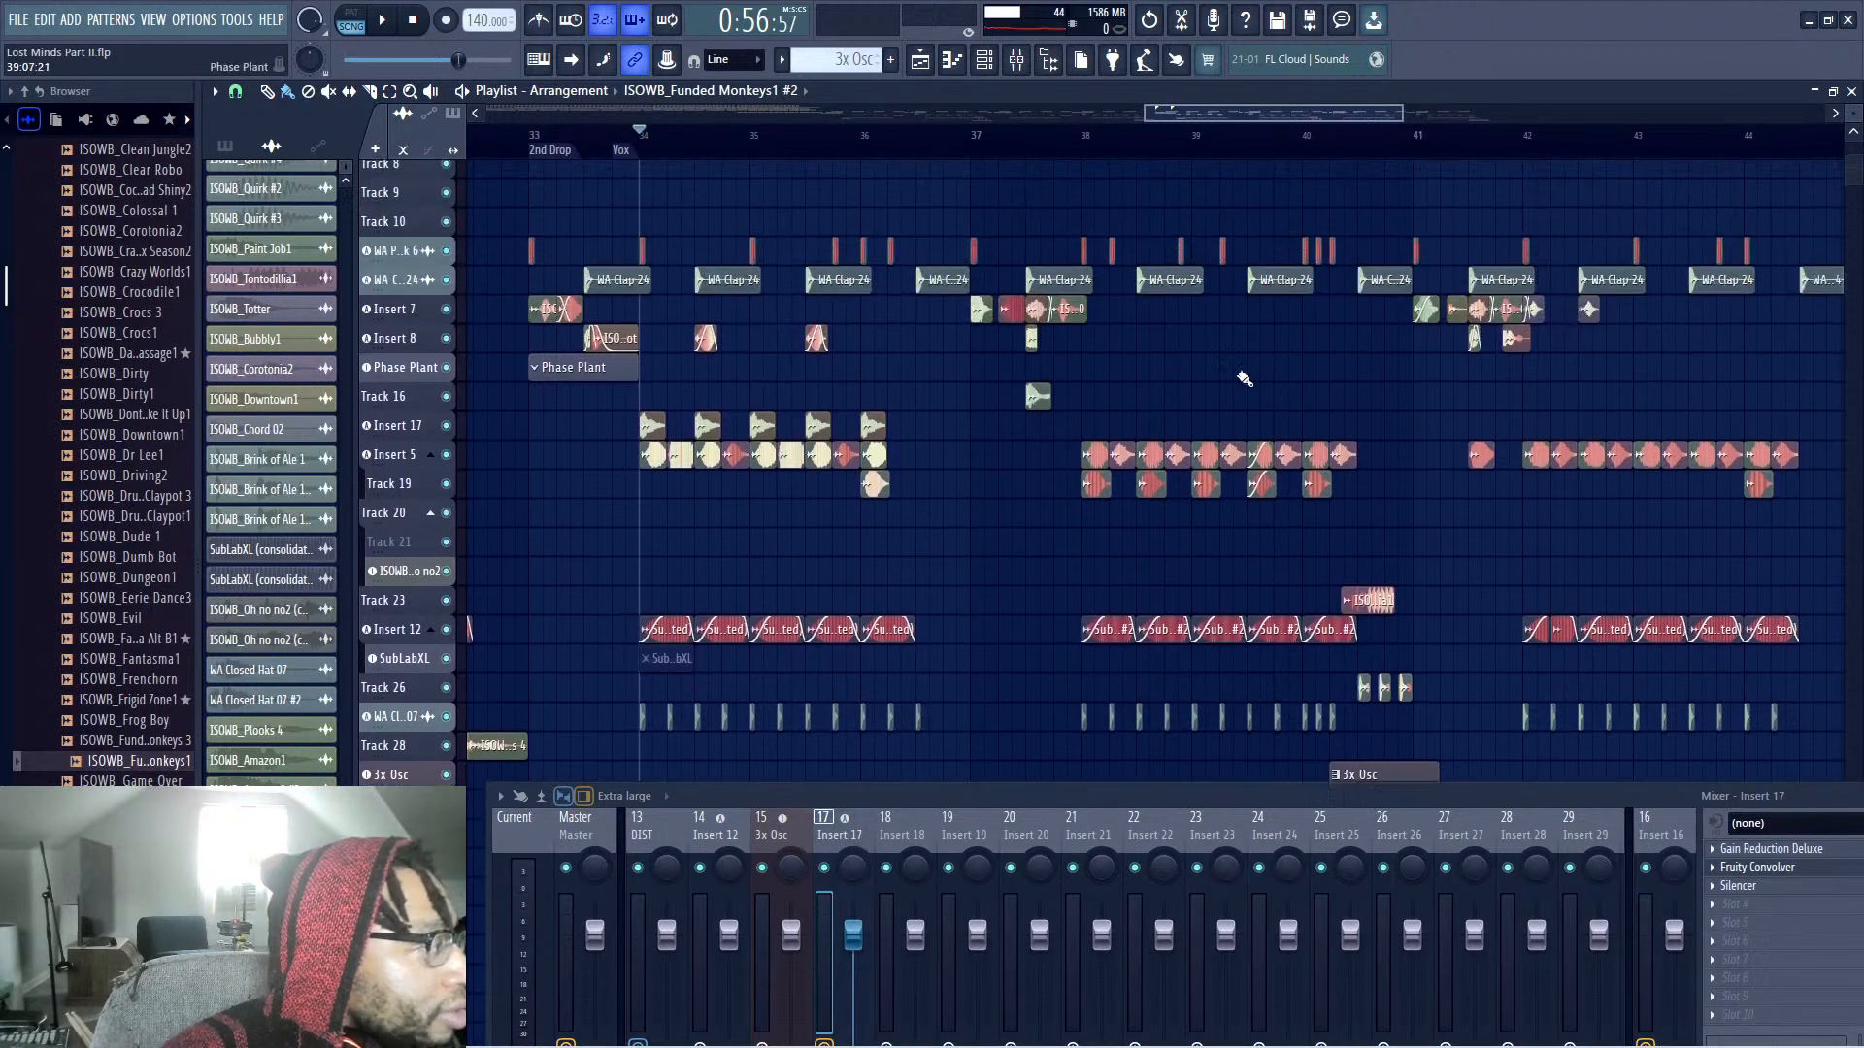
{"action": "scroll", "coordinate": [1174, 115], "scroll_direction": "up", "scroll_amount": 5}
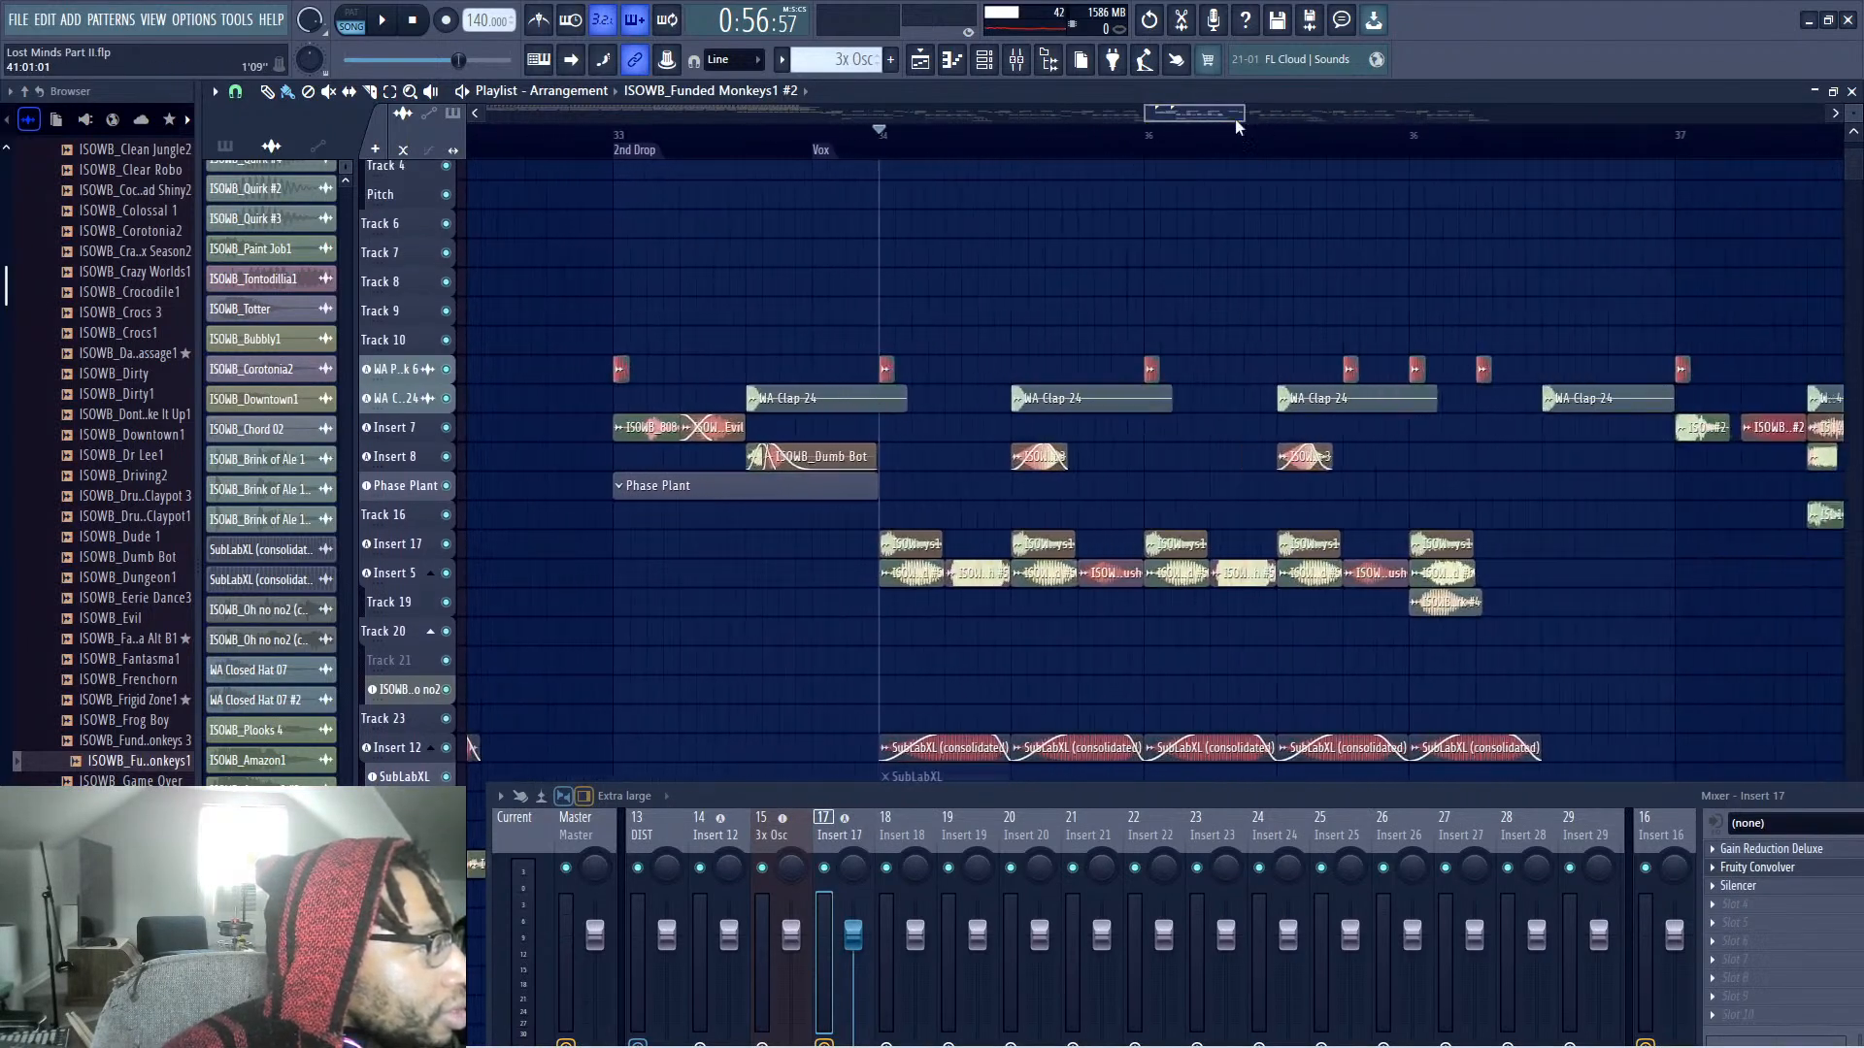
{"action": "left_click_drag", "start_coordinate": [1175, 114], "coordinate": [1172, 165]}
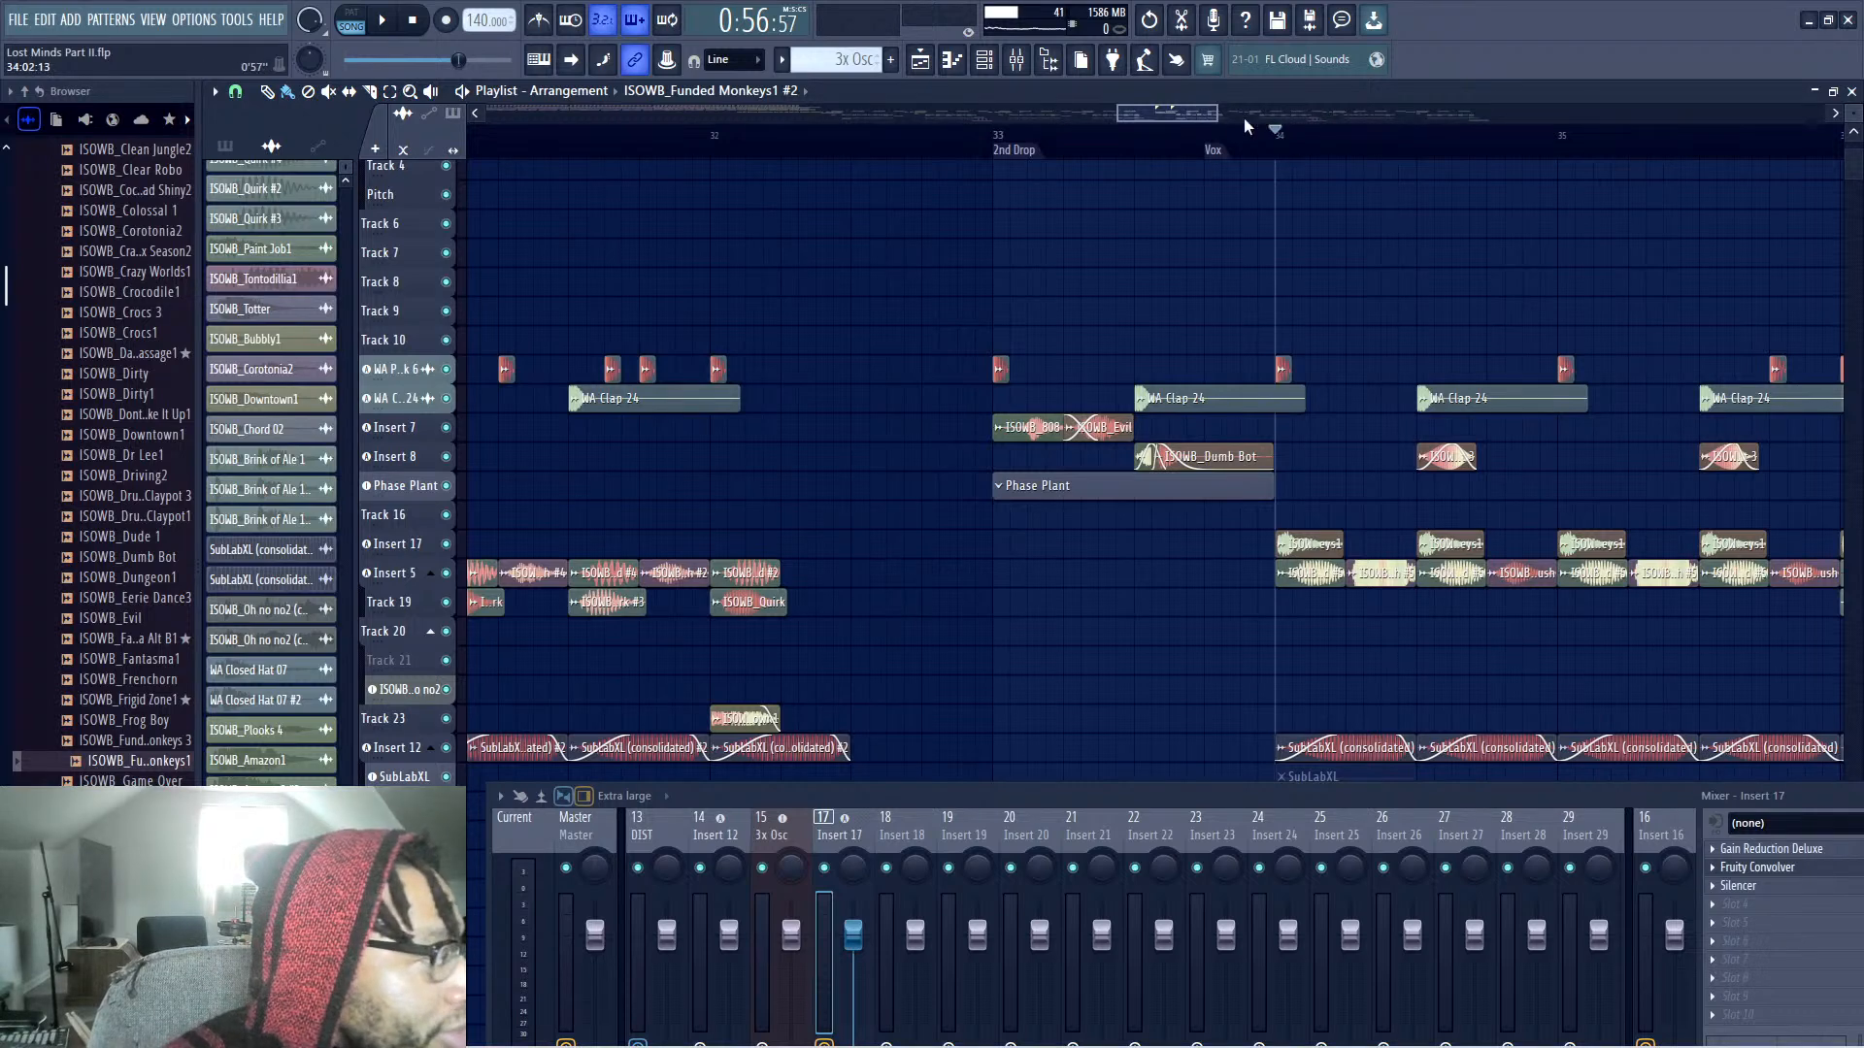
{"action": "left_click_drag", "start_coordinate": [1215, 108], "coordinate": [1254, 109]}
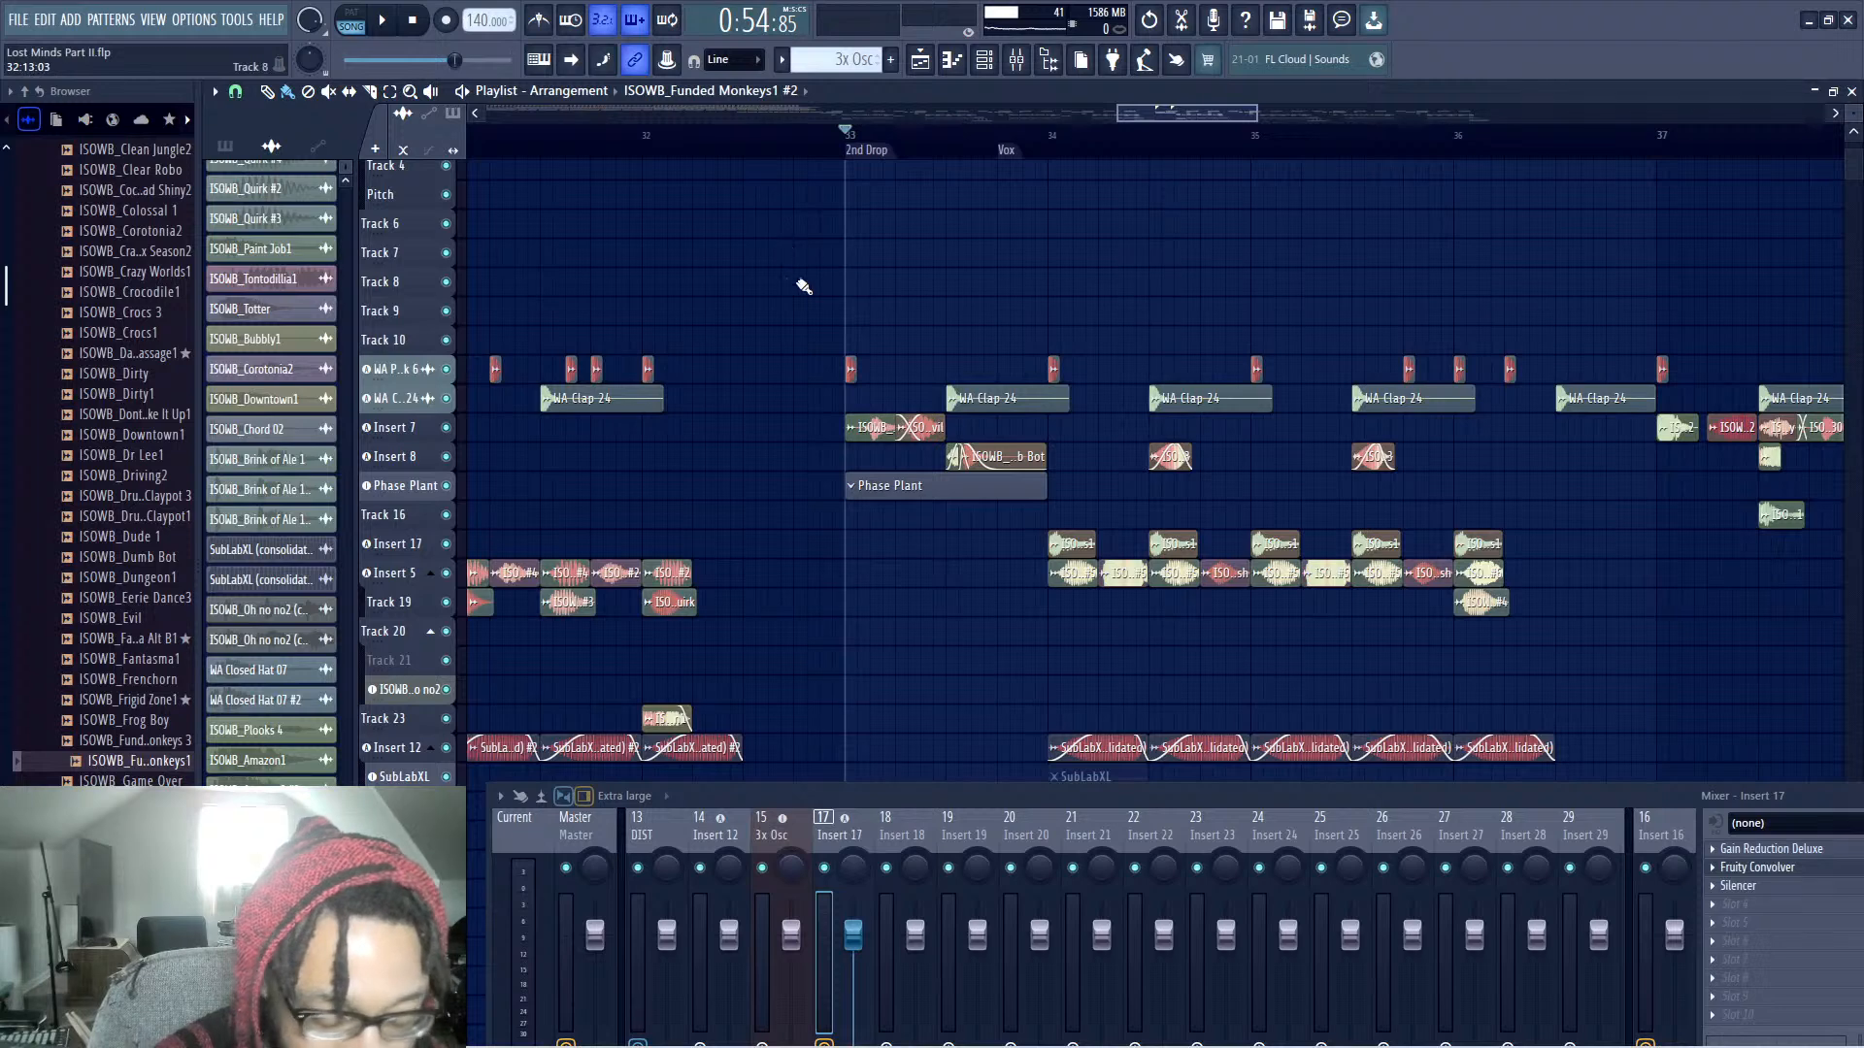
Play the second drop from bar 33 into bar 39, then stop with the playback position at bar 38
{"action": "key", "text": "space"}
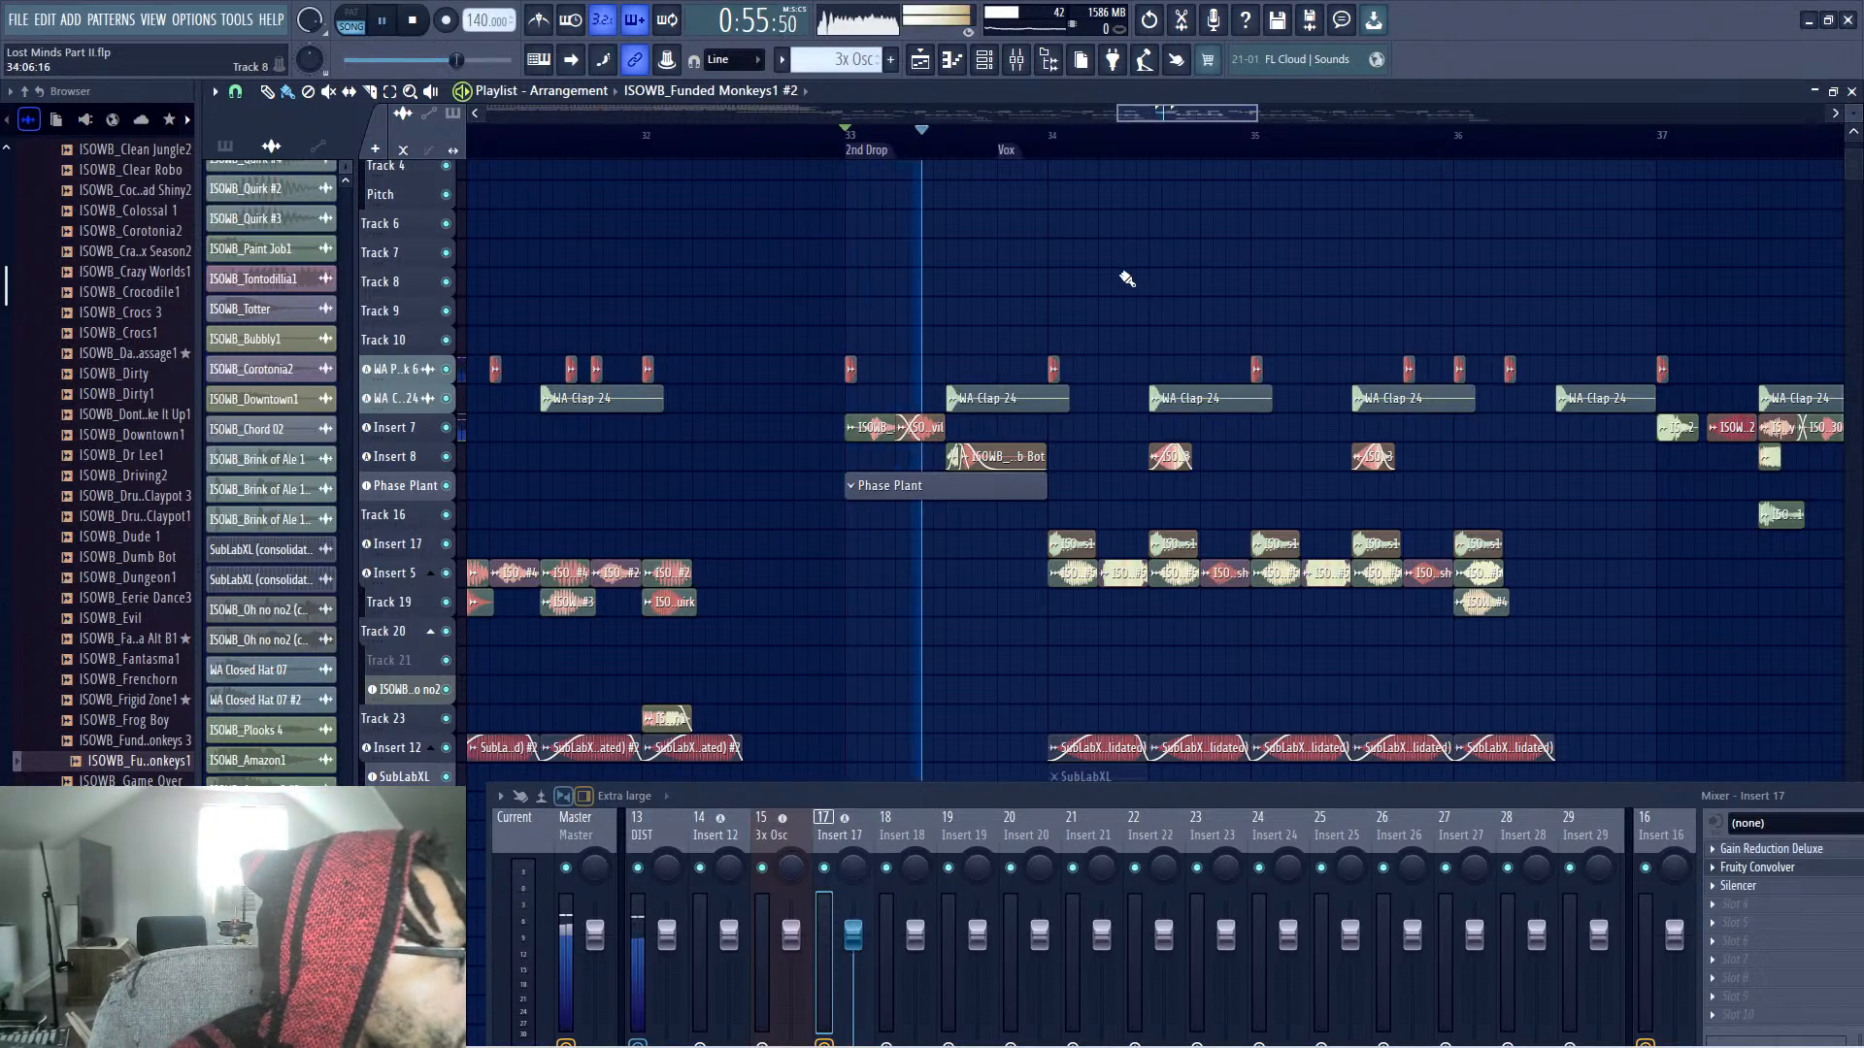
{"action": "scroll", "coordinate": [1116, 284], "scroll_direction": "down", "scroll_amount": 3}
{"action": "scroll", "coordinate": [1157, 406], "scroll_direction": "down", "scroll_amount": 1}
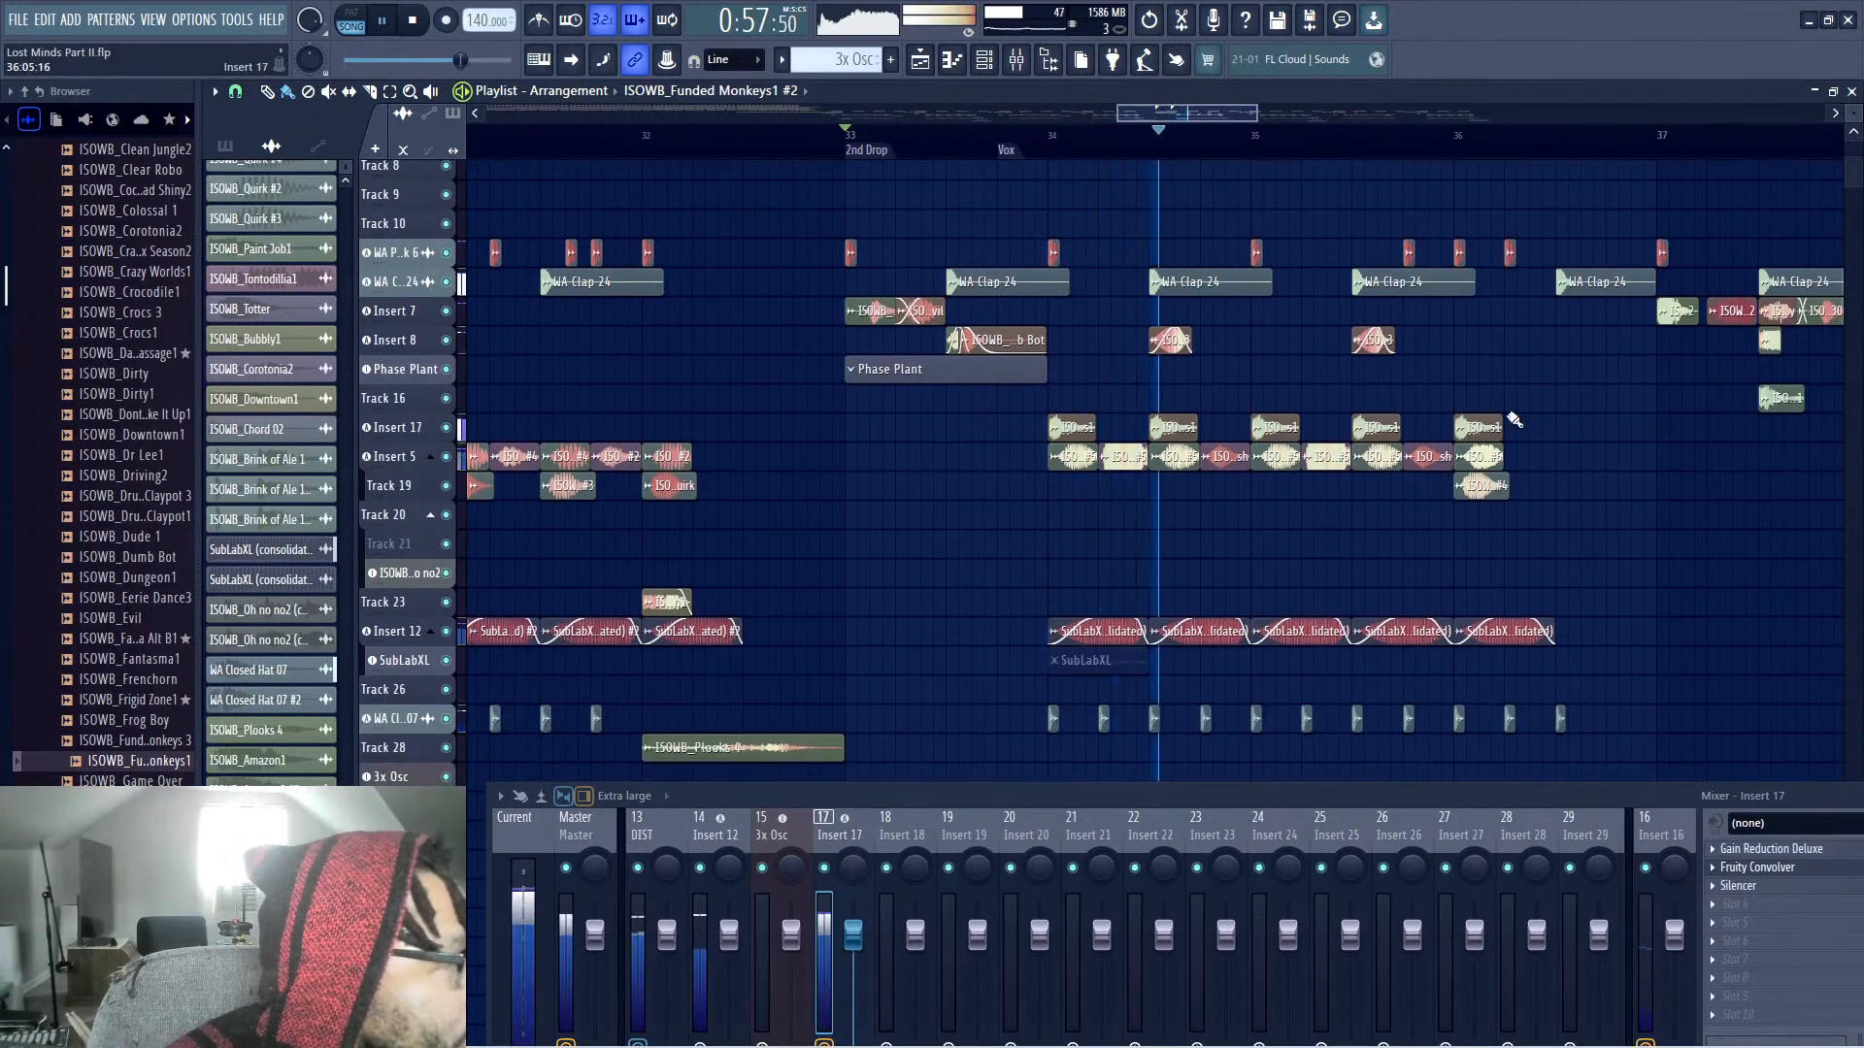
{"action": "scroll", "coordinate": [1514, 398], "scroll_direction": "down", "scroll_amount": 1}
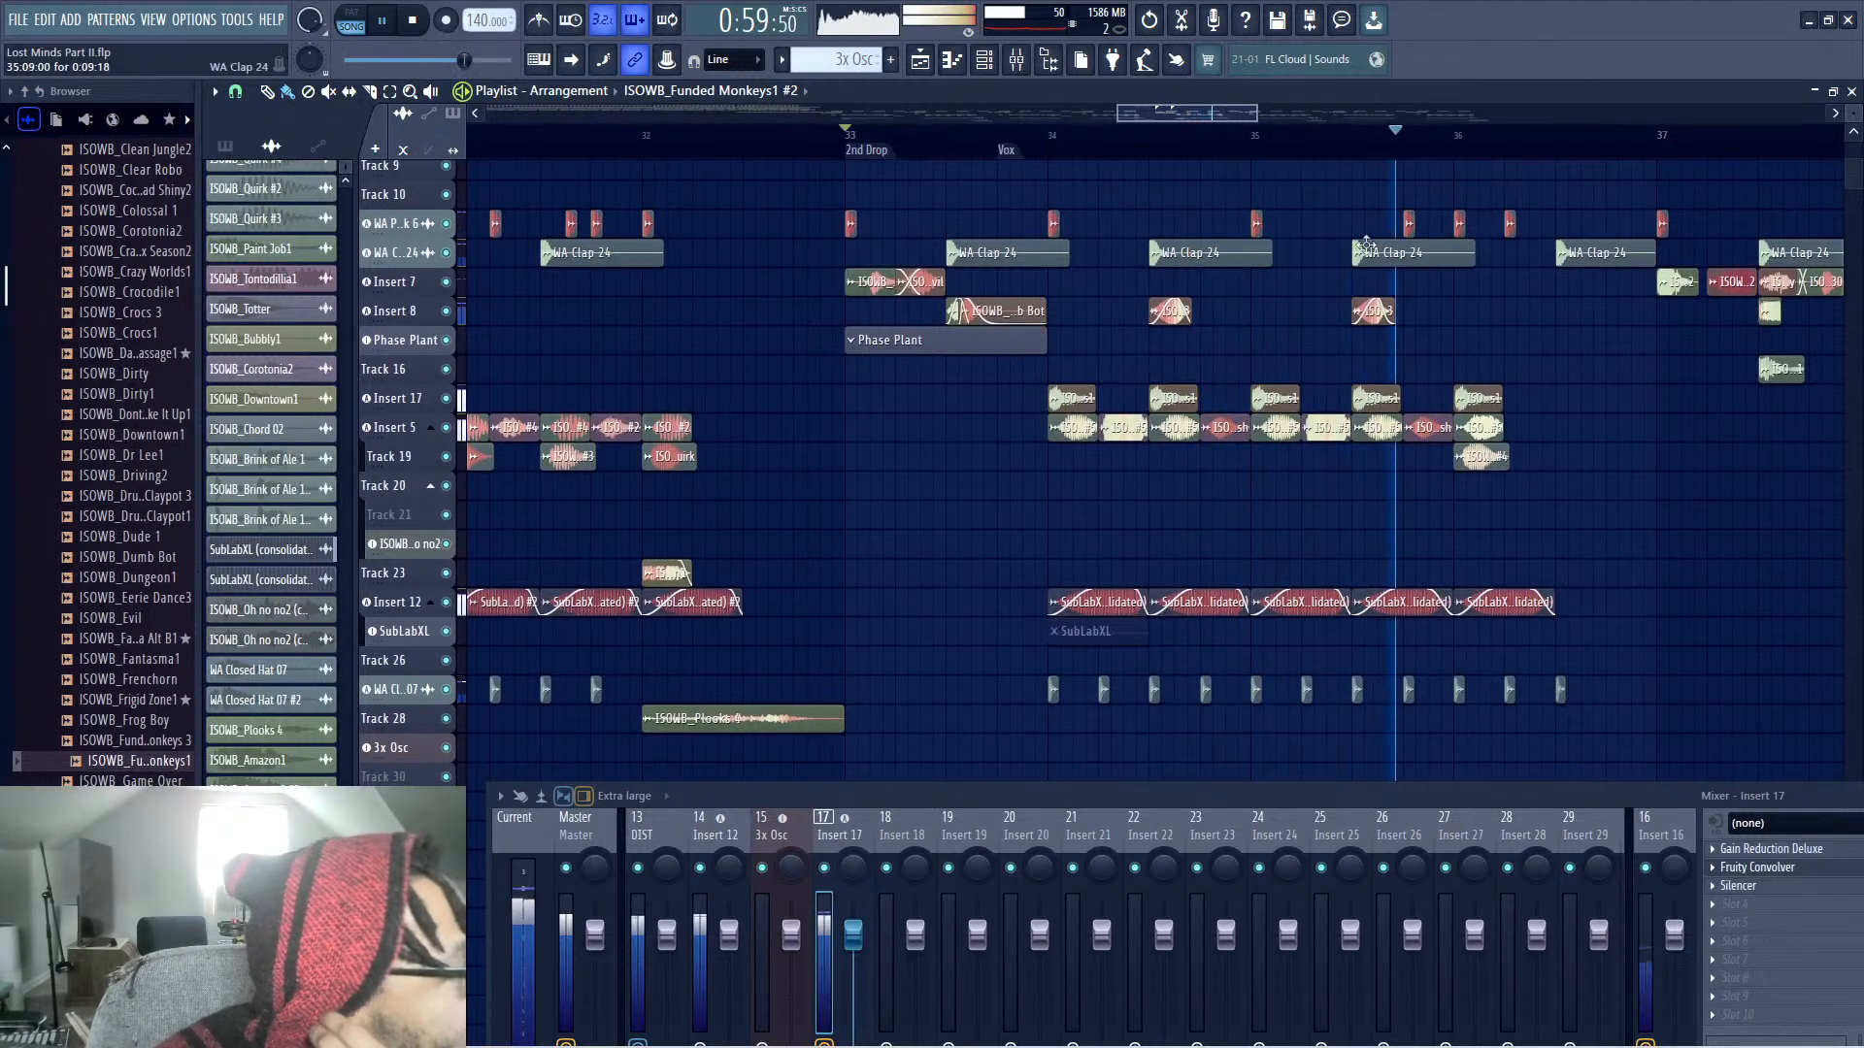
{"action": "left_click_drag", "start_coordinate": [1204, 114], "coordinate": [1285, 115]}
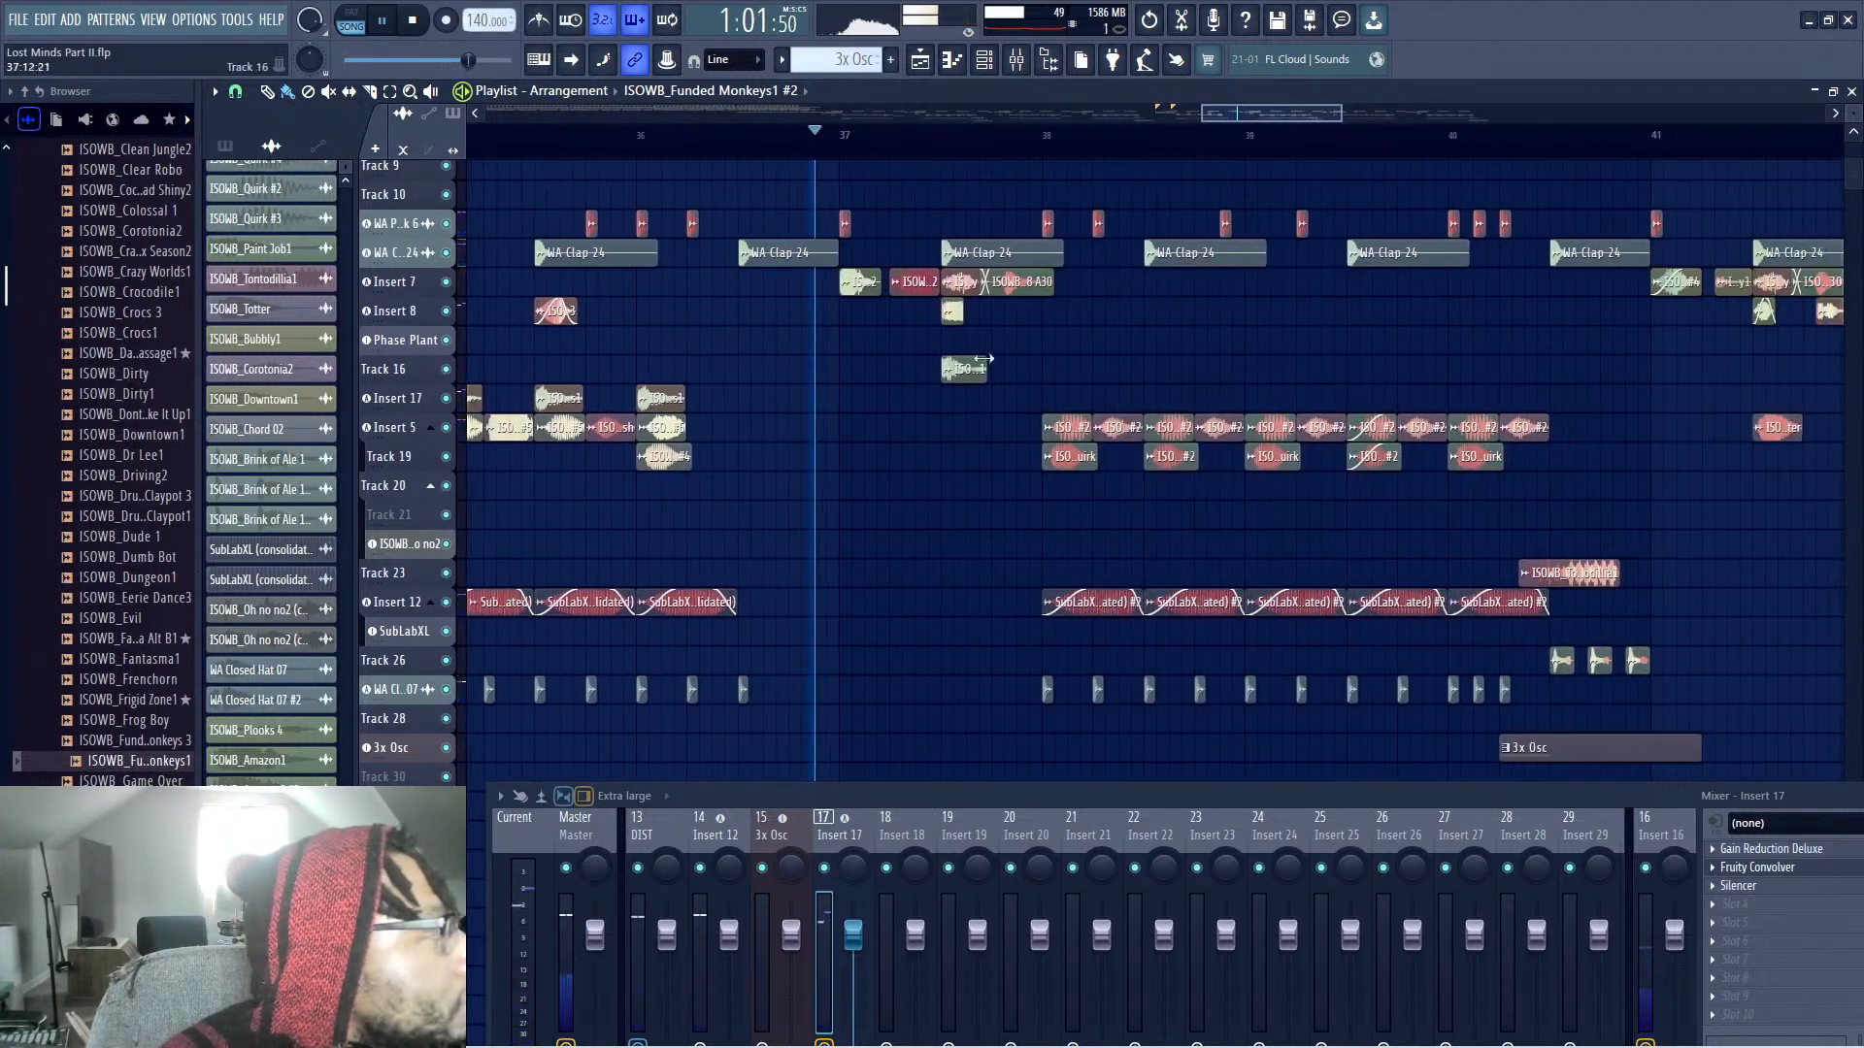
{"action": "scroll", "coordinate": [942, 369], "scroll_direction": "up", "scroll_amount": 1}
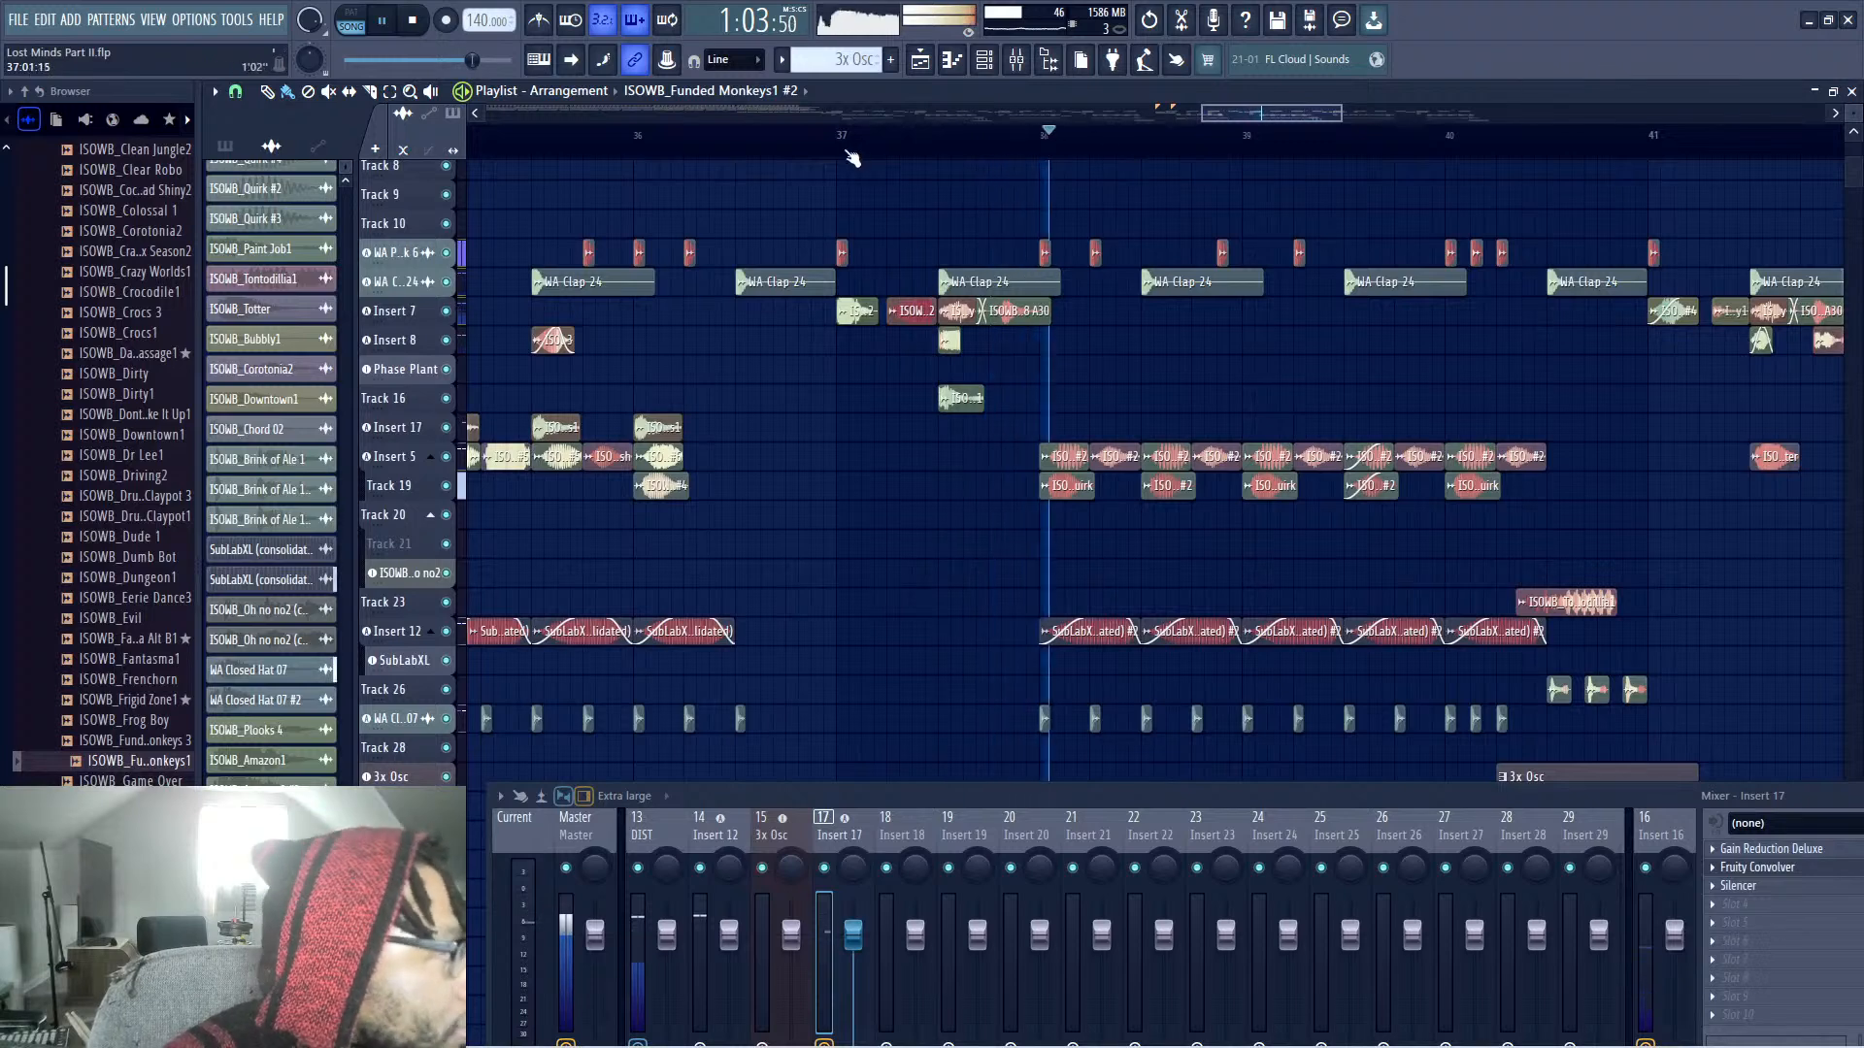
{"action": "left_click_drag", "start_coordinate": [1227, 114], "coordinate": [1205, 114]}
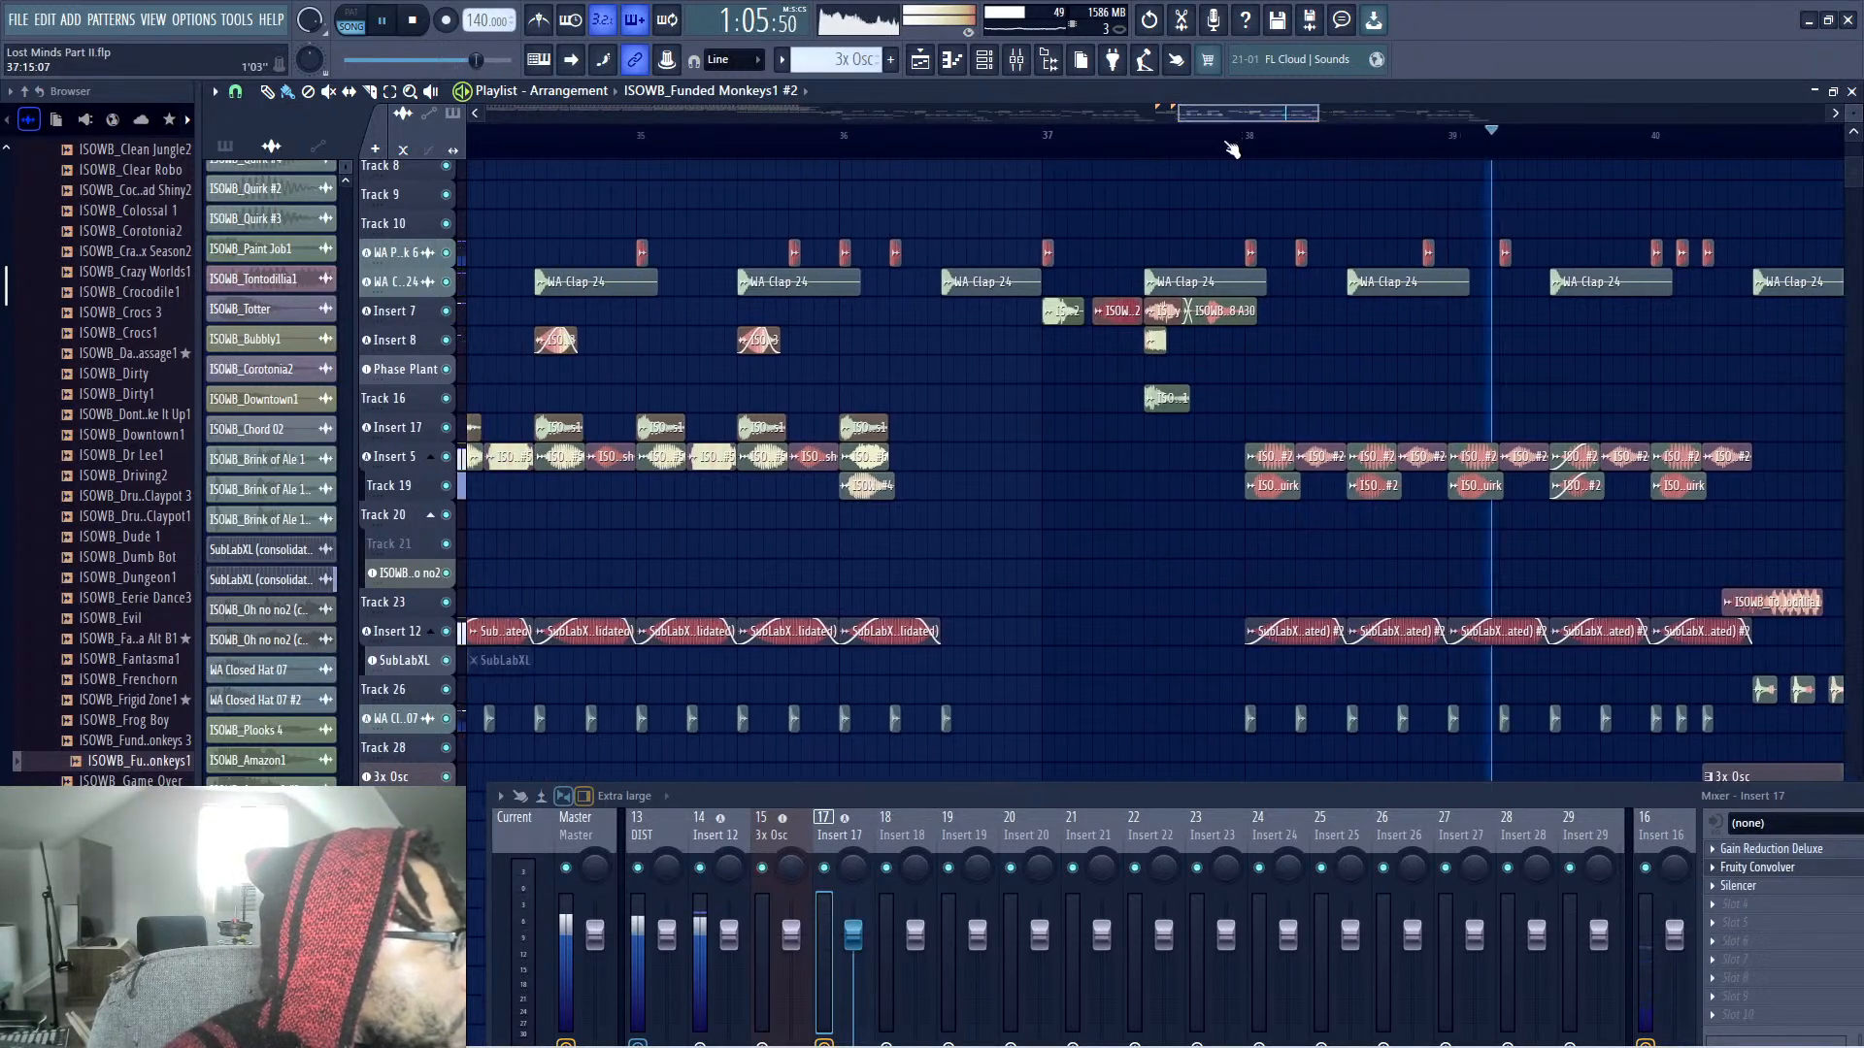
{"action": "left_click", "coordinate": [1266, 143]}
{"action": "key", "text": "space"}
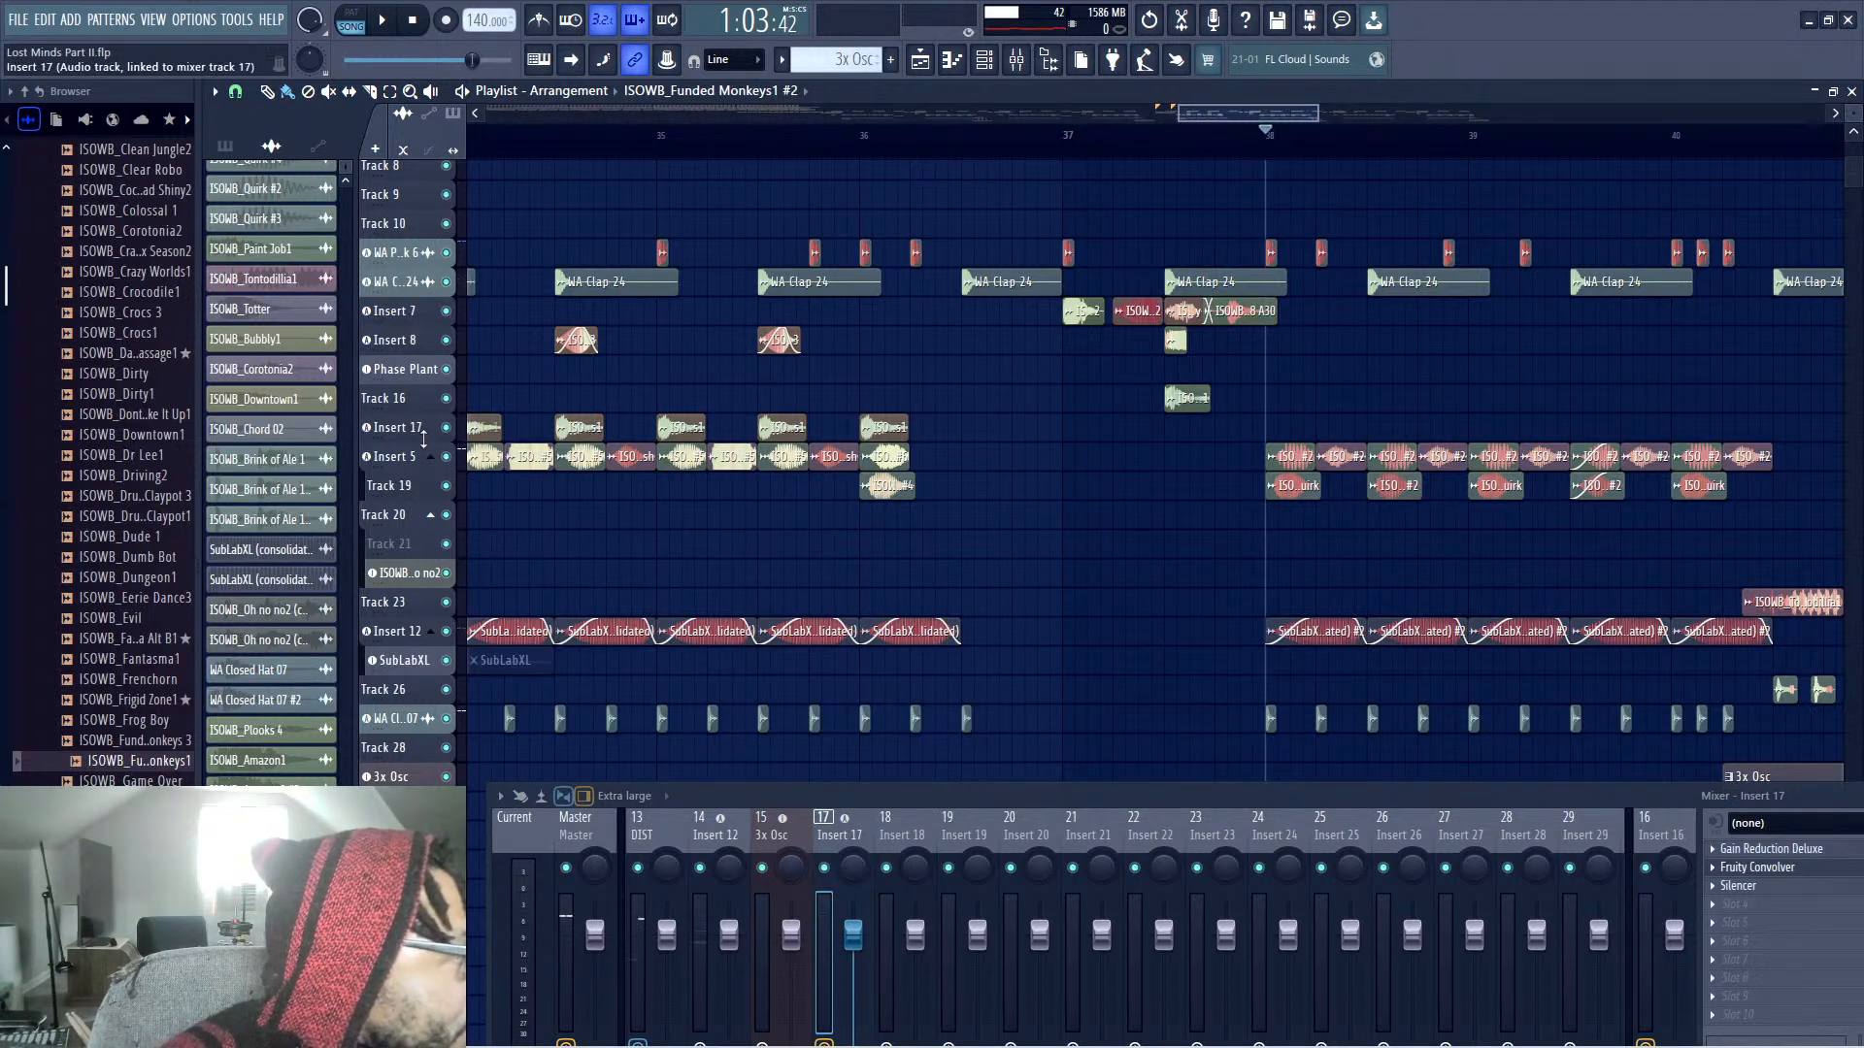
Enlarge the Insert 17, Insert 5 and Track 19 lanes and set the playback position to bar 38
{"action": "left_click_drag", "start_coordinate": [423, 439], "coordinate": [424, 473]}
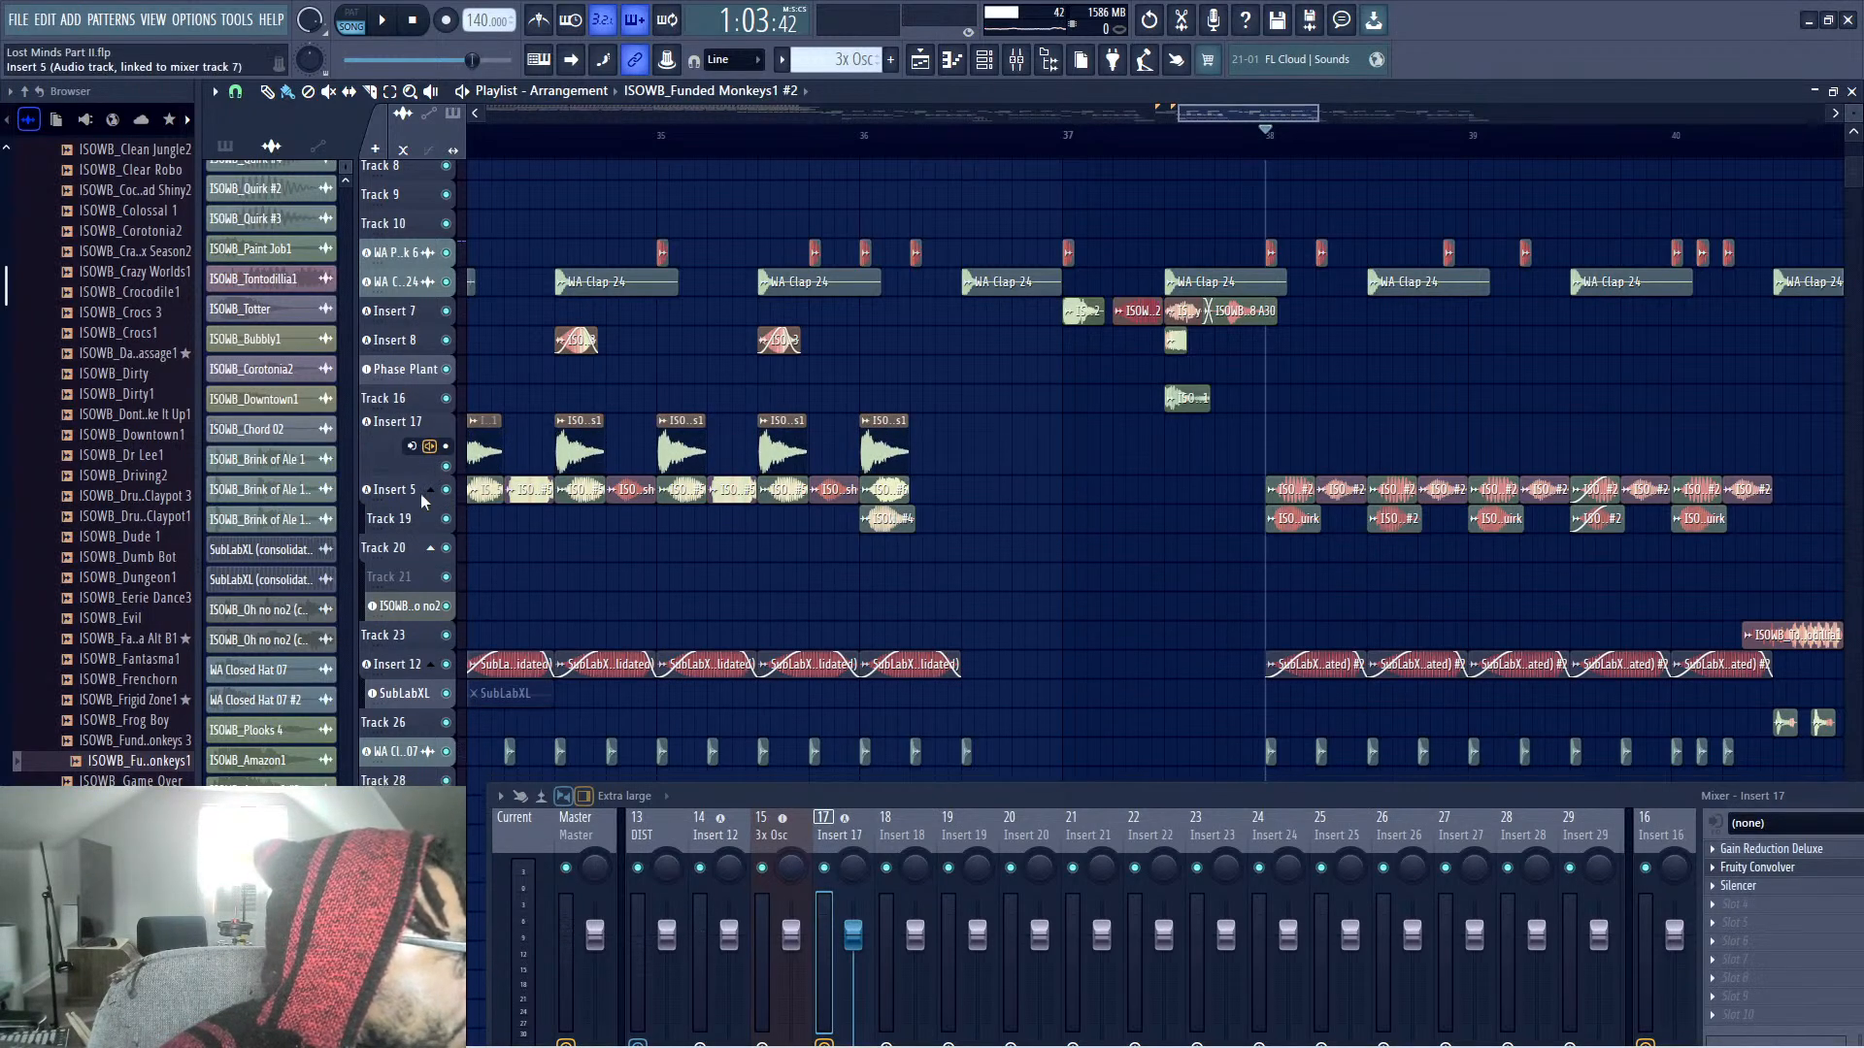
{"action": "left_click_drag", "start_coordinate": [409, 517], "coordinate": [423, 589]}
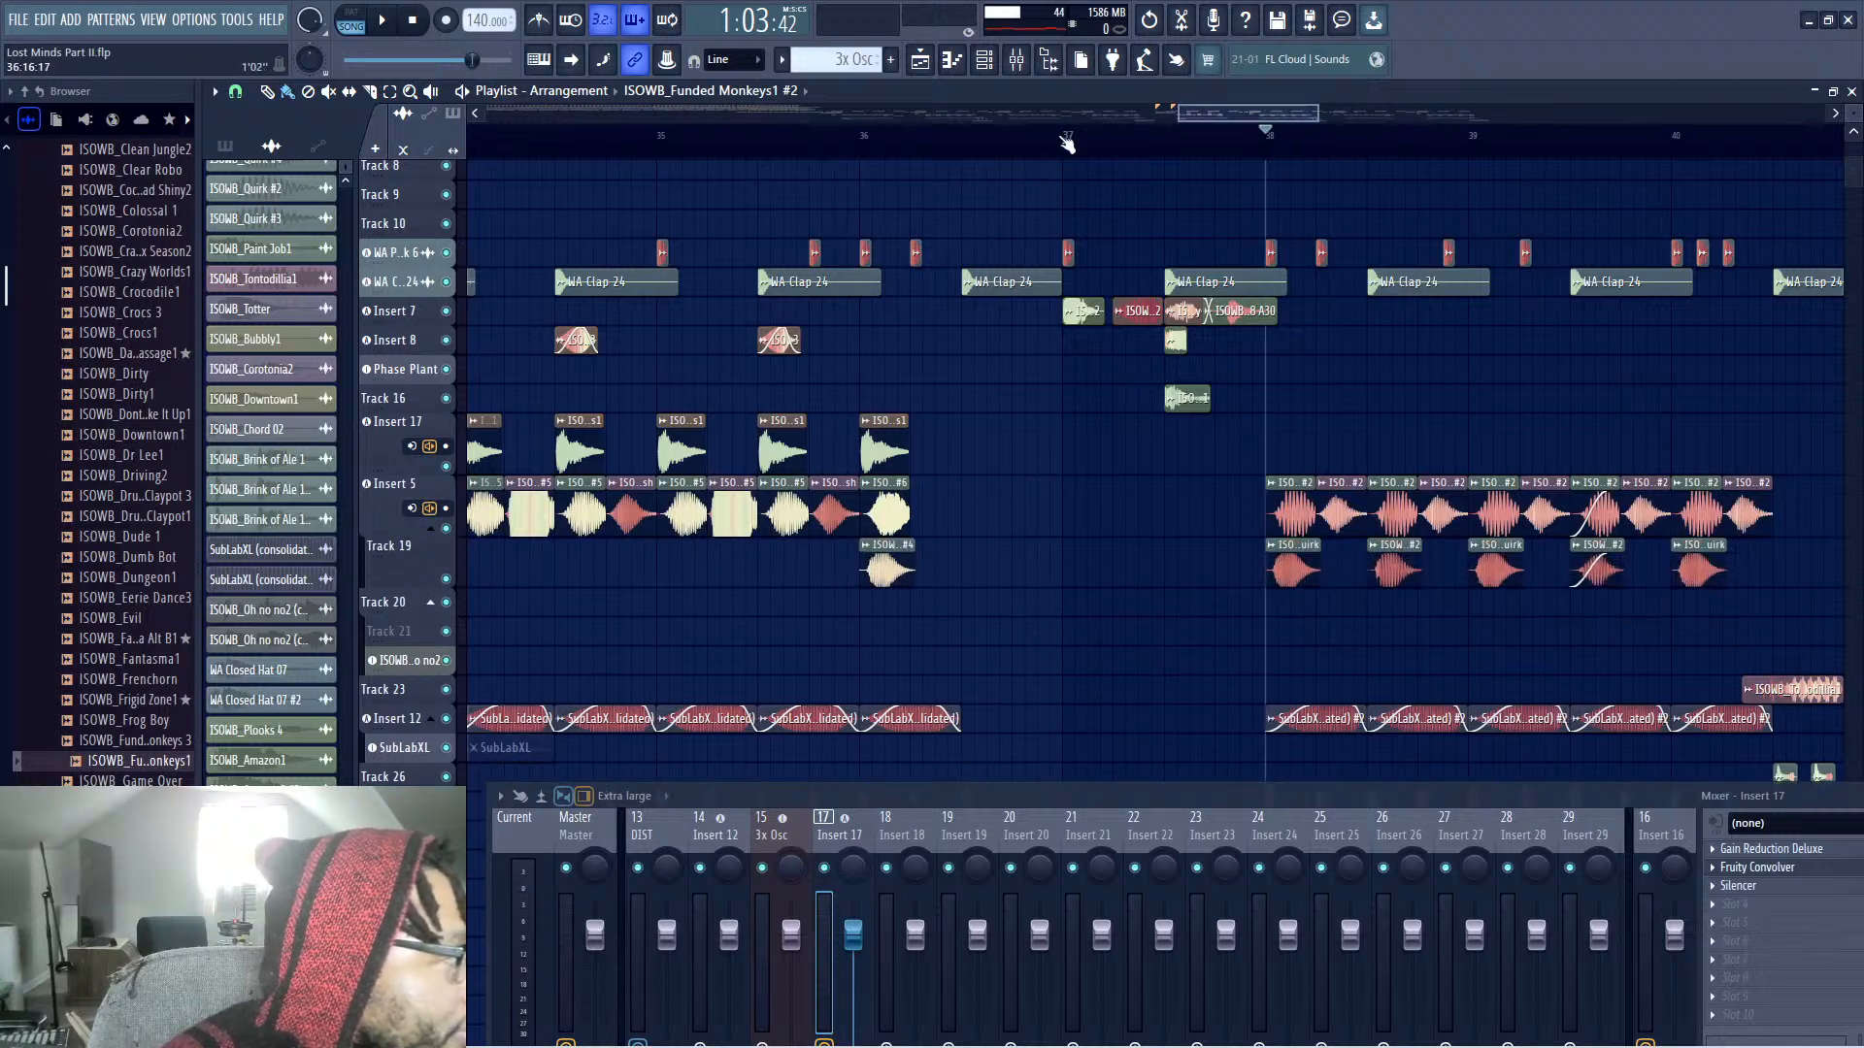
{"action": "left_click_drag", "start_coordinate": [1183, 112], "coordinate": [1233, 117]}
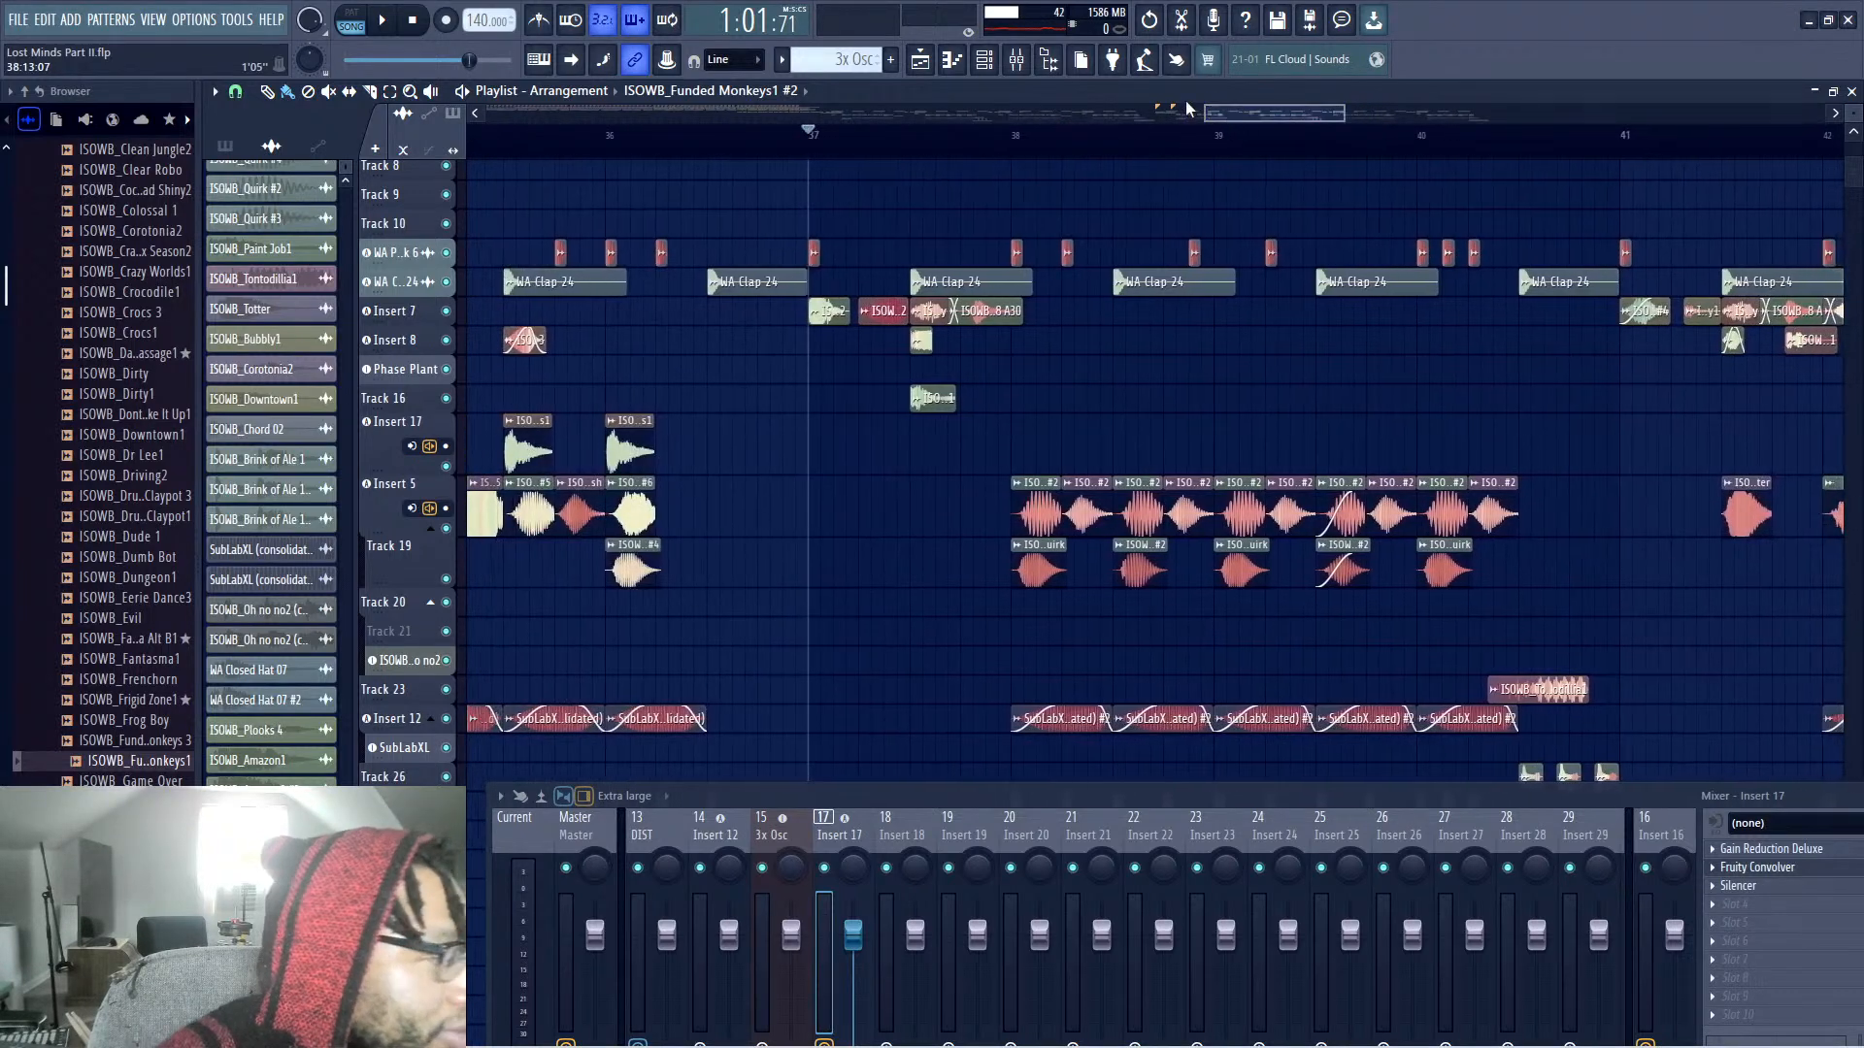
{"action": "scroll", "coordinate": [1032, 420], "scroll_direction": "down", "scroll_amount": 3}
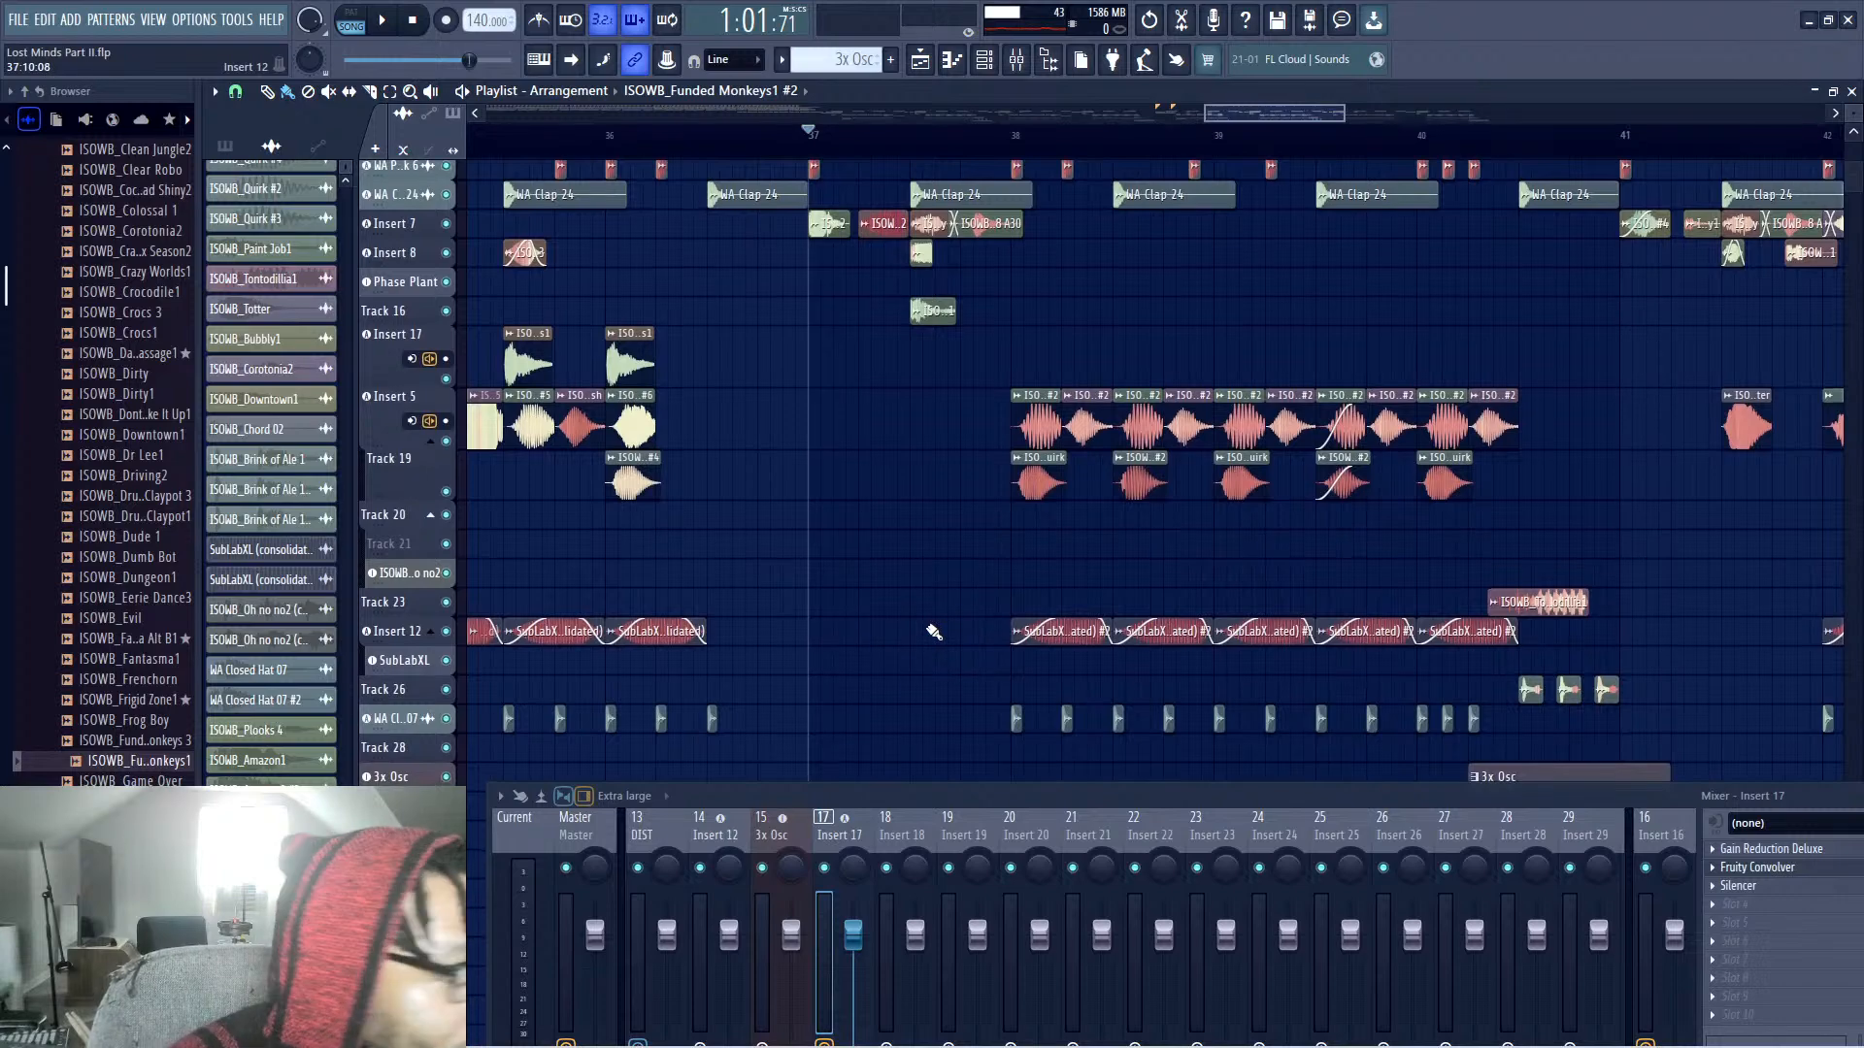
{"action": "left_click_drag", "start_coordinate": [928, 643], "coordinate": [1327, 342]}
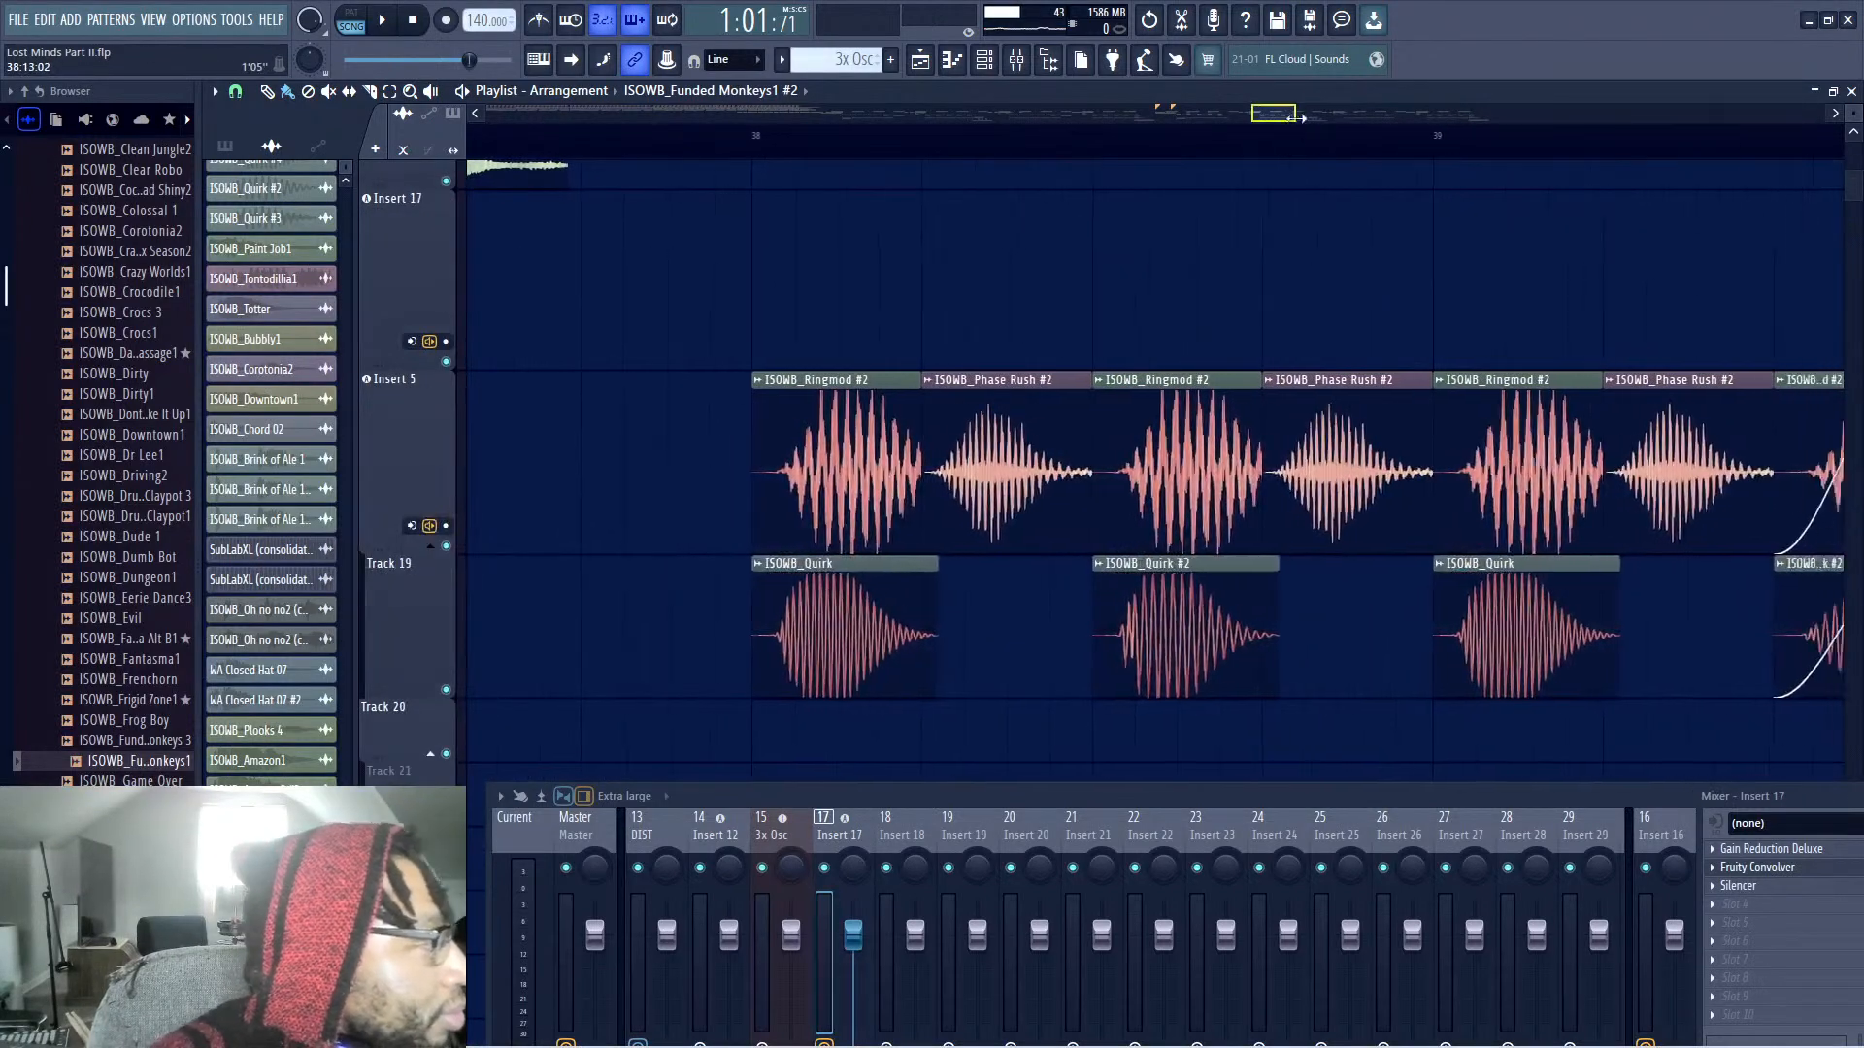
{"action": "left_click", "coordinate": [618, 155]}
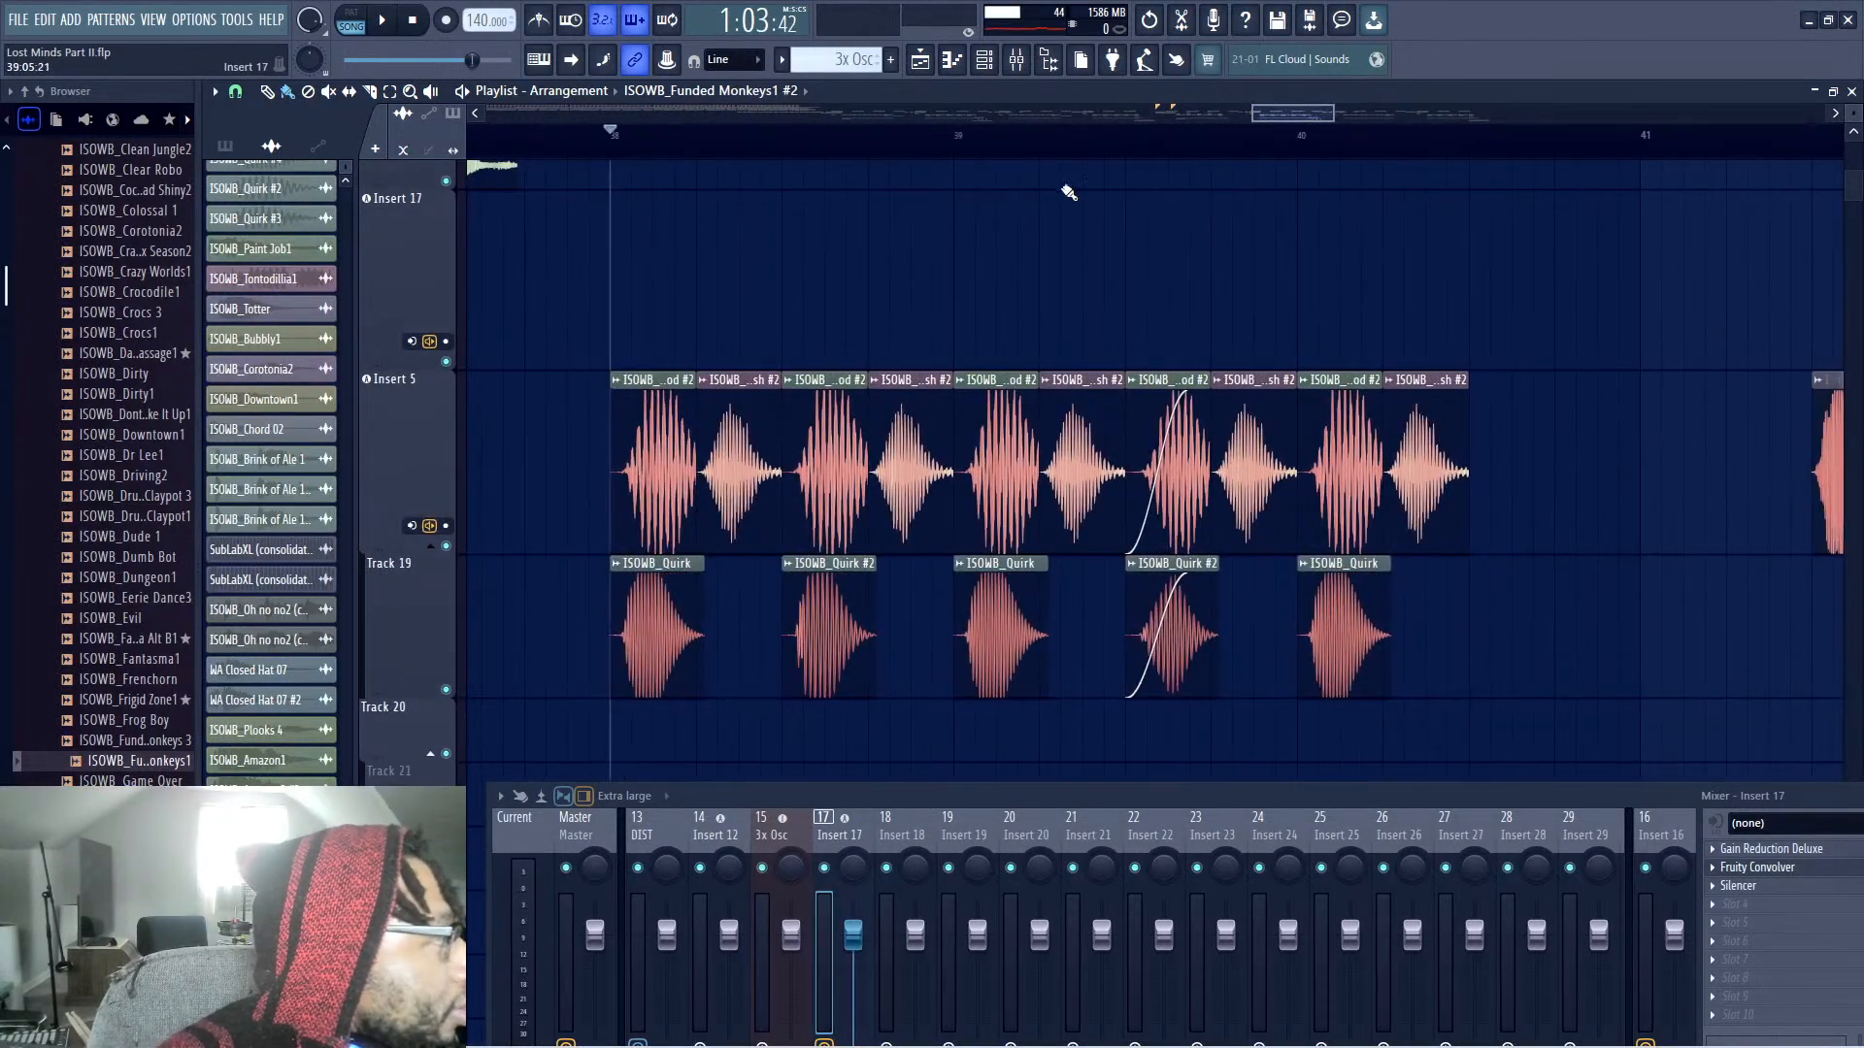
{"action": "left_click_drag", "start_coordinate": [1254, 111], "coordinate": [1238, 177]}
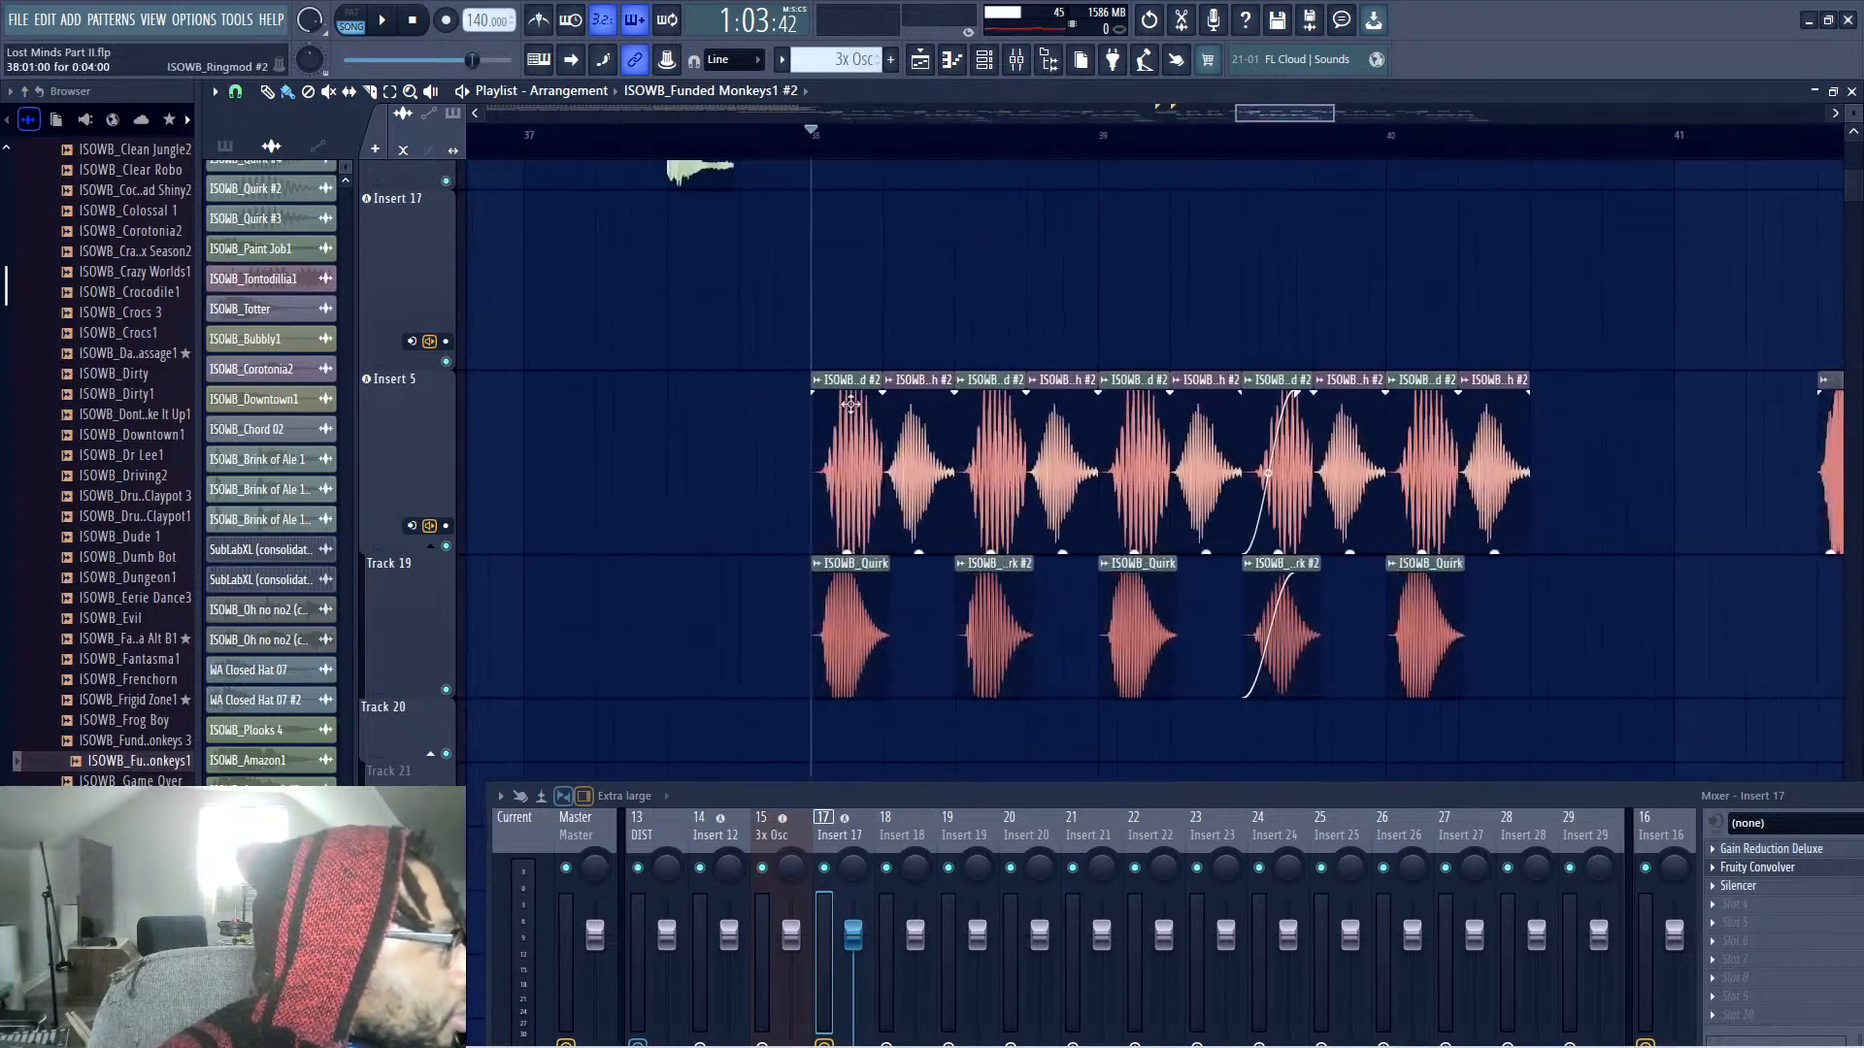
Play from bar 38, select the time range 38:01:00 to 40:09:00 during playback, and stop
{"action": "key", "text": "space"}
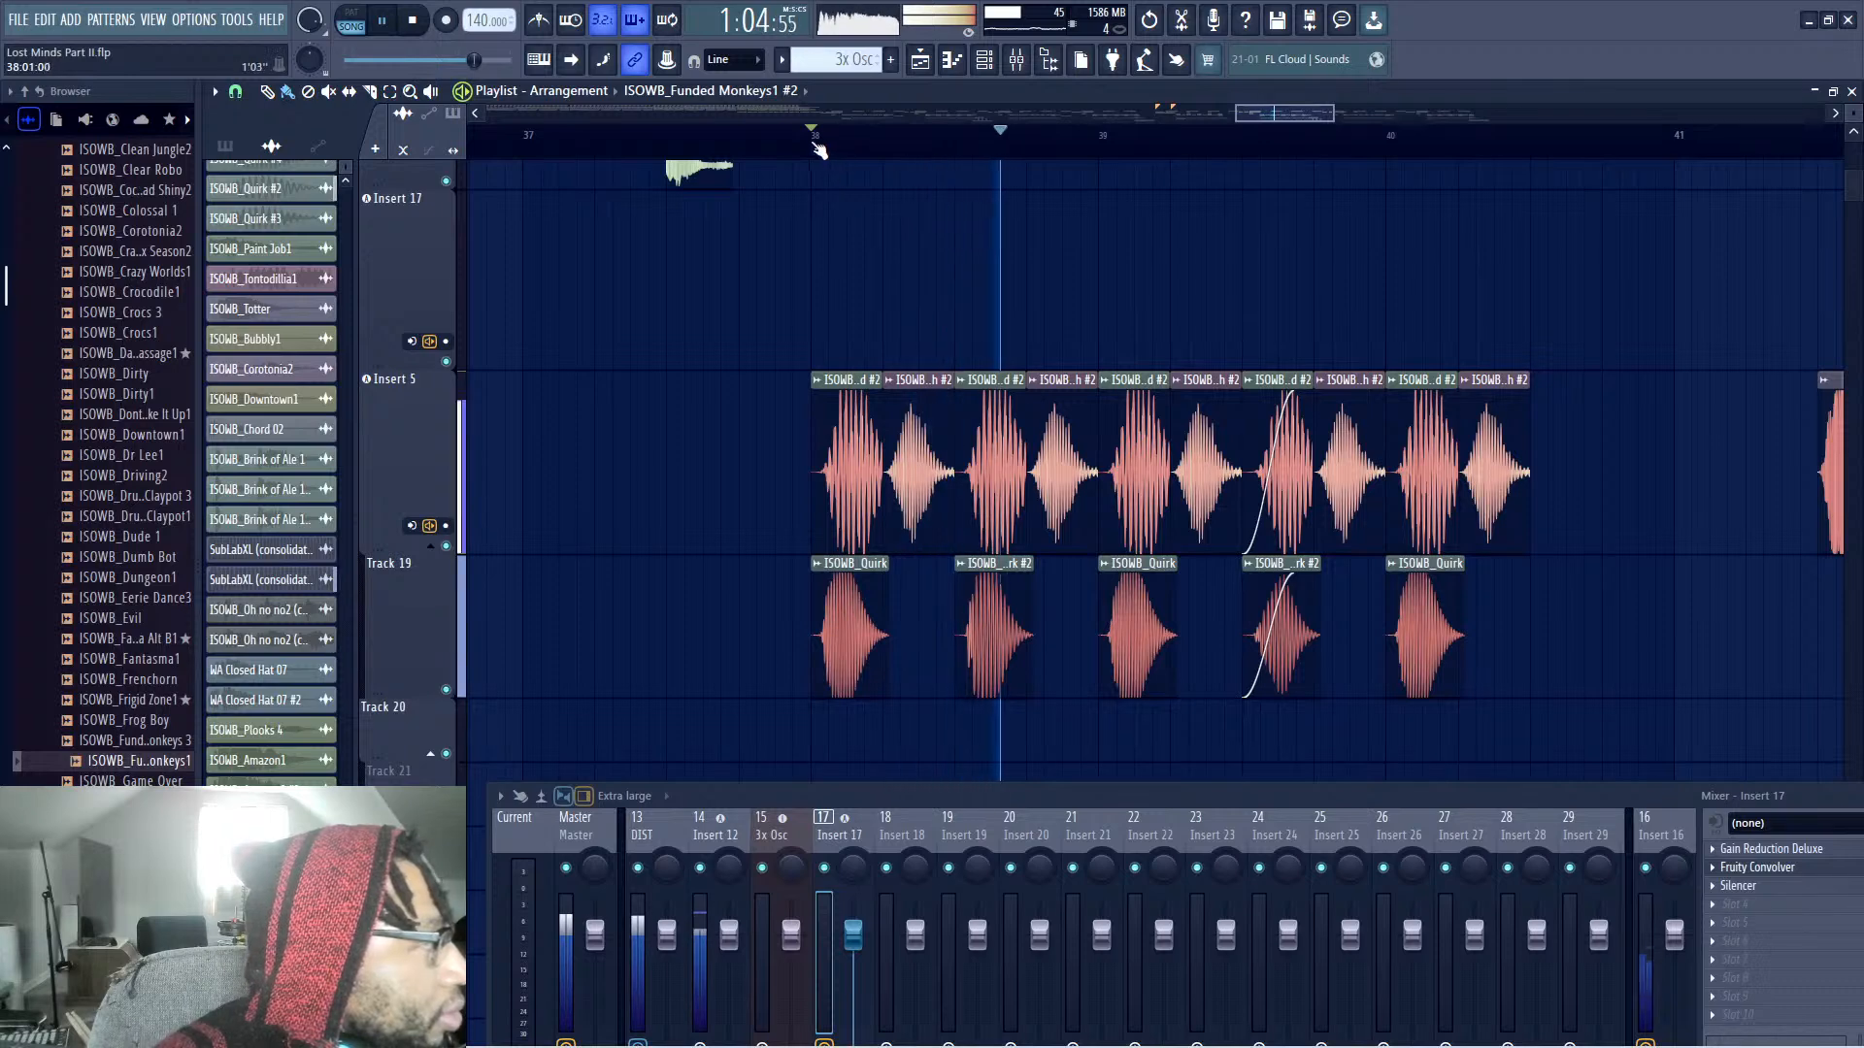
{"action": "left_click_drag", "start_coordinate": [815, 144], "coordinate": [1564, 250]}
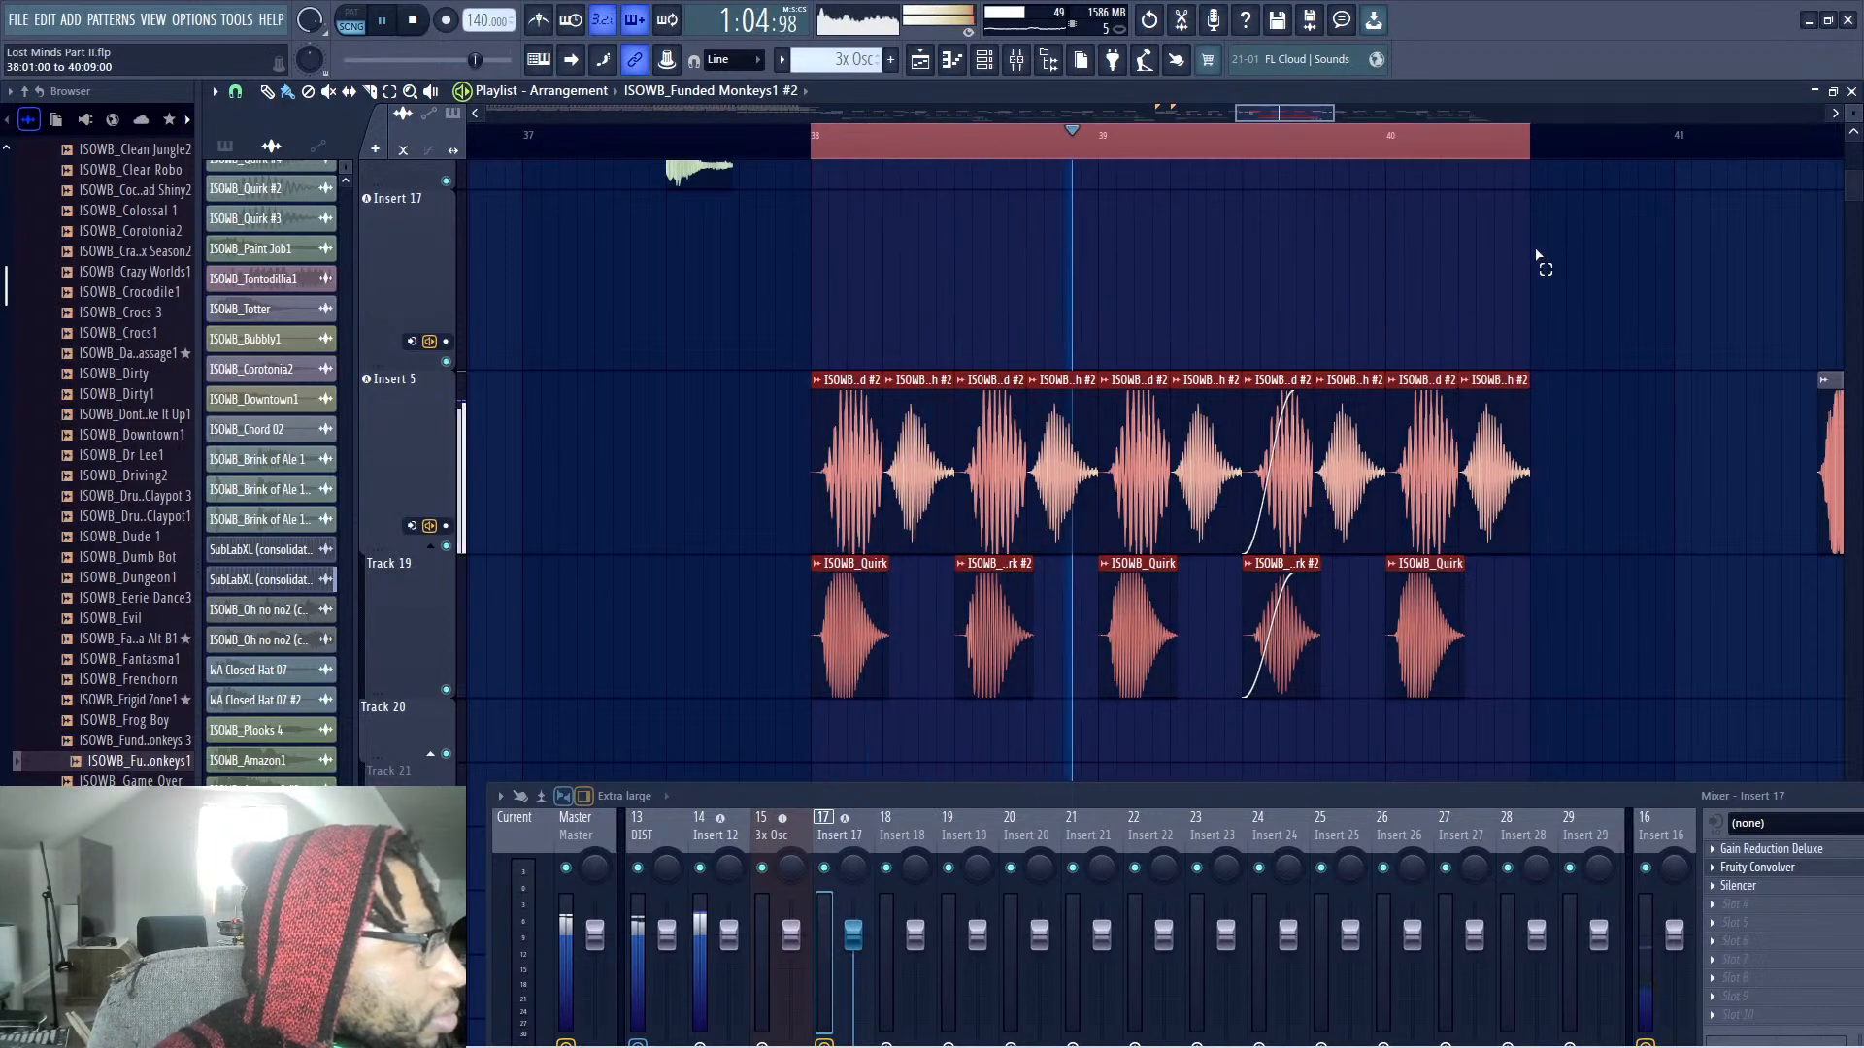
{"action": "key", "text": "space"}
Make the first ISOWB_Ringmod #2 clip at bar 38 on Insert 5 unique and open its channel settings
{"action": "left_click", "coordinate": [818, 383]}
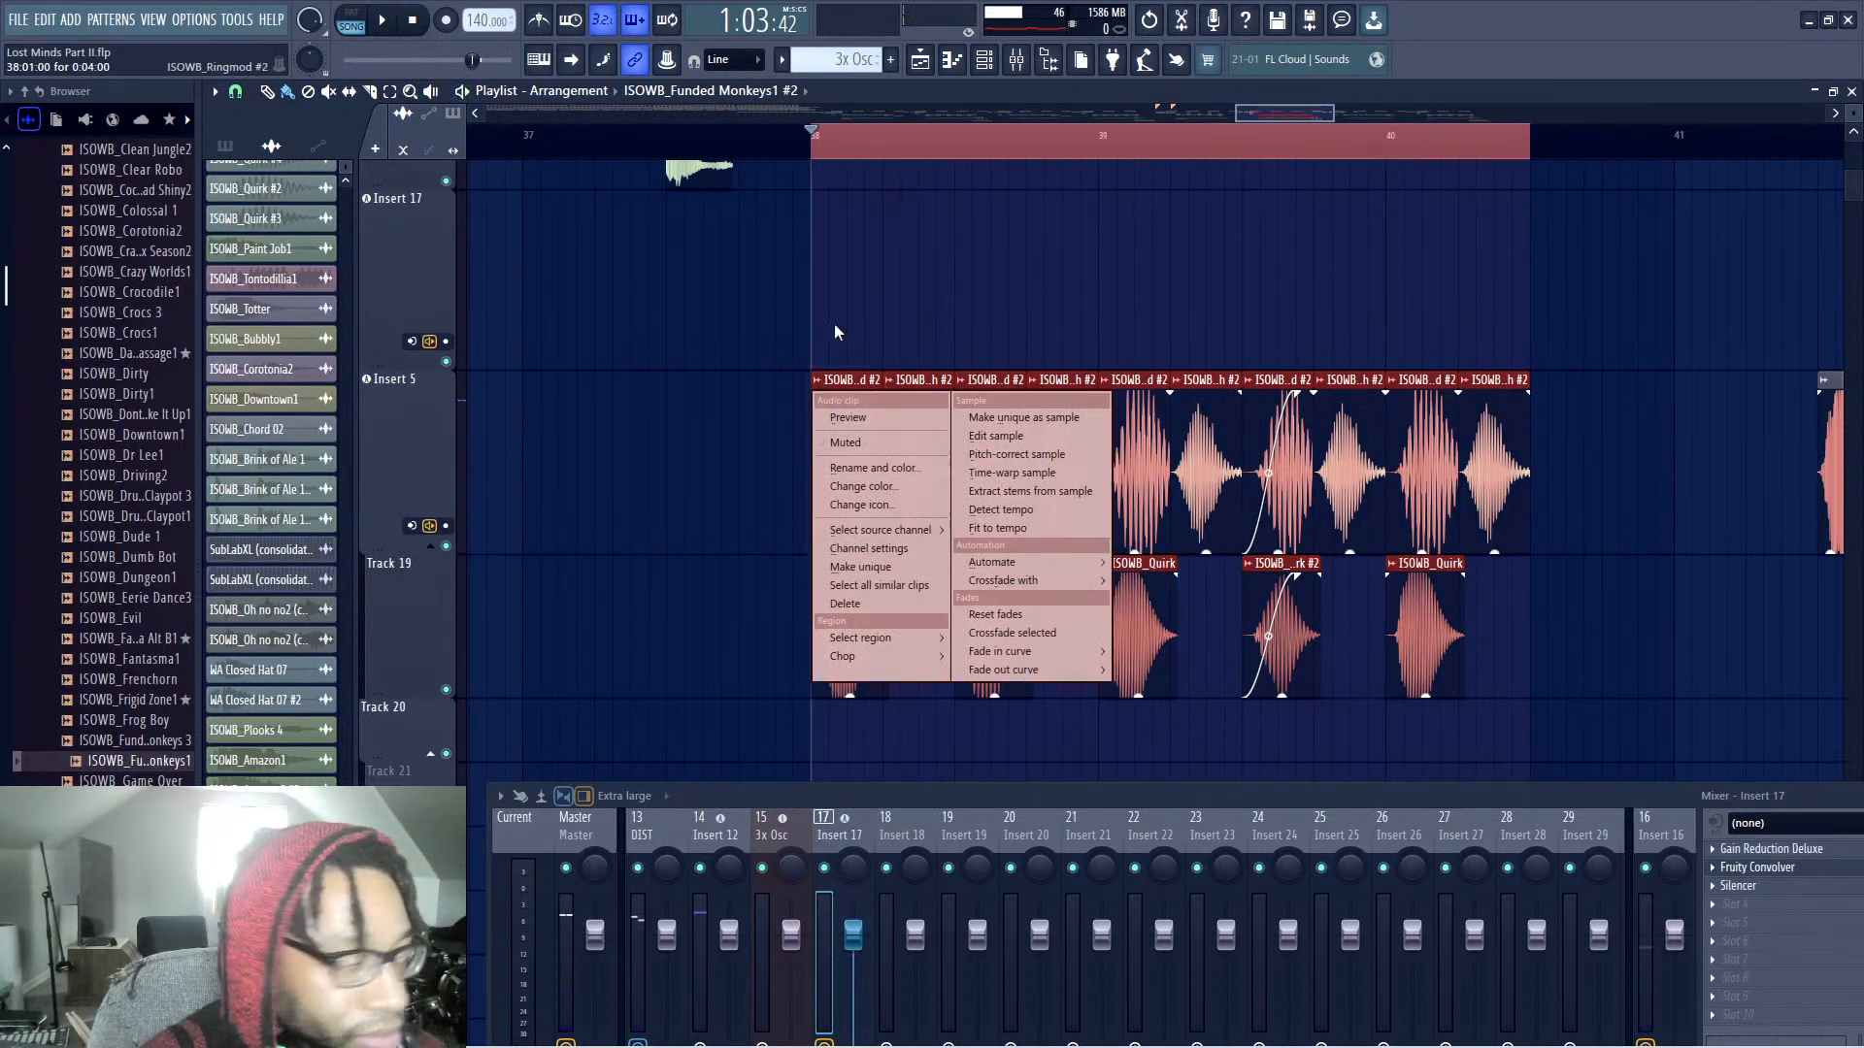
{"action": "key", "text": "u"}
{"action": "double_click", "coordinate": [824, 434]}
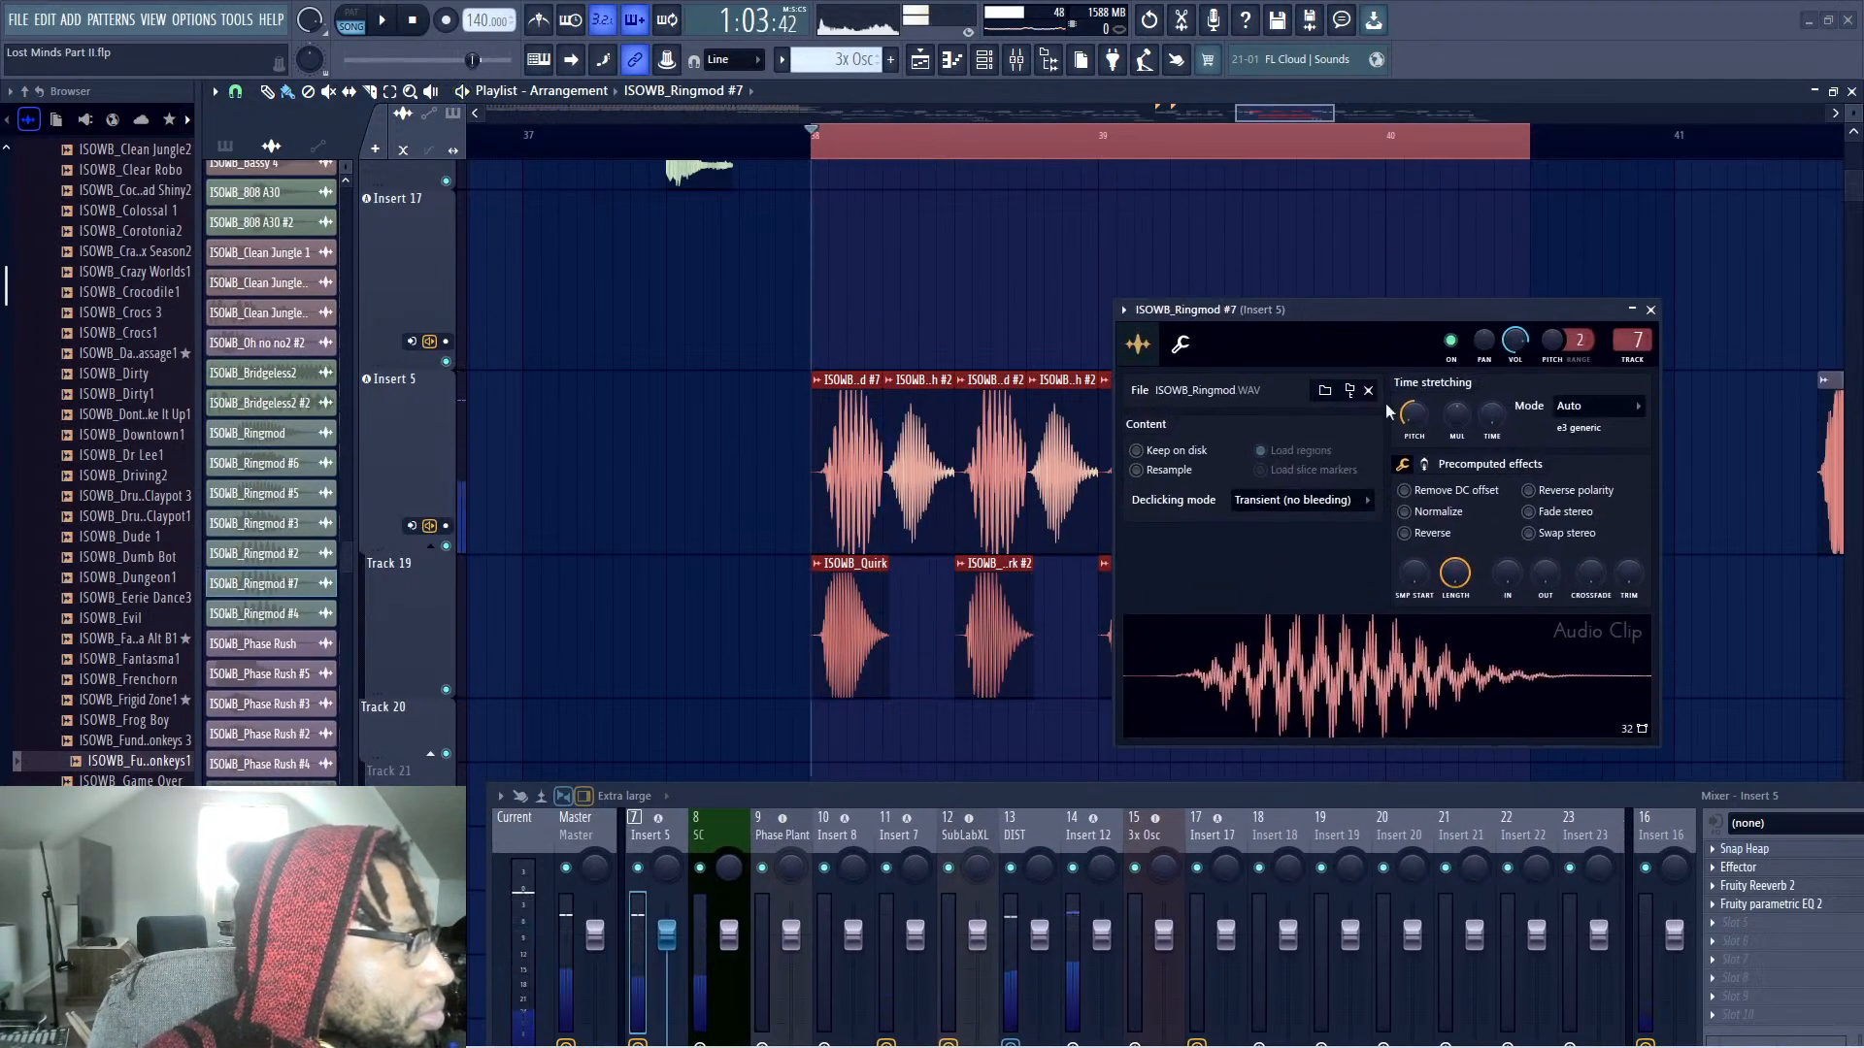
Set the unique Ringmod clip's pitch shift to +520 cents and audition it from bar 38
{"action": "key", "text": "space"}
{"action": "left_click_drag", "start_coordinate": [1415, 416], "coordinate": [1422, 434]}
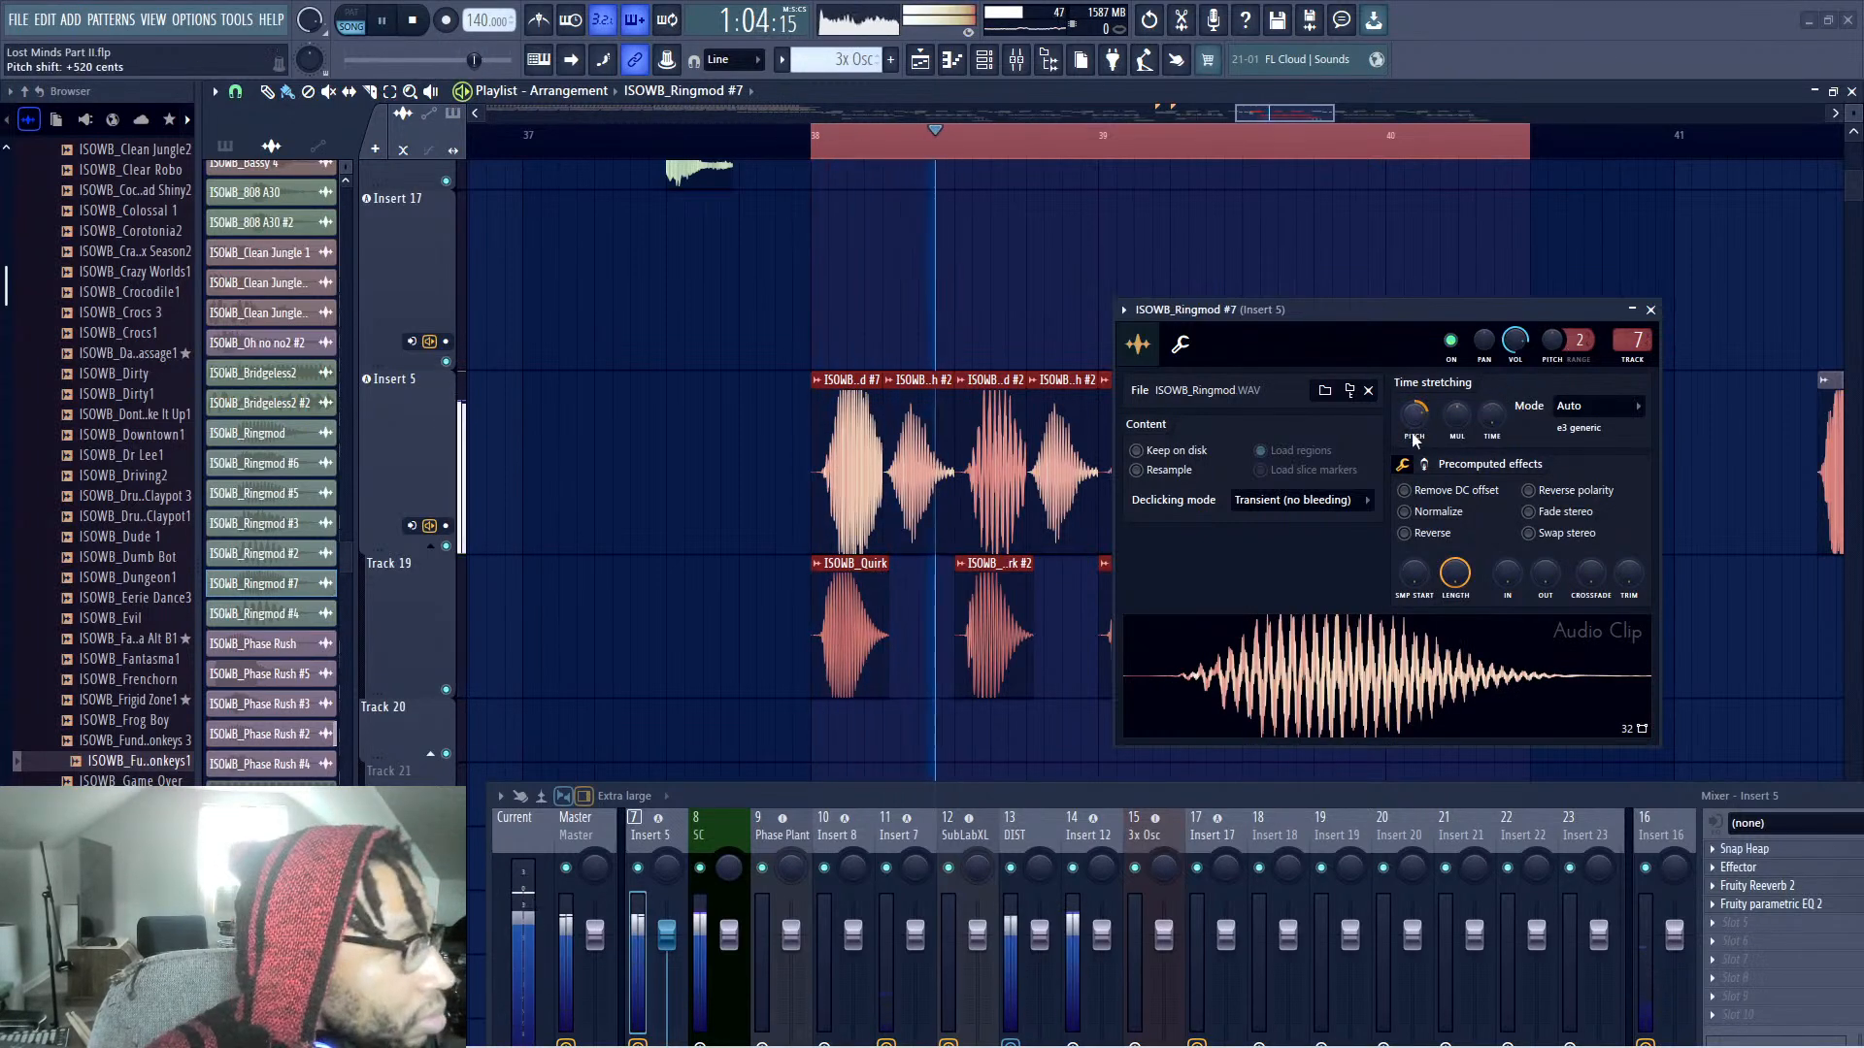
{"action": "key", "text": "space"}
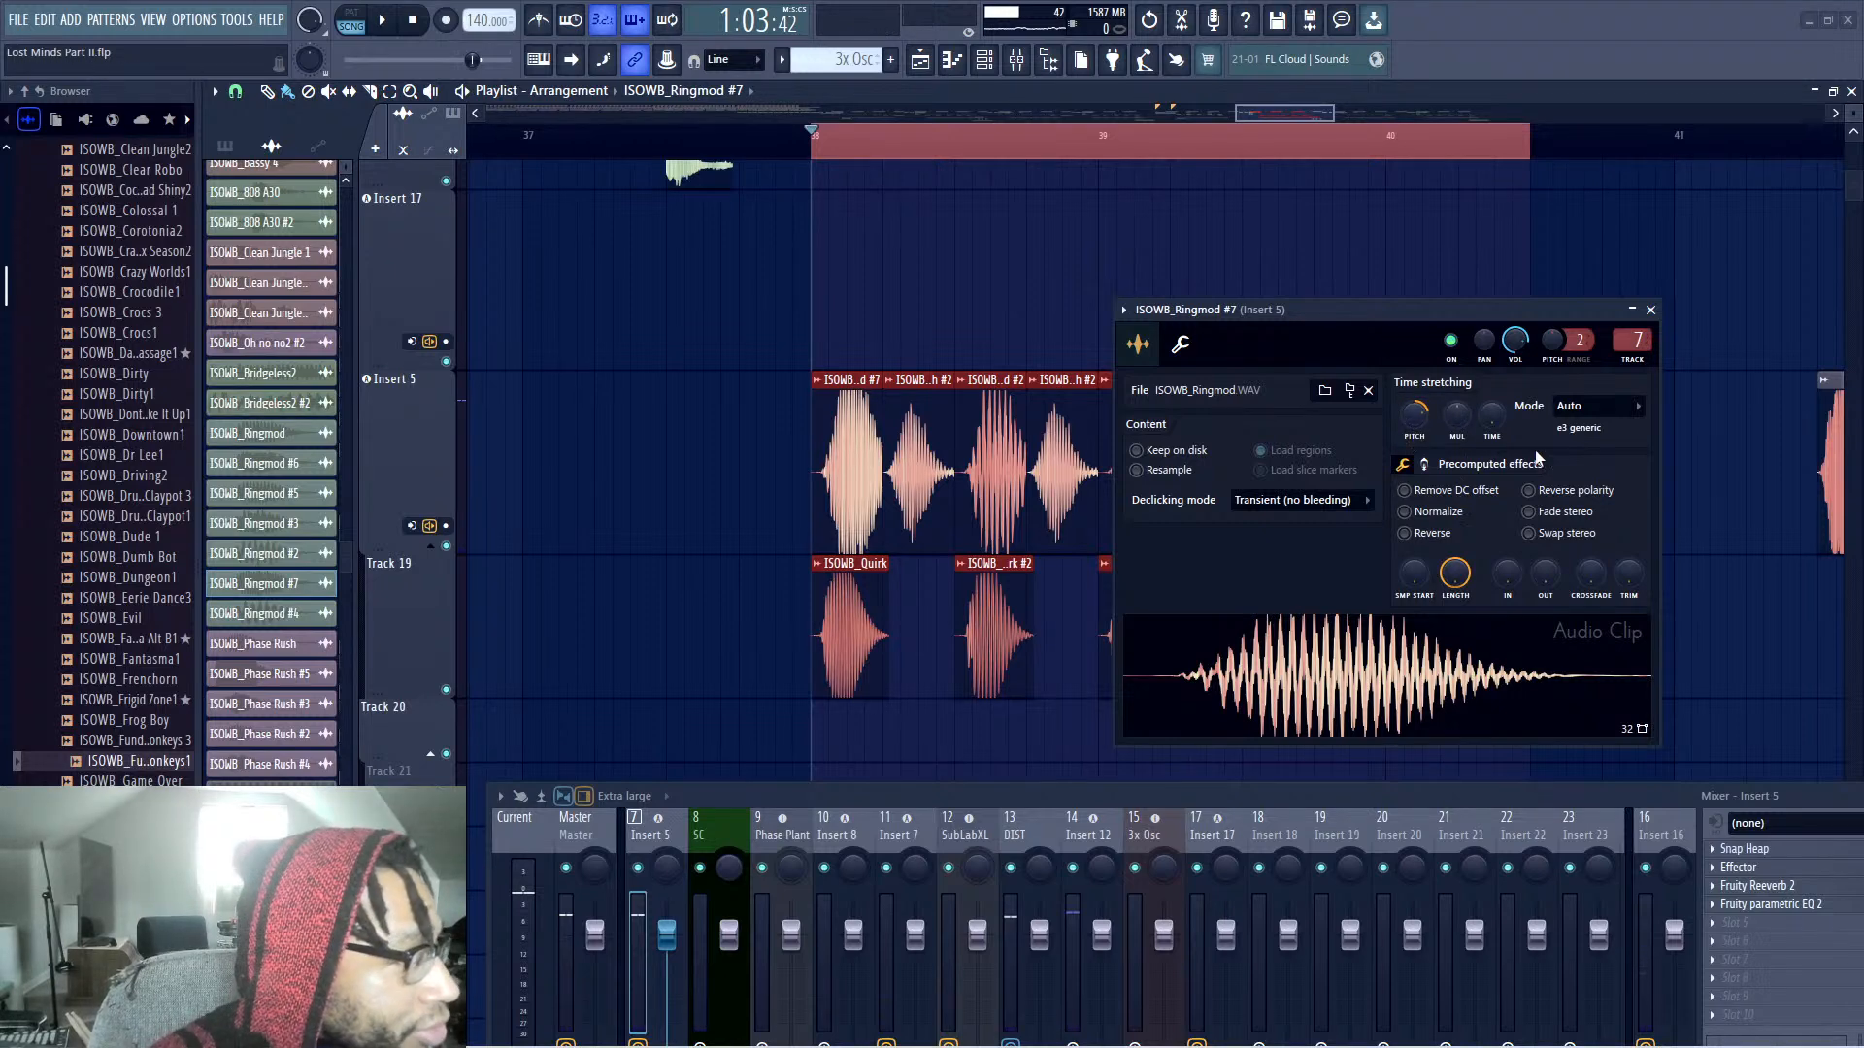
{"action": "key", "text": "space"}
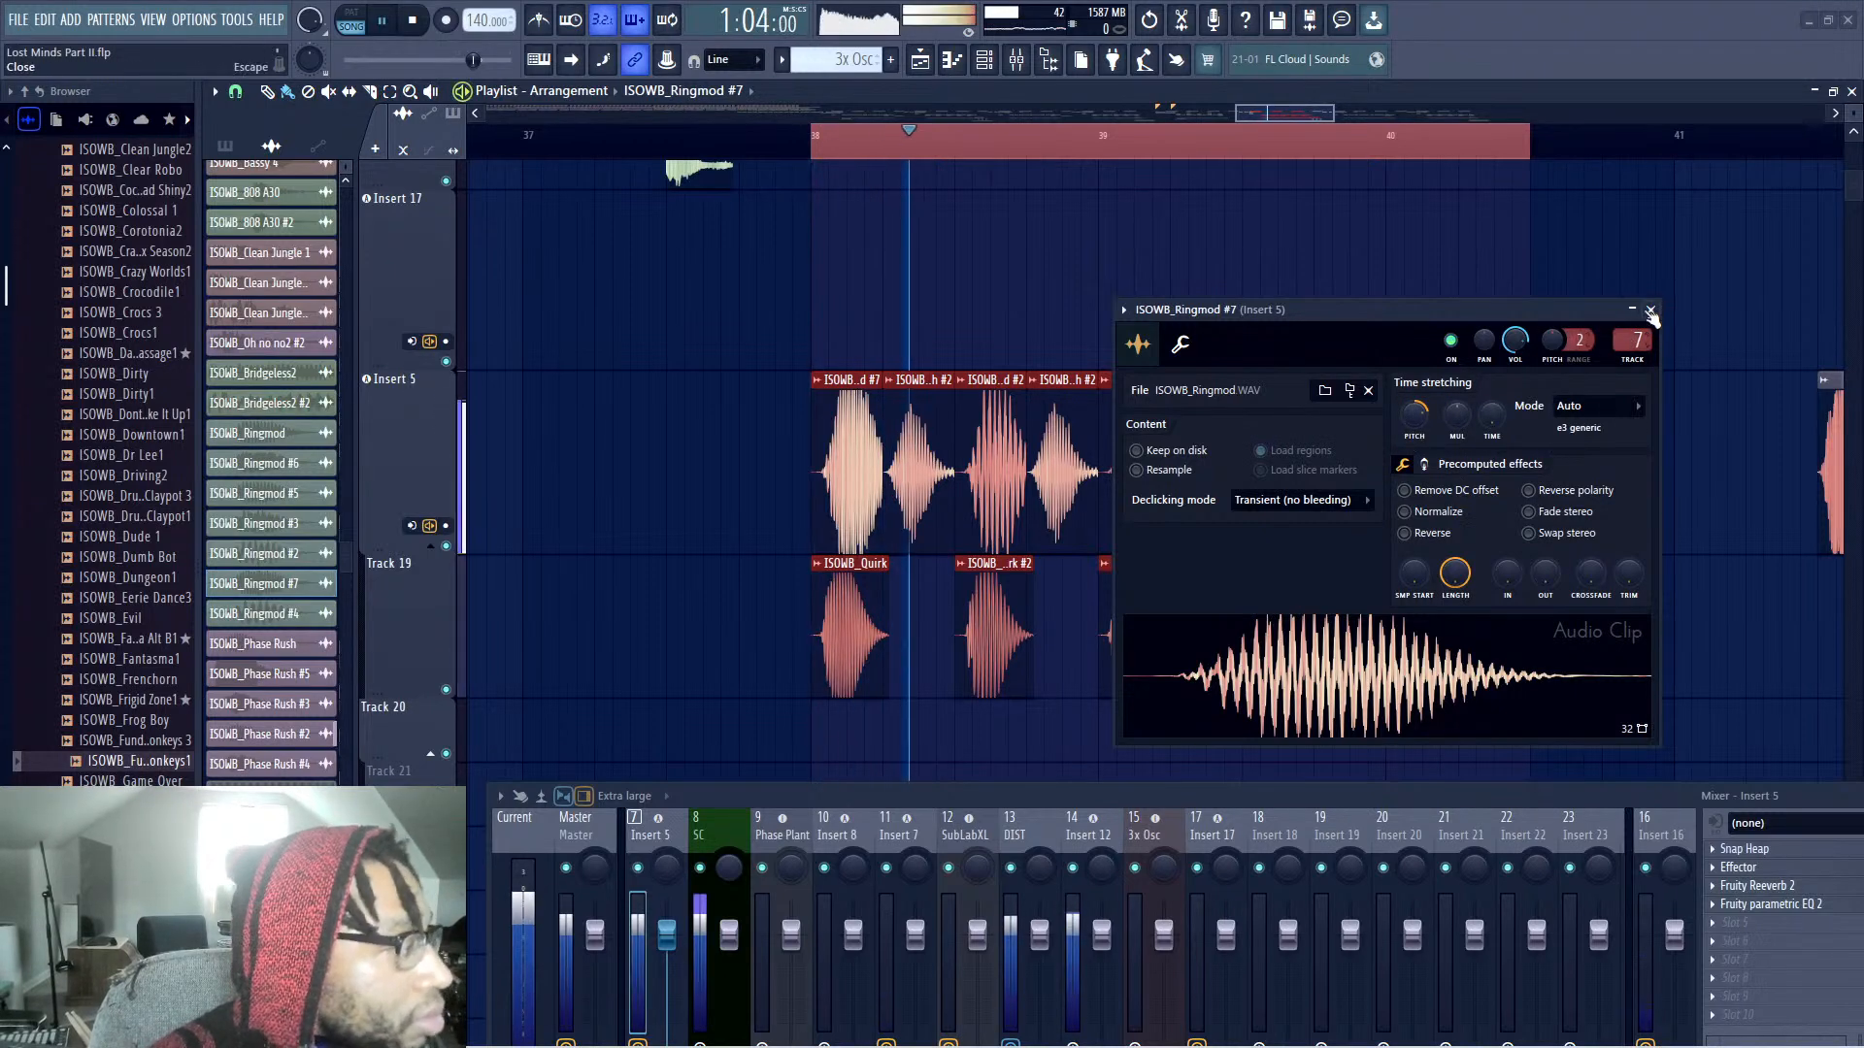
Make the second Ringmod clip of bar 38 on Insert 5 unique, set its pitch shift to +900 cents, and audition it
{"action": "left_click", "coordinate": [1650, 309]}
{"action": "key", "text": "space"}
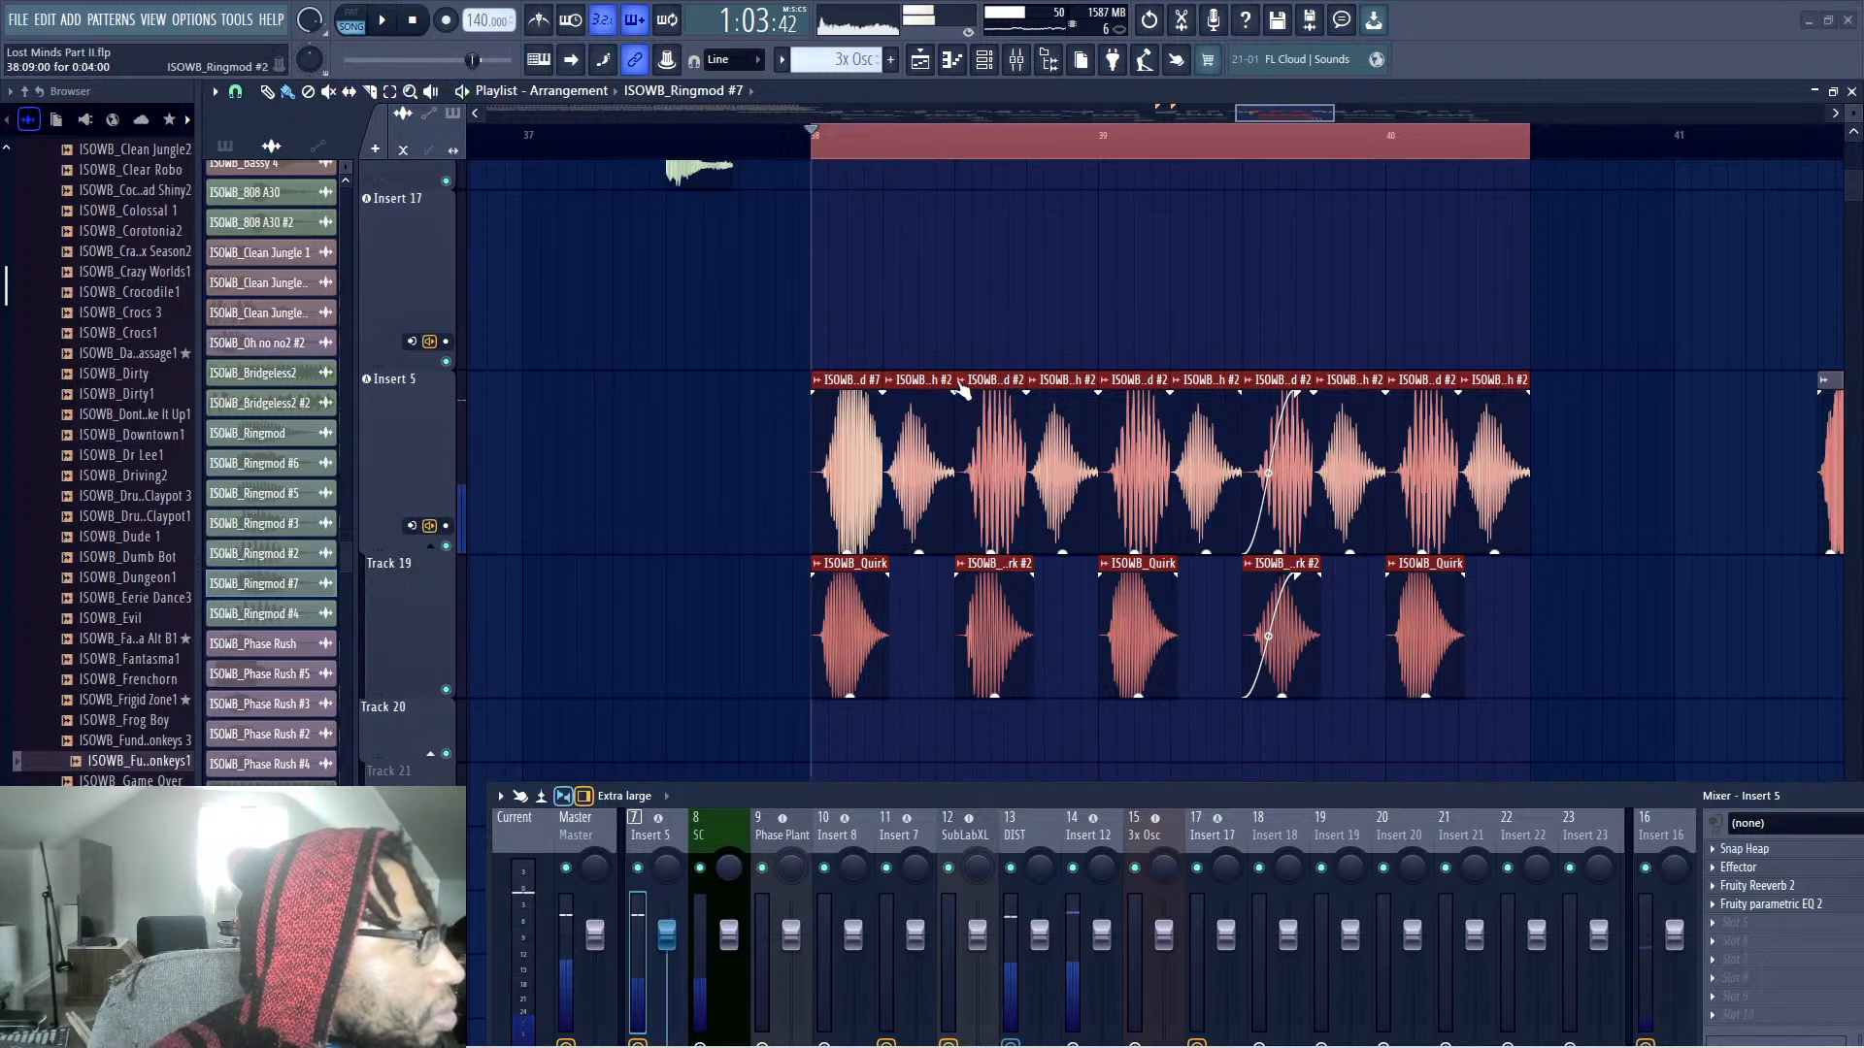
{"action": "left_click", "coordinate": [959, 384]}
{"action": "left_click", "coordinate": [1003, 567]}
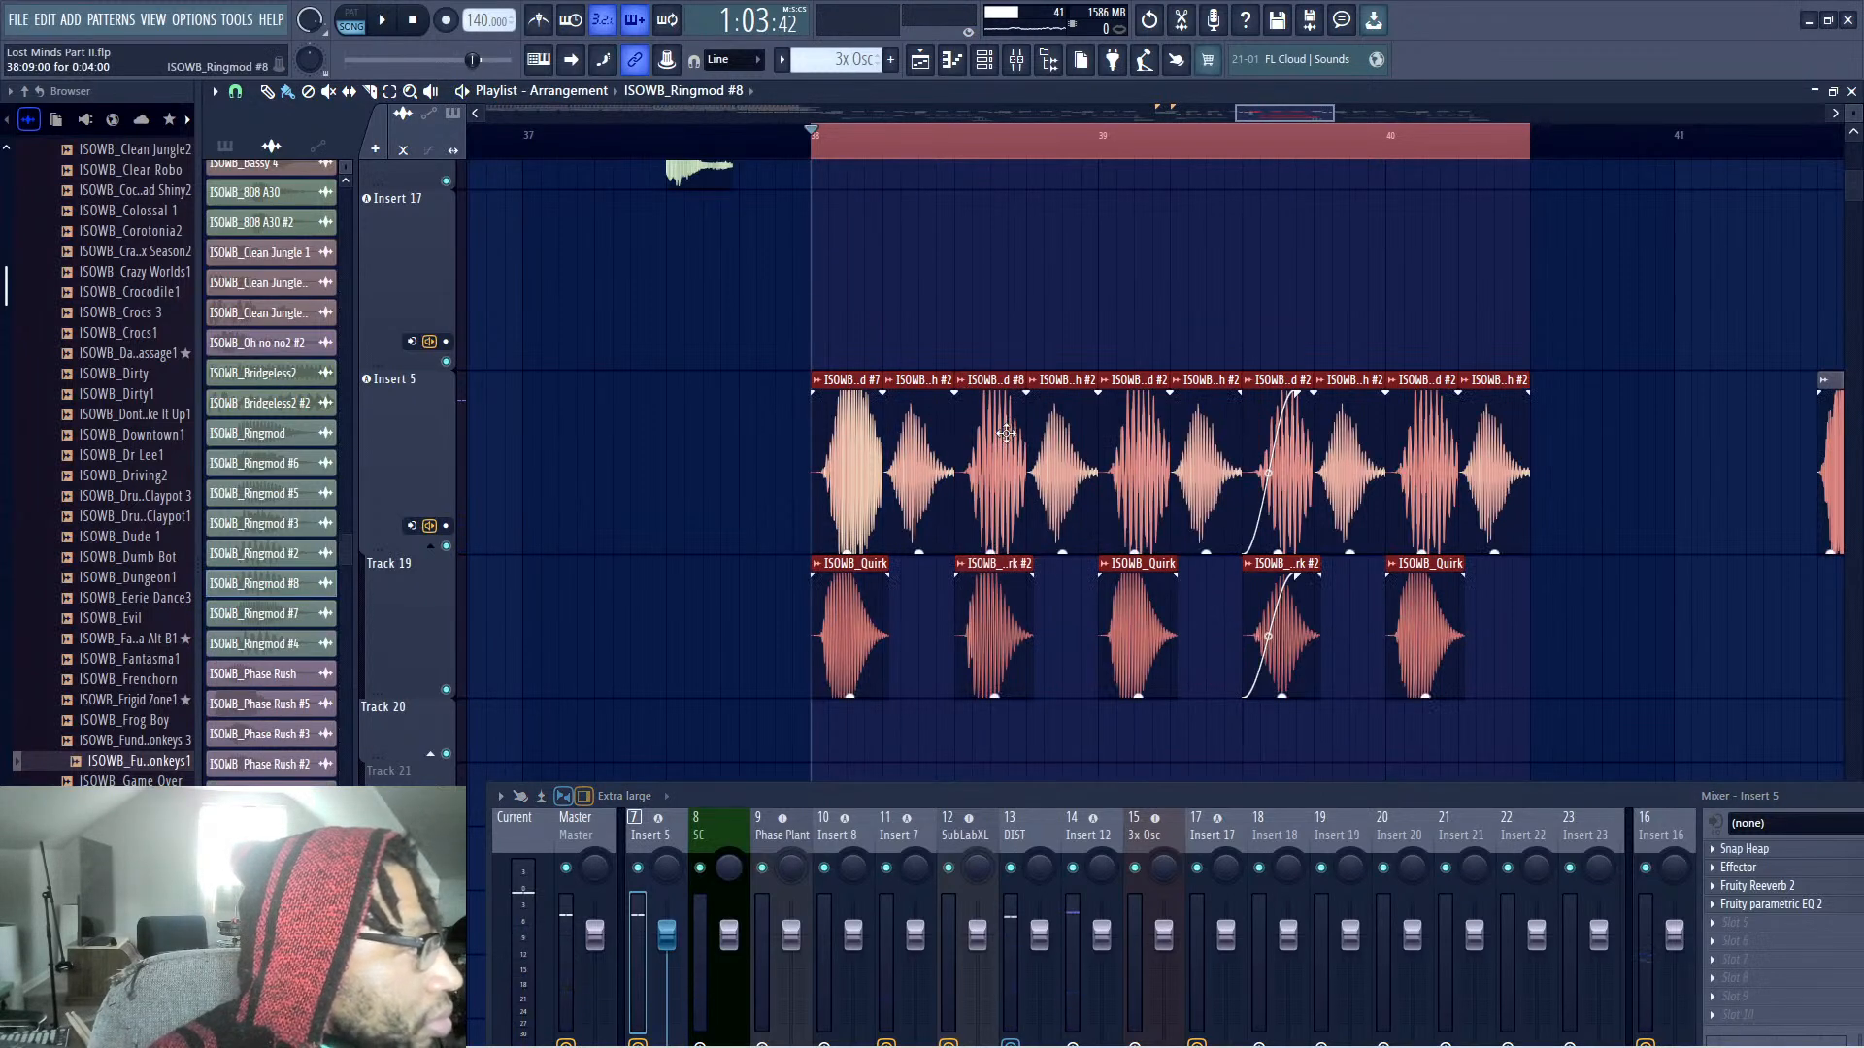
{"action": "key", "text": "space"}
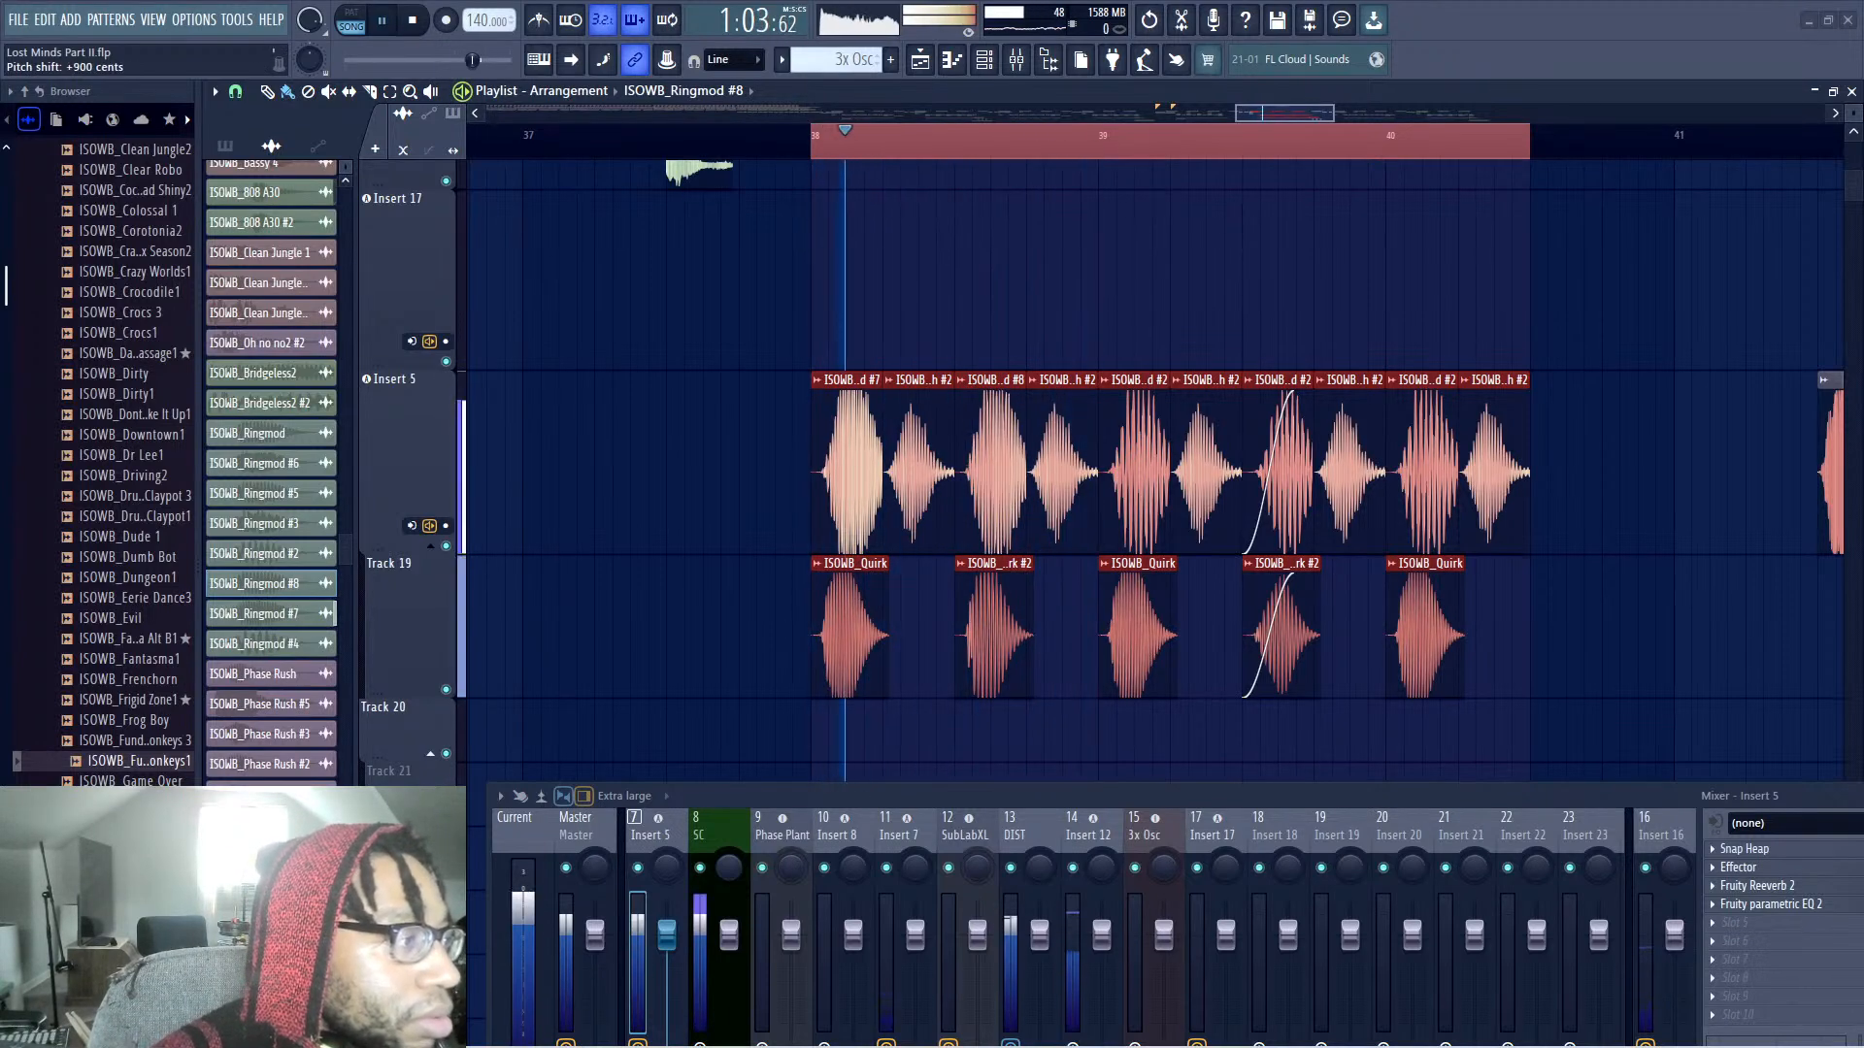
{"action": "key", "text": "space"}
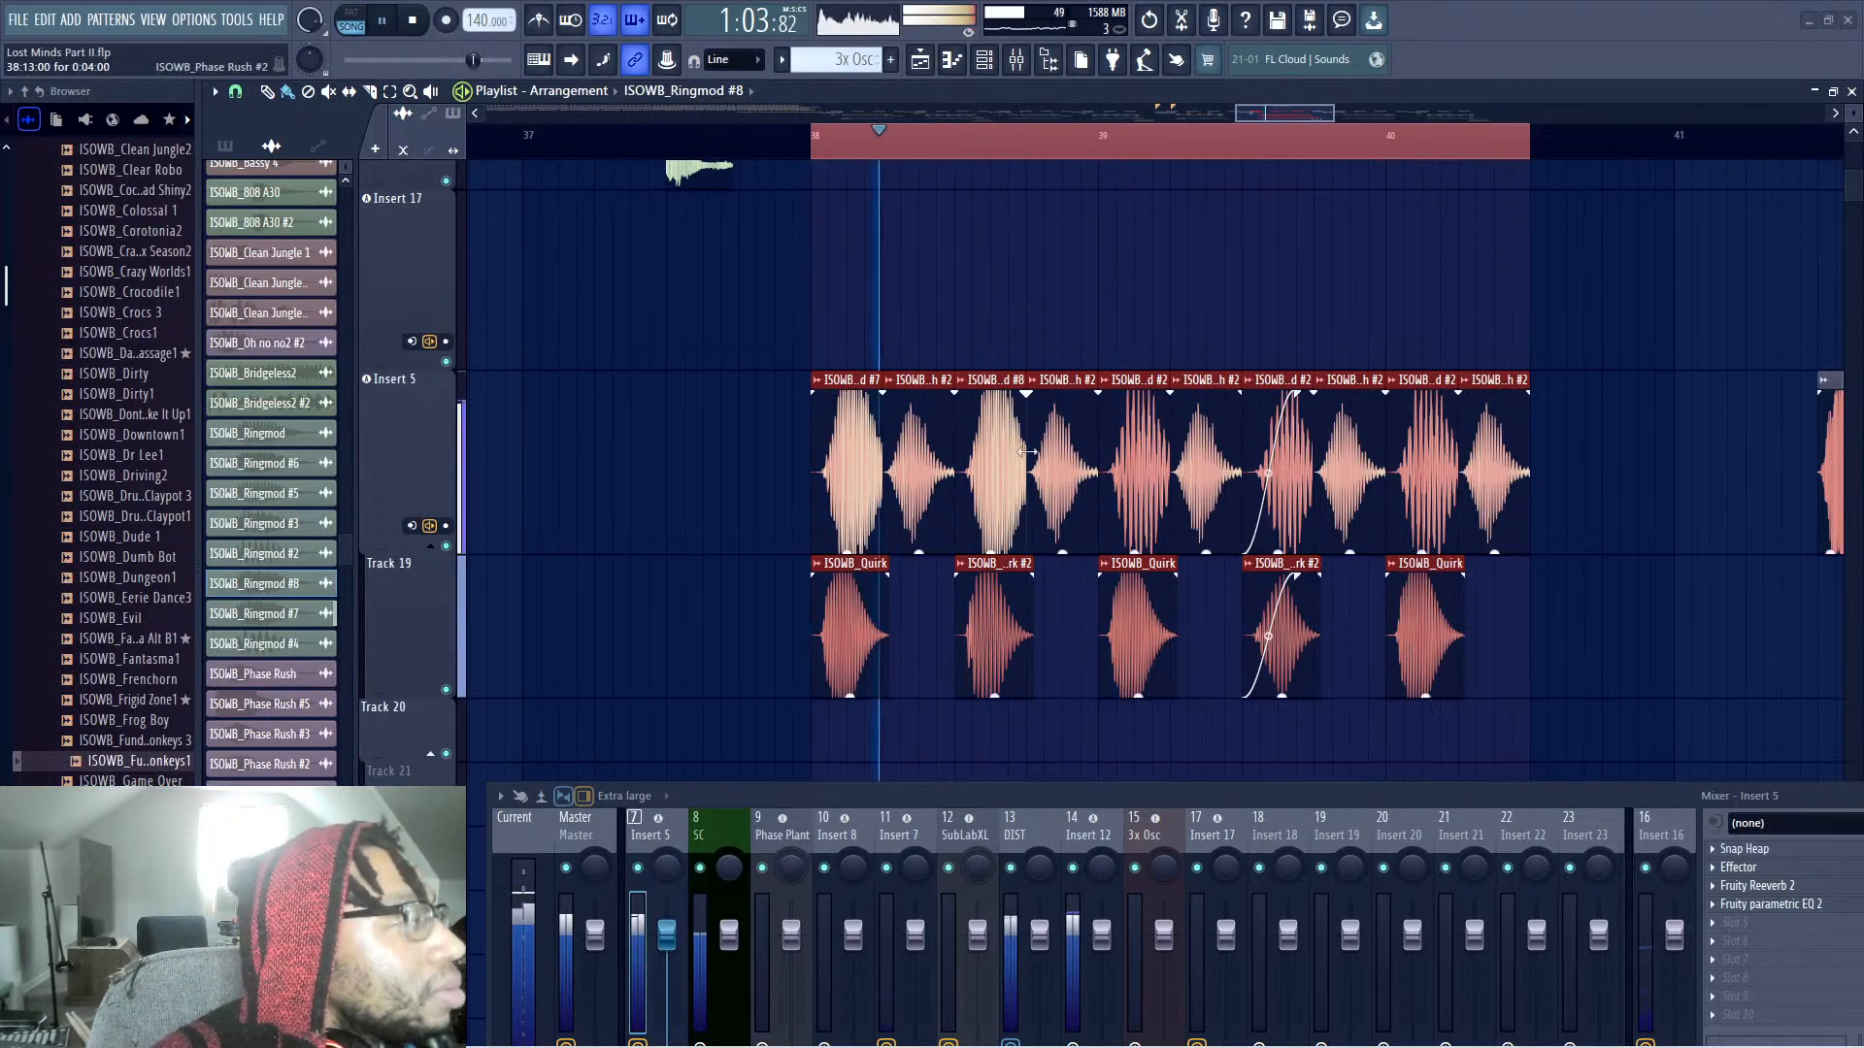
Replace the Ringmod clip at 39:09 with a copy of ISOWB_Ringmod #8, reset its pitch shift to 0 cents, and audition it
{"action": "right_click", "coordinate": [1267, 456]}
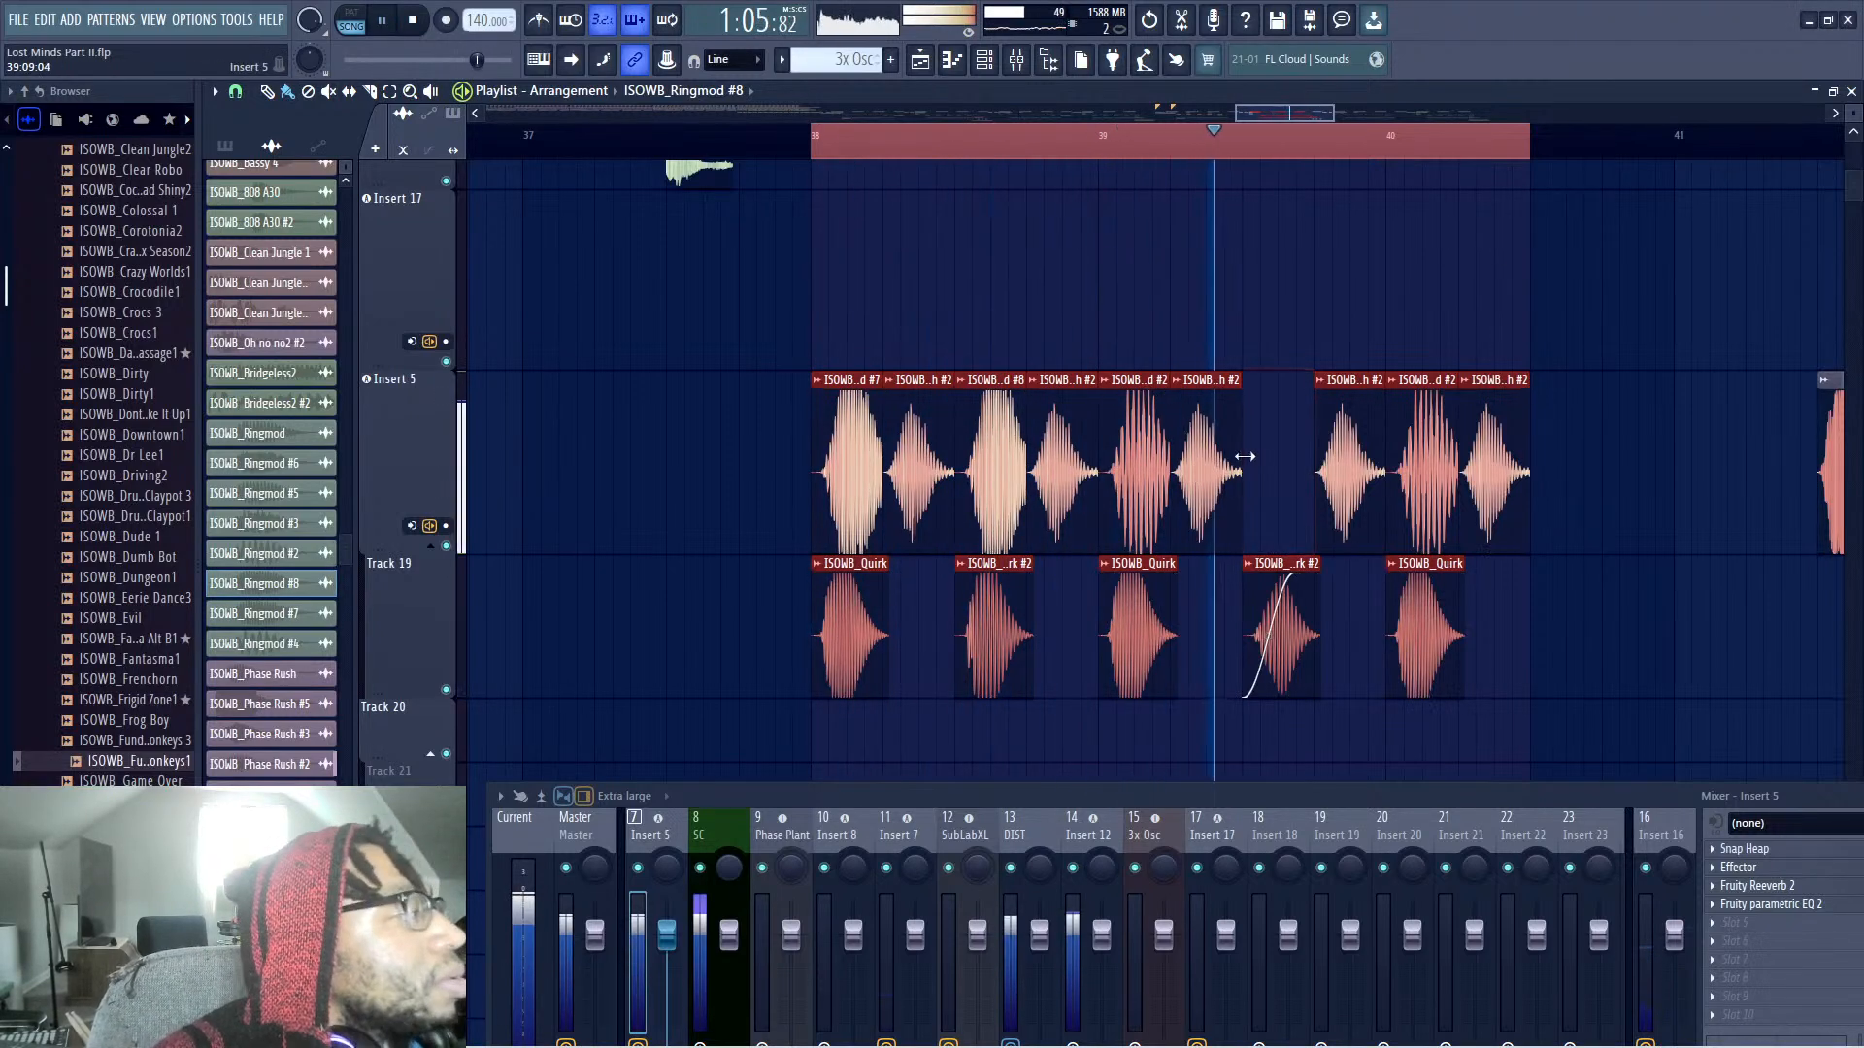
{"action": "left_click", "coordinate": [1262, 456]}
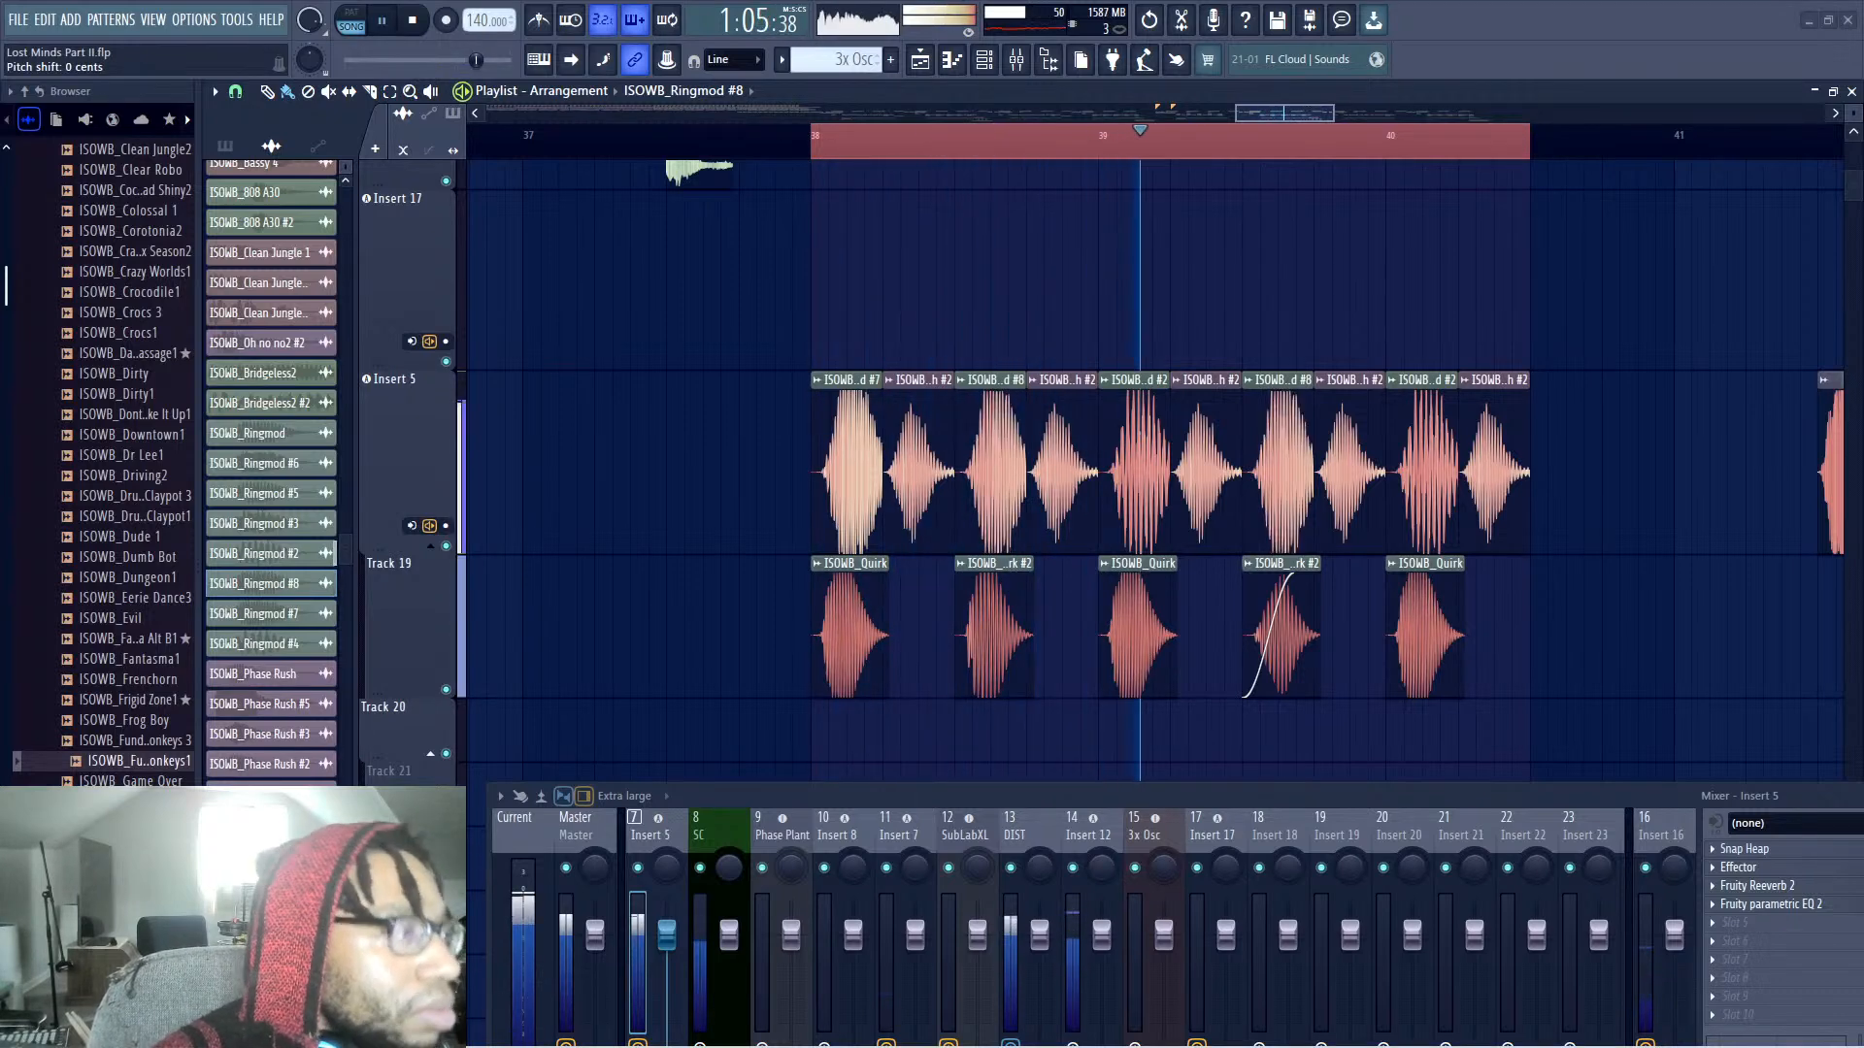
{"action": "key", "text": "space"}
{"action": "key", "text": "space"}
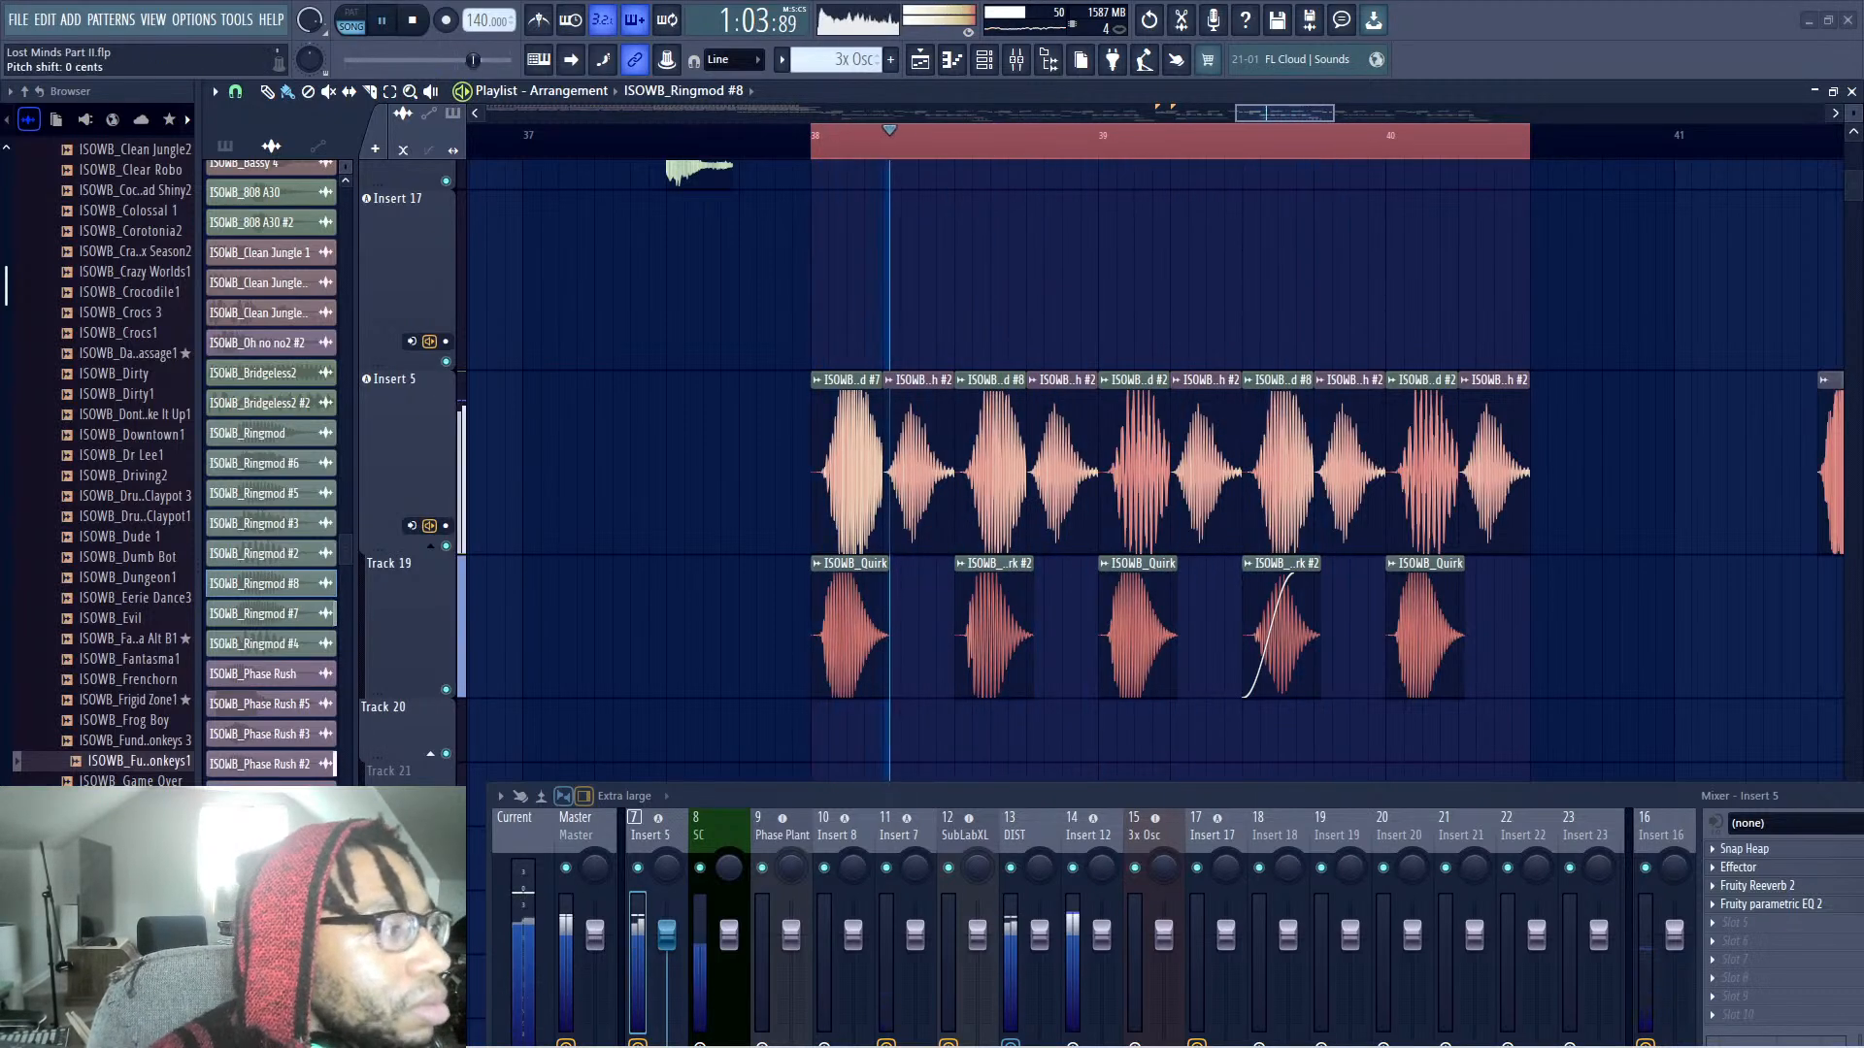
{"action": "key", "text": "space"}
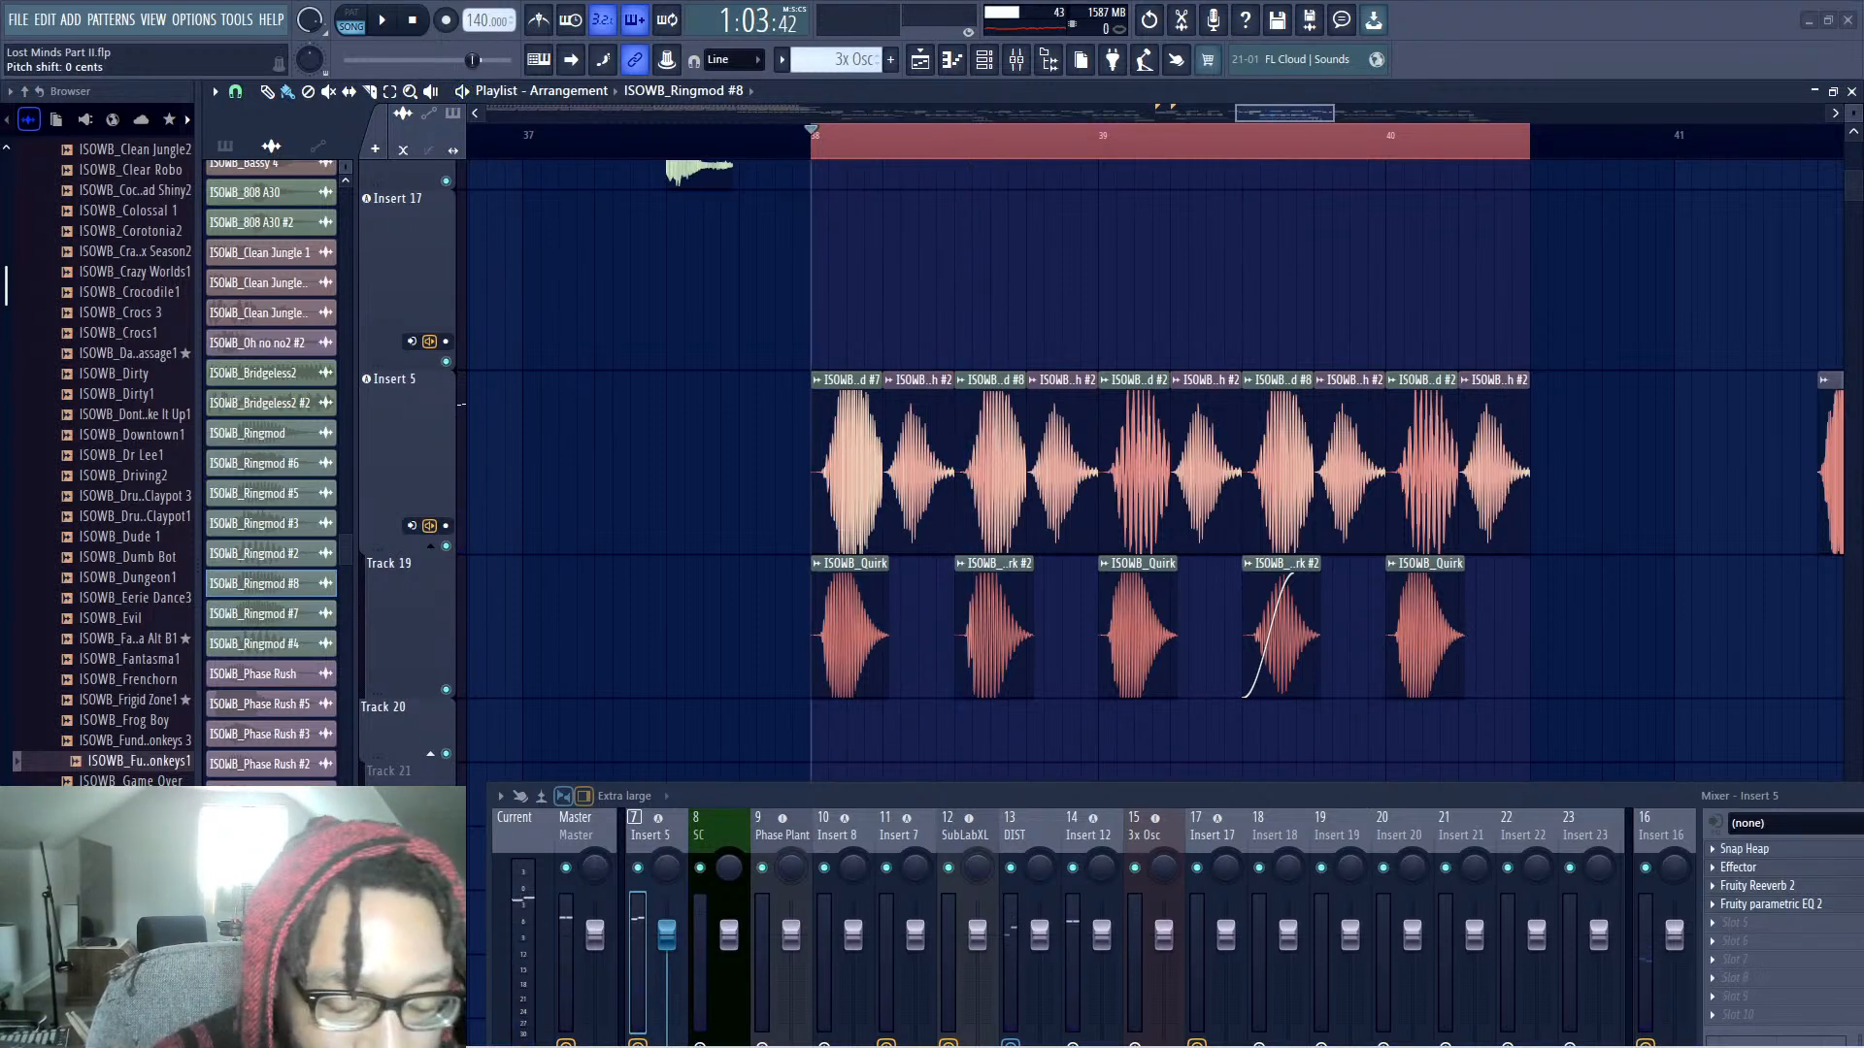
Set the pitch shift of ISOWB_Ringmod #8 to -400 cents and audition it from bar 38
{"action": "key", "text": "space"}
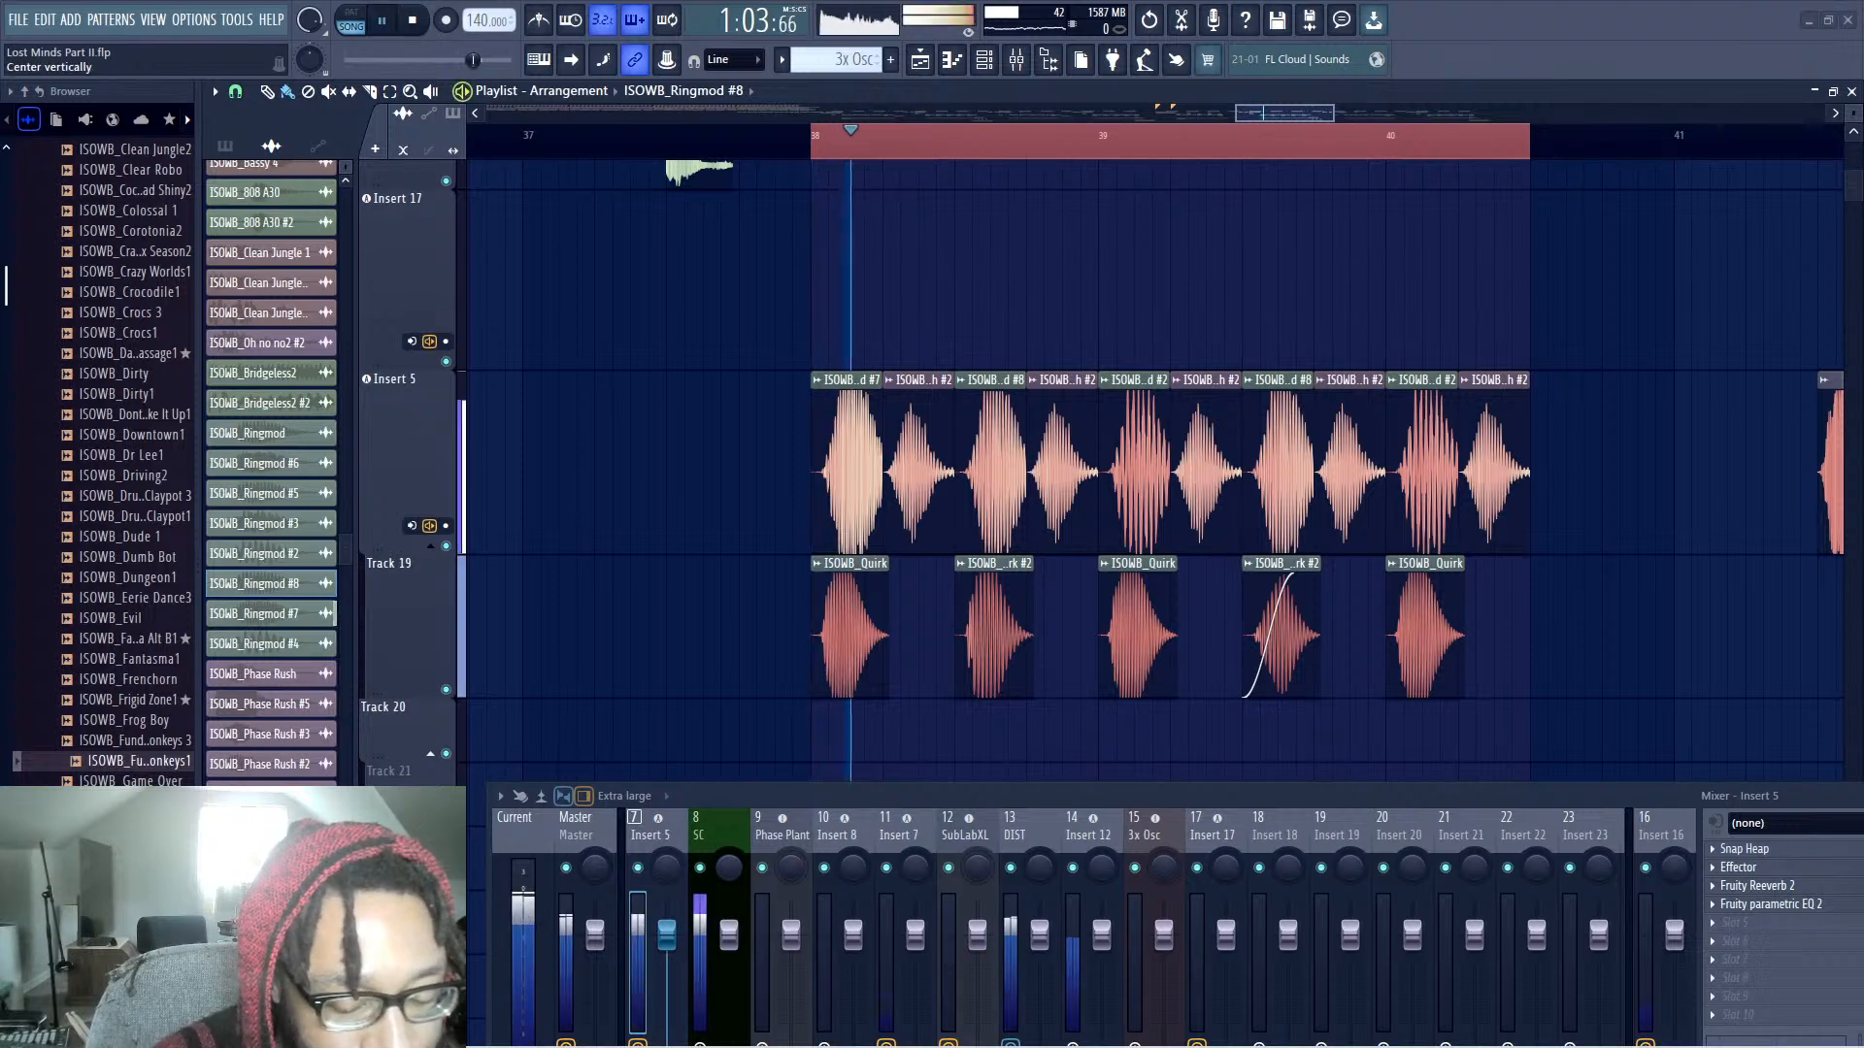
{"action": "key", "text": "space"}
{"action": "key", "text": "space"}
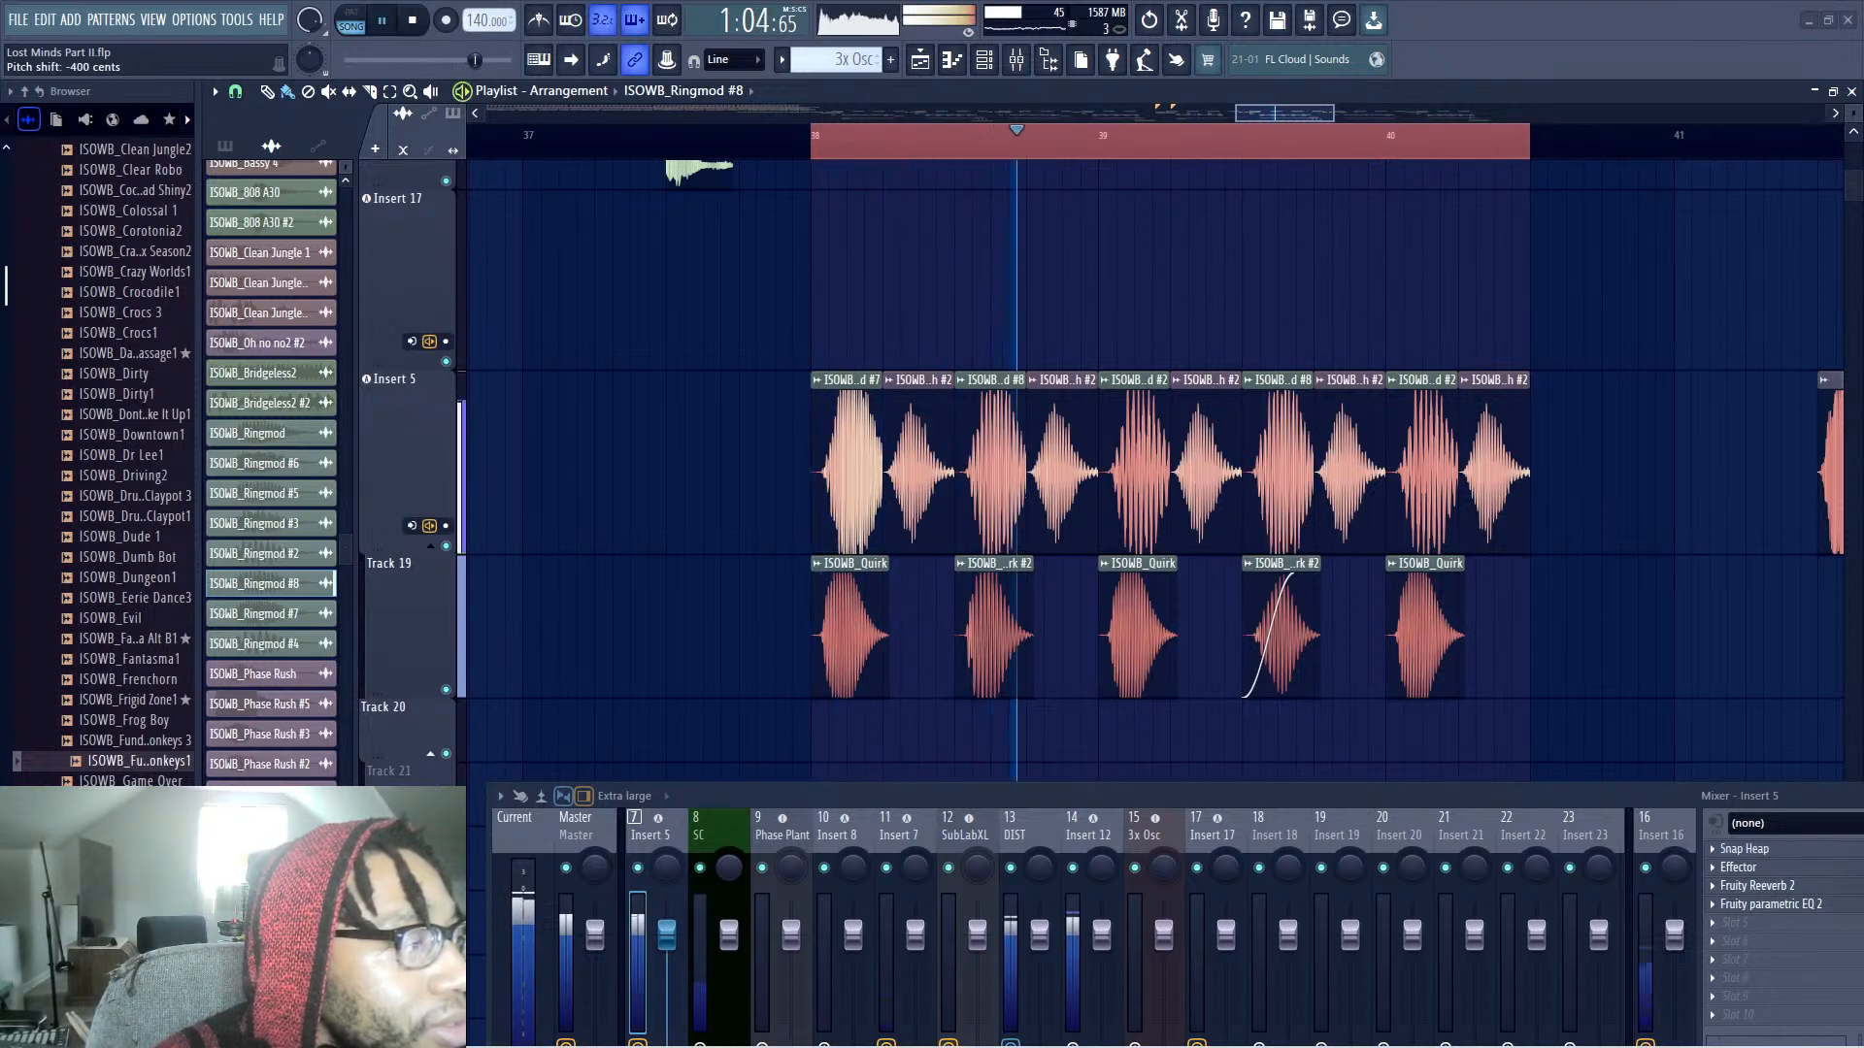
{"action": "key", "text": "space"}
{"action": "key", "text": "space"}
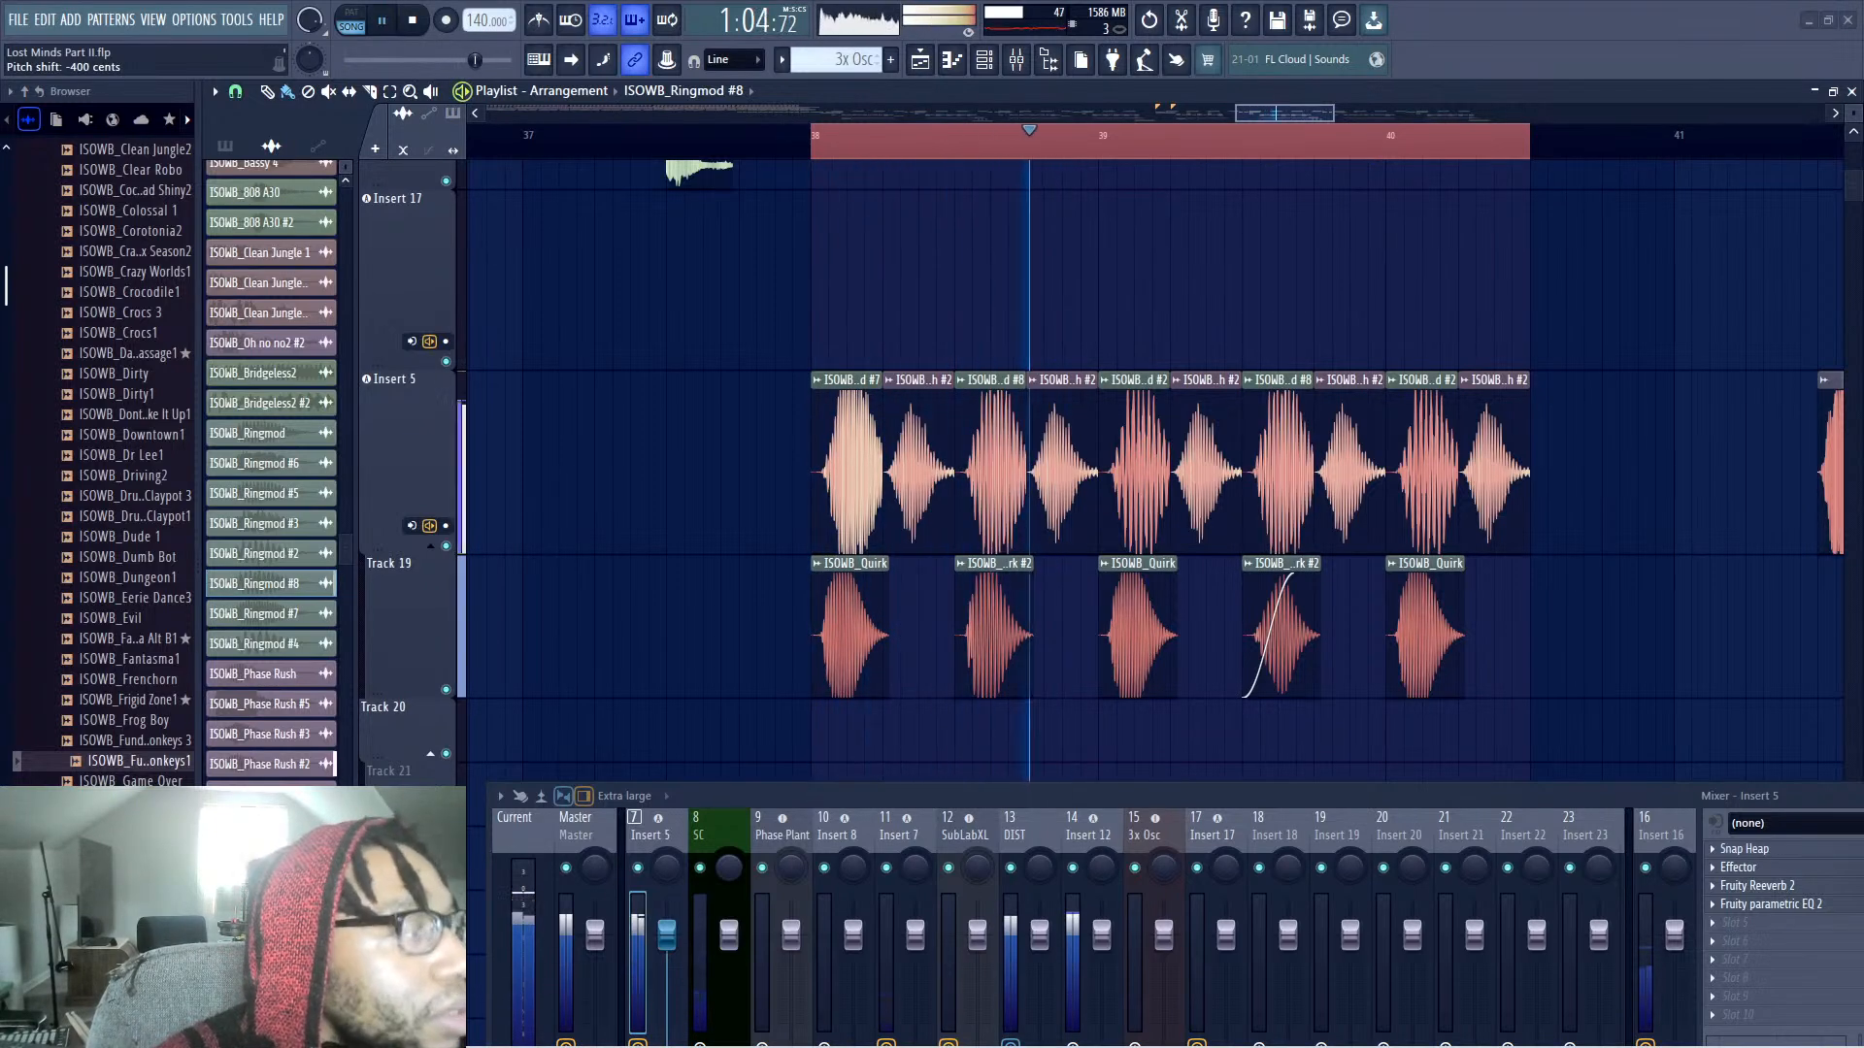
{"action": "key", "text": "space"}
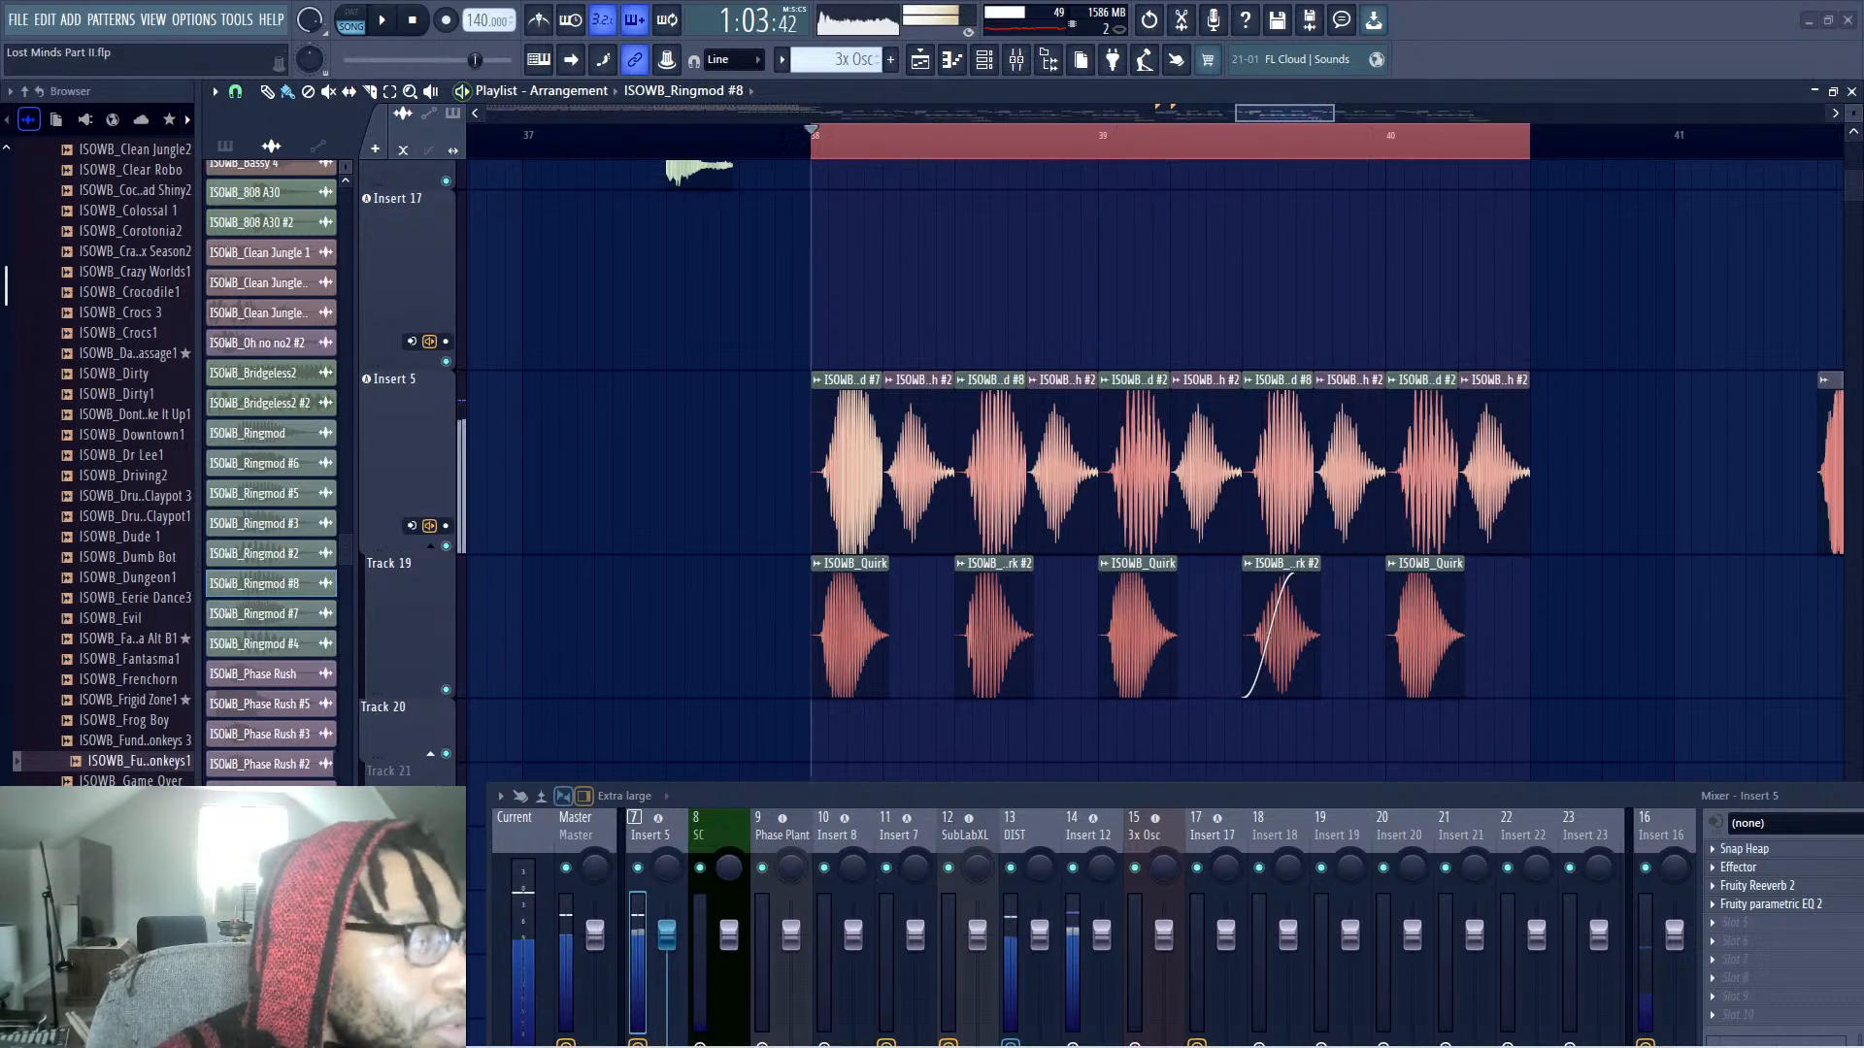
{"action": "key", "text": "space"}
{"action": "key", "text": "space"}
Make the Phase Rush clip at 38:05 unique and trim the ends of all five Phase Rush clips on Insert 5
{"action": "left_click", "coordinate": [891, 380]}
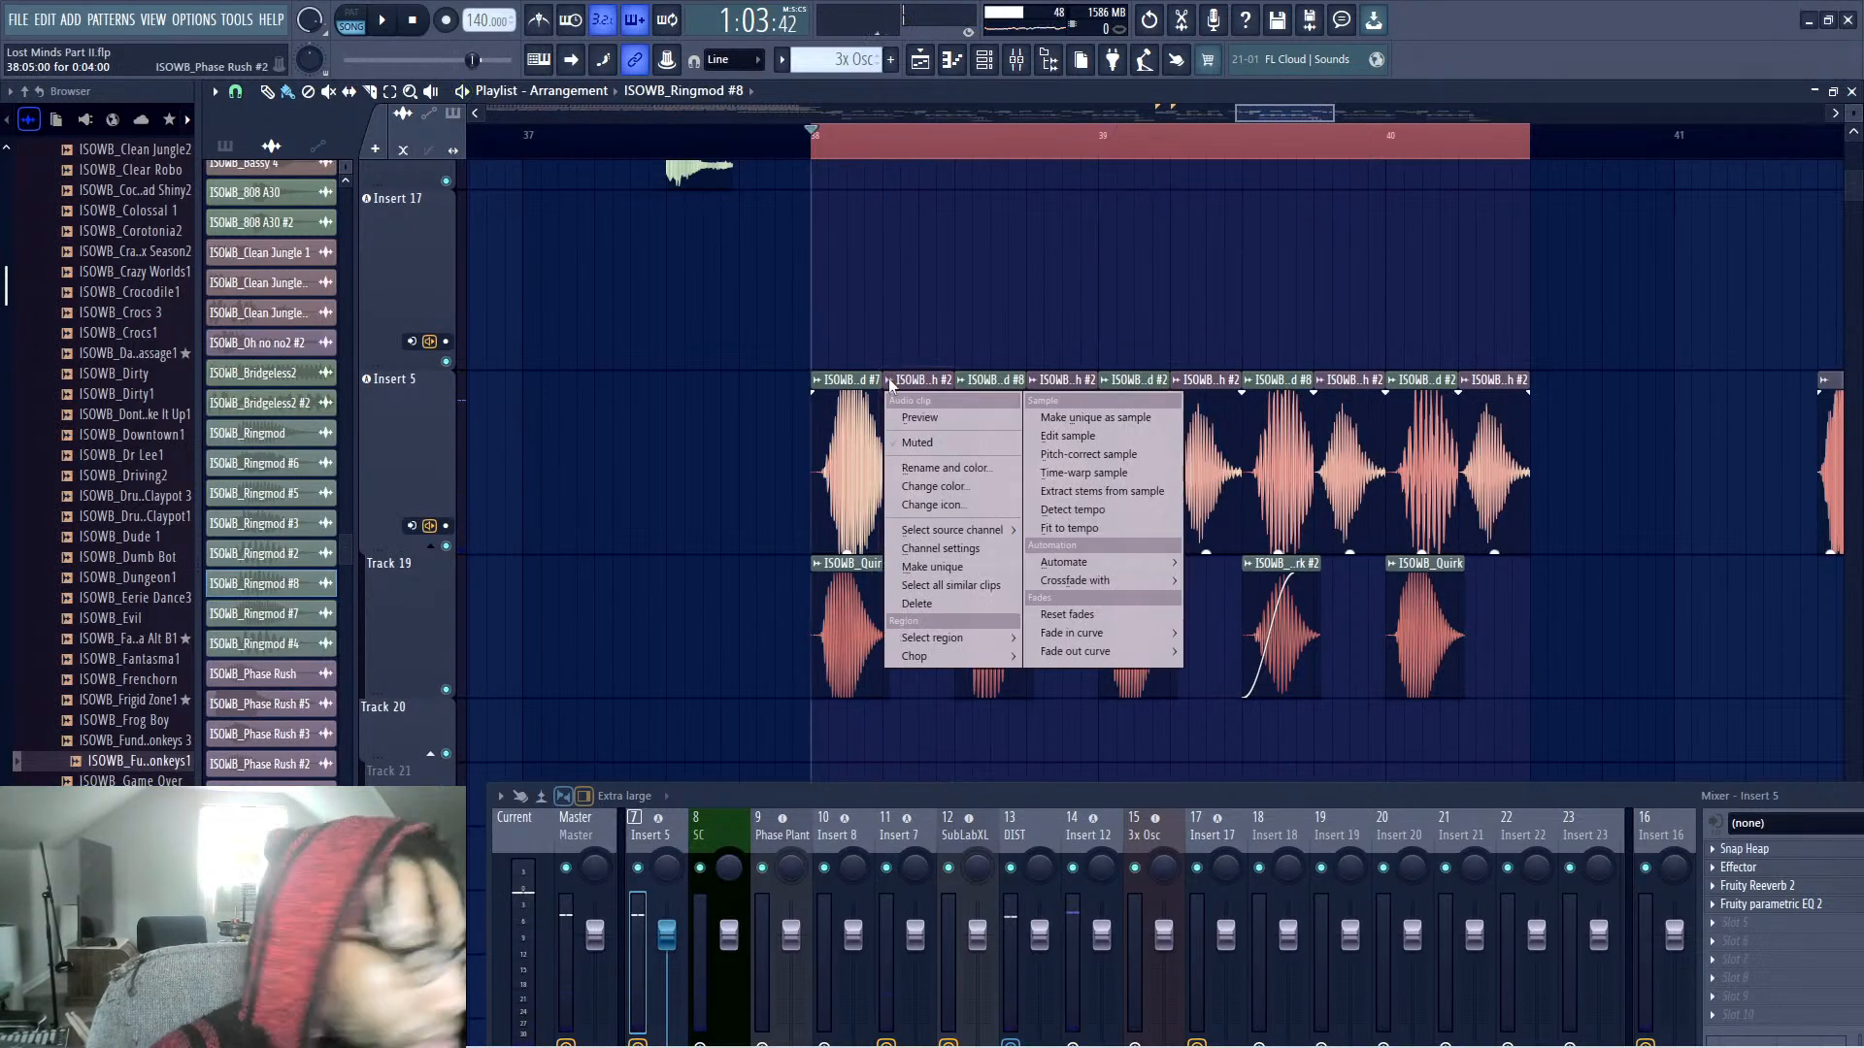
{"action": "left_click", "coordinate": [899, 405]}
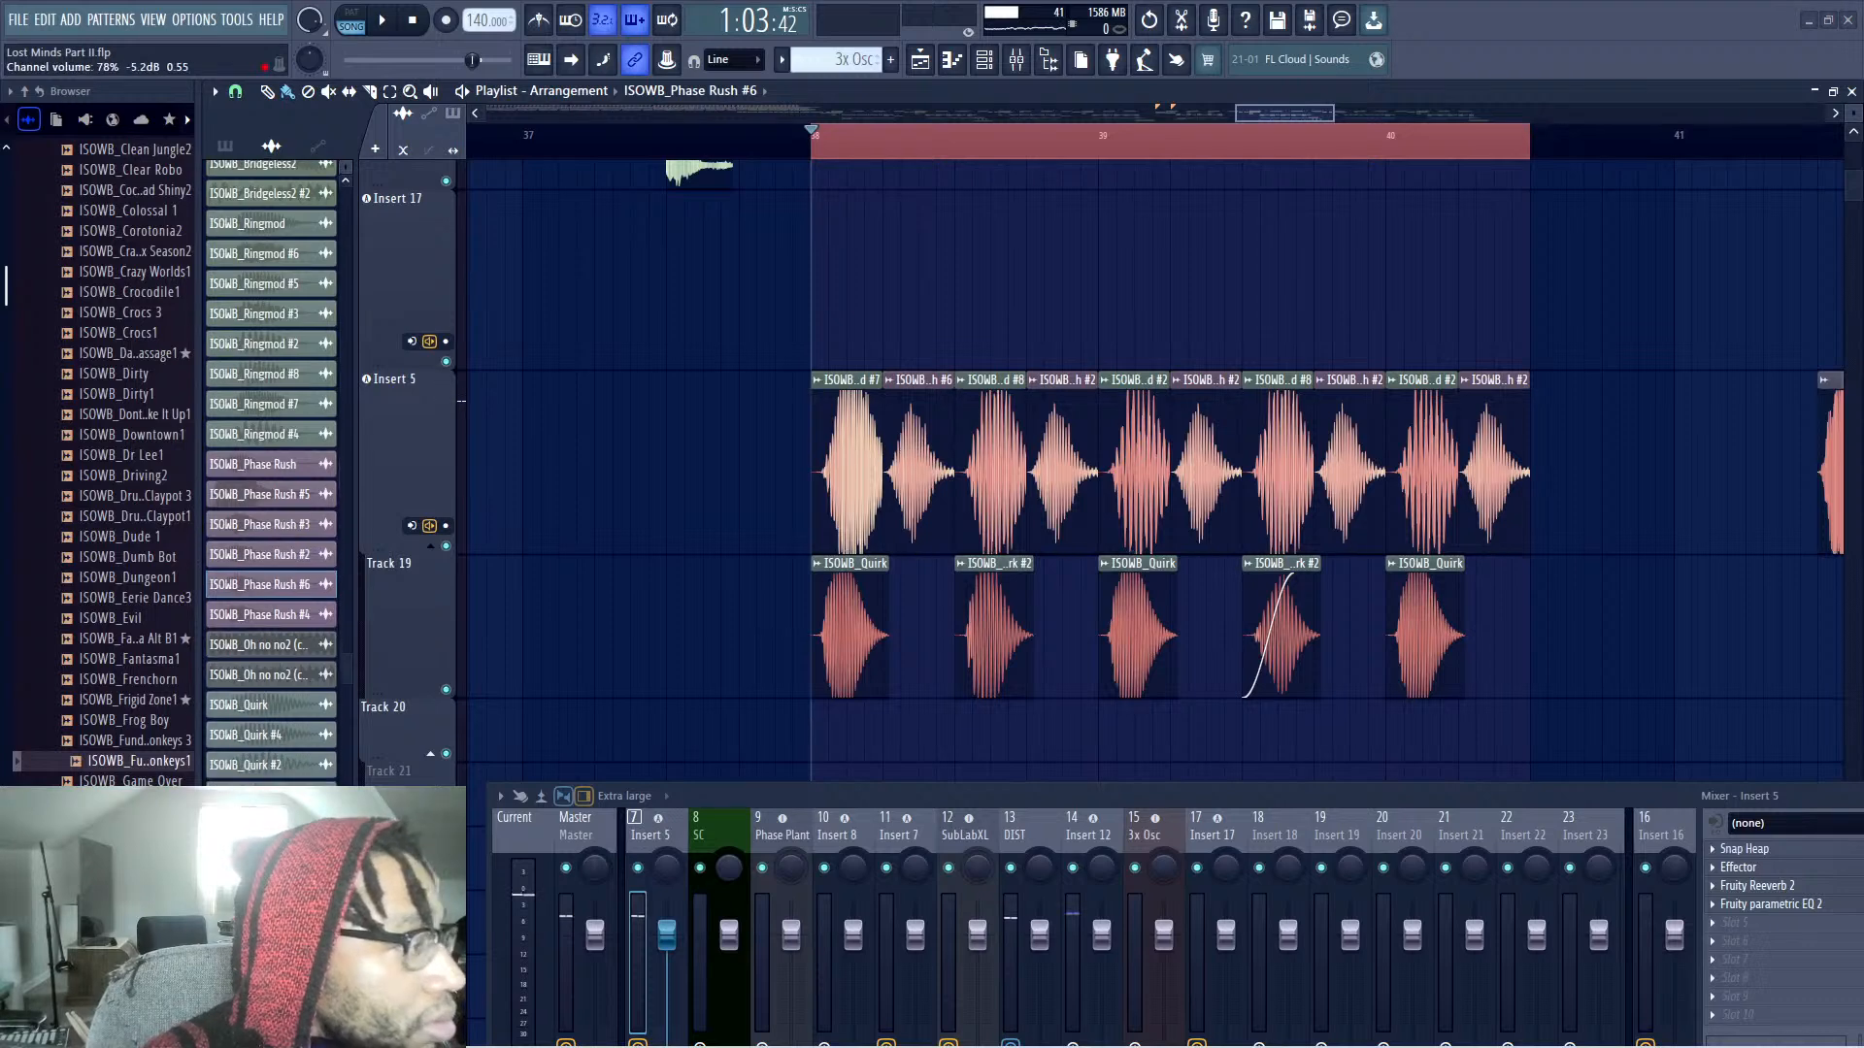
{"action": "key", "text": "space"}
{"action": "left_click_drag", "start_coordinate": [954, 456], "coordinate": [925, 456]}
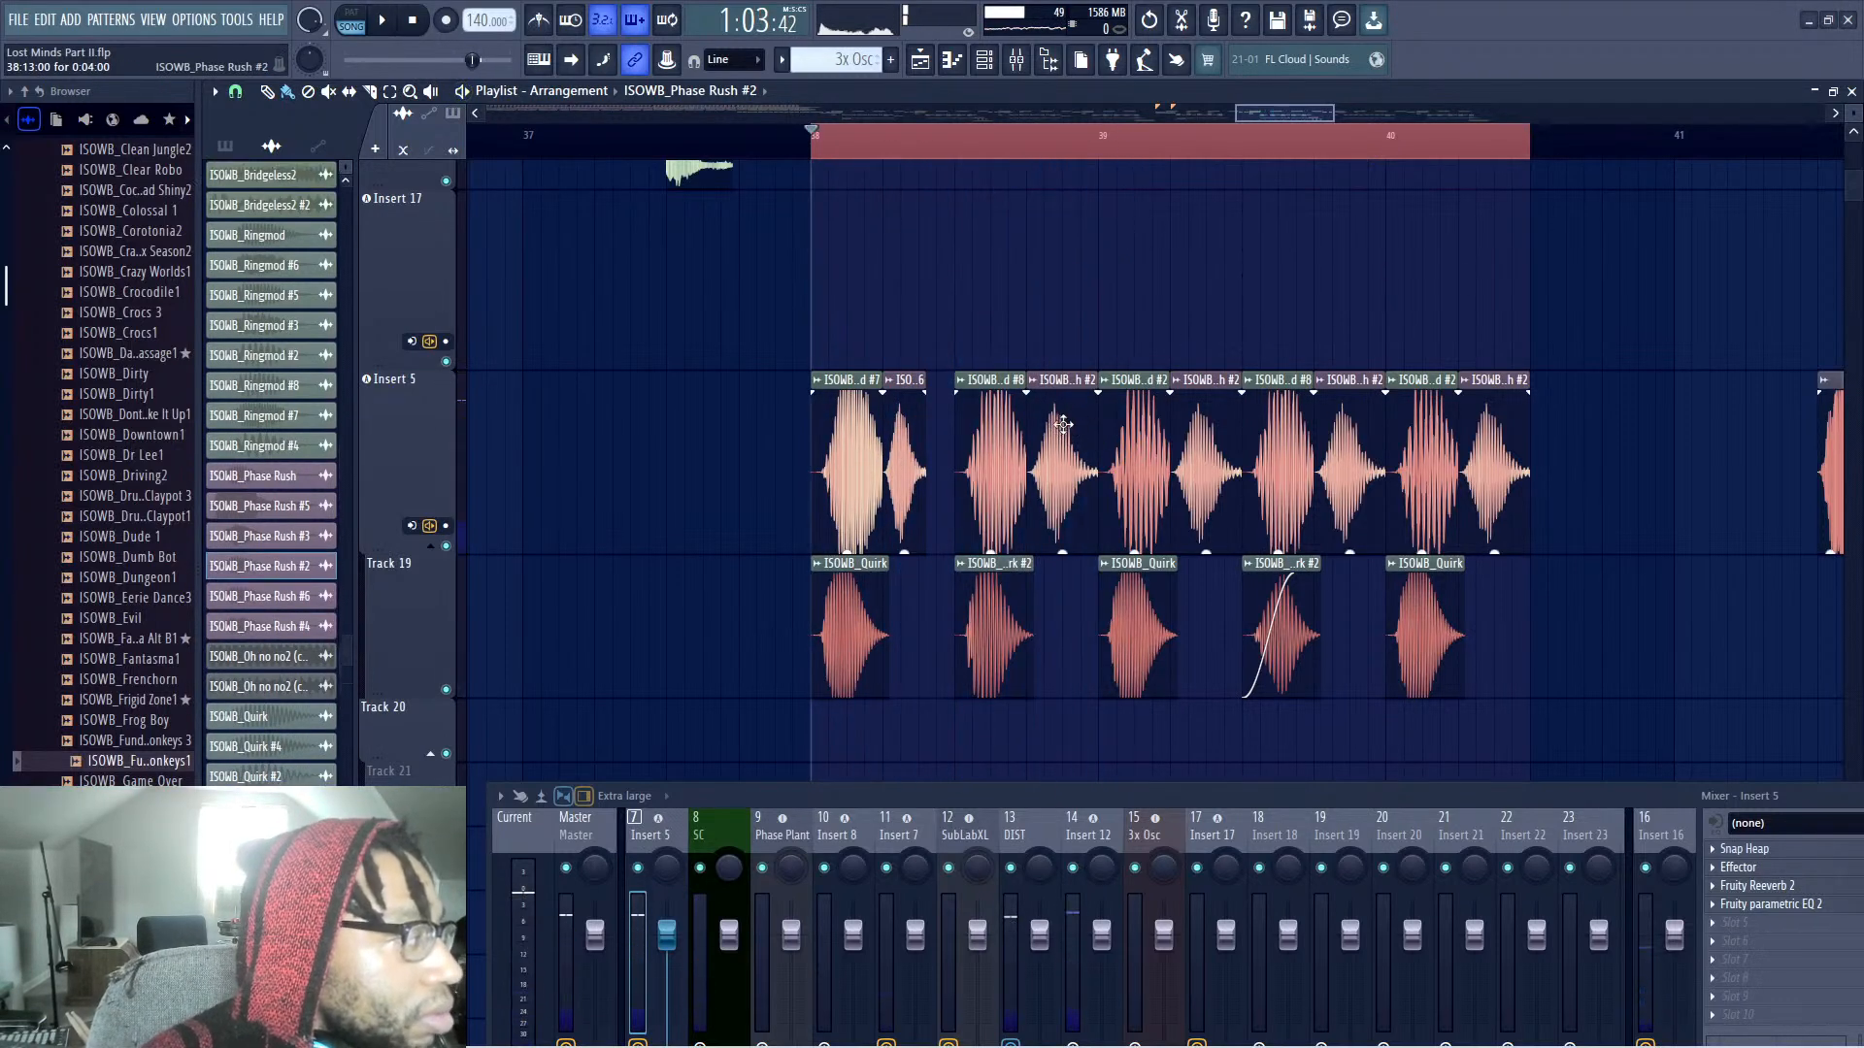
{"action": "left_click_drag", "start_coordinate": [1098, 456], "coordinate": [1075, 456]}
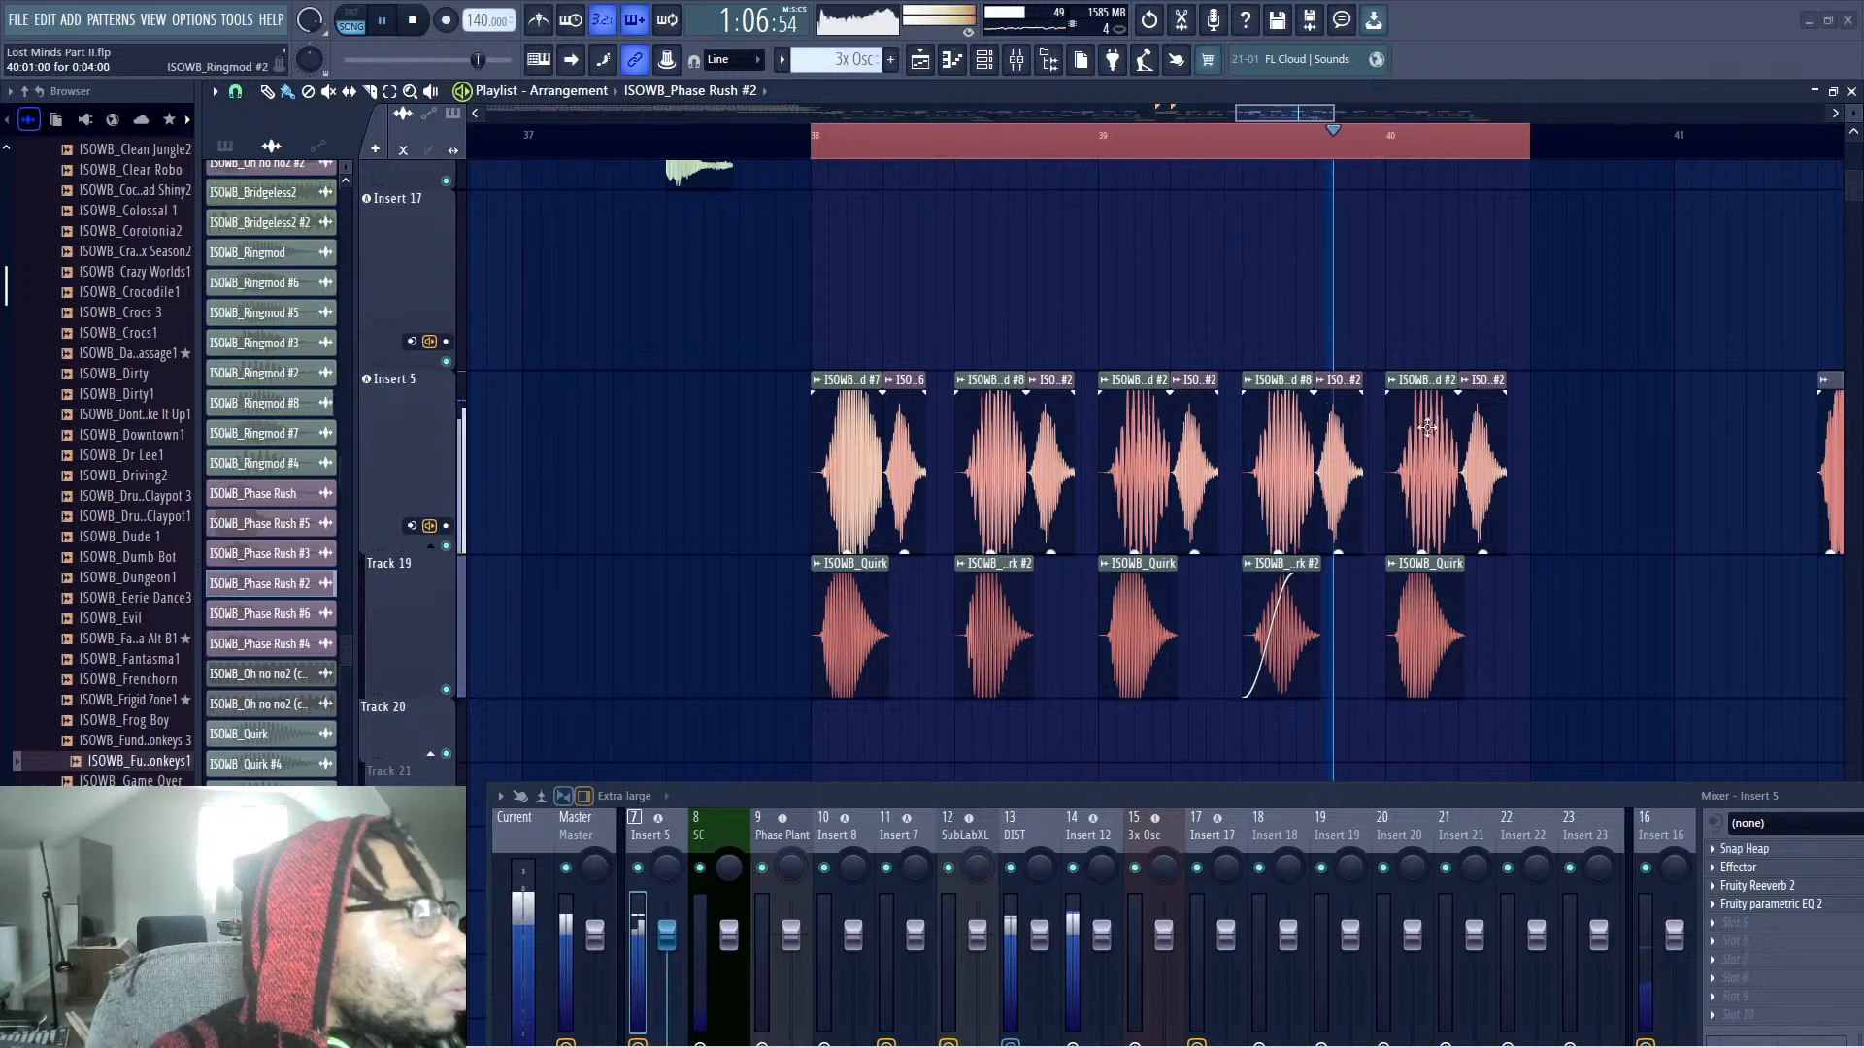
Set the time-stretch multiplier of ISOWB_Ringmod #7 to about 76%, audition the selected range, and close its settings
{"action": "double_click", "coordinate": [1427, 427]}
{"action": "key", "text": "space"}
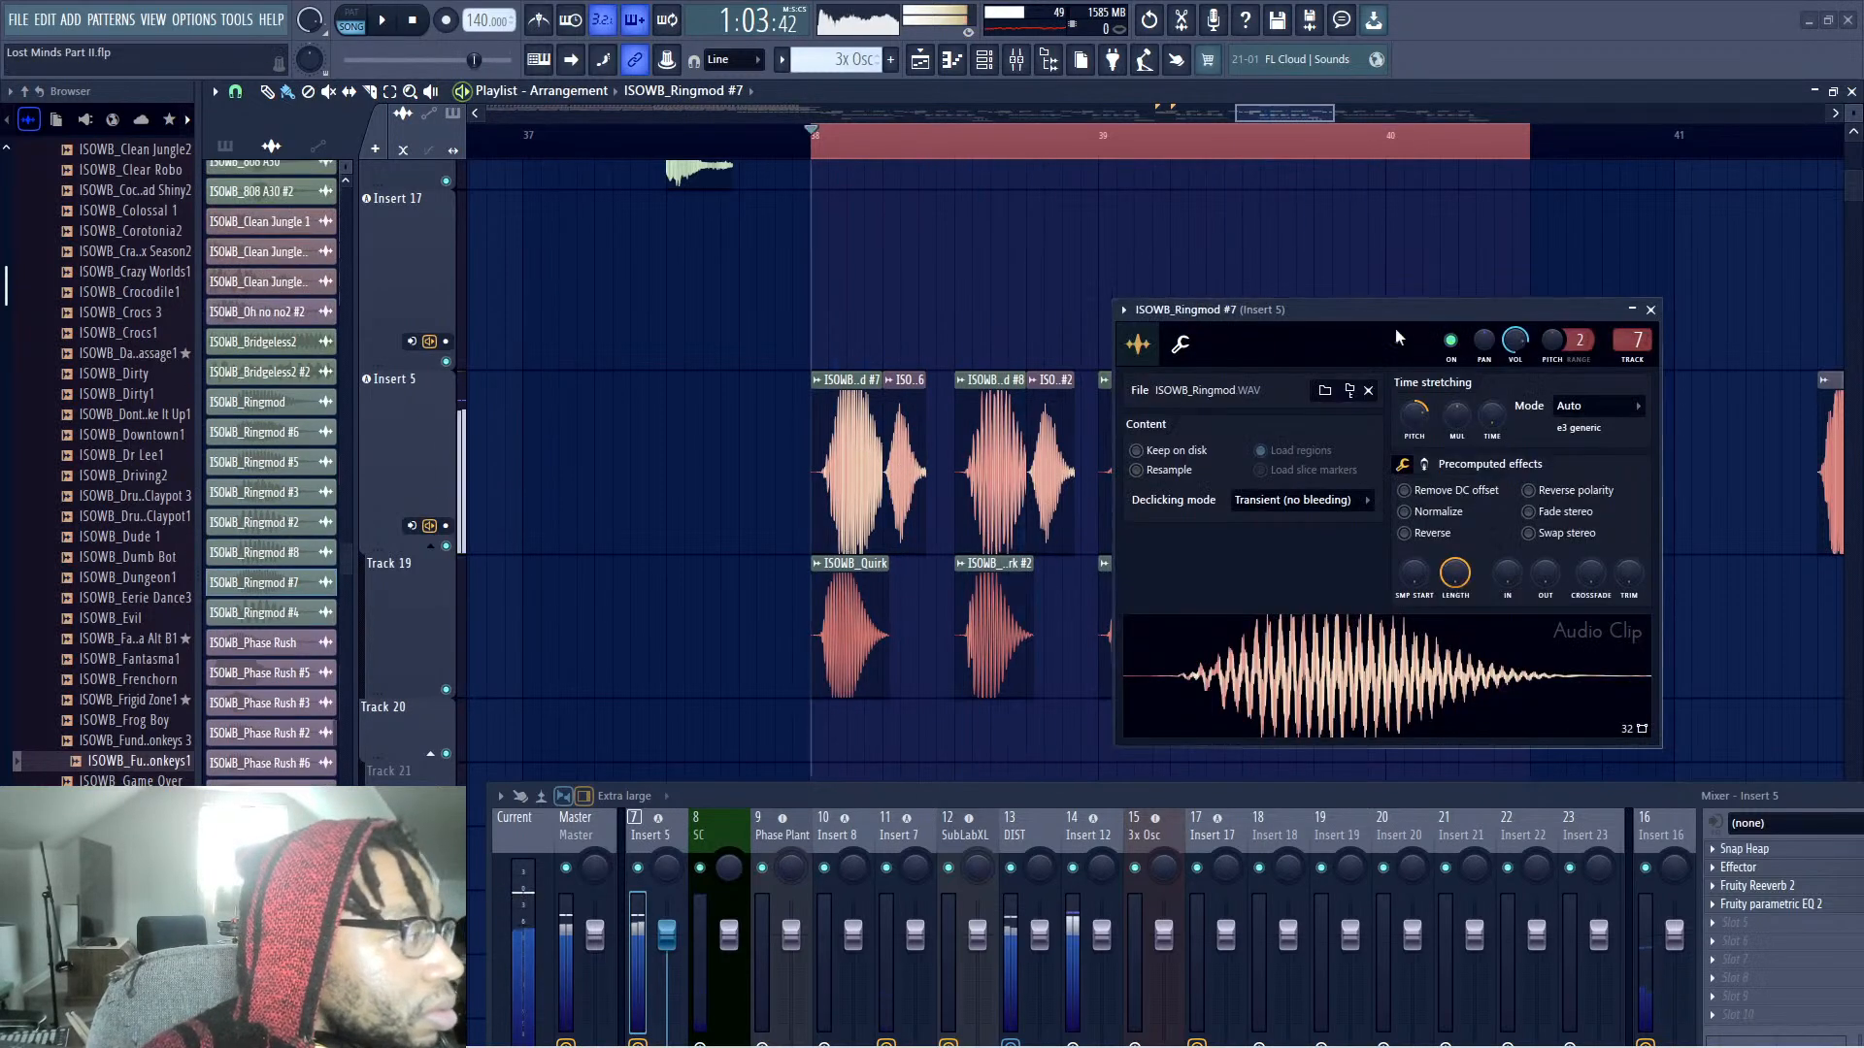
{"action": "key", "text": "space"}
{"action": "left_click_drag", "start_coordinate": [1457, 415], "coordinate": [1463, 412]}
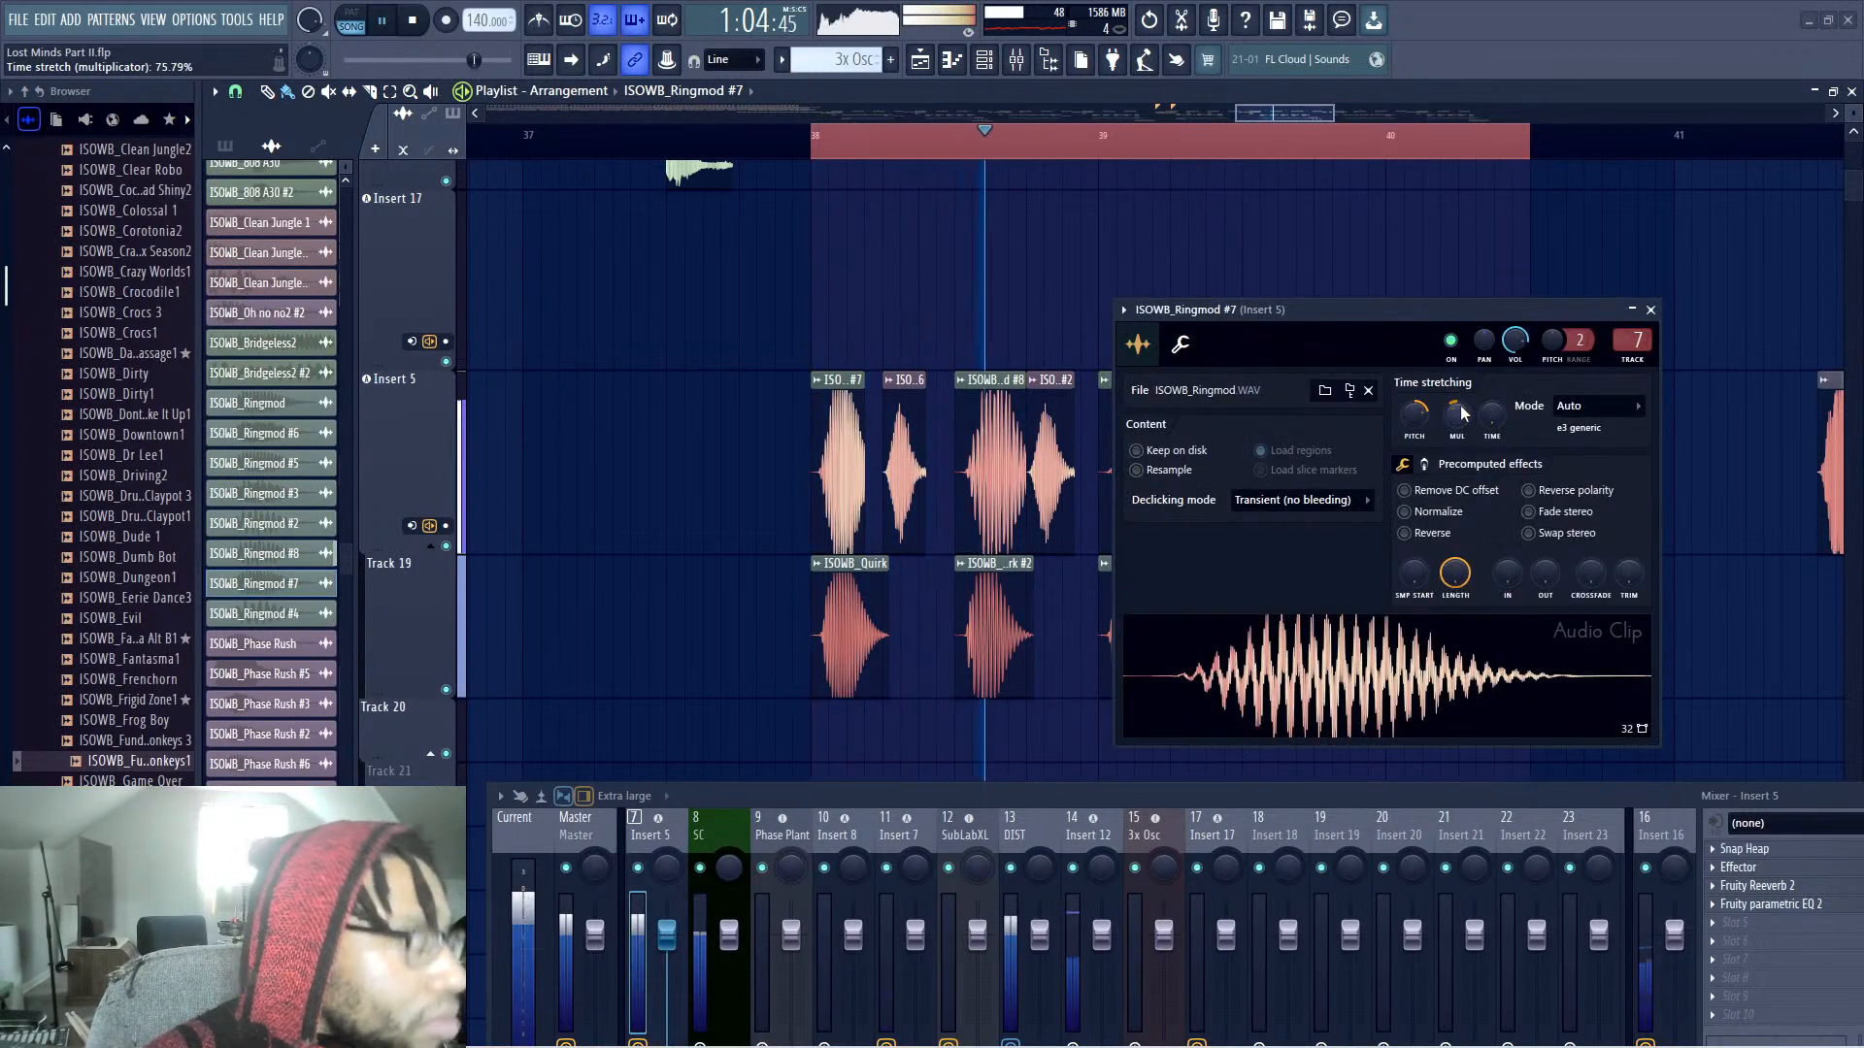
{"action": "left_click_drag", "start_coordinate": [1381, 318], "coordinate": [1530, 248]}
{"action": "key", "text": "space"}
{"action": "key", "text": "space"}
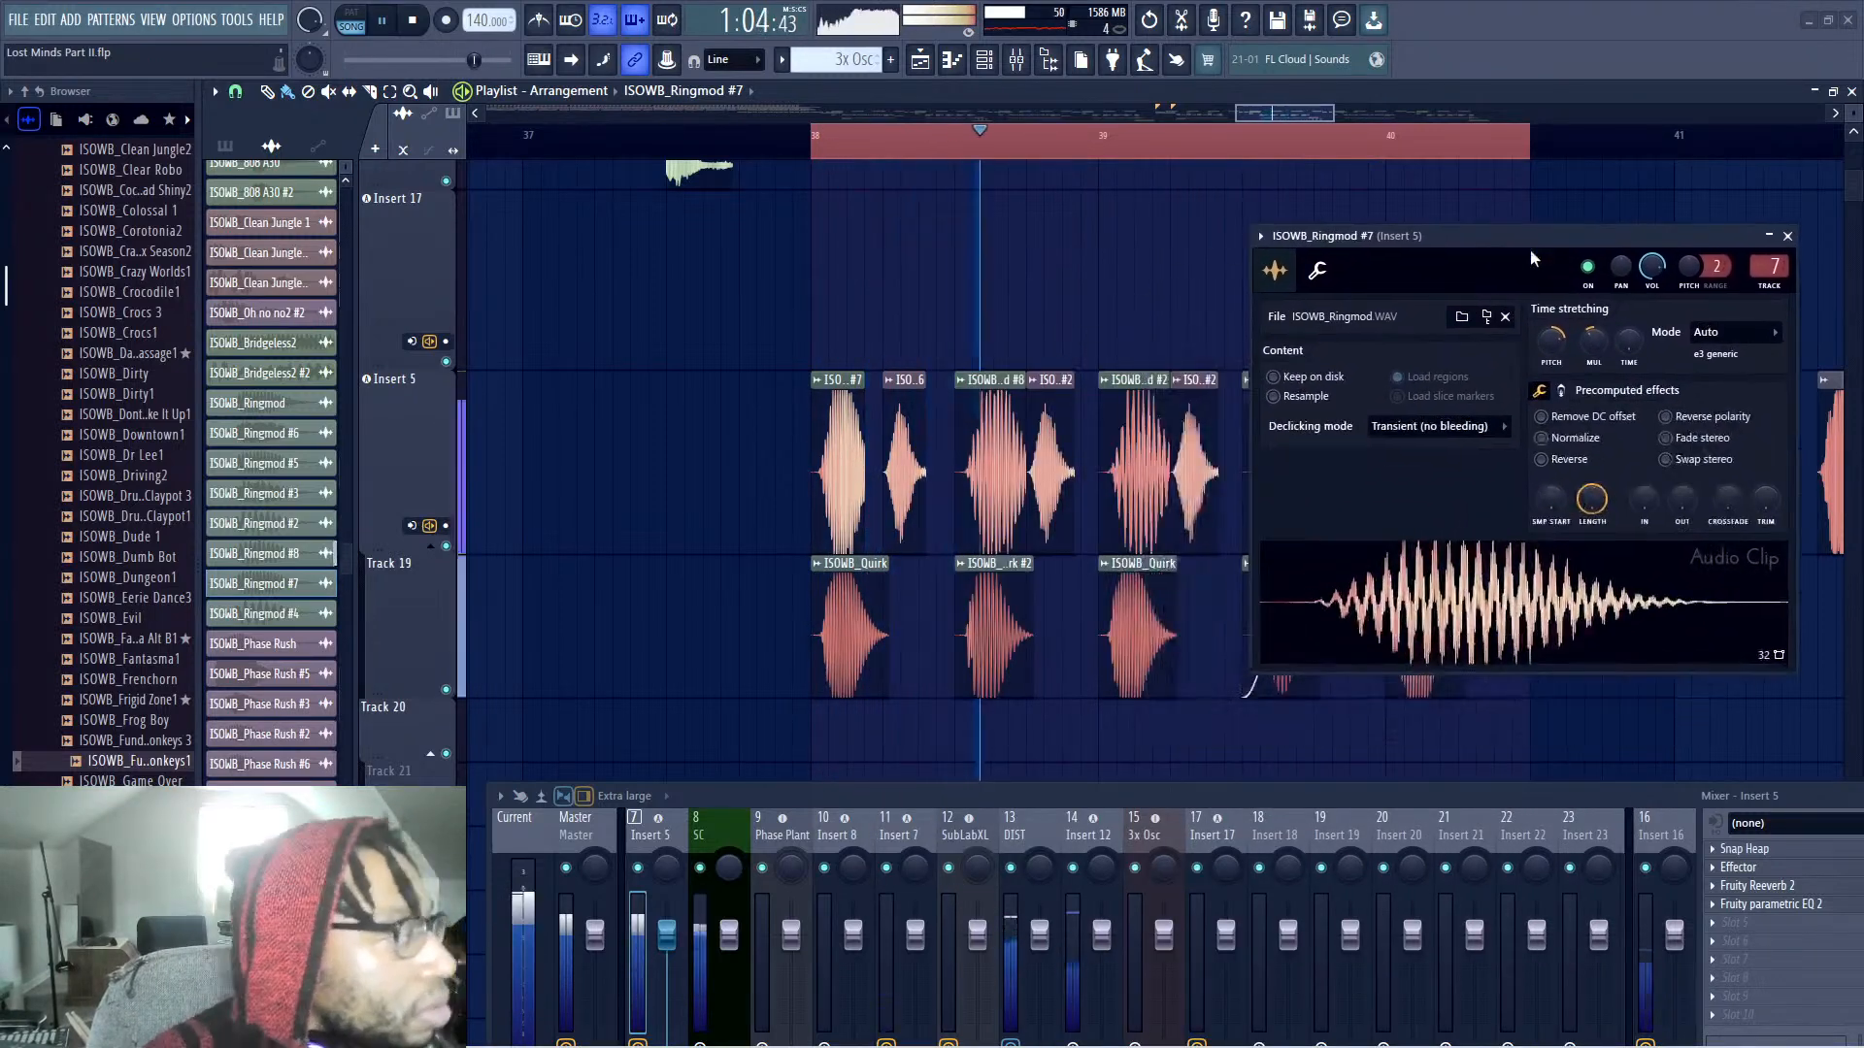
{"action": "left_click", "coordinate": [974, 396]}
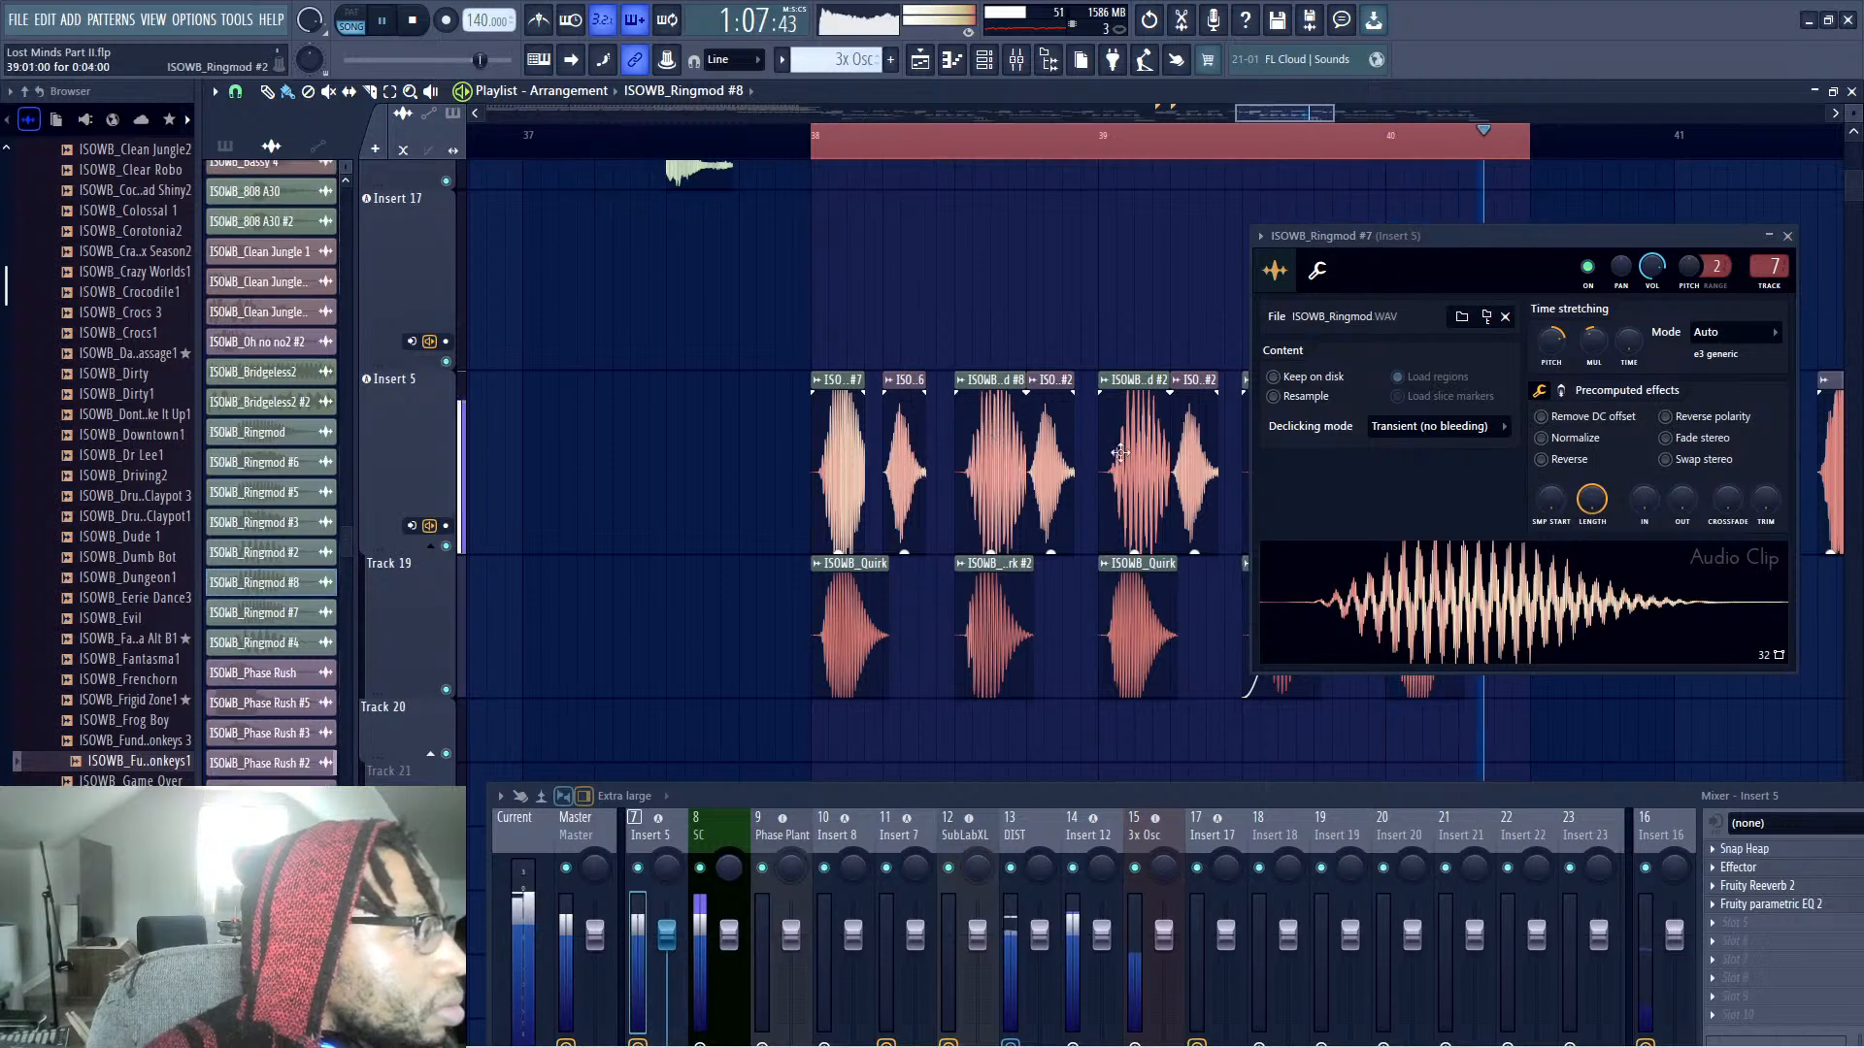
{"action": "left_click", "coordinate": [1787, 236]}
{"action": "key", "text": "space"}
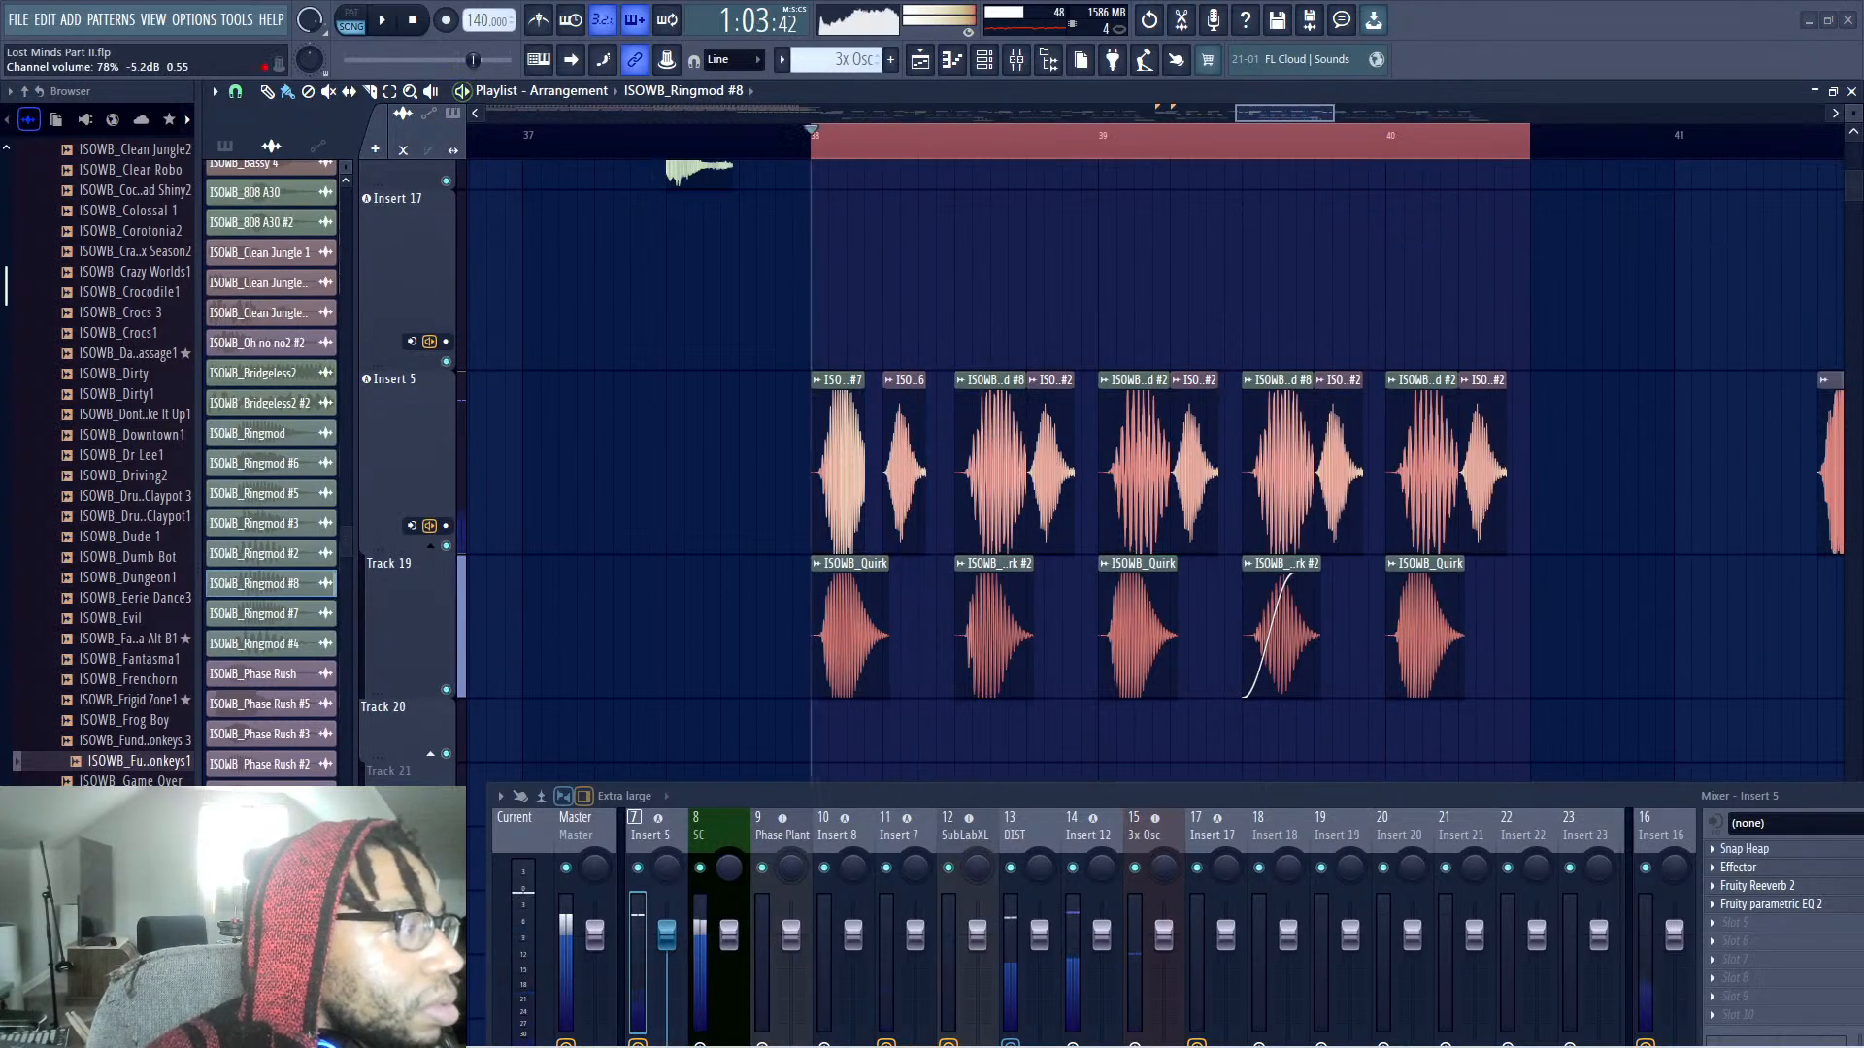
Set the time-stretch multiplier of ISOWB_Ringmod #8 to 79%, show the second page of its precomputed effects, and close its settings
{"action": "left_click", "coordinate": [1282, 379]}
{"action": "key", "text": "space"}
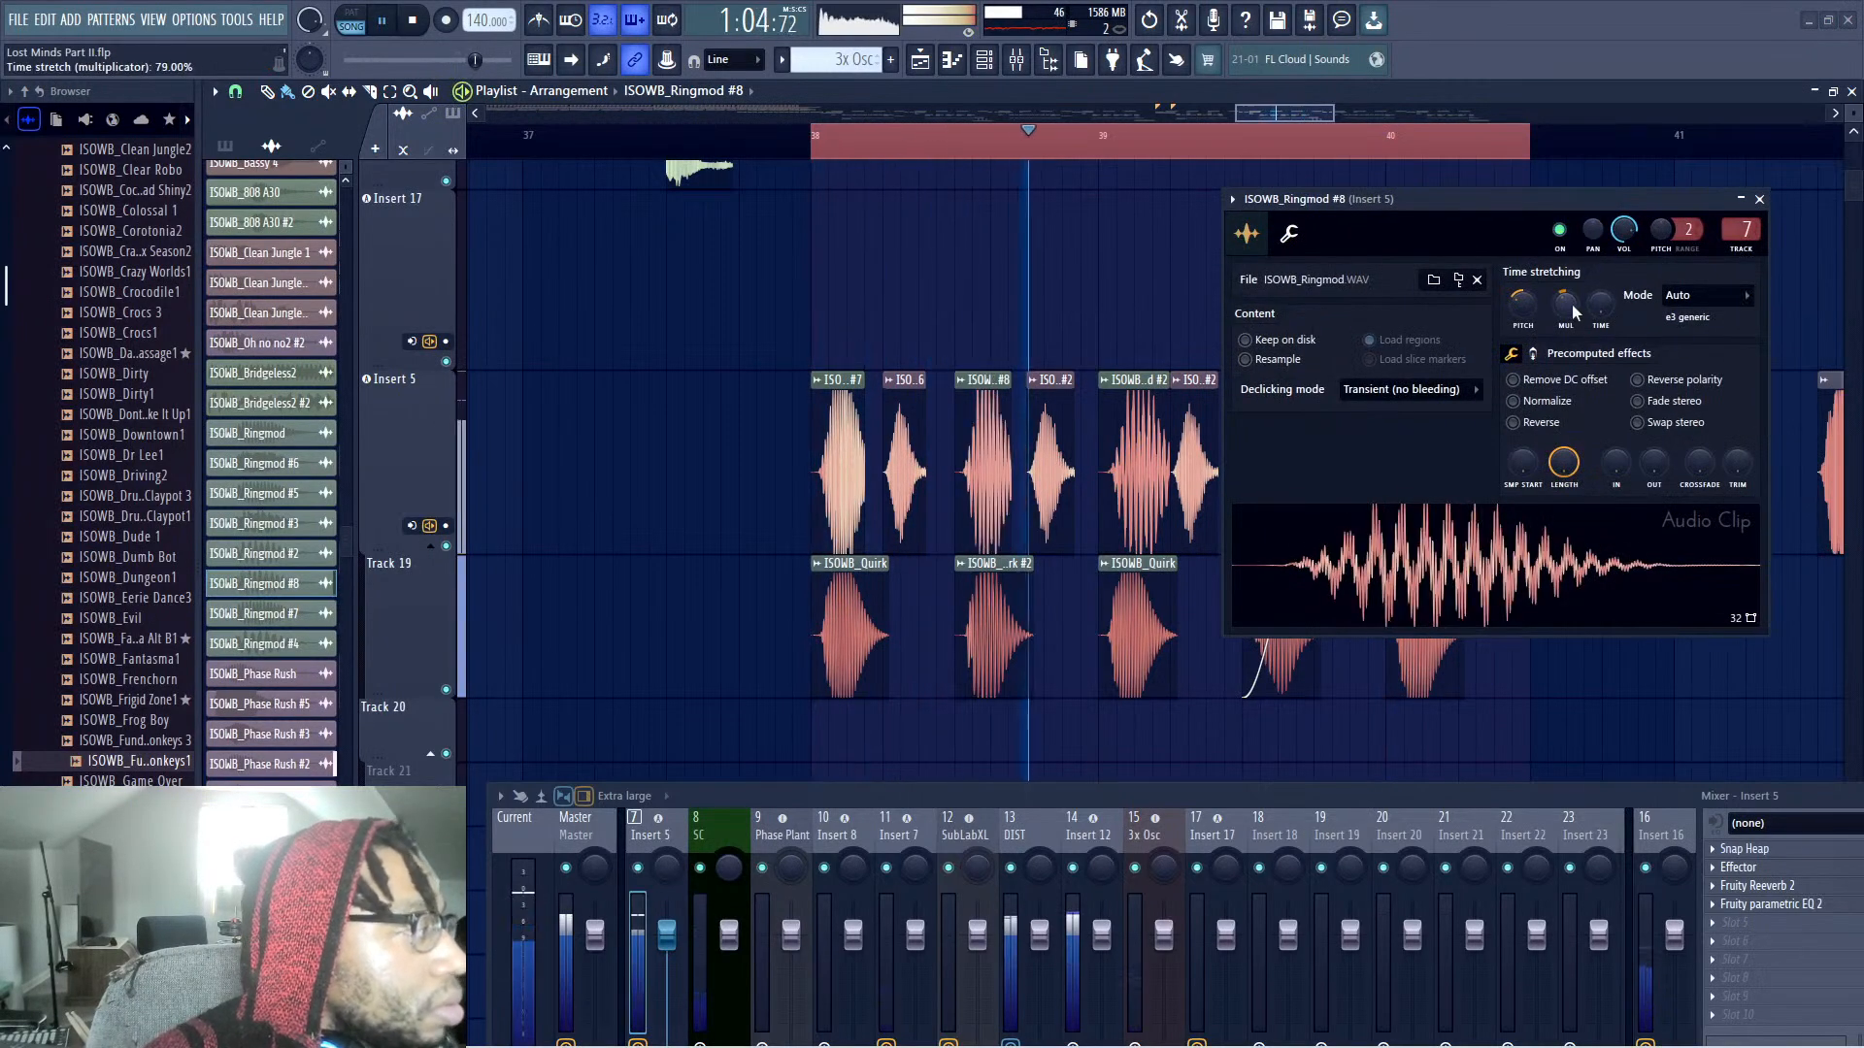
{"action": "left_click_drag", "start_coordinate": [1456, 207], "coordinate": [1465, 381]}
{"action": "key", "text": "space"}
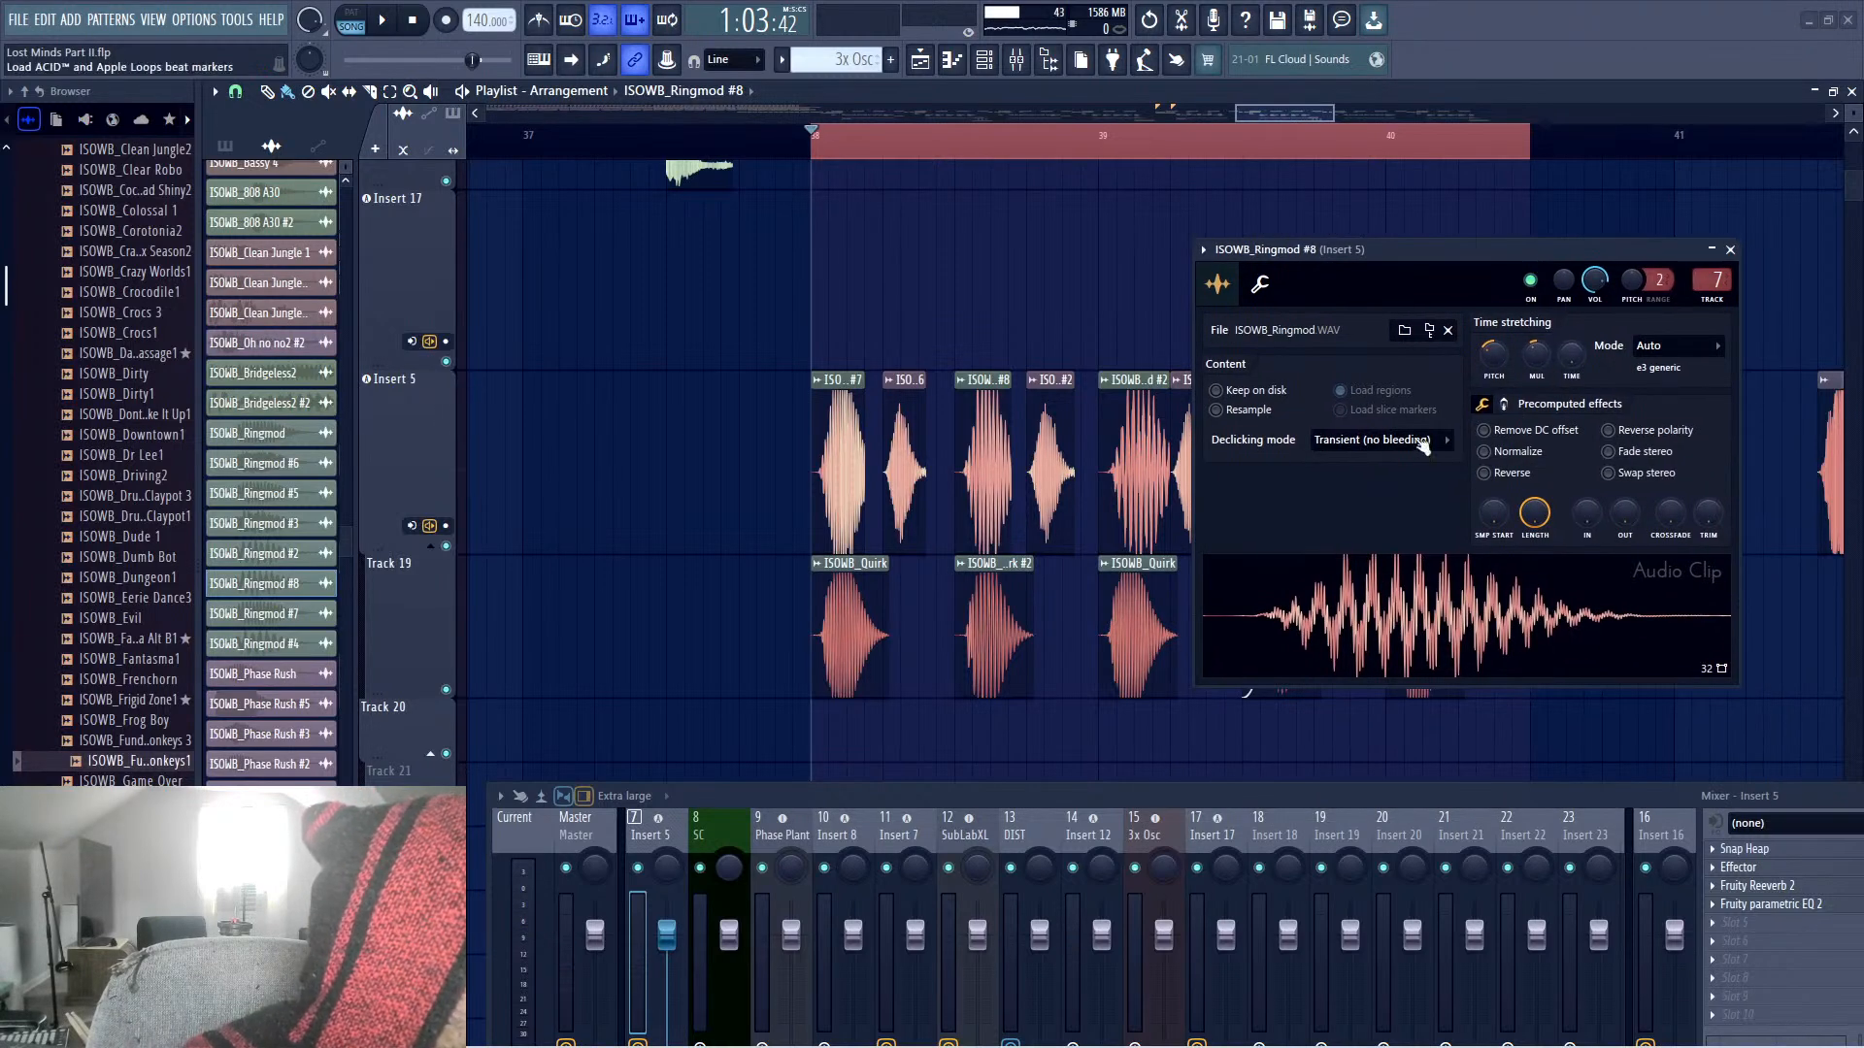
{"action": "left_click", "coordinate": [1504, 405]}
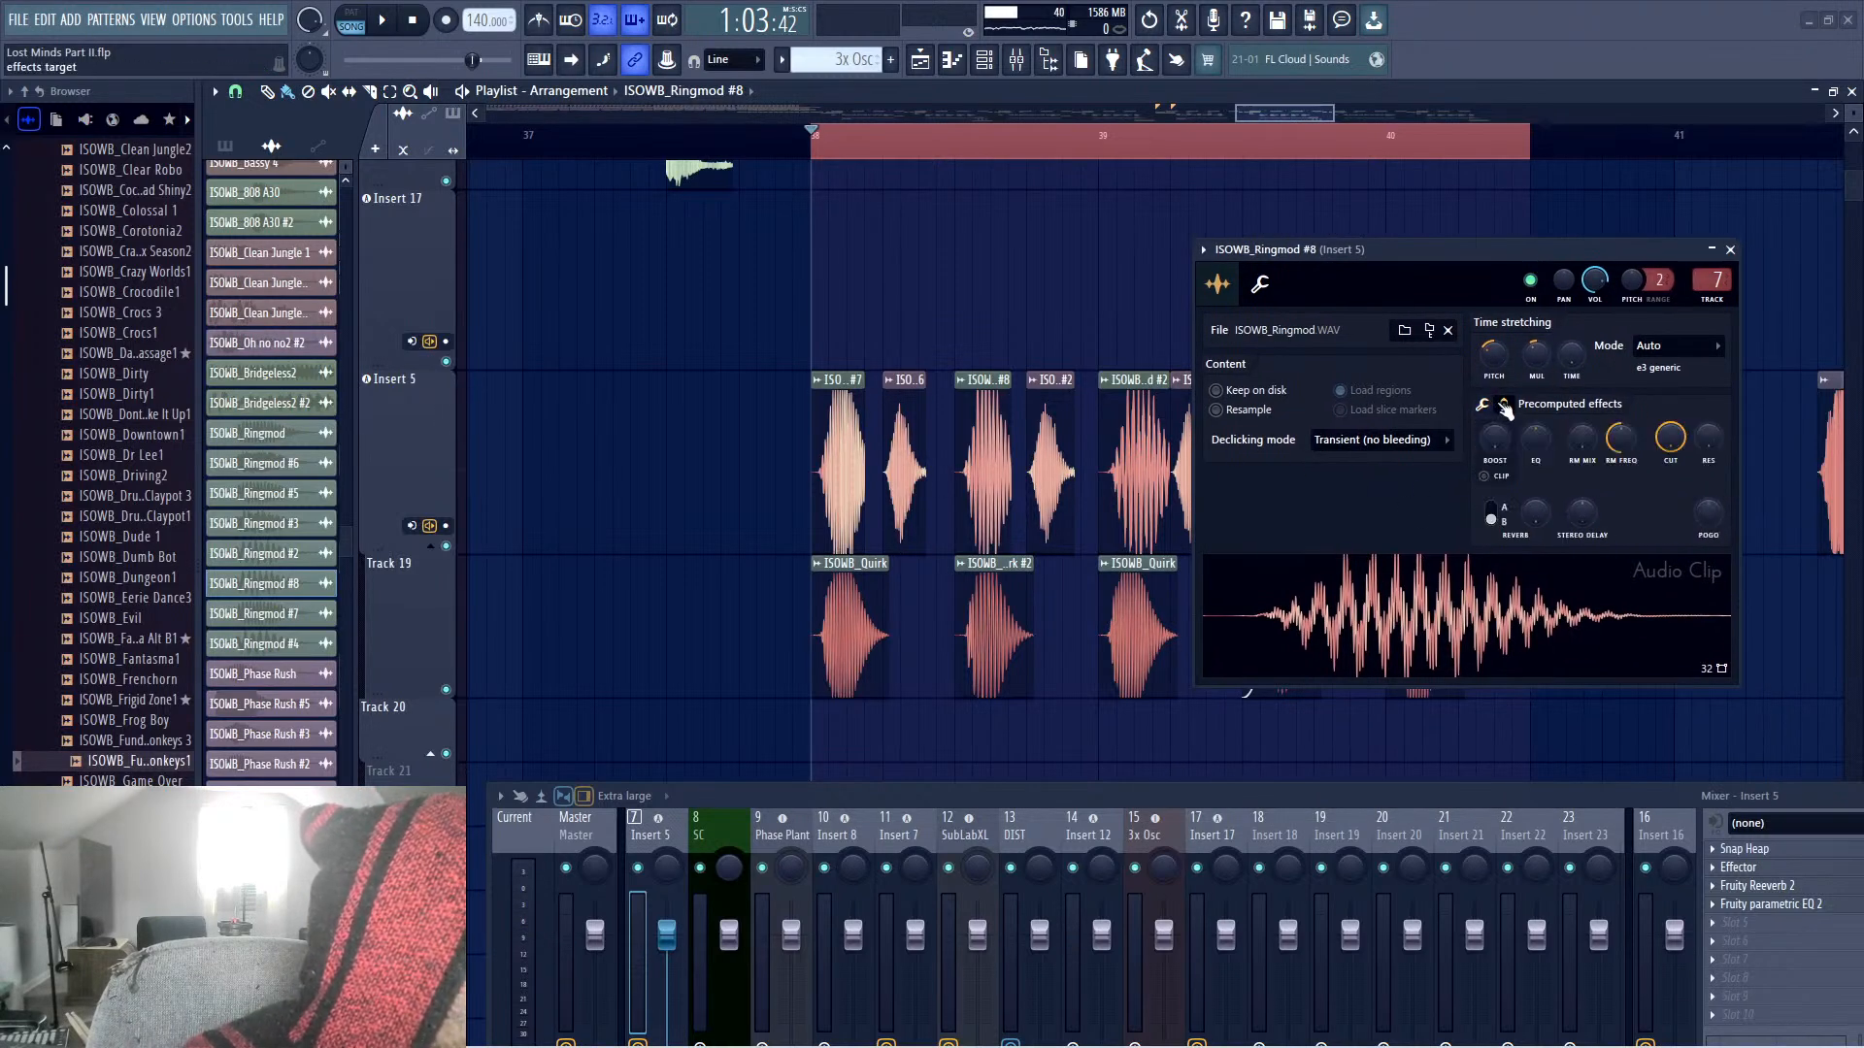
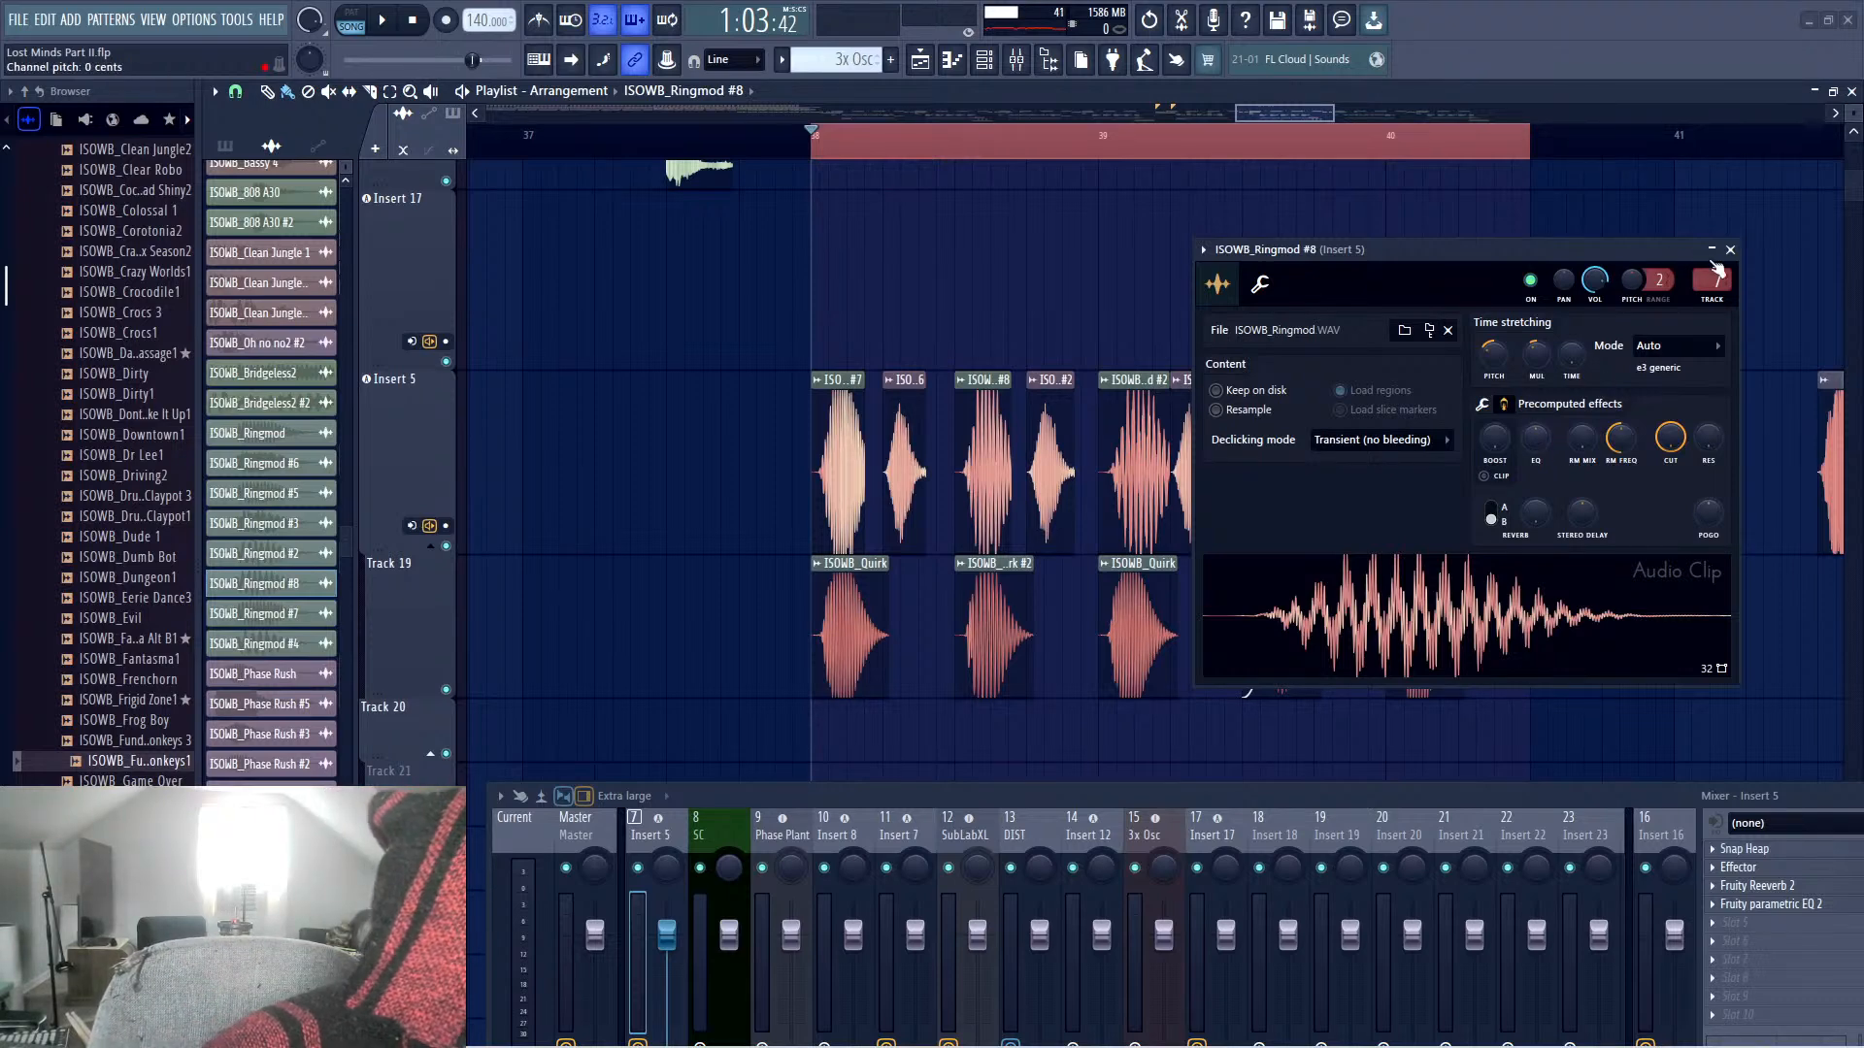
{"action": "left_click", "coordinate": [1730, 249]}
Check the SubLabXL and 3x Osc mixer tracks and reposition the mixer below the Insert 5 clips
{"action": "left_click_drag", "start_coordinate": [1164, 795], "coordinate": [1048, 409]}
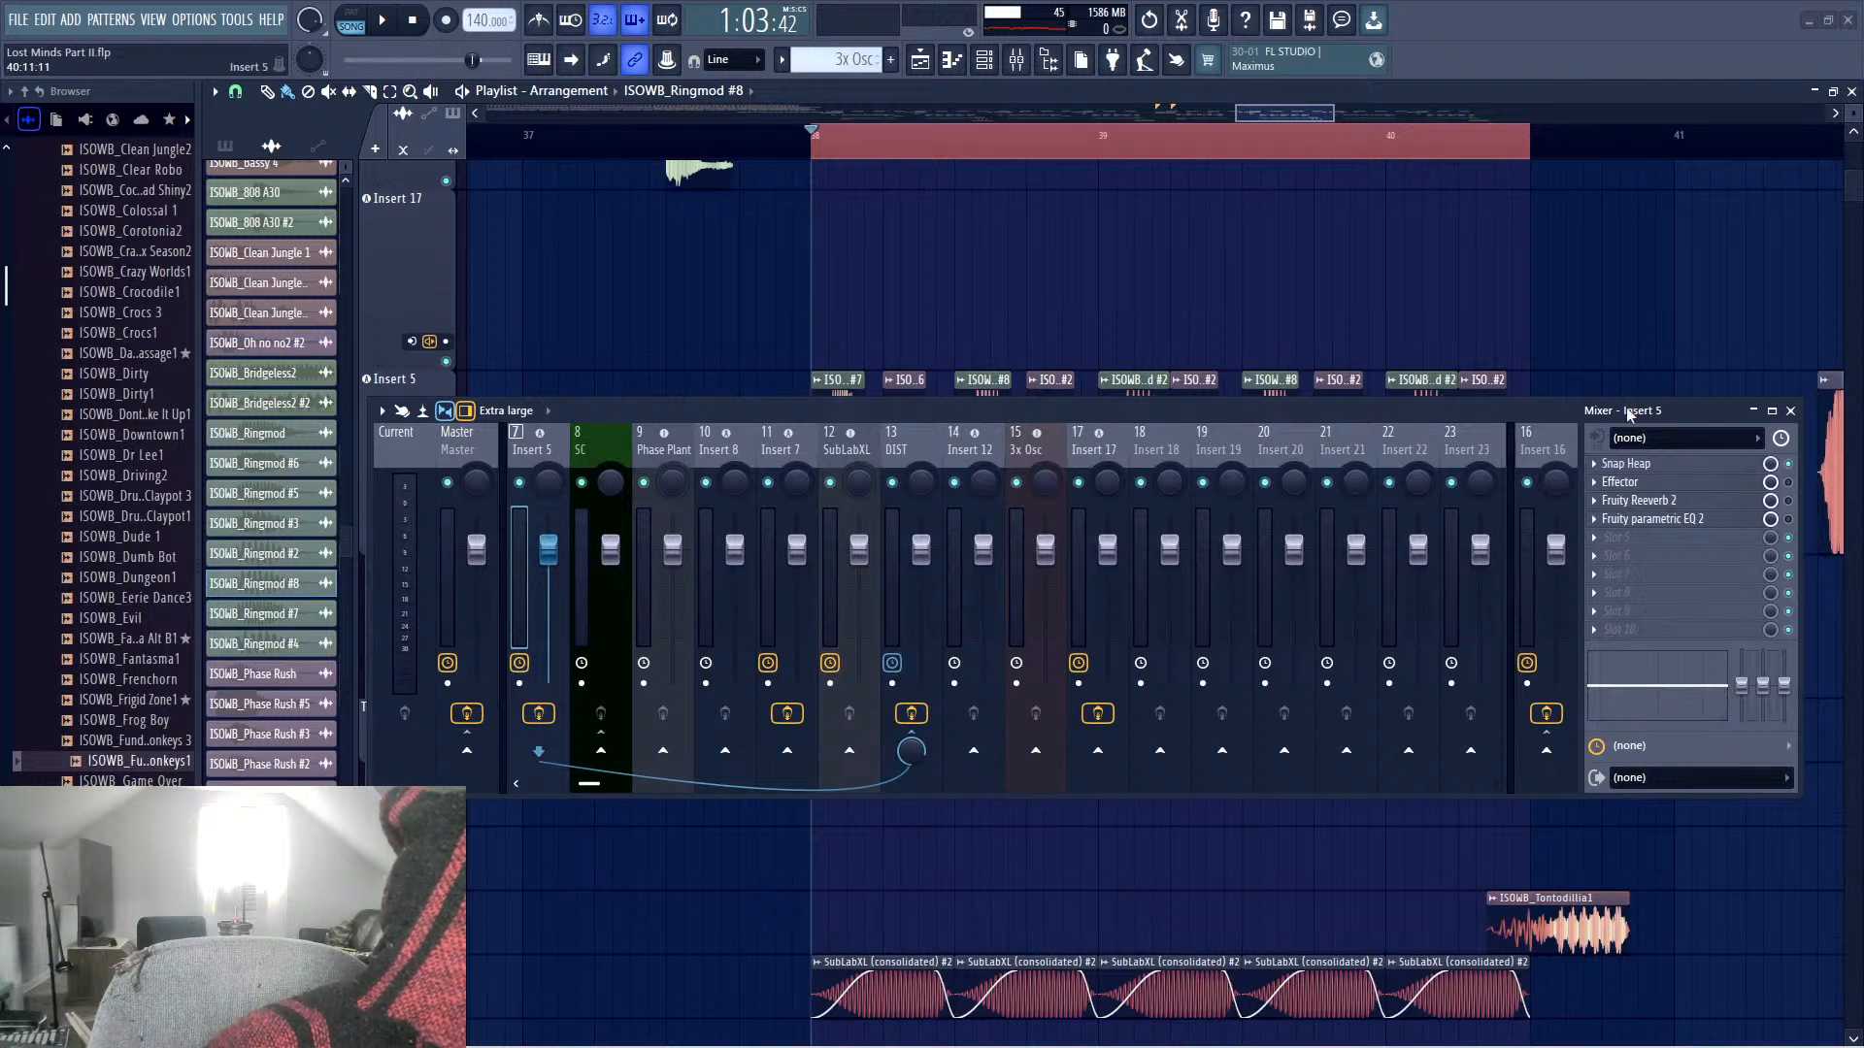
{"action": "left_click", "coordinate": [866, 452]}
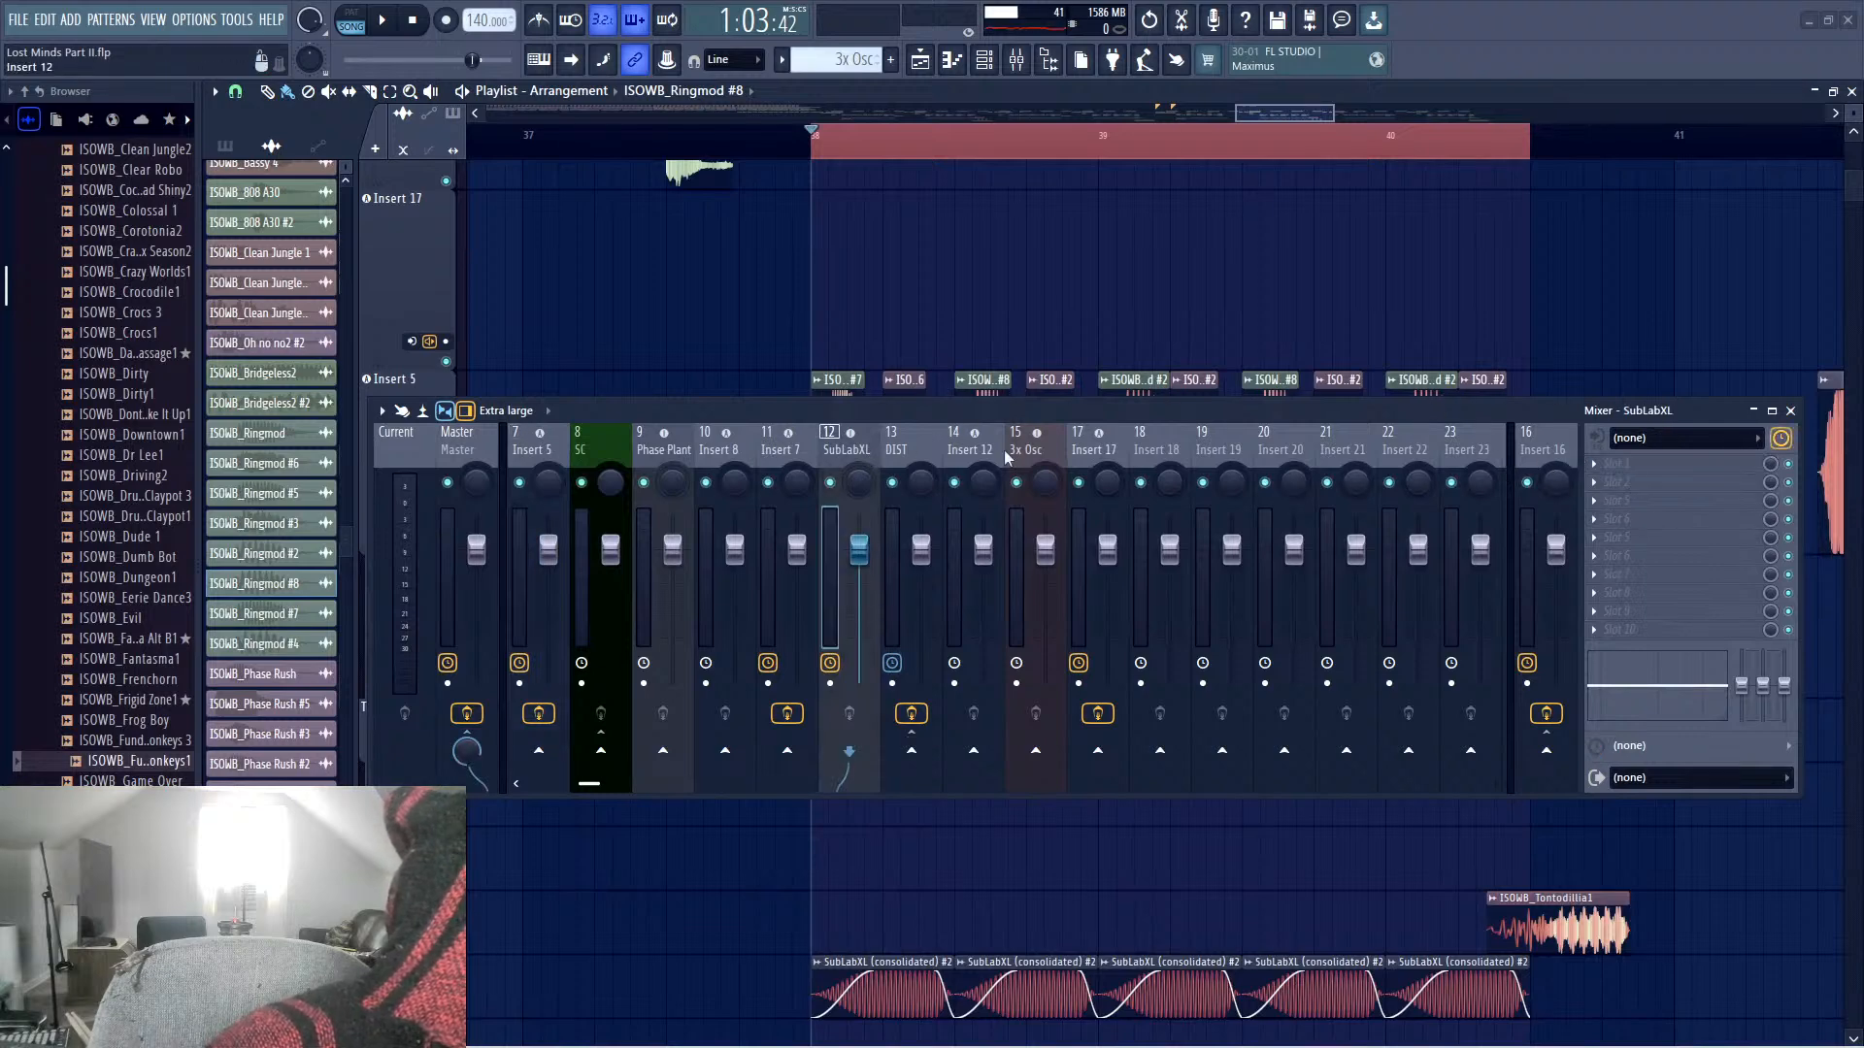
{"action": "left_click", "coordinate": [1024, 449]}
{"action": "left_click_drag", "start_coordinate": [878, 413], "coordinate": [978, 600]}
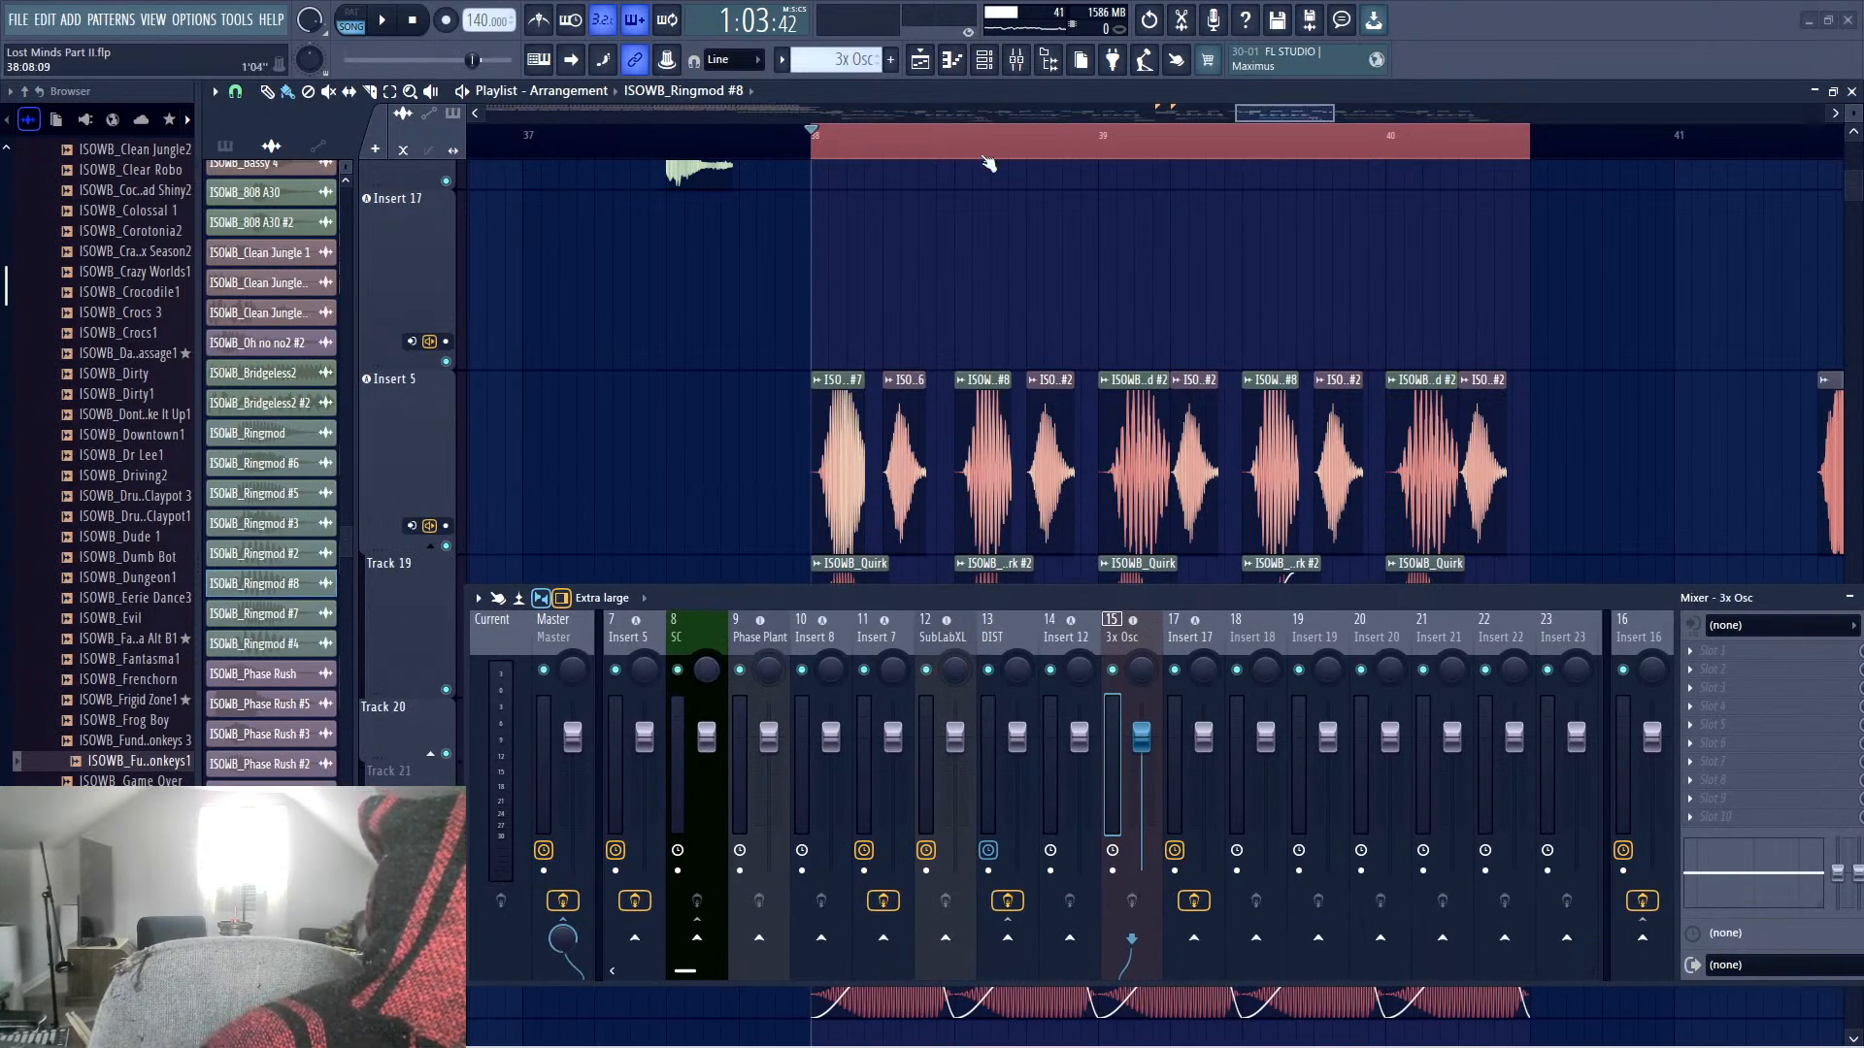
{"action": "left_click_drag", "start_coordinate": [1341, 604], "coordinate": [1303, 656]}
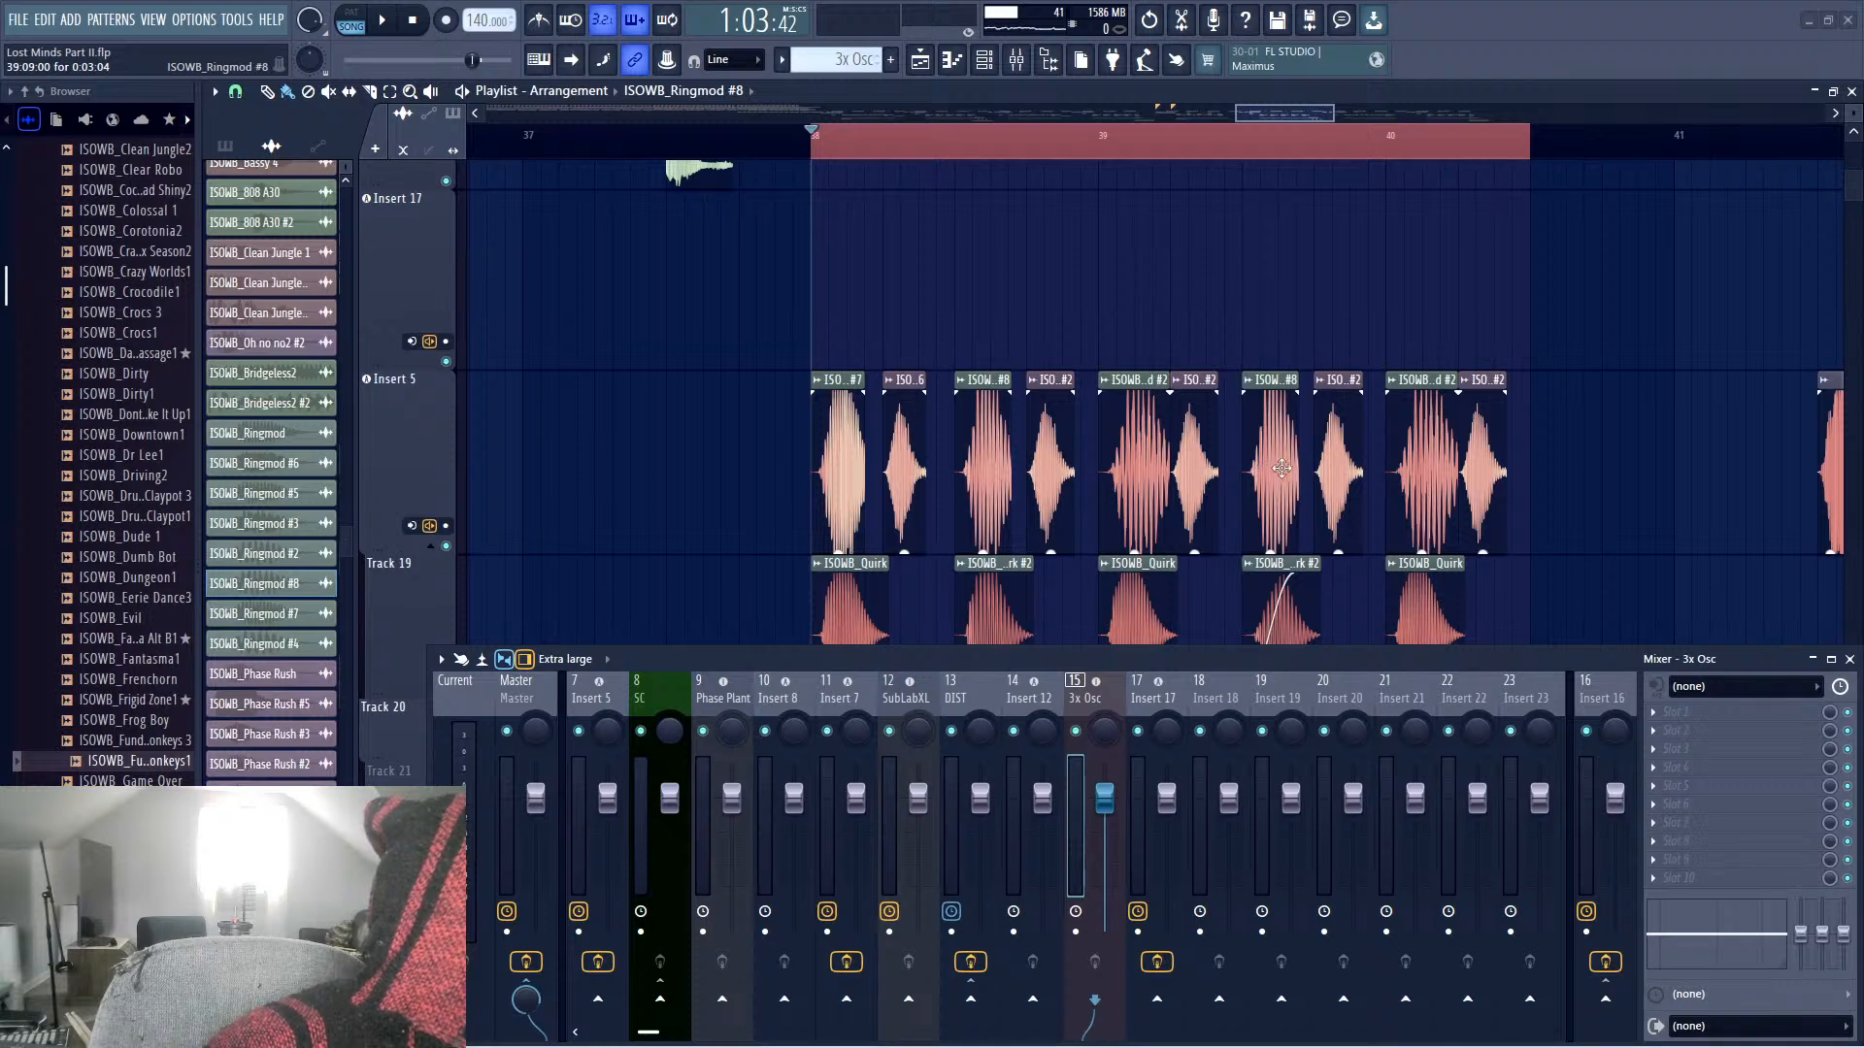
Audition the selected range from bar 38 and check the clip settings of ISOWB_Ringmod #7 and ISOWB_Ringmod #2
{"action": "scroll", "coordinate": [1282, 466], "scroll_direction": "down", "scroll_amount": 2}
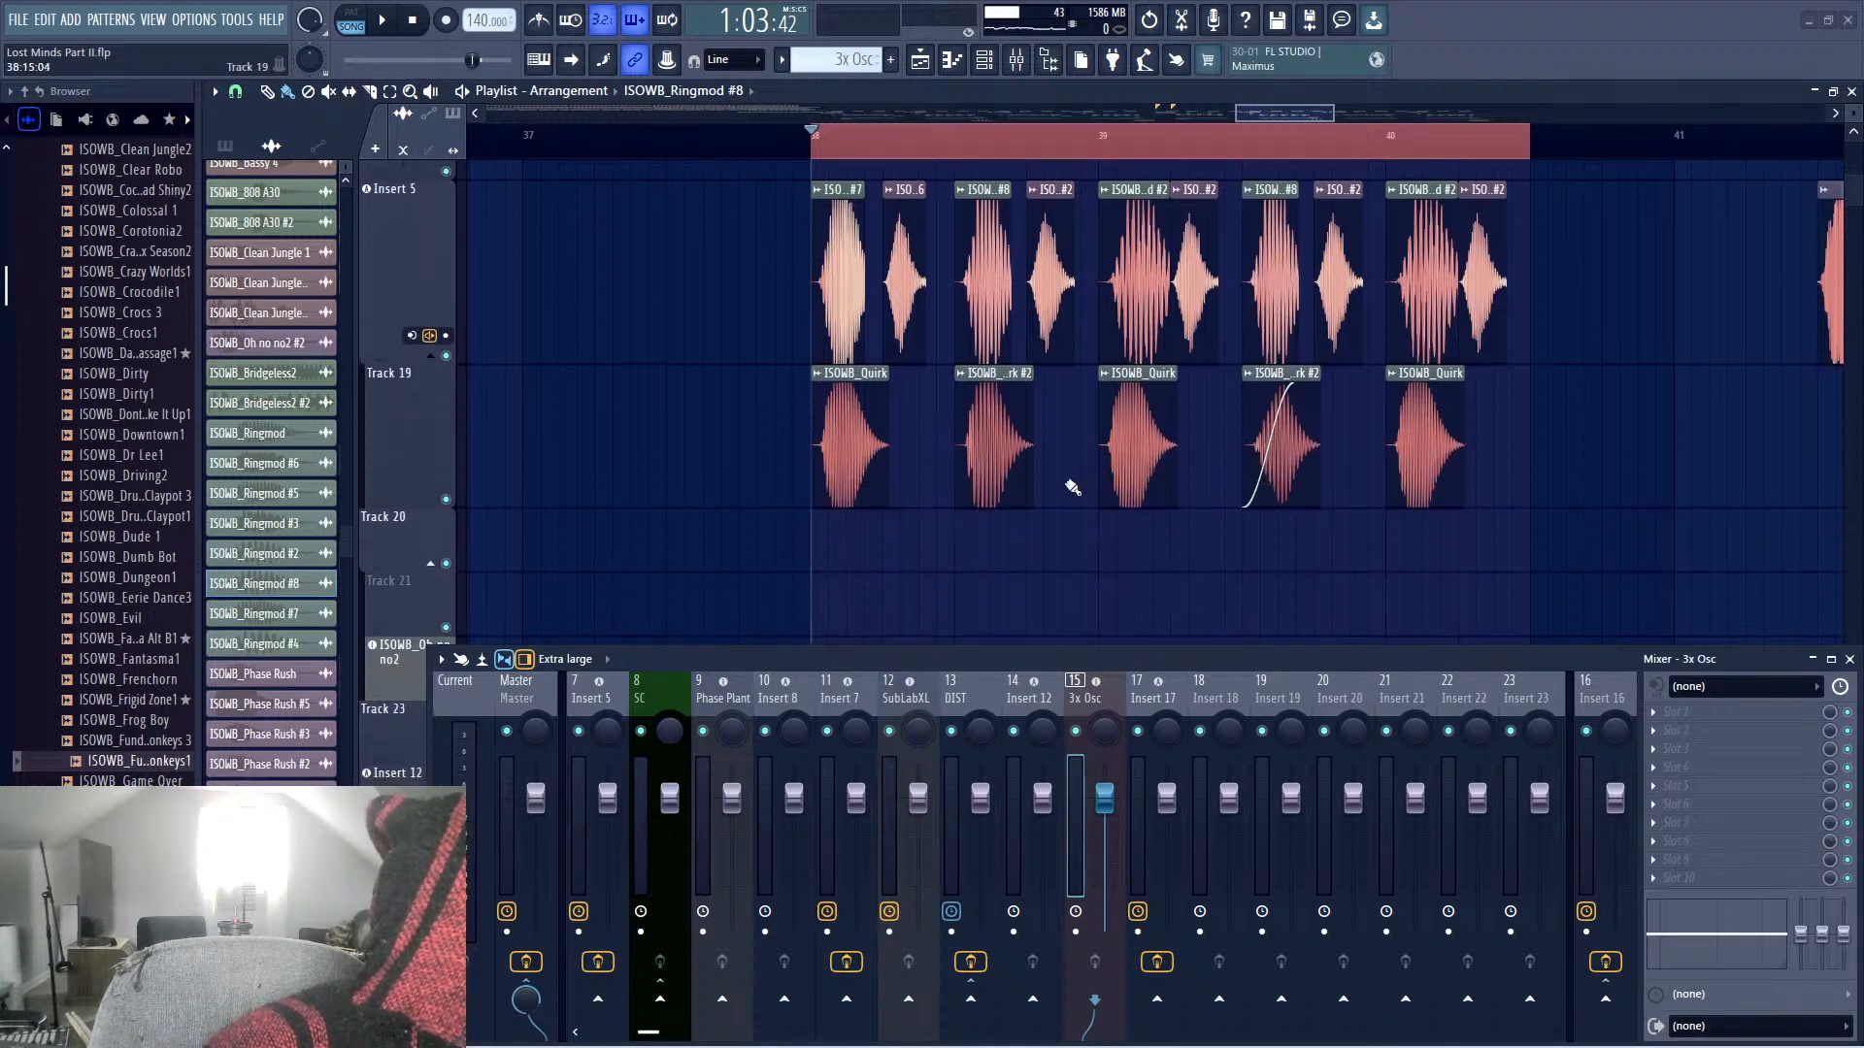
{"action": "scroll", "coordinate": [1067, 485], "scroll_direction": "up", "scroll_amount": 4}
{"action": "scroll", "coordinate": [1056, 488], "scroll_direction": "up", "scroll_amount": 6}
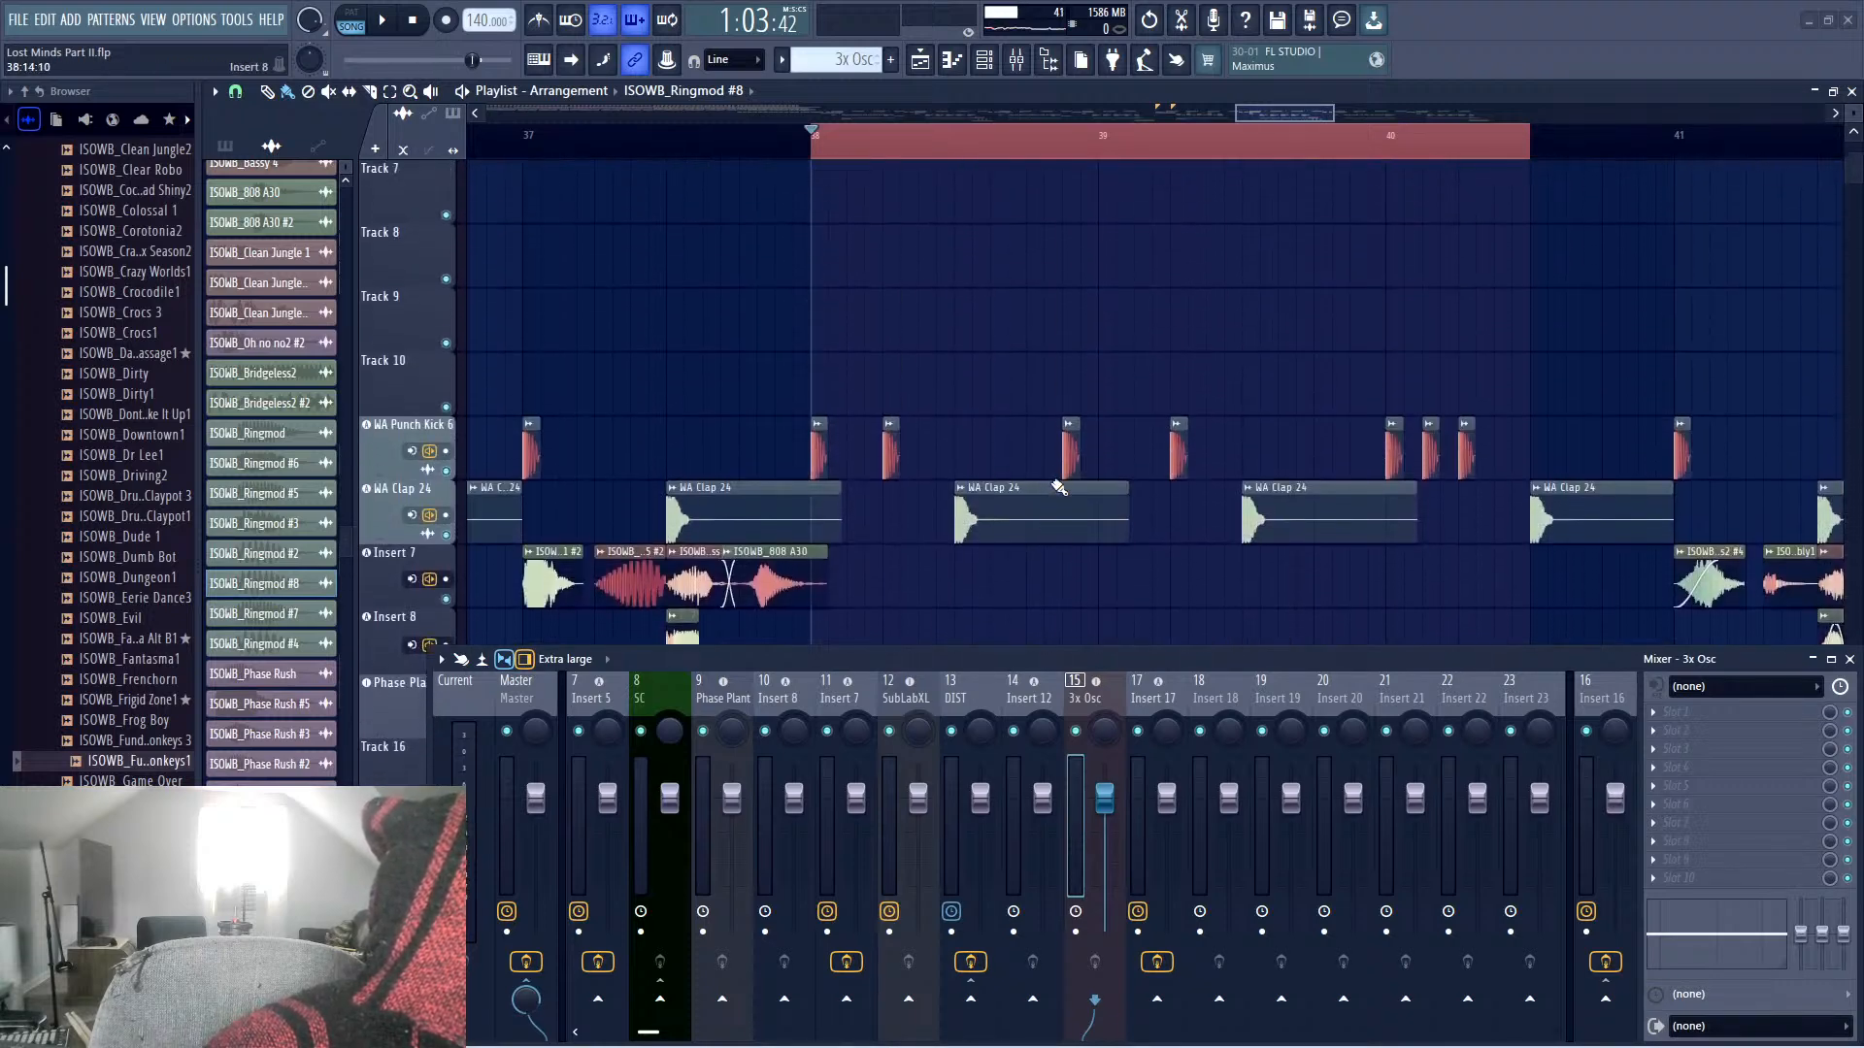
{"action": "scroll", "coordinate": [1055, 489], "scroll_direction": "down", "scroll_amount": 7}
{"action": "scroll", "coordinate": [1054, 488], "scroll_direction": "down", "scroll_amount": 3}
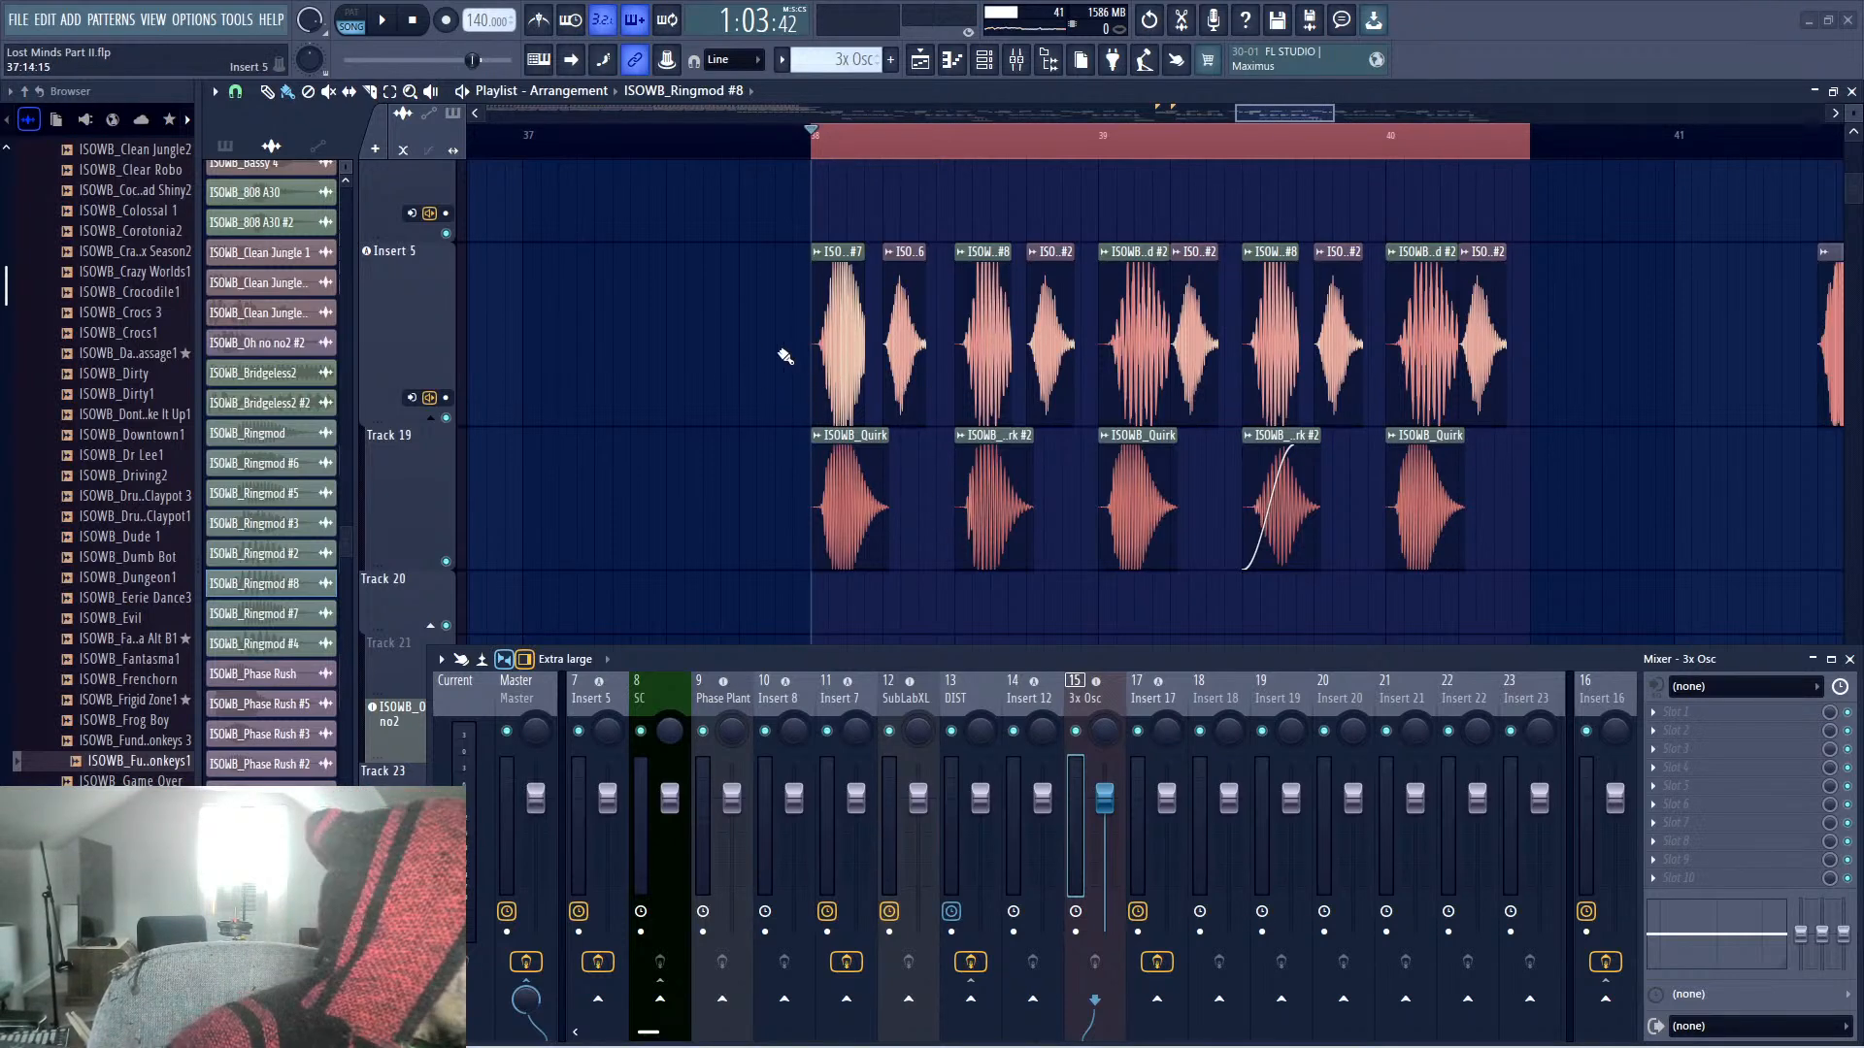
{"action": "double_click", "coordinate": [837, 340]}
{"action": "key", "text": "space"}
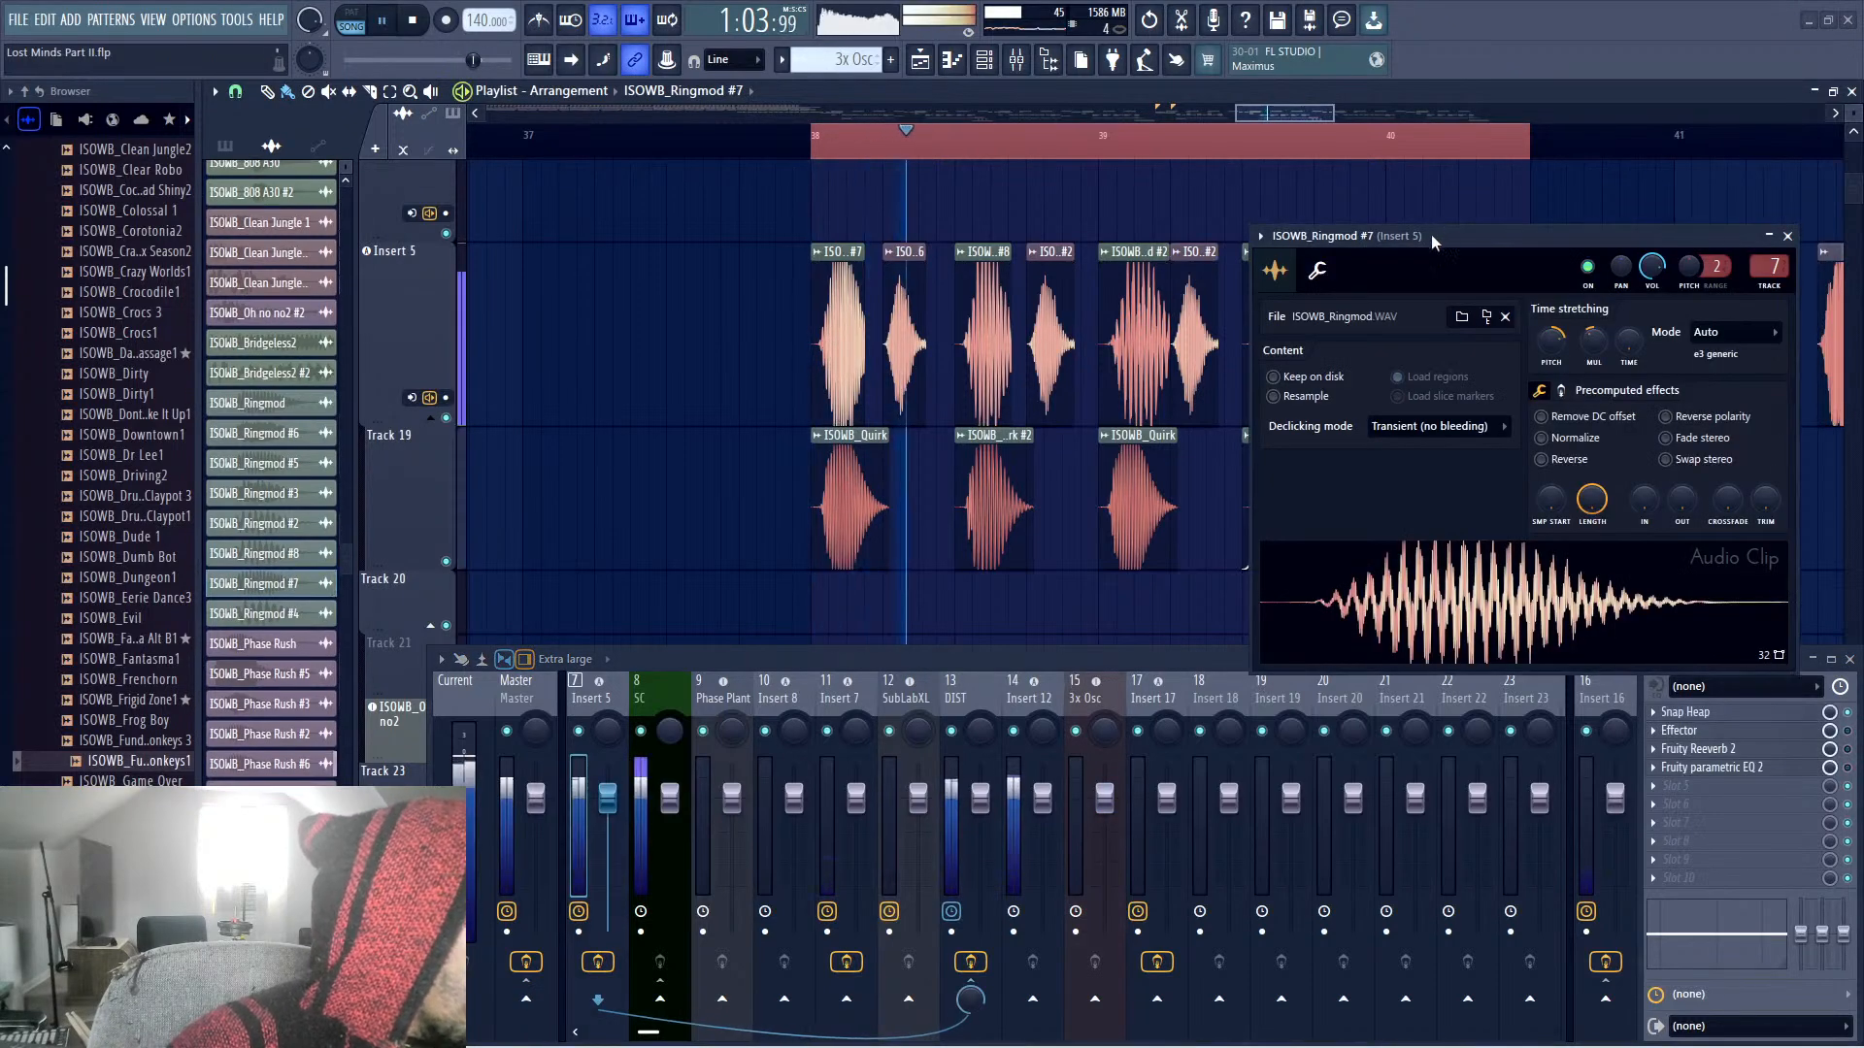
{"action": "left_click_drag", "start_coordinate": [1431, 239], "coordinate": [1419, 411]}
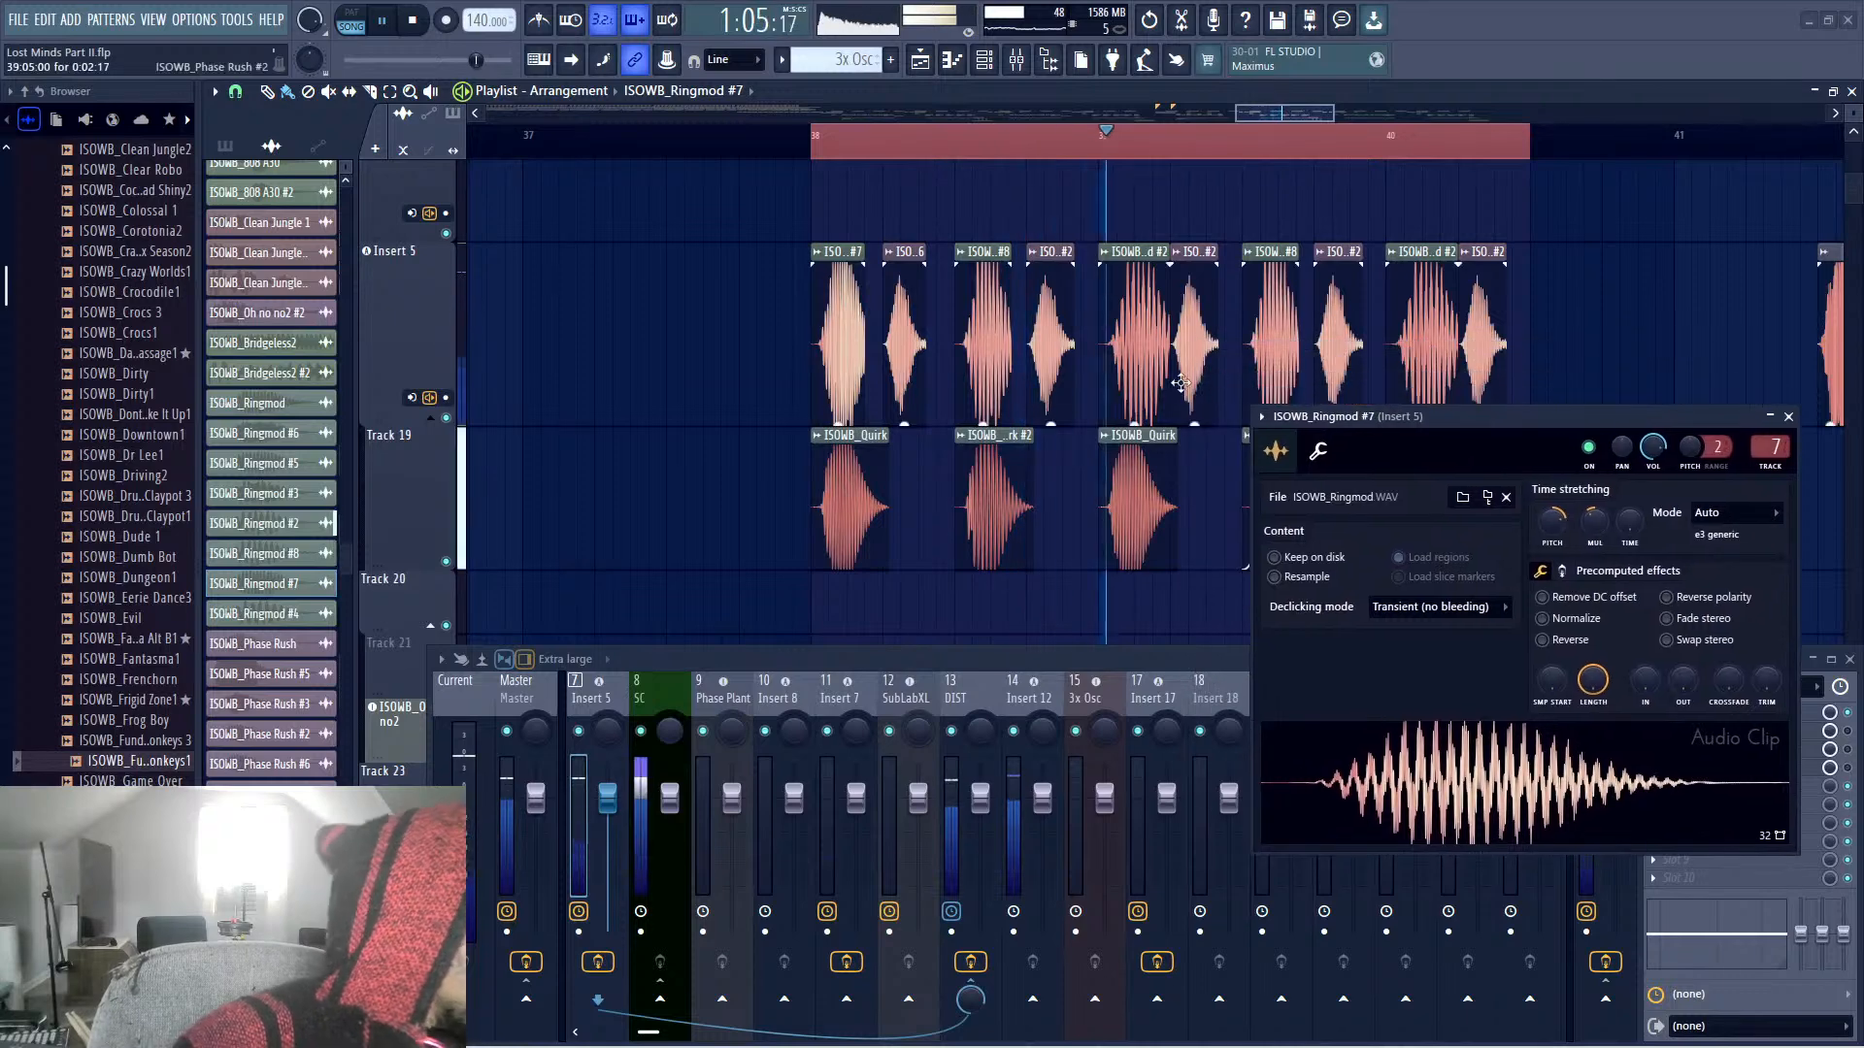
{"action": "double_click", "coordinate": [1120, 313]}
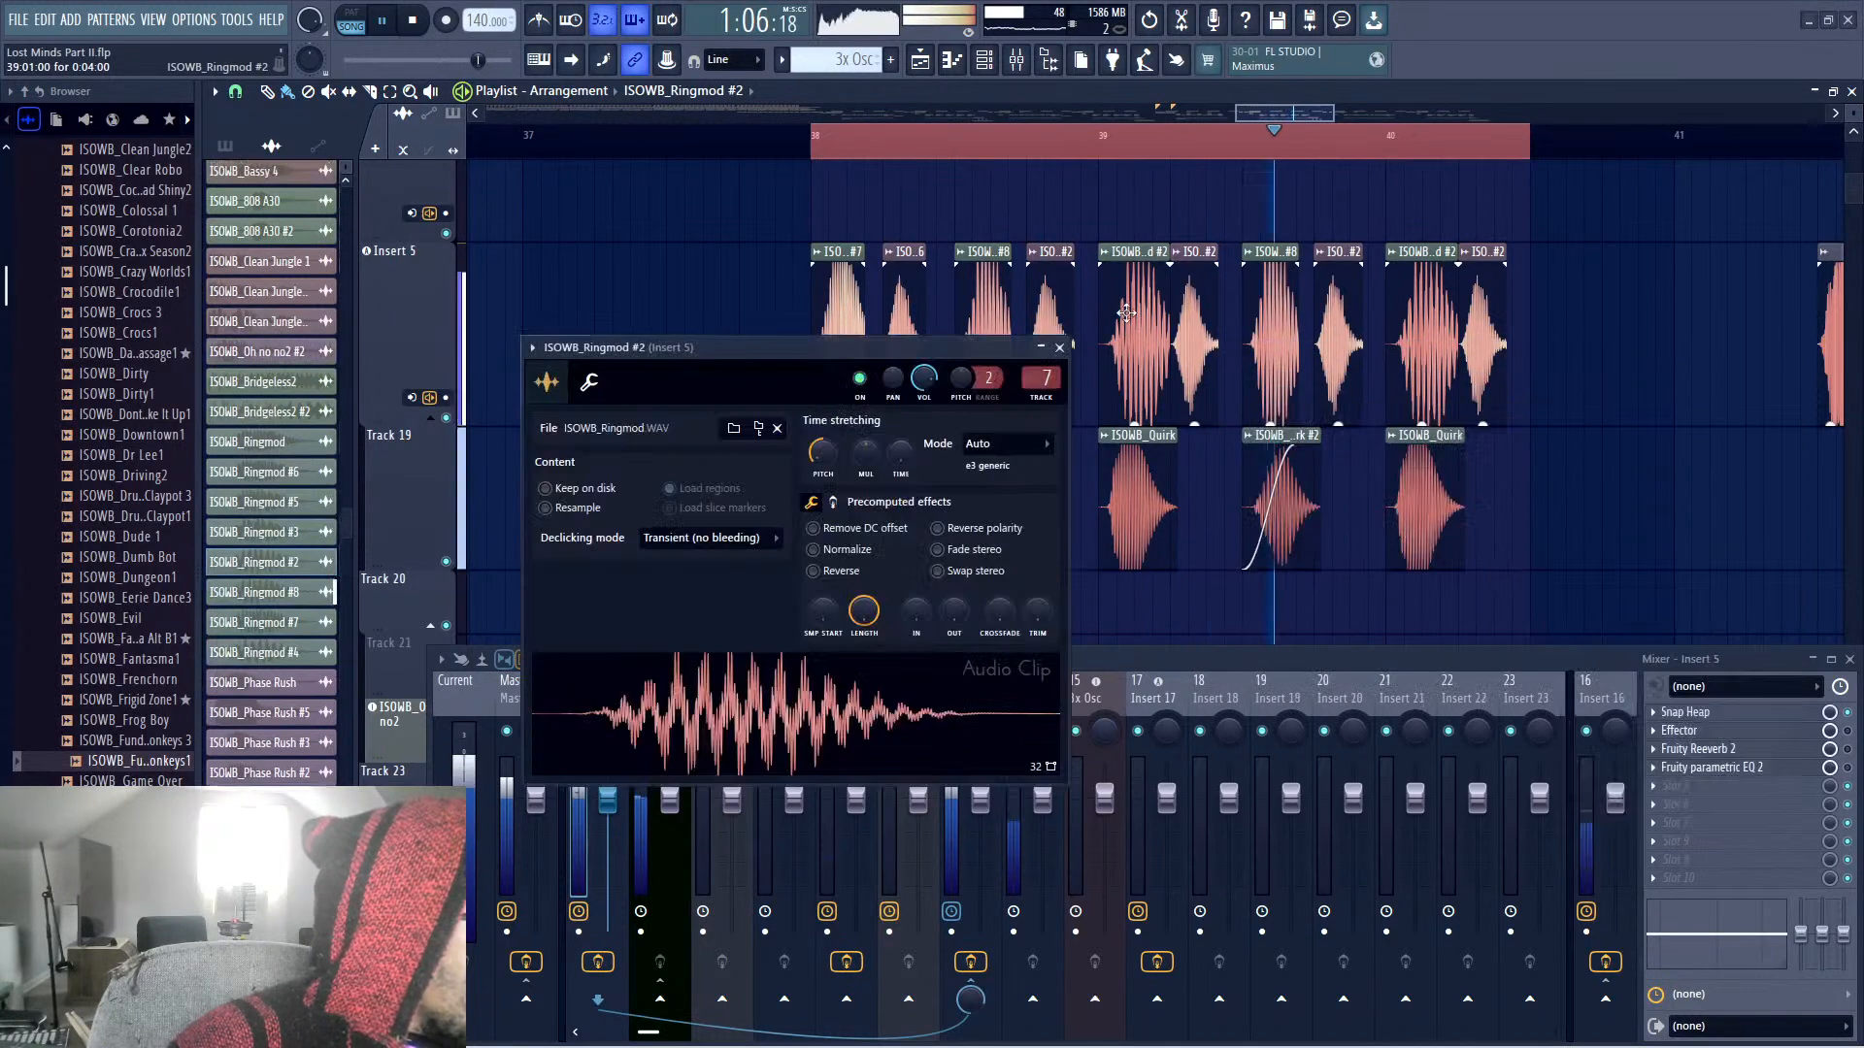
{"action": "left_click", "coordinate": [1060, 348]}
{"action": "key", "text": "space"}
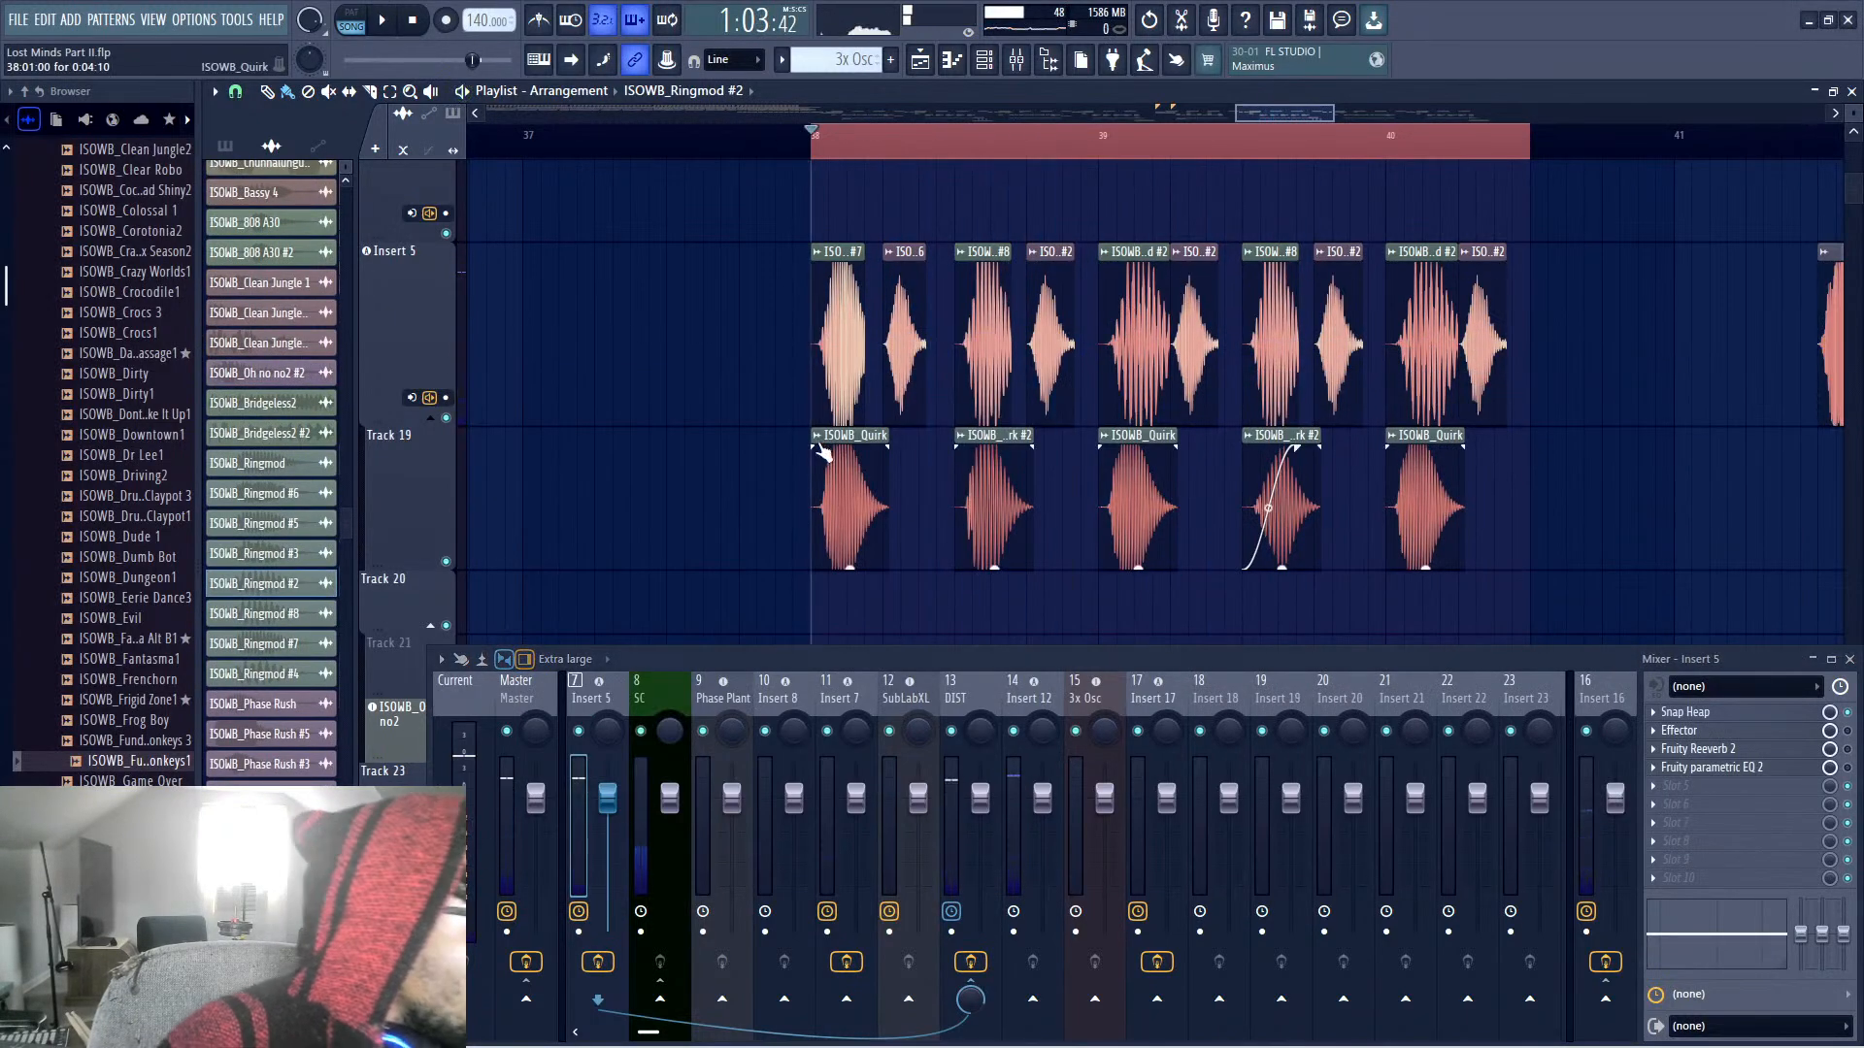
Make the ISOWB_Quirk clip at 38:01 on Track 19 unique, shorten its time stretch, and set its pitch shift to +700 cents
{"action": "left_click", "coordinate": [814, 436]}
{"action": "left_click", "coordinate": [856, 494]}
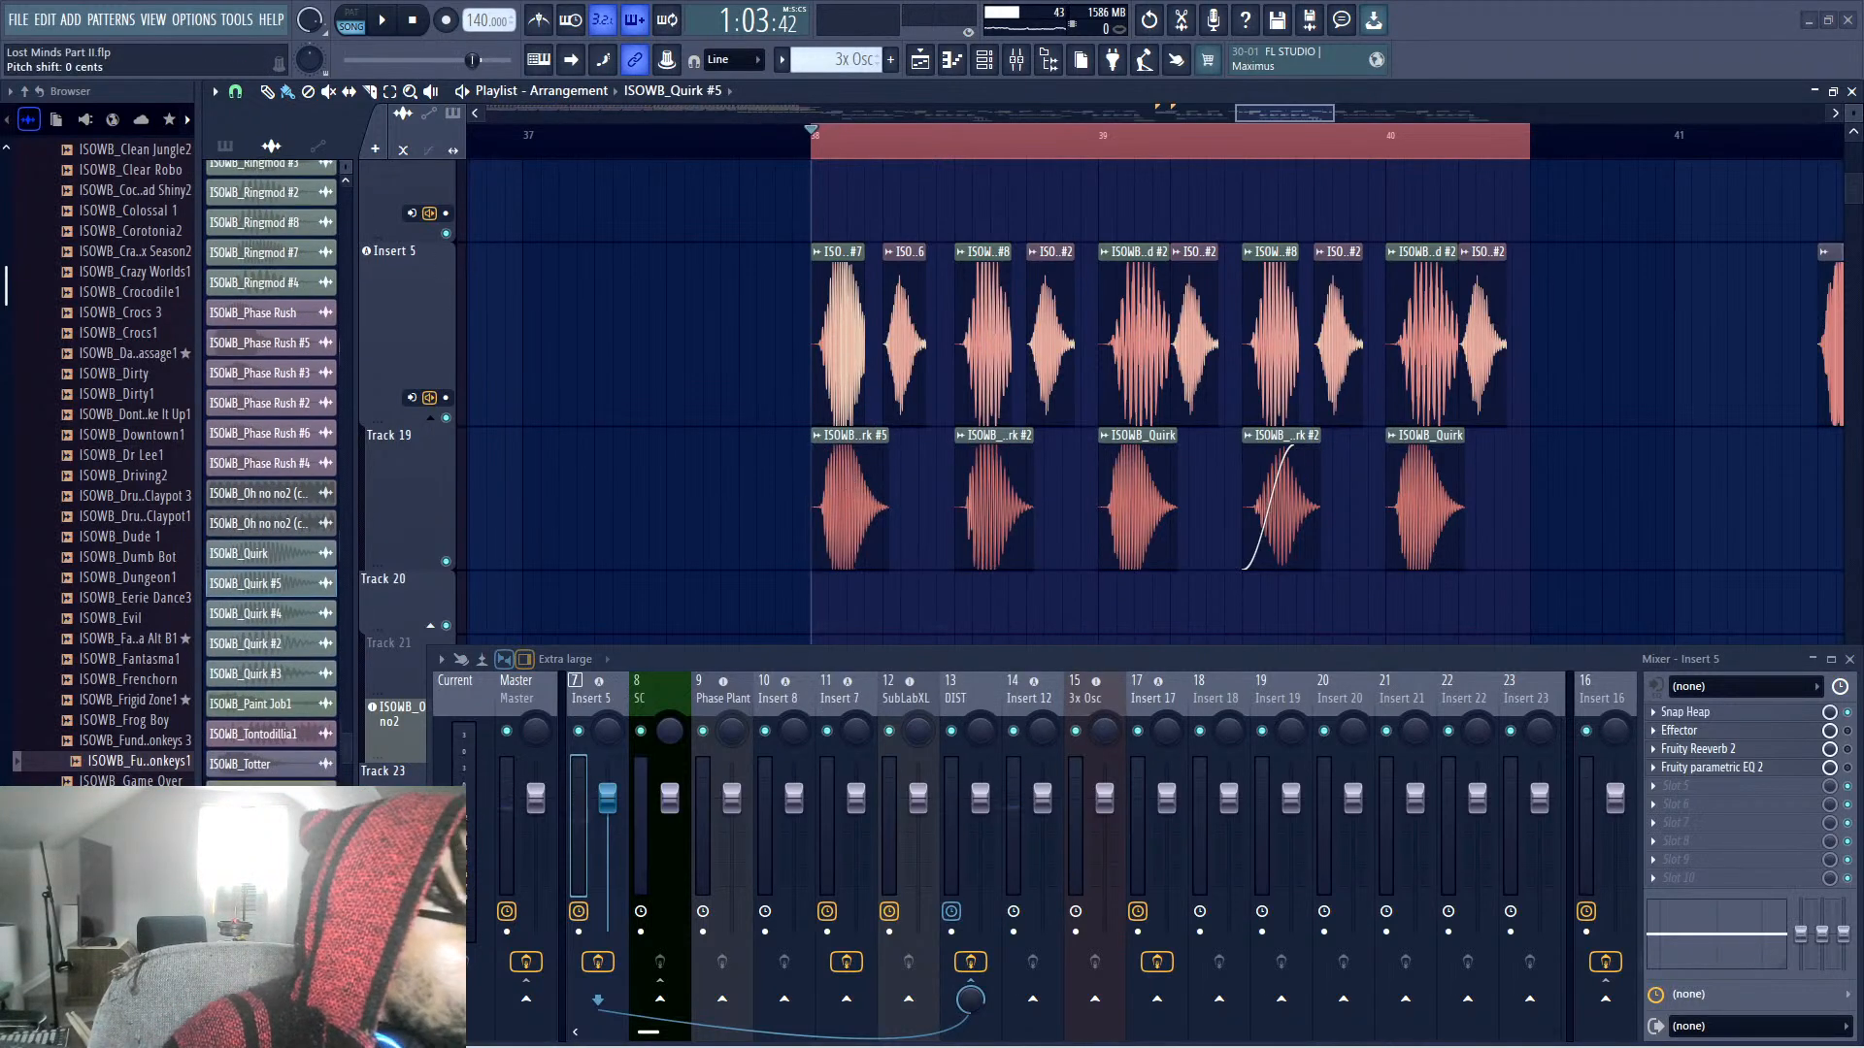
{"action": "key", "text": "space"}
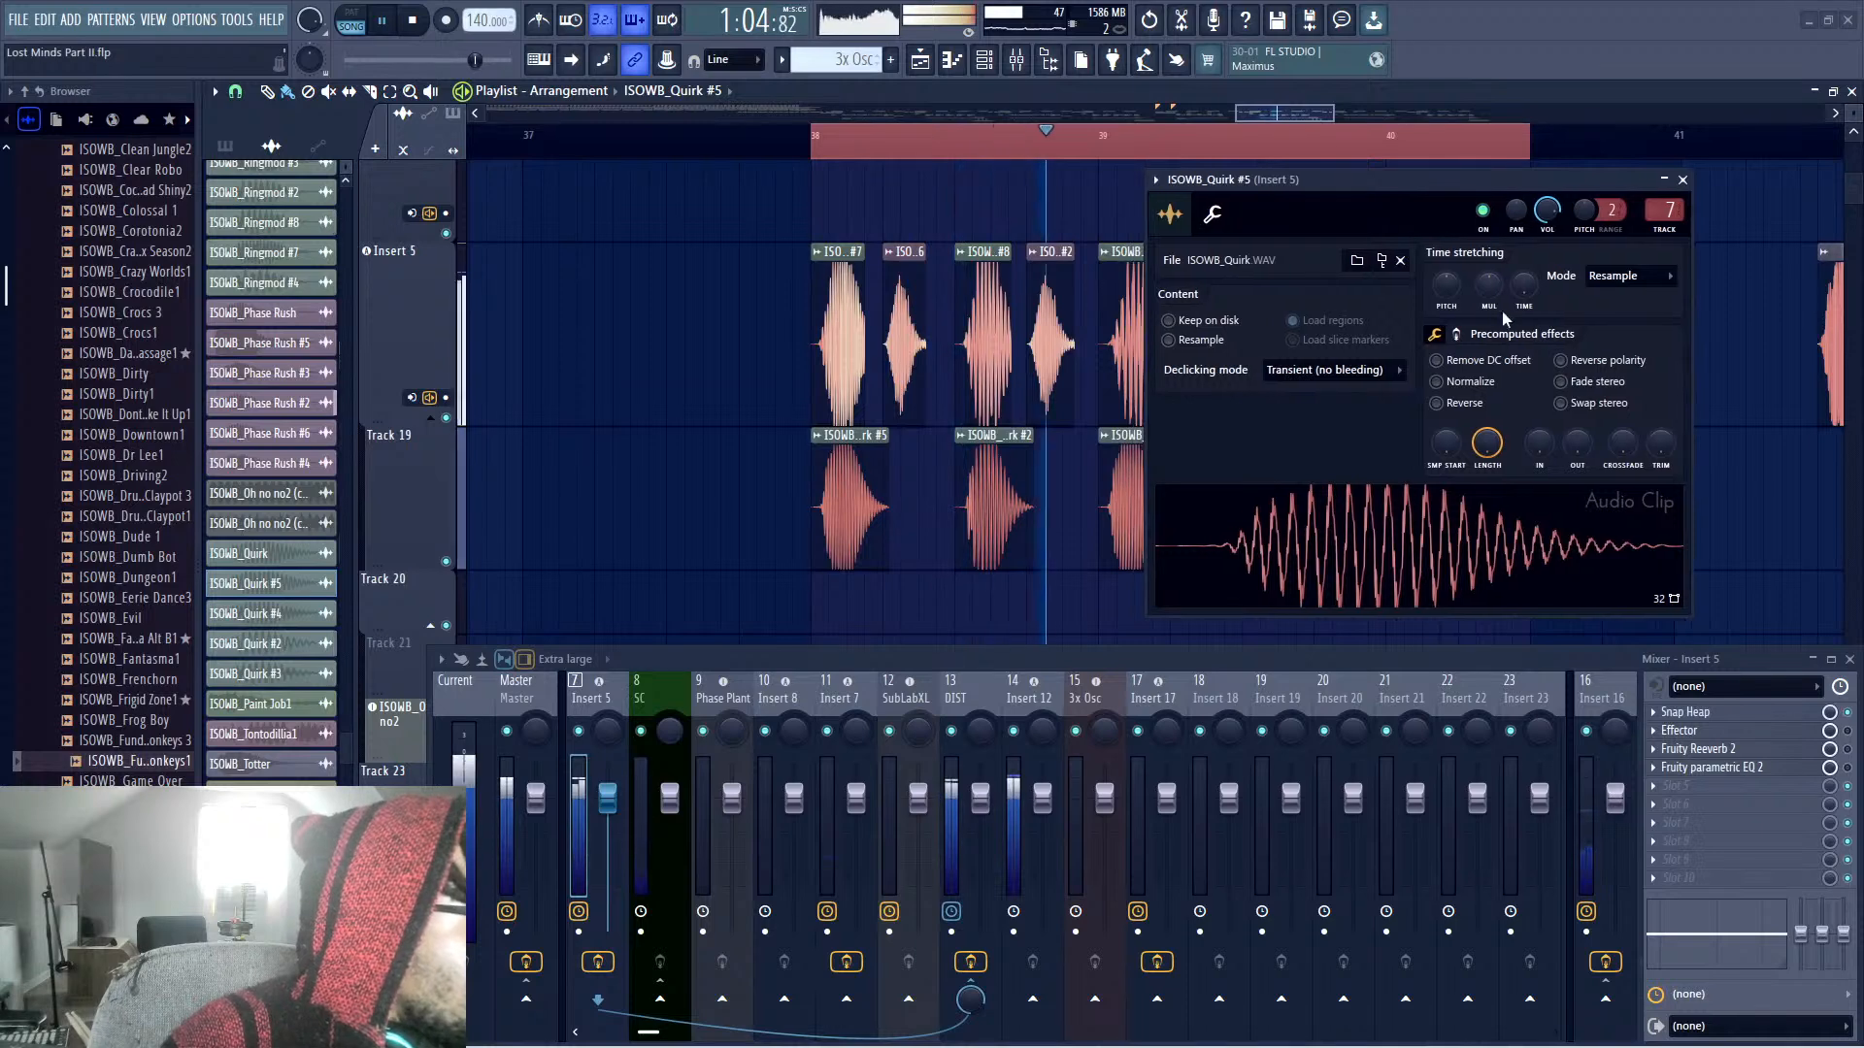
{"action": "left_click_drag", "start_coordinate": [1491, 289], "coordinate": [1450, 290]}
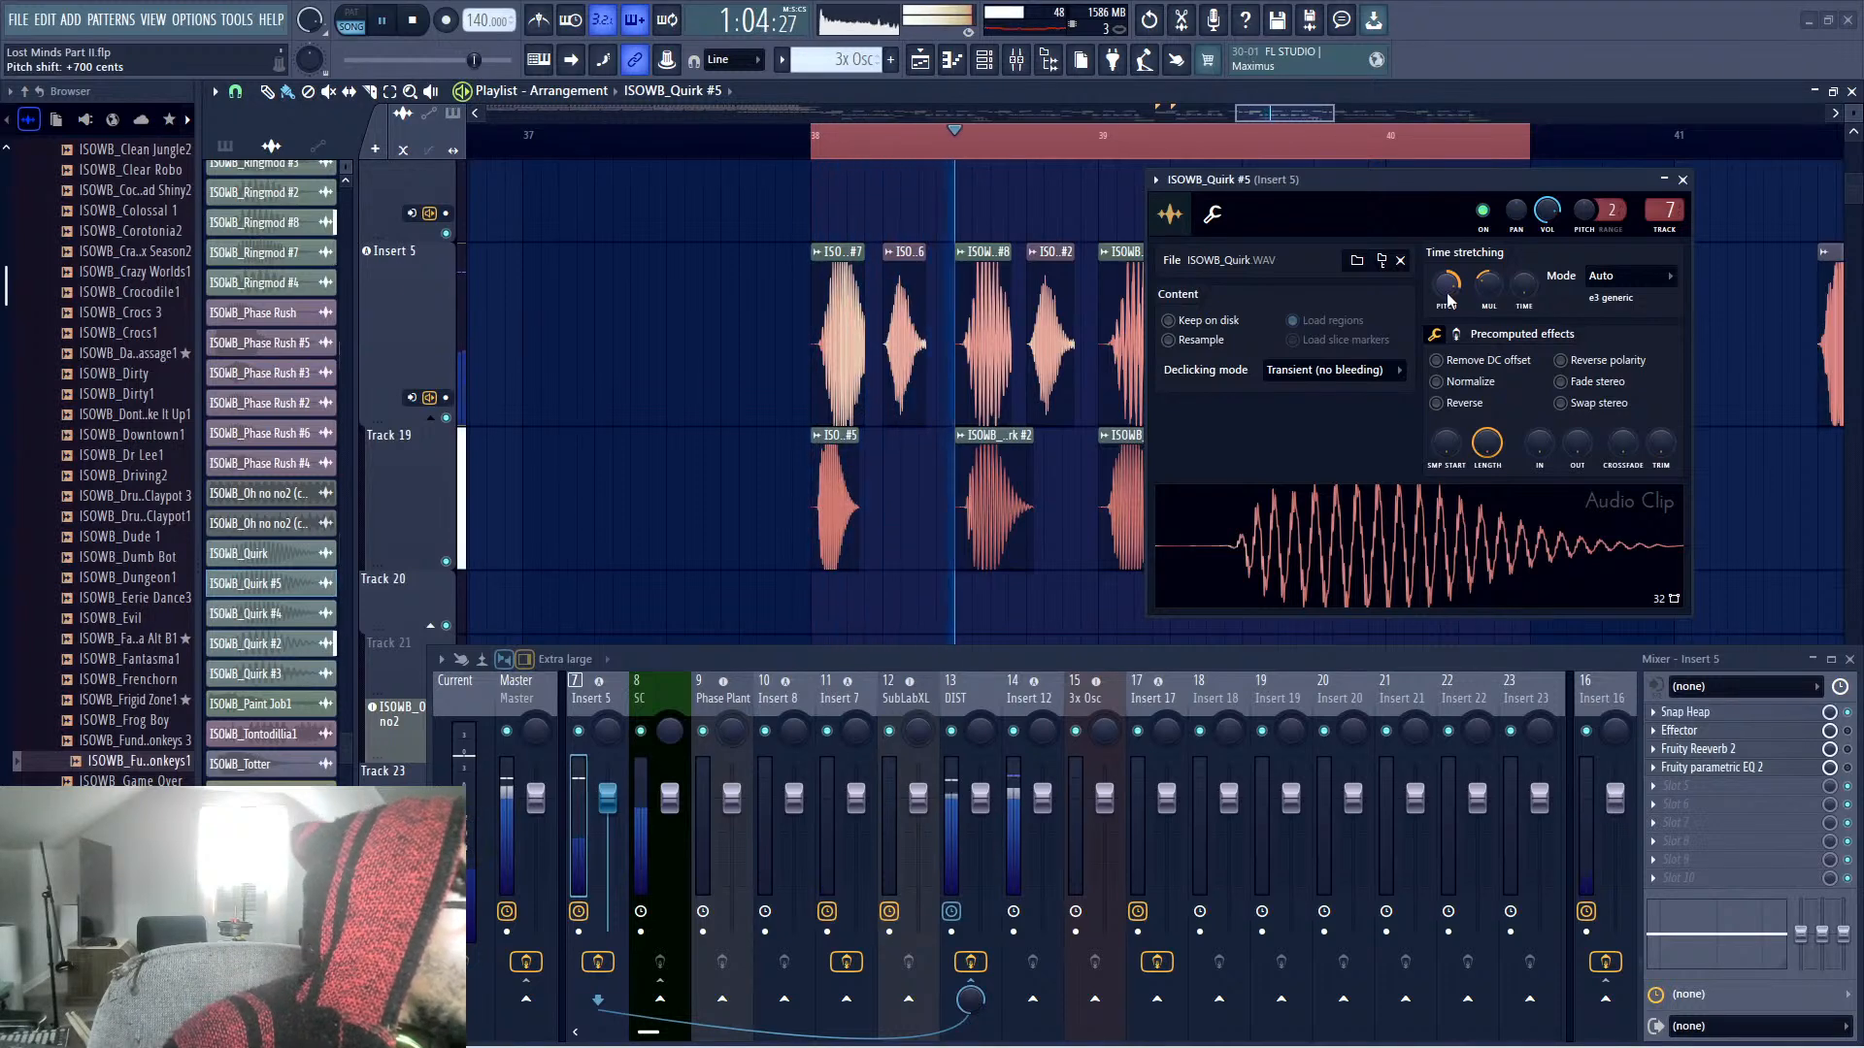
{"action": "left_click_drag", "start_coordinate": [1377, 192], "coordinate": [1597, 289]}
{"action": "key", "text": "space"}
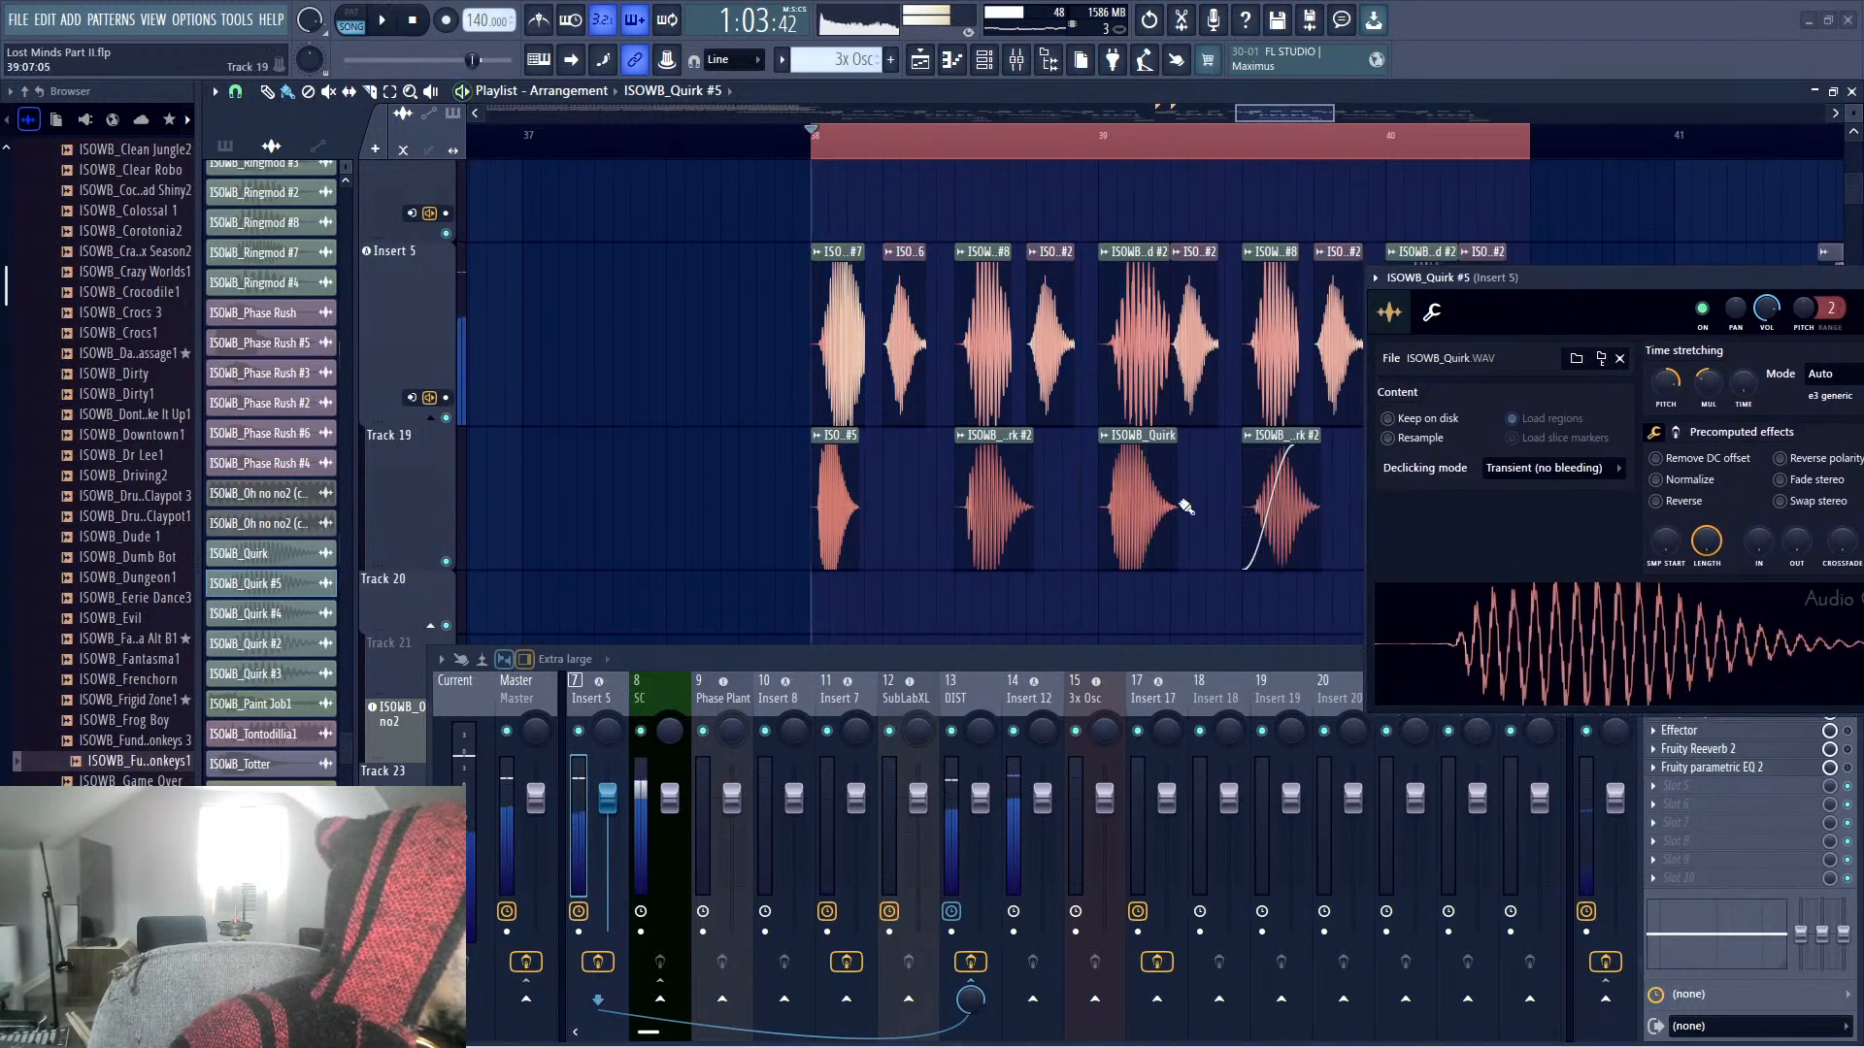
Add ISOWB_Quirk #5 clips on Track 19 at 38:05 and 38:13, and replace the Quirk #2 clip at 38:09 with one
{"action": "key", "text": "space"}
{"action": "left_click", "coordinate": [895, 513]}
{"action": "key", "text": "space"}
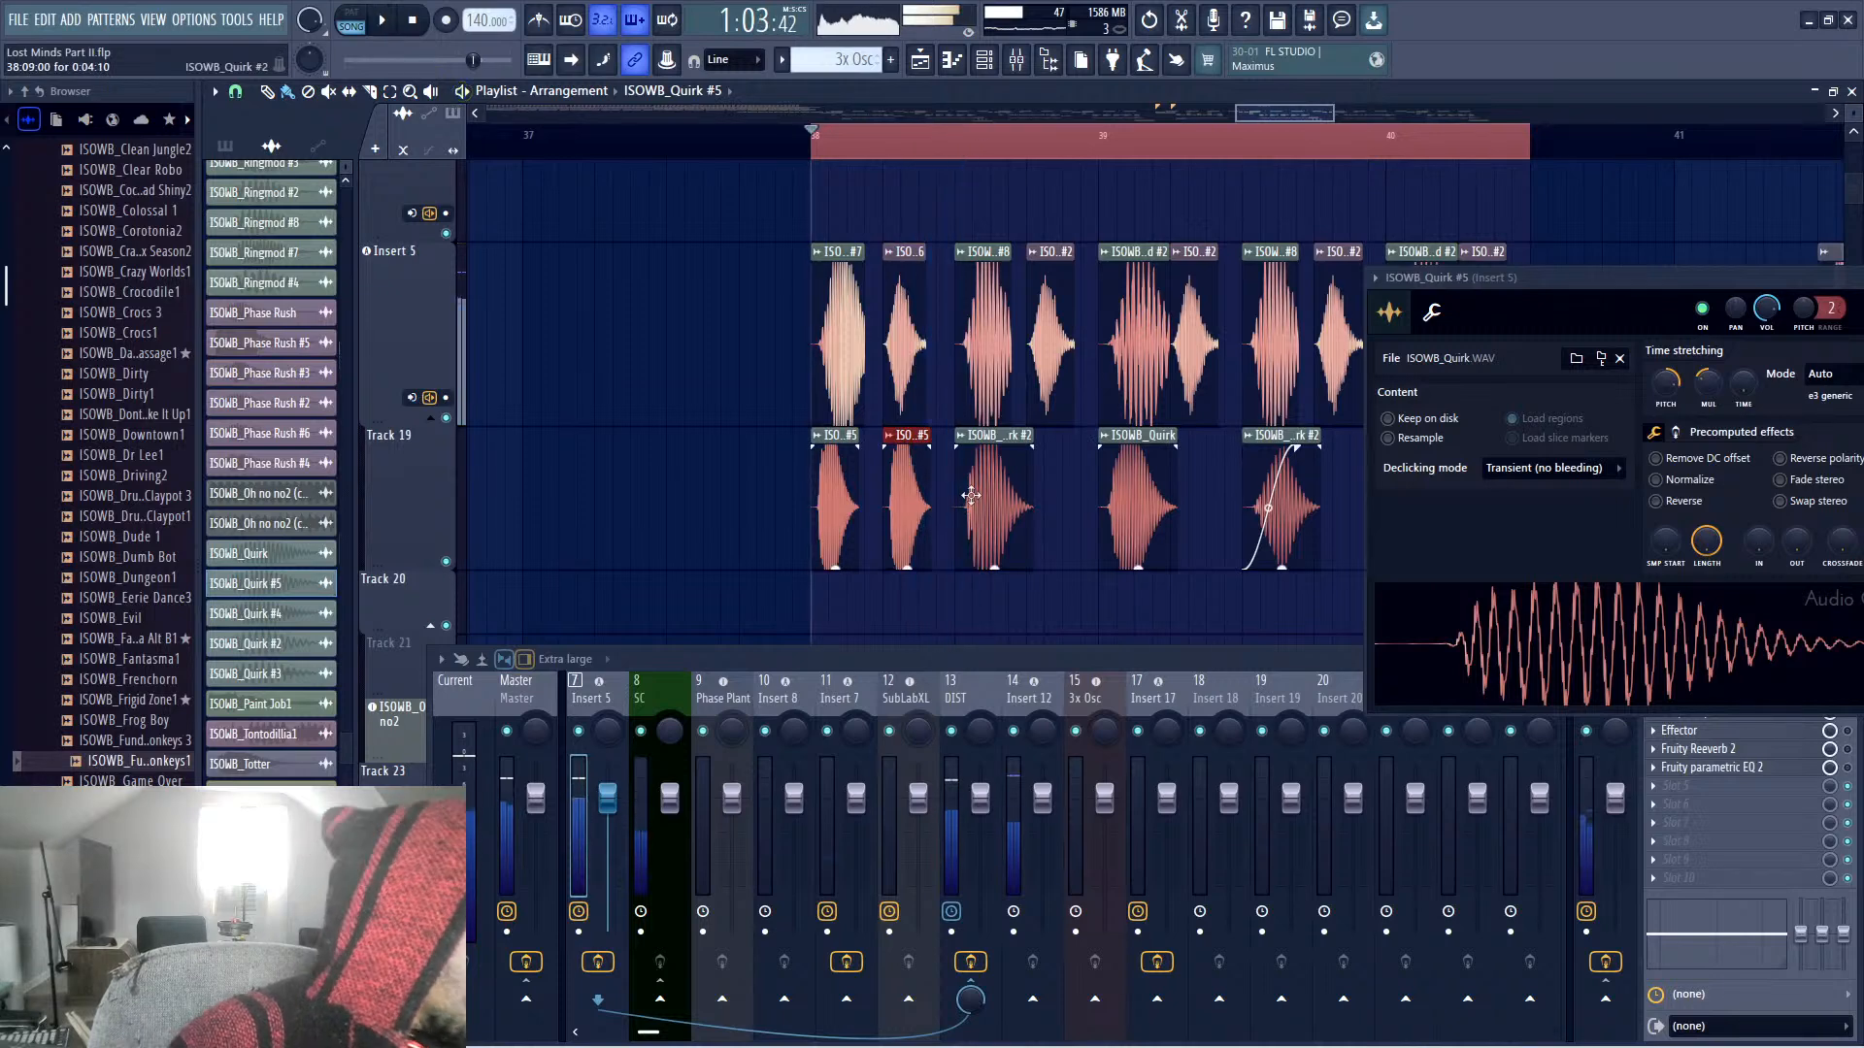
{"action": "key", "text": "space"}
{"action": "right_click", "coordinate": [971, 497]}
{"action": "left_click", "coordinate": [973, 496]}
{"action": "left_click", "coordinate": [1044, 479]}
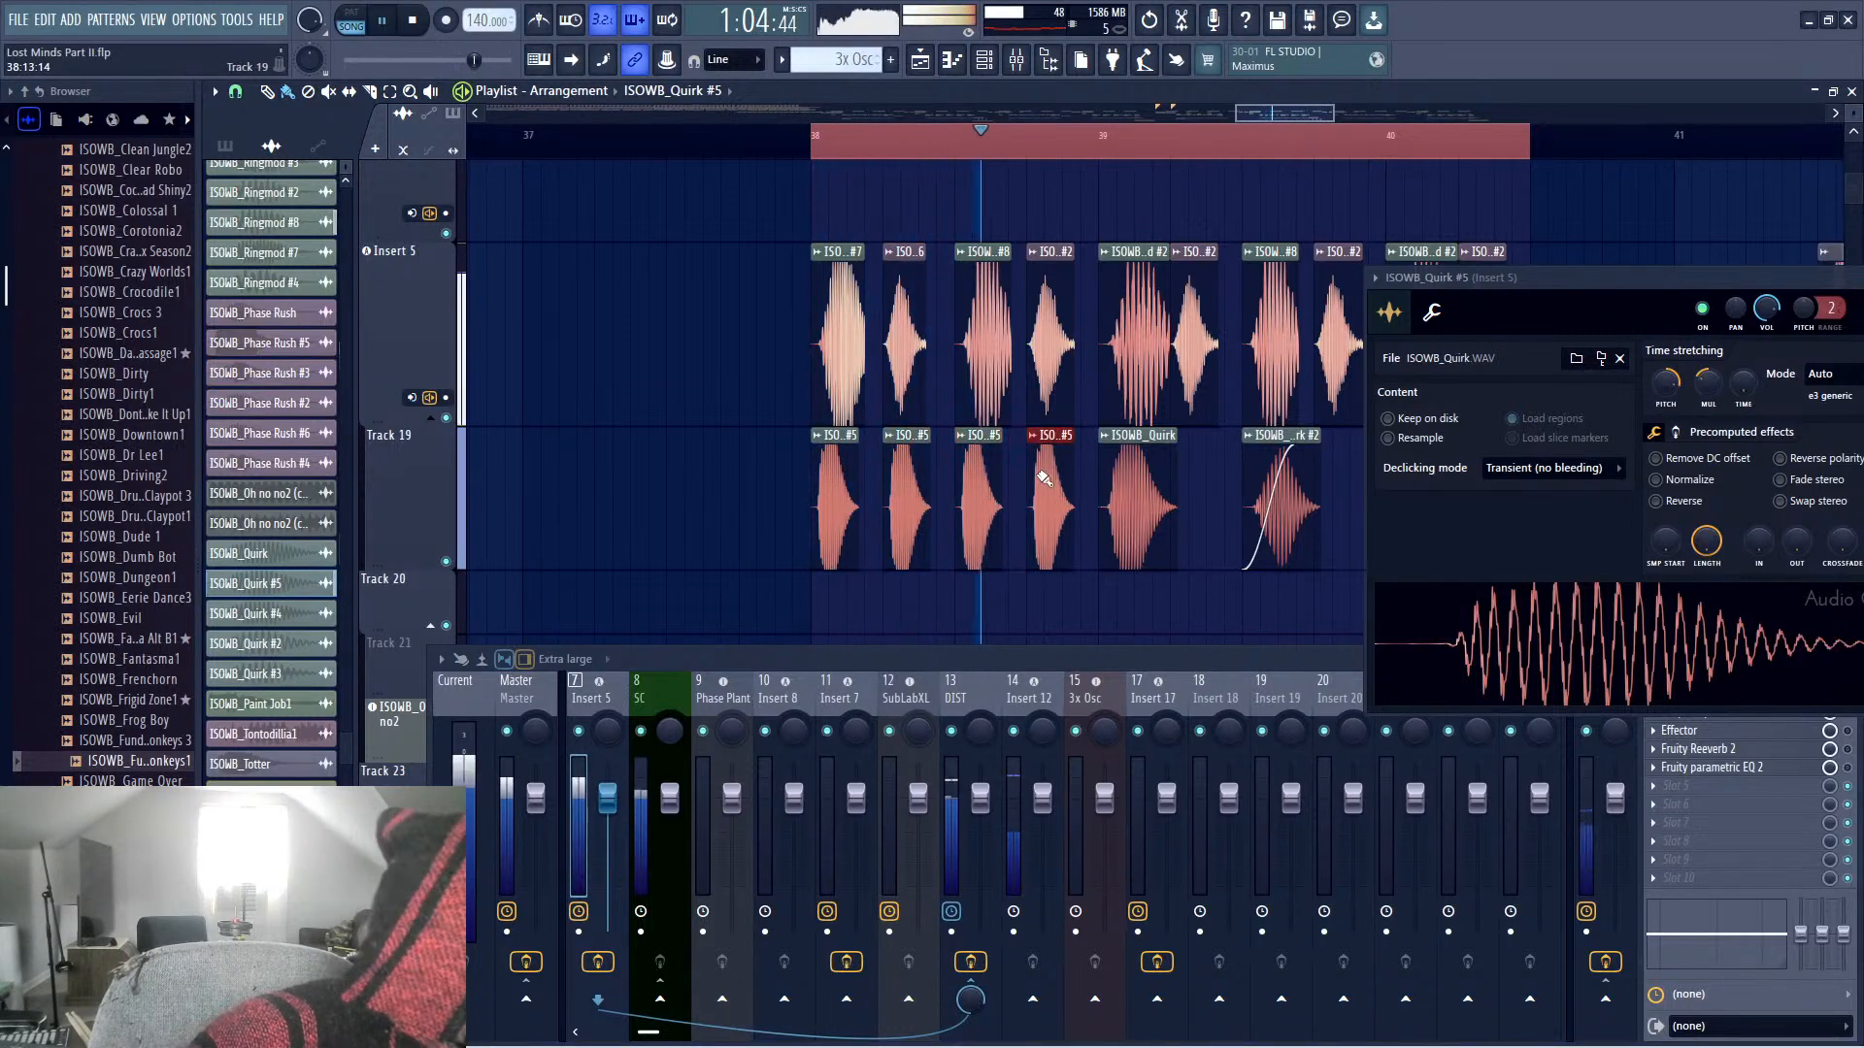
Replace the Track 19 clips at 39:01 and 39:09 with ISOWB_Quirk #5, and add further copies at 39:05 and 39:13
{"action": "right_click", "coordinate": [1122, 469]}
{"action": "key", "text": "space"}
{"action": "key", "text": "space"}
{"action": "left_click", "coordinate": [1115, 472]}
{"action": "right_click", "coordinate": [1266, 495]}
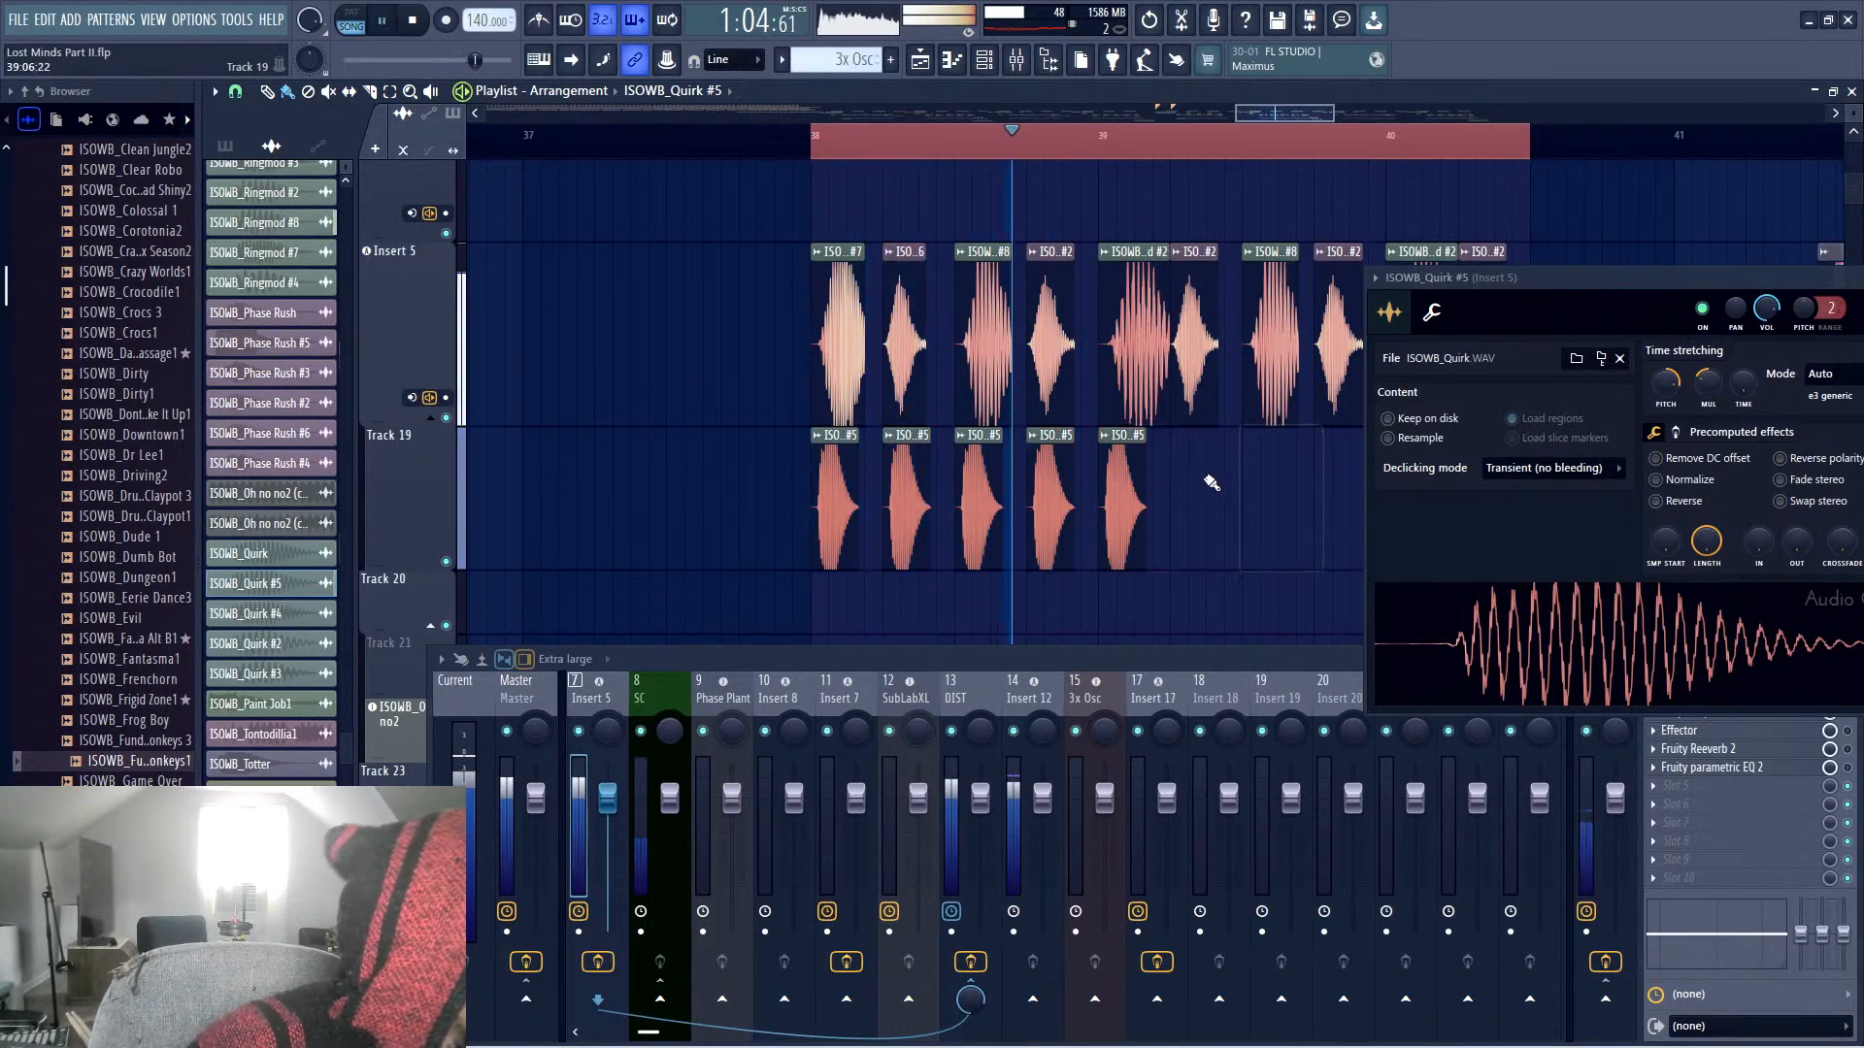
{"action": "left_click", "coordinate": [1183, 477]}
{"action": "left_click", "coordinate": [1255, 474]}
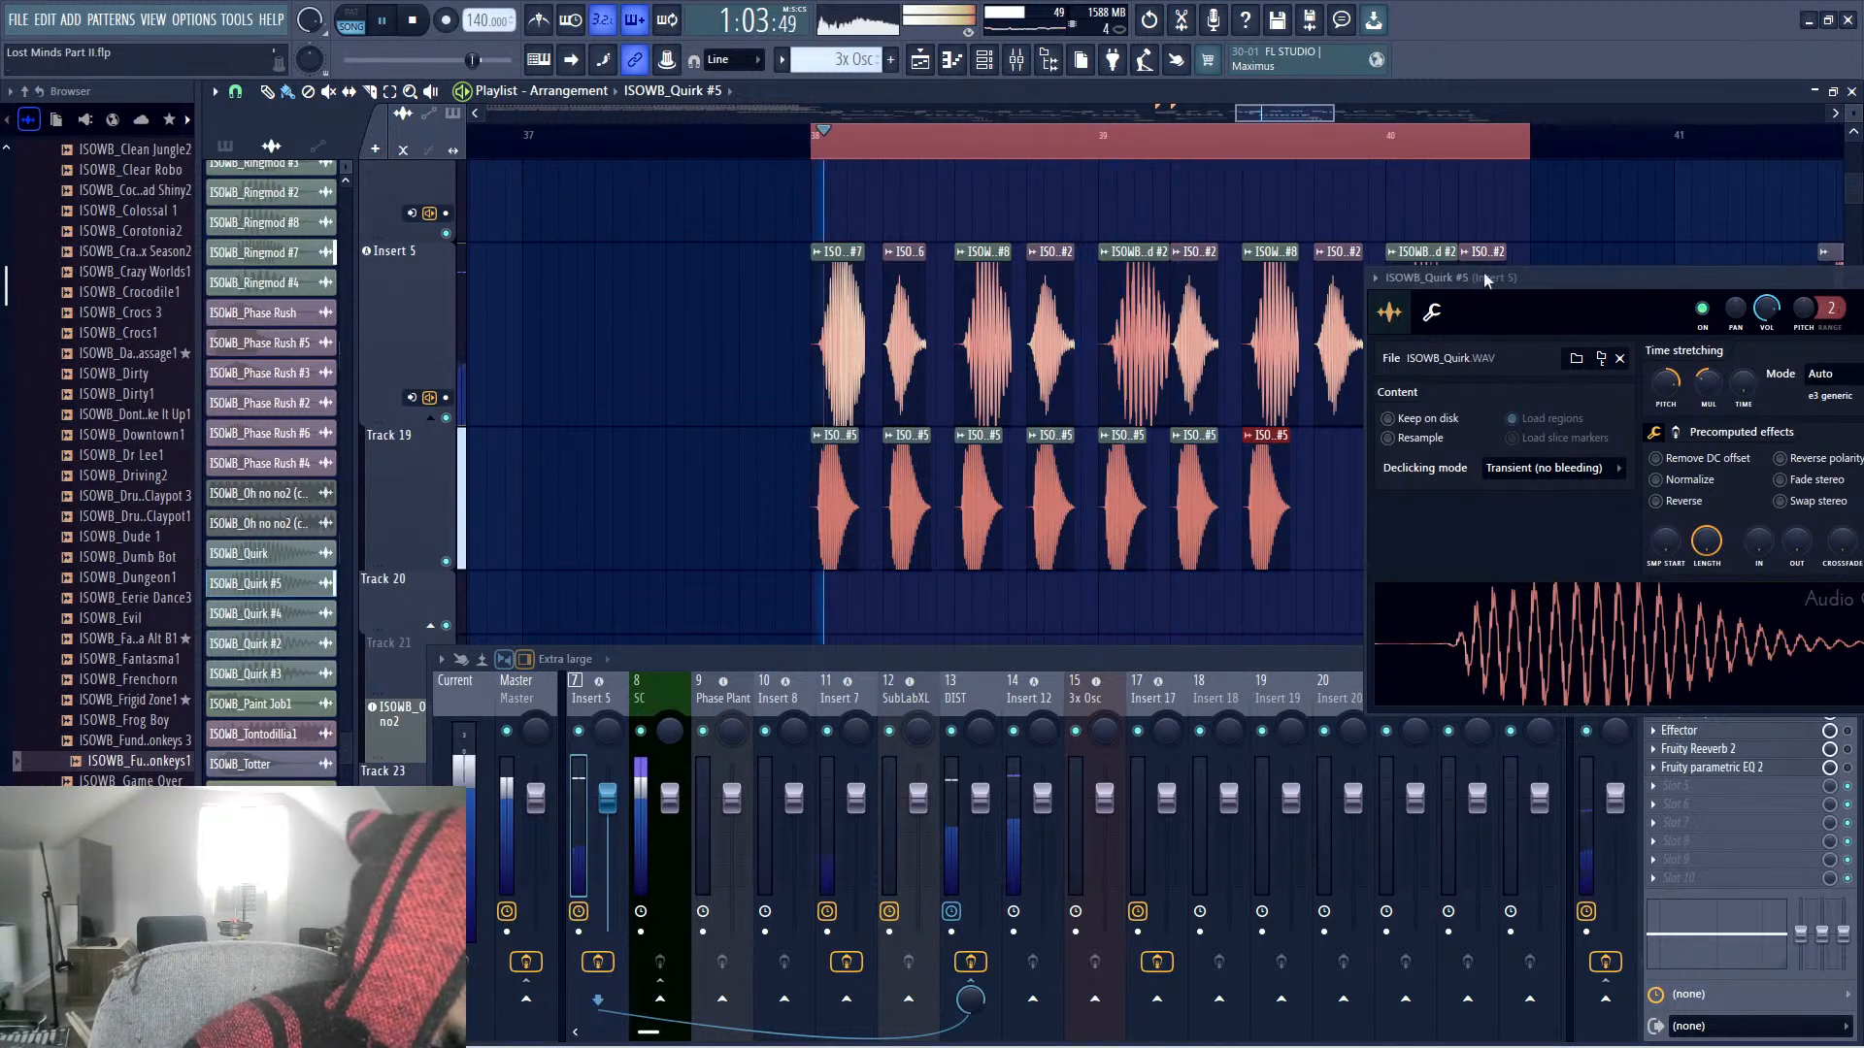
{"action": "left_click_drag", "start_coordinate": [1537, 277], "coordinate": [1573, 577]}
{"action": "left_click", "coordinate": [1330, 476]}
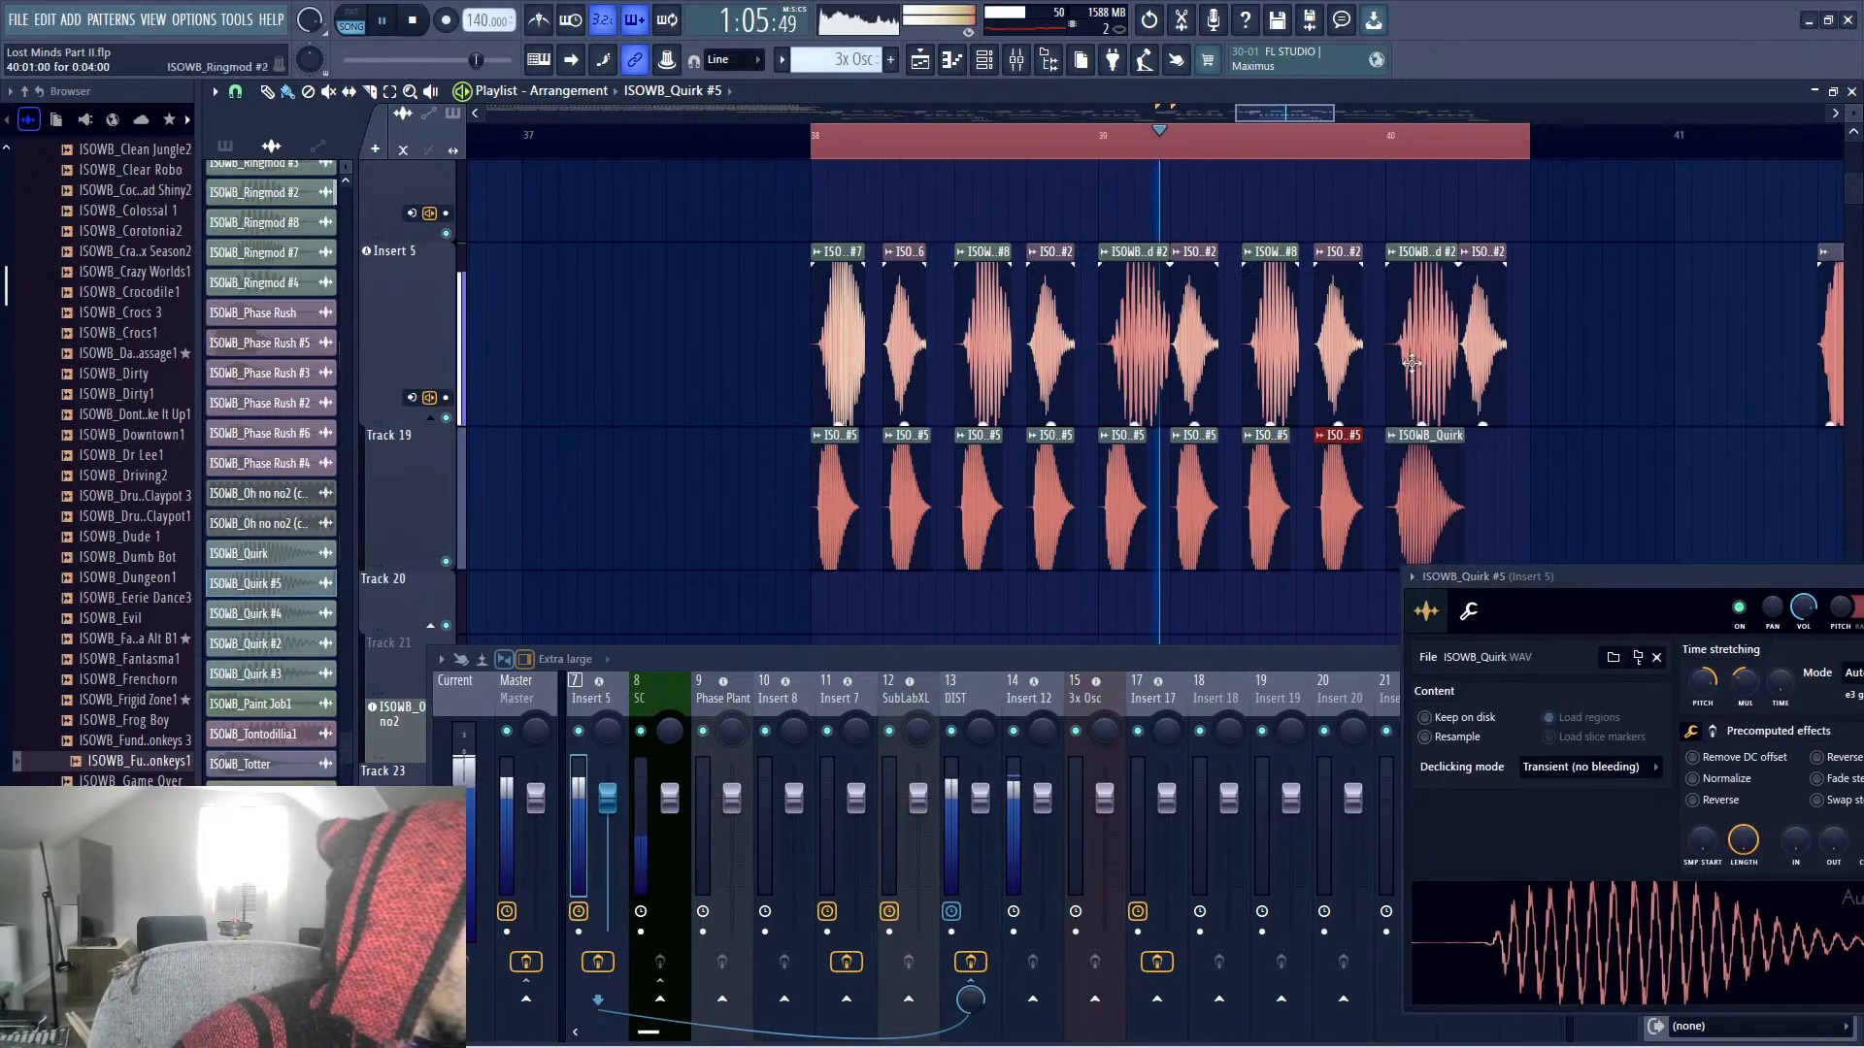
Audition the revised Quirk pattern, clear the time selection, and play the arrangement from bar 36
{"action": "key", "text": "space"}
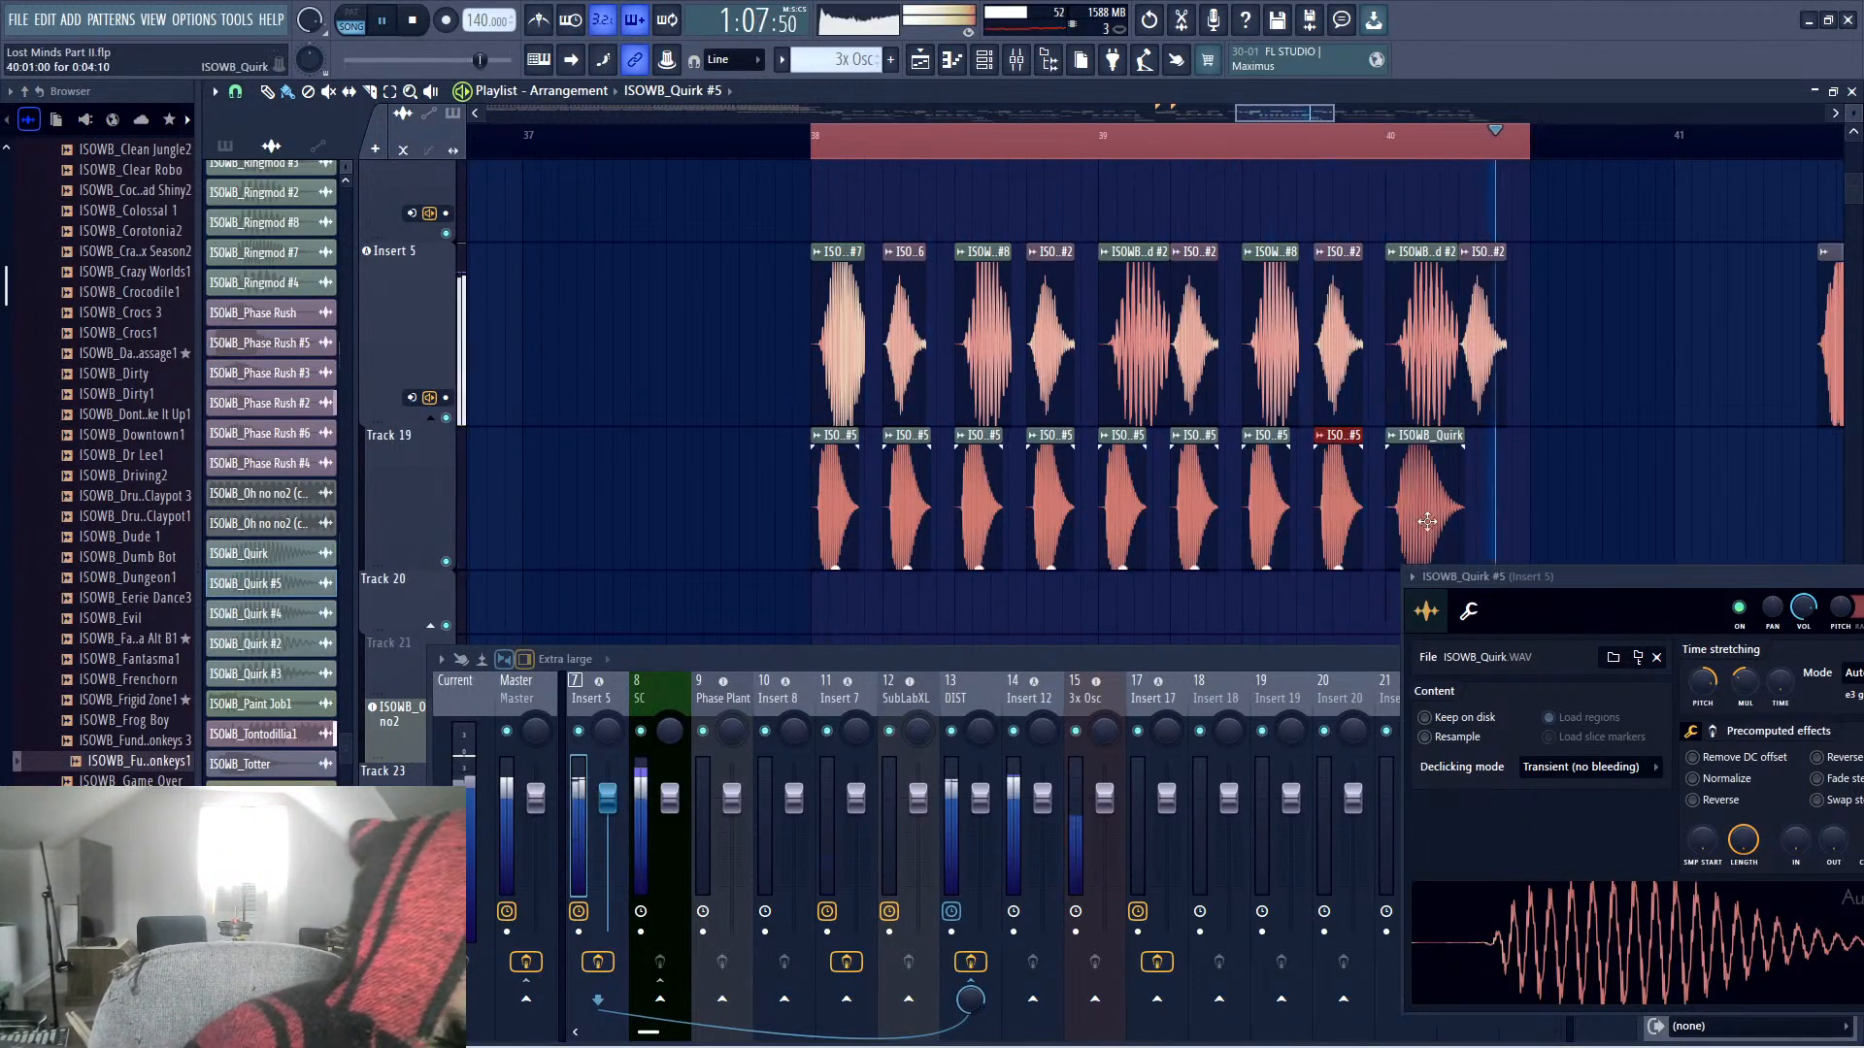
{"action": "left_click", "coordinate": [685, 136]}
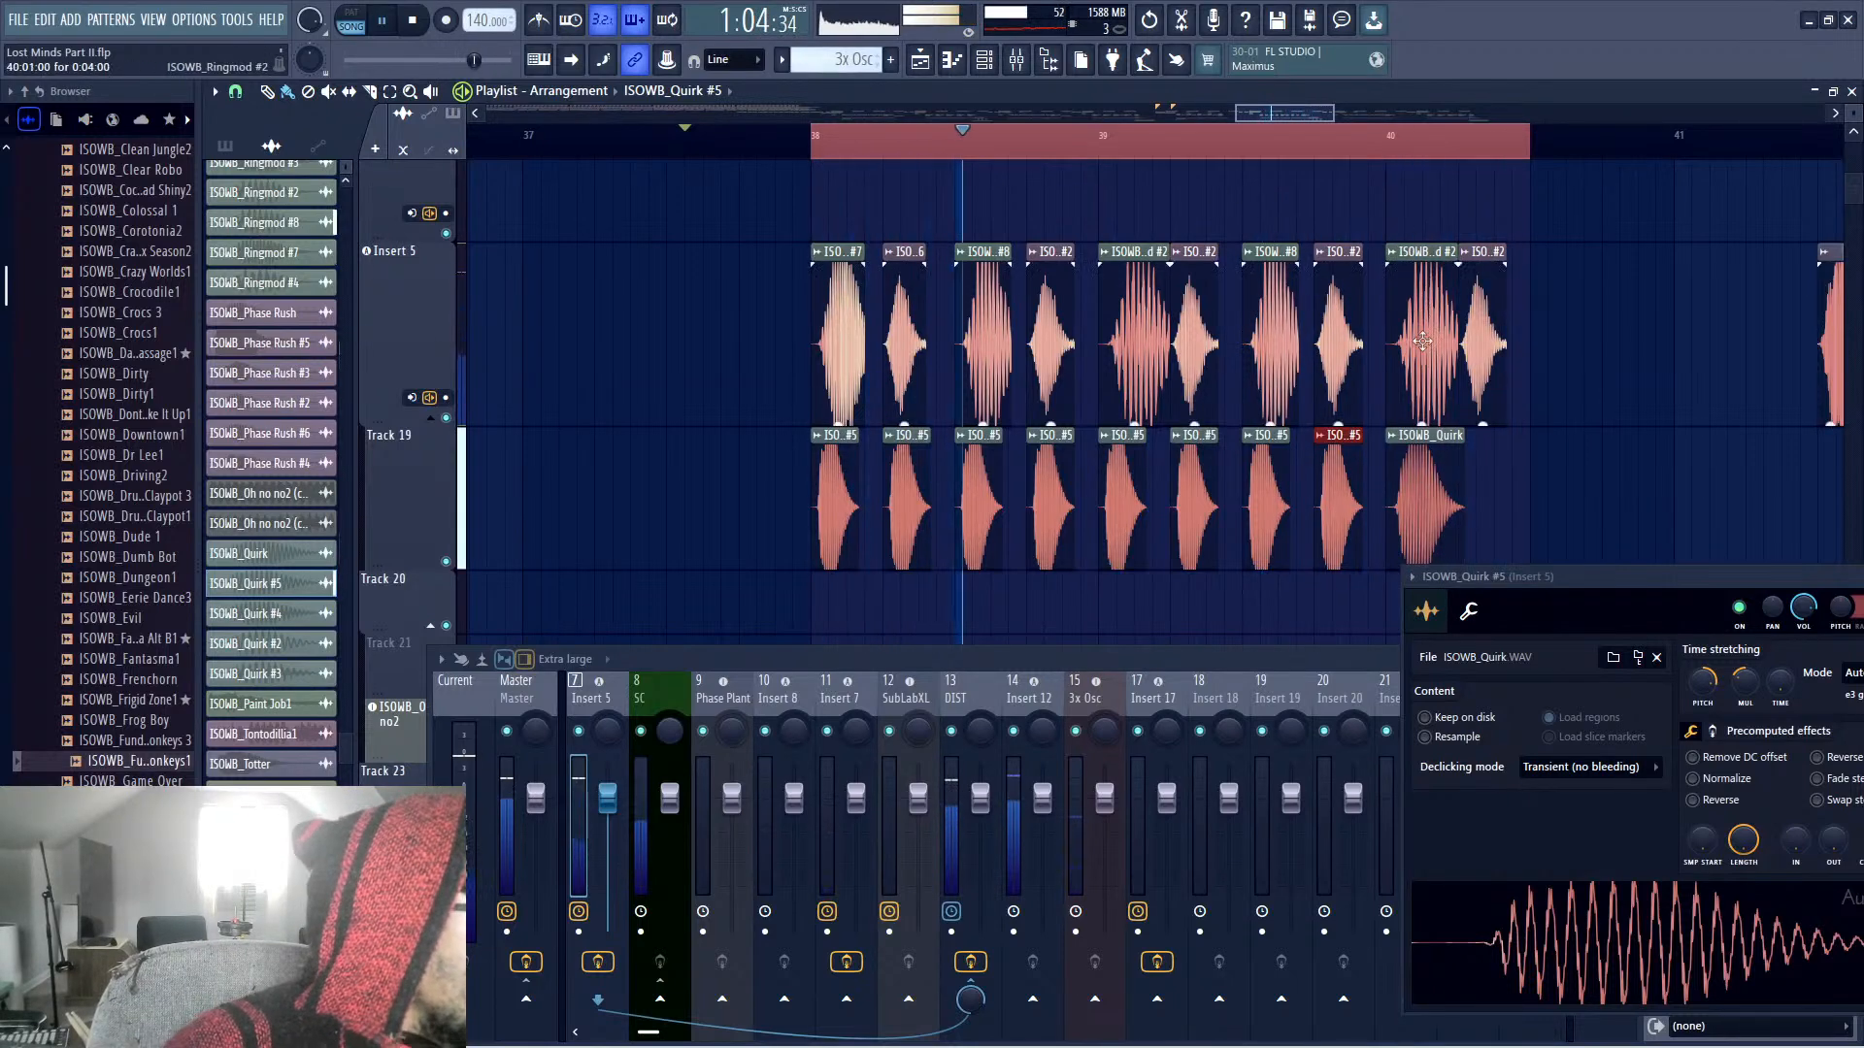
{"action": "key", "text": "space"}
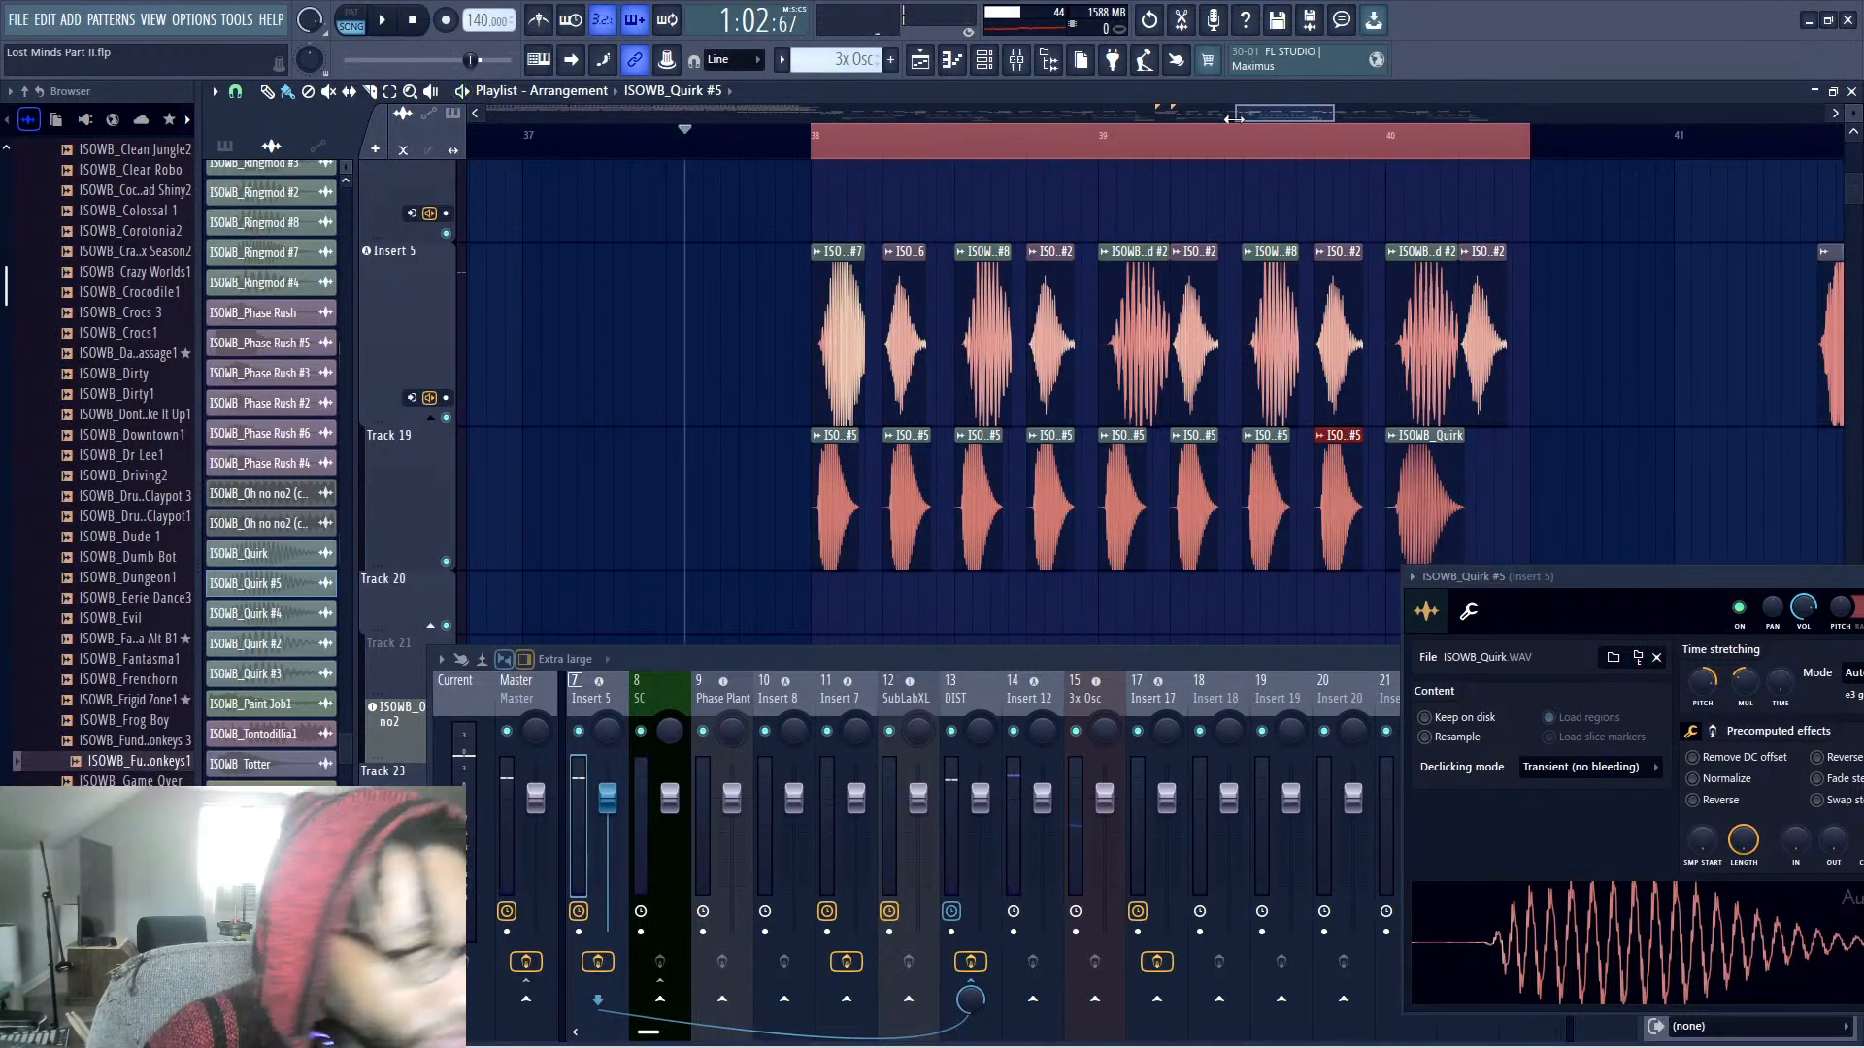
{"action": "right_click", "coordinate": [1176, 177], "text": "ctrl"}
{"action": "double_click", "coordinate": [1463, 141]}
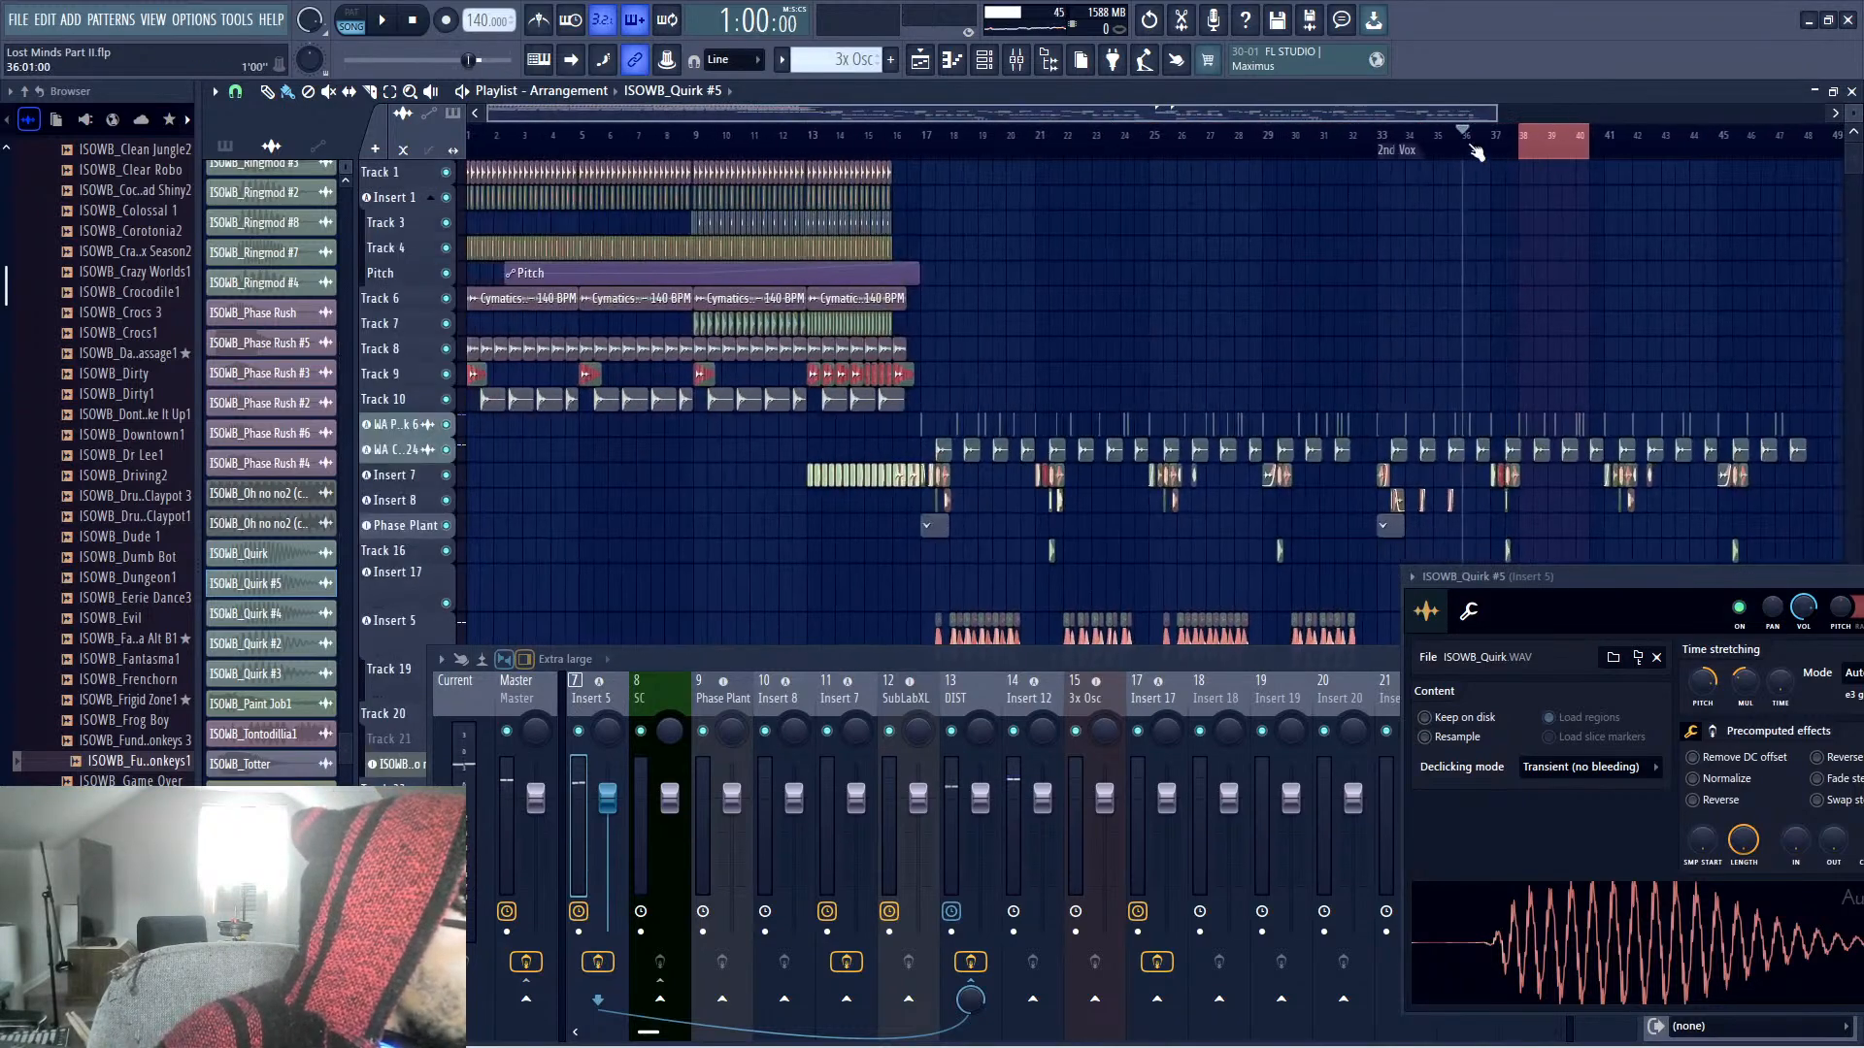
{"action": "key", "text": "space"}
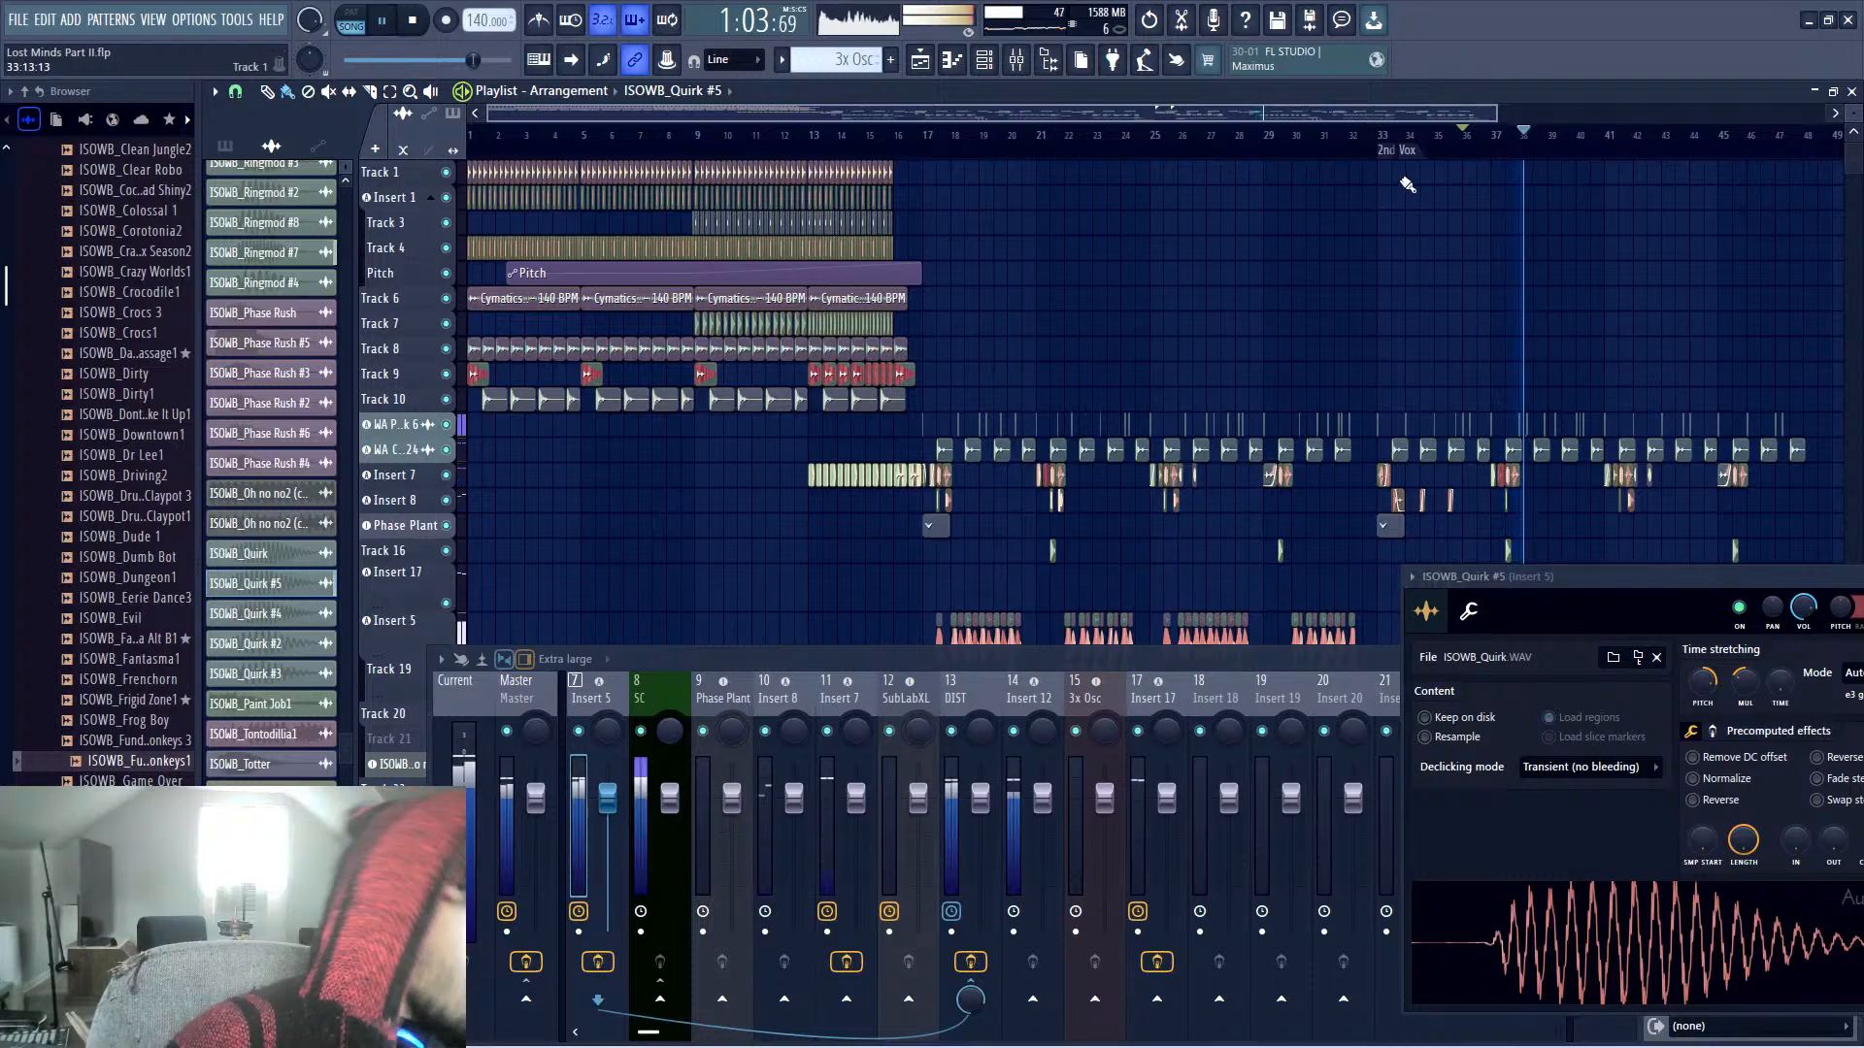
{"action": "scroll", "coordinate": [1518, 333], "scroll_direction": "right", "scroll_amount": 4}
{"action": "scroll", "coordinate": [1470, 374], "scroll_direction": "down", "scroll_amount": 3}
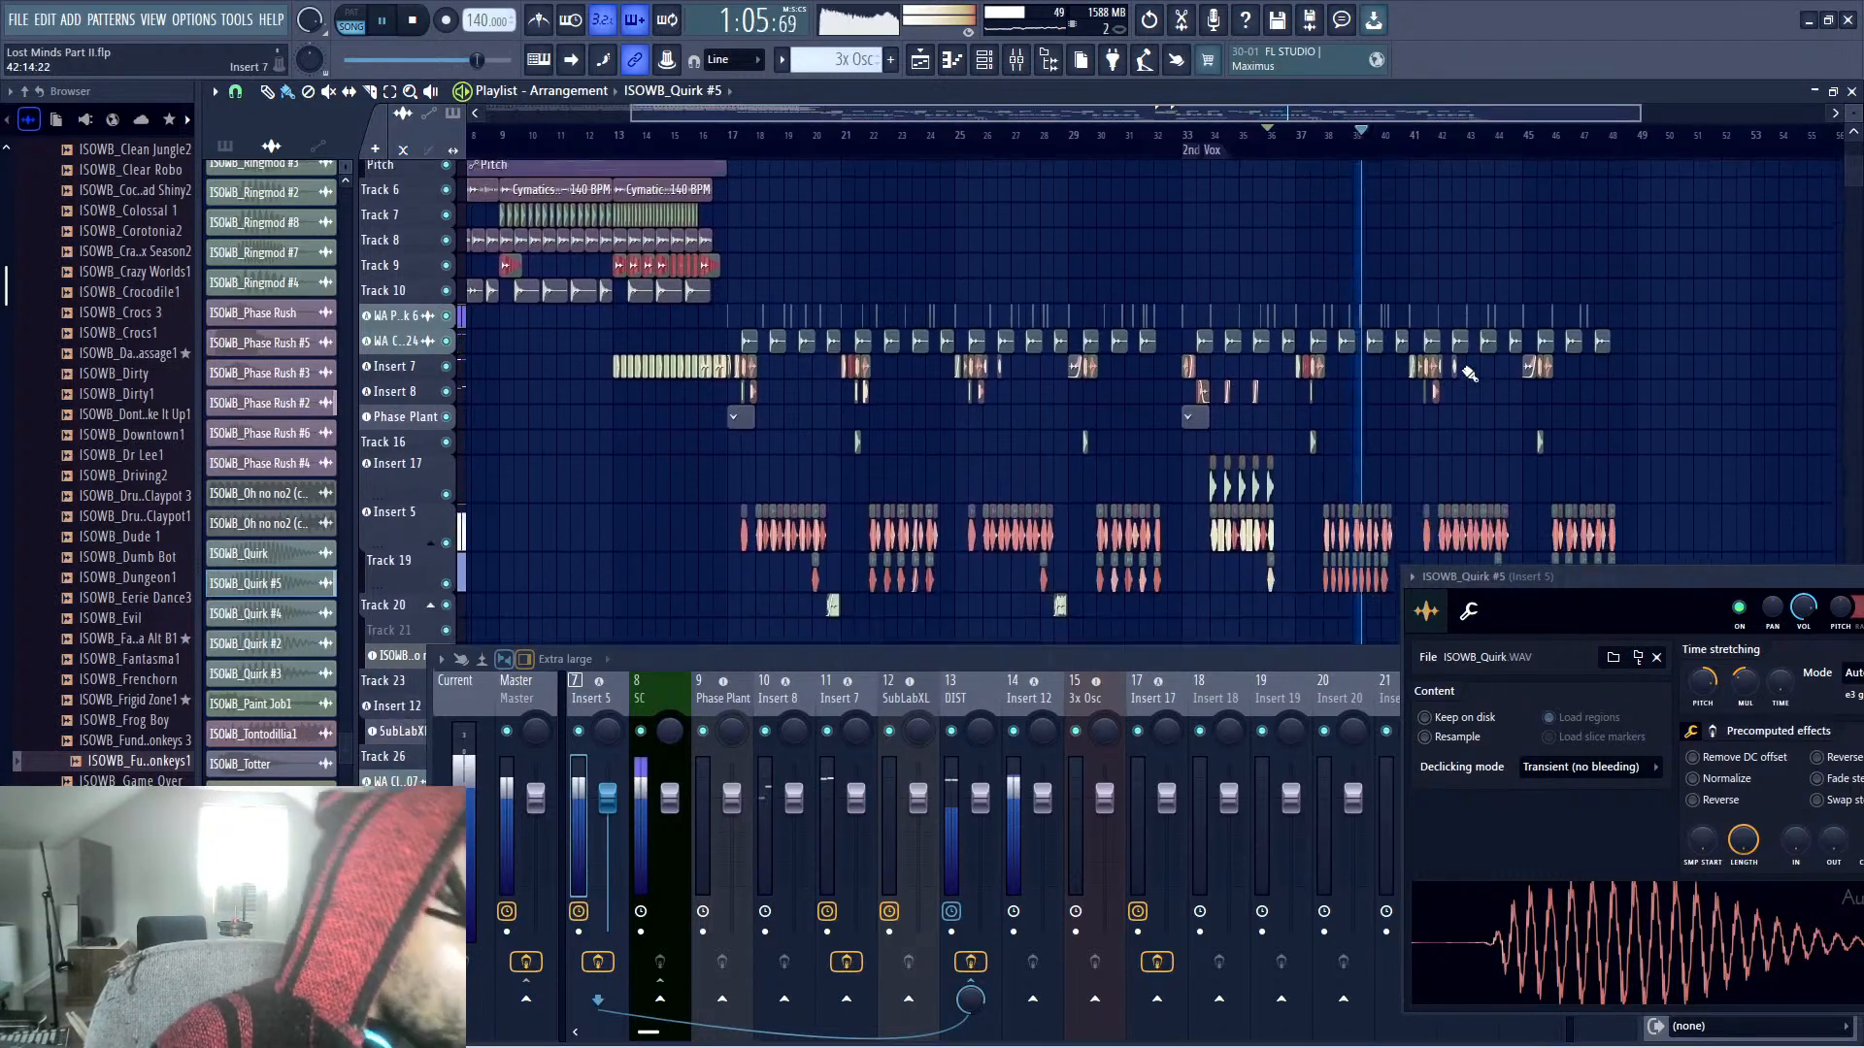
{"action": "scroll", "coordinate": [1470, 374], "scroll_direction": "down", "scroll_amount": 6}
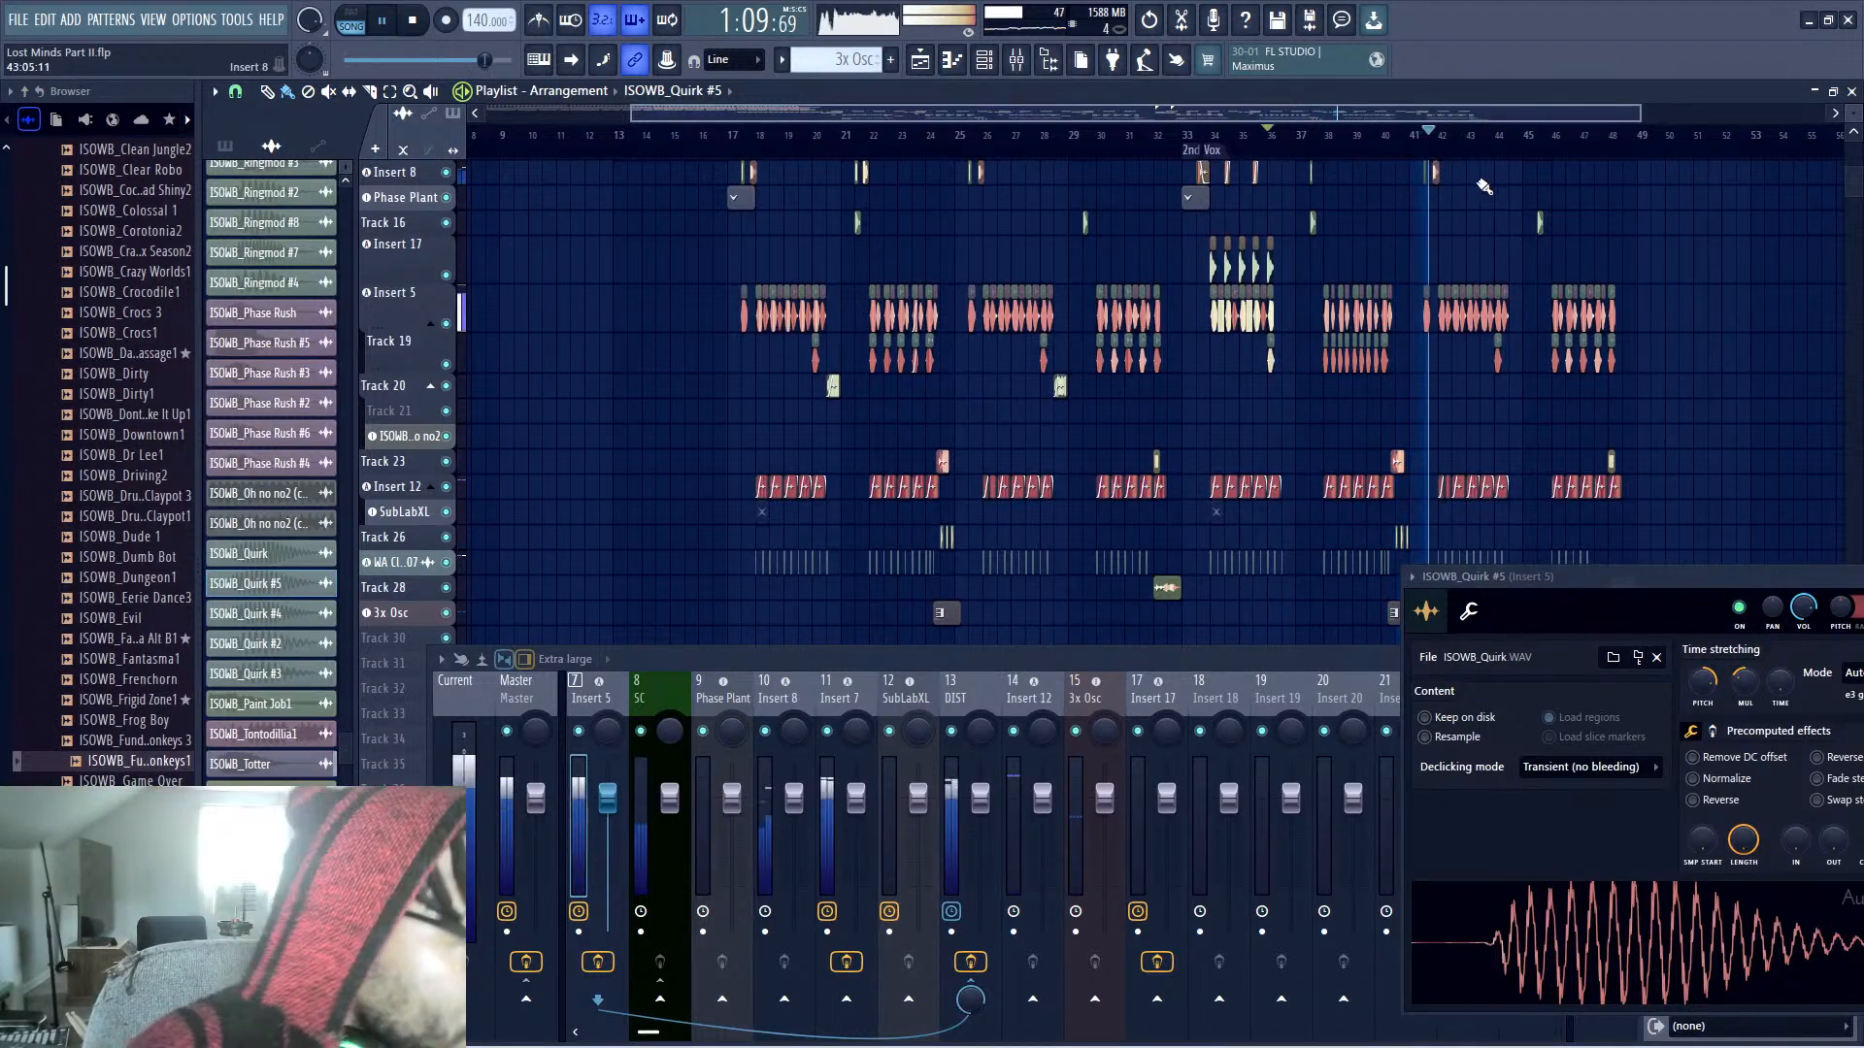
{"action": "left_click", "coordinate": [1301, 145]}
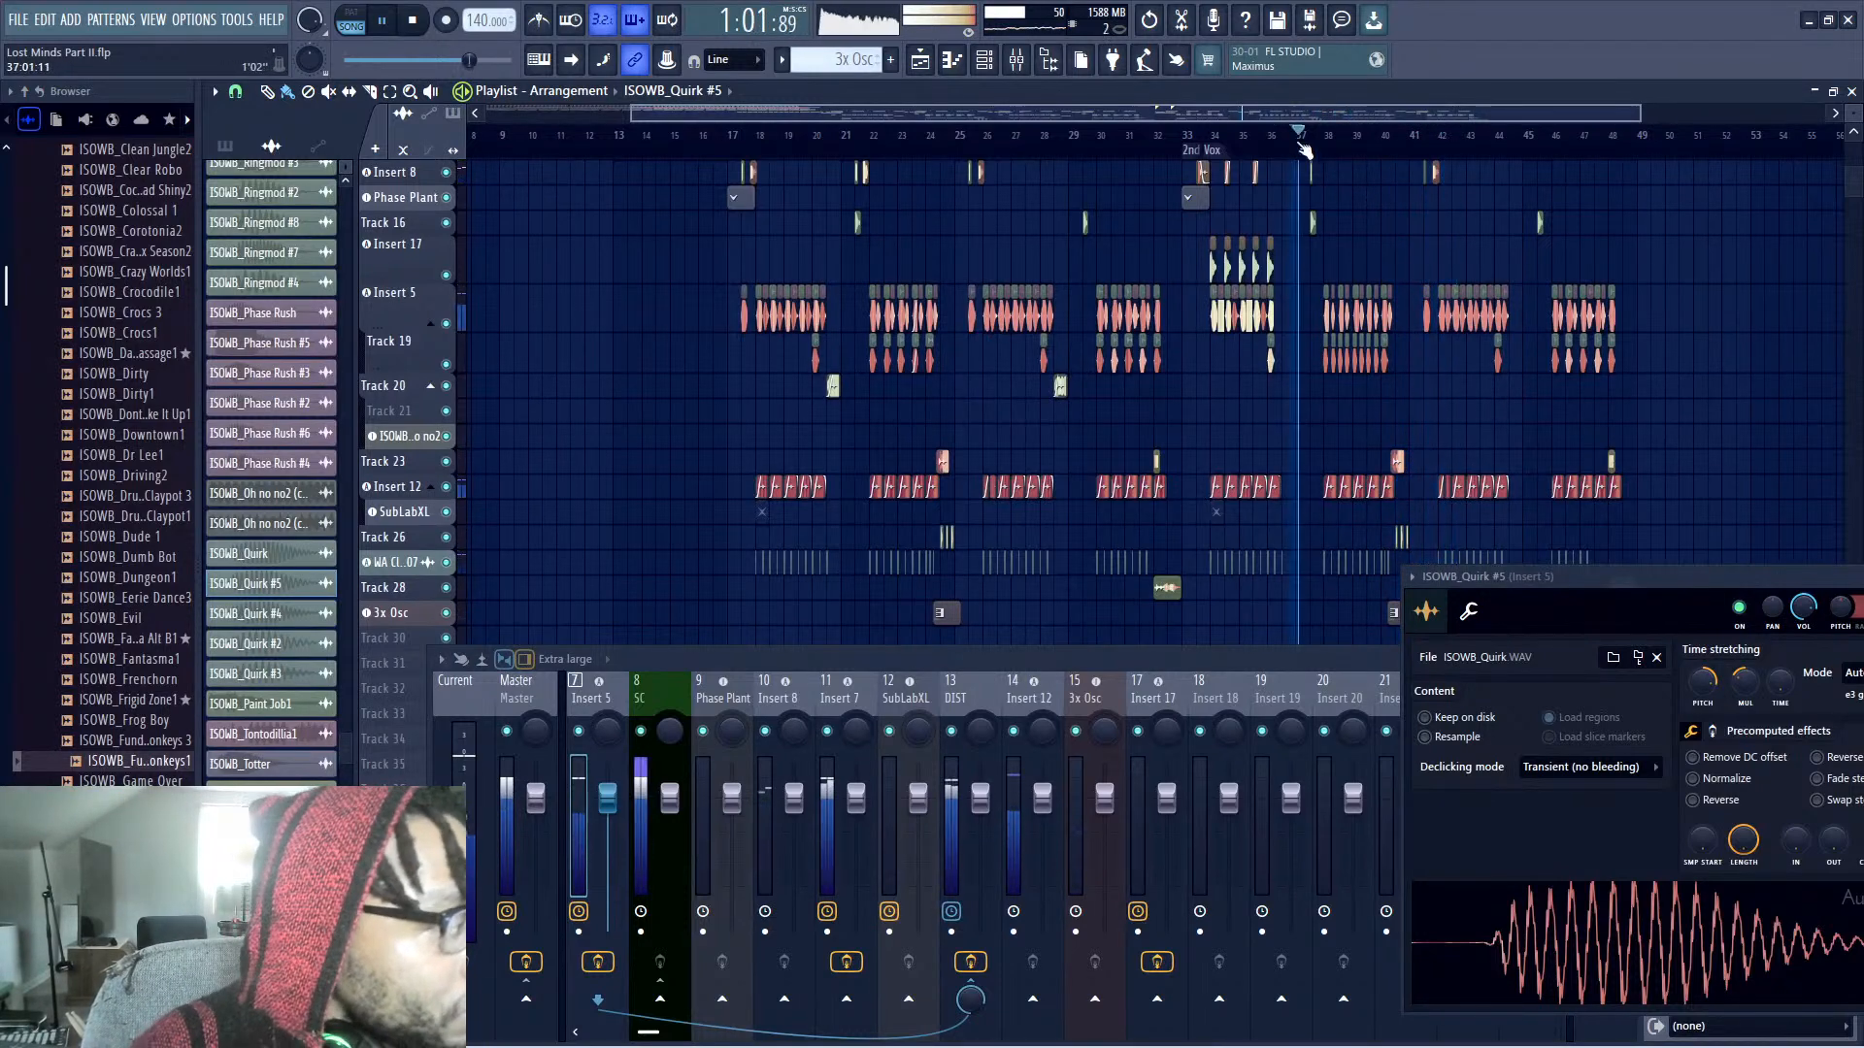
{"action": "key", "text": "space"}
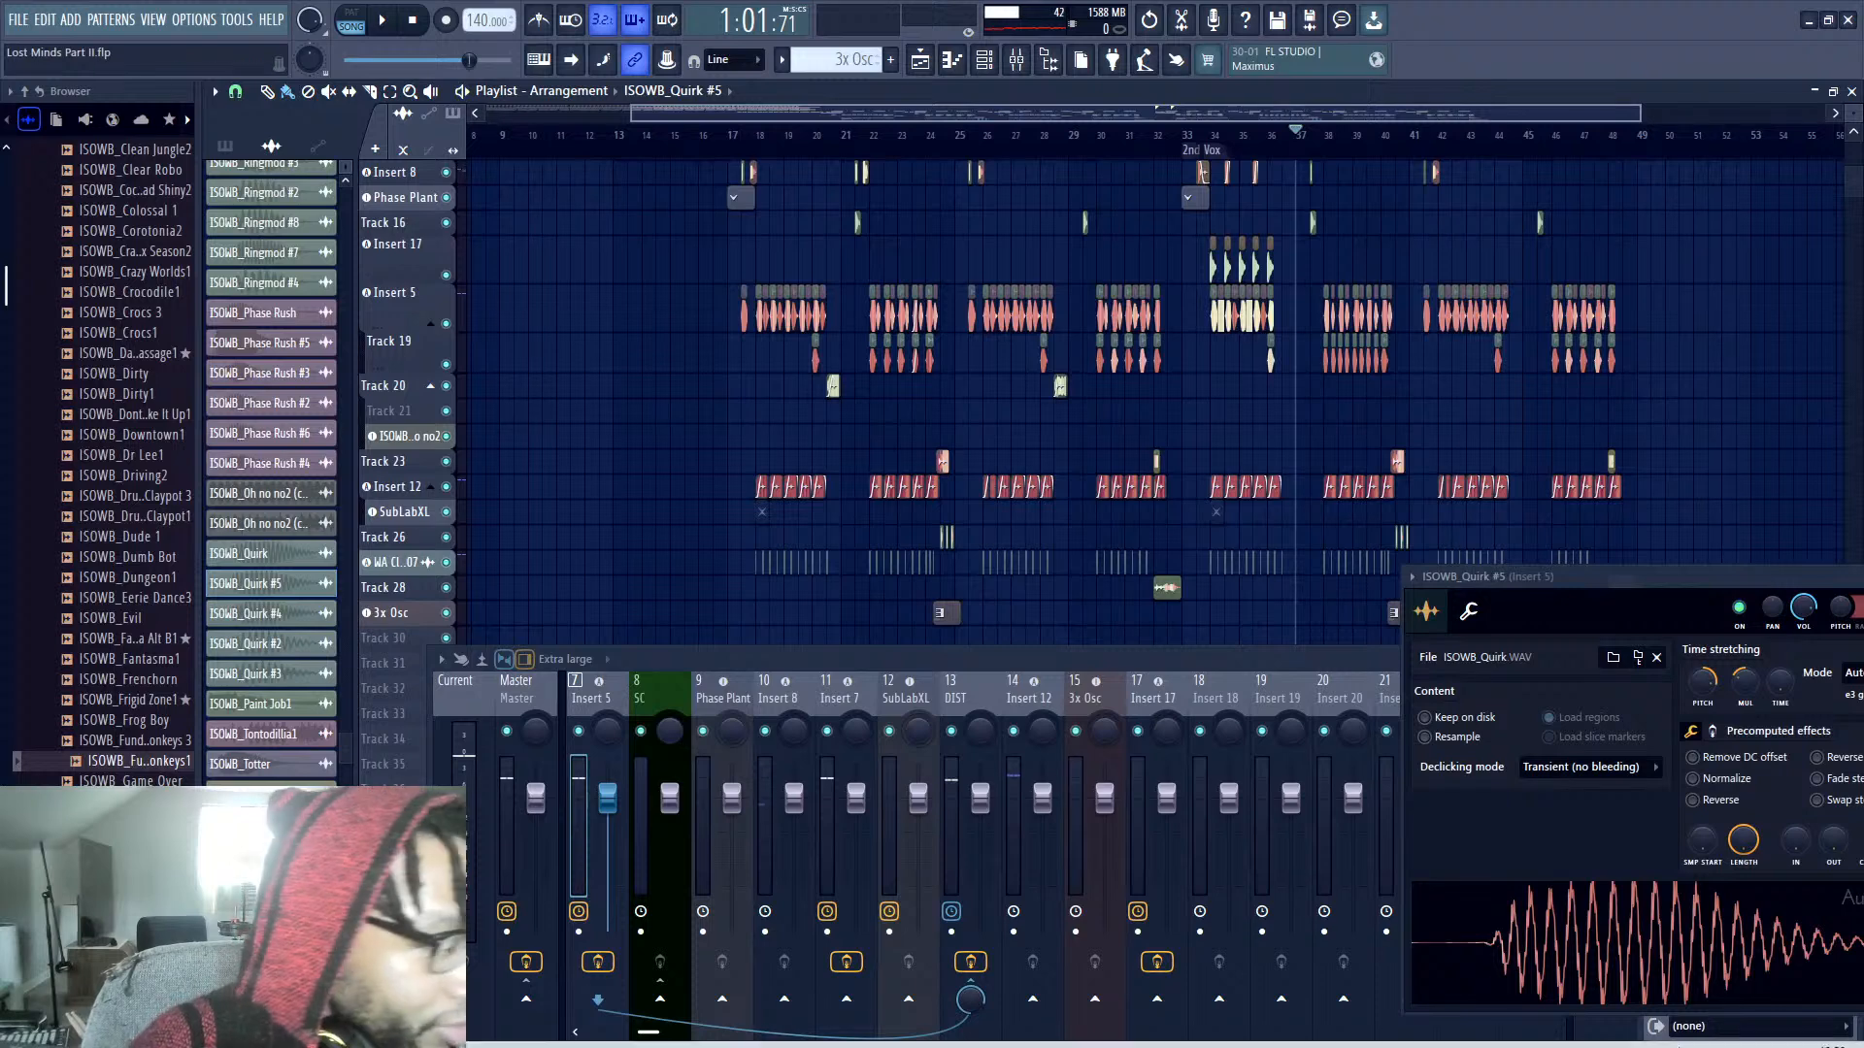
Close the ISOWB_Quirk #5 settings and the mixer, and frame the second drop's clips in the playlist
{"action": "scroll", "coordinate": [1465, 233], "scroll_direction": "down", "scroll_amount": 2}
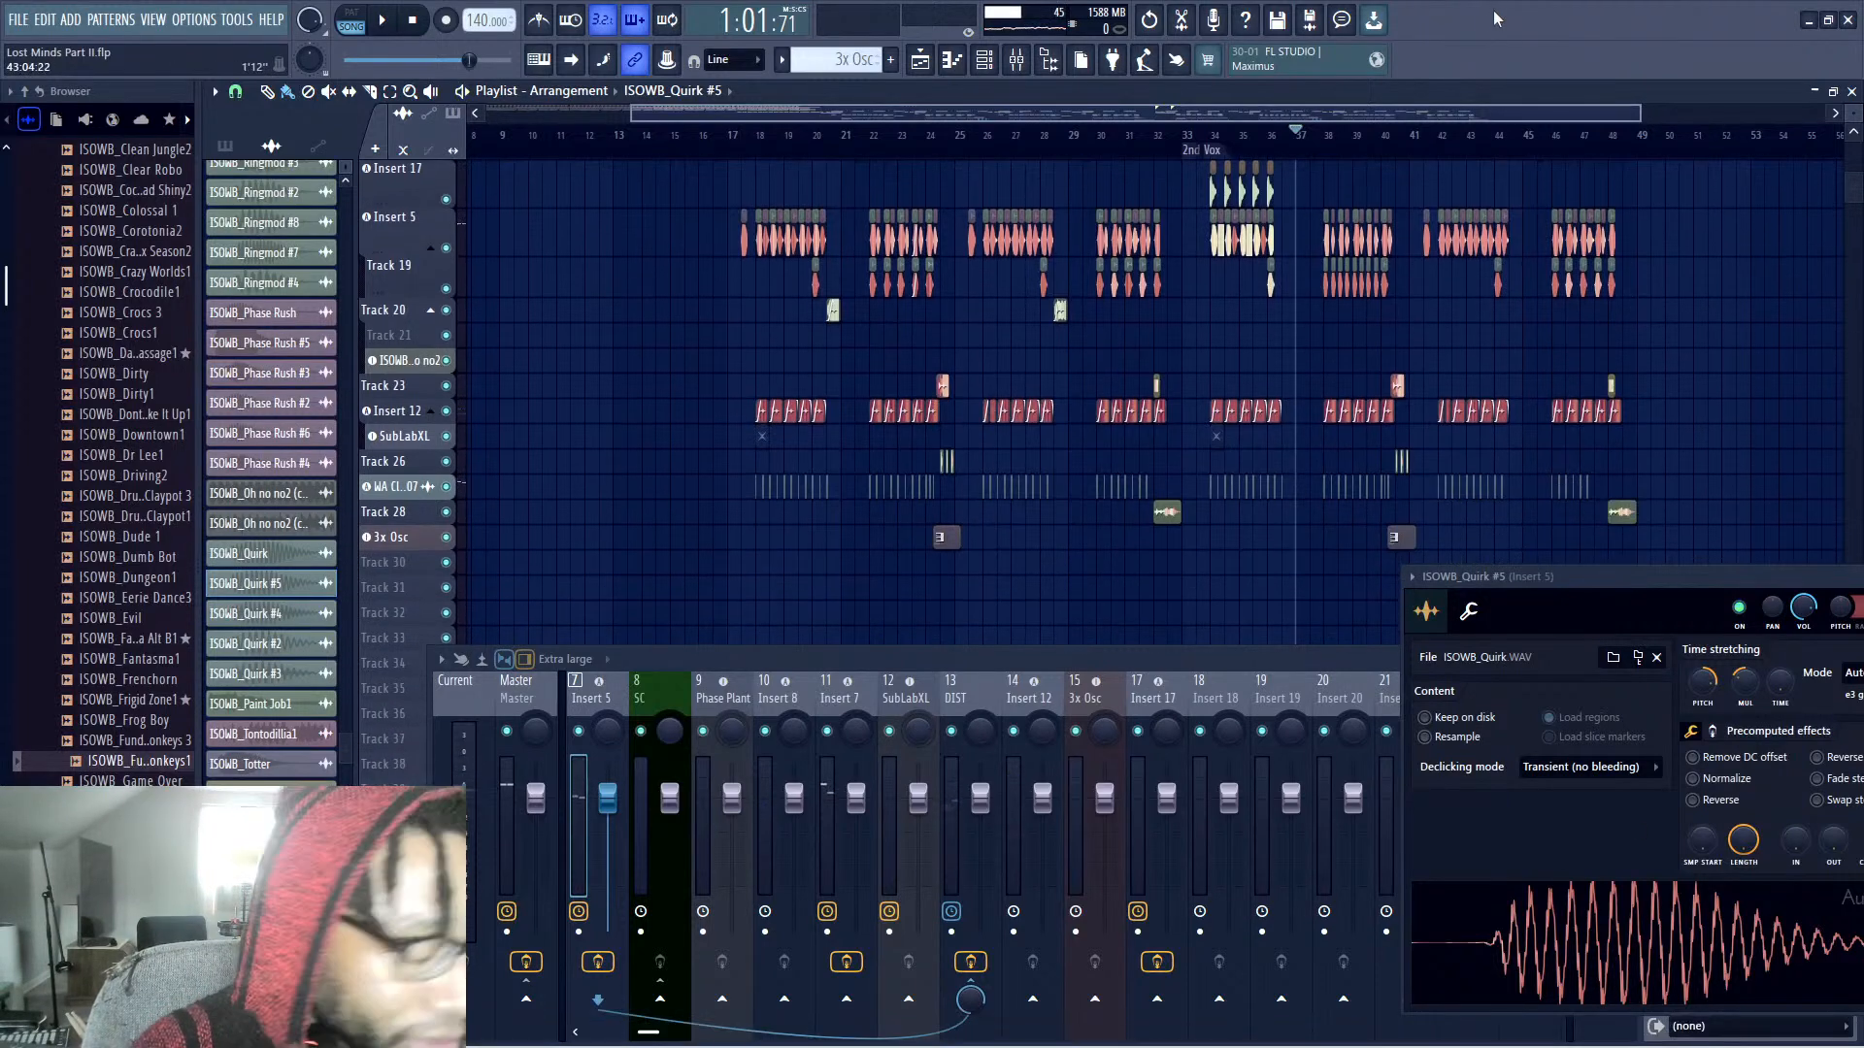
{"action": "left_click_drag", "start_coordinate": [1616, 579], "coordinate": [1237, 668]}
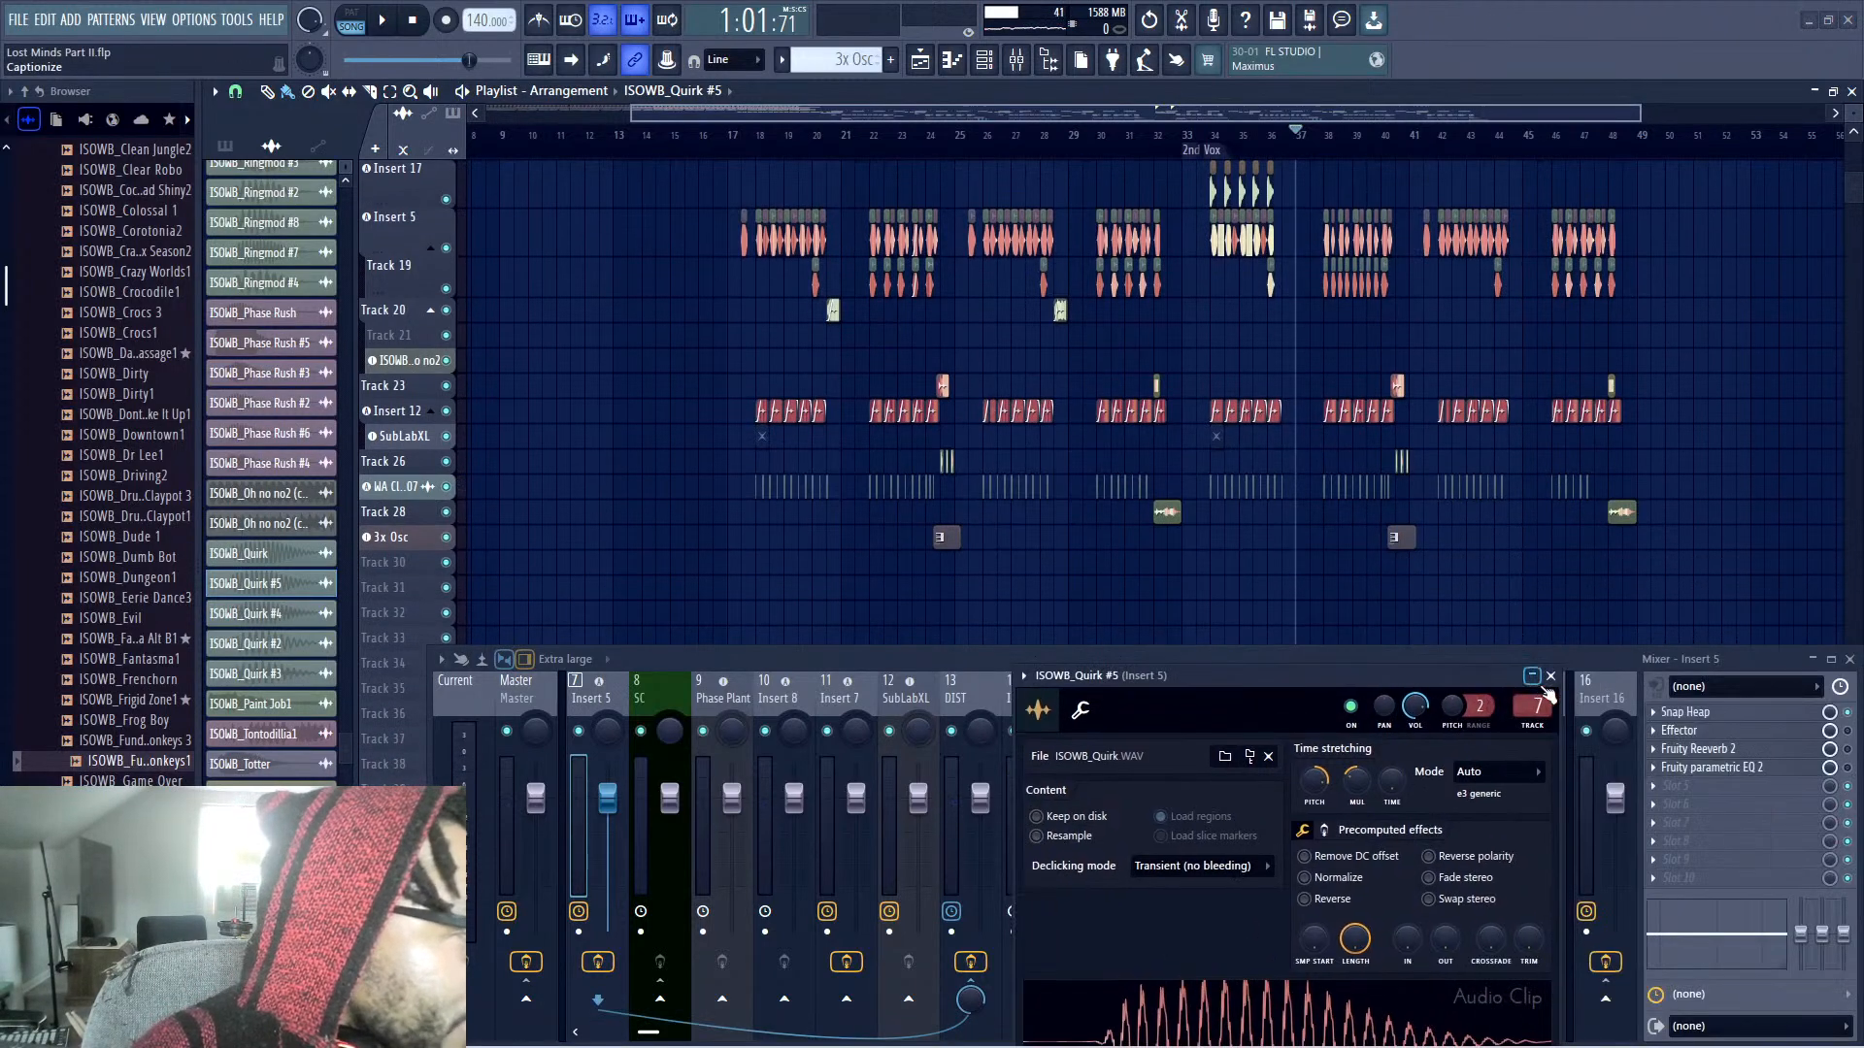
{"action": "left_click", "coordinate": [1630, 667]}
{"action": "left_click_drag", "start_coordinate": [1475, 670], "coordinate": [1475, 804]}
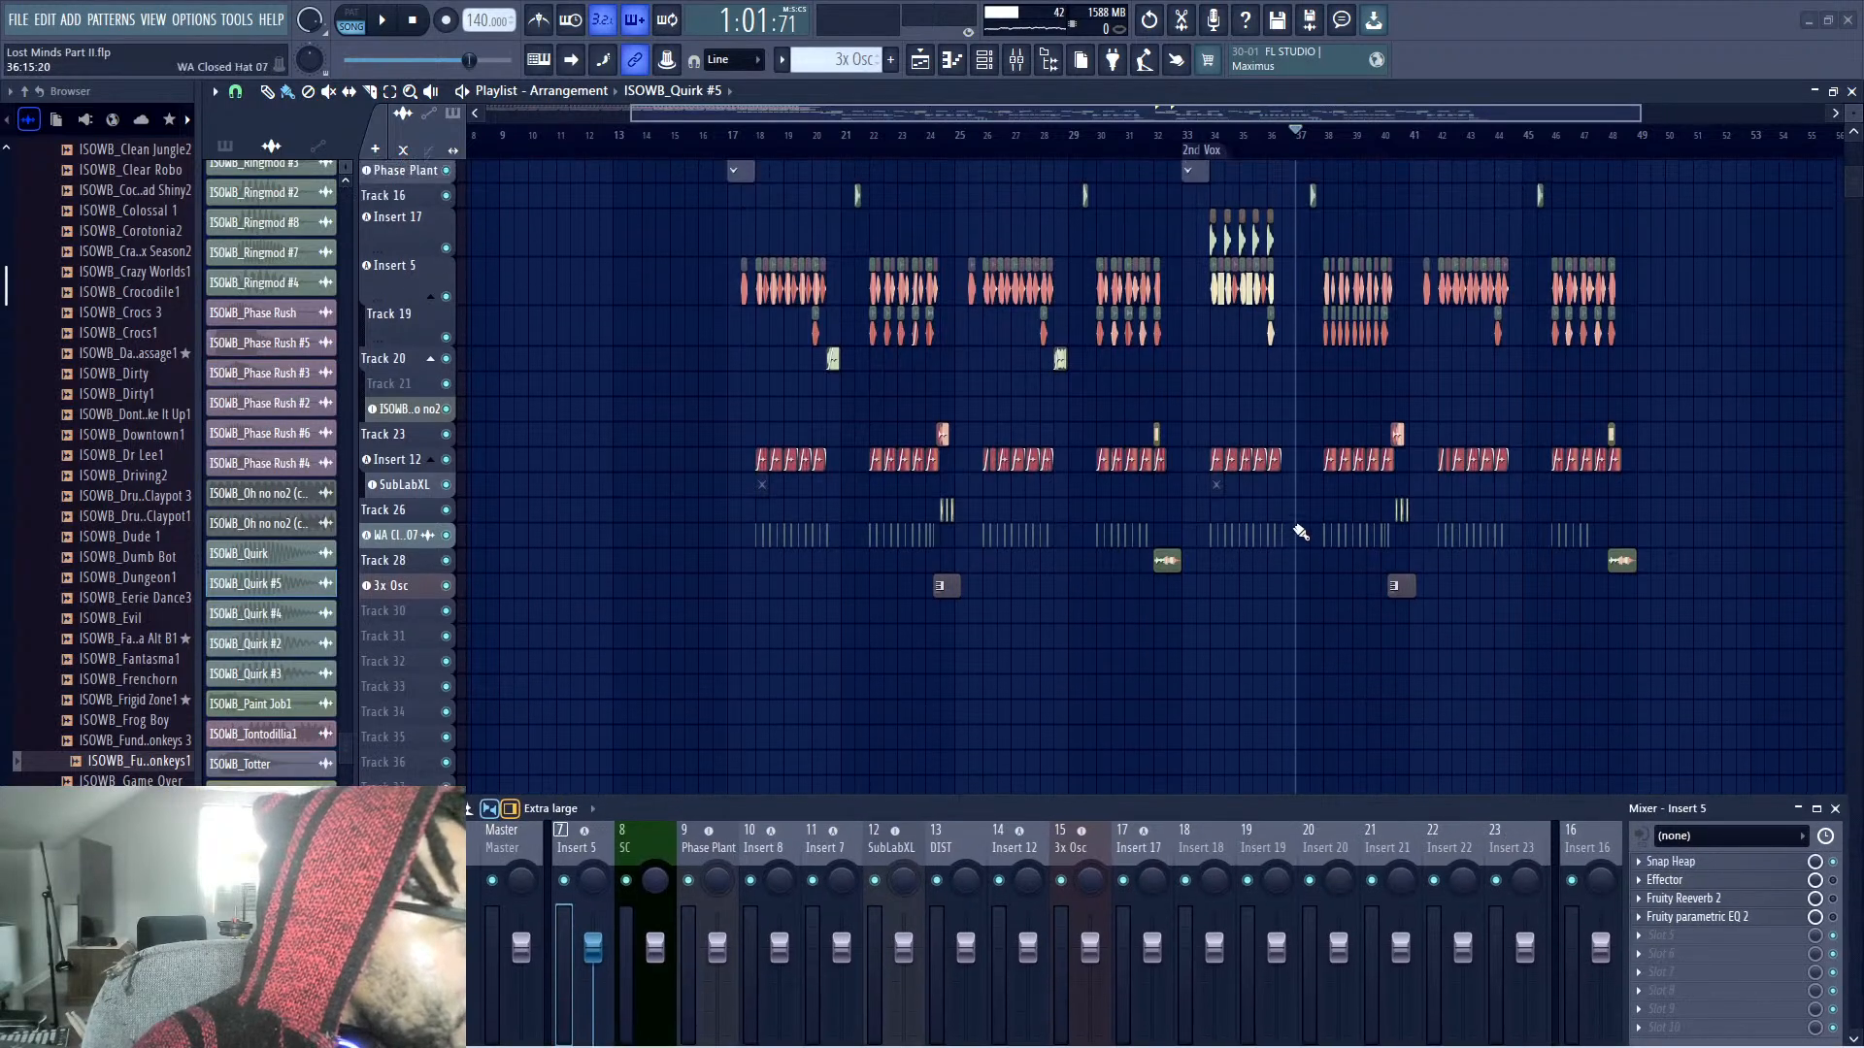
{"action": "scroll", "coordinate": [1295, 524], "scroll_direction": "up", "scroll_amount": 2}
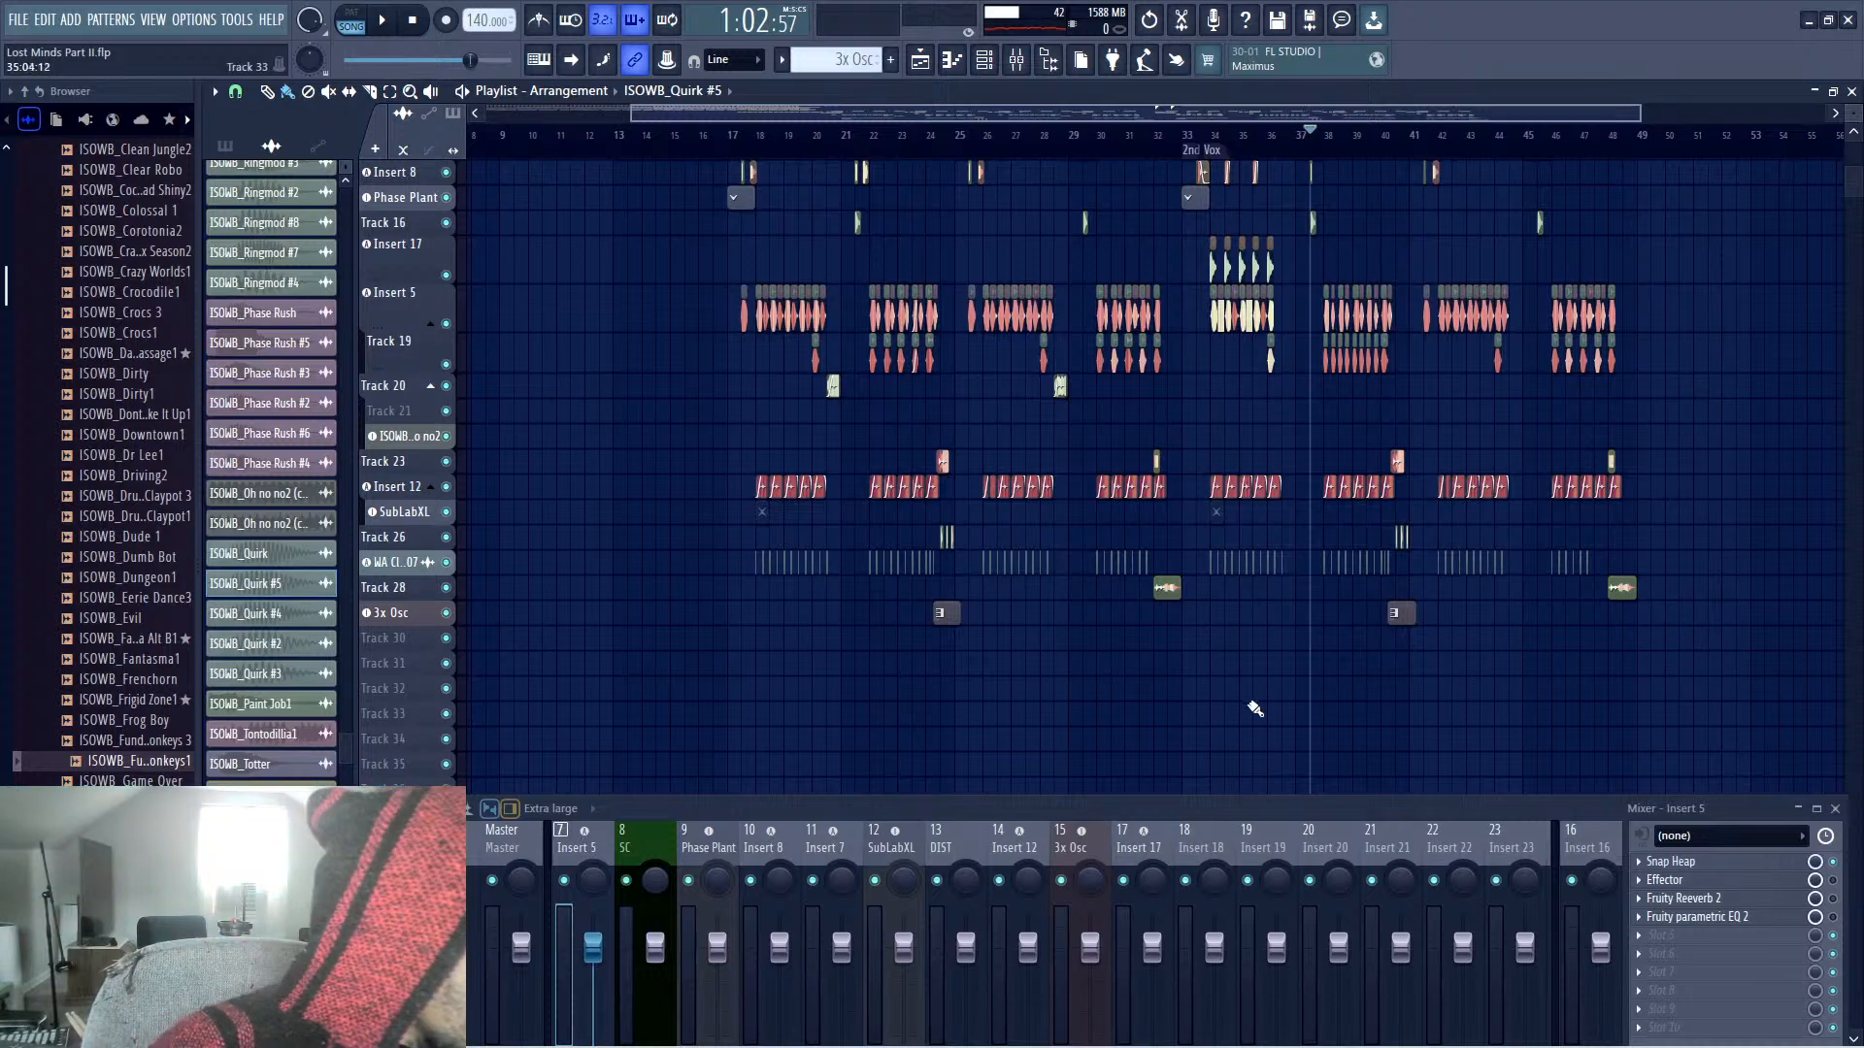
{"action": "left_click_drag", "start_coordinate": [1258, 700], "coordinate": [1702, 163]}
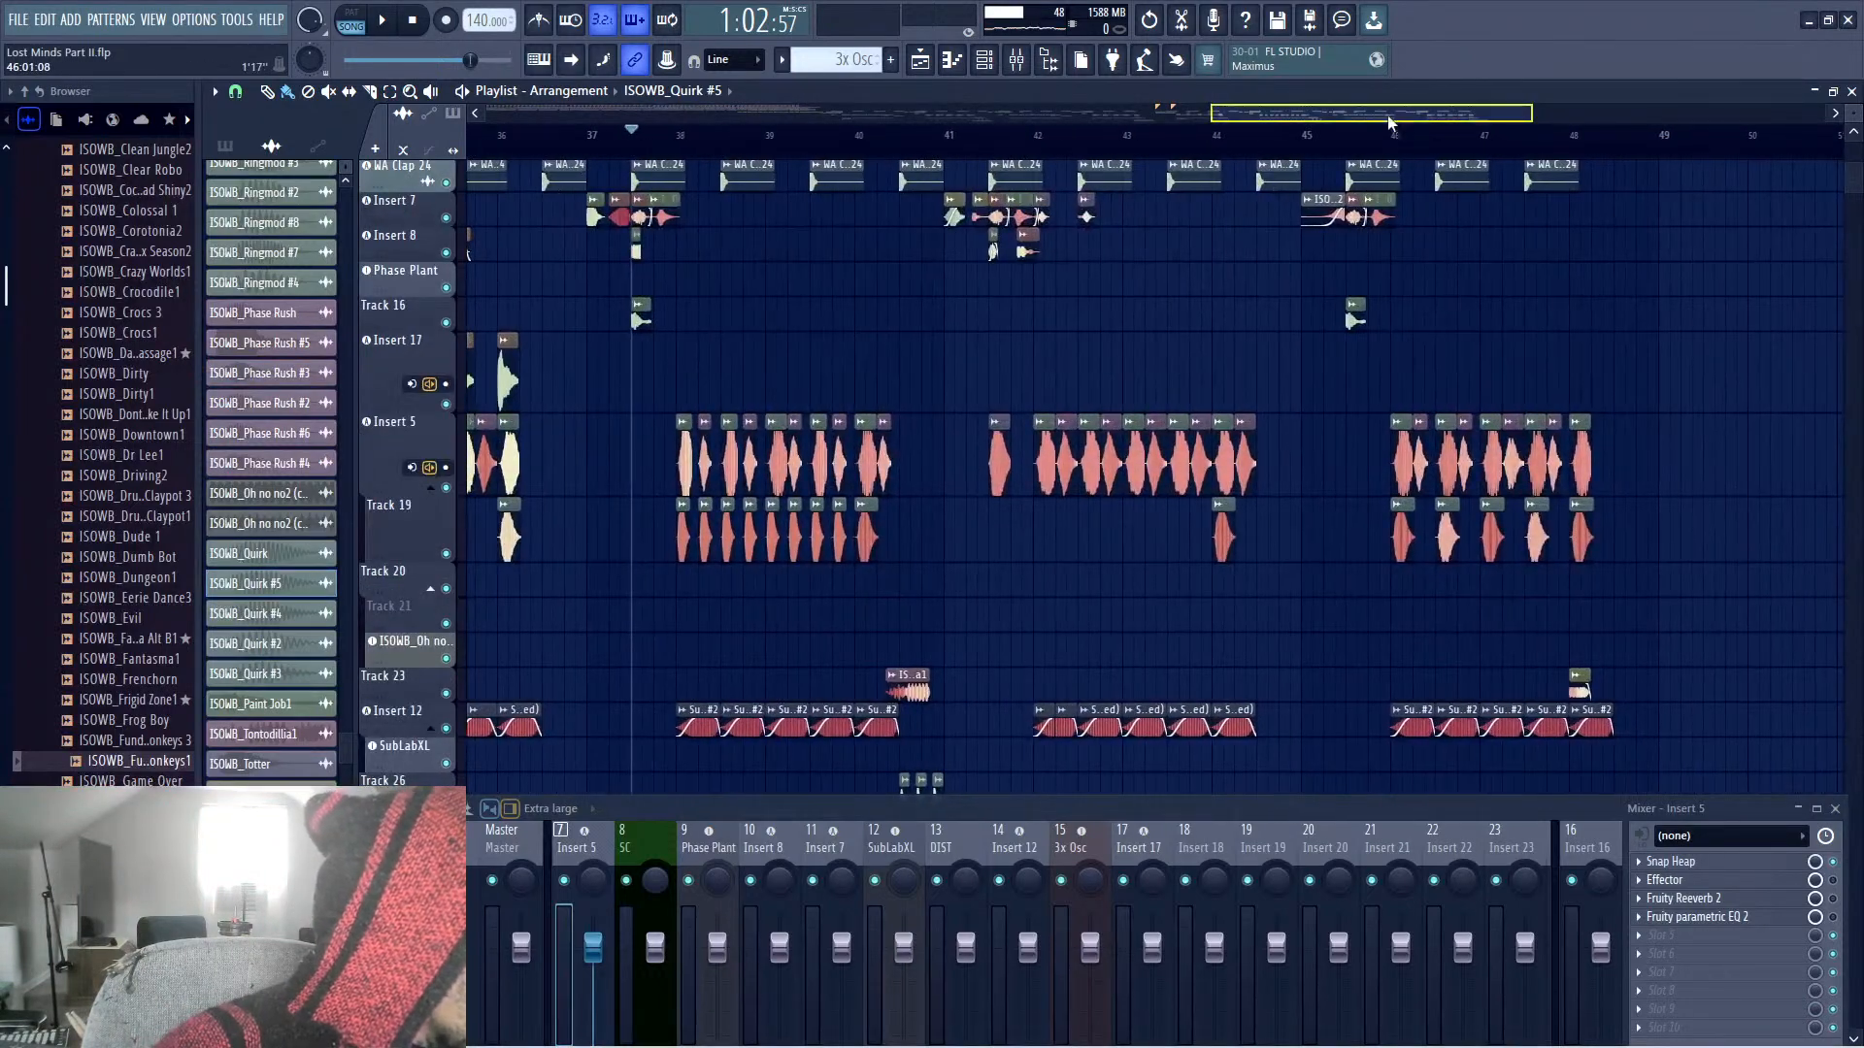
{"action": "scroll", "coordinate": [1388, 121], "scroll_direction": "right", "scroll_amount": 3}
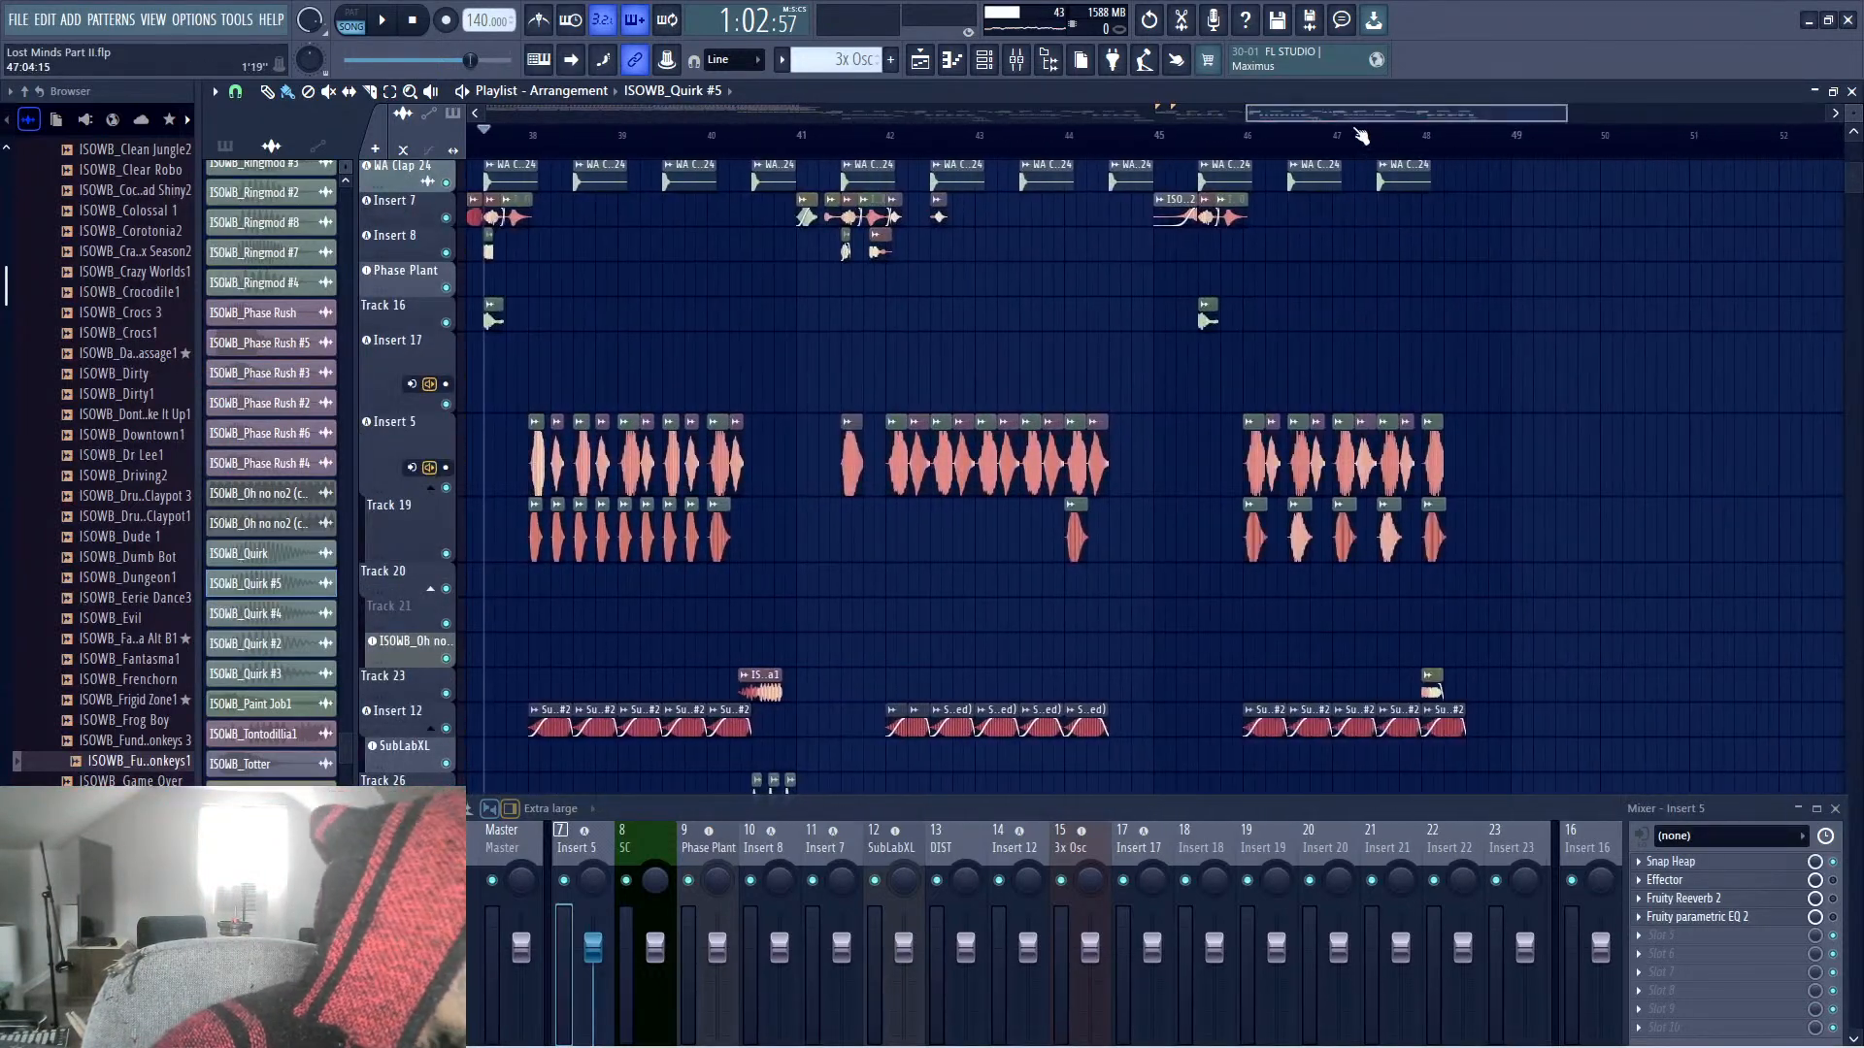
{"action": "left_click_drag", "start_coordinate": [1242, 113], "coordinate": [1065, 113]}
{"action": "left_click_drag", "start_coordinate": [1766, 809], "coordinate": [1614, 766]}
{"action": "left_click", "coordinate": [1685, 784]}
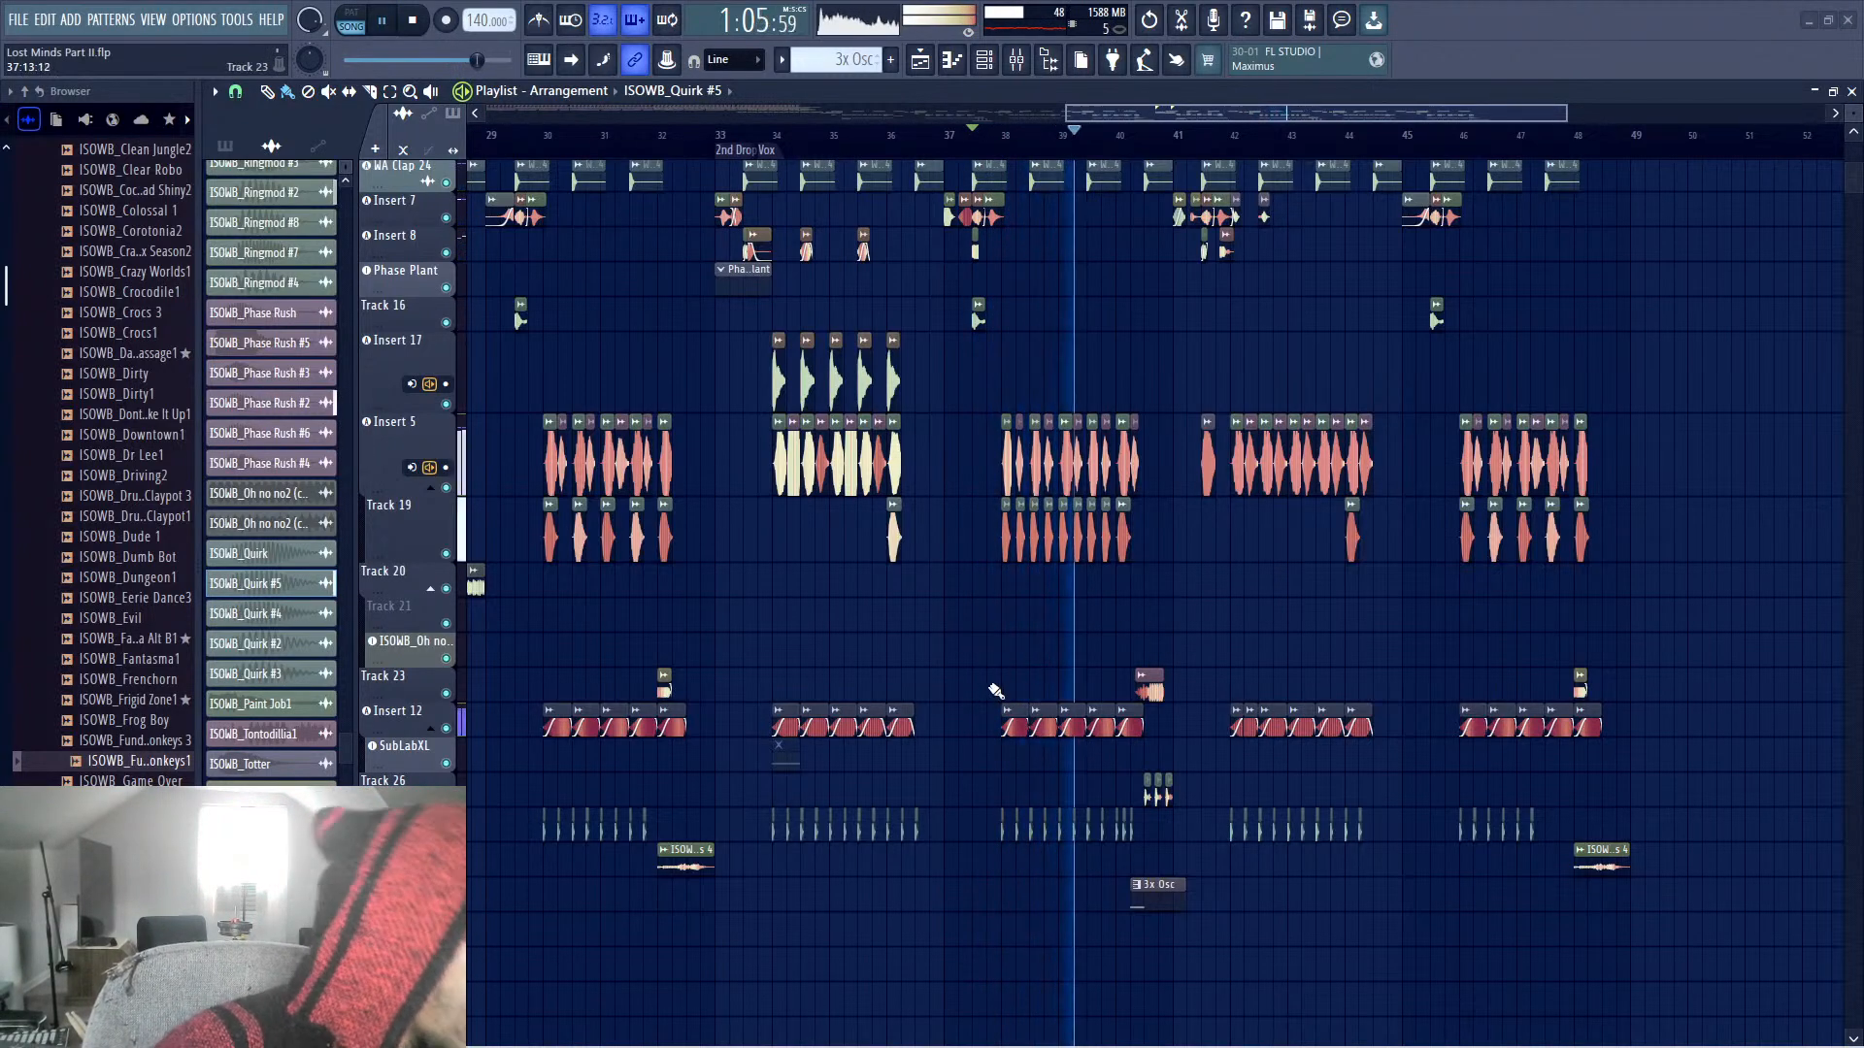
Replay the drop from bar 37 and delete the audio clip on Track 23 just after bar 40
{"action": "right_click", "coordinate": [1158, 699]}
{"action": "left_click", "coordinate": [1443, 11]}
{"action": "key", "text": "space"}
{"action": "key", "text": "space"}
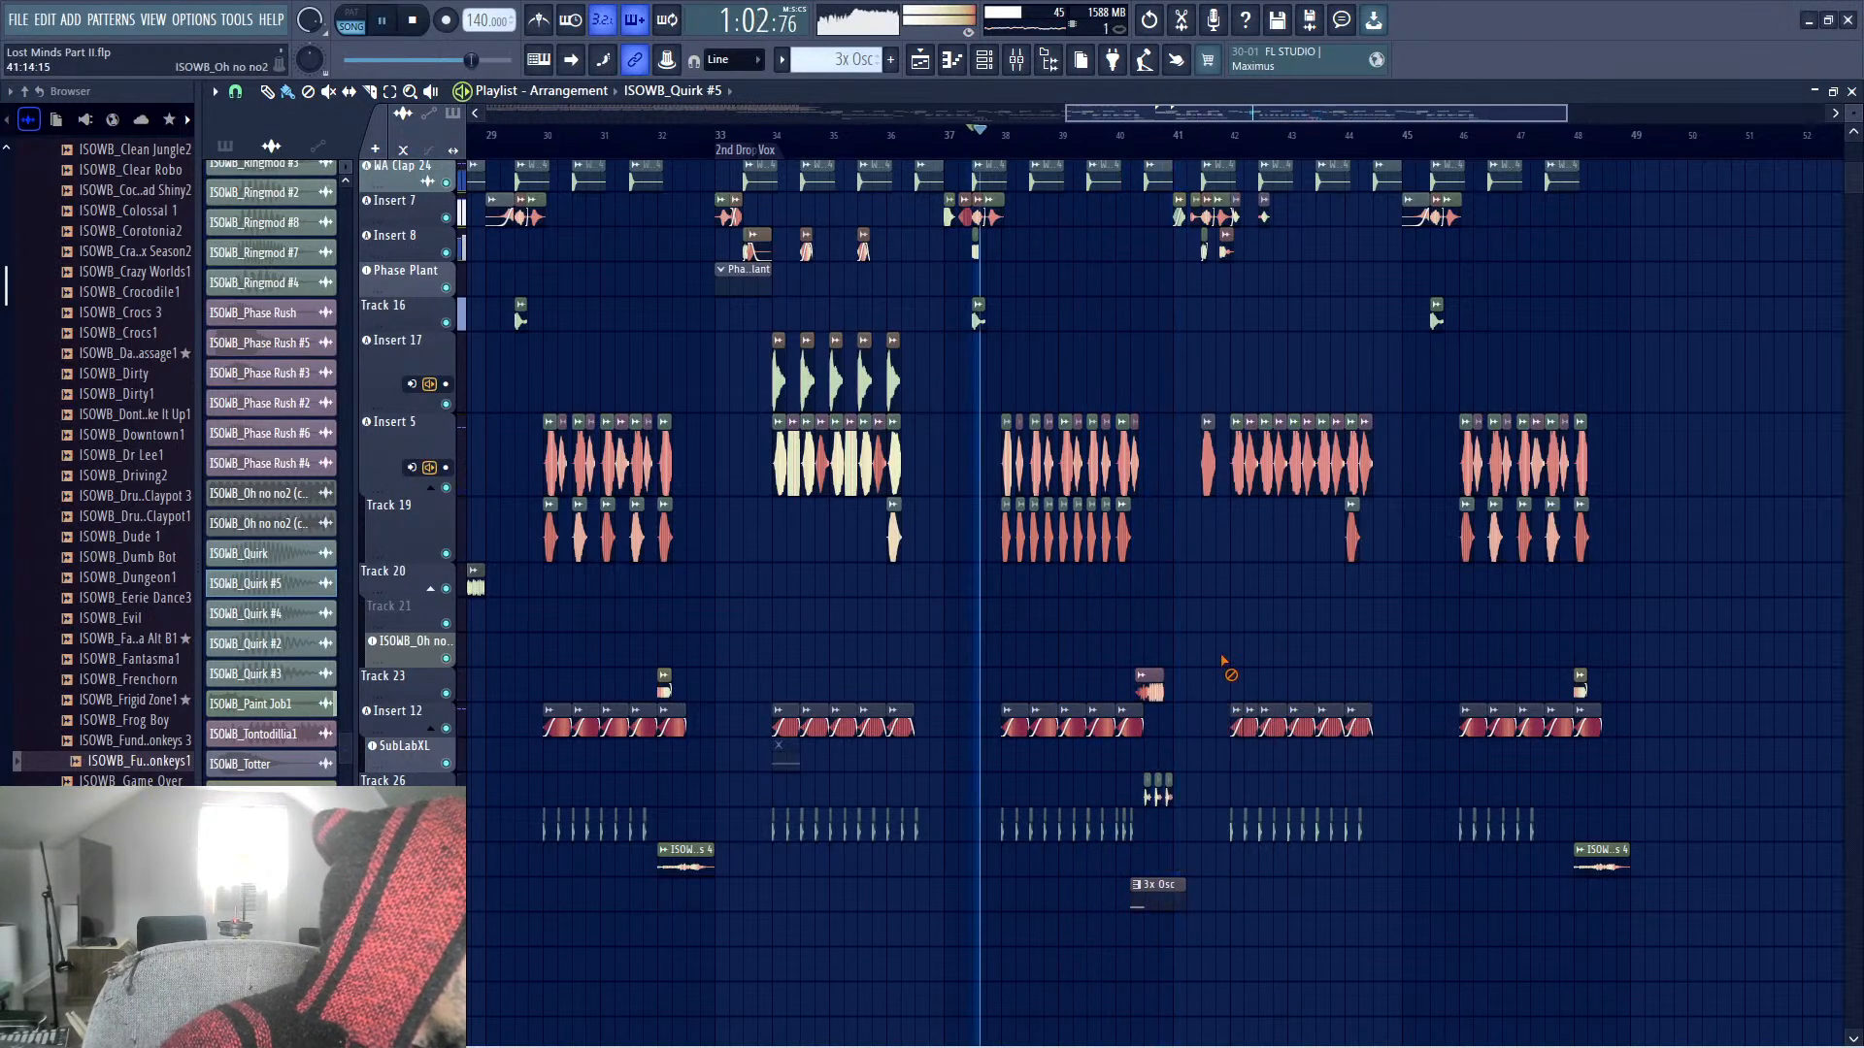
{"action": "right_click", "coordinate": [1152, 691]}
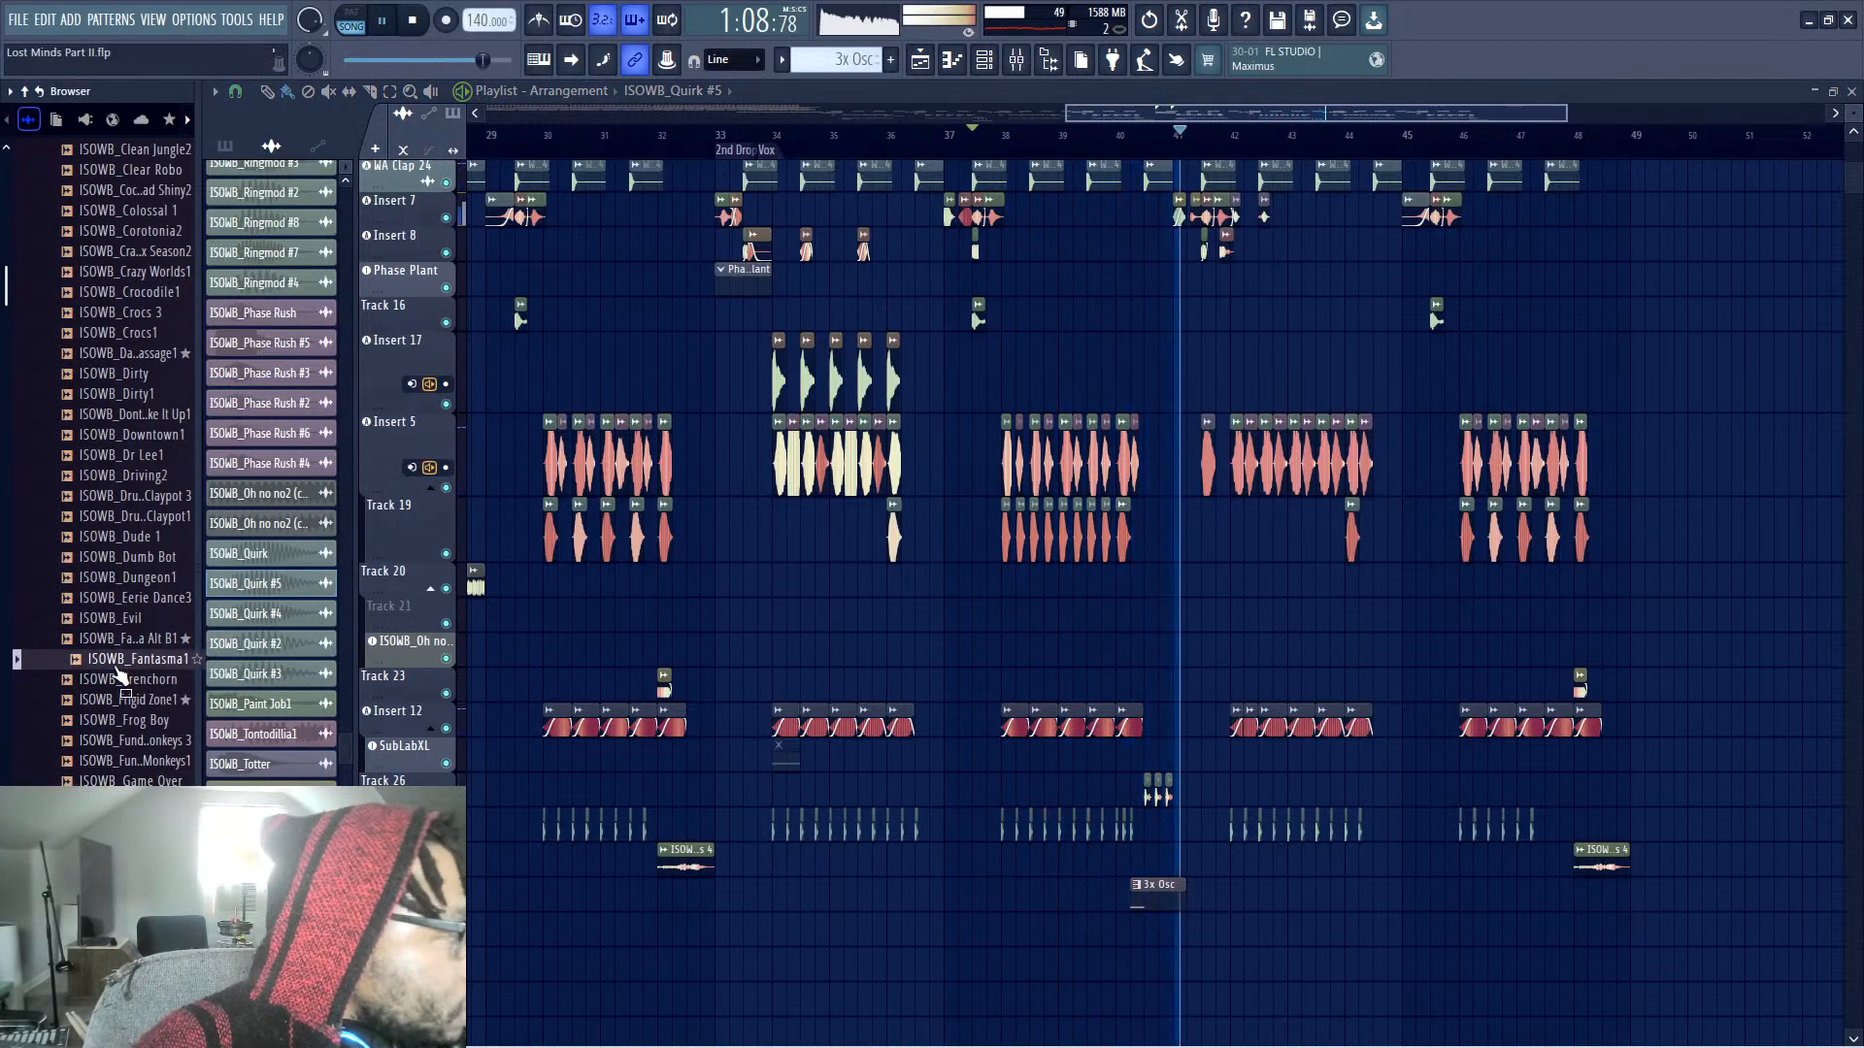
{"action": "key", "text": "space"}
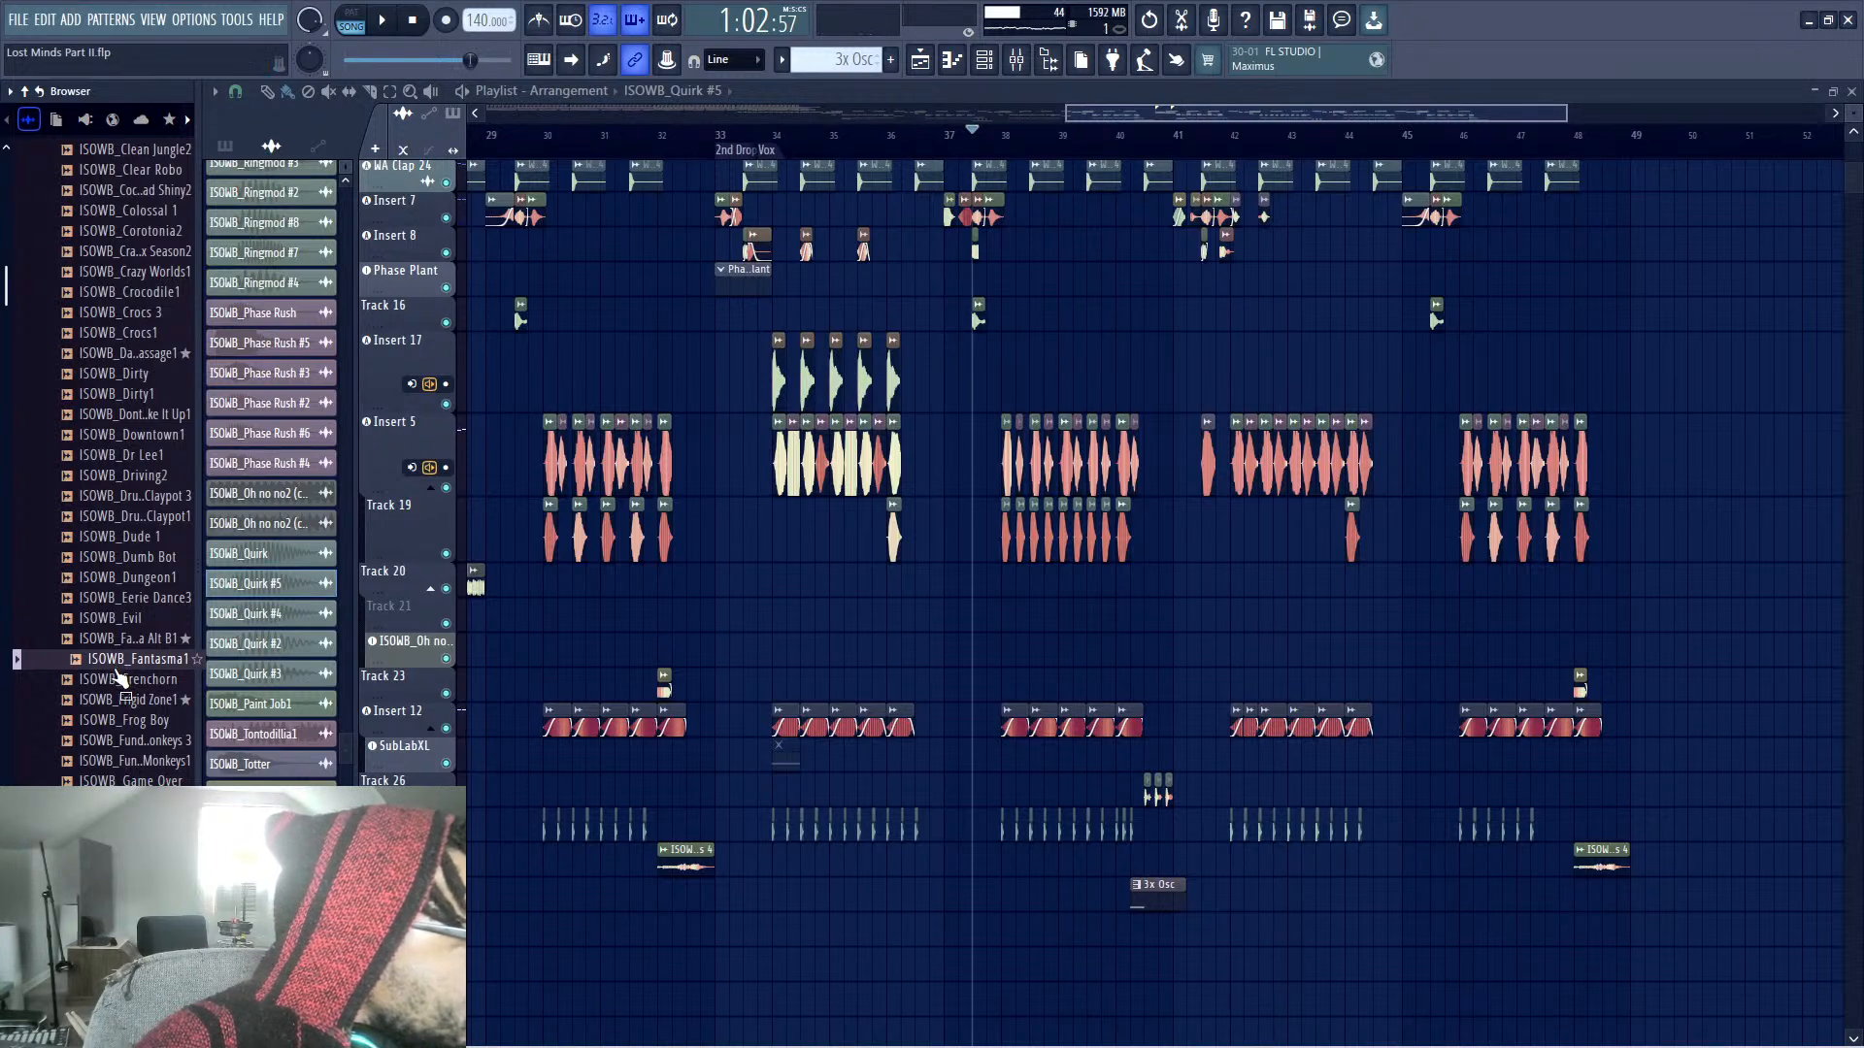
Add the ISOWB_Fantasma1 sample to the Insert 7 track at 40:09, directly before the fill at bar 41, and audition it
{"action": "key", "text": "space"}
{"action": "left_click_drag", "start_coordinate": [116, 670], "coordinate": [1063, 242]}
{"action": "left_click_drag", "start_coordinate": [1138, 207], "coordinate": [1151, 398]}
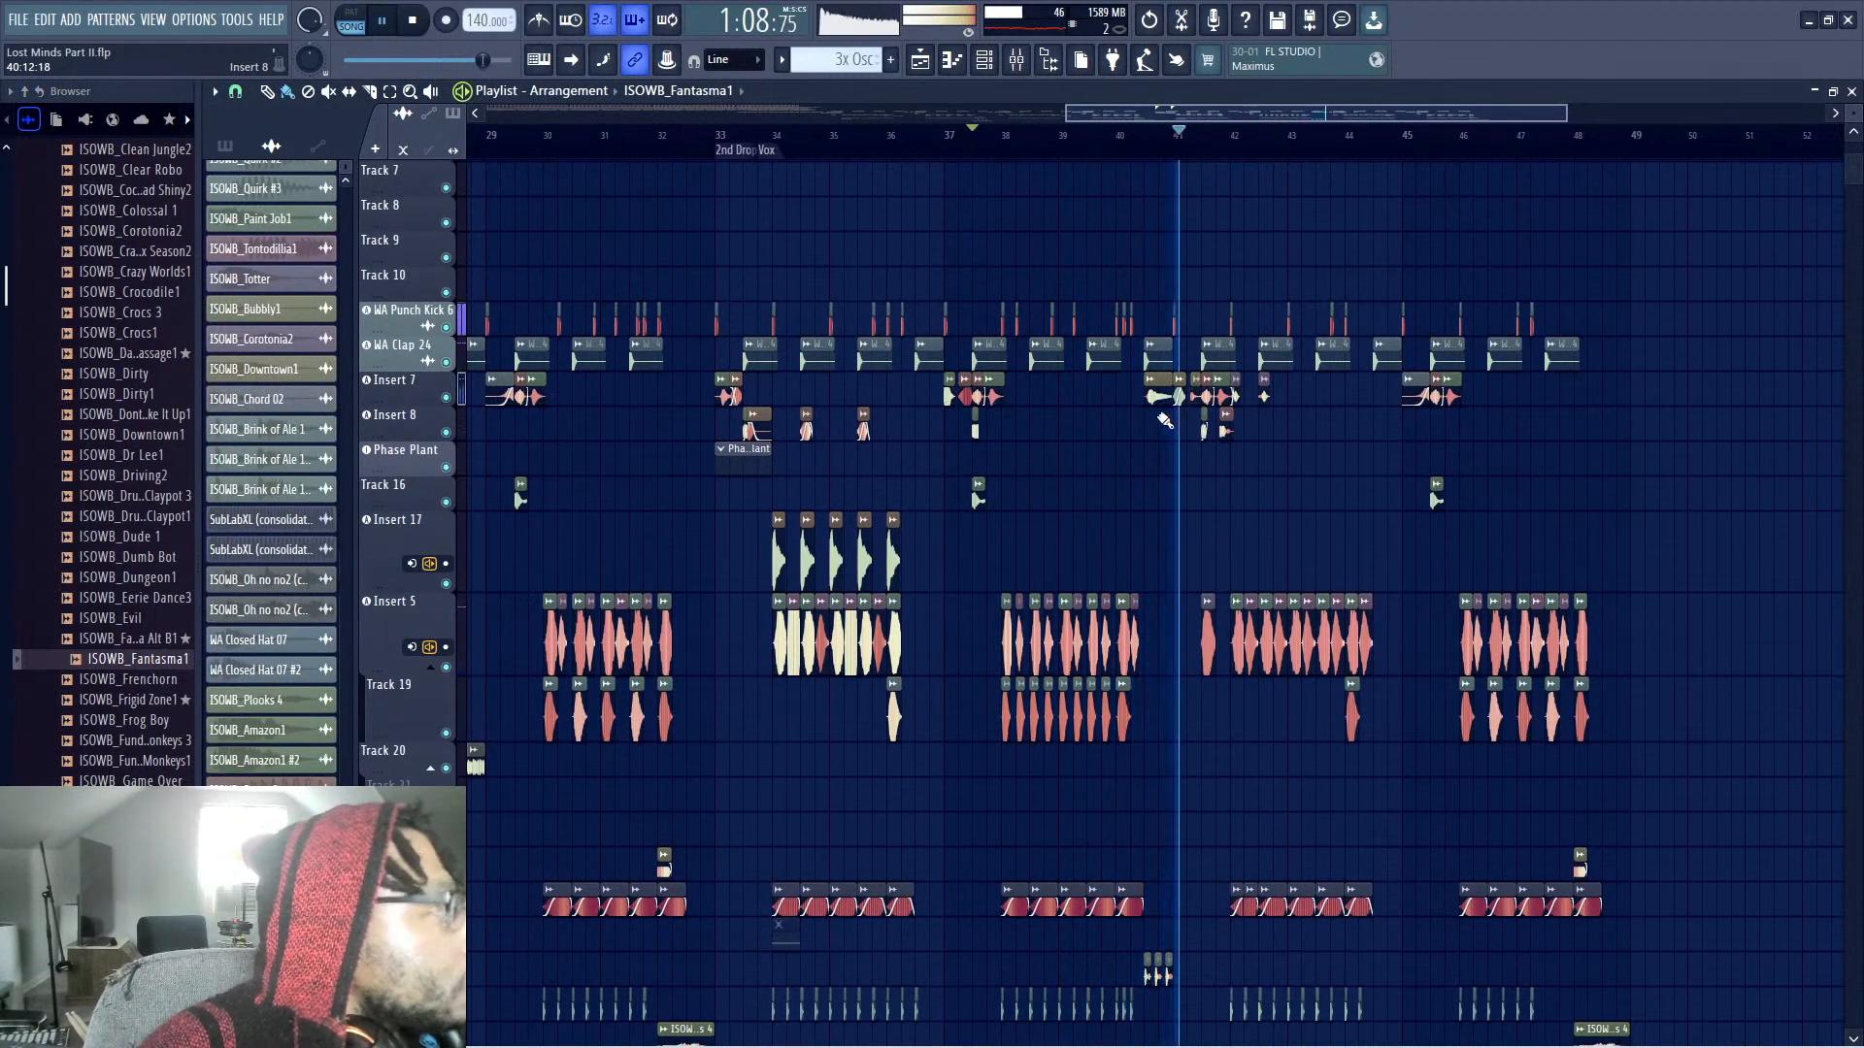
{"action": "key", "text": "space"}
{"action": "key", "text": "space"}
{"action": "left_click_drag", "start_coordinate": [1107, 485], "coordinate": [1263, 268]}
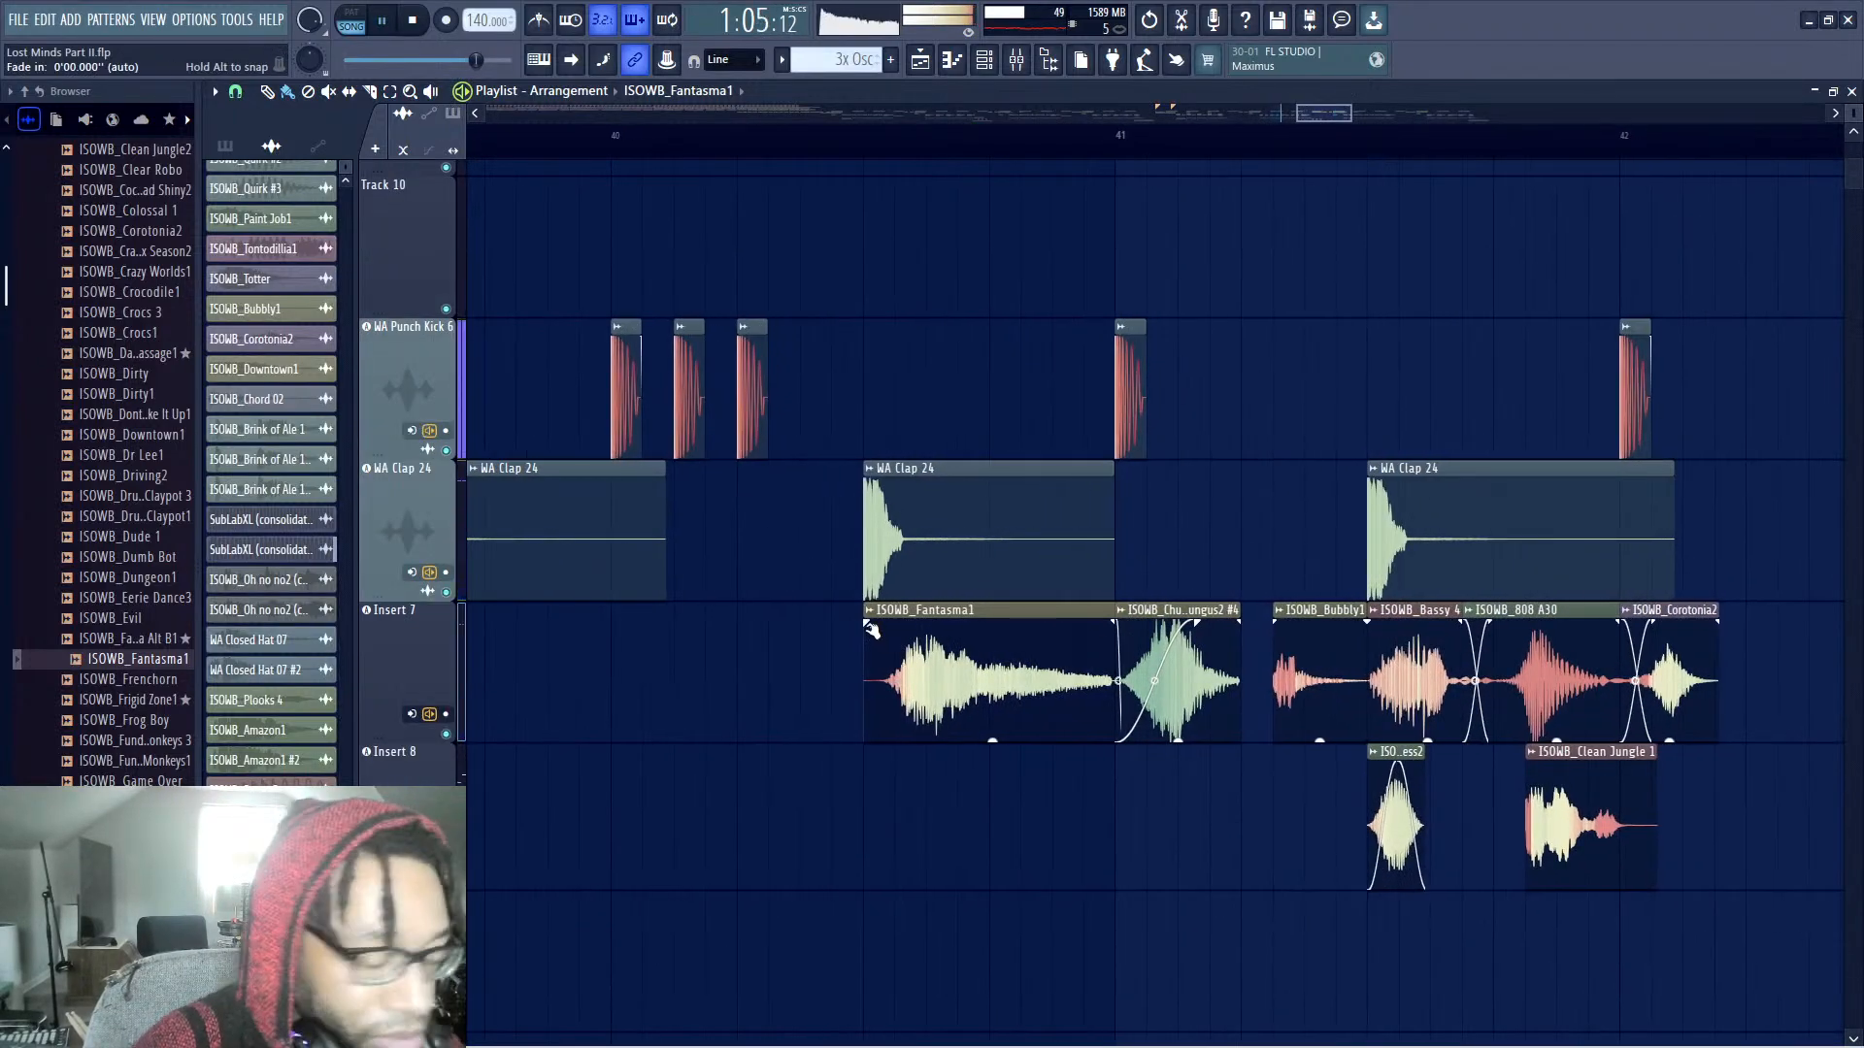
Reverse the ISOWB_Fantasma1 clip on Insert 7 and give it a fade-in of about 0.79 seconds
{"action": "left_click_drag", "start_coordinate": [920, 660], "coordinate": [894, 660]}
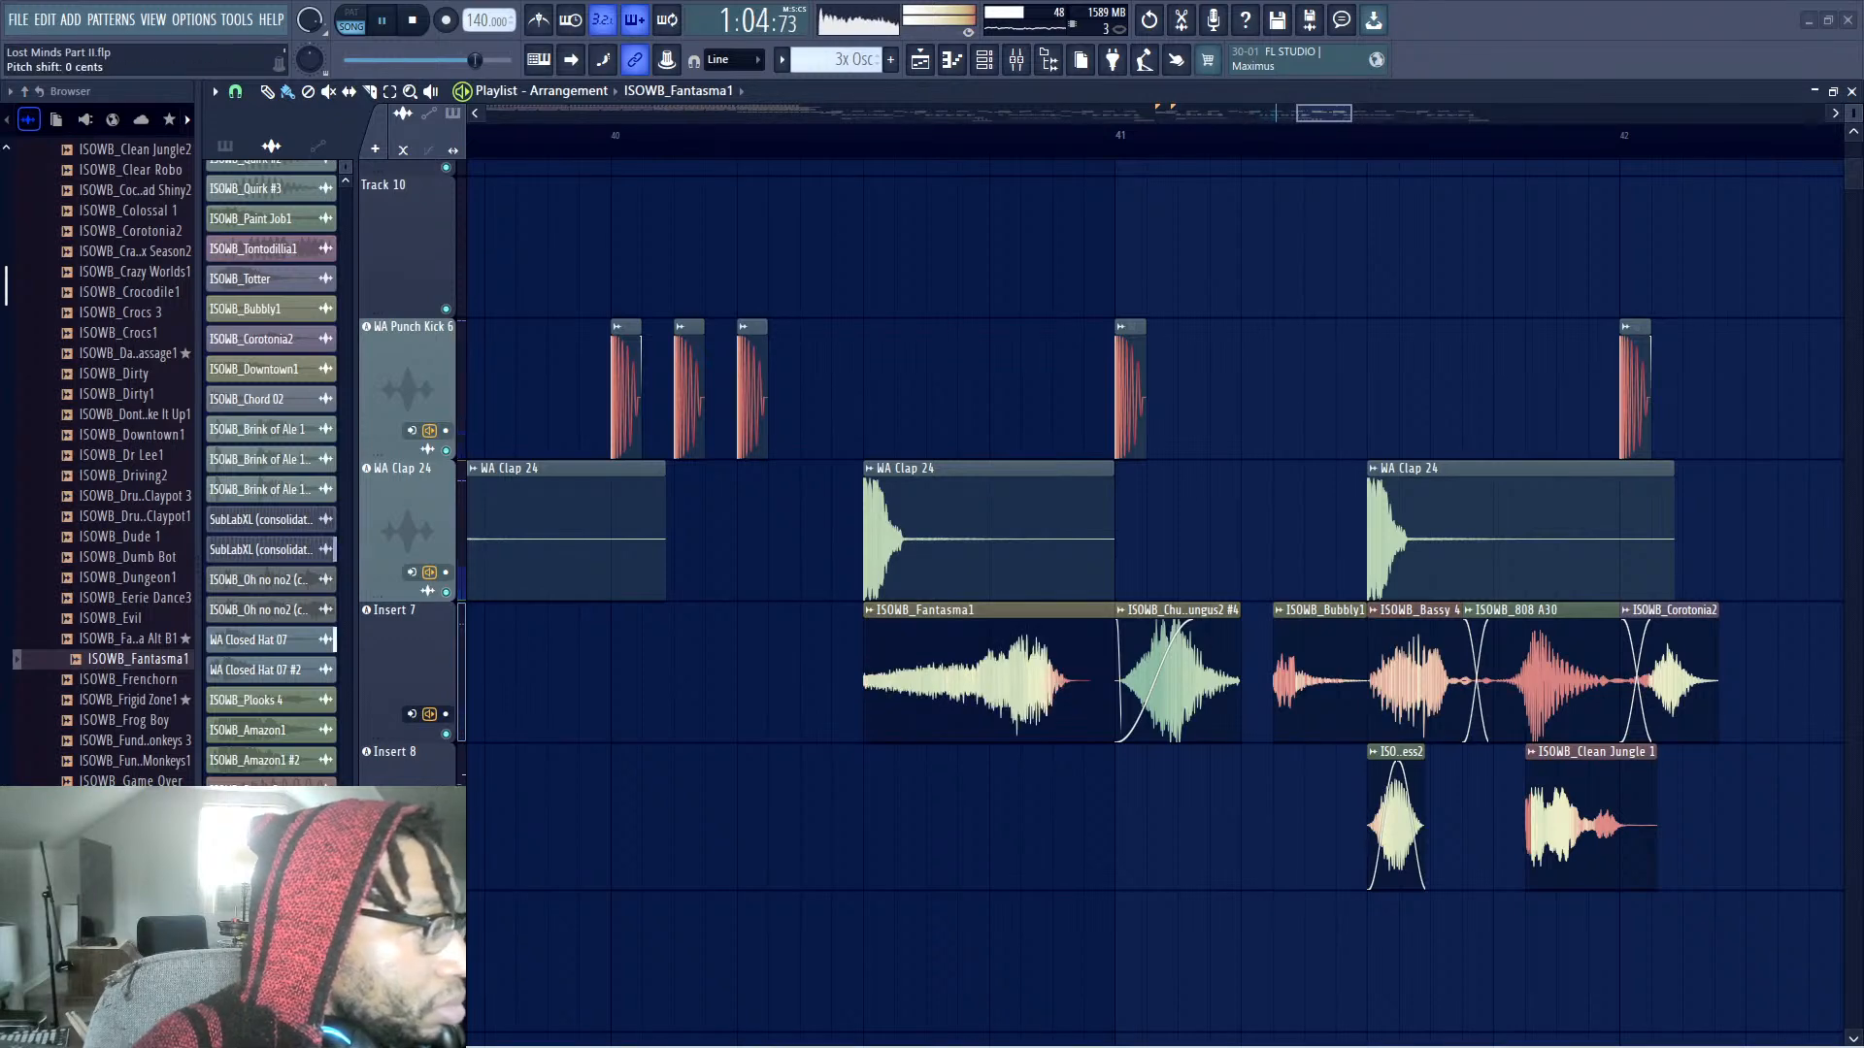
{"action": "left_click_drag", "start_coordinate": [869, 626], "coordinate": [1077, 633]}
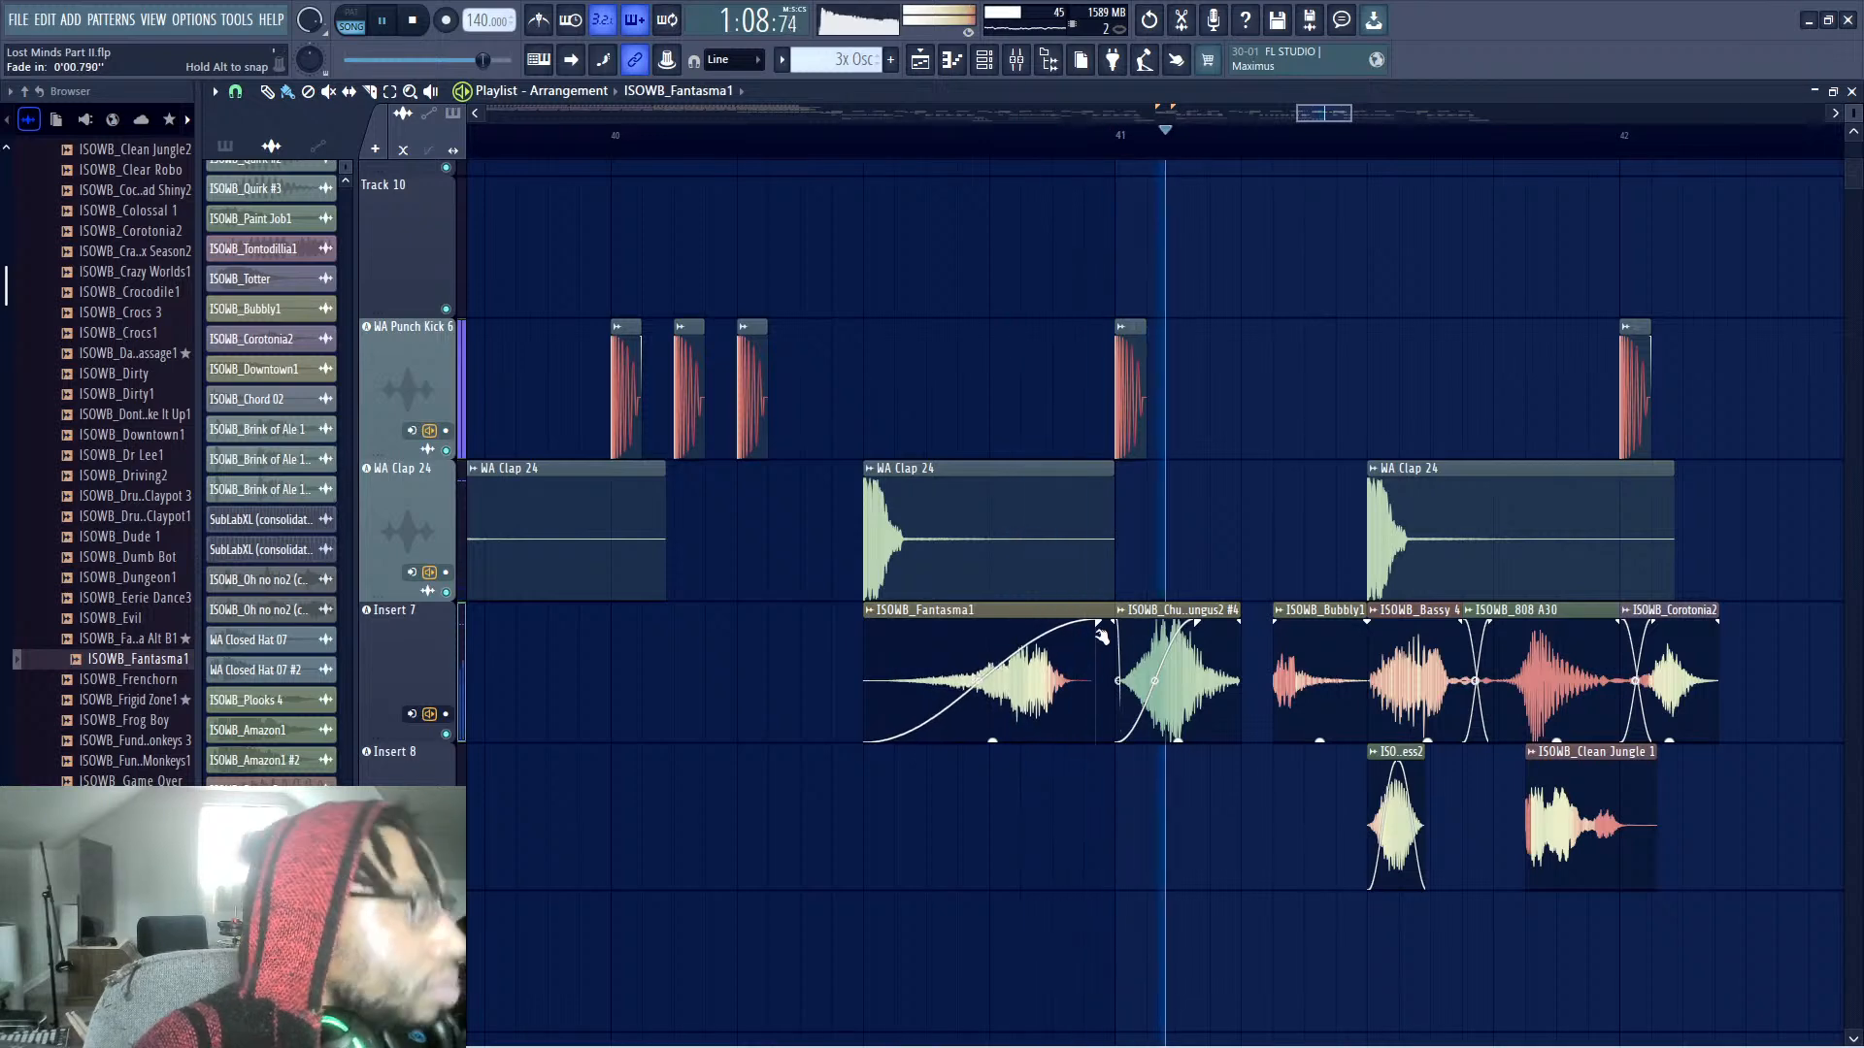
{"action": "key", "text": "space"}
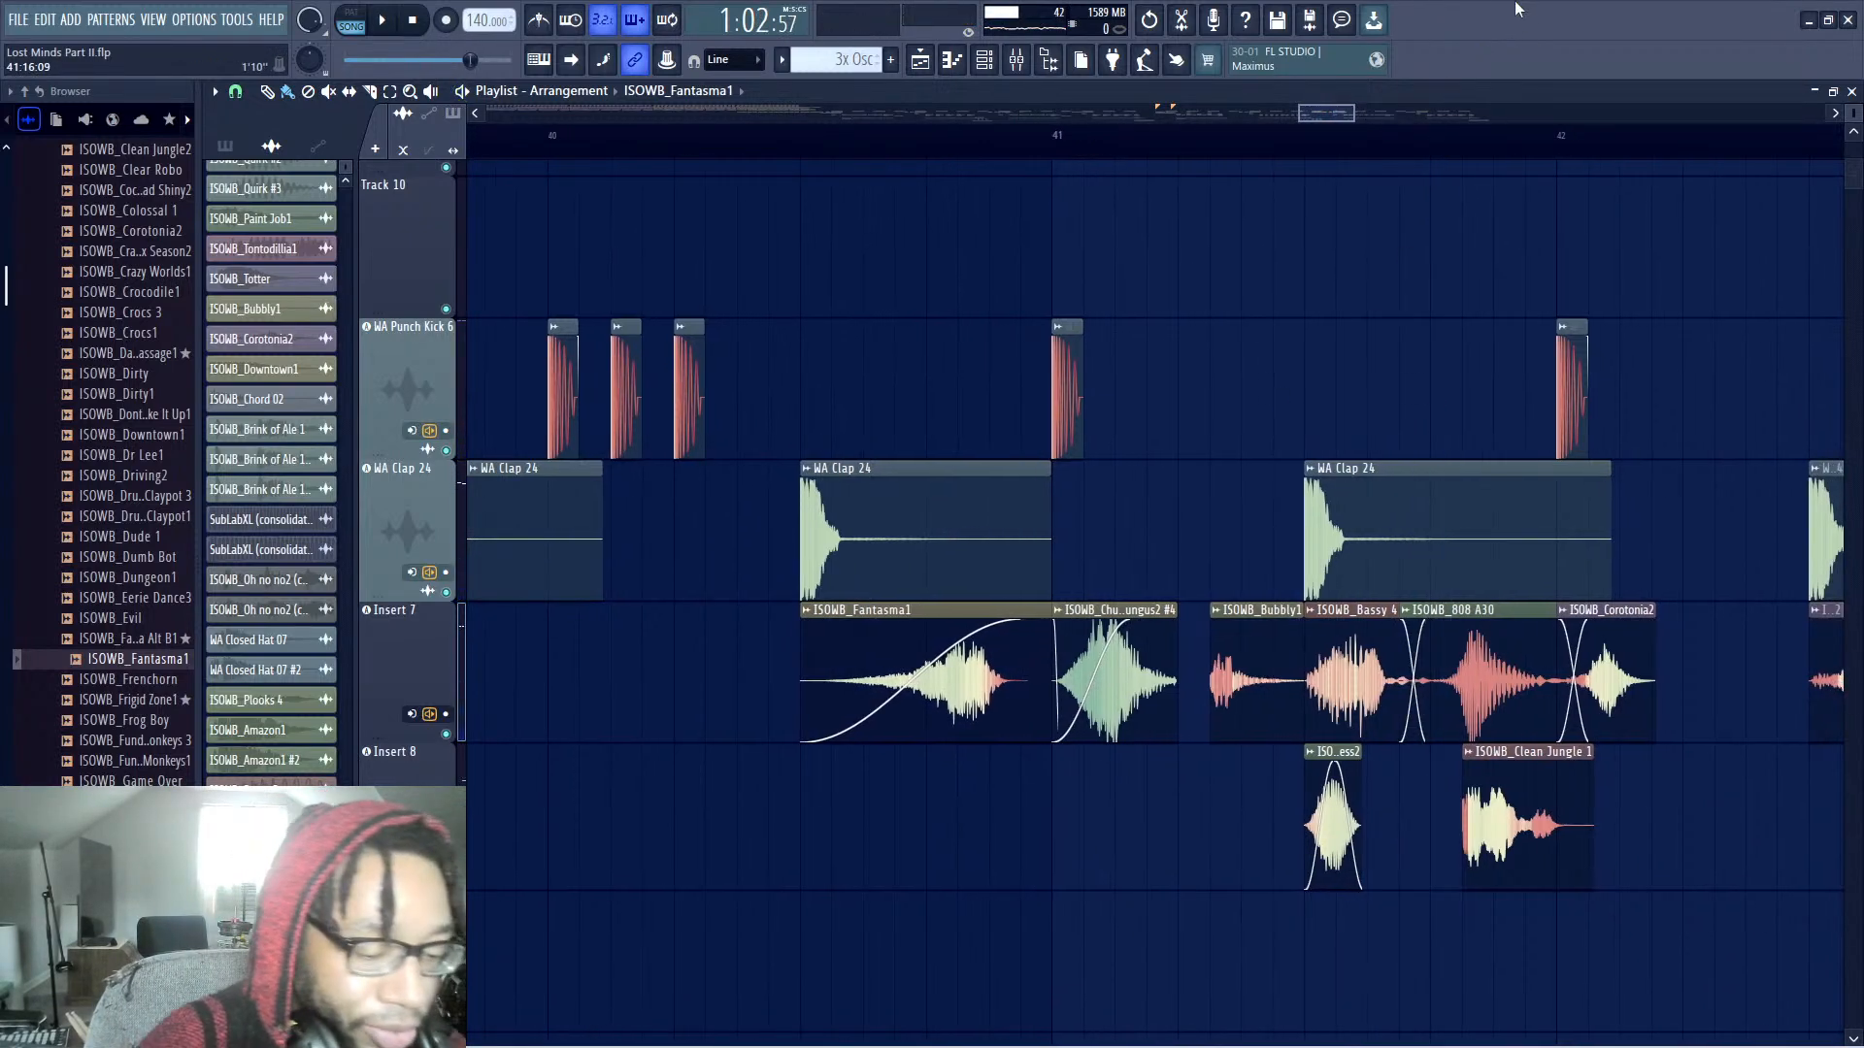
Save the project and bring the whole mixer into view over the playlist
{"action": "key", "text": "ctrl+s"}
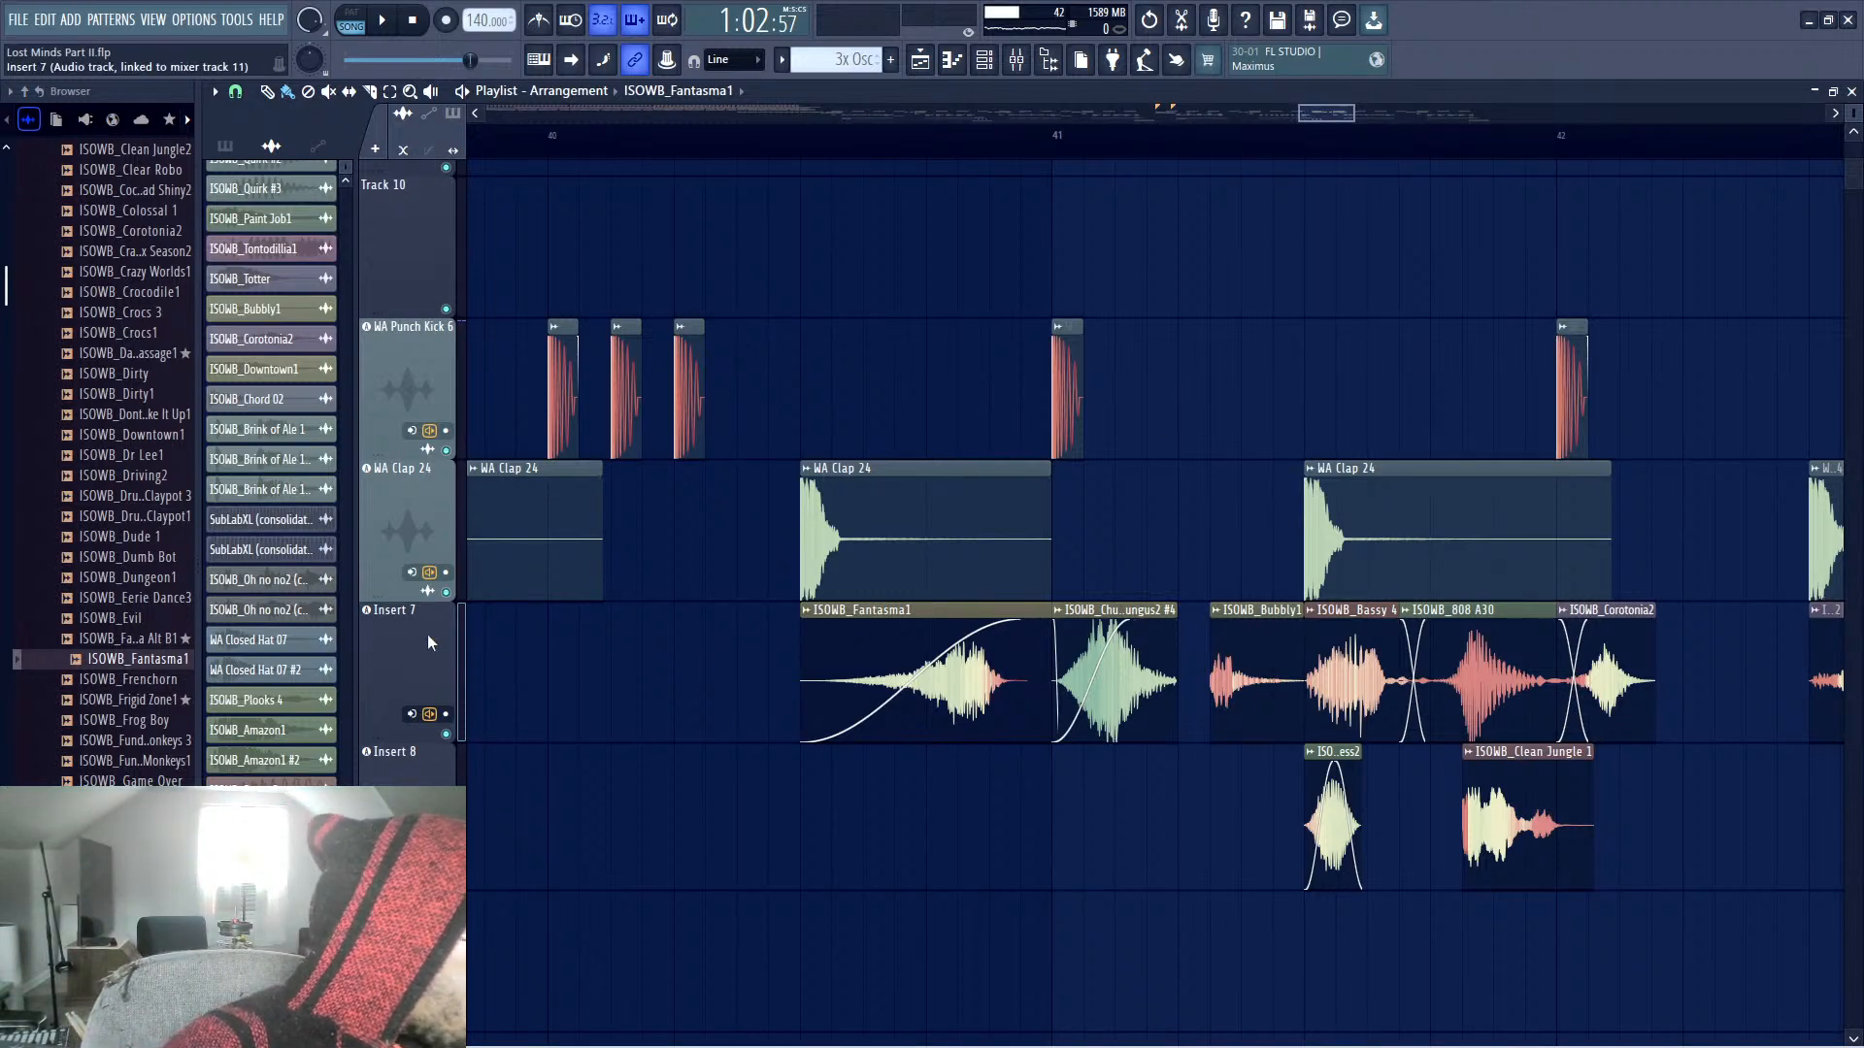
{"action": "key", "text": "F9"}
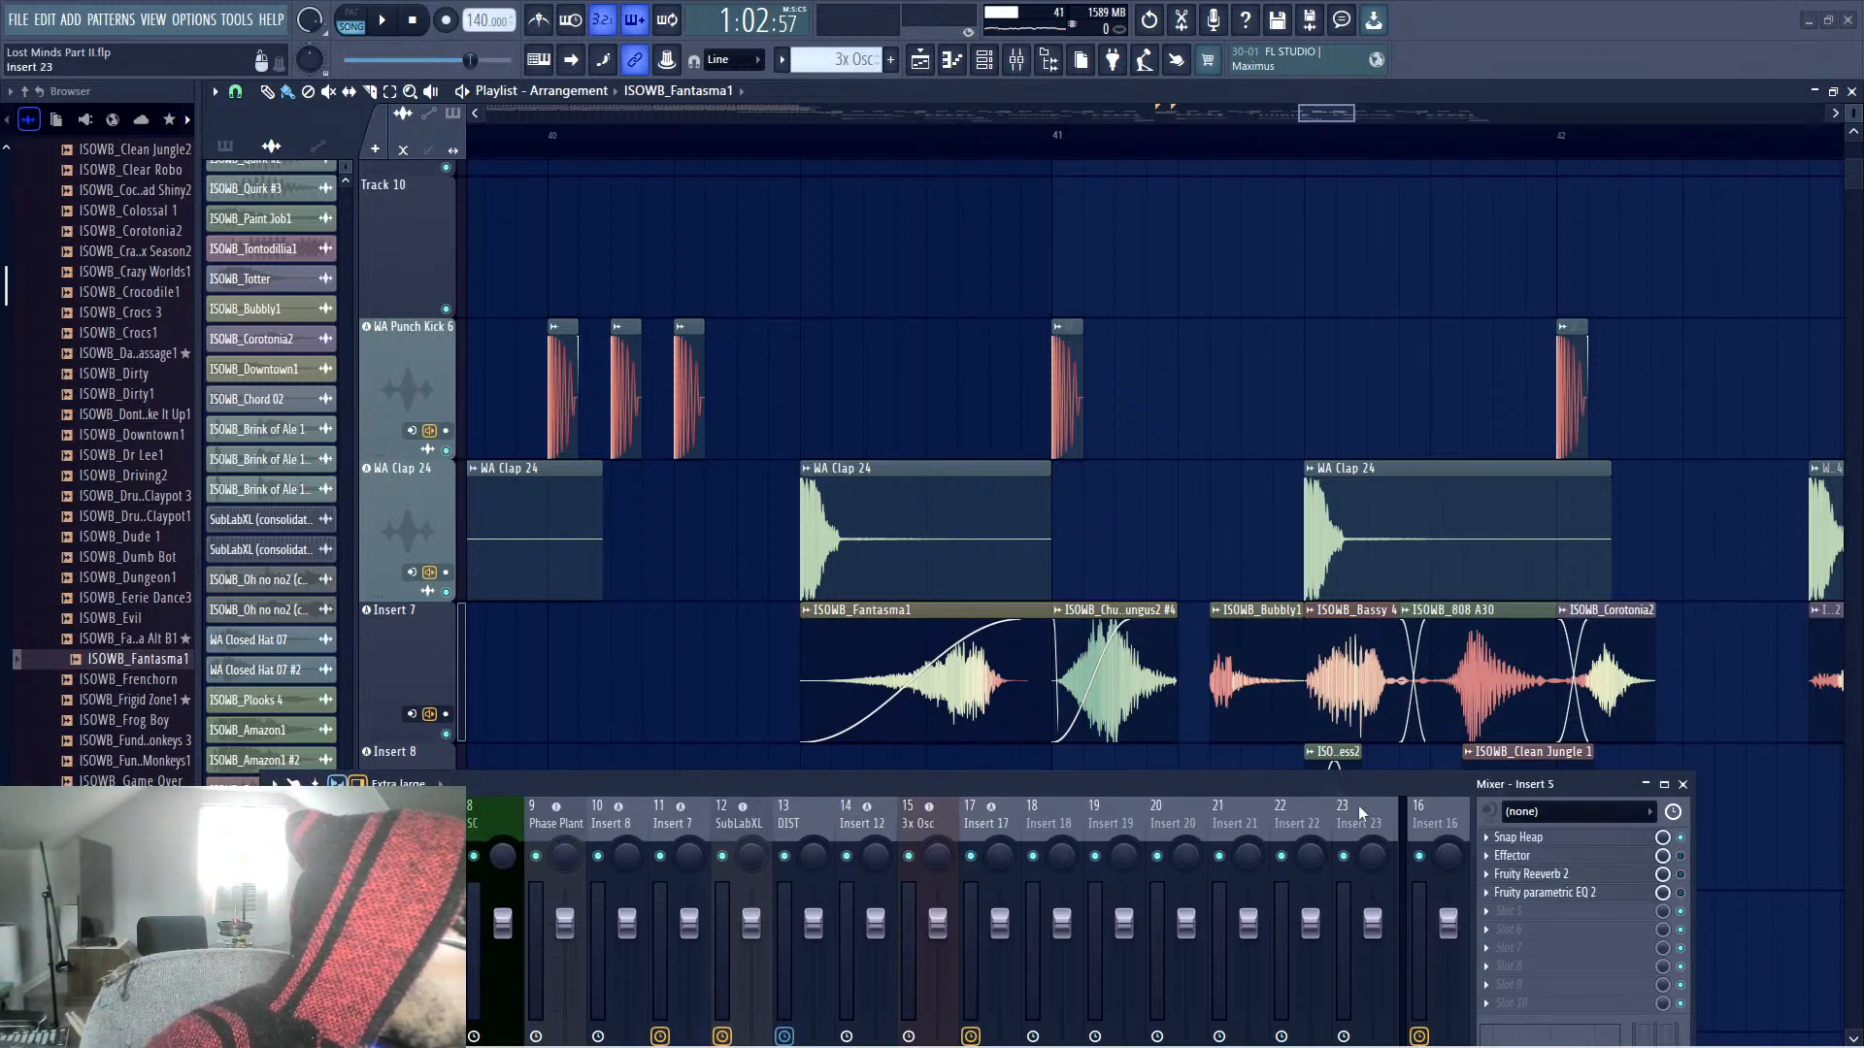
{"action": "left_click_drag", "start_coordinate": [1412, 791], "coordinate": [1345, 475]}
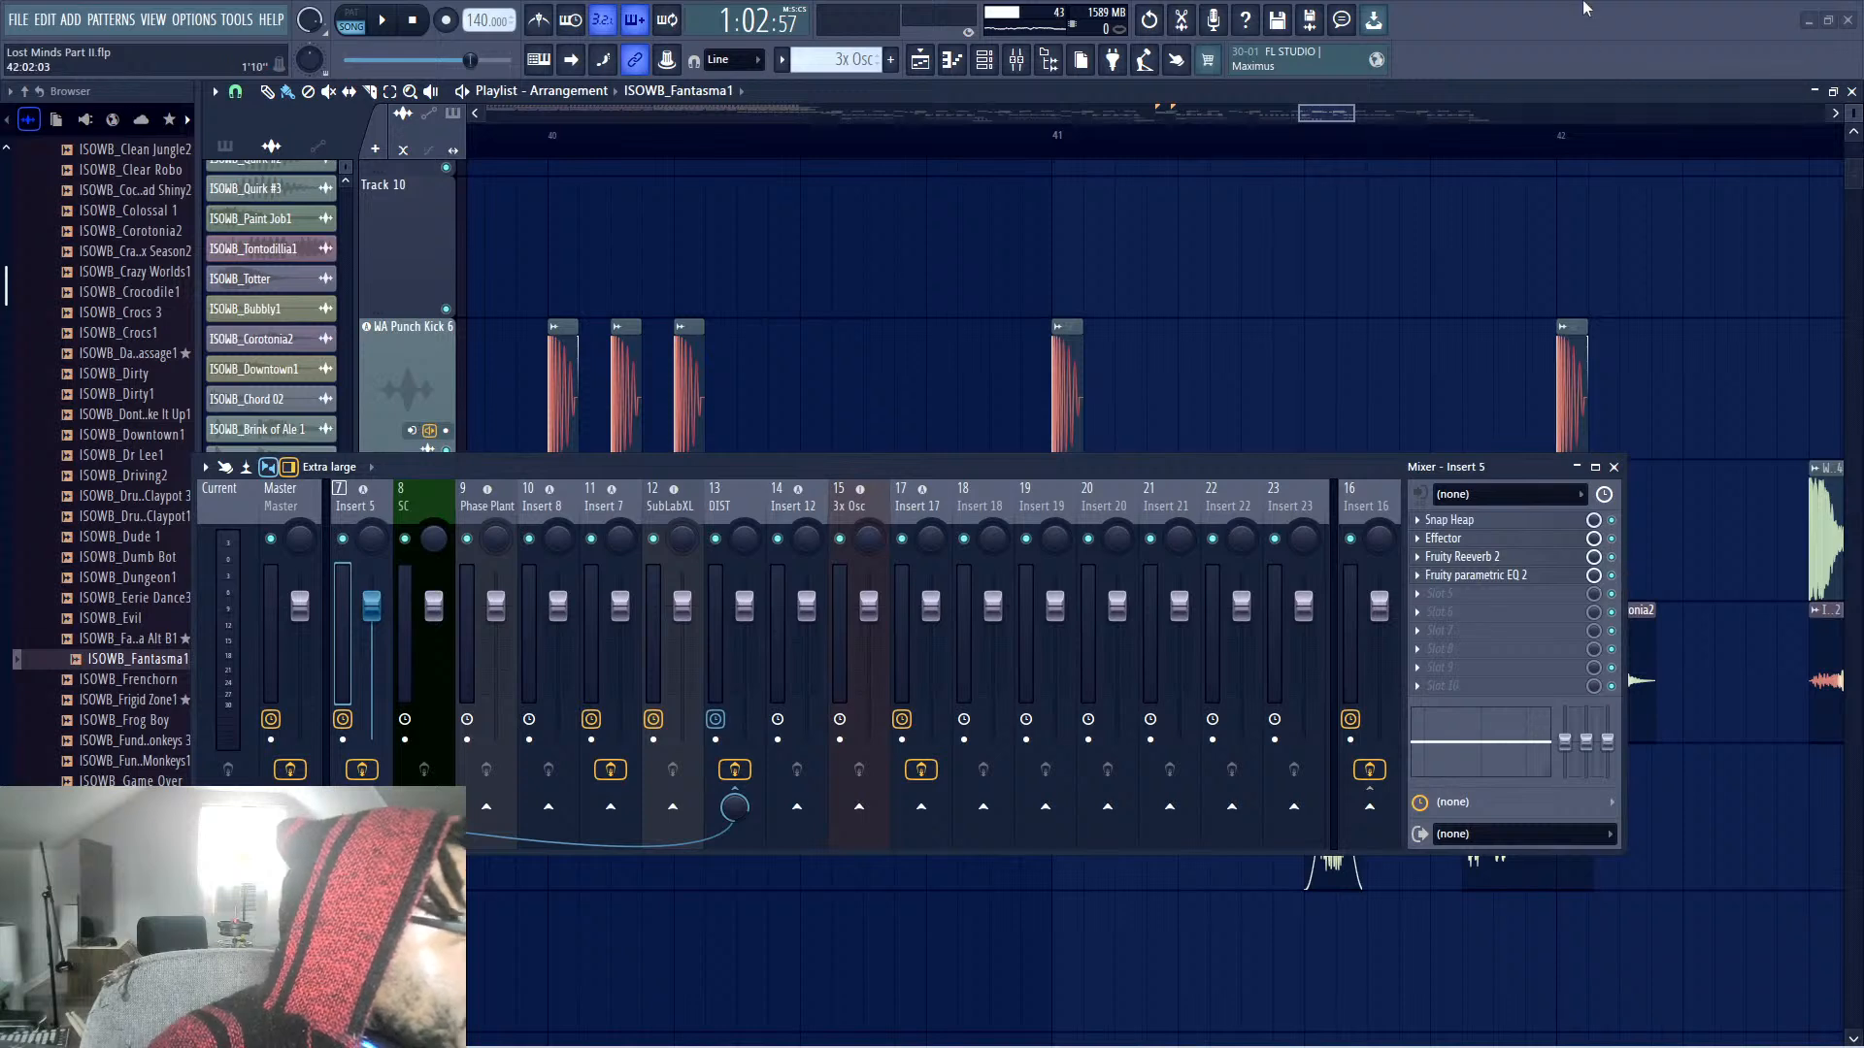
{"action": "key", "text": "ctrl+s"}
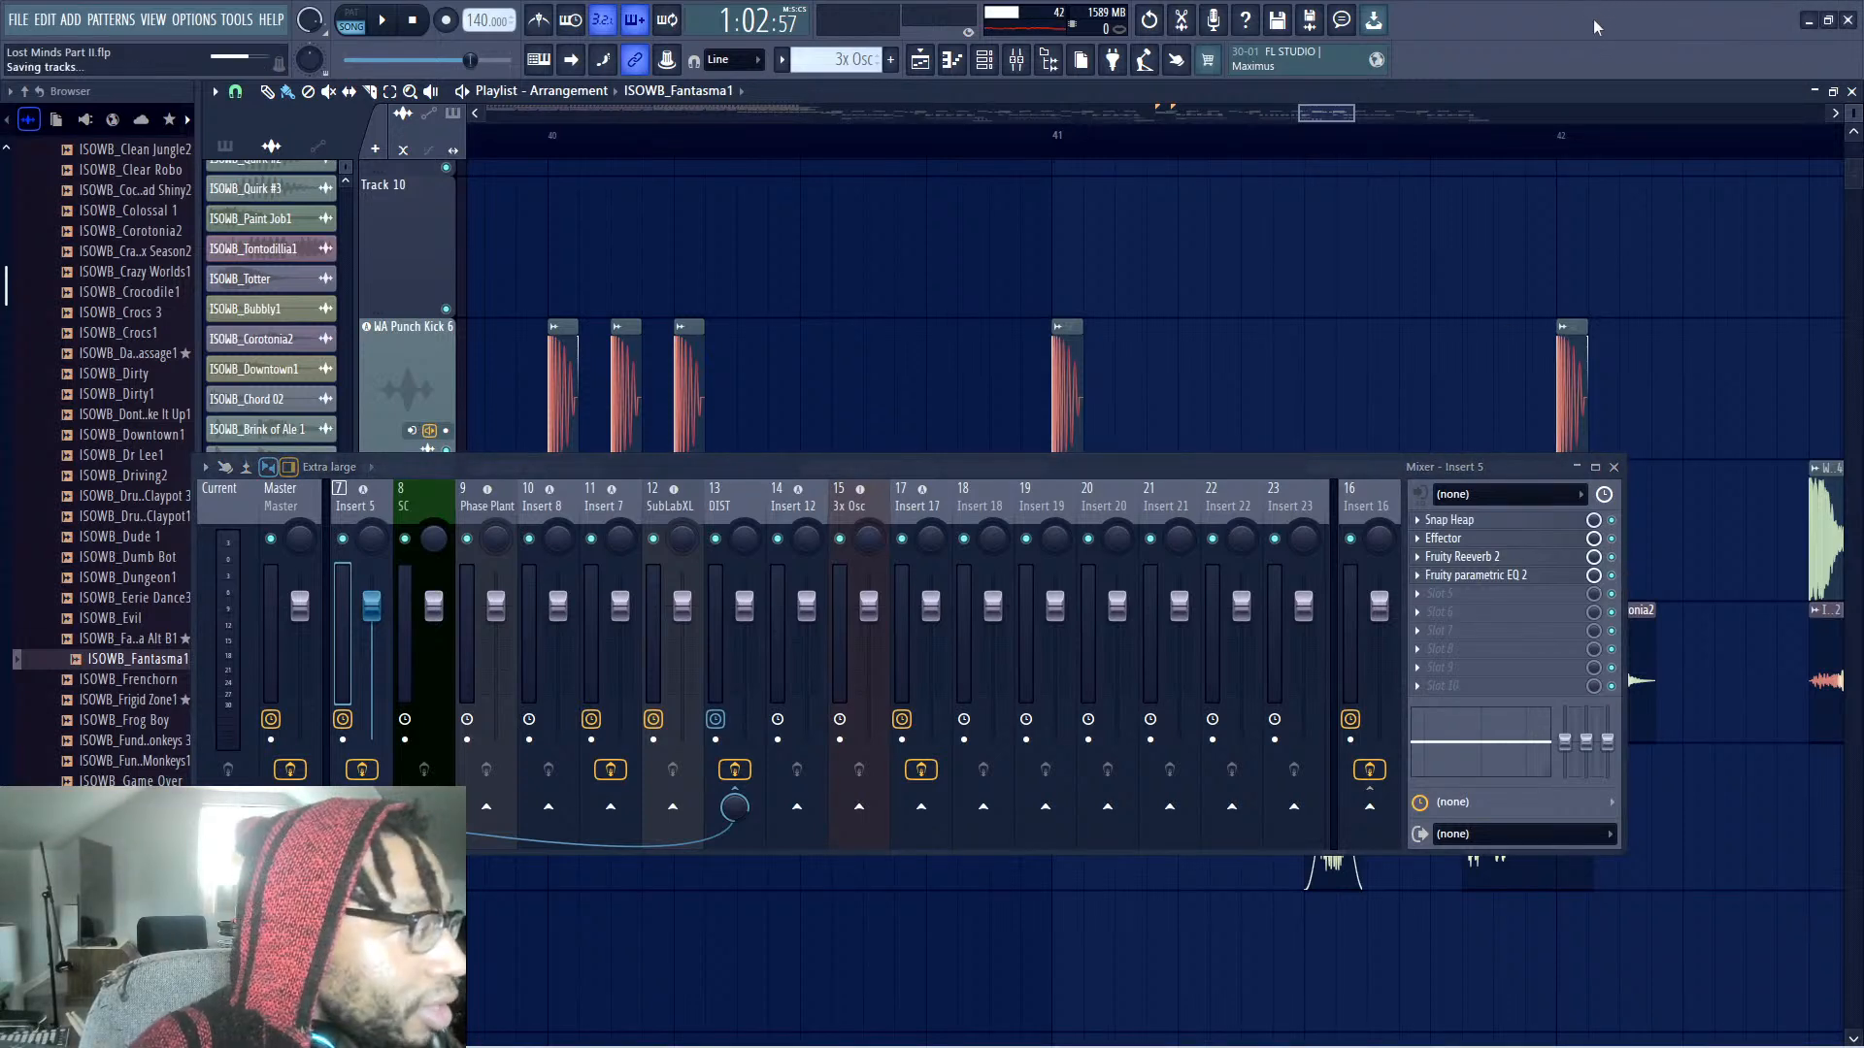
Inspect Insert 5's Fruity Reeverb 2 and Insert 7's effect slots during playback, and close the mixer
{"action": "key", "text": "space"}
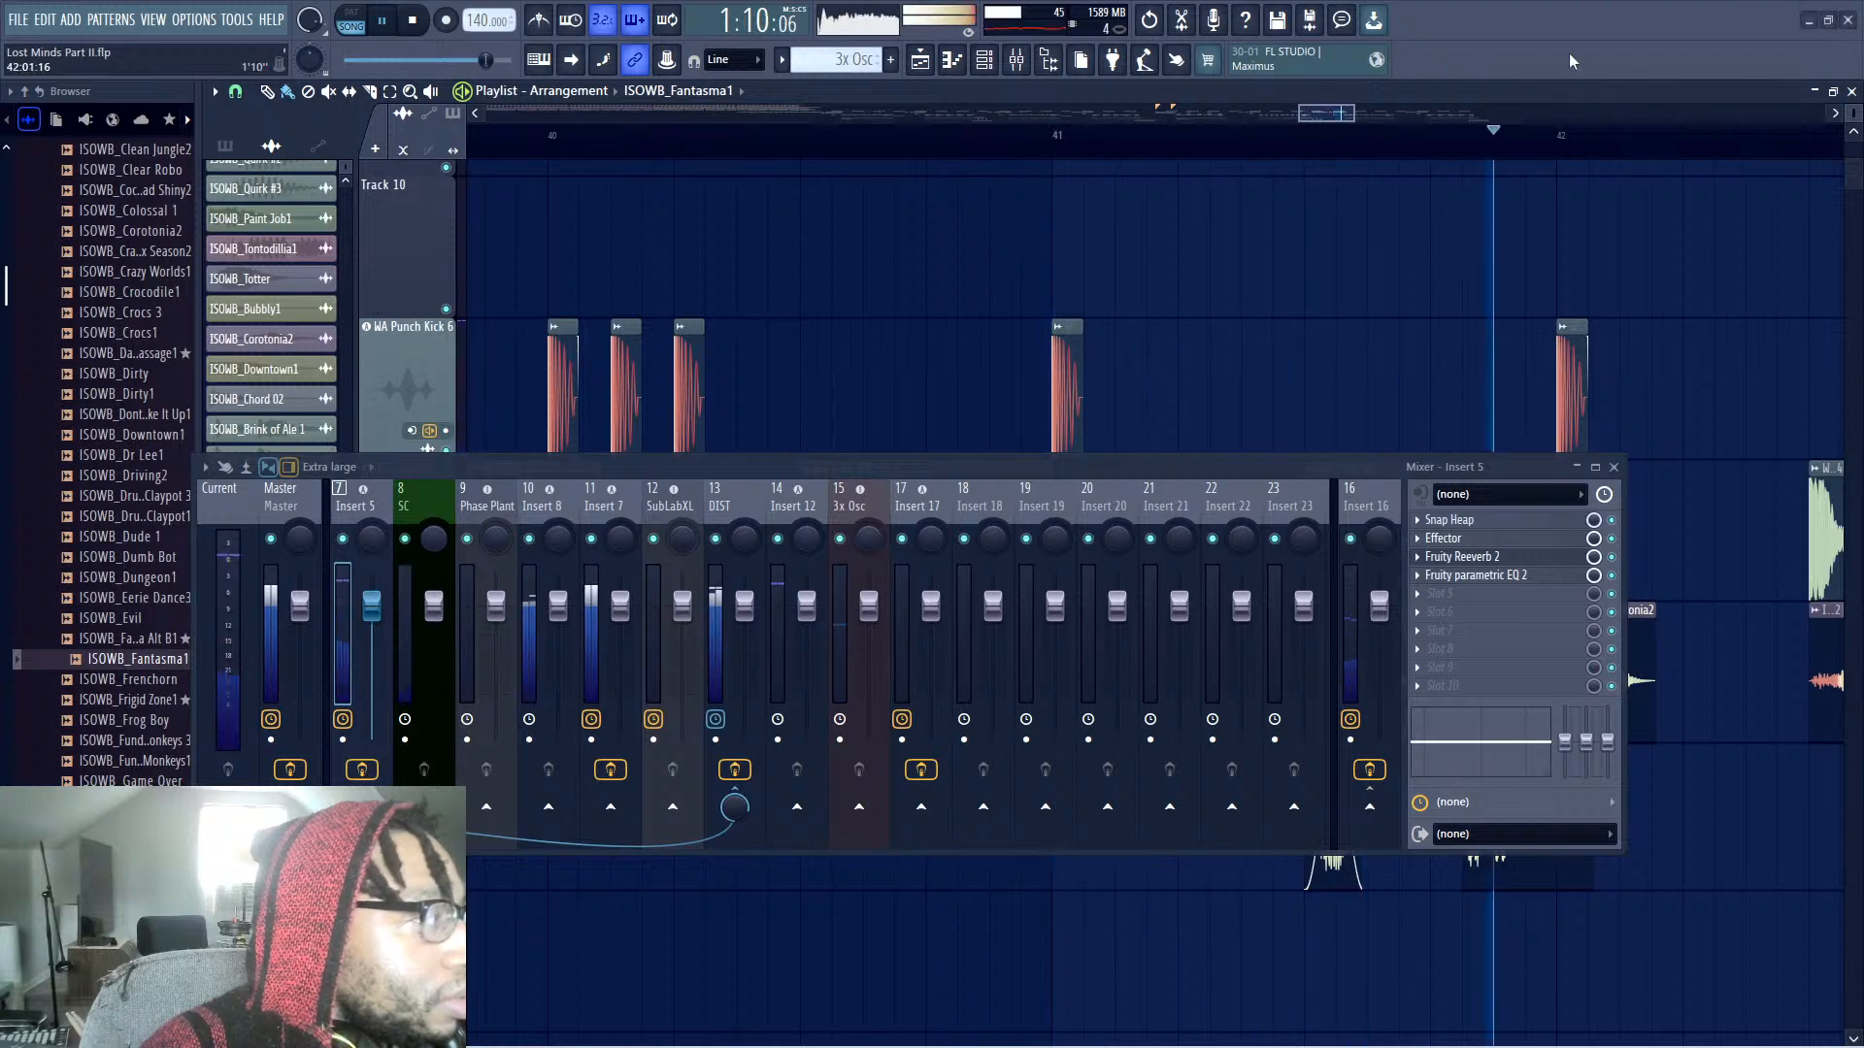
{"action": "left_click", "coordinate": [1463, 557]}
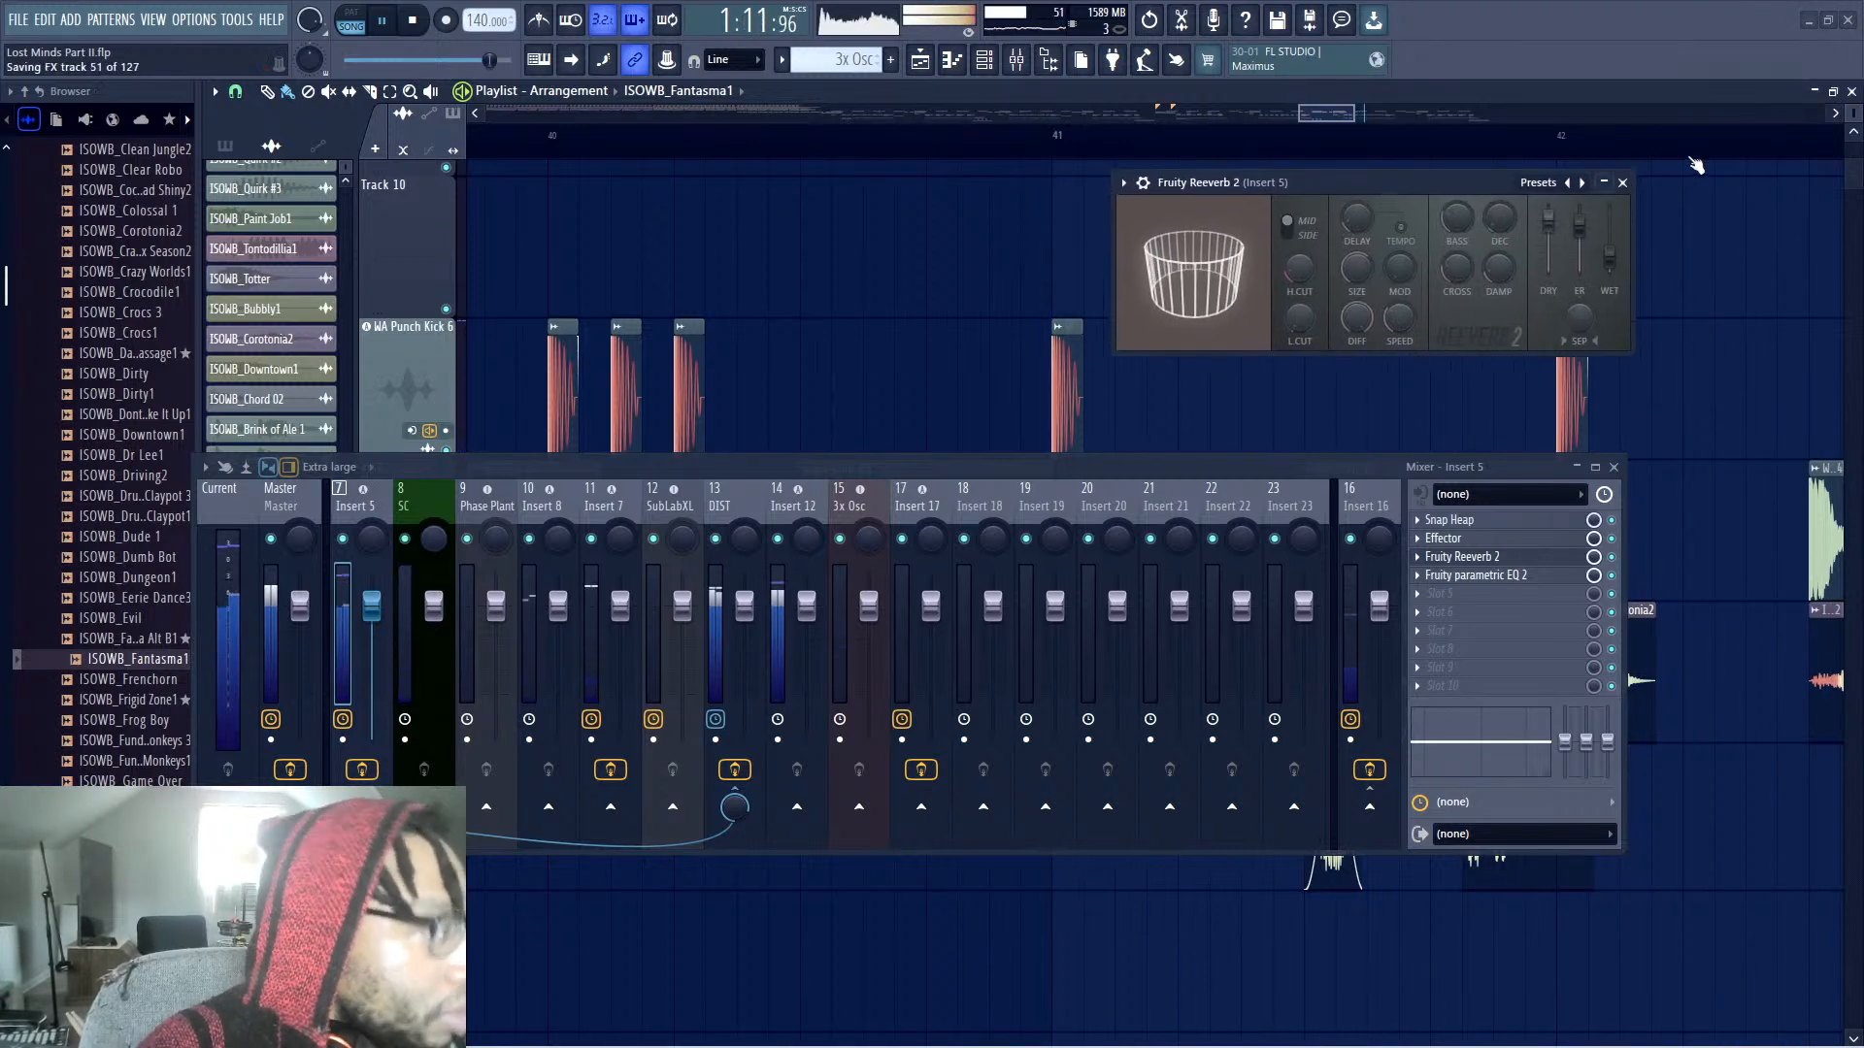
{"action": "left_click", "coordinate": [1623, 185]}
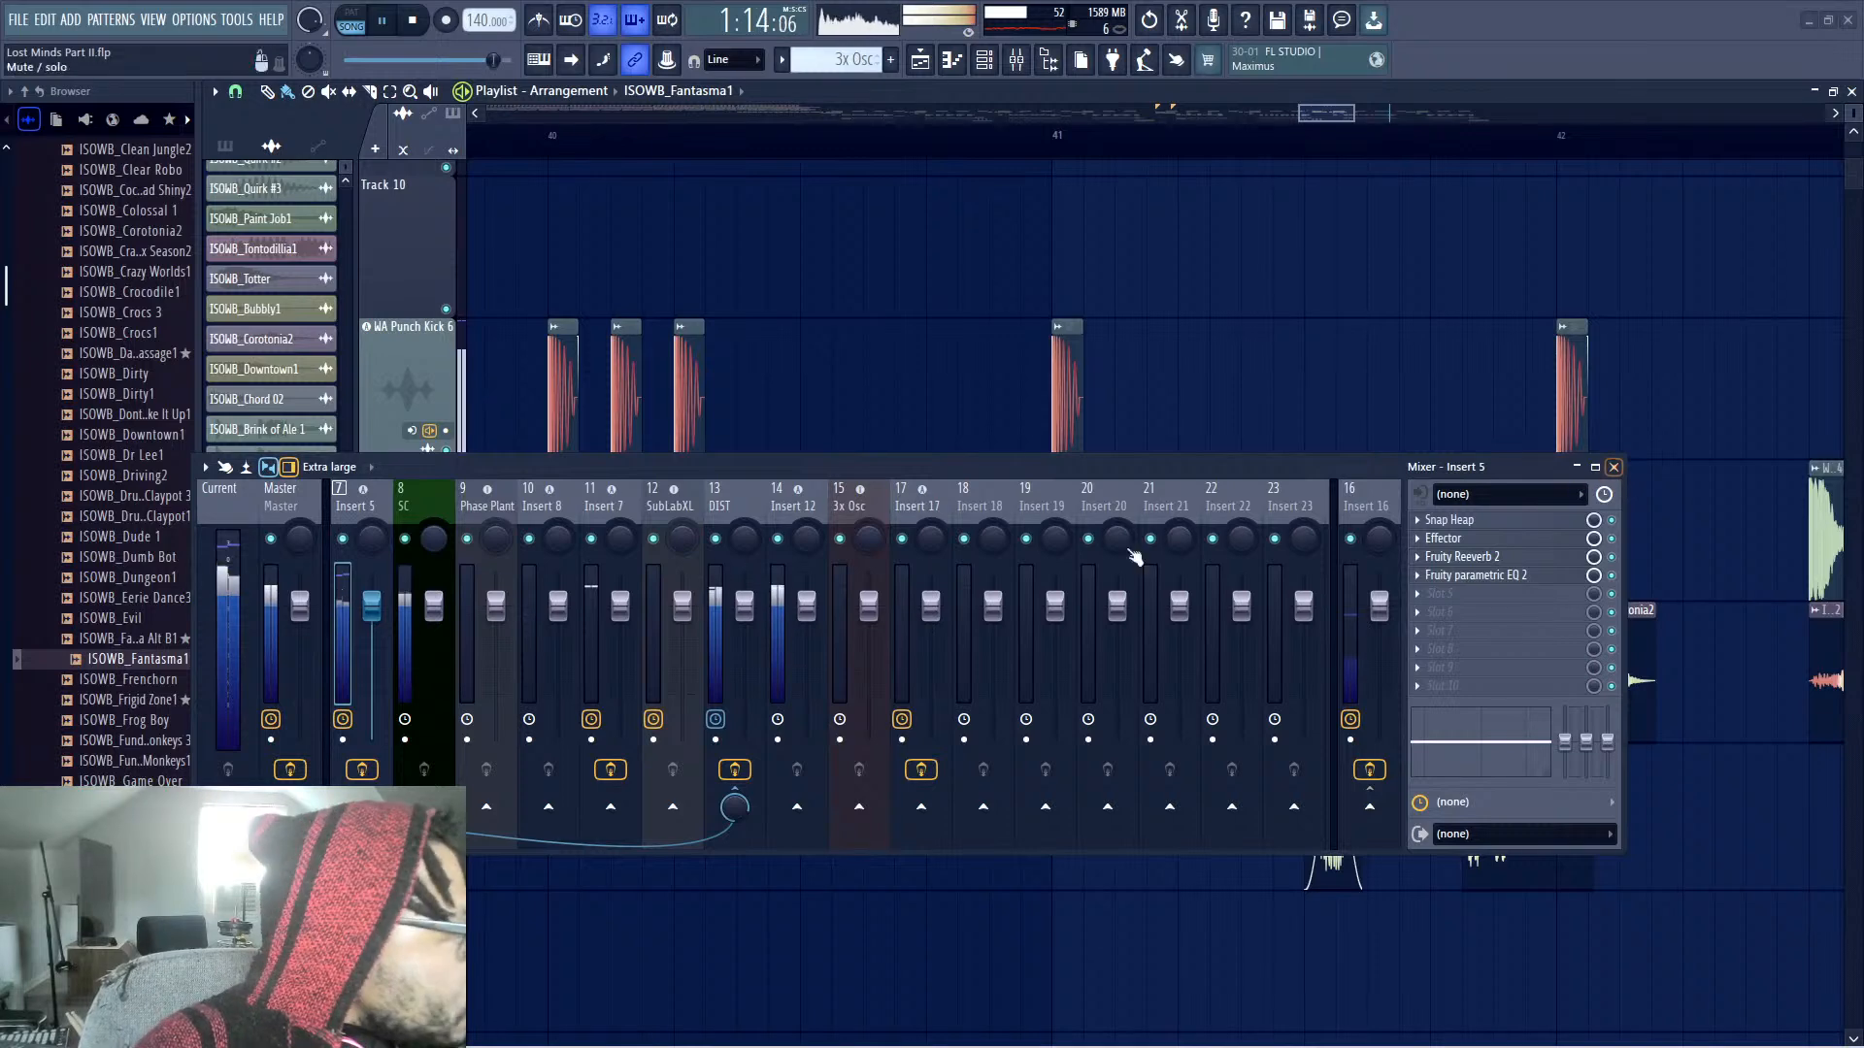
{"action": "left_click", "coordinate": [620, 508]}
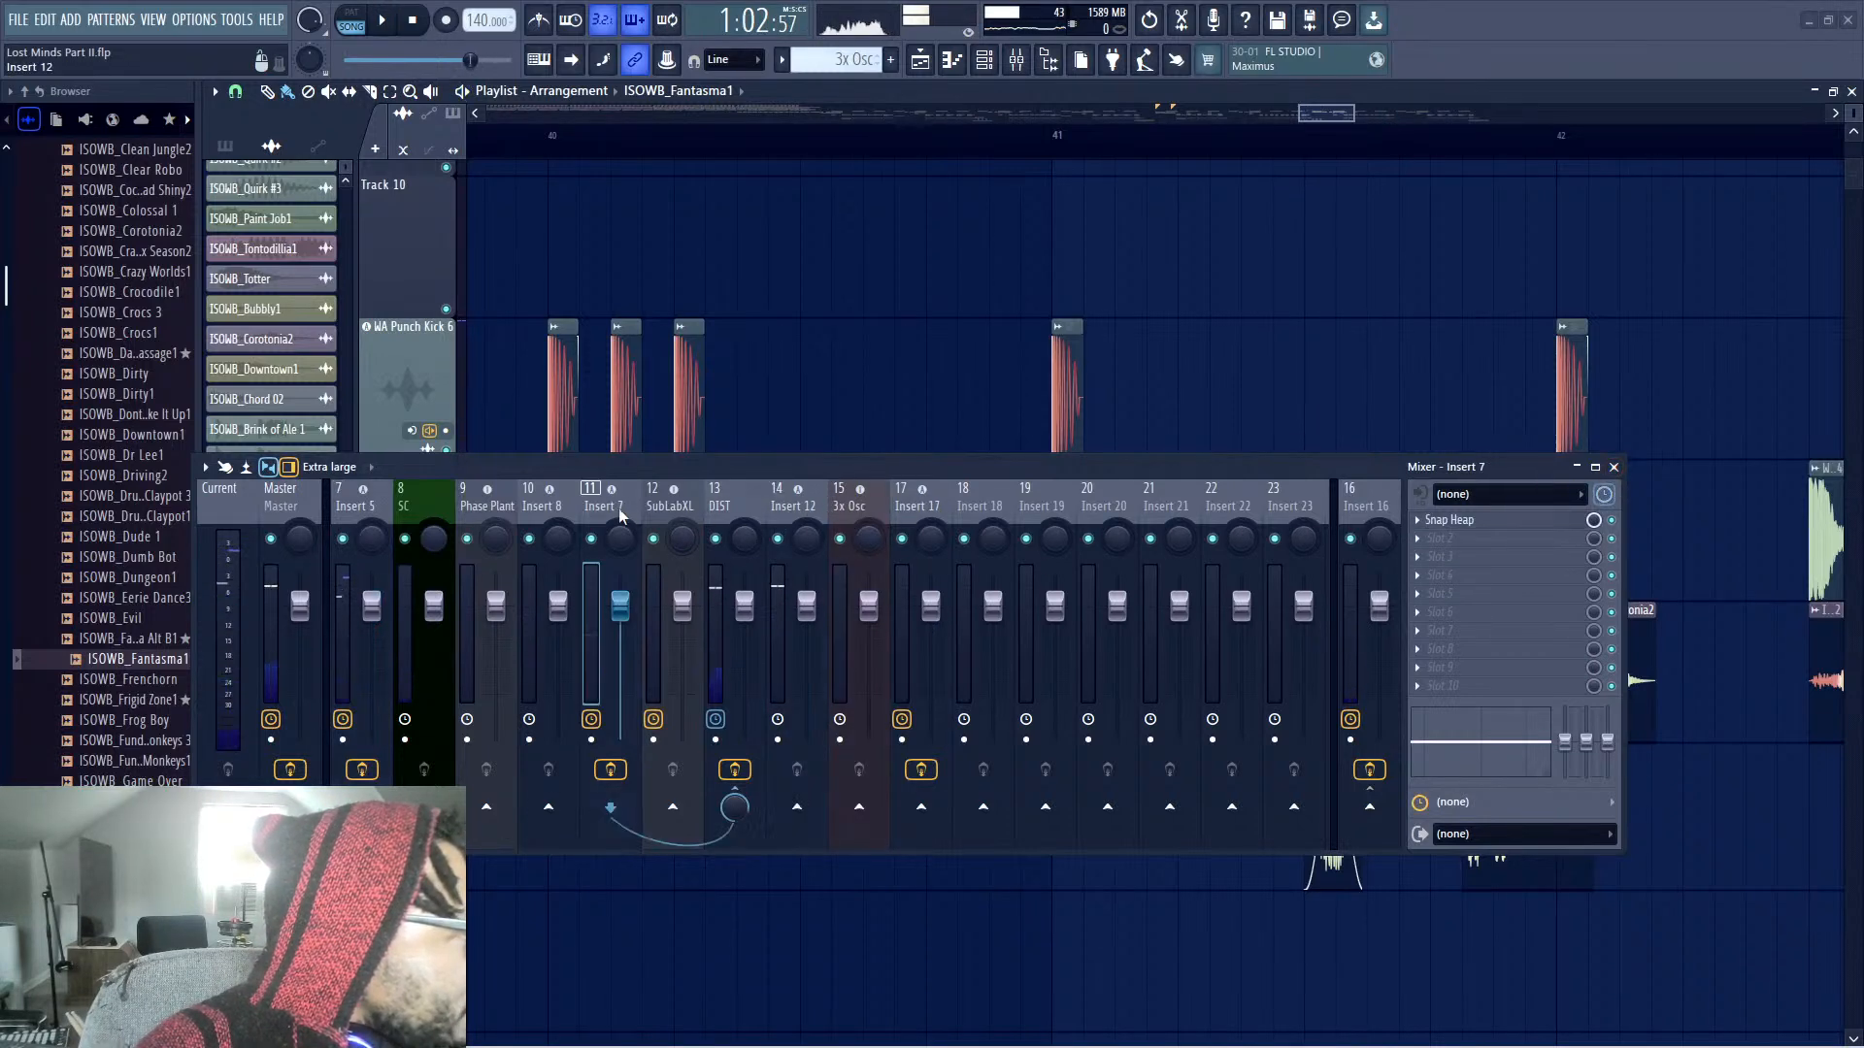
{"action": "left_click", "coordinate": [1613, 468]}
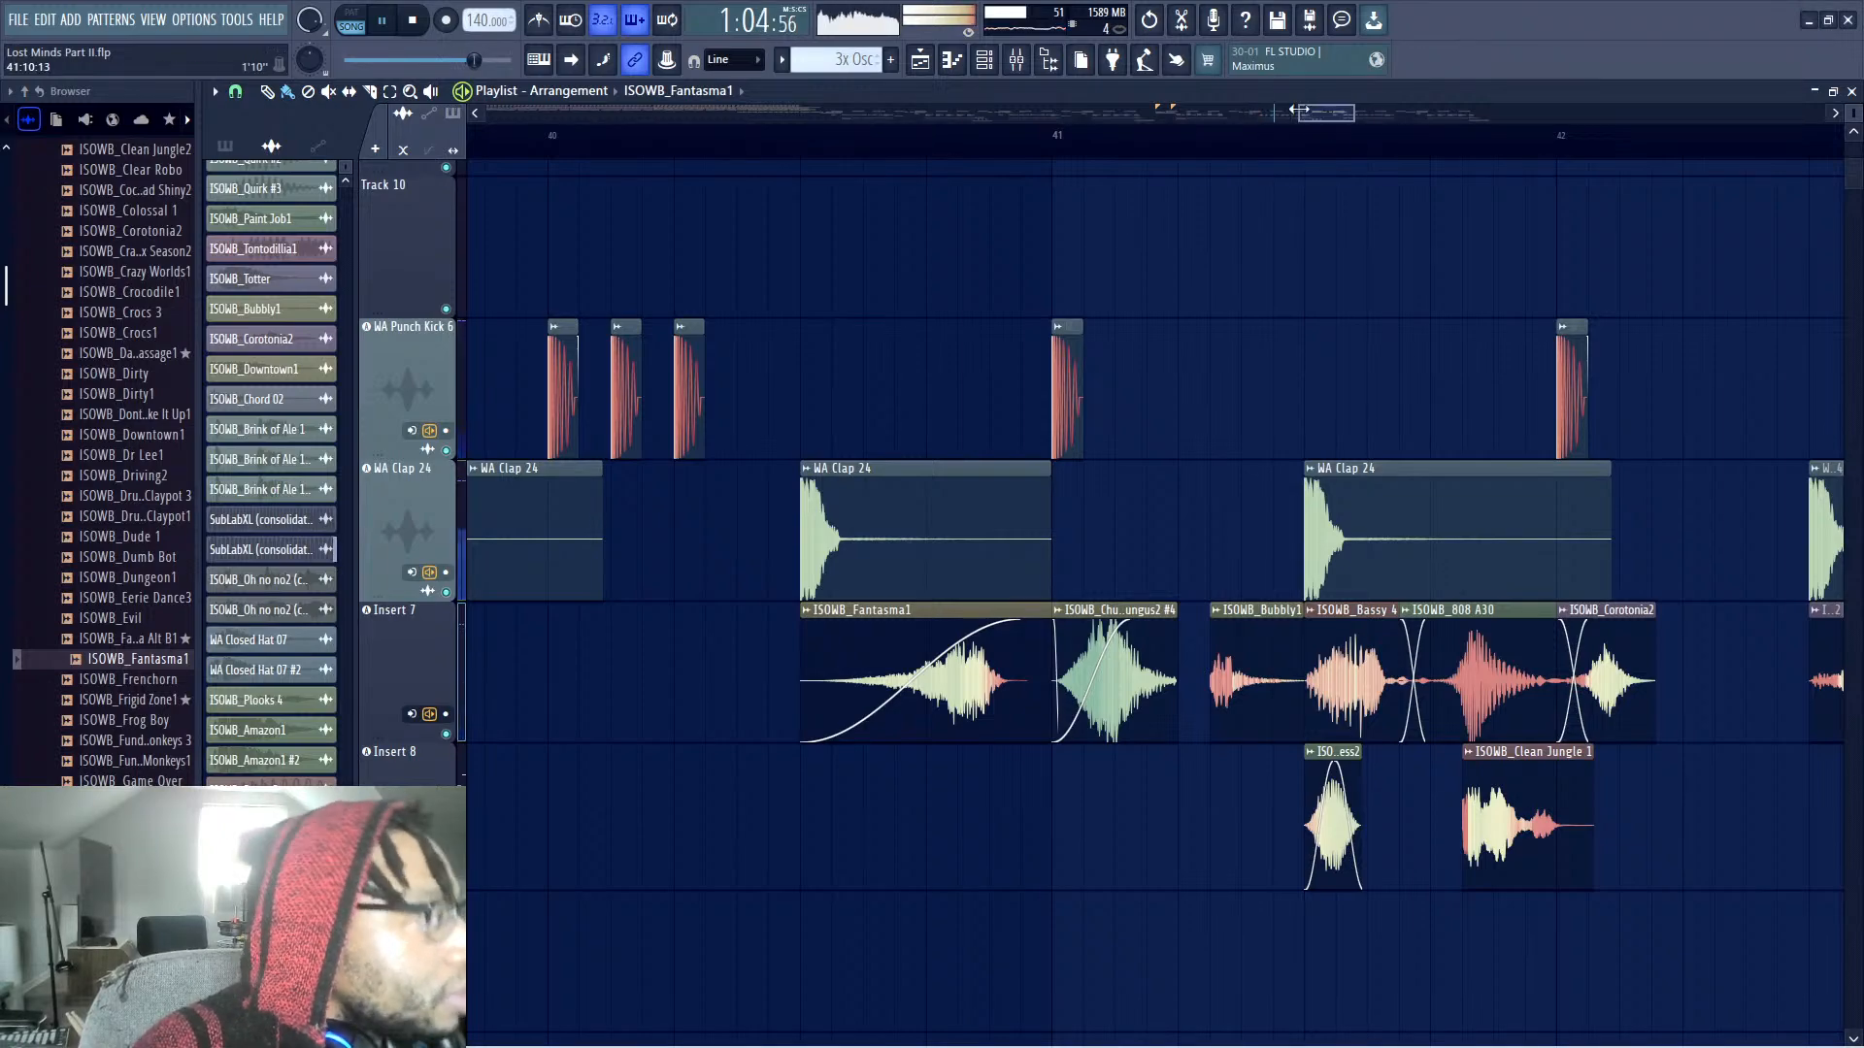
Play the arrangement from the 2nd Drop marker at bar 33 and follow the bass tracks
{"action": "scroll", "coordinate": [1301, 110], "scroll_direction": "down", "scroll_amount": 5}
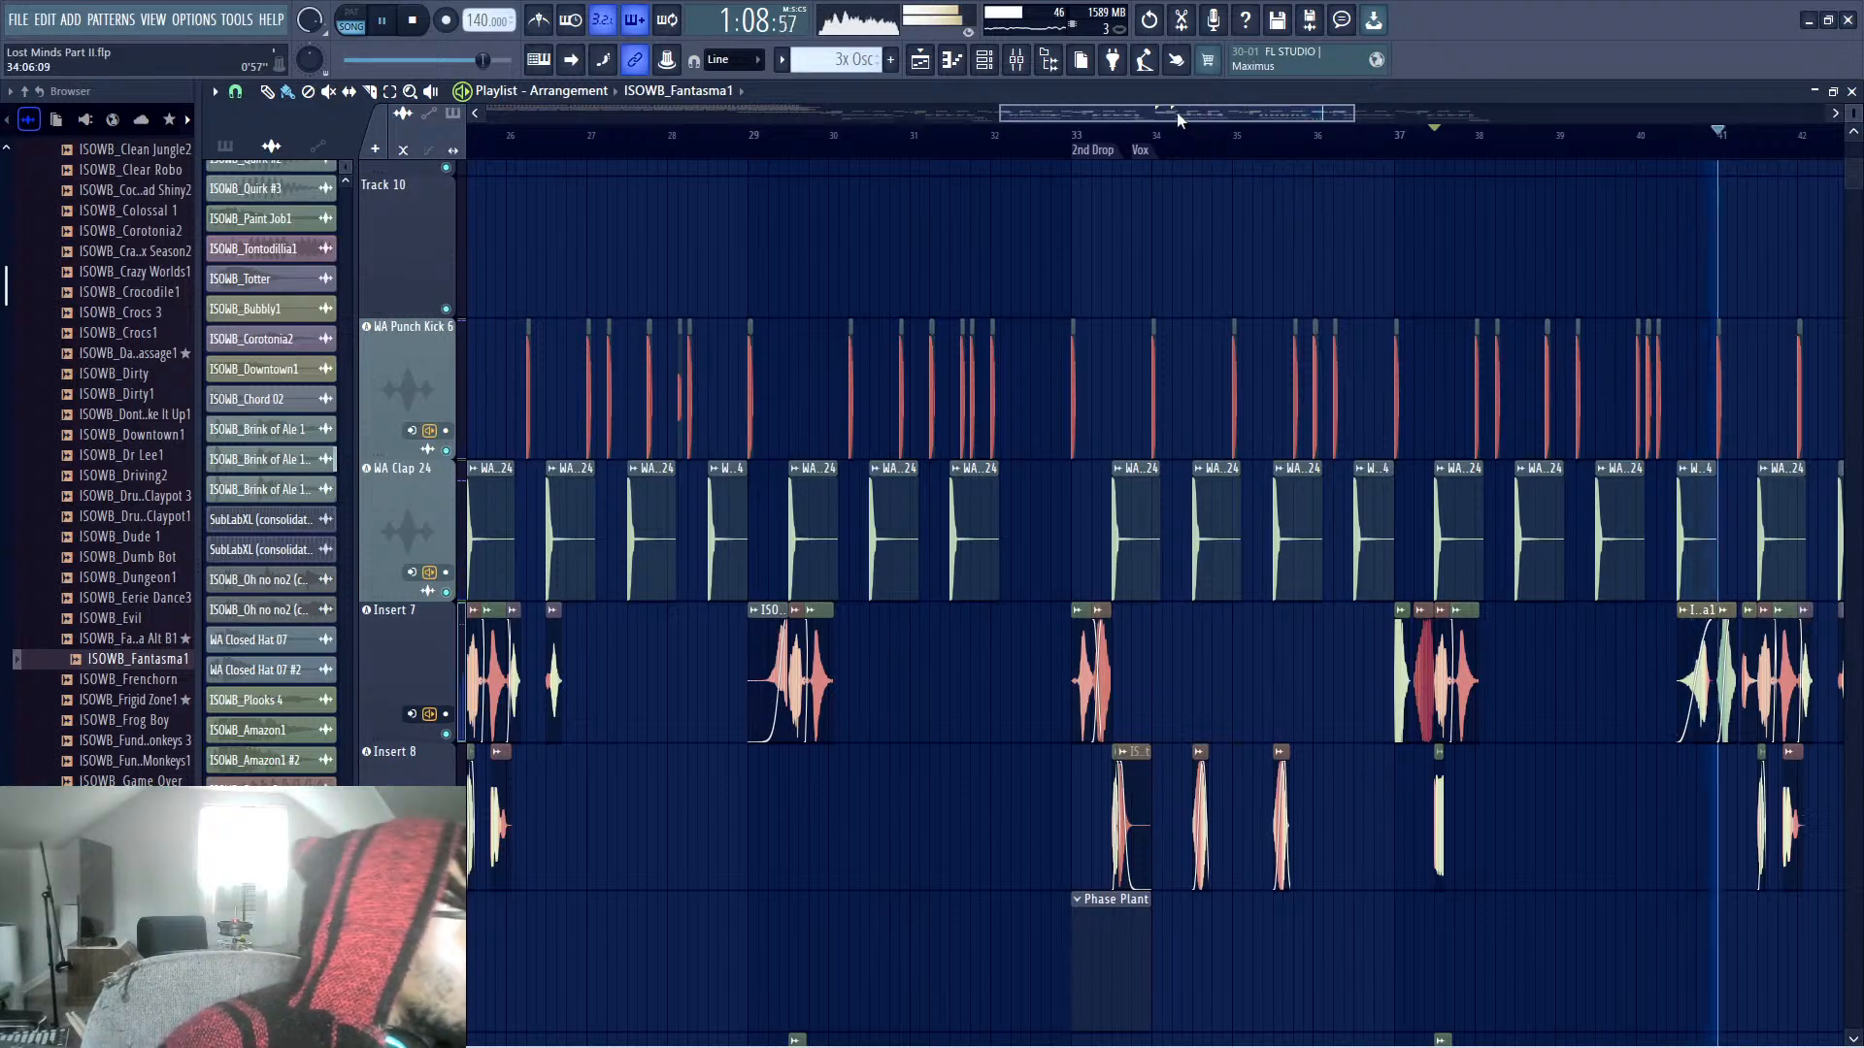
{"action": "left_click_drag", "start_coordinate": [1177, 119], "coordinate": [991, 260]}
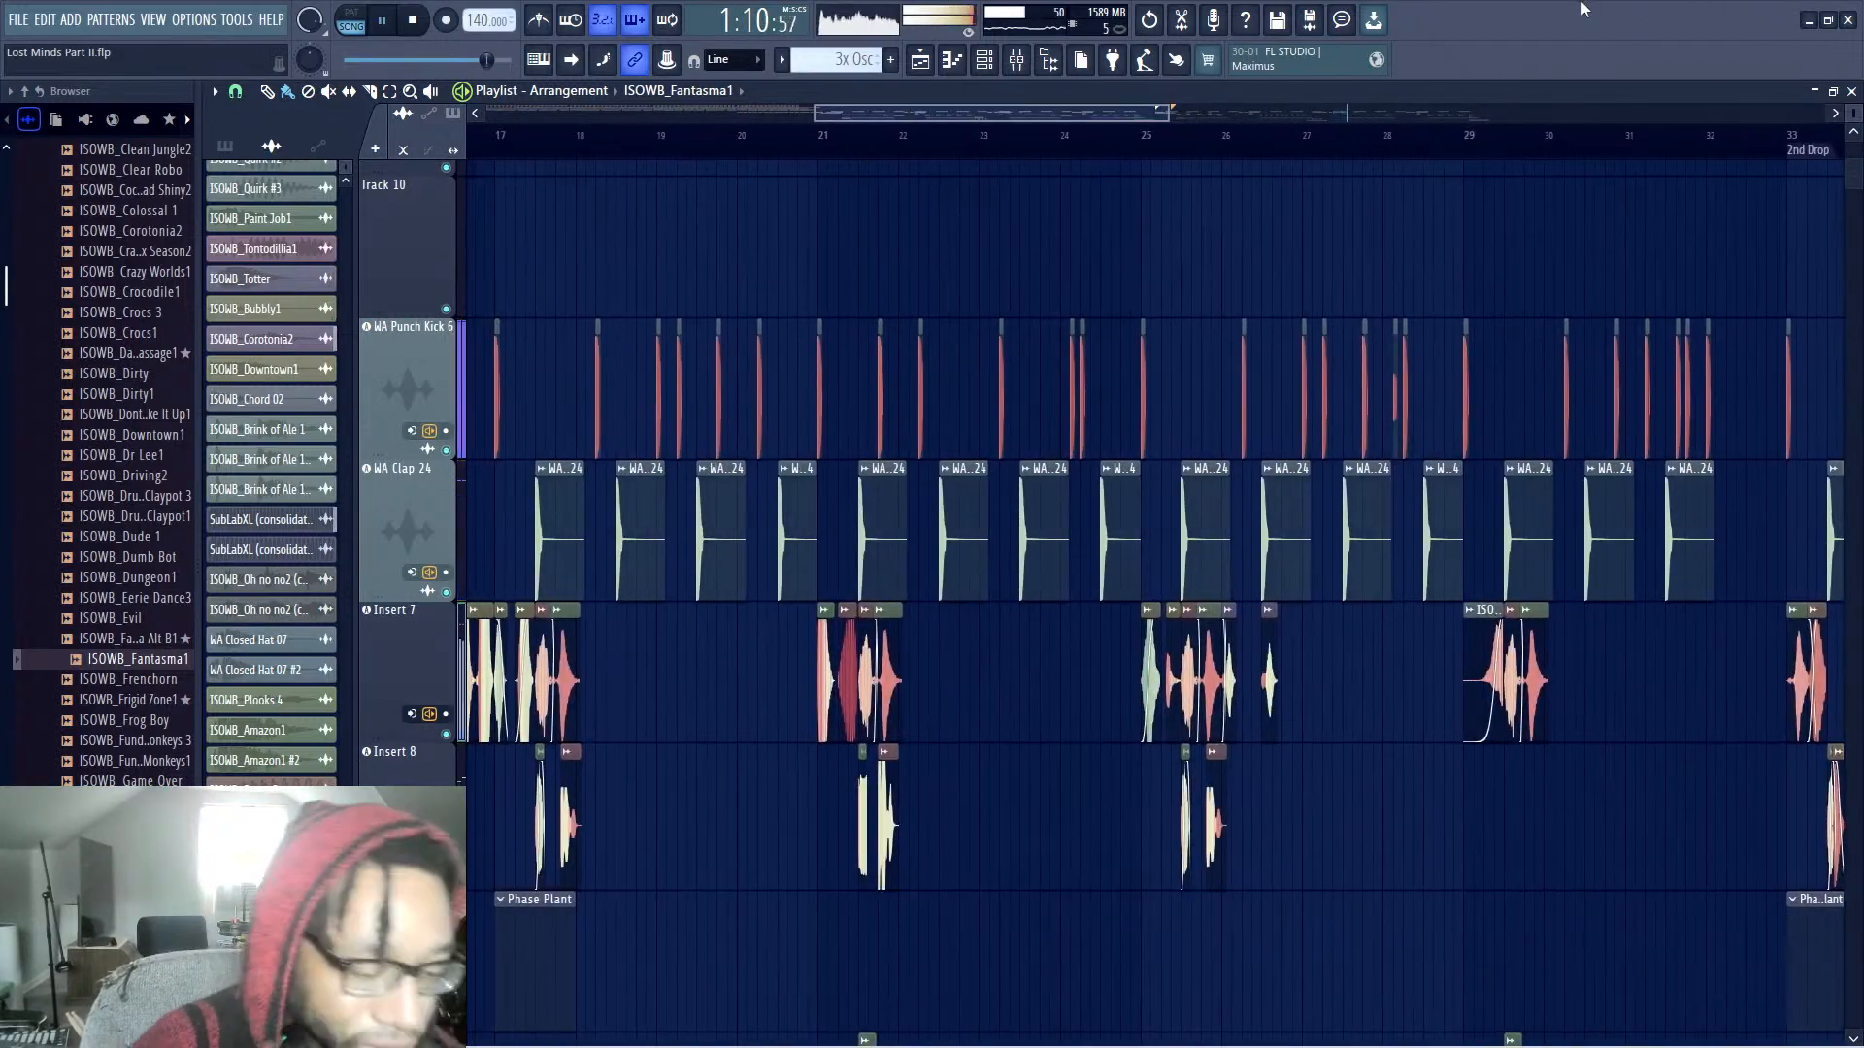
{"action": "left_click_drag", "start_coordinate": [1115, 114], "coordinate": [1273, 136]}
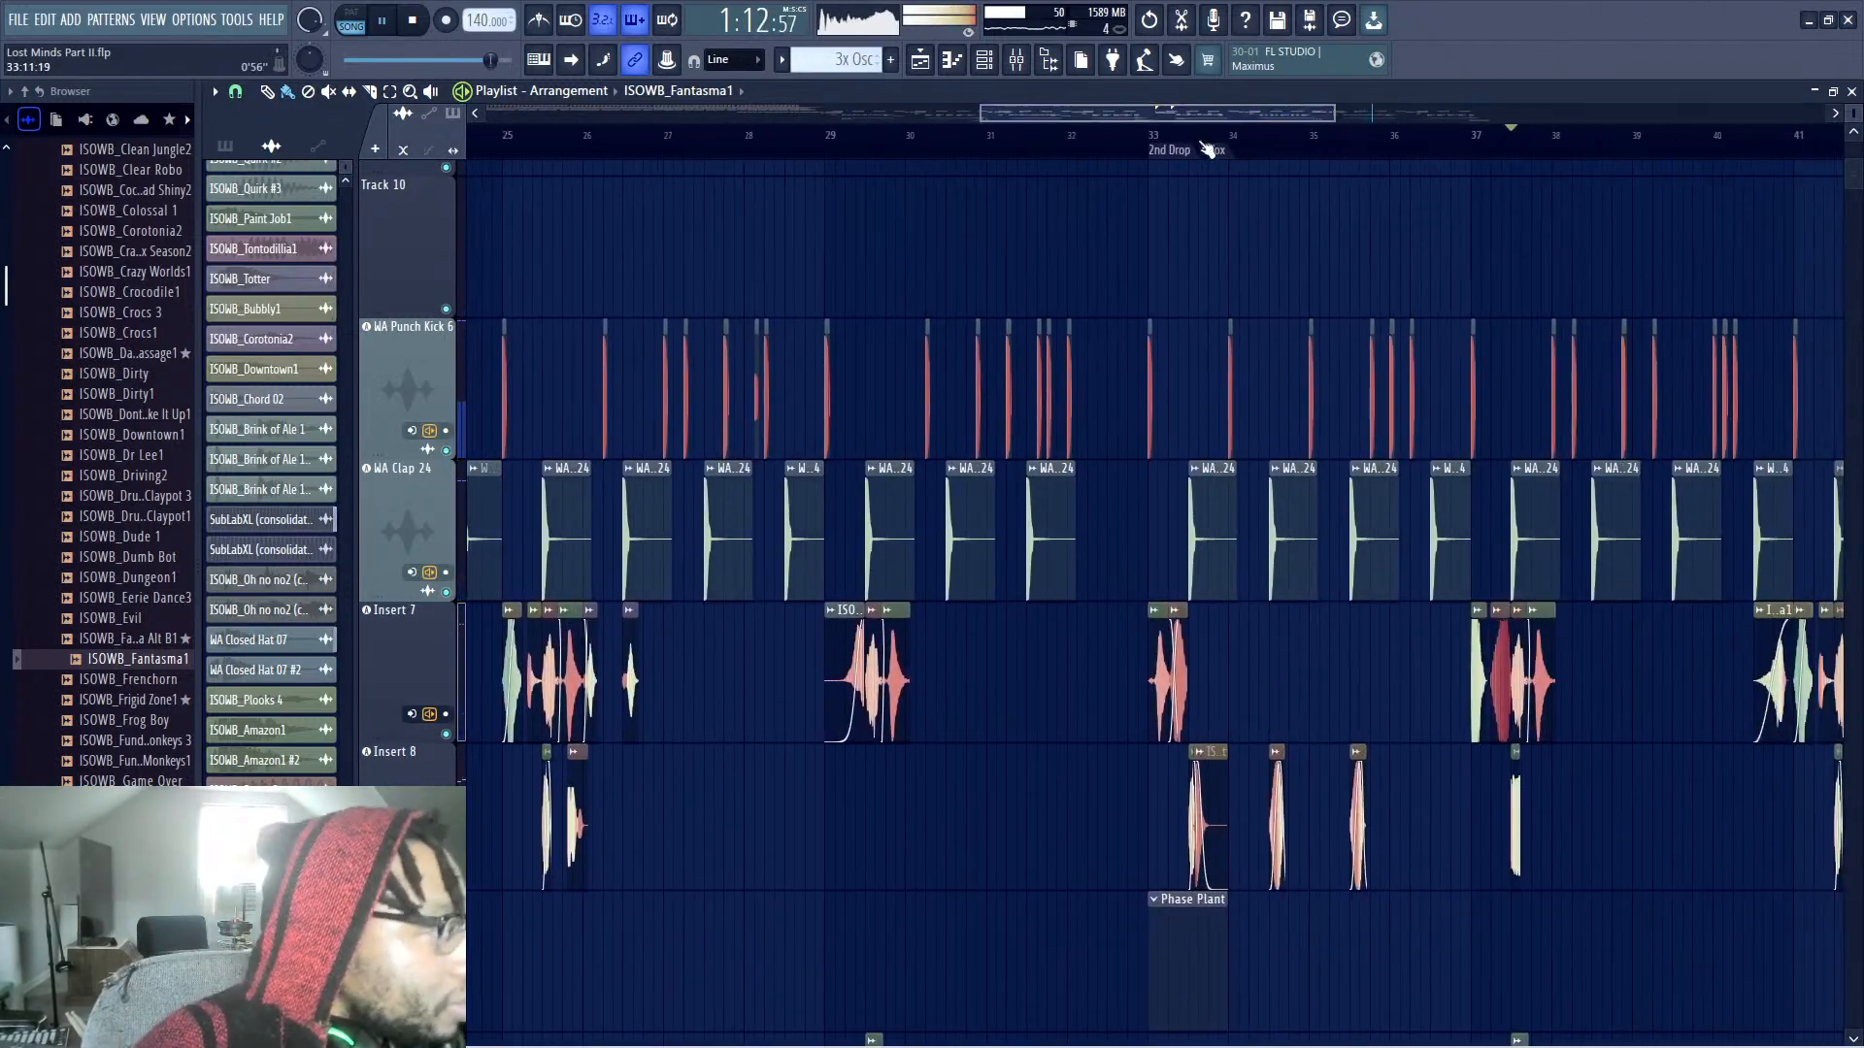
{"action": "left_click", "coordinate": [1152, 139]}
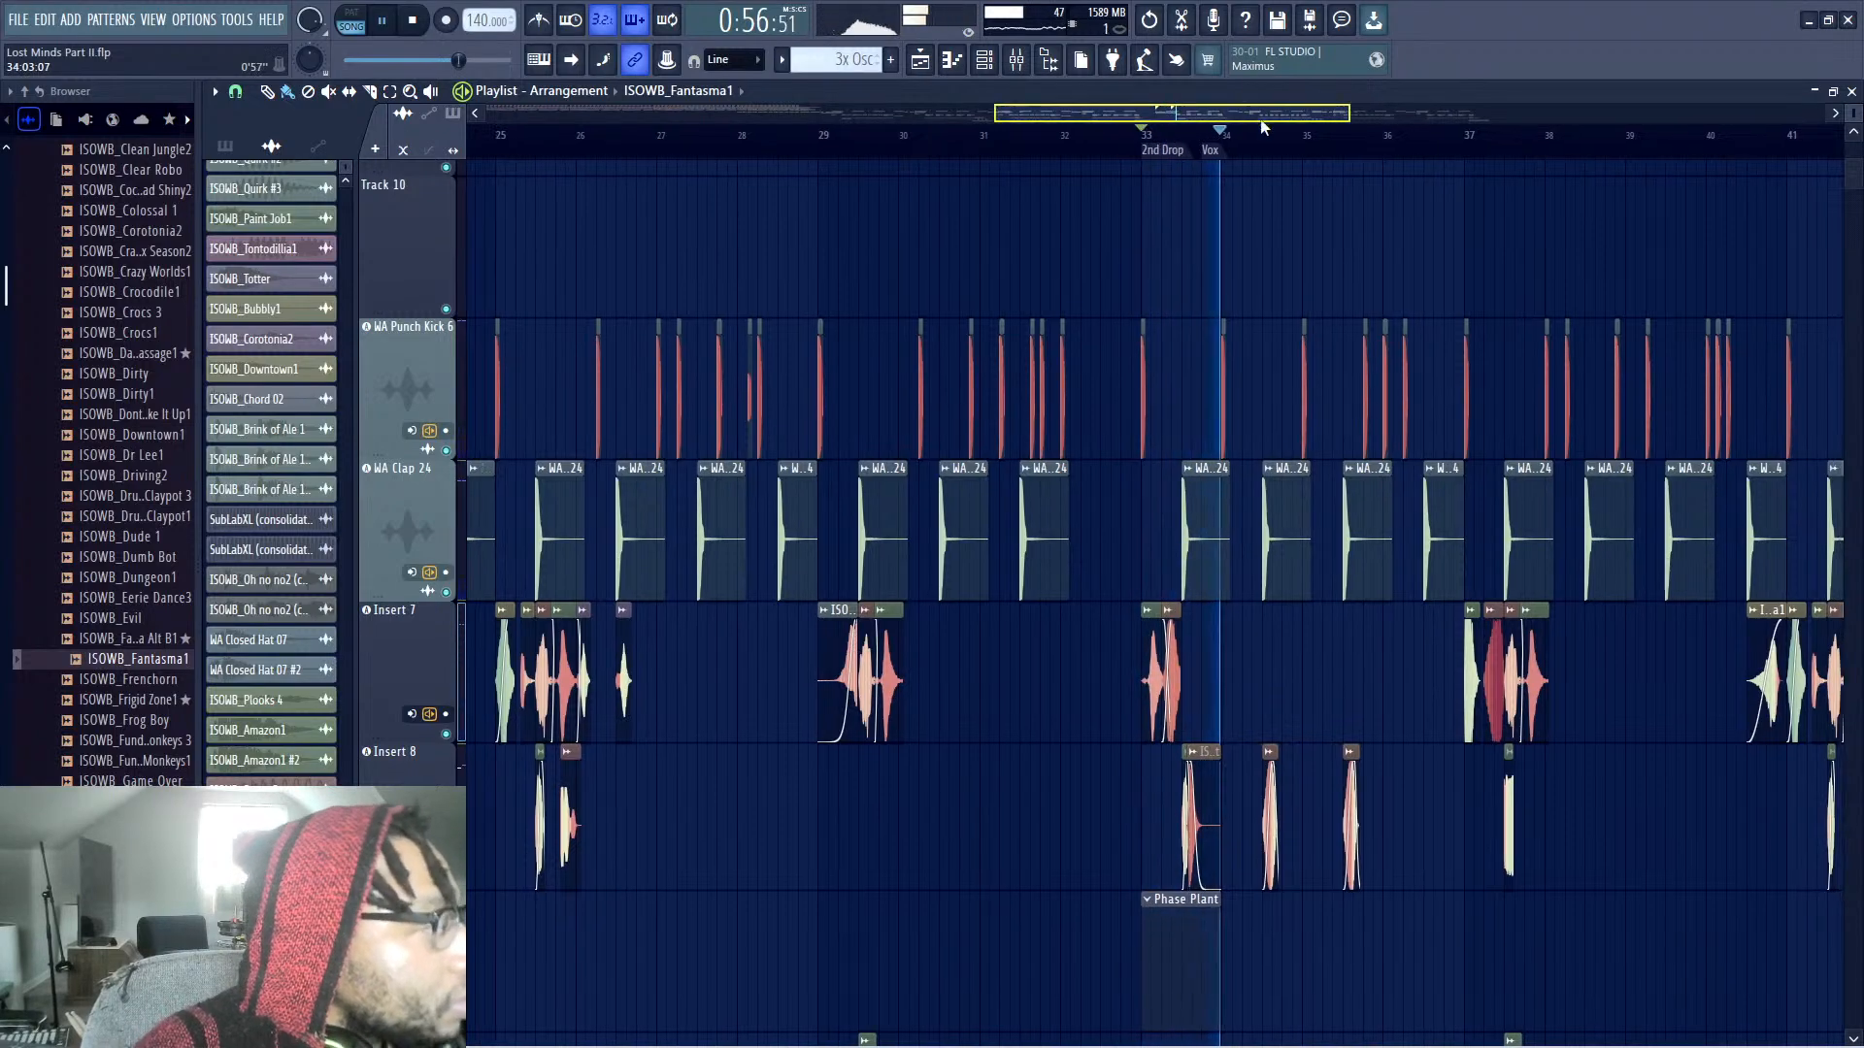
{"action": "scroll", "coordinate": [1361, 291], "scroll_direction": "right", "scroll_amount": 4}
{"action": "scroll", "coordinate": [1357, 328], "scroll_direction": "down", "scroll_amount": 4}
{"action": "scroll", "coordinate": [1357, 328], "scroll_direction": "up", "scroll_amount": 5}
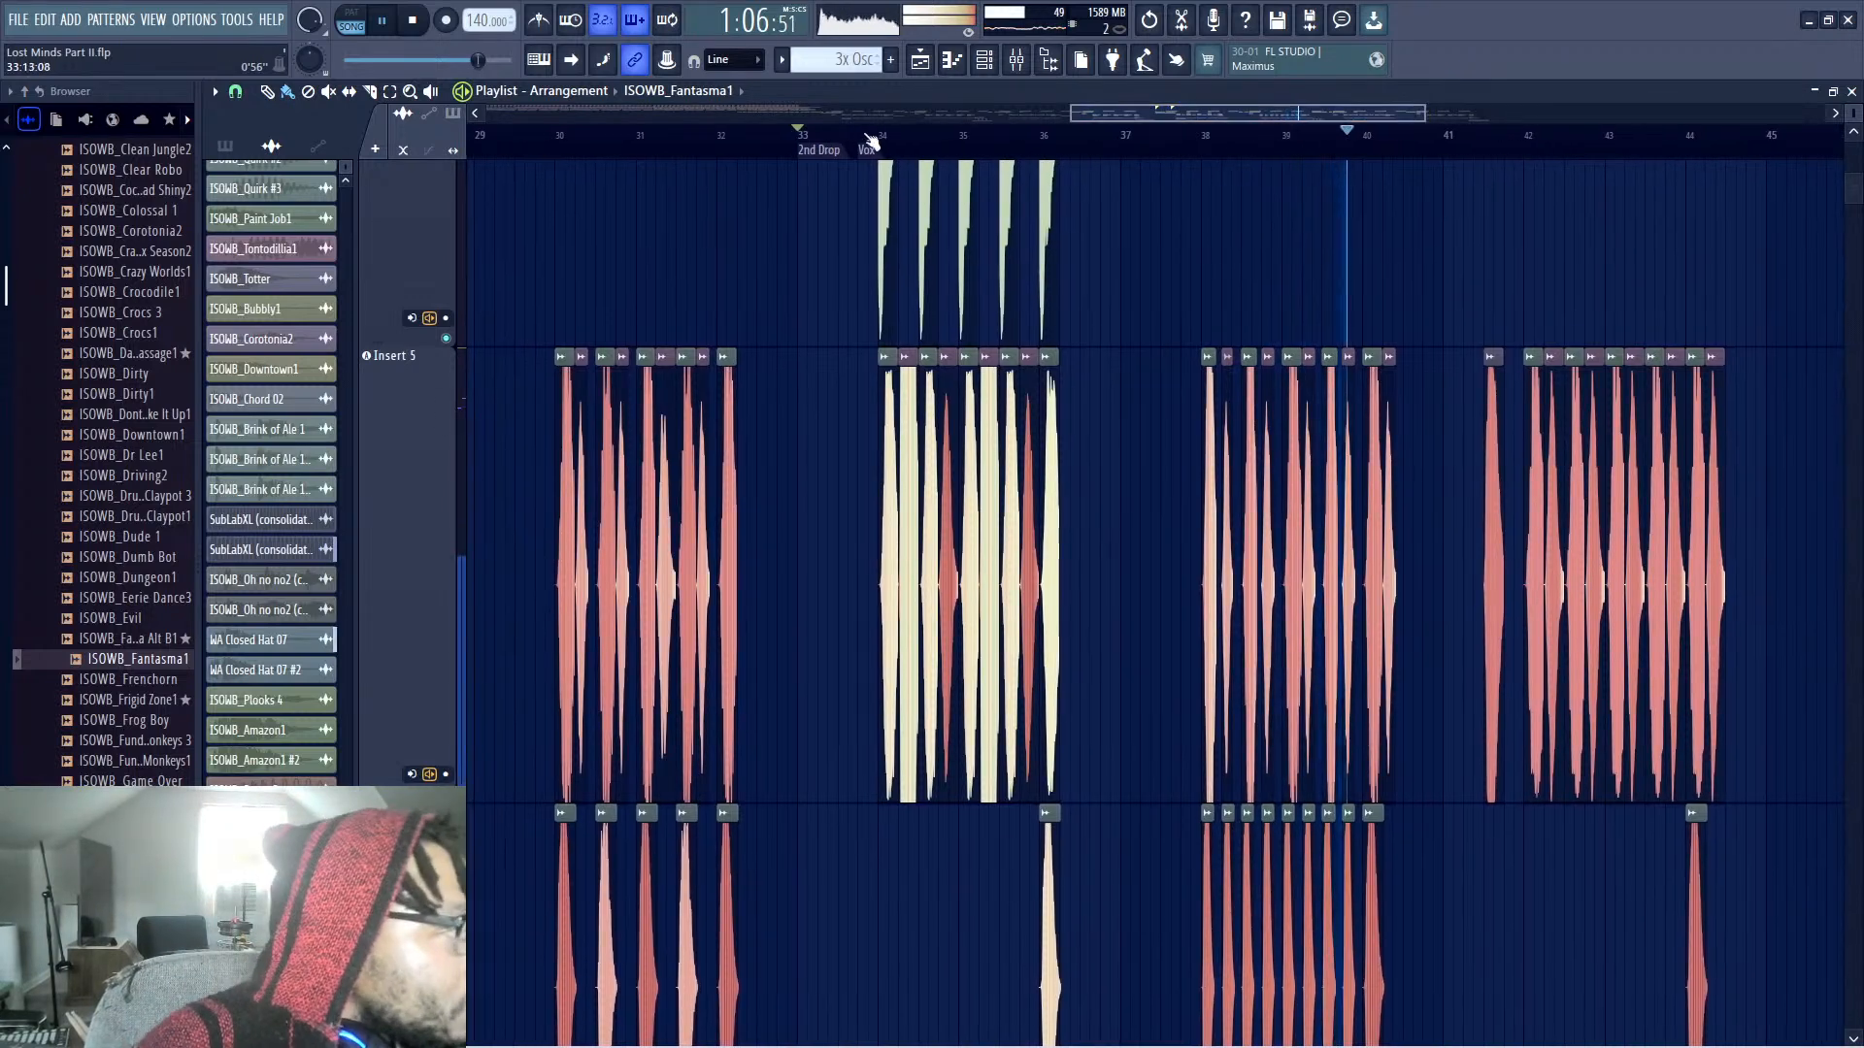
Replay the bass section from bar 34 and again from bar 33, and stop playback
{"action": "left_click", "coordinate": [877, 142]}
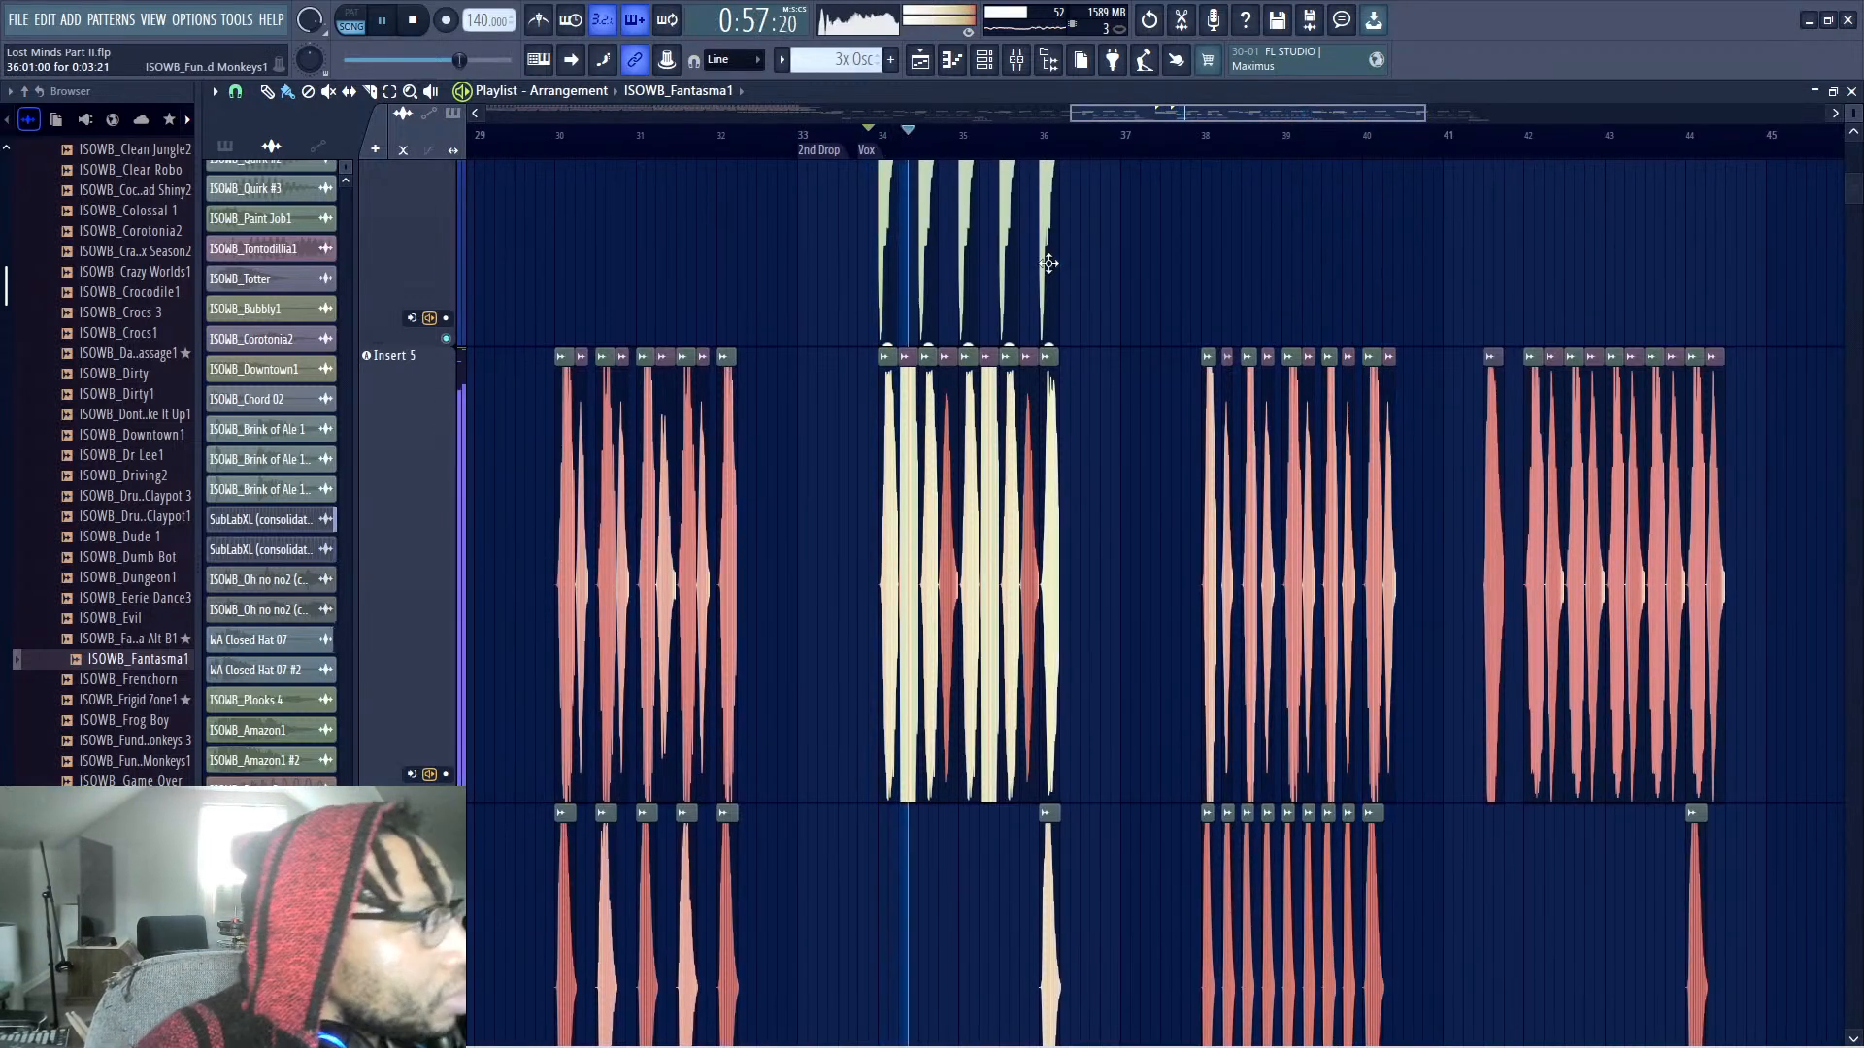
{"action": "scroll", "coordinate": [913, 252], "scroll_direction": "up", "scroll_amount": 3}
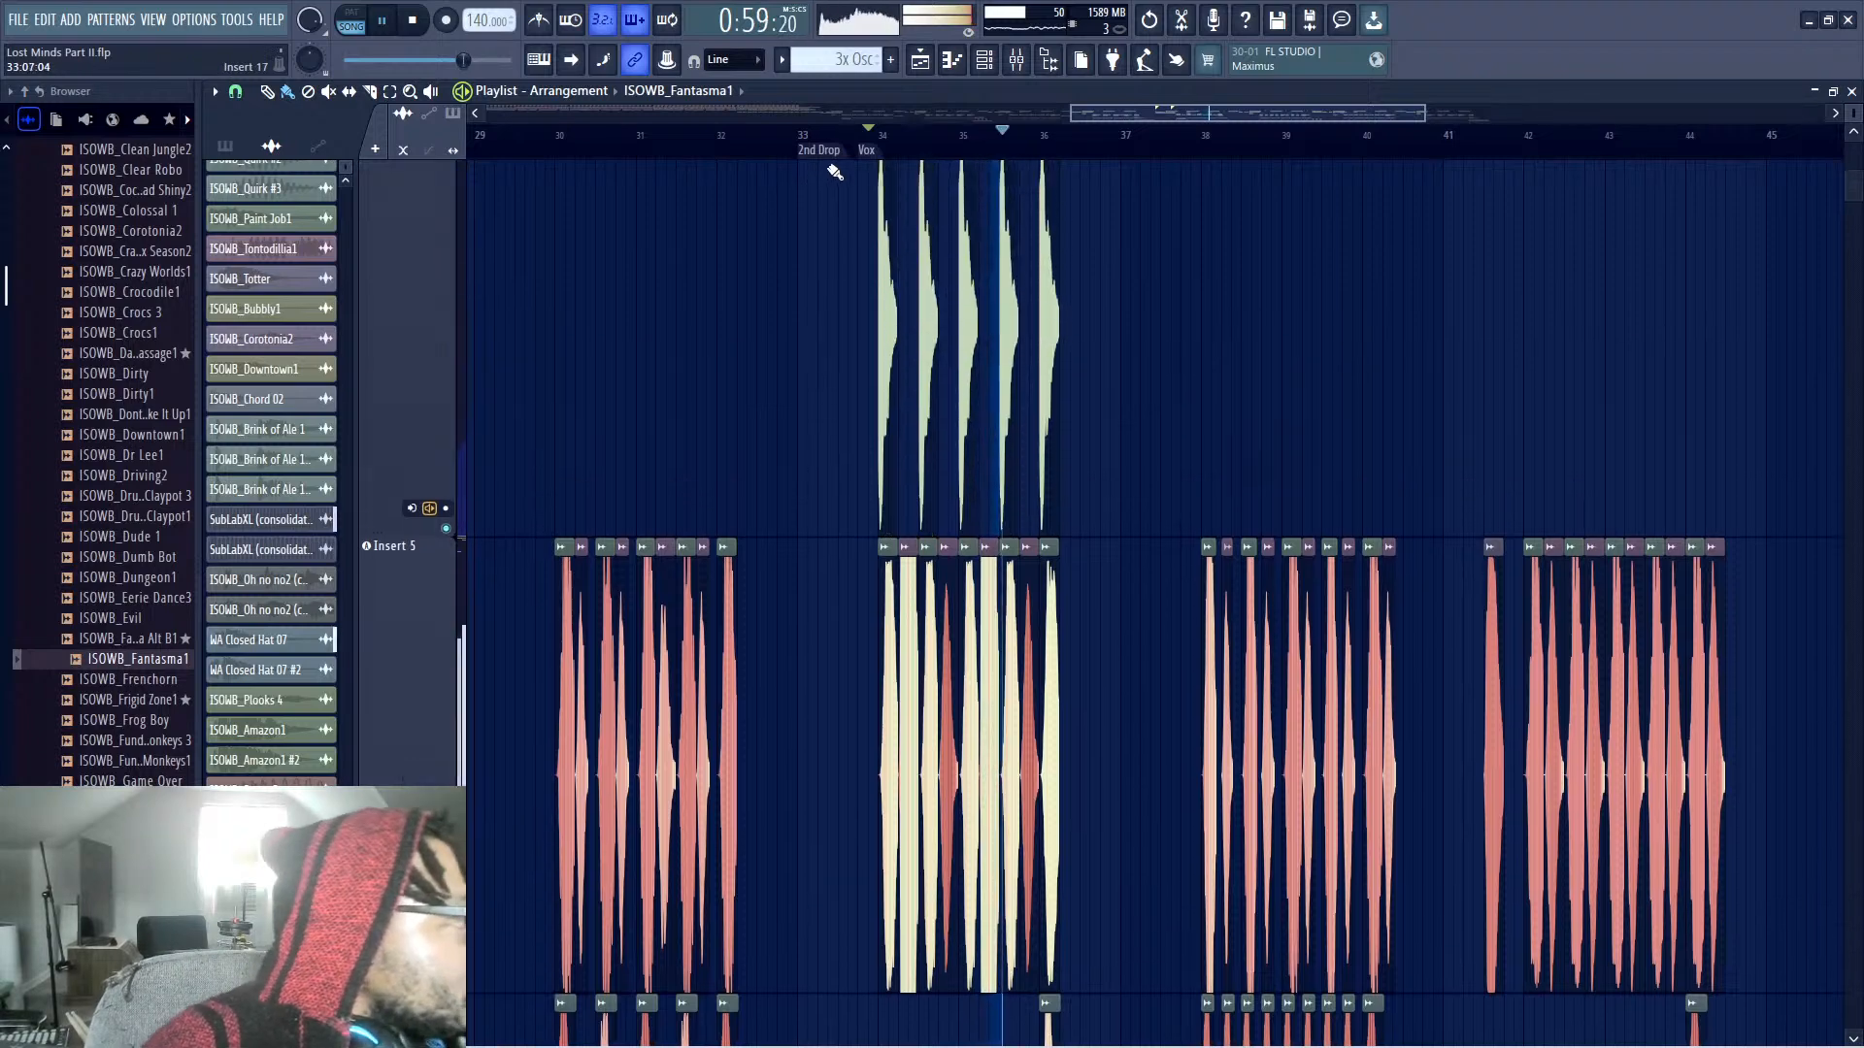
{"action": "left_click", "coordinate": [807, 143]}
{"action": "scroll", "coordinate": [880, 281], "scroll_direction": "down", "scroll_amount": 2}
{"action": "scroll", "coordinate": [880, 281], "scroll_direction": "down", "scroll_amount": 2}
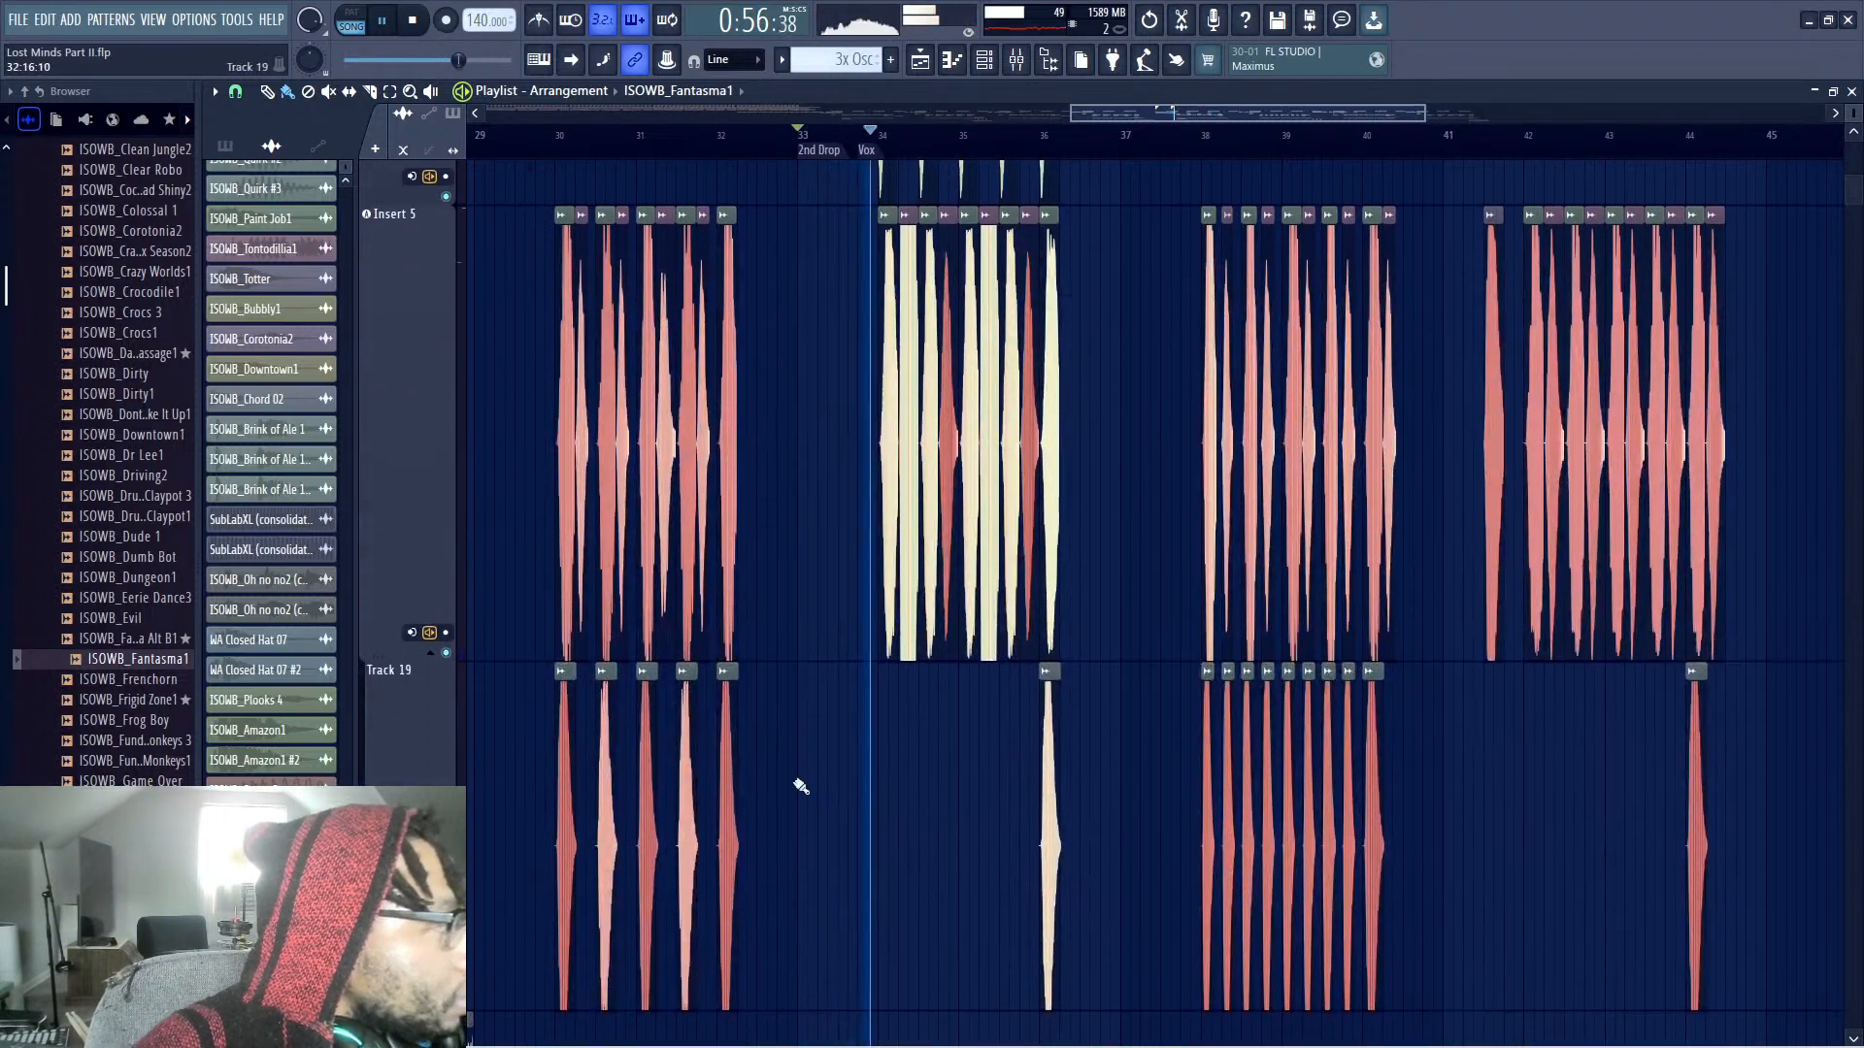
{"action": "left_click_drag", "start_coordinate": [791, 780], "coordinate": [1201, 316]}
{"action": "key", "text": "space"}
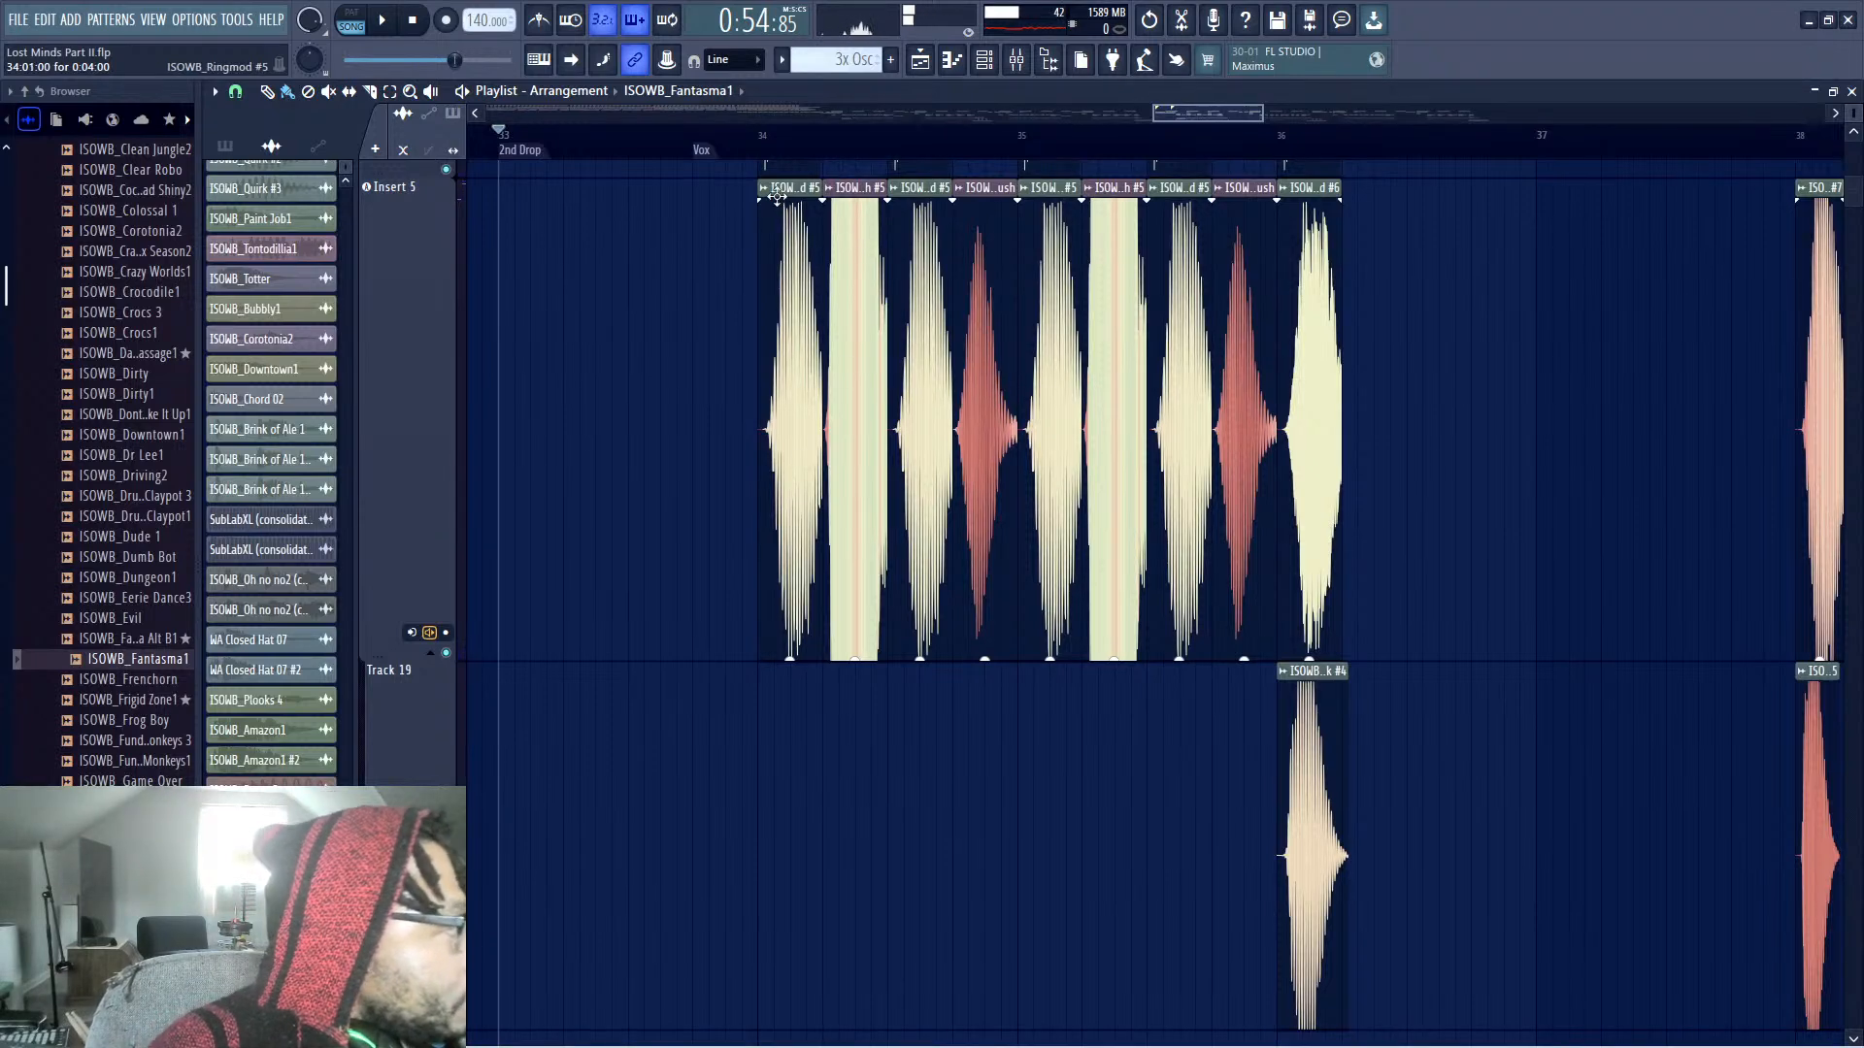
Open the settings of the ISOWB_Ringmod #5 clip at 34:01 on Insert 5 and play from bar 34
{"action": "left_click_drag", "start_coordinate": [1164, 115], "coordinate": [1212, 121]}
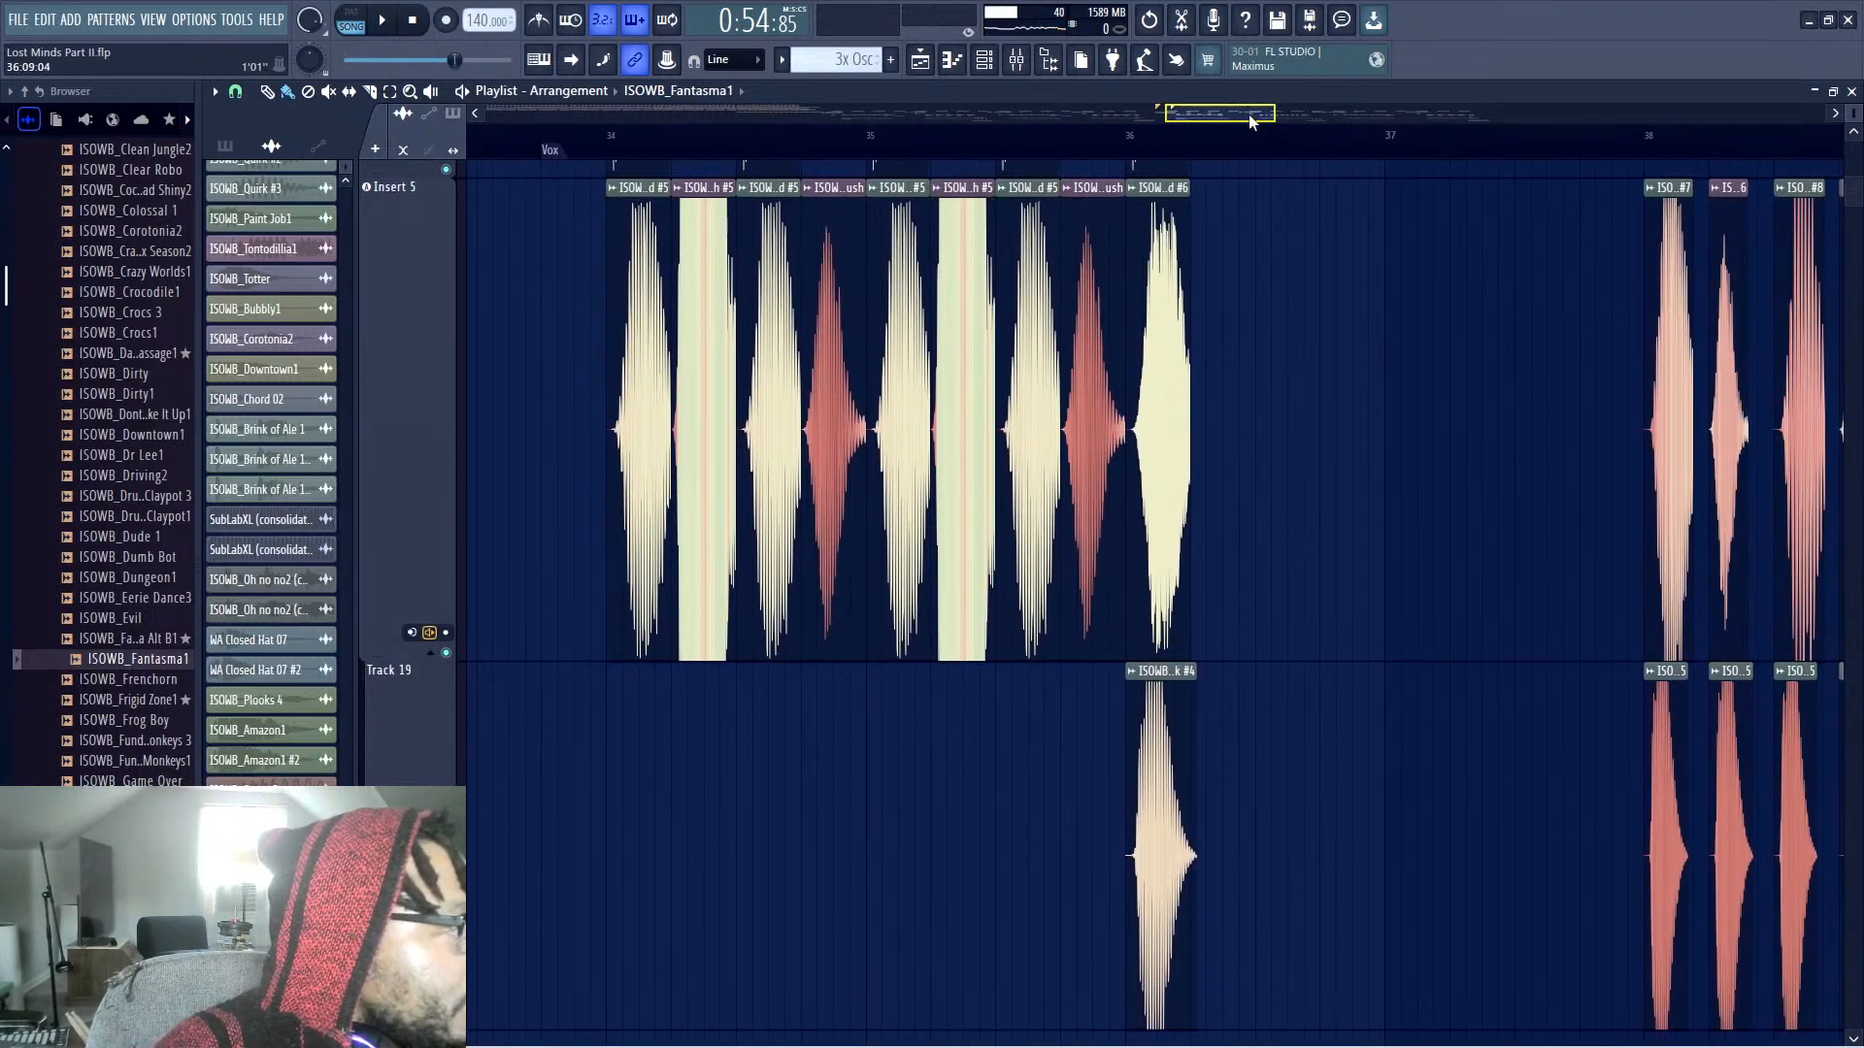
{"action": "left_click_drag", "start_coordinate": [1249, 118], "coordinate": [1368, 104]}
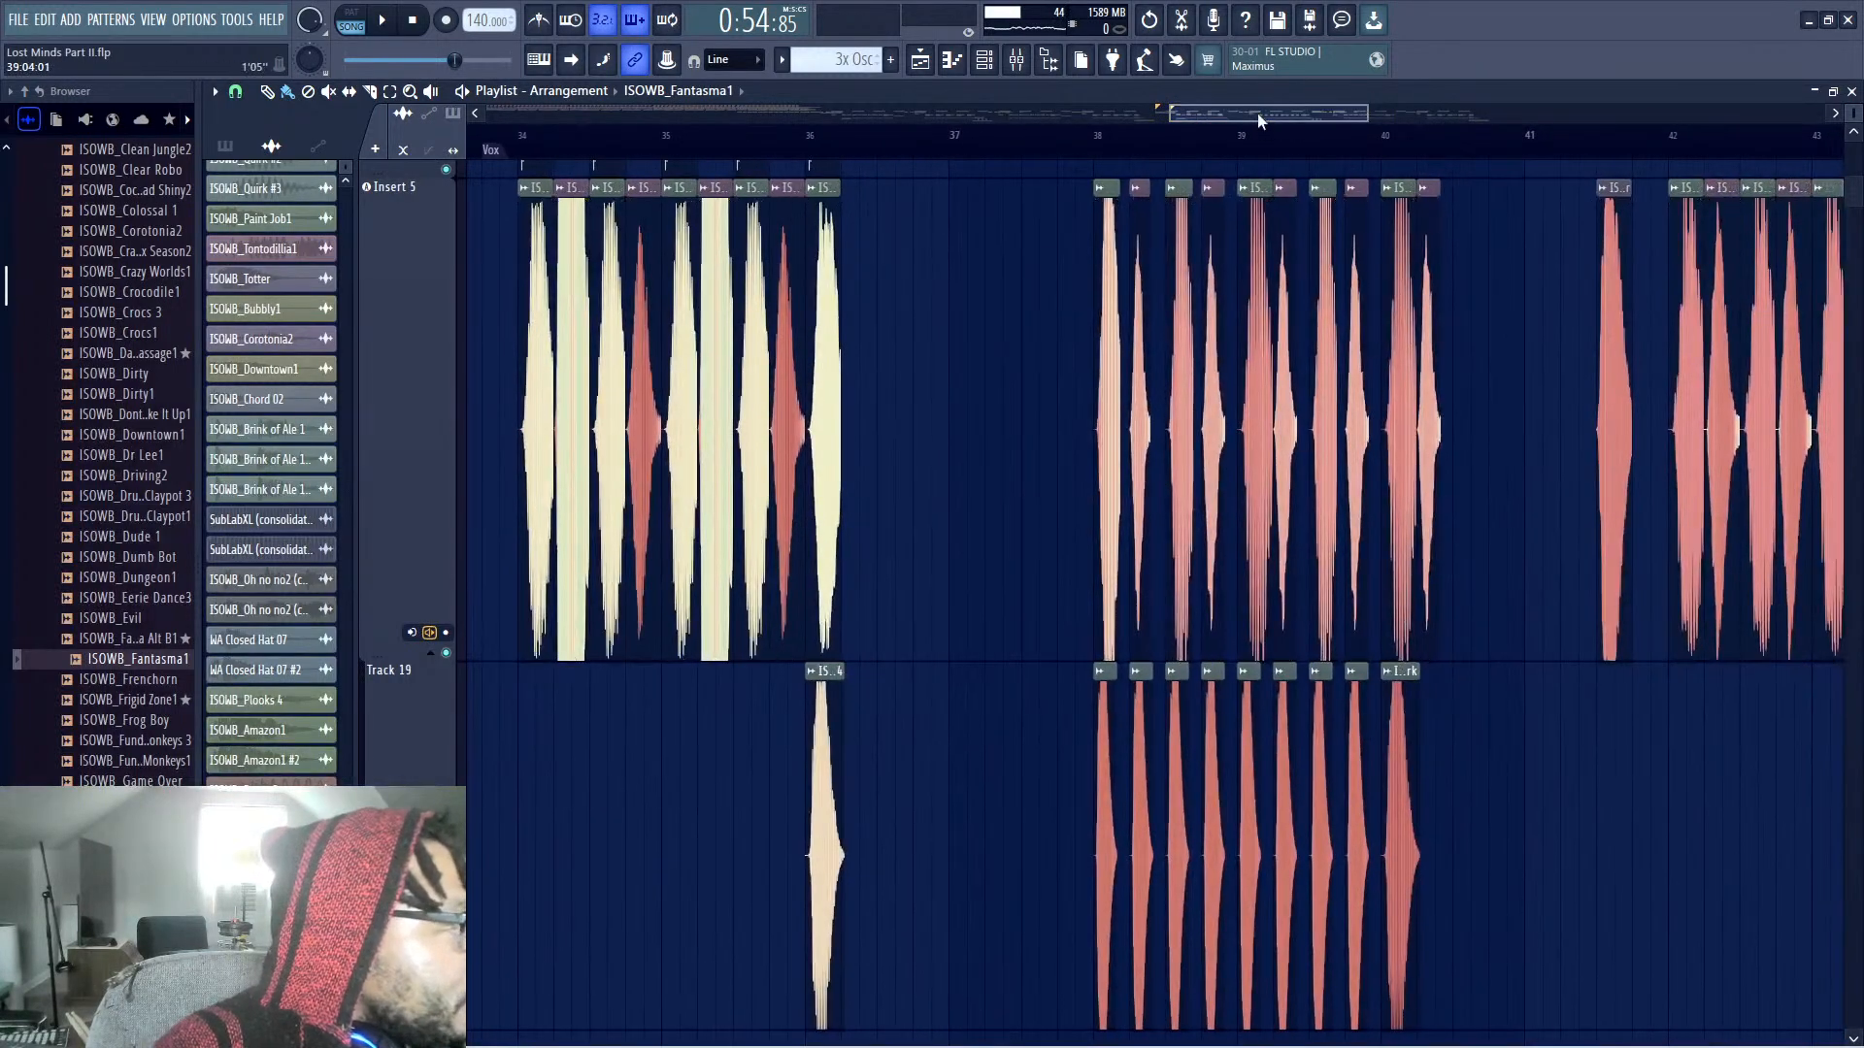
{"action": "left_click_drag", "start_coordinate": [1255, 112], "coordinate": [1219, 144]}
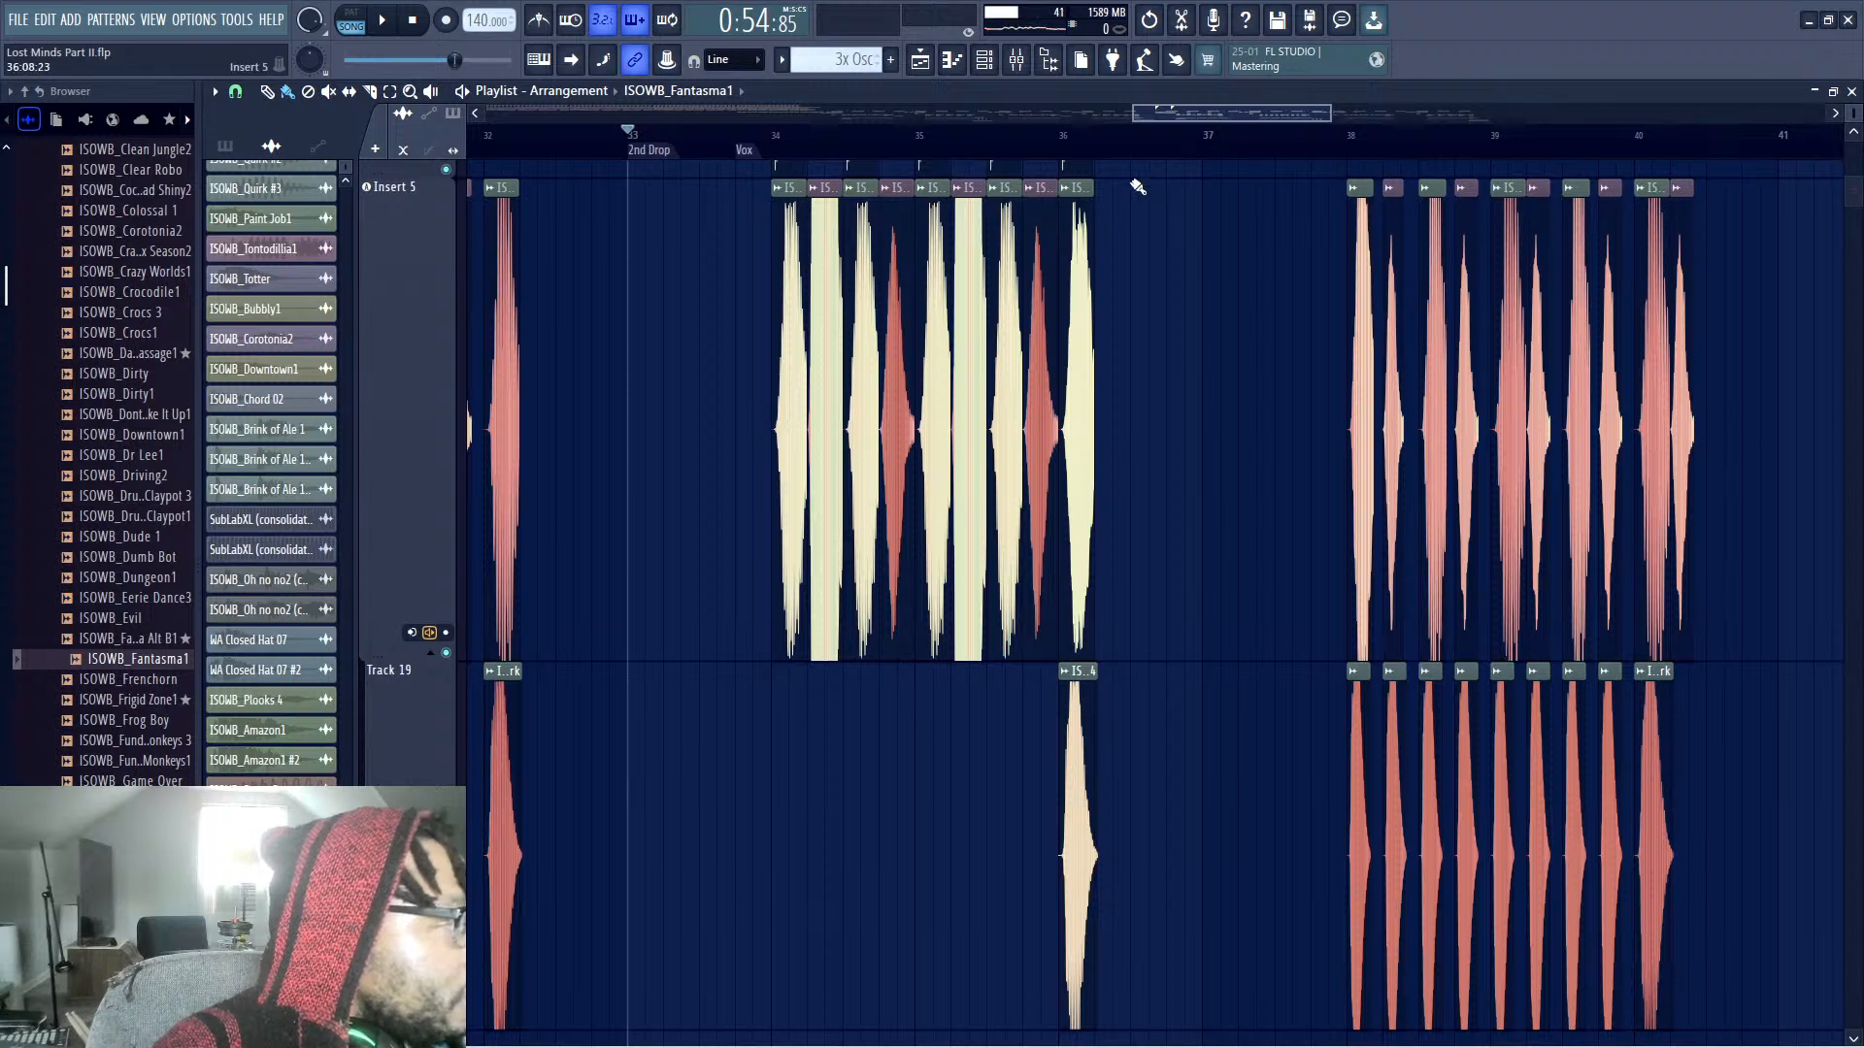
{"action": "scroll", "coordinate": [1214, 141], "scroll_direction": "right", "scroll_amount": 2}
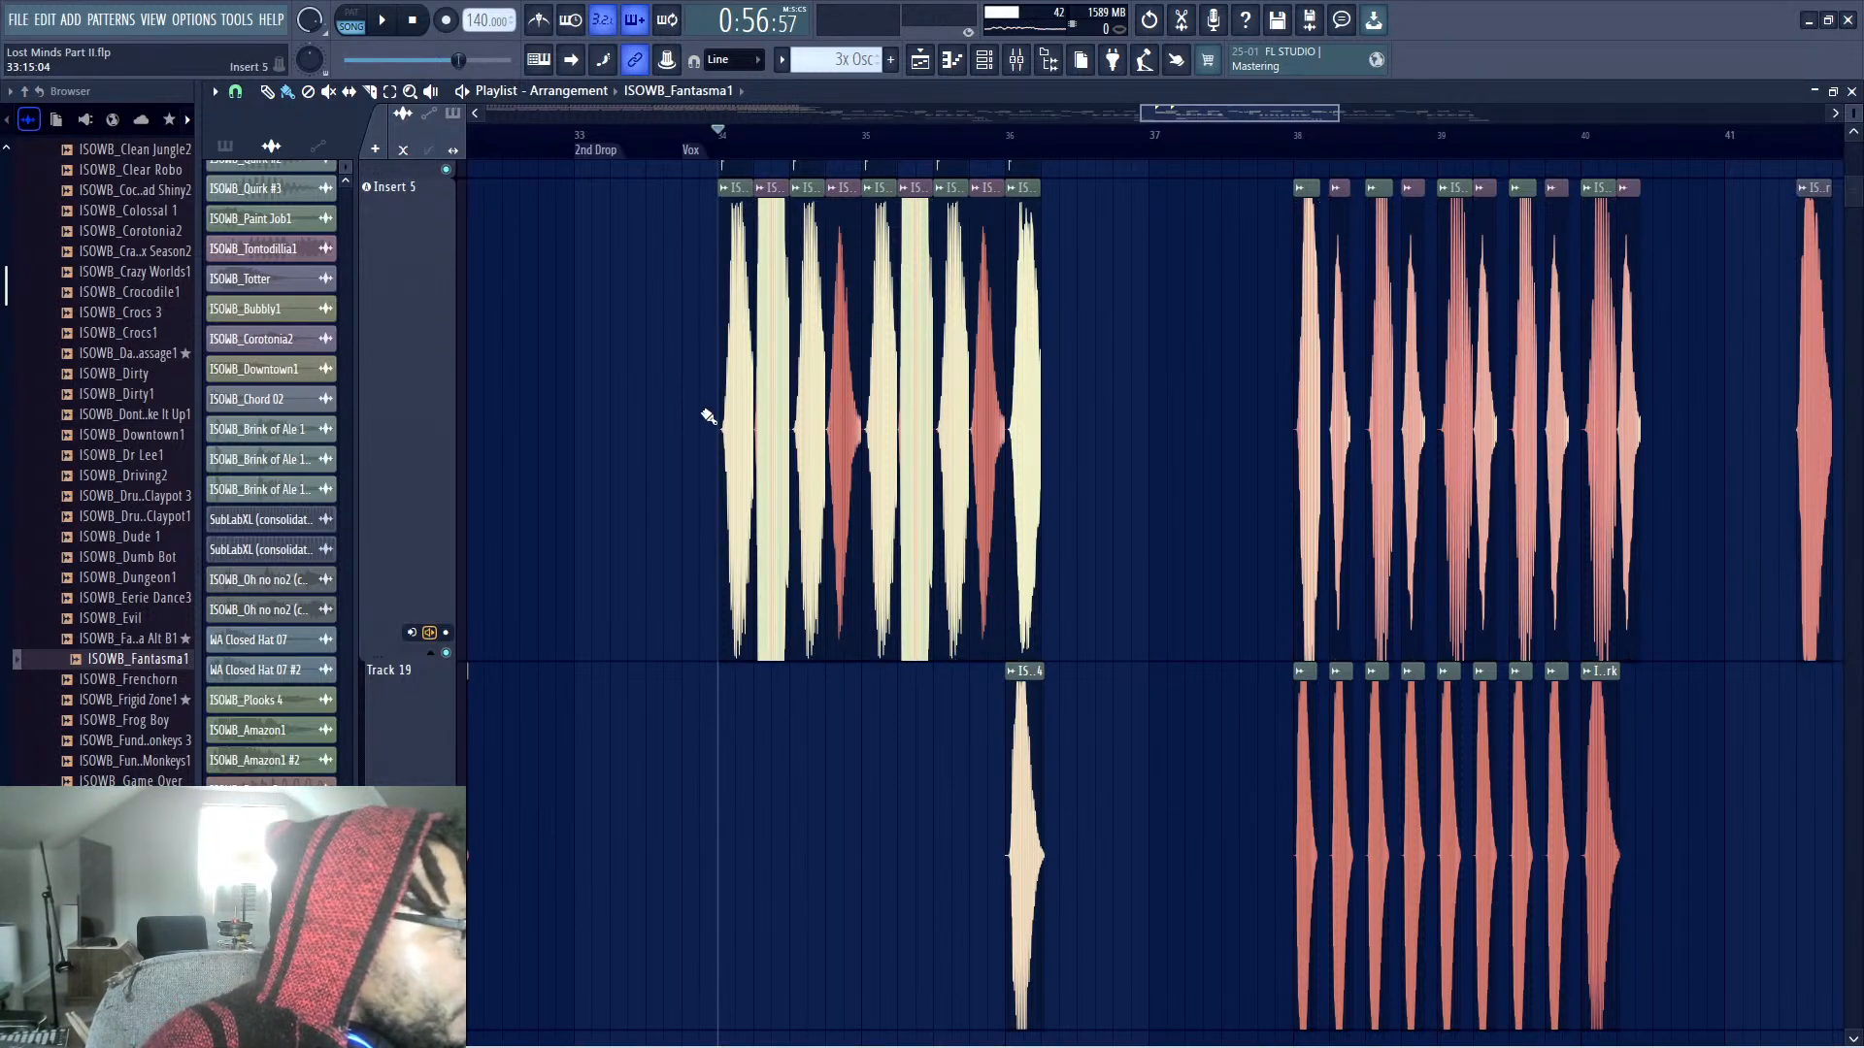
{"action": "double_click", "coordinate": [729, 395]}
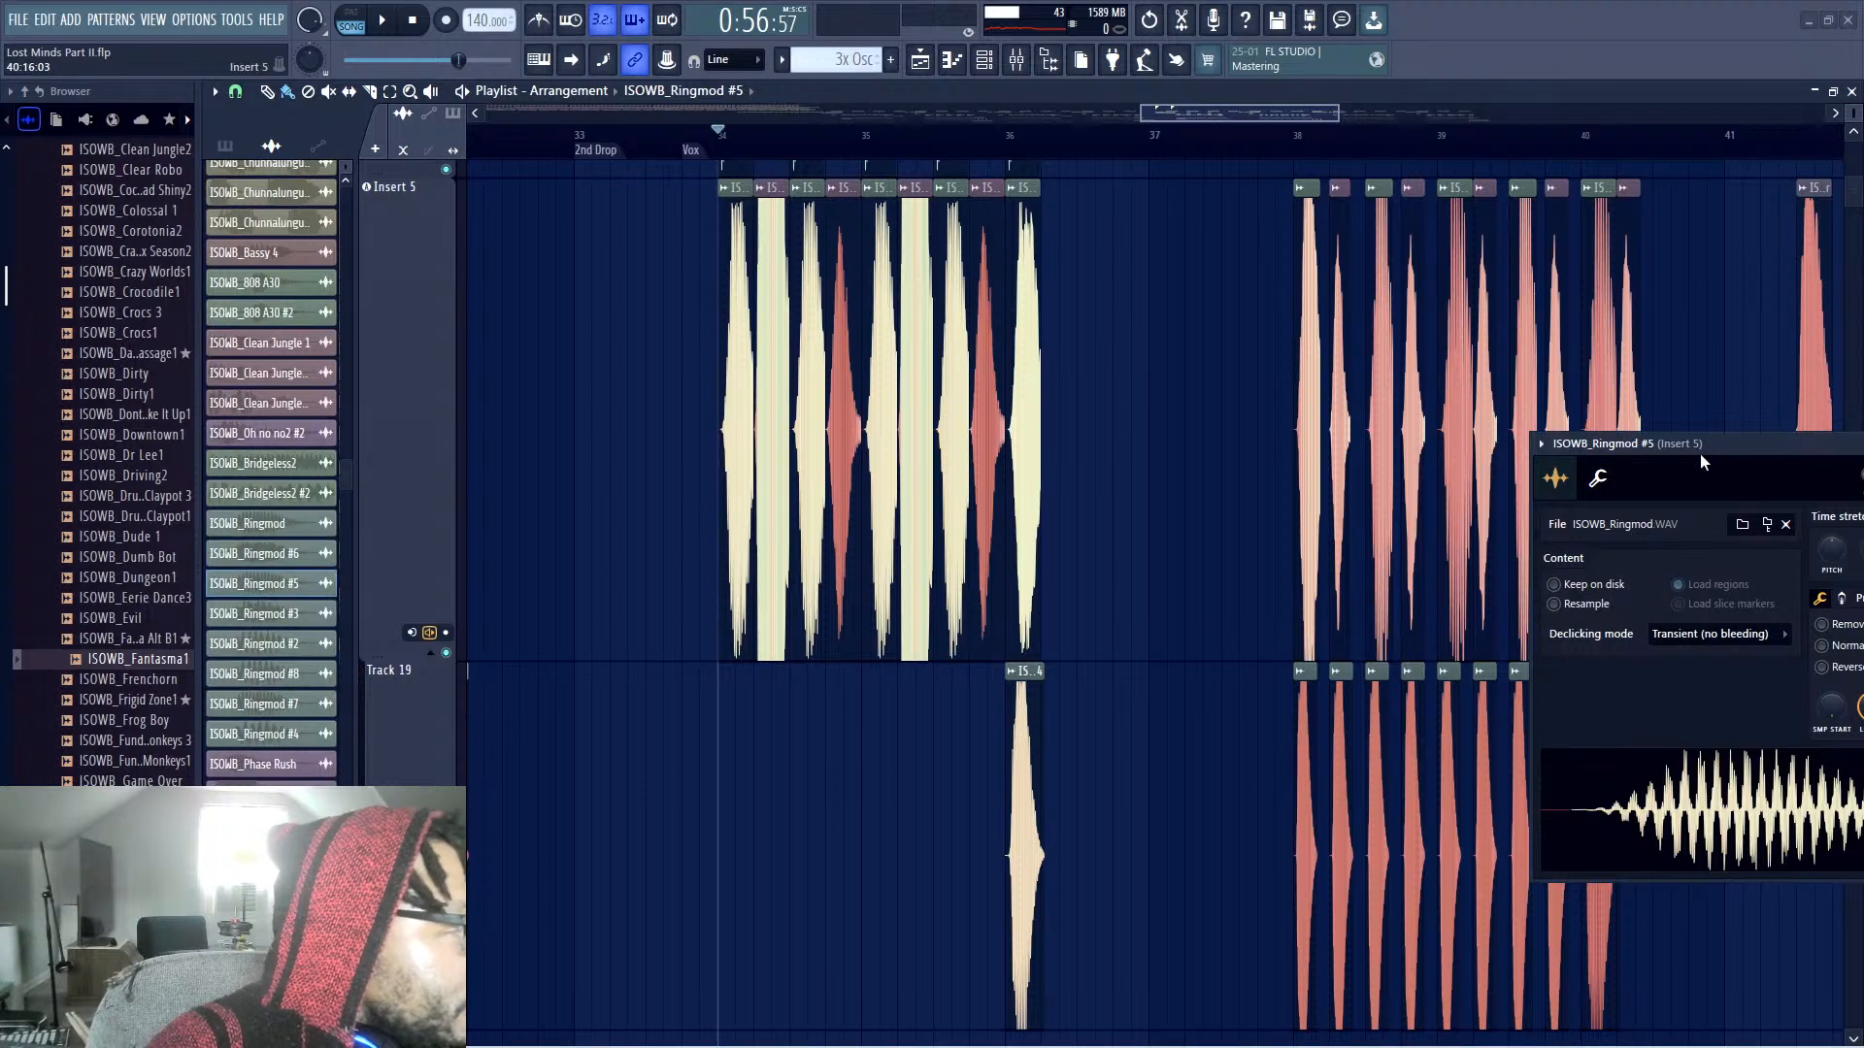
{"action": "left_click_drag", "start_coordinate": [1699, 452], "coordinate": [982, 551]}
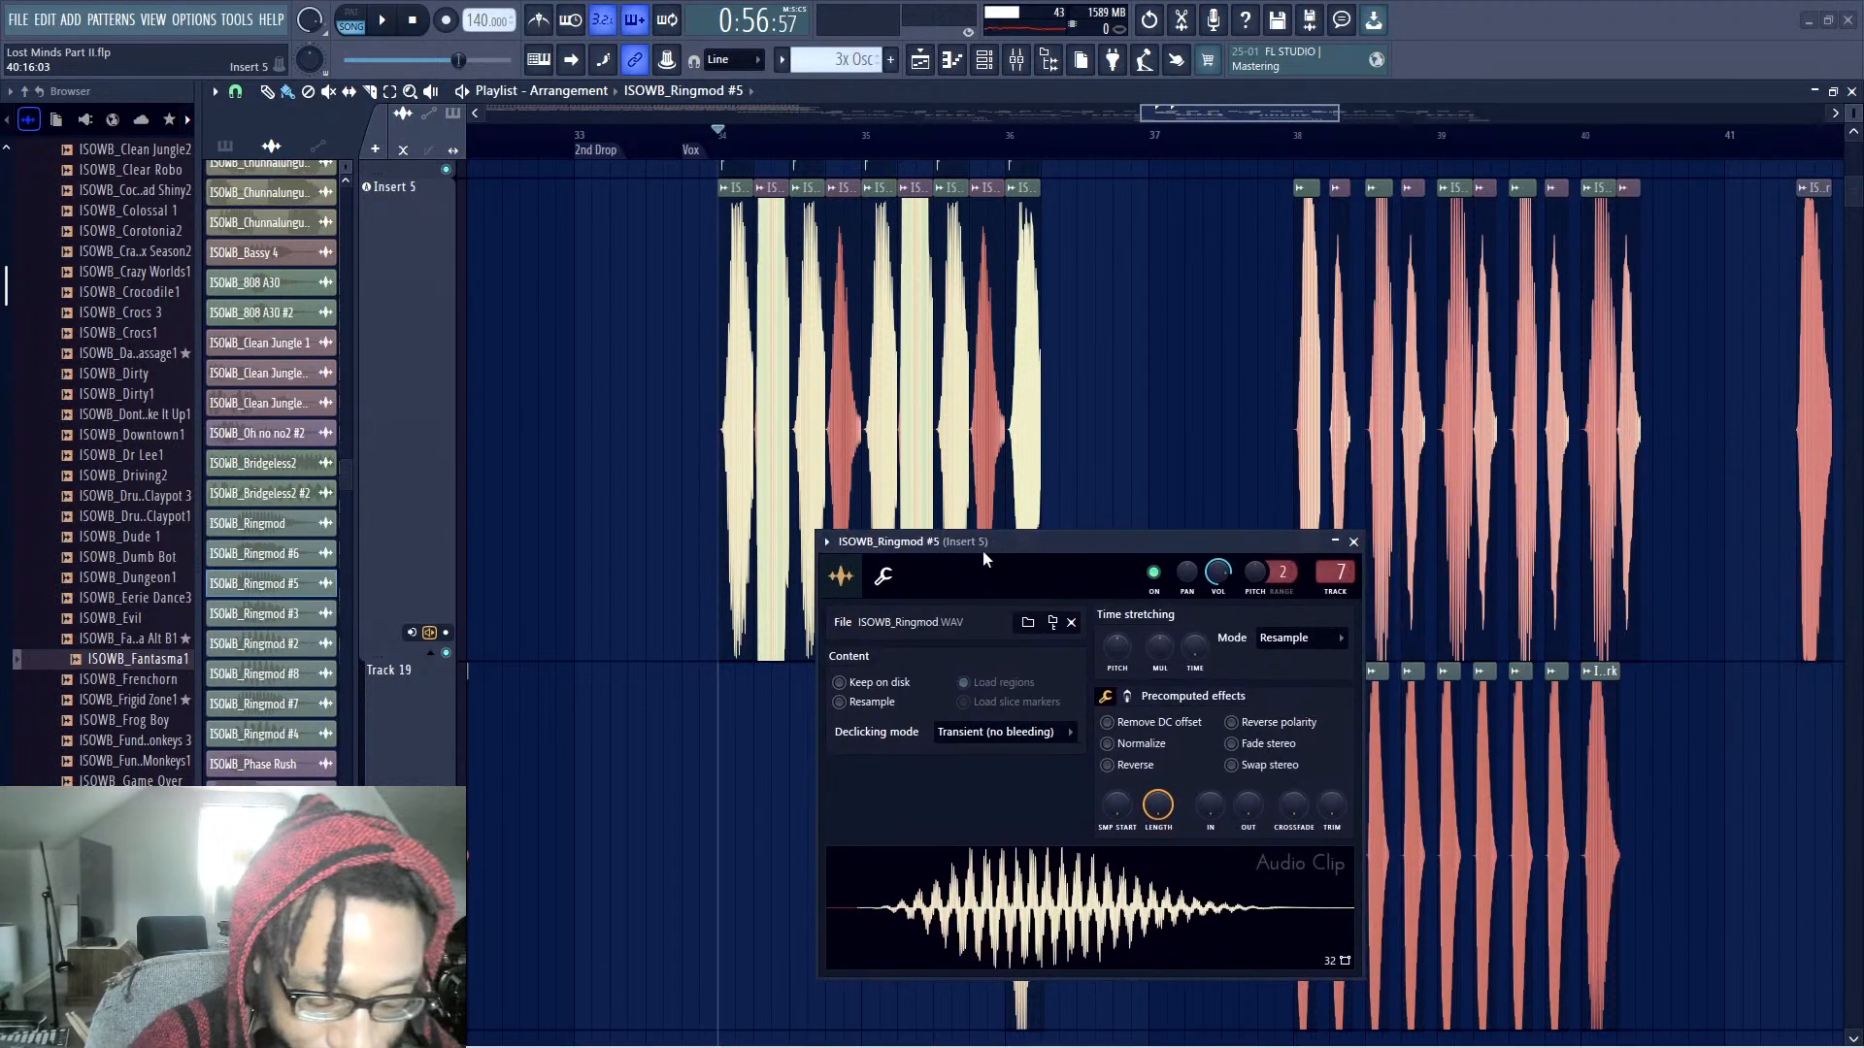
{"action": "key", "text": "space"}
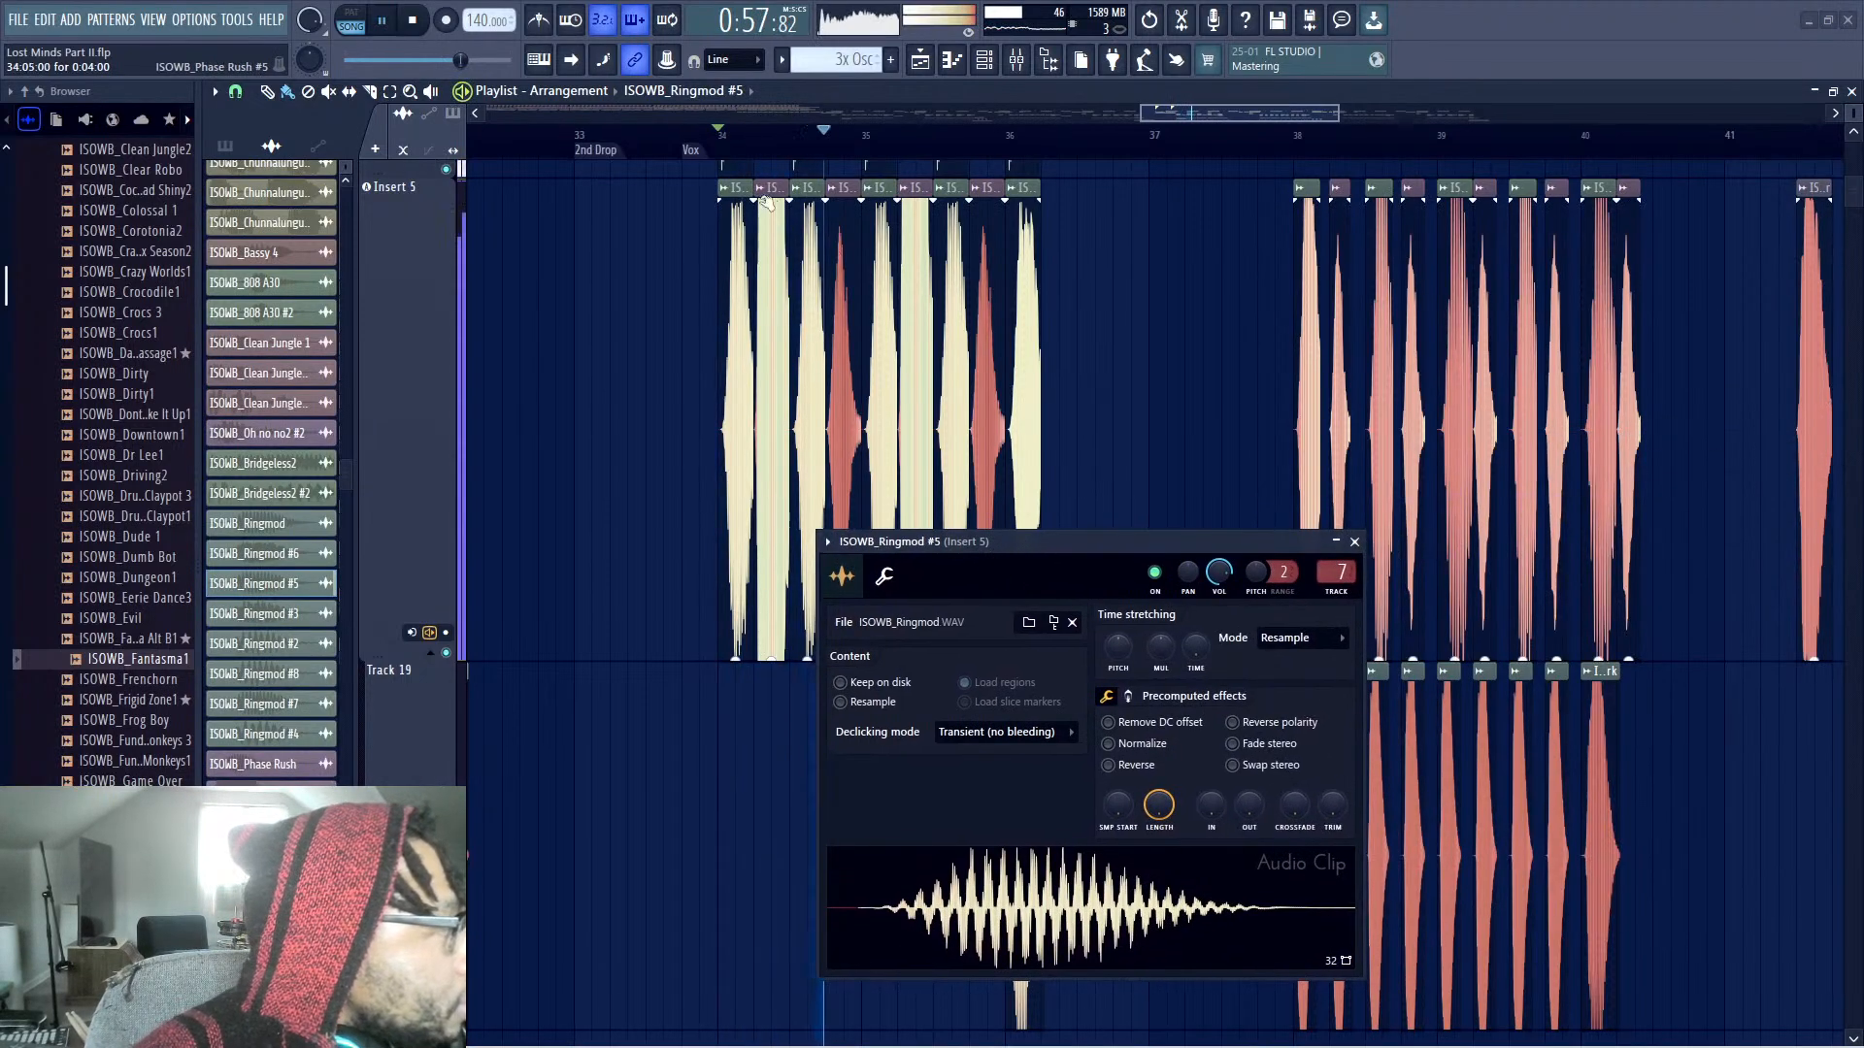
Make the ISOWB_Ringmod #5 clip at 34:01 unique and replay the pattern from bar 34
{"action": "right_click", "coordinate": [722, 193]}
{"action": "left_click", "coordinate": [934, 370]}
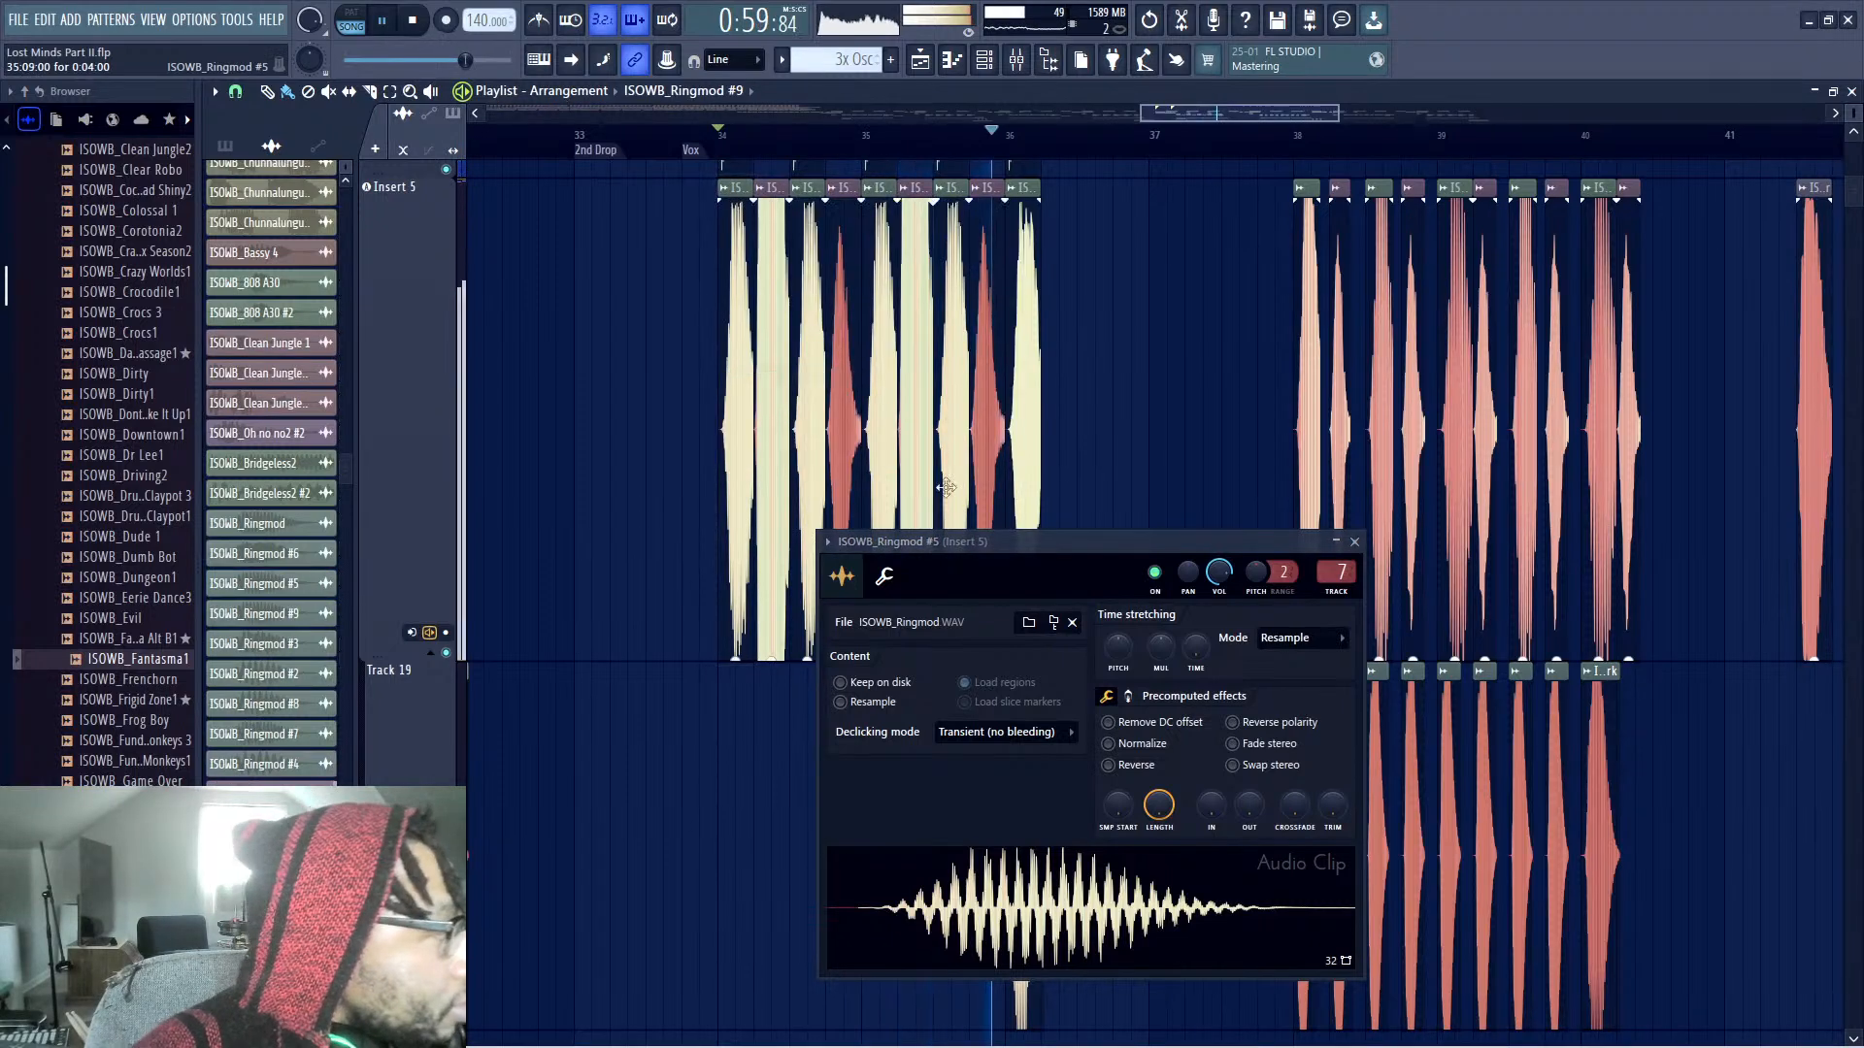
{"action": "key", "text": "space"}
{"action": "left_click_drag", "start_coordinate": [1005, 541], "coordinate": [1050, 398]}
{"action": "scroll", "coordinate": [762, 330], "scroll_direction": "up", "scroll_amount": 5}
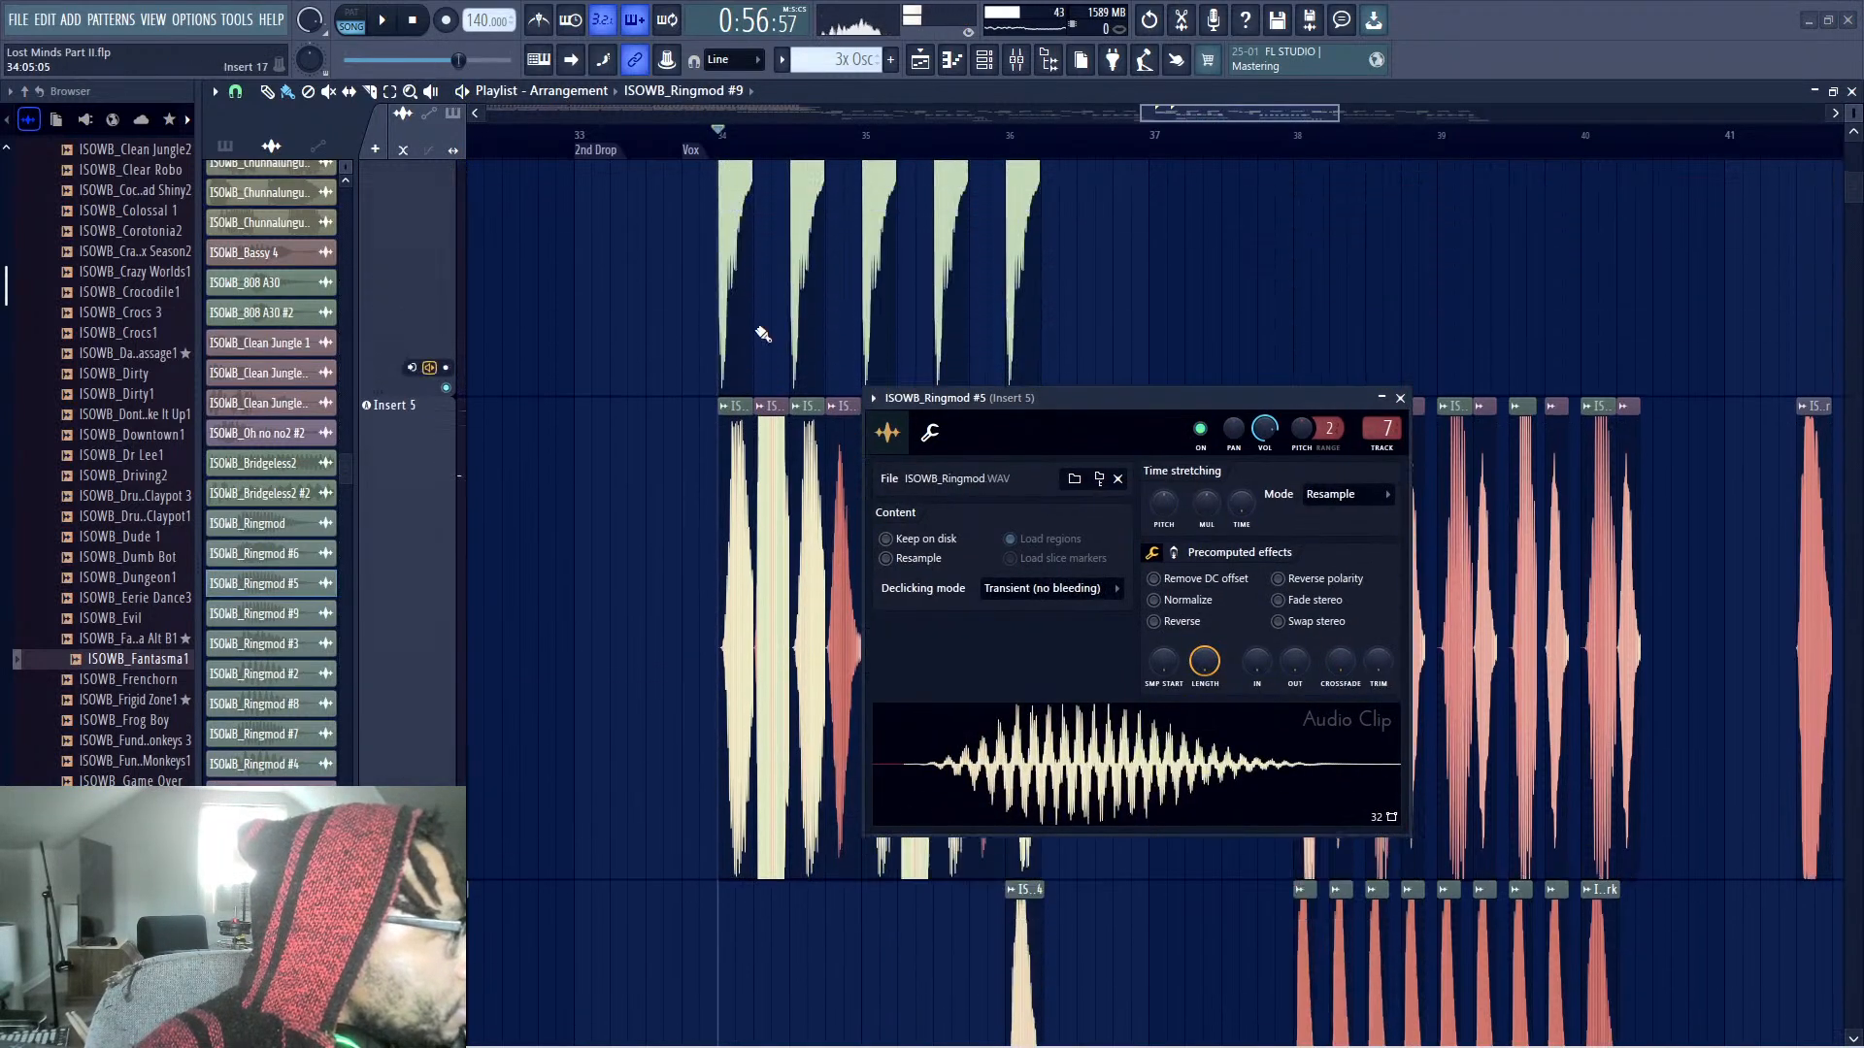
{"action": "scroll", "coordinate": [776, 407], "scroll_direction": "down", "scroll_amount": 3}
{"action": "key", "text": "space"}
{"action": "scroll", "coordinate": [786, 473], "scroll_direction": "down", "scroll_amount": 1}
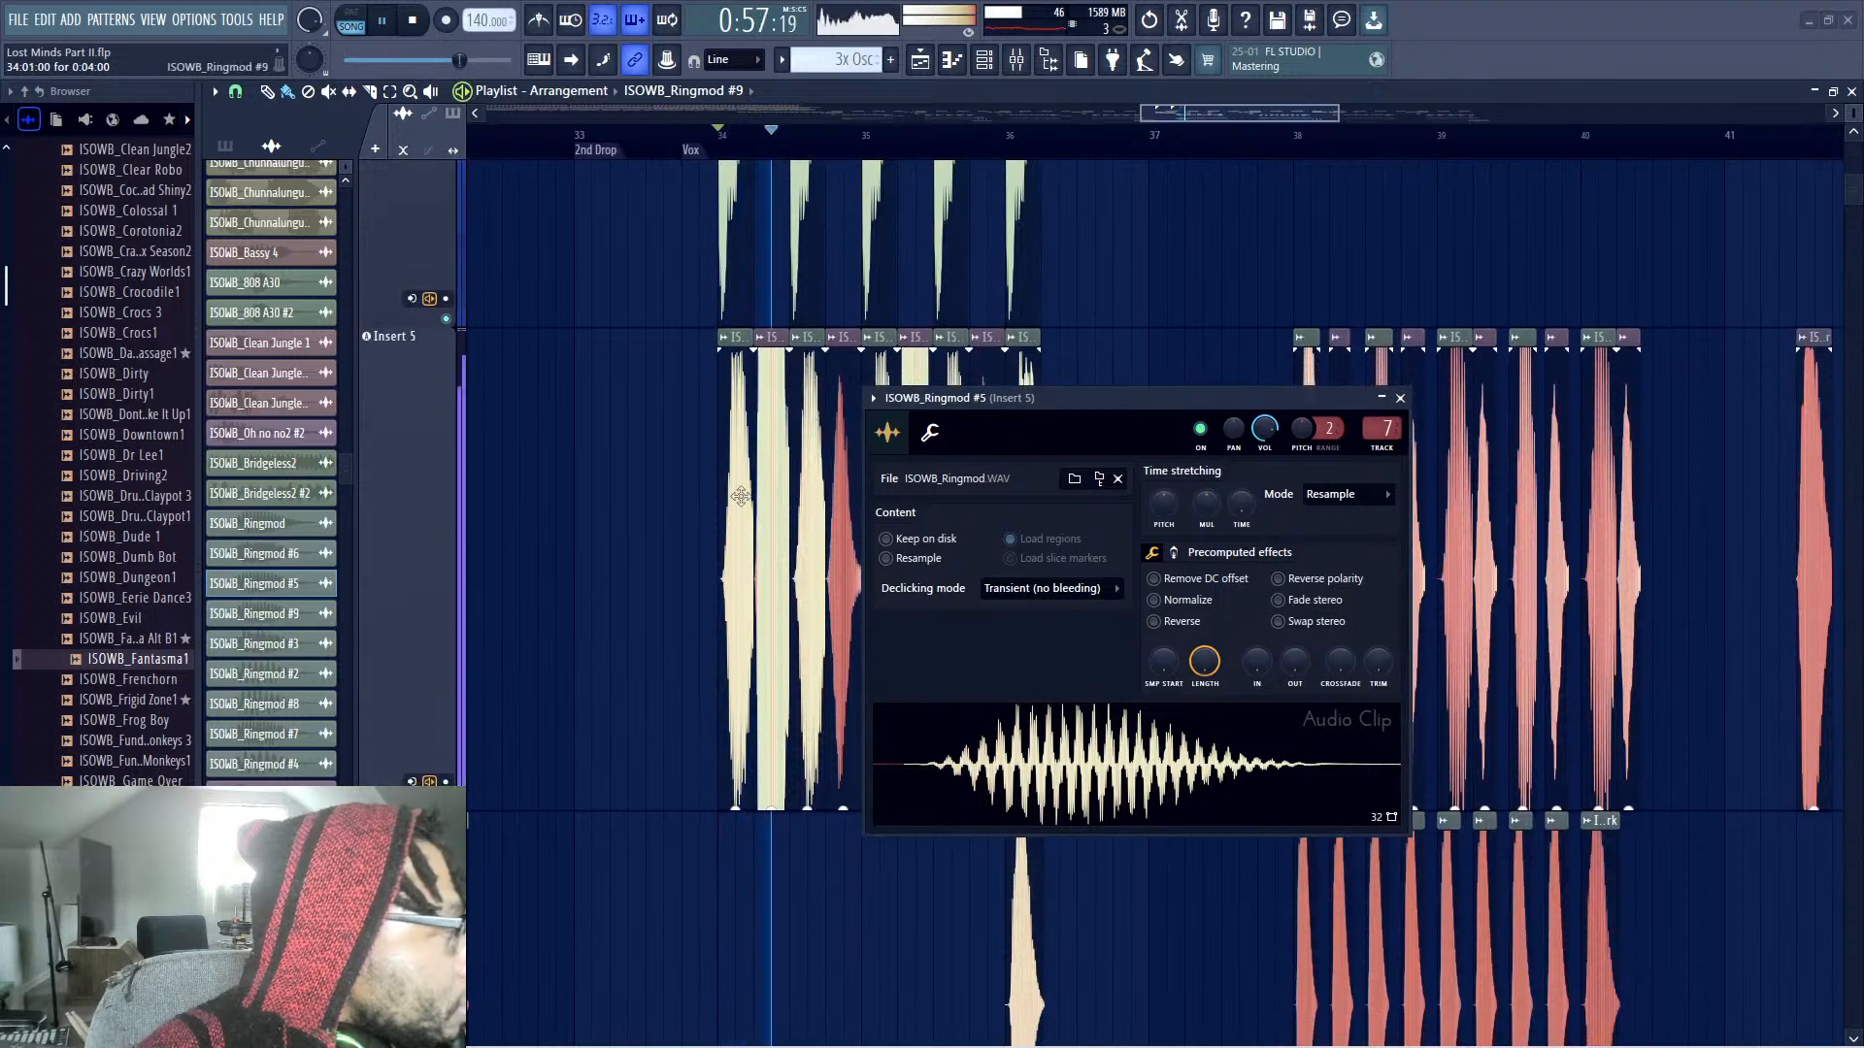
Open the settings of the unique Ringmod clip at 34:01, change its time-stretching pitch in Auto mode, and audition it from bar 34
{"action": "key", "text": "Escape"}
{"action": "double_click", "coordinate": [1025, 338]}
{"action": "left_click_drag", "start_coordinate": [991, 314], "coordinate": [1159, 368]}
{"action": "key", "text": "space"}
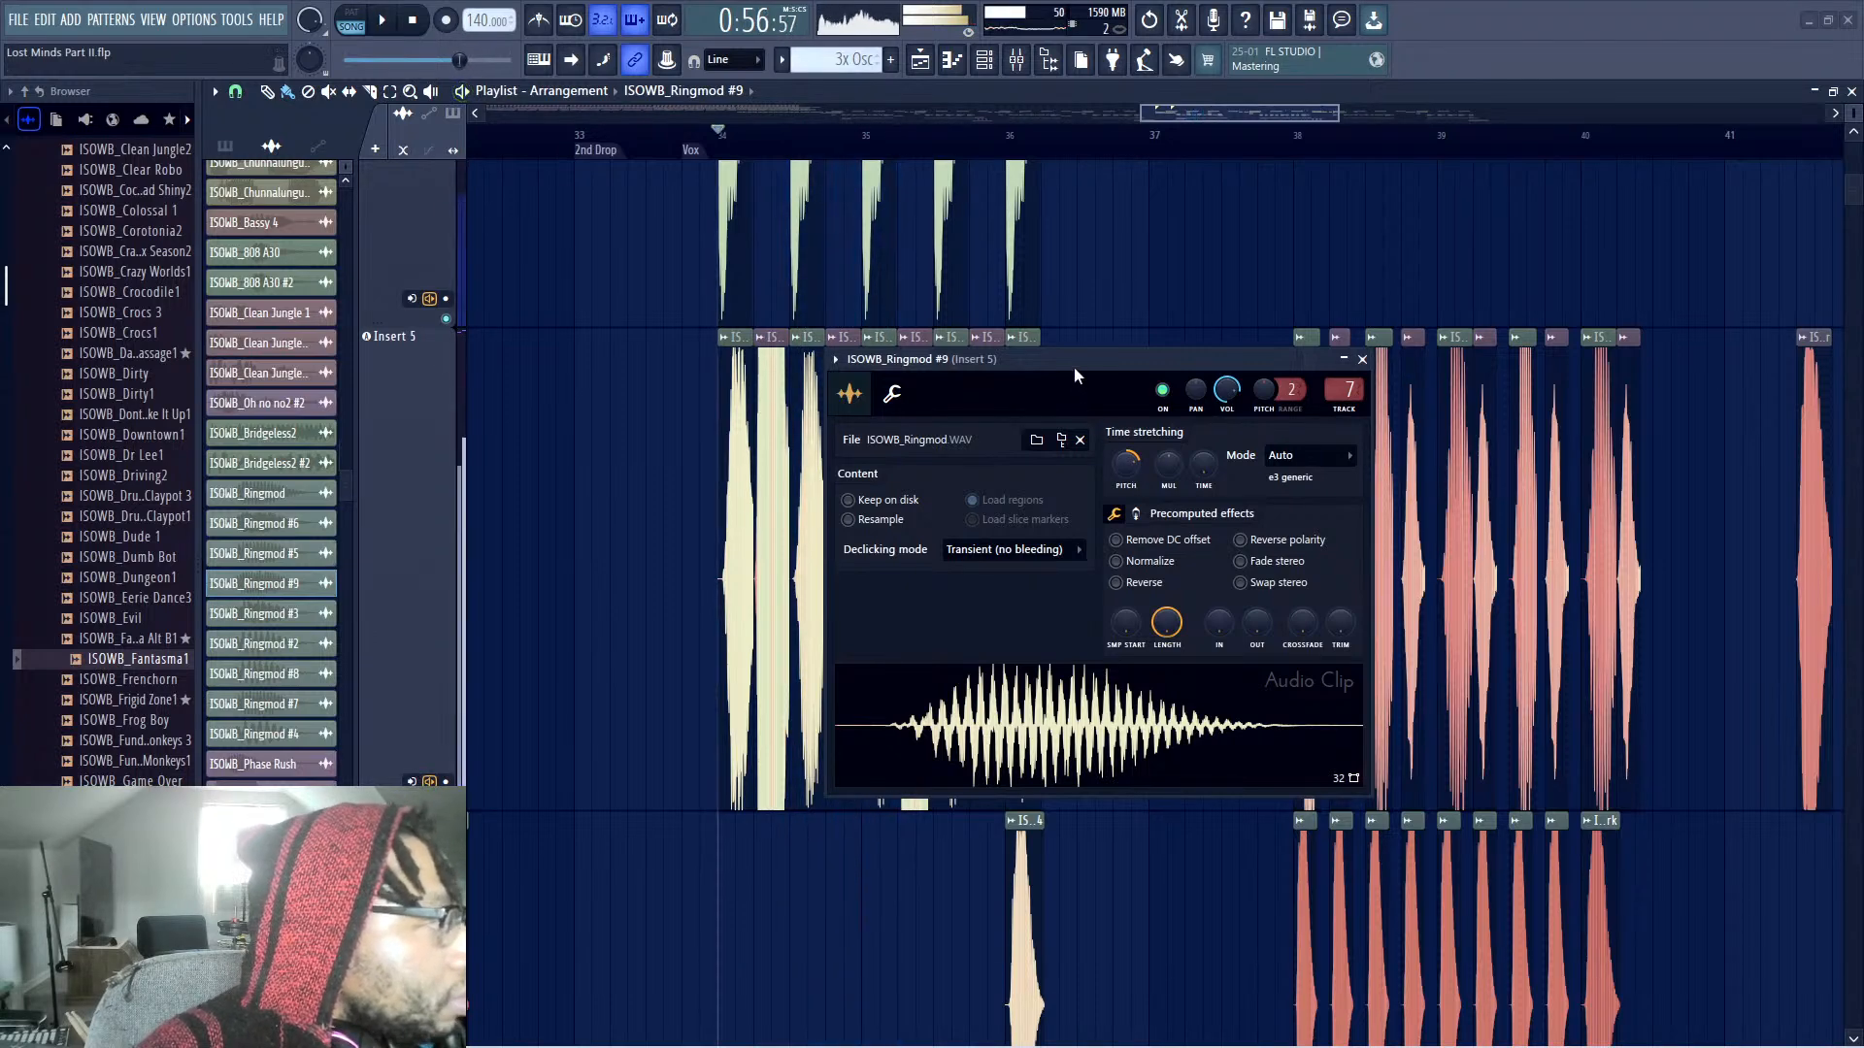
{"action": "key", "text": "space"}
{"action": "left_click_drag", "start_coordinate": [1058, 371], "coordinate": [1454, 500]}
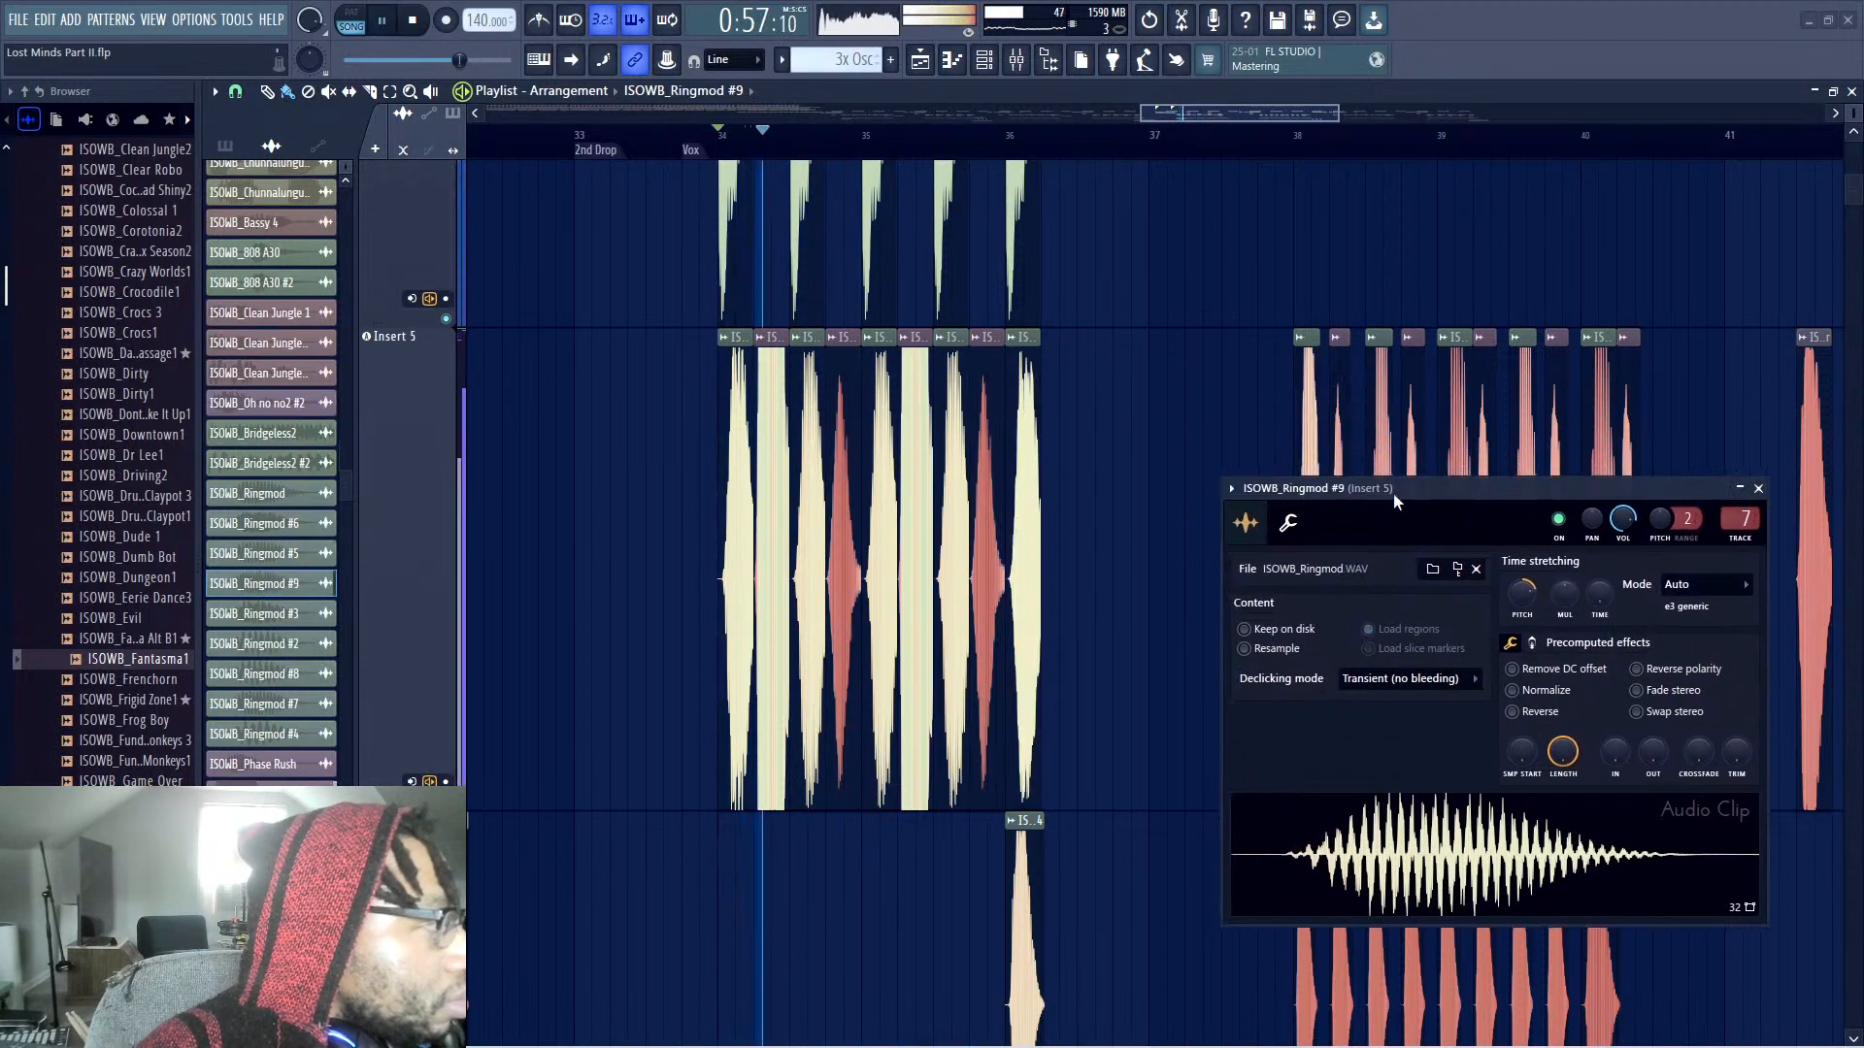
Replace the Ringmod clips at 34:09, 35:01 and 35:09 on Insert 5 with the repitched ISOWB_Ringmod #9
{"action": "left_click", "coordinate": [805, 520]}
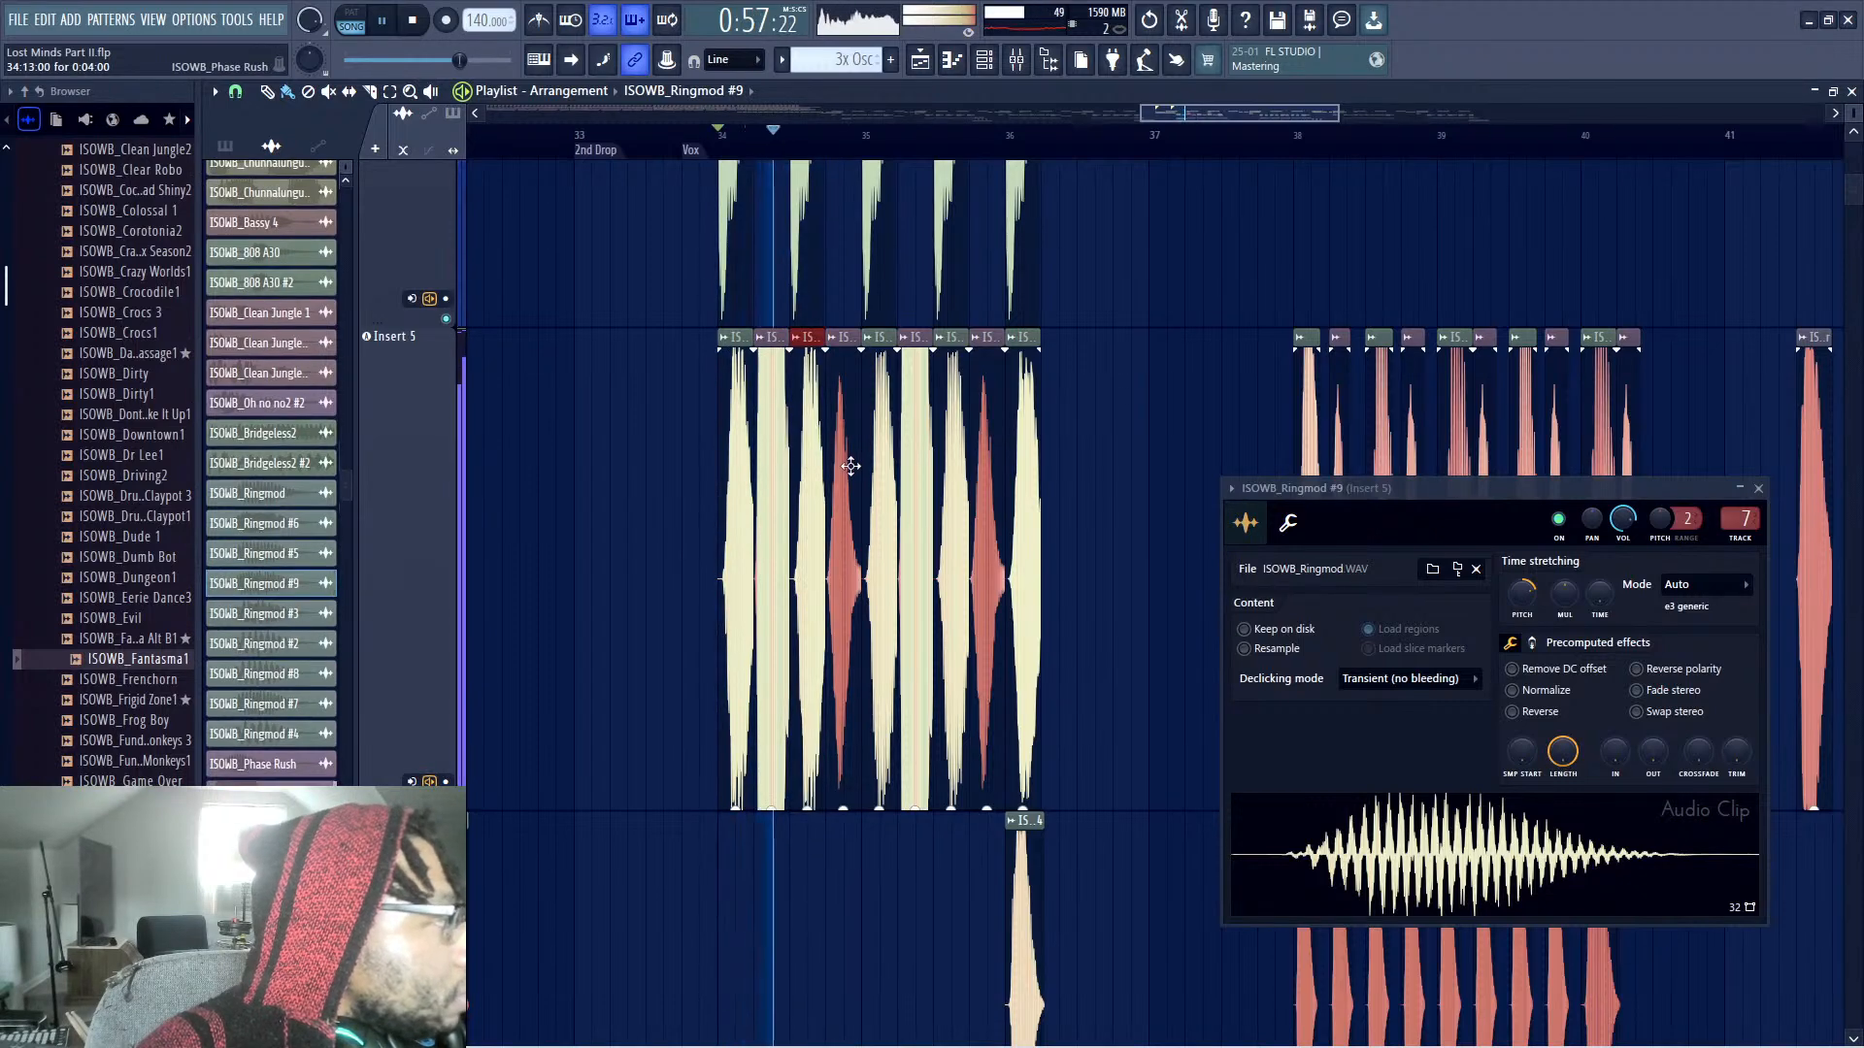
{"action": "right_click", "coordinate": [880, 486]}
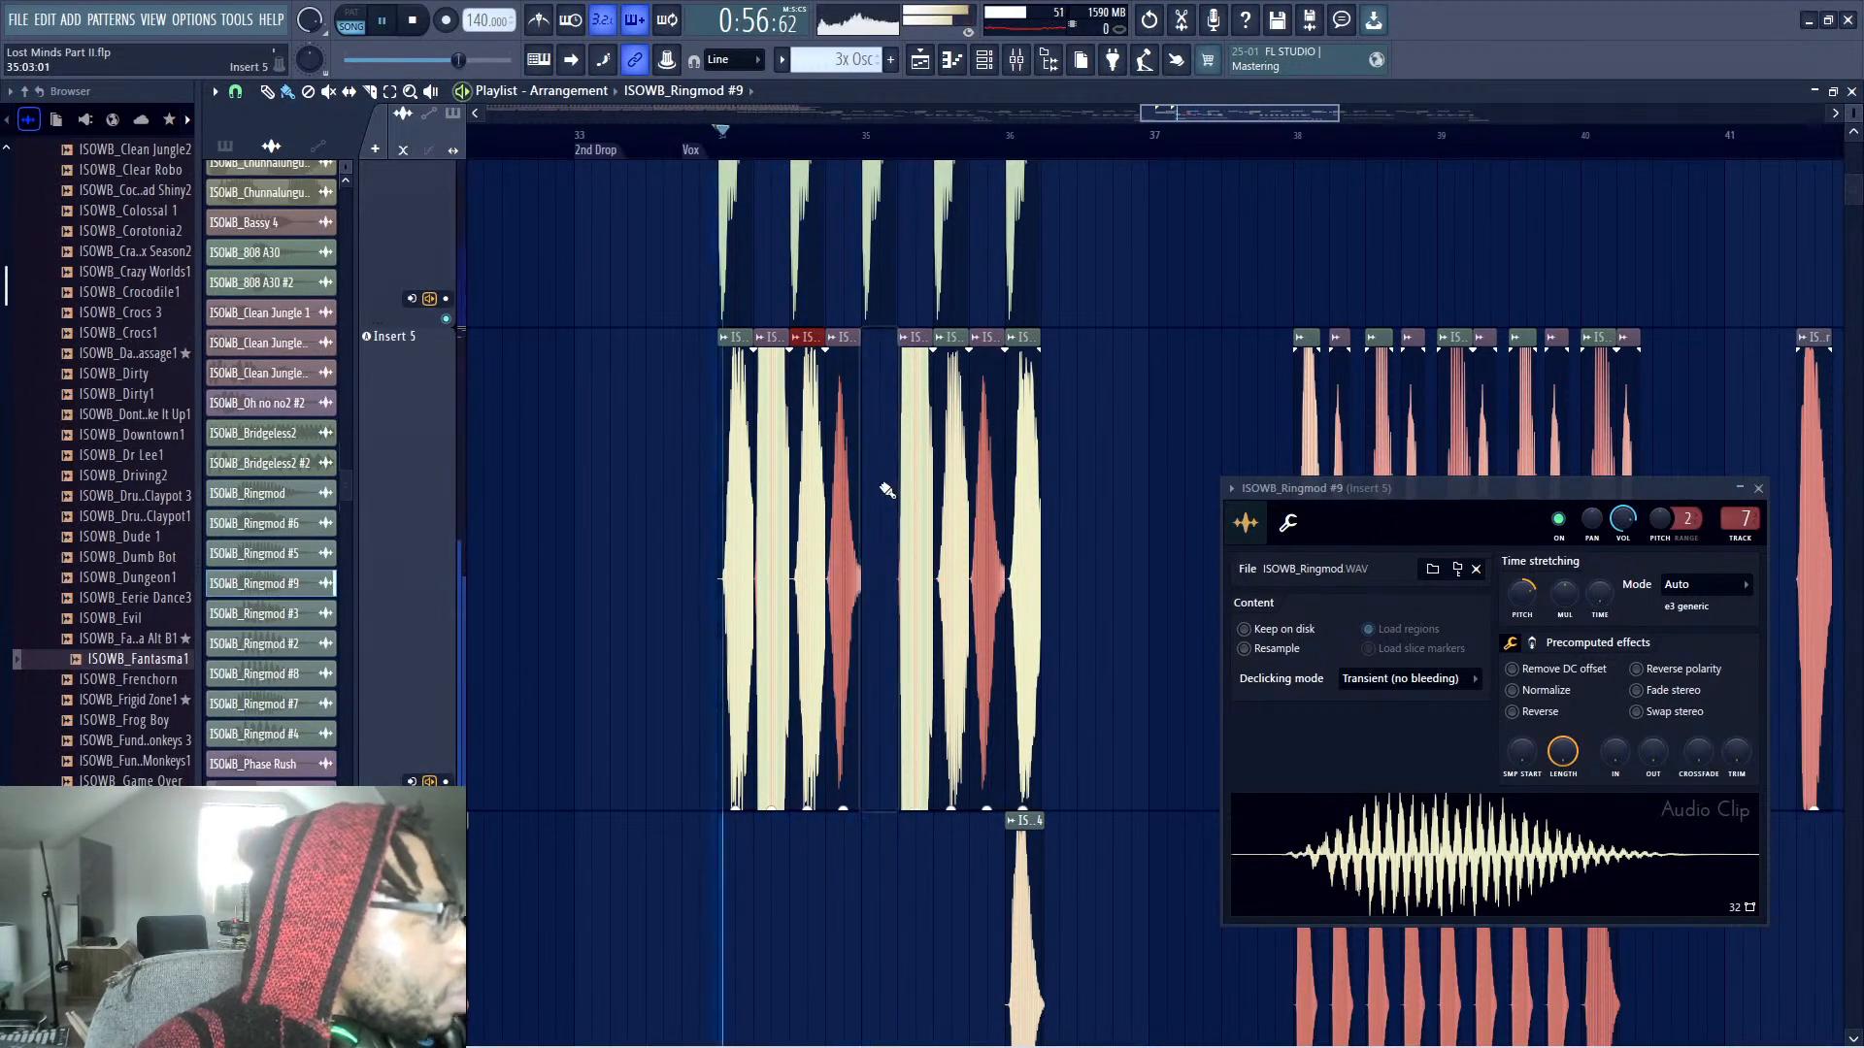
{"action": "left_click", "coordinate": [879, 491]}
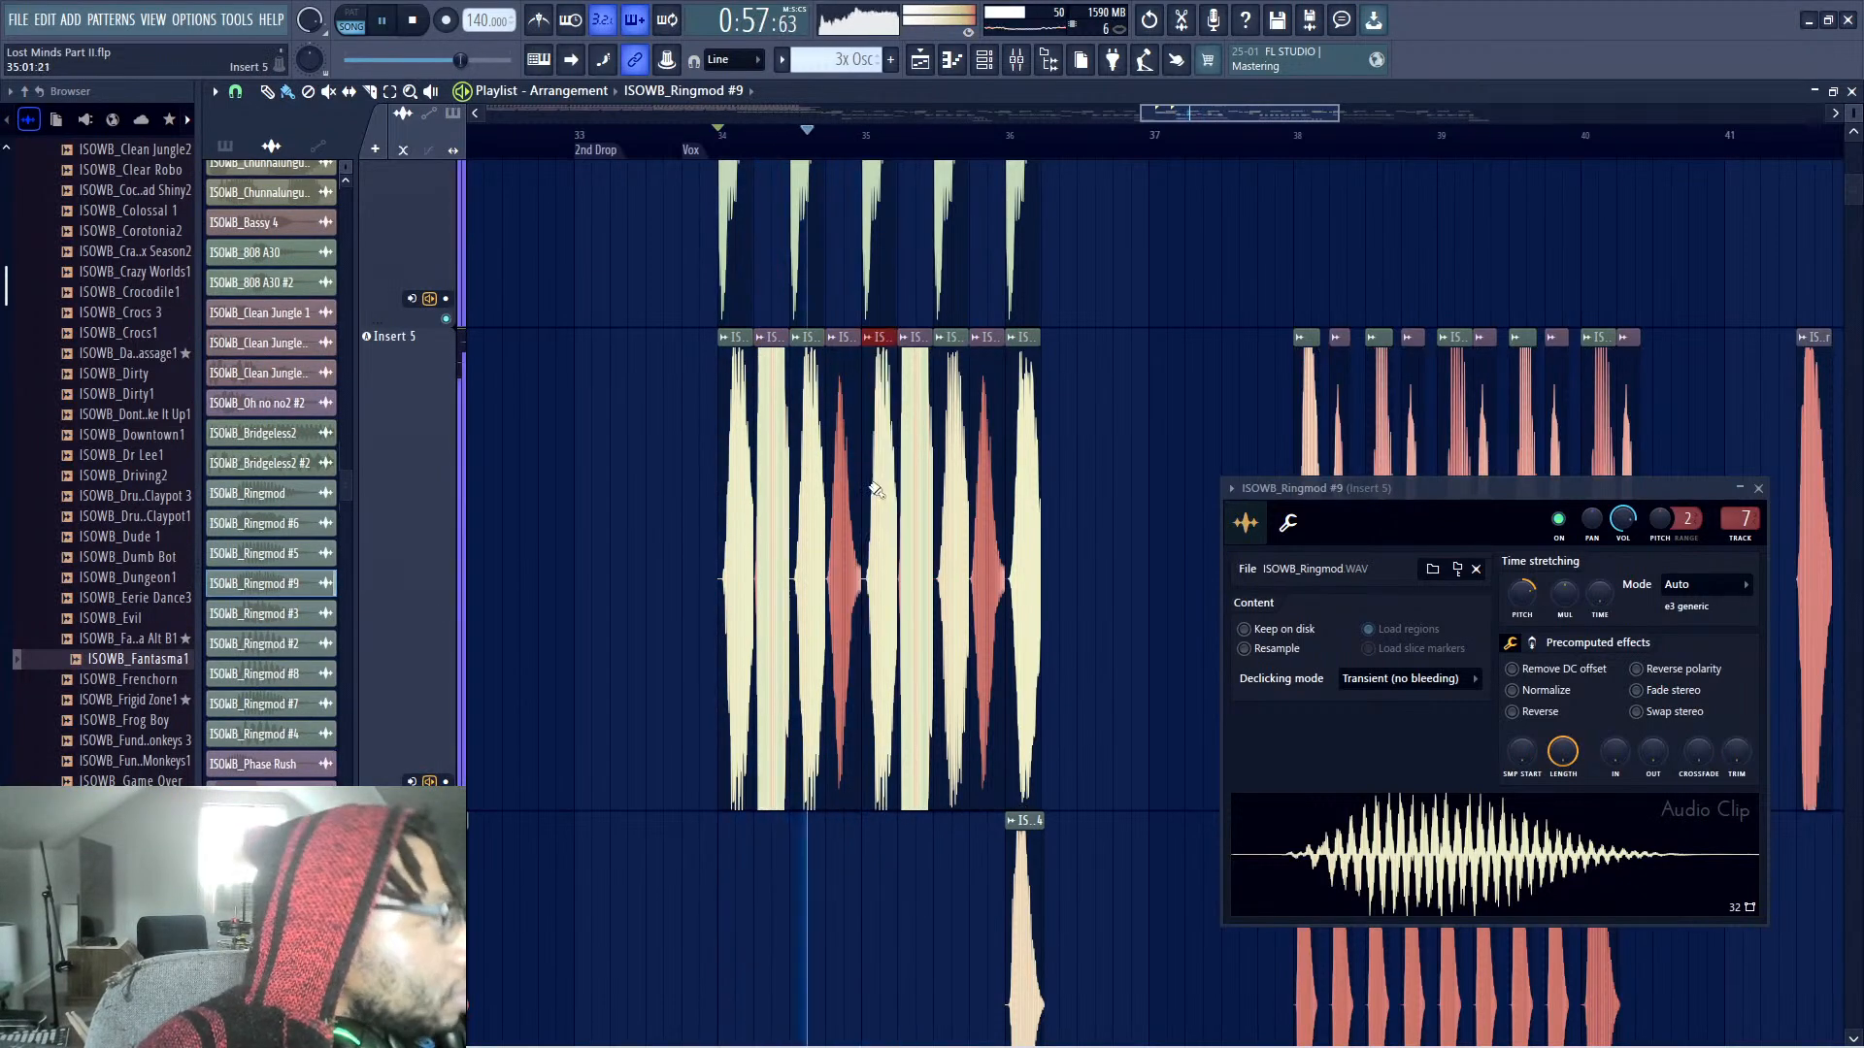
{"action": "right_click", "coordinate": [950, 483]}
{"action": "left_click", "coordinate": [949, 478]}
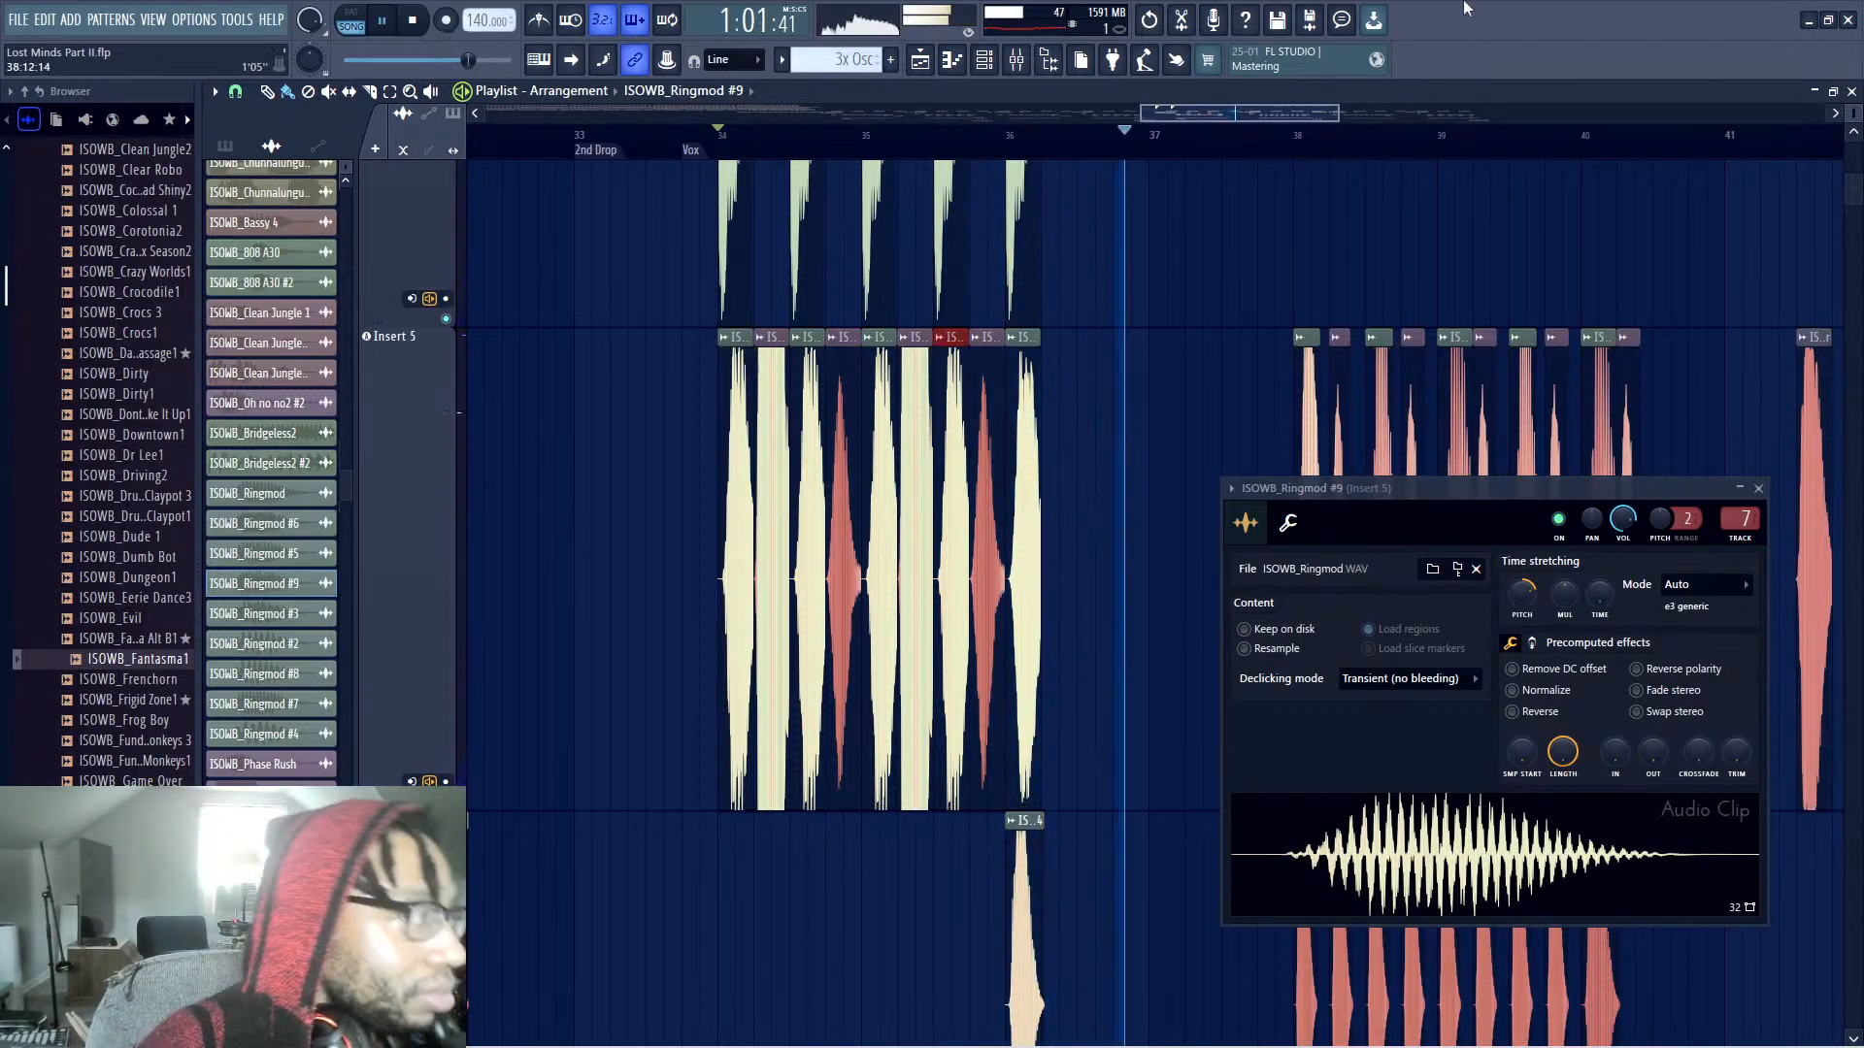
Replay from bar 34 and swap the last Ringmod clip of the phrase, at 36:01 on Insert 5, for ISOWB_Ringmod #9
{"action": "left_click_drag", "start_coordinate": [1367, 483], "coordinate": [1584, 555]}
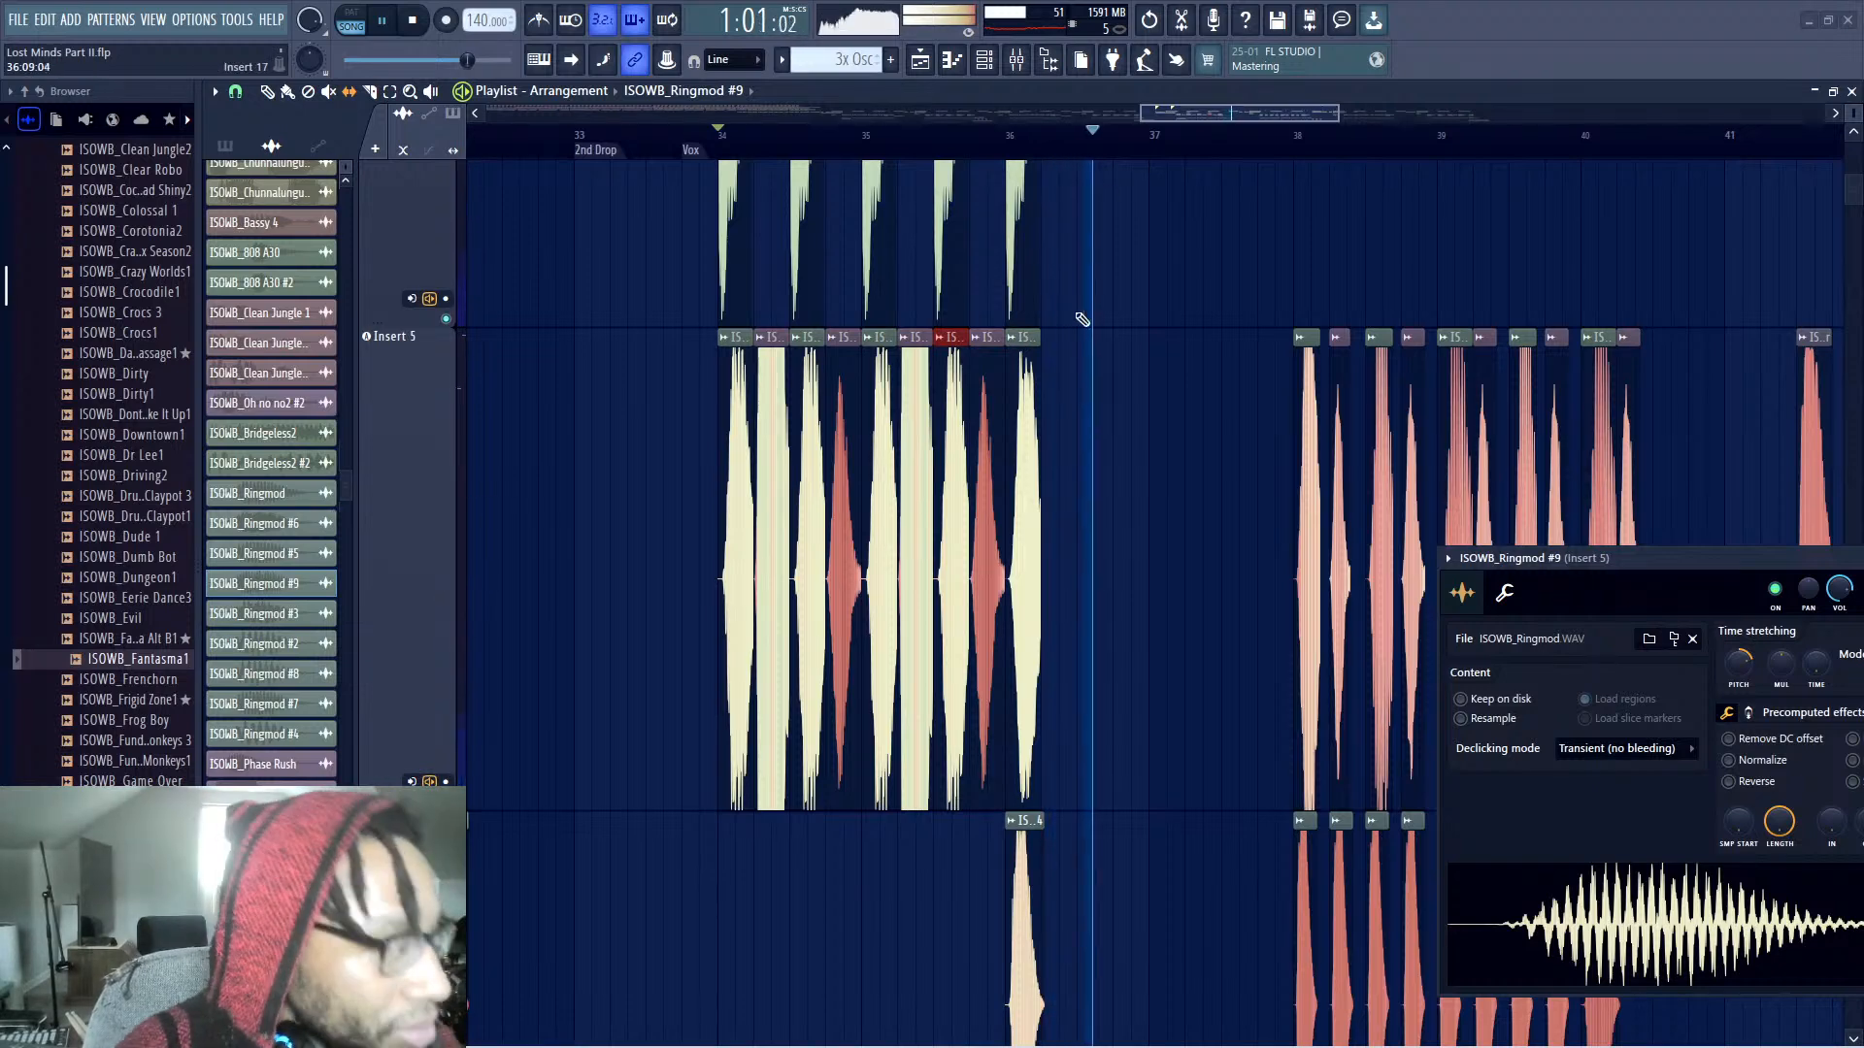
{"action": "key", "text": "space"}
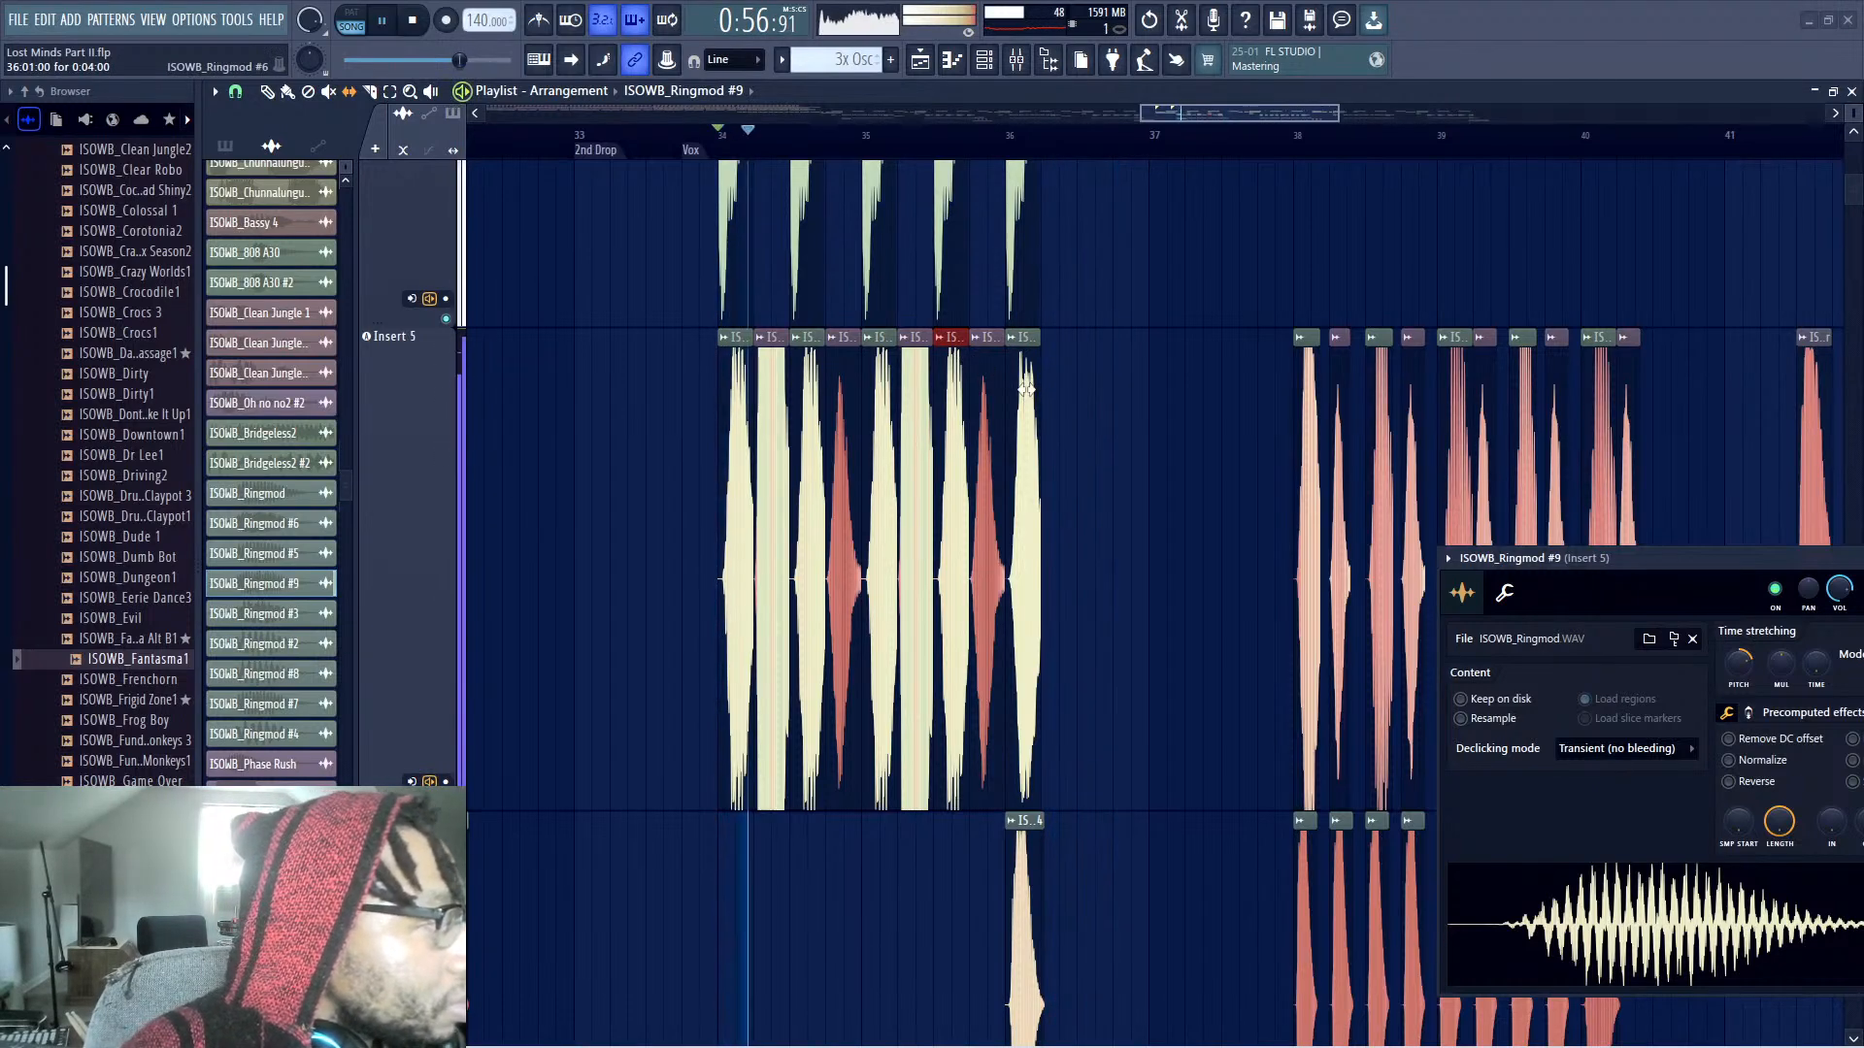
{"action": "right_click", "coordinate": [1022, 389]}
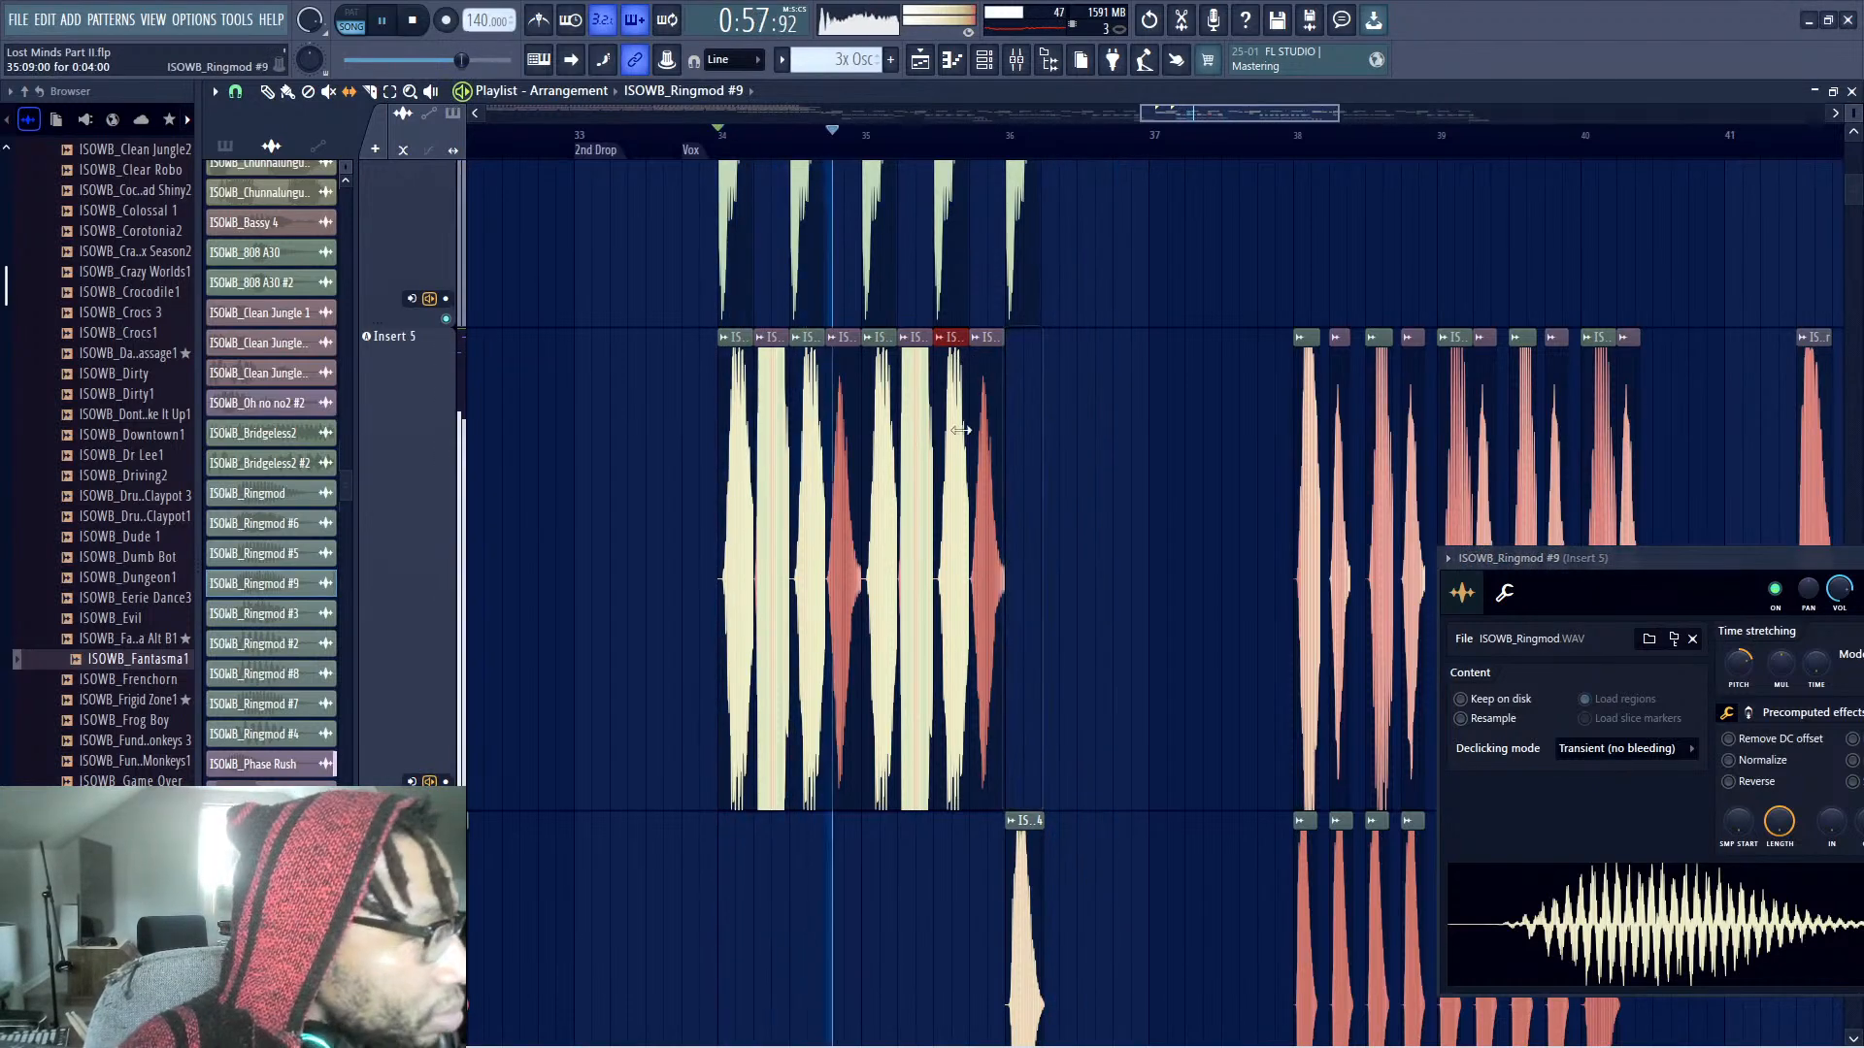
{"action": "left_click", "coordinate": [1016, 433]}
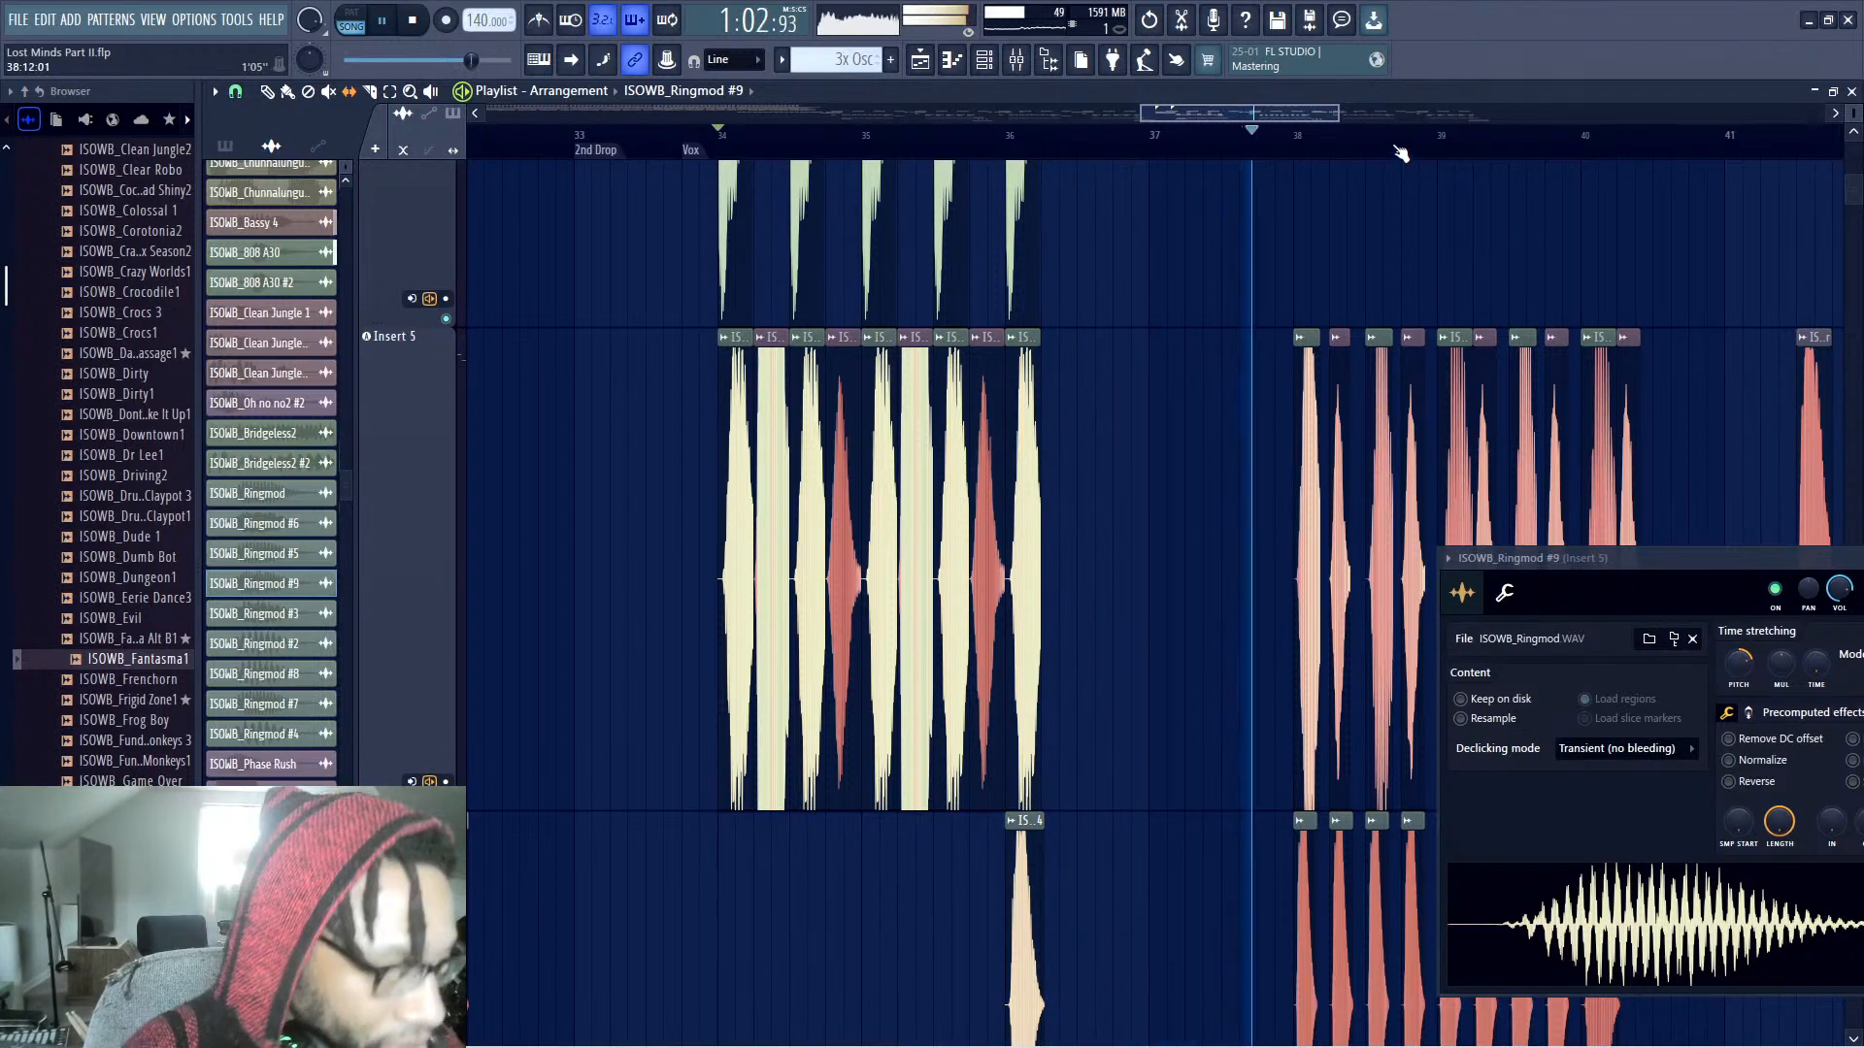
Replace the Ringmod clip at 38:01 on Insert 5 with ISOWB_Ringmod #9 and audition it from just before bar 38
{"action": "left_click_drag", "start_coordinate": [1281, 115], "coordinate": [1312, 124]}
{"action": "key", "text": "space"}
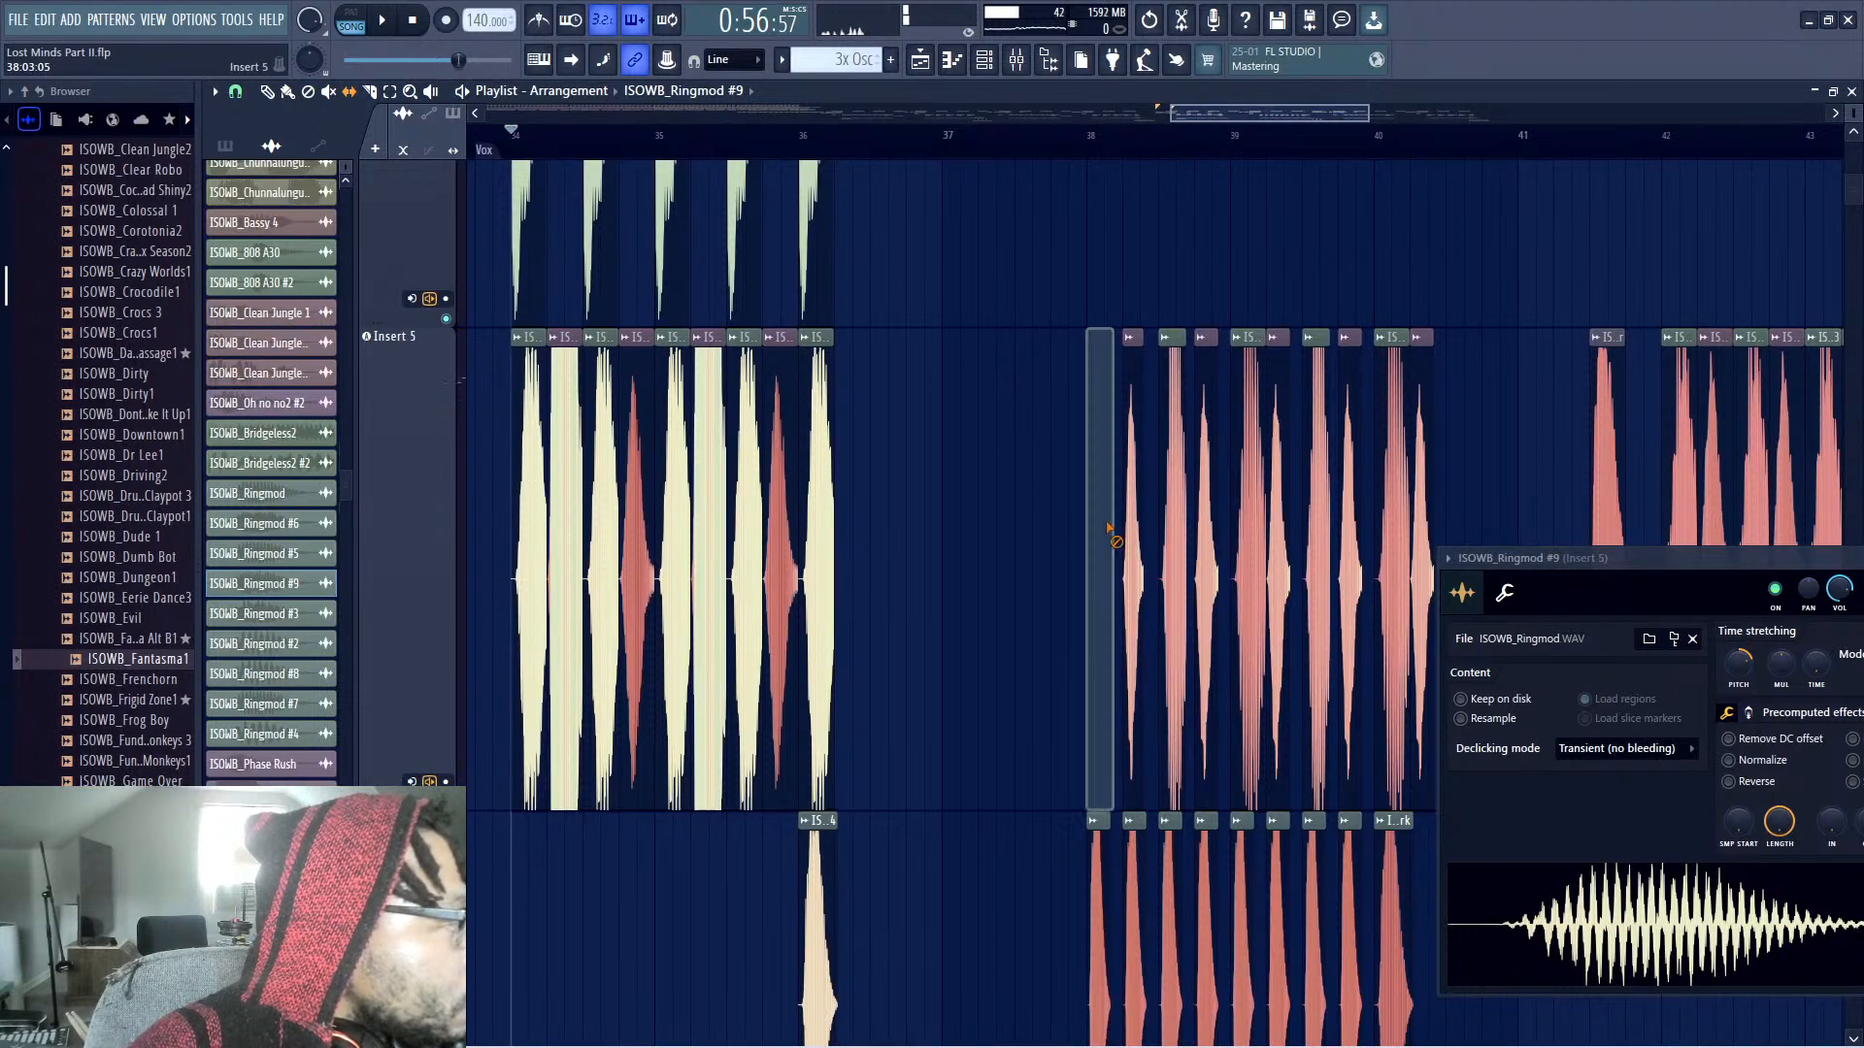
{"action": "left_click", "coordinate": [1090, 520]}
{"action": "key", "text": "space"}
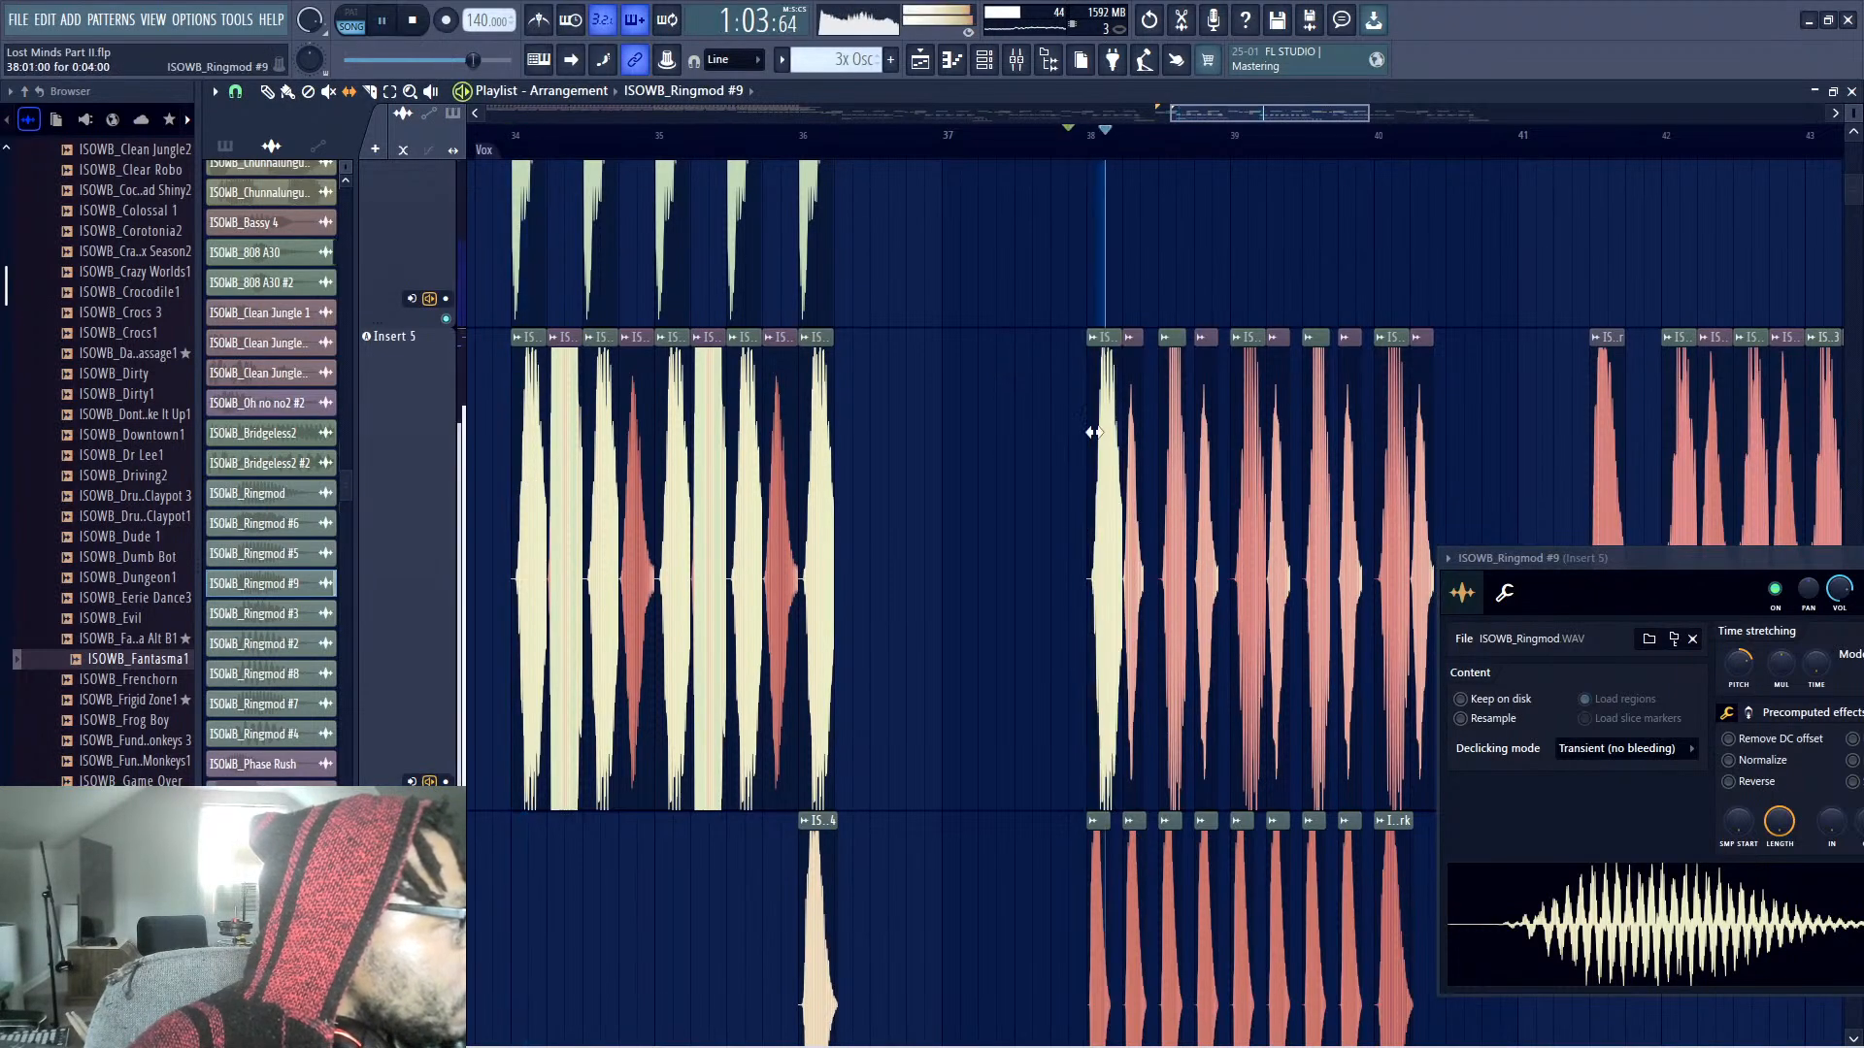
{"action": "right_click", "coordinate": [1106, 441]}
{"action": "key", "text": "ctrl+z"}
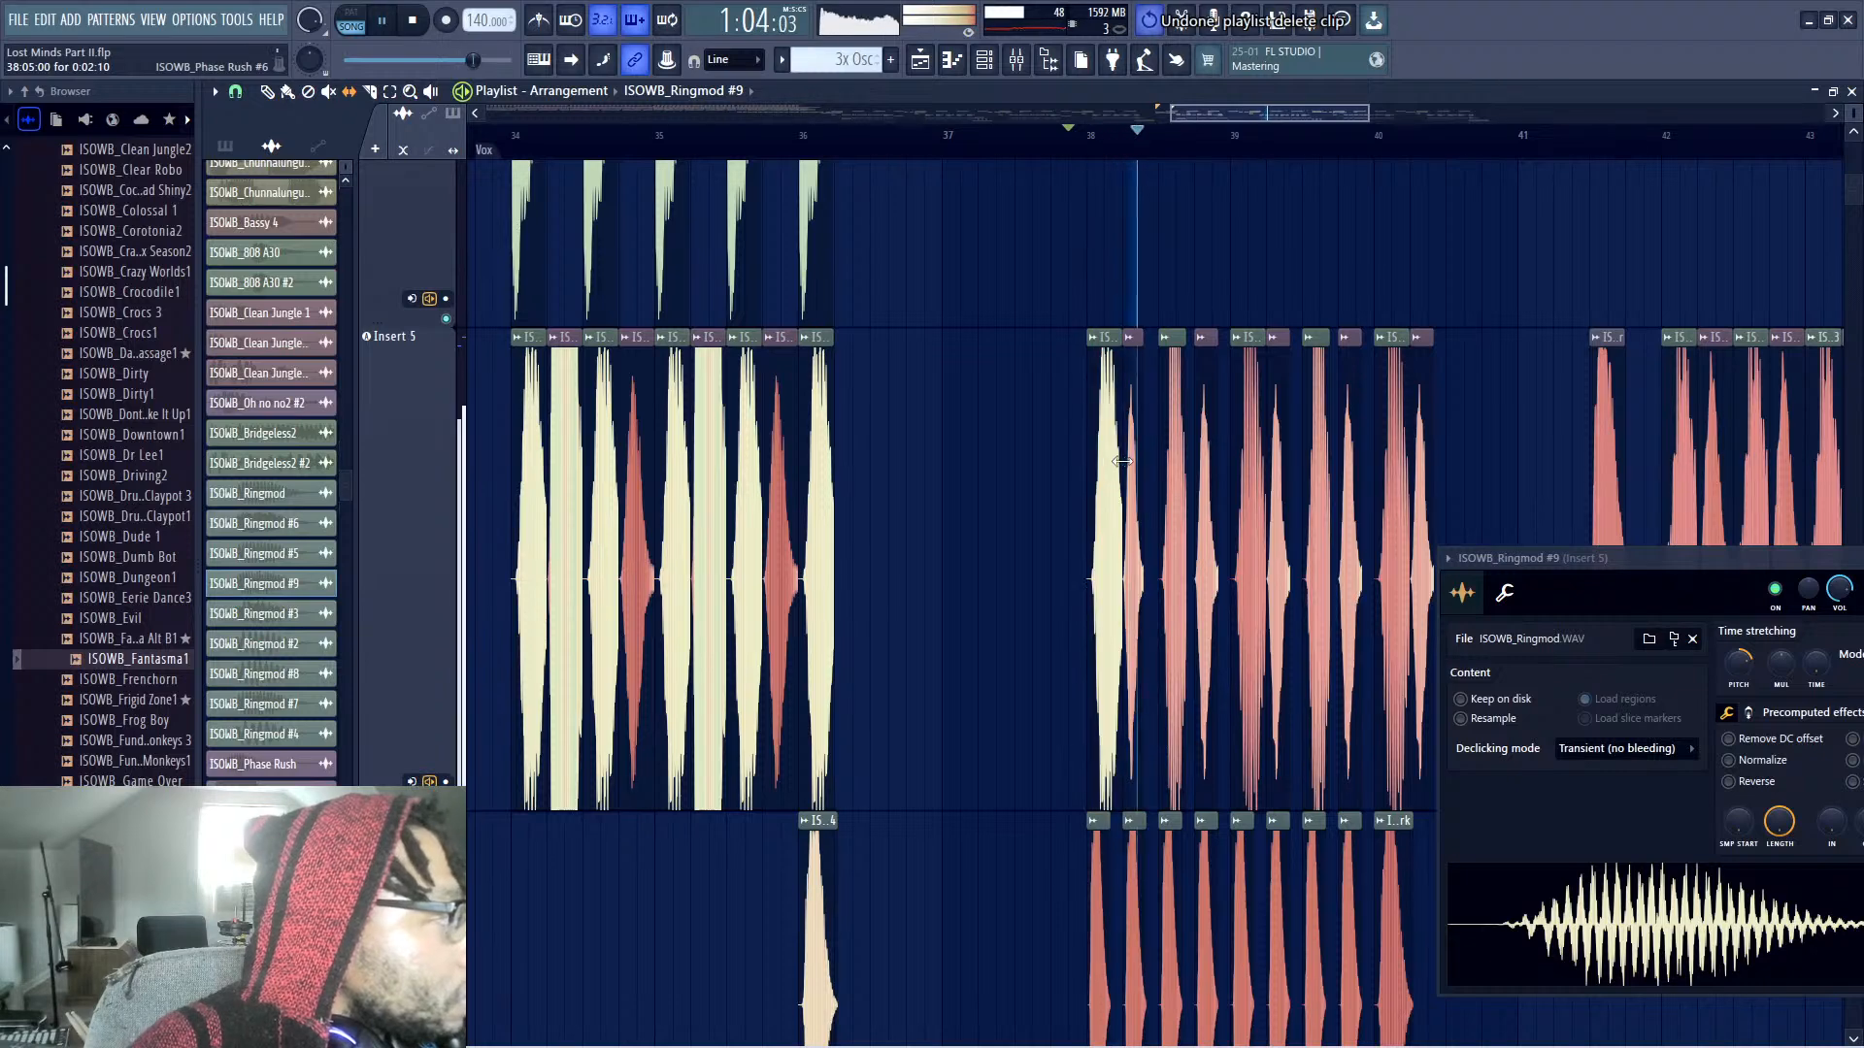
{"action": "key", "text": "space"}
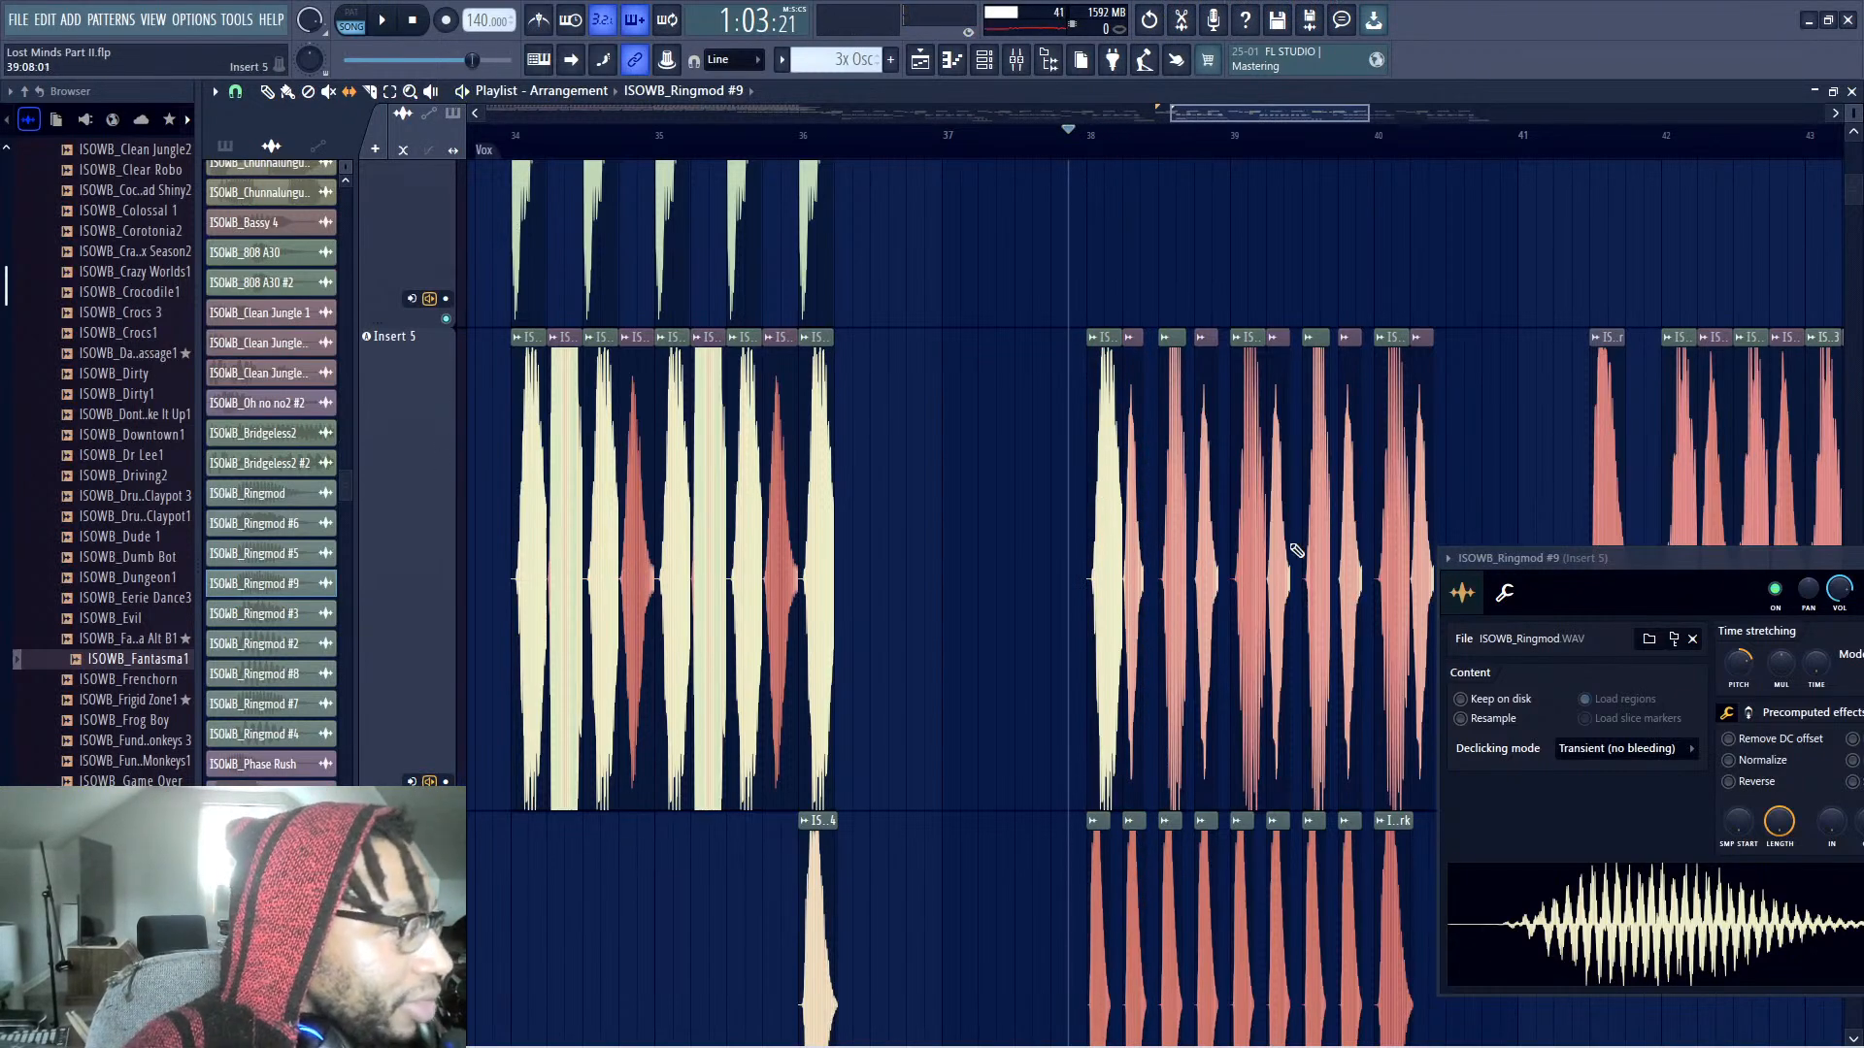
Try ISOWB_Ringmod #9 in place of the Insert 5 clips at 38:09, 39:01, 39:09 and 40:01, and play the result
{"action": "right_click", "coordinate": [1177, 508]}
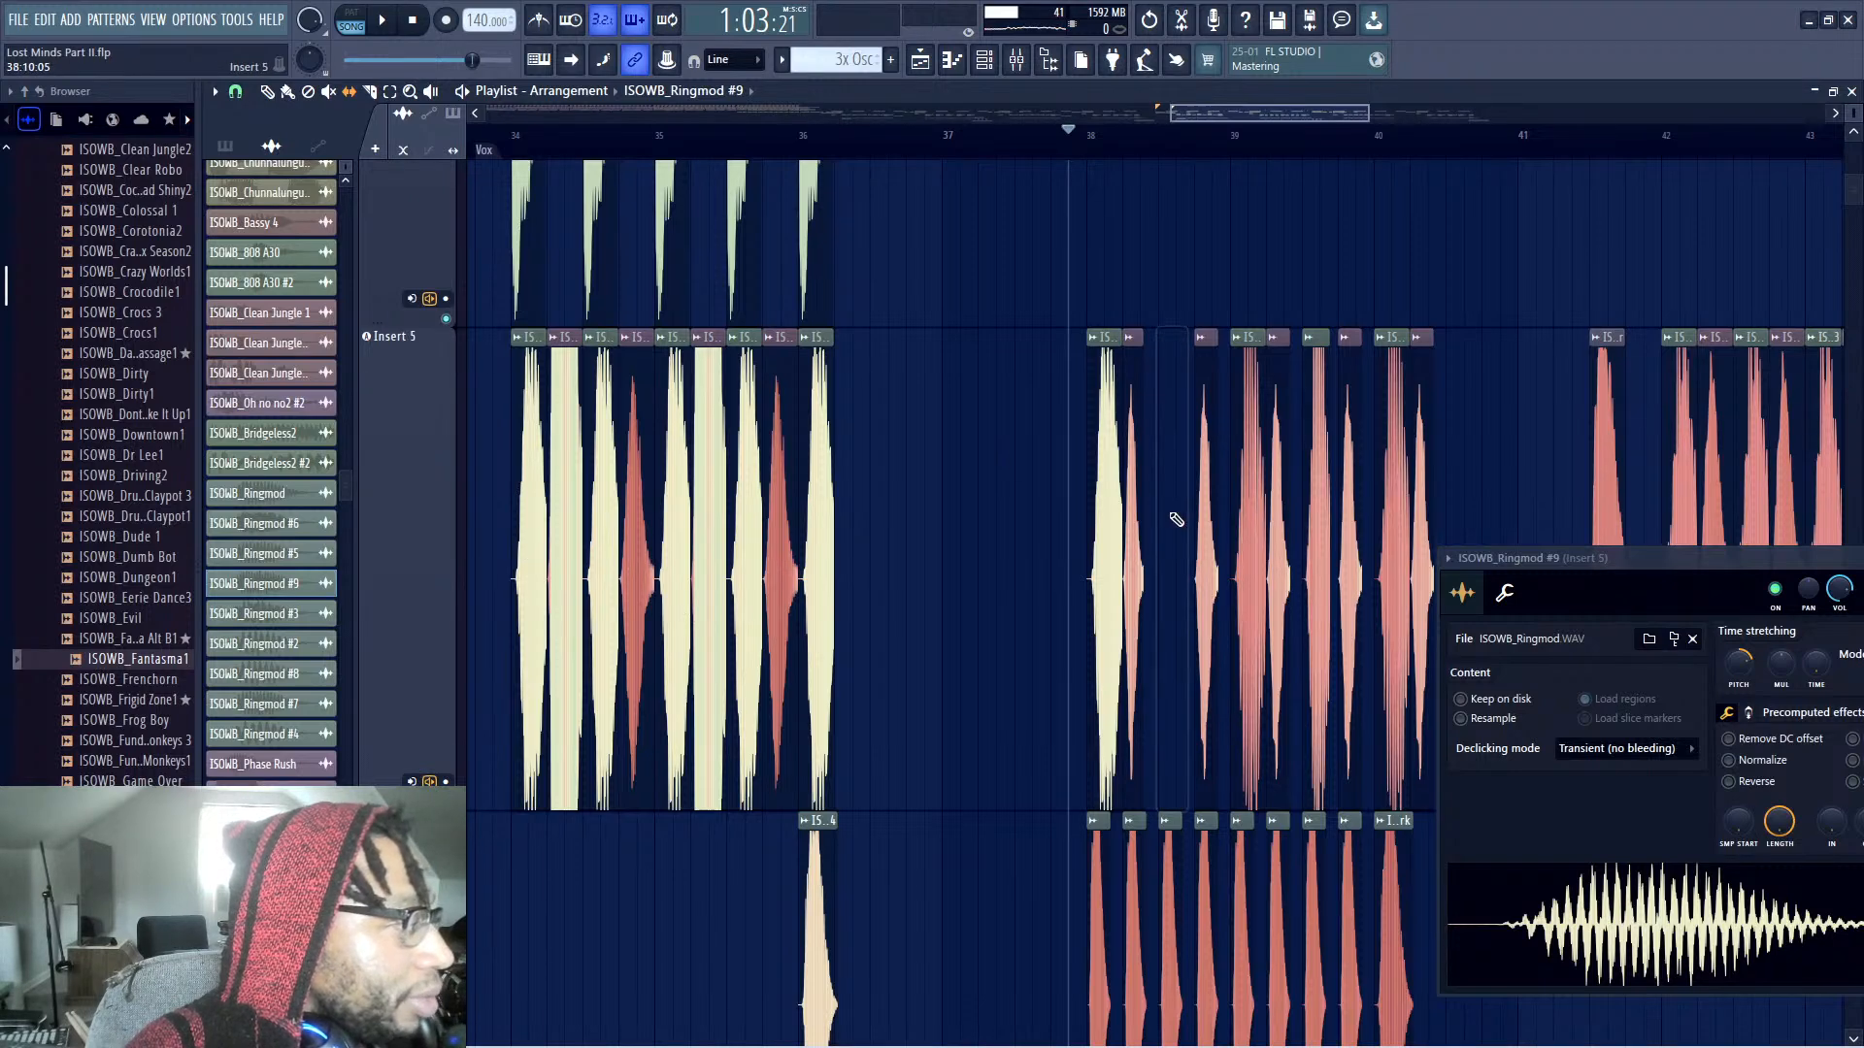
{"action": "left_click", "coordinate": [1165, 512]}
{"action": "right_click", "coordinate": [1236, 526]}
{"action": "left_click", "coordinate": [1233, 526]}
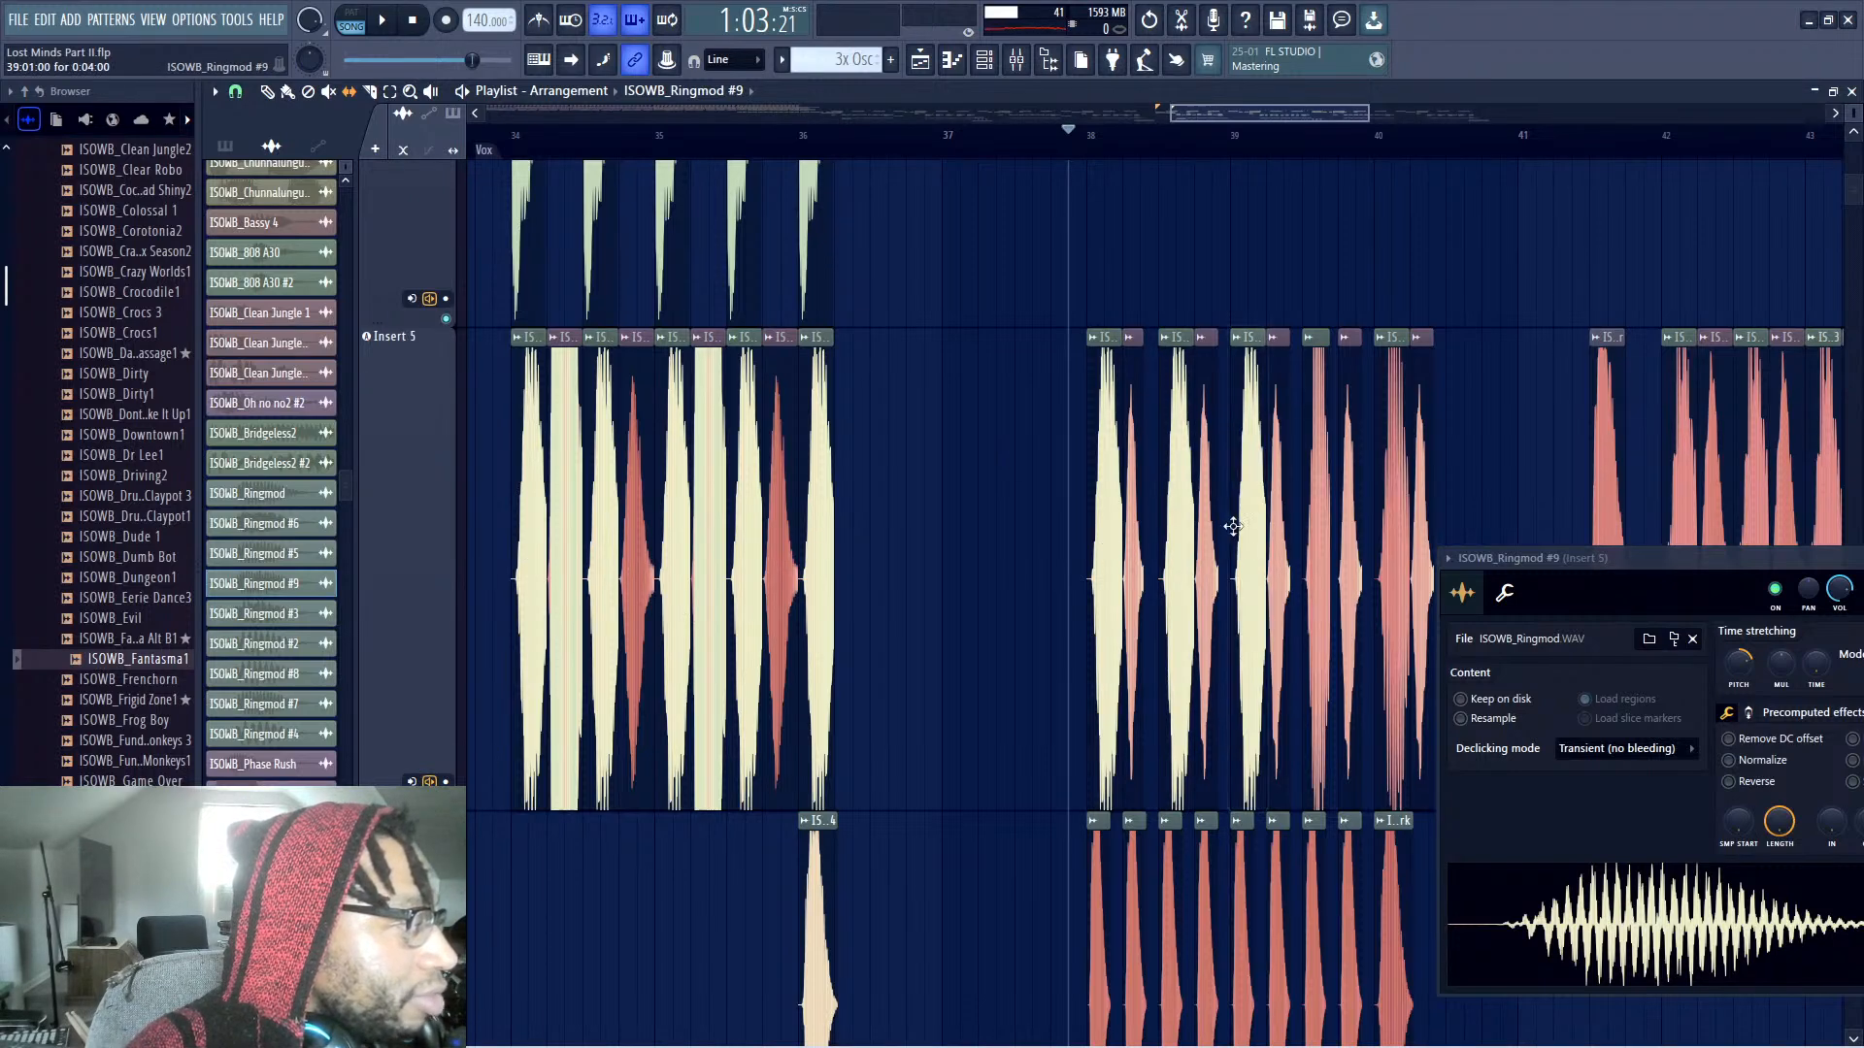
{"action": "right_click", "coordinate": [1310, 518]}
{"action": "left_click", "coordinate": [1310, 518]}
{"action": "right_click", "coordinate": [1378, 502]}
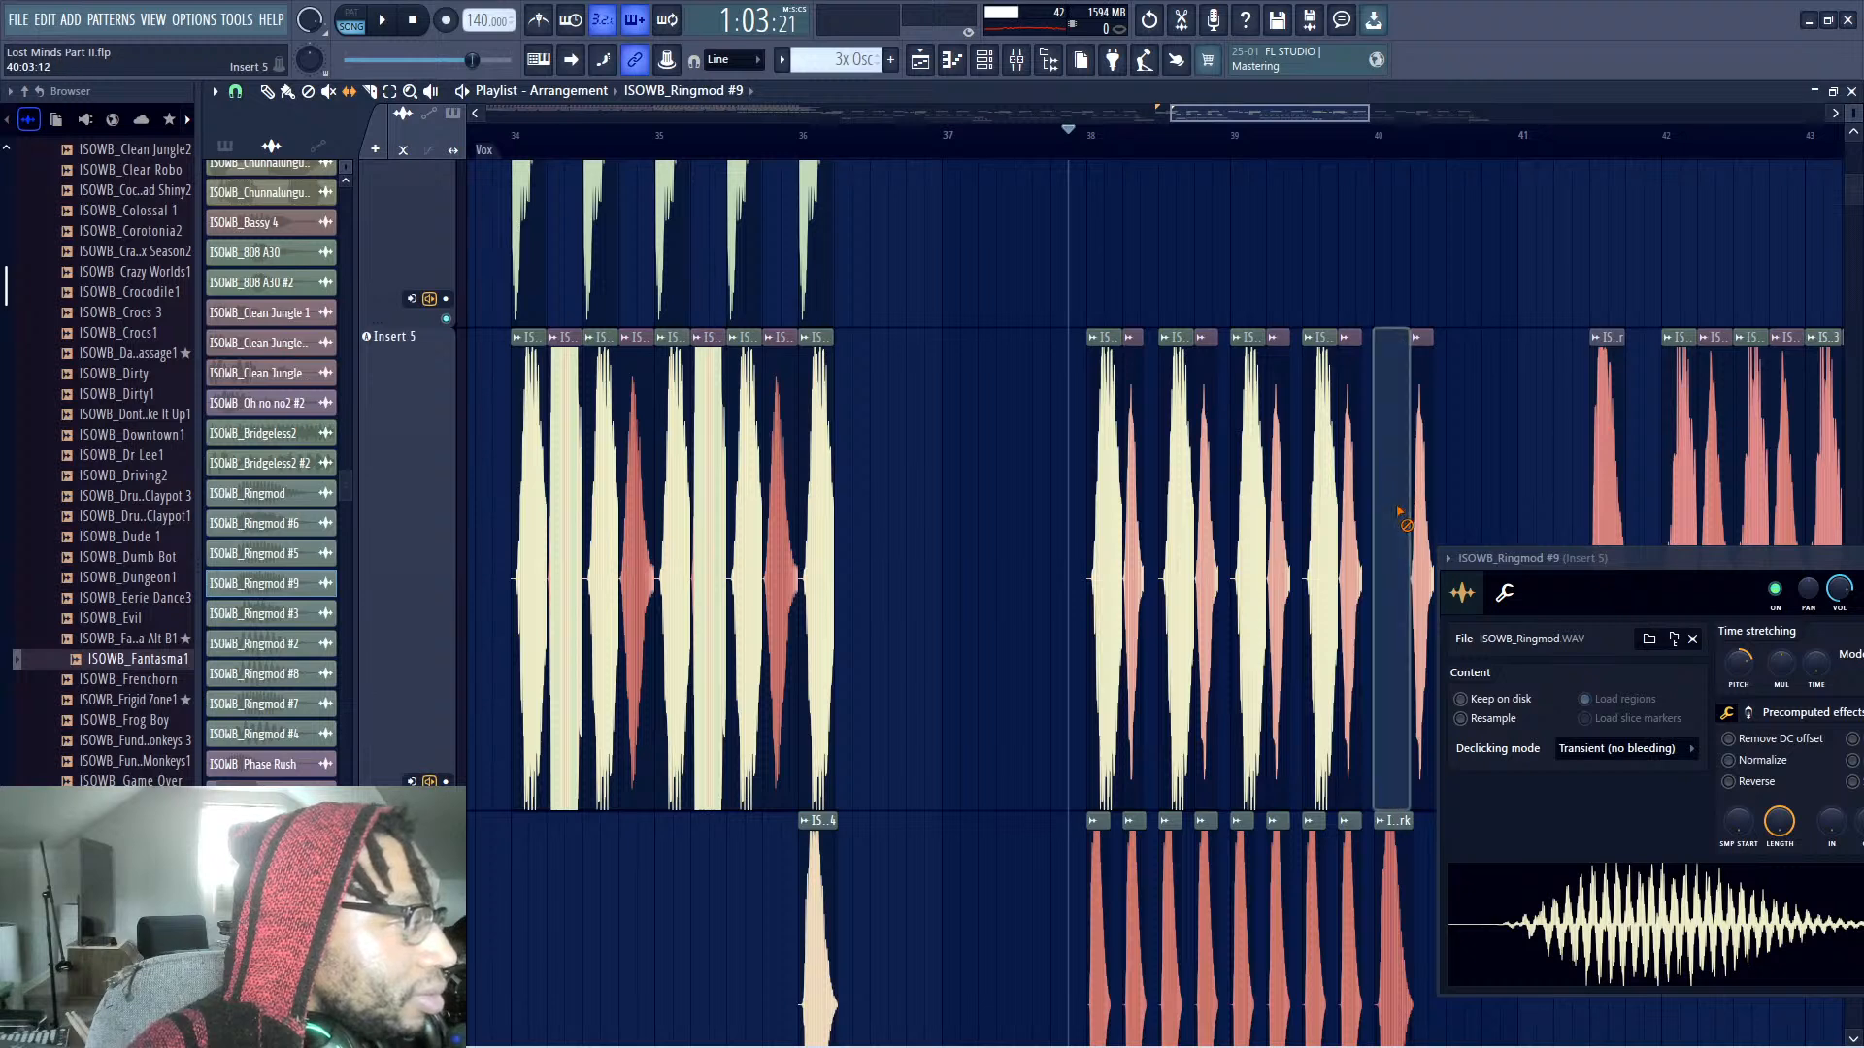
{"action": "left_click", "coordinate": [1376, 508]}
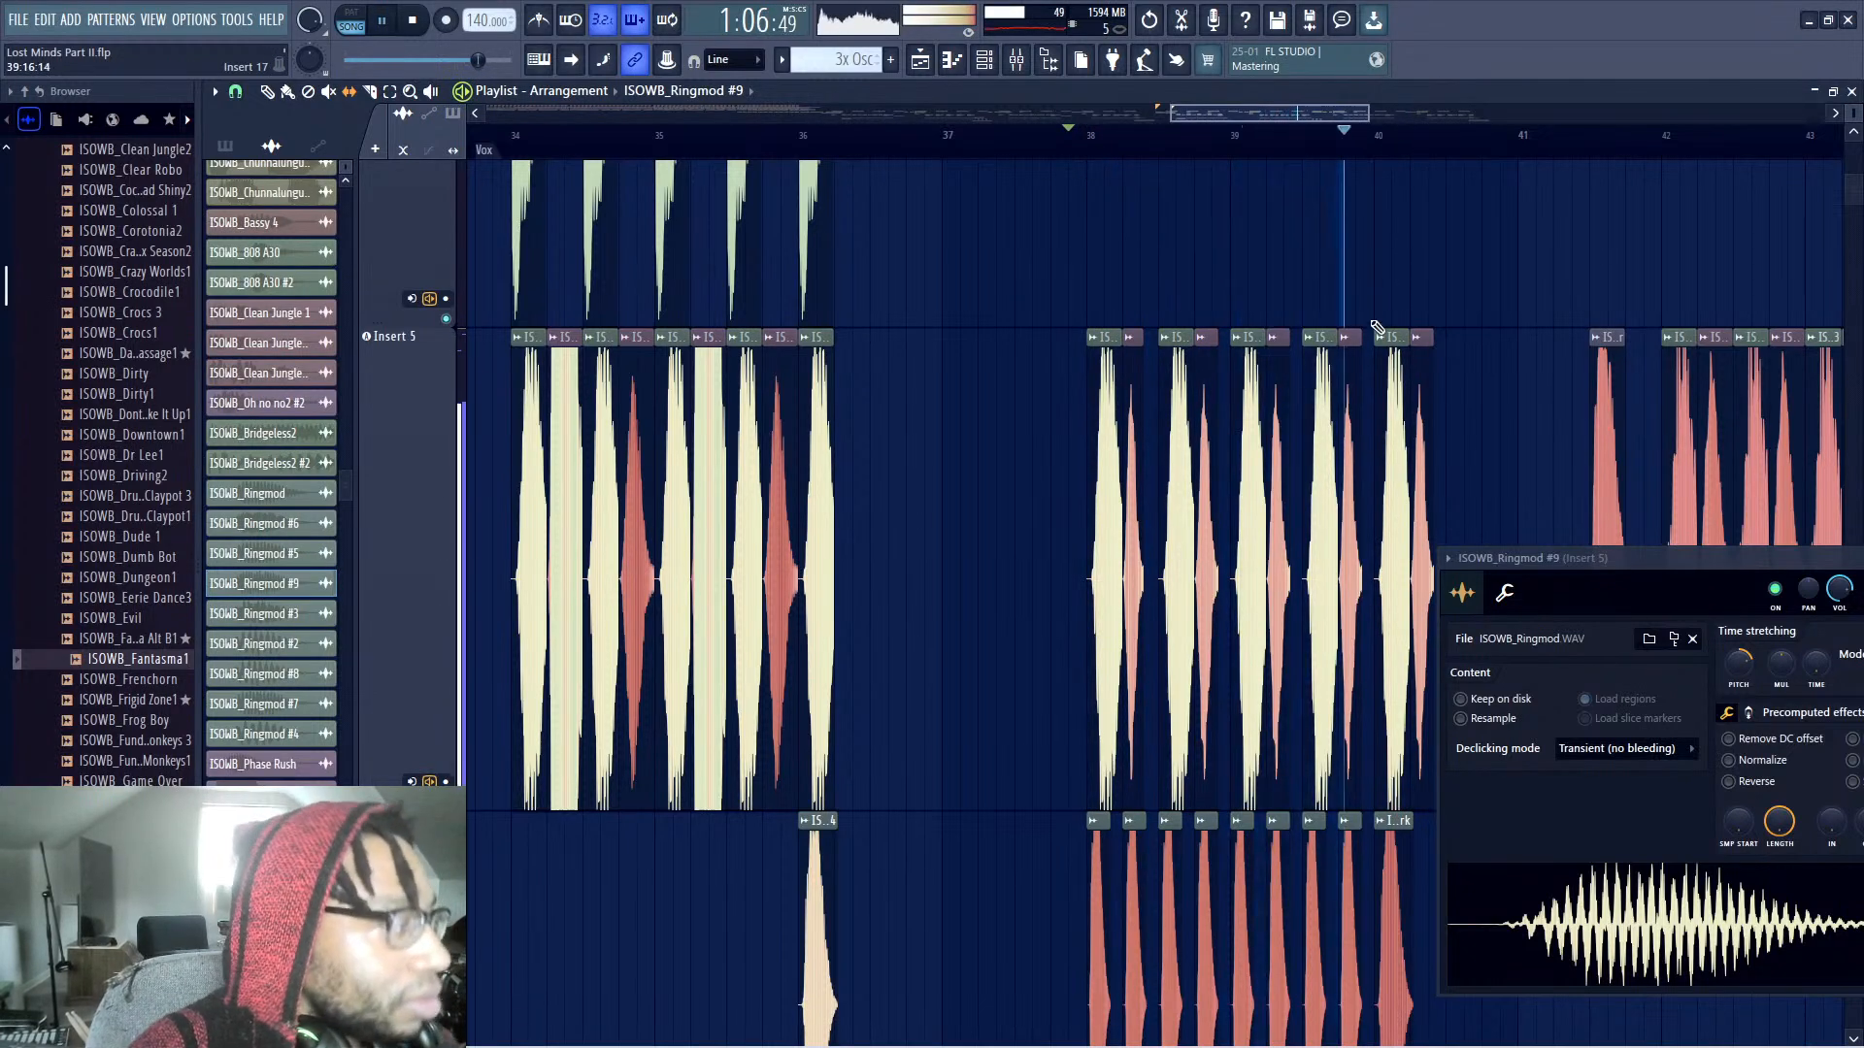
Undo the Ringmod #9 replacements from 38:09 through 40:01, keeping the one at 38:01
{"action": "key", "text": "ctrl+alt+z"}
{"action": "key", "text": "ctrl+alt+z"}
{"action": "key", "text": "ctrl+alt+z"}
{"action": "key", "text": "ctrl+alt+z"}
{"action": "key", "text": "ctrl+alt+z"}
{"action": "key", "text": "ctrl+alt+z"}
{"action": "key", "text": "ctrl+alt+z"}
{"action": "key", "text": "ctrl+alt+z"}
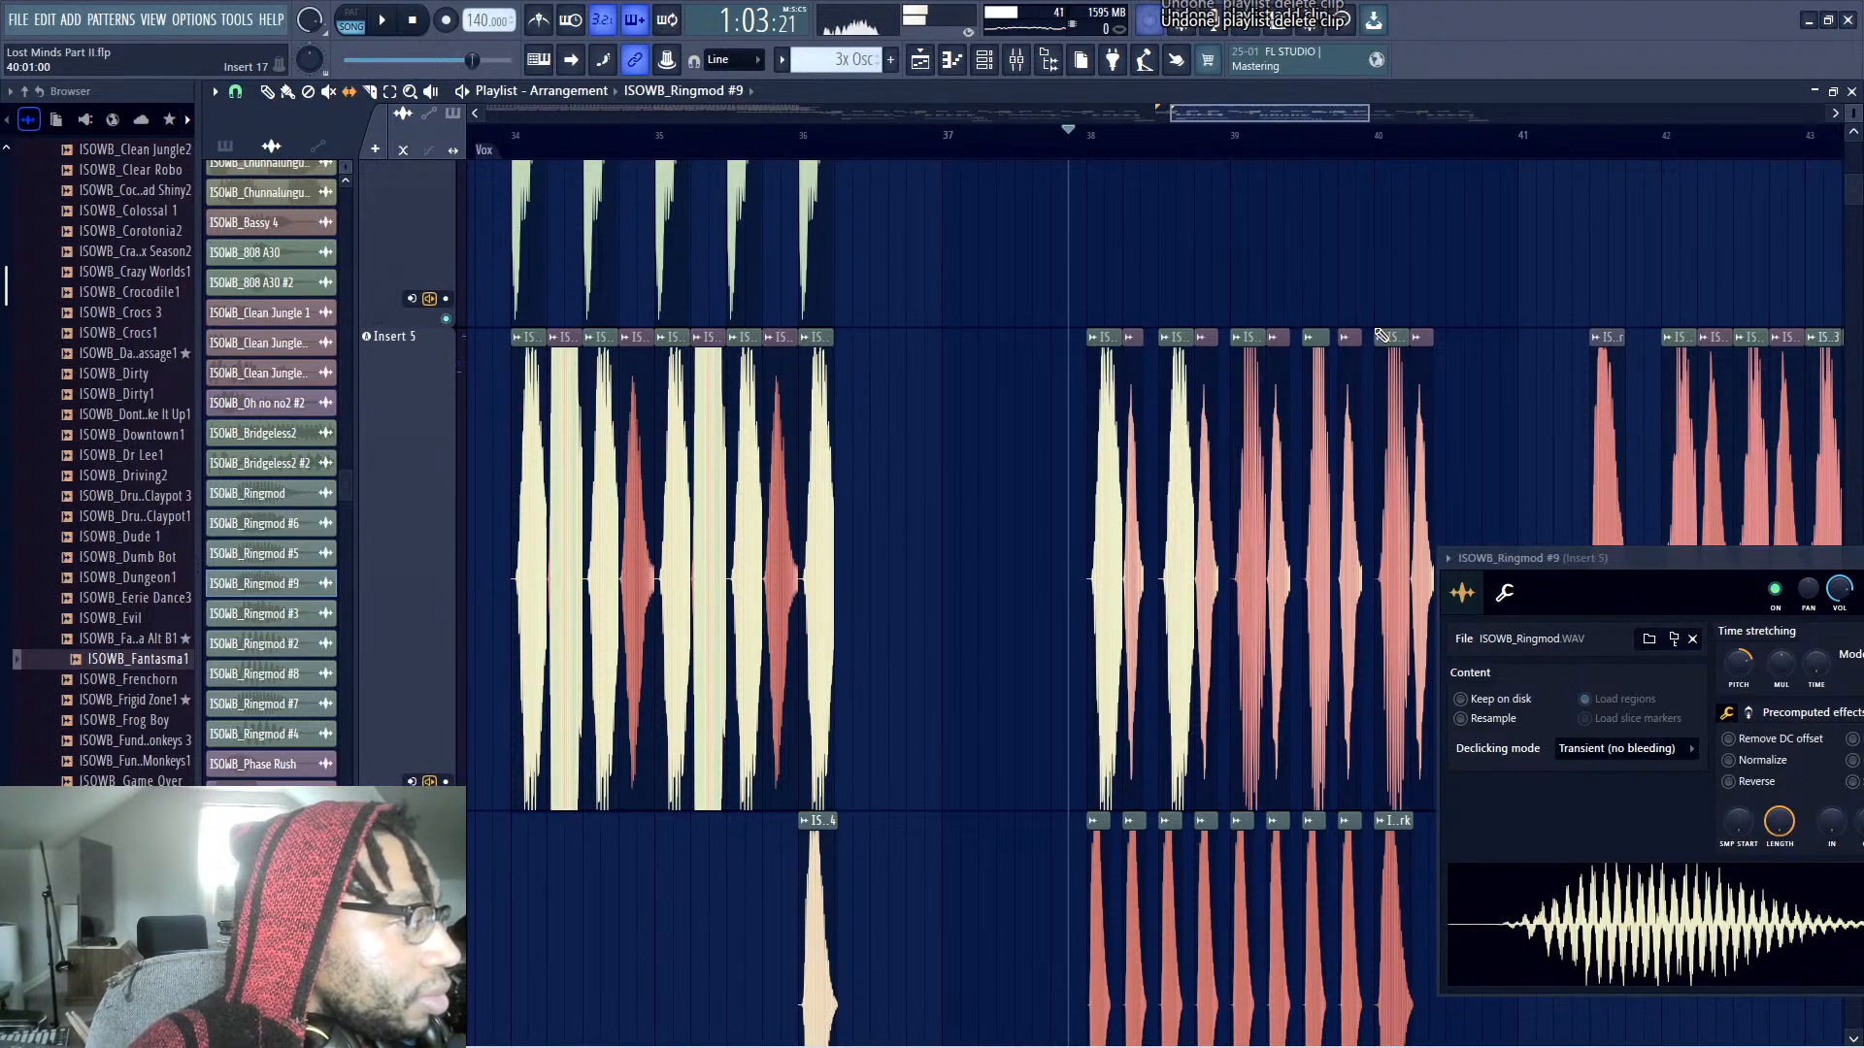
Play from just before bar 38 and try ISOWB_Ringmod #9 in place of the Insert 5 clip at 39:01
{"action": "key", "text": "space"}
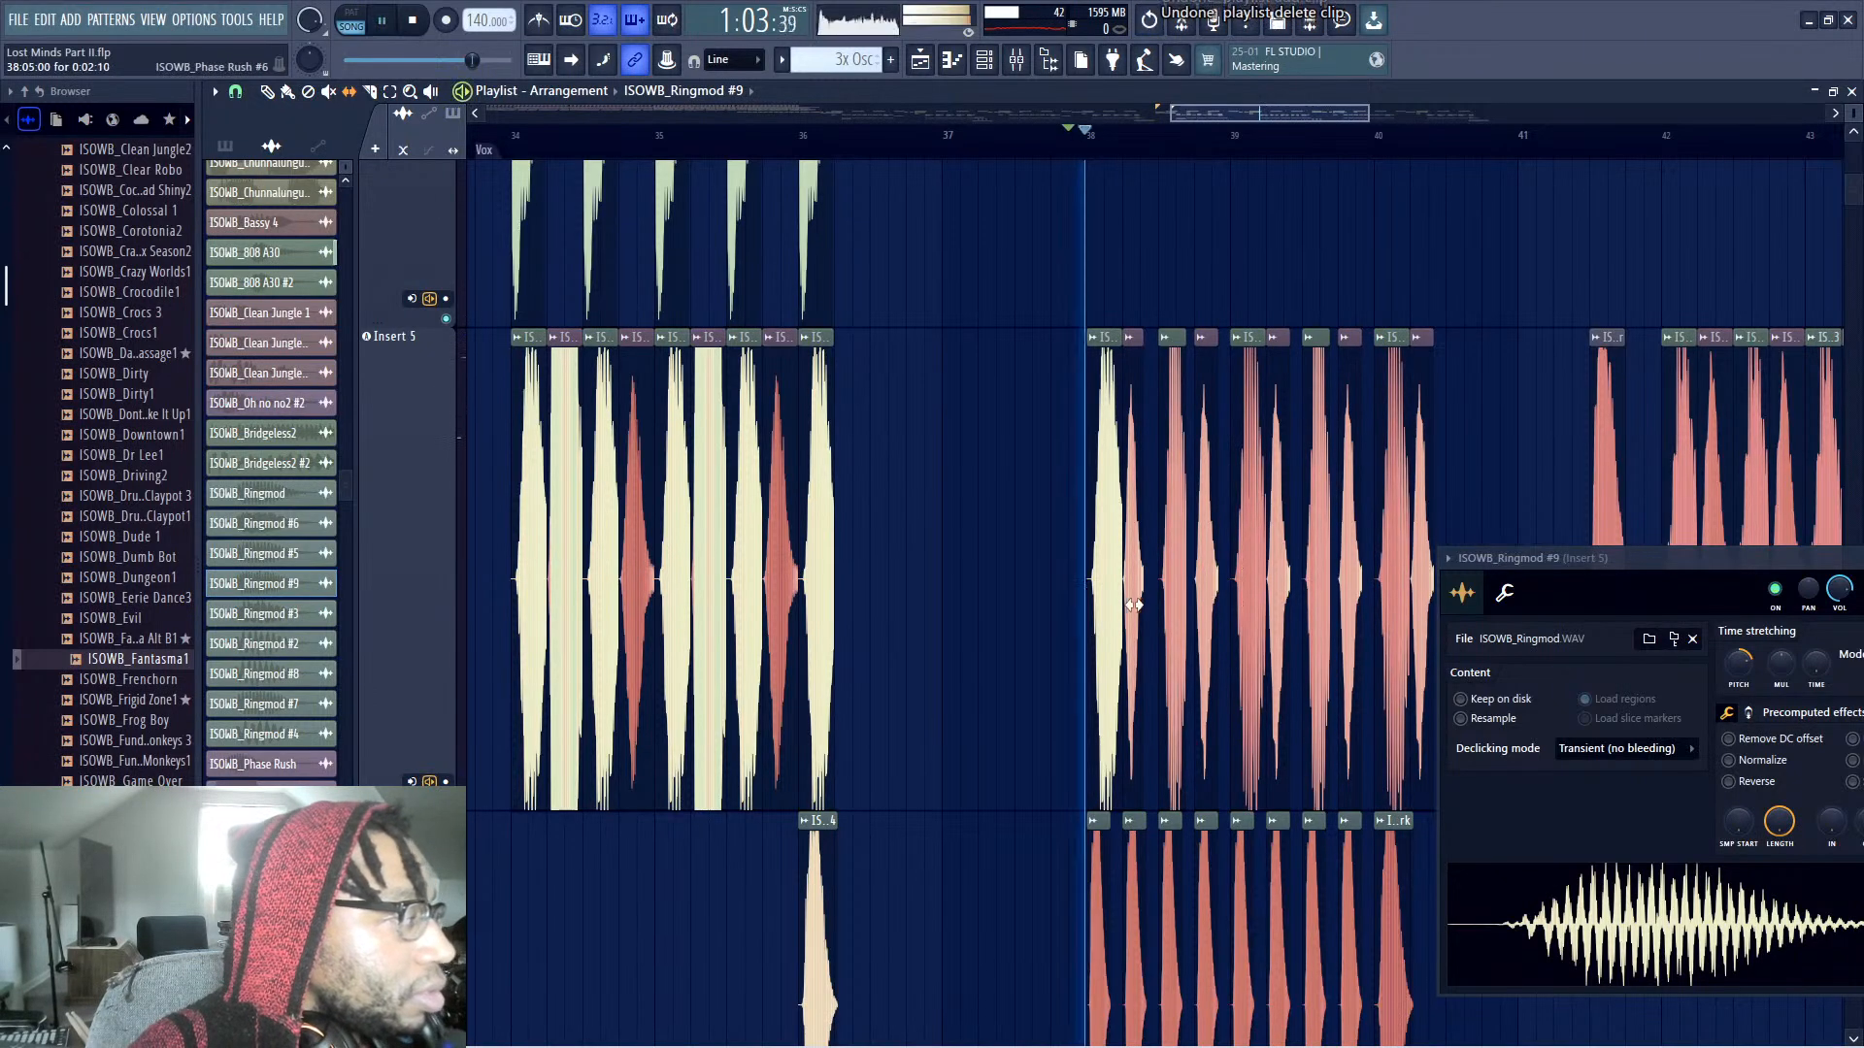
{"action": "right_click", "coordinate": [1238, 561]}
{"action": "key", "text": "space"}
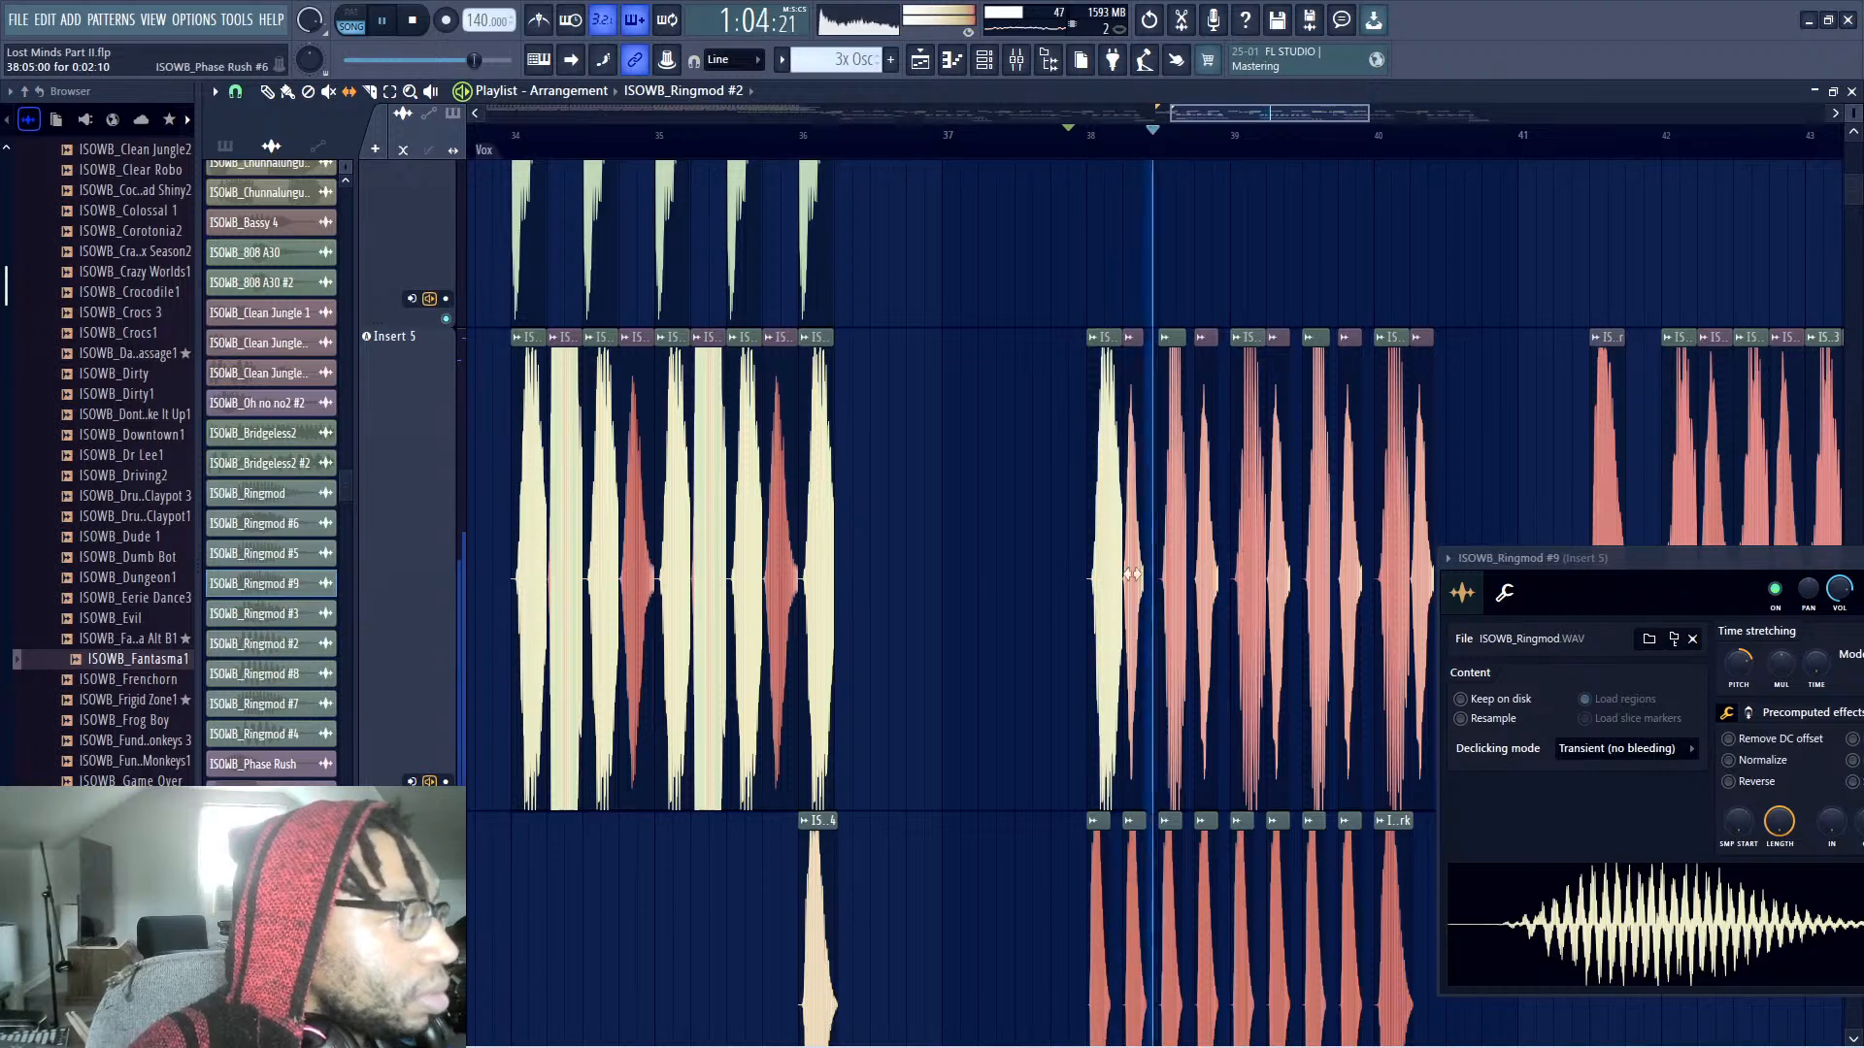
{"action": "key", "text": "space"}
{"action": "right_click", "coordinate": [1252, 549]}
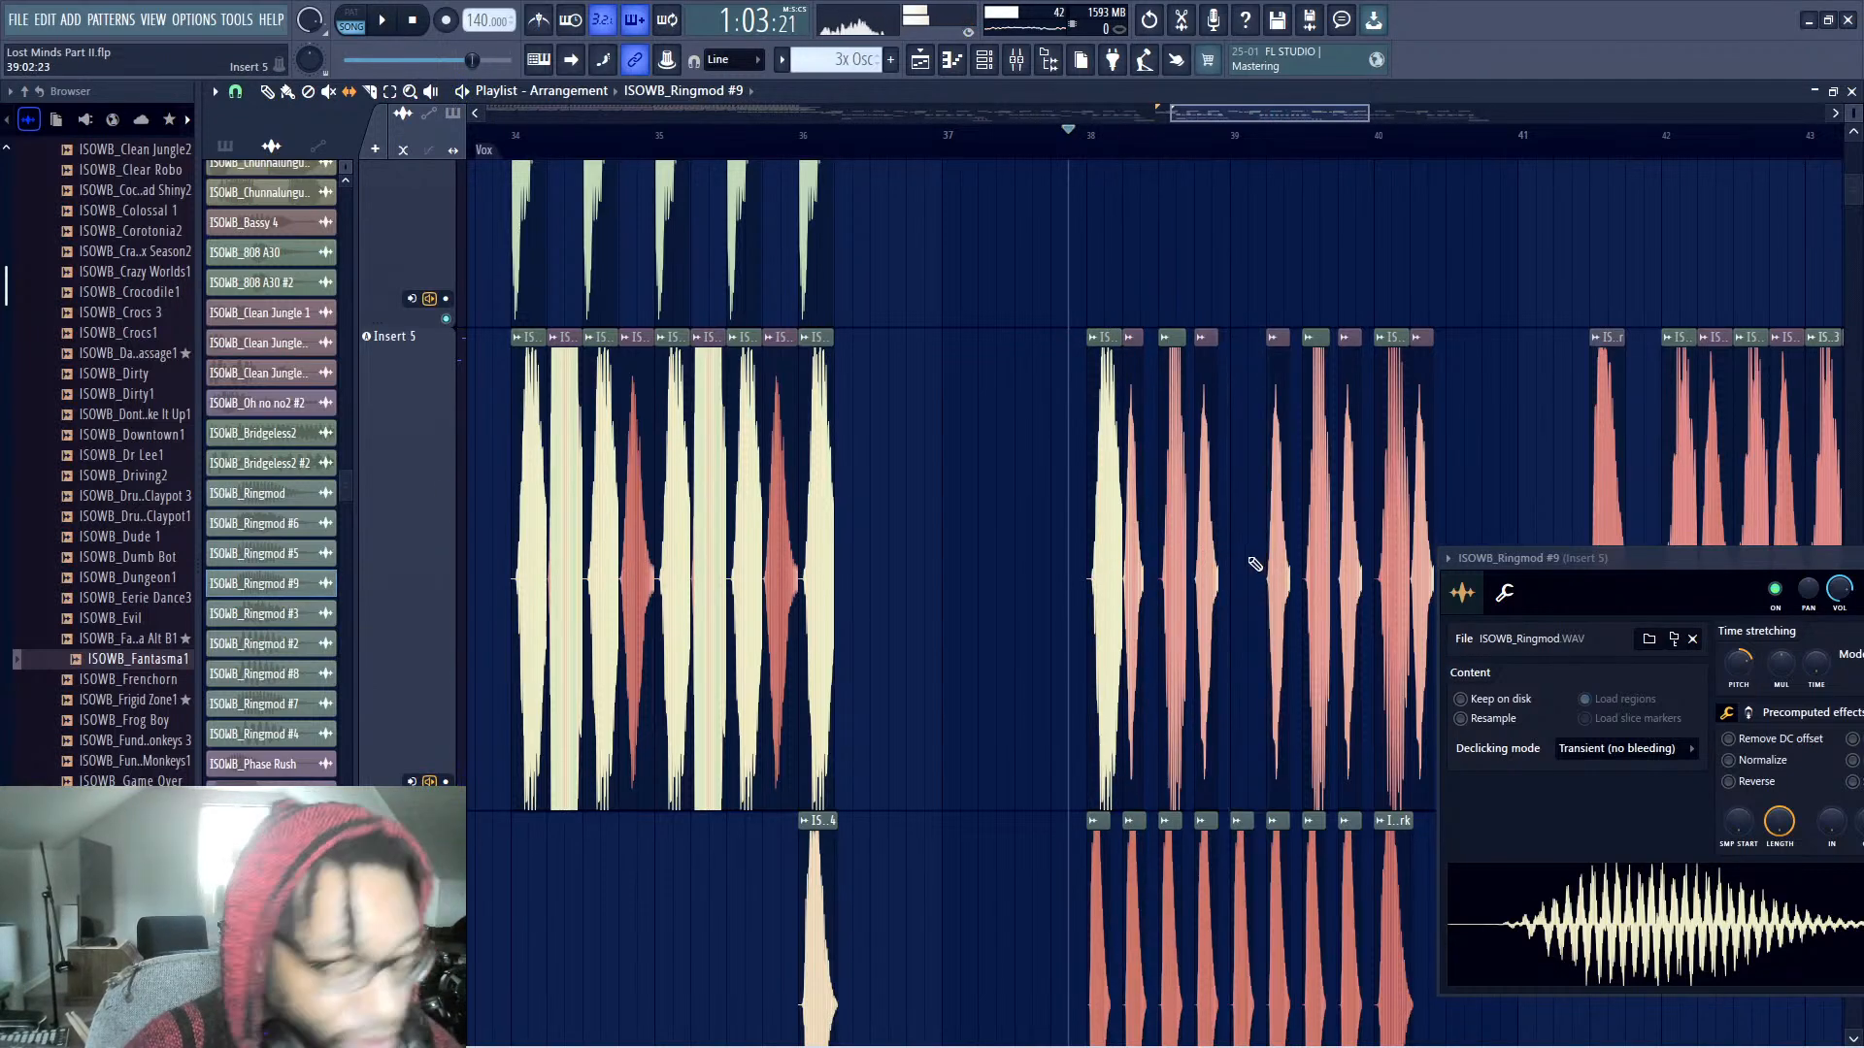
{"action": "left_click", "coordinate": [1237, 551]}
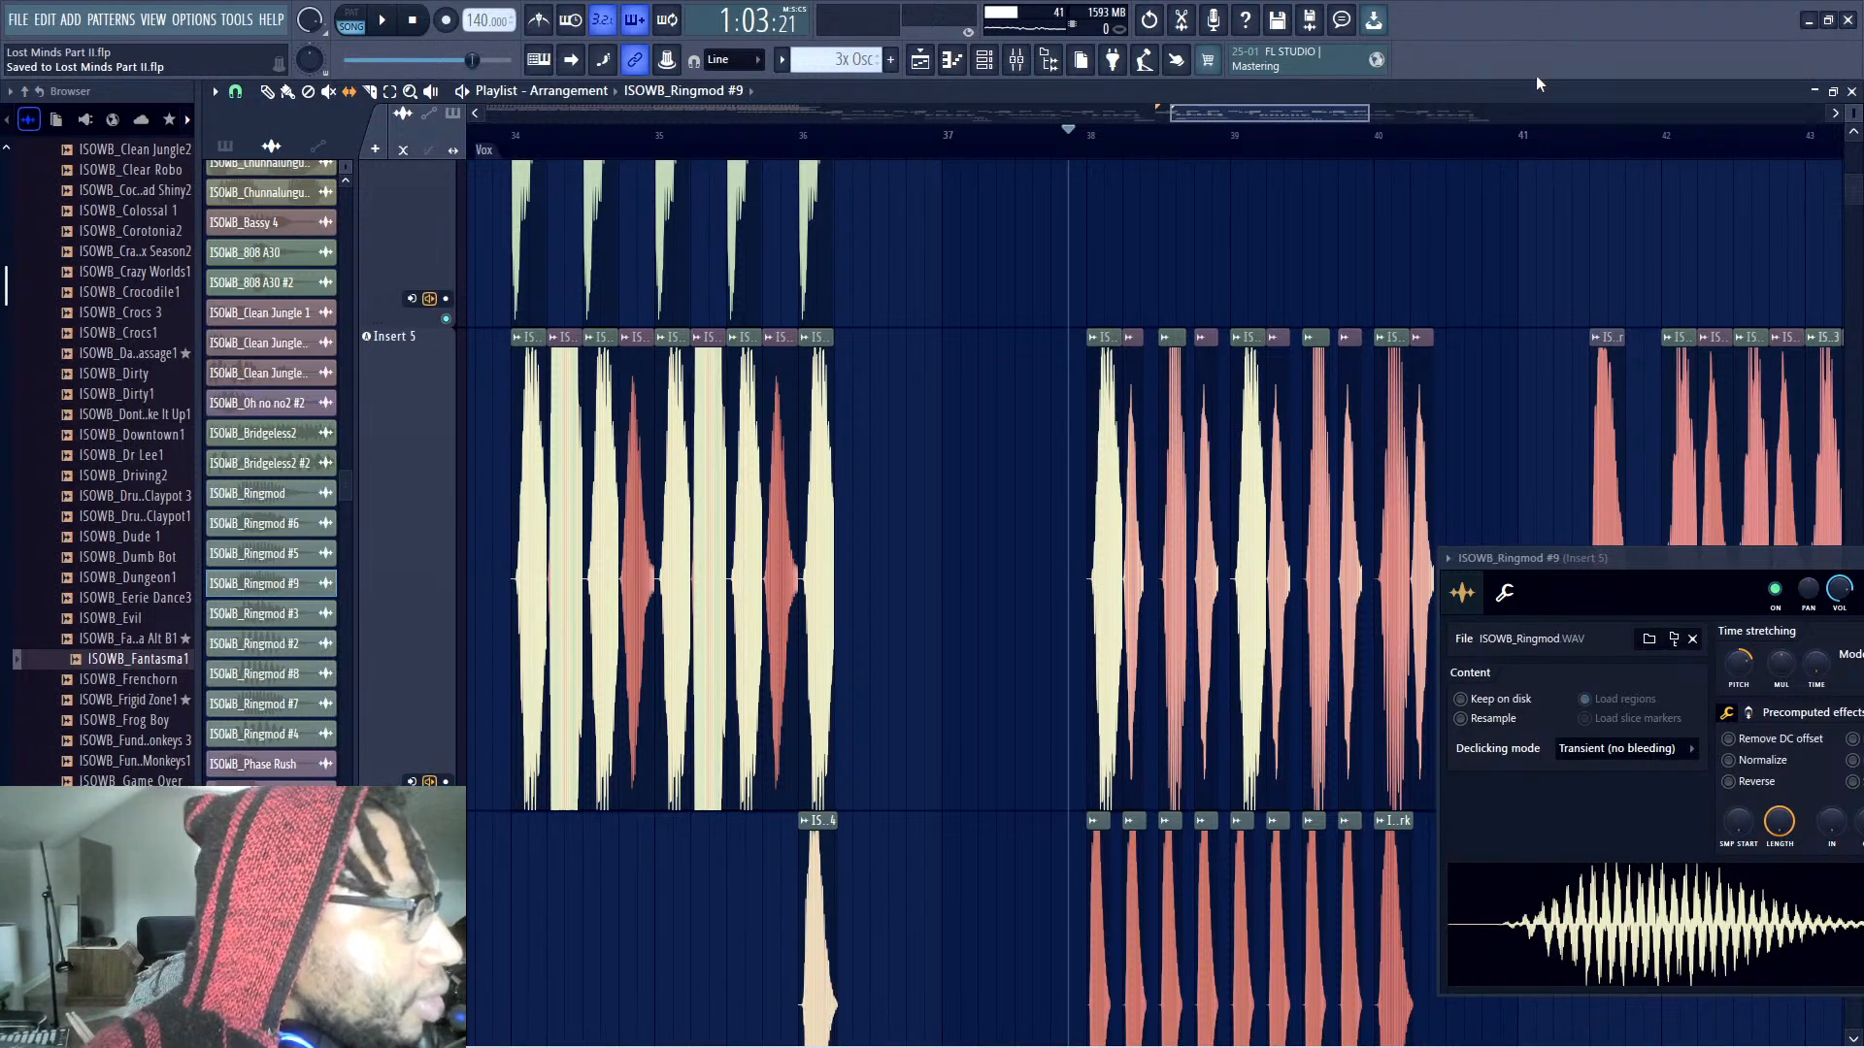
Audition the 39:01 swap from just before bar 38, delete its Ringmod #9 clip, and undo back to the original clip
{"action": "left_click_drag", "start_coordinate": [1272, 118], "coordinate": [1252, 118]}
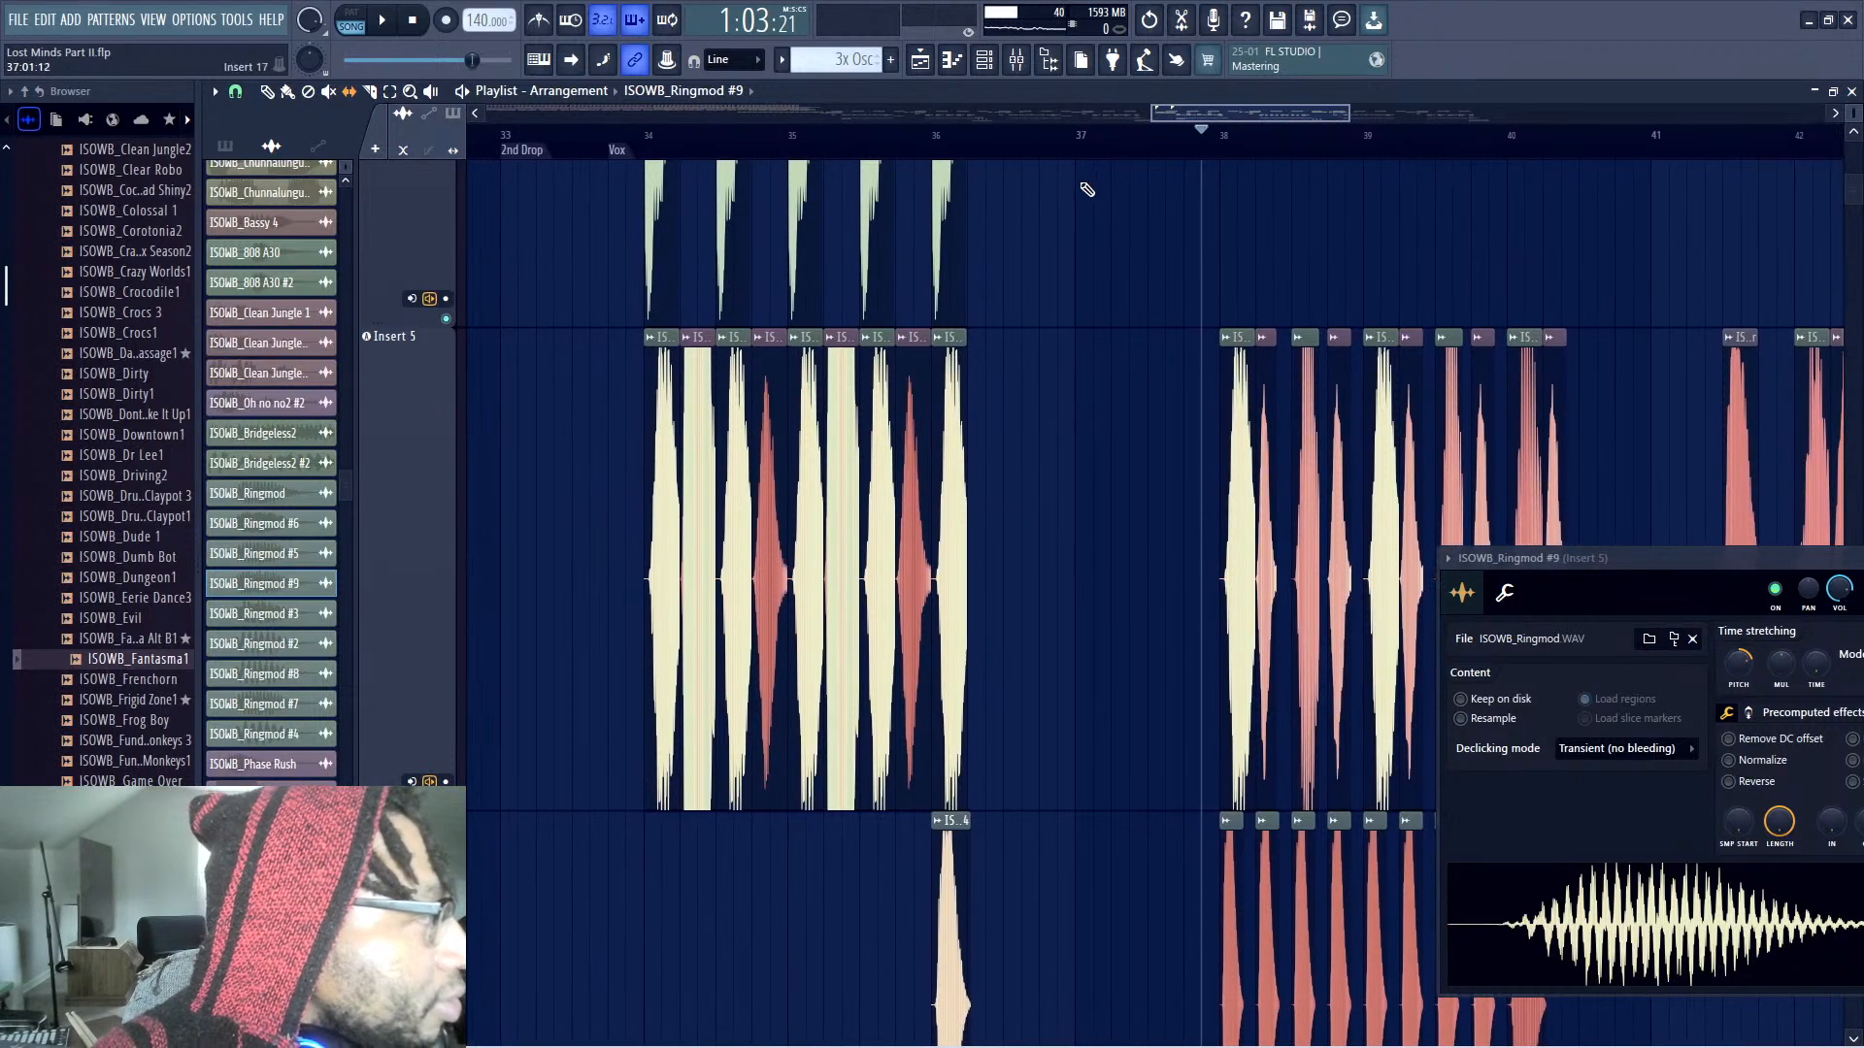
{"action": "left_click", "coordinate": [1085, 153]}
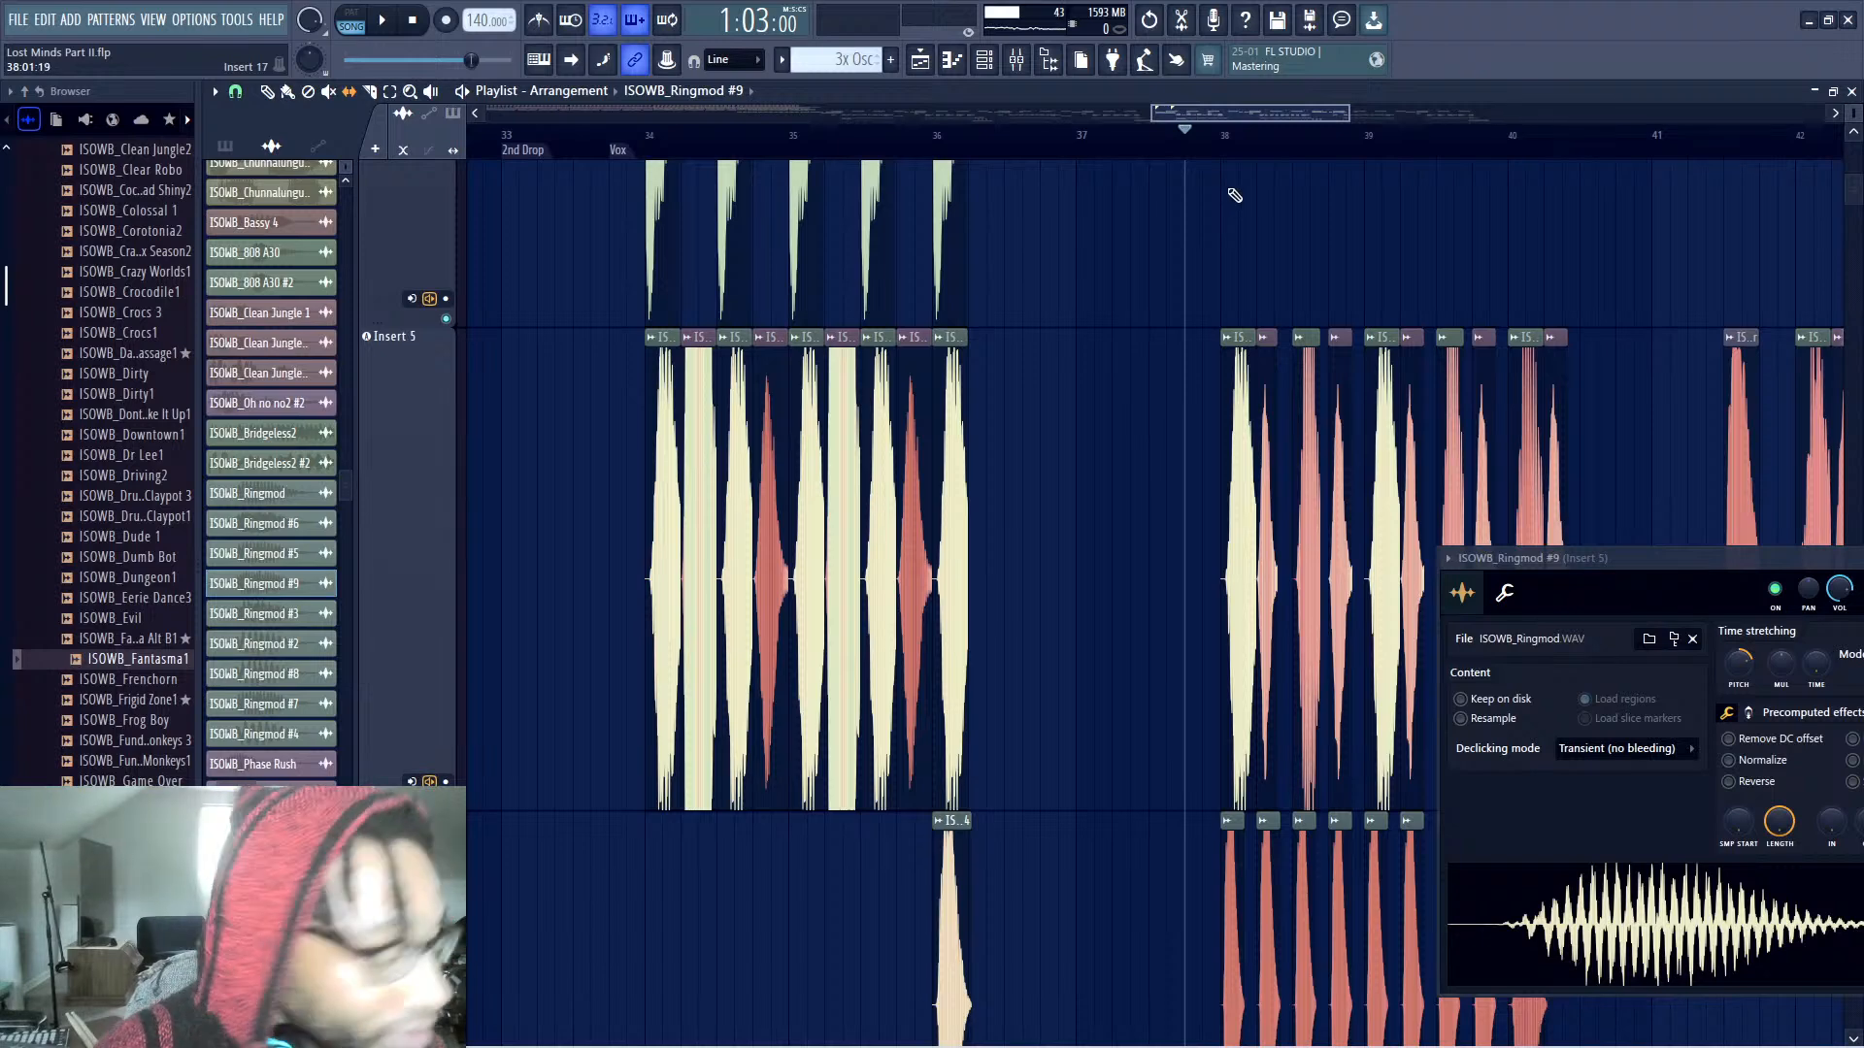
{"action": "key", "text": "space"}
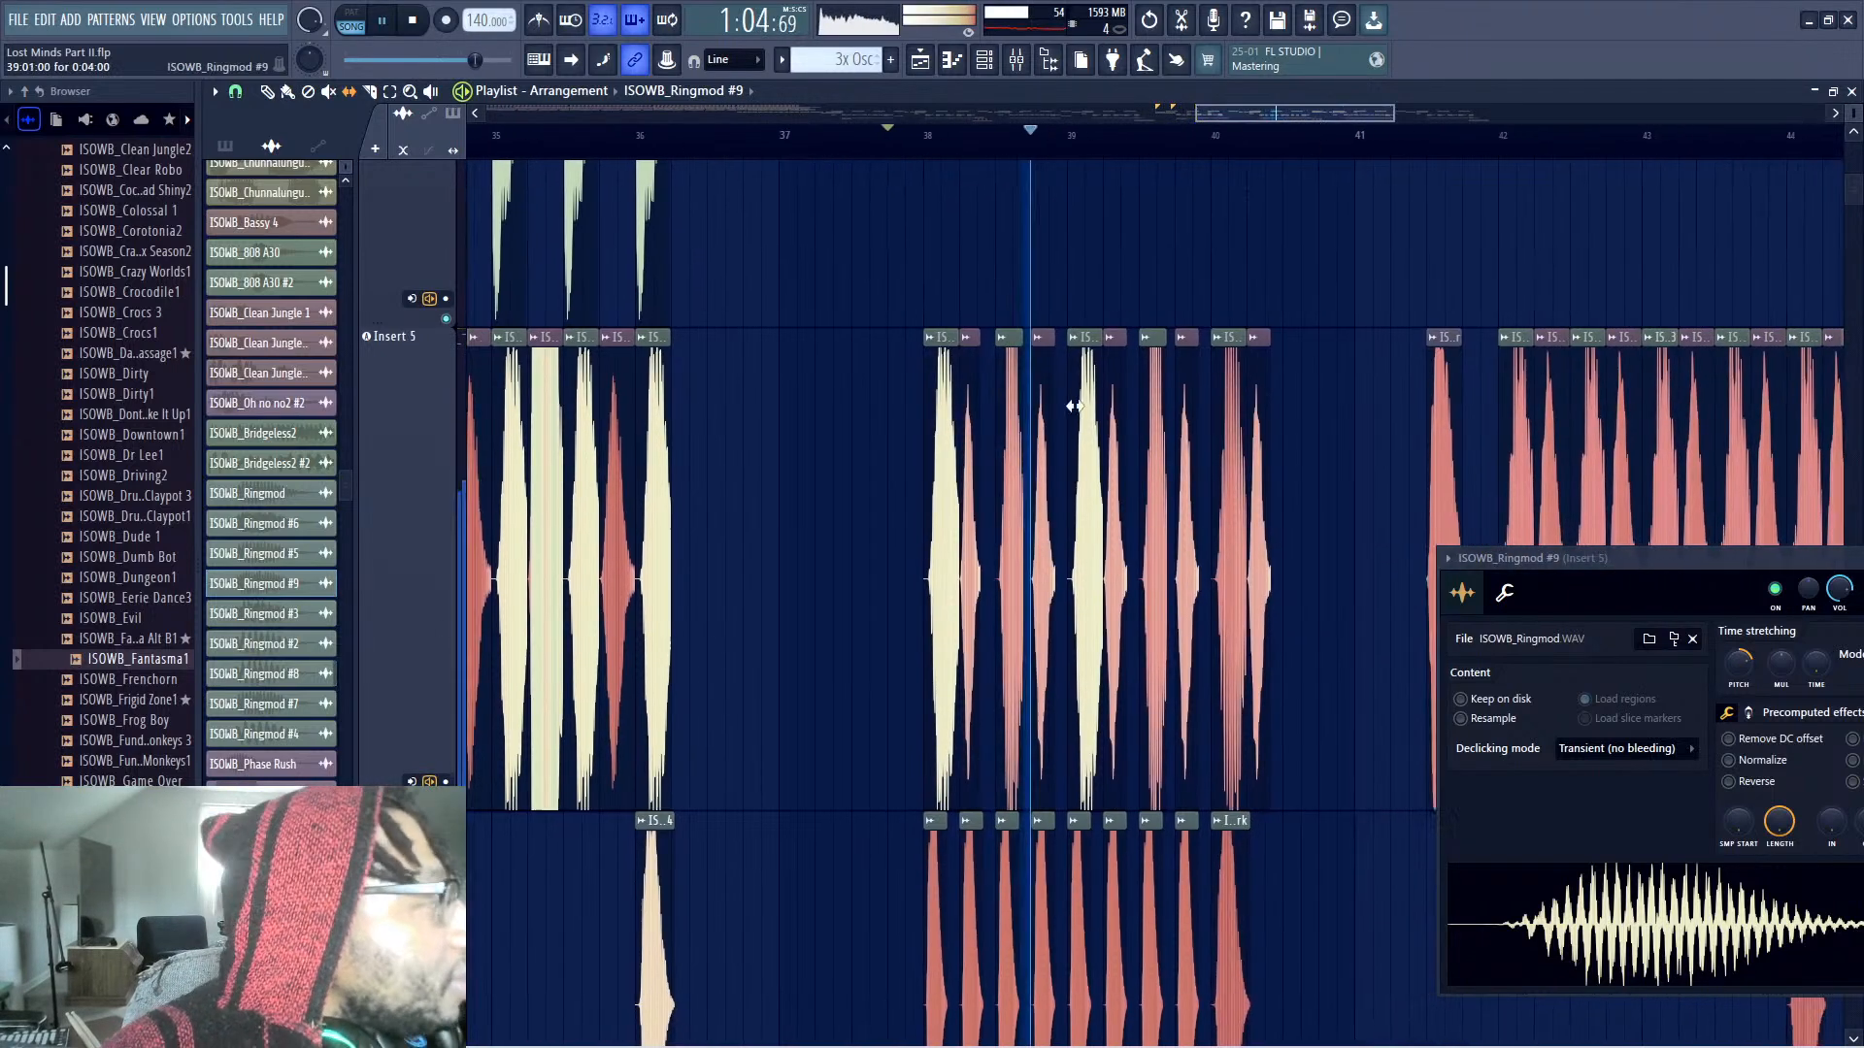
{"action": "right_click", "coordinate": [1075, 406]}
{"action": "key", "text": "space"}
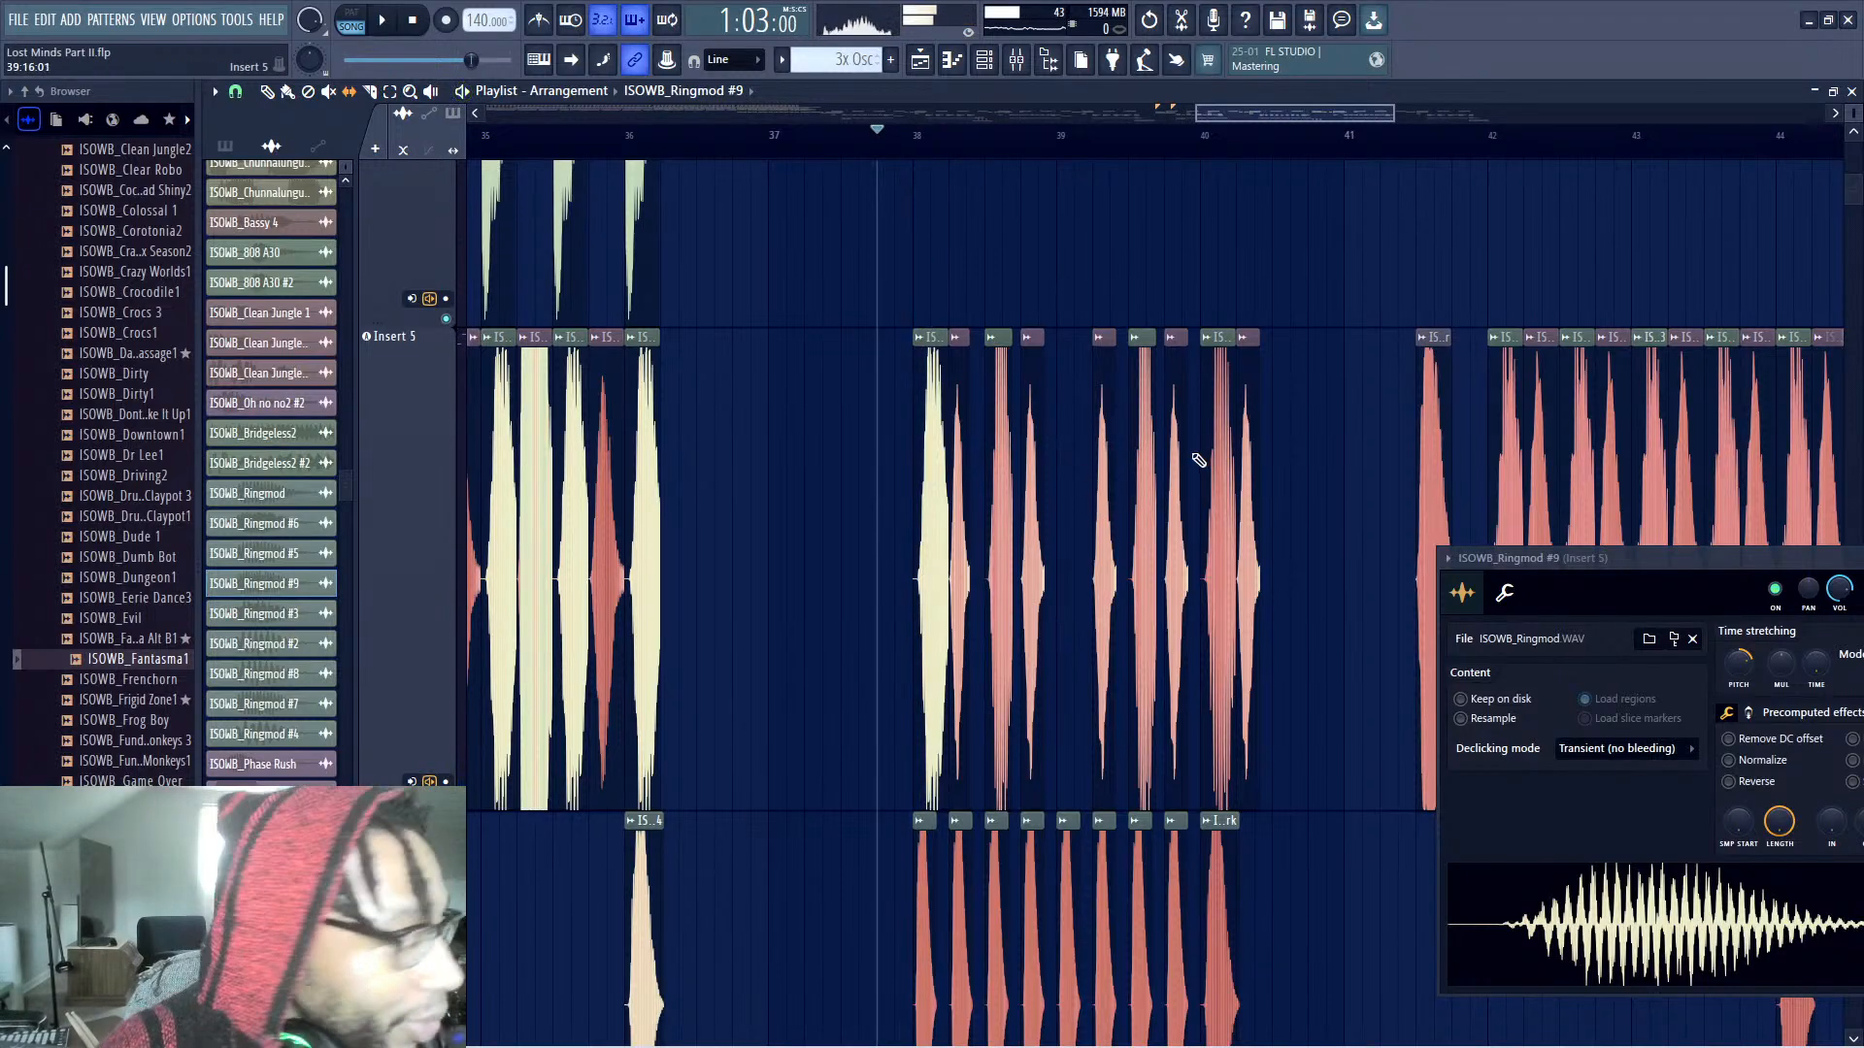
{"action": "key", "text": "ctrl+z"}
{"action": "key", "text": "ctrl+z"}
{"action": "key", "text": "ctrl+z"}
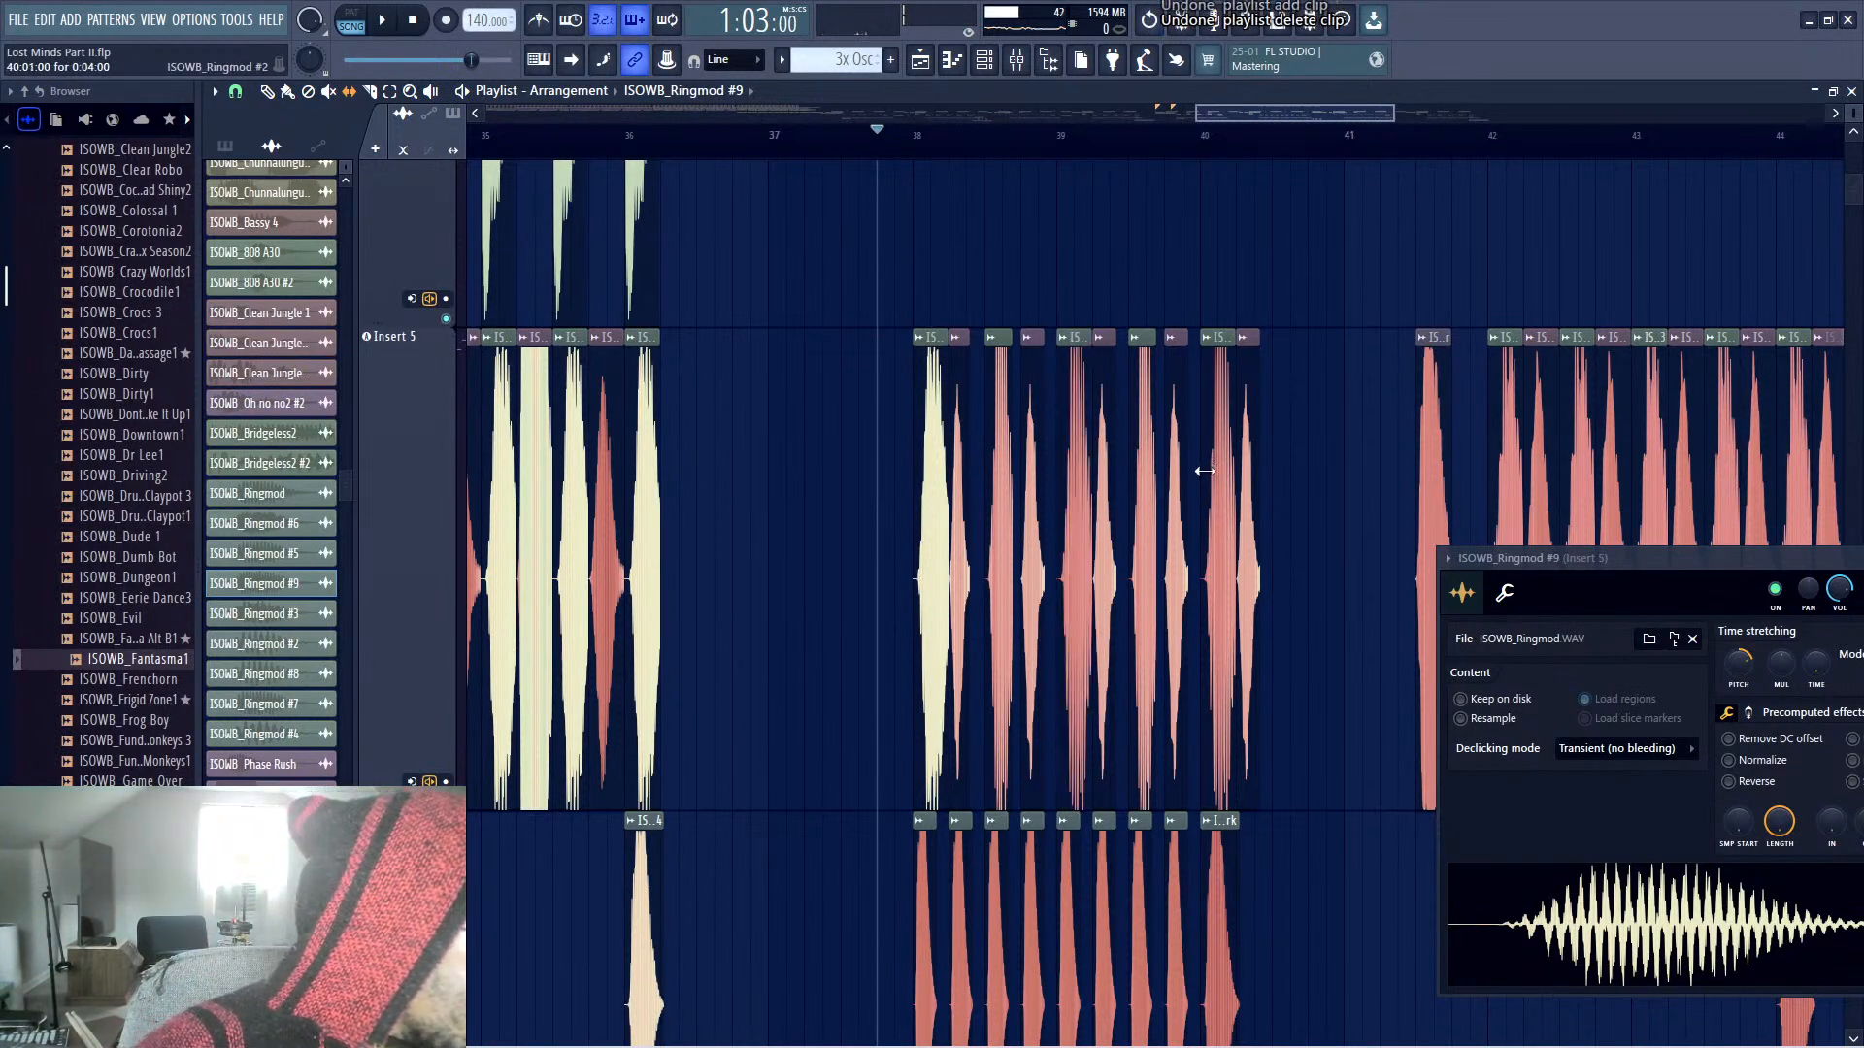
{"action": "key", "text": "ctrl+z"}
{"action": "key", "text": "ctrl+z"}
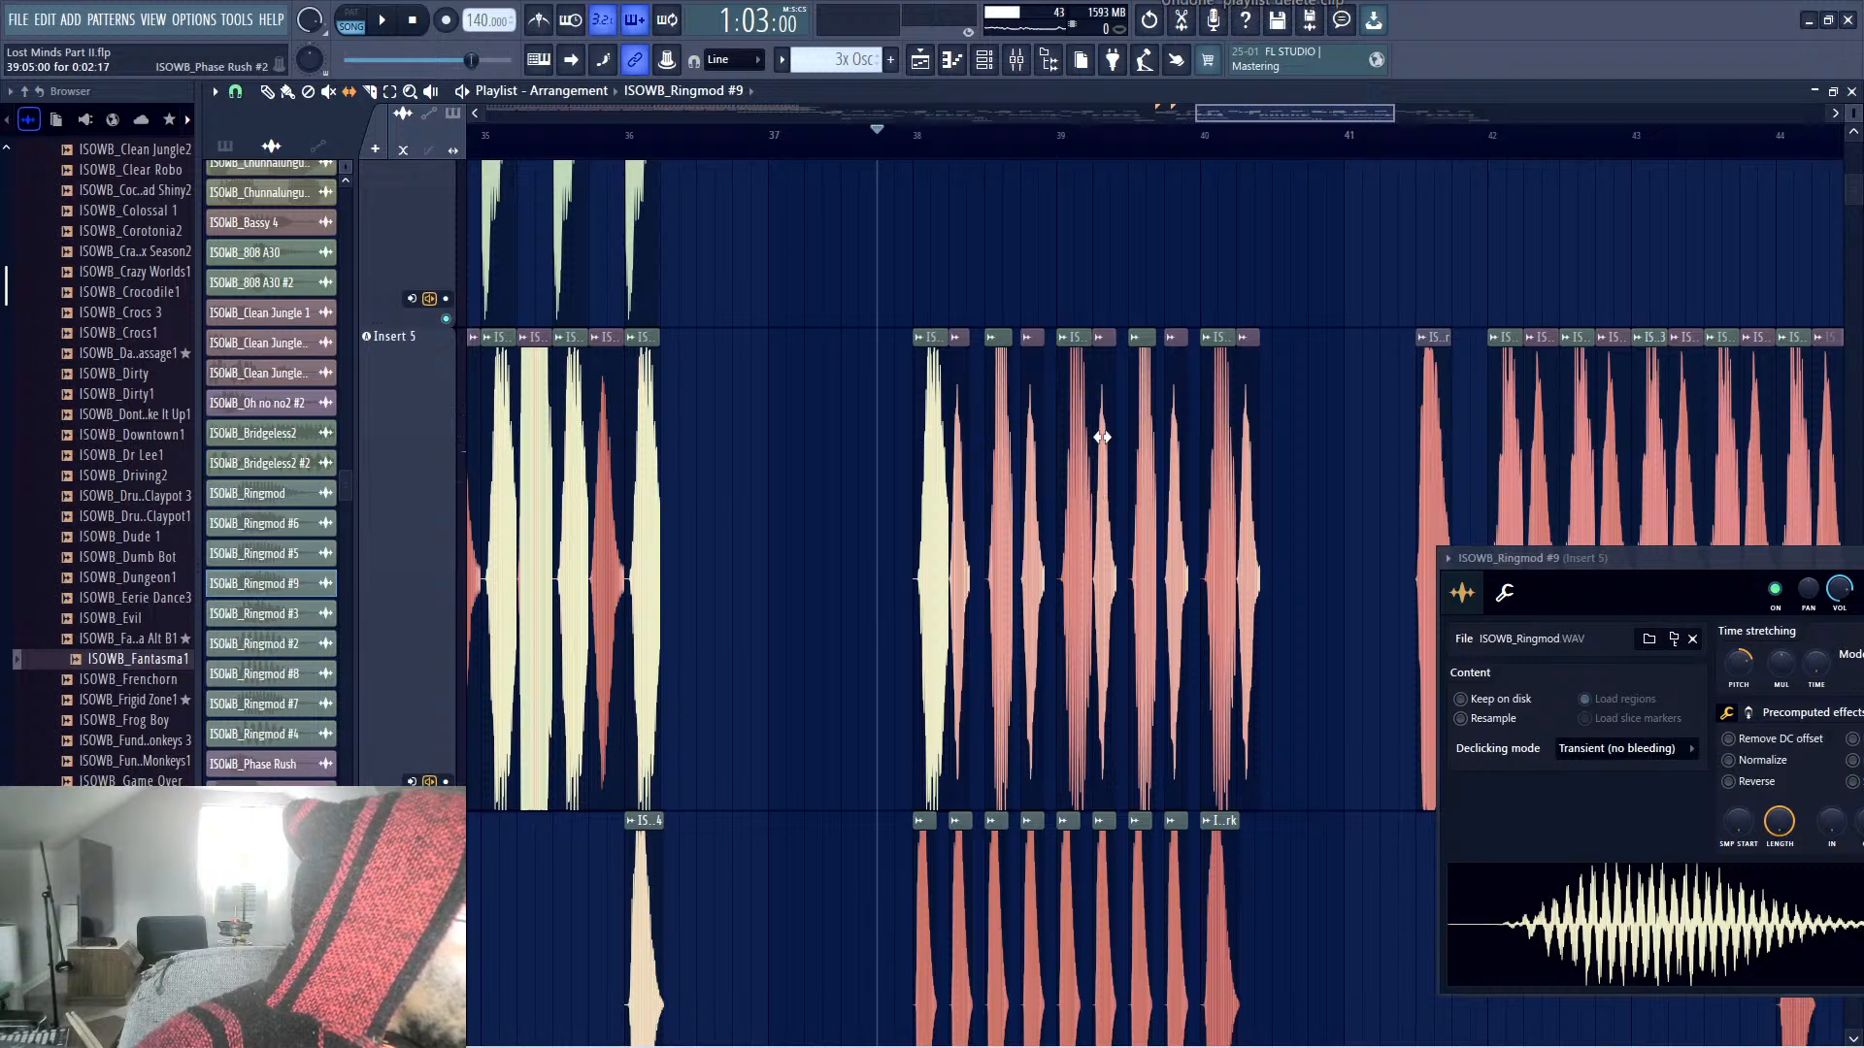
Replay from just before bar 38 and replace the Insert 5 Ringmod clip at 40:01 with ISOWB_Ringmod #9
{"action": "key", "text": "space"}
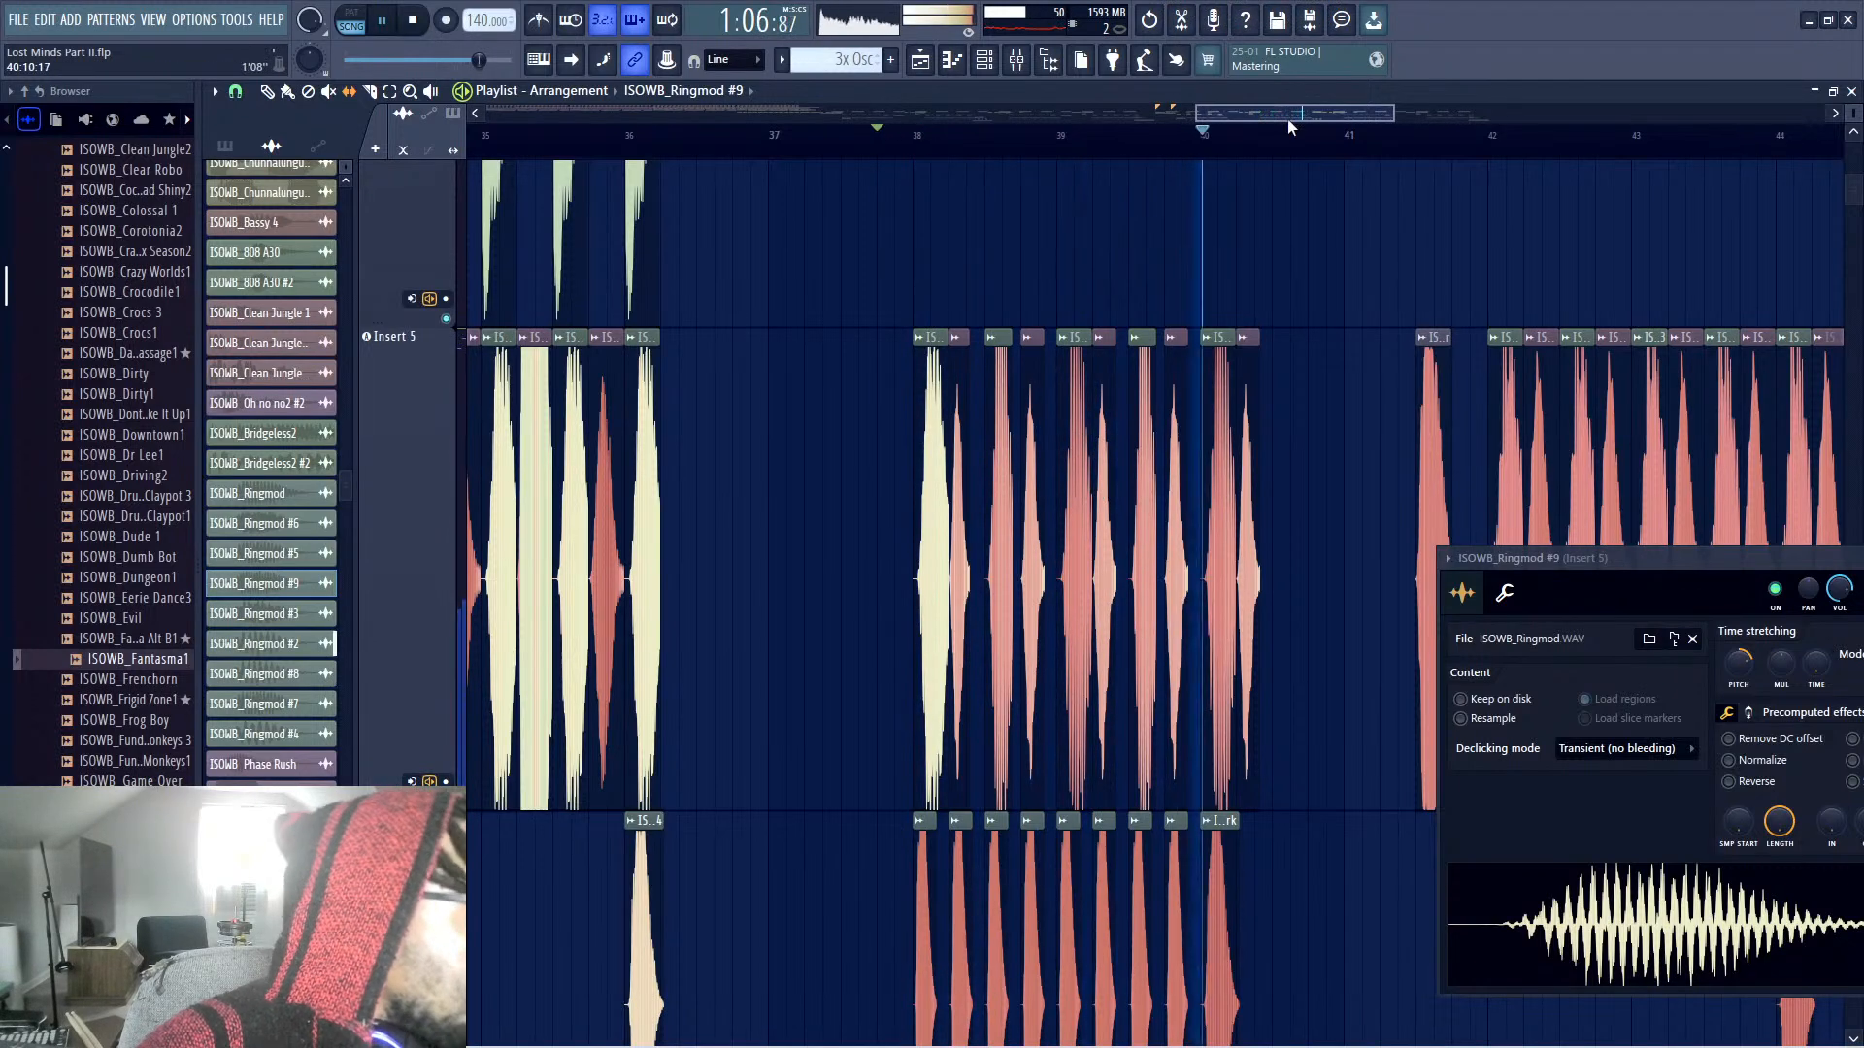
{"action": "key", "text": "space"}
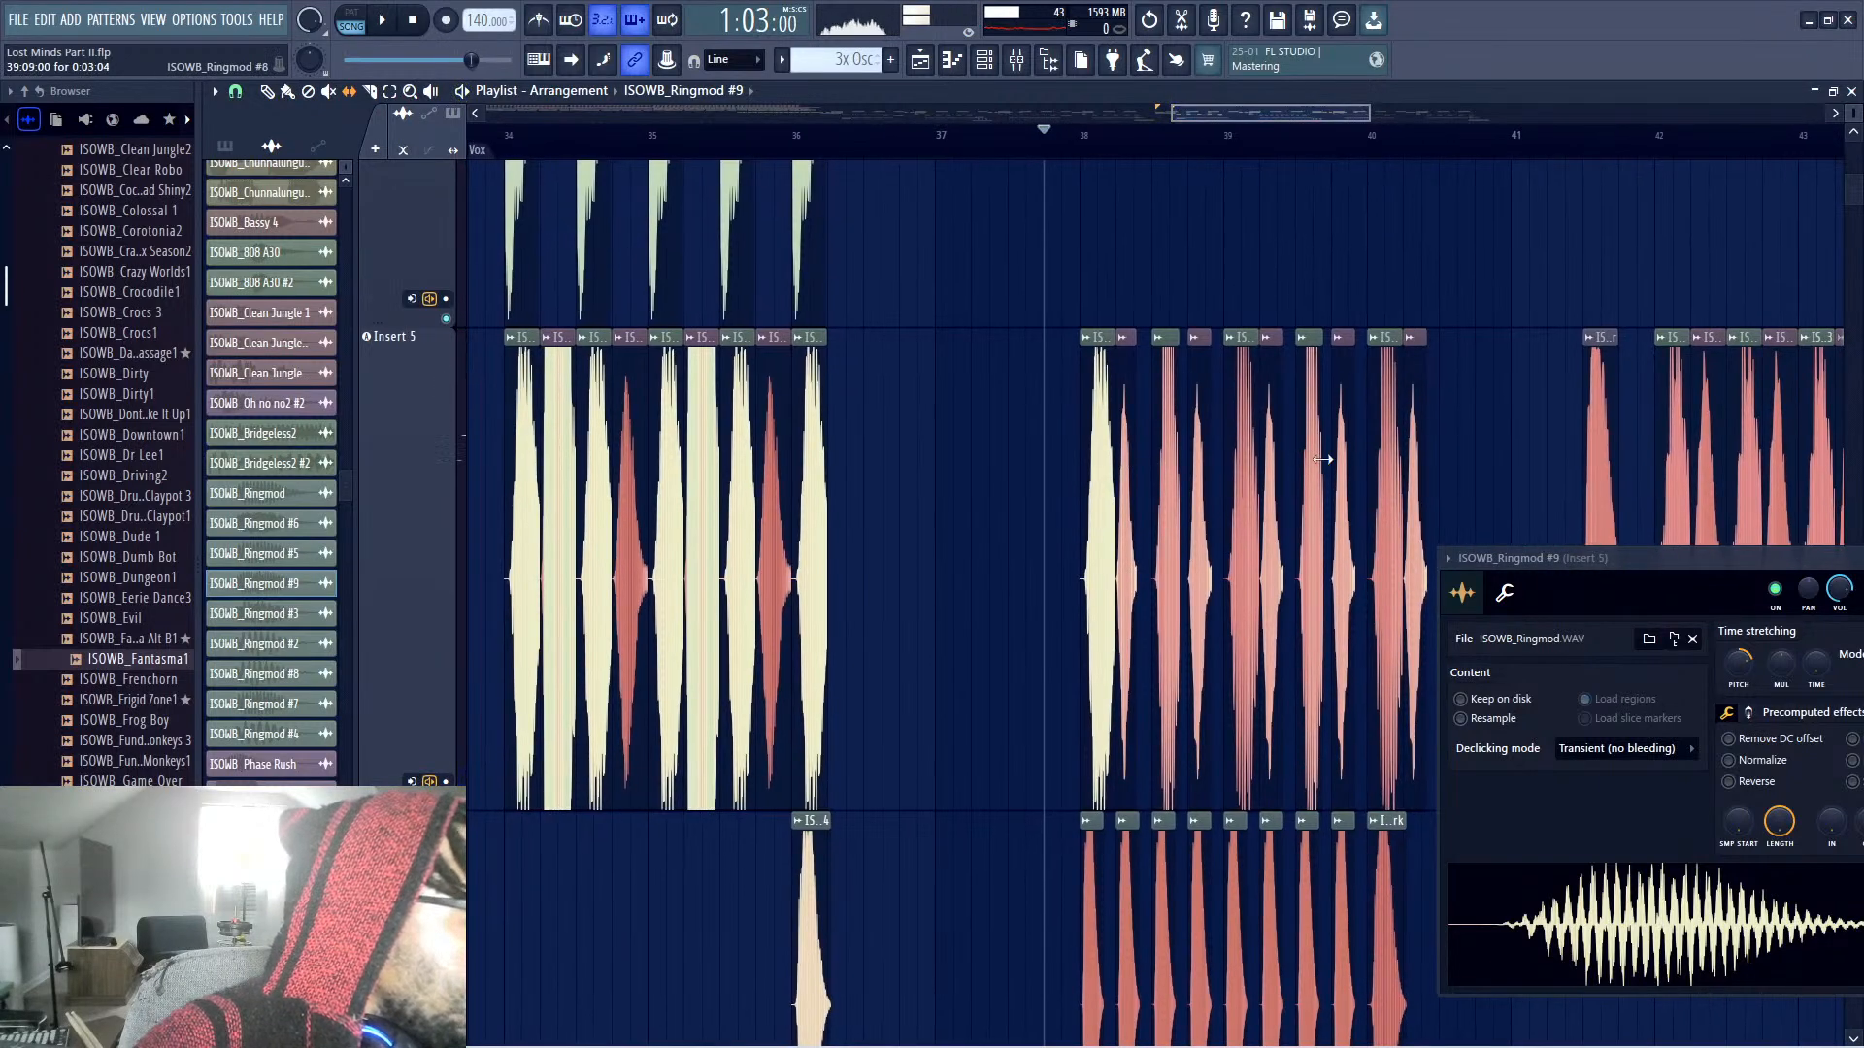
{"action": "left_click", "coordinate": [1368, 454]}
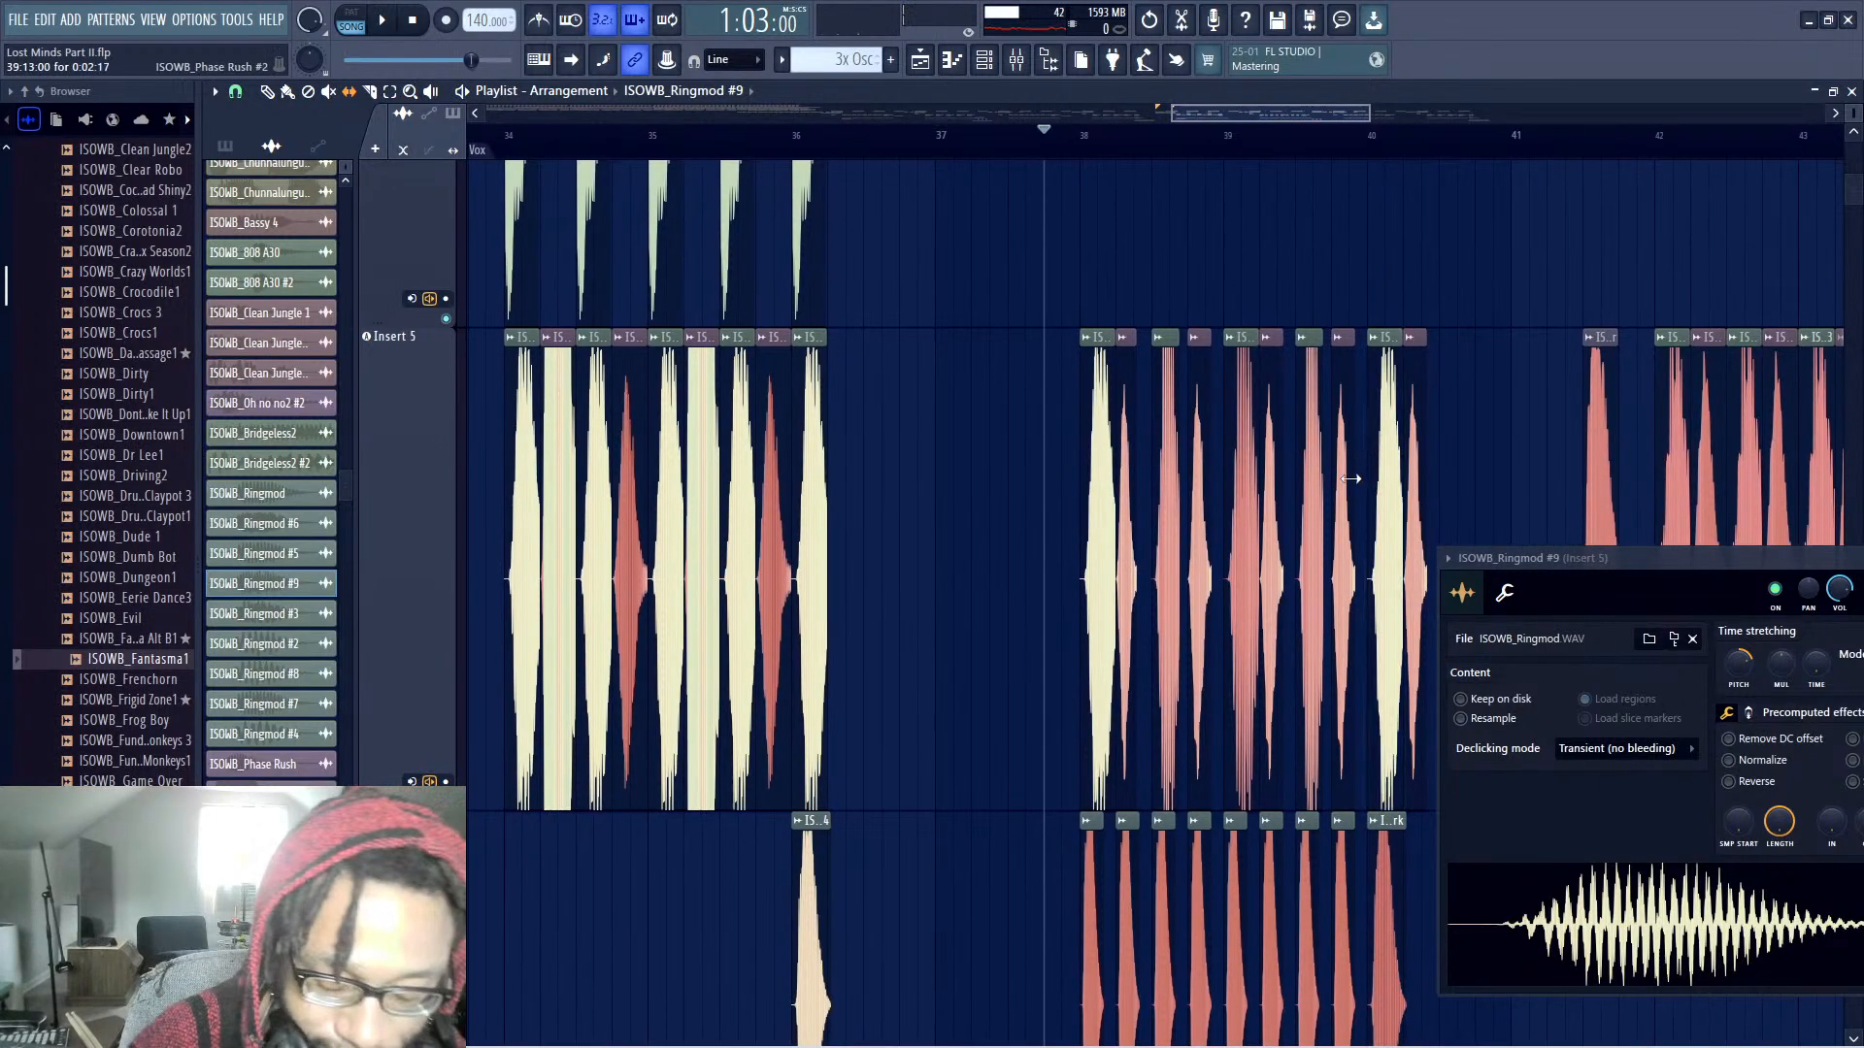
Replay the second drop from bar 34 and close the ISOWB_Ringmod #9 clip settings
{"action": "left_click", "coordinate": [758, 137]}
{"action": "key", "text": "space"}
{"action": "left_click", "coordinate": [505, 136]}
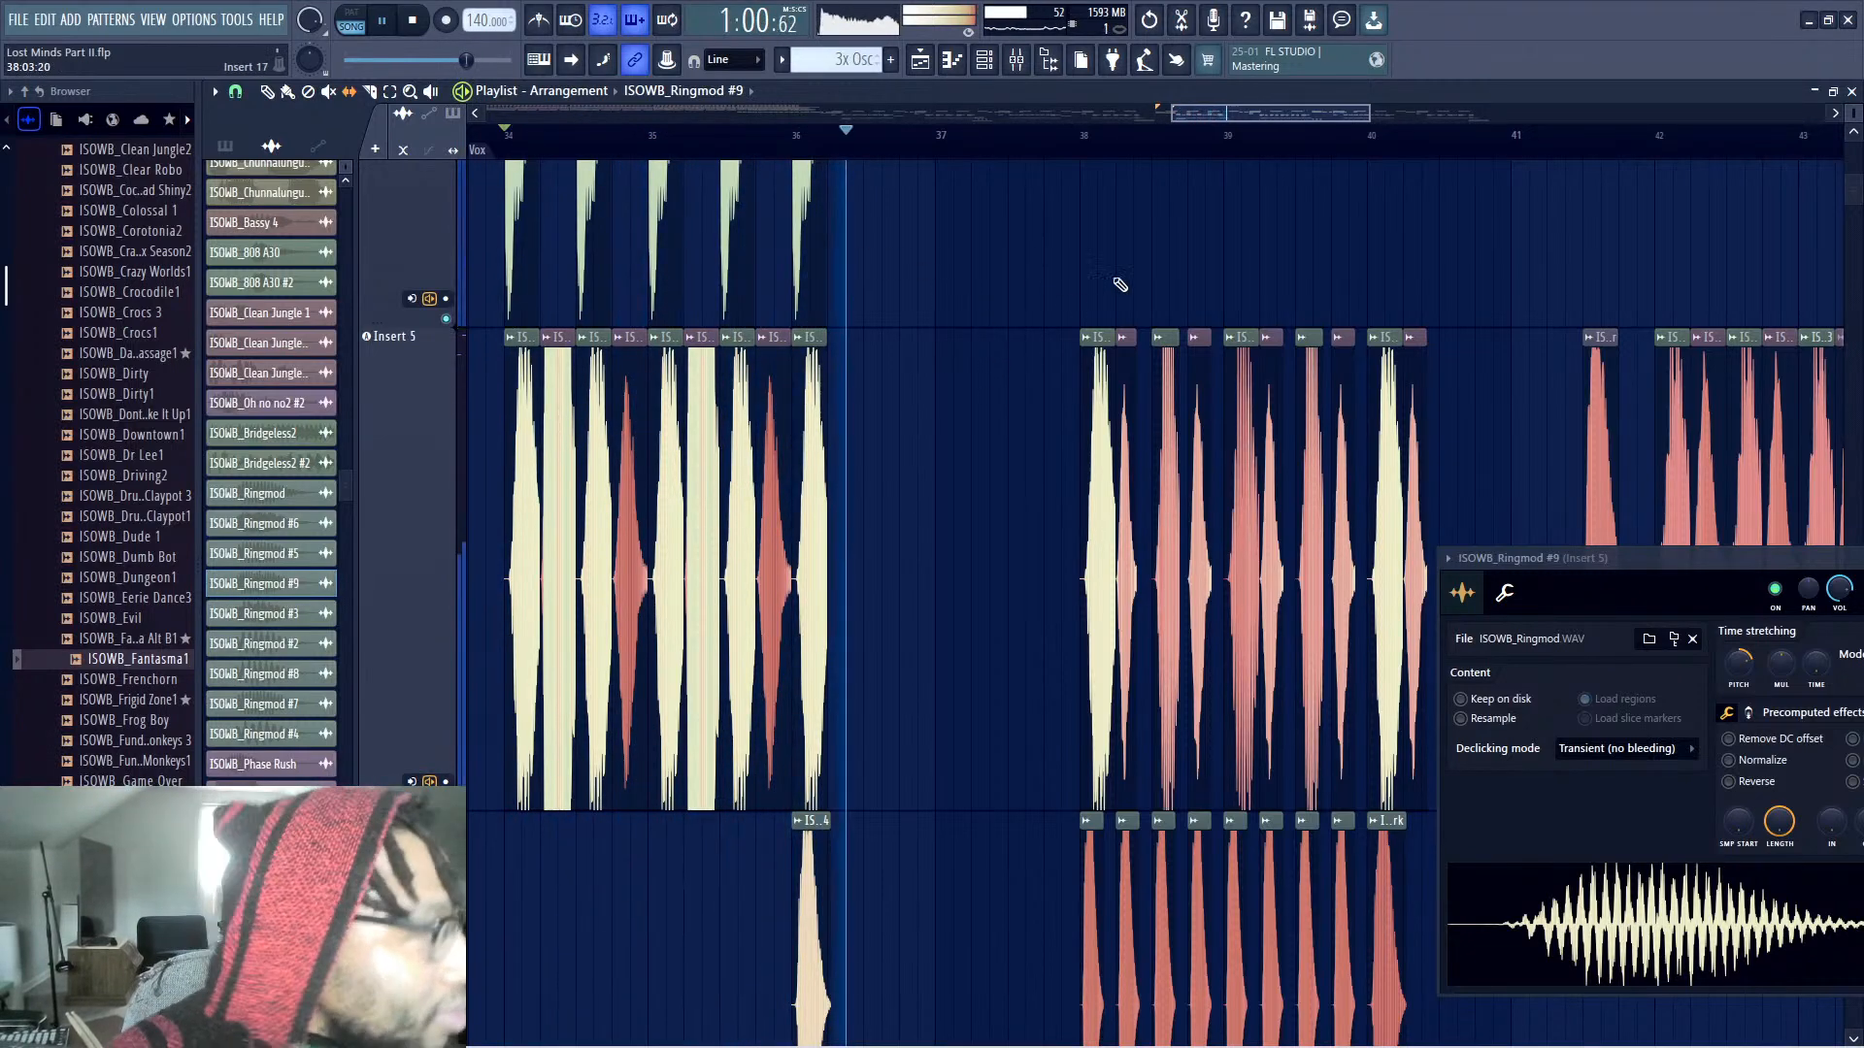
{"action": "right_click", "coordinate": [1359, 221], "text": "ctrl"}
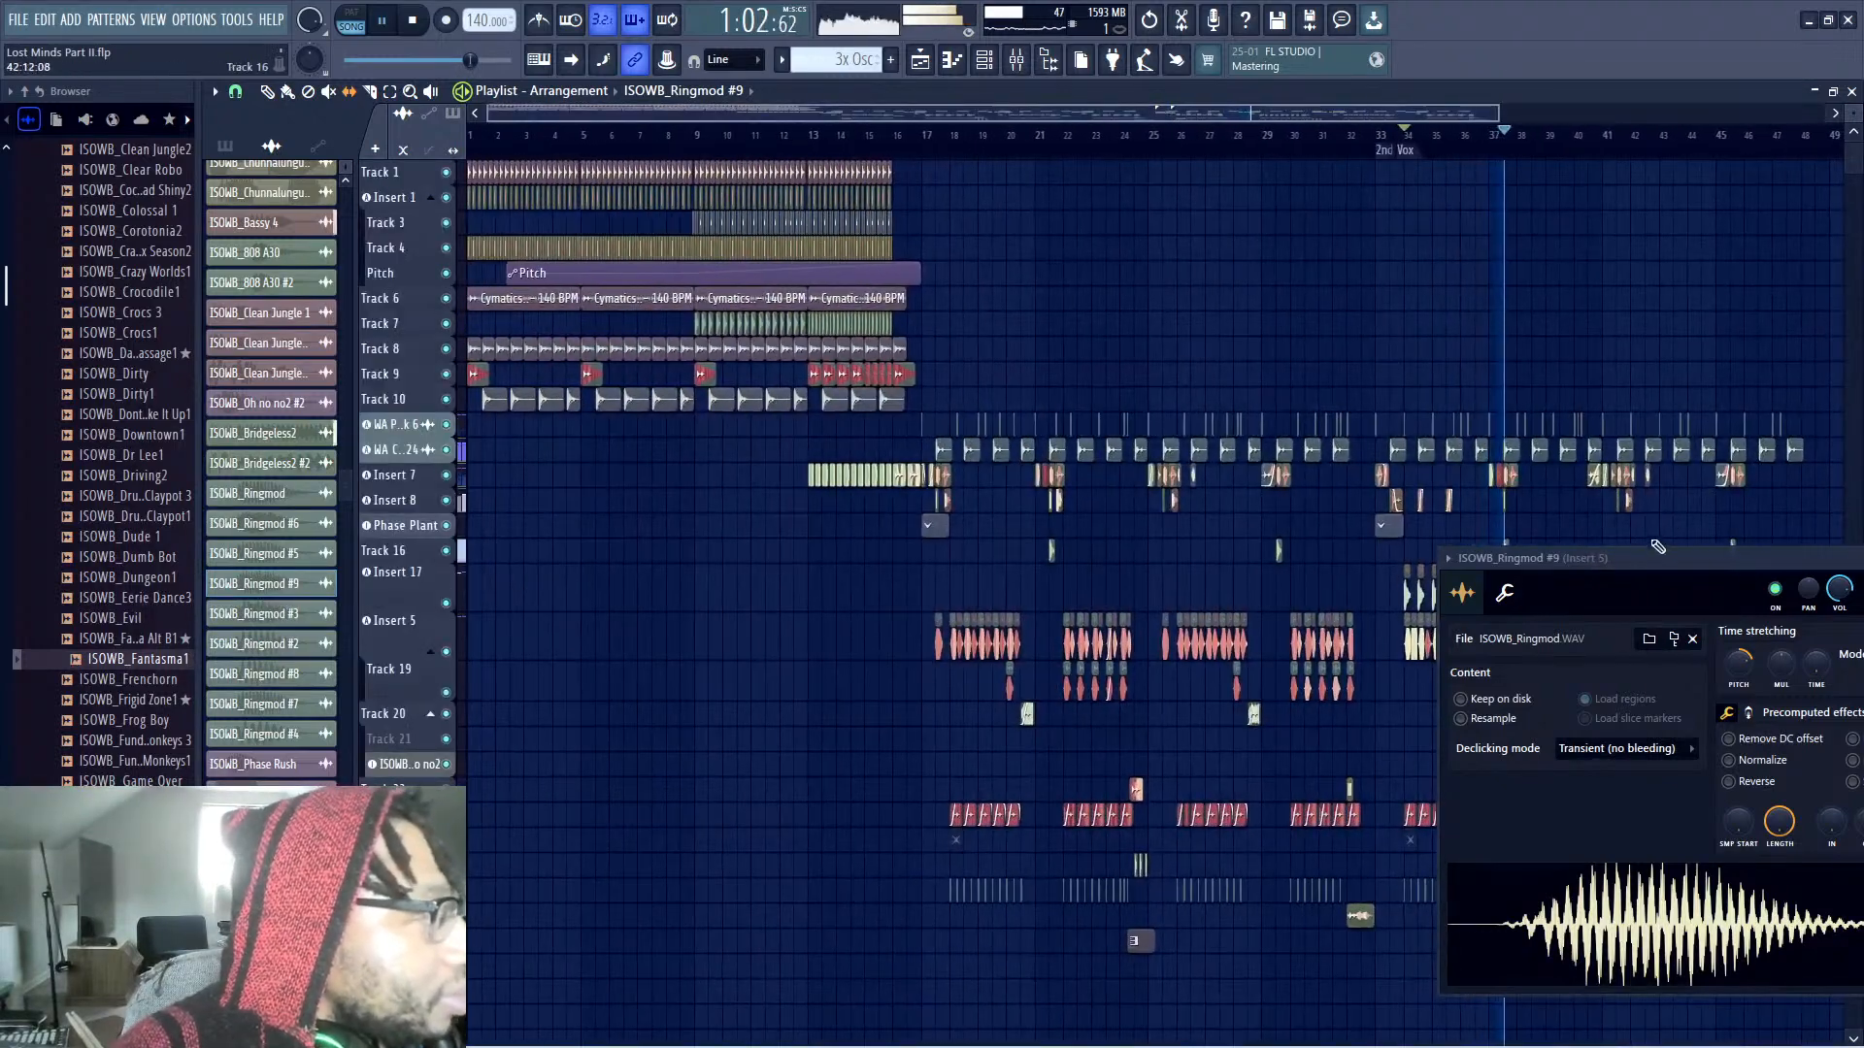
{"action": "left_click_drag", "start_coordinate": [1633, 555], "coordinate": [802, 582]}
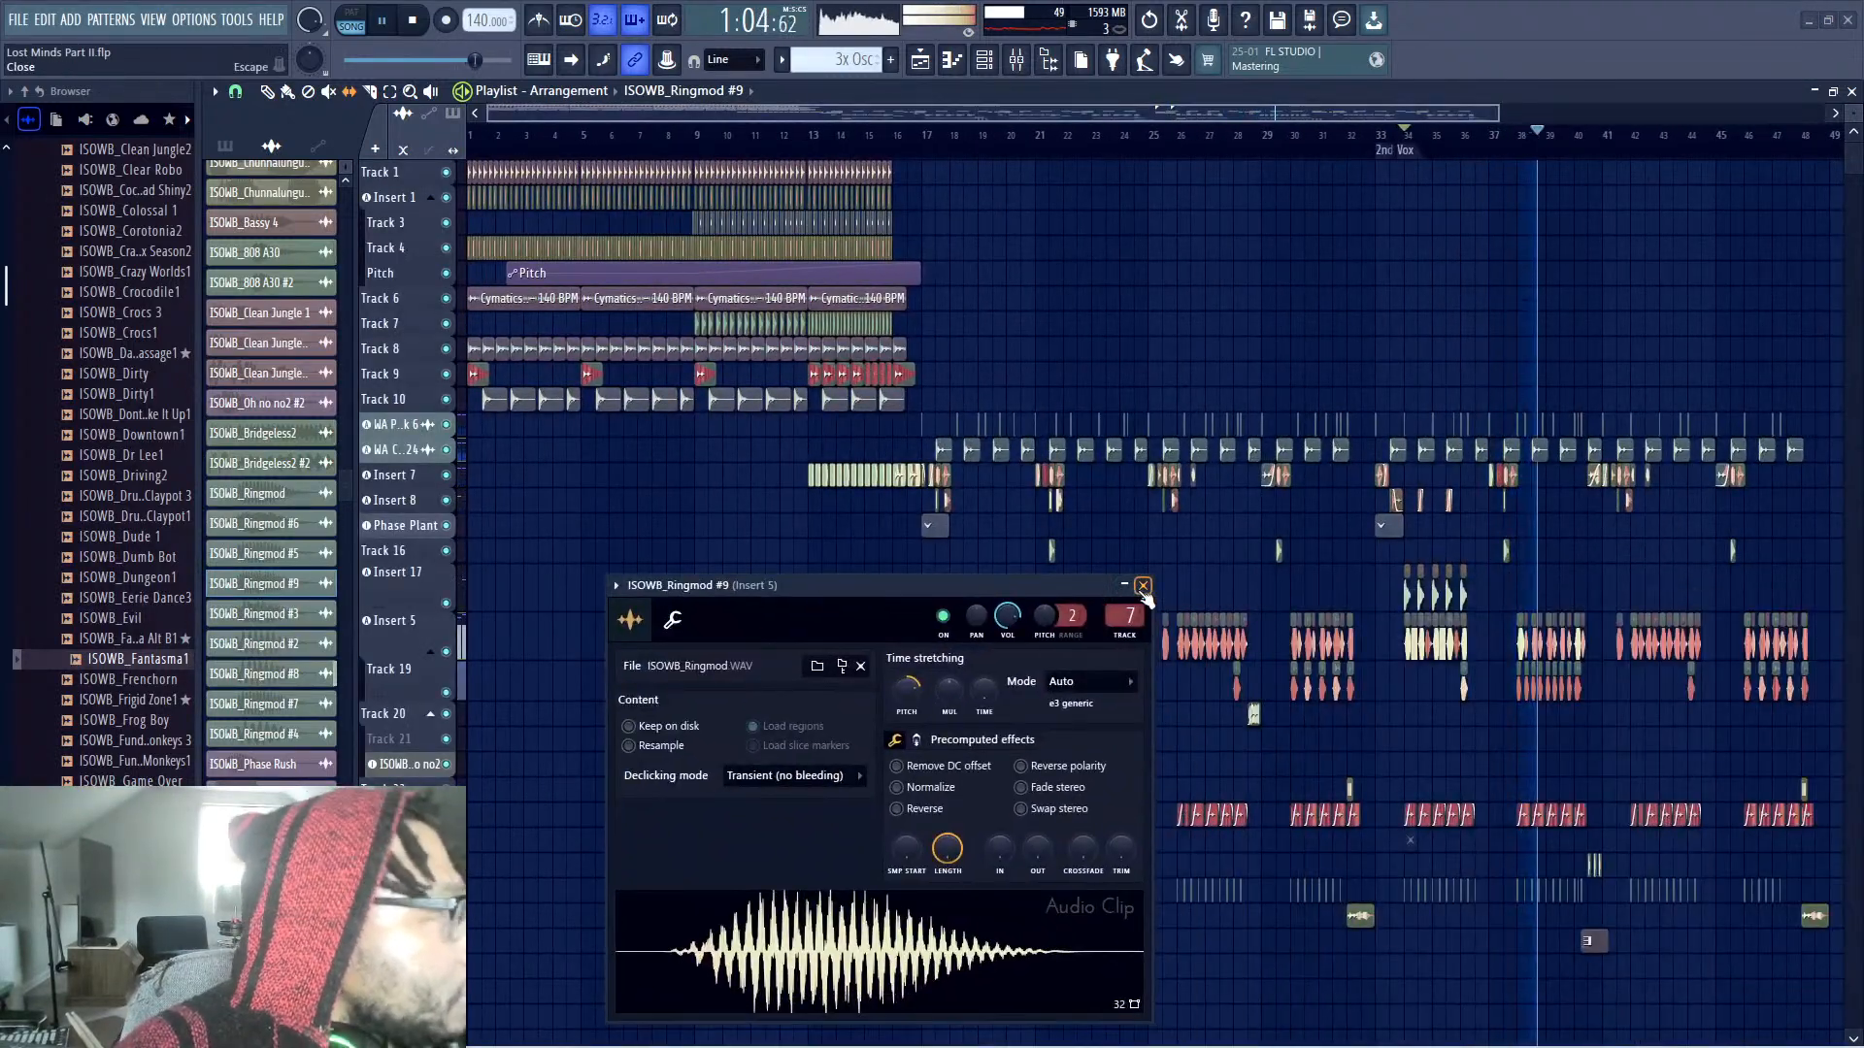
{"action": "left_click", "coordinate": [1143, 587]}
Play the second drop from bar 34 and mute the Insert 17 track
{"action": "left_click_drag", "start_coordinate": [1277, 466], "coordinate": [1526, 853]}
{"action": "key", "text": "space"}
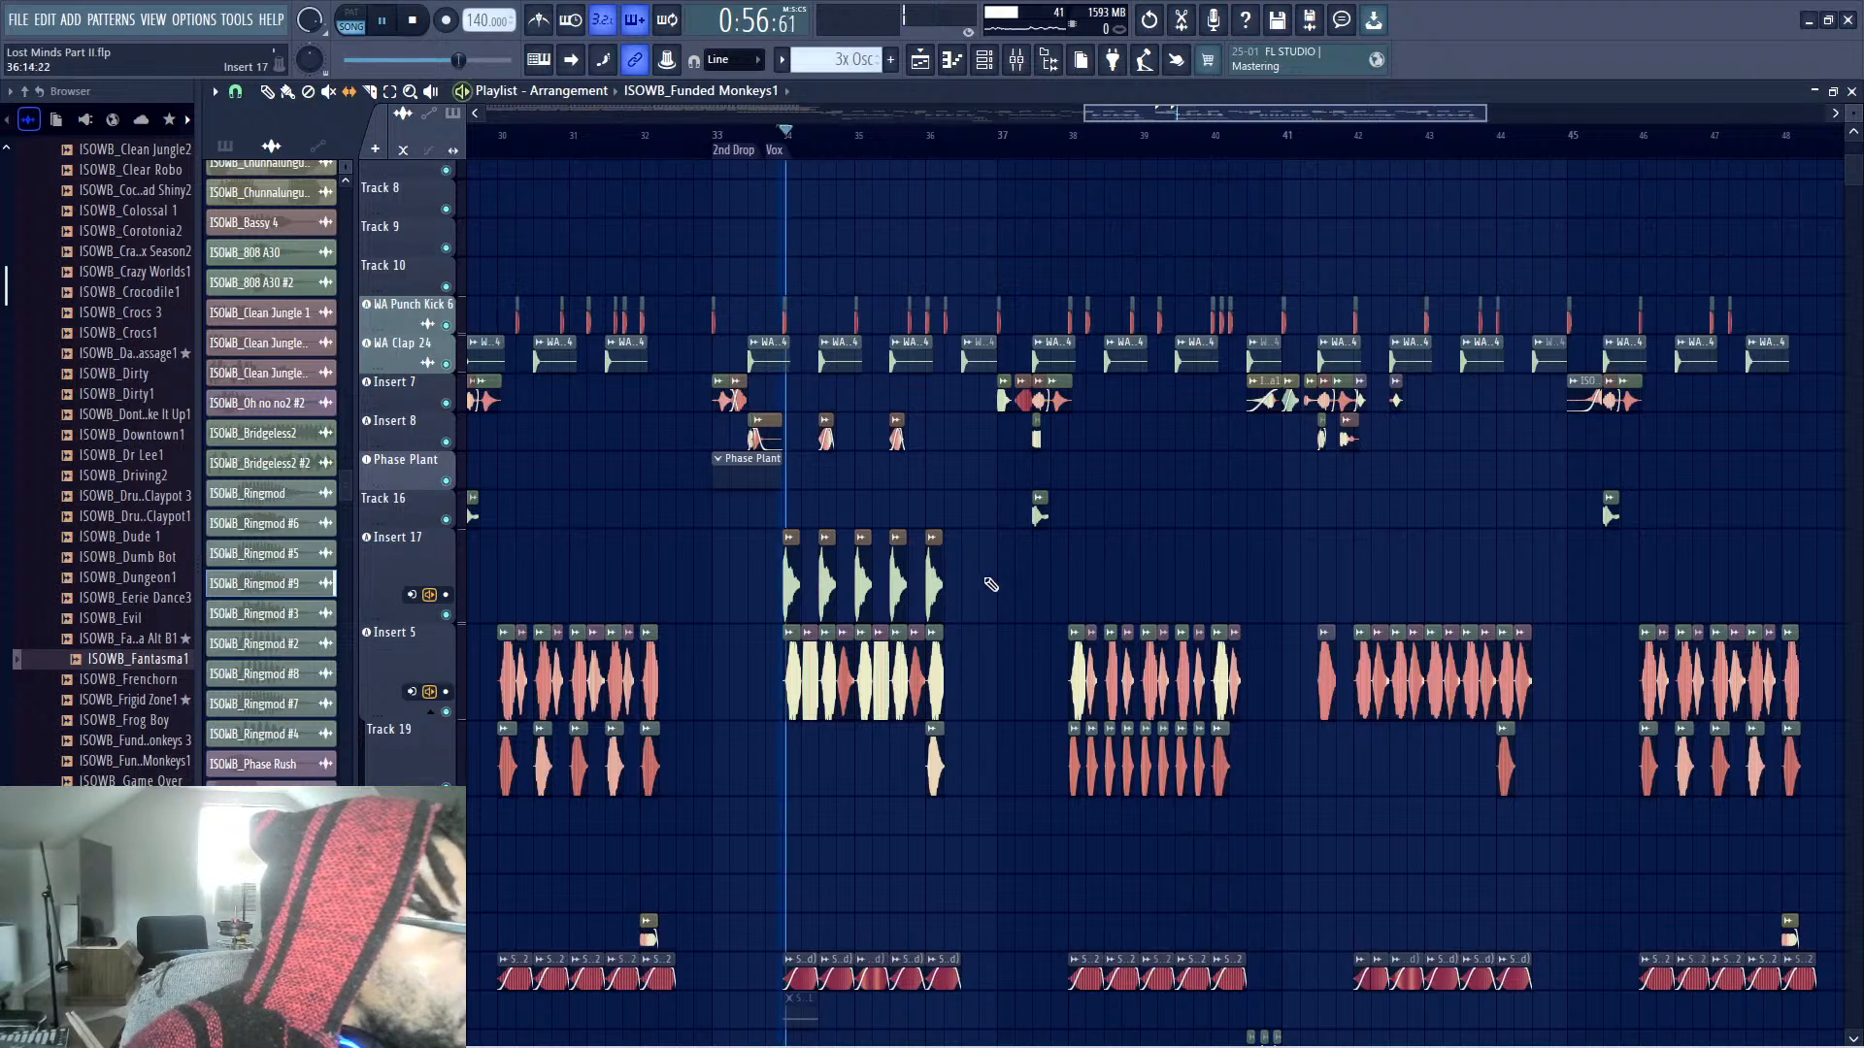
{"action": "left_click", "coordinate": [446, 616]}
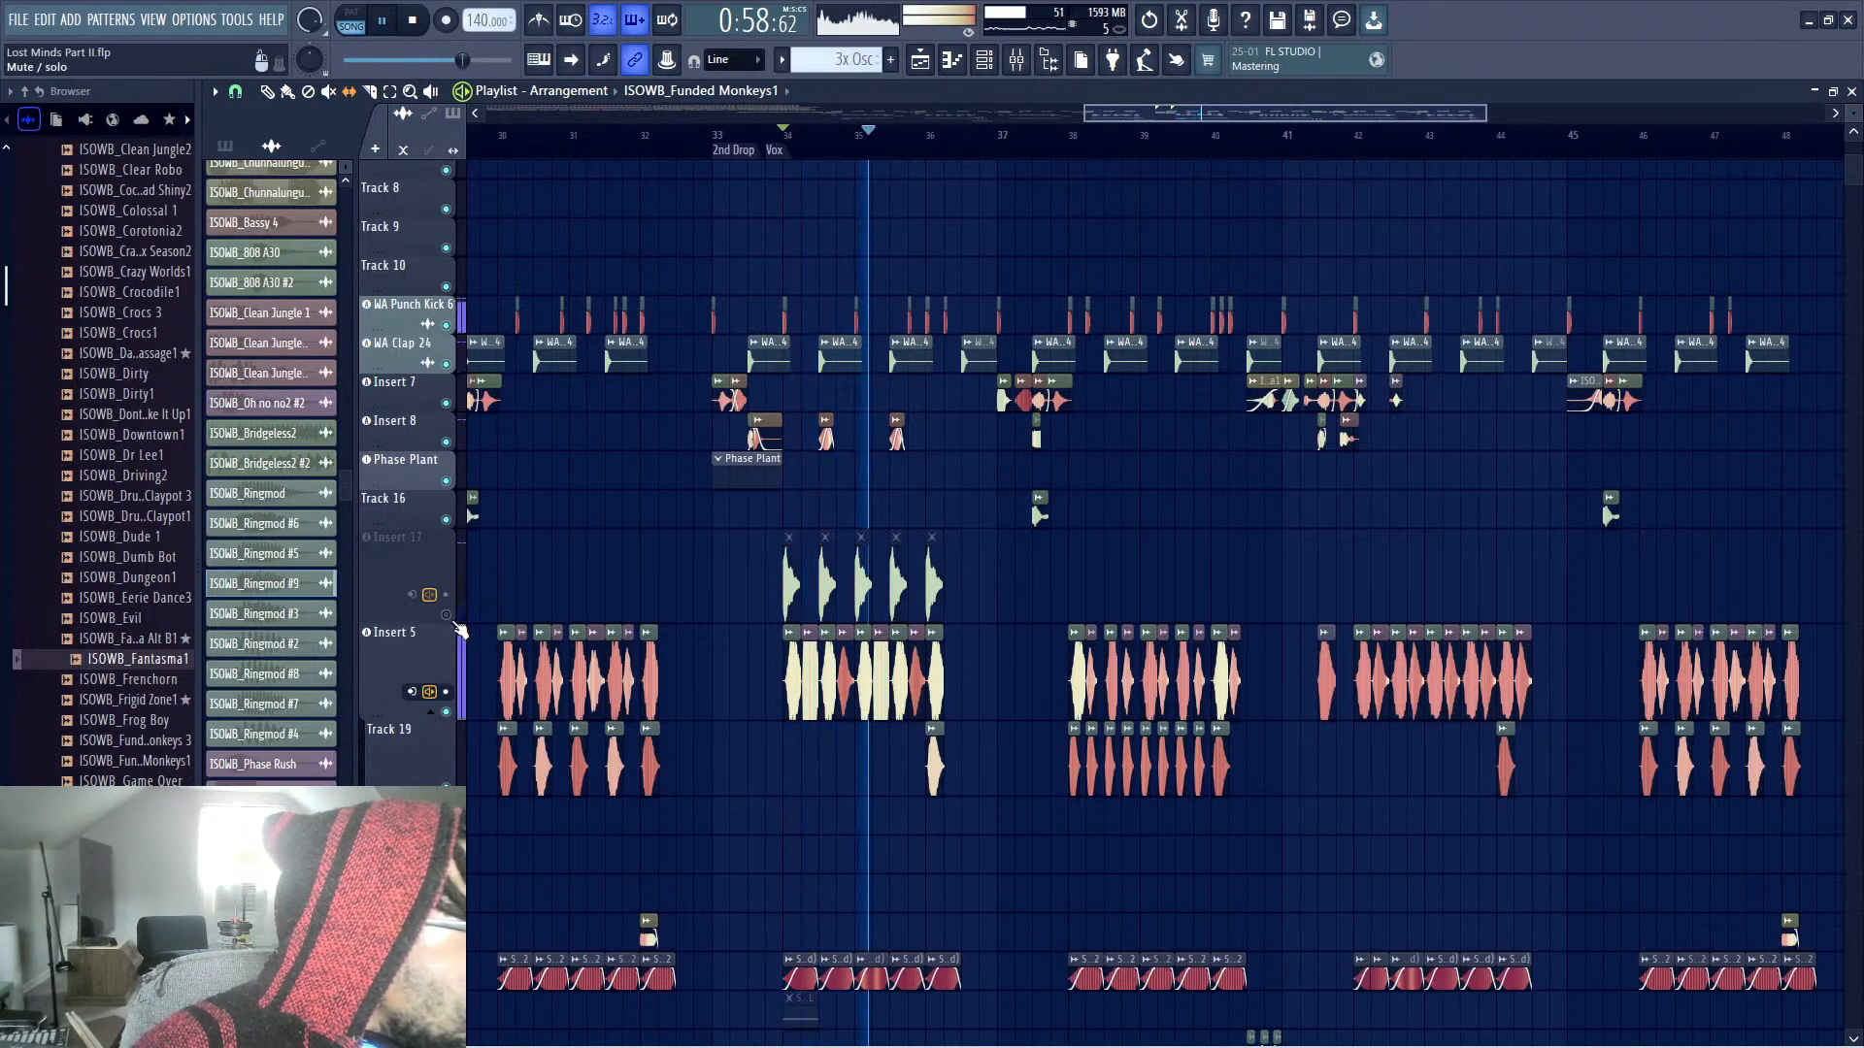
Unmute the Insert 17 track, stop playback, and preview the ISOWB_Funded Monkeys1 and ISOWB_Menacing samples
{"action": "left_click", "coordinate": [446, 615]}
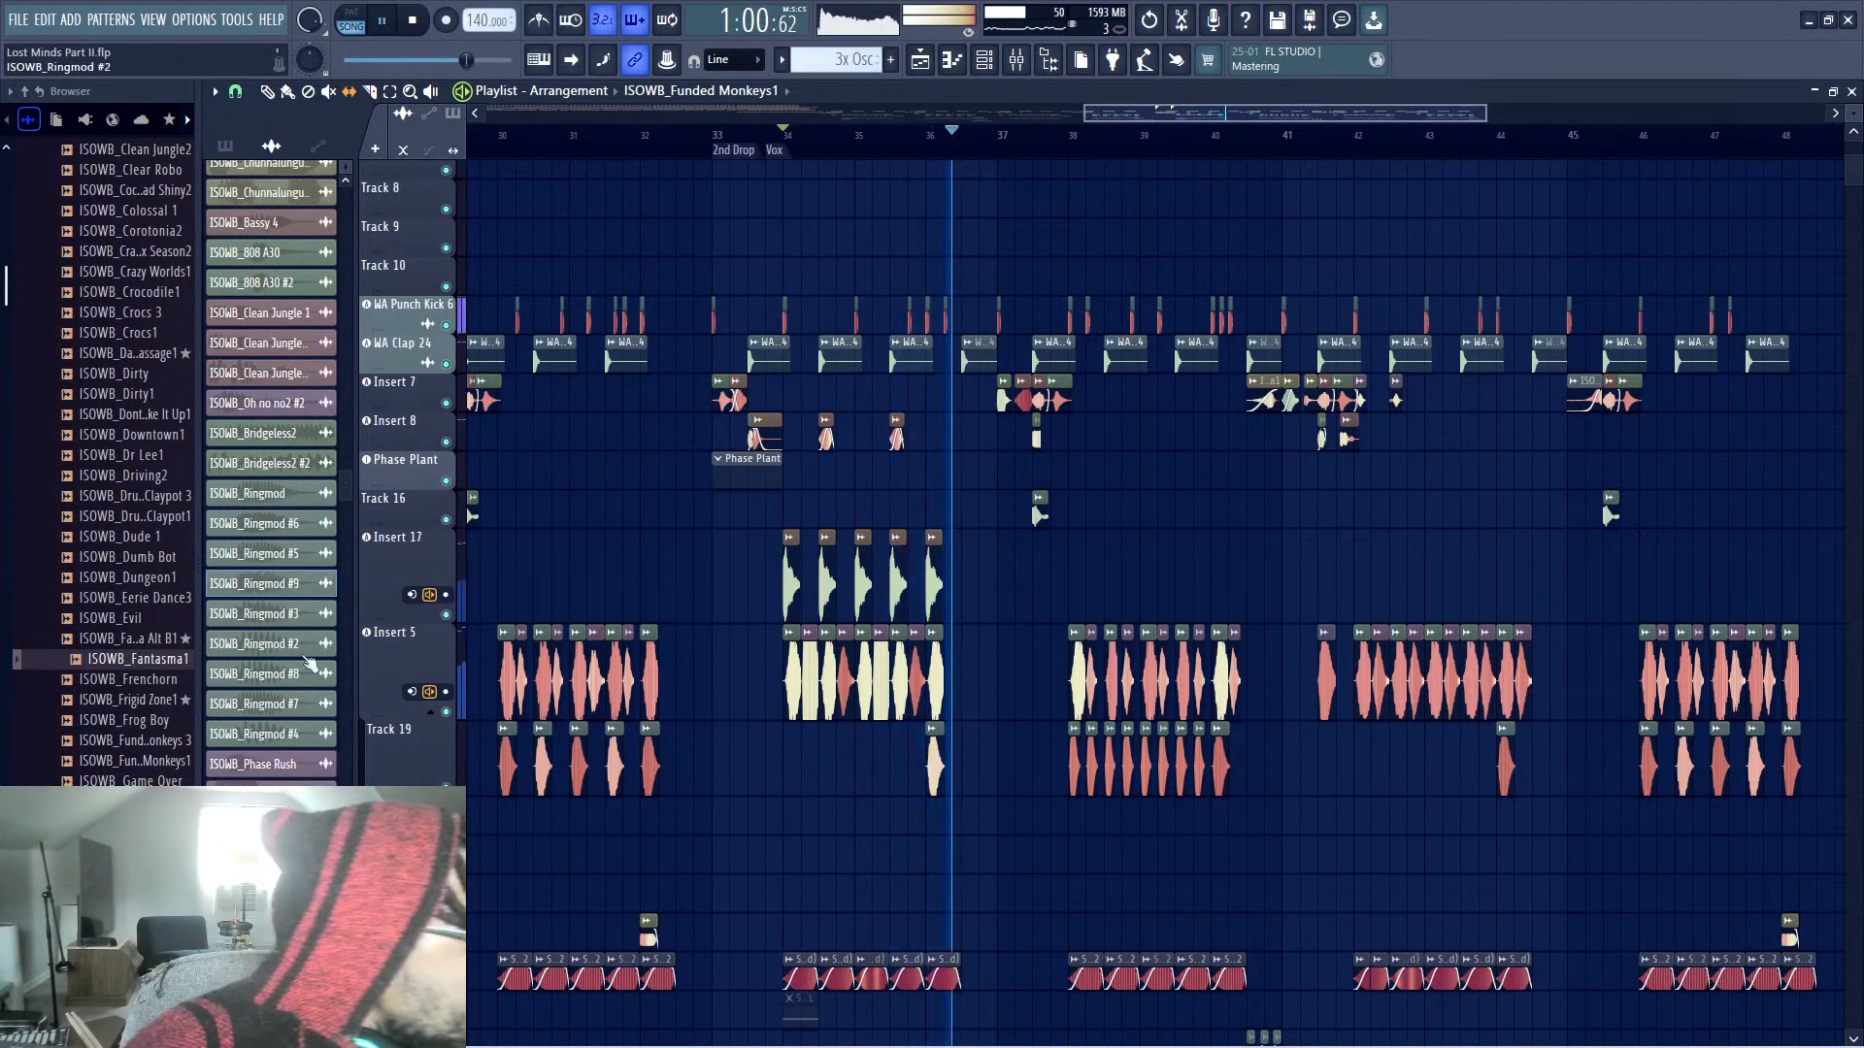
{"action": "left_click", "coordinate": [154, 763]}
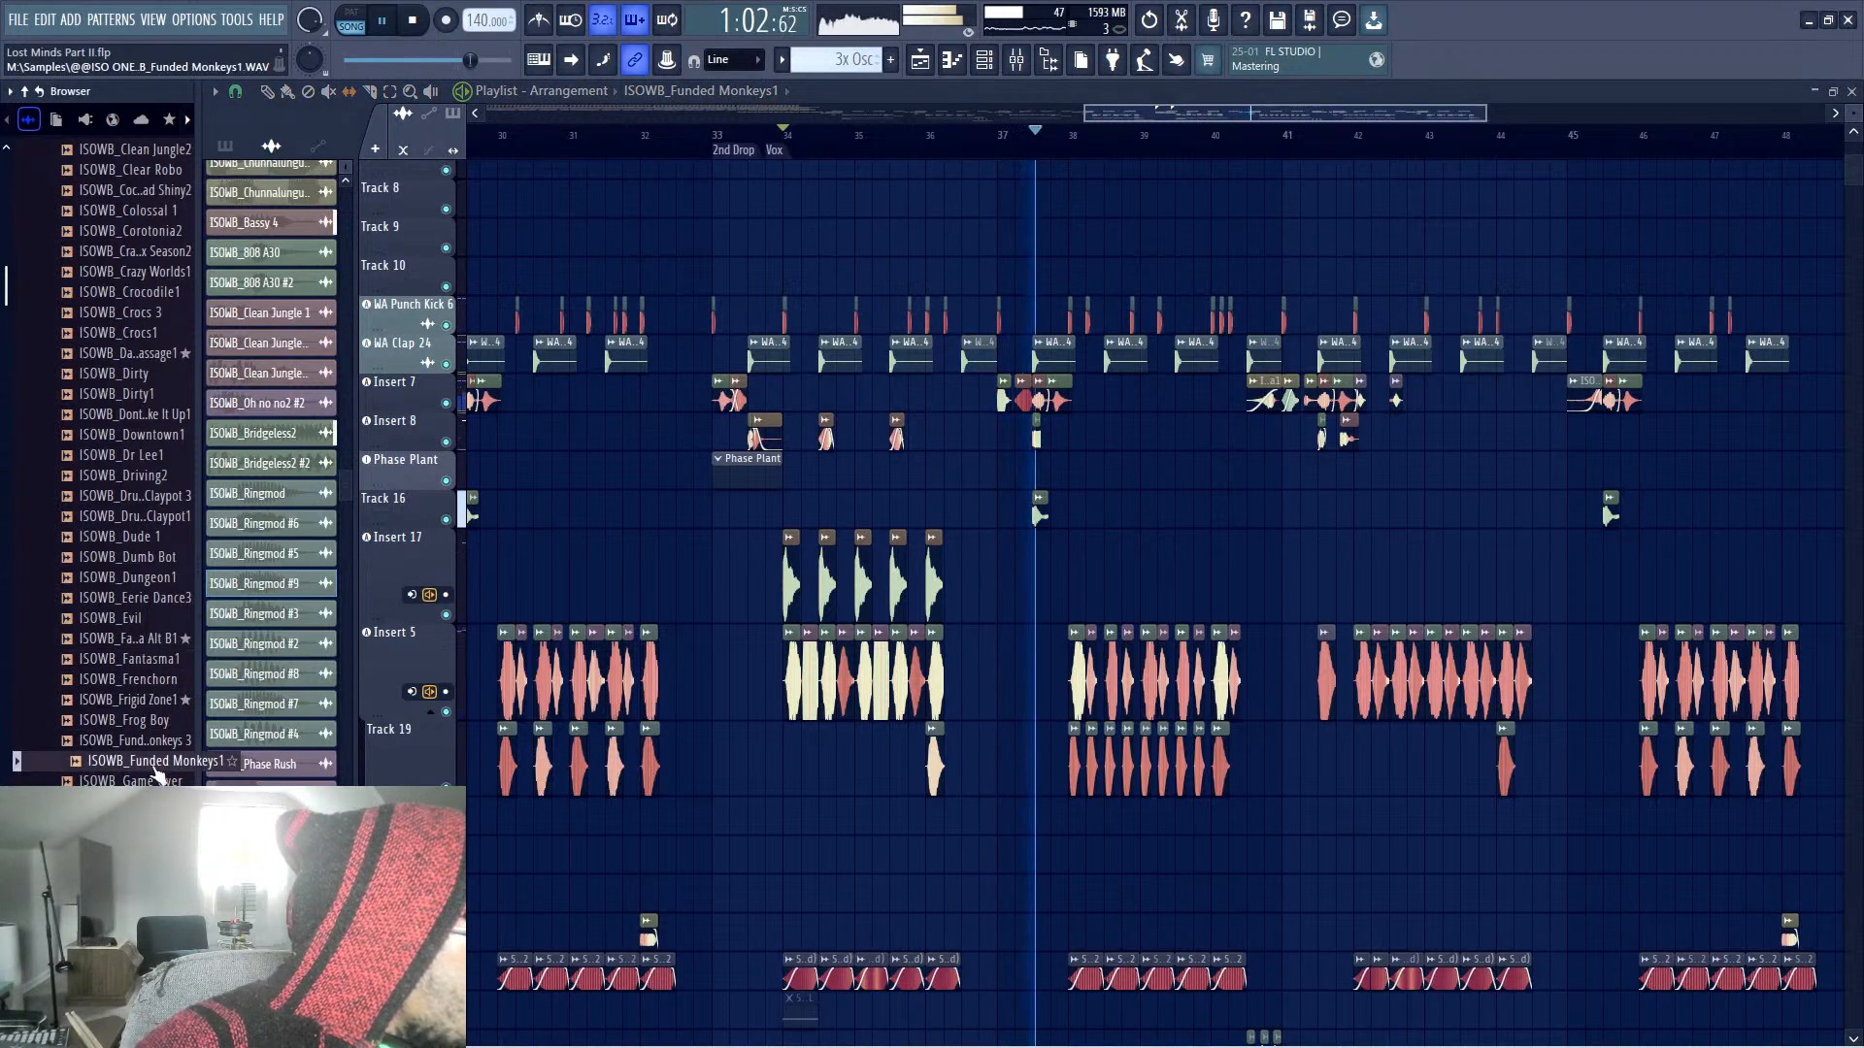
{"action": "key", "text": "space"}
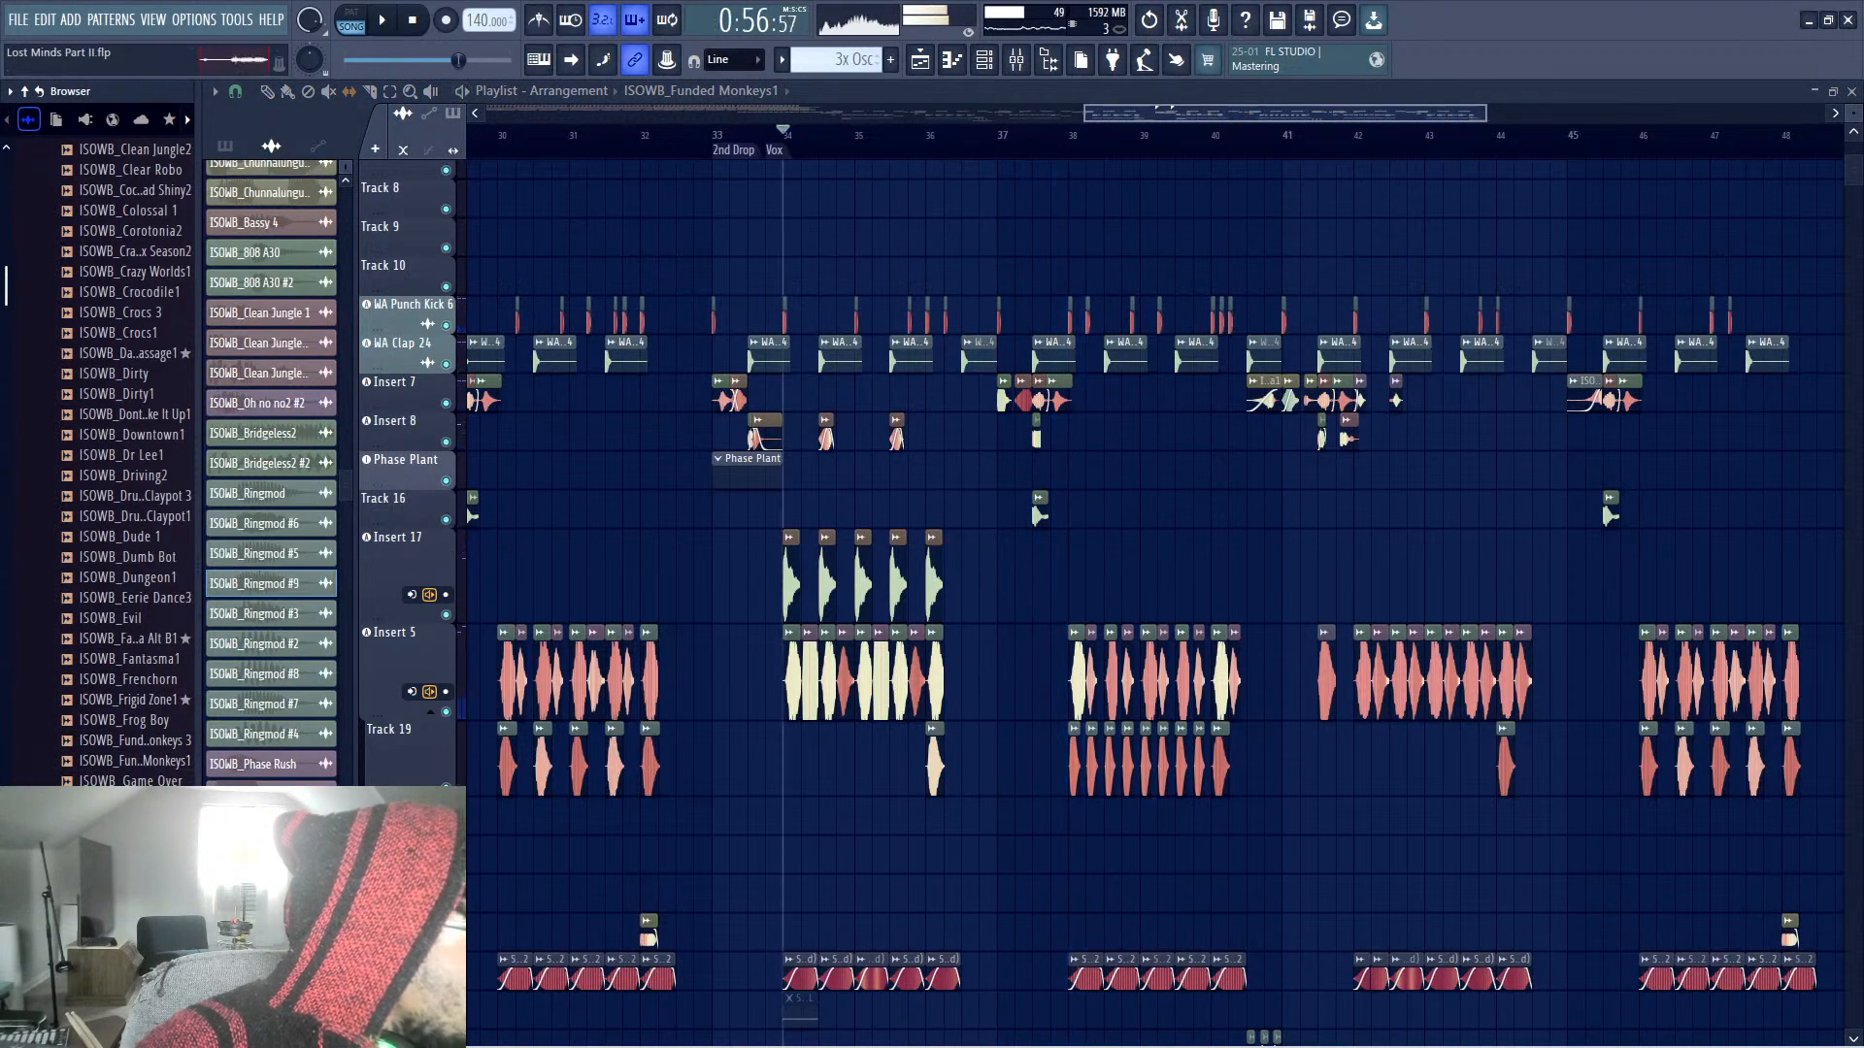
{"action": "scroll", "coordinate": [136, 680], "scroll_direction": "down", "scroll_amount": 4}
{"action": "left_click", "coordinate": [136, 740]}
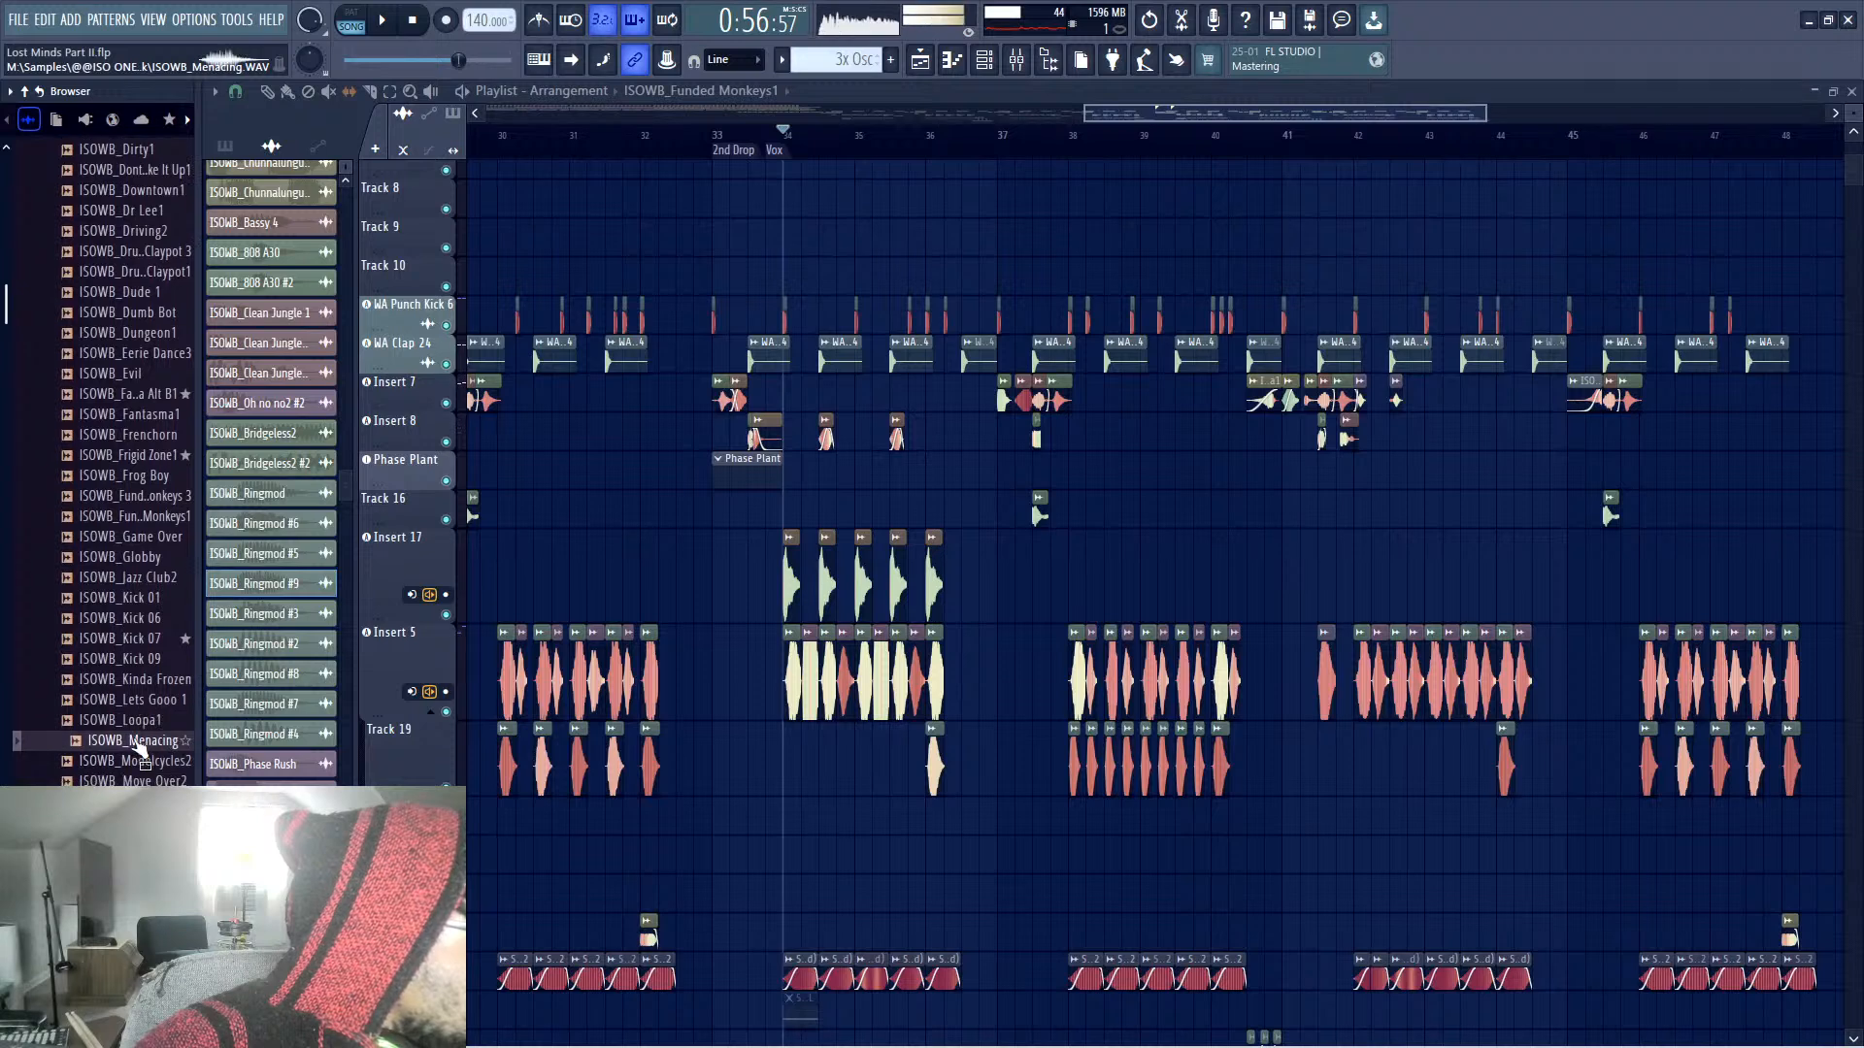
Preview the ISOWB_Modelcycles2 sample and place it on the Insert 17 track at bar 38
{"action": "left_click", "coordinate": [147, 762]}
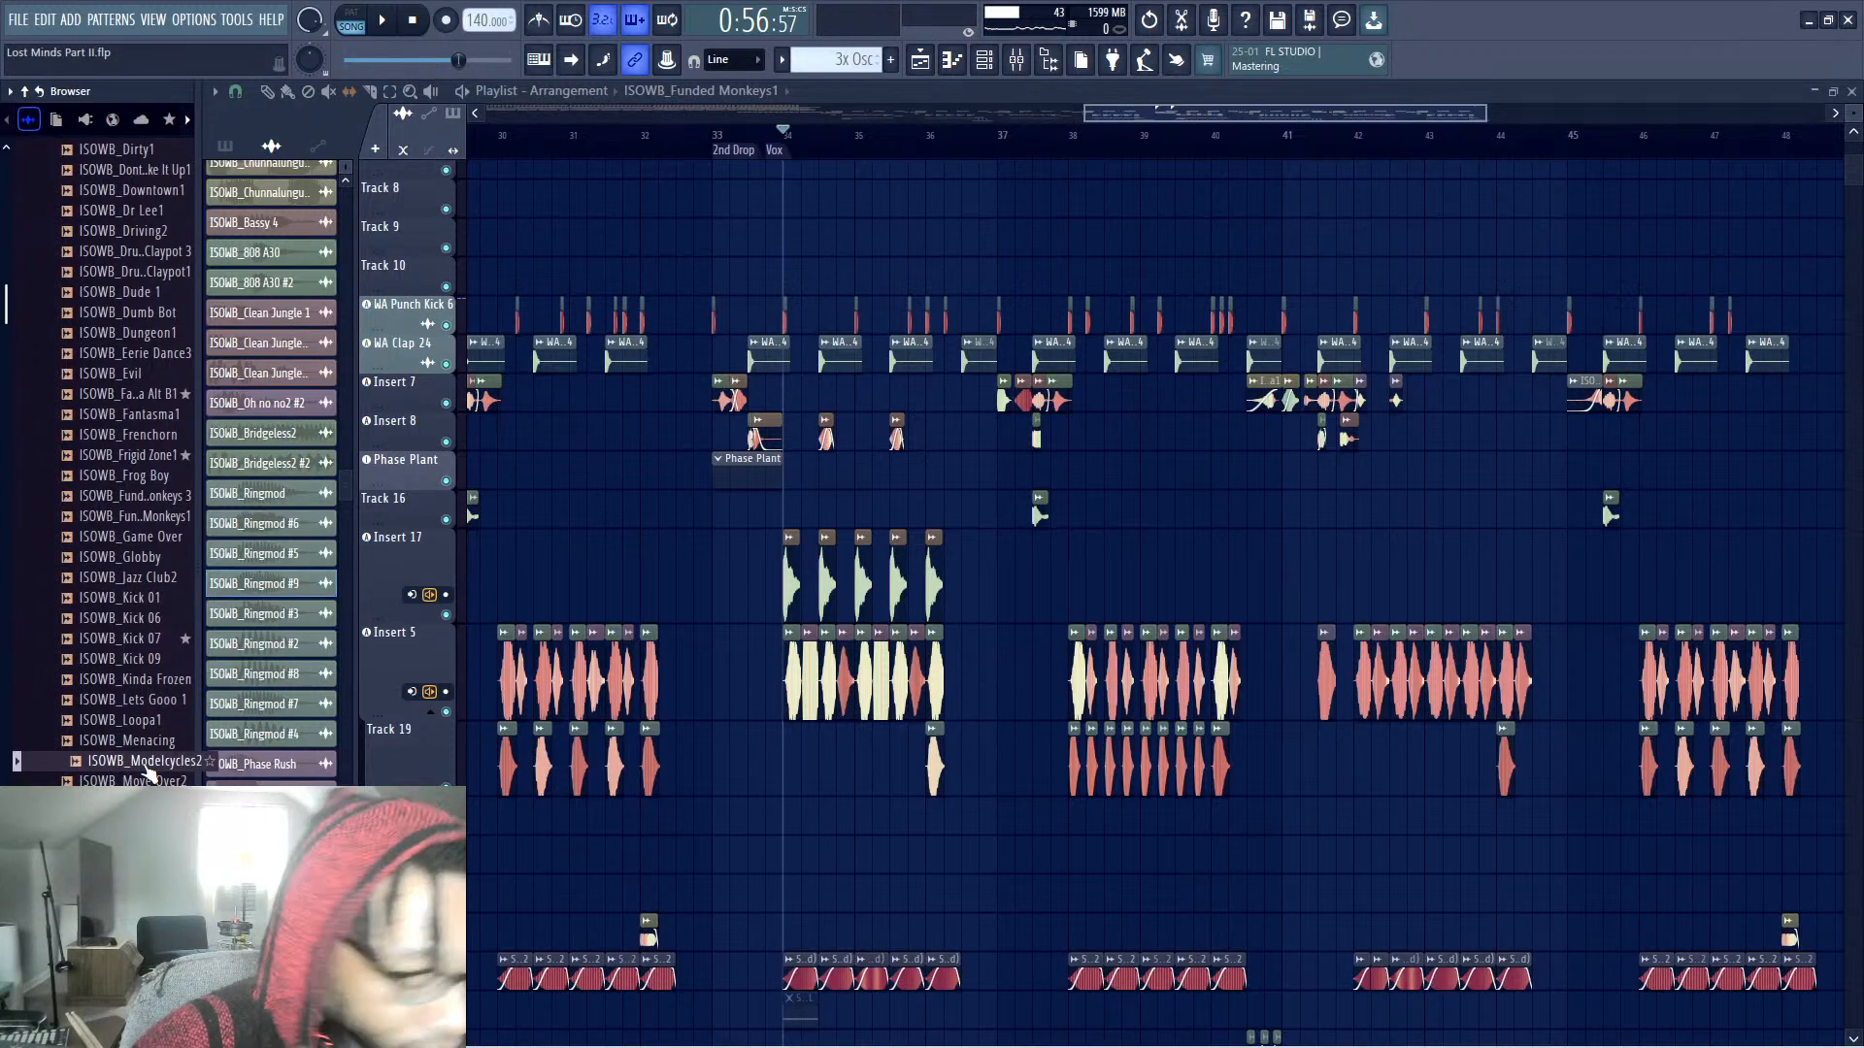
{"action": "left_click_drag", "start_coordinate": [1068, 549], "coordinate": [1070, 573]}
{"action": "scroll", "coordinate": [995, 752], "scroll_direction": "up", "scroll_amount": 5}
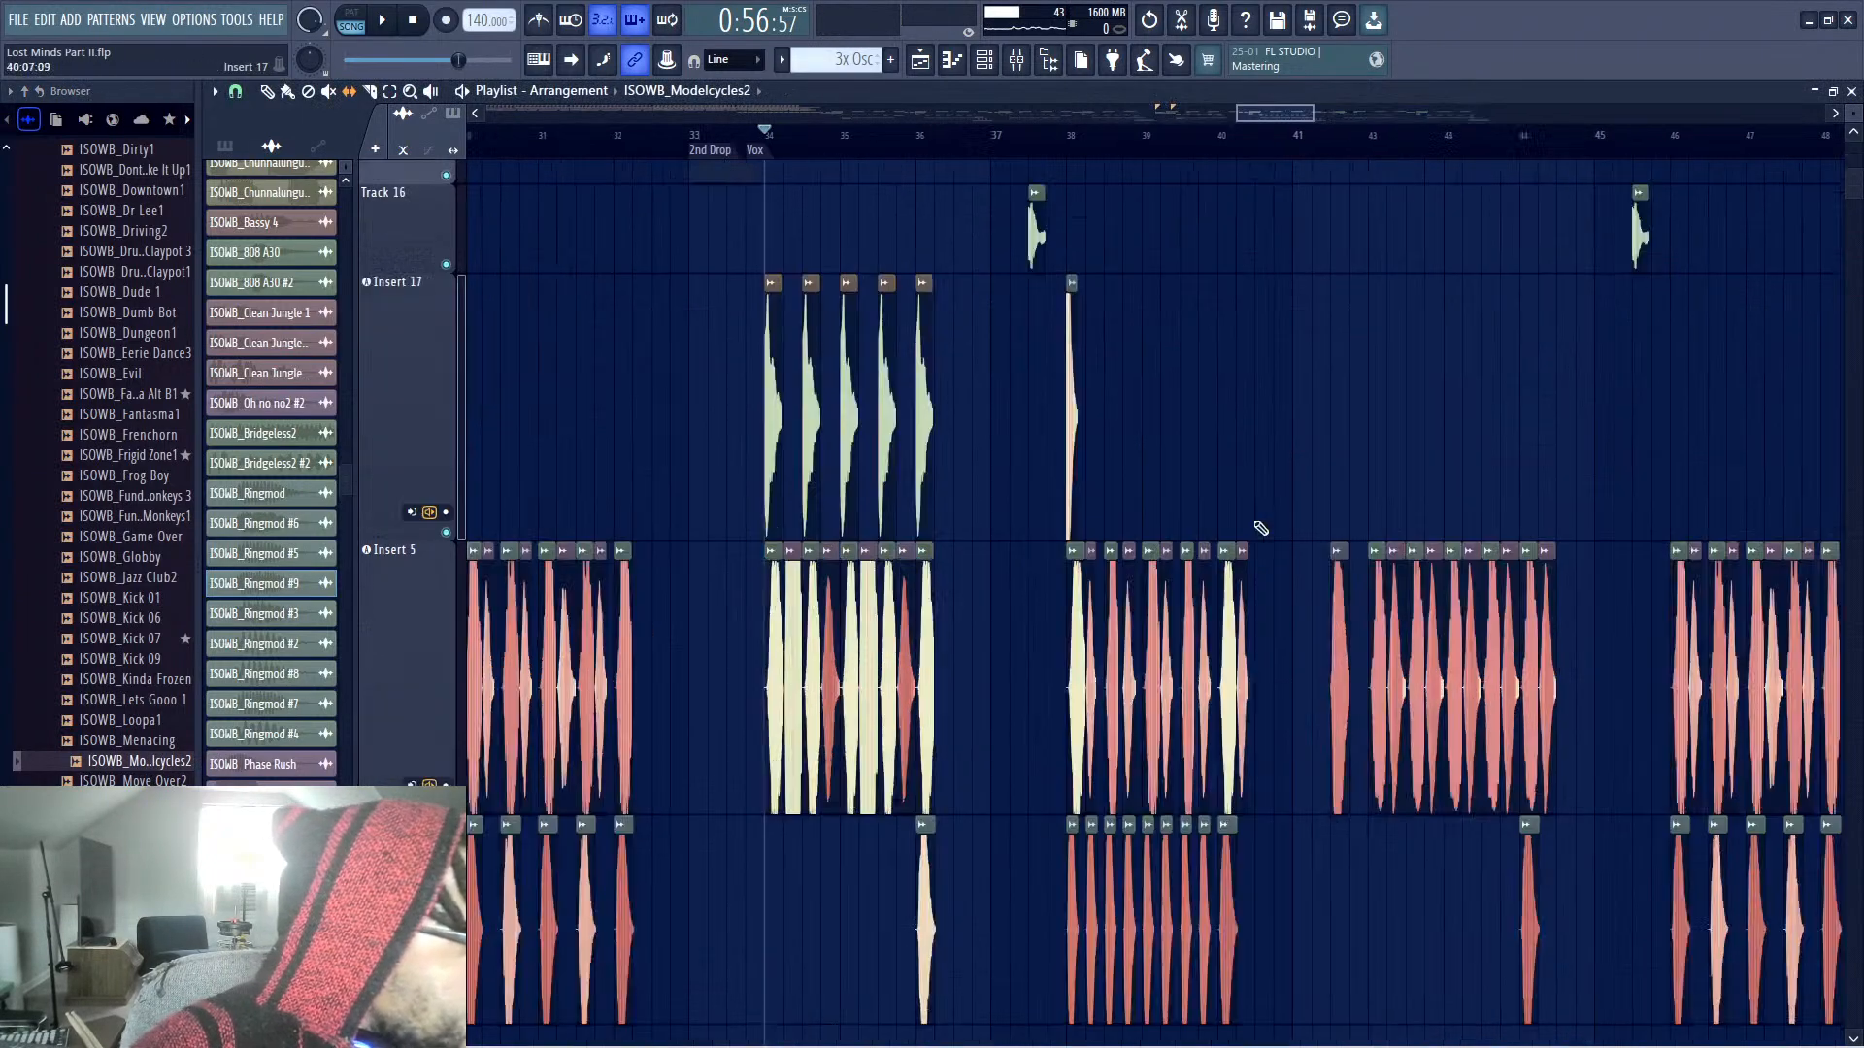
Play from just before bar 38 and add a short fade-in to the Insert 17 ISOWB_Modelcycles2 clip at bar 38
{"action": "left_click", "coordinate": [602, 155]}
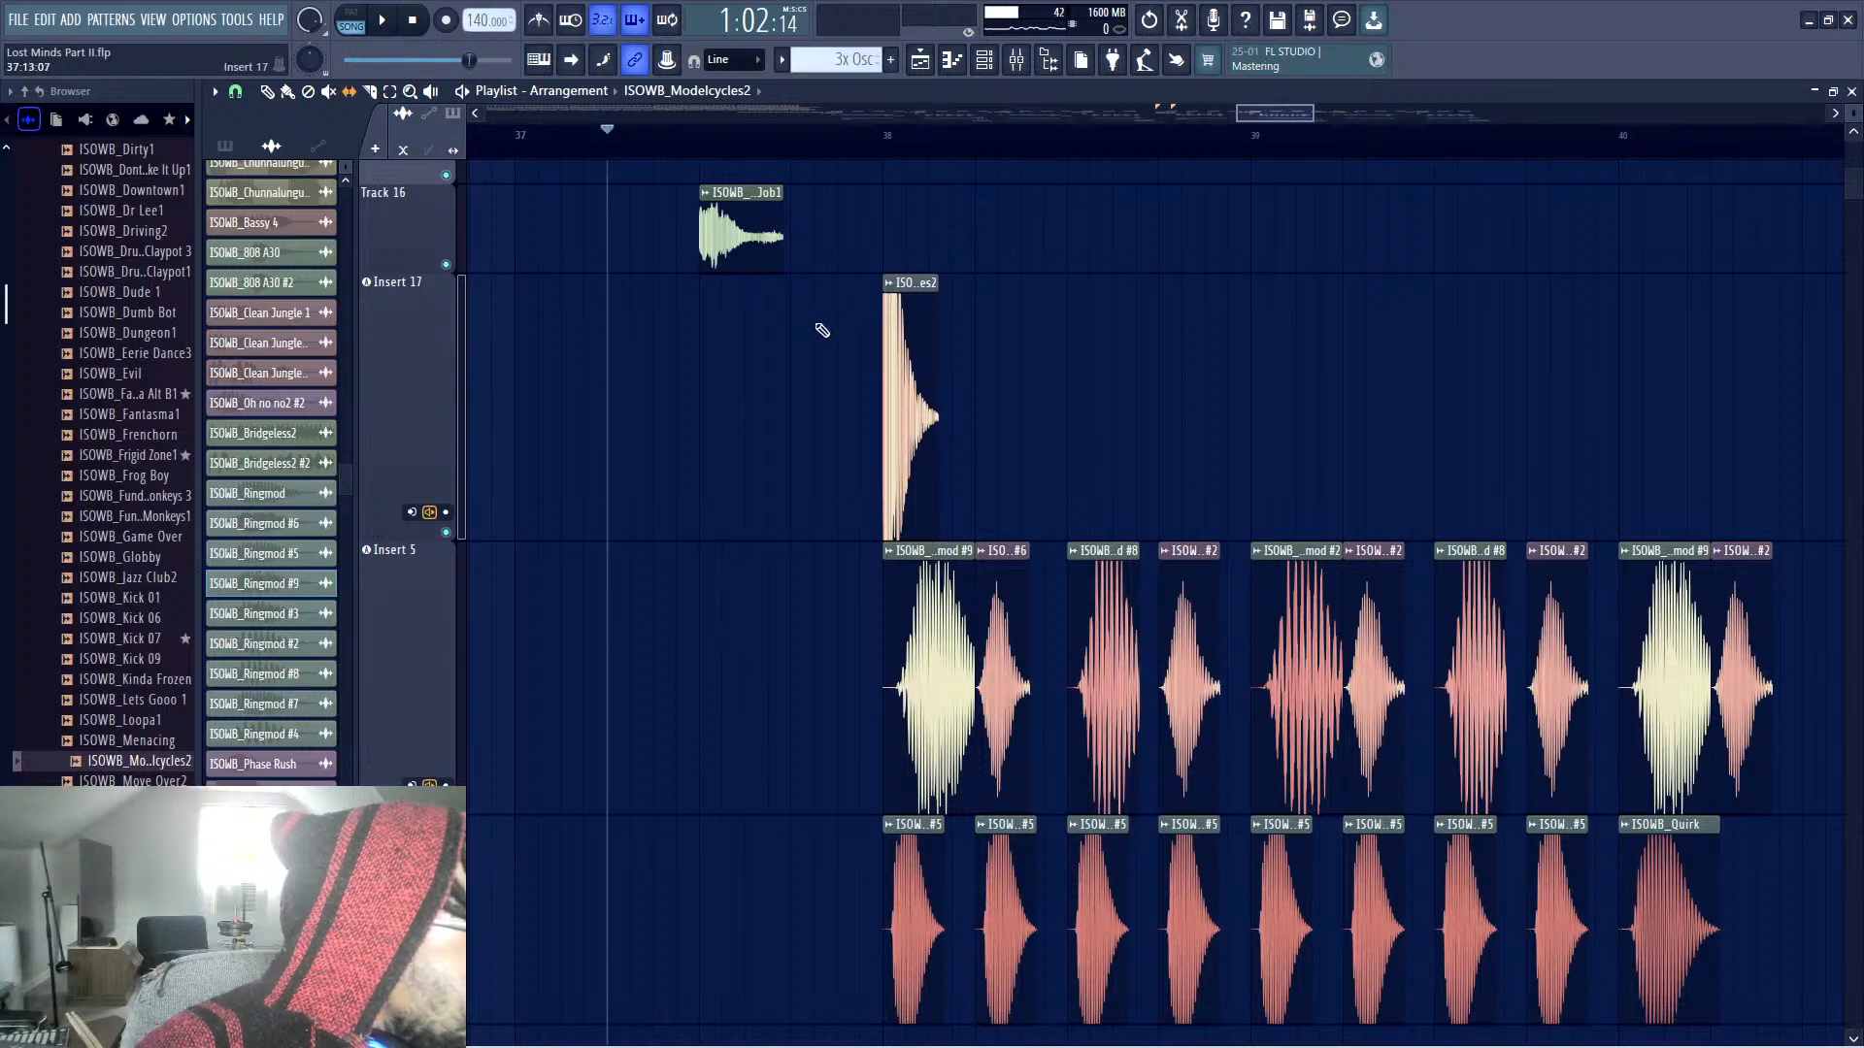
{"action": "key", "text": "space"}
{"action": "key", "text": "space"}
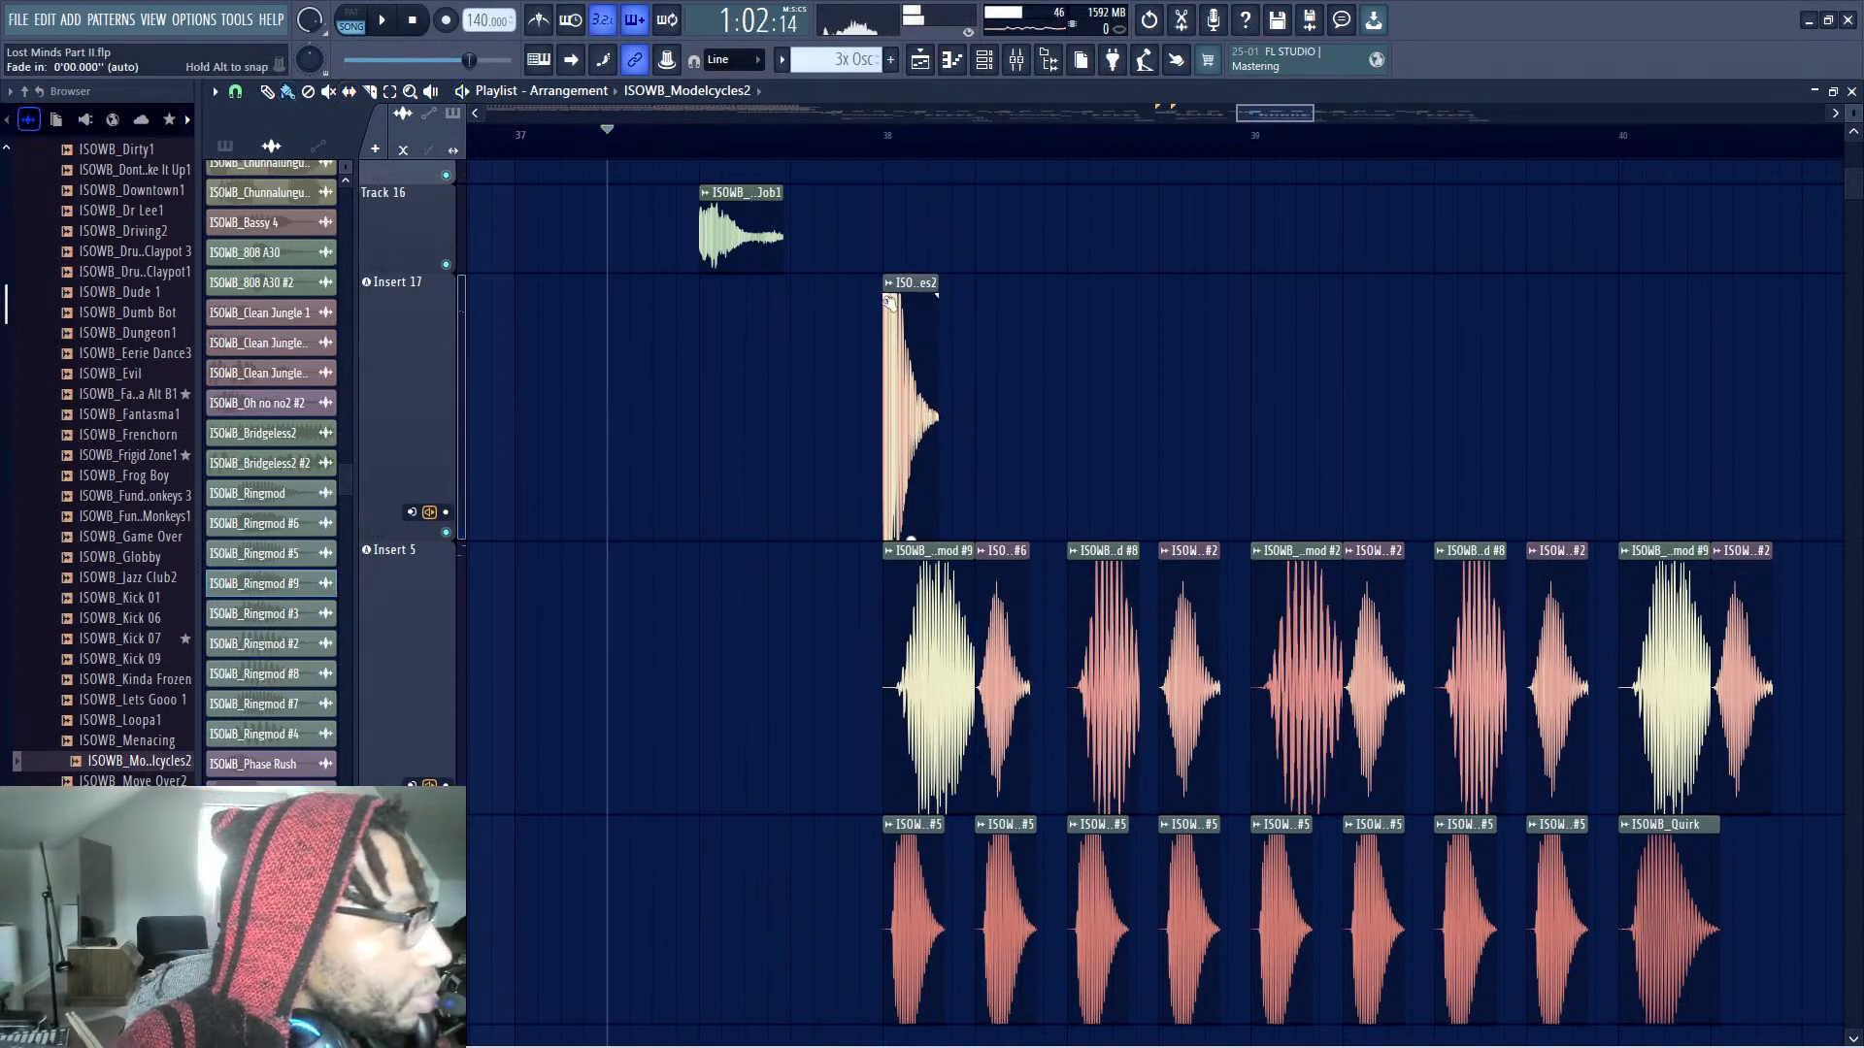
{"action": "key", "text": "space"}
{"action": "scroll", "coordinate": [882, 133], "scroll_direction": "left", "scroll_amount": 2}
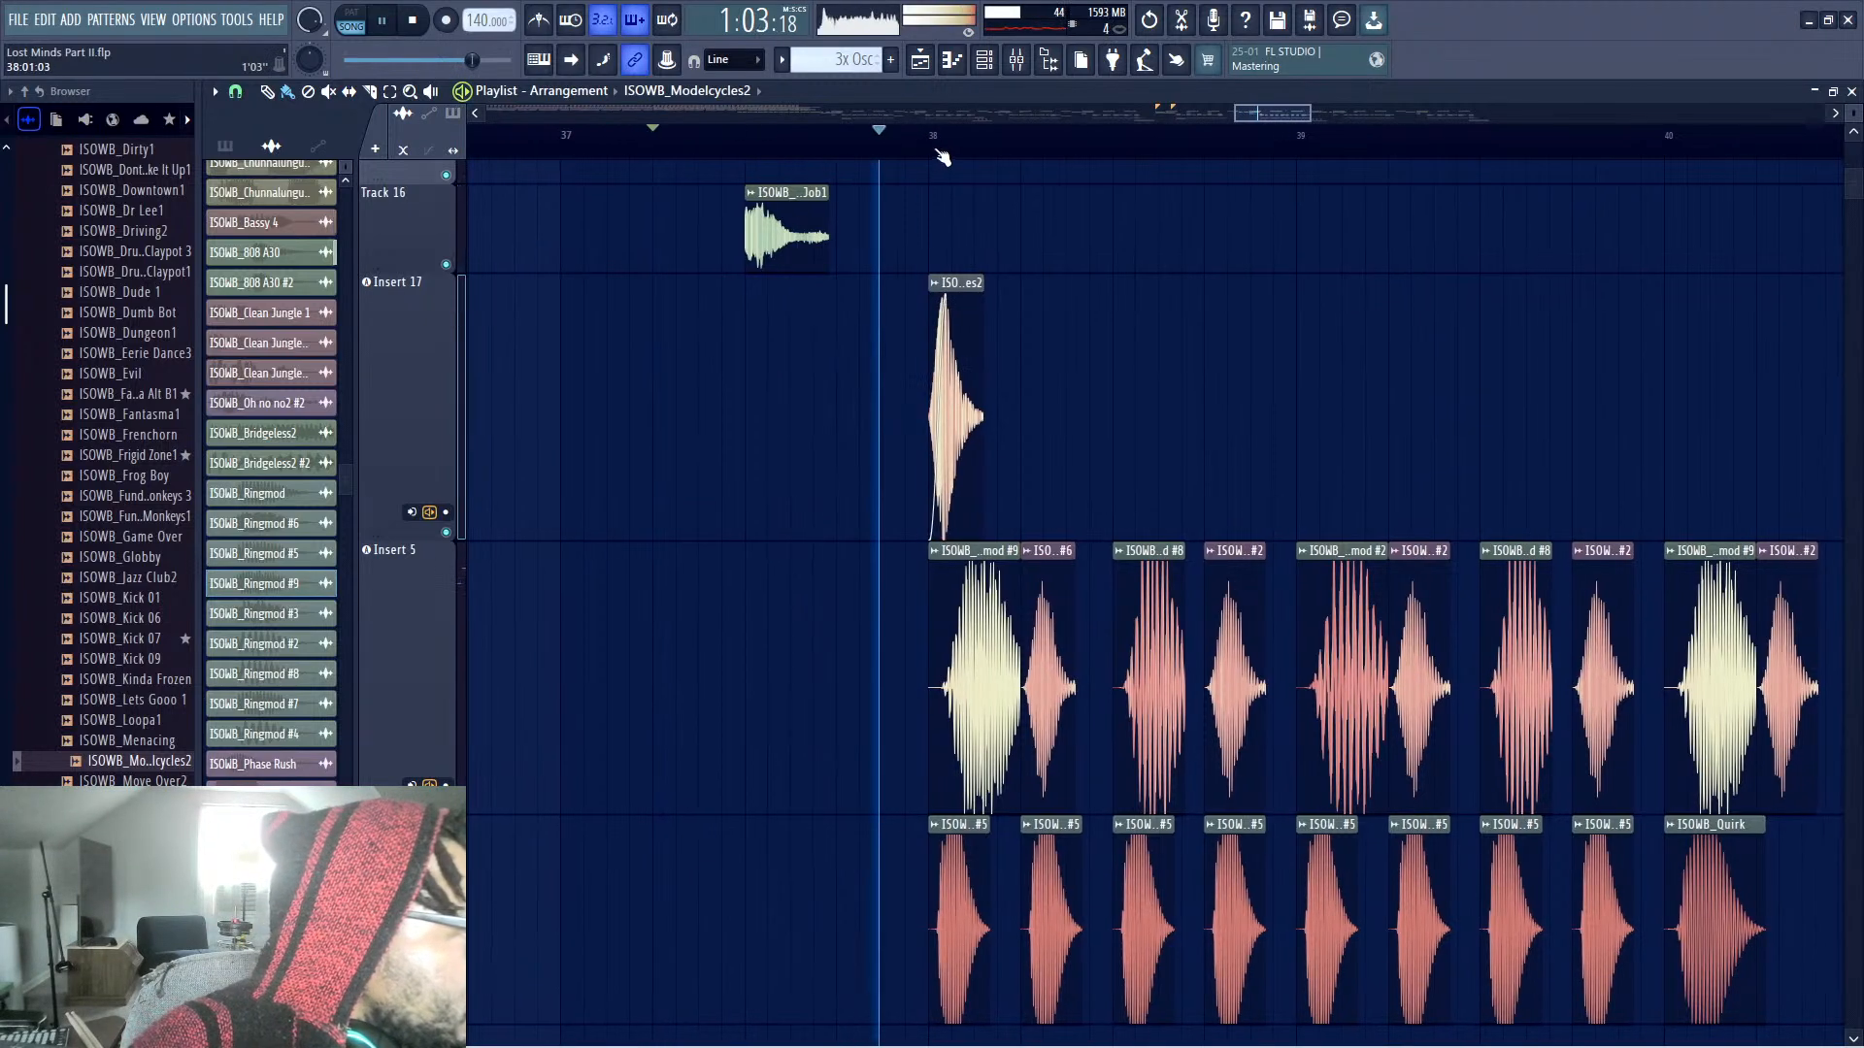
Copy the faded ISOWB_Modelcycles2 clip along Insert 17 to 38:09, 39:01 and 39:09
{"action": "left_click", "coordinate": [1126, 359]}
{"action": "right_click", "coordinate": [1121, 339]}
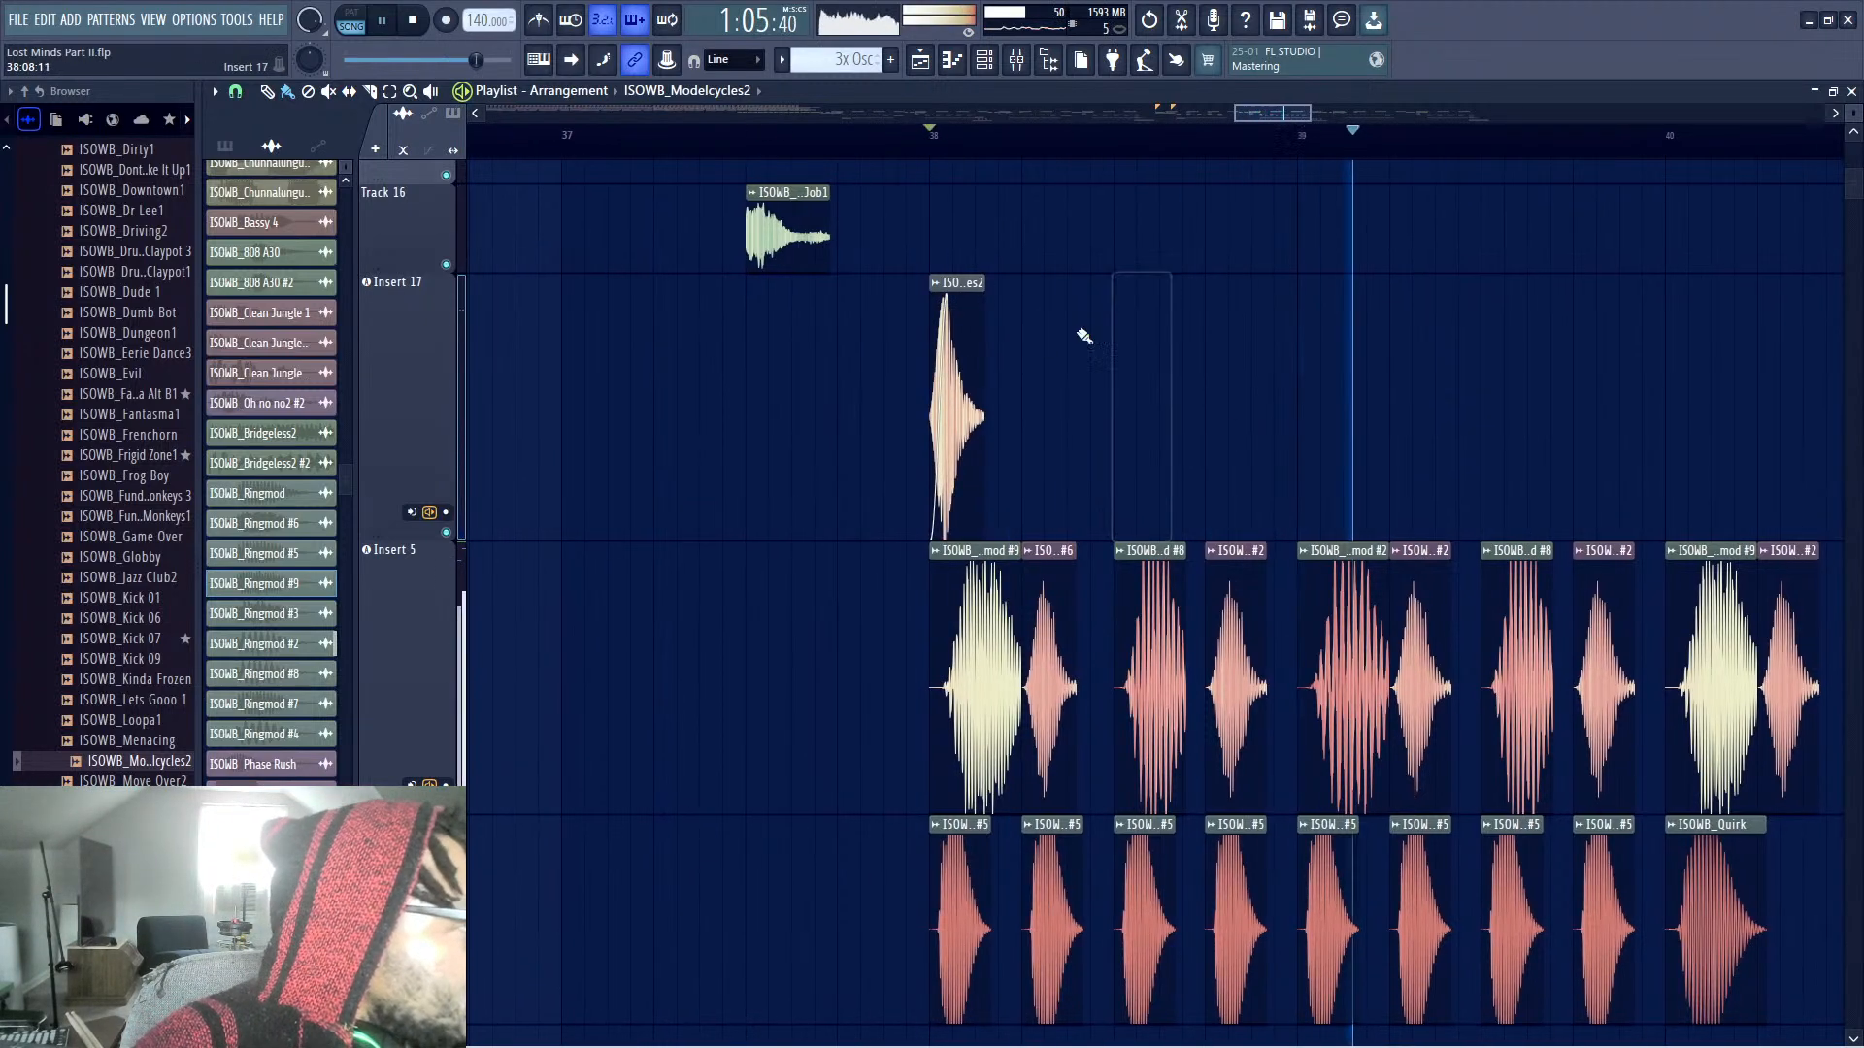
{"action": "left_click", "coordinate": [954, 369]}
{"action": "left_click", "coordinate": [1126, 369]}
{"action": "left_click", "coordinate": [1311, 408]}
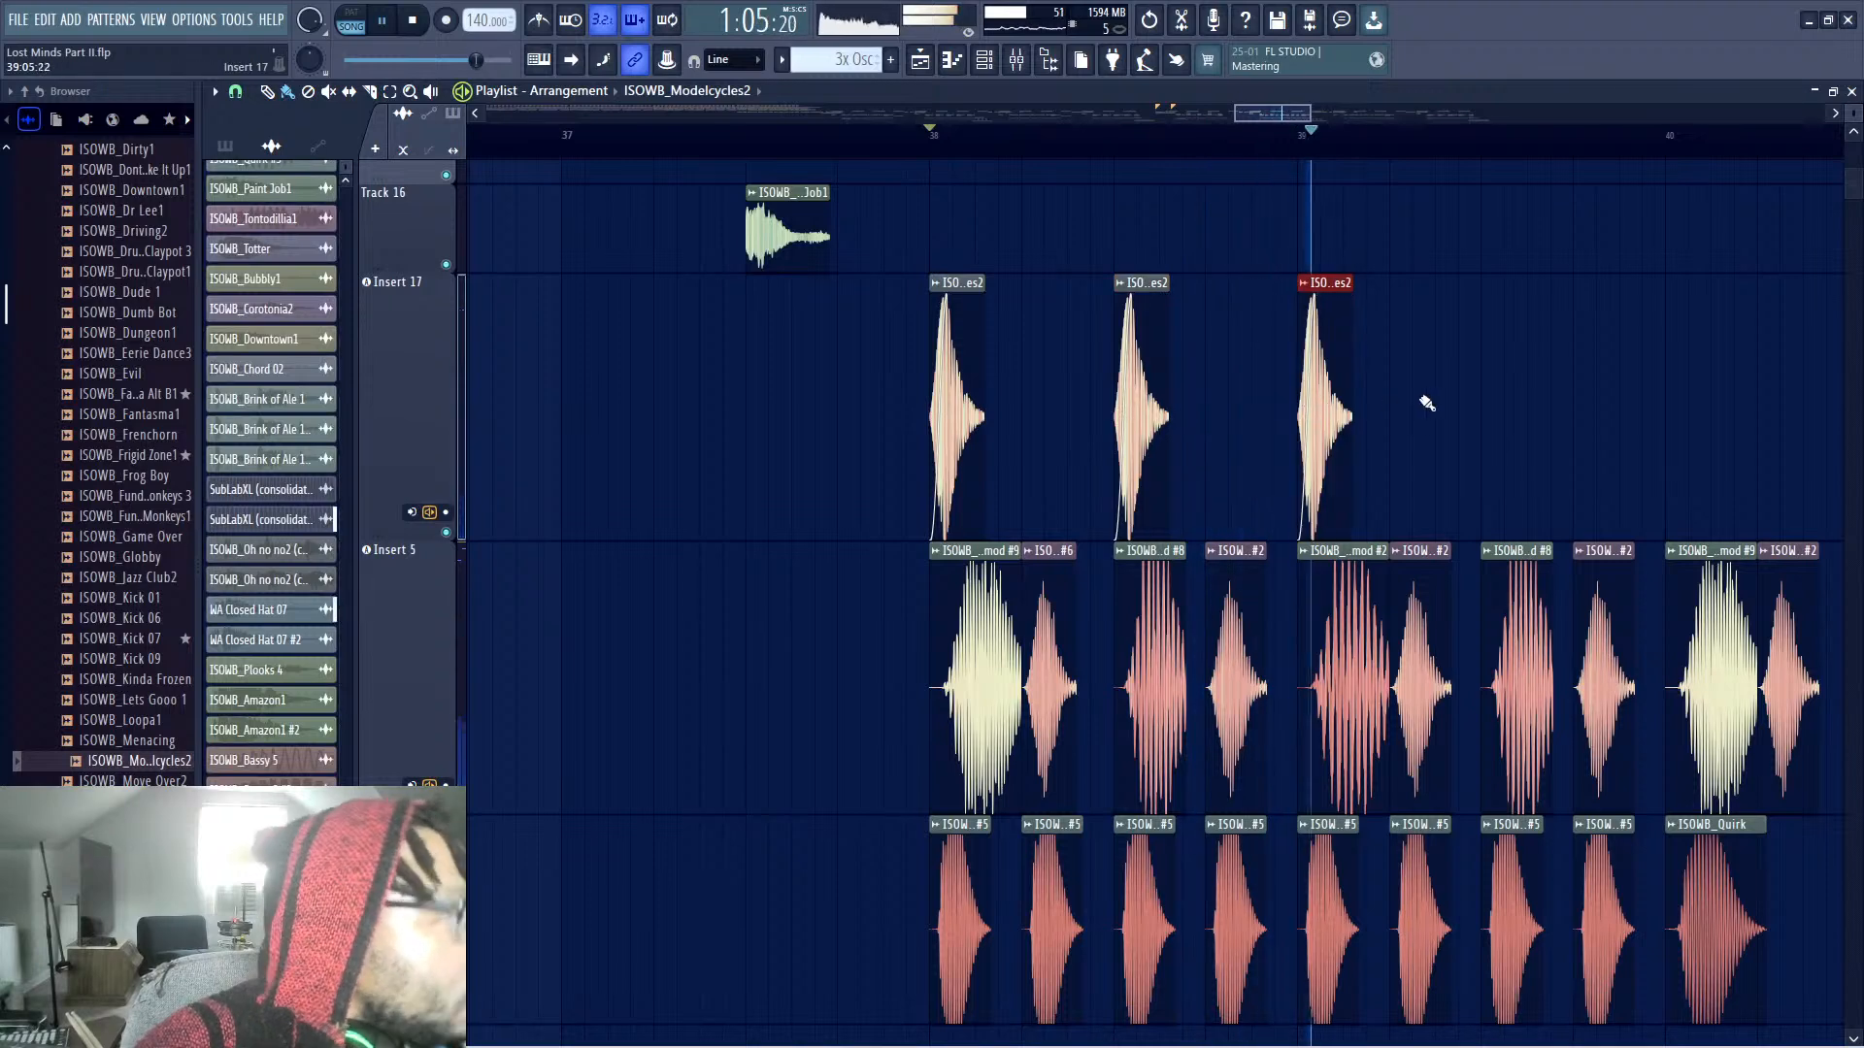
{"action": "left_click", "coordinate": [1478, 384]}
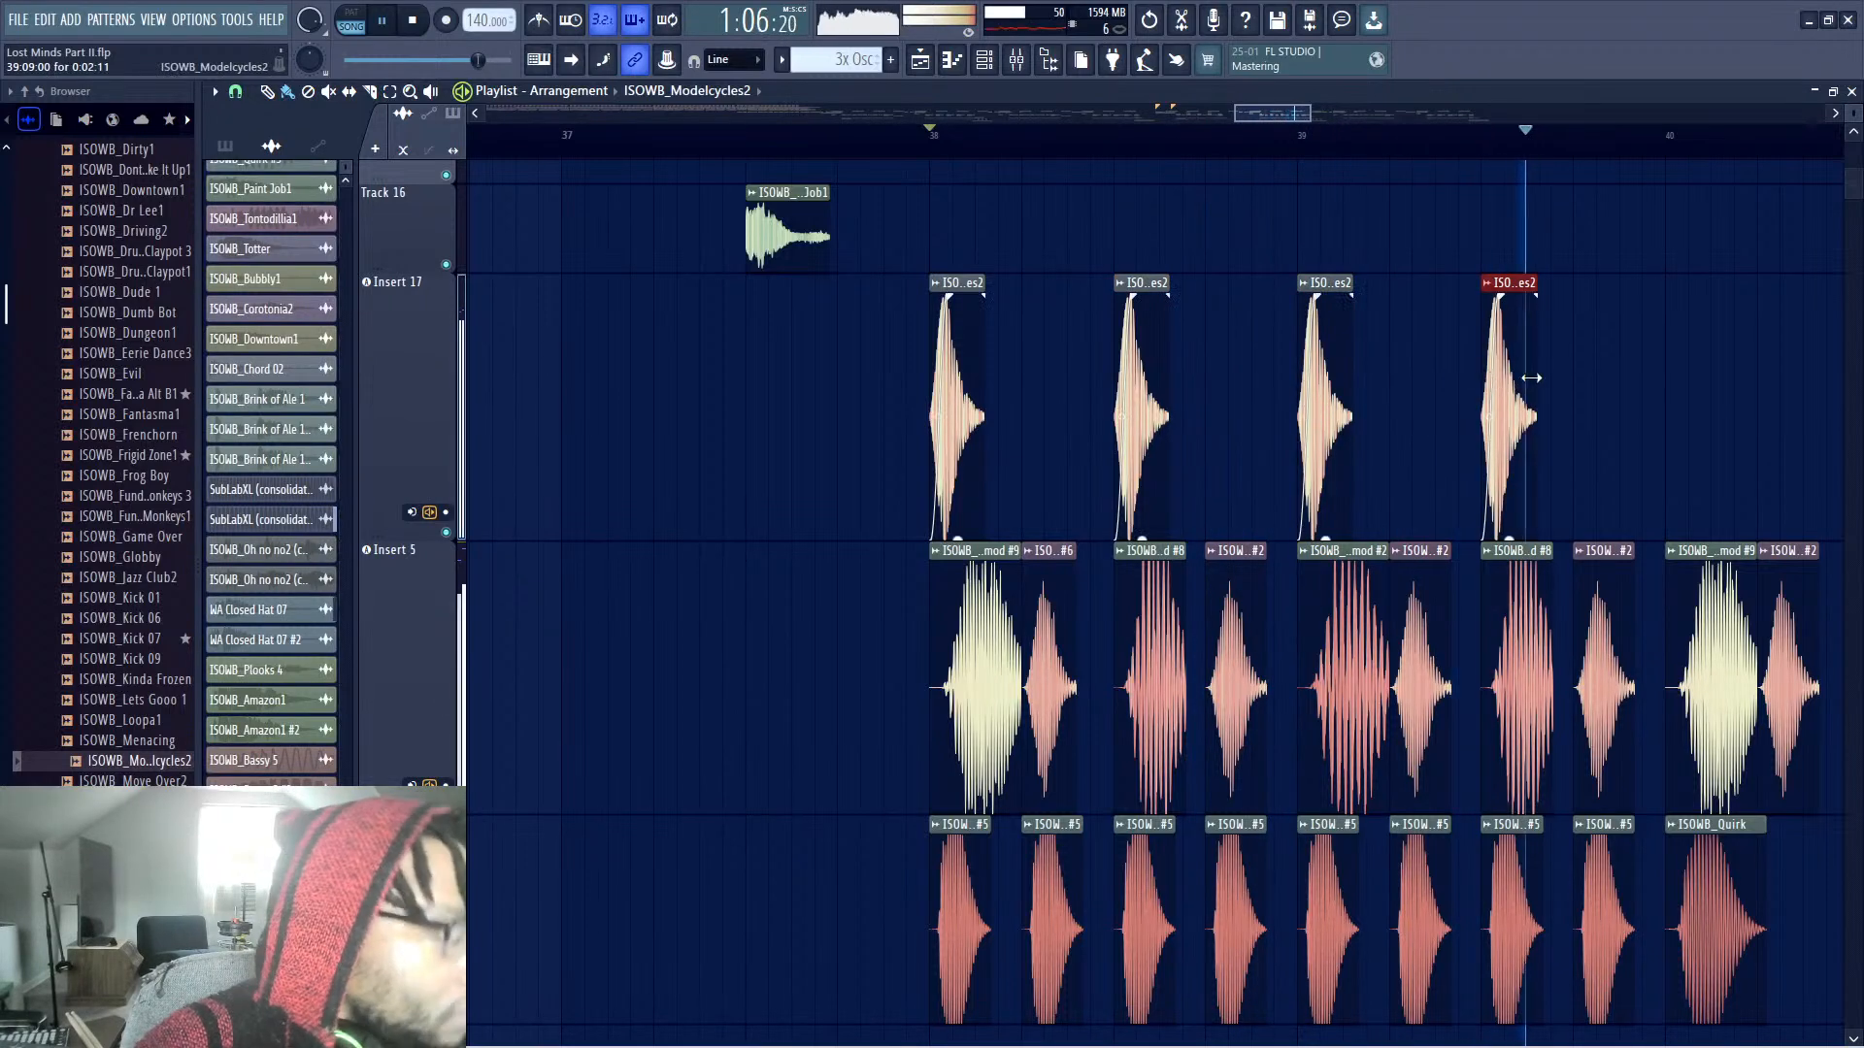
Replay from bar 38 to check the four ISOWB_Modelcycles2 clips against the Ringmod bass
{"action": "left_click", "coordinate": [1121, 283]}
{"action": "left_click", "coordinate": [1041, 303]}
{"action": "key", "text": "space"}
{"action": "key", "text": "space"}
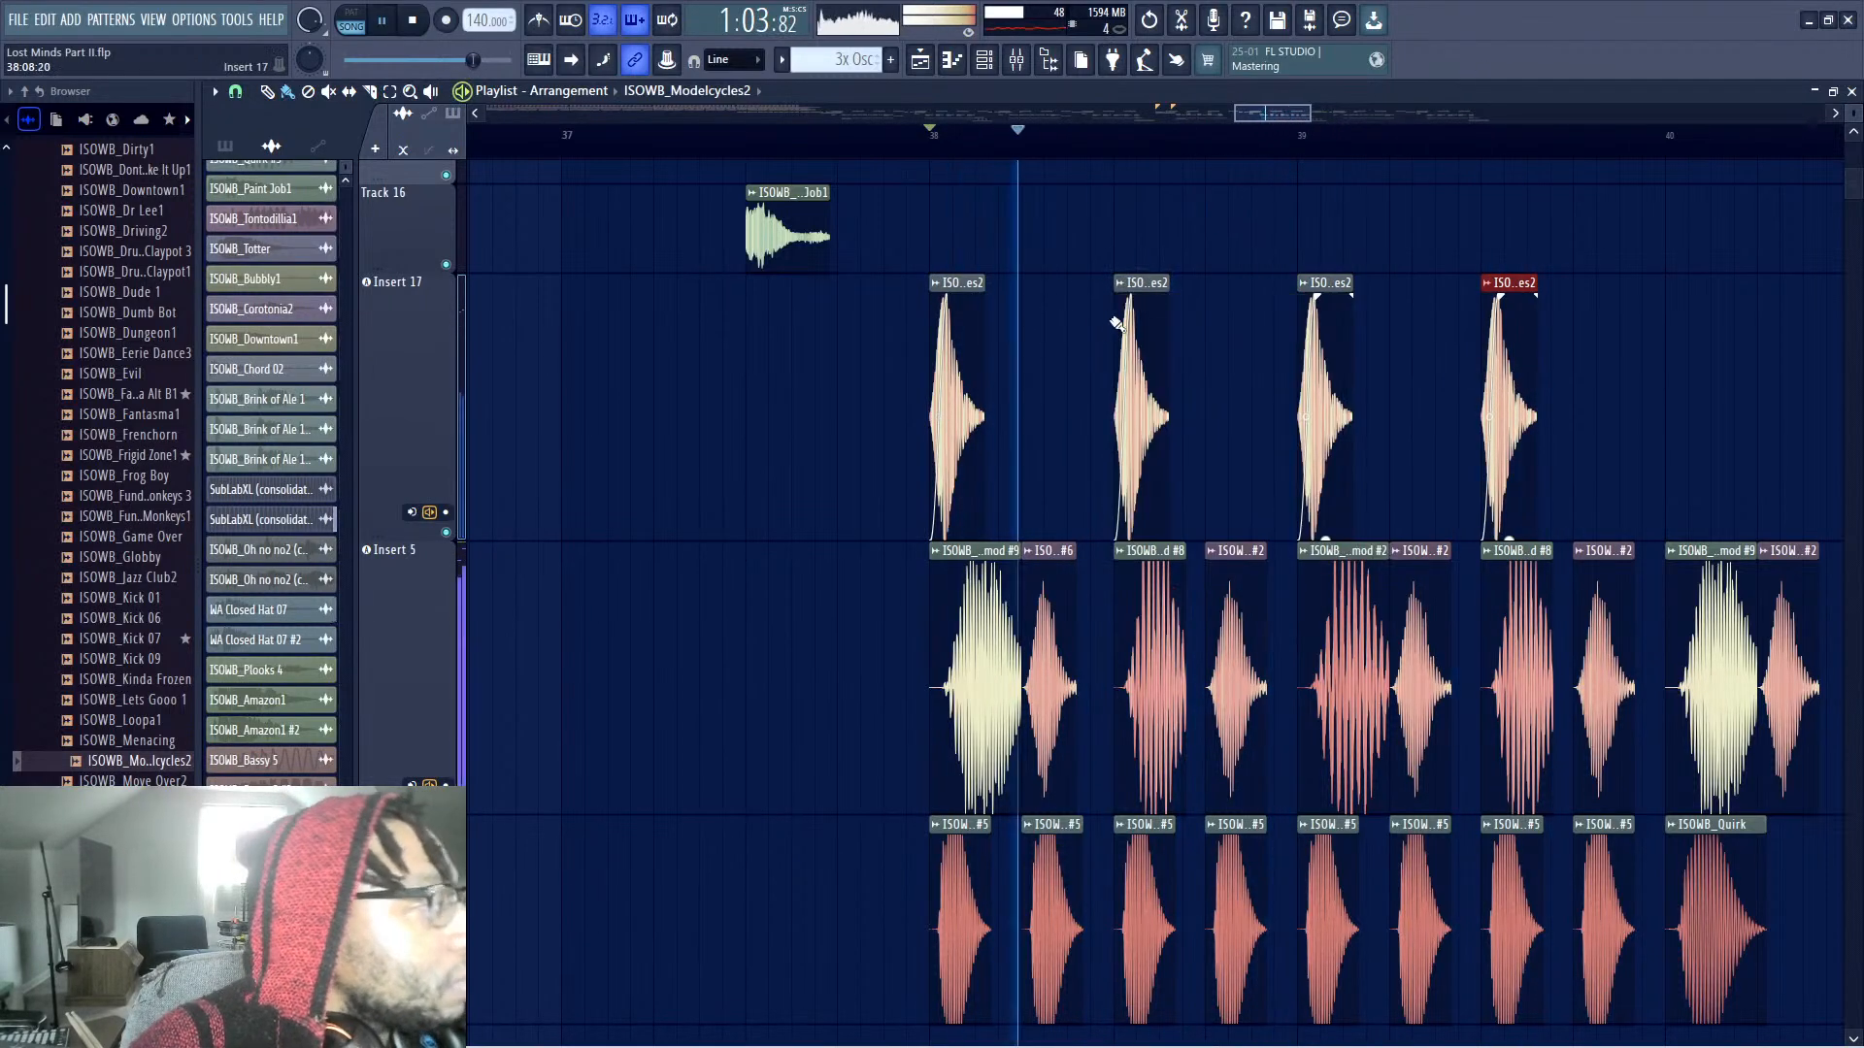
{"action": "key", "text": "space"}
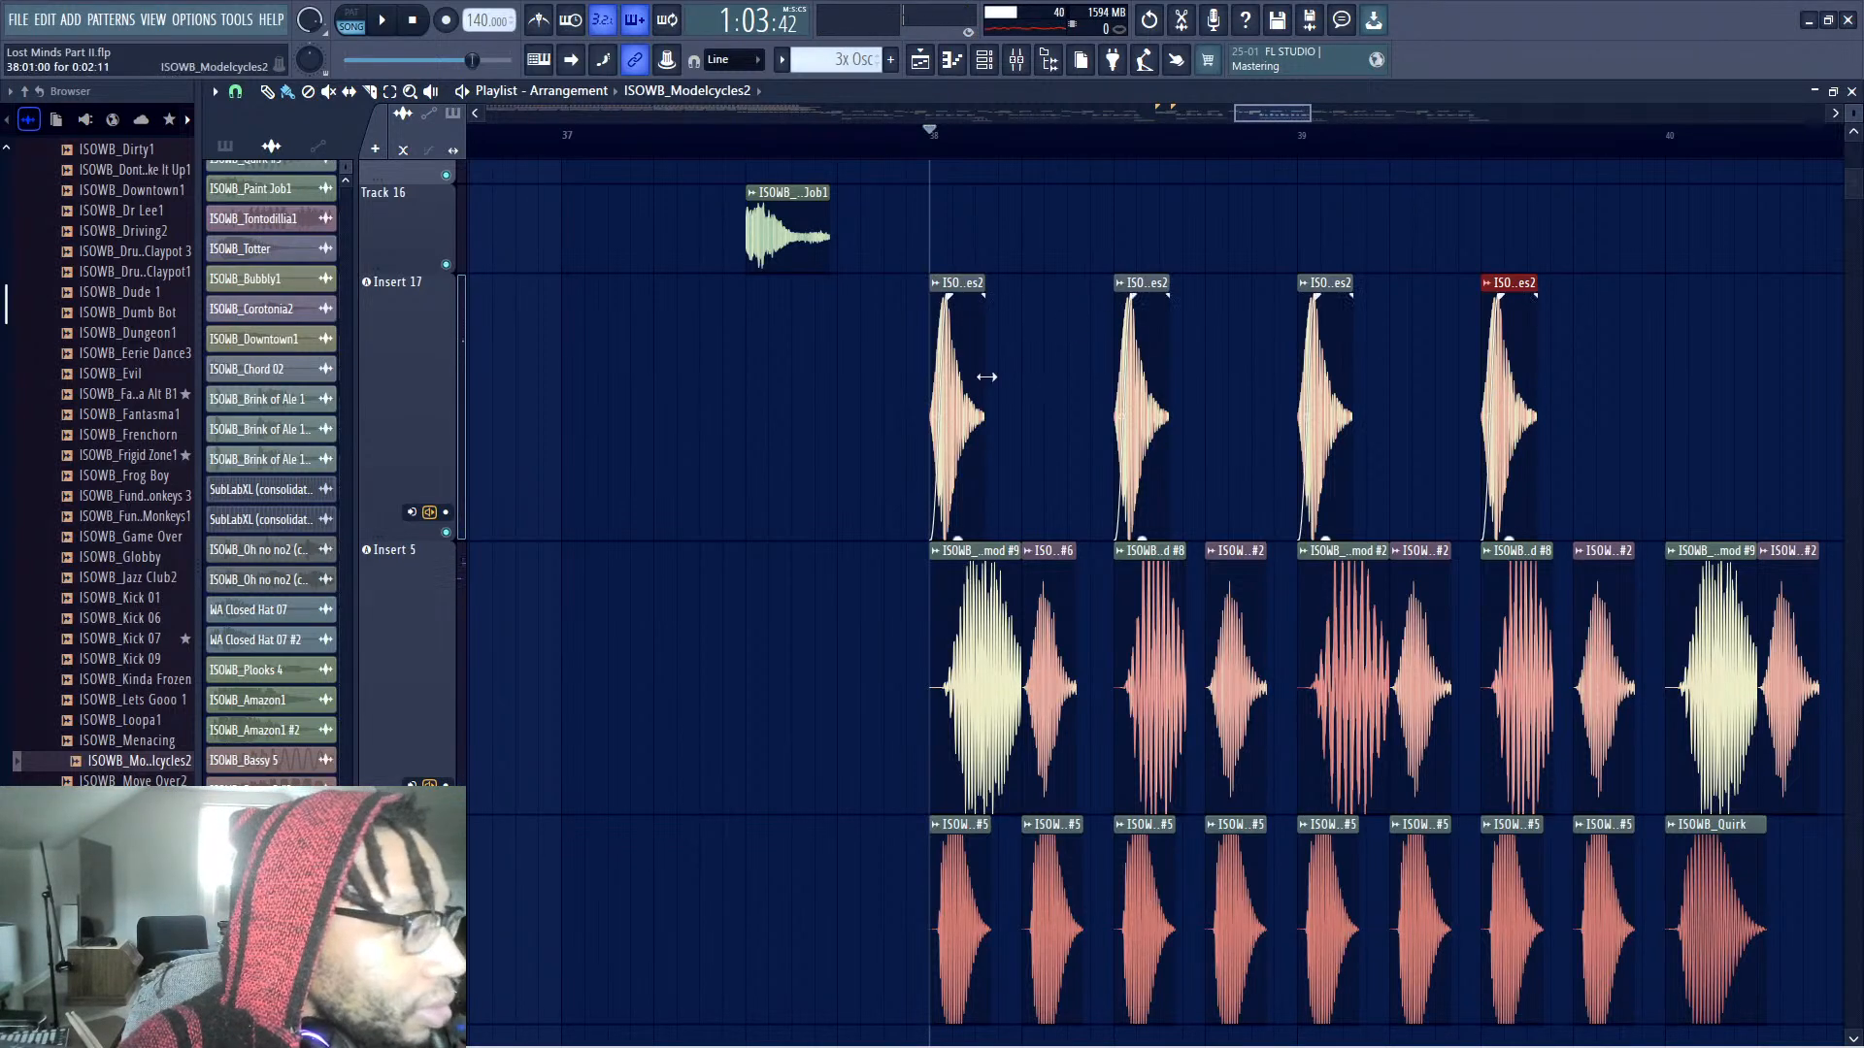
Make the Insert 17 ISOWB_Modelcycles2 clip at 38:09 unique
{"action": "left_click", "coordinate": [1123, 283]}
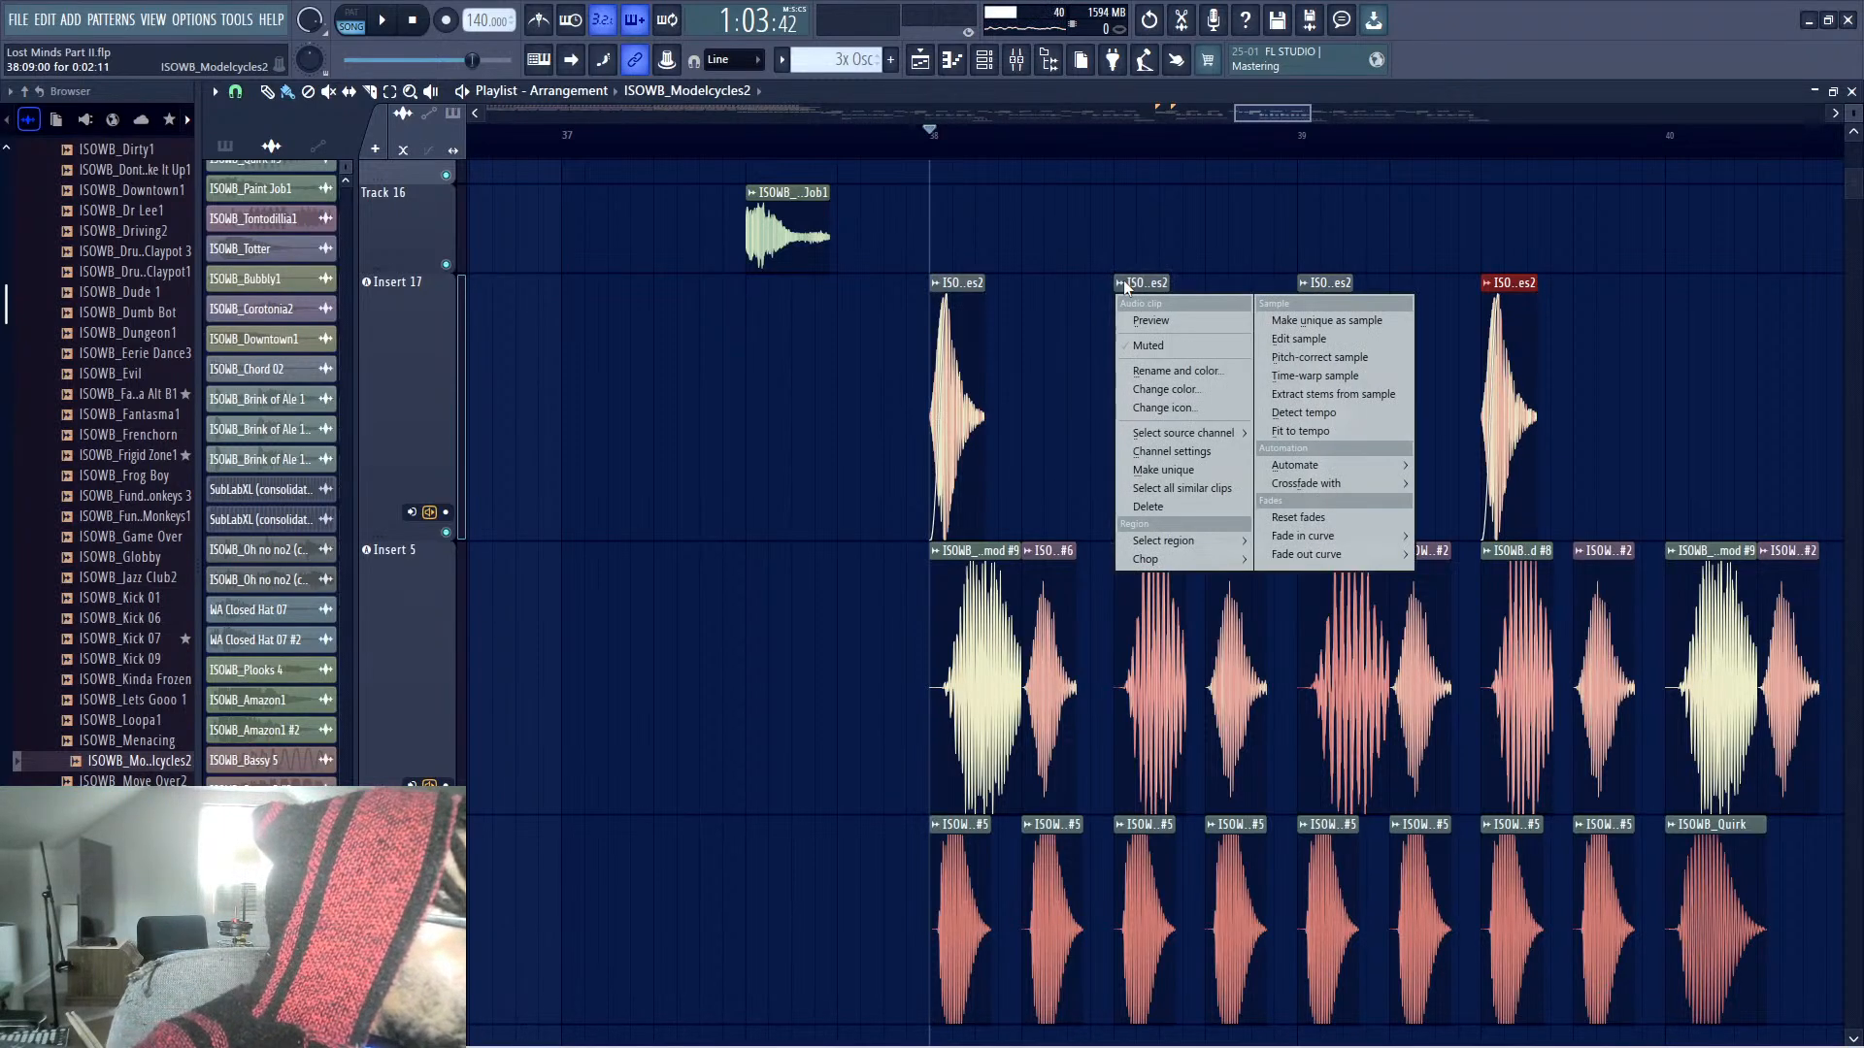
{"action": "left_click", "coordinate": [1394, 64]}
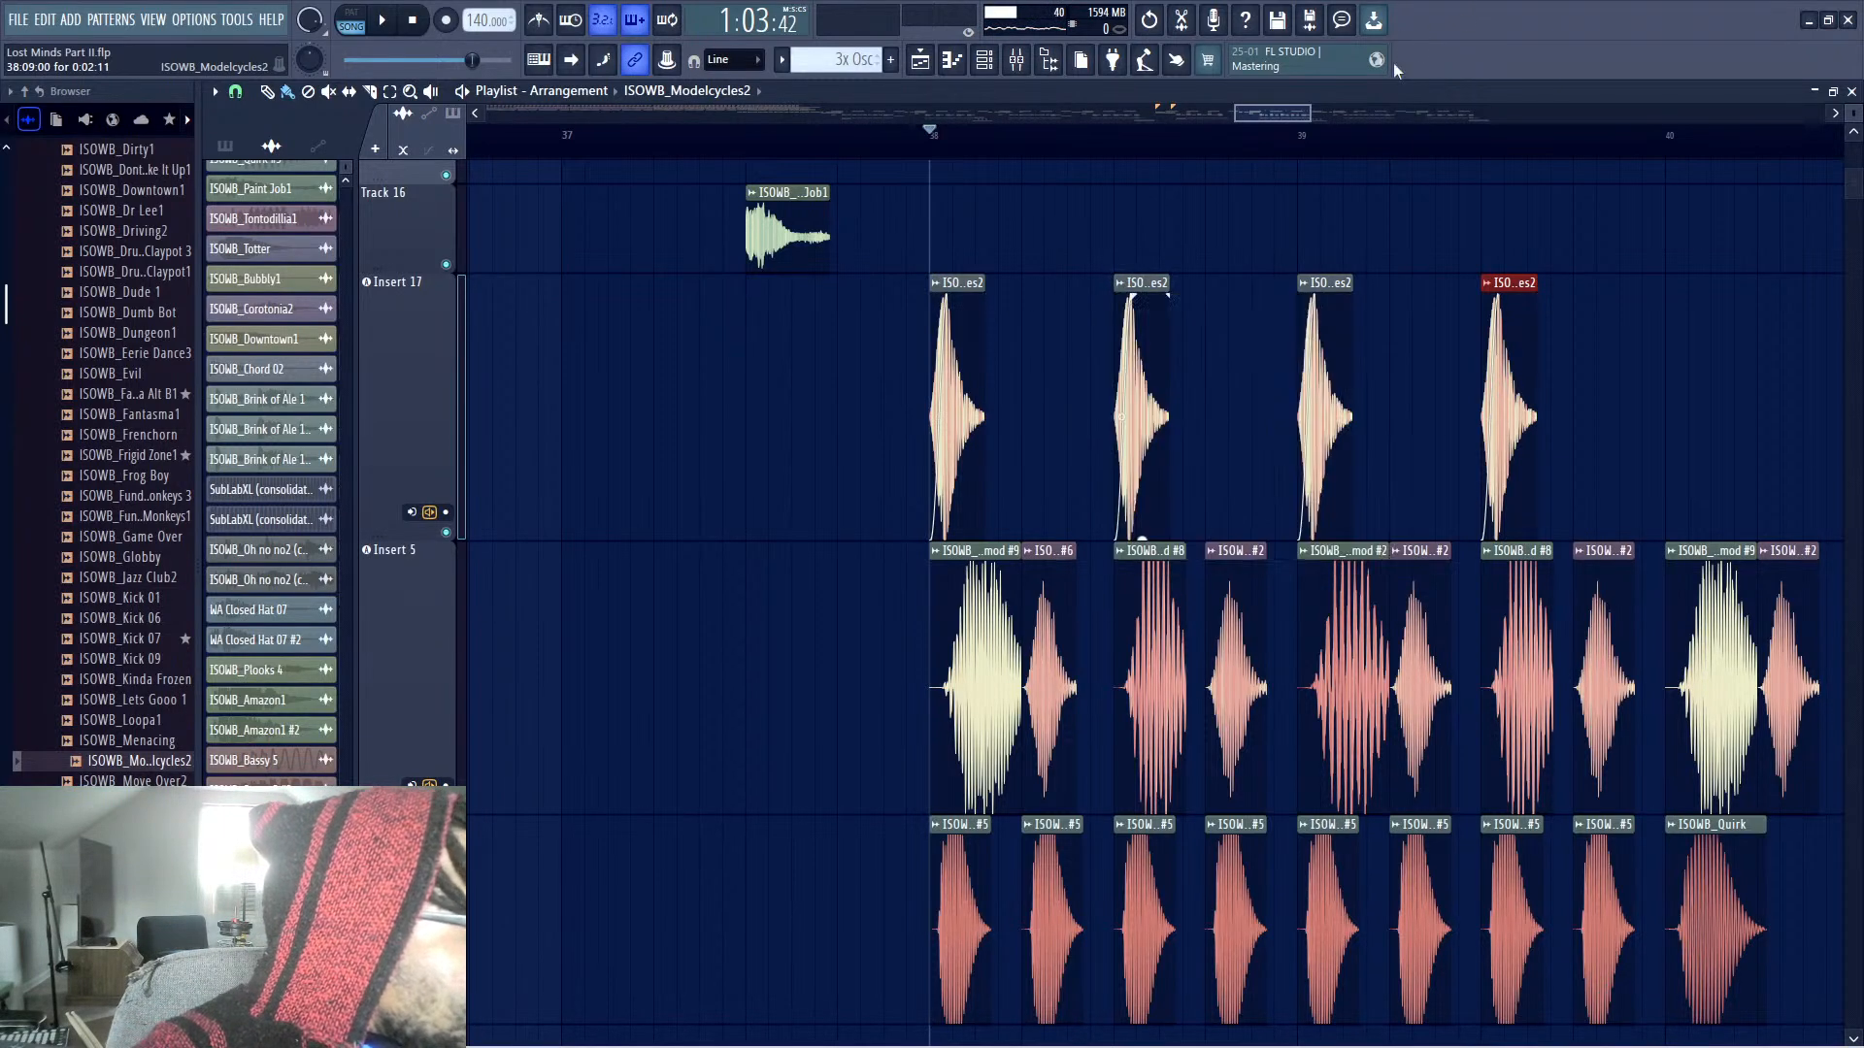
{"action": "left_click", "coordinate": [1121, 282]}
{"action": "left_click", "coordinate": [1134, 315]}
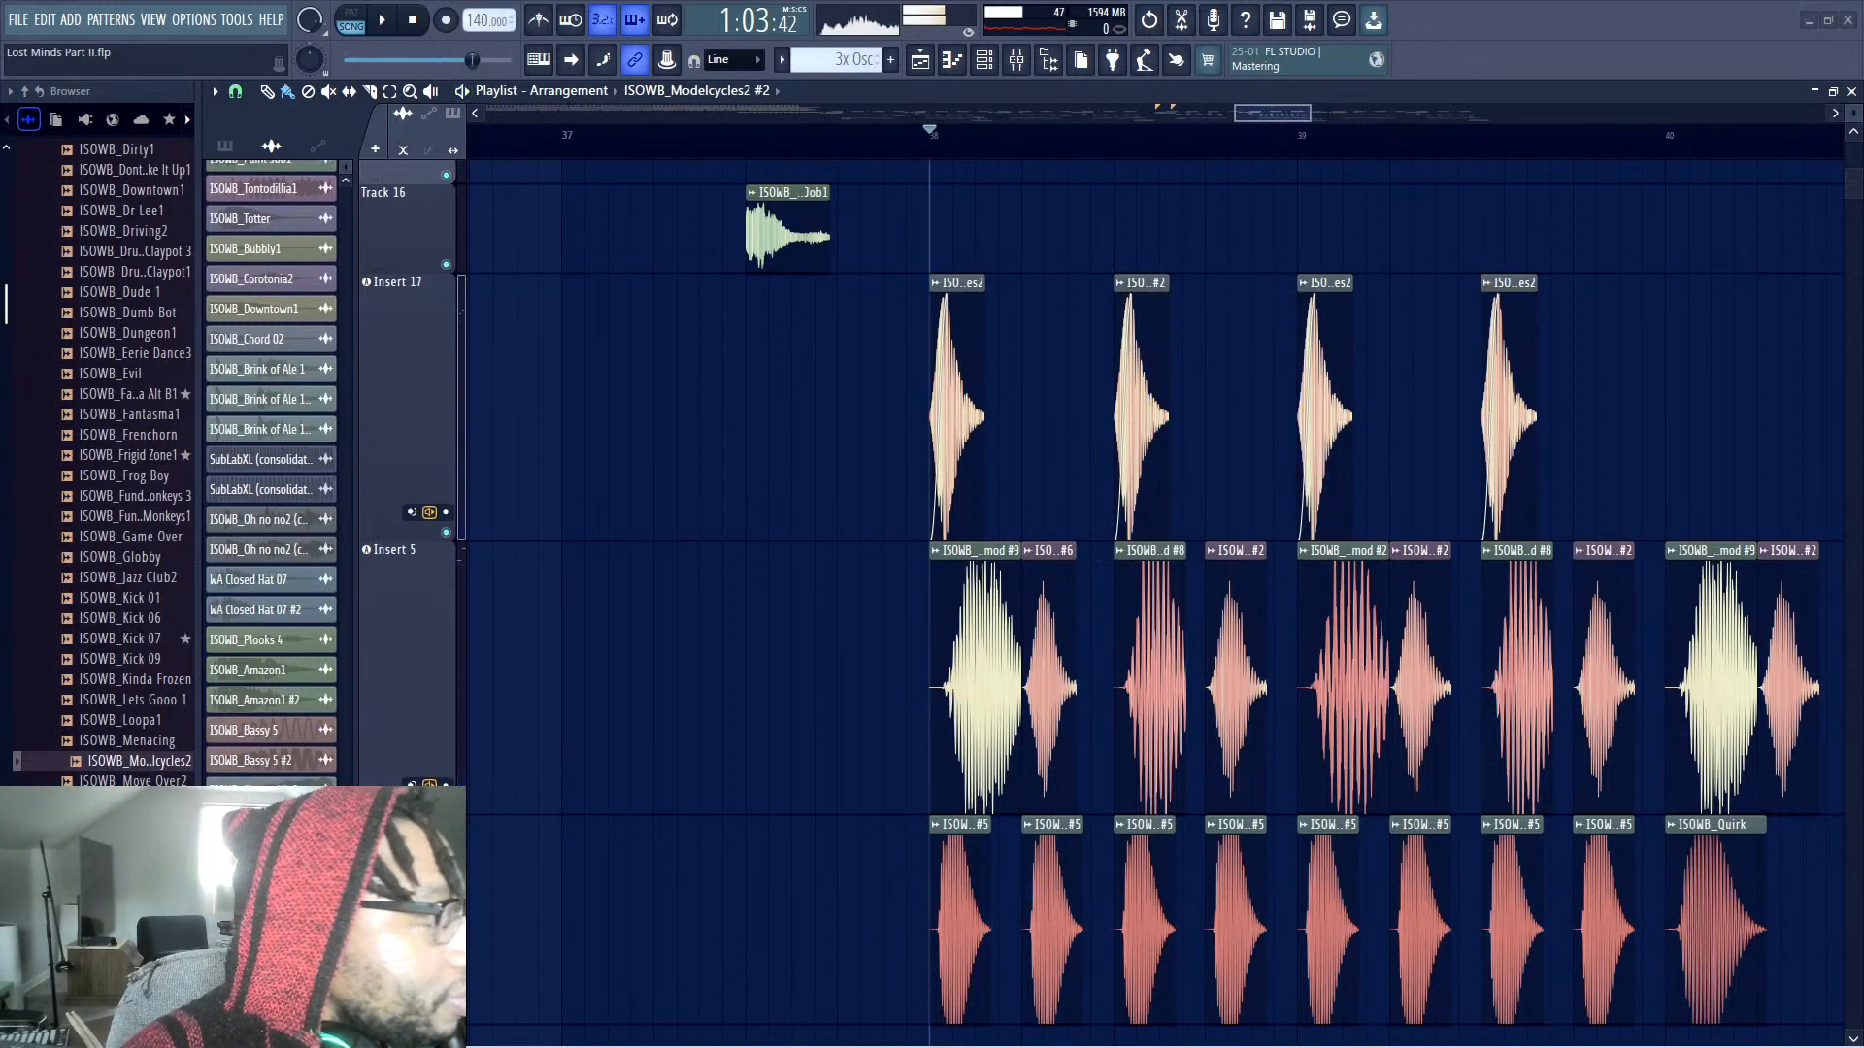
{"action": "key", "text": "space"}
Try the unique 38:09 clip with Auto stretching and a -1100 cents pitch shift, reset the pitch to 0 cents, and close its settings
{"action": "double_click", "coordinate": [1131, 321]}
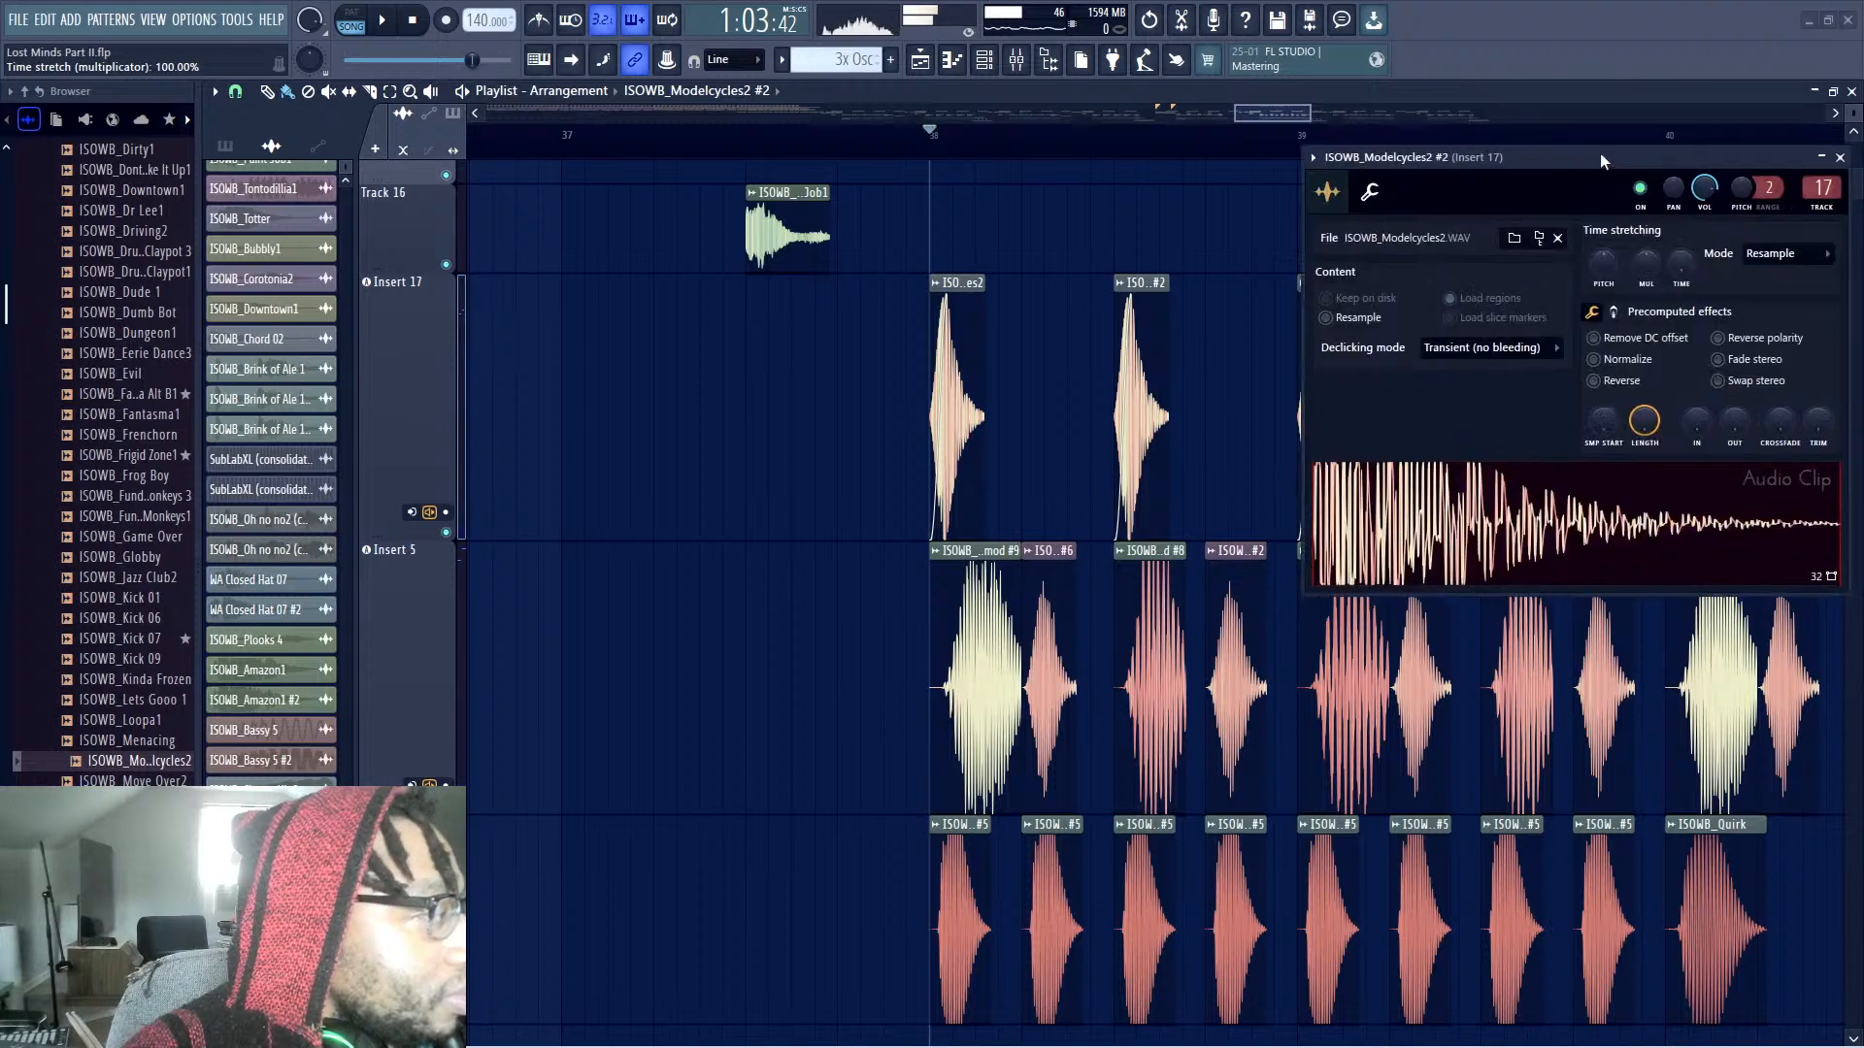
{"action": "key", "text": "space"}
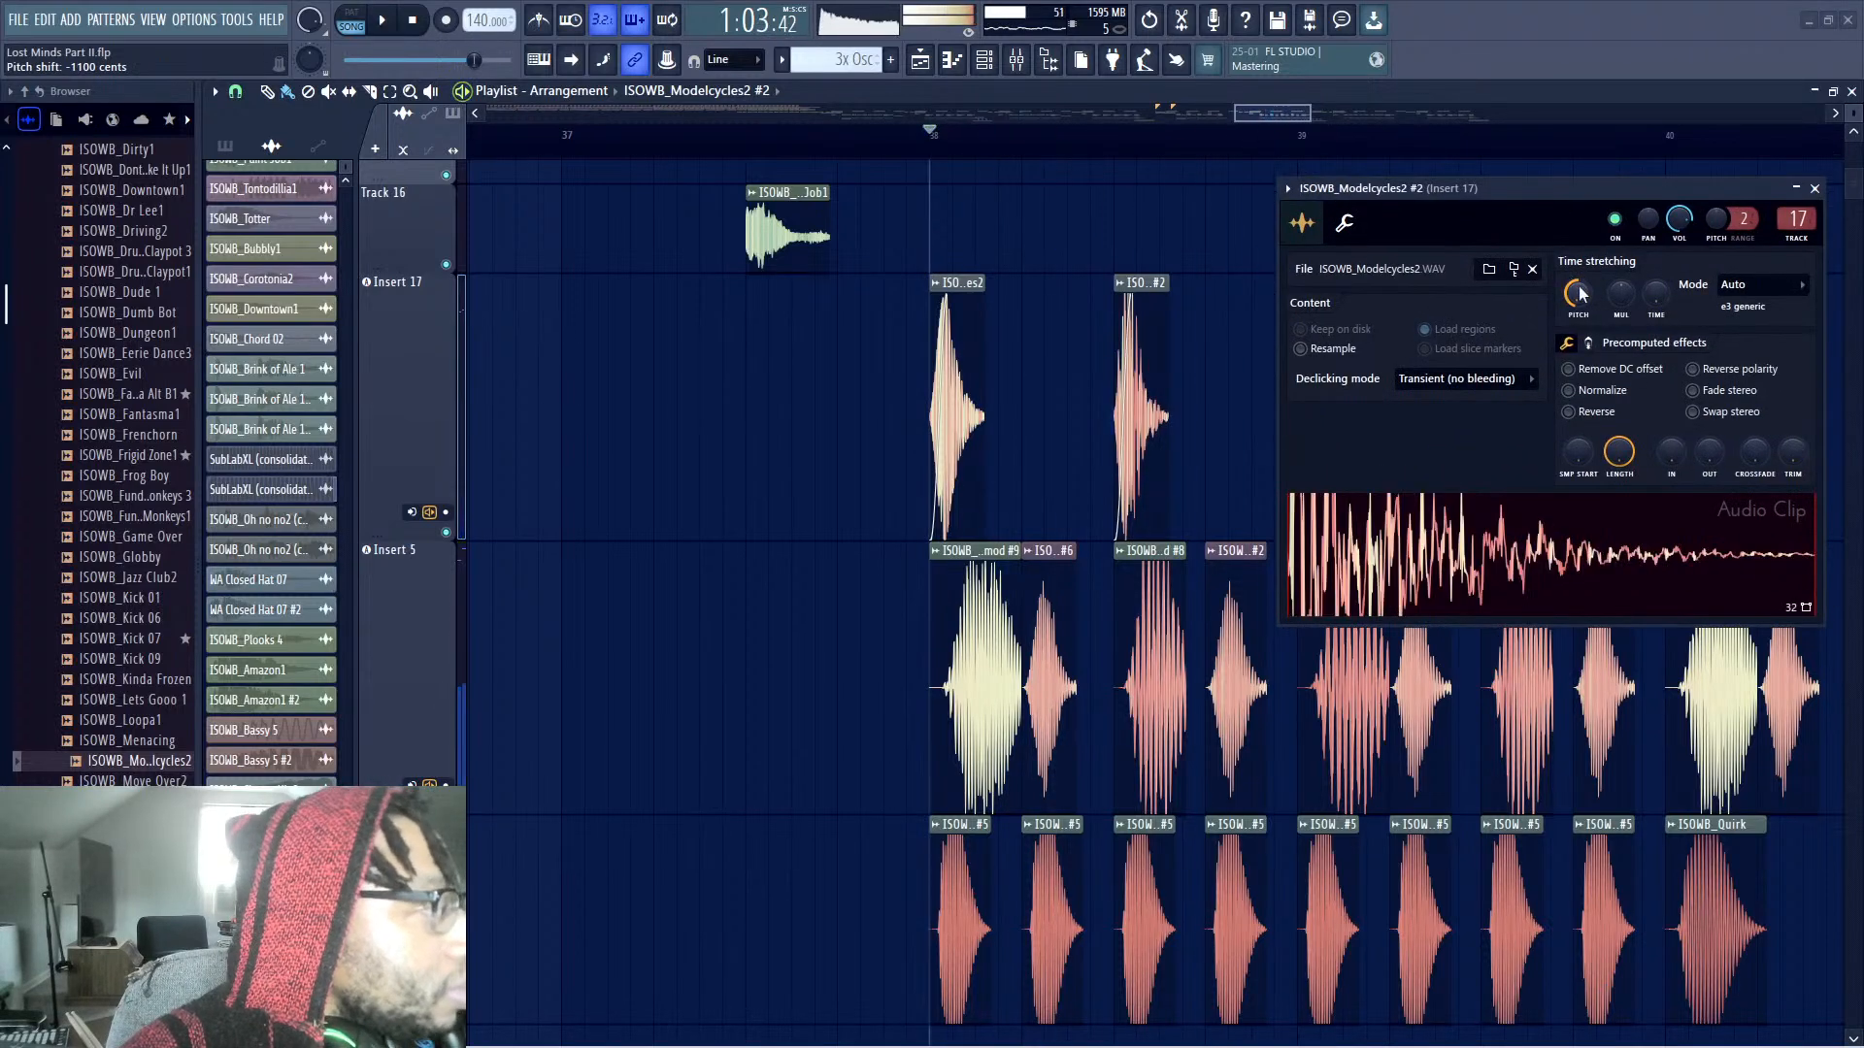
{"action": "mouse_move", "coordinate": [1577, 299]}
{"action": "left_mouse_down"}
{"action": "mouse_move", "coordinate": [1576, 281]}
{"action": "mouse_move", "coordinate": [1579, 307]}
{"action": "left_mouse_up"}
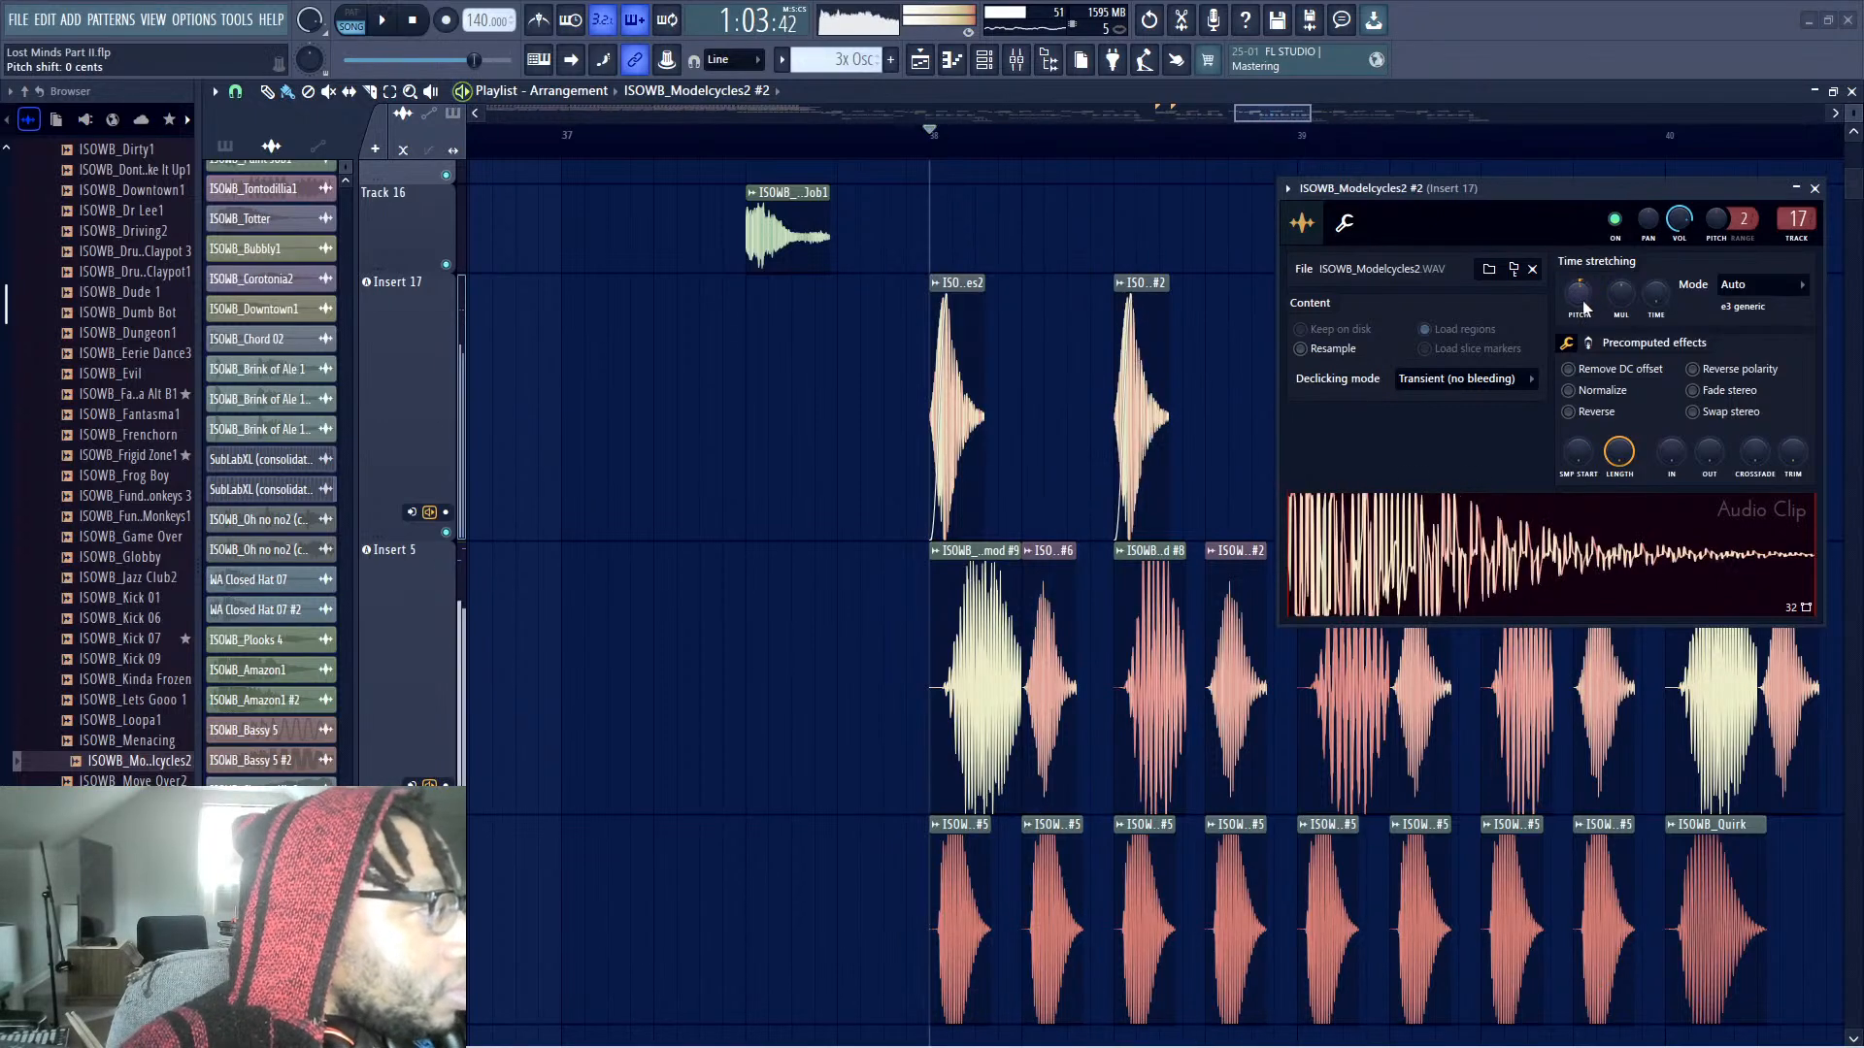
{"action": "left_click", "coordinate": [1814, 188]}
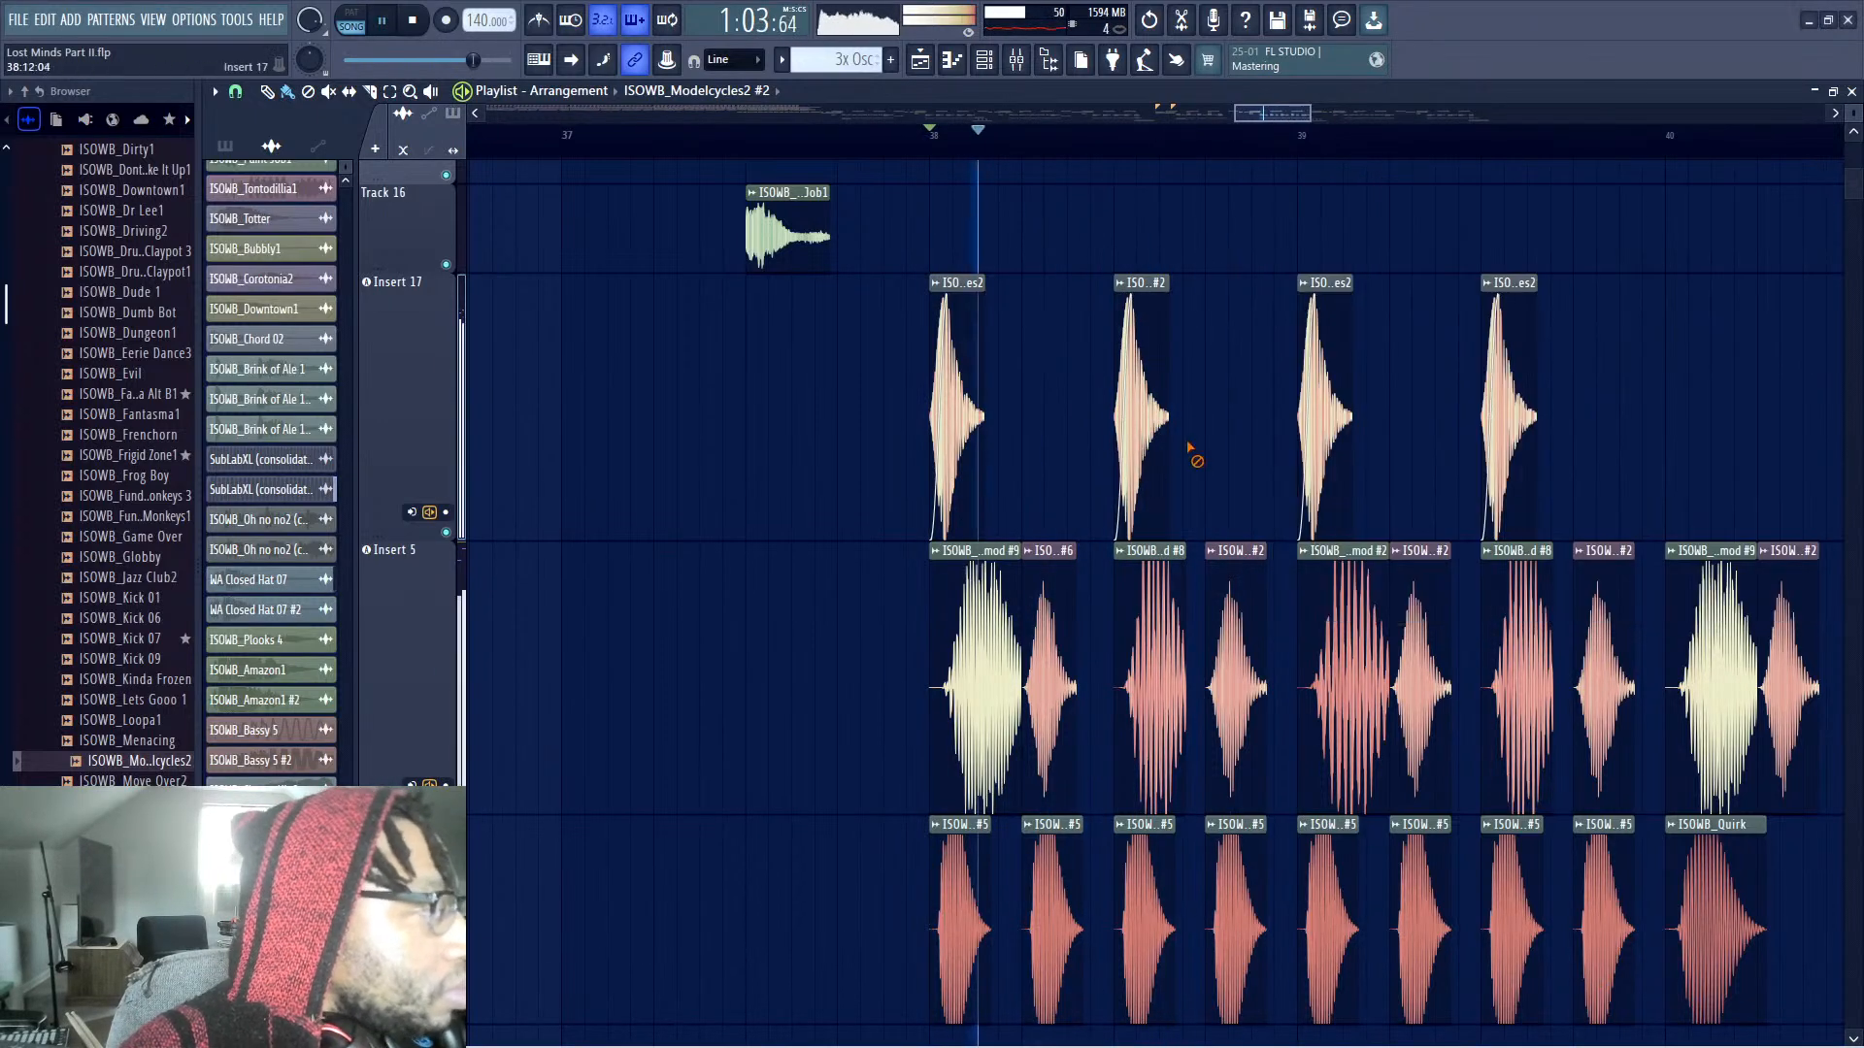
Delete the Insert 17 clips at 38:09 and 39:09 and place a faded ISOWB_Modelcycles2 copy at 40:01
{"action": "left_click_drag", "start_coordinate": [1140, 408], "coordinate": [1324, 399]}
{"action": "right_click", "coordinate": [1503, 447]}
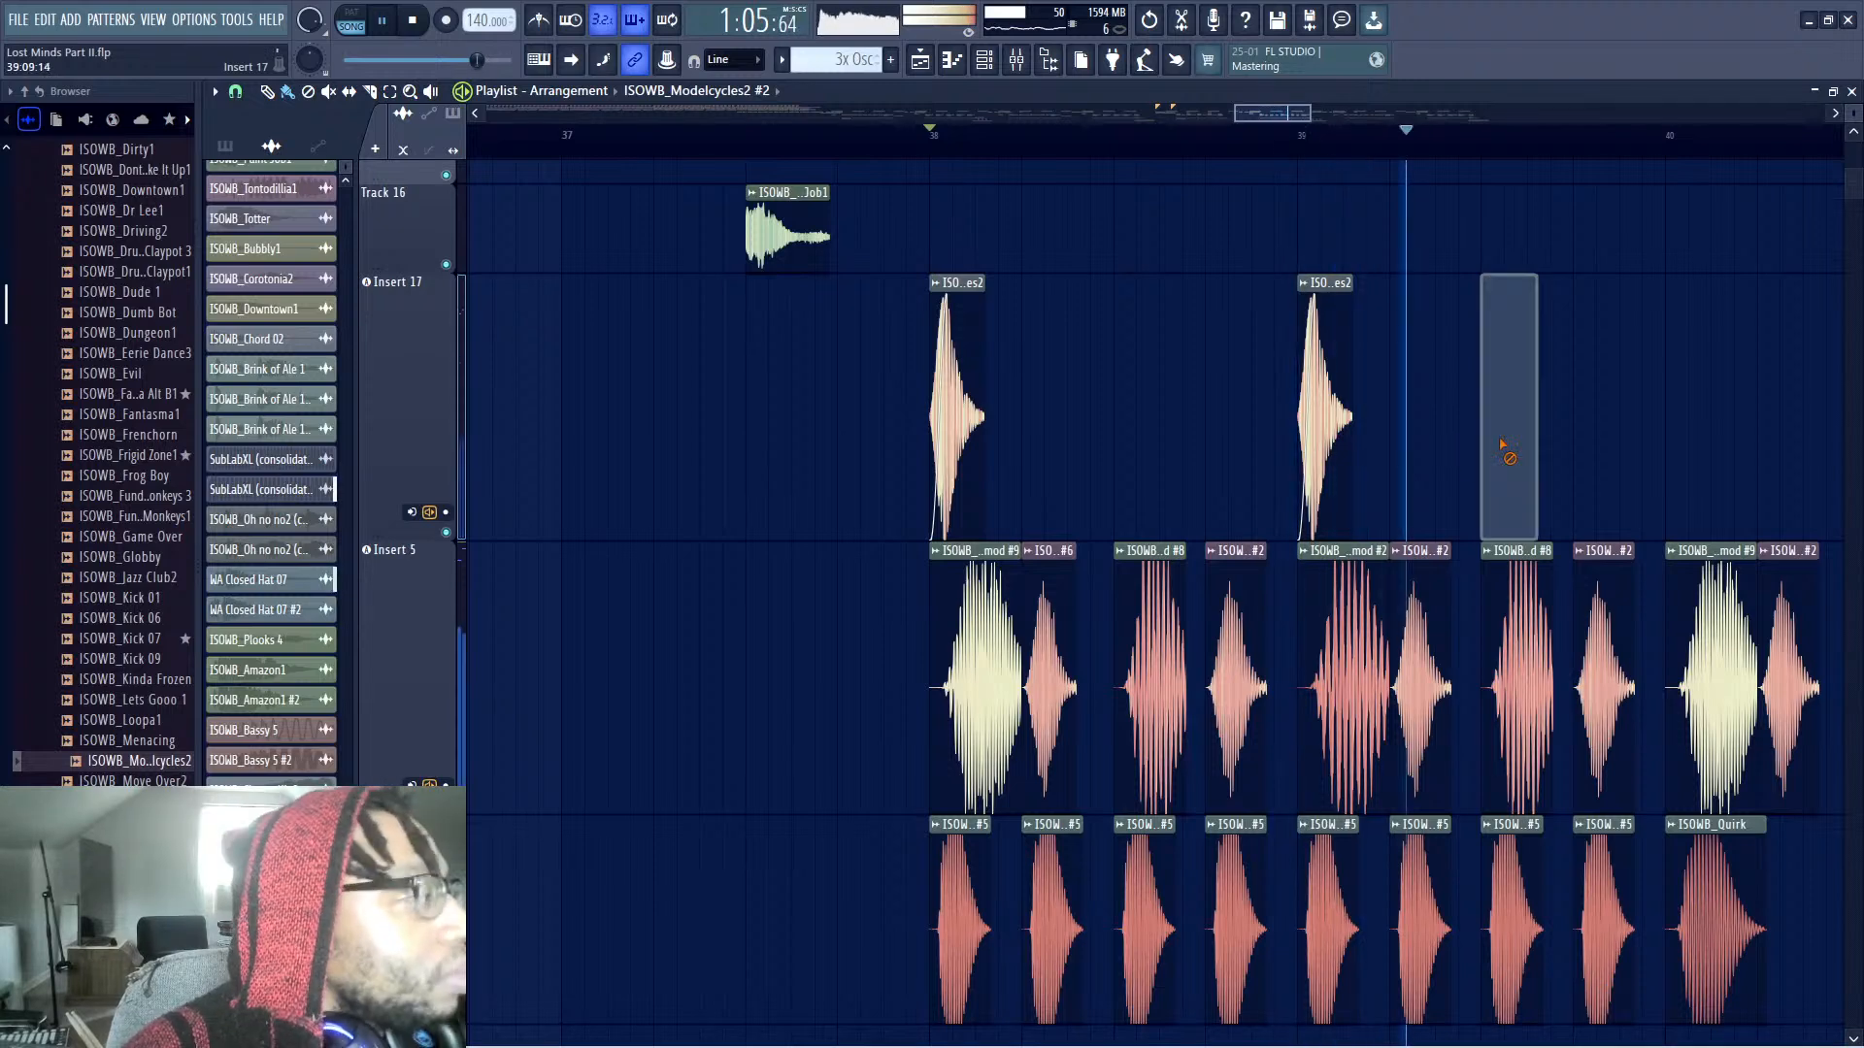
{"action": "left_click", "coordinate": [1648, 395]}
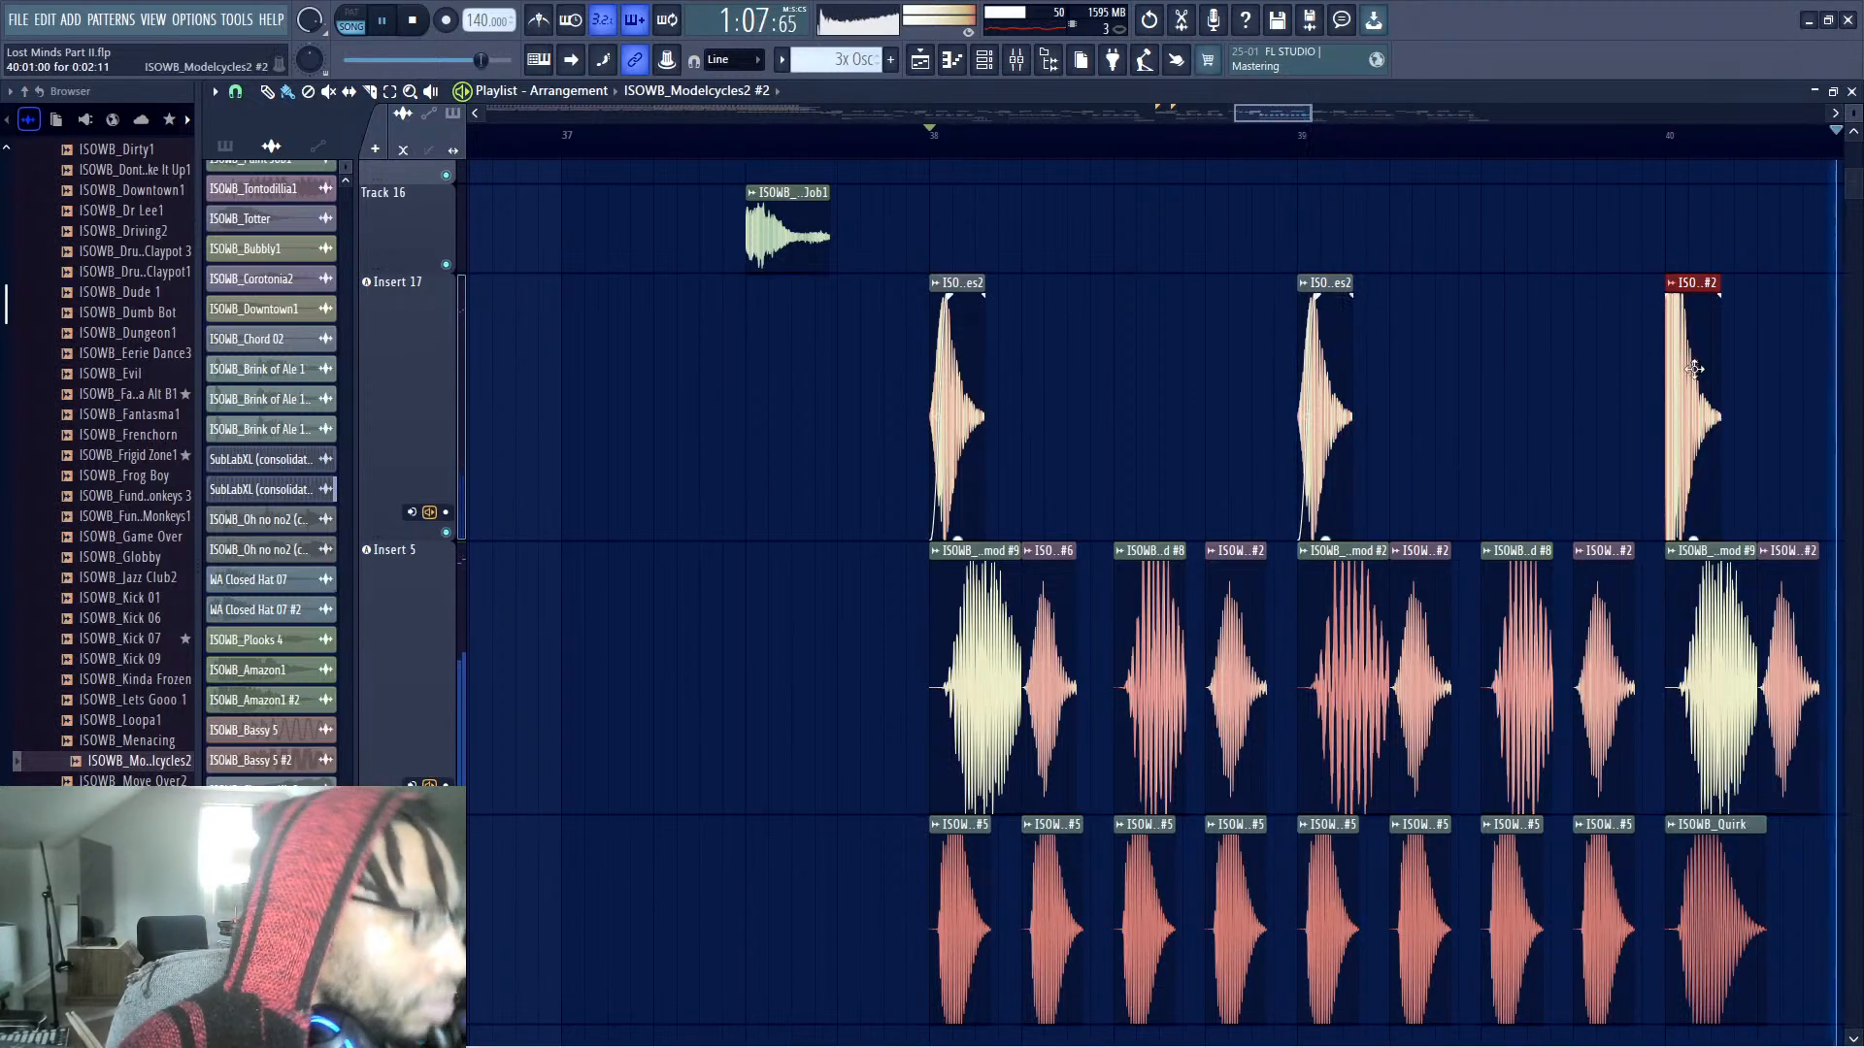
{"action": "right_click", "coordinate": [1669, 400]}
{"action": "left_click", "coordinate": [1671, 400]}
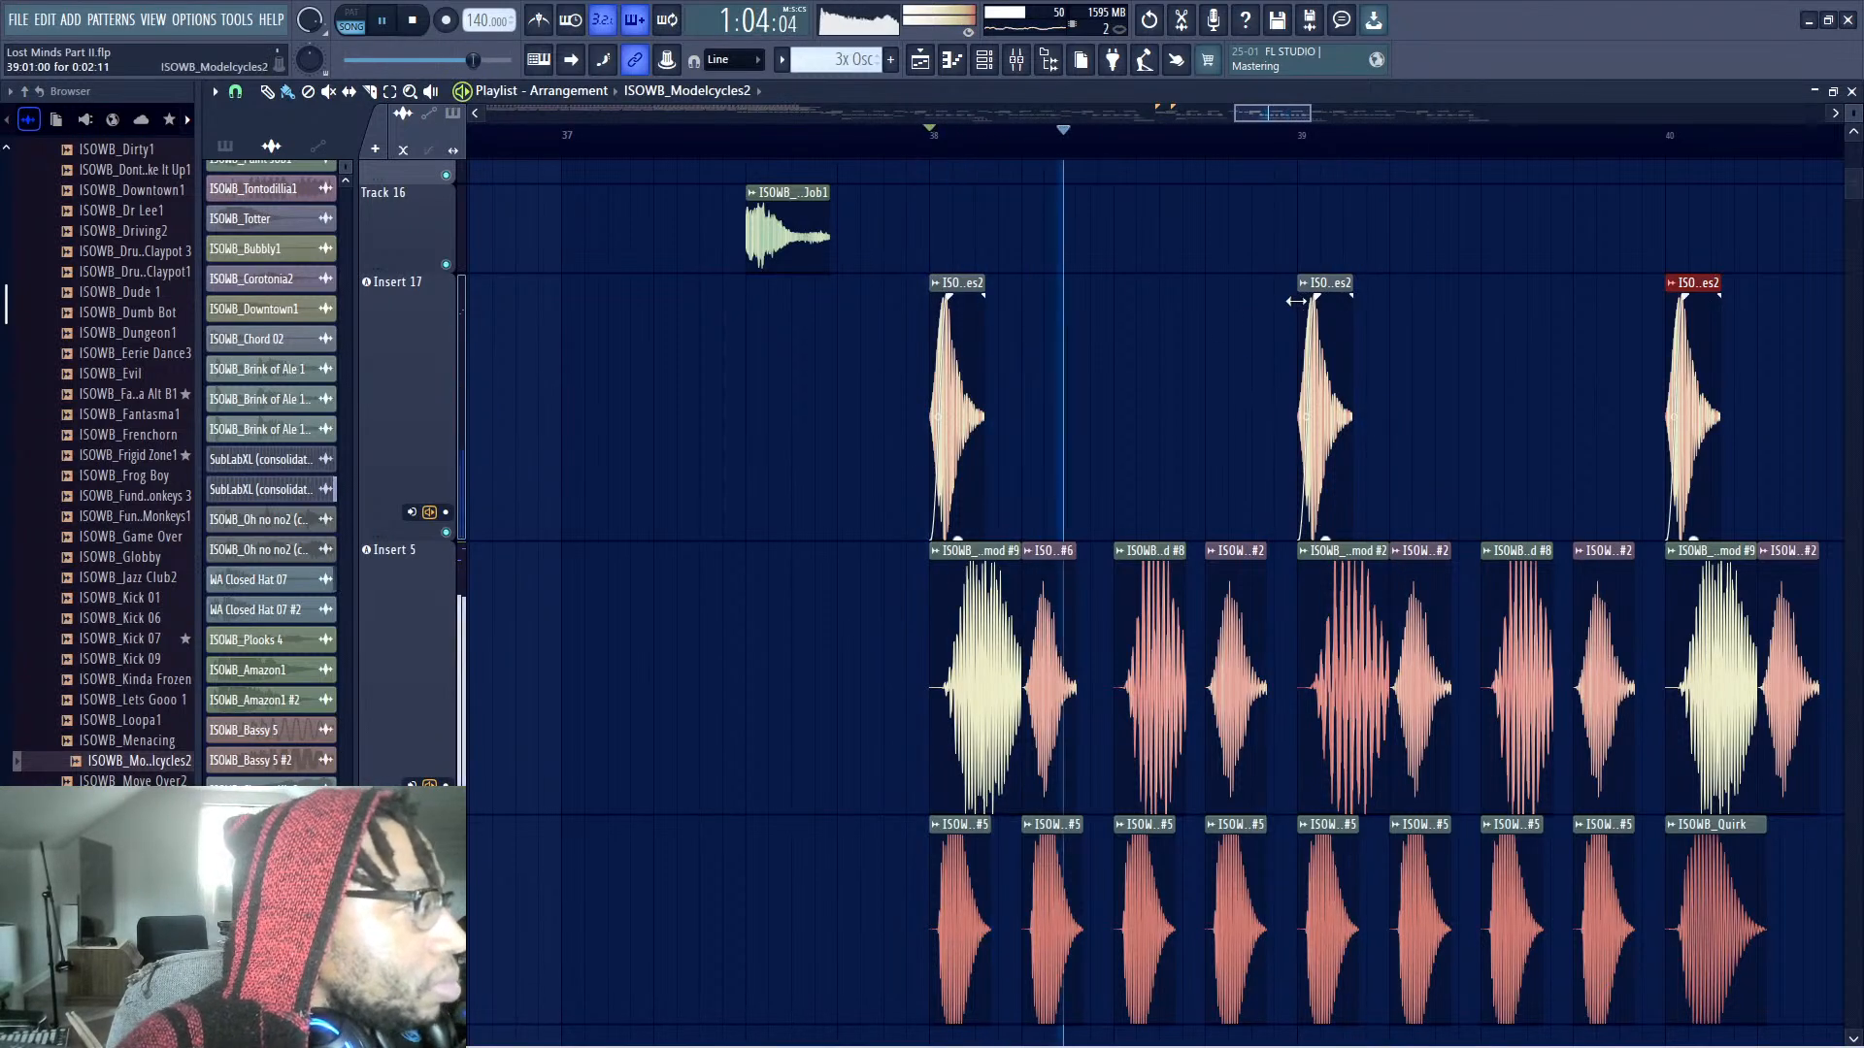
Extend the fade-ins of the Insert 17 clips at 38:01, 39:01 and 40:01 across nearly their full length during playback
{"action": "left_click_drag", "start_coordinate": [1306, 294], "coordinate": [1351, 297]}
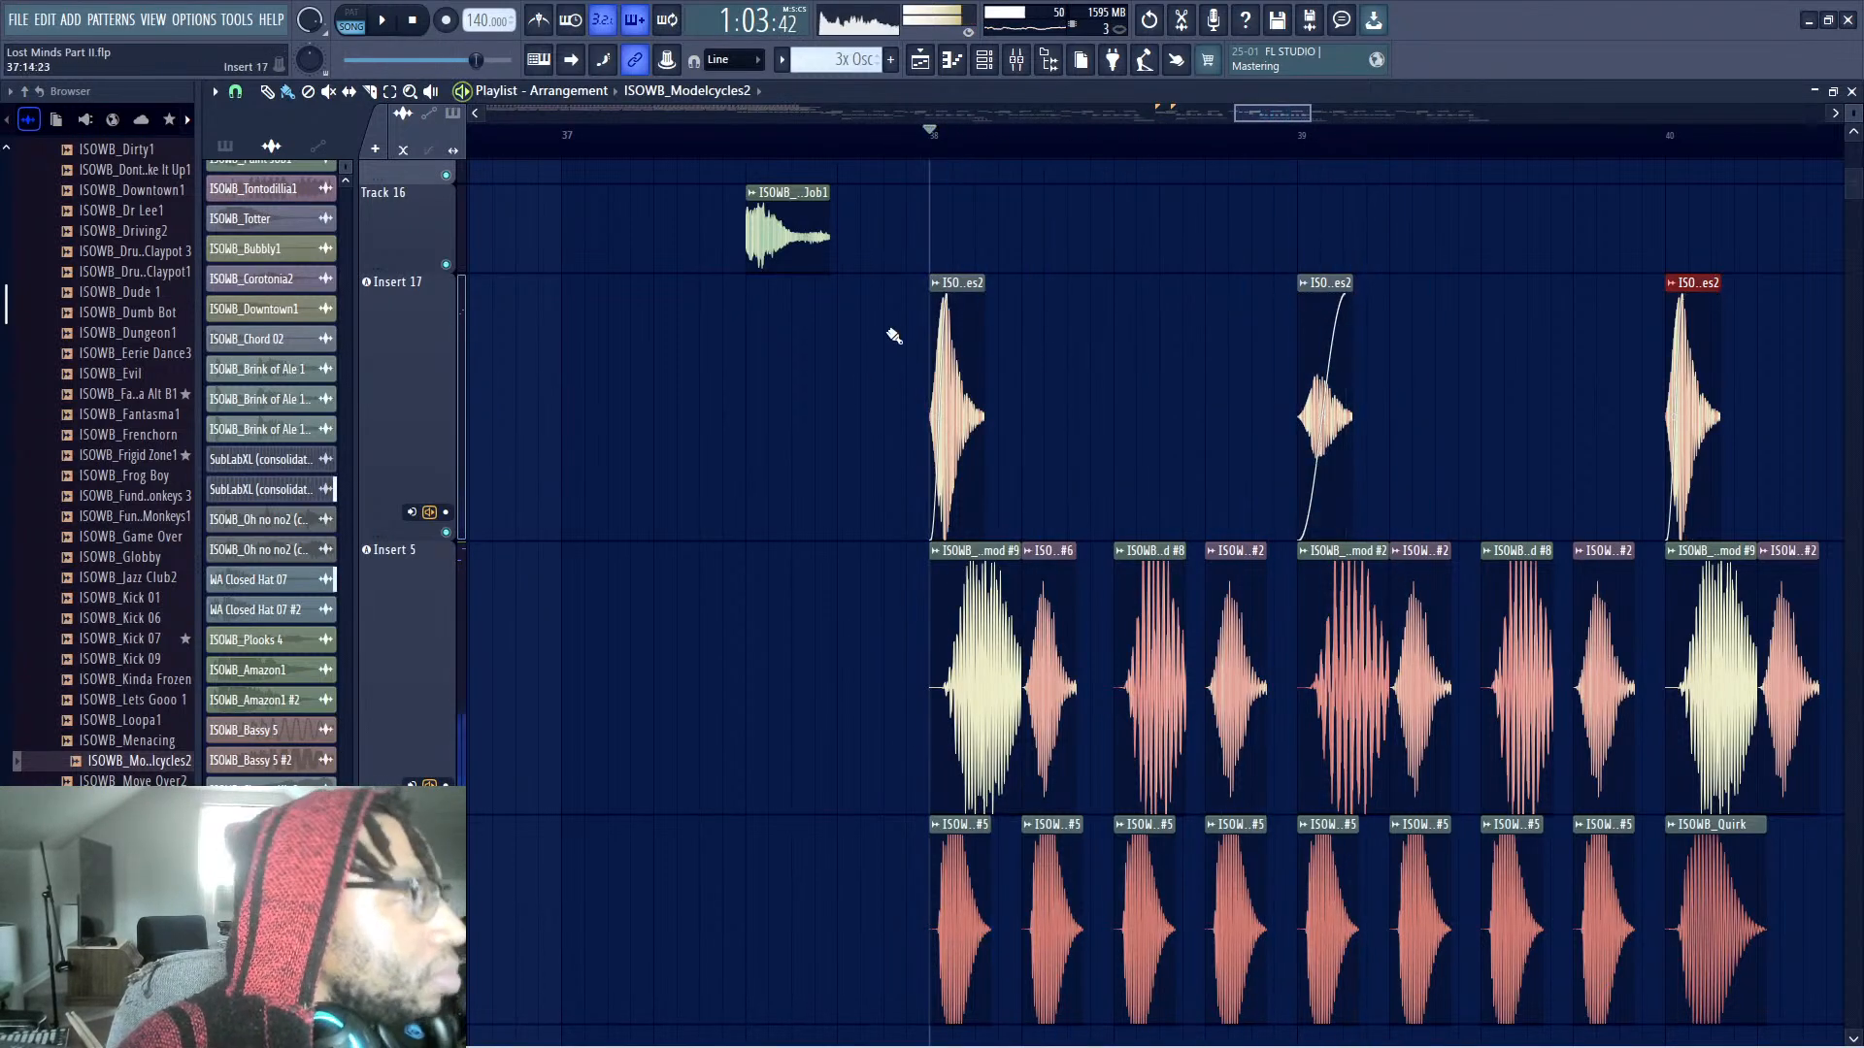
{"action": "left_click_drag", "start_coordinate": [937, 294], "coordinate": [995, 299]}
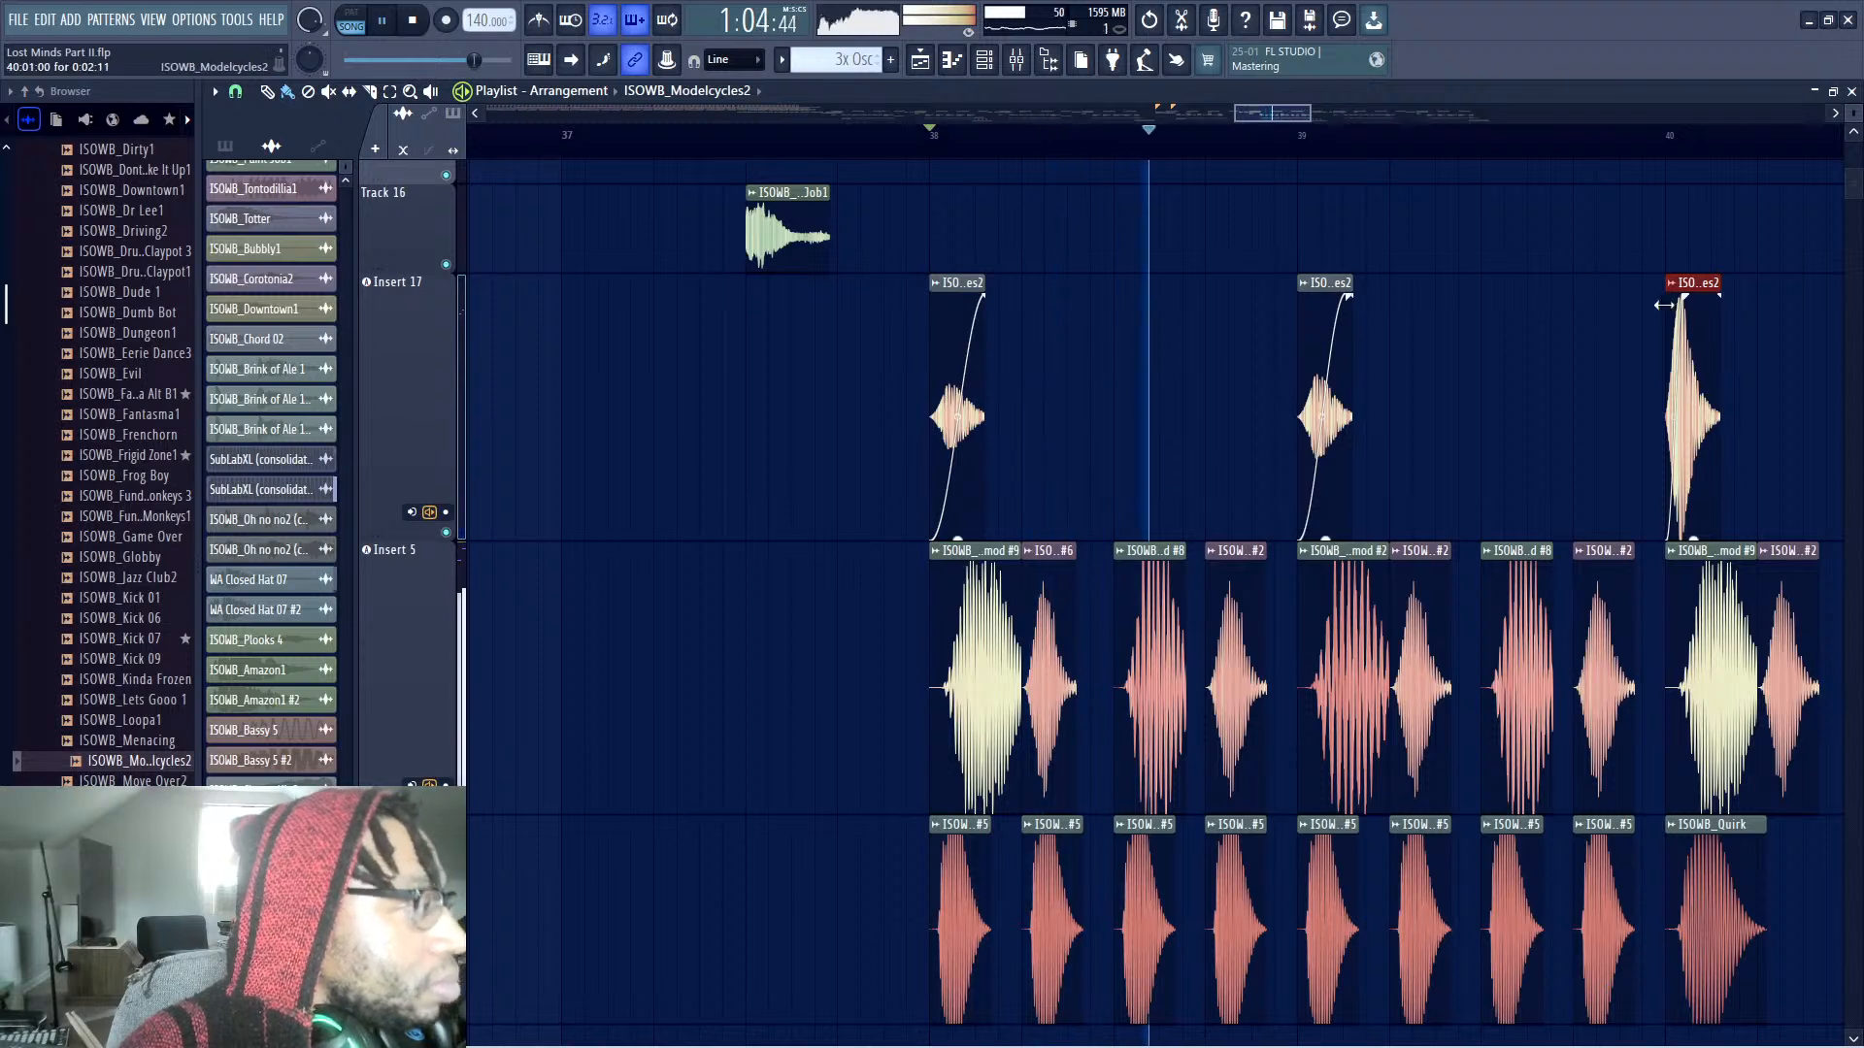
{"action": "left_click_drag", "start_coordinate": [1671, 294], "coordinate": [1721, 296]}
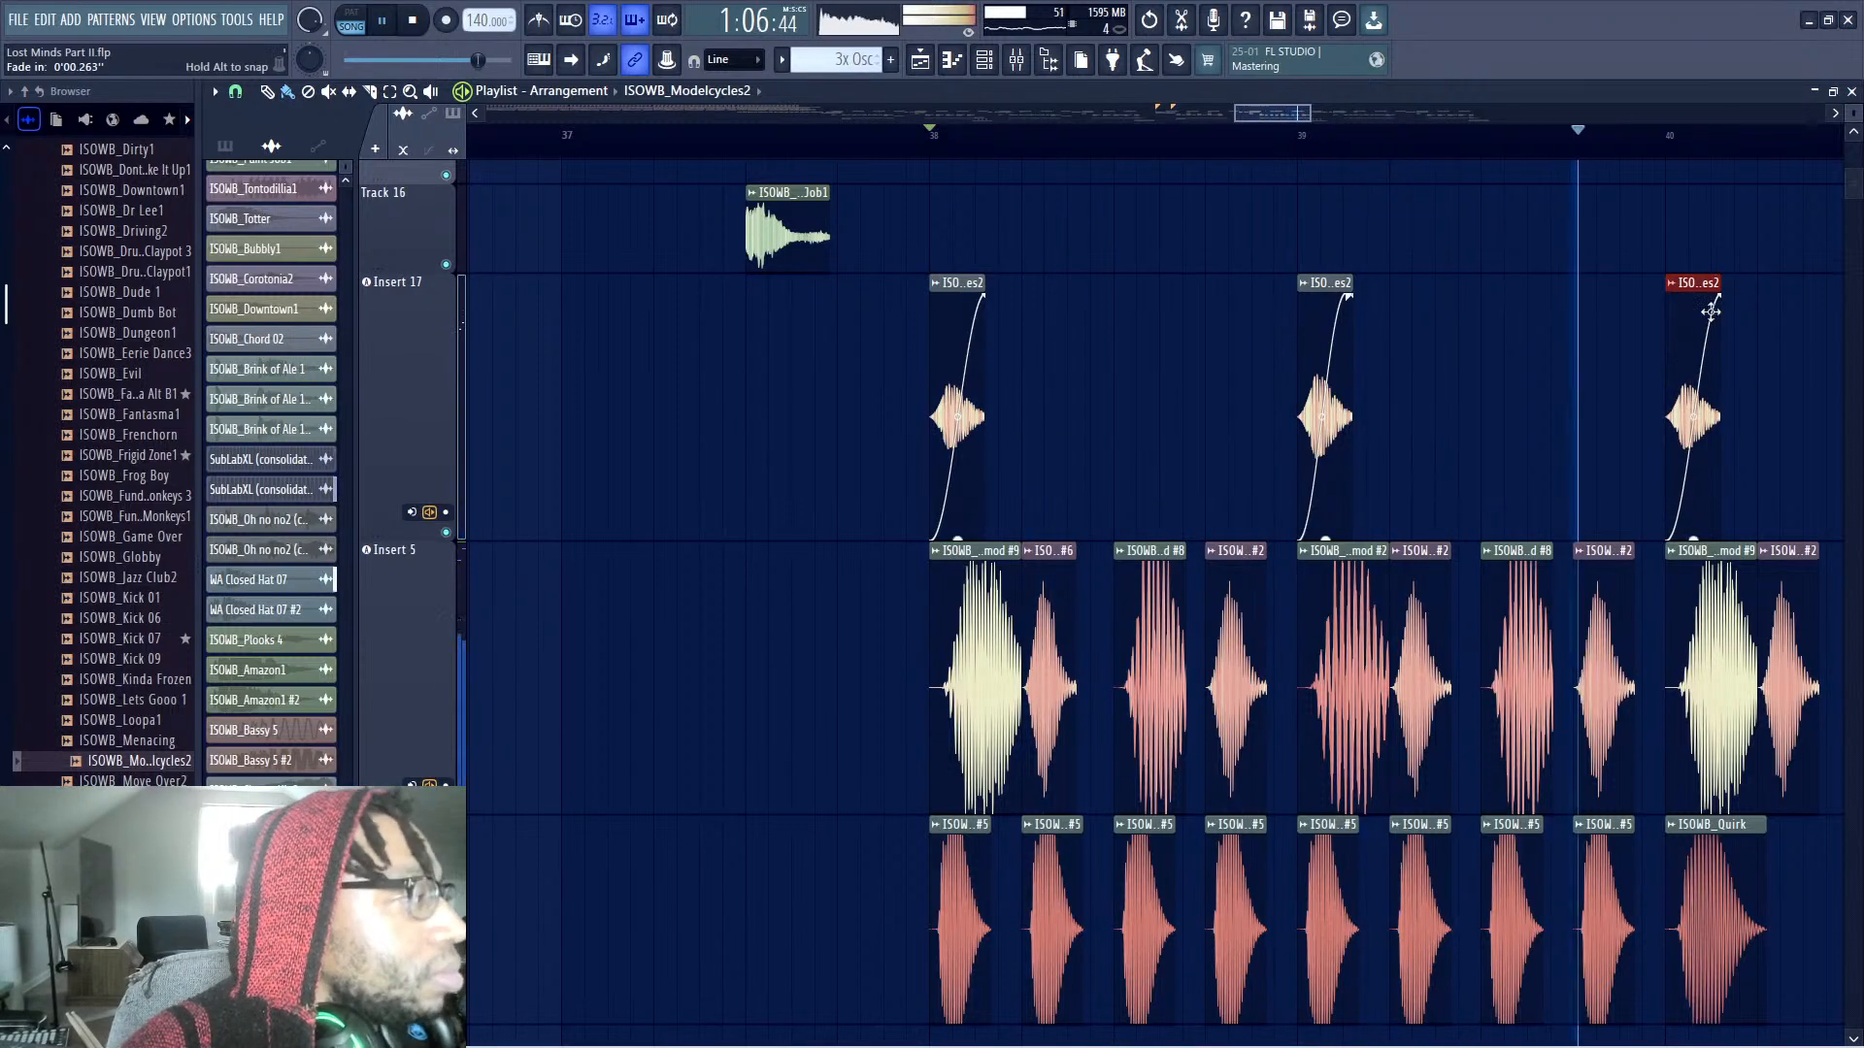
{"action": "key", "text": "space"}
Make the Insert 17 clip at 40:01 unique, stretch it to more than twice its length, and play the result
{"action": "left_click", "coordinate": [1672, 288]}
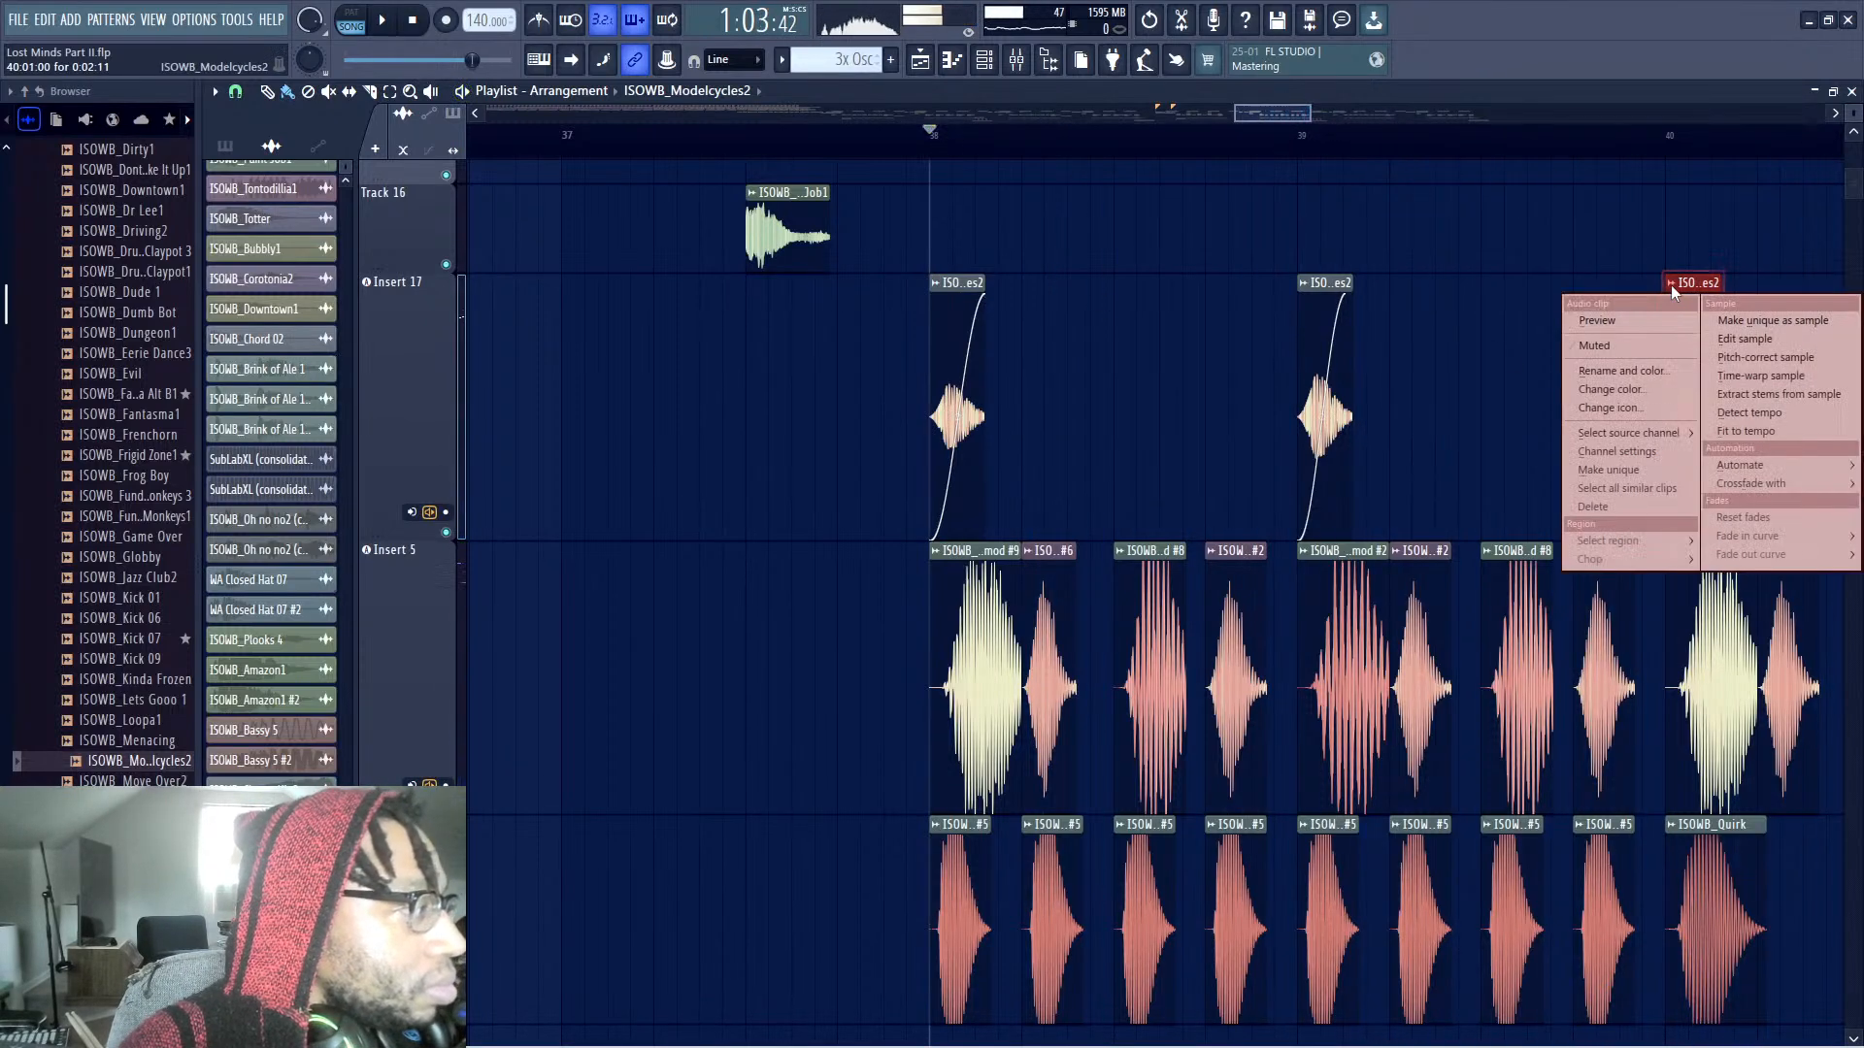
{"action": "left_click", "coordinate": [1724, 320]}
{"action": "left_click_drag", "start_coordinate": [1715, 318], "coordinate": [1775, 296]}
{"action": "key", "text": "space"}
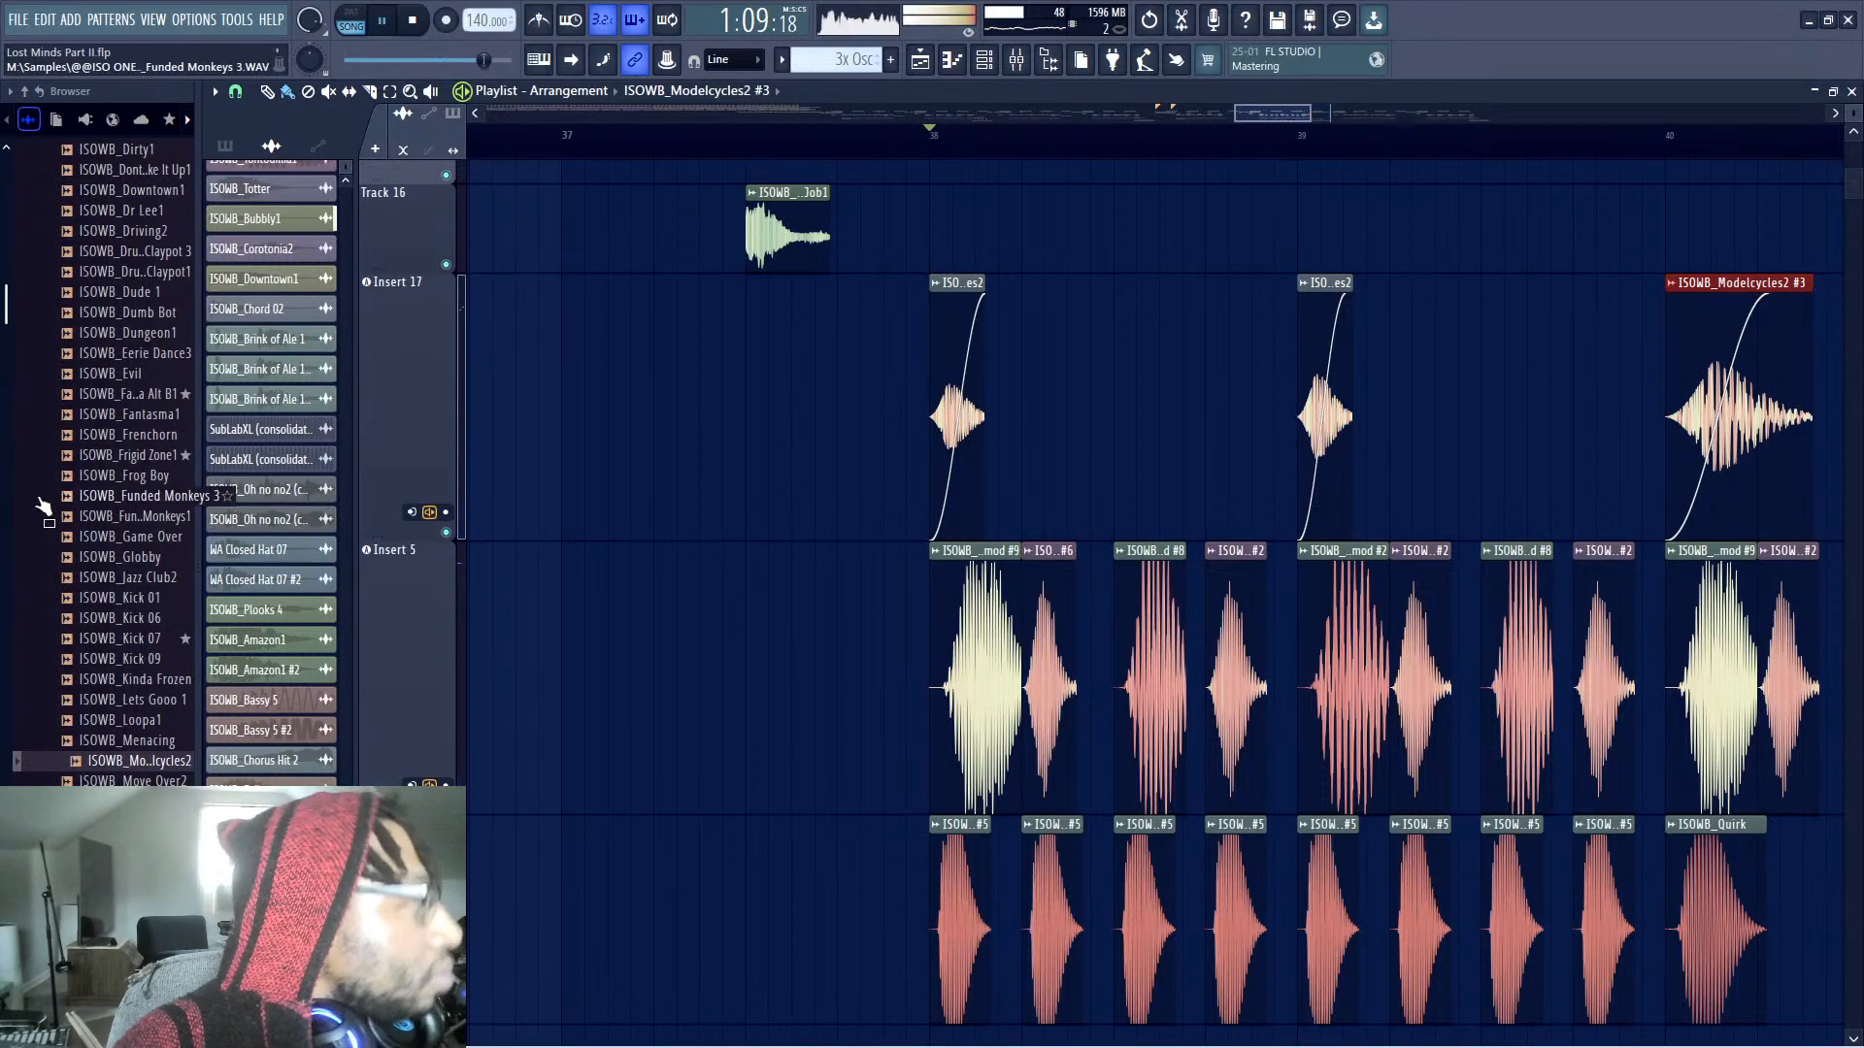
Stop playback, return the play position to bar 34, and look over the second drop's layers through bar 48
{"action": "left_click_drag", "start_coordinate": [1308, 113], "coordinate": [1398, 112]}
{"action": "key", "text": "space"}
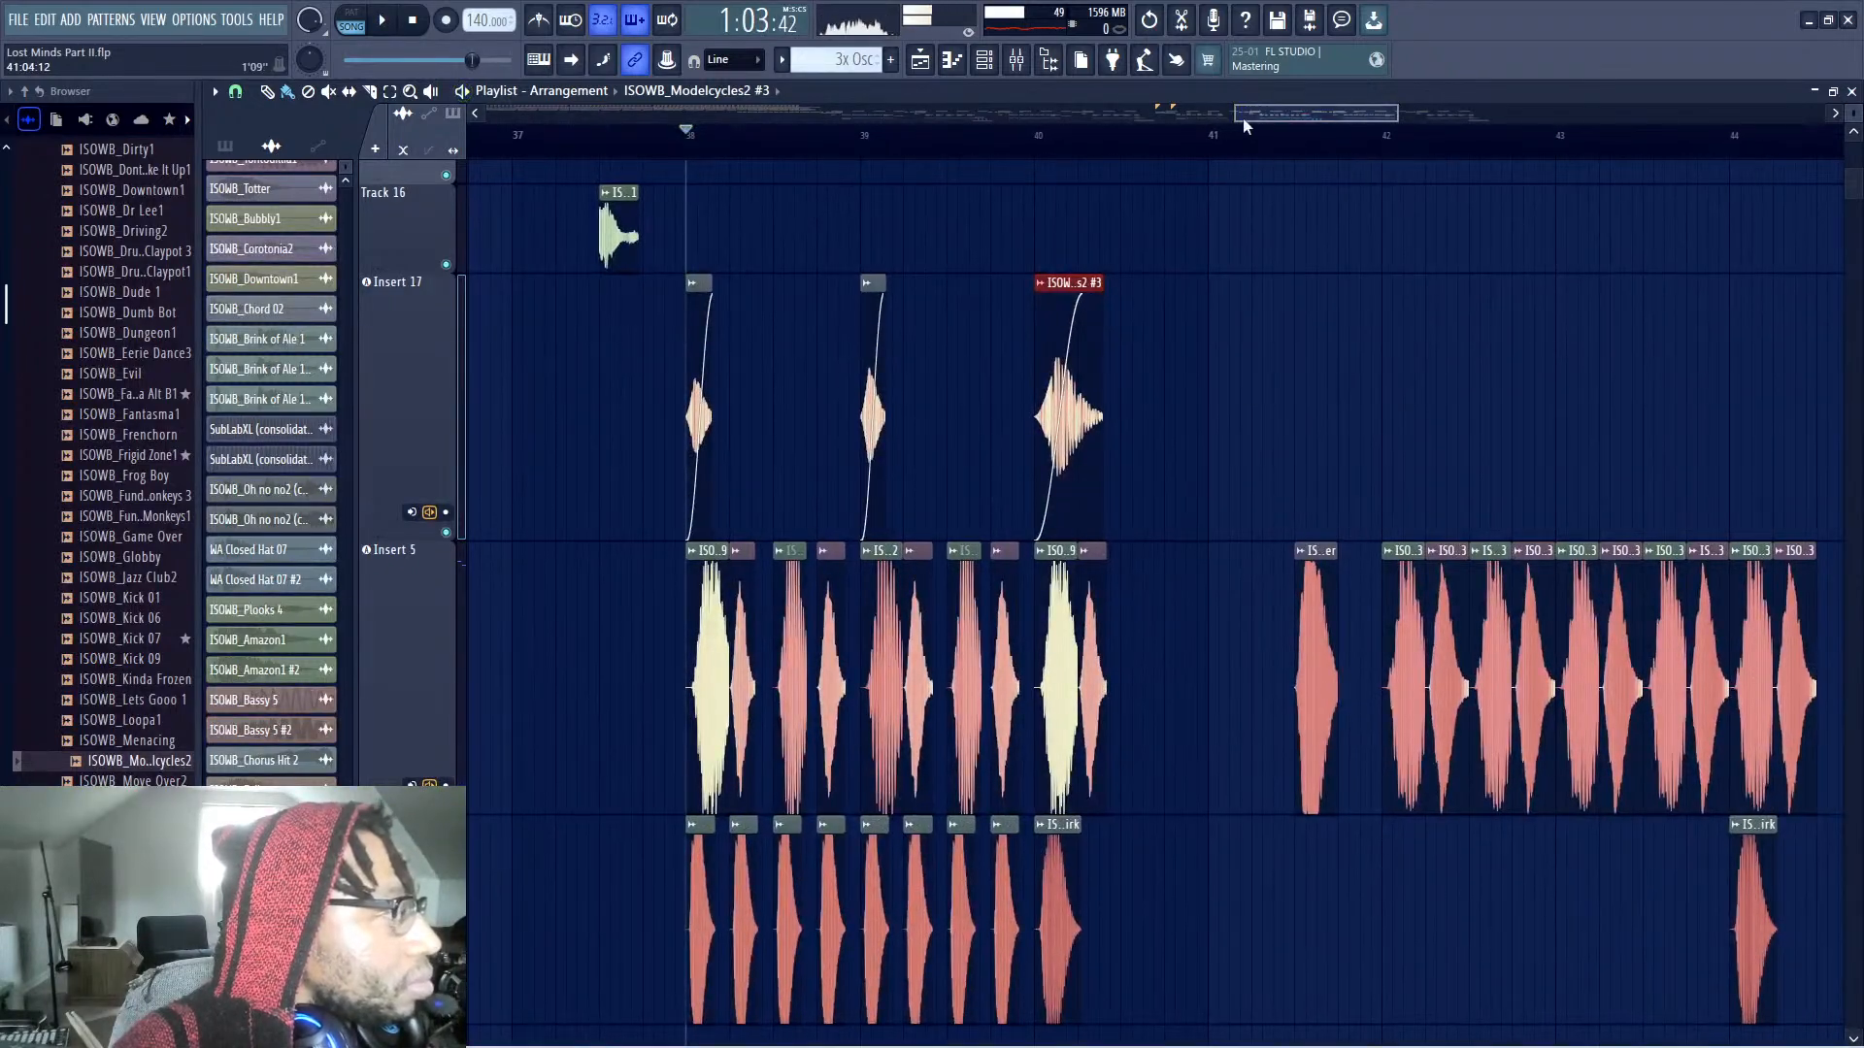
{"action": "left_click_drag", "start_coordinate": [1243, 118], "coordinate": [975, 115]}
{"action": "left_click", "coordinate": [1141, 144]}
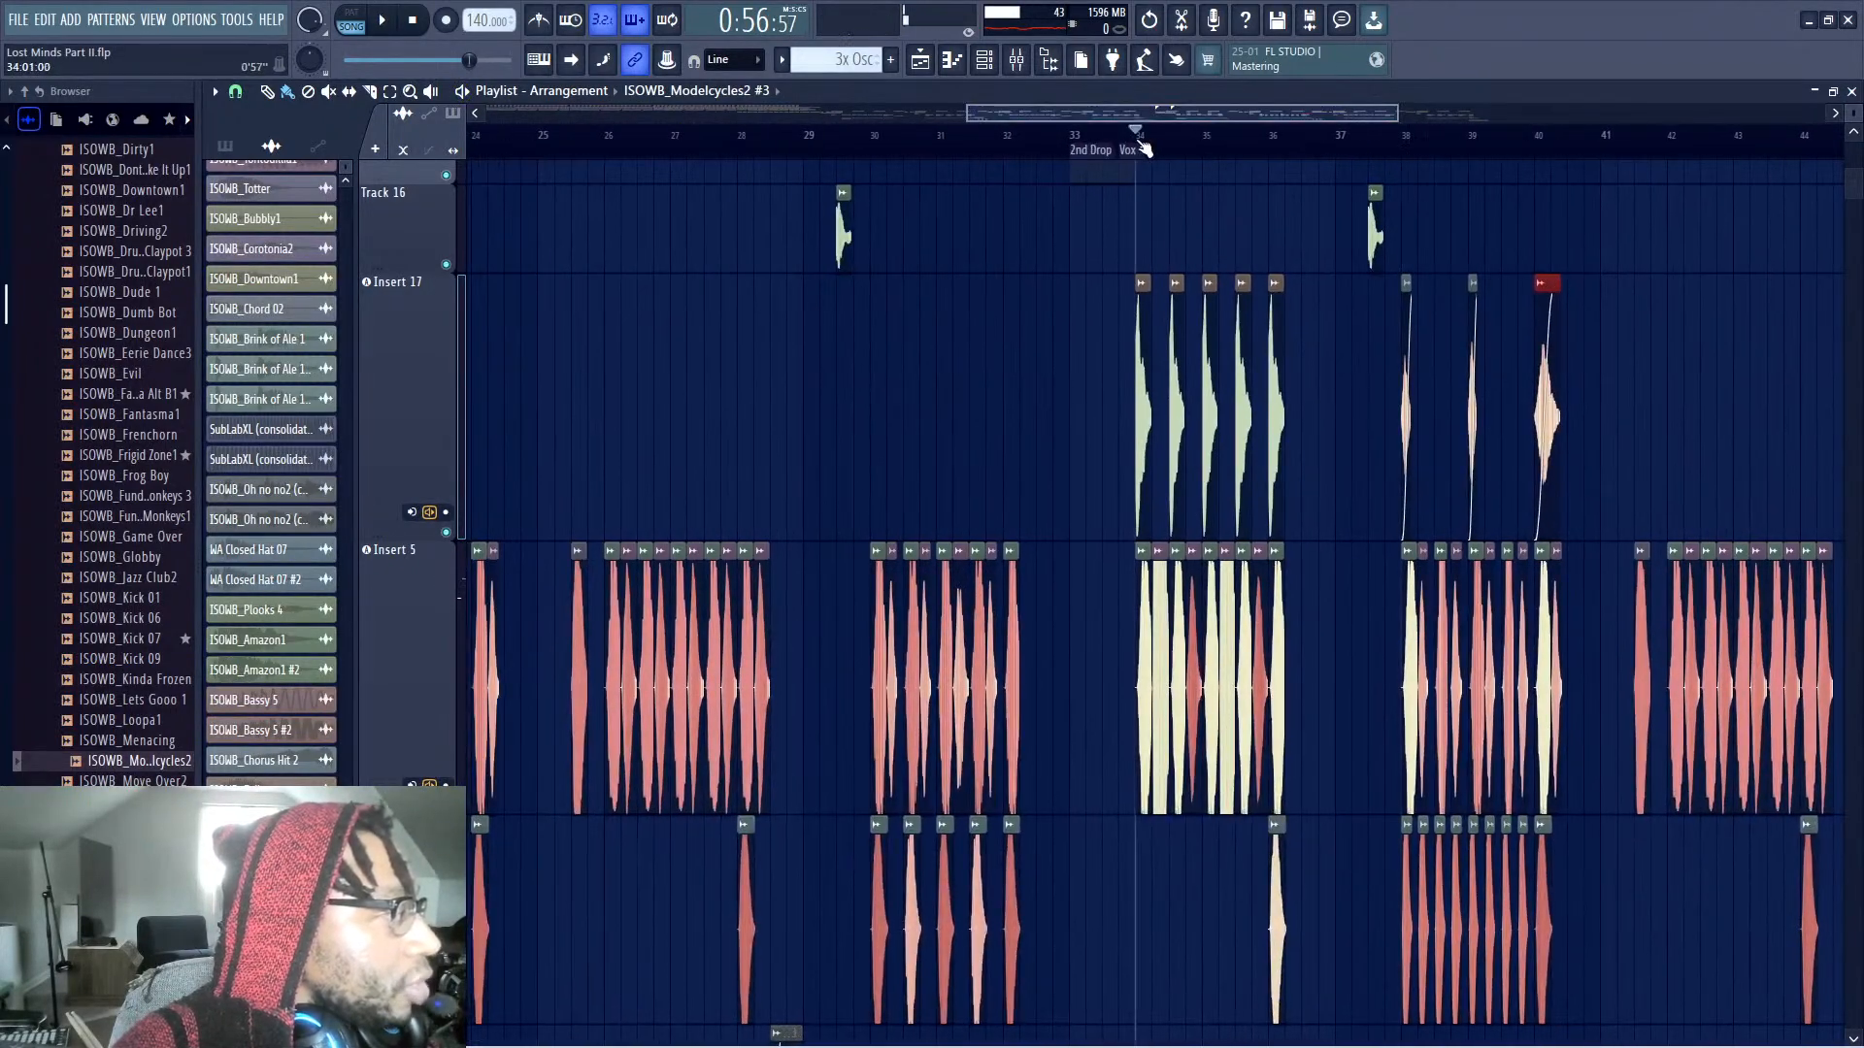
{"action": "left_click_drag", "start_coordinate": [1242, 112], "coordinate": [1310, 112]}
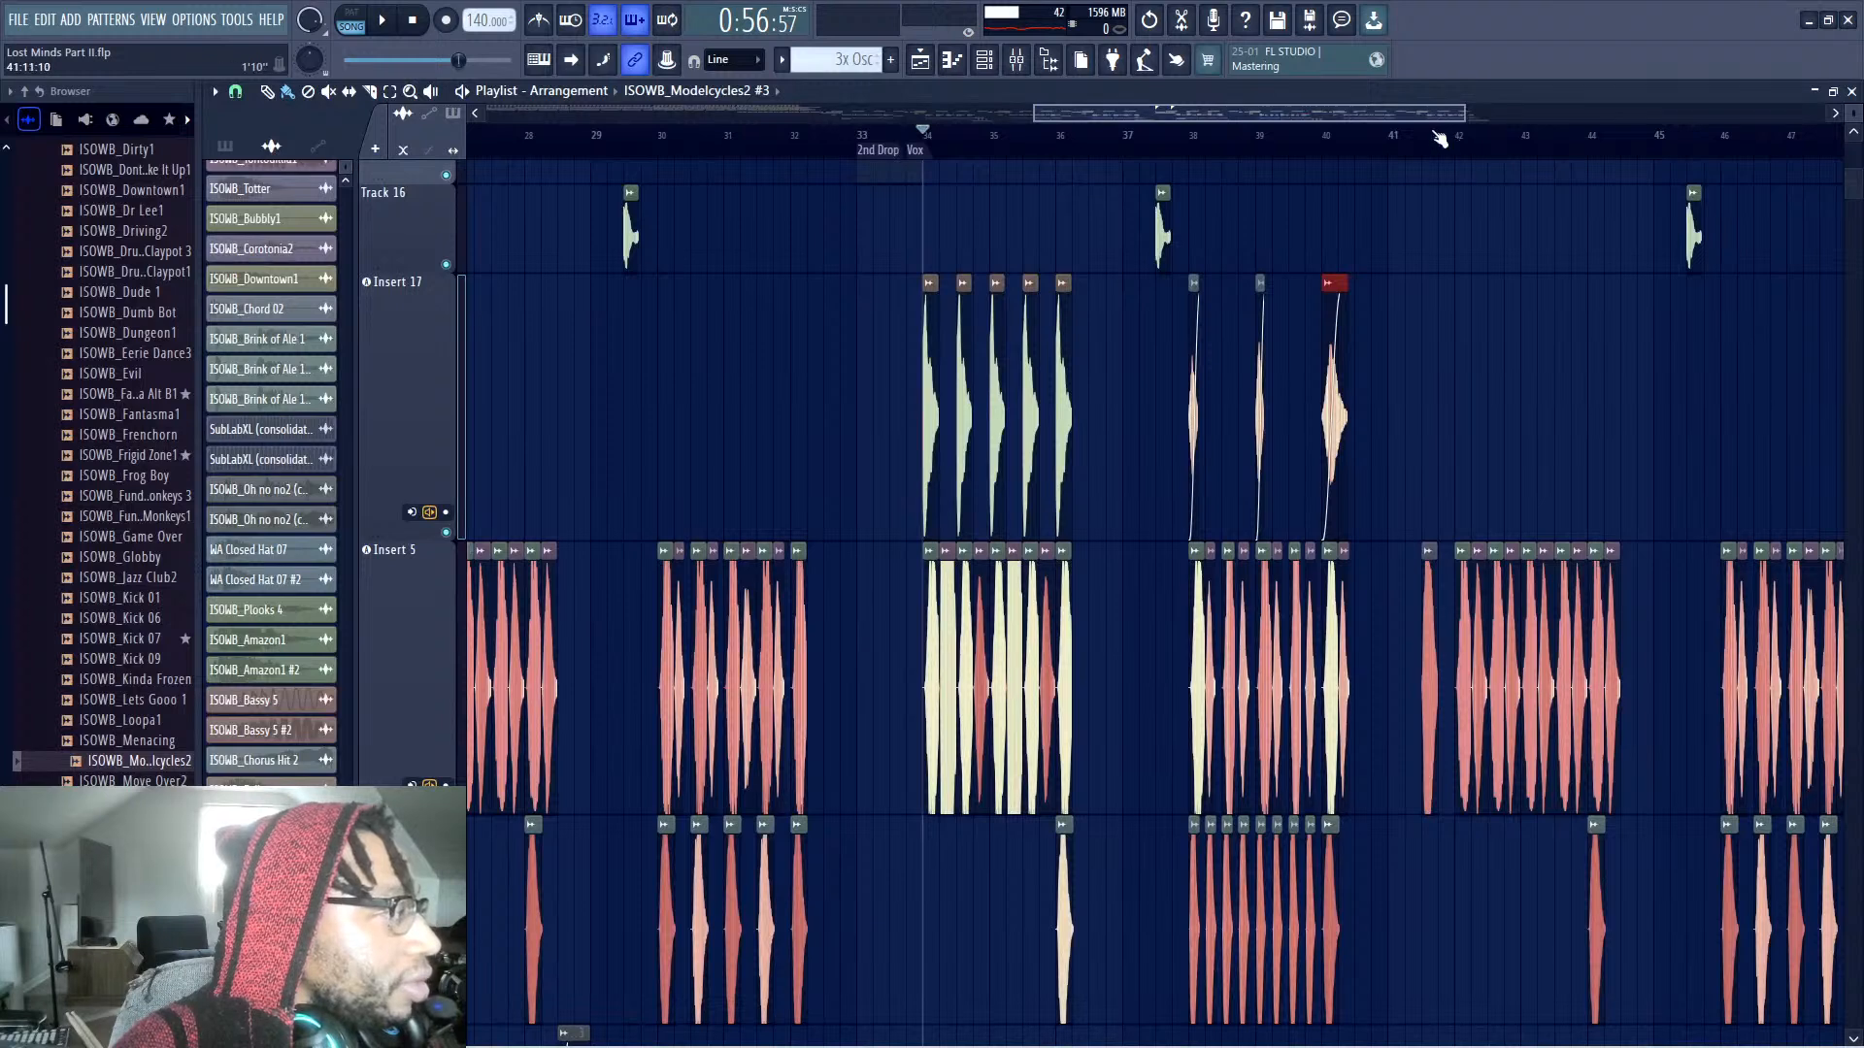
{"action": "scroll", "coordinate": [1569, 150], "scroll_direction": "right", "scroll_amount": 5}
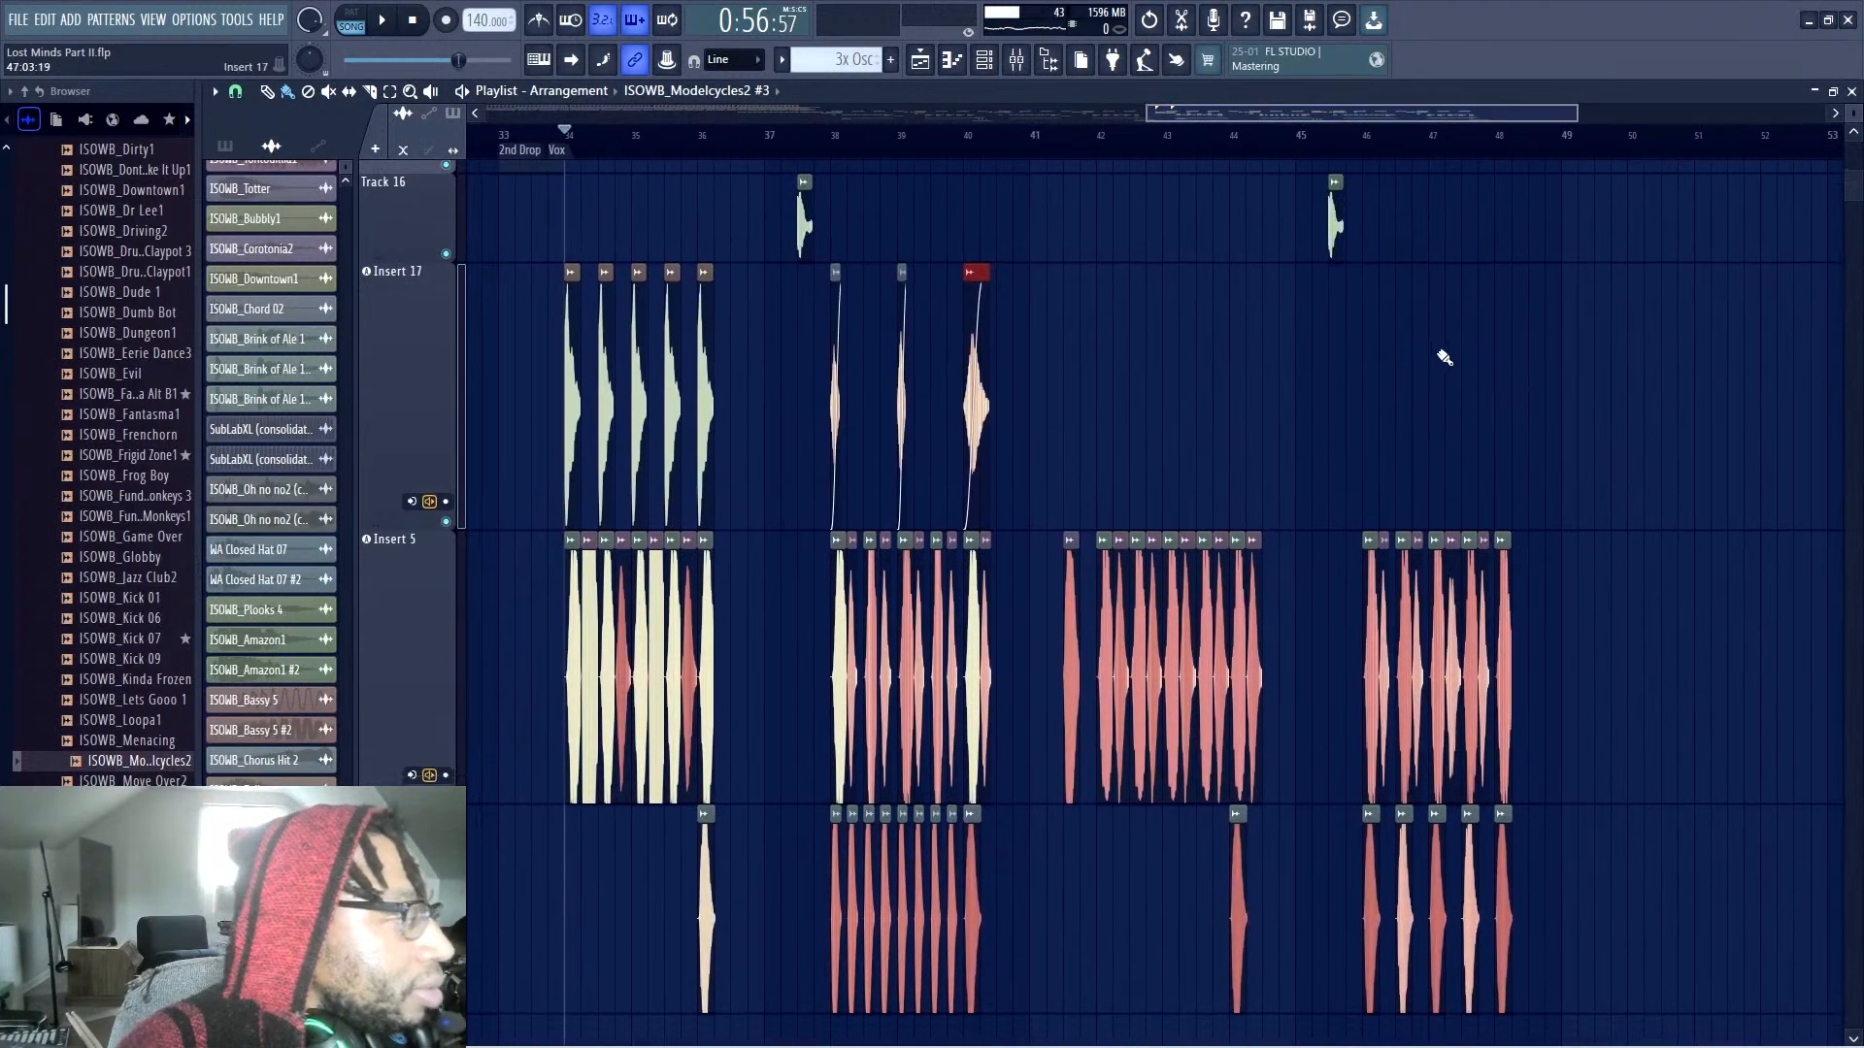
{"action": "scroll", "coordinate": [1461, 364], "scroll_direction": "down", "scroll_amount": 2}
{"action": "scroll", "coordinate": [1233, 533], "scroll_direction": "up", "scroll_amount": 4}
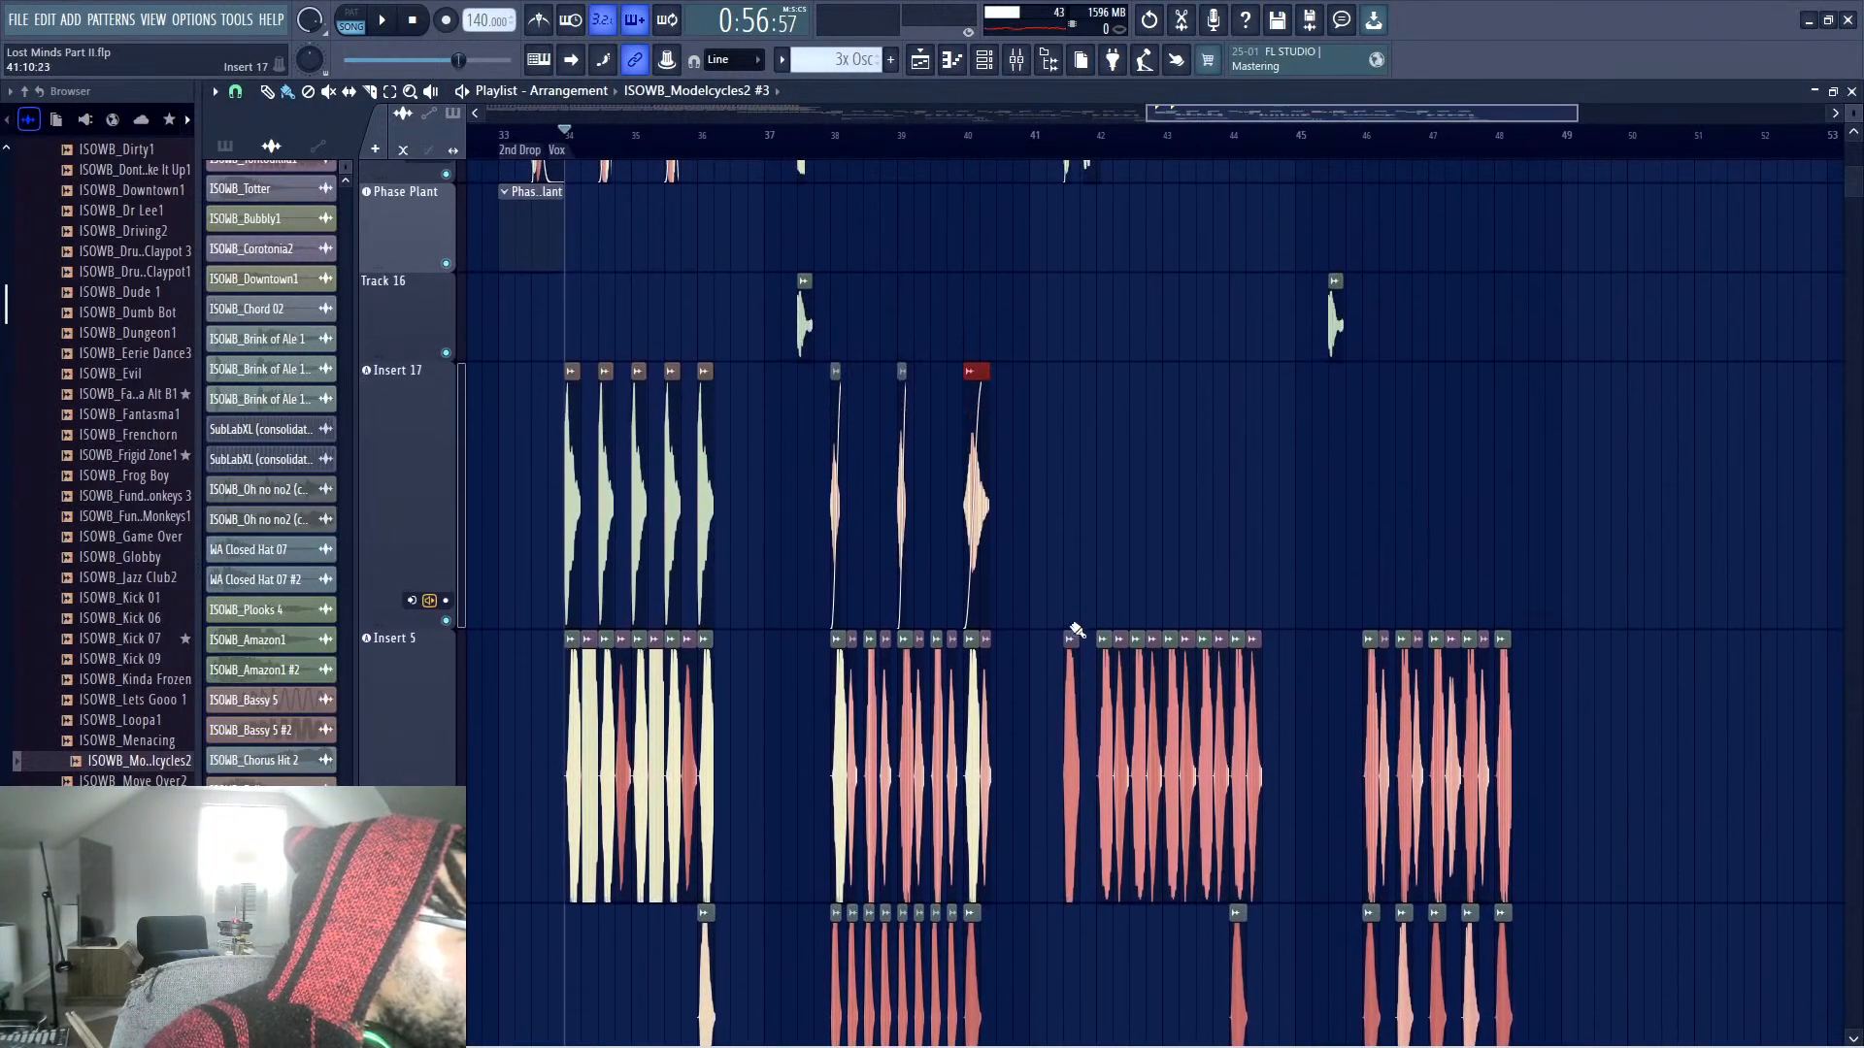
{"action": "scroll", "coordinate": [1097, 640], "scroll_direction": "up", "scroll_amount": 5}
{"action": "scroll", "coordinate": [1146, 650], "scroll_direction": "down", "scroll_amount": 5}
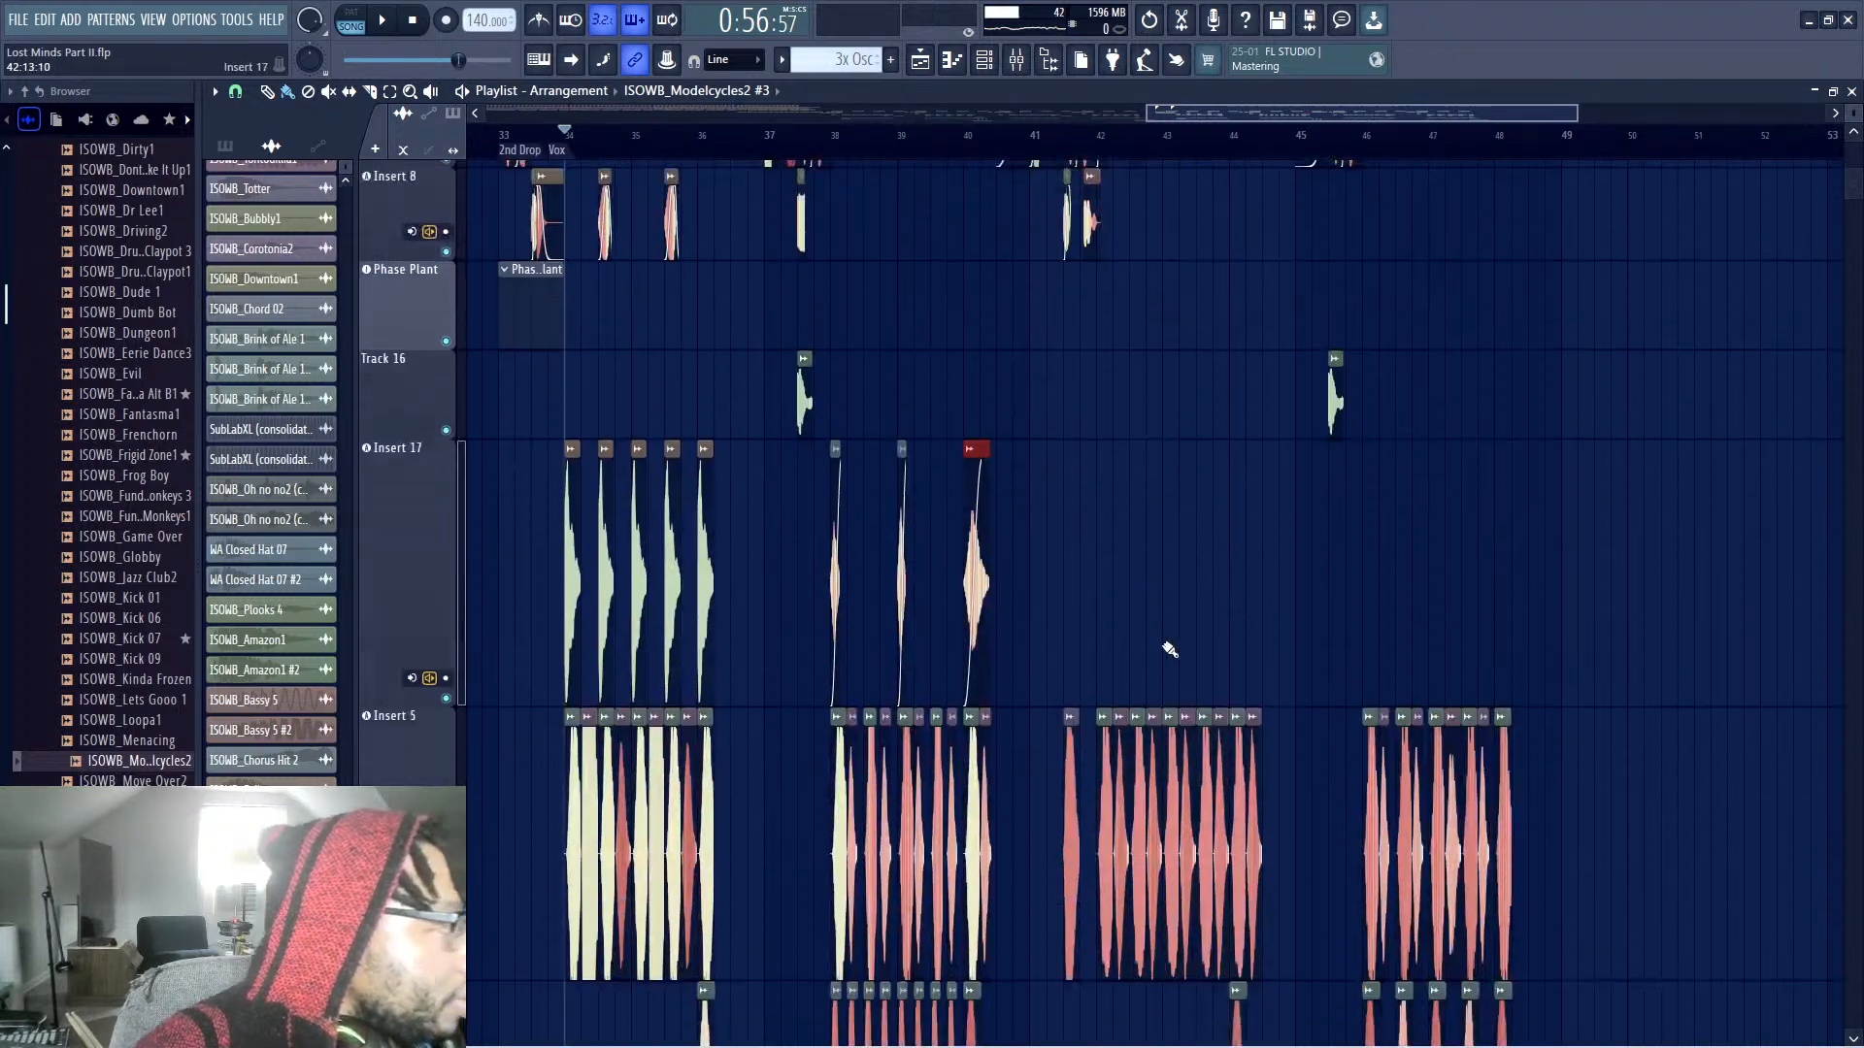
Delete the second drop's remaining clips from about 41:09 through bar 48 across all tracks
{"action": "scroll", "coordinate": [1697, 906], "scroll_direction": "down", "scroll_amount": 3}
{"action": "left_click_drag", "start_coordinate": [1643, 949], "coordinate": [1040, 277]}
{"action": "scroll", "coordinate": [1058, 243], "scroll_direction": "up", "scroll_amount": 2}
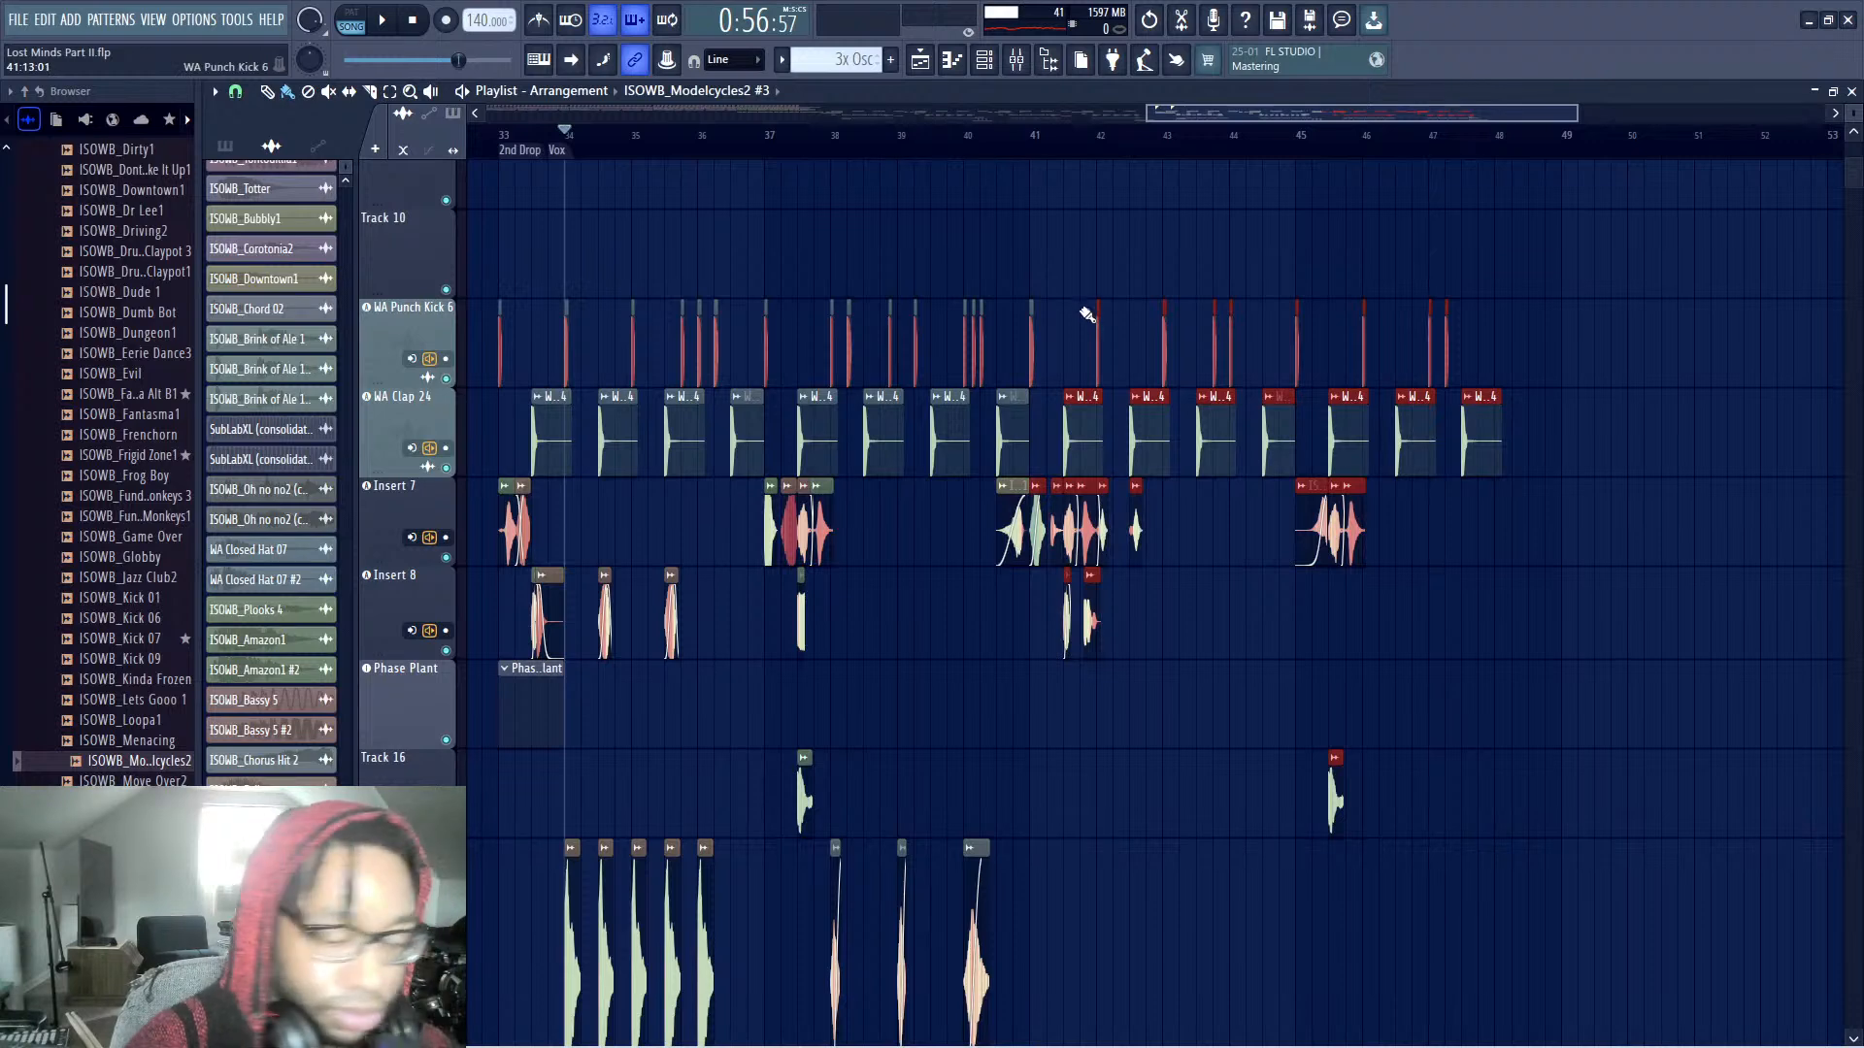
{"action": "key", "text": "Delete"}
{"action": "scroll", "coordinate": [1058, 398], "scroll_direction": "down", "scroll_amount": 4}
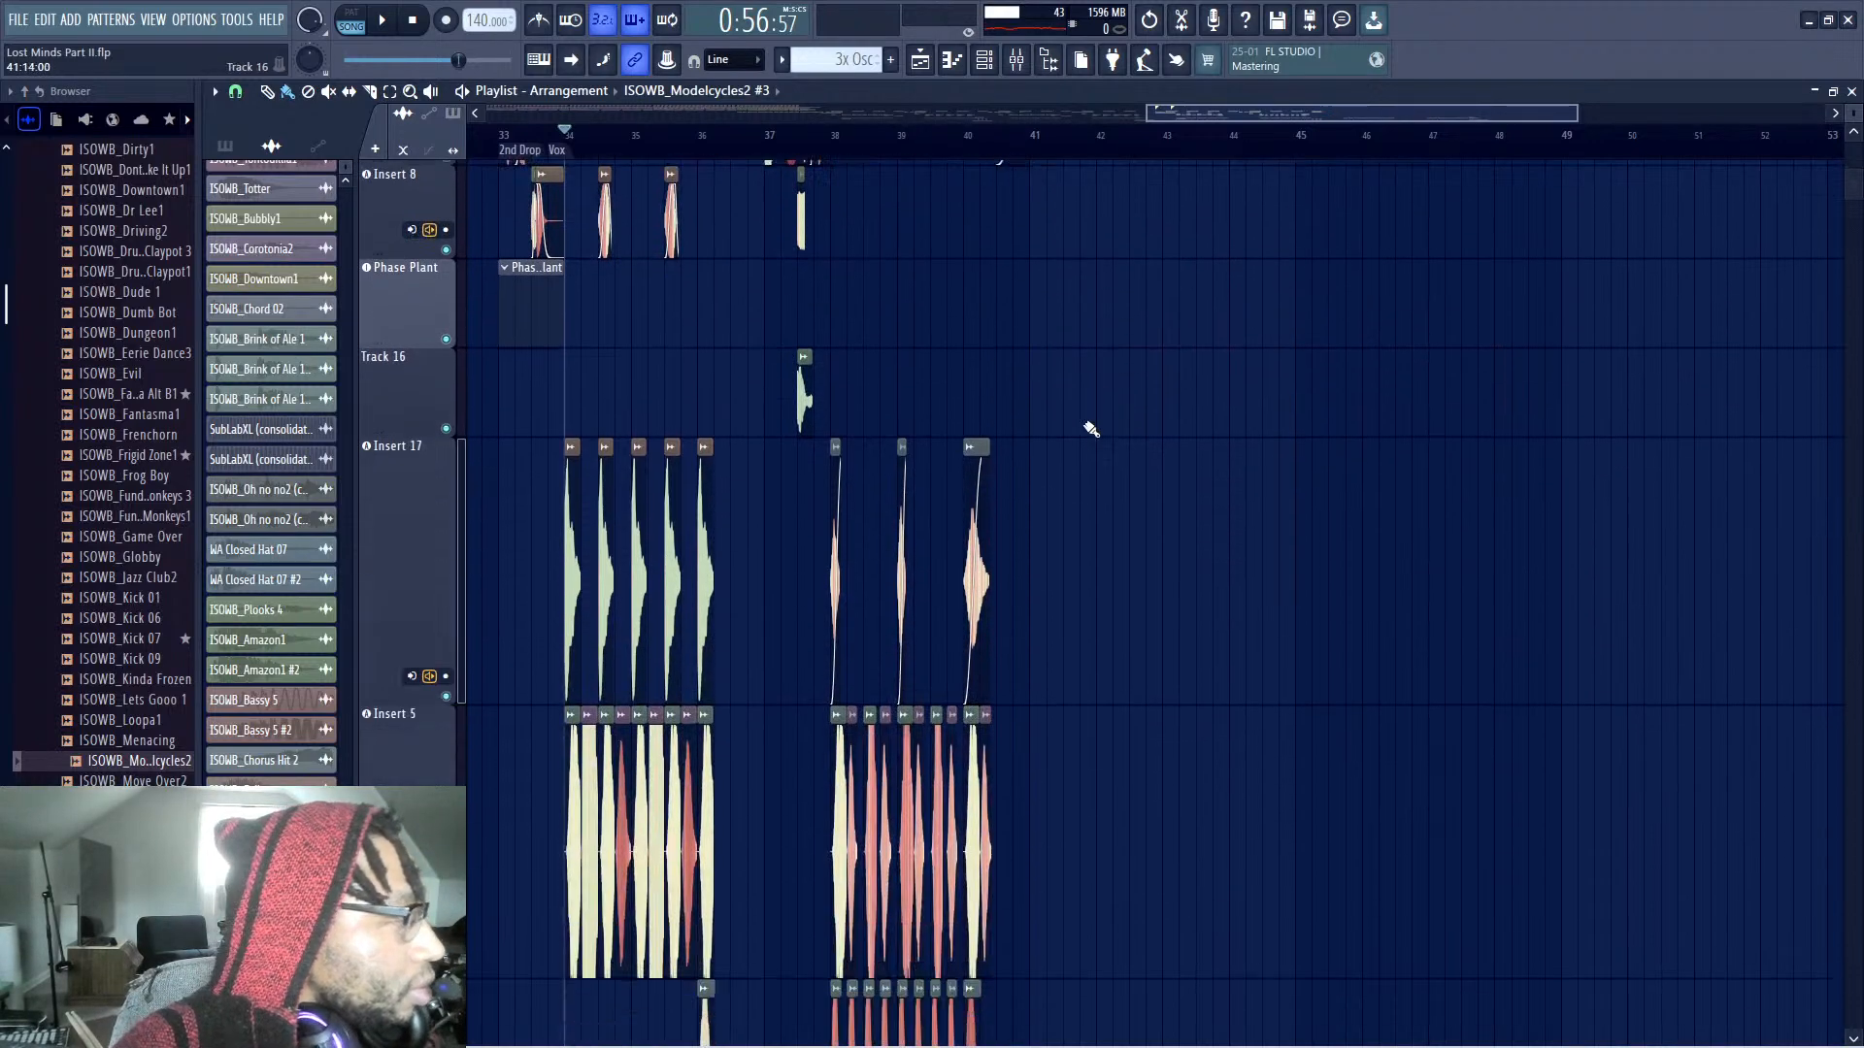
{"action": "scroll", "coordinate": [1090, 428], "scroll_direction": "down", "scroll_amount": 5}
{"action": "scroll", "coordinate": [1191, 595], "scroll_direction": "up", "scroll_amount": 1}
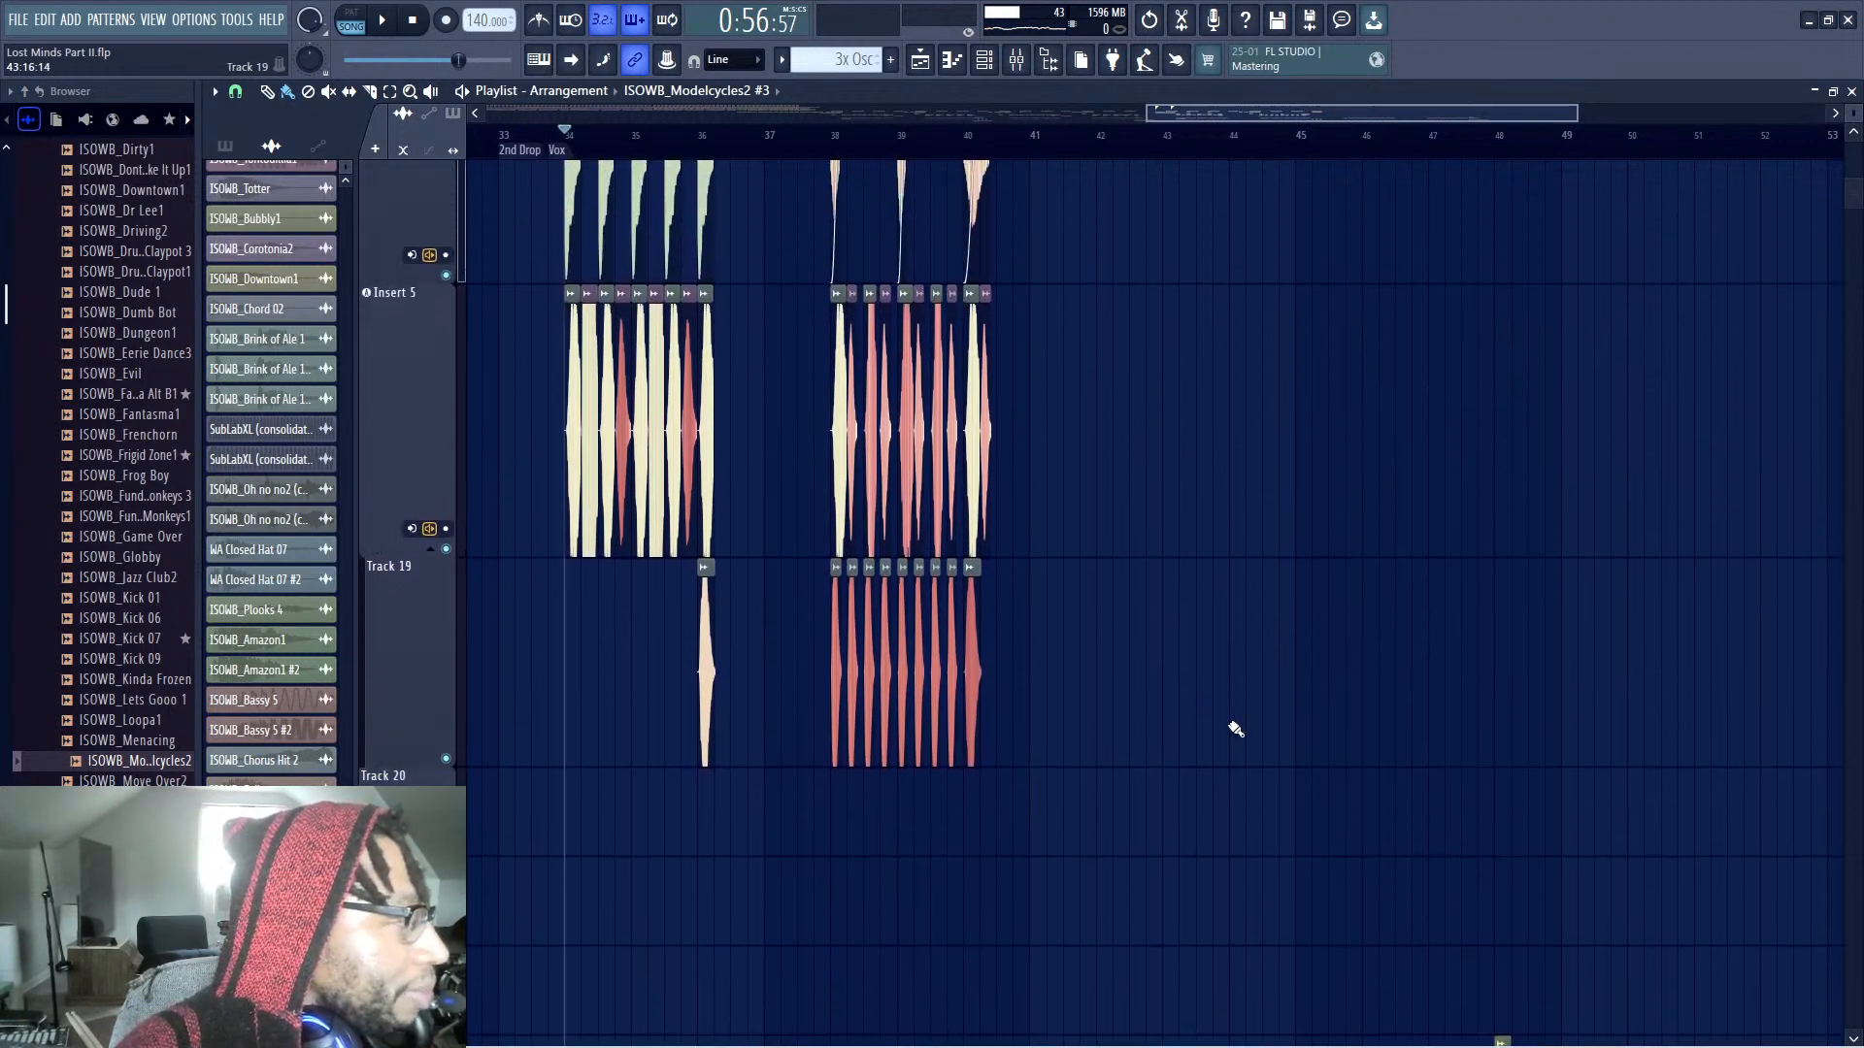
{"action": "scroll", "coordinate": [1236, 729], "scroll_direction": "down", "scroll_amount": 4}
{"action": "scroll", "coordinate": [1244, 712], "scroll_direction": "up", "scroll_amount": 4}
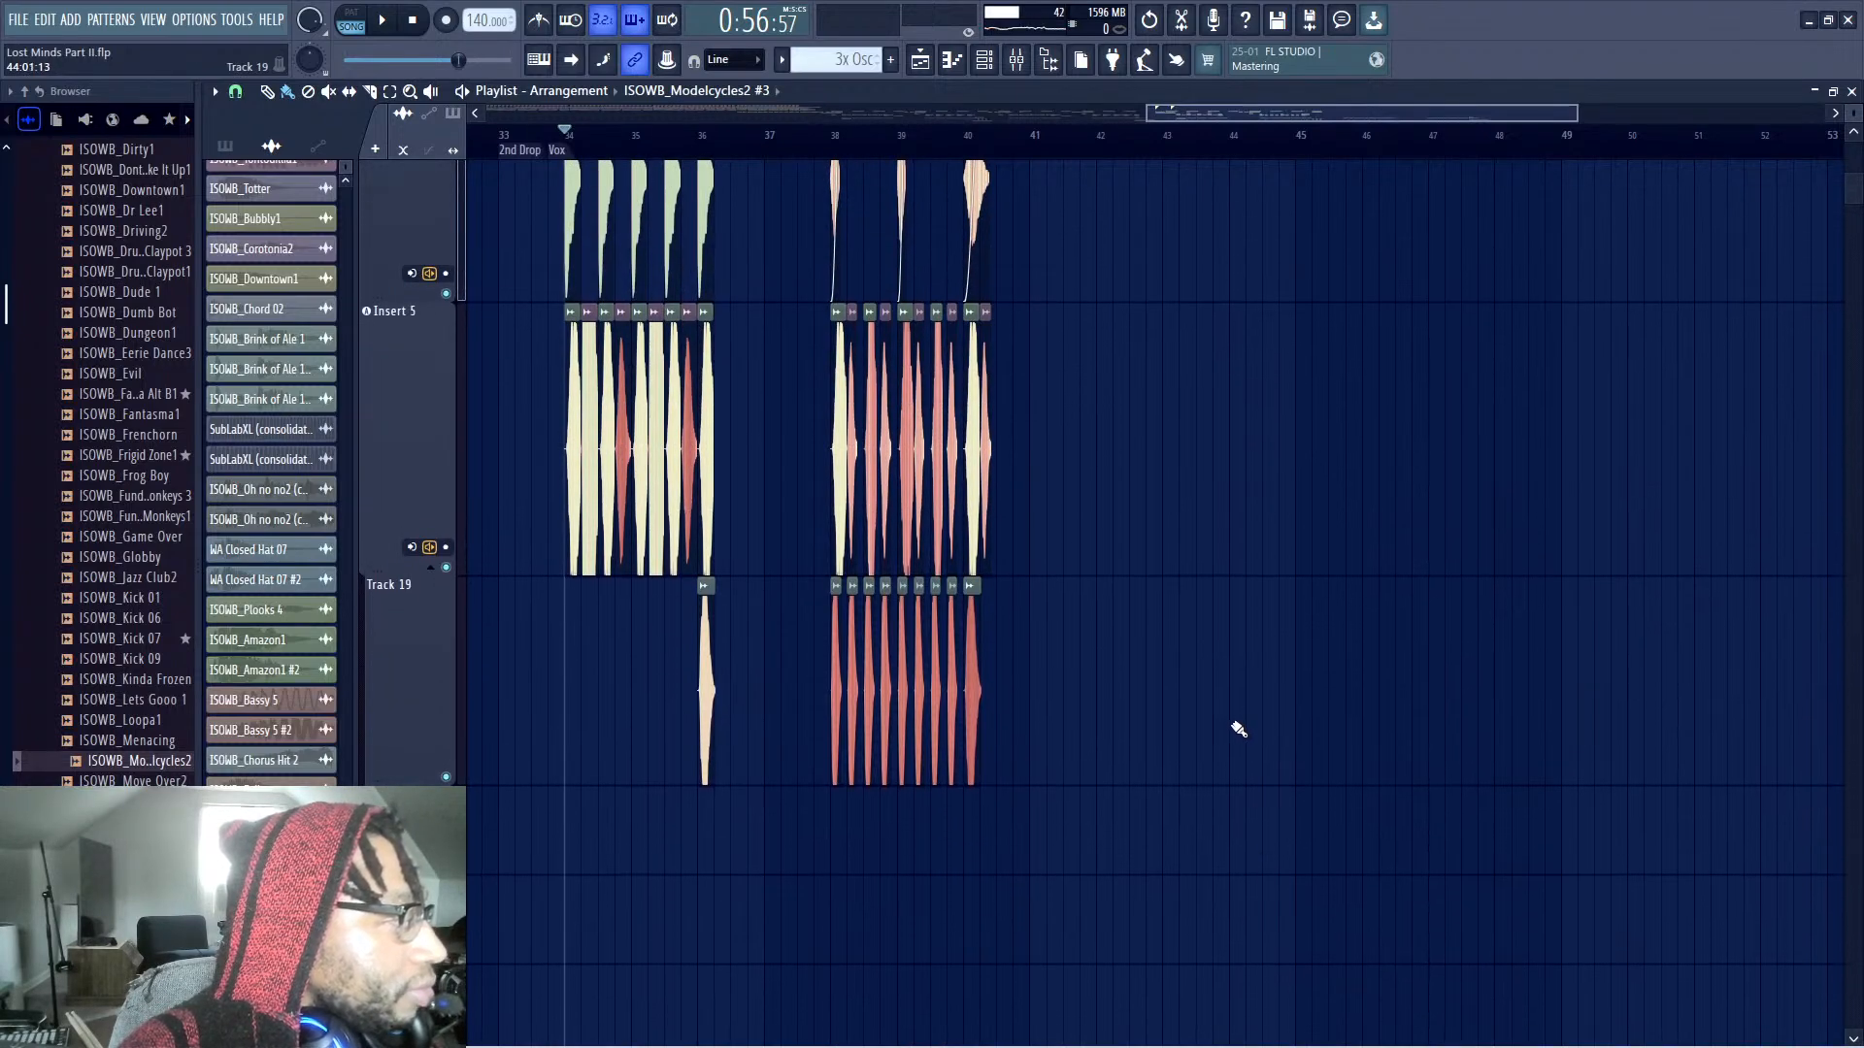
Play the drop from bar 37 and audition ISOWB samples such as Funded Monkeys1 and Drums Claypot 3 for another layer
{"action": "left_click_drag", "start_coordinate": [1230, 777], "coordinate": [811, 353]}
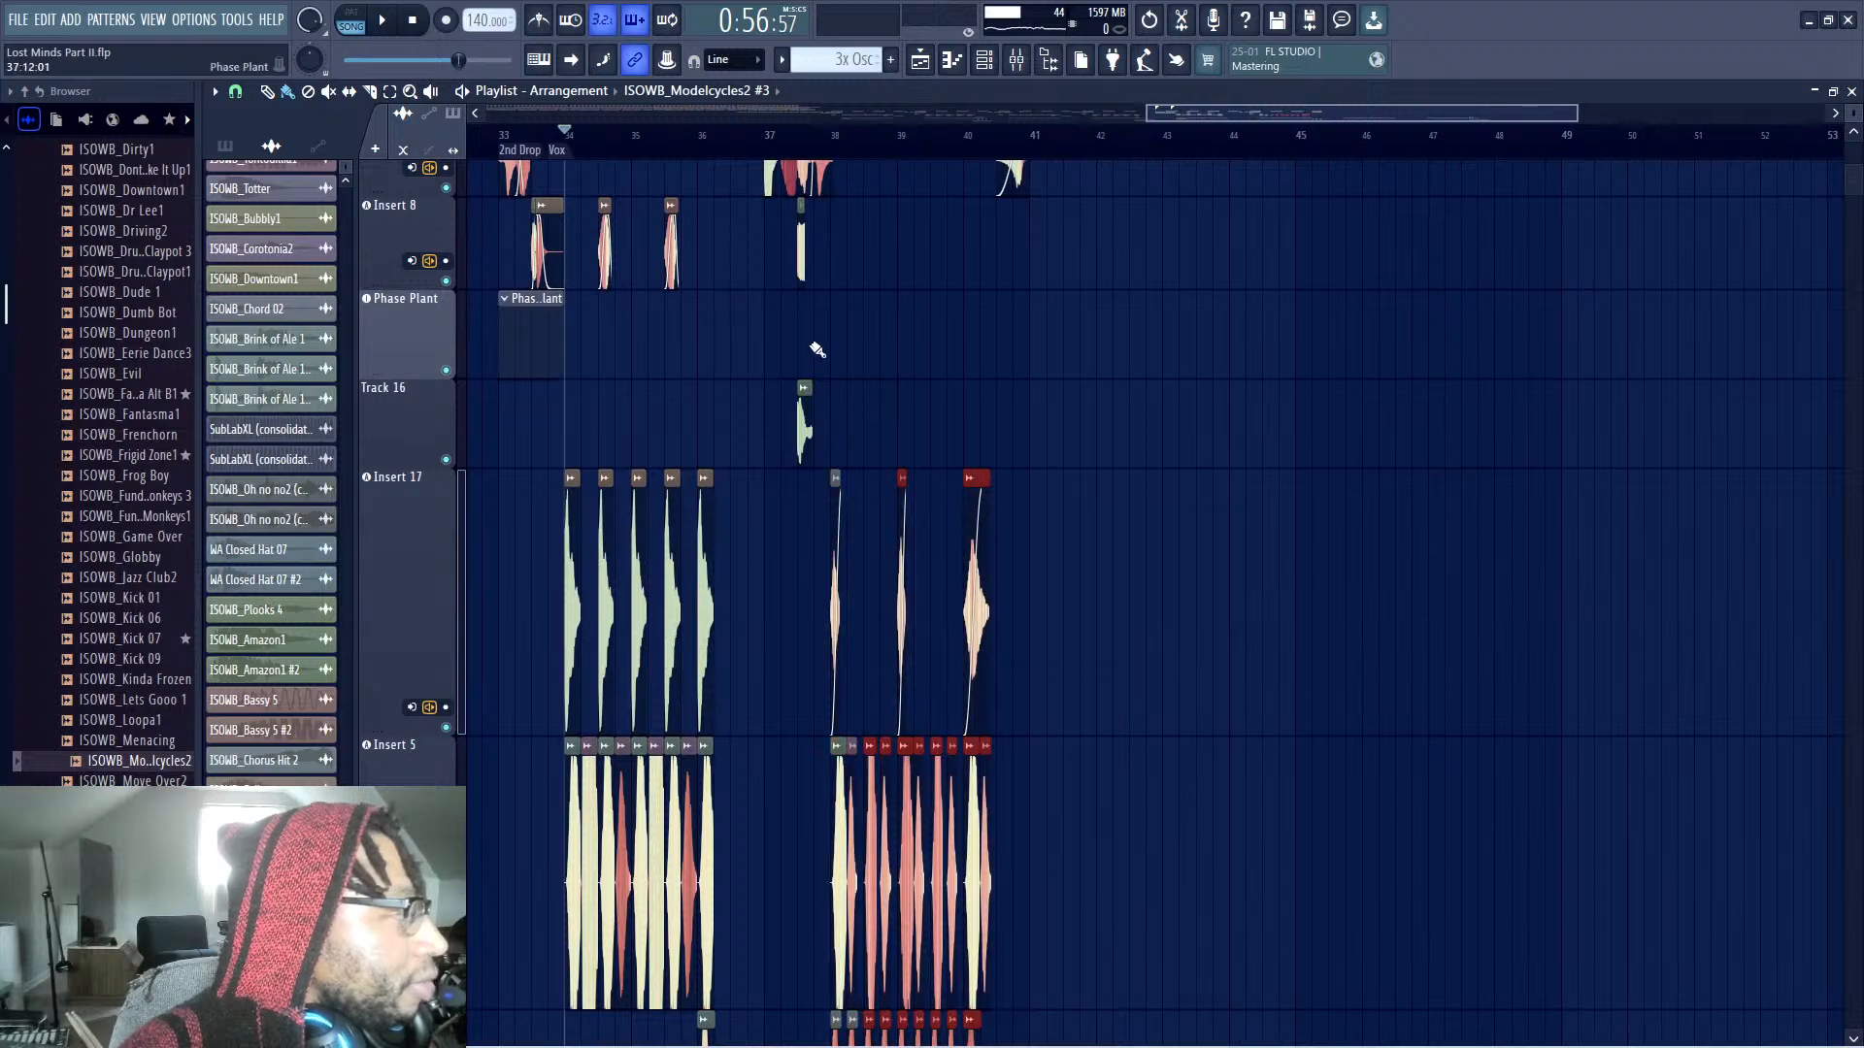
{"action": "scroll", "coordinate": [811, 354], "scroll_direction": "up", "scroll_amount": 2}
{"action": "left_click", "coordinate": [770, 136]}
{"action": "key", "text": "space"}
{"action": "scroll", "coordinate": [848, 333], "scroll_direction": "down", "scroll_amount": 6}
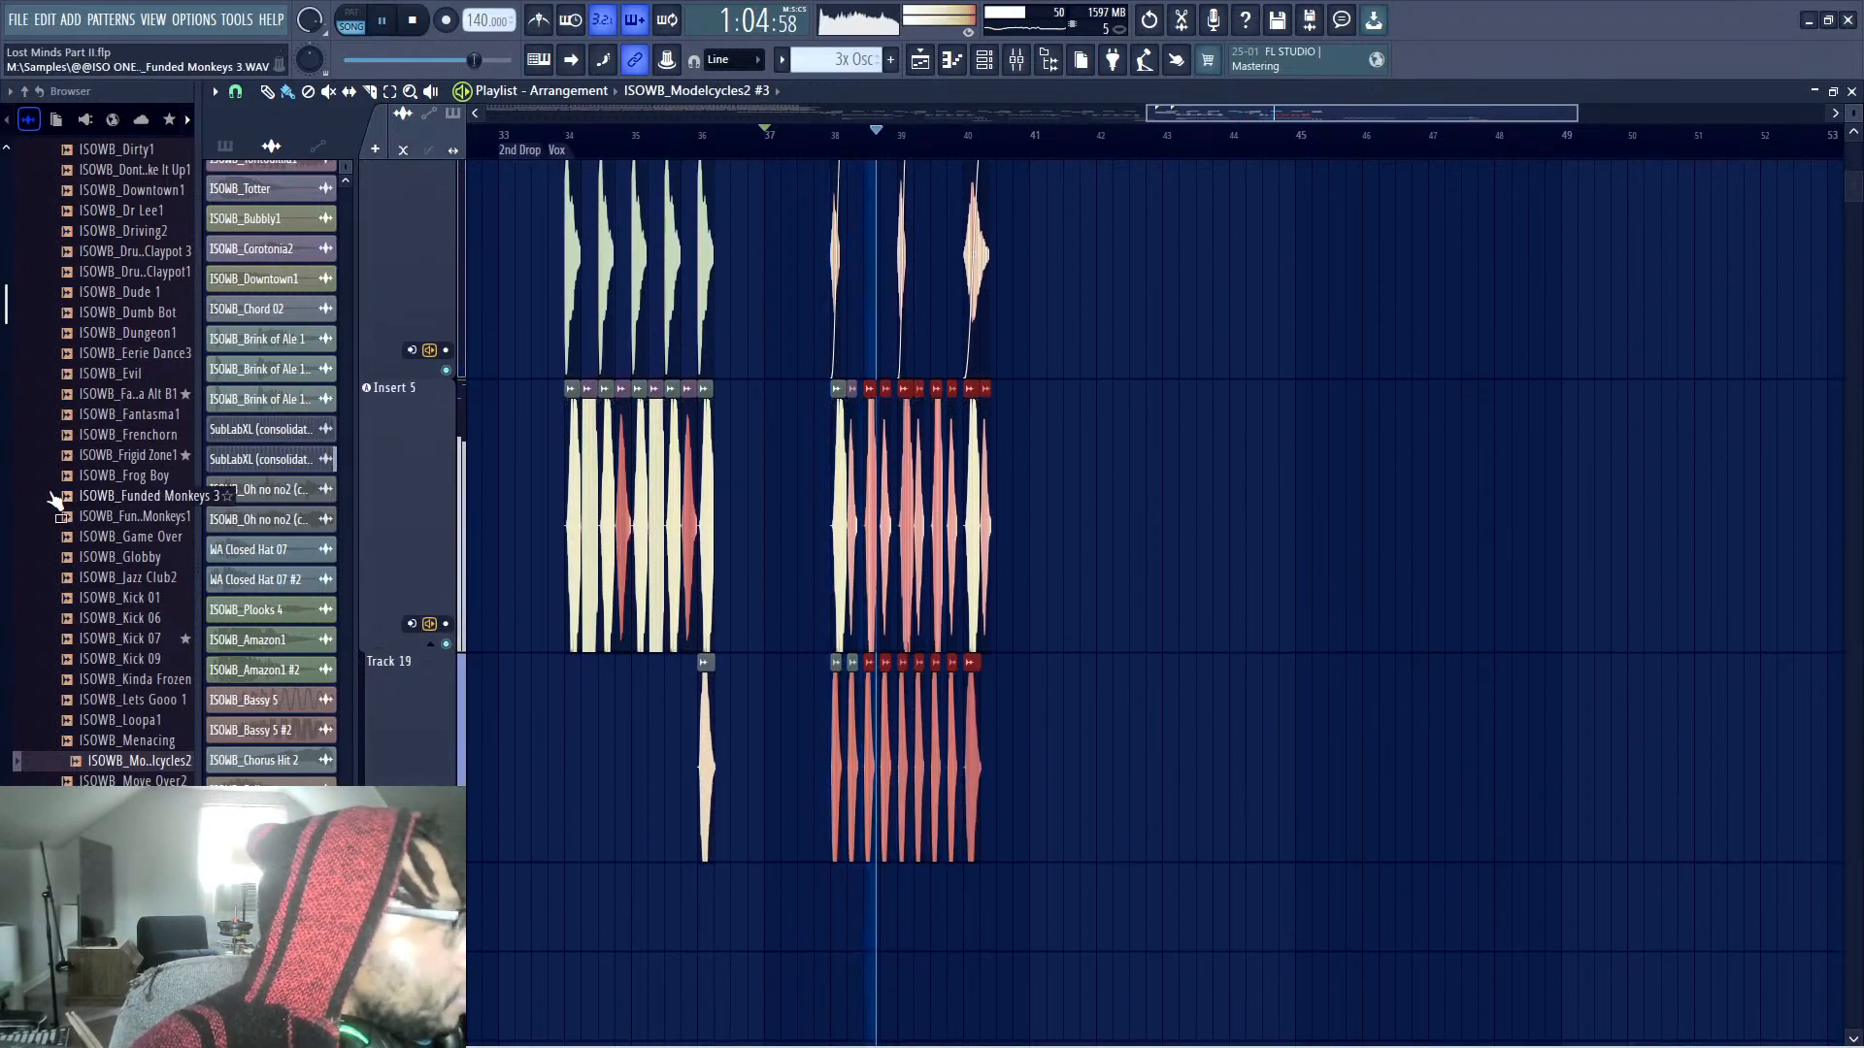
{"action": "key", "text": "space"}
{"action": "left_click", "coordinate": [117, 515]}
{"action": "key", "text": "space"}
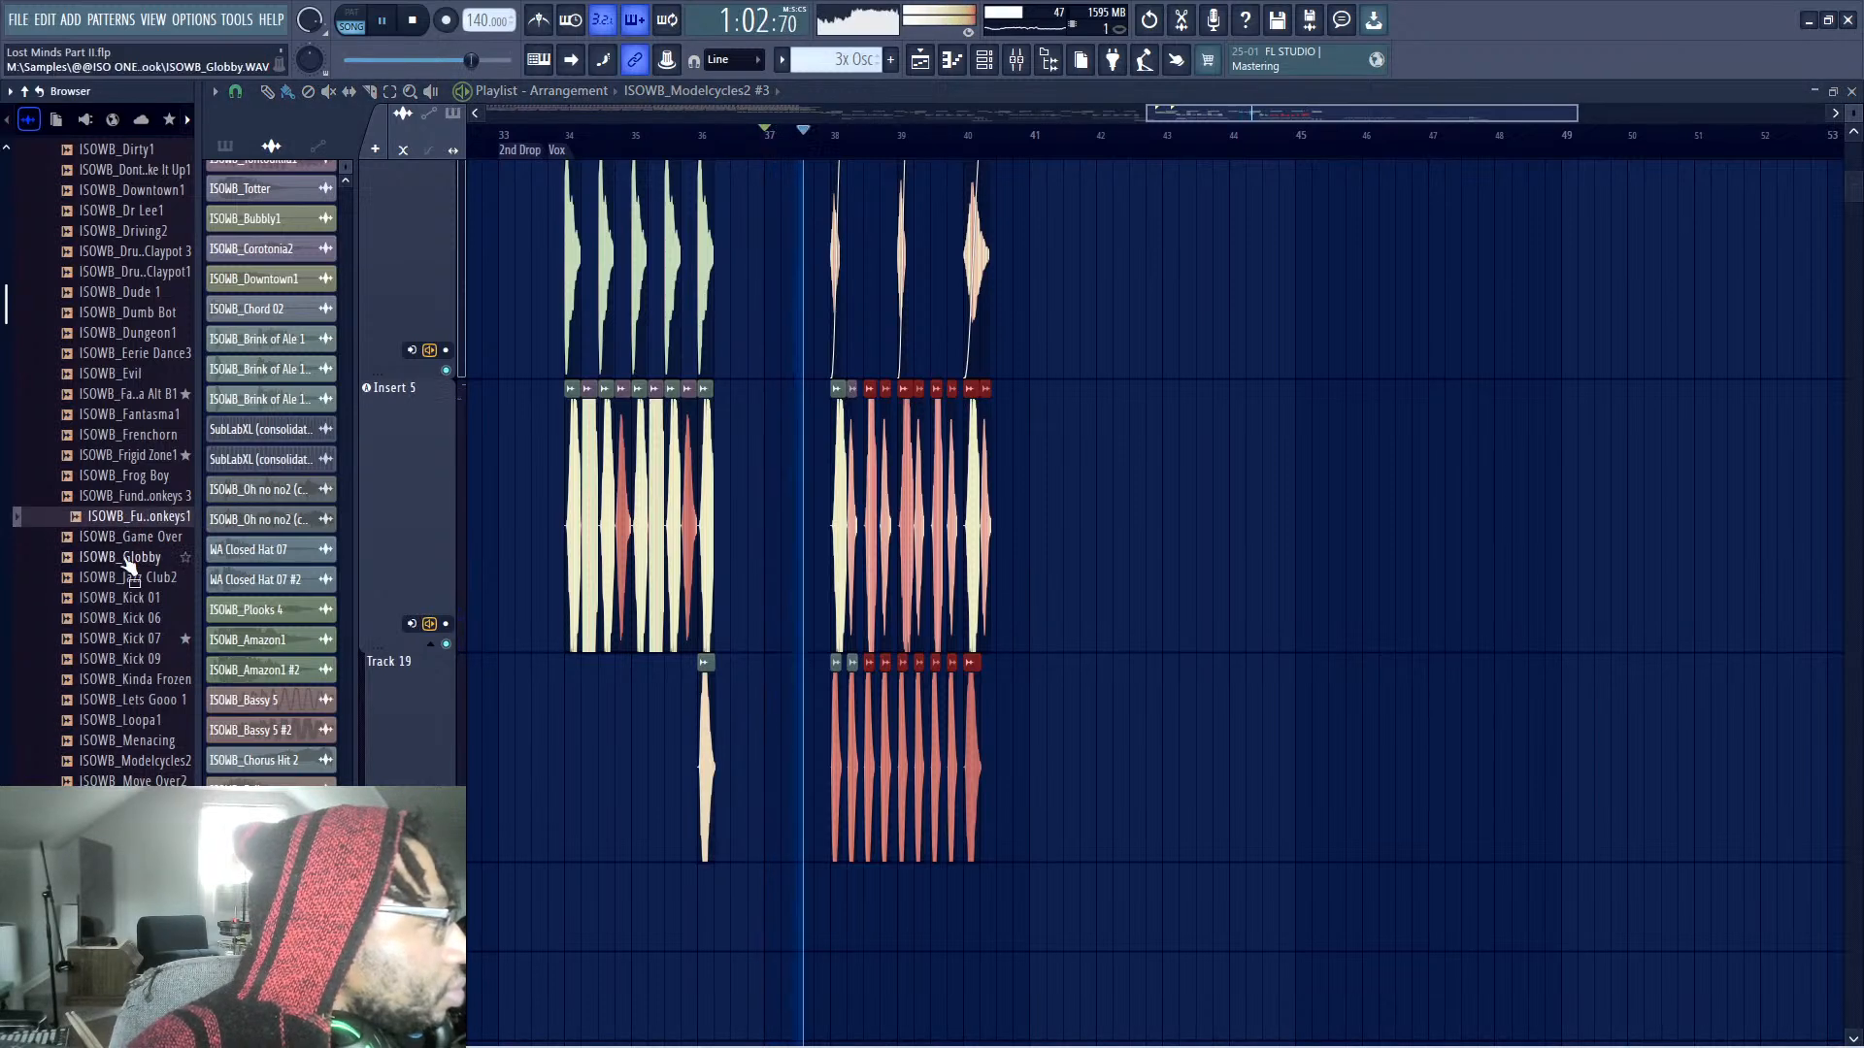
{"action": "left_click", "coordinate": [122, 233]}
{"action": "key", "text": "space"}
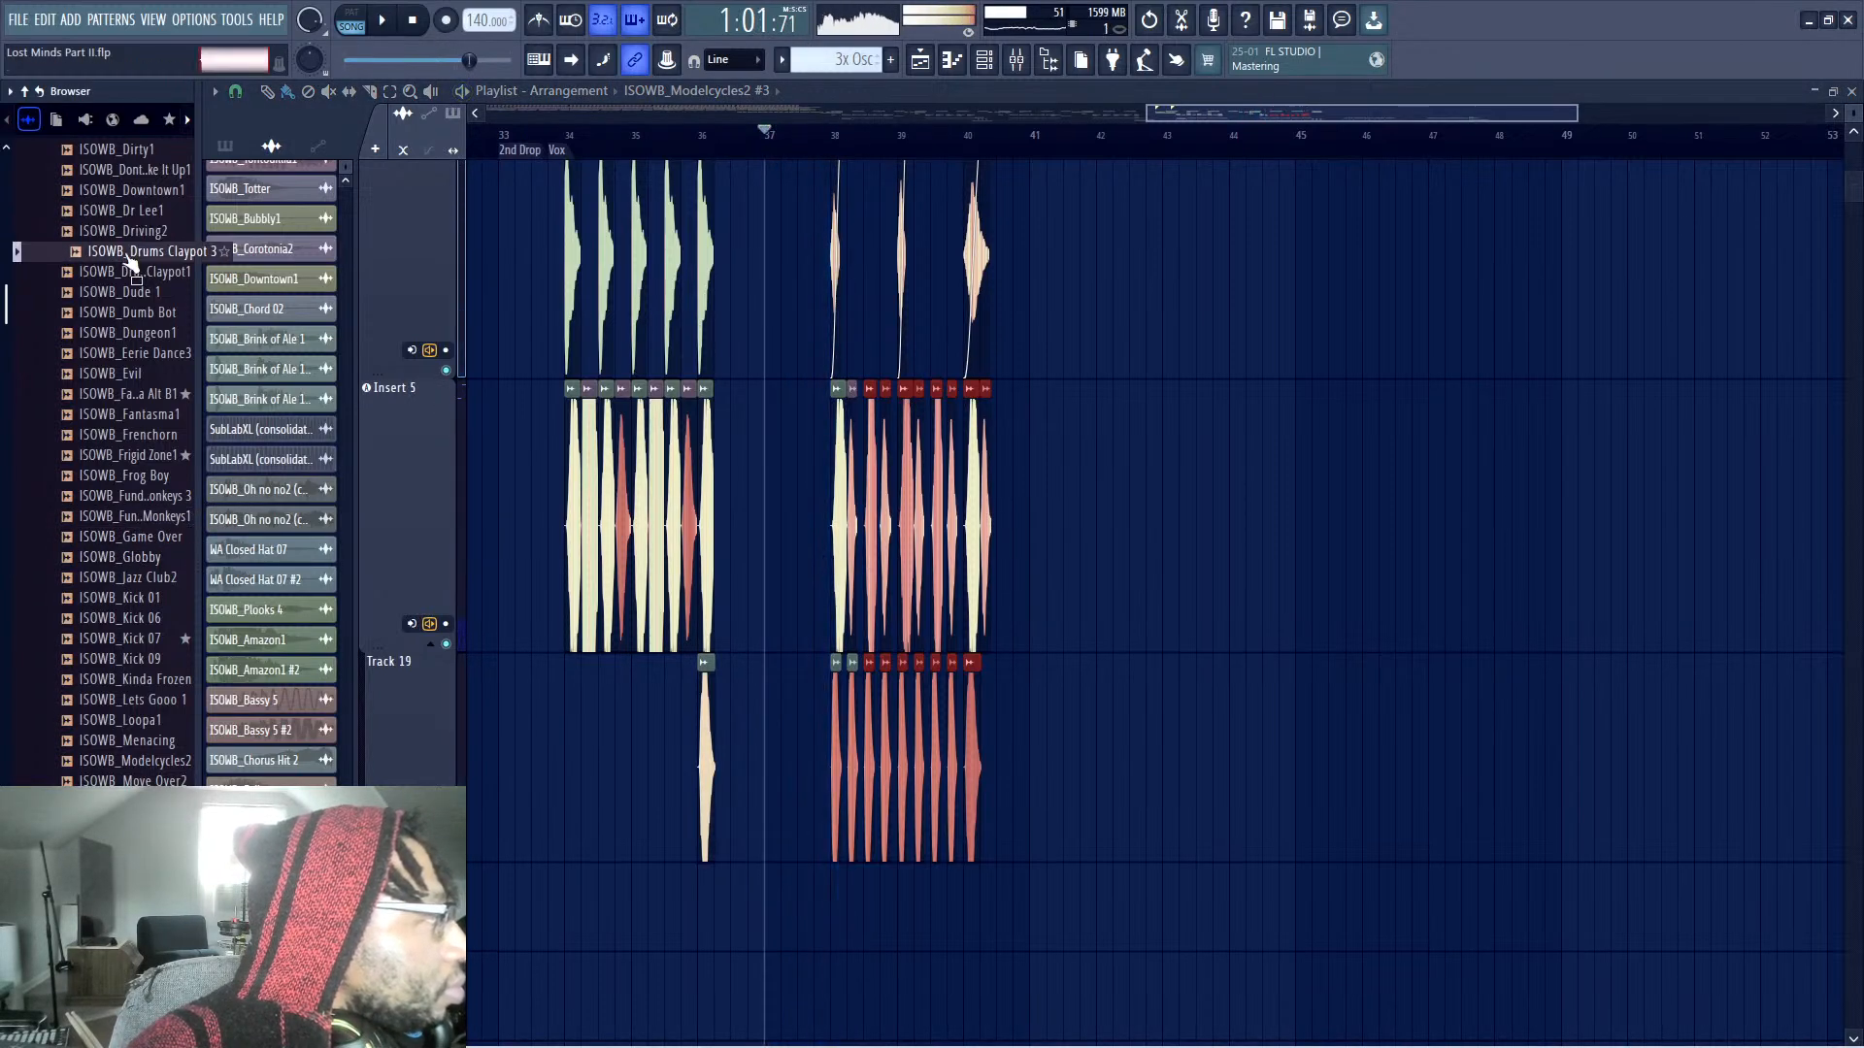
{"action": "left_click_drag", "start_coordinate": [127, 272], "coordinate": [128, 279]}
{"action": "left_click", "coordinate": [105, 418]}
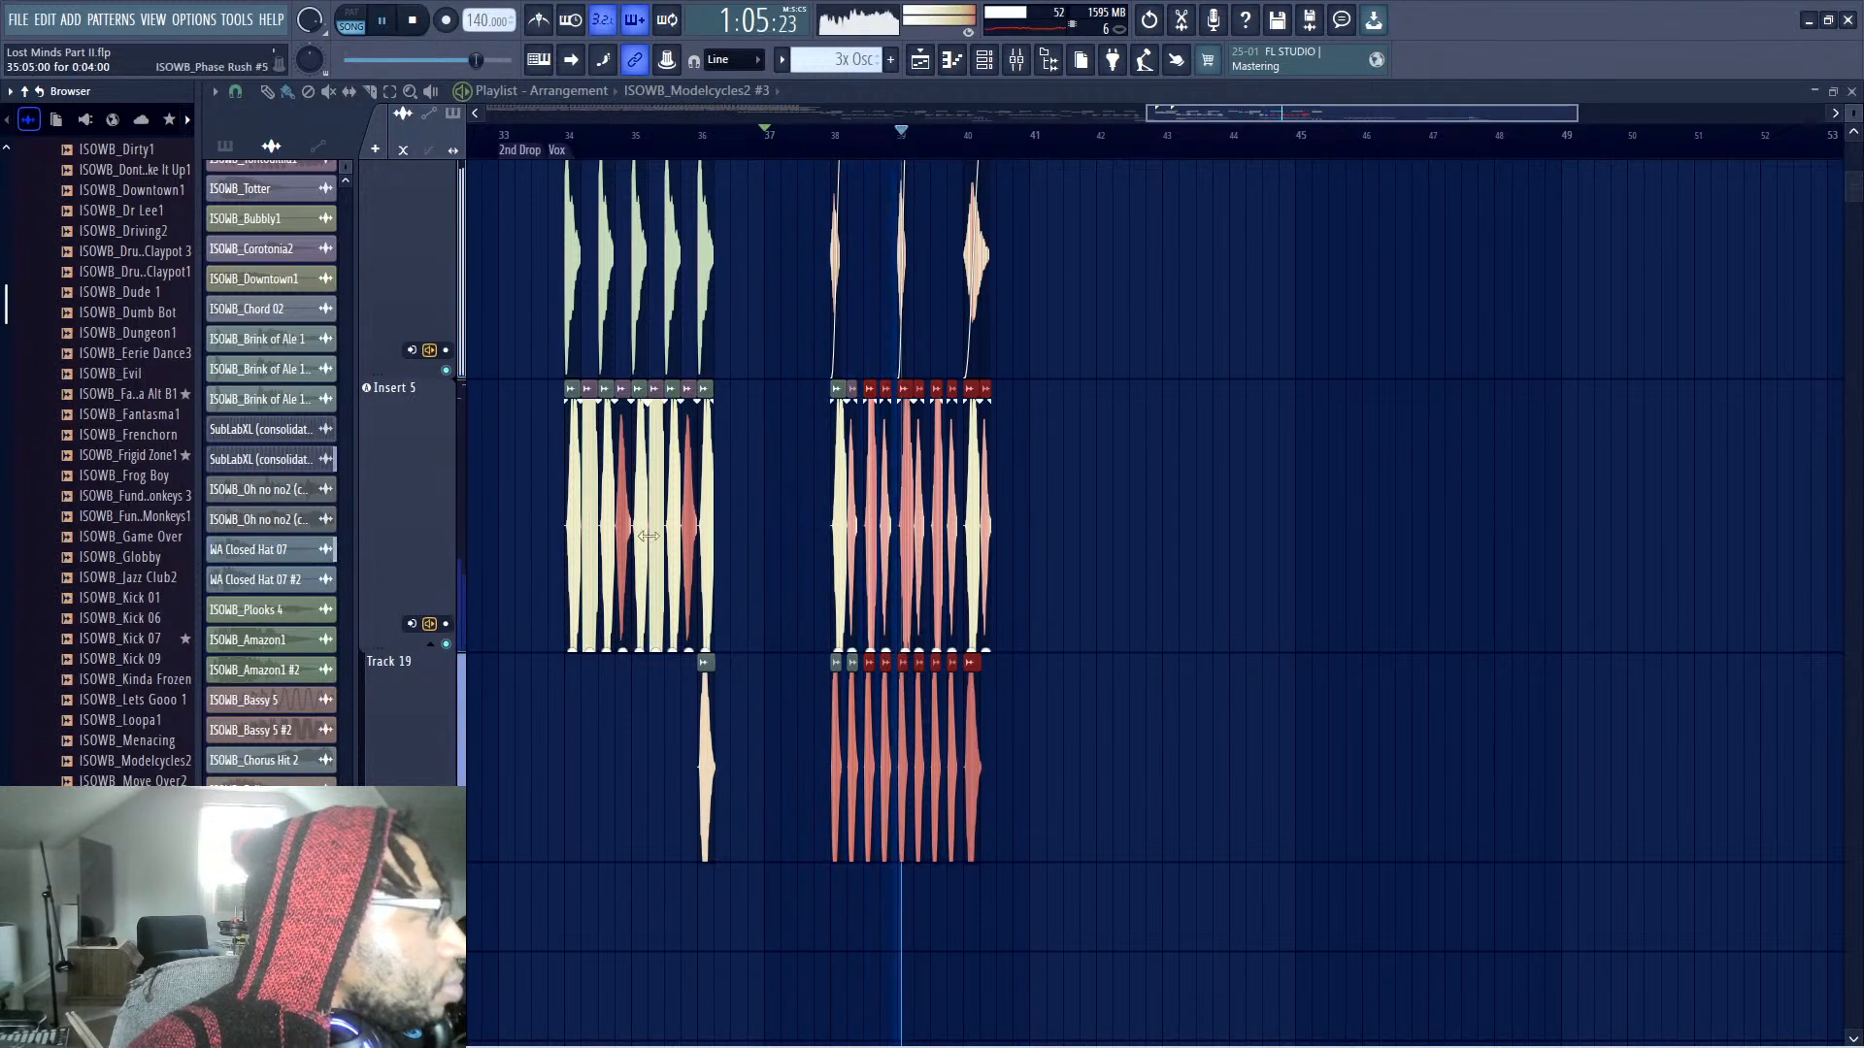
{"action": "scroll", "coordinate": [777, 542], "scroll_direction": "up", "scroll_amount": 3}
{"action": "key", "text": "space"}
{"action": "scroll", "coordinate": [777, 541], "scroll_direction": "up", "scroll_amount": 1}
Try ISOWB_Nianju2 hits on Insert 17, including at 37:09 and 38:13, against the playing drop
{"action": "left_click_drag", "start_coordinate": [554, 583], "coordinate": [824, 443]}
{"action": "left_click_drag", "start_coordinate": [940, 420], "coordinate": [803, 633]}
{"action": "key", "text": "space"}
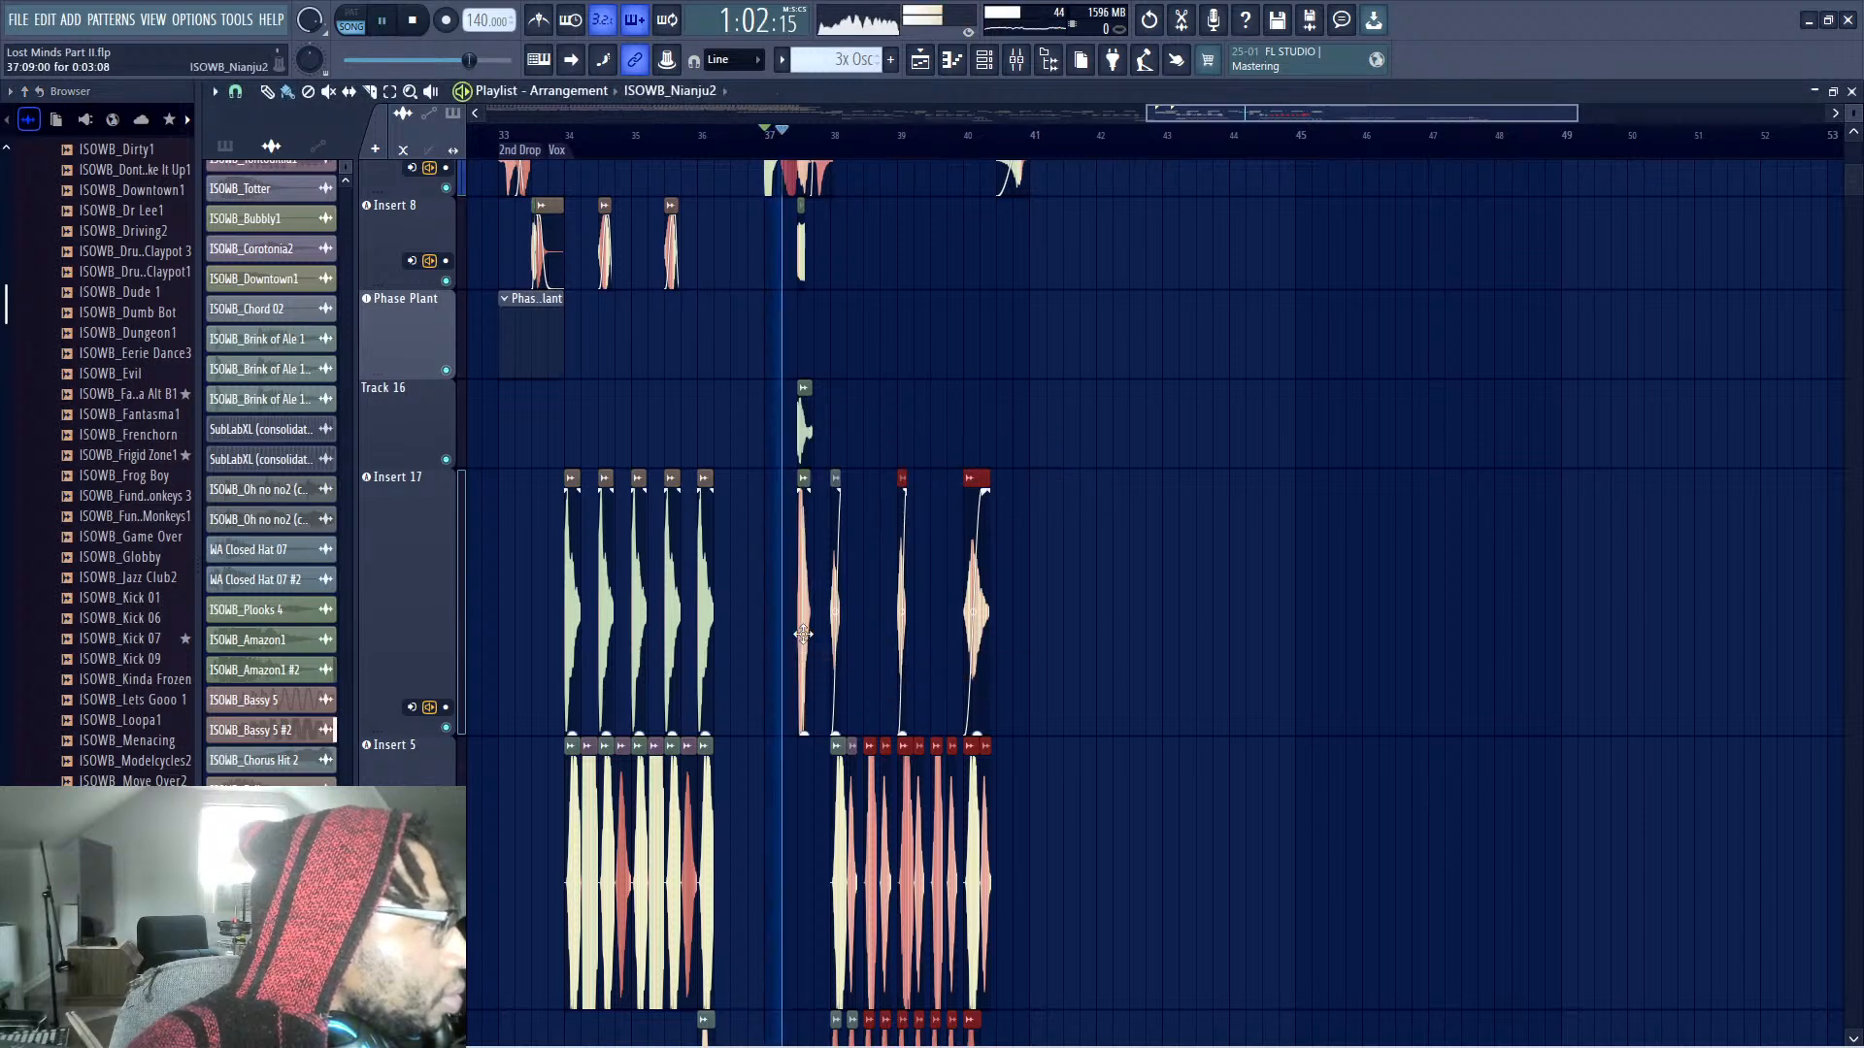
{"action": "right_click", "coordinate": [803, 633]}
{"action": "key", "text": "space"}
{"action": "key", "text": "space"}
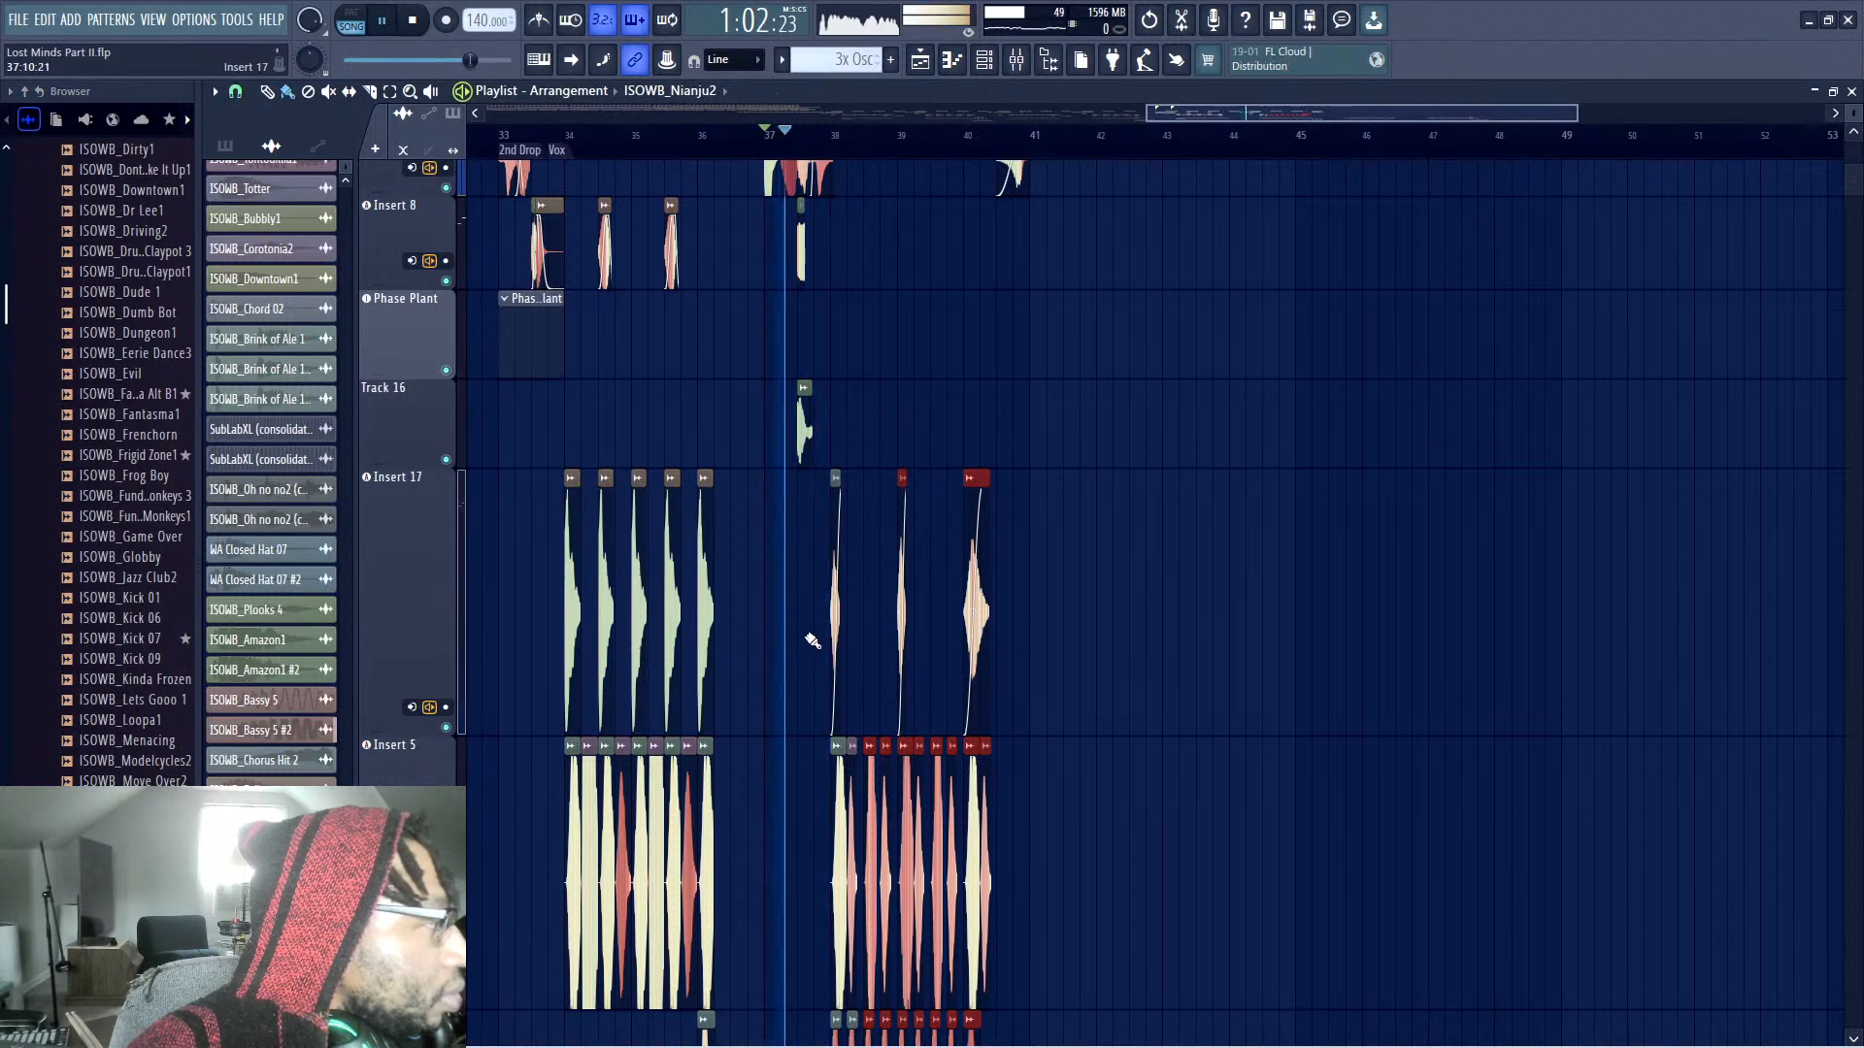
{"action": "left_click", "coordinate": [848, 631]}
{"action": "left_click_drag", "start_coordinate": [848, 631], "coordinate": [857, 633]}
{"action": "right_click", "coordinate": [857, 631]}
{"action": "key", "text": "space"}
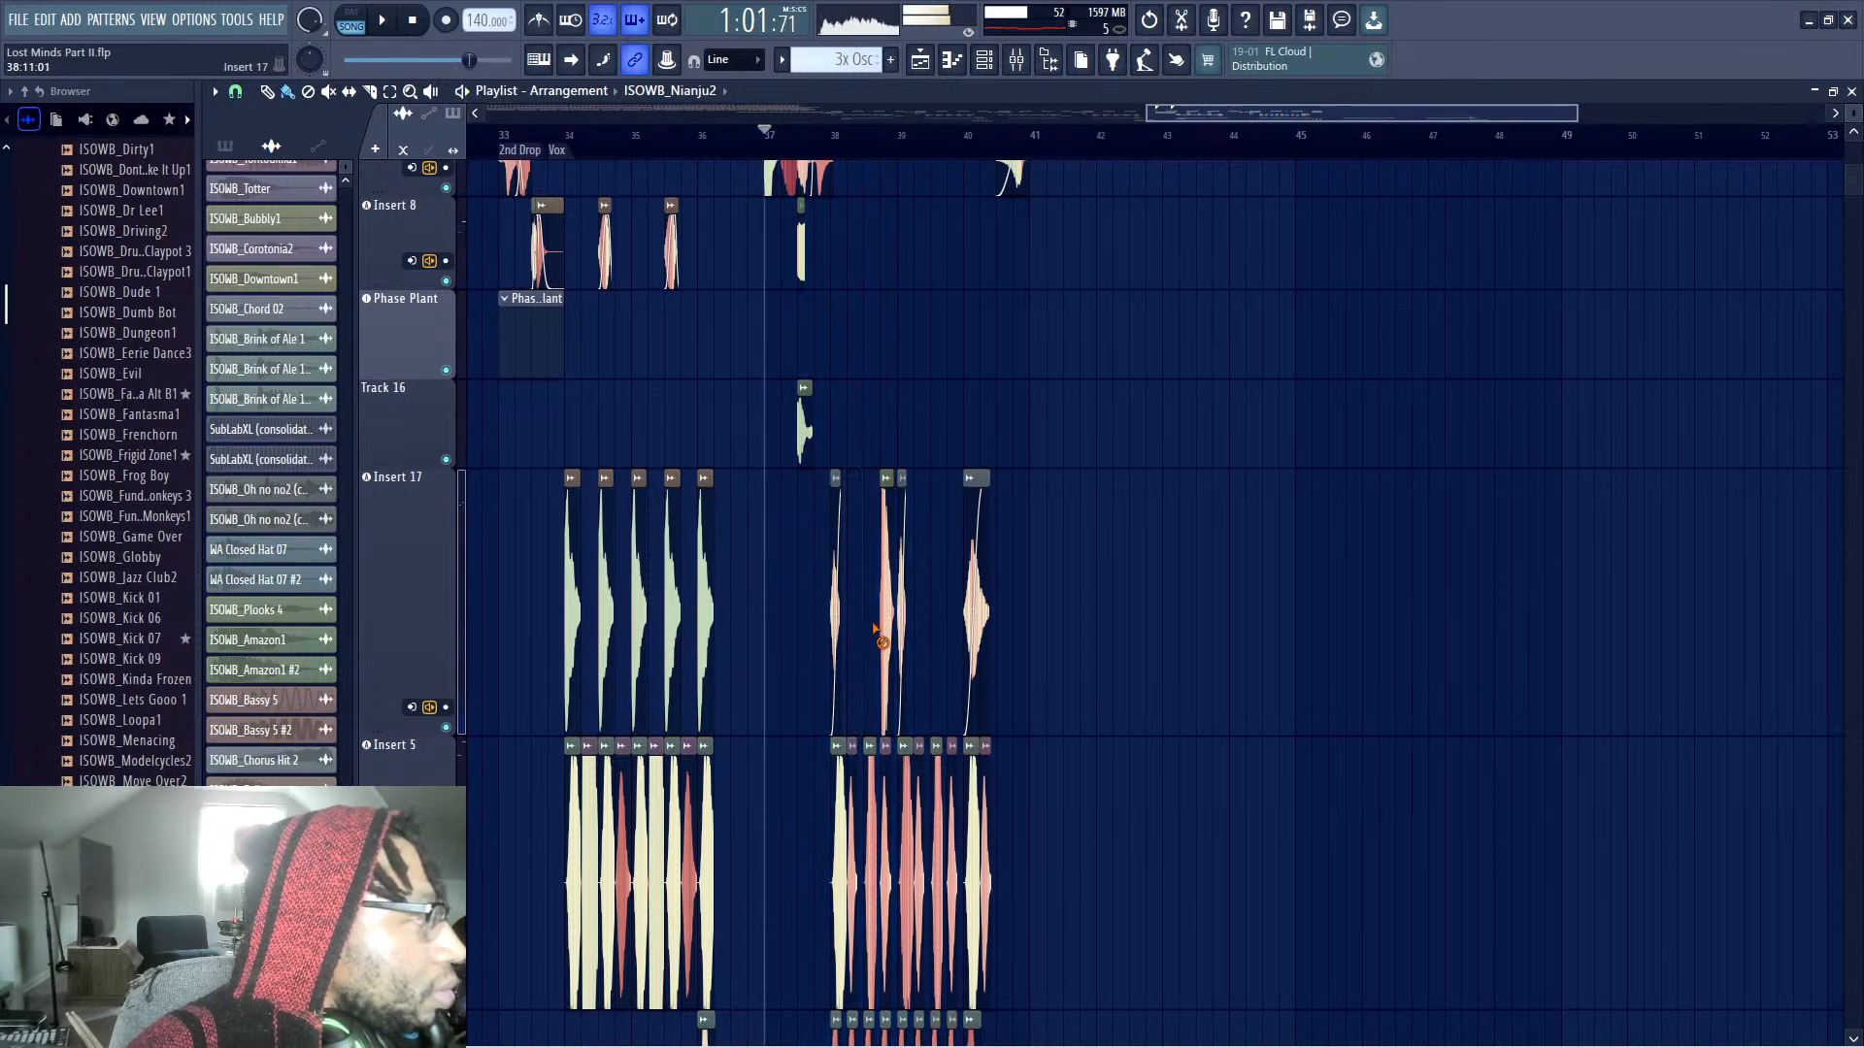
{"action": "right_click", "coordinate": [886, 601]}
Insert an empty track above Insert 5, place ISOWB_Nianju2 on it at 38:05, and play from bar 37
{"action": "right_click", "coordinate": [418, 545]}
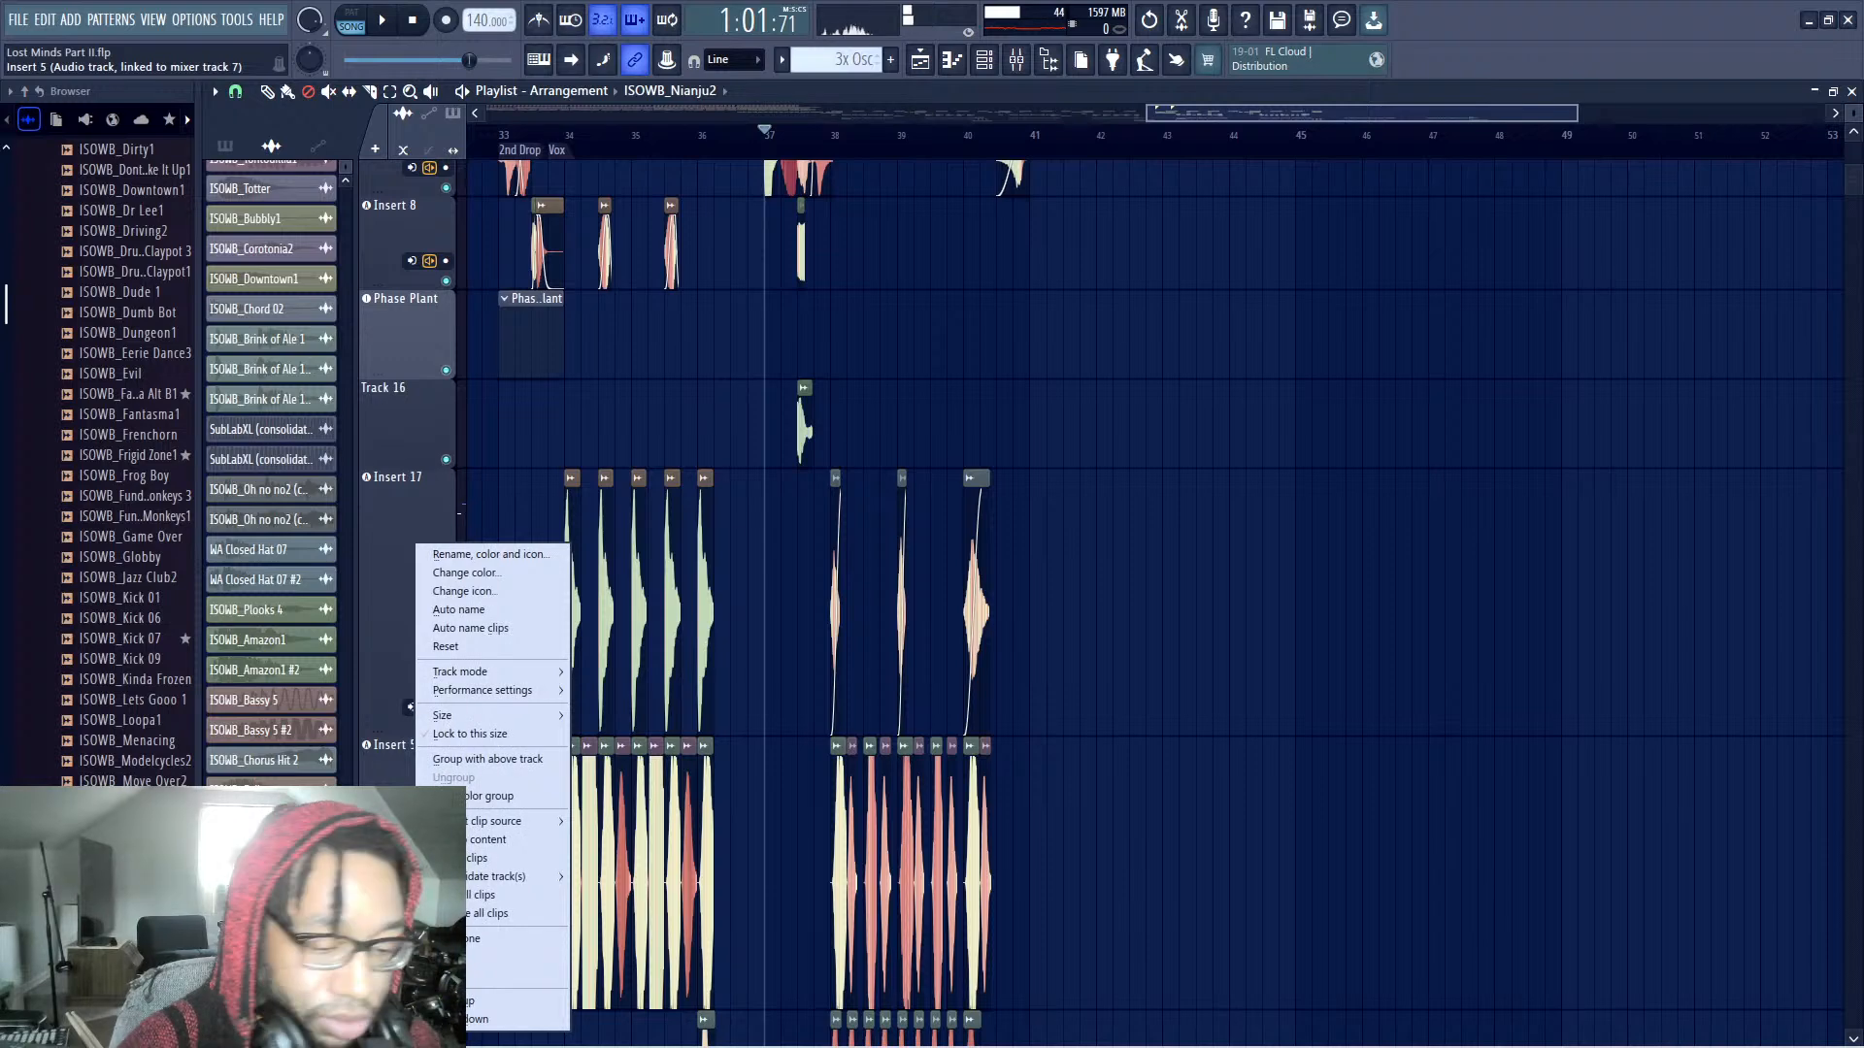
{"action": "left_click", "coordinate": [442, 938]}
{"action": "left_click", "coordinate": [126, 822]}
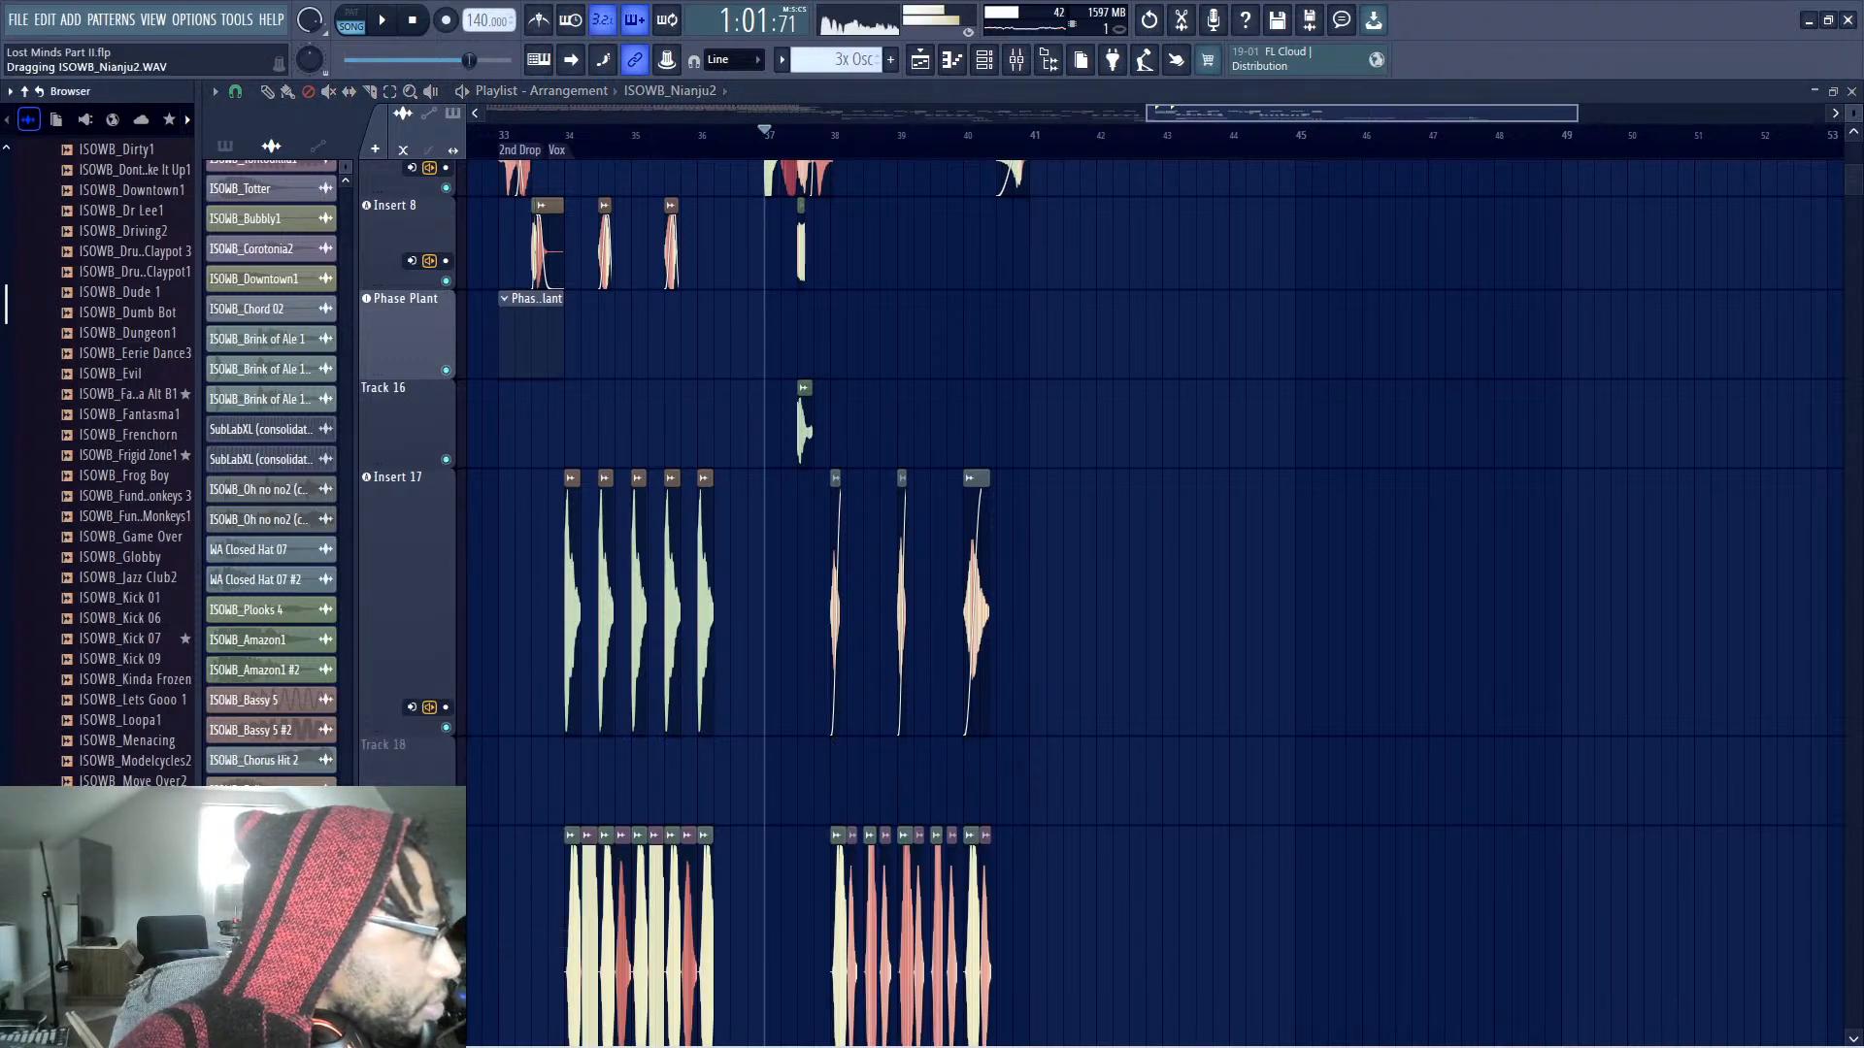
{"action": "left_click_drag", "start_coordinate": [126, 822], "coordinate": [847, 753]}
{"action": "key", "text": "space"}
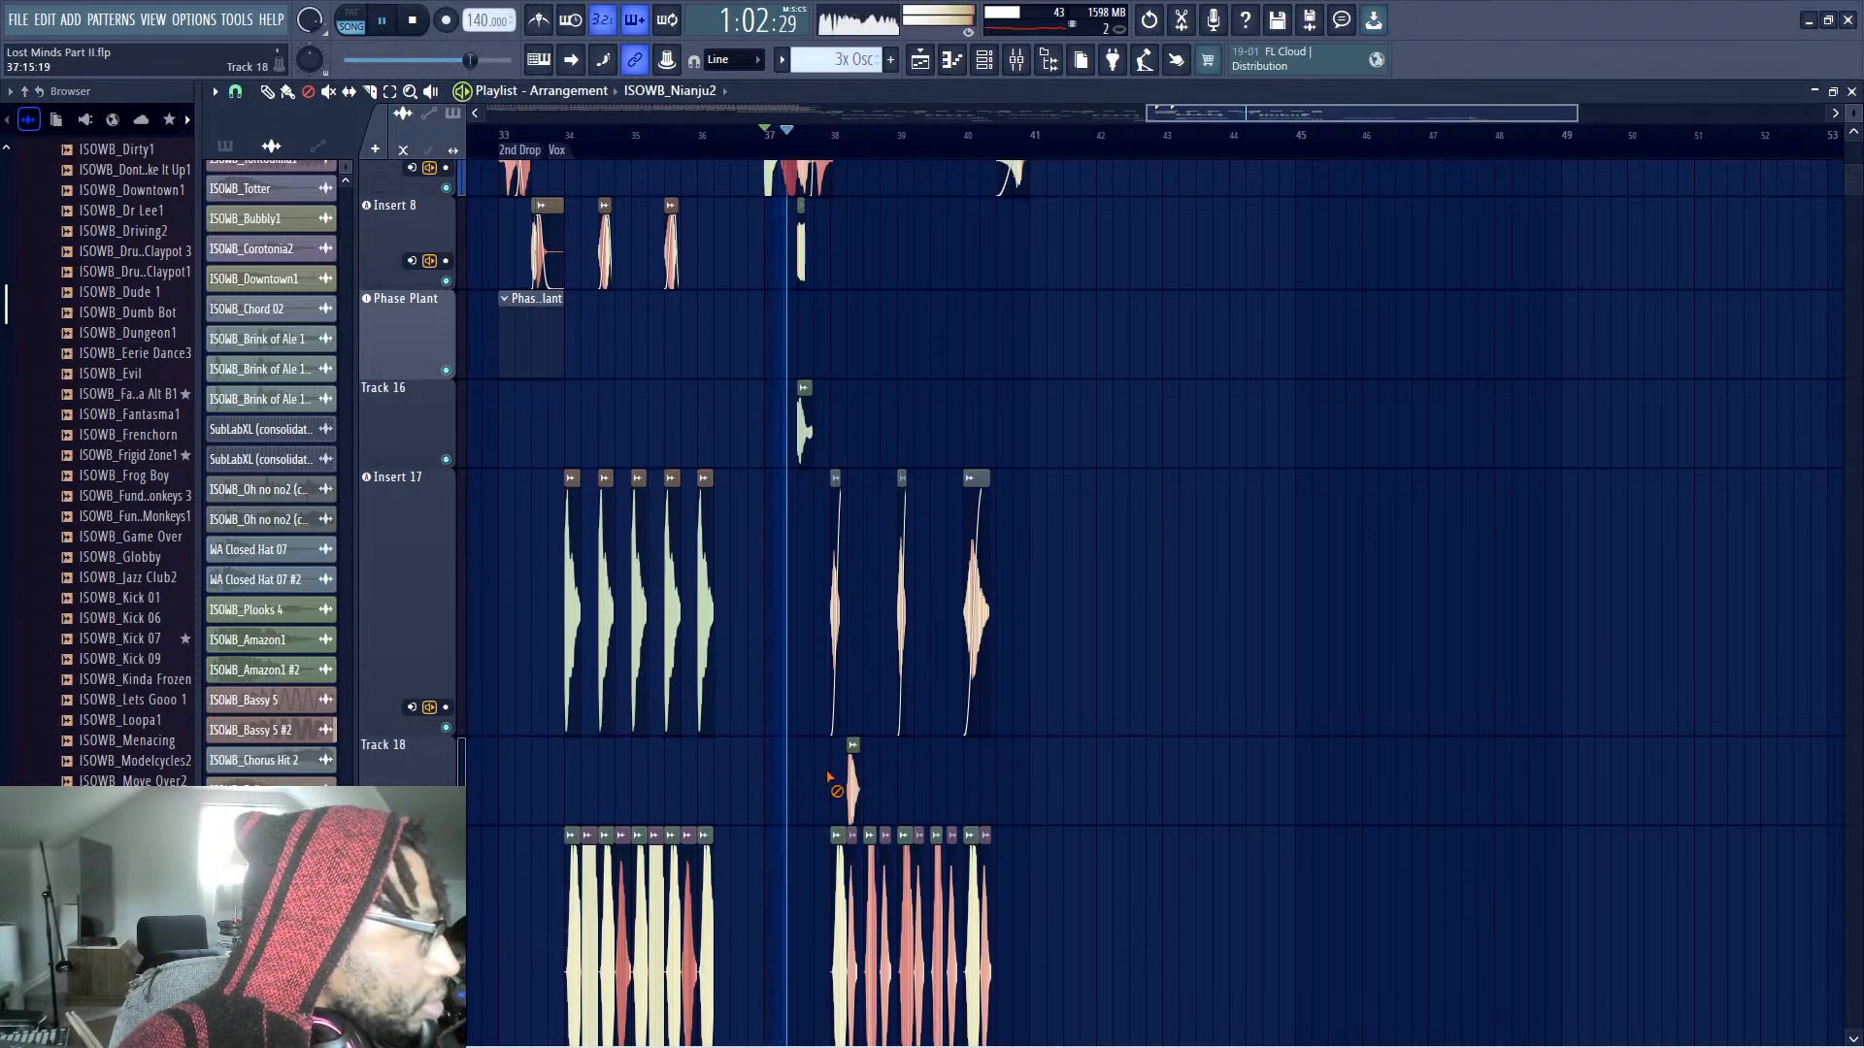
Add ISOWB_Nianju2 clips at 38:13 and 39:09 on Track 18, play them, and check the sample's channel settings
{"action": "left_click", "coordinate": [885, 791]}
{"action": "left_click", "coordinate": [934, 791]}
{"action": "key", "text": "space"}
{"action": "key", "text": "space"}
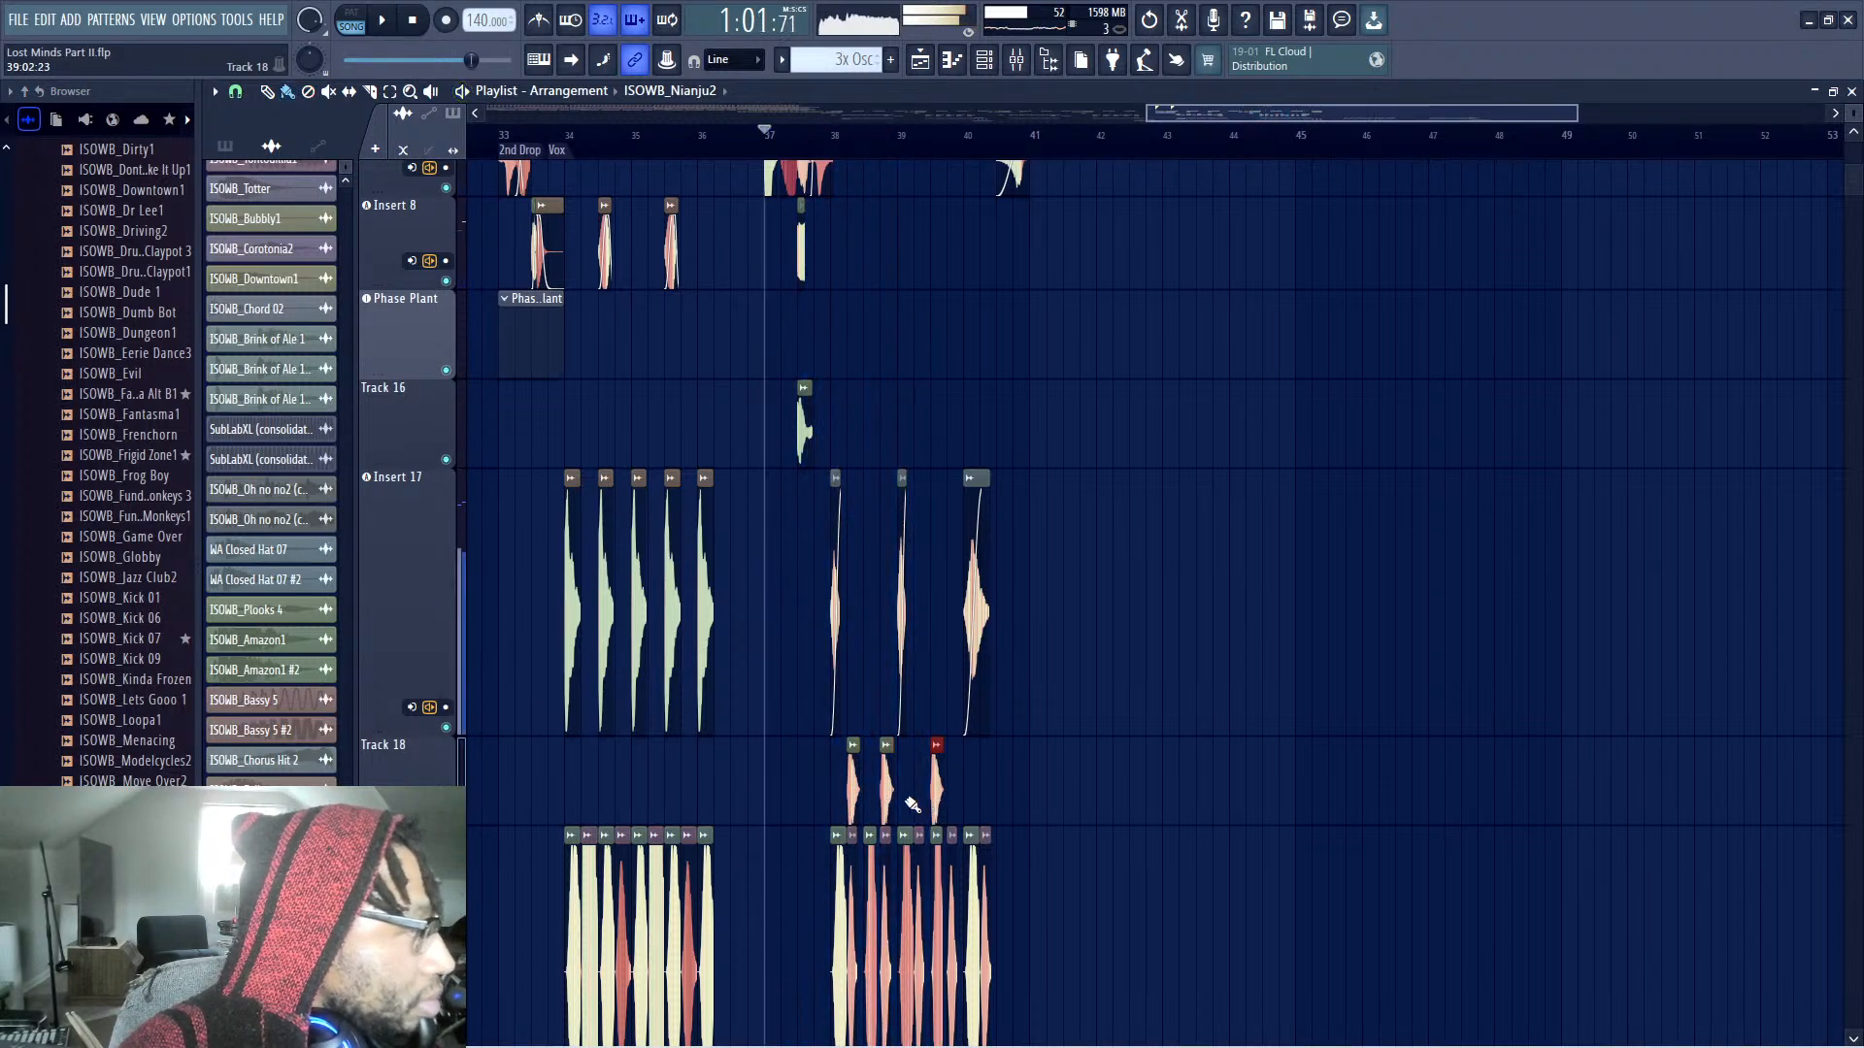
{"action": "key", "text": "space"}
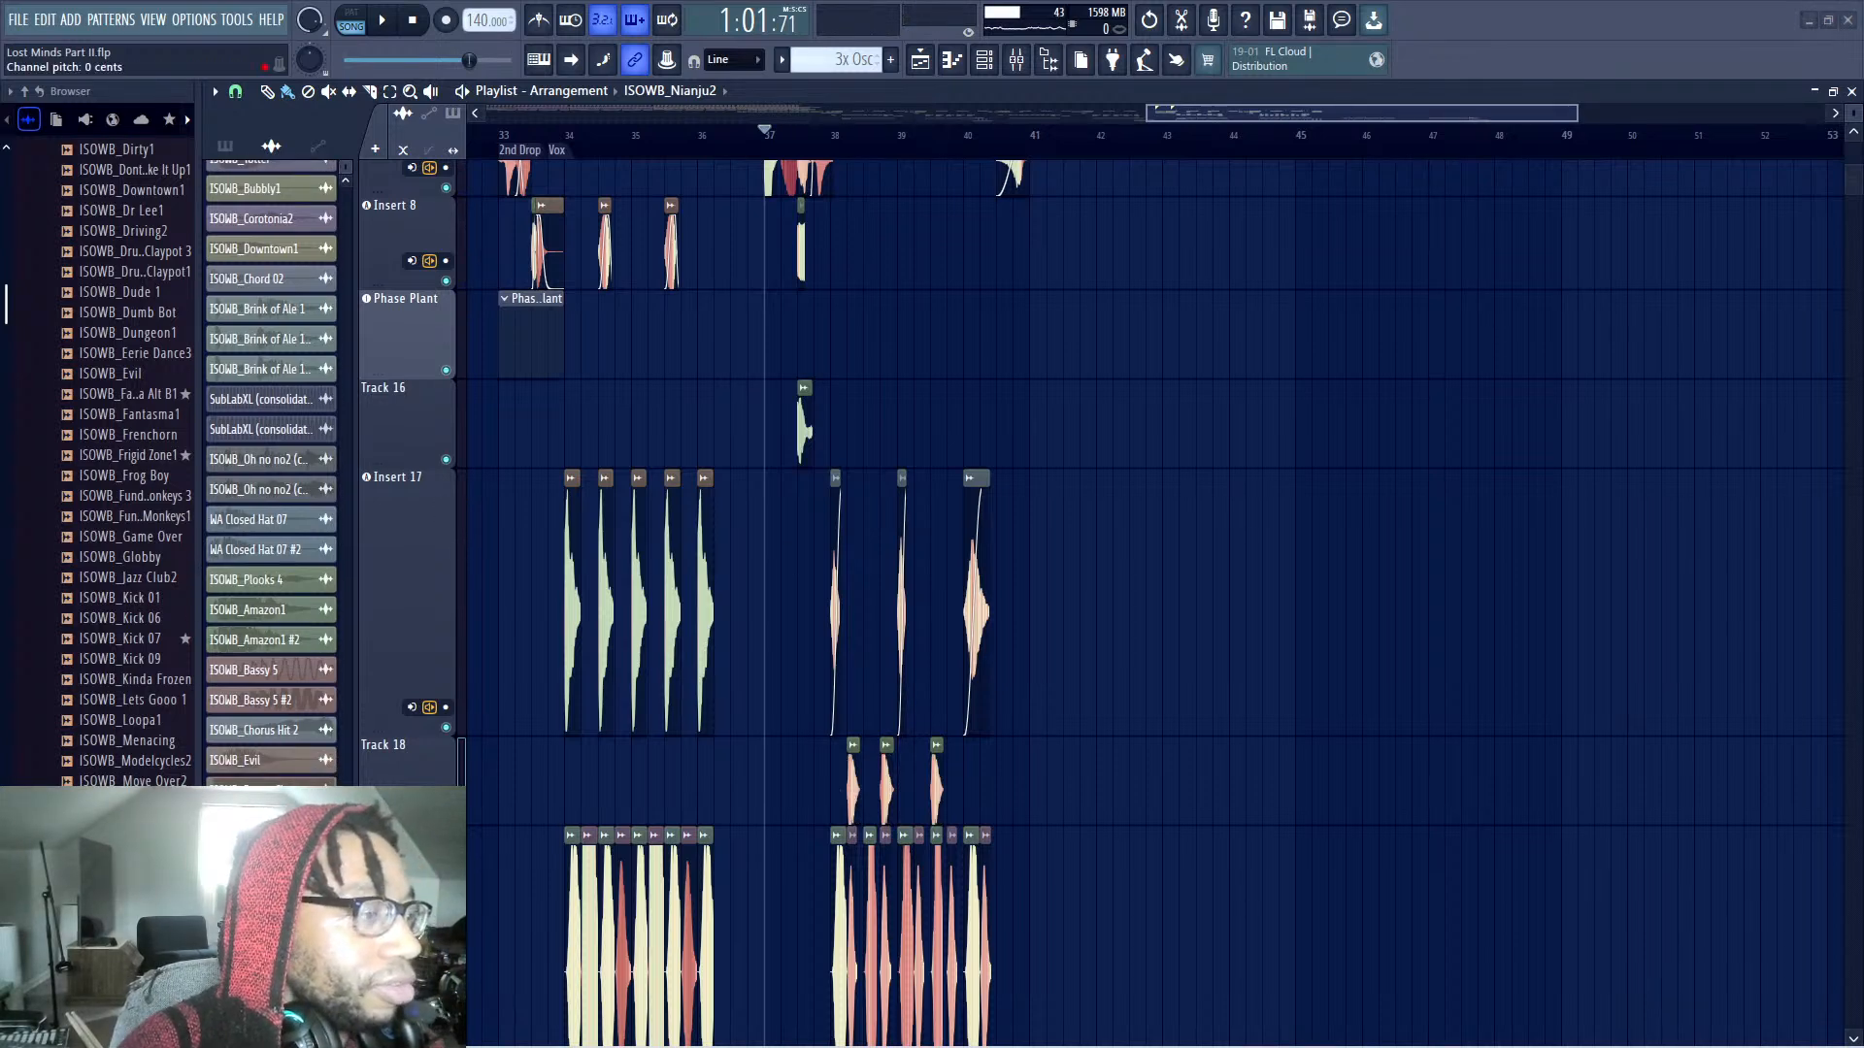
{"action": "left_click_drag", "start_coordinate": [1615, 132], "coordinate": [1531, 225]}
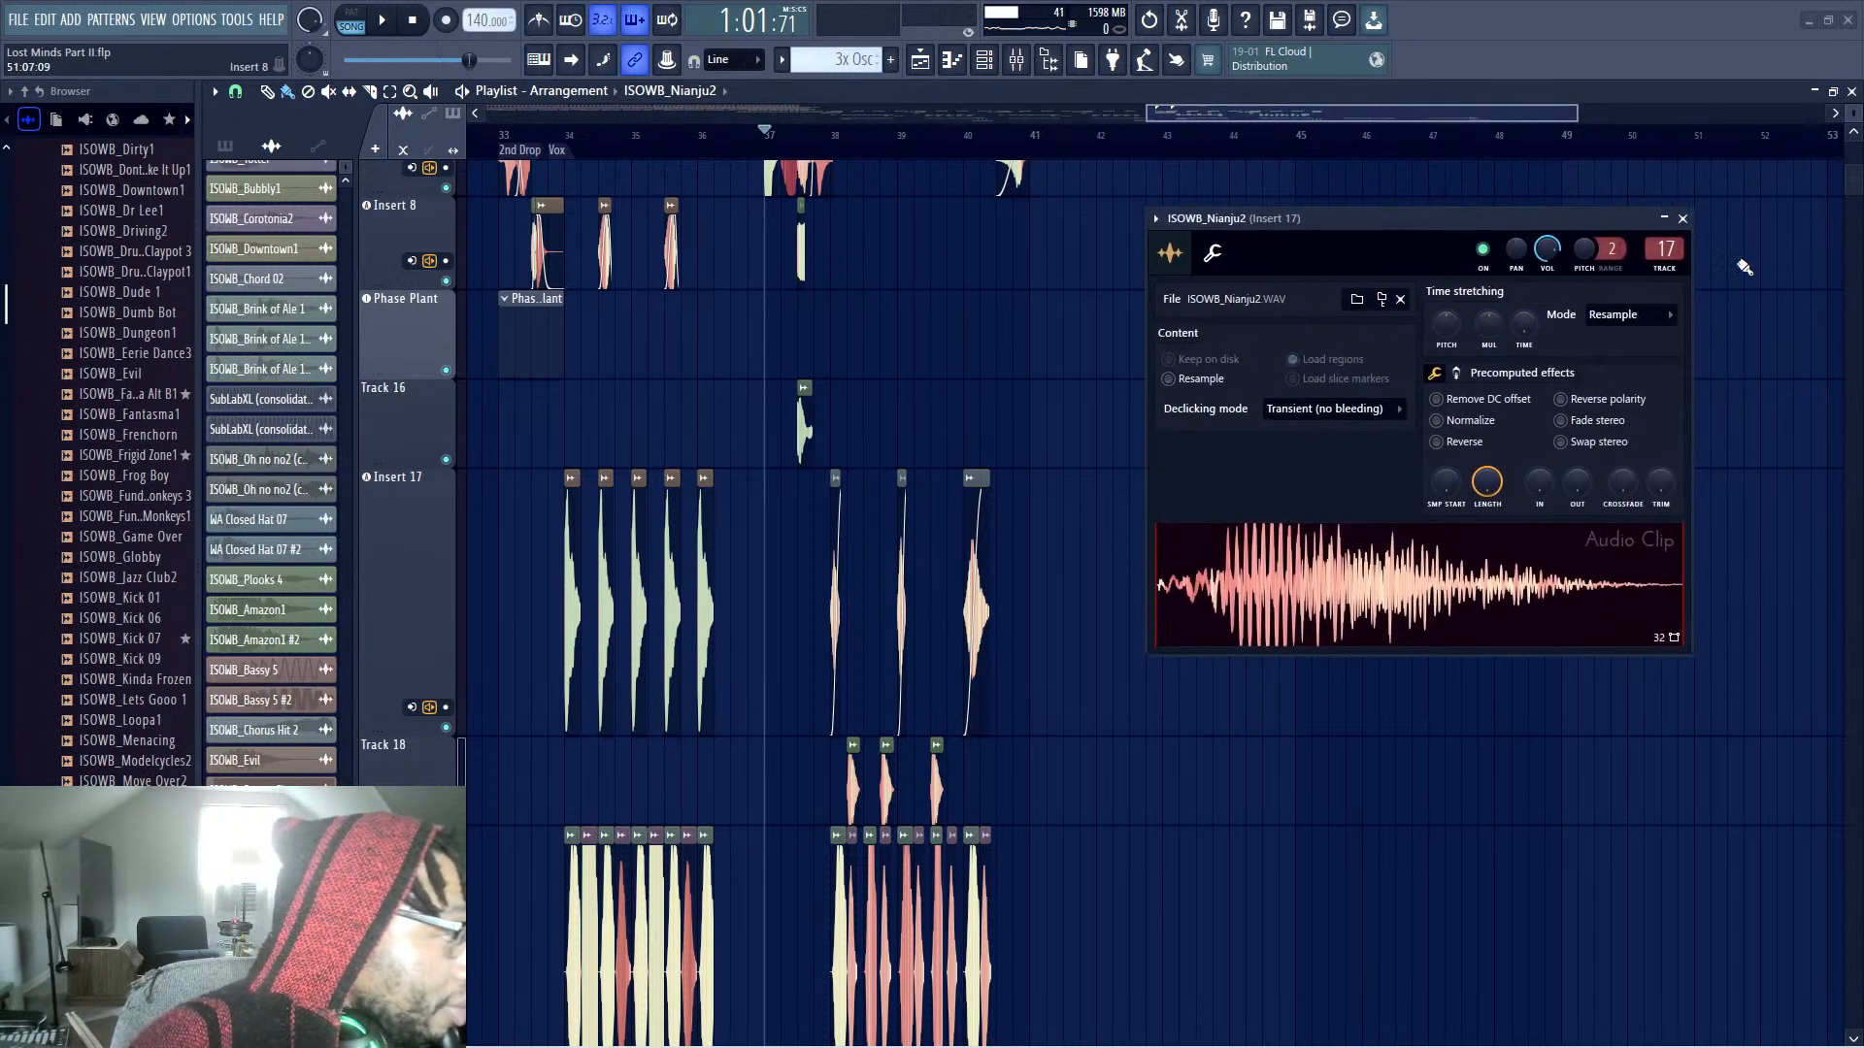
{"action": "left_click", "coordinate": [1682, 218]}
{"action": "key", "text": "space"}
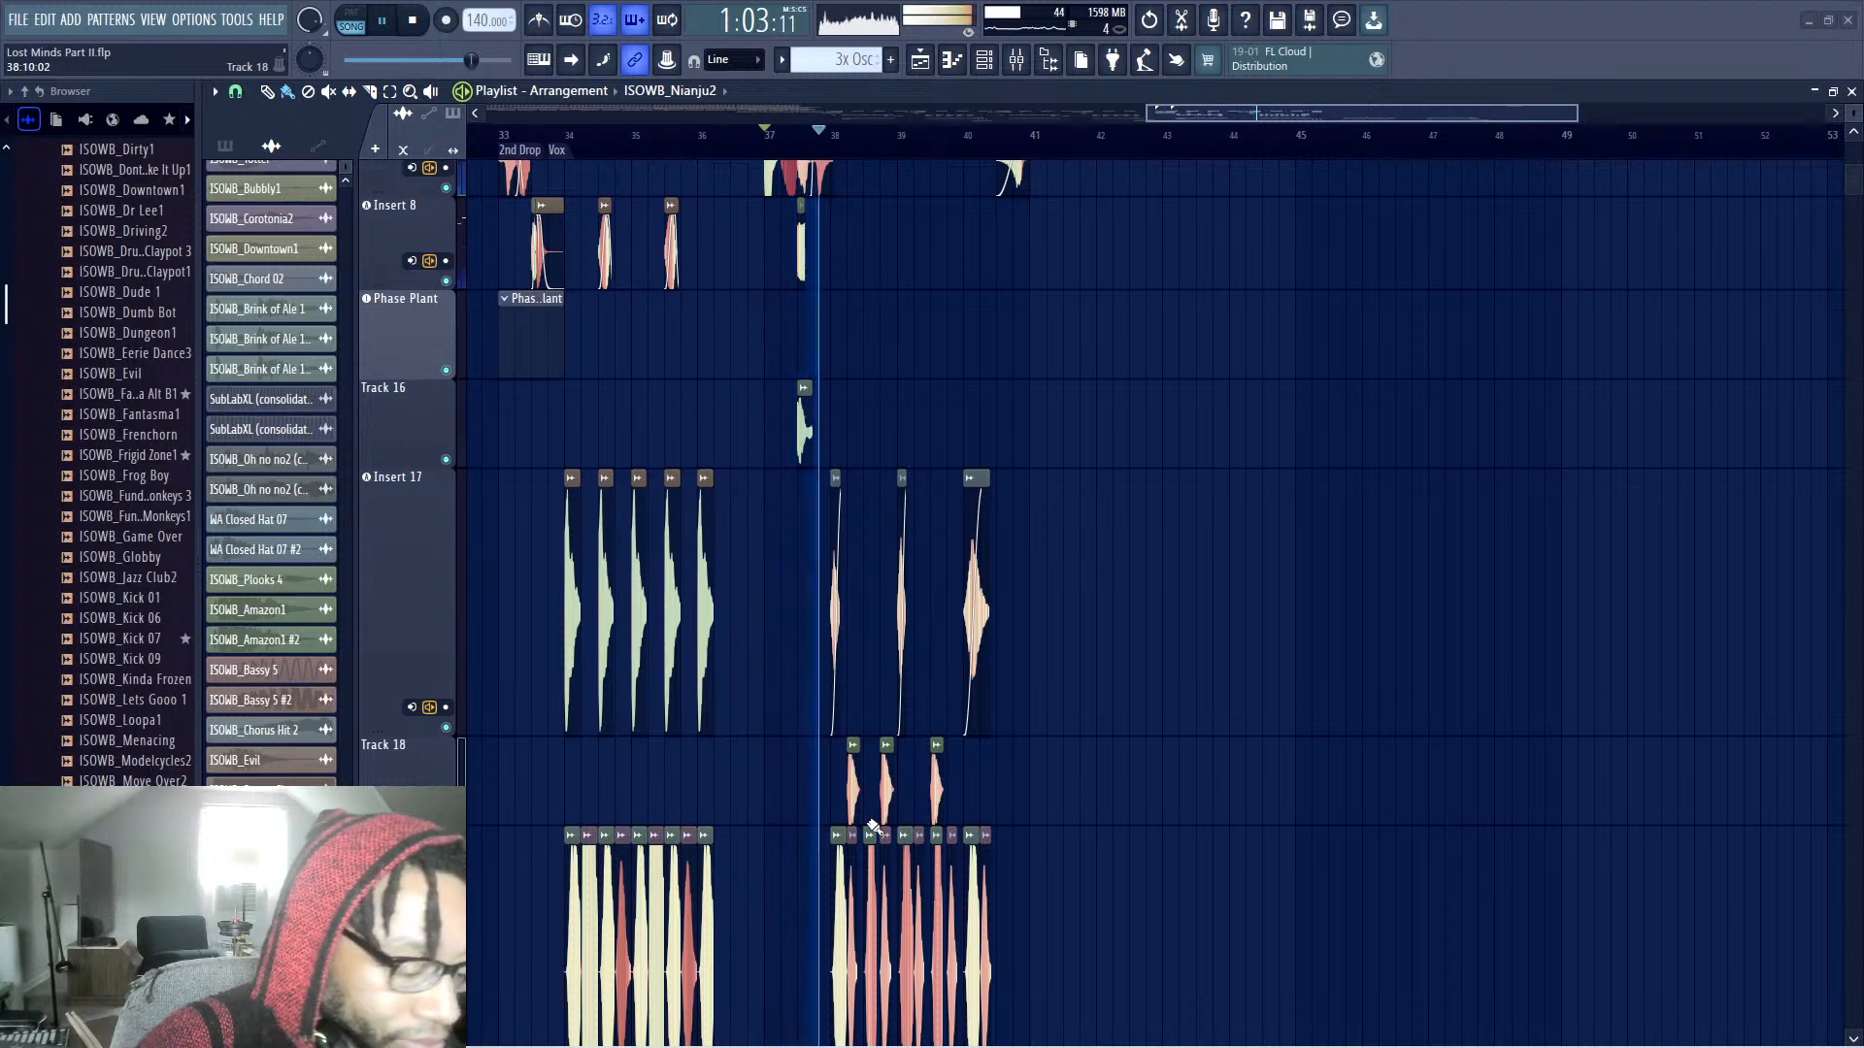
Replace the ISOWB_Nianju2 clip at 39:09 on Track 18 with clips at 39:05 and 39:13, and replay from bar 37
{"action": "left_click", "coordinate": [921, 801]}
{"action": "right_click", "coordinate": [939, 806]}
{"action": "left_click", "coordinate": [950, 792]}
{"action": "key", "text": "space"}
{"action": "key", "text": "space"}
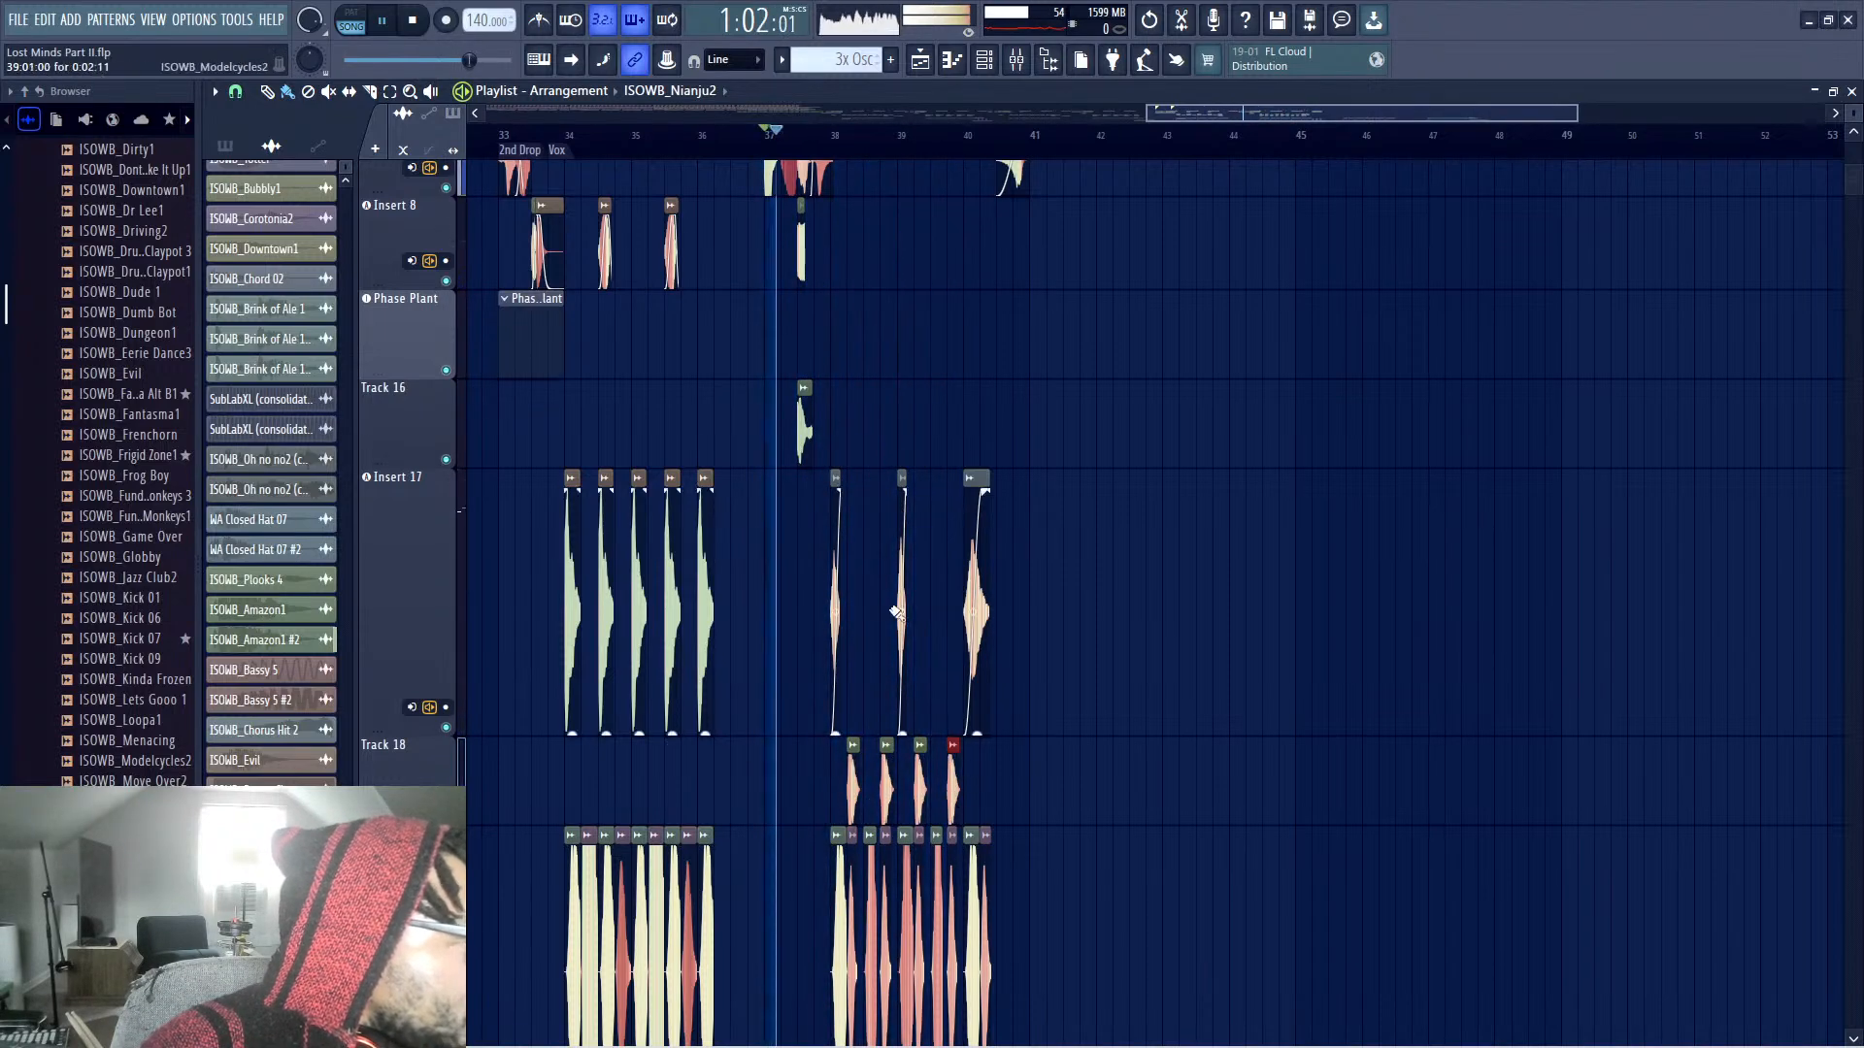
Zoom in on bars 36 to 41 and listen to the layered bass passage, replaying it from bars 40 and 38
{"action": "scroll", "coordinate": [854, 442], "scroll_direction": "down", "scroll_amount": 5}
{"action": "left_click_drag", "start_coordinate": [652, 911], "coordinate": [1279, 146]}
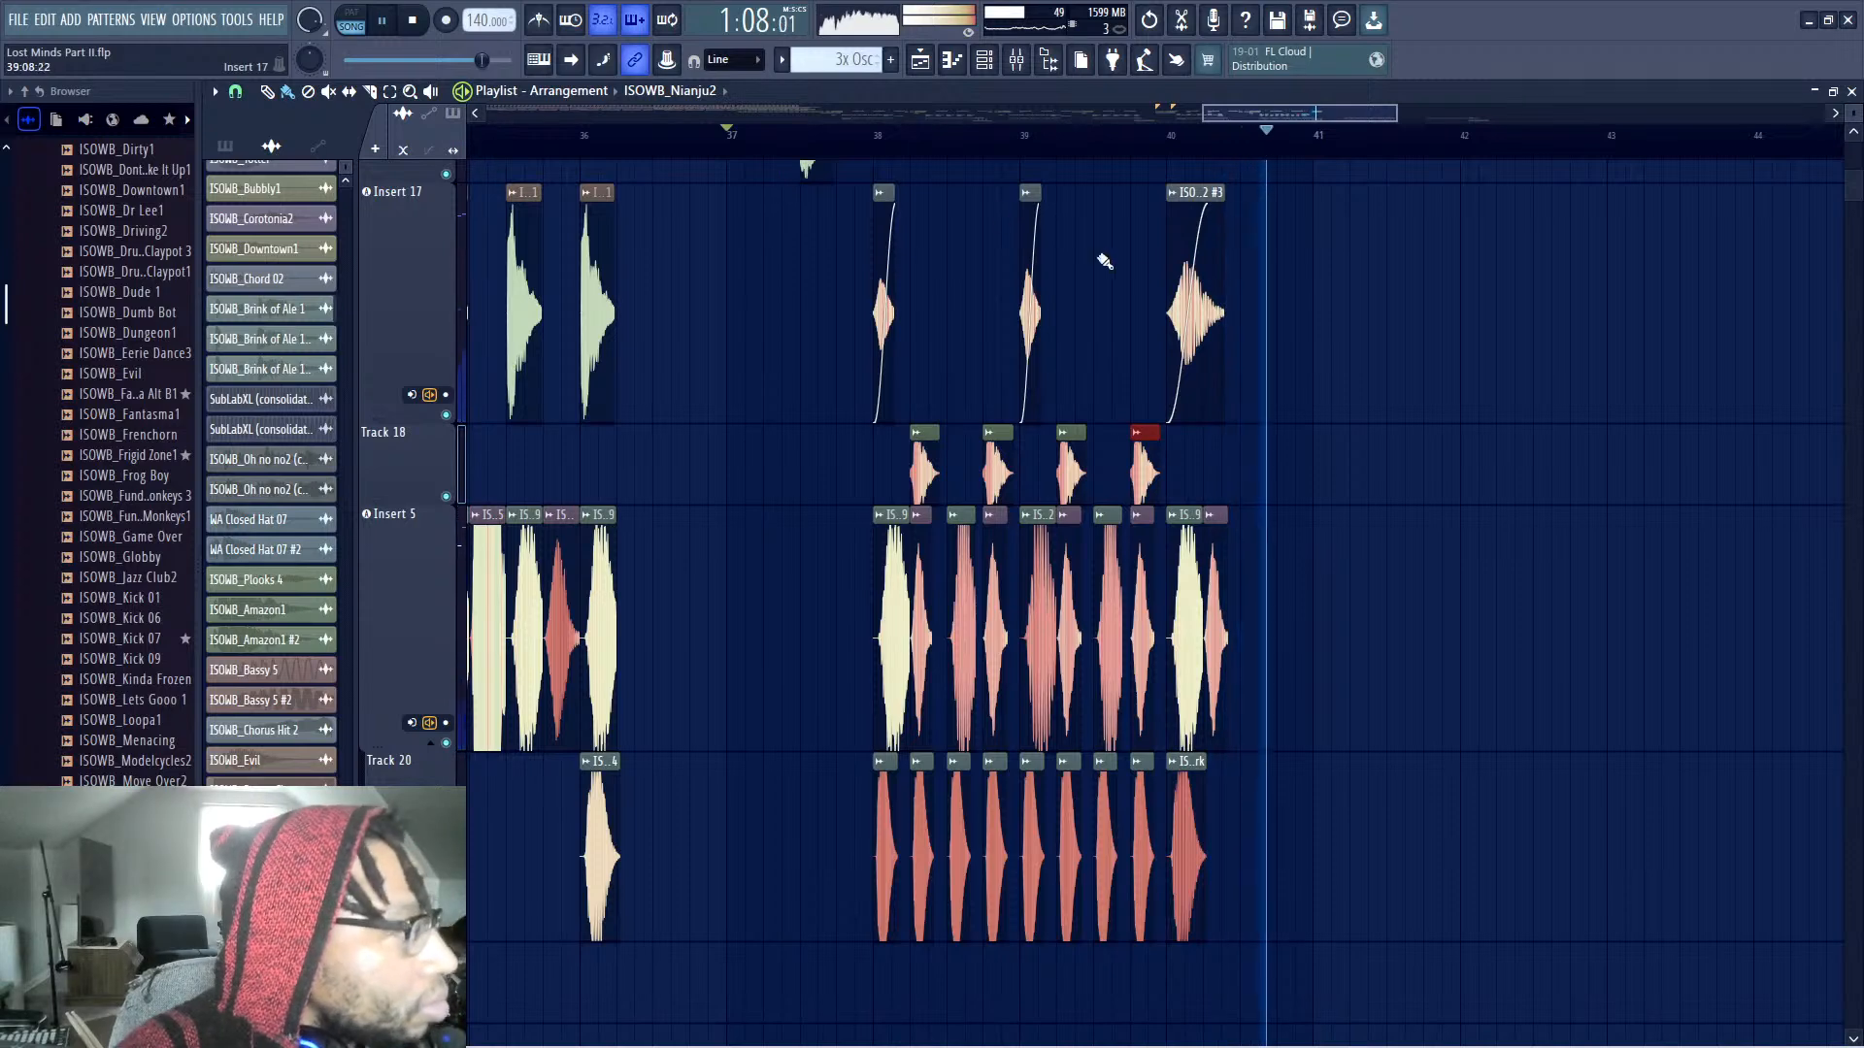
{"action": "key", "text": "space"}
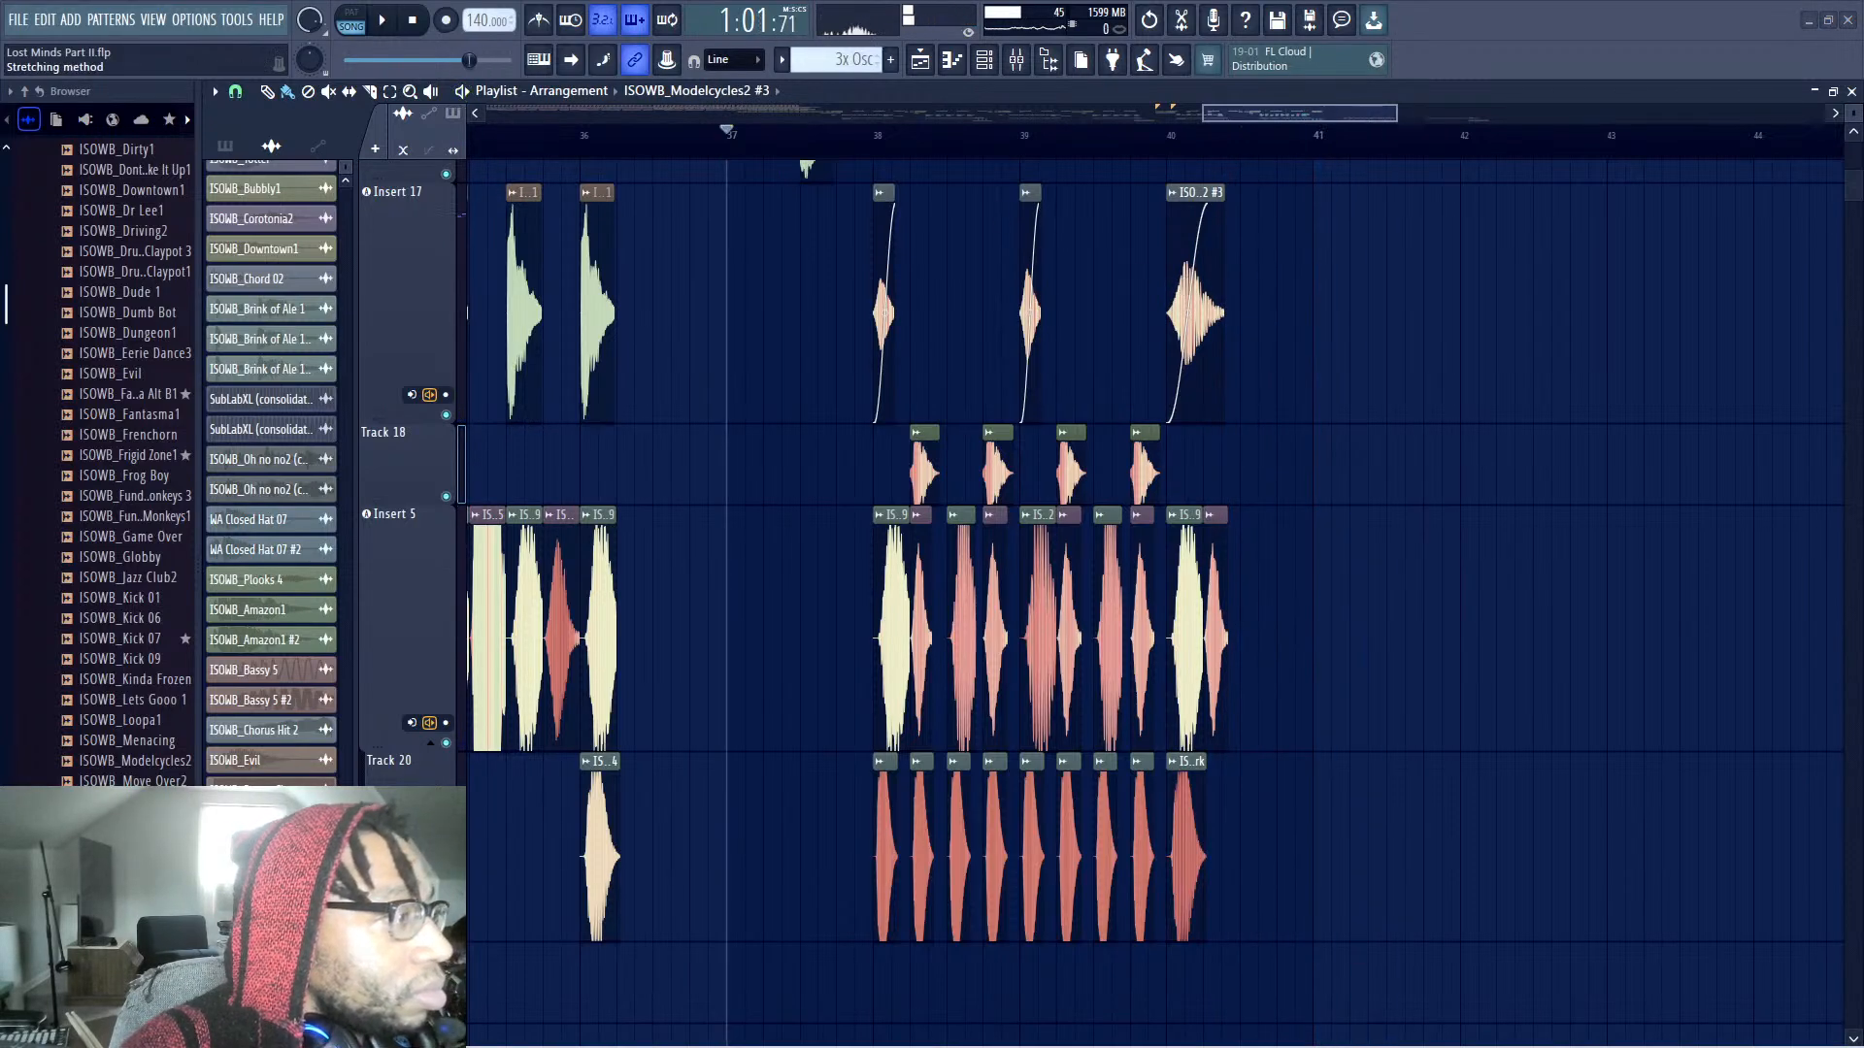
{"action": "key", "text": "space"}
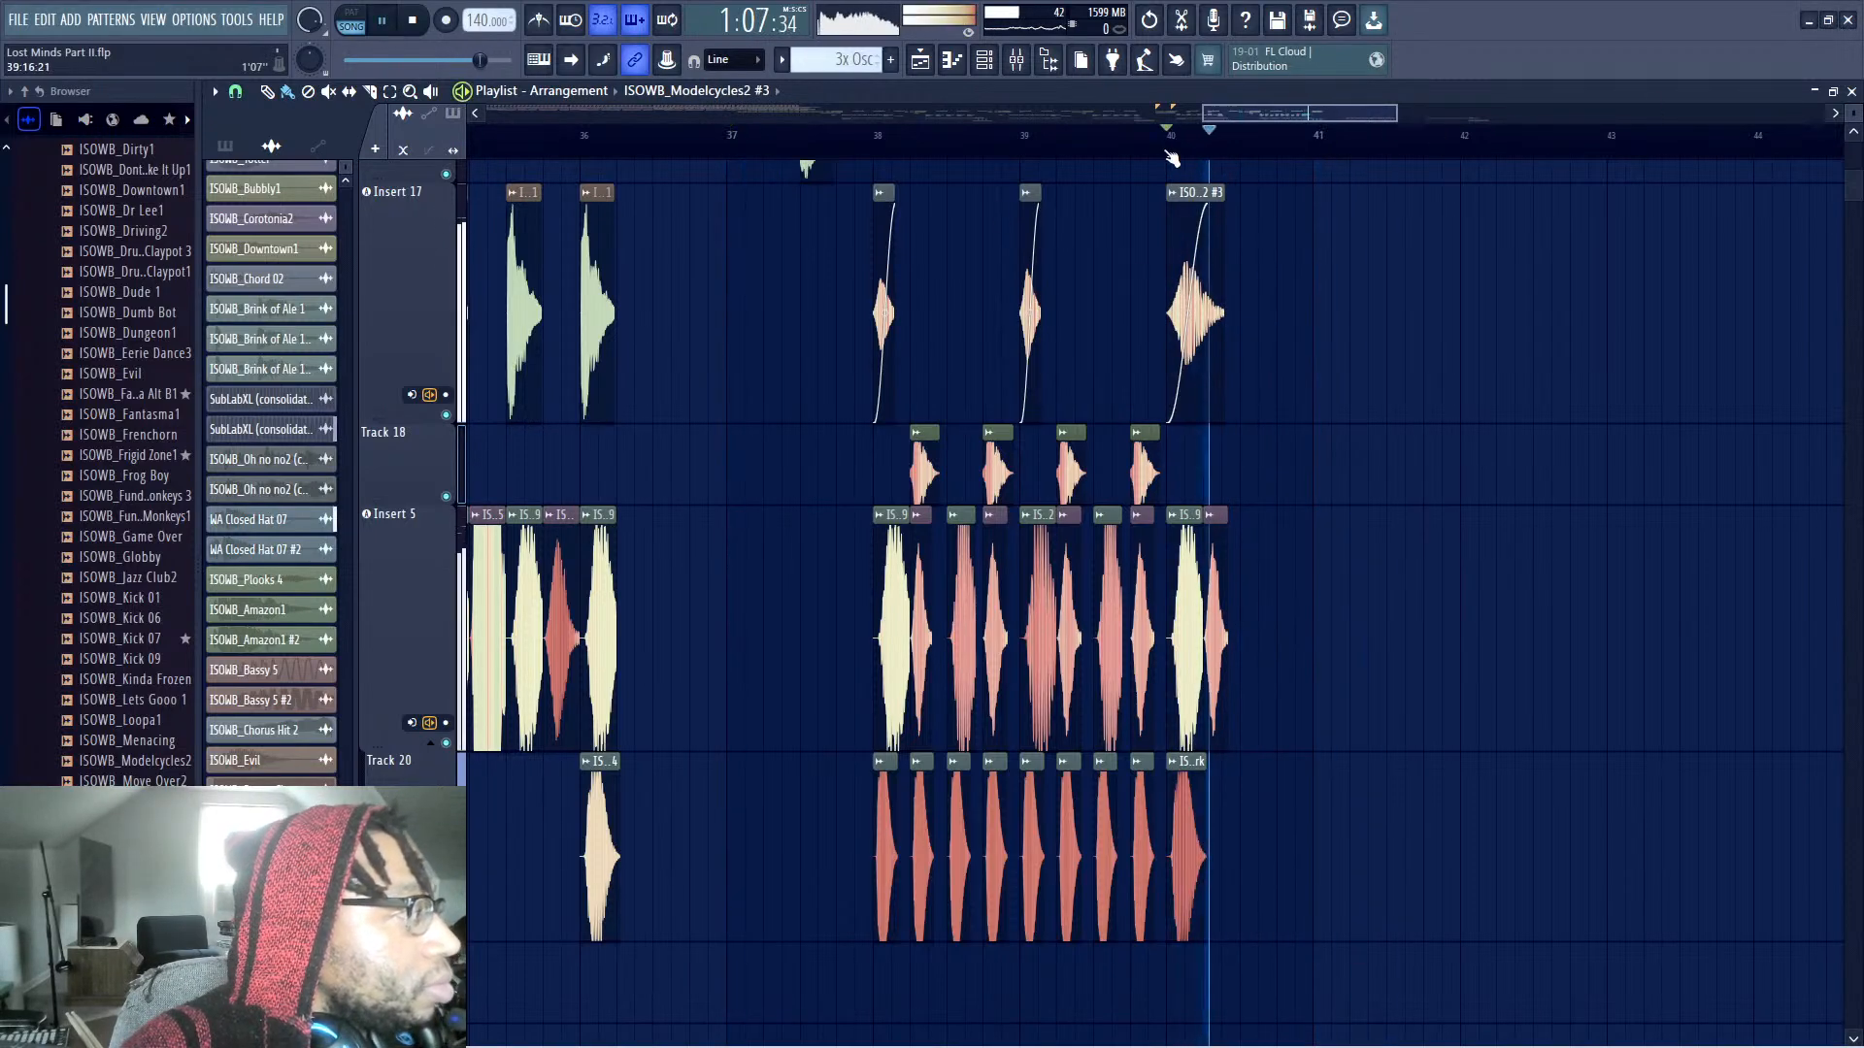
{"action": "left_click", "coordinate": [874, 151]}
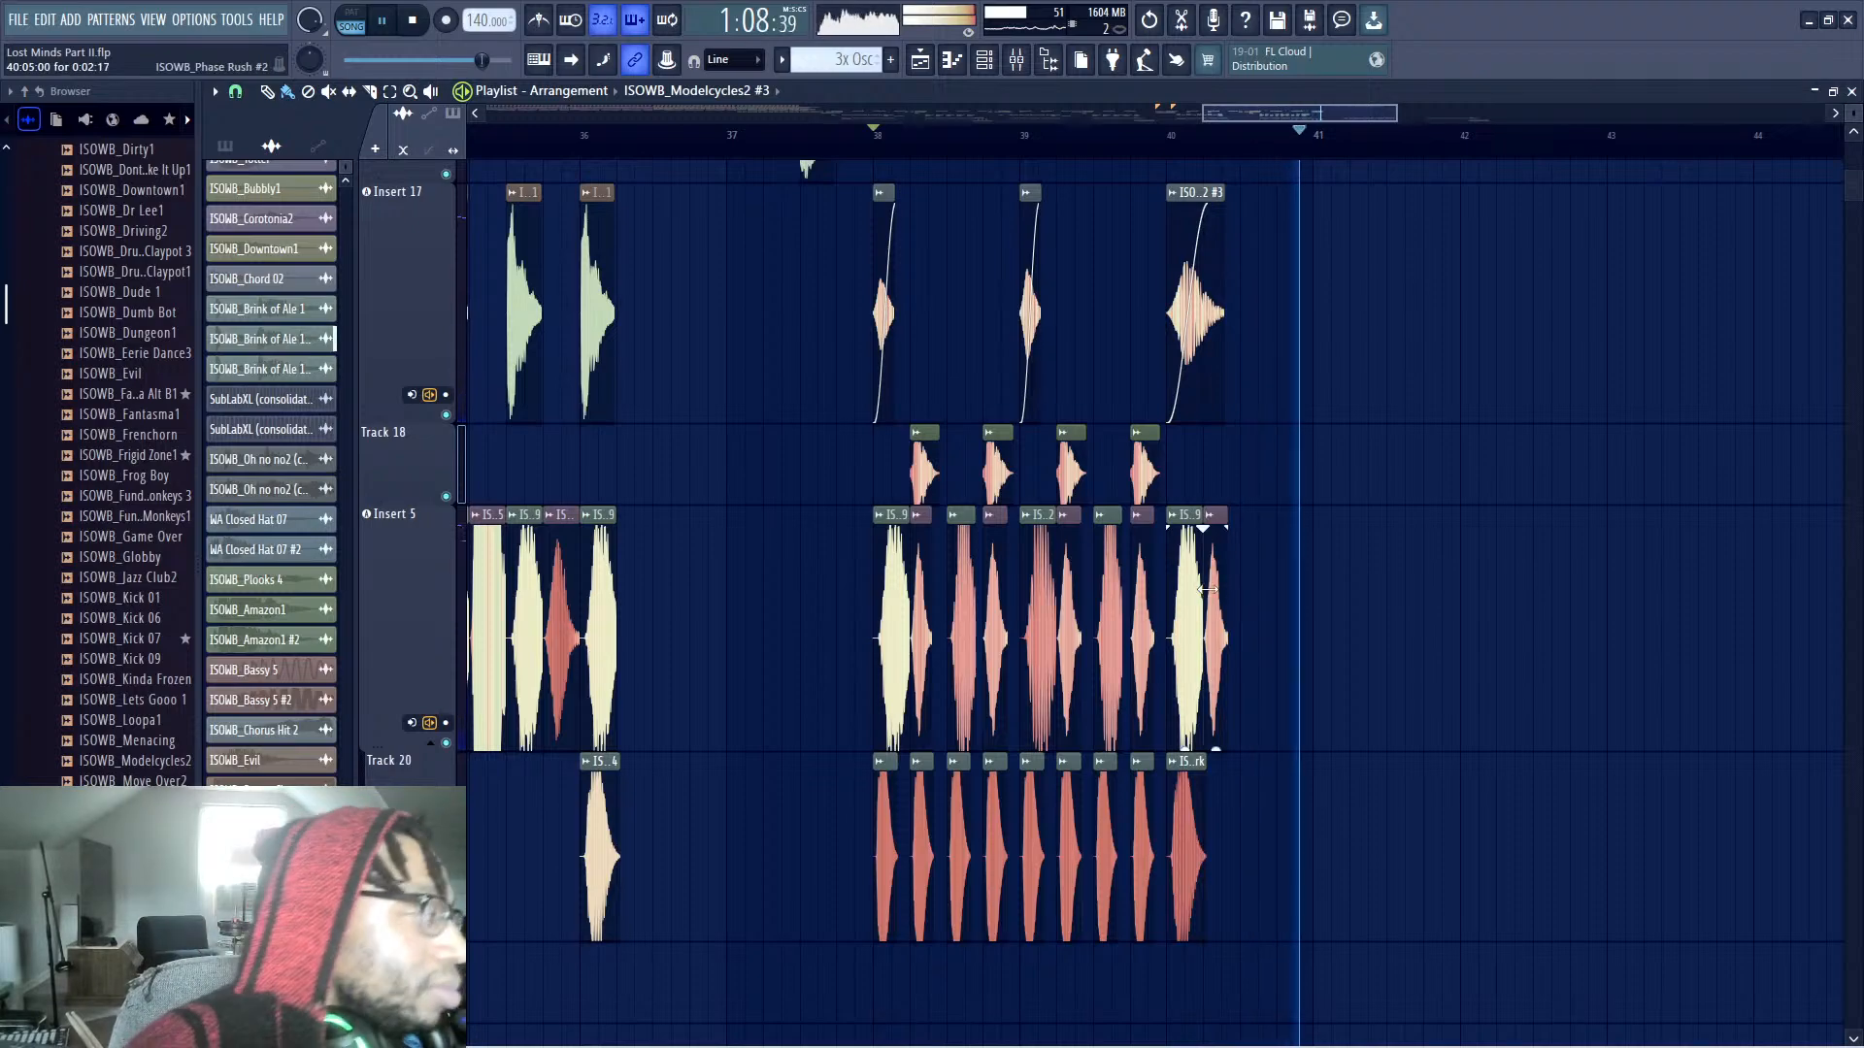
{"action": "key", "text": "space"}
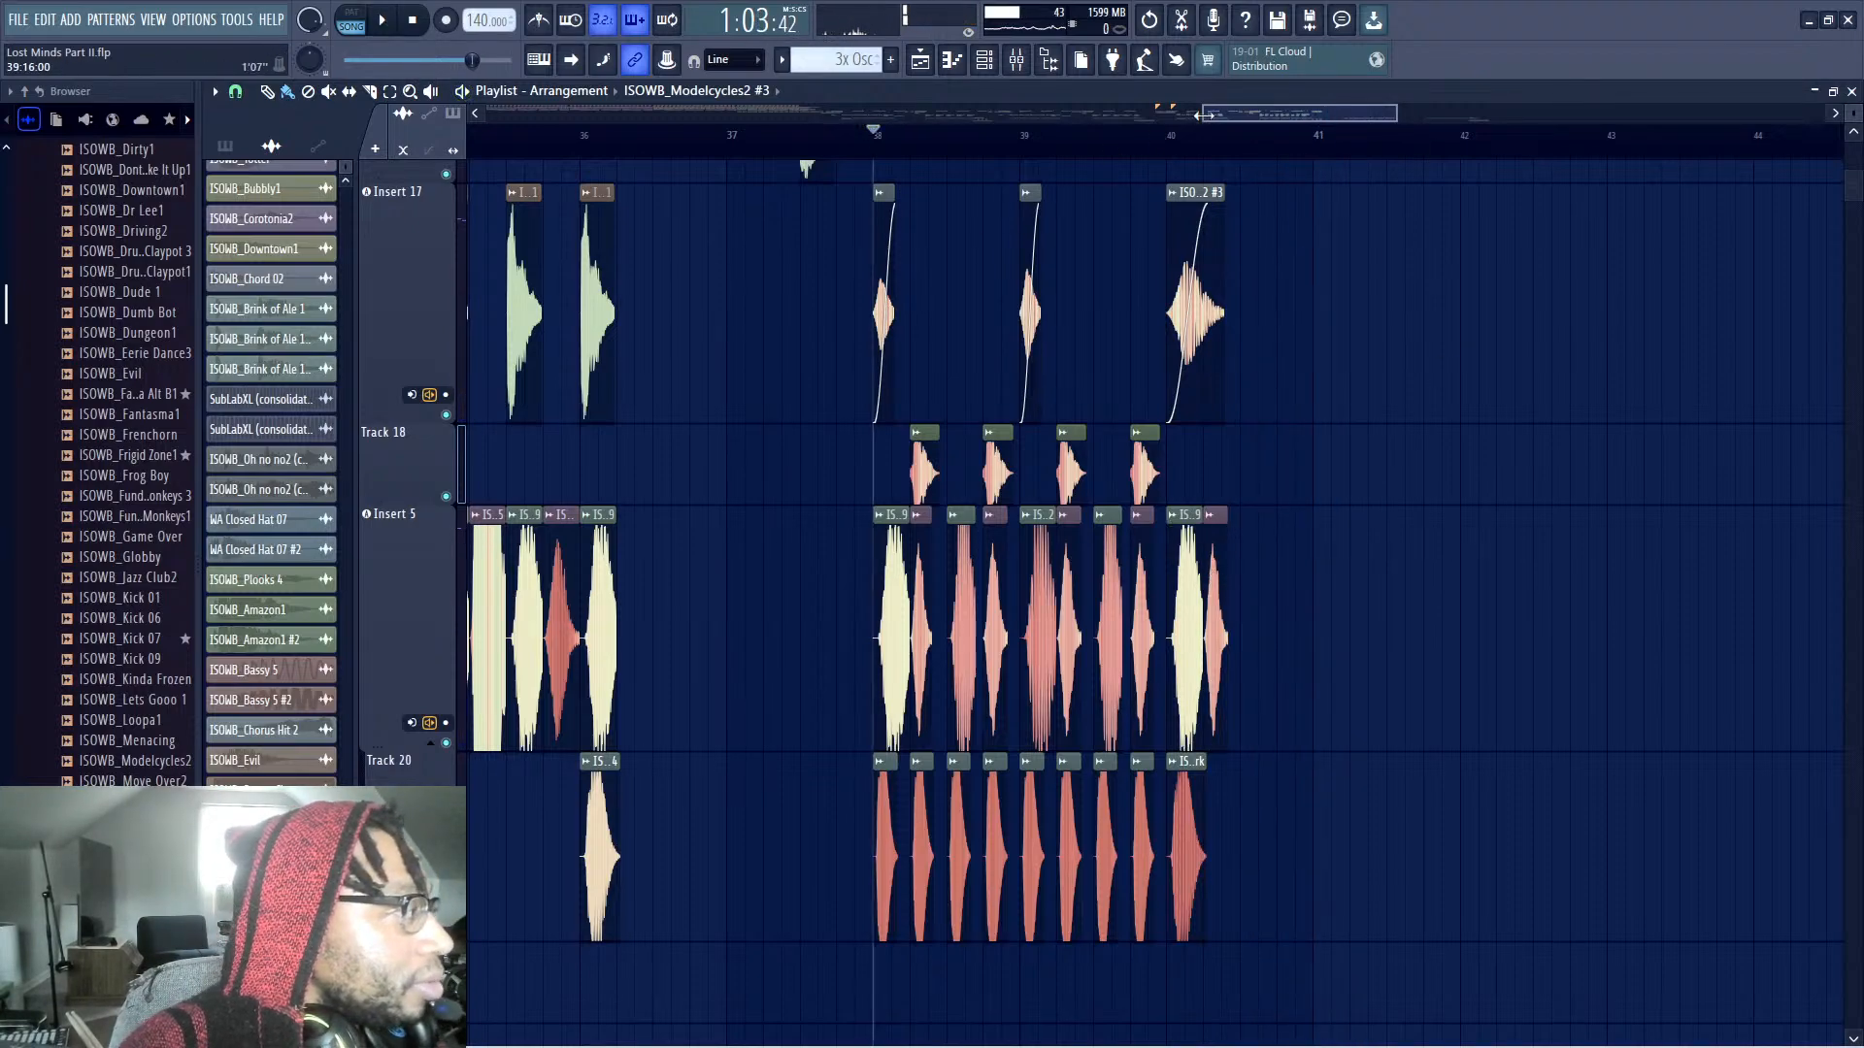
Duplicate all second-drop clips from bars 33 to 40 so that the copy starts at bar 41
{"action": "left_click_drag", "start_coordinate": [1203, 114], "coordinate": [1019, 115]}
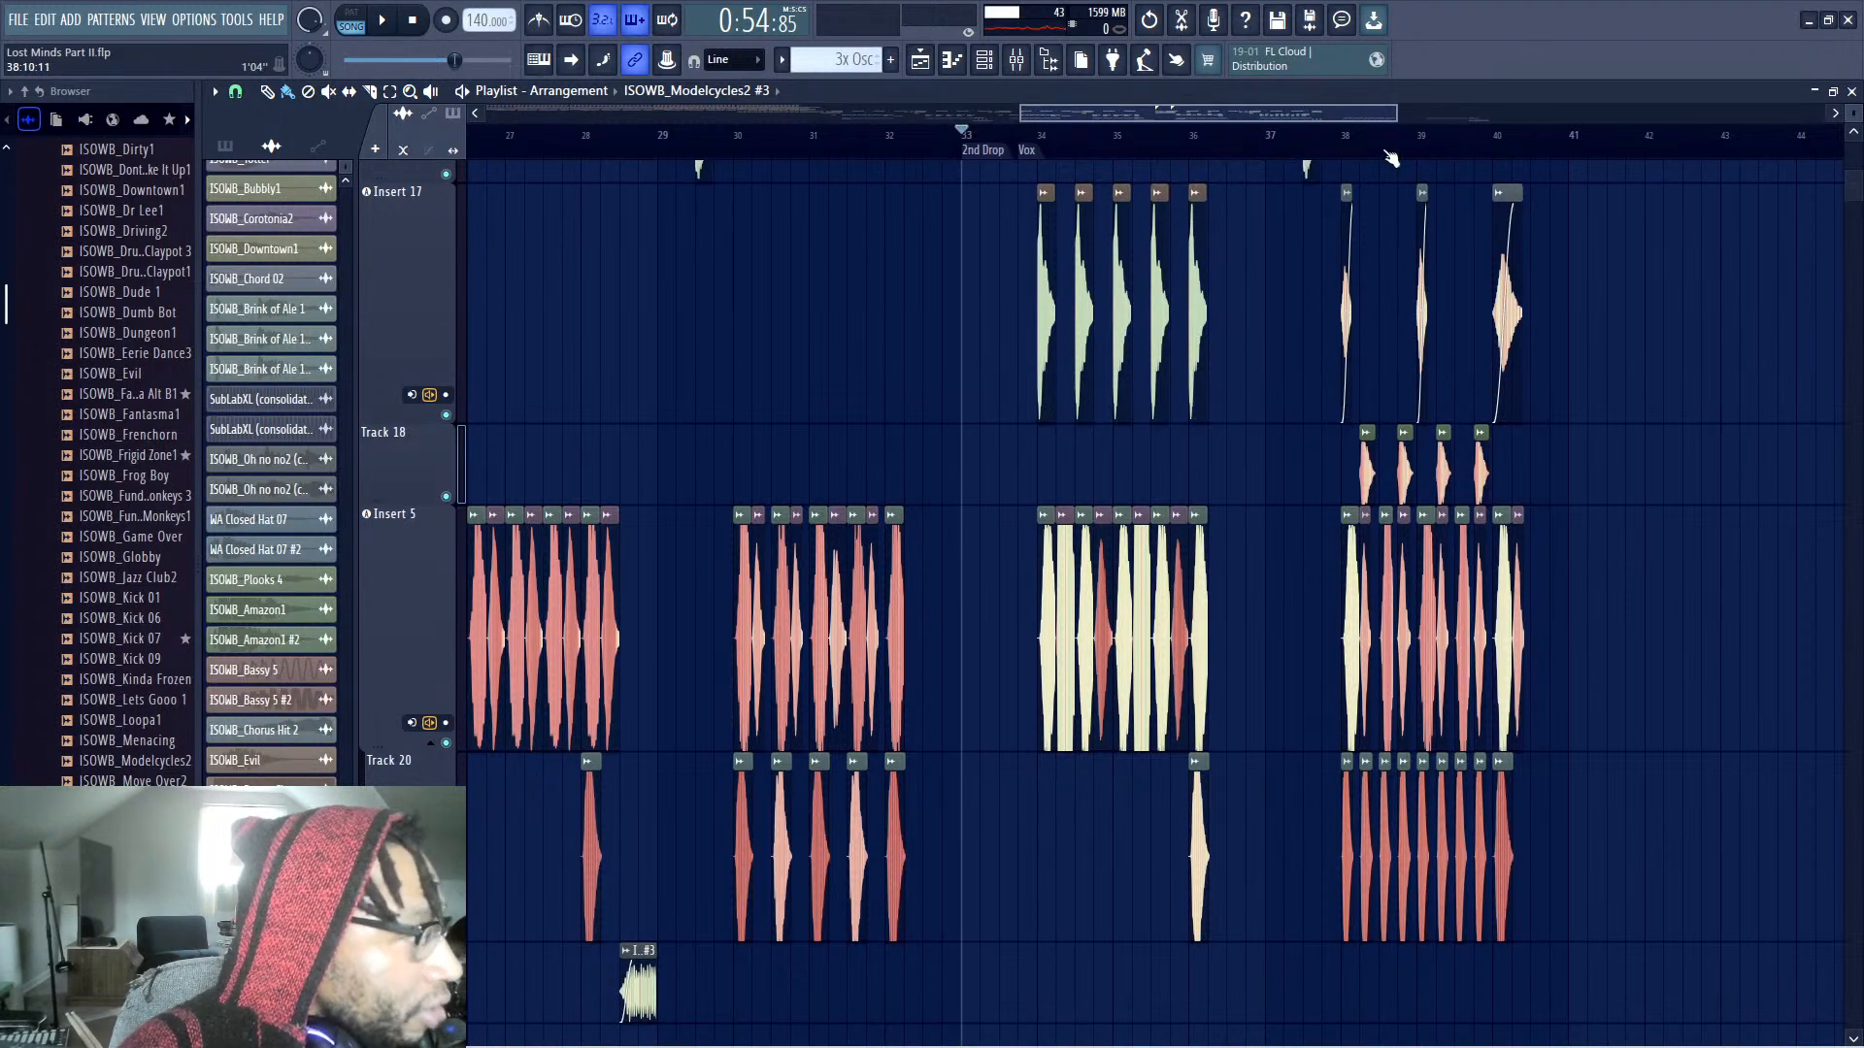
{"action": "left_click_drag", "start_coordinate": [1388, 114], "coordinate": [1655, 114]}
{"action": "scroll", "coordinate": [1640, 379], "scroll_direction": "up", "scroll_amount": 8}
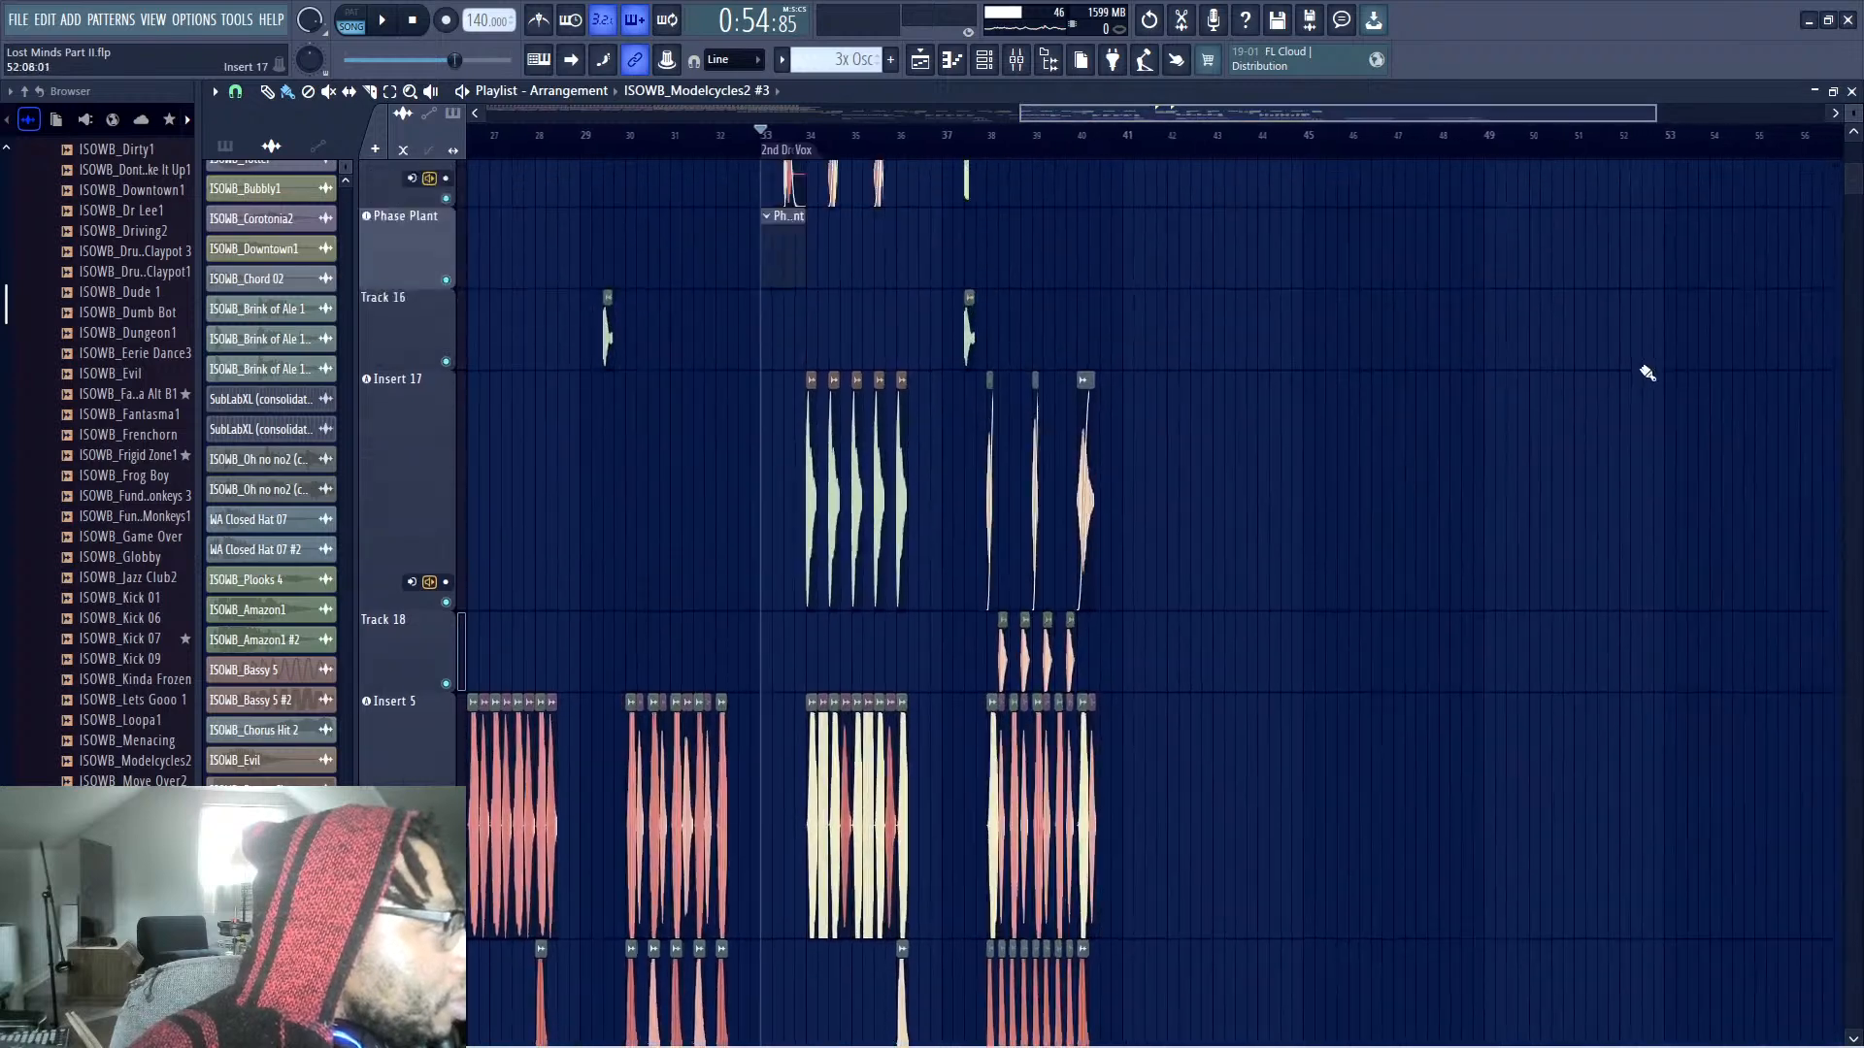
{"action": "scroll", "coordinate": [1621, 386], "scroll_direction": "down", "scroll_amount": 8}
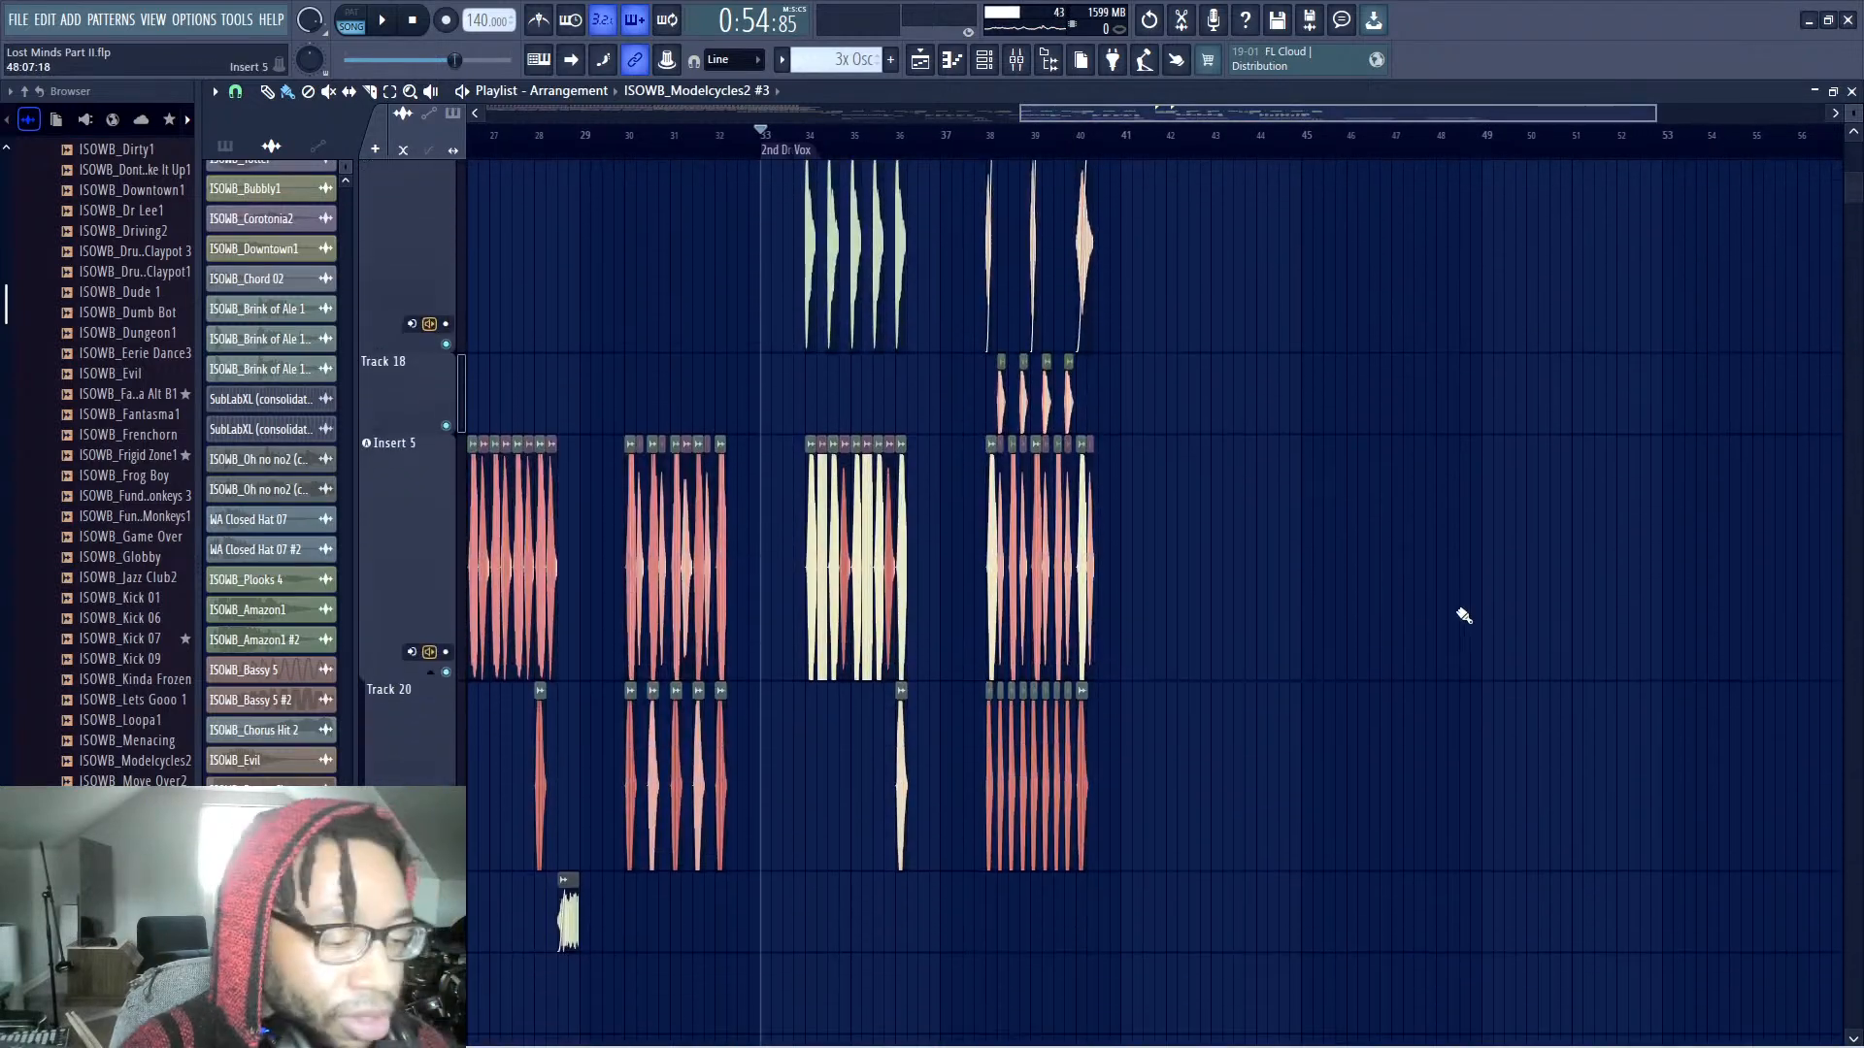
{"action": "left_click_drag", "start_coordinate": [1319, 796], "coordinate": [761, 320]}
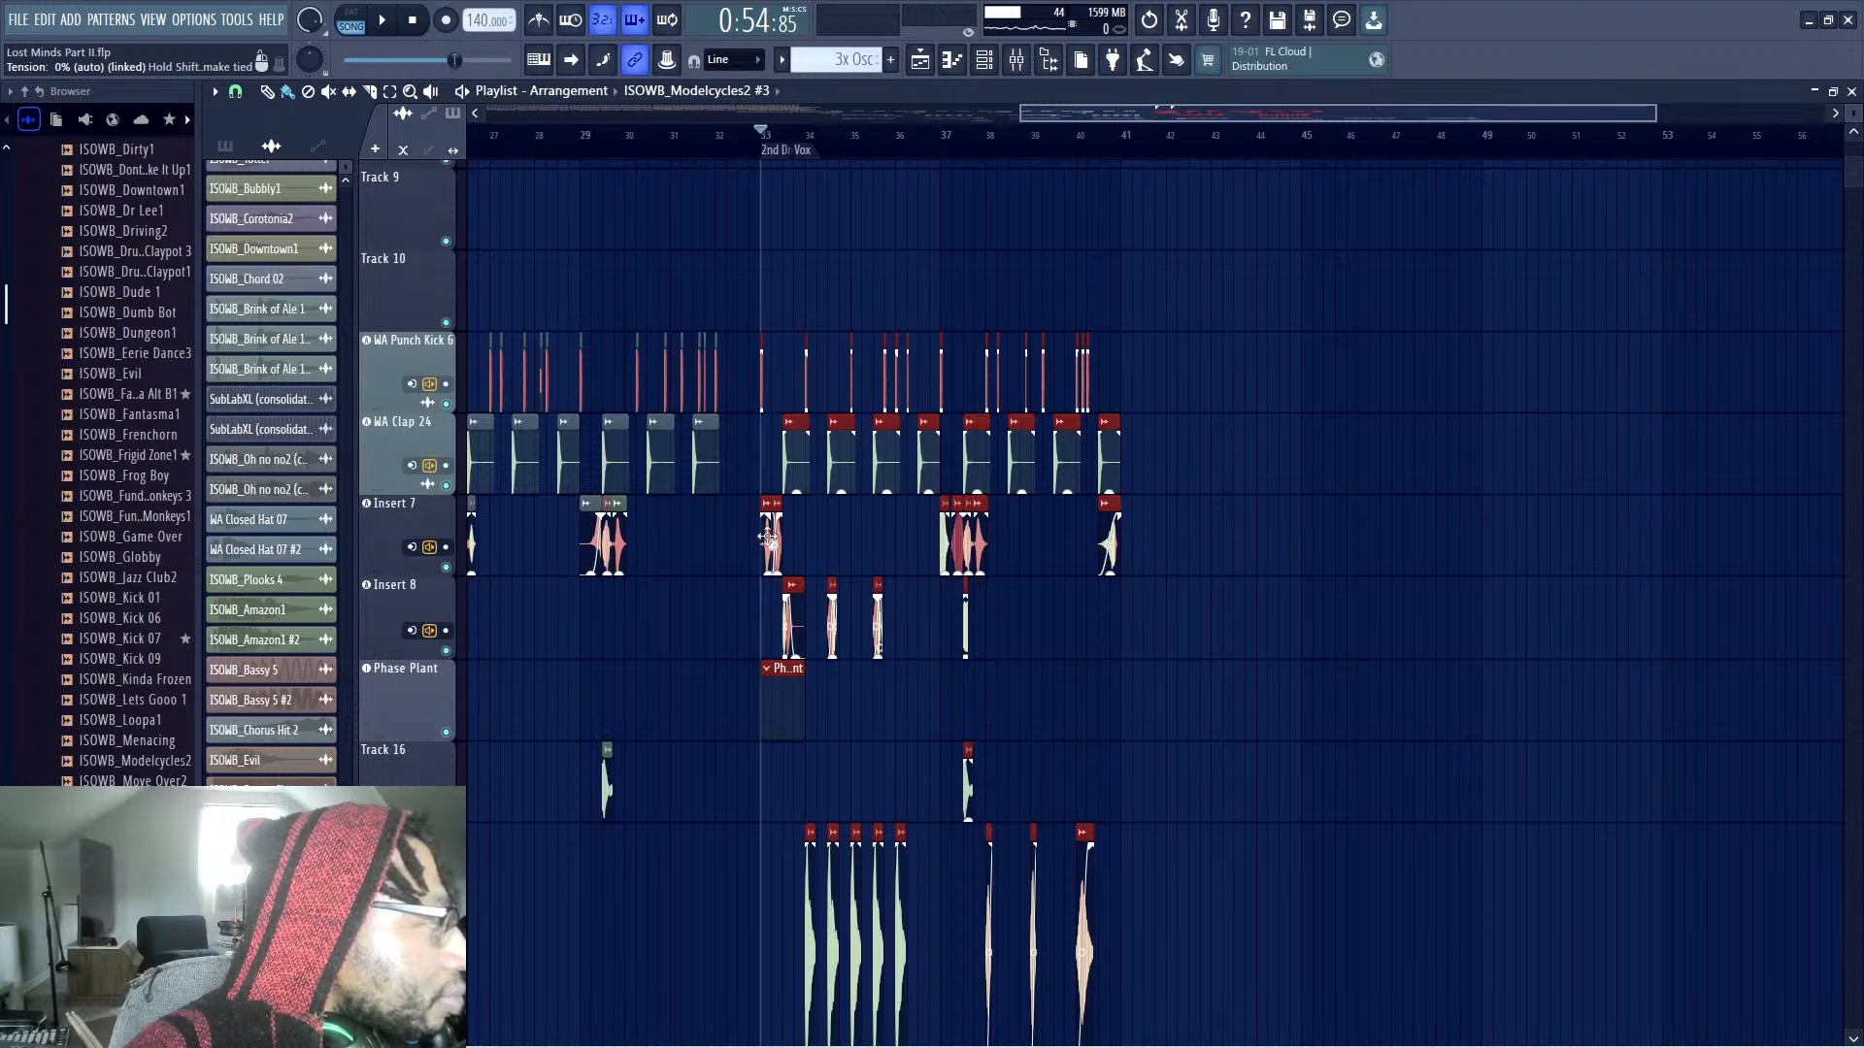
{"action": "left_click_drag", "start_coordinate": [768, 536], "coordinate": [1116, 533]}
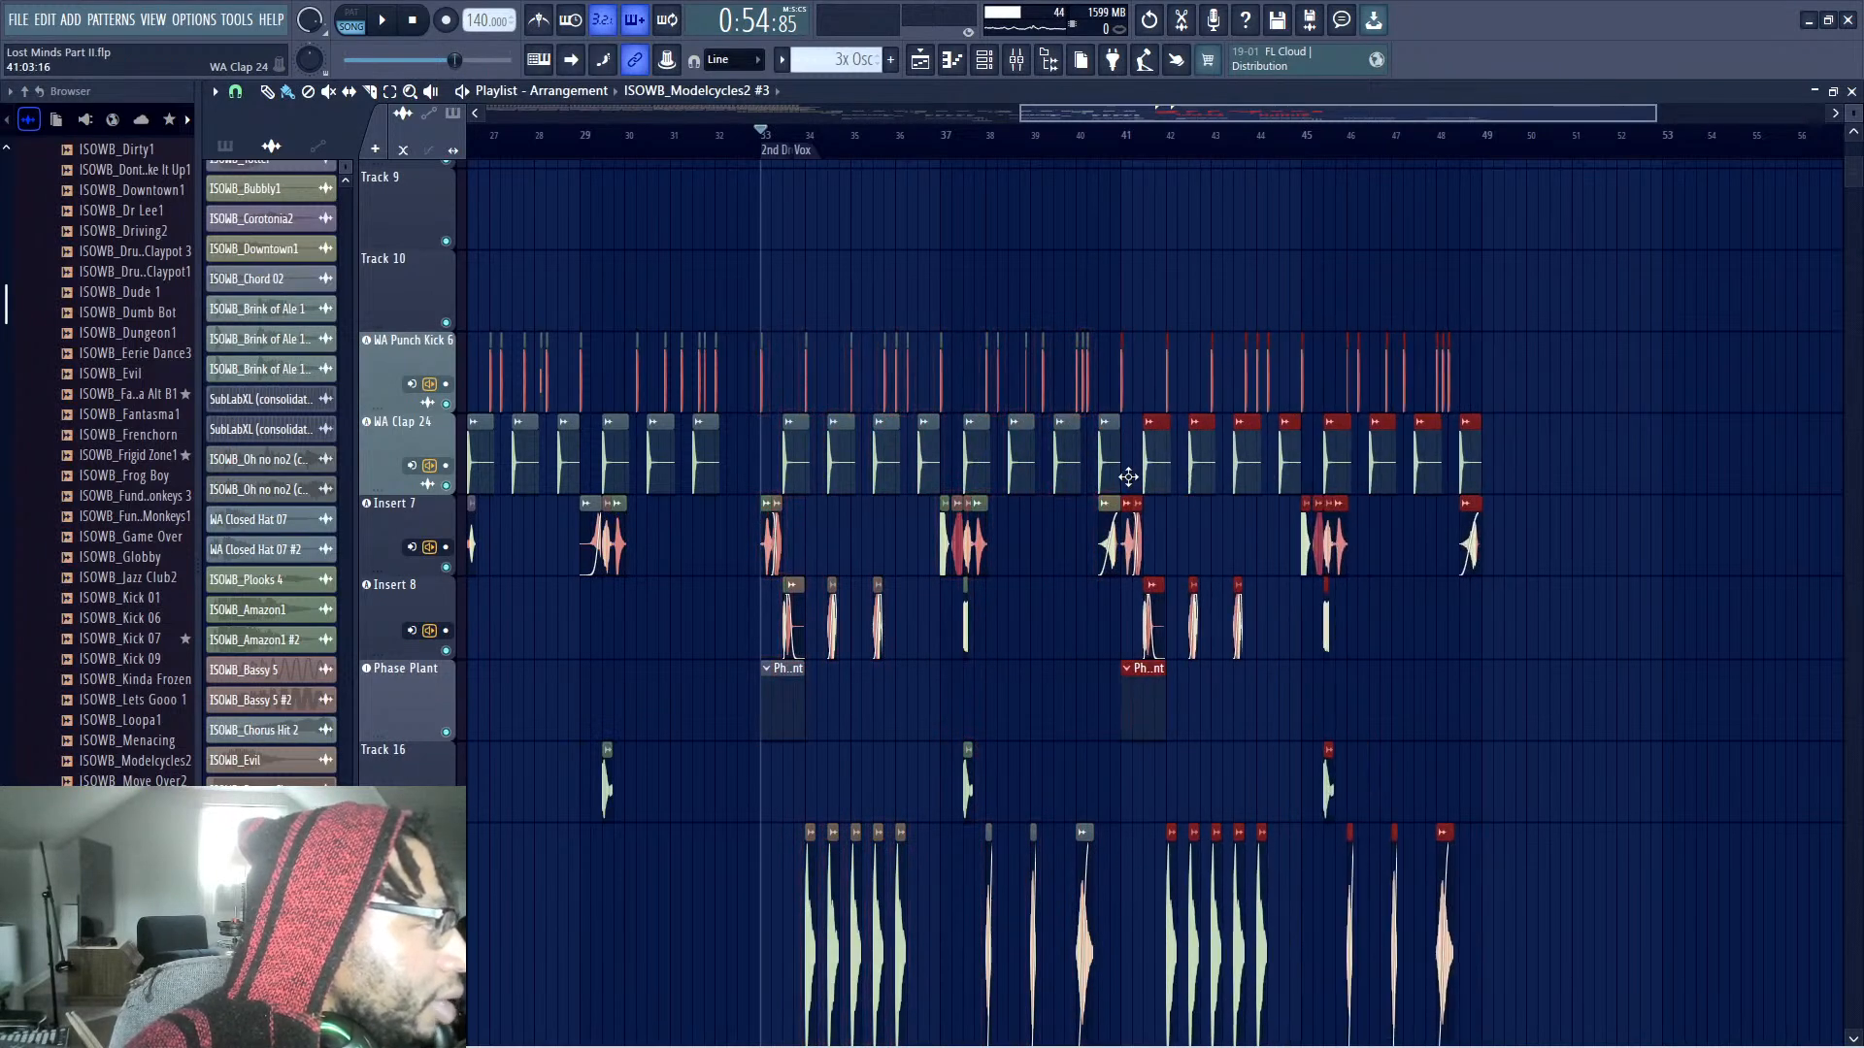
{"action": "left_click", "coordinate": [1182, 260]}
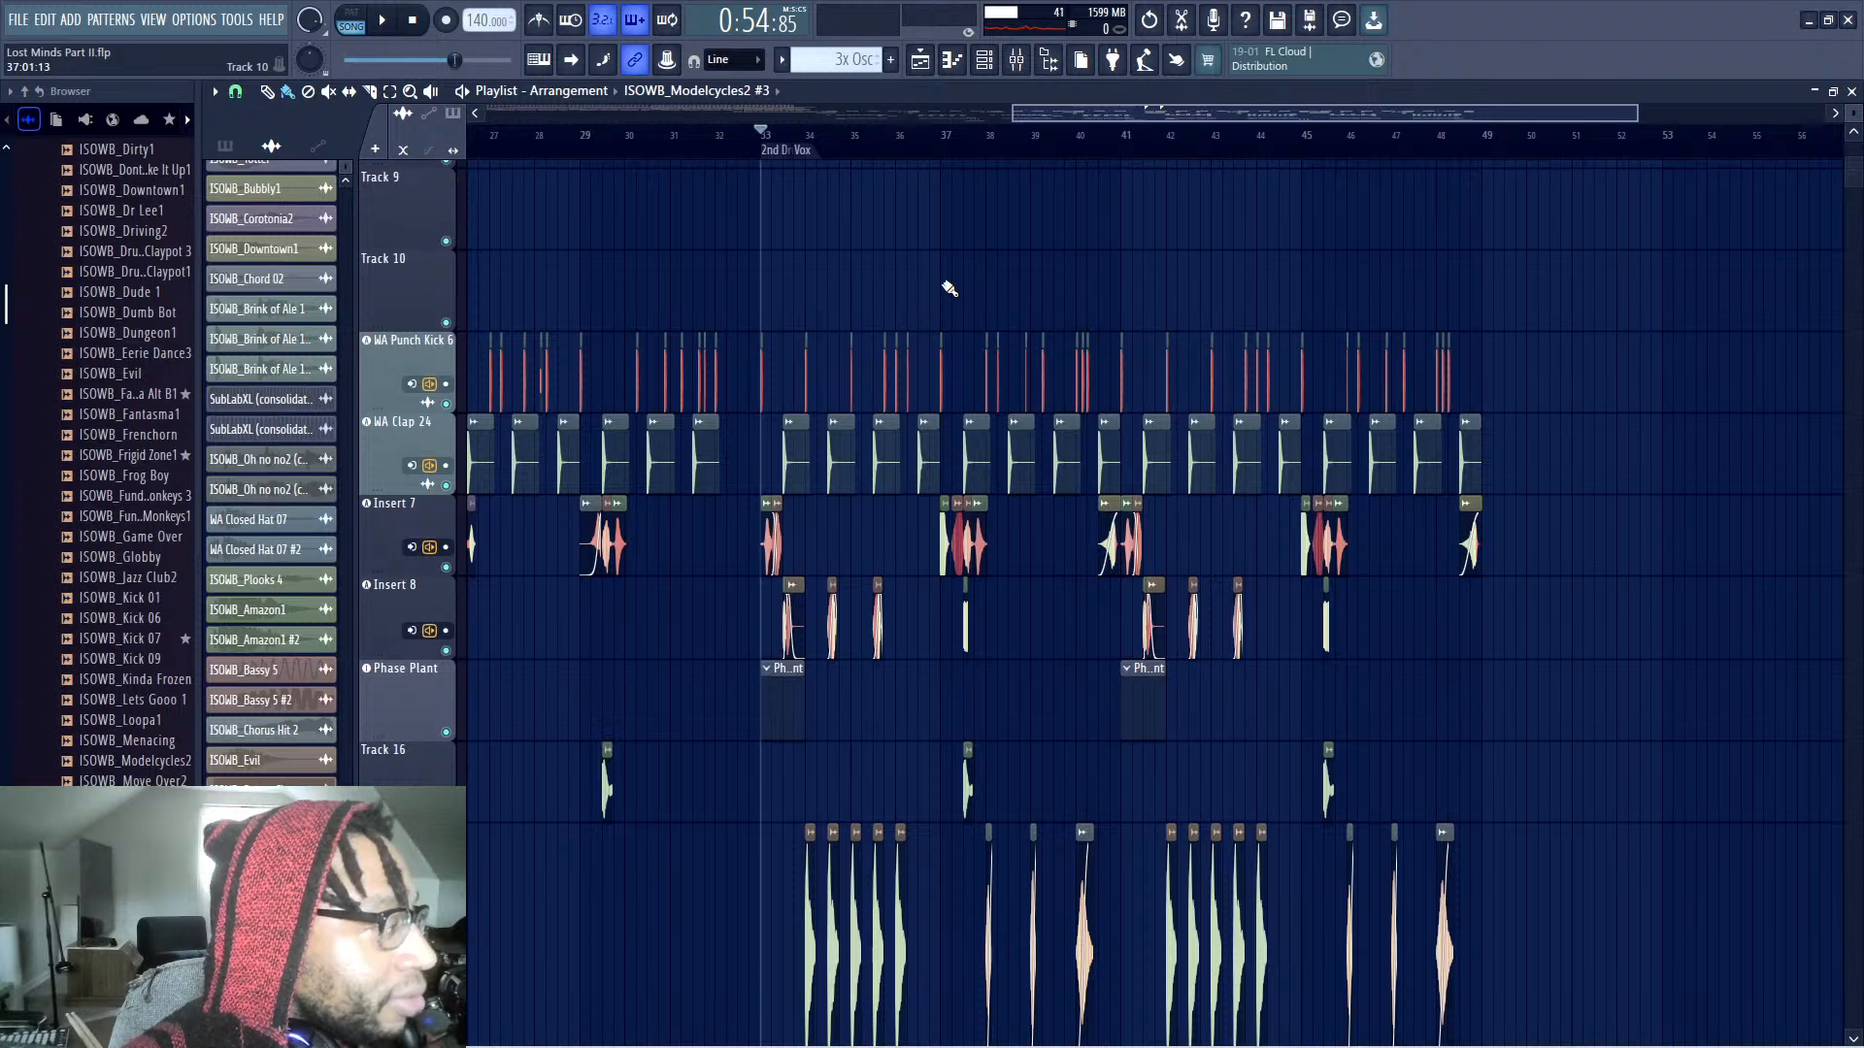
Play the duplicated half of the second drop from bar 41 and check its layers
{"action": "left_click", "coordinate": [1116, 152]}
{"action": "scroll", "coordinate": [1123, 278], "scroll_direction": "down", "scroll_amount": 4}
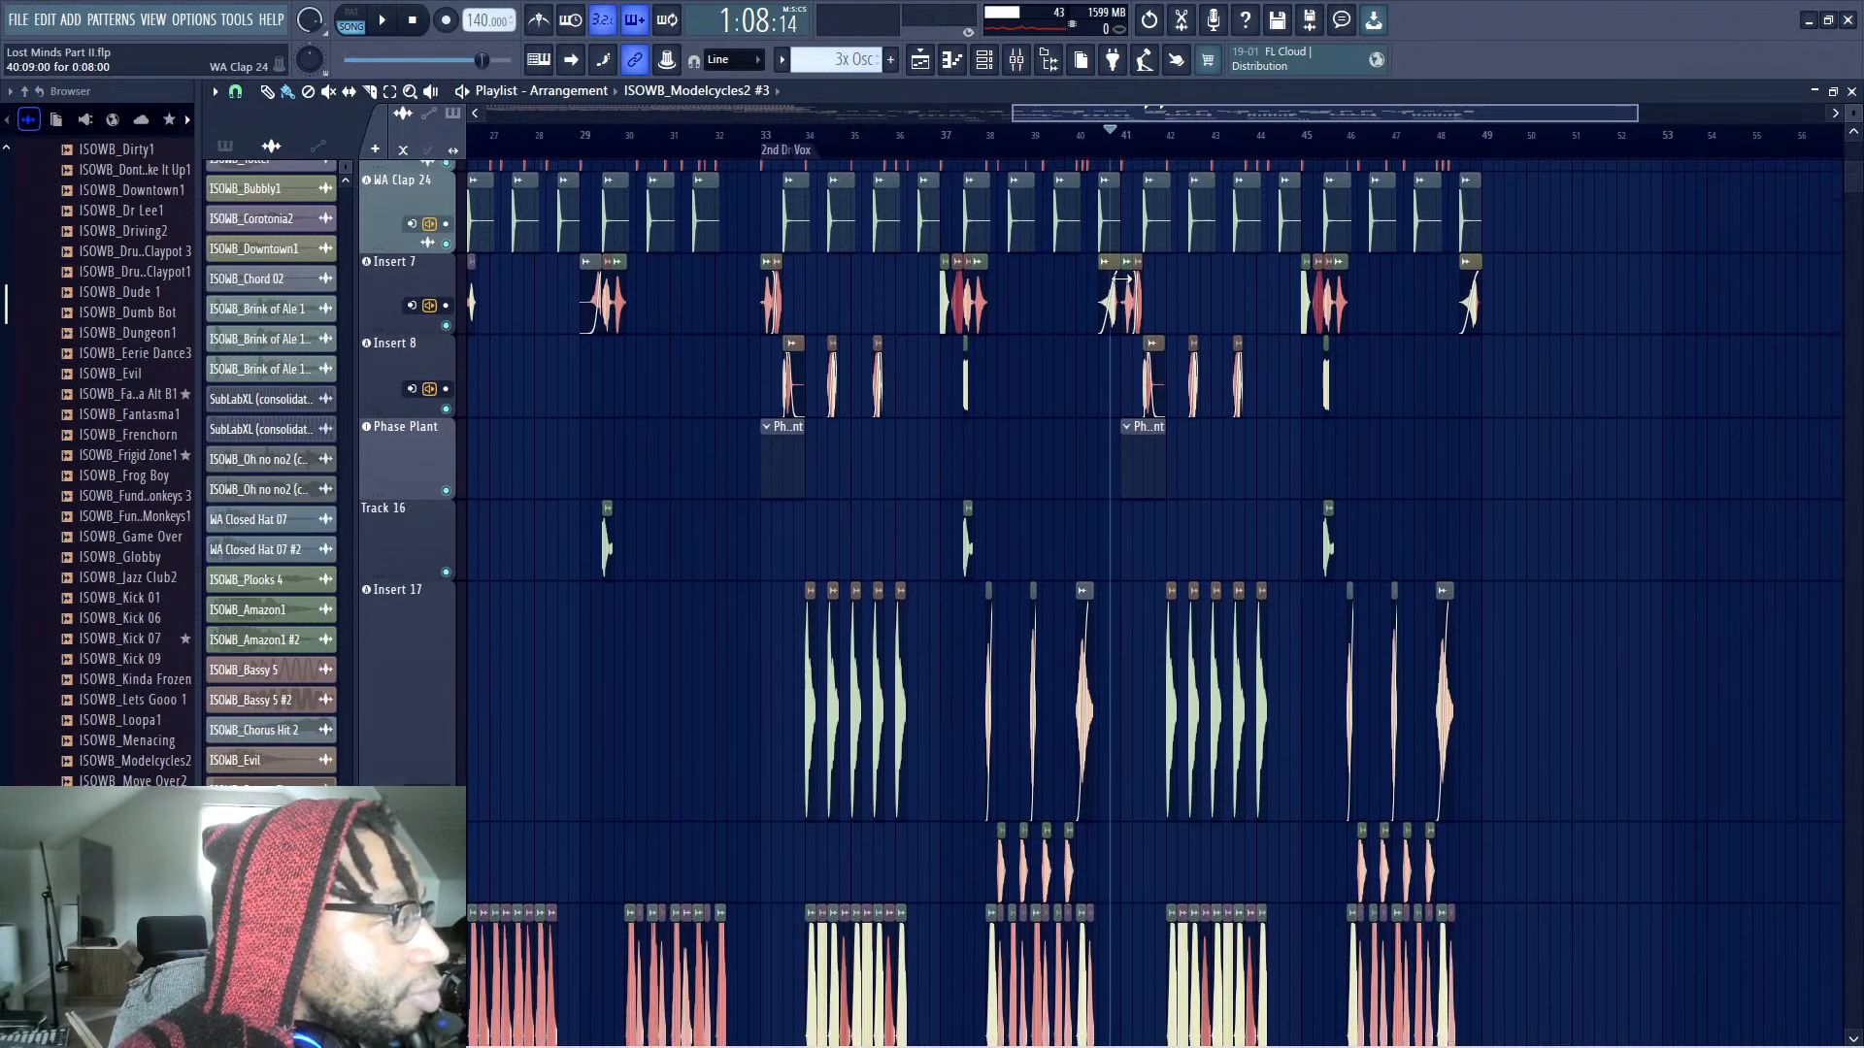
{"action": "scroll", "coordinate": [1121, 275], "scroll_direction": "up", "scroll_amount": 4}
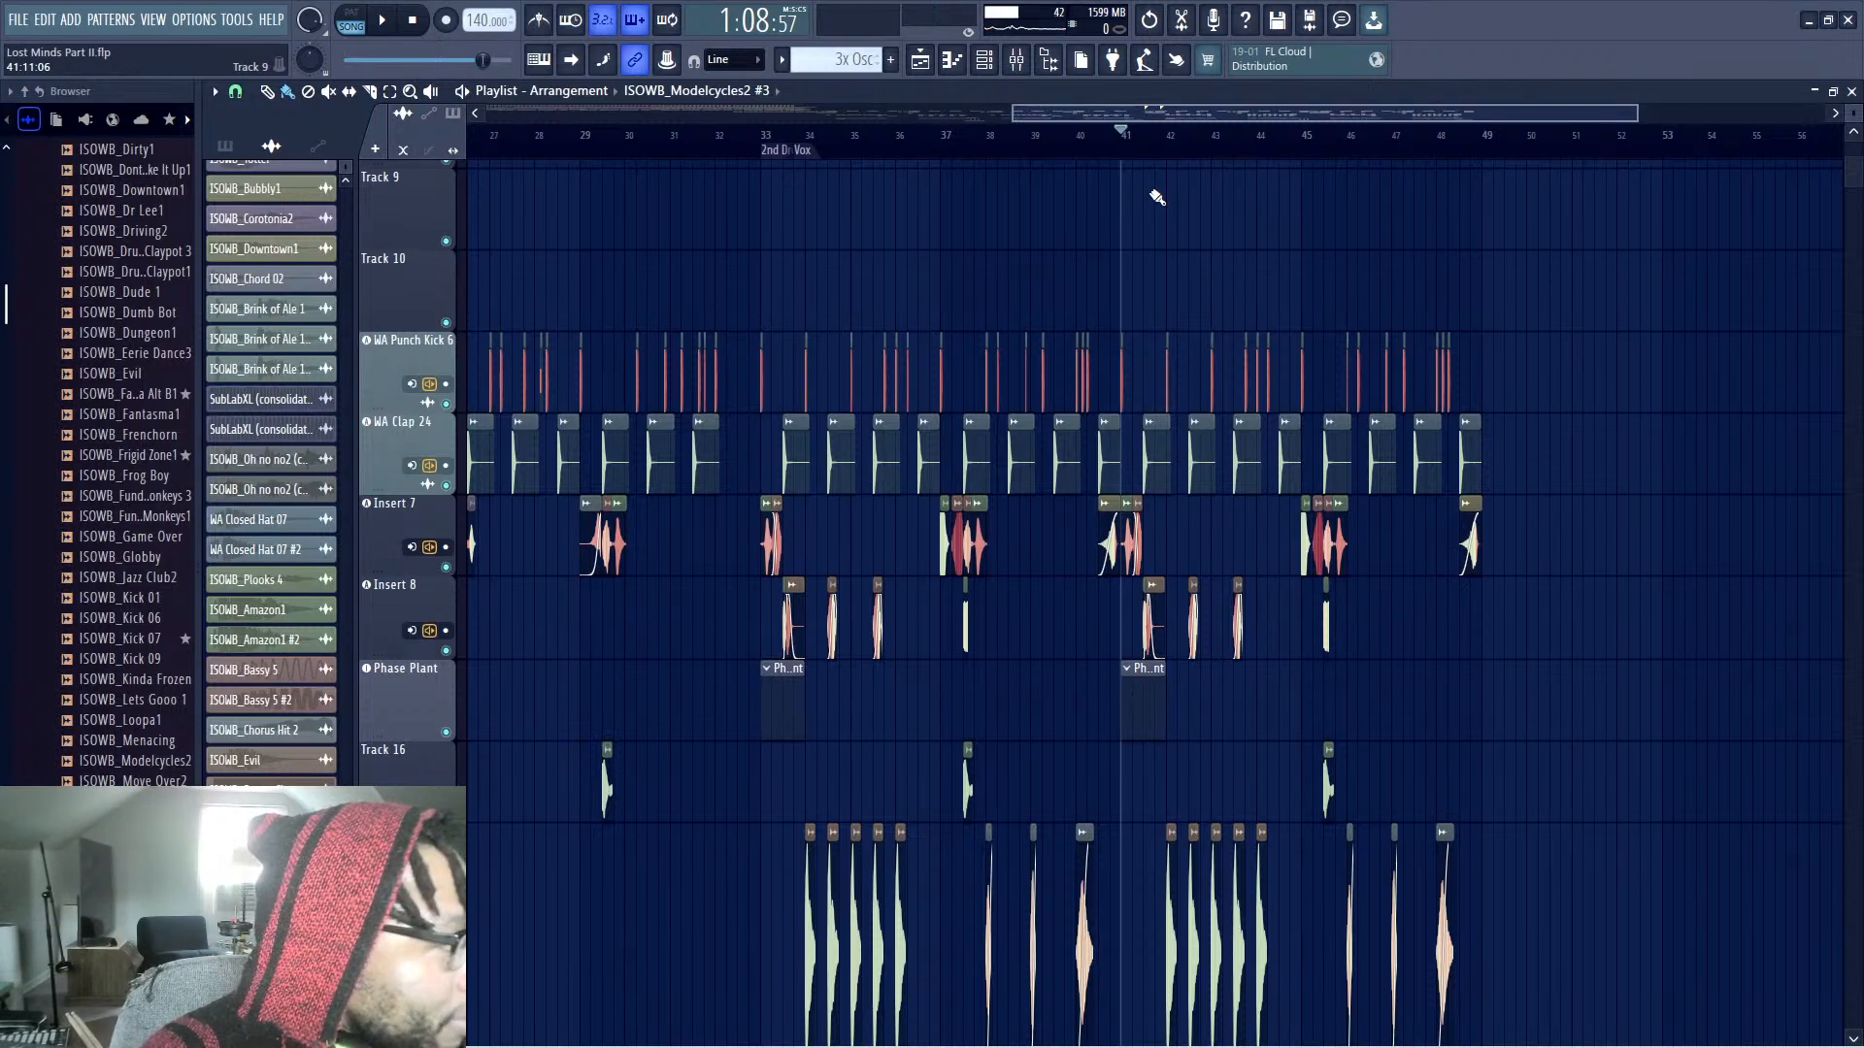
{"action": "key", "text": "space"}
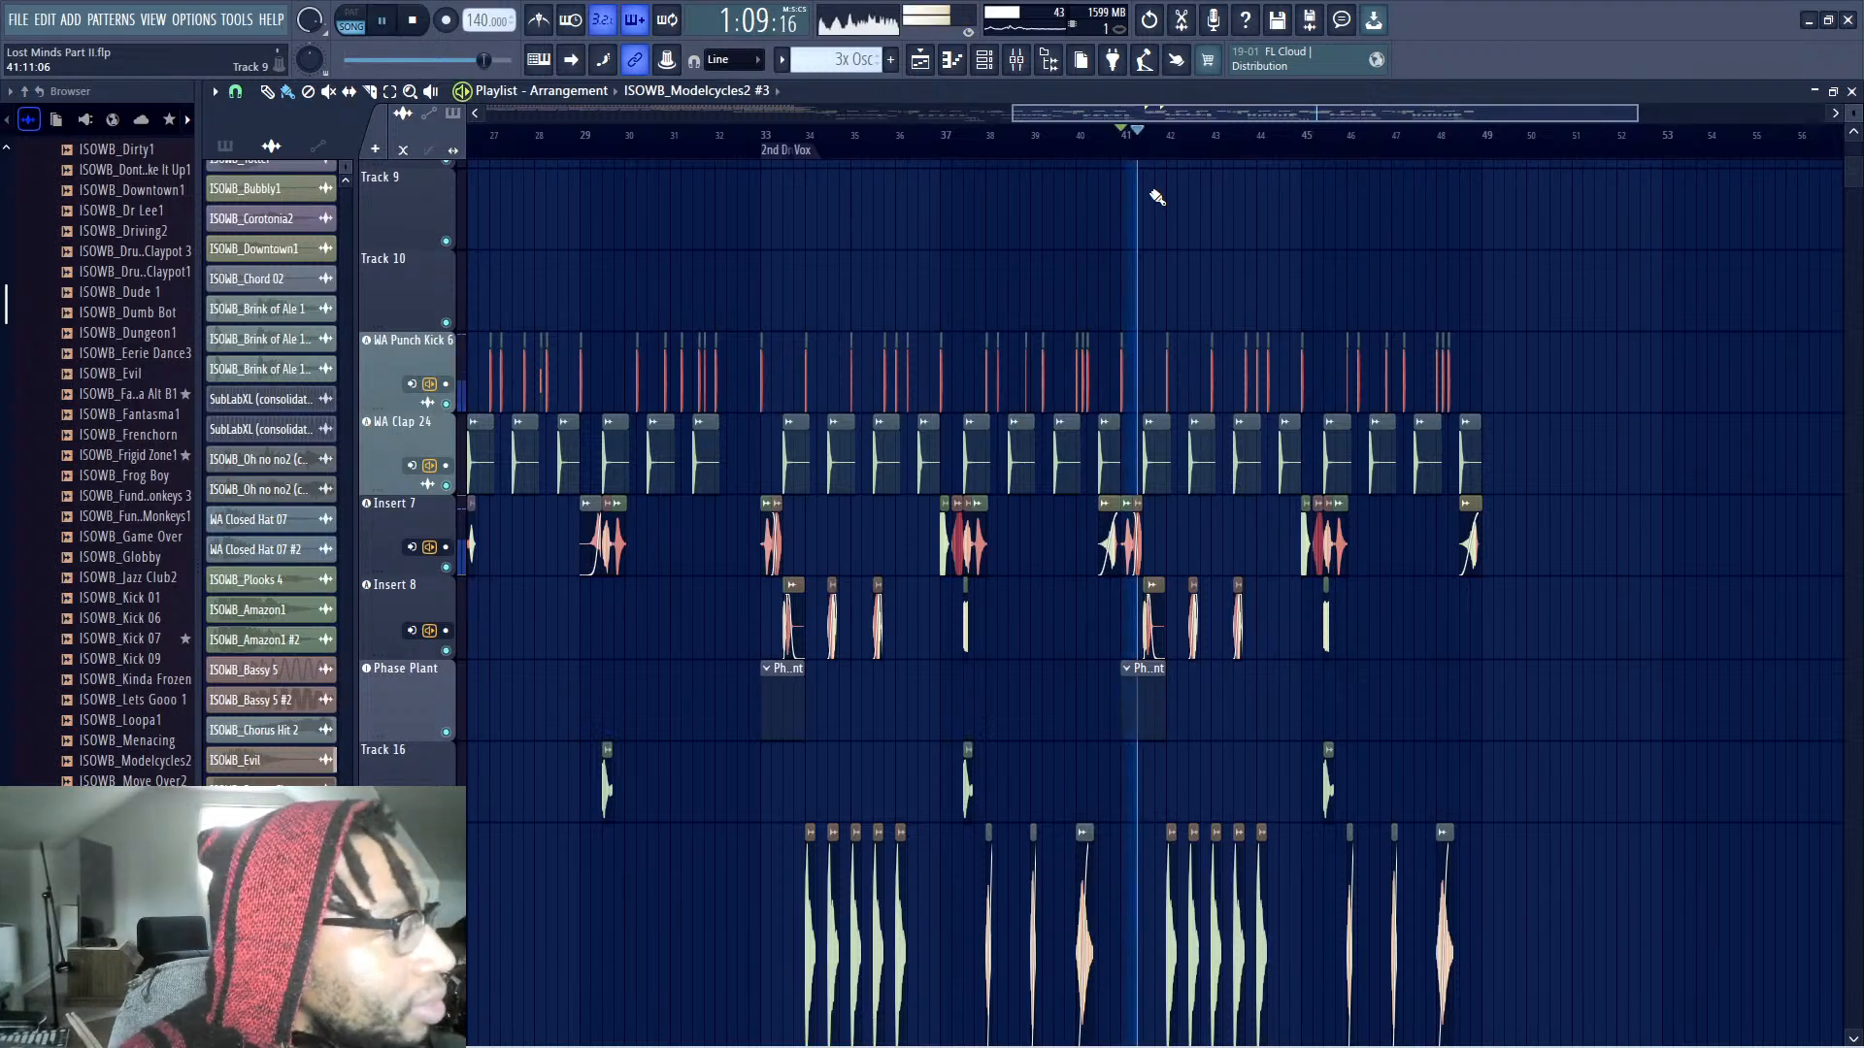
{"action": "scroll", "coordinate": [1100, 321], "scroll_direction": "down", "scroll_amount": 1}
{"action": "scroll", "coordinate": [1216, 313], "scroll_direction": "down", "scroll_amount": 2}
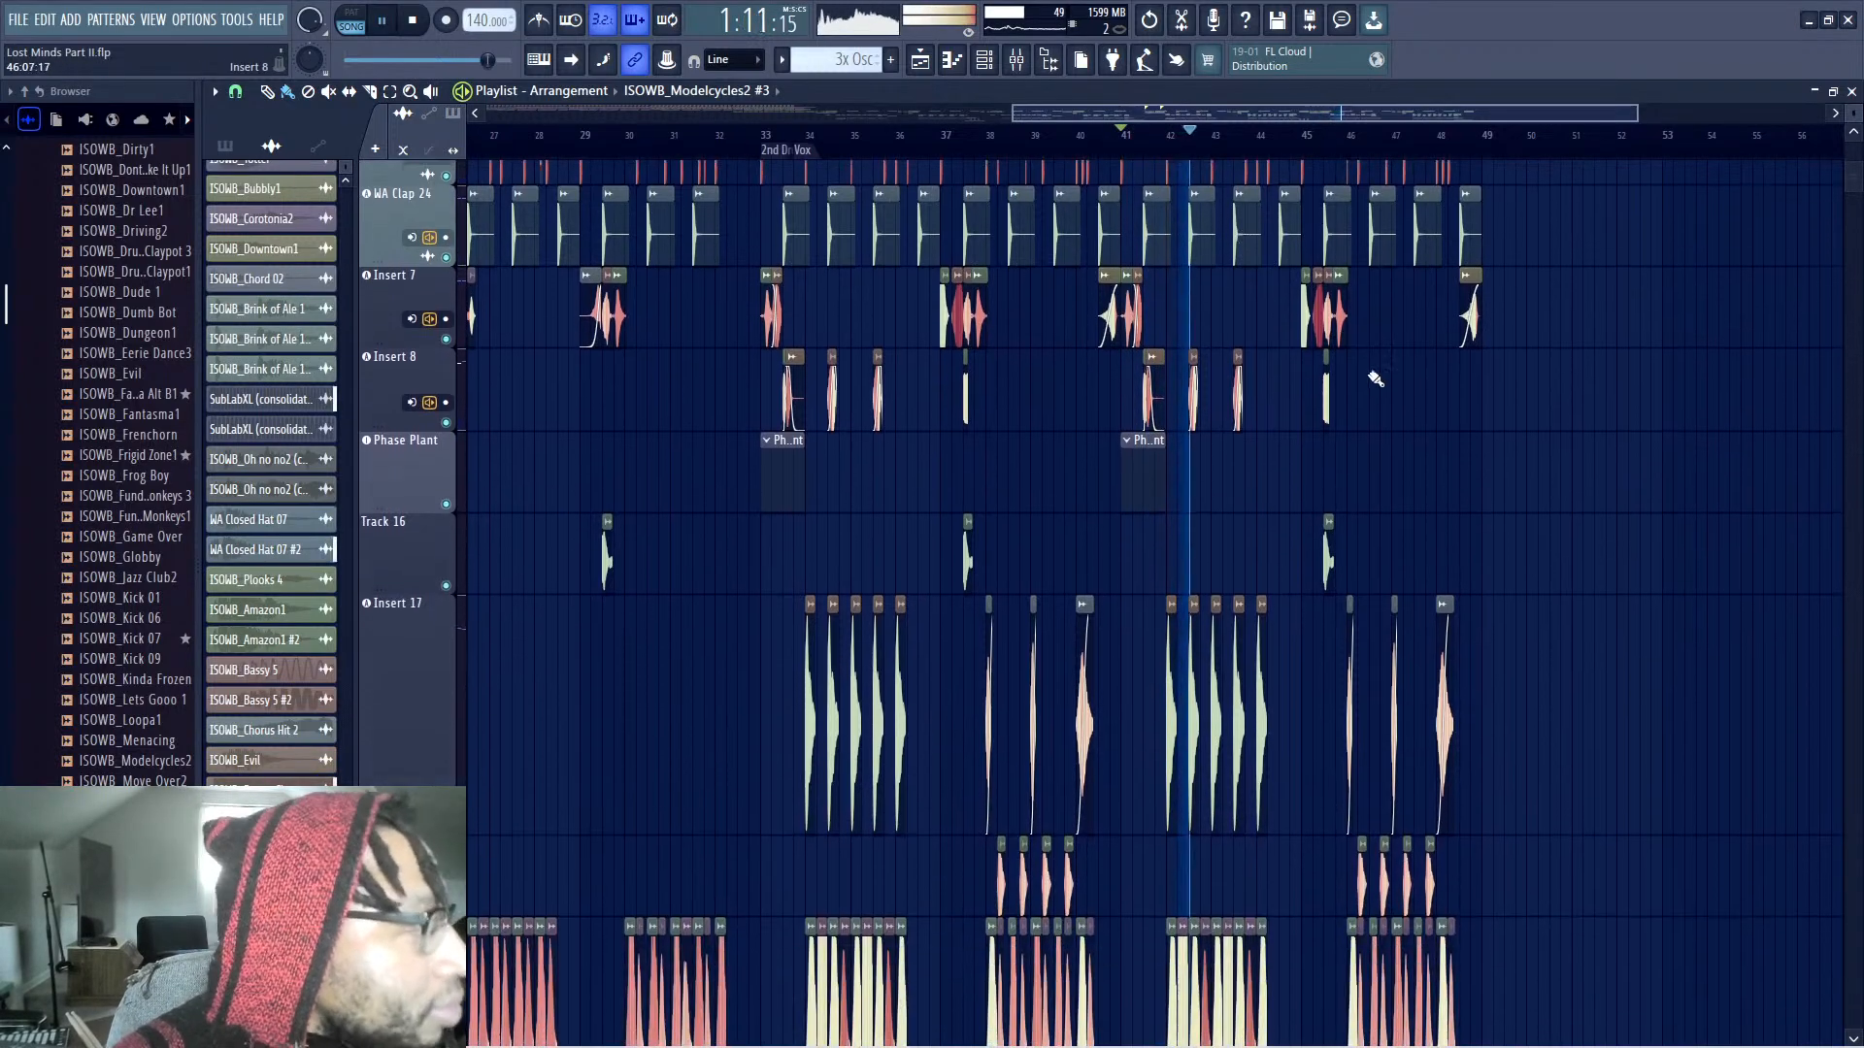
Replay the second drop from bar 33 and check its drums, bass hits and layered clips
{"action": "scroll", "coordinate": [1123, 217], "scroll_direction": "up", "scroll_amount": 3}
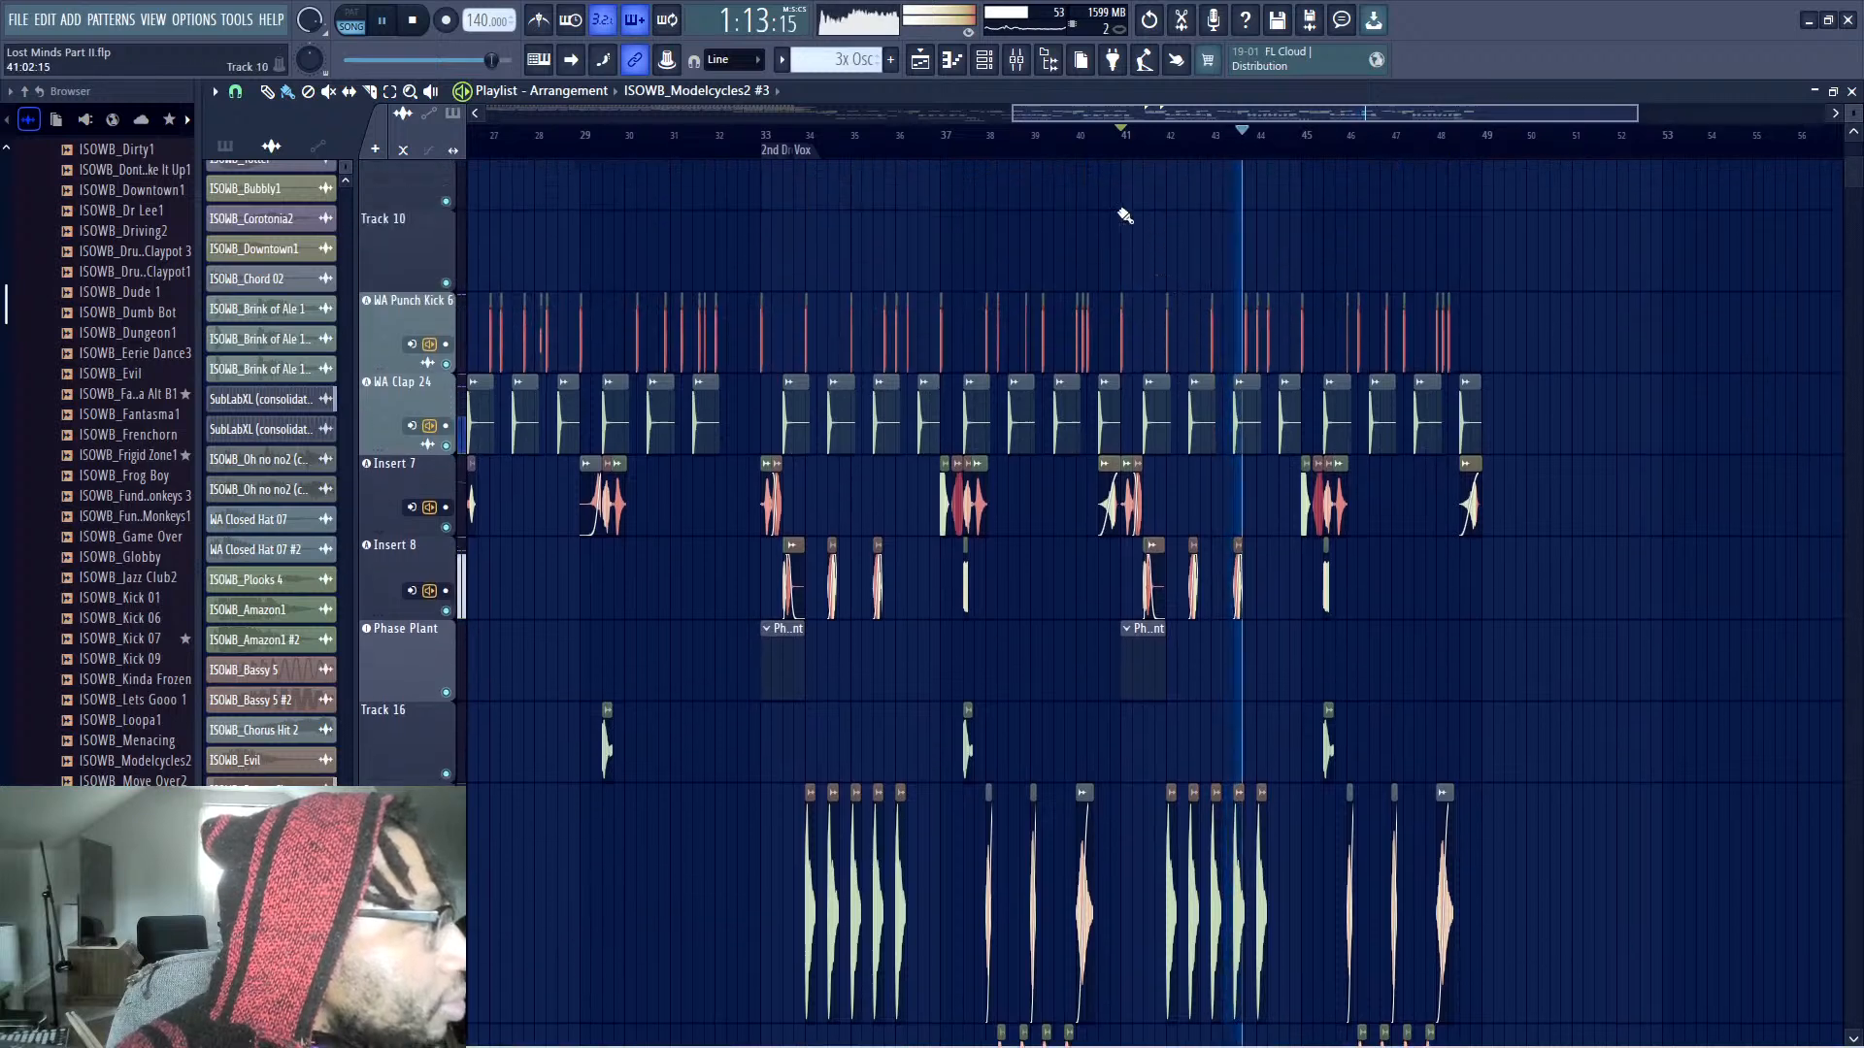
{"action": "key", "text": "space"}
{"action": "key", "text": "space"}
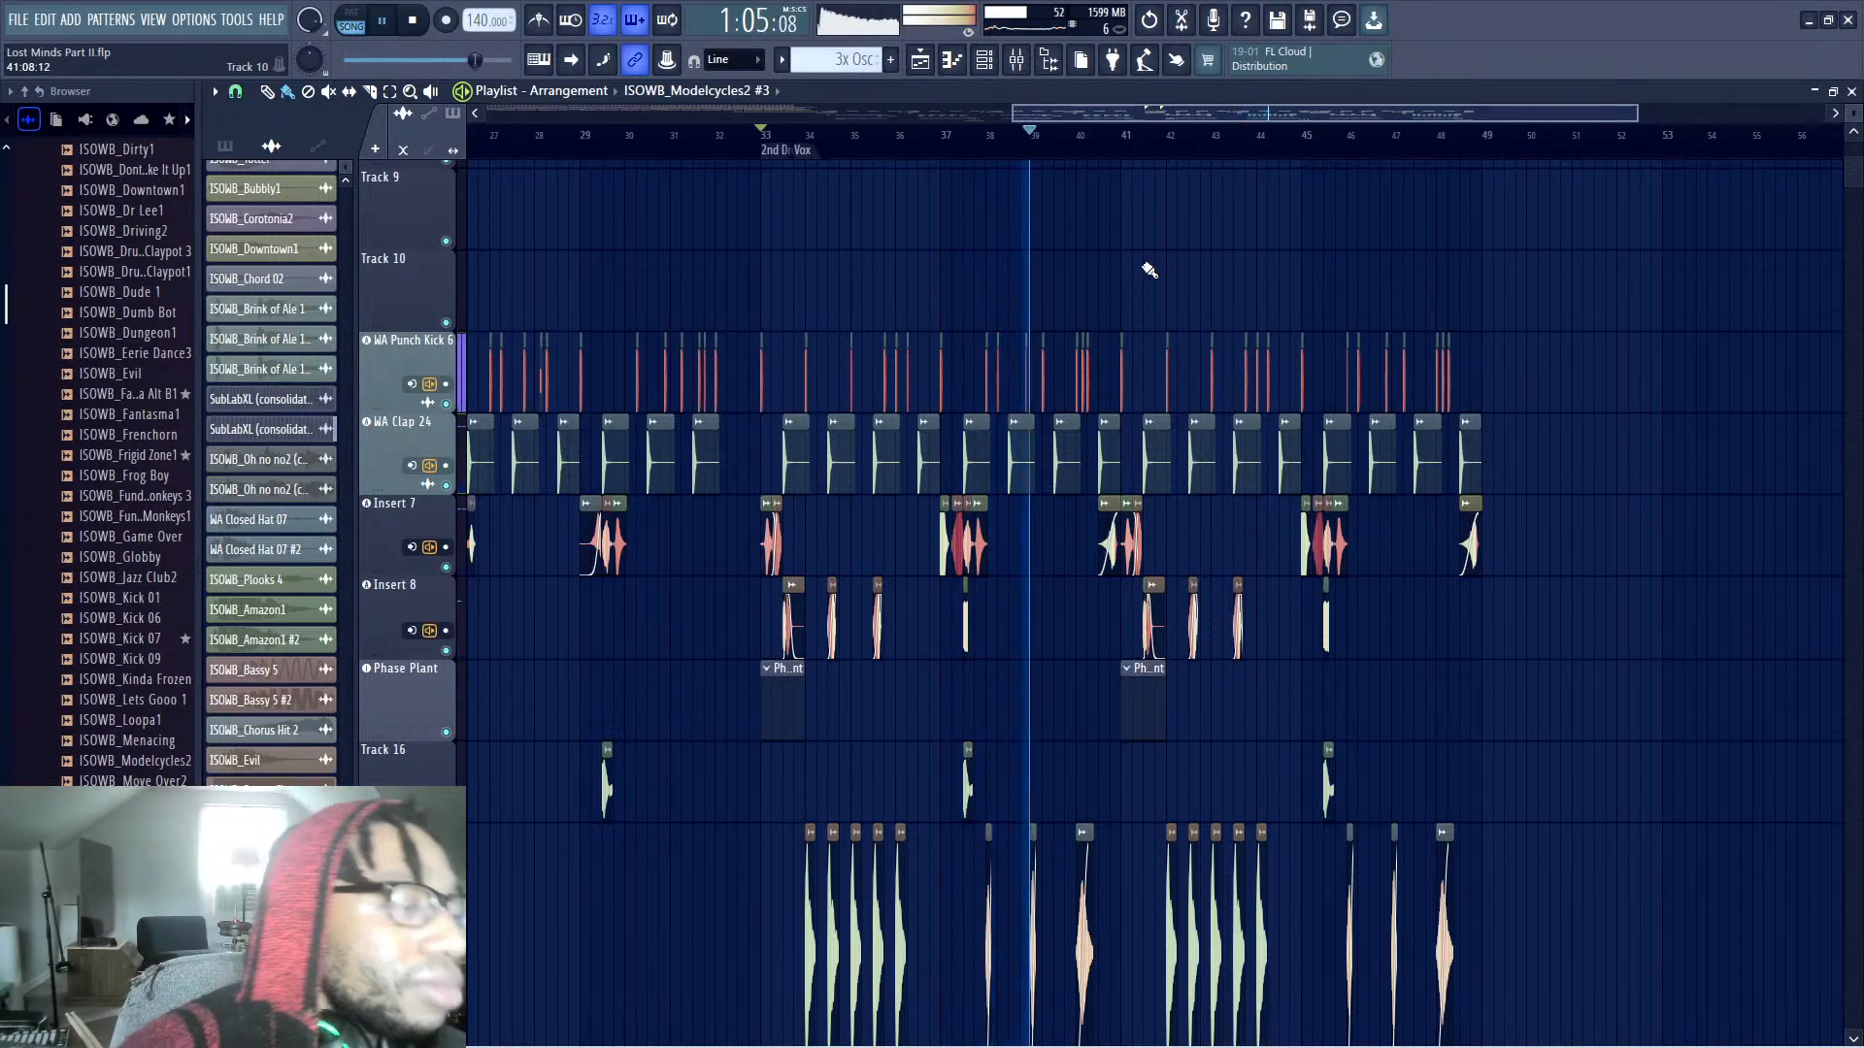
{"action": "scroll", "coordinate": [1167, 288], "scroll_direction": "down", "scroll_amount": 7}
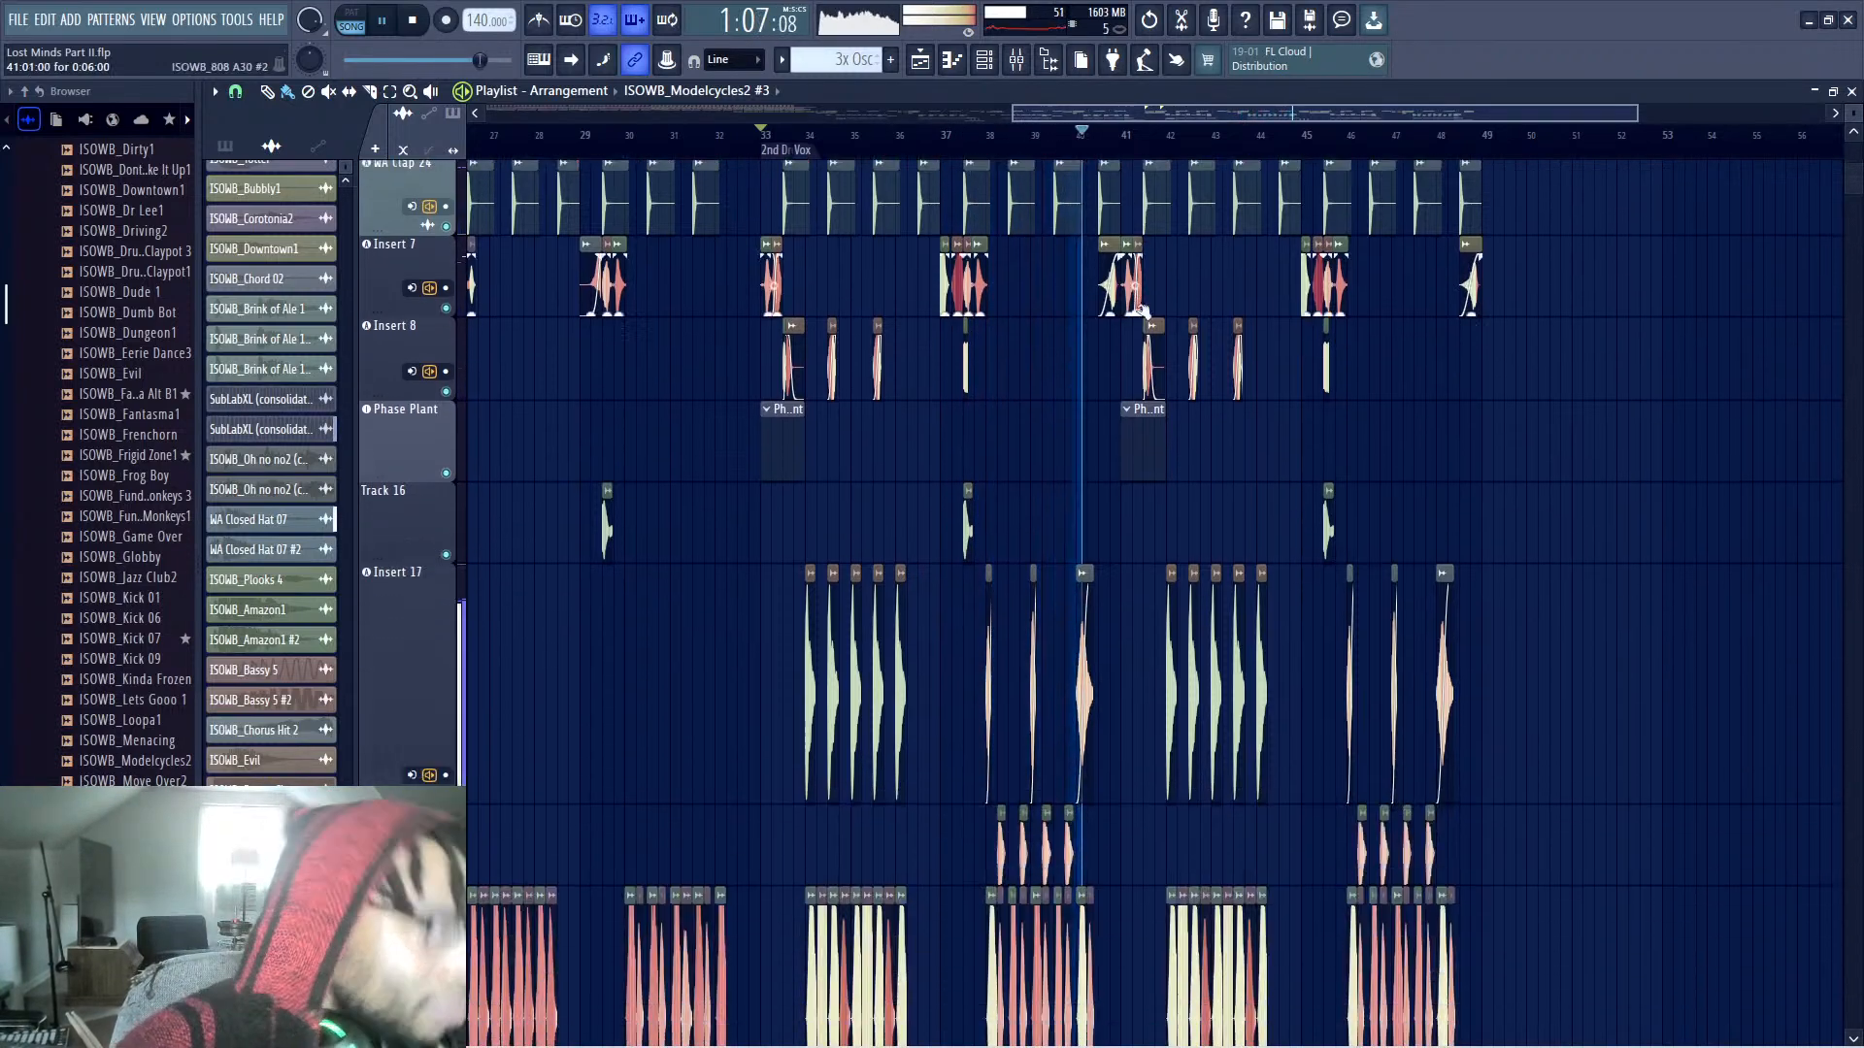
{"action": "key", "text": "space"}
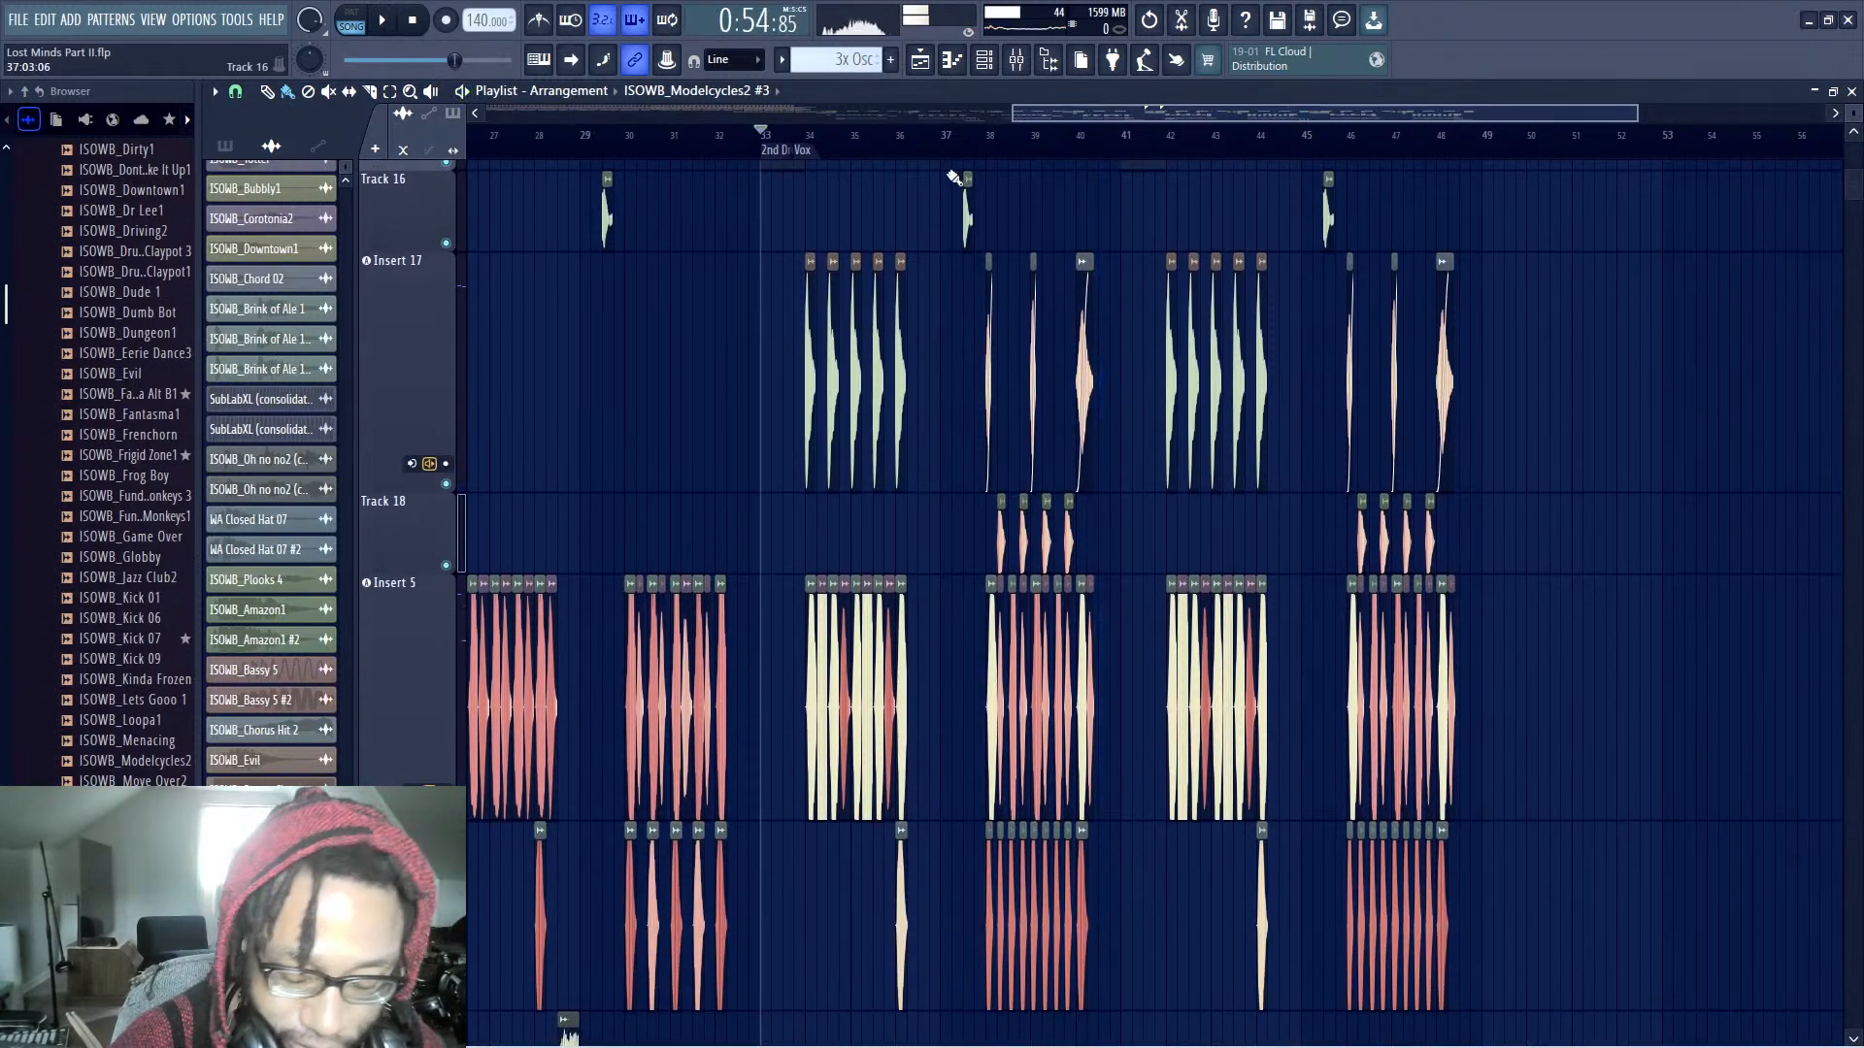
Shorten the ISOWB_Ringmod #9 bass clip at bar 38 to a time-stretch multiplier of about 76%, and audition it from bar 38
{"action": "left_click_drag", "start_coordinate": [945, 150], "coordinate": [1126, 291]}
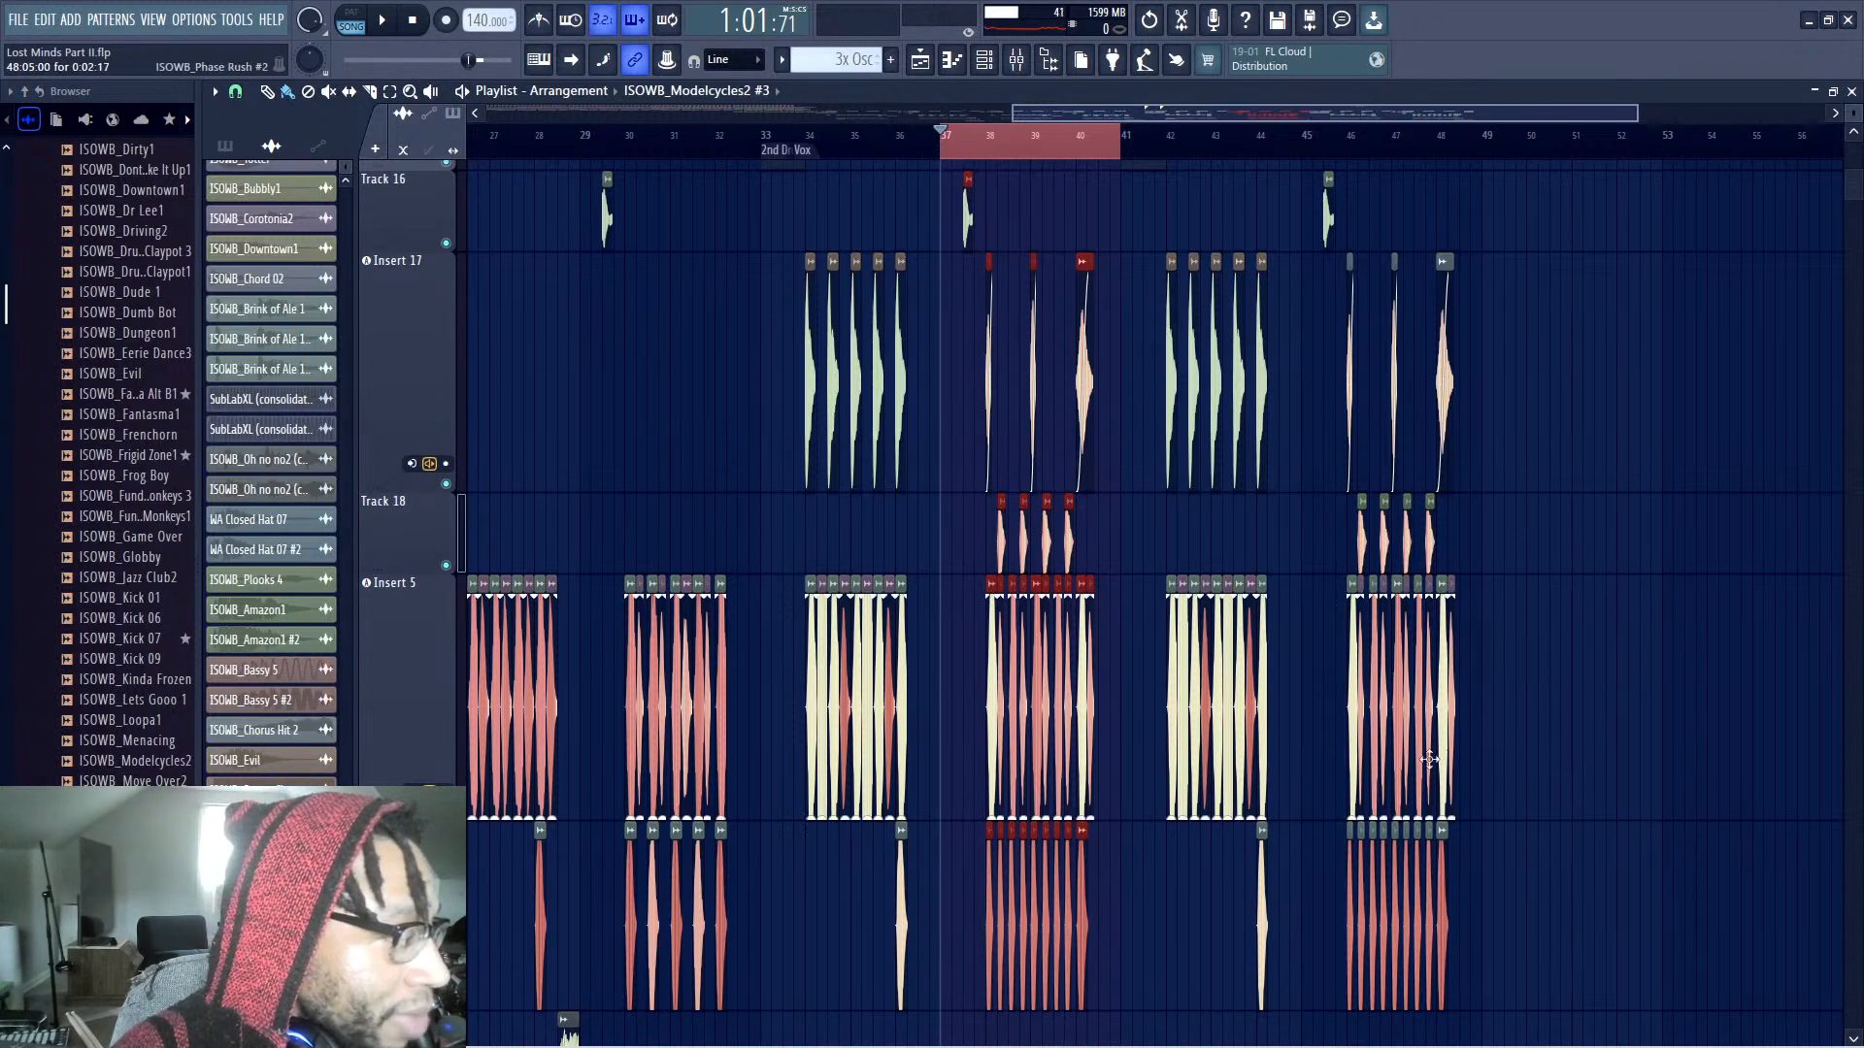
{"action": "left_click", "coordinate": [949, 149], "text": "ctrl"}
{"action": "scroll", "coordinate": [1031, 582], "scroll_direction": "down", "scroll_amount": 3}
{"action": "left_click_drag", "start_coordinate": [870, 830], "coordinate": [1340, 199]}
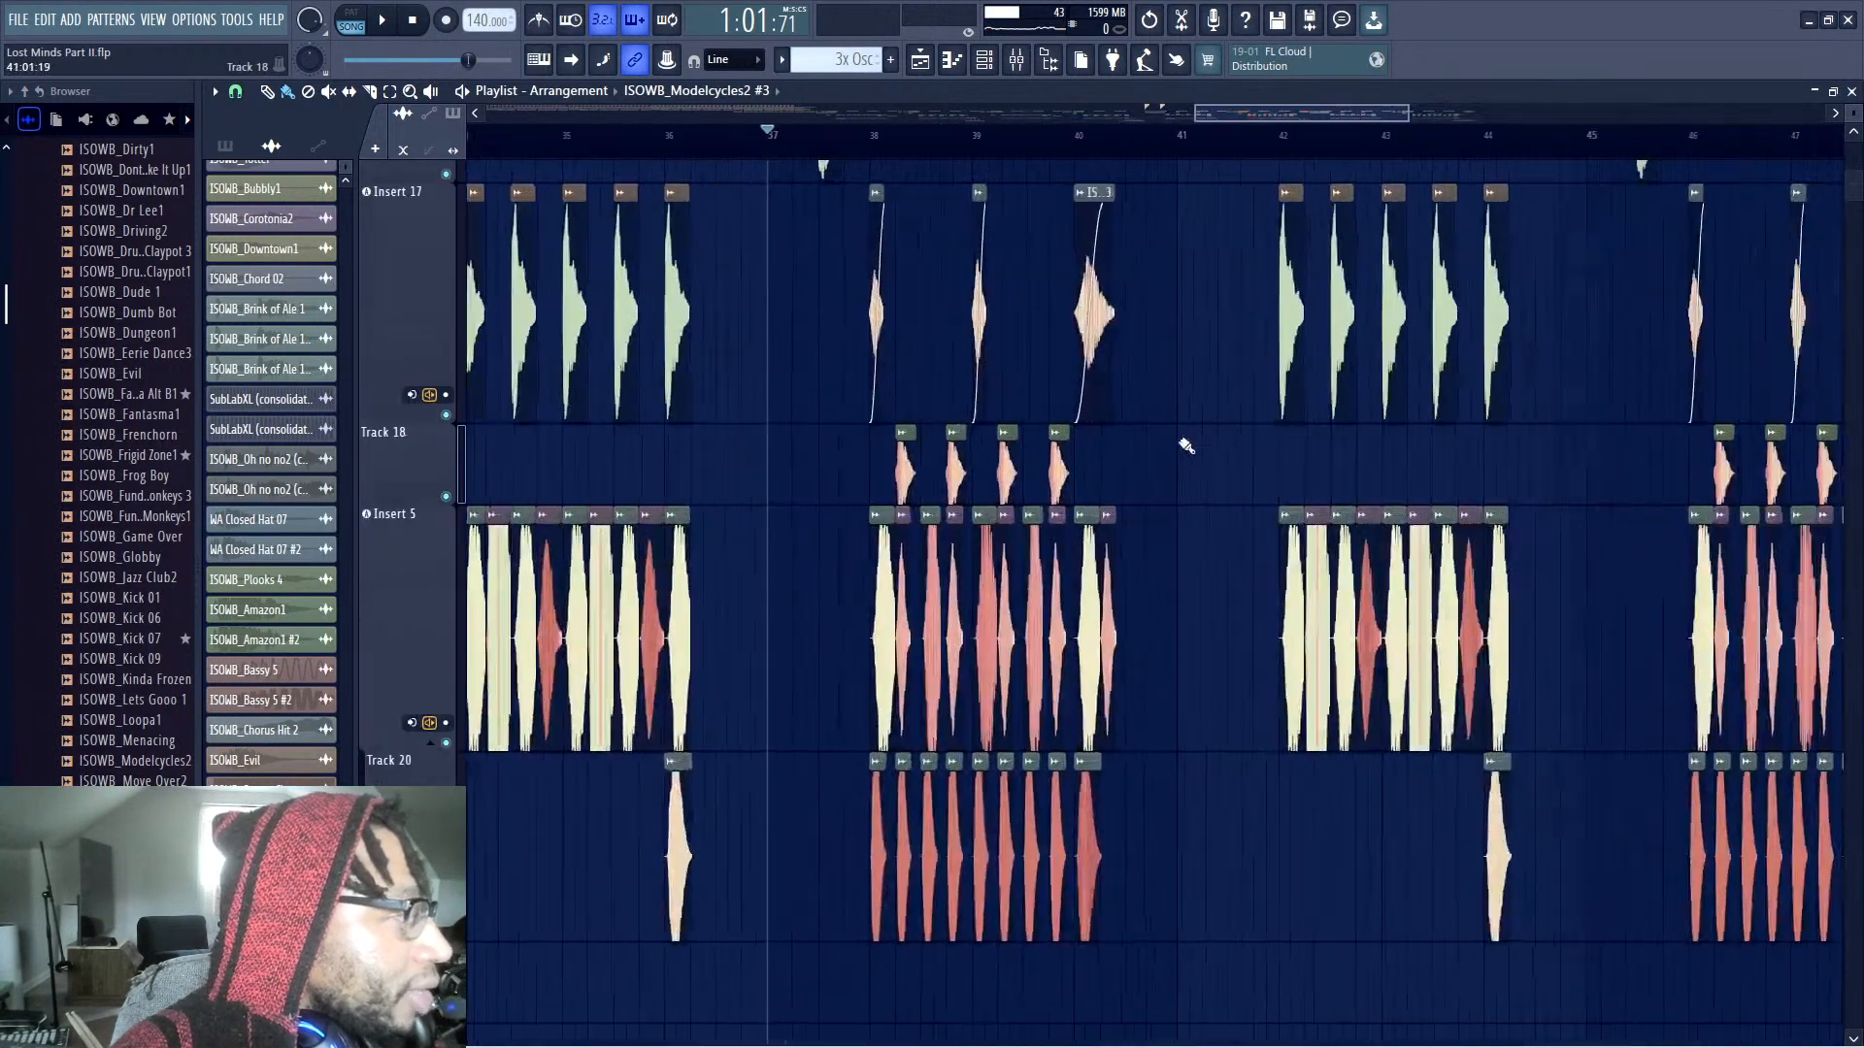
{"action": "left_click_drag", "start_coordinate": [666, 819], "coordinate": [1248, 166]}
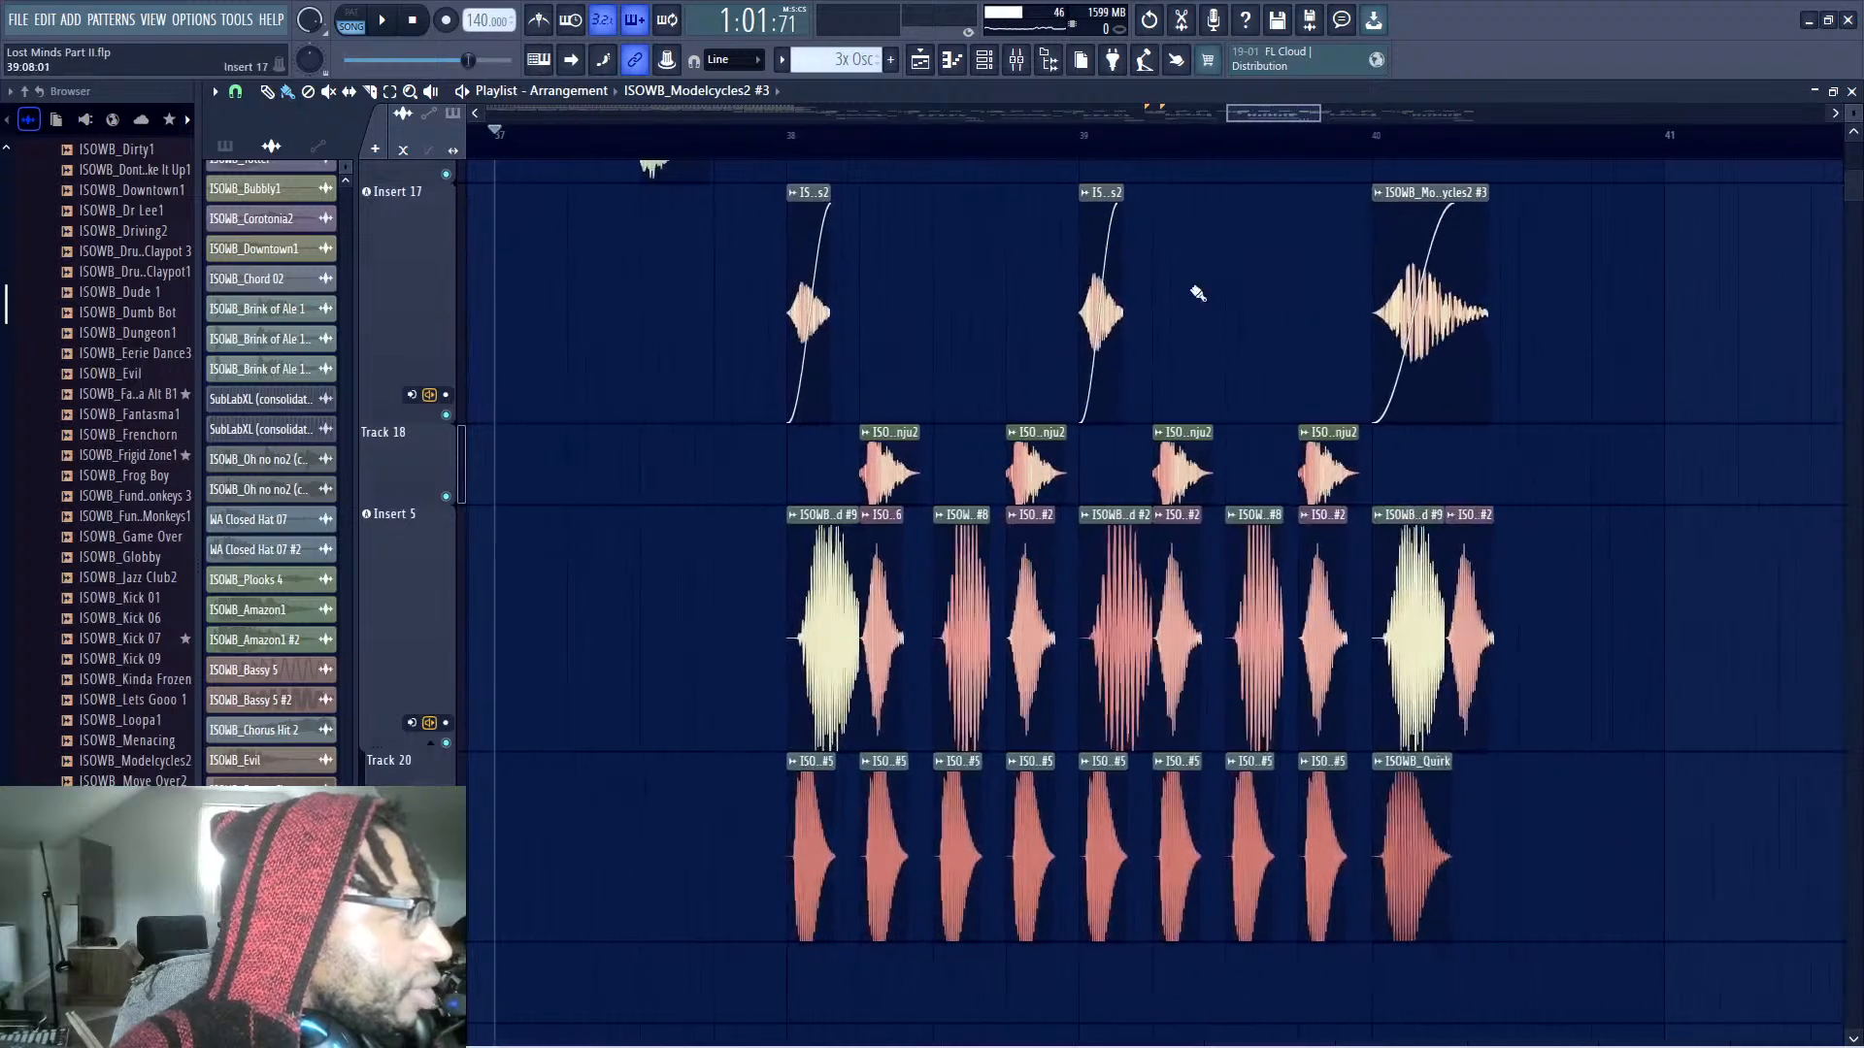
{"action": "scroll", "coordinate": [1024, 485], "scroll_direction": "down", "scroll_amount": 1}
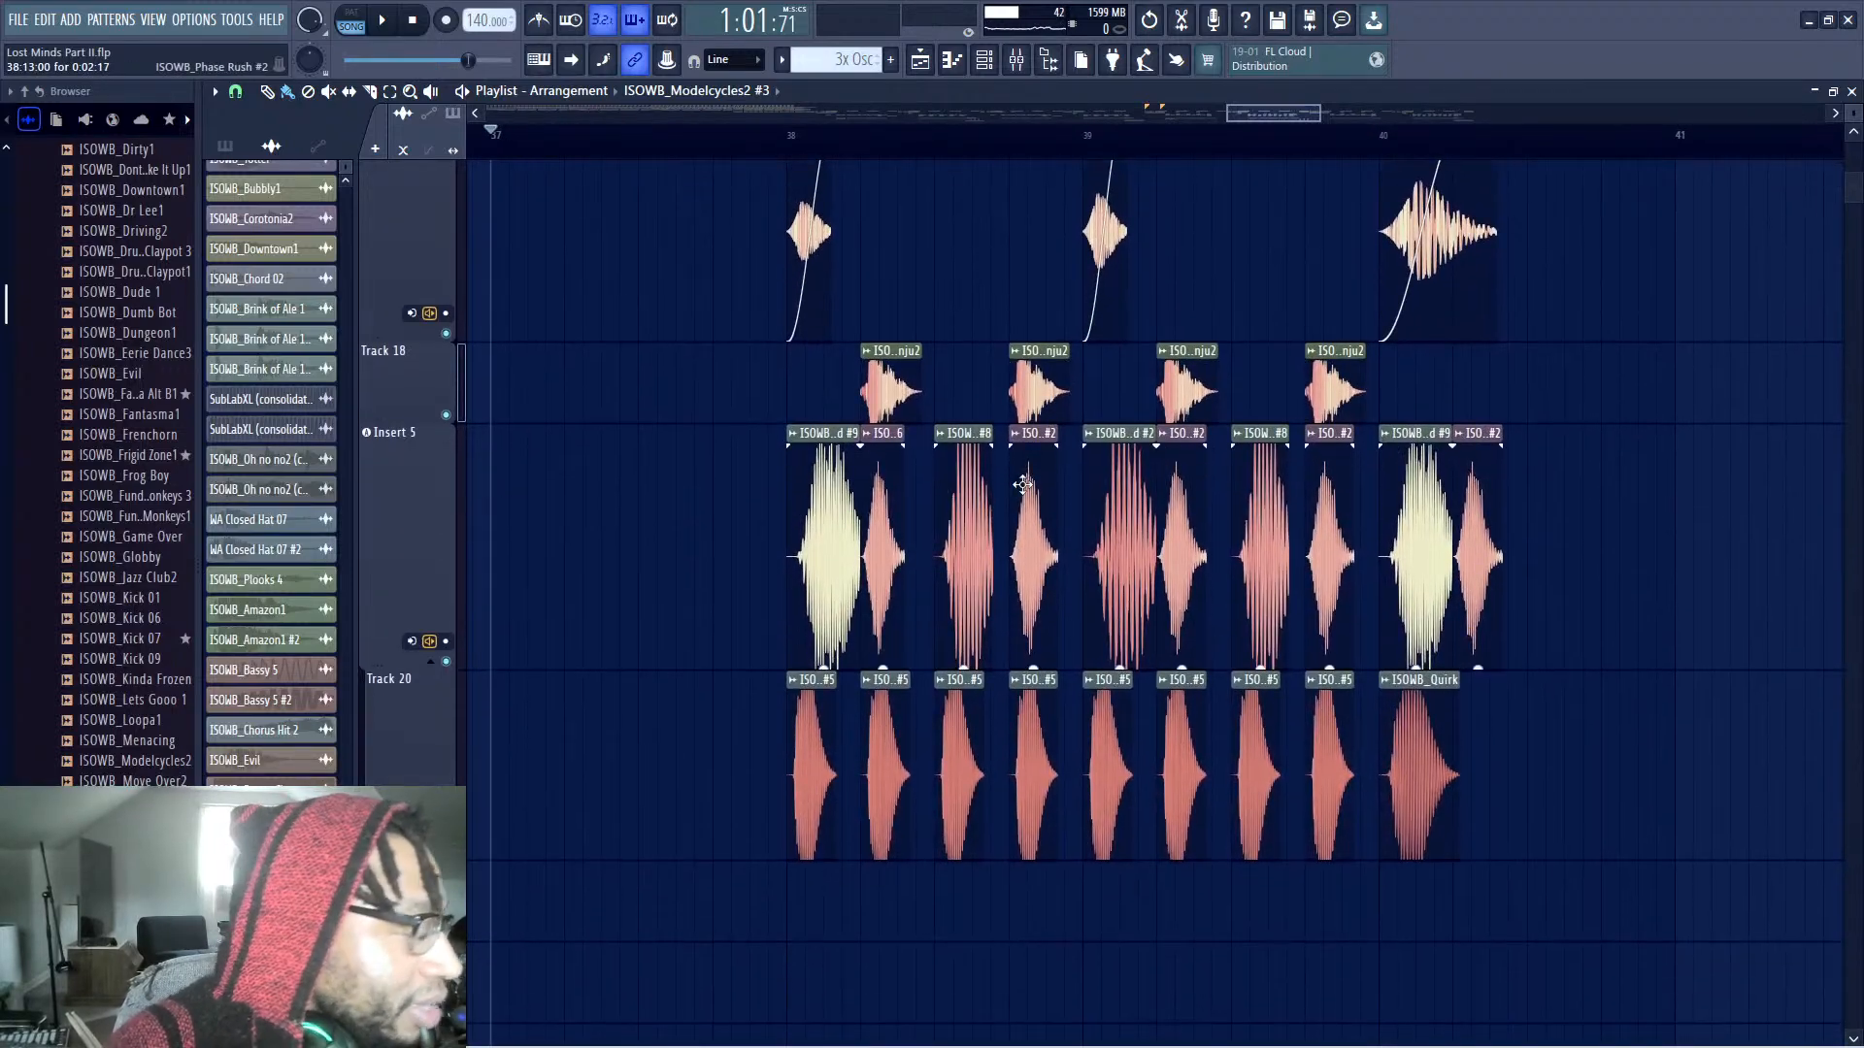
{"action": "left_click", "coordinate": [792, 133]}
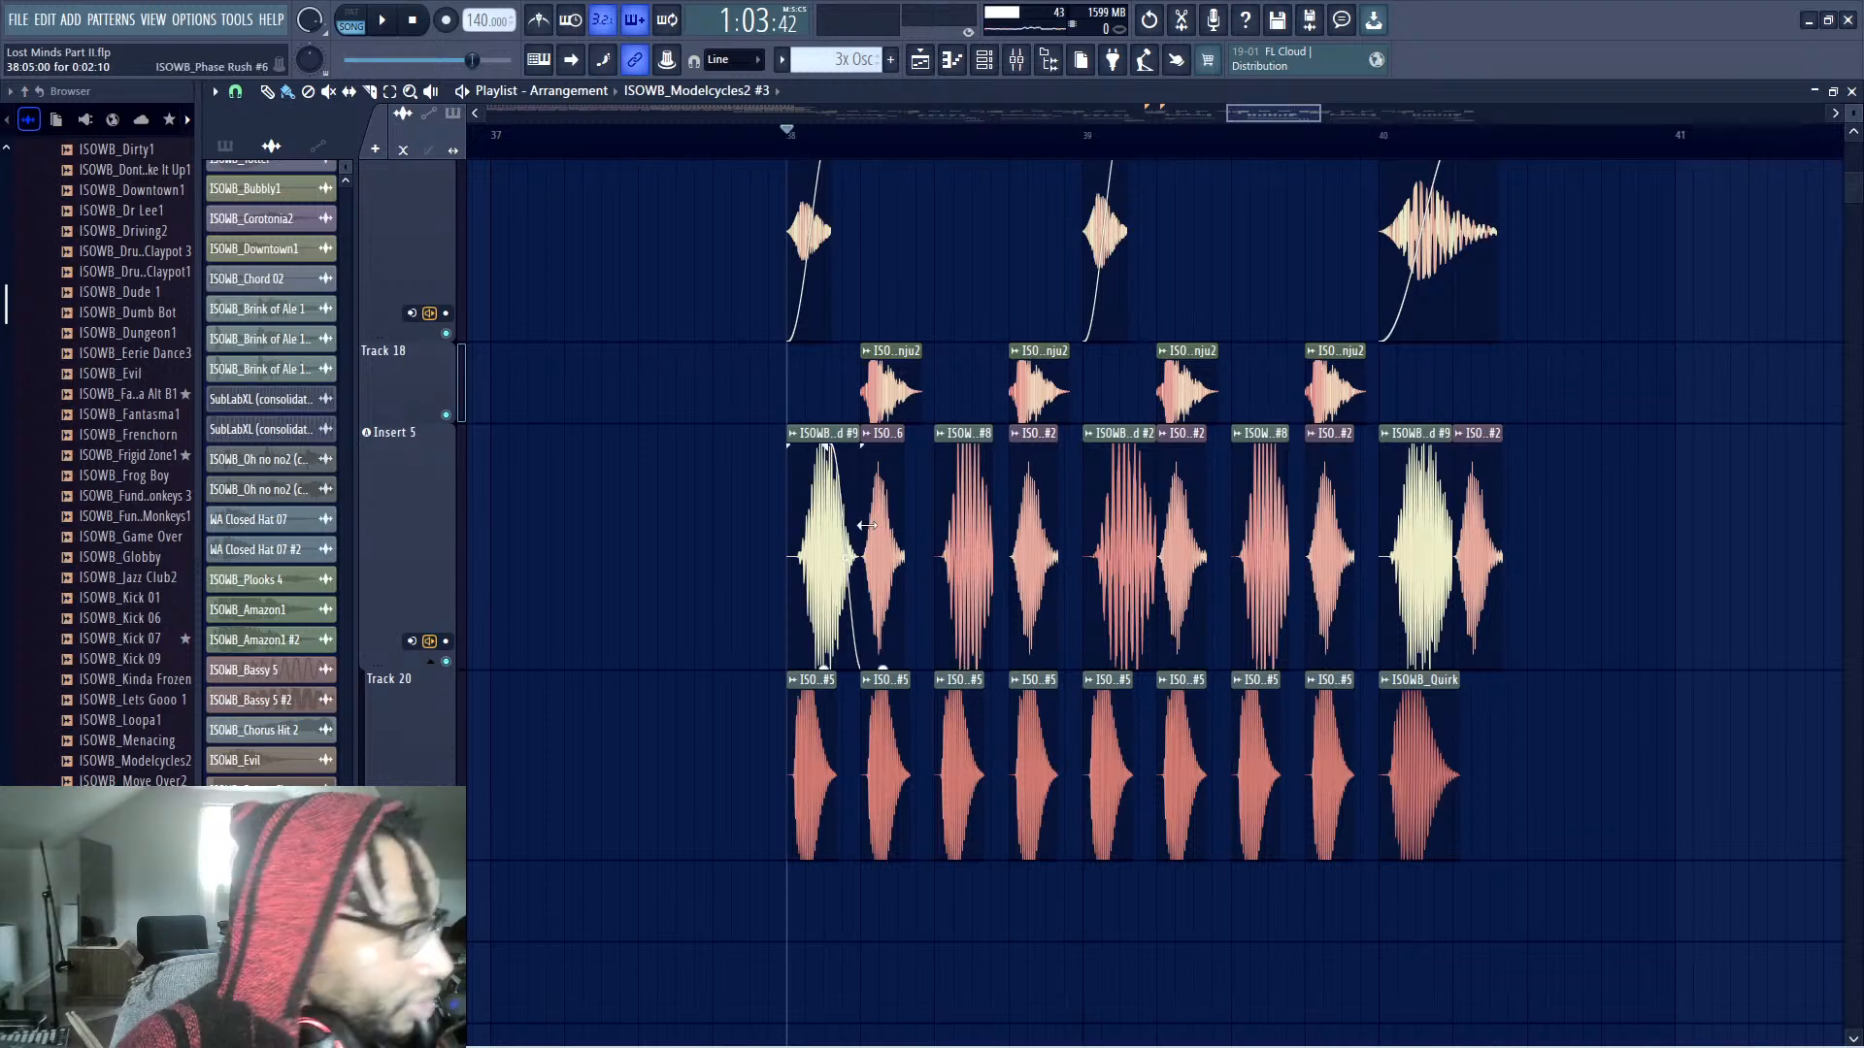
{"action": "double_click", "coordinate": [797, 517]}
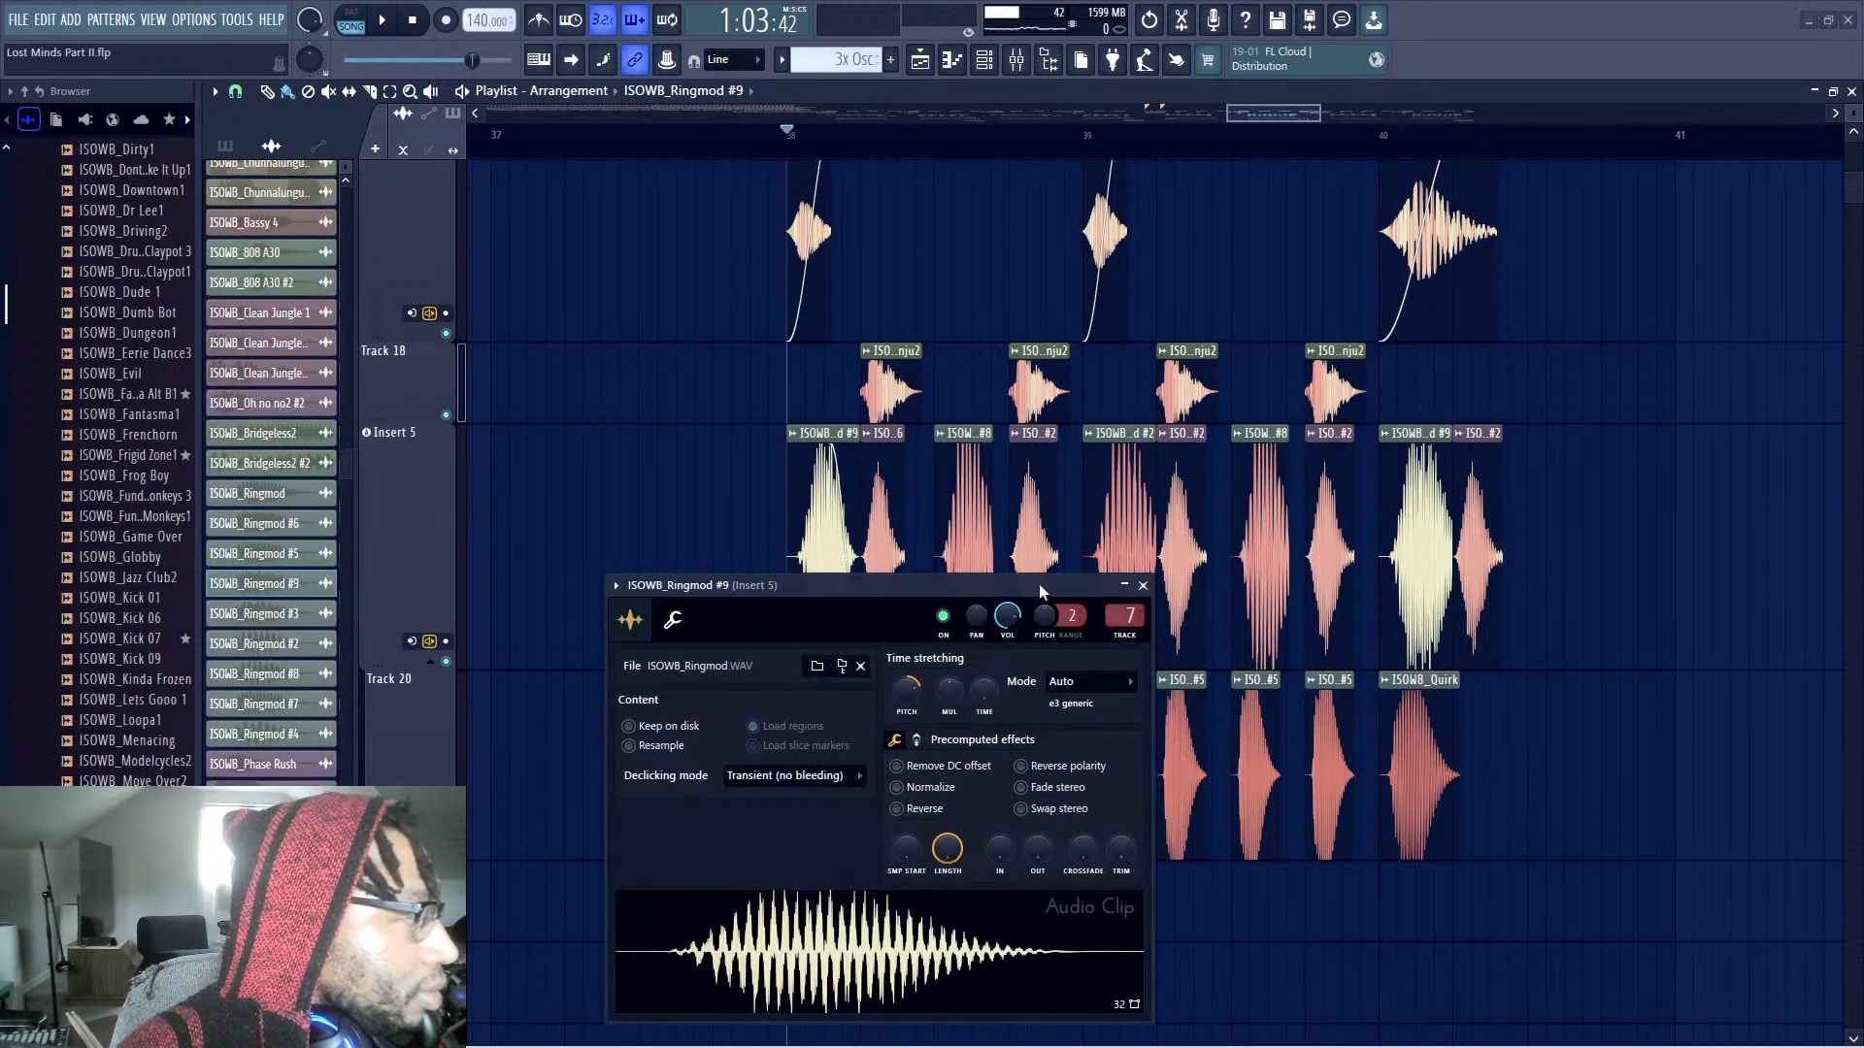
{"action": "left_click_drag", "start_coordinate": [970, 590], "coordinate": [1522, 535]}
{"action": "key", "text": "space"}
{"action": "key", "text": "space"}
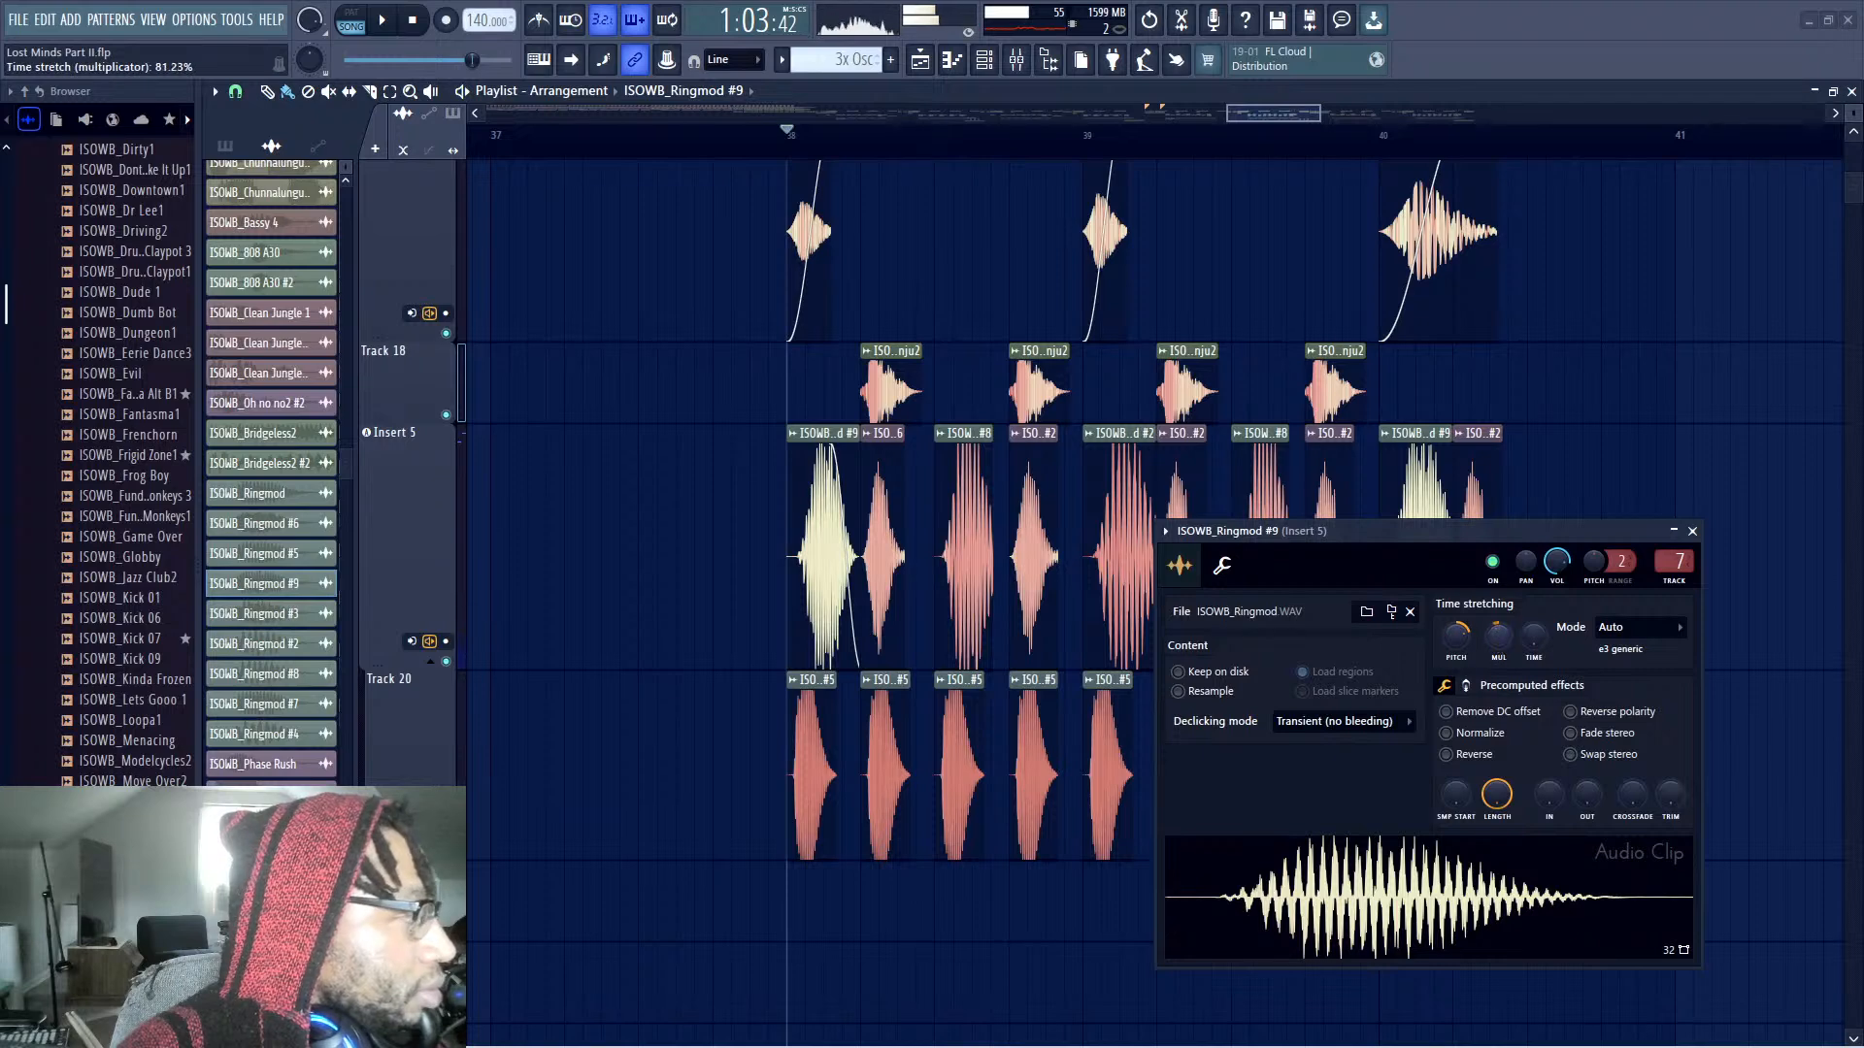
{"action": "key", "text": "space"}
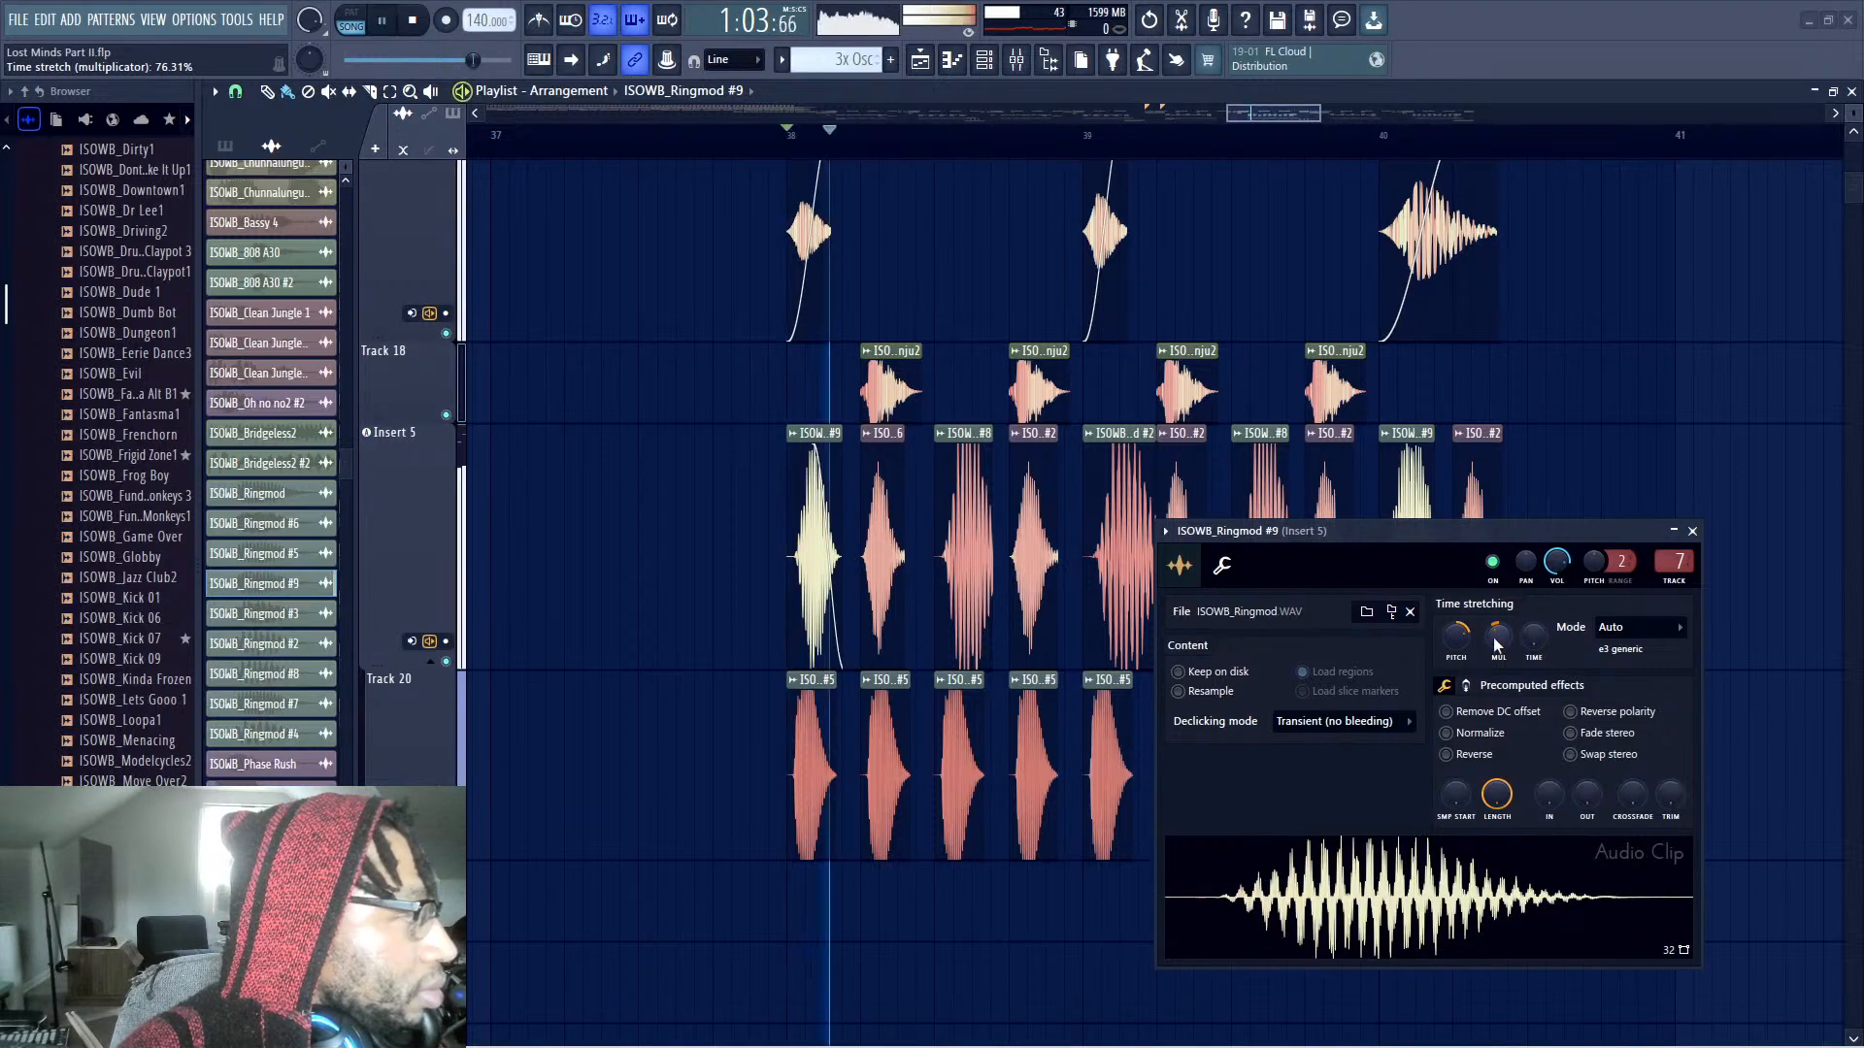
{"action": "key", "text": "space"}
Shorten the ISOWB_Ringmod #8 clips with the time-stretch multiplier, keep ISOWB_Ringmod #2 at 100%, and replay from bar 38
{"action": "double_click", "coordinate": [953, 570]}
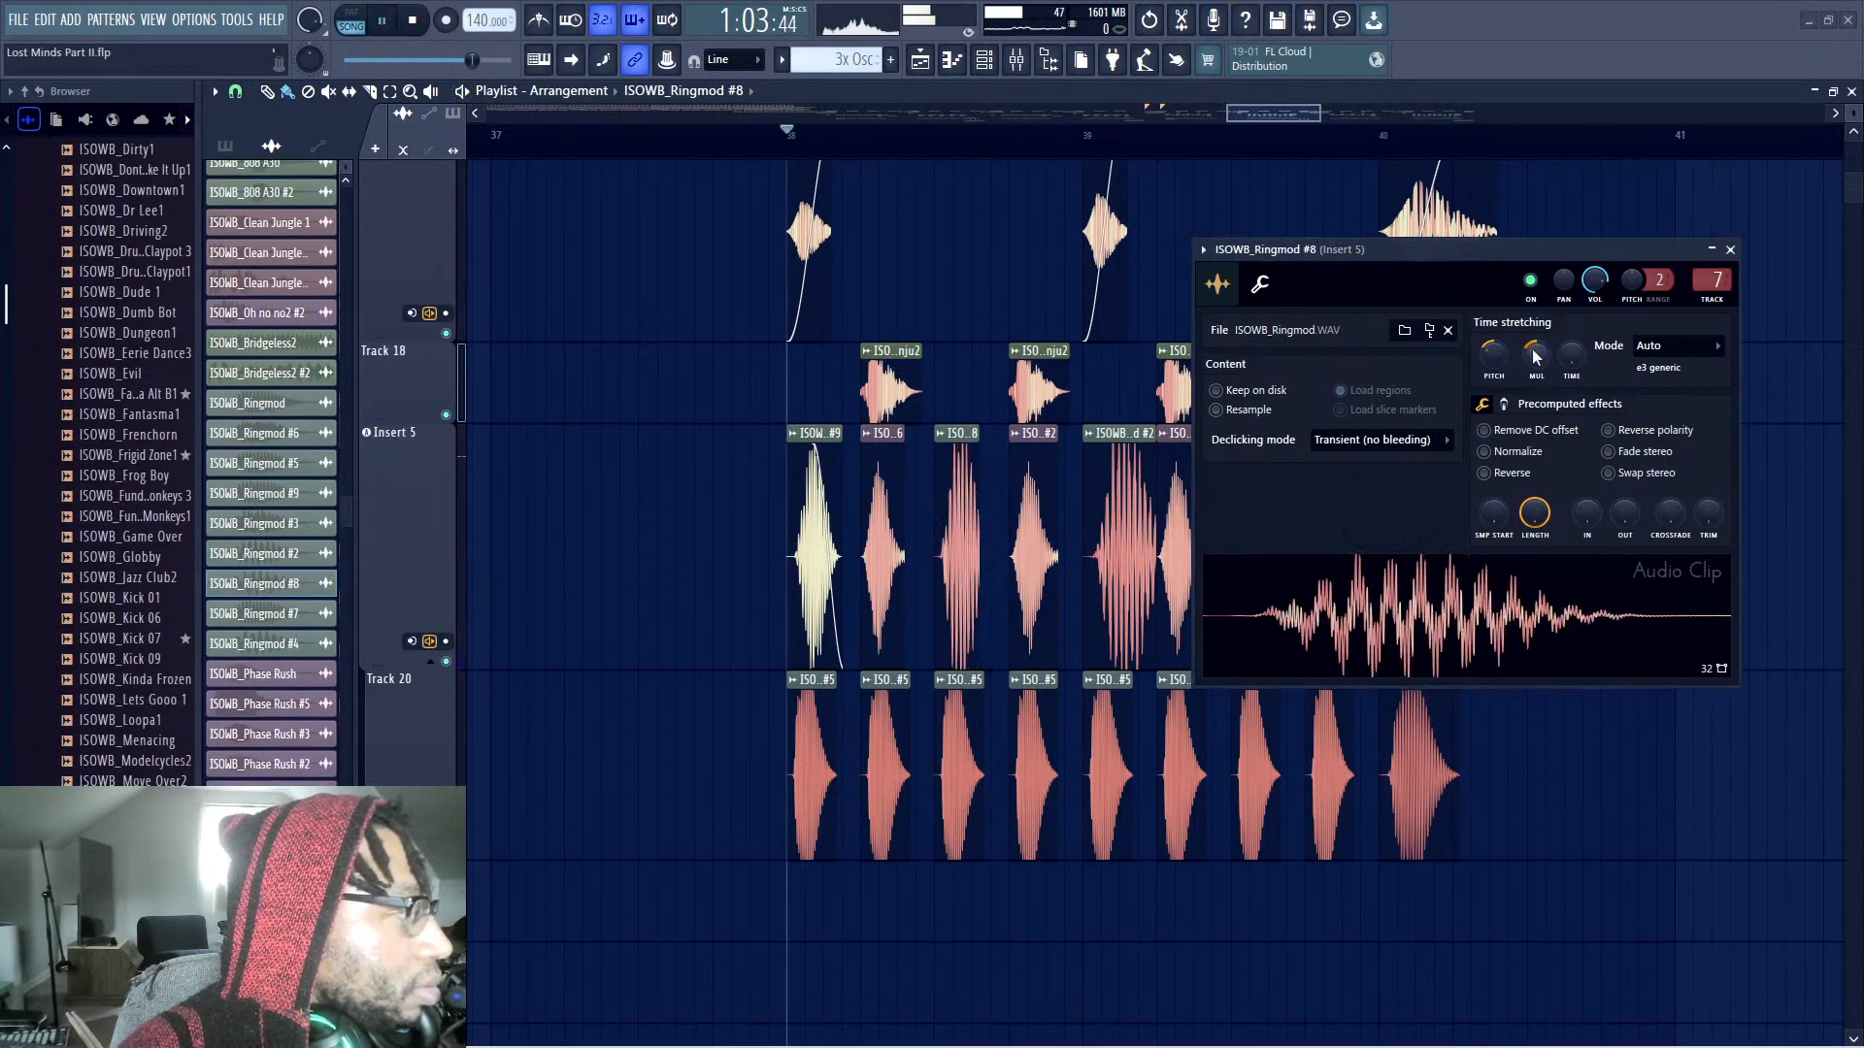
{"action": "key", "text": "space"}
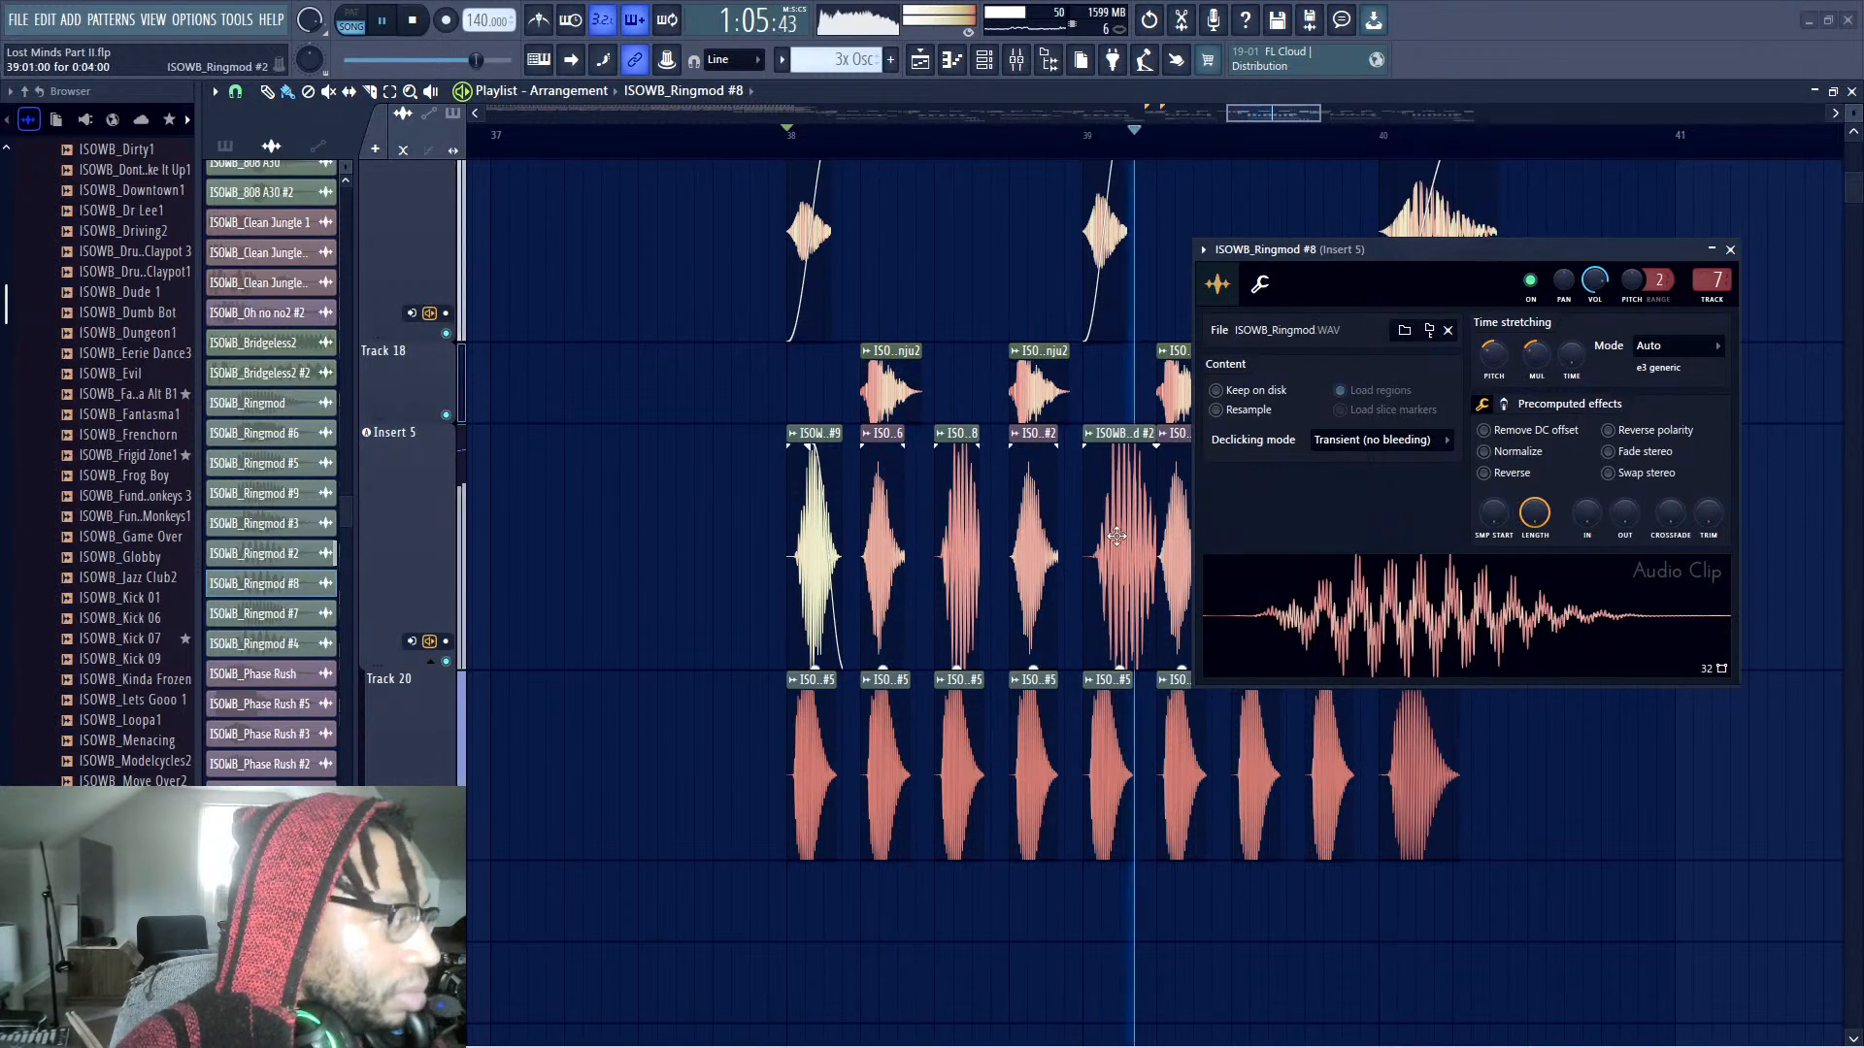
{"action": "double_click", "coordinate": [1154, 495]}
{"action": "key", "text": "space"}
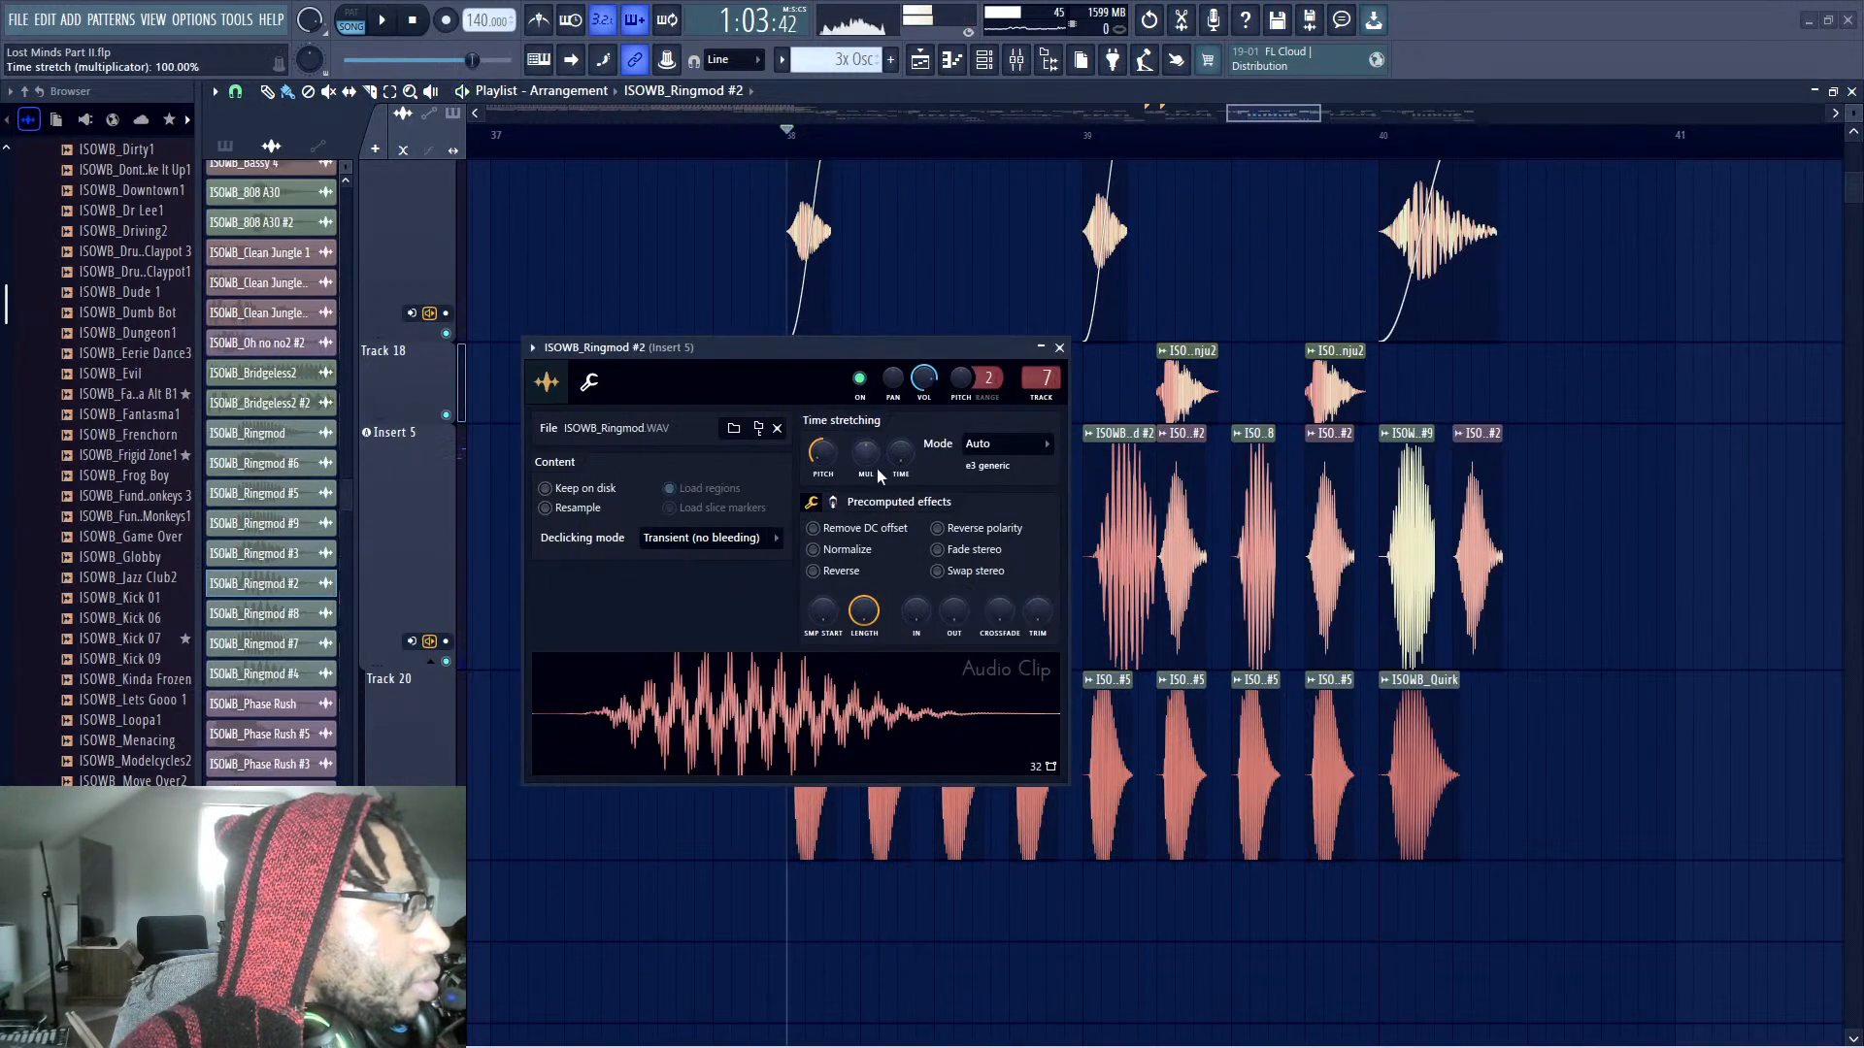
{"action": "left_click", "coordinate": [1060, 348]}
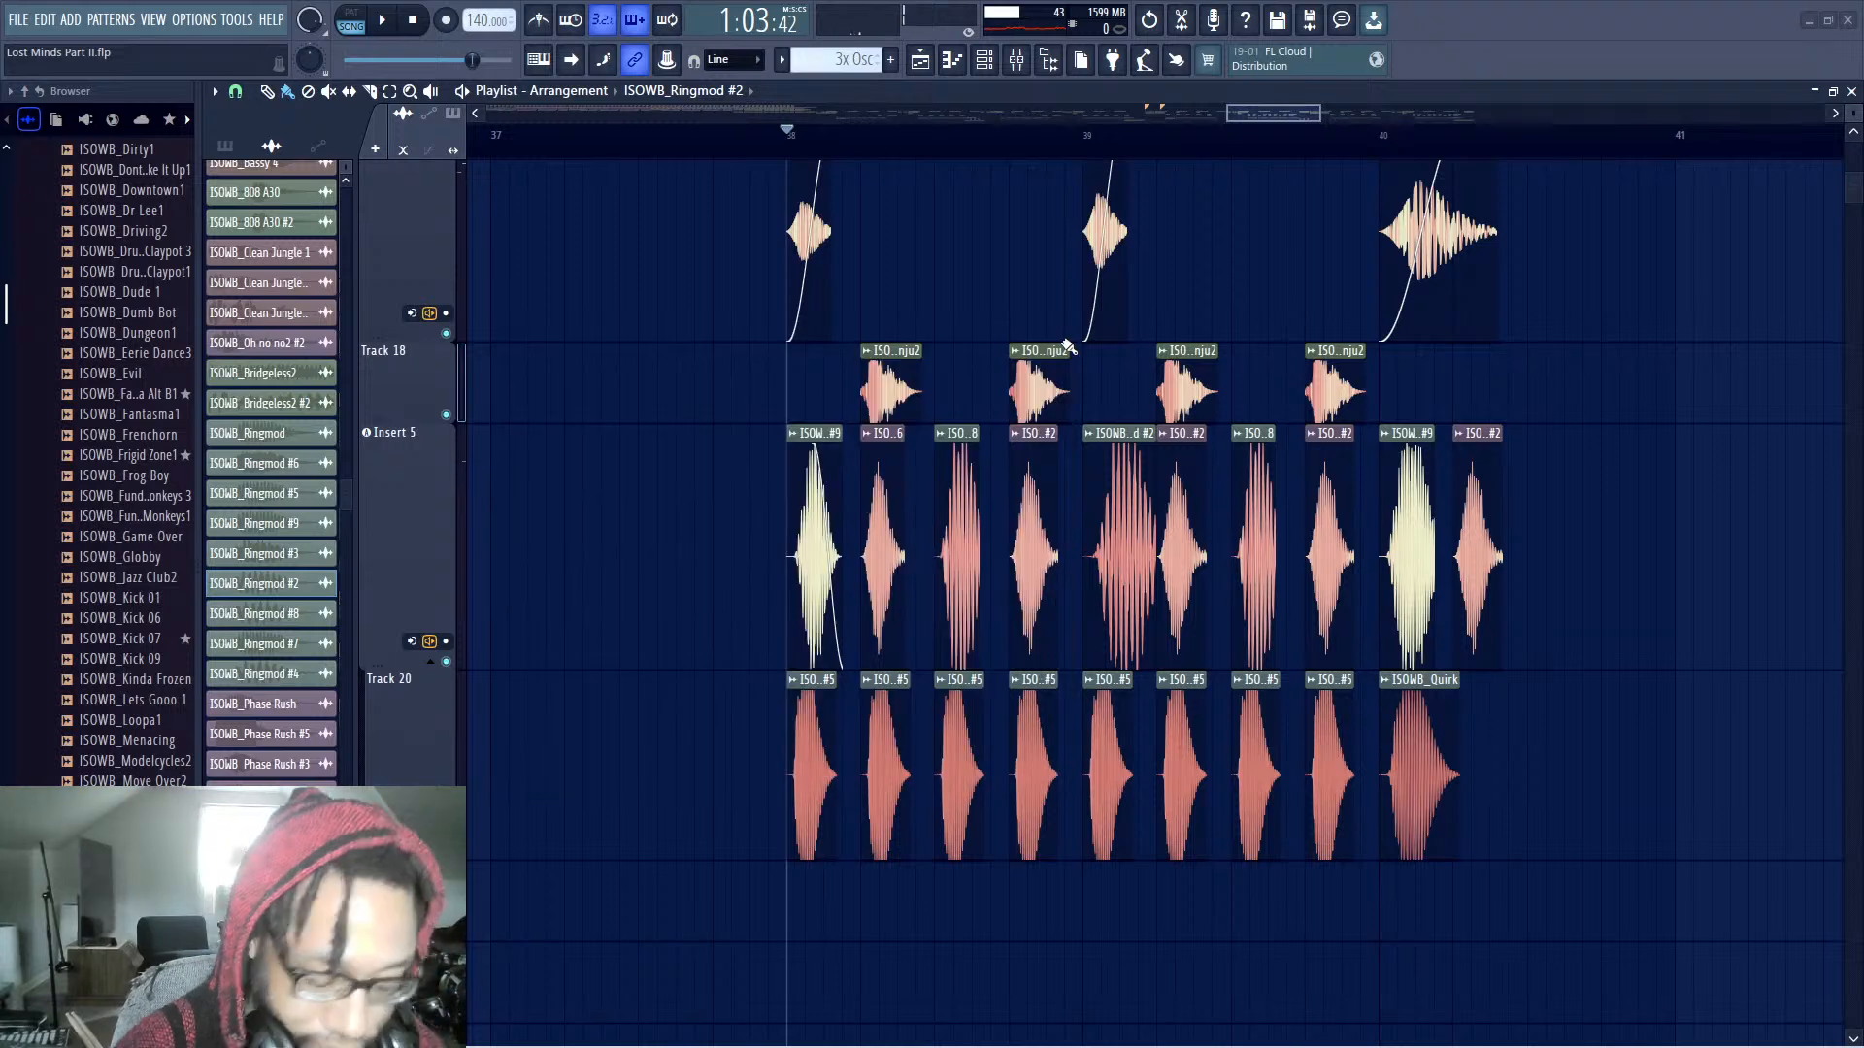
{"action": "key", "text": "space"}
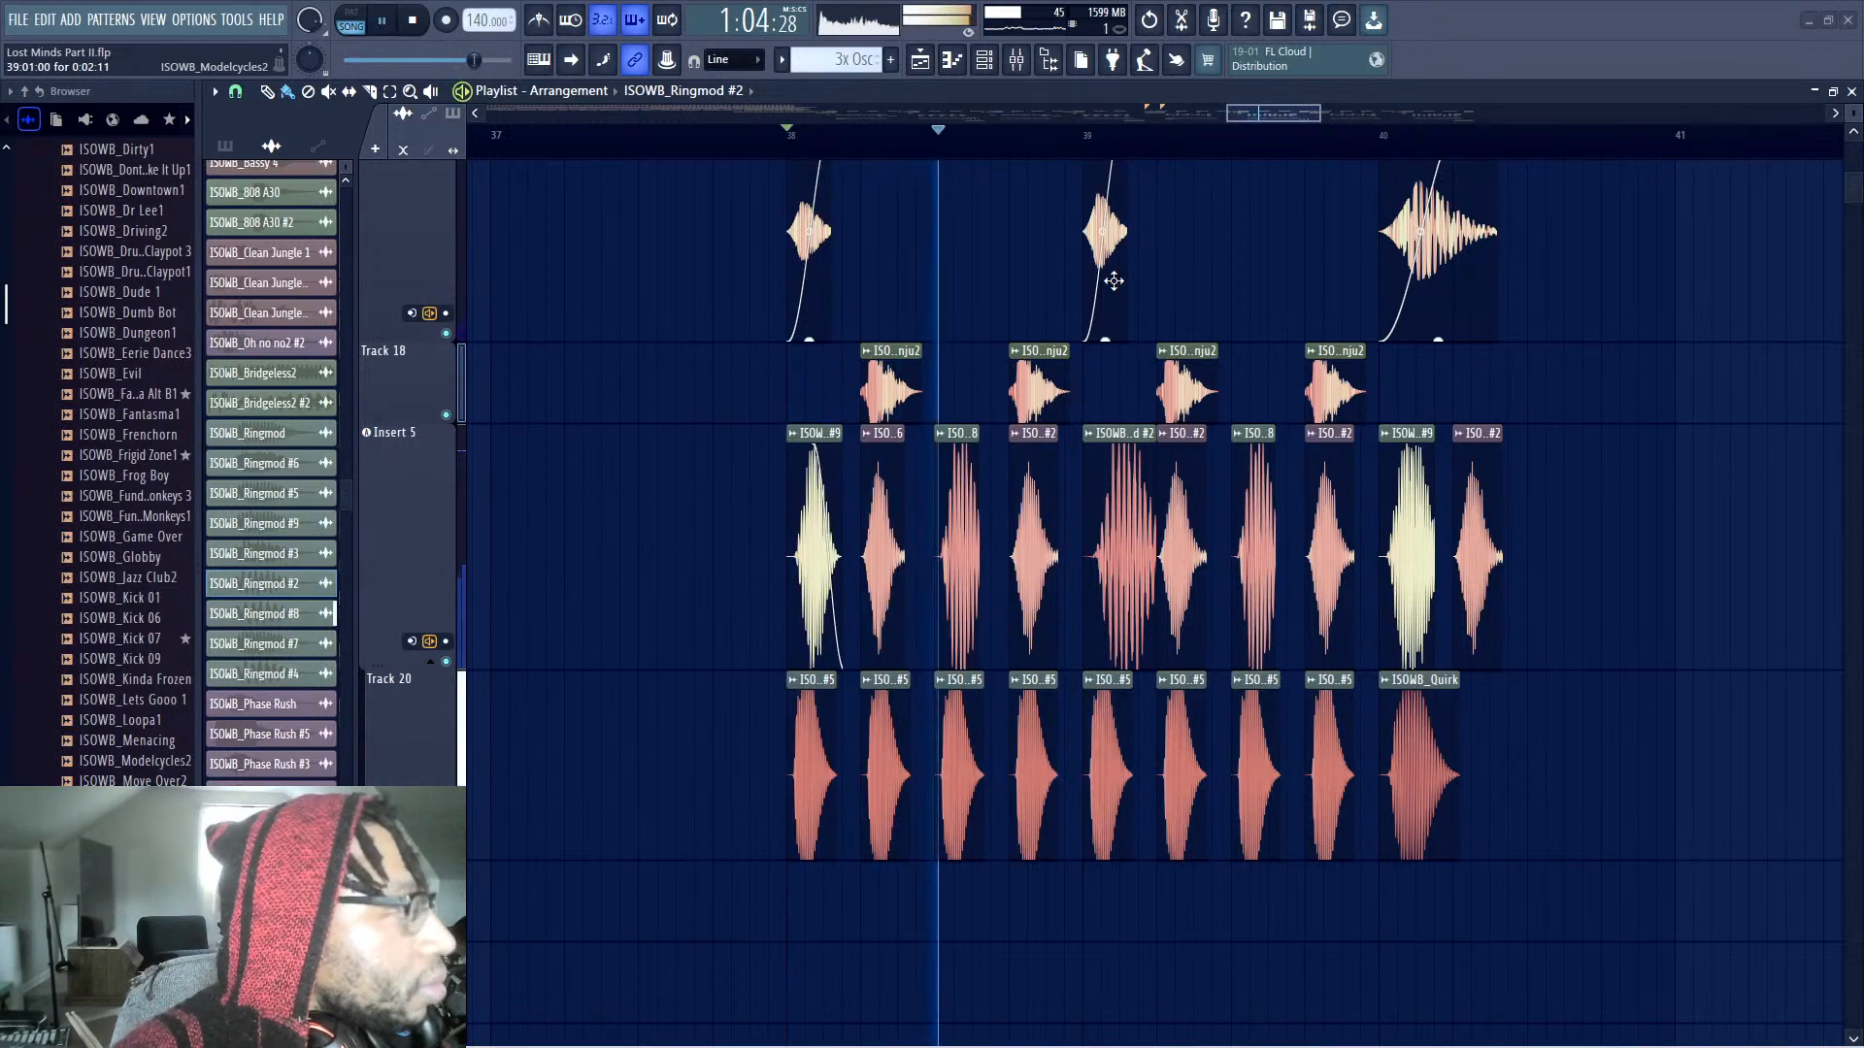
{"action": "left_click", "coordinate": [1254, 529]}
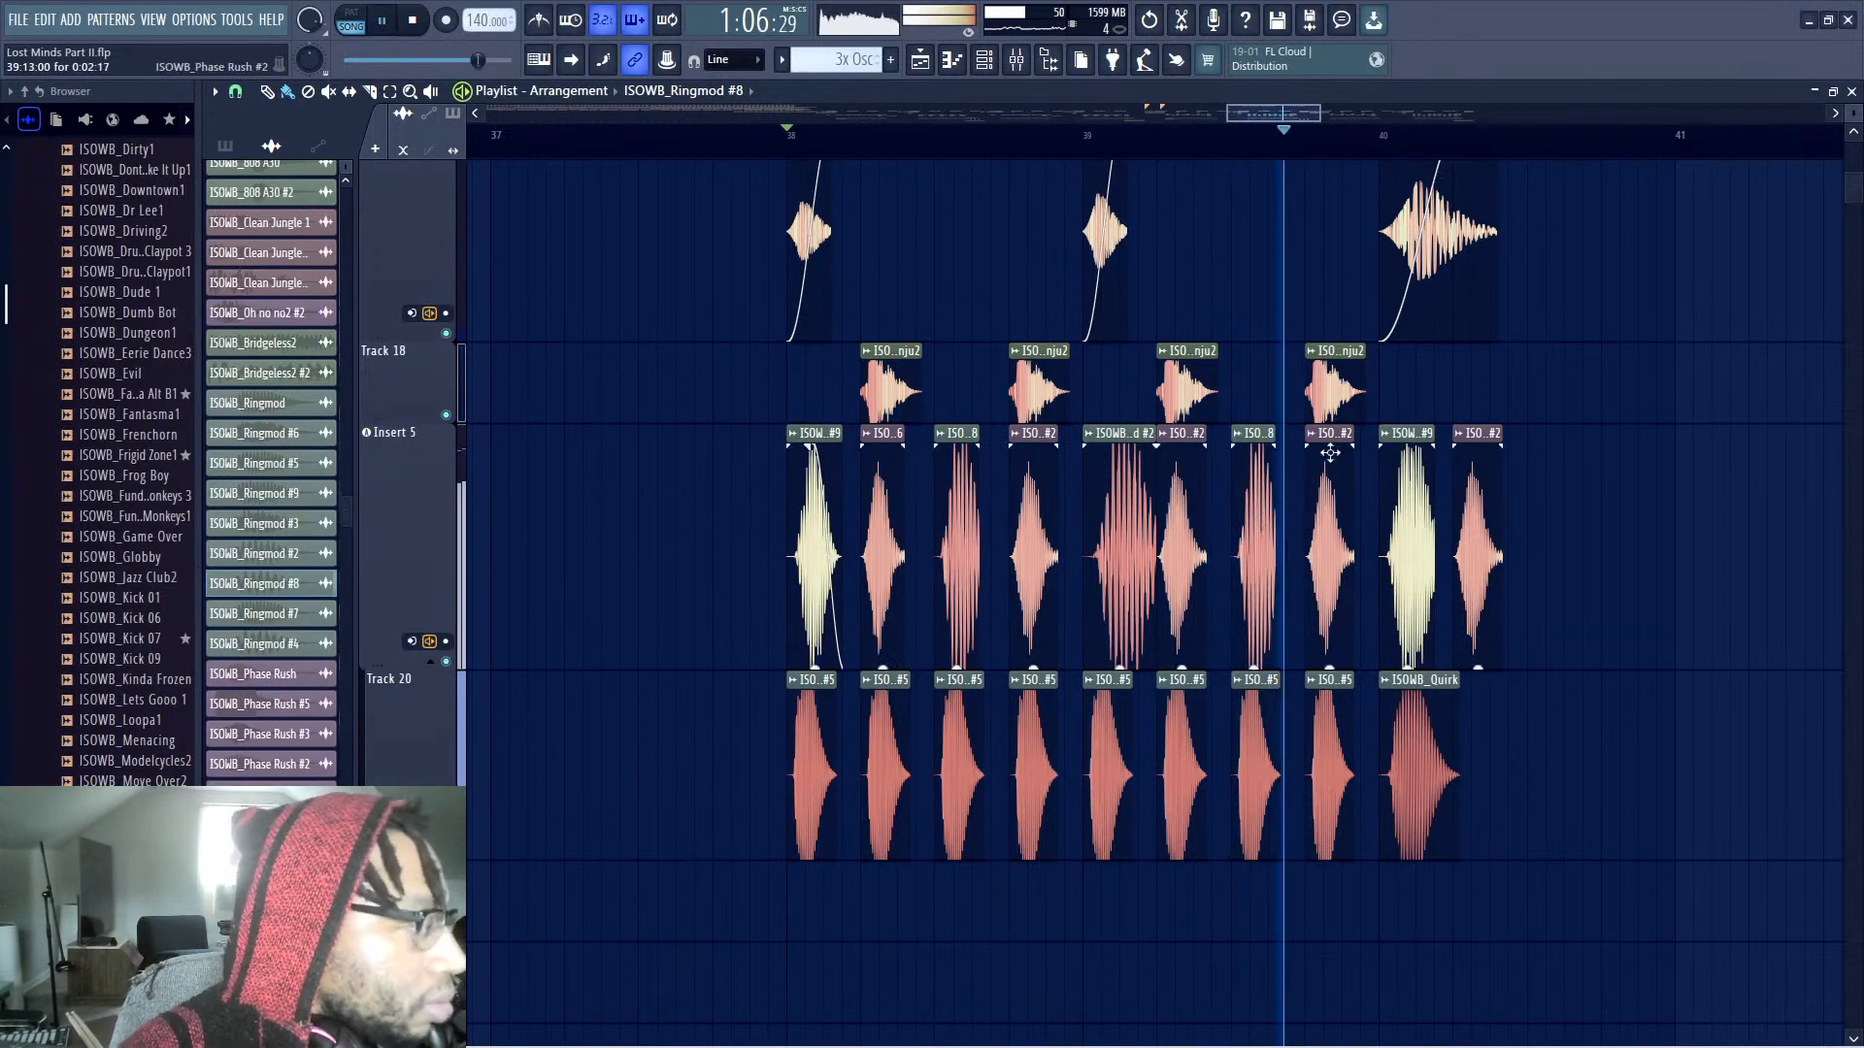
{"action": "key", "text": "space"}
Set the time-stretch multiplier of ISOWB_Nianju2 on Track 18 to 69.26%, comparing it with 100% in playback from bar 38
{"action": "double_click", "coordinate": [891, 392]}
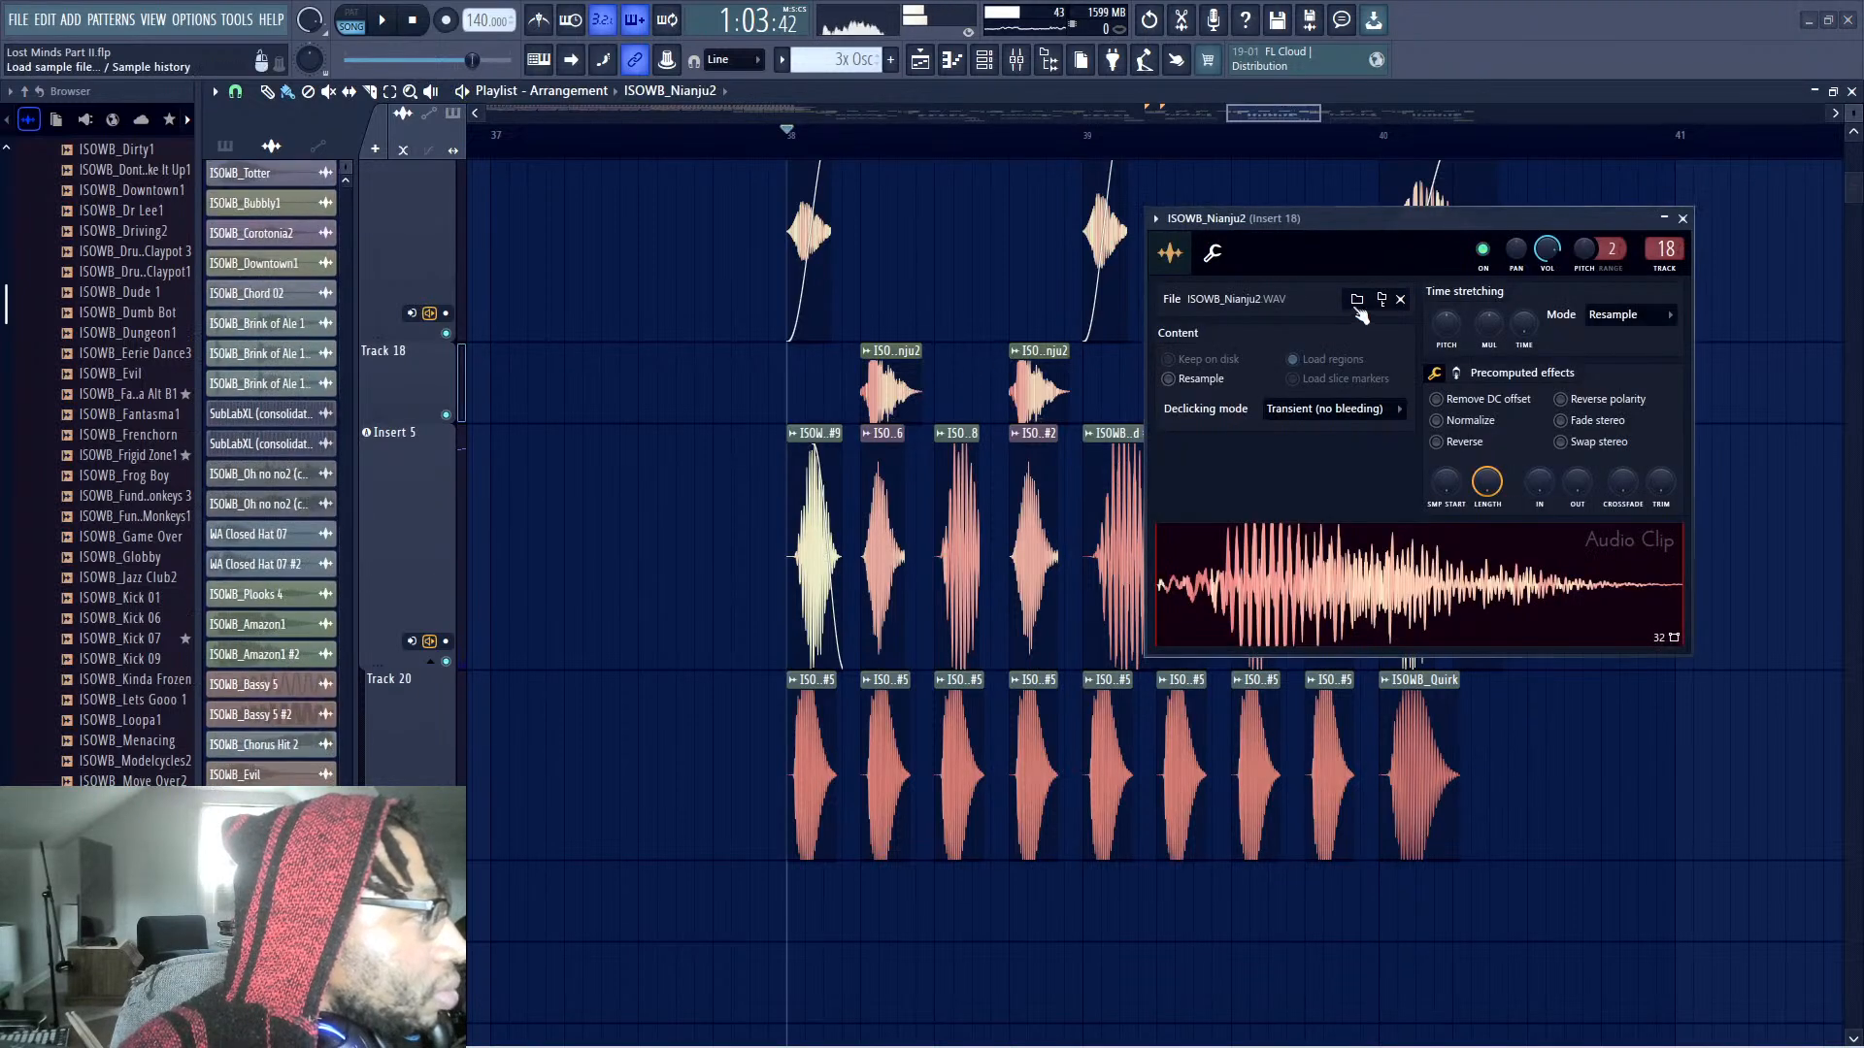
{"action": "mouse_move", "coordinate": [1488, 323]}
{"action": "left_mouse_down"}
{"action": "mouse_move", "coordinate": [1487, 342]}
{"action": "mouse_move", "coordinate": [1493, 318]}
{"action": "left_mouse_up"}
{"action": "key", "text": "space"}
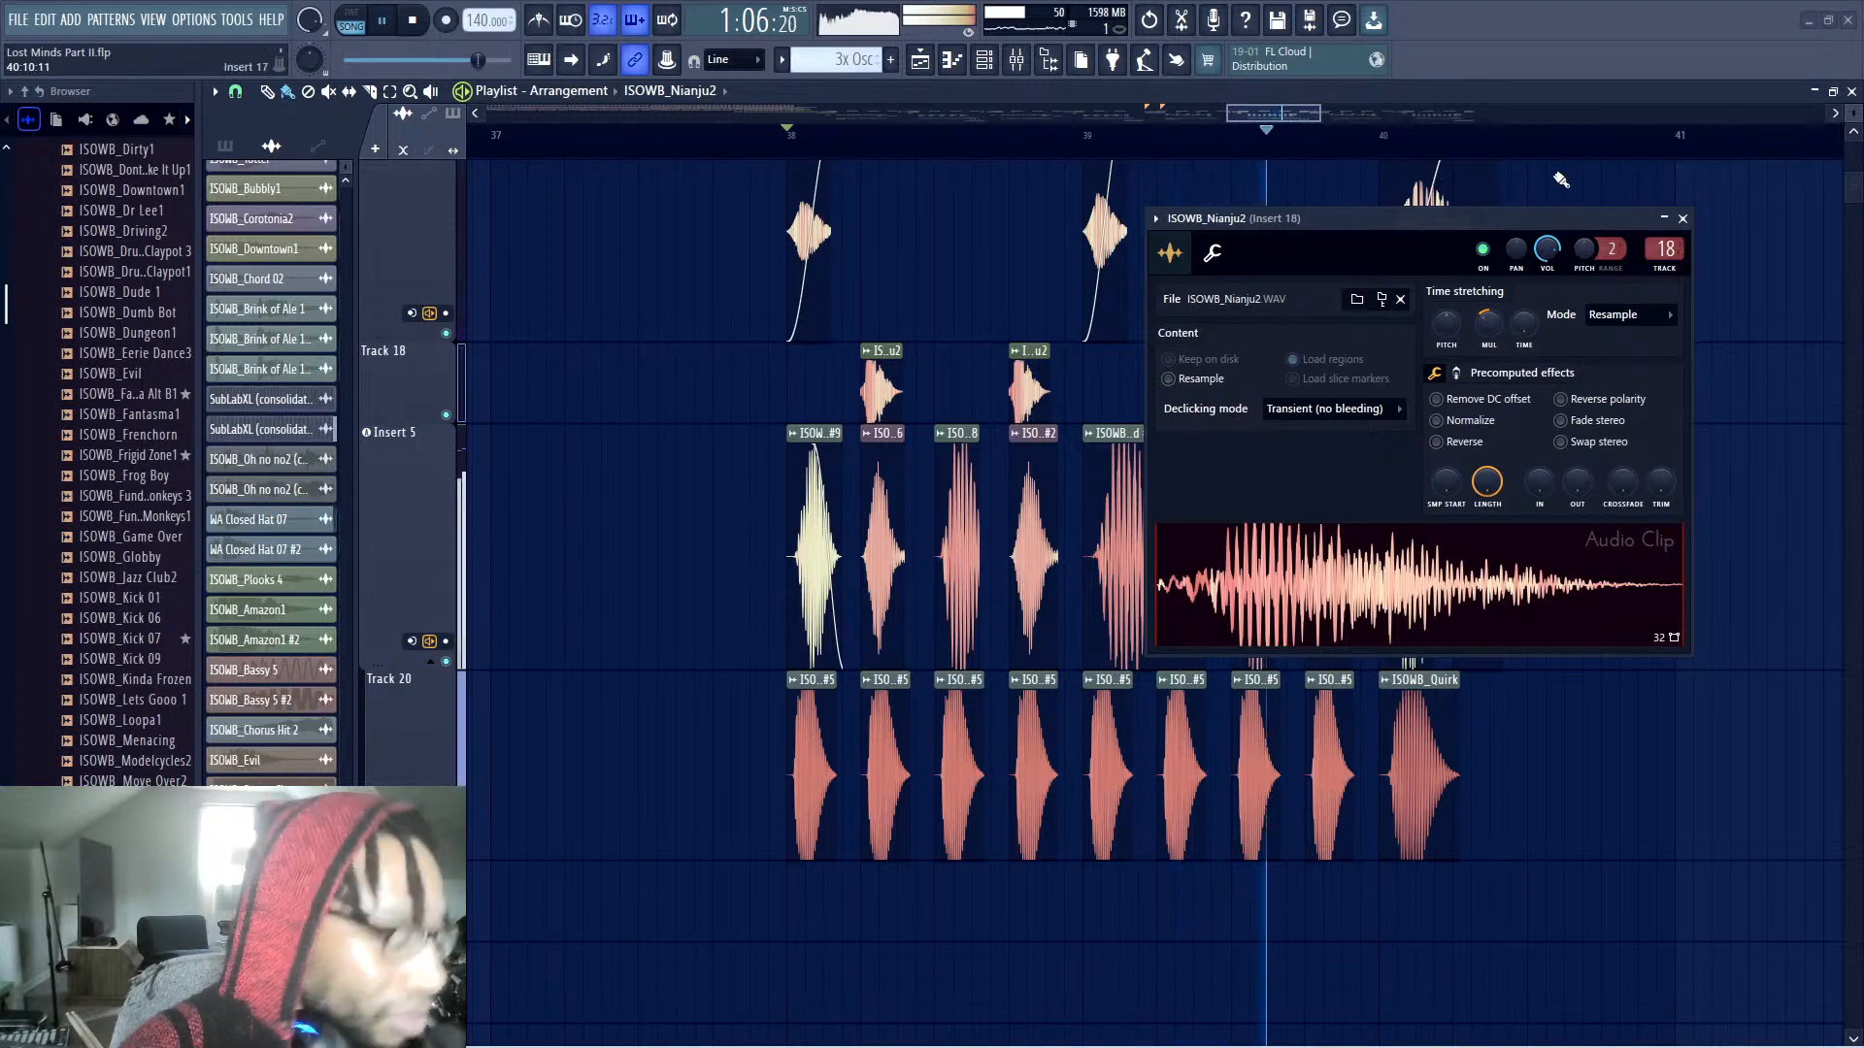
{"action": "key", "text": "space"}
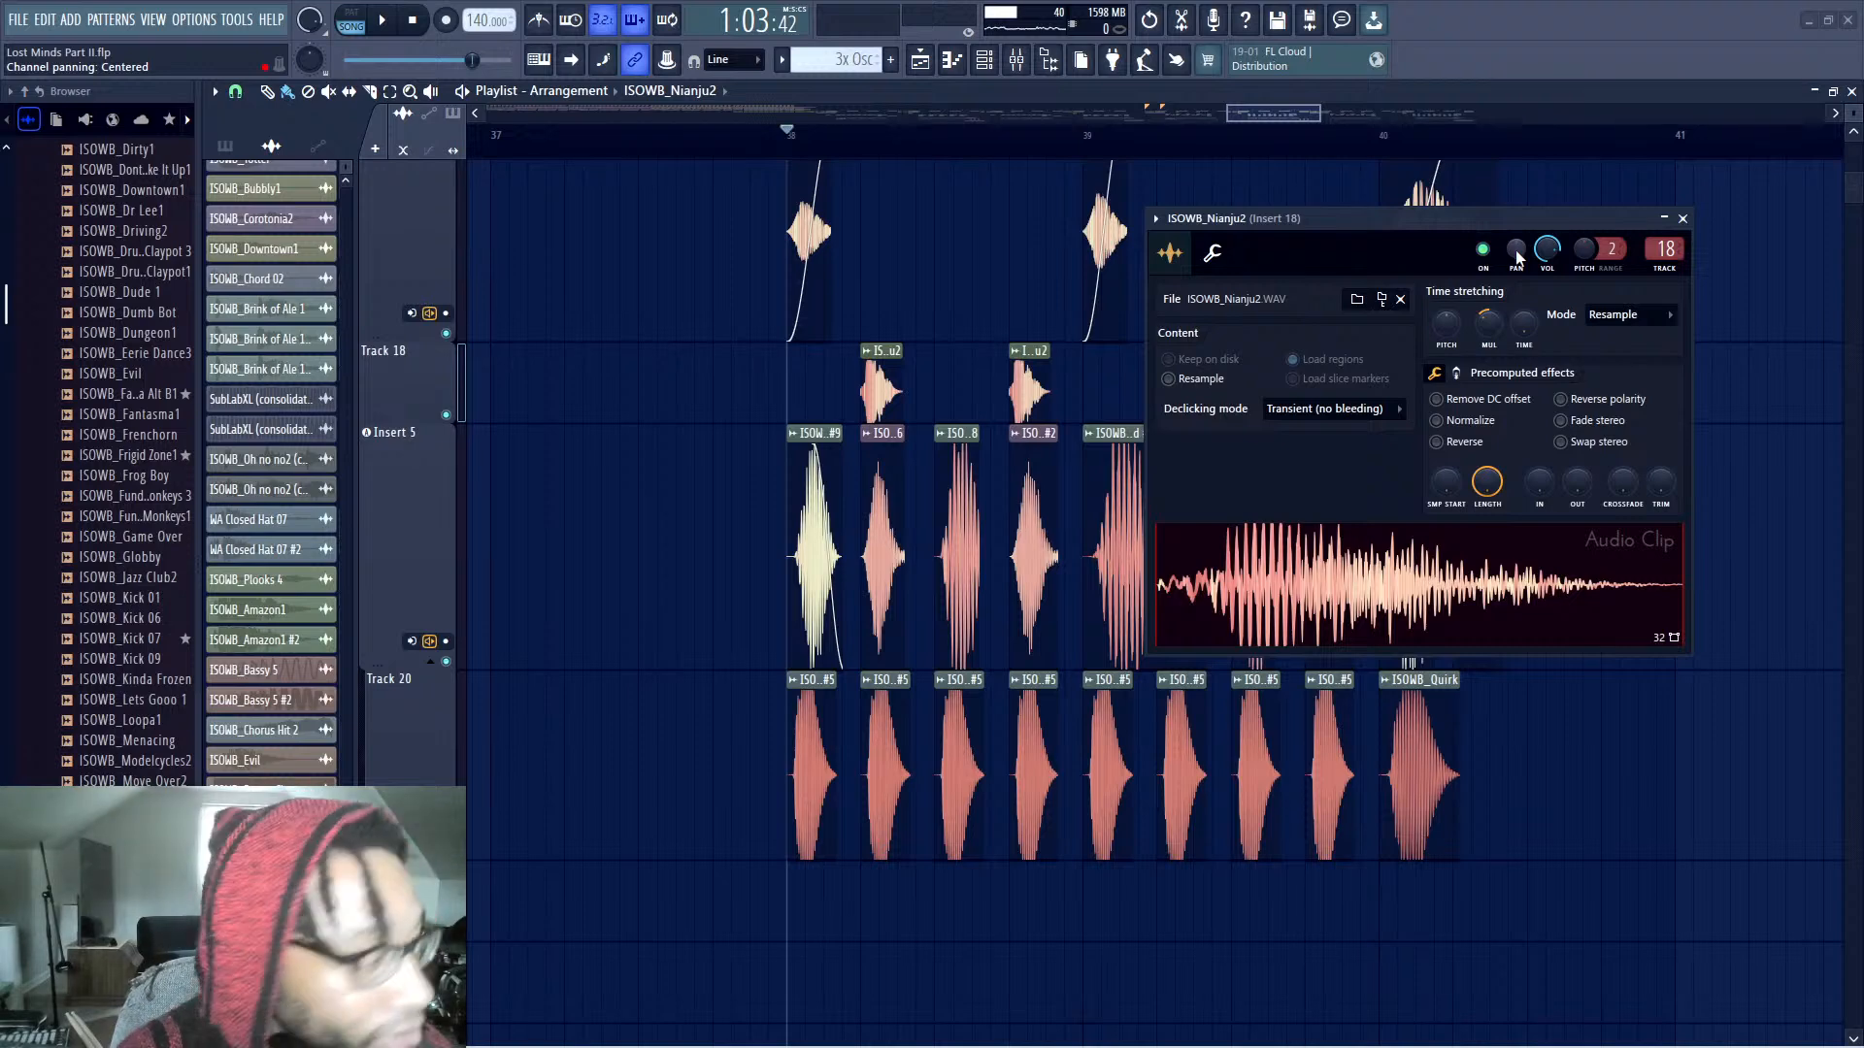
{"action": "key", "text": "space"}
{"action": "left_click_drag", "start_coordinate": [1488, 332], "coordinate": [1489, 319]}
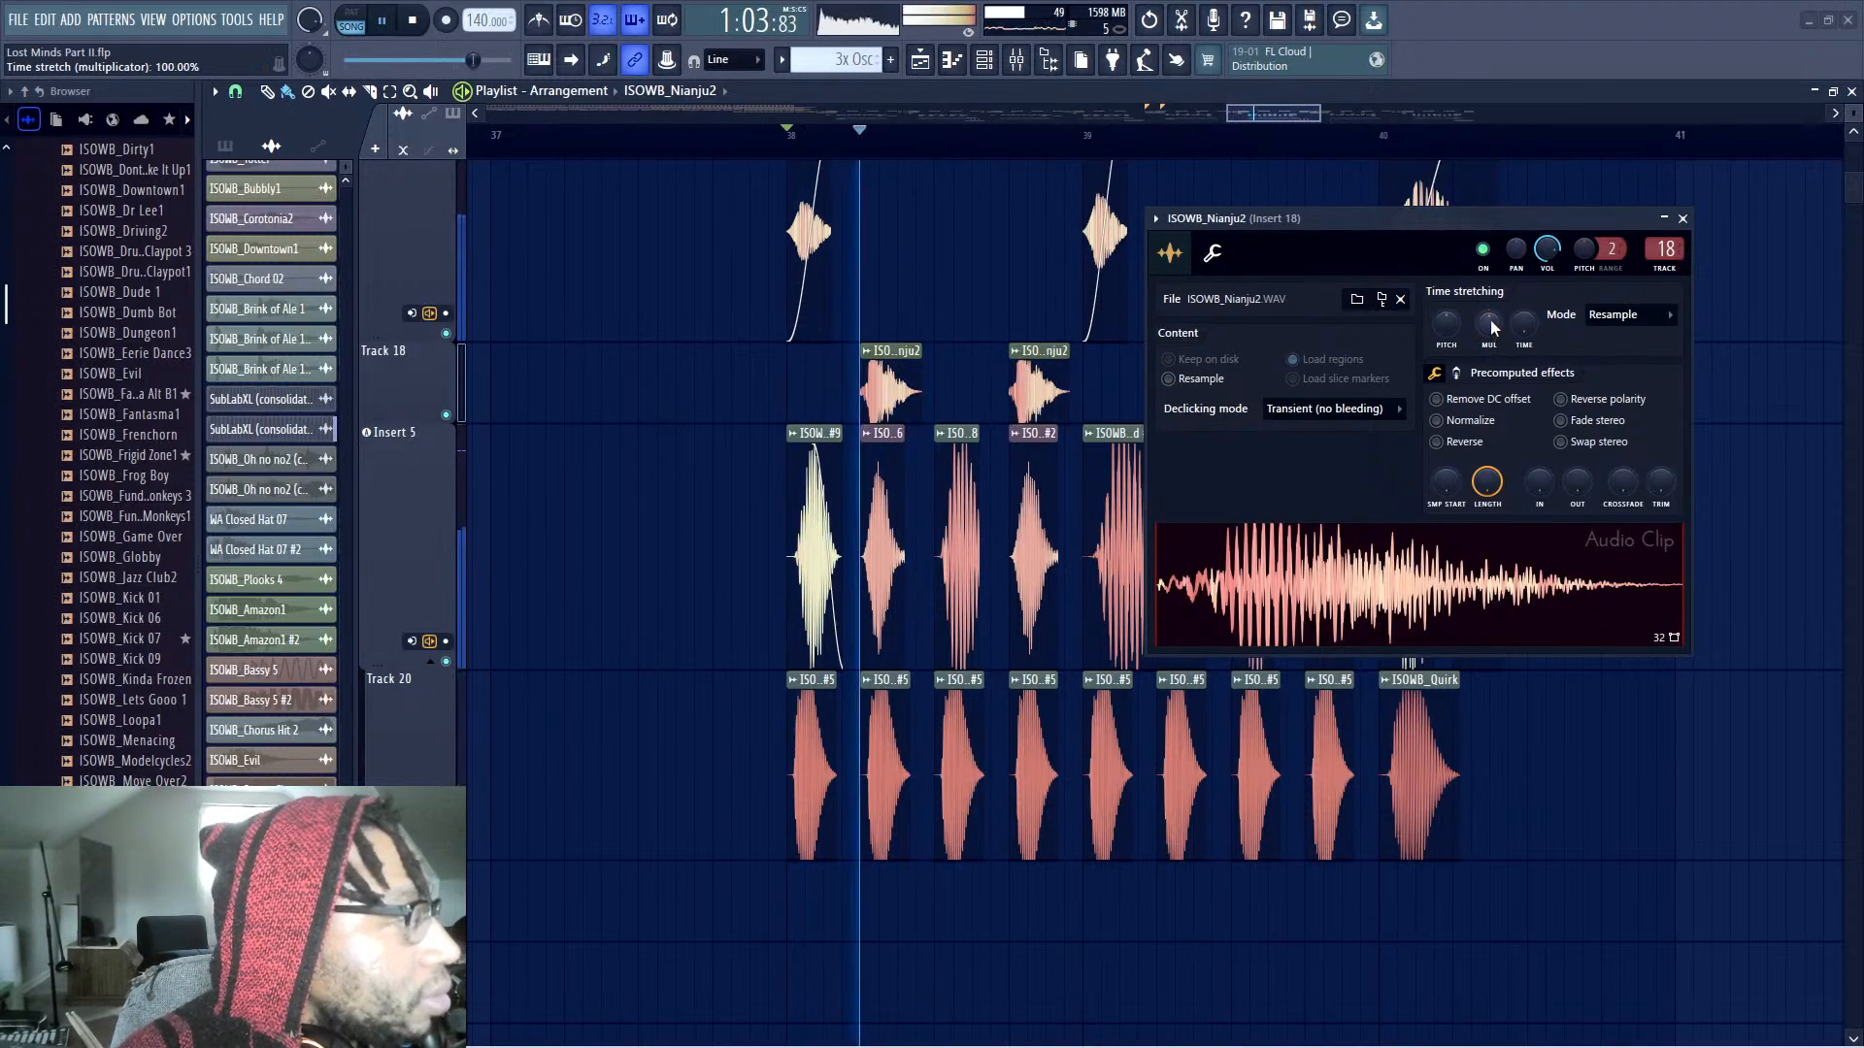
{"action": "key", "text": "space"}
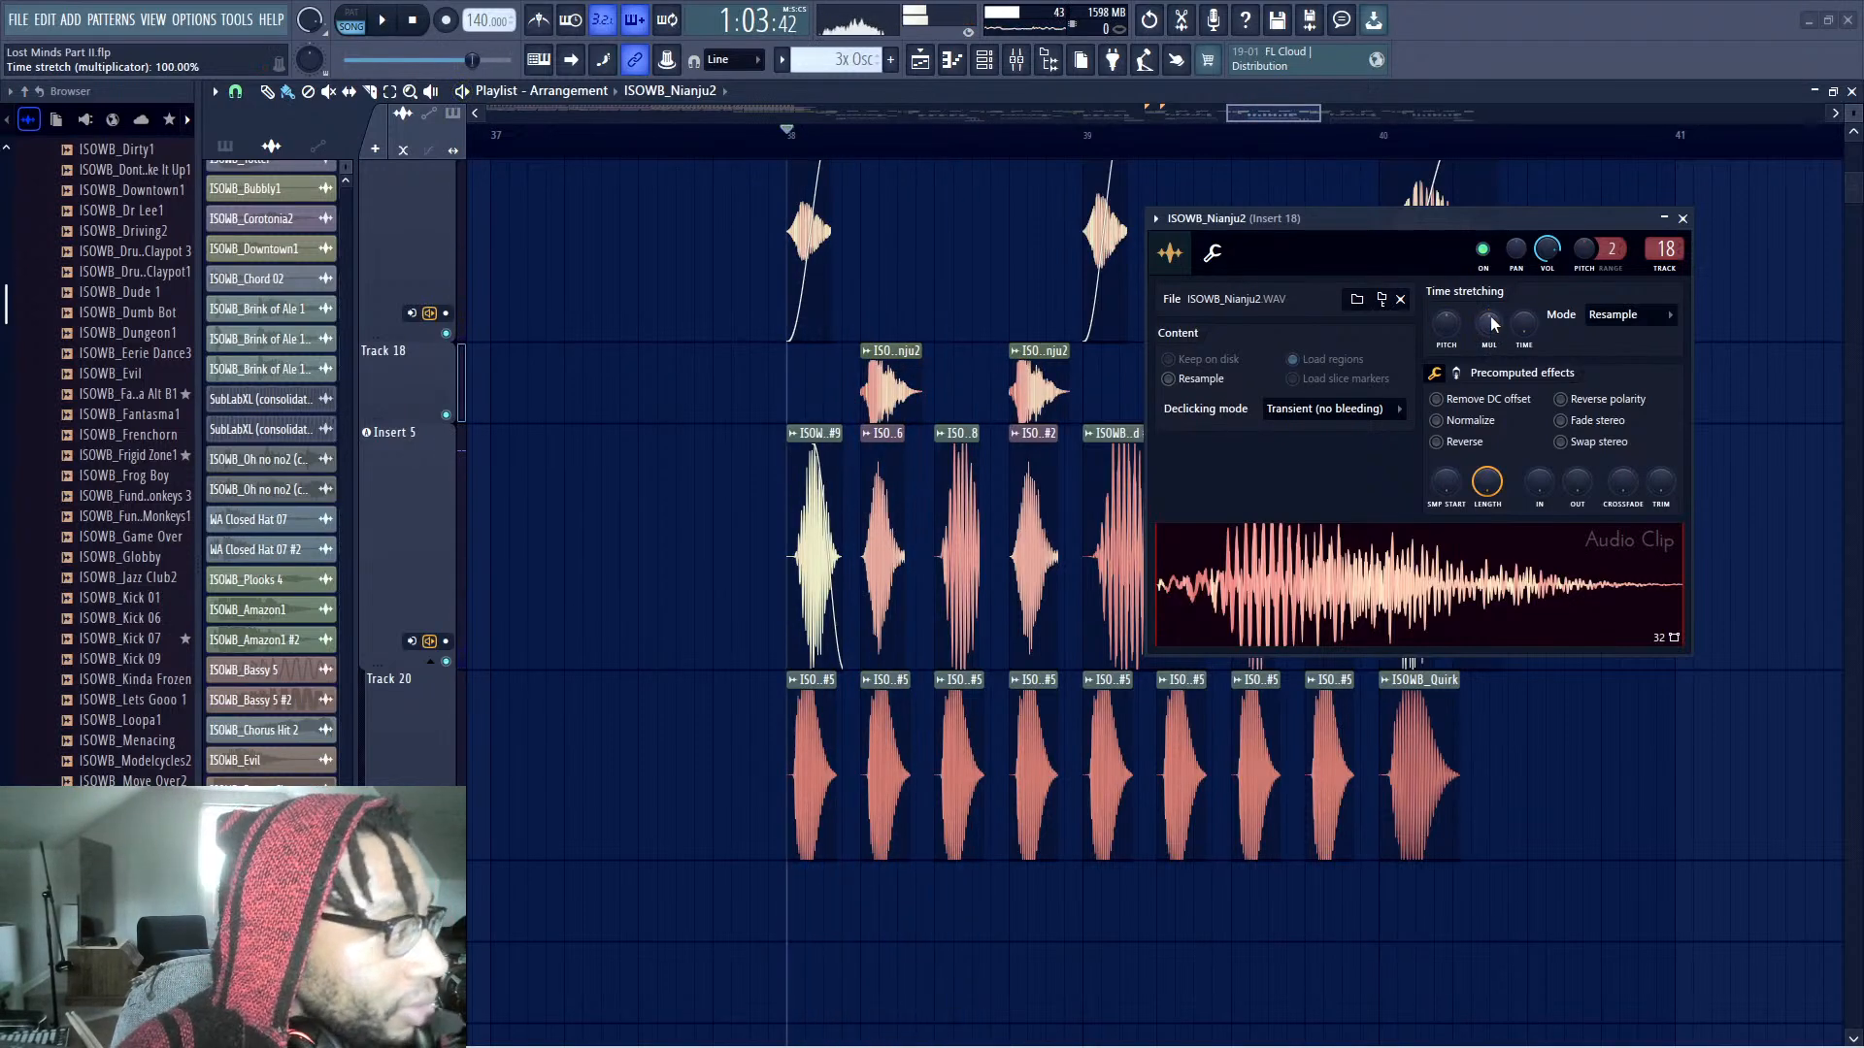
{"action": "key", "text": "space"}
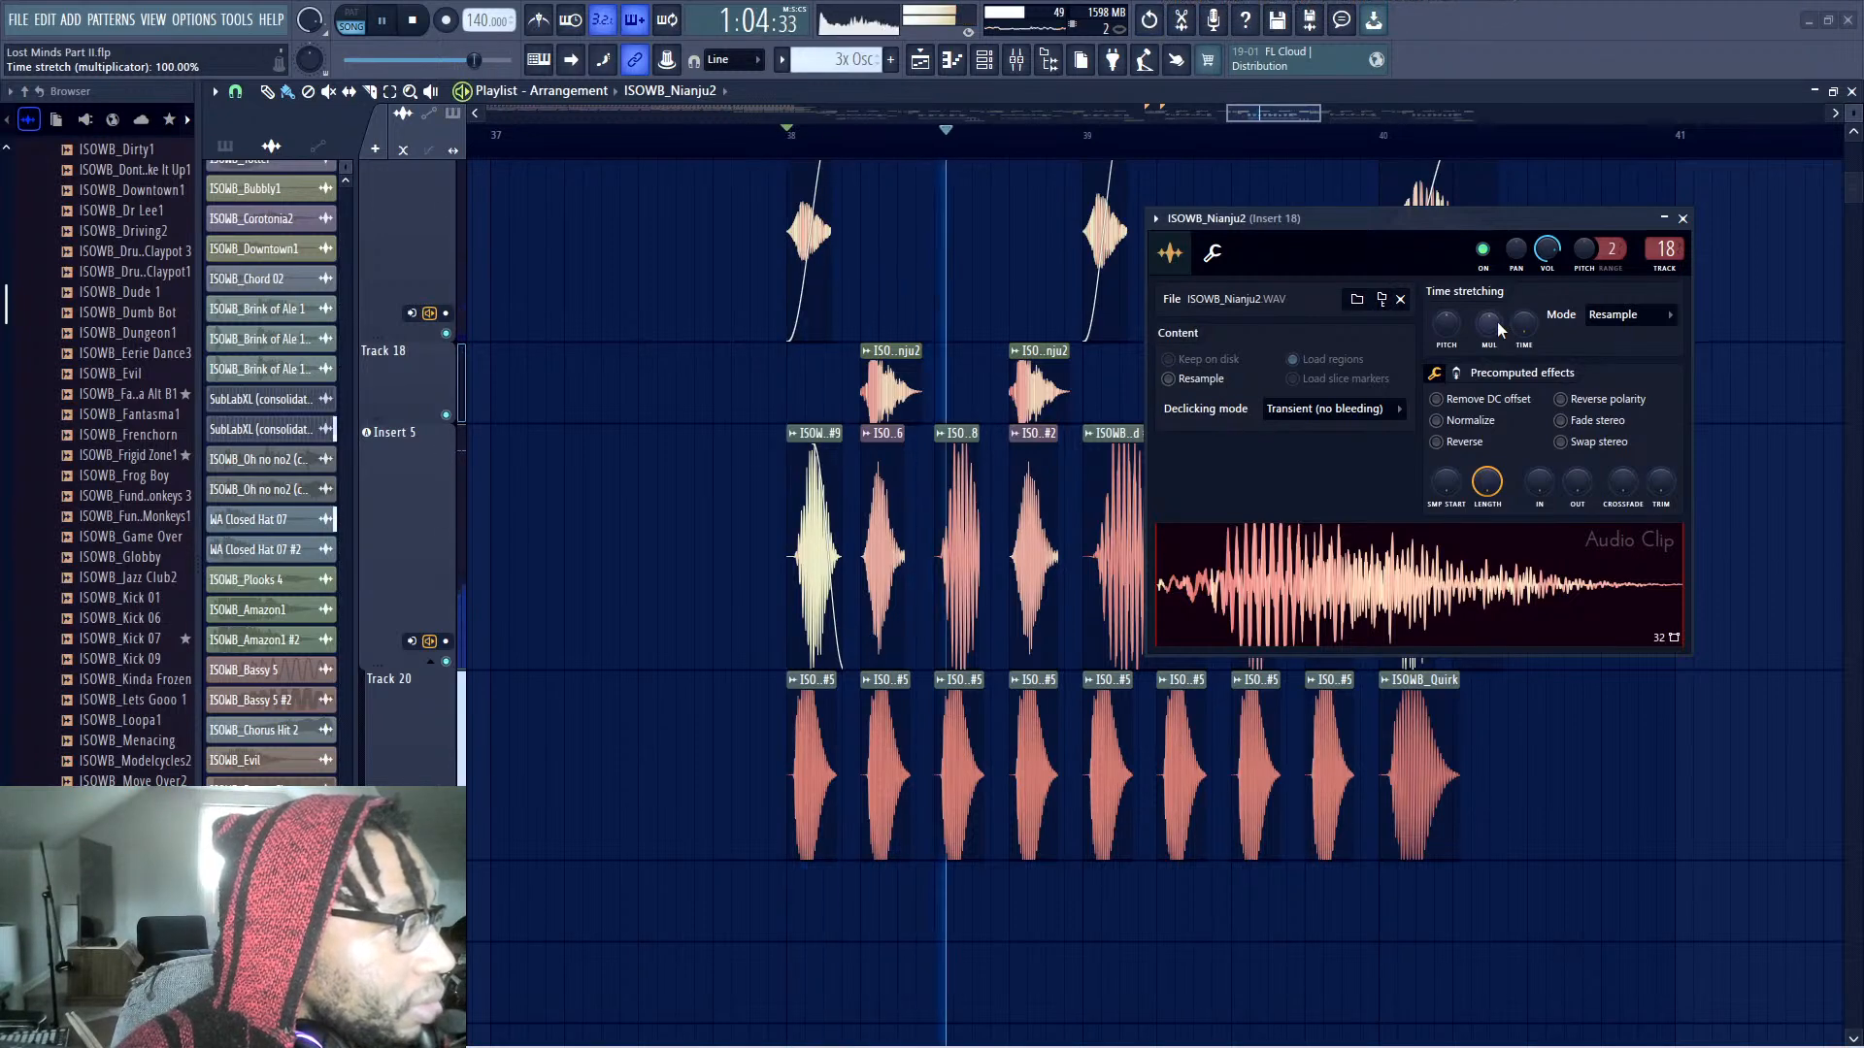
{"action": "key", "text": "space"}
{"action": "left_click_drag", "start_coordinate": [1497, 322], "coordinate": [1491, 324]}
{"action": "key", "text": "space"}
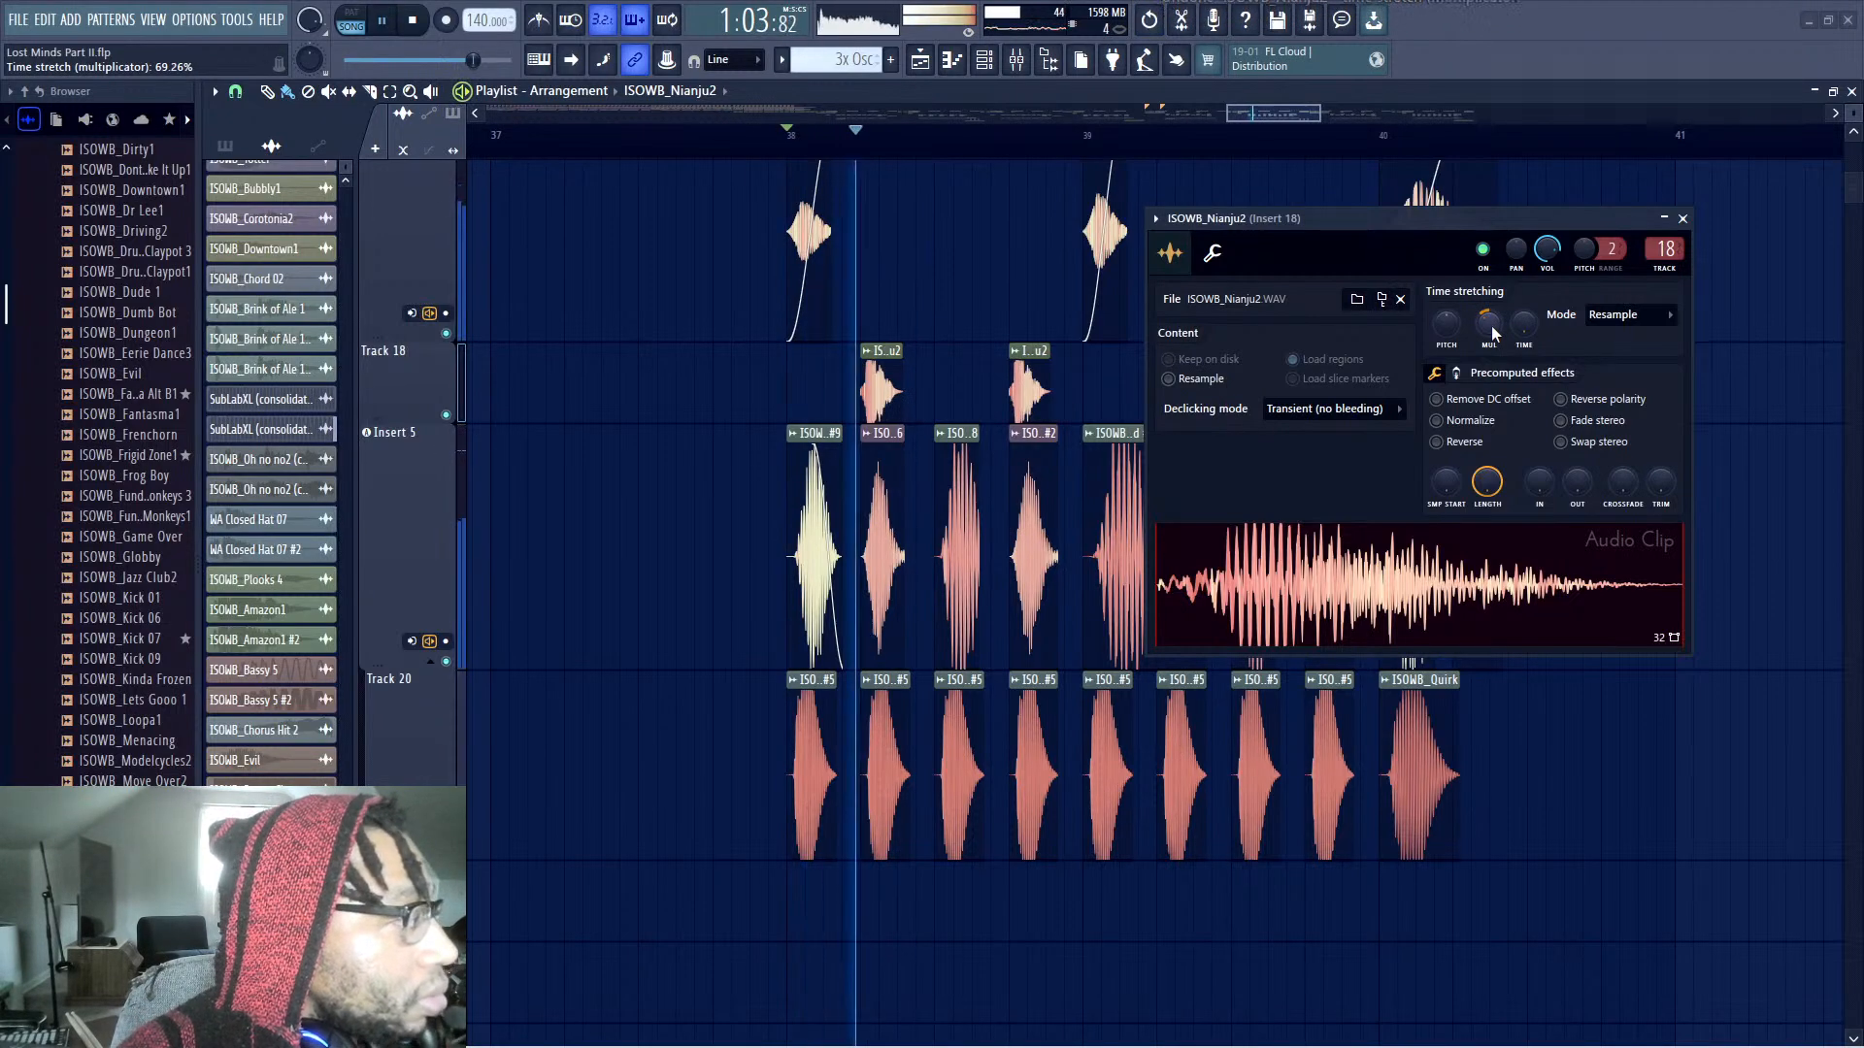
{"action": "key", "text": "space"}
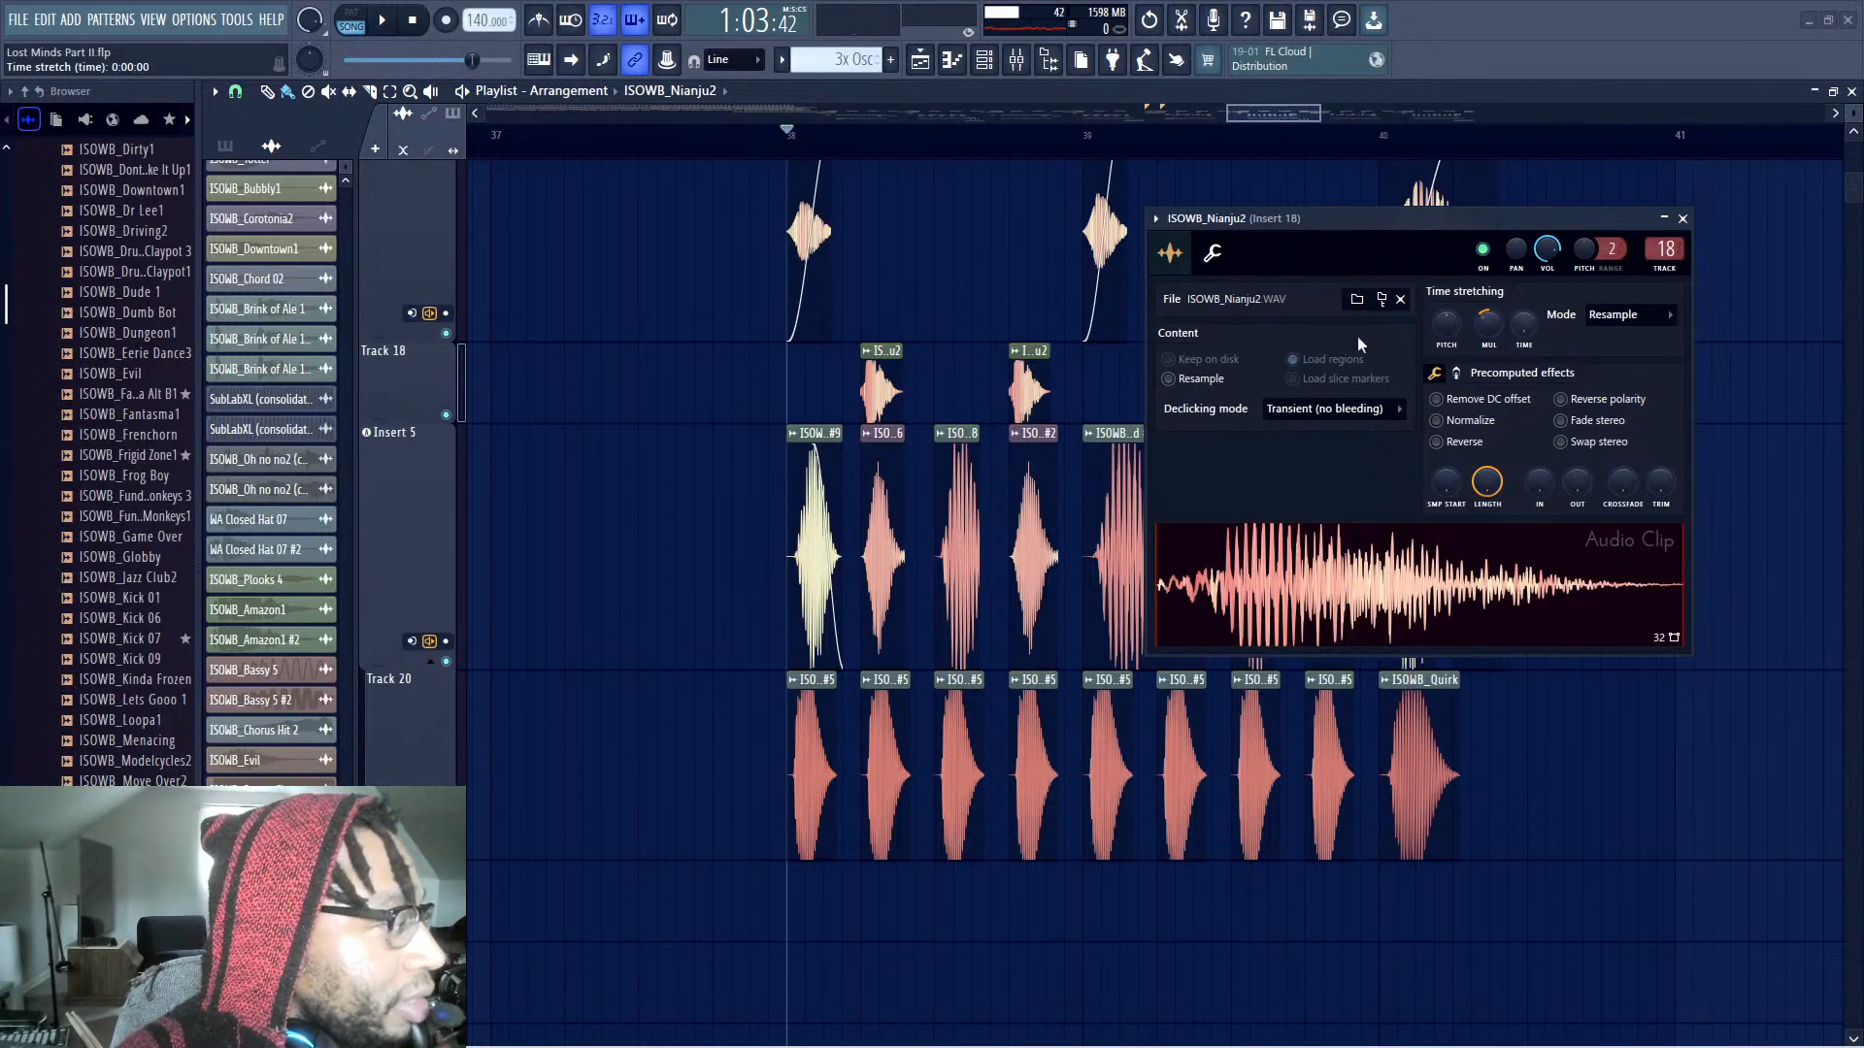
{"action": "left_click", "coordinate": [1458, 373]}
{"action": "left_click", "coordinate": [1438, 374]}
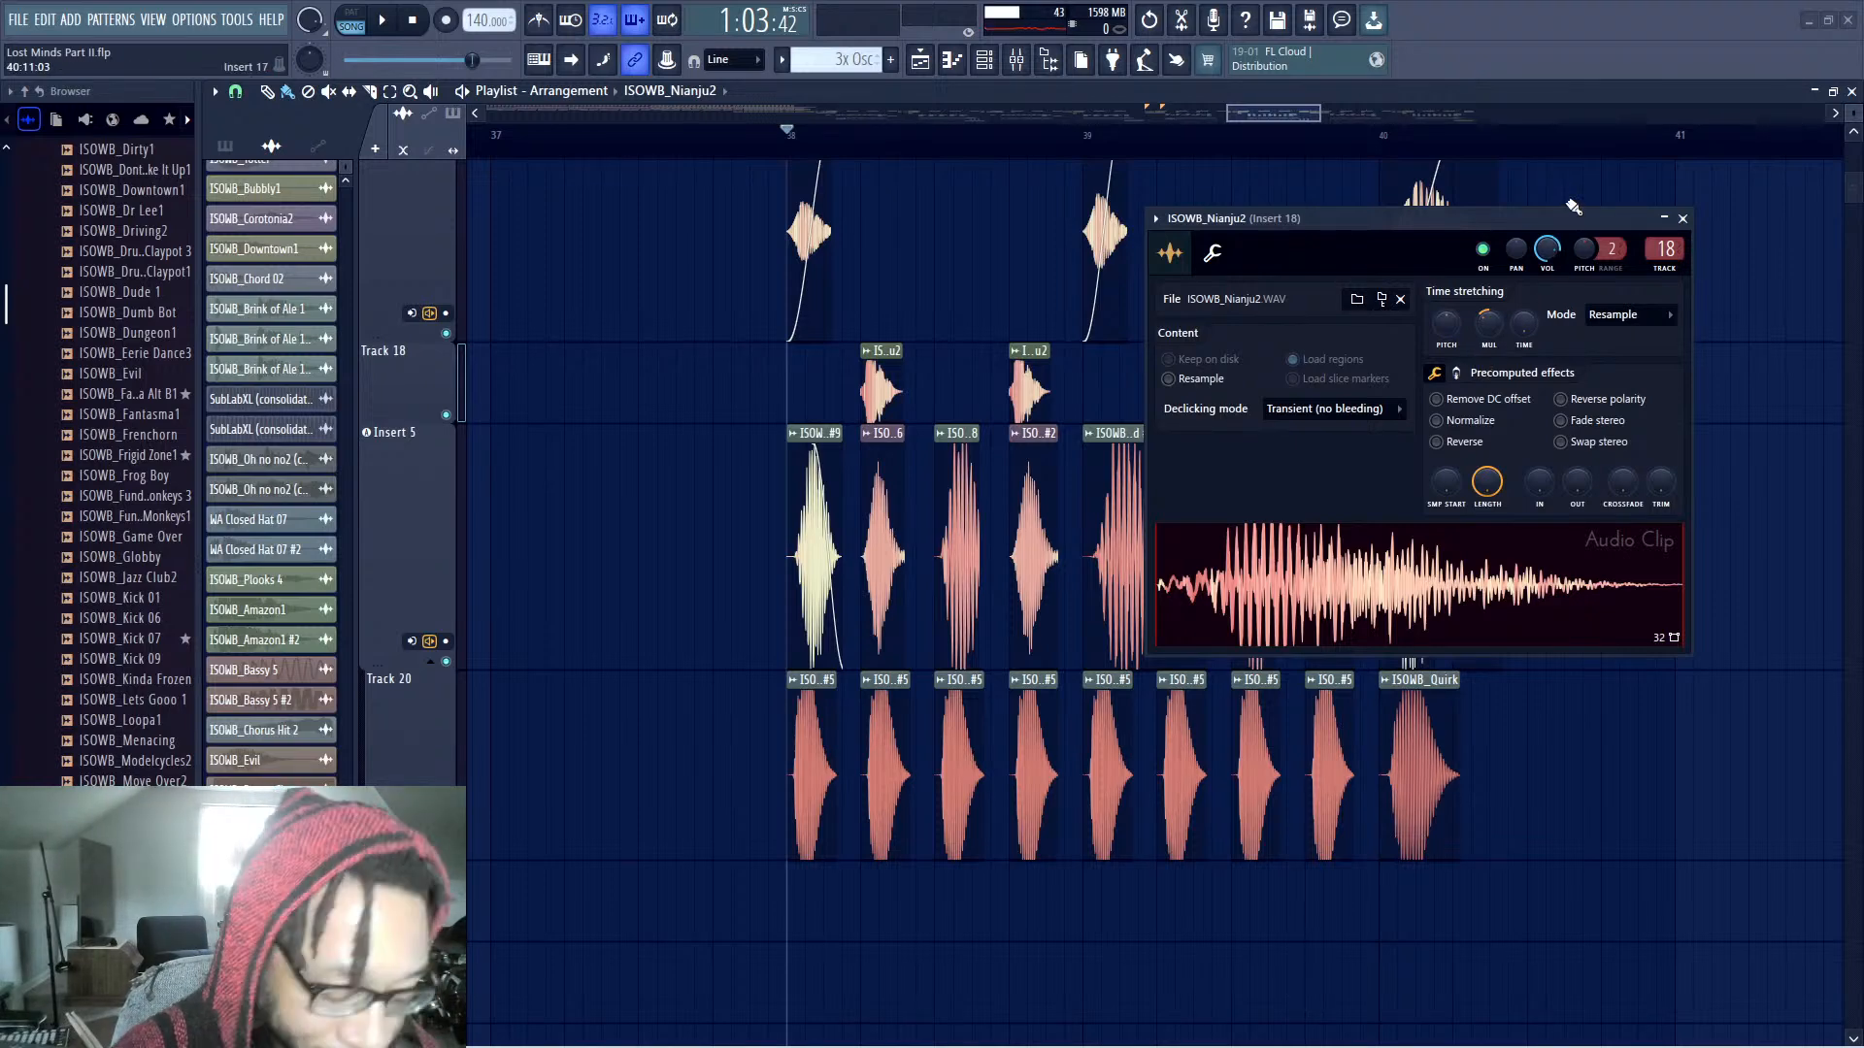
{"action": "key", "text": "alt+space"}
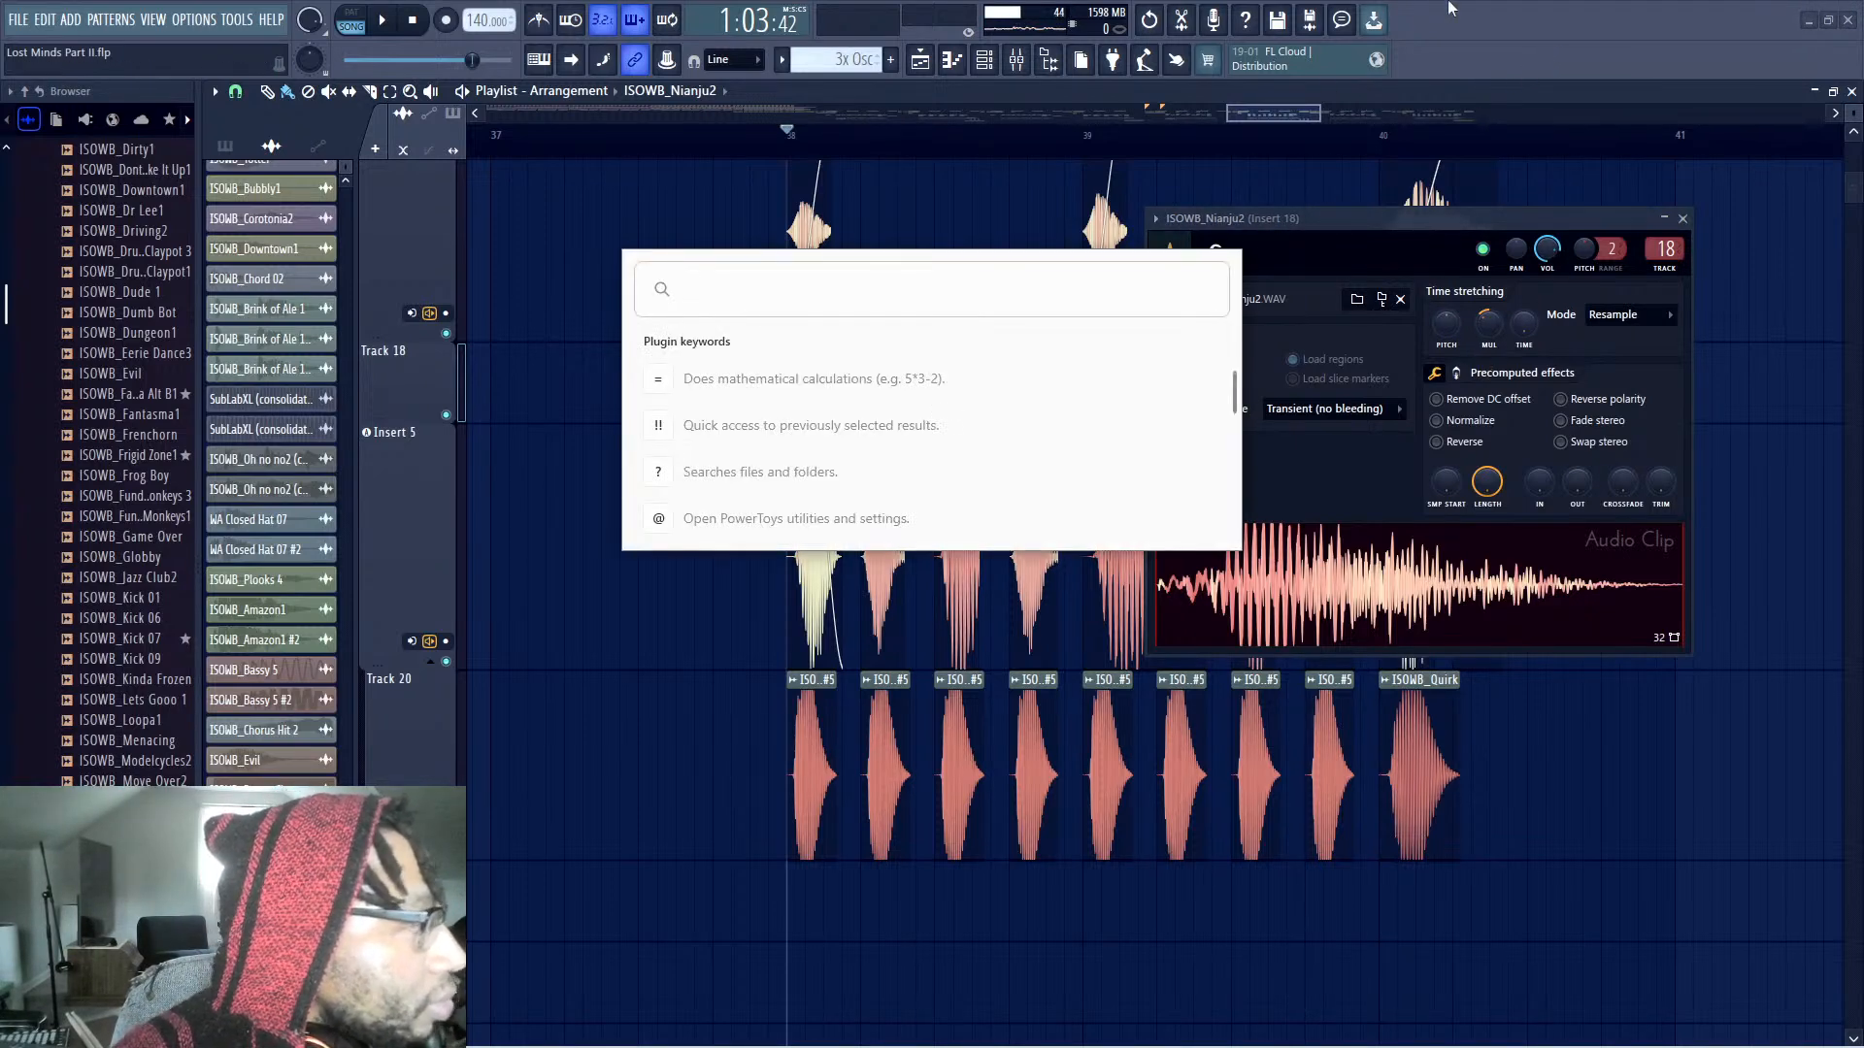
{"action": "key", "text": "Escape"}
Replay the passage from bar 38 with the ISOWB_Nianju2 settings moved clear of the clips
{"action": "key", "text": "space"}
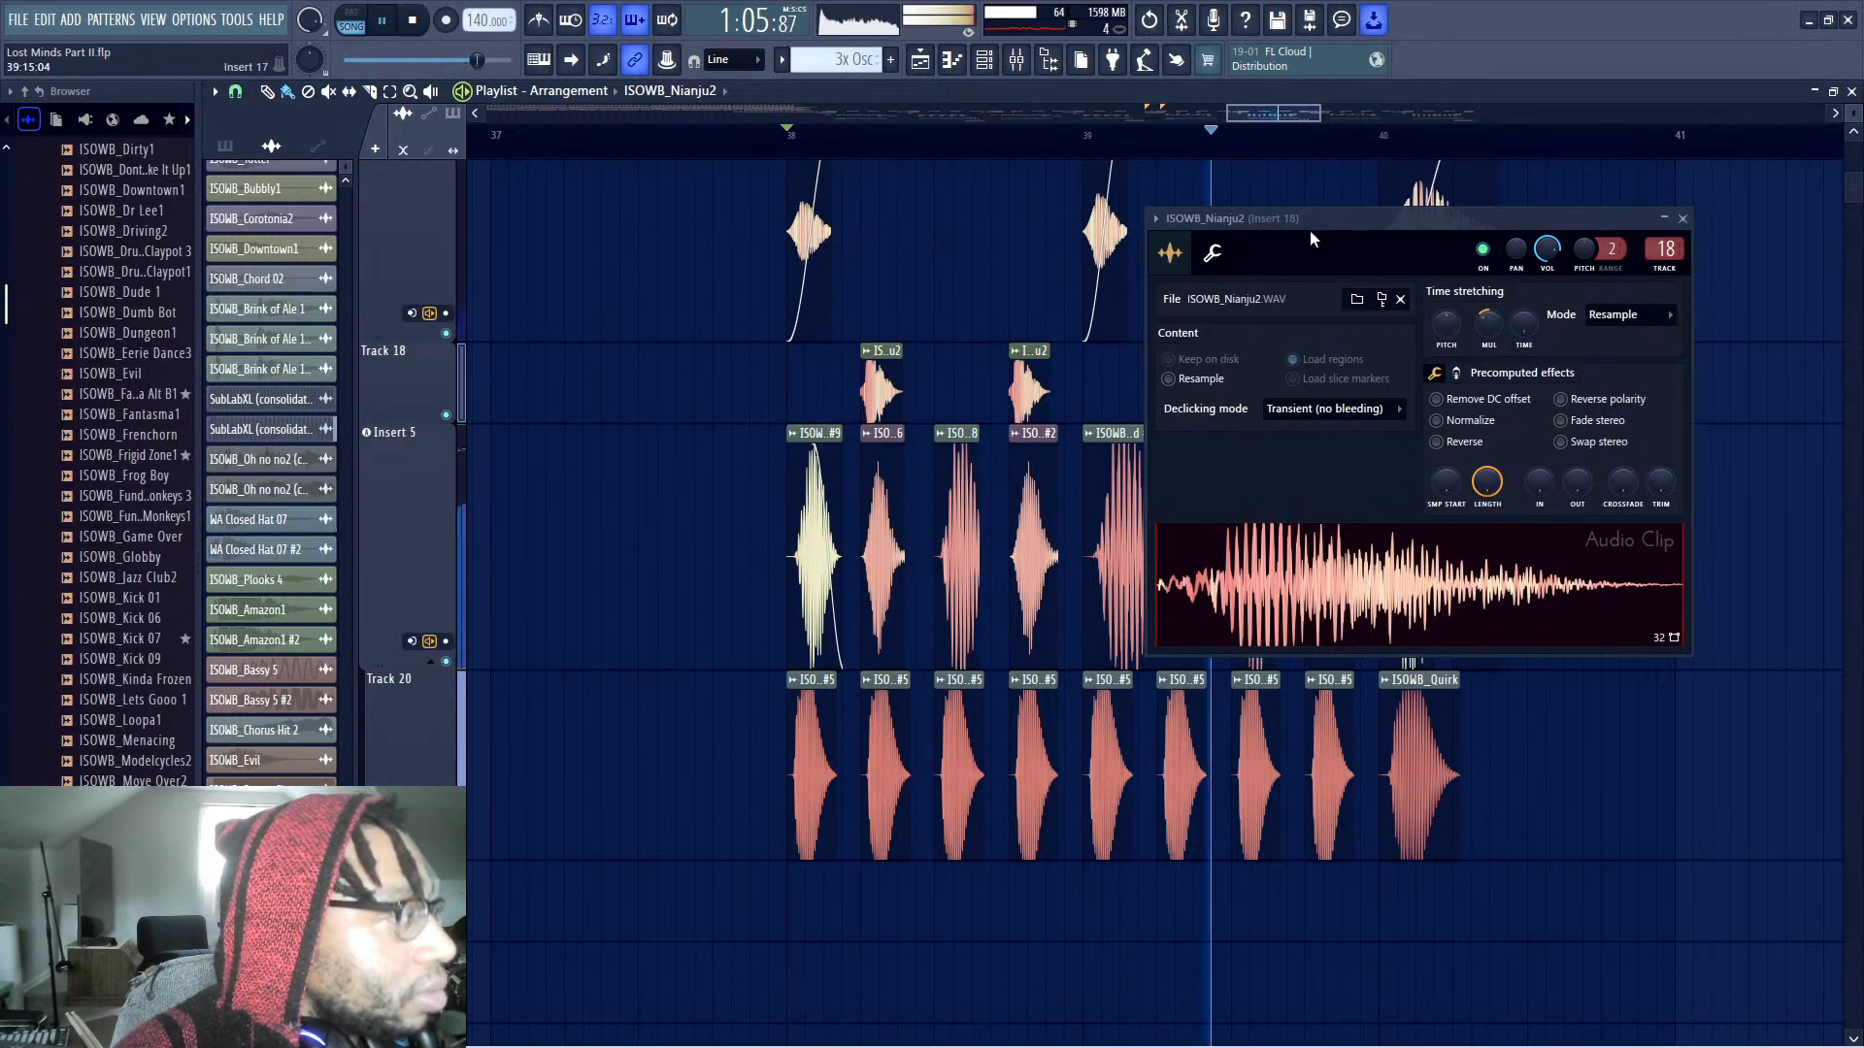
{"action": "left_click_drag", "start_coordinate": [1322, 222], "coordinate": [1845, 304]}
{"action": "key", "text": "space"}
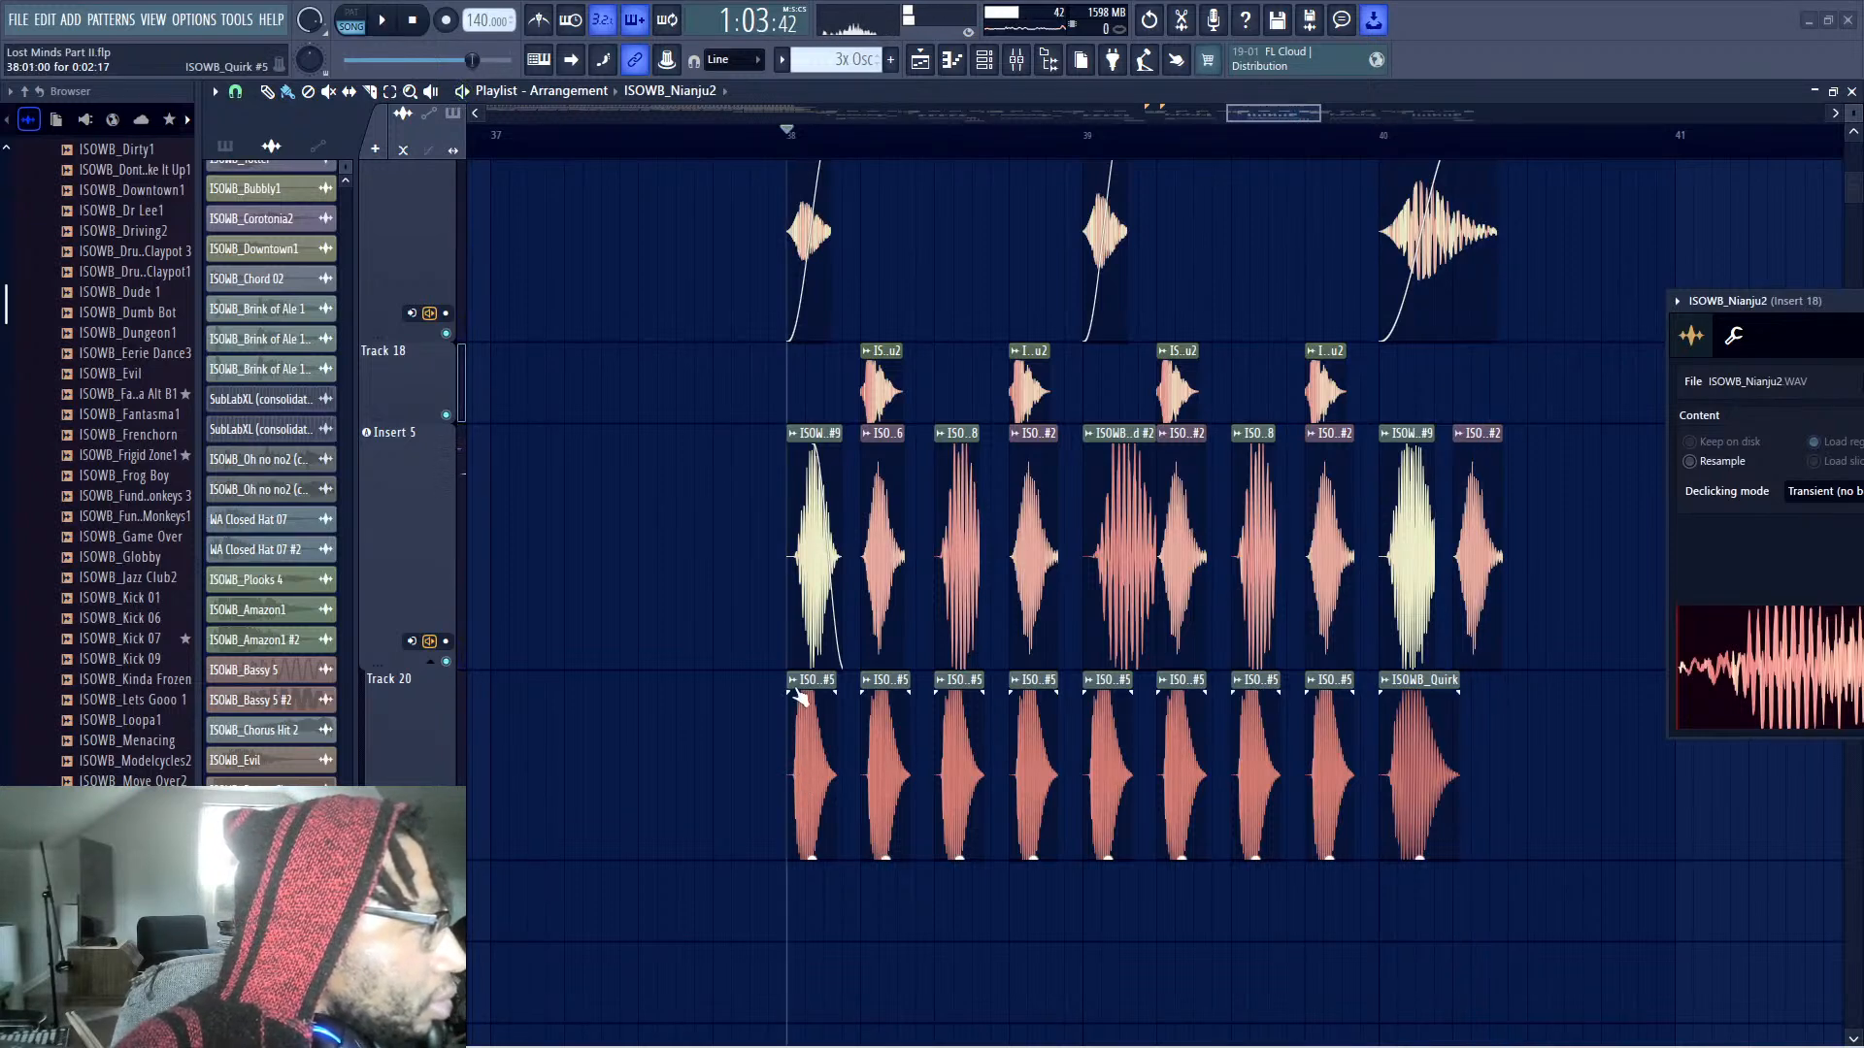
Set the time-stretch multiplier of the ISOWB_Quirk #5 clips on Track 20 to 51.41%, and listen to the tightened passage
{"action": "double_click", "coordinate": [816, 717]}
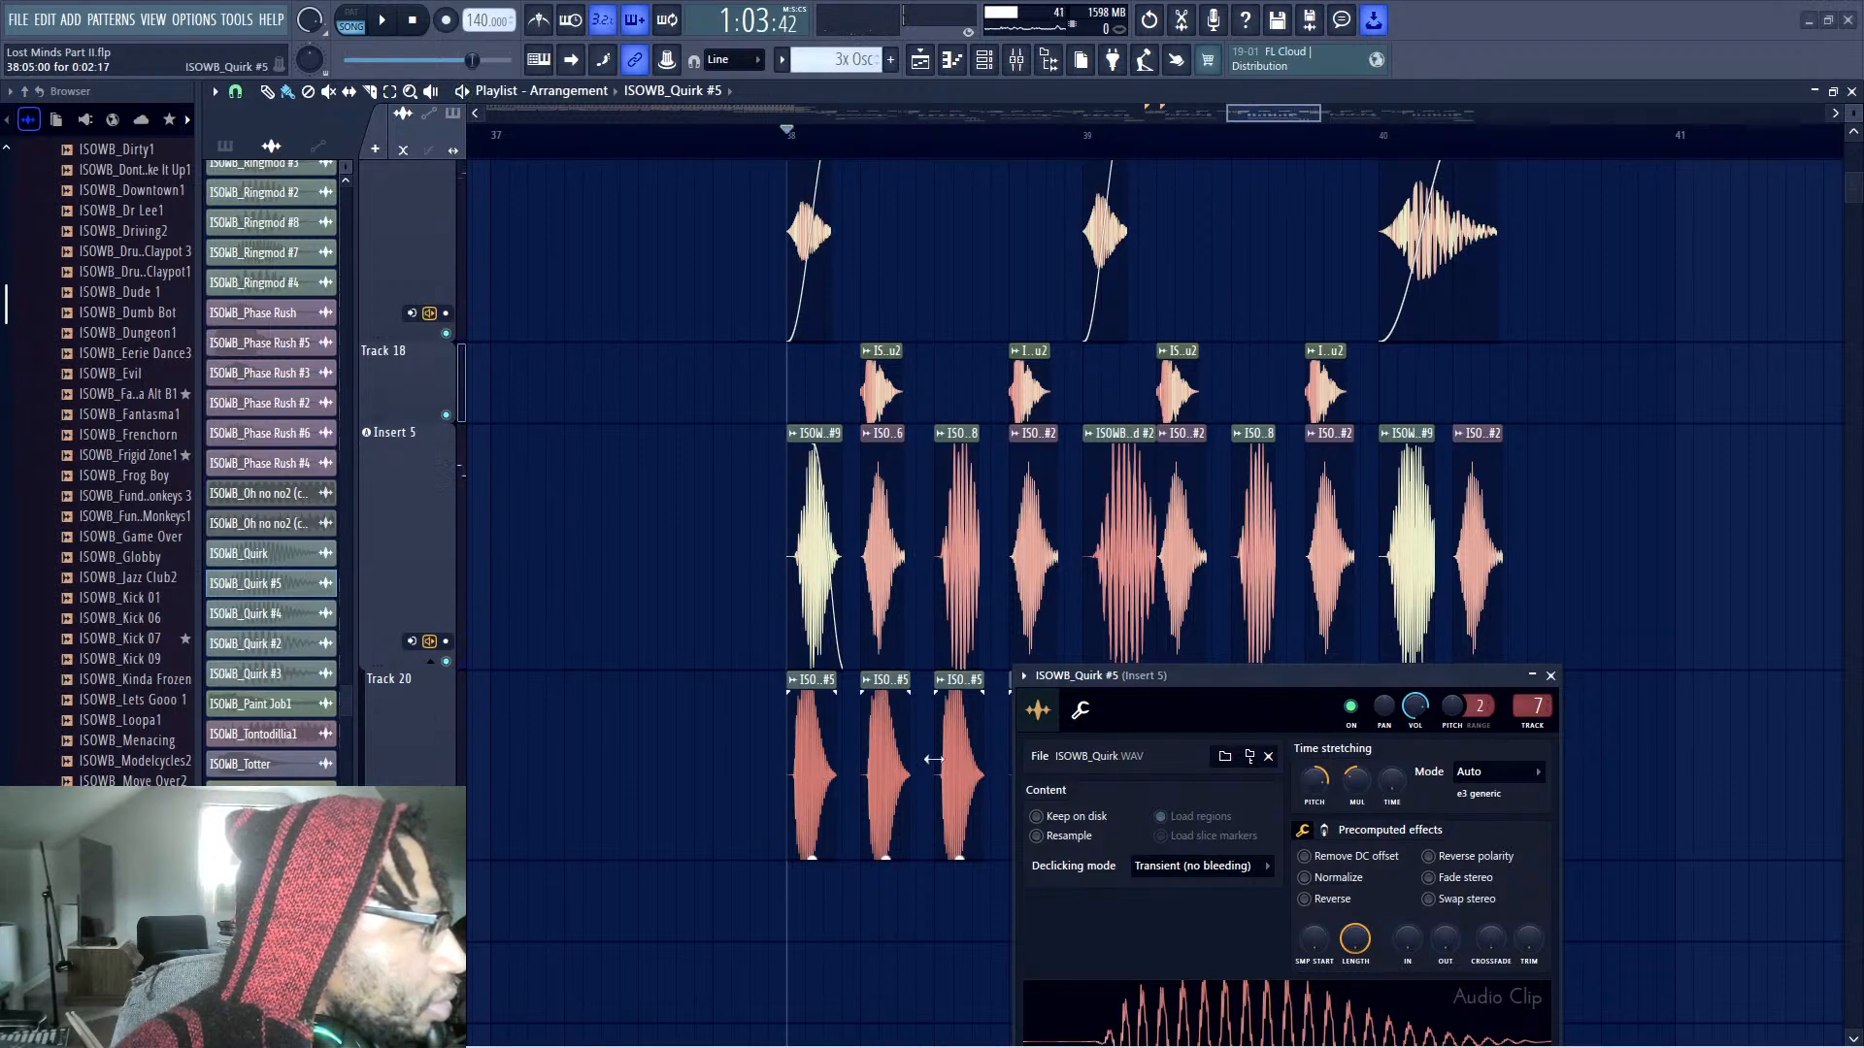
{"action": "left_click_drag", "start_coordinate": [1354, 782], "coordinate": [1354, 806]}
{"action": "key", "text": "space"}
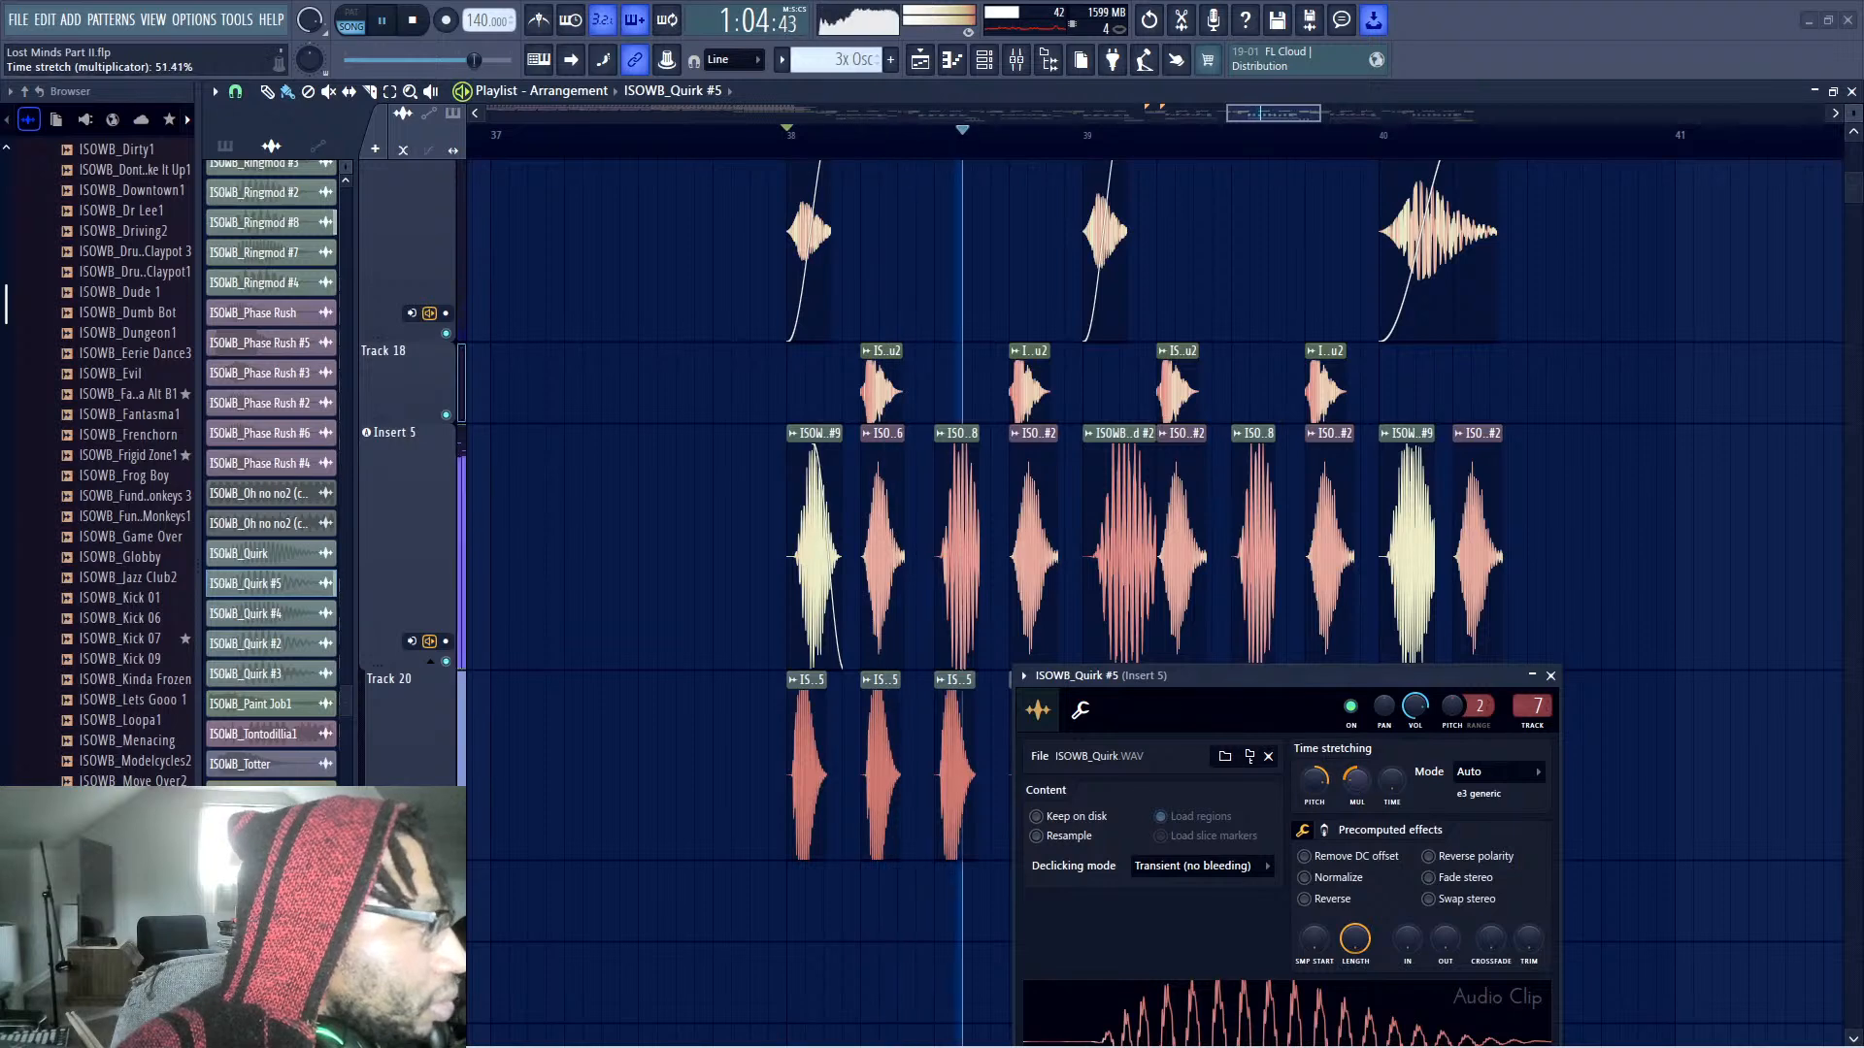
{"action": "left_click_drag", "start_coordinate": [1249, 685], "coordinate": [823, 754]}
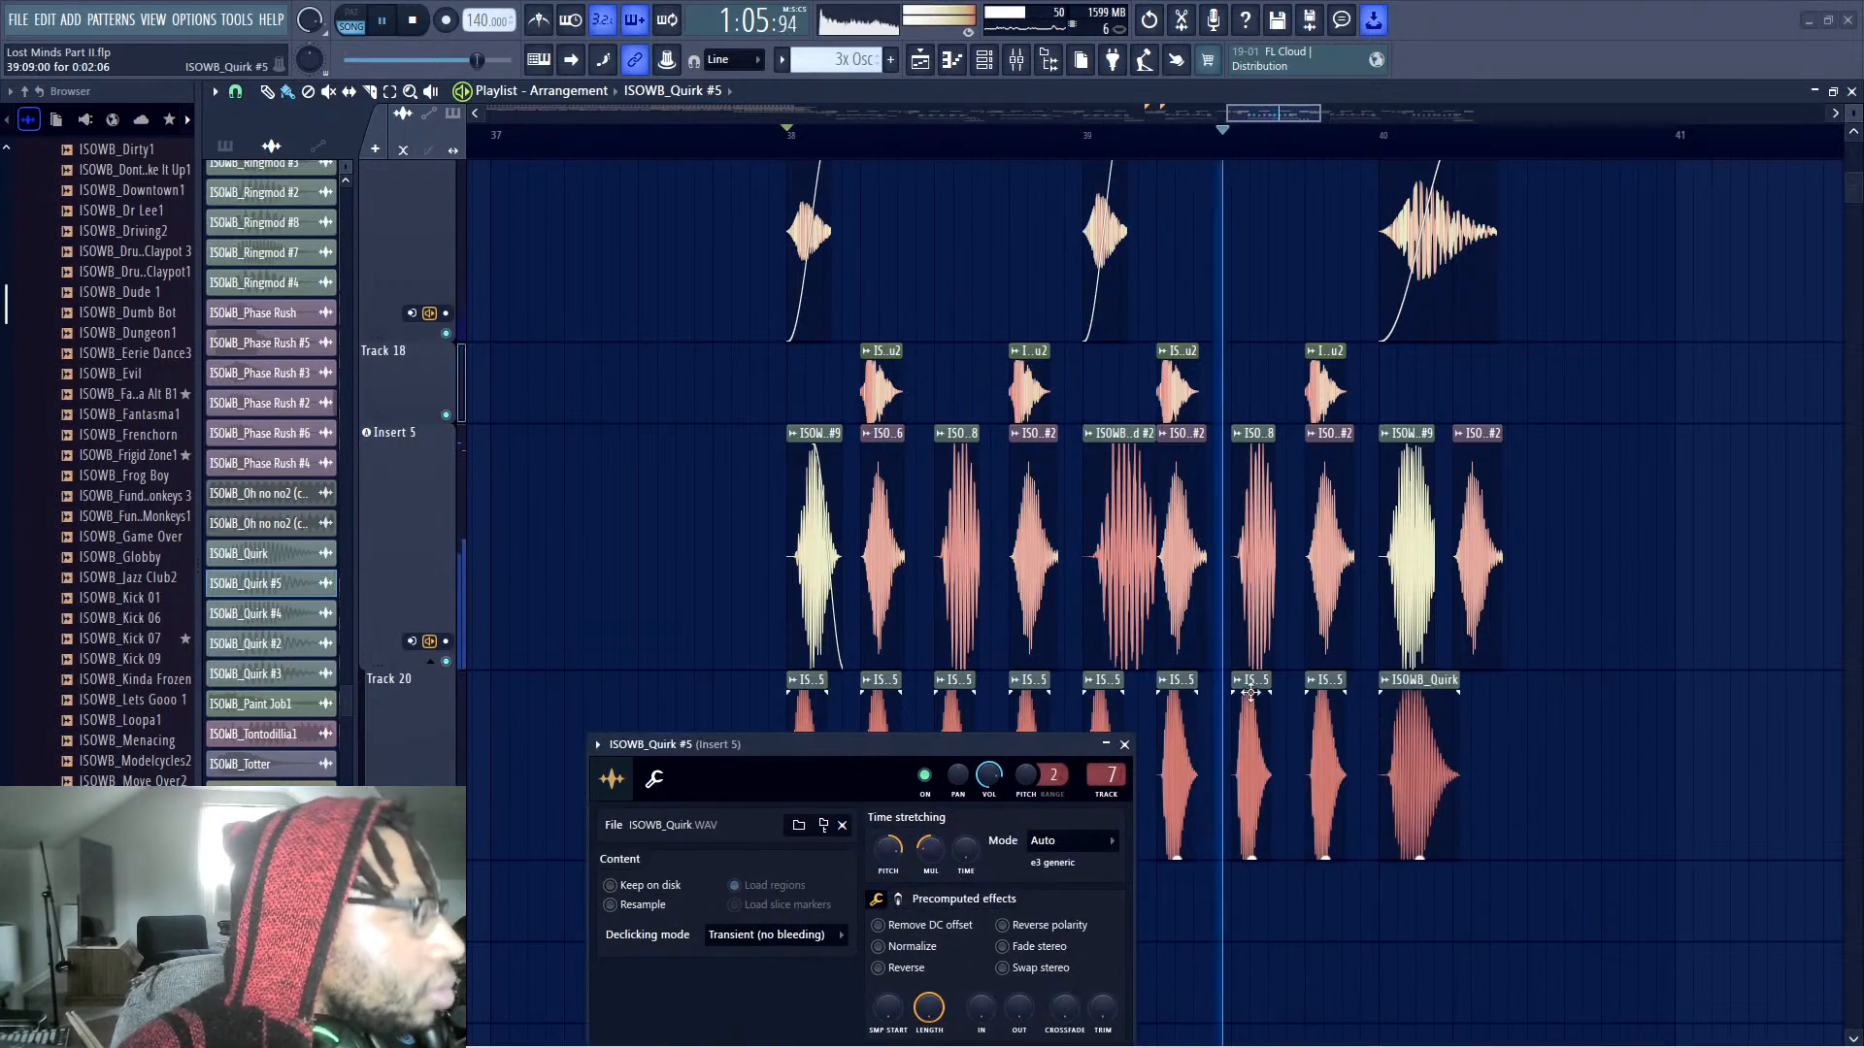
{"action": "left_click", "coordinate": [1124, 745]}
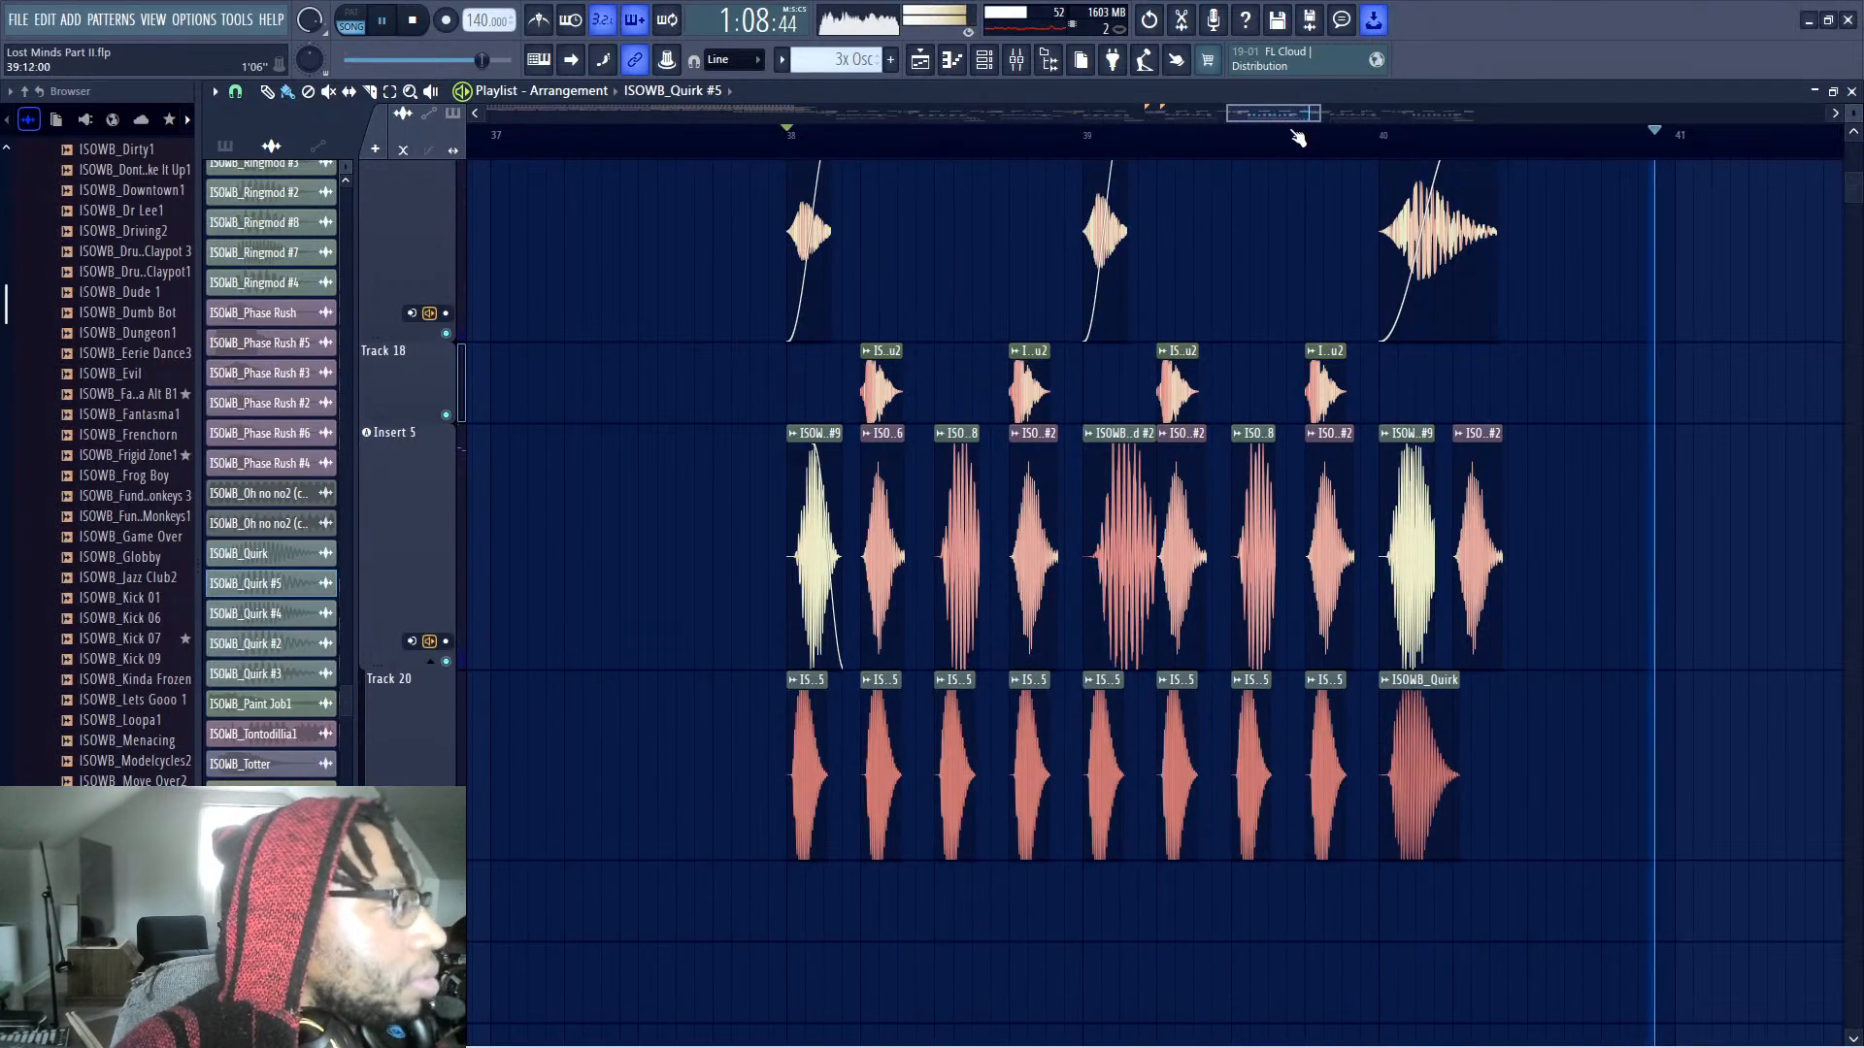
Save the project and play the duplicated half of the drop around bar 41
{"action": "left_click_drag", "start_coordinate": [1325, 116], "coordinate": [1458, 116]}
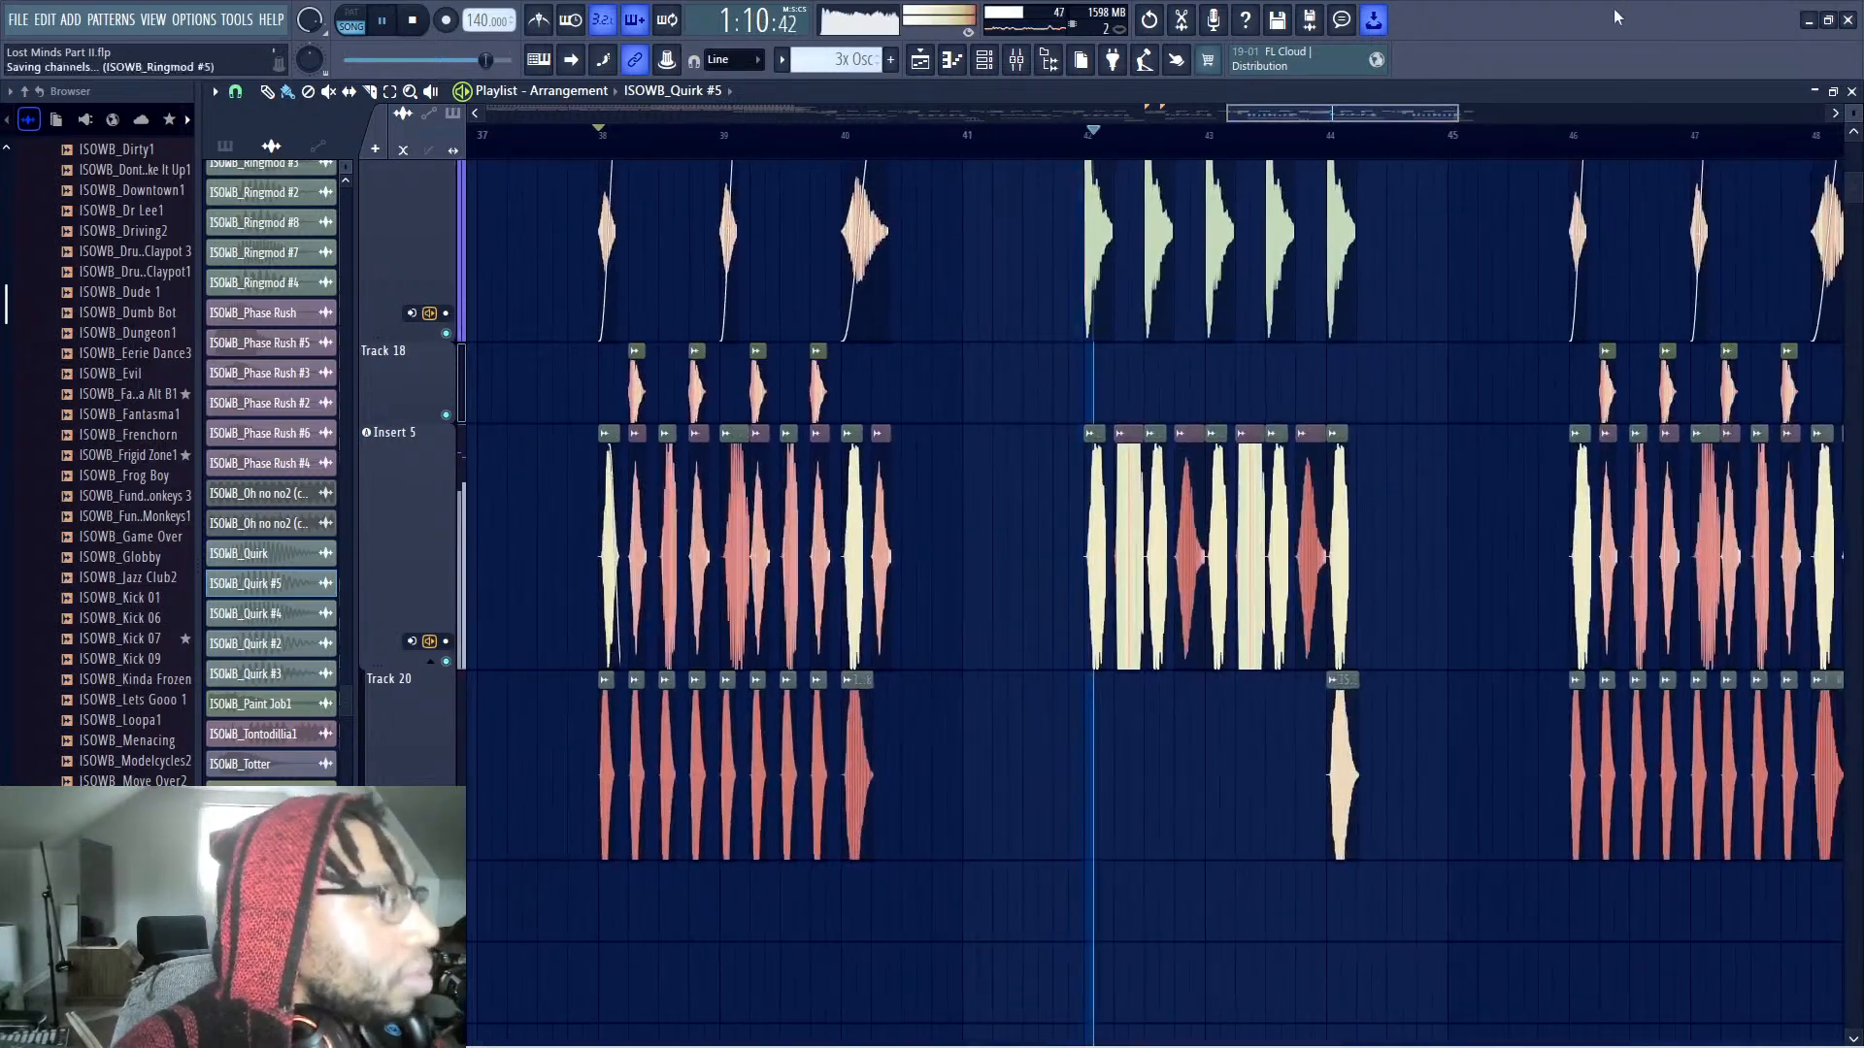
{"action": "scroll", "coordinate": [1353, 203], "scroll_direction": "up", "scroll_amount": 1}
{"action": "scroll", "coordinate": [1353, 203], "scroll_direction": "up", "scroll_amount": 5}
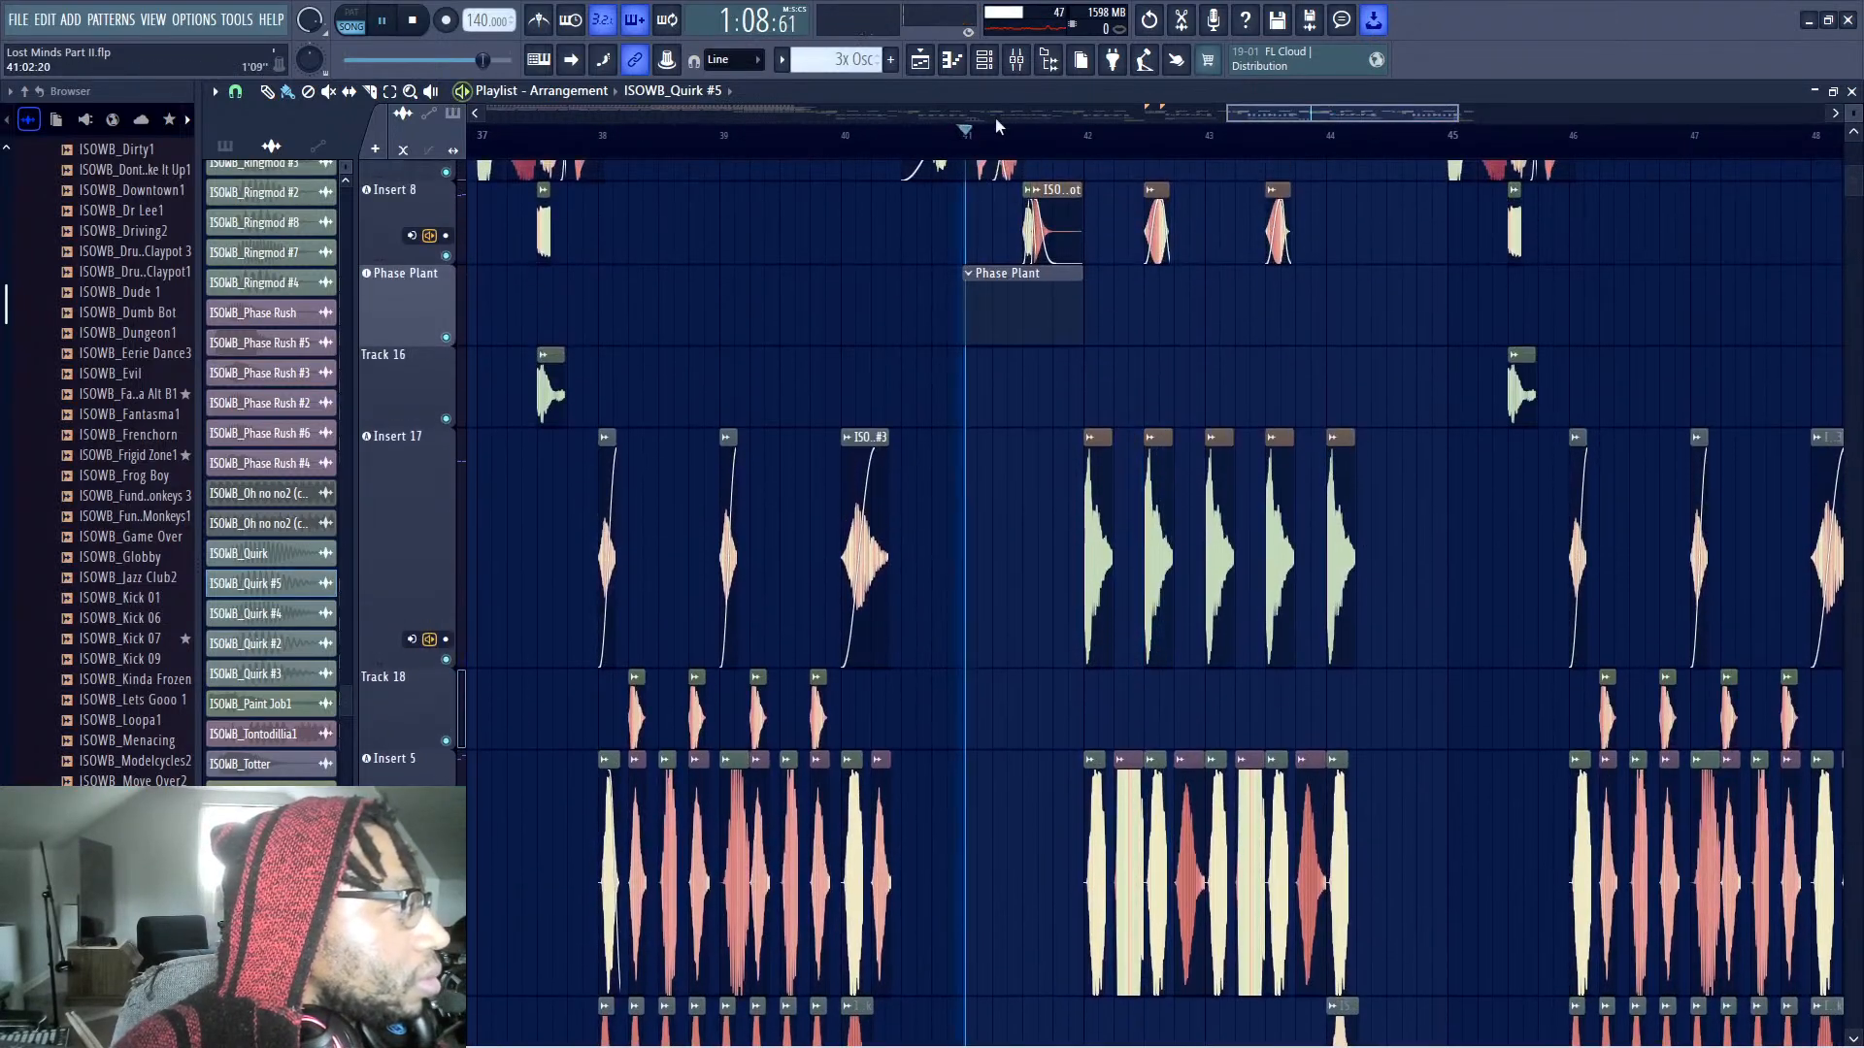
{"action": "key", "text": "space"}
Start adding a named time marker at 41:13, just before bar 42
{"action": "left_click", "coordinate": [1054, 133]}
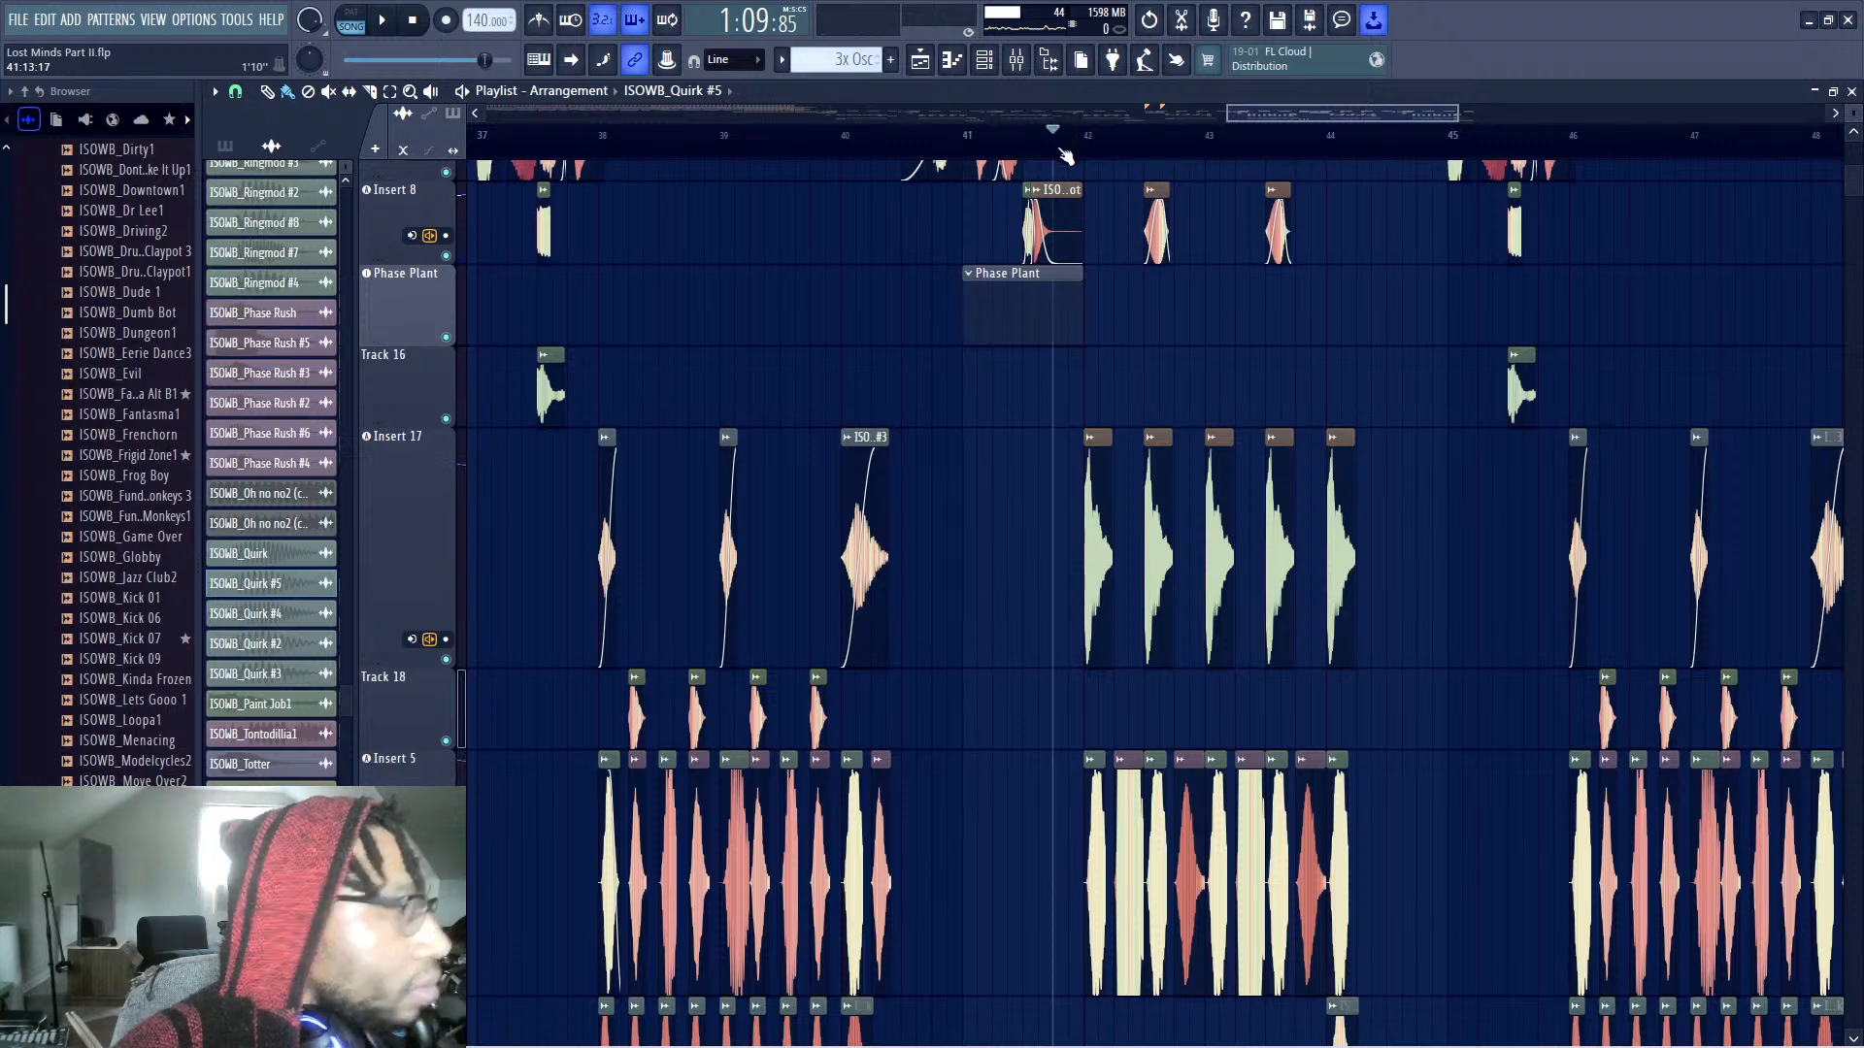
{"action": "key", "text": "alt+t"}
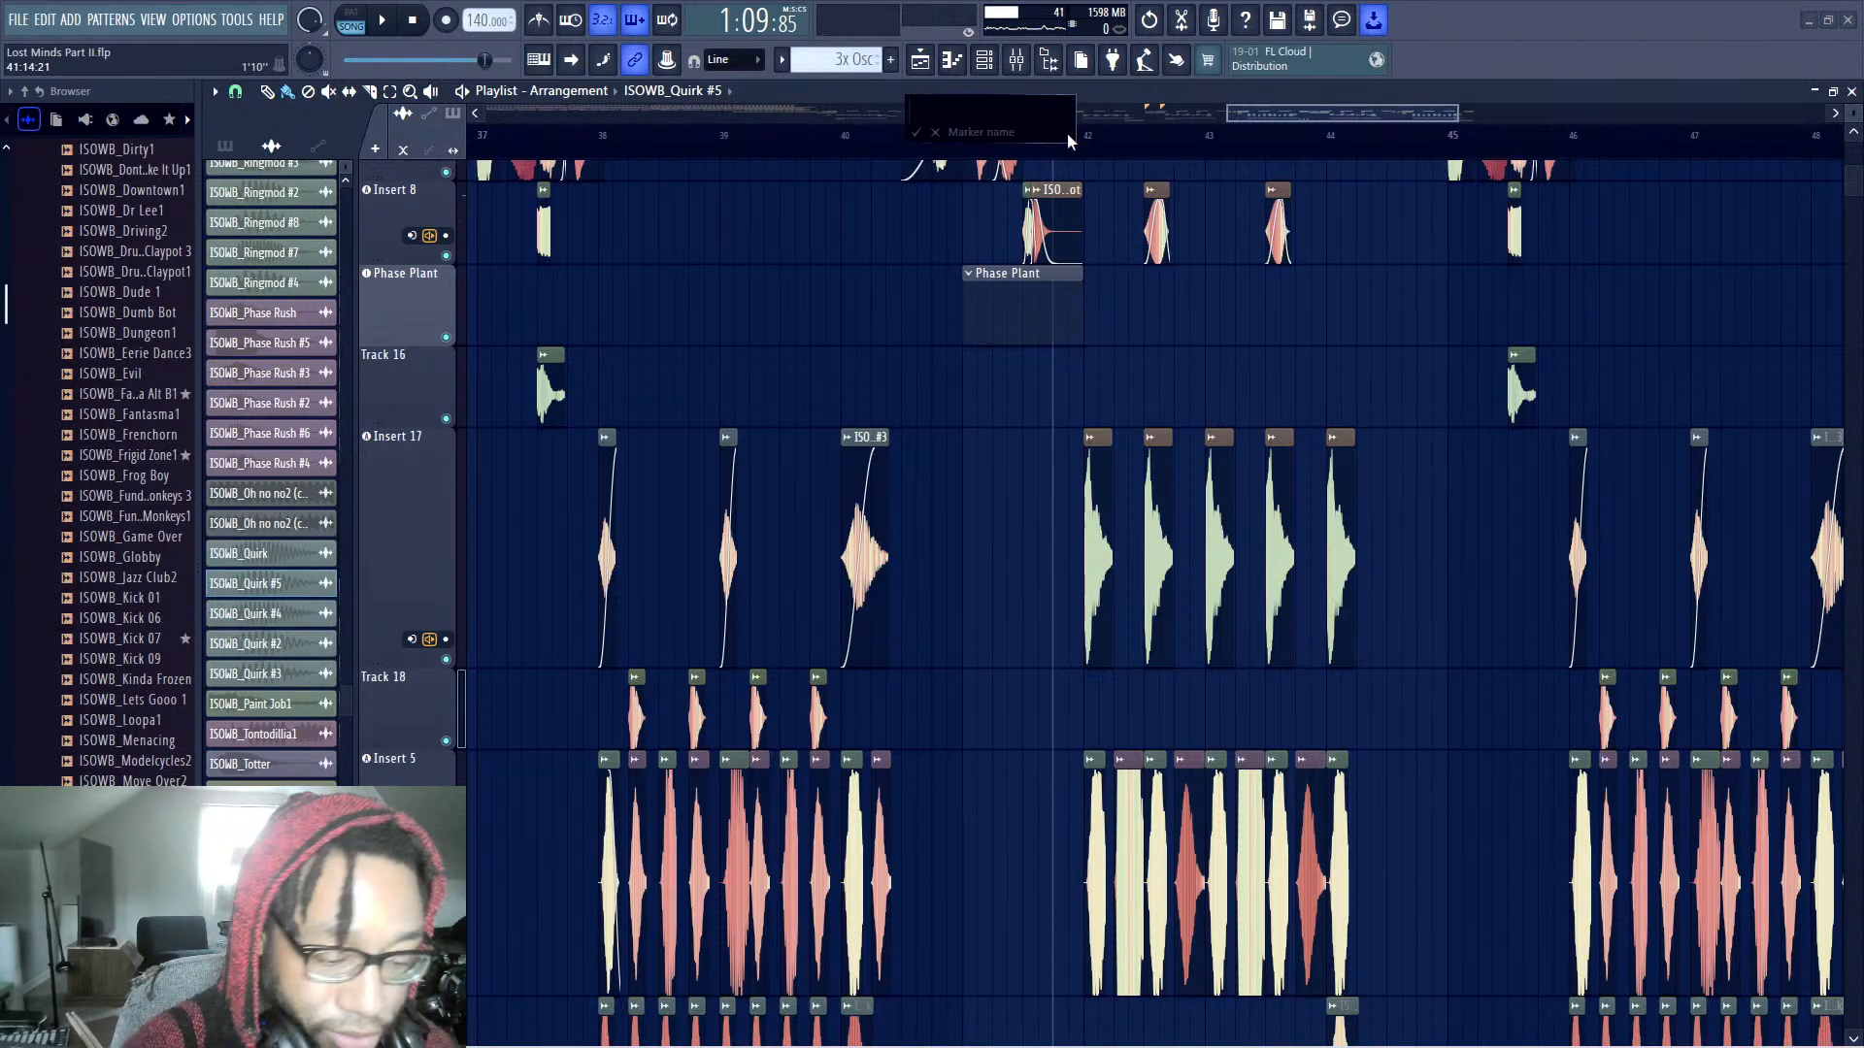
Name the new timeline marker just before bar 42 Vox
{"action": "type", "text": "Vox"}
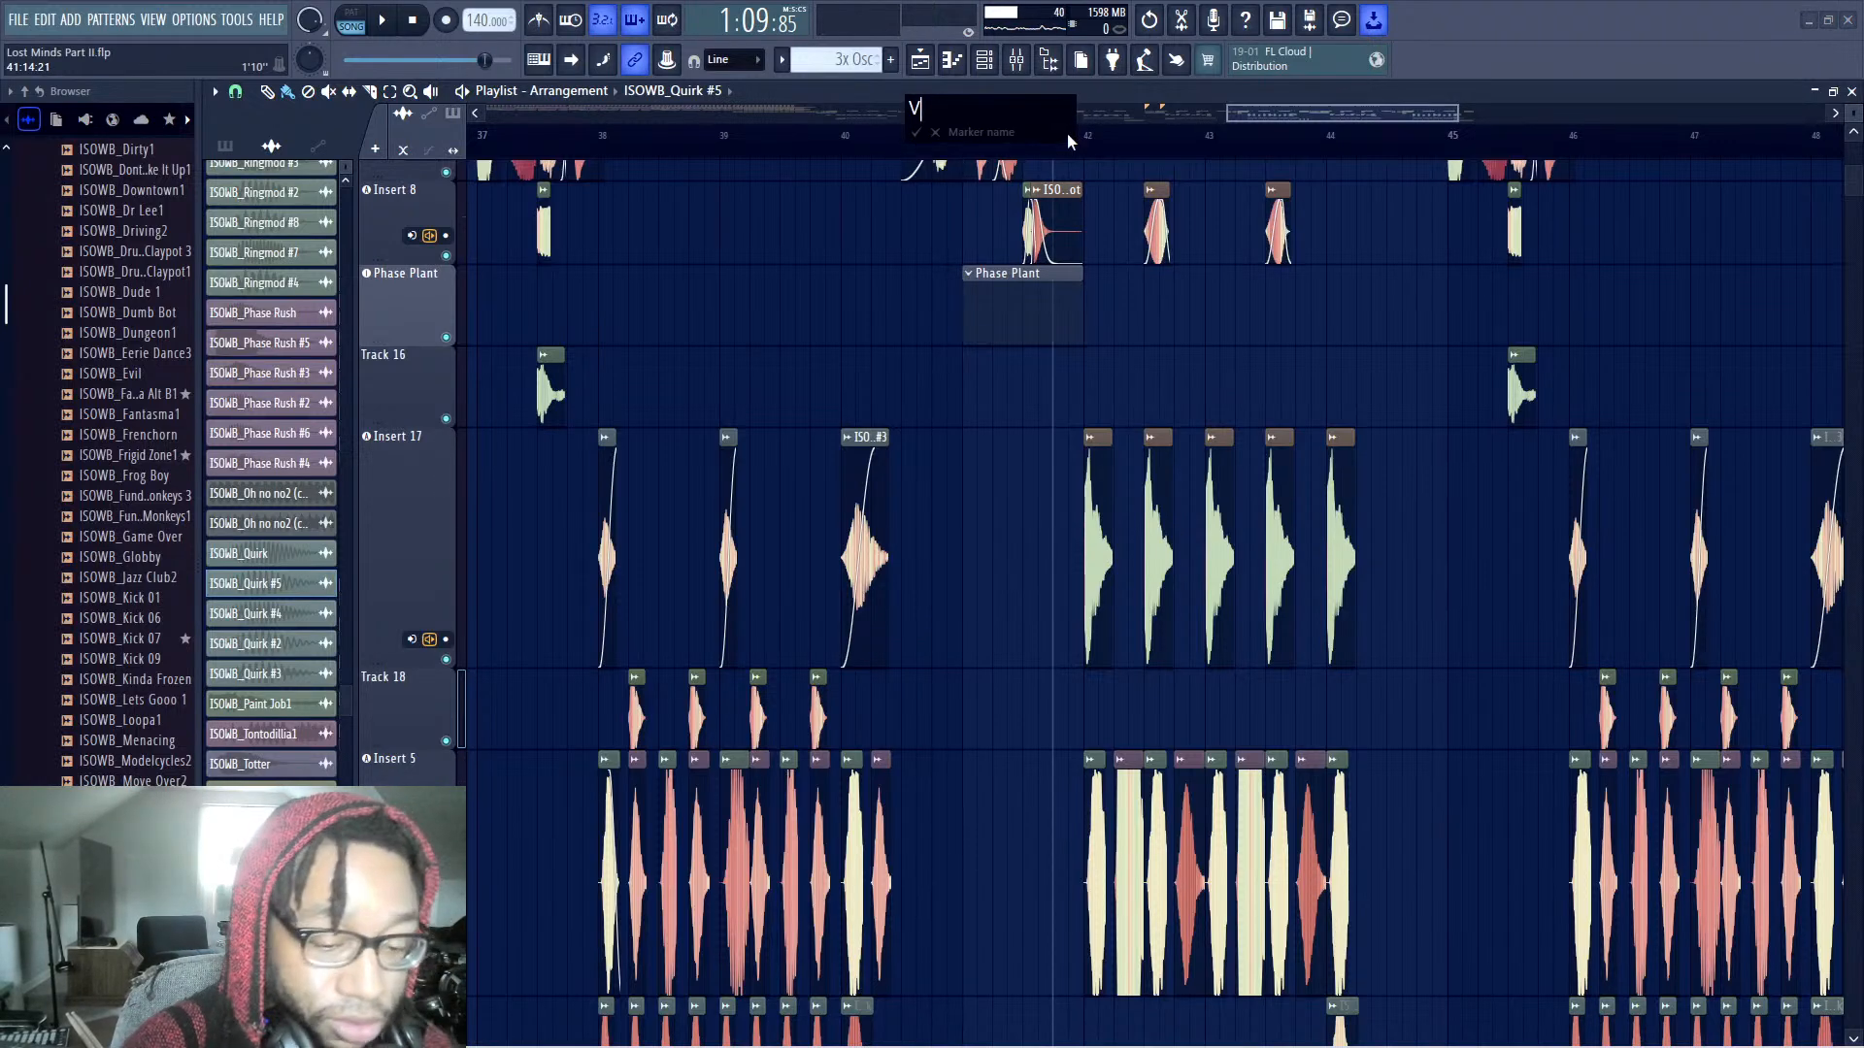
{"action": "key", "text": "Return"}
{"action": "key", "text": "space"}
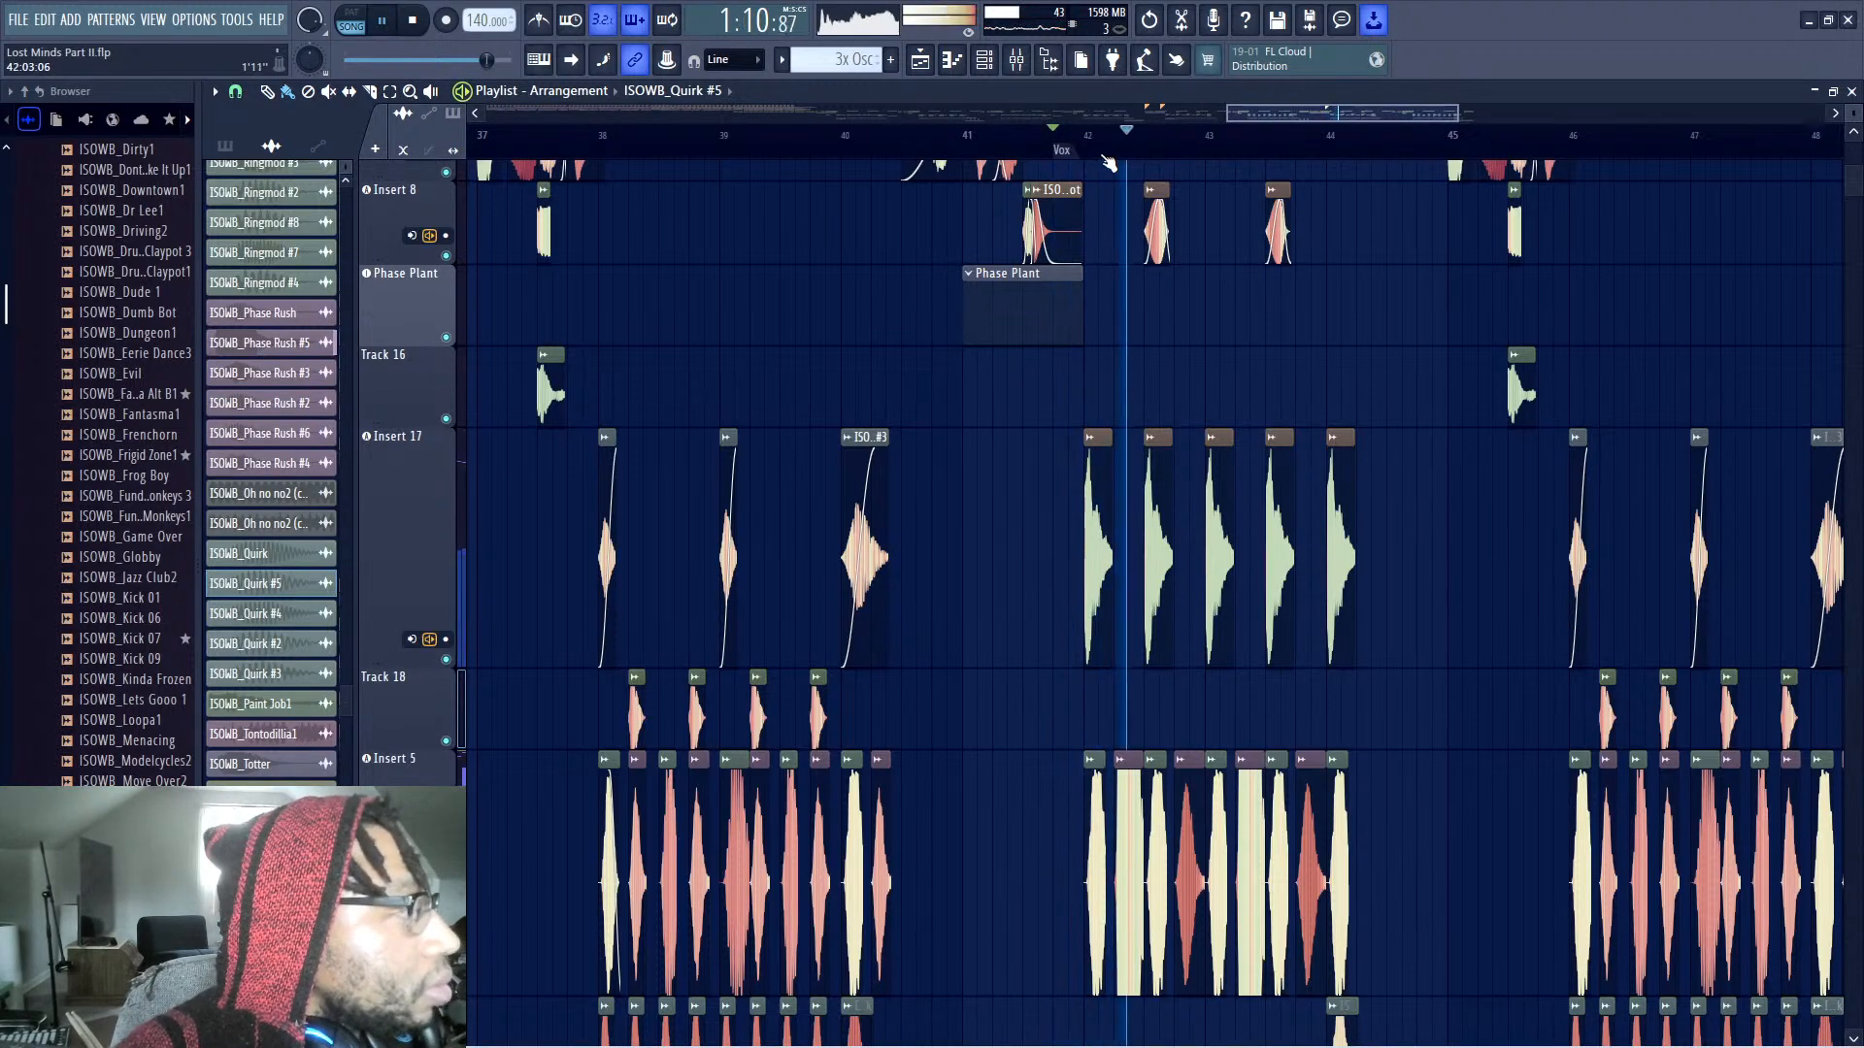
Set the playback position to bar 42 and listen to the vocal clips on the tracks below
{"action": "left_click", "coordinate": [1084, 133]}
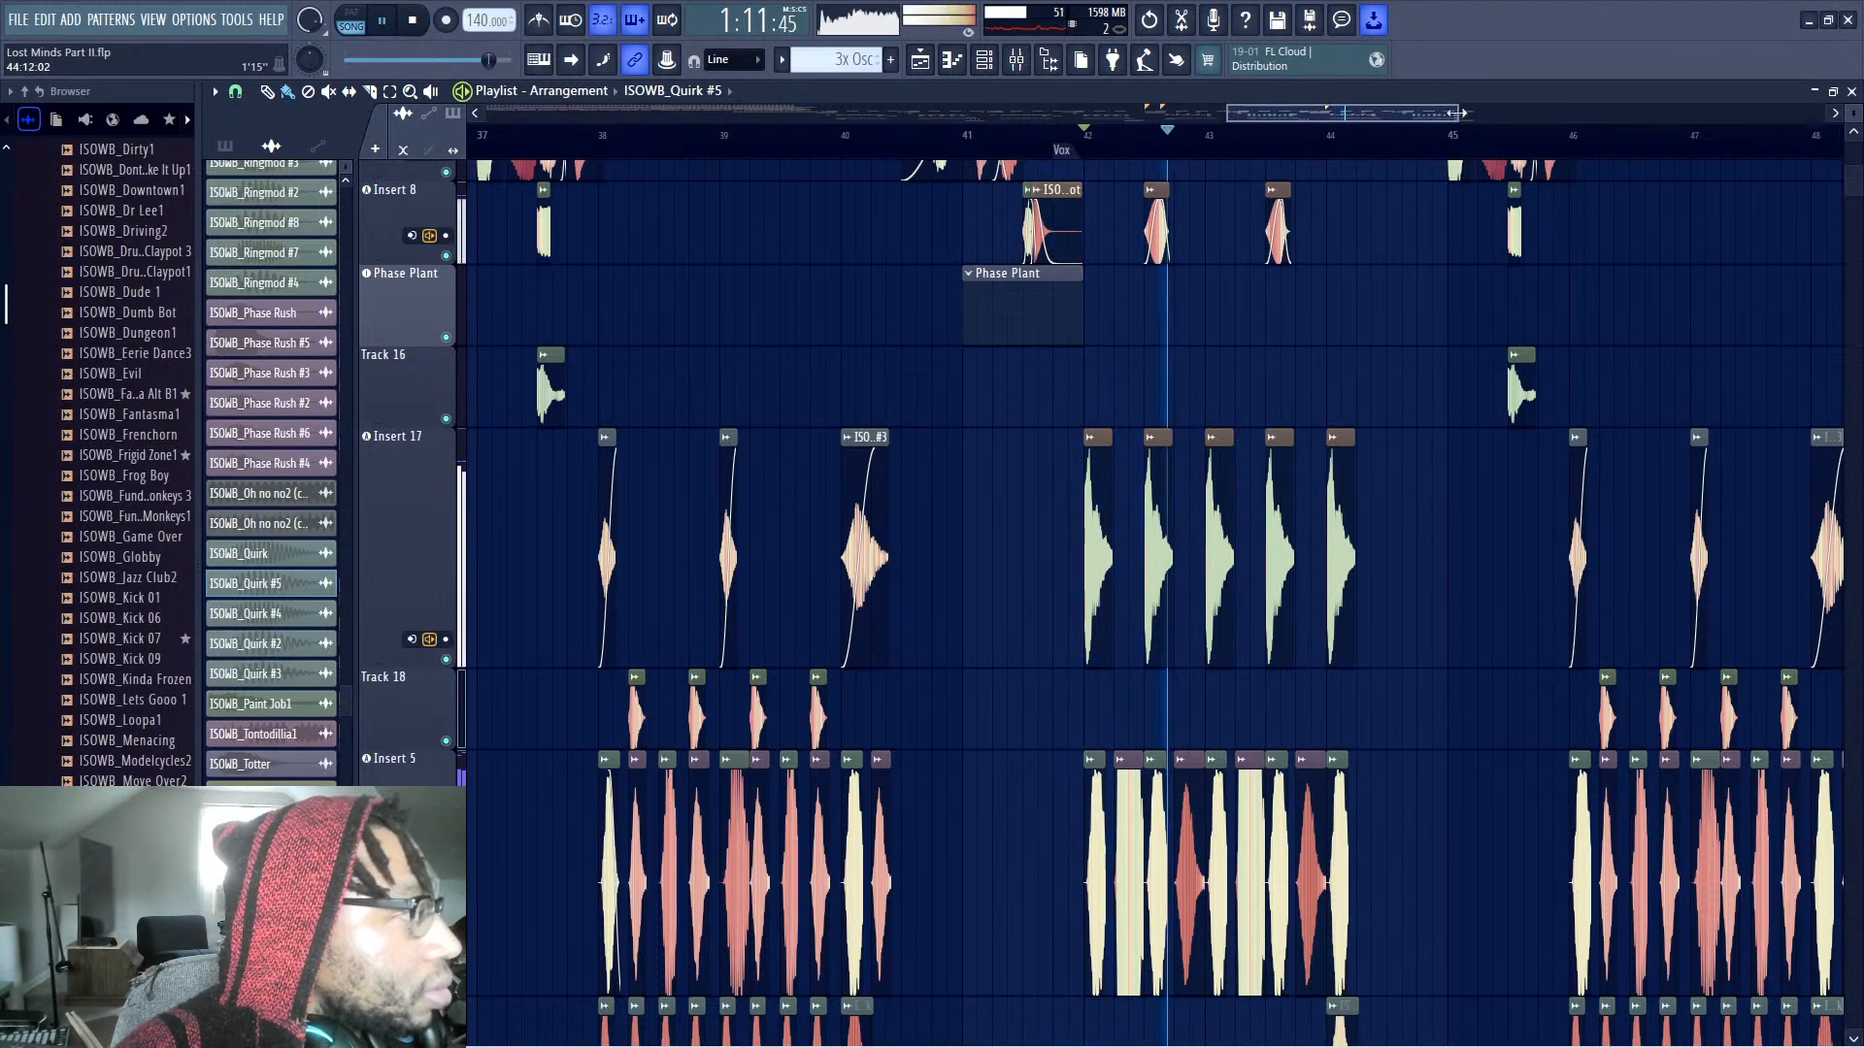
{"action": "left_click_drag", "start_coordinate": [1344, 117], "coordinate": [1363, 310]}
{"action": "scroll", "coordinate": [1202, 365], "scroll_direction": "down", "scroll_amount": 5}
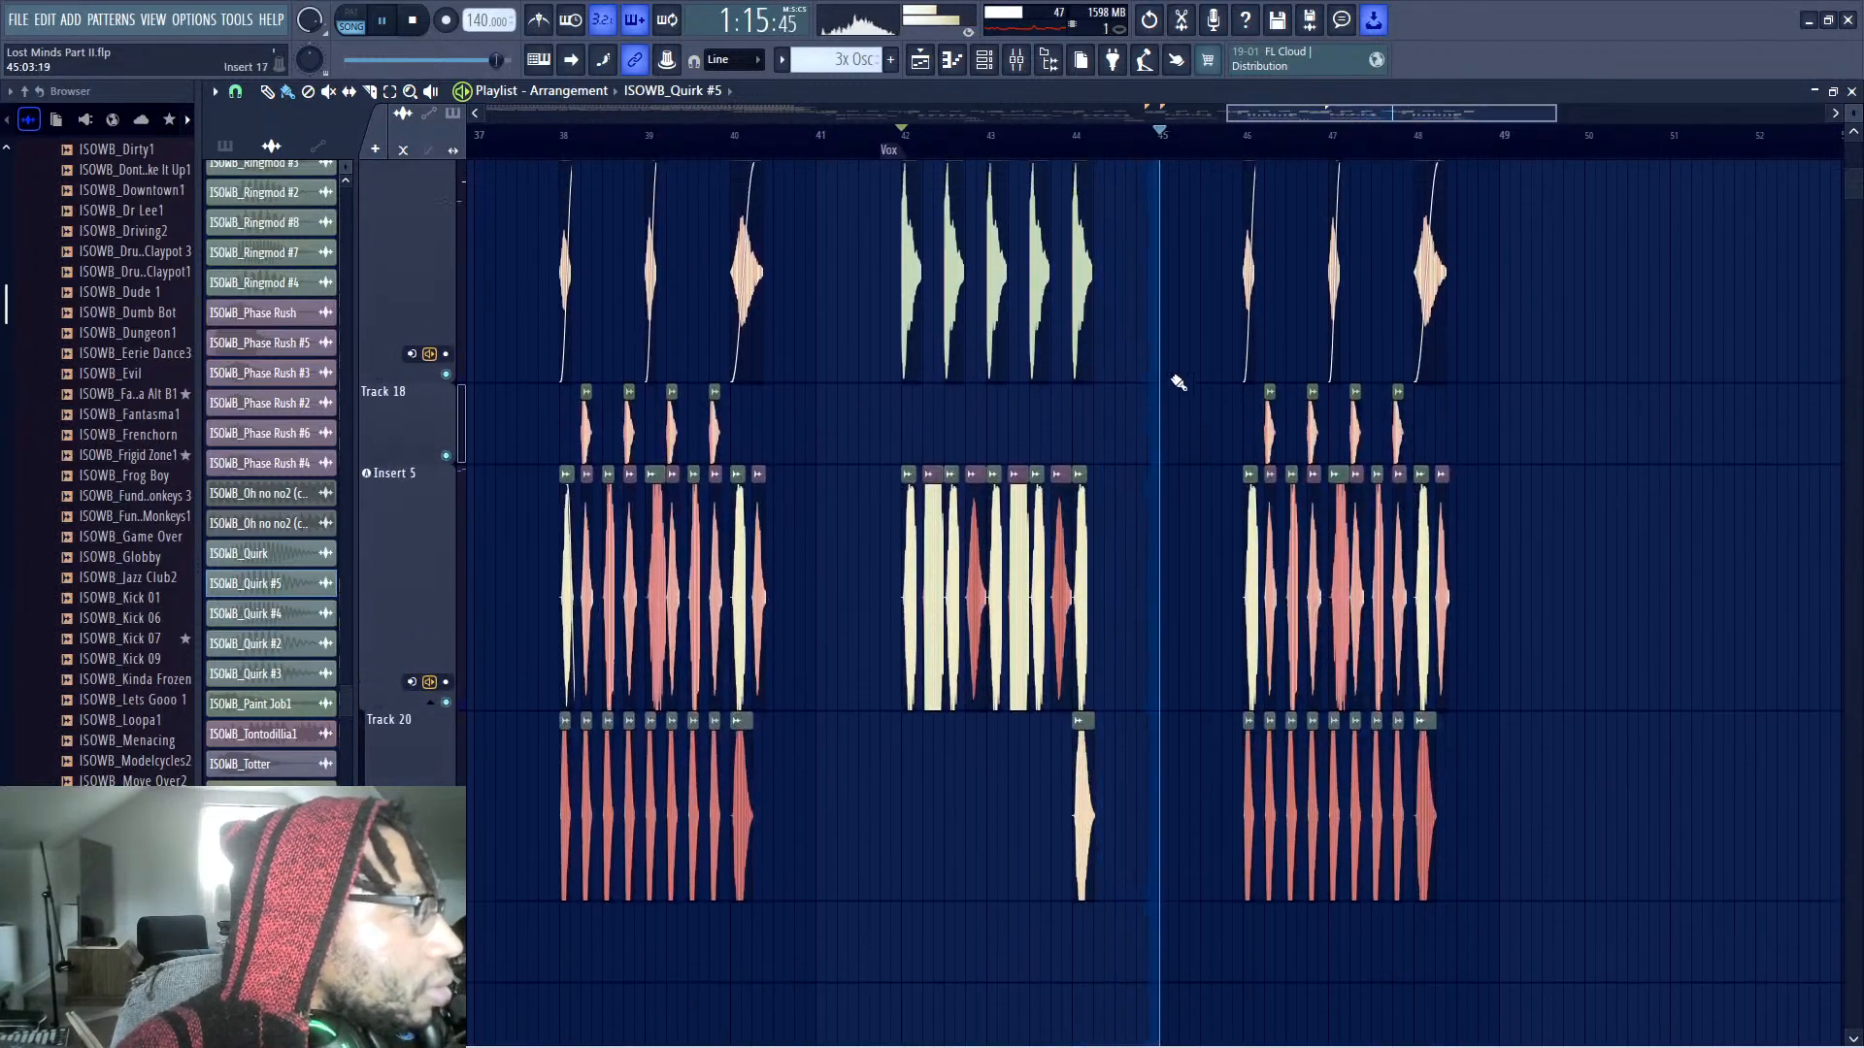
{"action": "scroll", "coordinate": [1178, 382], "scroll_direction": "up", "scroll_amount": 2}
{"action": "key", "text": "space"}
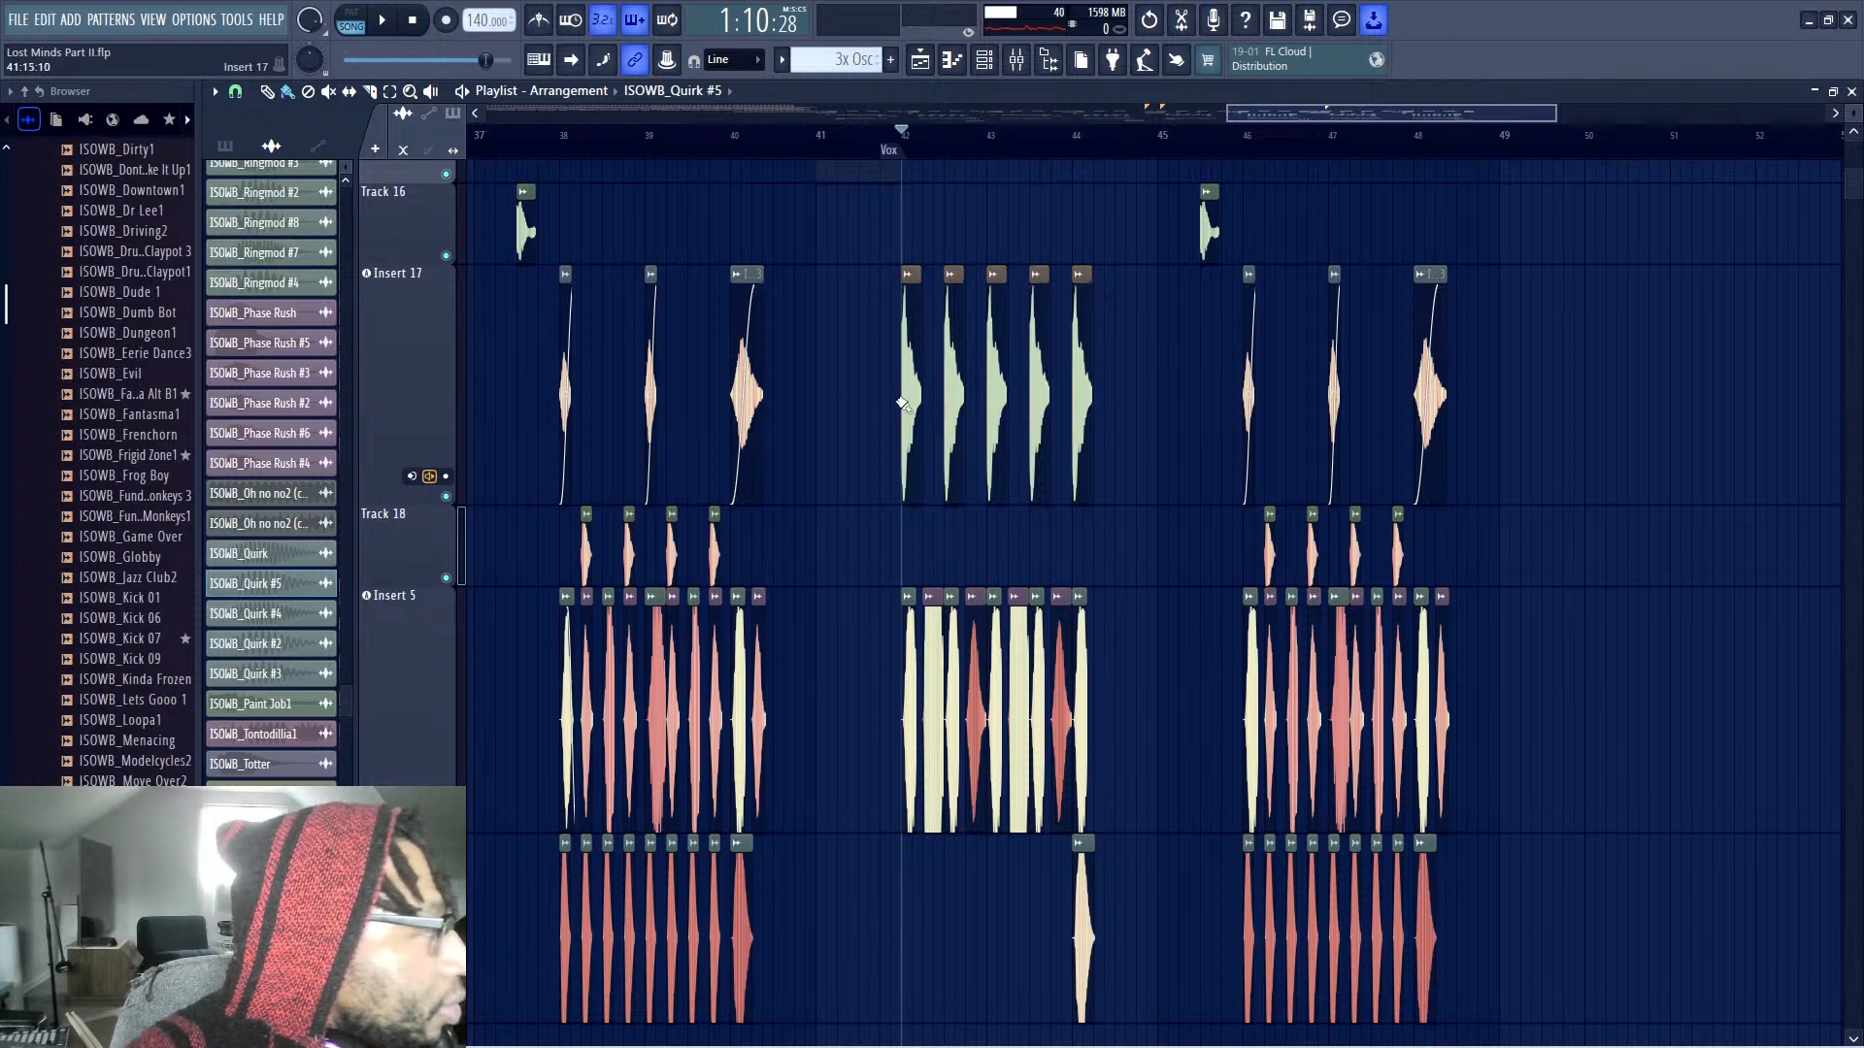
{"action": "scroll", "coordinate": [272, 466], "scroll_direction": "down", "scroll_amount": 10}
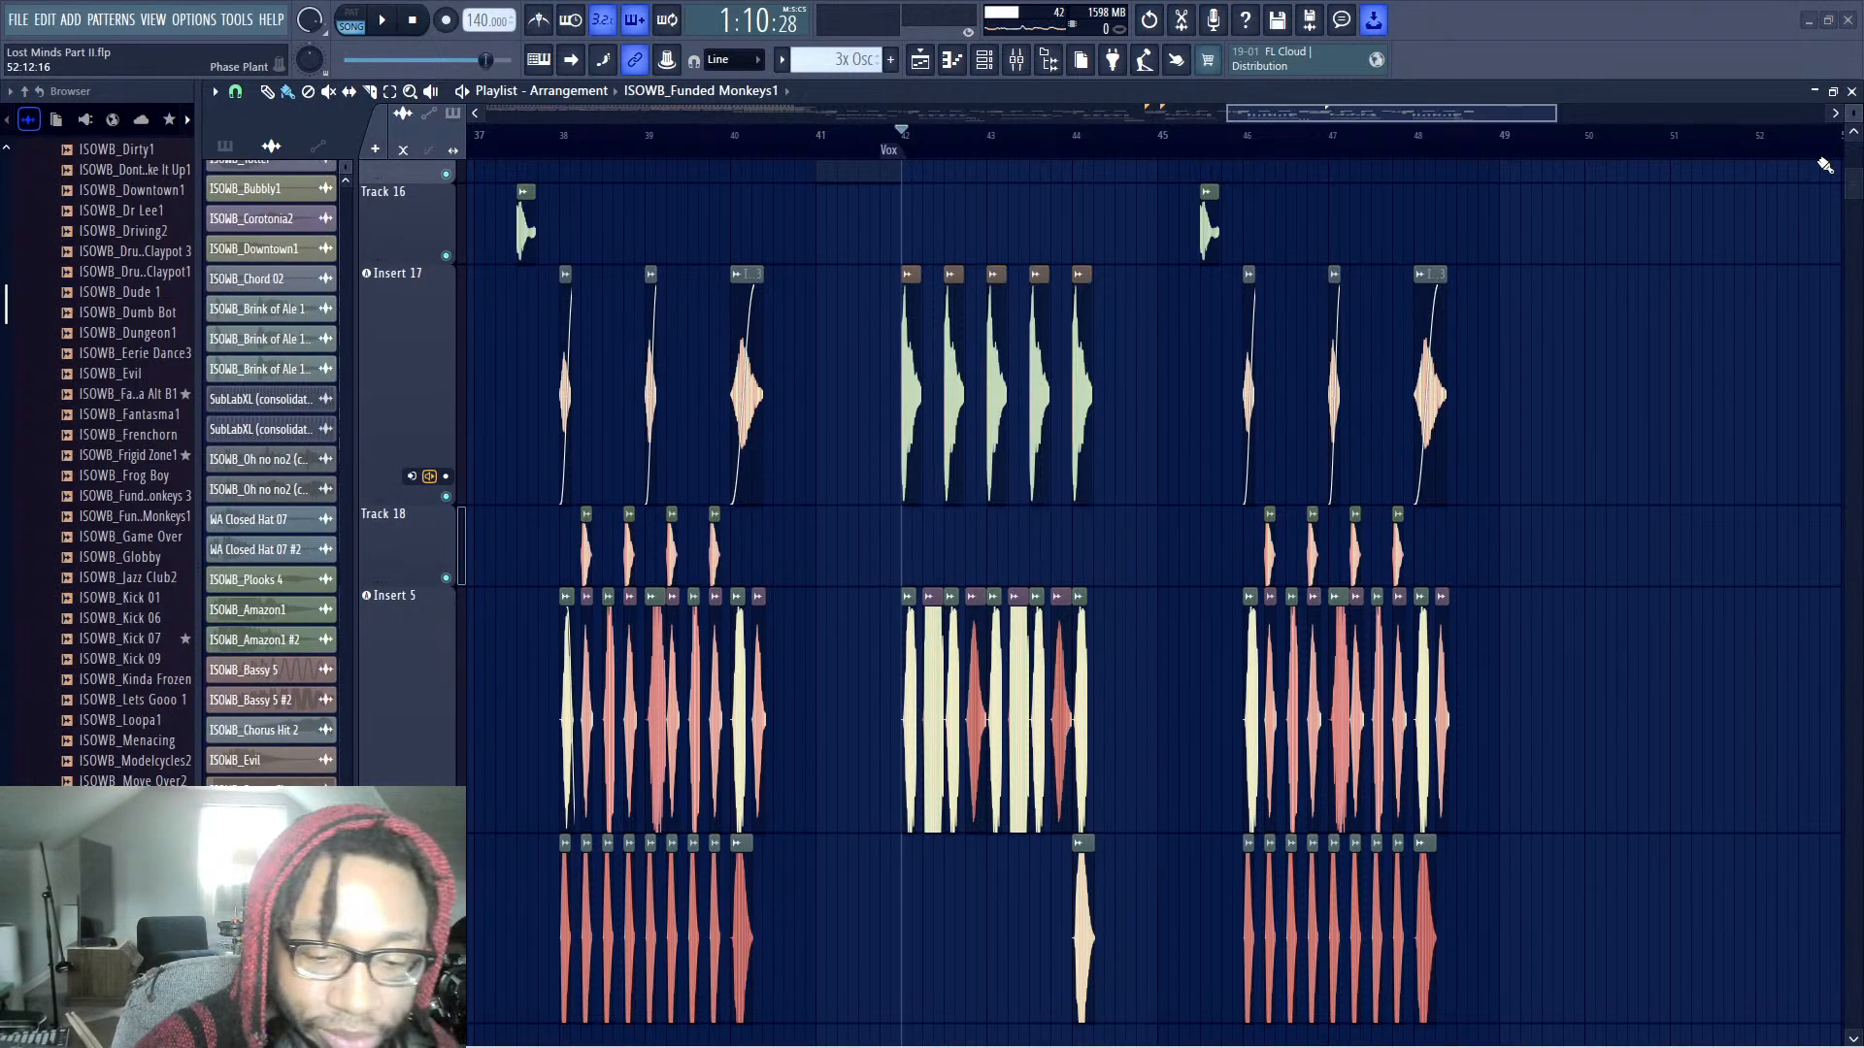
Find Pitch Shifter by searching the plugin picker for "pitch shi" and load it into the fourth effect slot of mixer track Insert 17
{"action": "key", "text": "F9"}
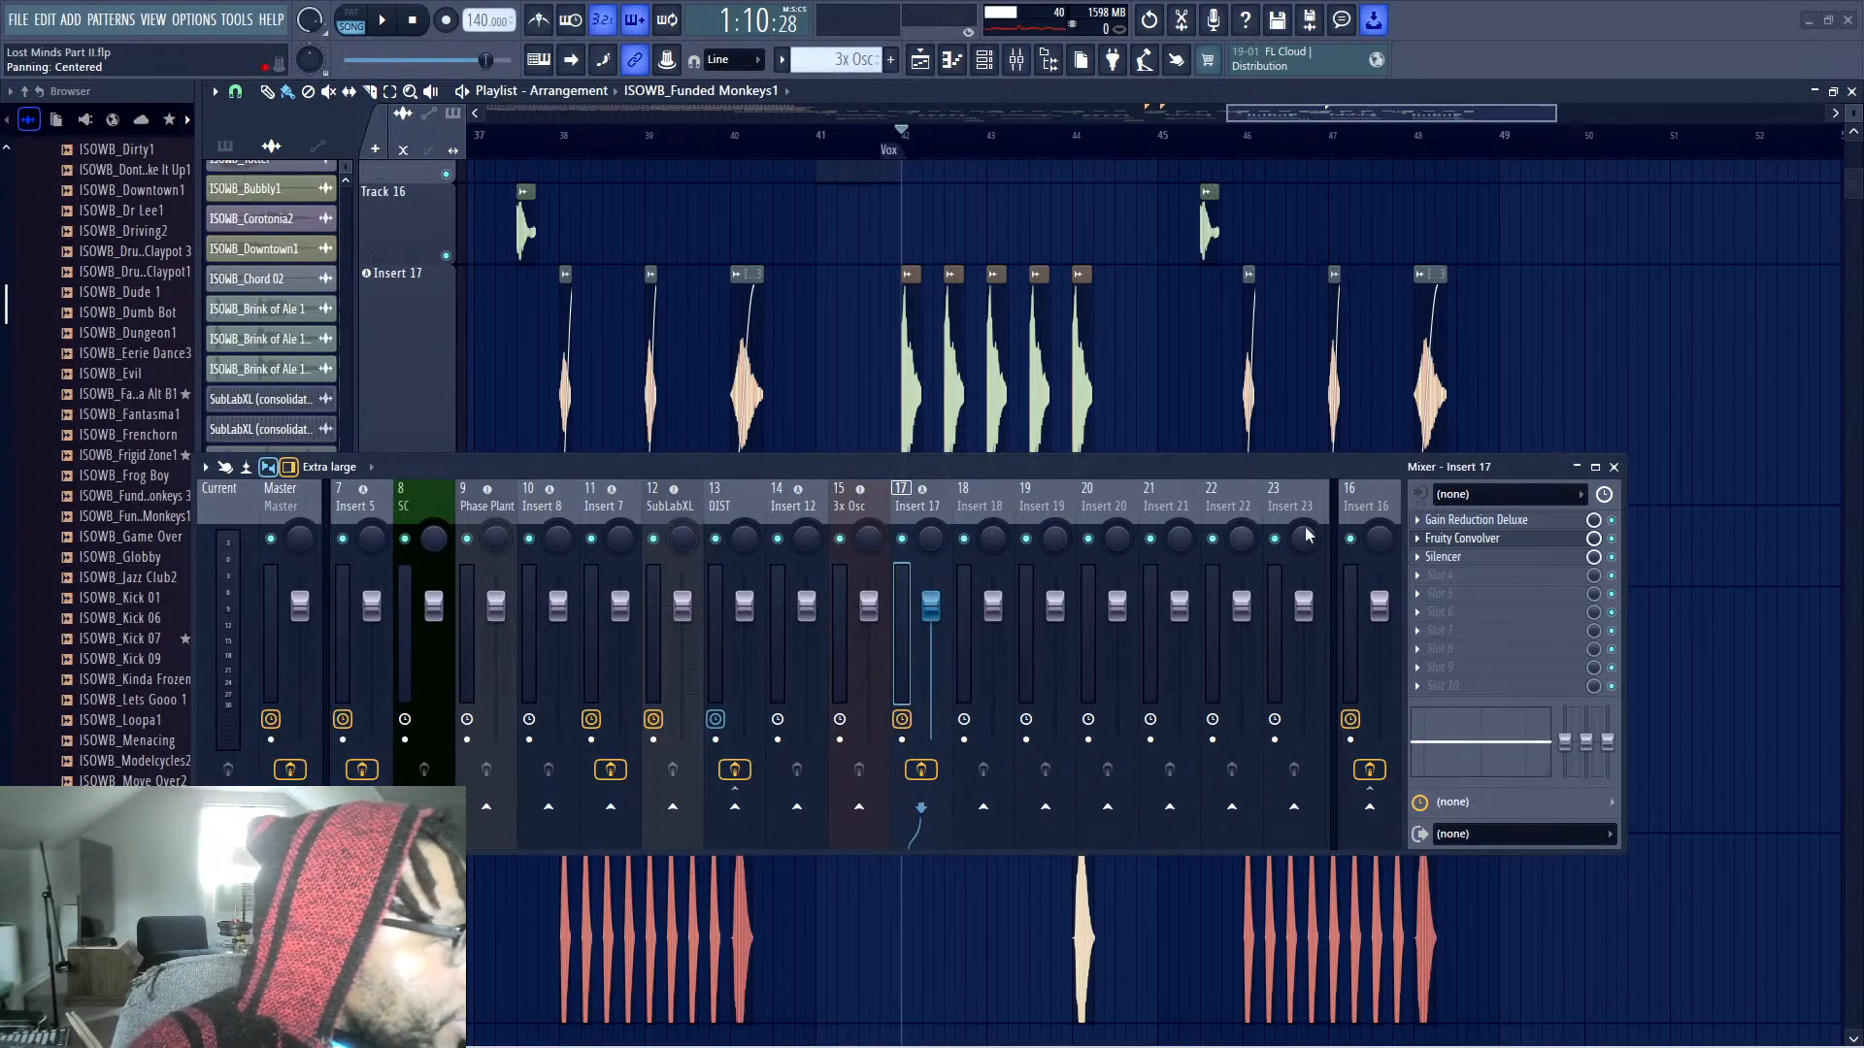
{"action": "left_click", "coordinate": [1418, 576]}
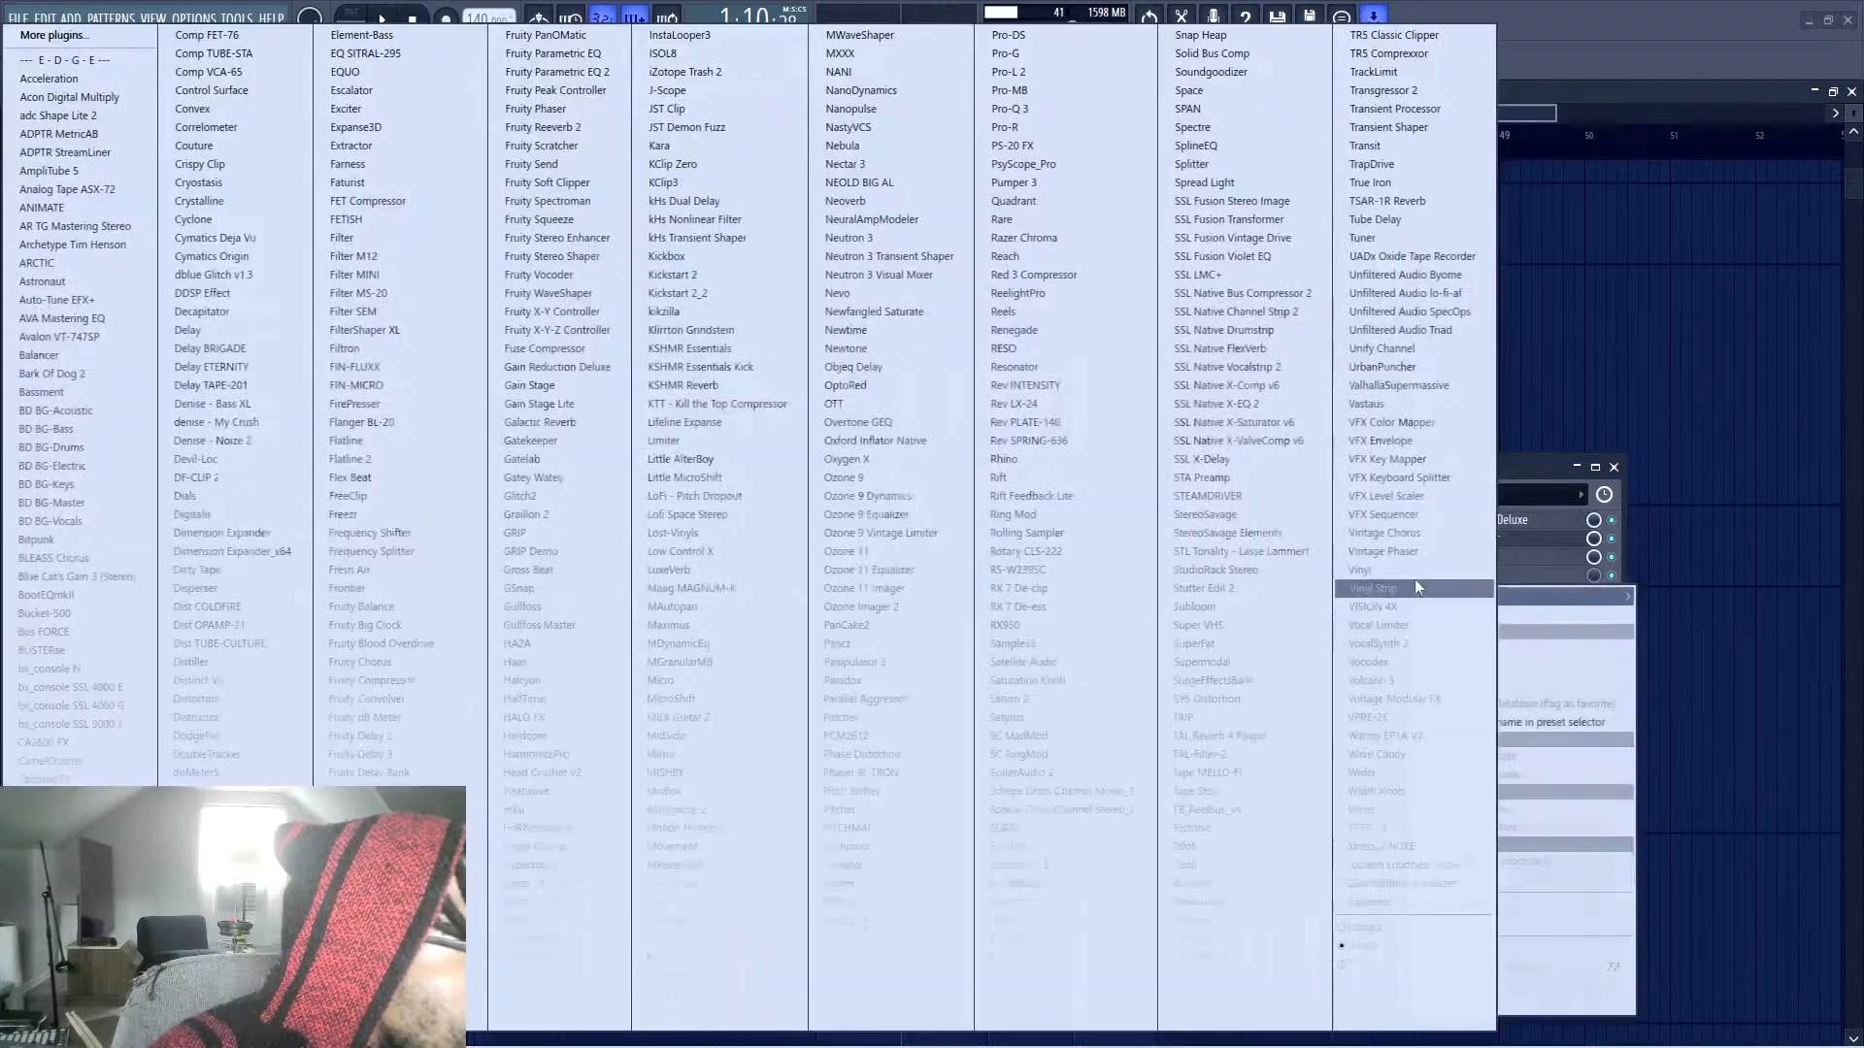
{"action": "left_click", "coordinate": [1564, 66]}
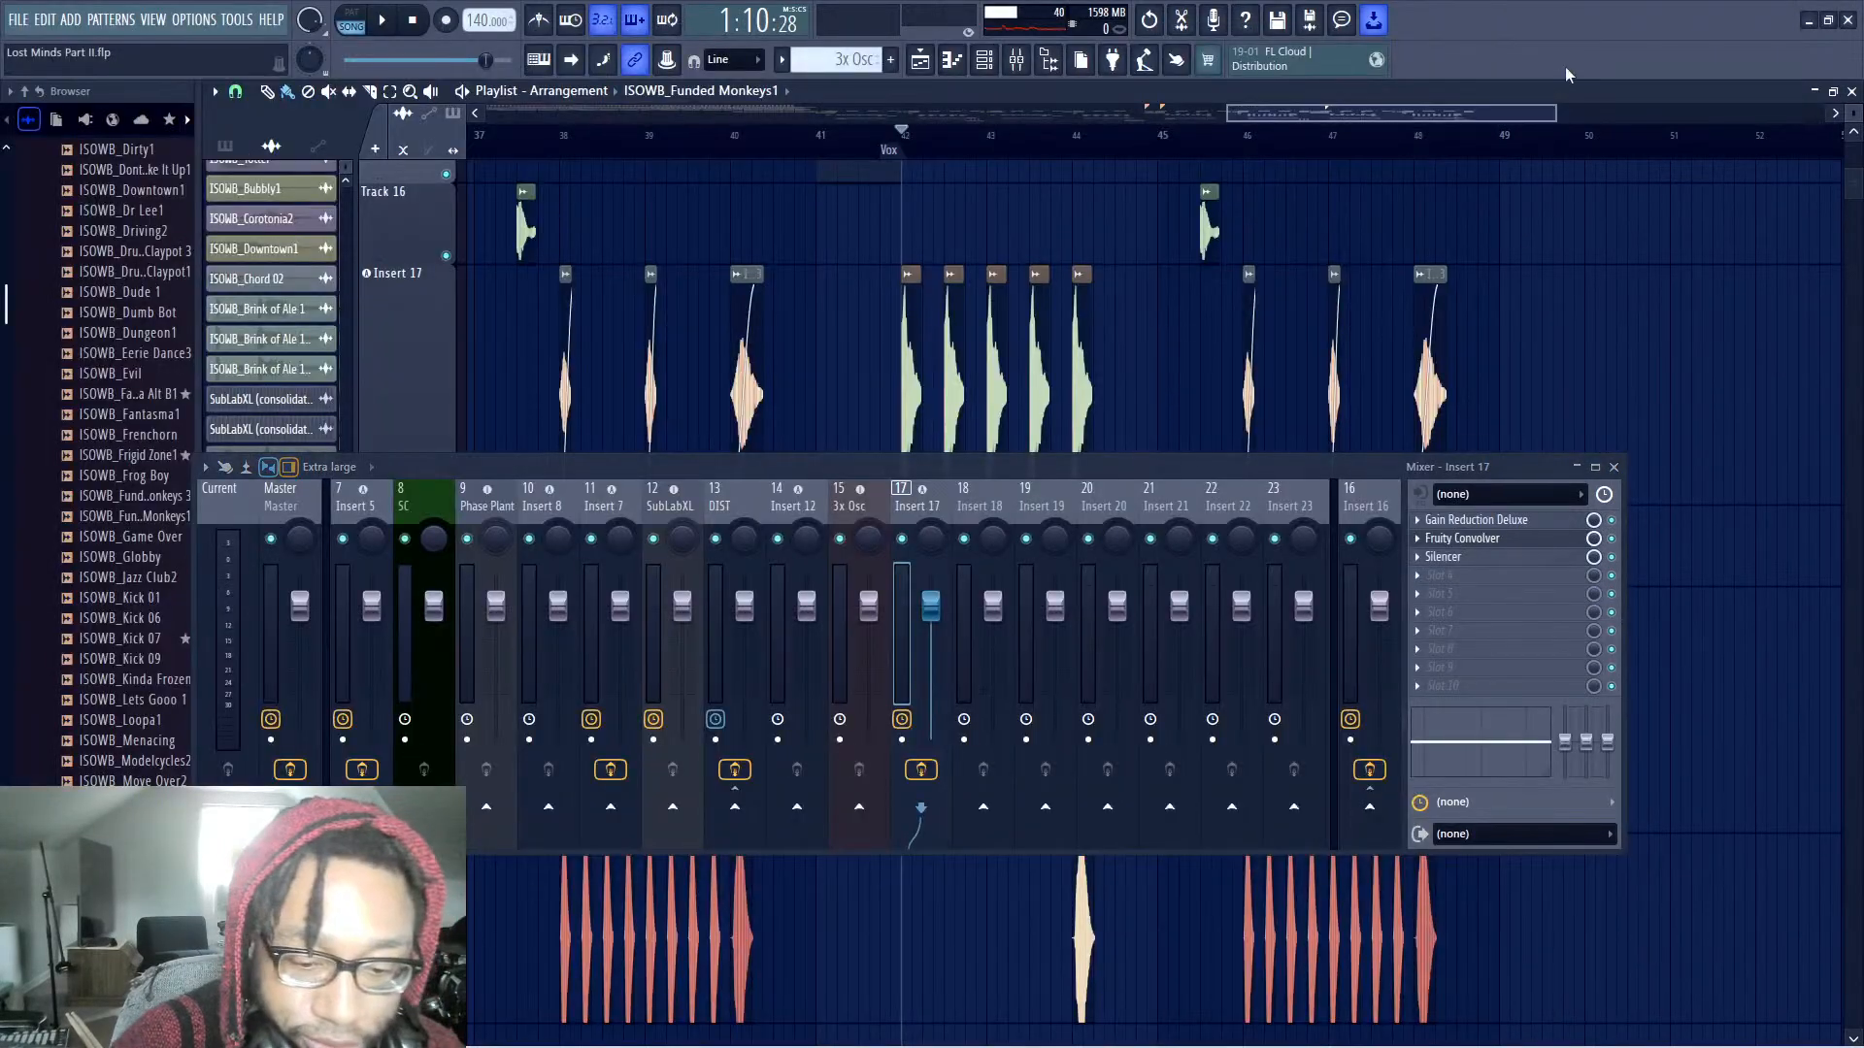
{"action": "key", "text": "F8"}
{"action": "type", "text": "pitc"}
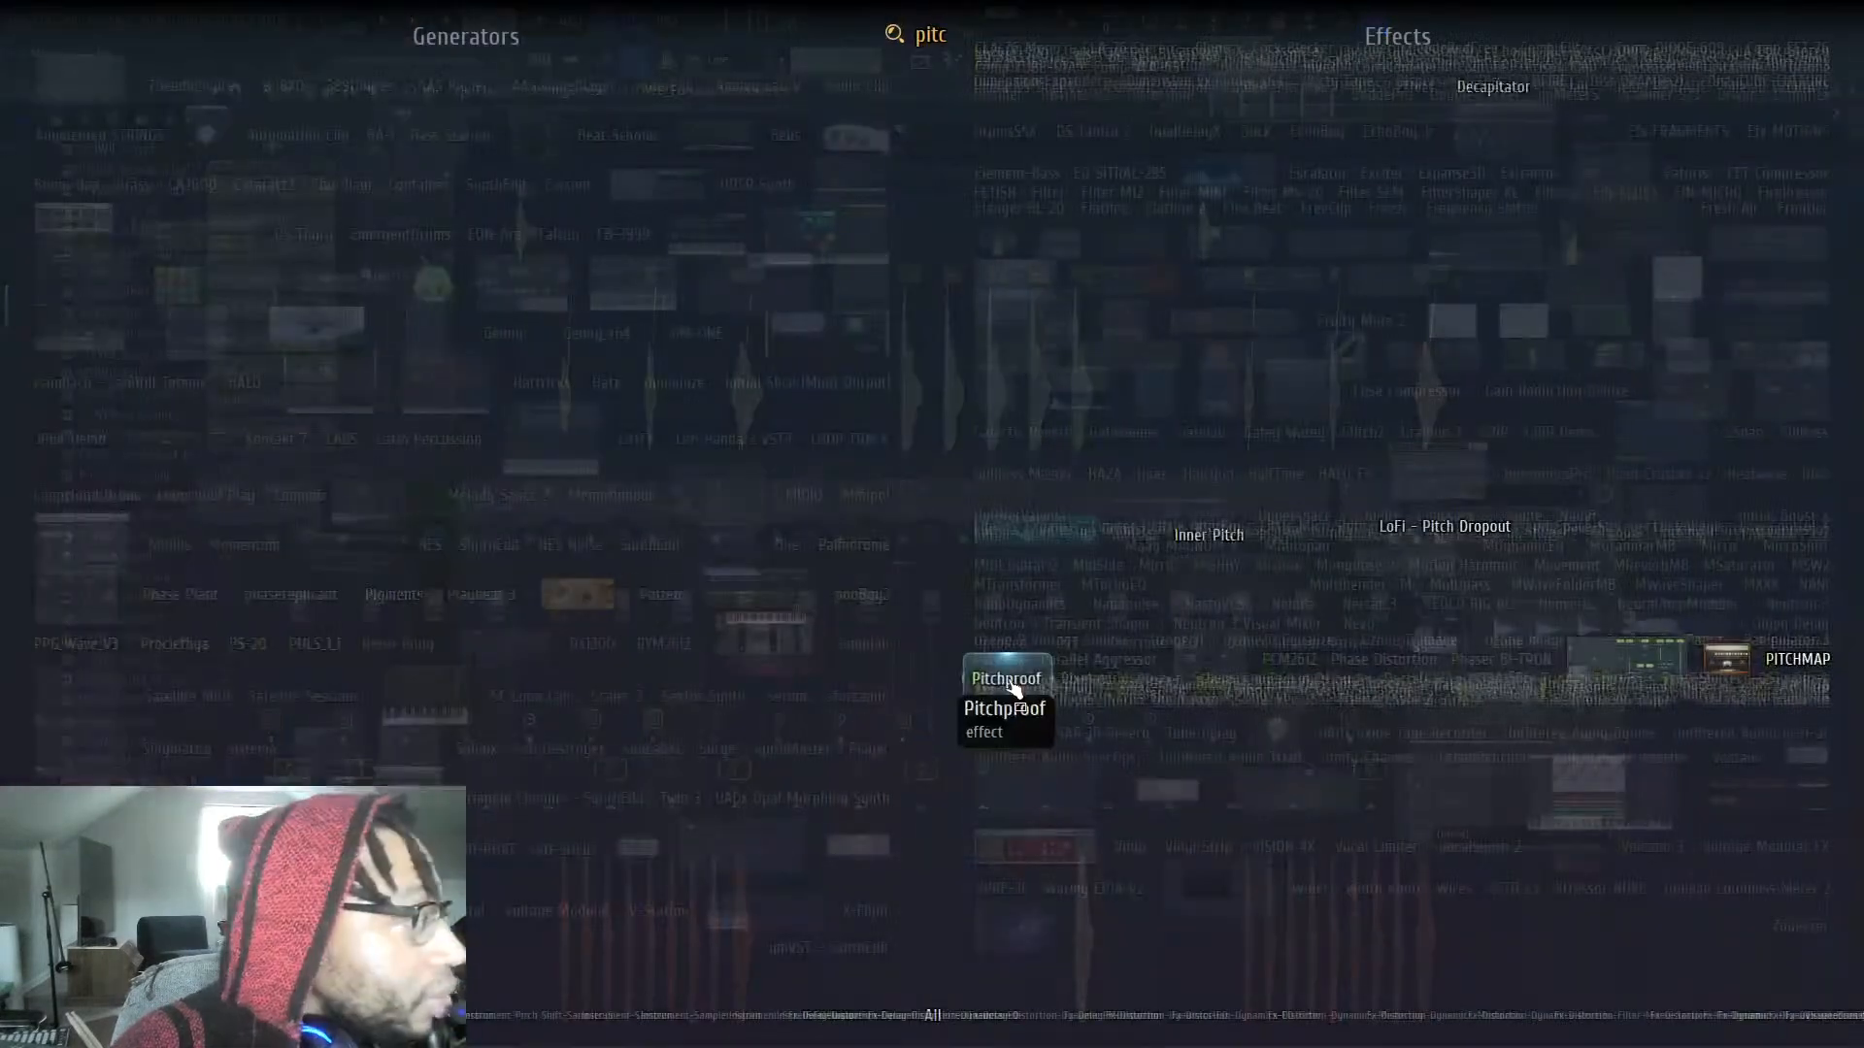
{"action": "type", "text": "h shi"}
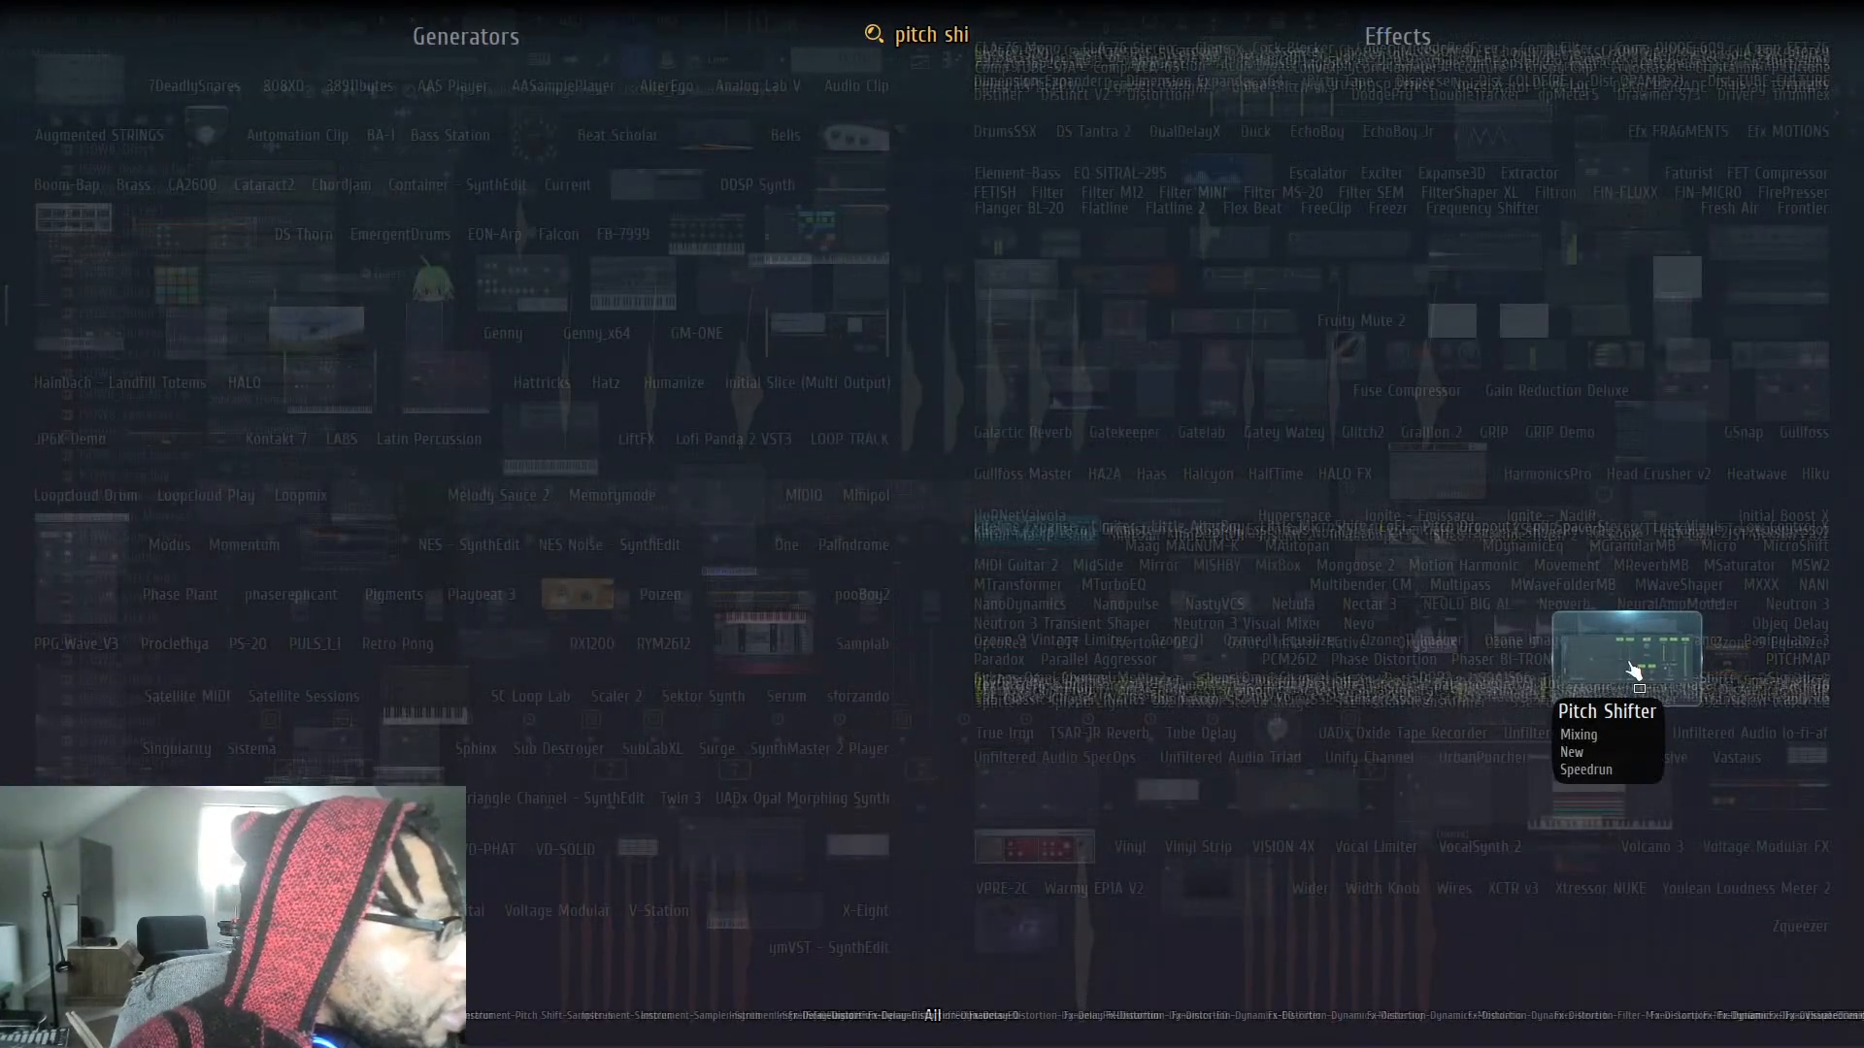
{"action": "left_click_drag", "start_coordinate": [1633, 670], "coordinate": [1459, 589]}
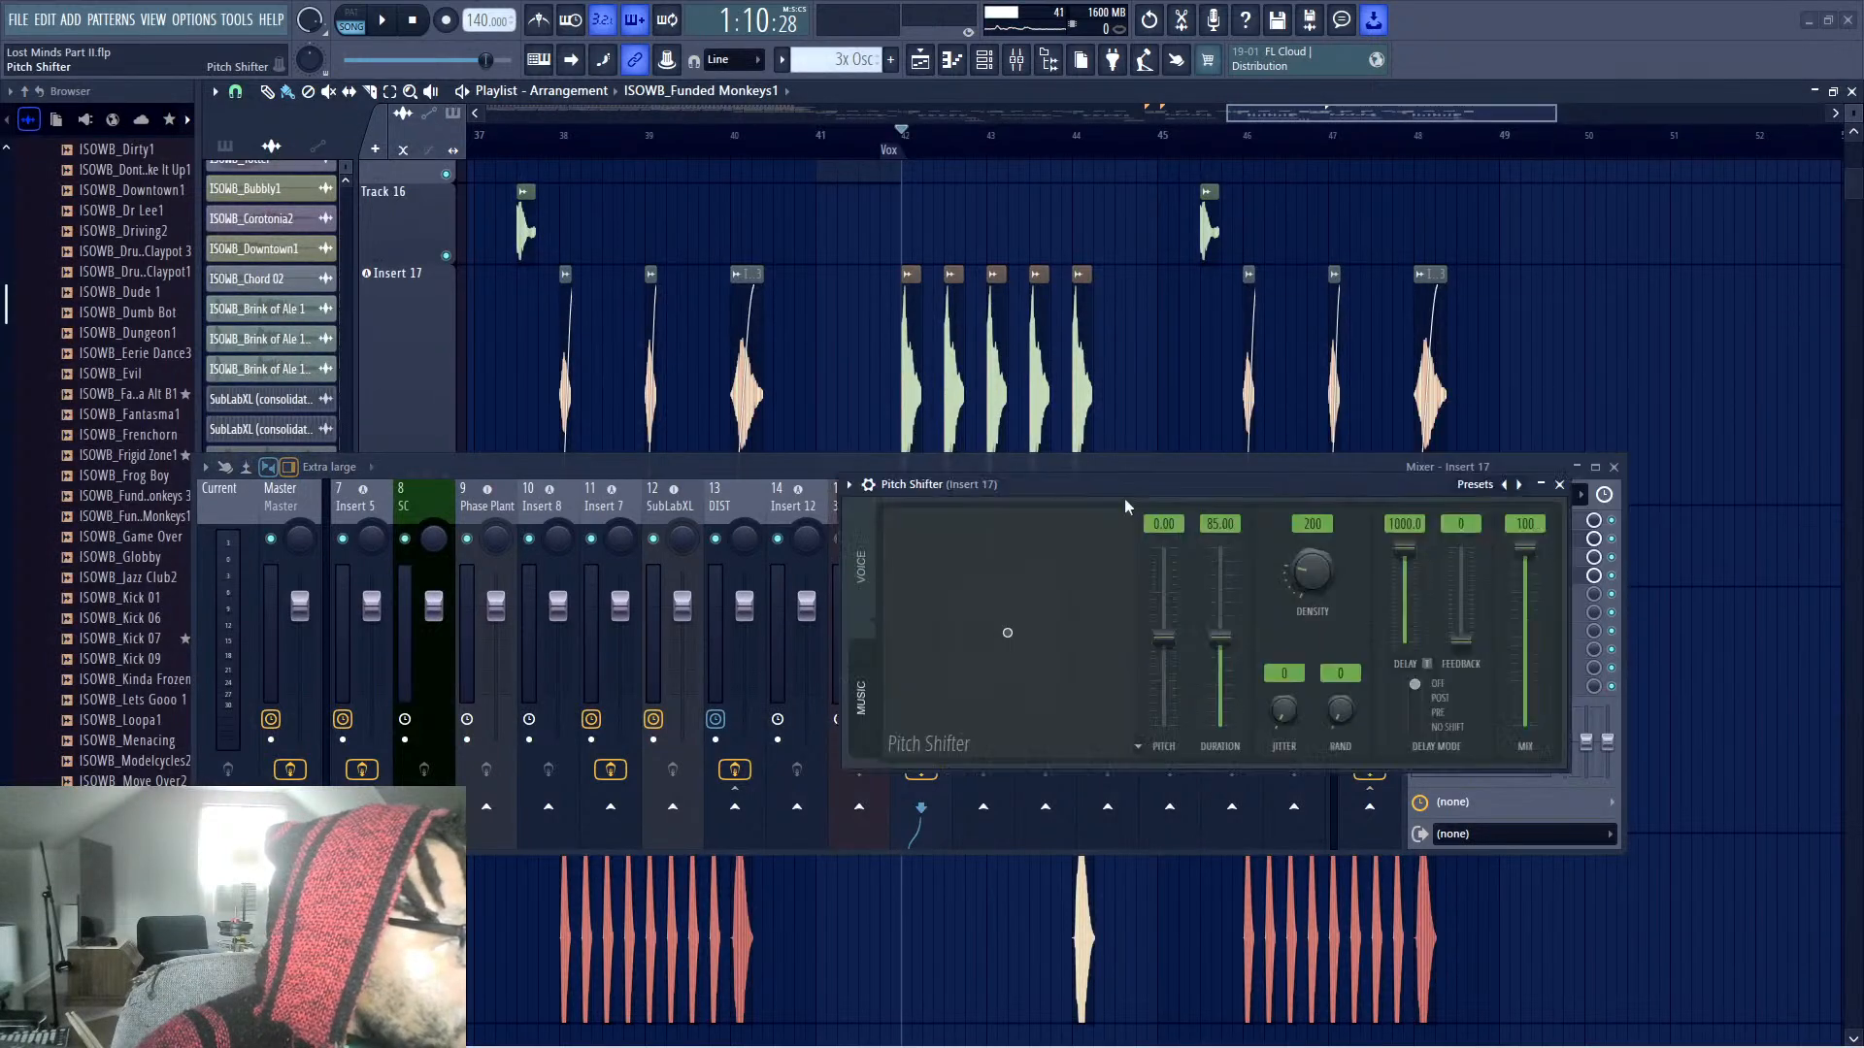
Try raising the Pitch Shifter's pitch to about +8.90 semitones during playback, and return it to 0
{"action": "key", "text": "space"}
{"action": "left_click_drag", "start_coordinate": [978, 743], "coordinate": [979, 695]}
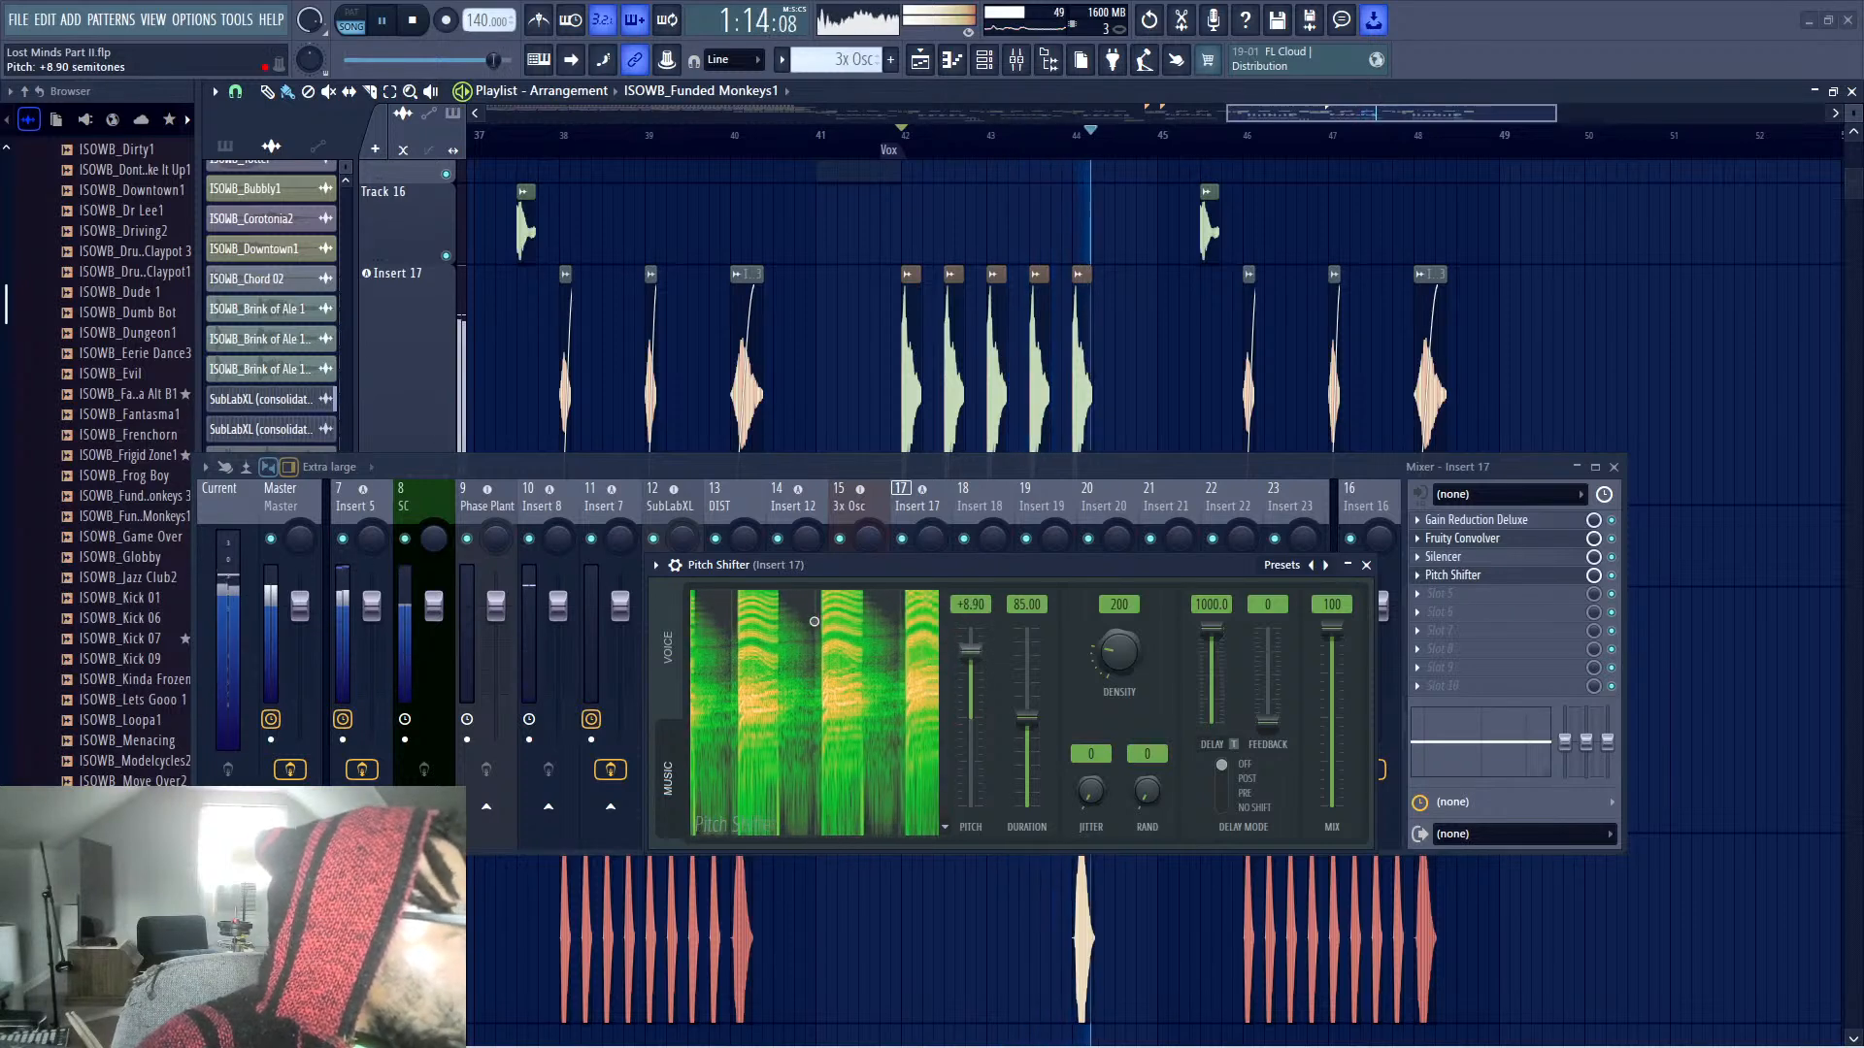
{"action": "left_click_drag", "start_coordinate": [979, 695], "coordinate": [969, 716]}
{"action": "key", "text": "space"}
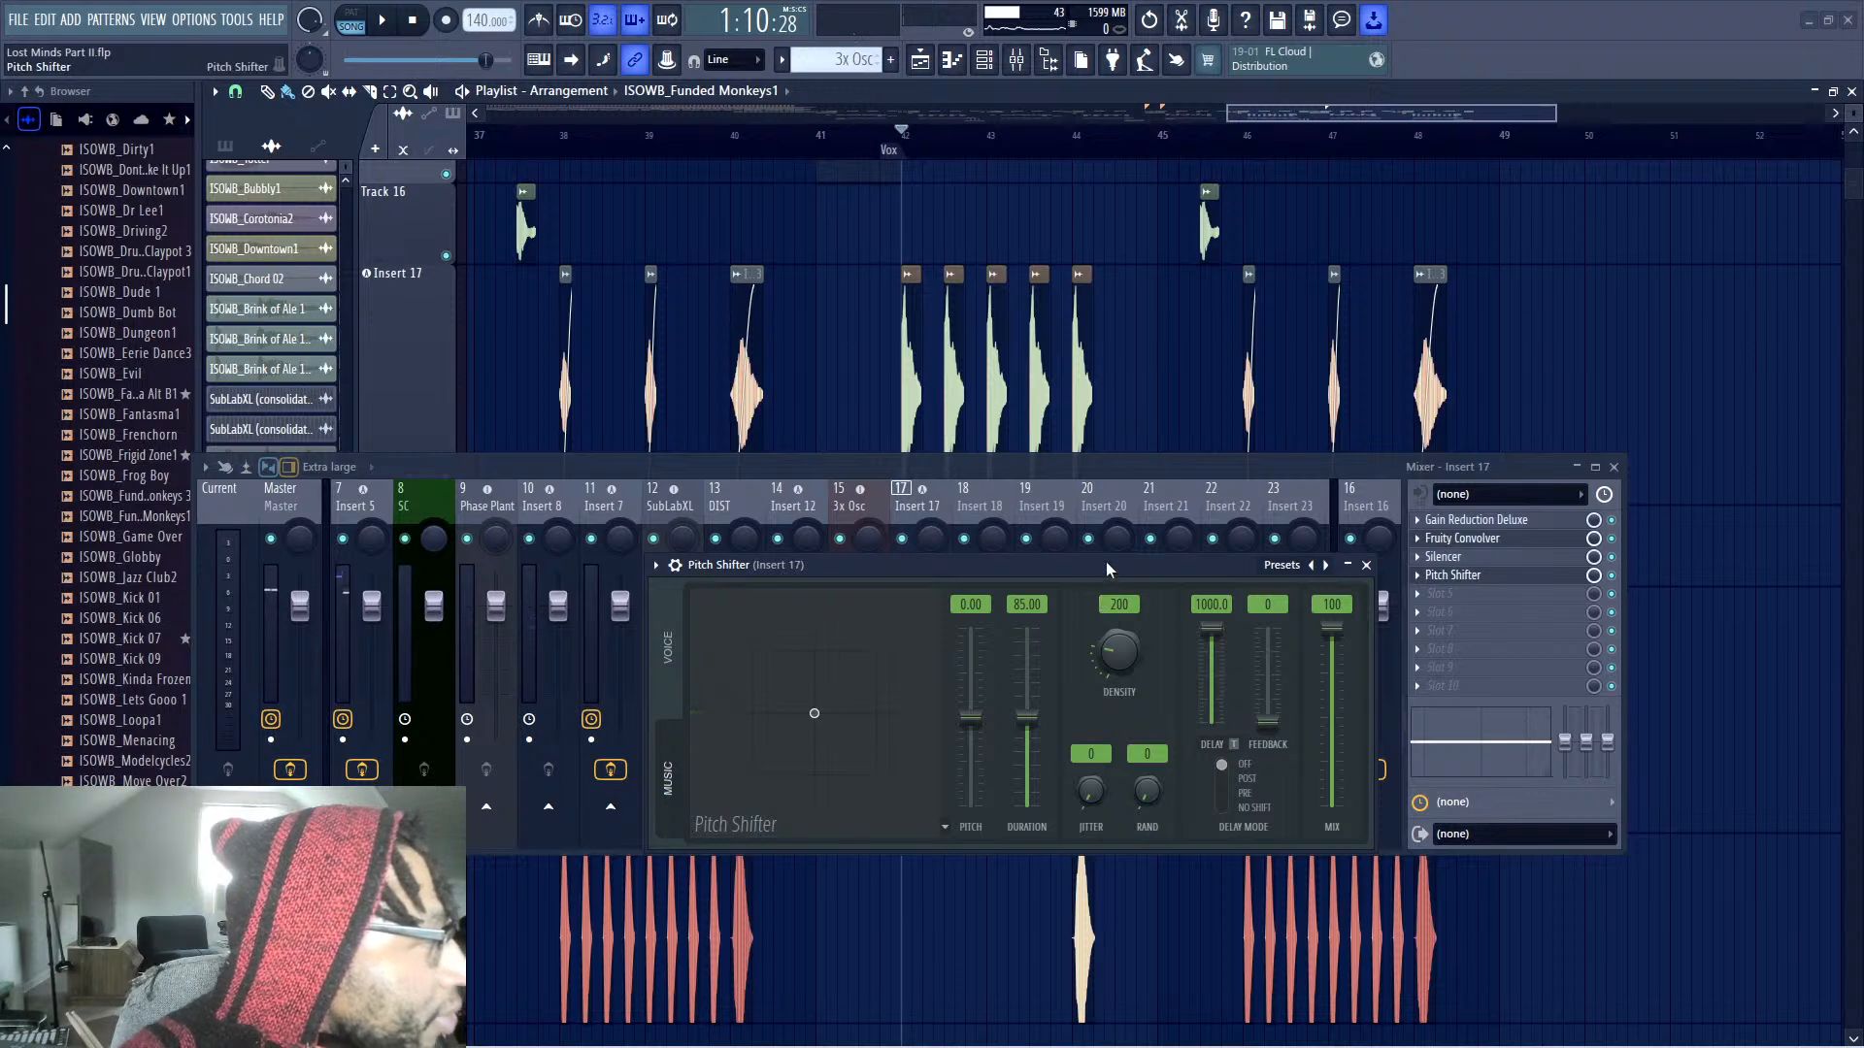
Create an automation clip for the Pitch Shifter's pitch, starting at bar 42 beneath the Insert 17 track
{"action": "left_click_drag", "start_coordinate": [1105, 561], "coordinate": [1350, 503]}
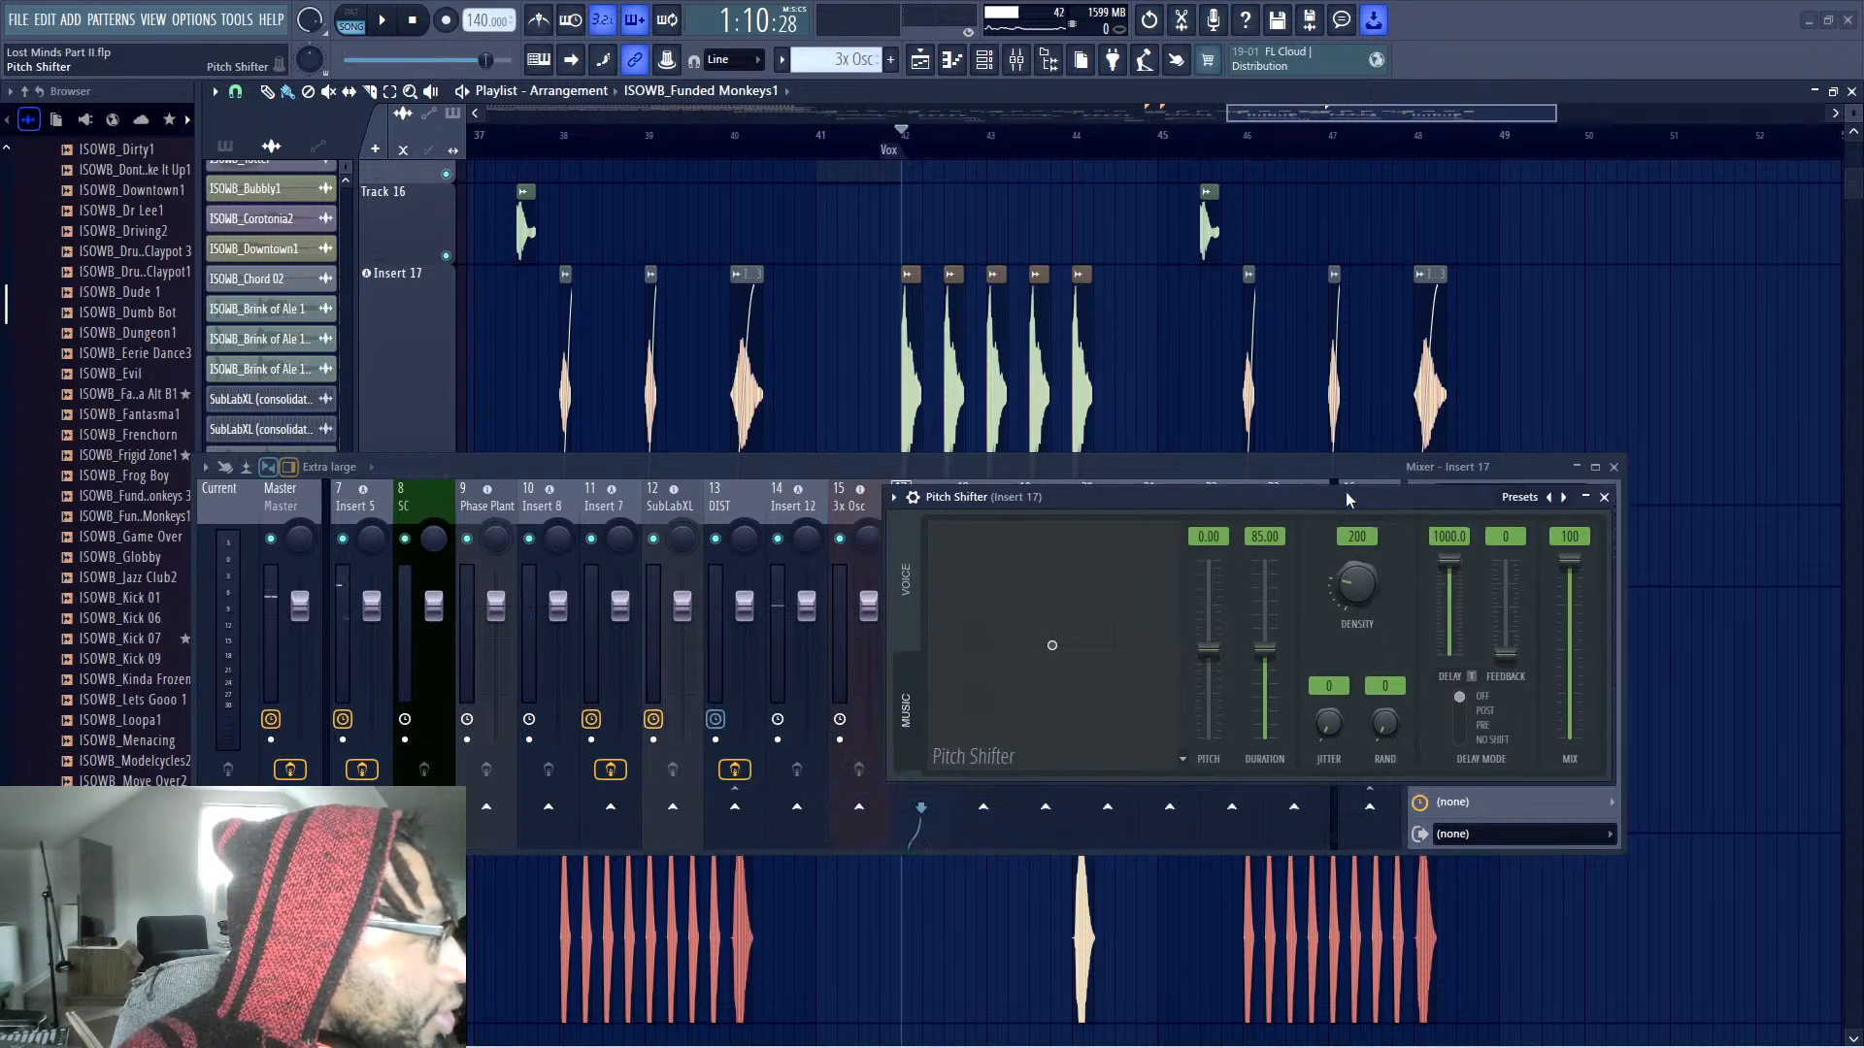
{"action": "right_click", "coordinate": [1217, 665]}
{"action": "key", "text": "c"}
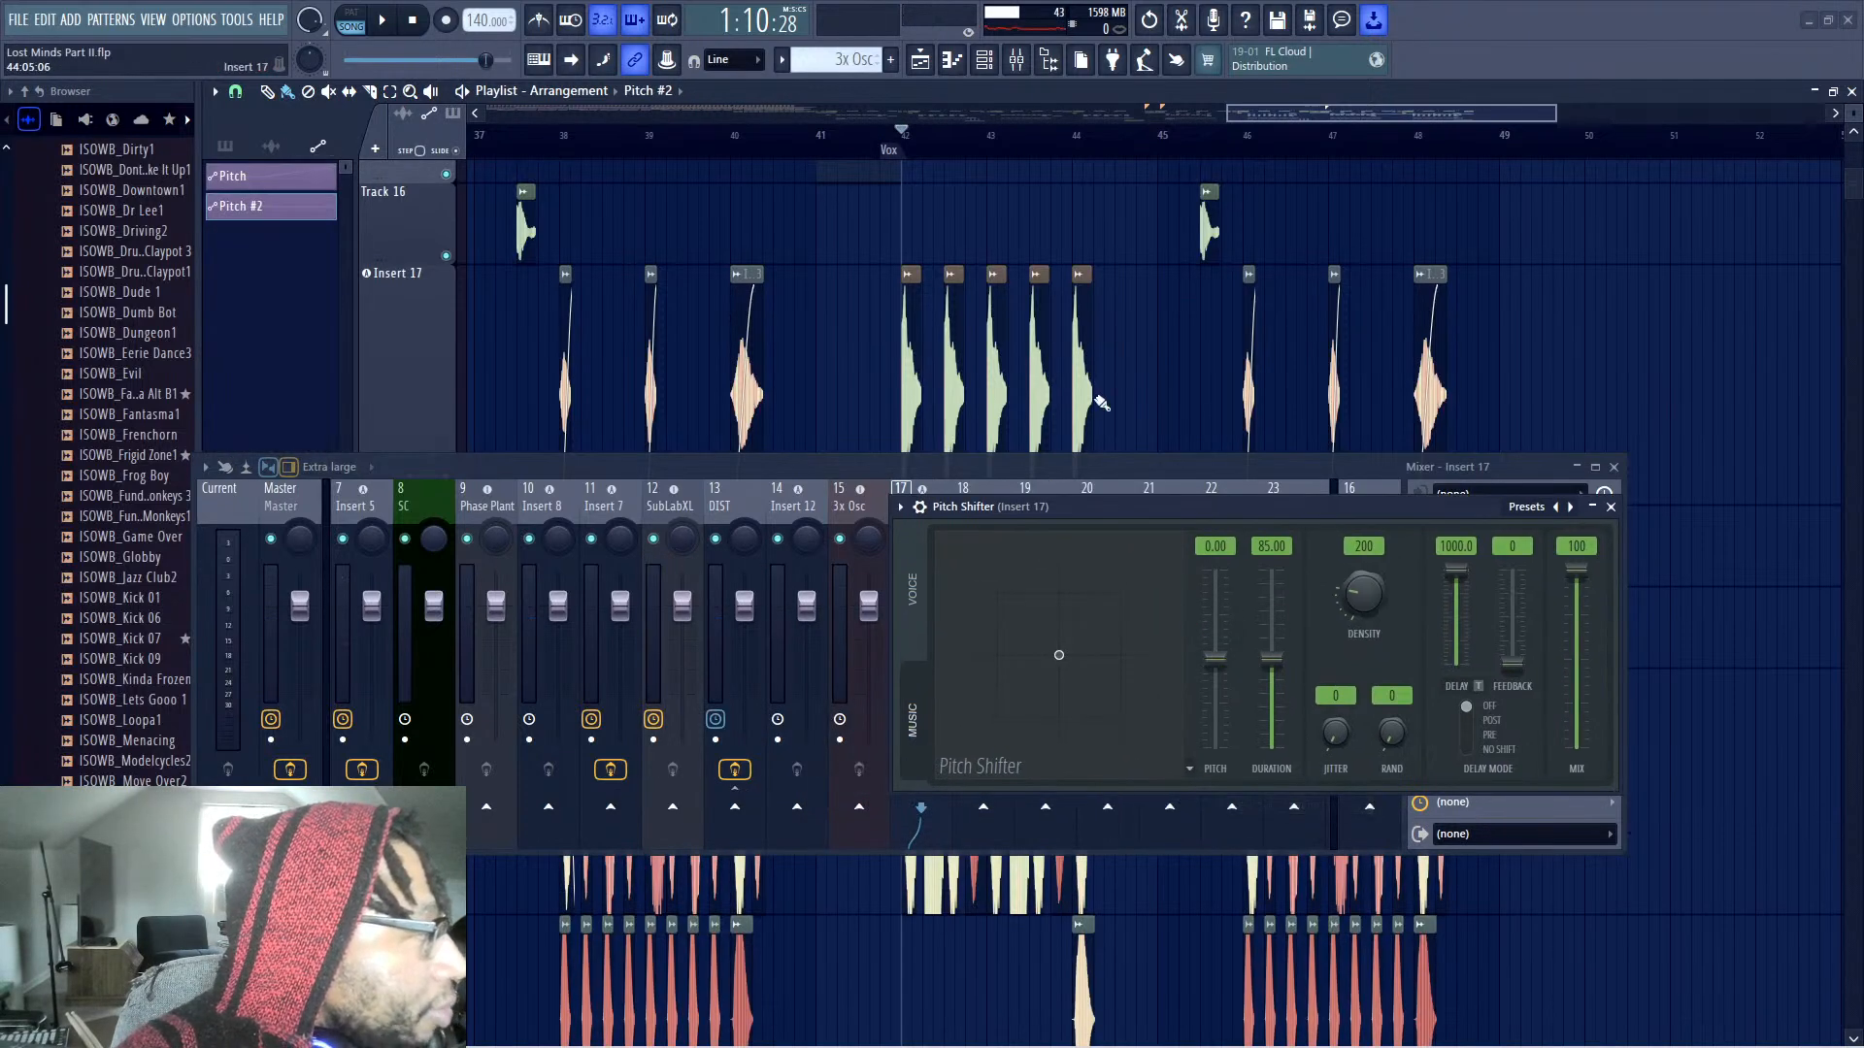
{"action": "scroll", "coordinate": [1107, 393], "scroll_direction": "up", "scroll_amount": 6}
{"action": "scroll", "coordinate": [1148, 389], "scroll_direction": "down", "scroll_amount": 6}
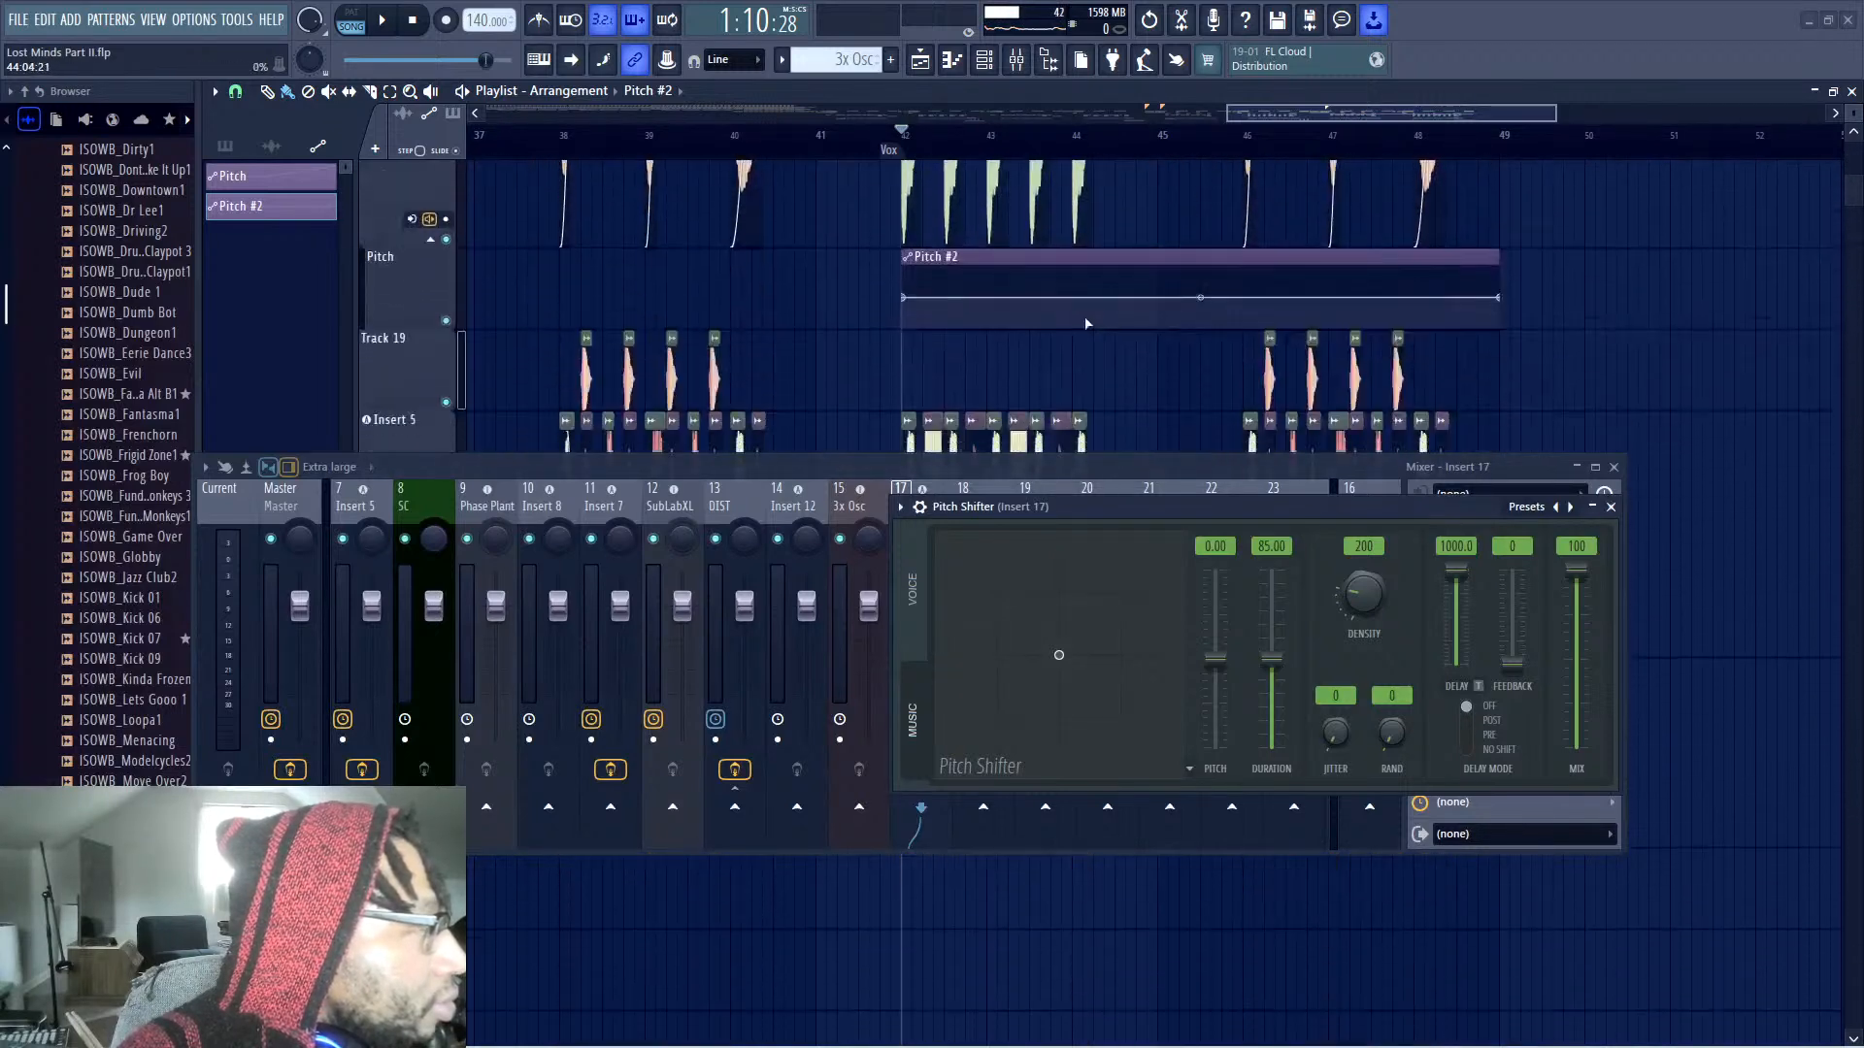
Add a raised point near bar 44 in the Pitch #2 automation clip during playback, and close the Pitch Shifter and the mixer
{"action": "key", "text": "space"}
{"action": "scroll", "coordinate": [1107, 253], "scroll_direction": "up", "scroll_amount": 1}
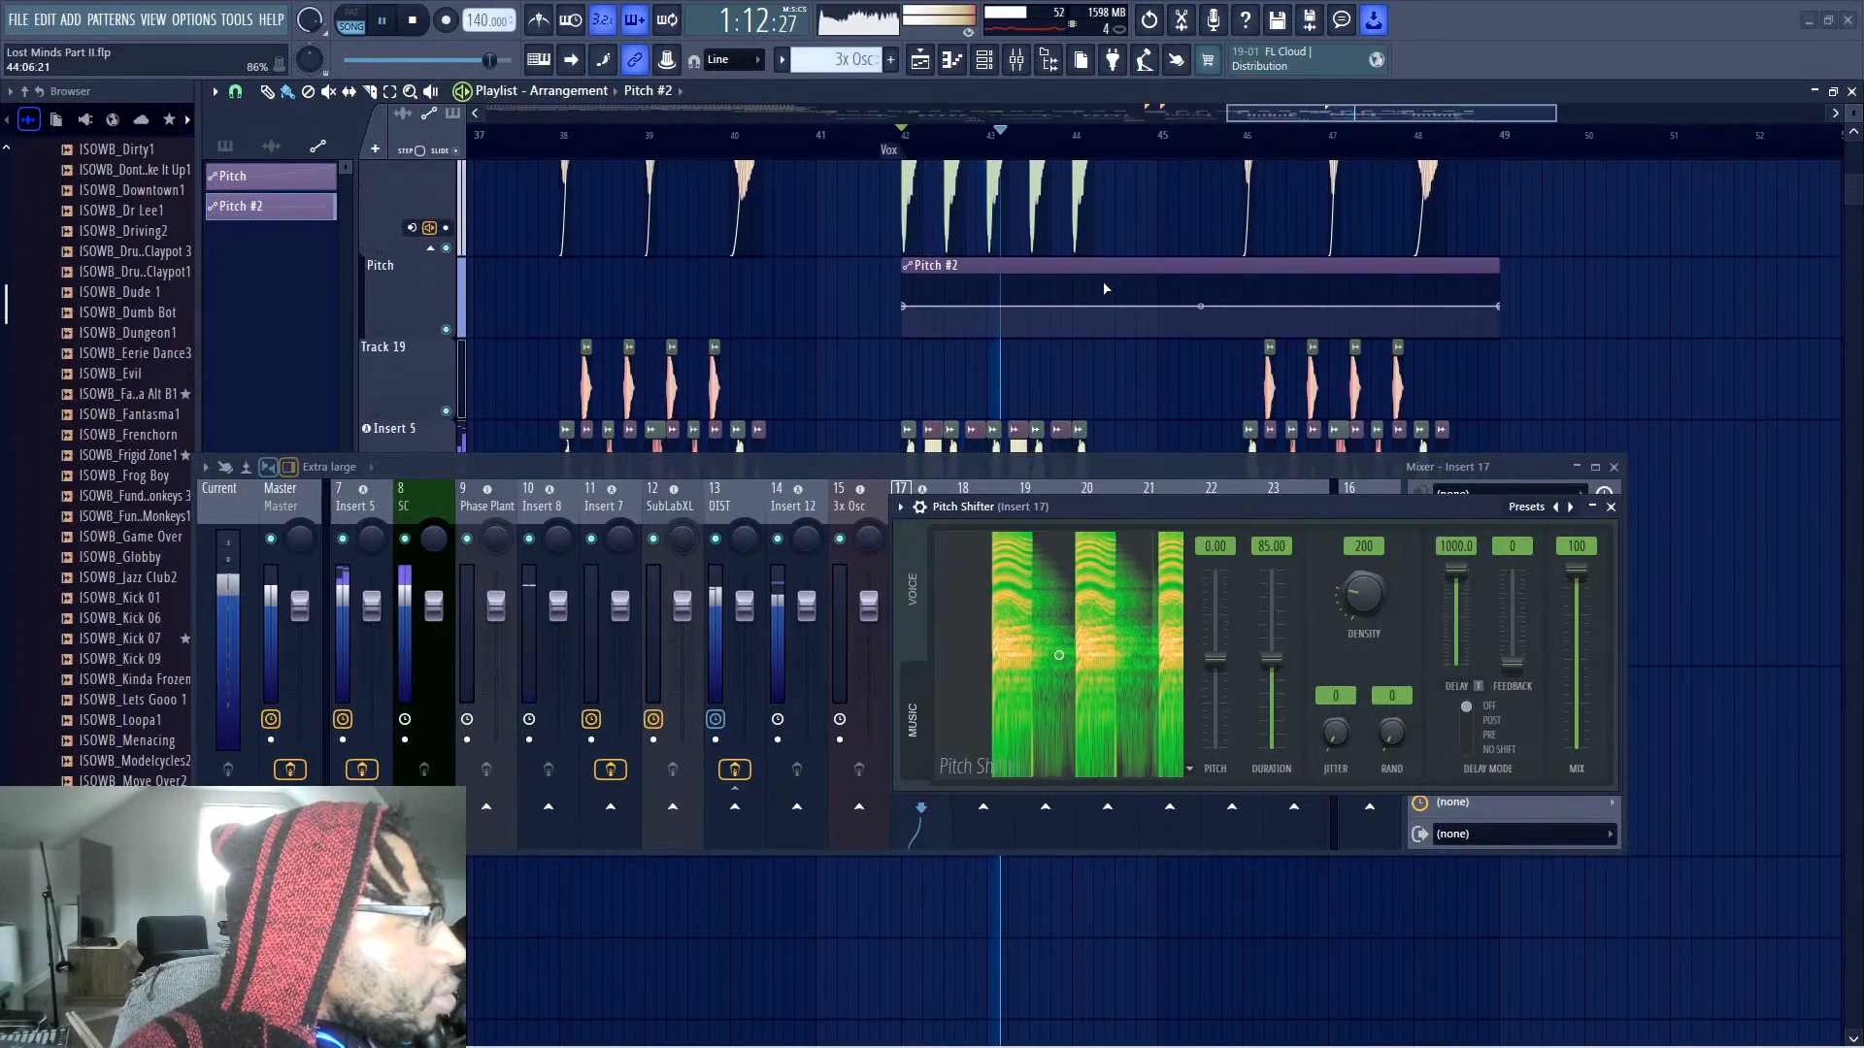
{"action": "right_click", "coordinate": [1096, 283]}
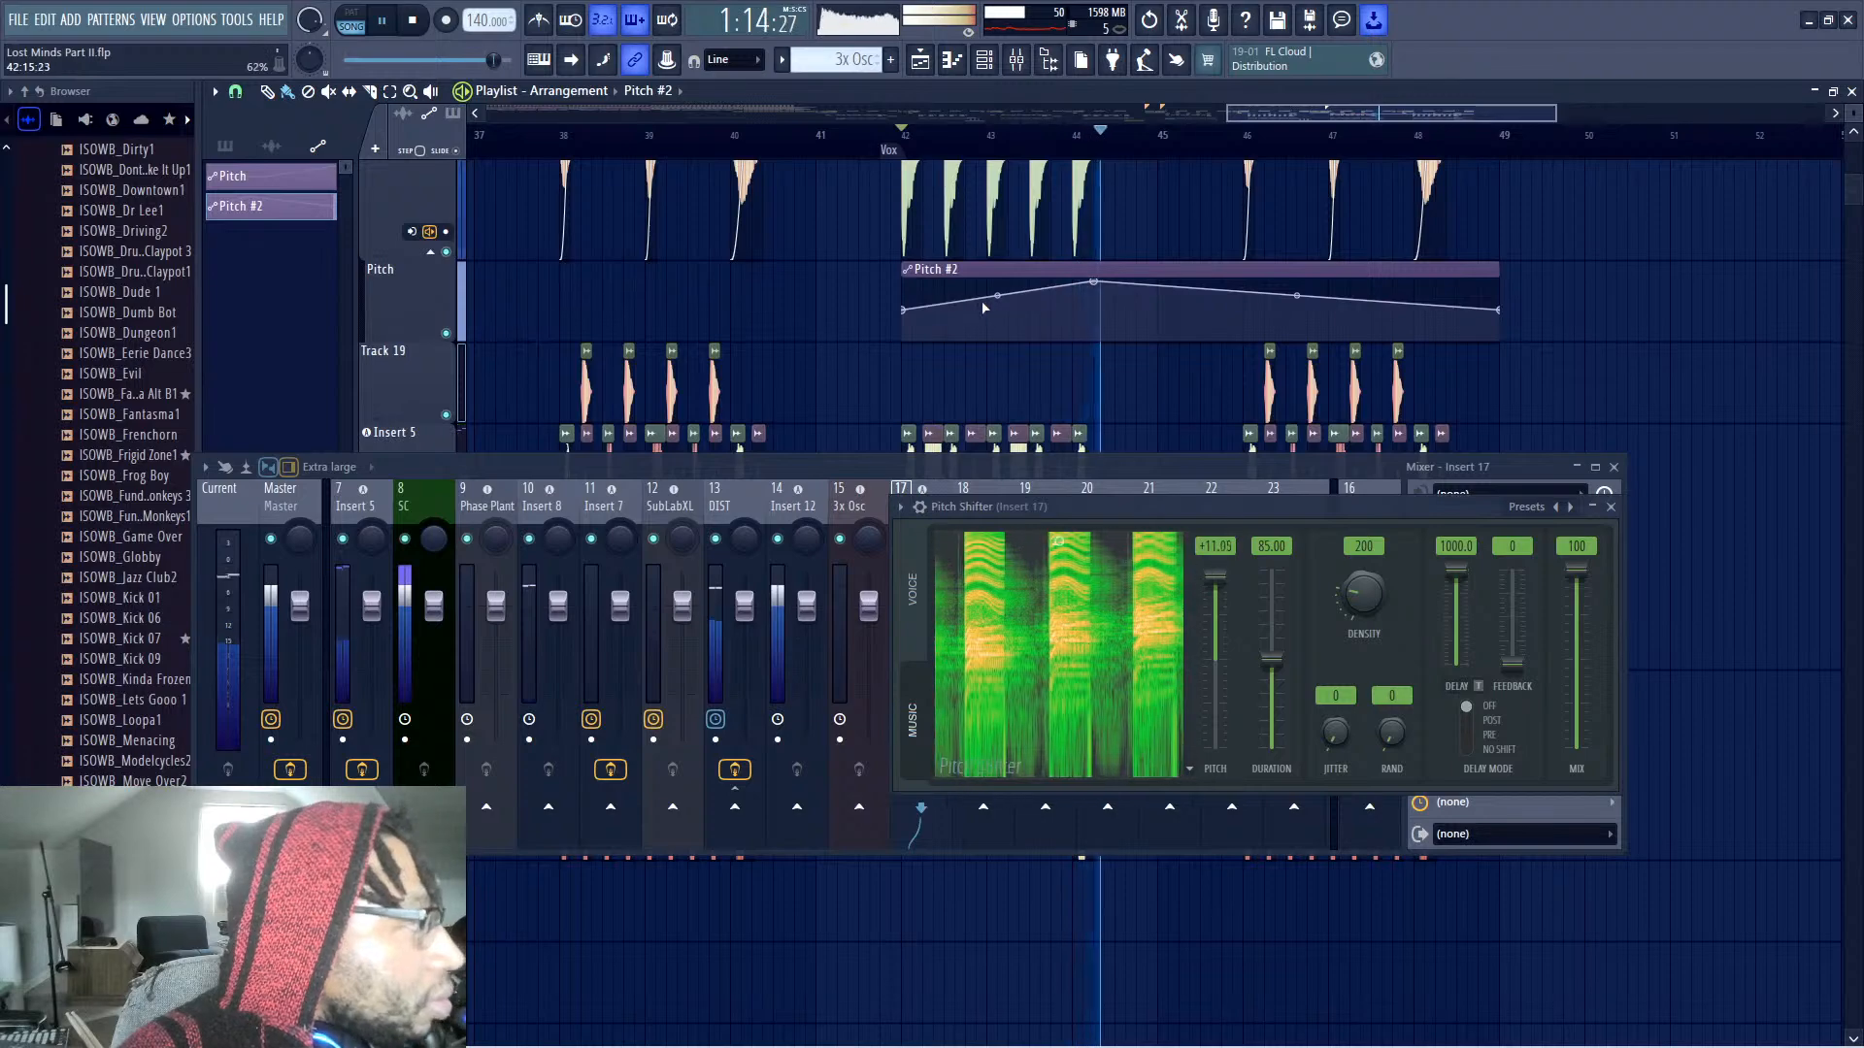
{"action": "left_click", "coordinate": [1609, 507]}
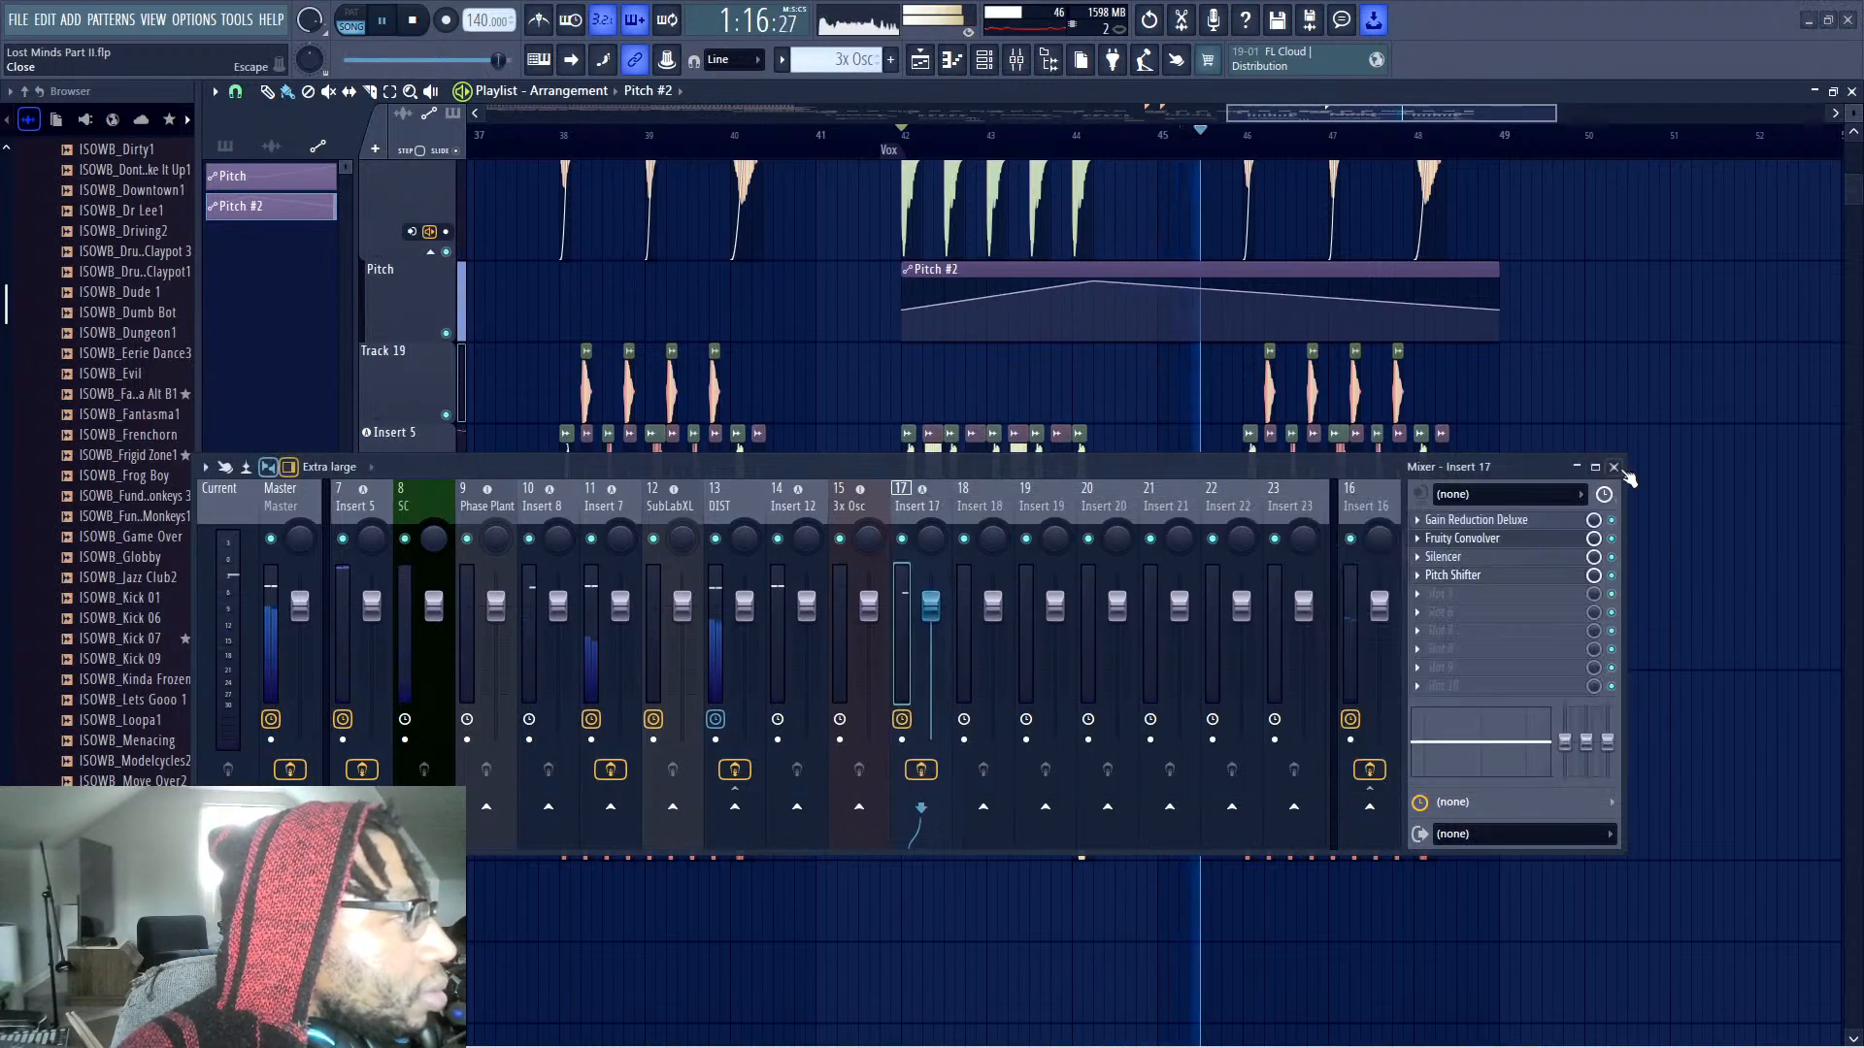
{"action": "left_click", "coordinate": [1613, 467]}
{"action": "key", "text": "space"}
Play the arrangement from the 2nd Drop marker into the last Vox section, and return the playback position to bar 42
{"action": "right_click", "coordinate": [1581, 387], "text": "ctrl"}
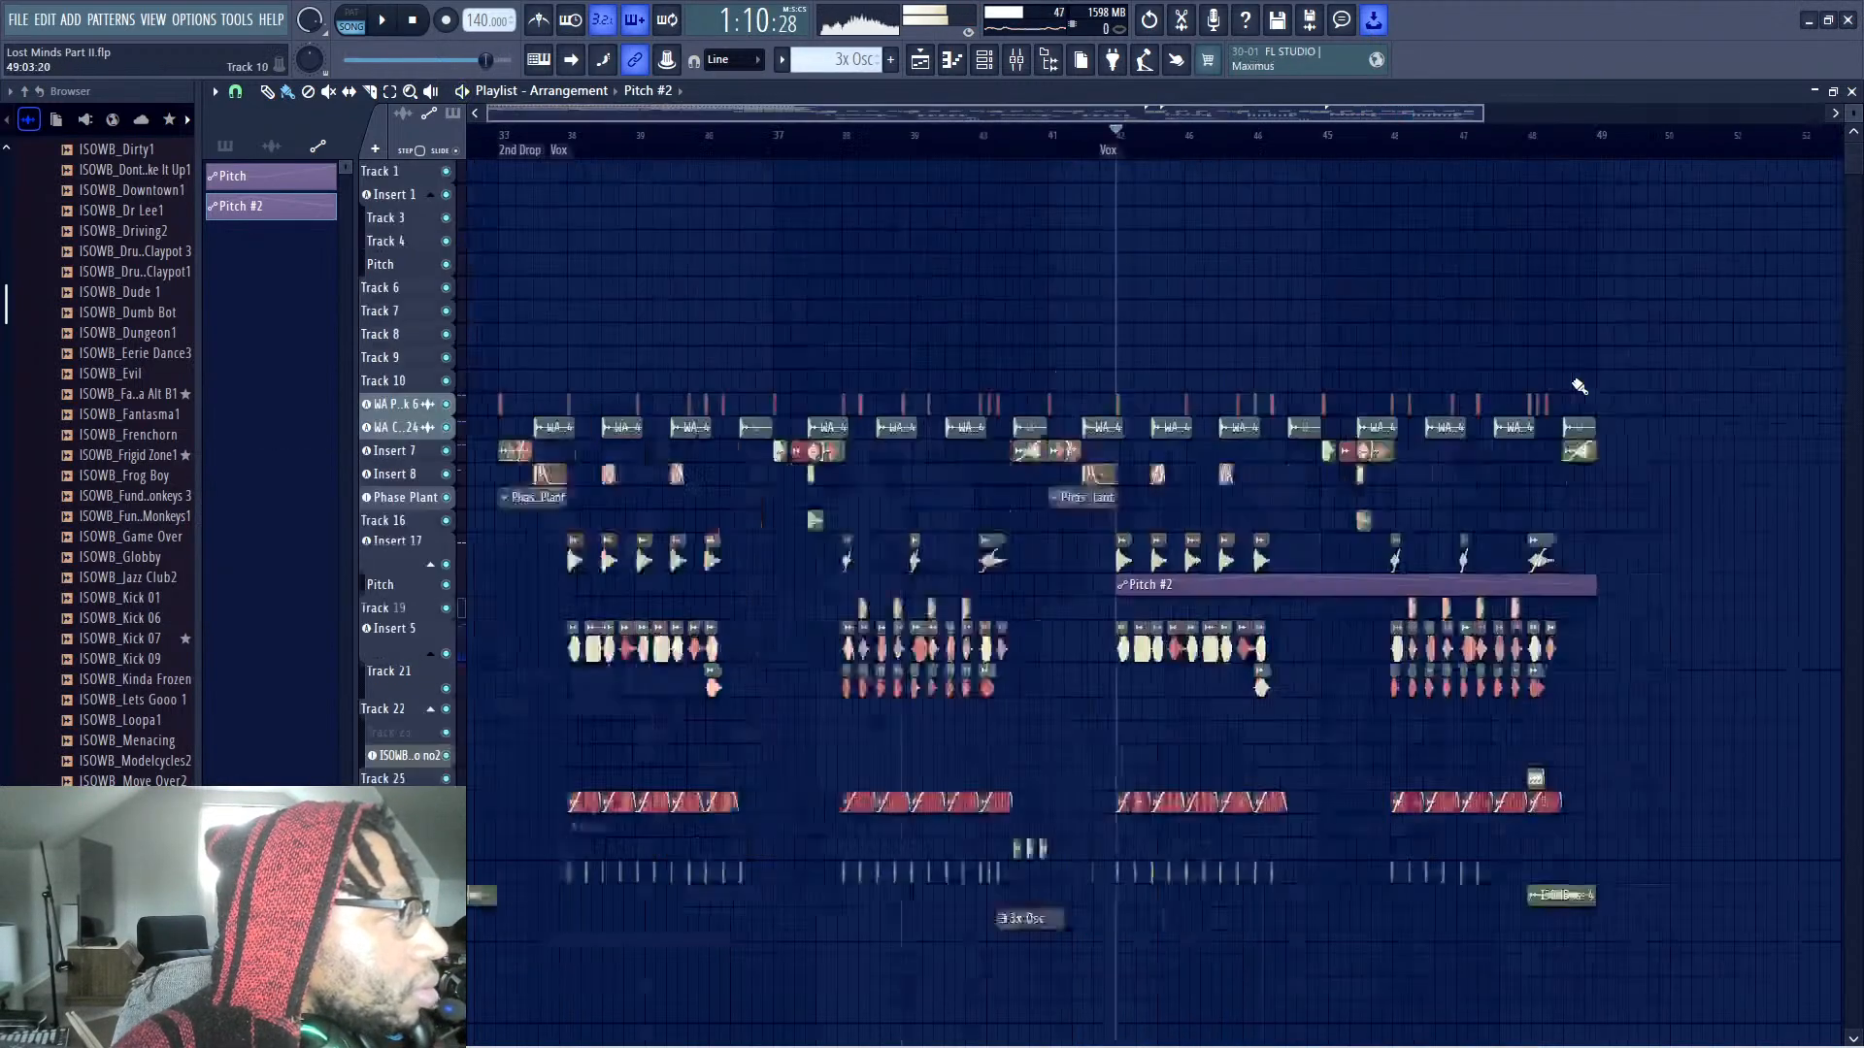
{"action": "left_click", "coordinate": [1379, 143]}
{"action": "key", "text": "space"}
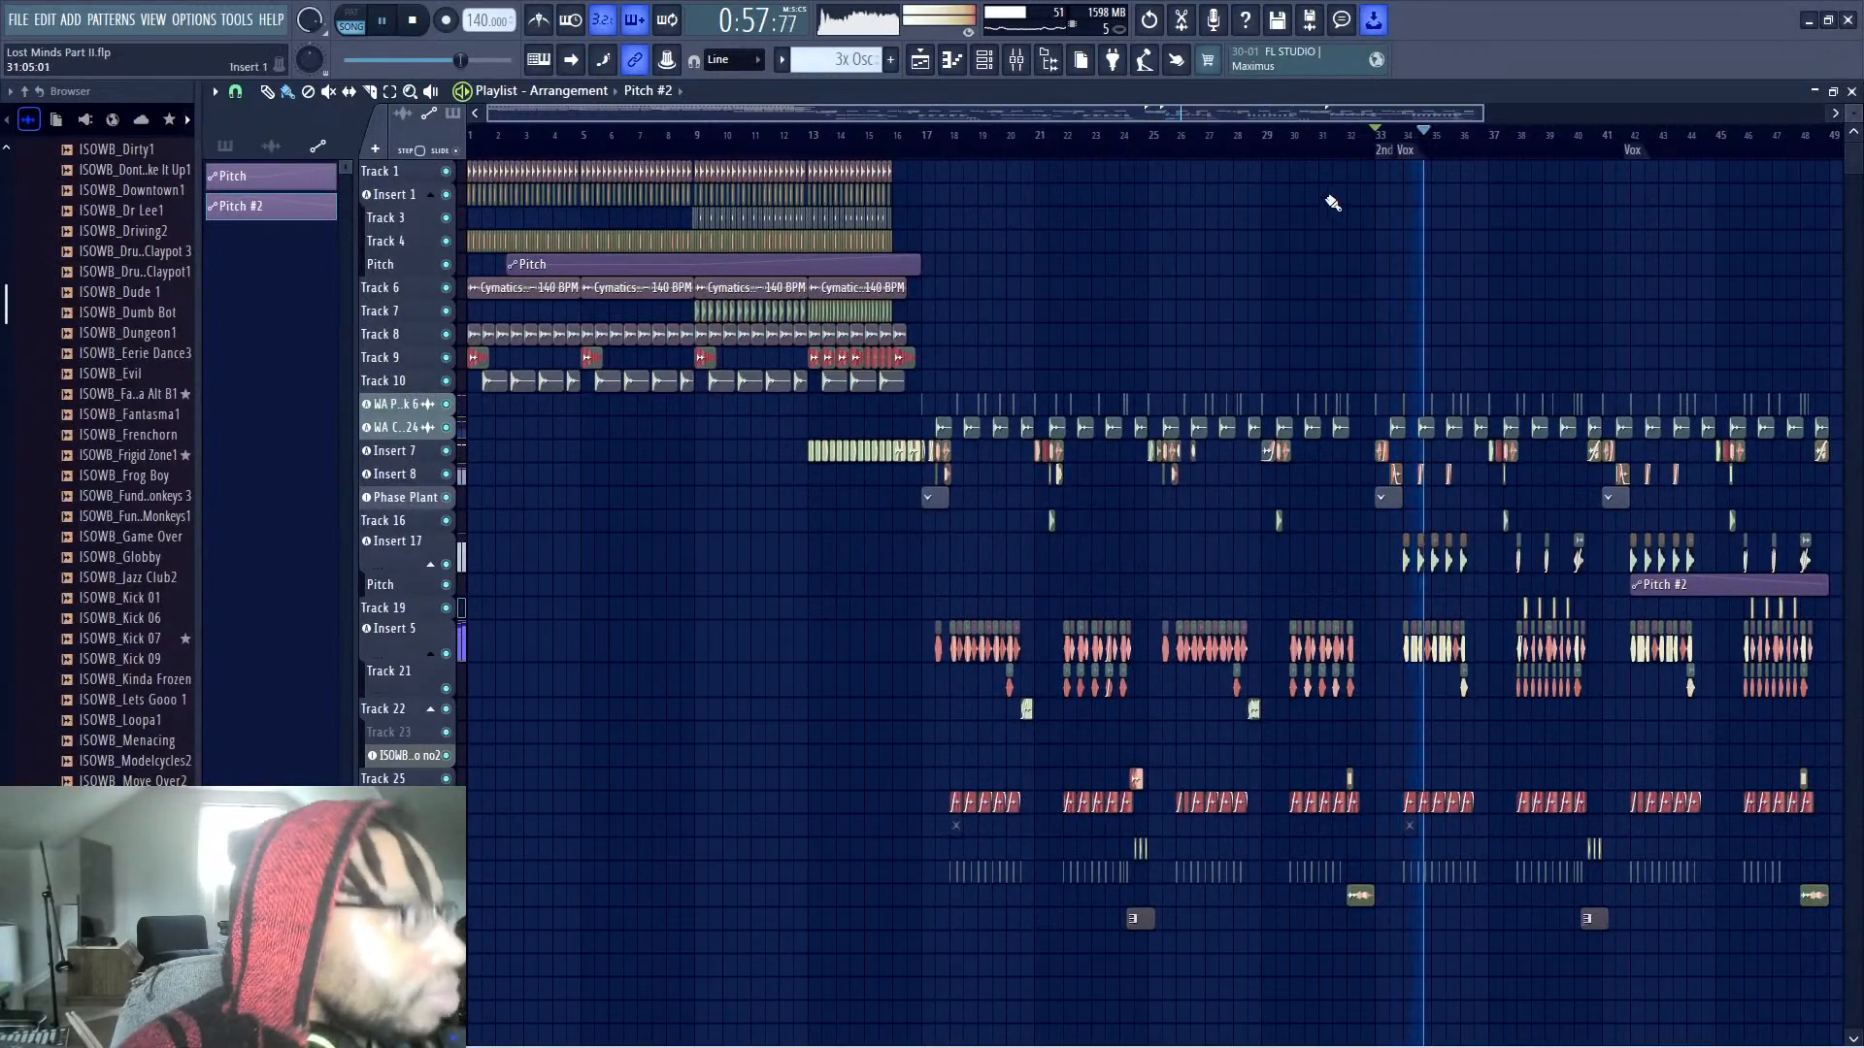
{"action": "left_click_drag", "start_coordinate": [1314, 109], "coordinate": [1424, 142]}
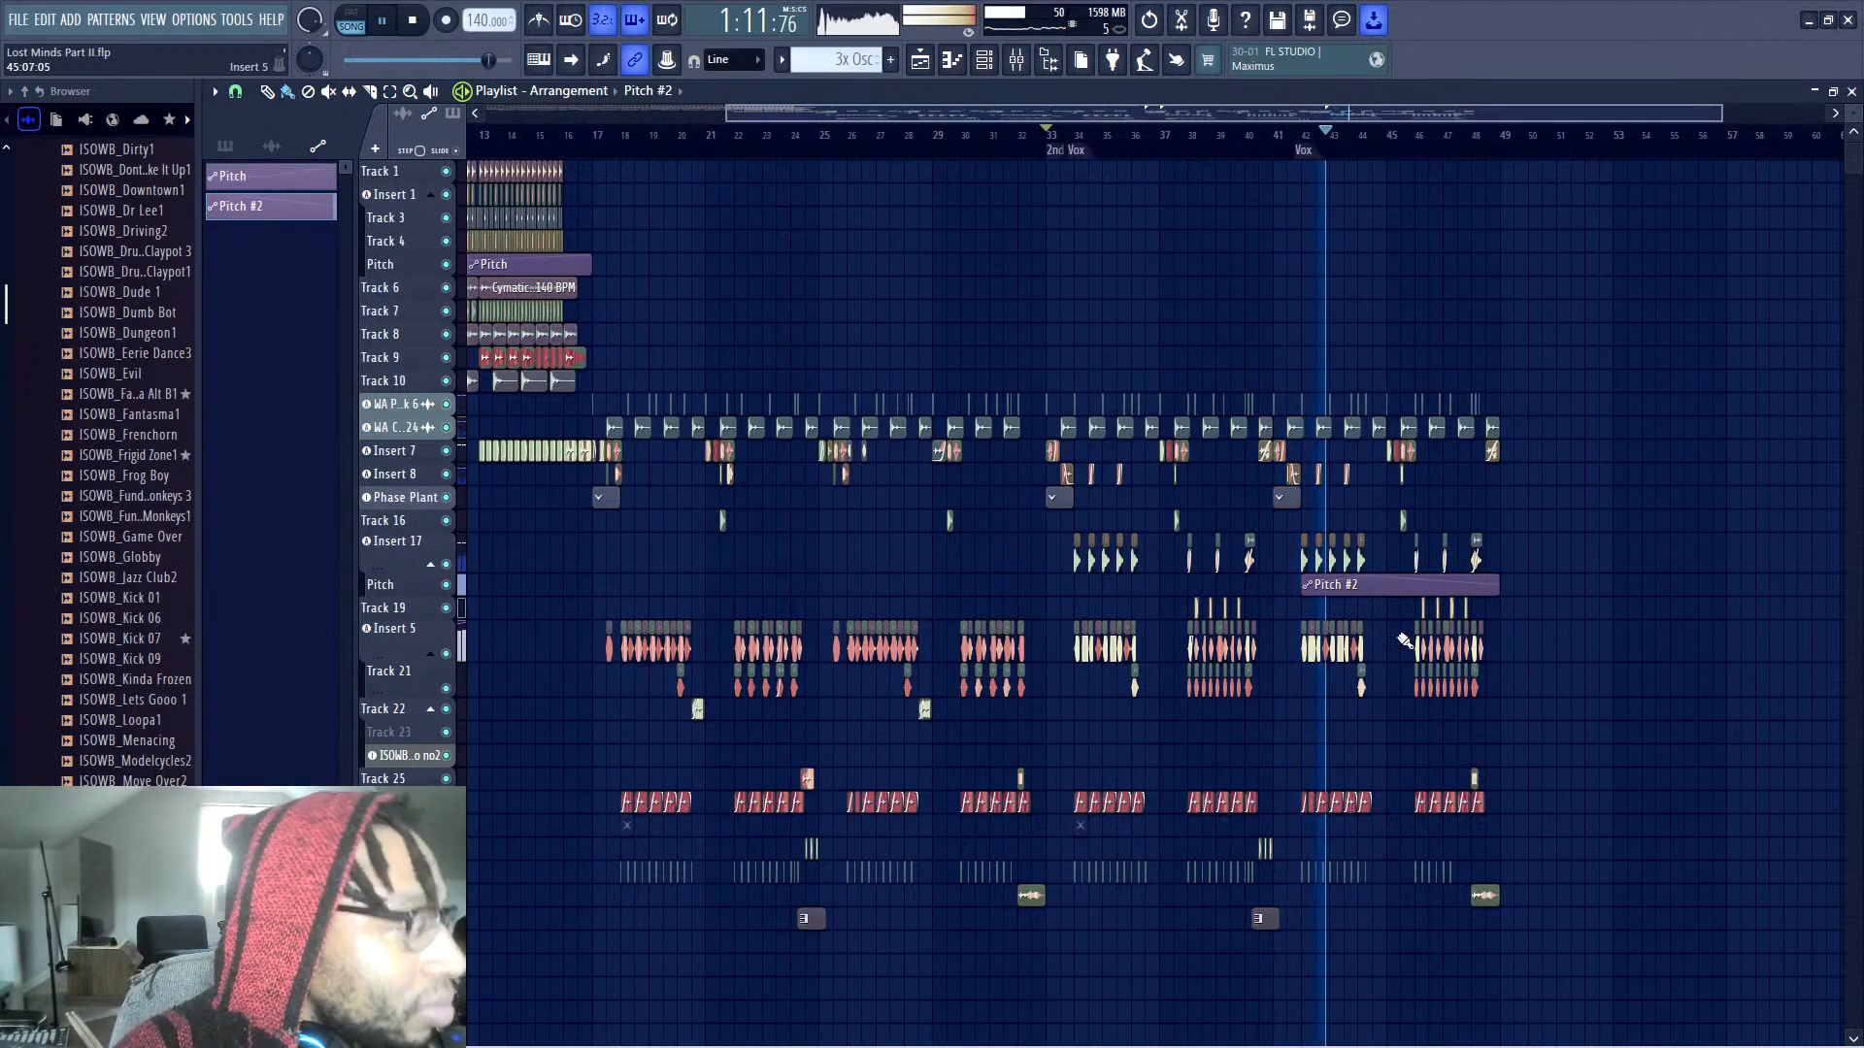
{"action": "key", "text": "space"}
{"action": "left_click", "coordinate": [1304, 141]}
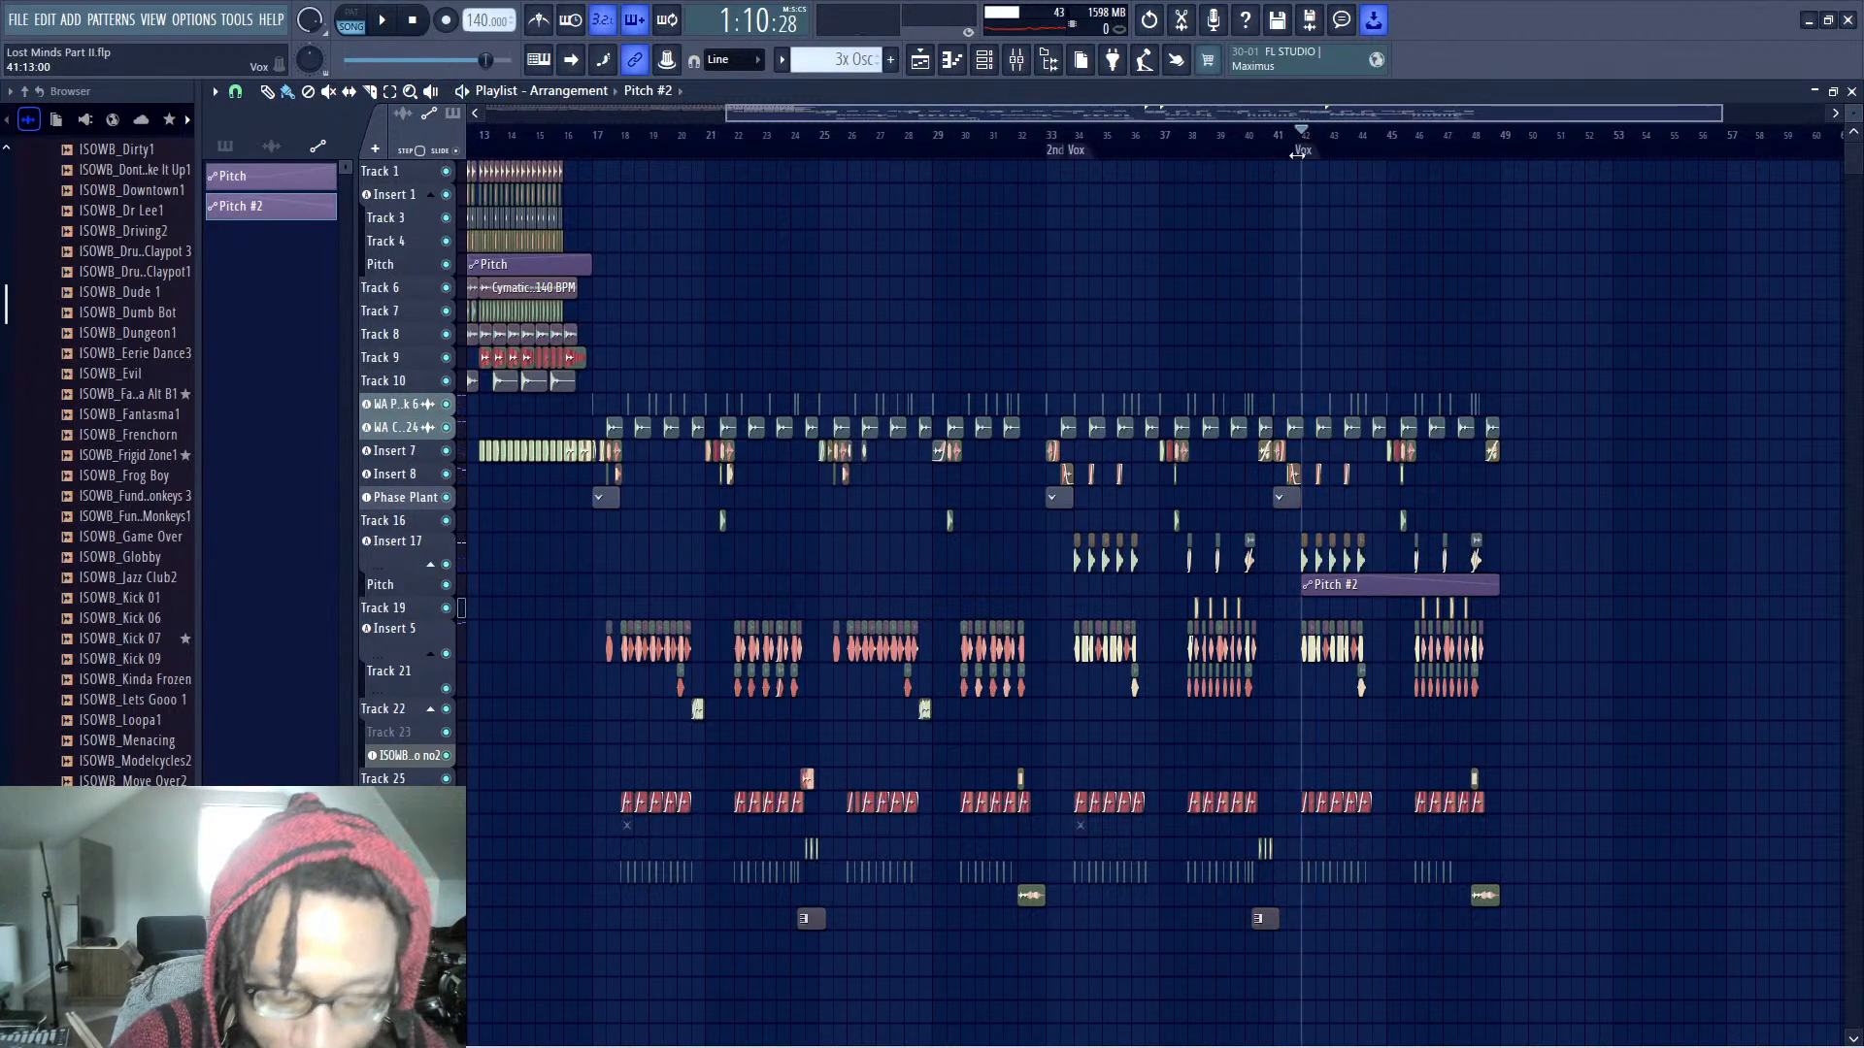
Look through the ISOWB samples in the browser and audition ISOWB_Olskool
{"action": "scroll", "coordinate": [1389, 357], "scroll_direction": "down", "scroll_amount": 2}
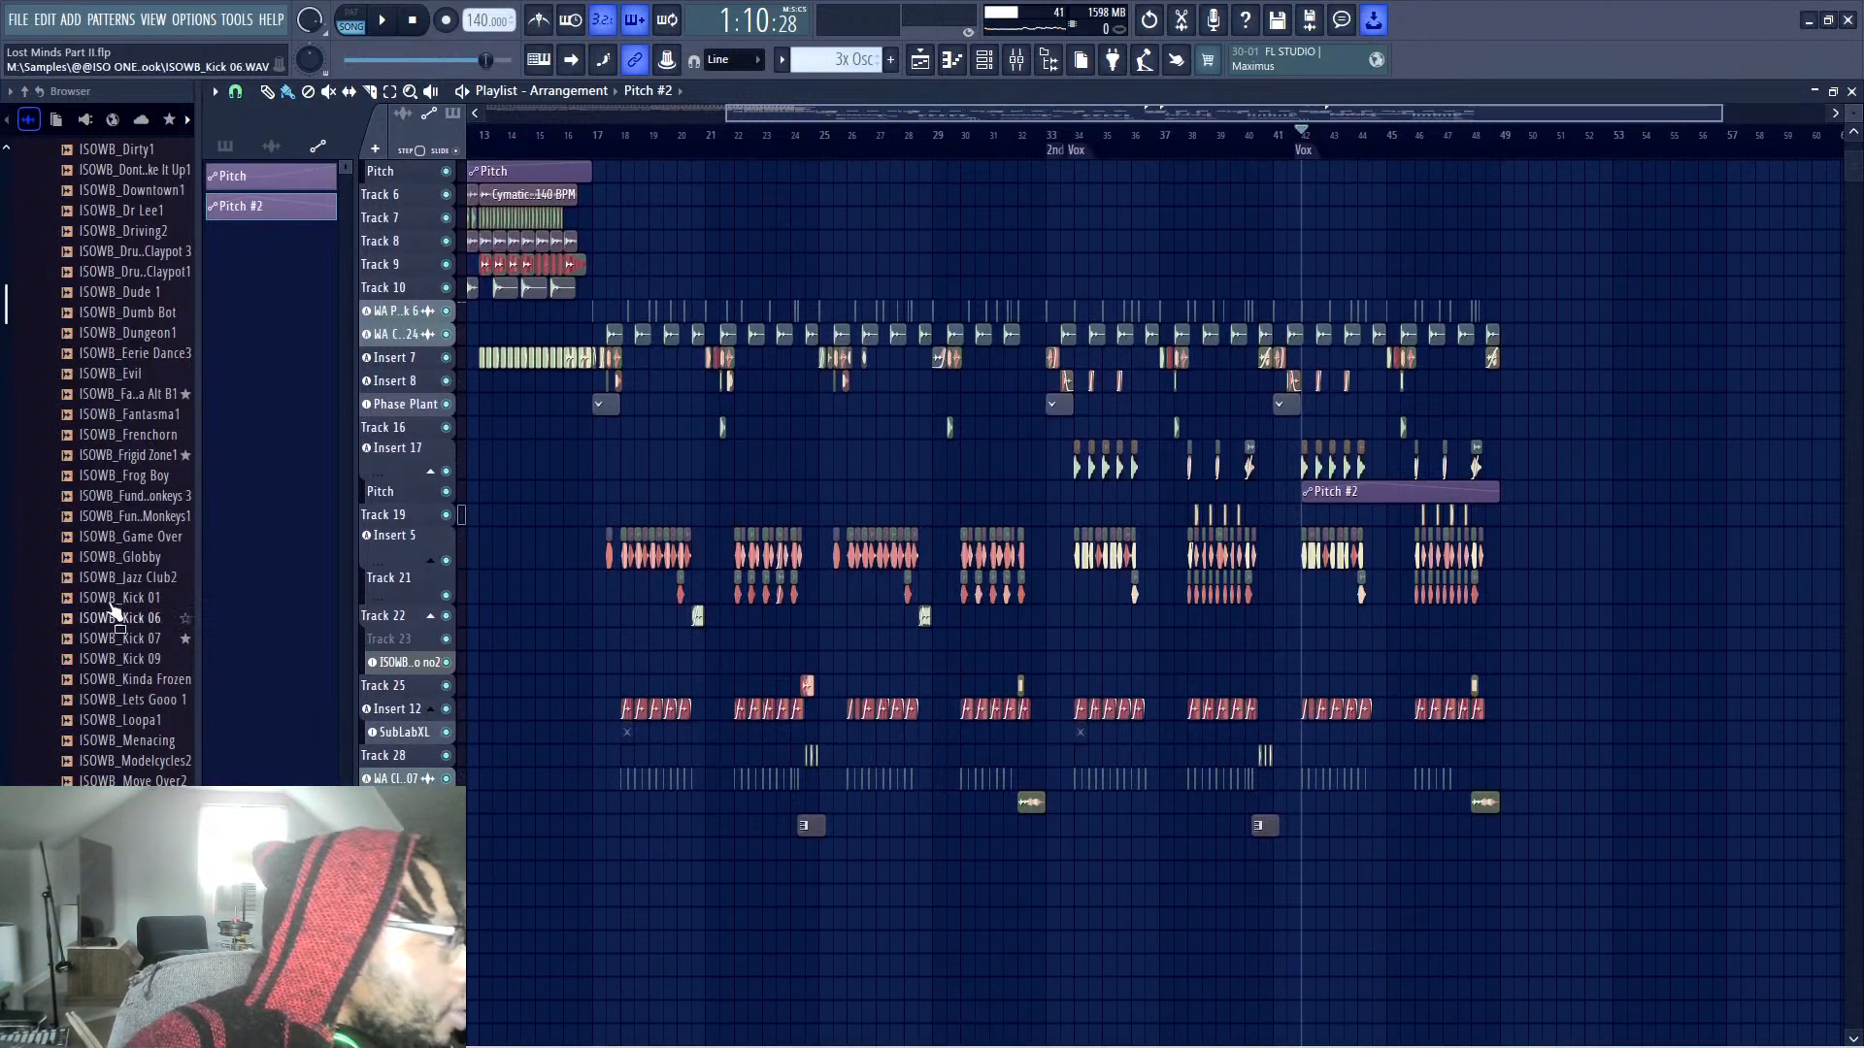
{"action": "scroll", "coordinate": [185, 581], "scroll_direction": "down", "scroll_amount": 5}
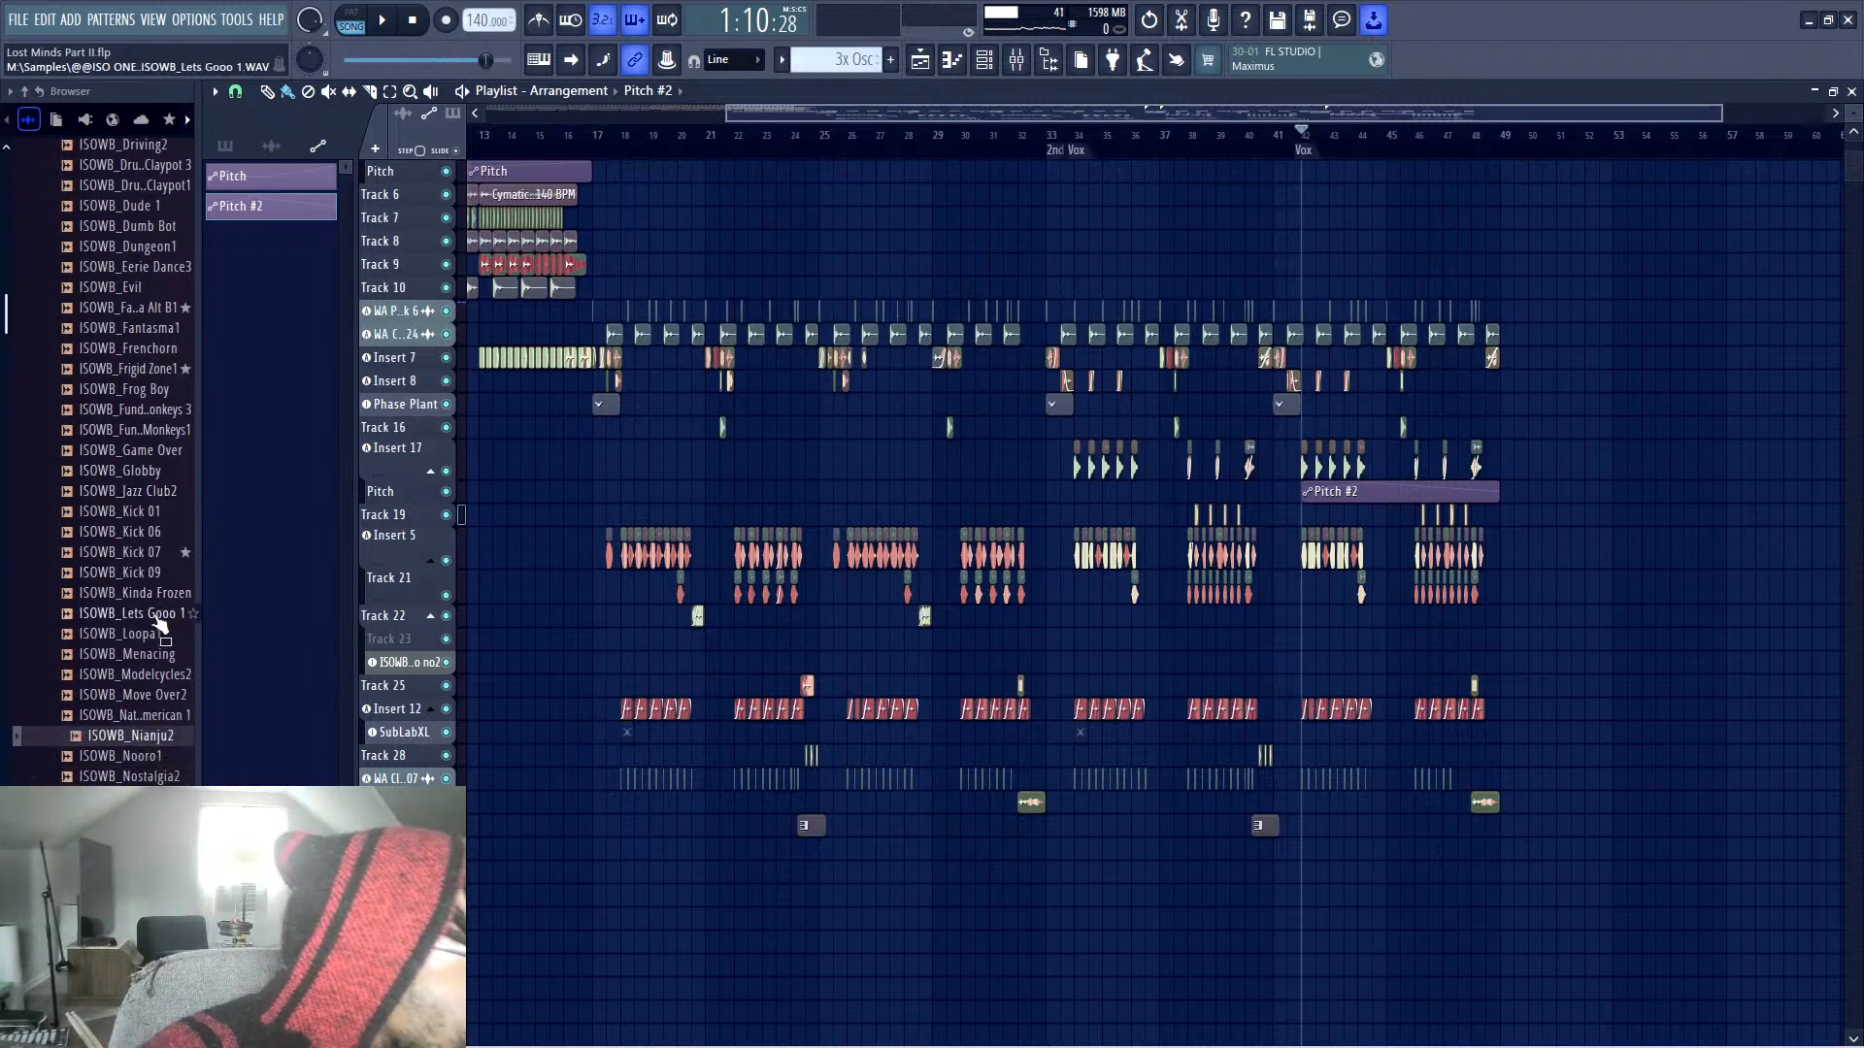
{"action": "left_click", "coordinate": [109, 719]}
{"action": "scroll", "coordinate": [109, 719], "scroll_direction": "down", "scroll_amount": 1}
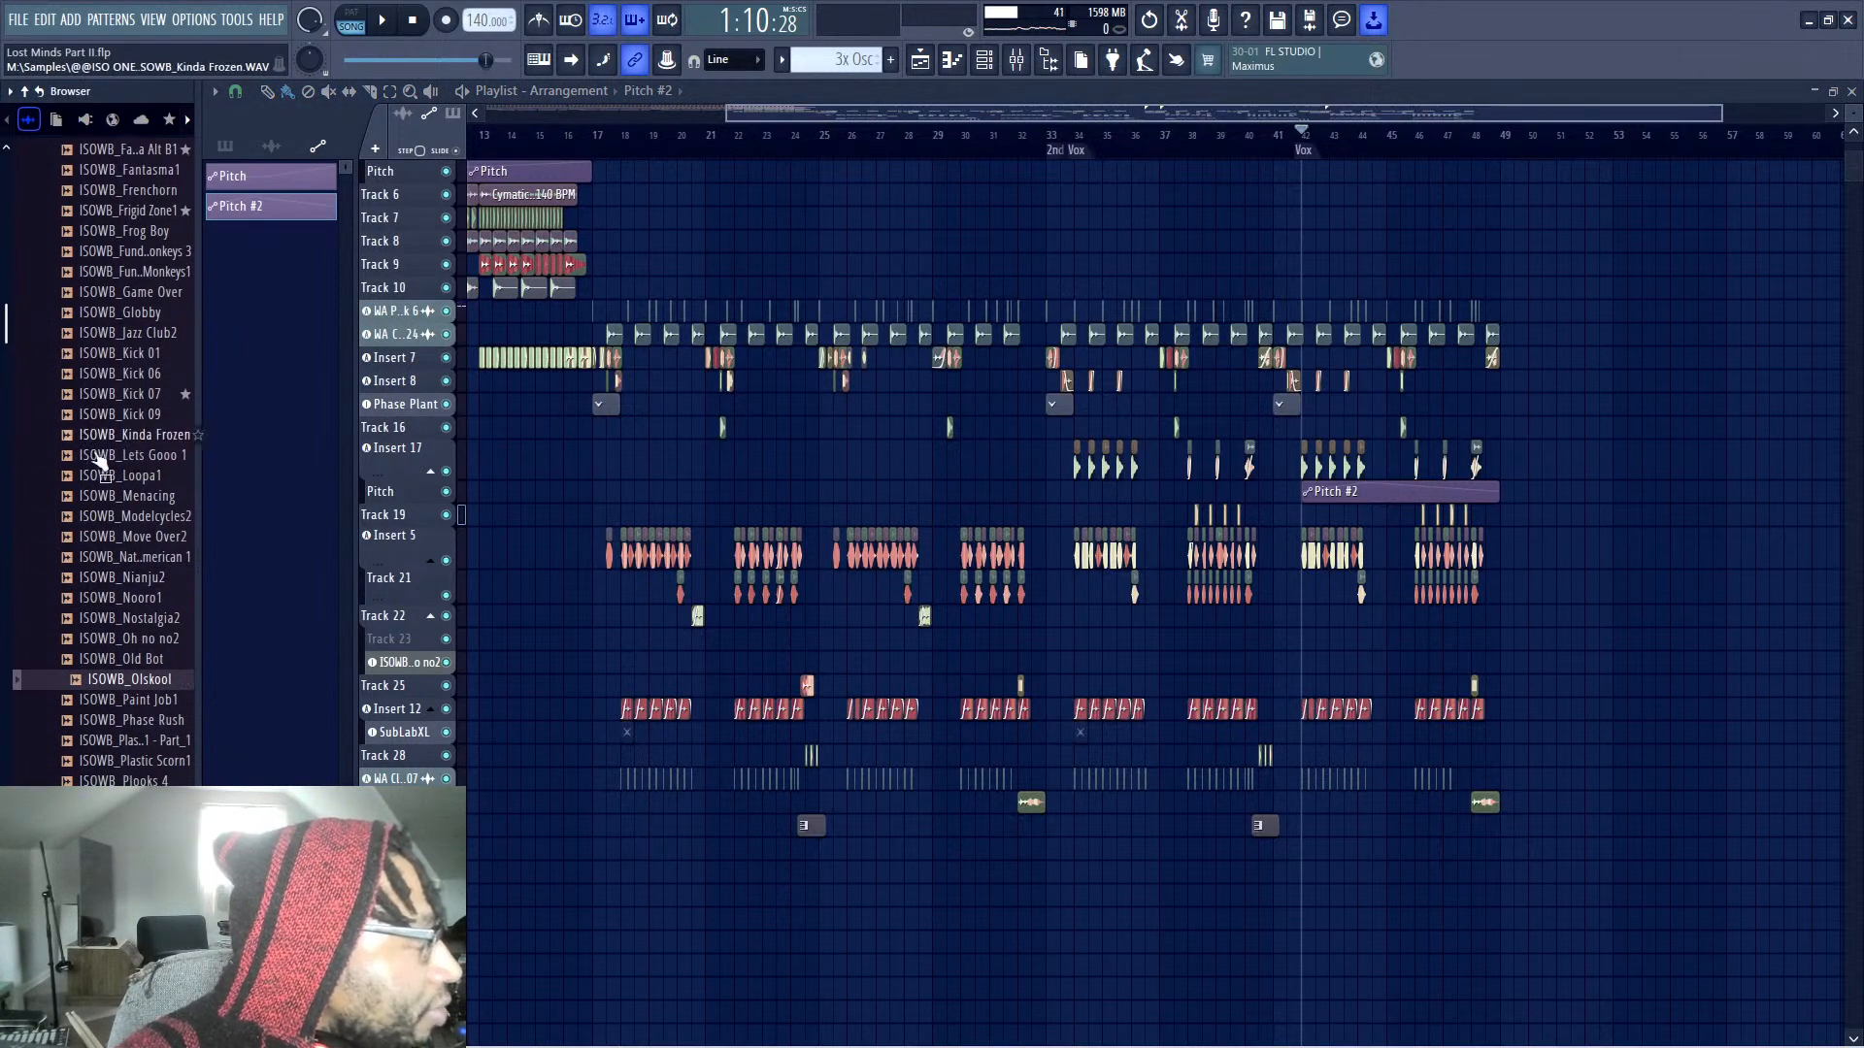
{"action": "scroll", "coordinate": [102, 471], "scroll_direction": "up", "scroll_amount": 6}
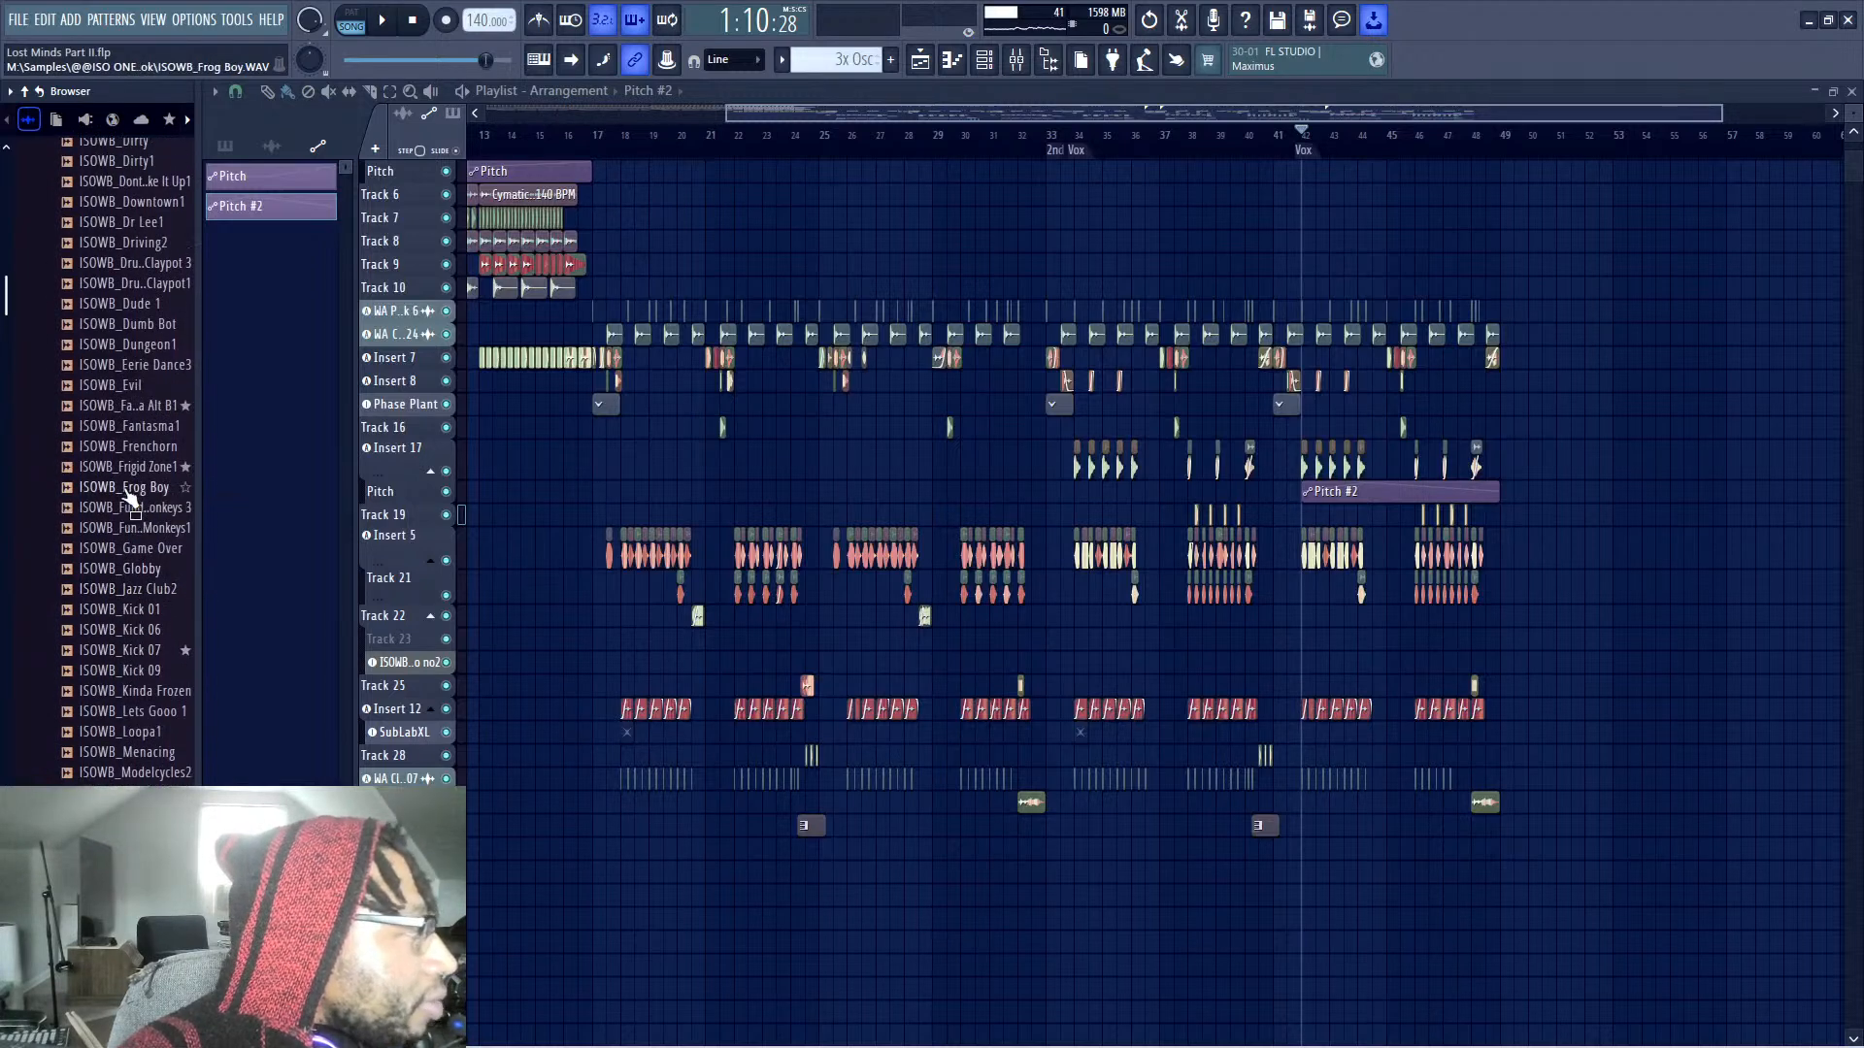
{"action": "scroll", "coordinate": [128, 495], "scroll_direction": "up", "scroll_amount": 6}
{"action": "scroll", "coordinate": [158, 514], "scroll_direction": "up", "scroll_amount": 3}
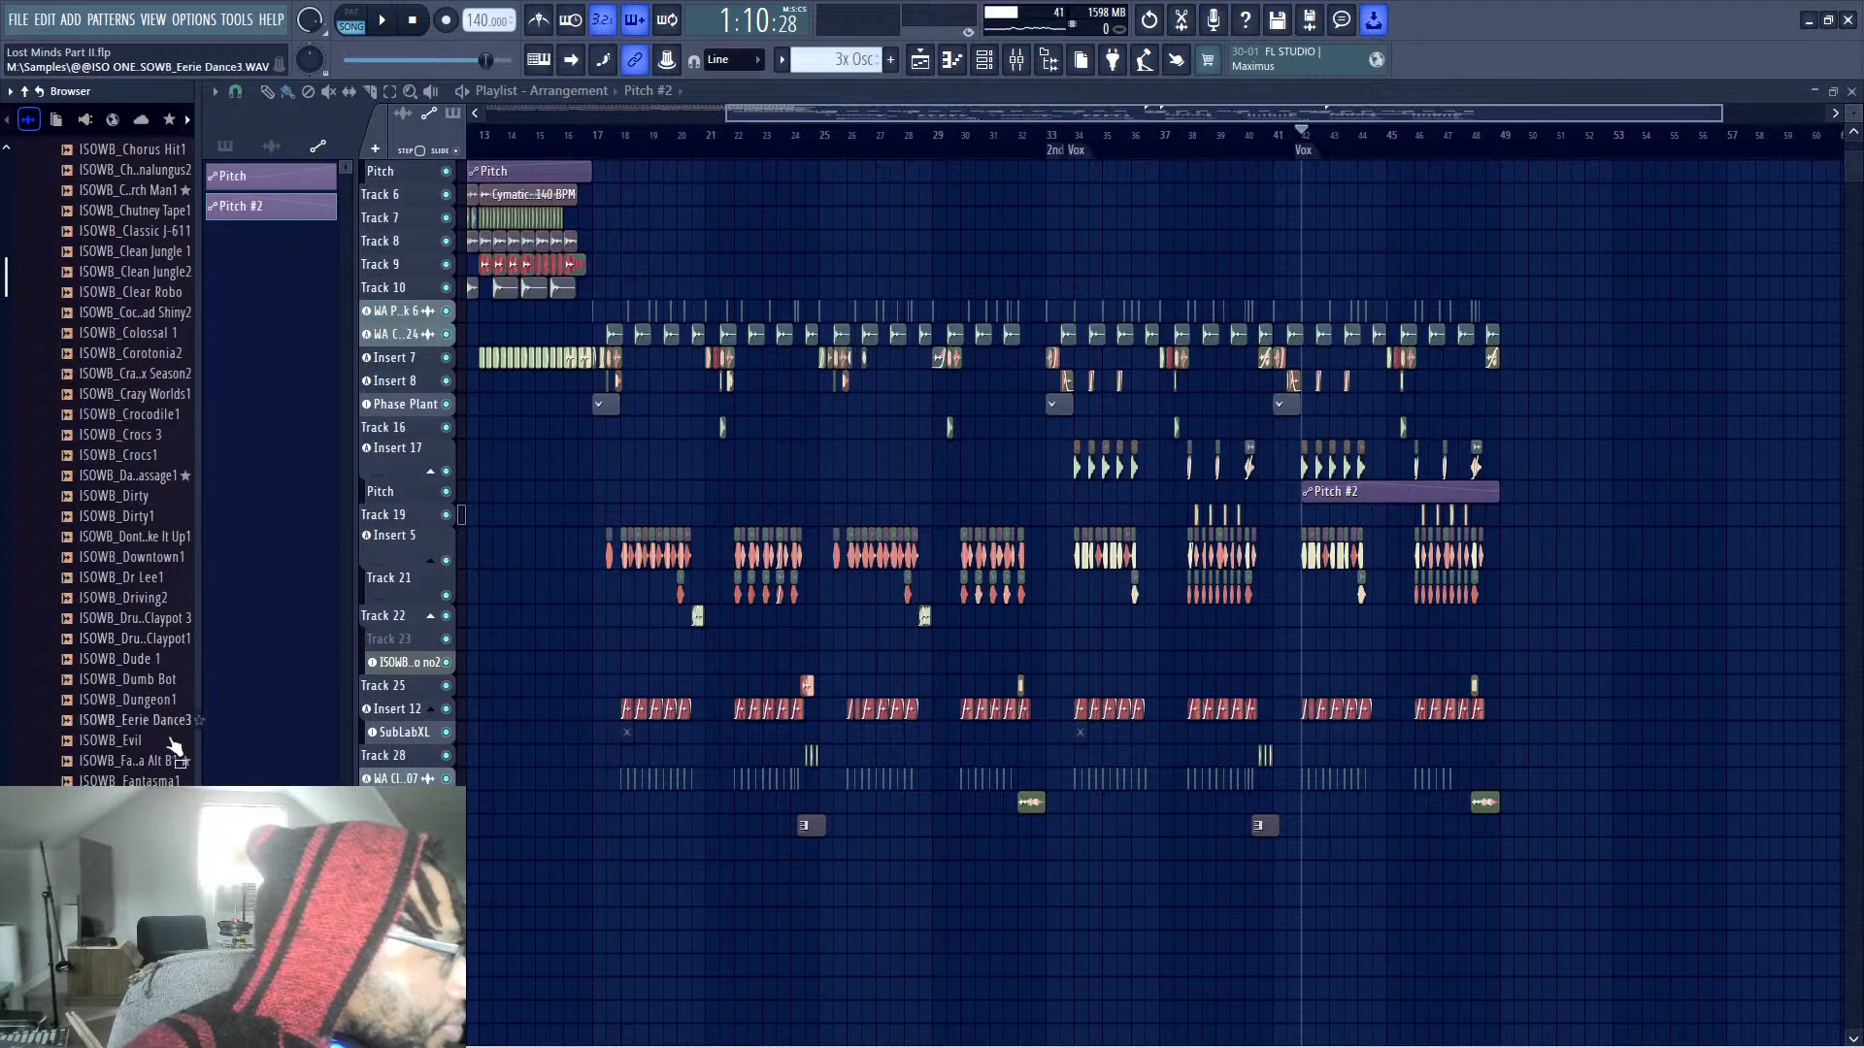
{"action": "scroll", "coordinate": [128, 772], "scroll_direction": "down", "scroll_amount": 7}
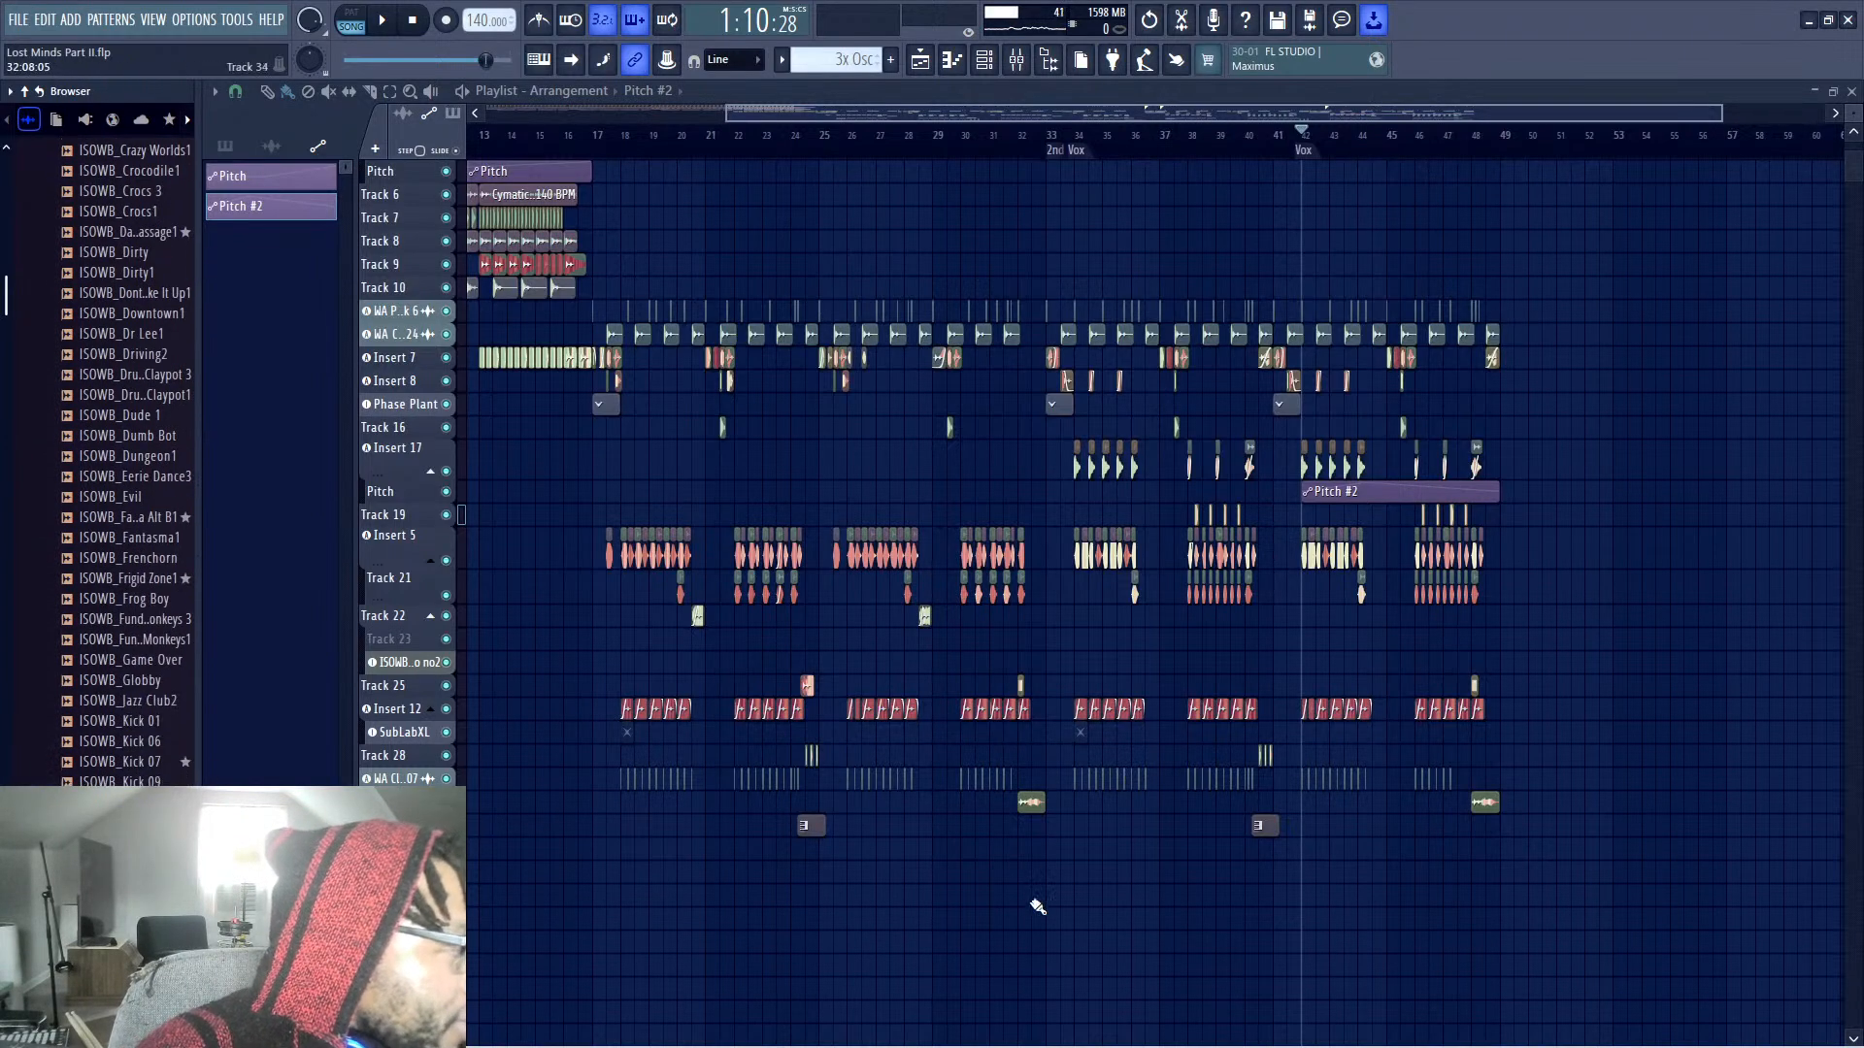
Audition the ISOWB_Fantasma1 and ISOWB_Eerie Dance3 samples, trying Eerie Dance3 against the playback from bar 42
{"action": "left_click_drag", "start_coordinate": [1021, 974], "coordinate": [1644, 324]}
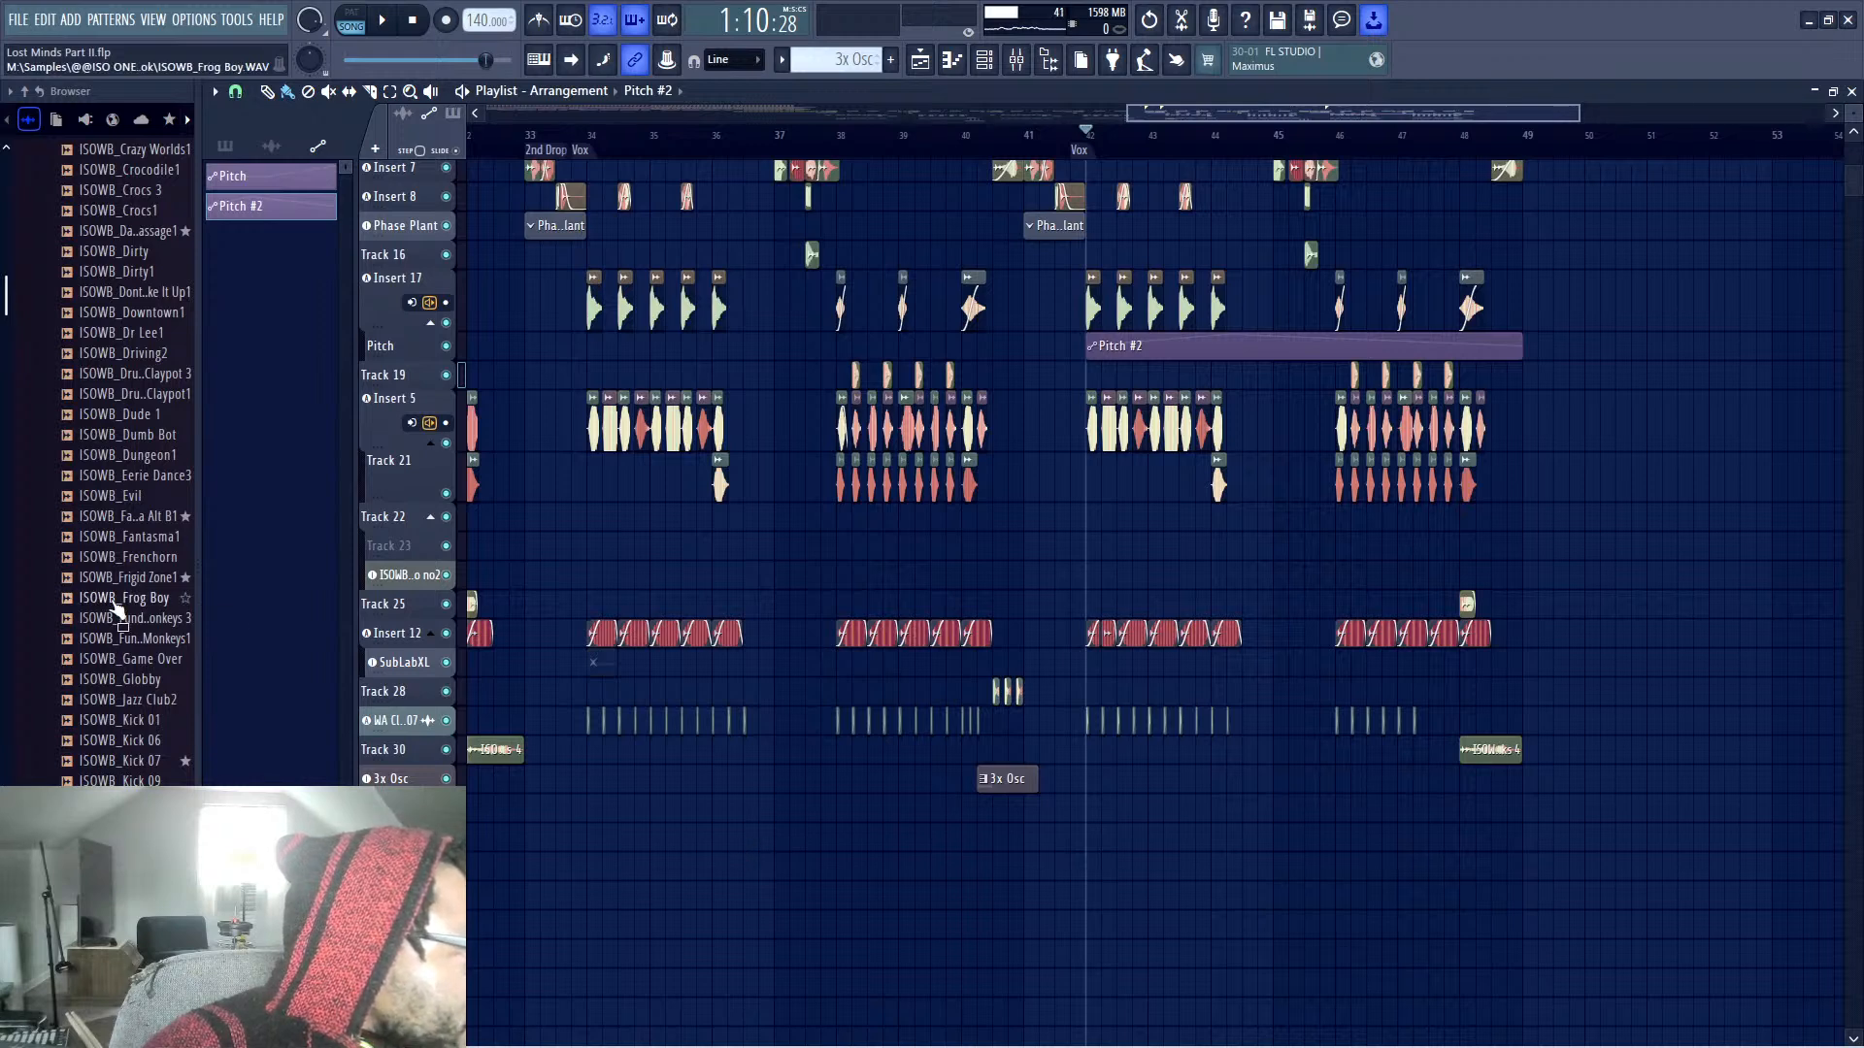
{"action": "left_click", "coordinate": [146, 543]}
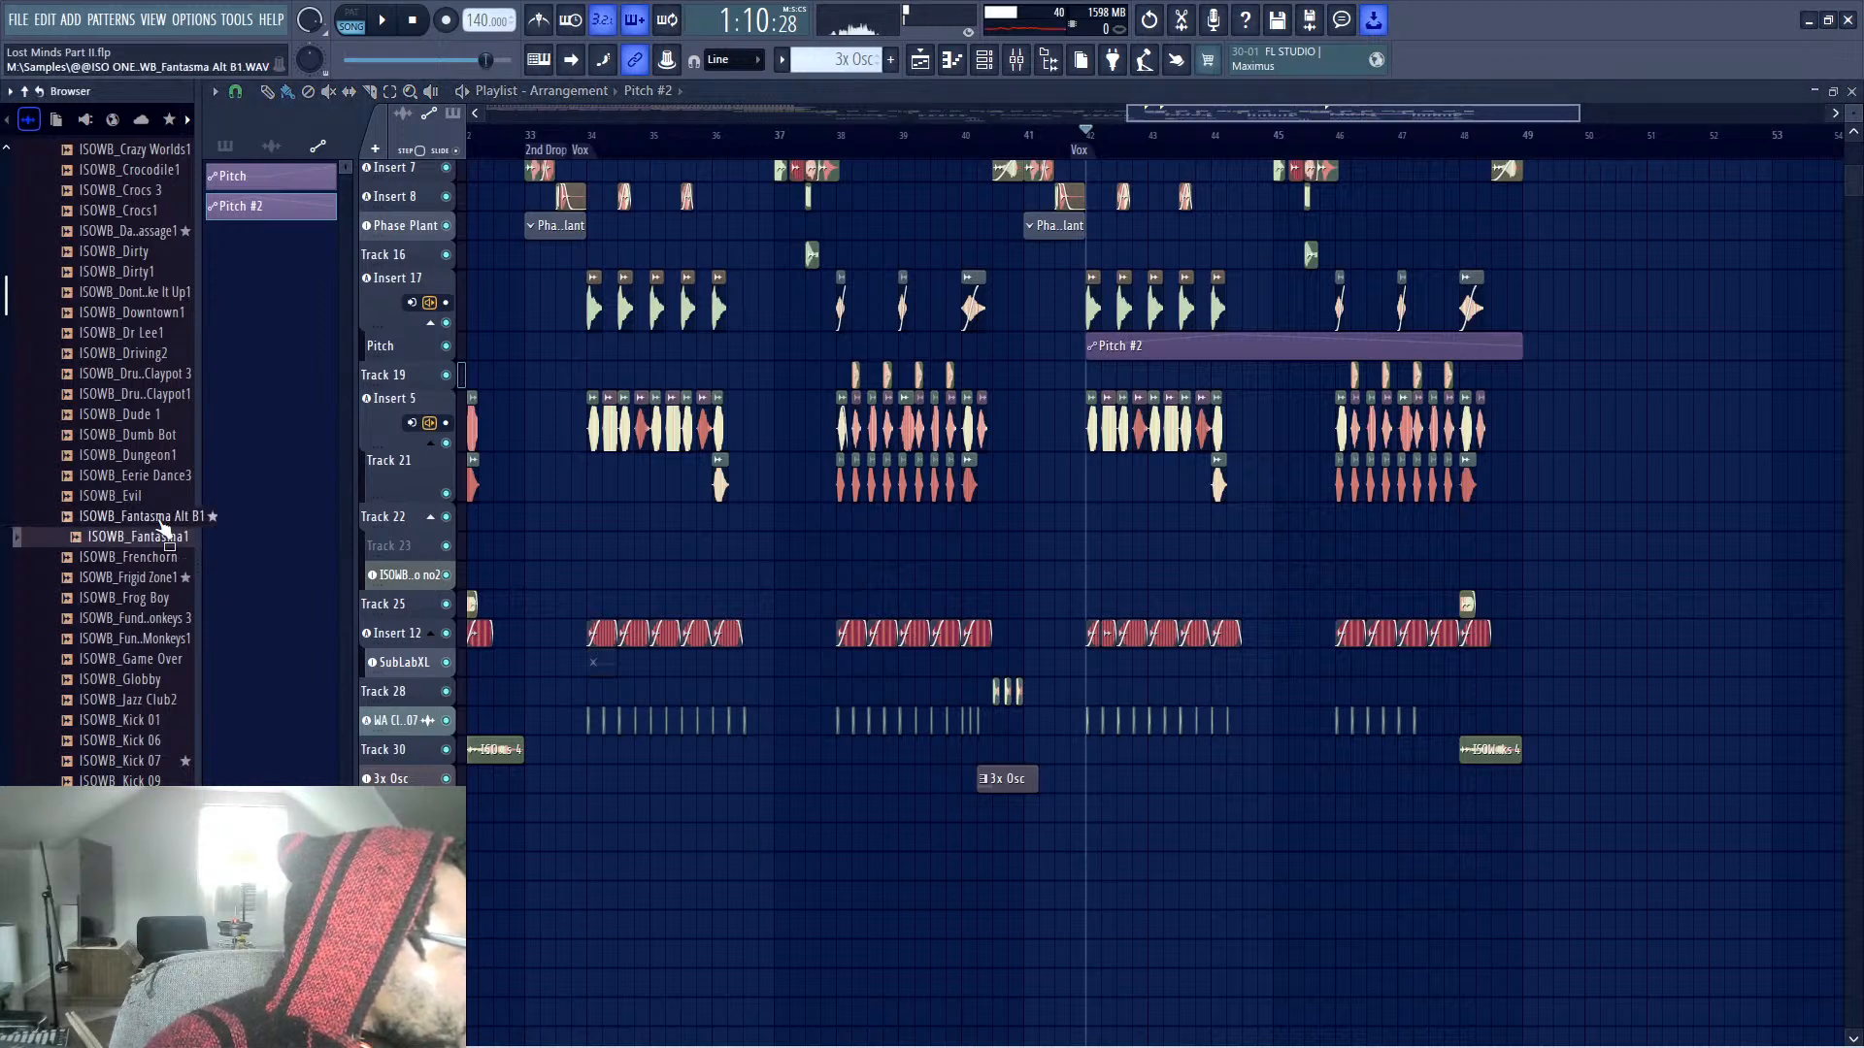
{"action": "left_click", "coordinate": [140, 479]}
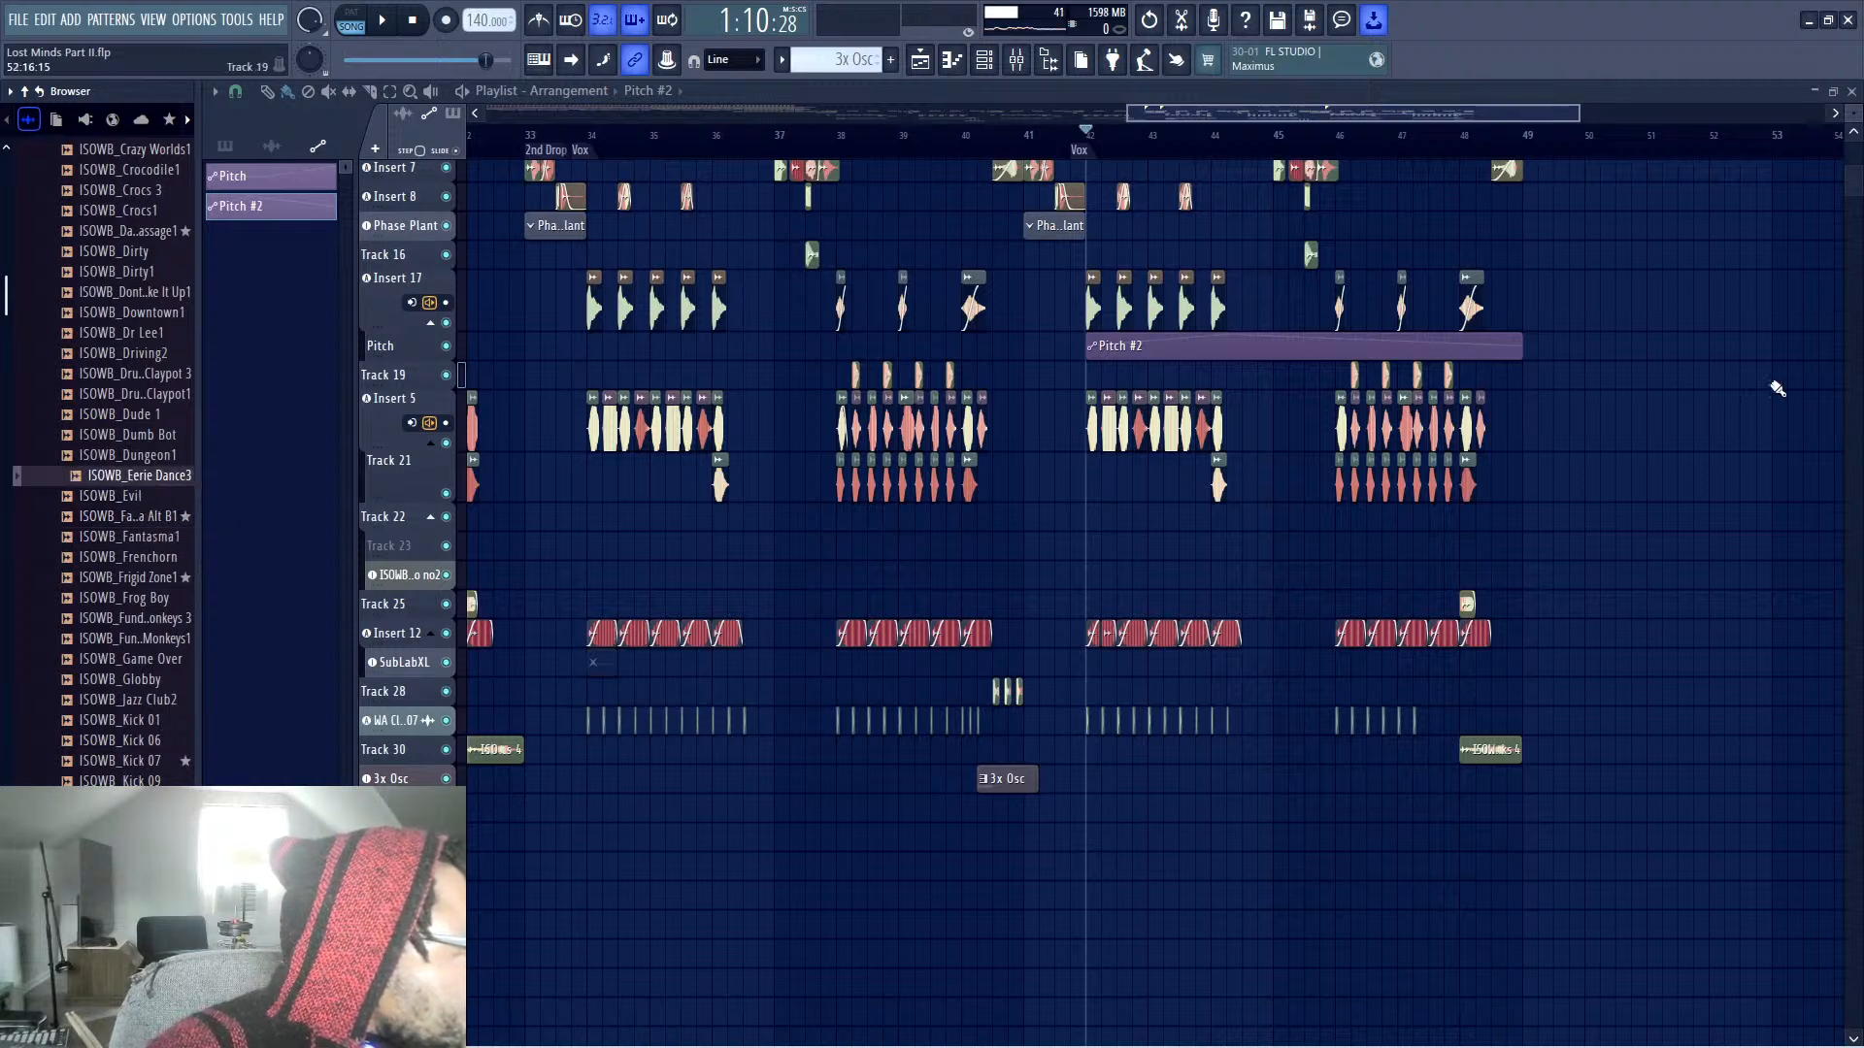
{"action": "left_click_drag", "start_coordinate": [950, 915], "coordinate": [1227, 680]}
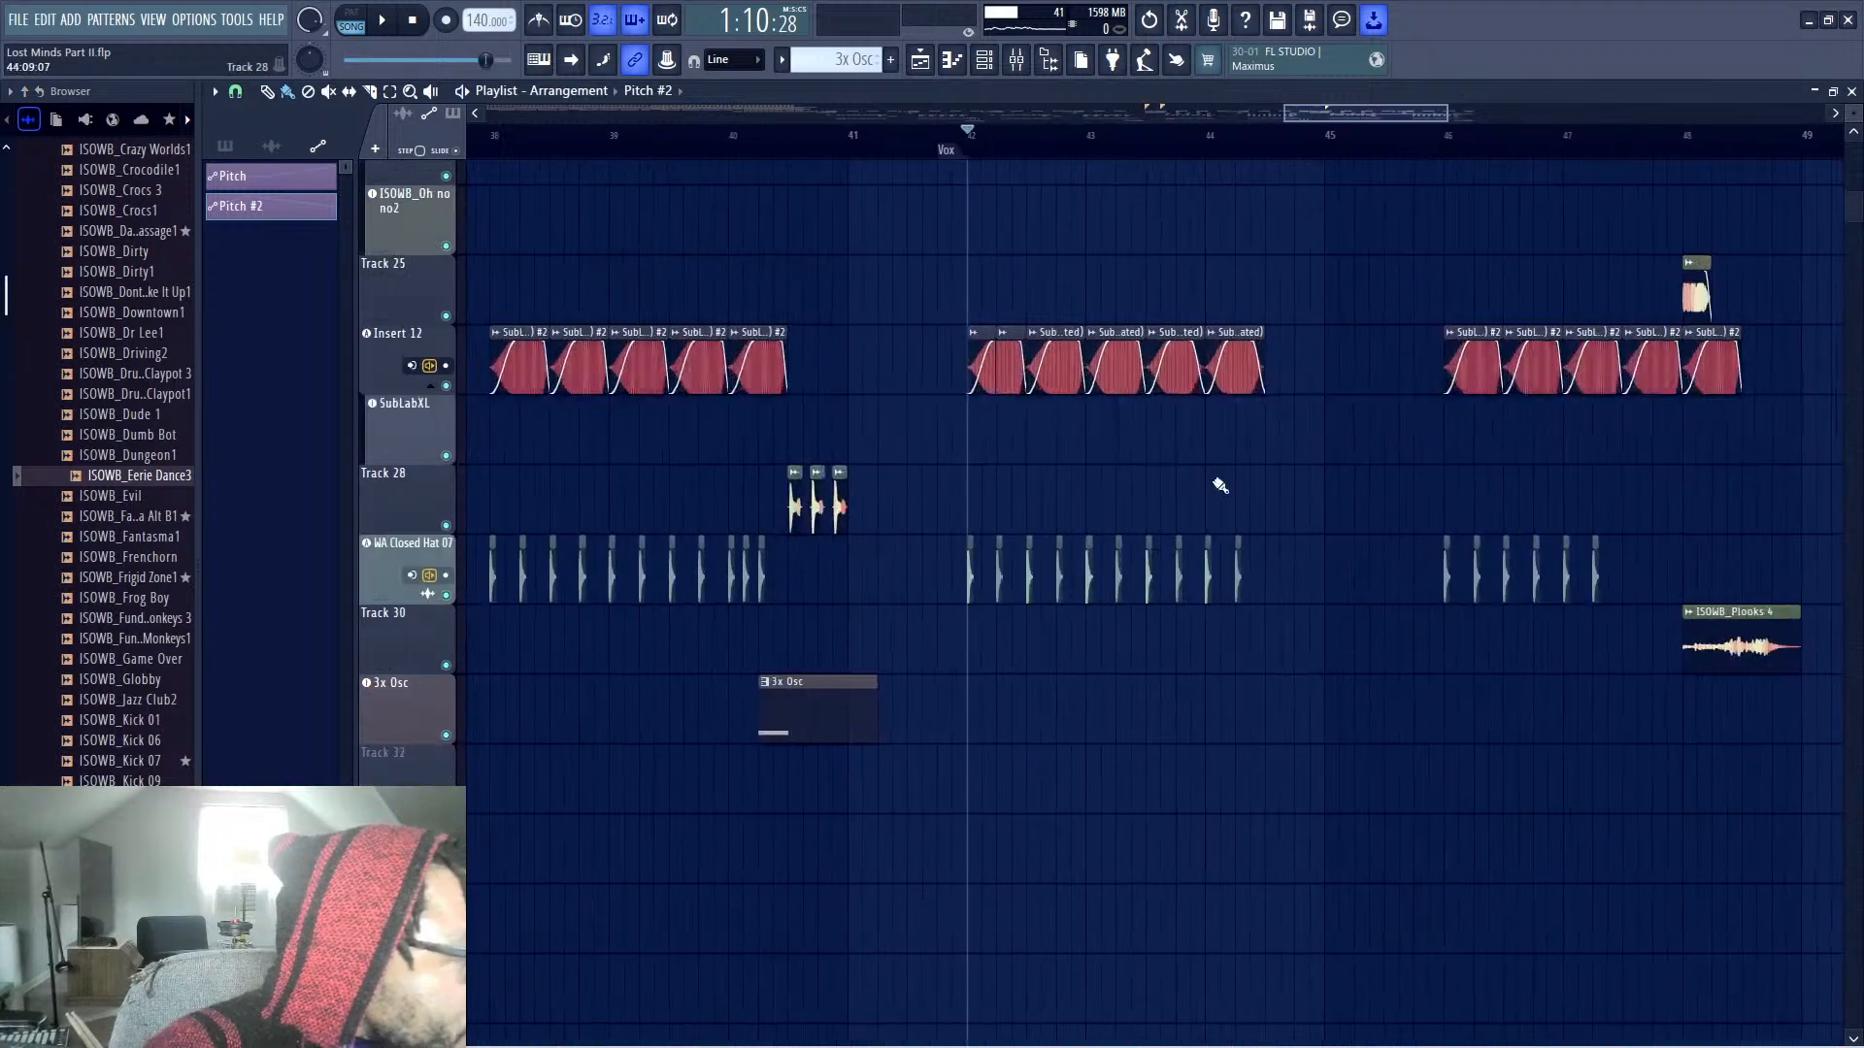
{"action": "key", "text": "space"}
{"action": "left_click", "coordinate": [177, 497]}
{"action": "left_click", "coordinate": [167, 478]}
{"action": "key", "text": "space"}
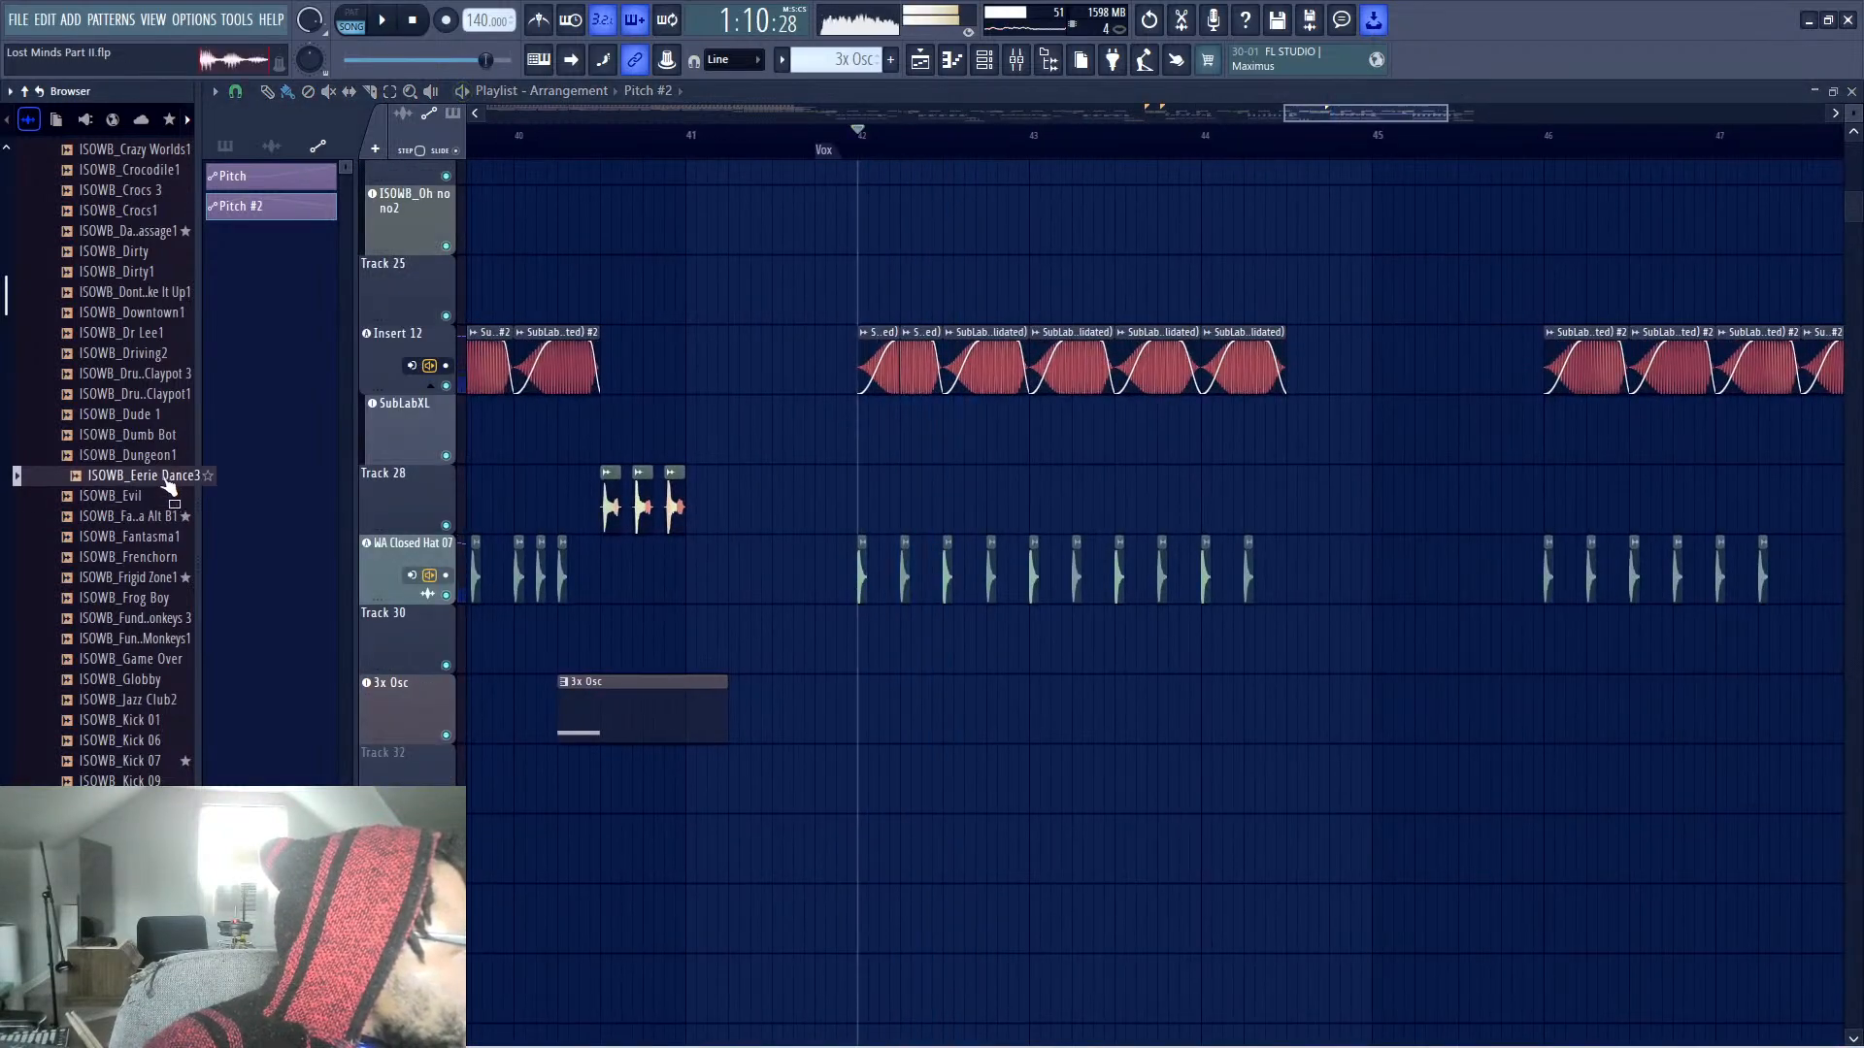
Audition the ISOWB_Downtown1, ISOWB_Dirty1 and ISOWB_Dirty samples with short bursts of the arrangement from bar 42
{"action": "key", "text": "space"}
{"action": "key", "text": "space"}
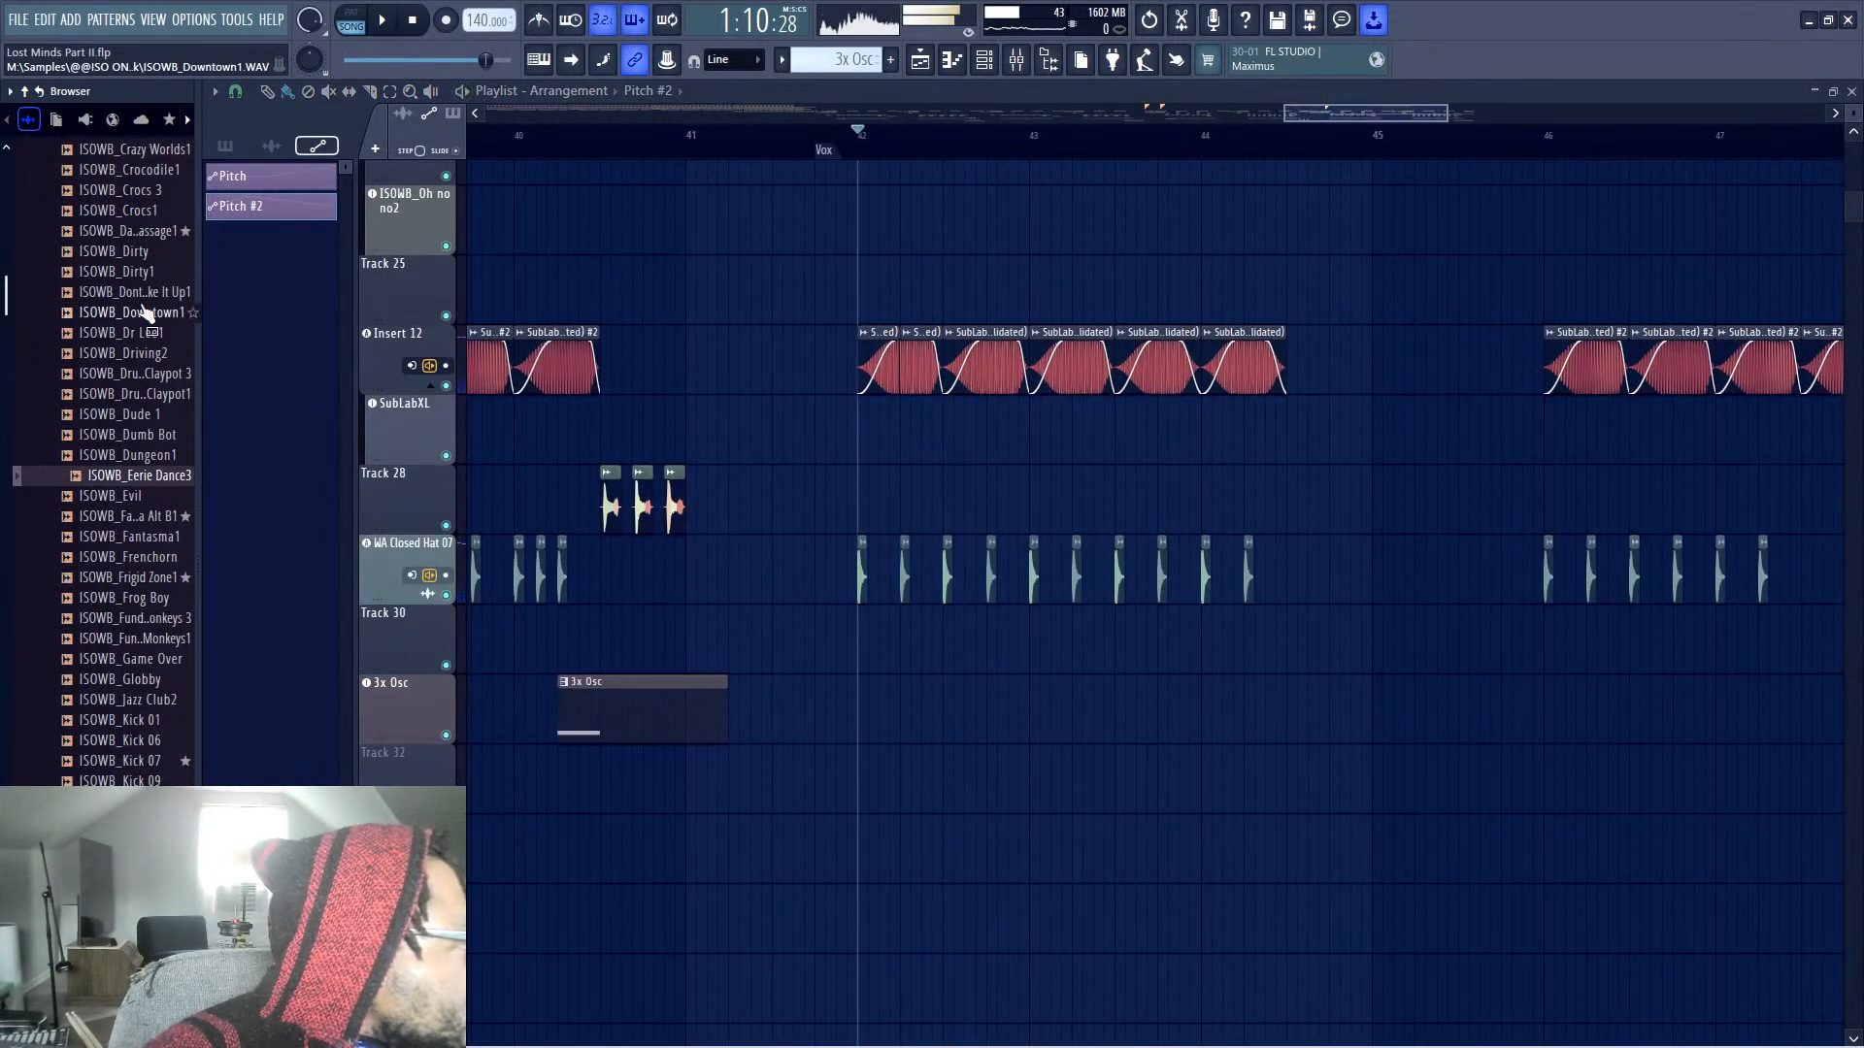
{"action": "left_click", "coordinate": [143, 312]}
{"action": "key", "text": "space"}
{"action": "left_click", "coordinate": [145, 276]}
{"action": "key", "text": "space"}
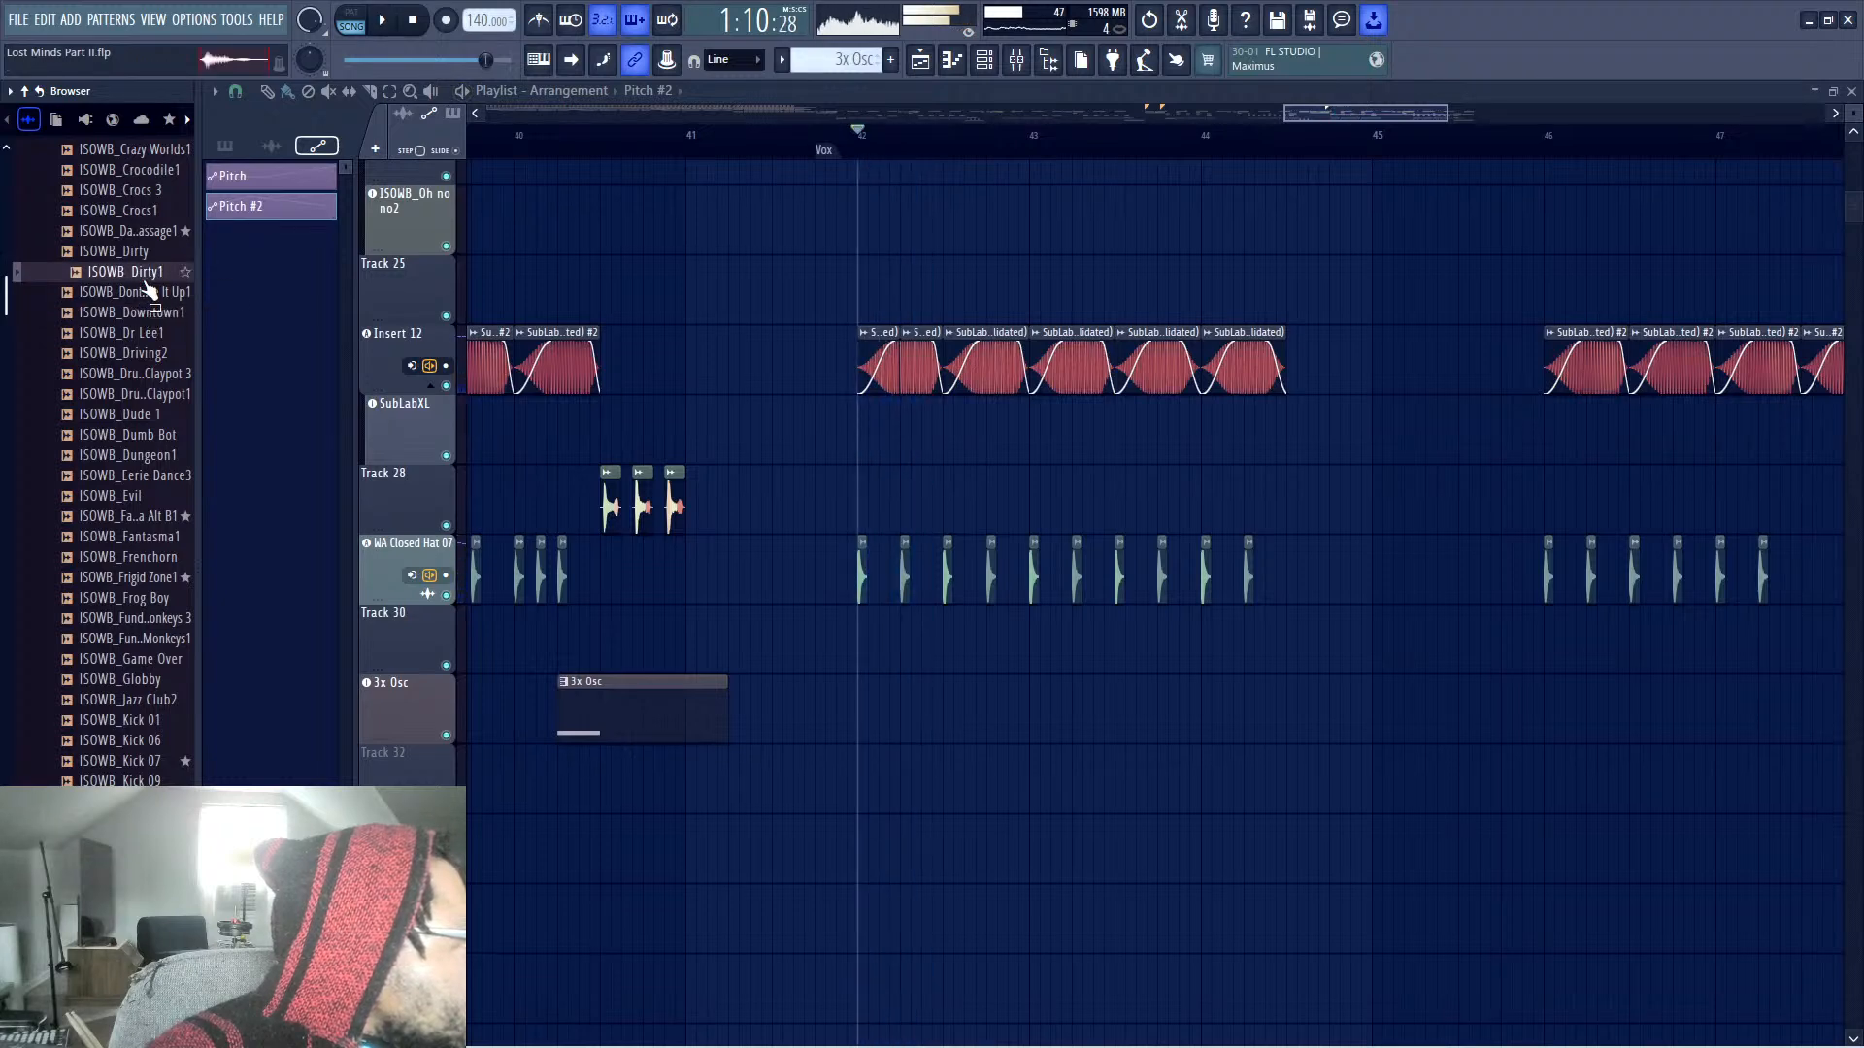
{"action": "key", "text": "space"}
{"action": "left_click", "coordinate": [142, 255]}
{"action": "key", "text": "space"}
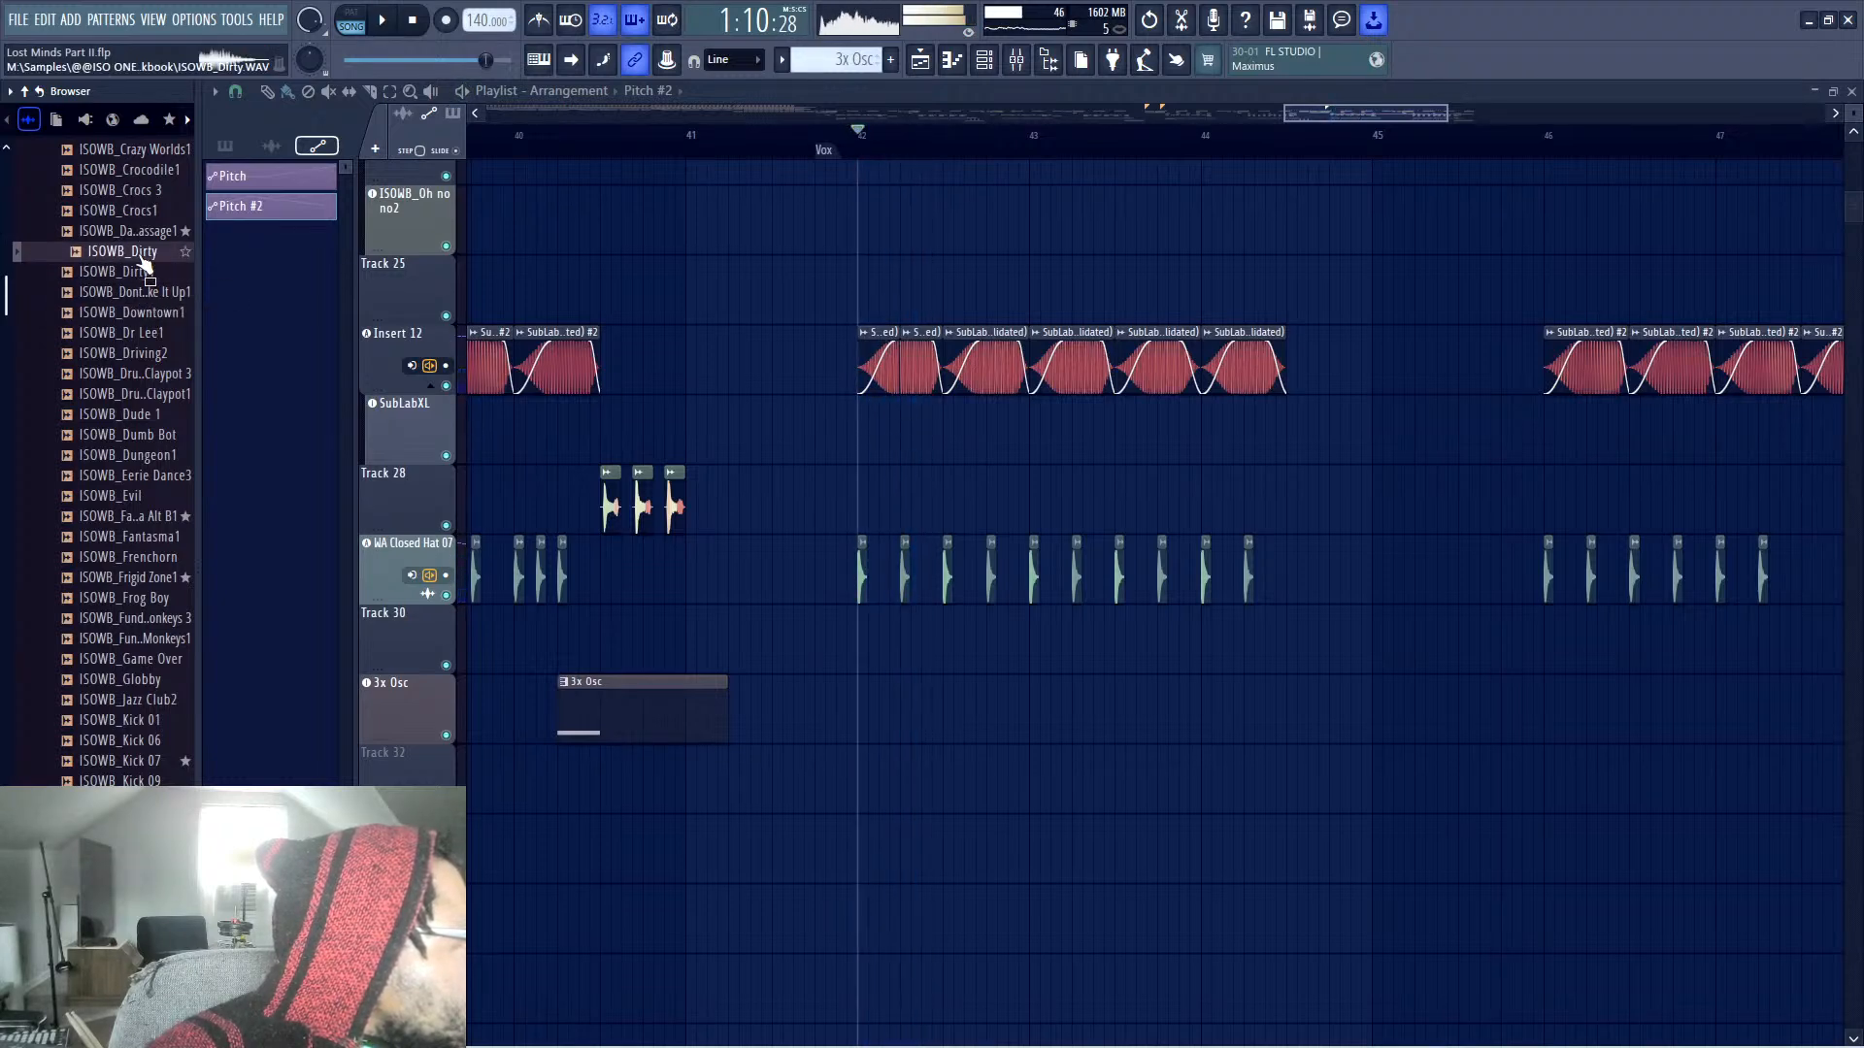
Play the arrangement briefly from bar 42 and audition the ISOWB_Caution sample
{"action": "scroll", "coordinate": [143, 266], "scroll_direction": "up", "scroll_amount": 4}
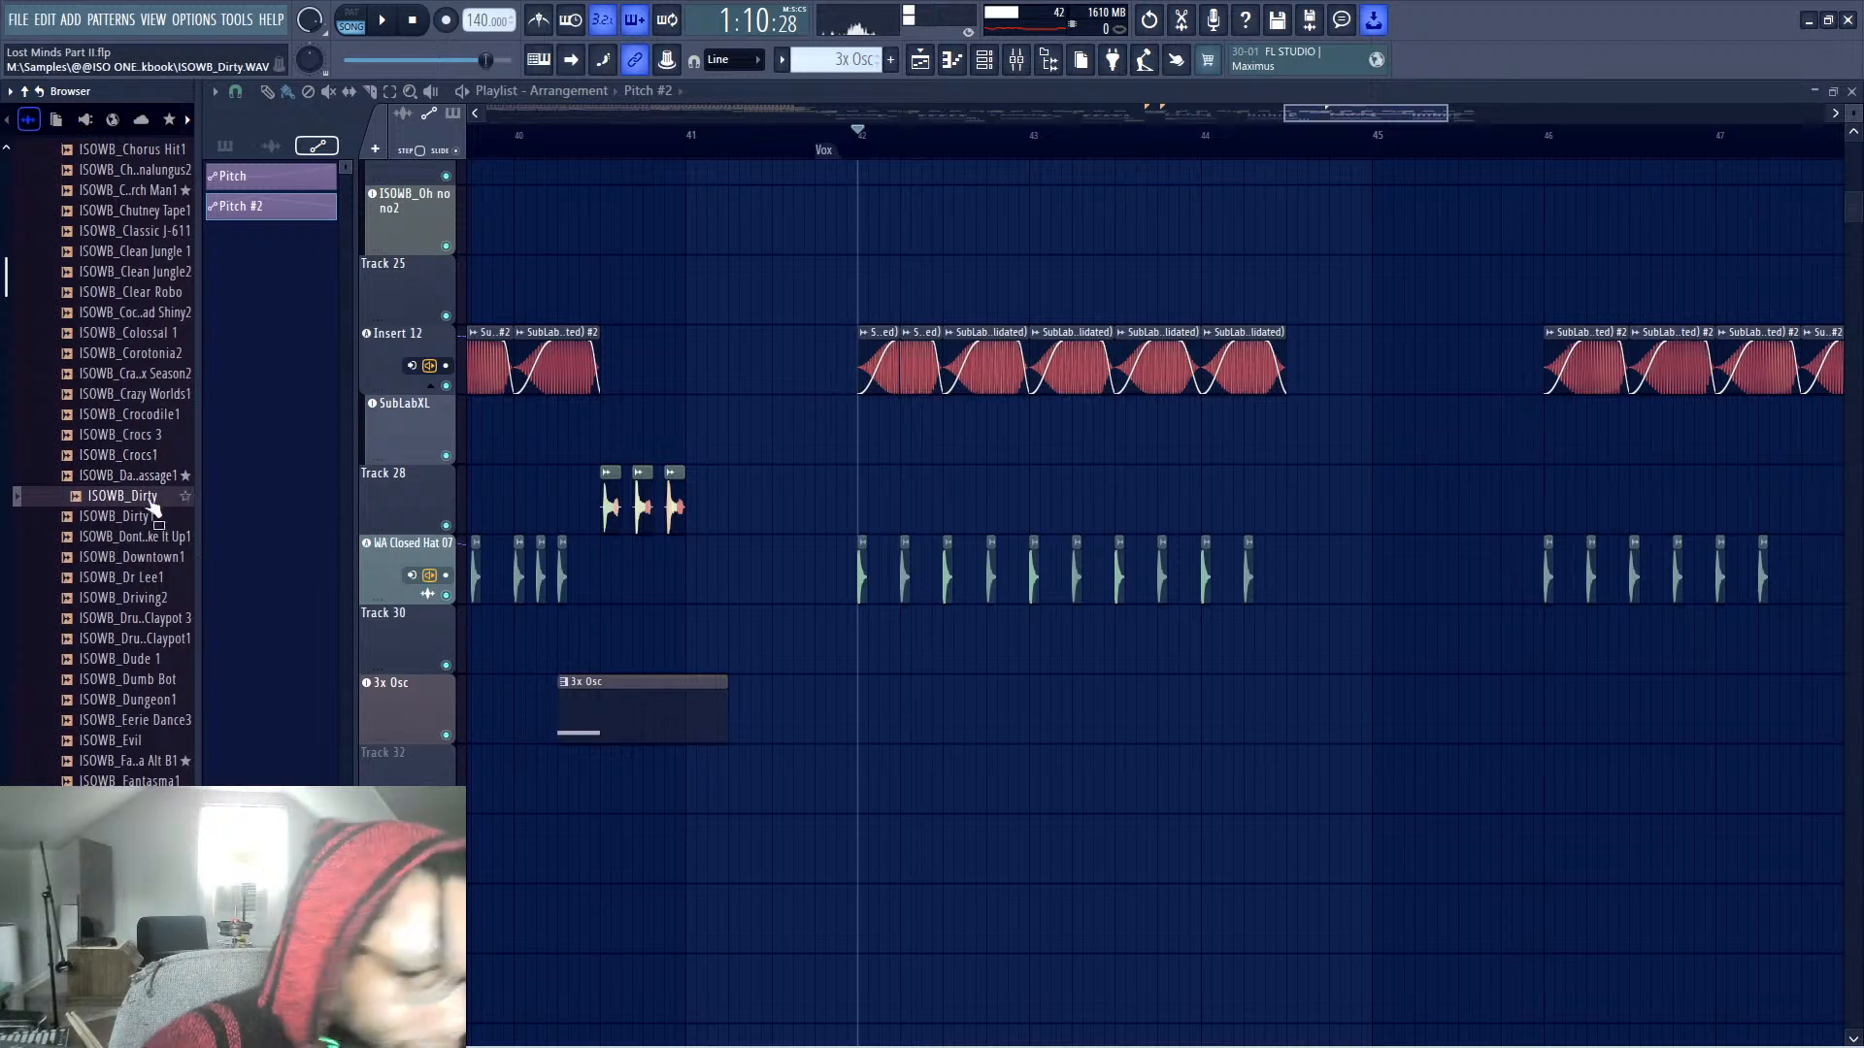
{"action": "key", "text": "space"}
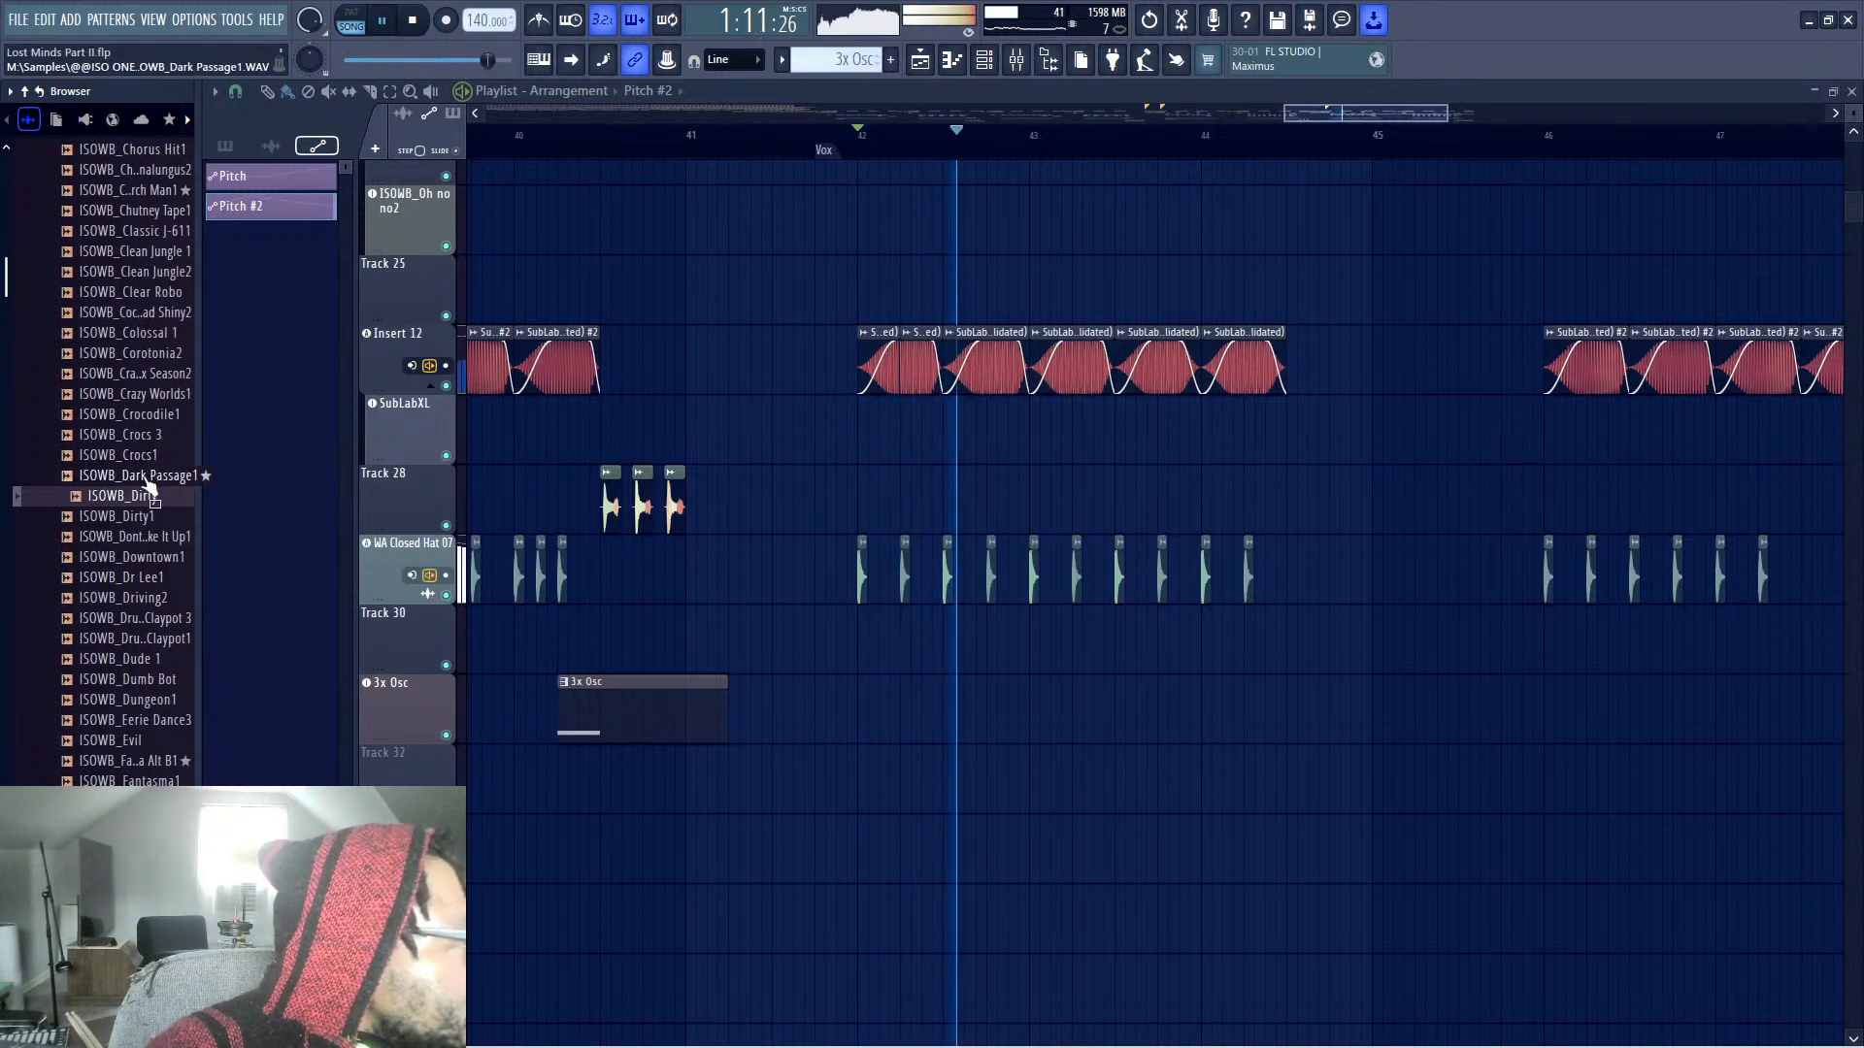
{"action": "scroll", "coordinate": [137, 469], "scroll_direction": "up", "scroll_amount": 1}
{"action": "key", "text": "space"}
{"action": "scroll", "coordinate": [137, 469], "scroll_direction": "up", "scroll_amount": 7}
{"action": "left_click", "coordinate": [124, 517]}
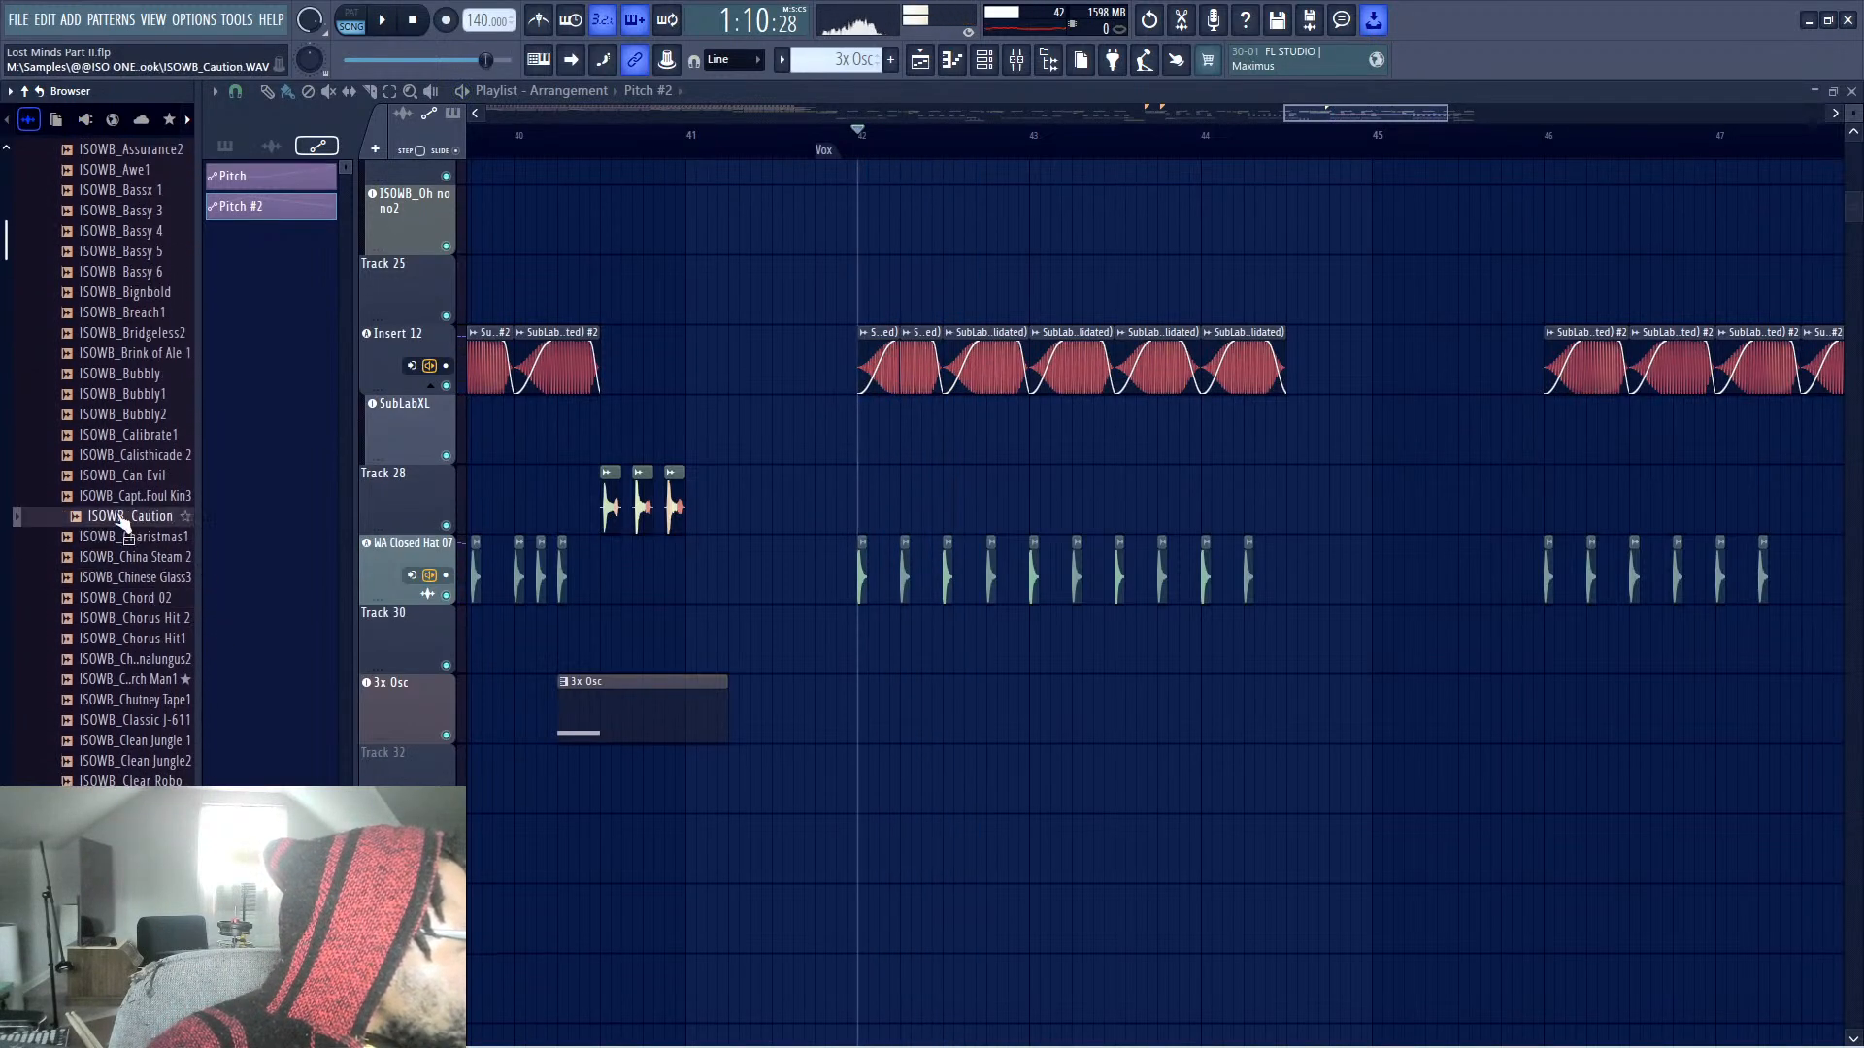
Audition the ISOWB_Bassy 4, Bassy 3, Amazon1, Bassy 5 and Colossal 1 samples
{"action": "scroll", "coordinate": [126, 500], "scroll_direction": "up", "scroll_amount": 4}
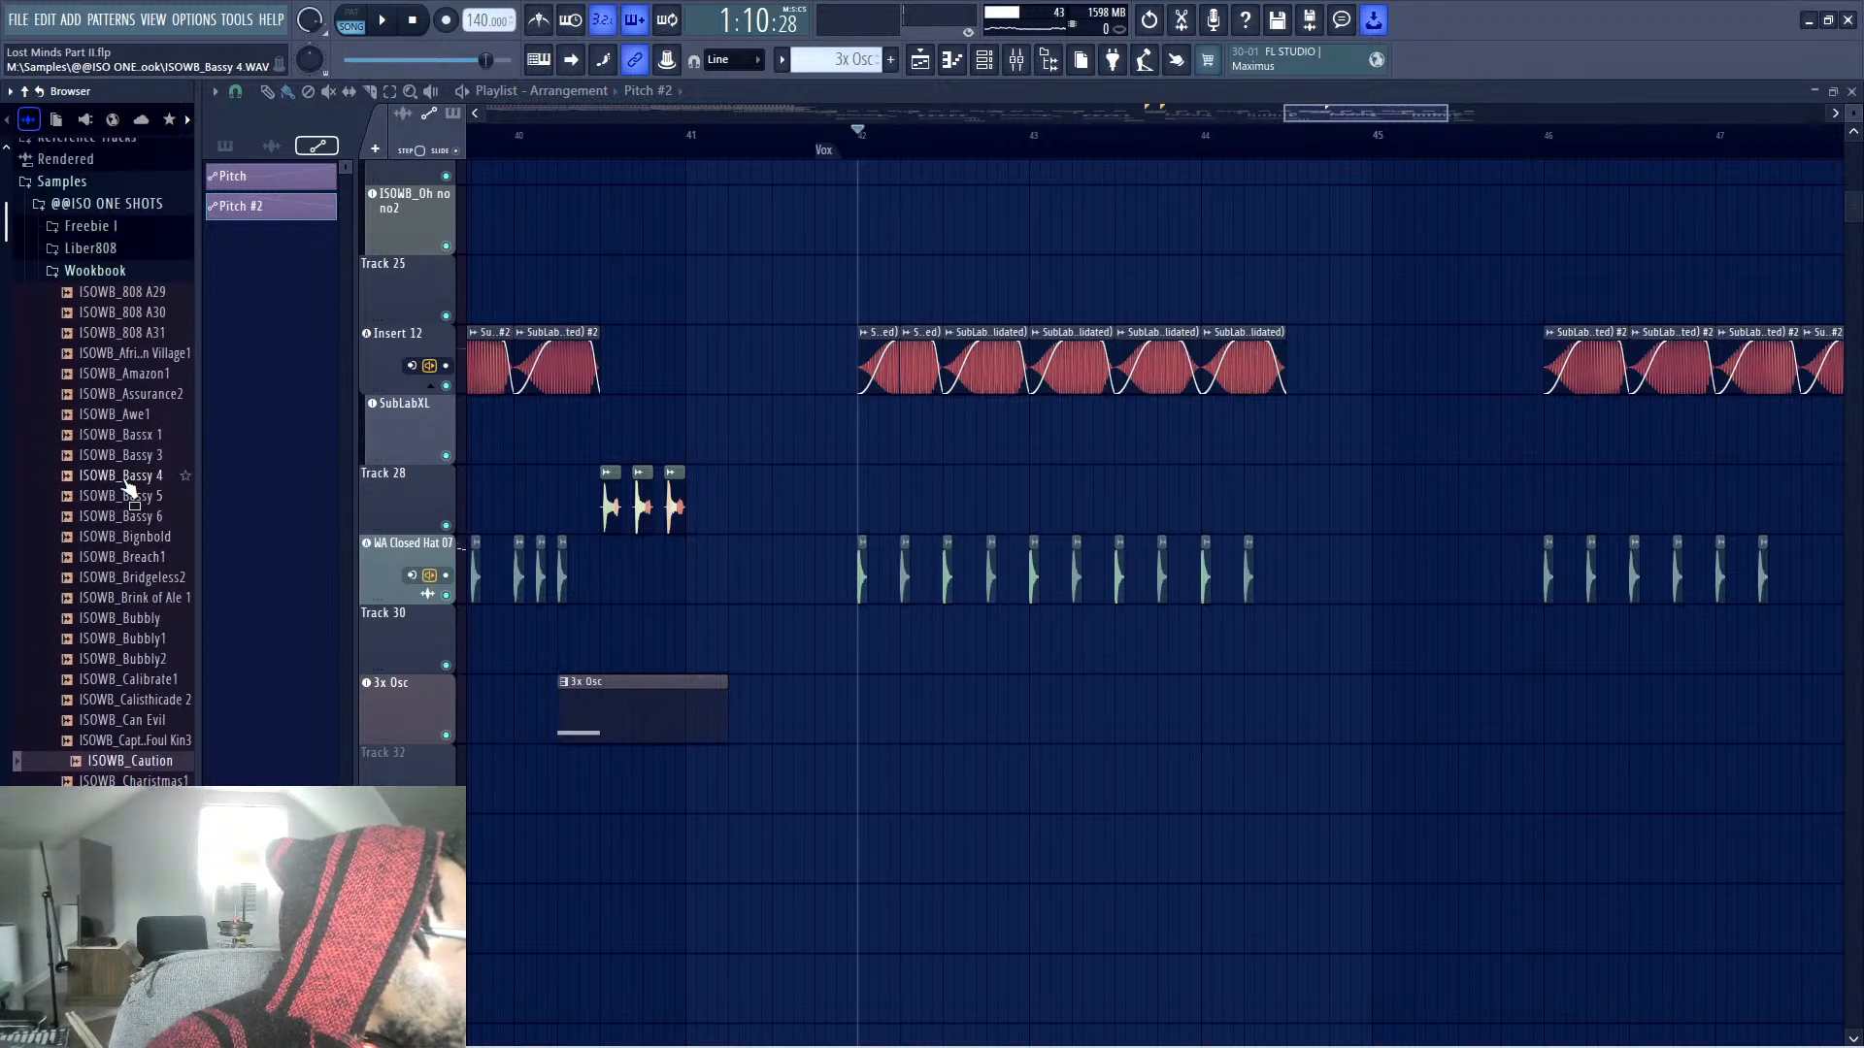
{"action": "left_click", "coordinate": [126, 477]}
{"action": "left_click", "coordinate": [134, 456]}
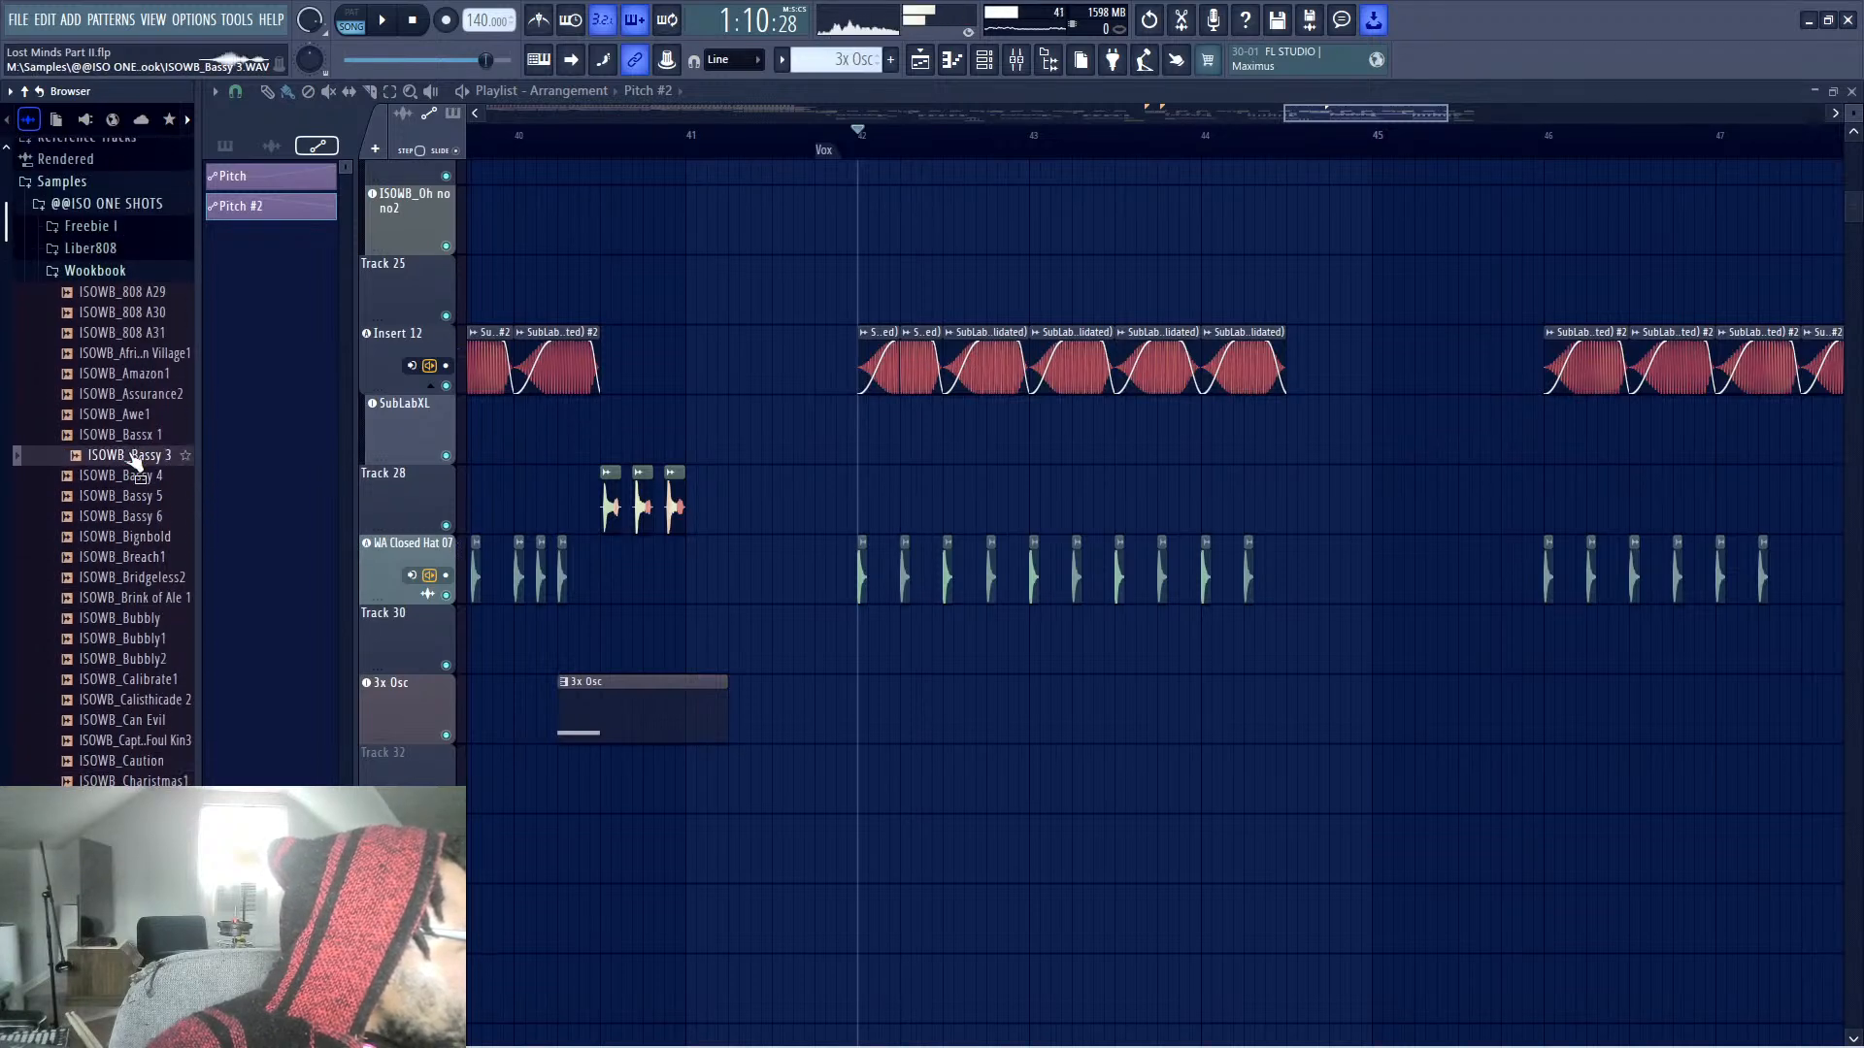
{"action": "left_click", "coordinate": [135, 377]}
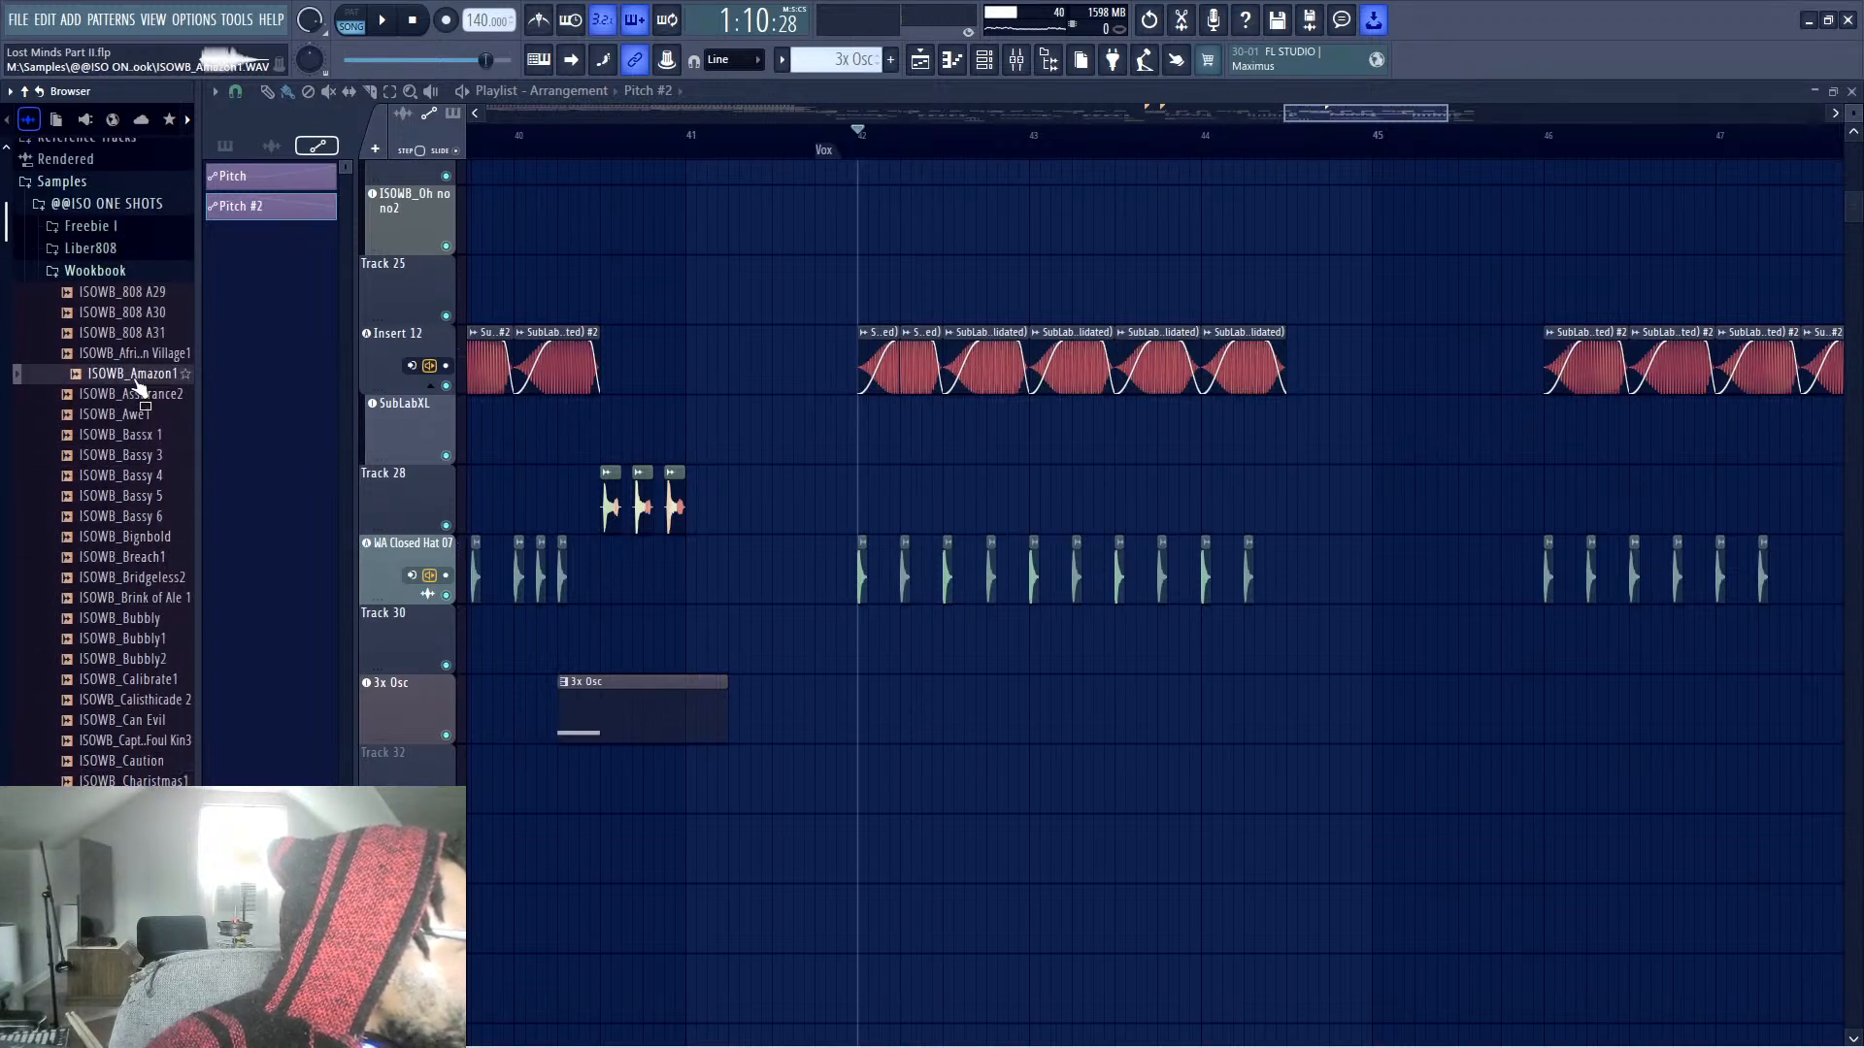
{"action": "left_click", "coordinate": [110, 497]}
{"action": "scroll", "coordinate": [139, 619], "scroll_direction": "down", "scroll_amount": 6}
{"action": "left_click", "coordinate": [132, 698]}
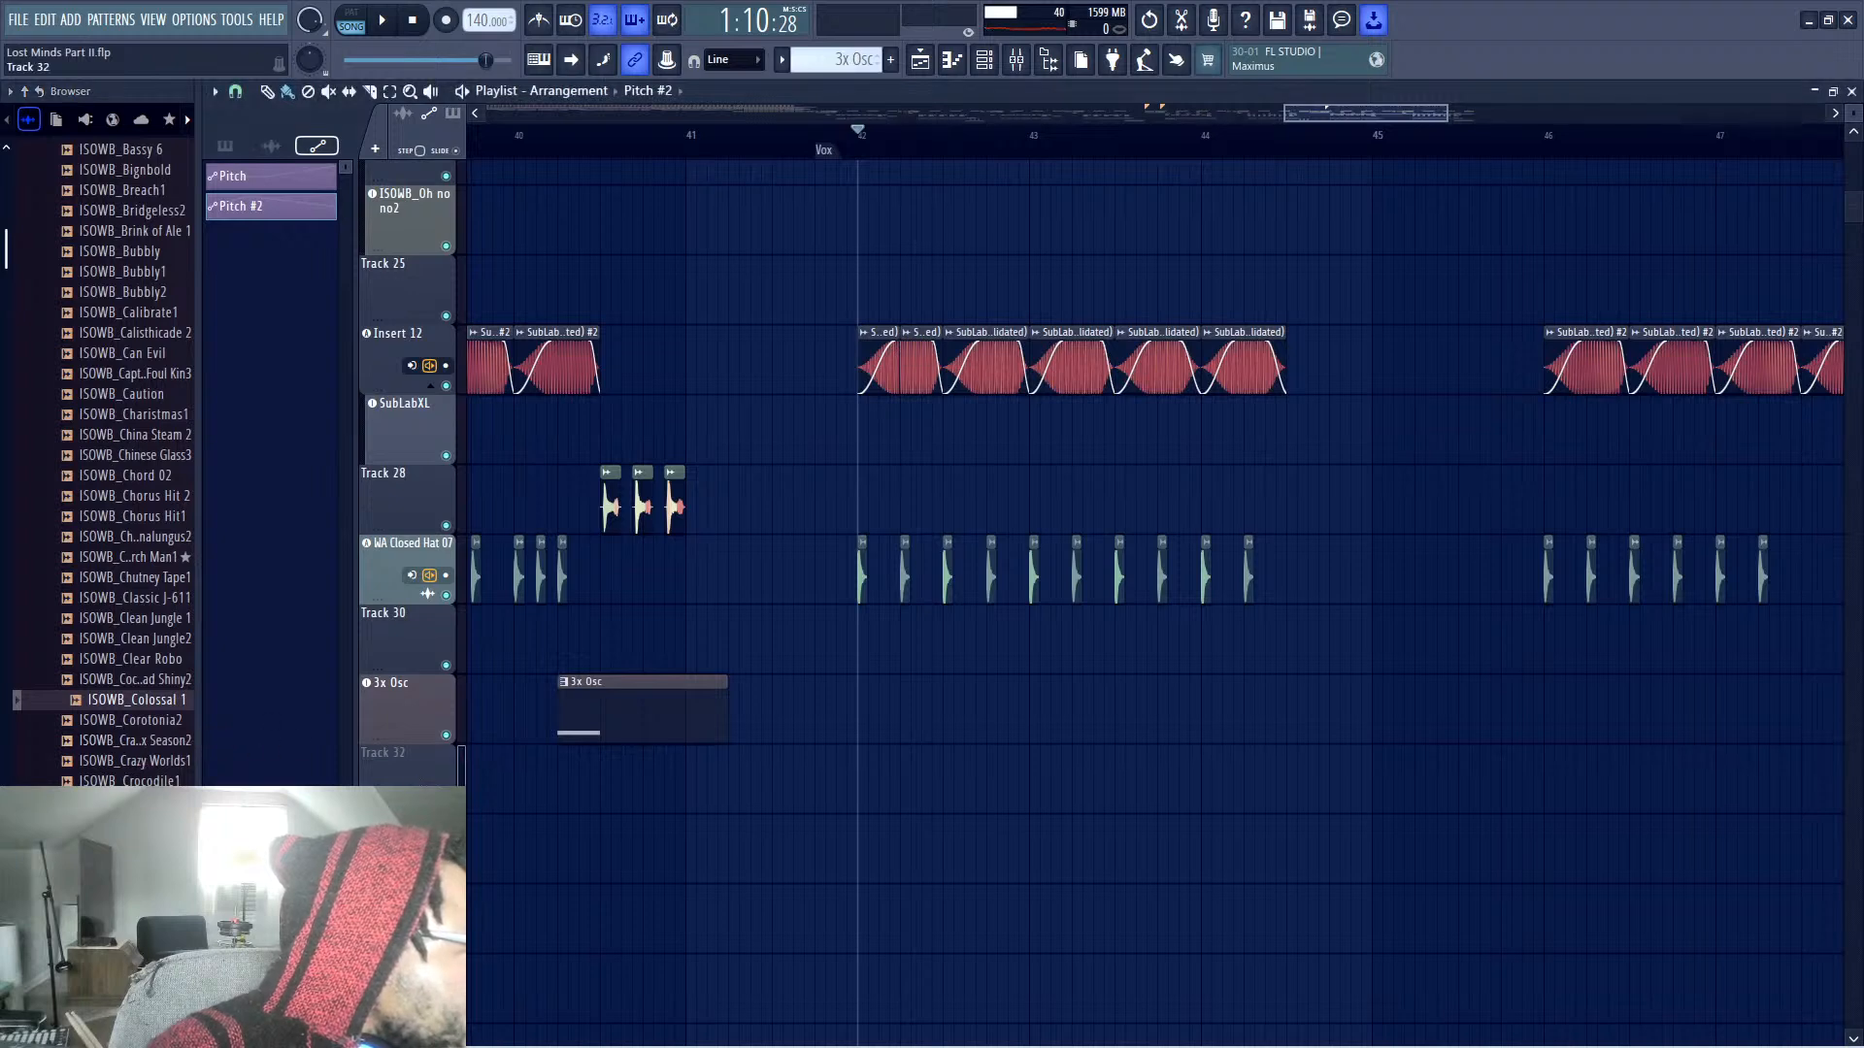
Look over the playlist tracks around bars 40 to 47, from the kick and clap tracks down to 3x Osc
{"action": "scroll", "coordinate": [404, 415], "scroll_direction": "up", "scroll_amount": 2}
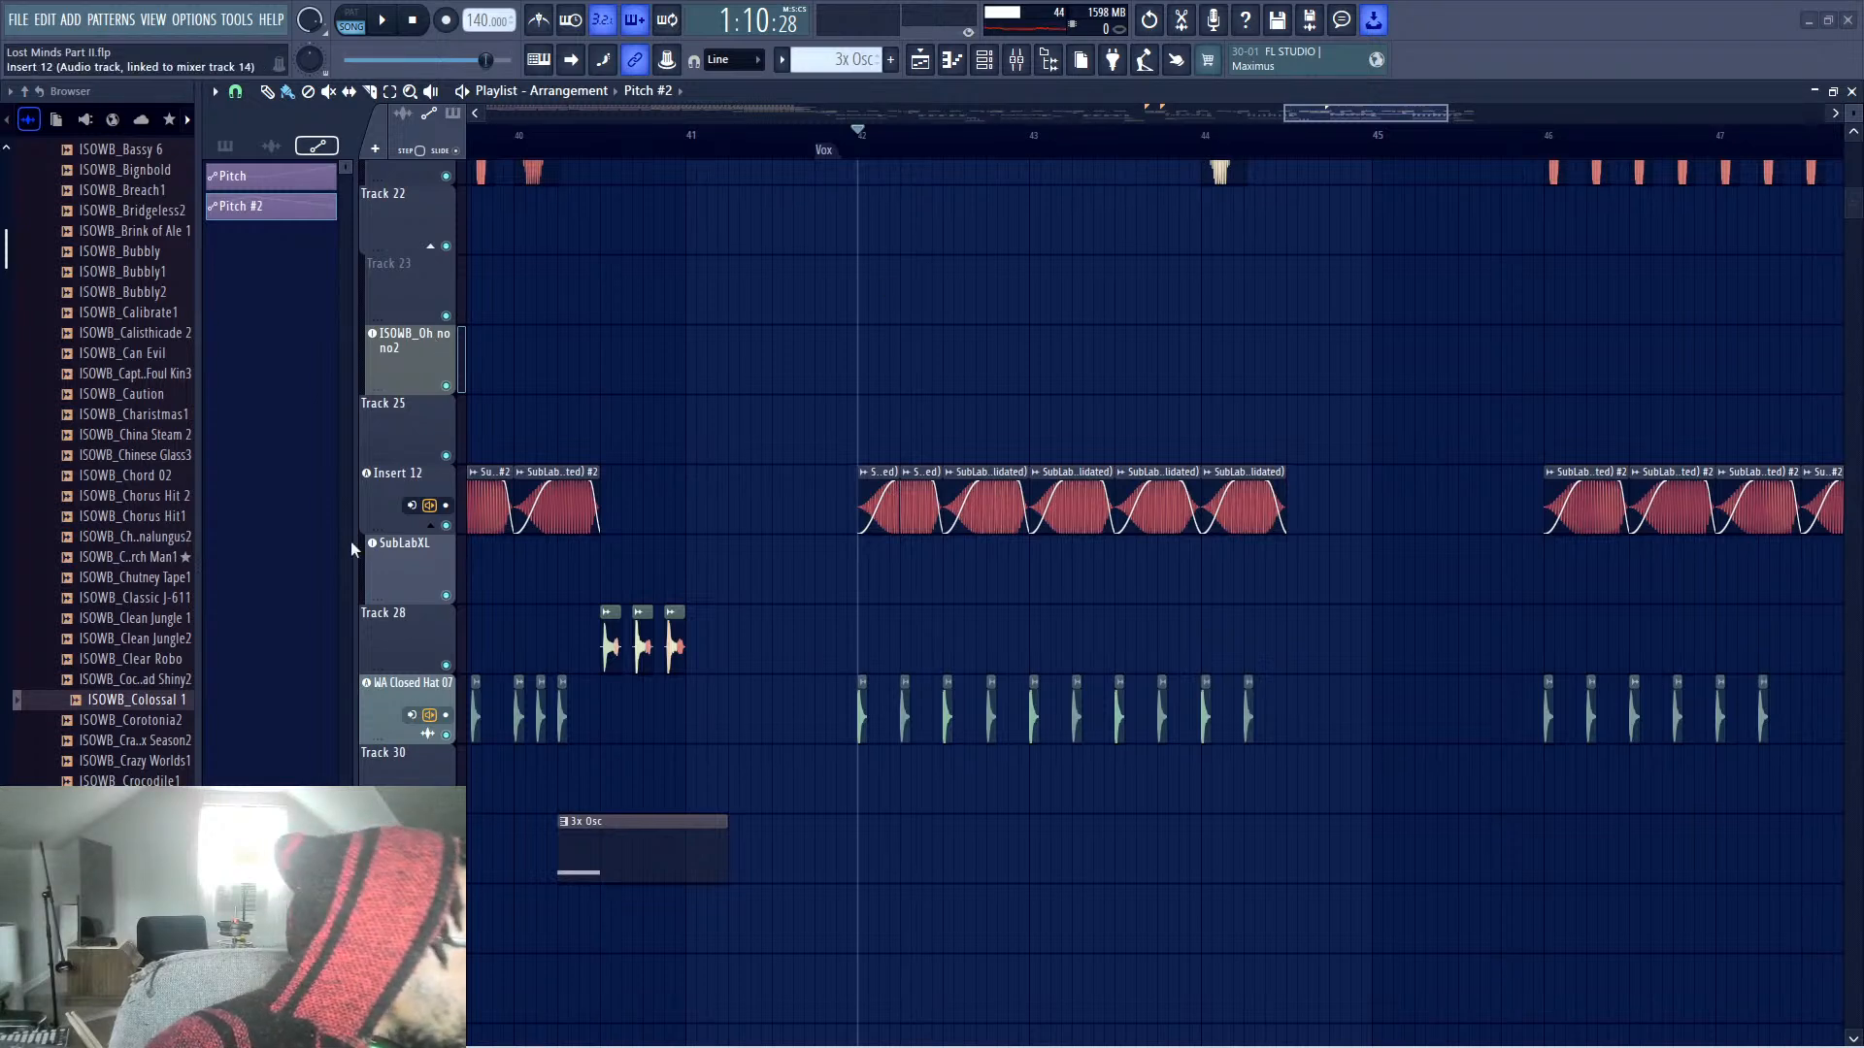
{"action": "scroll", "coordinate": [444, 755], "scroll_direction": "up", "scroll_amount": 1}
{"action": "scroll", "coordinate": [416, 783], "scroll_direction": "up", "scroll_amount": 13}
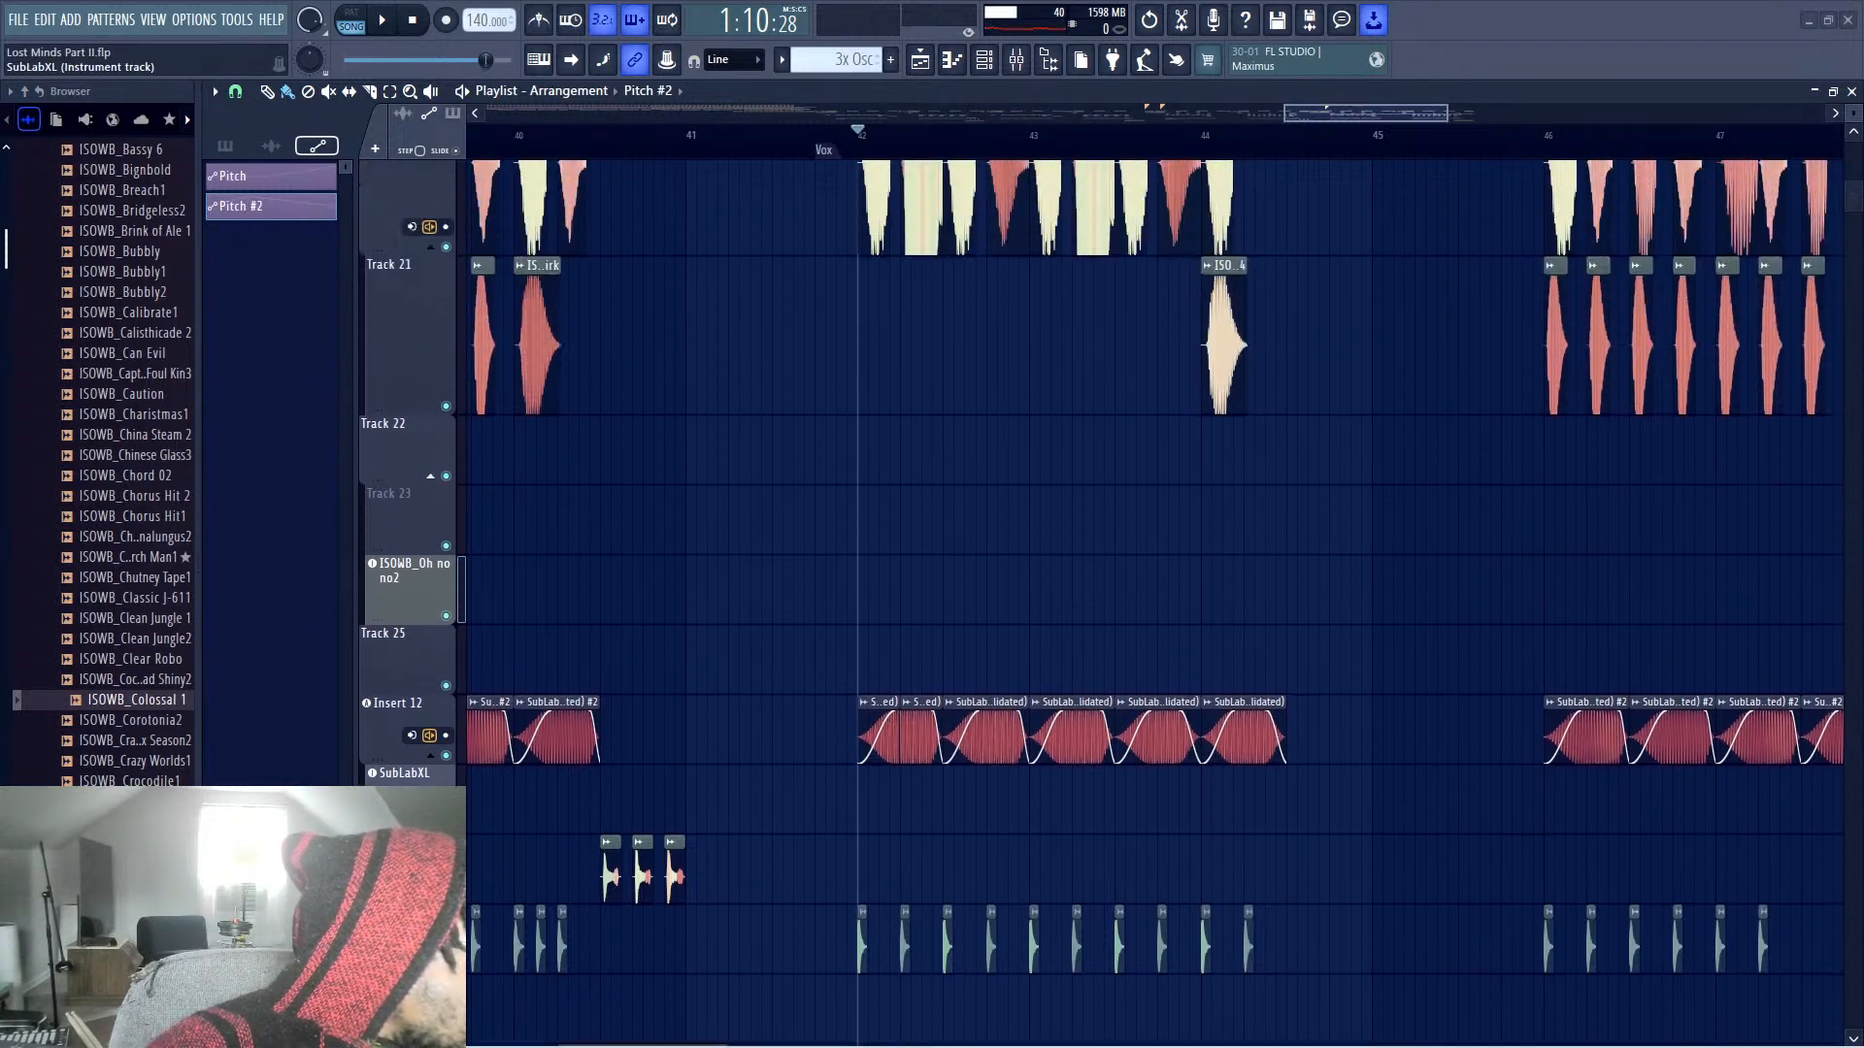
{"action": "scroll", "coordinate": [415, 782], "scroll_direction": "up", "scroll_amount": 8}
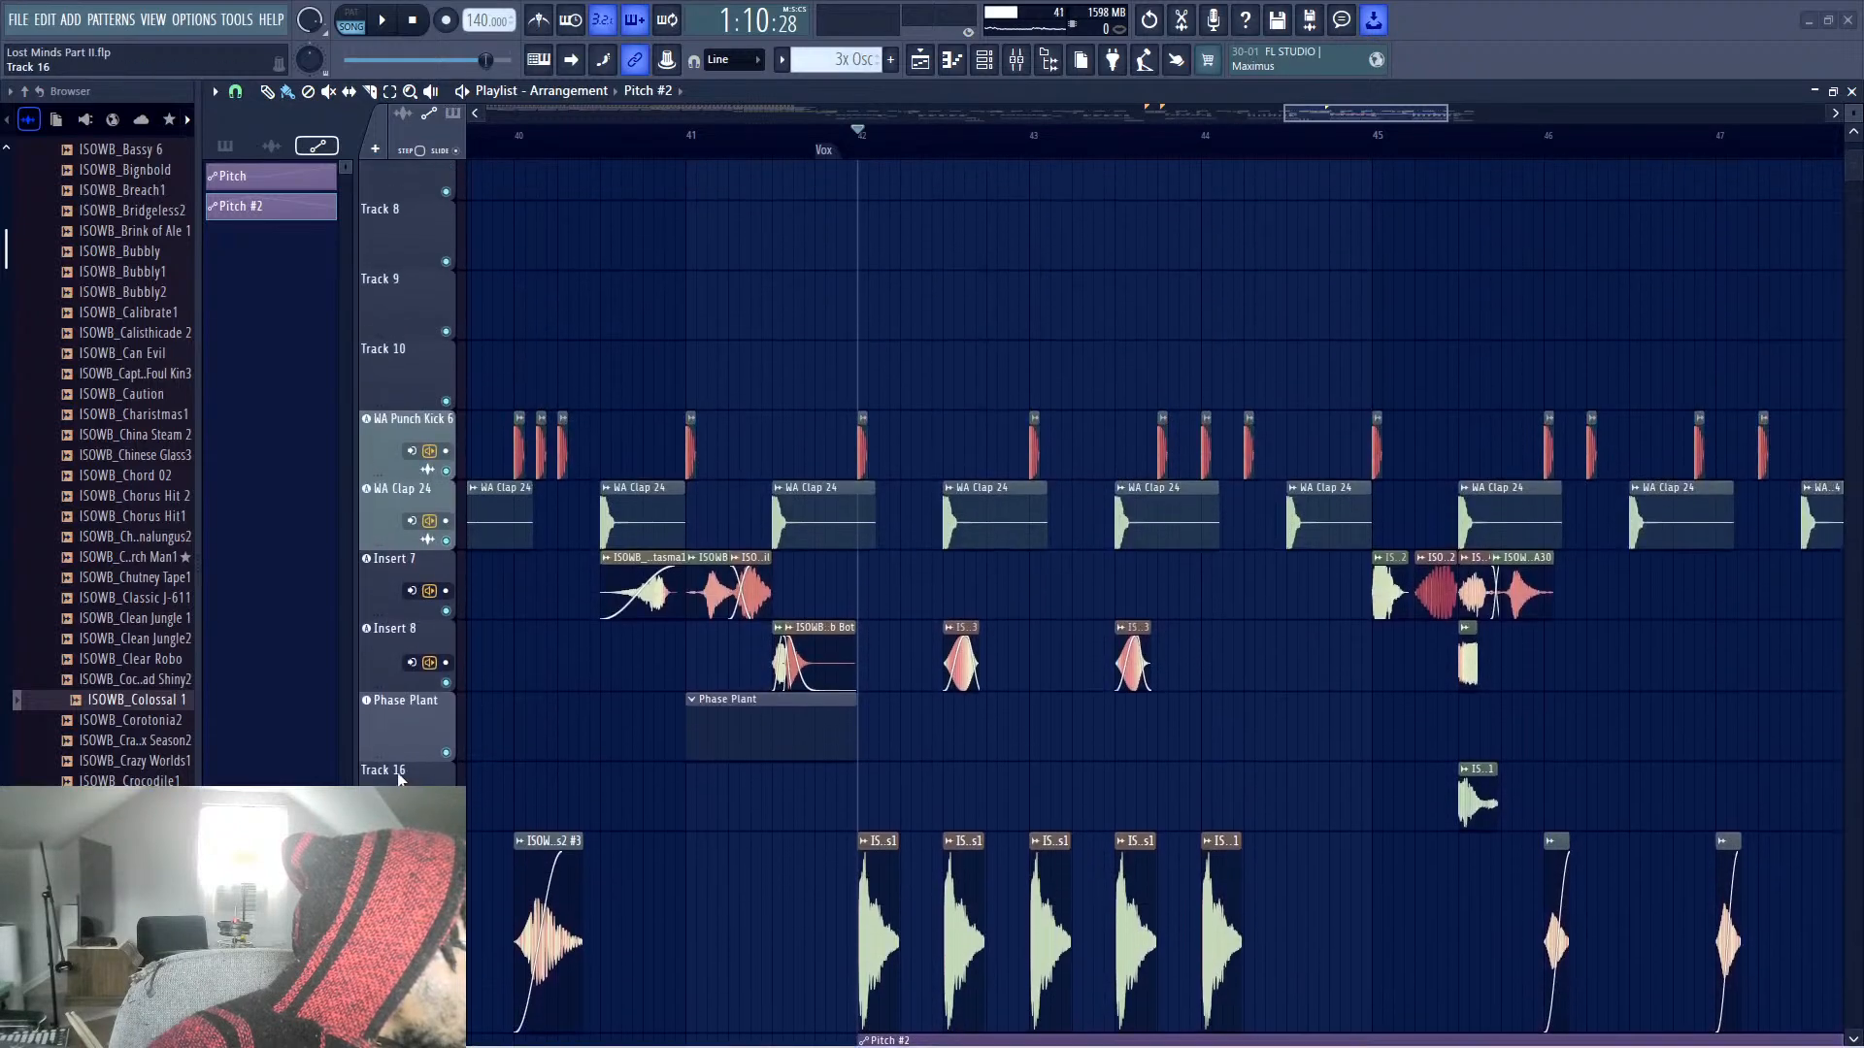
{"action": "scroll", "coordinate": [415, 782], "scroll_direction": "down", "scroll_amount": 8}
{"action": "scroll", "coordinate": [415, 782], "scroll_direction": "down", "scroll_amount": 10}
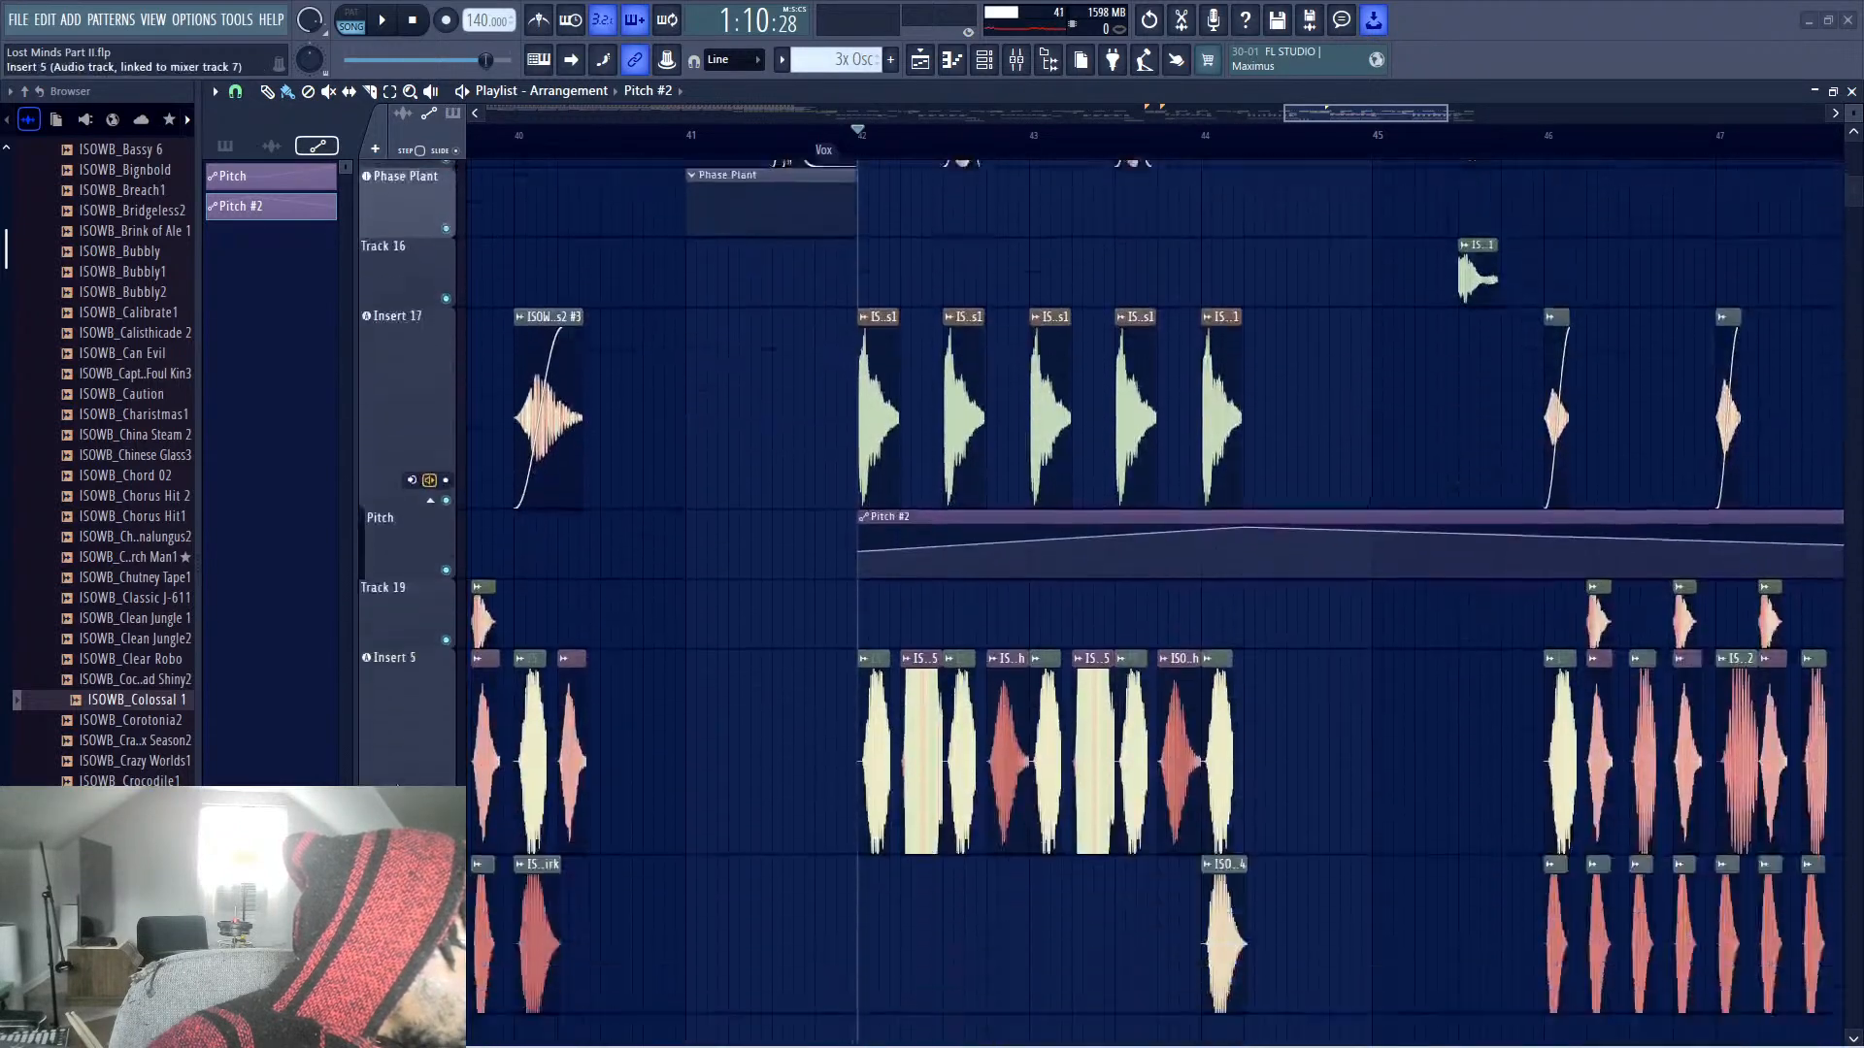
{"action": "scroll", "coordinate": [1102, 598], "scroll_direction": "down", "scroll_amount": 1}
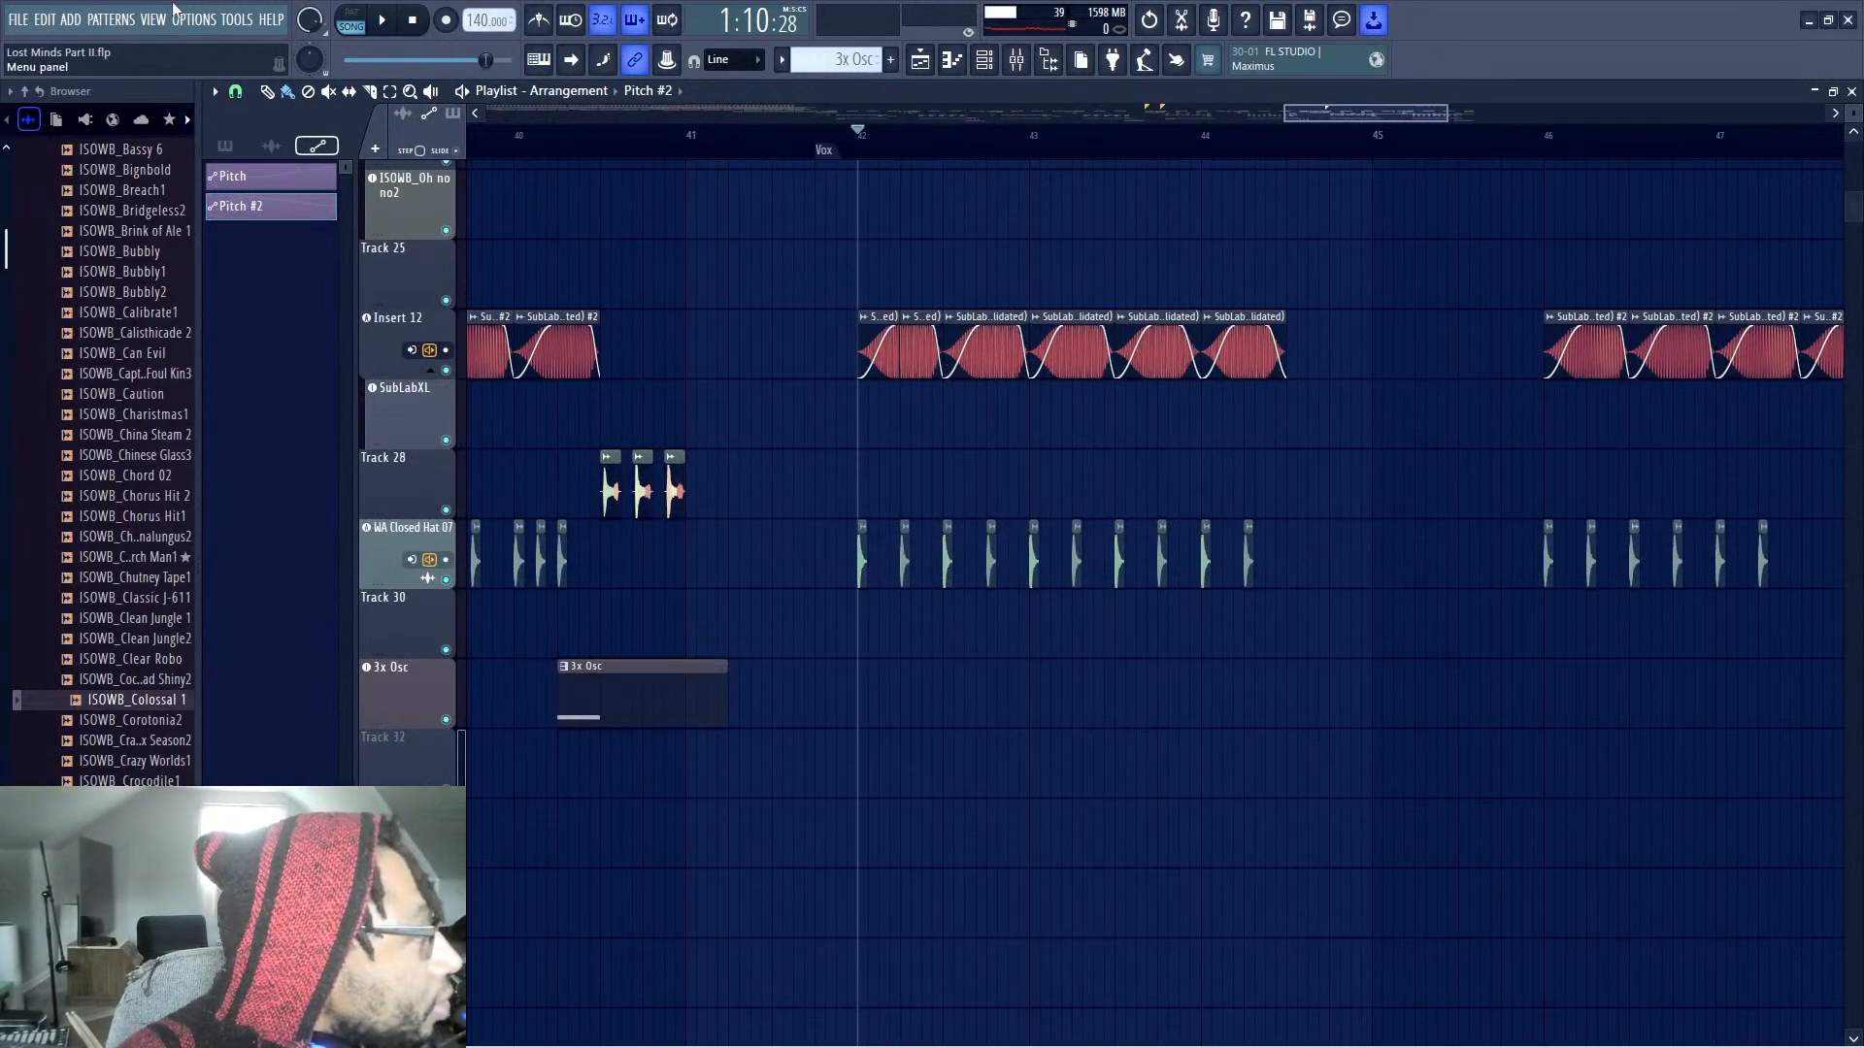
Add a Harmor instrument track and load its Loop region resynthesis preset
{"action": "left_click", "coordinate": [379, 145]}
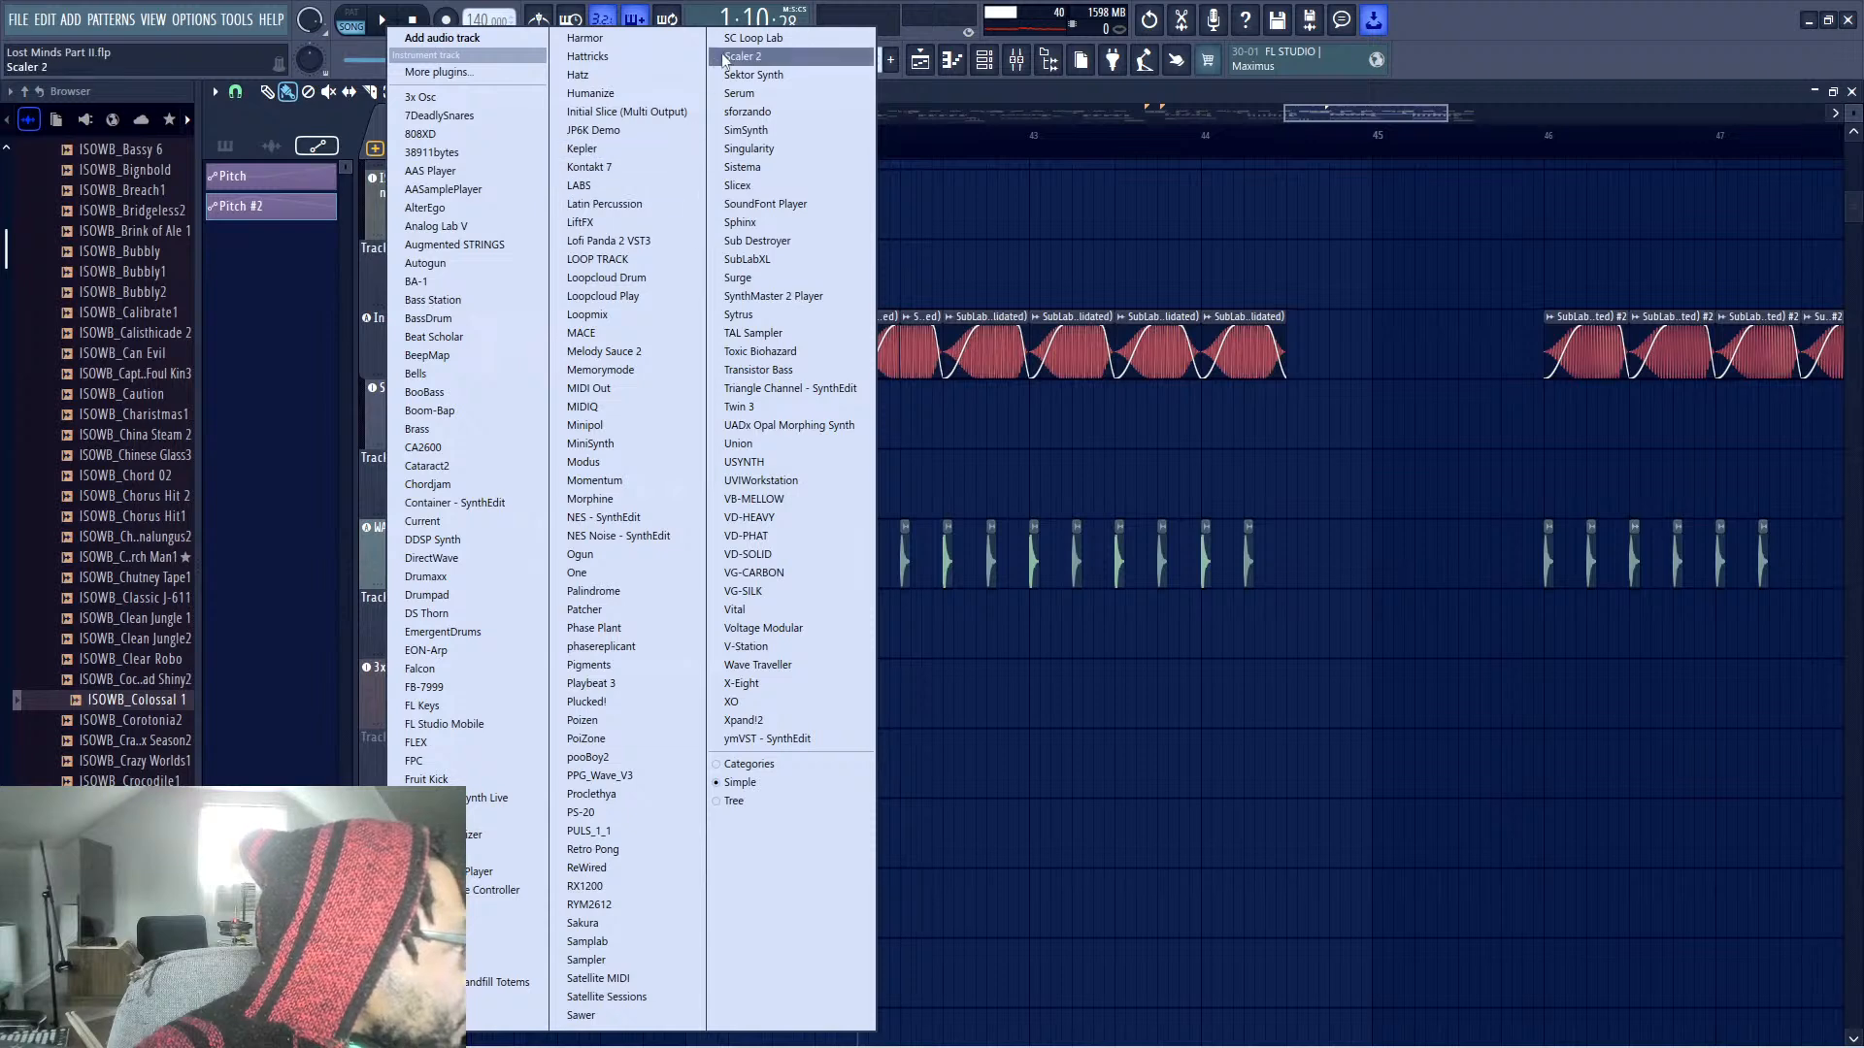
{"action": "left_click", "coordinate": [584, 38]}
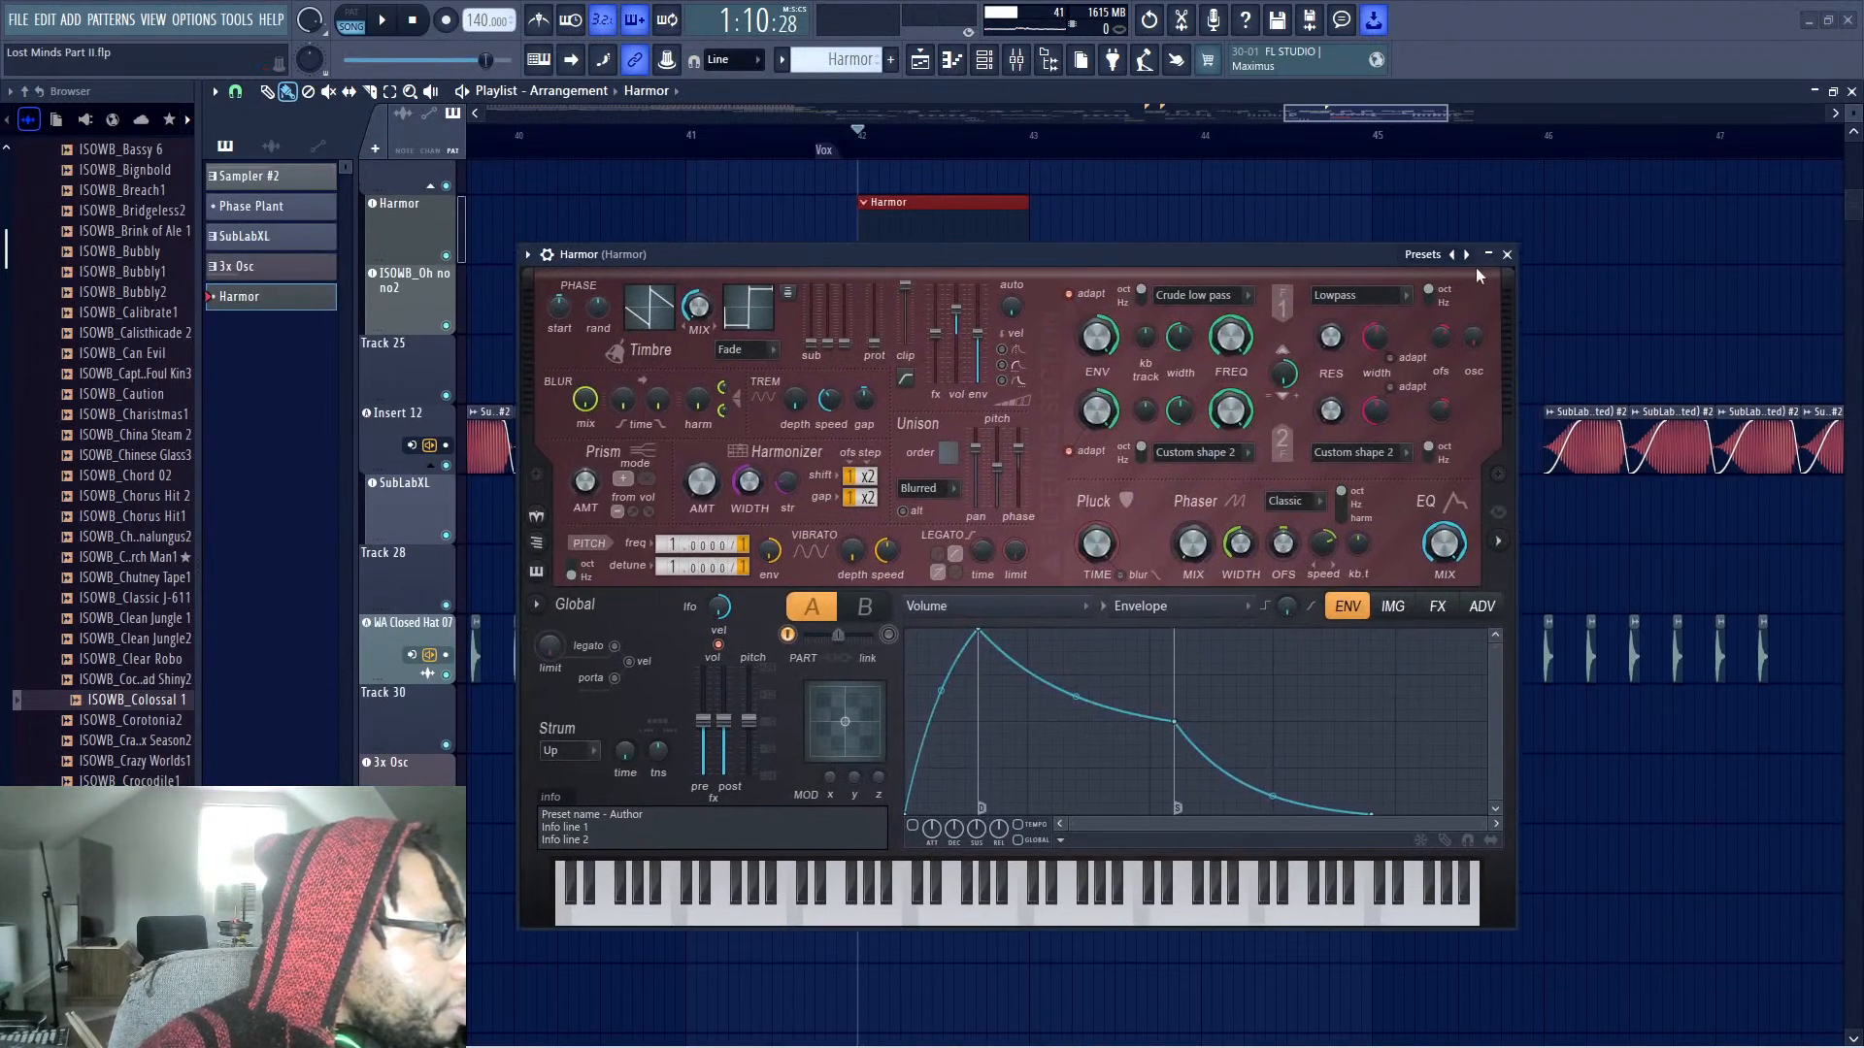
{"action": "left_click", "coordinate": [1464, 254]}
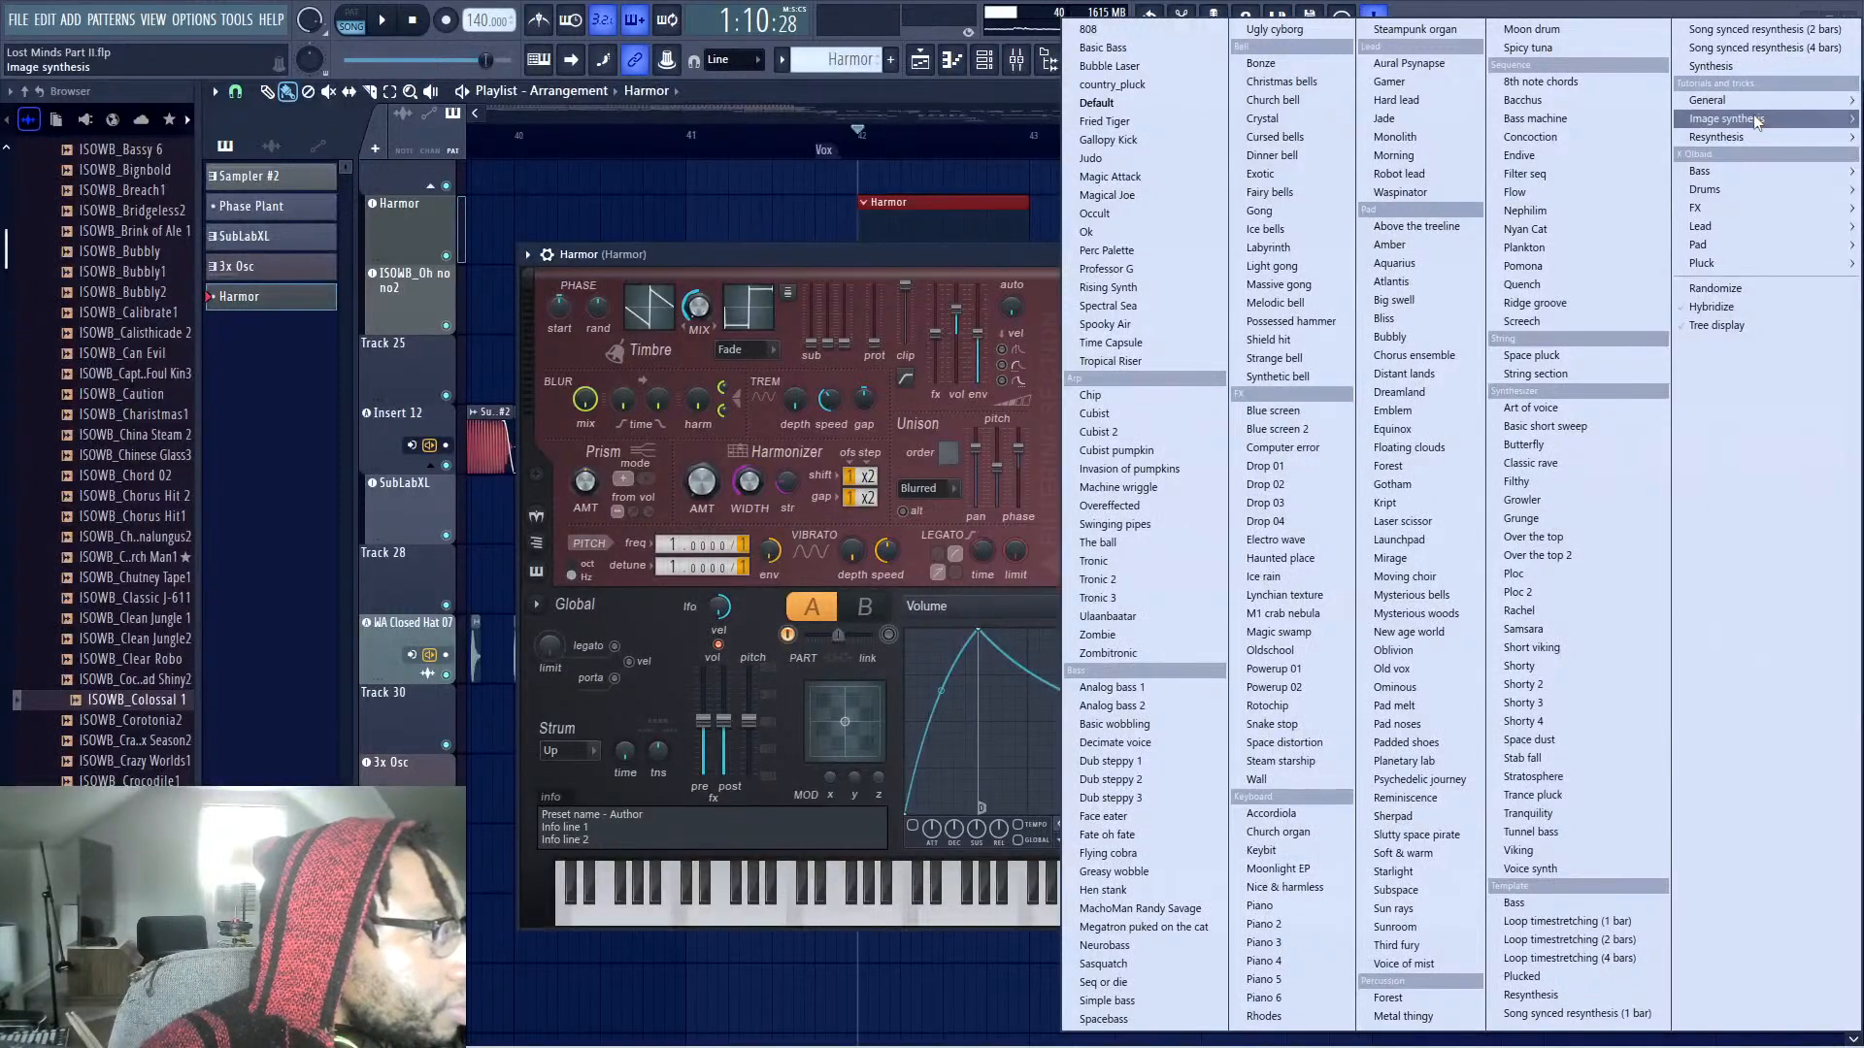
{"action": "mouse_move", "coordinate": [1758, 120]}
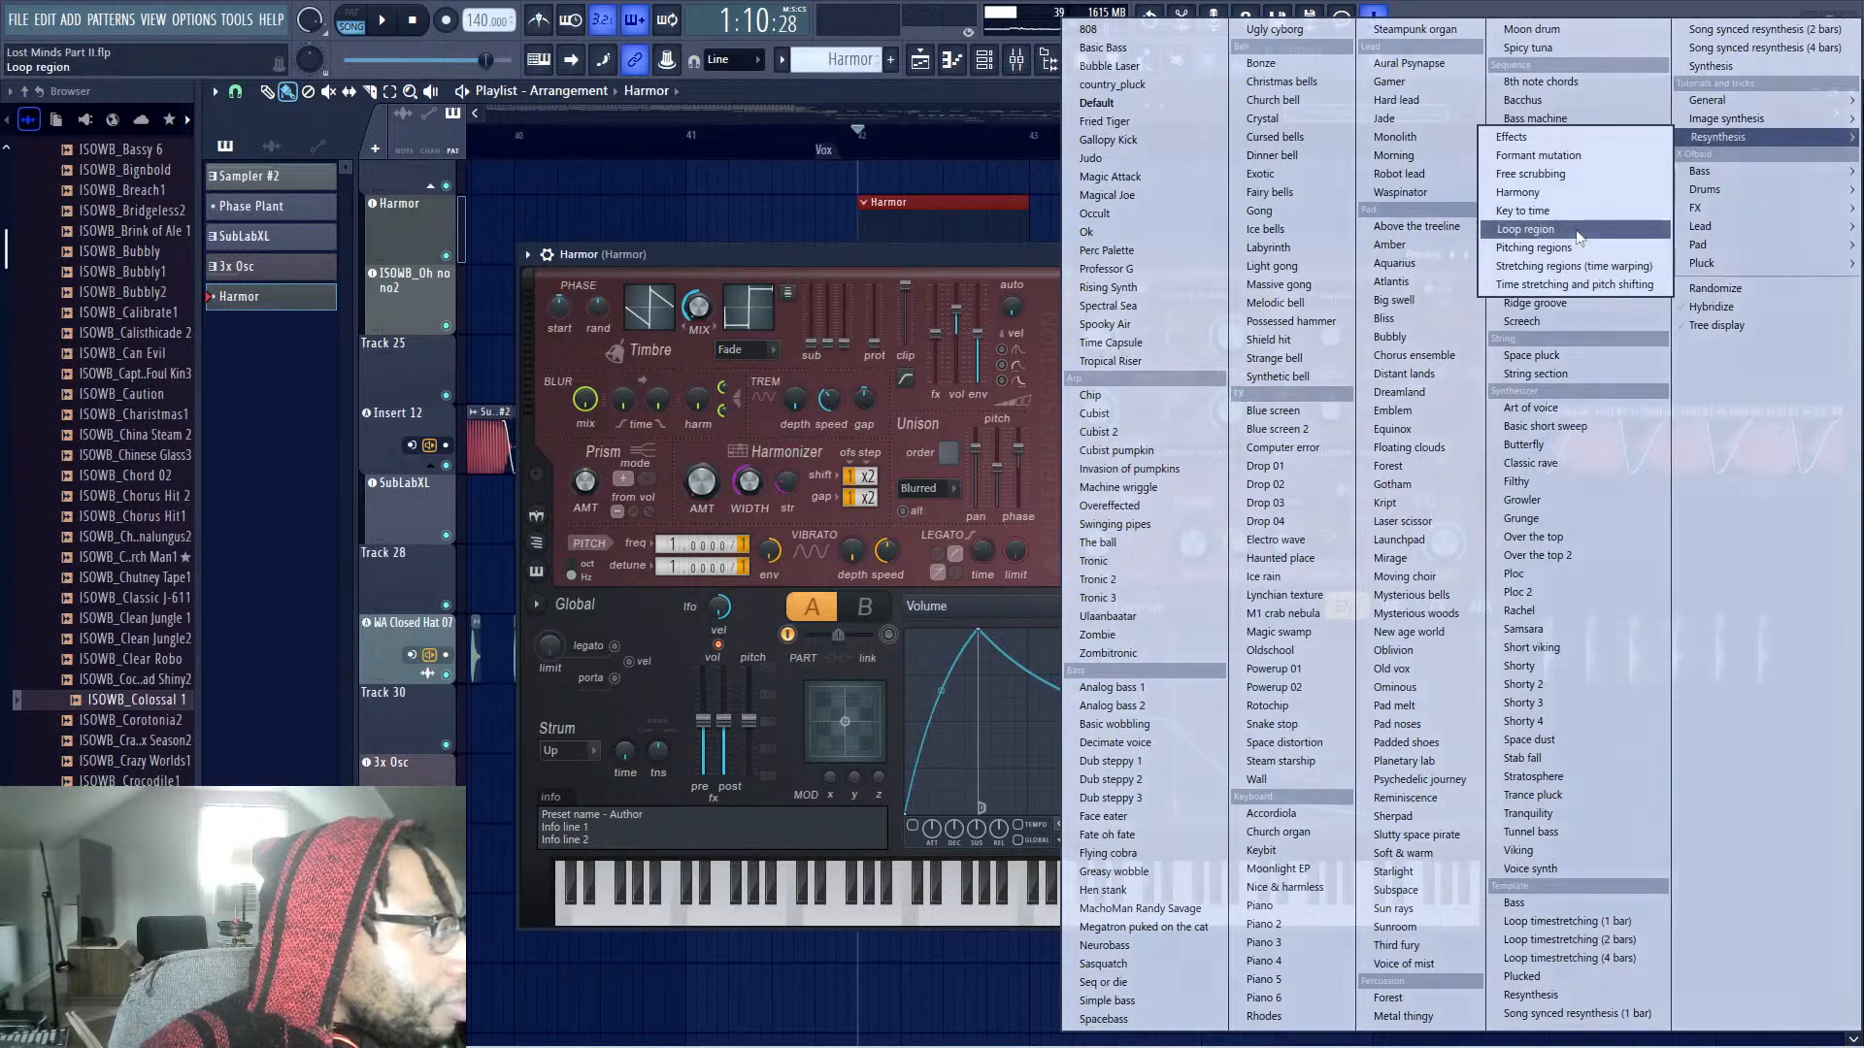
{"action": "left_click", "coordinate": [1589, 230]}
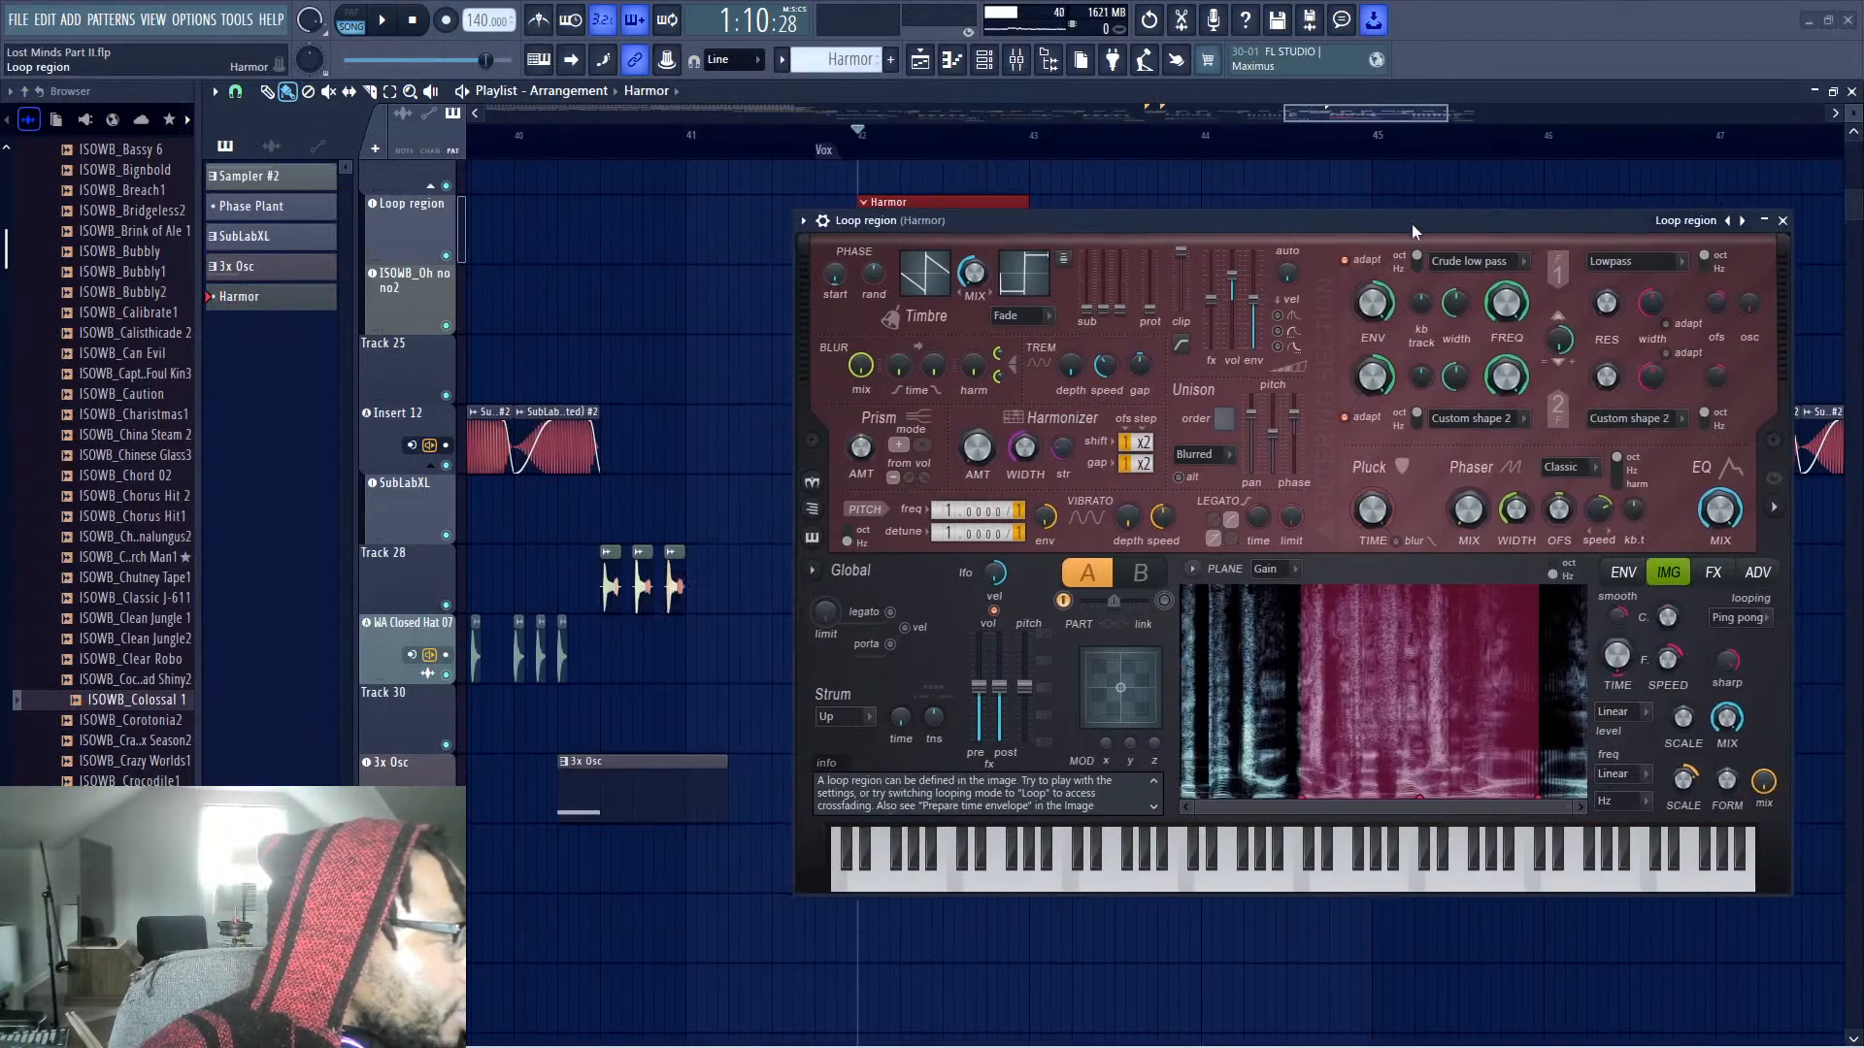
{"action": "left_click_drag", "start_coordinate": [1412, 223], "coordinate": [1058, 212]}
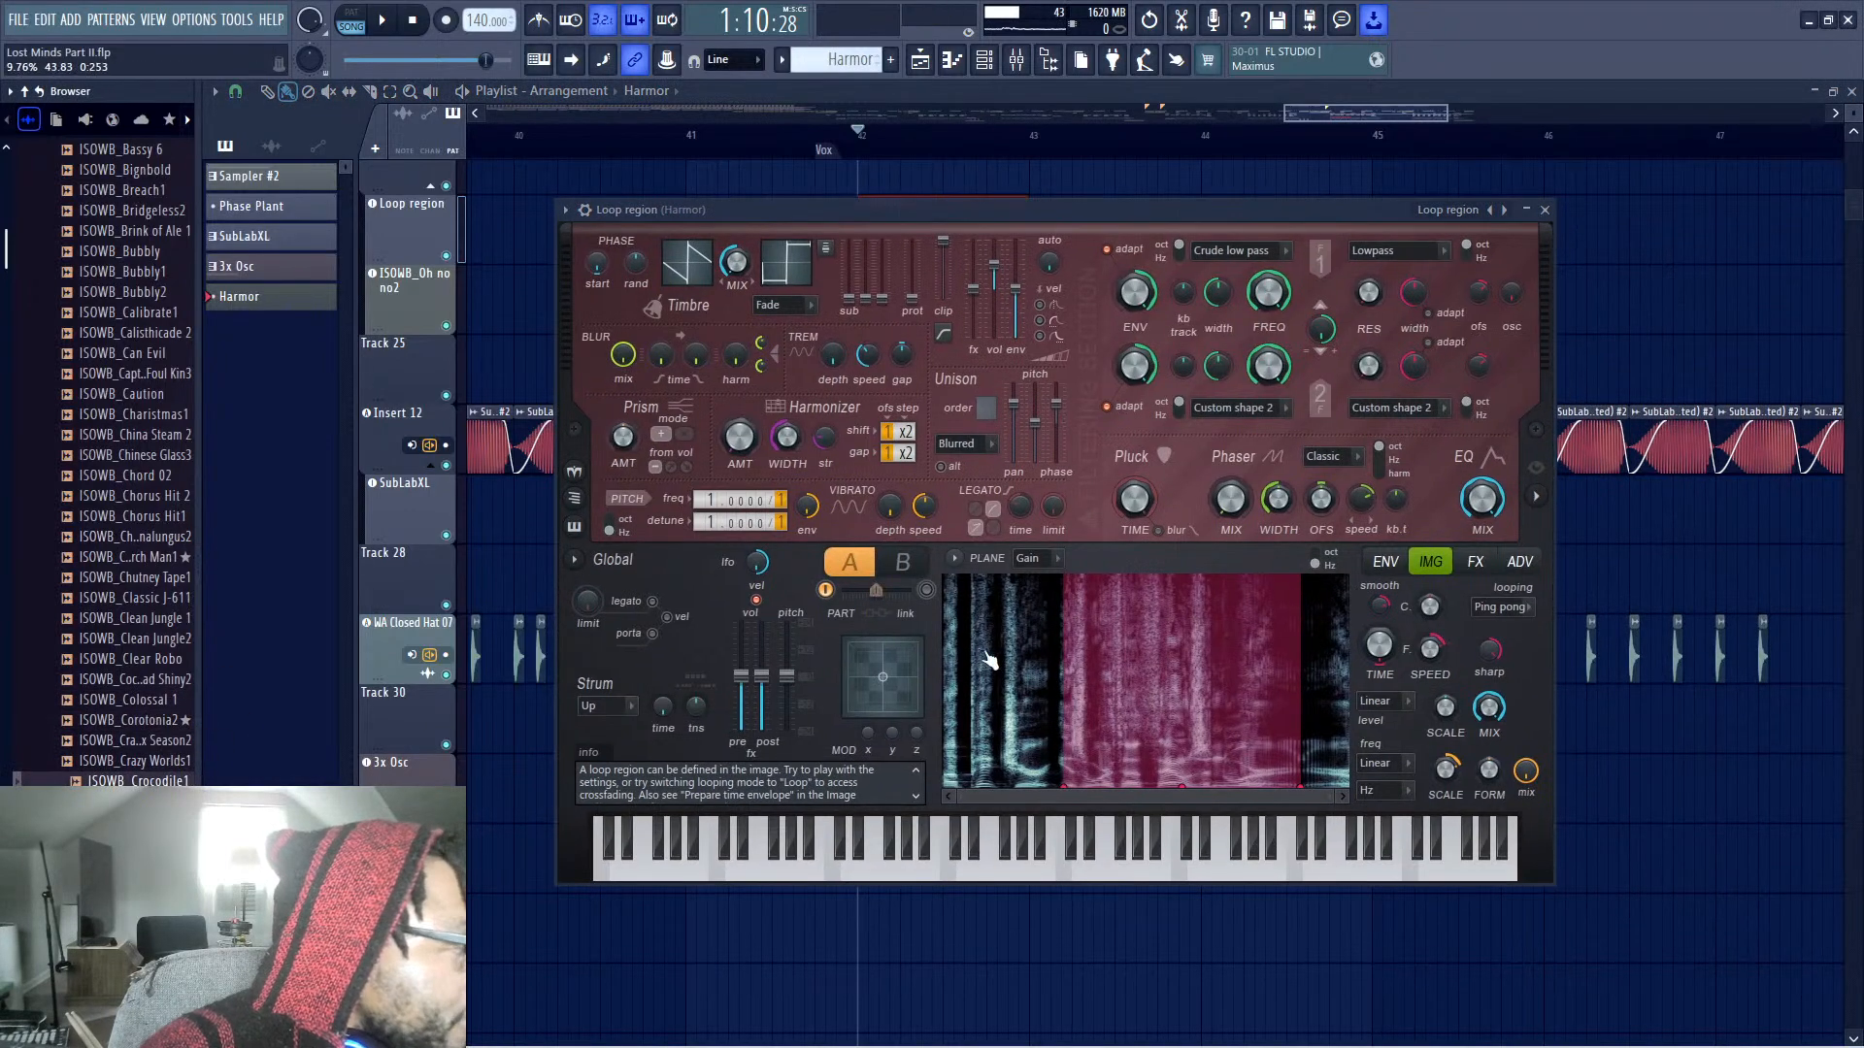
Audition ISOWB_Crazy Worlds1 and ISOWB_Crocodile1, and load ISOWB_Crocodile1 into Harmor's image display for resynthesis
{"action": "left_click", "coordinate": [137, 703]}
{"action": "left_click", "coordinate": [137, 764]}
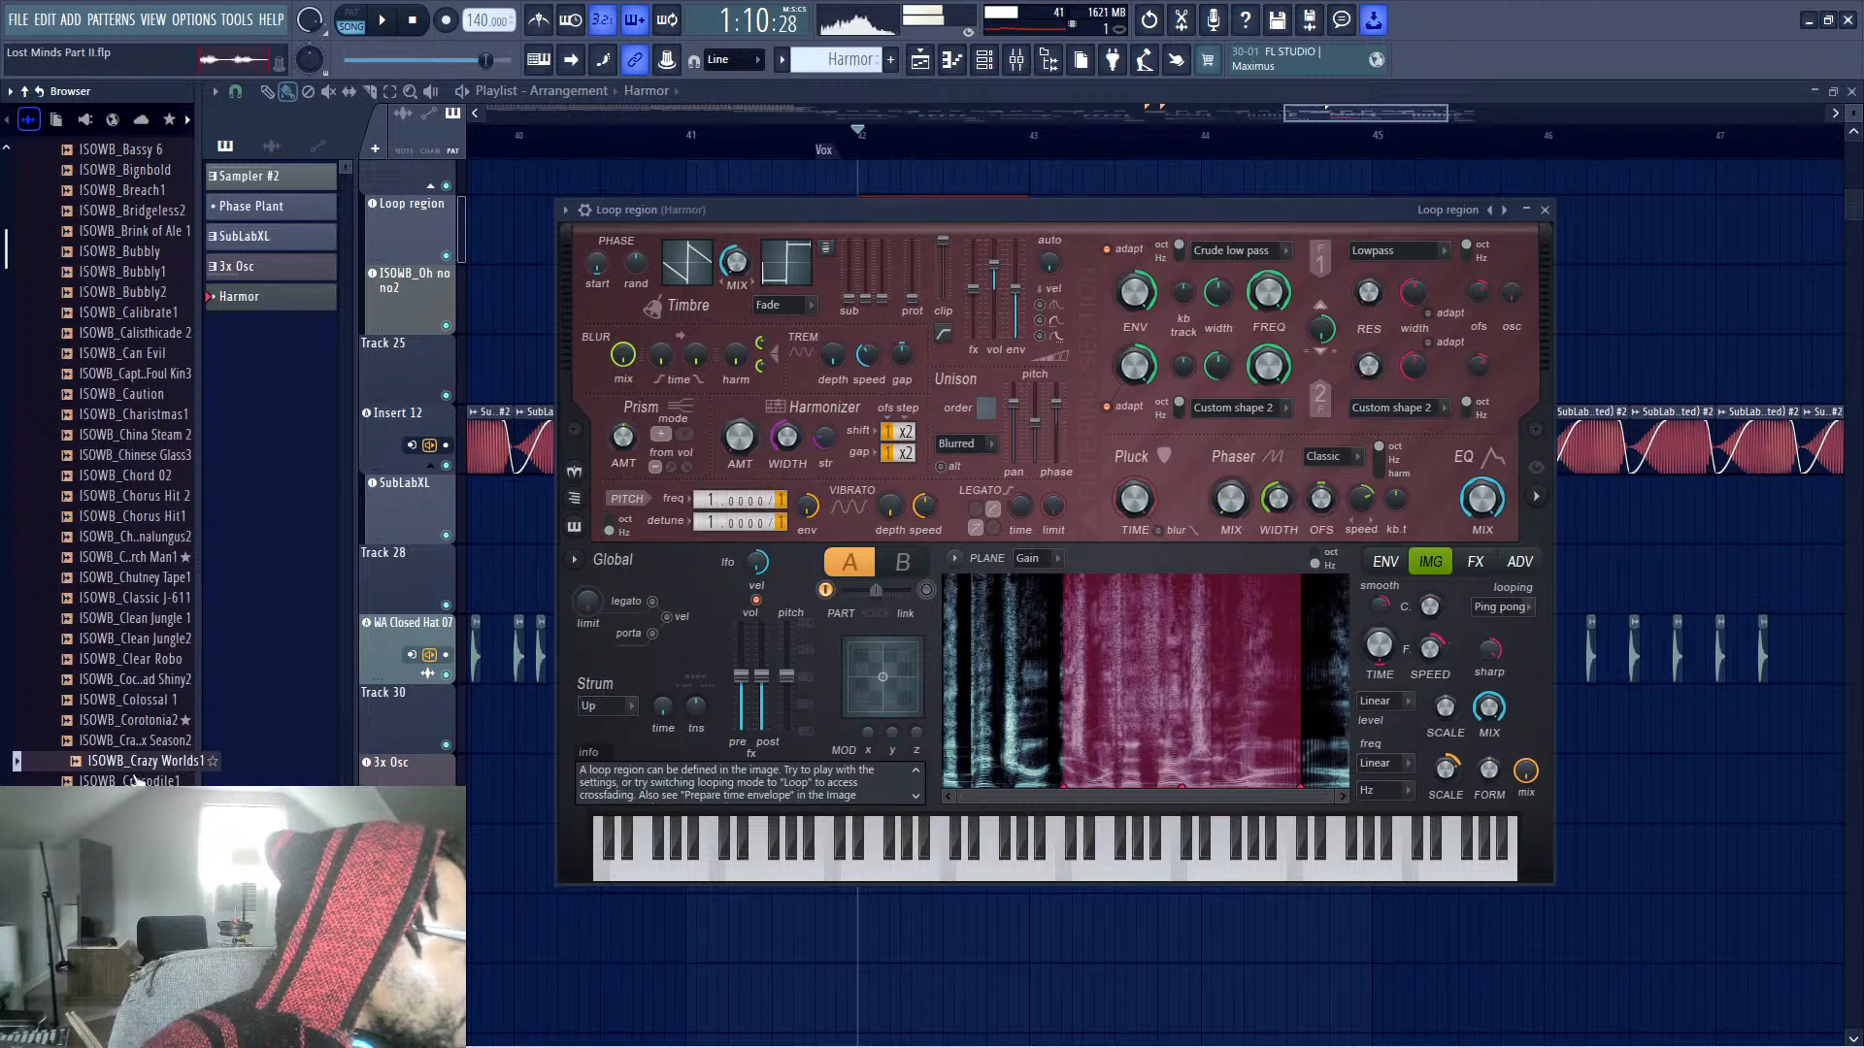
{"action": "left_click", "coordinate": [137, 782]}
{"action": "right_click", "coordinate": [137, 782]}
{"action": "left_click_drag", "start_coordinate": [137, 782], "coordinate": [1066, 686]}
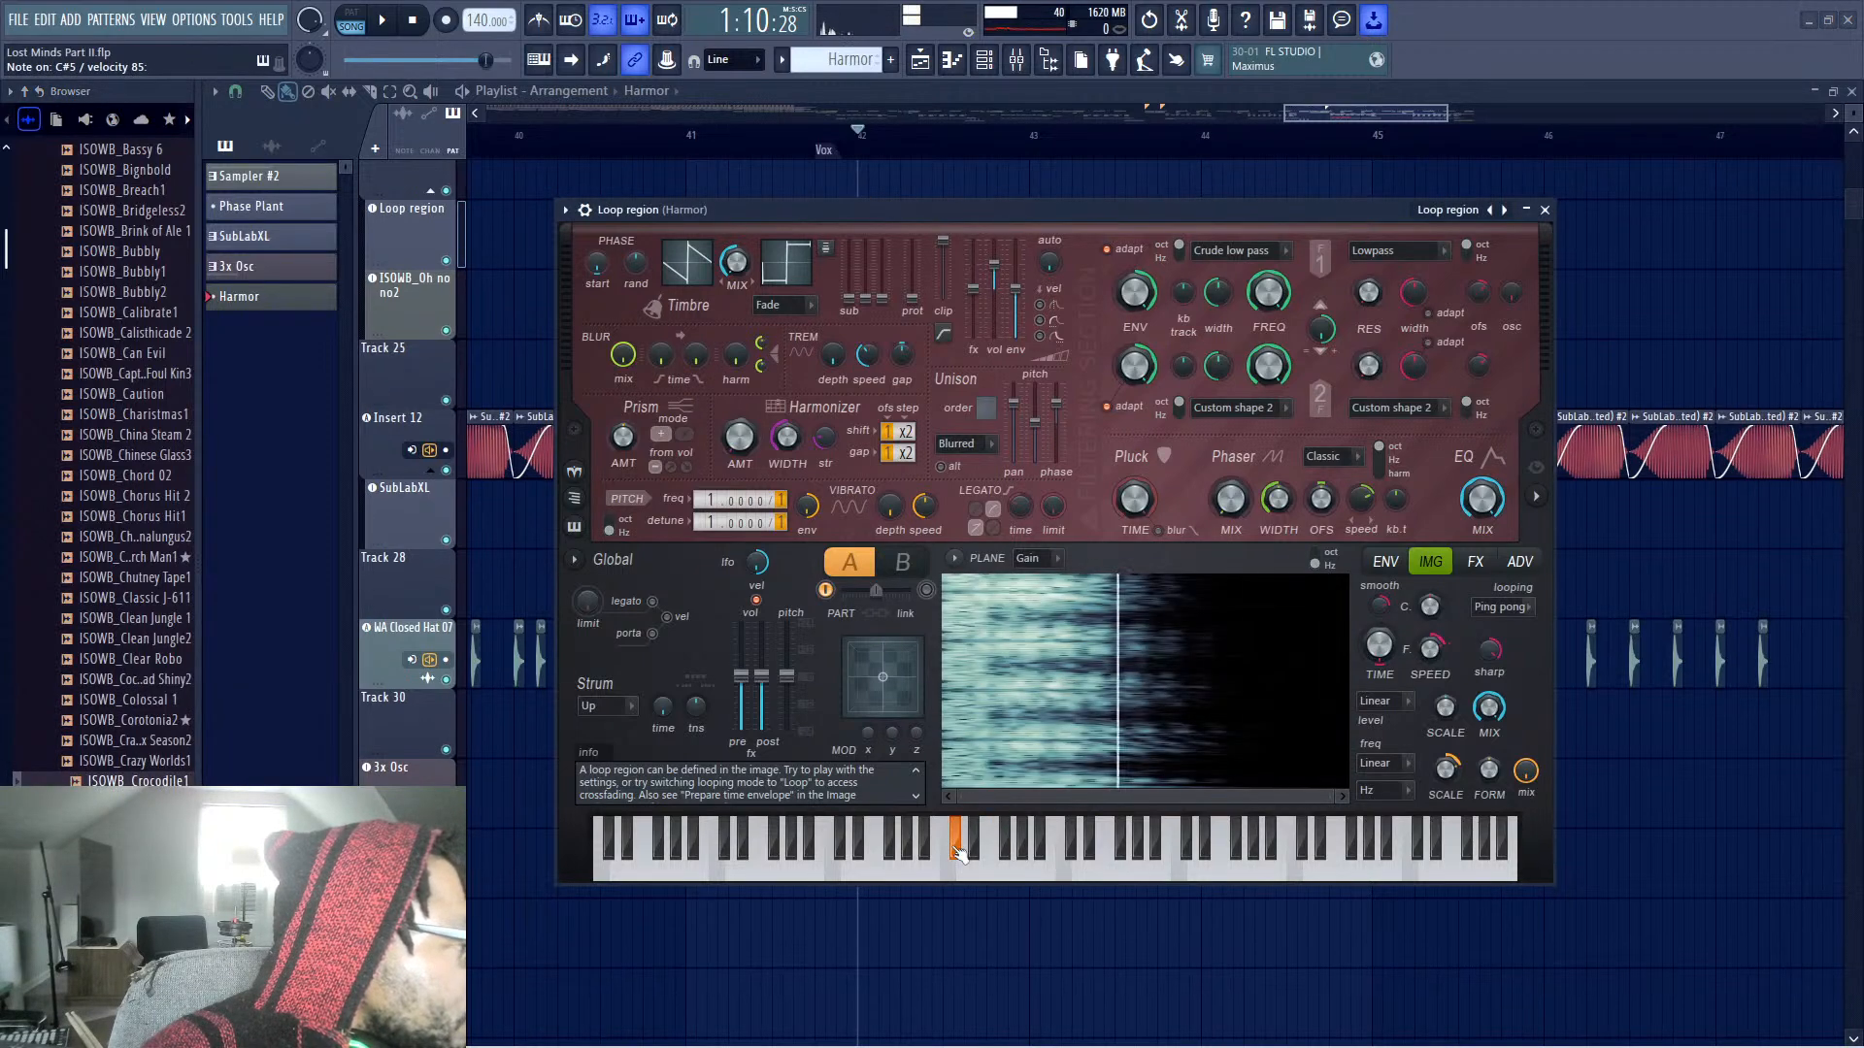
Play test notes on the resynthesized Harmor sound, including over the arrangement from bar 42
{"action": "left_click", "coordinate": [821, 873]}
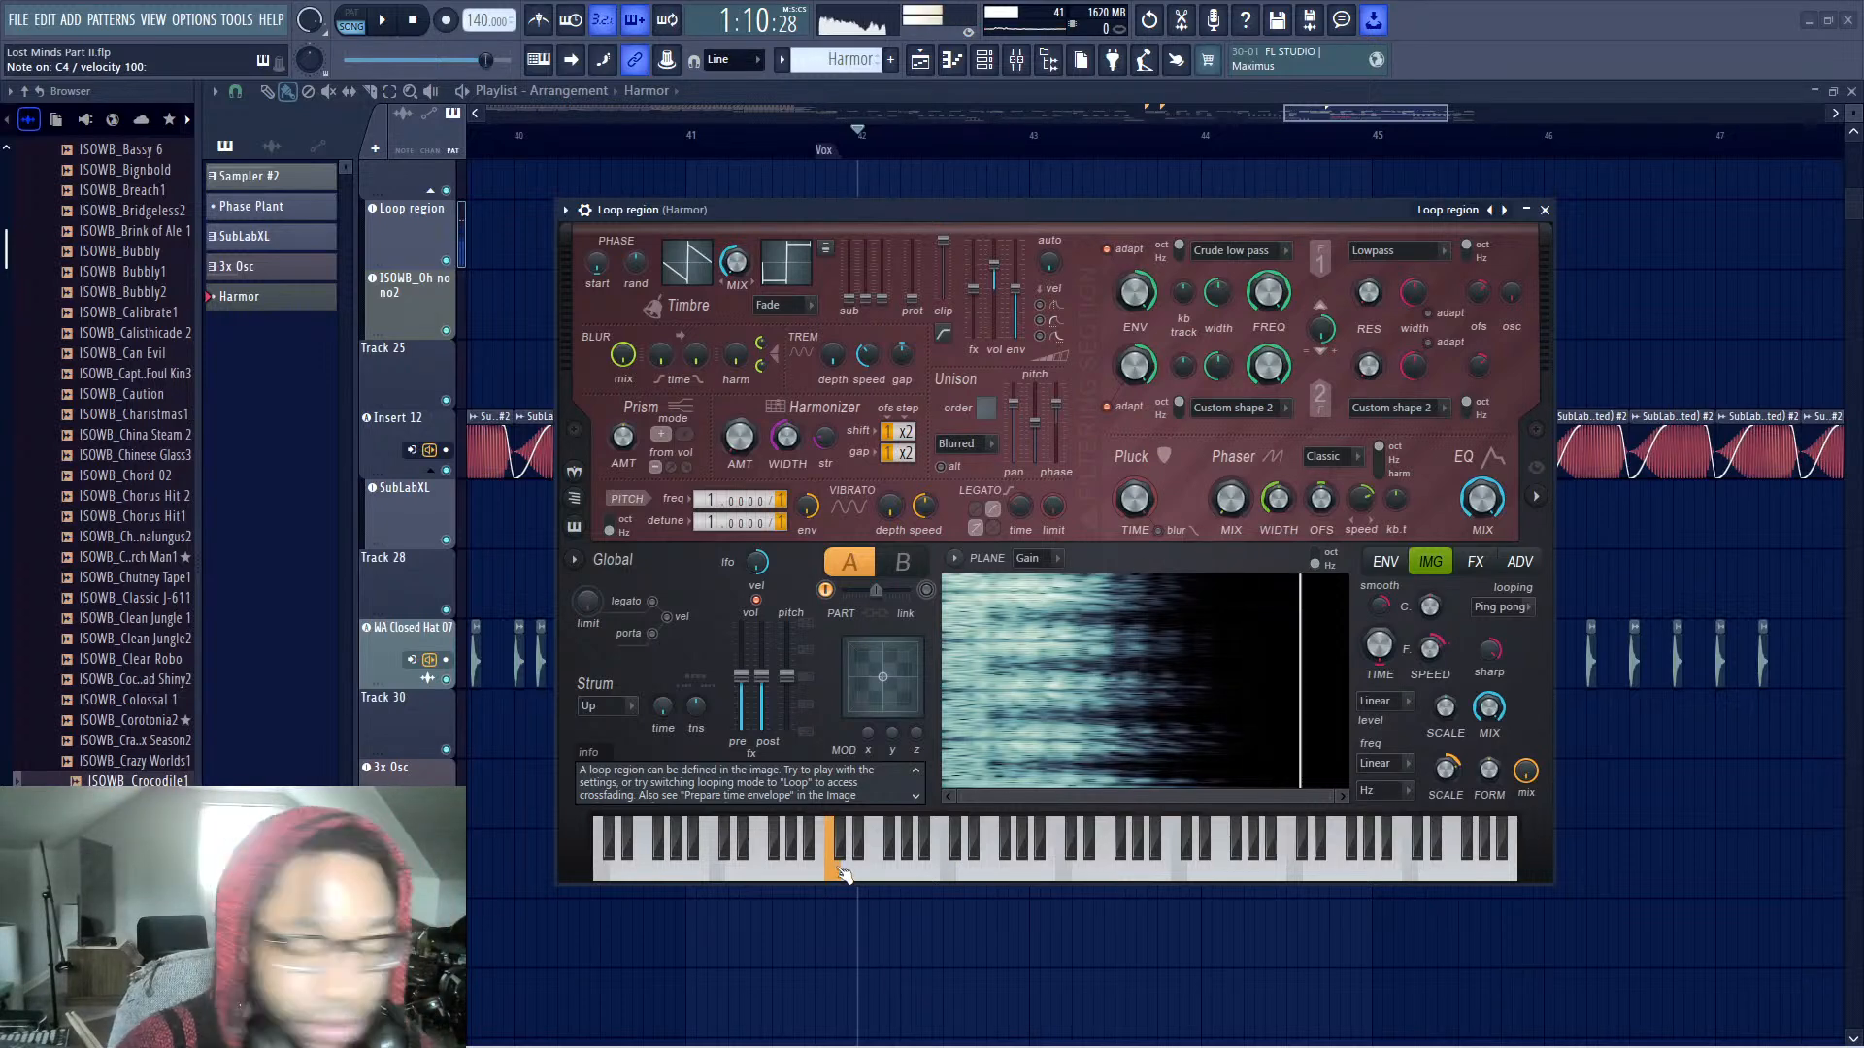
{"action": "left_click", "coordinate": [868, 864]}
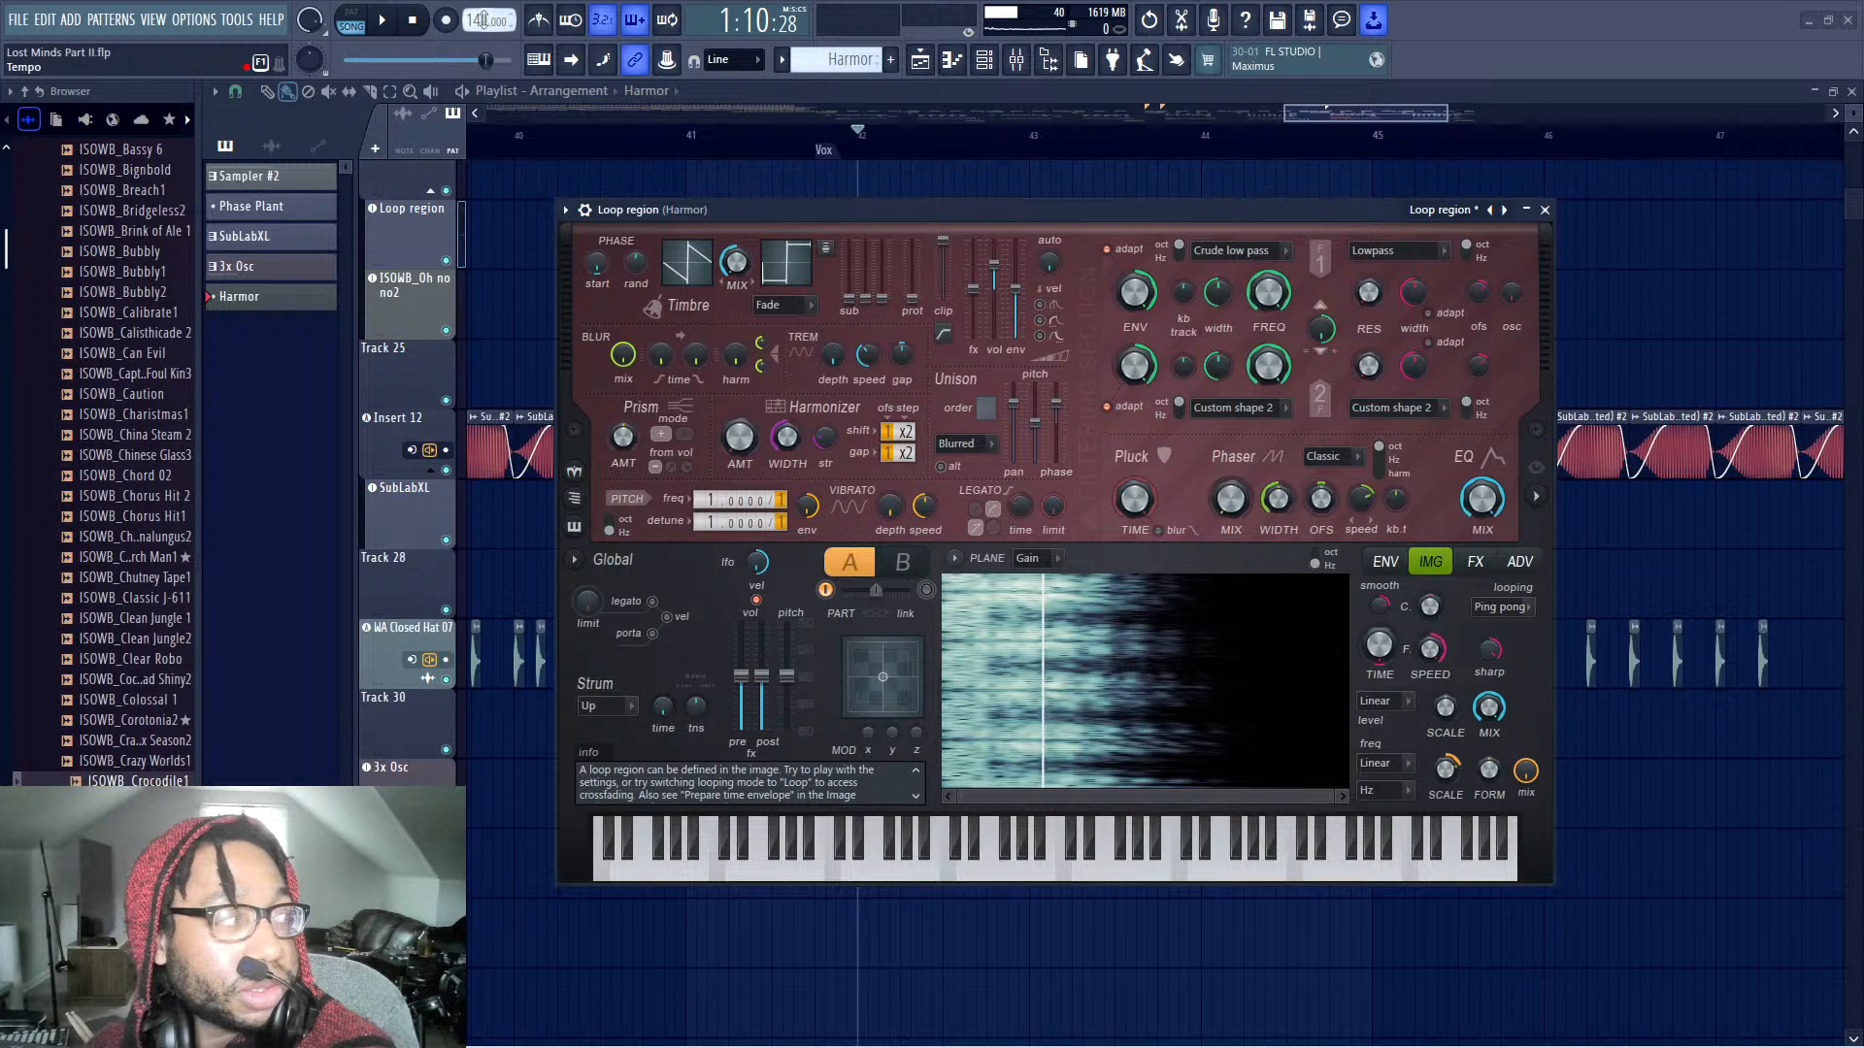
{"action": "left_click", "coordinate": [386, 26]}
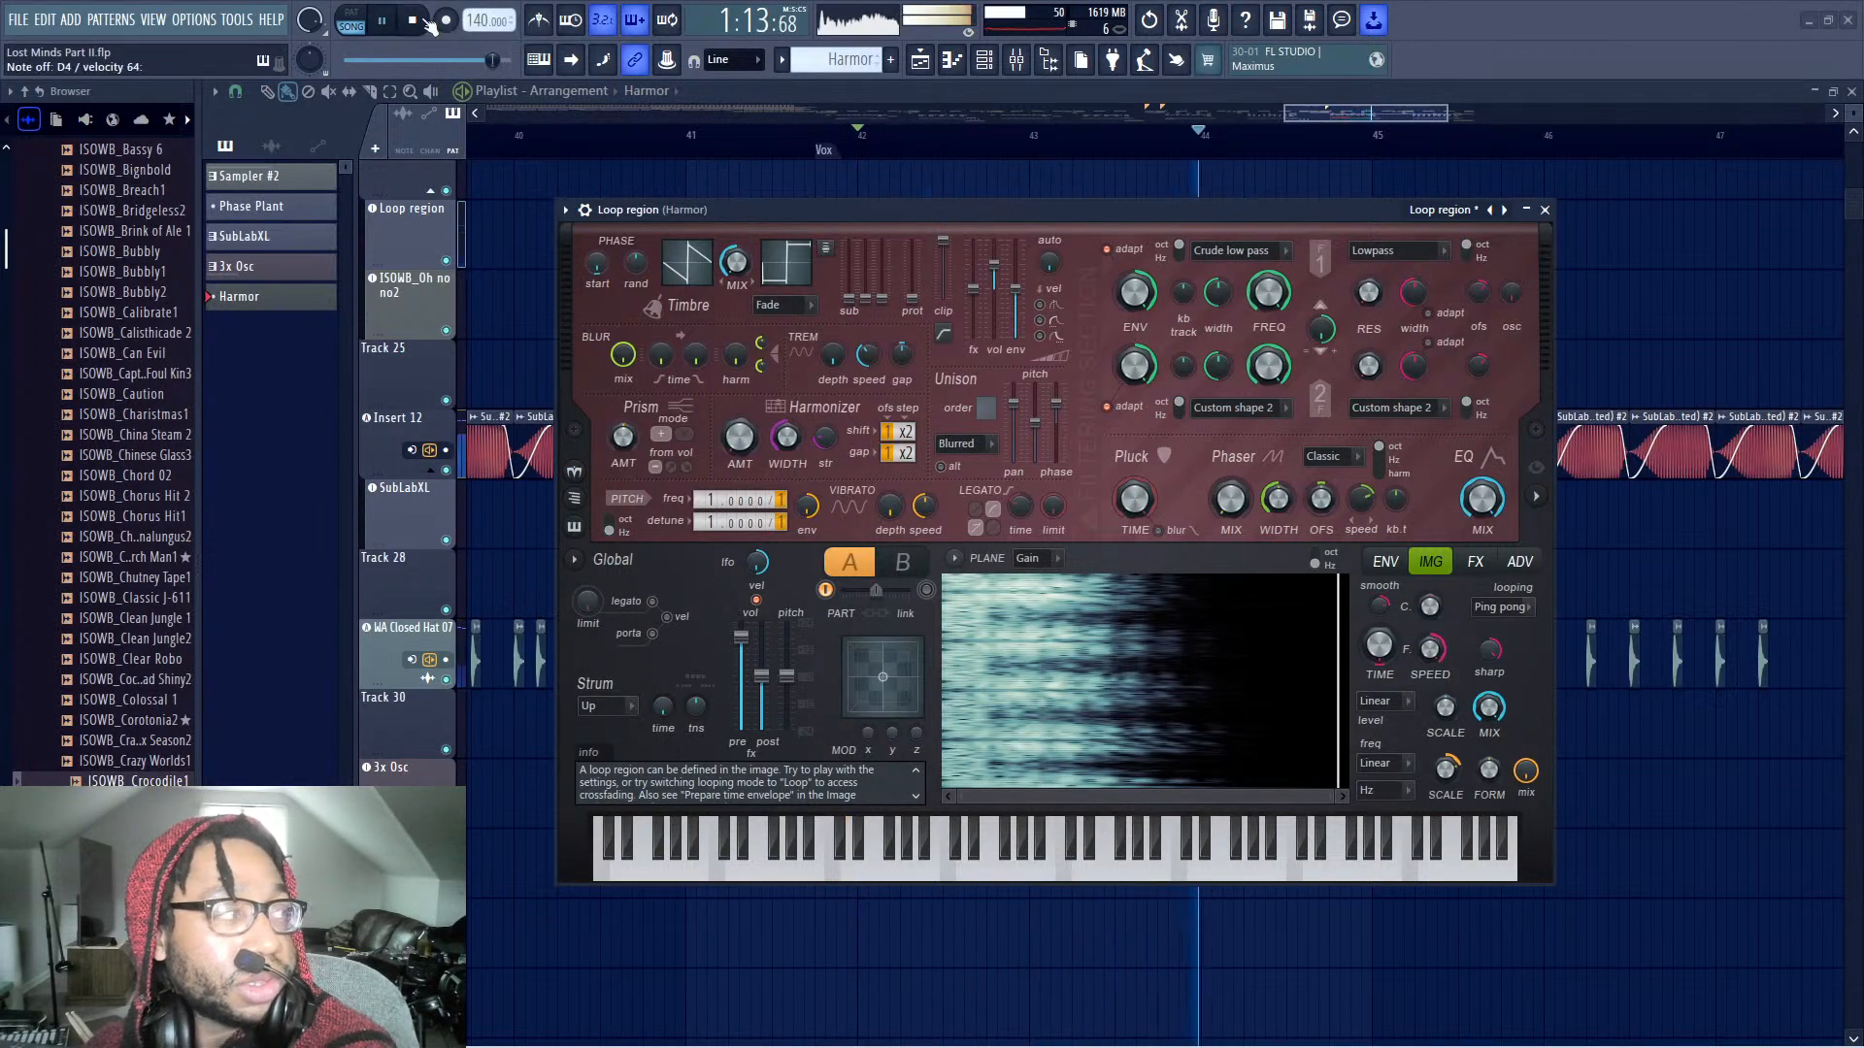
{"action": "key", "text": "space"}
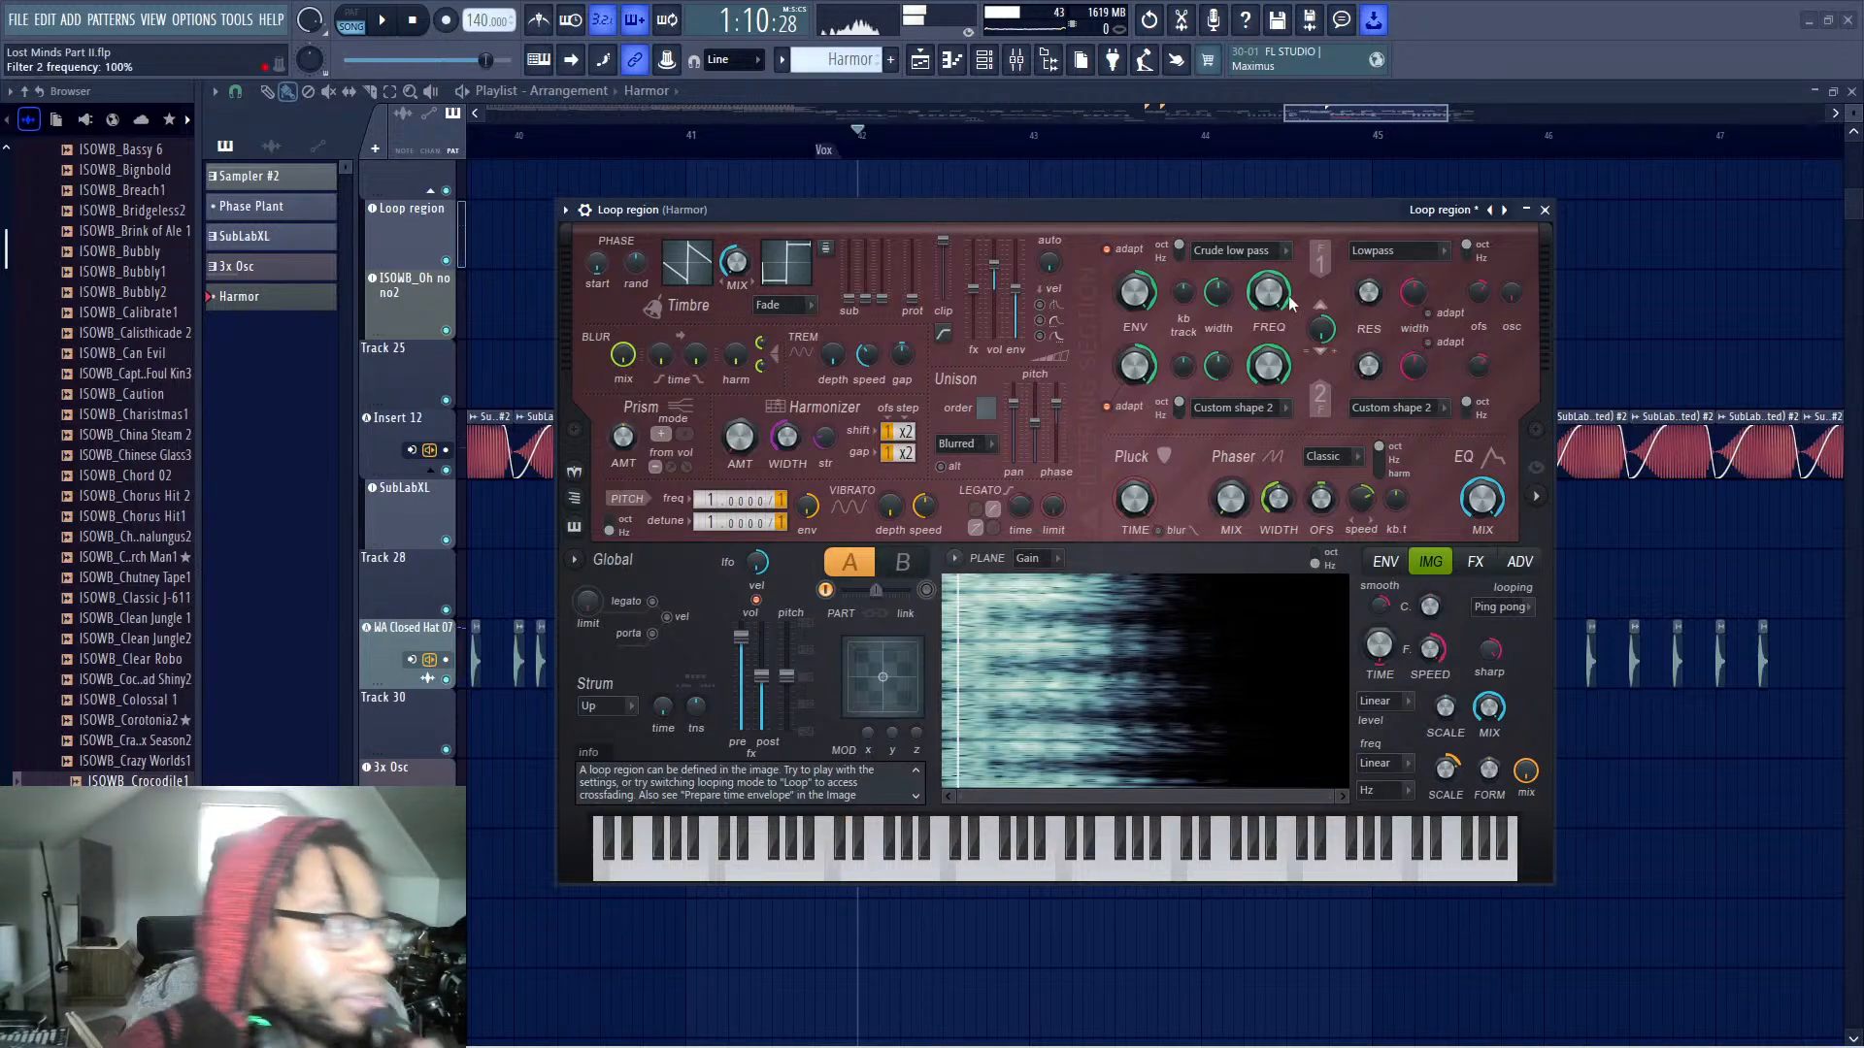
Test another note in Harmor and reposition its window so that its playlist clip at bar 42 is uncovered
{"action": "left_click_drag", "start_coordinate": [1238, 213], "coordinate": [1388, 277]}
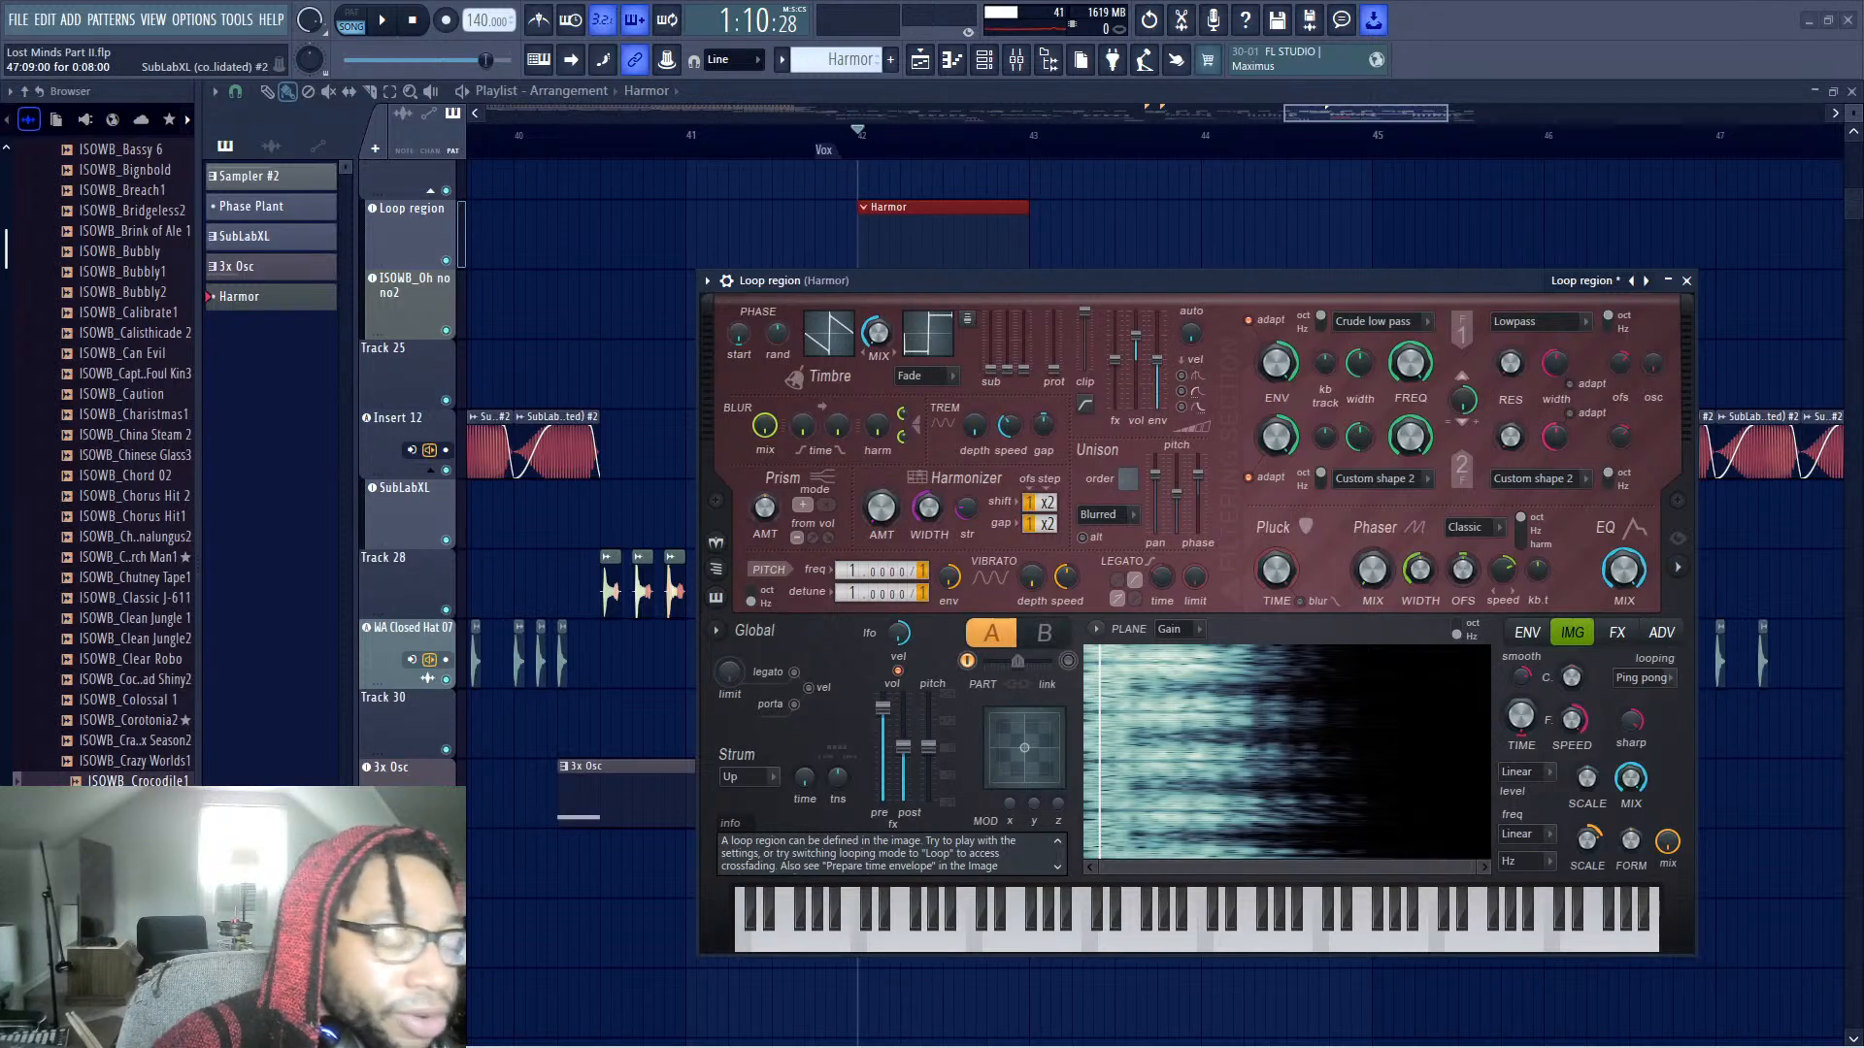
{"action": "left_click", "coordinate": [1332, 934]}
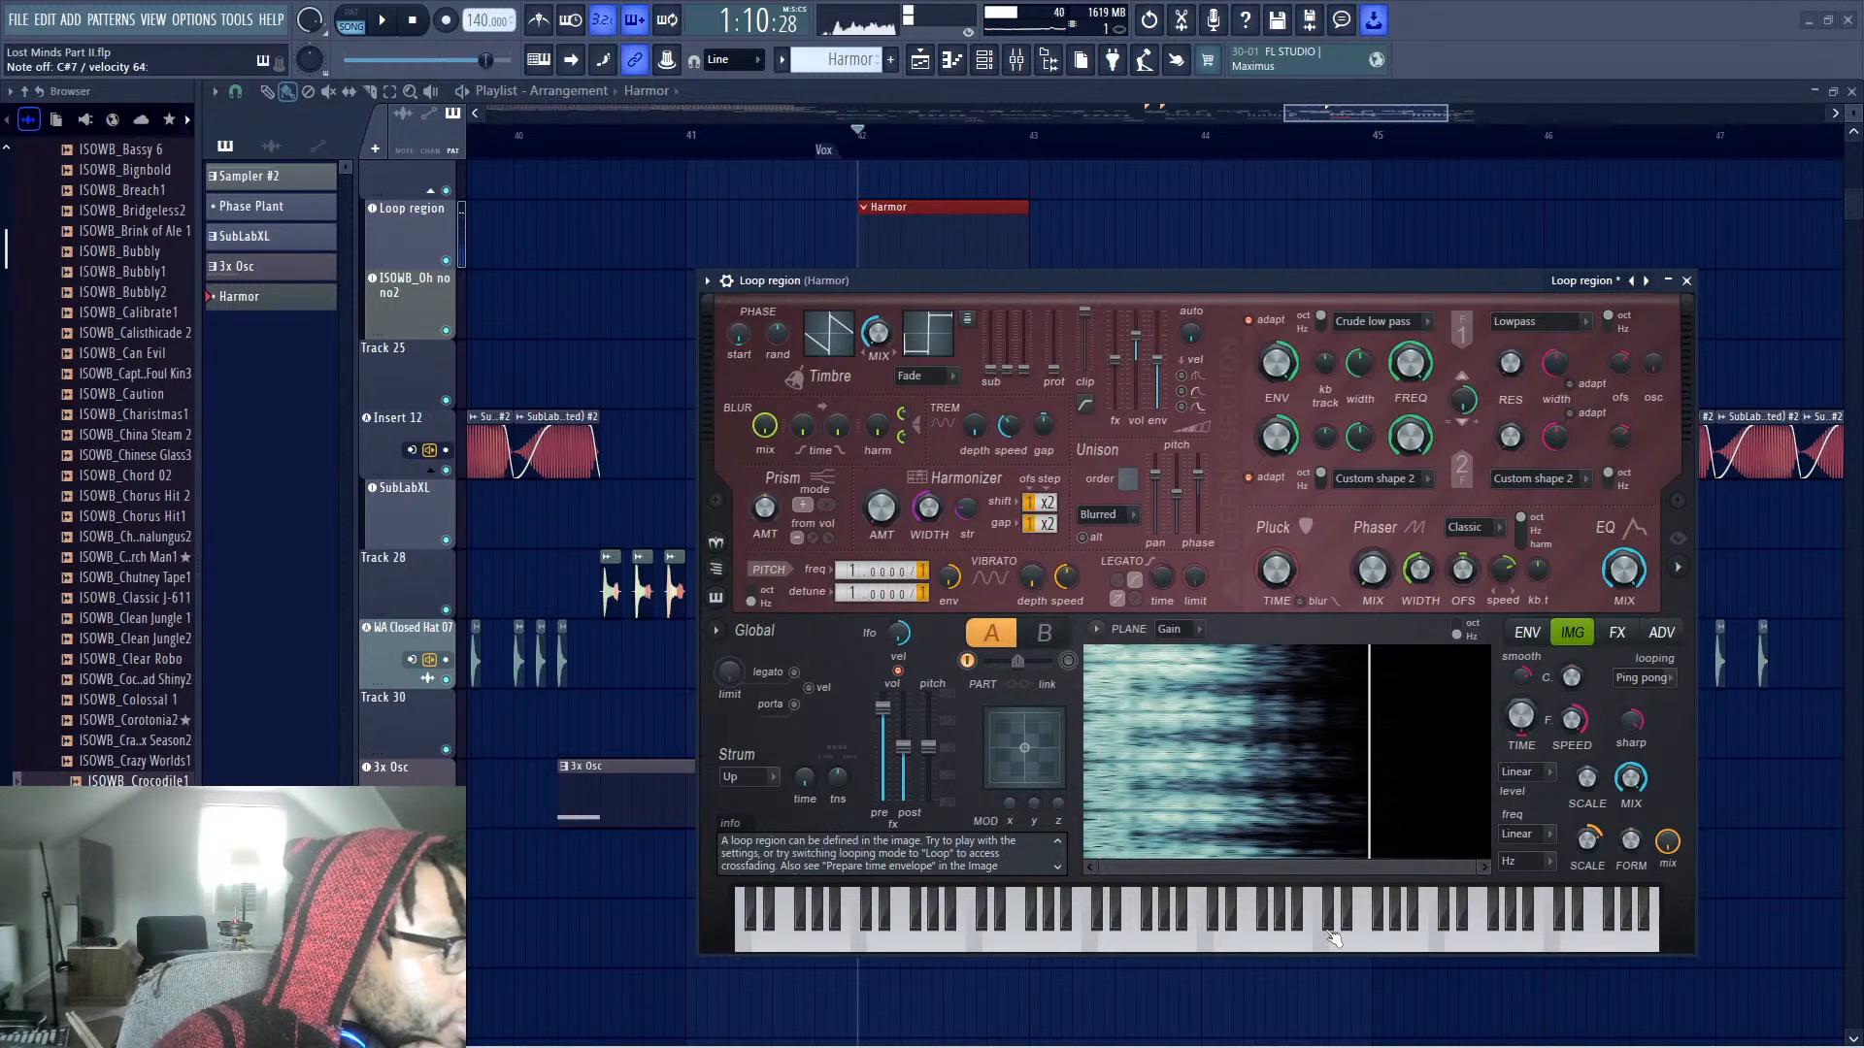
{"action": "left_click_drag", "start_coordinate": [928, 287], "coordinate": [696, 185]}
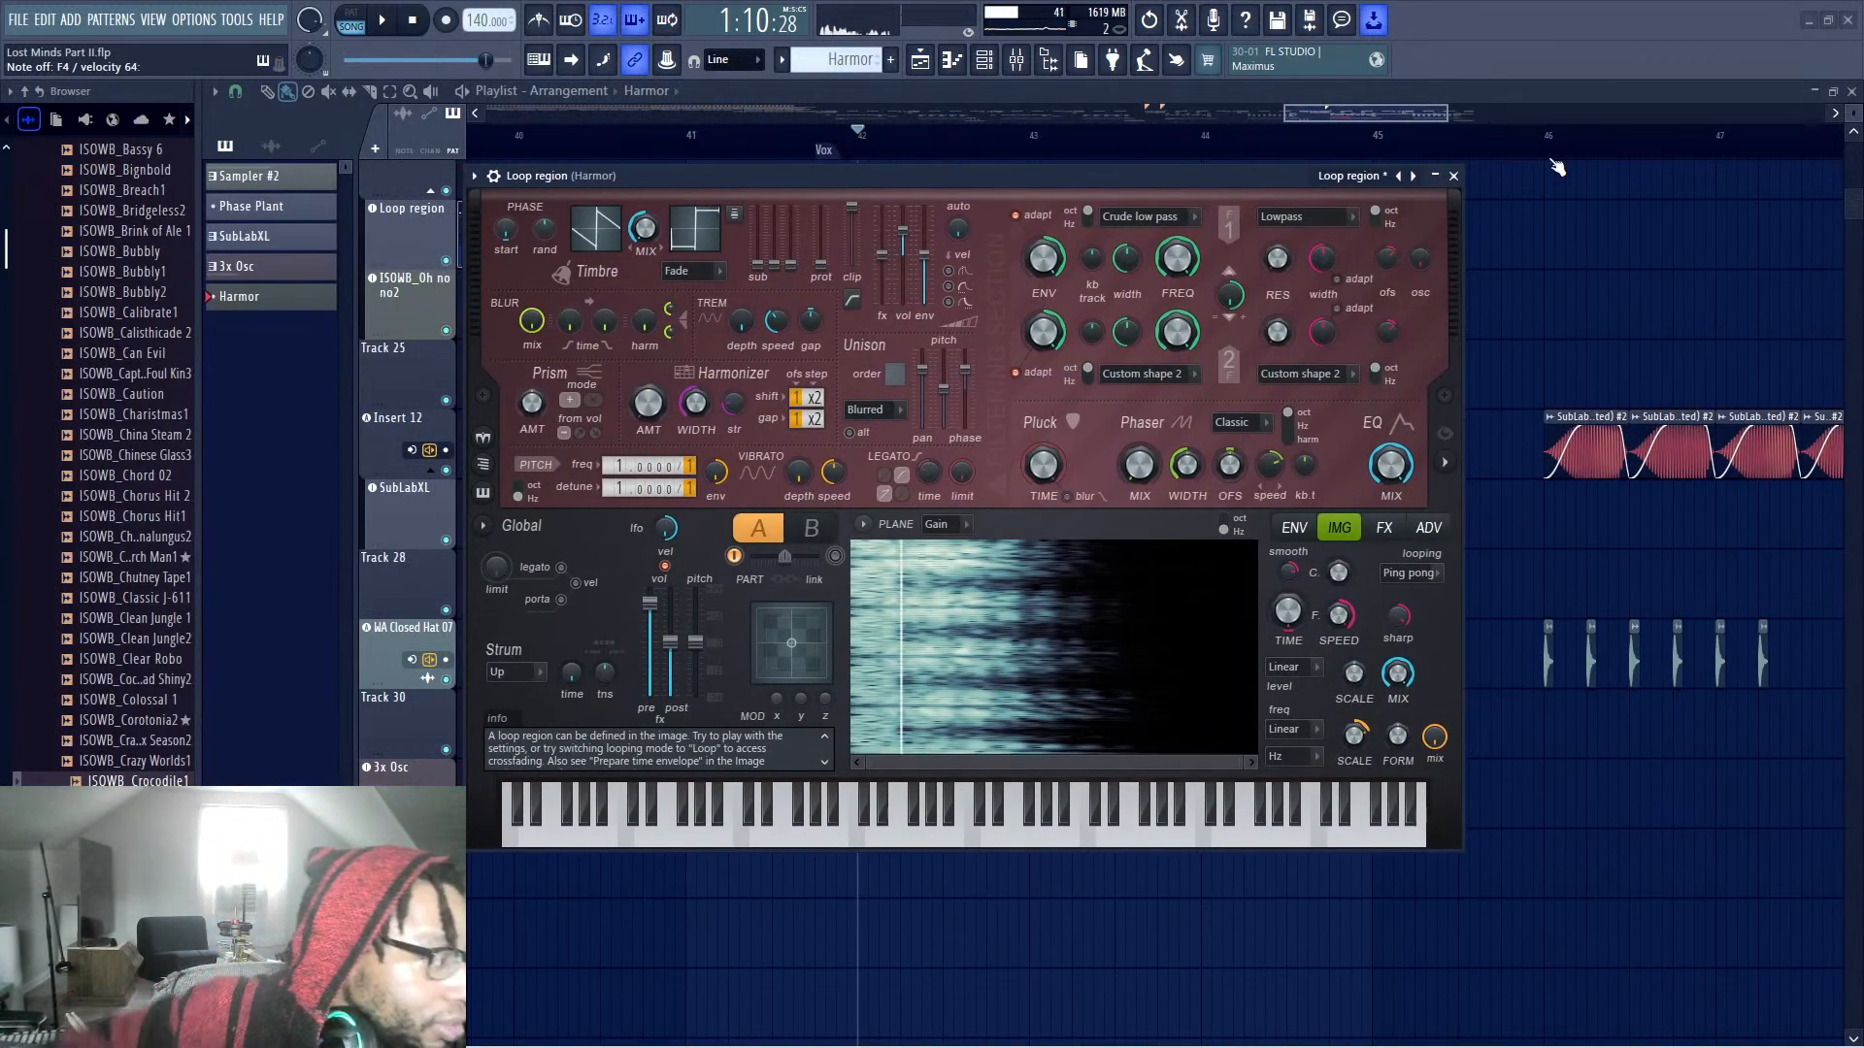
{"action": "left_click_drag", "start_coordinate": [1301, 184], "coordinate": [1801, 309]}
{"action": "left_click_drag", "start_coordinate": [1252, 345], "coordinate": [1074, 498]}
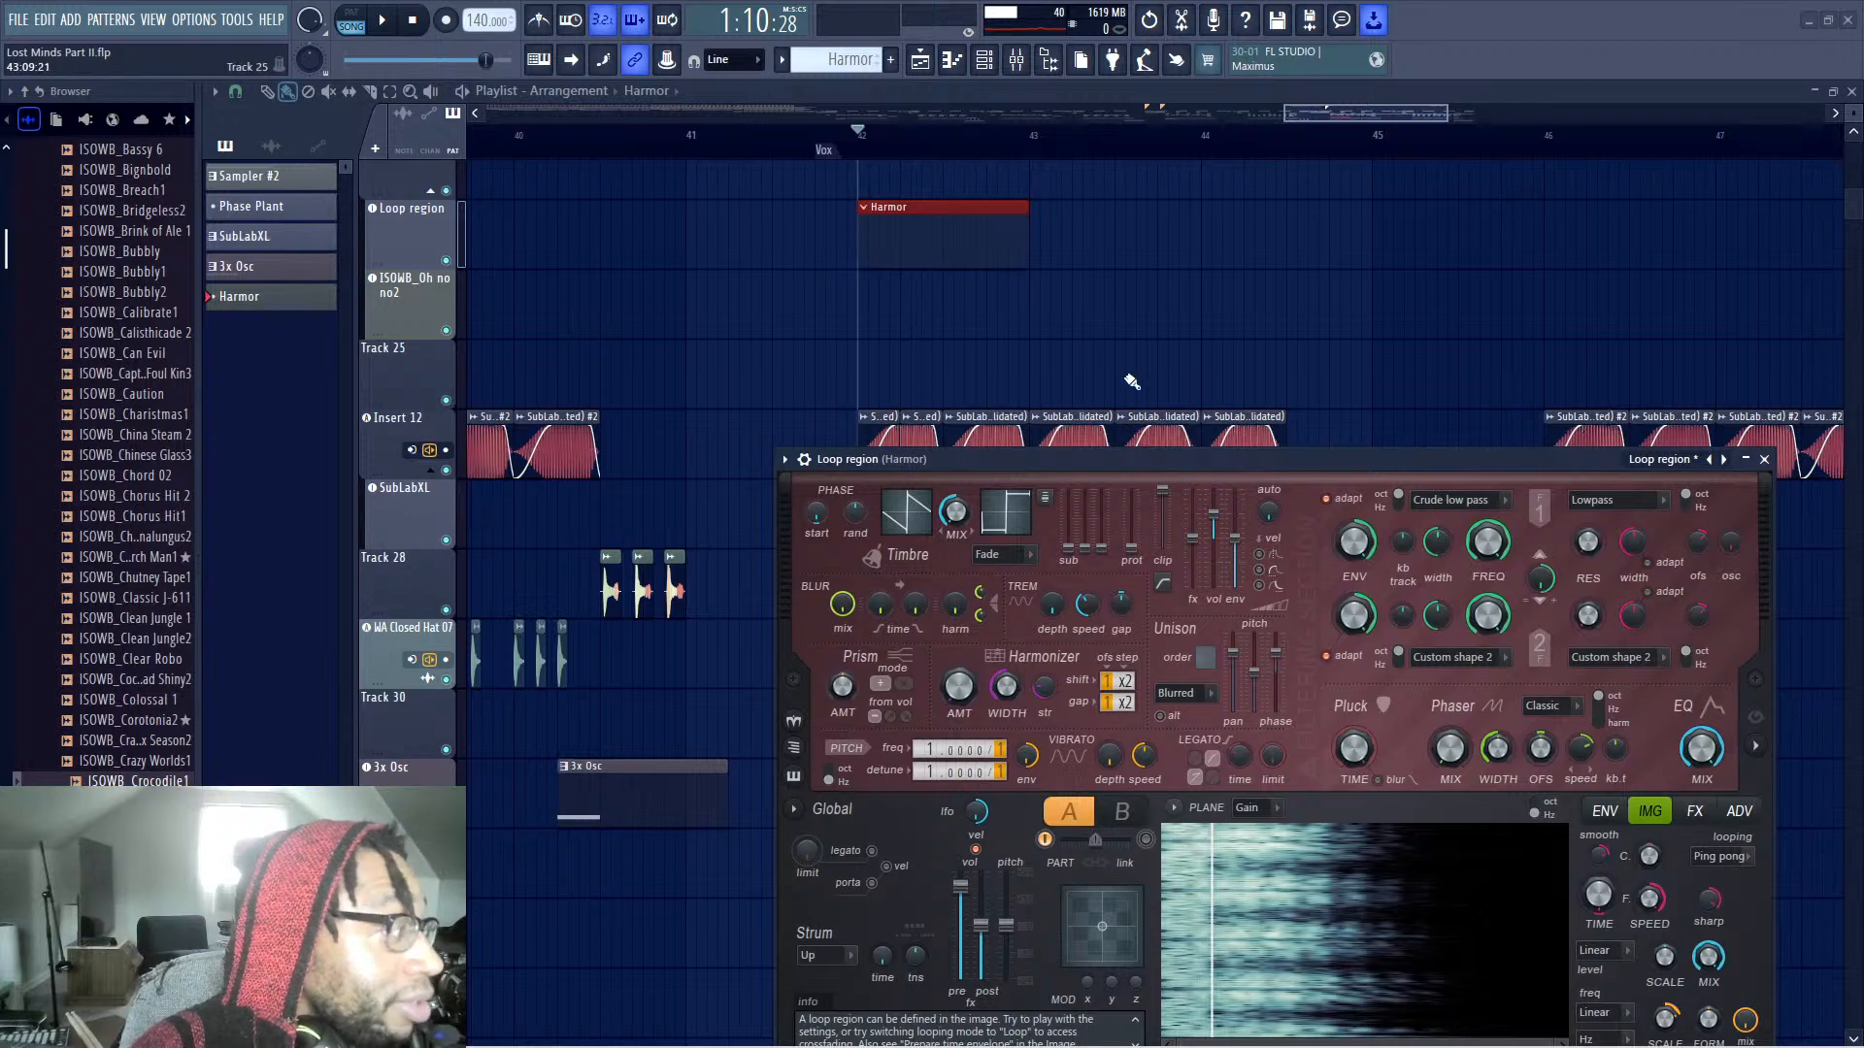
Put a sustained one-bar note in the Harmor clip at bar 42 and play the arrangement from there
{"action": "scroll", "coordinate": [1116, 398], "scroll_direction": "down", "scroll_amount": 2}
{"action": "scroll", "coordinate": [971, 311], "scroll_direction": "up", "scroll_amount": 3}
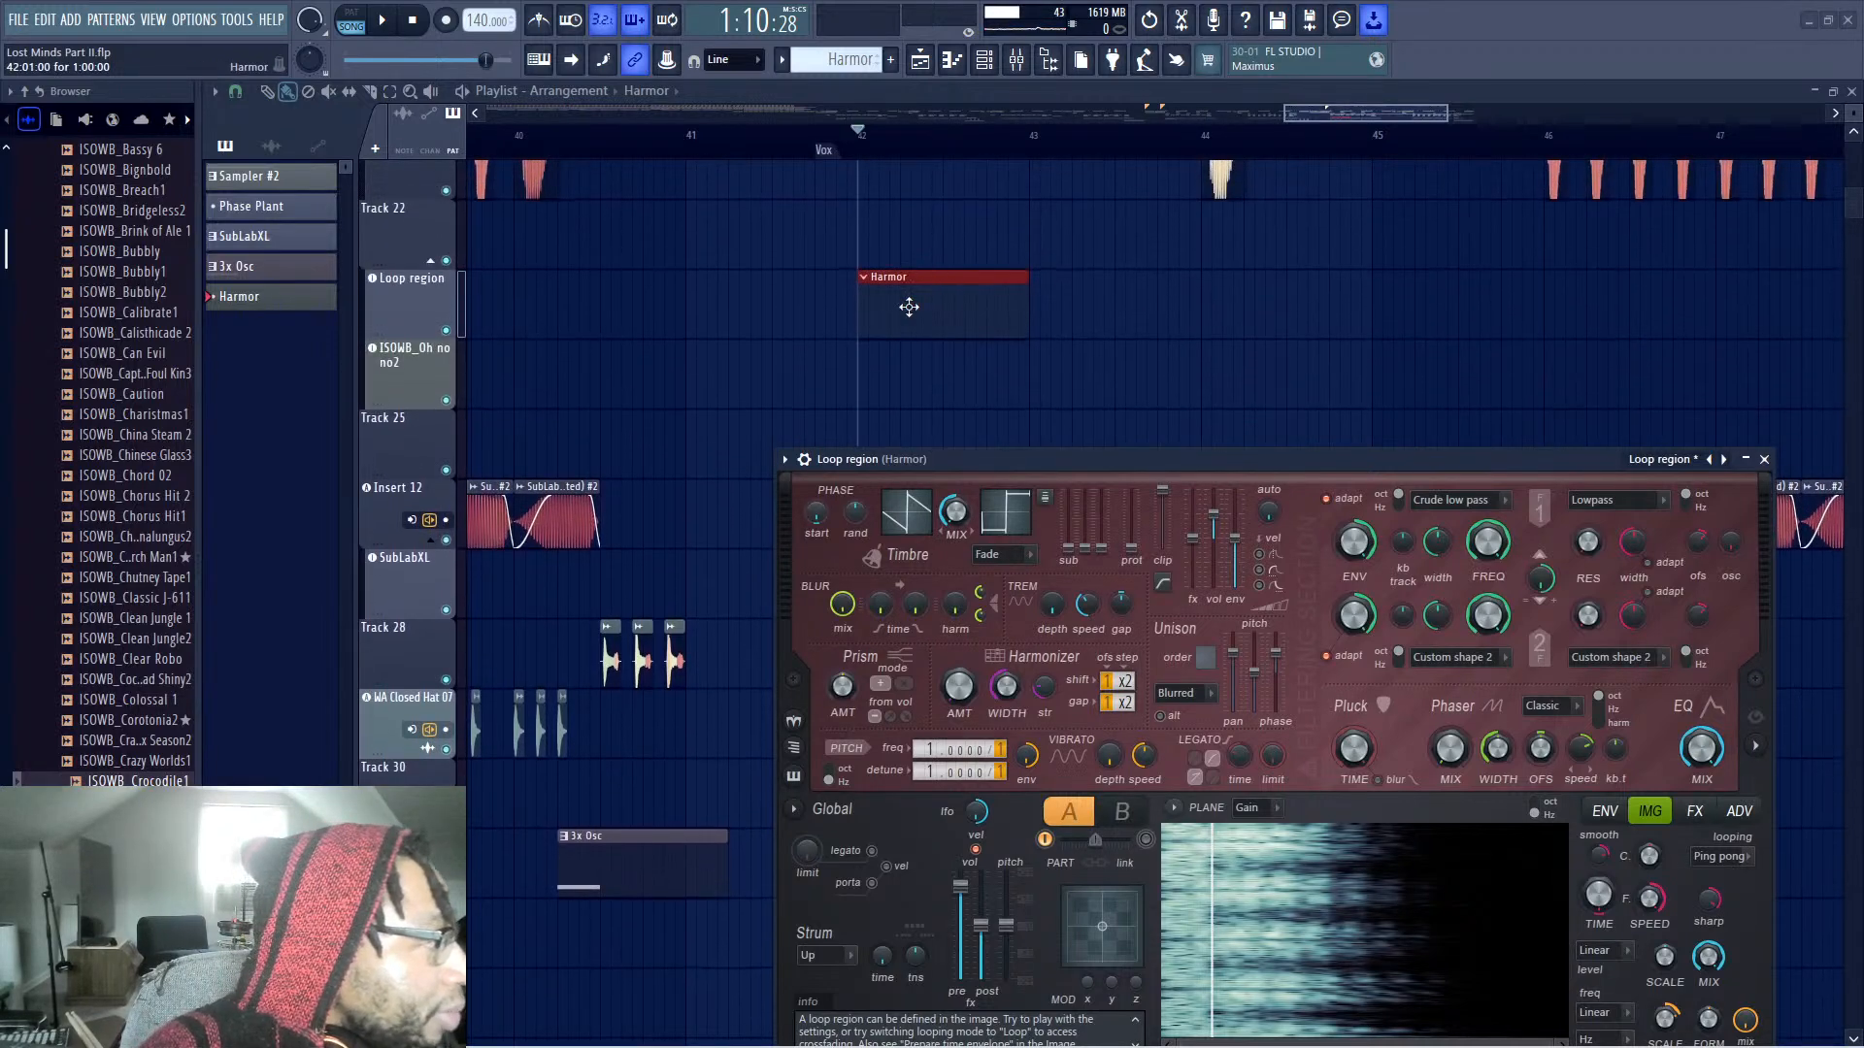
{"action": "scroll", "coordinate": [920, 335], "scroll_direction": "up", "scroll_amount": 1}
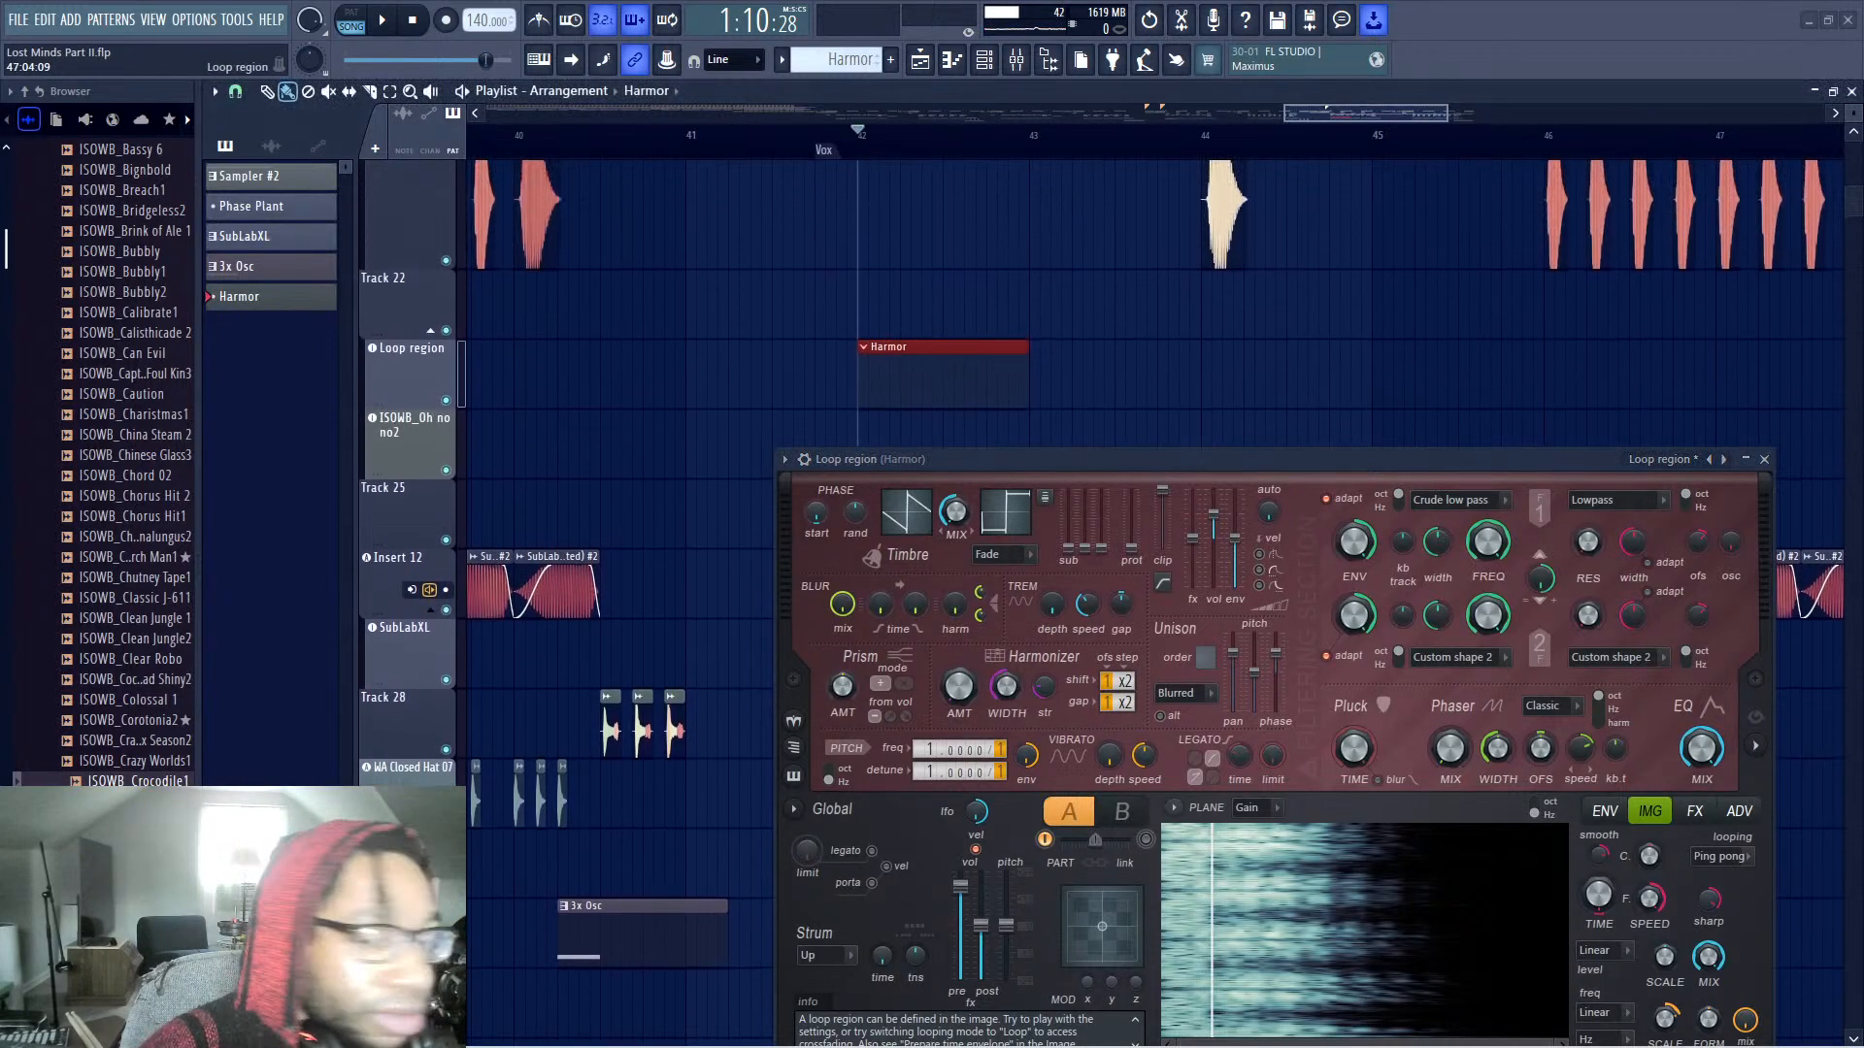
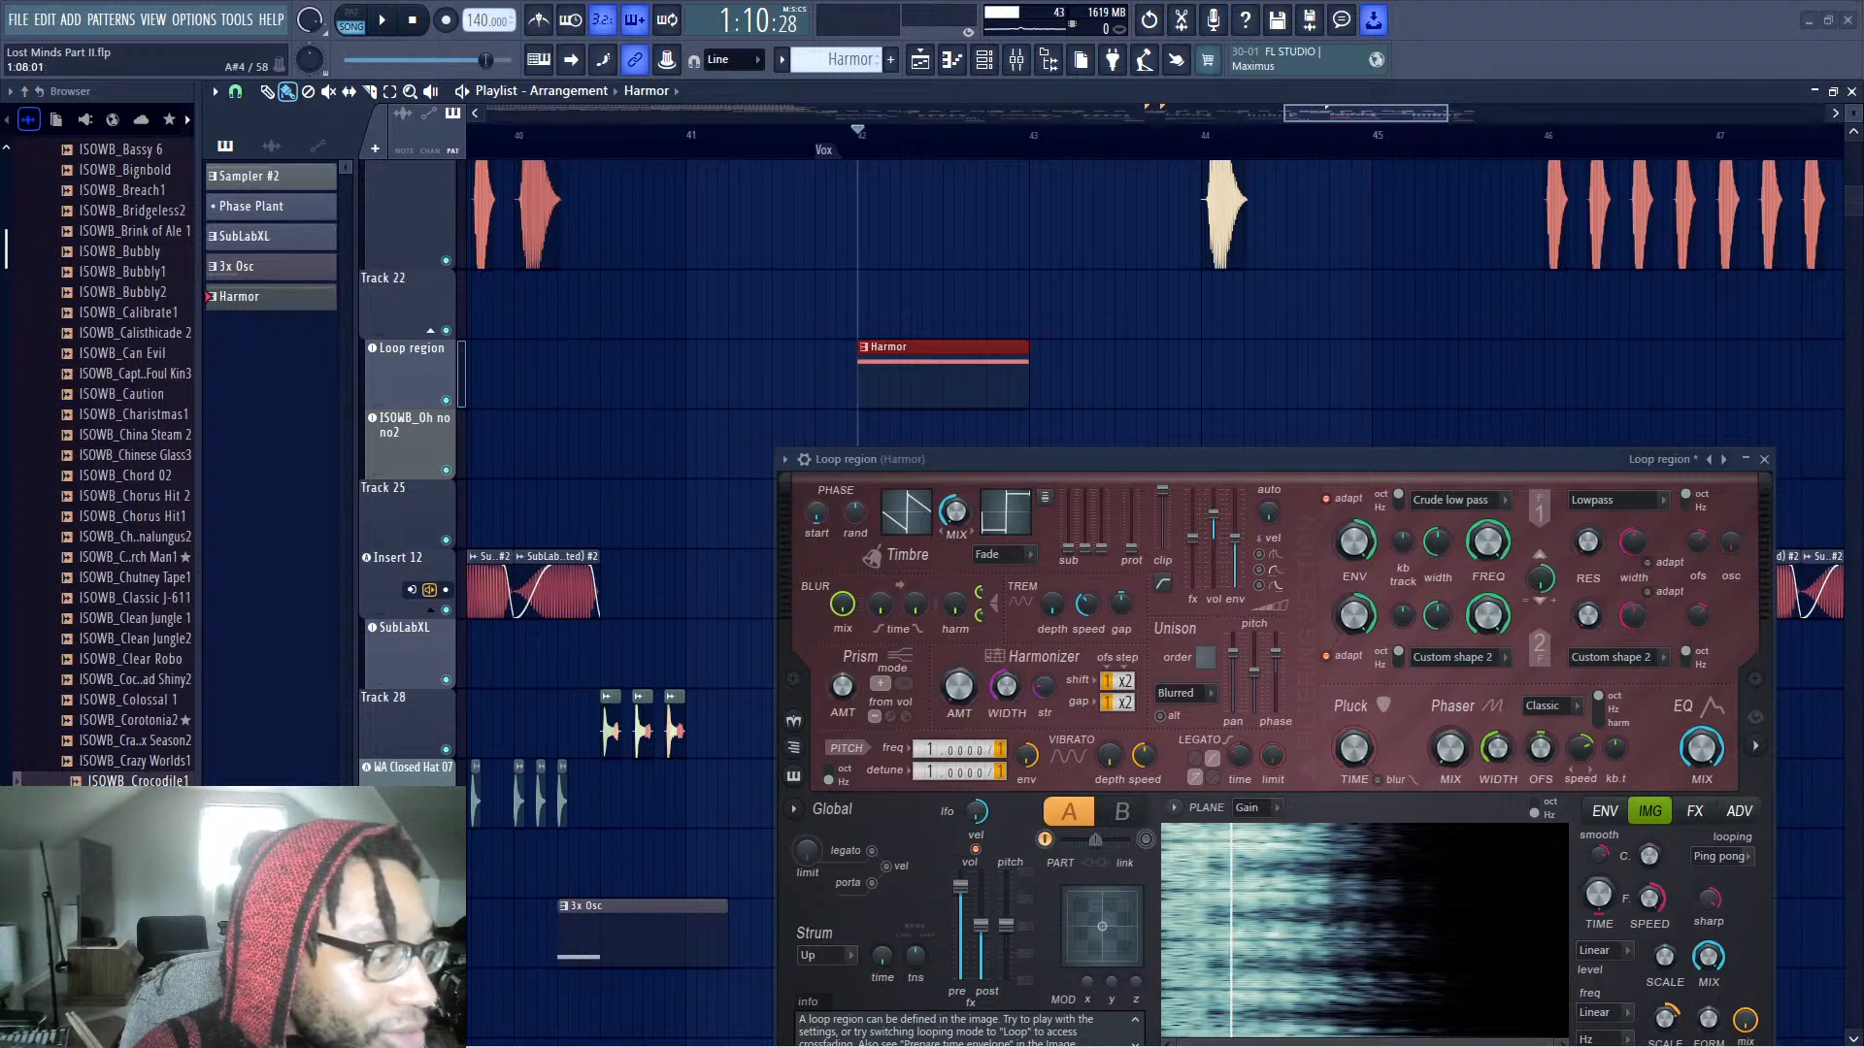
{"action": "key", "text": "space"}
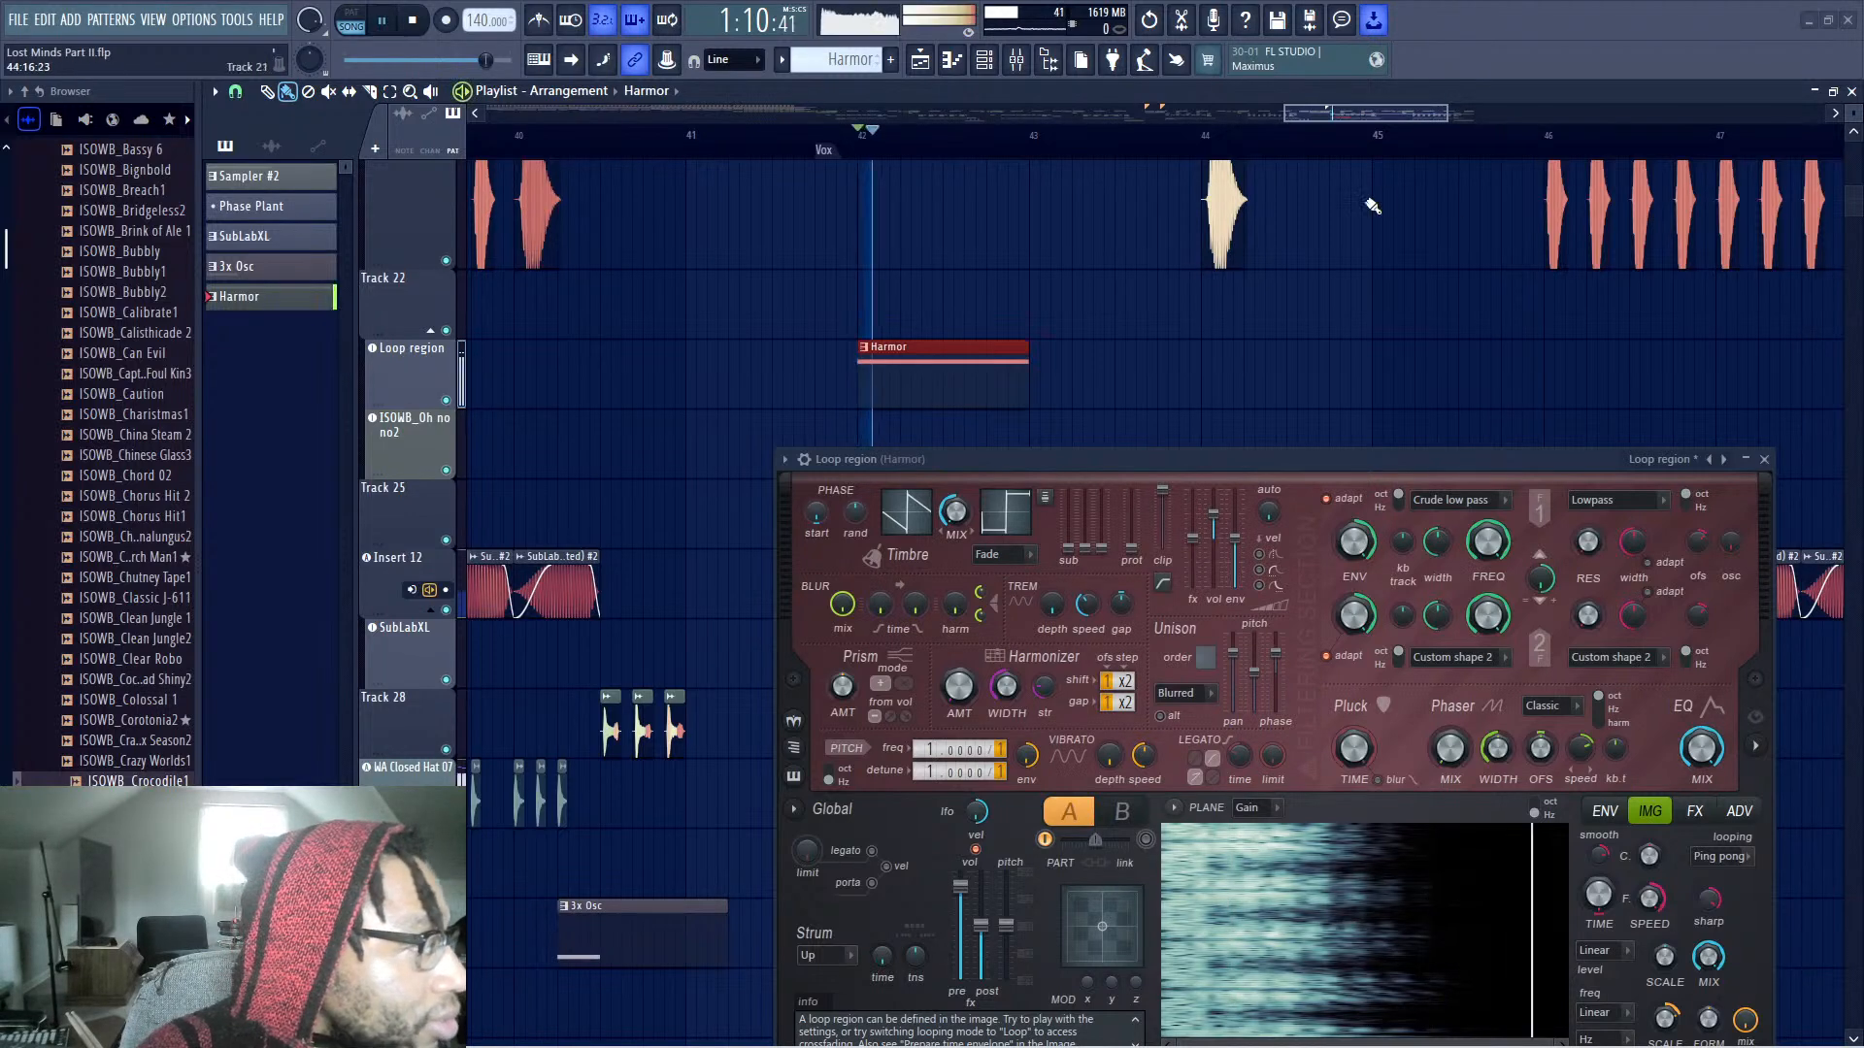
Reposition the Harmor window so it clears its playlist clip, and replay the arrangement from bar 42
{"action": "left_click_drag", "start_coordinate": [1153, 466], "coordinate": [960, 271]}
{"action": "left_click_drag", "start_coordinate": [1222, 278], "coordinate": [1305, 712]}
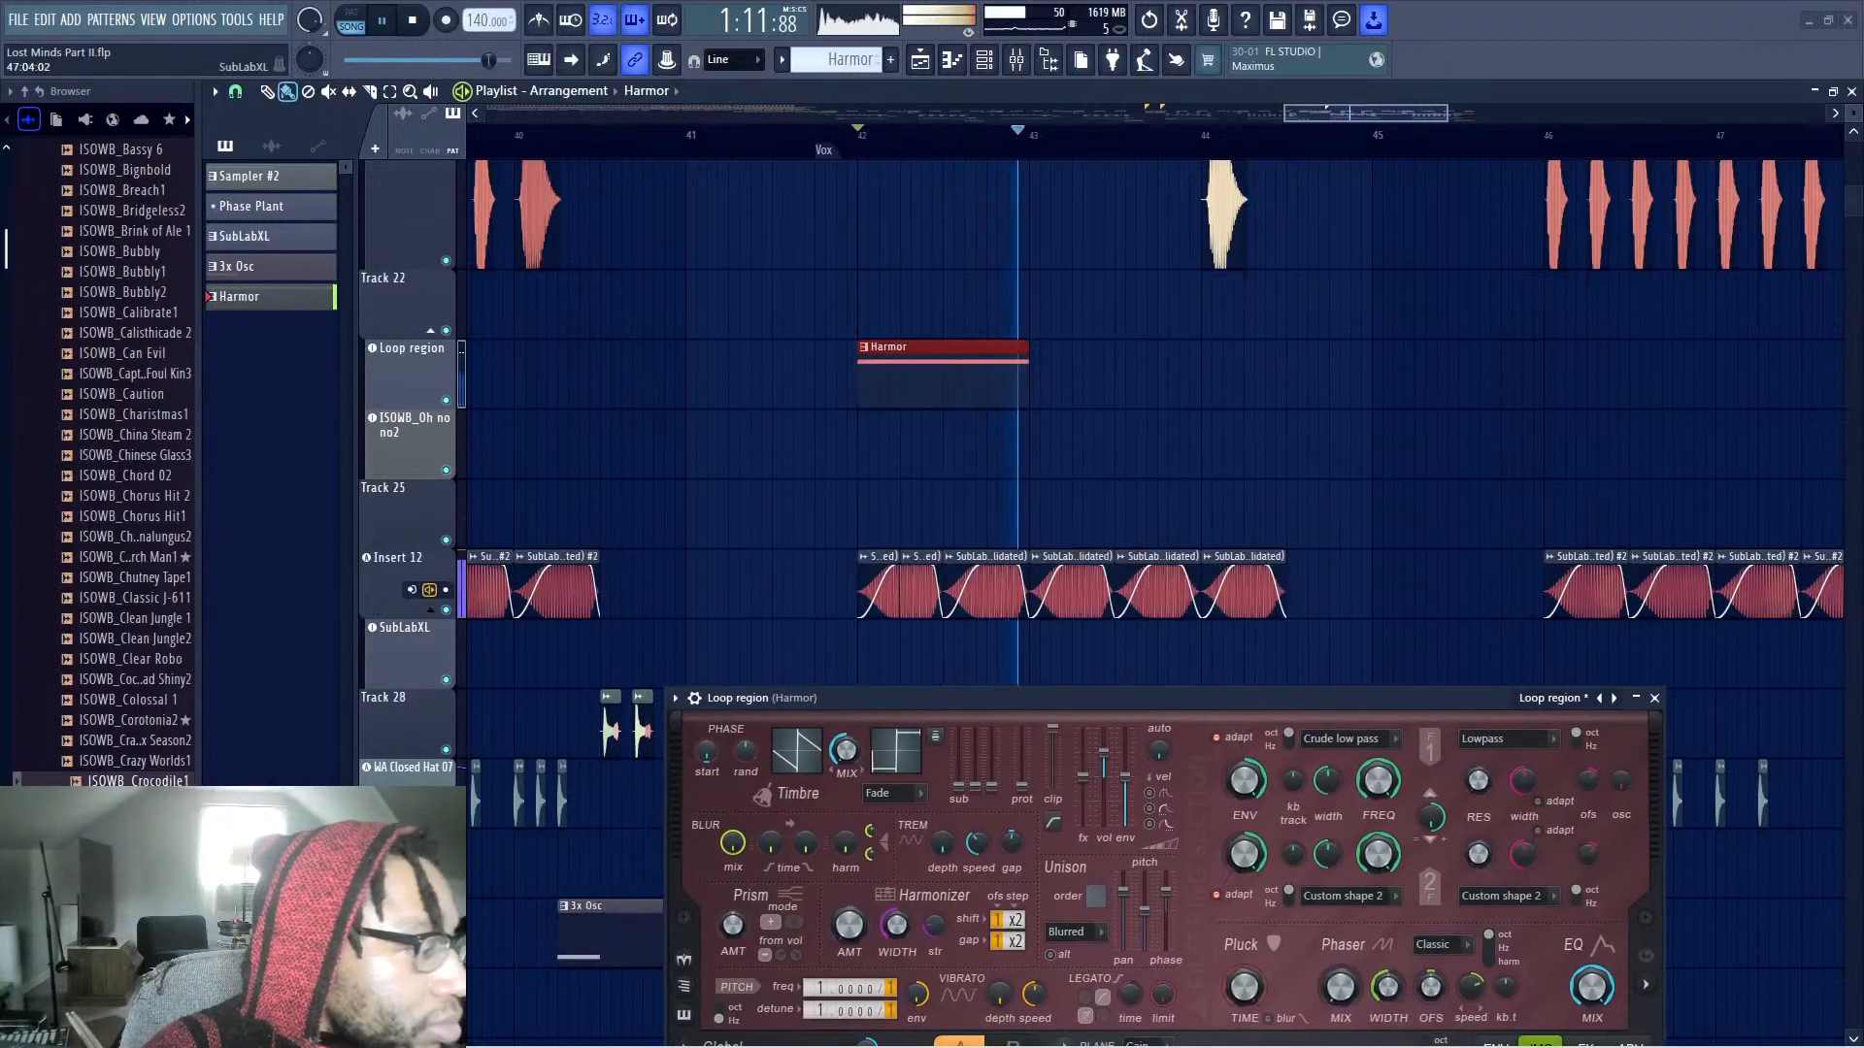
{"action": "key", "text": "space"}
{"action": "key", "text": "space"}
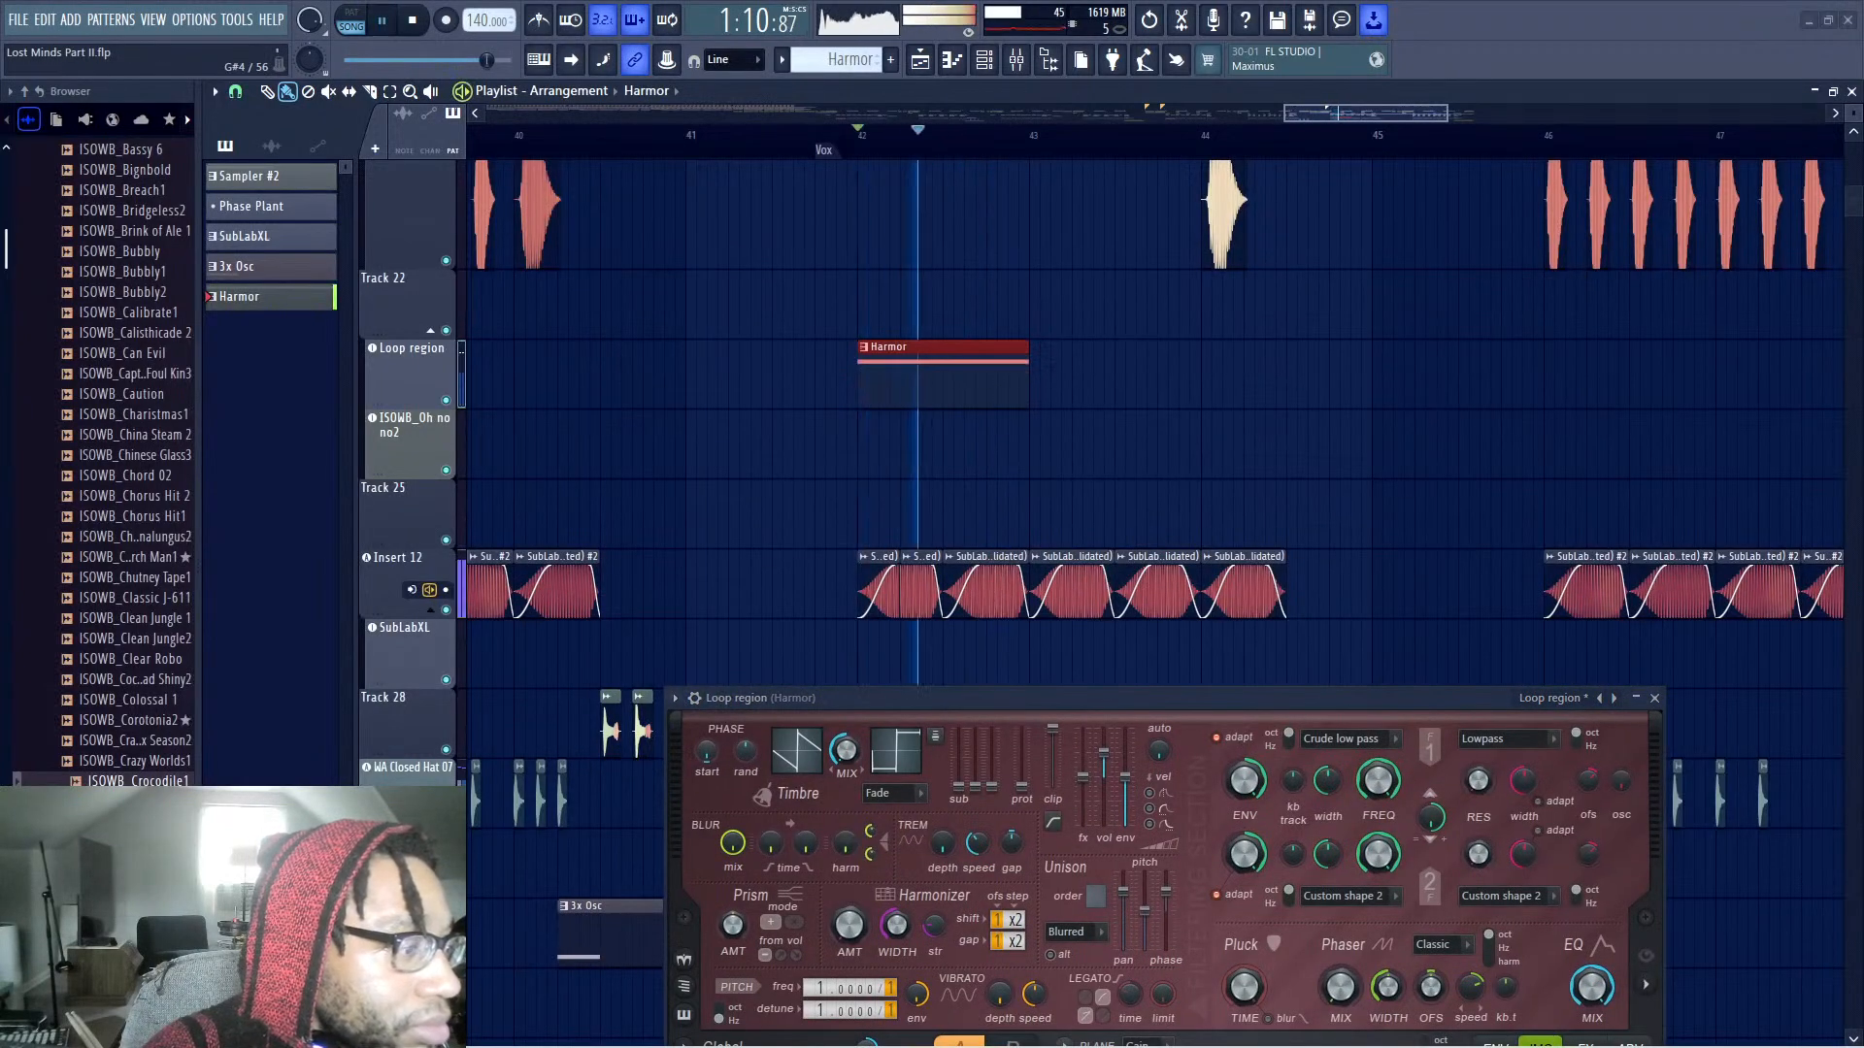
{"action": "key", "text": "space"}
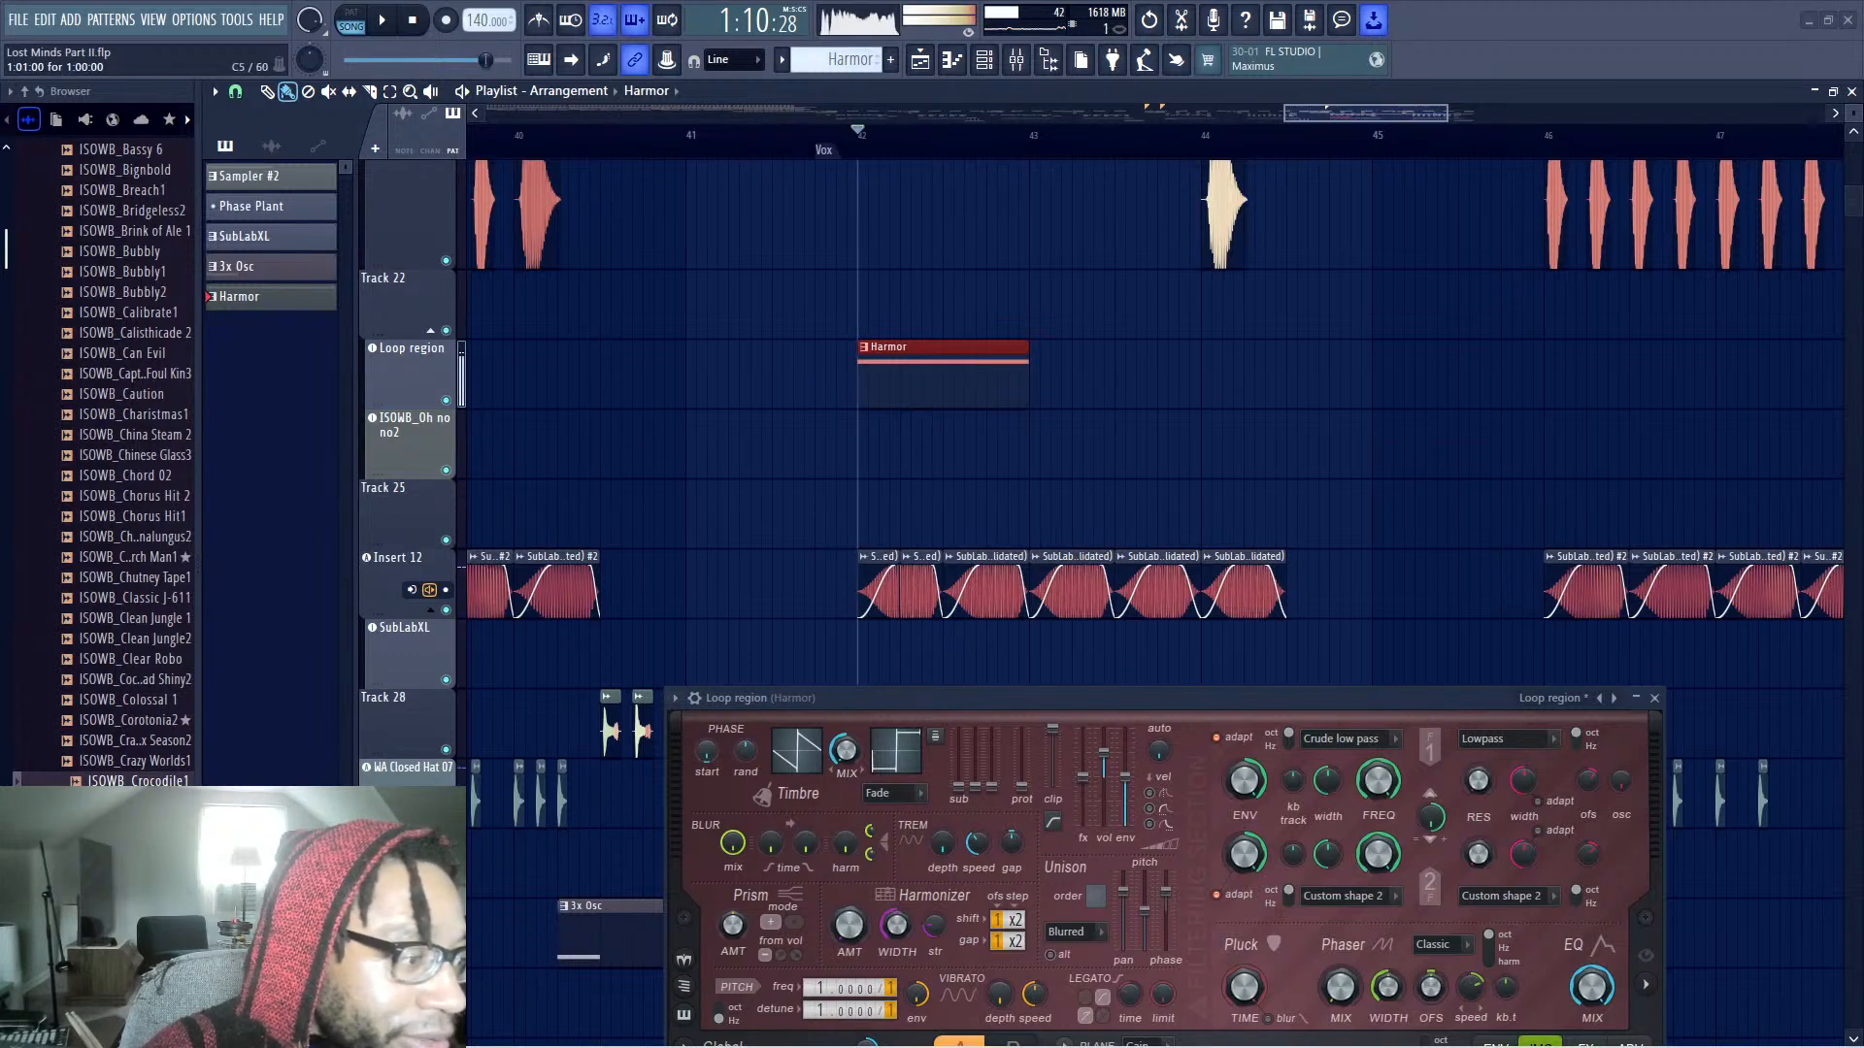
Try lower pitches for the note in the Harmor clip, raising it gradually between playbacks from bar 42
{"action": "key", "text": "space"}
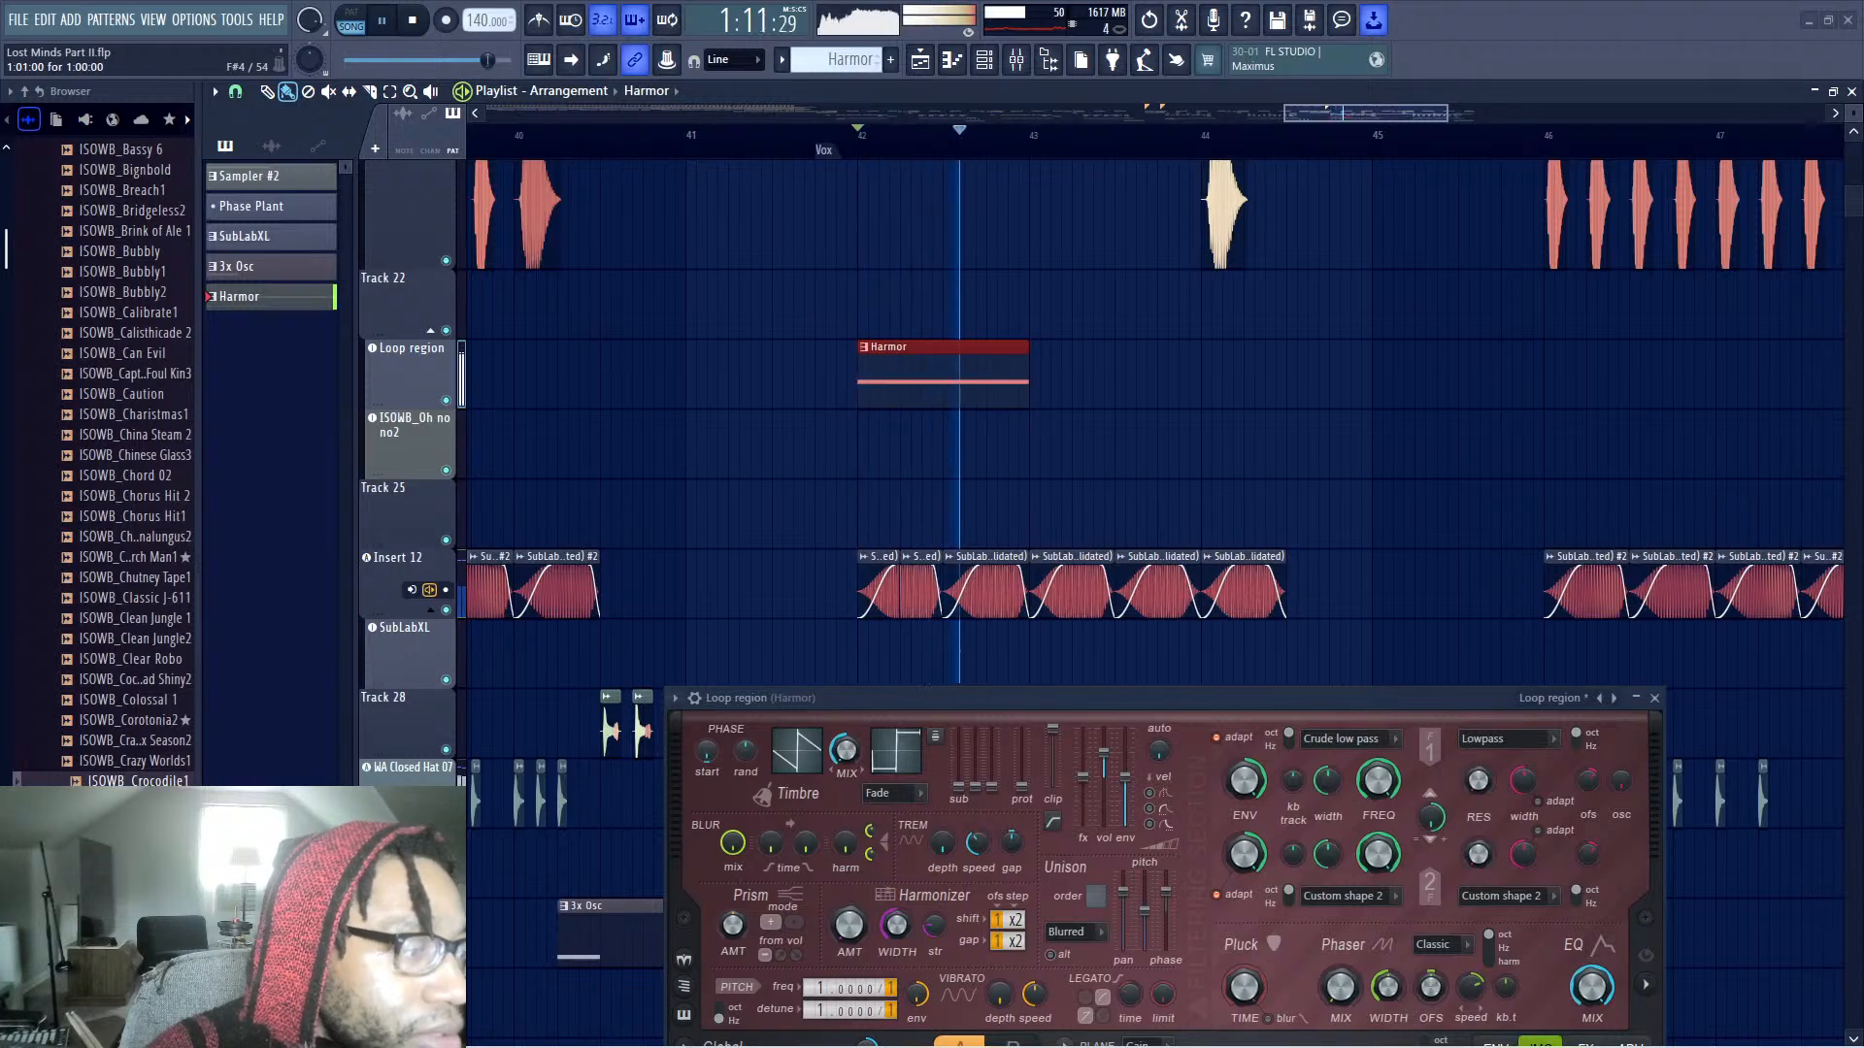
{"action": "key", "text": "space"}
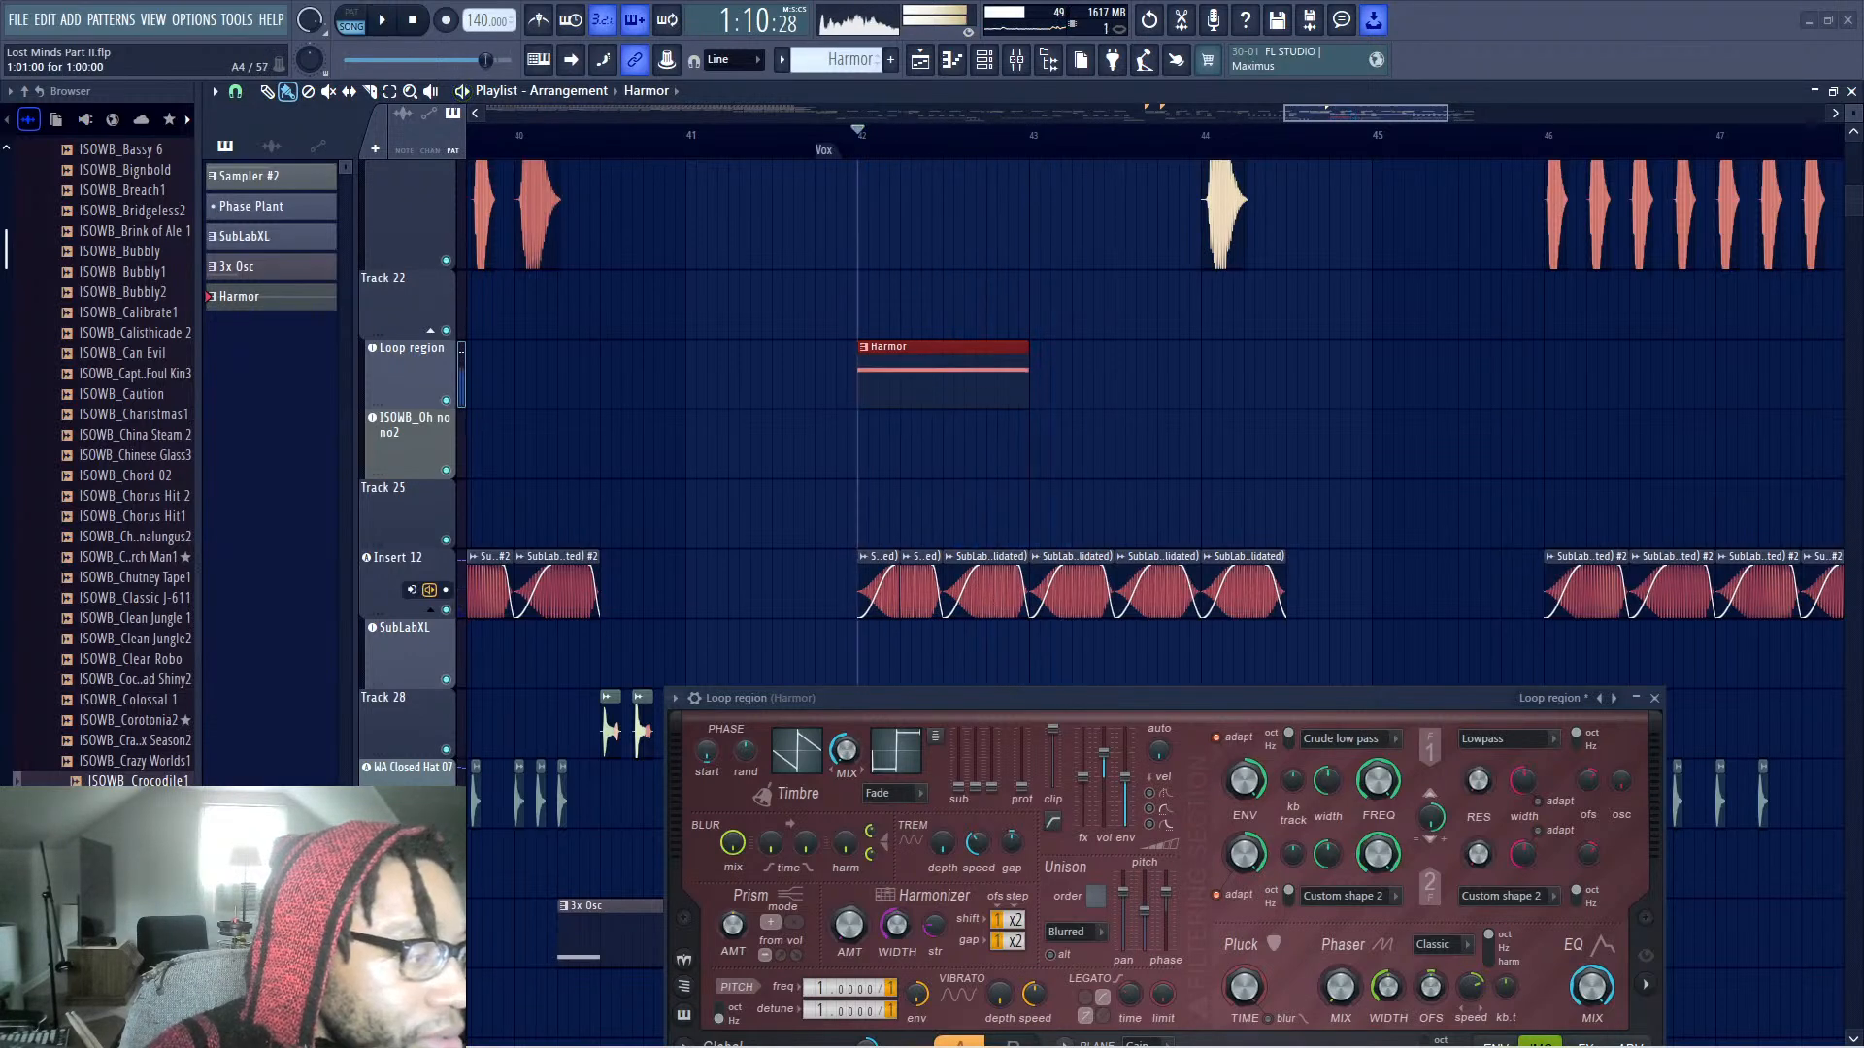
{"action": "key", "text": "space"}
{"action": "key", "text": "space"}
{"action": "key", "text": "shift+Up"}
{"action": "key", "text": "space"}
{"action": "key", "text": "space"}
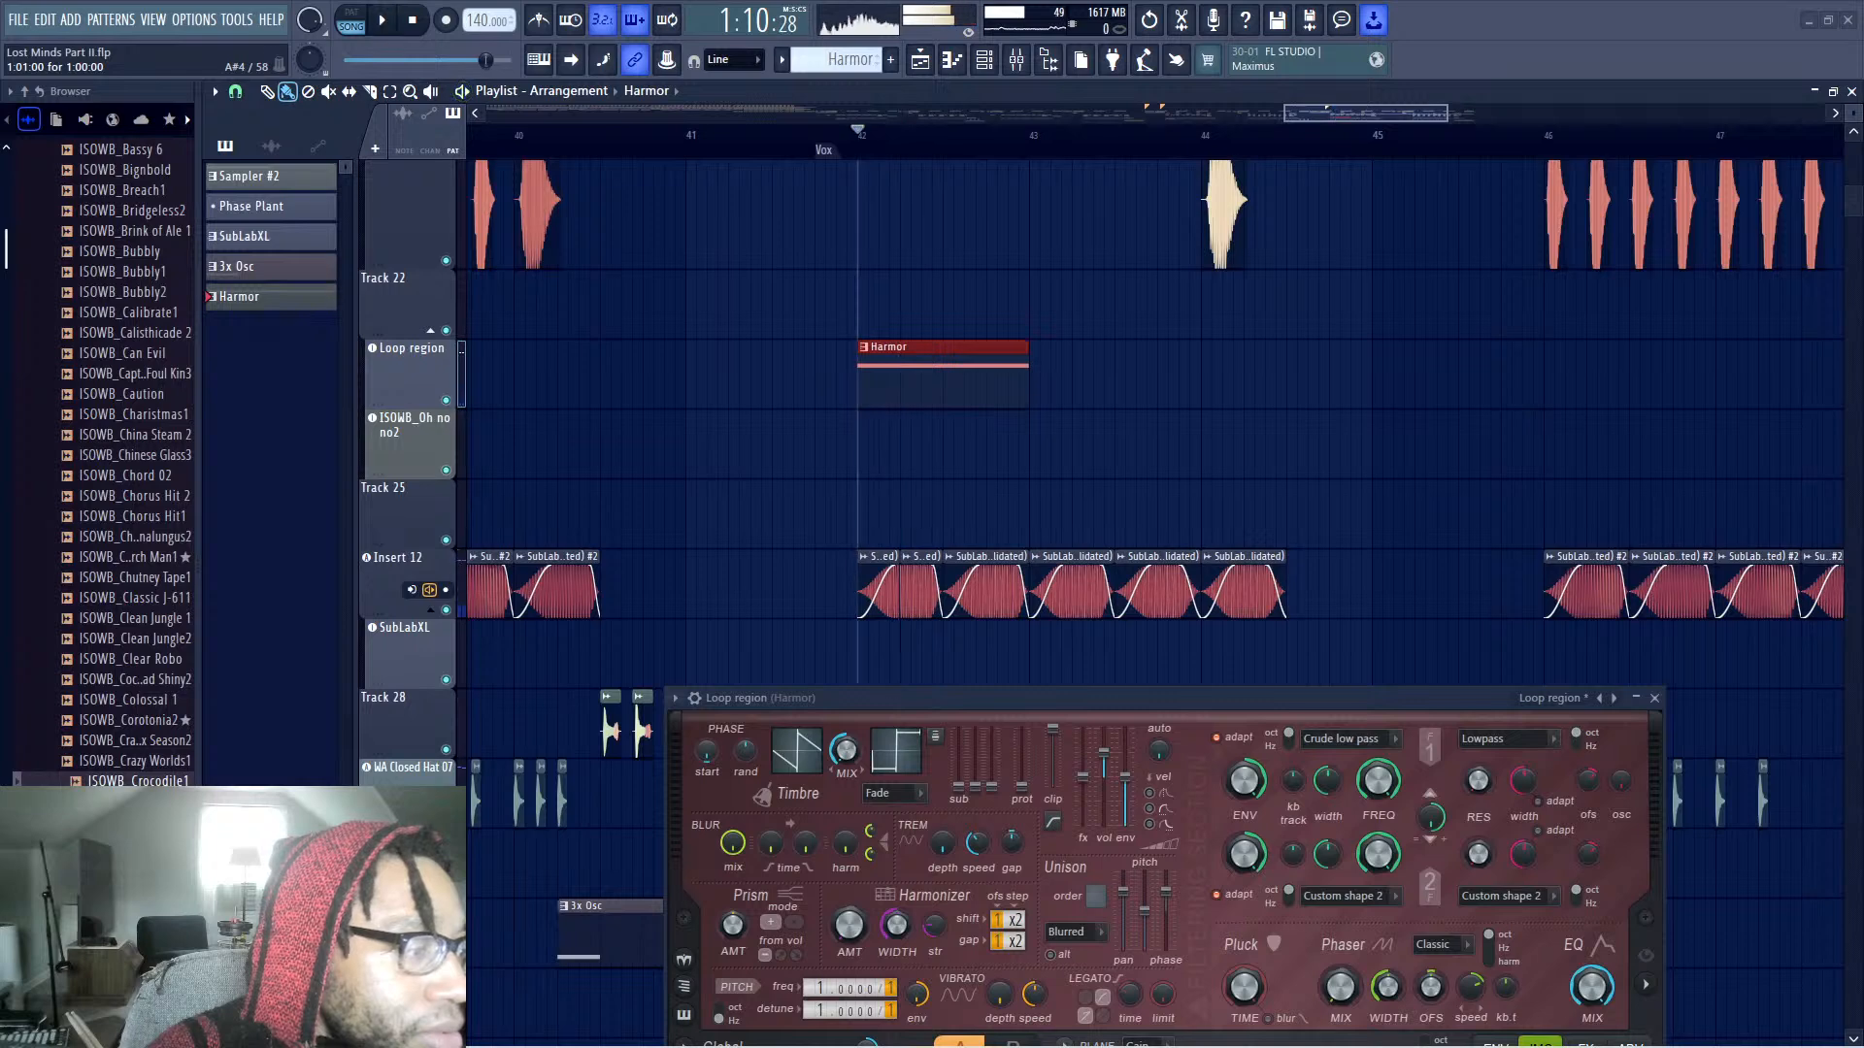
{"action": "key", "text": "shift+Up"}
{"action": "key", "text": "space"}
{"action": "key", "text": "space"}
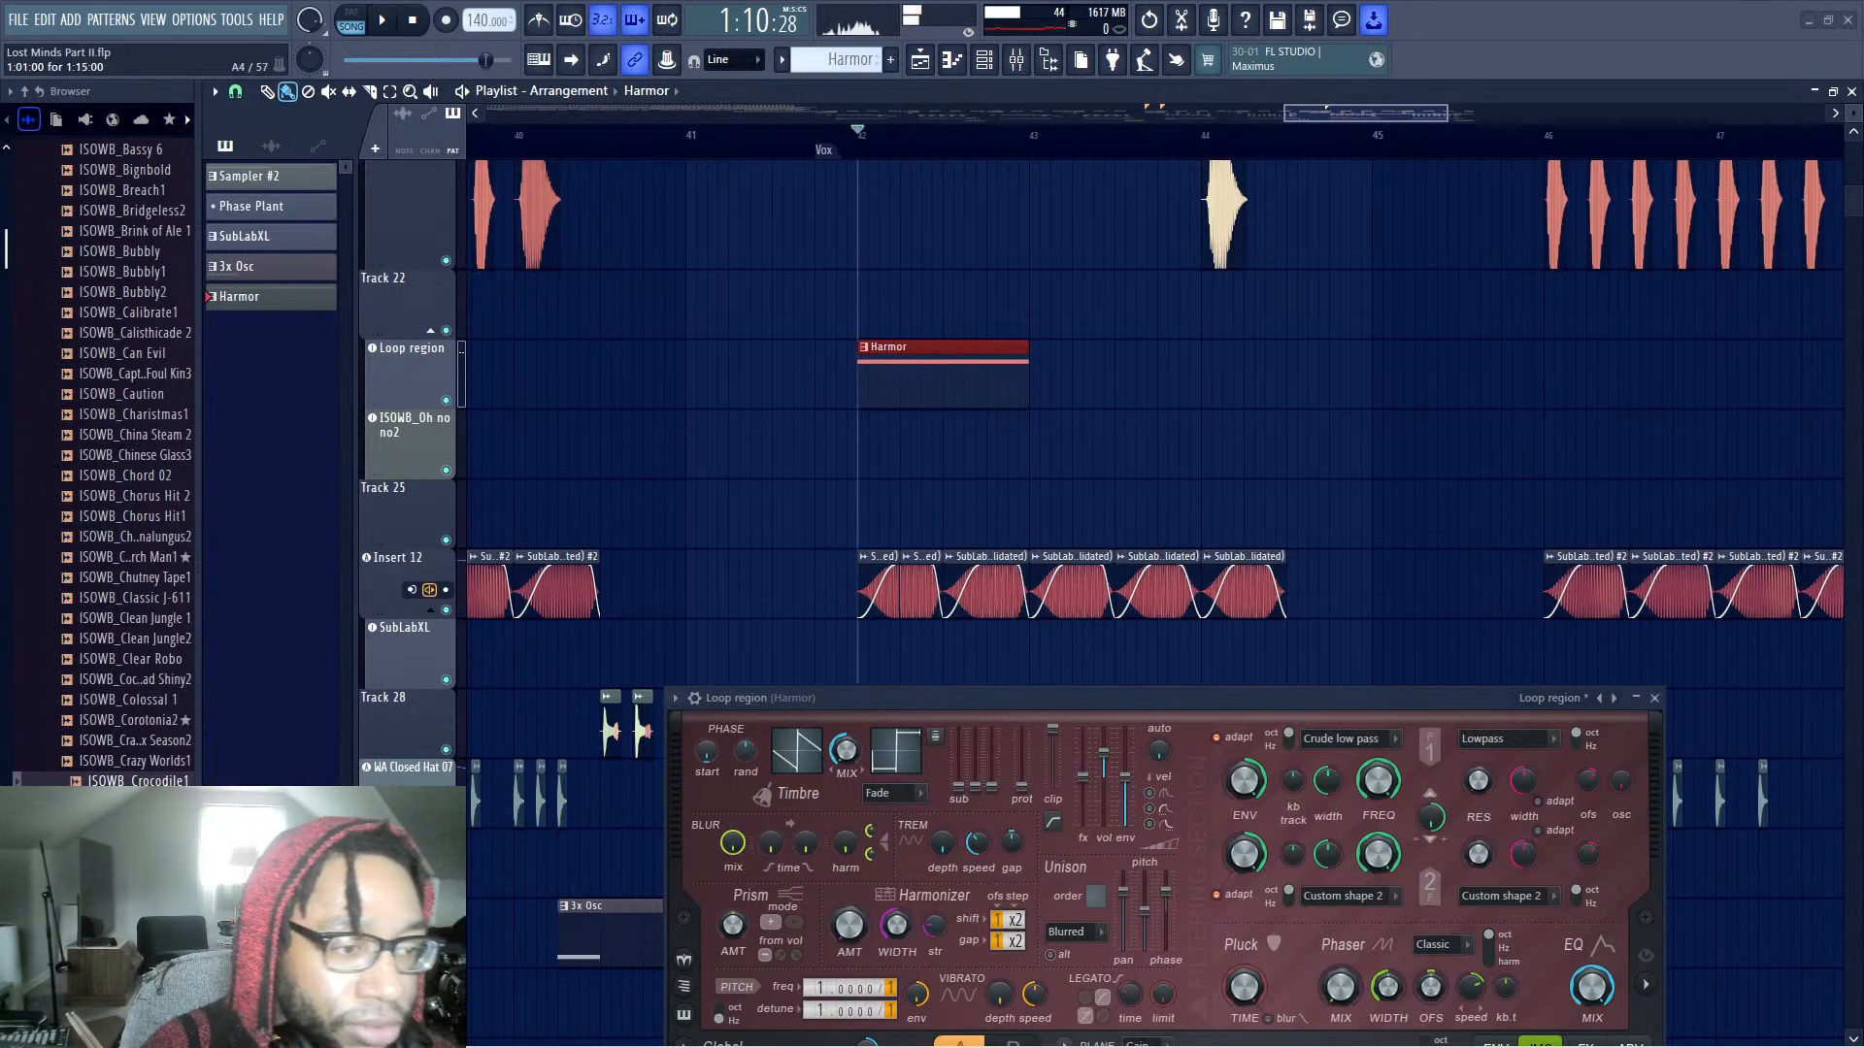
Extend the Harmor clip at bar 42 to two bars and raise Harmor's Harmonizer amount during playback
{"action": "left_click_drag", "start_coordinate": [1028, 347], "coordinate": [1199, 347]}
{"action": "key", "text": "space"}
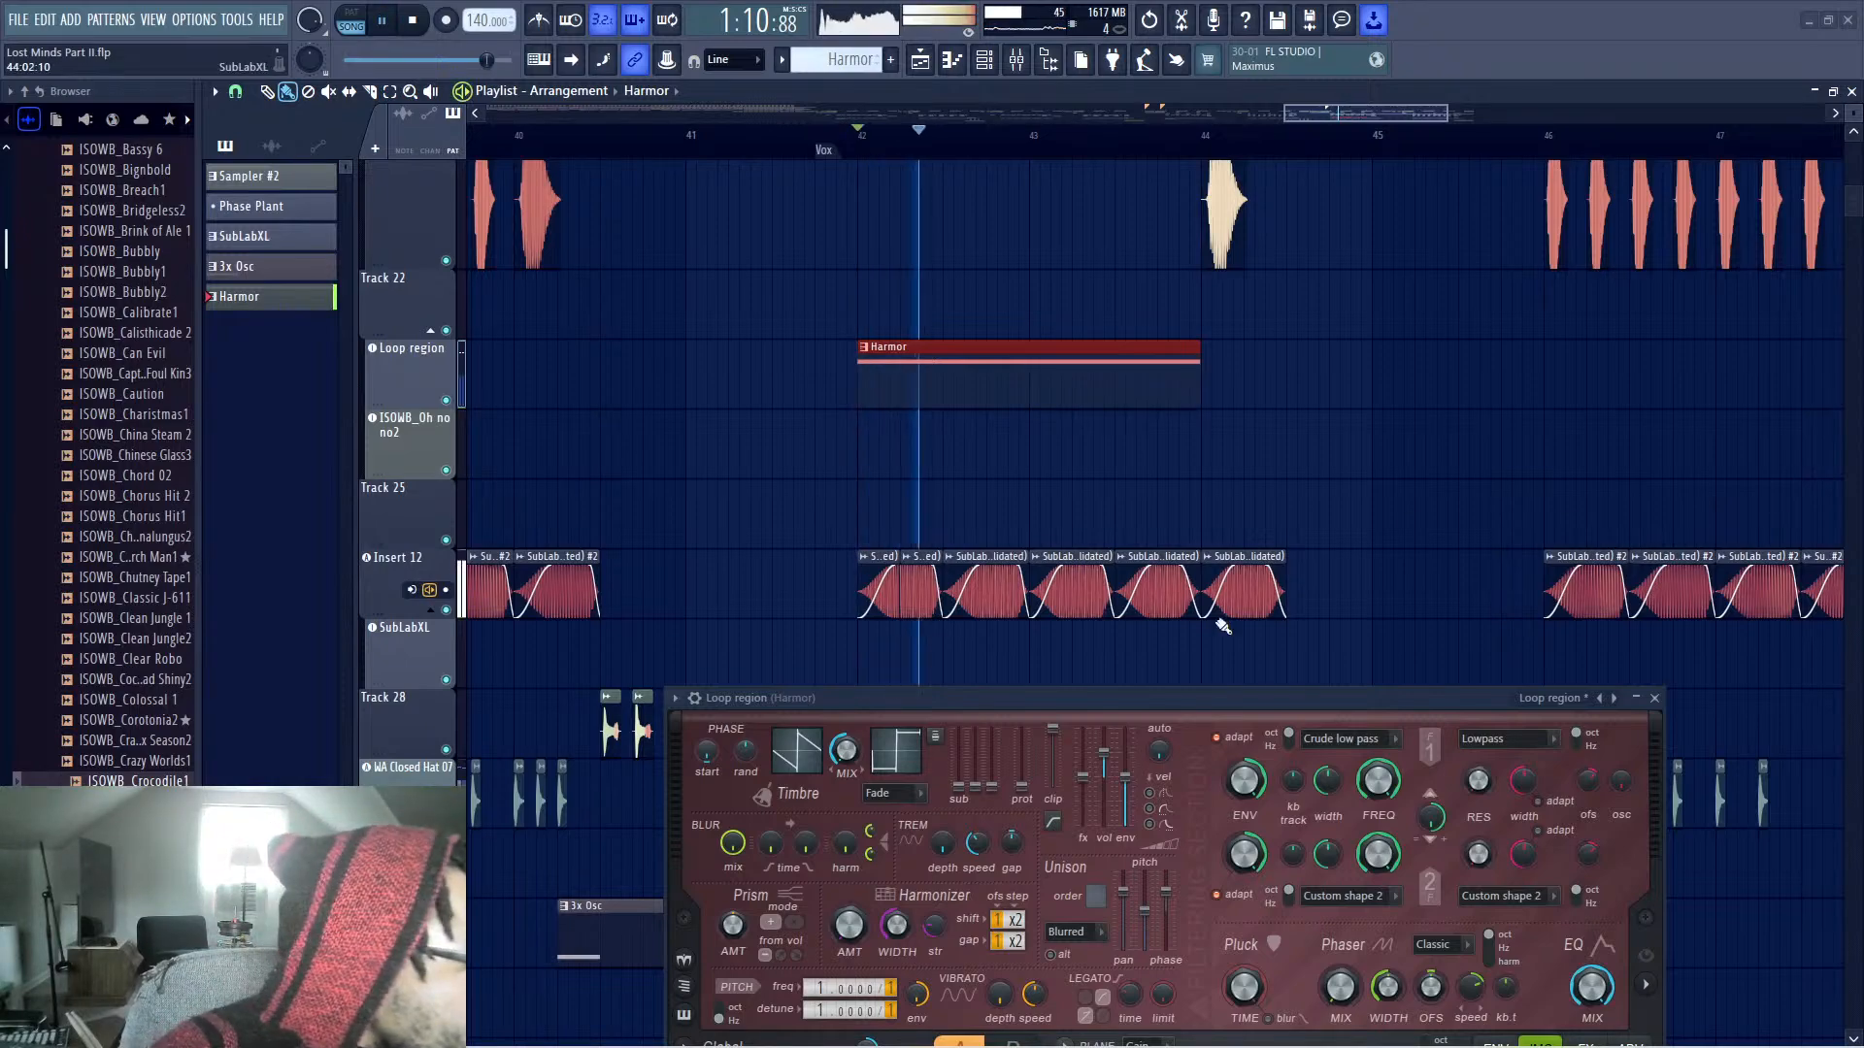
{"action": "left_click_drag", "start_coordinate": [1196, 691], "coordinate": [1236, 421]}
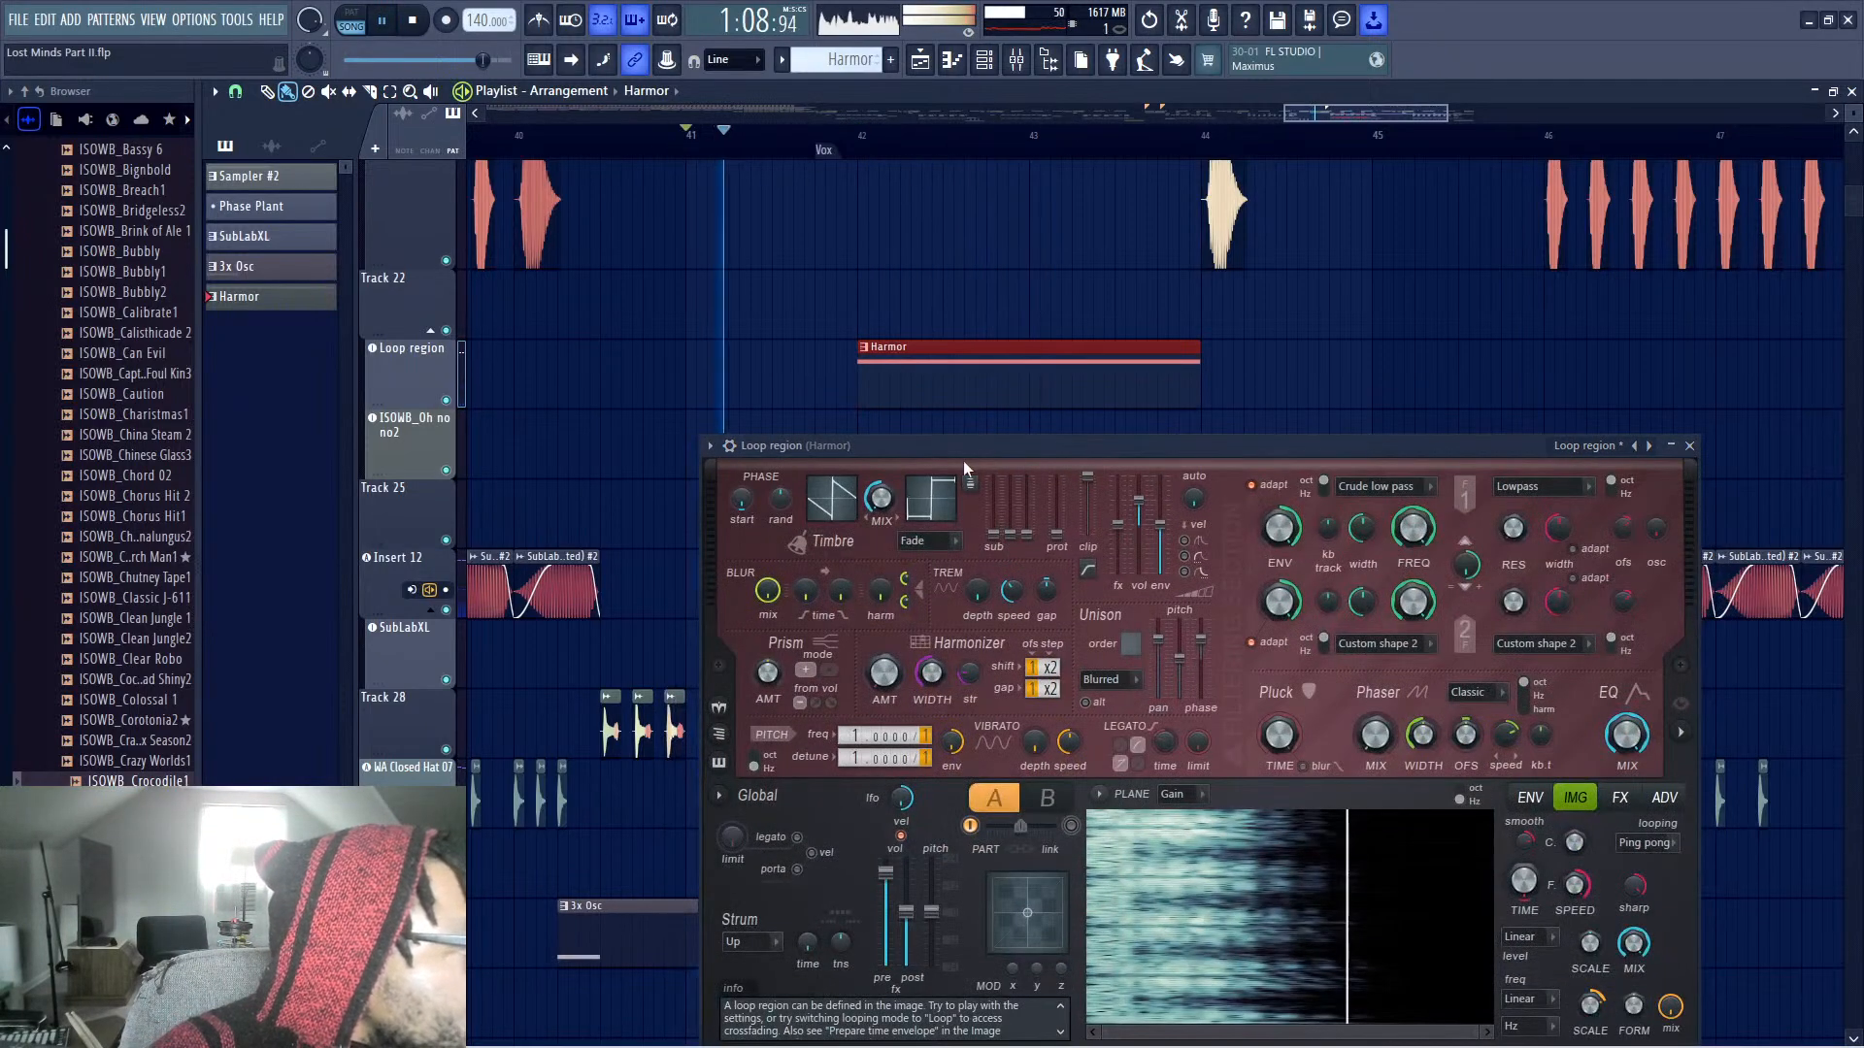
{"action": "left_click_drag", "start_coordinate": [985, 421], "coordinate": [1039, 266]}
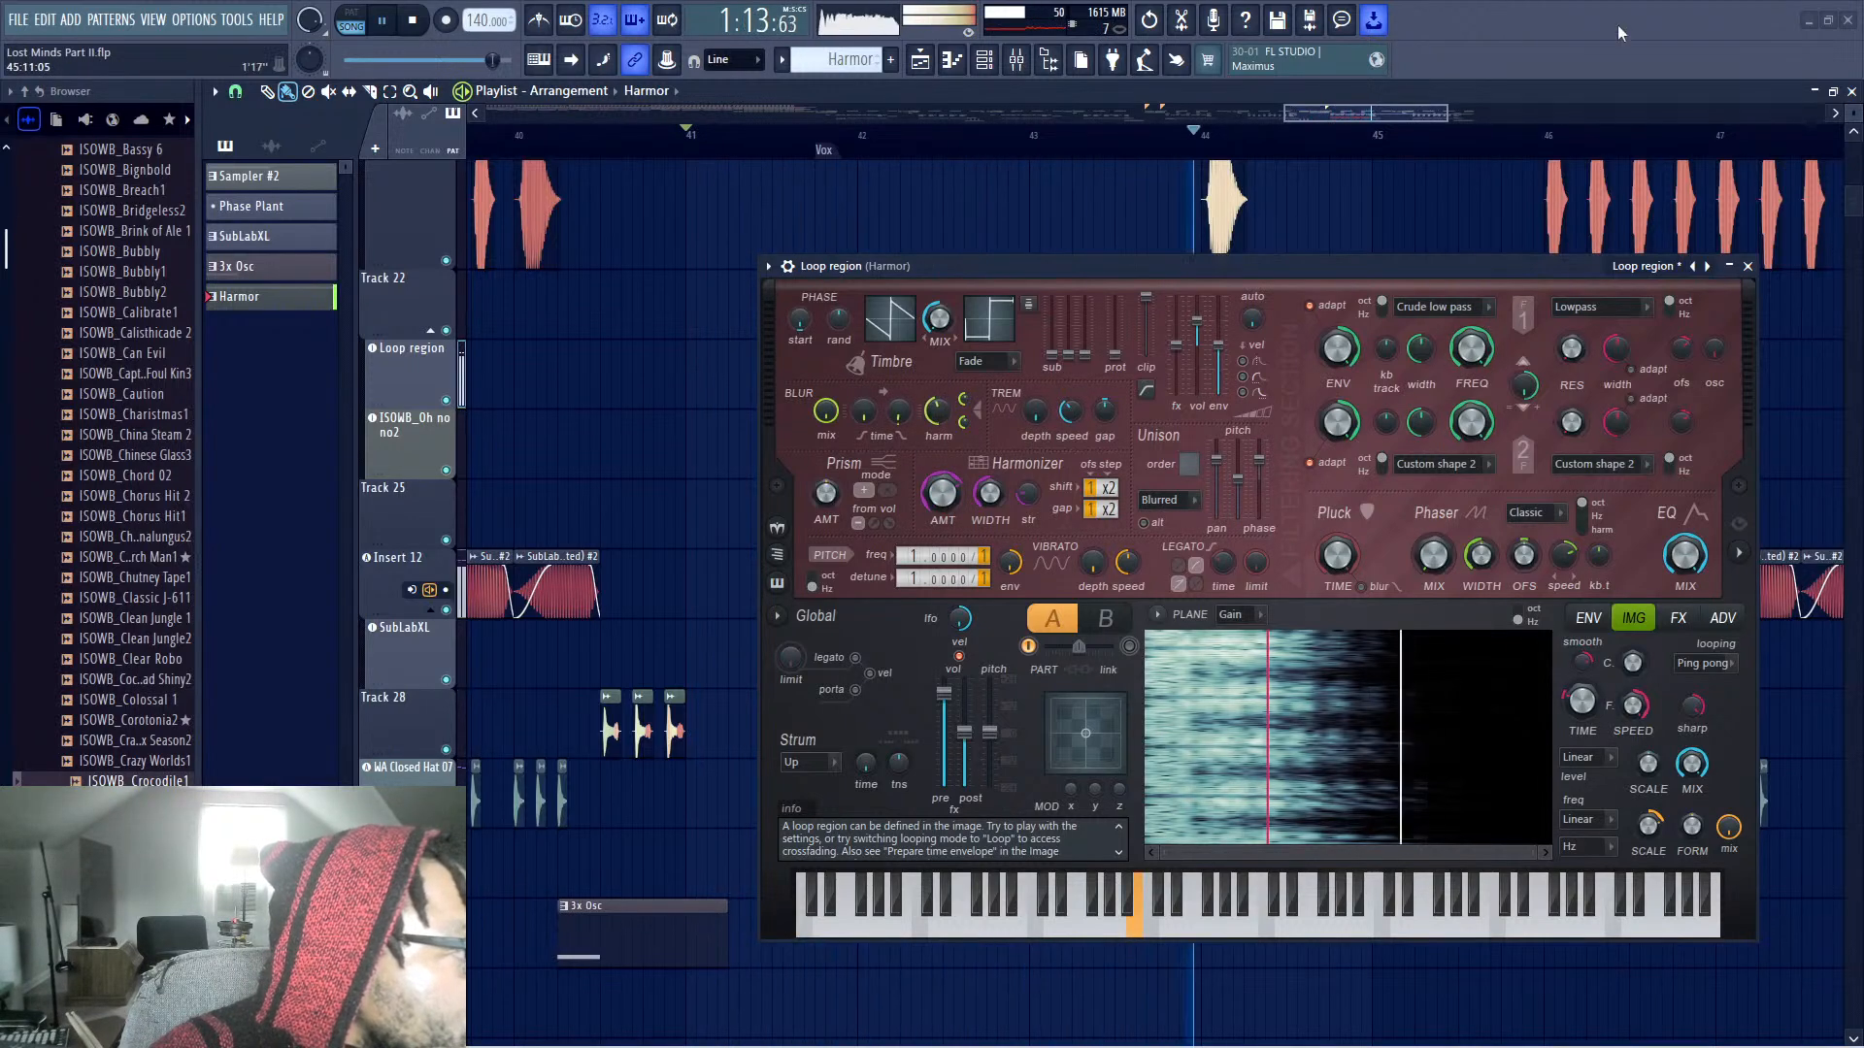
{"action": "key", "text": "space"}
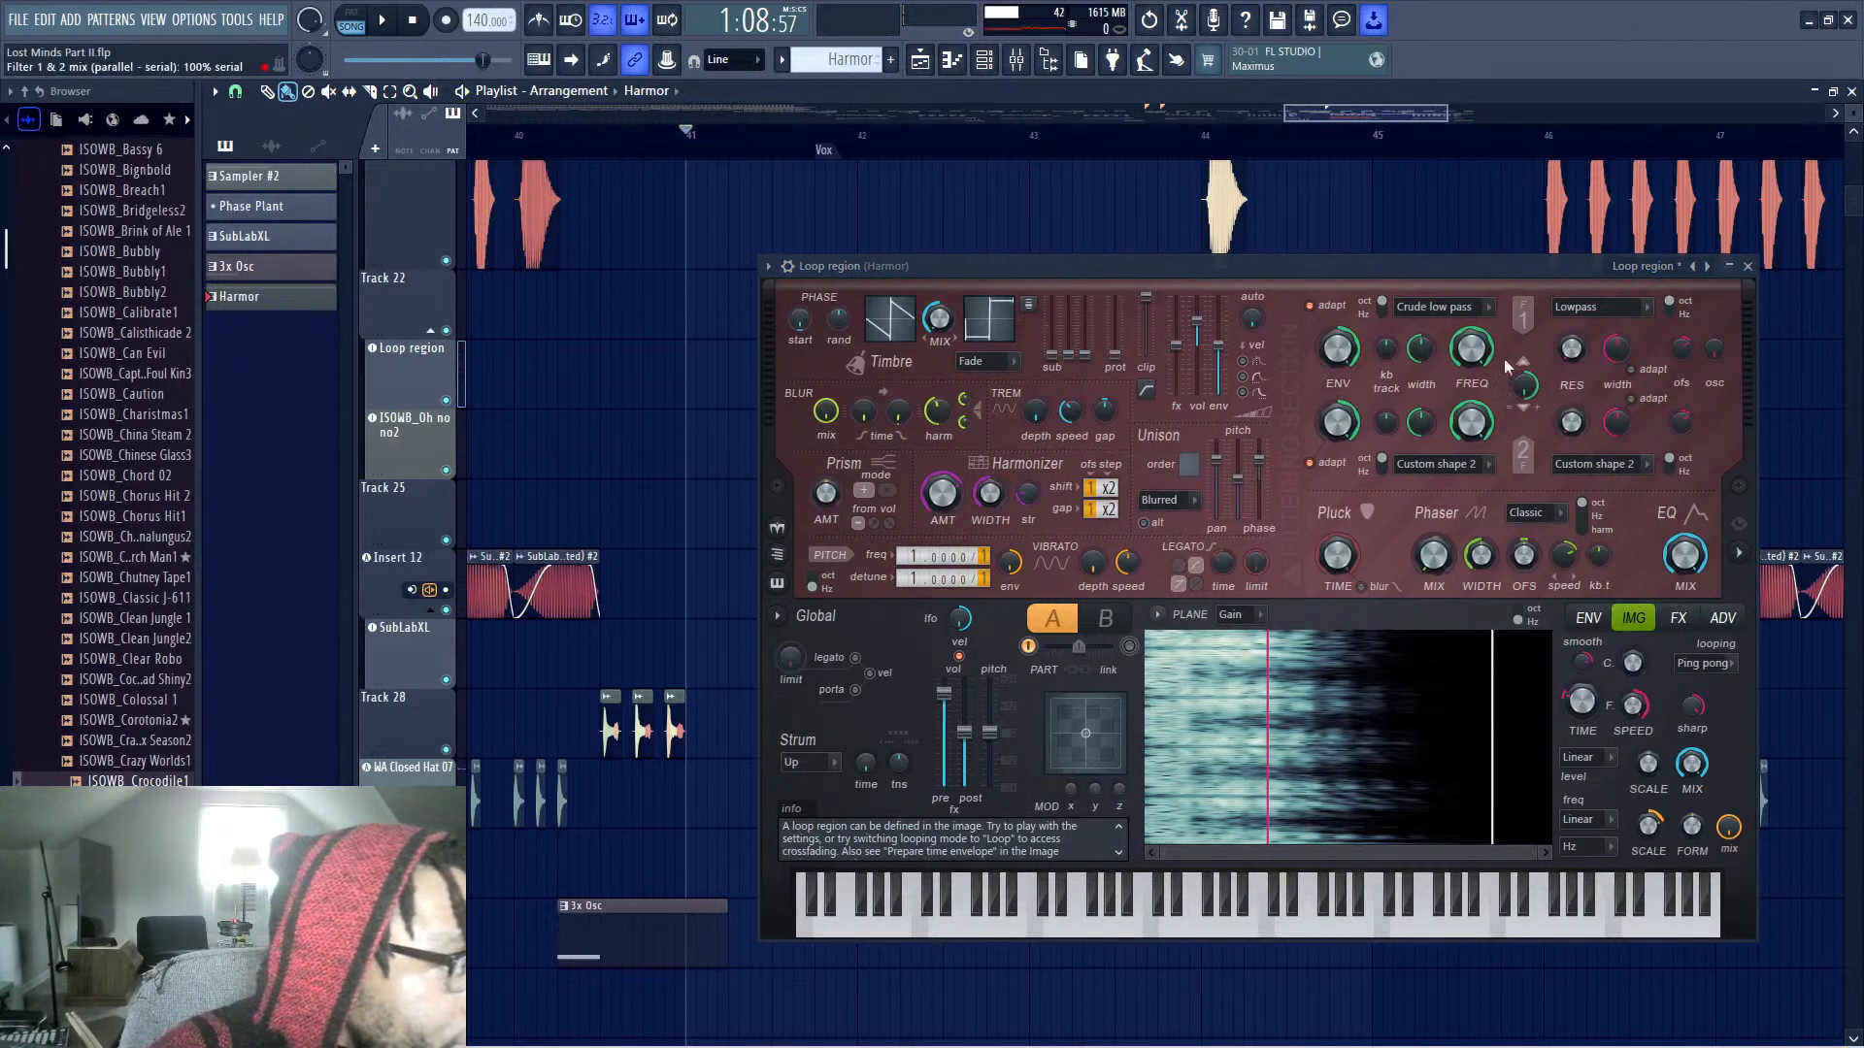
Set Harmor's harmonic detune multiplier to x2 and play the result in the arrangement
{"action": "left_click_drag", "start_coordinate": [1081, 279], "coordinate": [1011, 215]}
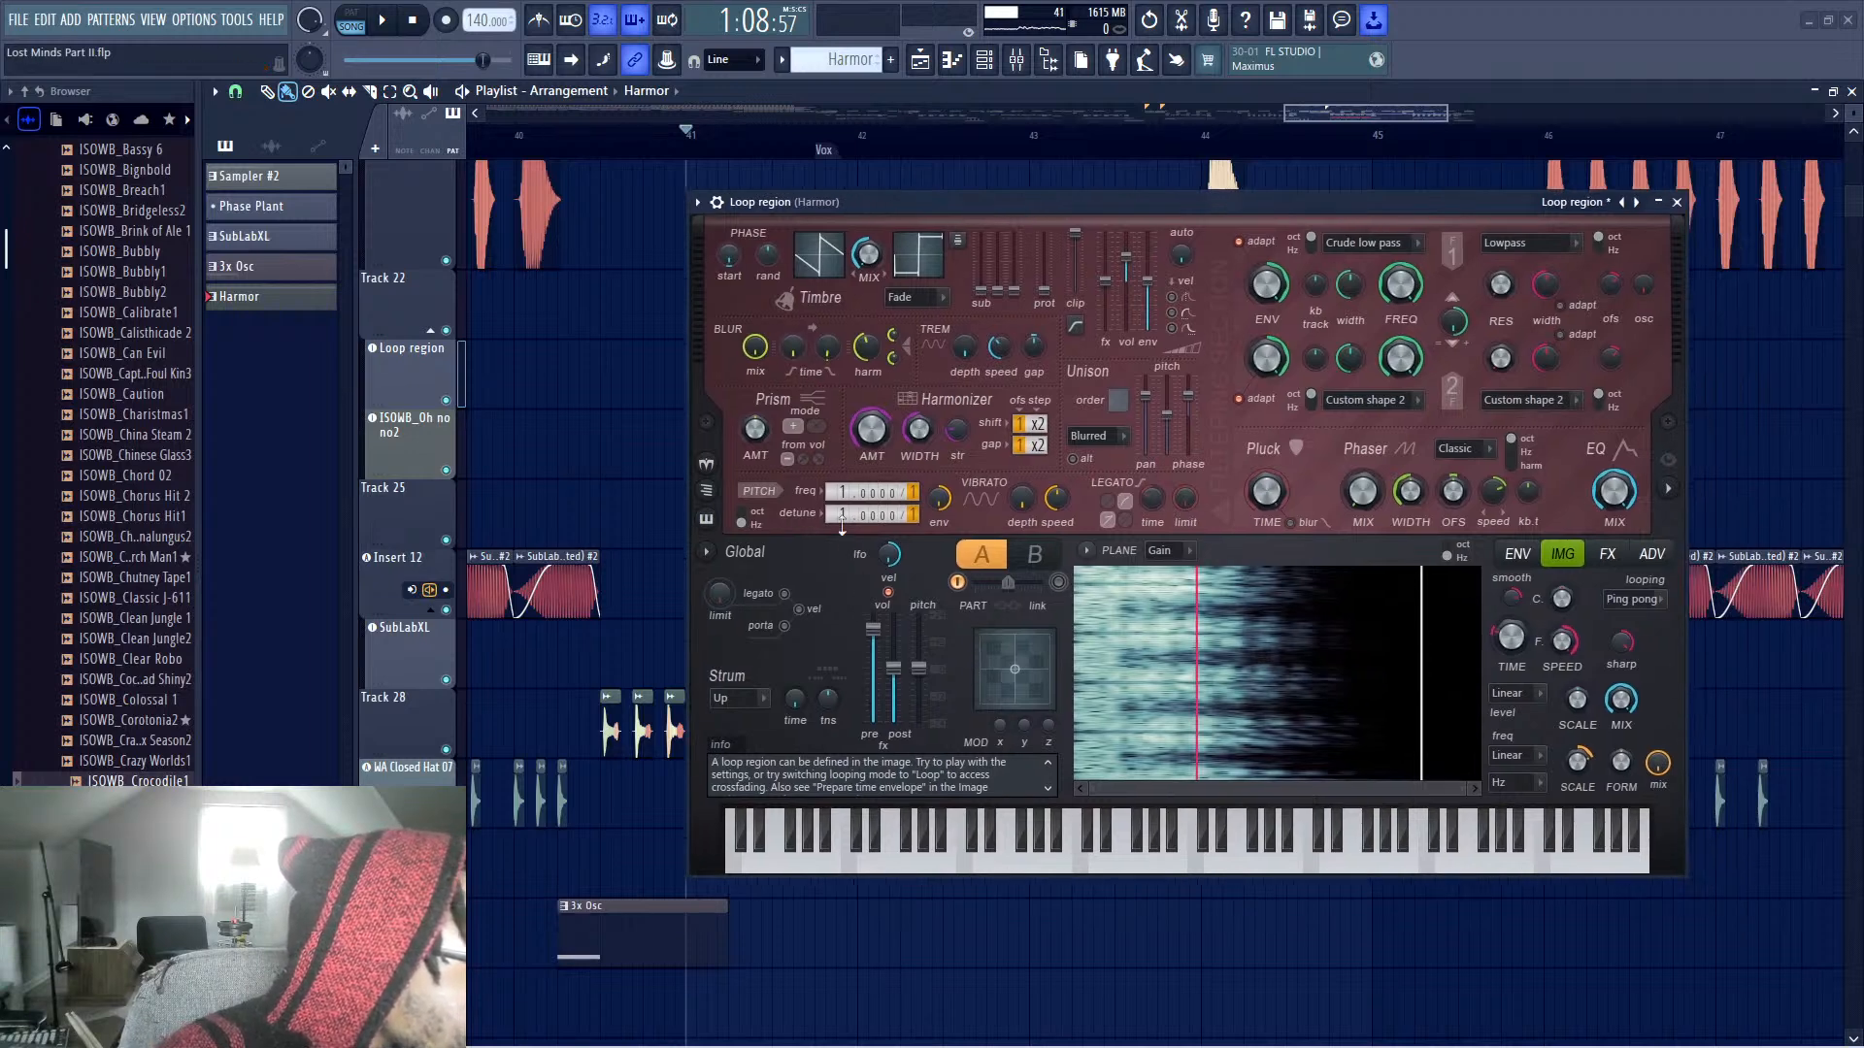
{"action": "left_click_drag", "start_coordinate": [842, 515], "coordinate": [844, 490]}
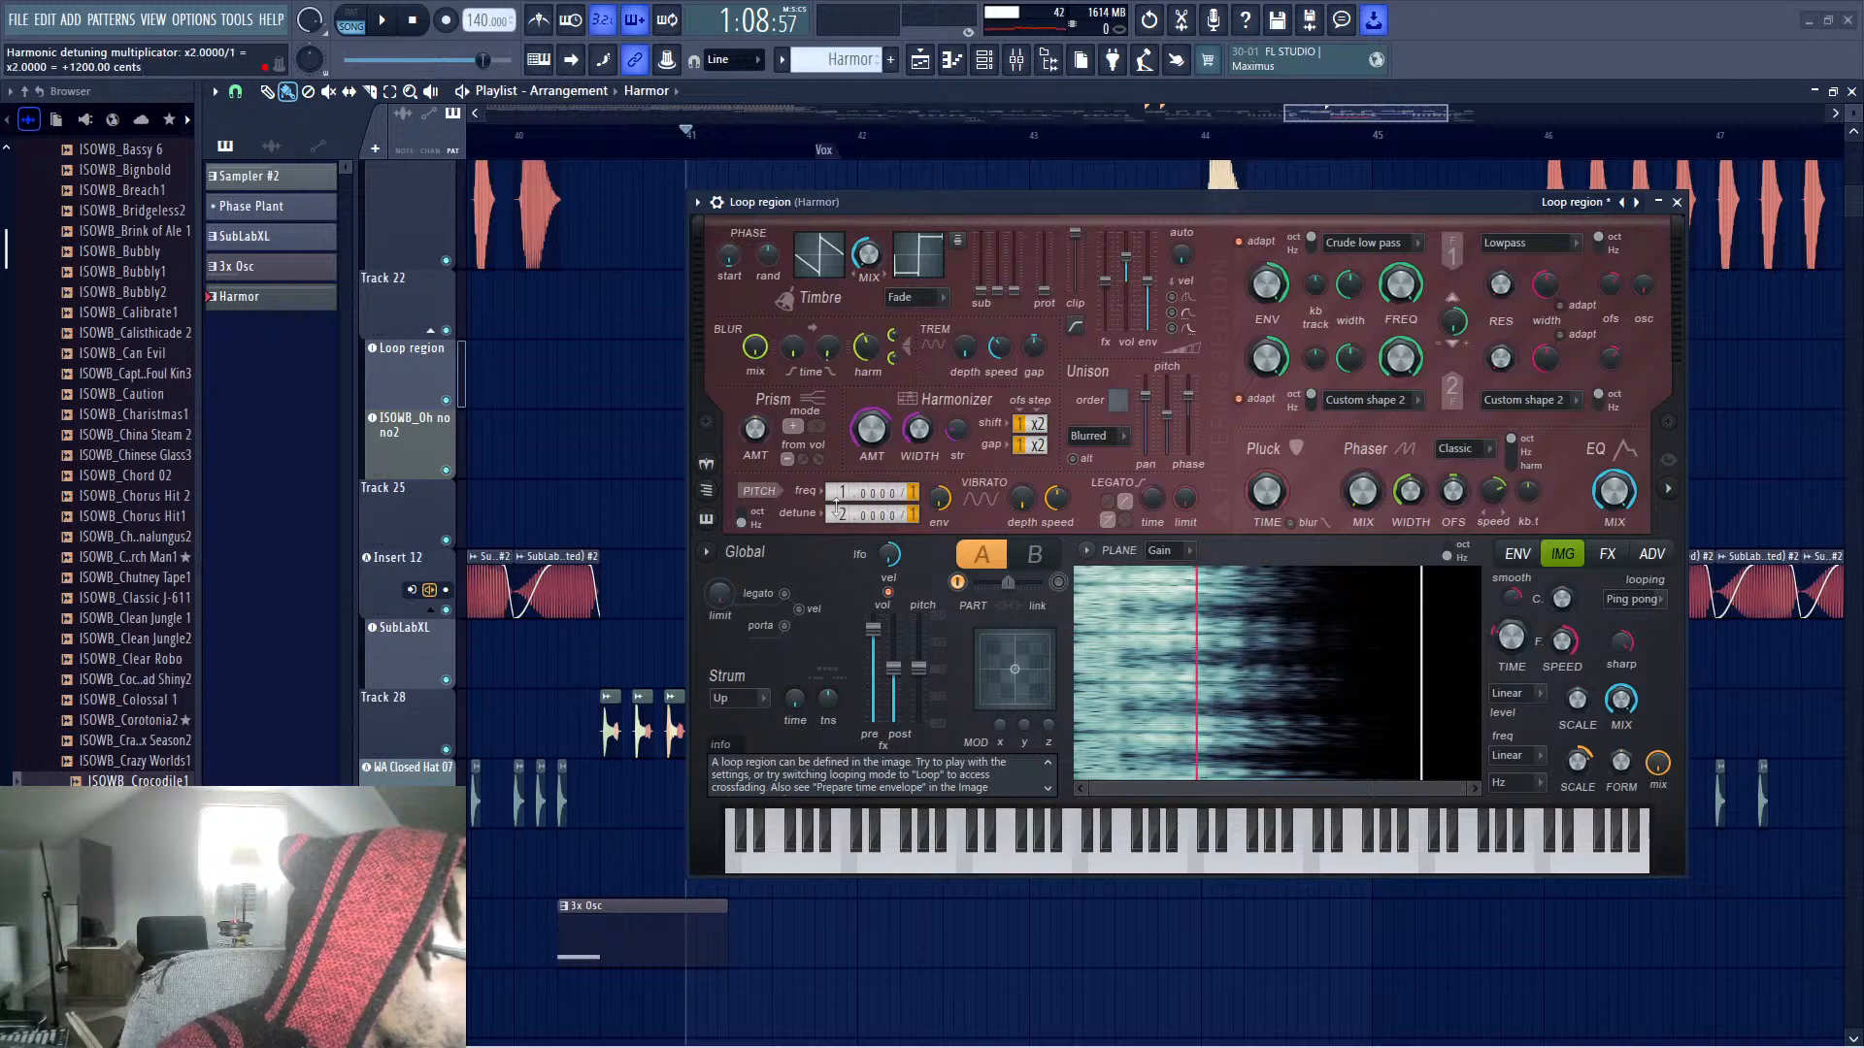
{"action": "key", "text": "space"}
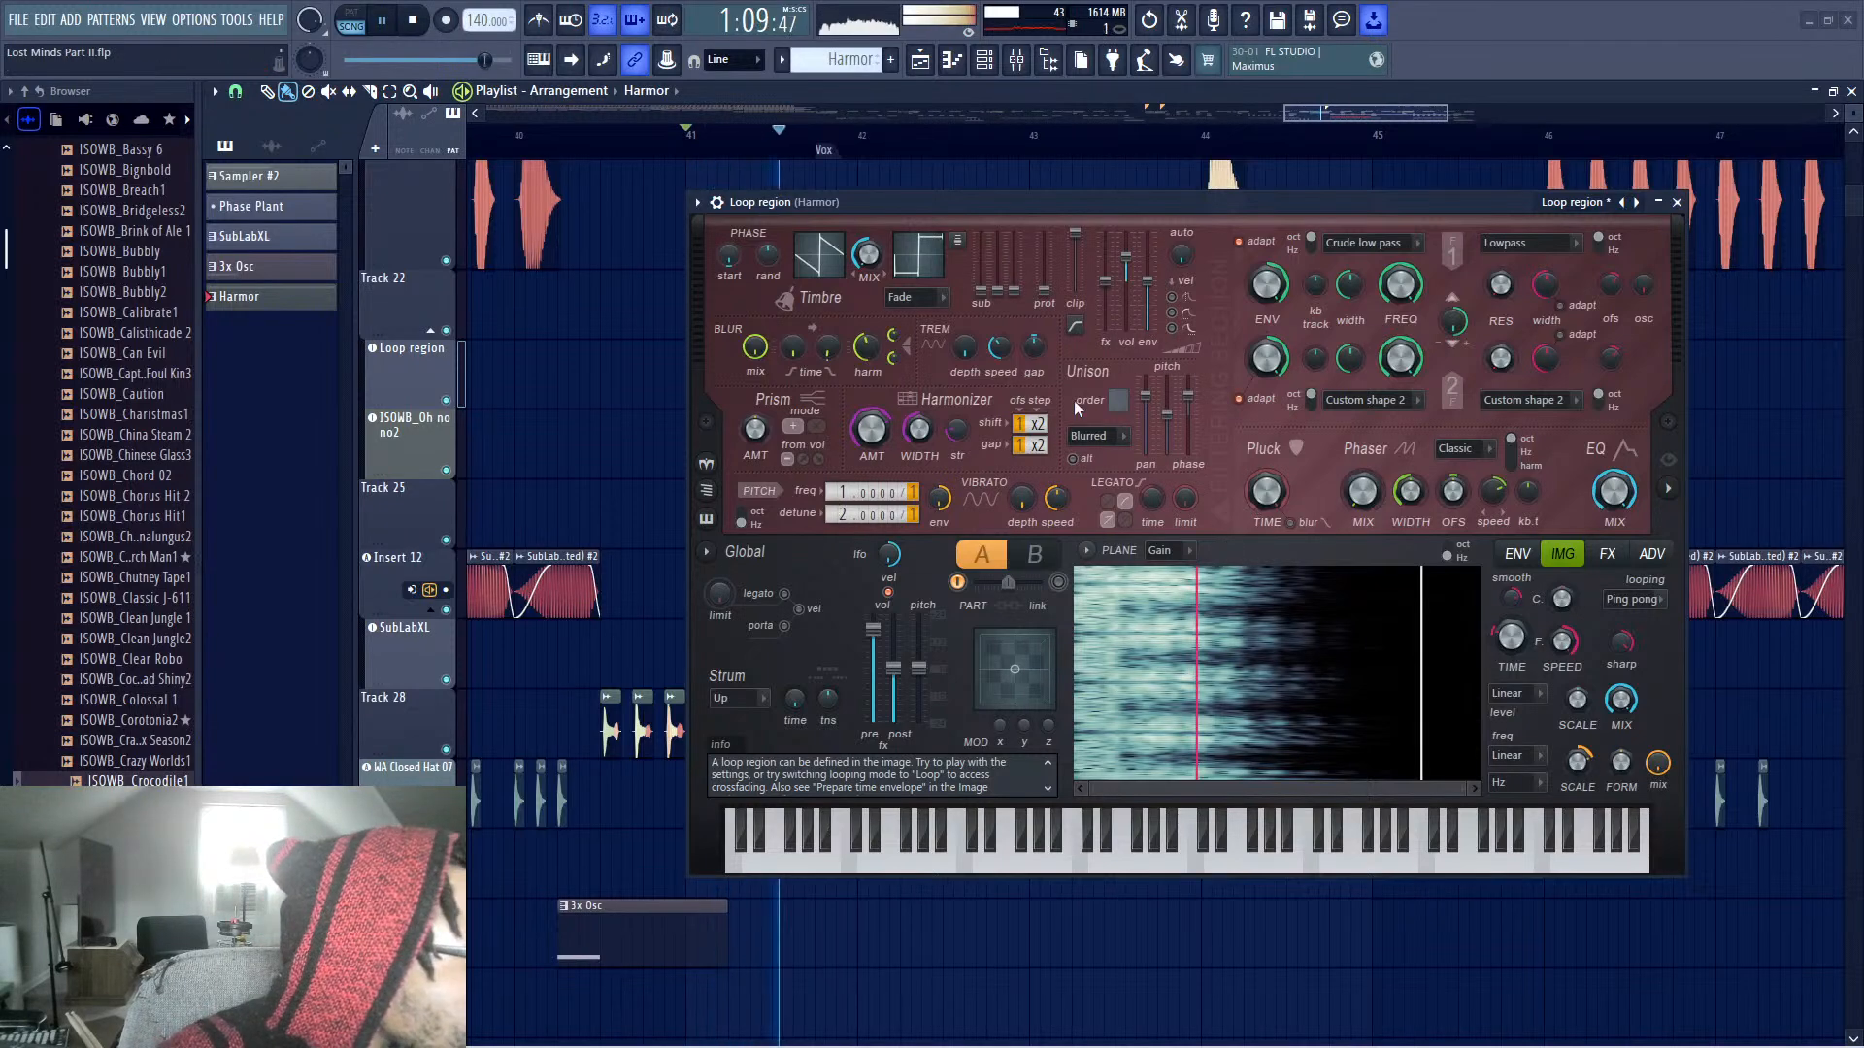
{"action": "left_click_drag", "start_coordinate": [980, 204], "coordinate": [781, 272]}
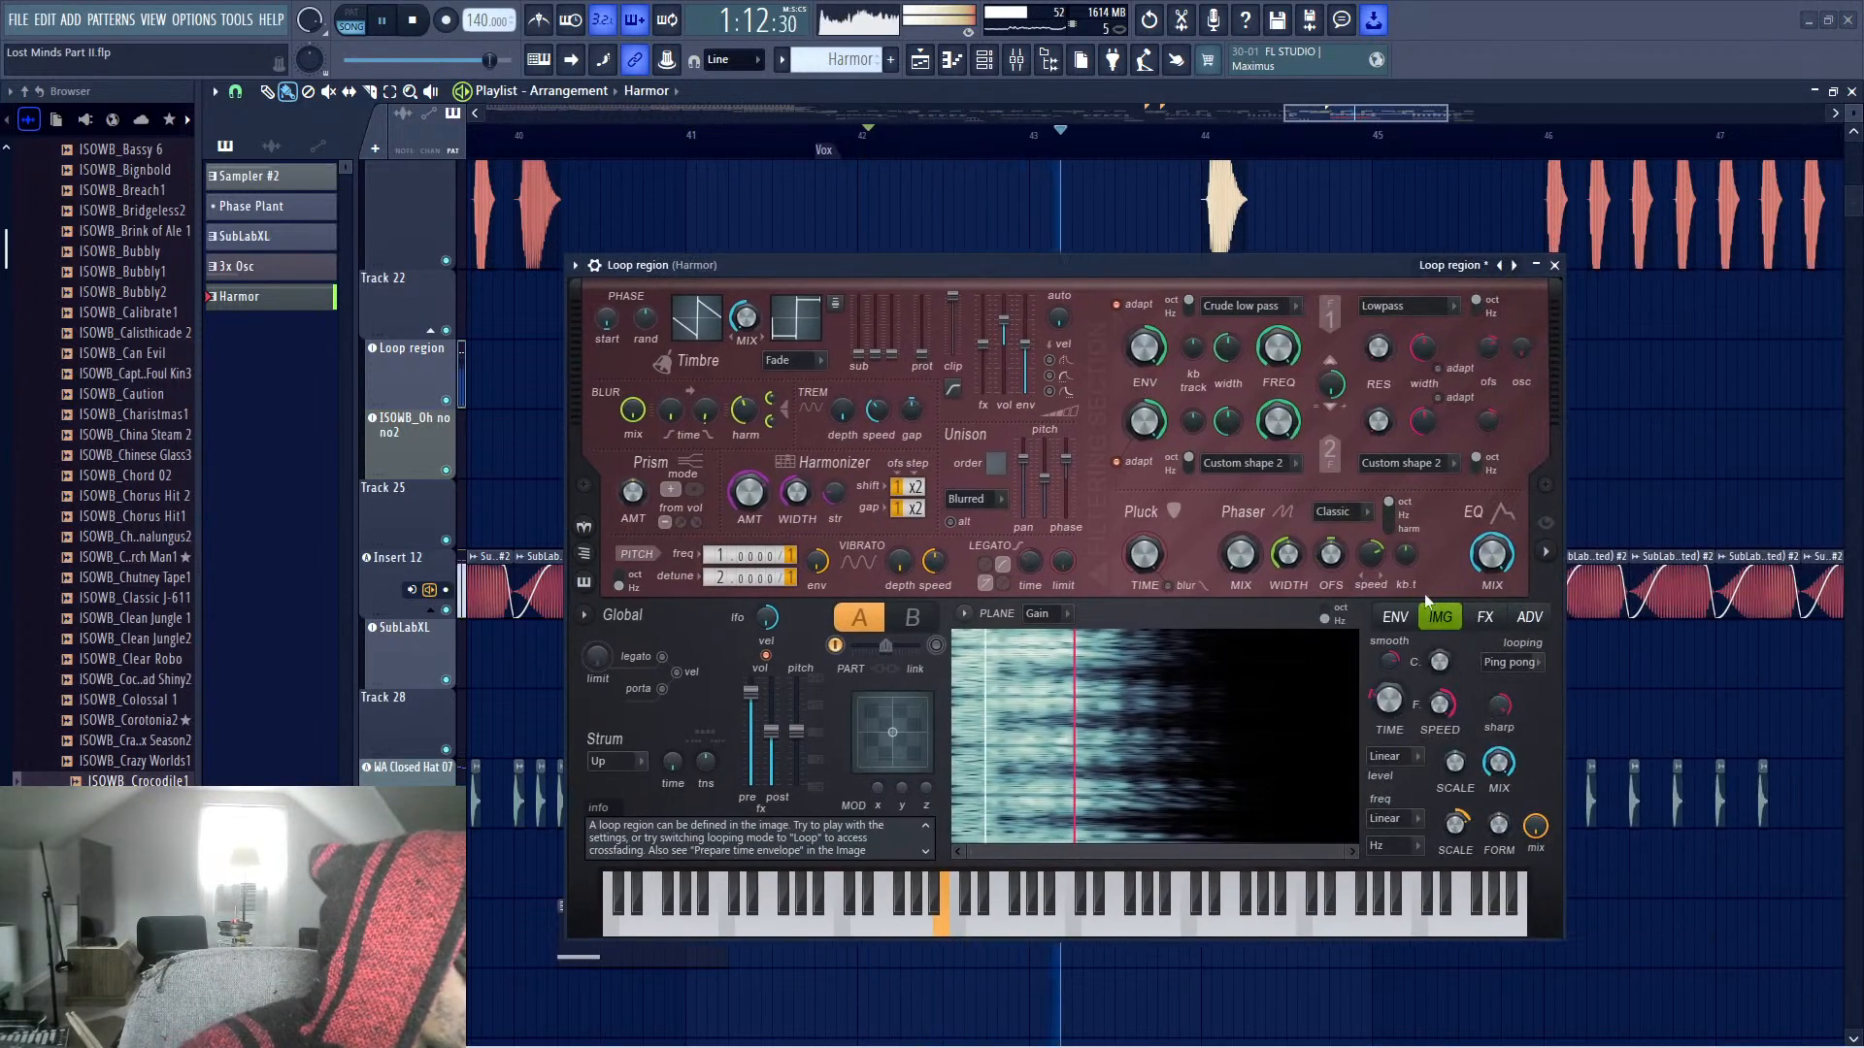
Raise the resonance of Harmor's filter 1 and try a 31% pluck decay while replaying from bar 42
{"action": "mouse_move", "coordinate": [1379, 350]}
{"action": "left_mouse_down"}
{"action": "mouse_move", "coordinate": [1379, 289]}
{"action": "mouse_move", "coordinate": [1379, 330]}
{"action": "left_mouse_up"}
{"action": "key", "text": "space"}
{"action": "key", "text": "space"}
{"action": "key", "text": "space"}
{"action": "key", "text": "space"}
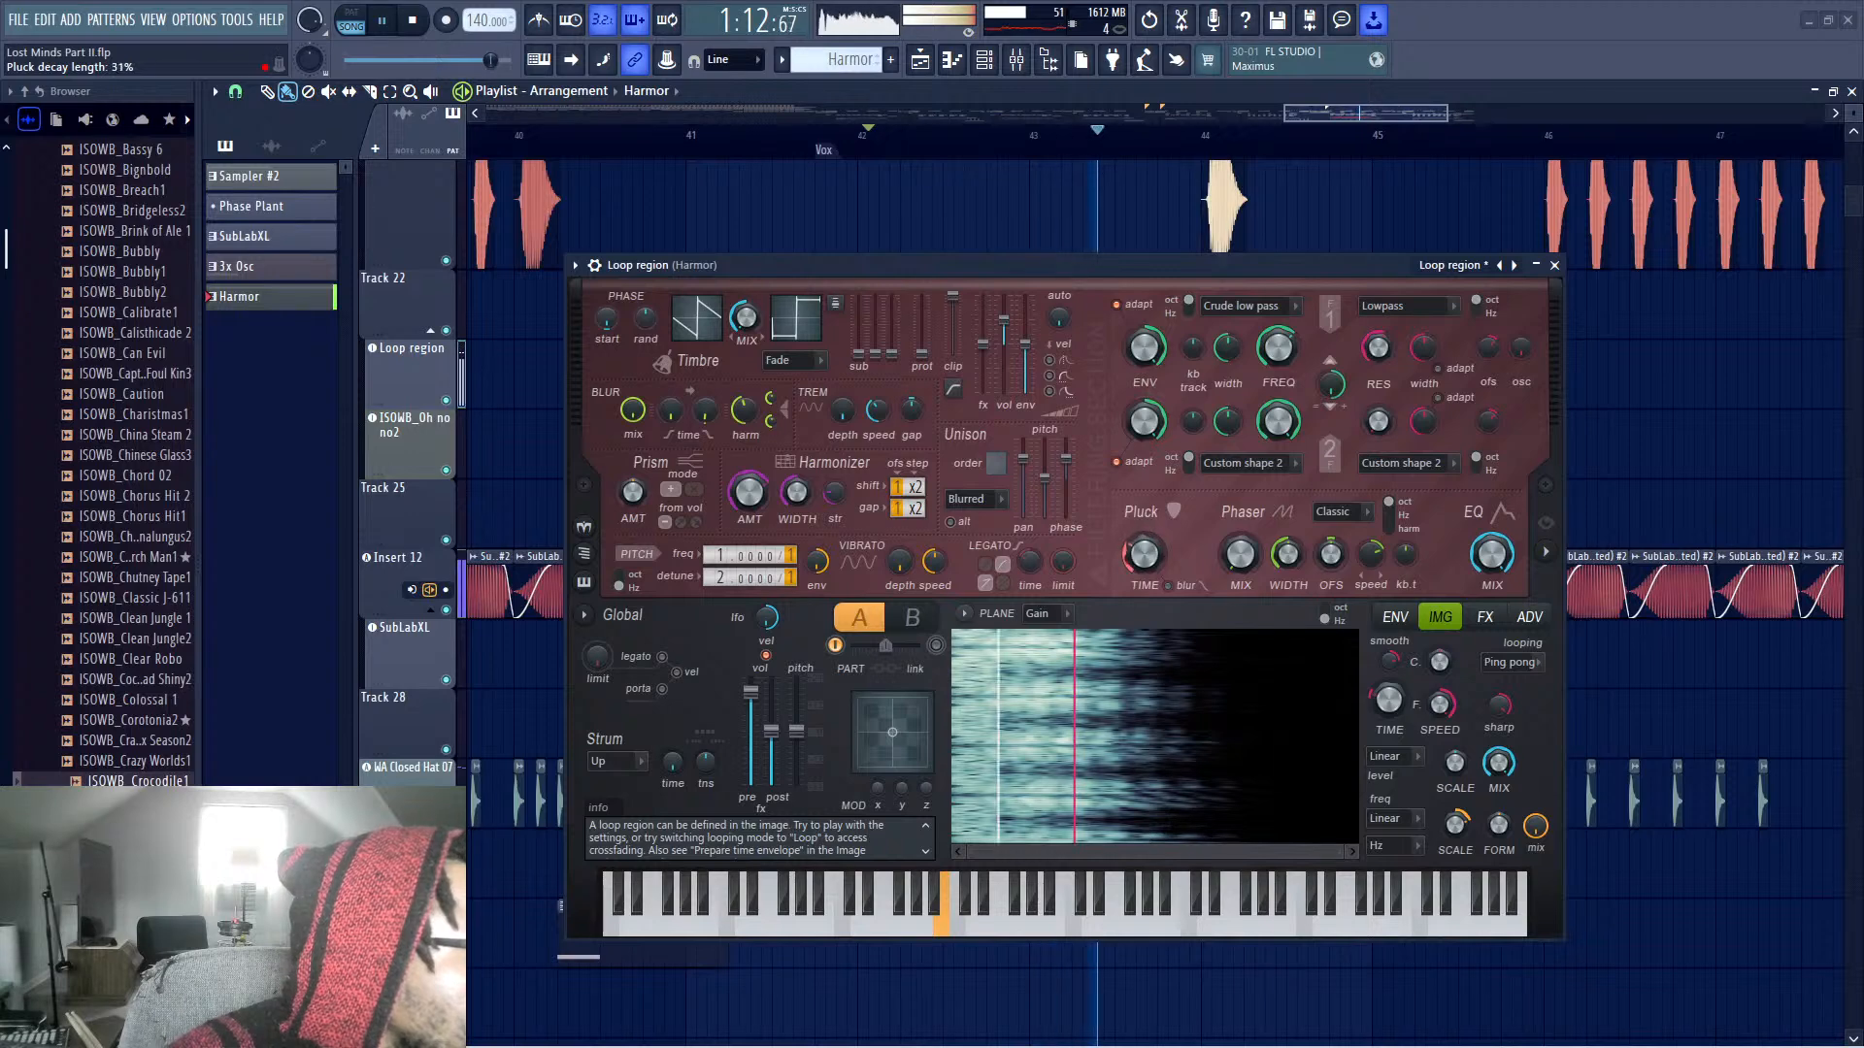
Set Harmor's unison order to 3 and replay the sound from bar 42
{"action": "key", "text": "space"}
{"action": "key", "text": "space"}
{"action": "mouse_move", "coordinate": [996, 463]}
{"action": "left_mouse_down"}
{"action": "mouse_move", "coordinate": [996, 445]}
{"action": "mouse_move", "coordinate": [996, 473]}
{"action": "left_mouse_up"}
{"action": "key", "text": "space"}
{"action": "key", "text": "space"}
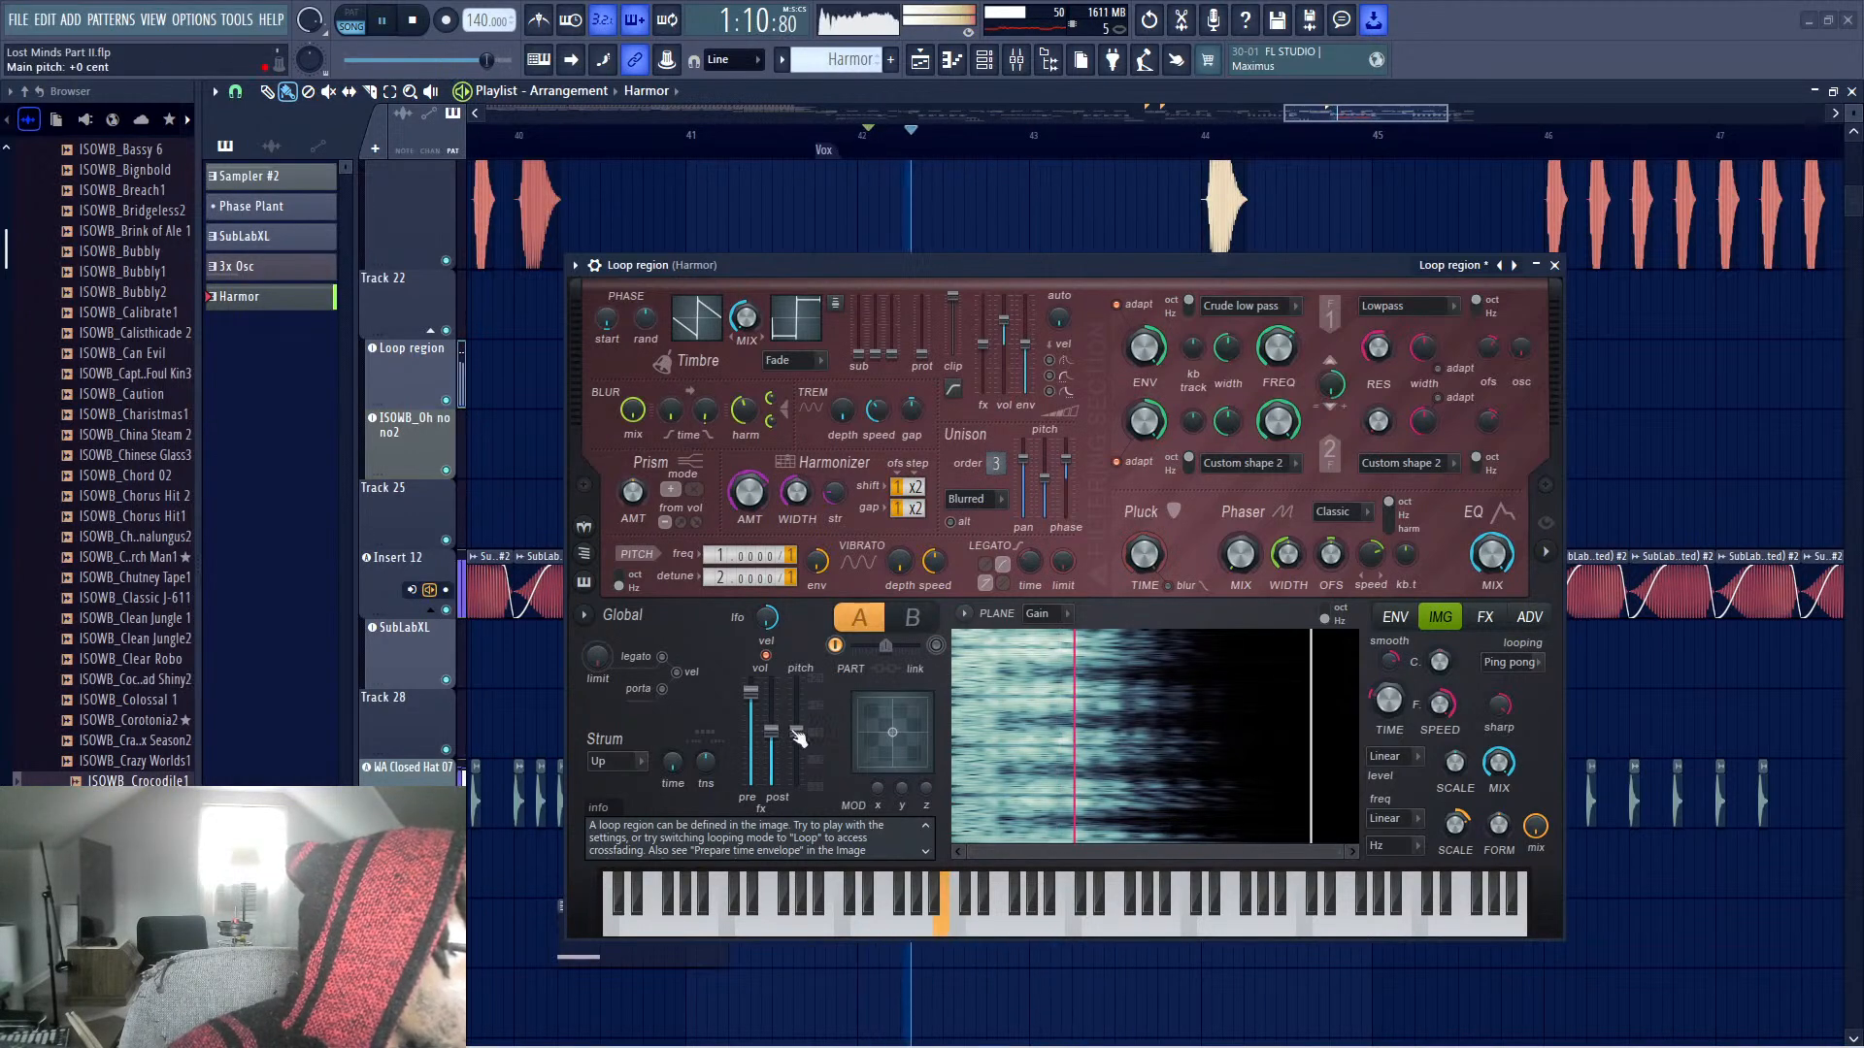
Raise Harmor's main pitch close to its maximum, audition it in the arrangement and close the Harmor window
{"action": "left_click_drag", "start_coordinate": [796, 729], "coordinate": [796, 677]}
{"action": "key", "text": "space"}
{"action": "key", "text": "space"}
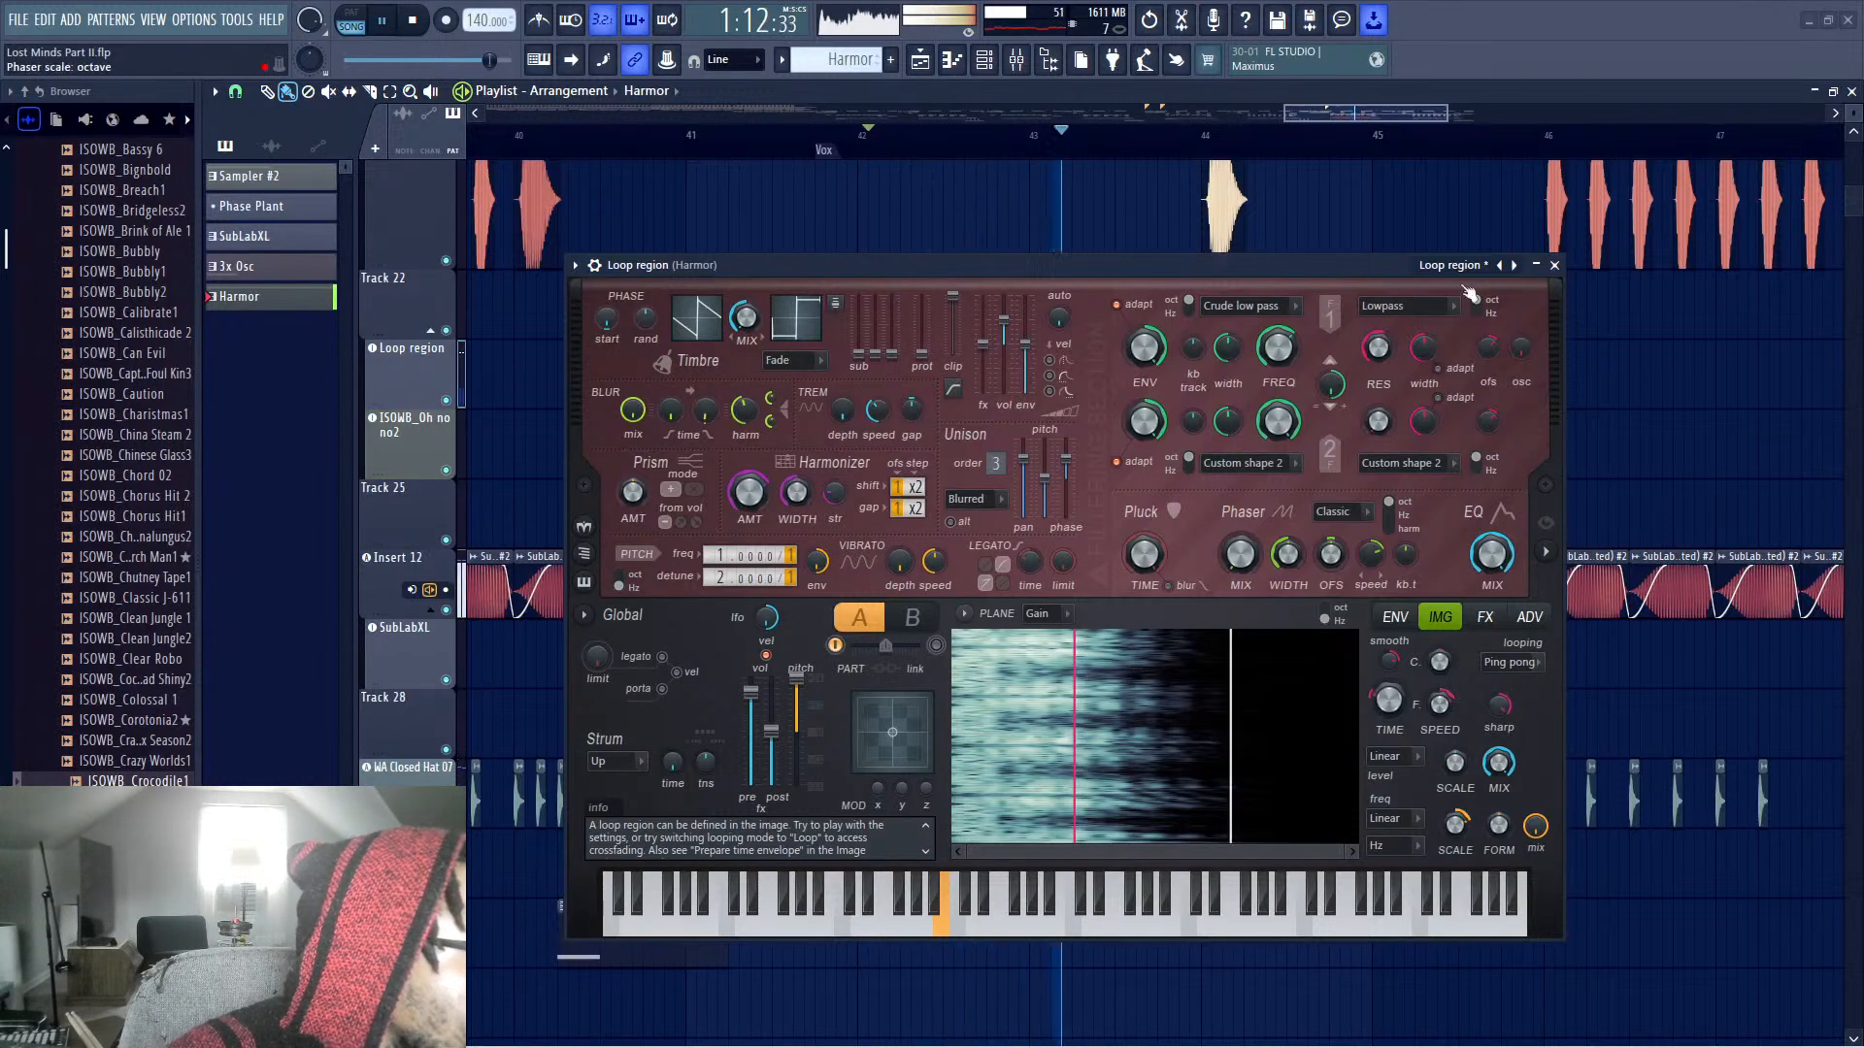
{"action": "key", "text": "space"}
{"action": "key", "text": "space"}
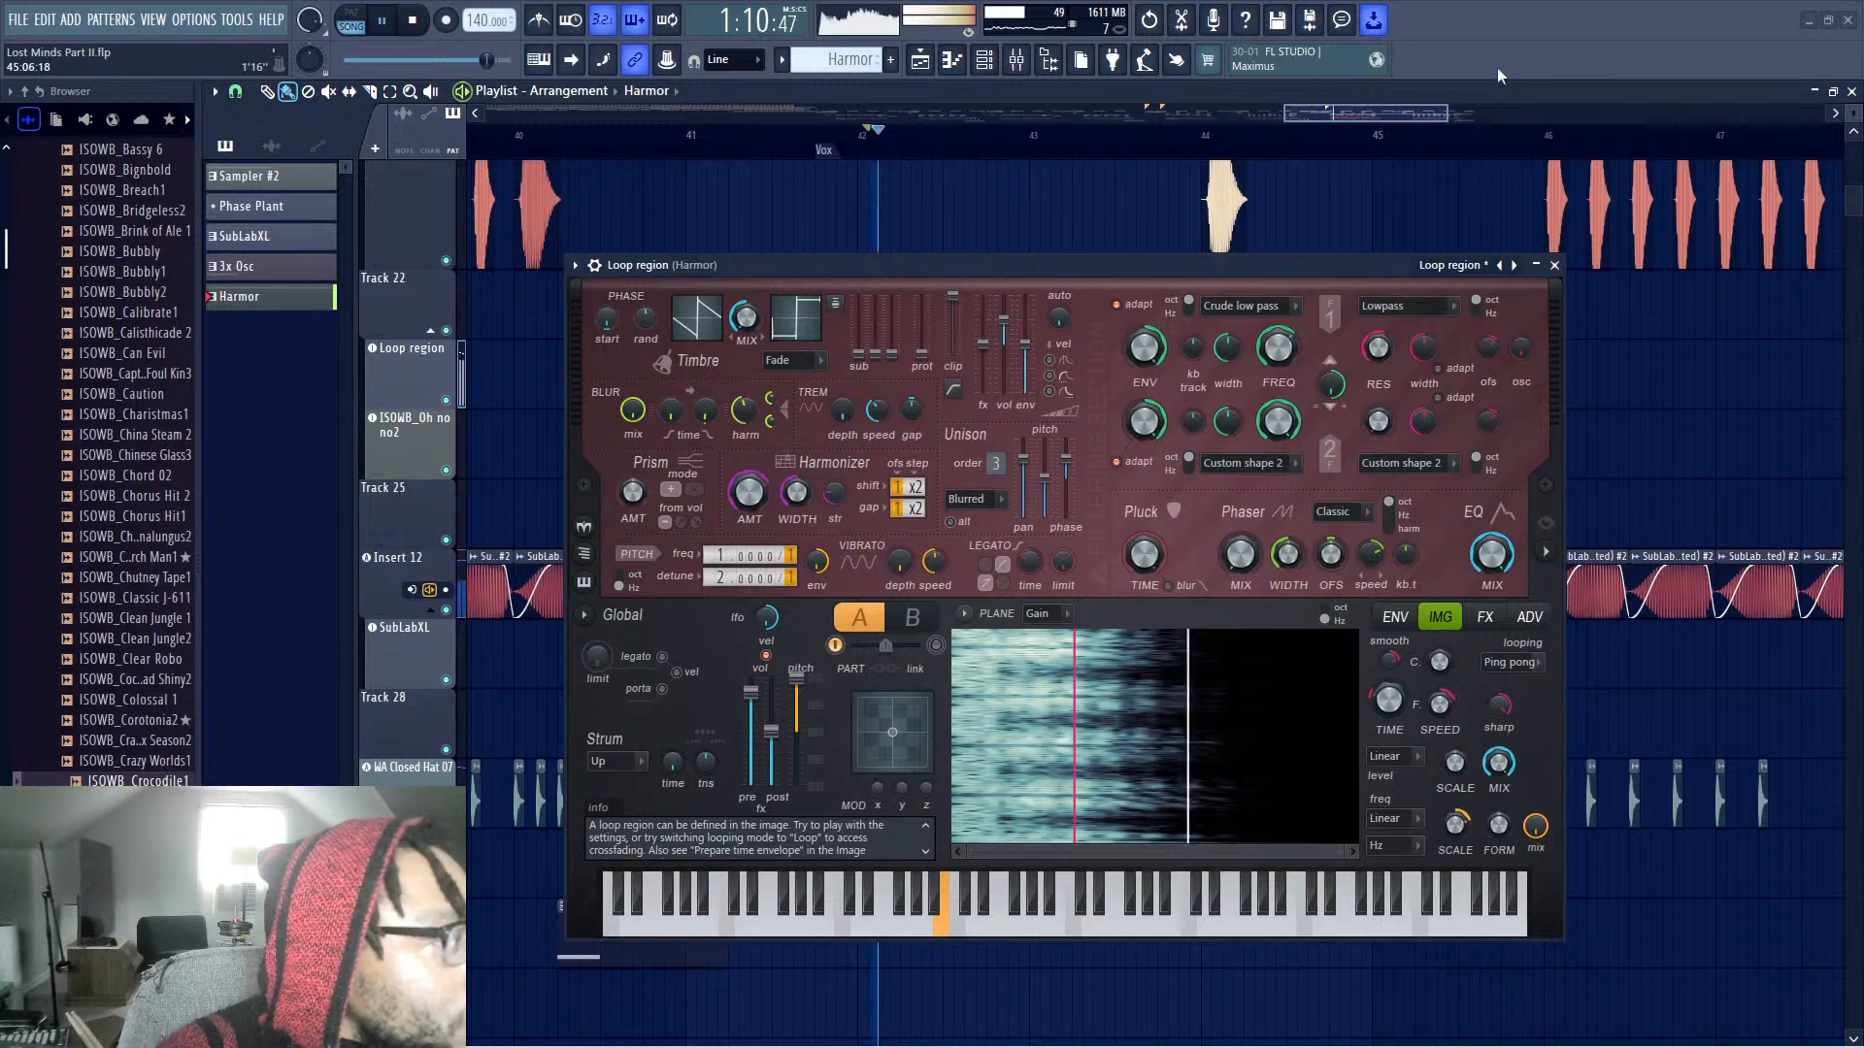
{"action": "key", "text": "space"}
{"action": "left_click", "coordinate": [1556, 265]}
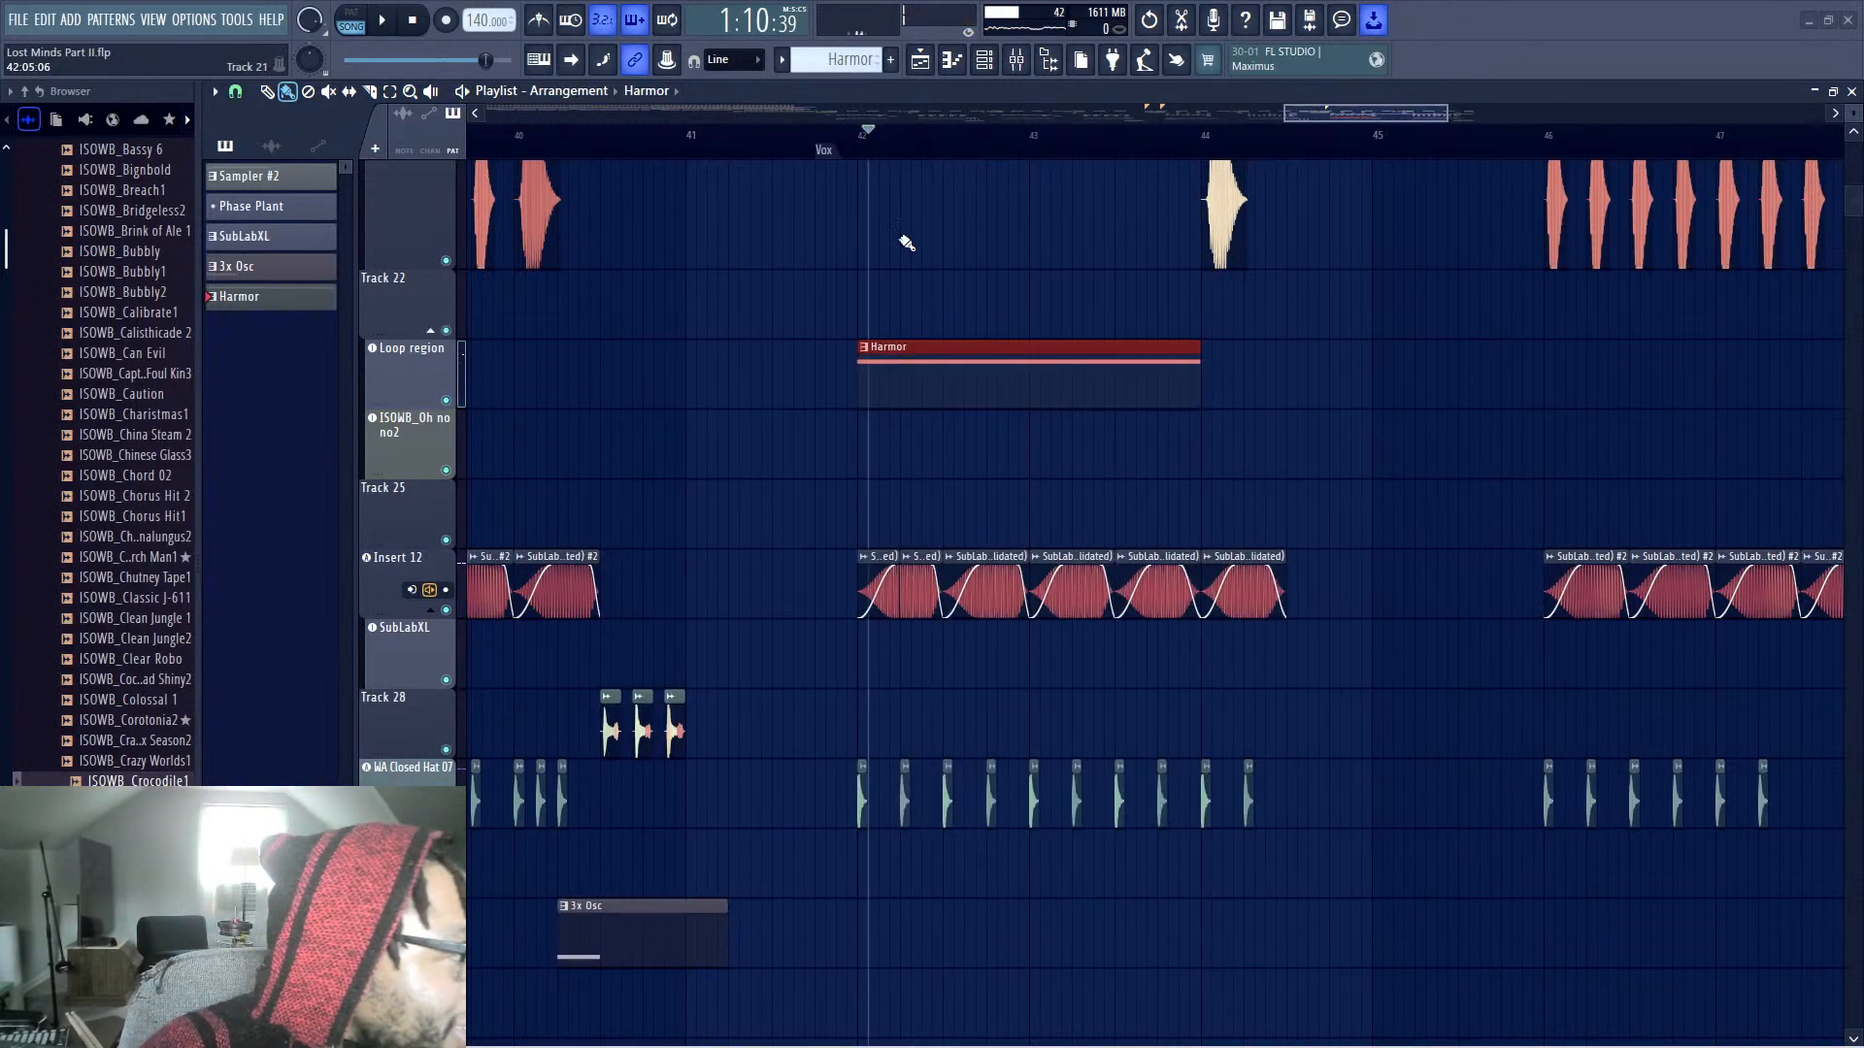
Move the playback start to bar 42 and play the two-bar Harmor clip with the arrangement
{"action": "left_click", "coordinate": [866, 161]}
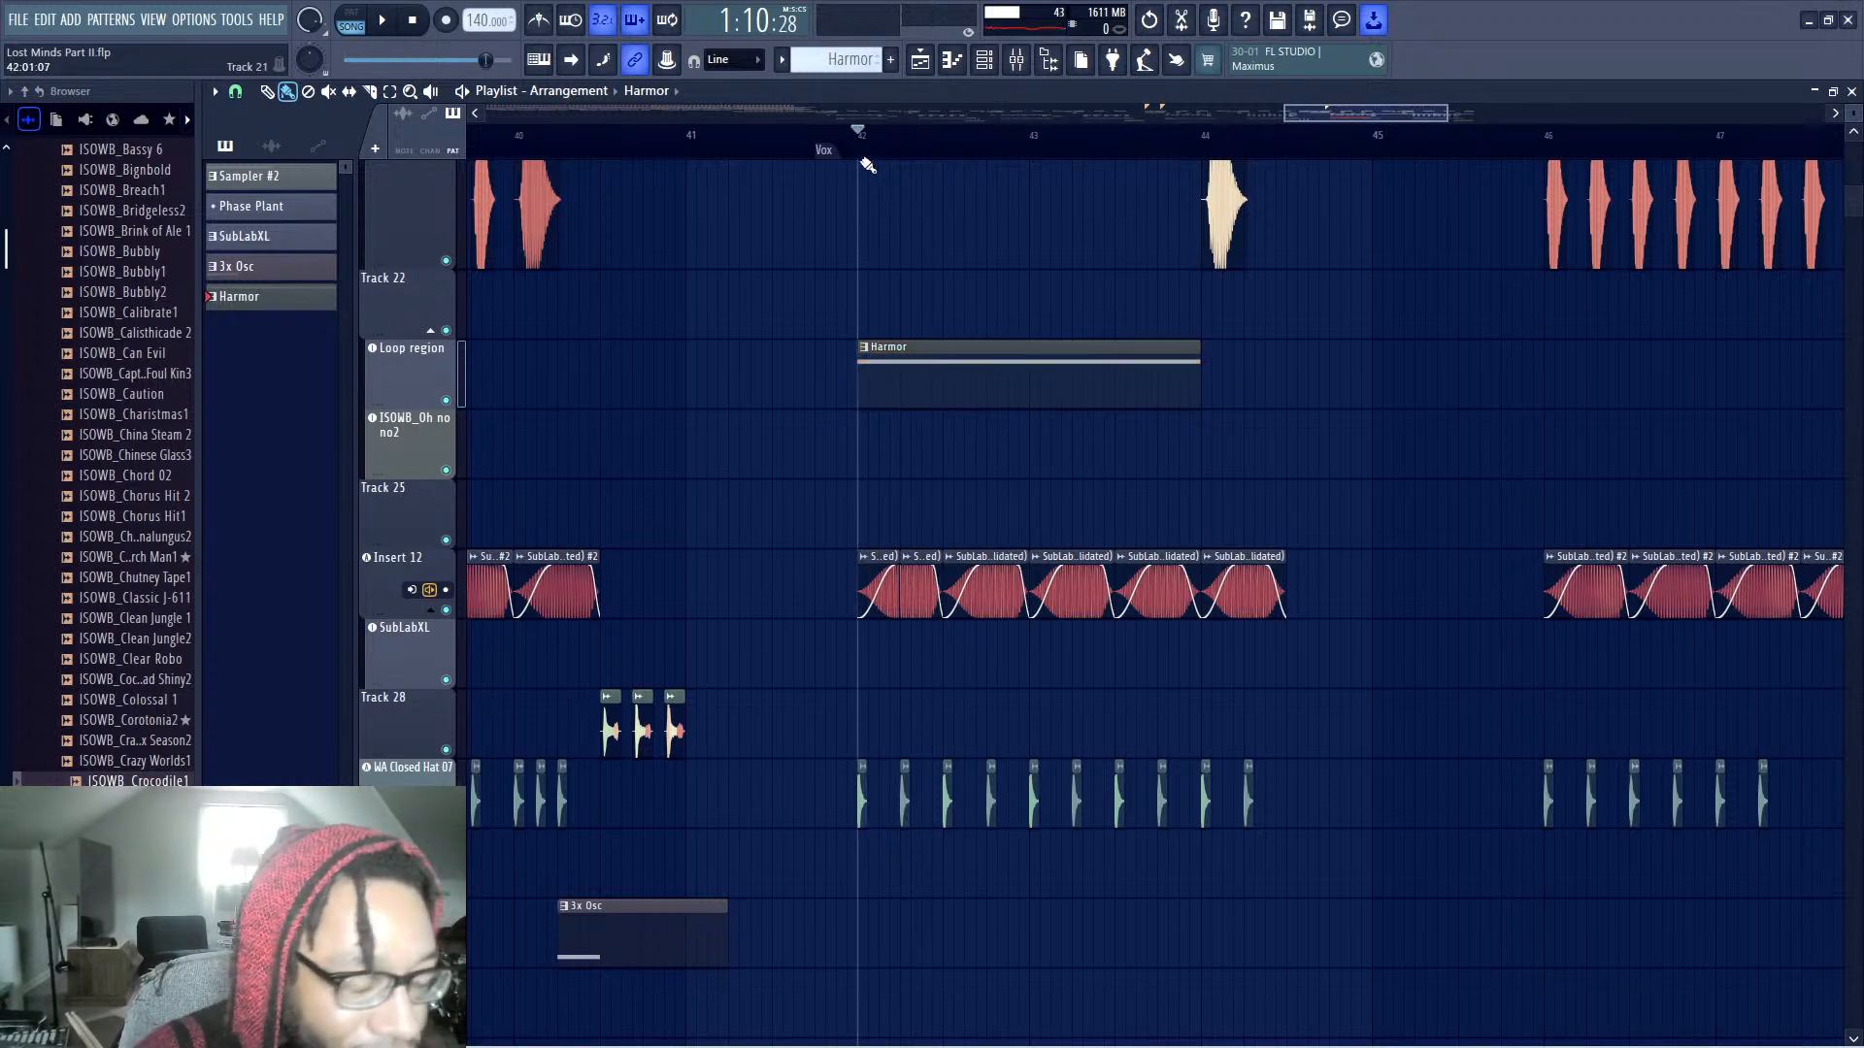
{"action": "key", "text": "space"}
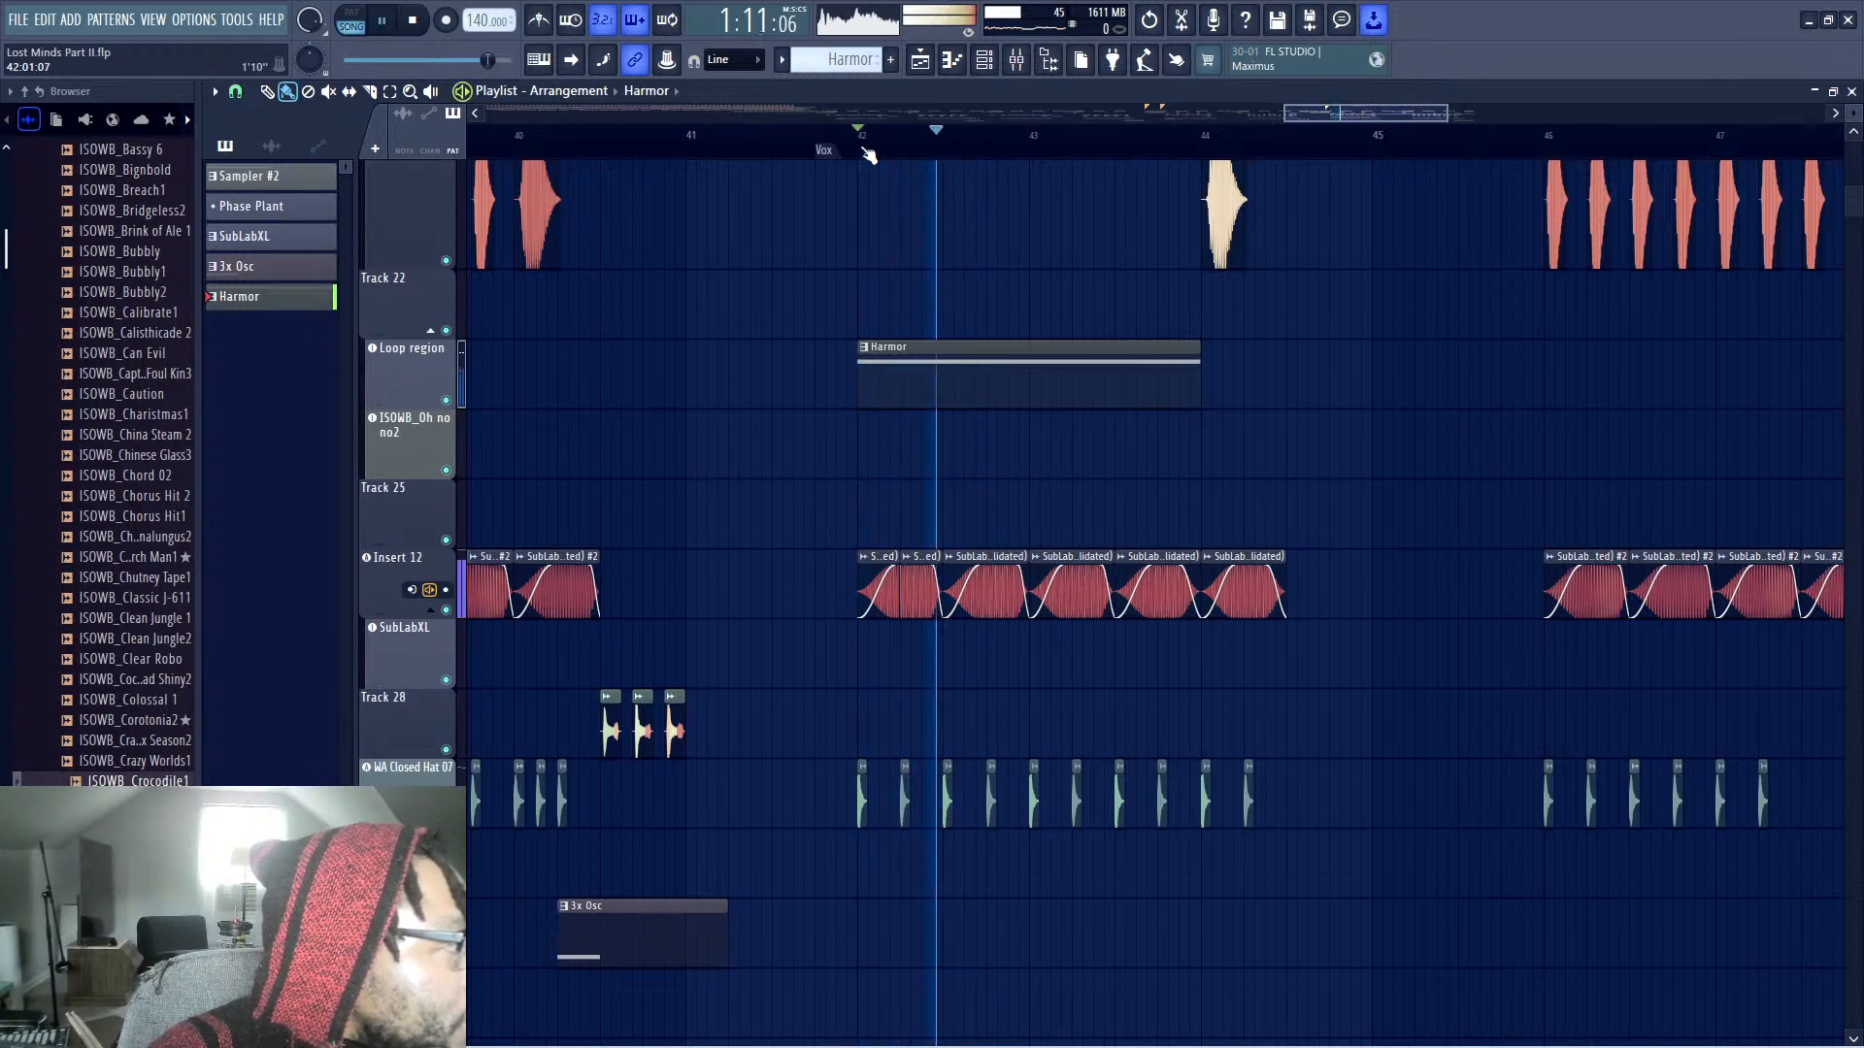
{"action": "key", "text": "space"}
Select bar 42 in the playlist and consolidate the Loop region track over that time selection as a 24-bit WAV
{"action": "left_click_drag", "start_coordinate": [862, 147], "coordinate": [1000, 185]}
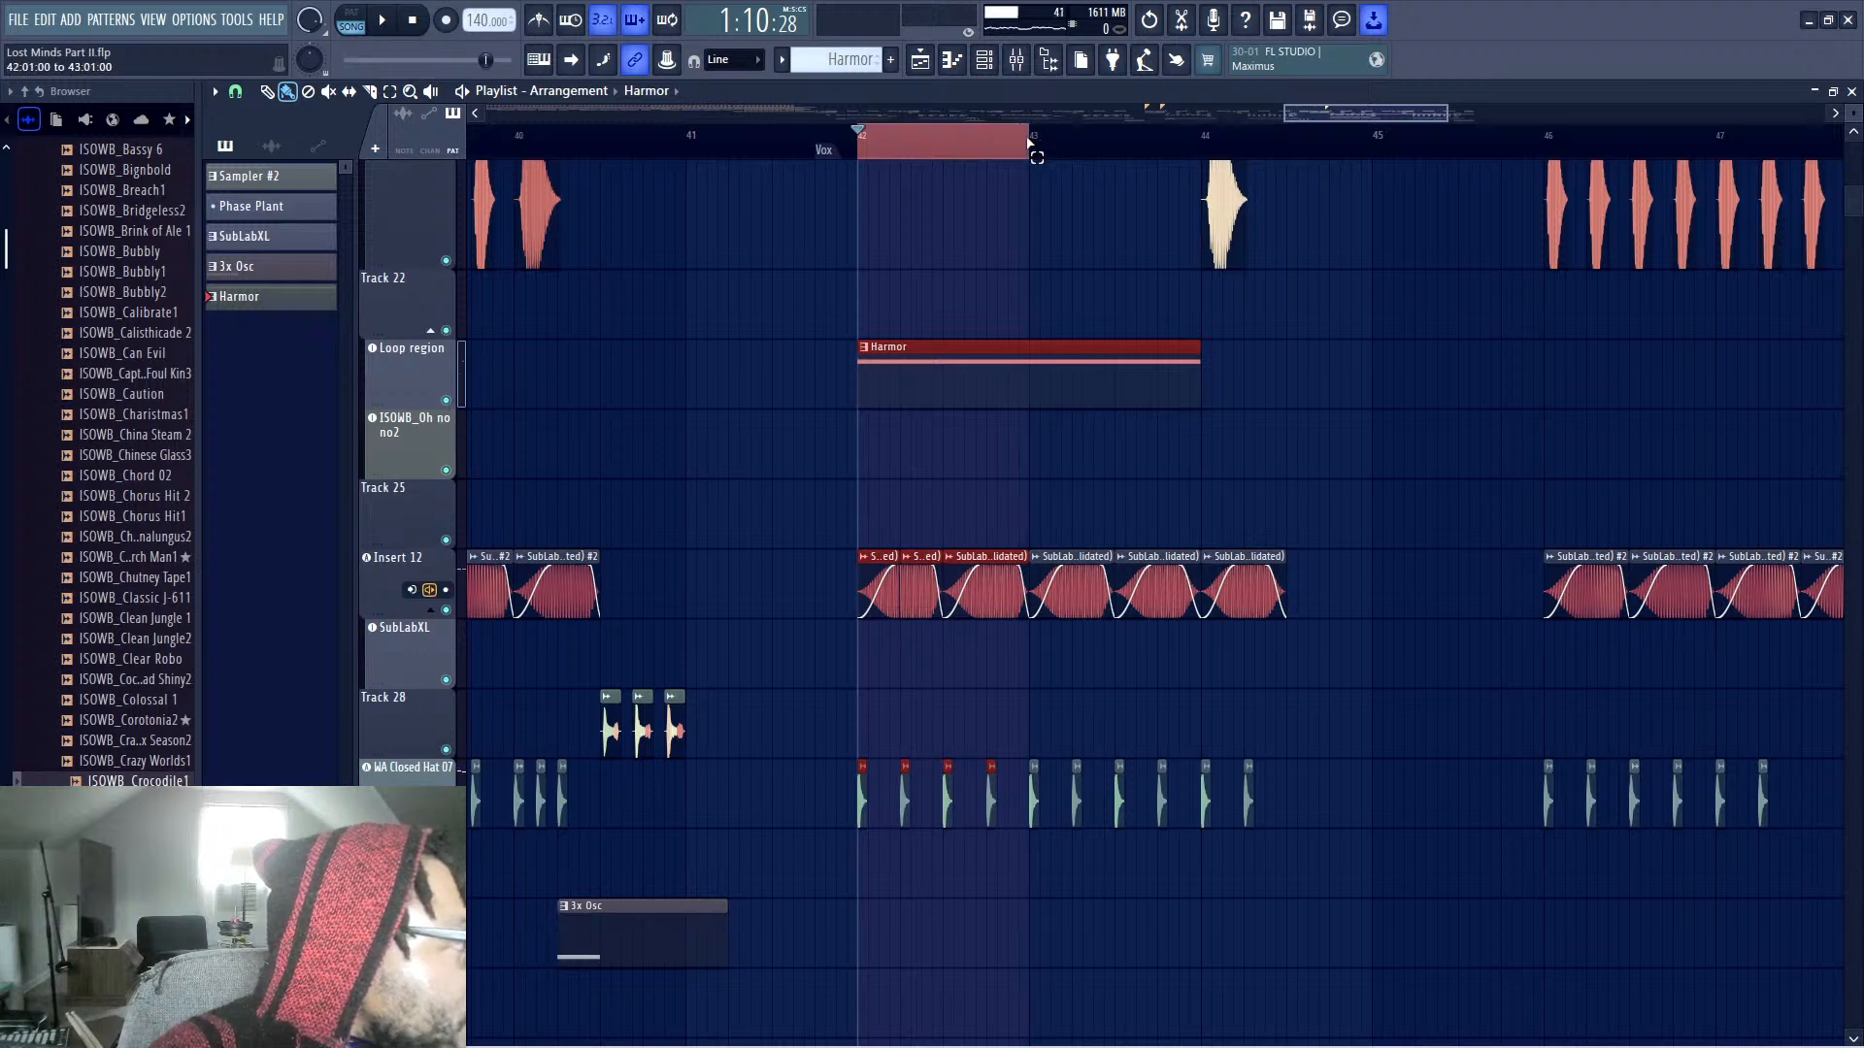
{"action": "right_click", "coordinate": [419, 390]}
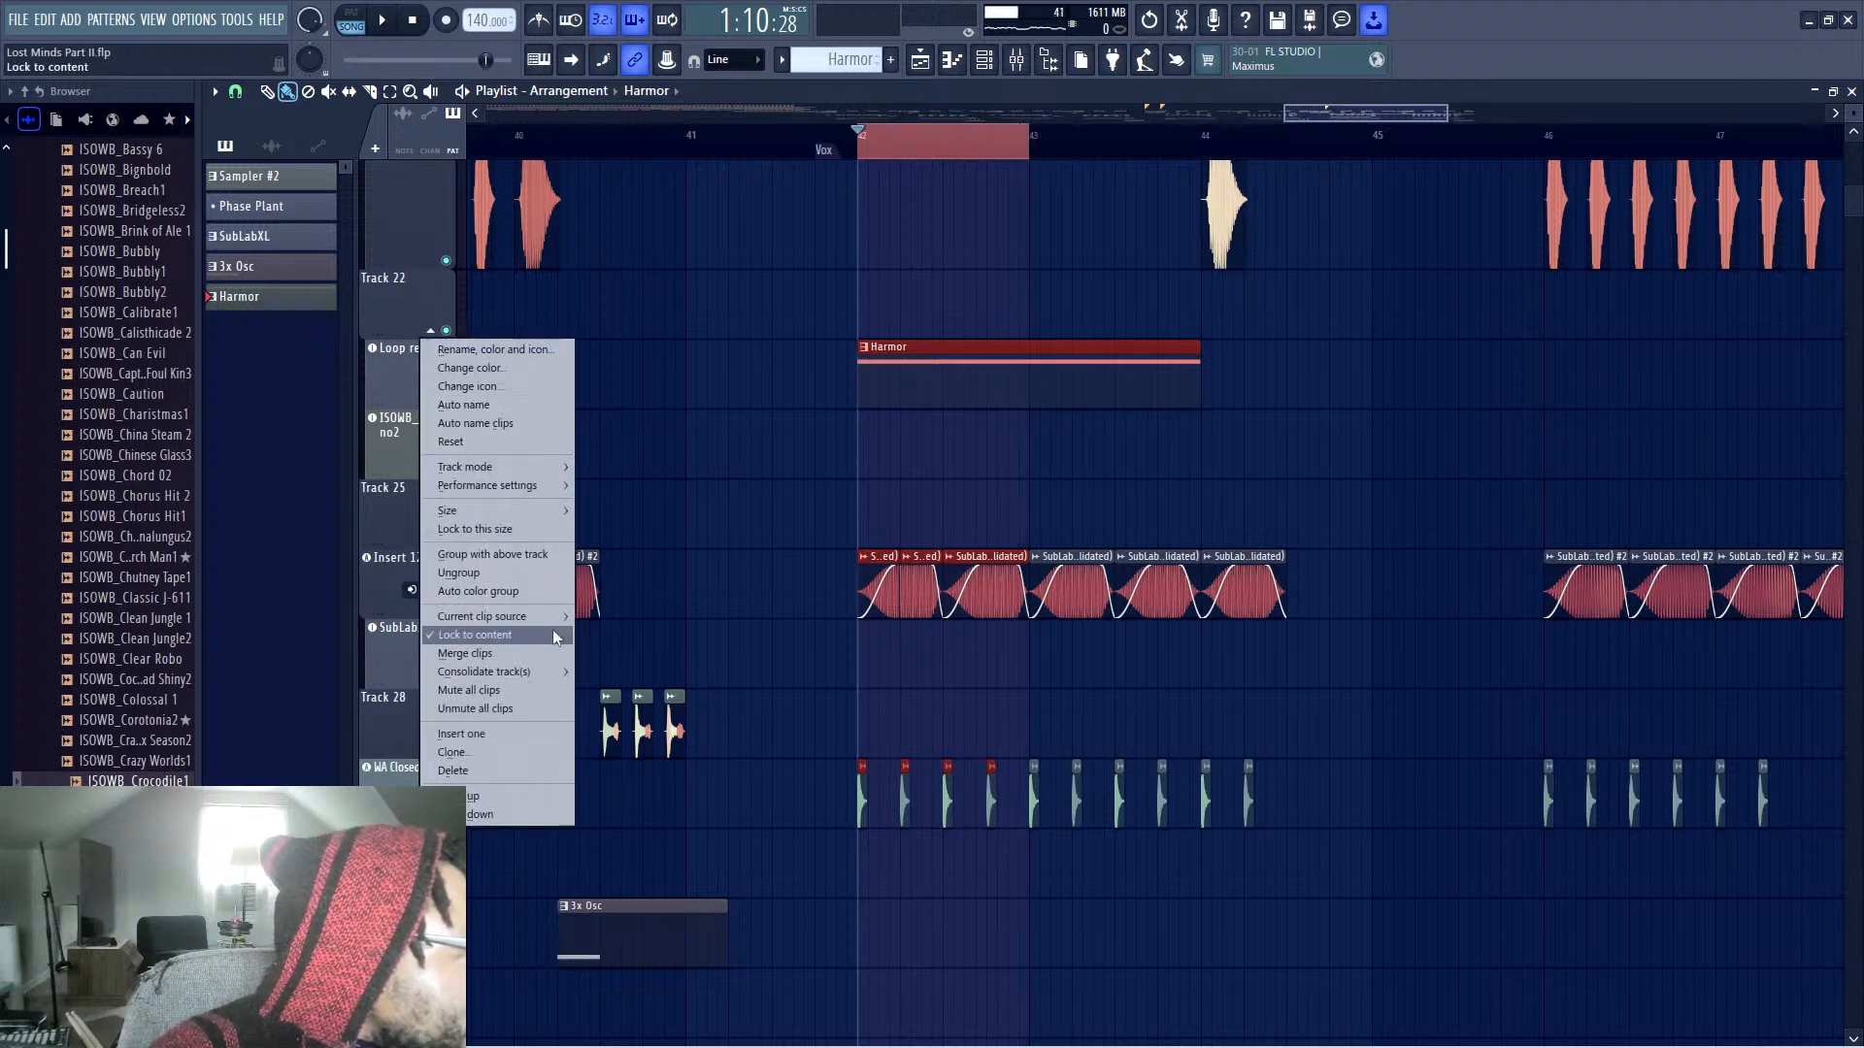
{"action": "mouse_move", "coordinate": [554, 619]}
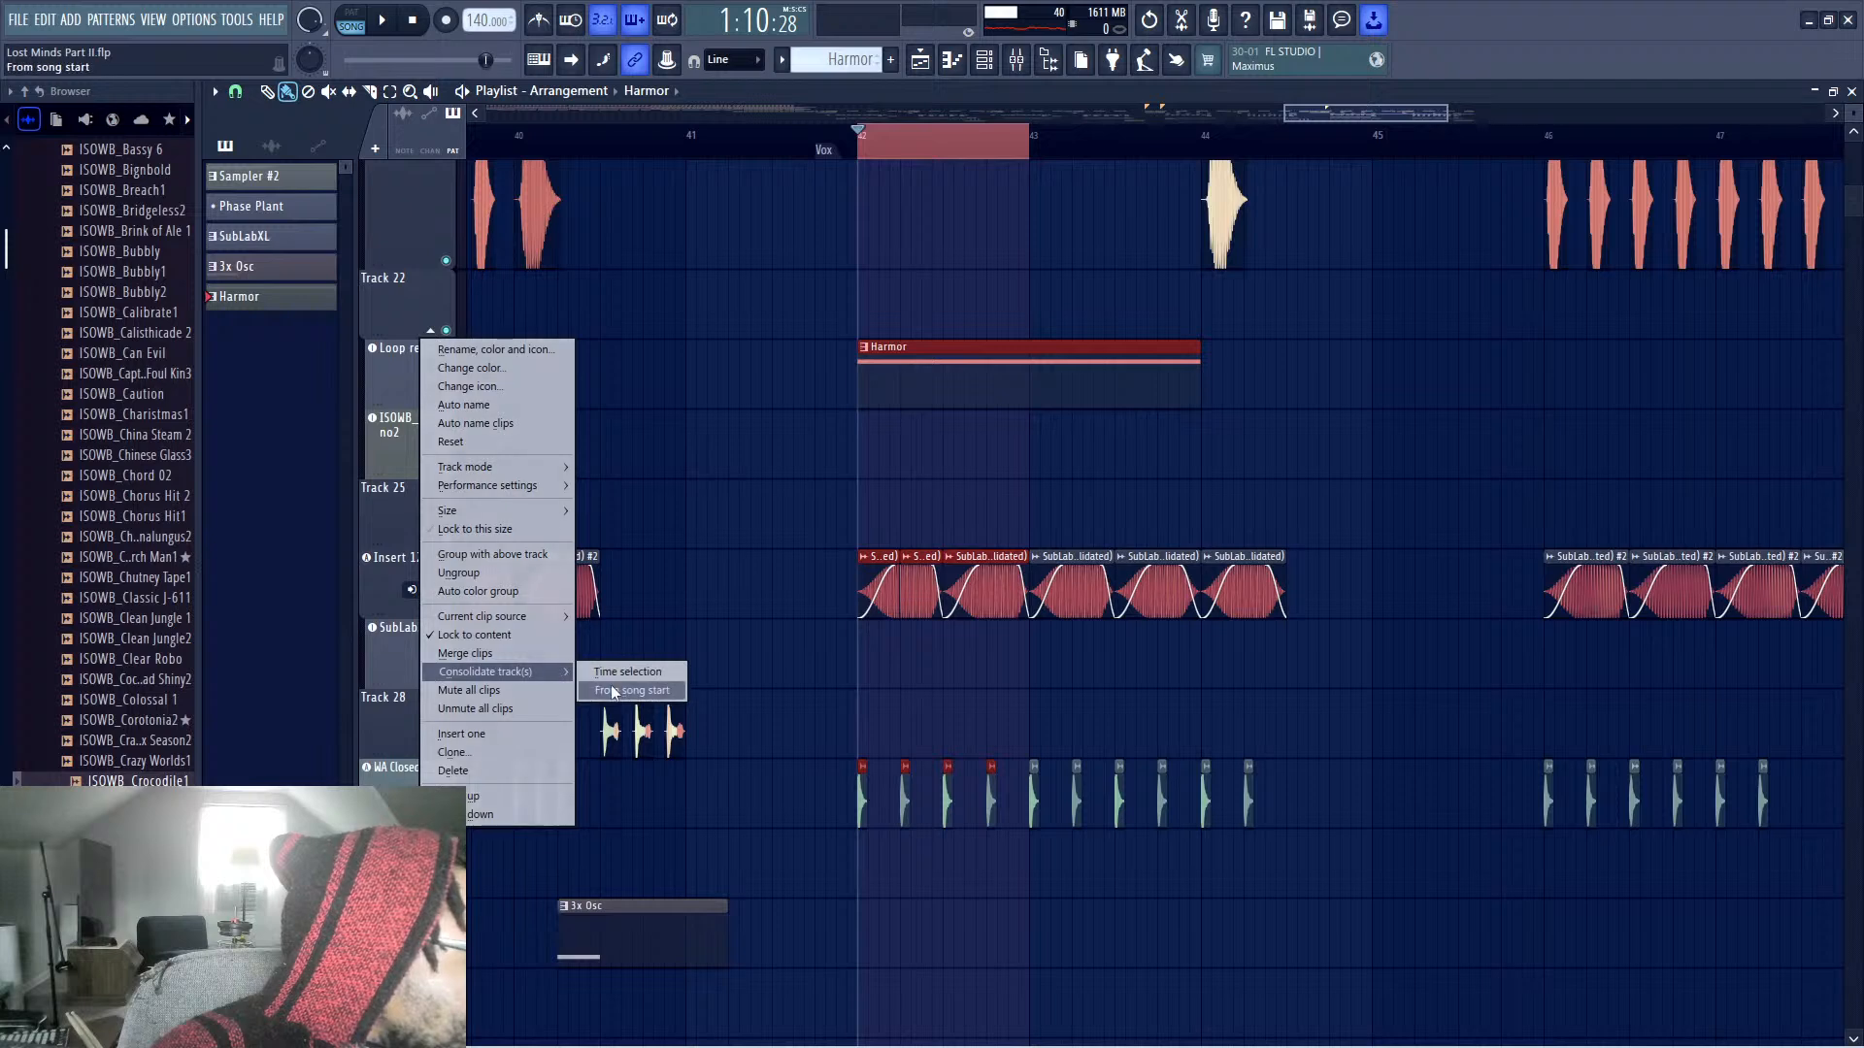
{"action": "left_click", "coordinate": [616, 685]}
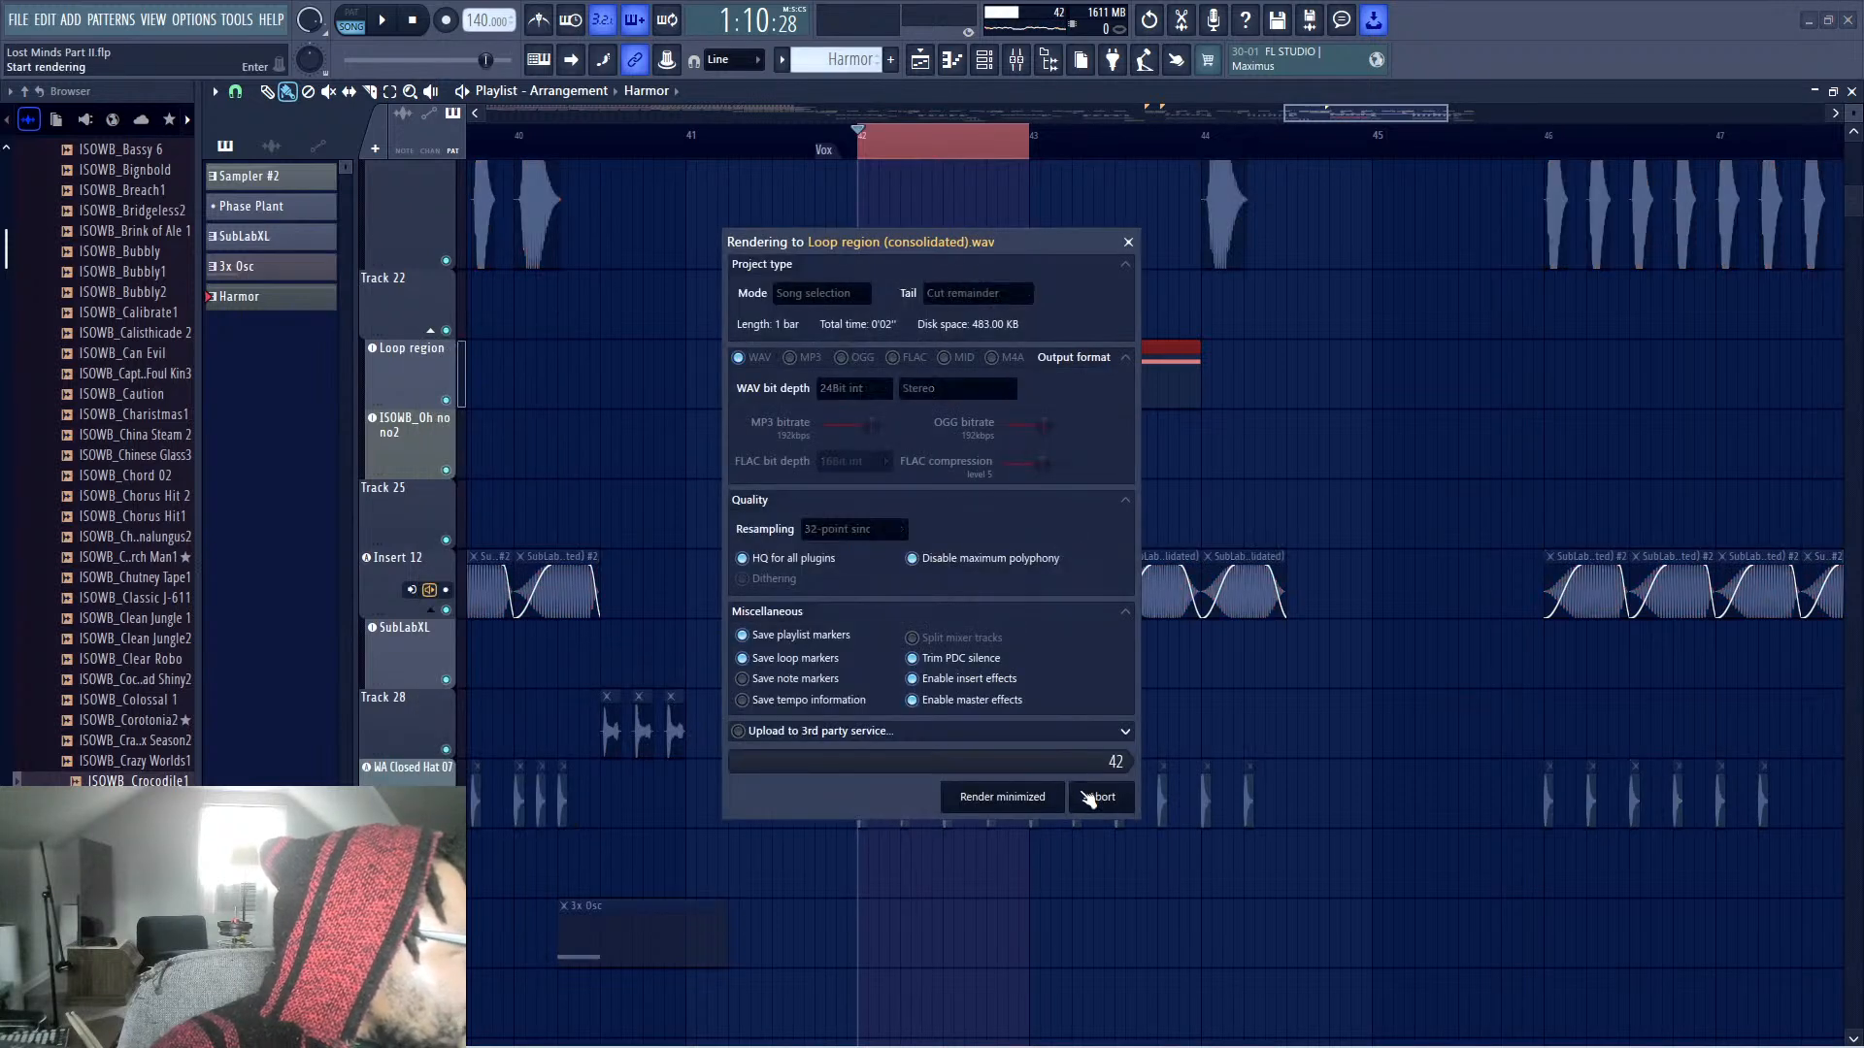
{"action": "left_click", "coordinate": [1089, 797]}
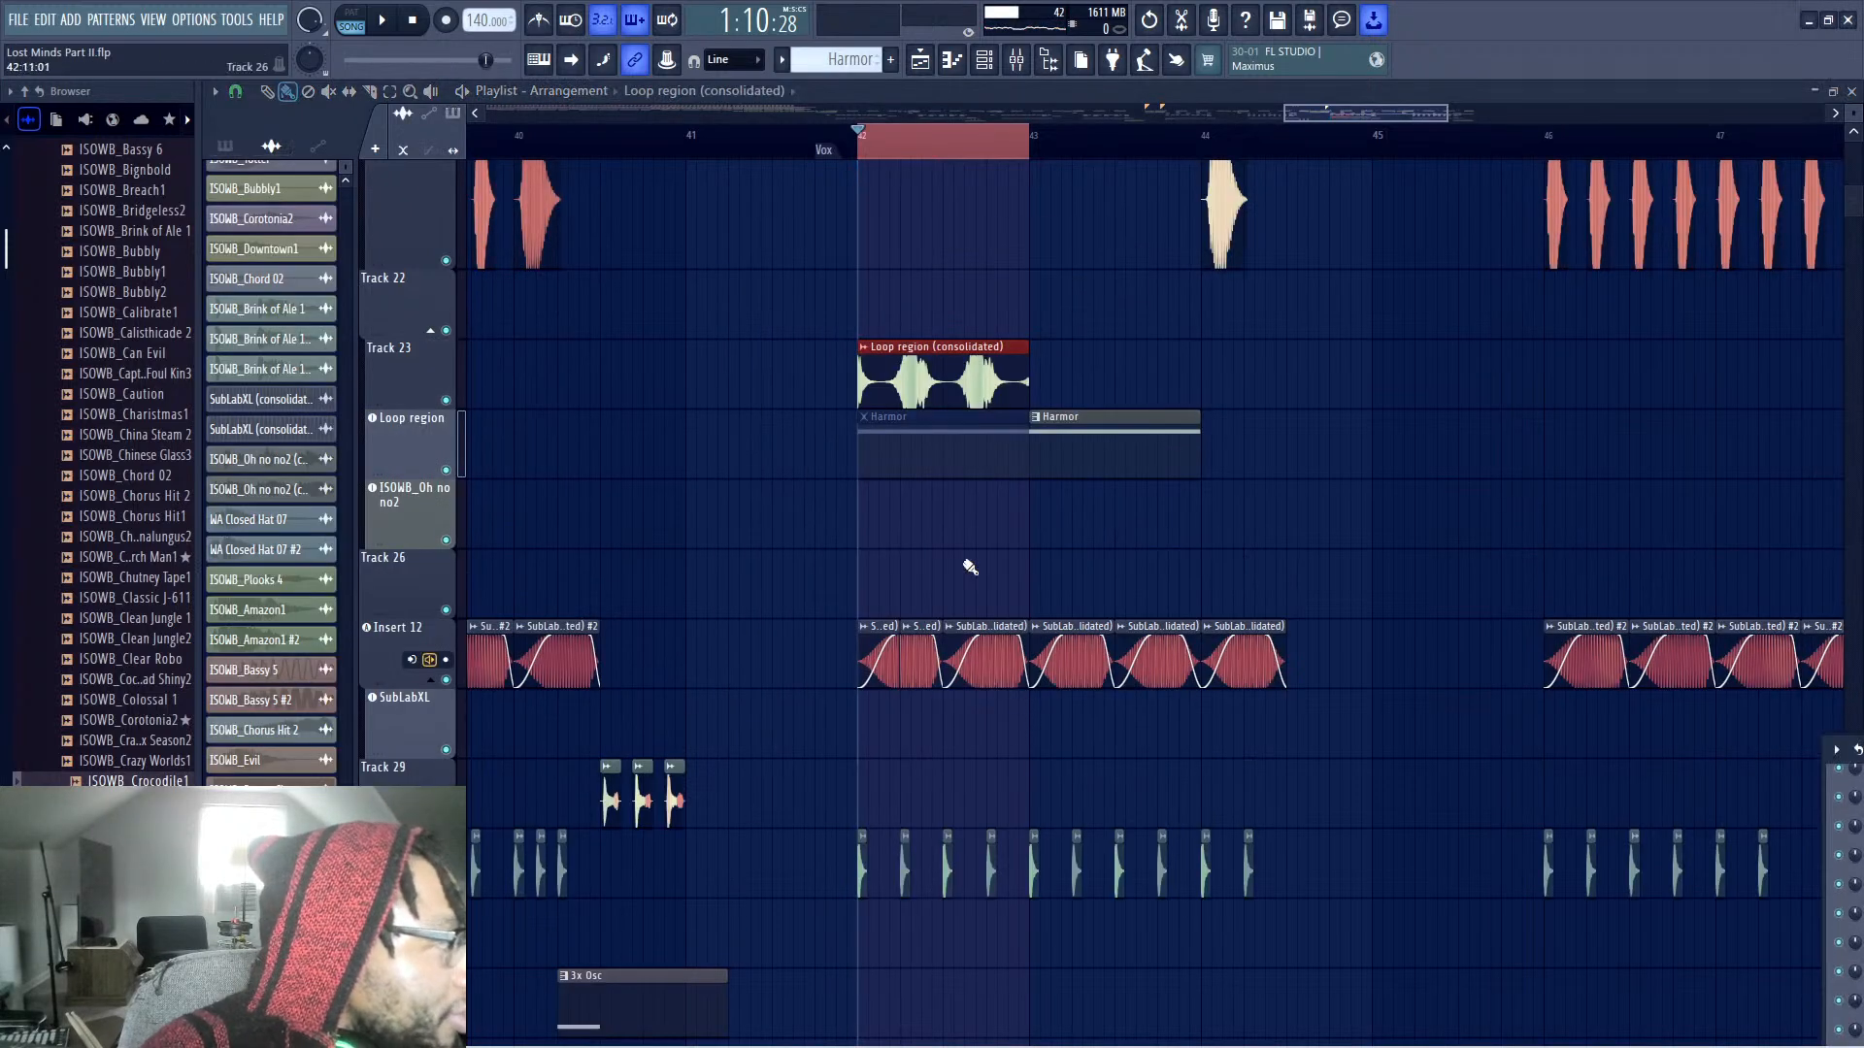
Delete the leftover Harmor clips and slice the consolidated audio clip one beat after bar 42 starts
{"action": "key", "text": "space"}
{"action": "key", "text": "space"}
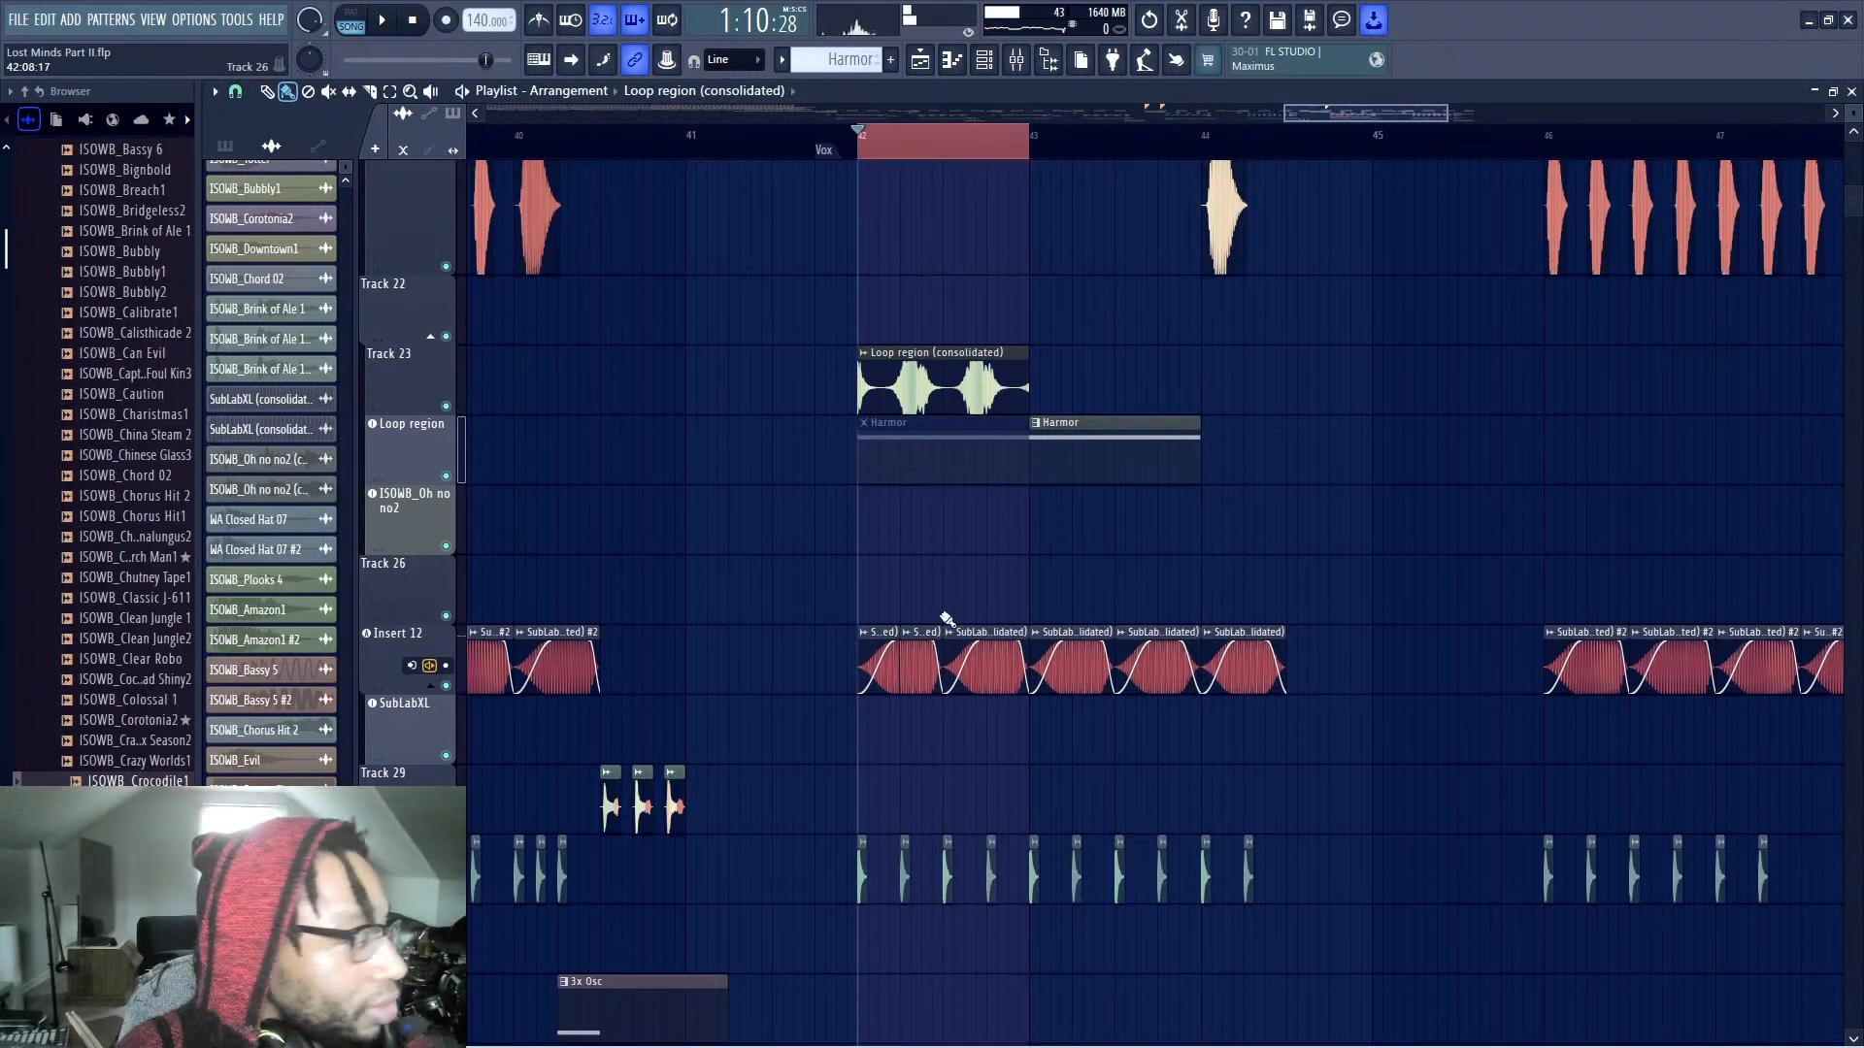
{"action": "right_click", "coordinate": [964, 475]}
{"action": "key", "text": "space"}
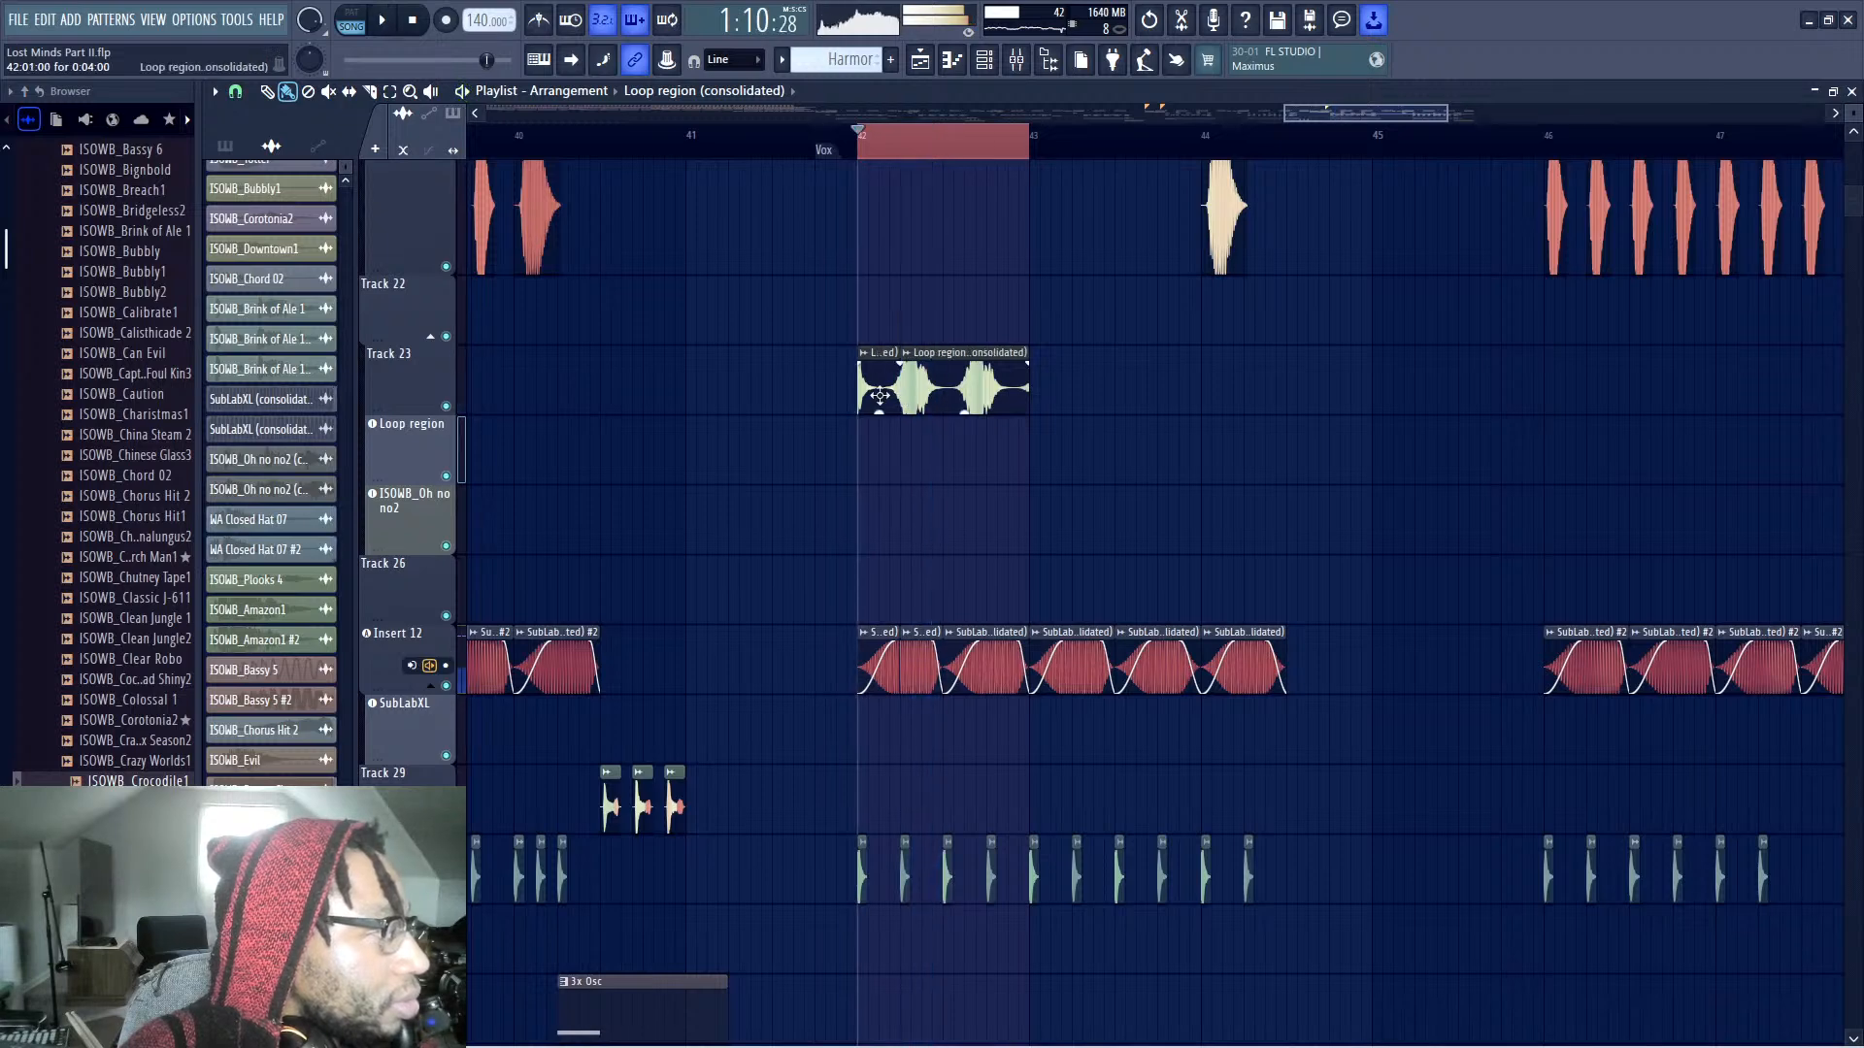
Try the consolidated audio without its first one-beat slice, undo that removal and replay from bar 42
{"action": "left_click_drag", "start_coordinate": [859, 388], "coordinate": [901, 388]}
{"action": "key", "text": "space"}
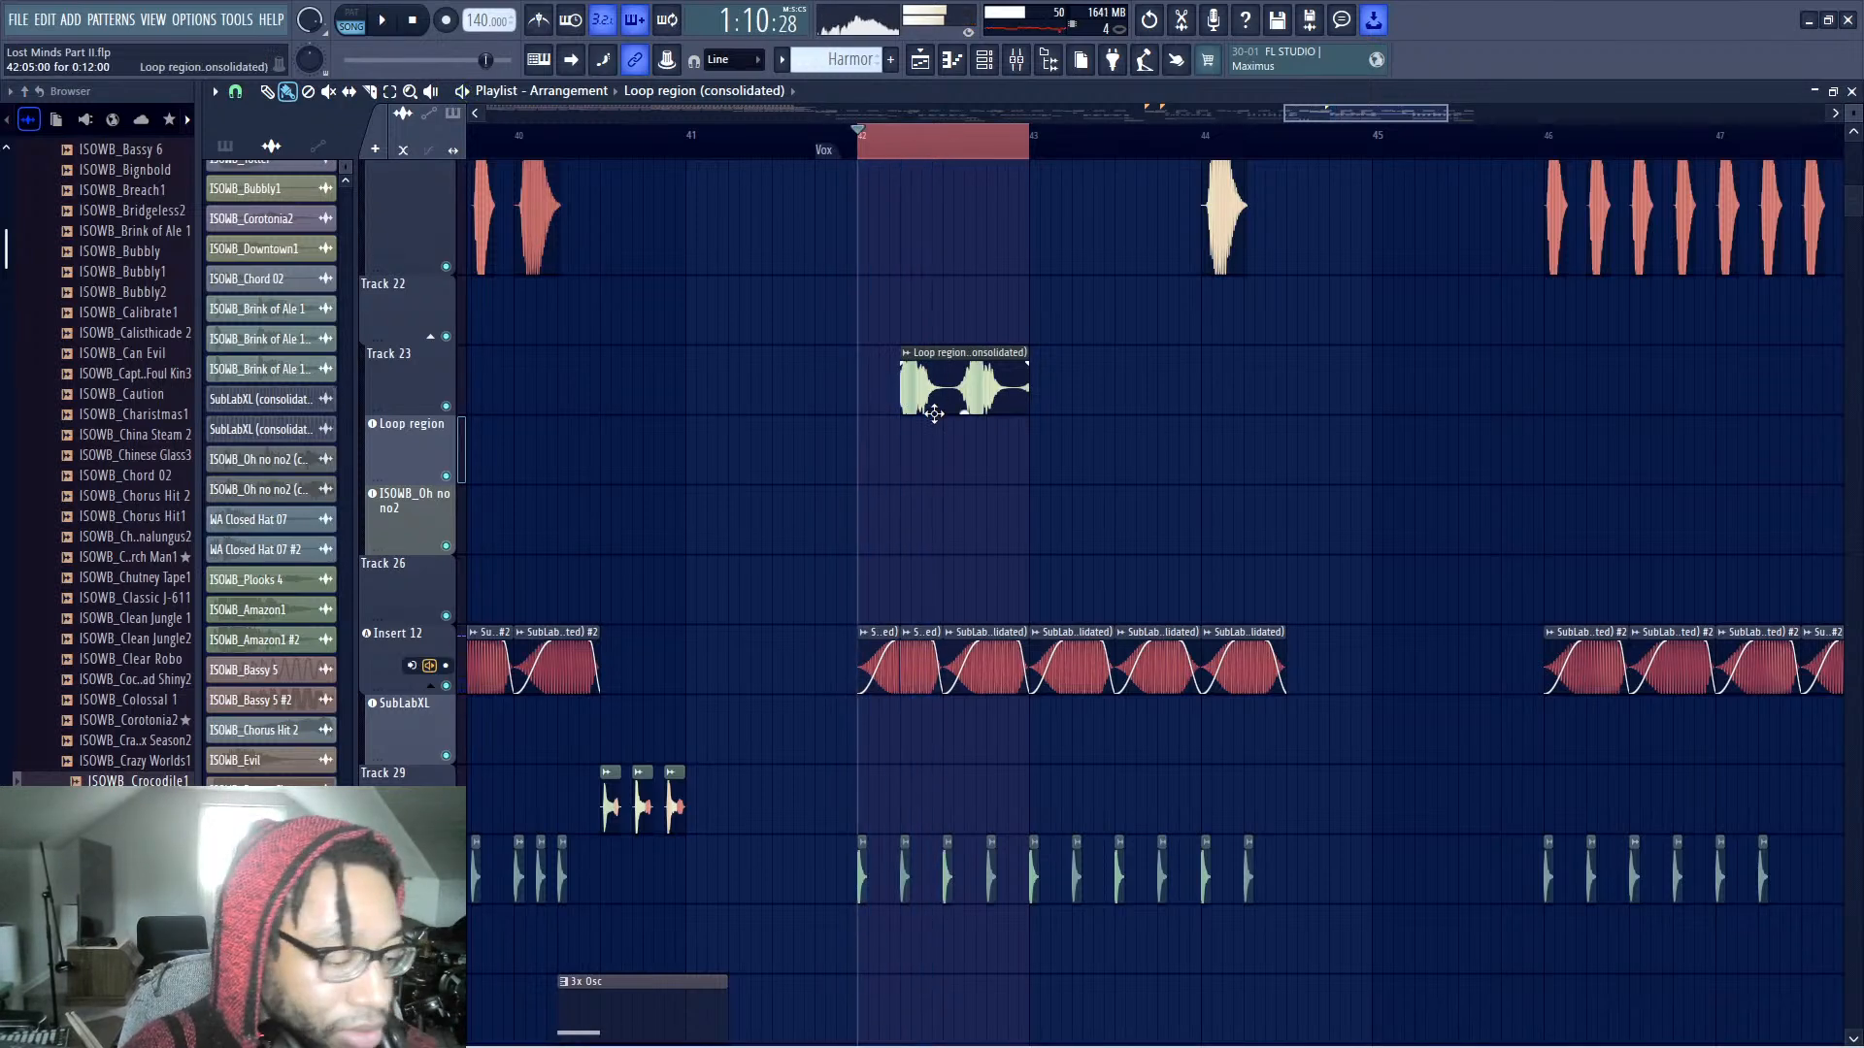
{"action": "key", "text": "ctrl+z"}
{"action": "key", "text": "space"}
{"action": "key", "text": "space"}
{"action": "key", "text": "space"}
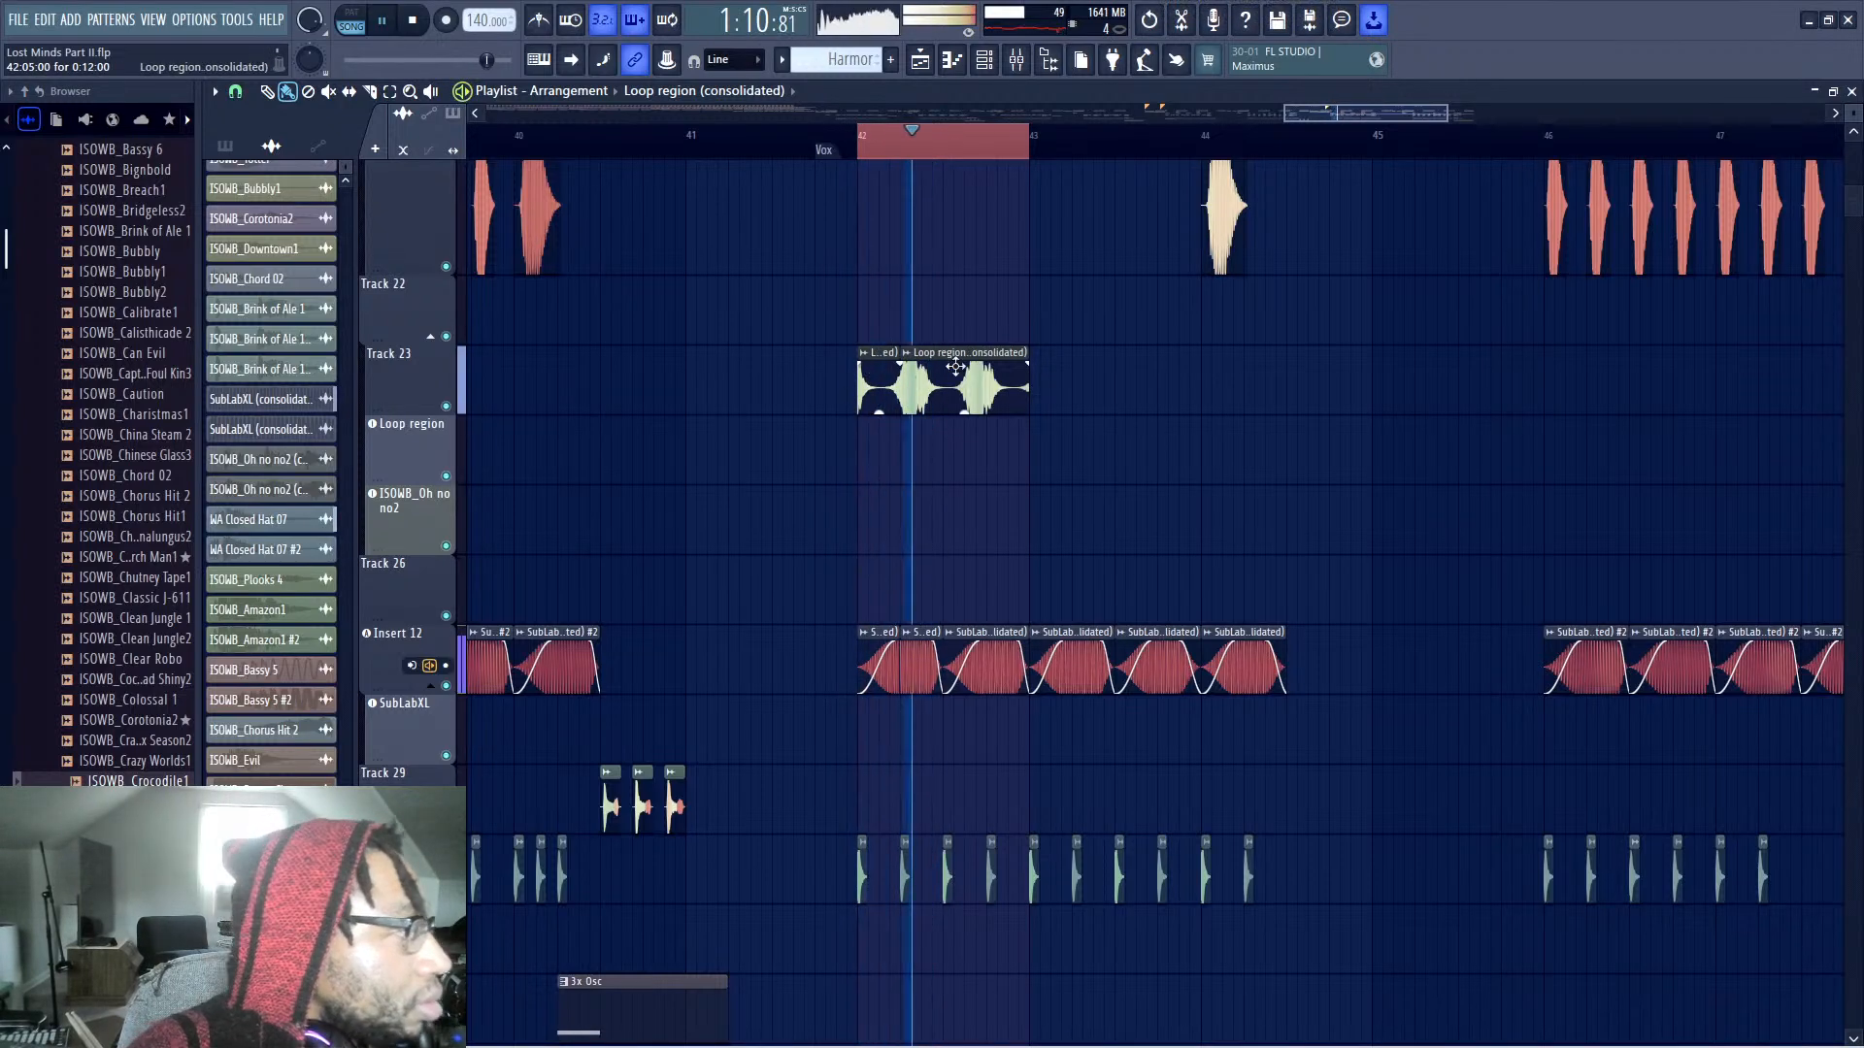
{"action": "key", "text": "space"}
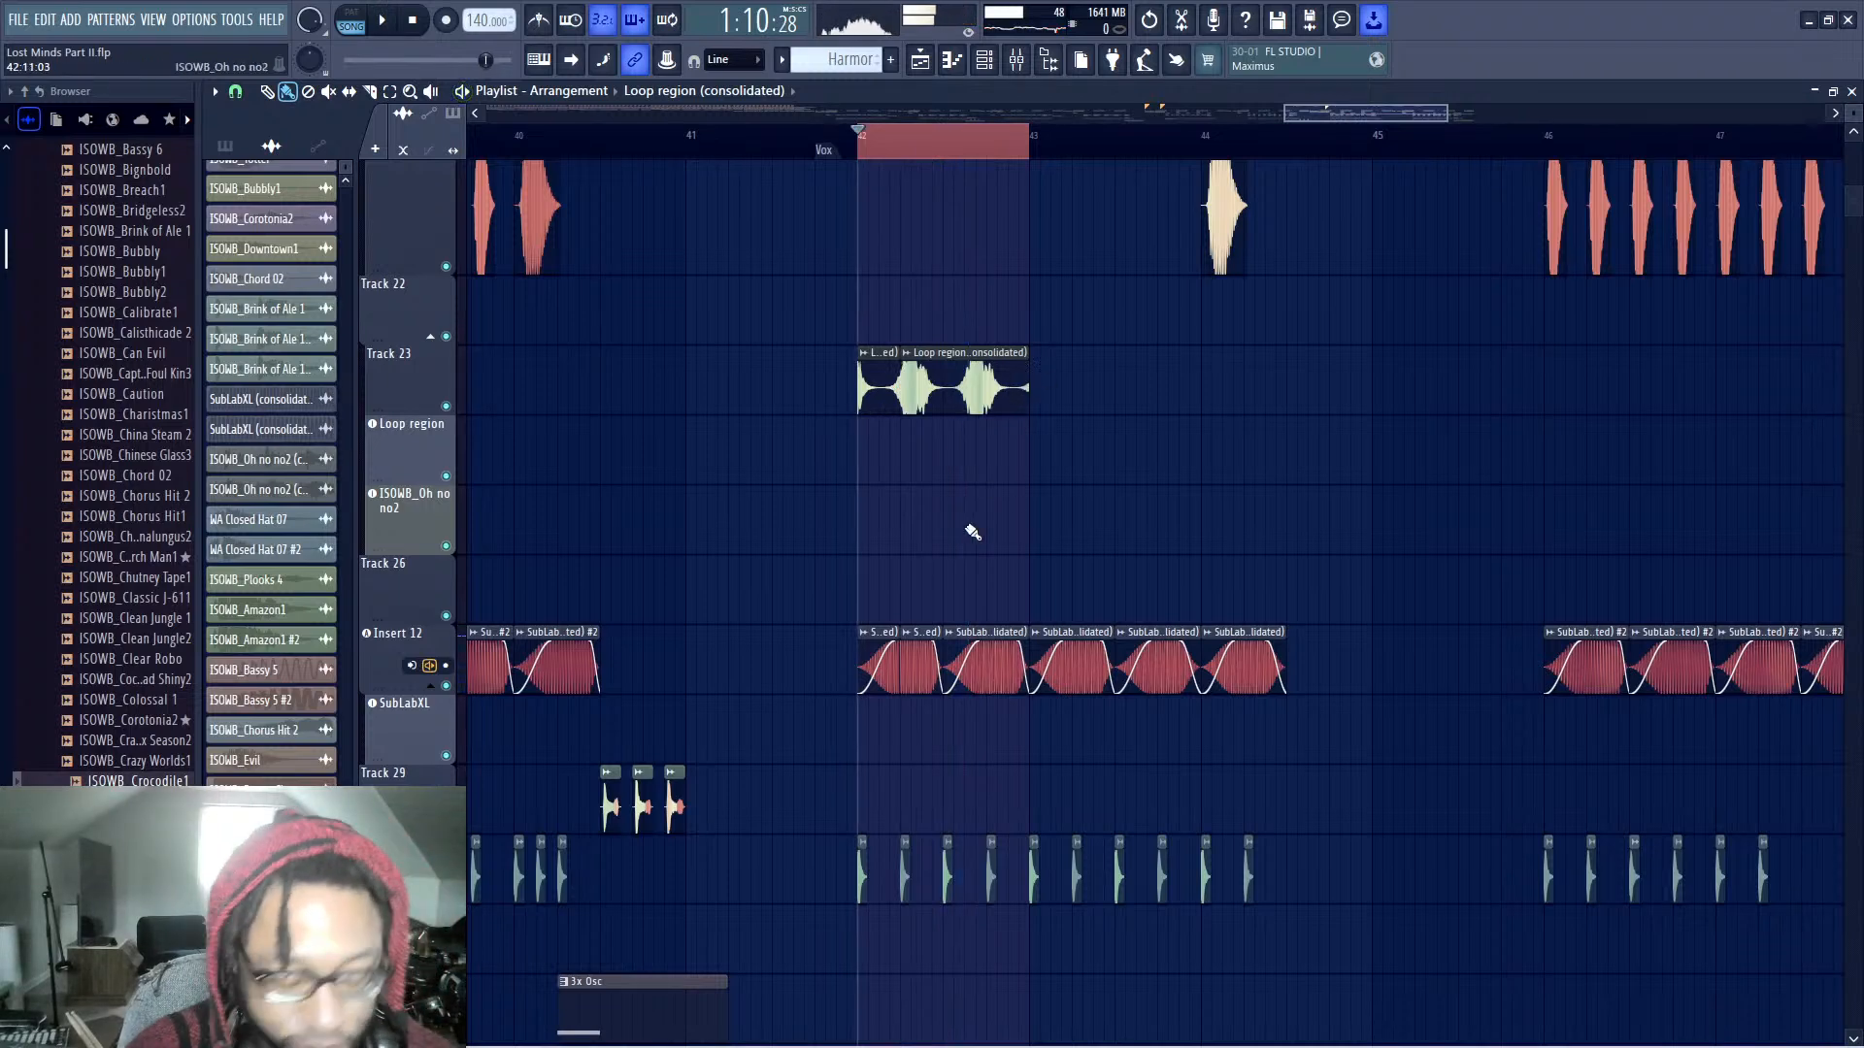
Delete the longer second part of the consolidated clip, keeping only its first one-beat slice at bar 42
{"action": "right_click", "coordinate": [998, 403]}
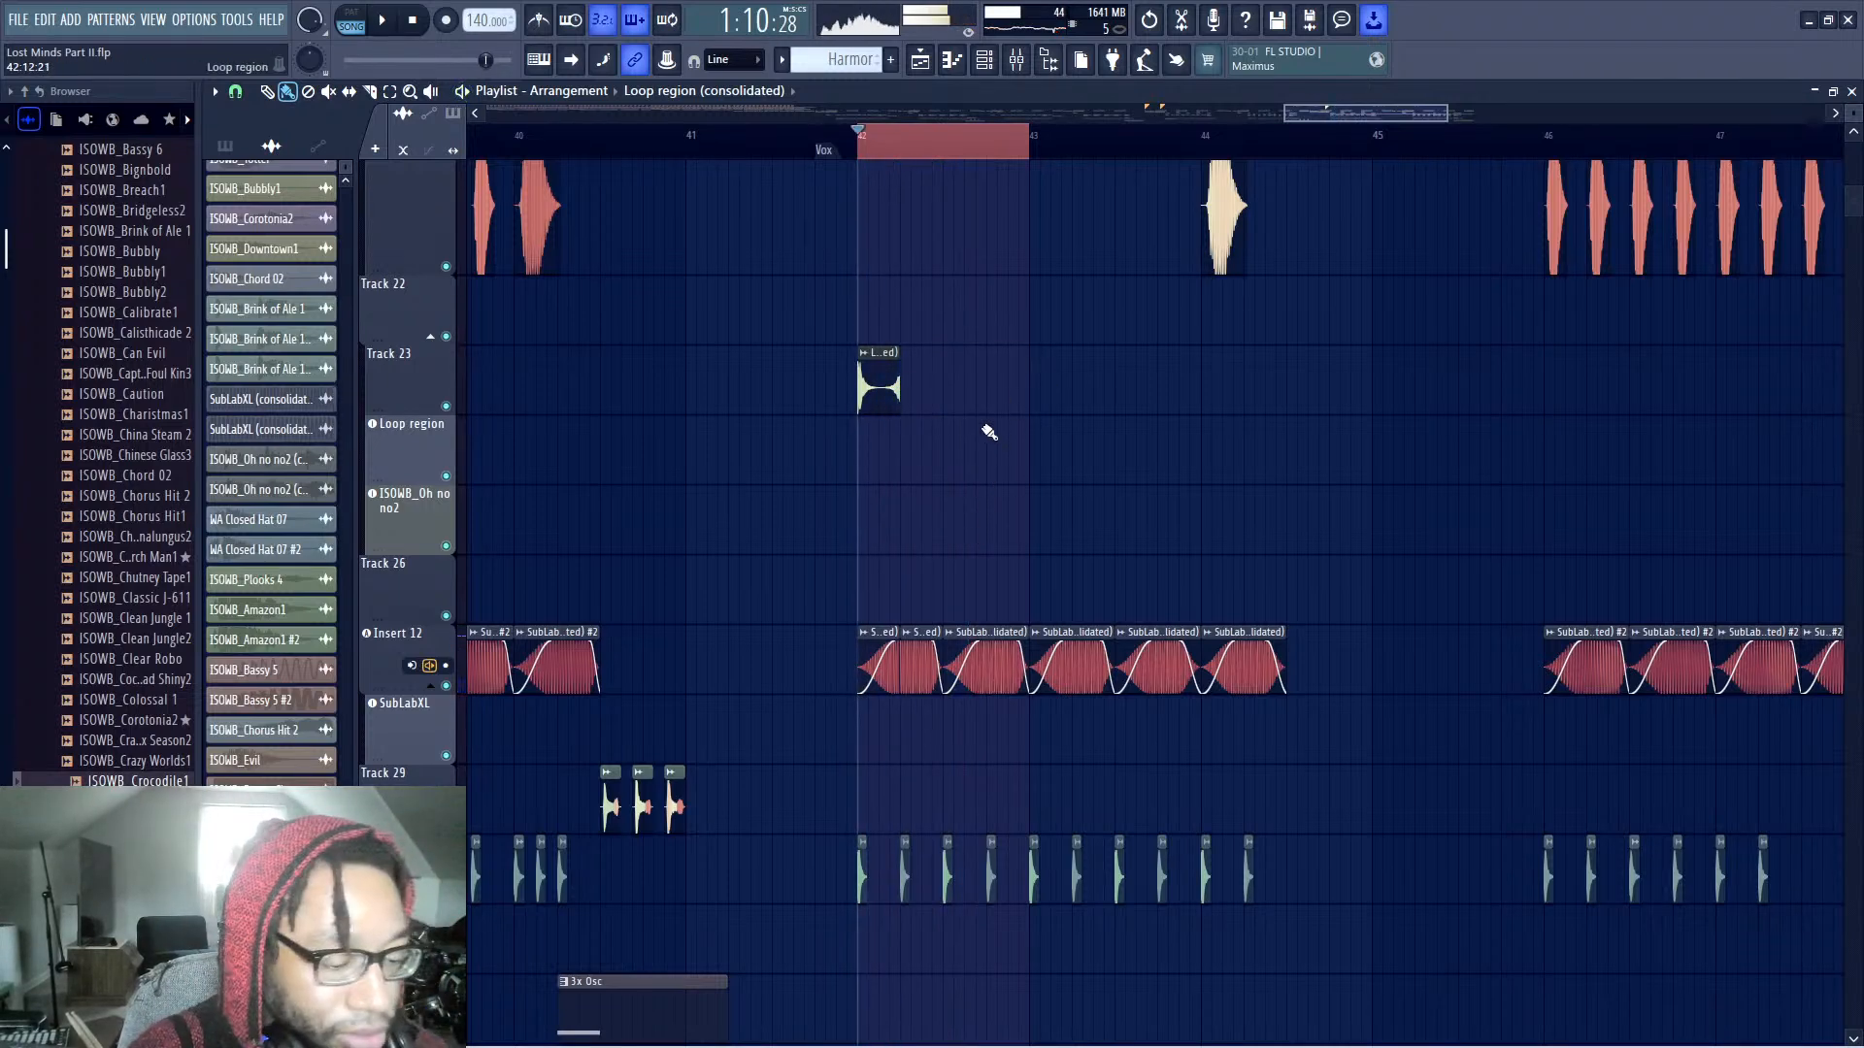
{"action": "key", "text": "ctrl+z"}
{"action": "key", "text": "ctrl+z"}
{"action": "key", "text": "ctrl+z"}
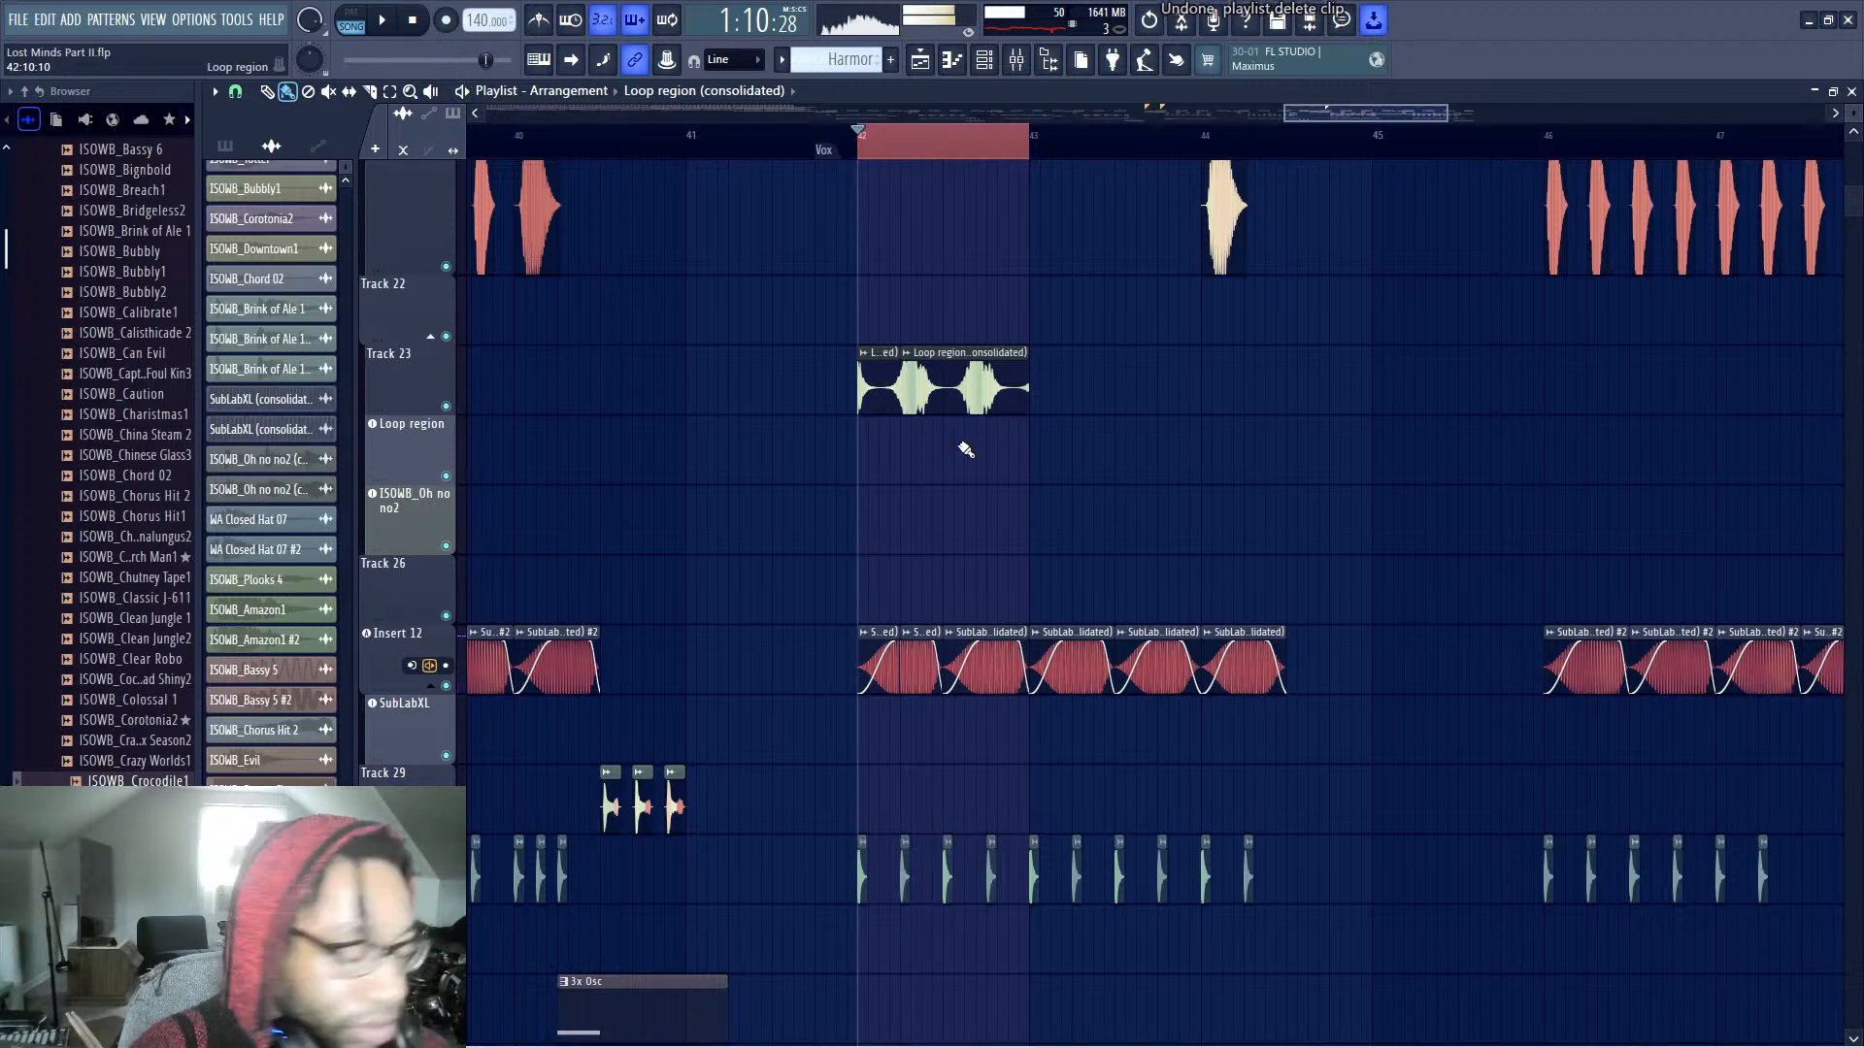
{"action": "right_click", "coordinate": [985, 408]}
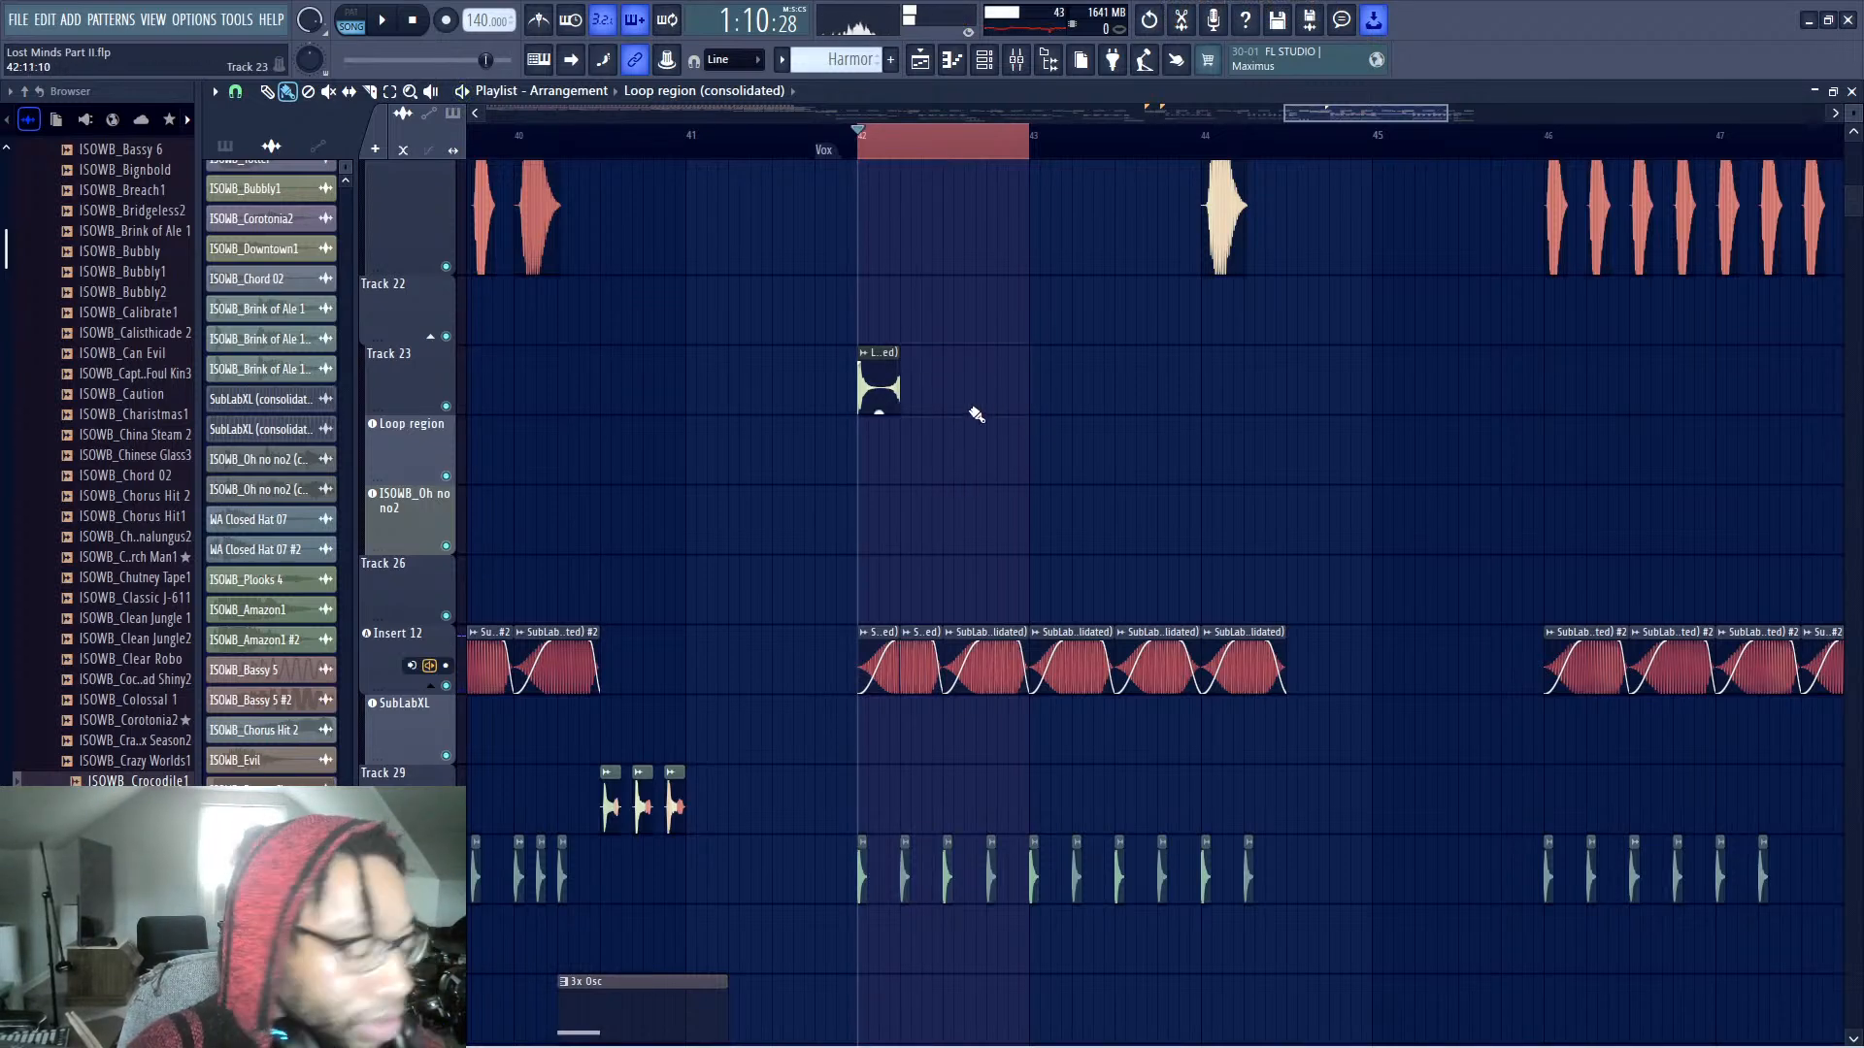
Restore the deleted second part of the consolidated clip, cut off its tail and remove the first half beat of the opening slice
{"action": "key", "text": "ctrl+z"}
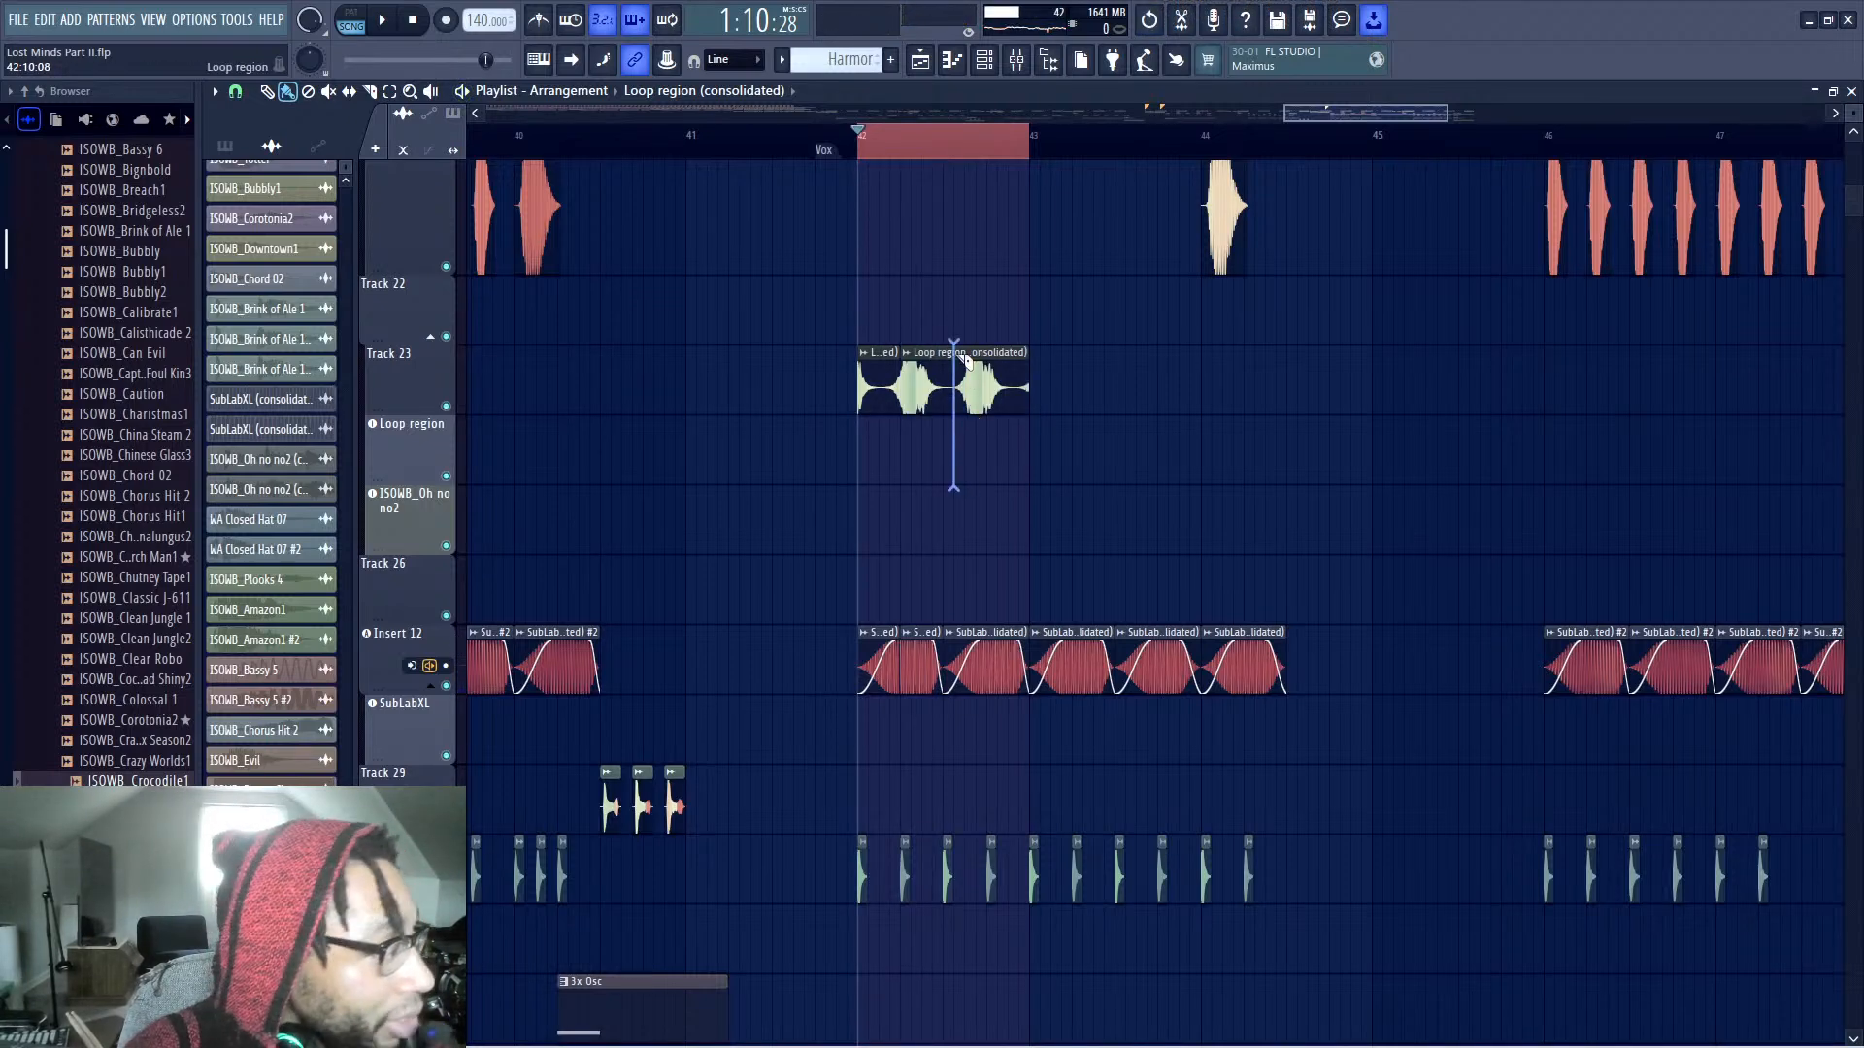
{"action": "left_click_drag", "start_coordinate": [964, 361], "coordinate": [964, 363]}
{"action": "right_click", "coordinate": [986, 377]}
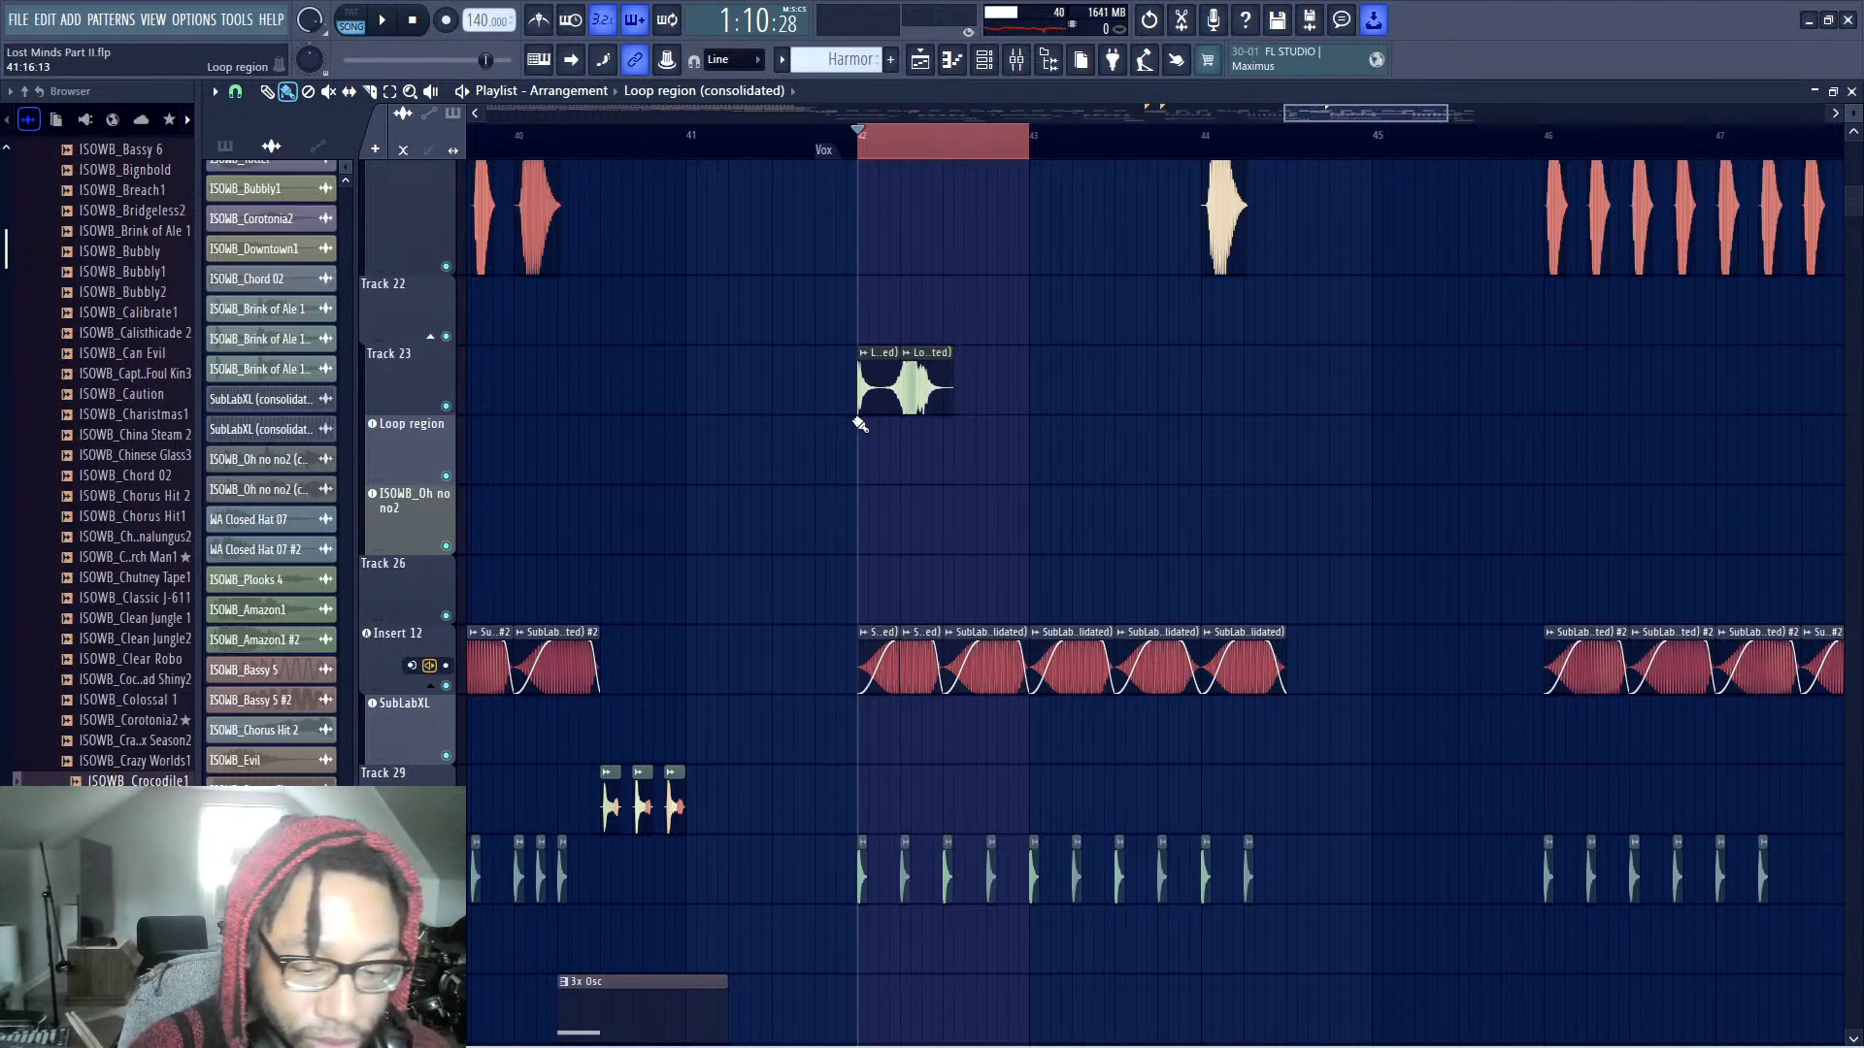
{"action": "left_click_drag", "start_coordinate": [891, 383], "coordinate": [889, 389]}
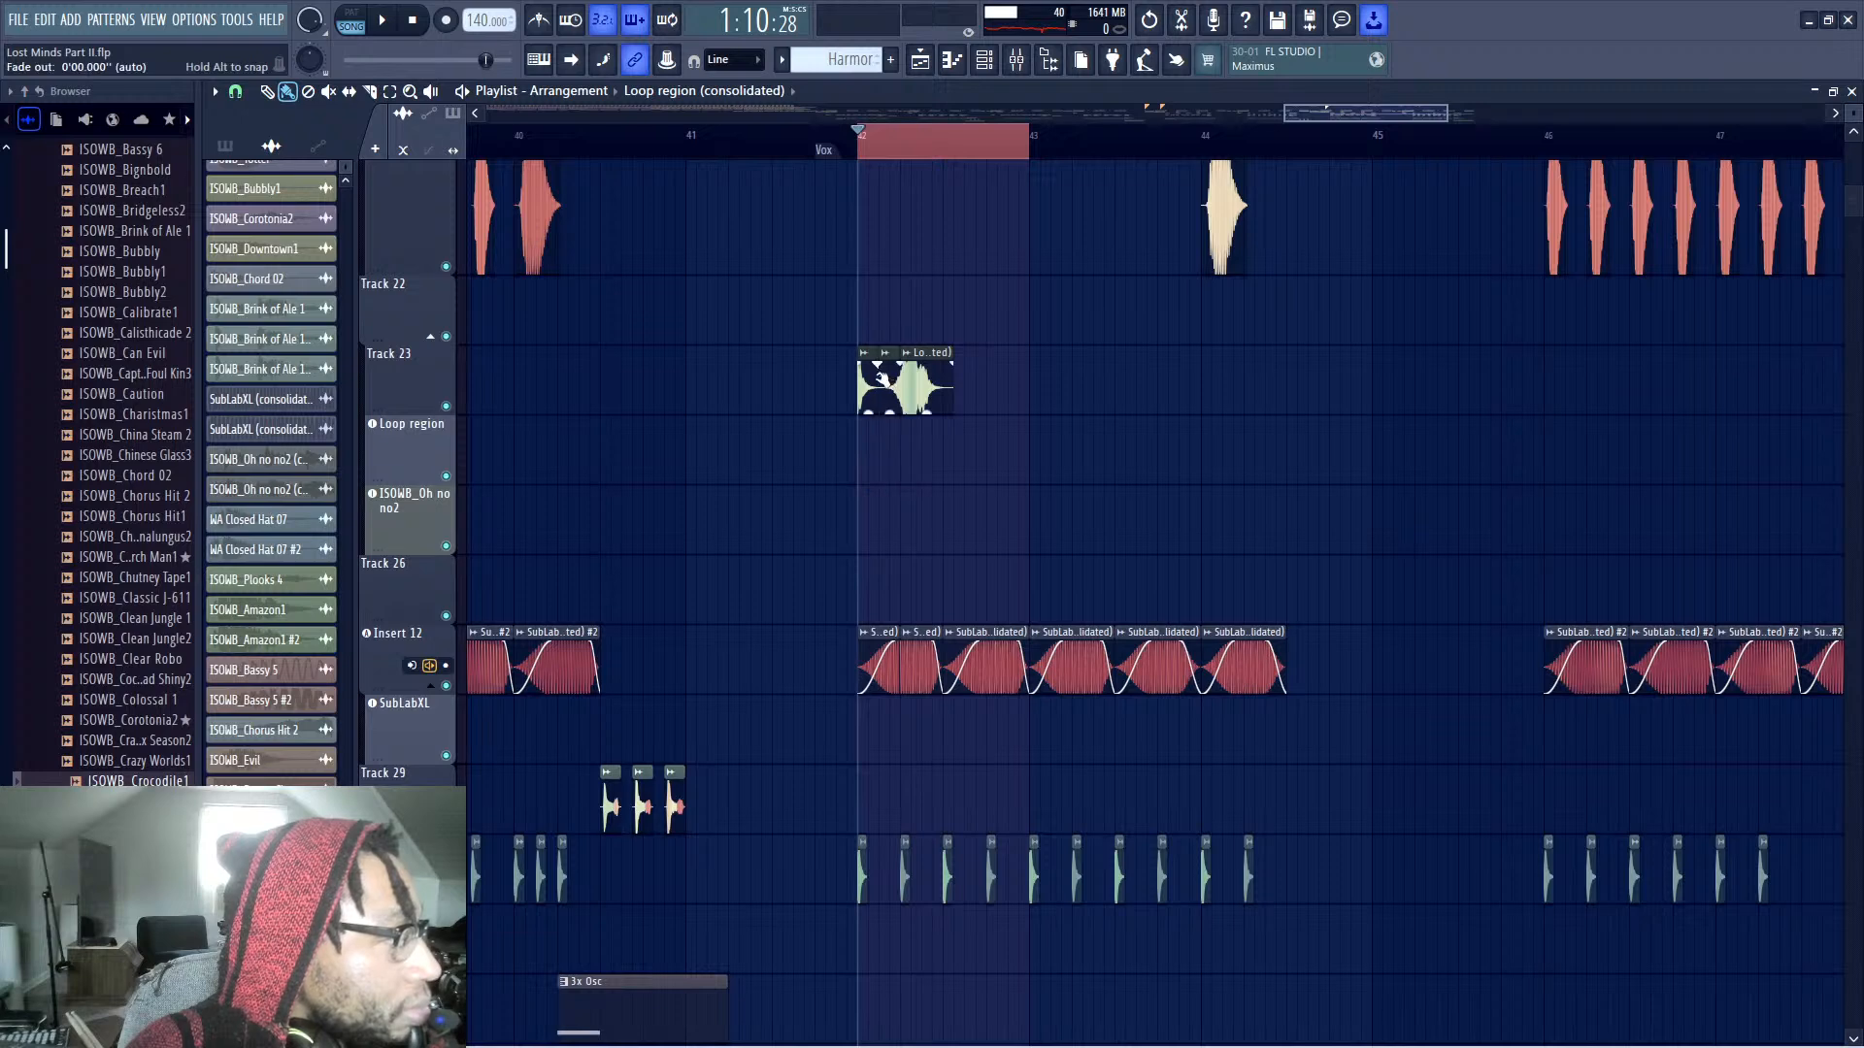
{"action": "right_click", "coordinate": [868, 388]}
{"action": "key", "text": "space"}
{"action": "key", "text": "space"}
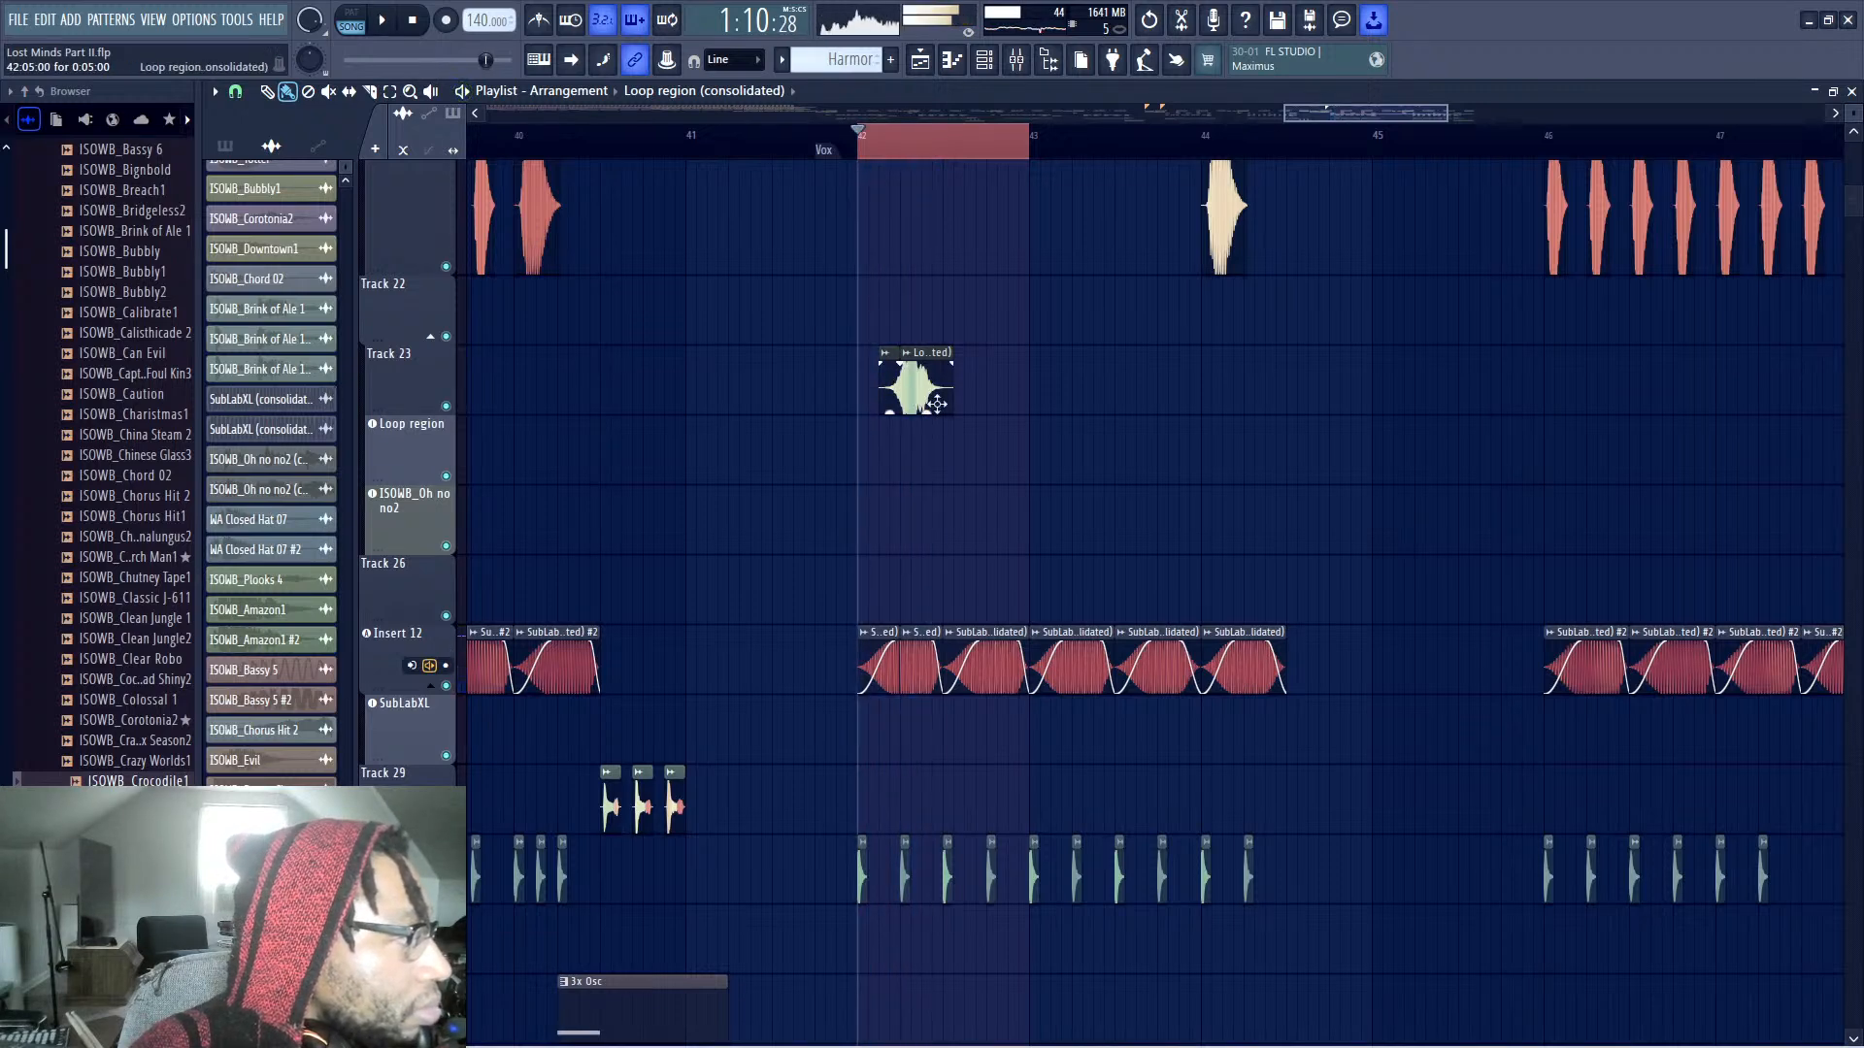
Move the trimmed slices on Track 23 so they start on beat 2 of bar 42 and play them back
{"action": "left_click_drag", "start_coordinate": [1007, 411], "coordinate": [907, 396]}
{"action": "key", "text": "space"}
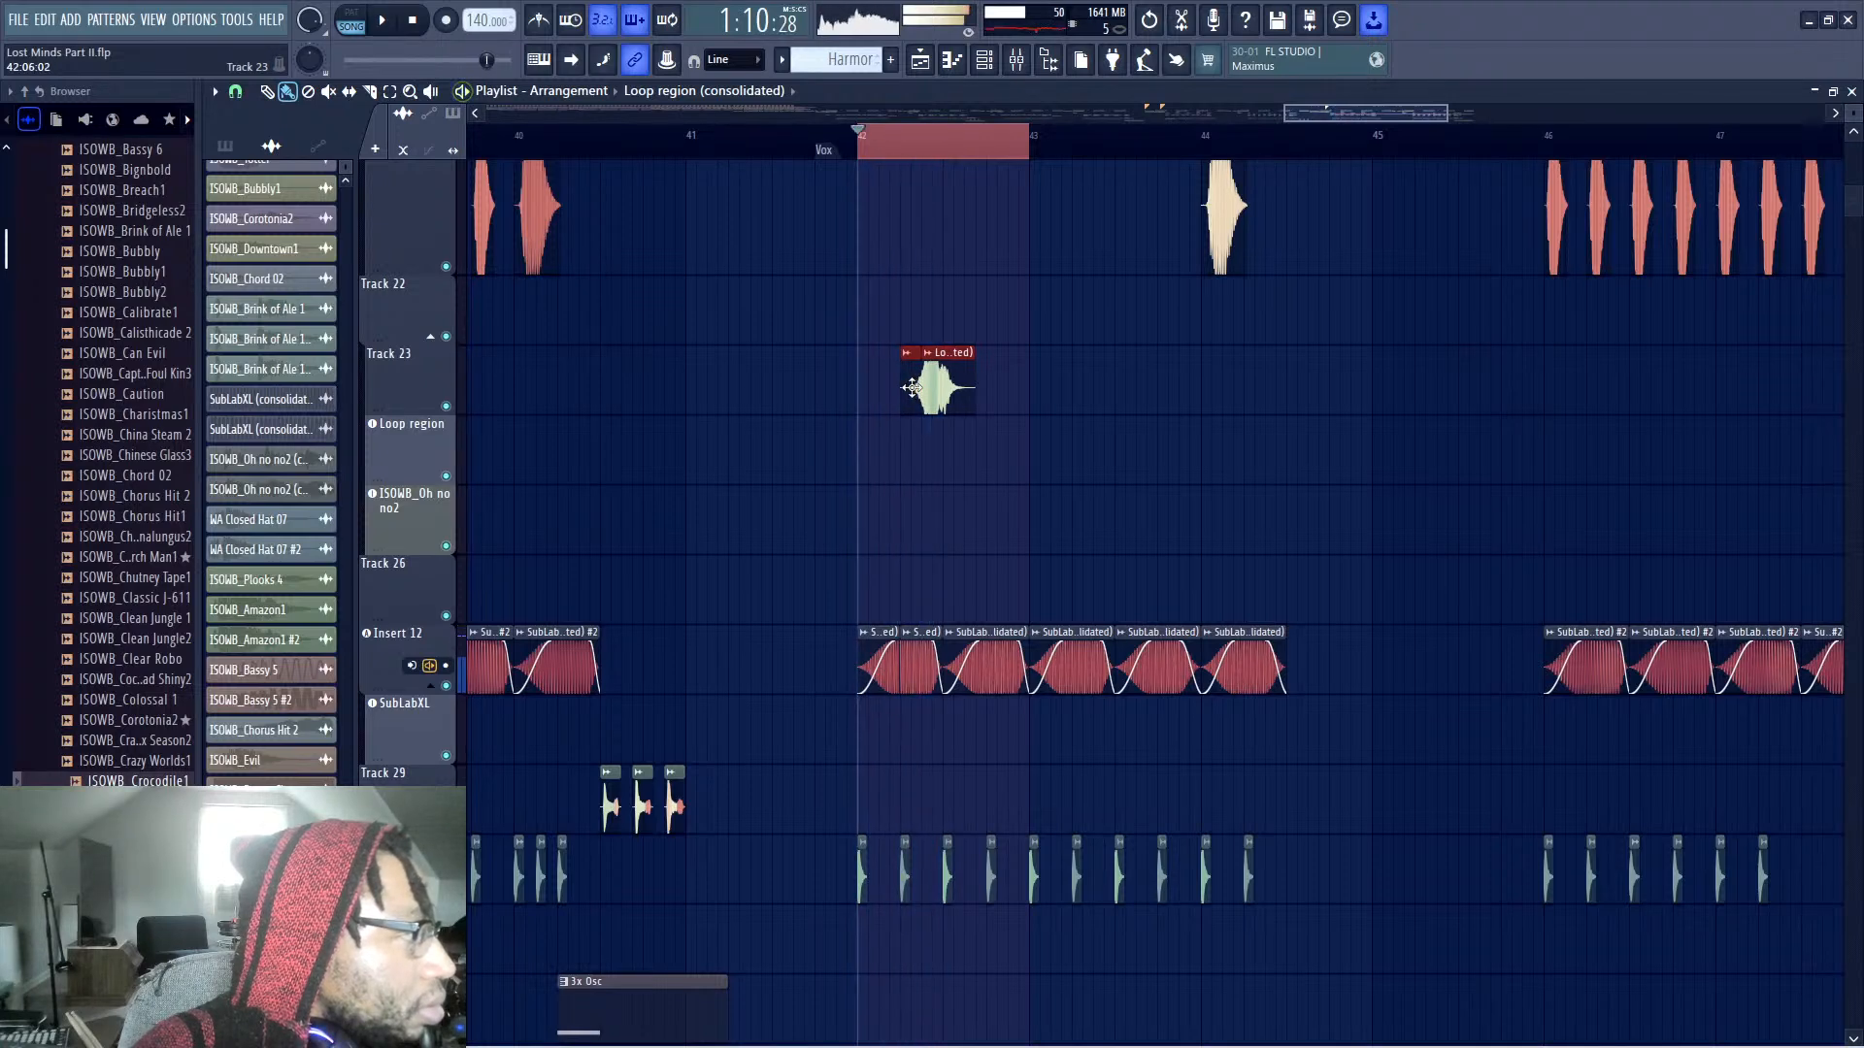
{"action": "left_click", "coordinate": [993, 387]}
{"action": "right_click", "coordinate": [1043, 387]}
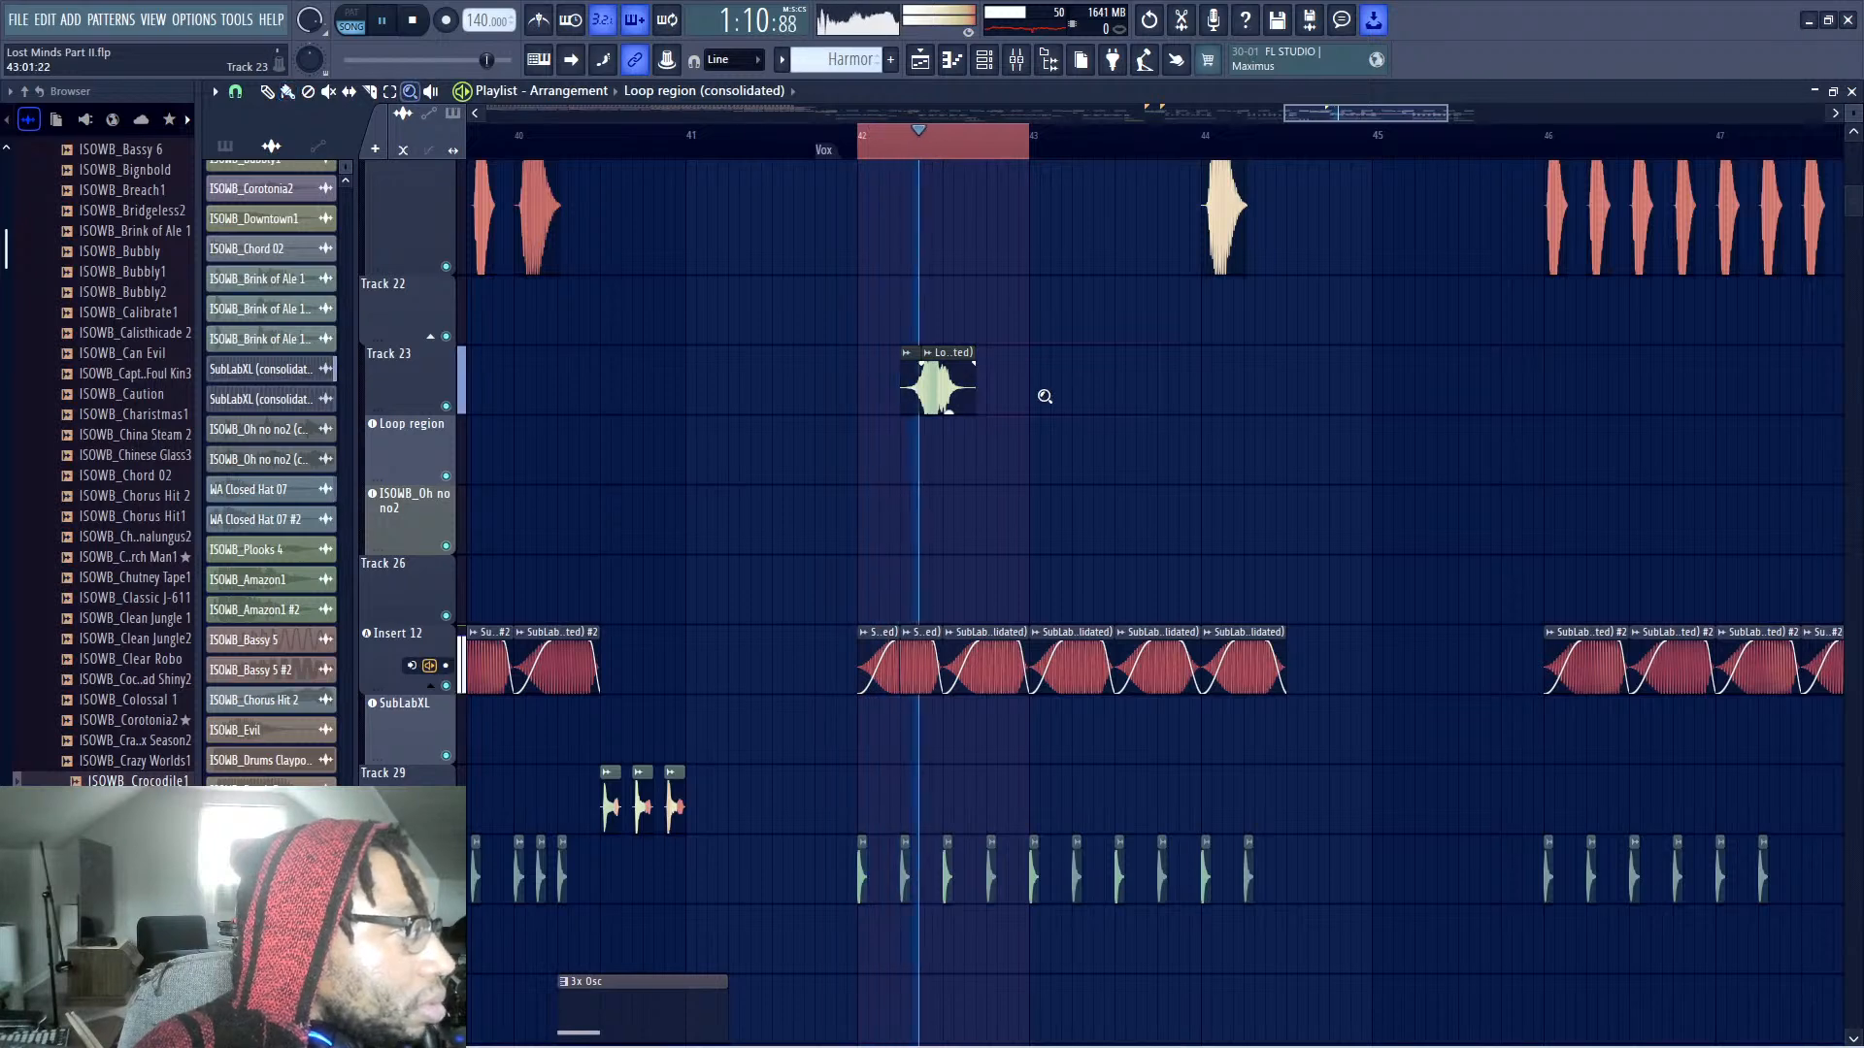
Place a full Loop region (consolidated) clip on beat 4 of bar 42 in Track 23 and save the project
{"action": "left_click", "coordinate": [1040, 393]}
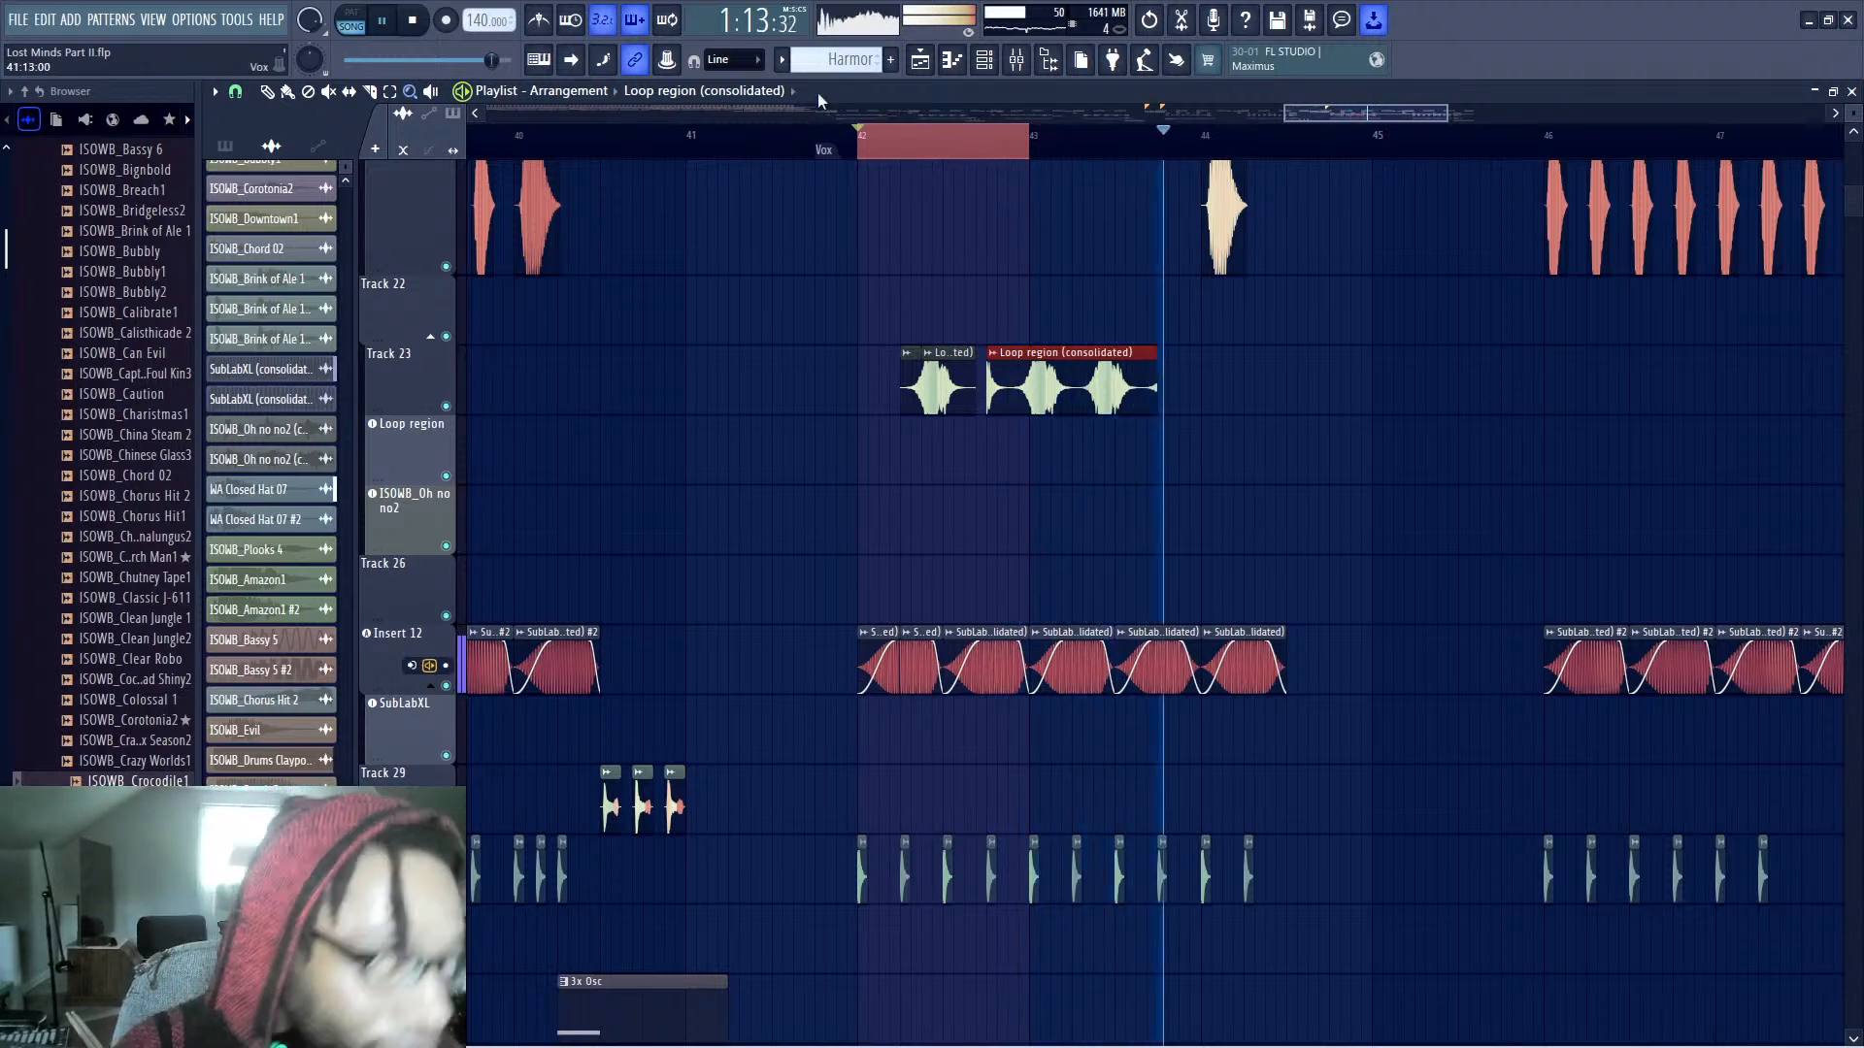
{"action": "key", "text": "space"}
{"action": "key", "text": "ctrl+s"}
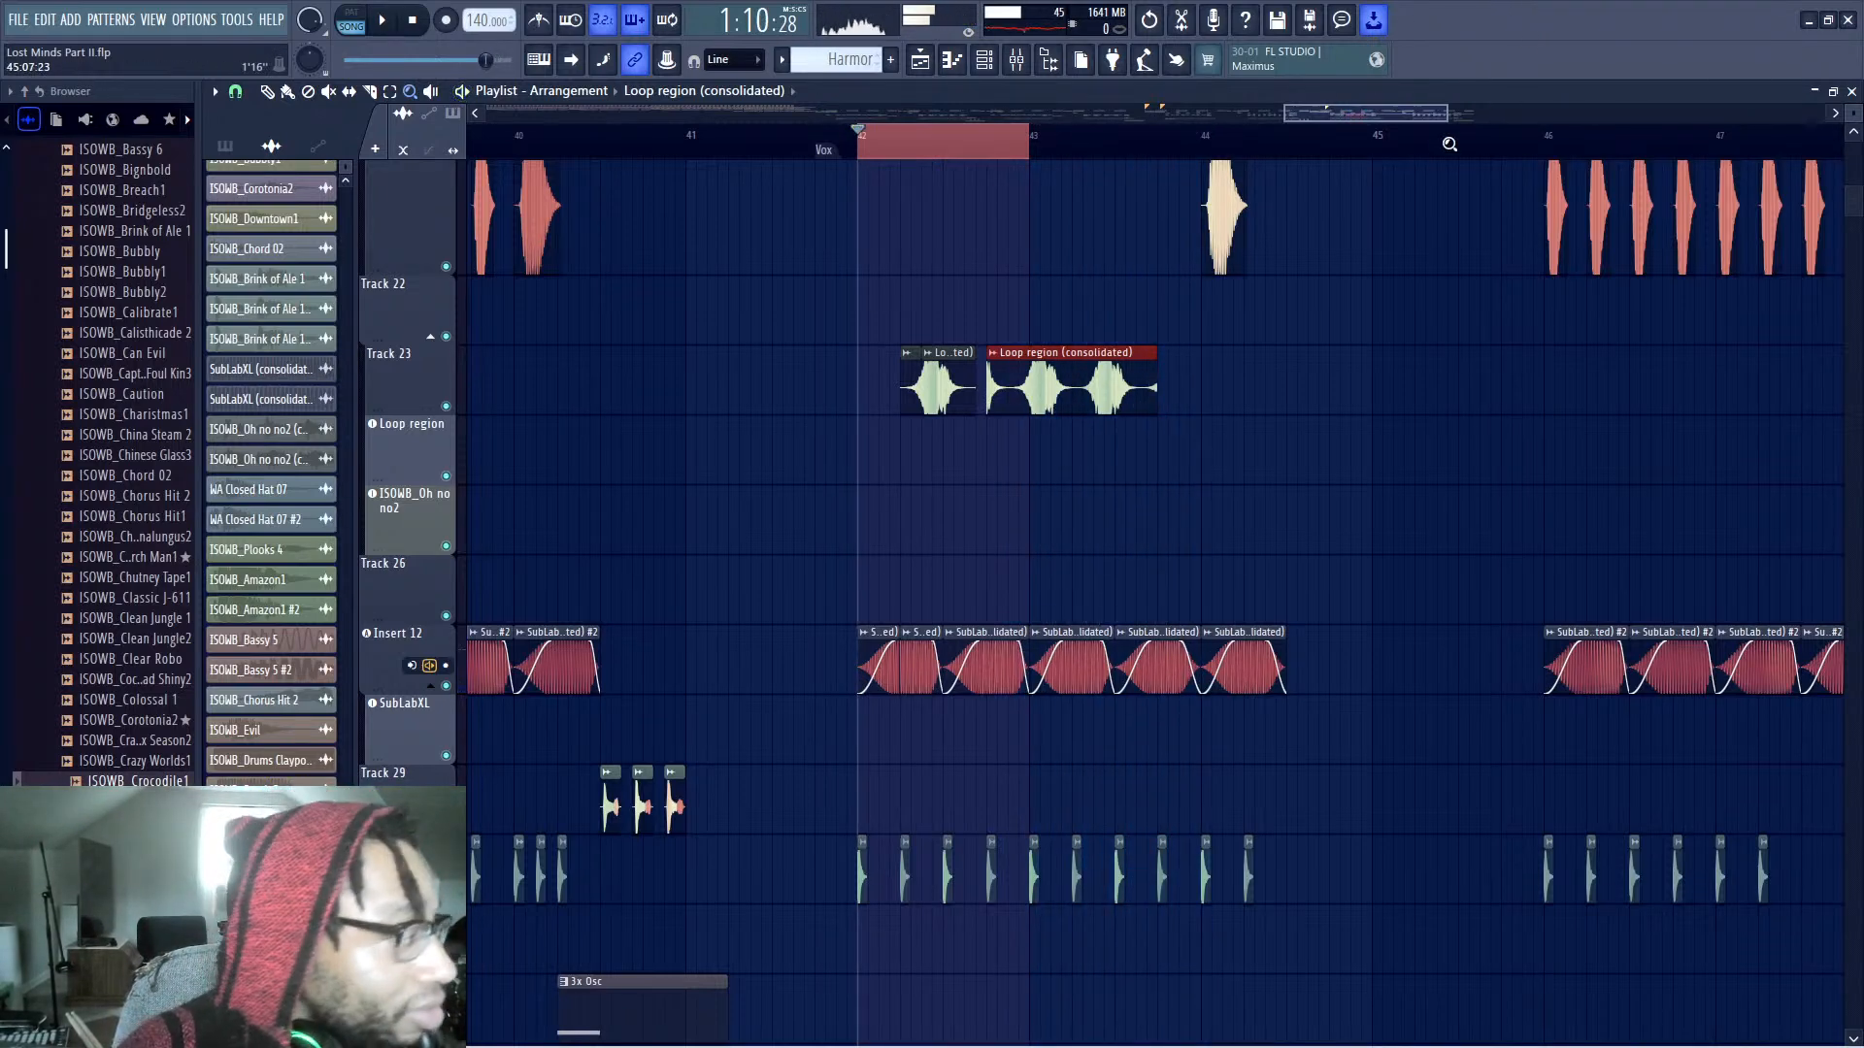
Clear the bar 42 time selection and play the arrangement from beat 2 of bar 42
{"action": "key", "text": "b"}
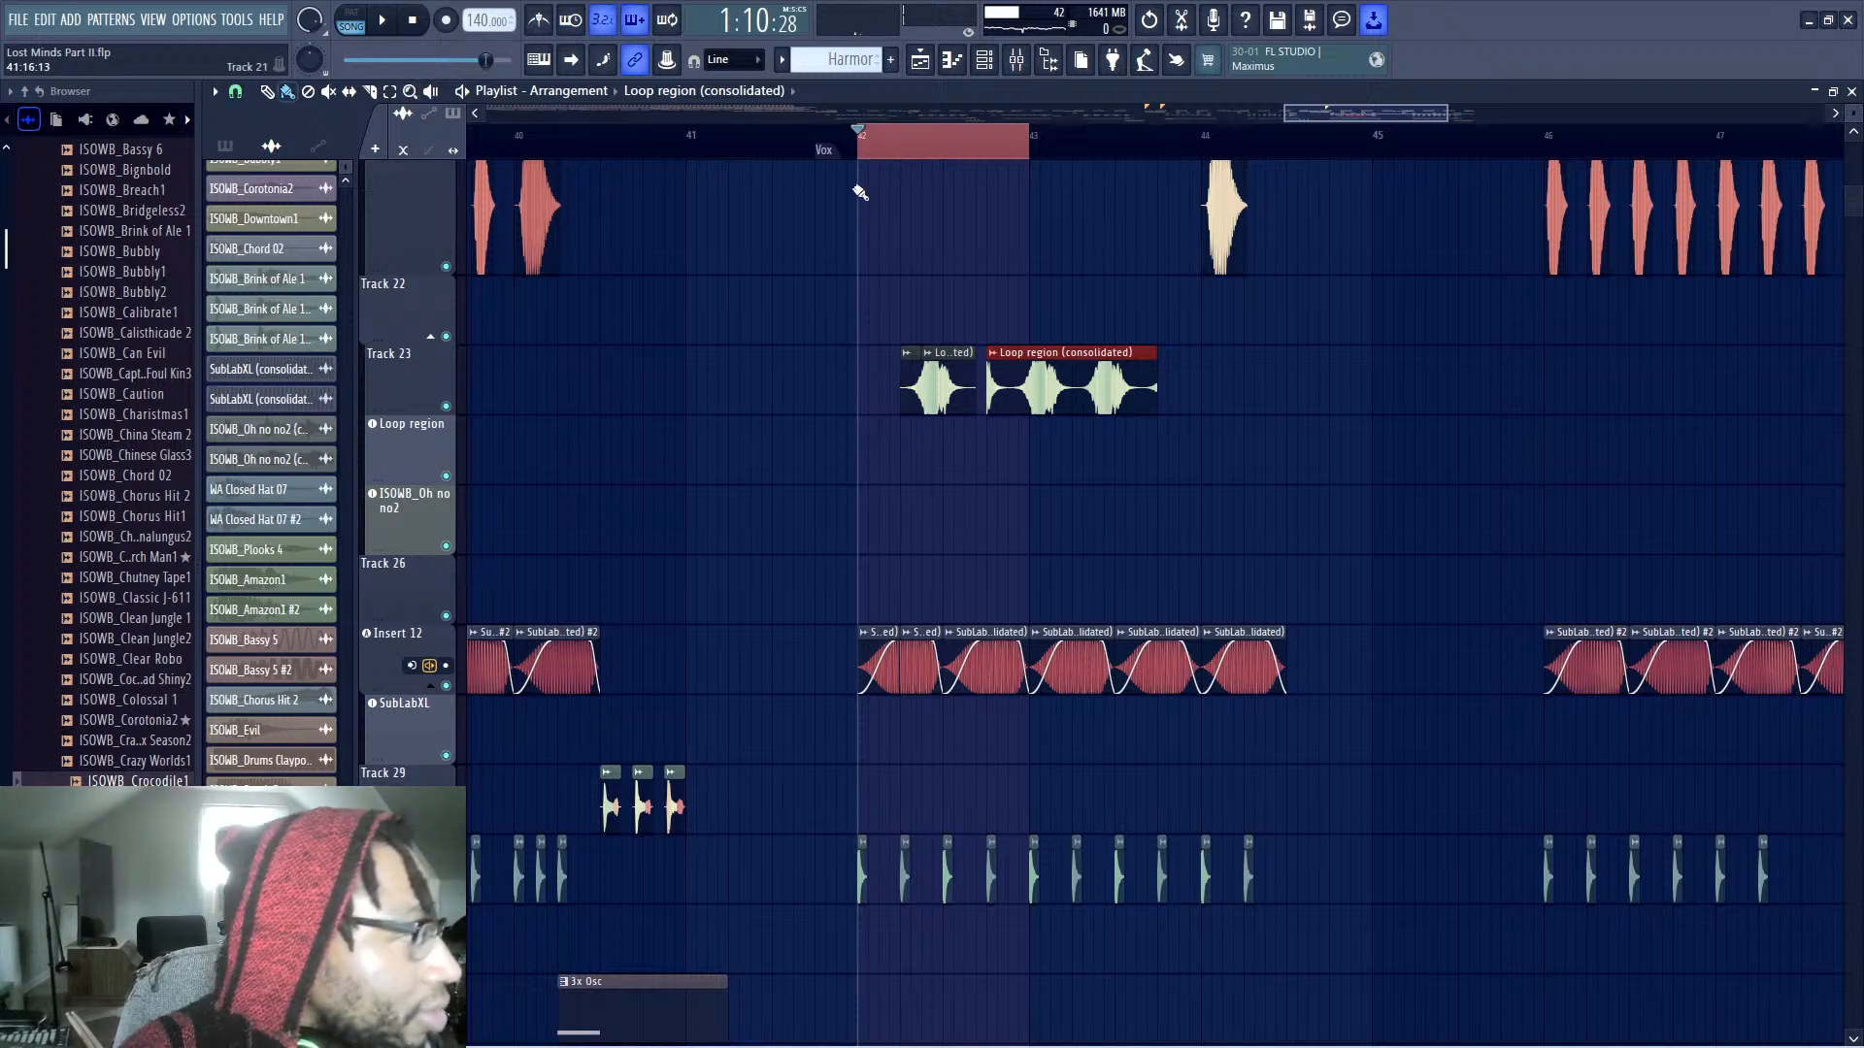
{"action": "left_click", "coordinate": [865, 158]}
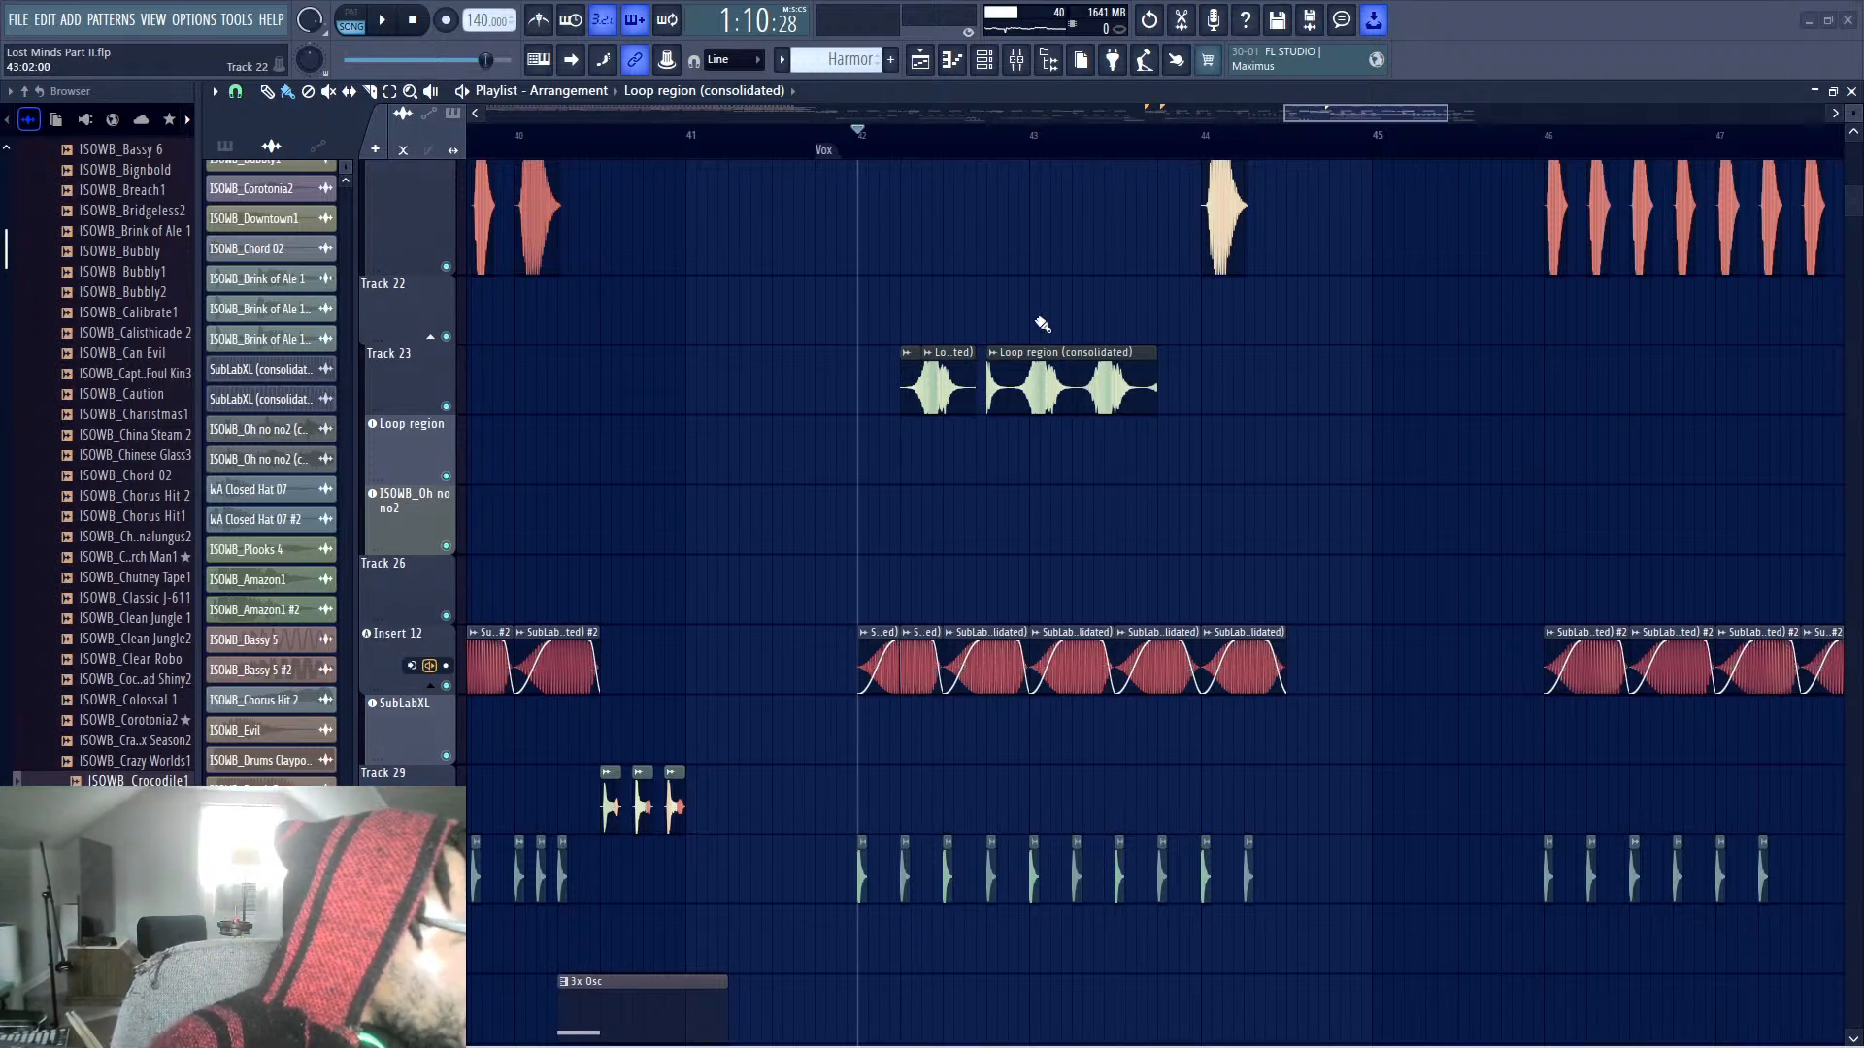
{"action": "left_click", "coordinate": [904, 152]}
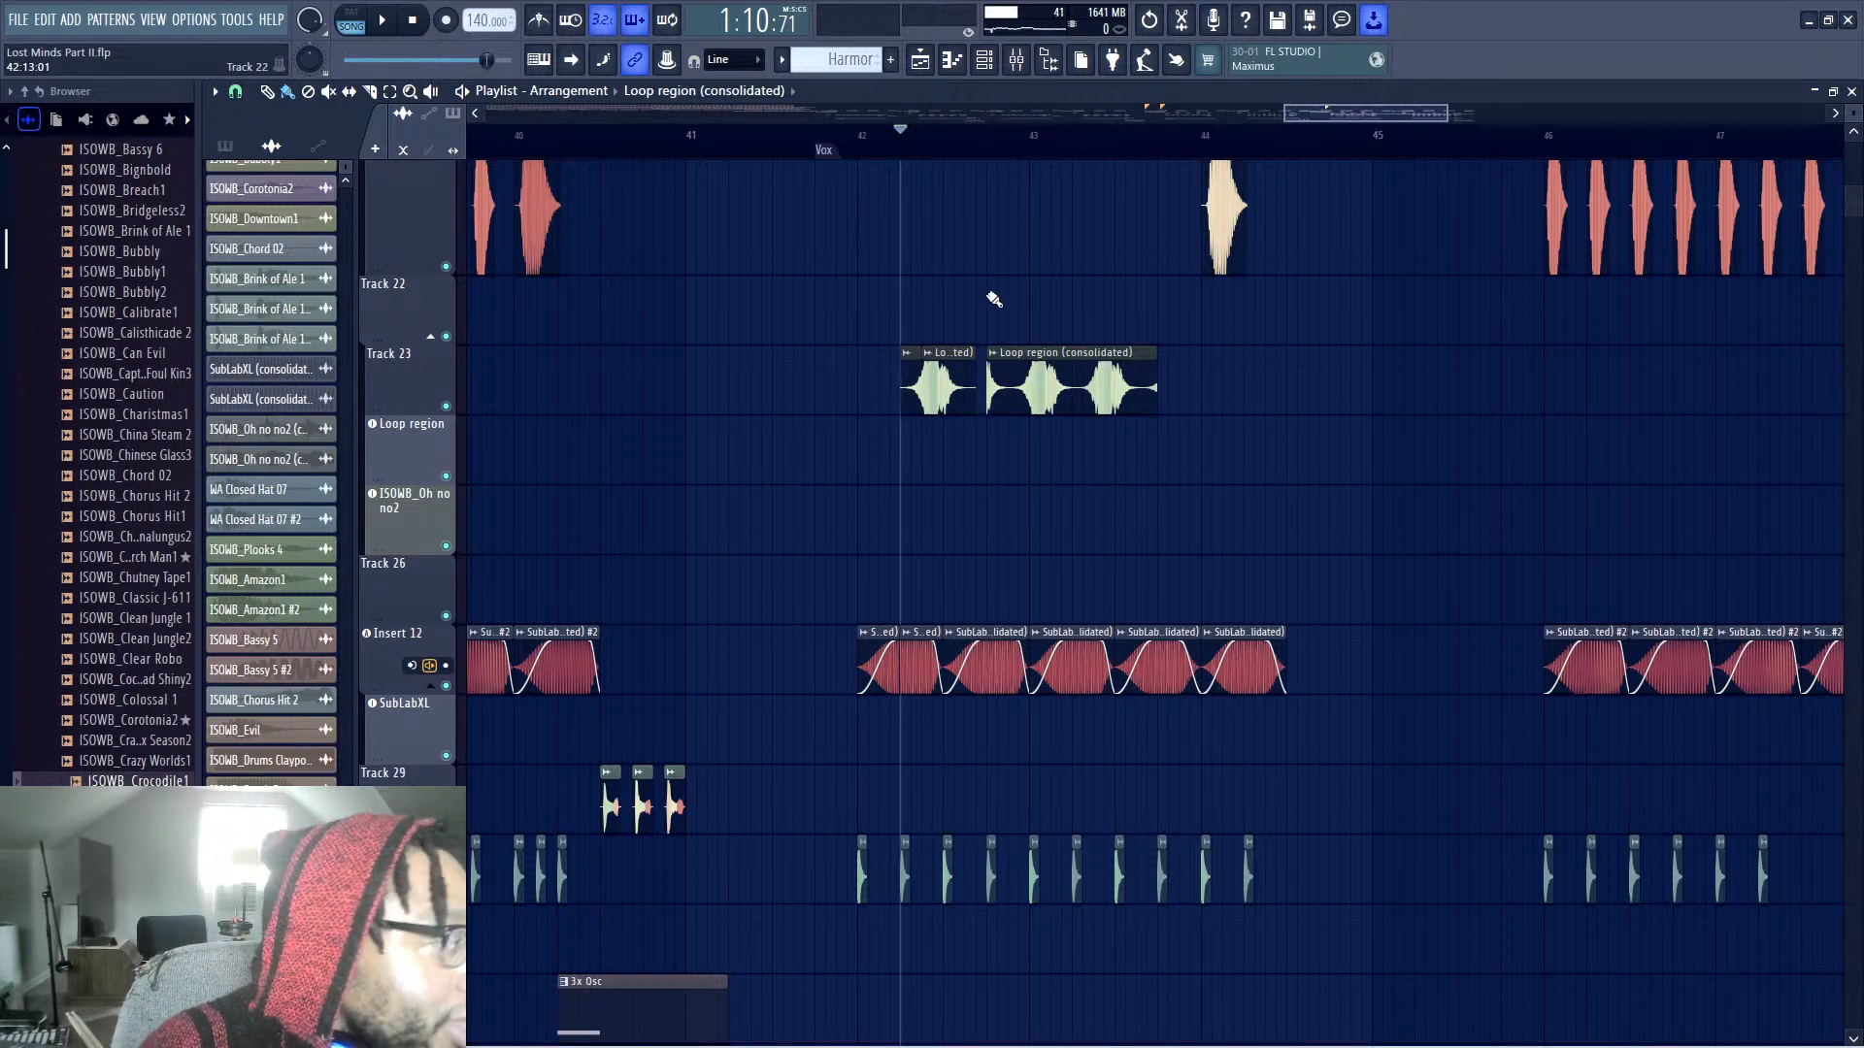
{"action": "key", "text": "space"}
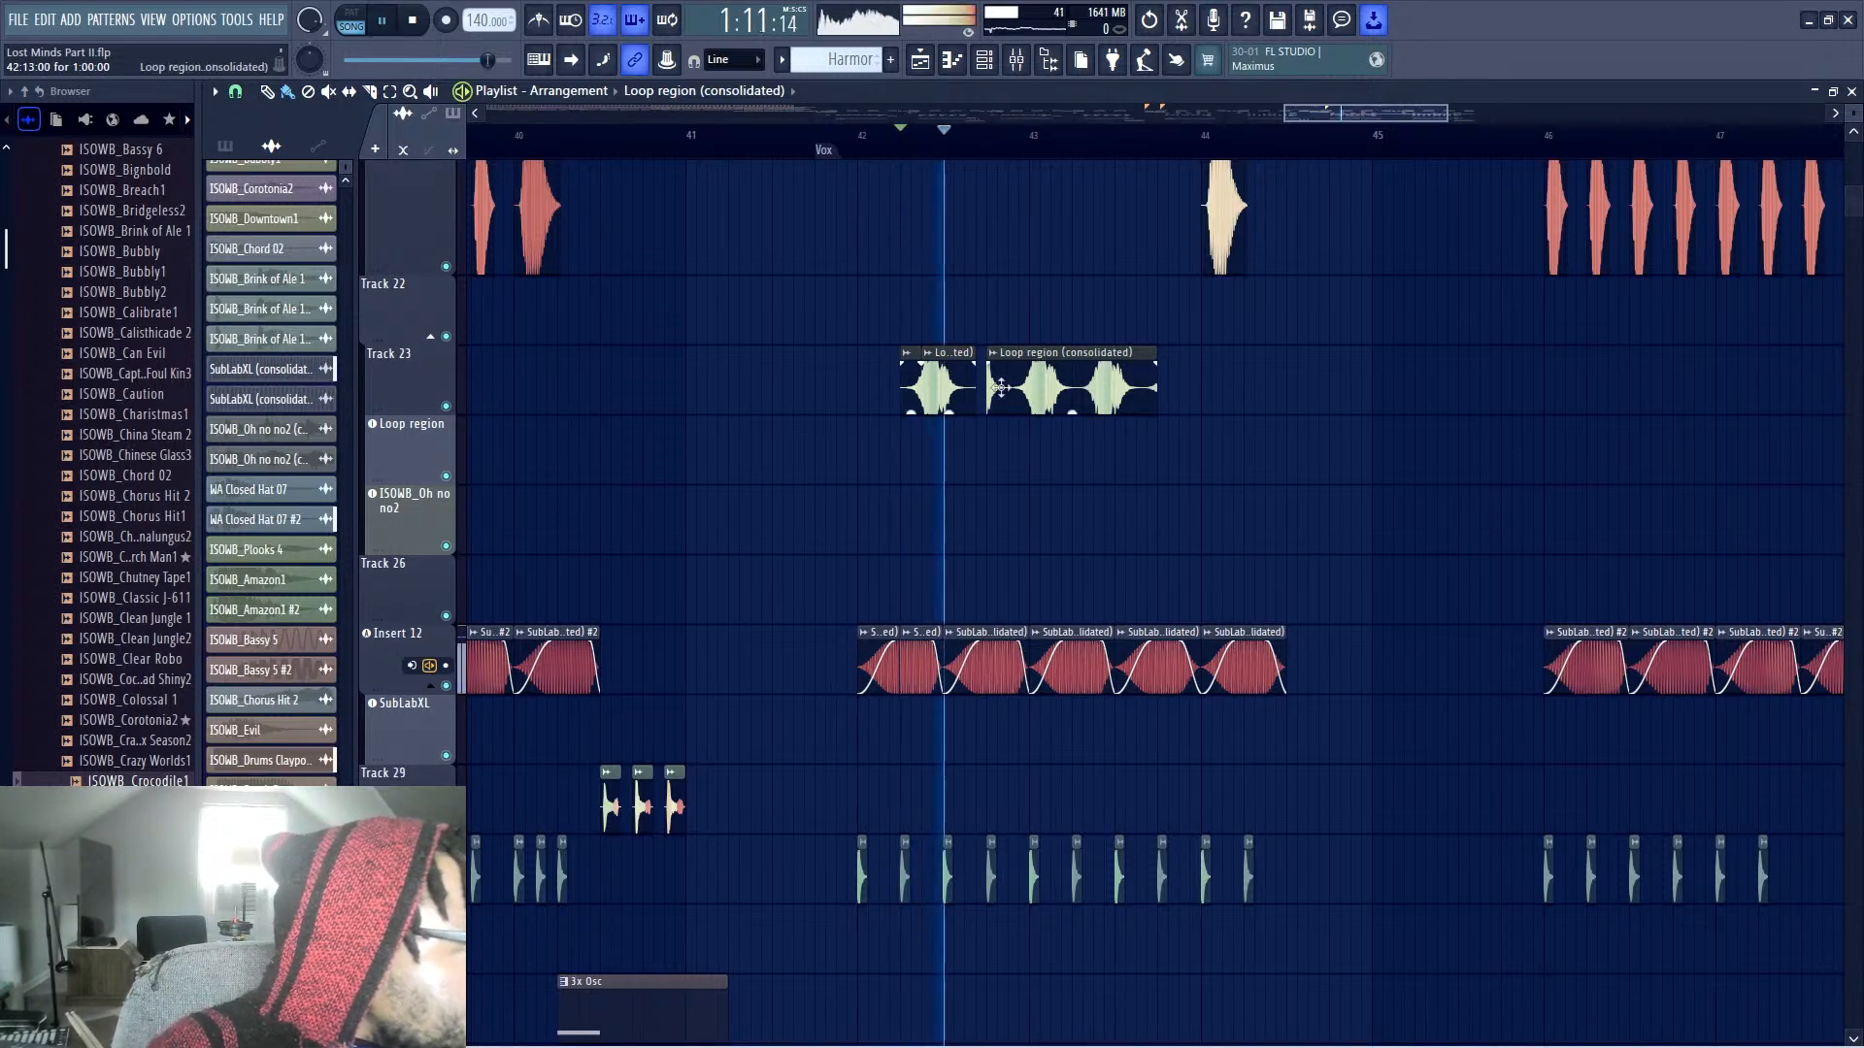
{"action": "key", "text": "space"}
Cut the beat 4 clip down to its first beat and repeat the whole slice group twice, one bar apart
{"action": "right_click", "coordinate": [1062, 398]}
{"action": "left_click_drag", "start_coordinate": [1029, 393], "coordinate": [905, 348]}
{"action": "key", "text": "space"}
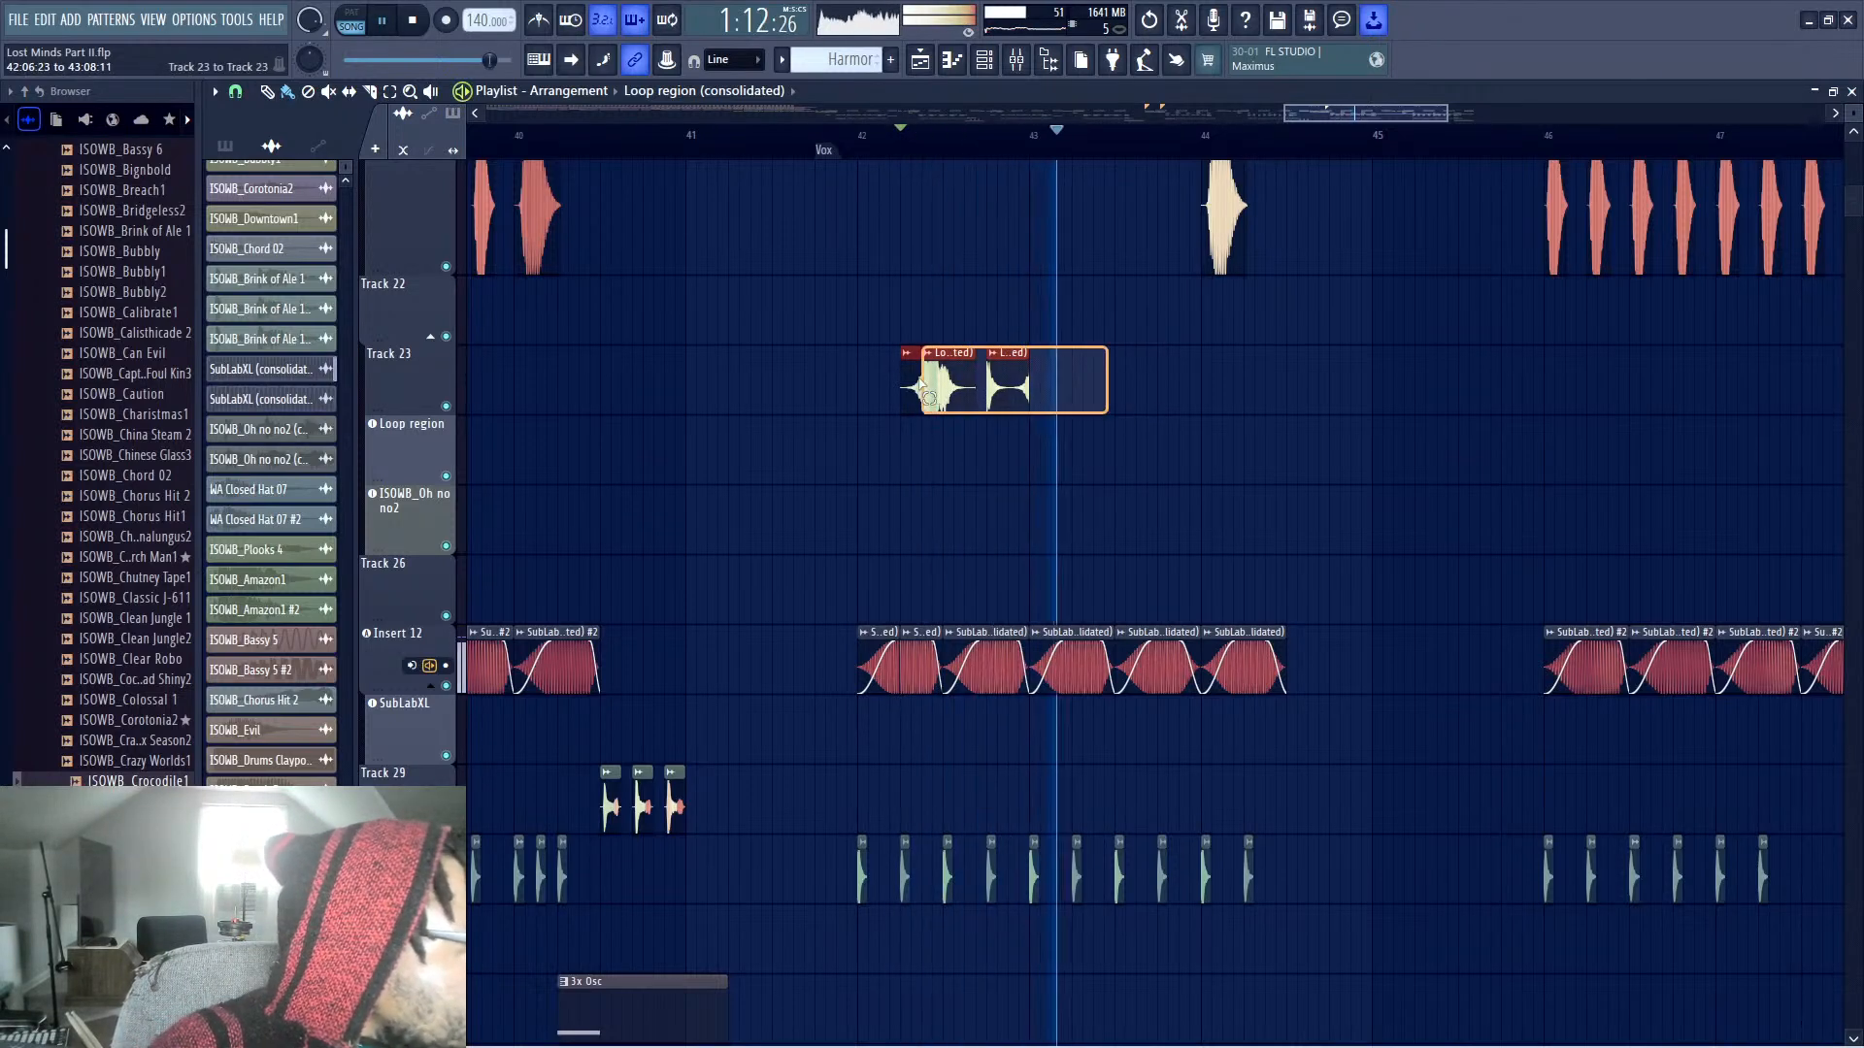
{"action": "key", "text": "ctrl+b"}
{"action": "left_click_drag", "start_coordinate": [1114, 402], "coordinate": [1092, 402]}
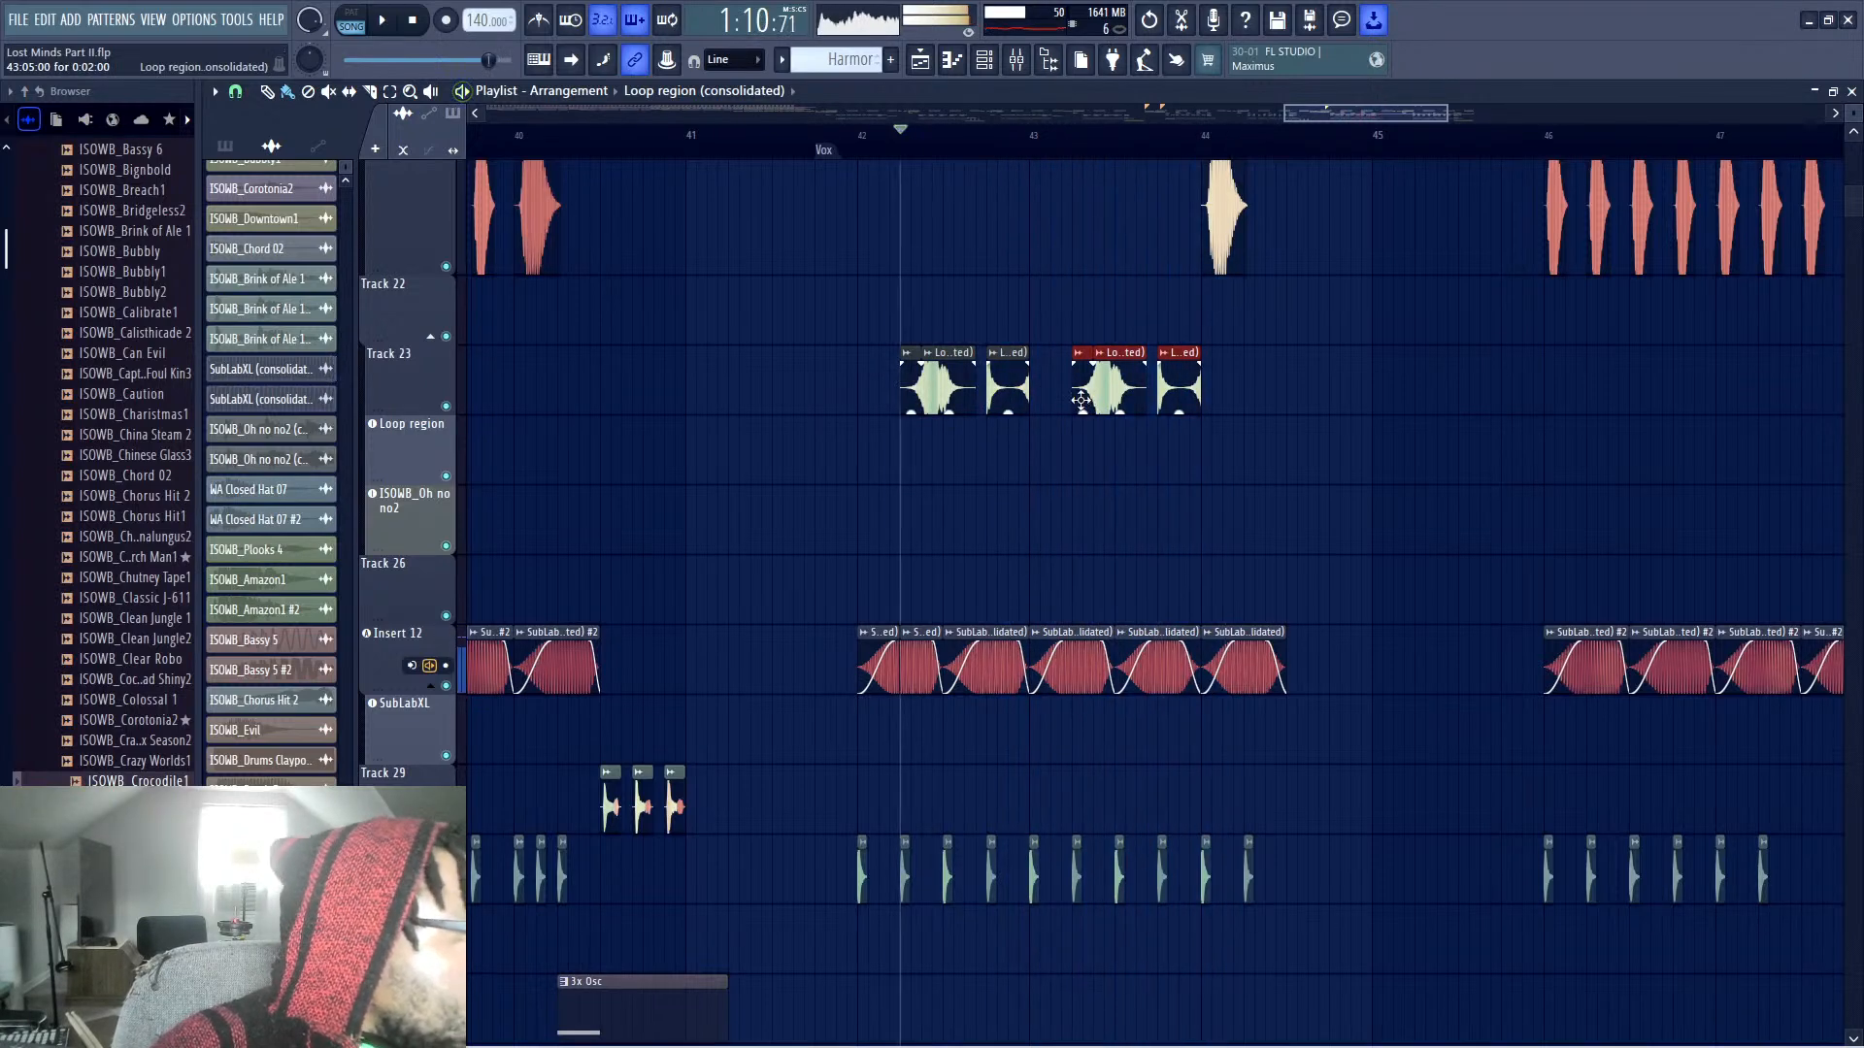
{"action": "key", "text": "ctrl+b"}
{"action": "left_click_drag", "start_coordinate": [1233, 404], "coordinate": [1268, 395]}
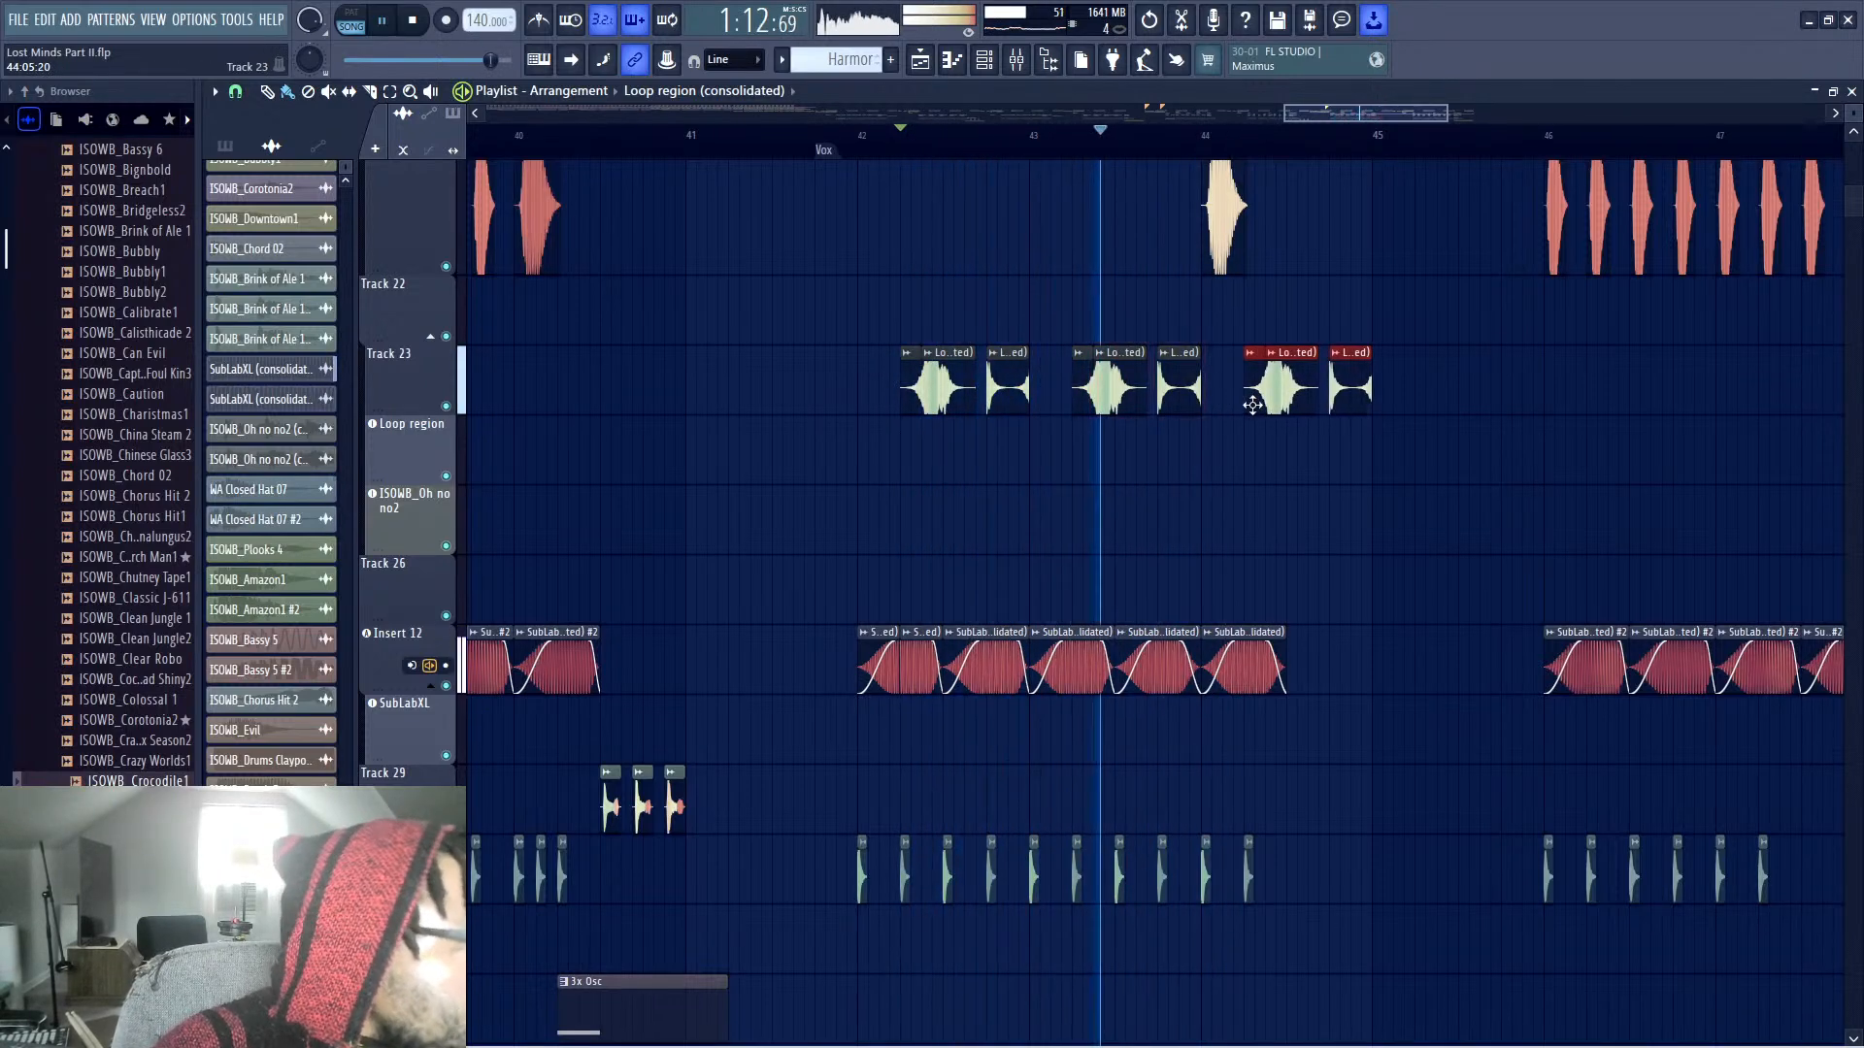
{"action": "left_click", "coordinate": [1345, 268]}
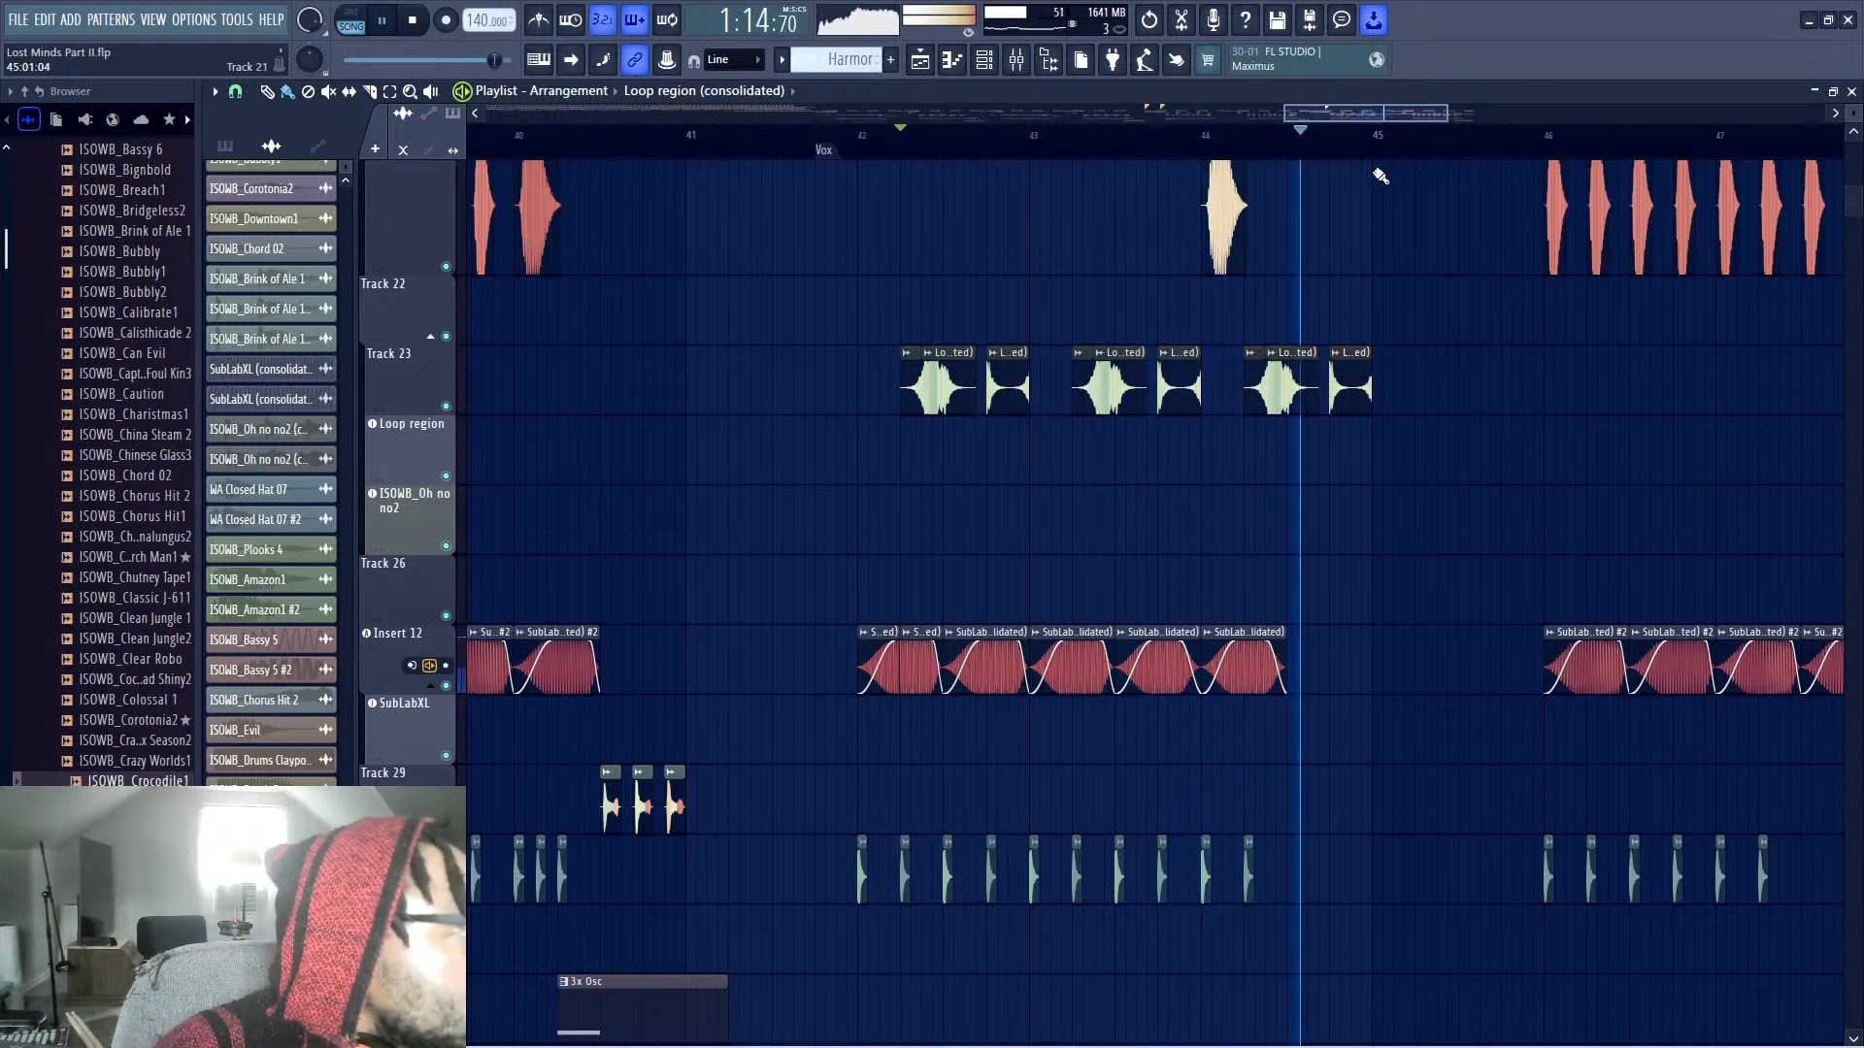
Delete the last one-beat slice at the end of bar 44 and replay the pattern from beat 2 of bar 42
{"action": "key", "text": "space"}
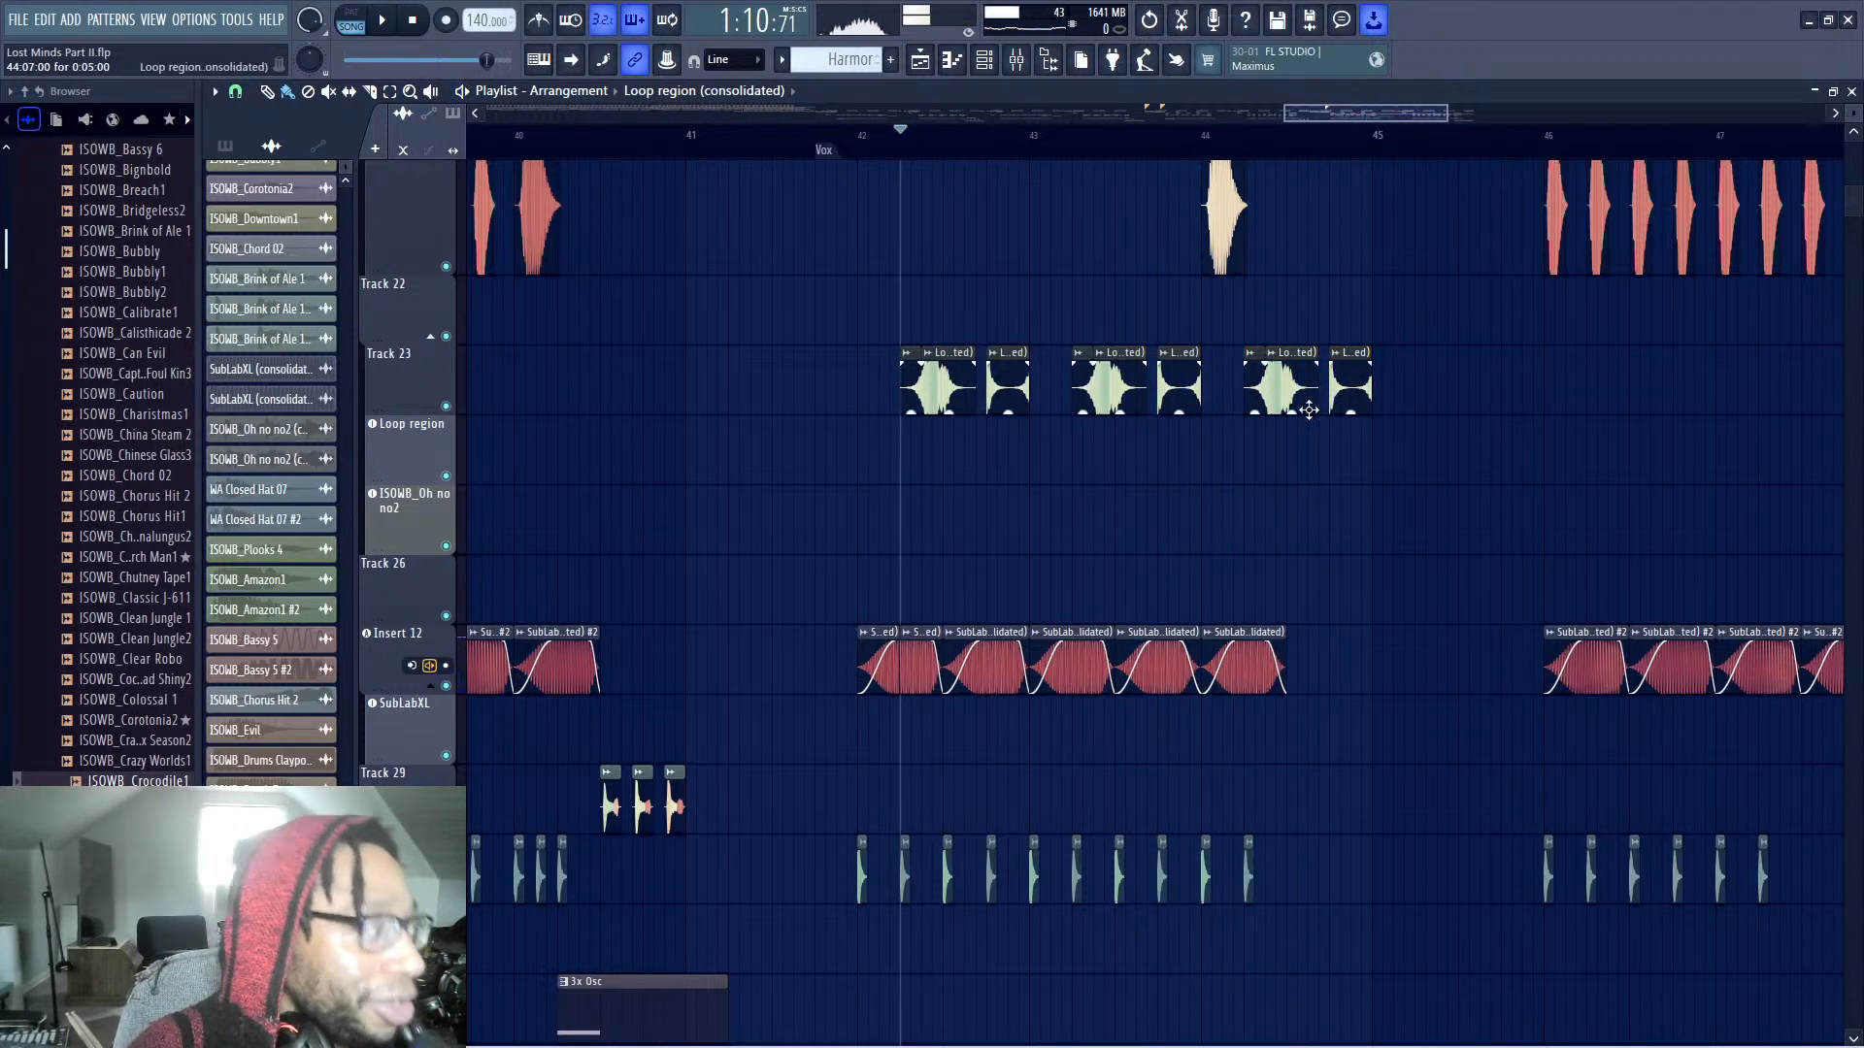
{"action": "right_click", "coordinate": [1347, 388]}
{"action": "left_click", "coordinate": [1171, 135]}
{"action": "key", "text": "space"}
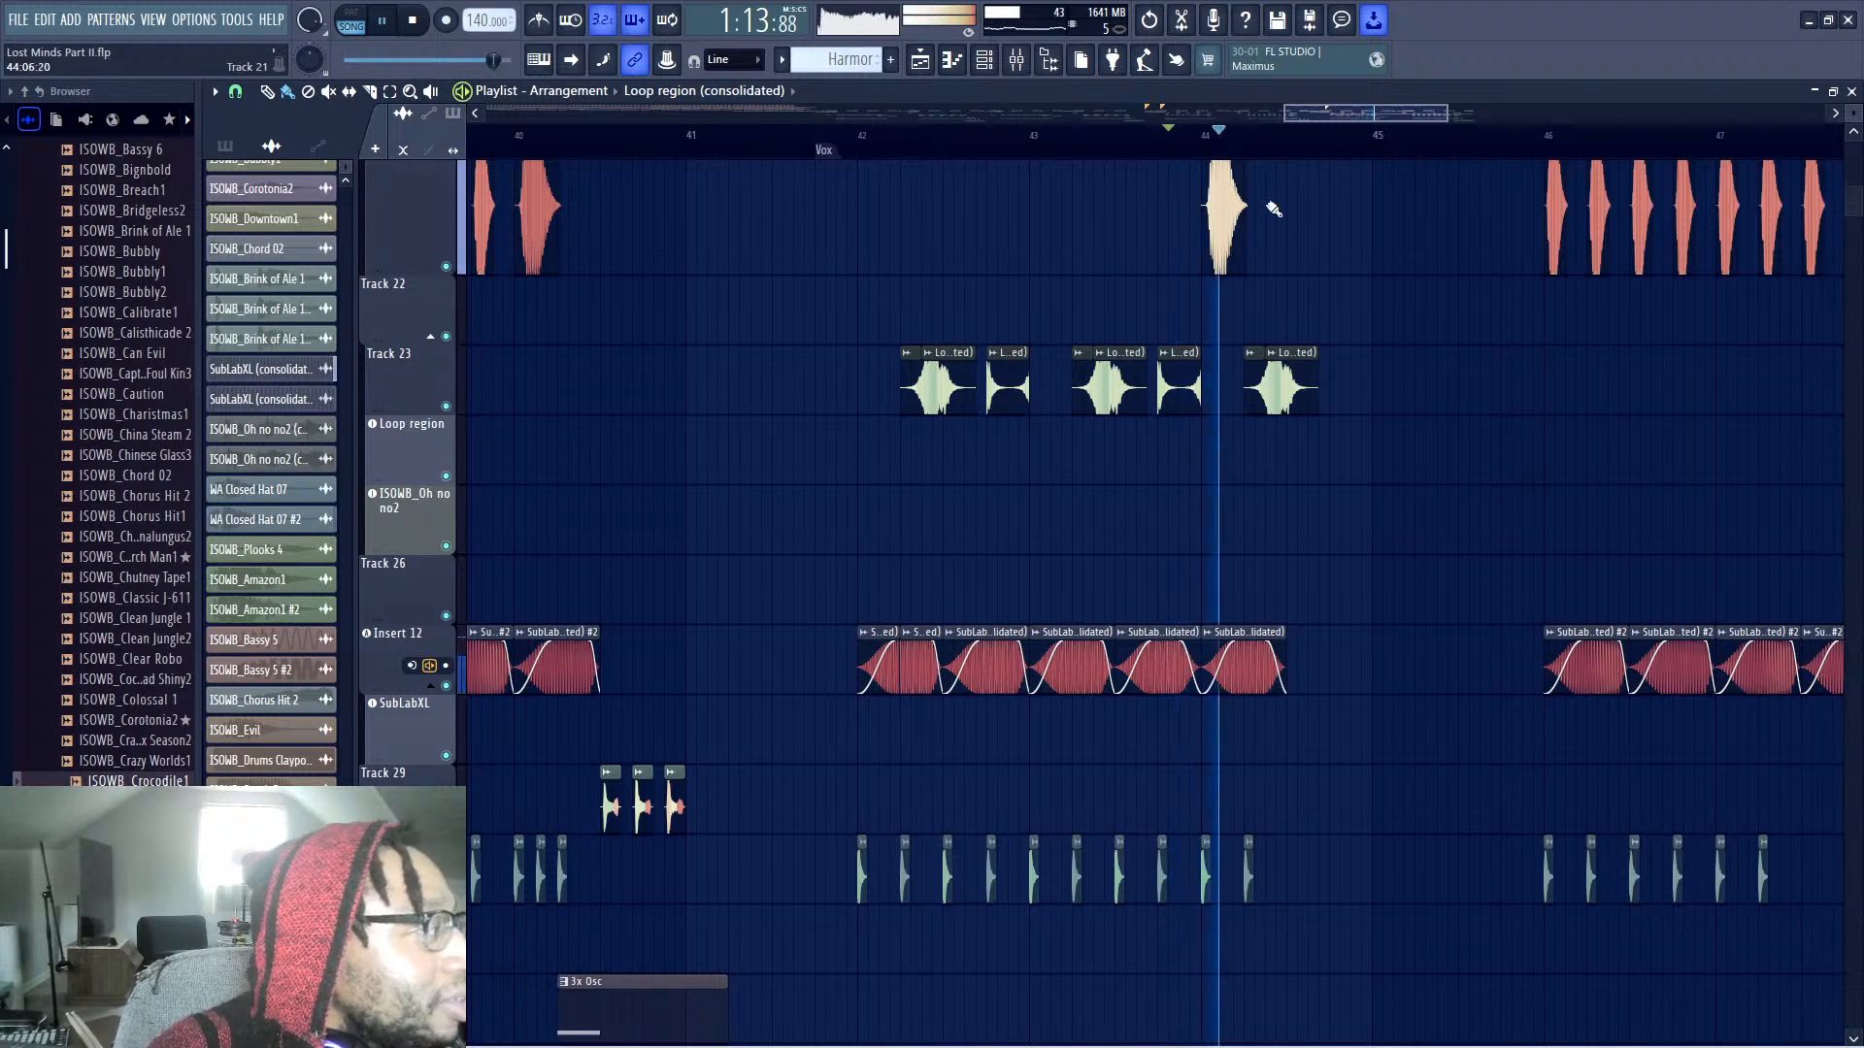
{"action": "key", "text": "space"}
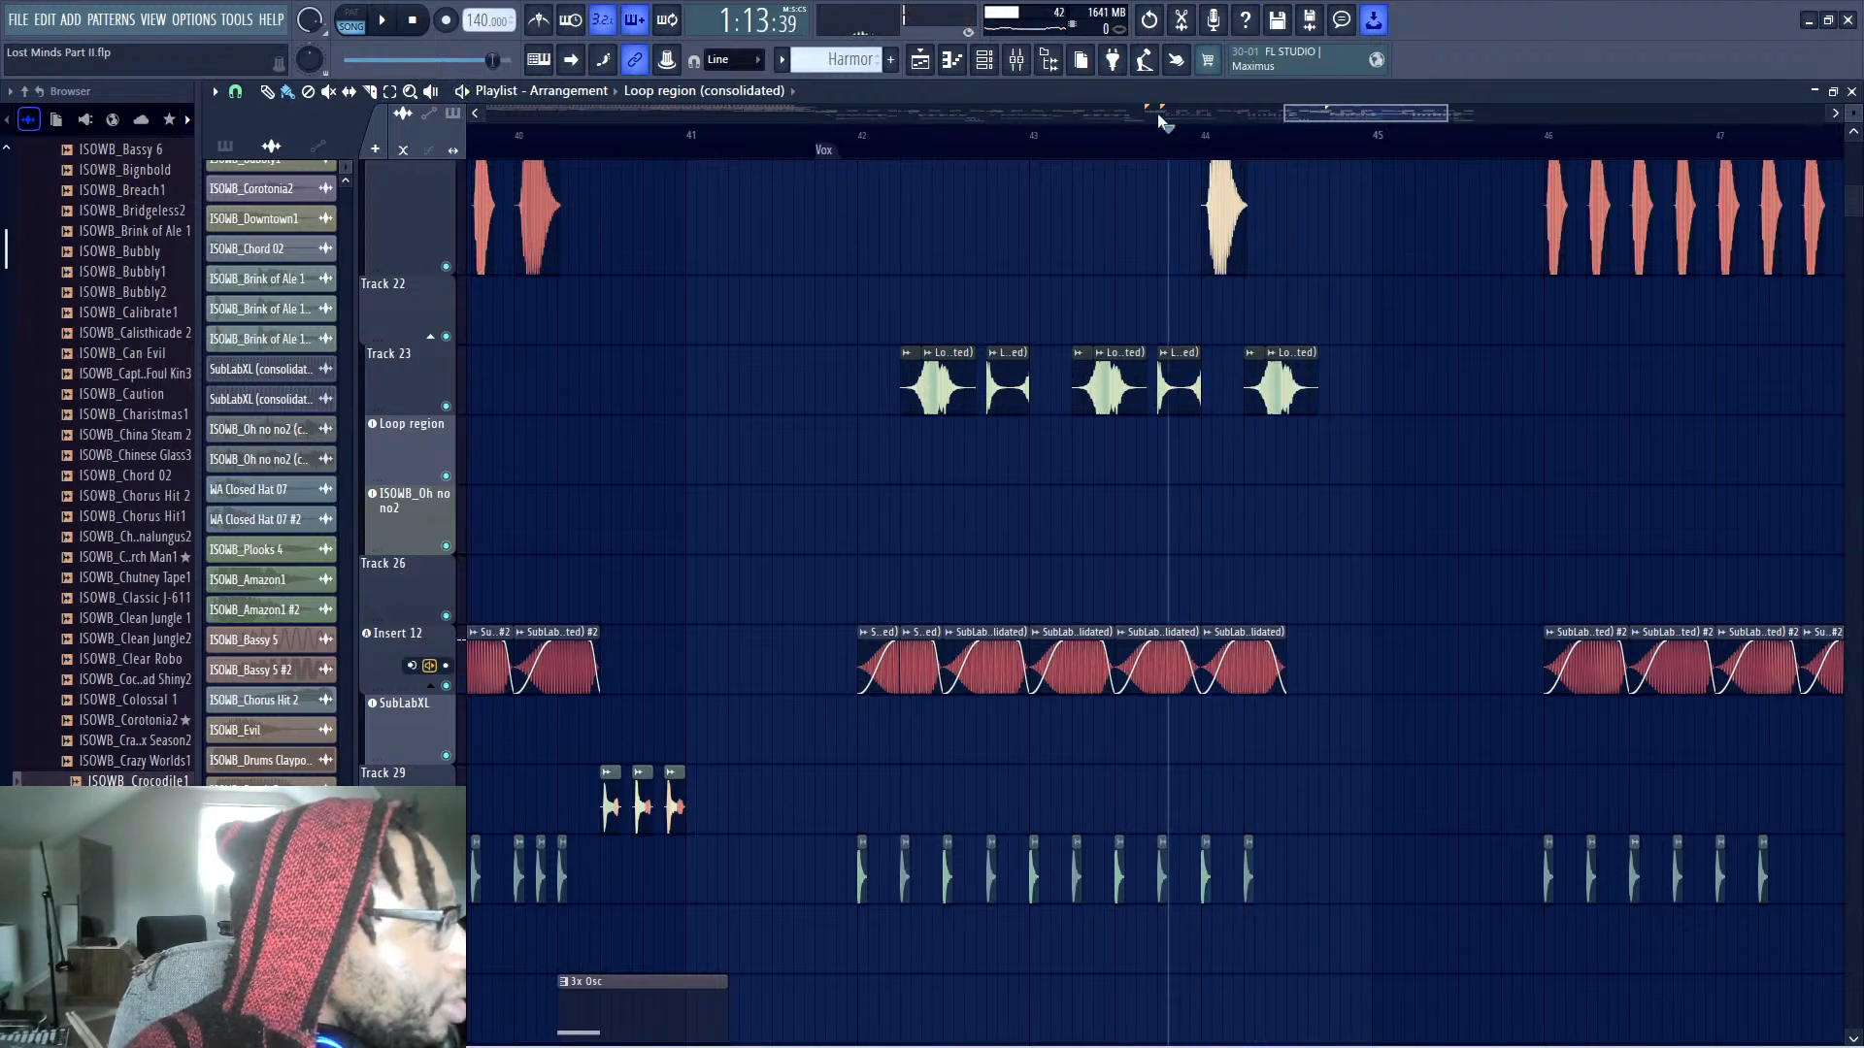
{"action": "left_click", "coordinate": [858, 137]}
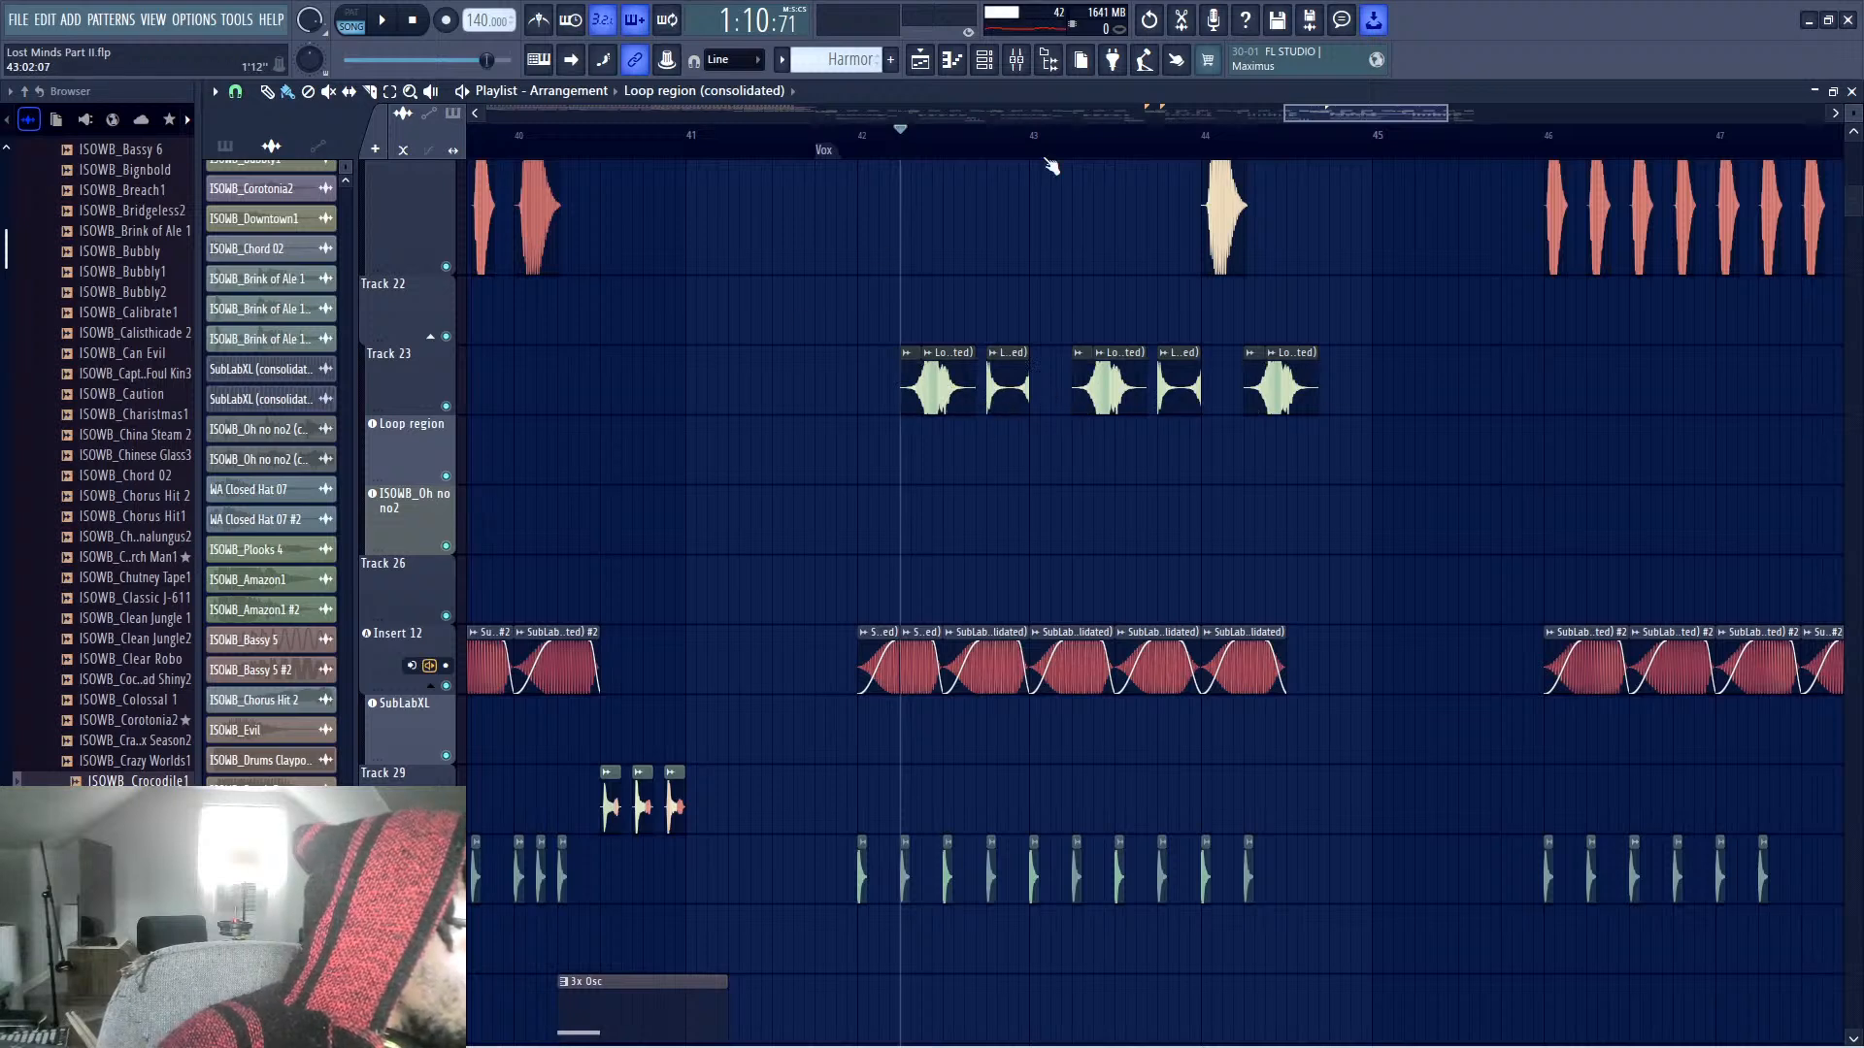
{"action": "key", "text": "space"}
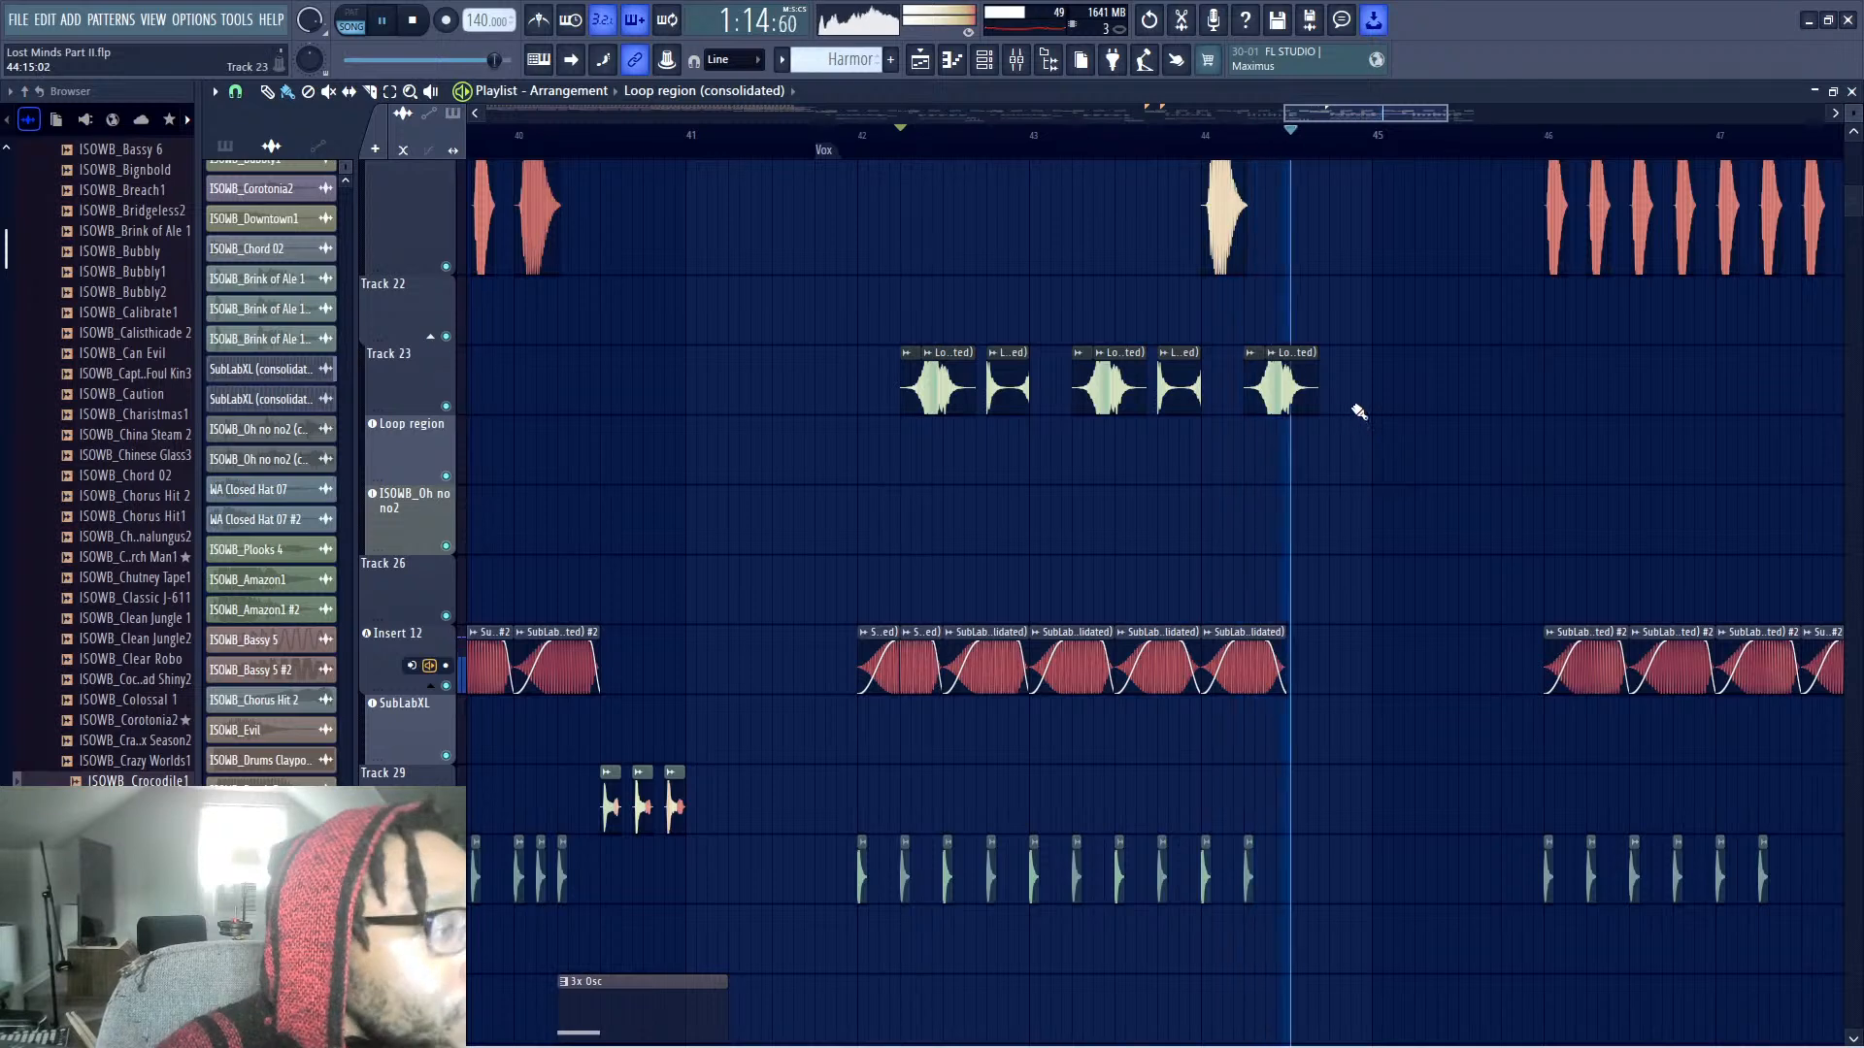
{"action": "key", "text": "space"}
Select the playlist time range from beat 2 of bar 42 to the start of bar 44
{"action": "left_click_drag", "start_coordinate": [910, 150], "coordinate": [1203, 143]}
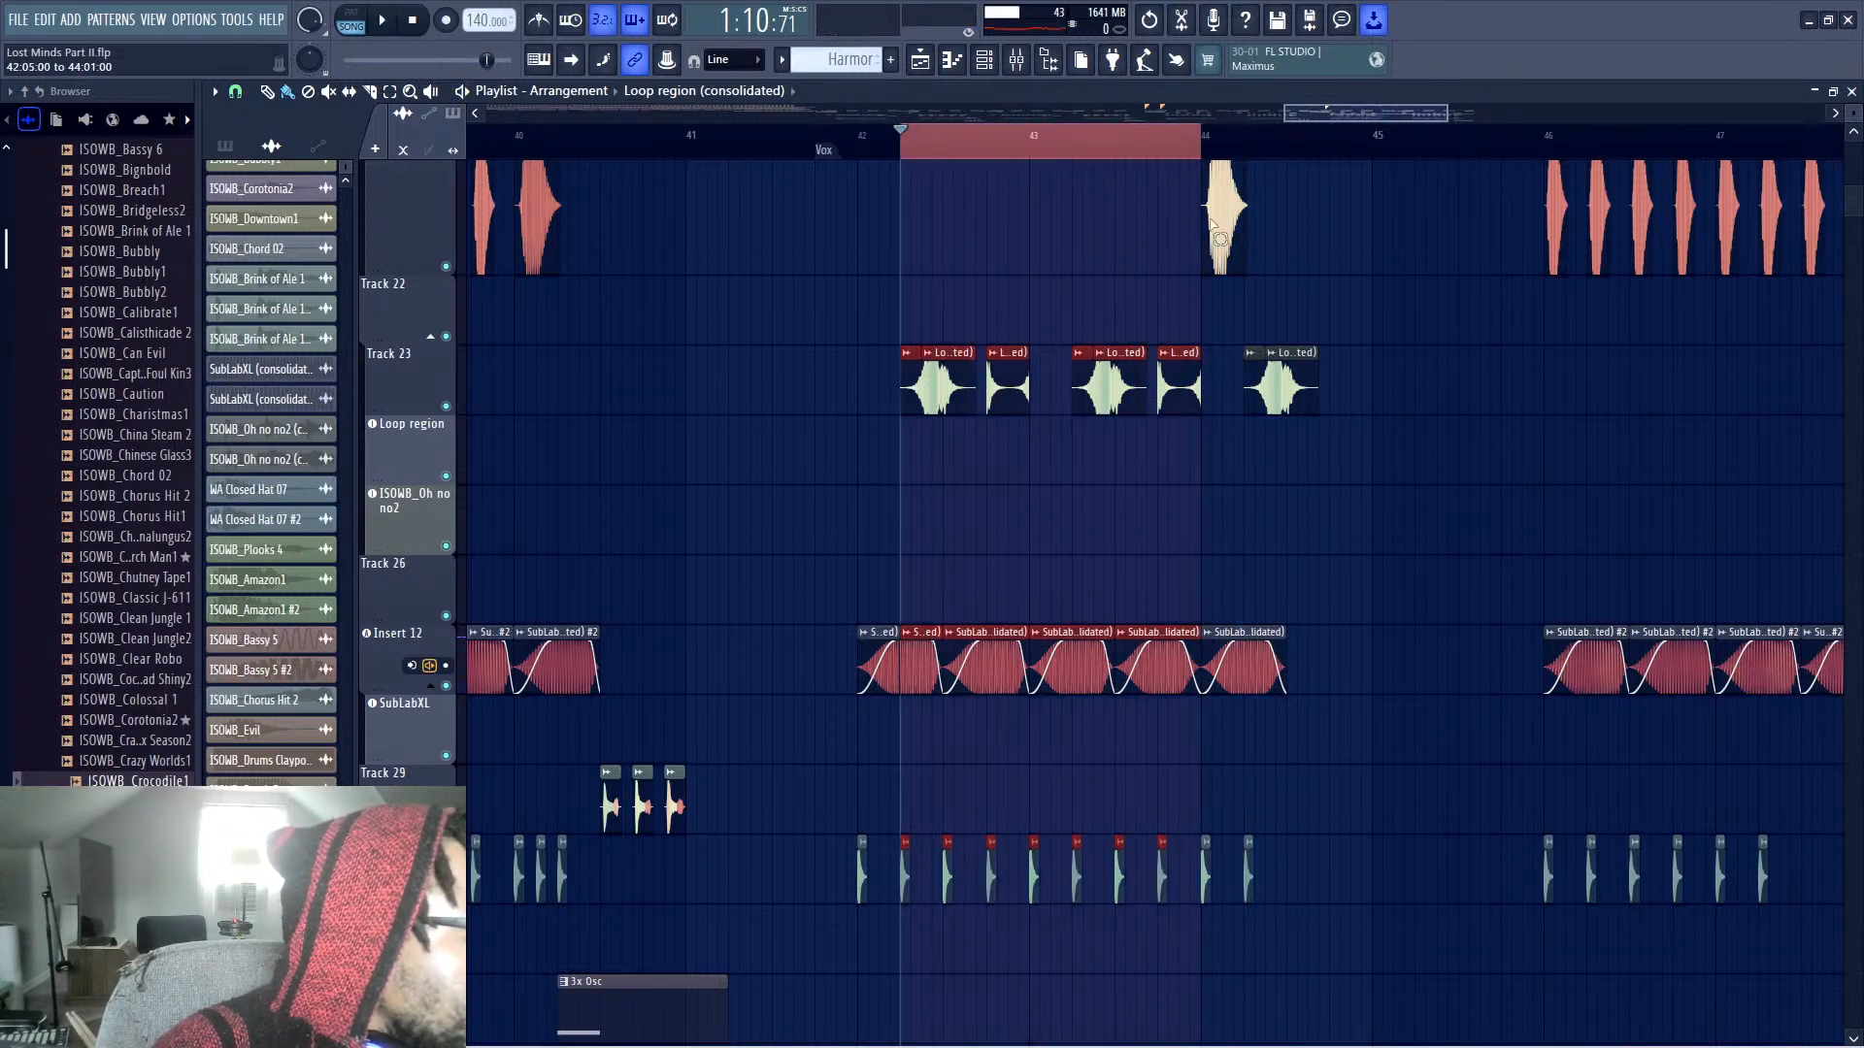
{"action": "left_click", "coordinate": [911, 163]}
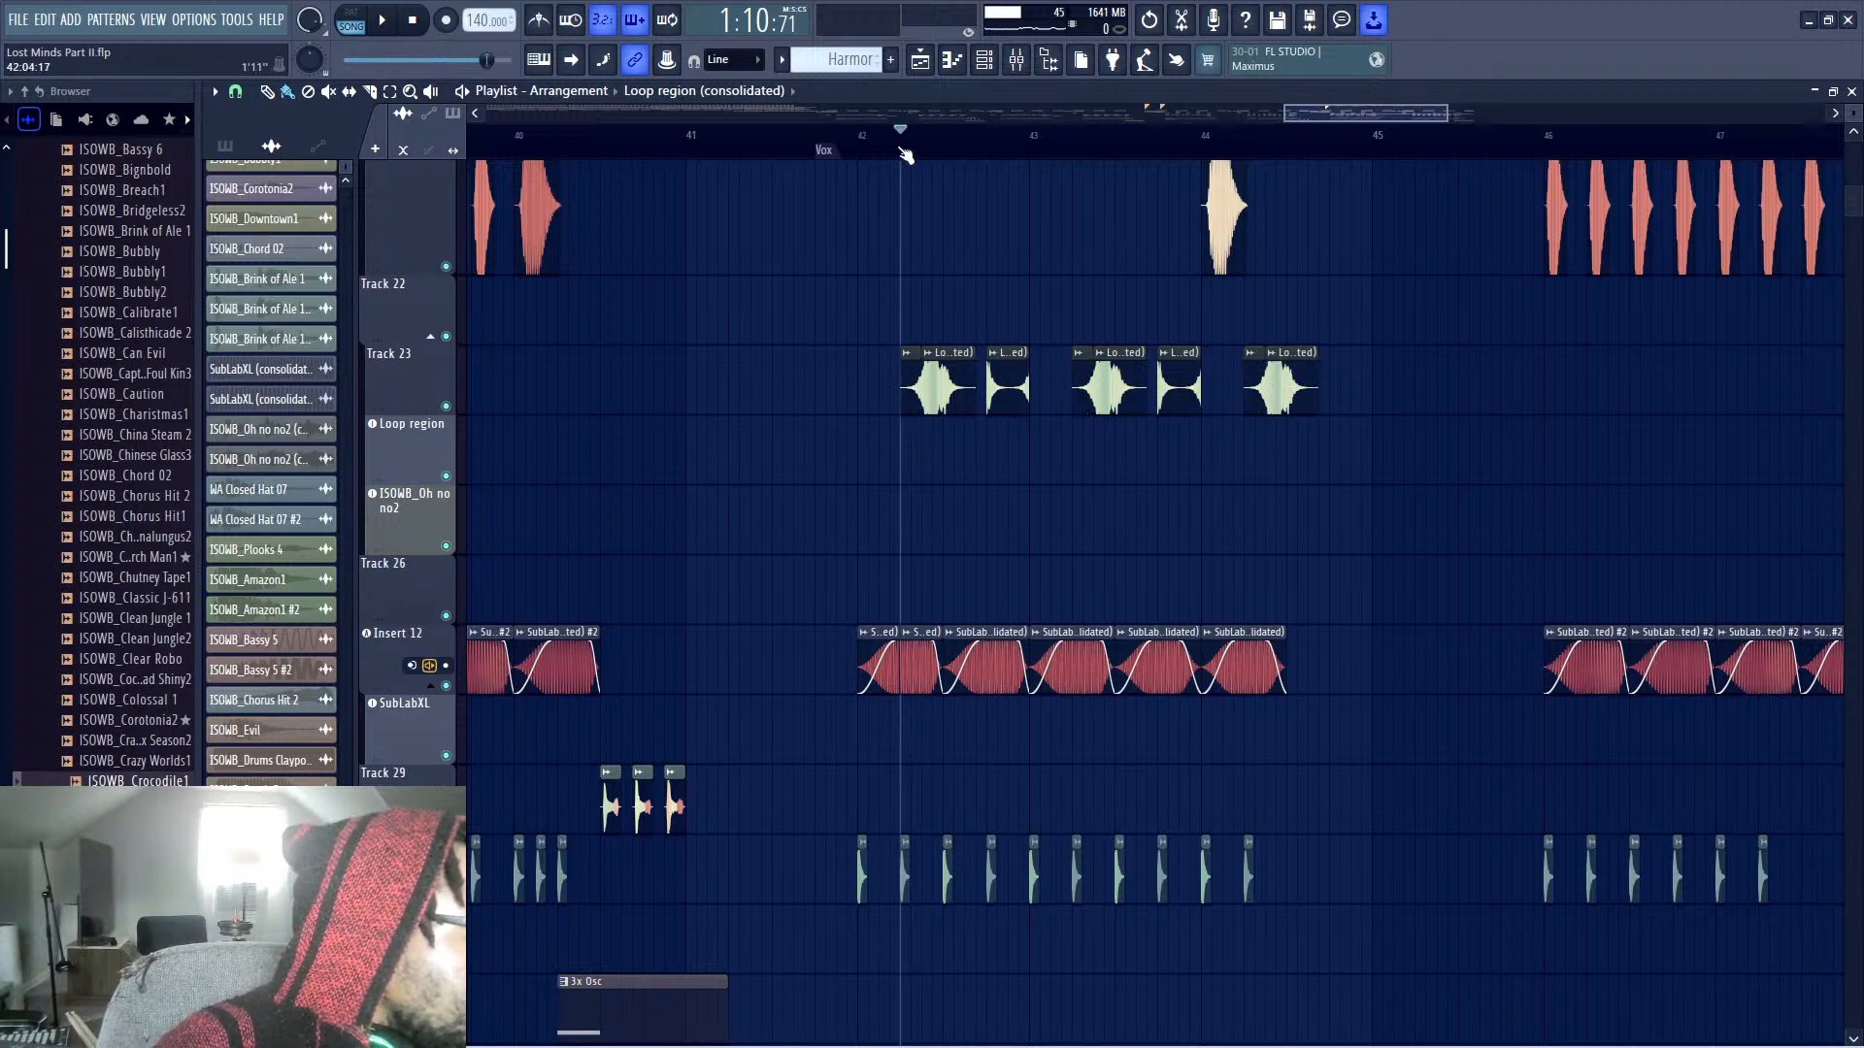
{"action": "left_click_drag", "start_coordinate": [904, 153], "coordinate": [1202, 204]}
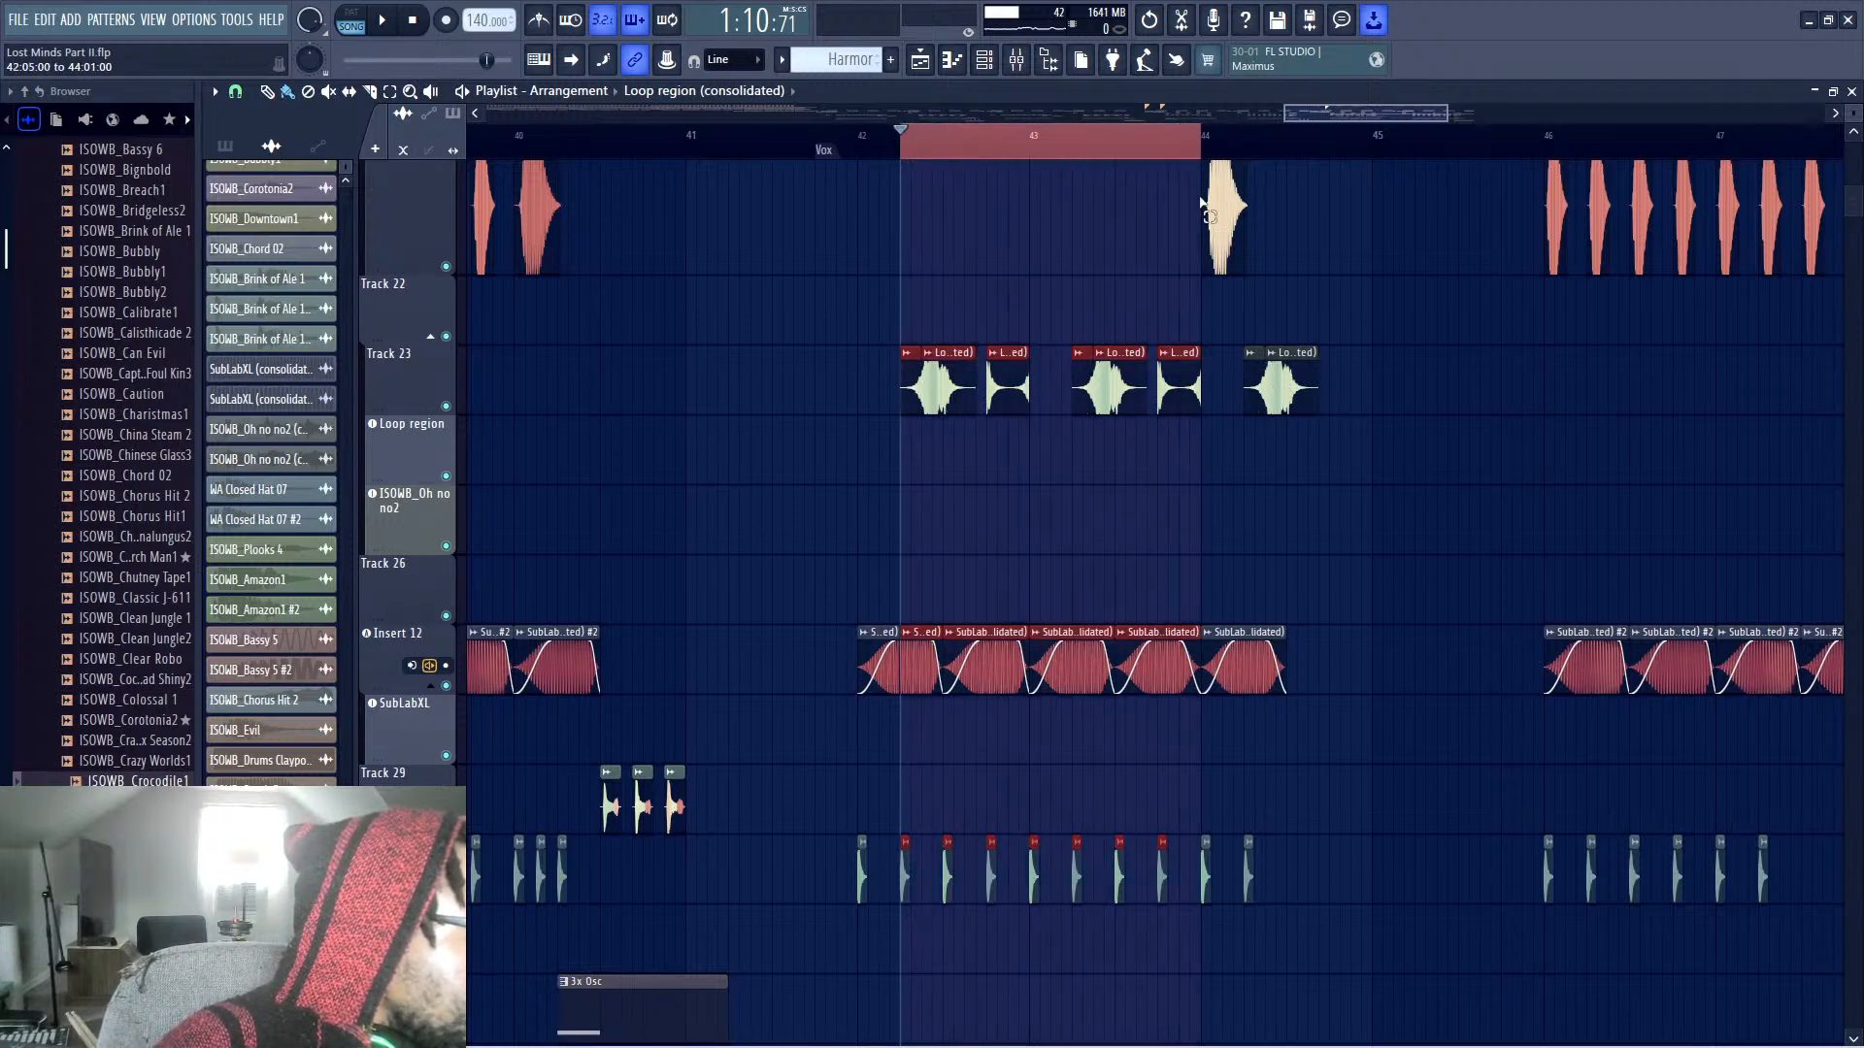
{"action": "right_click", "coordinate": [431, 383]}
{"action": "mouse_move", "coordinate": [525, 681]}
{"action": "left_click", "coordinate": [612, 697]}
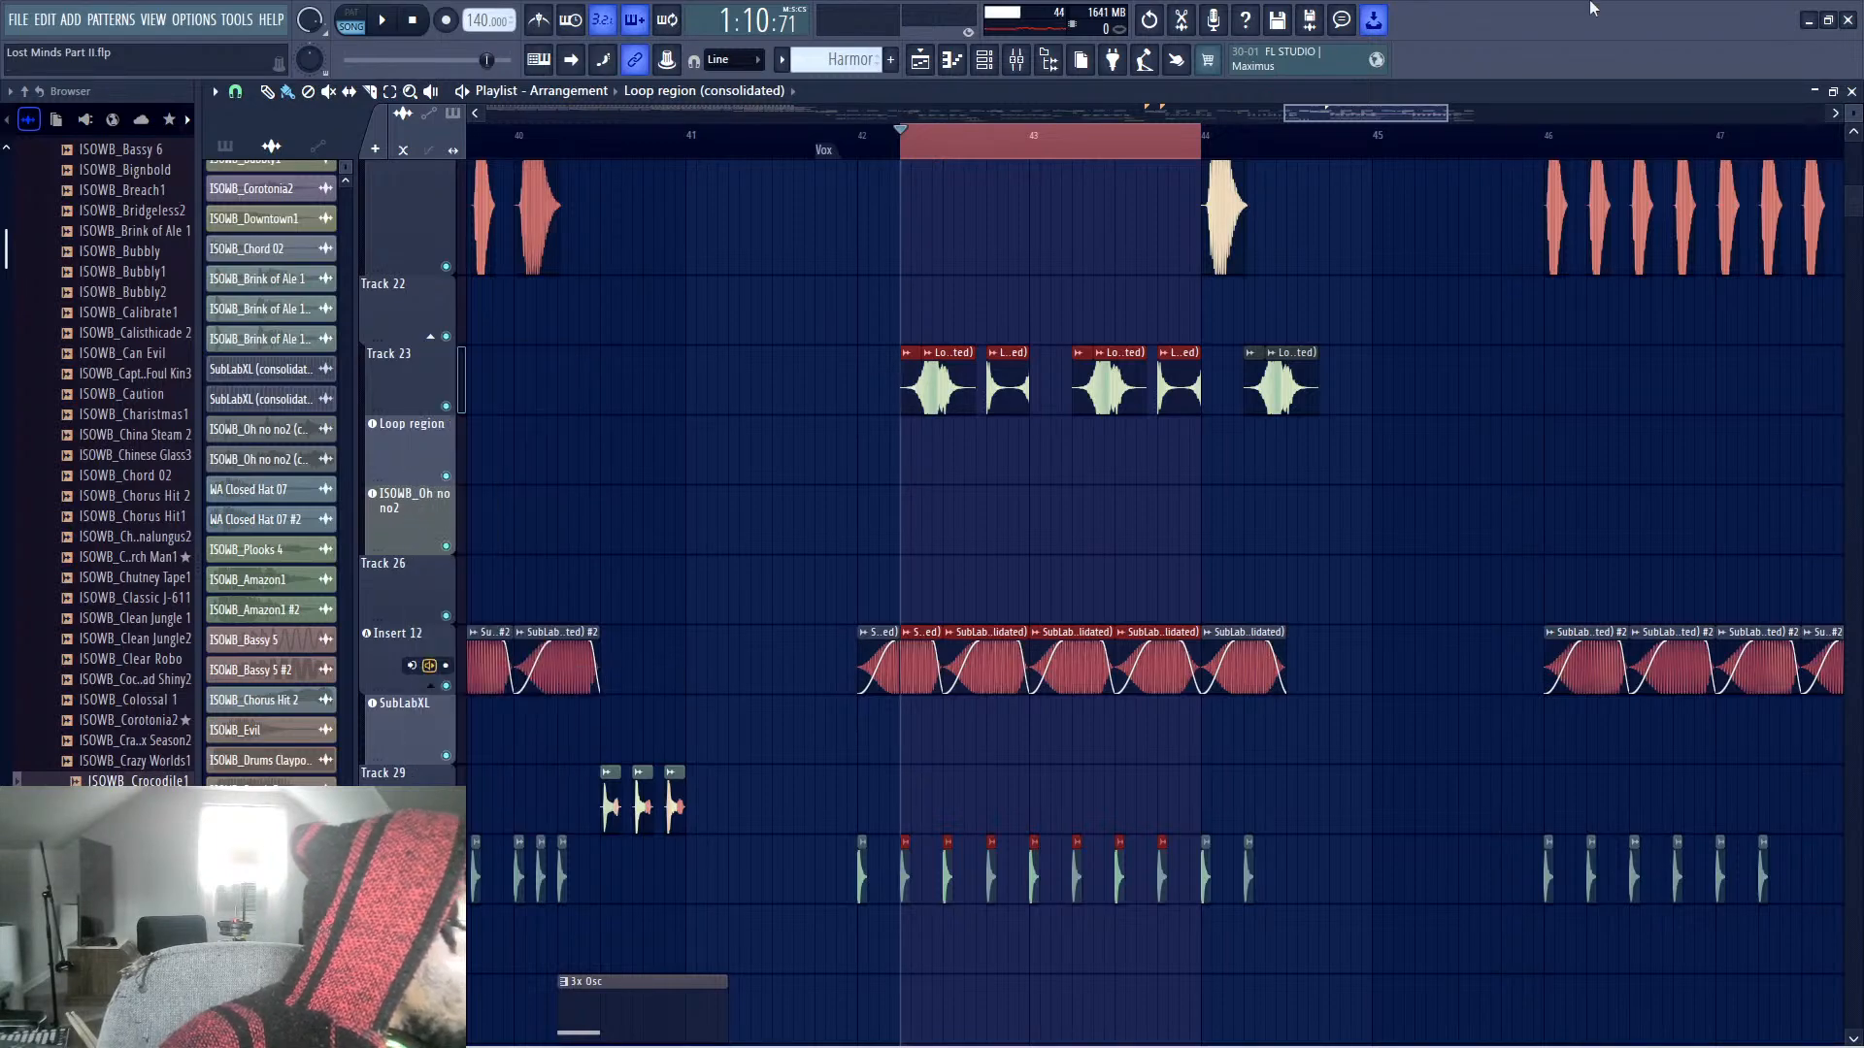
{"action": "double_click", "coordinate": [1589, 5]}
{"action": "left_click", "coordinate": [1639, 73]}
Add fade-ins of about 0.1 s to the one-beat slices on beat 4 of bars 42 and 43 and replay the selection
{"action": "key", "text": "space"}
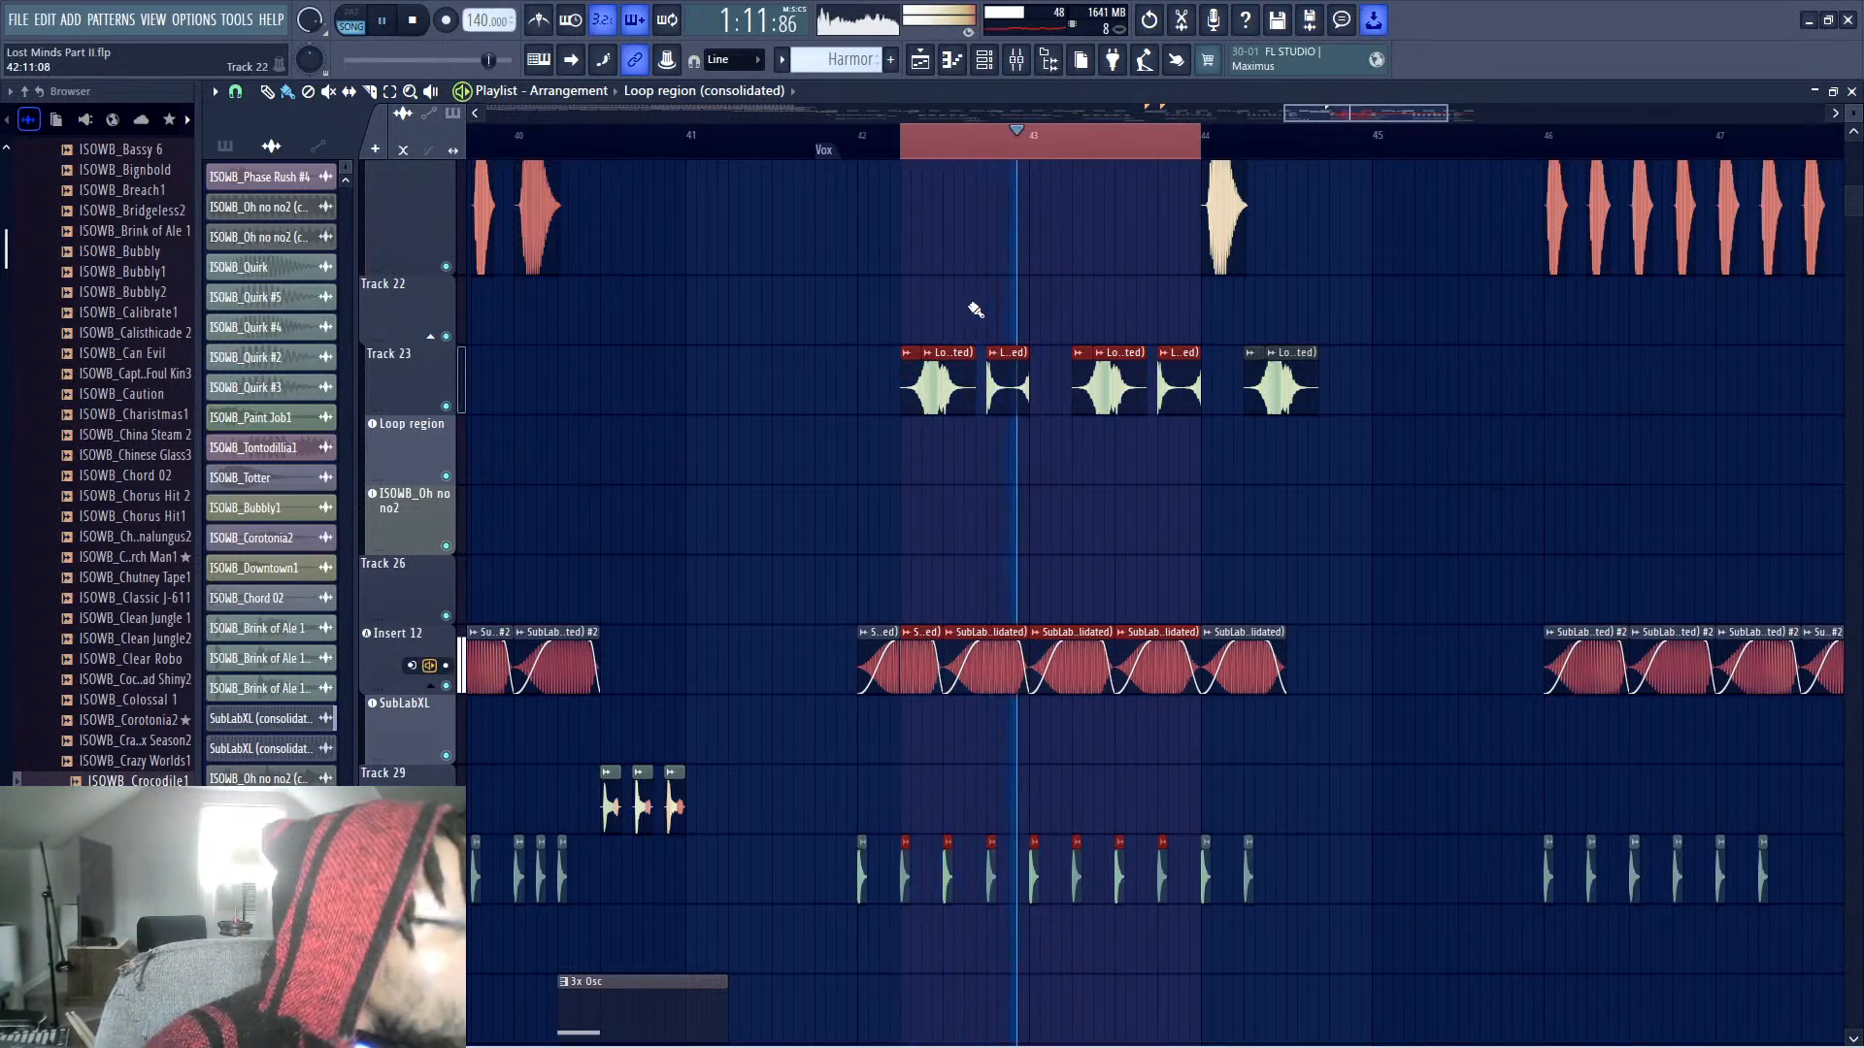
{"action": "key", "text": "space"}
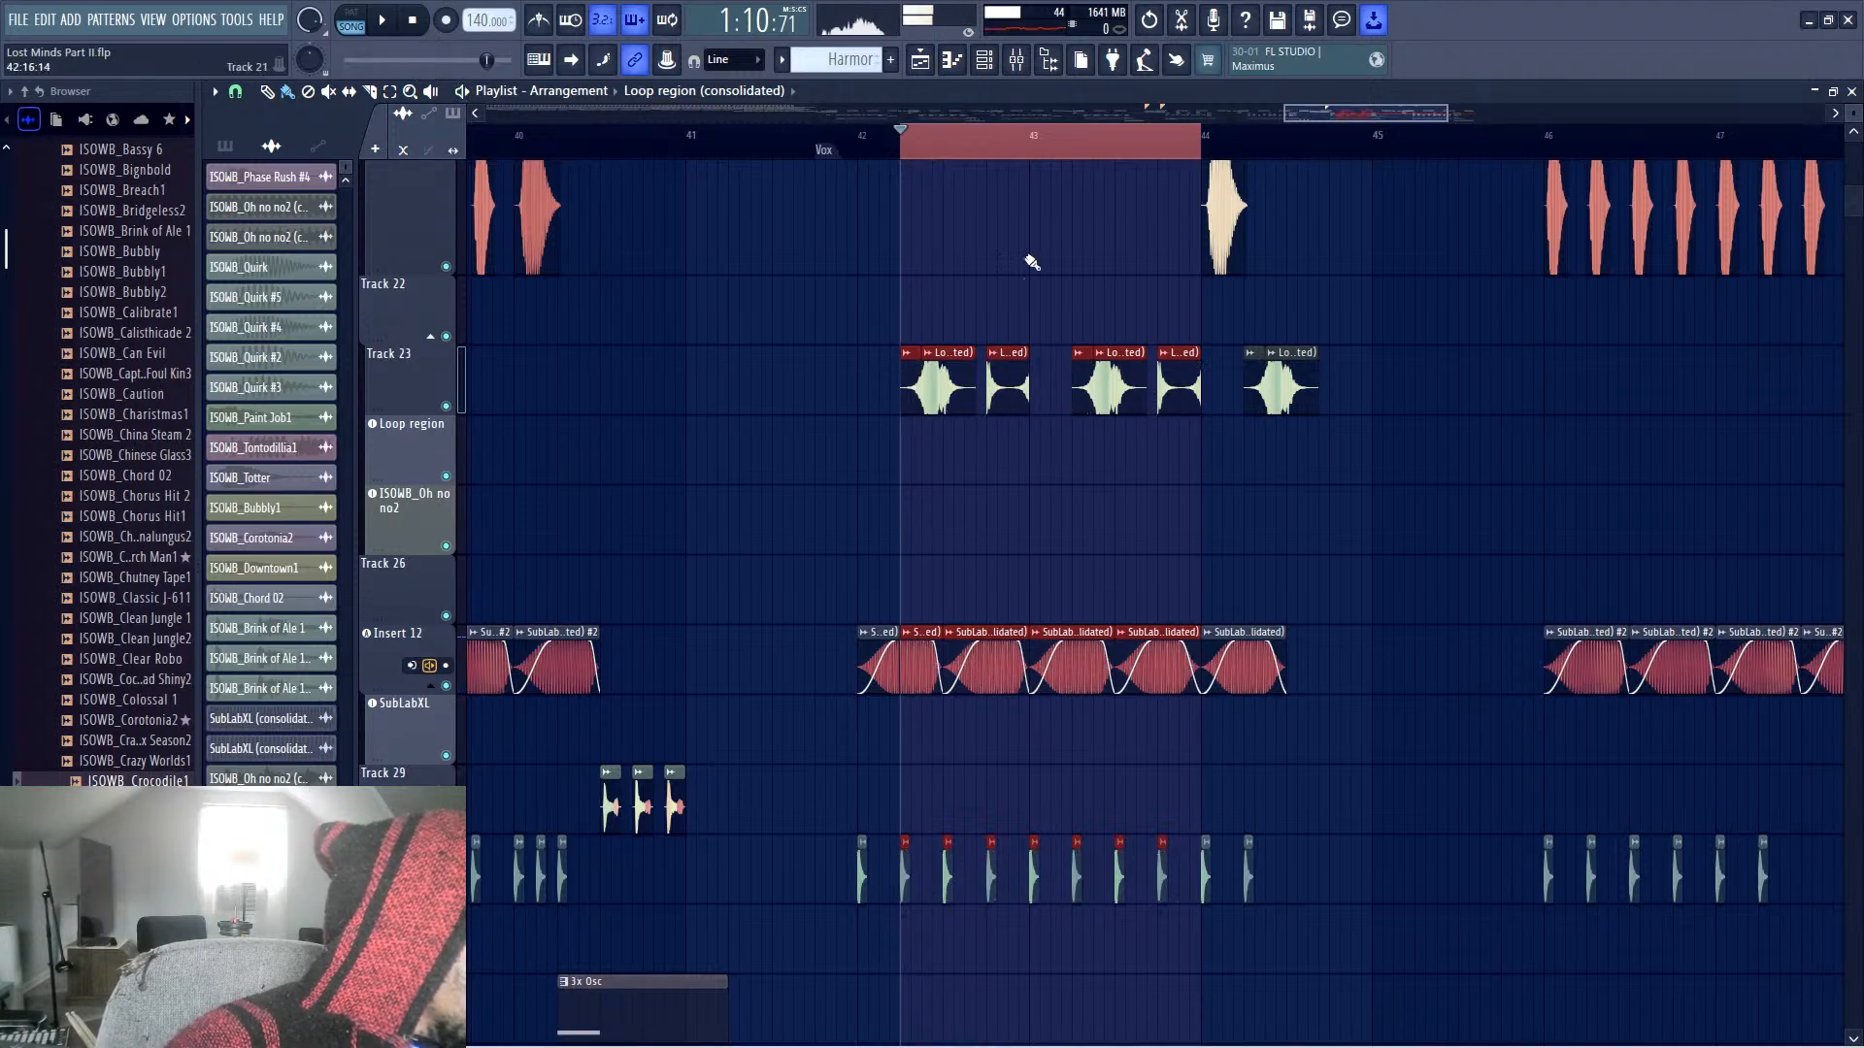
{"action": "key", "text": "space"}
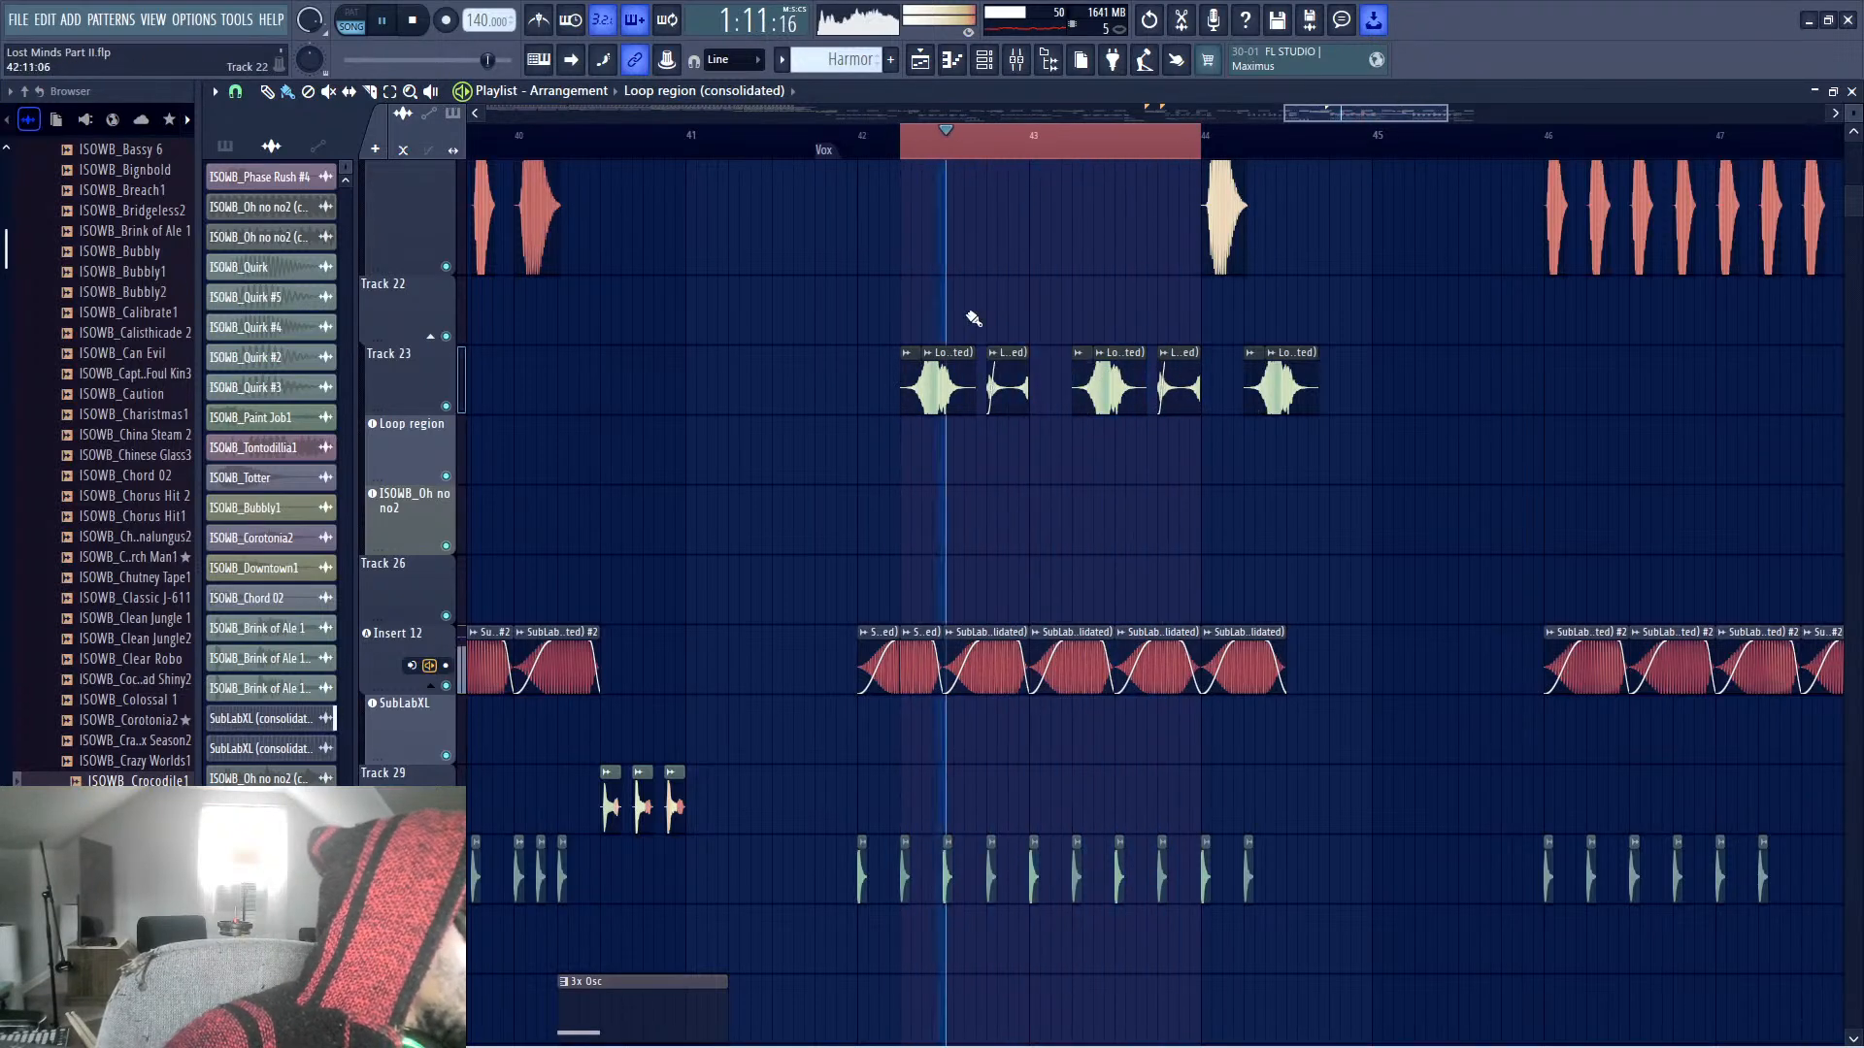
{"action": "key", "text": "space"}
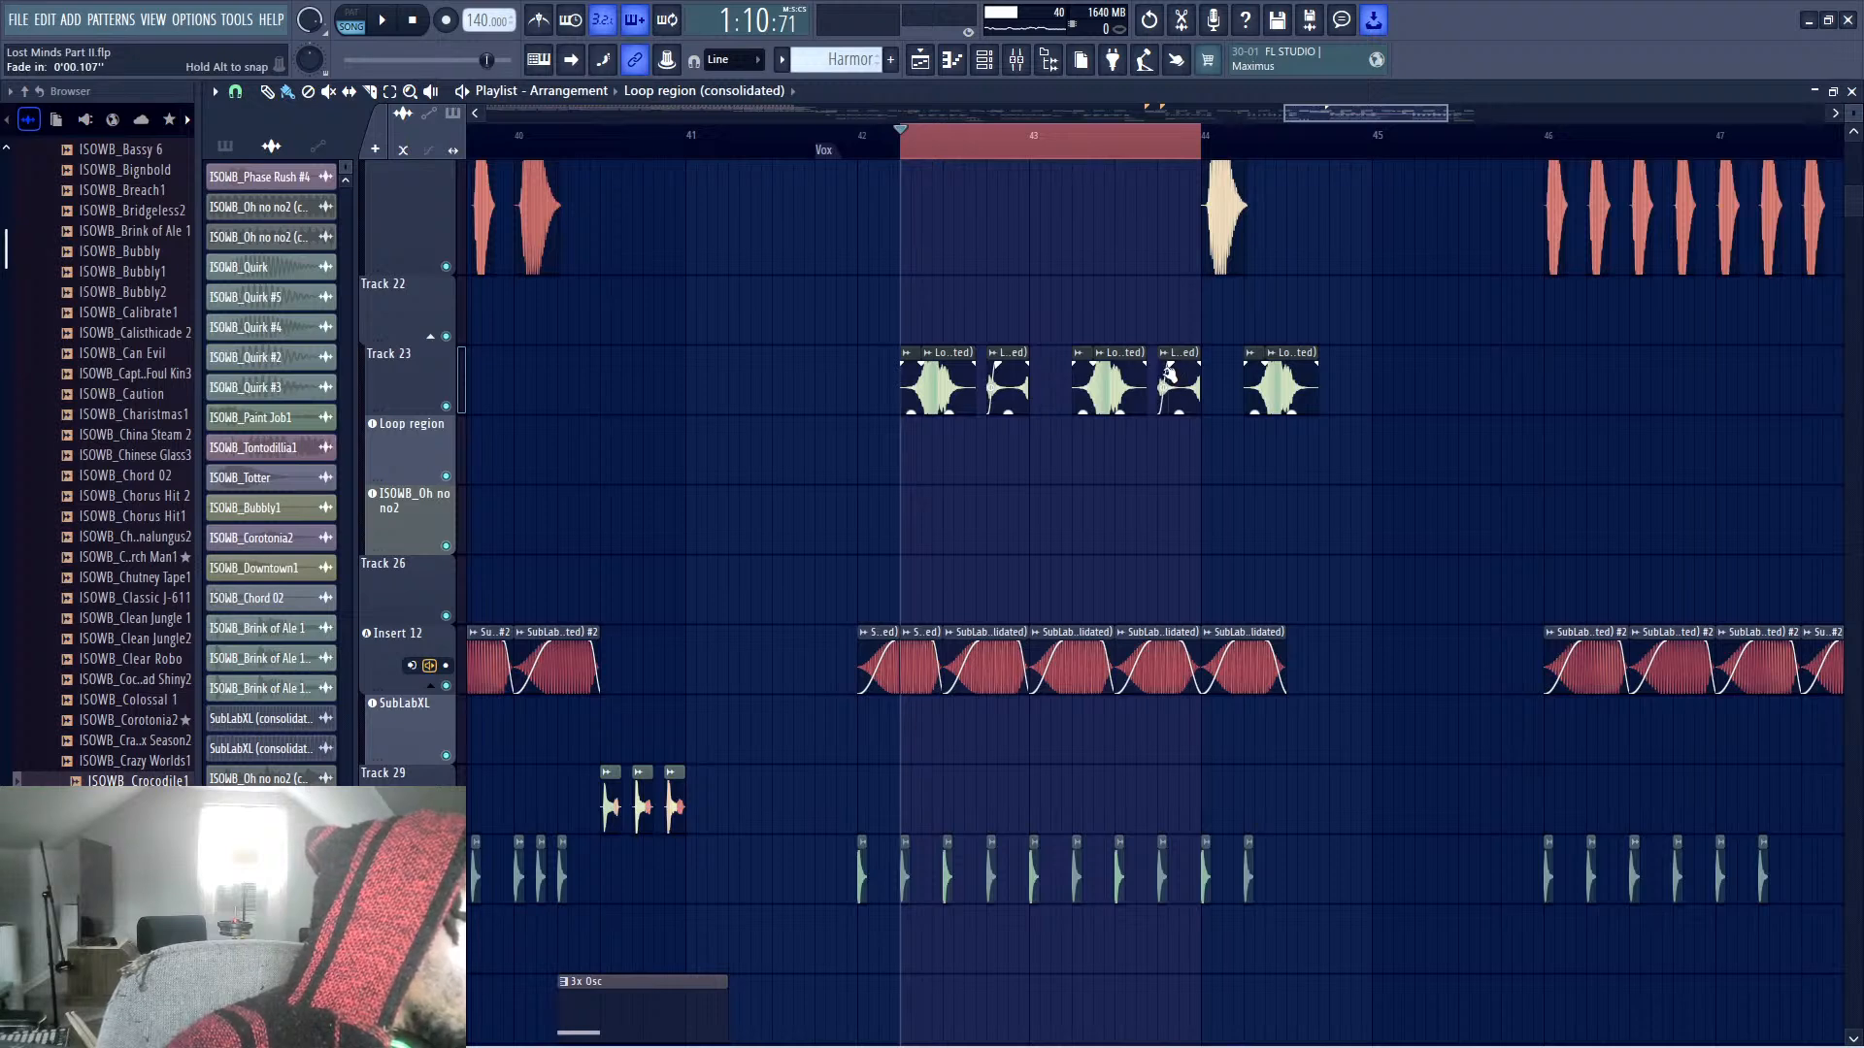
{"action": "key", "text": "space"}
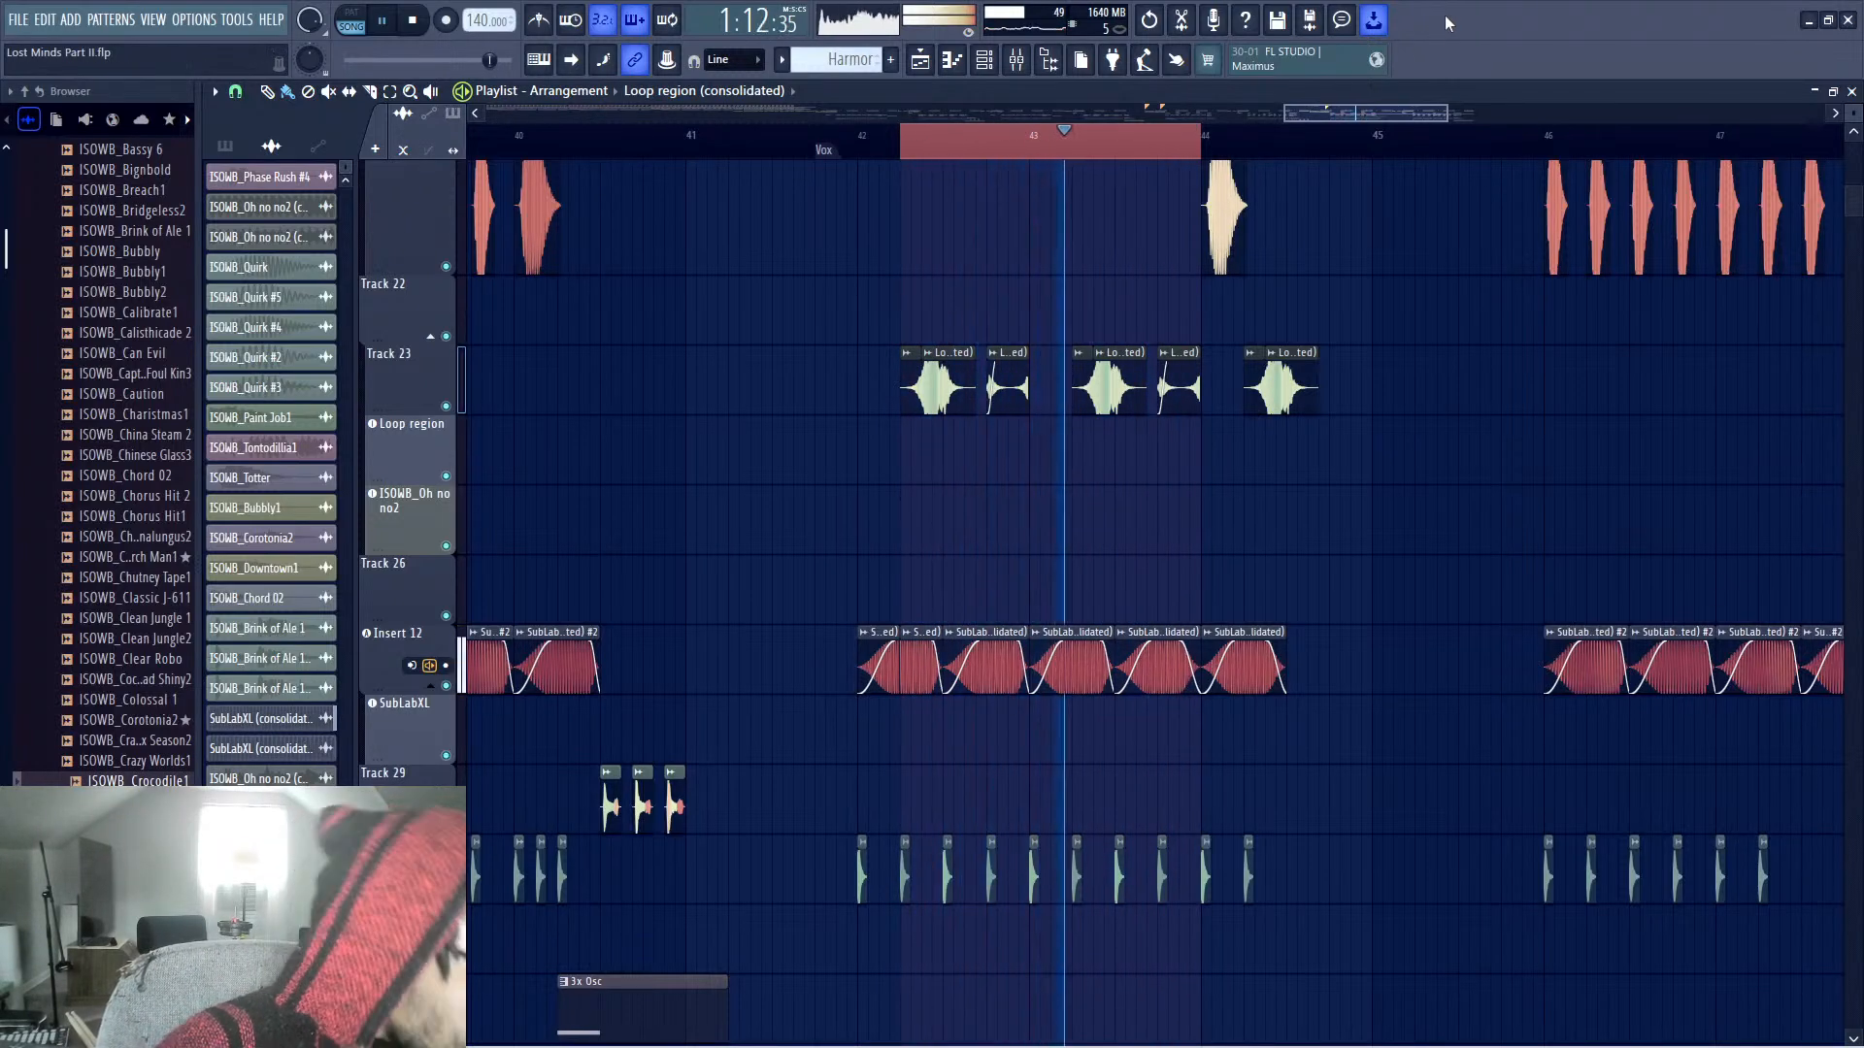
{"action": "key", "text": "space"}
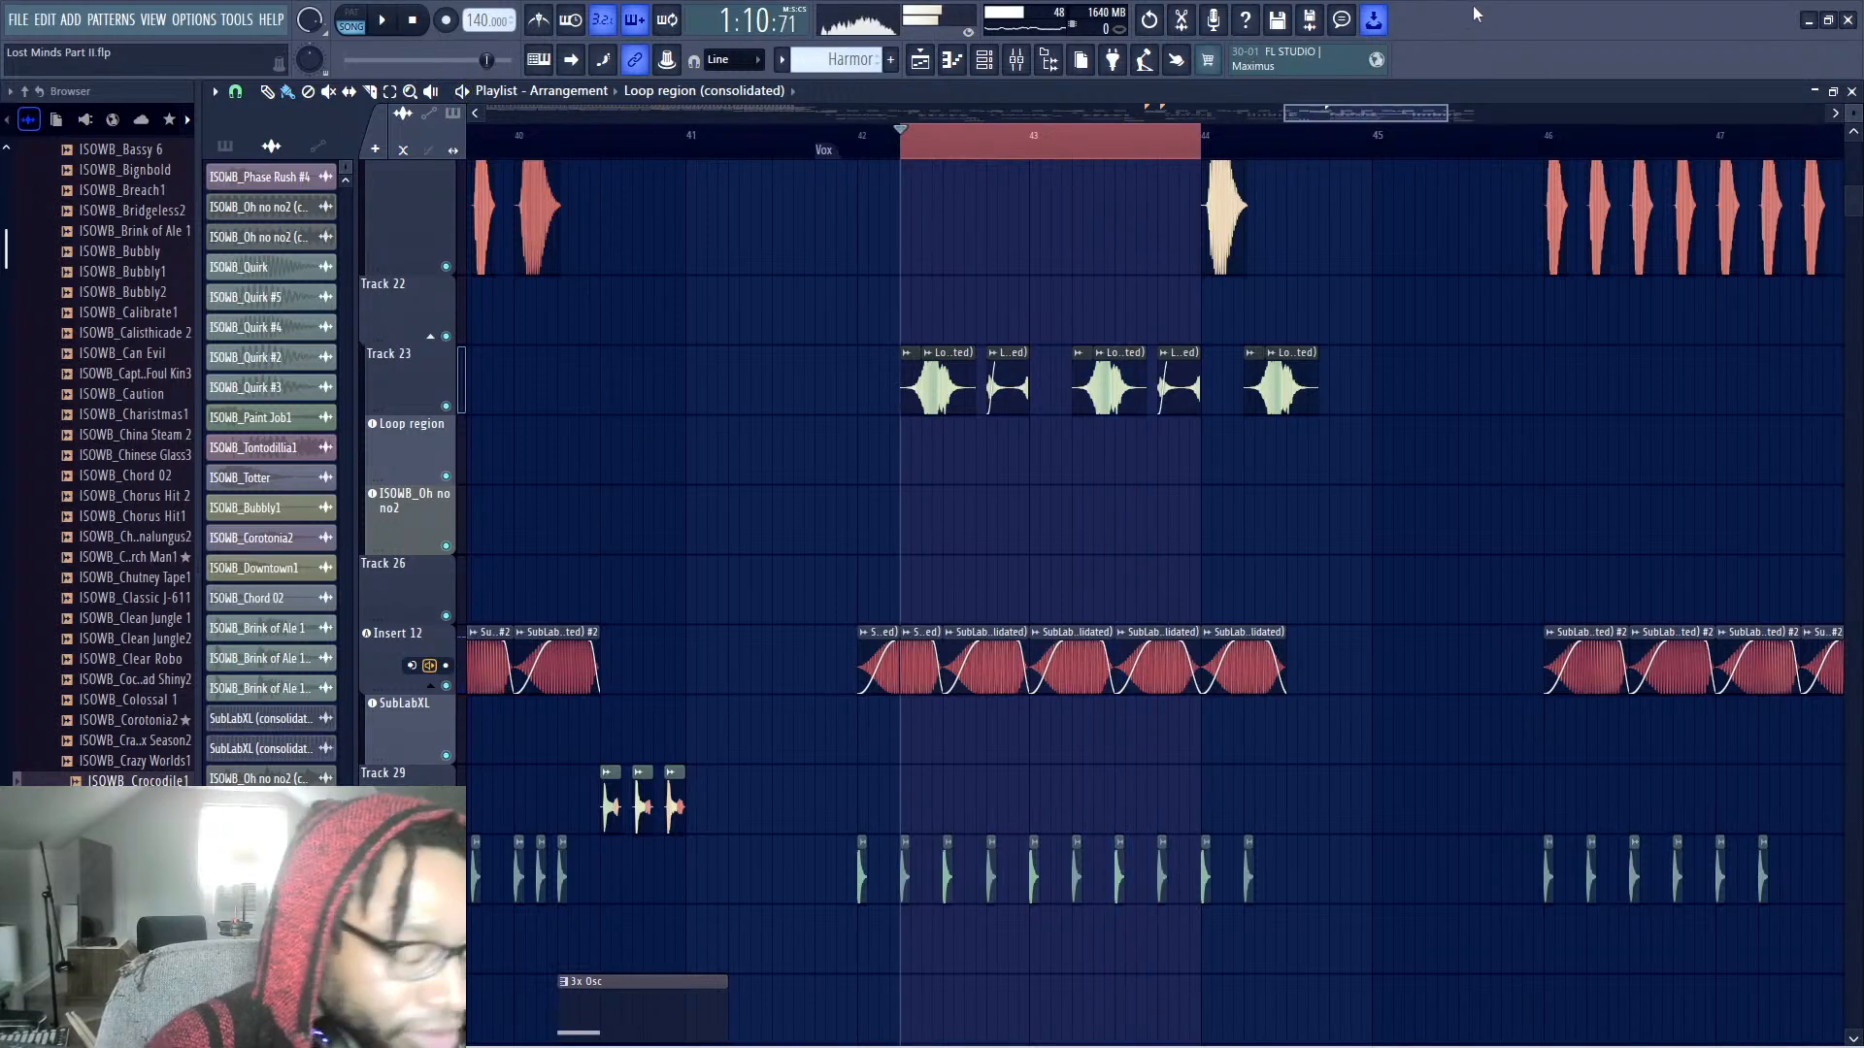
Consolidate Track 23 over the time selection as a 24-bit stereo WAV with the tail set to Cut remainder
{"action": "right_click", "coordinate": [410, 347]}
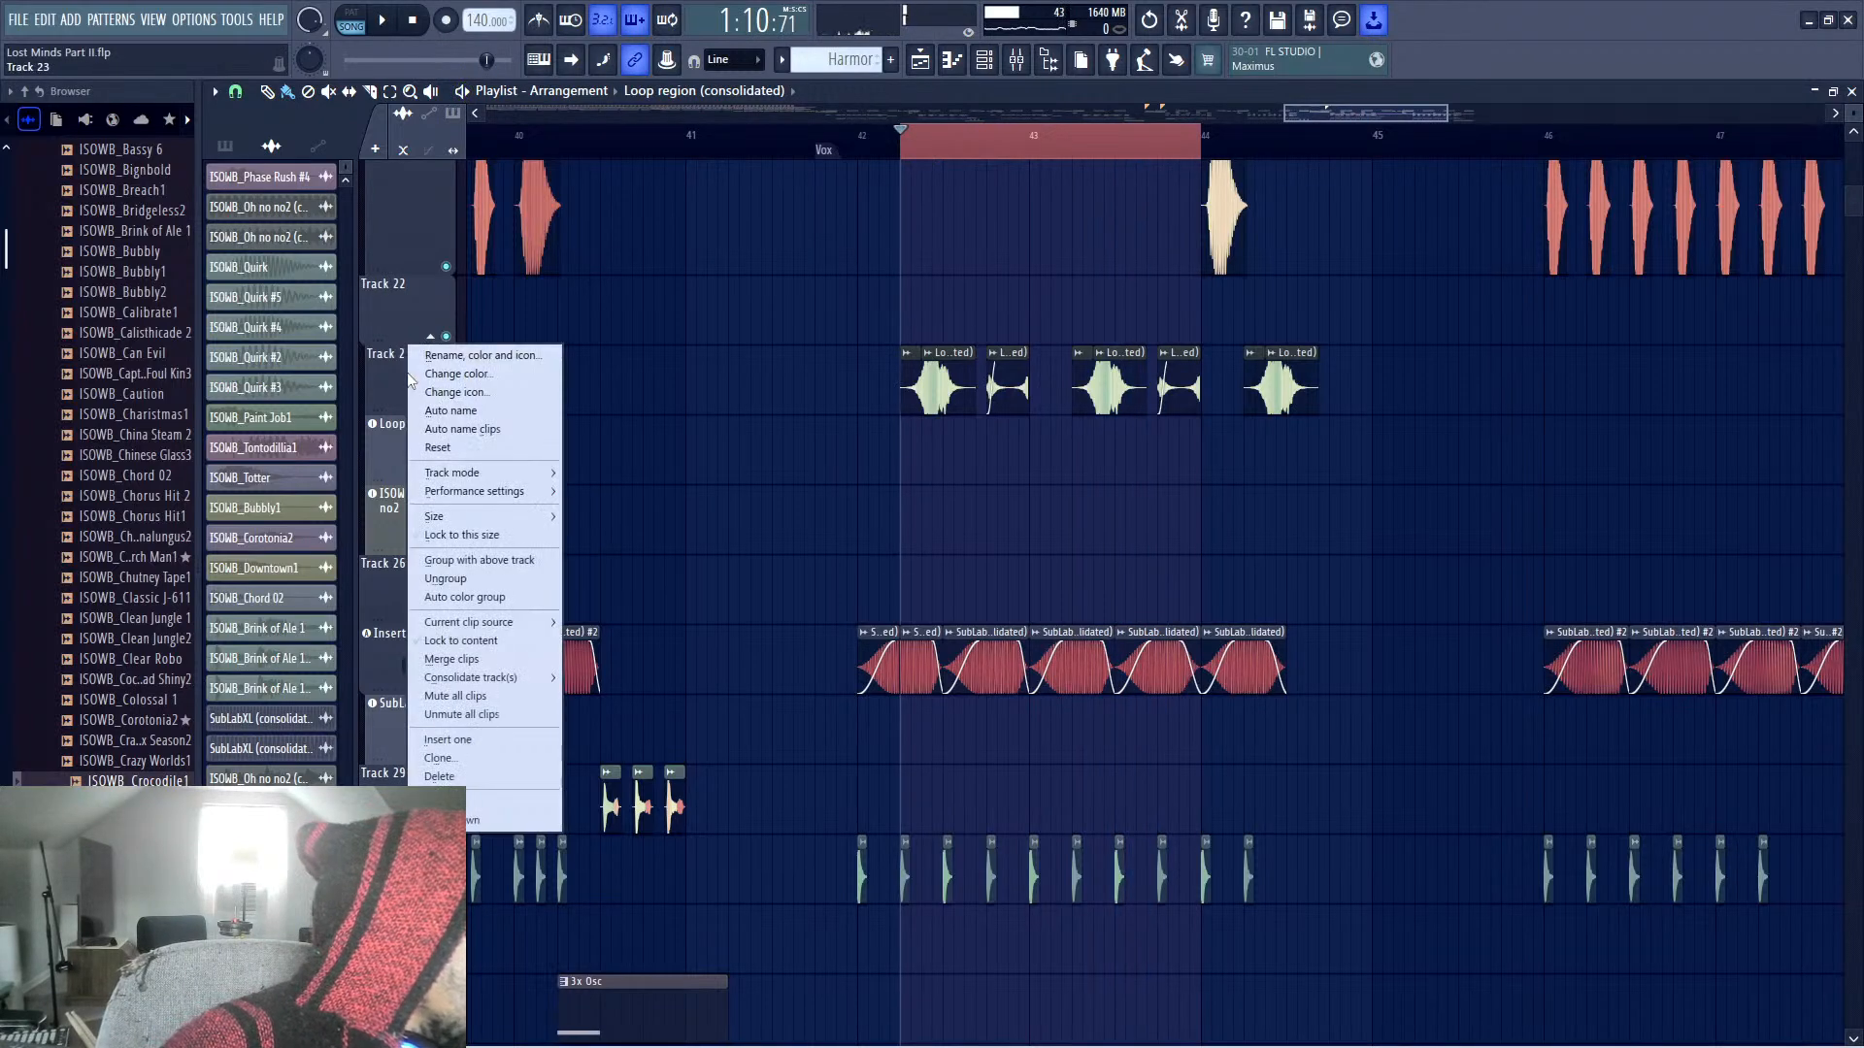
{"action": "mouse_move", "coordinate": [549, 677]}
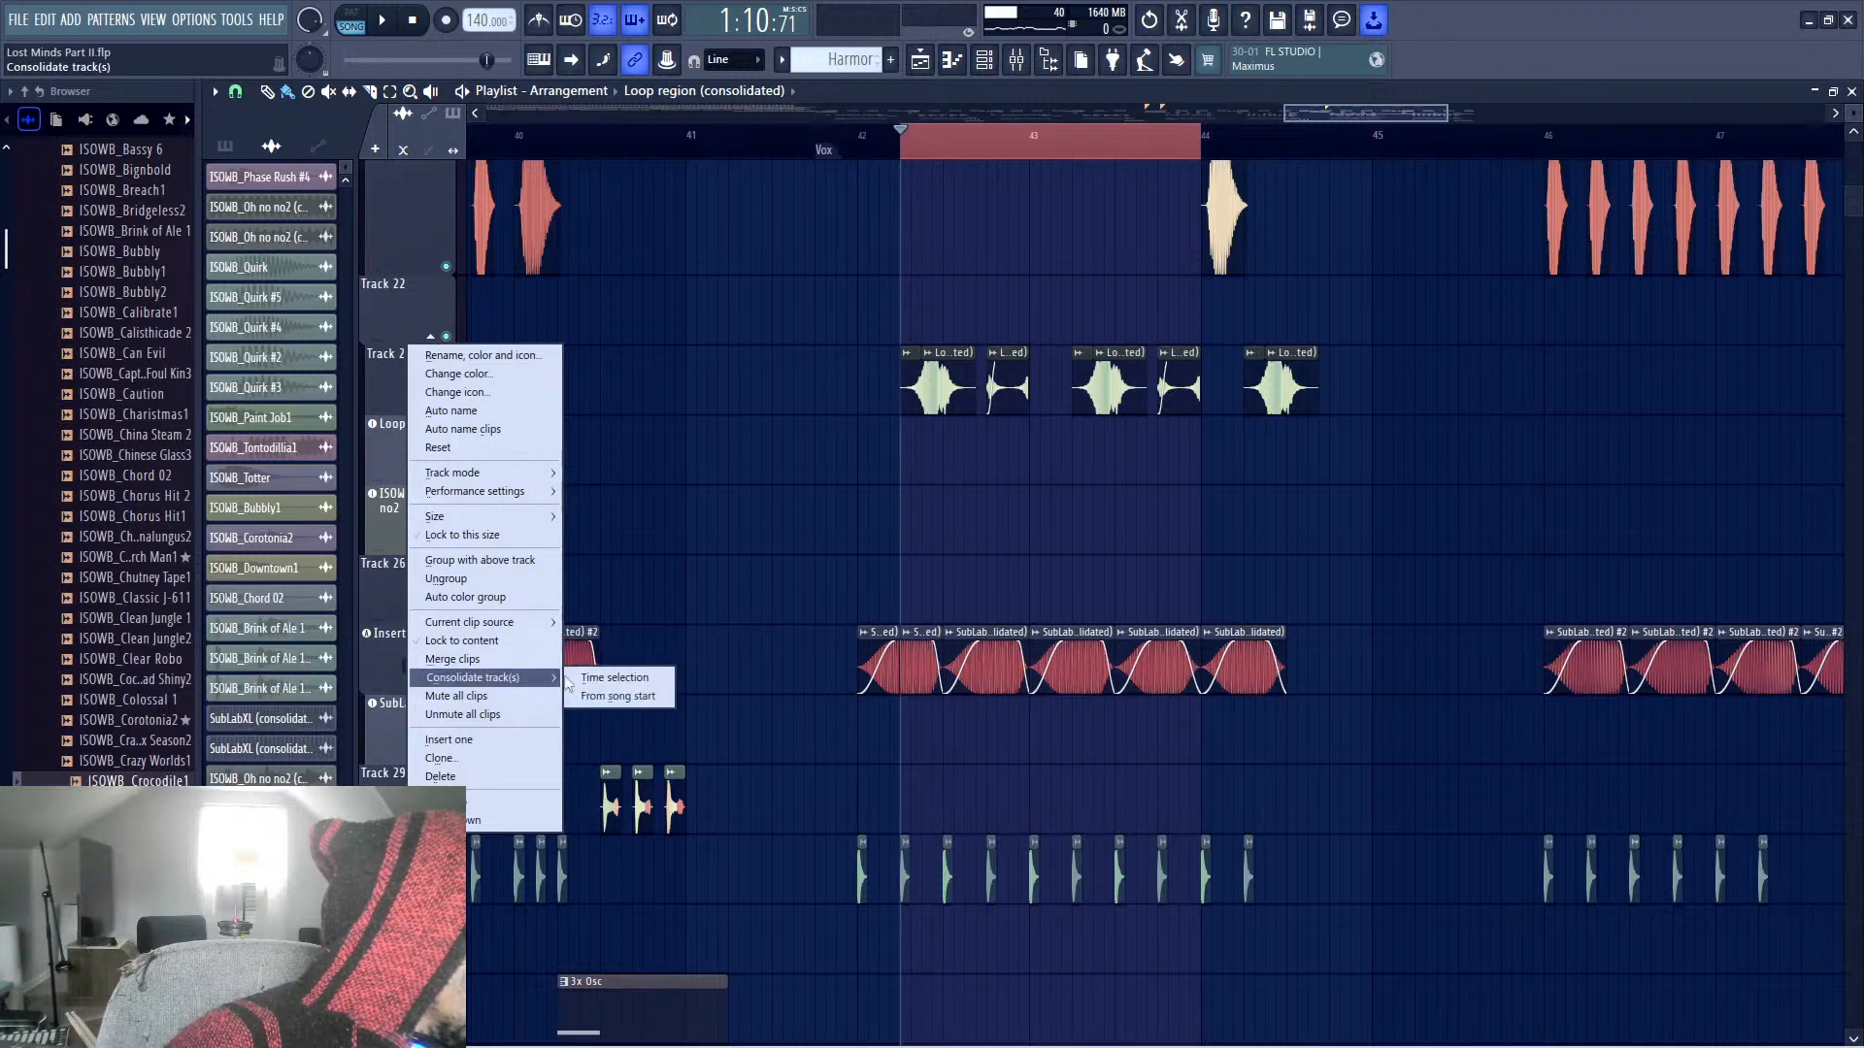
{"action": "left_click", "coordinate": [649, 681]}
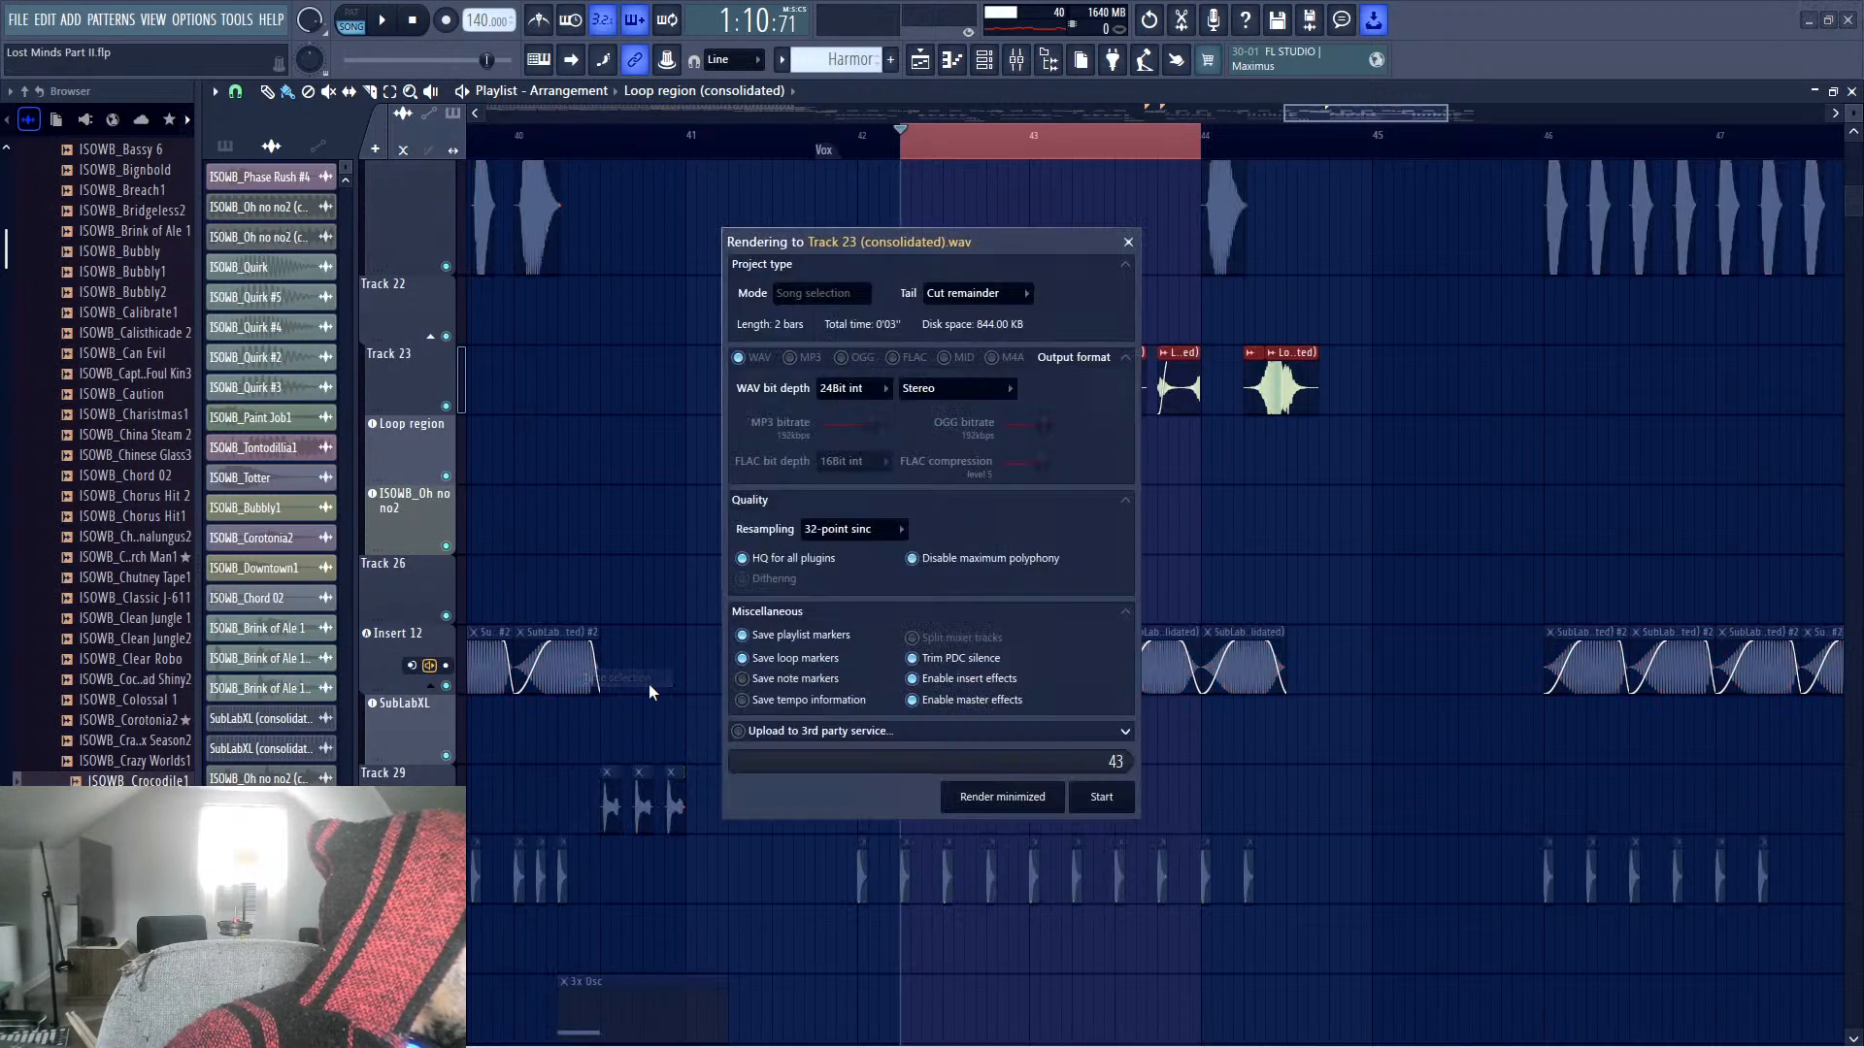
{"action": "left_click", "coordinate": [1107, 797]}
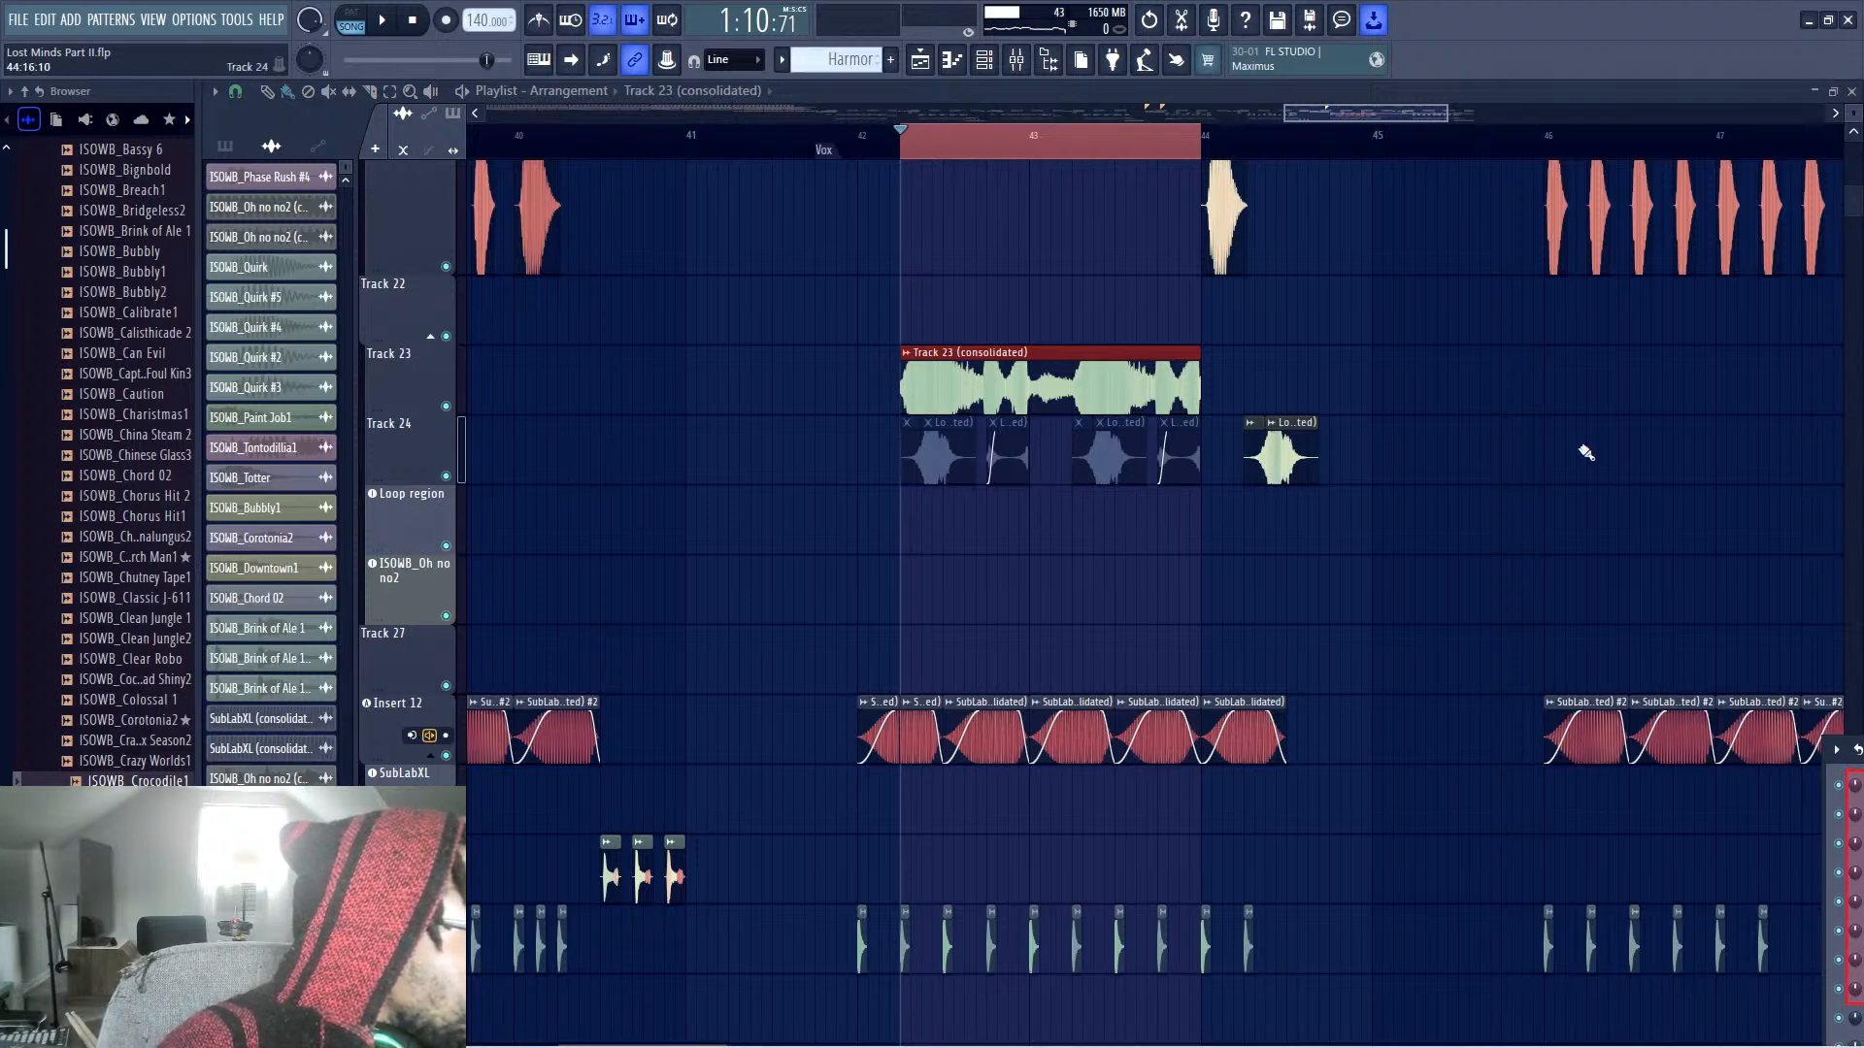
Link Track 23, holding the consolidated clip, as an audio track to mixer Insert 20
{"action": "left_click", "coordinate": [1283, 448]}
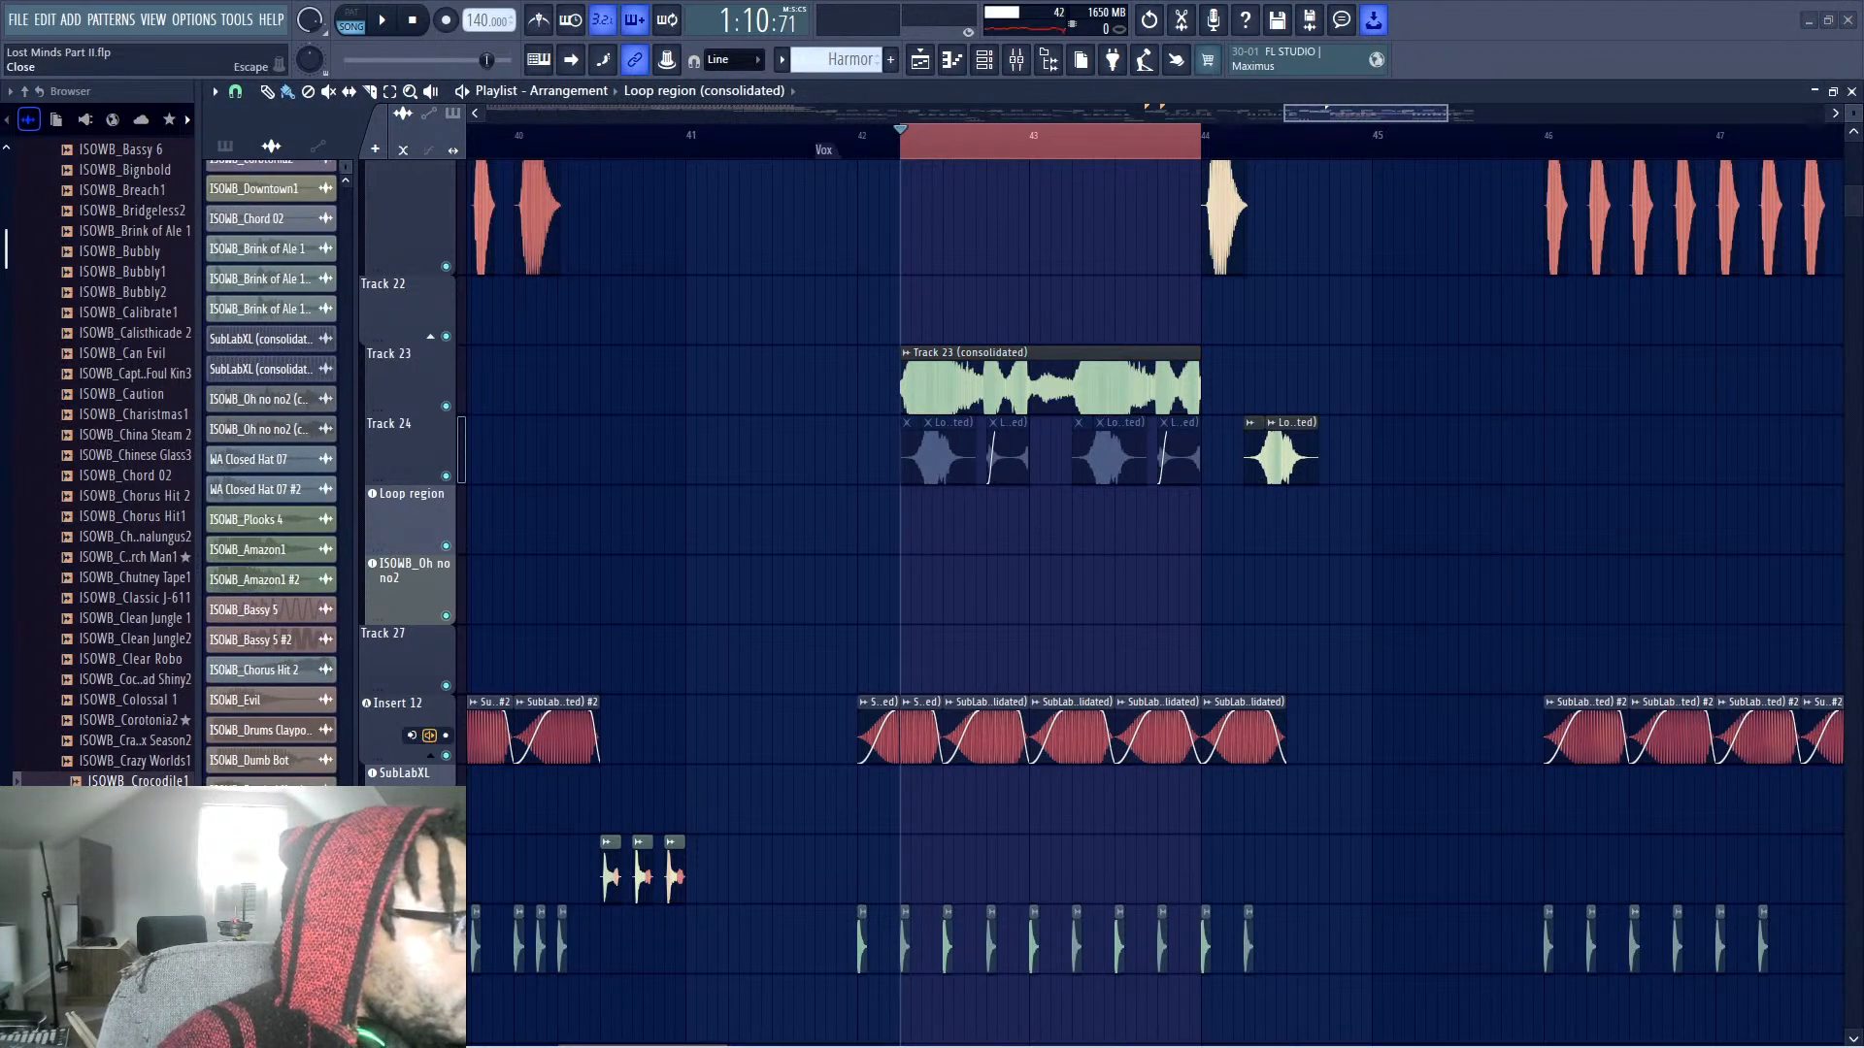
{"action": "left_click", "coordinate": [1099, 375]}
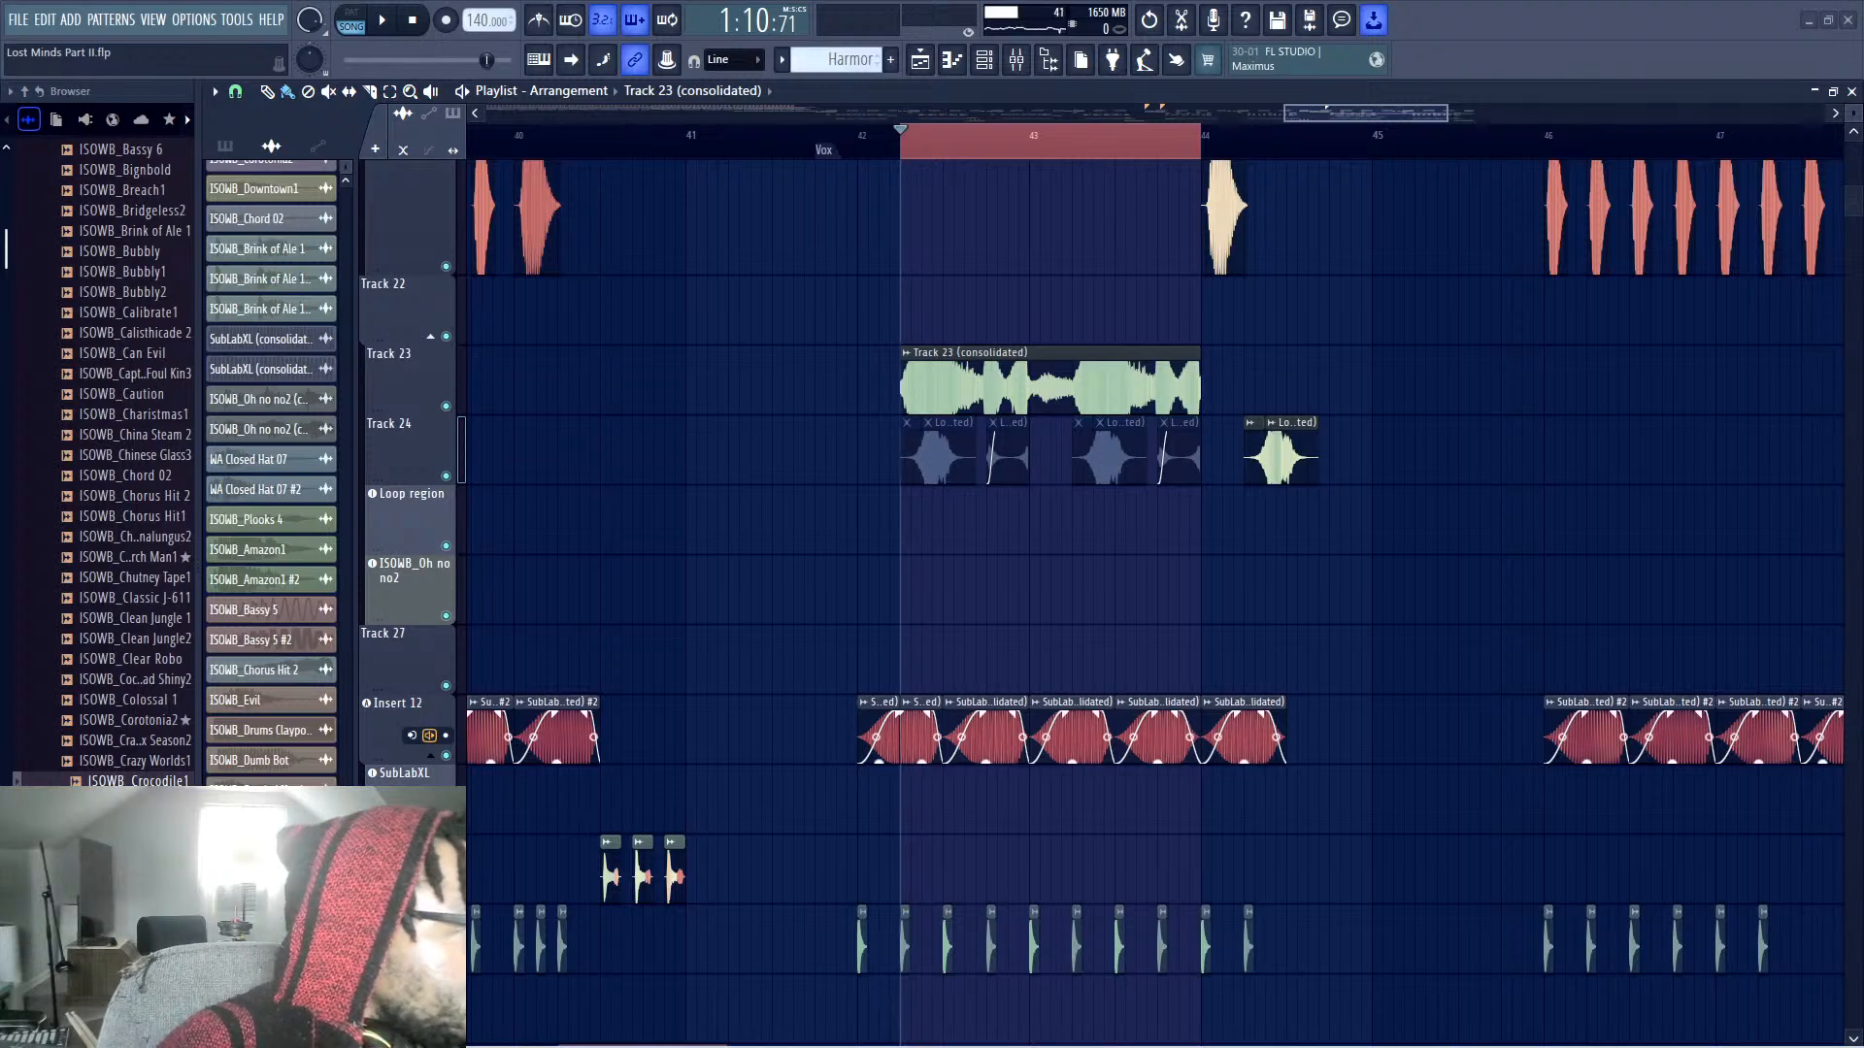
{"action": "right_click", "coordinate": [409, 350]}
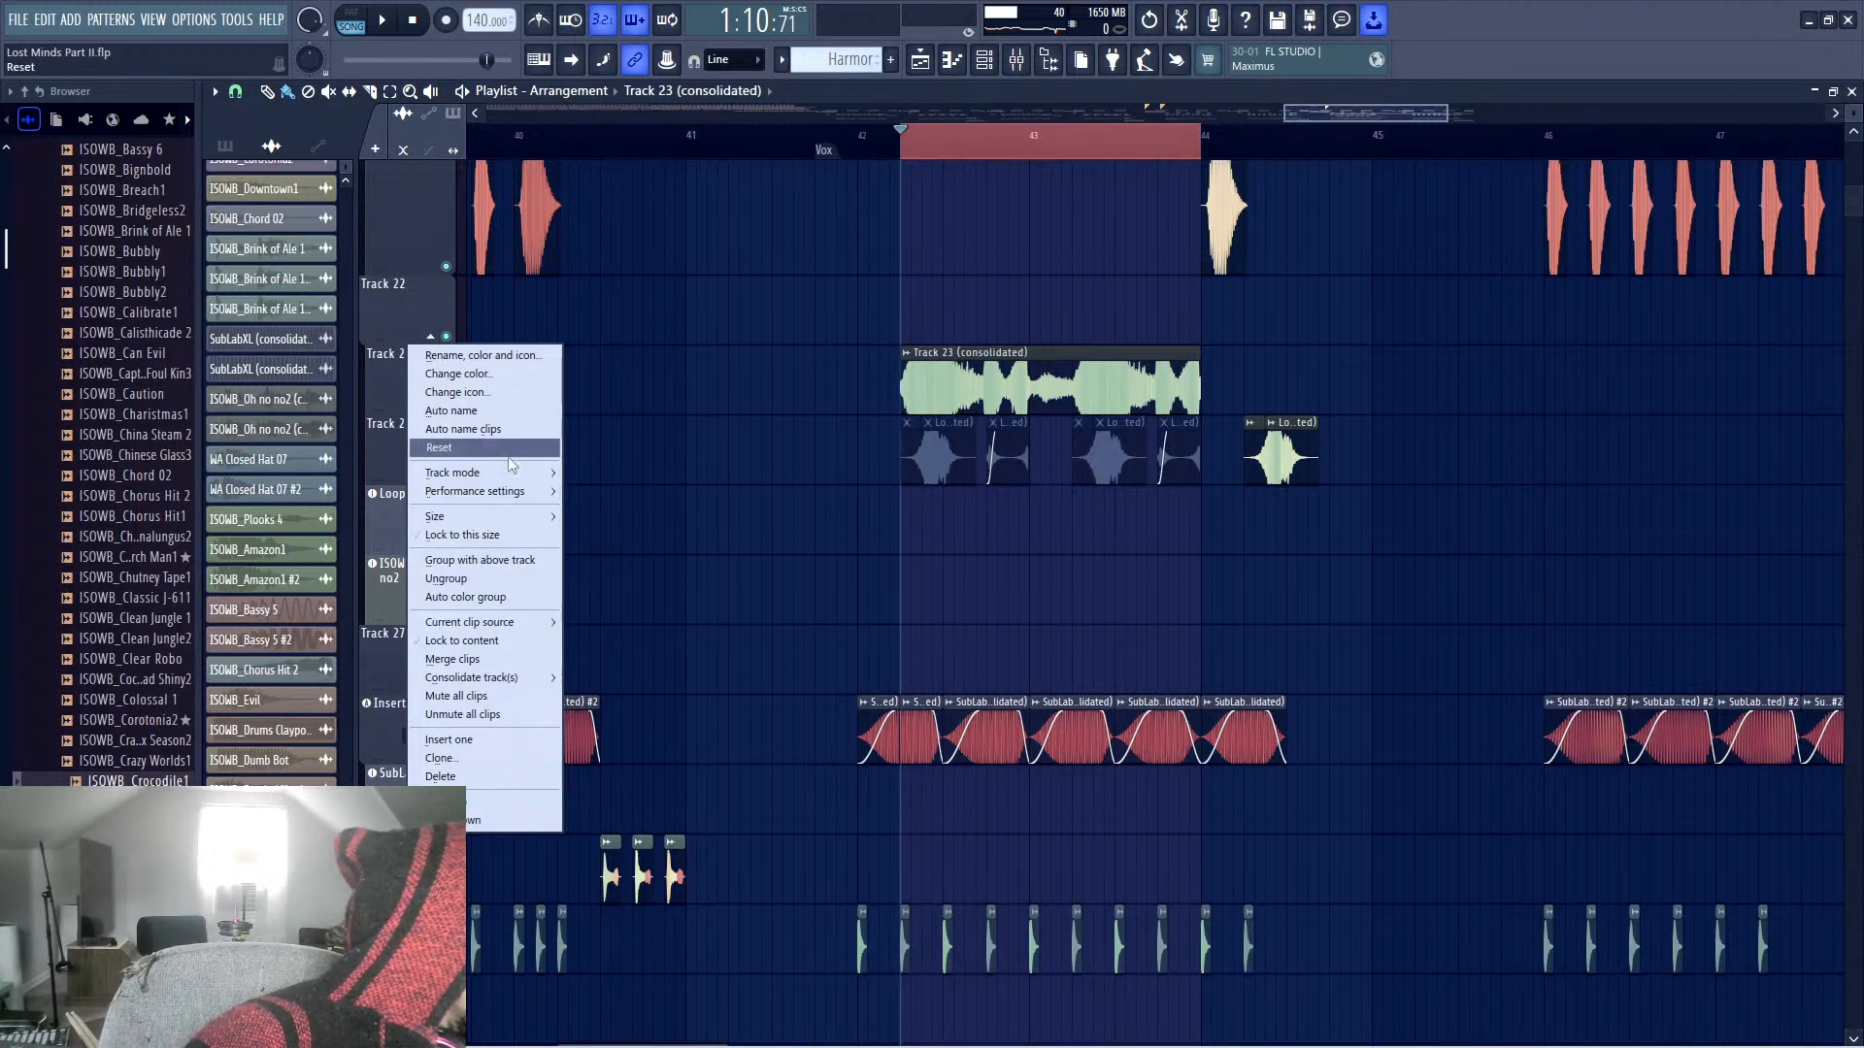
{"action": "mouse_move", "coordinate": [512, 473]}
{"action": "mouse_move", "coordinate": [620, 490]}
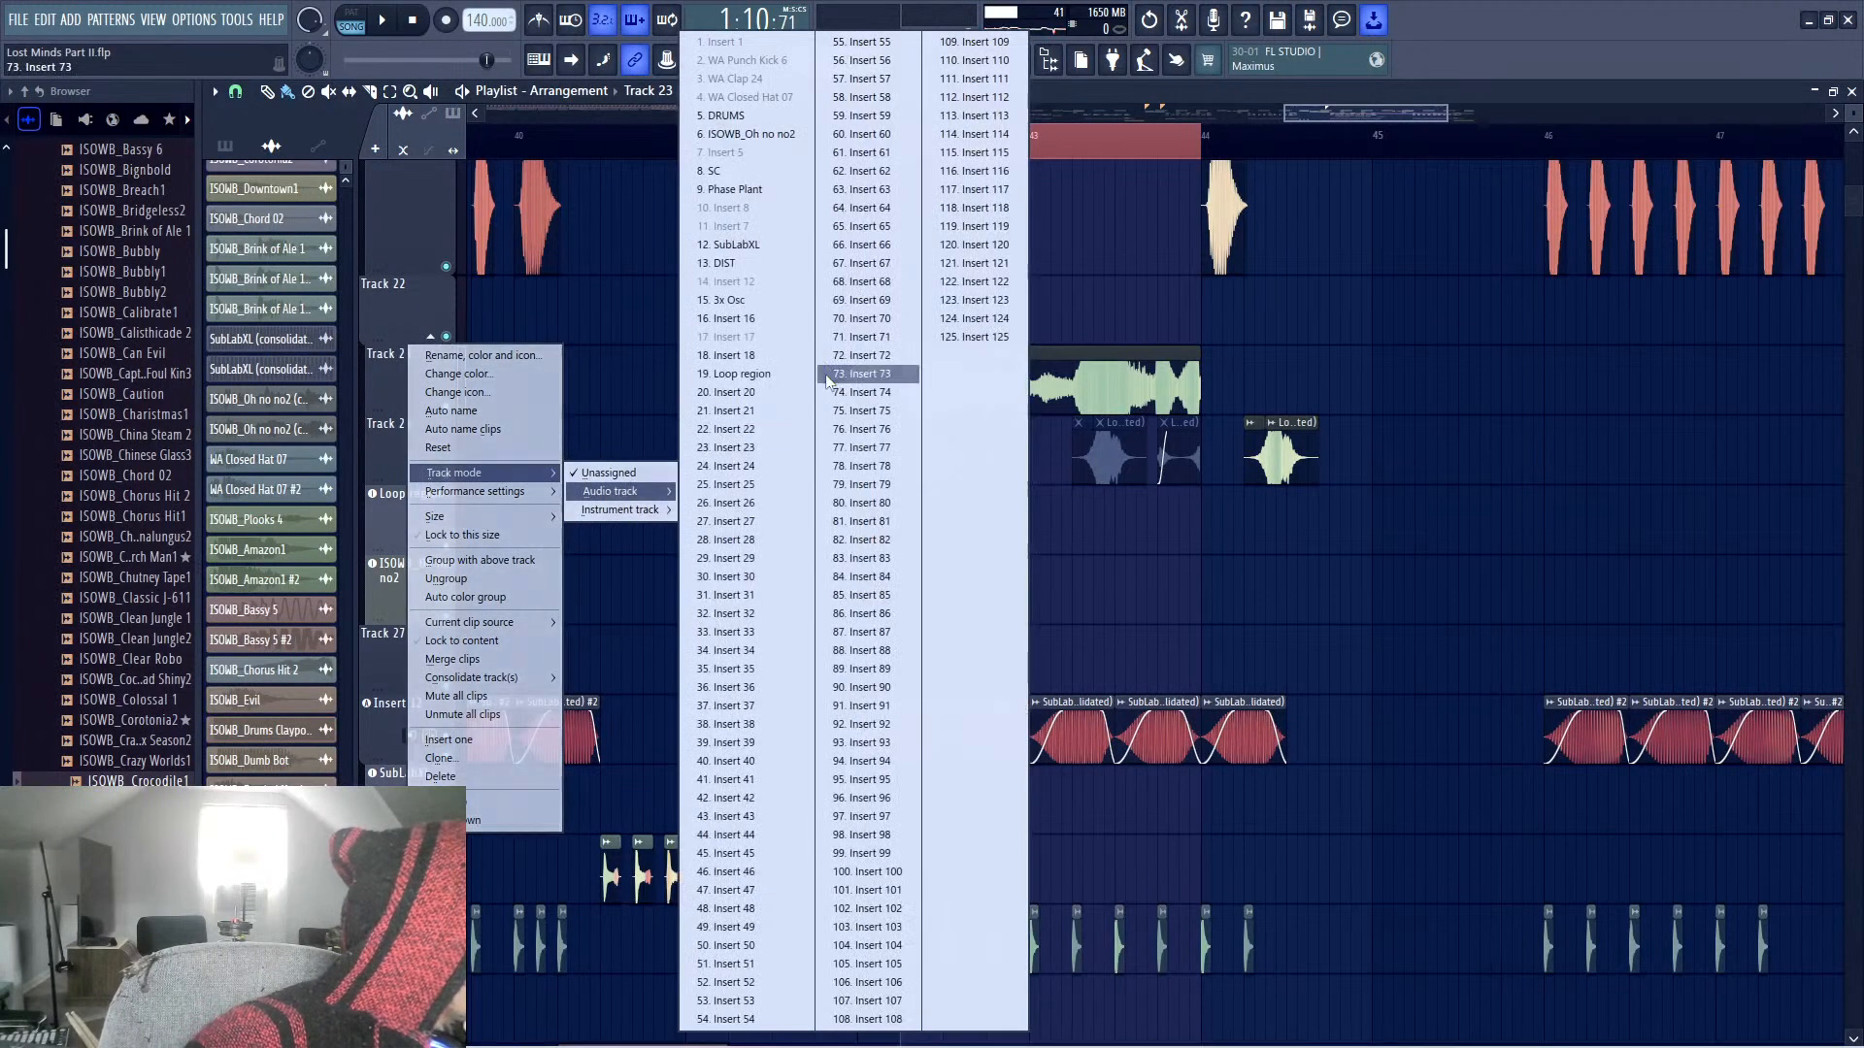
{"action": "left_click", "coordinate": [777, 403]}
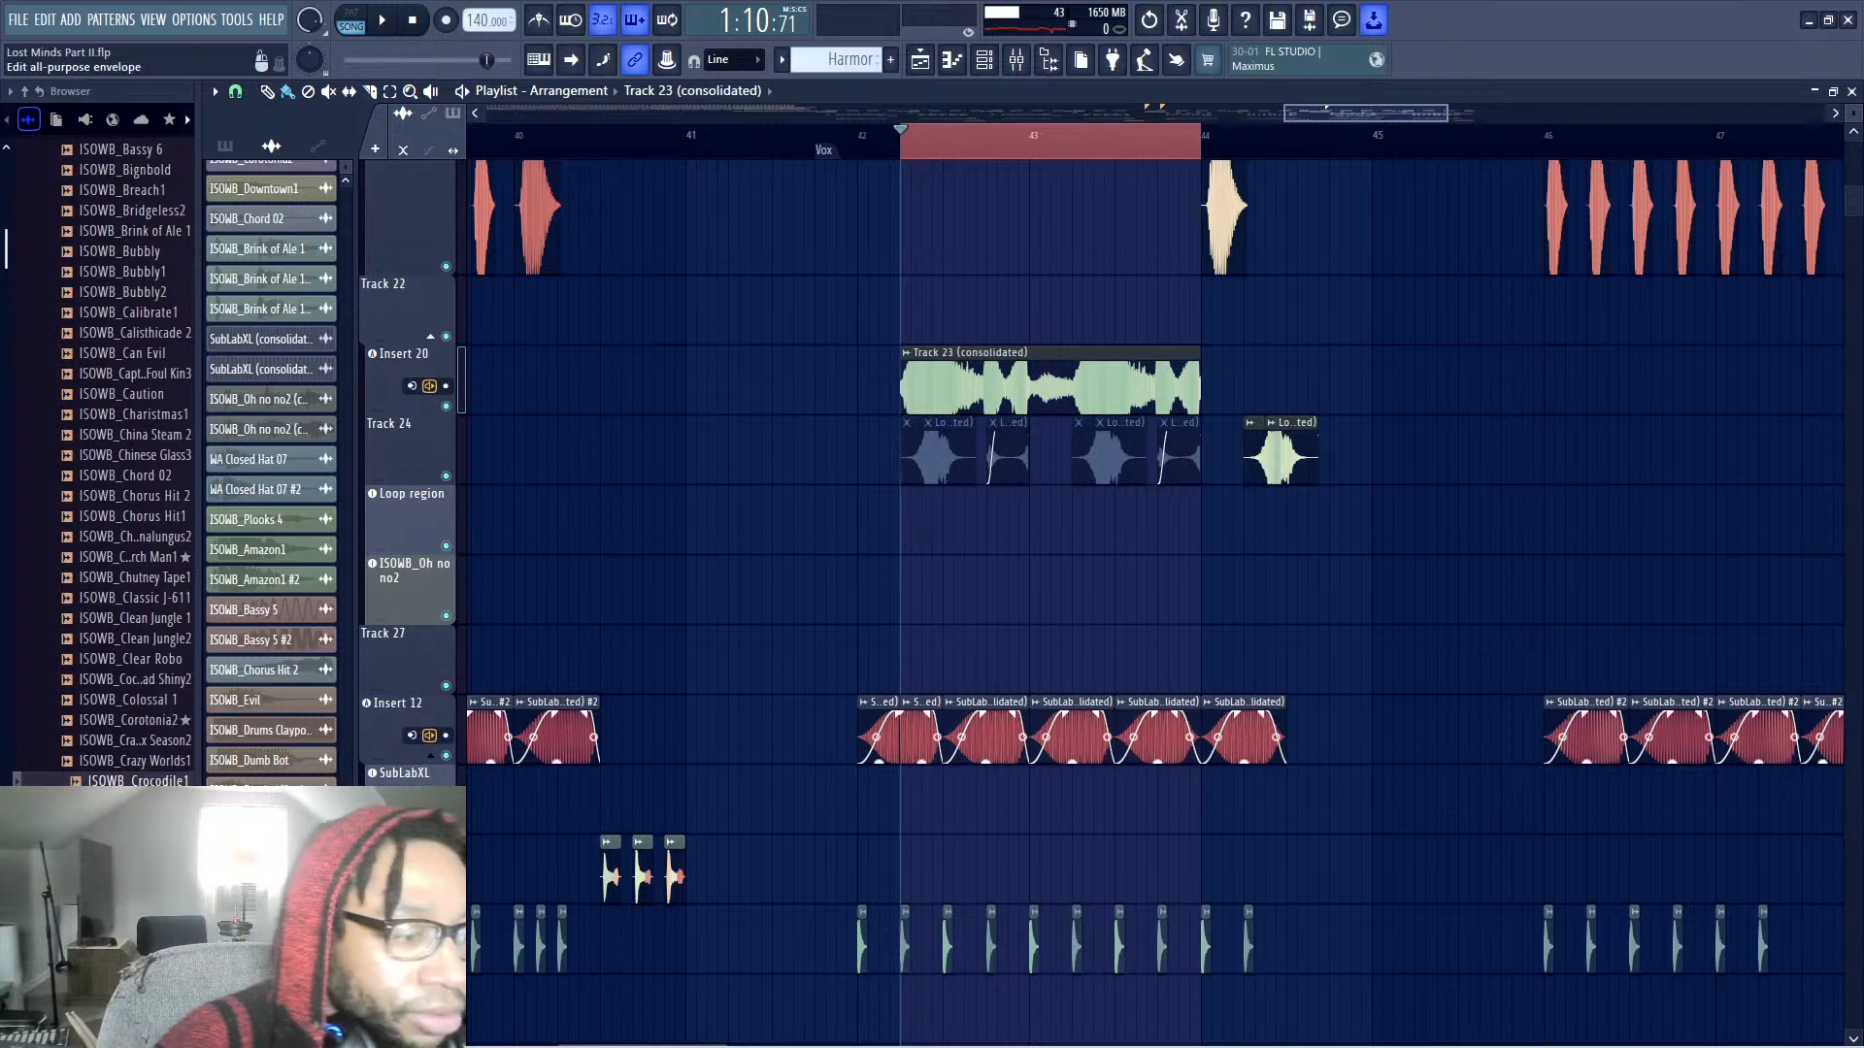
Show the mixer and play the time selection repeatedly to check the Insert 20 signal
{"action": "key", "text": "F9"}
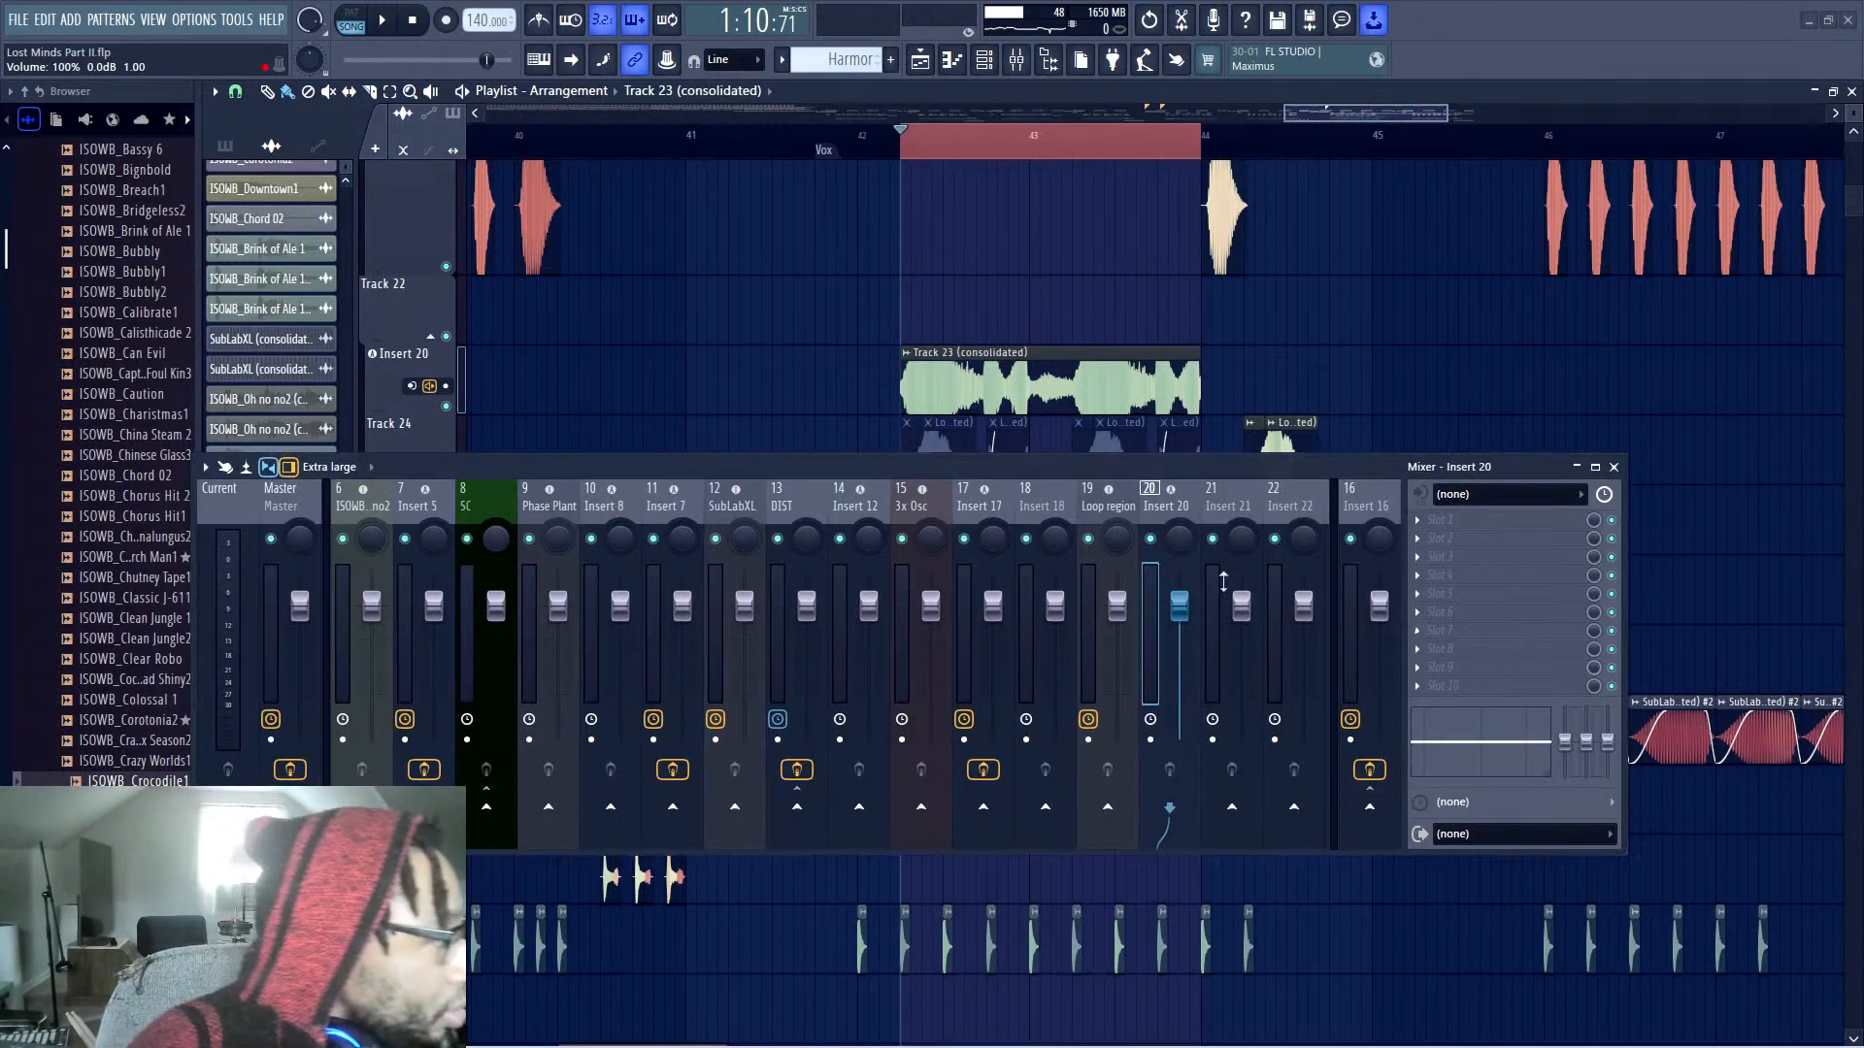
{"action": "key", "text": "space"}
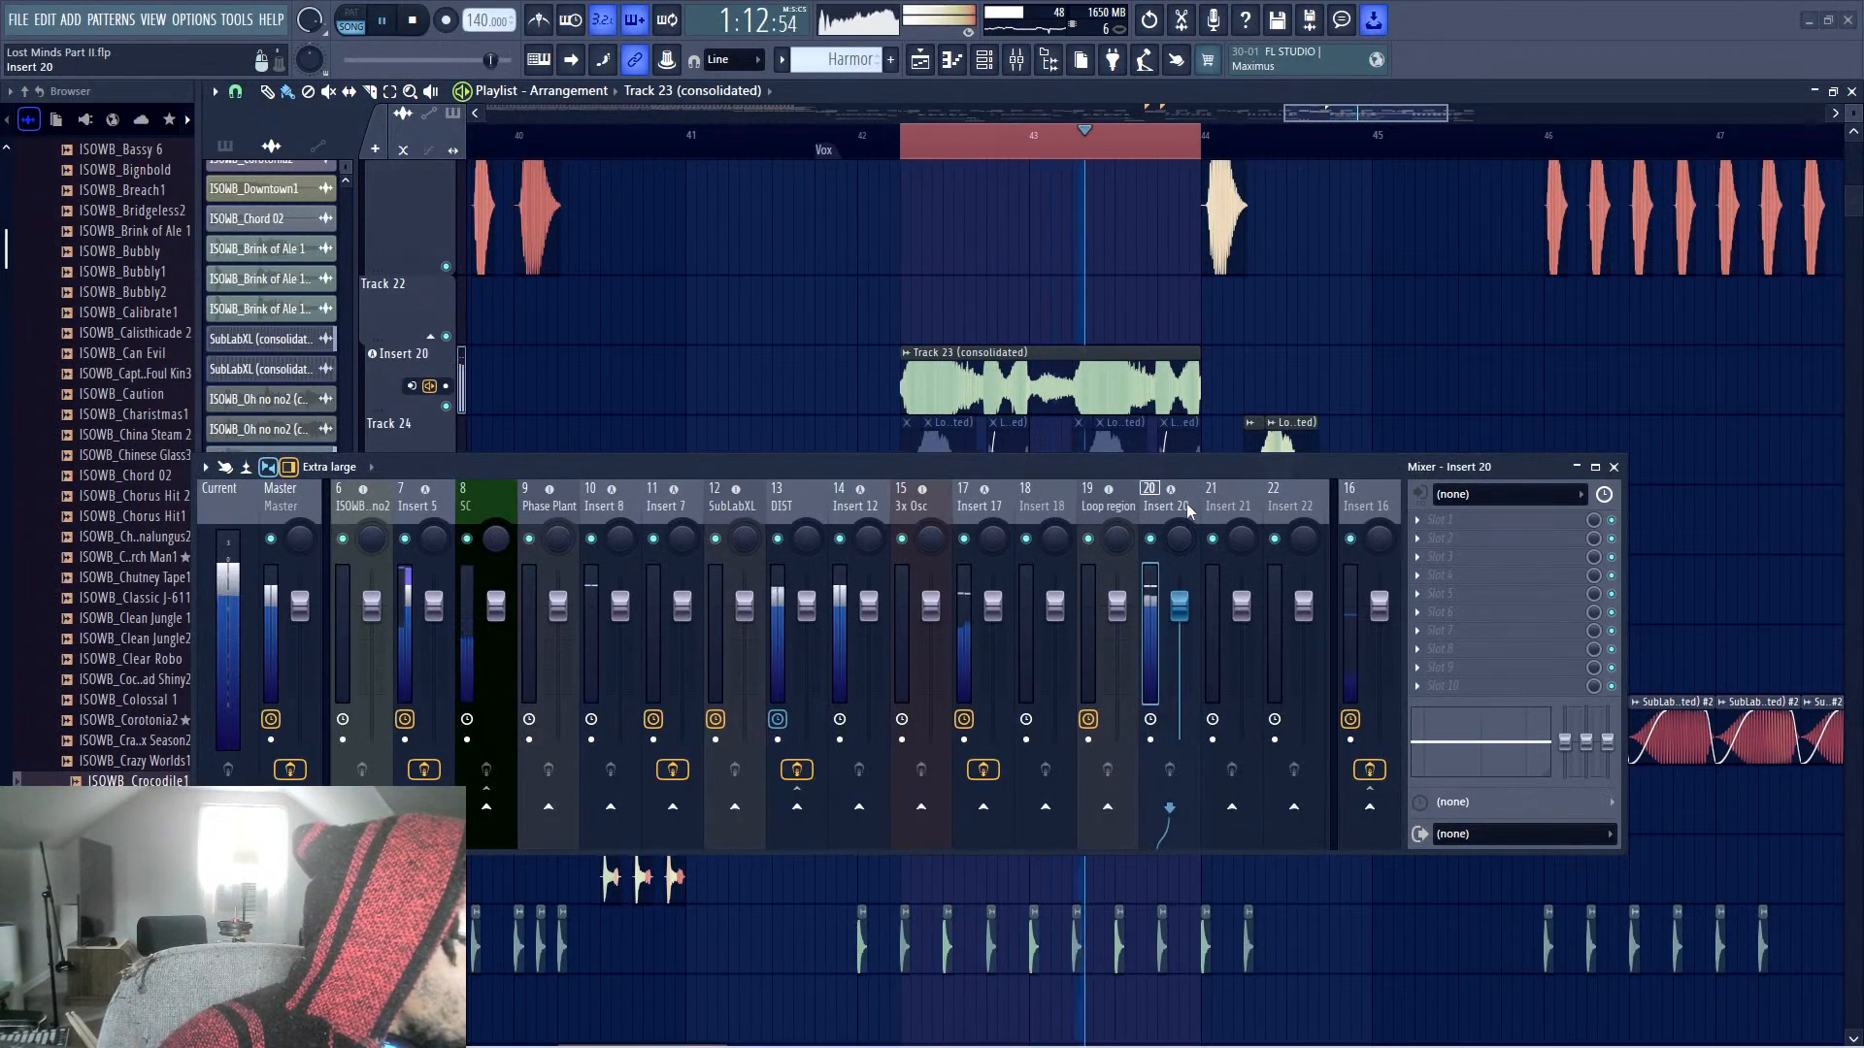
{"action": "key", "text": "space"}
{"action": "key", "text": "space"}
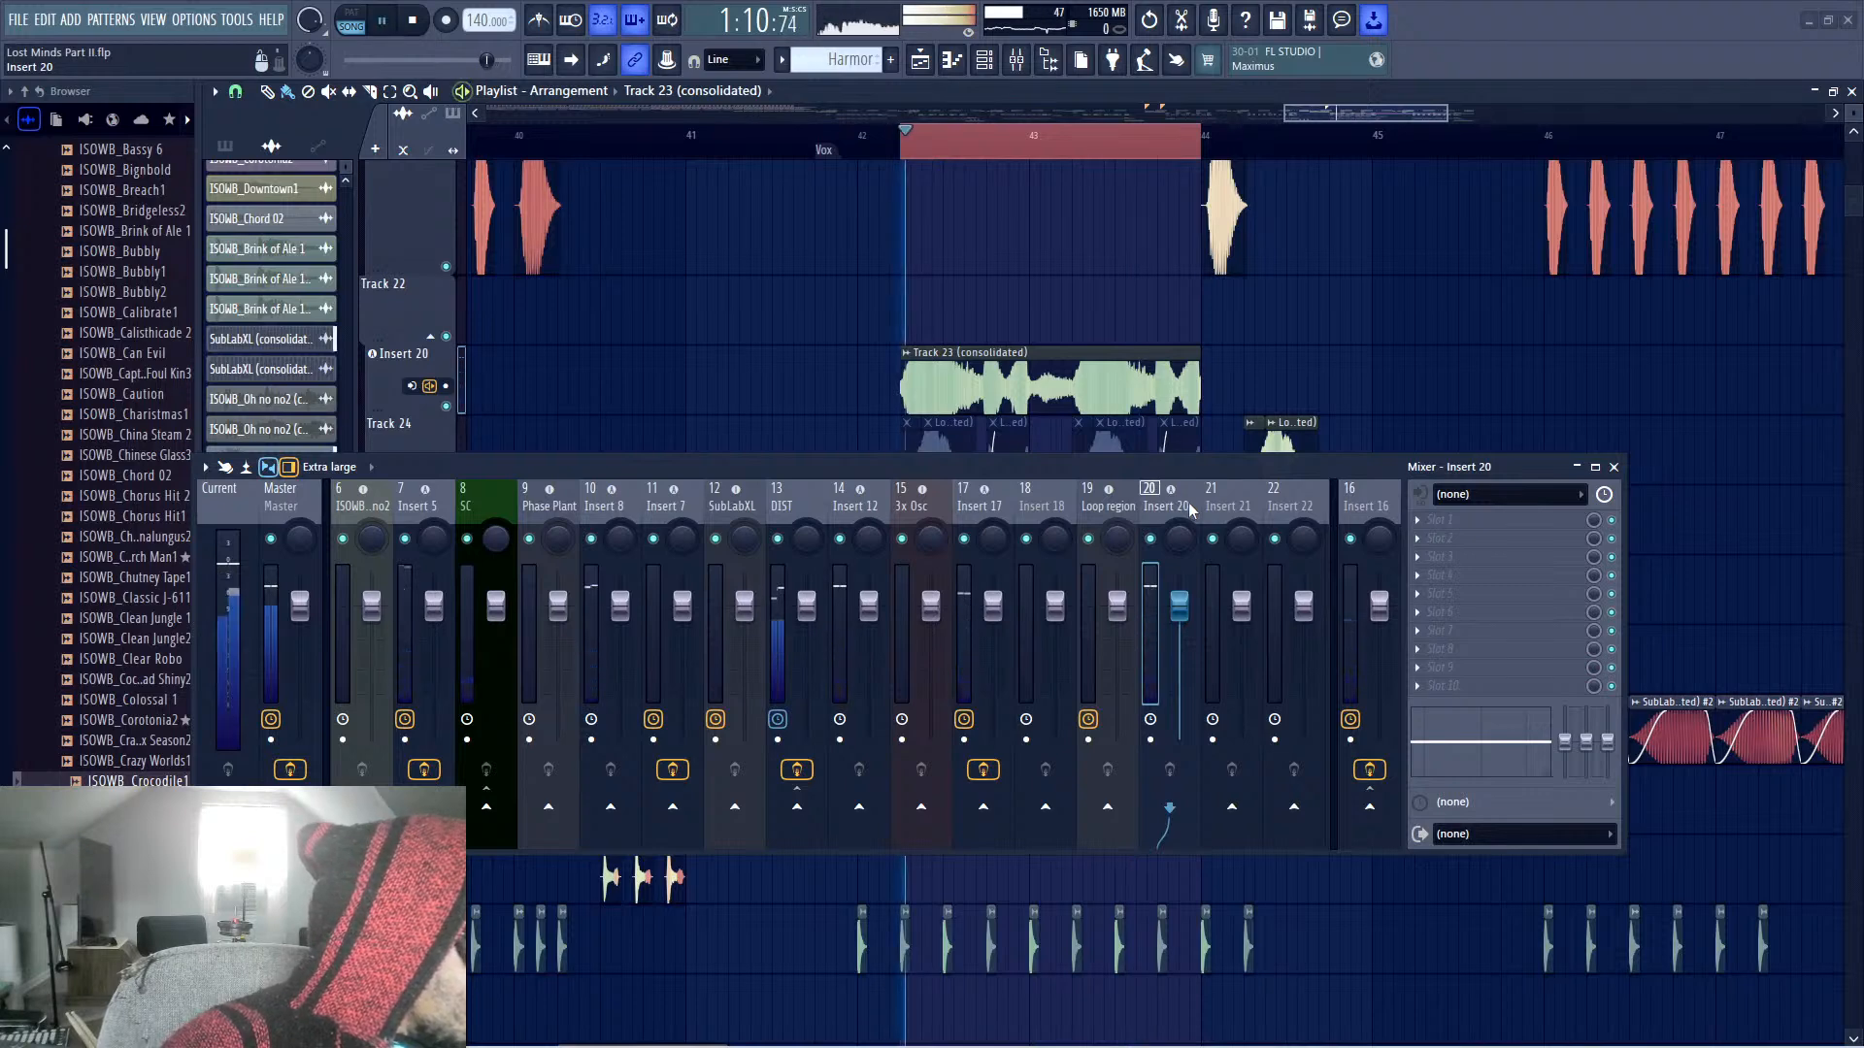
{"action": "key", "text": "space"}
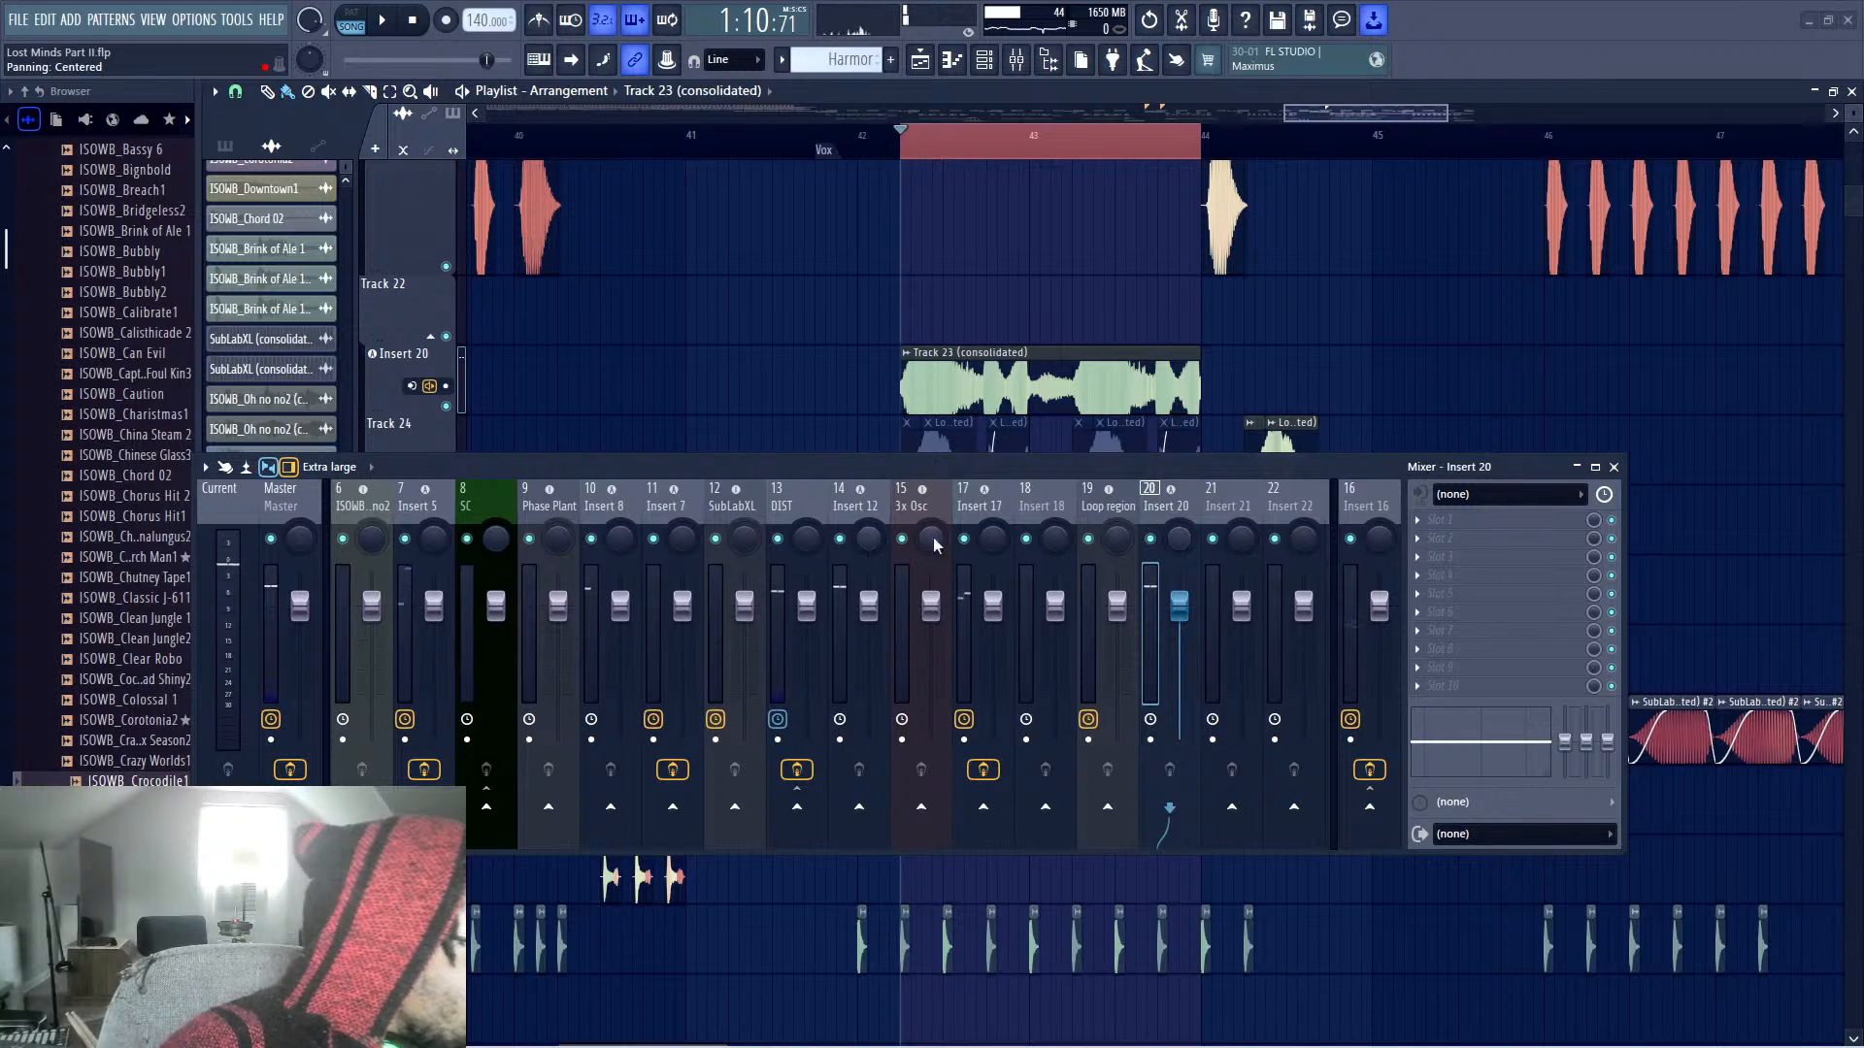
Replay the time selection with Flatline 2 bypassed on the Master, and again while examining the Insert 20 mixer track
{"action": "left_click", "coordinate": [281, 583]}
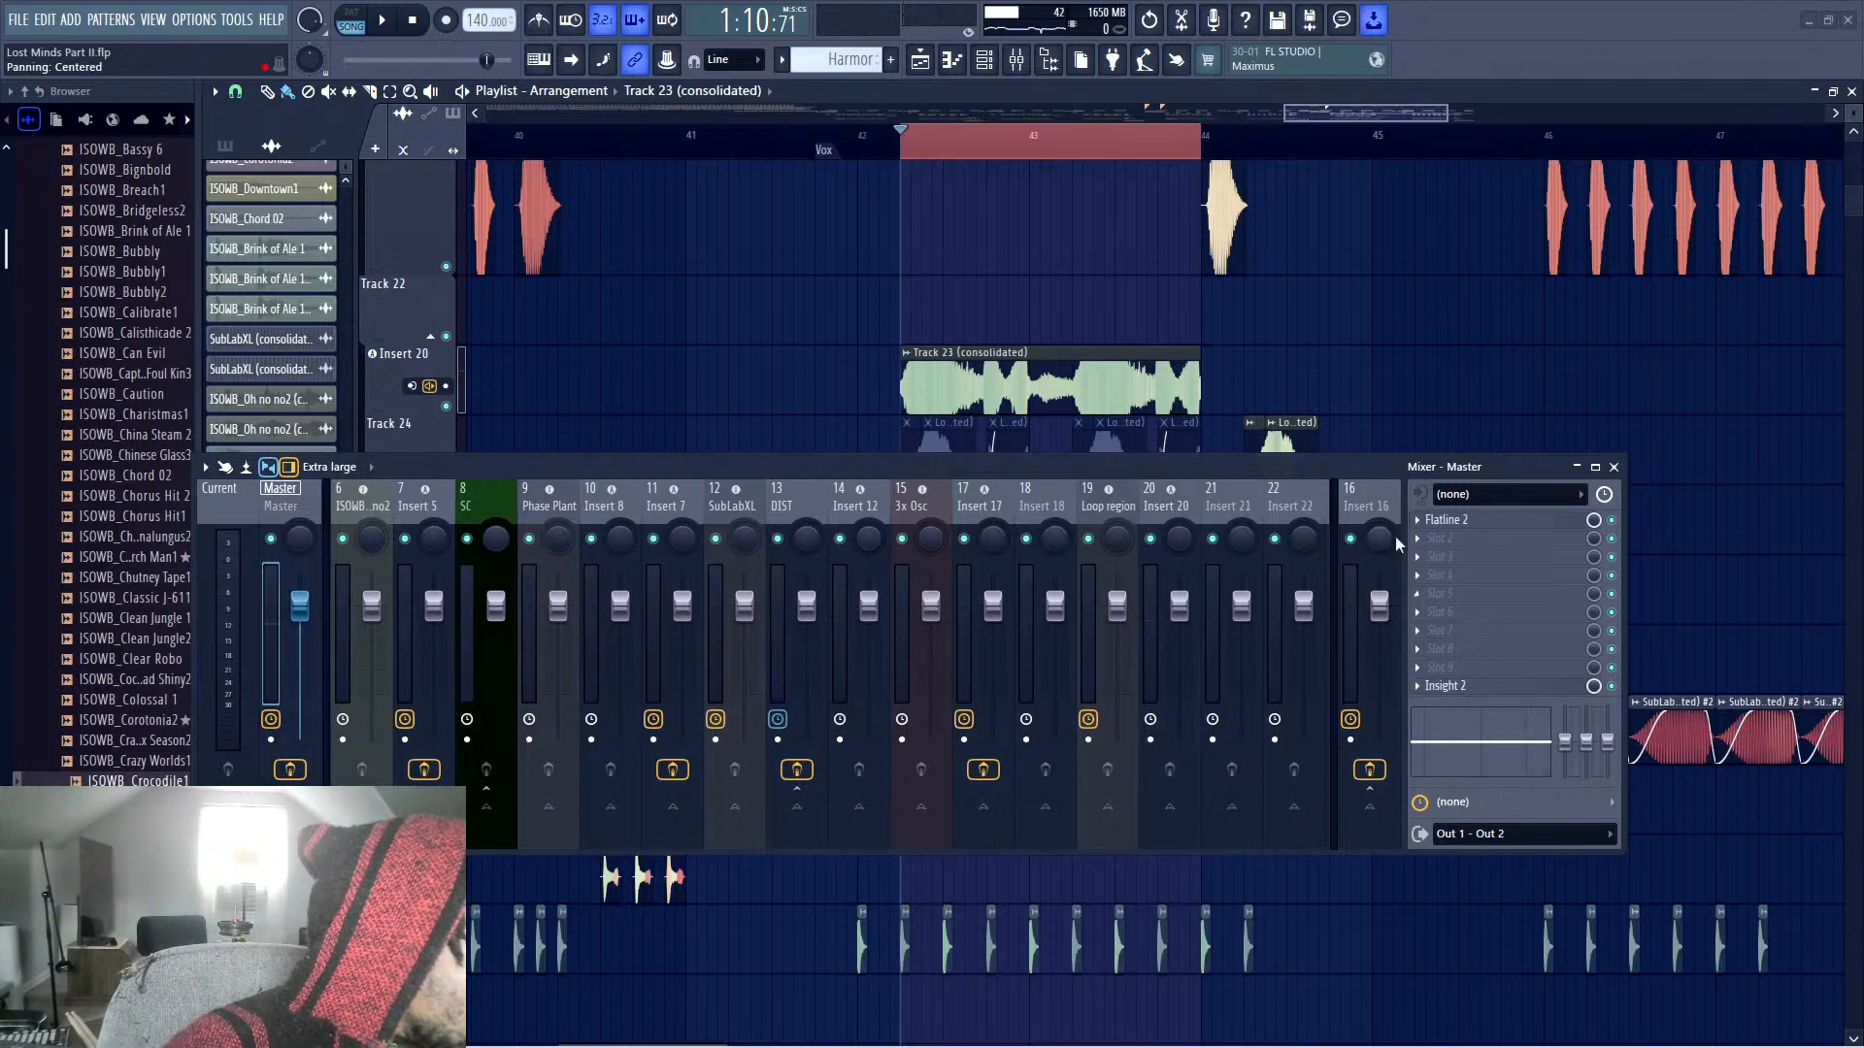
{"action": "key", "text": "space"}
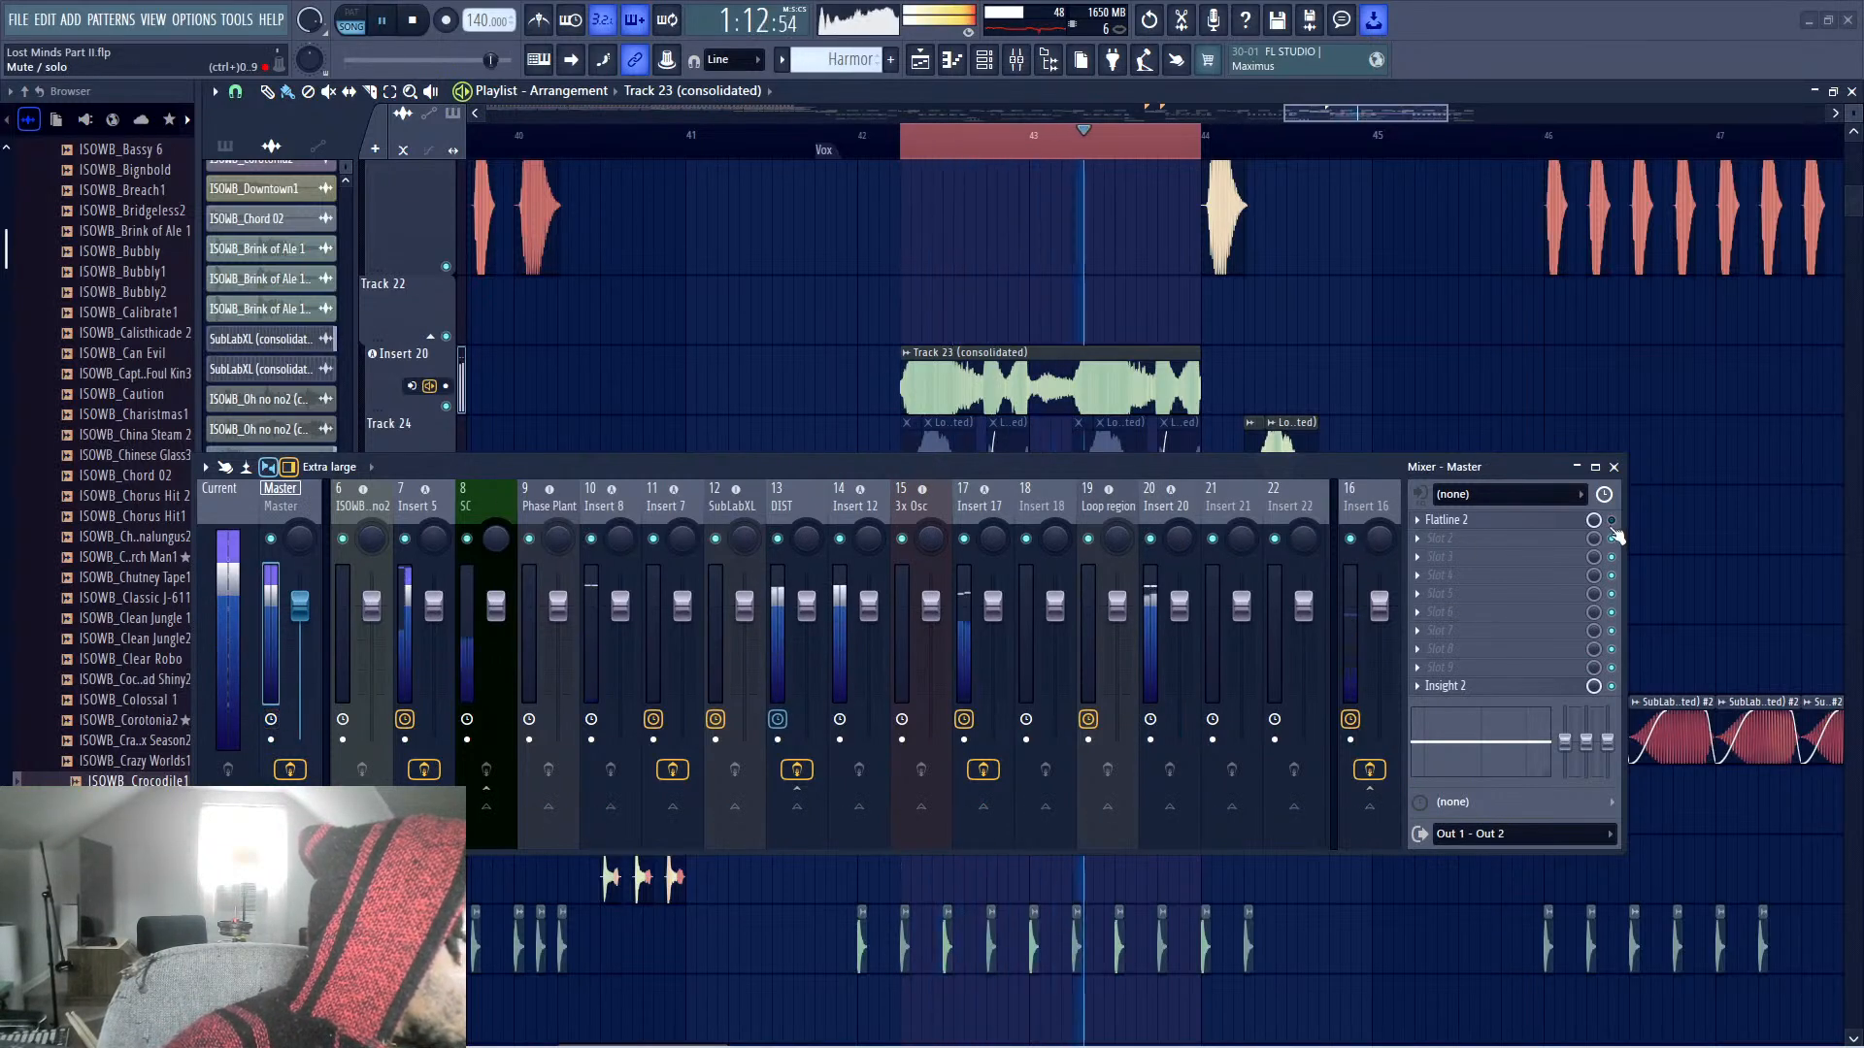
{"action": "key", "text": "space"}
{"action": "left_click", "coordinate": [1173, 500]}
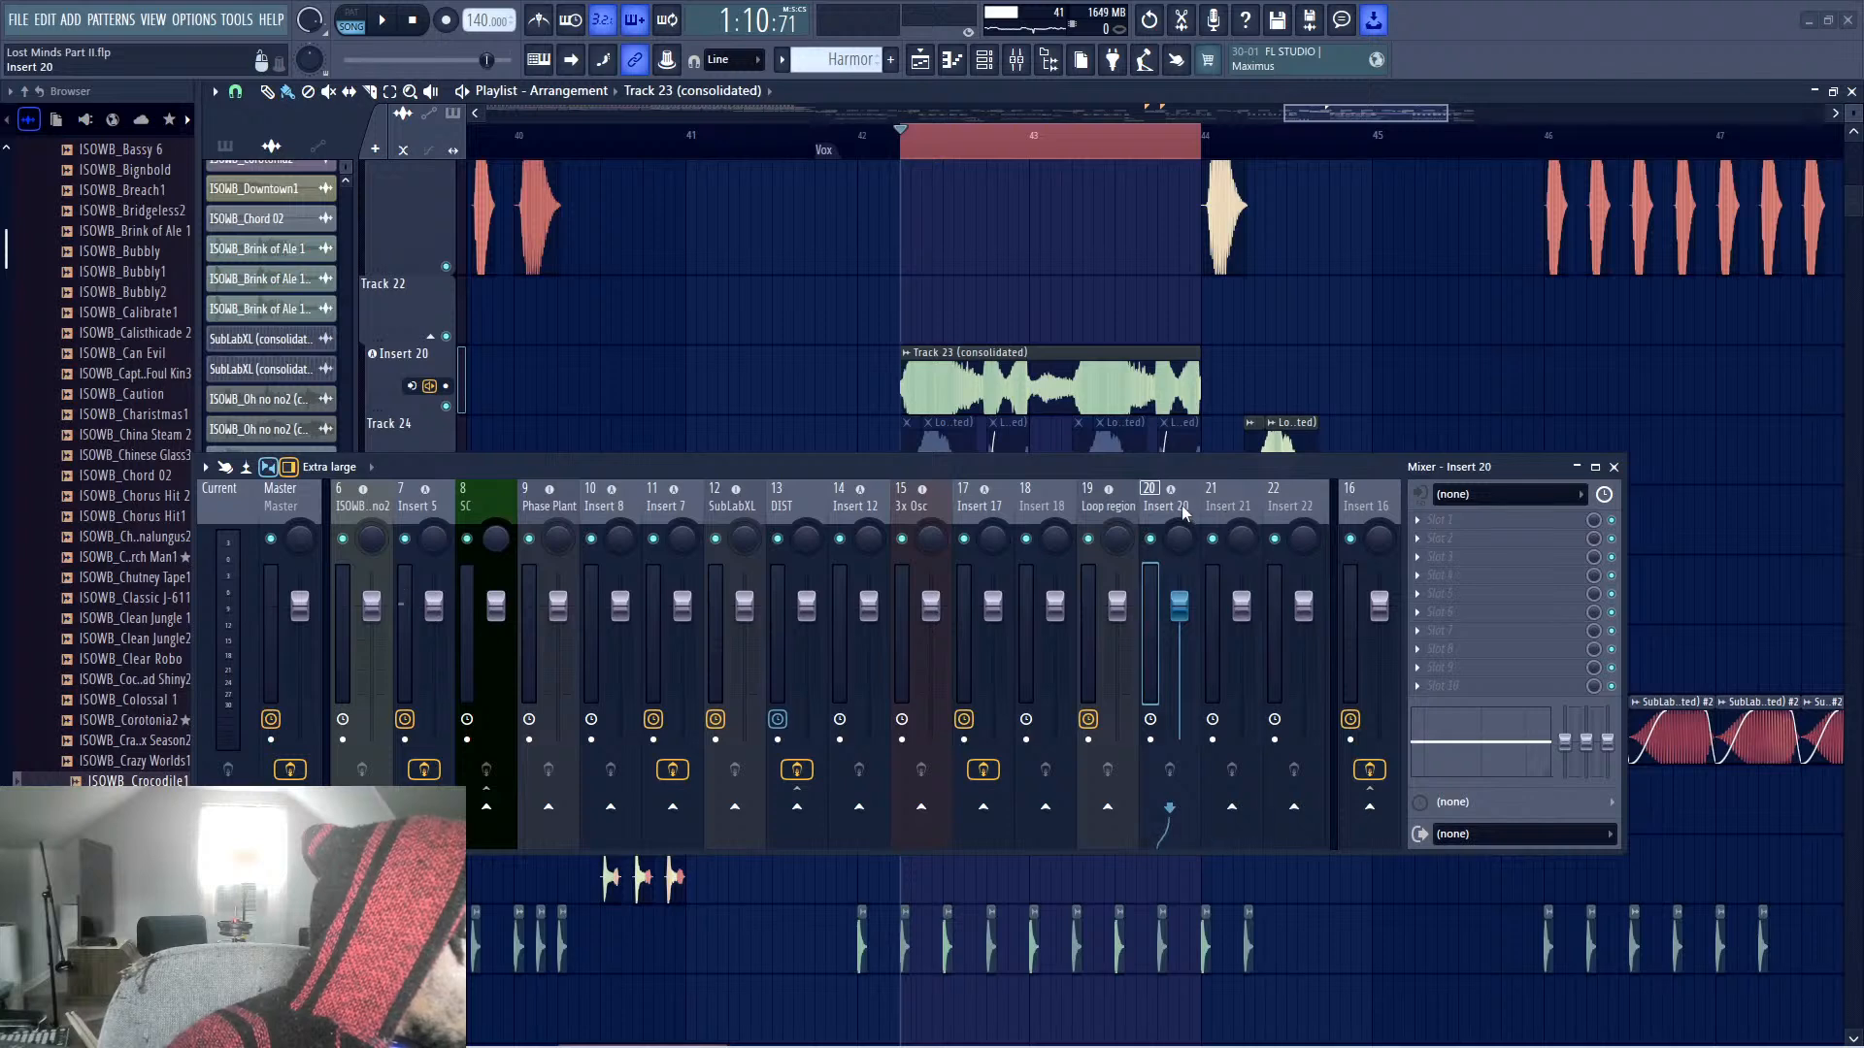
{"action": "scroll", "coordinate": [1186, 512], "scroll_direction": "down", "scroll_amount": 4}
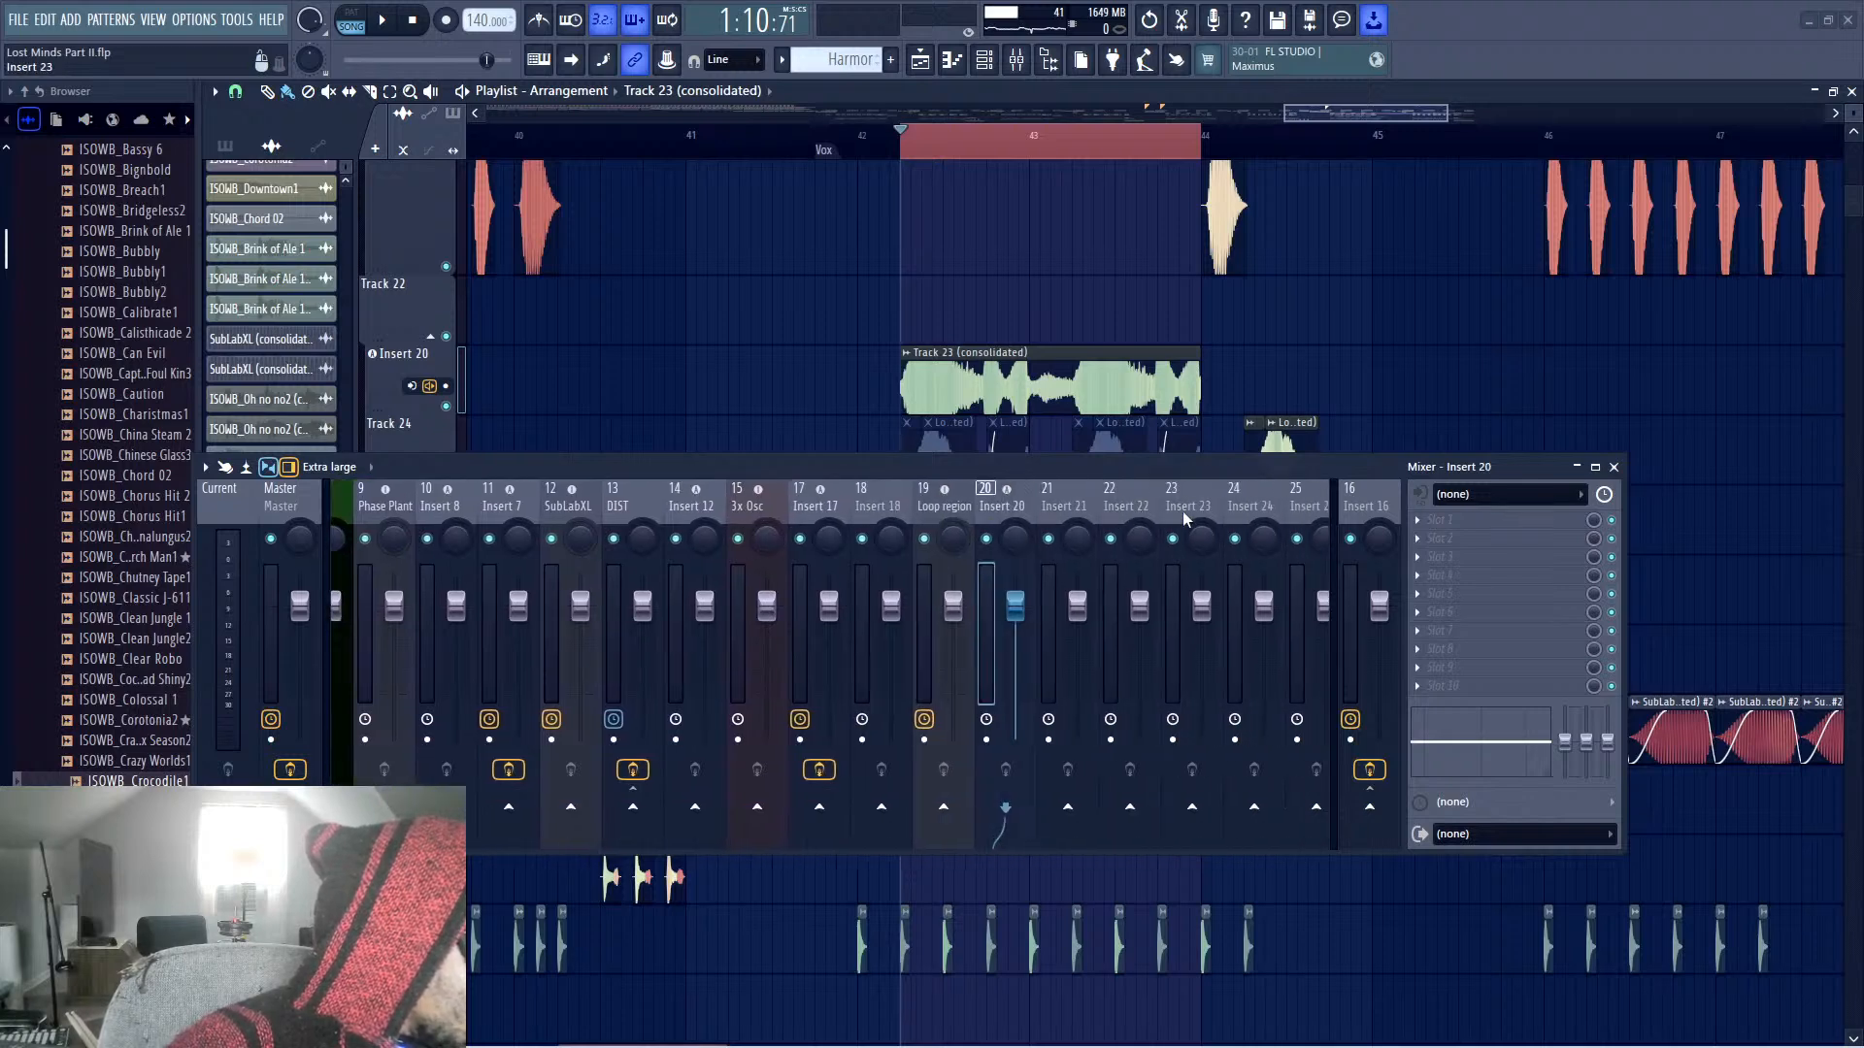
{"action": "key", "text": "space"}
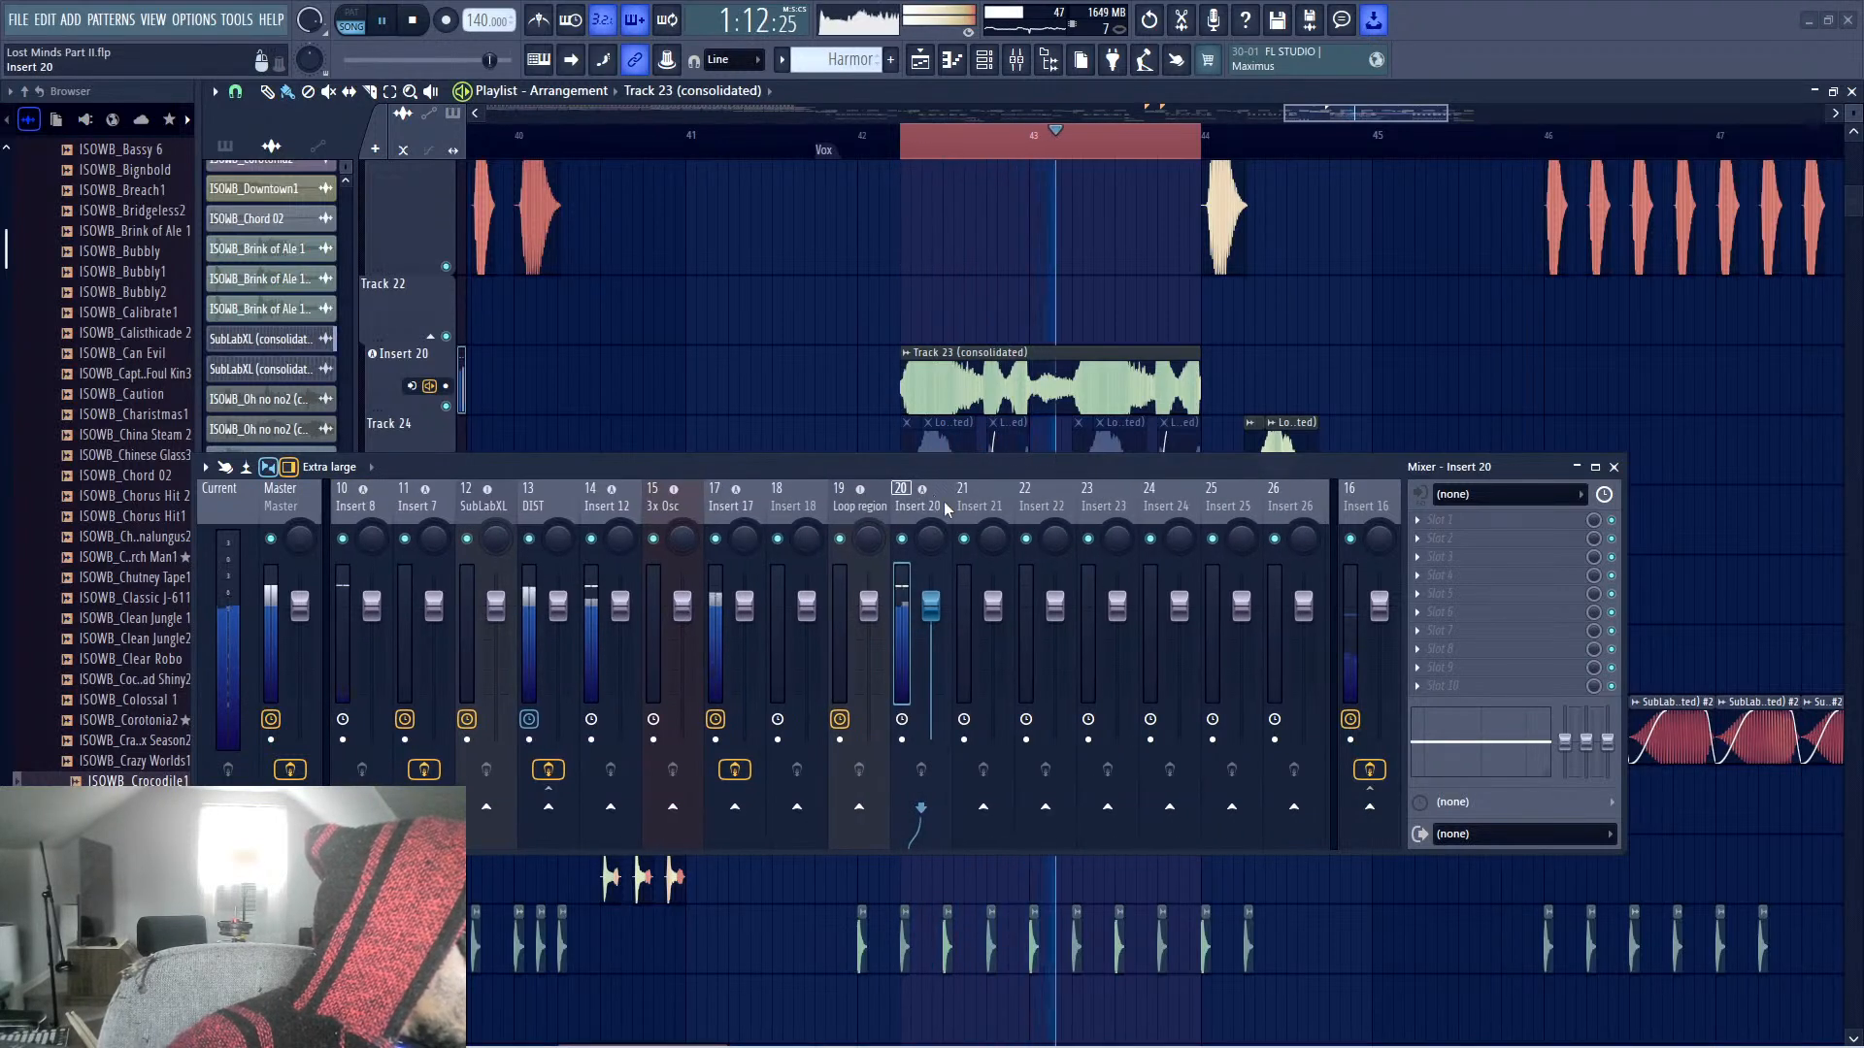
{"action": "key", "text": "space"}
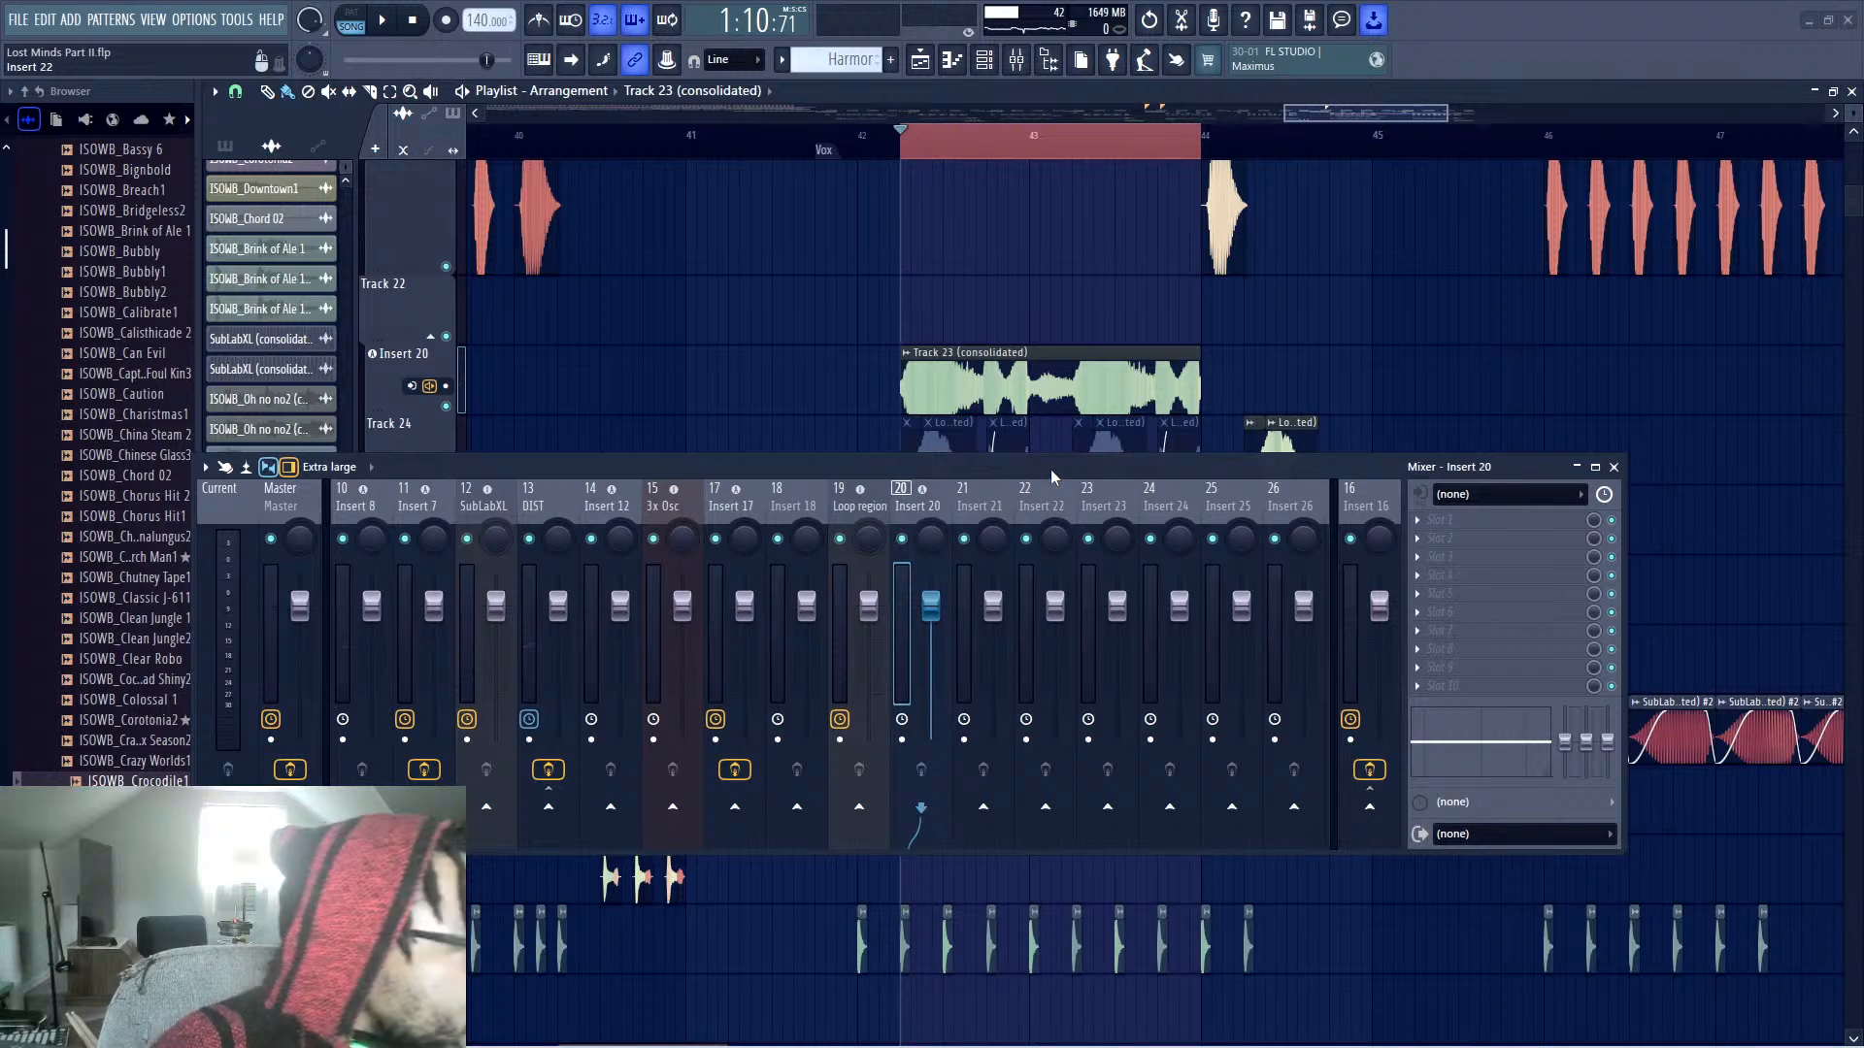
Move the mixer below the playlist clips, clear the time selection and audition the arrangement from bar 41
{"action": "left_click_drag", "start_coordinate": [1050, 470], "coordinate": [1112, 721]}
{"action": "left_click", "coordinate": [691, 144]}
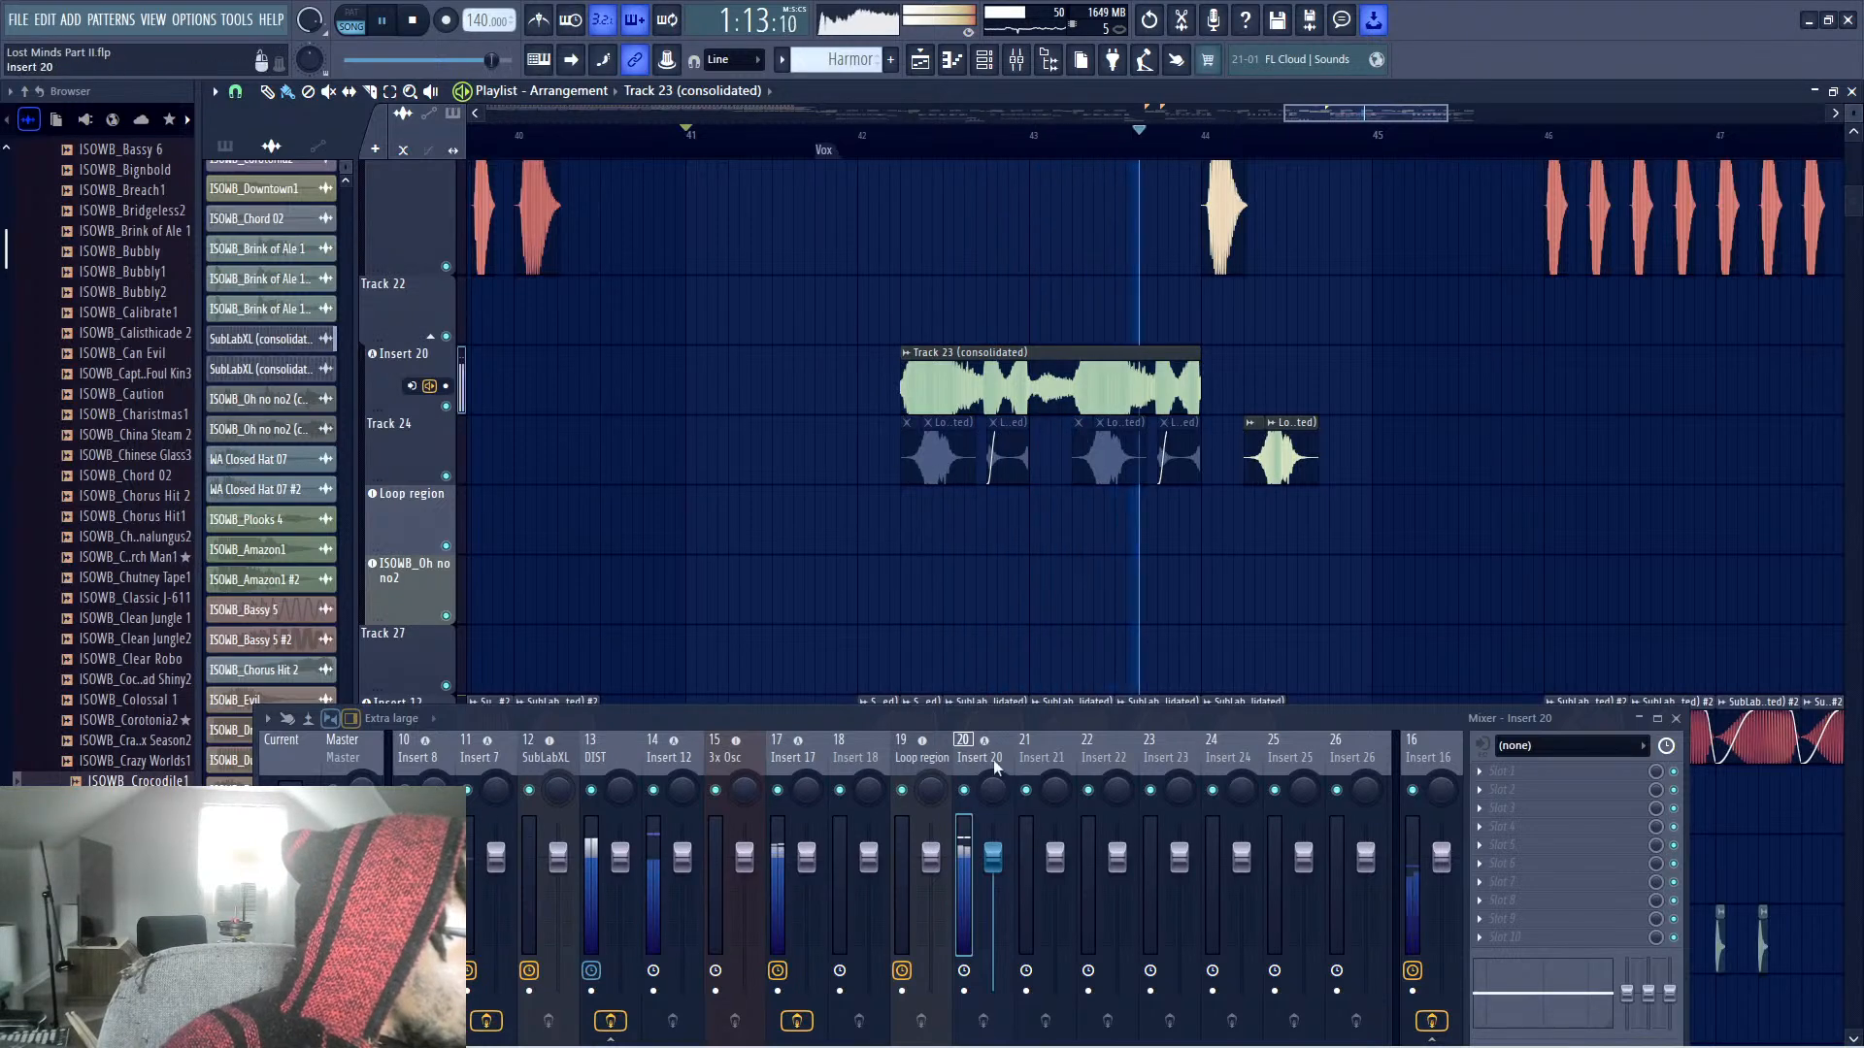
{"action": "key", "text": "space"}
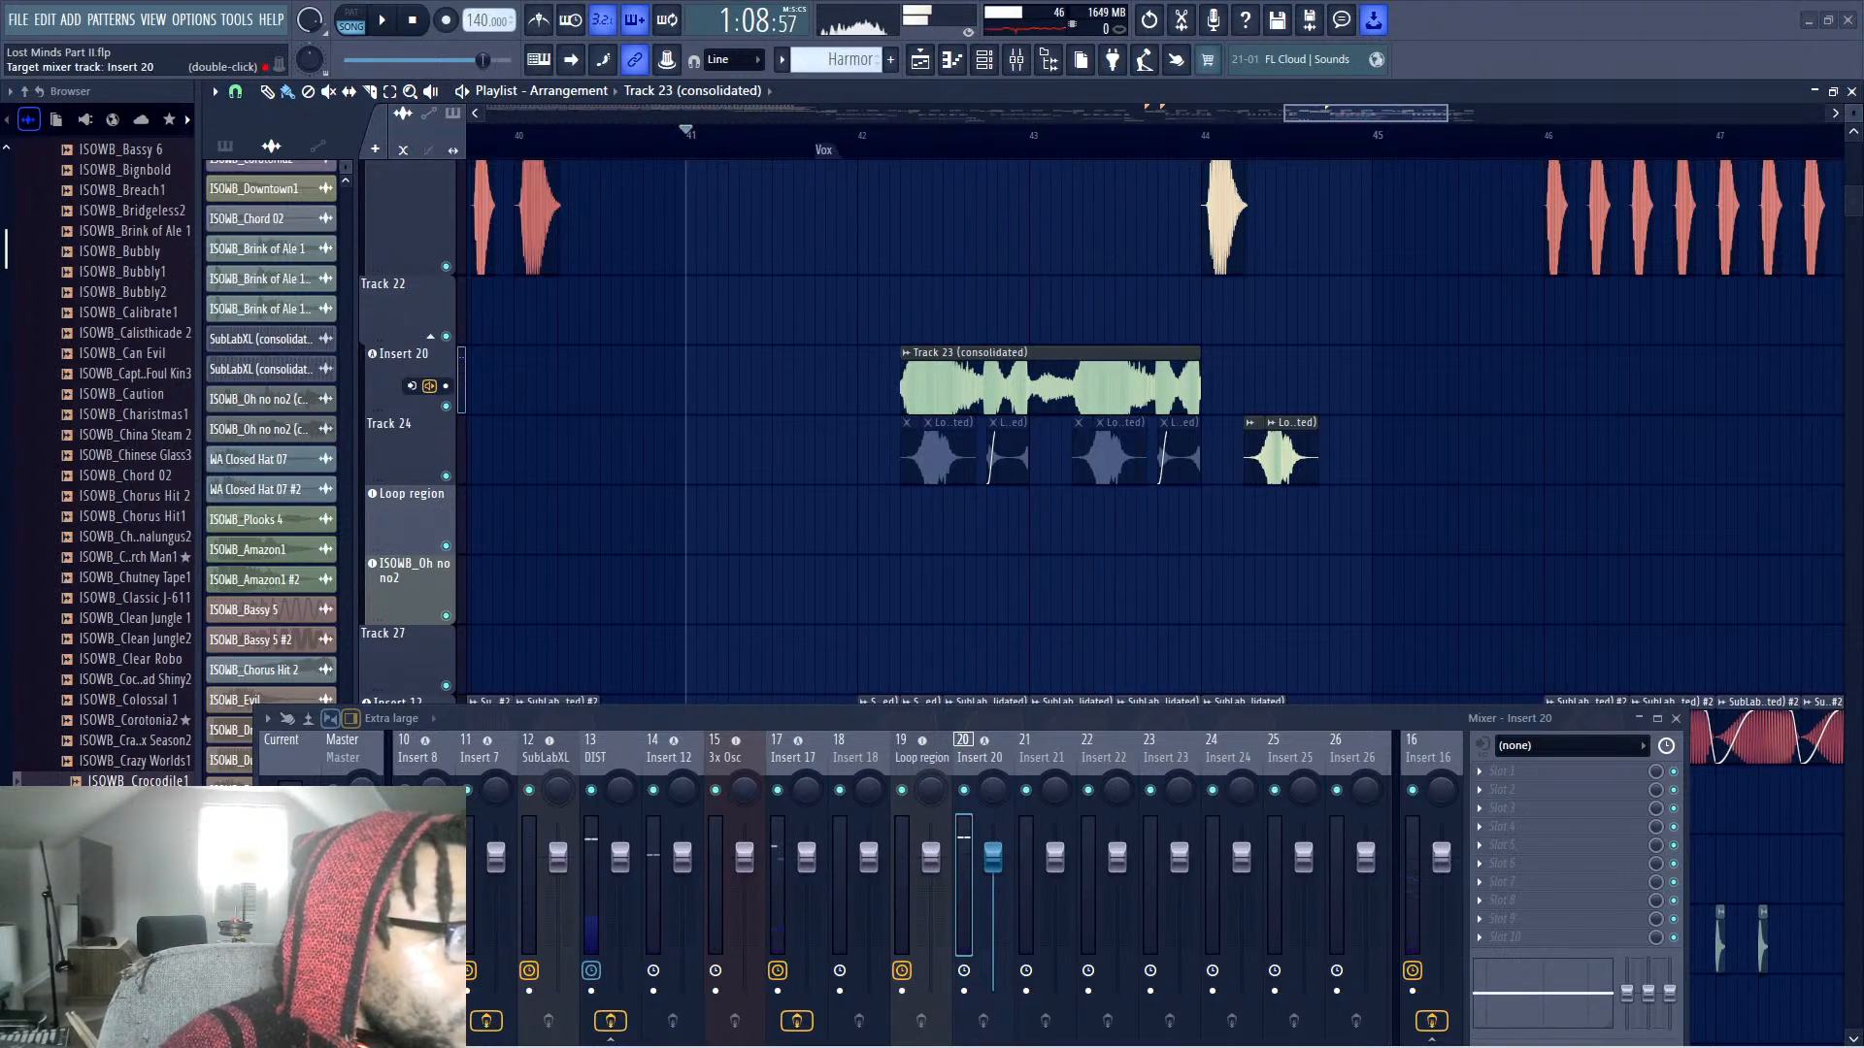
{"action": "key", "text": "space"}
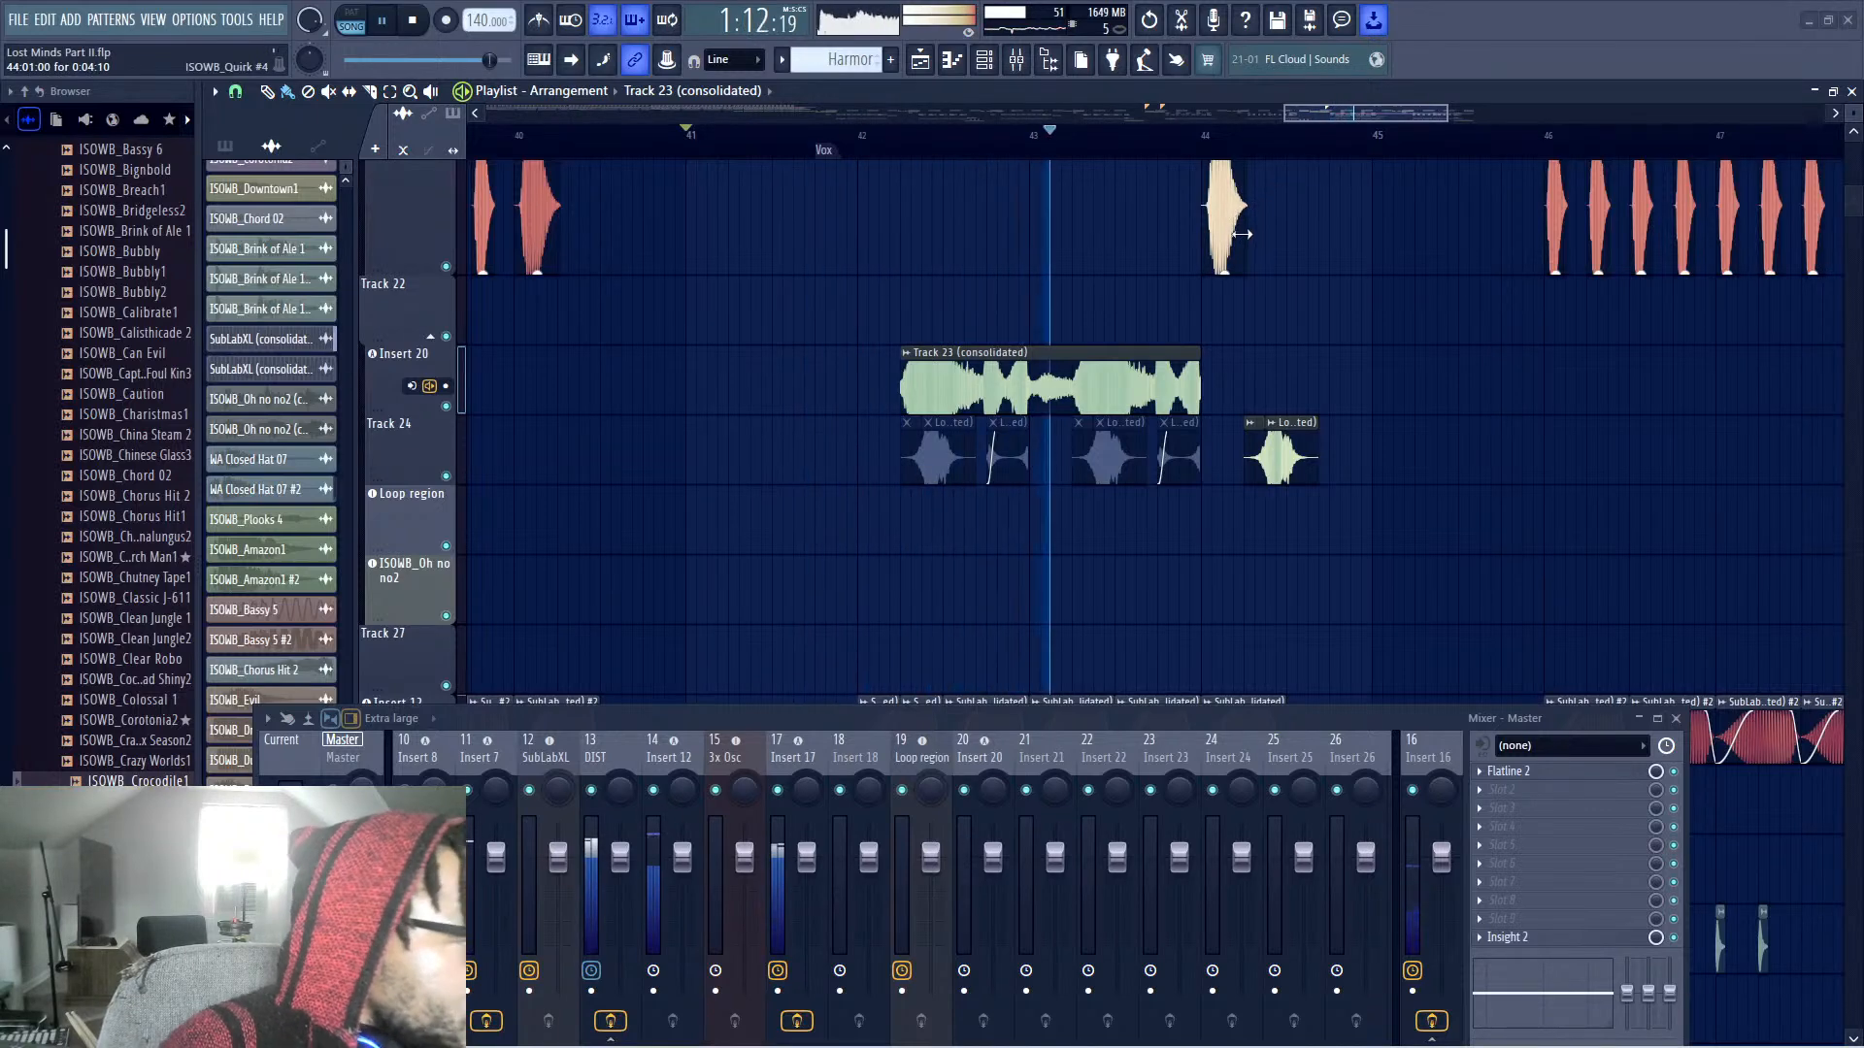
{"action": "key", "text": "space"}
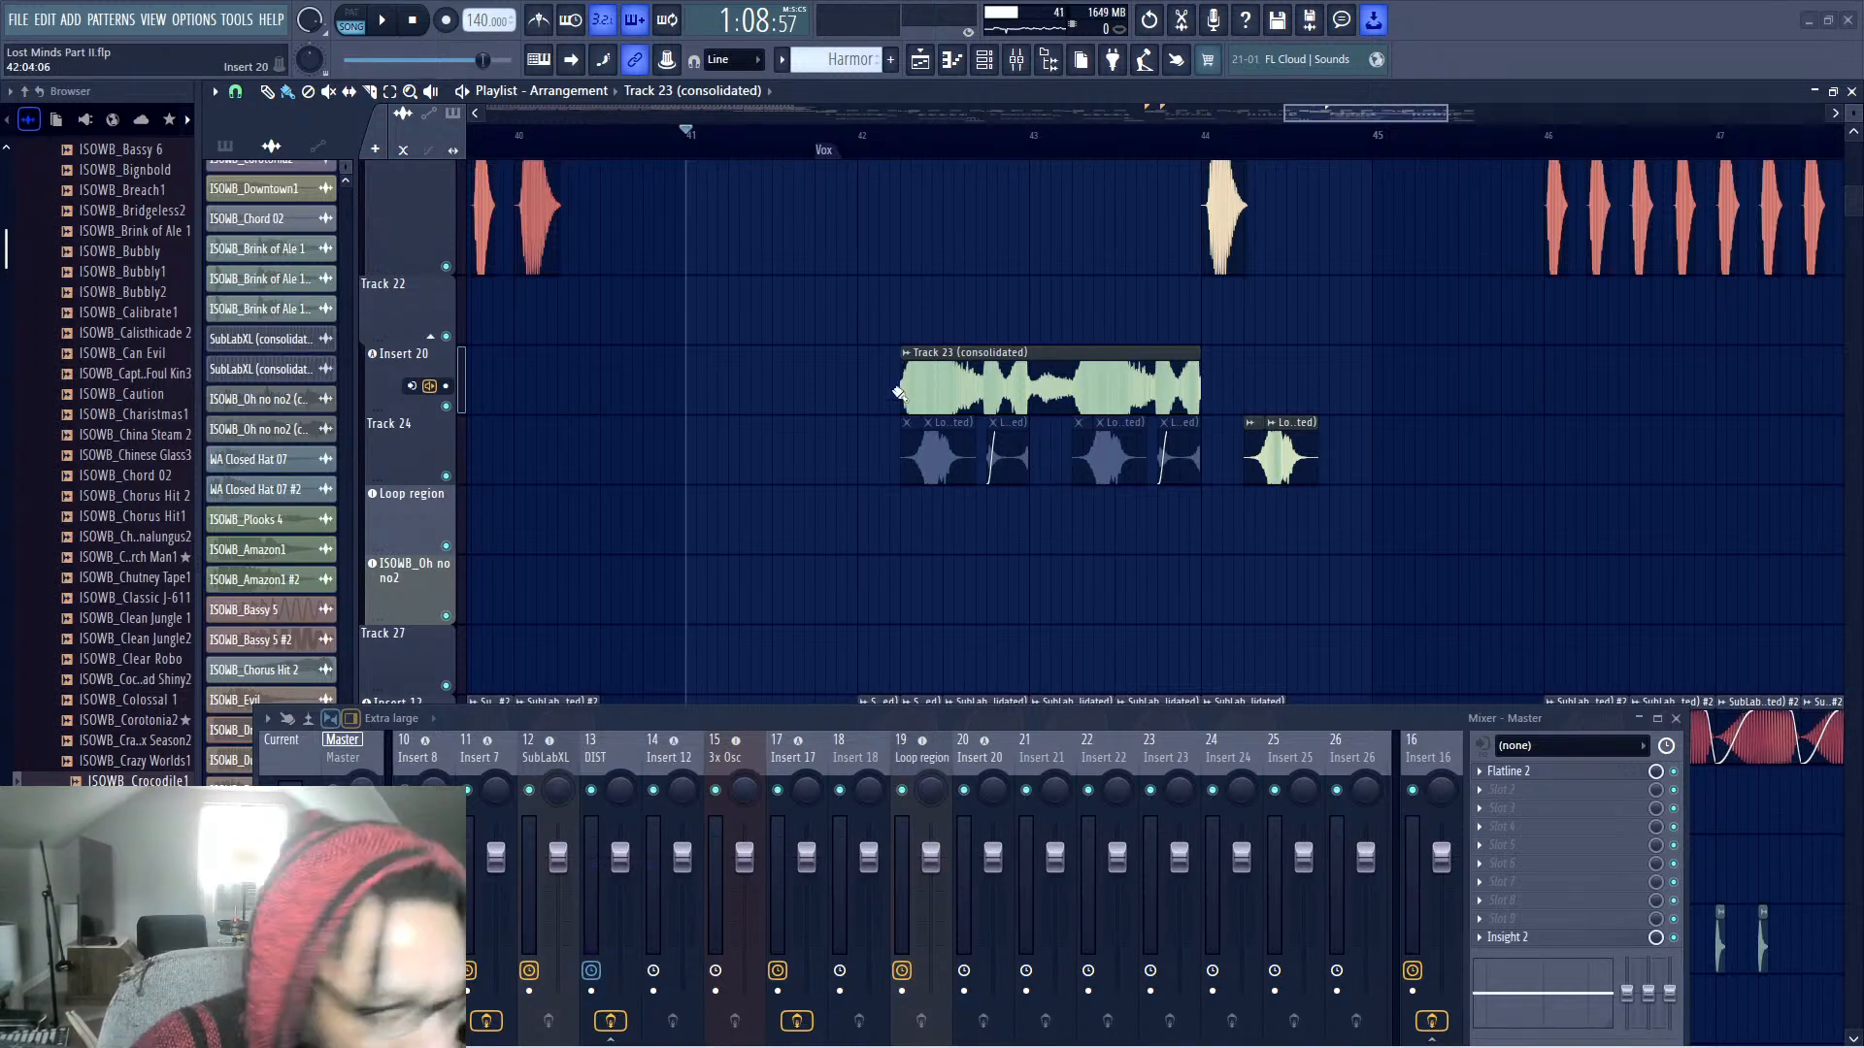
Delete the consolidated clip from the Insert 20 track and unmute the four original slices on Track 24
{"action": "right_click", "coordinate": [934, 370]}
{"action": "left_click", "coordinate": [900, 135]}
{"action": "key", "text": "space"}
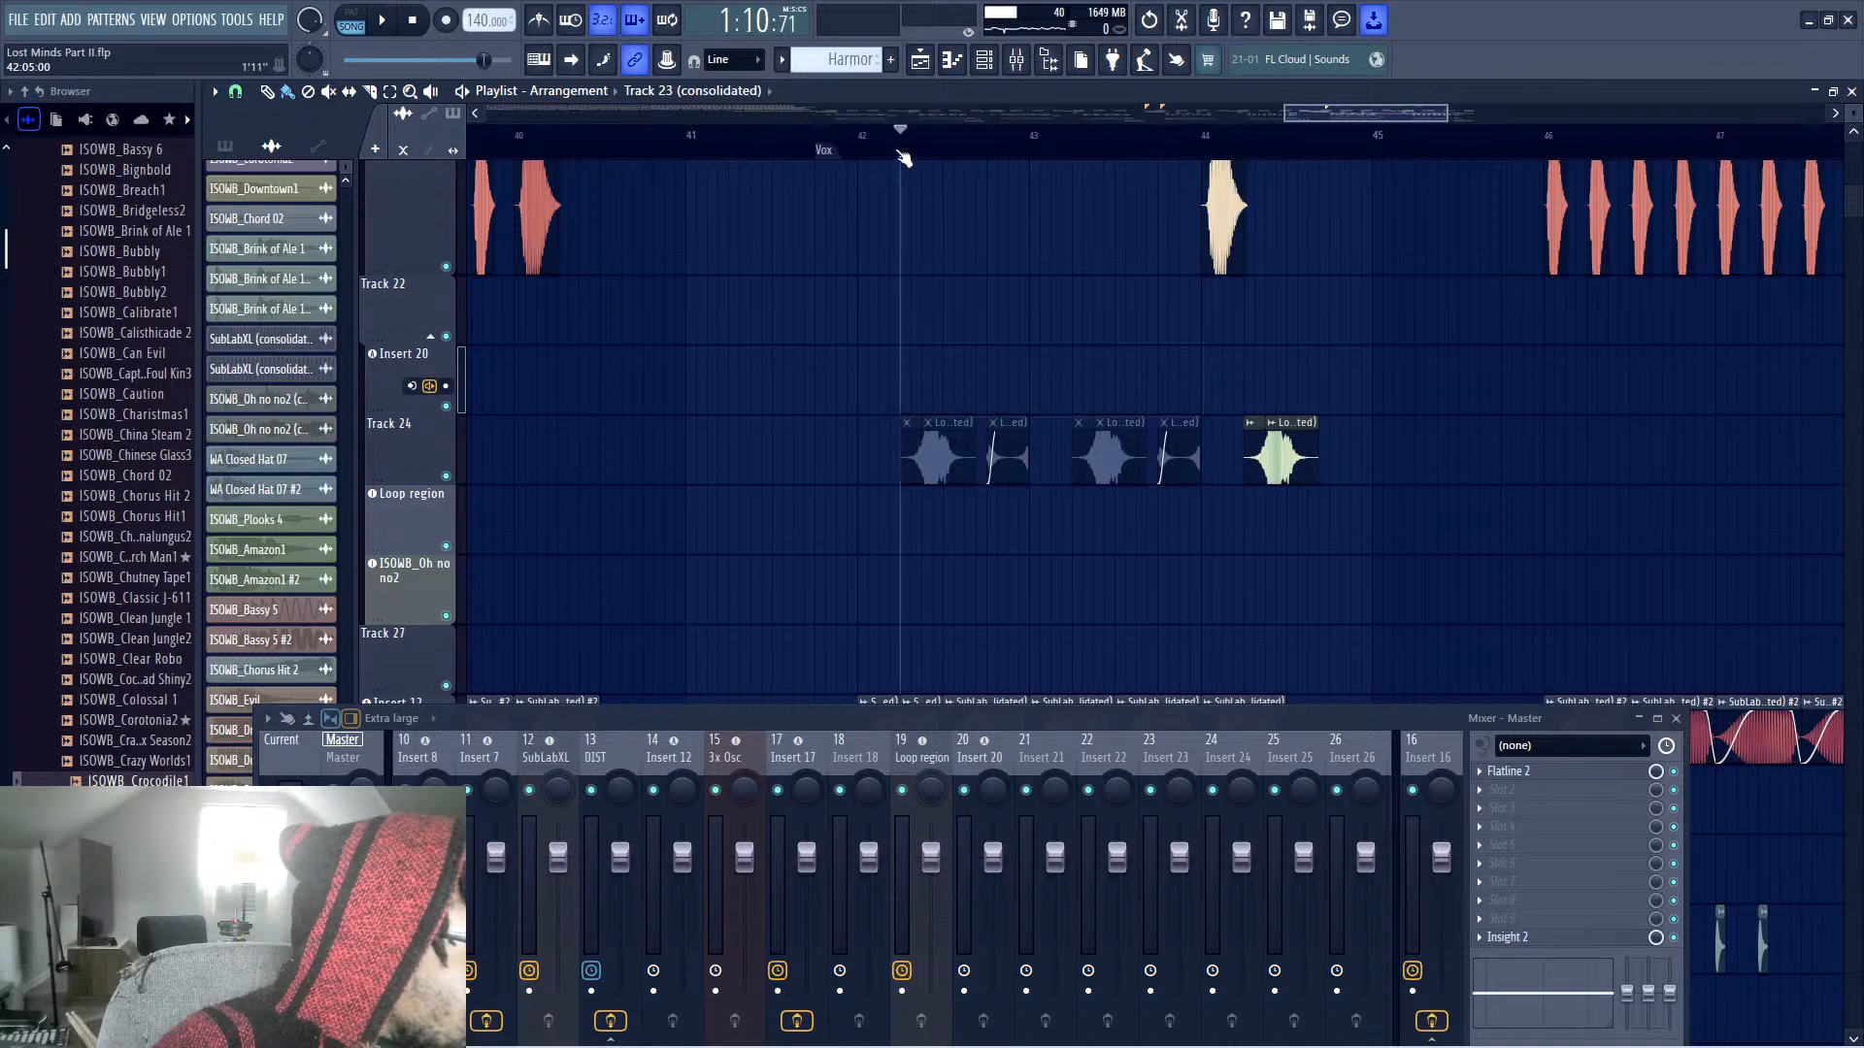
{"action": "key", "text": "space"}
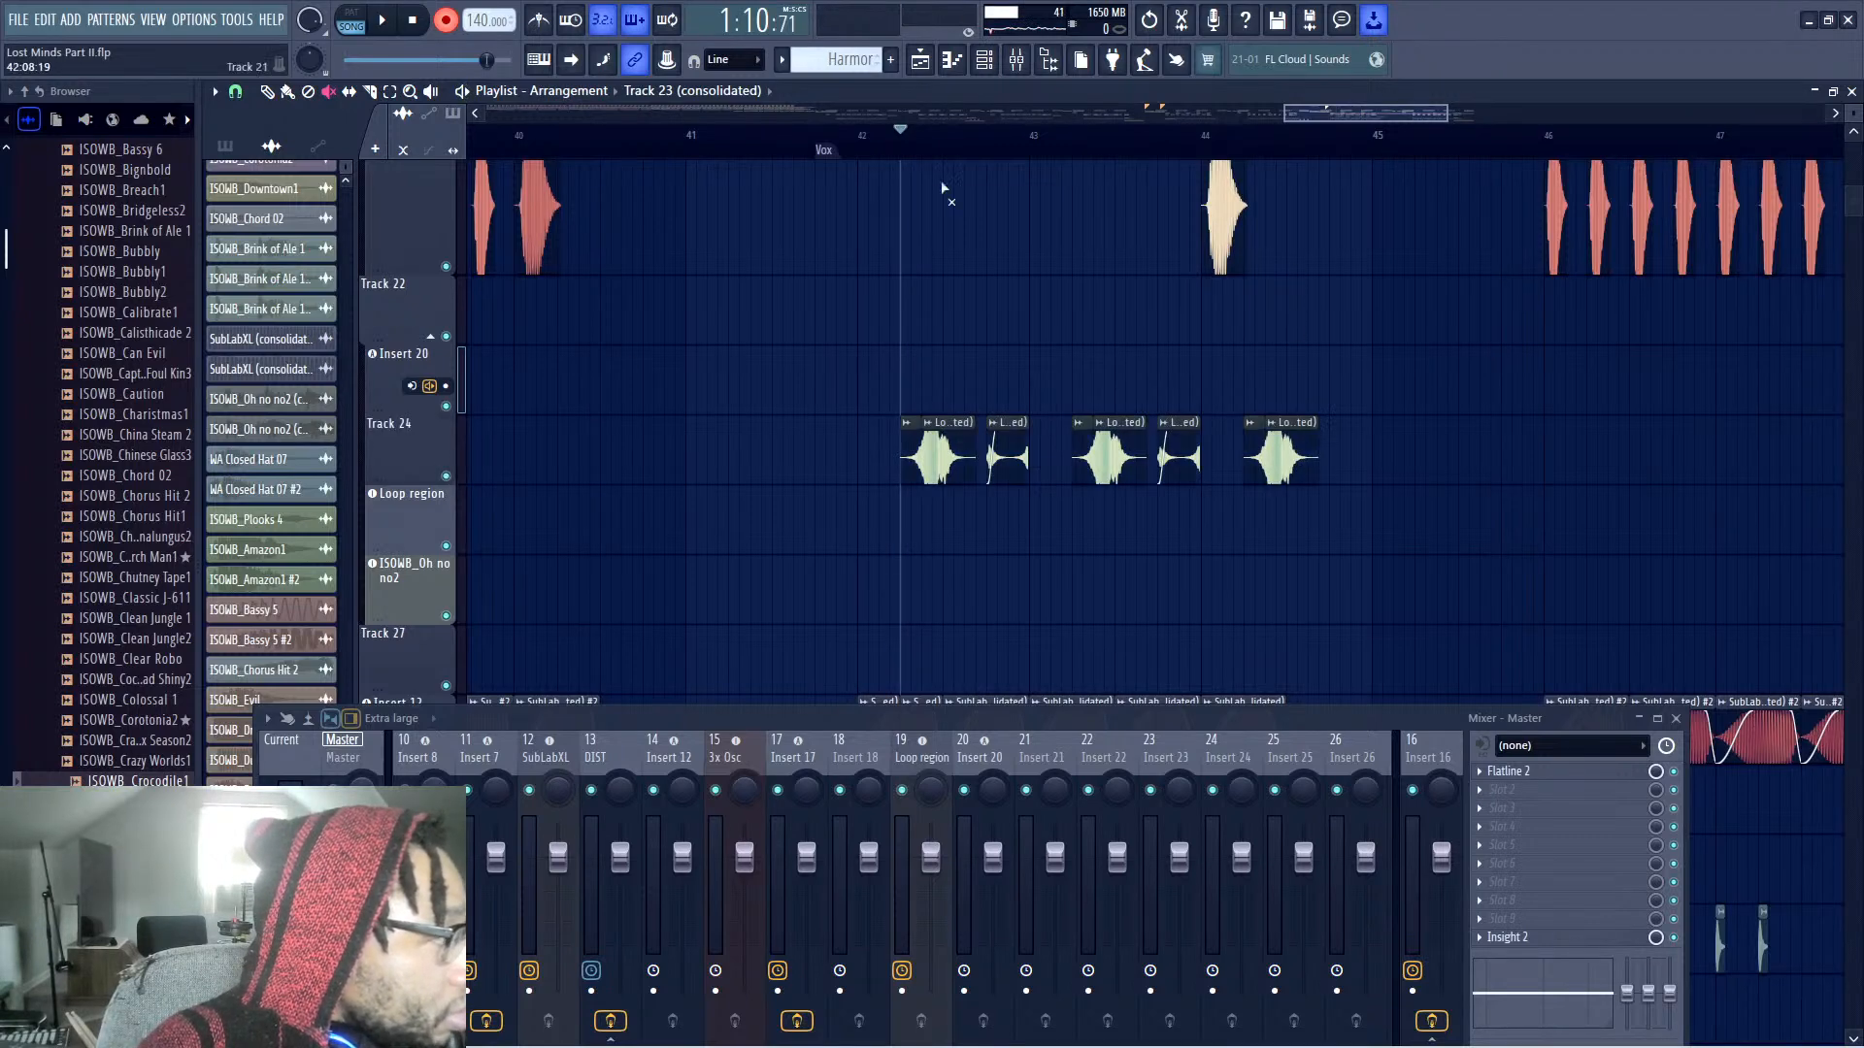
Play the unmuted slices from beat 2 of bar 42 and save the project
{"action": "key", "text": "space"}
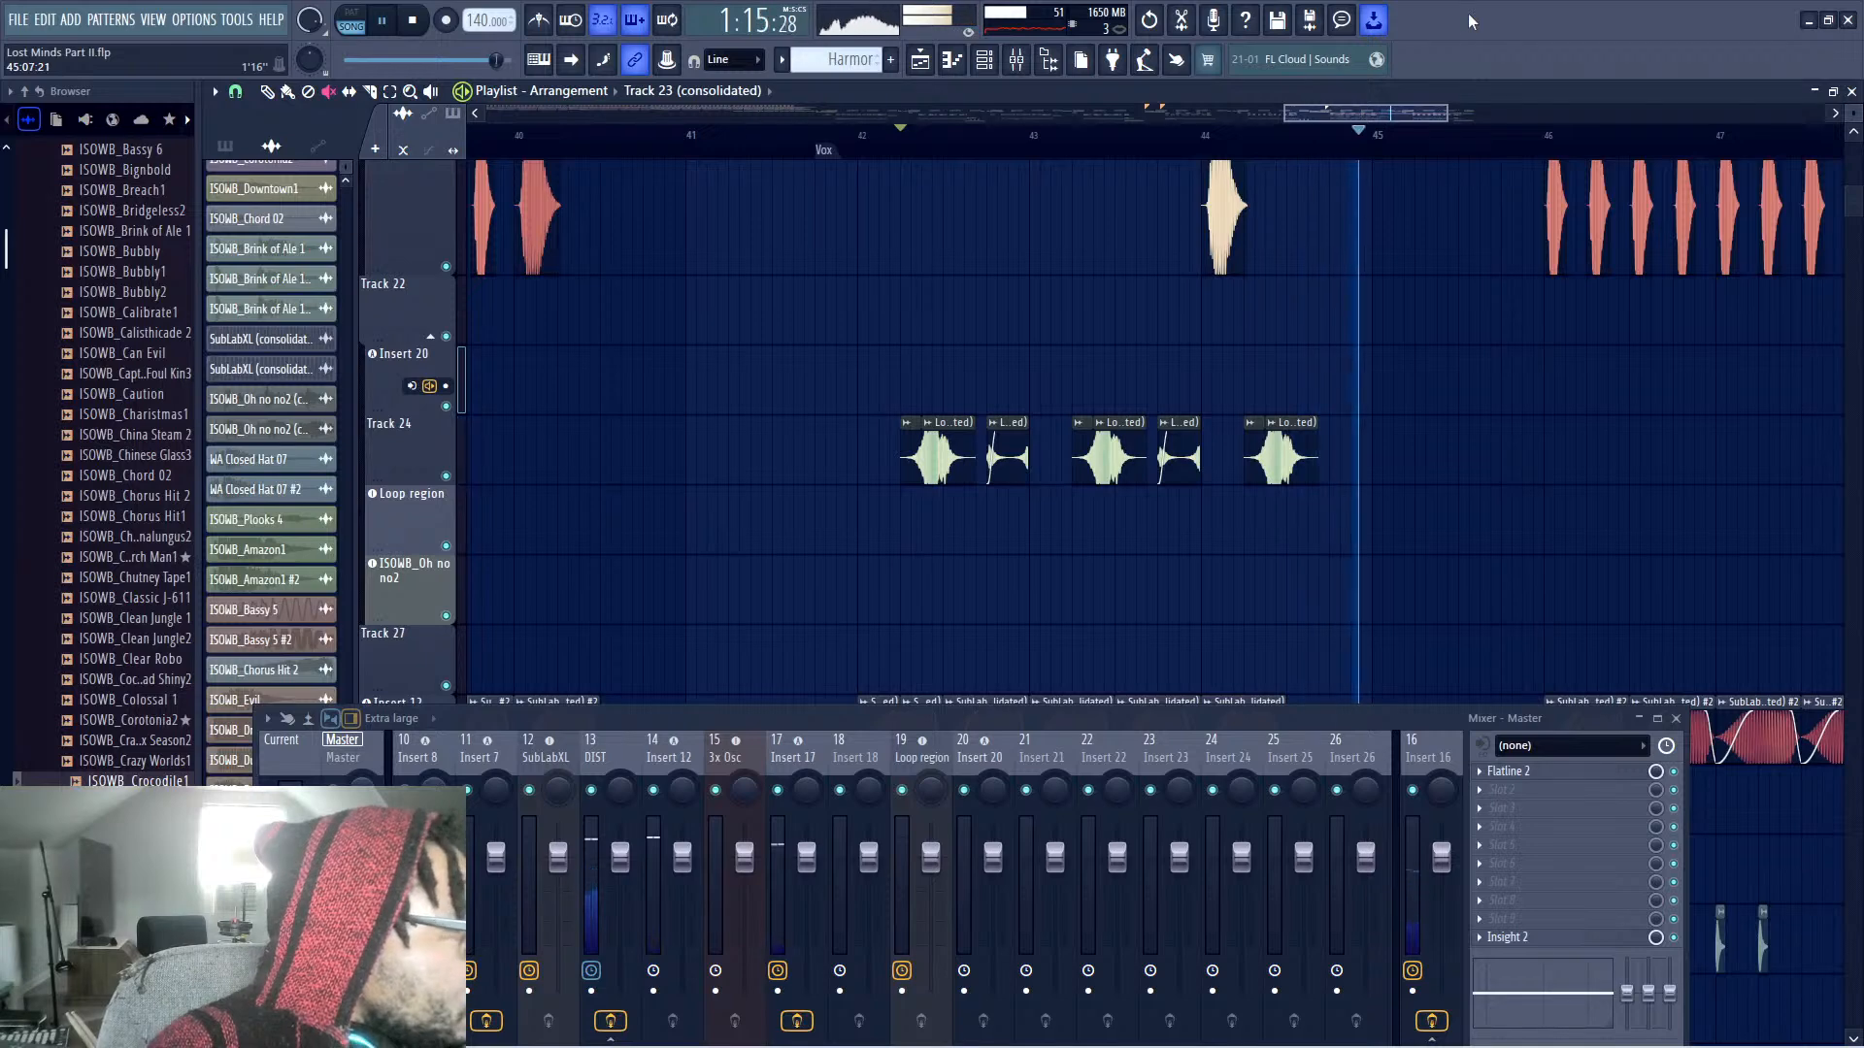
{"action": "key", "text": "space"}
{"action": "key", "text": "ctrl+s"}
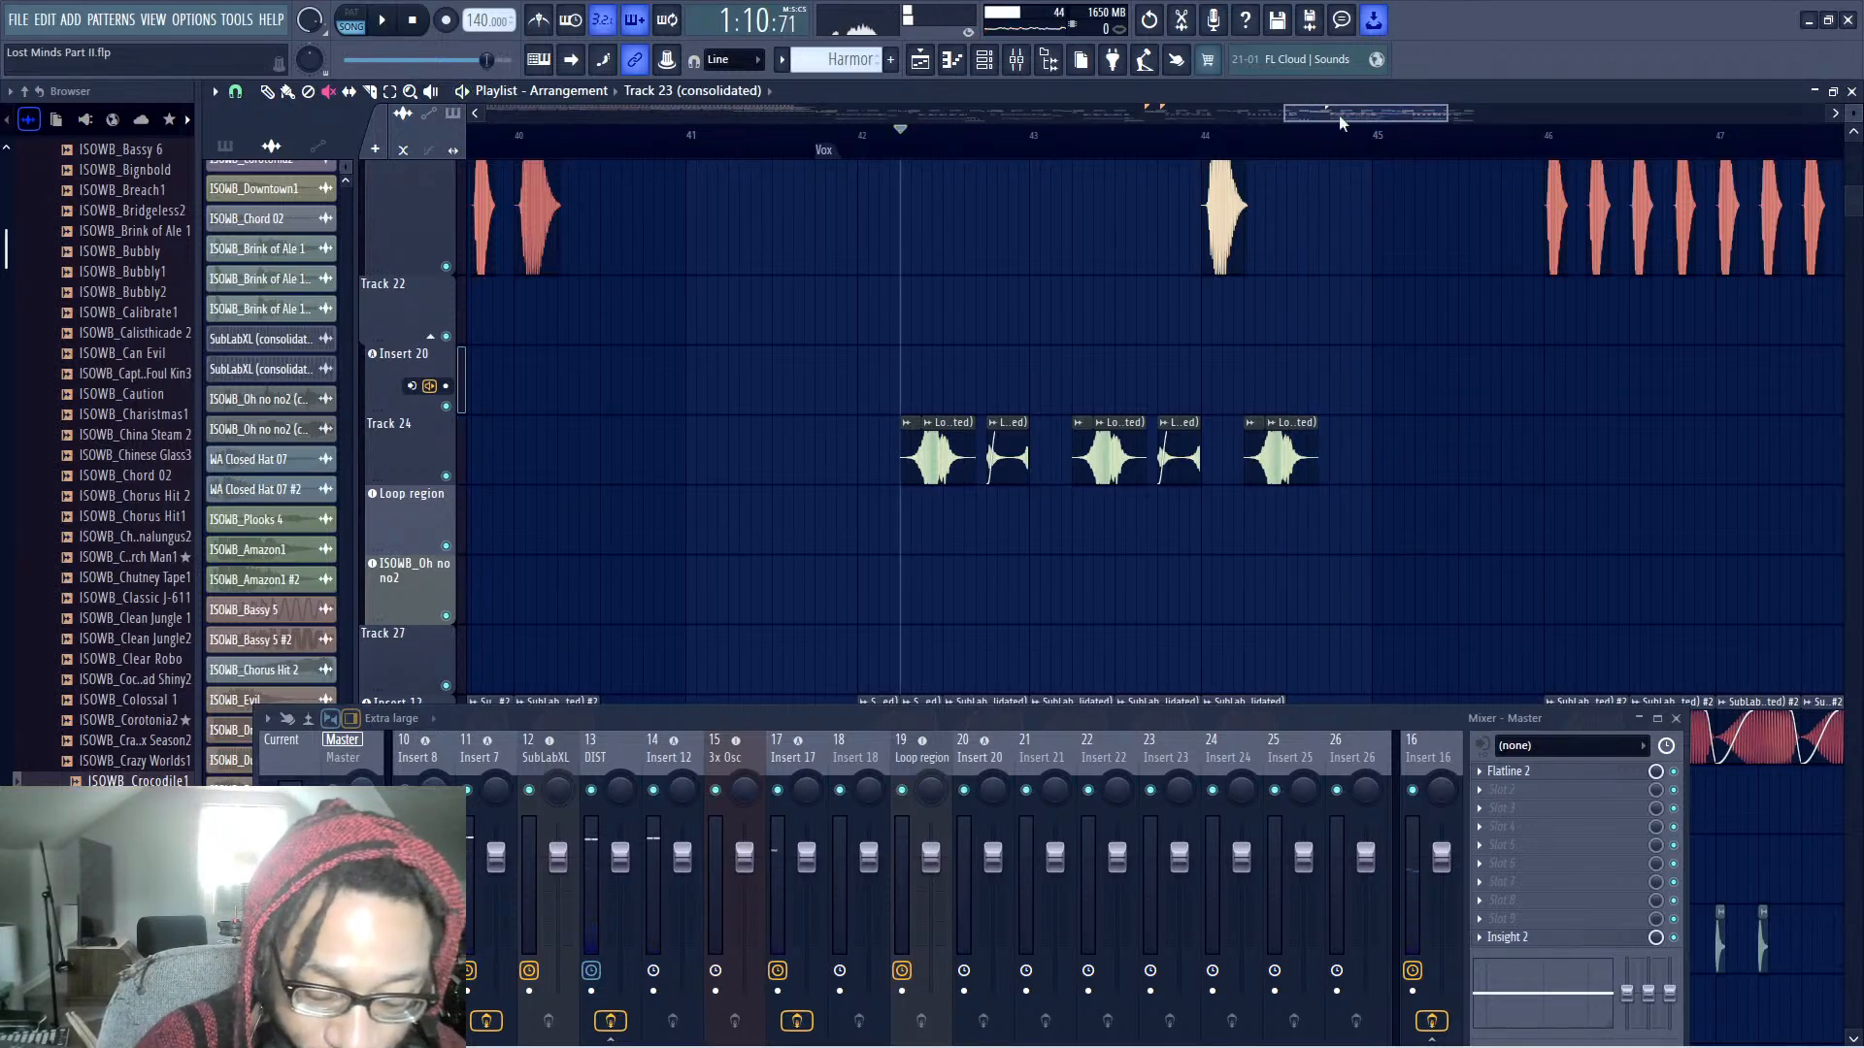
{"action": "right_click", "coordinate": [413, 417]}
{"action": "mouse_move", "coordinate": [543, 748]}
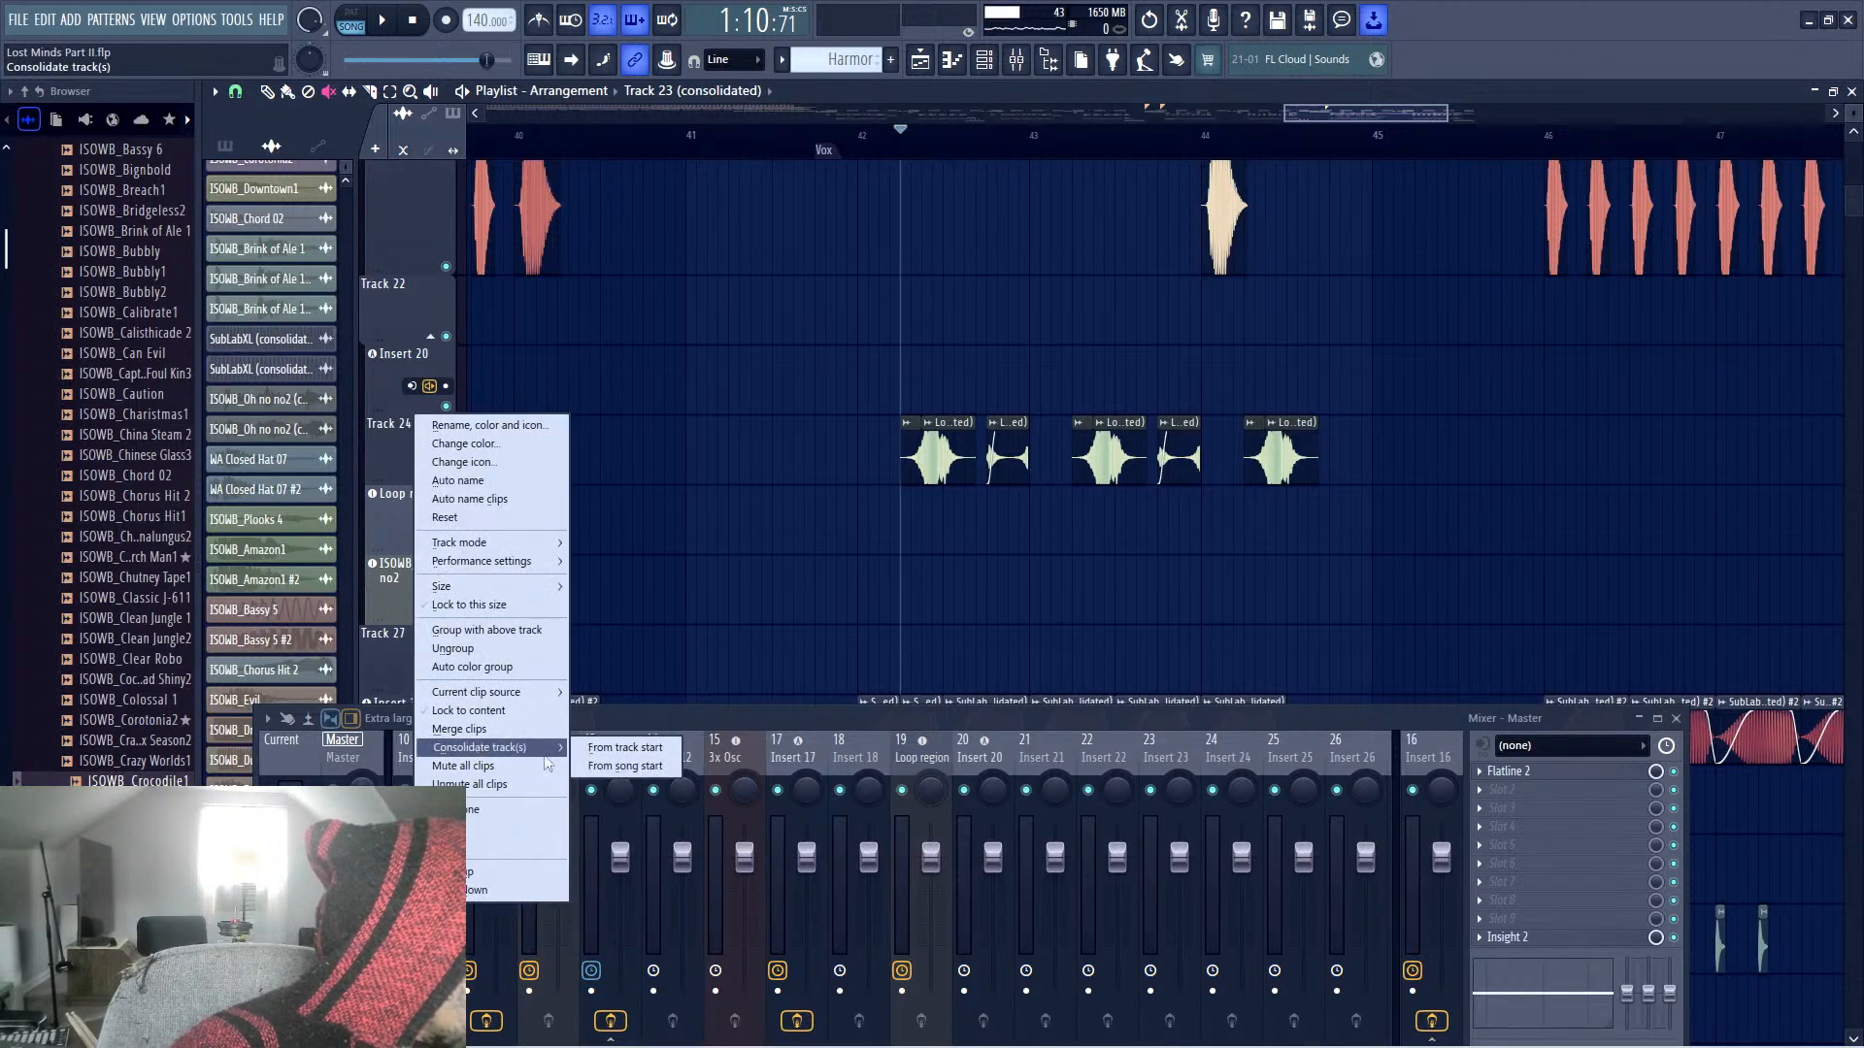
{"action": "left_click", "coordinate": [606, 765]}
Consolidate Track 24 from beat 2 of bar 42 to bar 44 as a 24-bit stereo WAV, with insert and master effects disabled
{"action": "left_click_drag", "start_coordinate": [903, 163], "coordinate": [1186, 189]}
{"action": "right_click", "coordinate": [429, 419]}
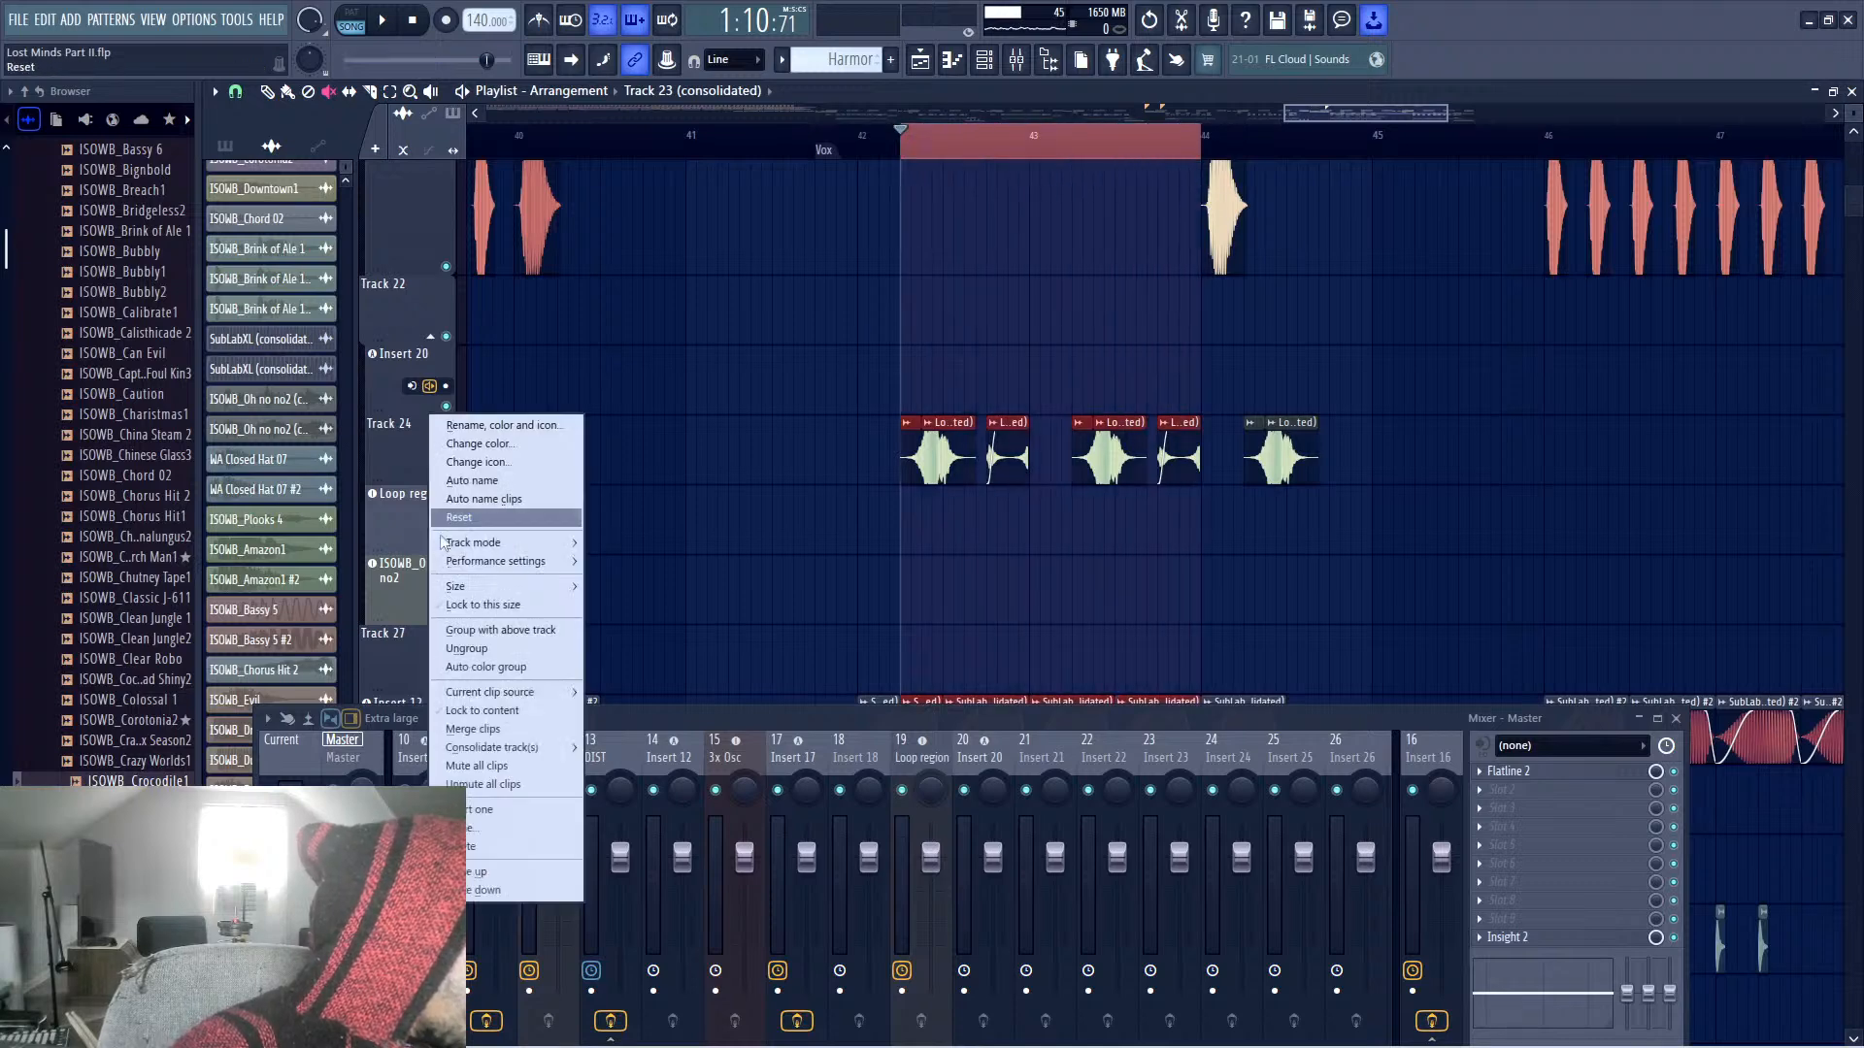
{"action": "mouse_move", "coordinate": [543, 748]}
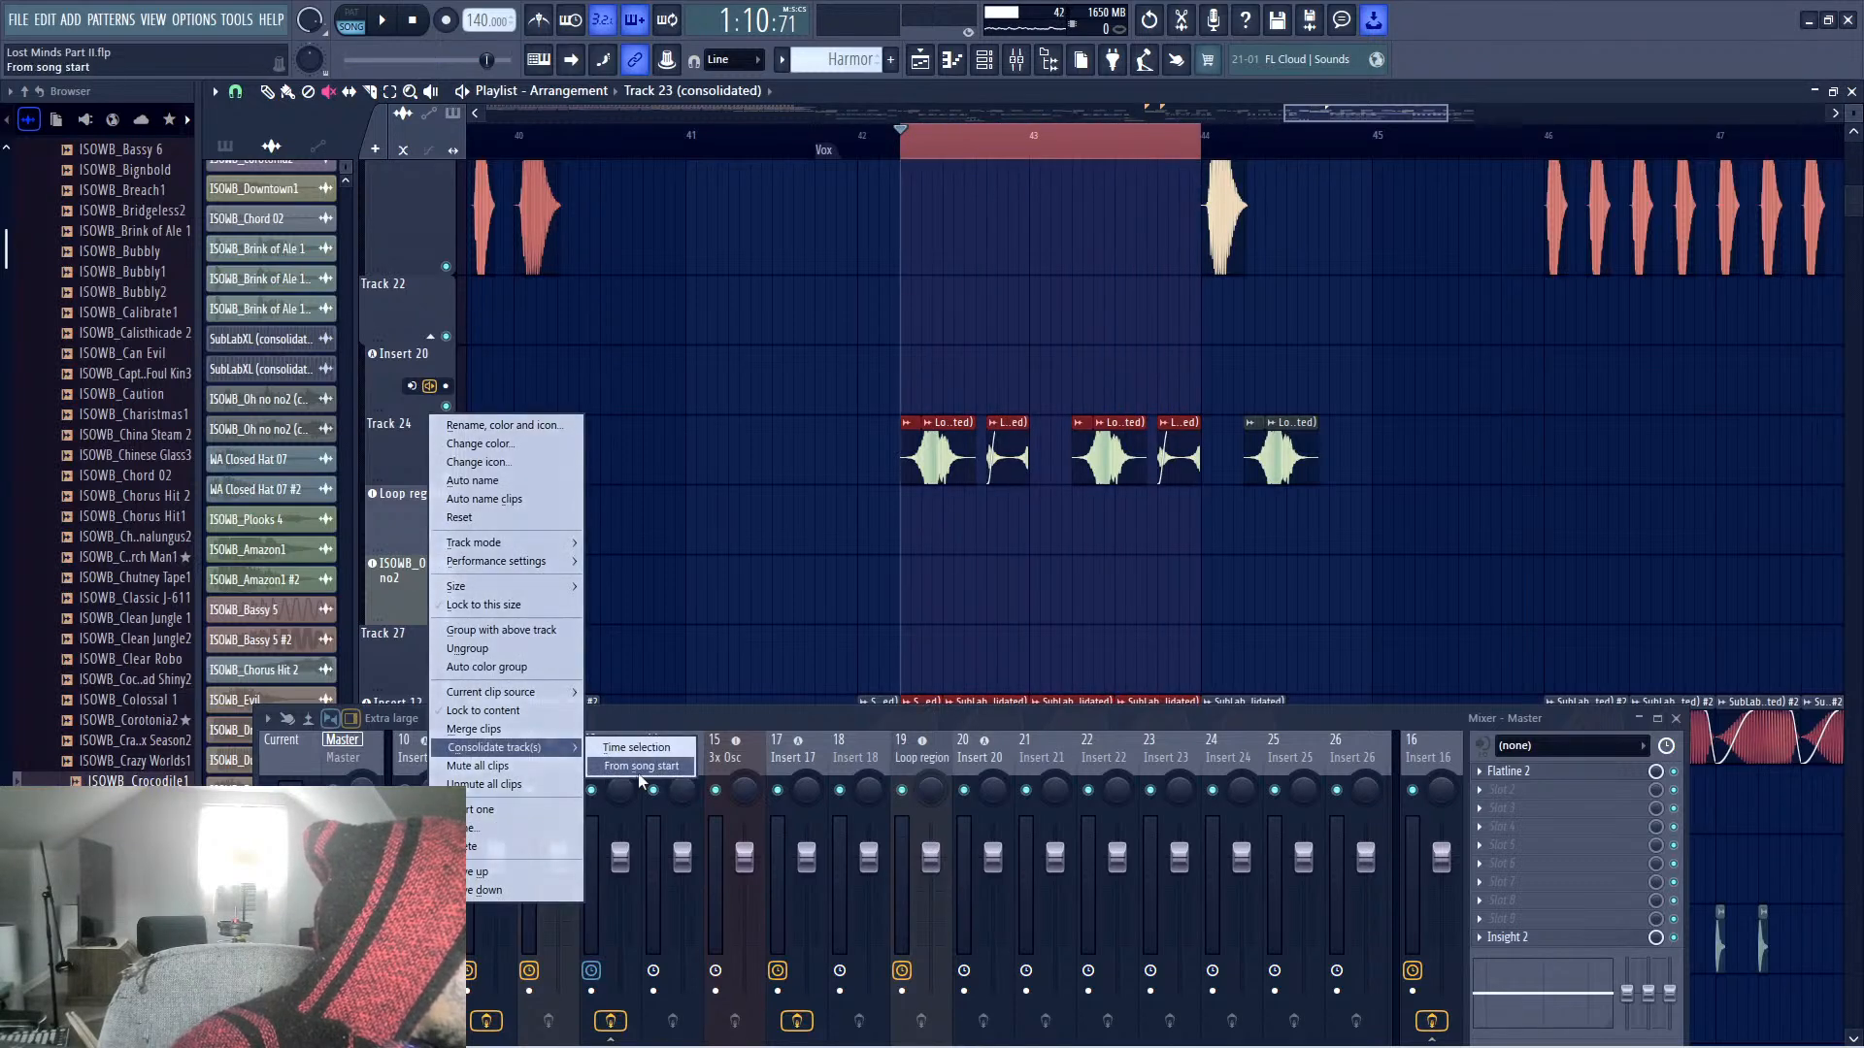
{"action": "left_click", "coordinate": [636, 747]}
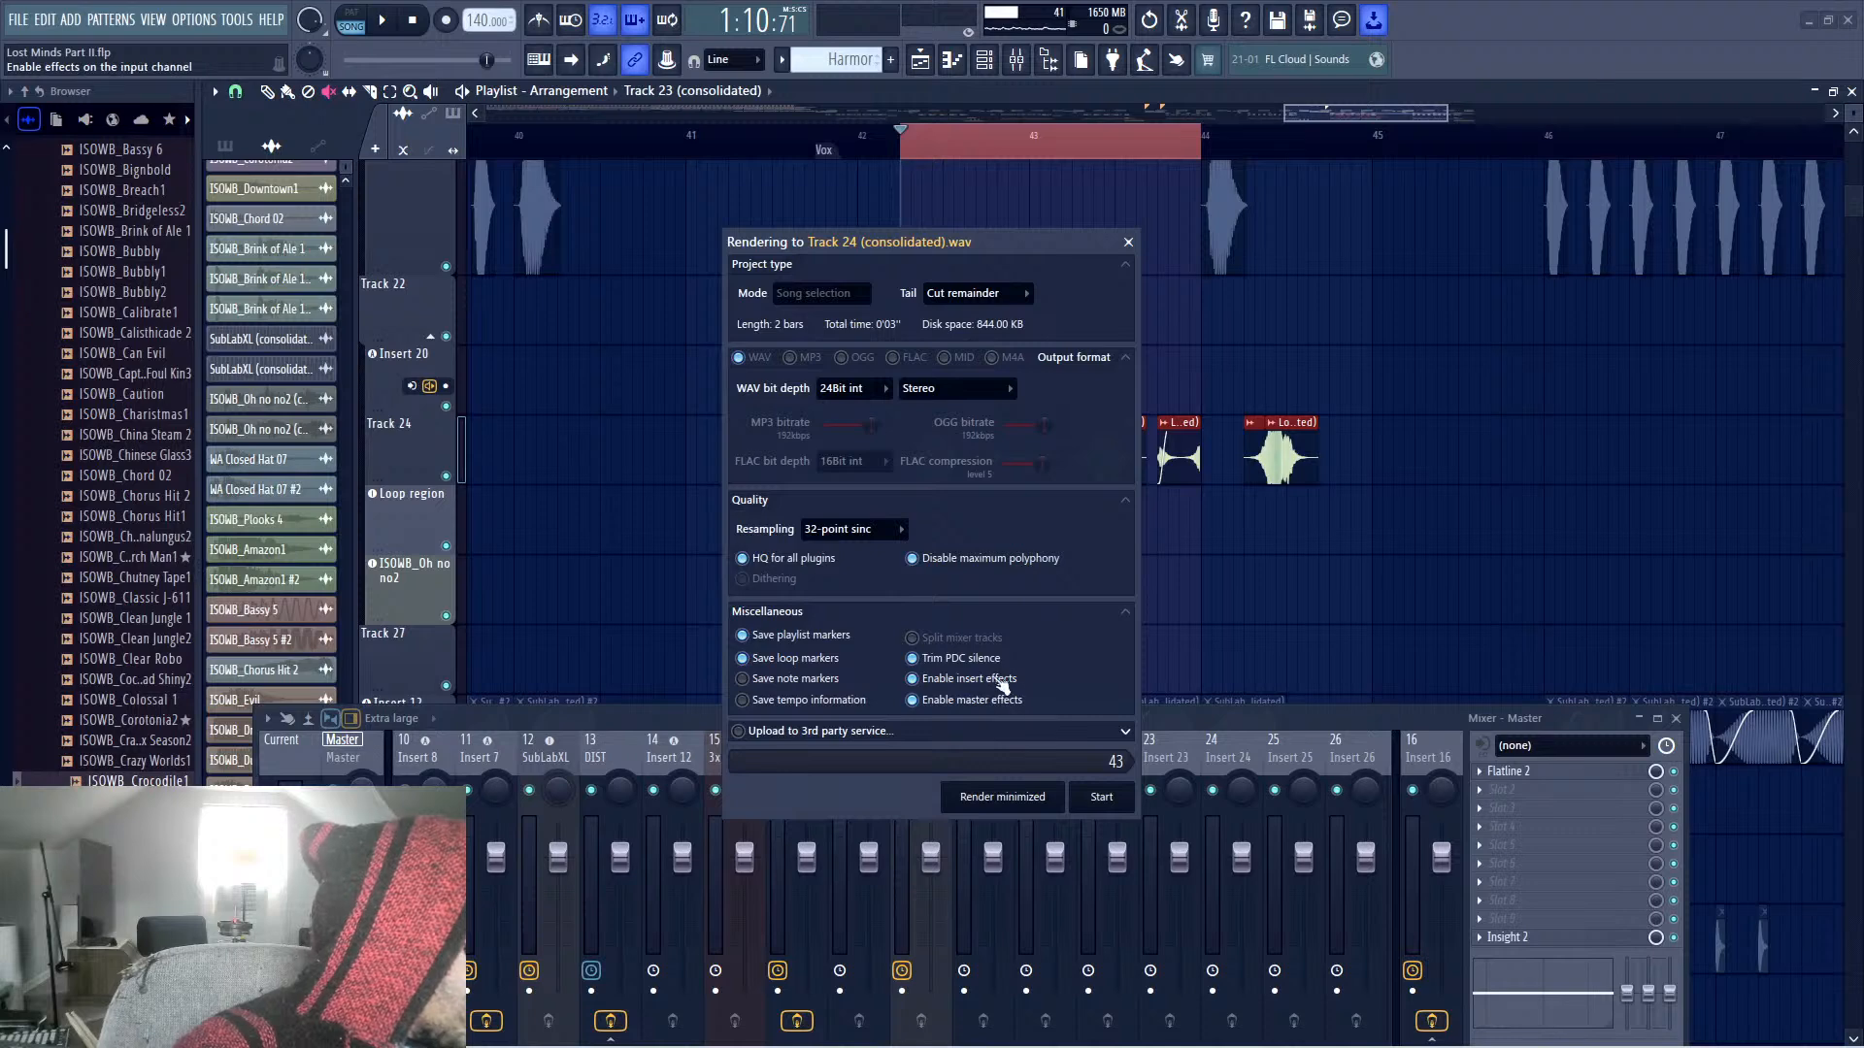
{"action": "left_click", "coordinate": [971, 701]}
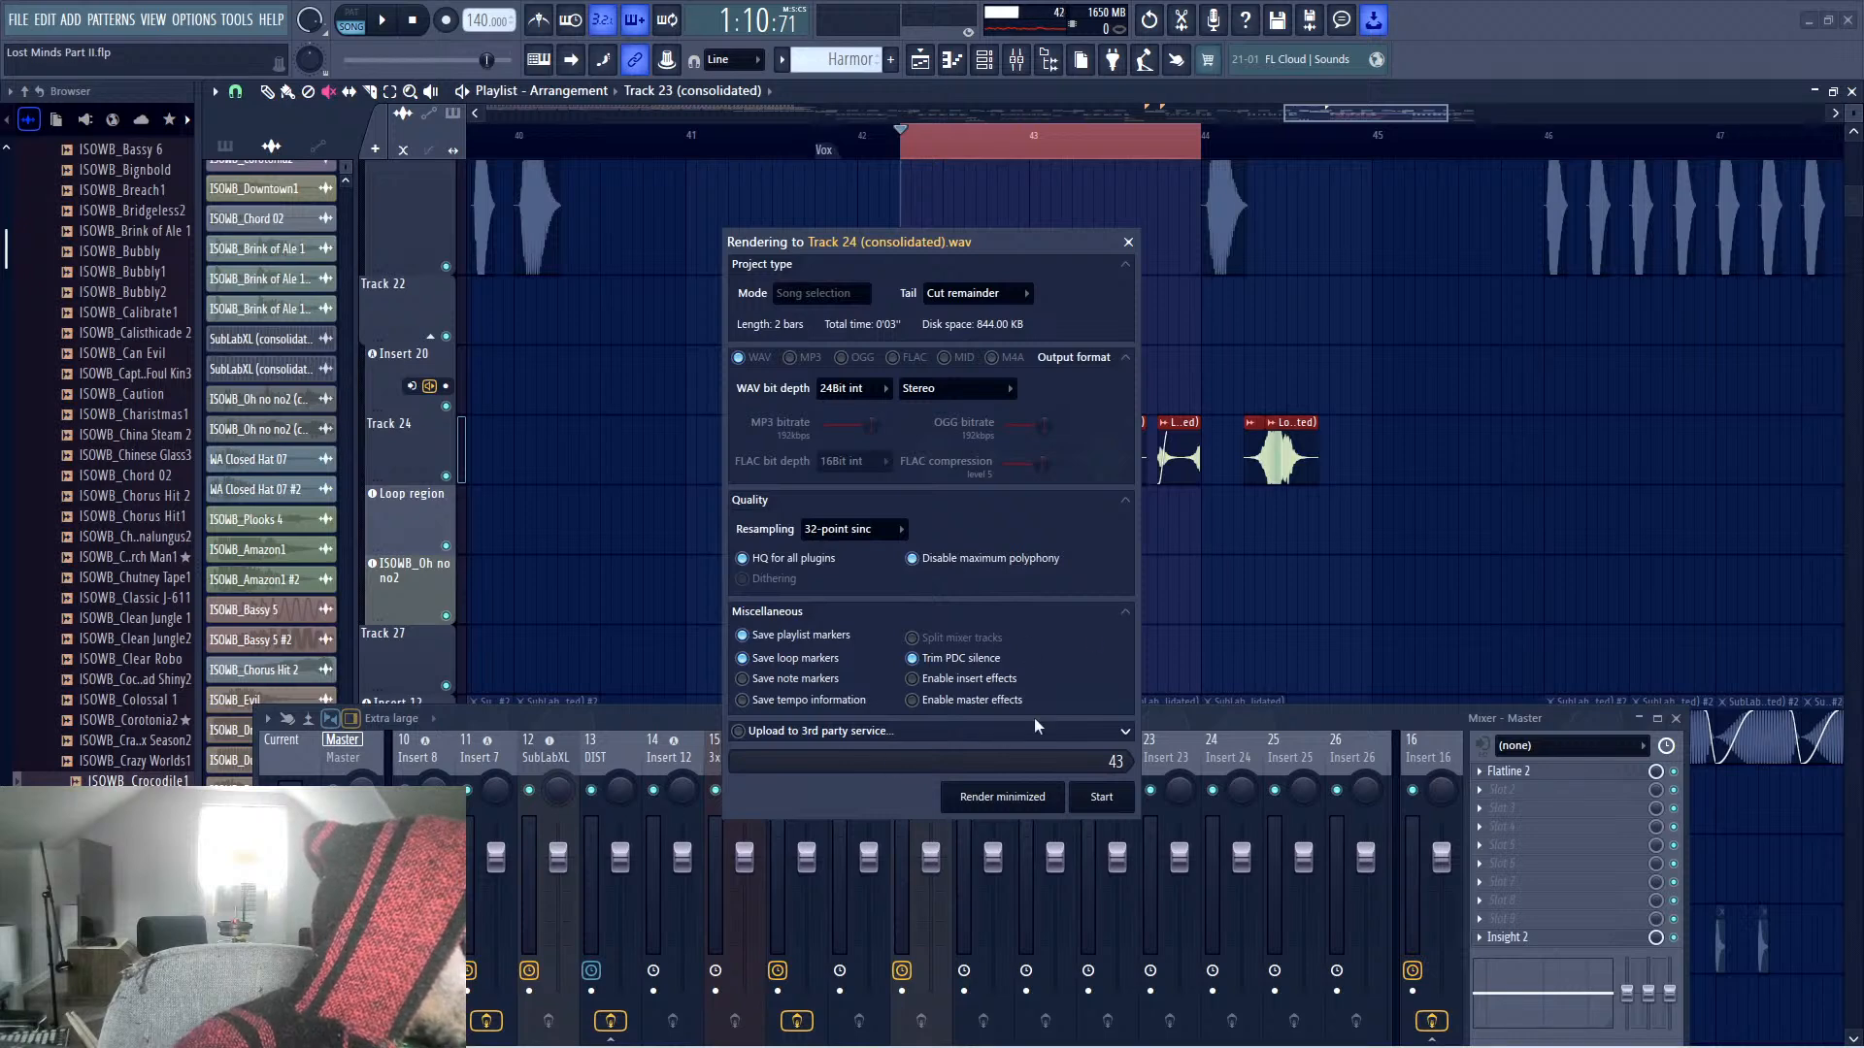
{"action": "left_click", "coordinate": [1102, 798]}
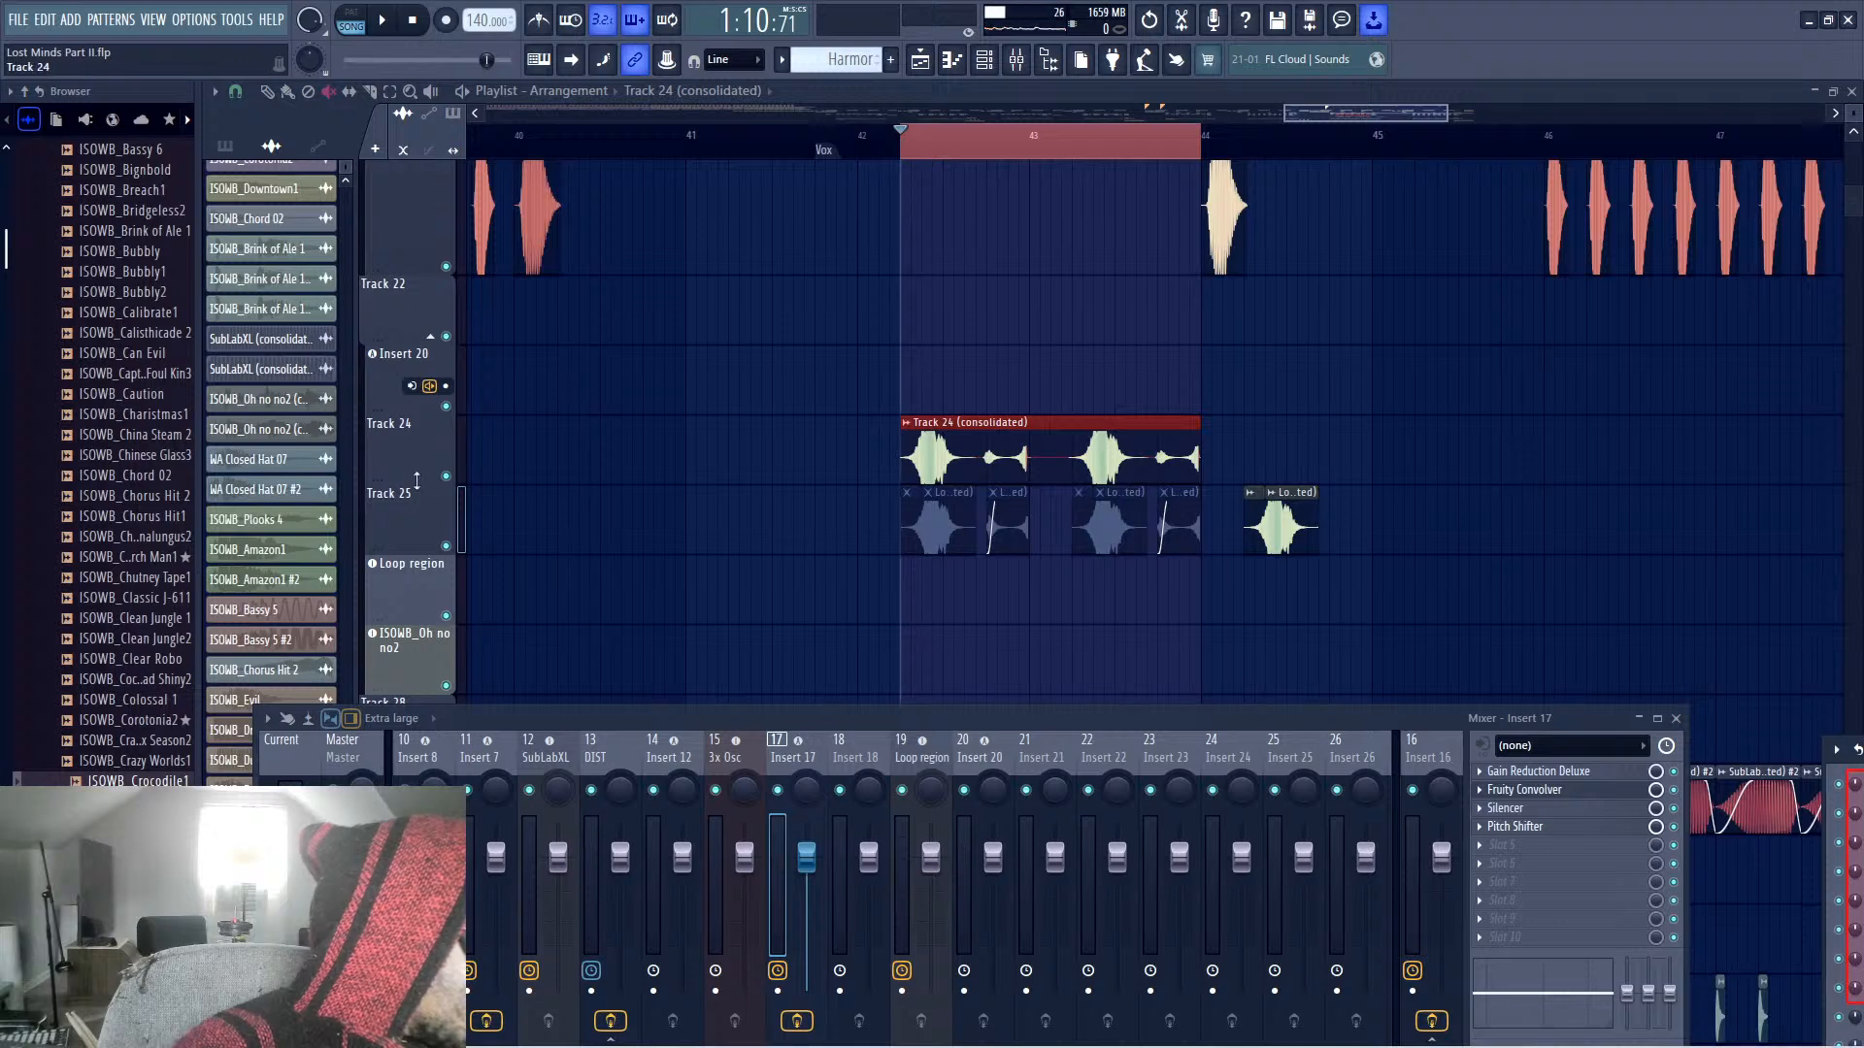
Audition the consolidated Track 24 clip soloed and then together with the full mix
{"action": "right_click", "coordinate": [446, 476]}
{"action": "key", "text": "space"}
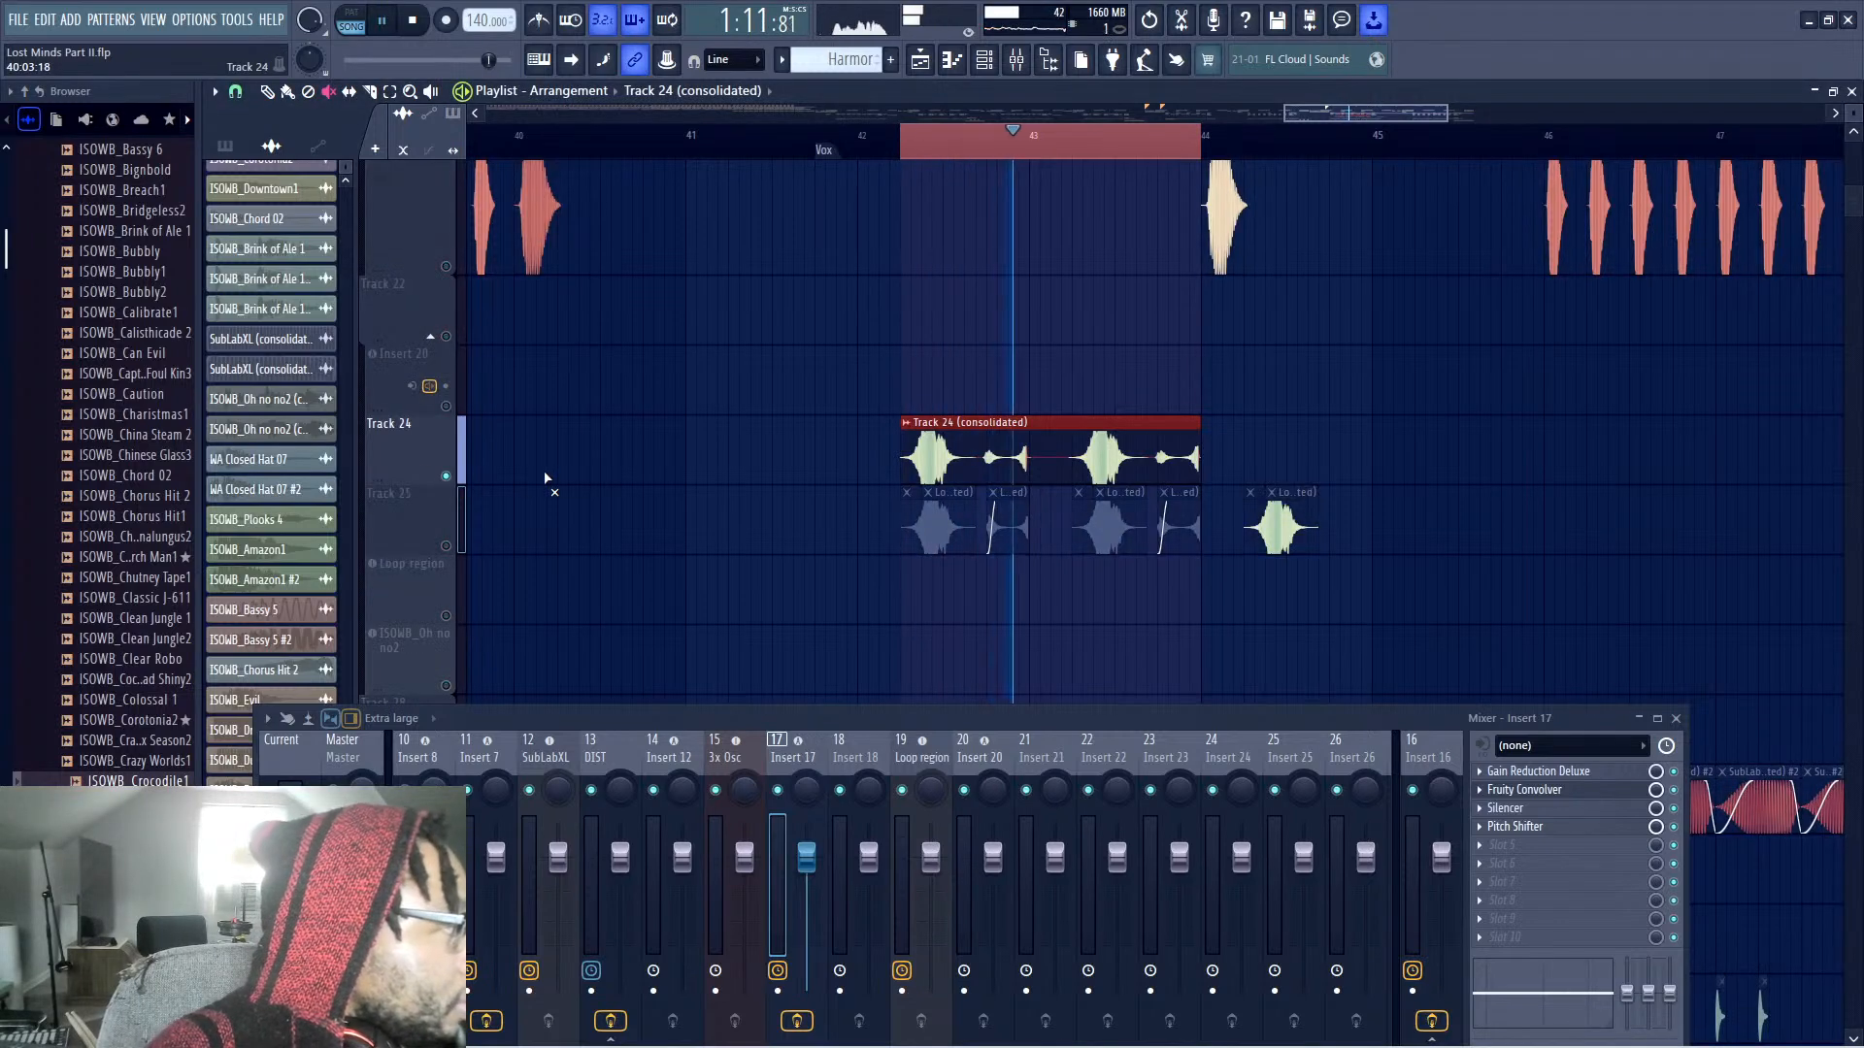
{"action": "key", "text": "space"}
{"action": "left_click", "coordinate": [952, 434]}
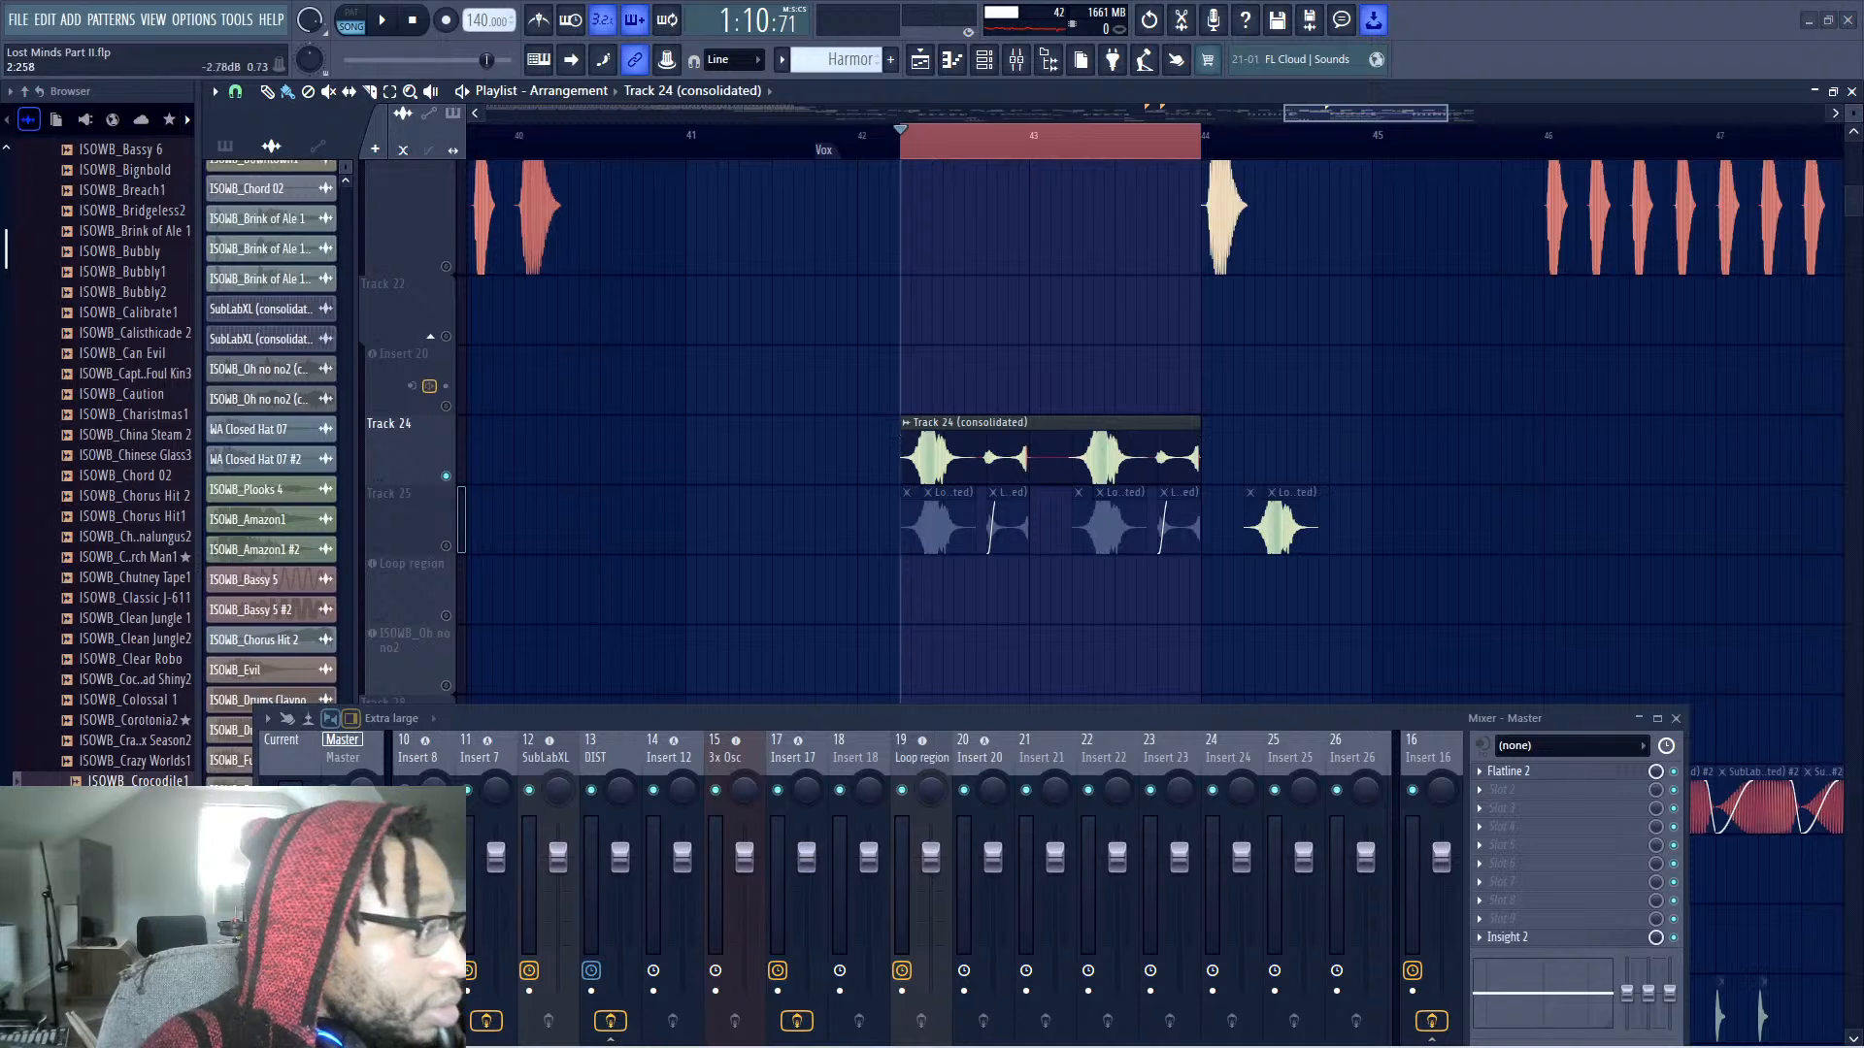
{"action": "key", "text": "space"}
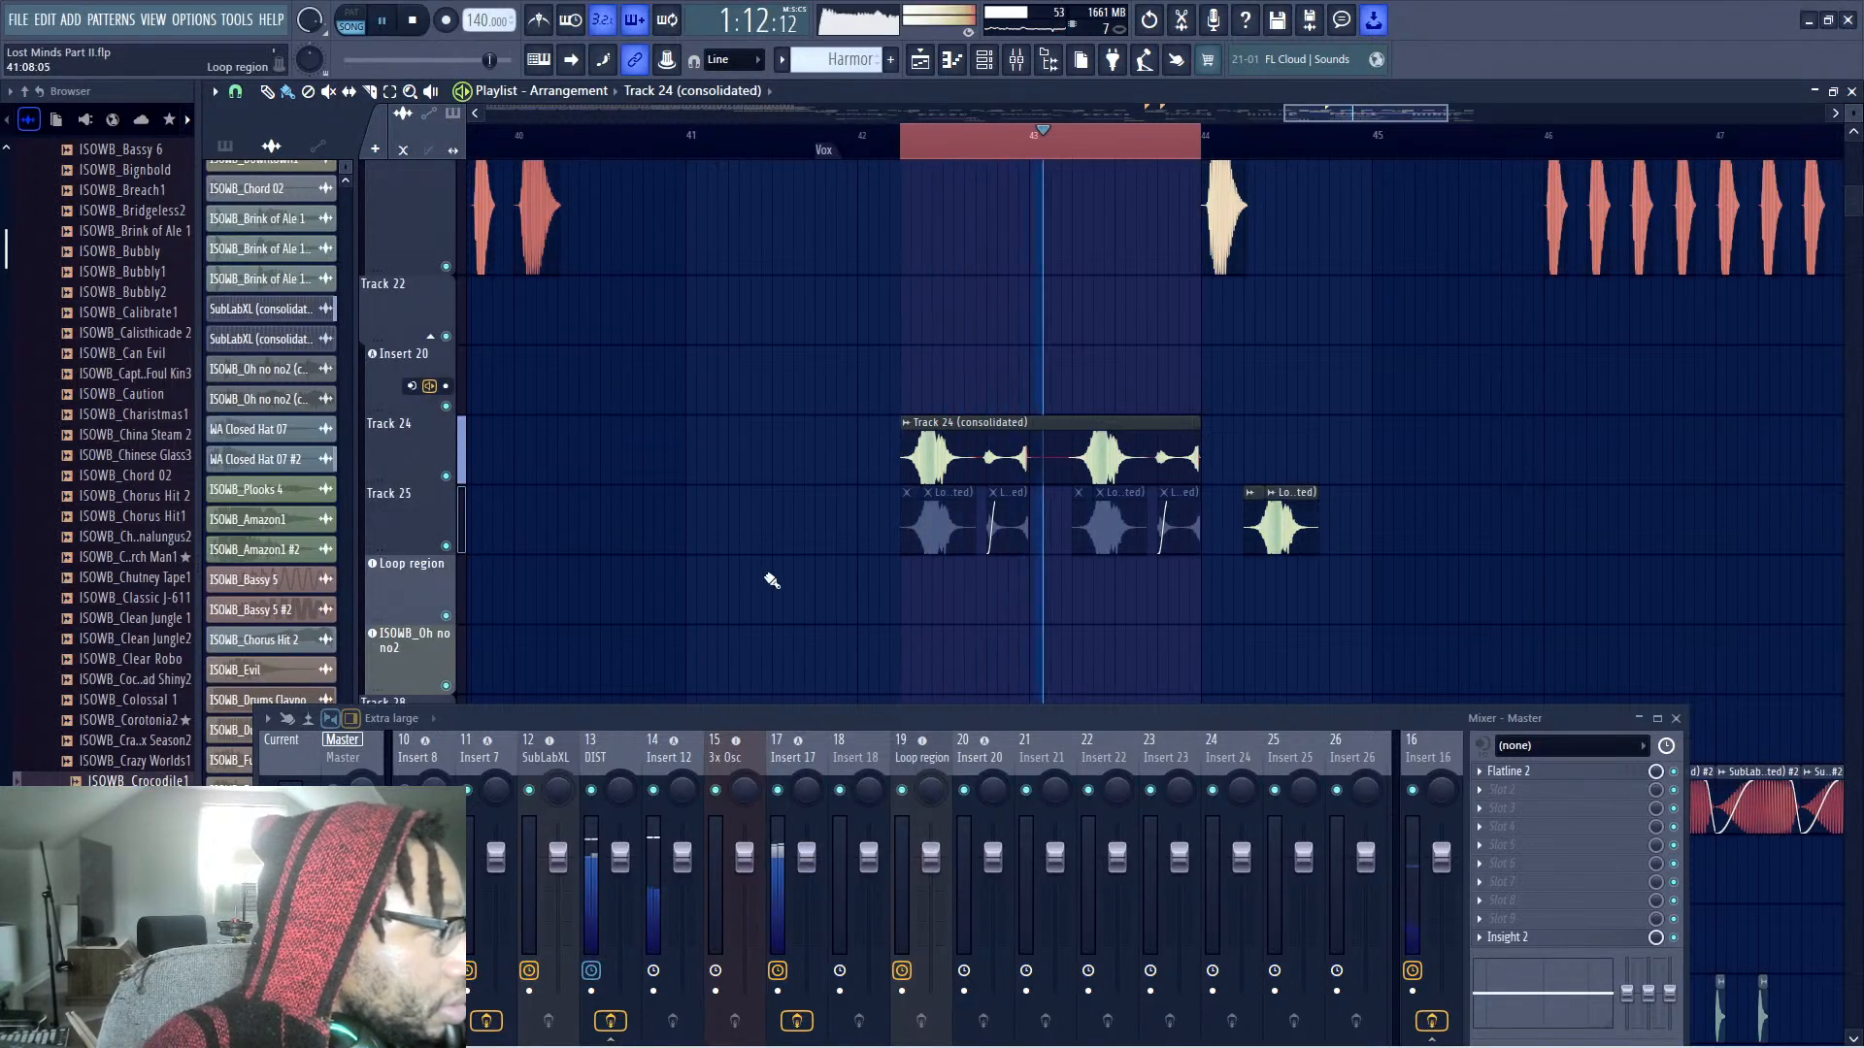
{"action": "key", "text": "space"}
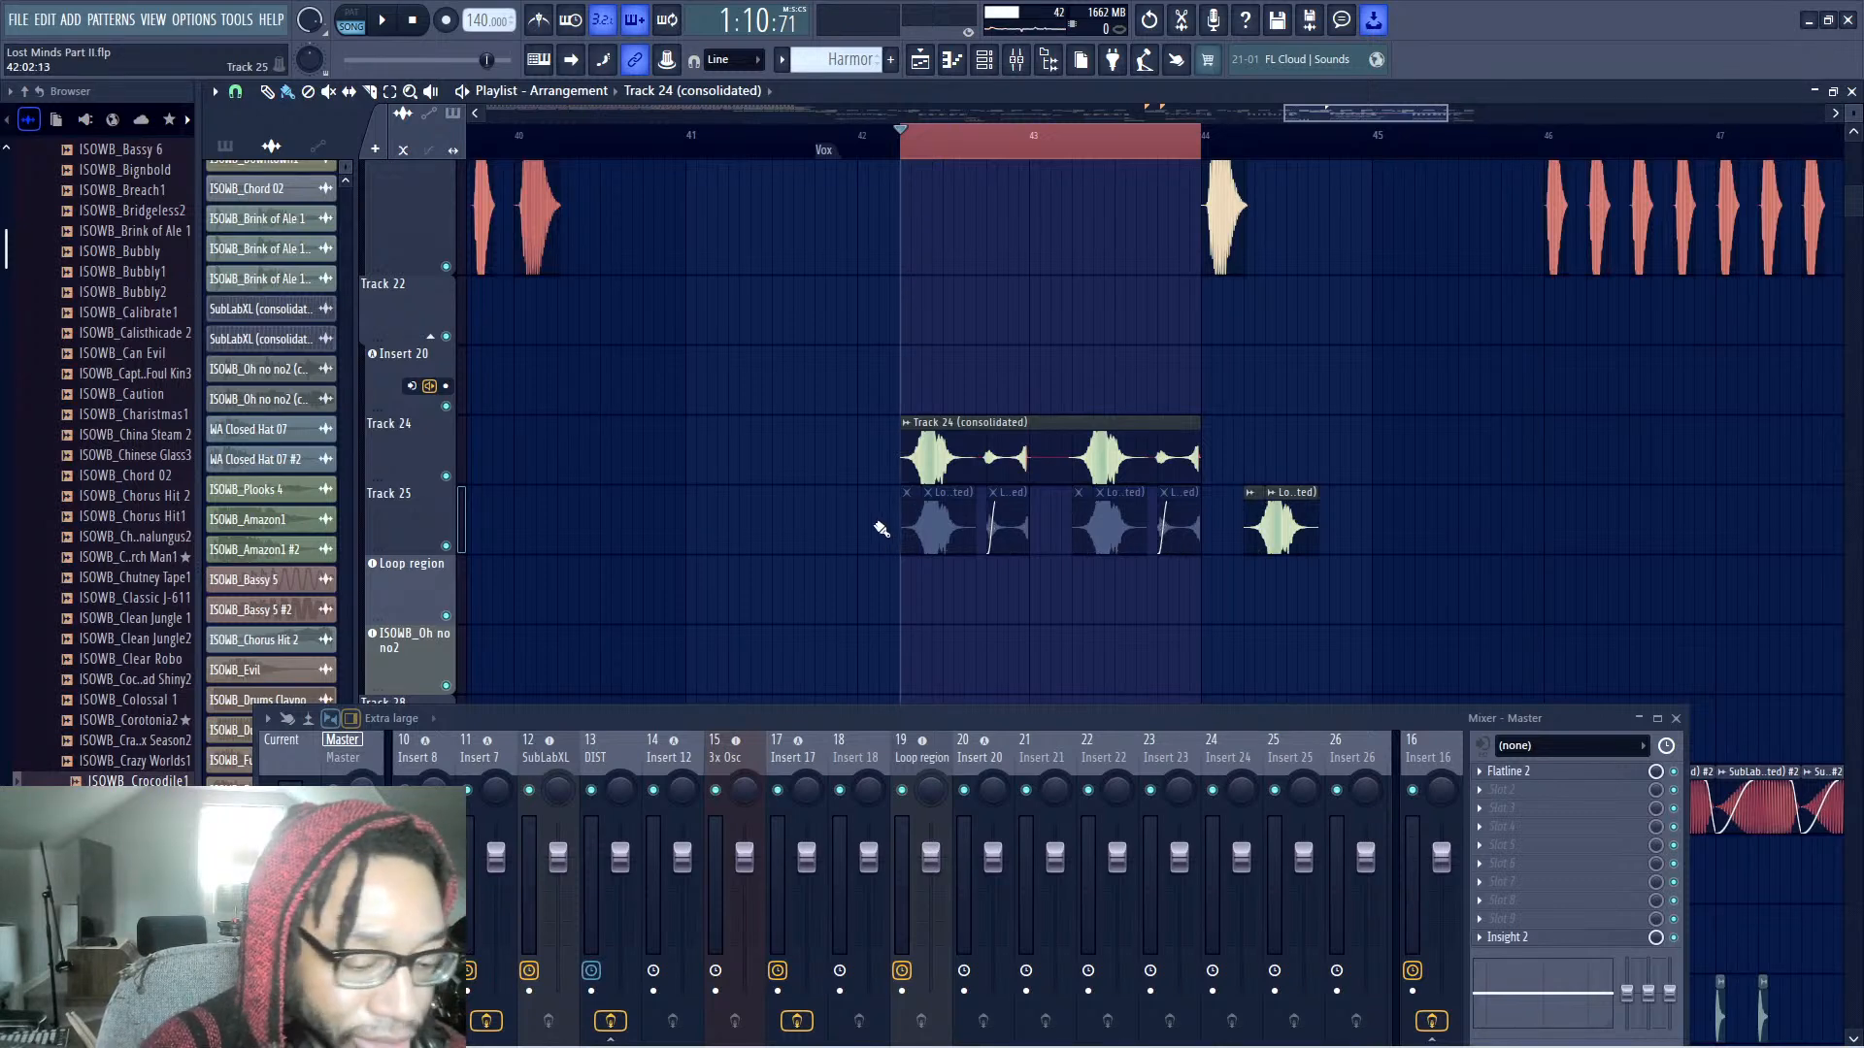
Unmute the four original slices on Track 25 in bars 42 and 43
{"action": "key", "text": "t"}
{"action": "left_click", "coordinate": [934, 531]}
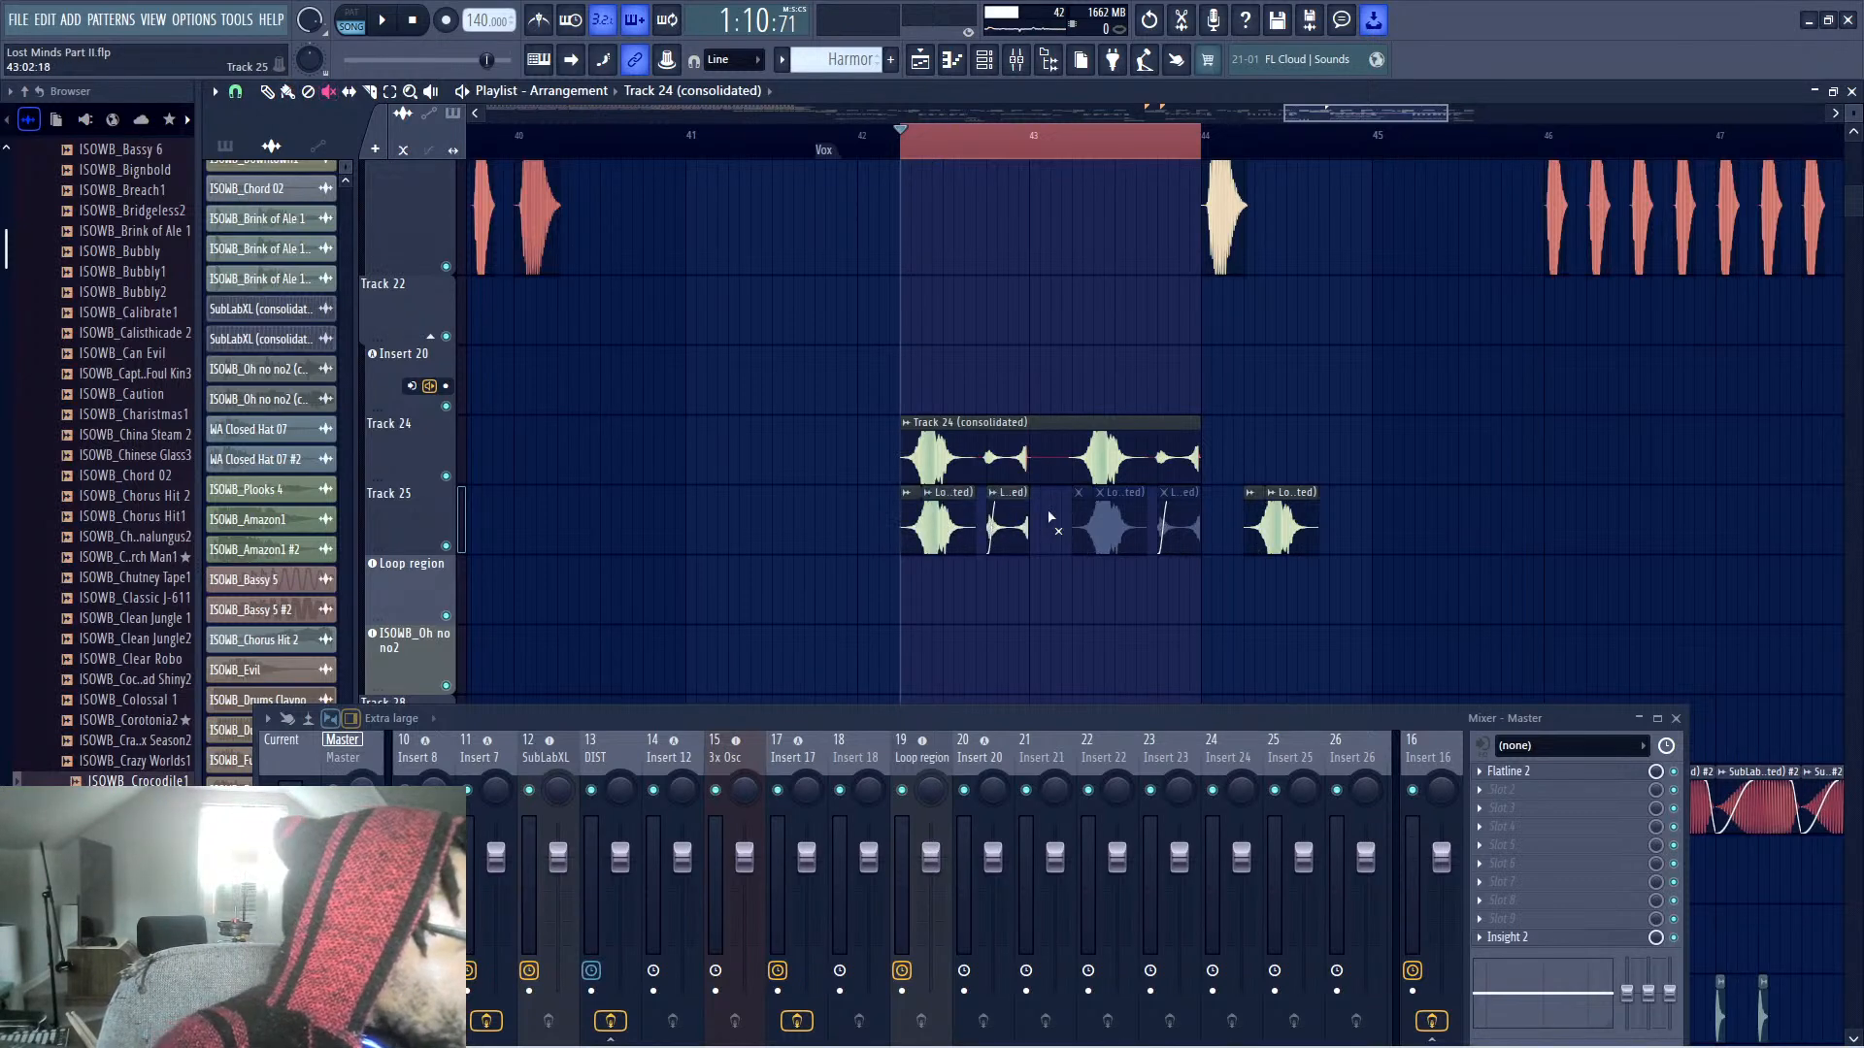
{"action": "left_click", "coordinate": [1101, 514]}
{"action": "left_click", "coordinate": [1170, 493]}
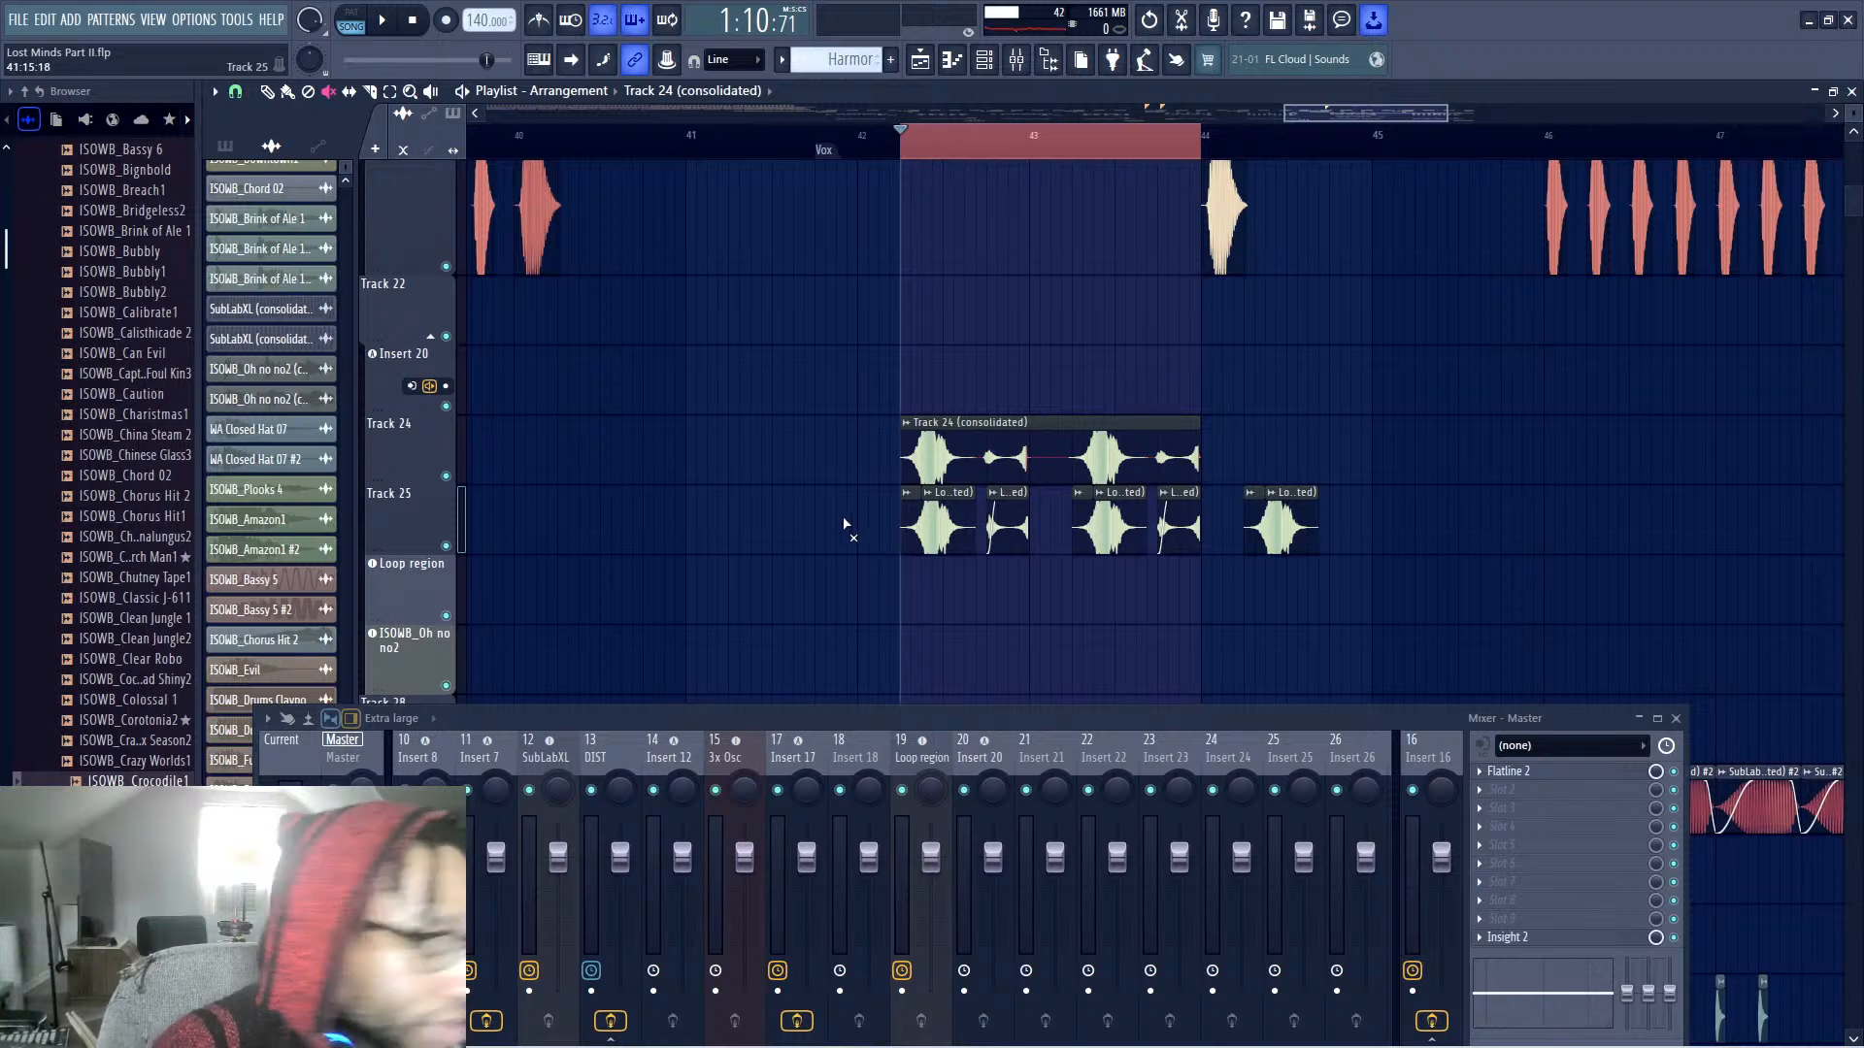
Consolidate Track 25 from beat 2 of bar 42 to bar 44 as a 24-bit stereo WAV with insert effects enabled and master effects disabled
{"action": "key", "text": "b"}
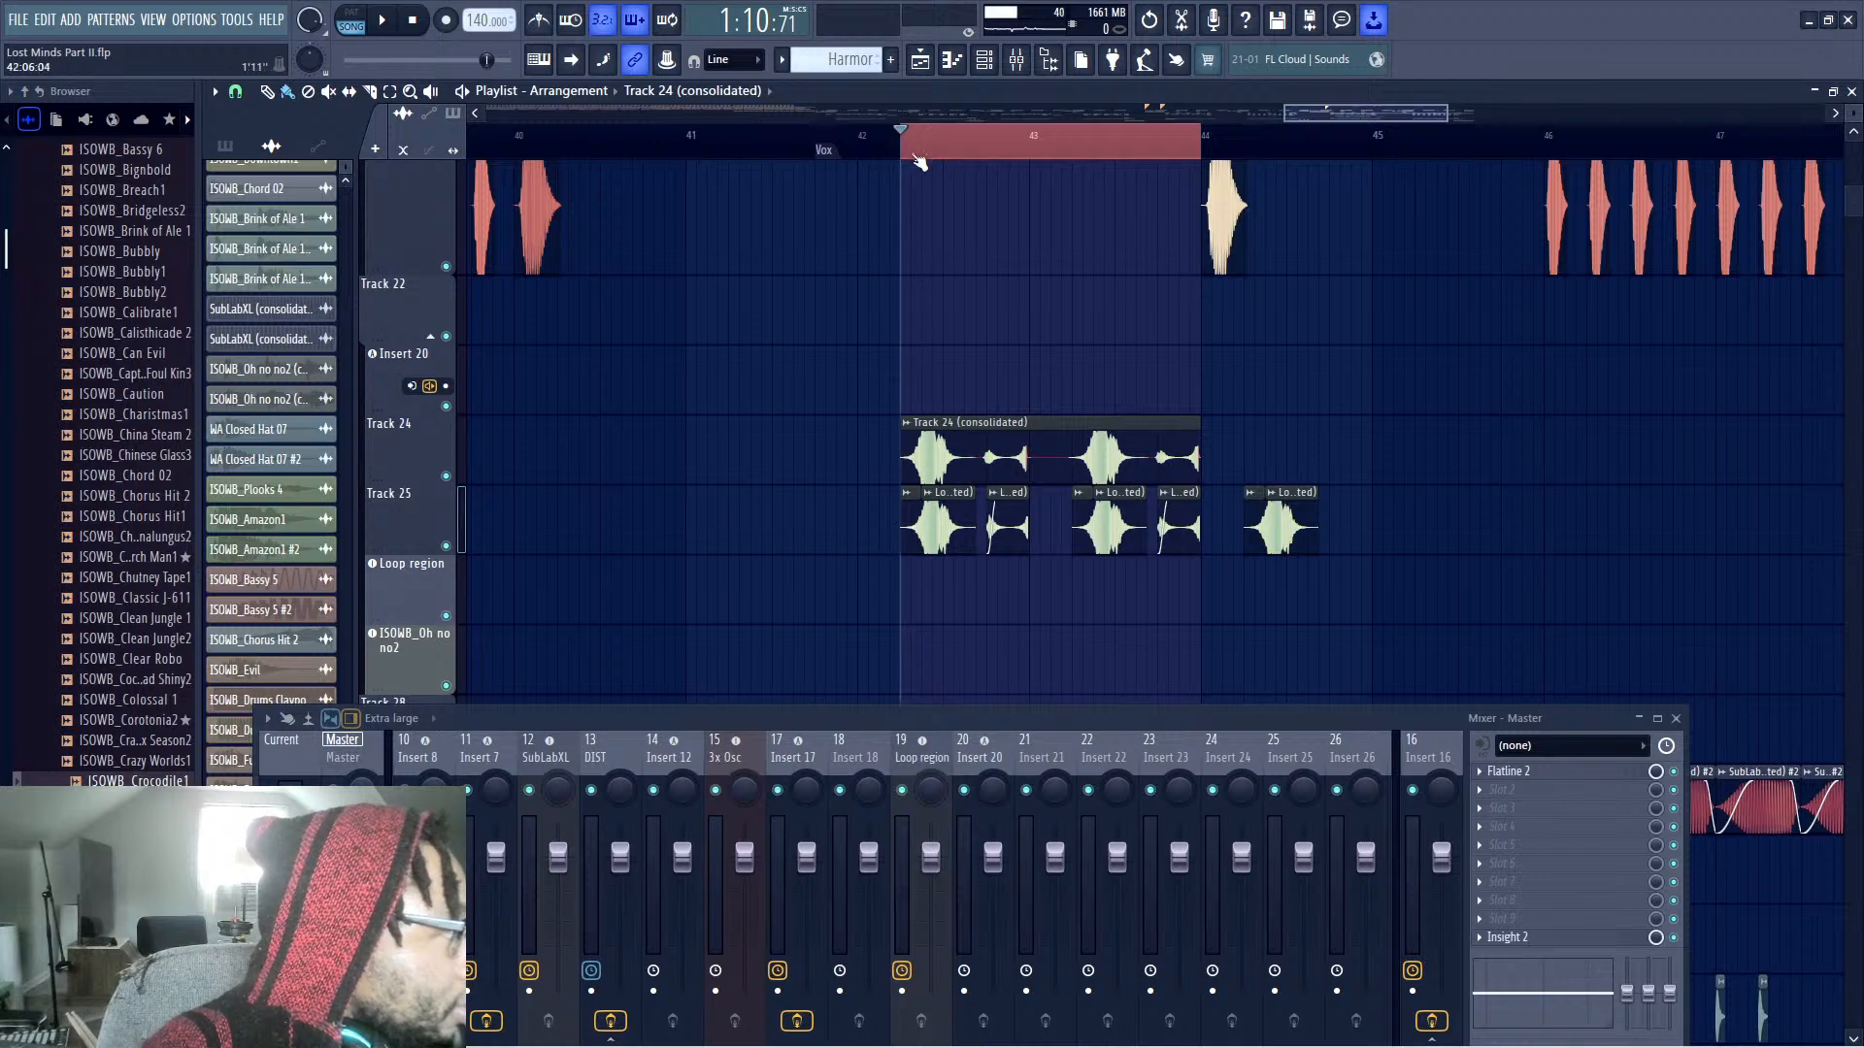
{"action": "left_click_drag", "start_coordinate": [908, 158], "coordinate": [1208, 180]}
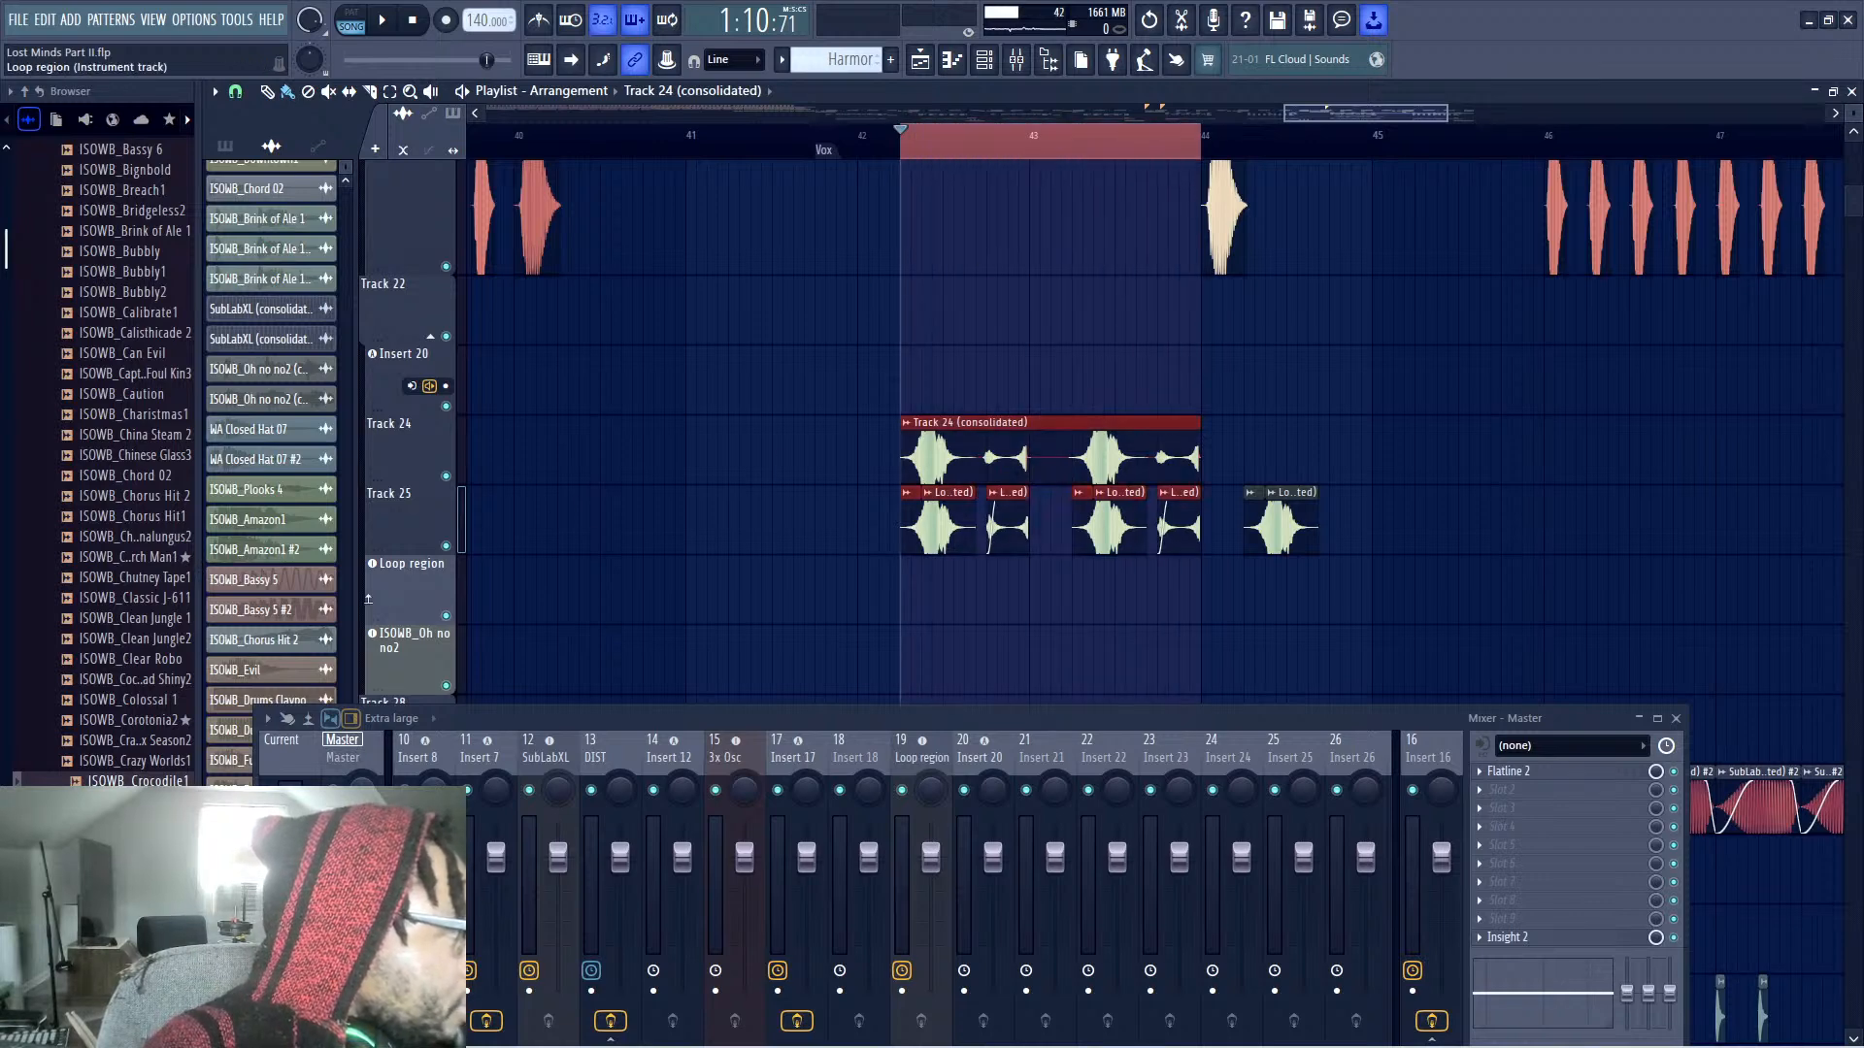
{"action": "right_click", "coordinate": [408, 588]}
{"action": "mouse_move", "coordinate": [531, 830]}
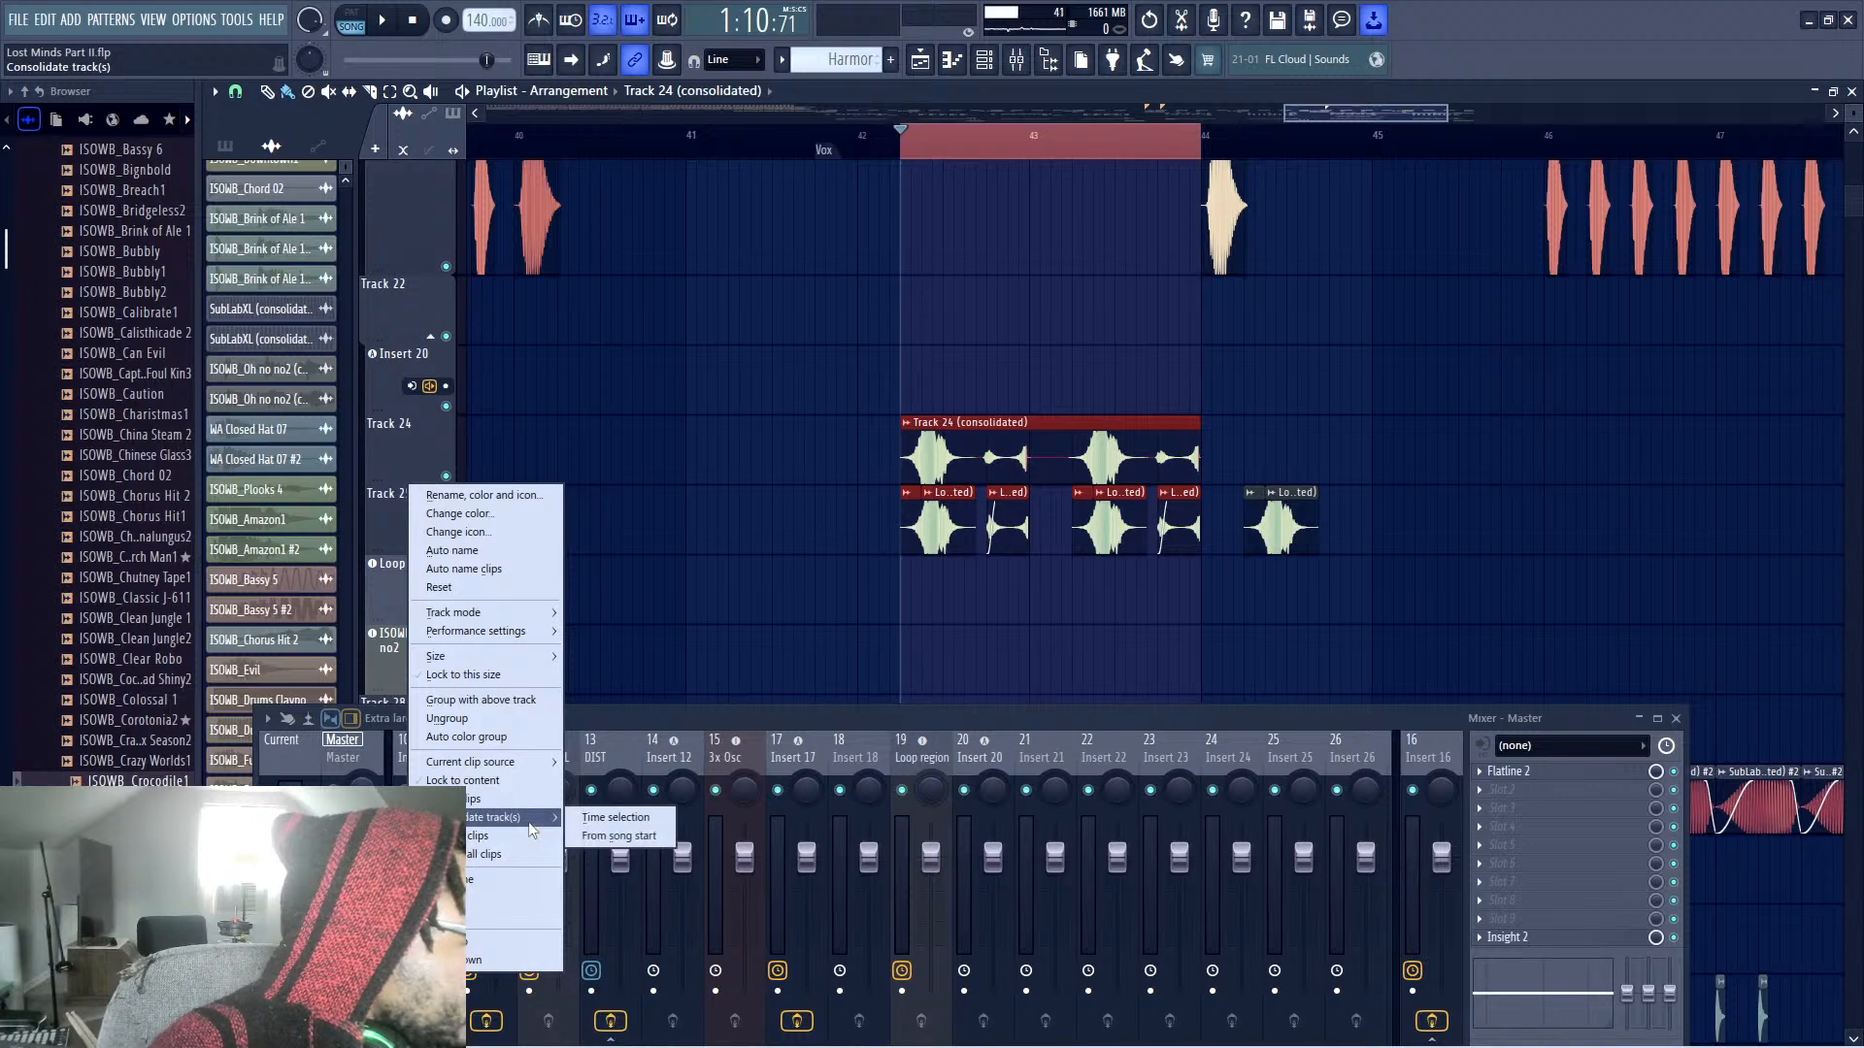
{"action": "left_click", "coordinate": [615, 817]}
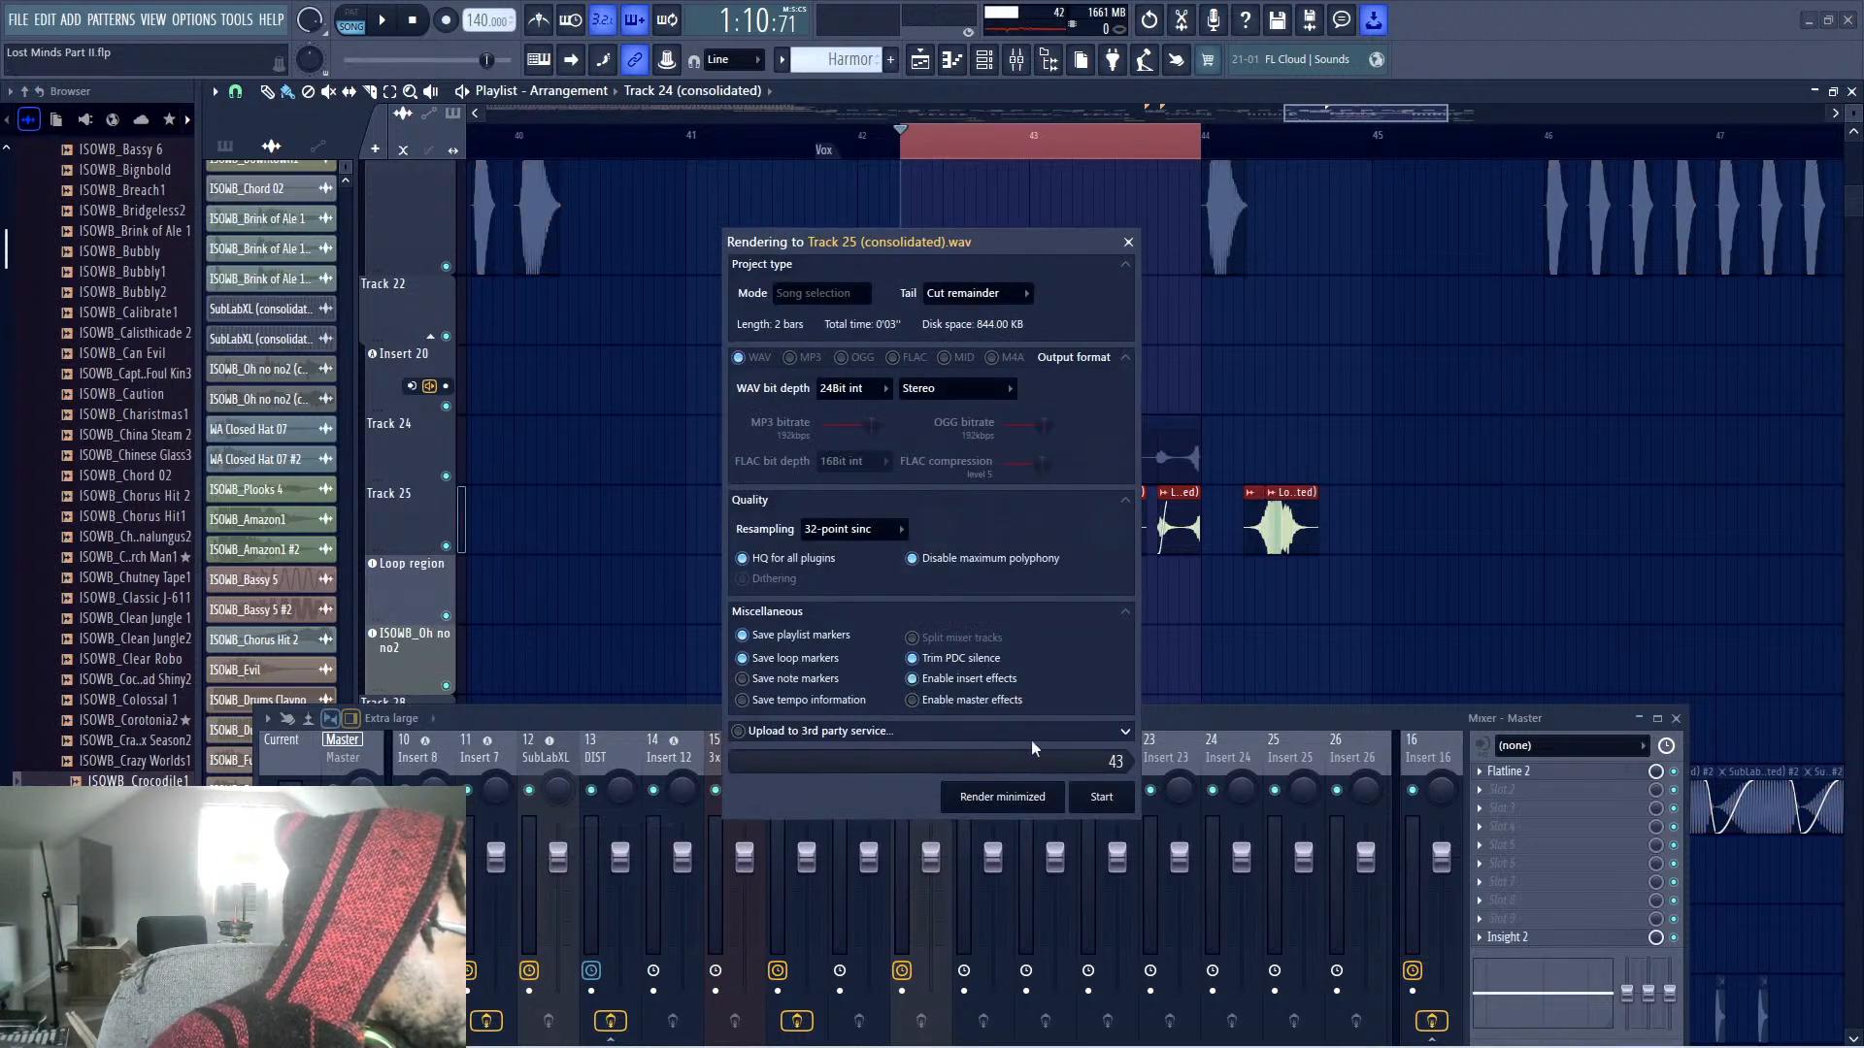
{"action": "left_click", "coordinate": [1103, 802]}
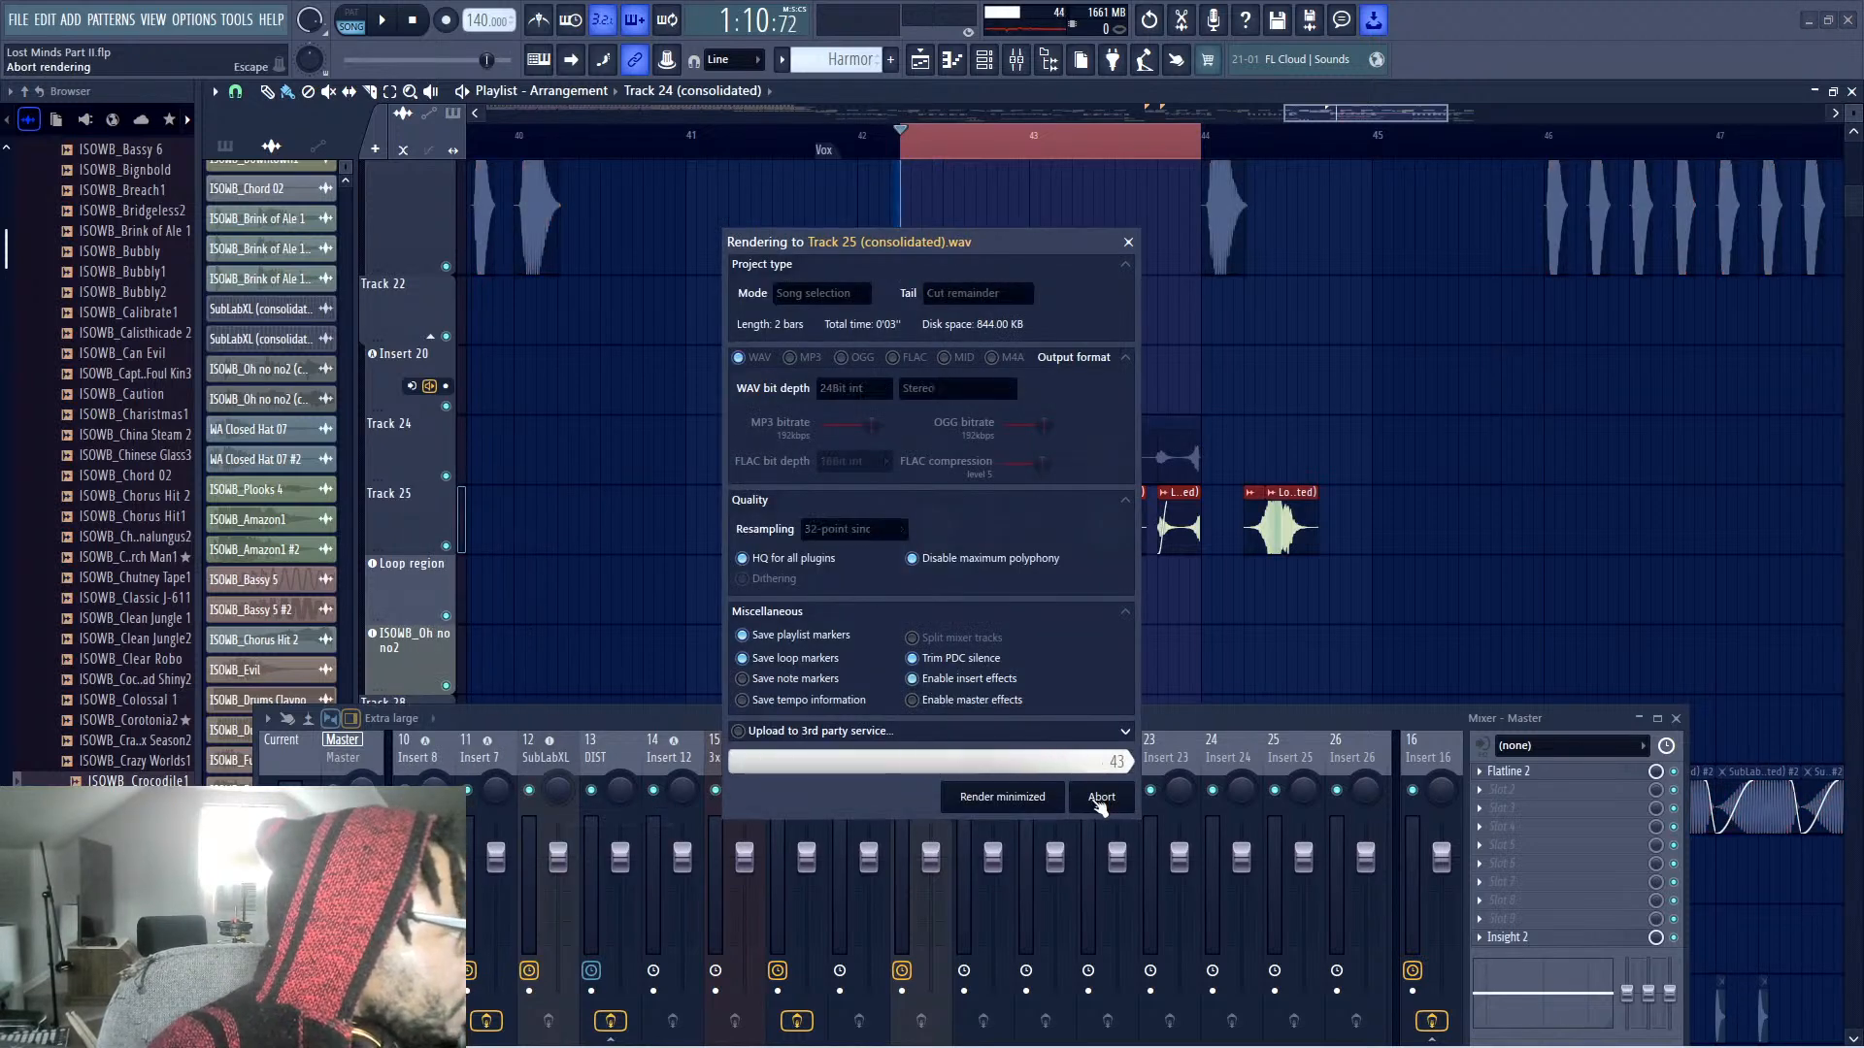
Audition the consolidated Track 25 clip soloed and together with the full mix
{"action": "key", "text": "space"}
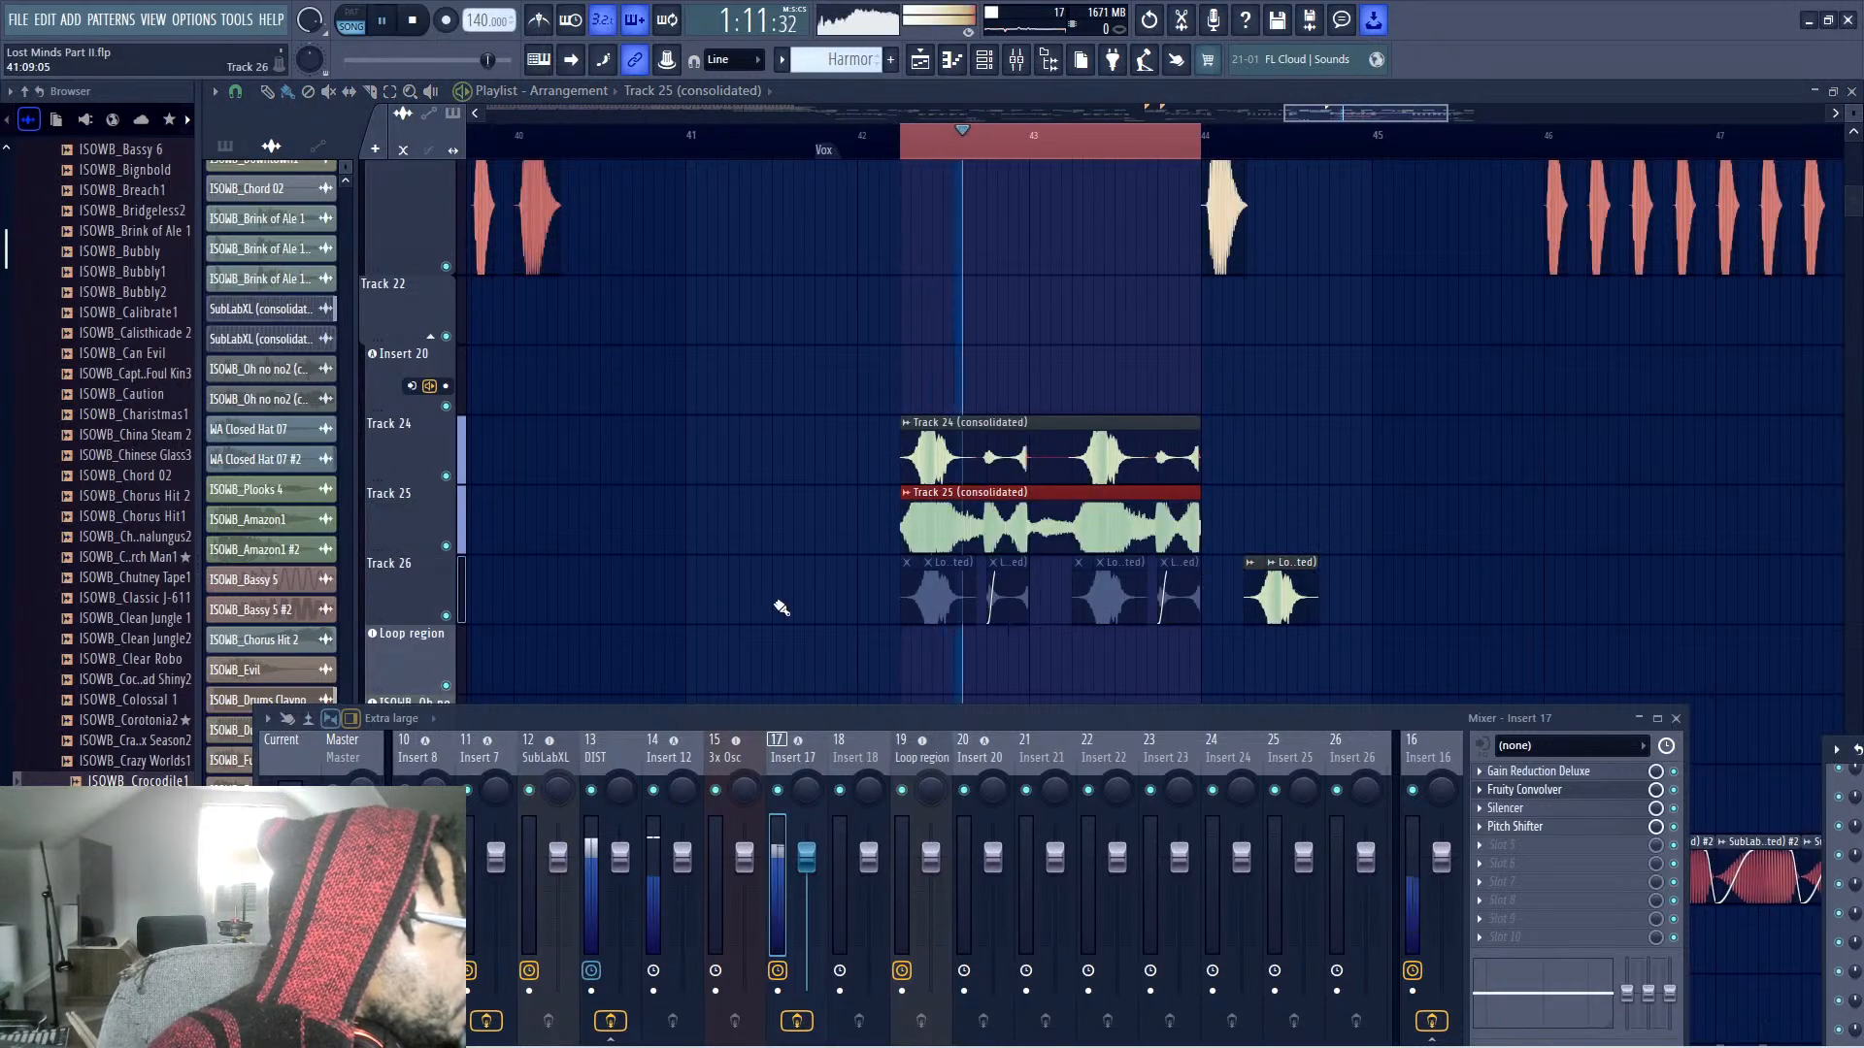
{"action": "left_click", "coordinate": [446, 546], "text": "ctrl"}
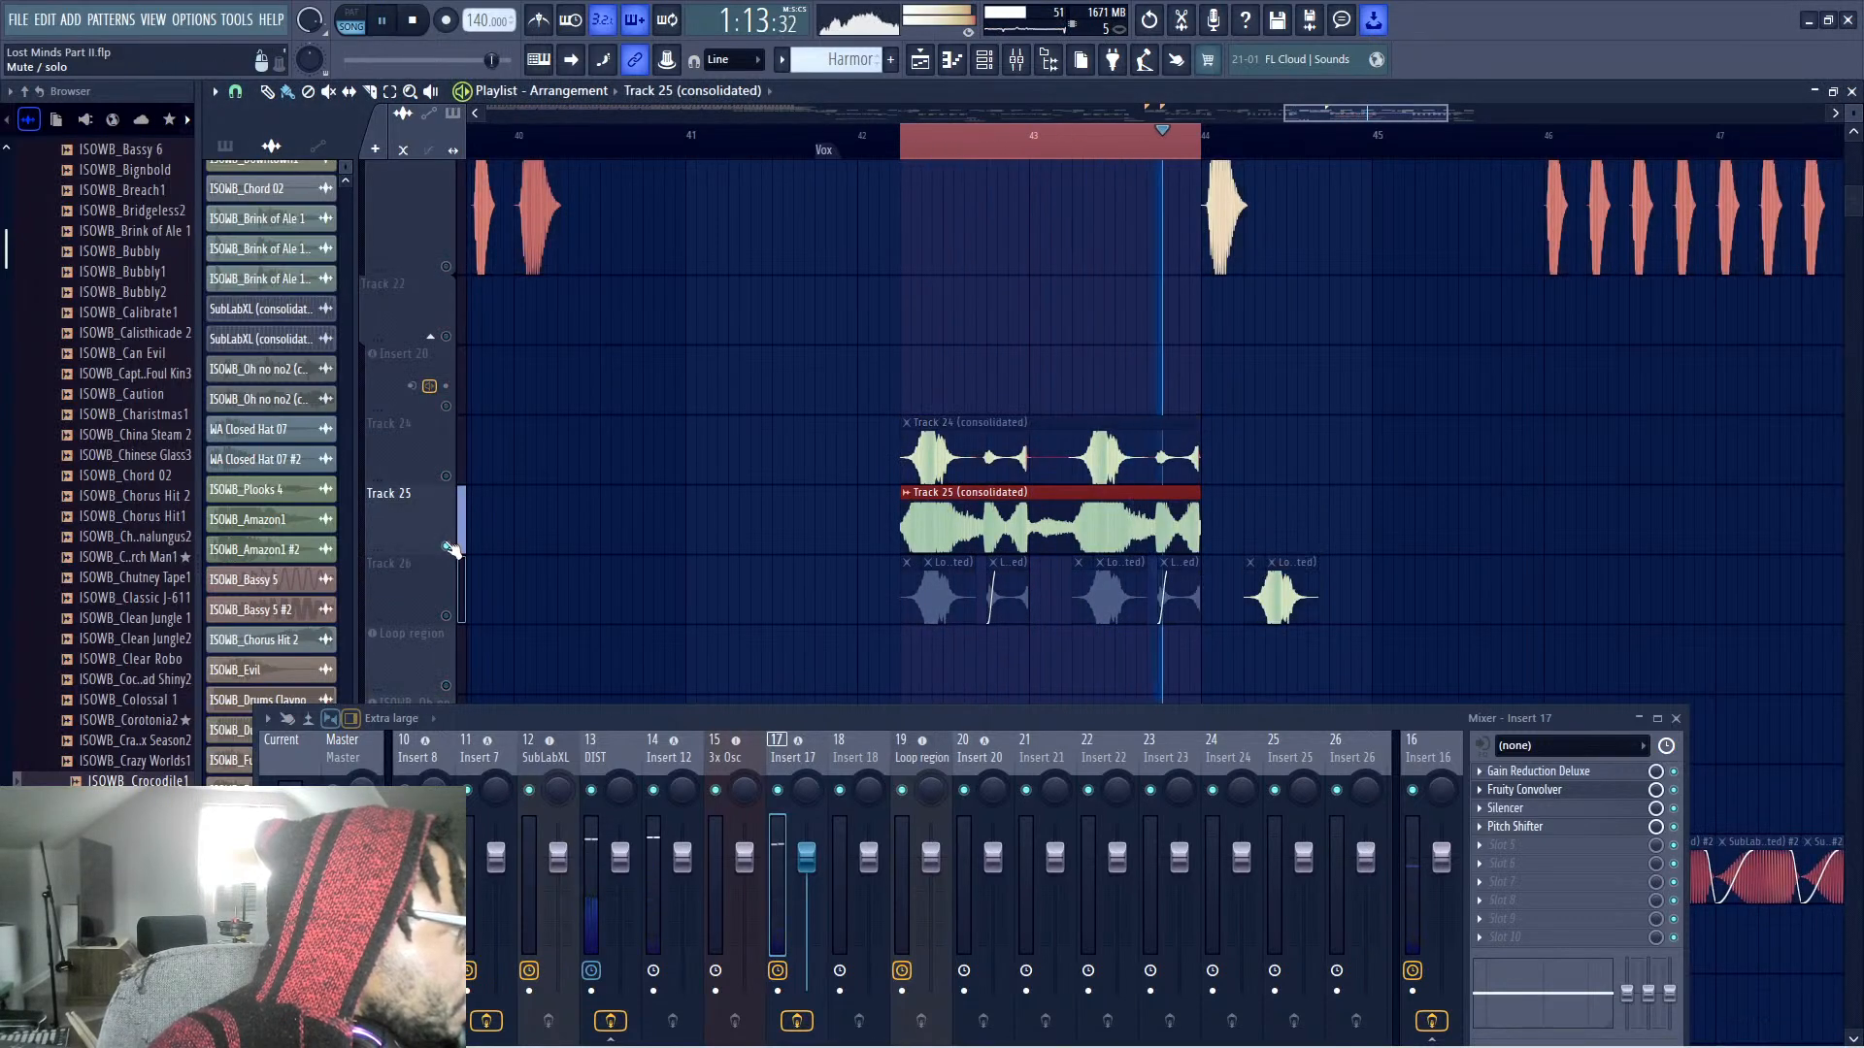
{"action": "left_click", "coordinate": [447, 547], "text": "ctrl"}
{"action": "key", "text": "space"}
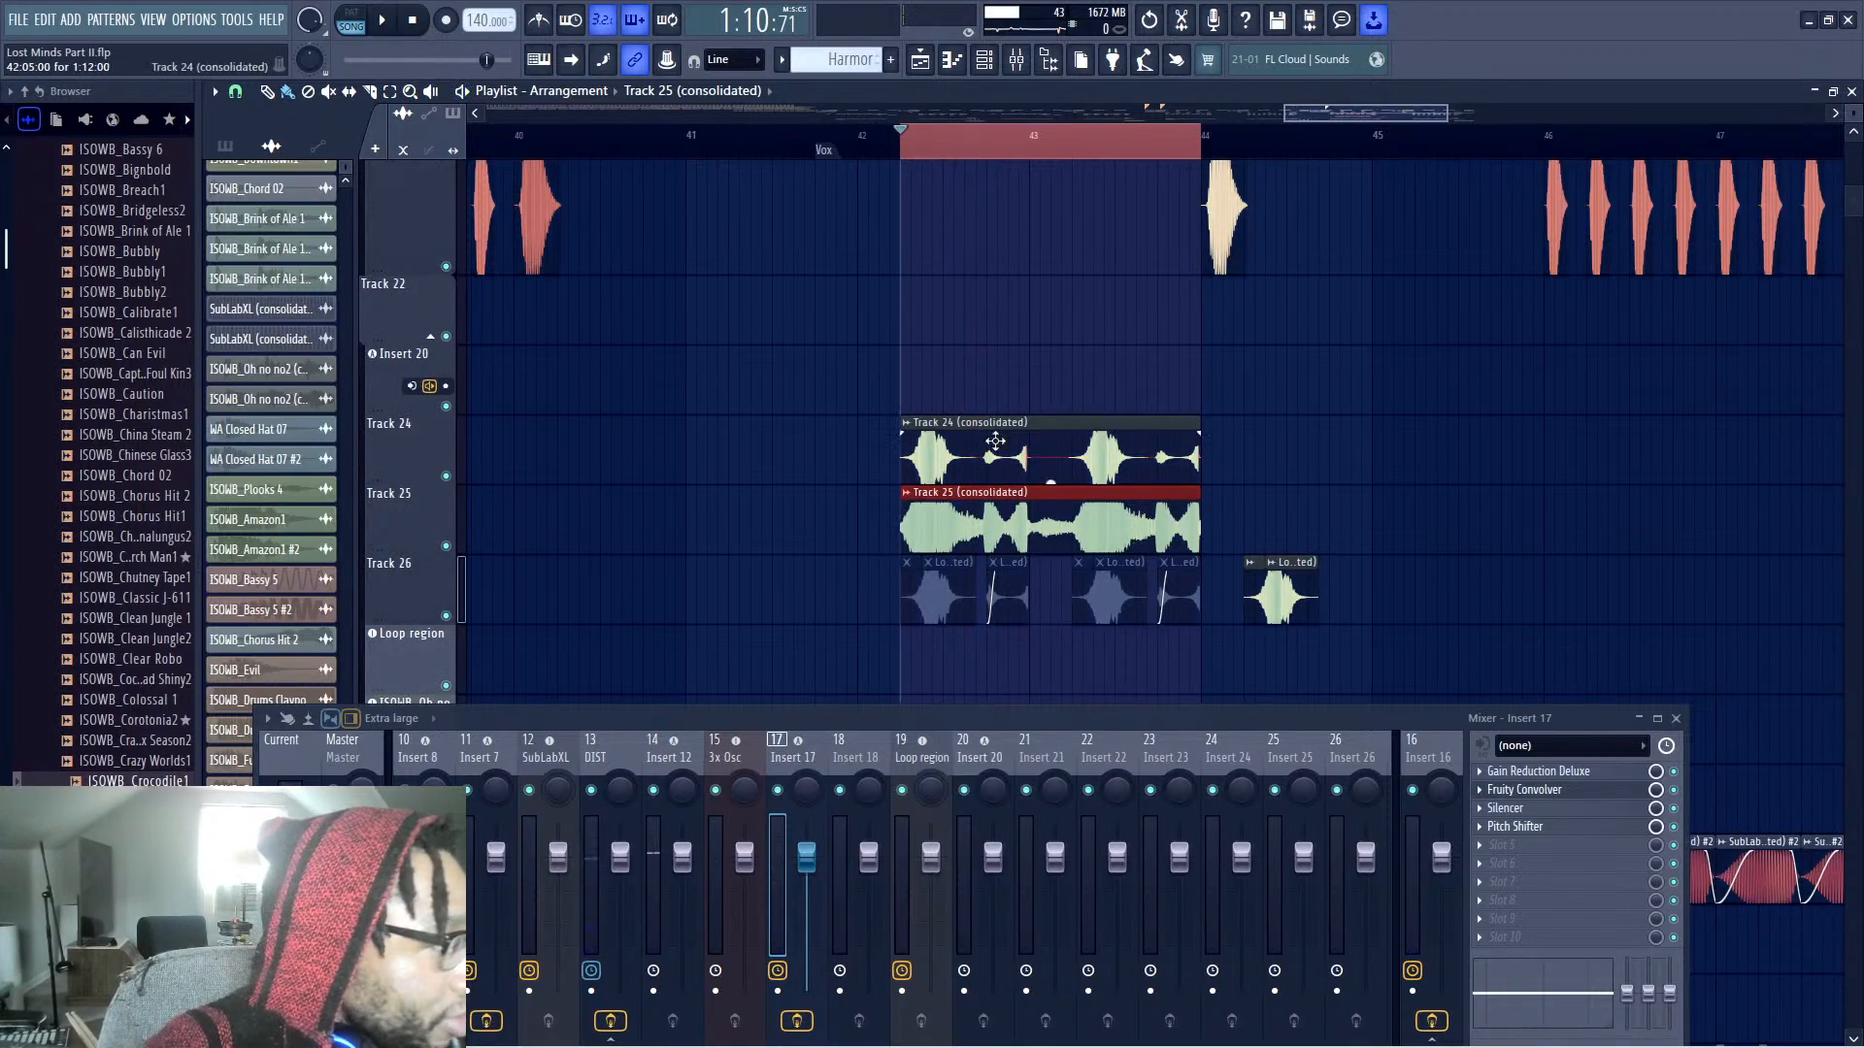
{"action": "key", "text": "space"}
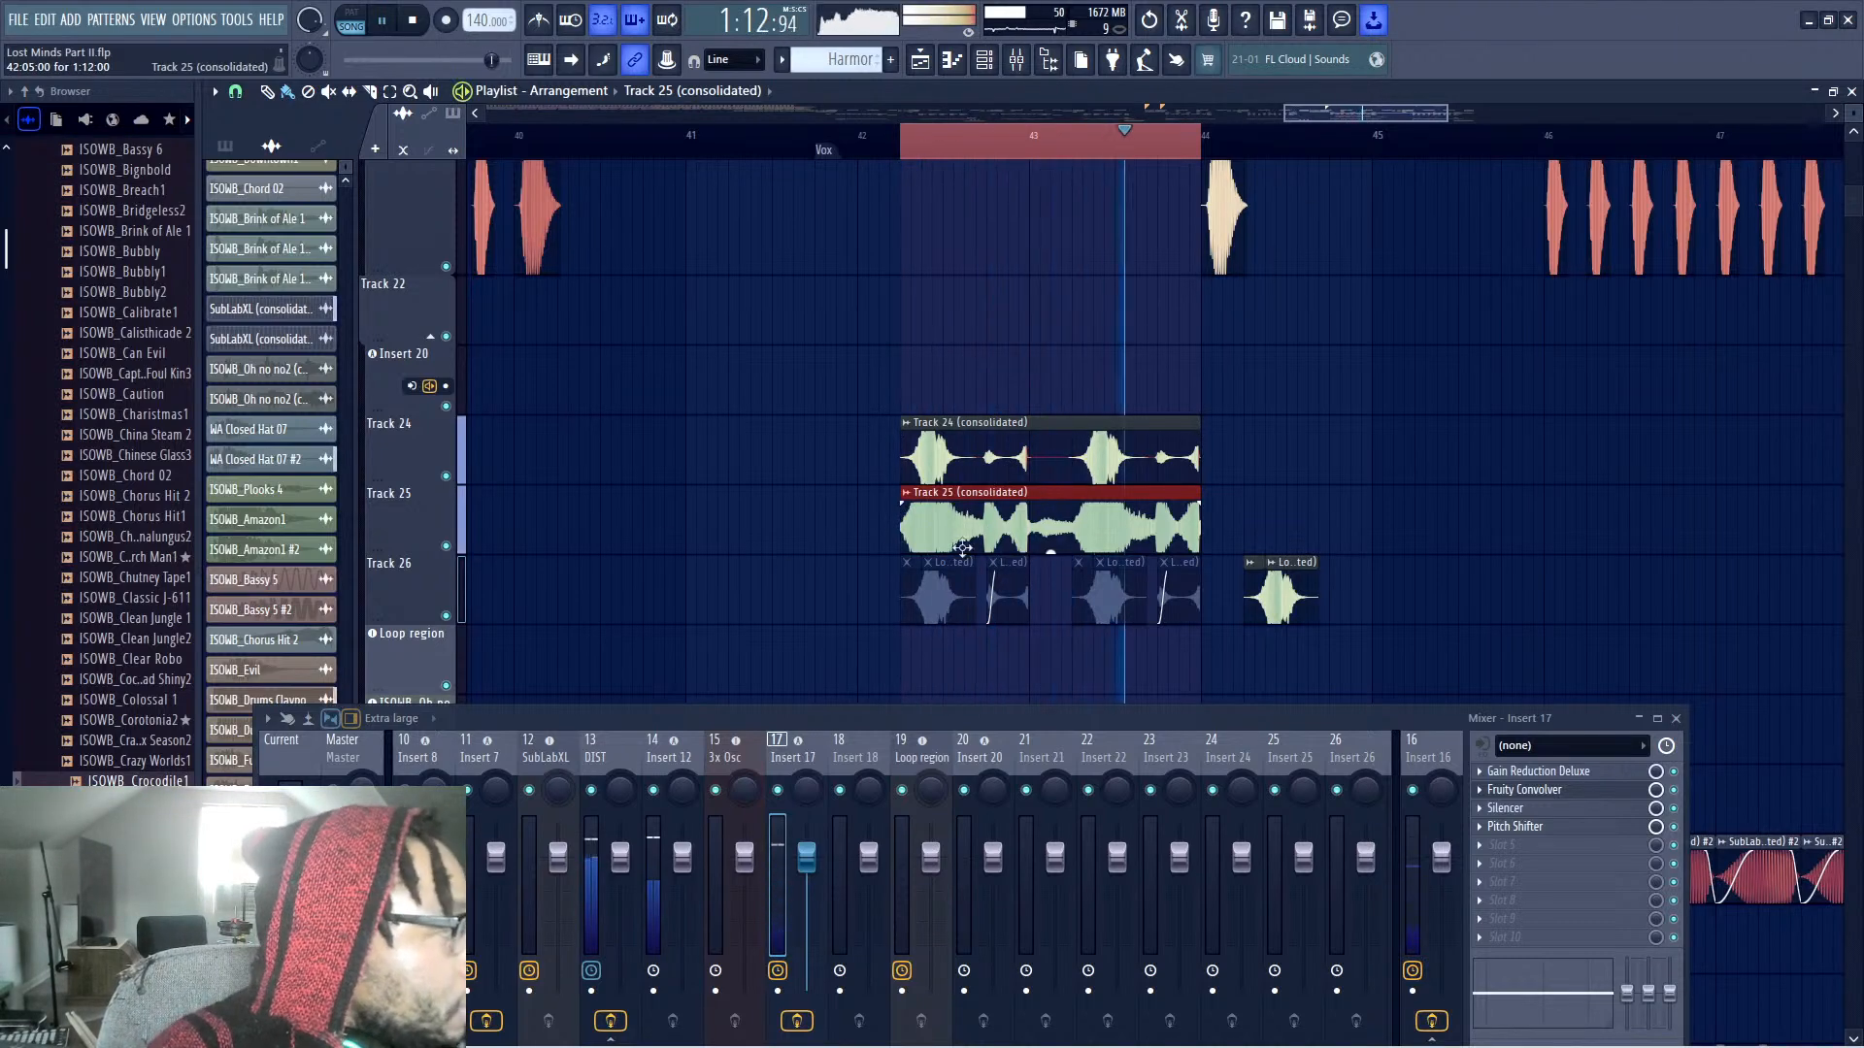
{"action": "key", "text": "space"}
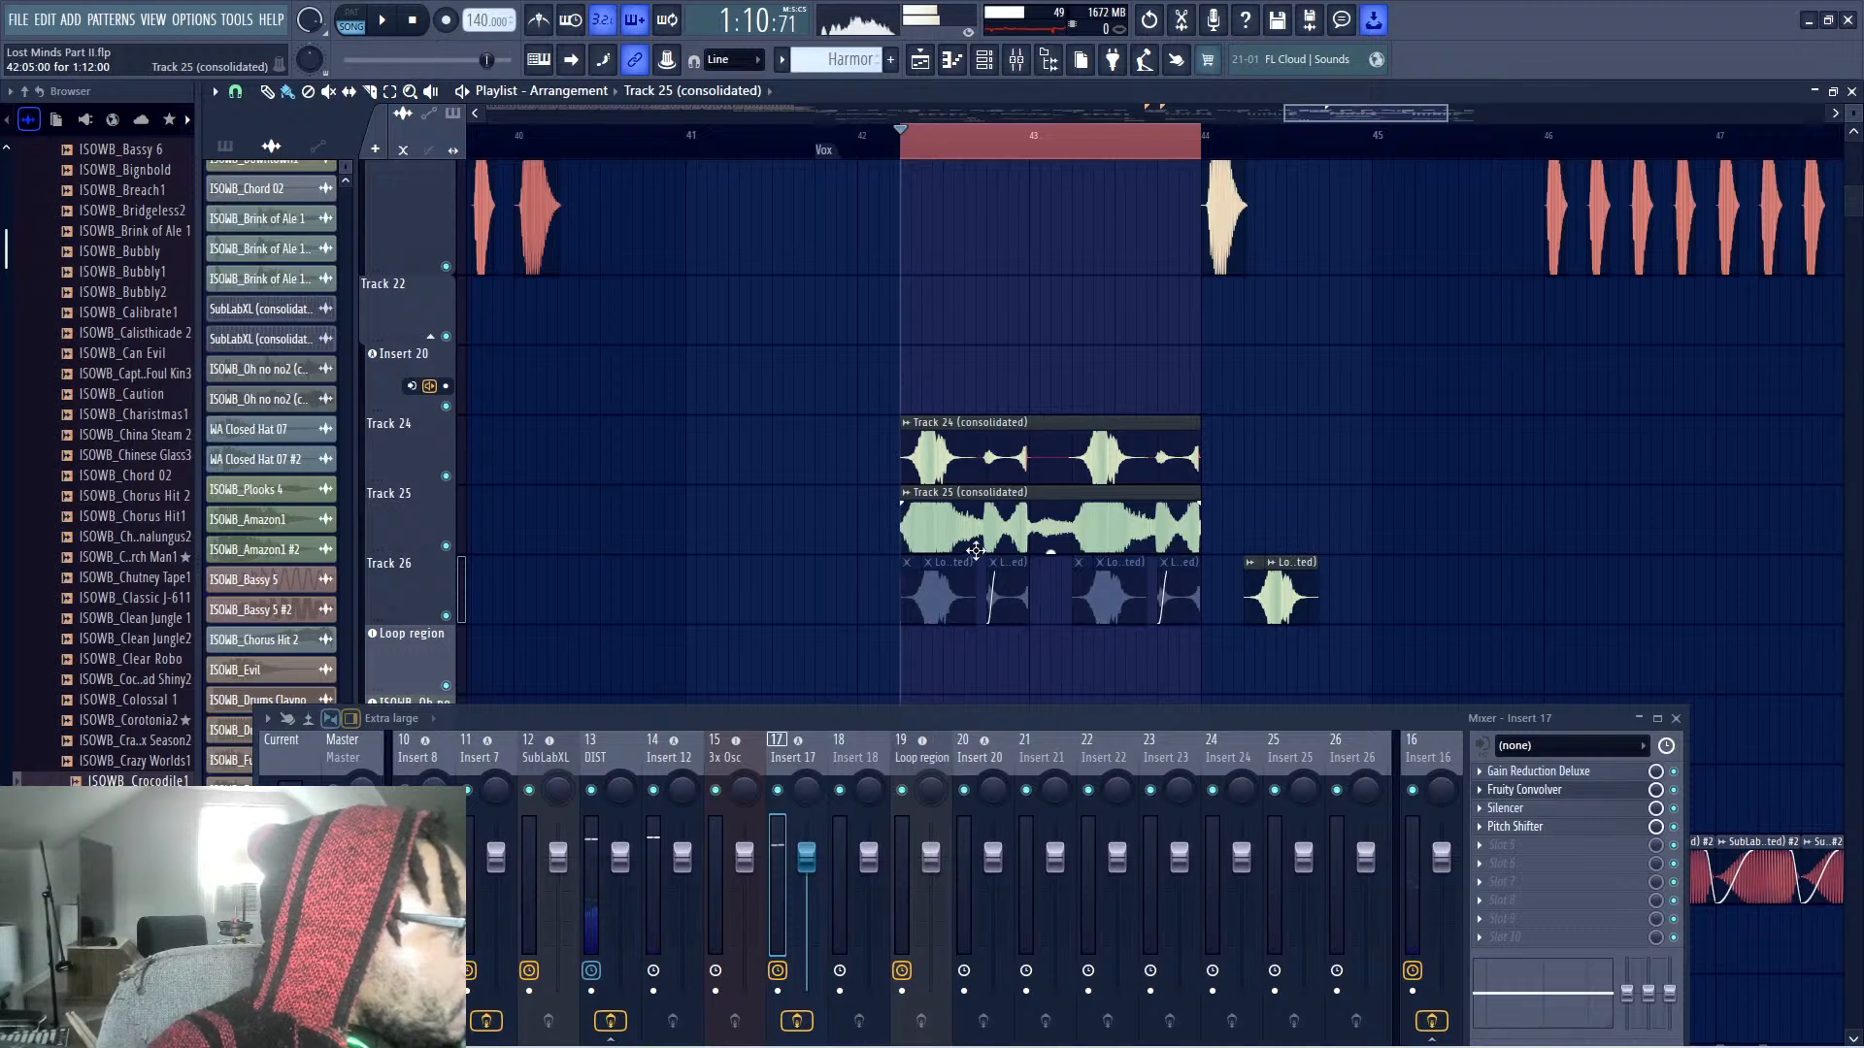
Inspect the consolidated Track 25 clip's sample settings while playing the selected bars
{"action": "double_click", "coordinate": [962, 535]}
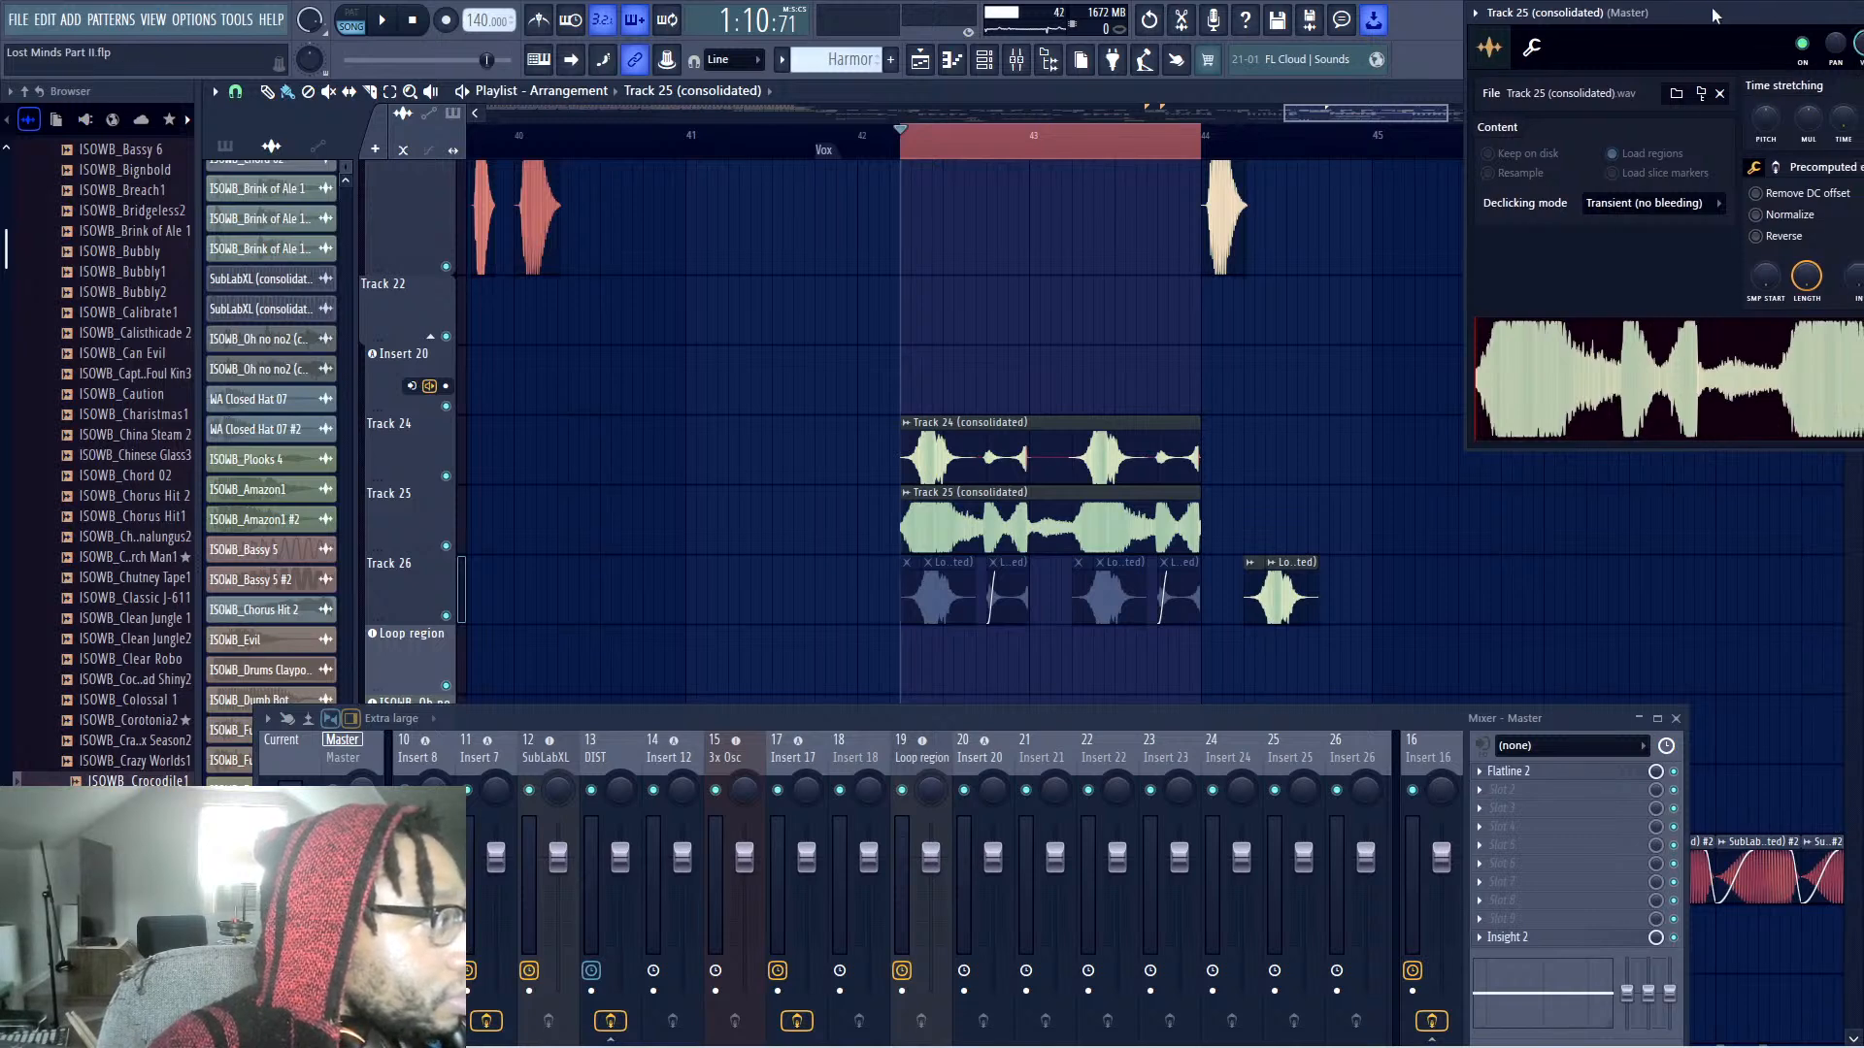
{"action": "left_click_drag", "start_coordinate": [1724, 38], "coordinate": [1297, 236]}
{"action": "key", "text": "space"}
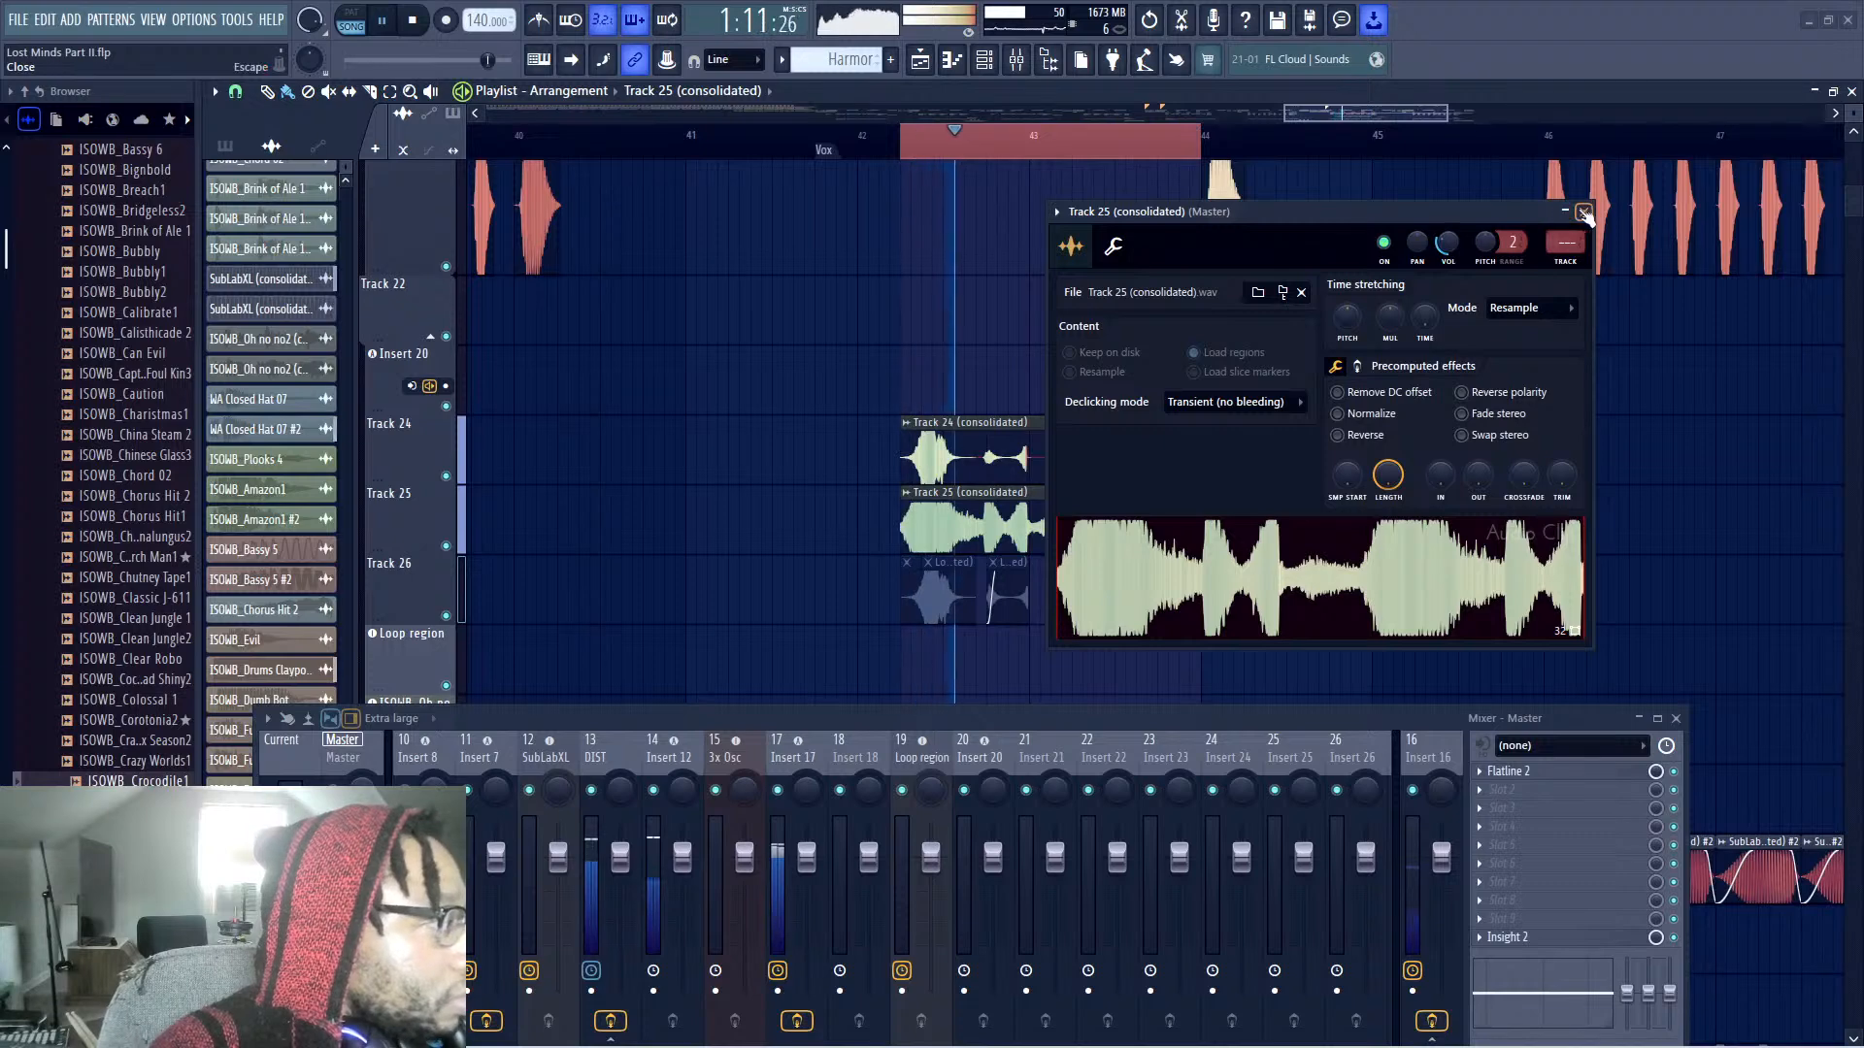
{"action": "left_click", "coordinate": [1585, 214]}
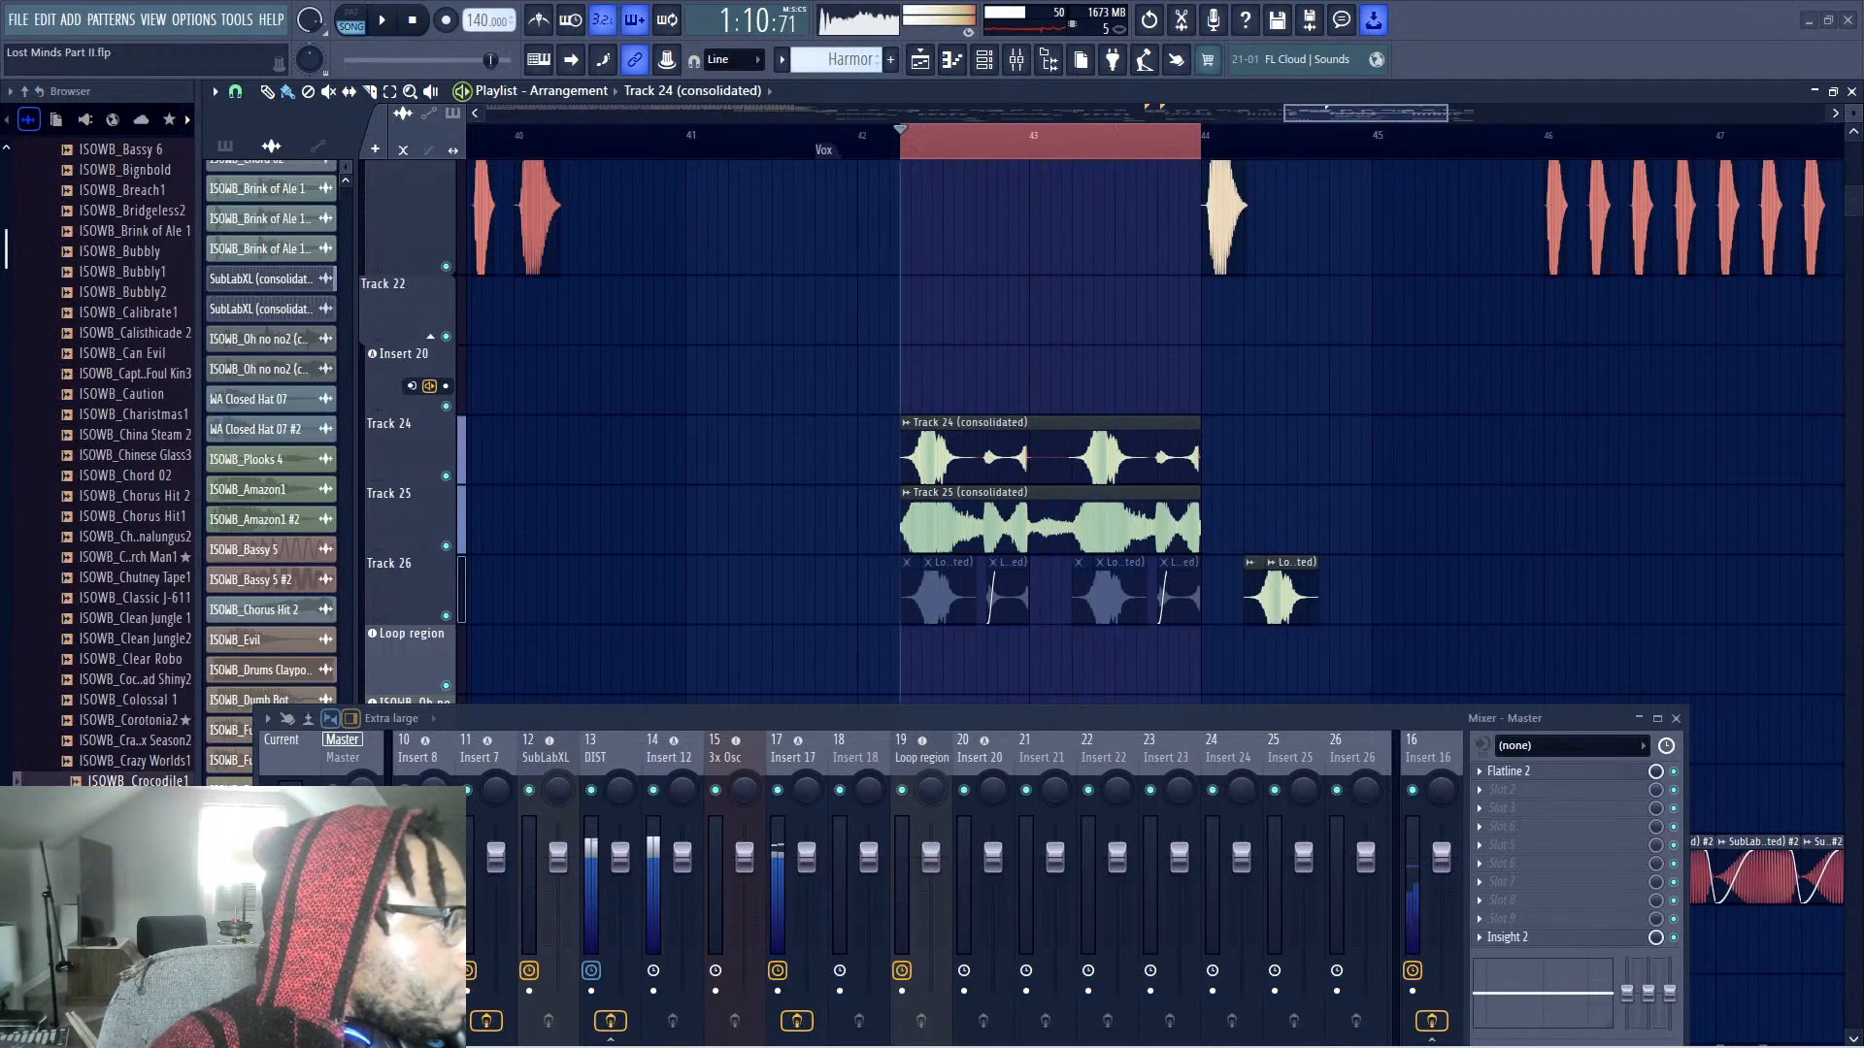
Pitch up the consolidated Track 24 clip in Auto stretch mode, trying shifts such as +400 and +100 cents during playback
{"action": "double_click", "coordinate": [1067, 452]}
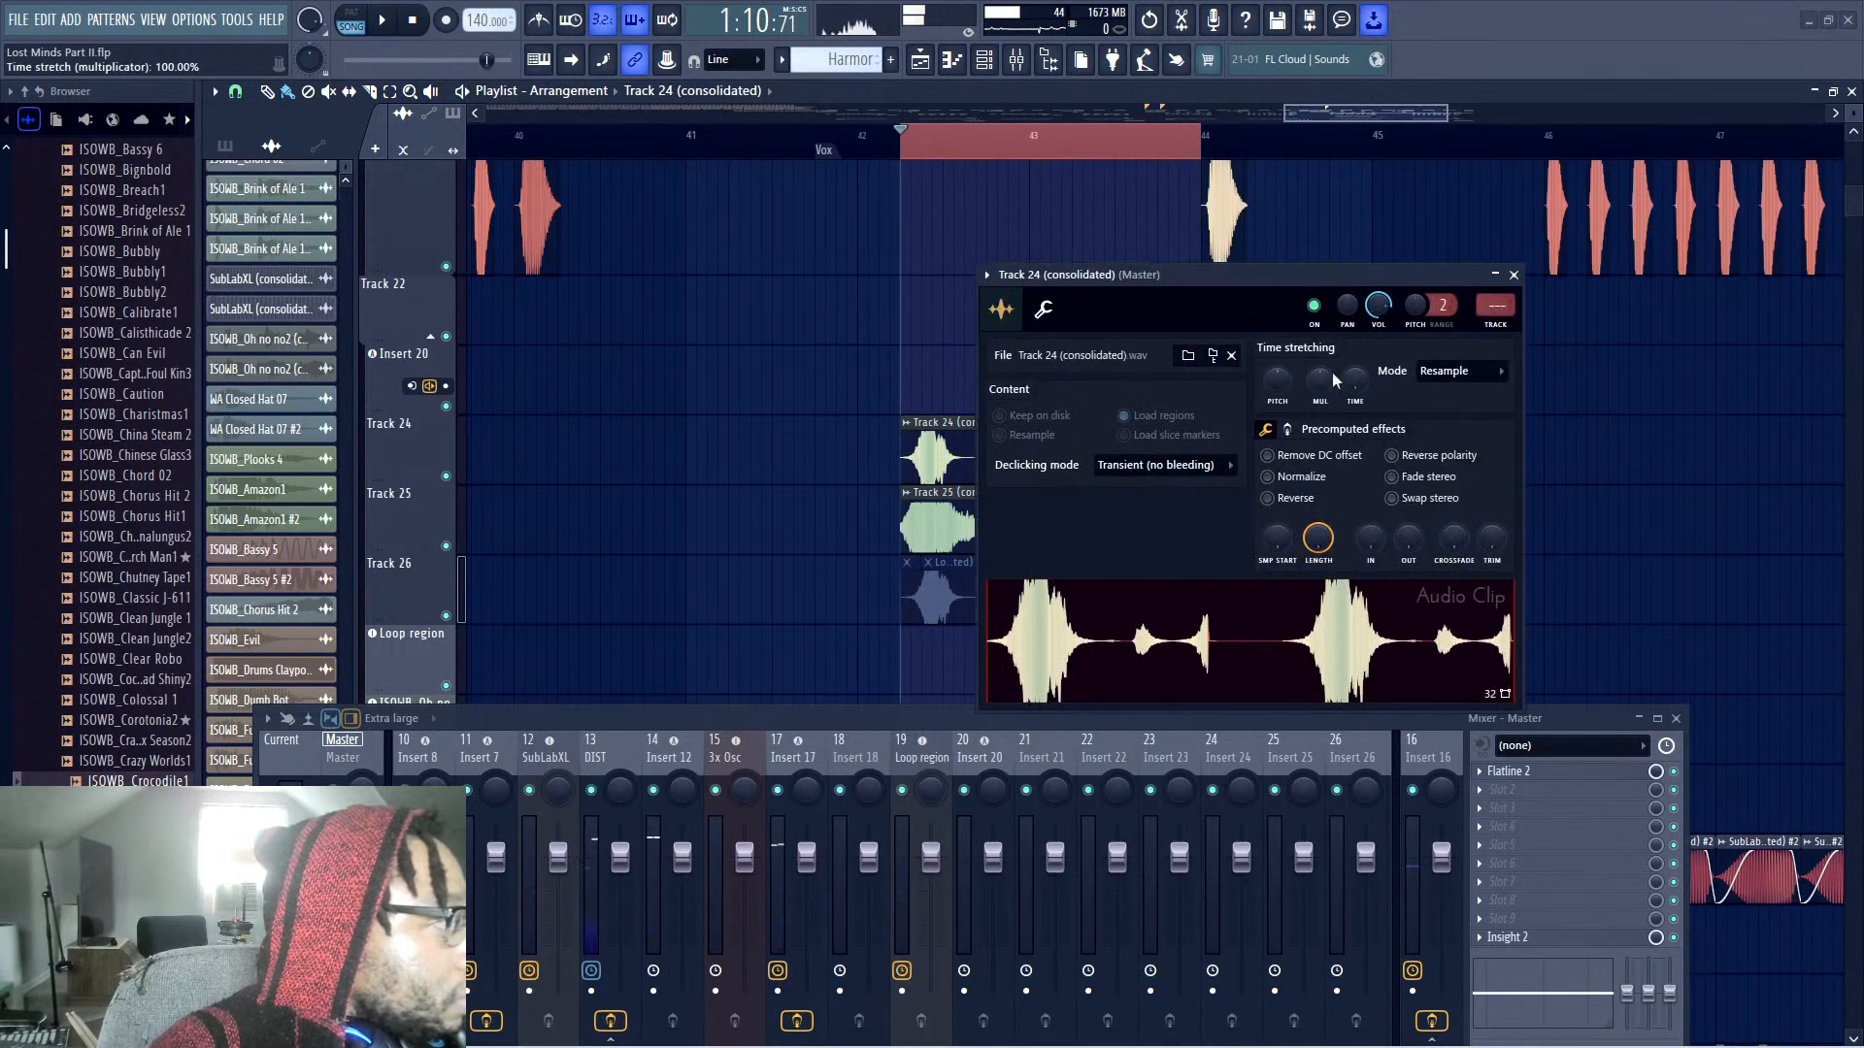
{"action": "scroll", "coordinate": [1281, 384], "scroll_direction": "up", "scroll_amount": 4}
{"action": "key", "text": "space"}
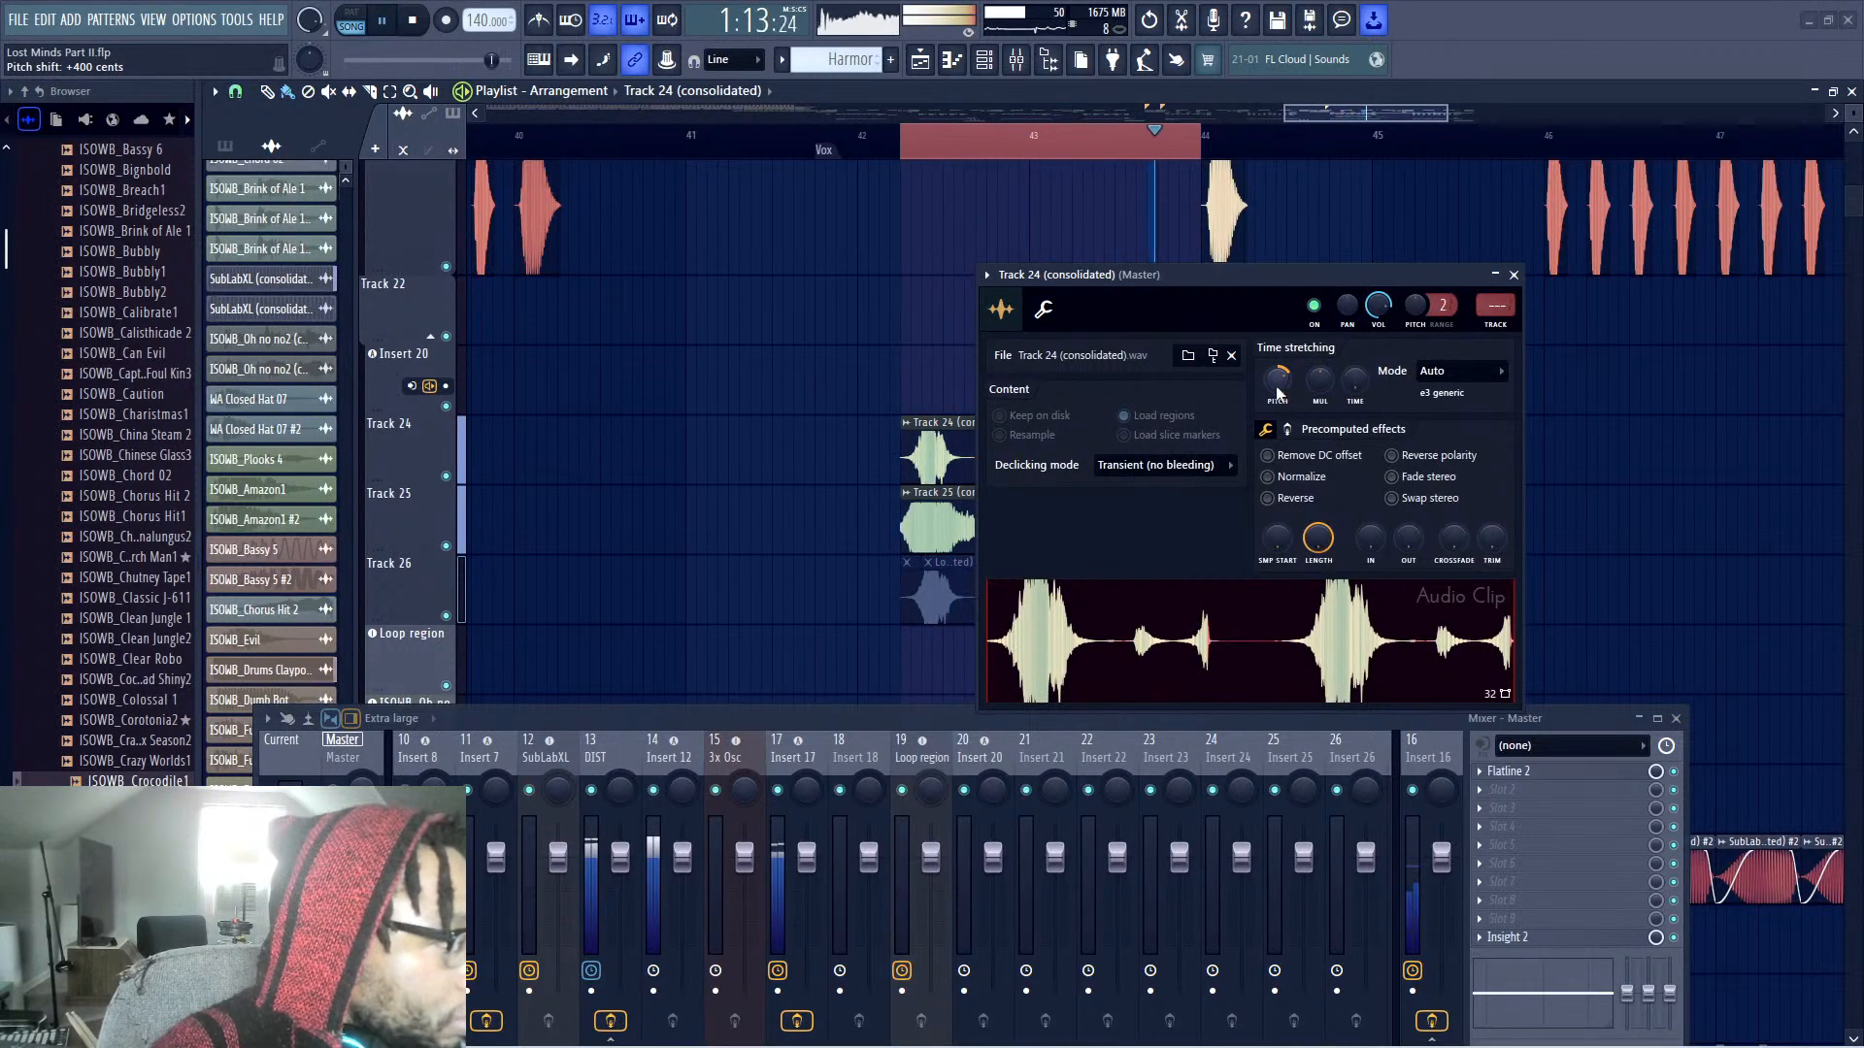
{"action": "scroll", "coordinate": [1277, 383], "scroll_direction": "down", "scroll_amount": 8}
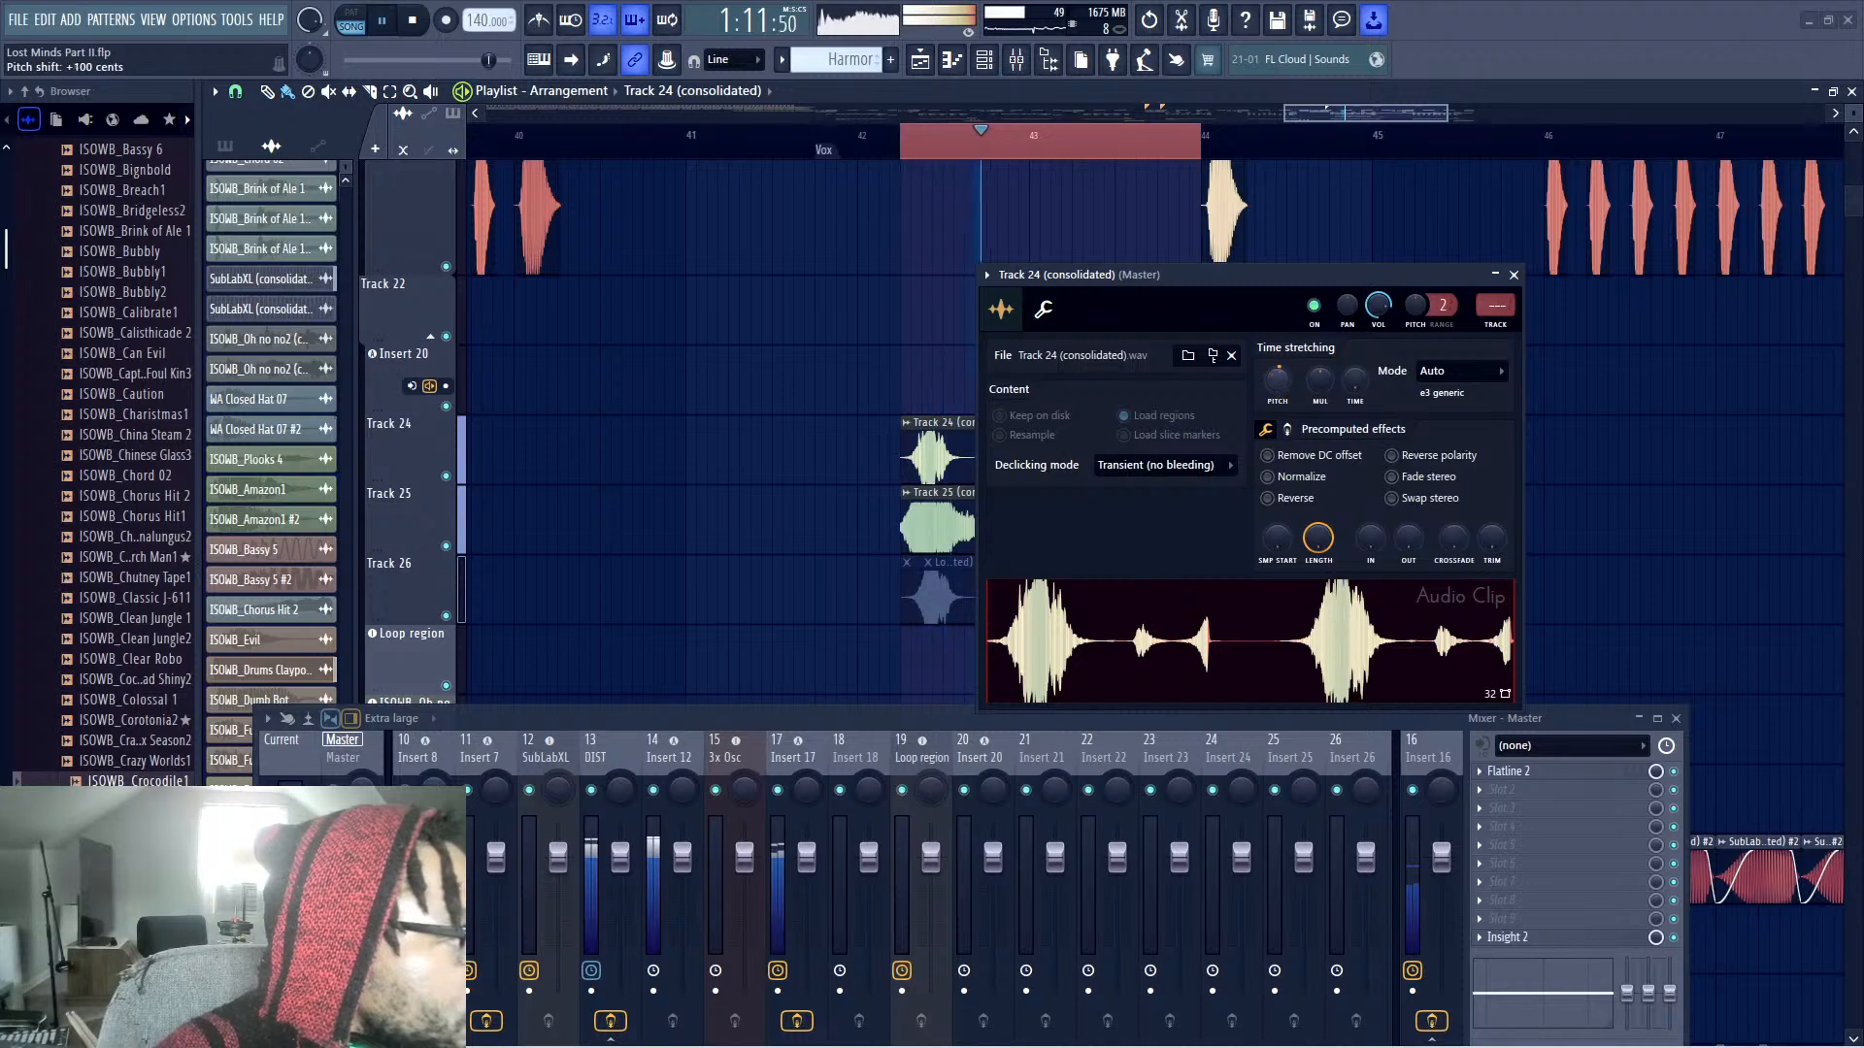
{"action": "scroll", "coordinate": [1277, 383], "scroll_direction": "up", "scroll_amount": 7}
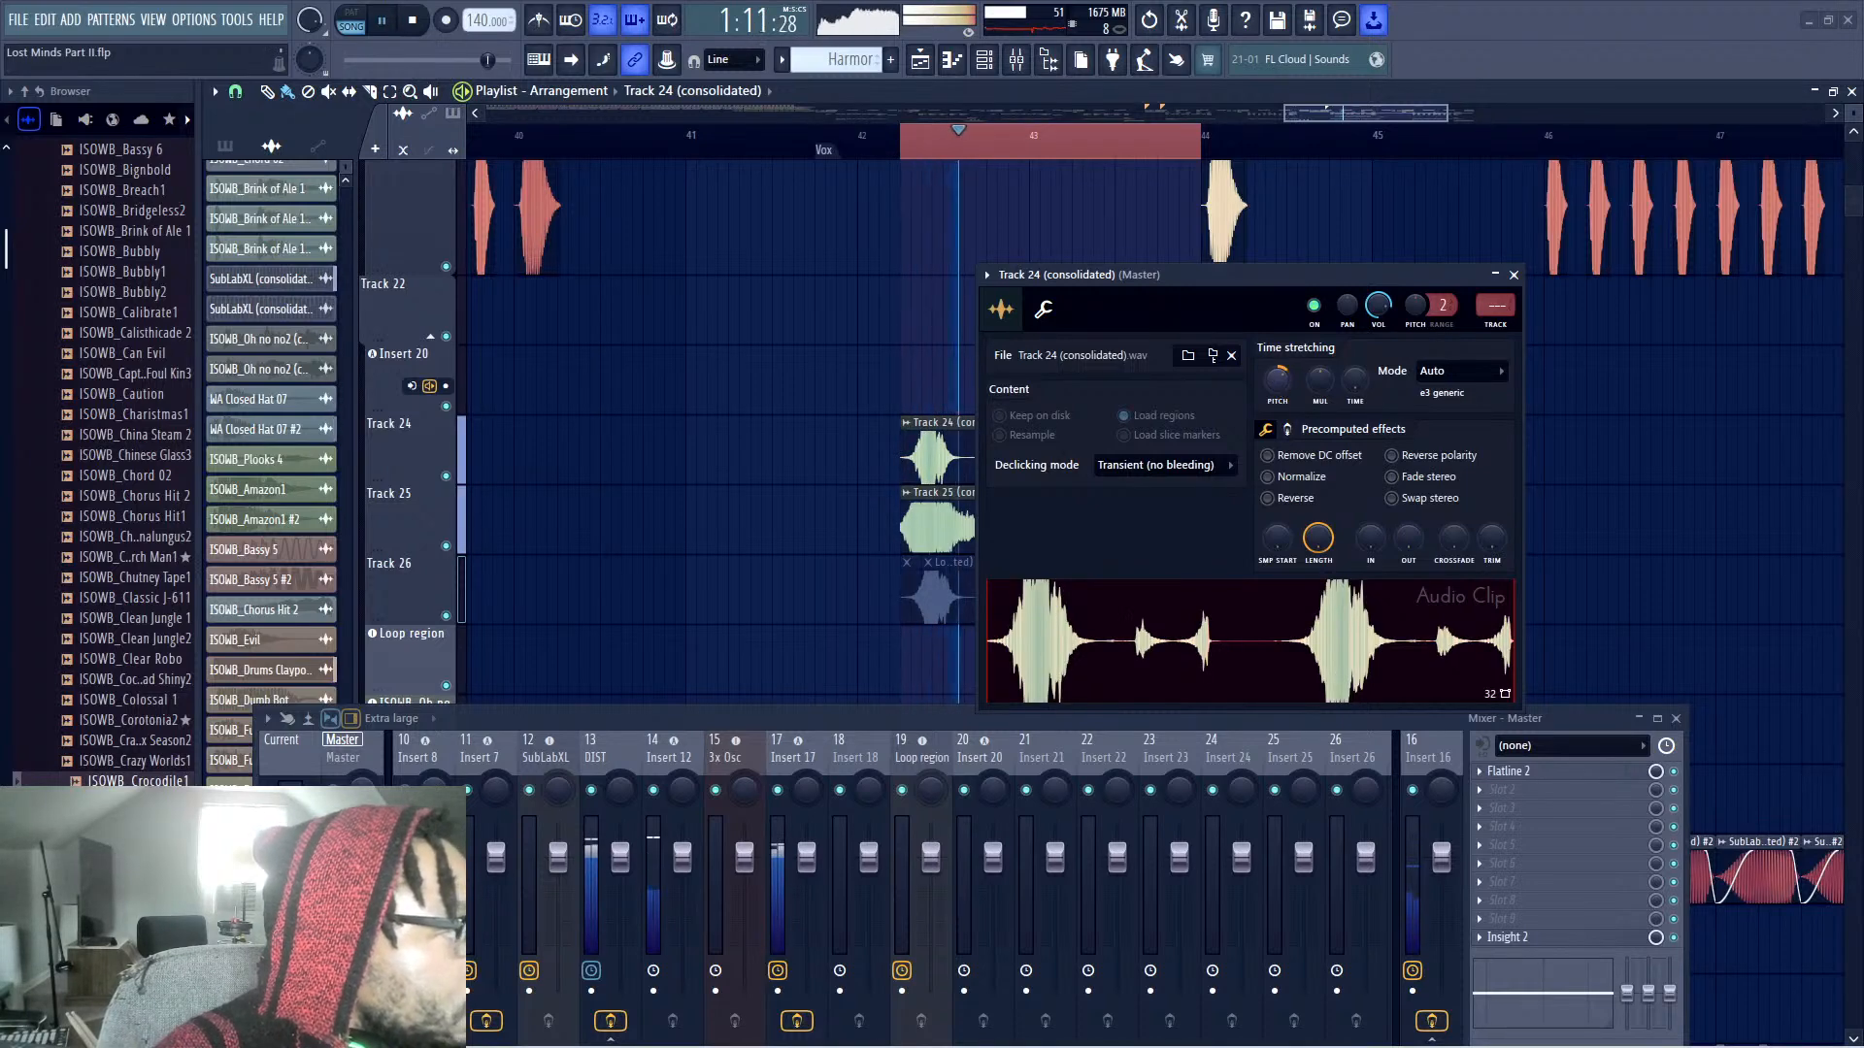
{"action": "scroll", "coordinate": [1277, 383], "scroll_direction": "down", "scroll_amount": 4}
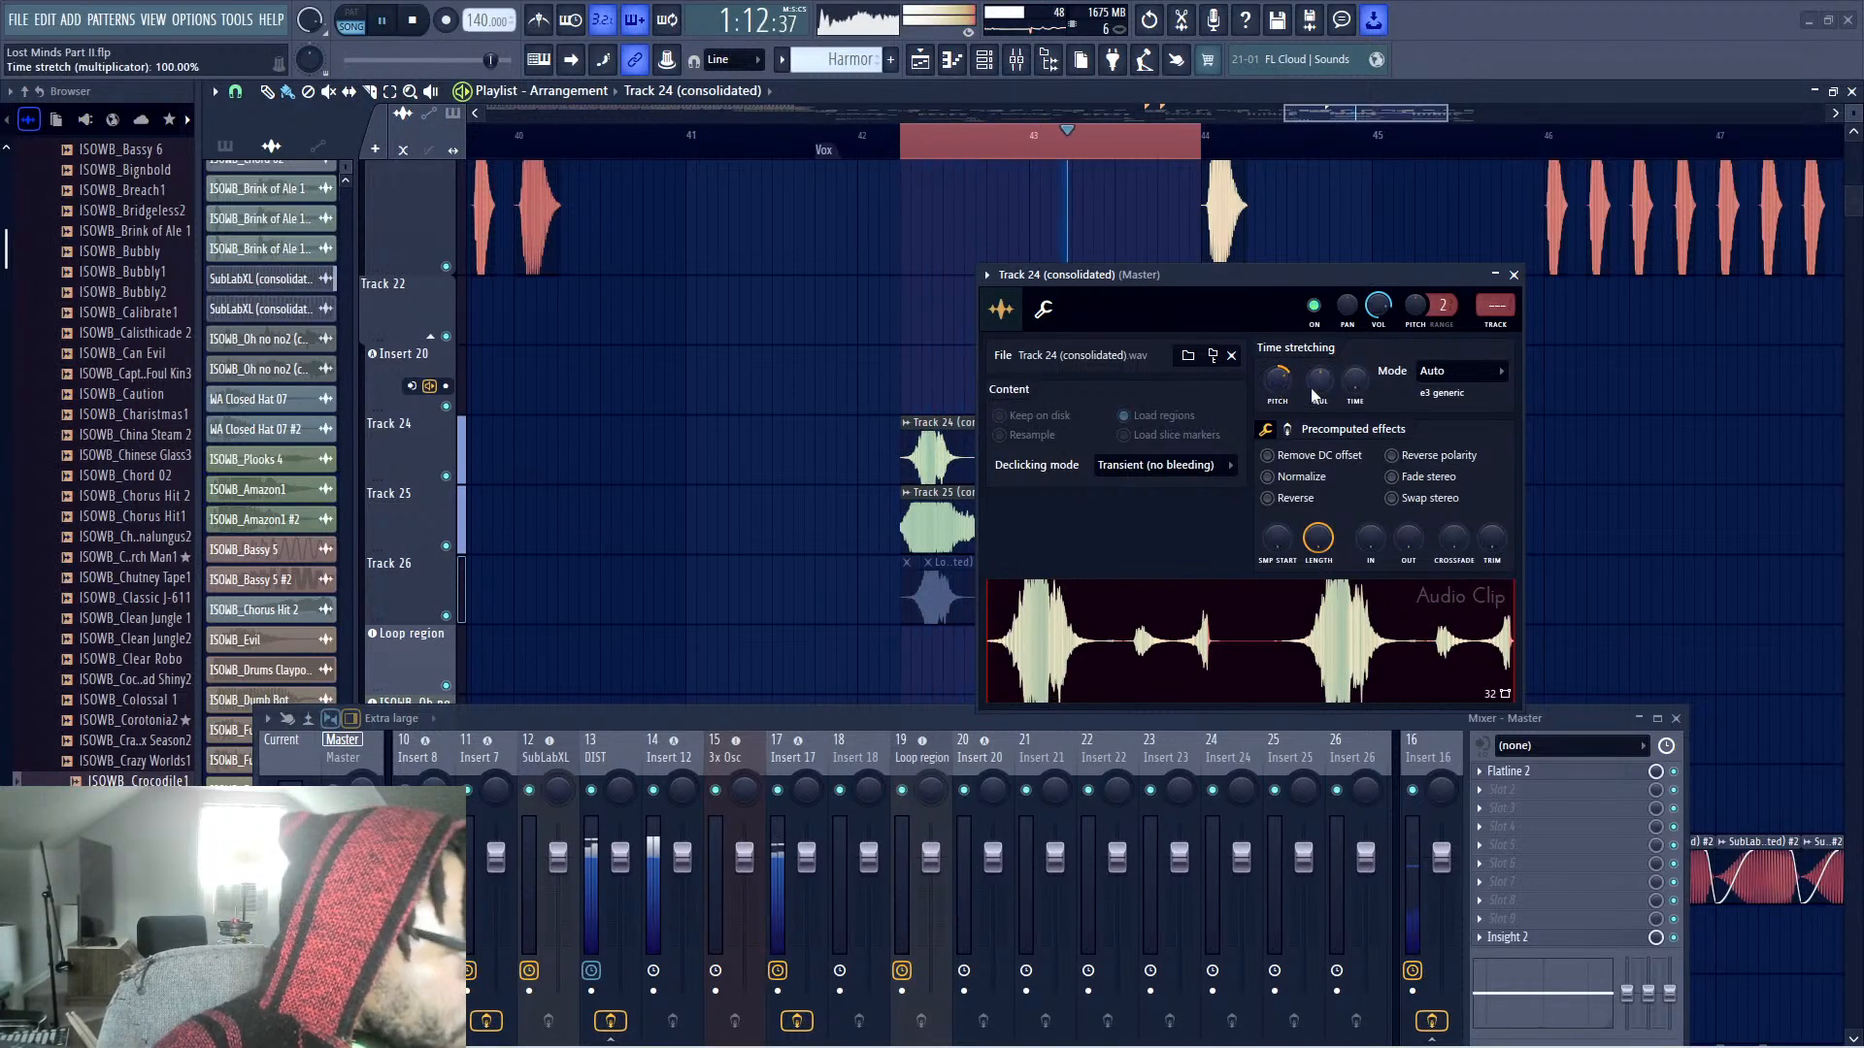
{"action": "left_click", "coordinate": [1513, 274]}
{"action": "key", "text": "space"}
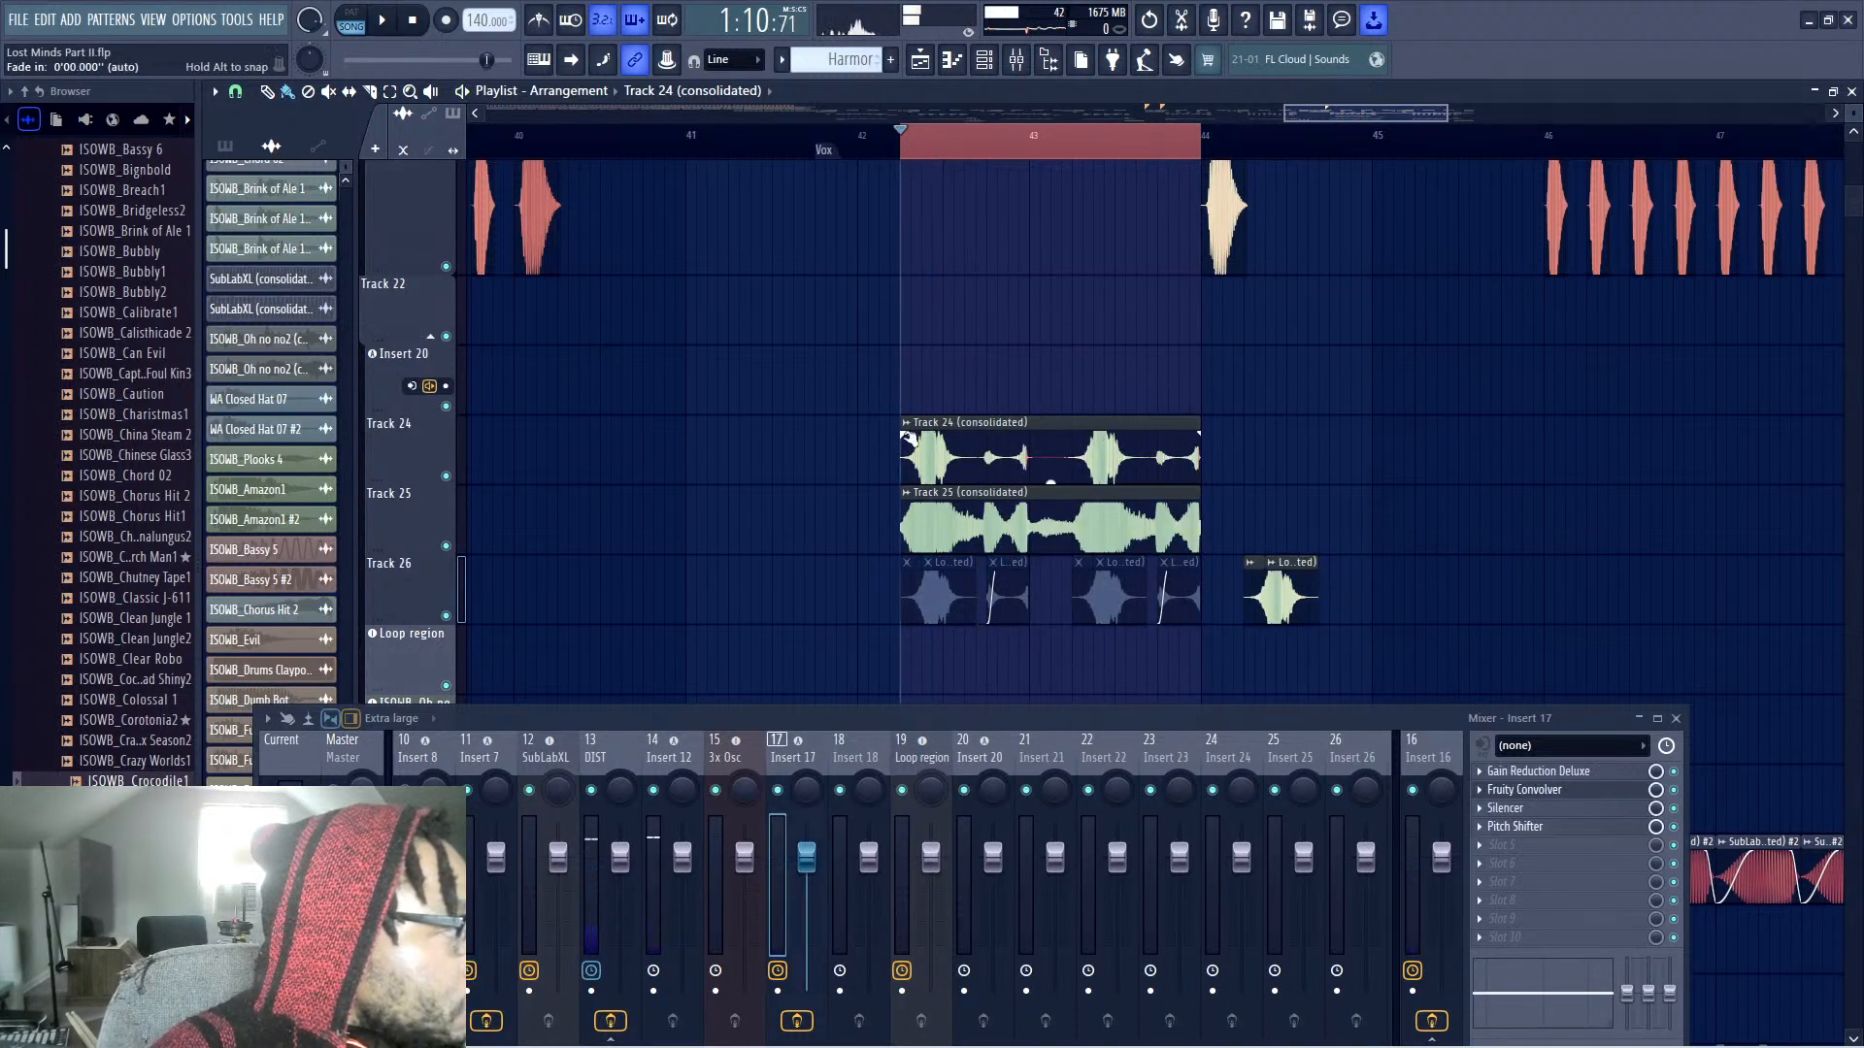
Split the consolidated Track 24 clip at beat 2 of bar 43 and add a fade-in to both parts
{"action": "left_click_drag", "start_coordinate": [908, 438], "coordinate": [961, 432]}
{"action": "key", "text": "space"}
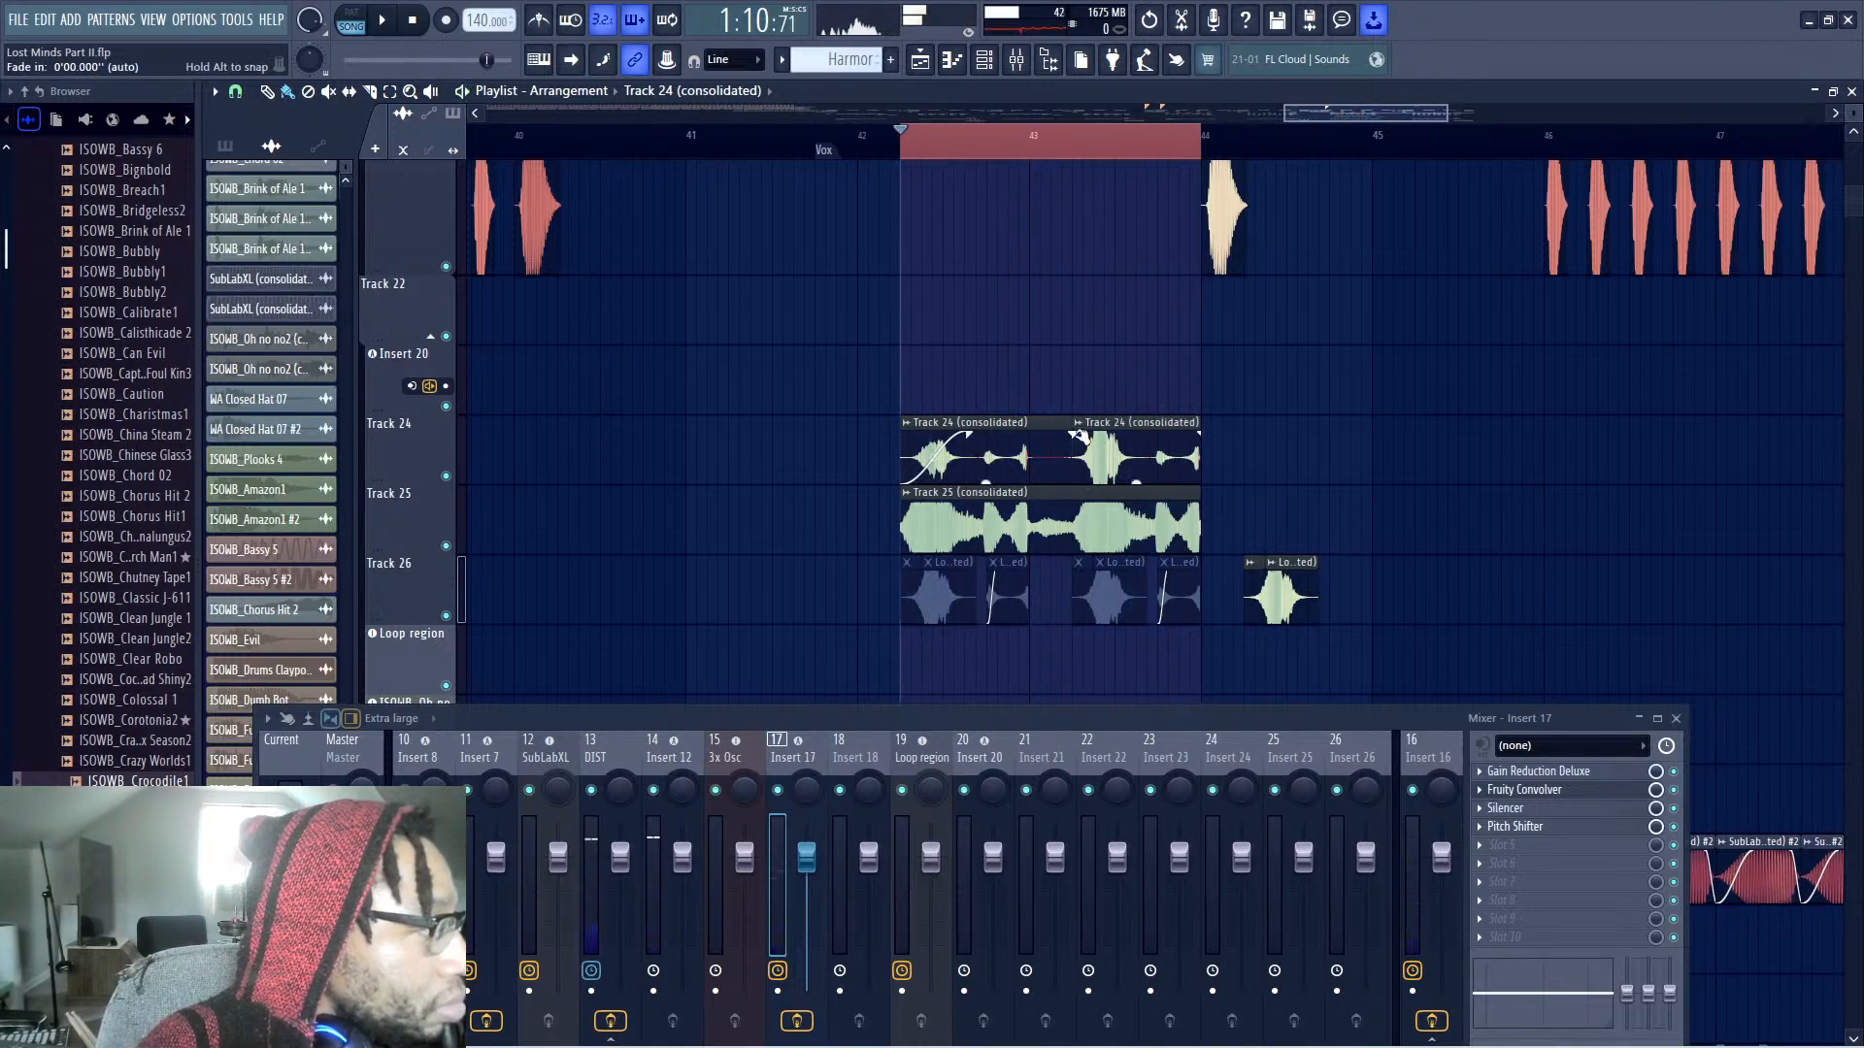
{"action": "key", "text": "space"}
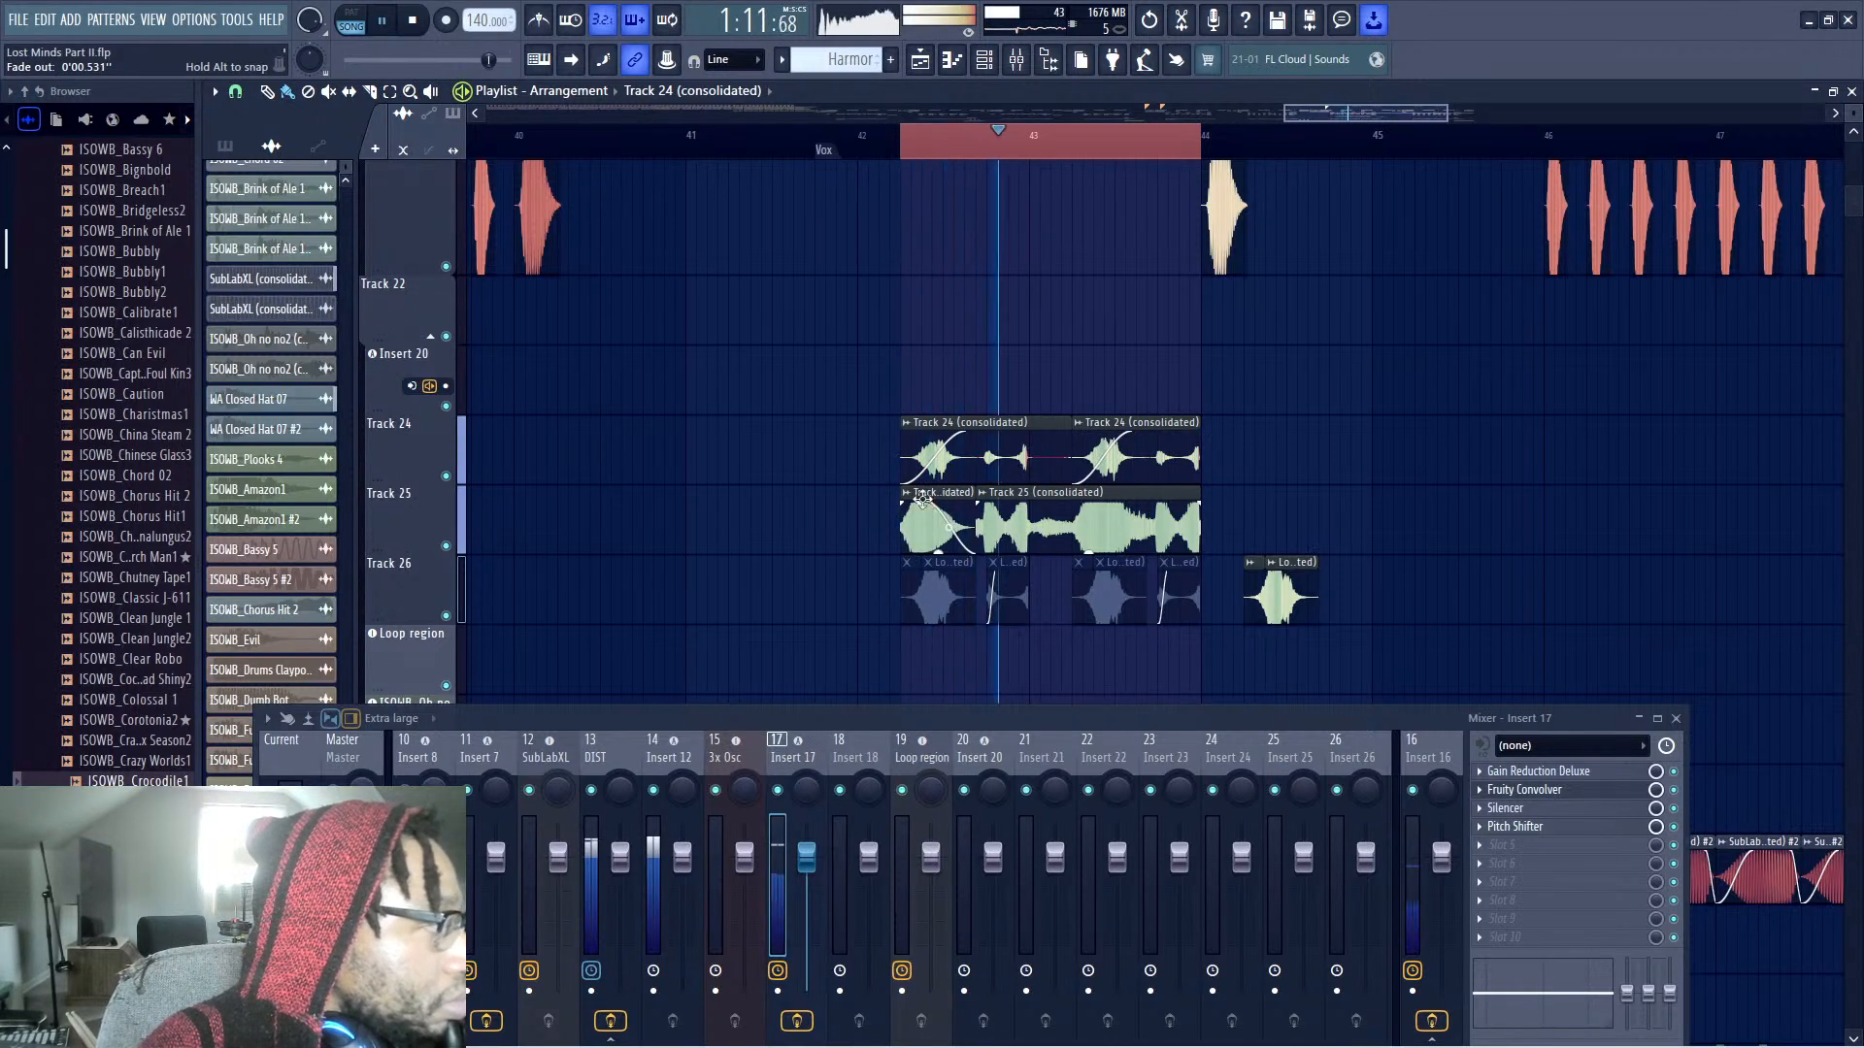
Slice the consolidated Track 25 clip into four parts with fade-outs on the first and third, and save the project
{"action": "left_click", "coordinate": [1084, 540]}
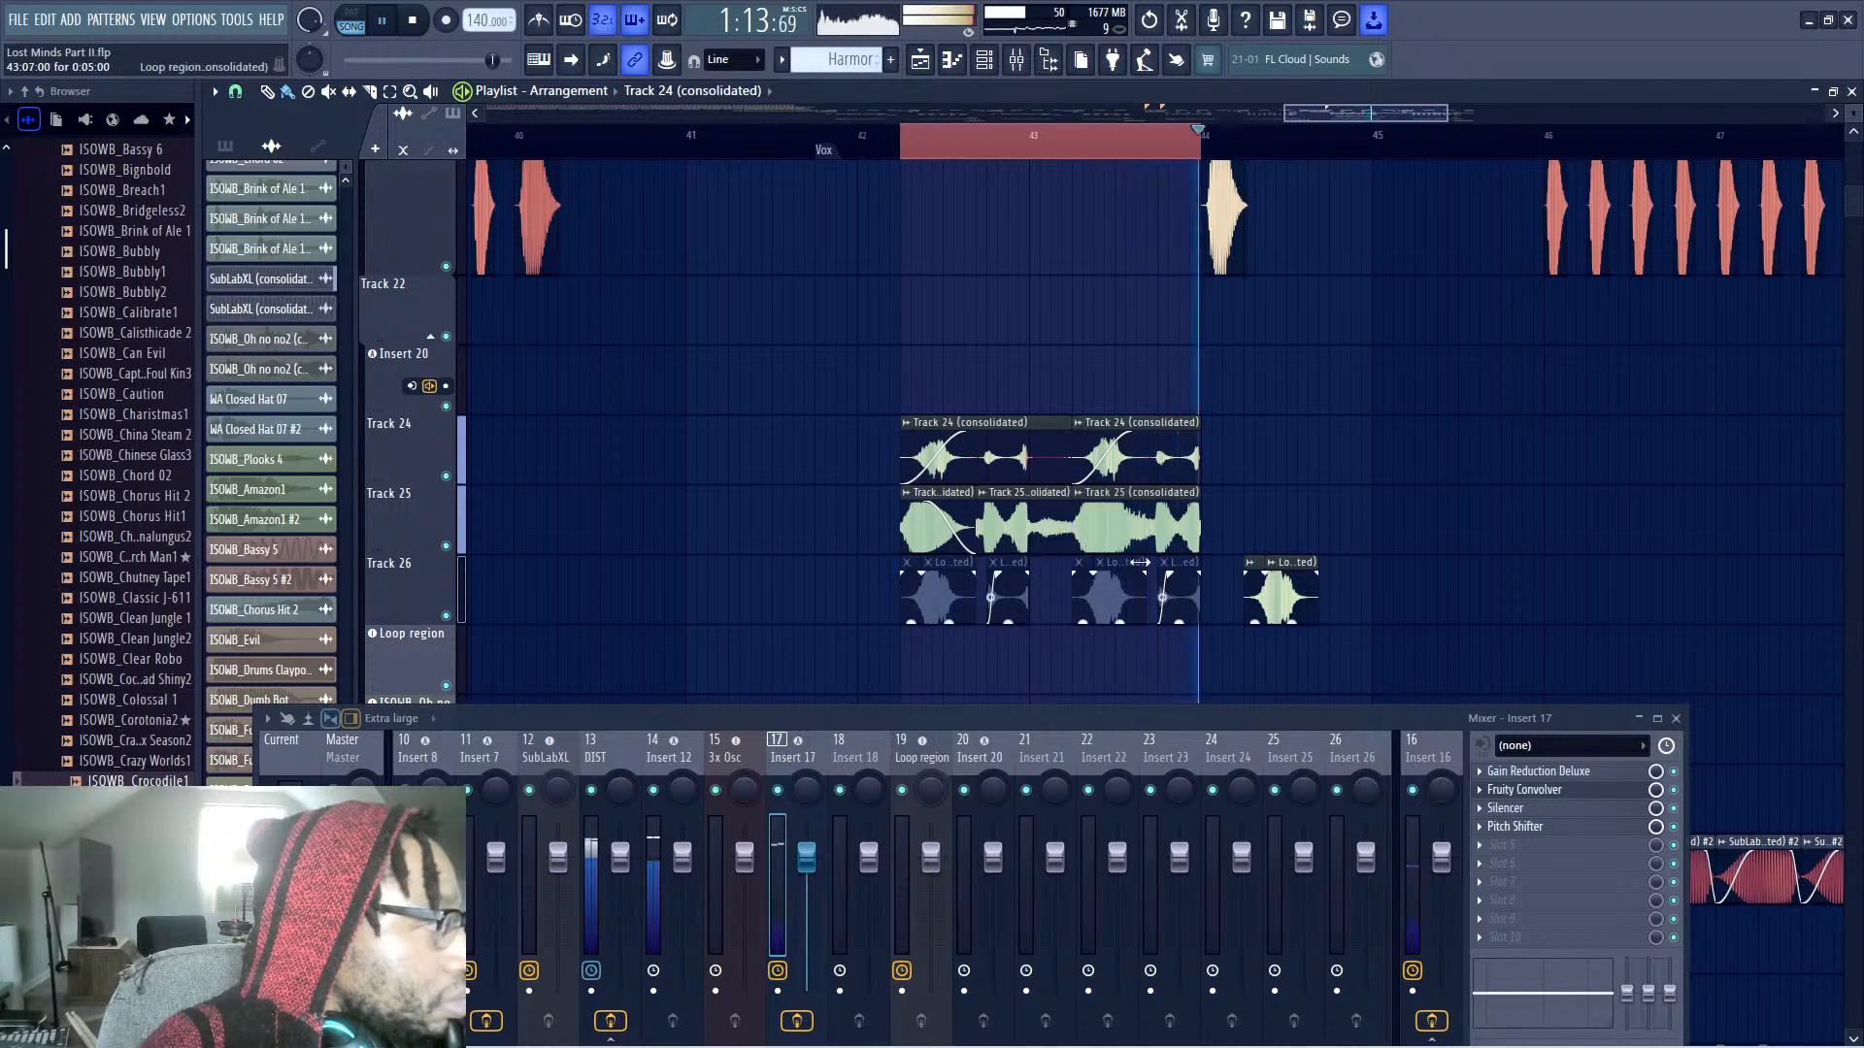
{"action": "left_click", "coordinate": [1148, 548]}
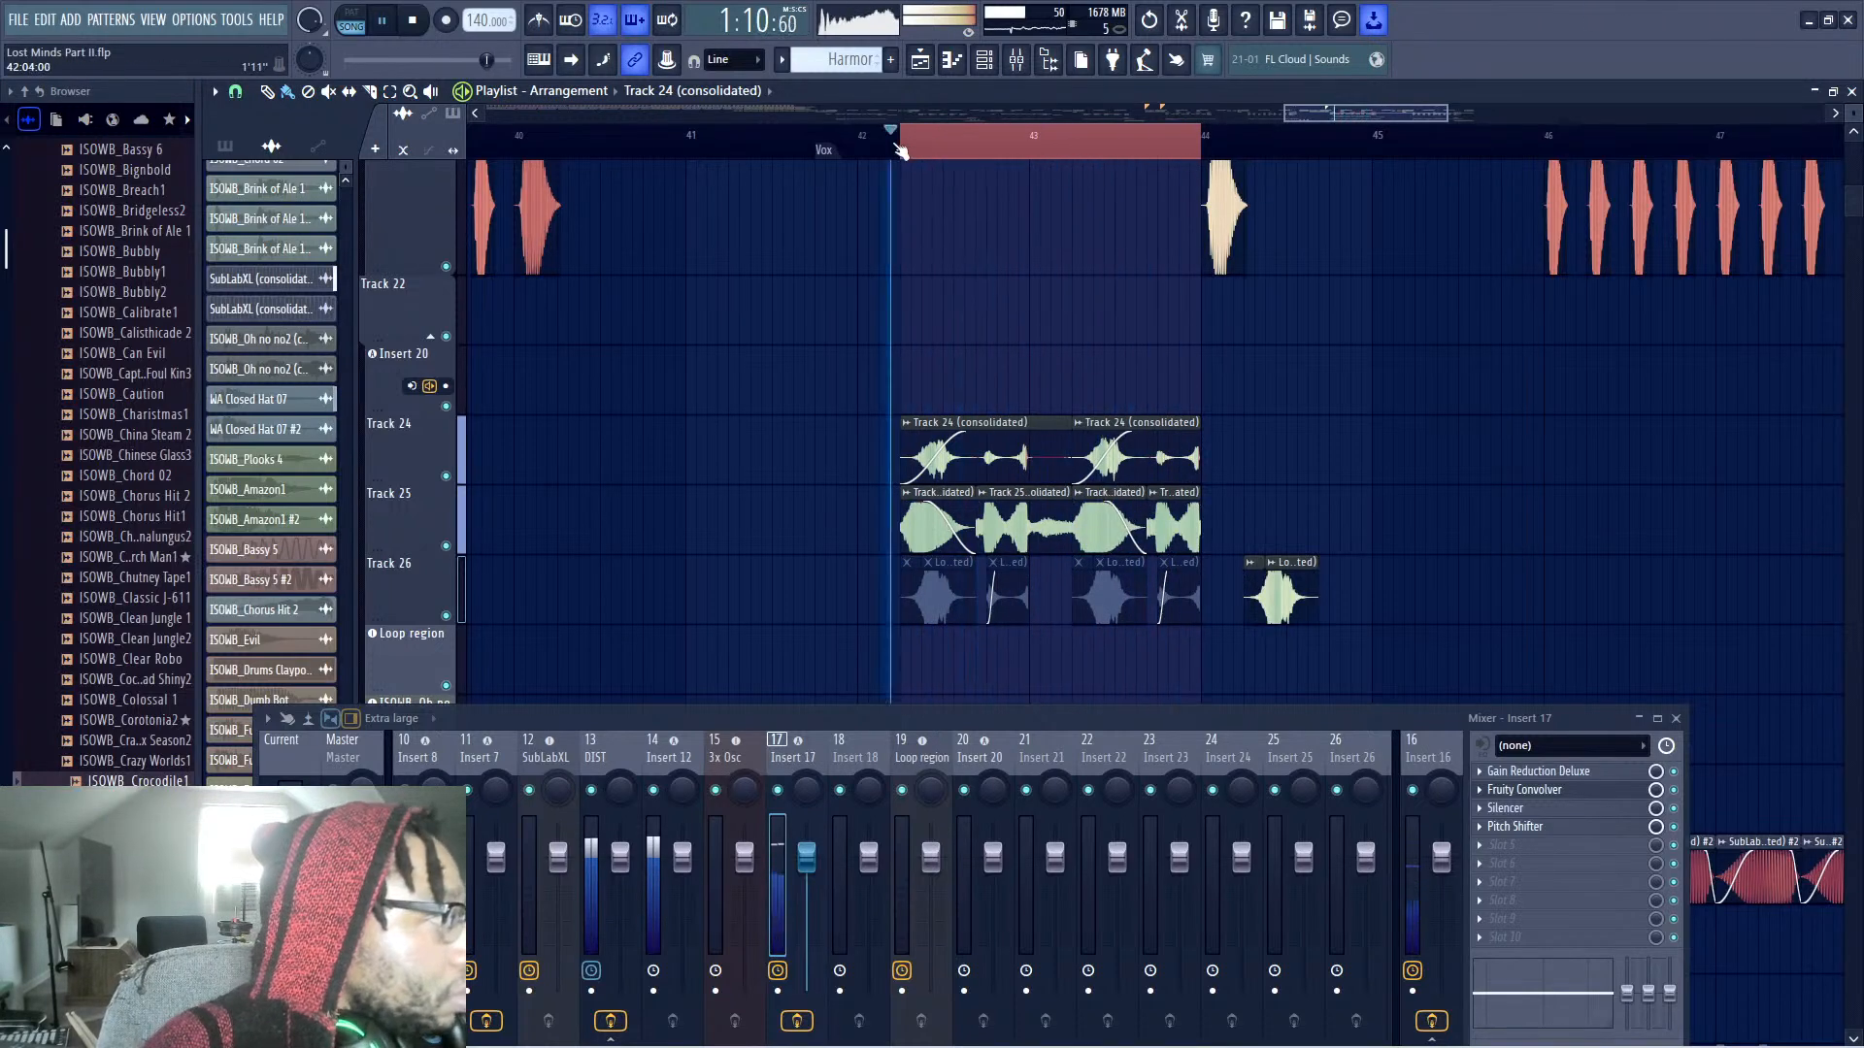
{"action": "left_click", "coordinate": [901, 150]}
{"action": "key", "text": "ctrl+s"}
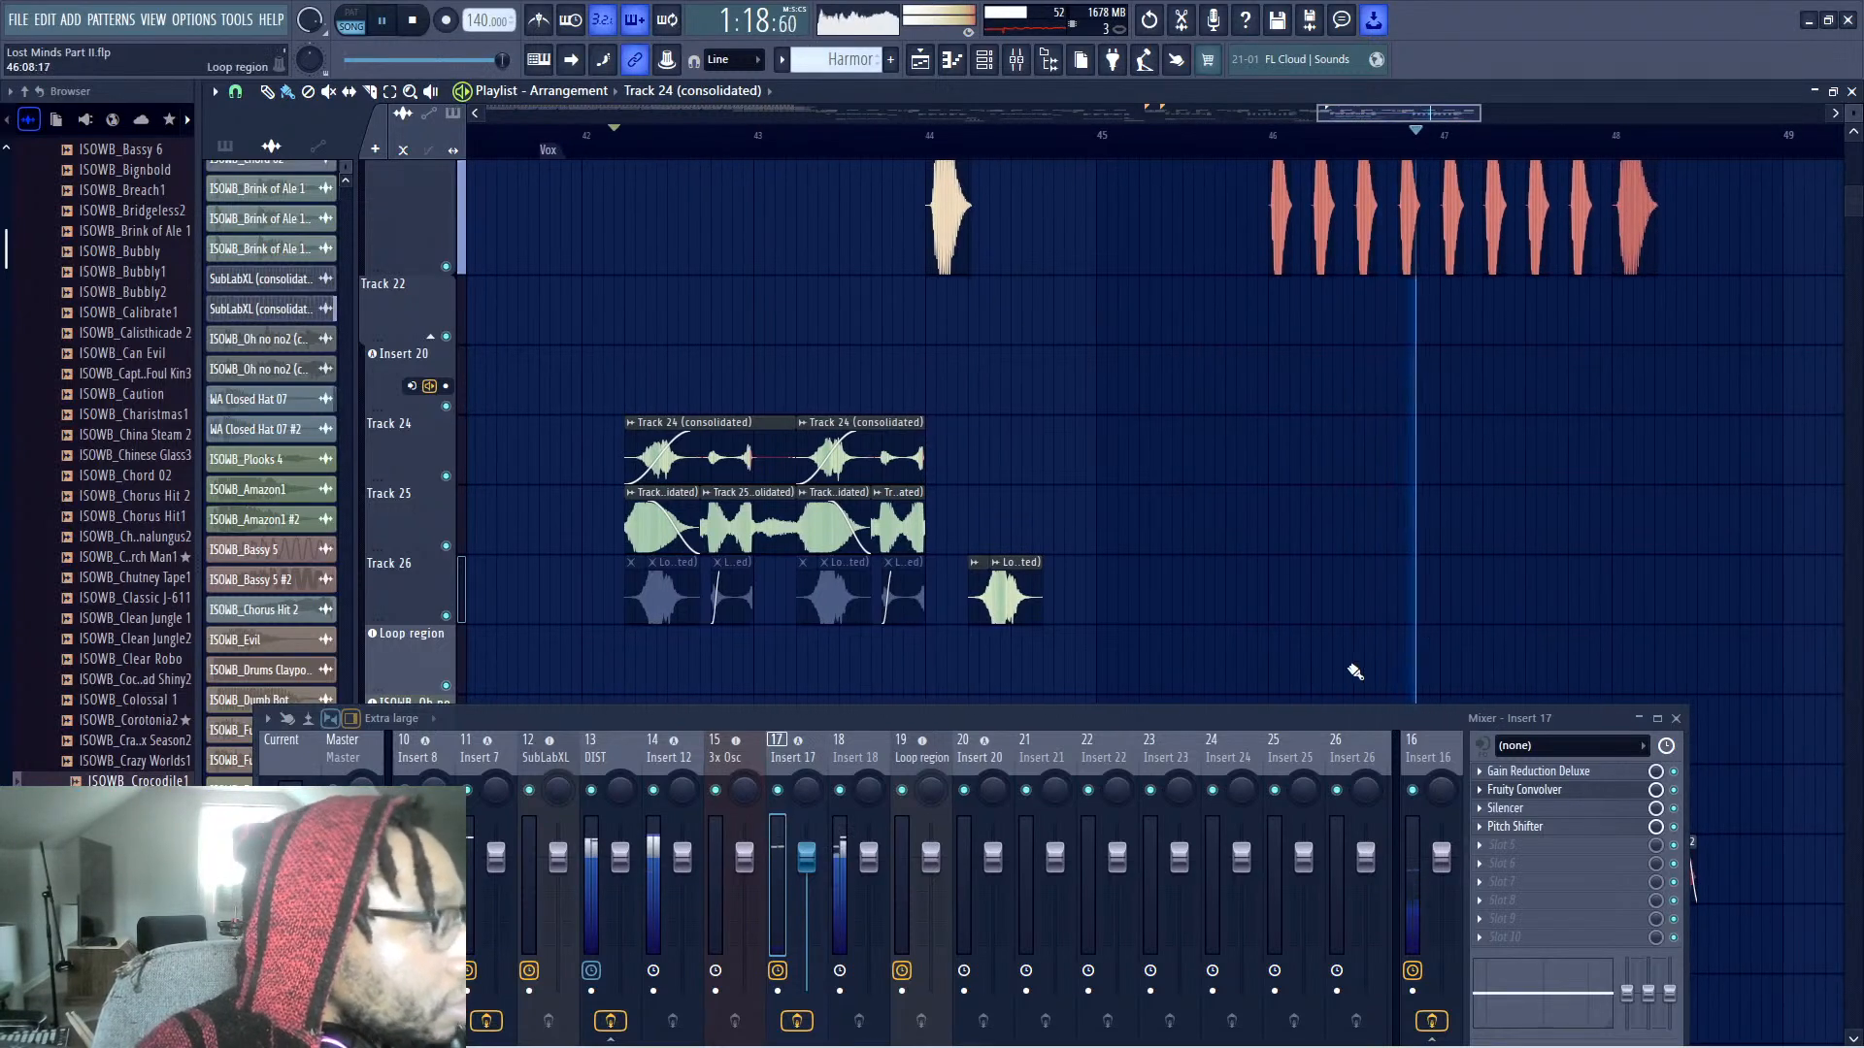
Move the mixer out of the way and play the arrangement from bar 46 to review its clips
{"action": "left_click_drag", "start_coordinate": [1295, 713], "coordinate": [1294, 978]}
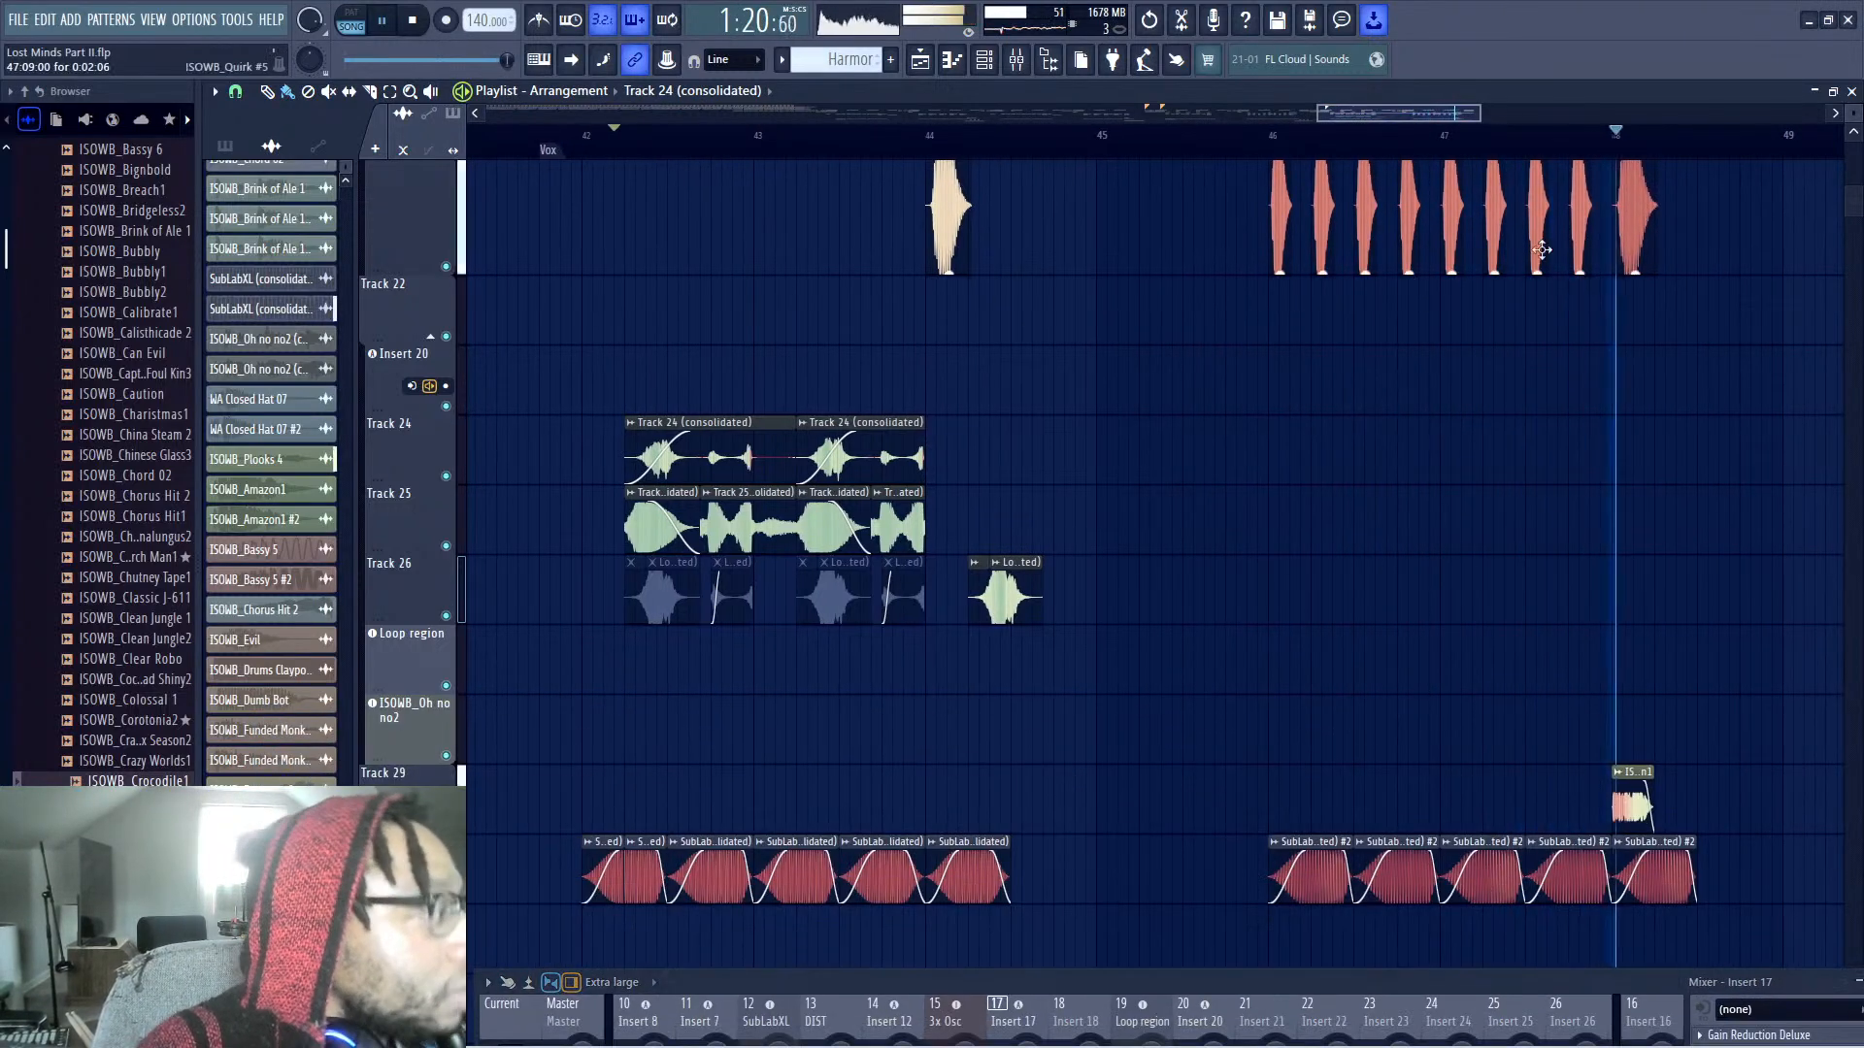
{"action": "scroll", "coordinate": [1529, 290], "scroll_direction": "up", "scroll_amount": 6}
{"action": "left_click", "coordinate": [1269, 131]}
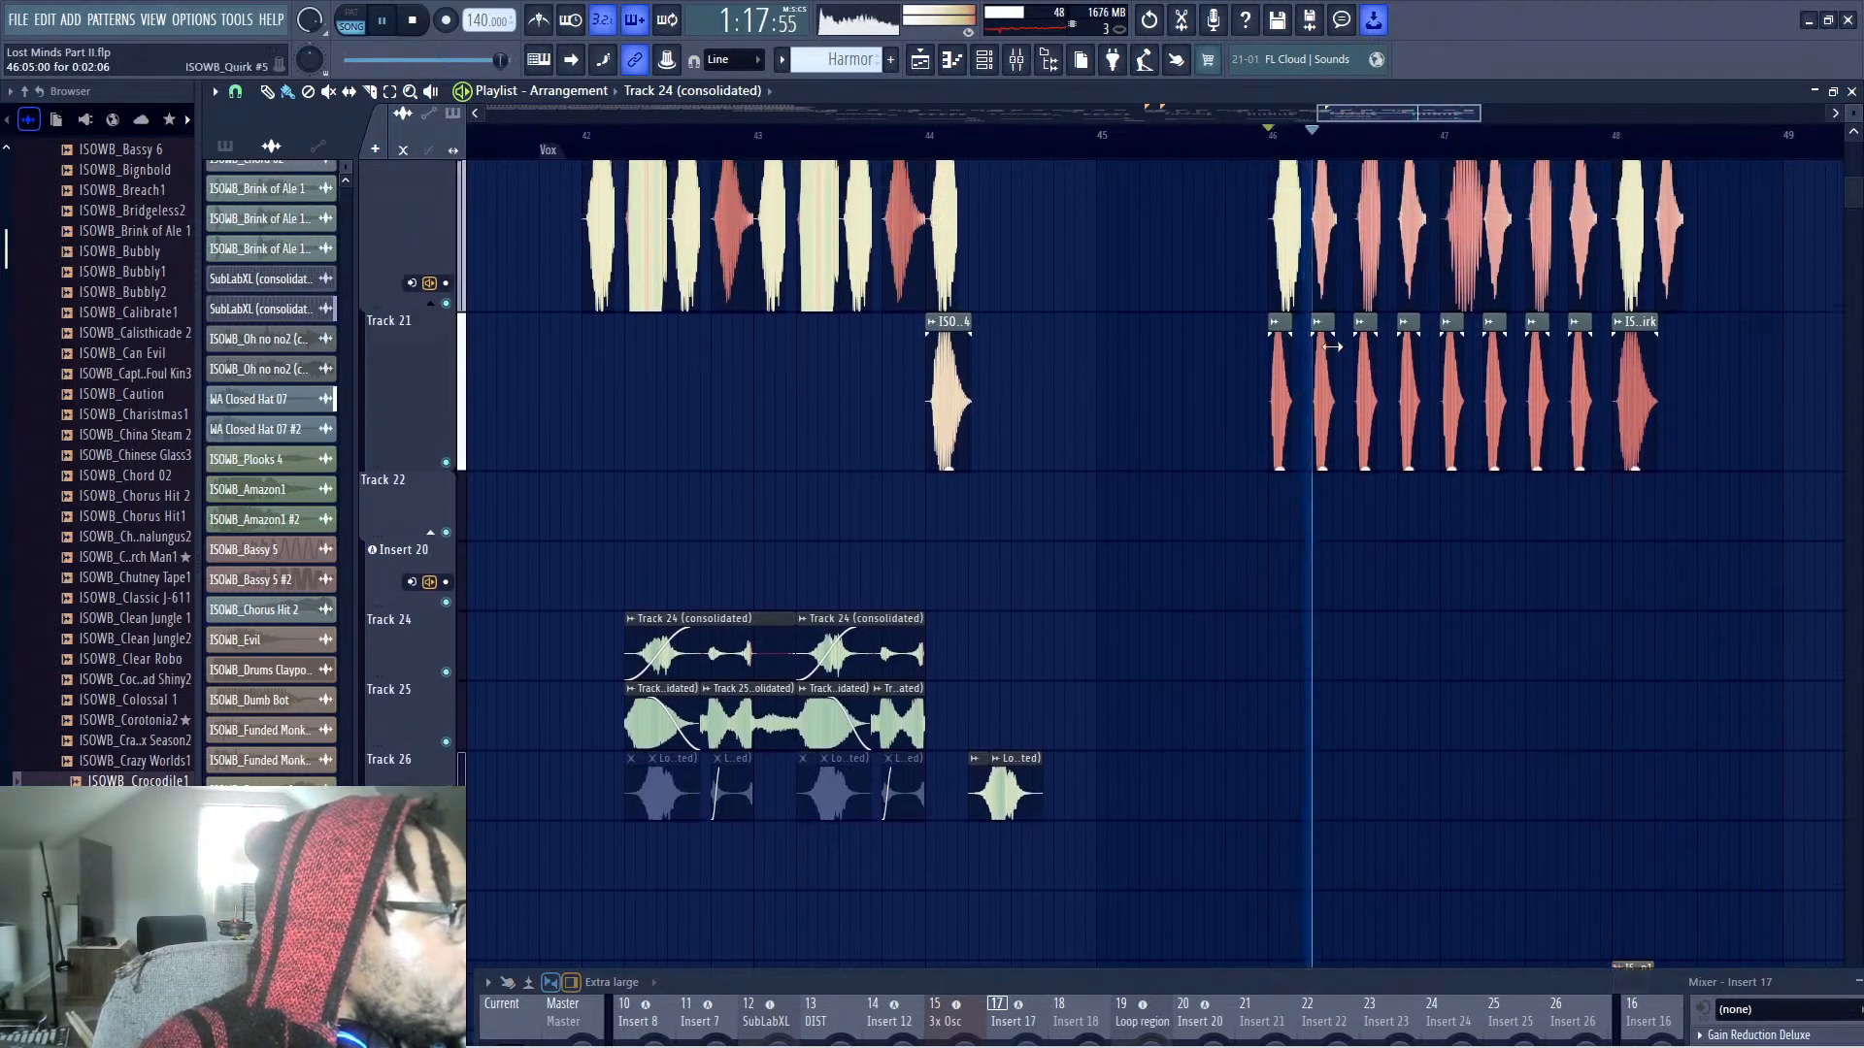
{"action": "scroll", "coordinate": [1333, 355], "scroll_direction": "up", "scroll_amount": 4}
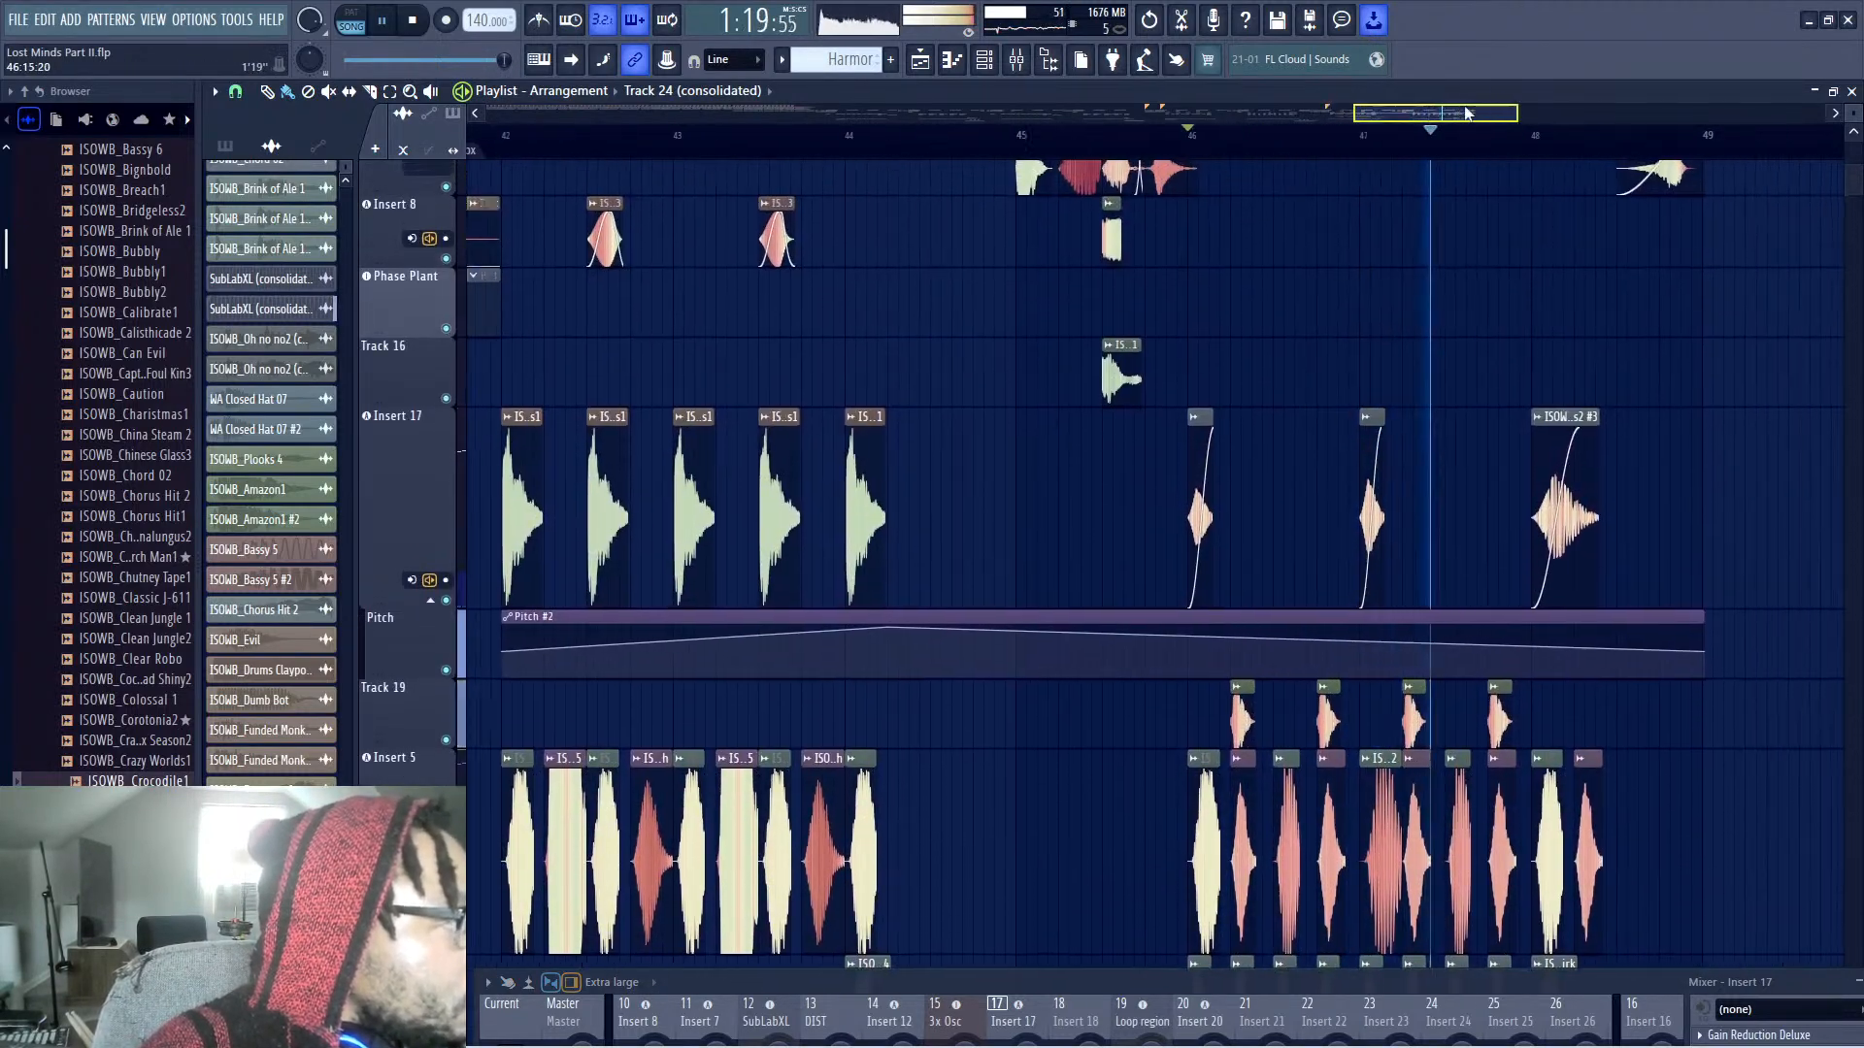
{"action": "scroll", "coordinate": [1037, 473], "scroll_direction": "down", "scroll_amount": 4}
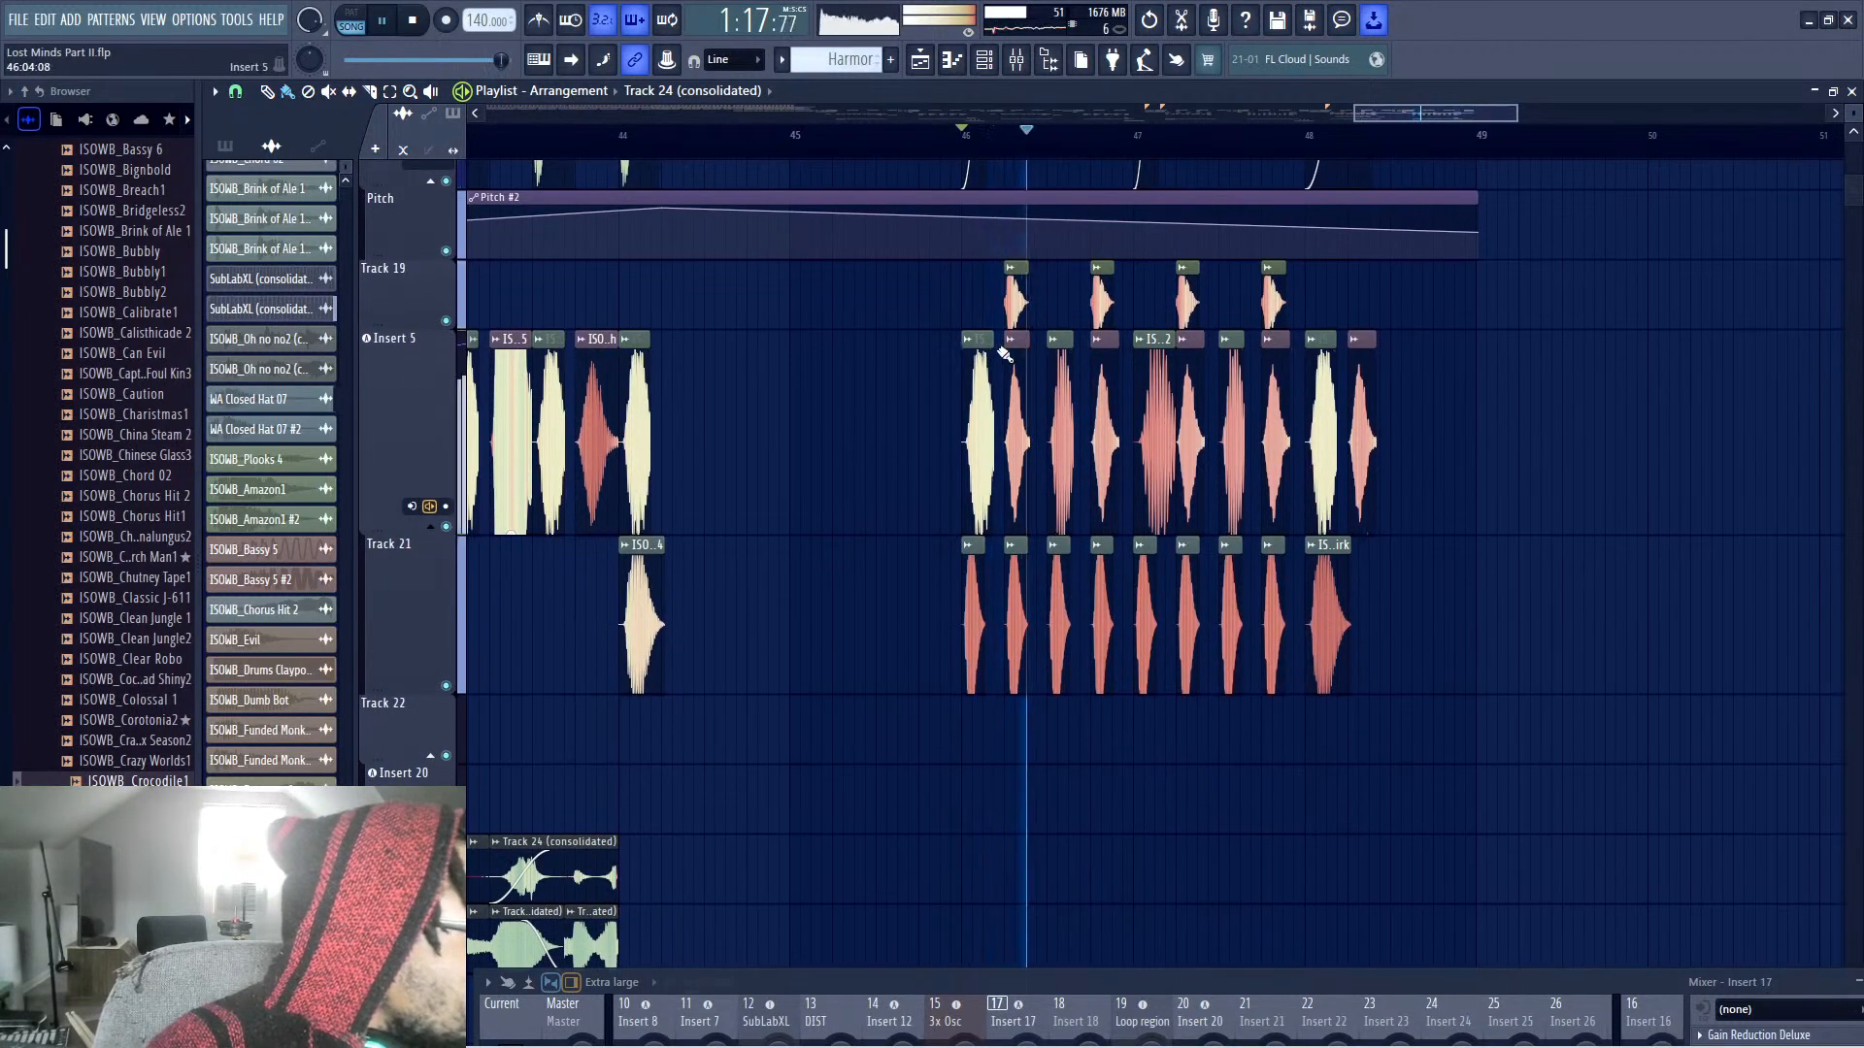
Make the Ringmod clip at the start of bar 46 on Insert 5 unique and shift its pitch to -960 cents
{"action": "key", "text": "space"}
{"action": "left_click", "coordinate": [969, 344]}
{"action": "left_click", "coordinate": [968, 381]}
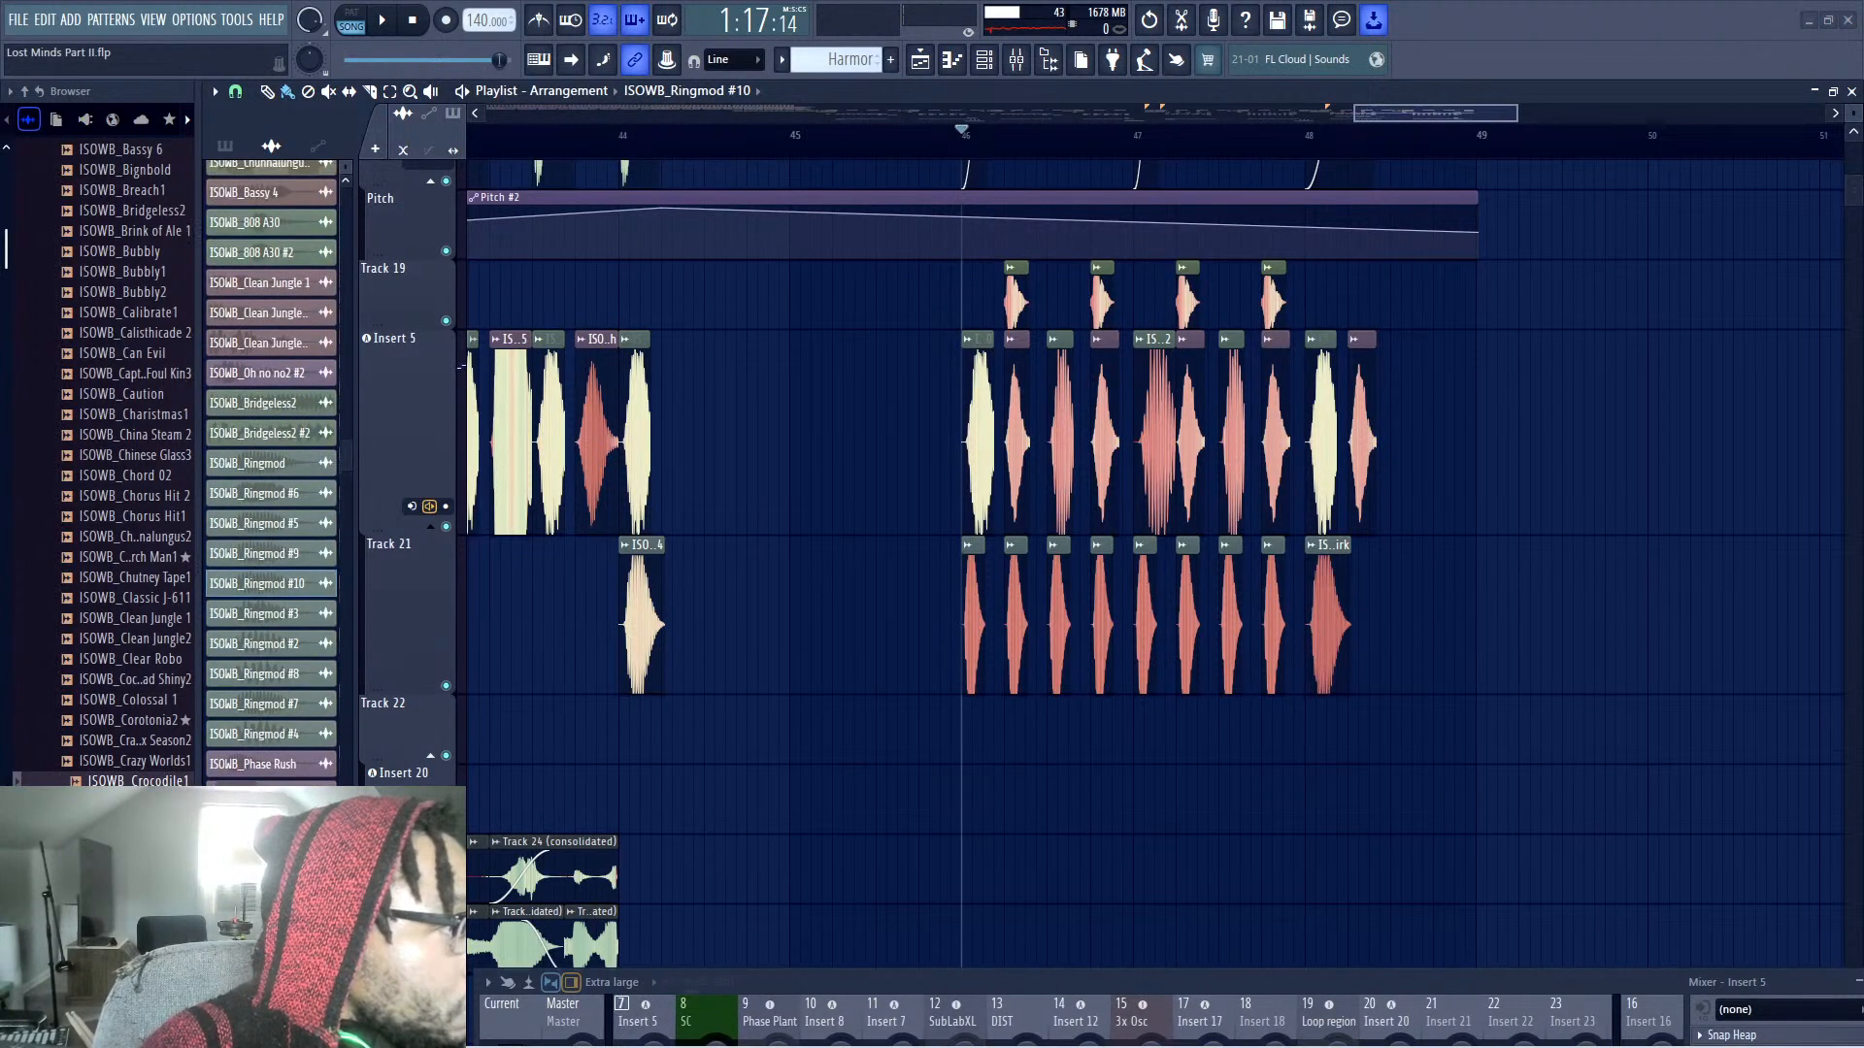
{"action": "double_click", "coordinate": [968, 382]}
{"action": "key", "text": "space"}
{"action": "left_click_drag", "start_coordinate": [1437, 473], "coordinate": [1438, 505]}
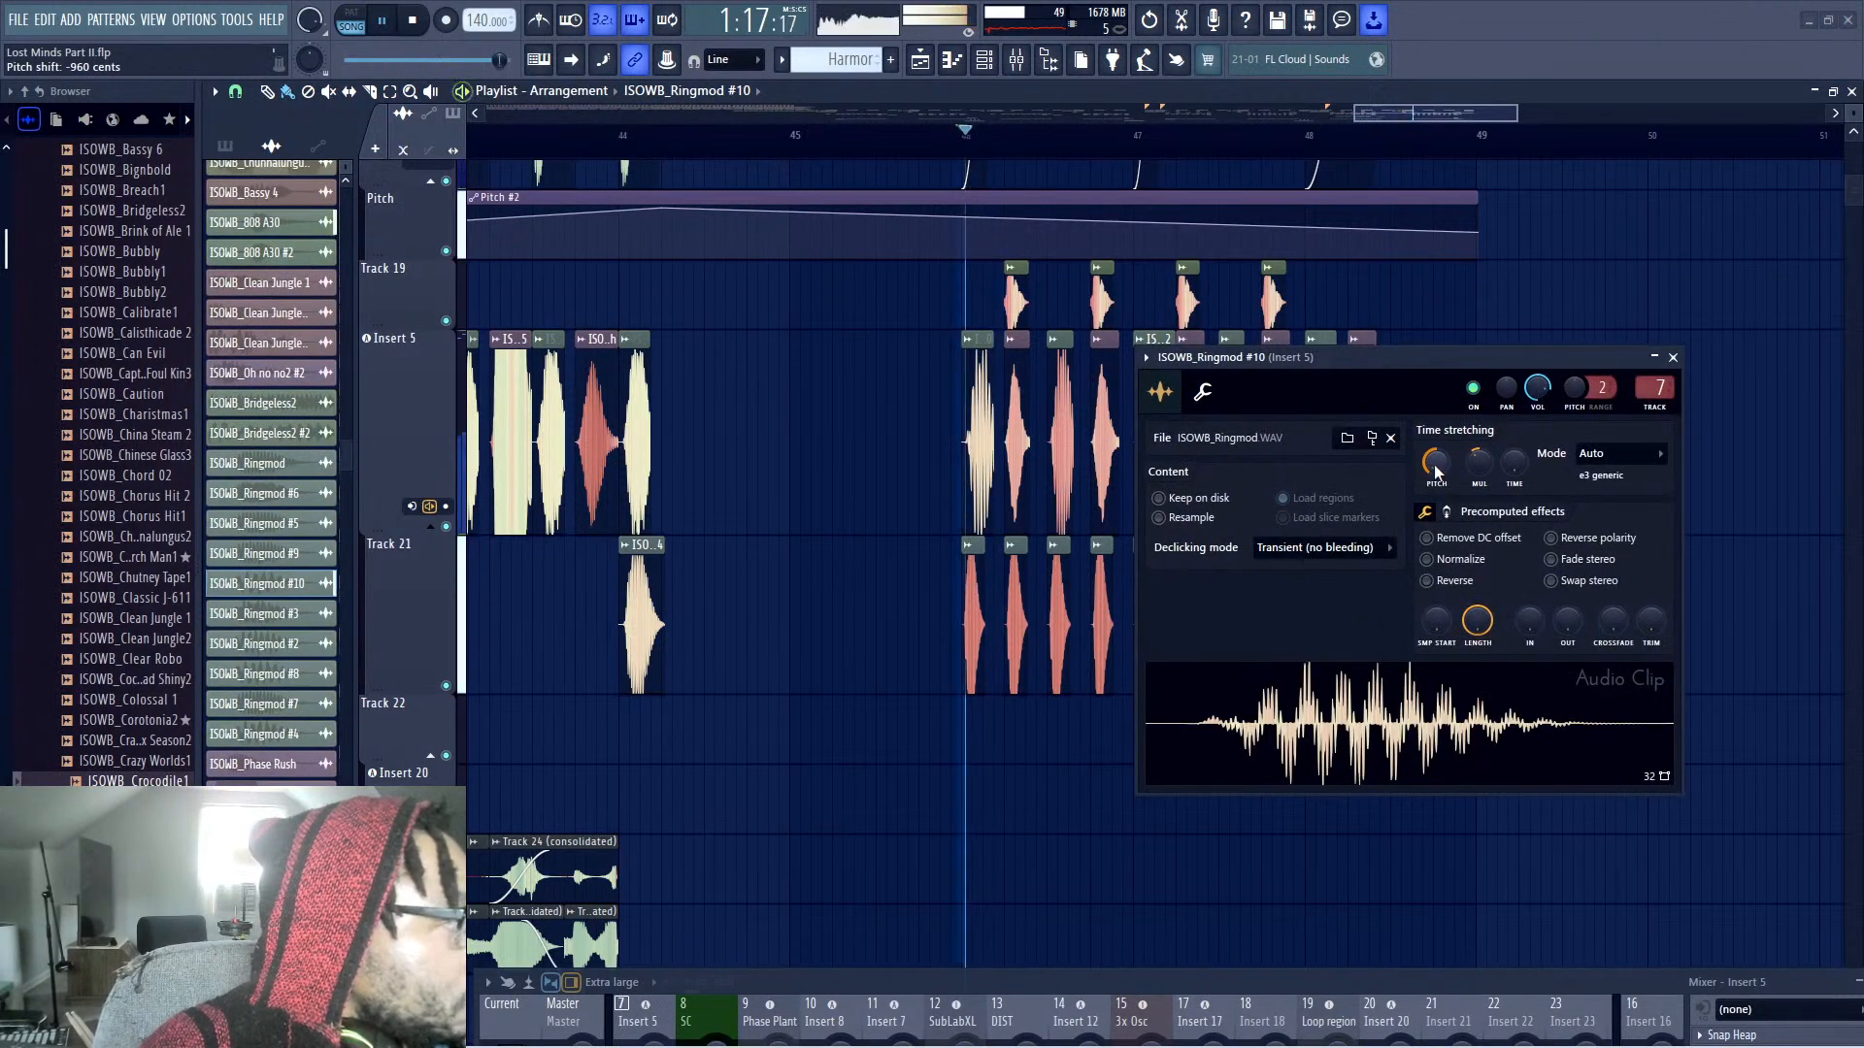
{"action": "left_click_drag", "start_coordinate": [1361, 364], "coordinate": [1392, 634]}
{"action": "key", "text": "space"}
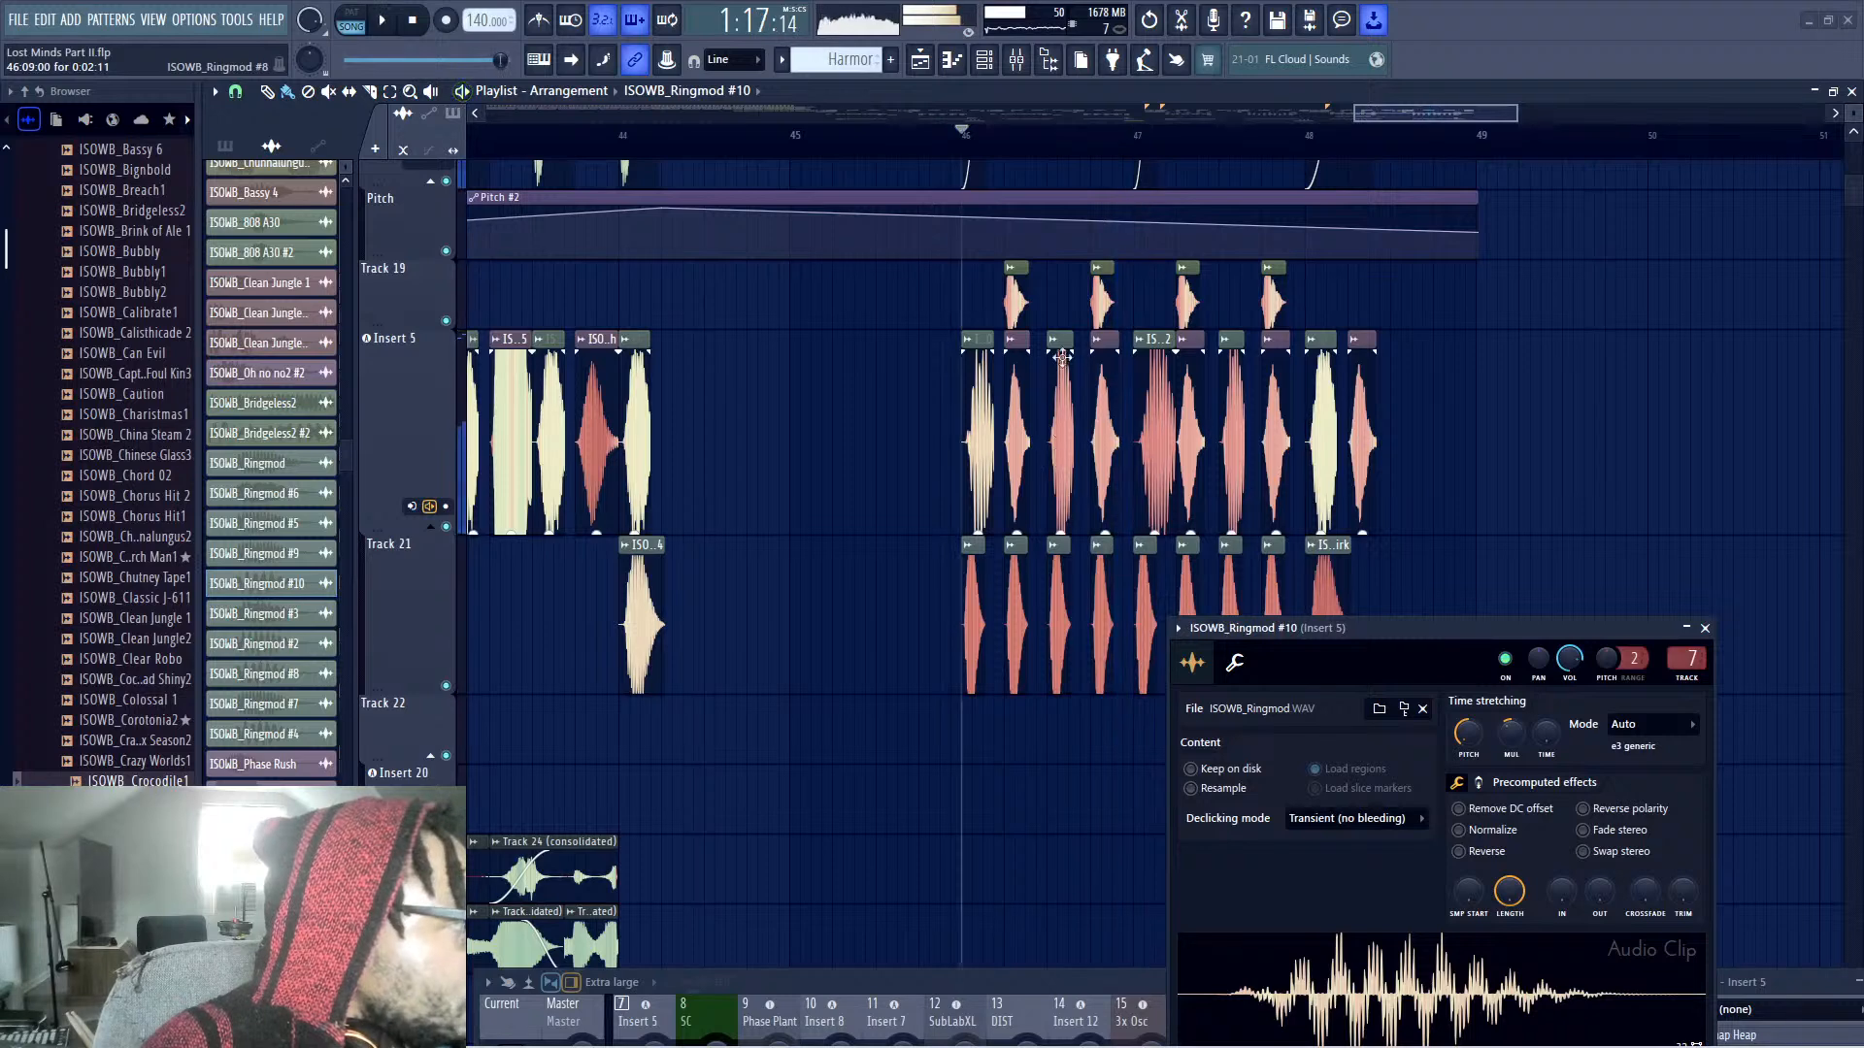
Make the Ringmod clip at beat 3 of bar 46 unique, shift its pitch to -800 cents and play the section
{"action": "left_click", "coordinate": [1056, 340]}
{"action": "left_click", "coordinate": [1096, 526]}
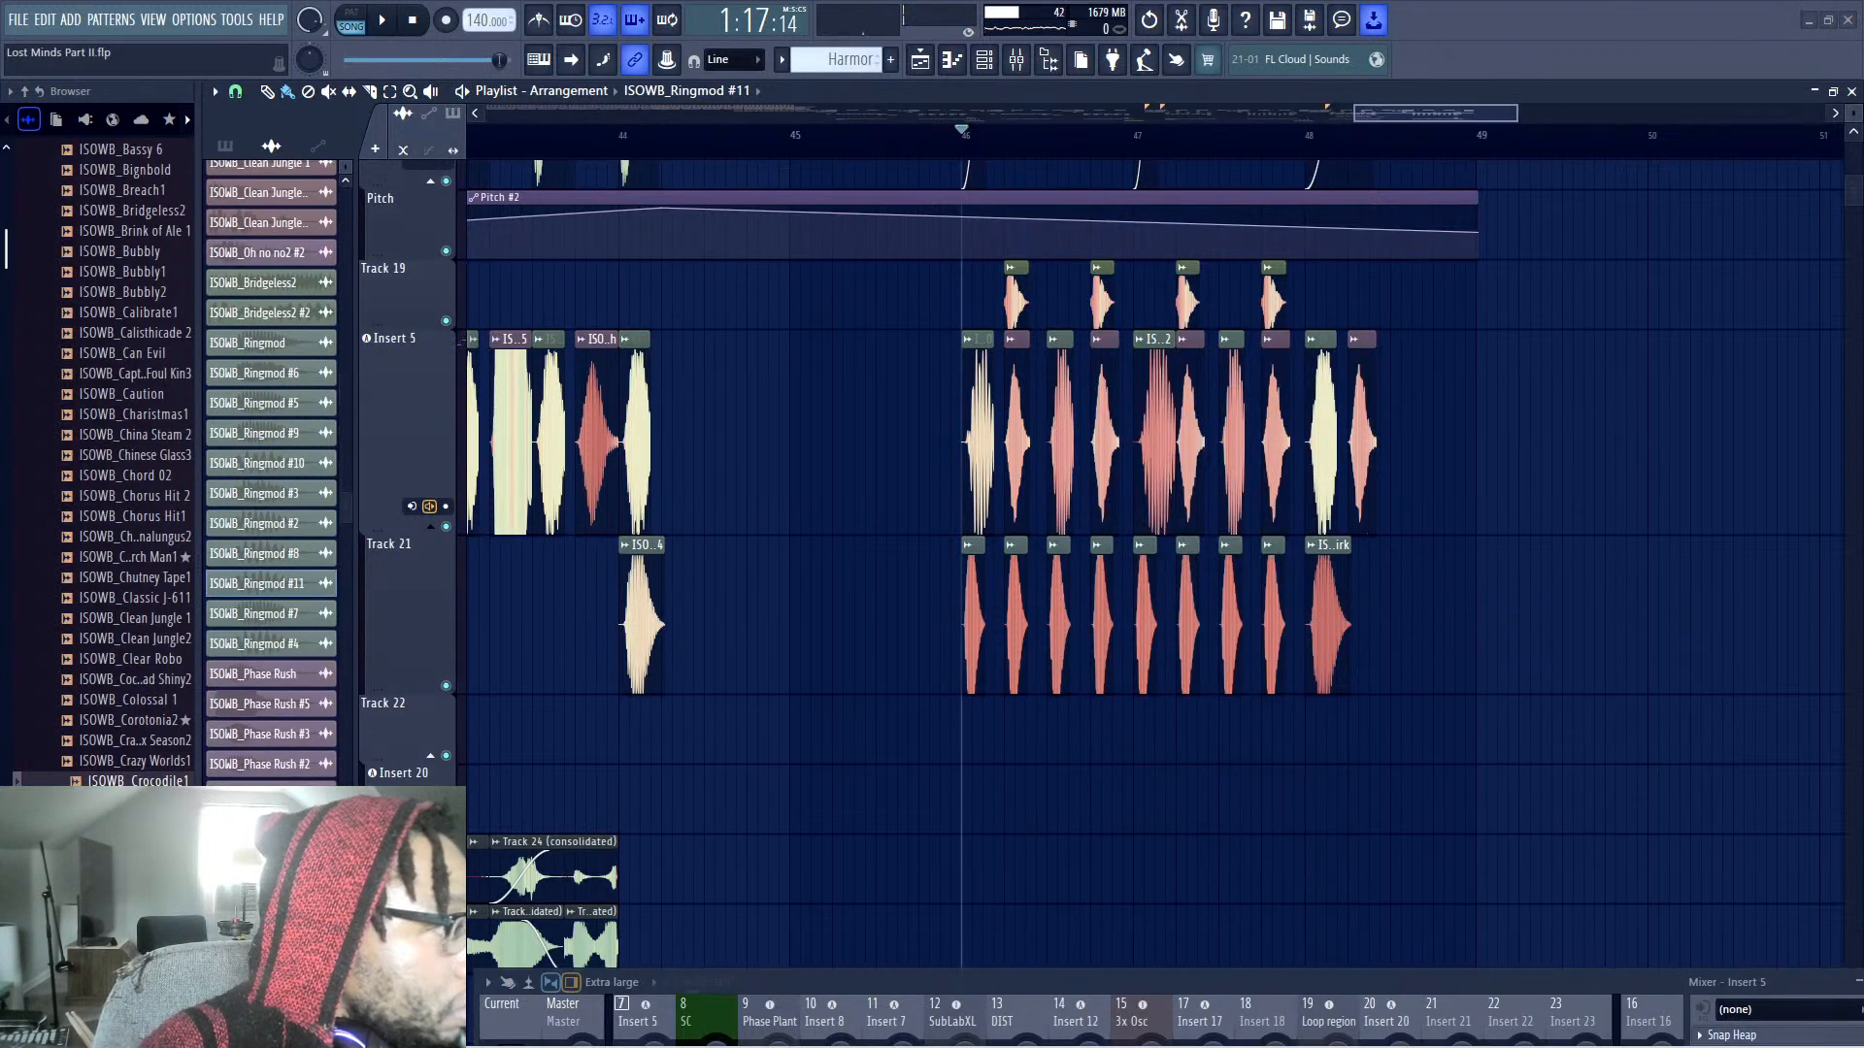
{"action": "key", "text": "space"}
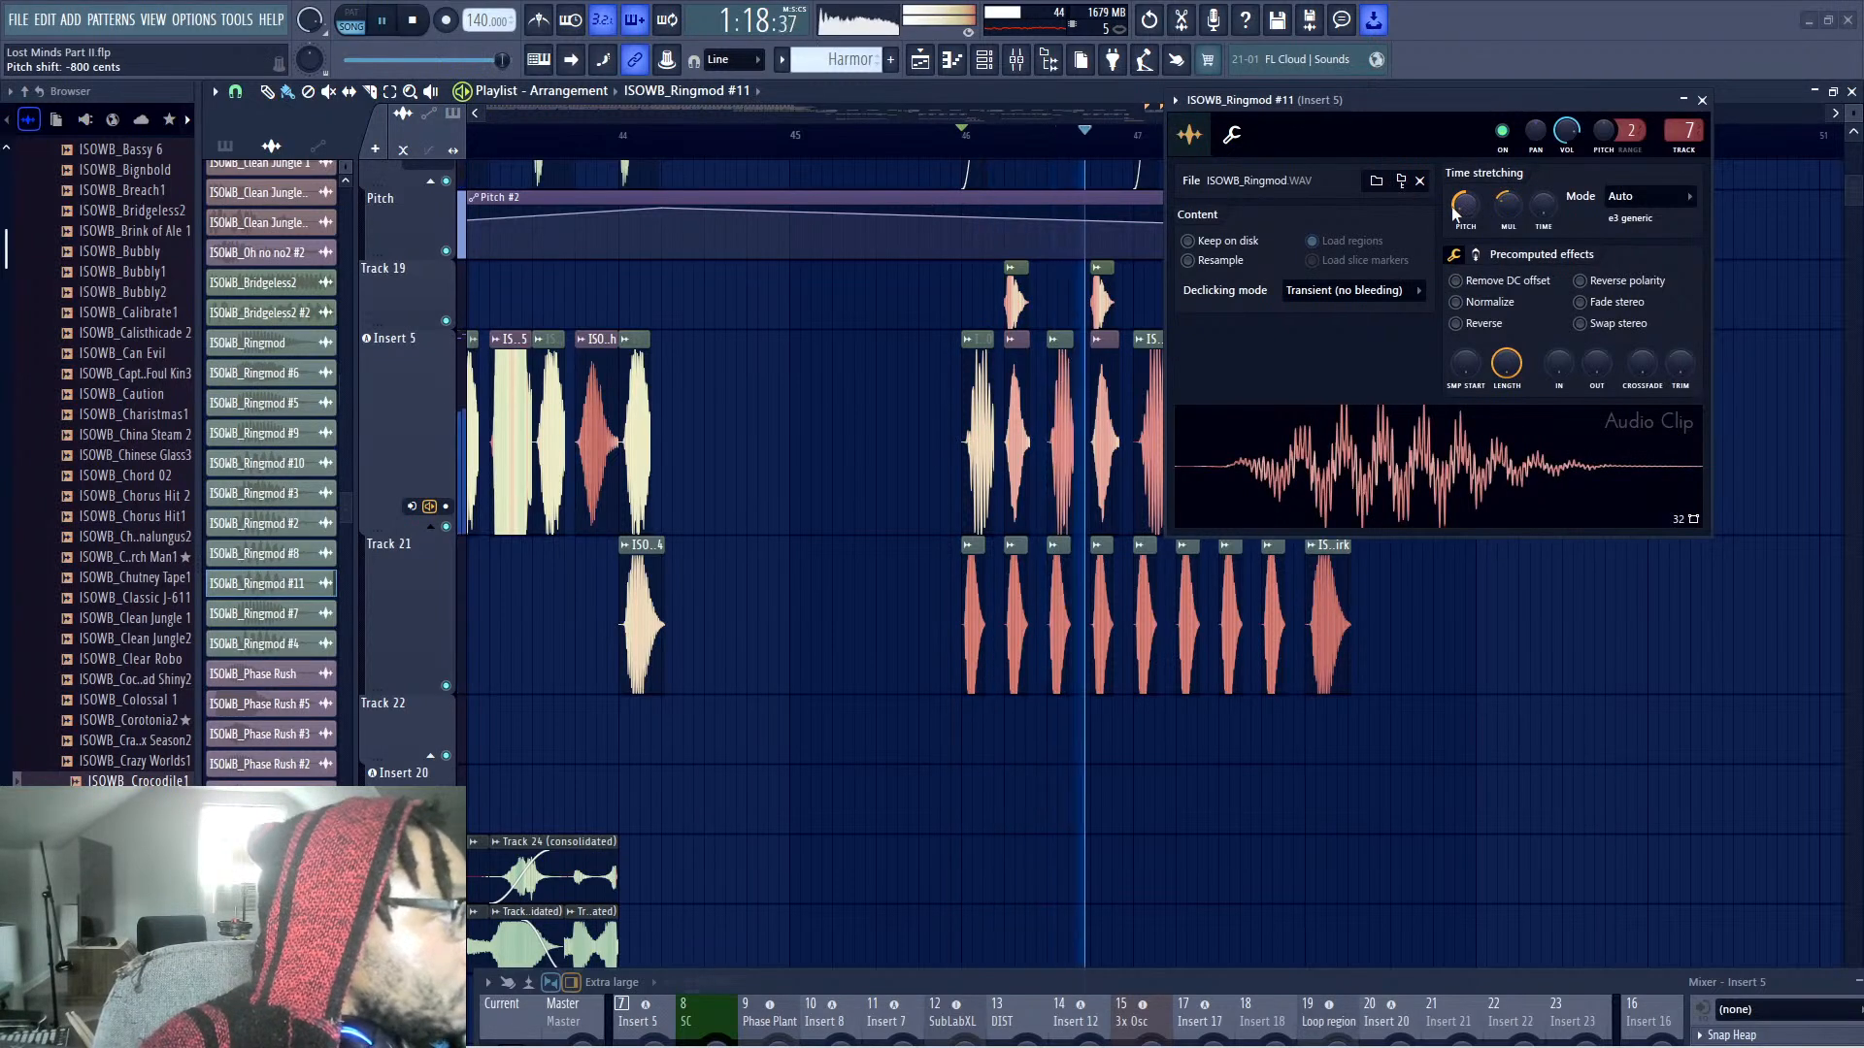
{"action": "left_click_drag", "start_coordinate": [1471, 98], "coordinate": [1529, 803]}
{"action": "key", "text": "space"}
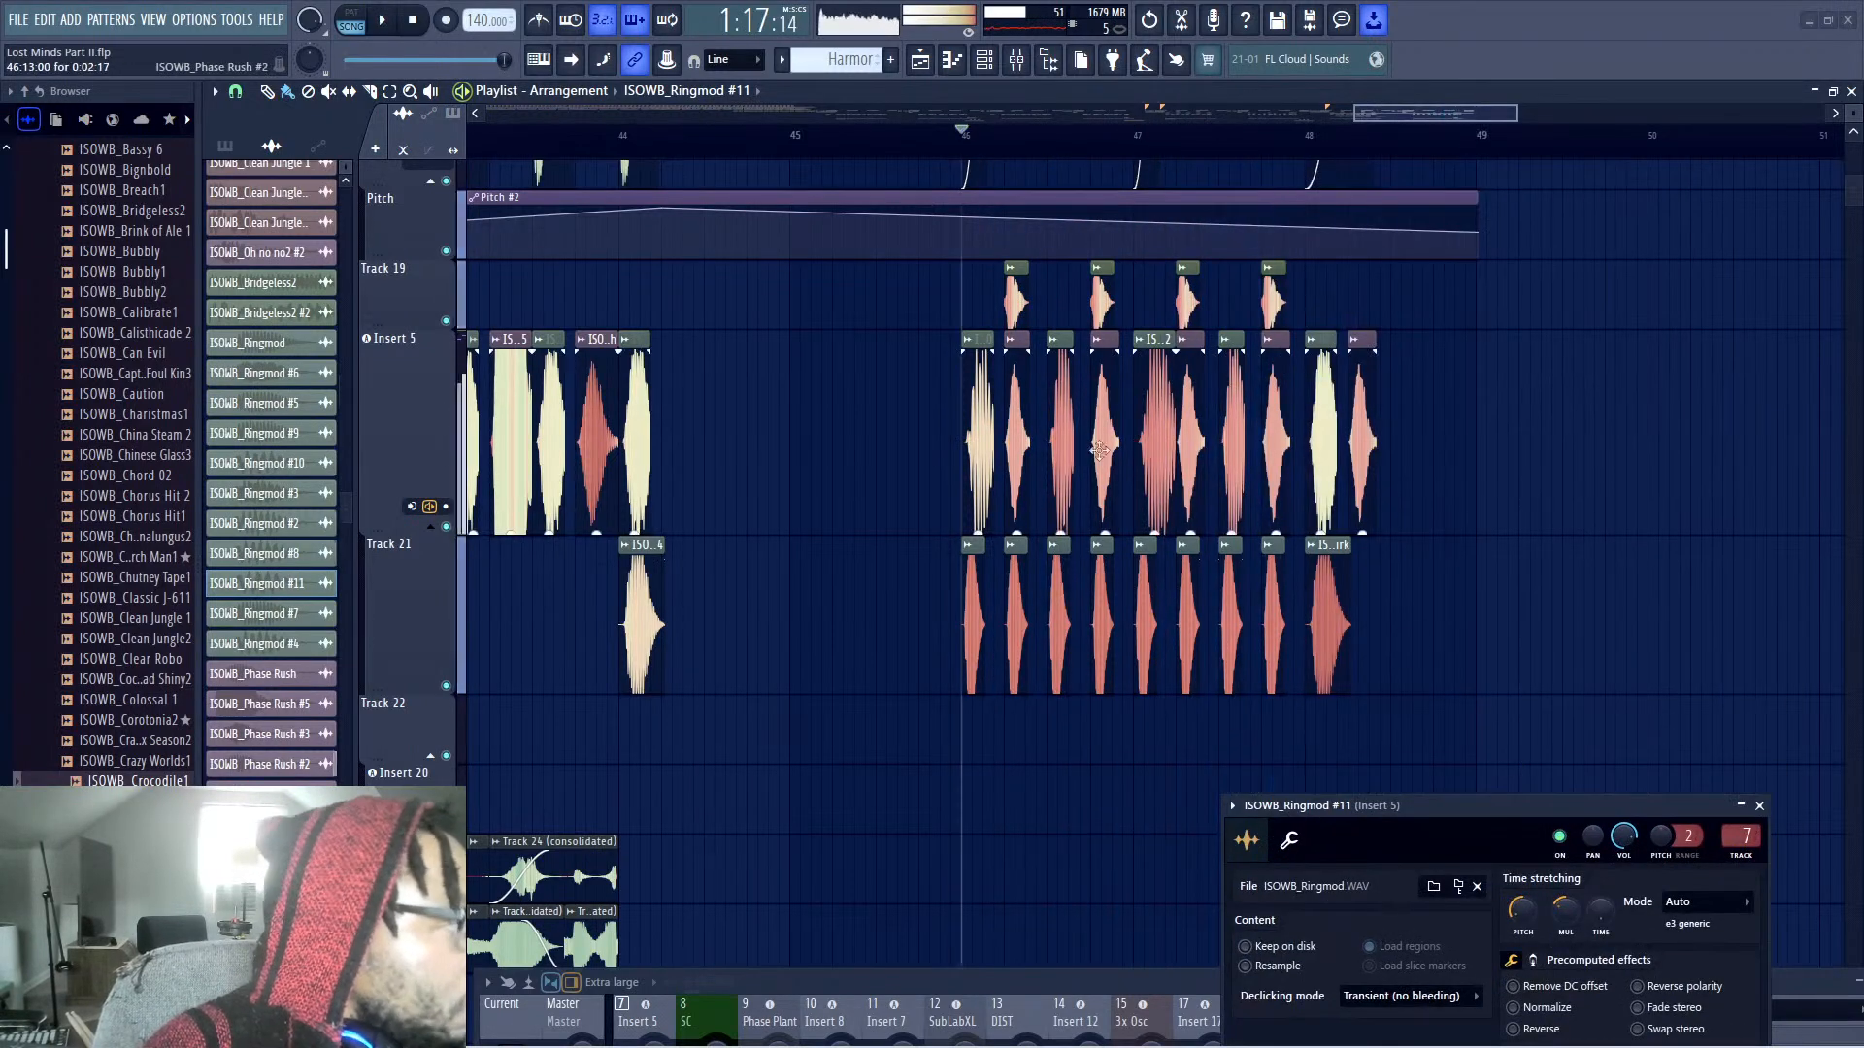
{"action": "key", "text": "space"}
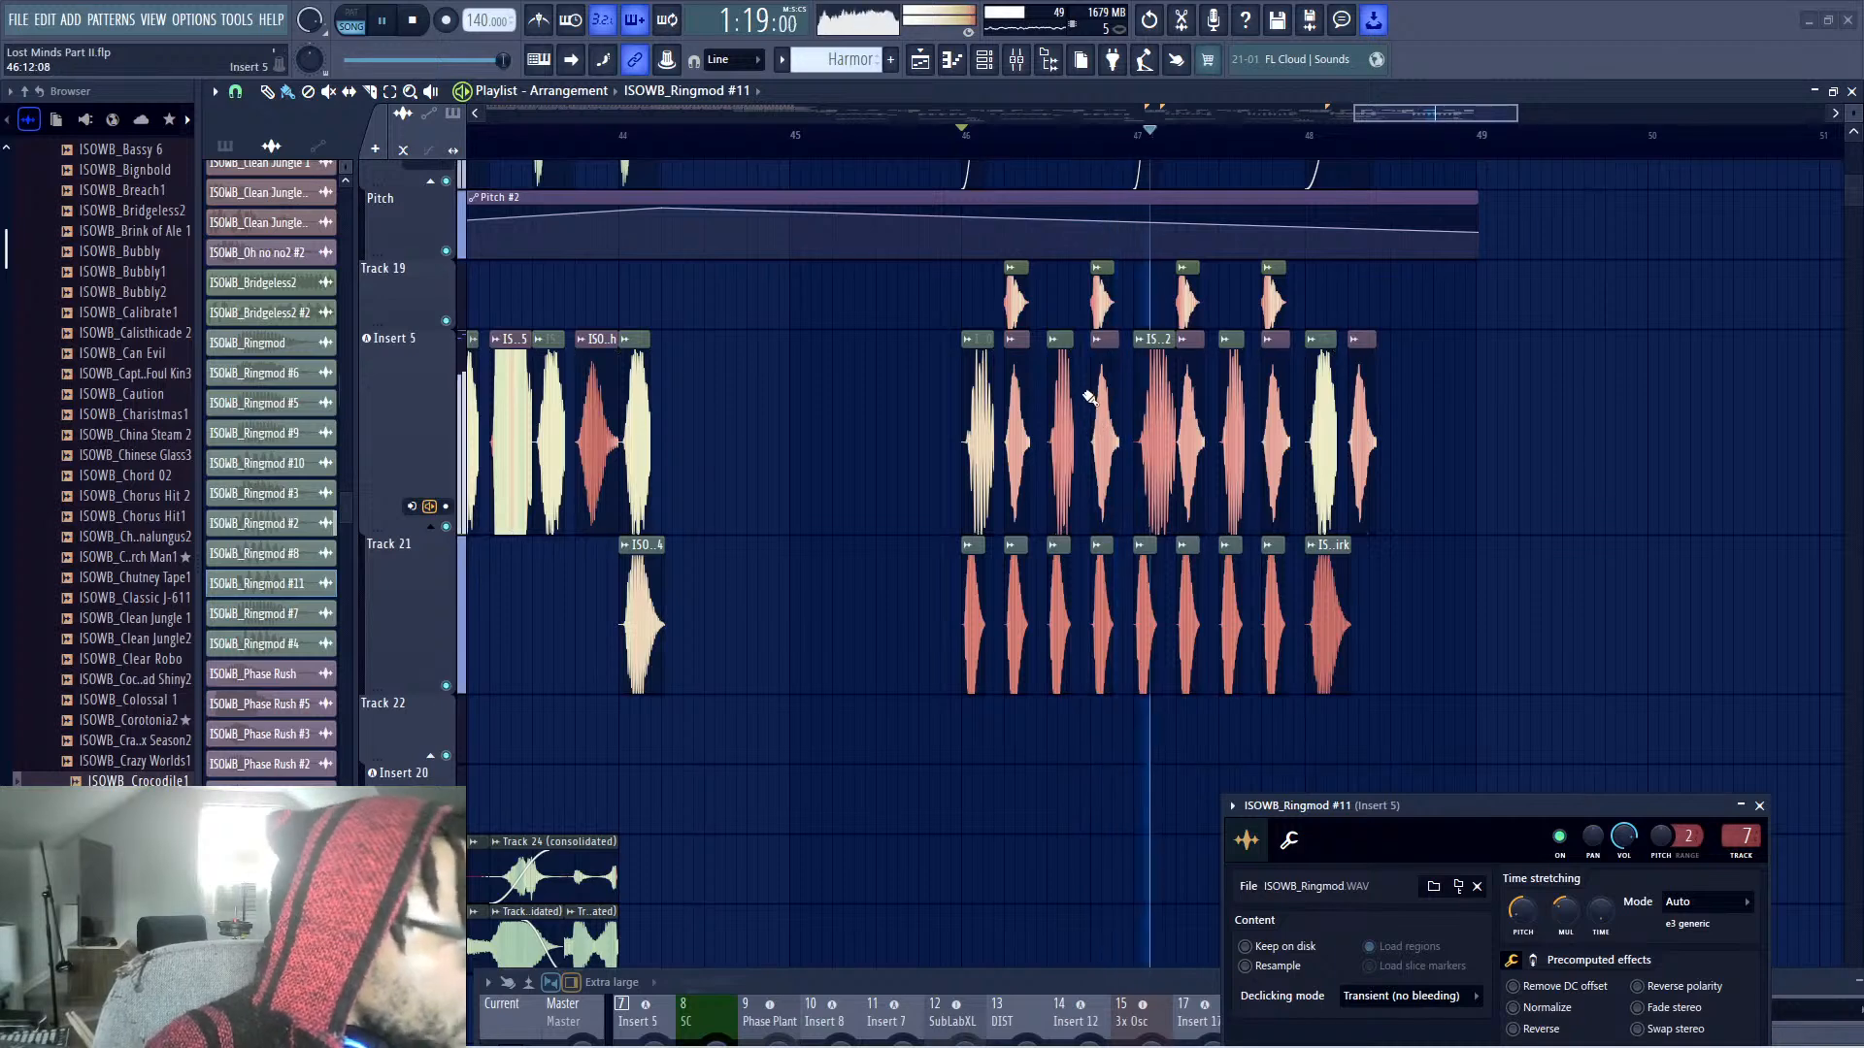
Delete the Ringmod clip at bar 47 on Insert 5 and all clips from bar 48 on Insert 5 and Track 21
{"action": "right_click", "coordinate": [1161, 406]}
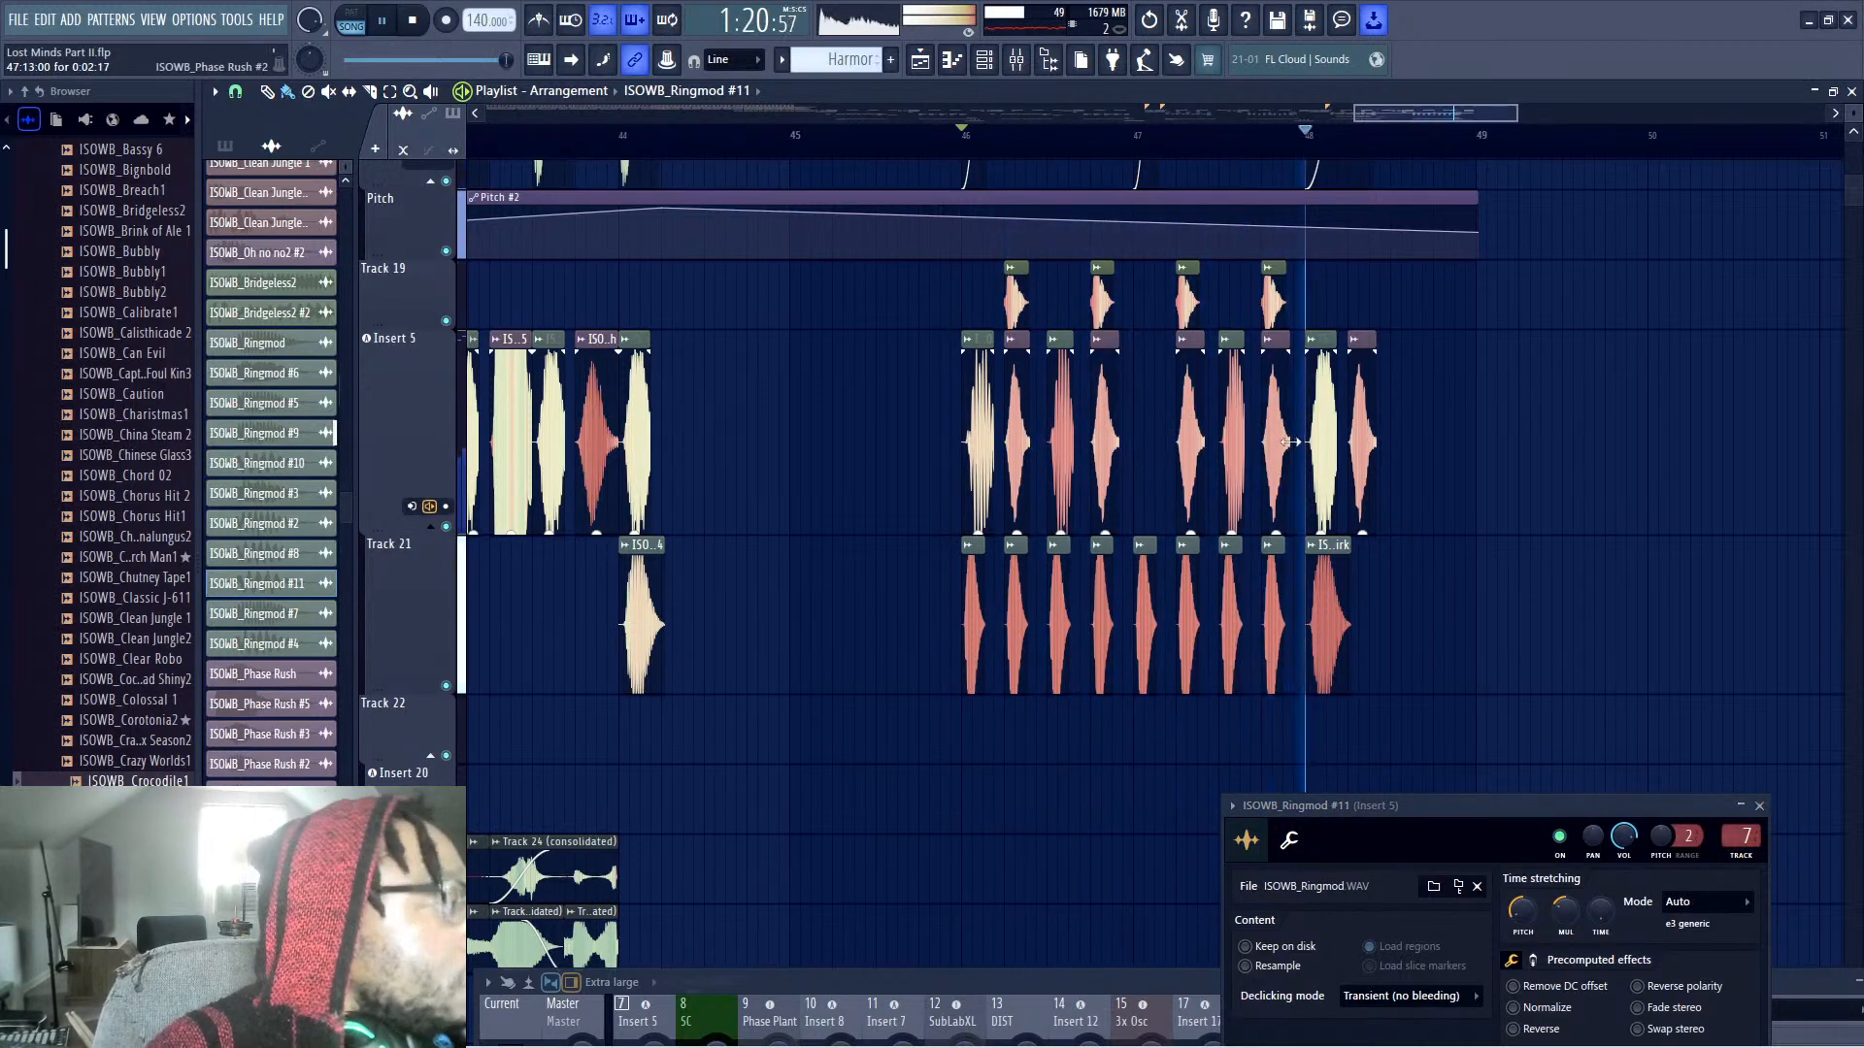
{"action": "right_click", "coordinate": [1322, 437]}
{"action": "right_click", "coordinate": [1343, 580]}
{"action": "right_click", "coordinate": [1361, 446]}
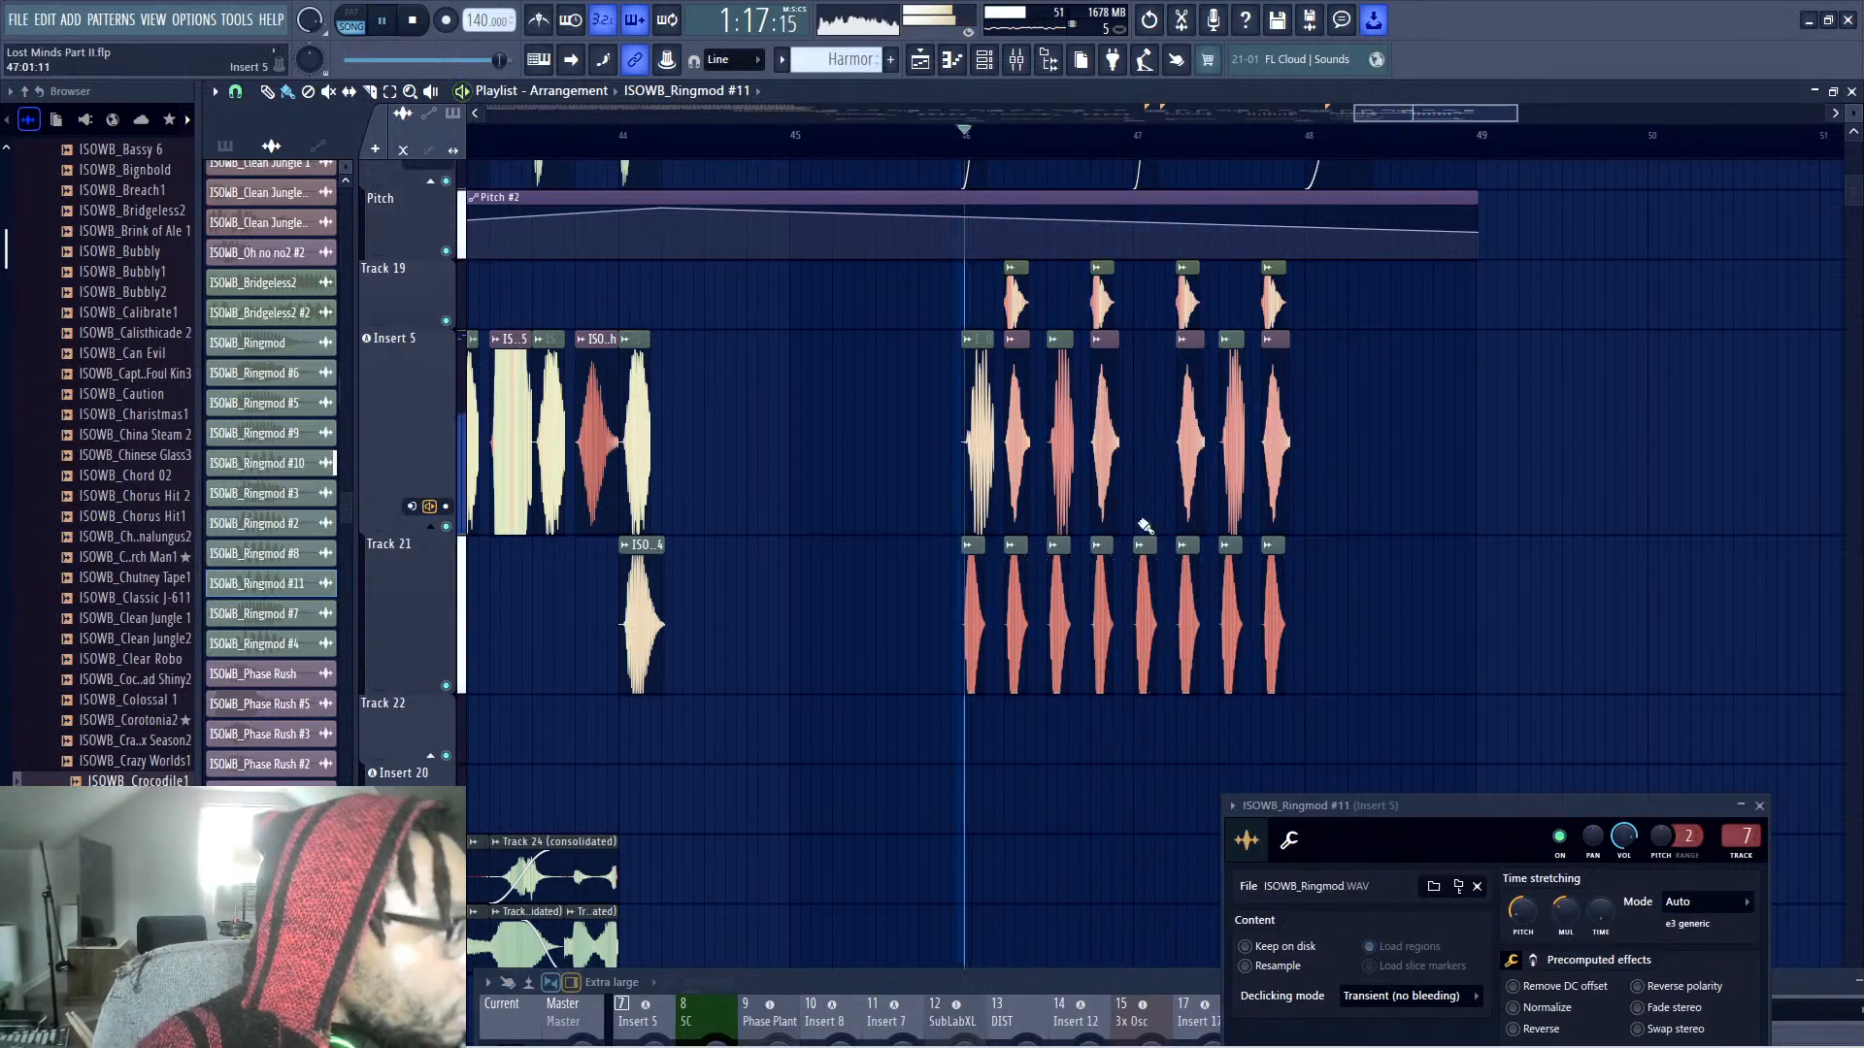
{"action": "left_click", "coordinate": [1109, 433]}
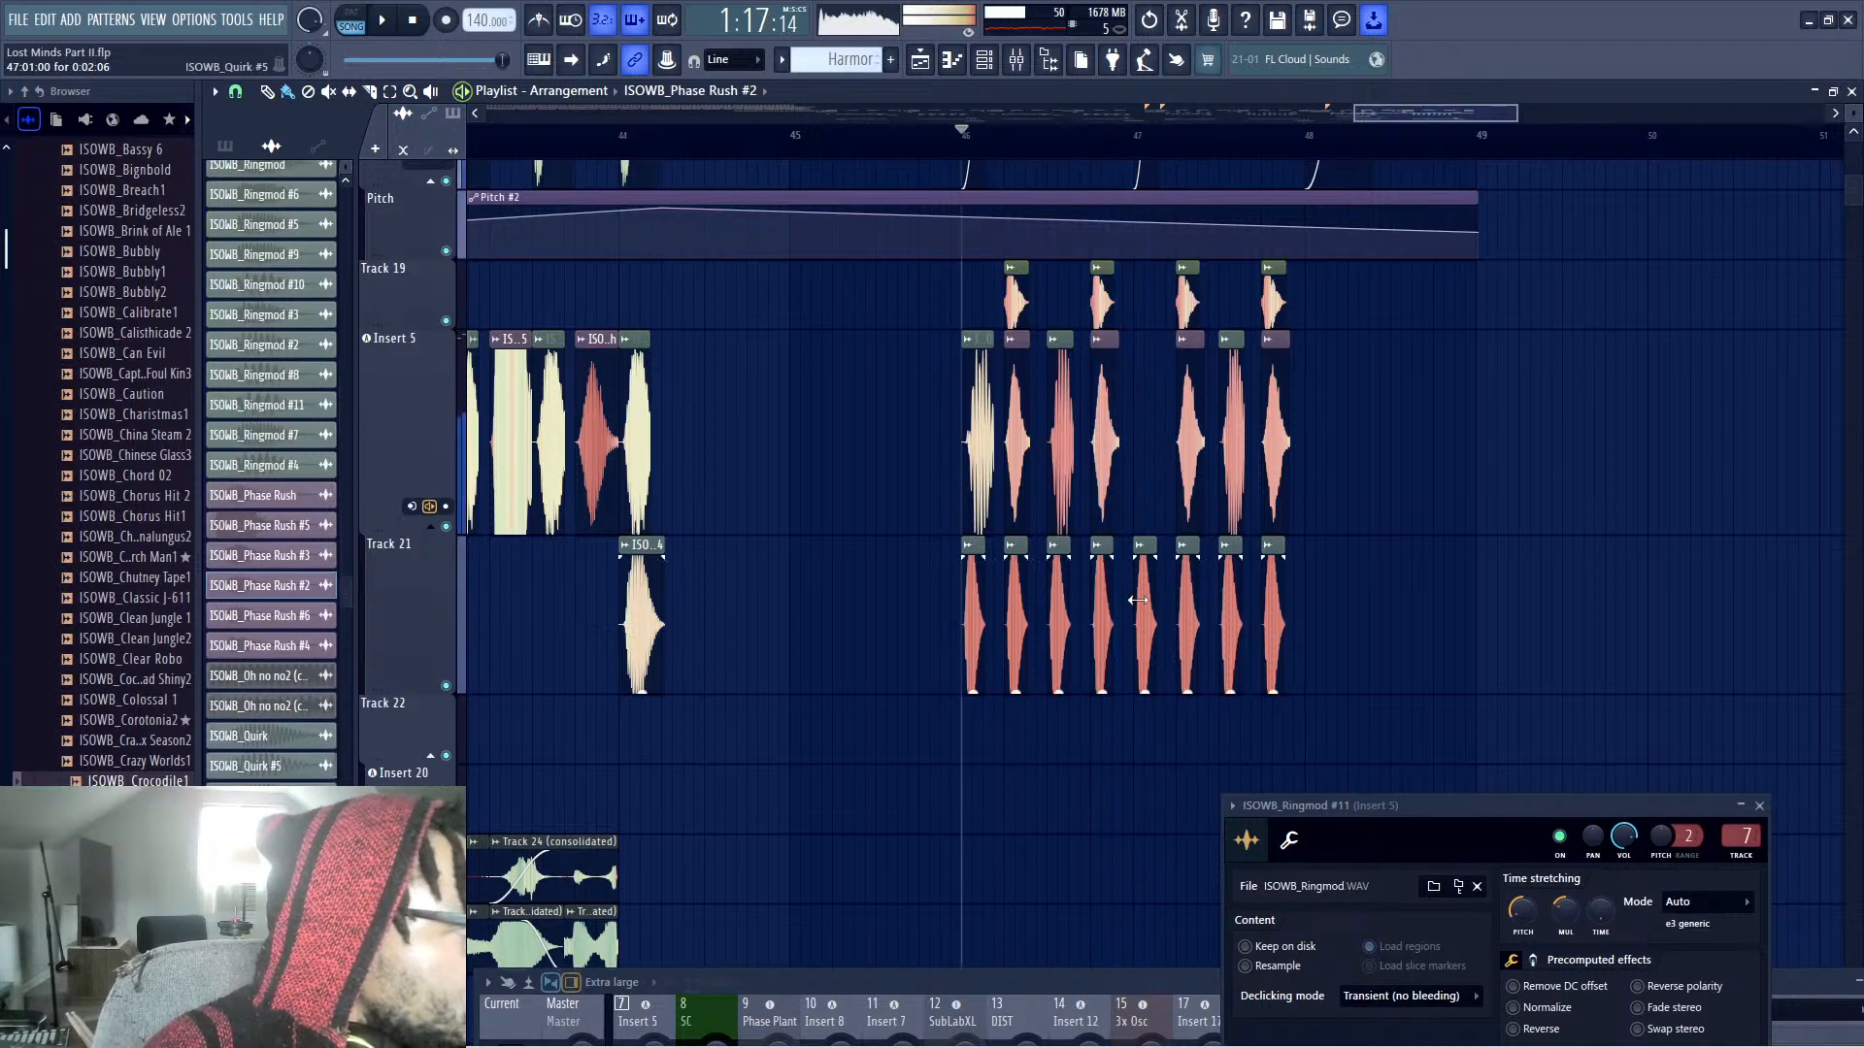
{"action": "left_click", "coordinate": [1169, 549]}
{"action": "key", "text": "space"}
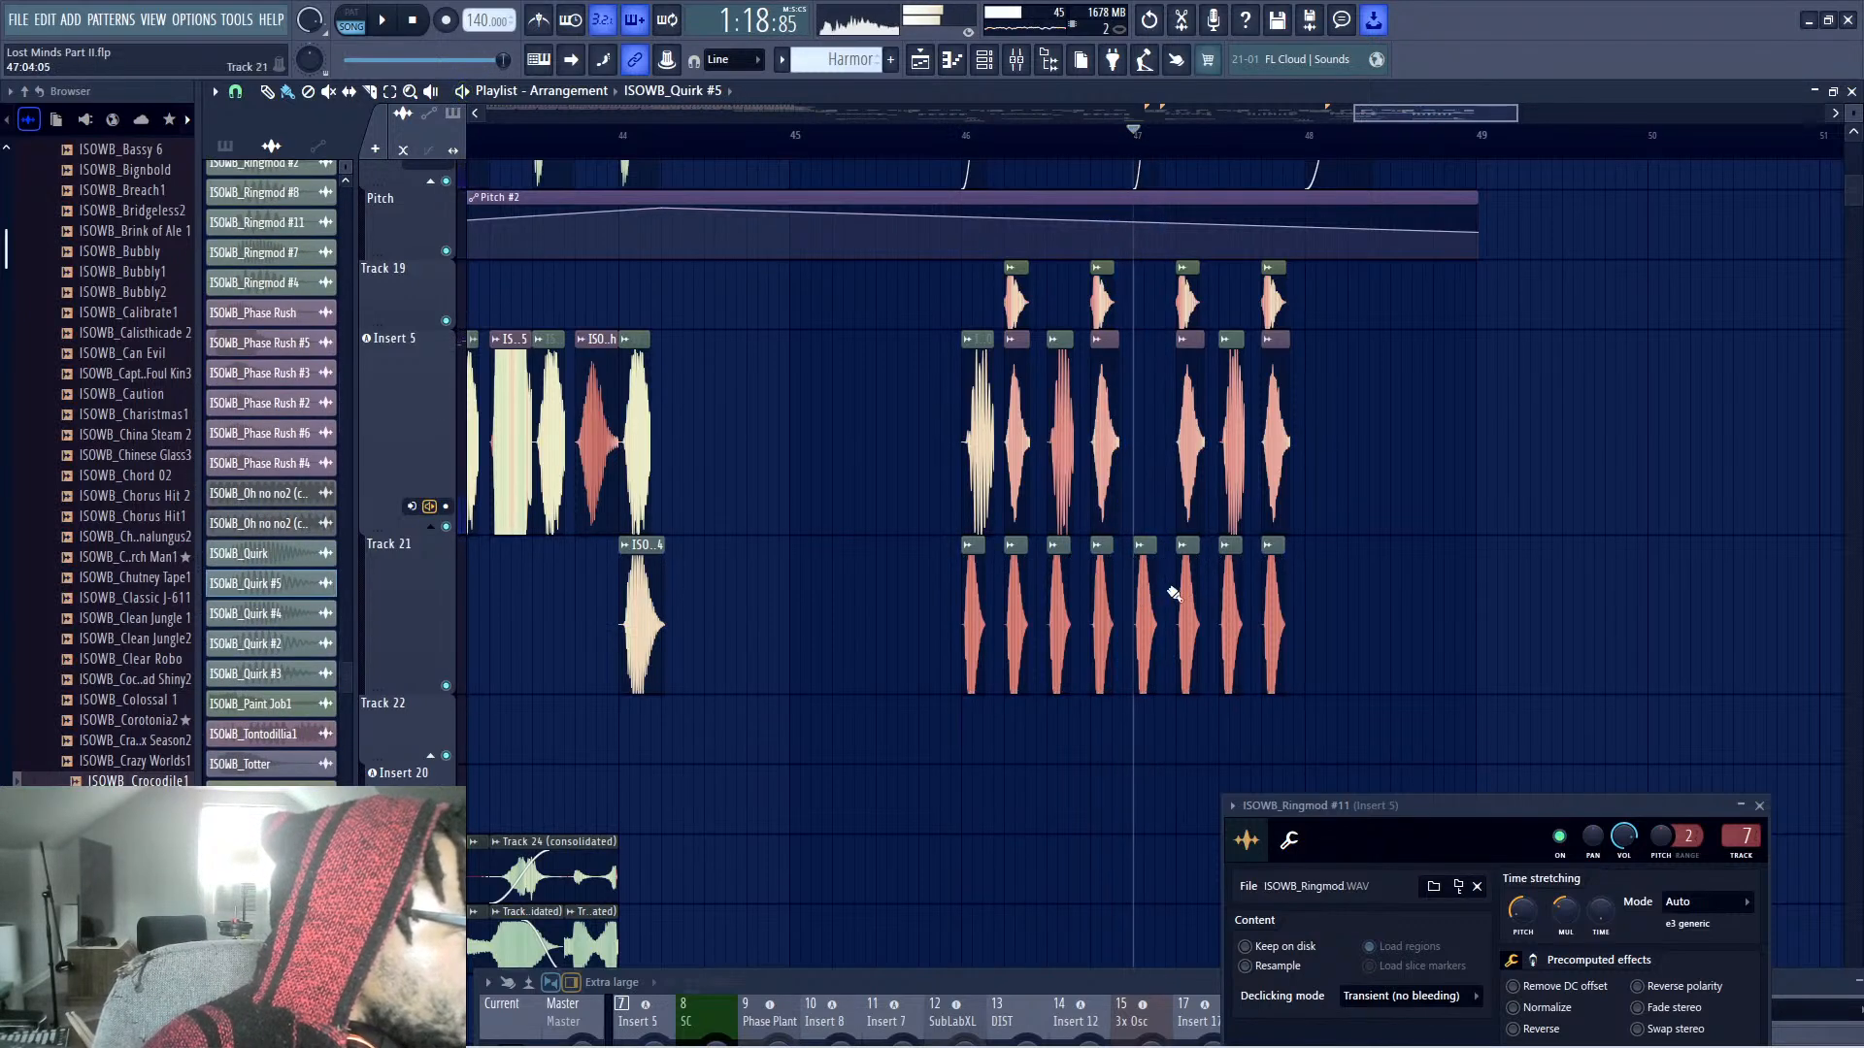
{"action": "left_click_drag", "start_coordinate": [1173, 589], "coordinate": [1167, 596]}
{"action": "key", "text": "space"}
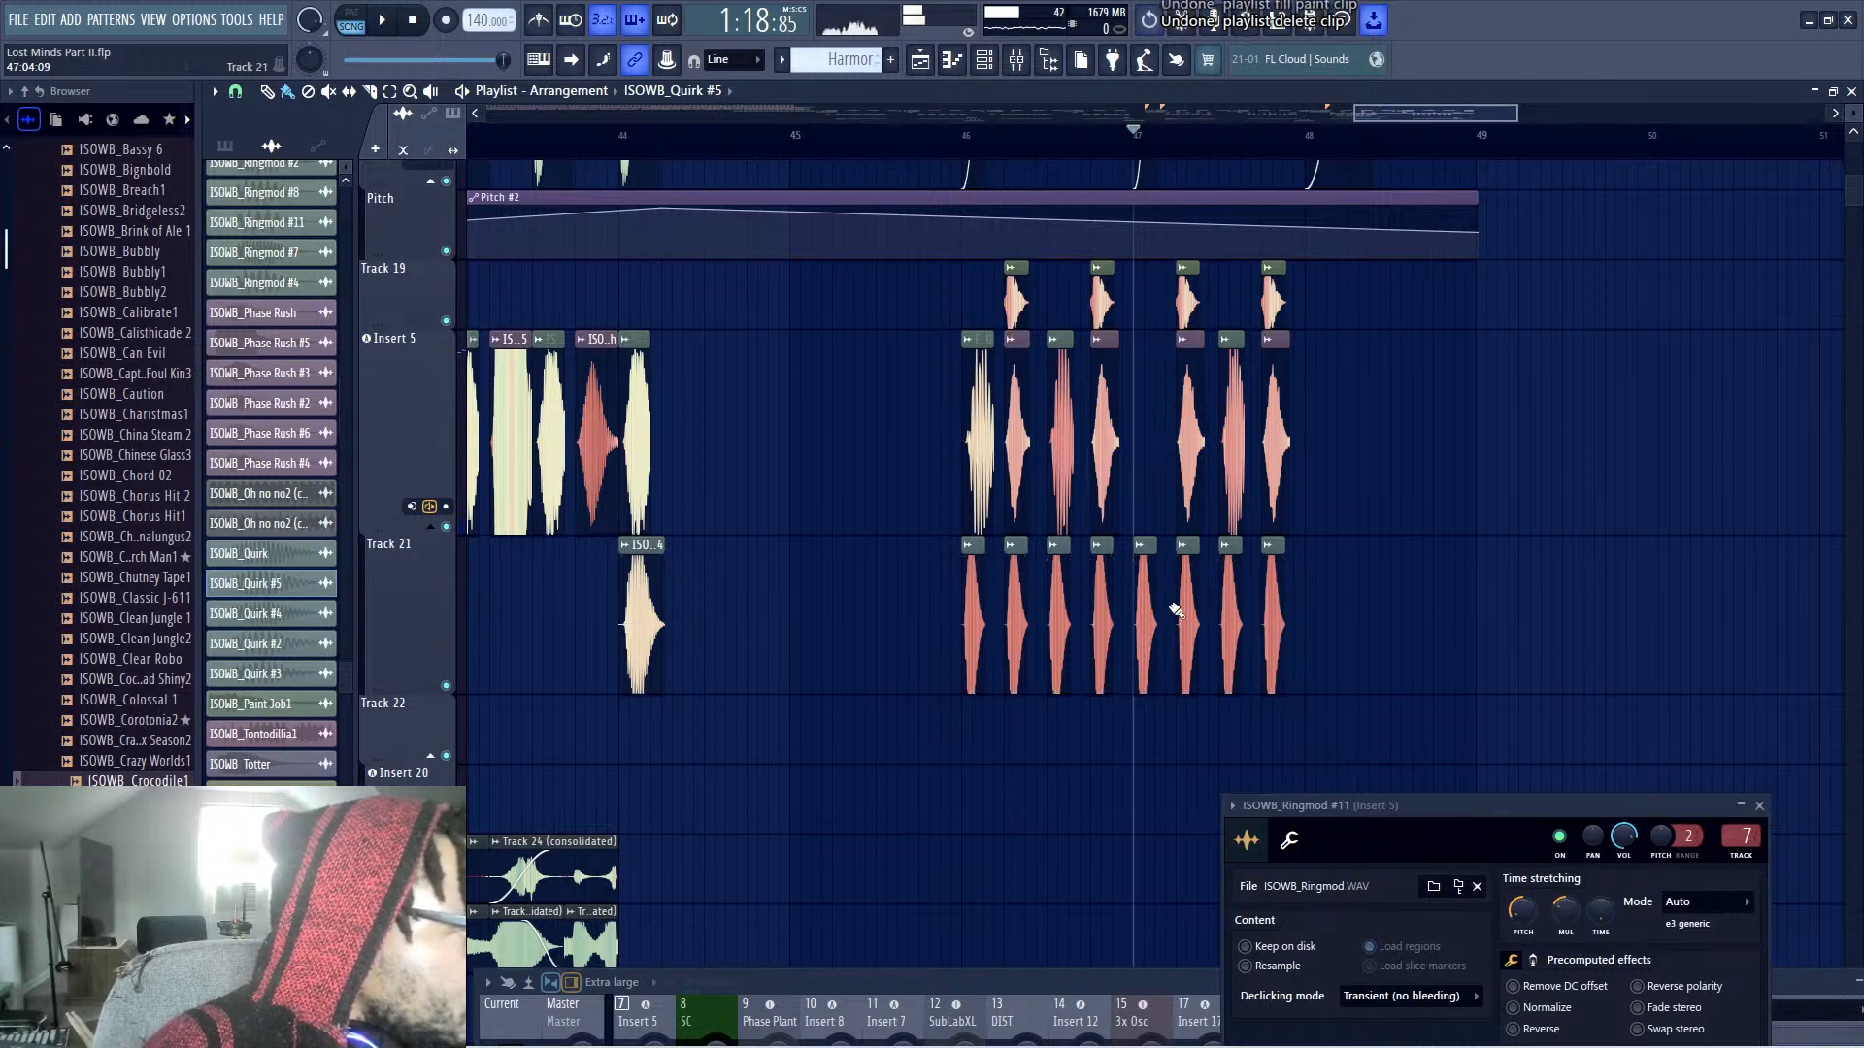
Try a copy of the Modelcycles2 clip just before beat 2 of bar 47 on Insert 17 and play from bar 47
{"action": "scroll", "coordinate": [1157, 520], "scroll_direction": "up", "scroll_amount": 4}
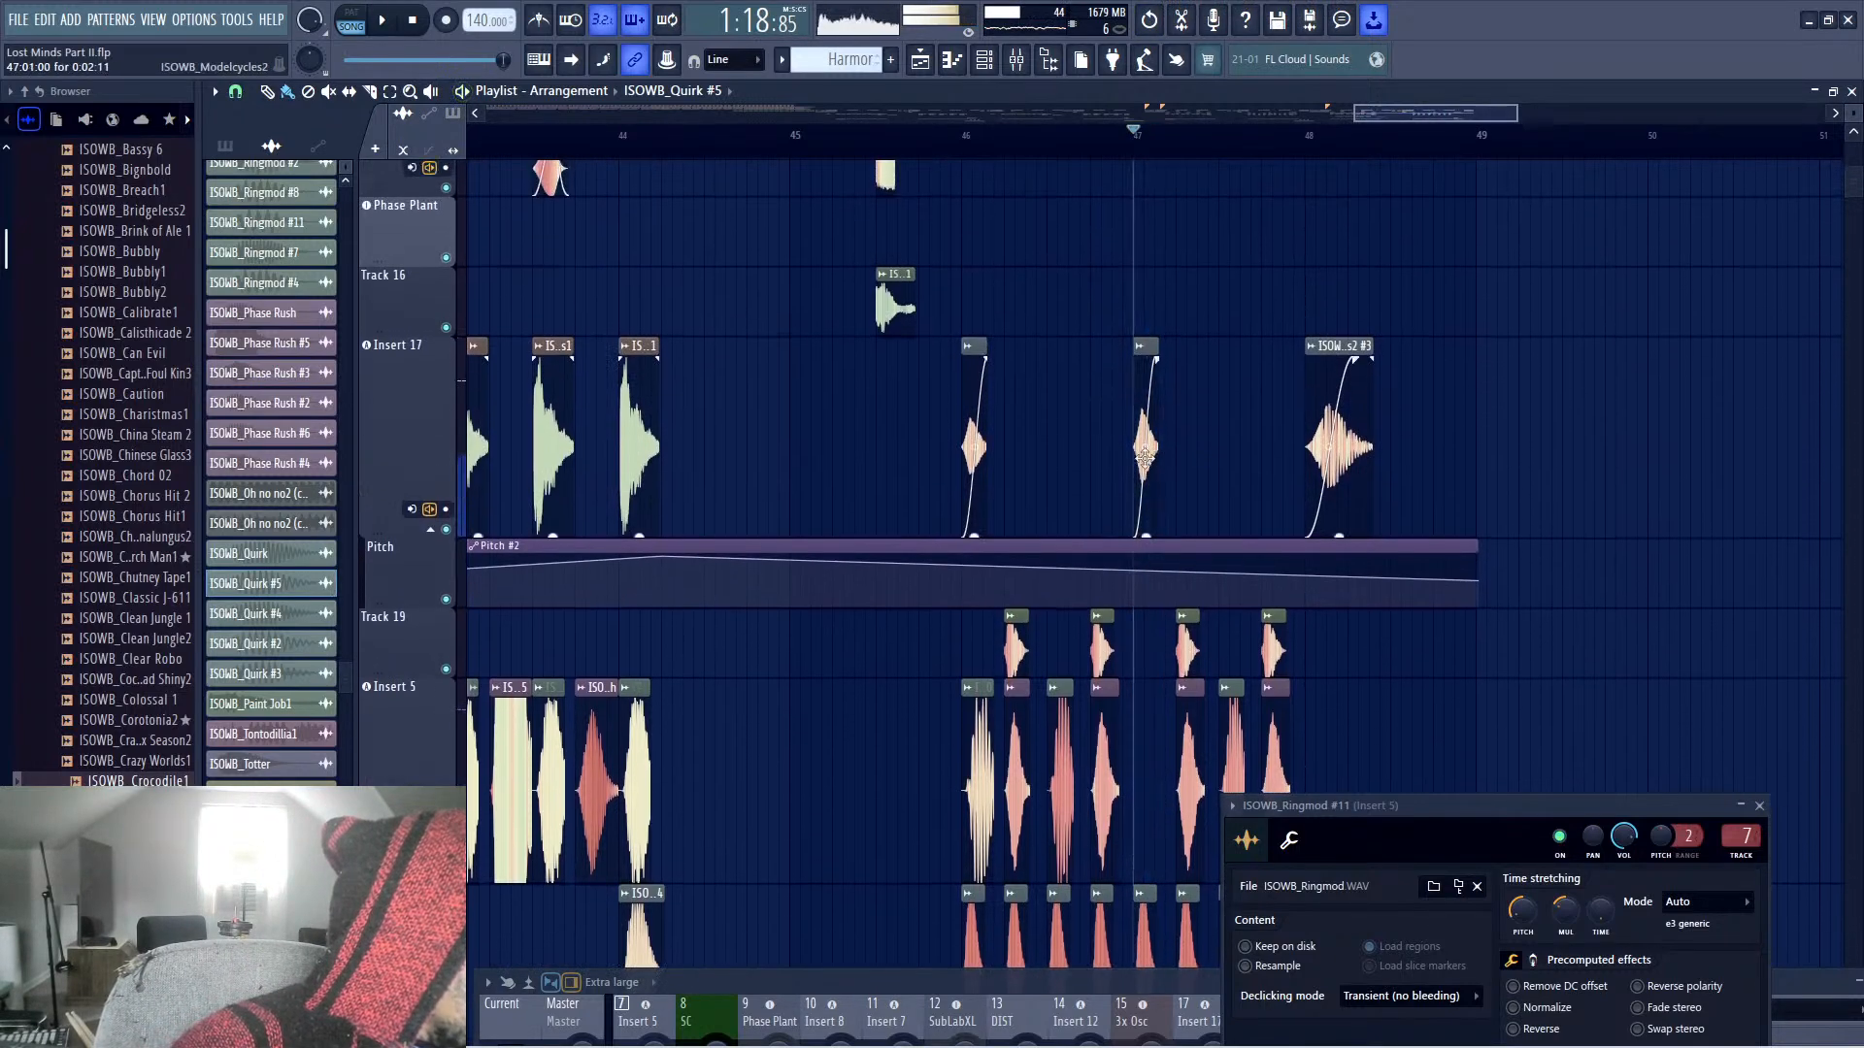
{"action": "left_click_drag", "start_coordinate": [1146, 457], "coordinate": [1177, 456]}
{"action": "right_click", "coordinate": [1177, 457]}
{"action": "left_click", "coordinate": [1260, 345]}
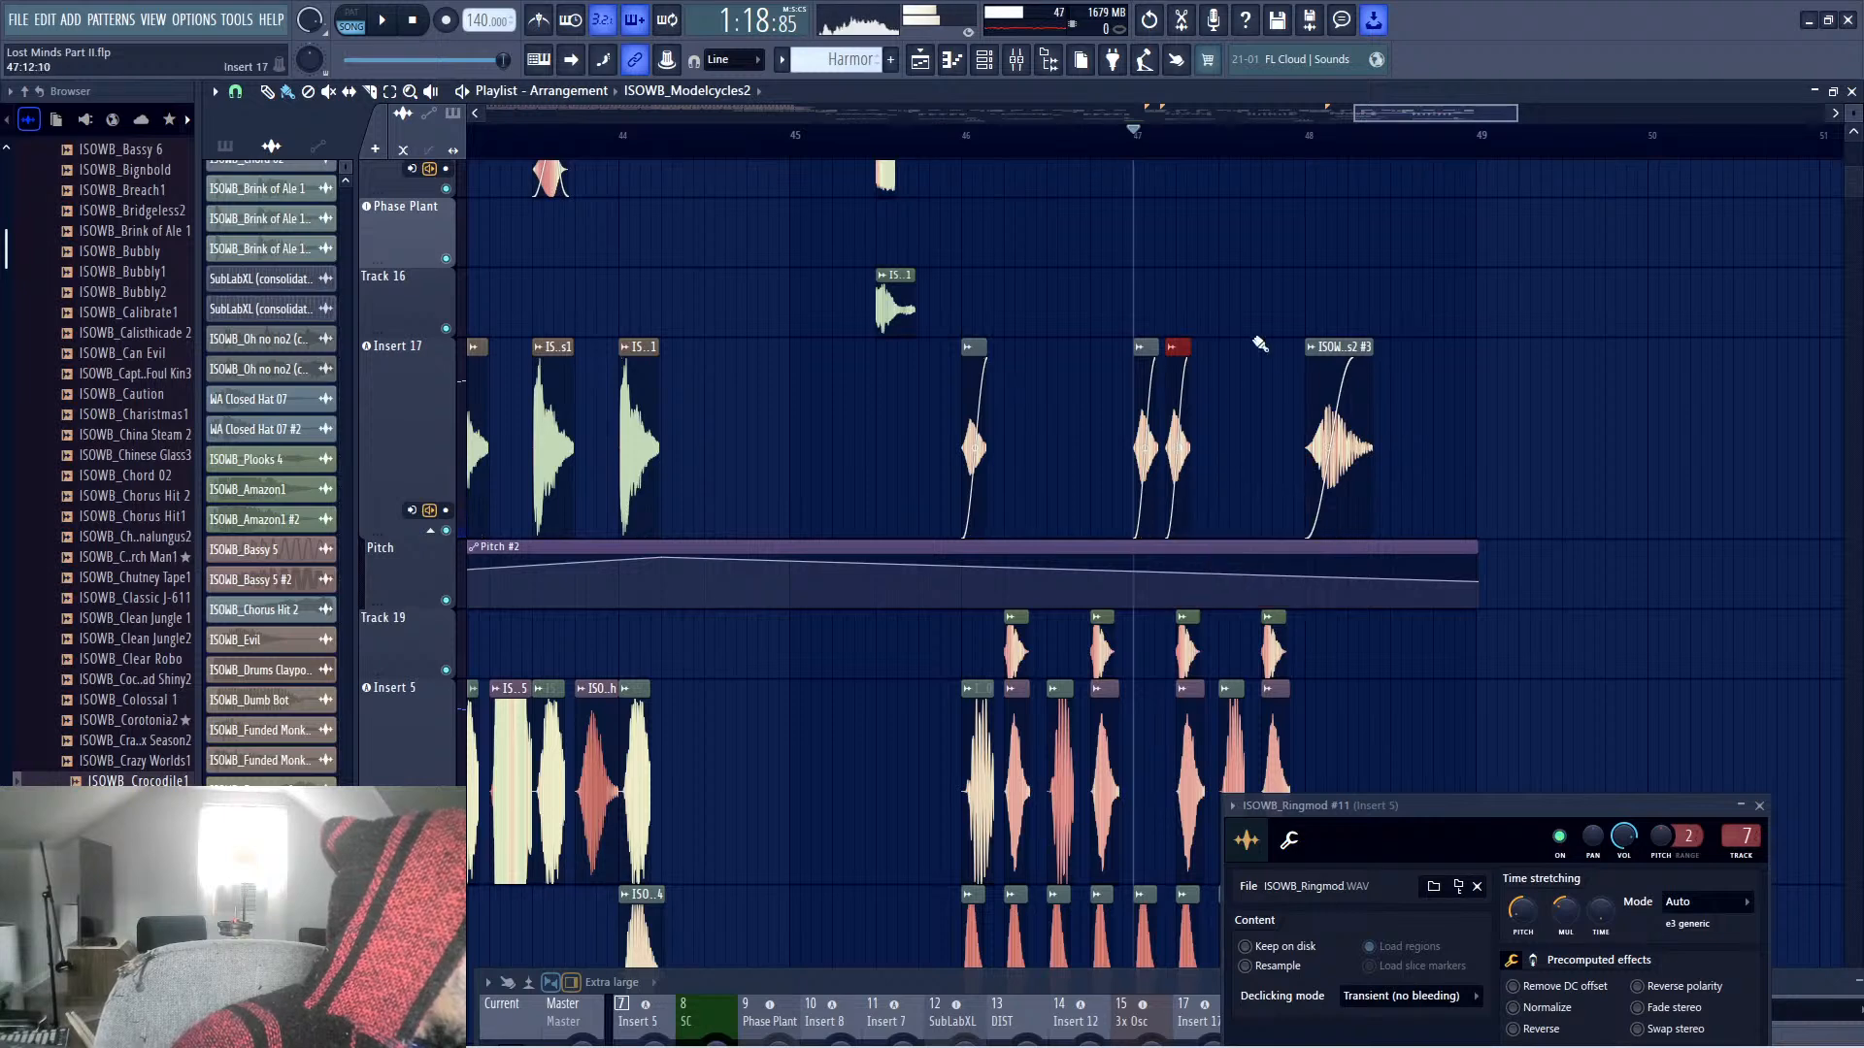
{"action": "key", "text": "space"}
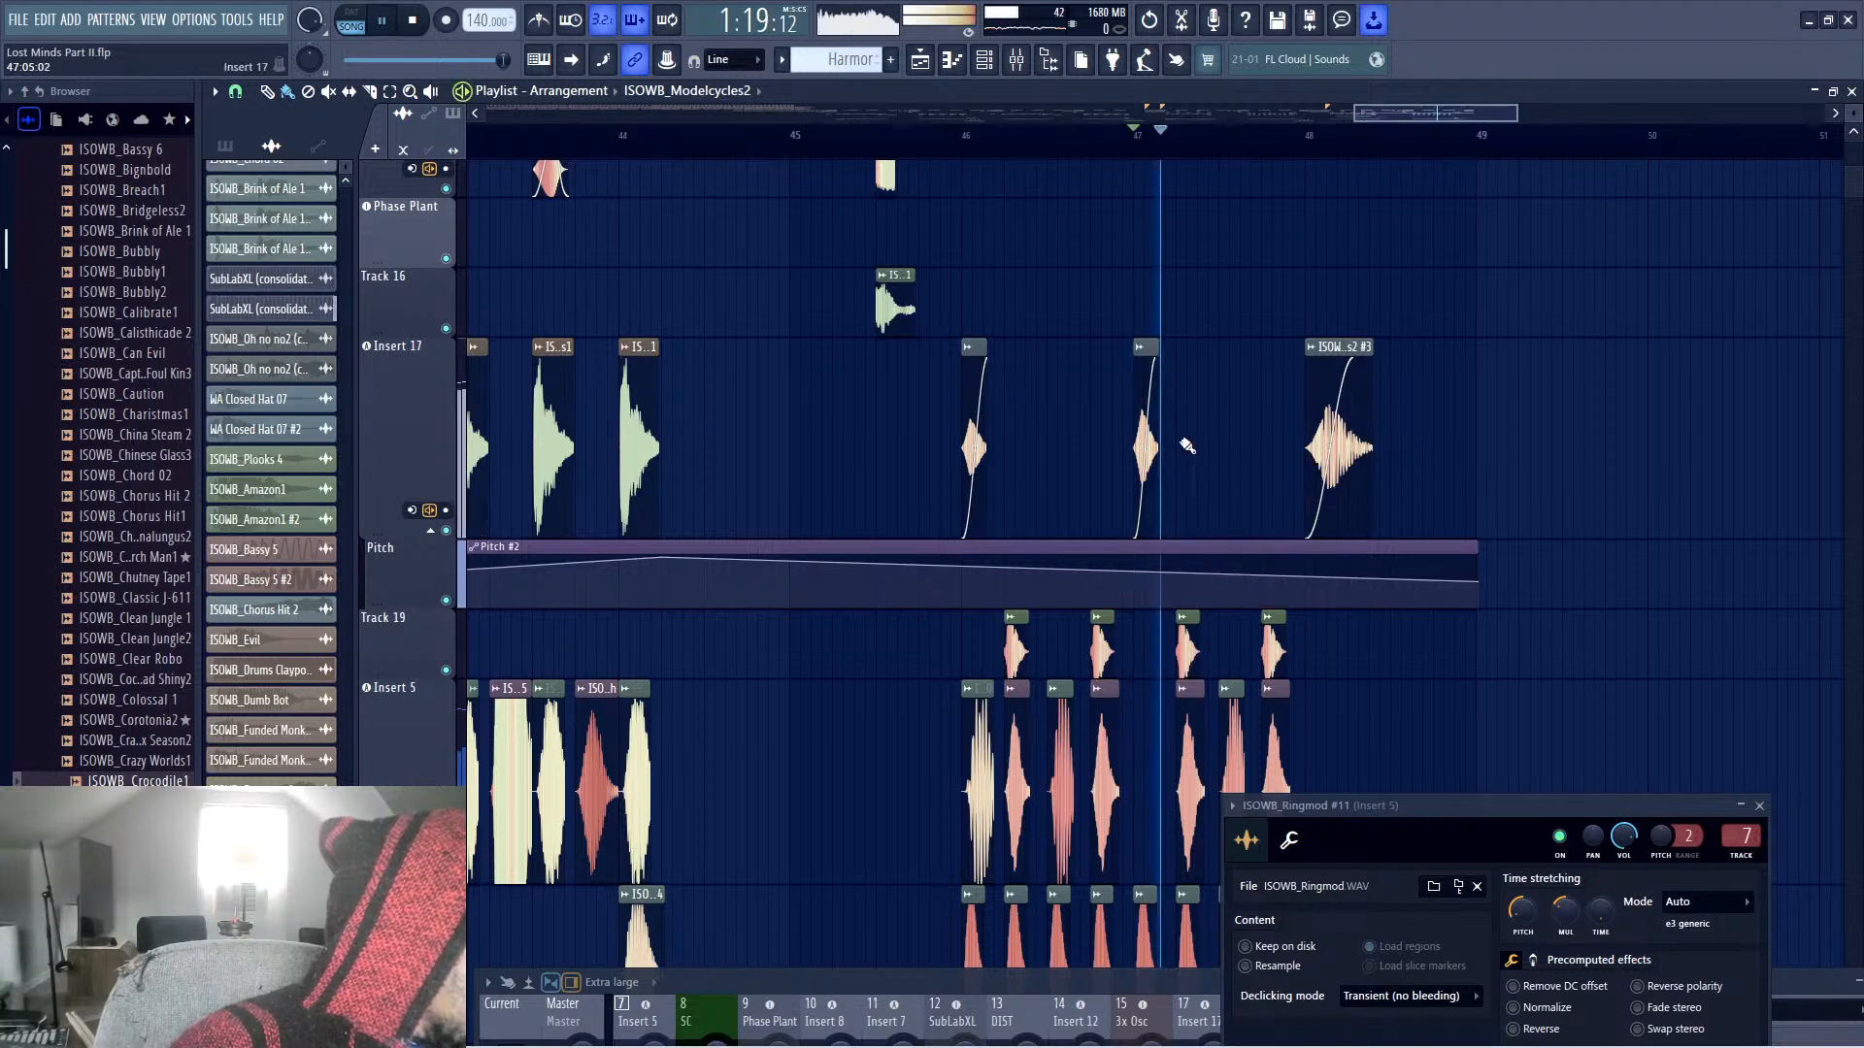
{"action": "key", "text": "space"}
{"action": "key", "text": "space"}
Place Modelcycles2 copies on beats 2, 3 and 4 of bar 47 on Insert 17 and try another on beat 4 of bar 46
{"action": "left_click", "coordinate": [1181, 457]}
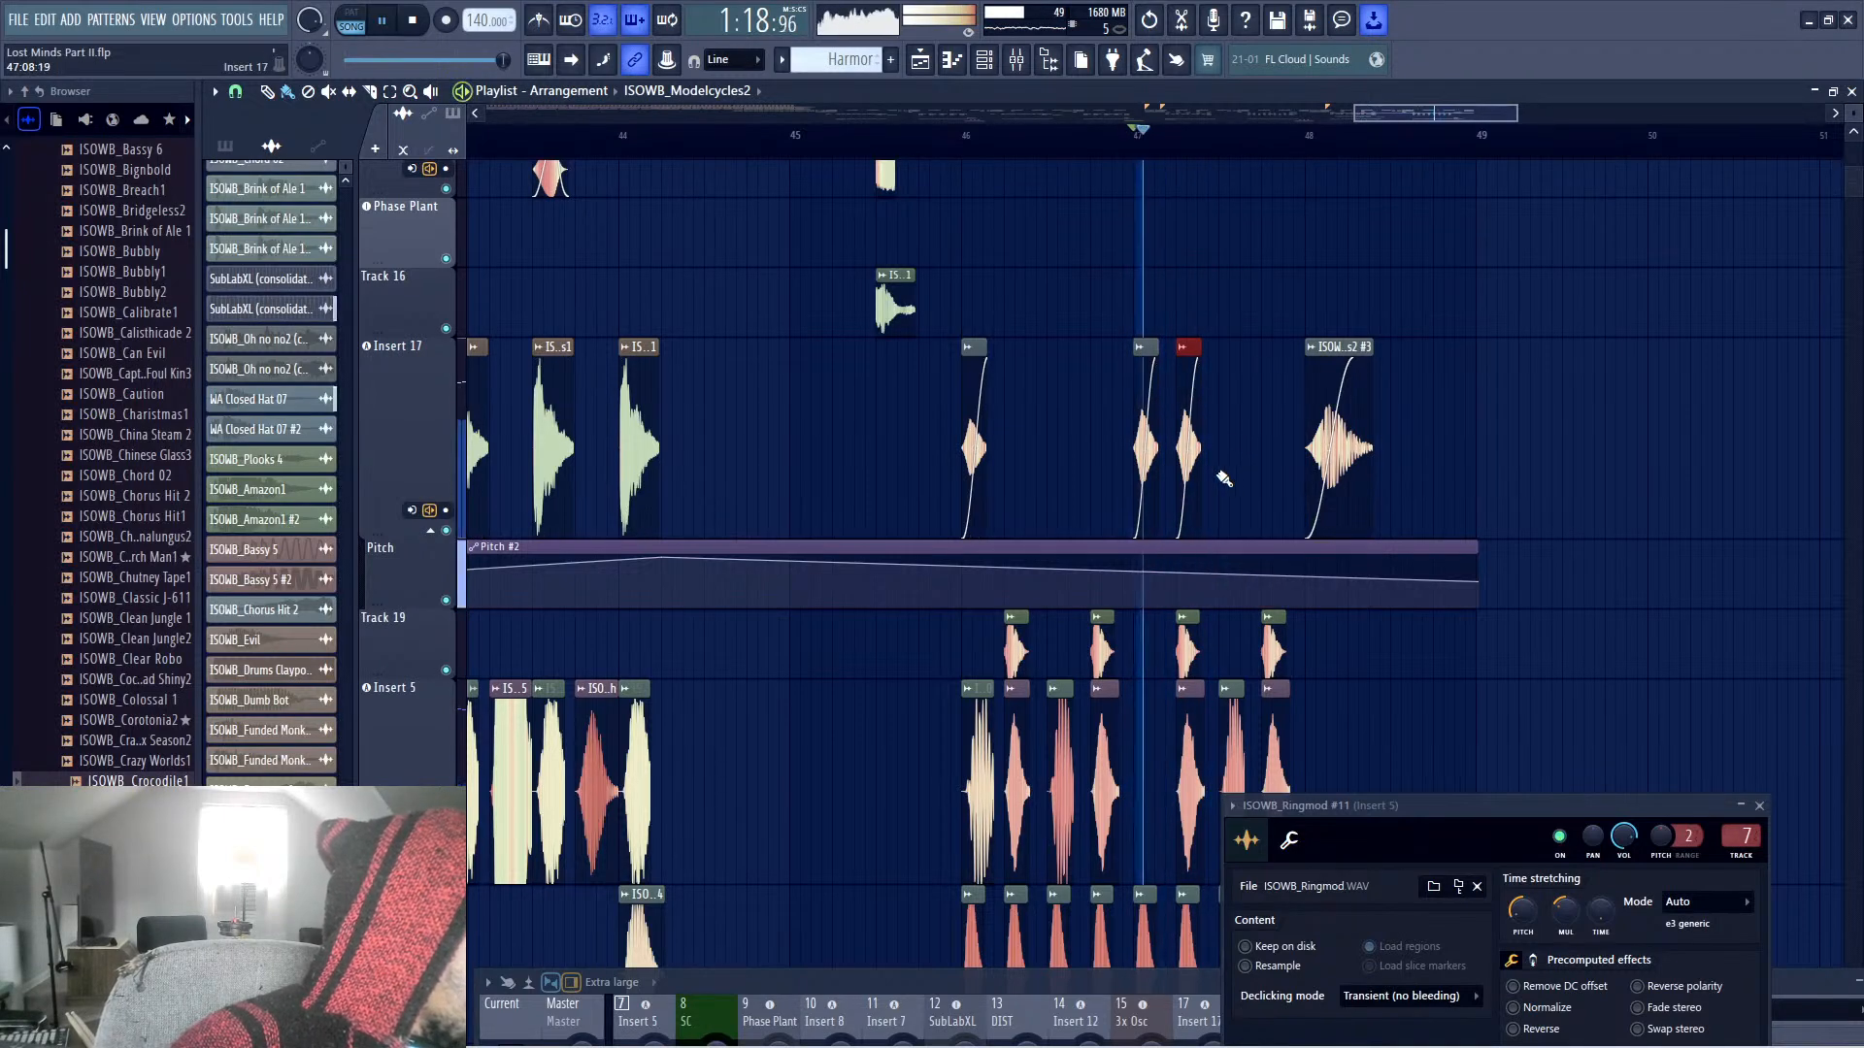
{"action": "left_click", "coordinate": [1233, 467]}
{"action": "left_click", "coordinate": [1283, 468]}
{"action": "left_click_drag", "start_coordinate": [1285, 470], "coordinate": [1281, 453]}
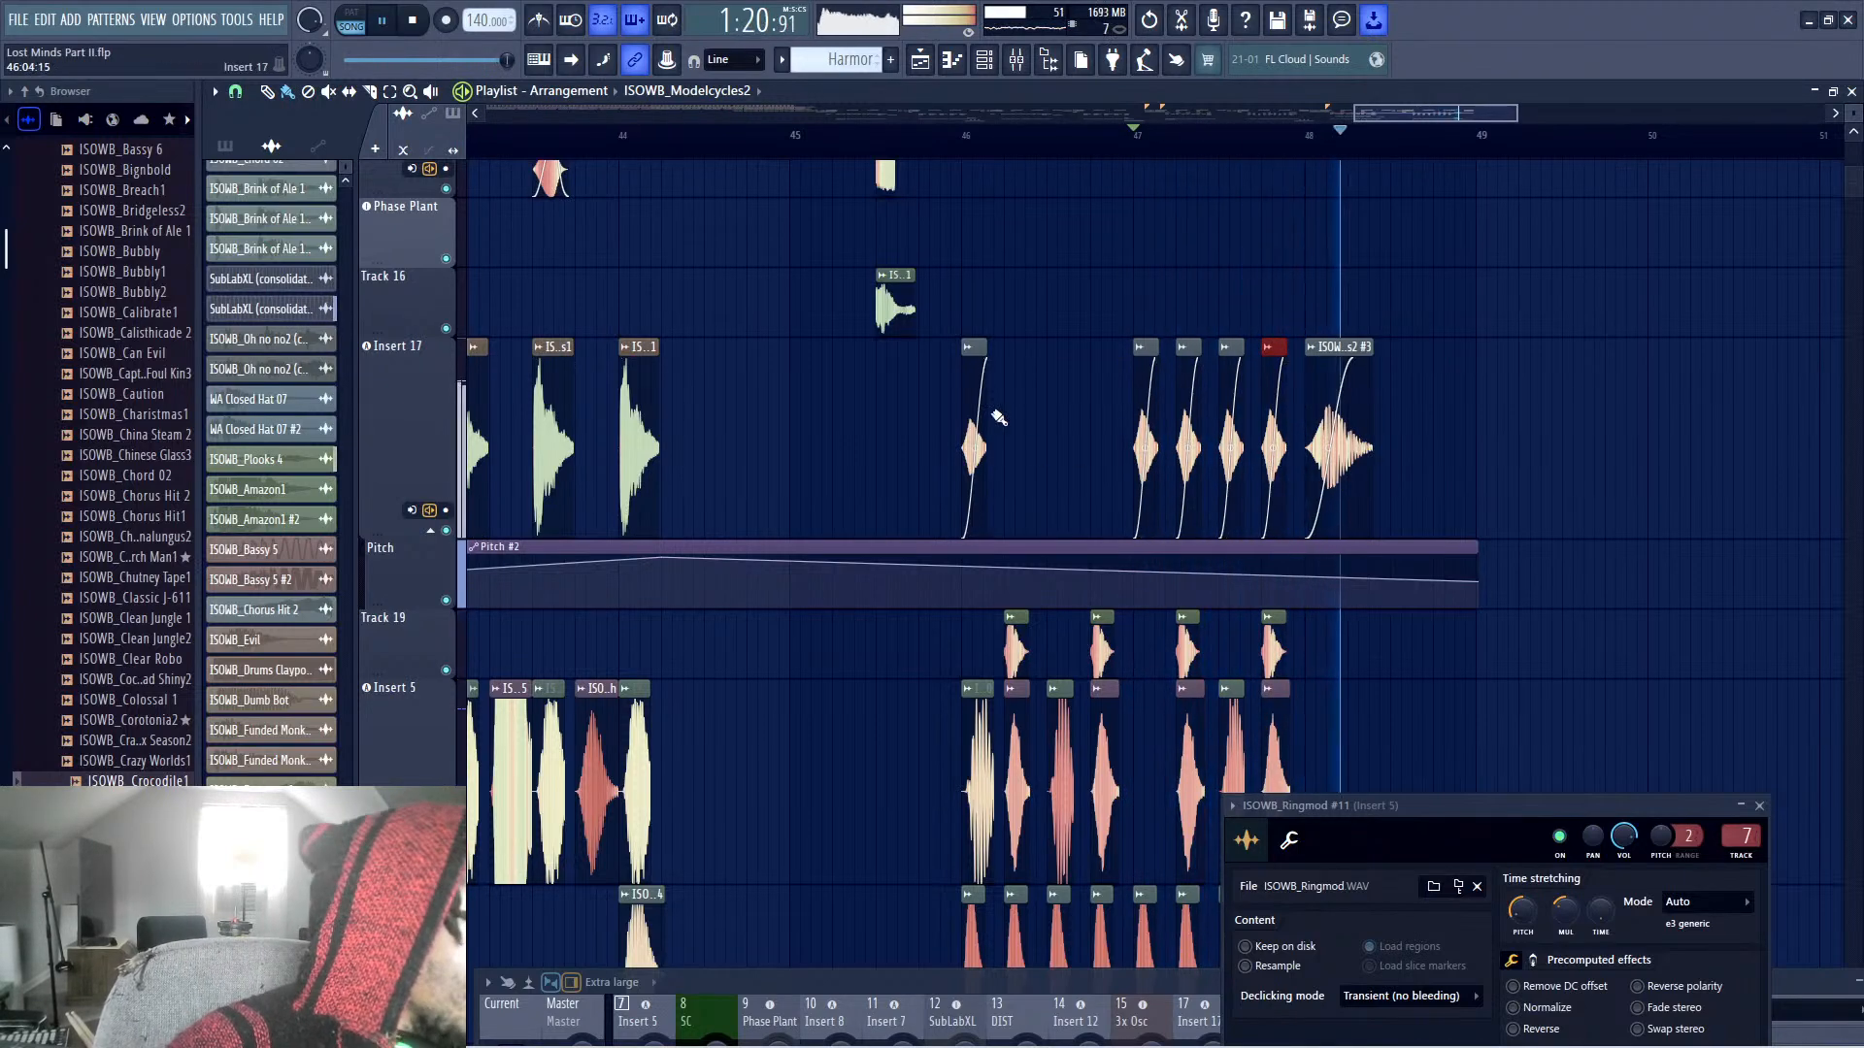
{"action": "left_click", "coordinate": [1100, 468]}
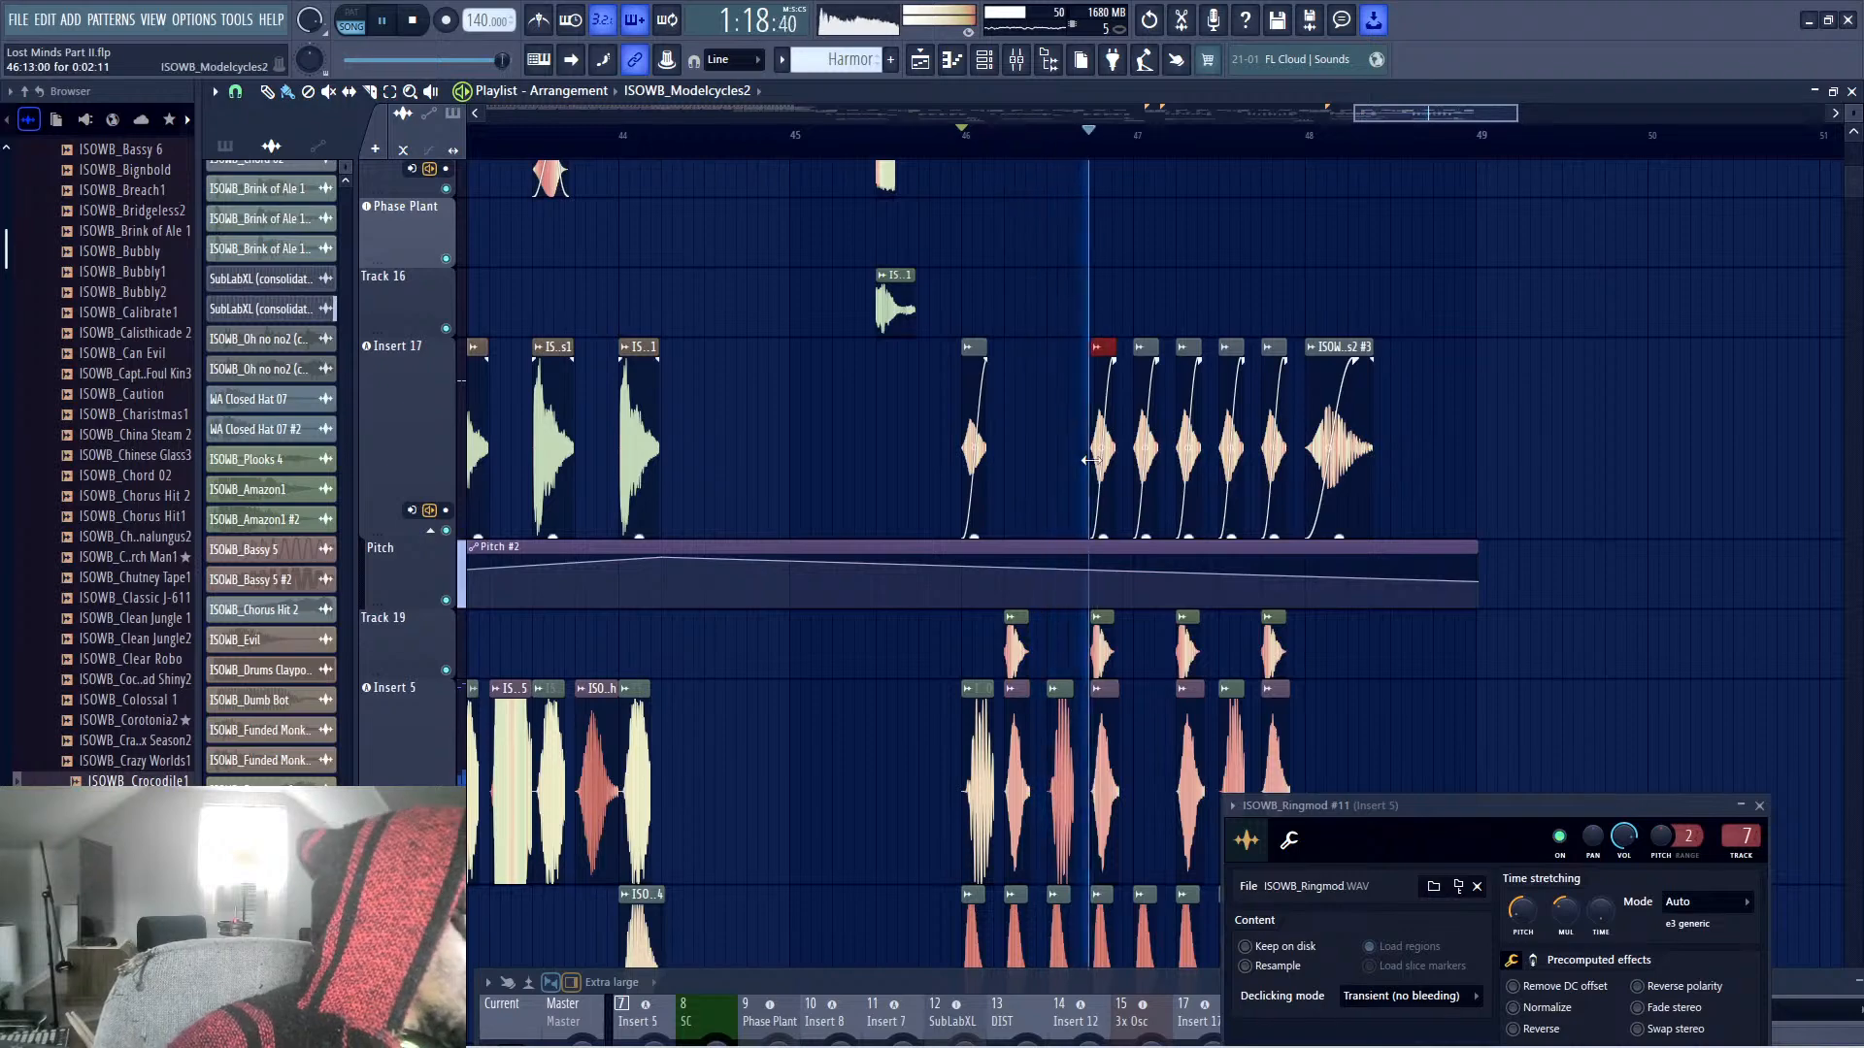
{"action": "right_click", "coordinate": [1102, 475]}
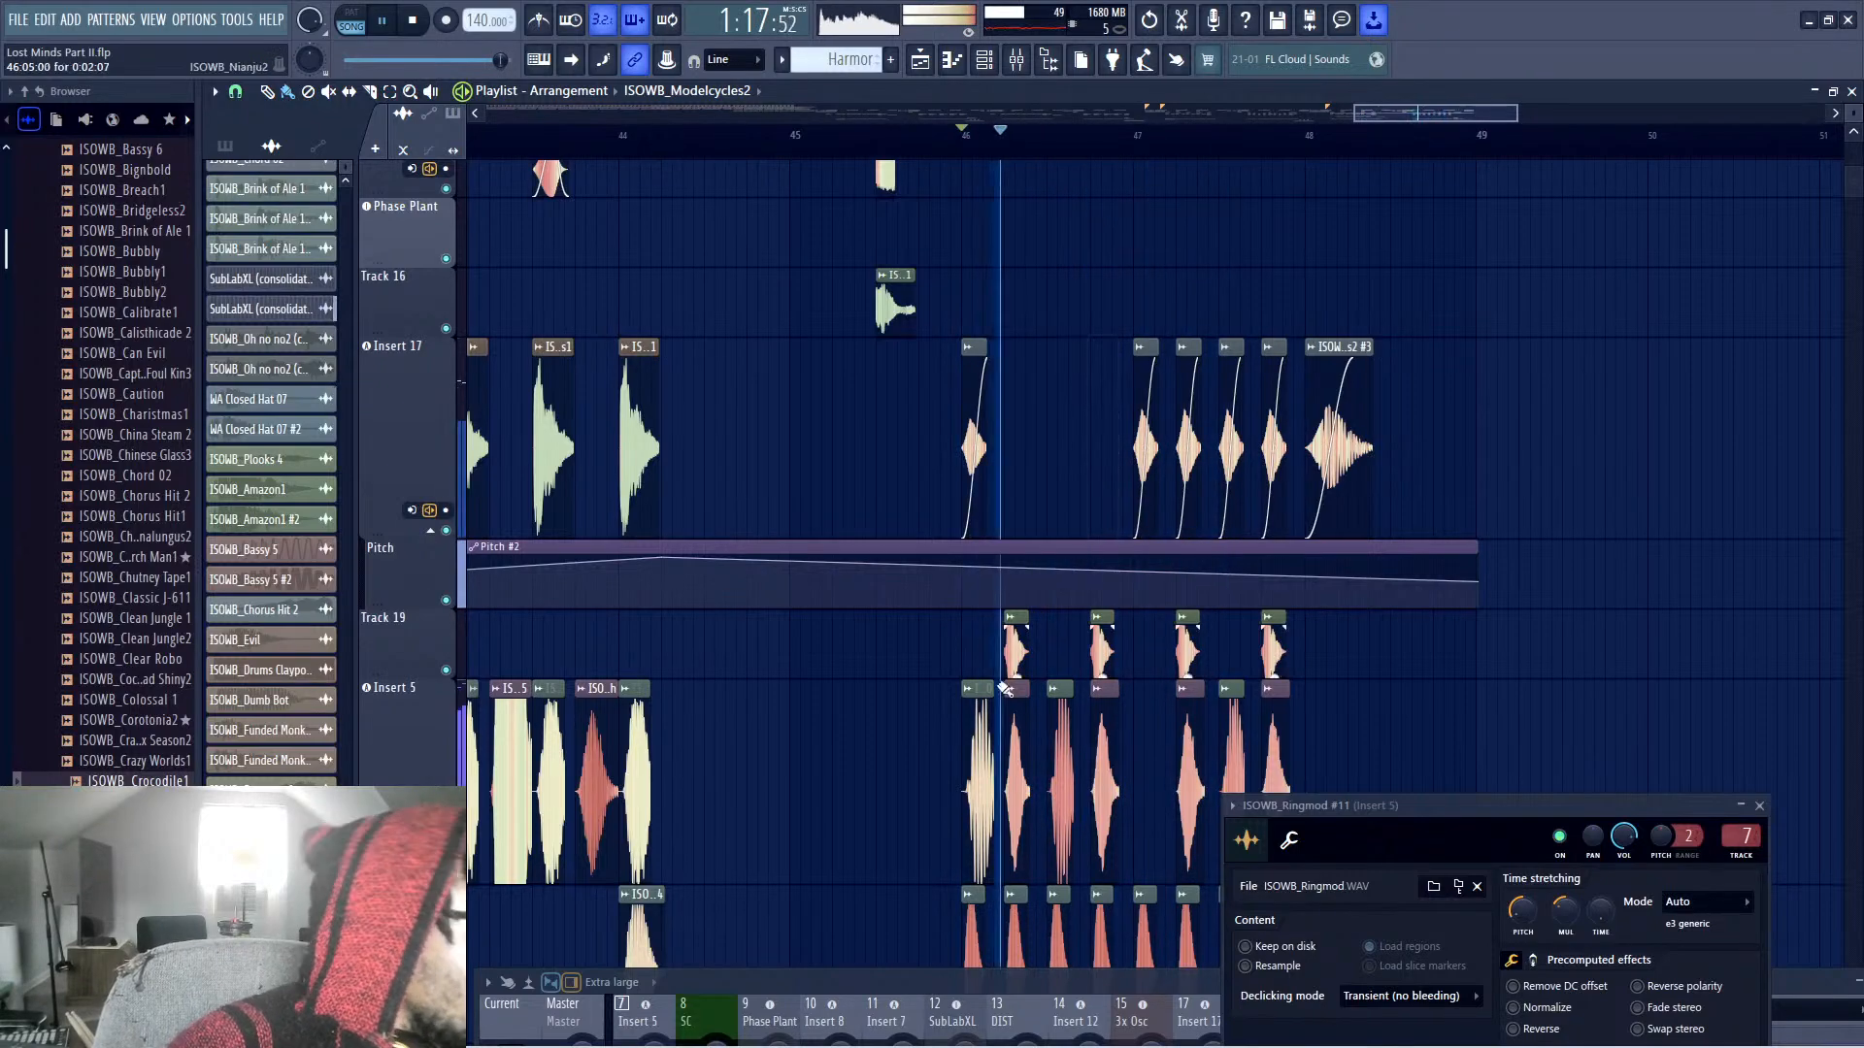
Delete the Modelcycles2 copies on beats 2 and 3 of bar 47 and set the playlist snap to 1/3 beat
{"action": "scroll", "coordinate": [1366, 307], "scroll_direction": "up", "scroll_amount": 2}
{"action": "scroll", "coordinate": [1344, 407], "scroll_direction": "up", "scroll_amount": 2}
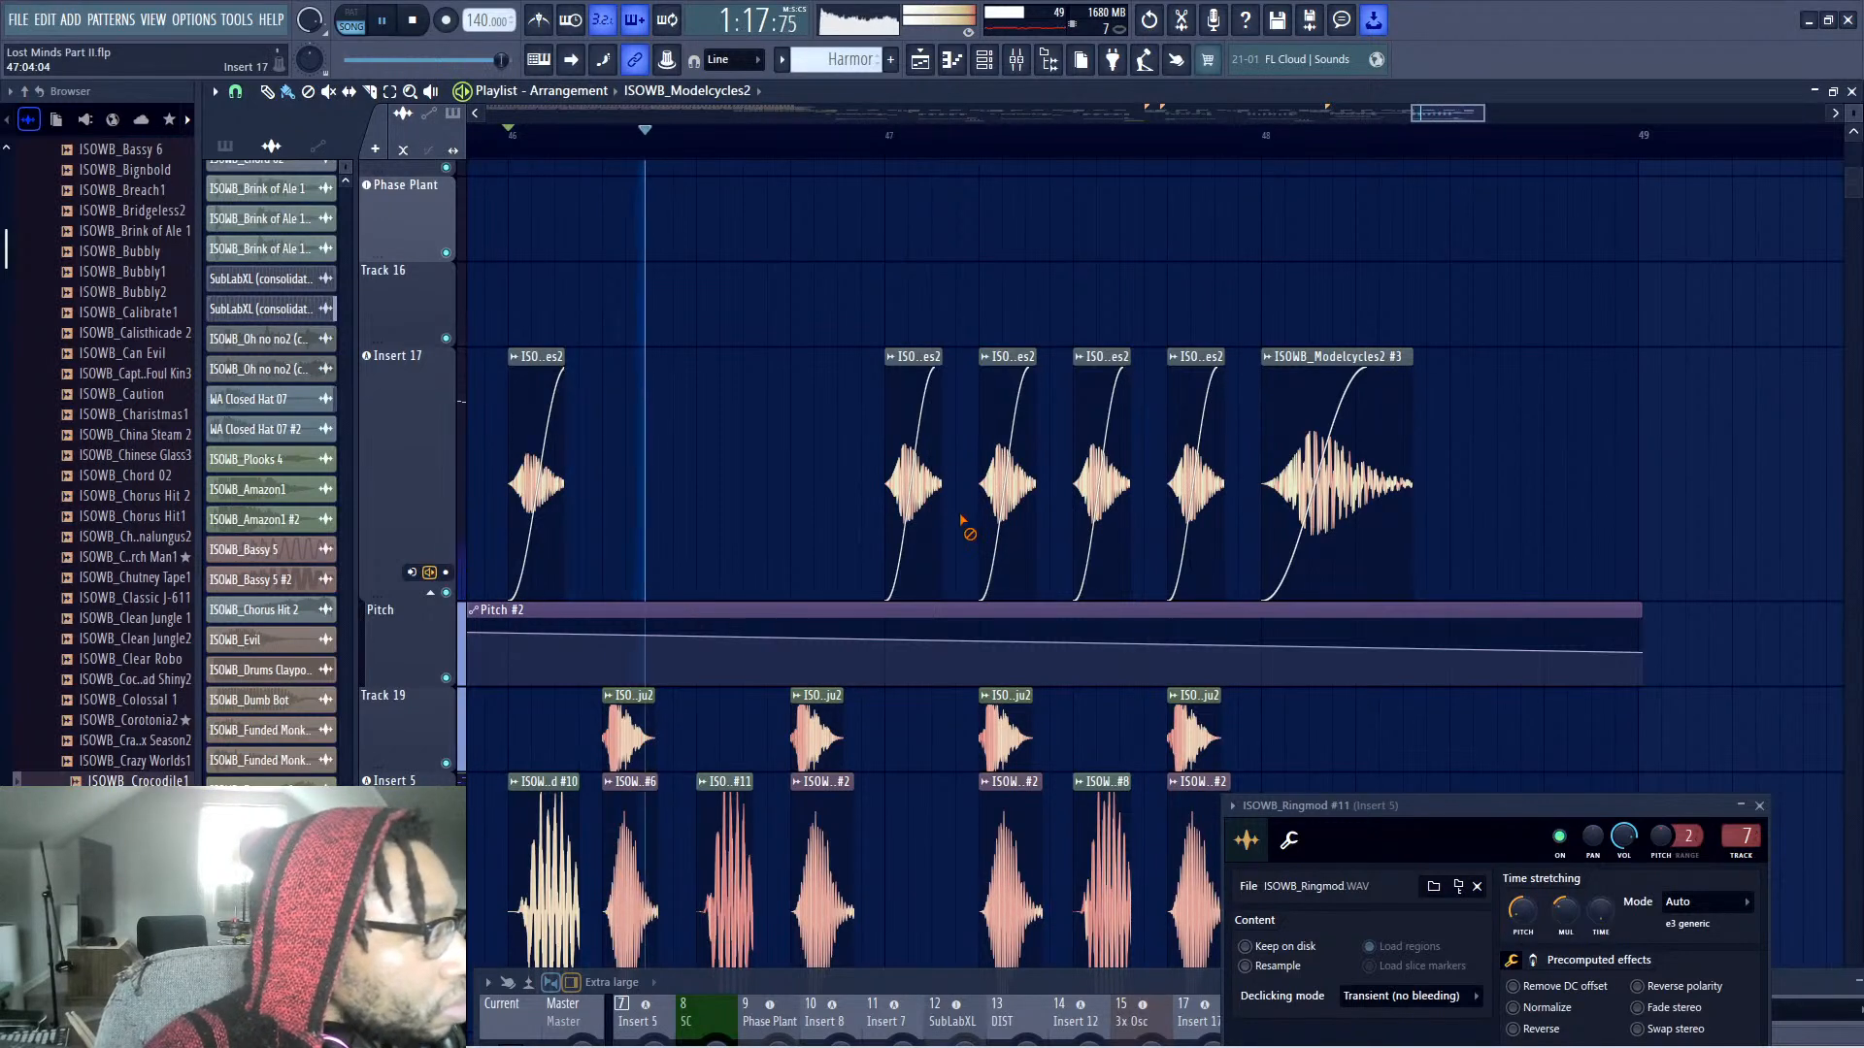
{"action": "right_click", "coordinate": [1005, 515]}
{"action": "right_click", "coordinate": [1102, 510]}
{"action": "key", "text": "space"}
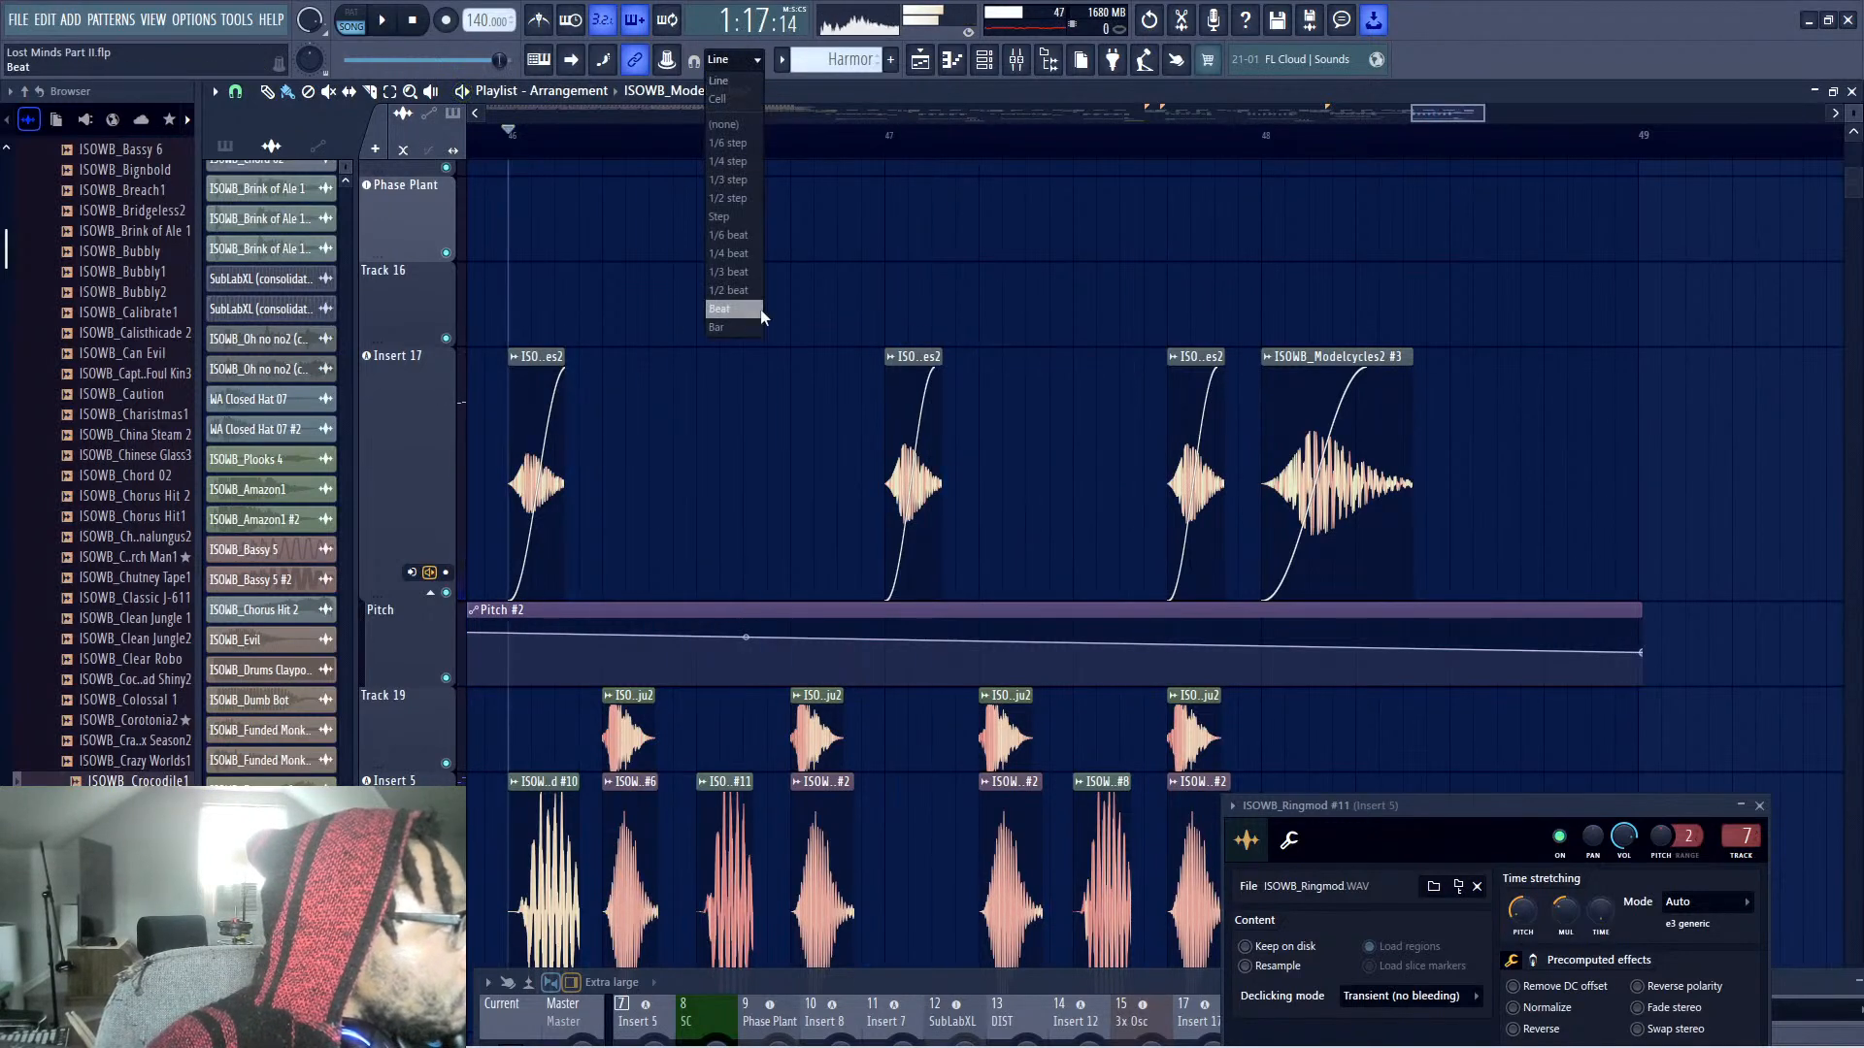
{"action": "left_click", "coordinate": [738, 275]}
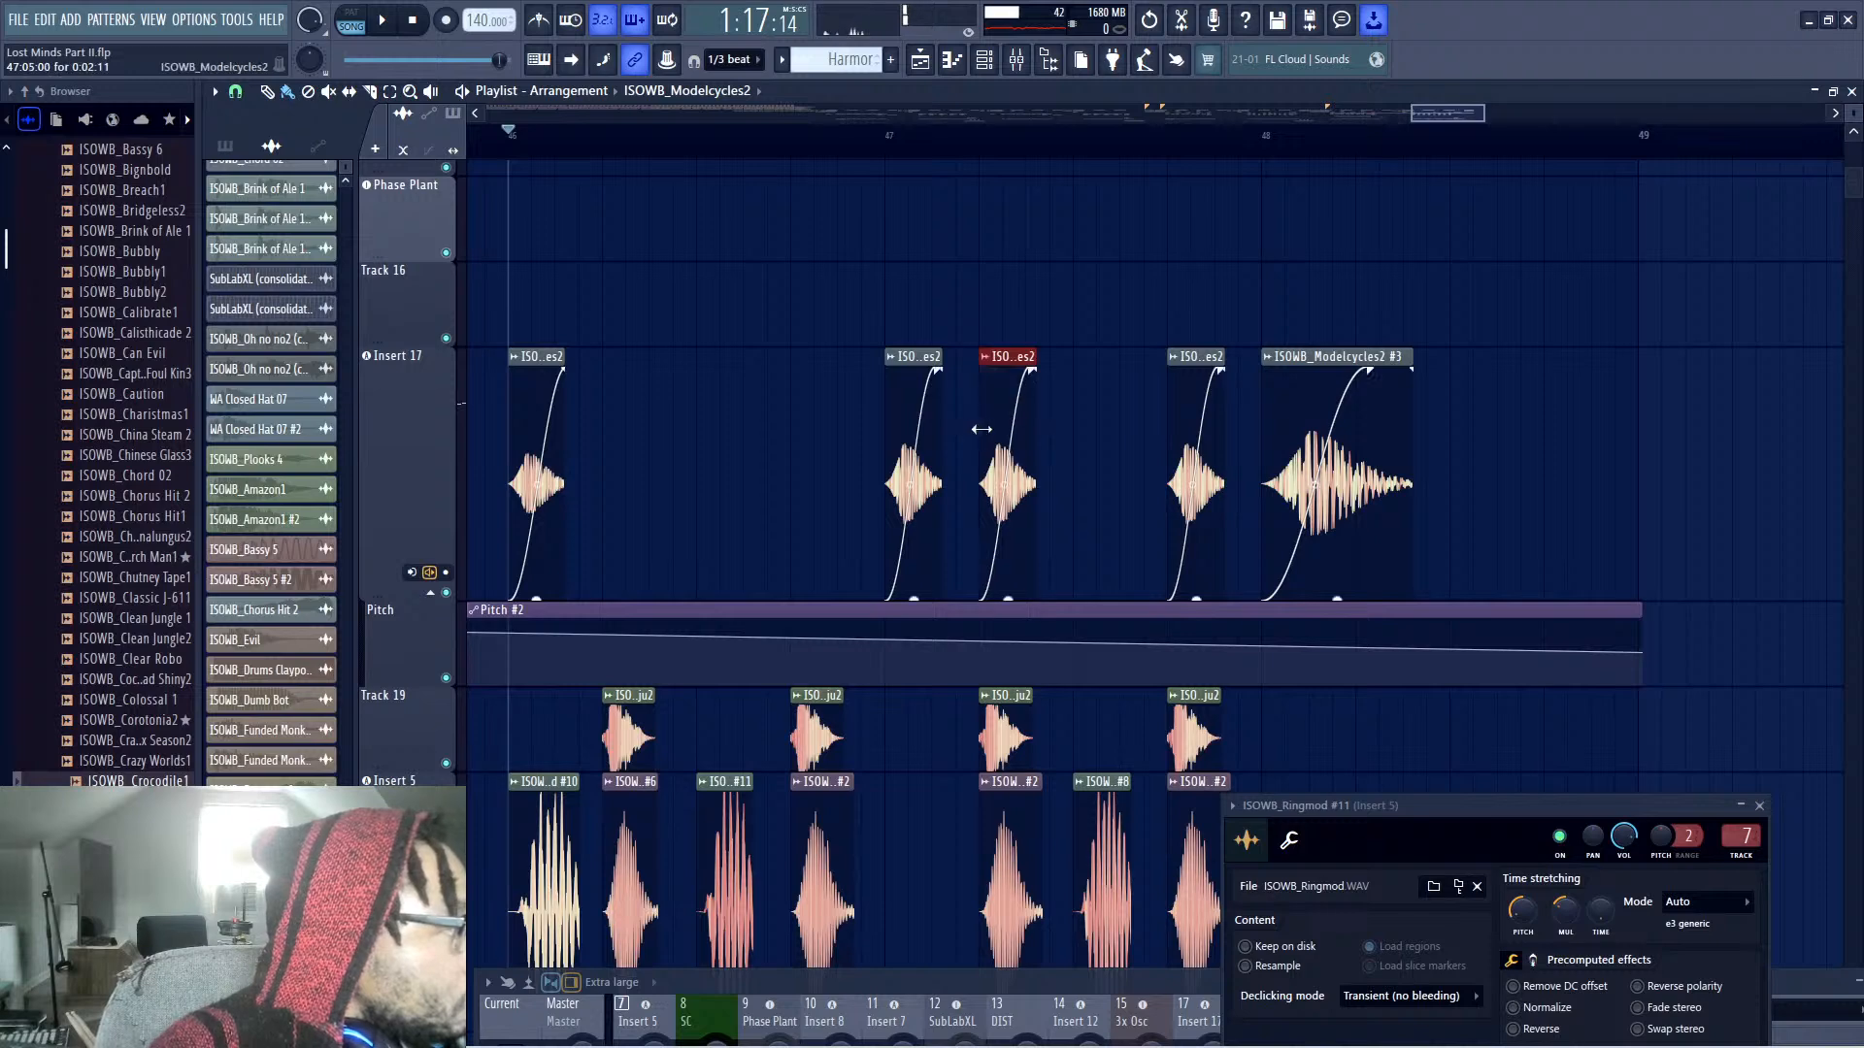
Try three Modelcycles2 copies at triplet spacing between the first and last beats of bar 47, playing from bar 46
{"action": "key", "text": "space"}
{"action": "left_click", "coordinate": [1033, 475]}
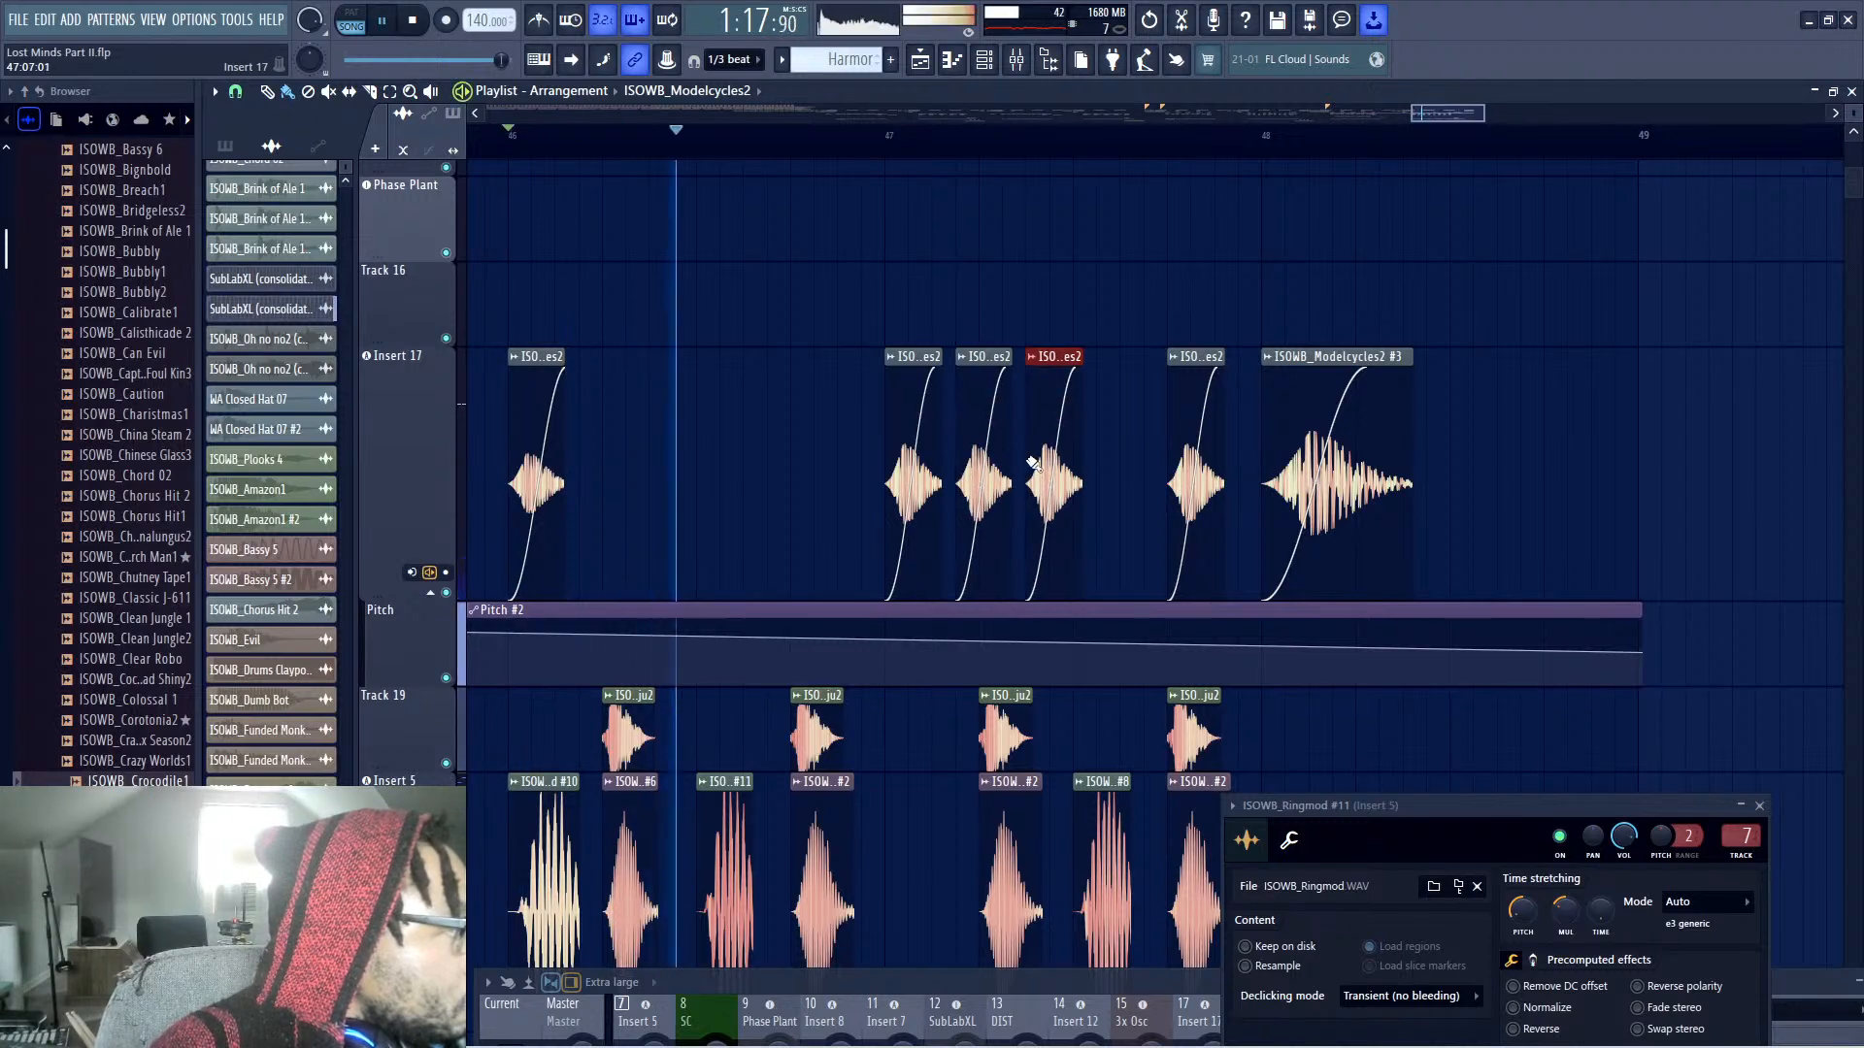
{"action": "left_click", "coordinate": [1102, 490]}
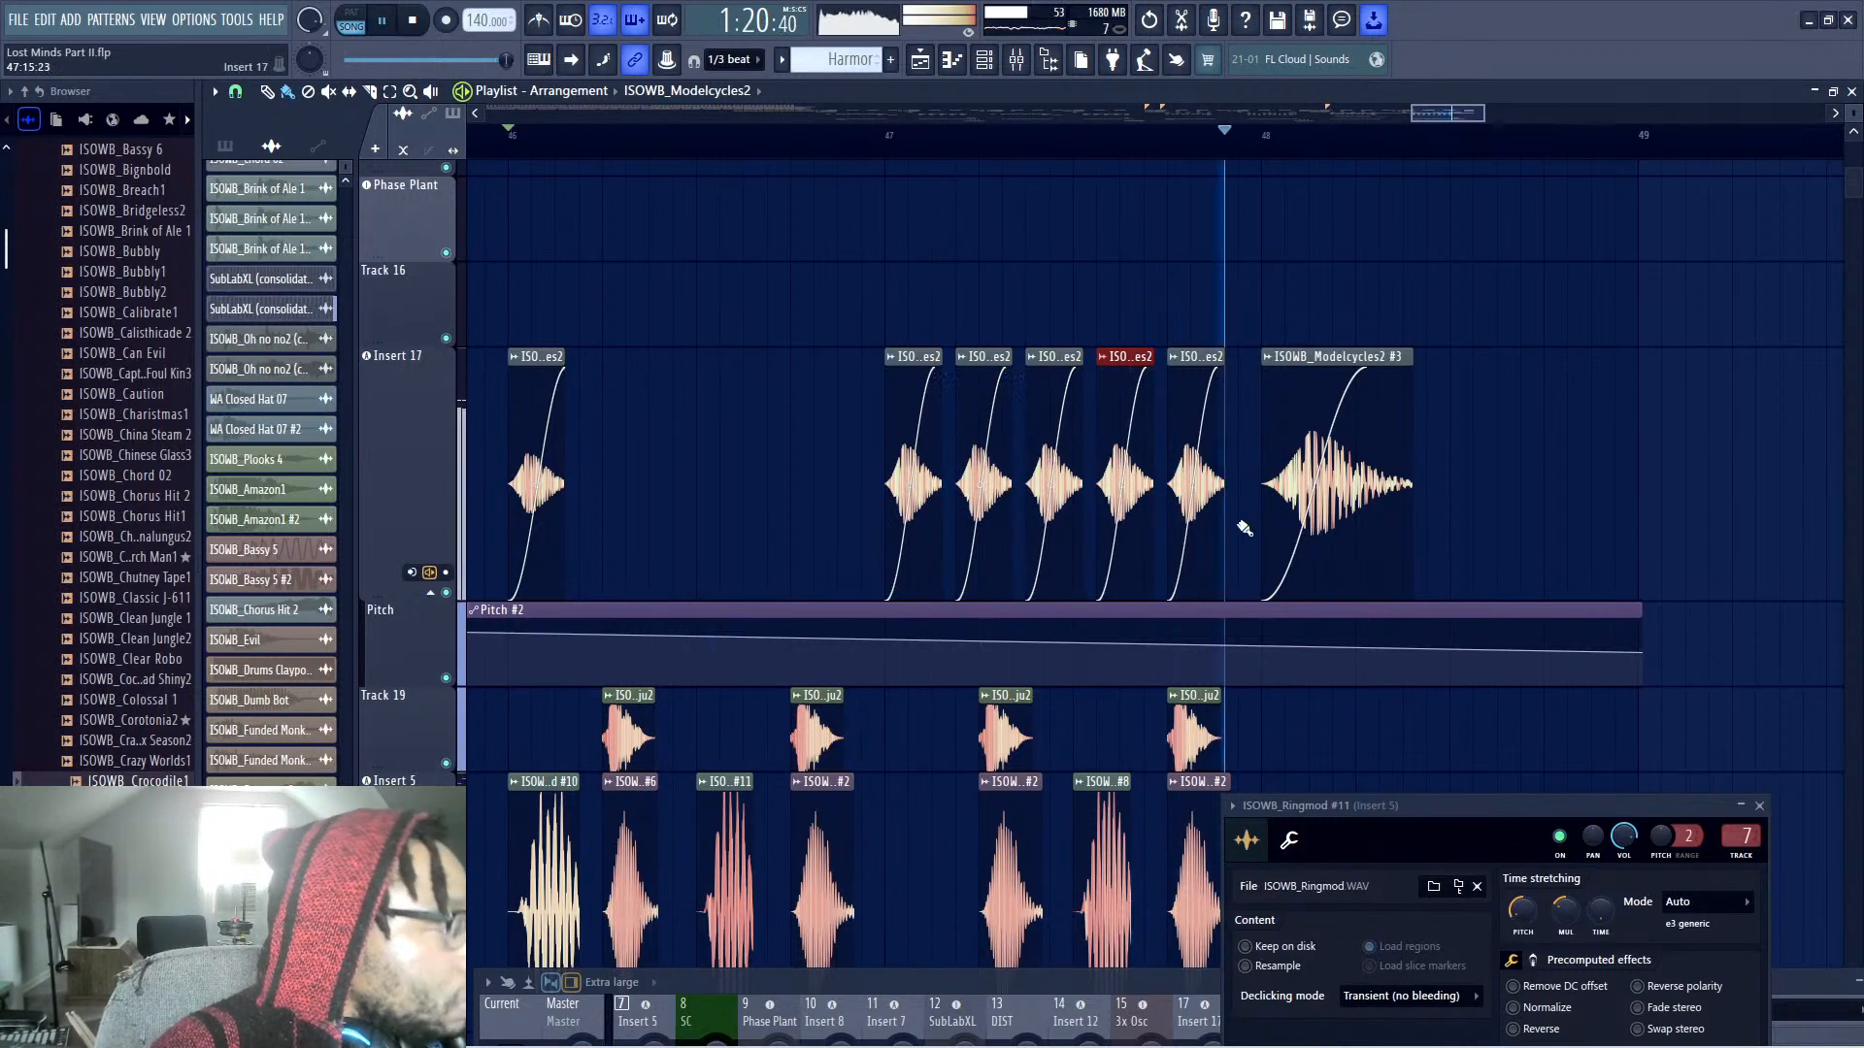
{"action": "key", "text": "space"}
{"action": "key", "text": "space"}
Delete the four Modelcycles2 copies after the first beat of bar 47 and the Modelcycles2 #3 clip at bar 48
{"action": "right_click", "coordinate": [982, 529]}
{"action": "right_click", "coordinate": [1055, 522]}
{"action": "right_click", "coordinate": [1124, 517]}
{"action": "right_click", "coordinate": [1195, 513]}
{"action": "right_click", "coordinate": [1305, 510]}
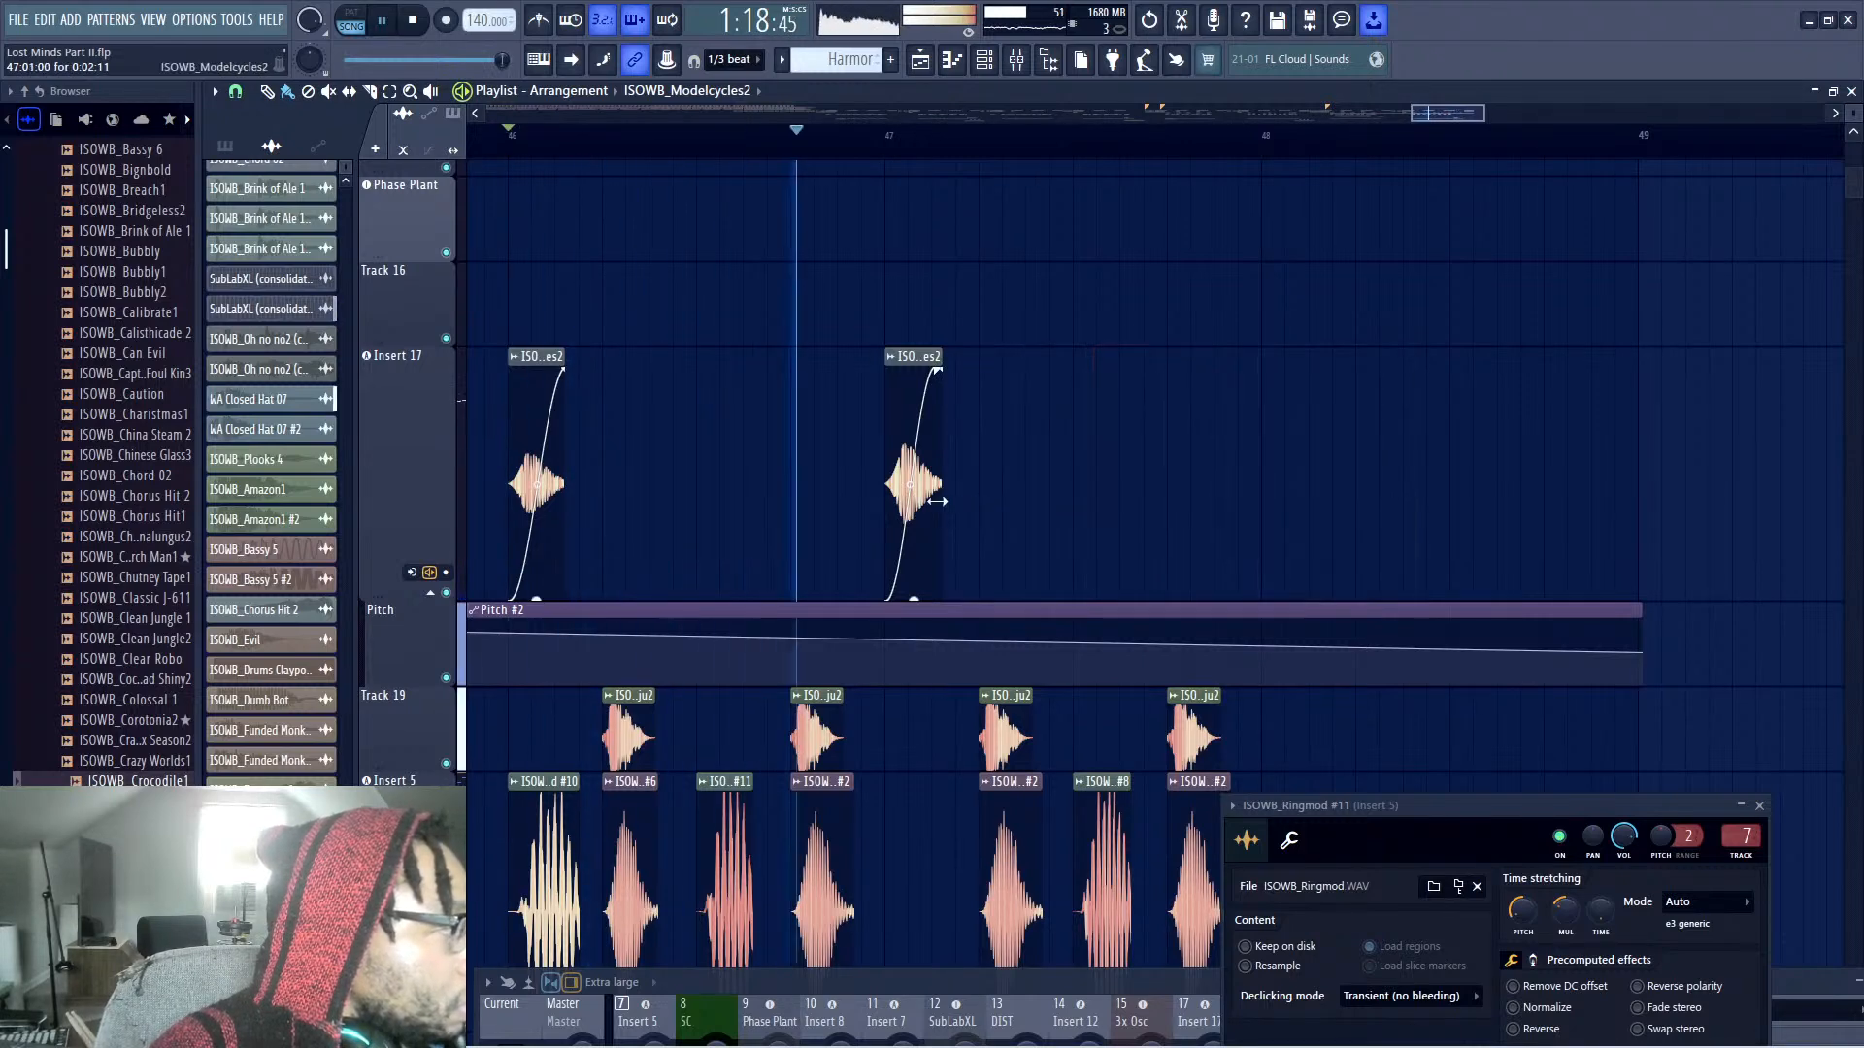
Add Modelcycles2 clips on beats 2 and 3 of bar 47 and beat 4 of bar 46 on Insert 17, and save the project
{"action": "left_click", "coordinate": [982, 501]}
{"action": "left_click", "coordinate": [1078, 497]}
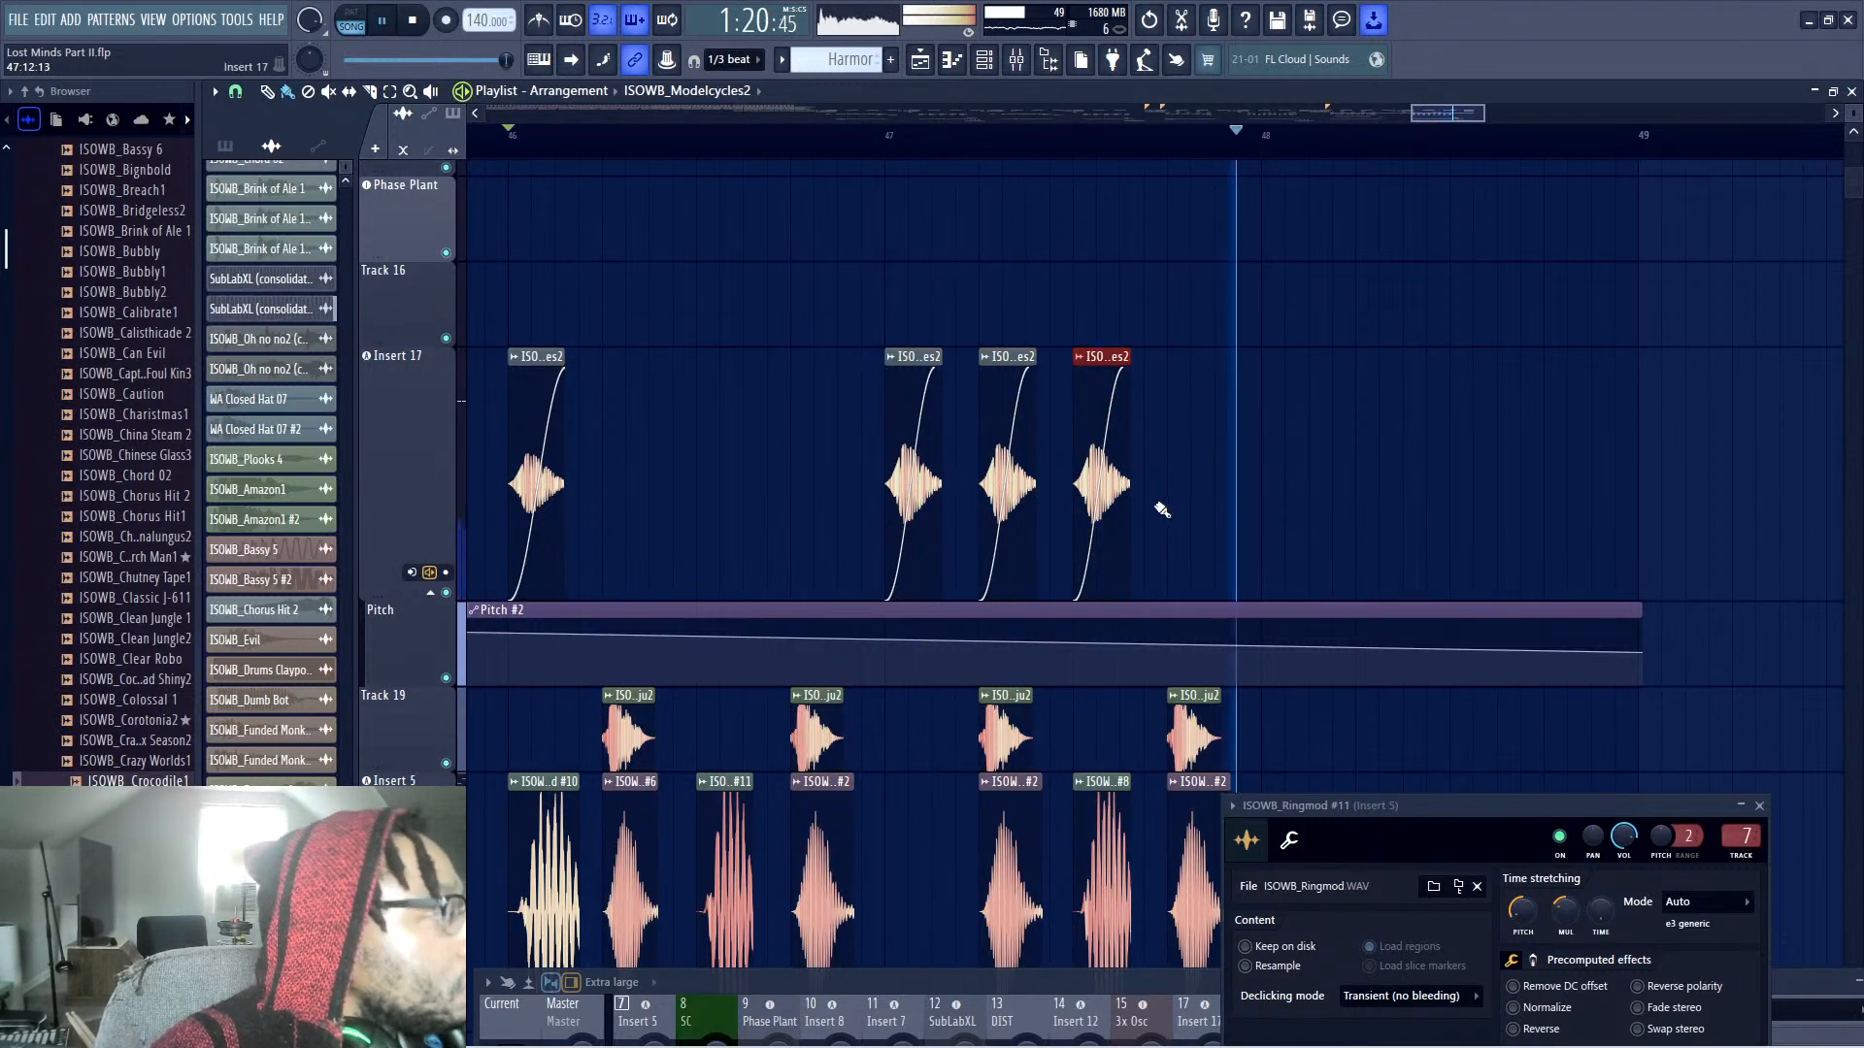
{"action": "left_click", "coordinate": [794, 499]}
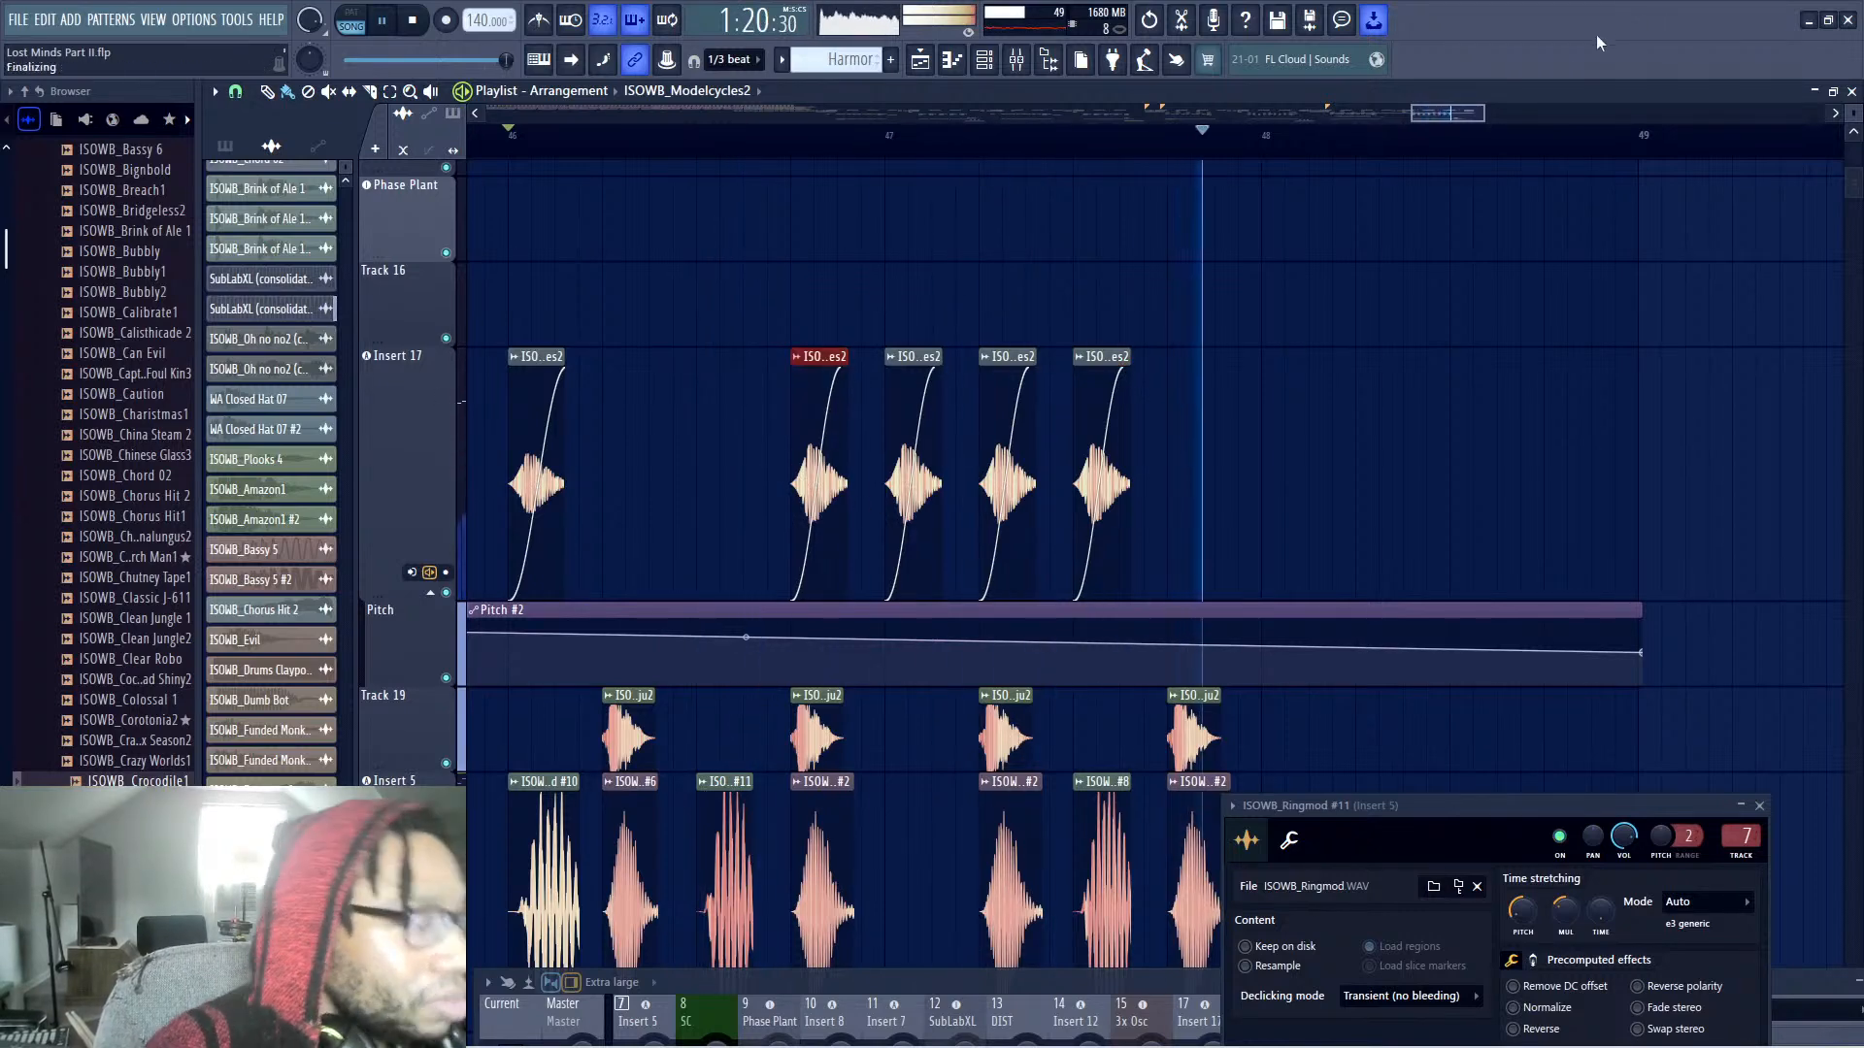
{"action": "key", "text": "ctrl+s"}
Close the Ringmod #11 channel settings and set the playhead to the start of the song
{"action": "scroll", "coordinate": [1178, 197], "scroll_direction": "down", "scroll_amount": 3}
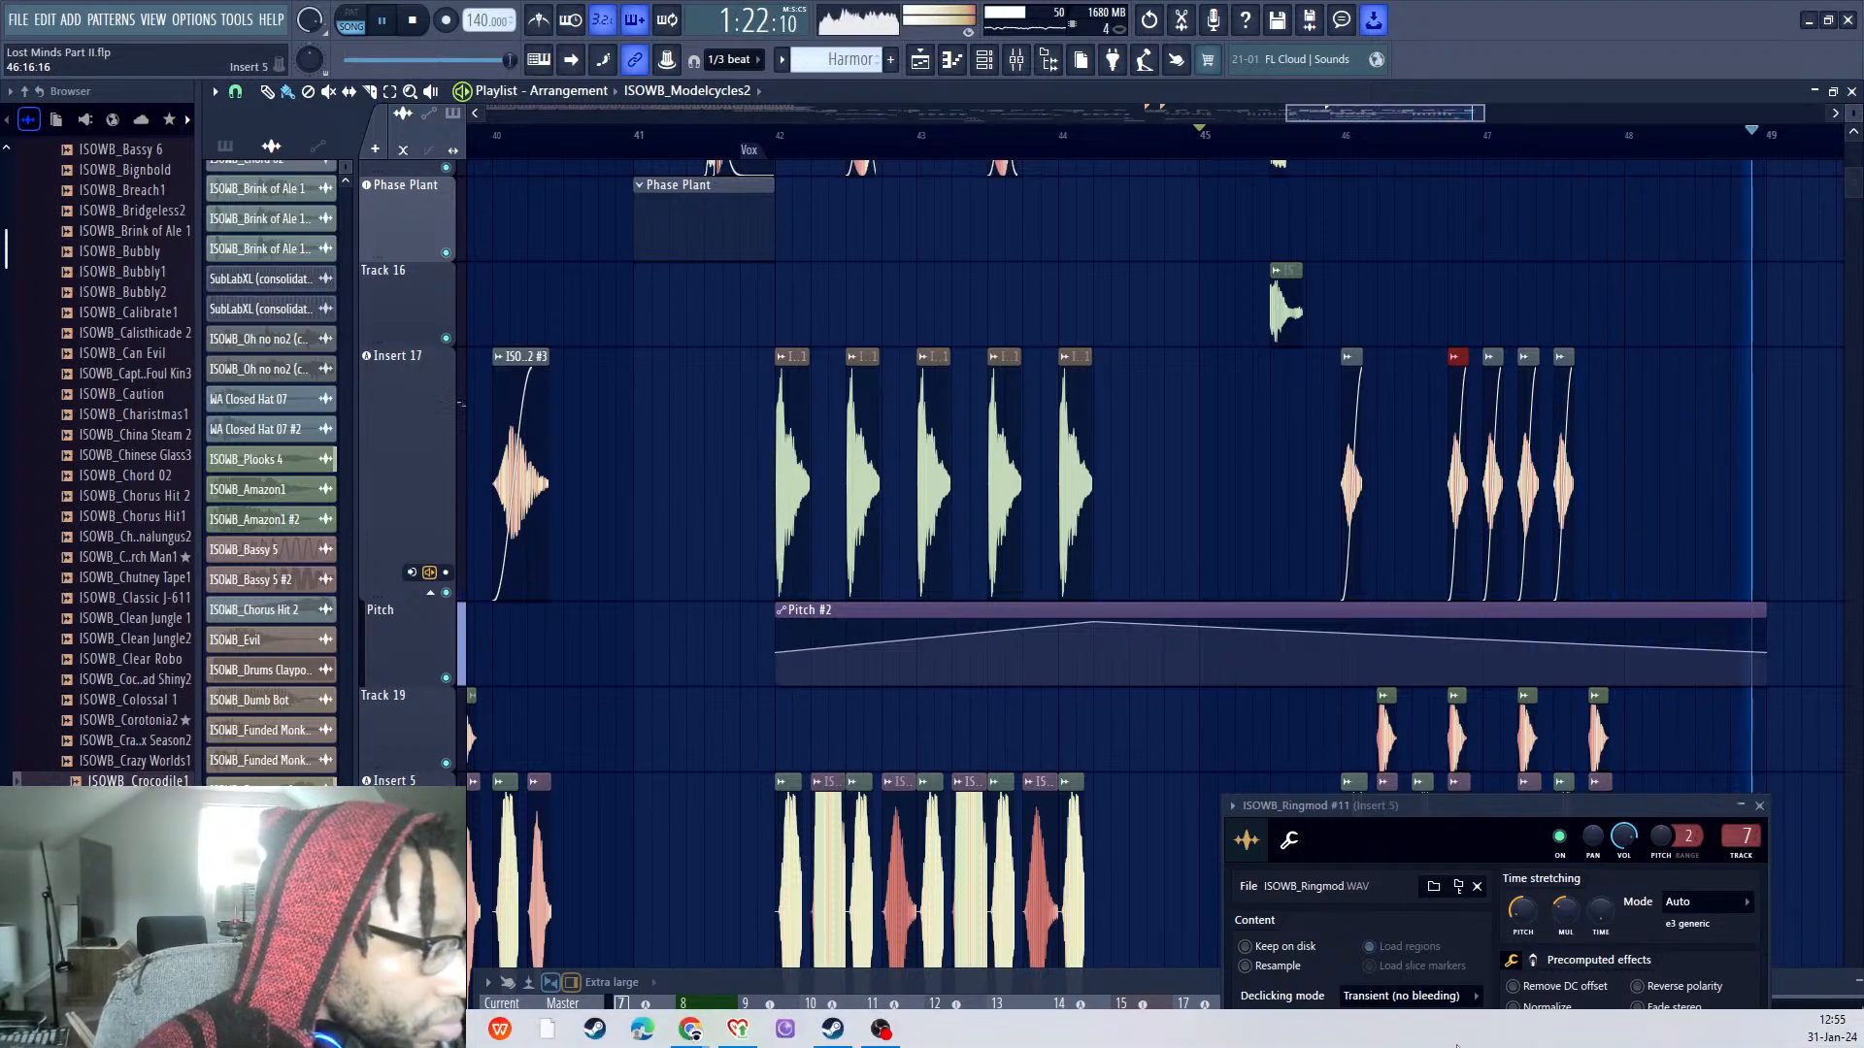
{"action": "left_click_drag", "start_coordinate": [1482, 117], "coordinate": [1561, 117]}
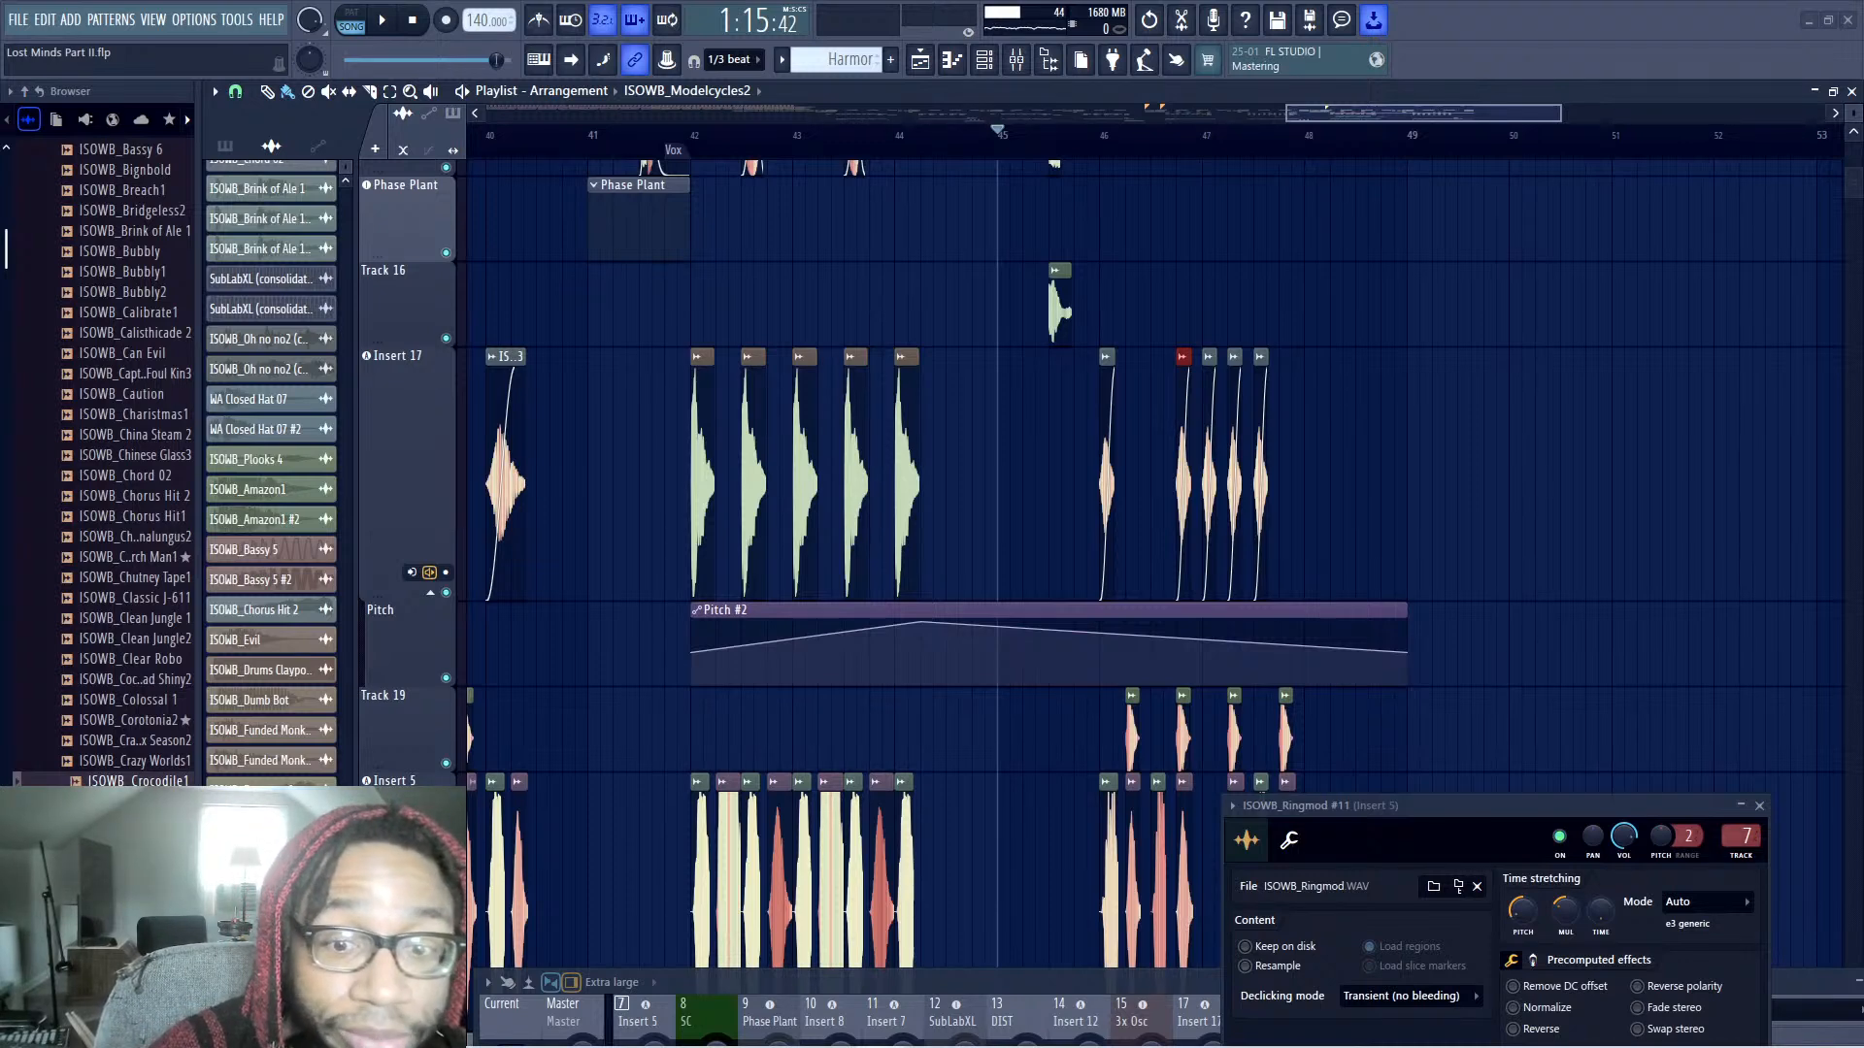
{"action": "left_click", "coordinate": [1758, 806]}
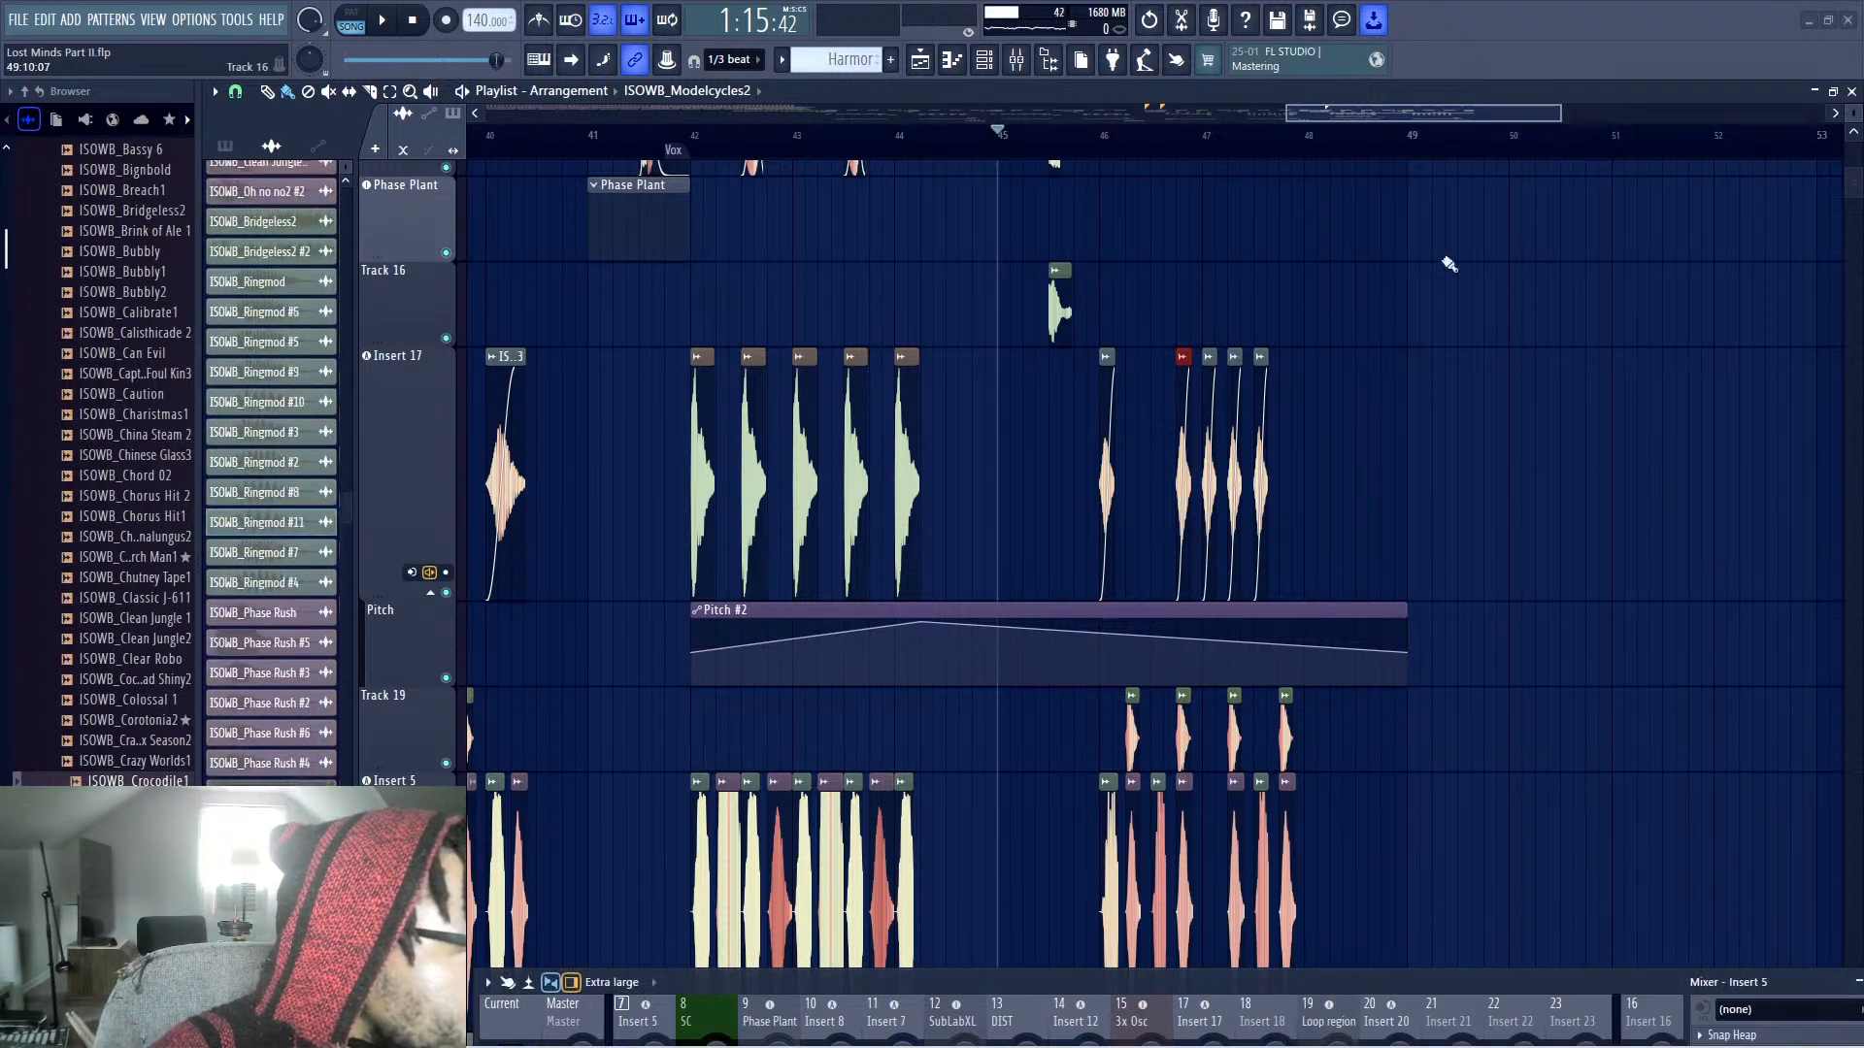
{"action": "left_click_drag", "start_coordinate": [1285, 113], "coordinate": [485, 112]}
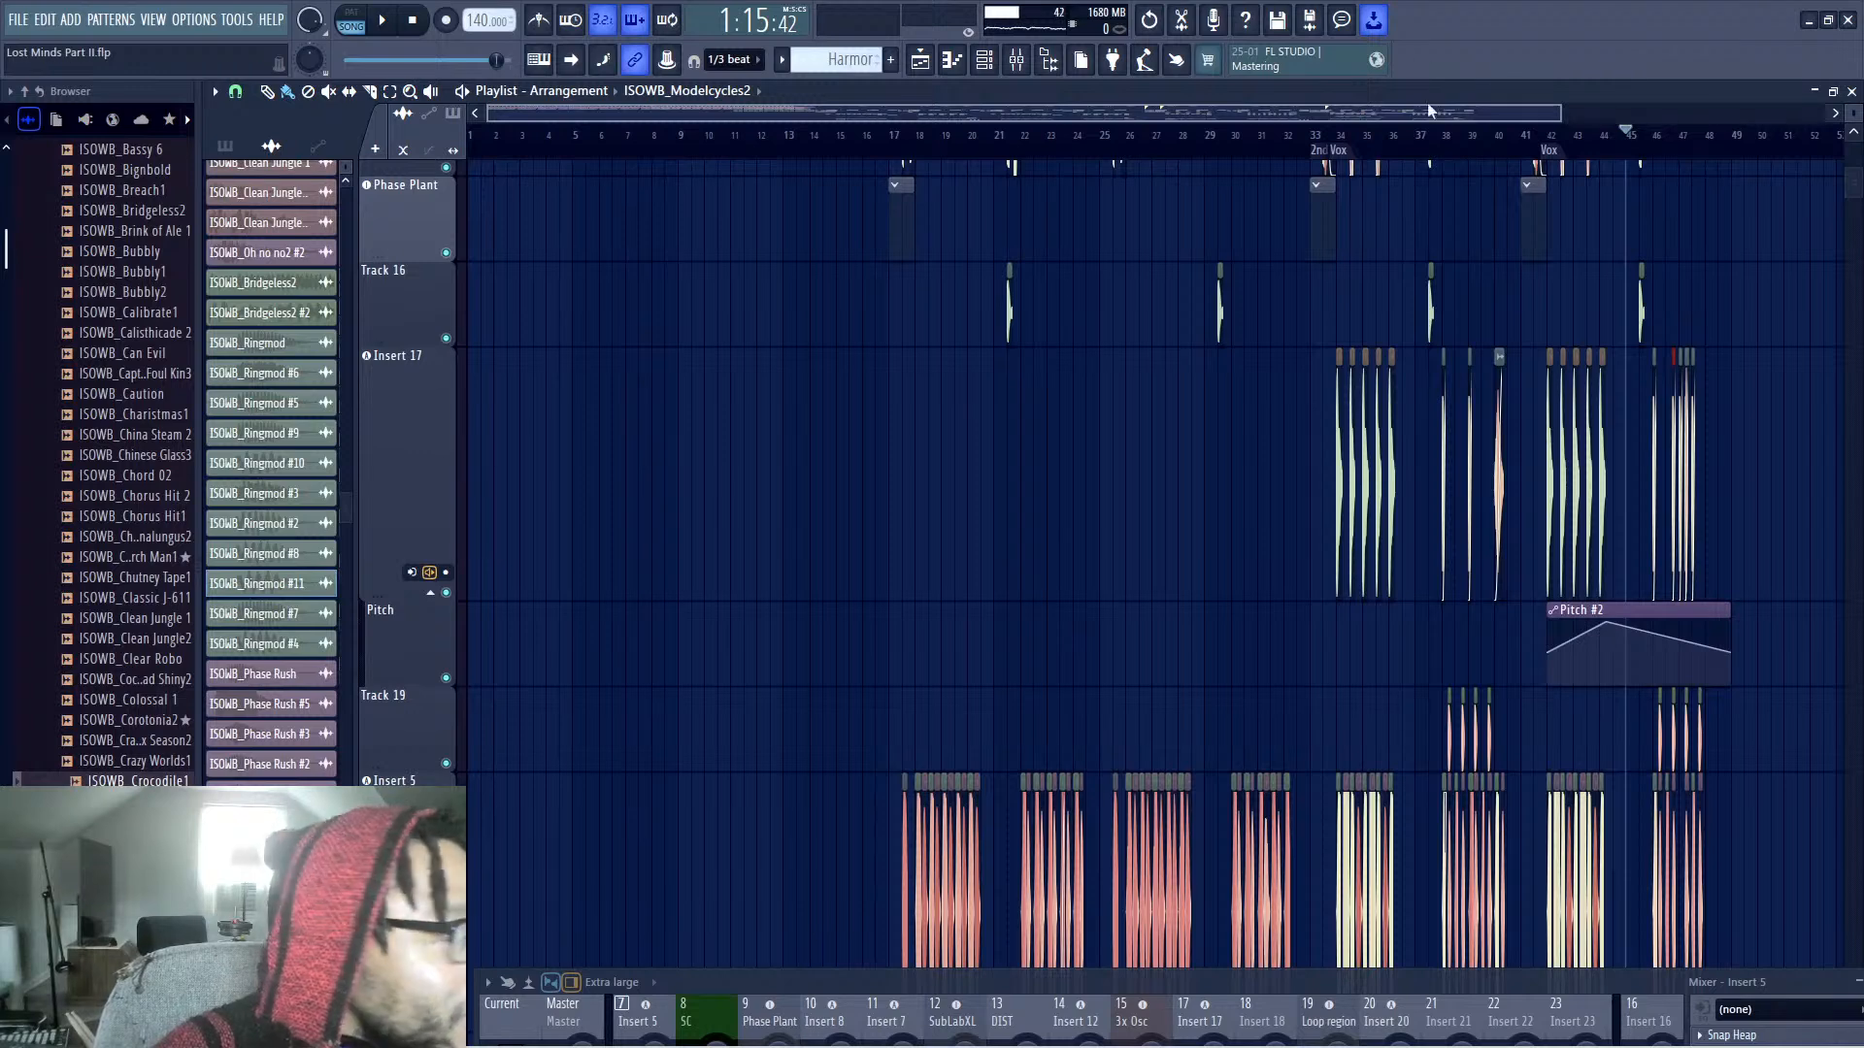
{"action": "scroll", "coordinate": [1580, 258], "scroll_direction": "up", "scroll_amount": 9}
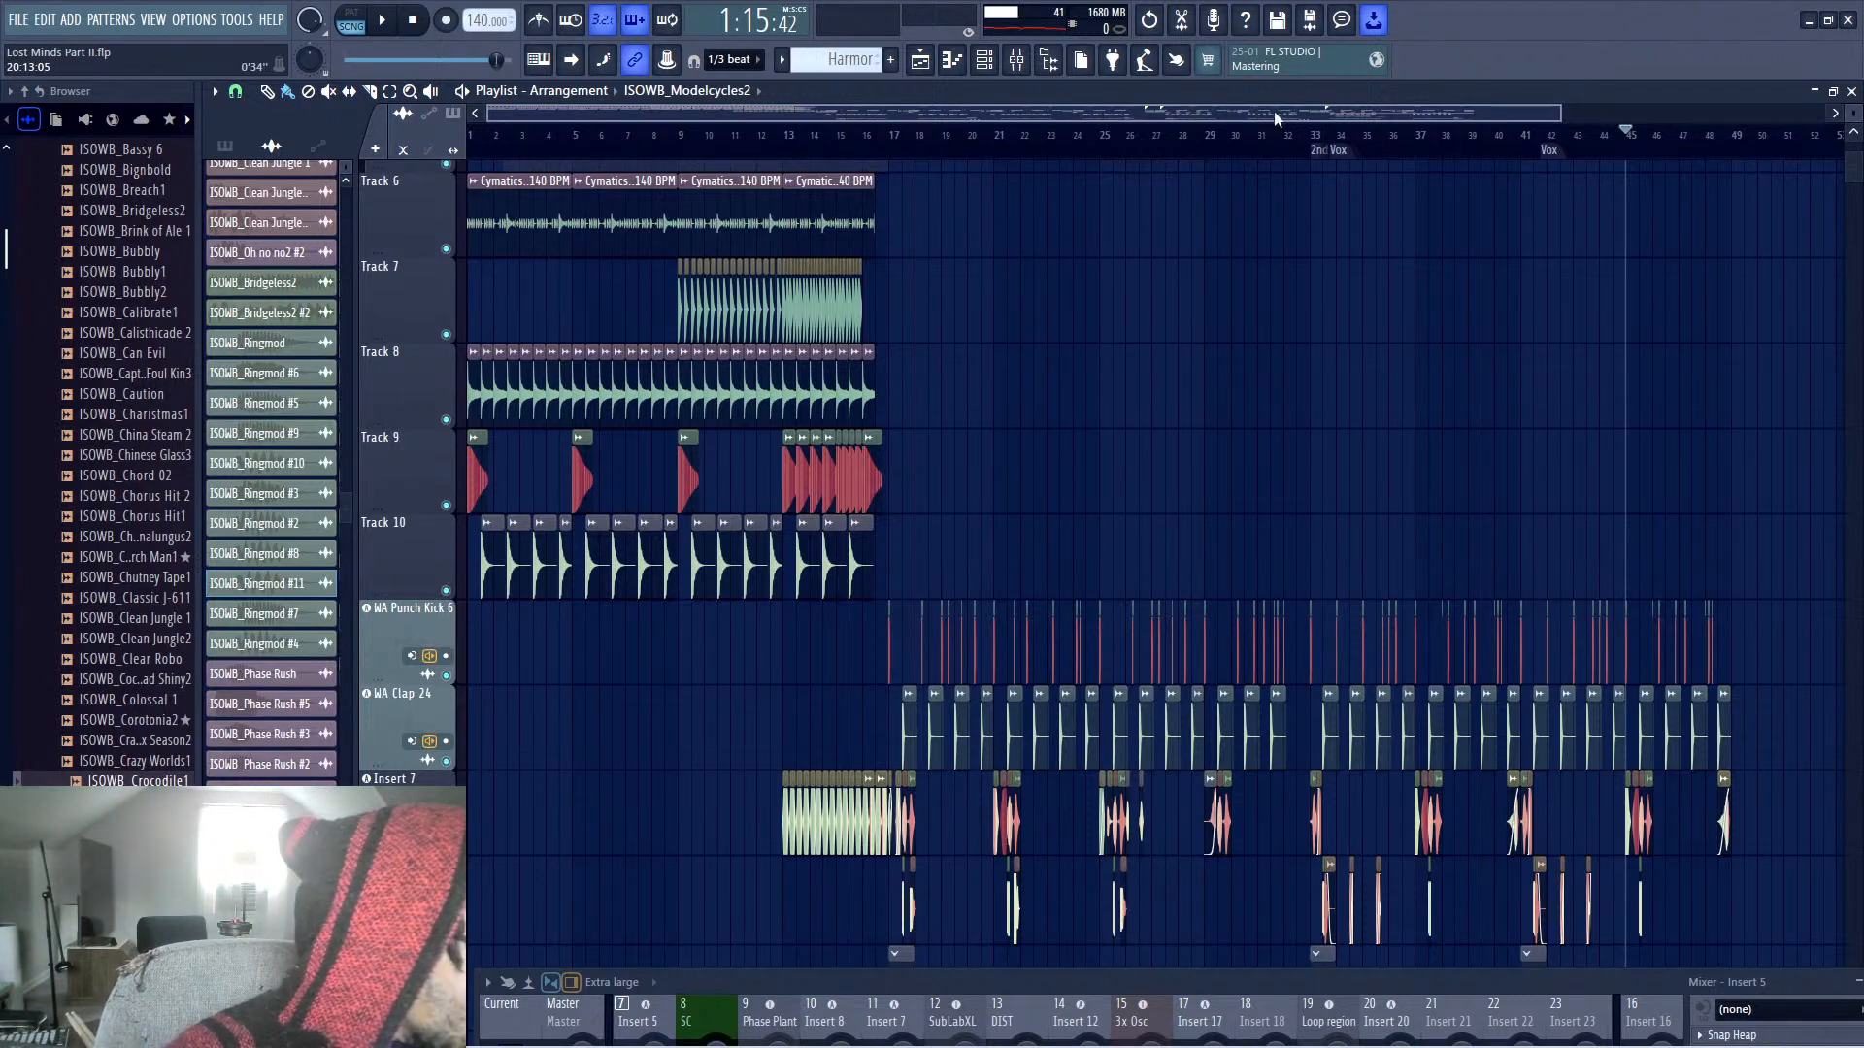
{"action": "left_click", "coordinate": [473, 137]}
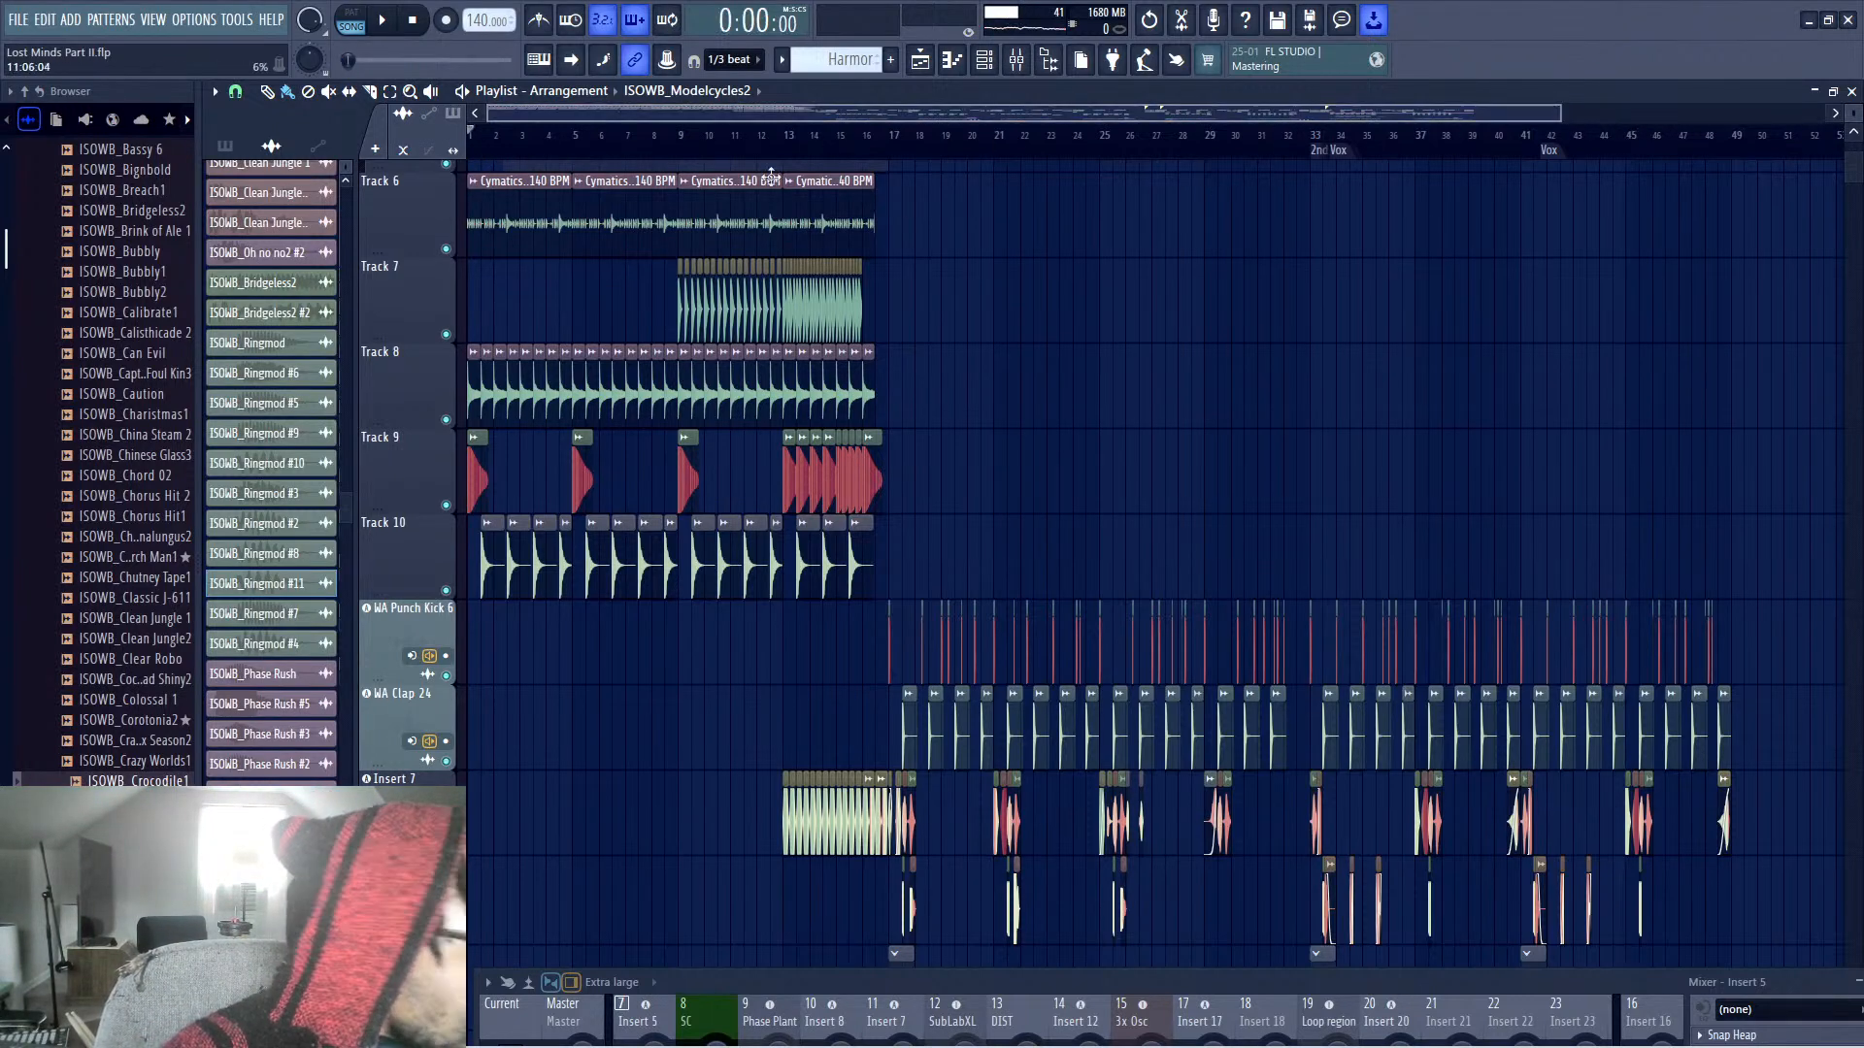
Move the mixer into reach over the playlist and close it to free room for the tracks
{"action": "scroll", "coordinate": [978, 395], "scroll_direction": "up", "scroll_amount": 4}
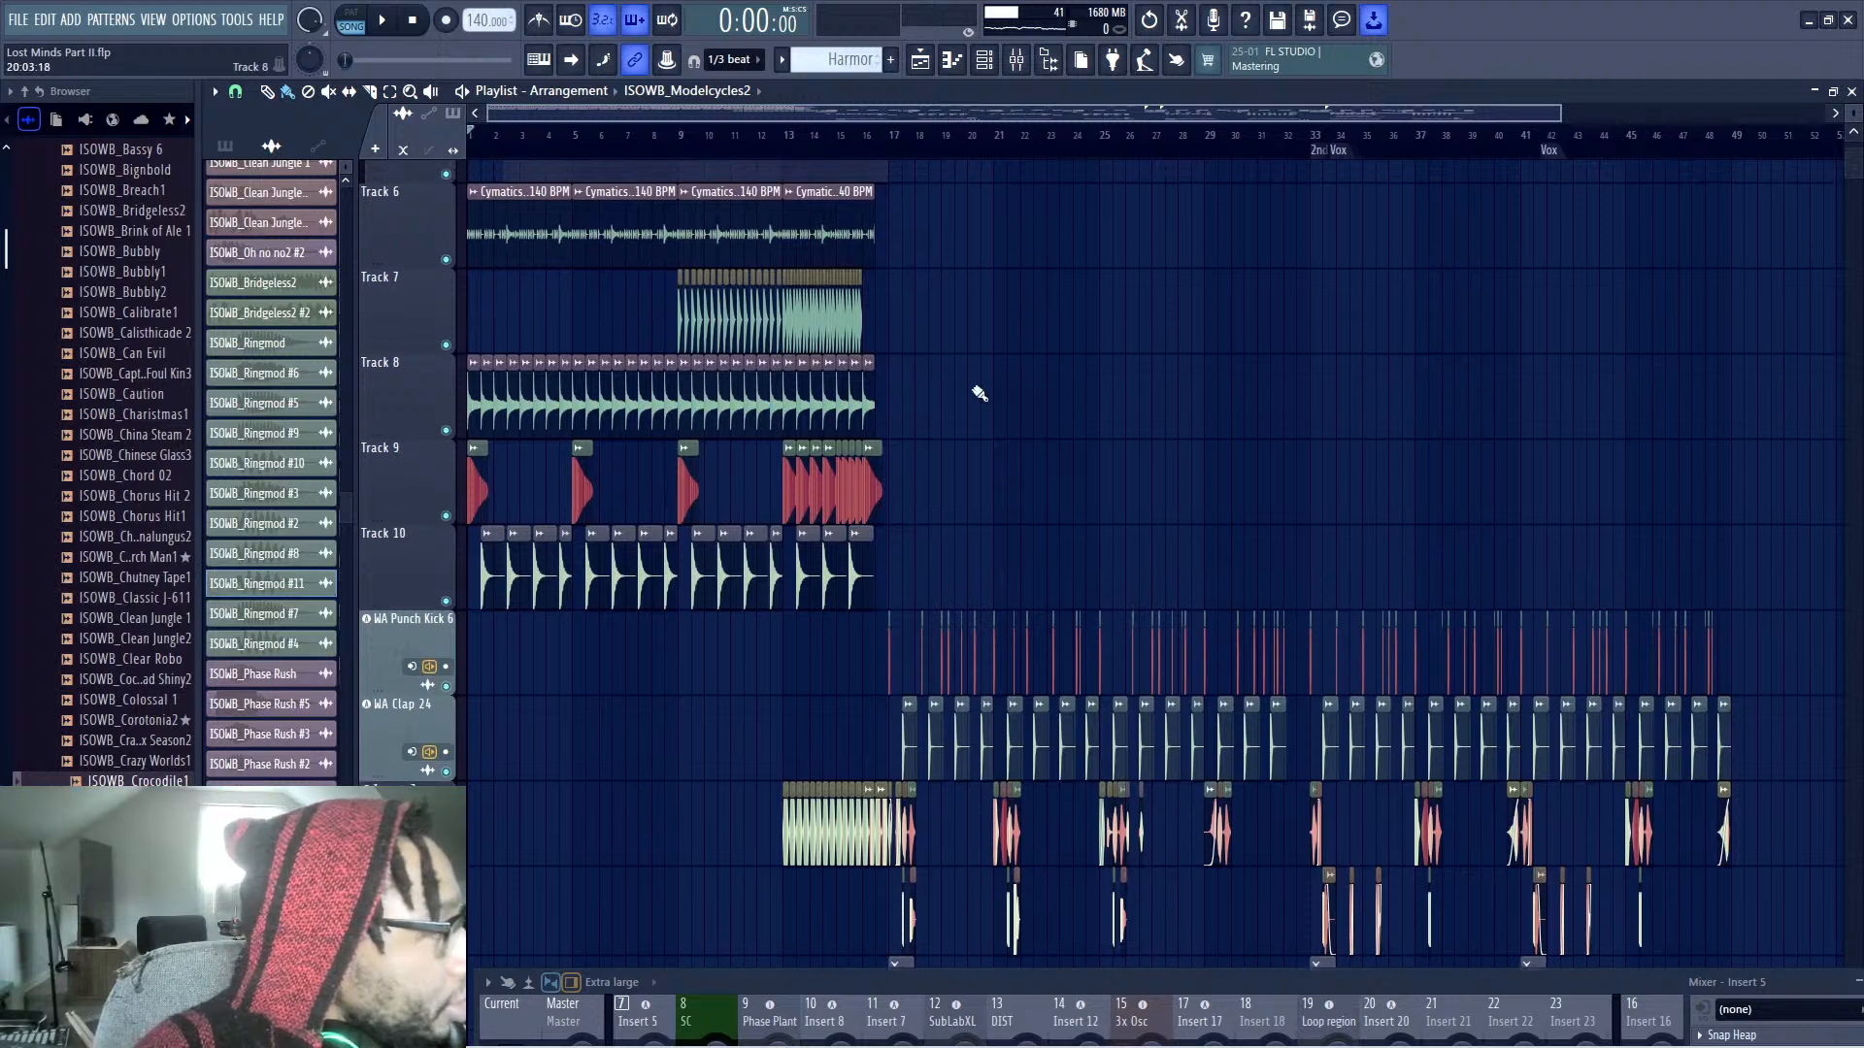
{"action": "scroll", "coordinate": [1015, 429], "scroll_direction": "down", "scroll_amount": 5}
{"action": "left_click_drag", "start_coordinate": [1678, 981], "coordinate": [1503, 840]}
{"action": "left_click", "coordinate": [1527, 858]}
{"action": "scroll", "coordinate": [1463, 704], "scroll_direction": "down", "scroll_amount": 4}
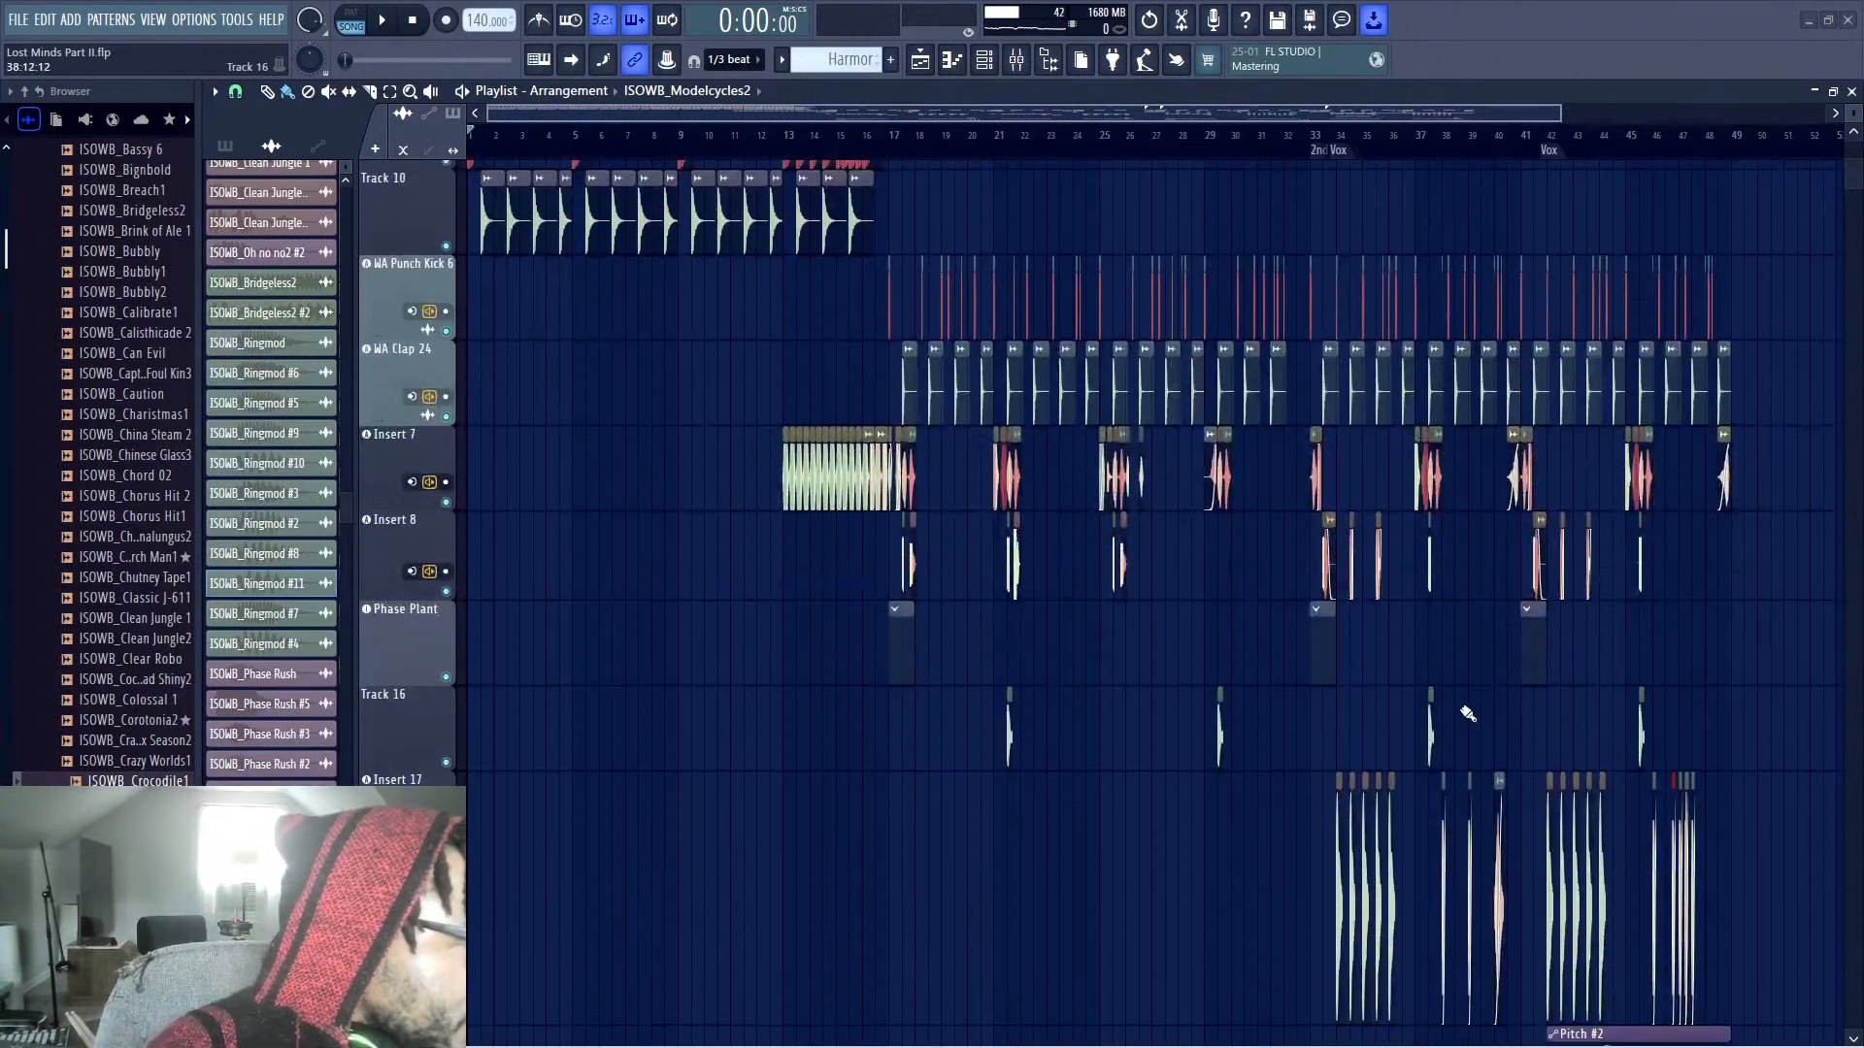
Review the whole arrangement by playing the song from the start through bar 48 with all tracks in view
{"action": "scroll", "coordinate": [1467, 689], "scroll_direction": "up", "scroll_amount": 7}
{"action": "scroll", "coordinate": [1472, 670], "scroll_direction": "down", "scroll_amount": 3}
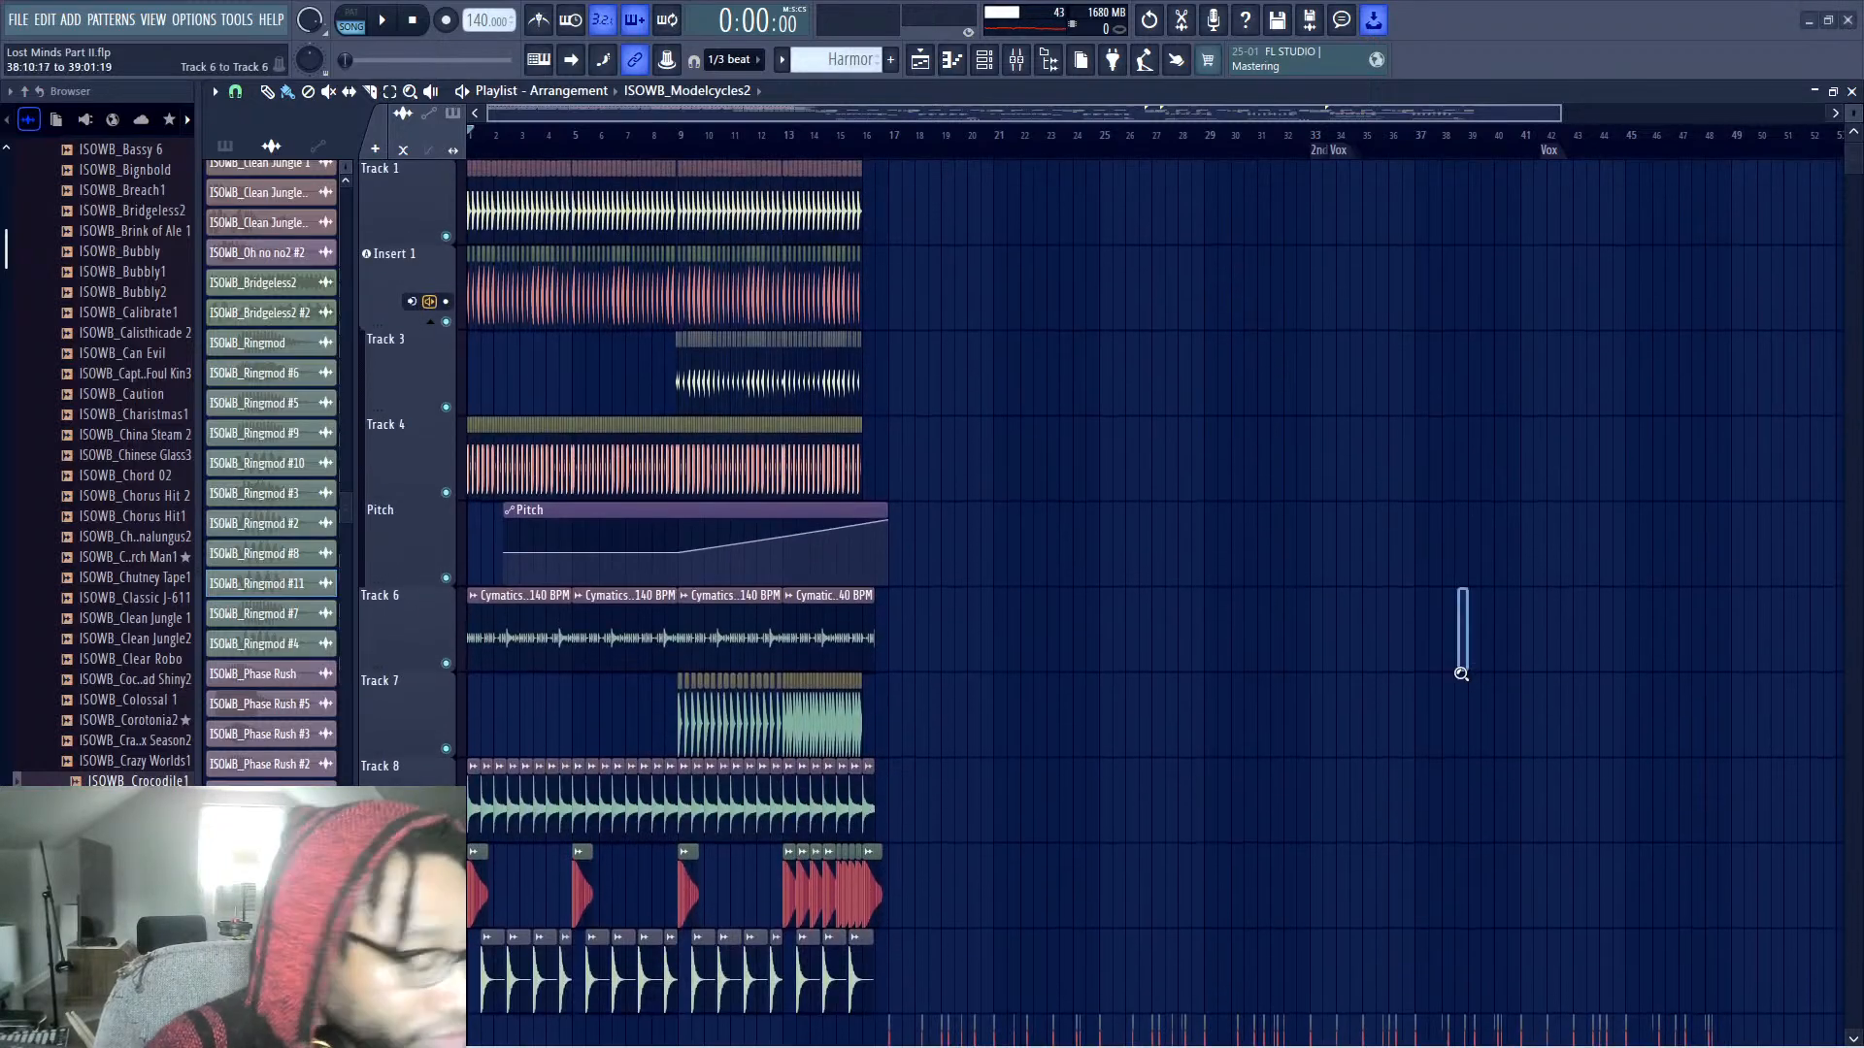
{"action": "scroll", "coordinate": [1455, 624], "scroll_direction": "up", "scroll_amount": 5}
{"action": "scroll", "coordinate": [1407, 631], "scroll_direction": "down", "scroll_amount": 6}
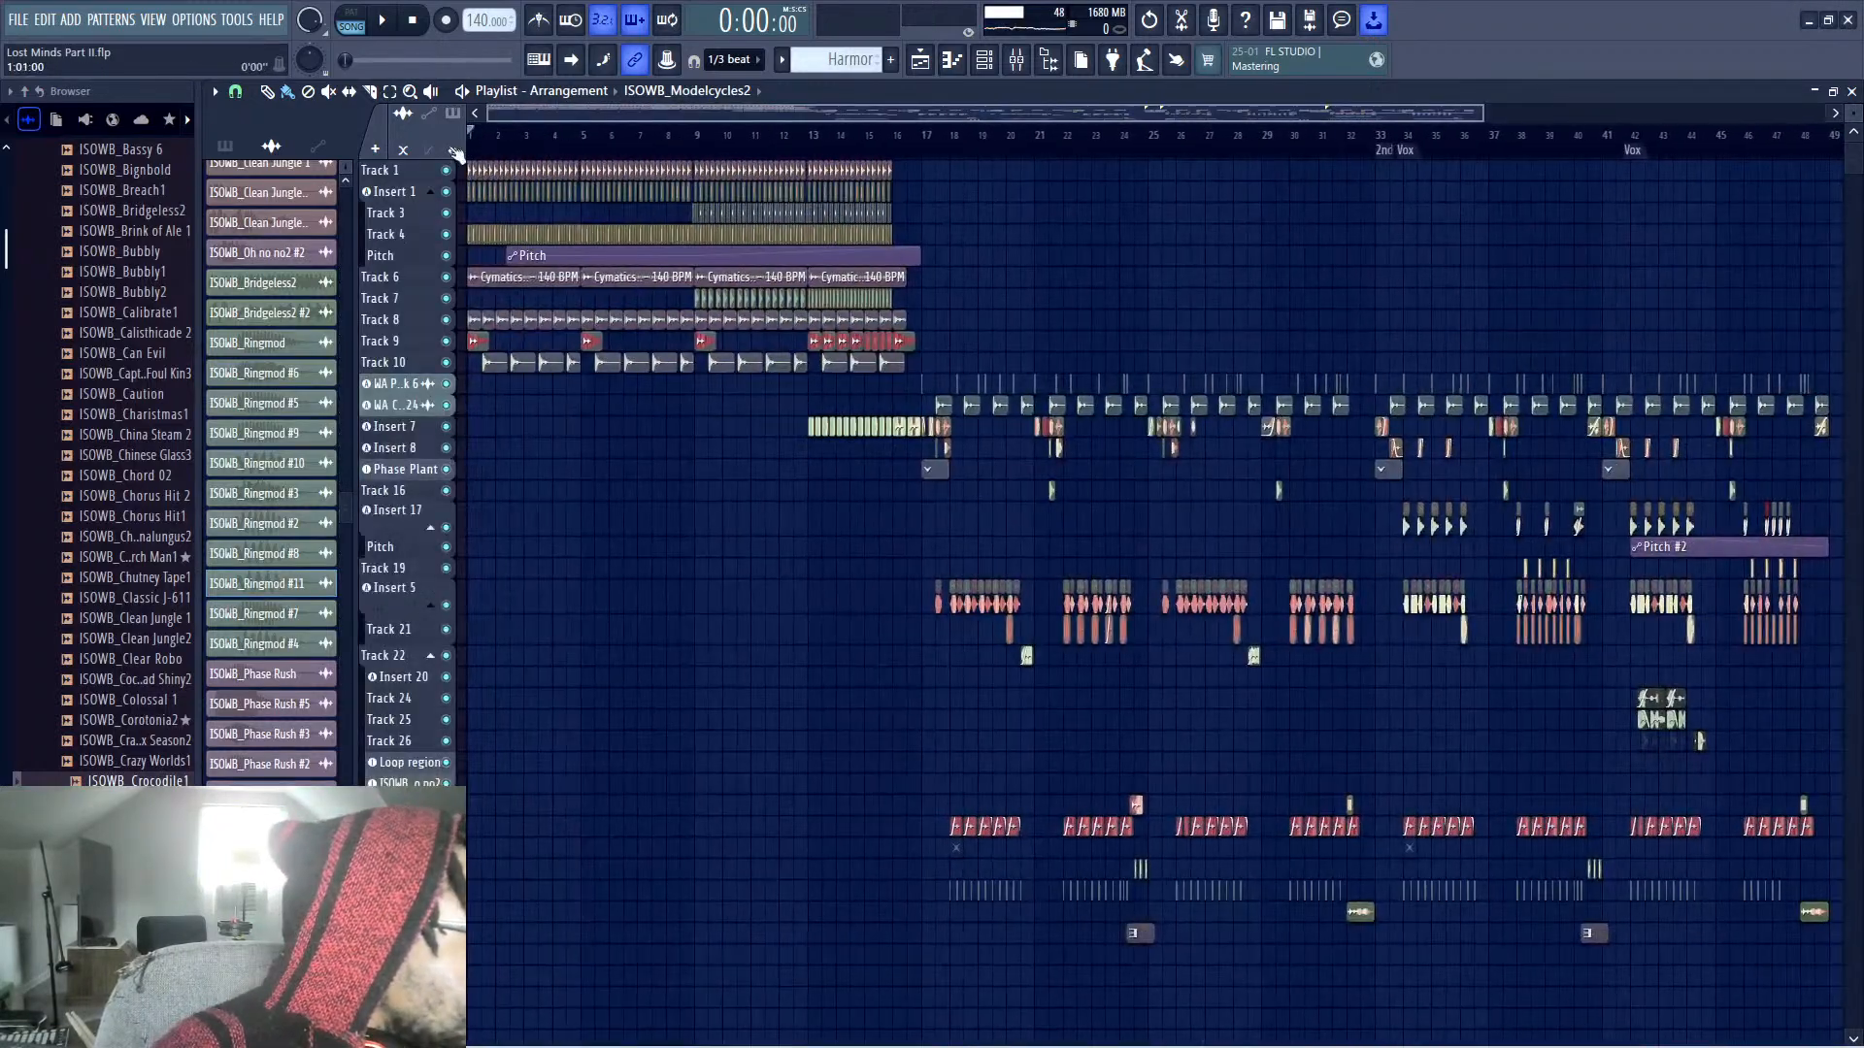
{"action": "scroll", "coordinate": [1389, 284], "scroll_direction": "down", "scroll_amount": 1}
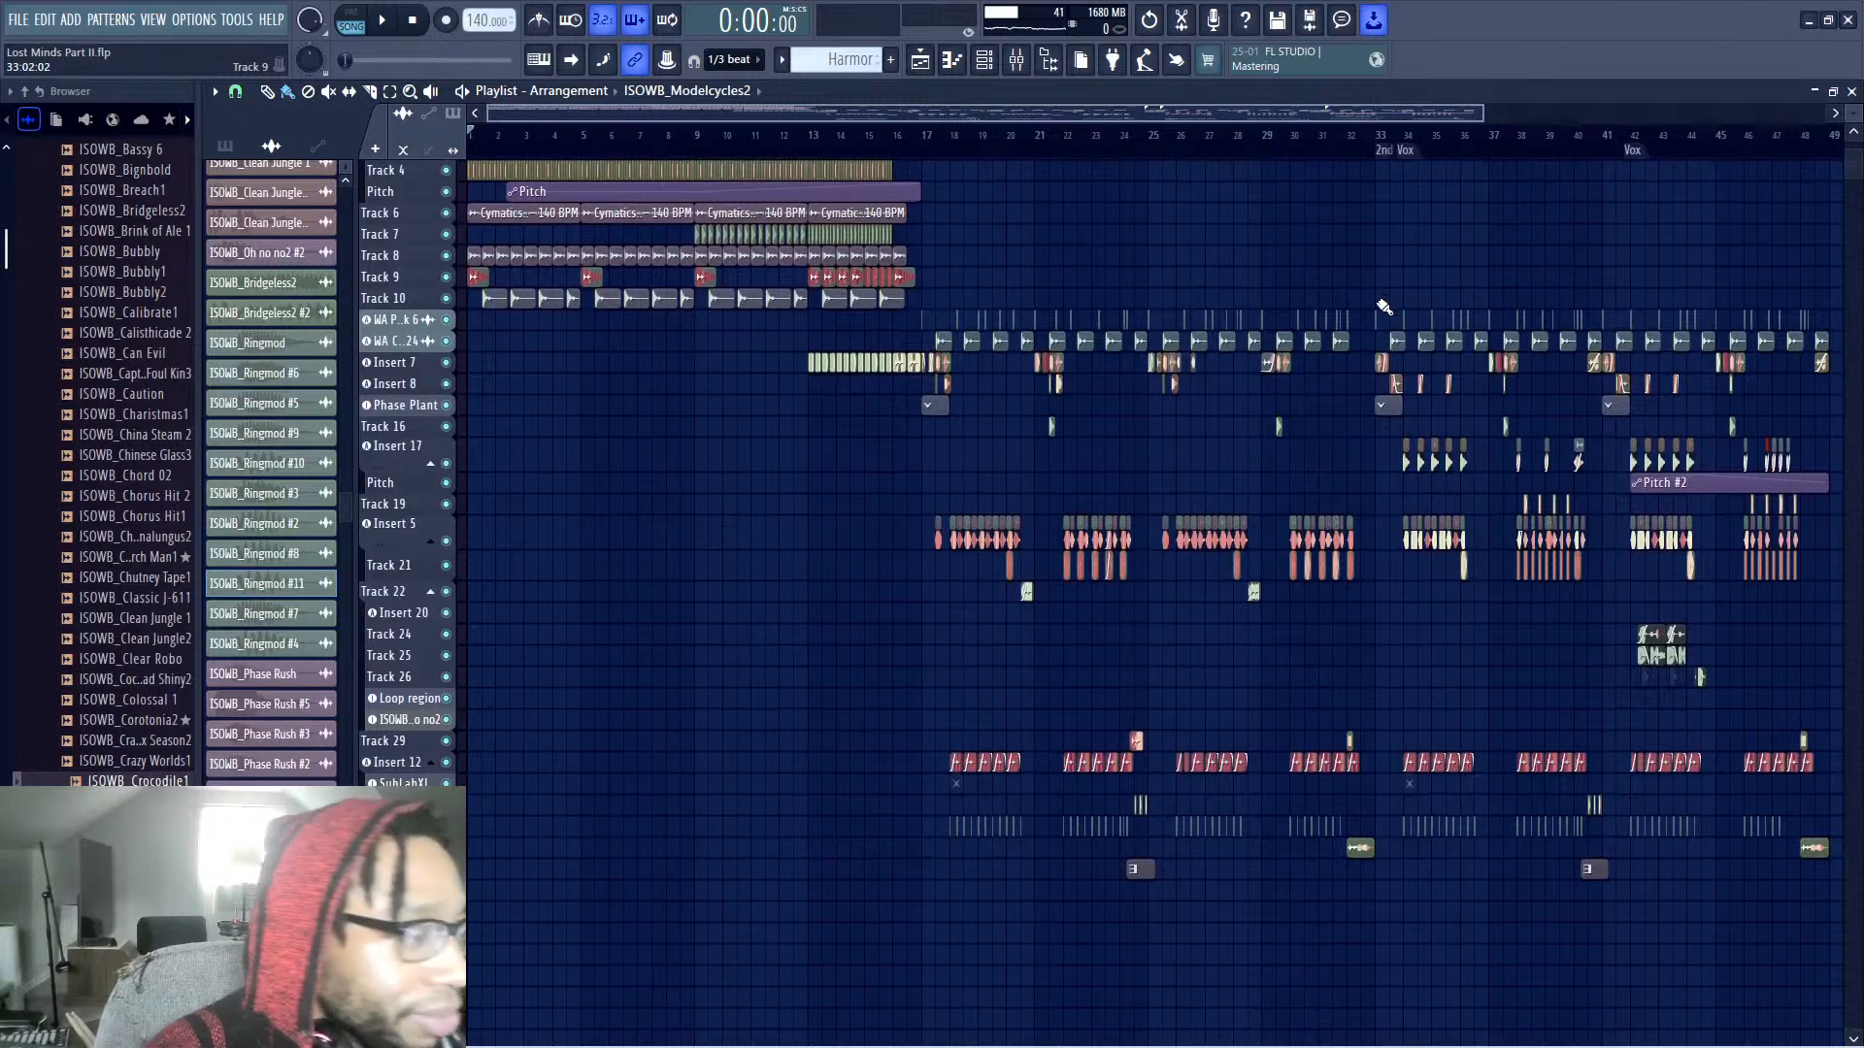
{"action": "key", "text": "space"}
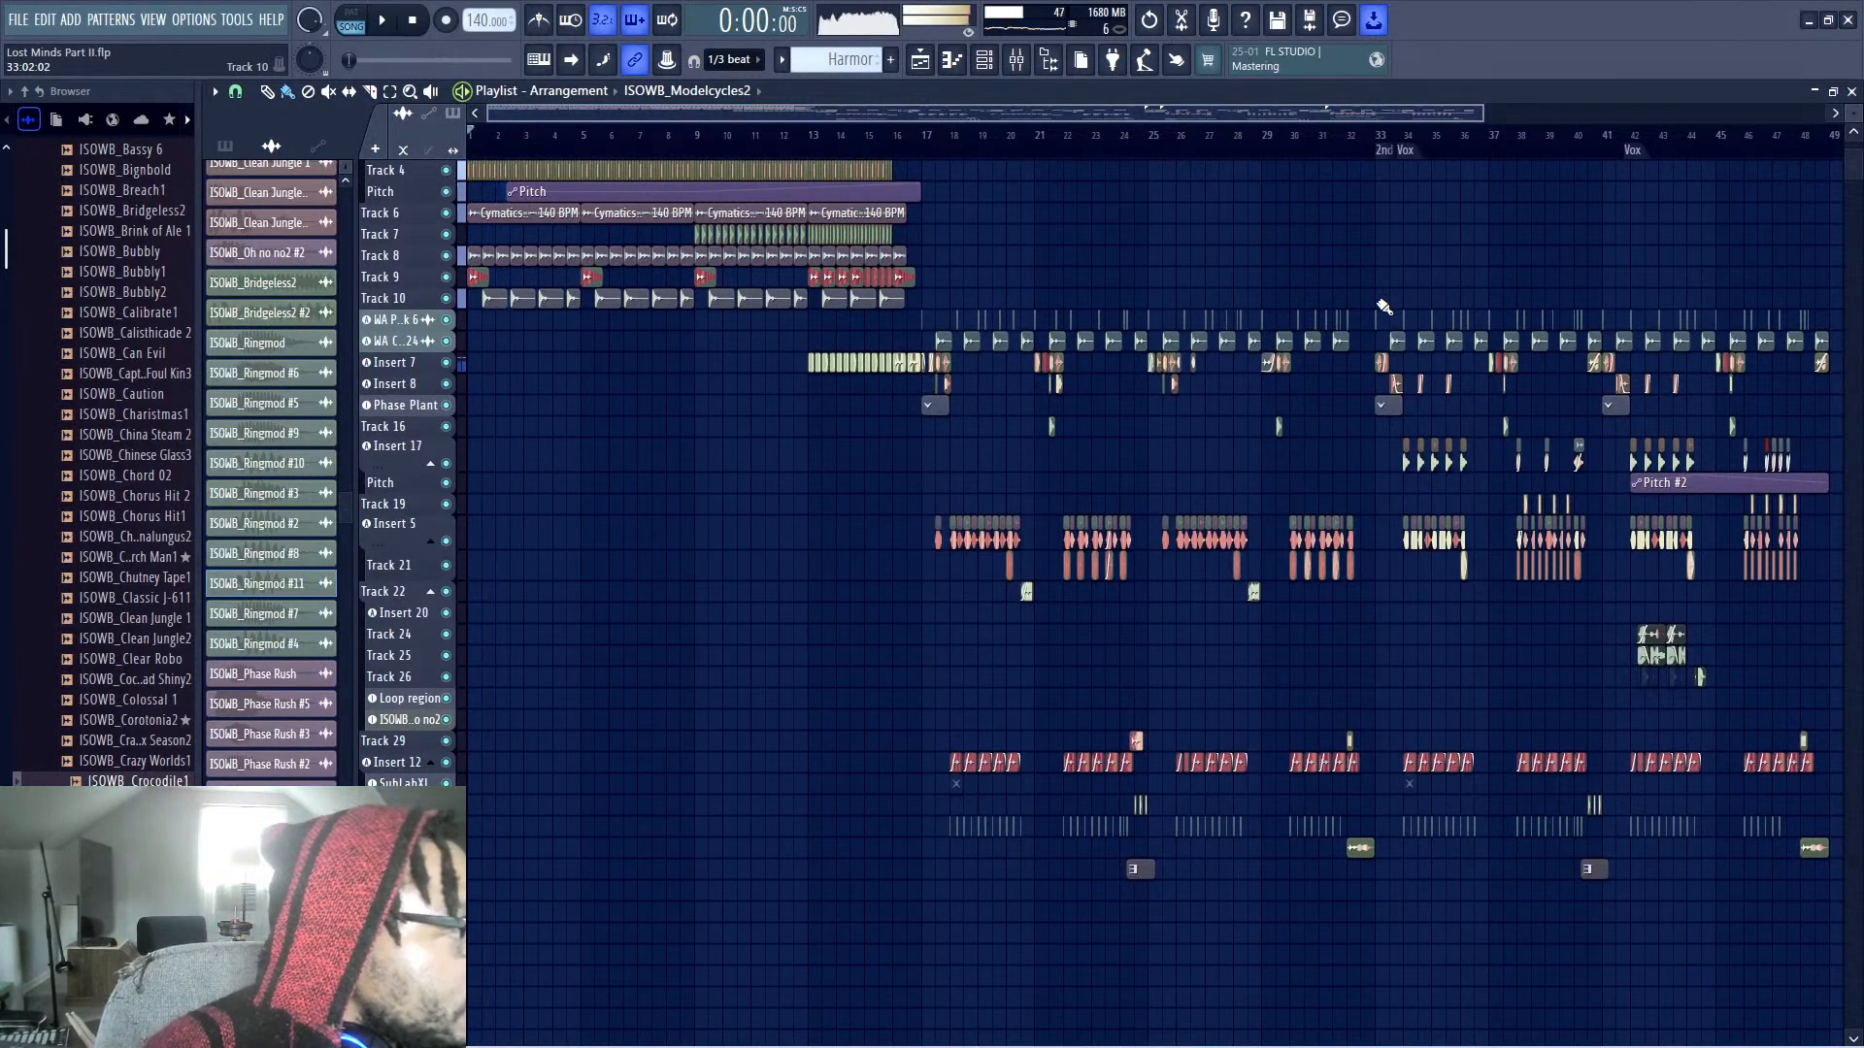
{"action": "scroll", "coordinate": [932, 292], "scroll_direction": "up", "scroll_amount": 1}
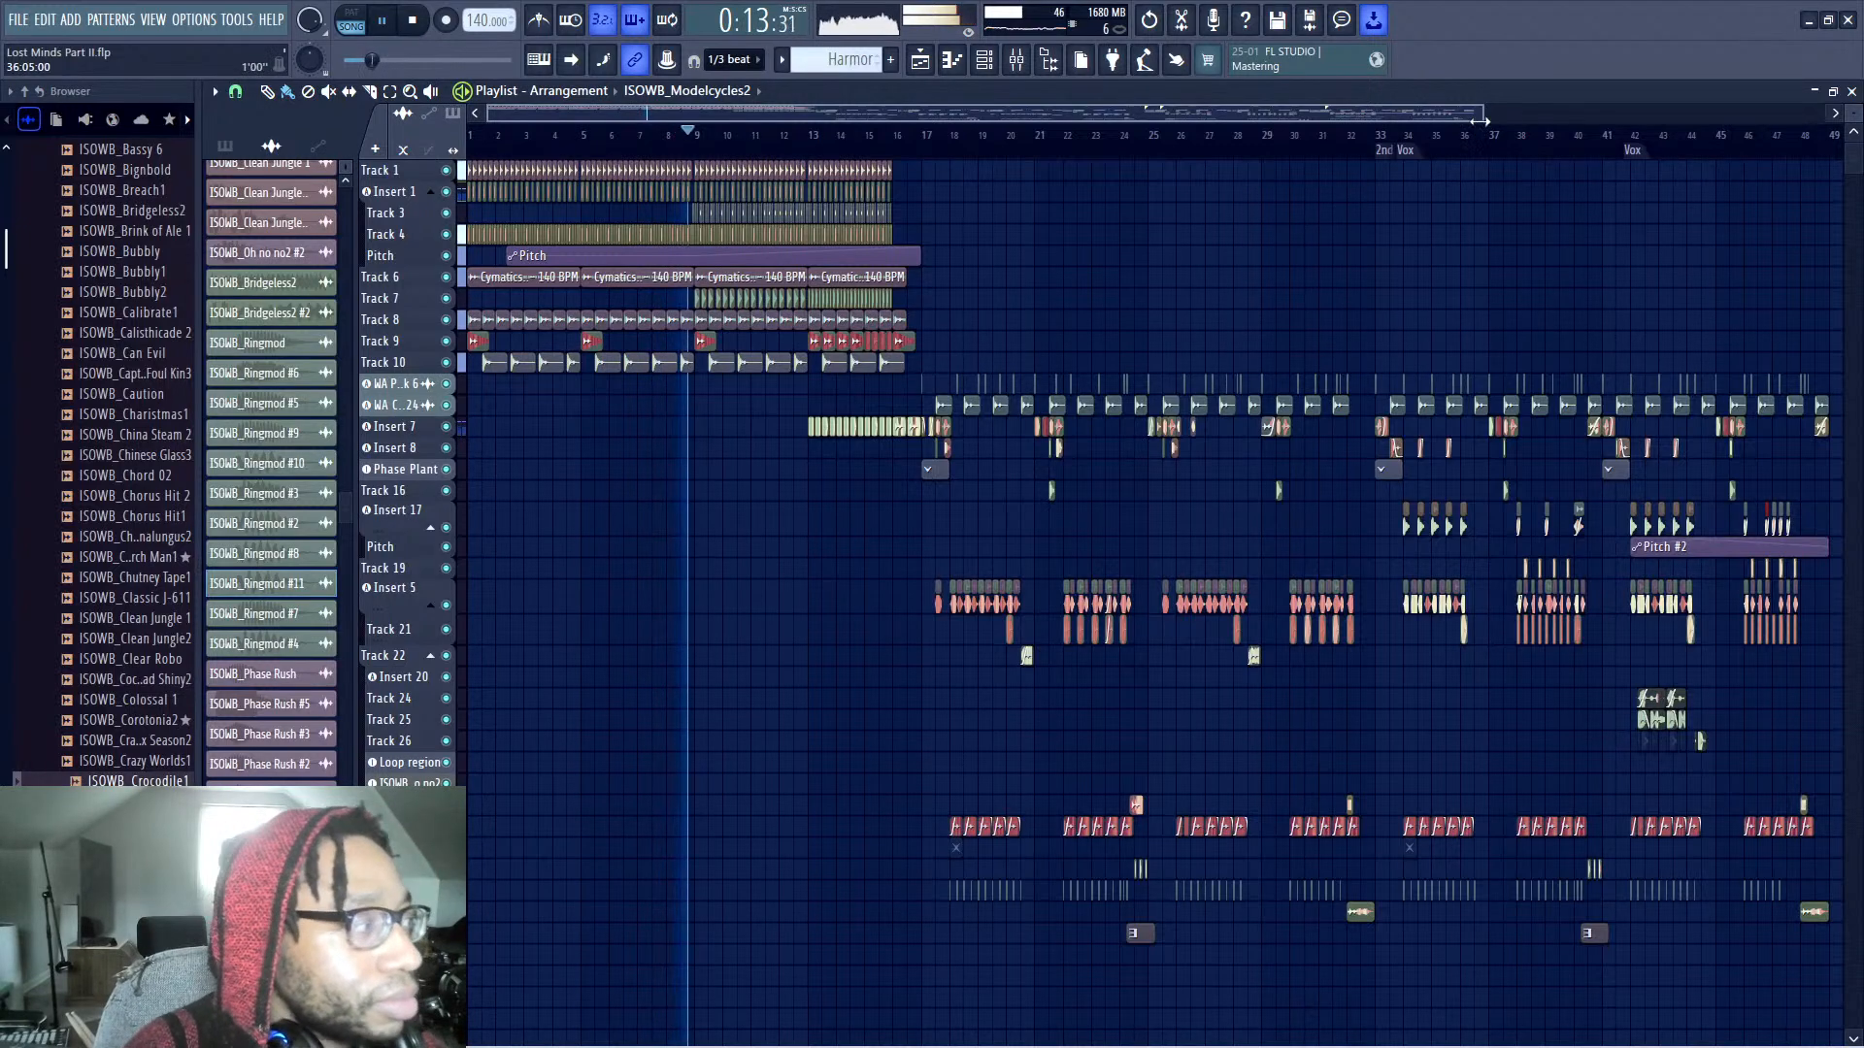
{"action": "left_click_drag", "start_coordinate": [1460, 115], "coordinate": [1469, 118]}
{"action": "left_click_drag", "start_coordinate": [1490, 105], "coordinate": [1511, 107]}
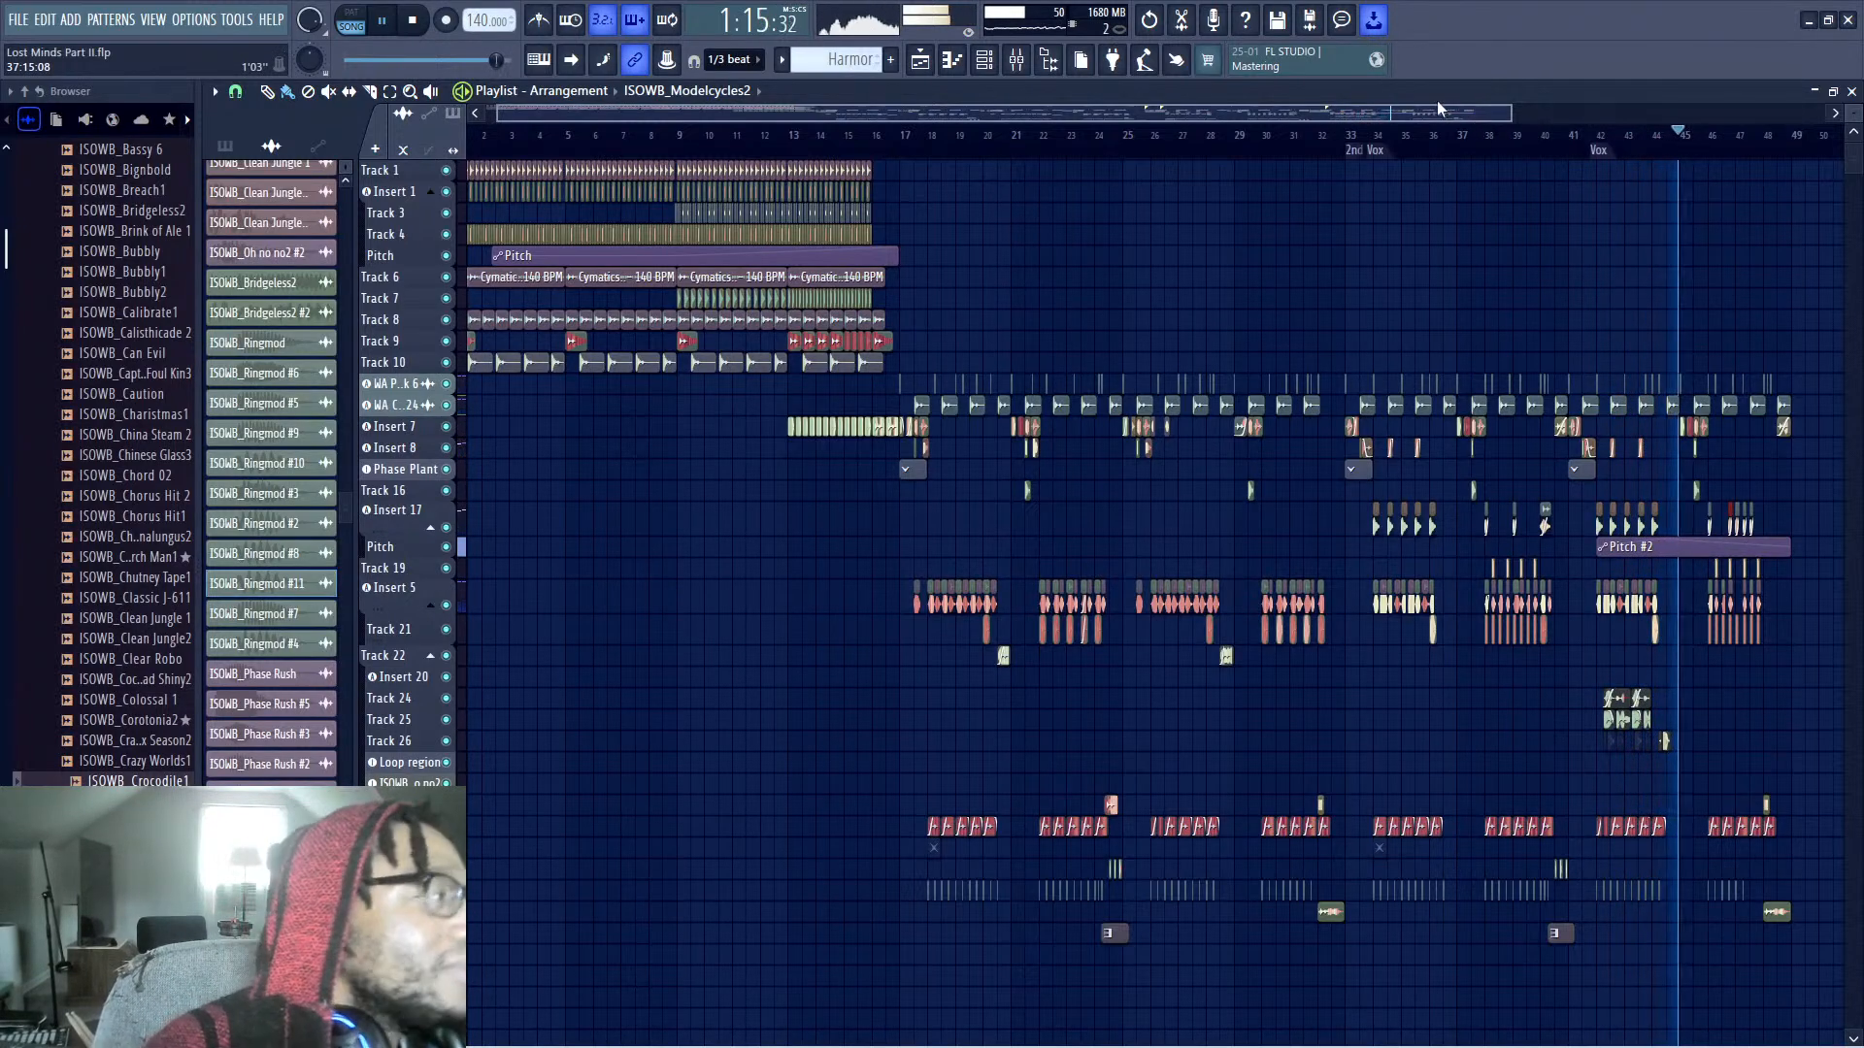
{"action": "left_click_drag", "start_coordinate": [1437, 101], "coordinate": [1603, 235]}
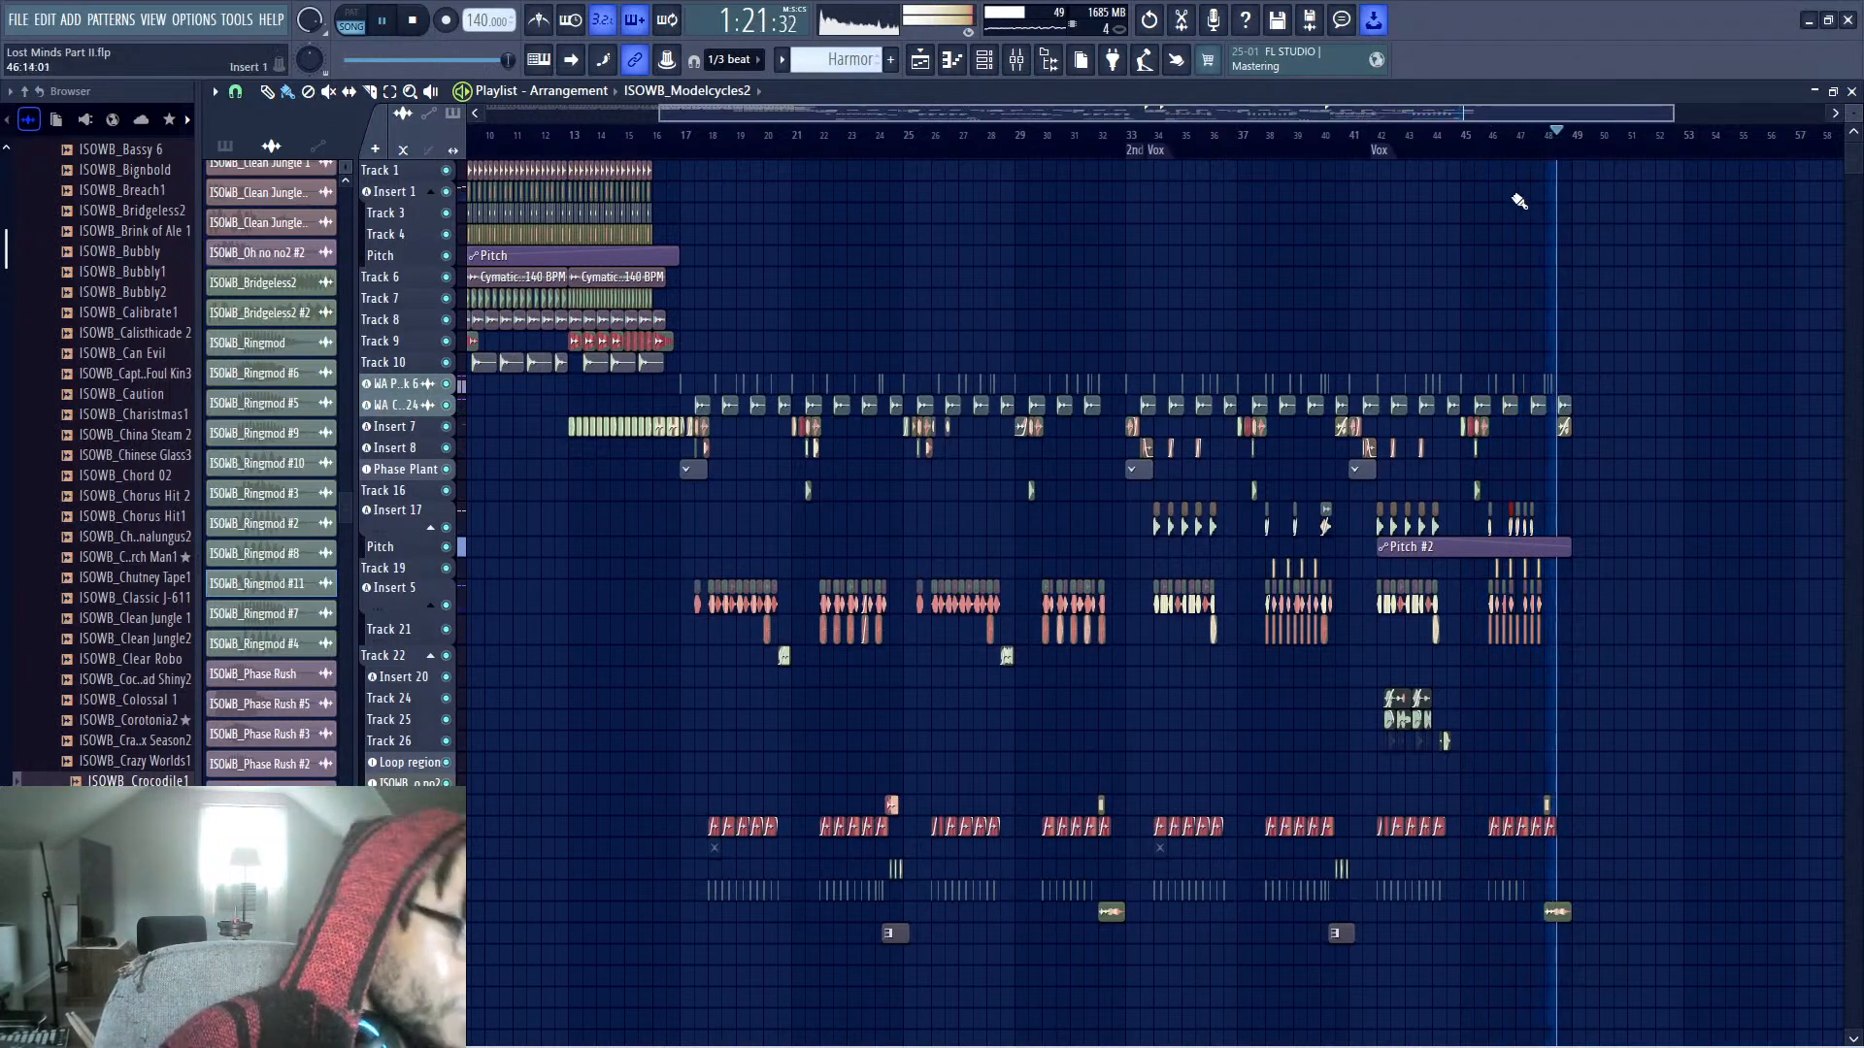
Stop the full playback and listen to the Insert 5 and Track 21 clips from bar 22
{"action": "key", "text": "space"}
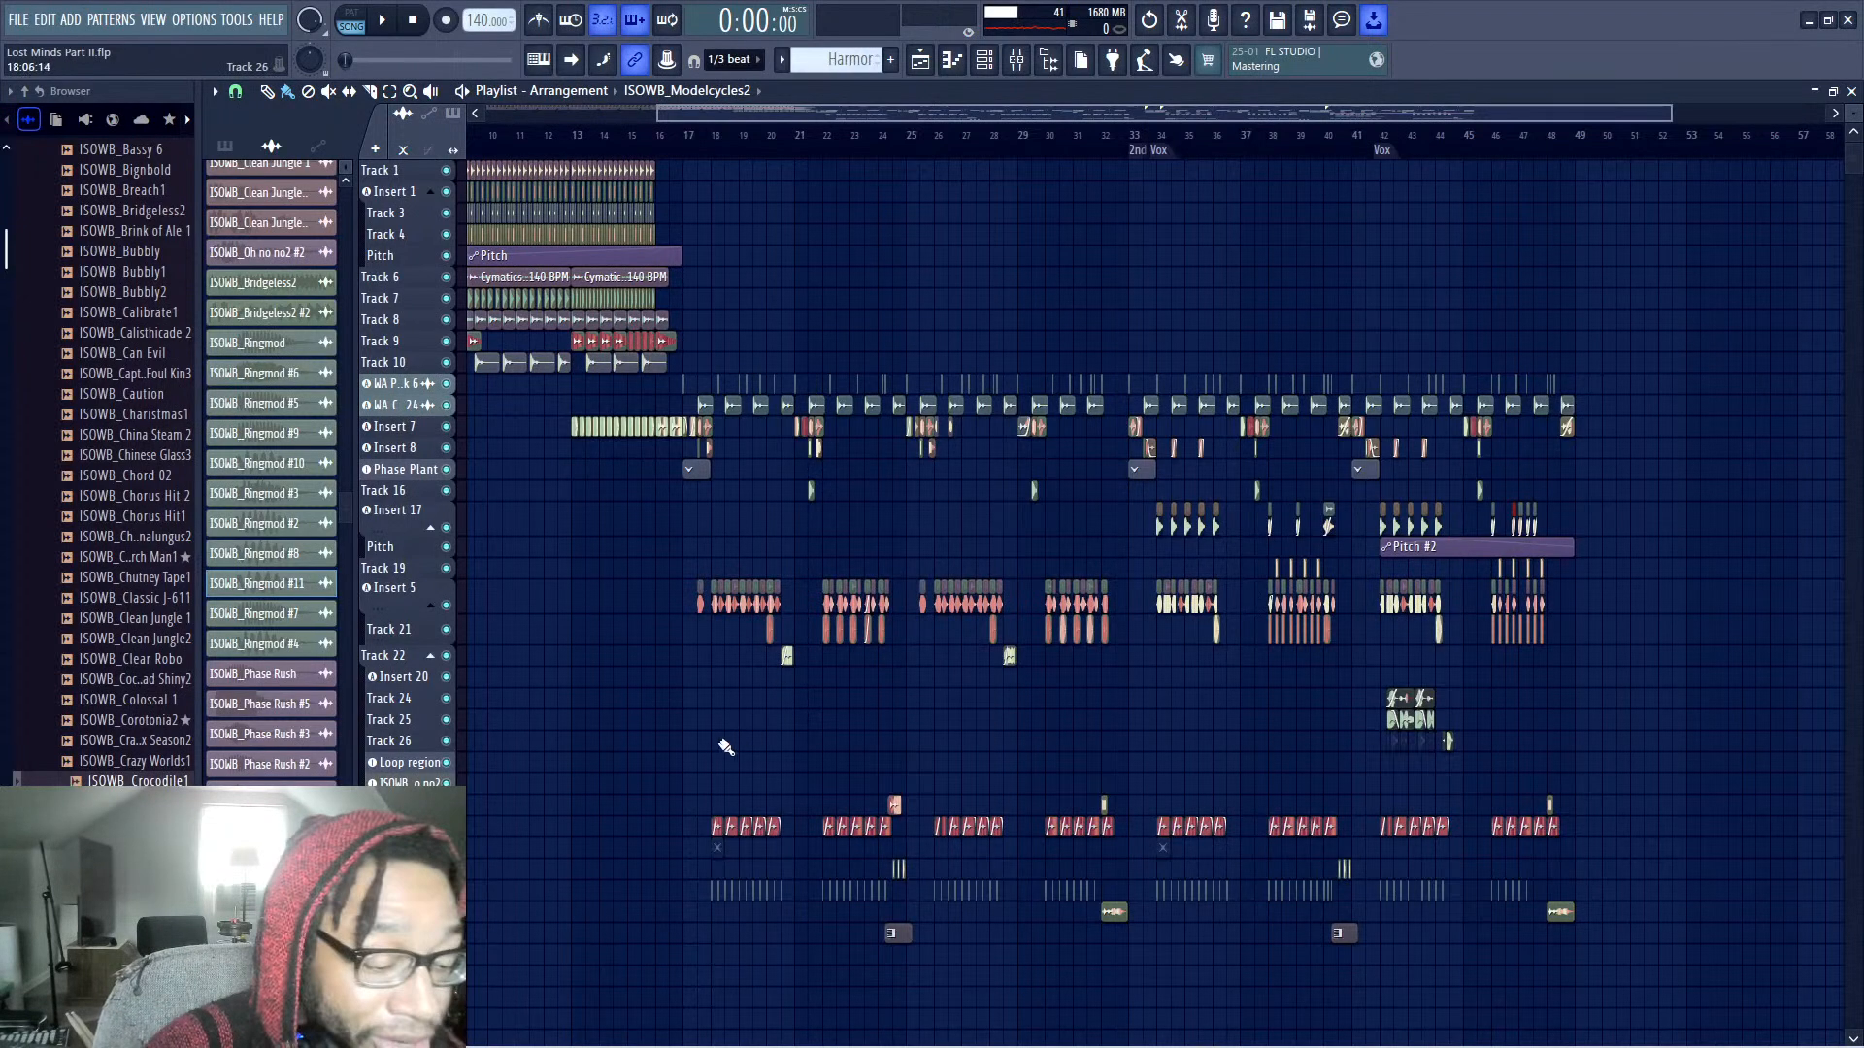
{"action": "left_click_drag", "start_coordinate": [716, 725], "coordinate": [1511, 393]}
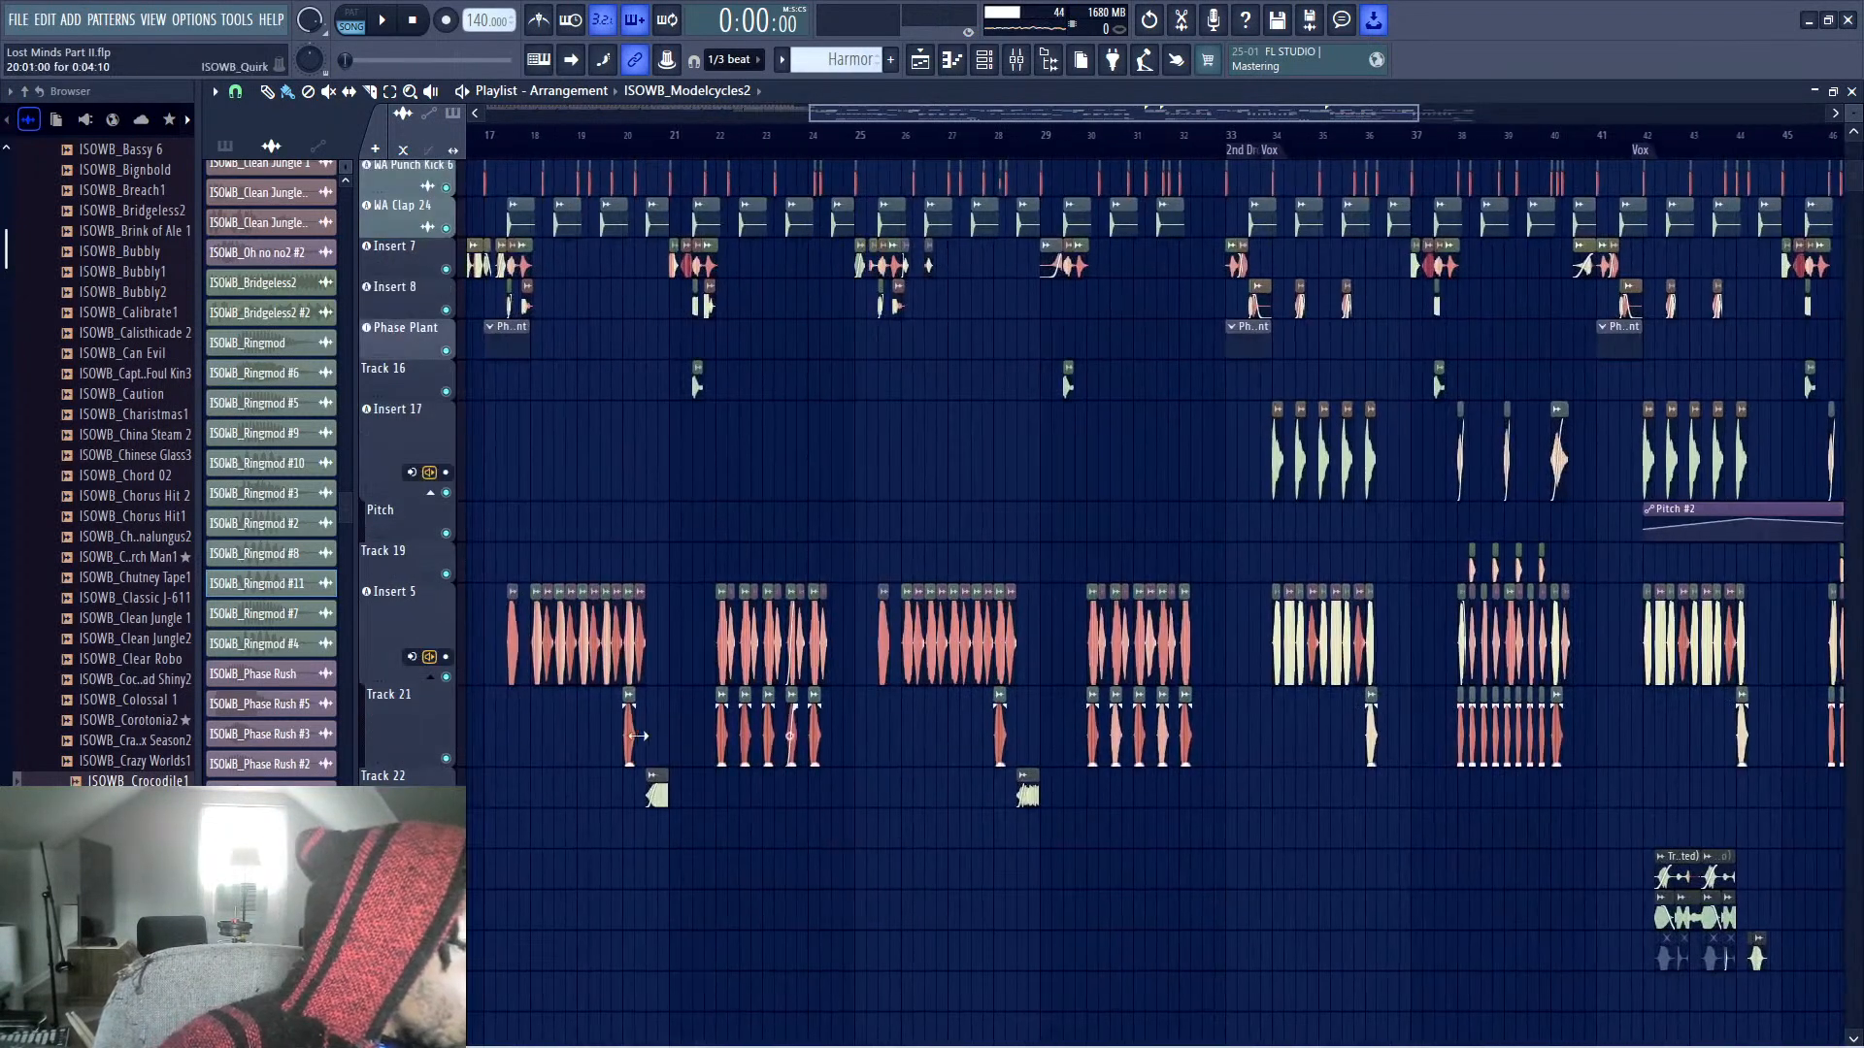
{"action": "left_click_drag", "start_coordinate": [1252, 112], "coordinate": [1152, 113]}
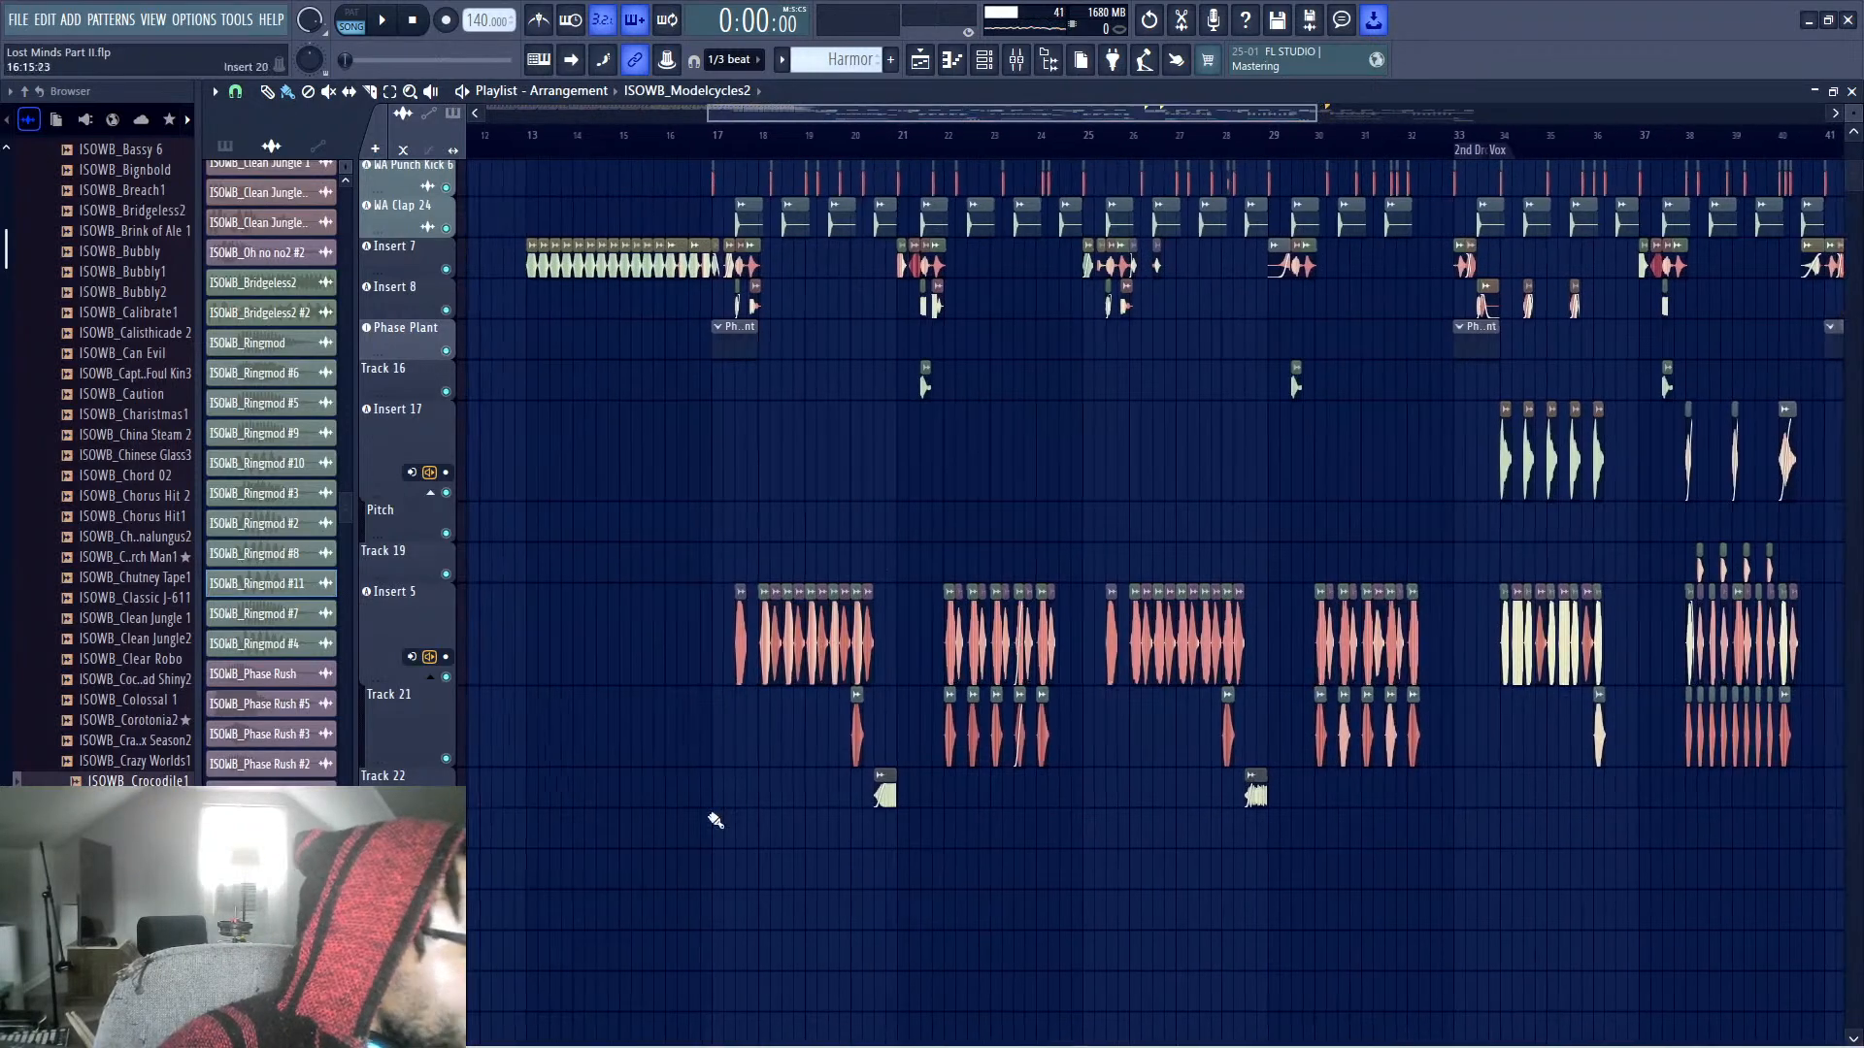
{"action": "left_click_drag", "start_coordinate": [712, 844], "coordinate": [1131, 531]}
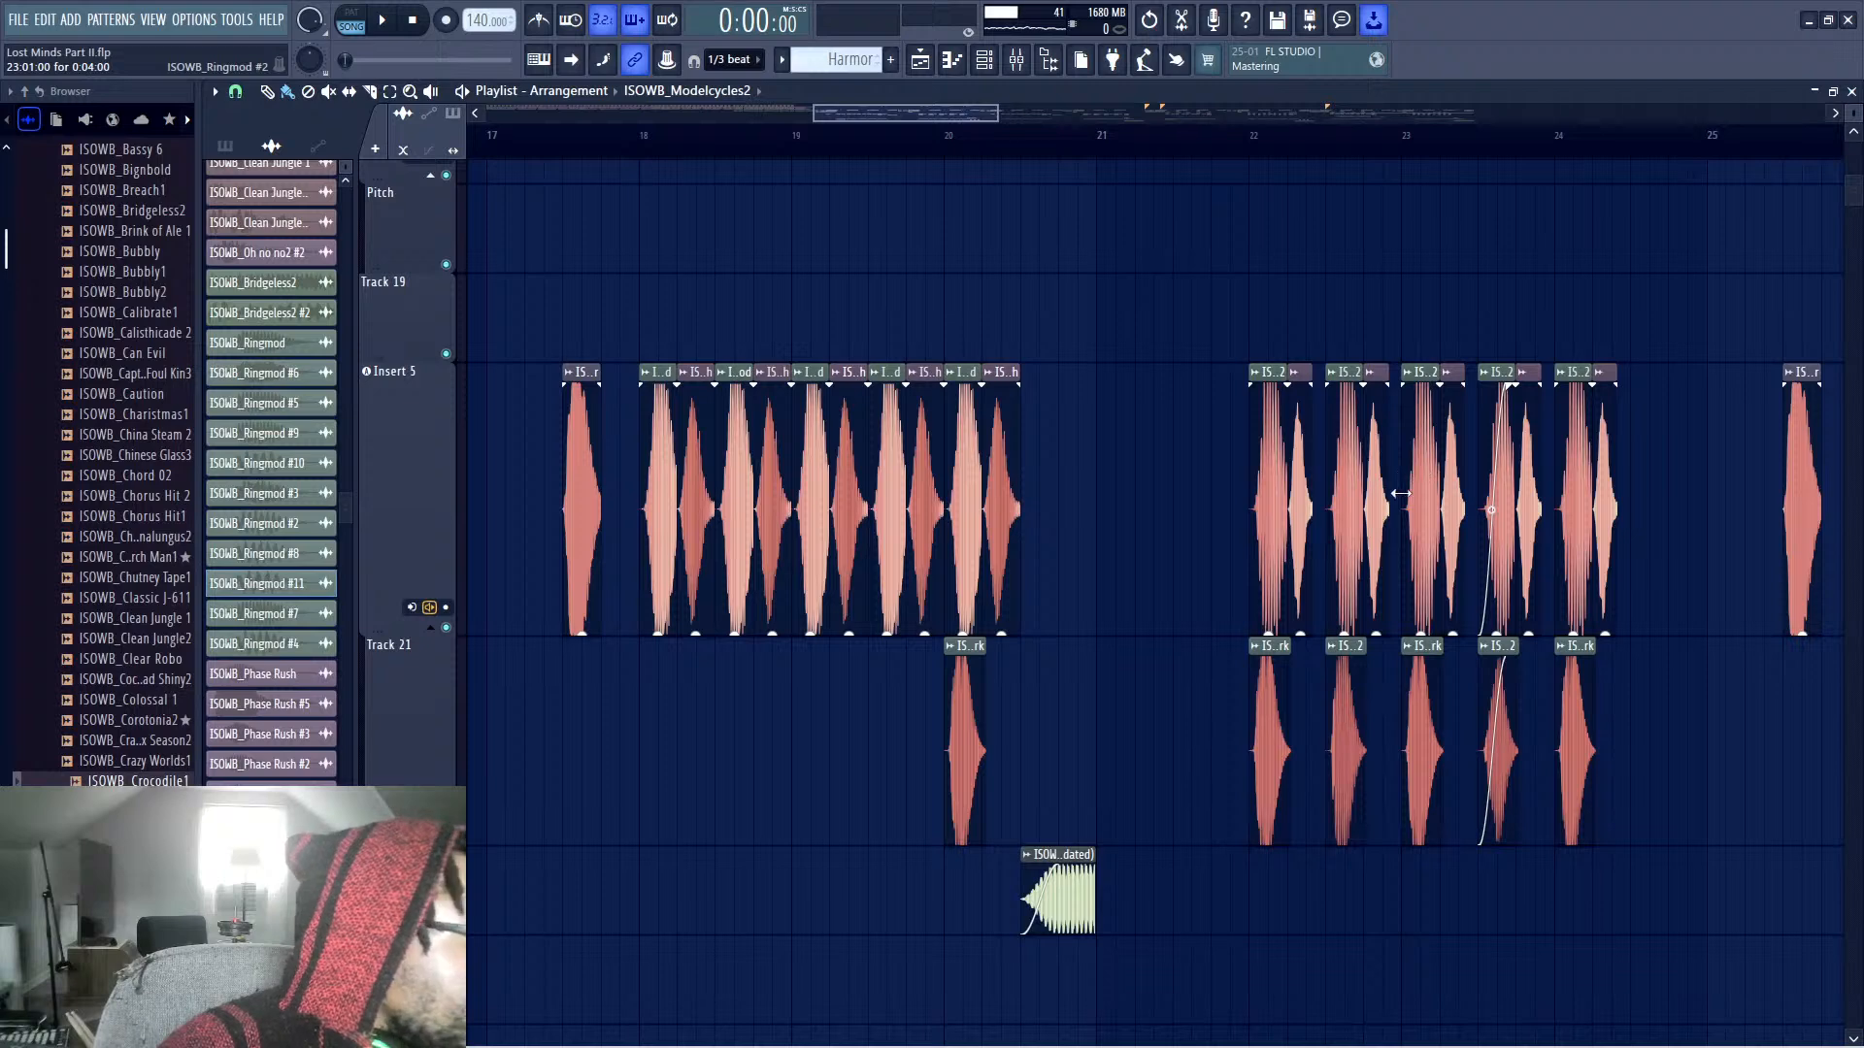
{"action": "key", "text": "space"}
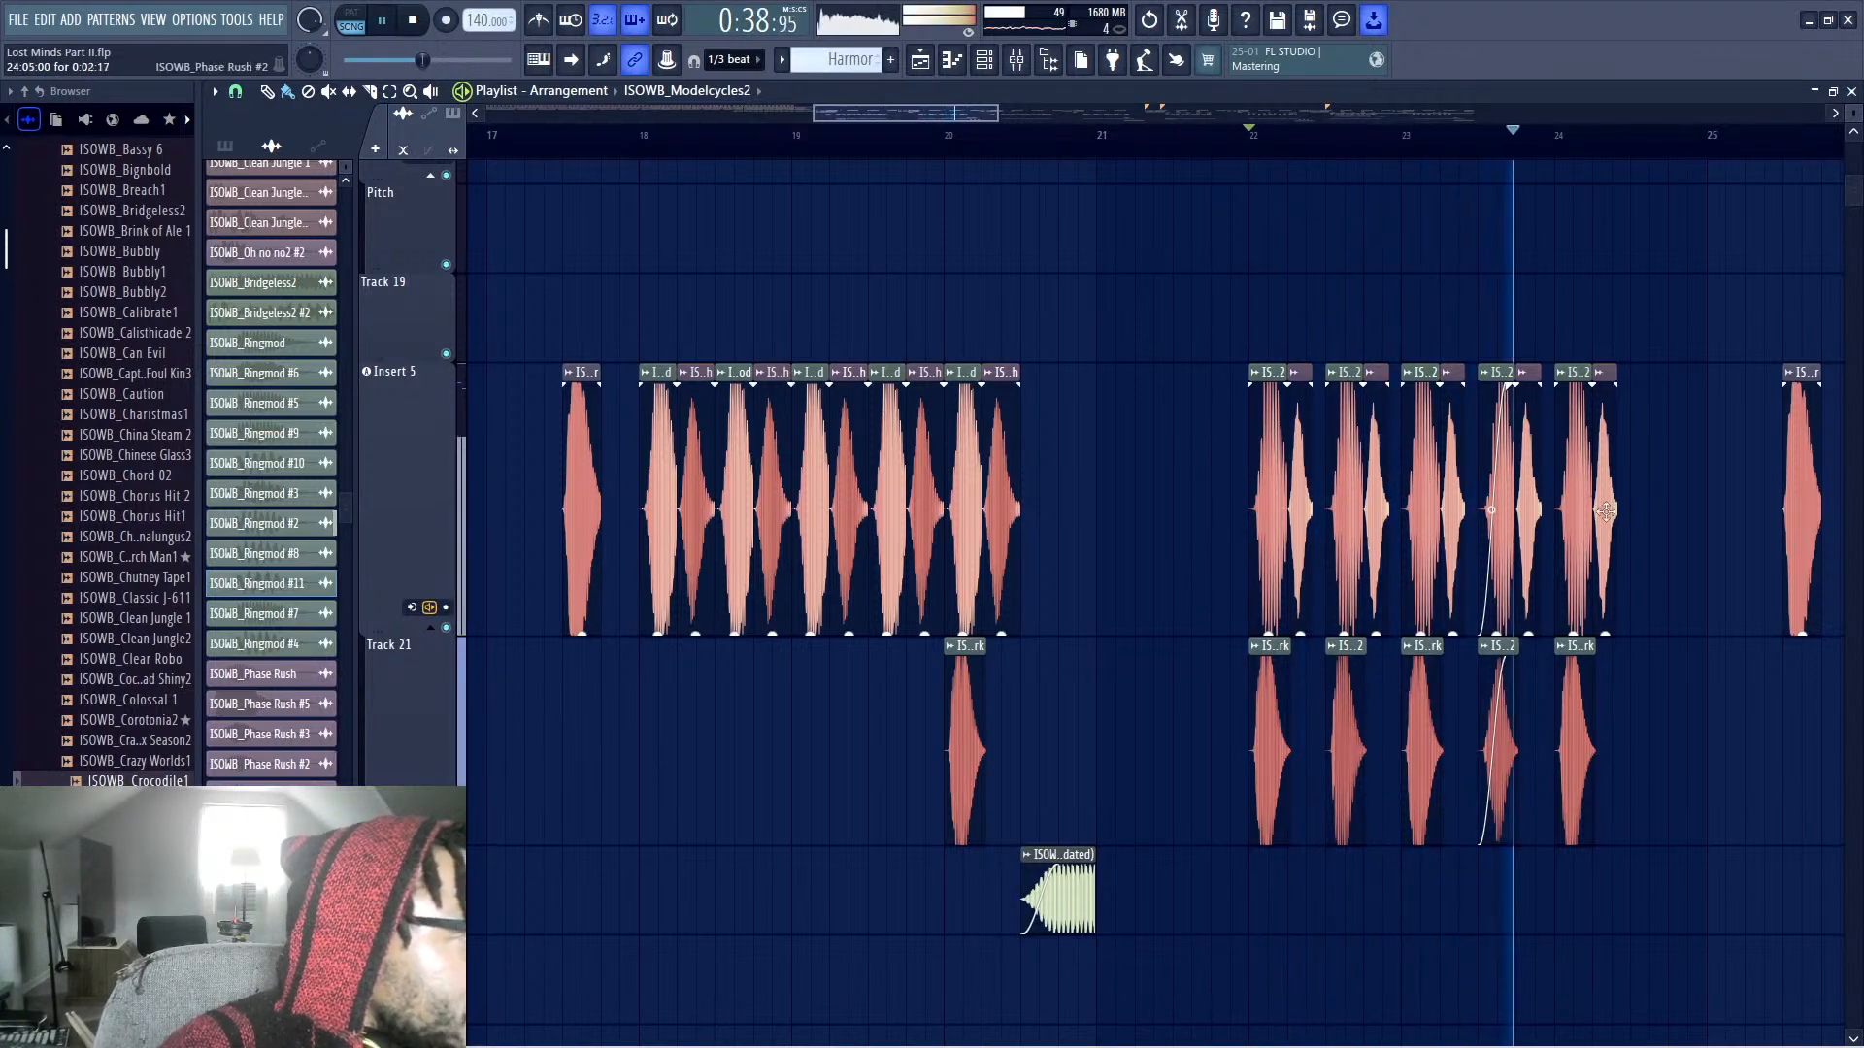
{"action": "key", "text": "space"}
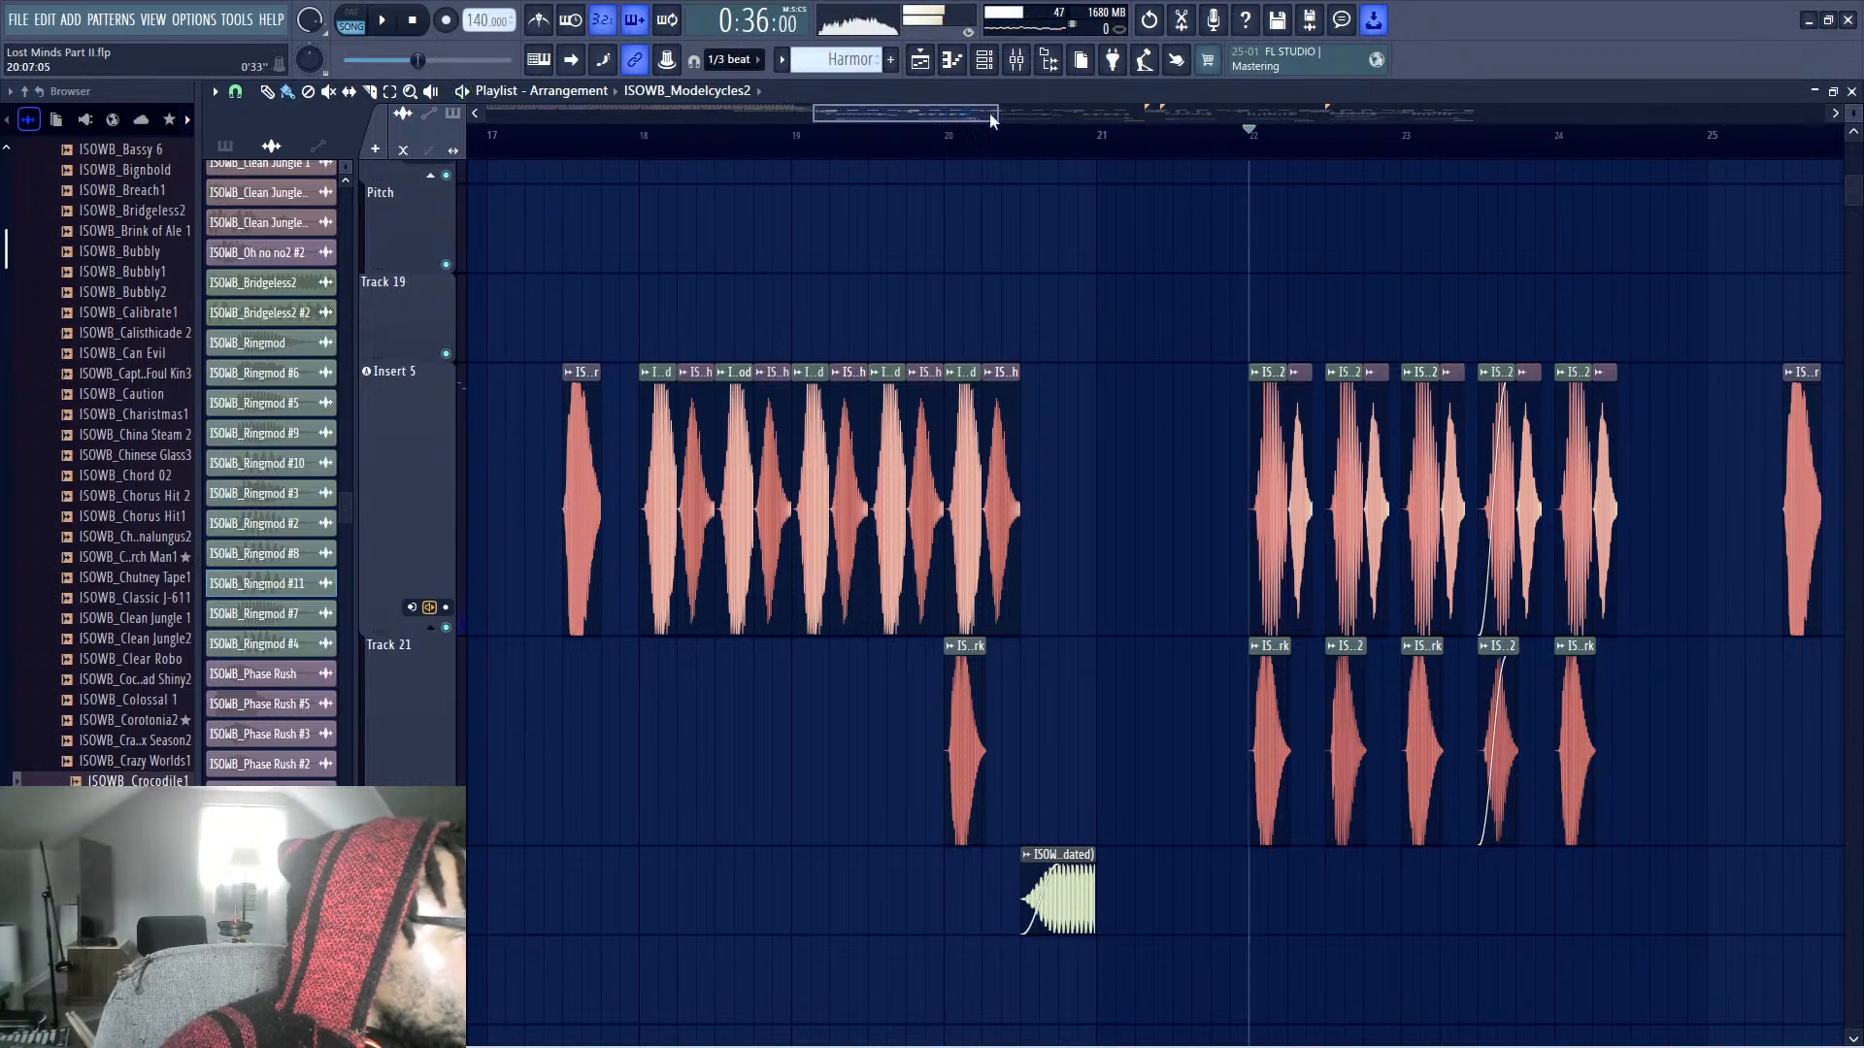
Try a 100% time stretch on Phase Rush #2, restore it to 67.36%, and compare both by playing from bar 22
{"action": "left_click", "coordinate": [1303, 467]}
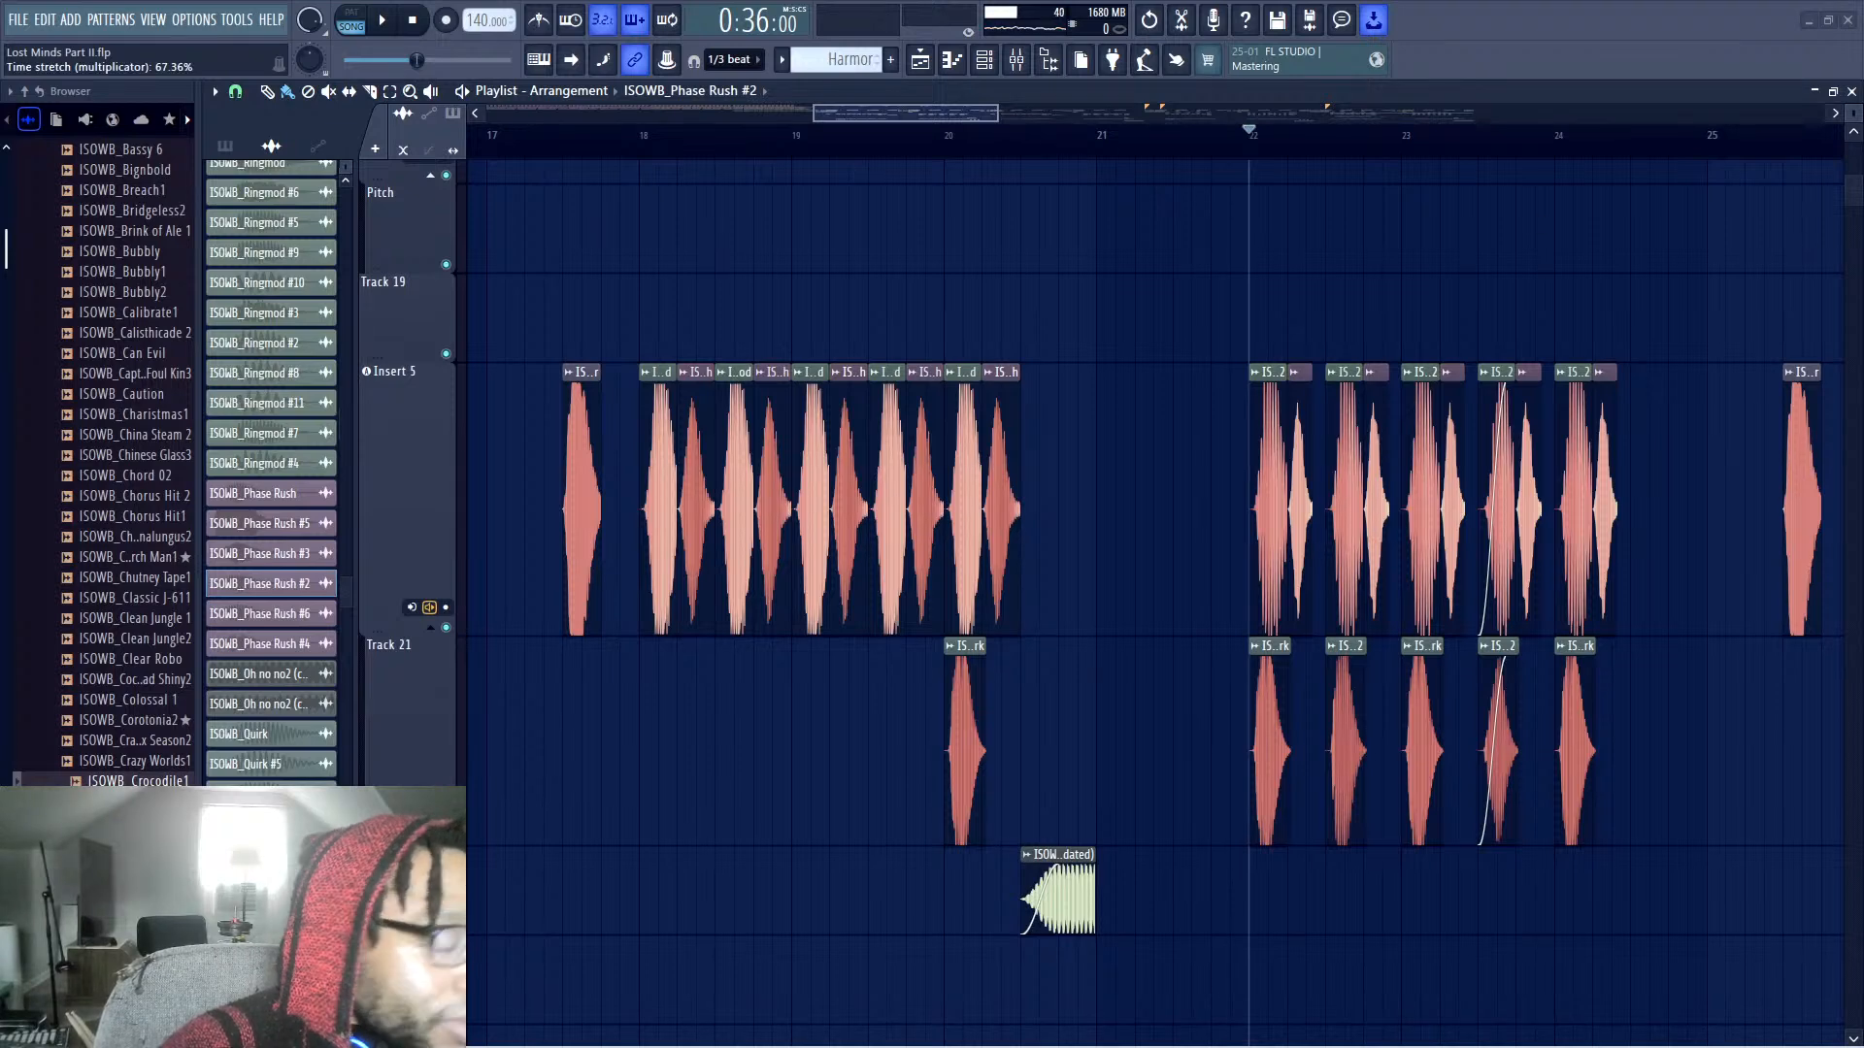
{"action": "key", "text": "ctrl+z"}
{"action": "key", "text": "space"}
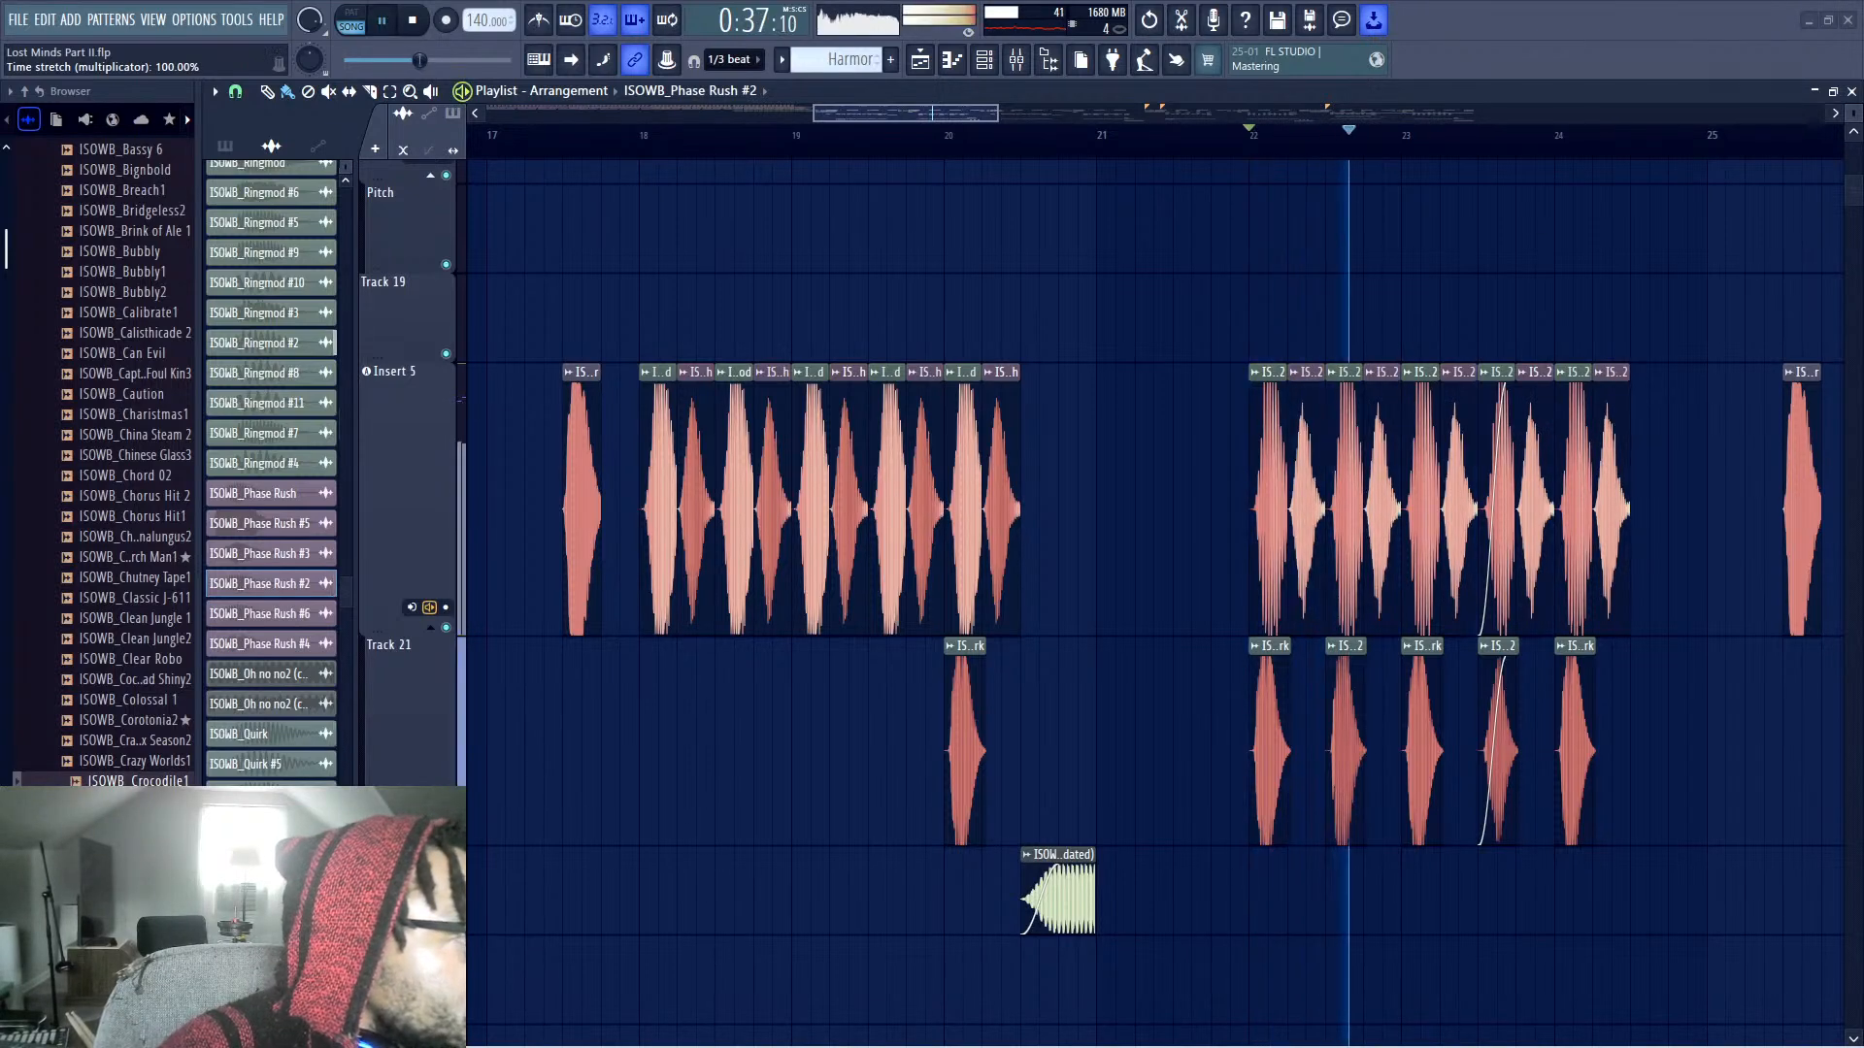
{"action": "key", "text": "space"}
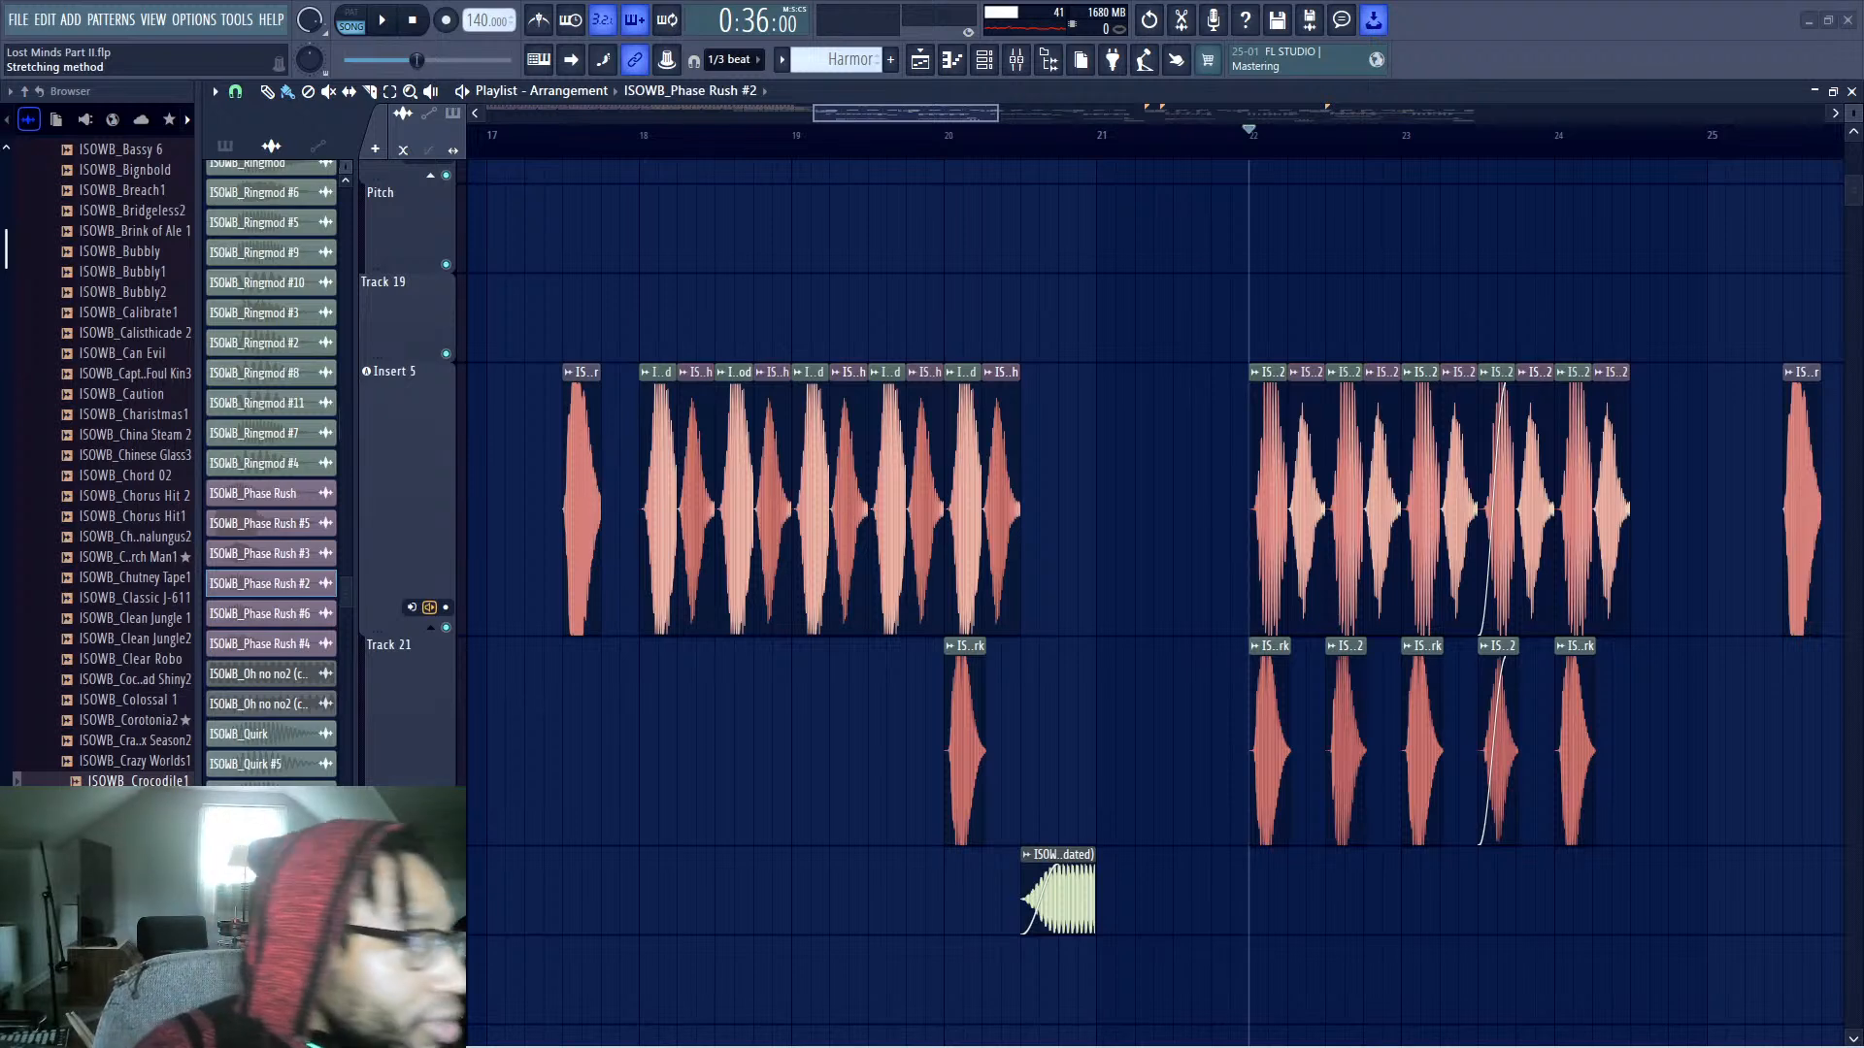
{"action": "key", "text": "space"}
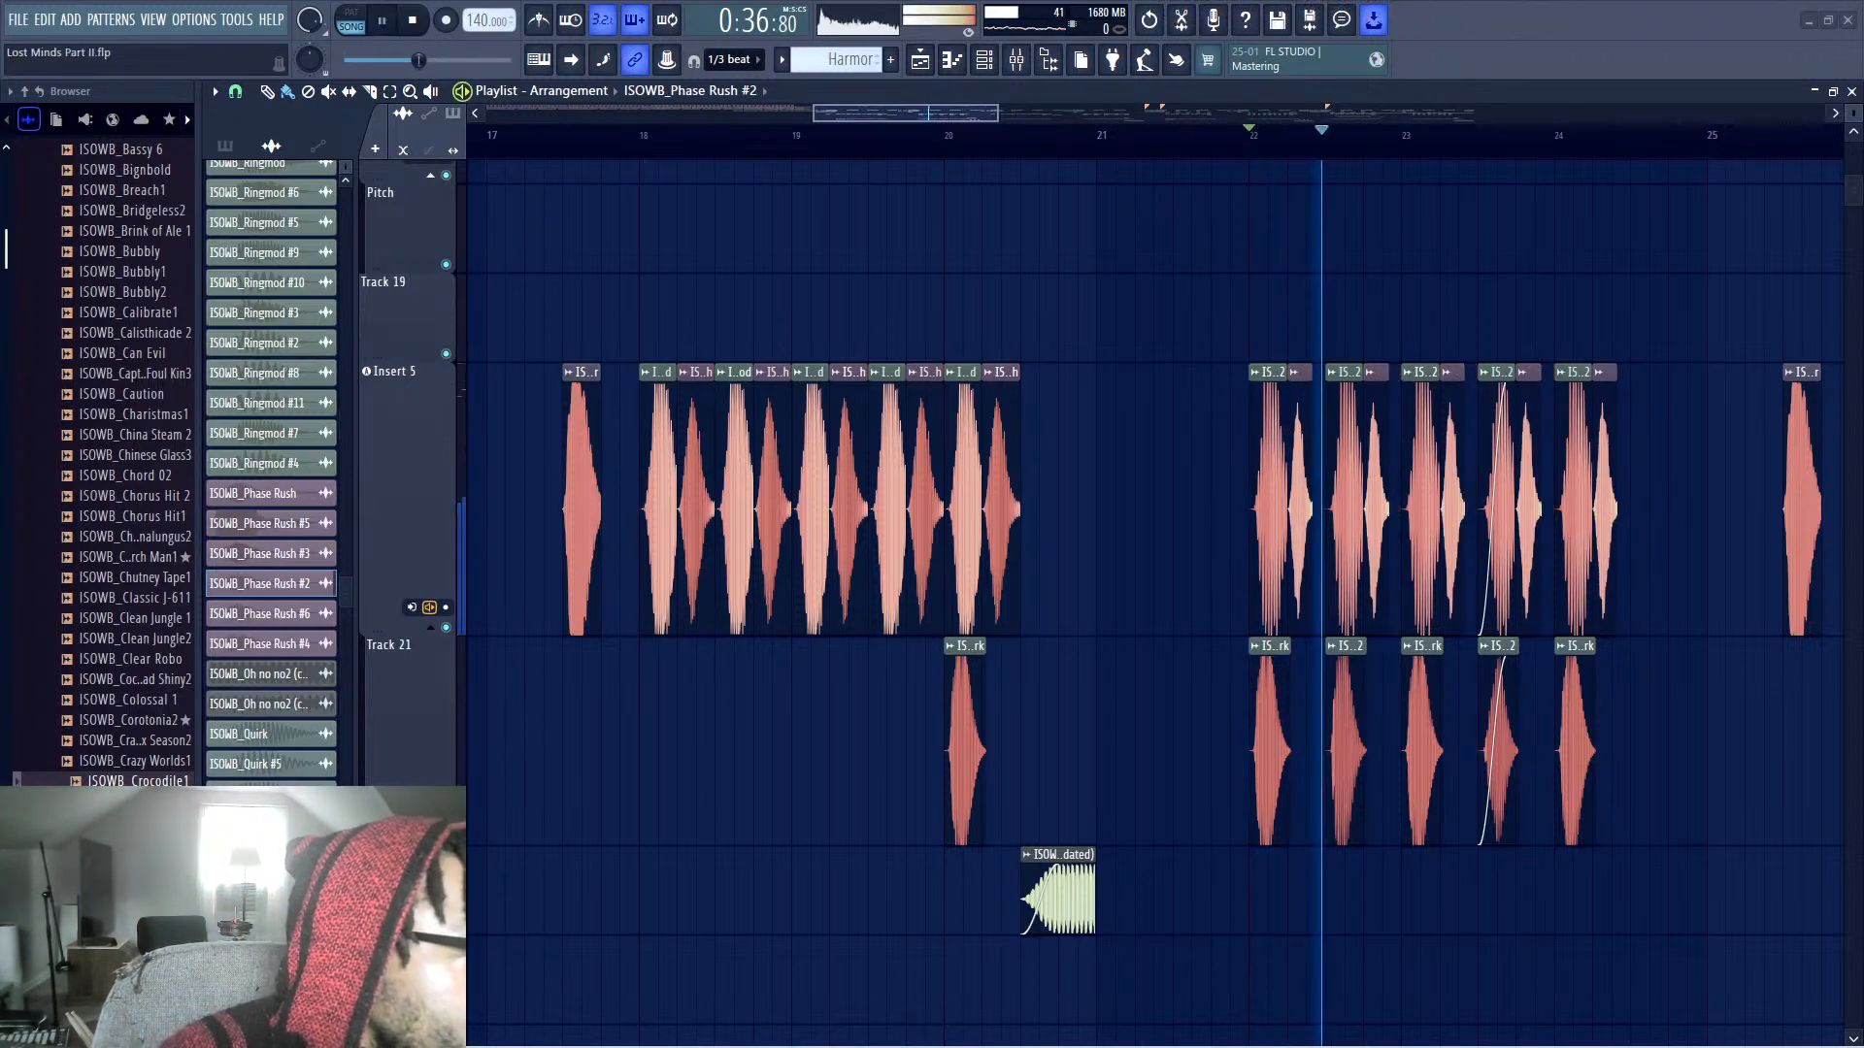
{"action": "key", "text": "space"}
{"action": "key", "text": "space"}
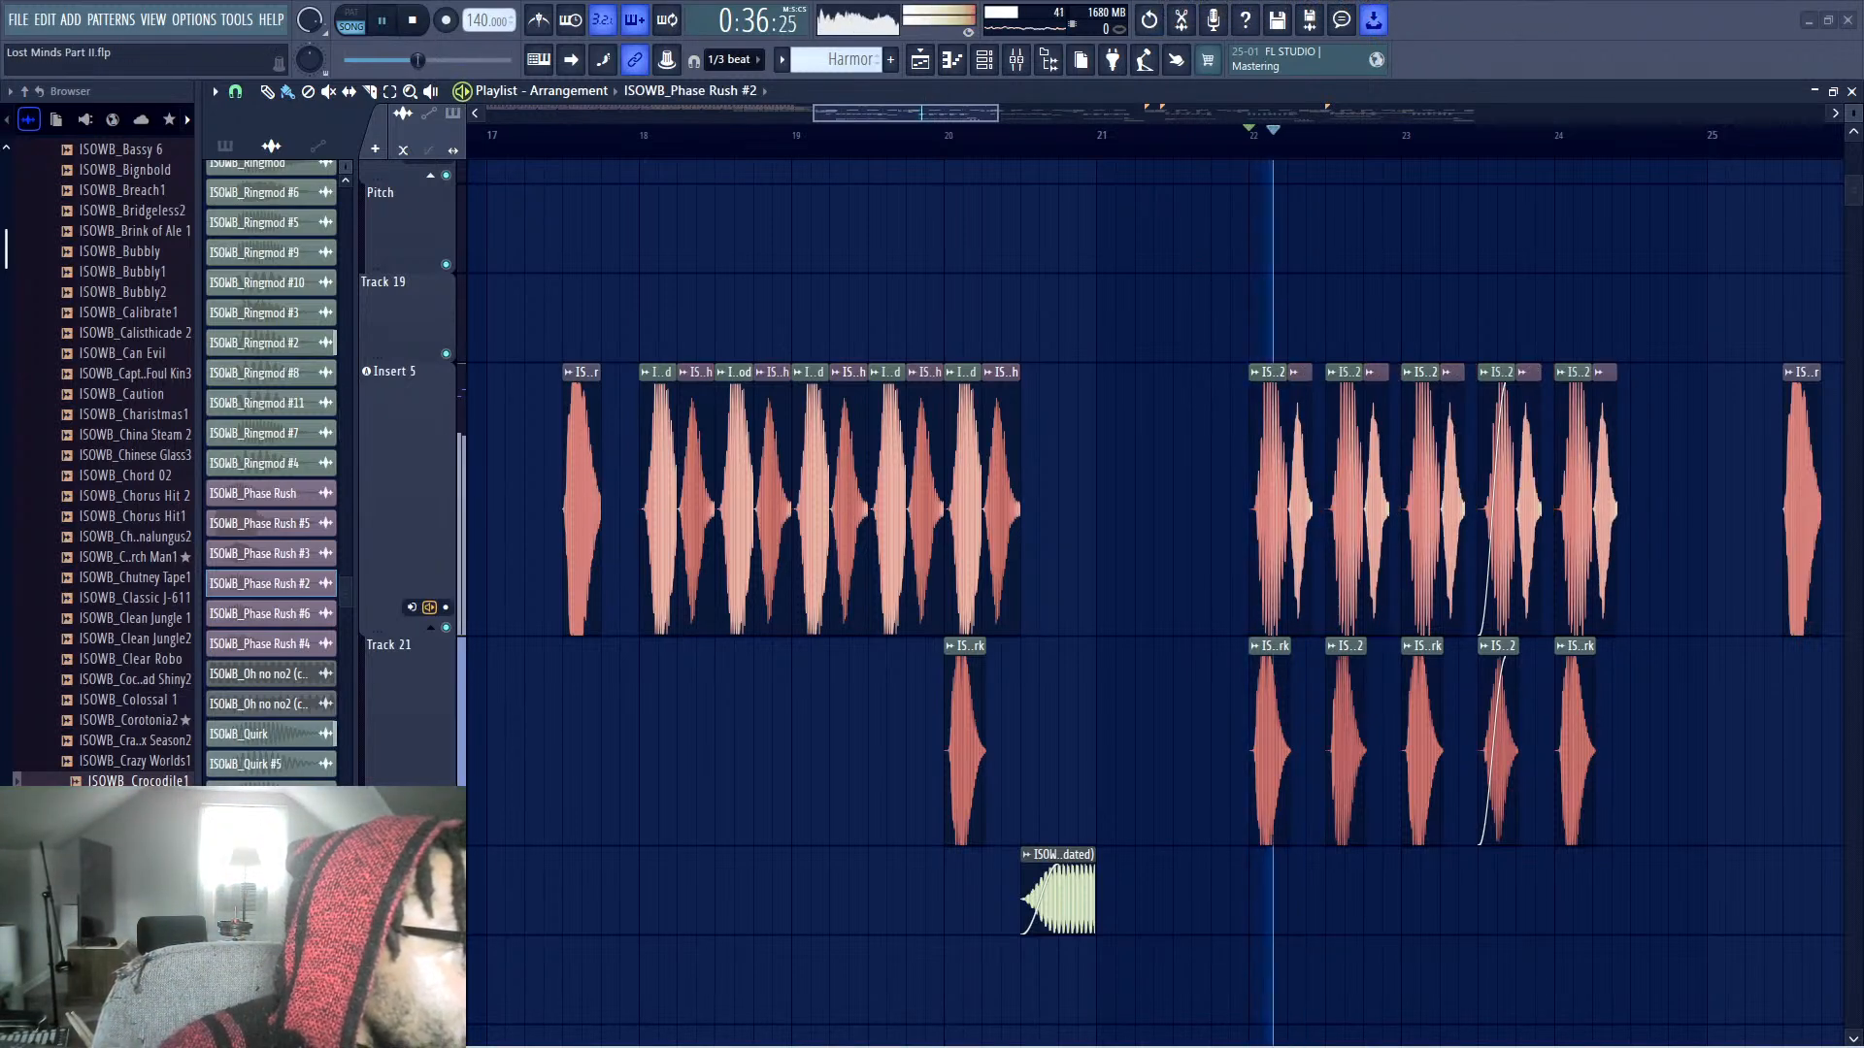
{"action": "key", "text": "space"}
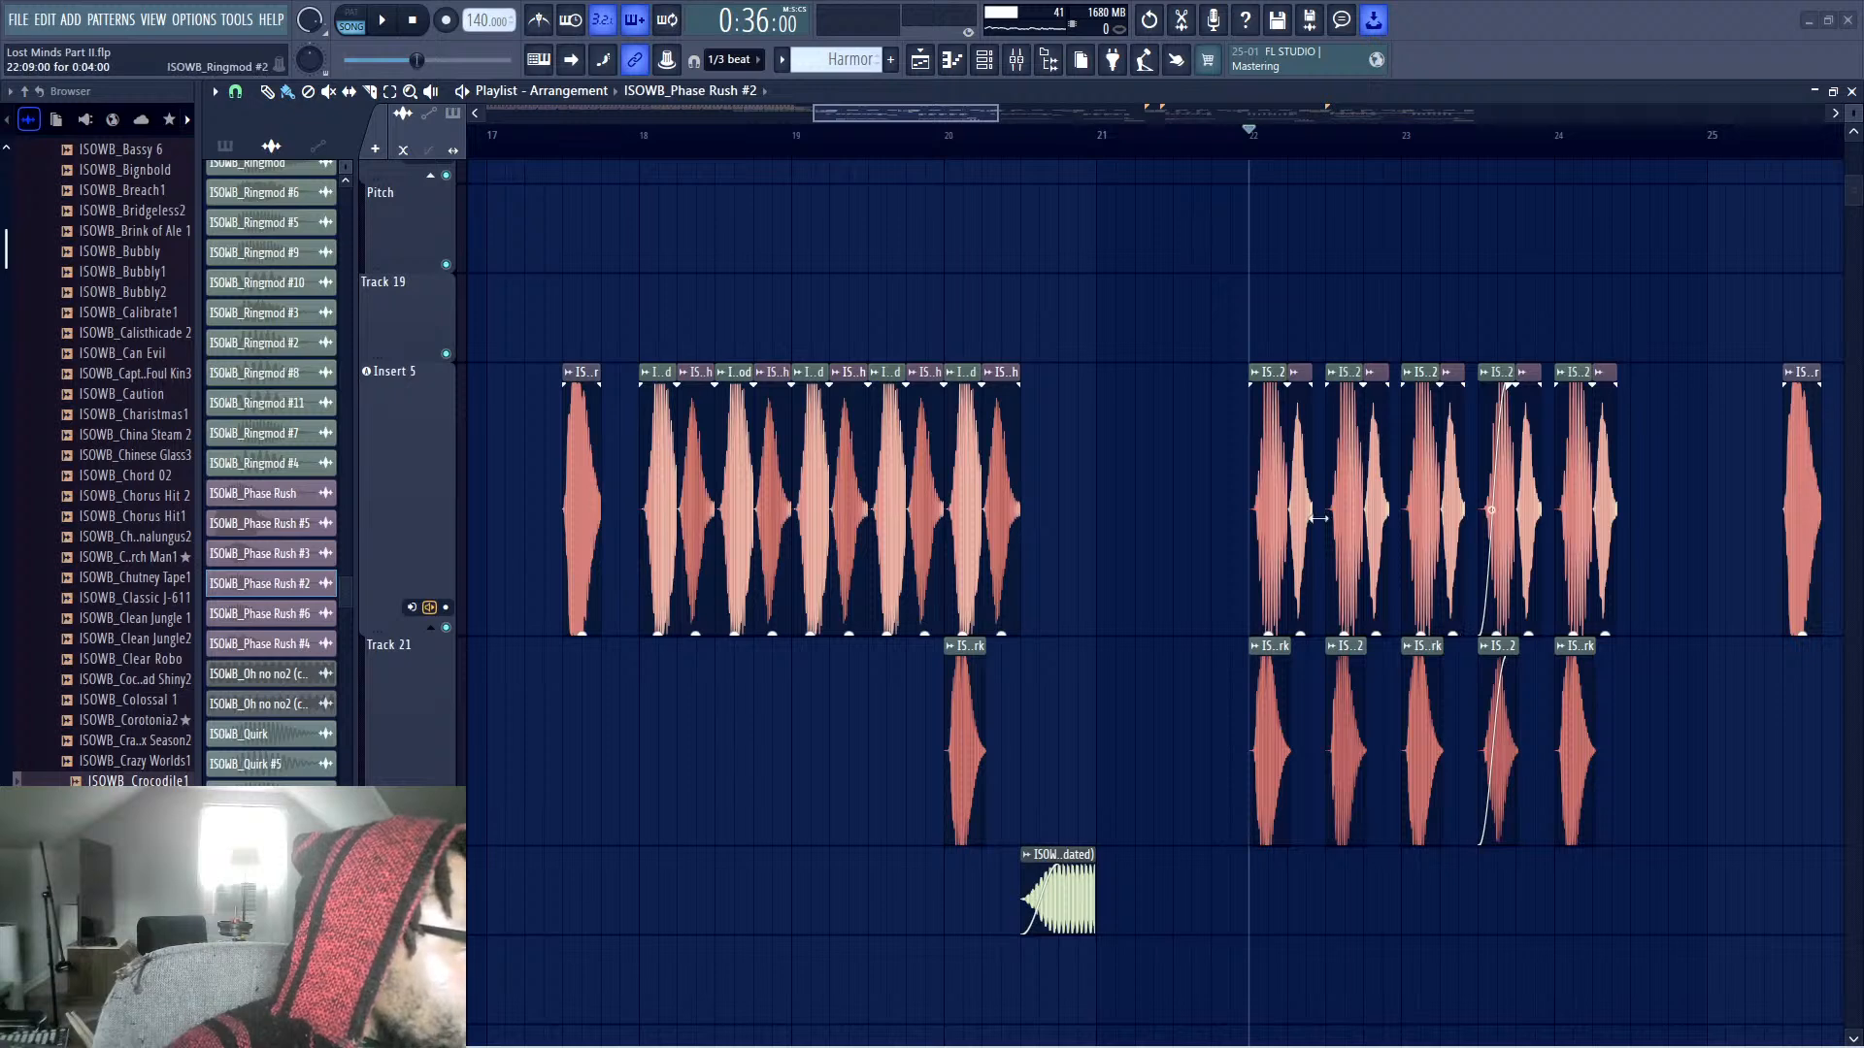
{"action": "key", "text": "space"}
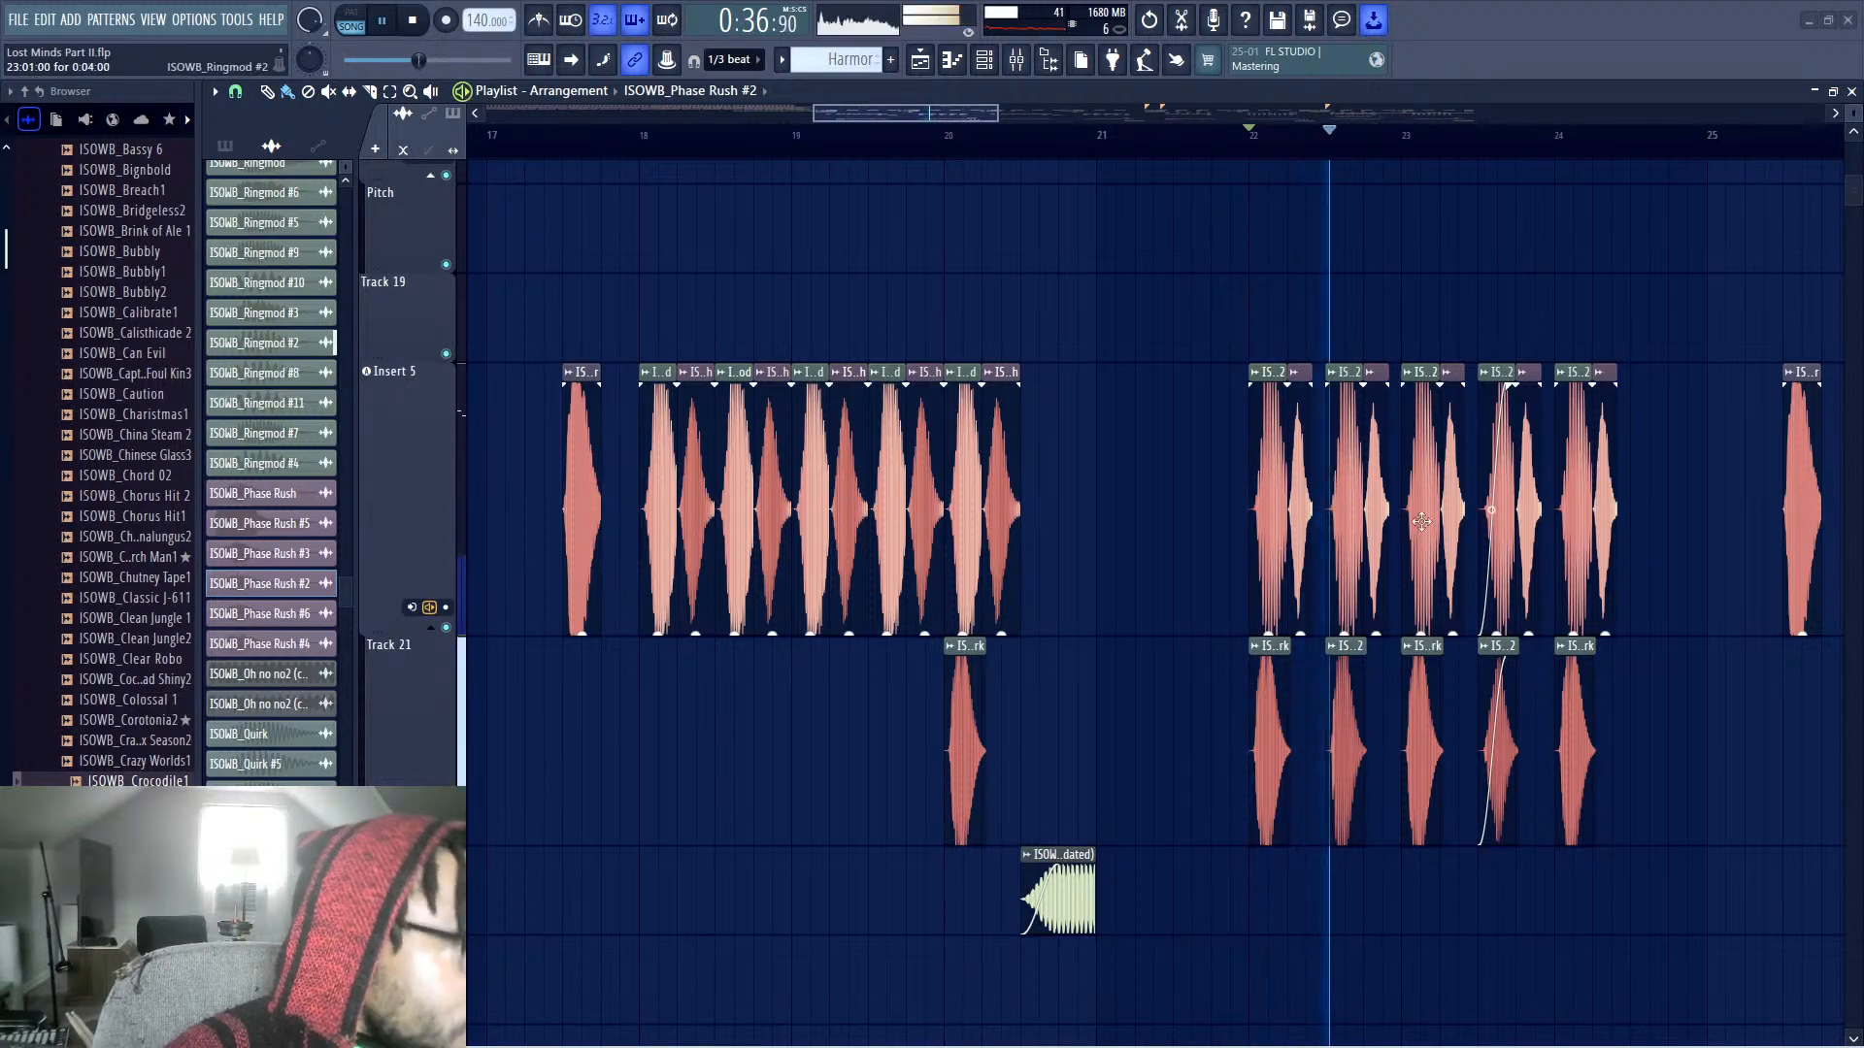
{"action": "key", "text": "space"}
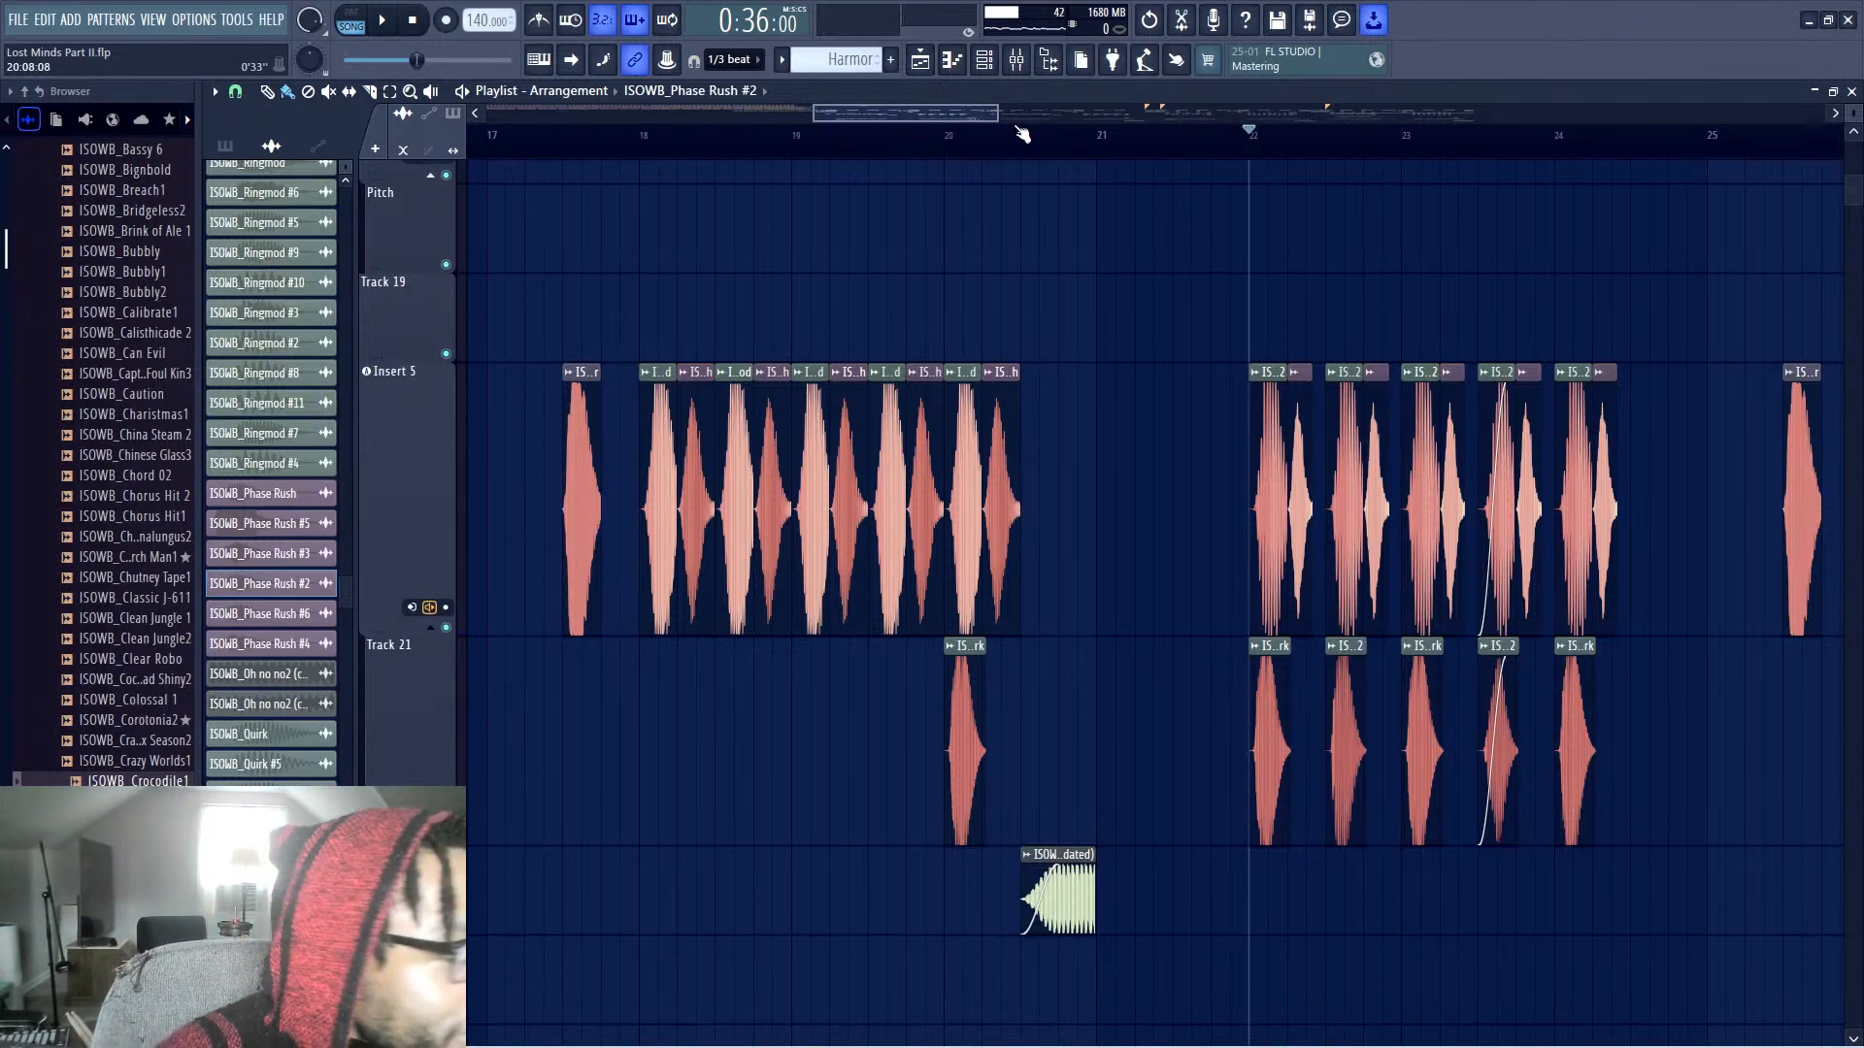
Create a new empty project named Quick Book in its own project folder
{"action": "left_click_drag", "start_coordinate": [911, 114], "coordinate": [1155, 114]}
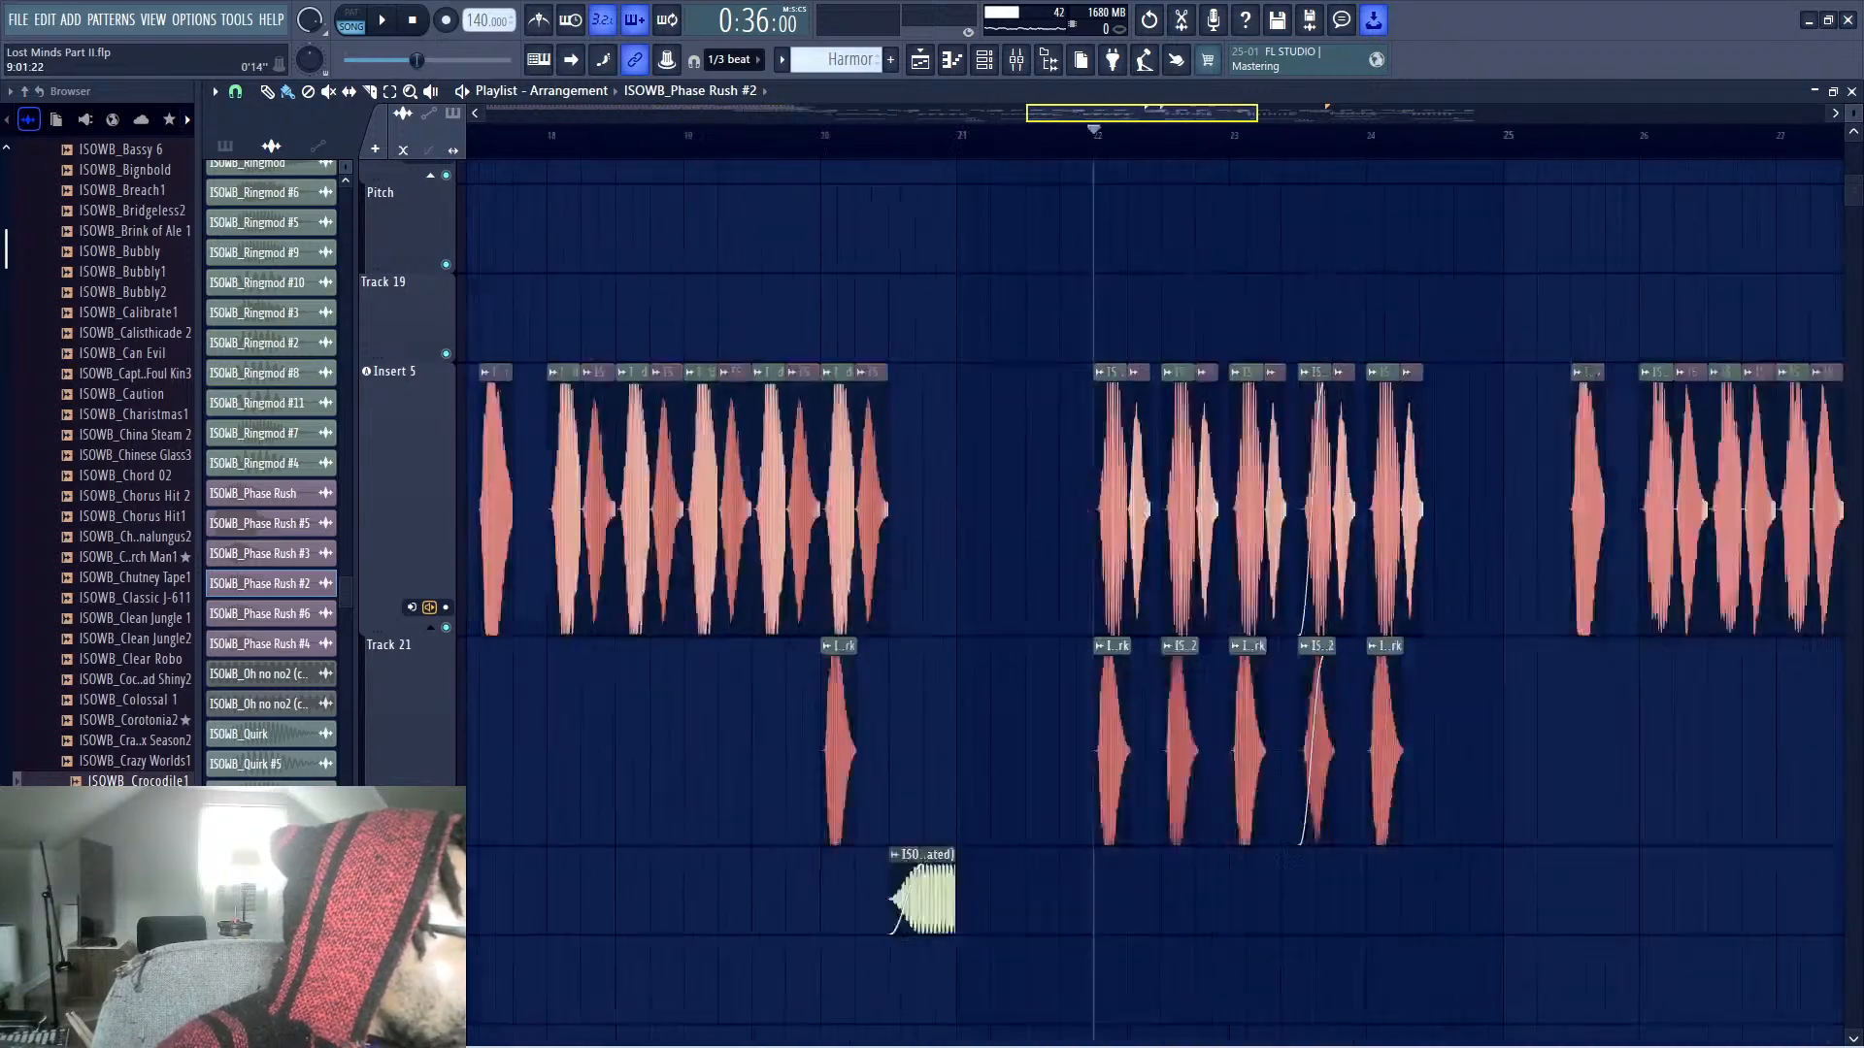
{"action": "left_click", "coordinate": [21, 18]}
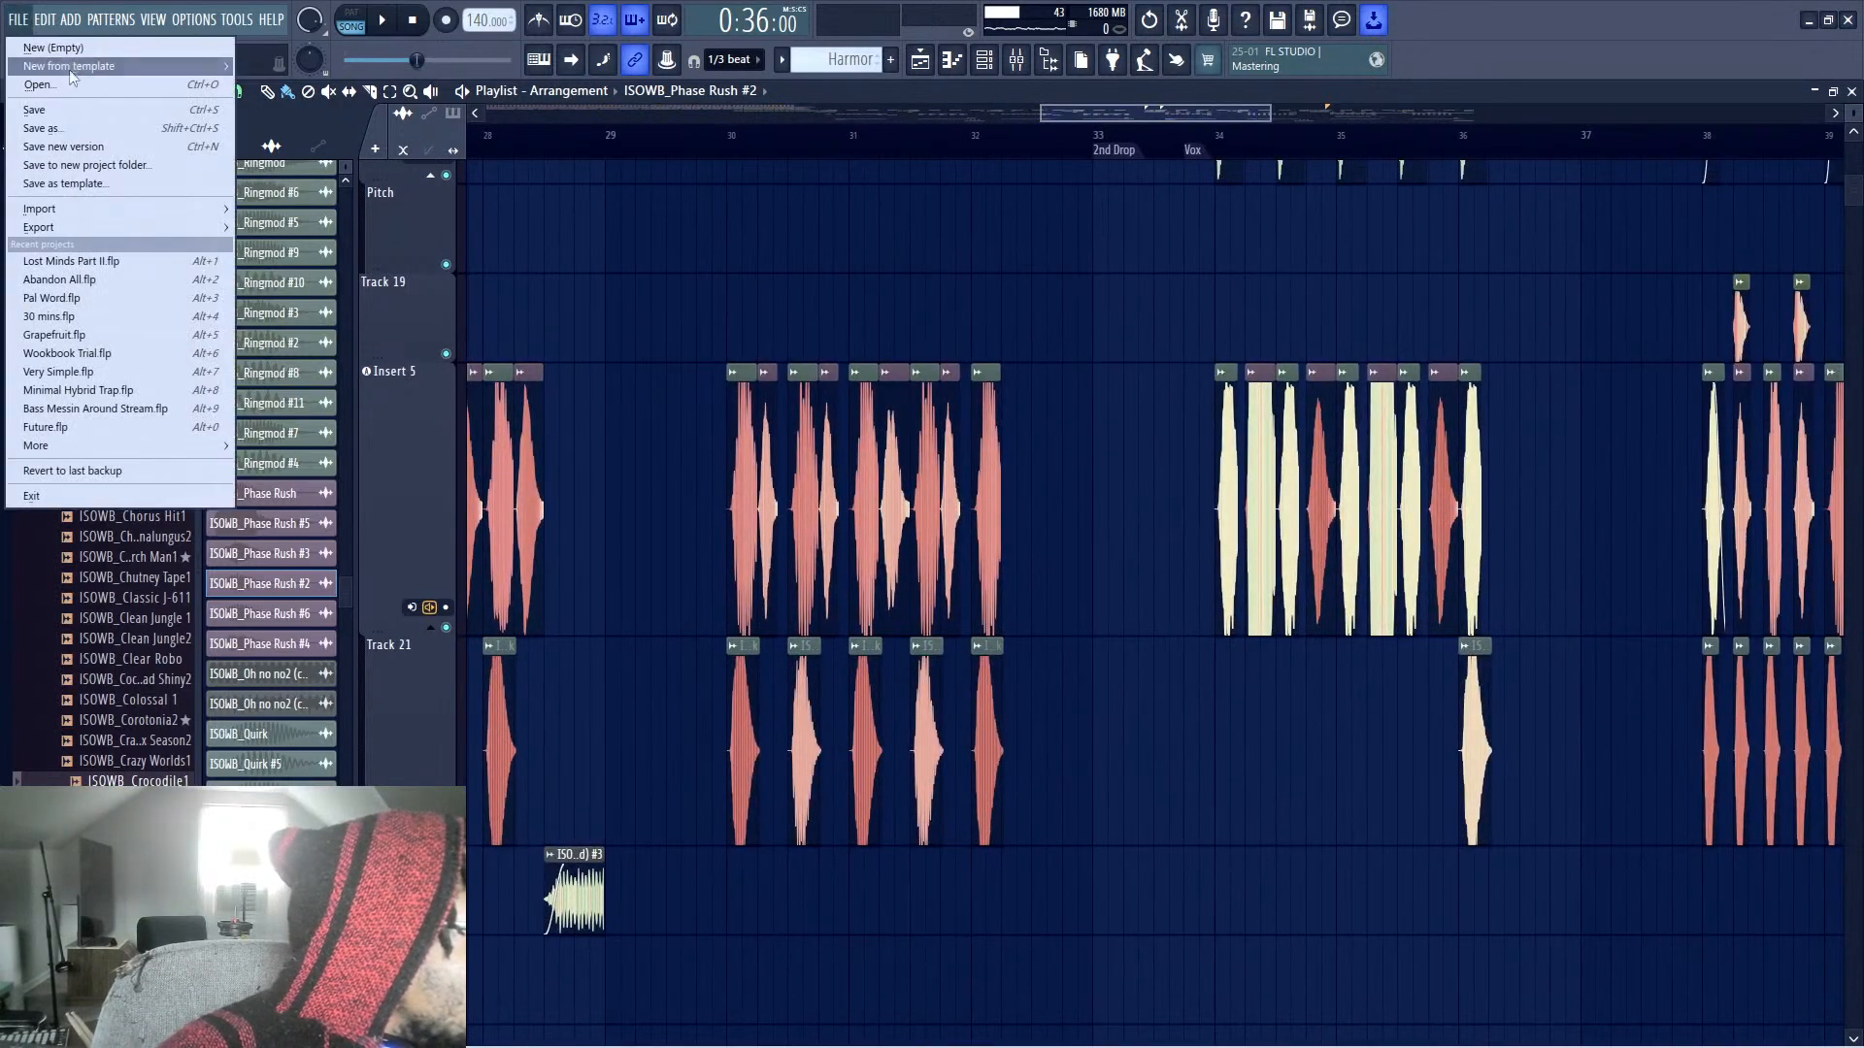
{"action": "left_click", "coordinate": [54, 48]}
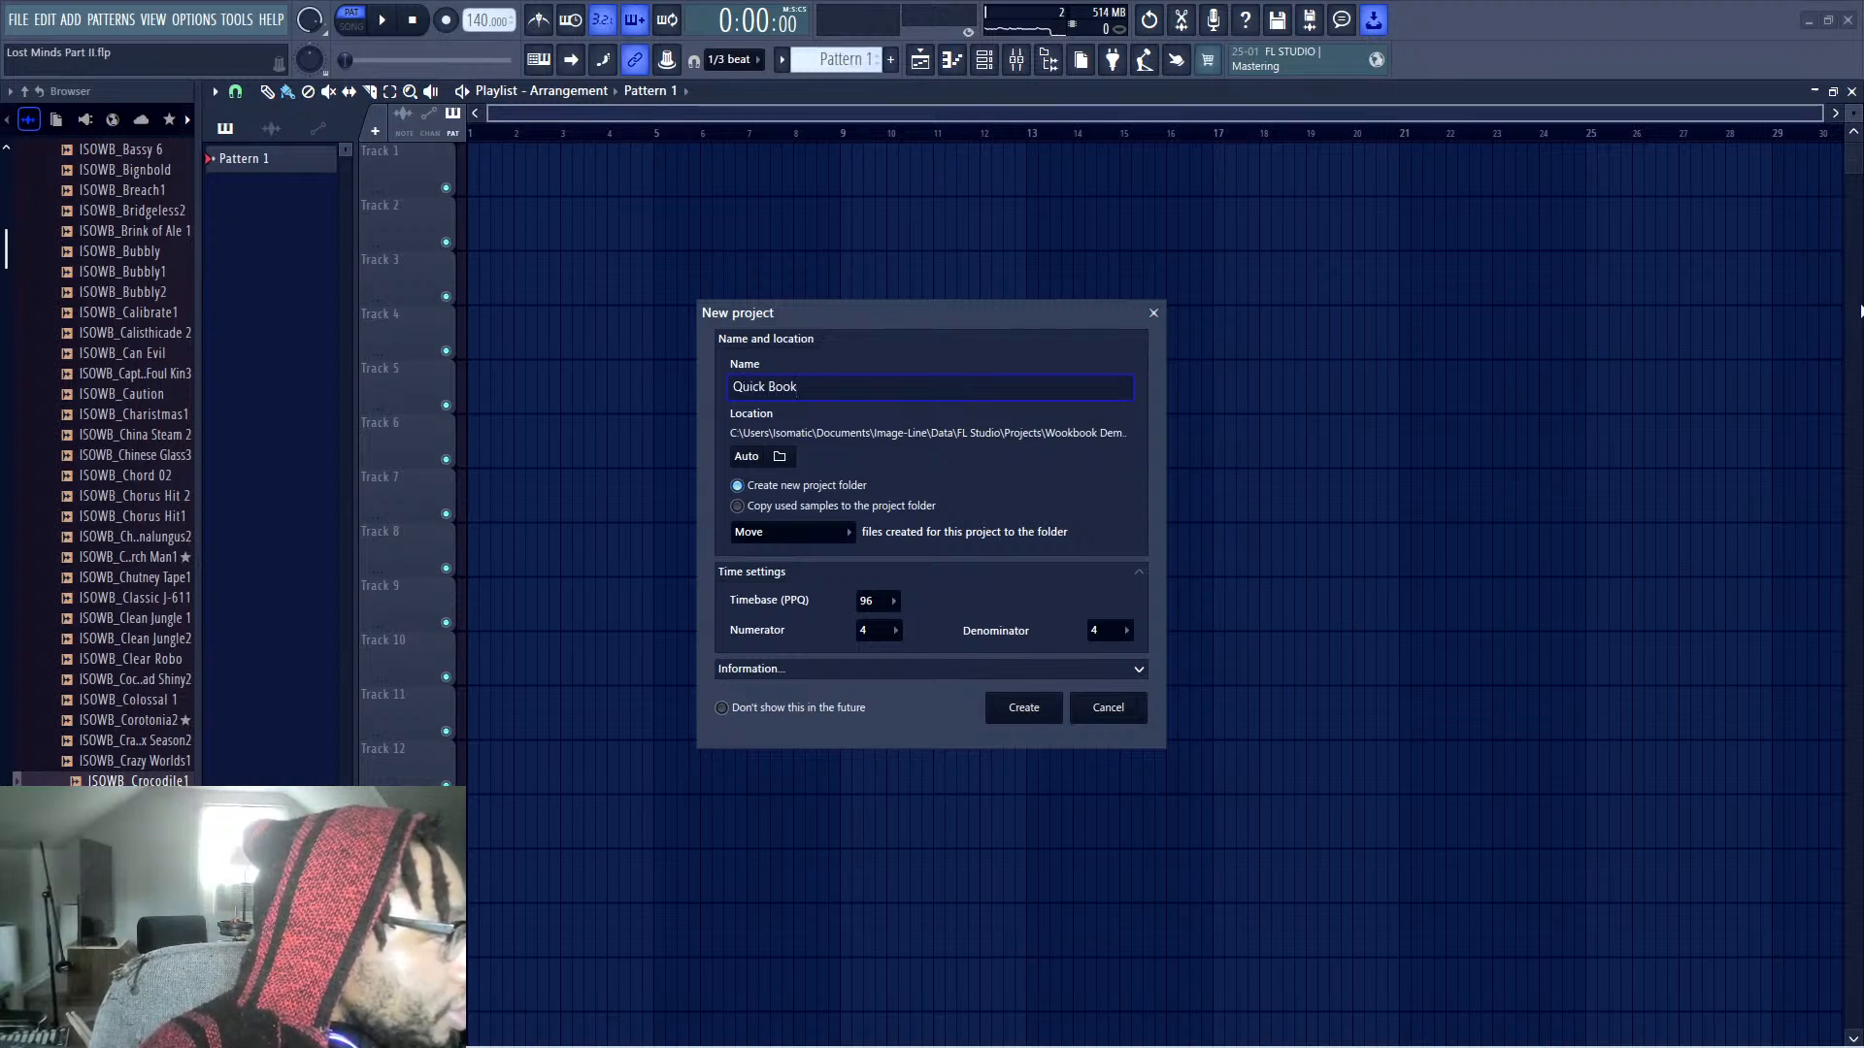
{"action": "key", "text": "Return"}
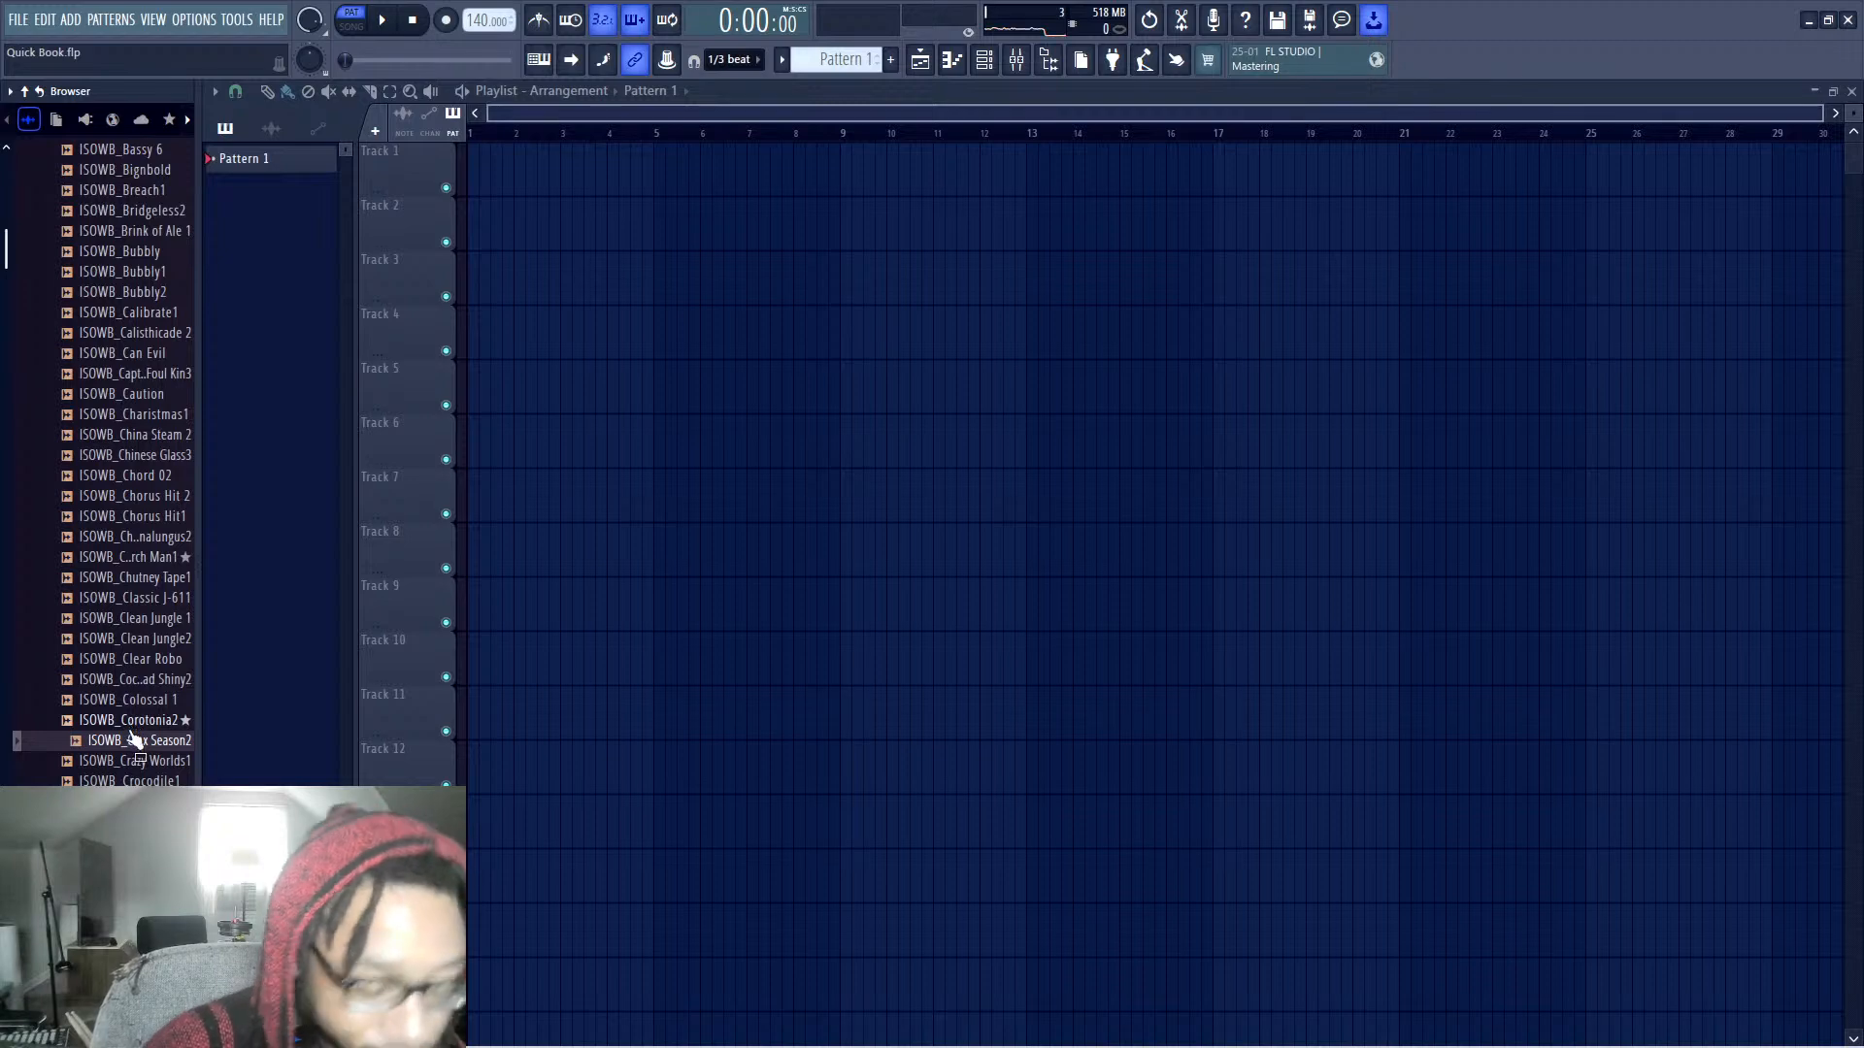
Audition the first Wookbook one-shots, including Bassy 3, Awe1, African Village1 and the 808 A31, A30 and A29 samples
{"action": "scroll", "coordinate": [134, 740], "scroll_direction": "up", "scroll_amount": 10}
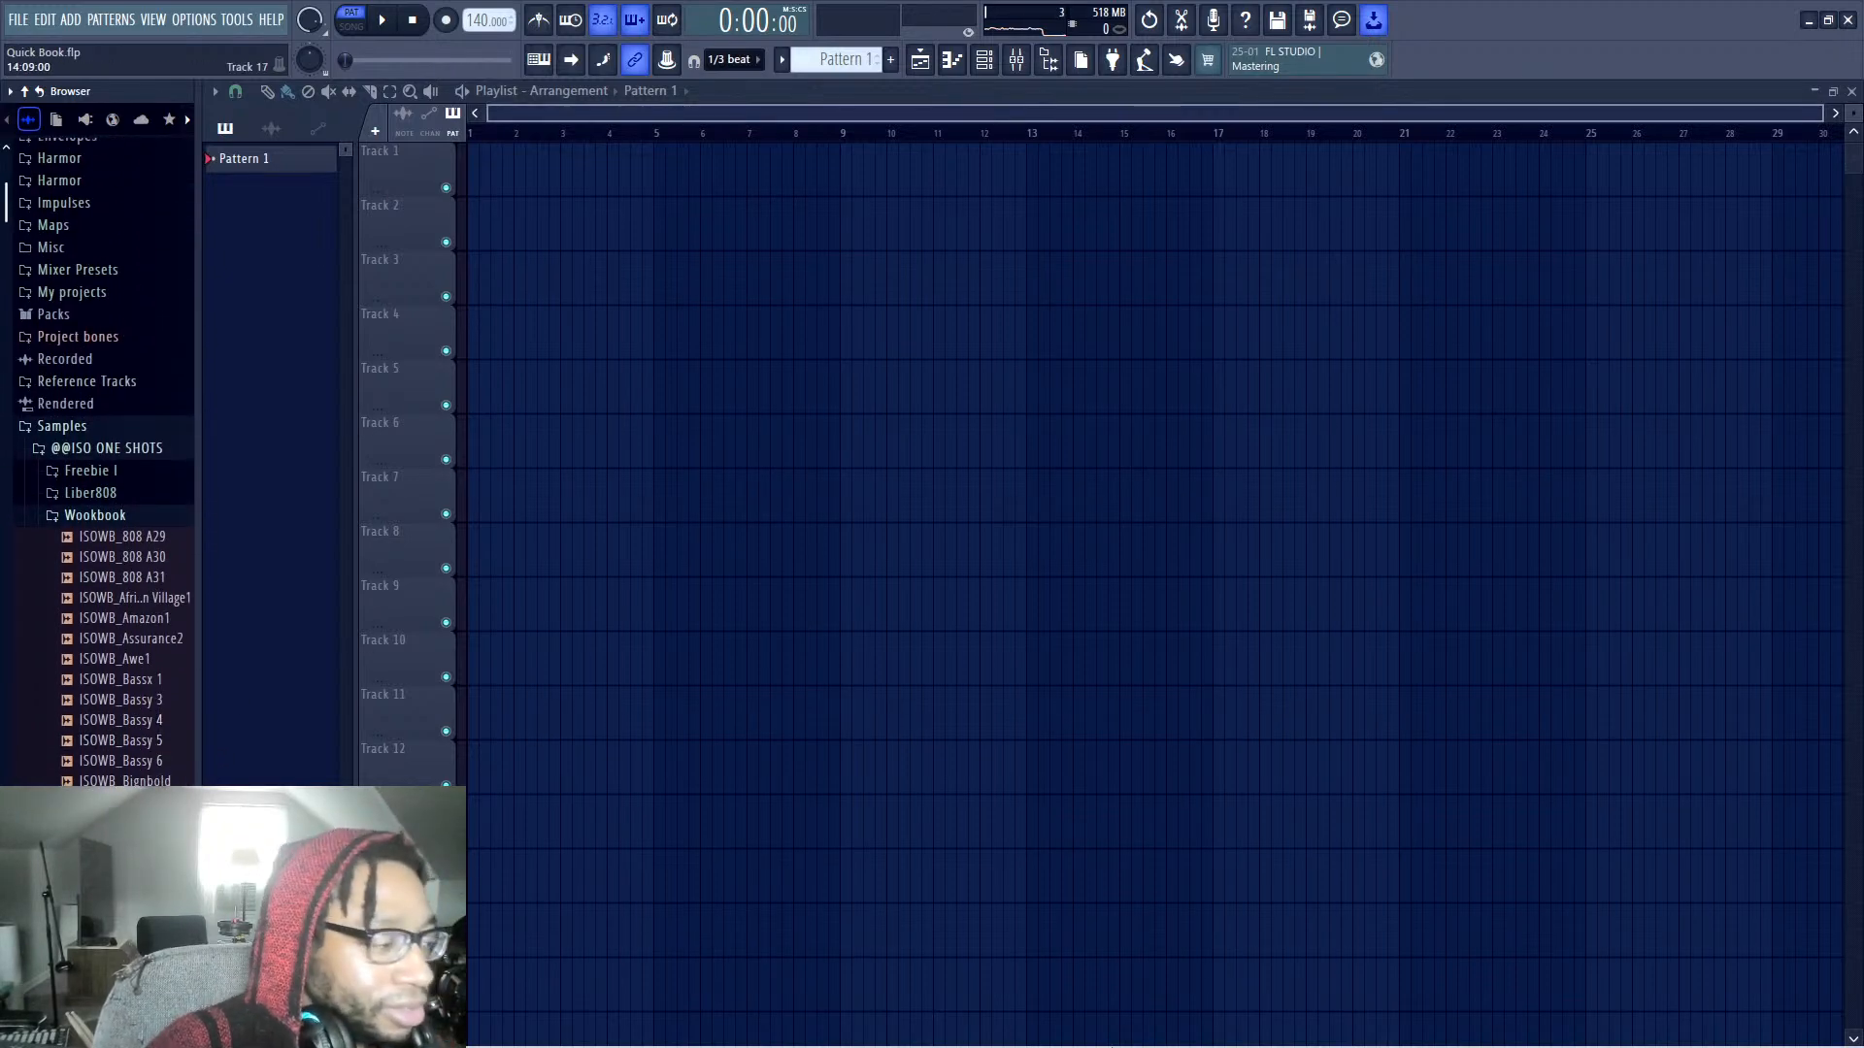
{"action": "mouse_move", "coordinate": [1181, 1046]}
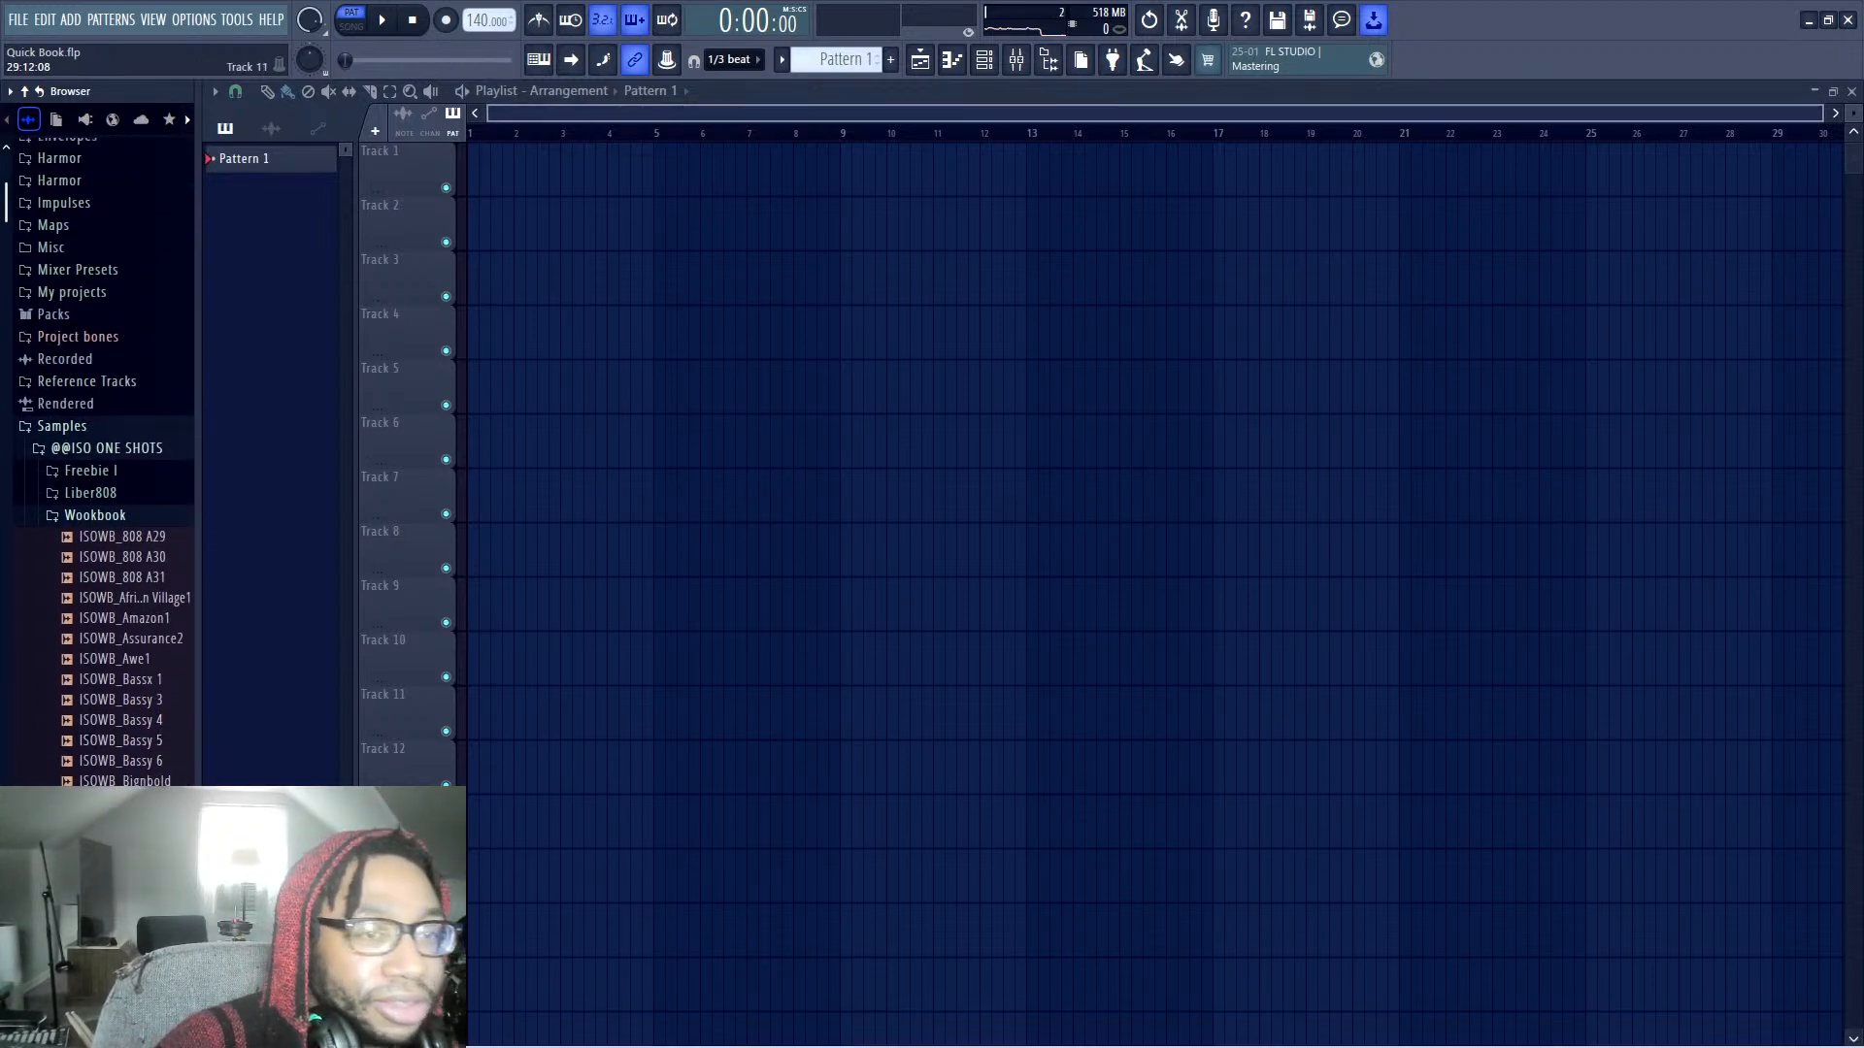
{"action": "left_click", "coordinate": [121, 700]}
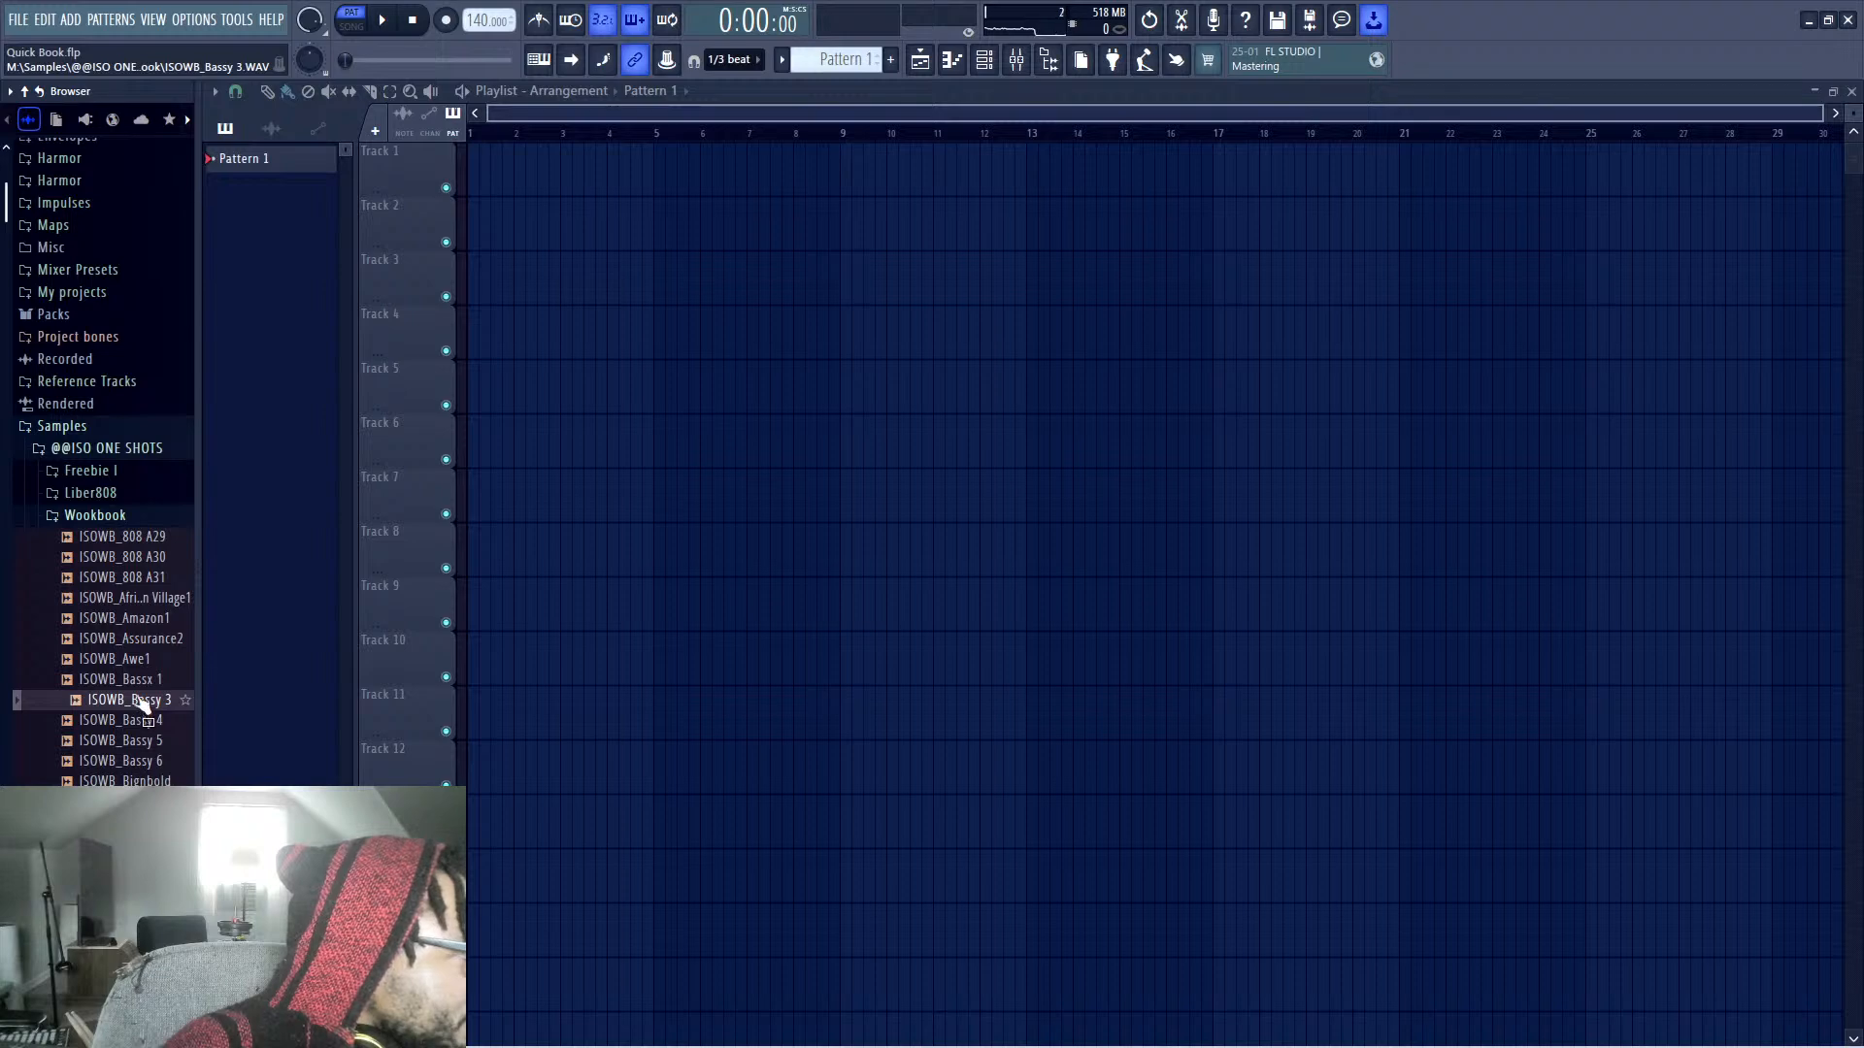
{"action": "left_click", "coordinate": [146, 659]}
{"action": "left_click", "coordinate": [143, 604]}
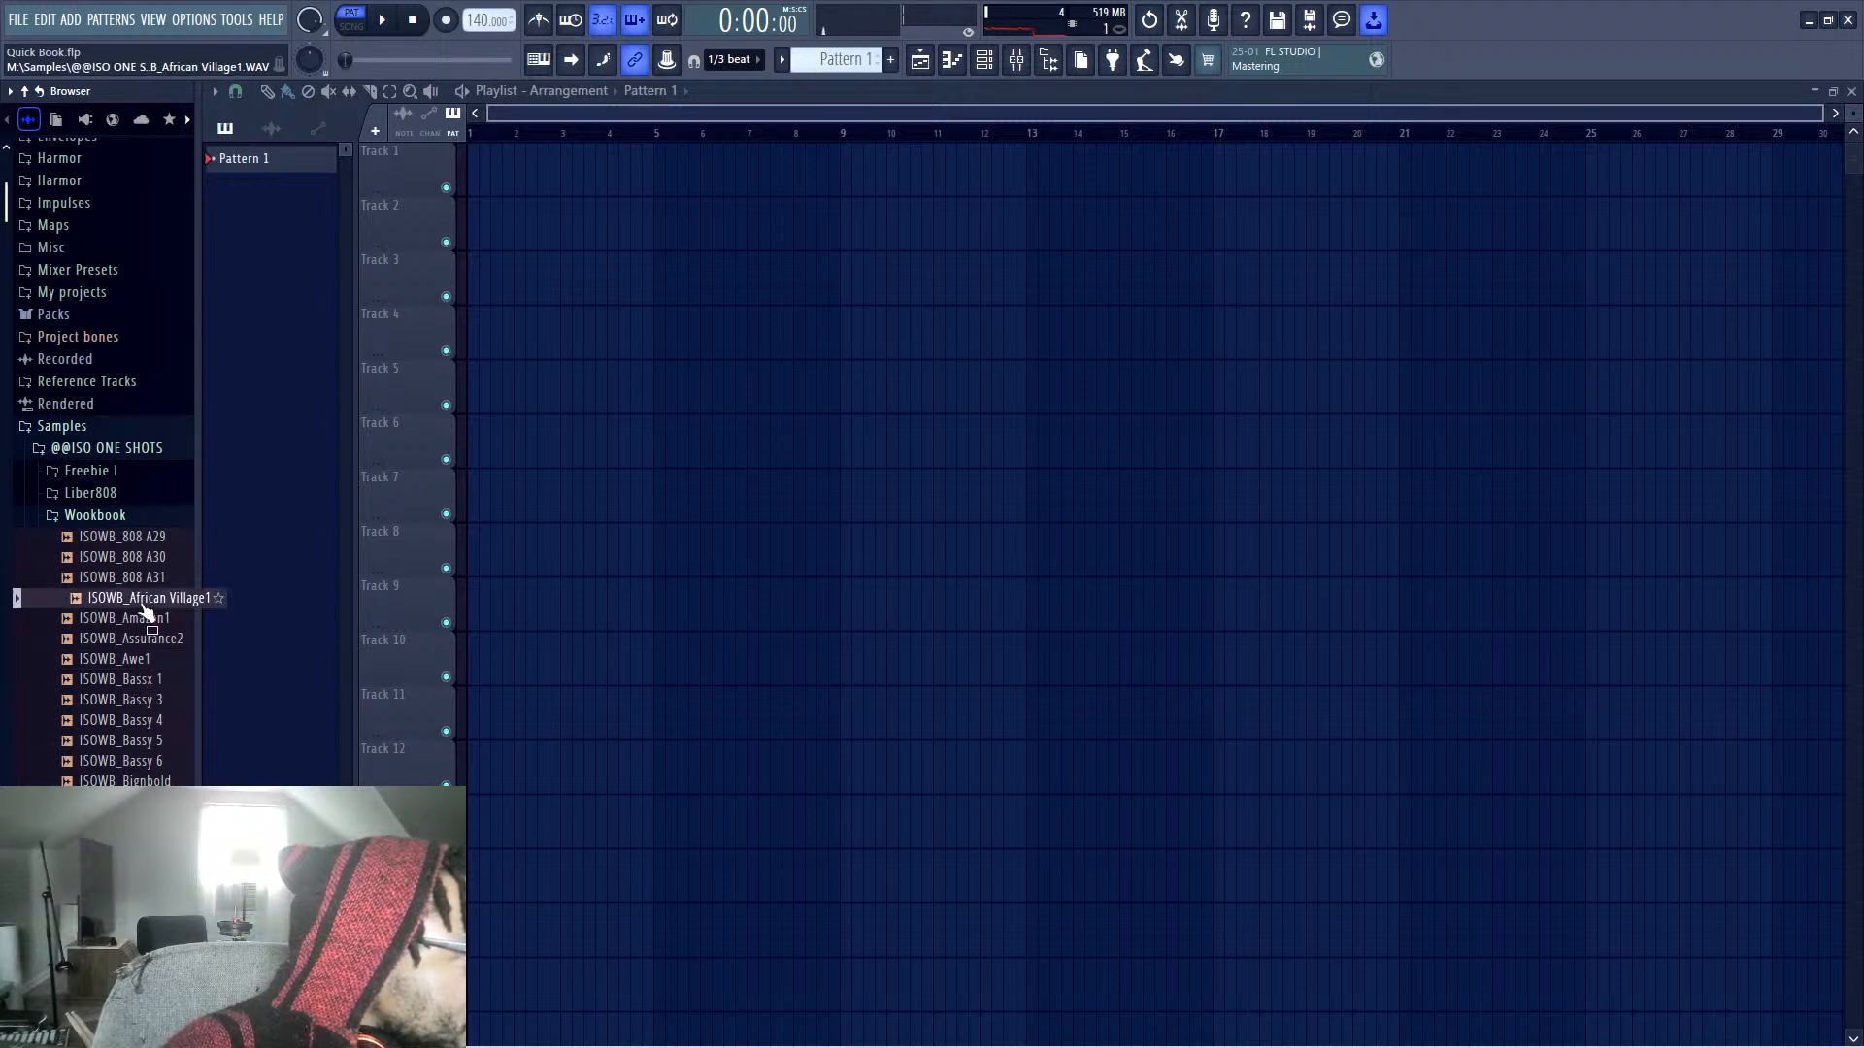
{"action": "key", "text": "Up"}
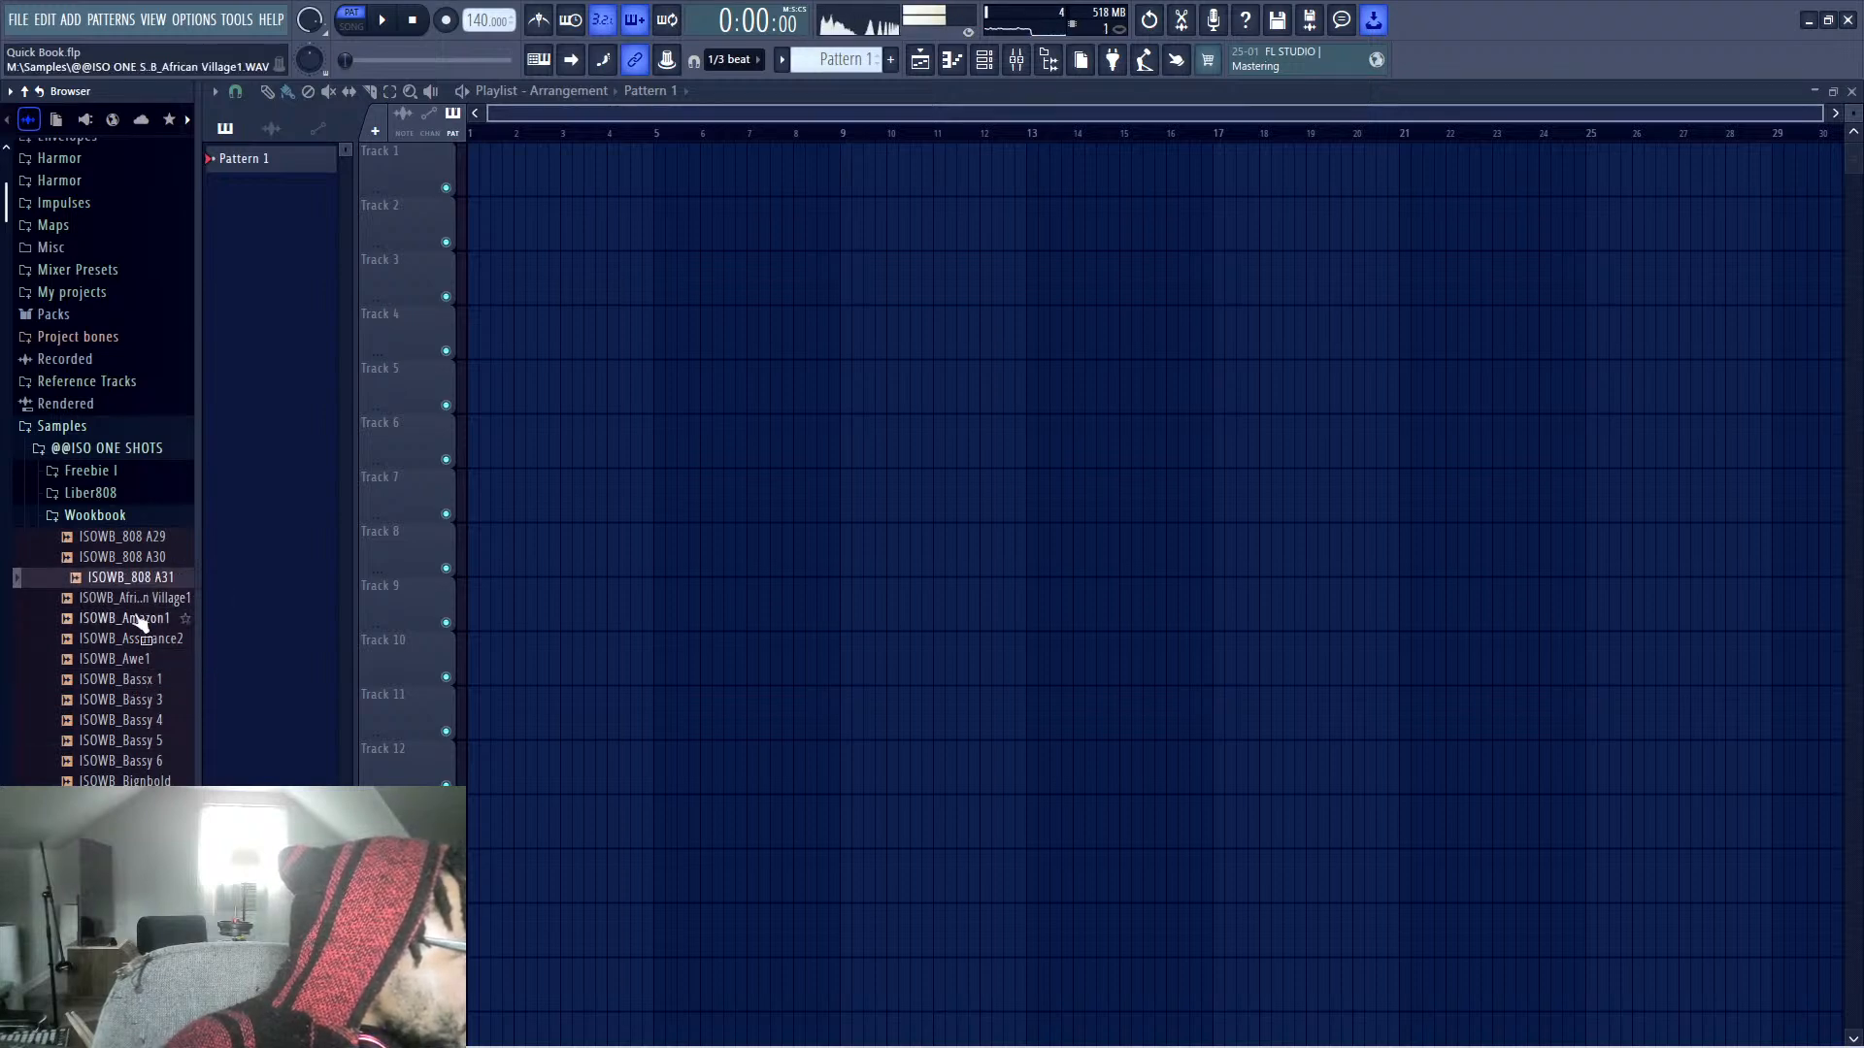
{"action": "left_click", "coordinate": [161, 561]}
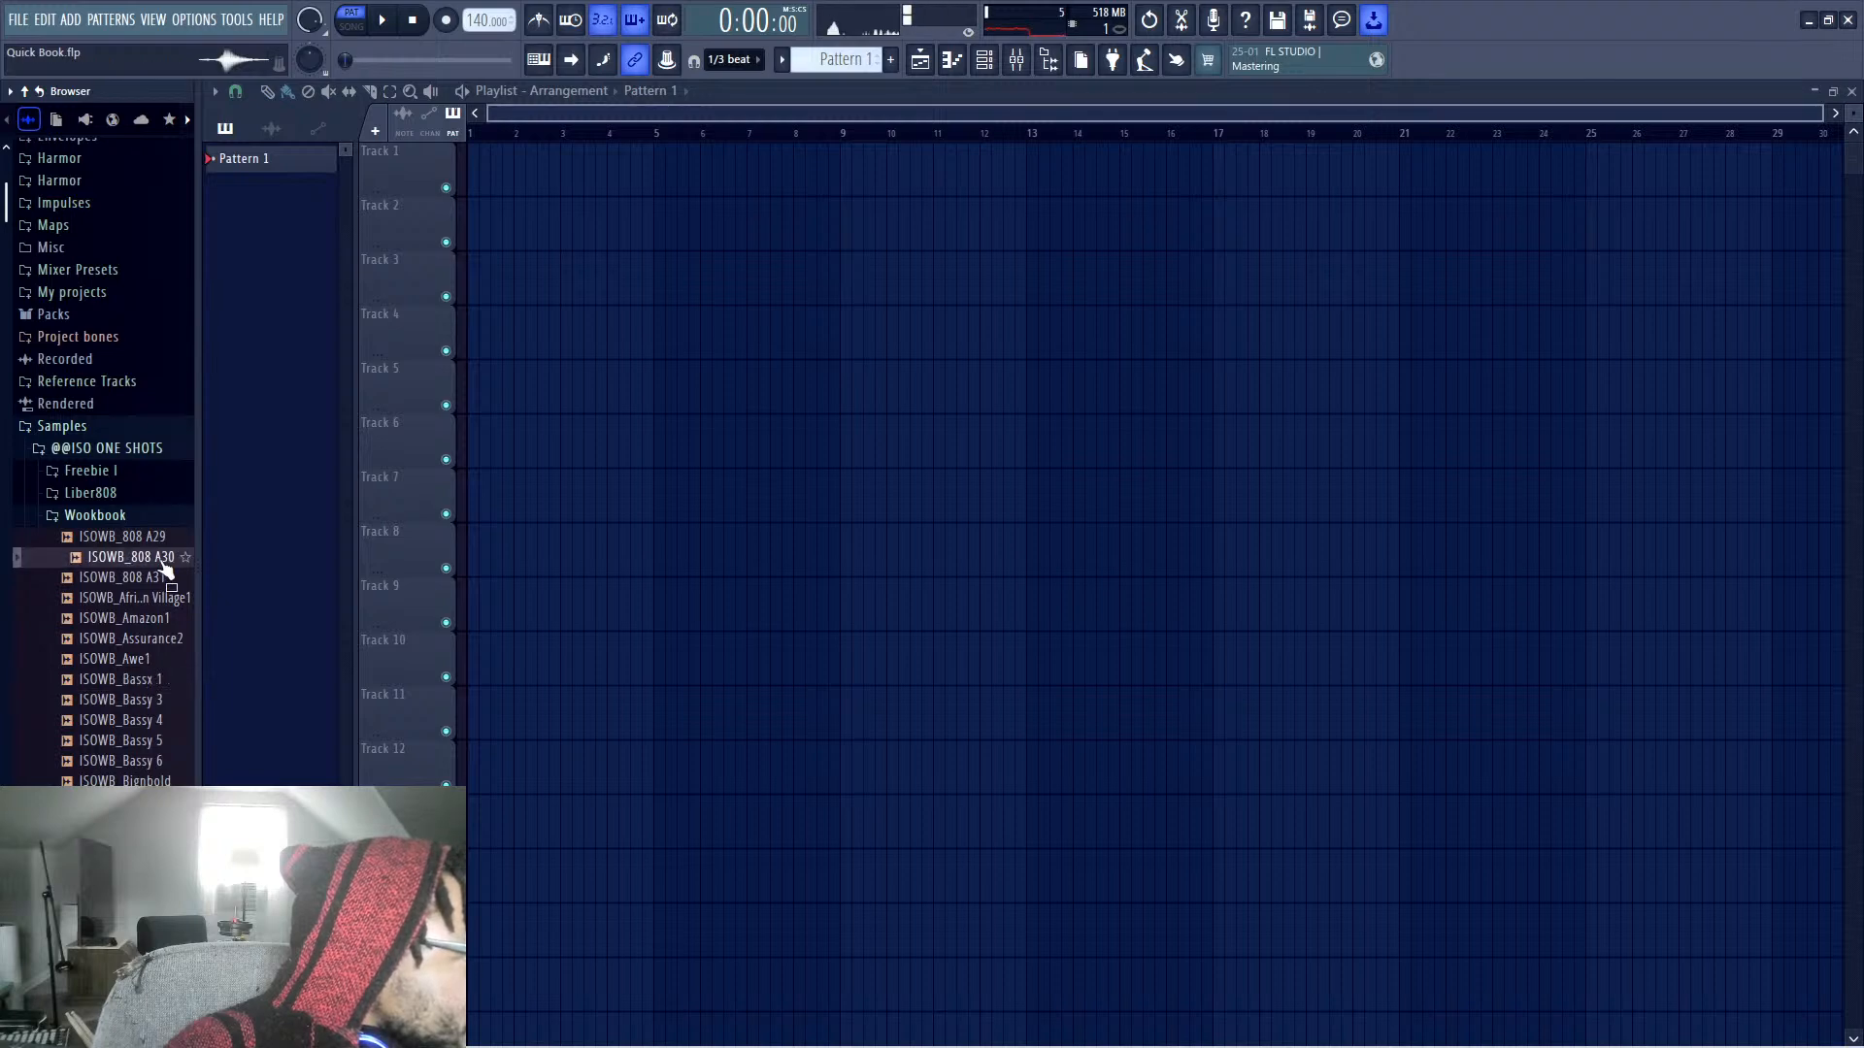
{"action": "left_click", "coordinate": [161, 544]}
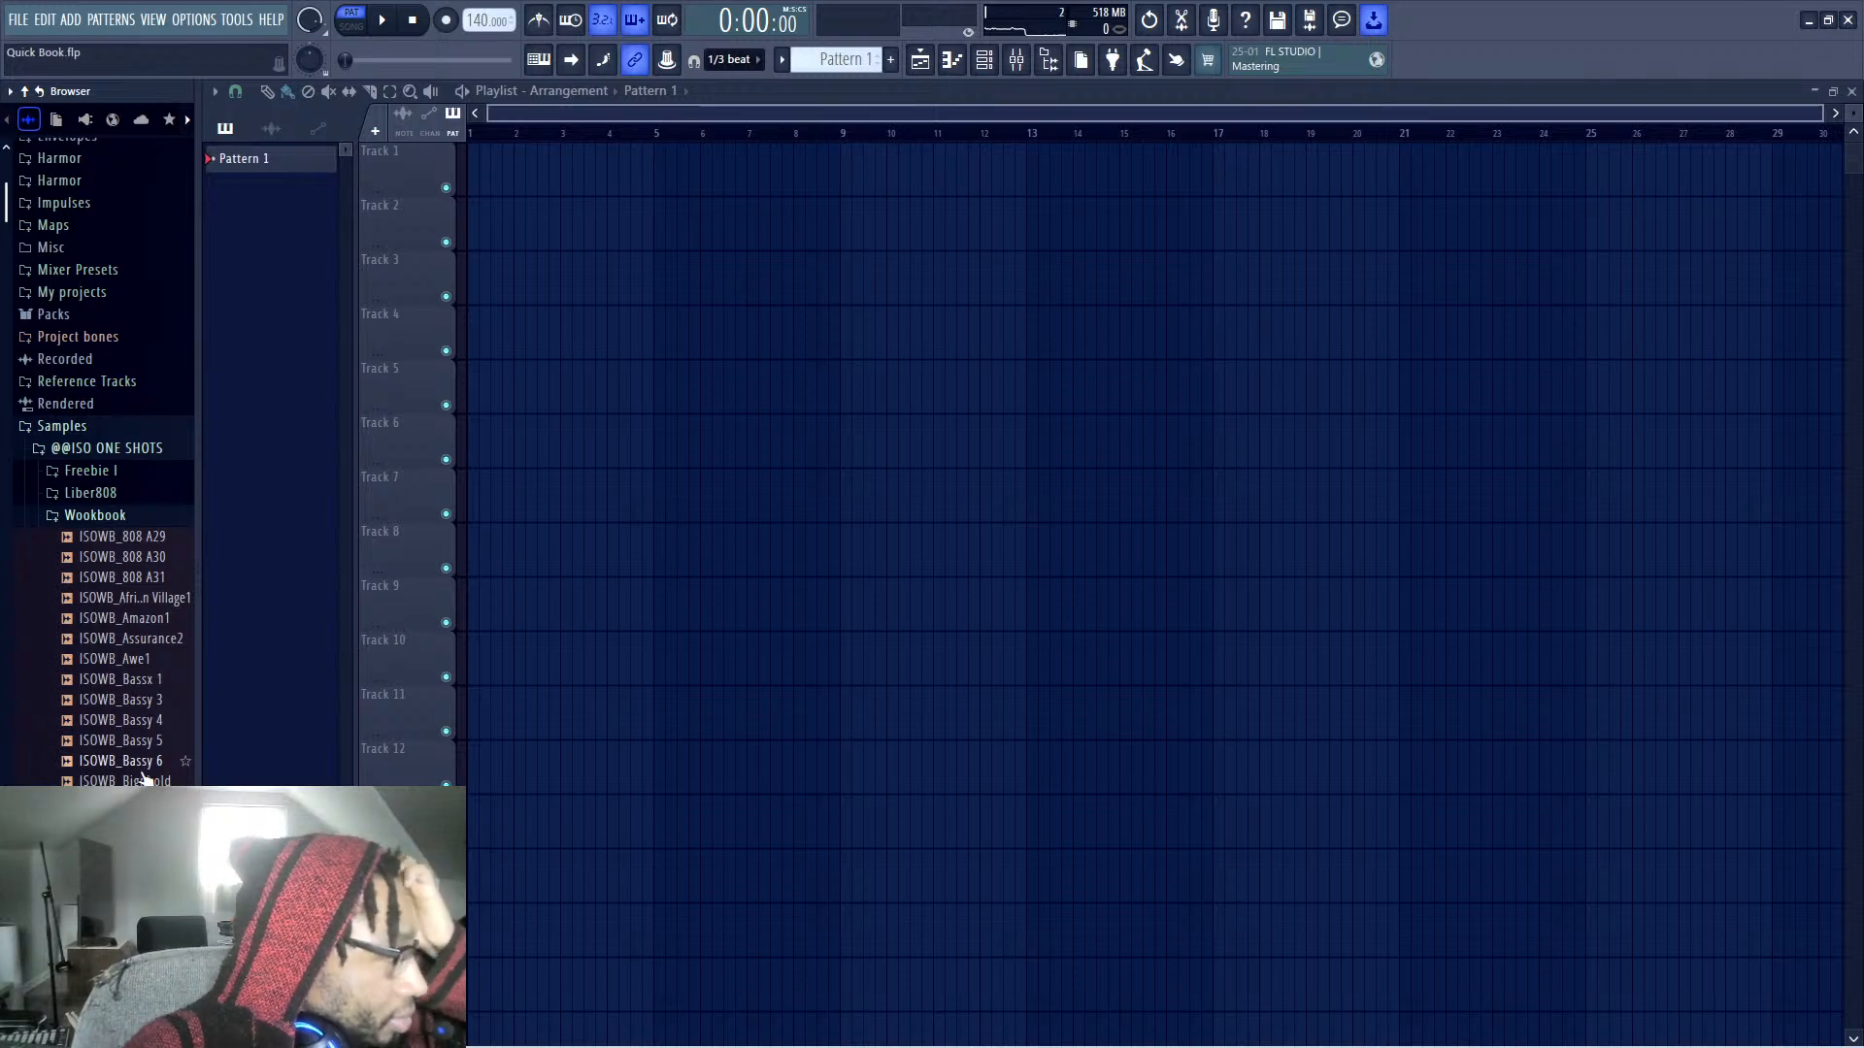
Audition further Wookbook one-shots from Charistmas1 through Chord 02, Crazy Tax Season2 and Crocodile1 to Dude 1
{"action": "scroll", "coordinate": [170, 679], "scroll_direction": "down", "scroll_amount": 6}
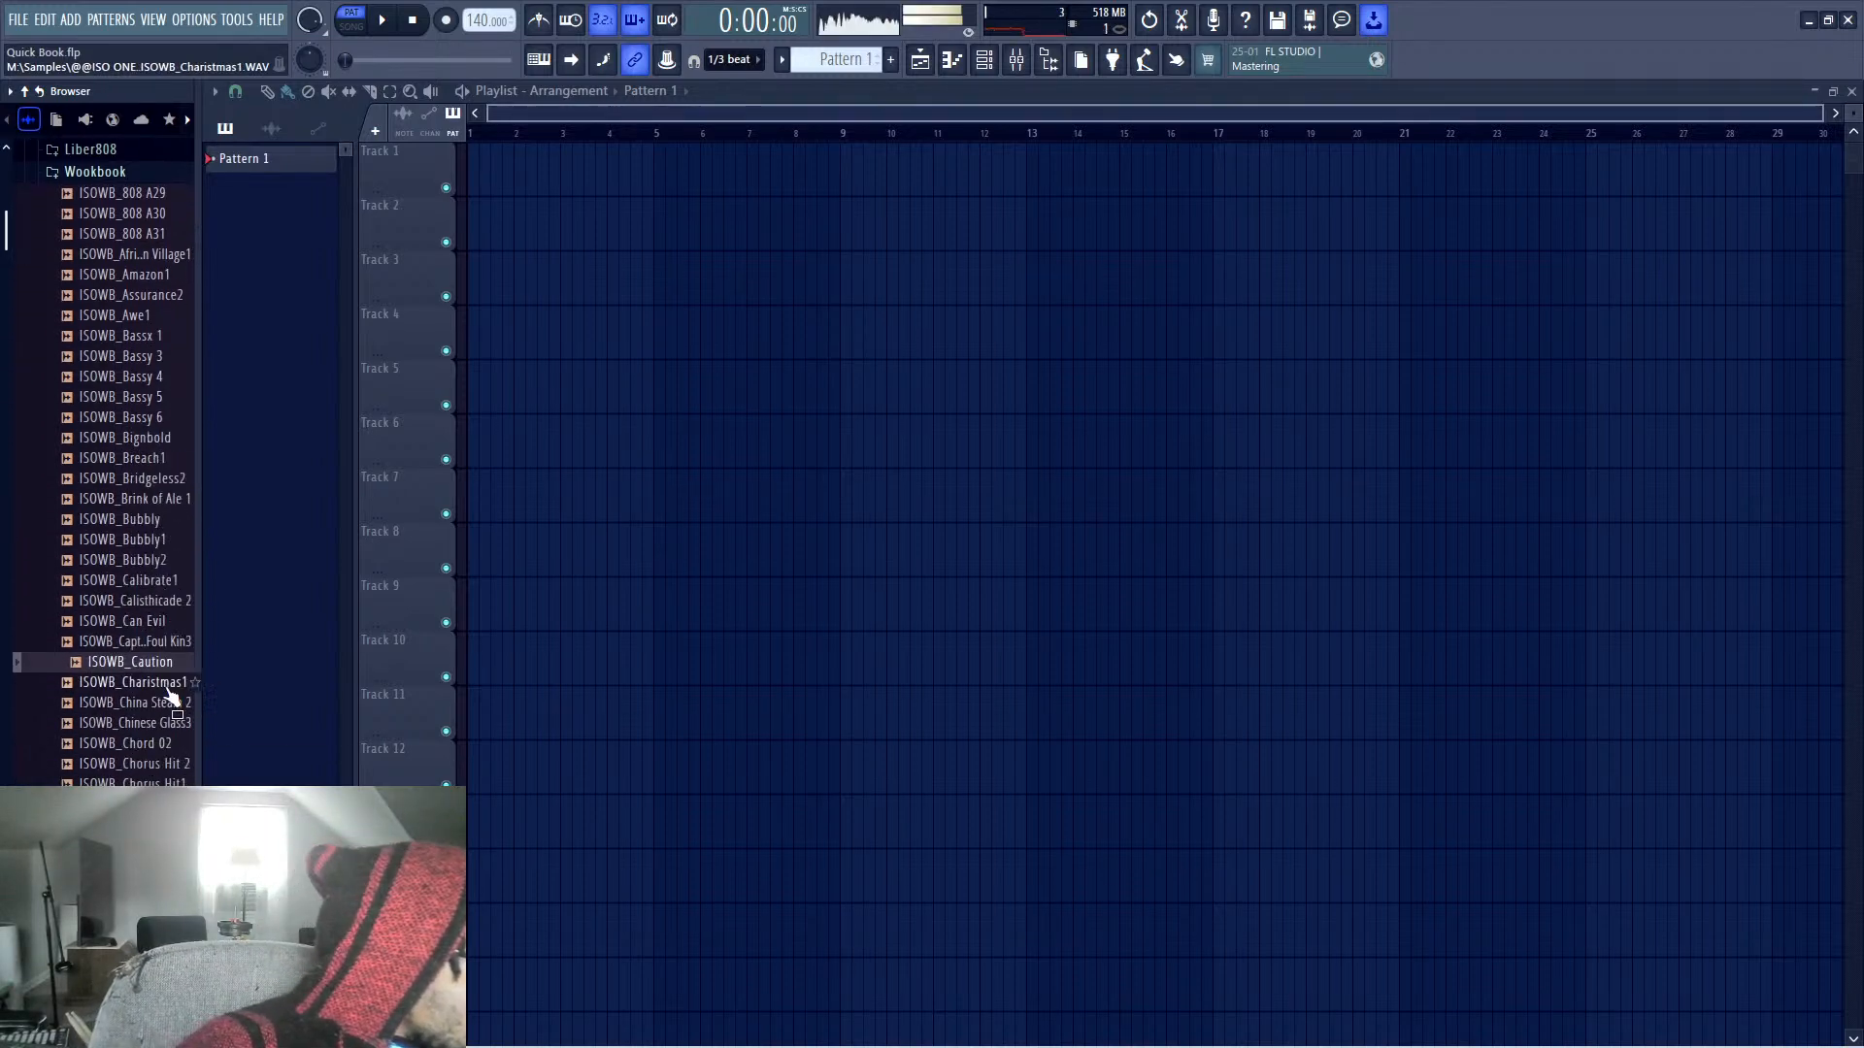
{"action": "left_click", "coordinate": [162, 685]}
{"action": "left_click", "coordinate": [157, 723]}
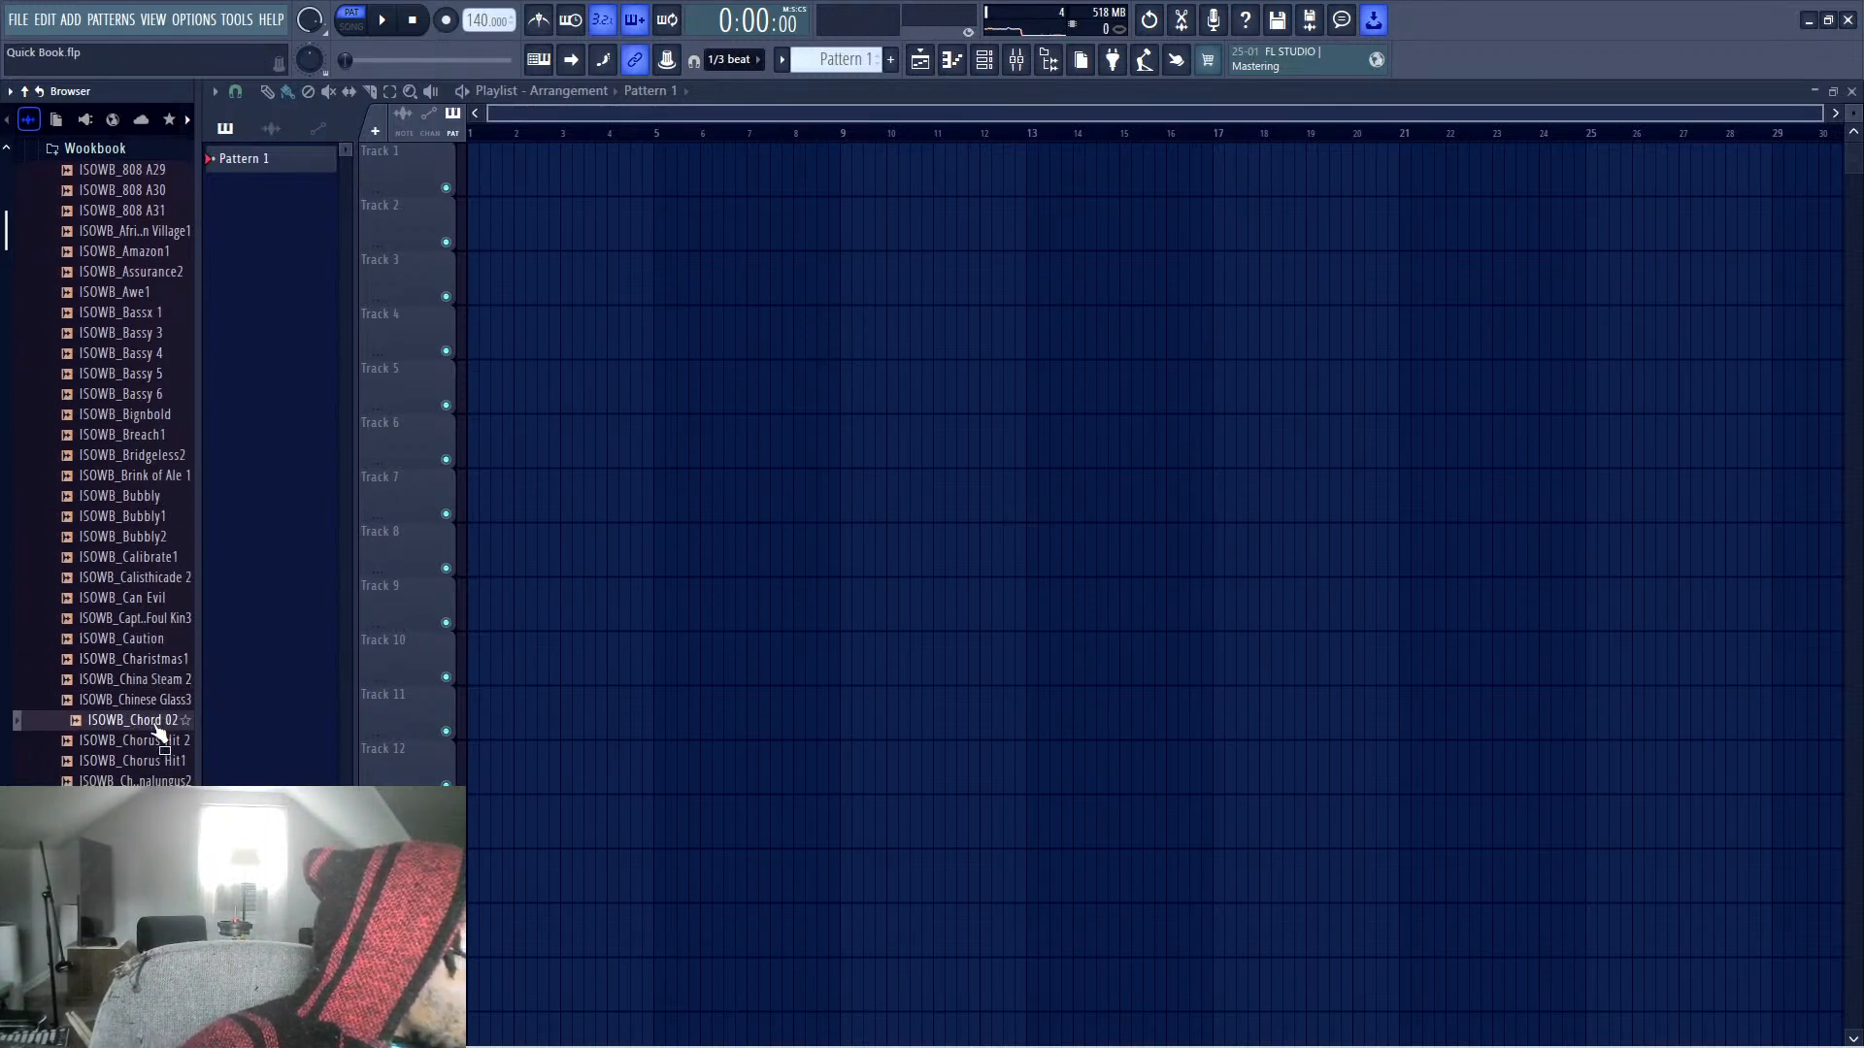
{"action": "left_click", "coordinate": [155, 781]}
{"action": "scroll", "coordinate": [141, 767], "scroll_direction": "down", "scroll_amount": 4}
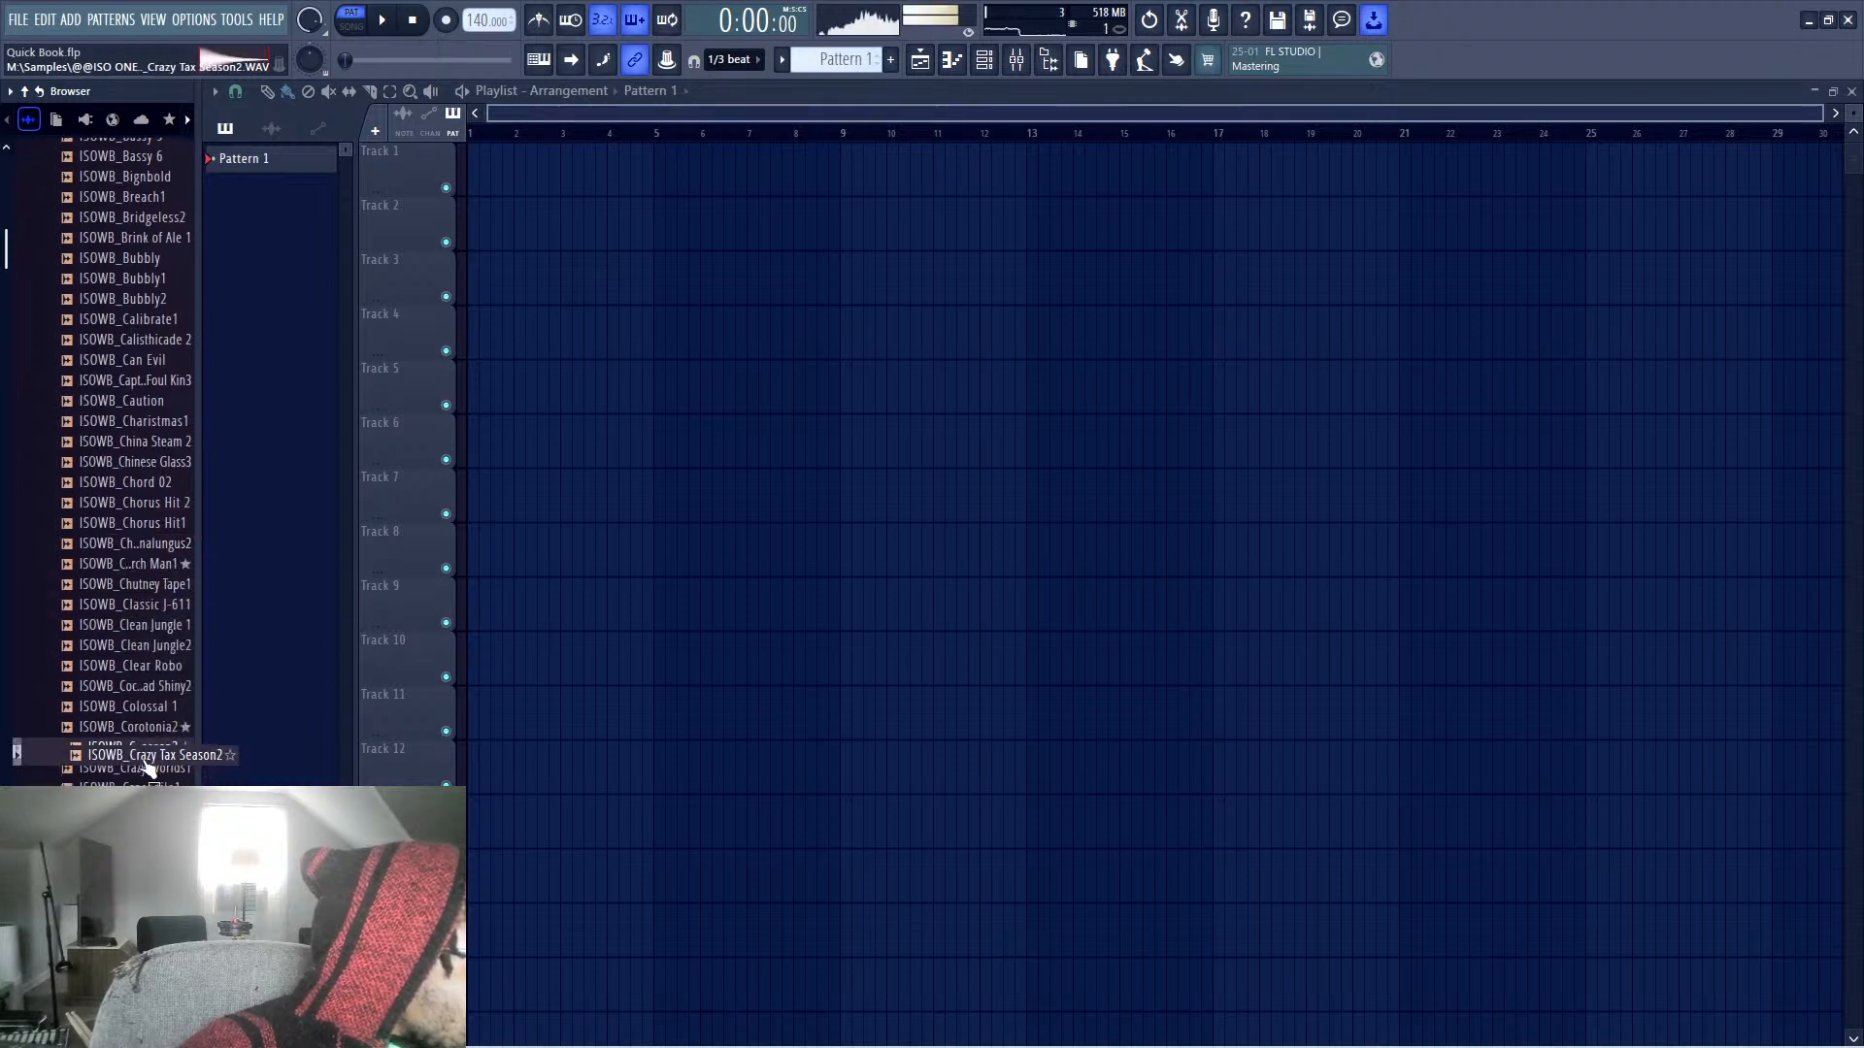
{"action": "left_click", "coordinate": [136, 719]}
{"action": "left_click", "coordinate": [138, 780]}
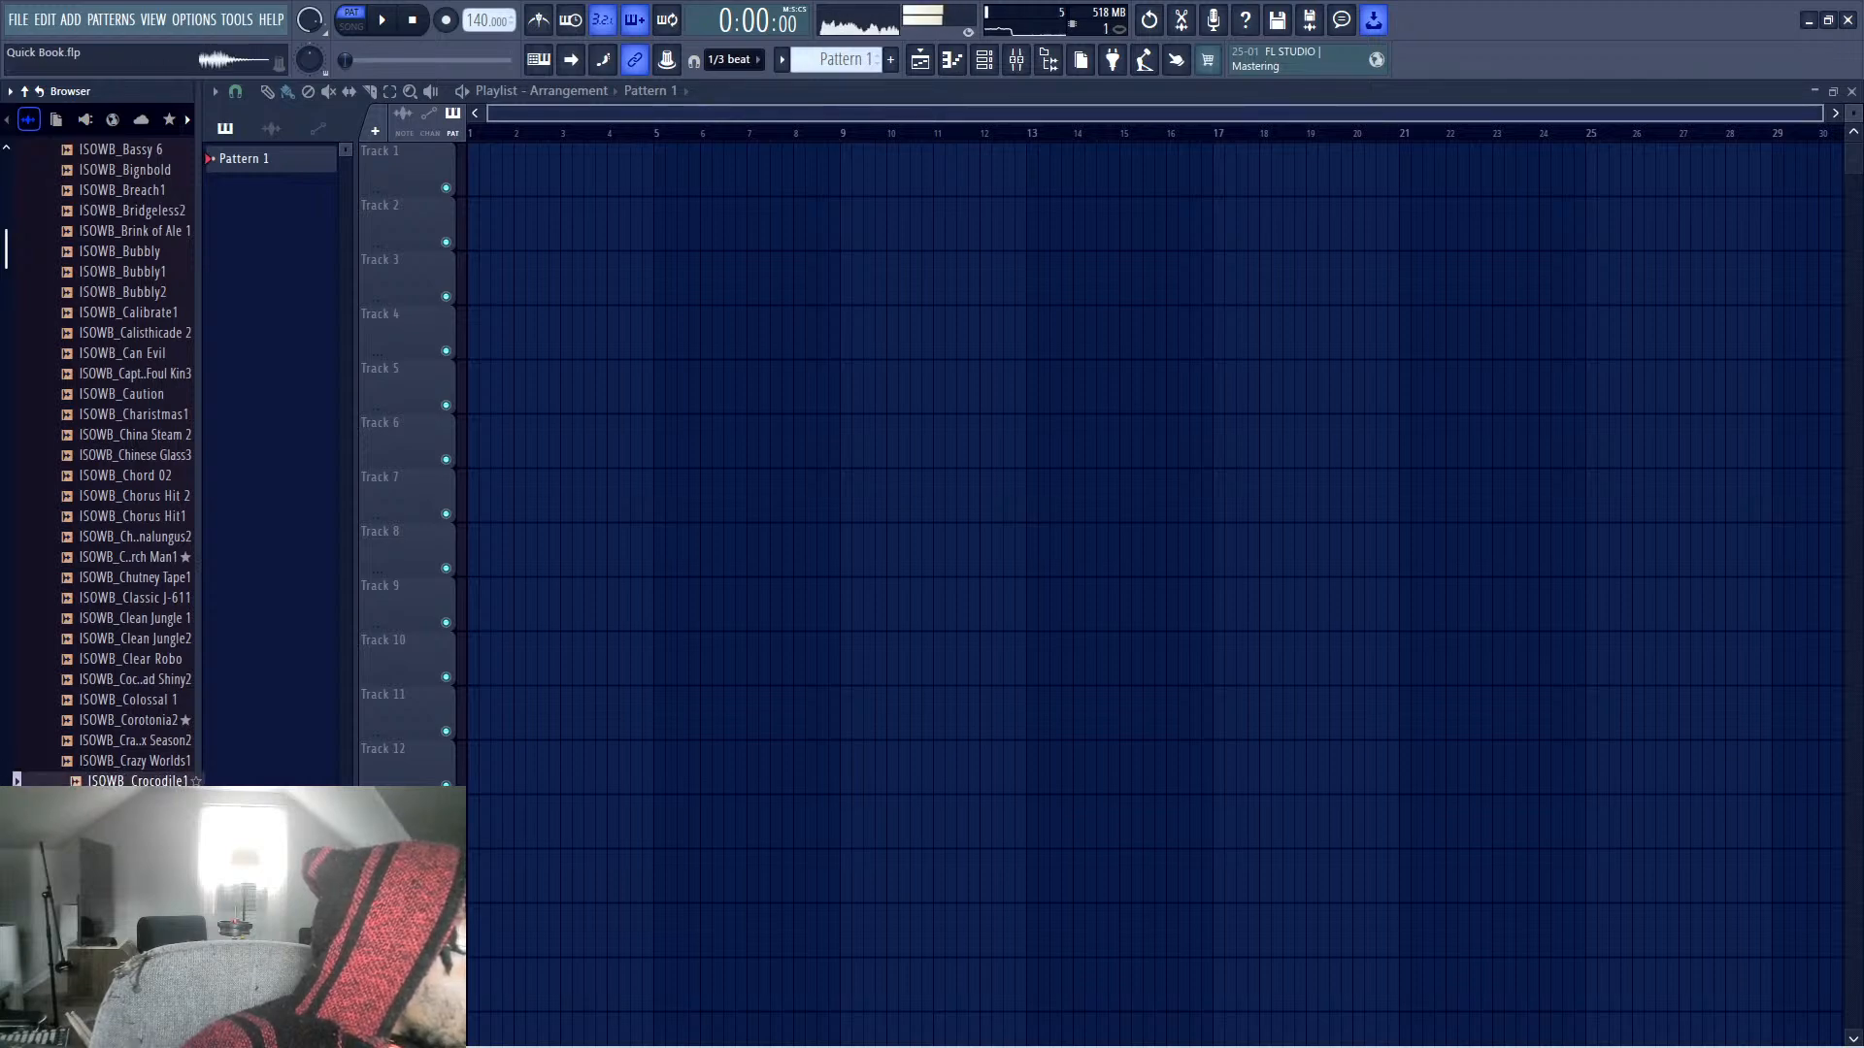
{"action": "scroll", "coordinate": [167, 761], "scroll_direction": "down", "scroll_amount": 4}
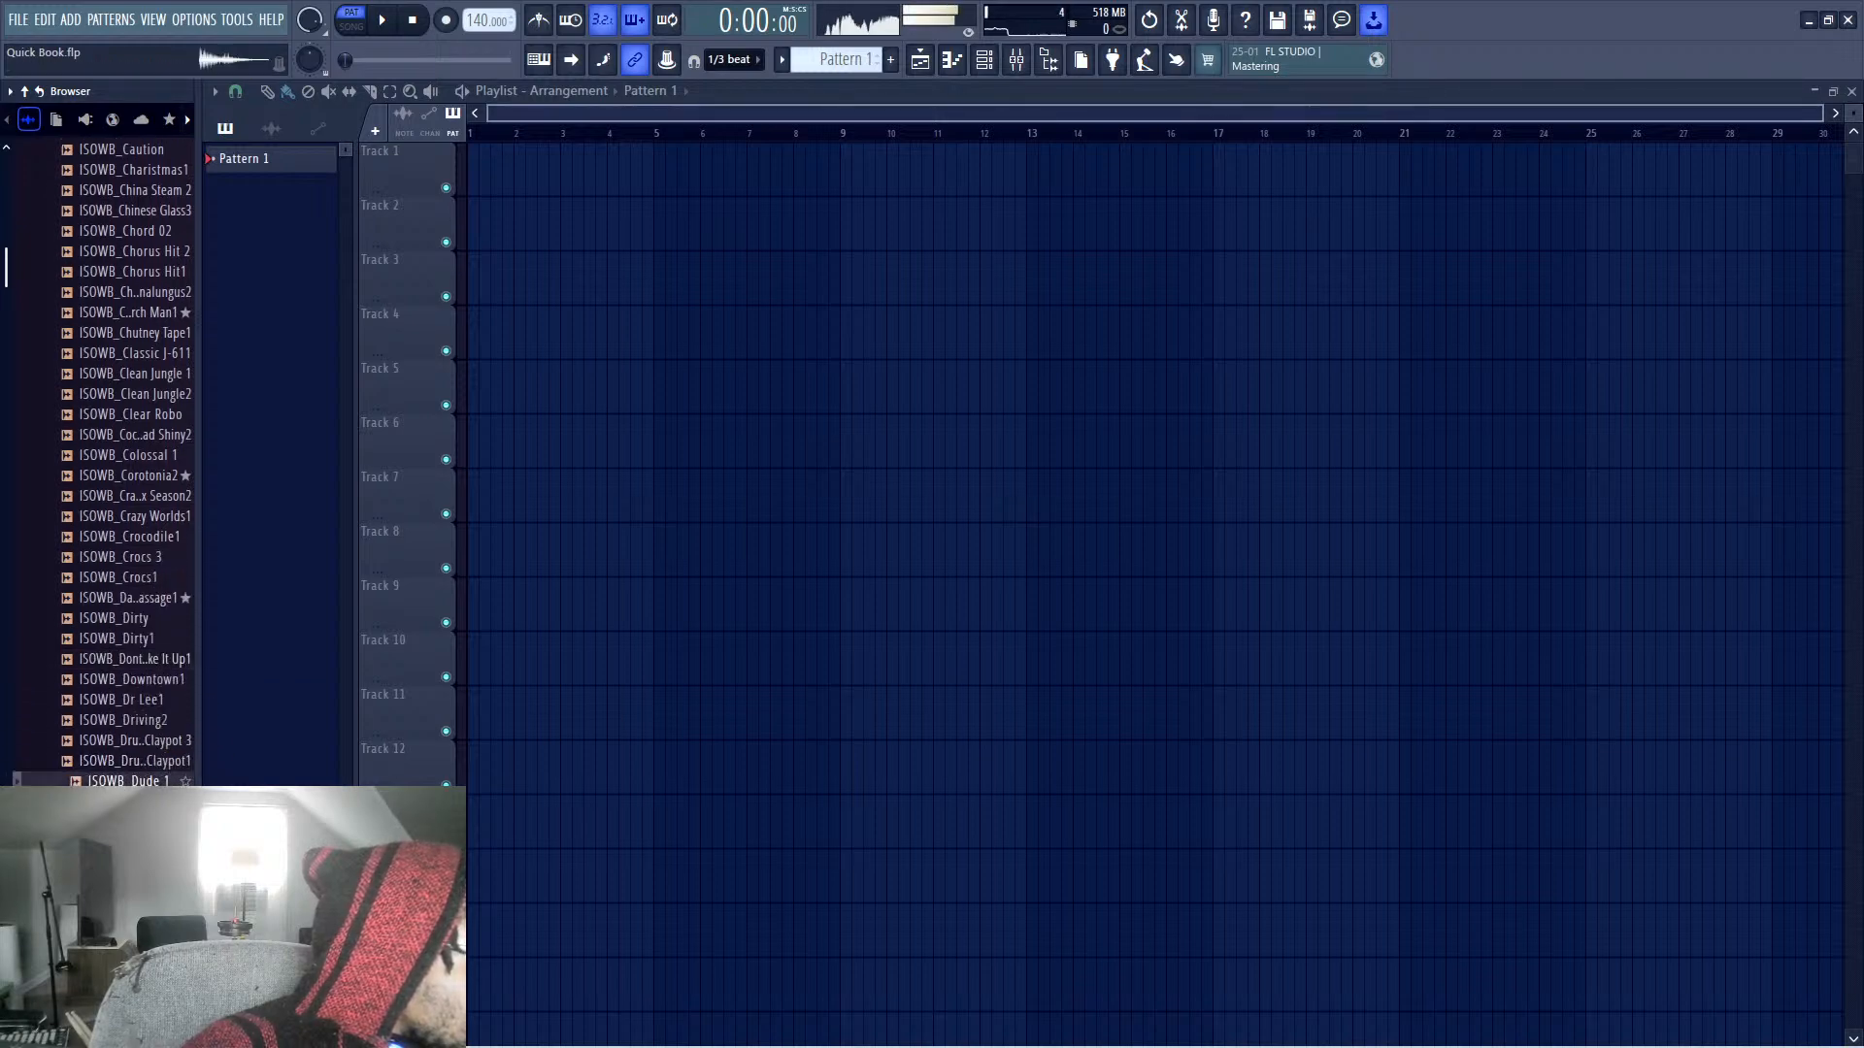
Return to the start of the Wookbook samples and compare 808 A29, A30 and A31
{"action": "scroll", "coordinate": [117, 782], "scroll_direction": "up", "scroll_amount": 12}
{"action": "scroll", "coordinate": [158, 488], "scroll_direction": "down", "scroll_amount": 5}
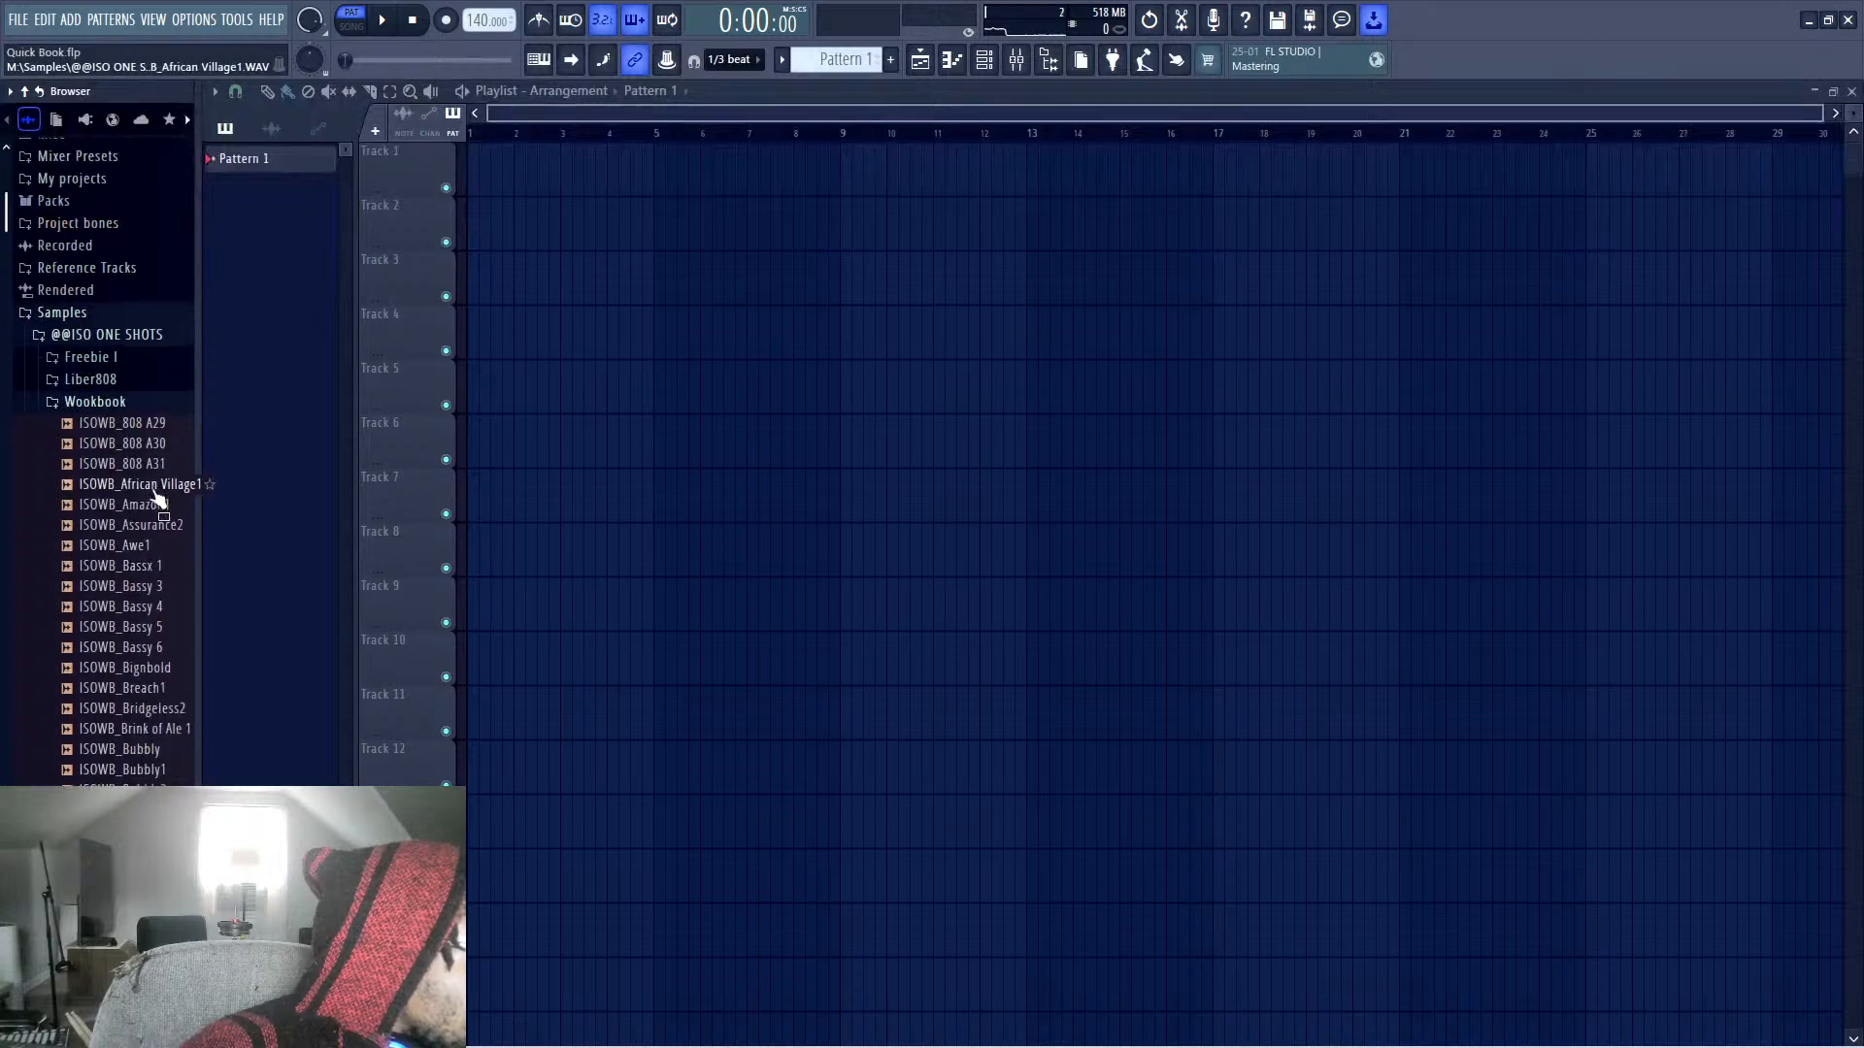
{"action": "left_click", "coordinate": [157, 442]}
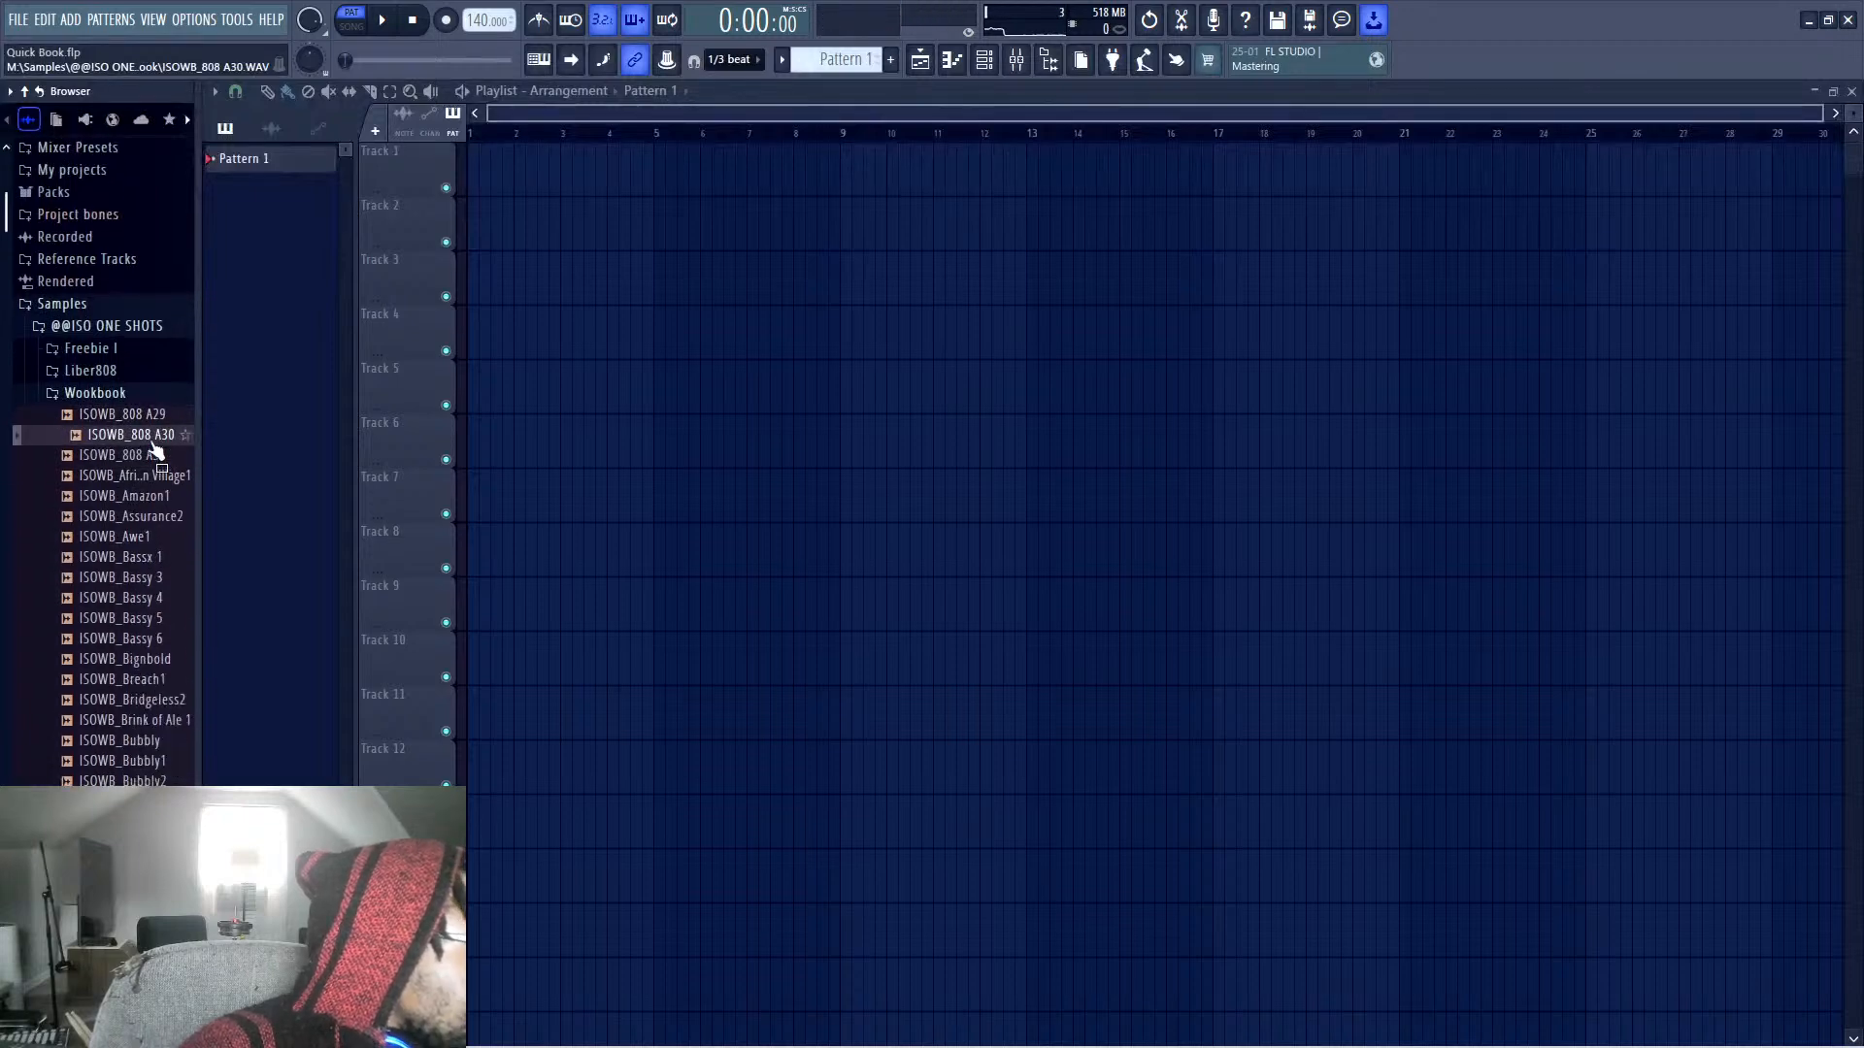
{"action": "left_click", "coordinate": [152, 462]}
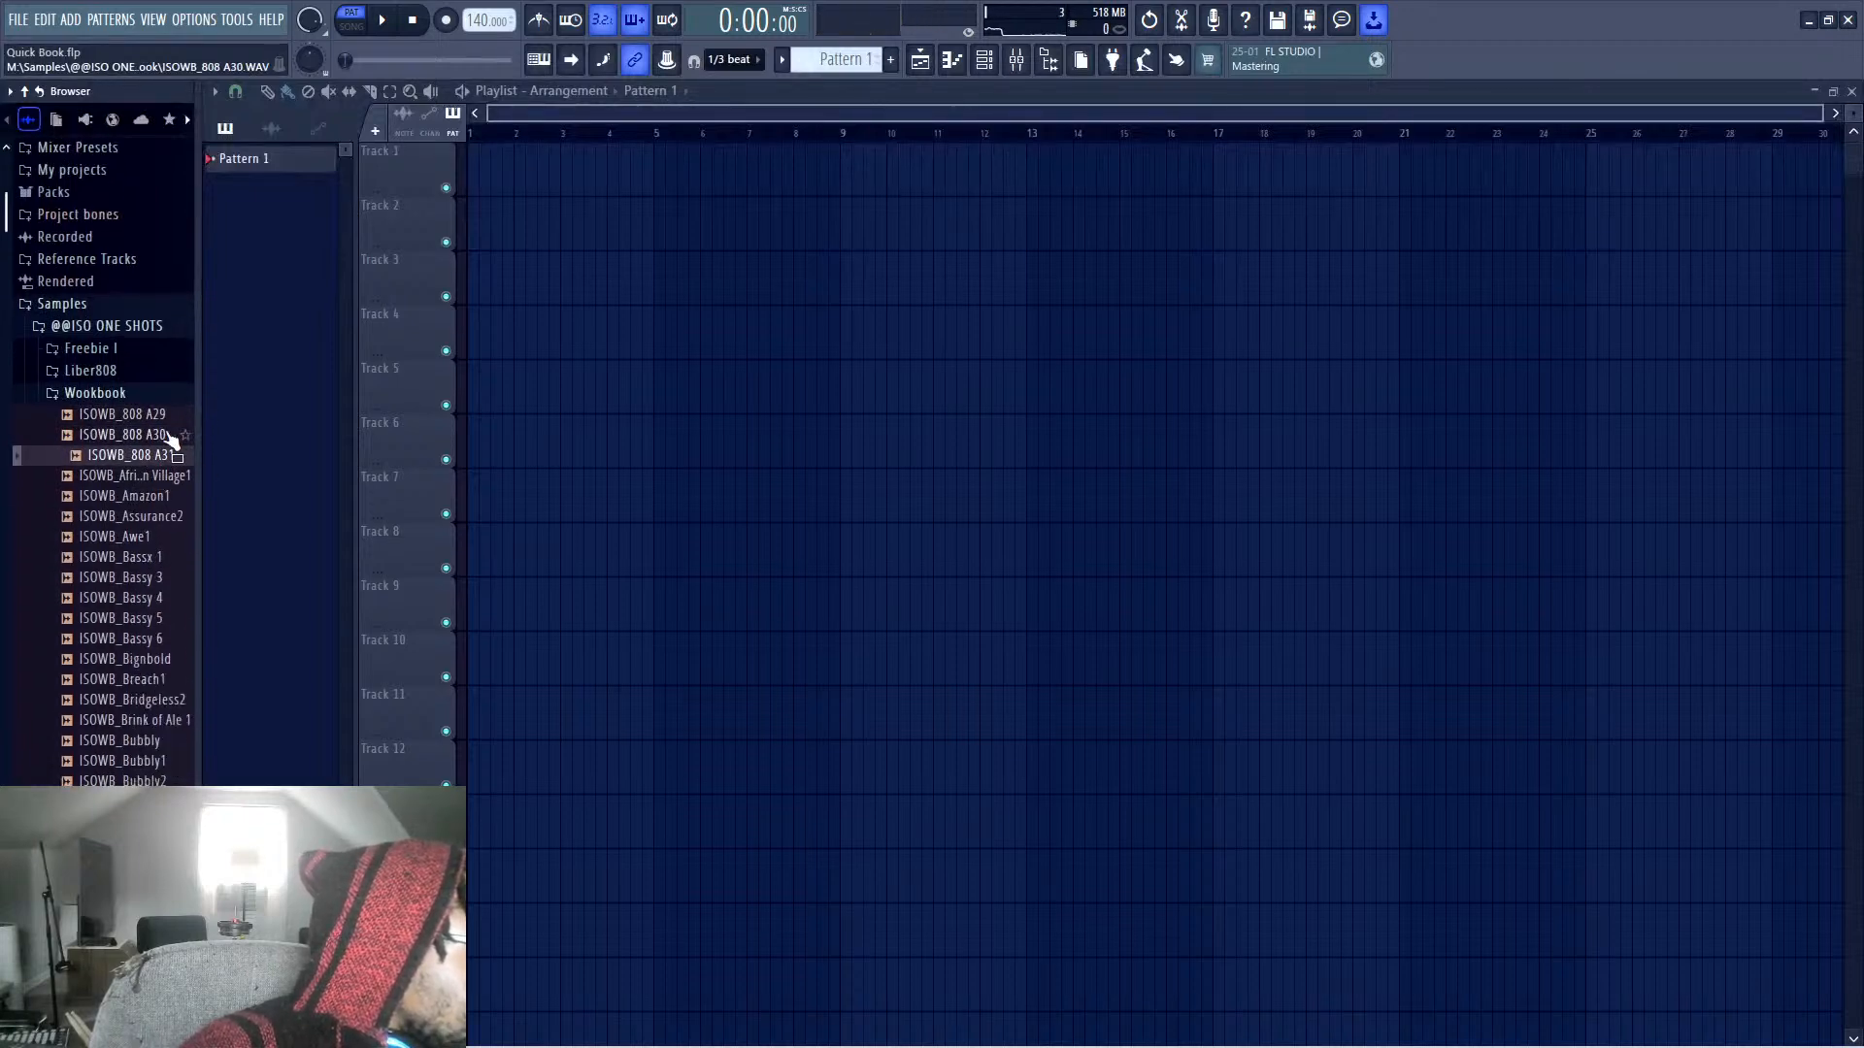
{"action": "left_click", "coordinate": [173, 436]}
{"action": "left_click", "coordinate": [171, 417]}
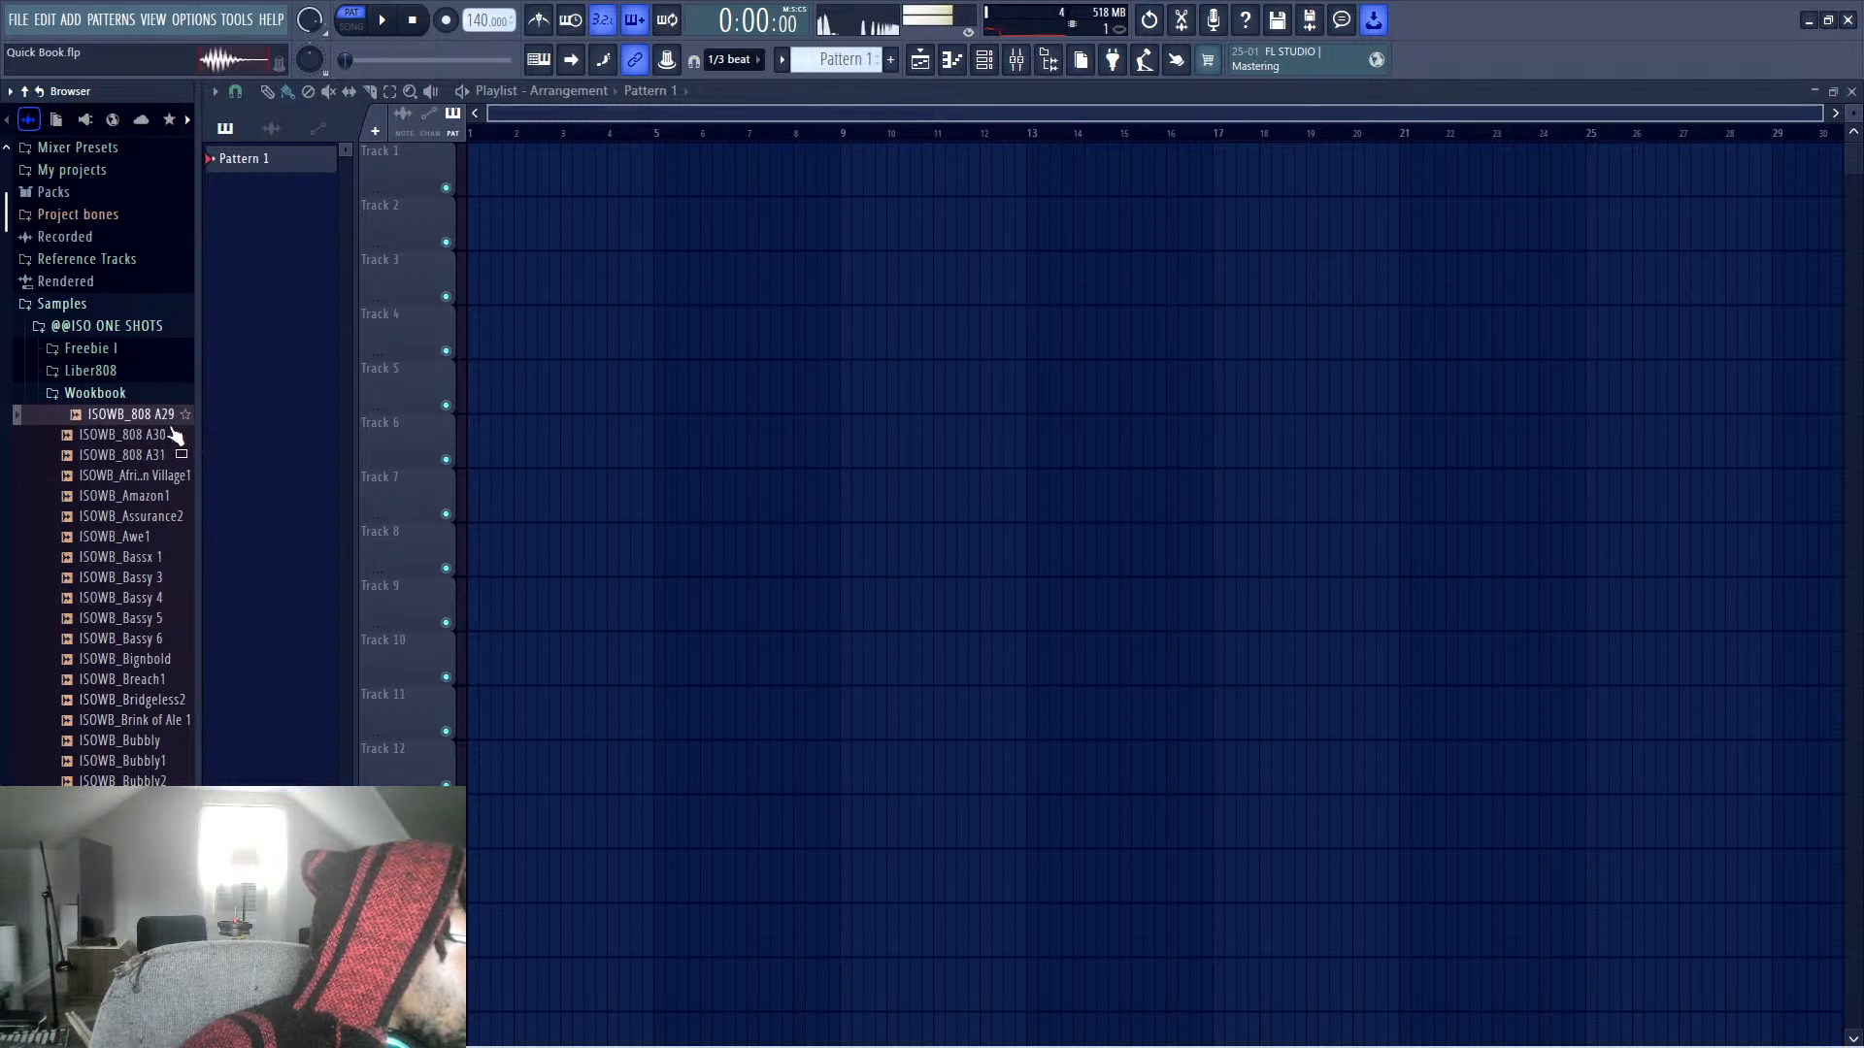
{"action": "left_click", "coordinate": [158, 459]}
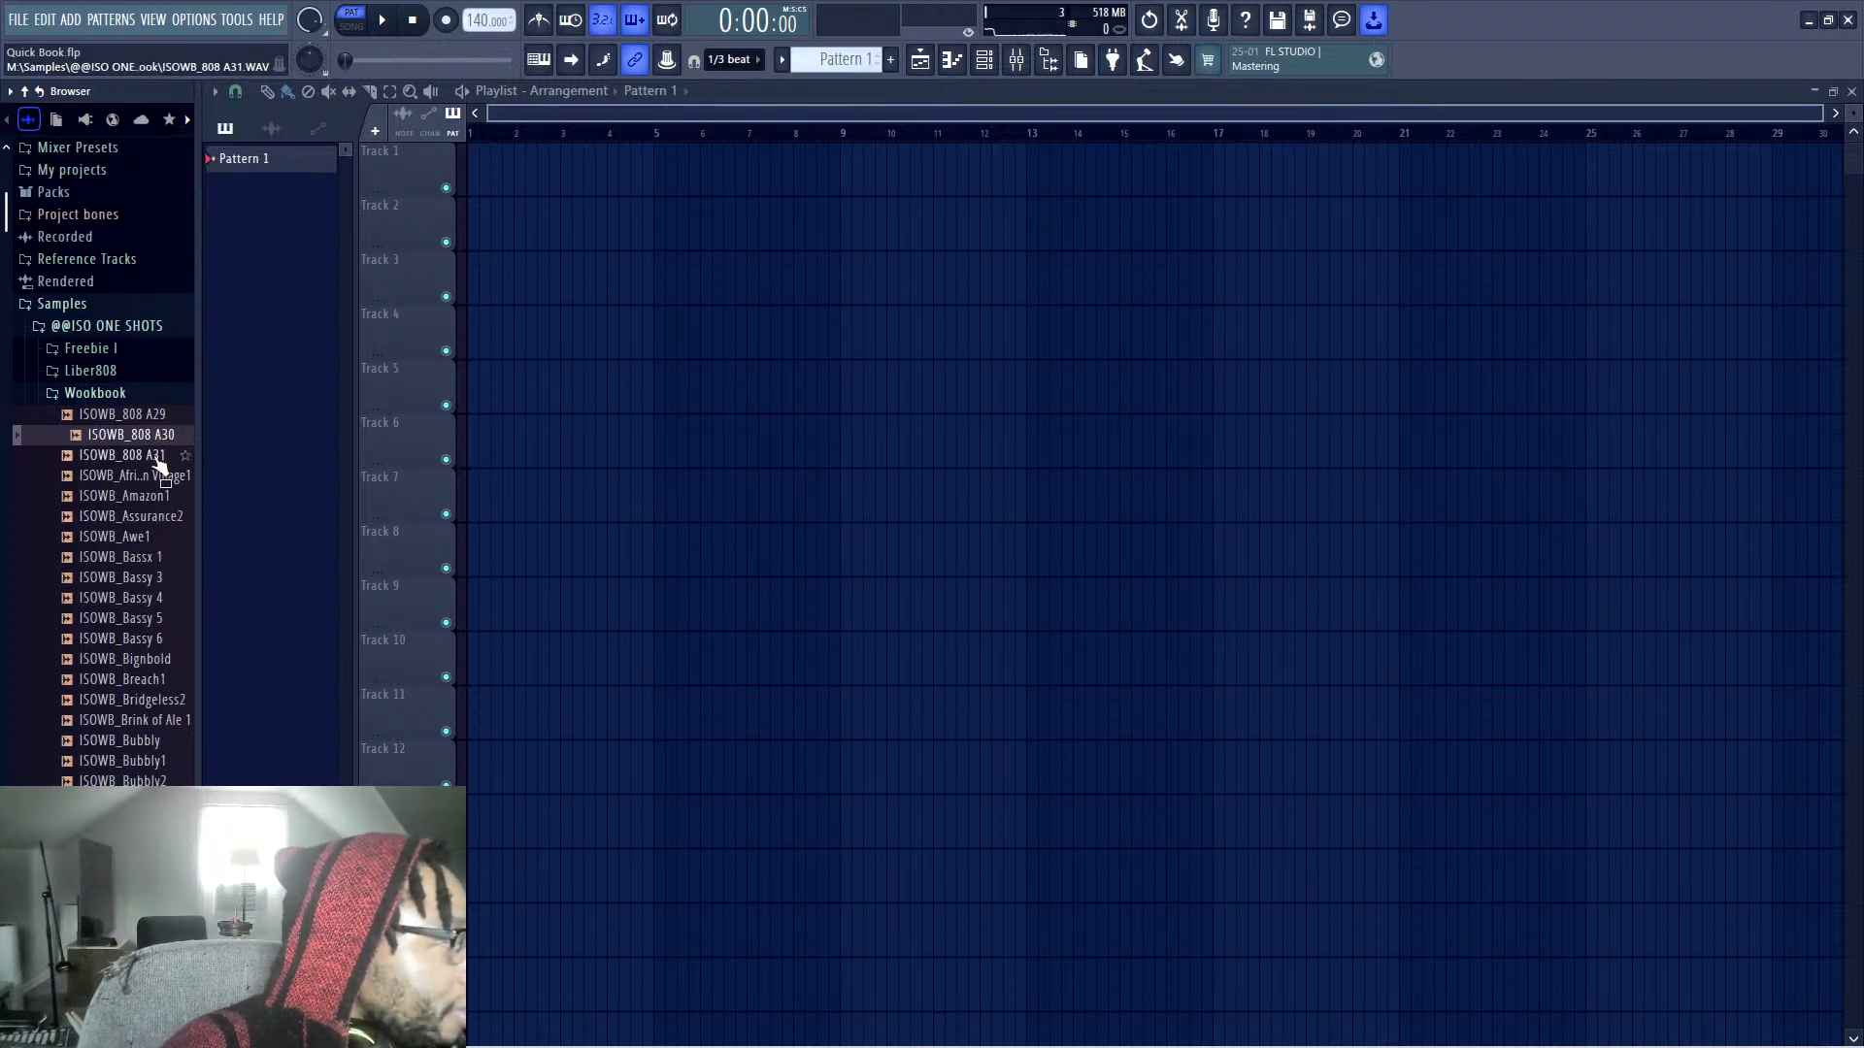
Place the 808 A31 sample at the start of Track 1, set bar 1 as the loop range, and play it
{"action": "left_click", "coordinate": [160, 464]}
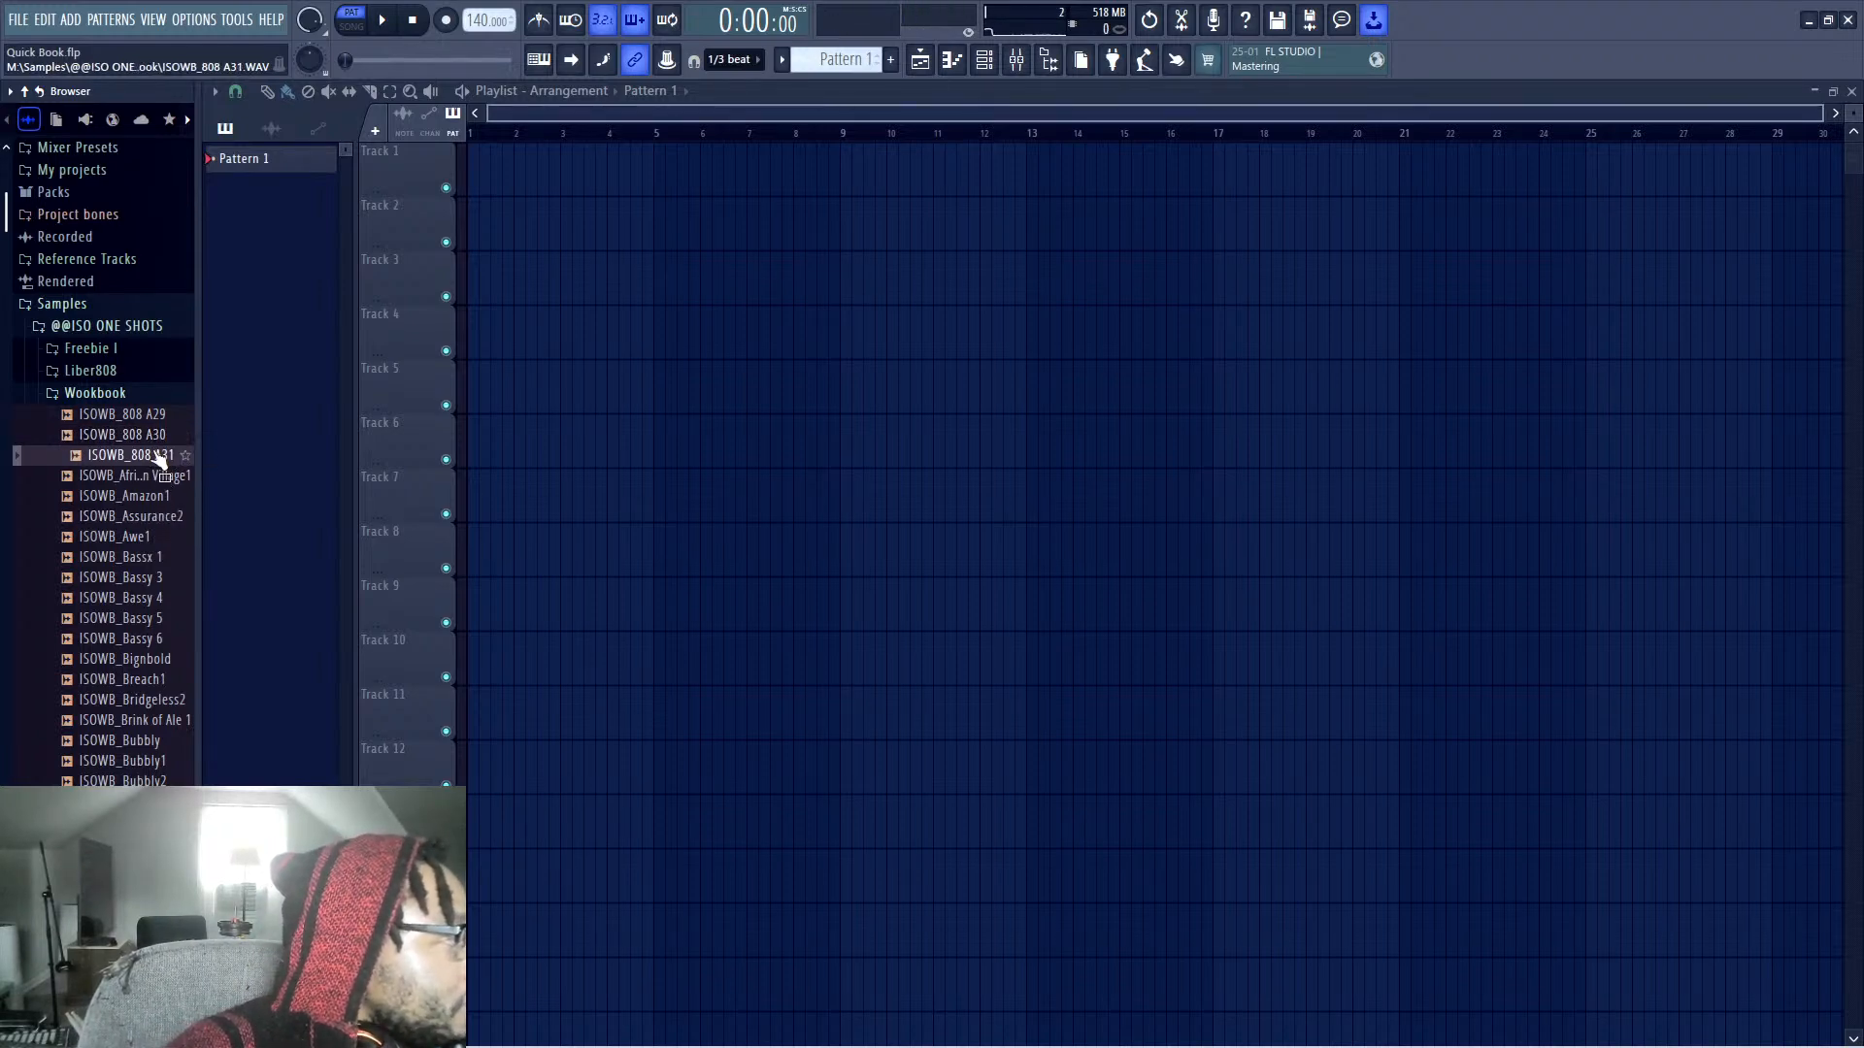
{"action": "left_click_drag", "start_coordinate": [160, 464], "coordinate": [475, 172]}
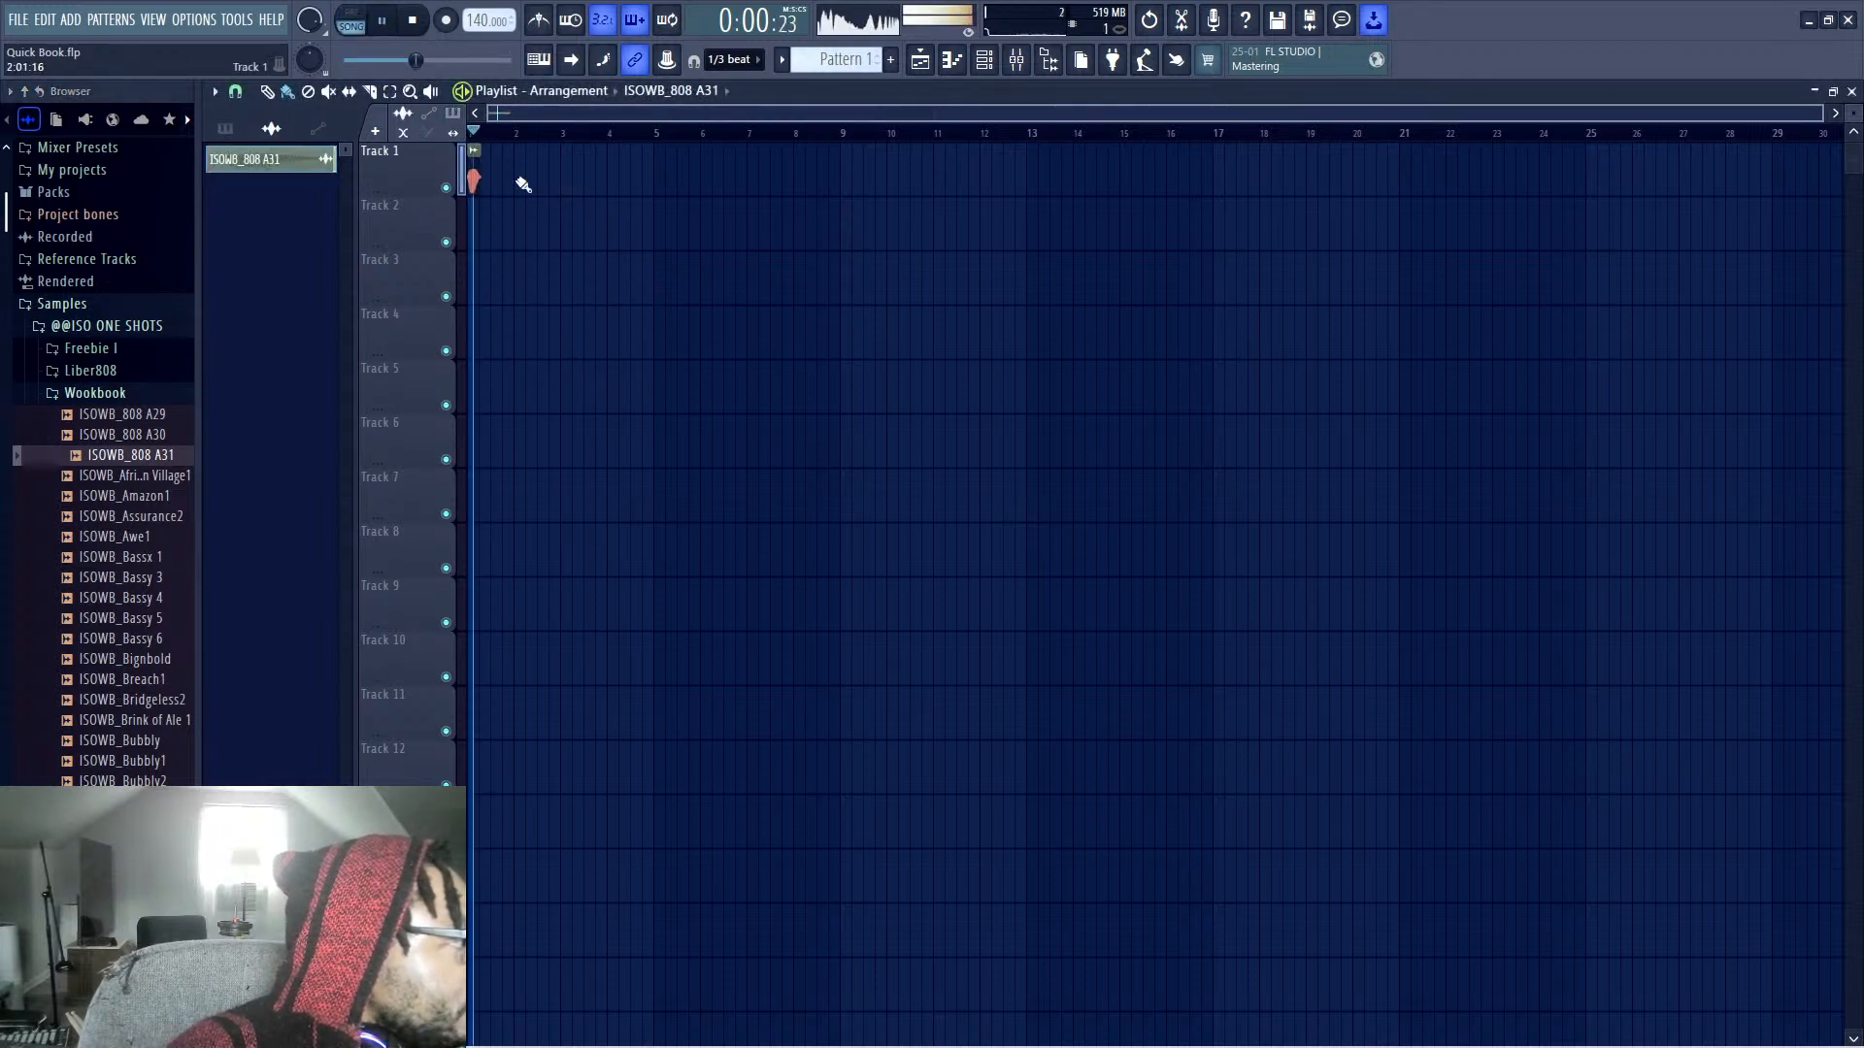
{"action": "left_click_drag", "start_coordinate": [1820, 113], "coordinate": [608, 260]}
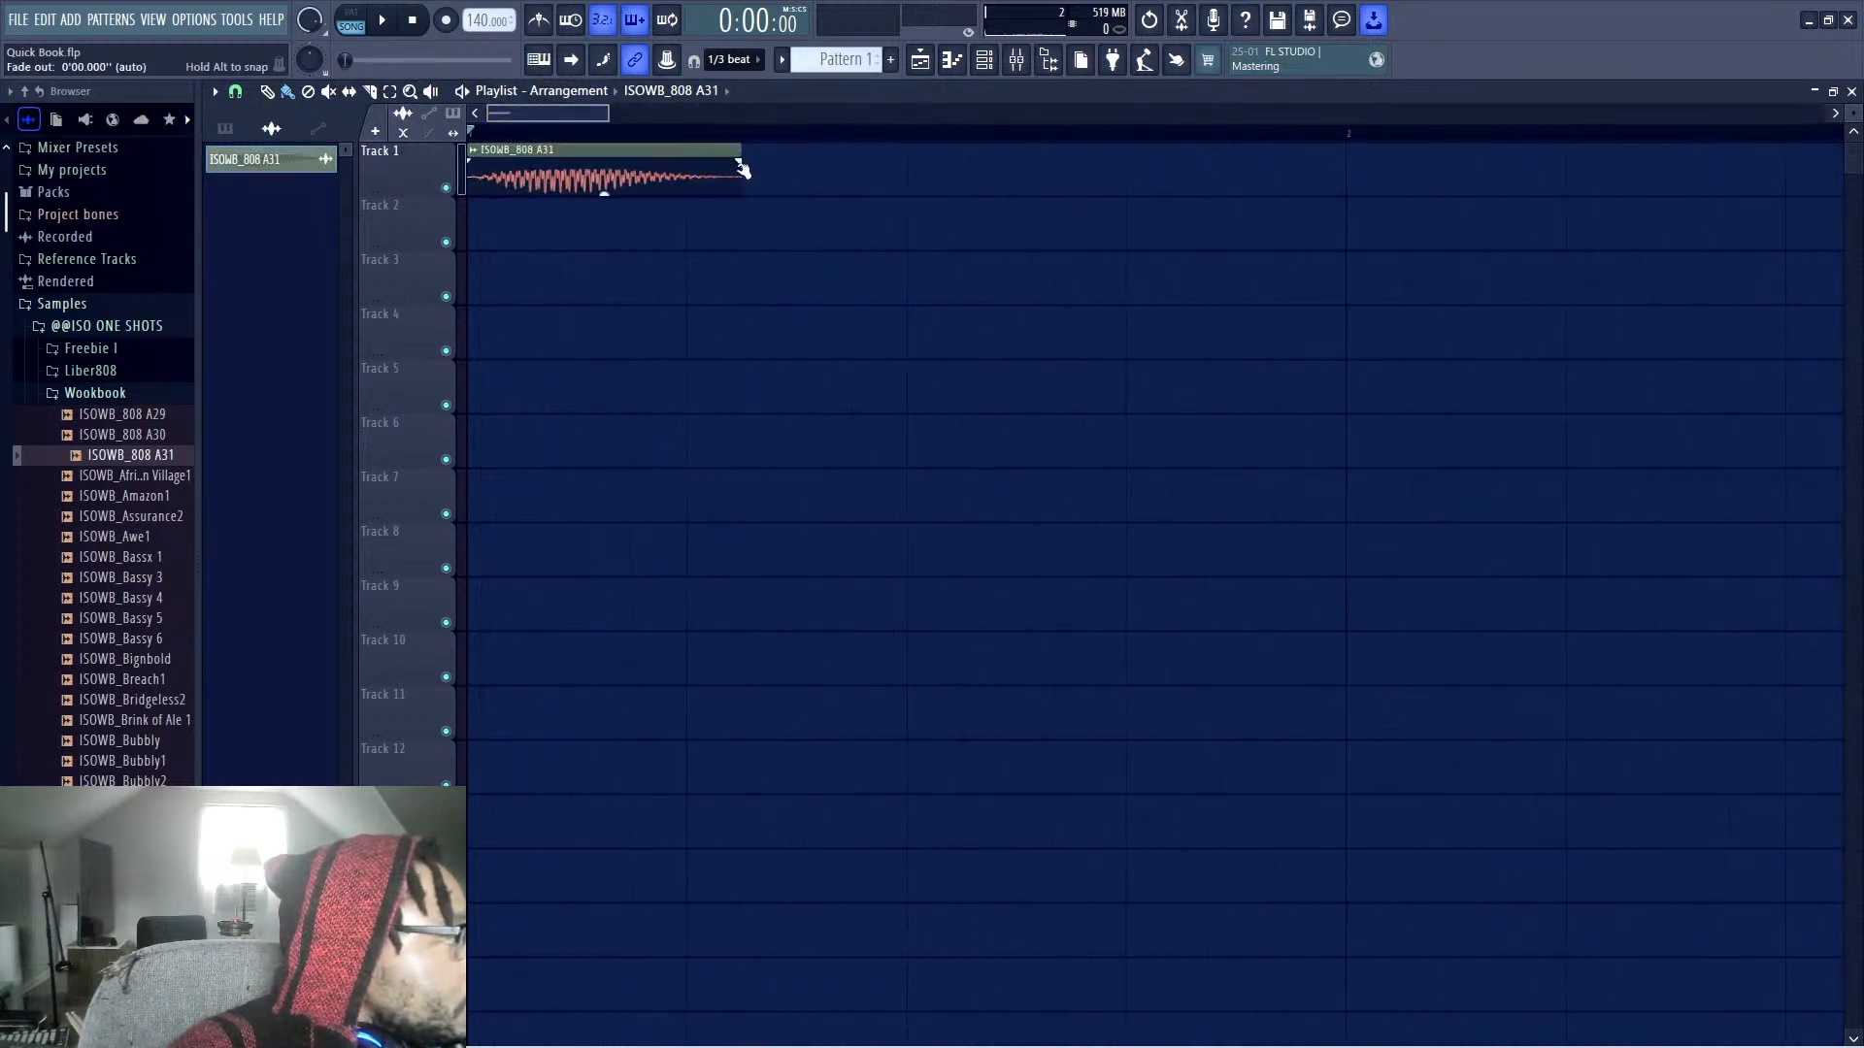
{"action": "left_click_drag", "start_coordinate": [475, 133], "coordinate": [1352, 187]}
{"action": "key", "text": "space"}
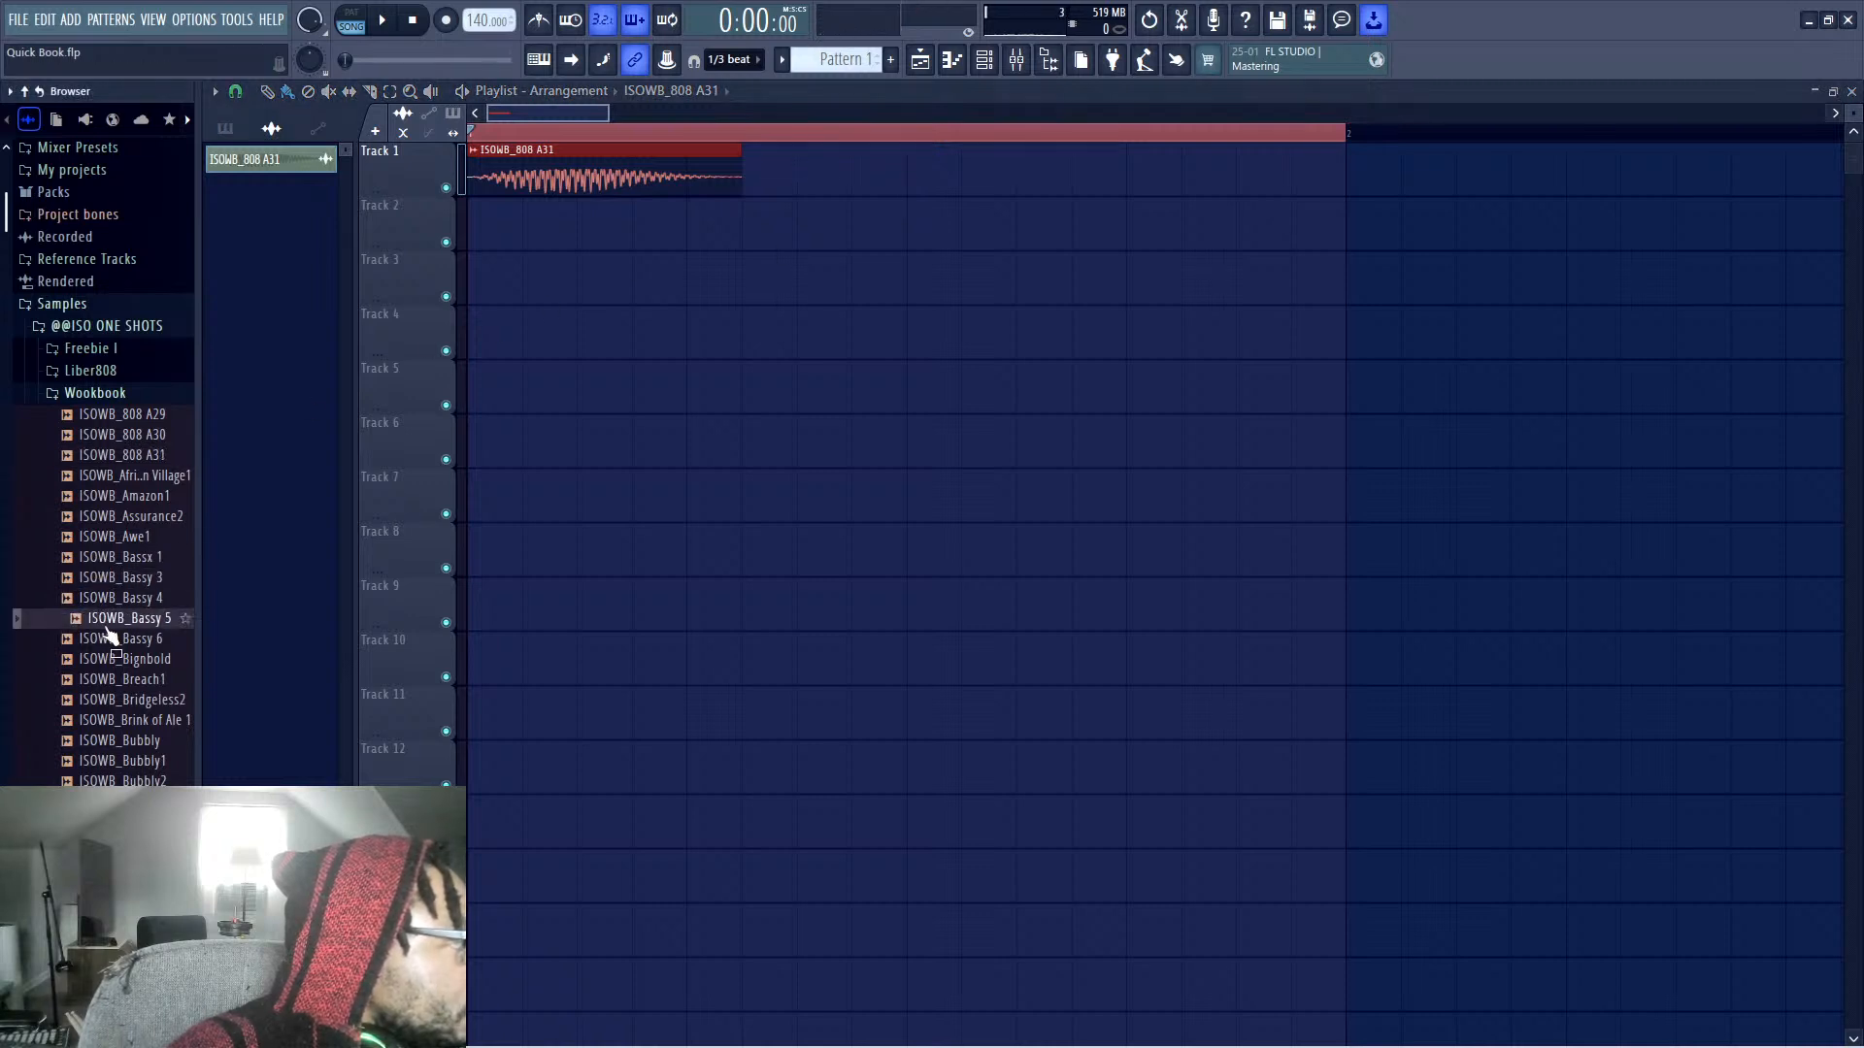
Place Bassy 5 clips on Track 2 at beats 2, 3 and 4 of bar 1 and play the loop
{"action": "left_click_drag", "start_coordinate": [109, 622], "coordinate": [718, 213]}
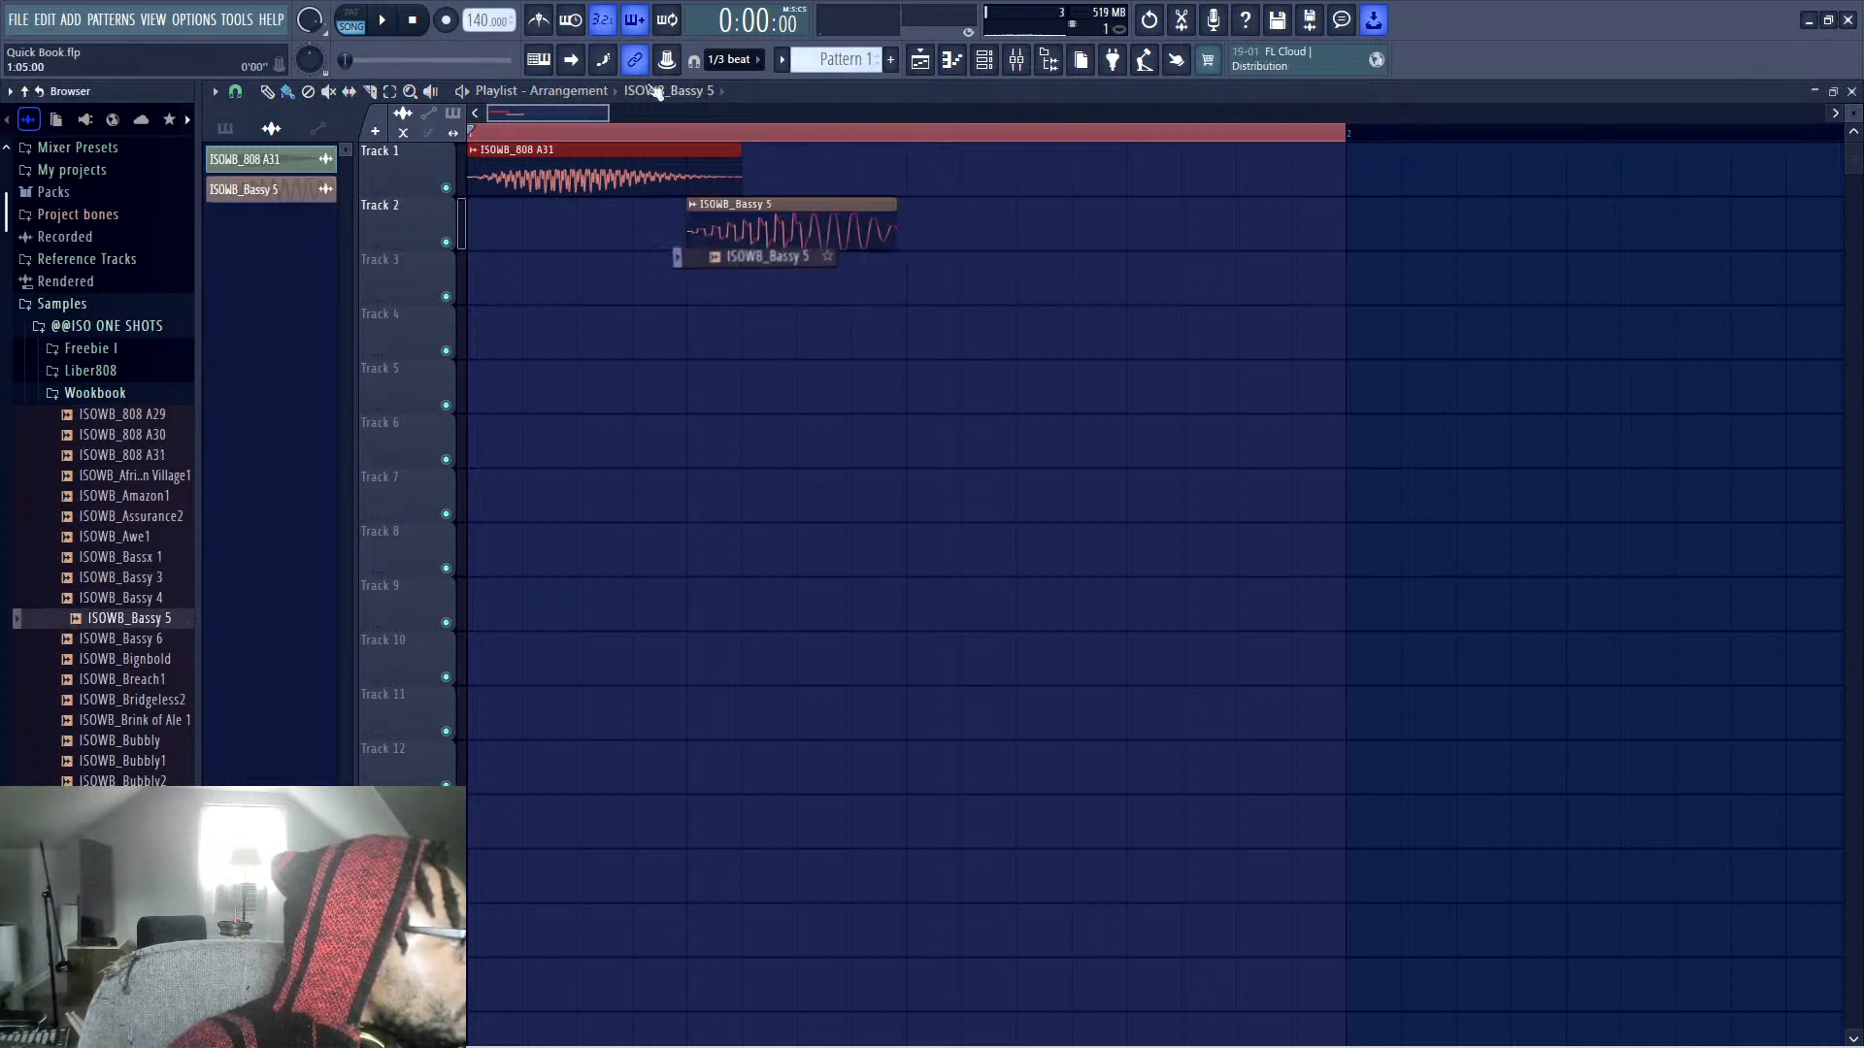
{"action": "key", "text": "space"}
{"action": "key", "text": "space"}
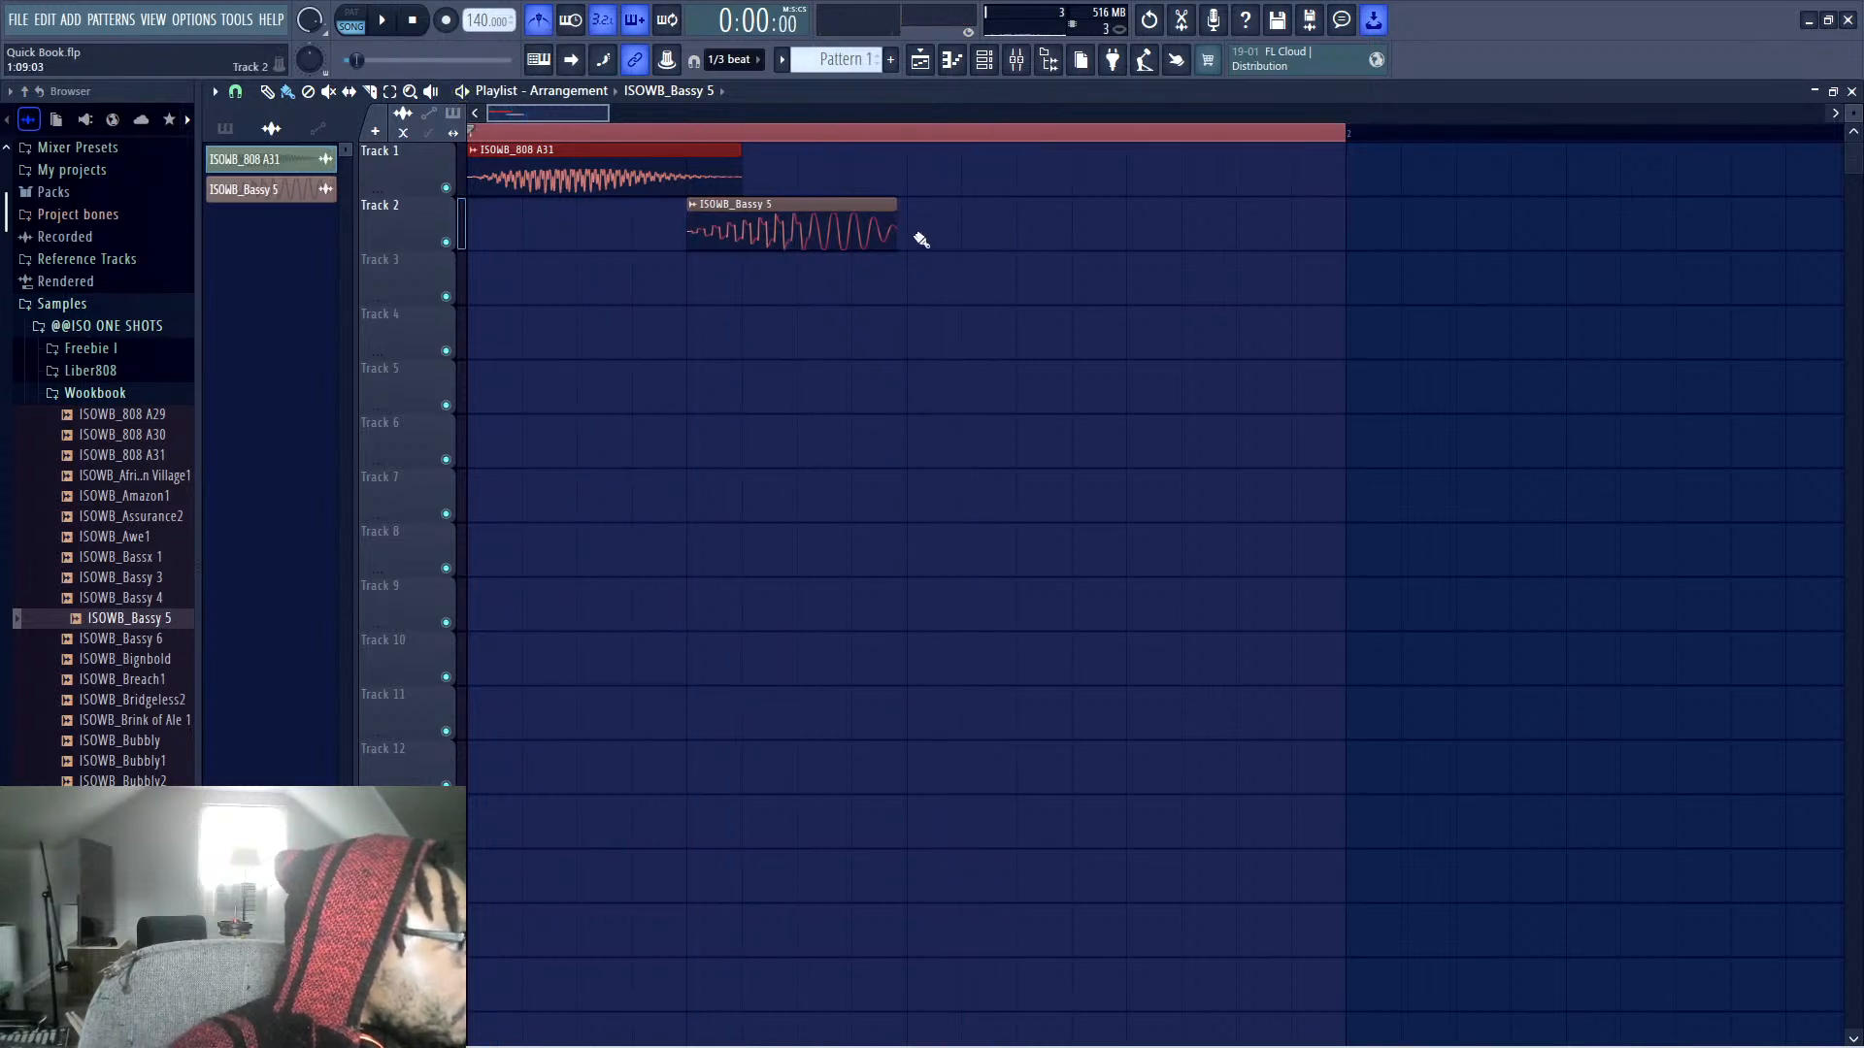
{"action": "left_click", "coordinate": [916, 233]}
{"action": "key", "text": "space"}
{"action": "left_click", "coordinate": [1132, 229]}
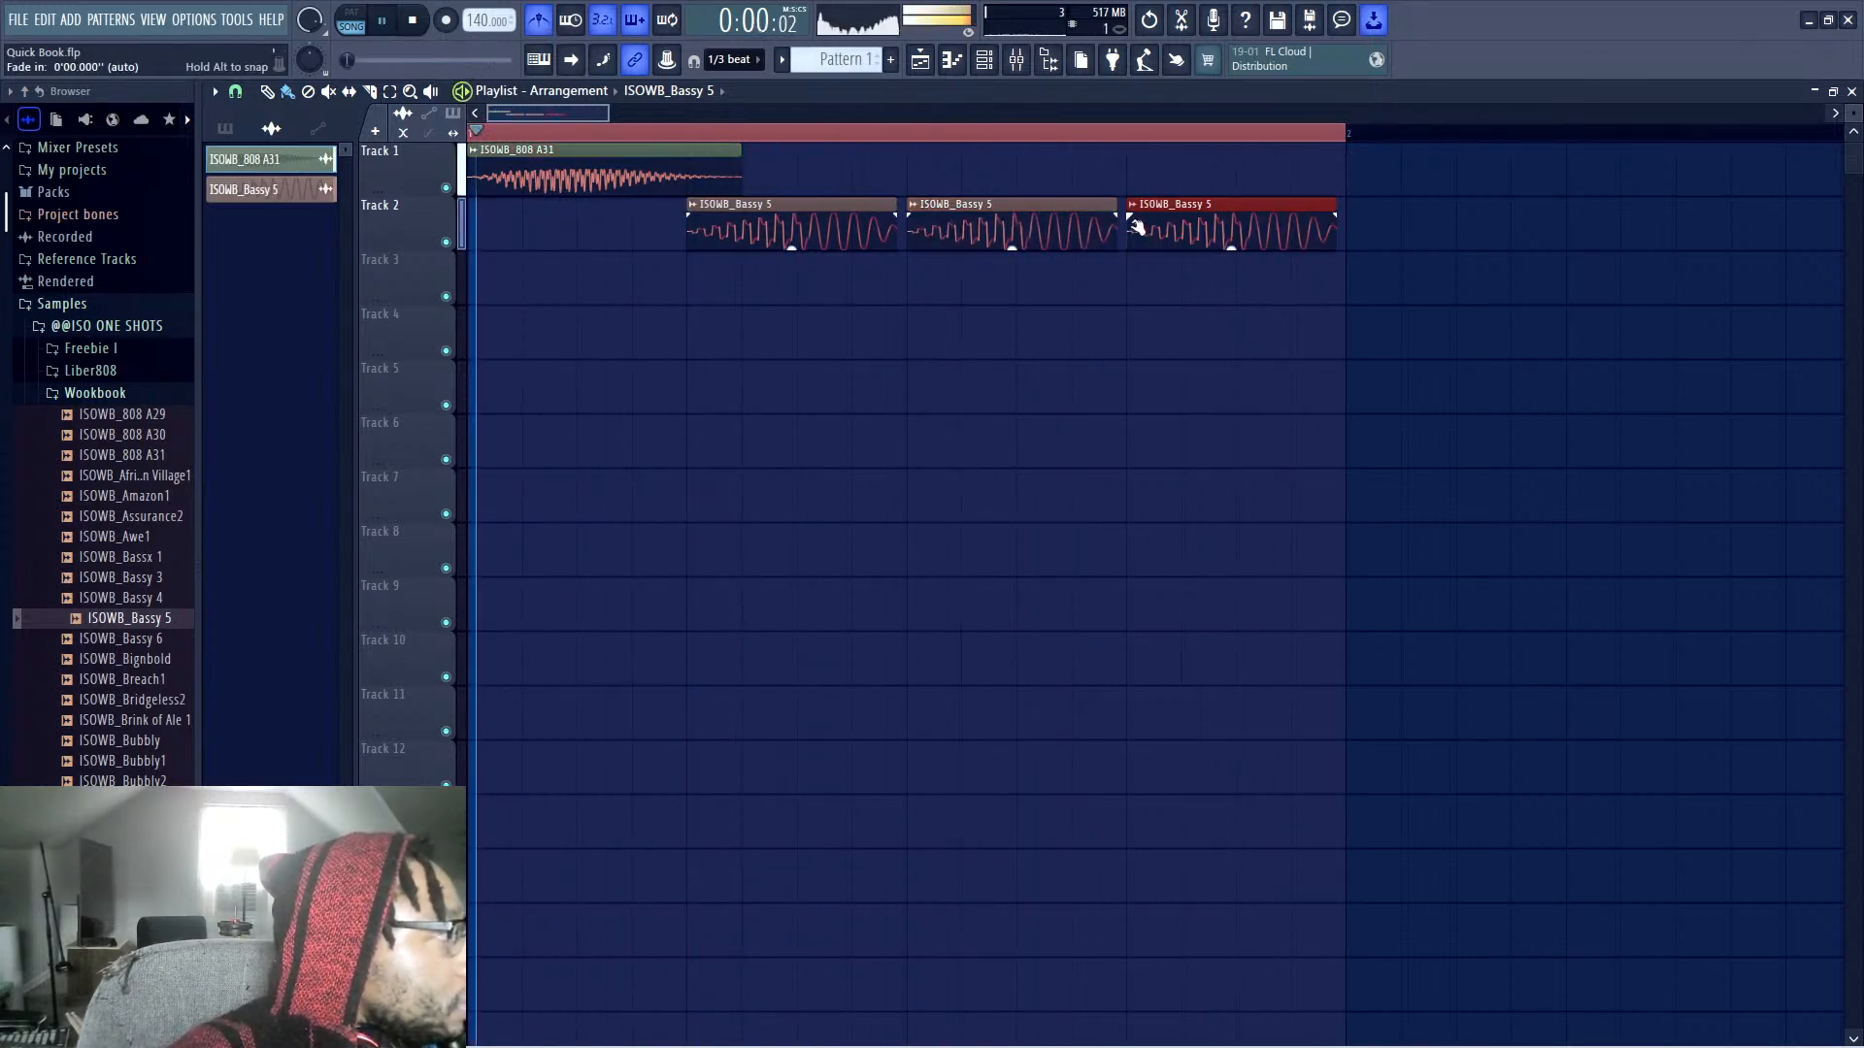
{"action": "key", "text": "space"}
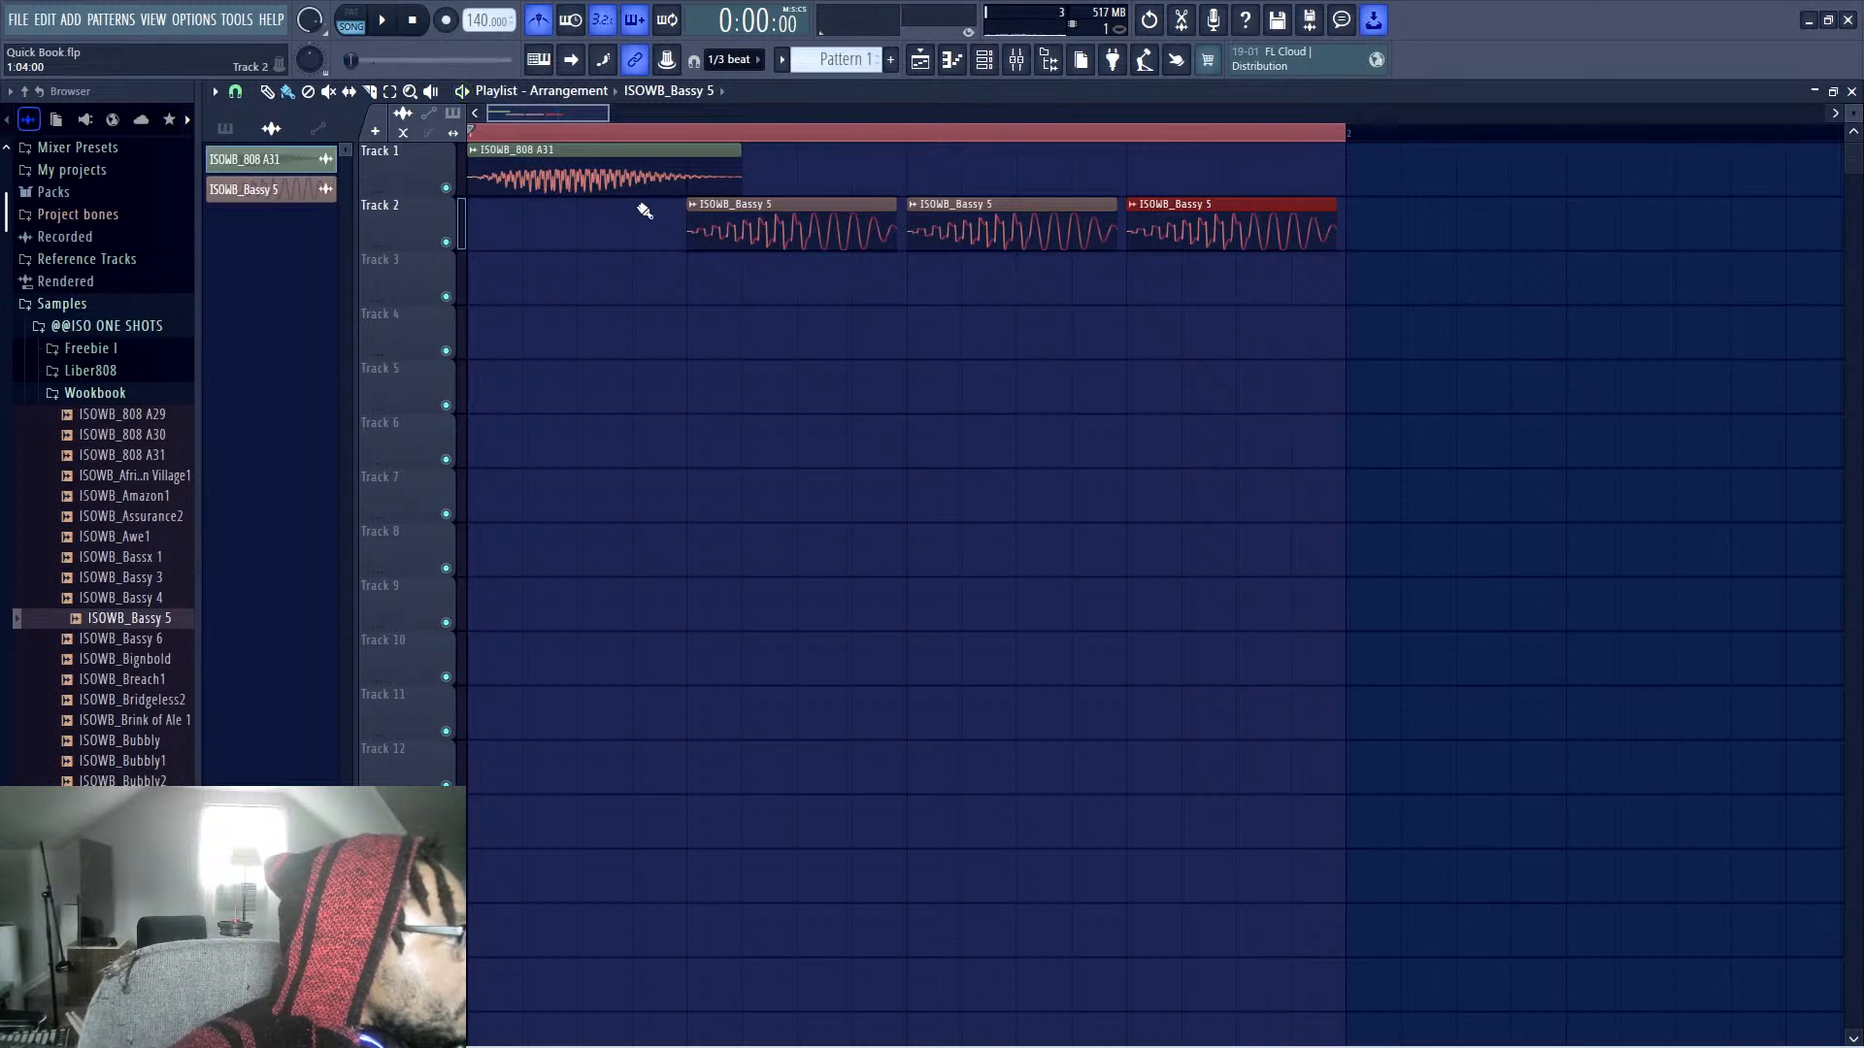
Trim the 808 A31 clip to one beat, move the three Bassy 5 clips up to Track 1, and play the loop
{"action": "left_click_drag", "start_coordinate": [740, 179], "coordinate": [685, 184]}
{"action": "left_click_drag", "start_coordinate": [792, 305], "coordinate": [940, 215]}
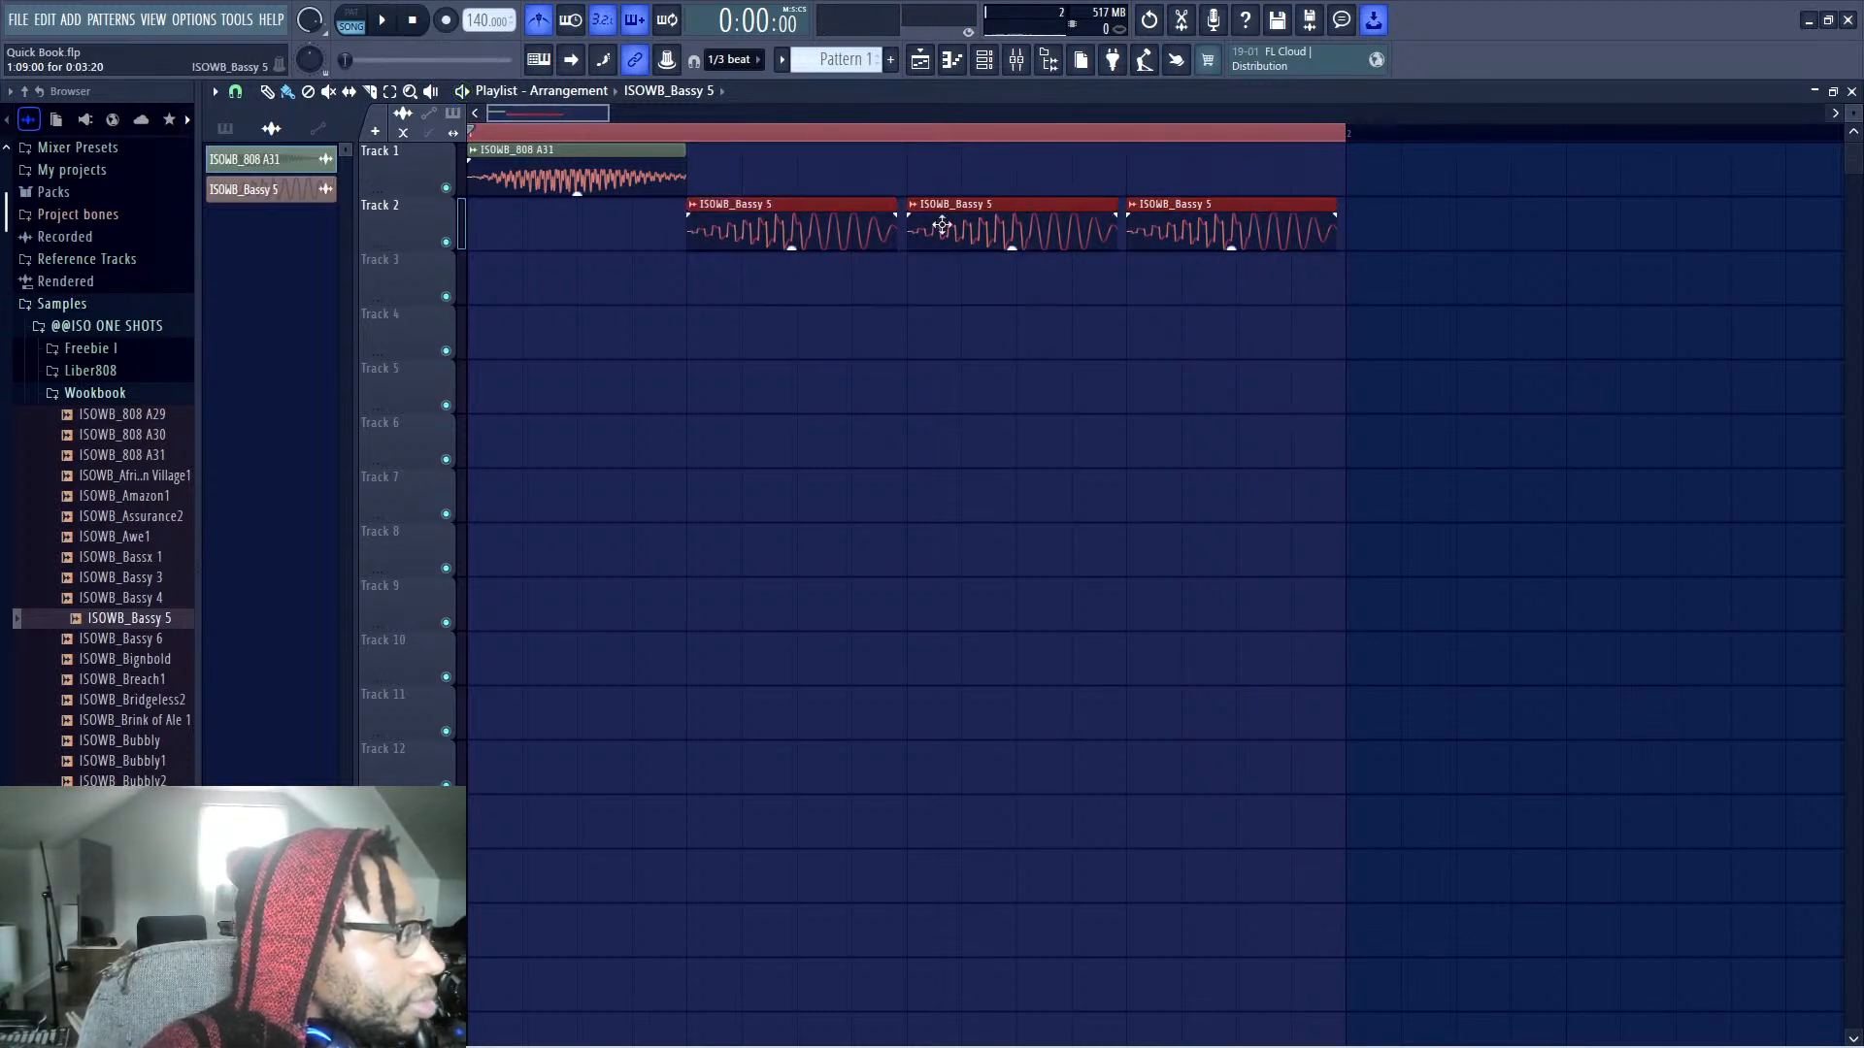
{"action": "left_click_drag", "start_coordinate": [811, 221], "coordinate": [811, 166]}
{"action": "key", "text": "space"}
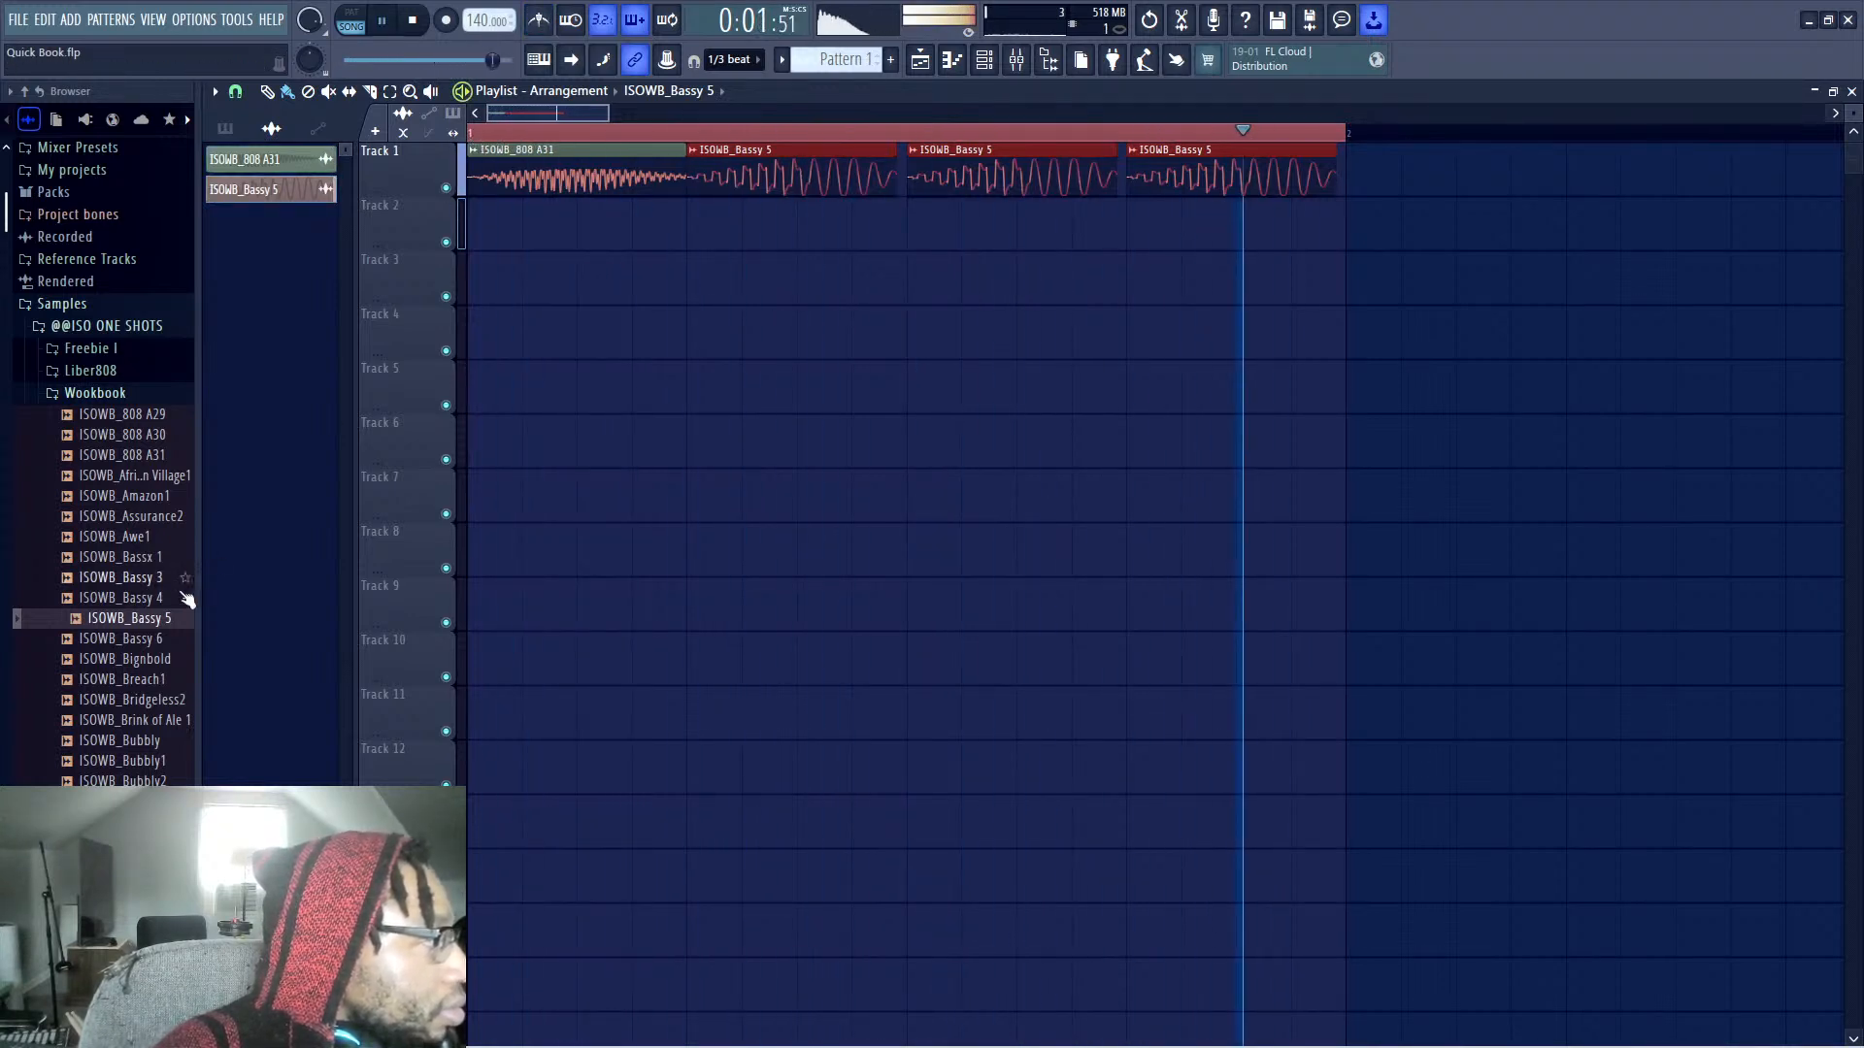
{"action": "key", "text": "space"}
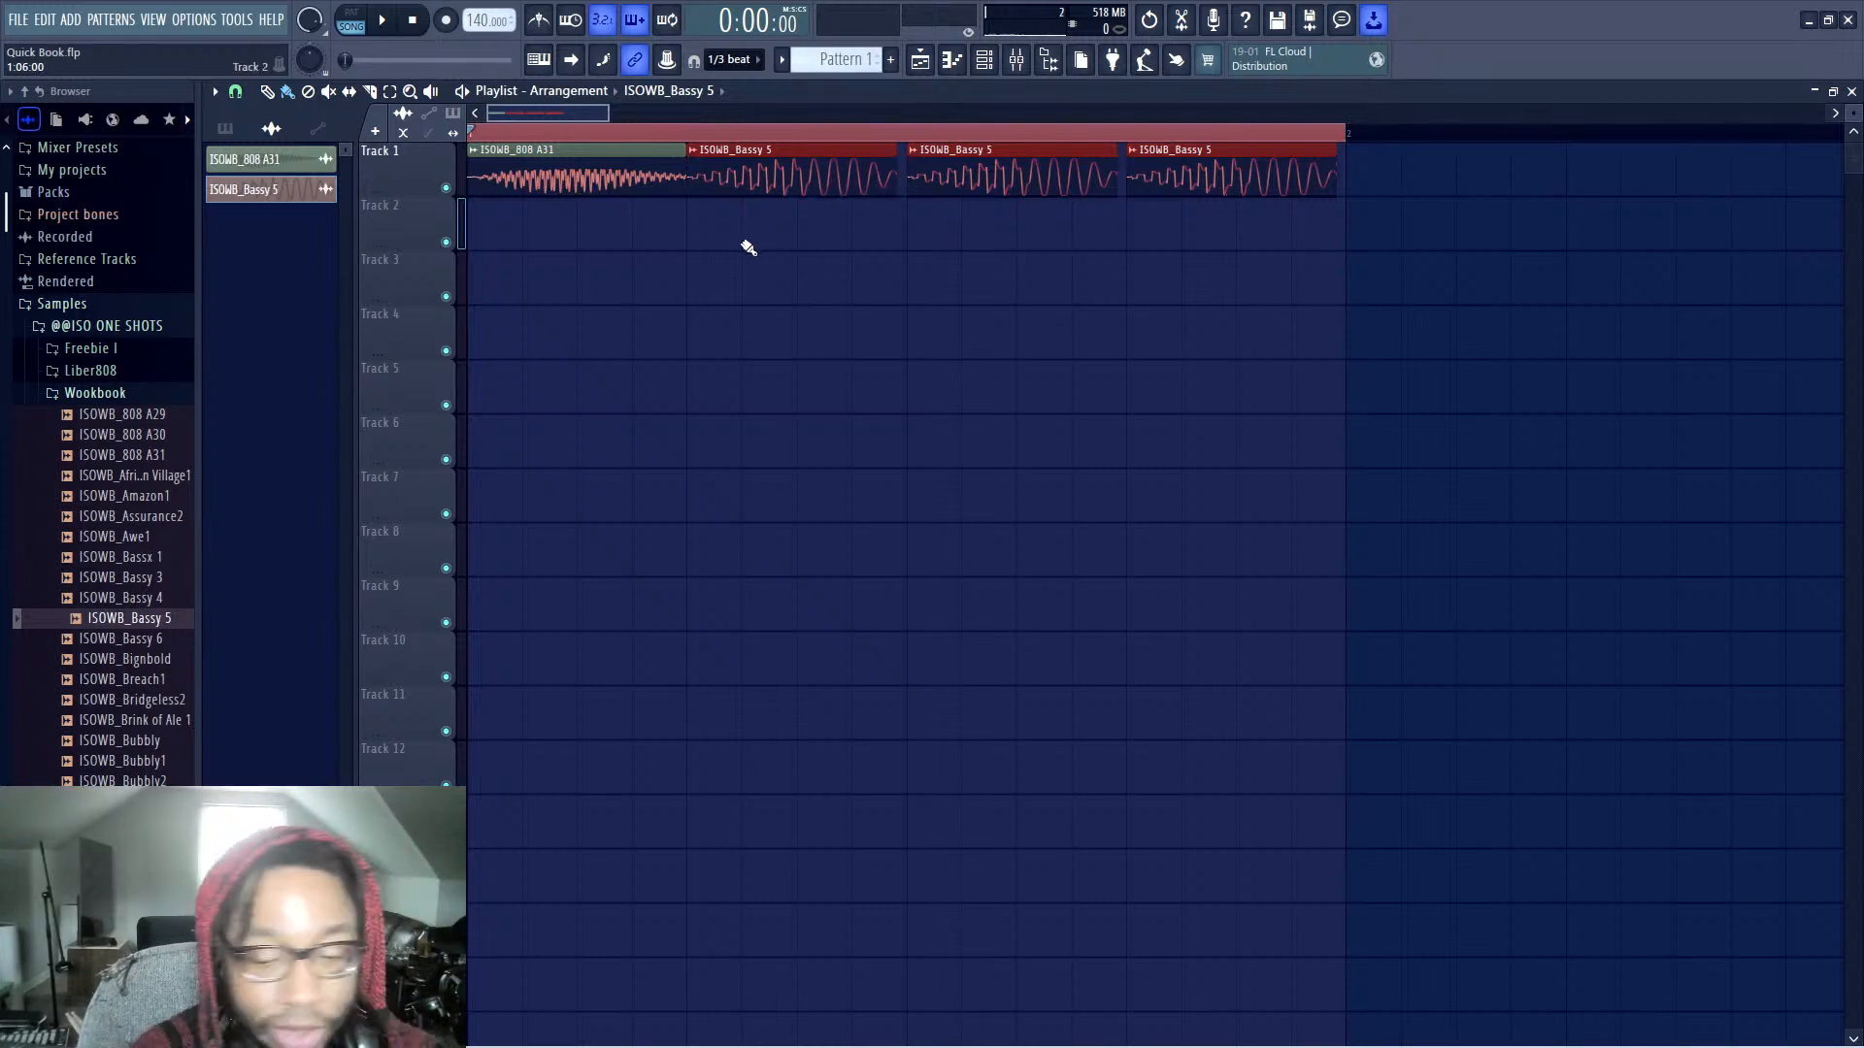
Open the mixer over the playlist and play the loop to check the insert and master levels
{"action": "key", "text": "F9"}
{"action": "left_click_drag", "start_coordinate": [670, 864], "coordinate": [924, 543]}
{"action": "key", "text": "space"}
{"action": "left_click_drag", "start_coordinate": [683, 503], "coordinate": [618, 501]}
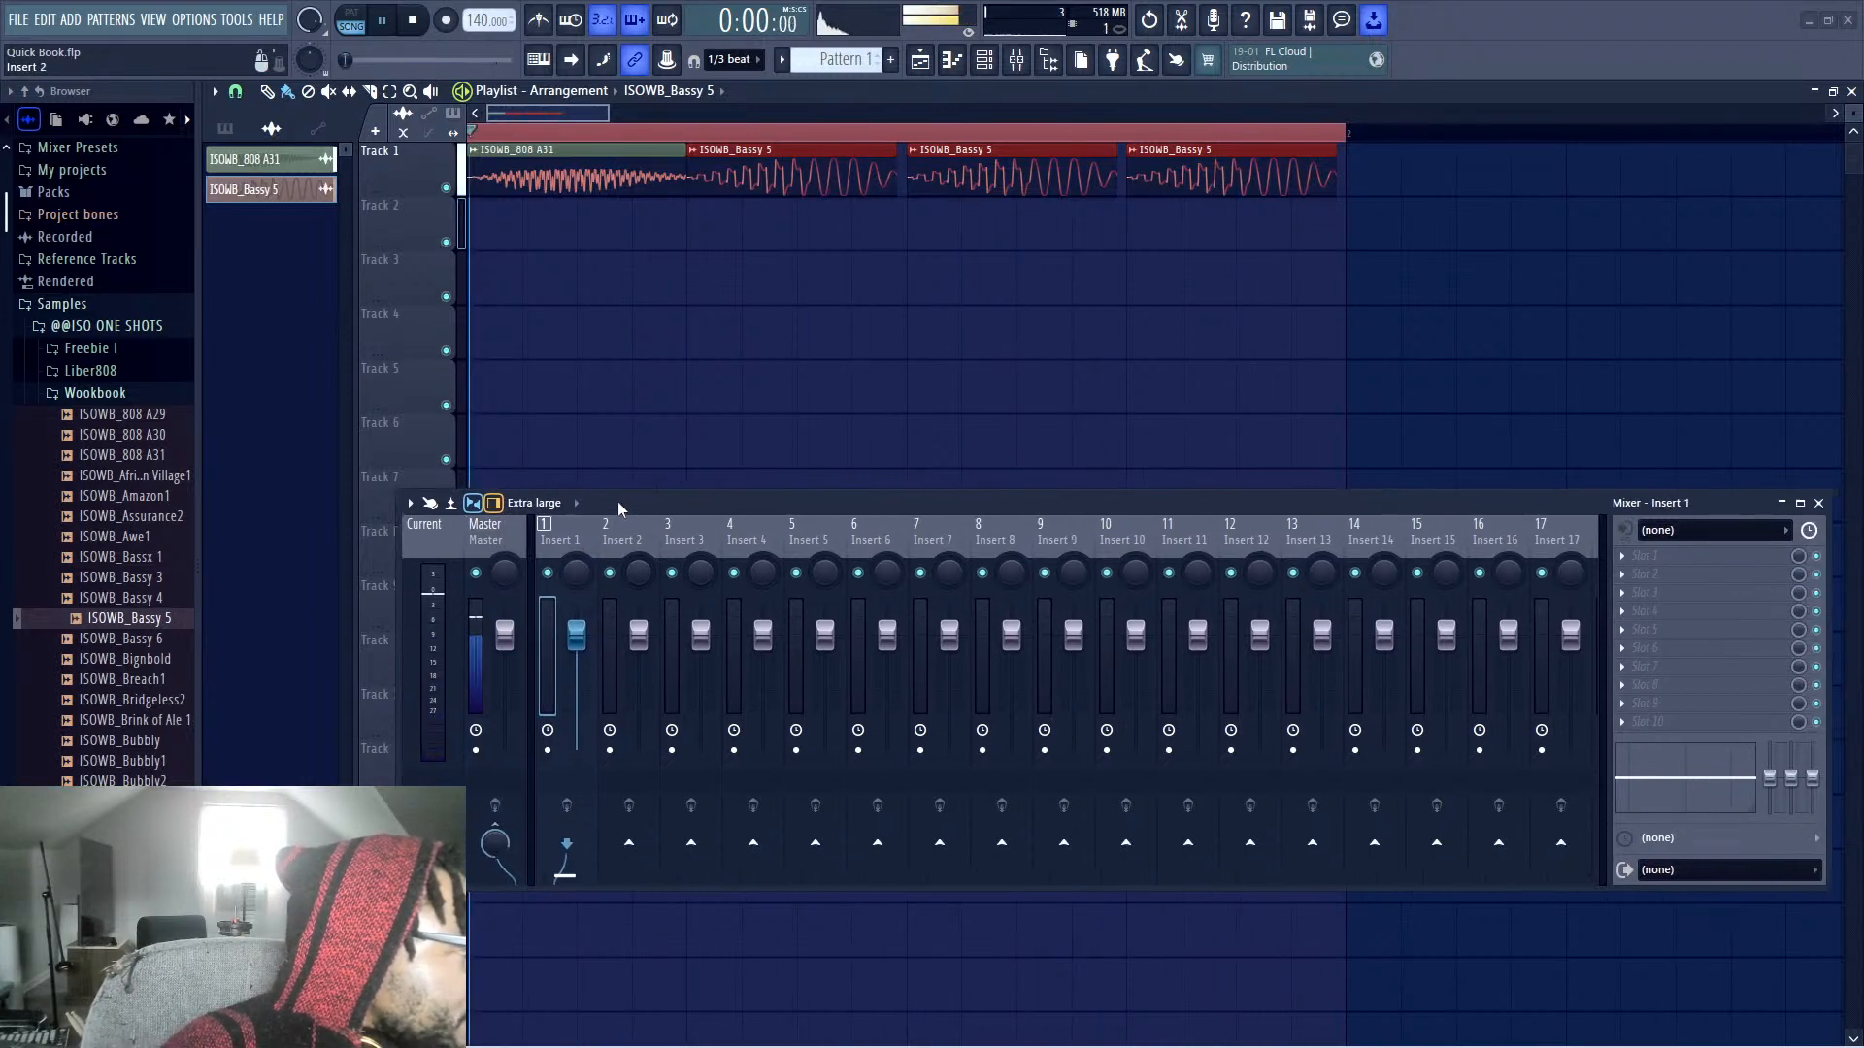
{"action": "left_click", "coordinate": [542, 536]}
{"action": "key", "text": "space"}
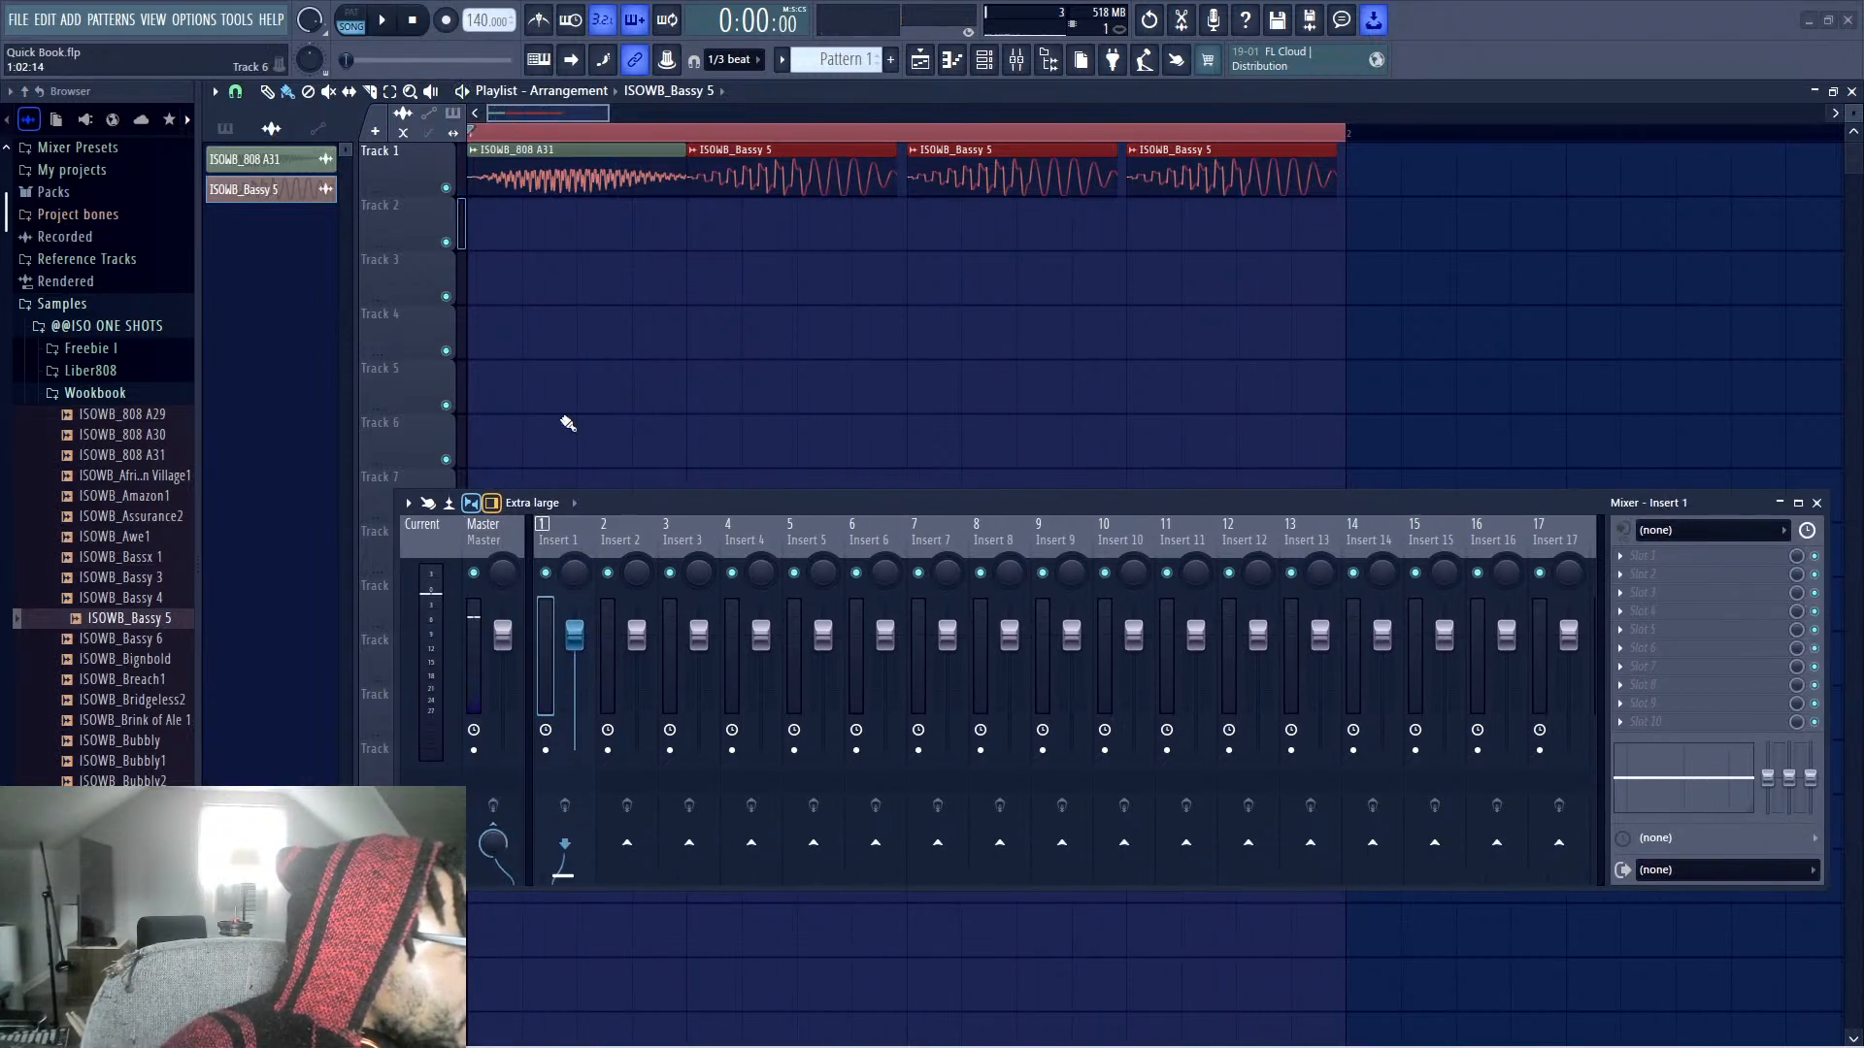
Set playlist Track 1 to audio track mode linked to mixer Insert 5
{"action": "right_click", "coordinate": [408, 172]}
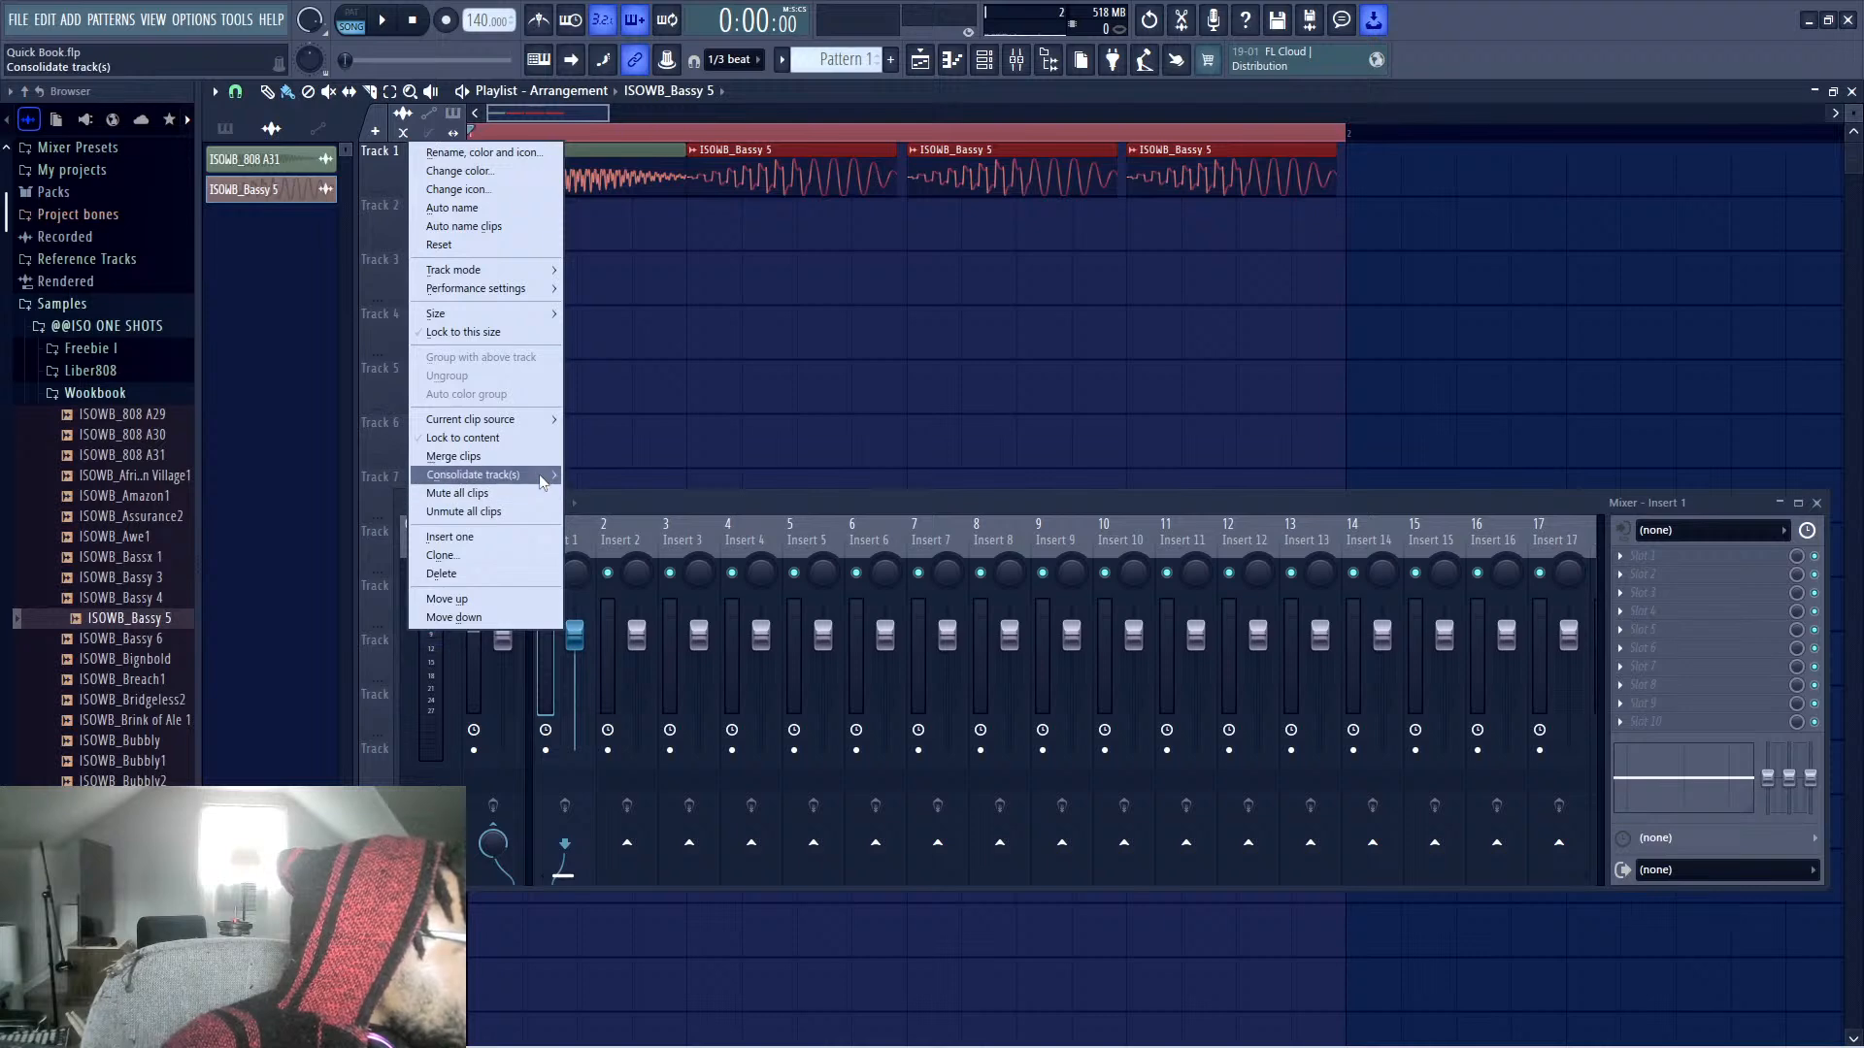
{"action": "mouse_move", "coordinate": [525, 274]}
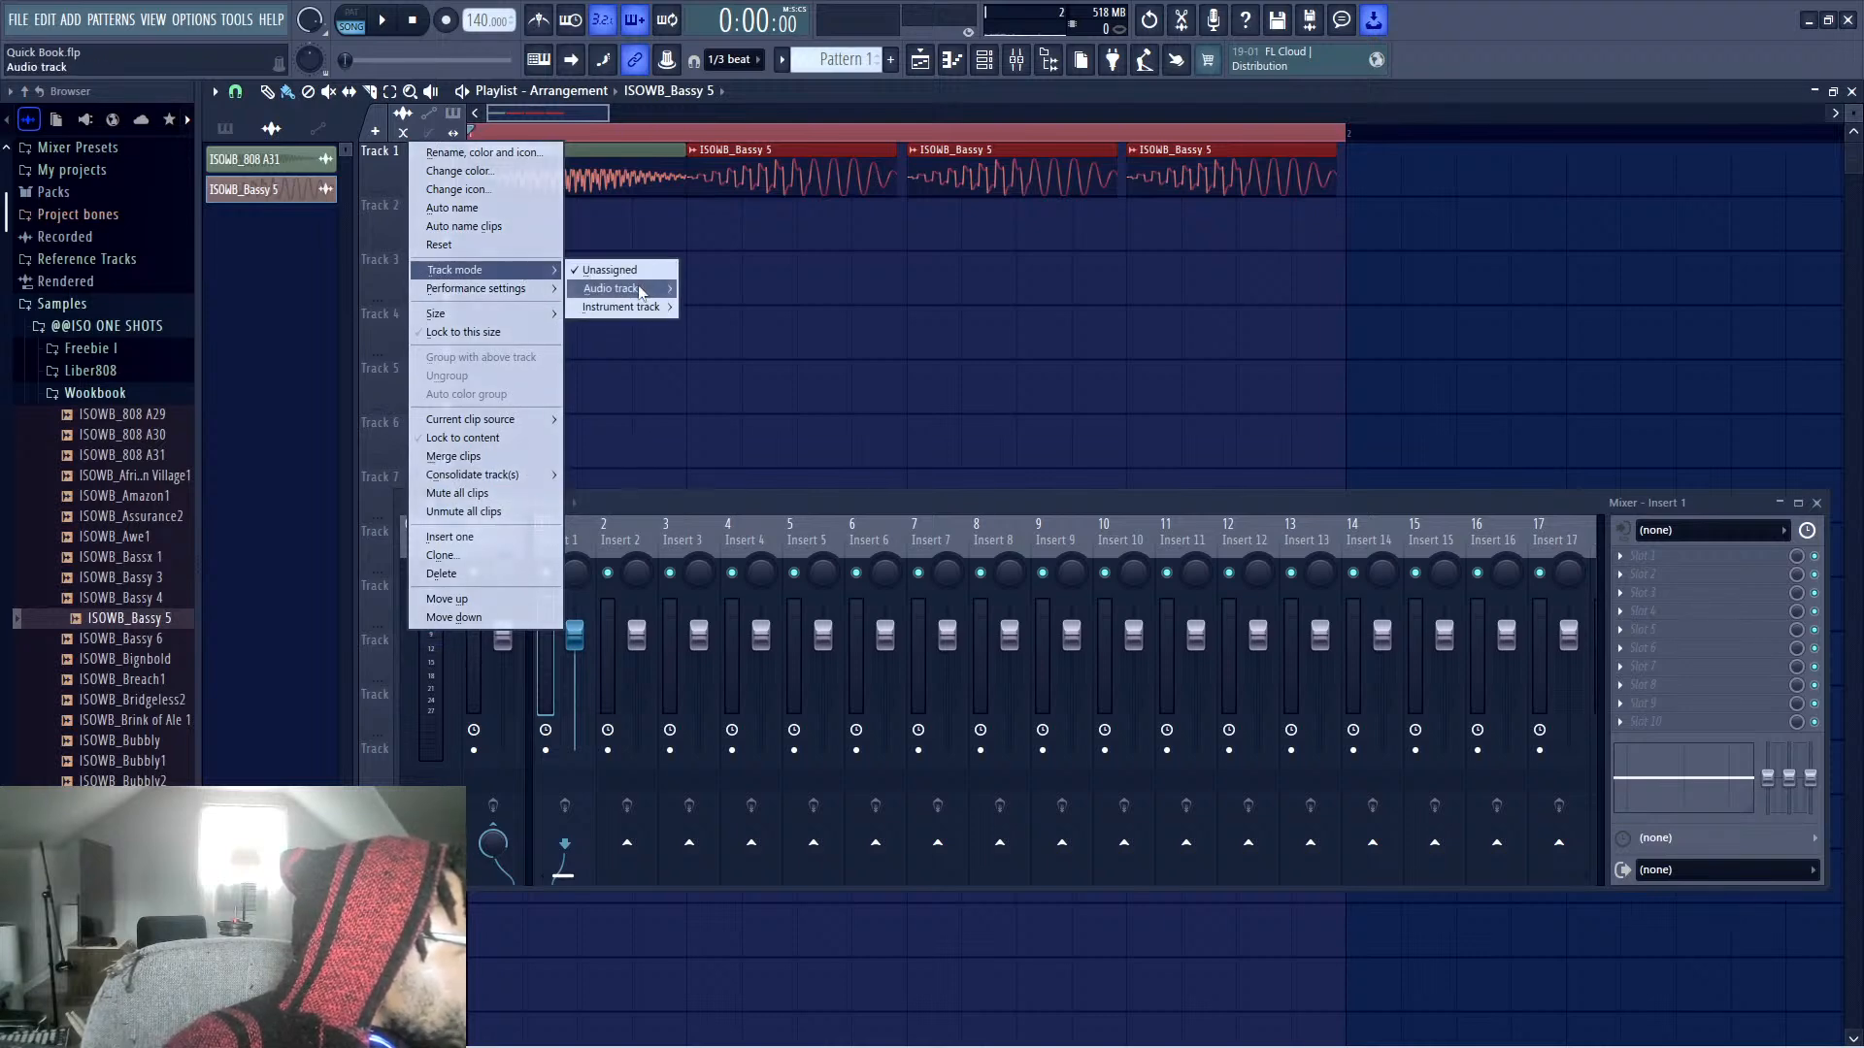
{"action": "mouse_move", "coordinate": [652, 313]}
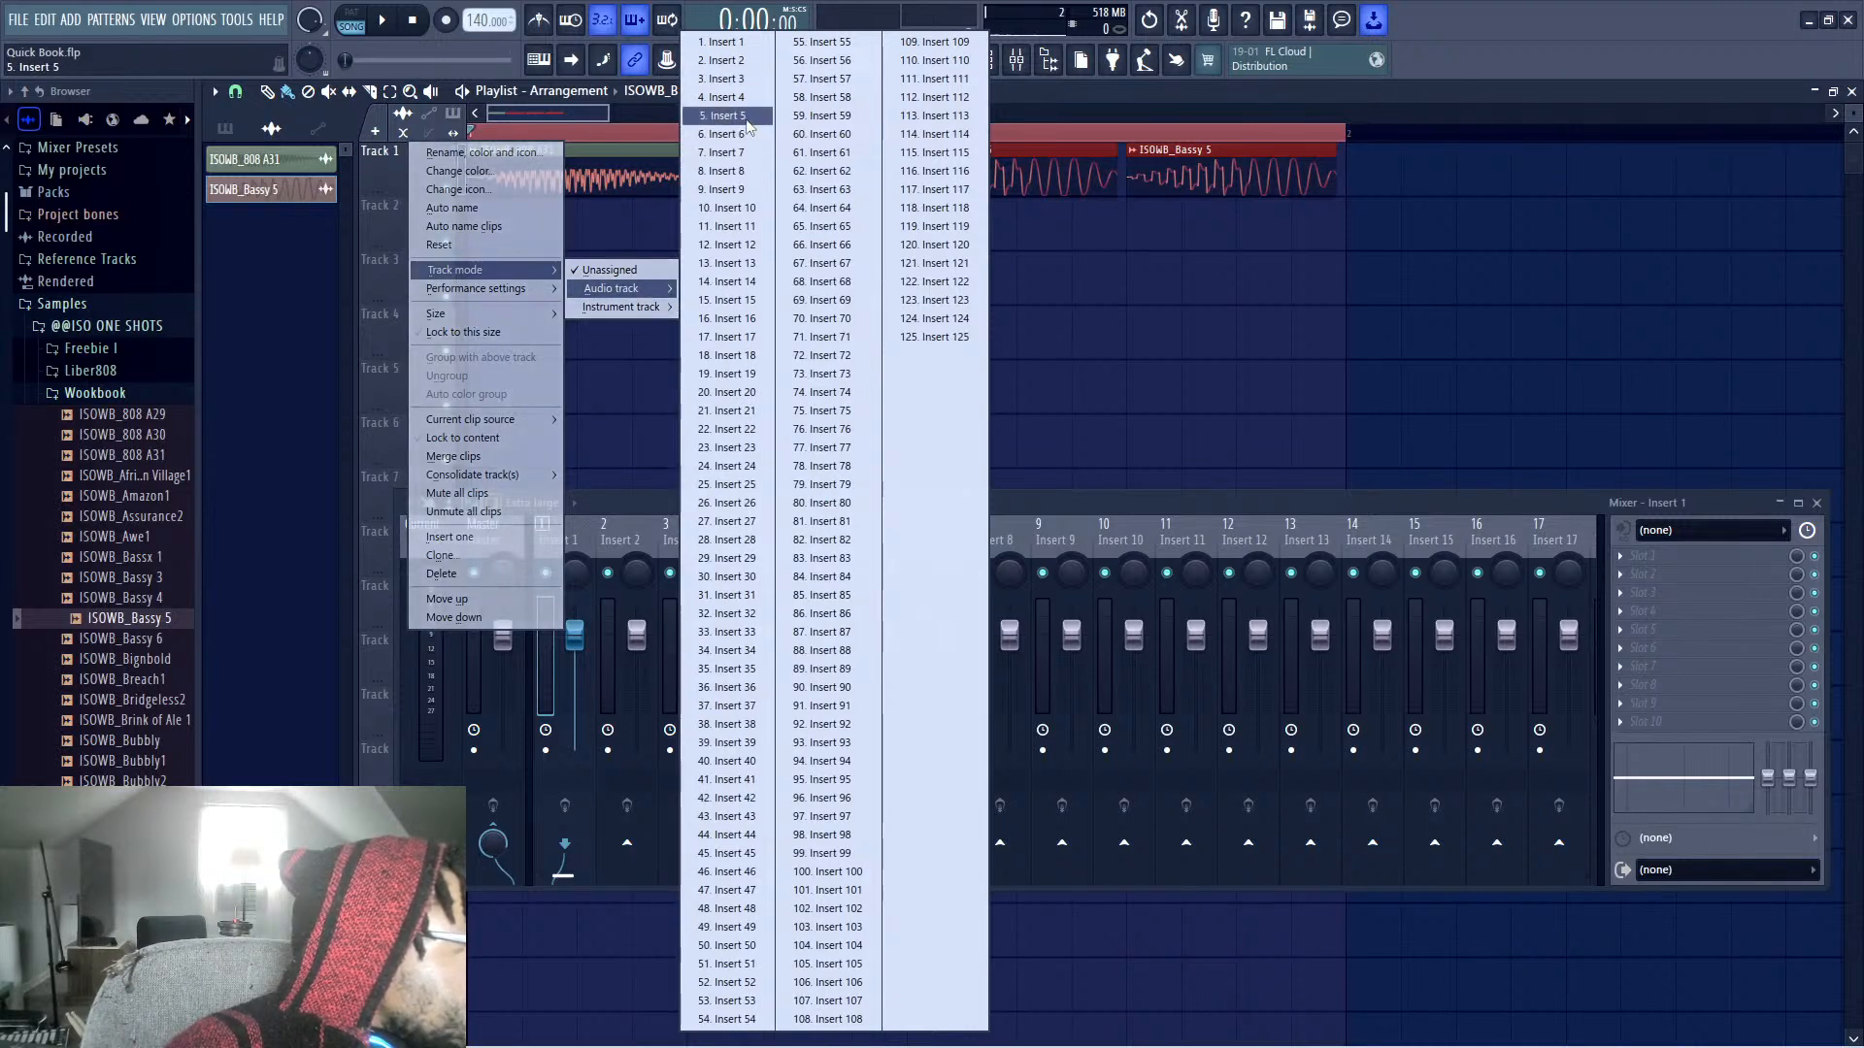
{"action": "left_click", "coordinate": [728, 115]}
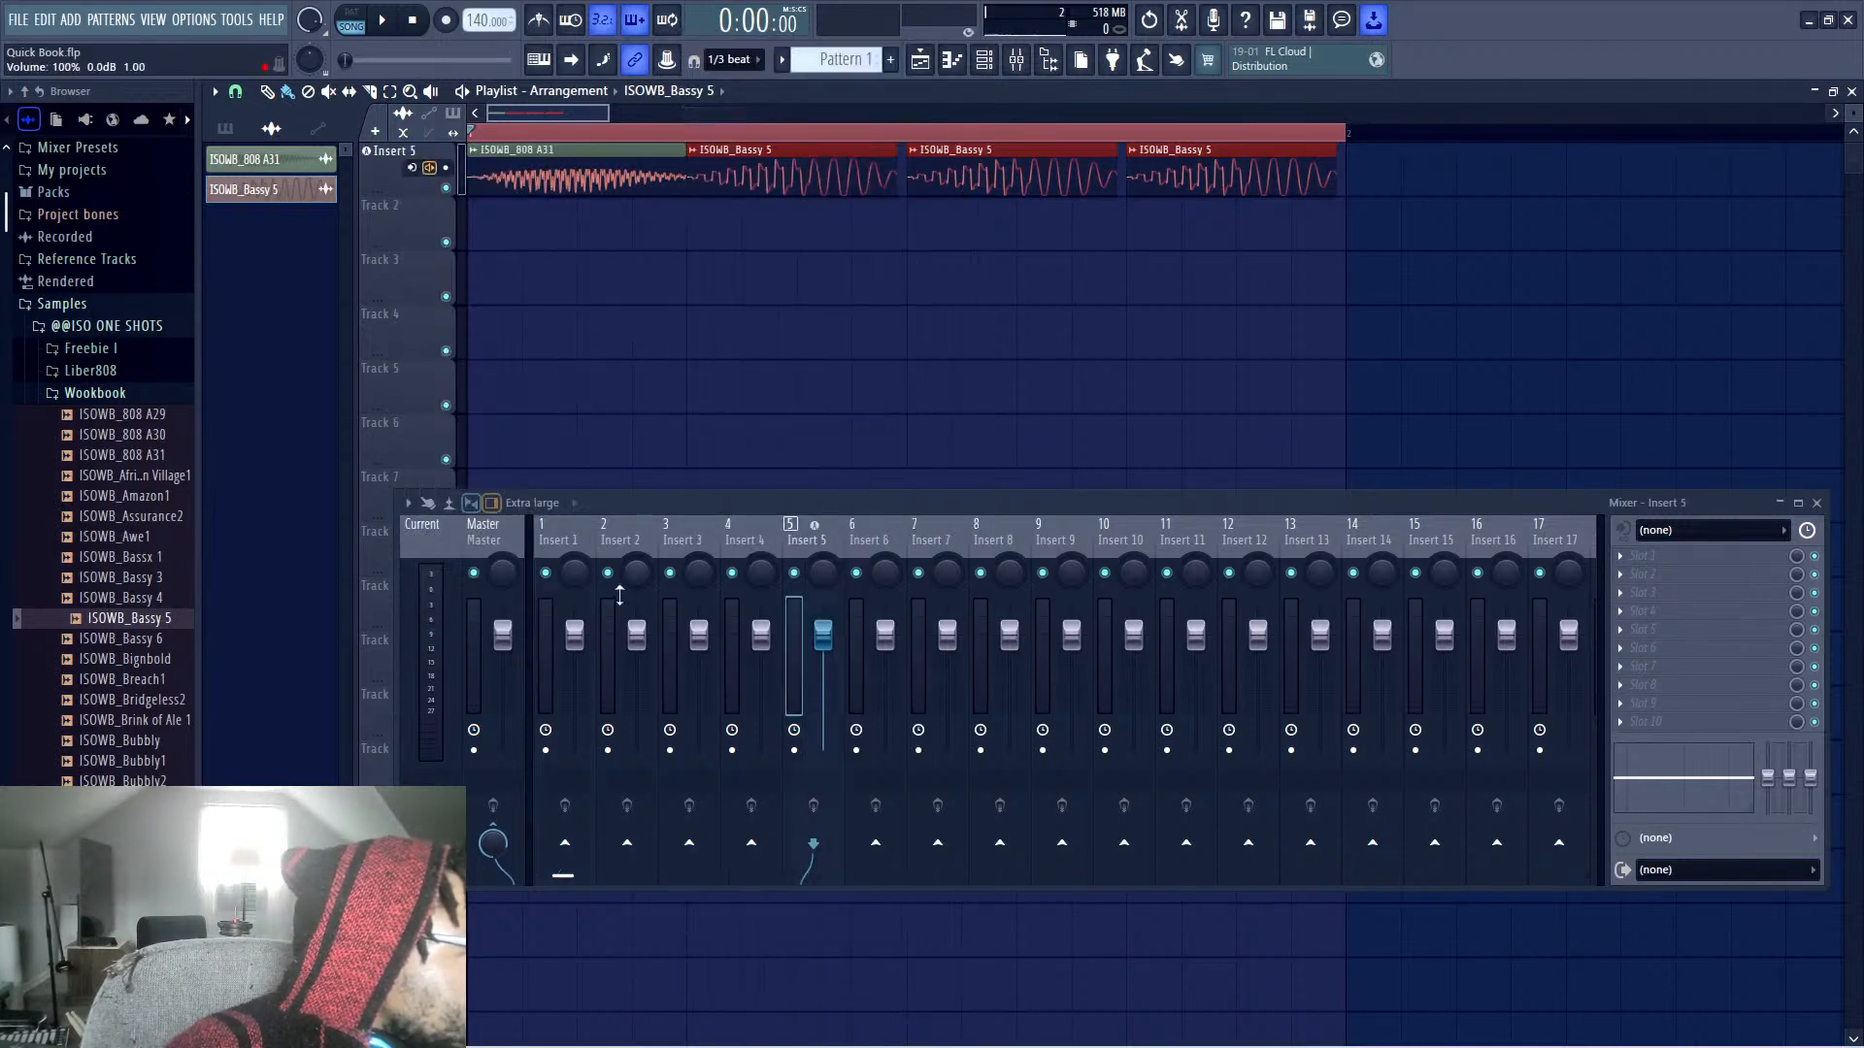
Load Snap Heap on mixer Insert 5, nest another Snap Heap in its Serial Bus 1, and open the nested editor
{"action": "left_click", "coordinate": [830, 780]}
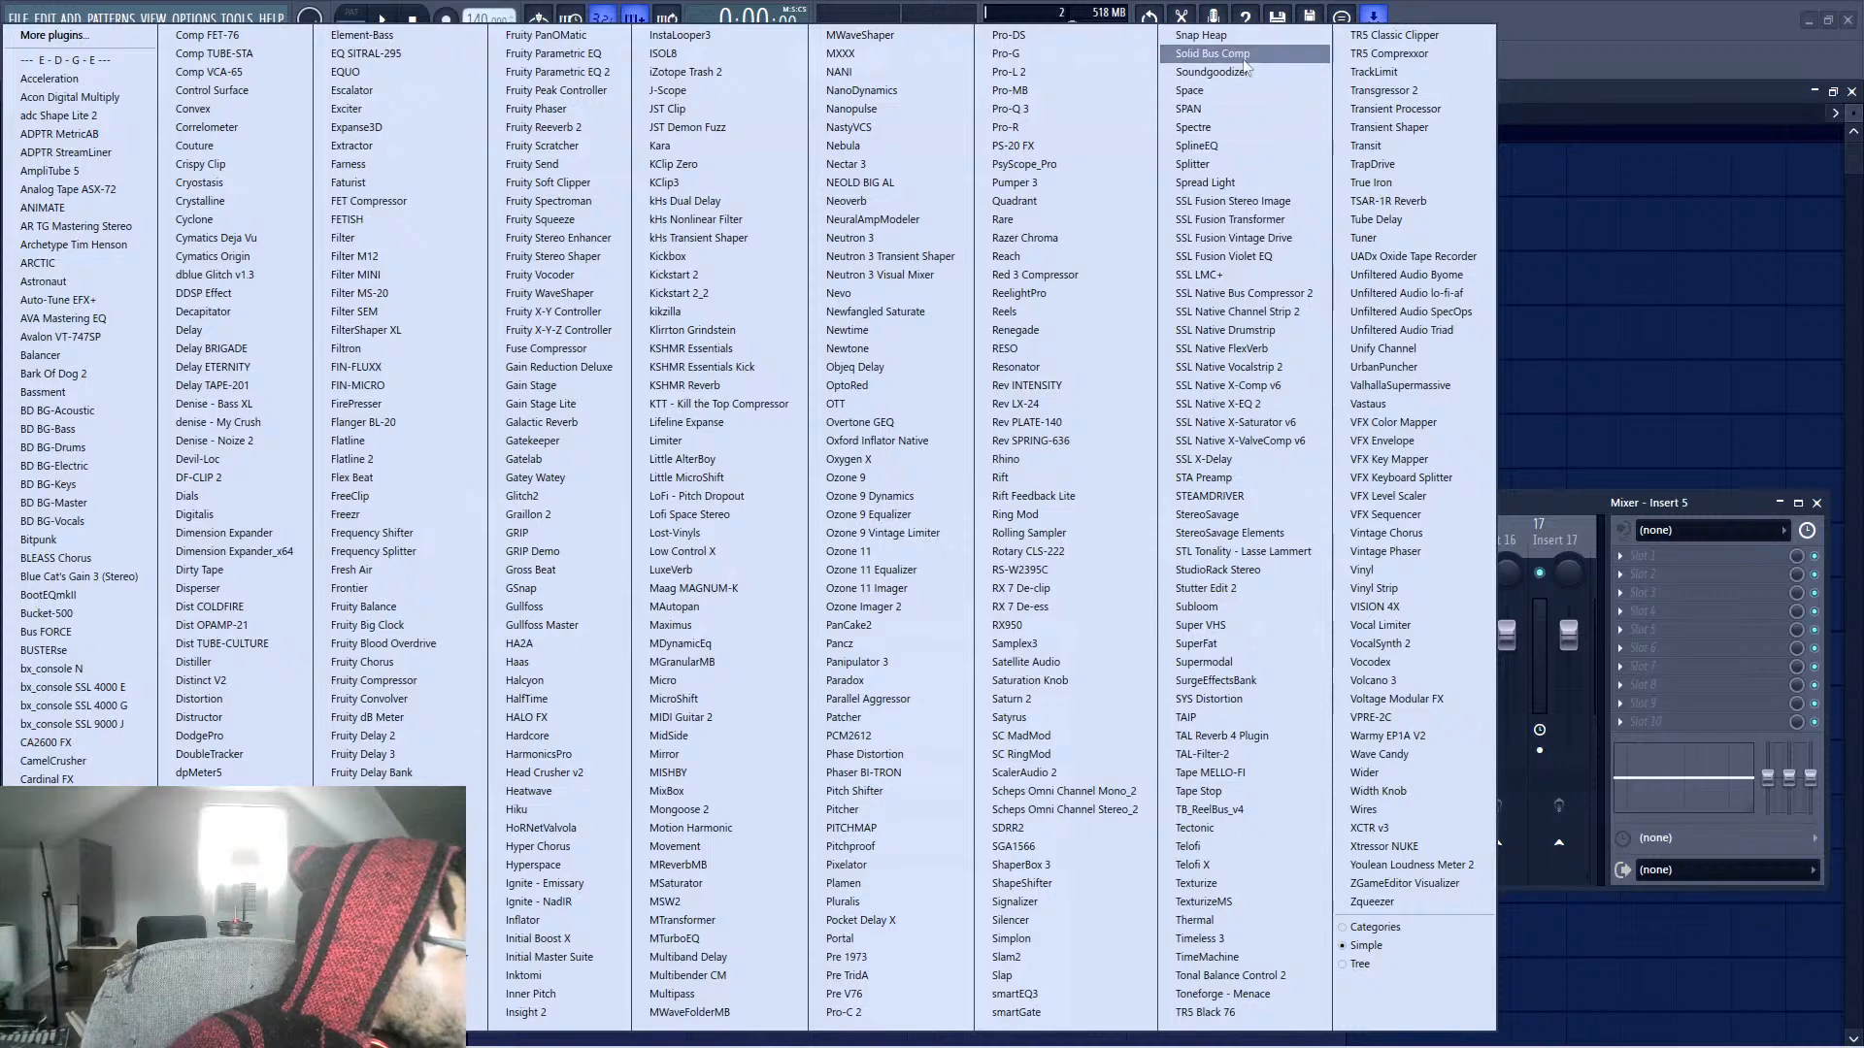
{"action": "left_click", "coordinate": [1223, 37]}
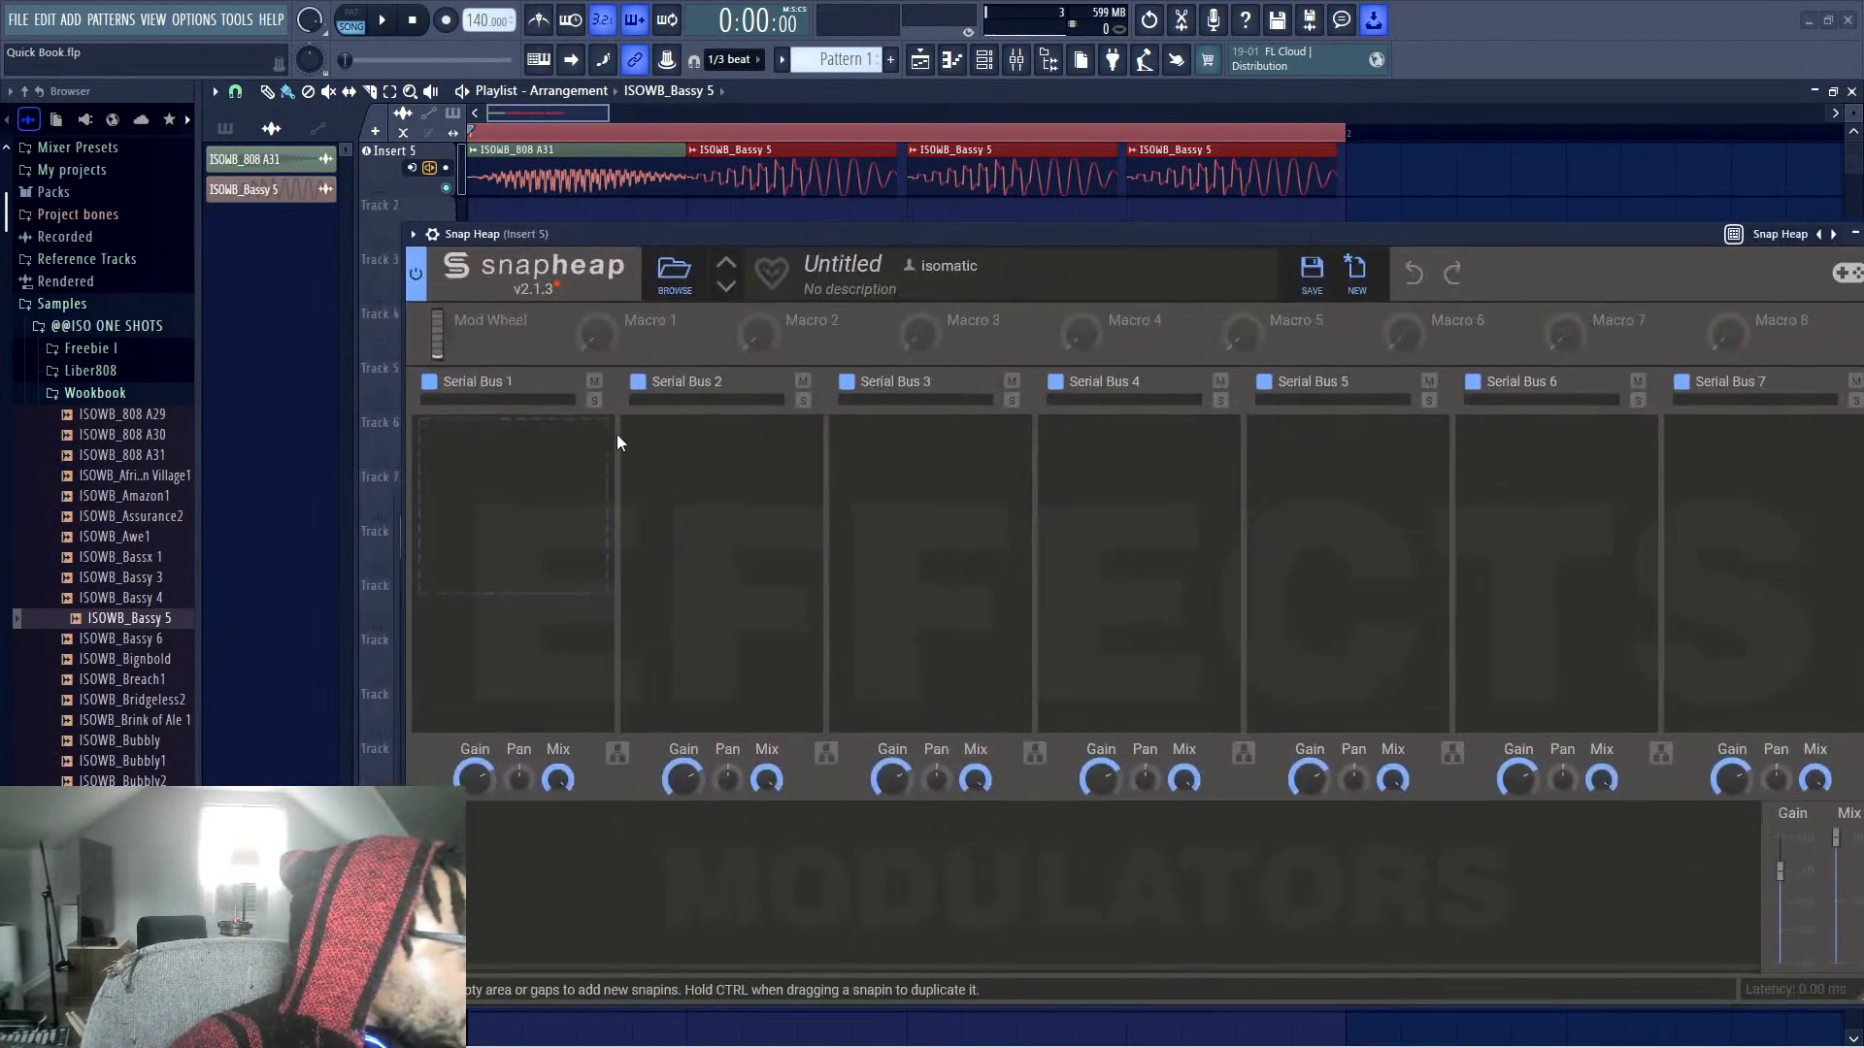
{"action": "left_click", "coordinate": [590, 435]}
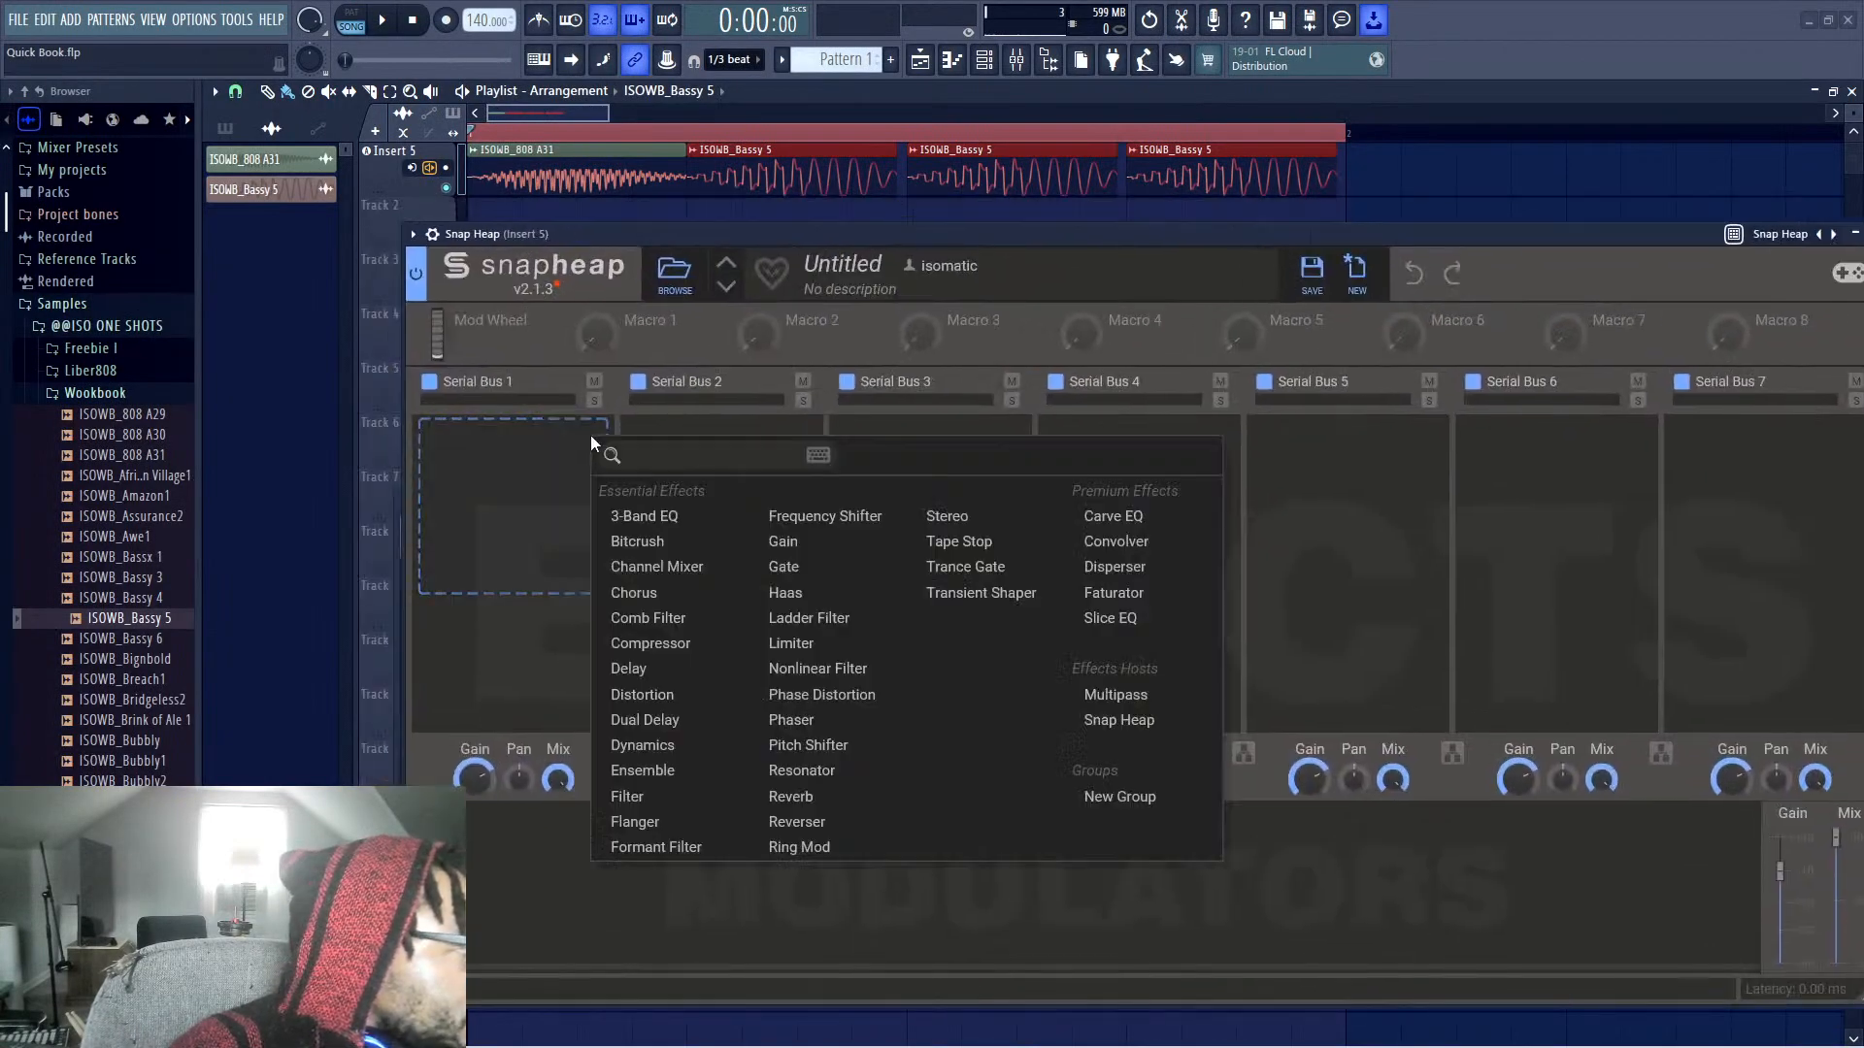
{"action": "left_click", "coordinate": [1138, 725]}
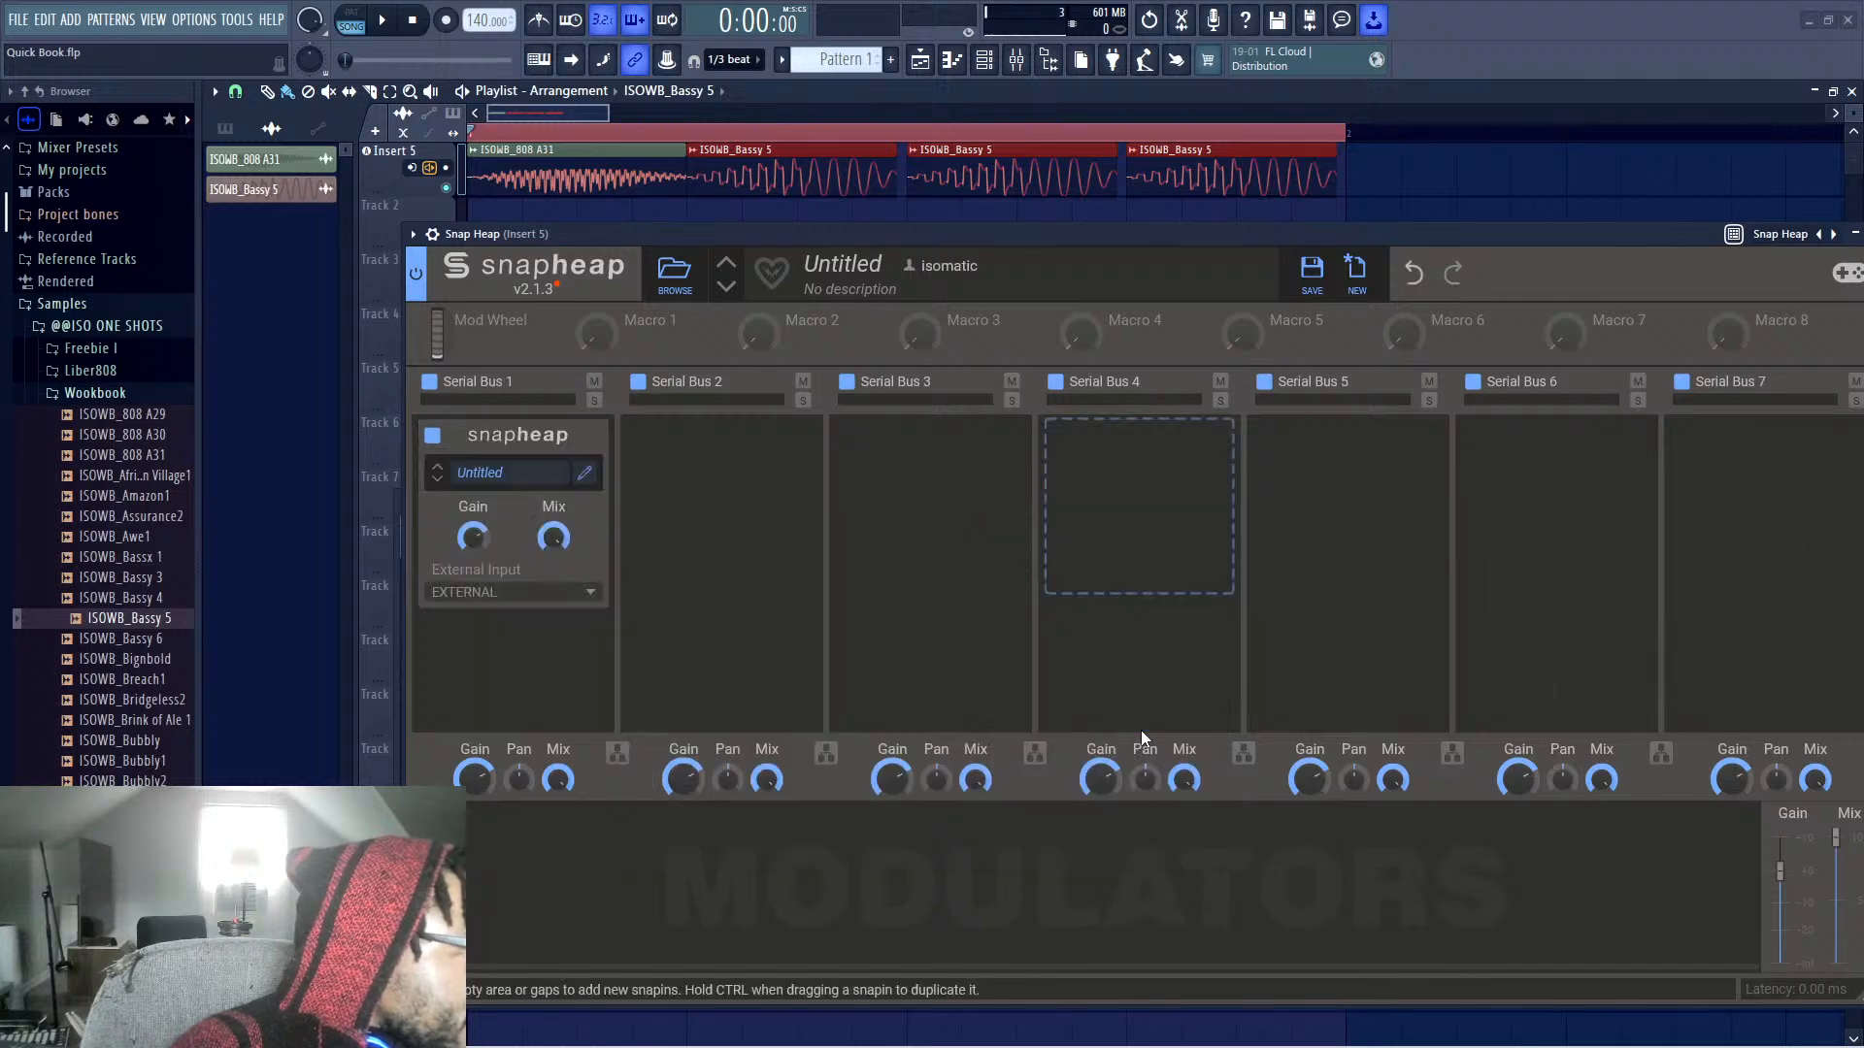
{"action": "left_click", "coordinate": [584, 472]}
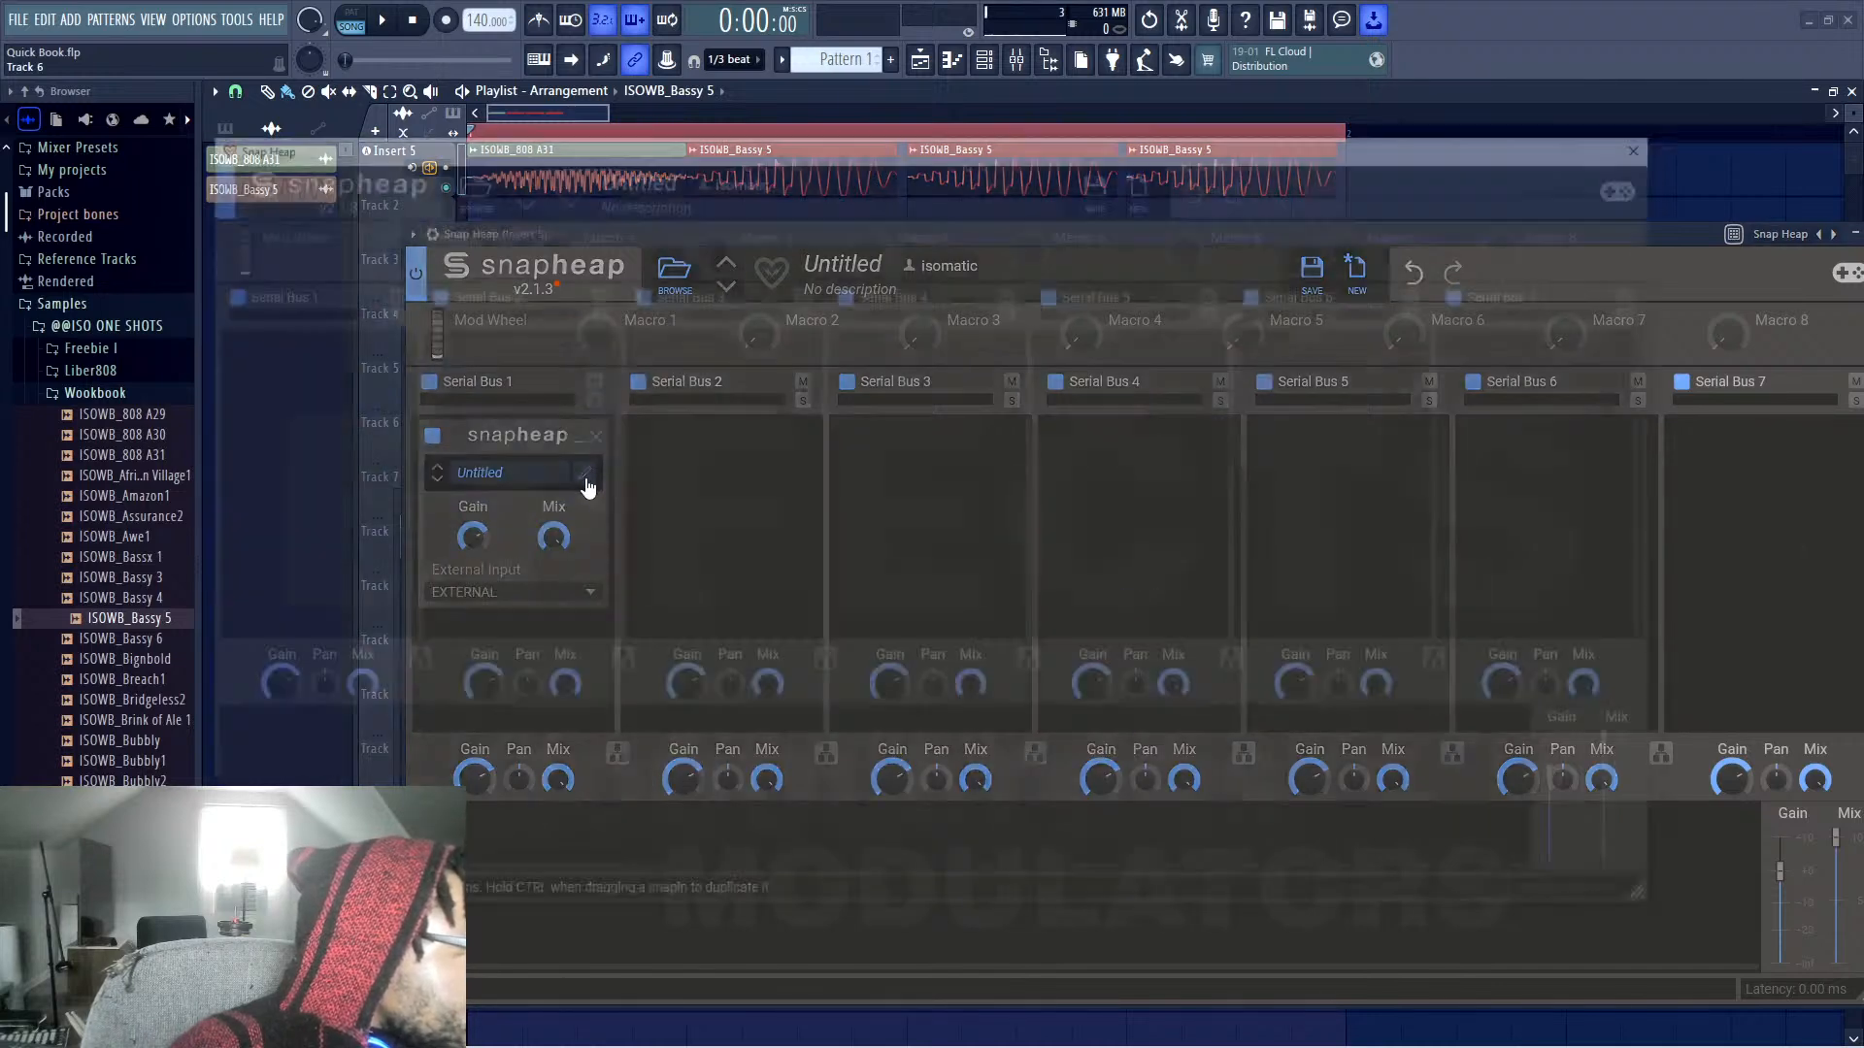
{"action": "mouse_move", "coordinate": [818, 160]}
{"action": "left_mouse_down"}
{"action": "mouse_move", "coordinate": [922, 514]}
{"action": "mouse_move", "coordinate": [932, 249]}
{"action": "left_mouse_up"}
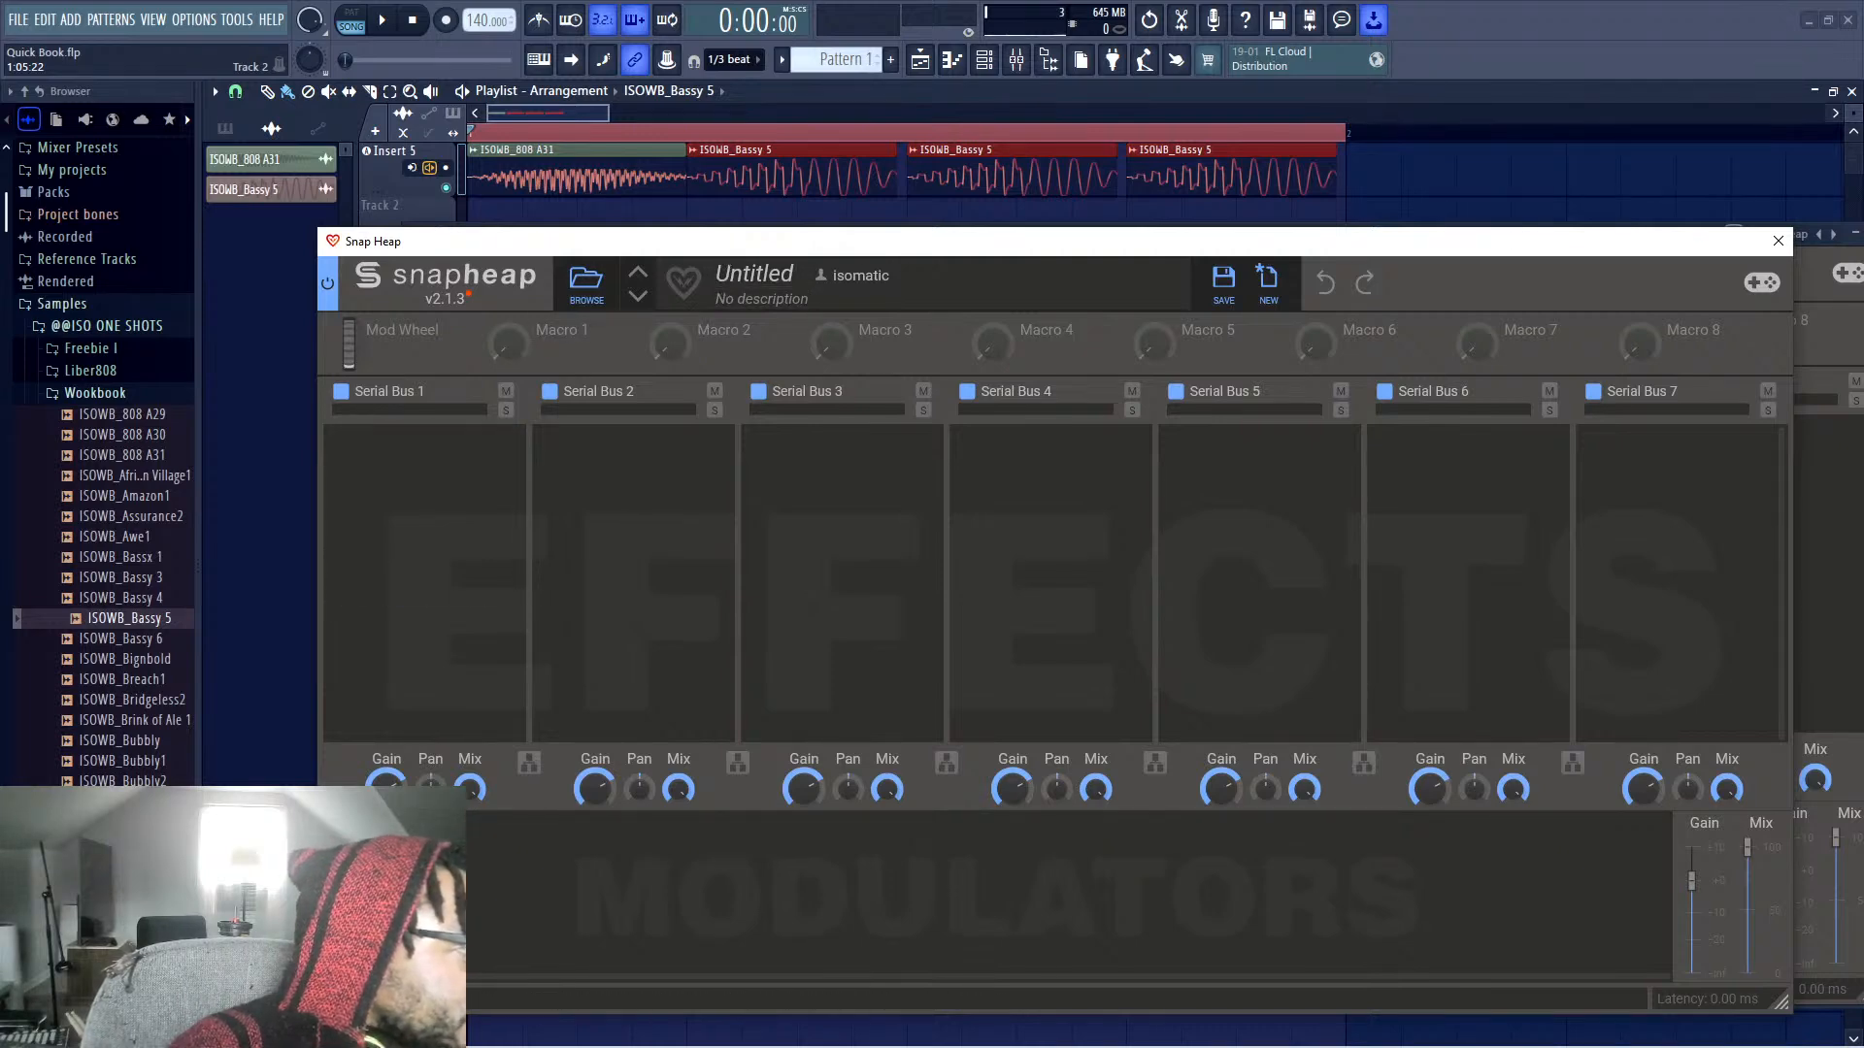
Add a Limiter to Serial Bus 7 of the nested Snap Heap, set its In Gain to +20 dB, and play the loop
{"action": "left_click", "coordinate": [1640, 453]}
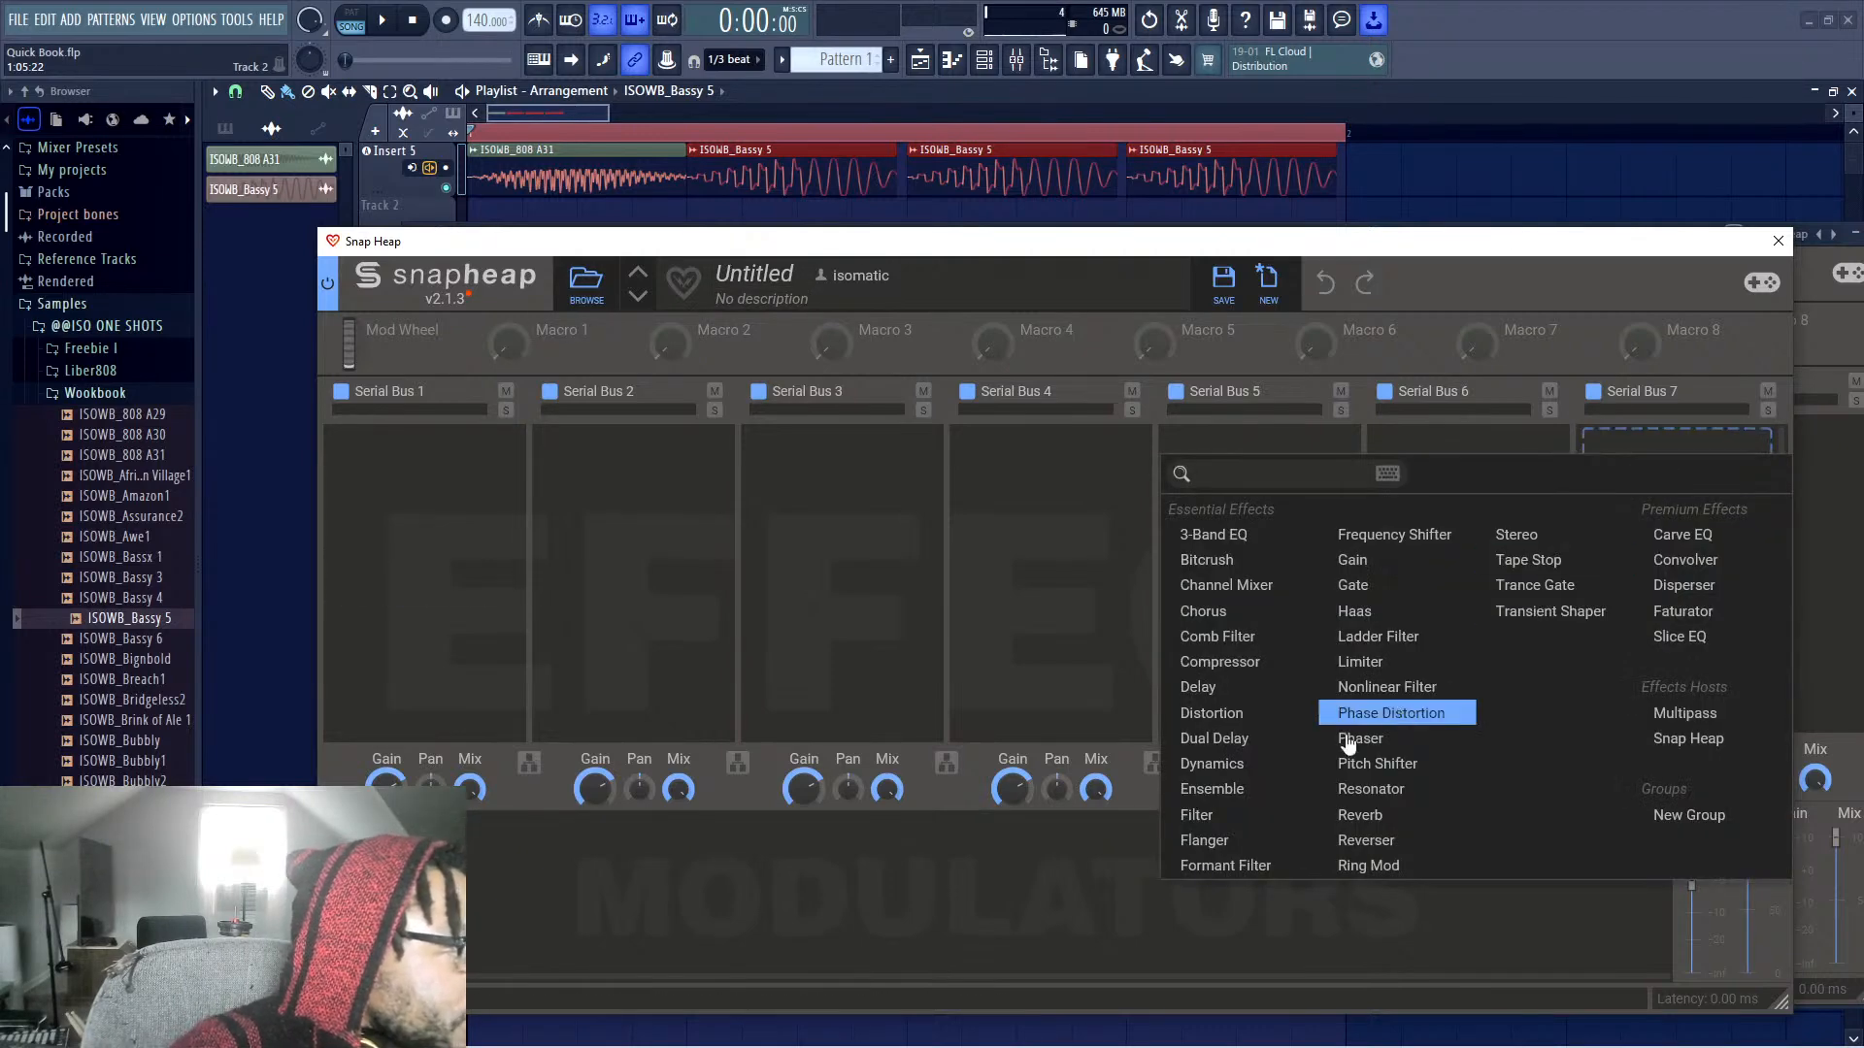
{"action": "left_click", "coordinate": [1394, 662]}
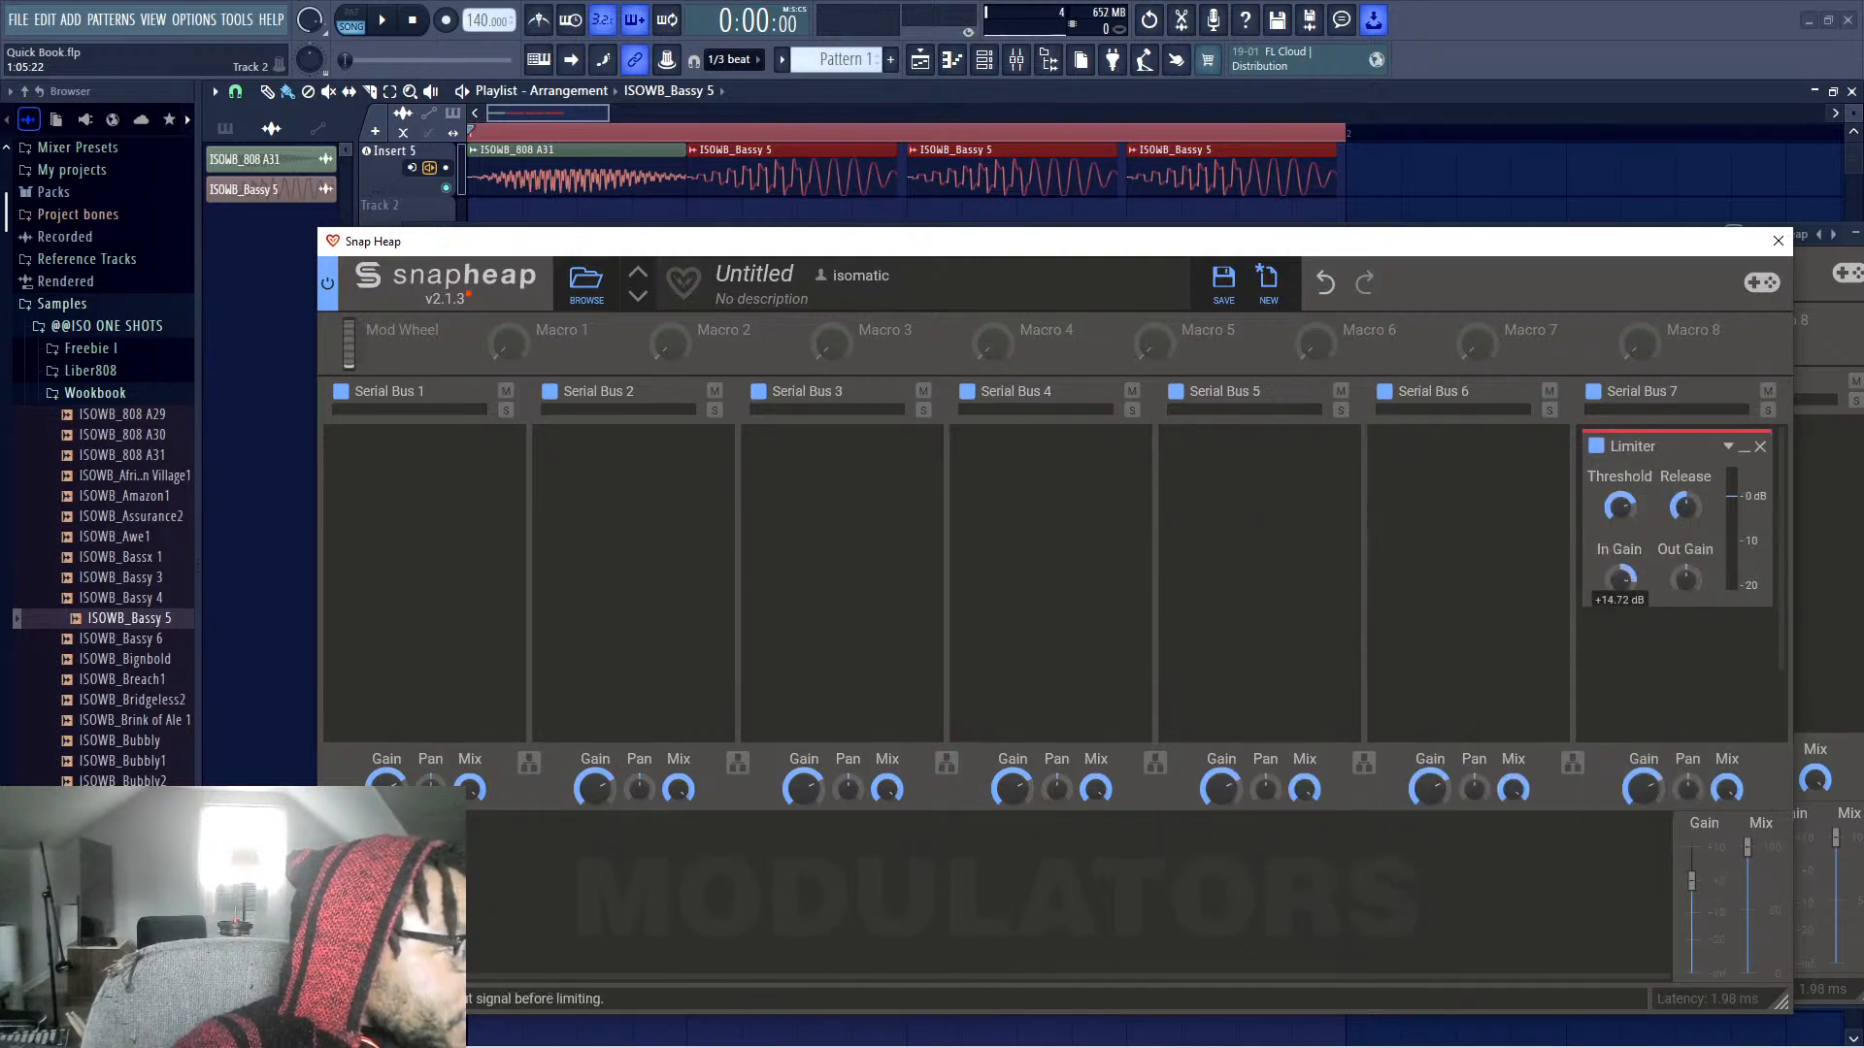
{"action": "key", "text": "space"}
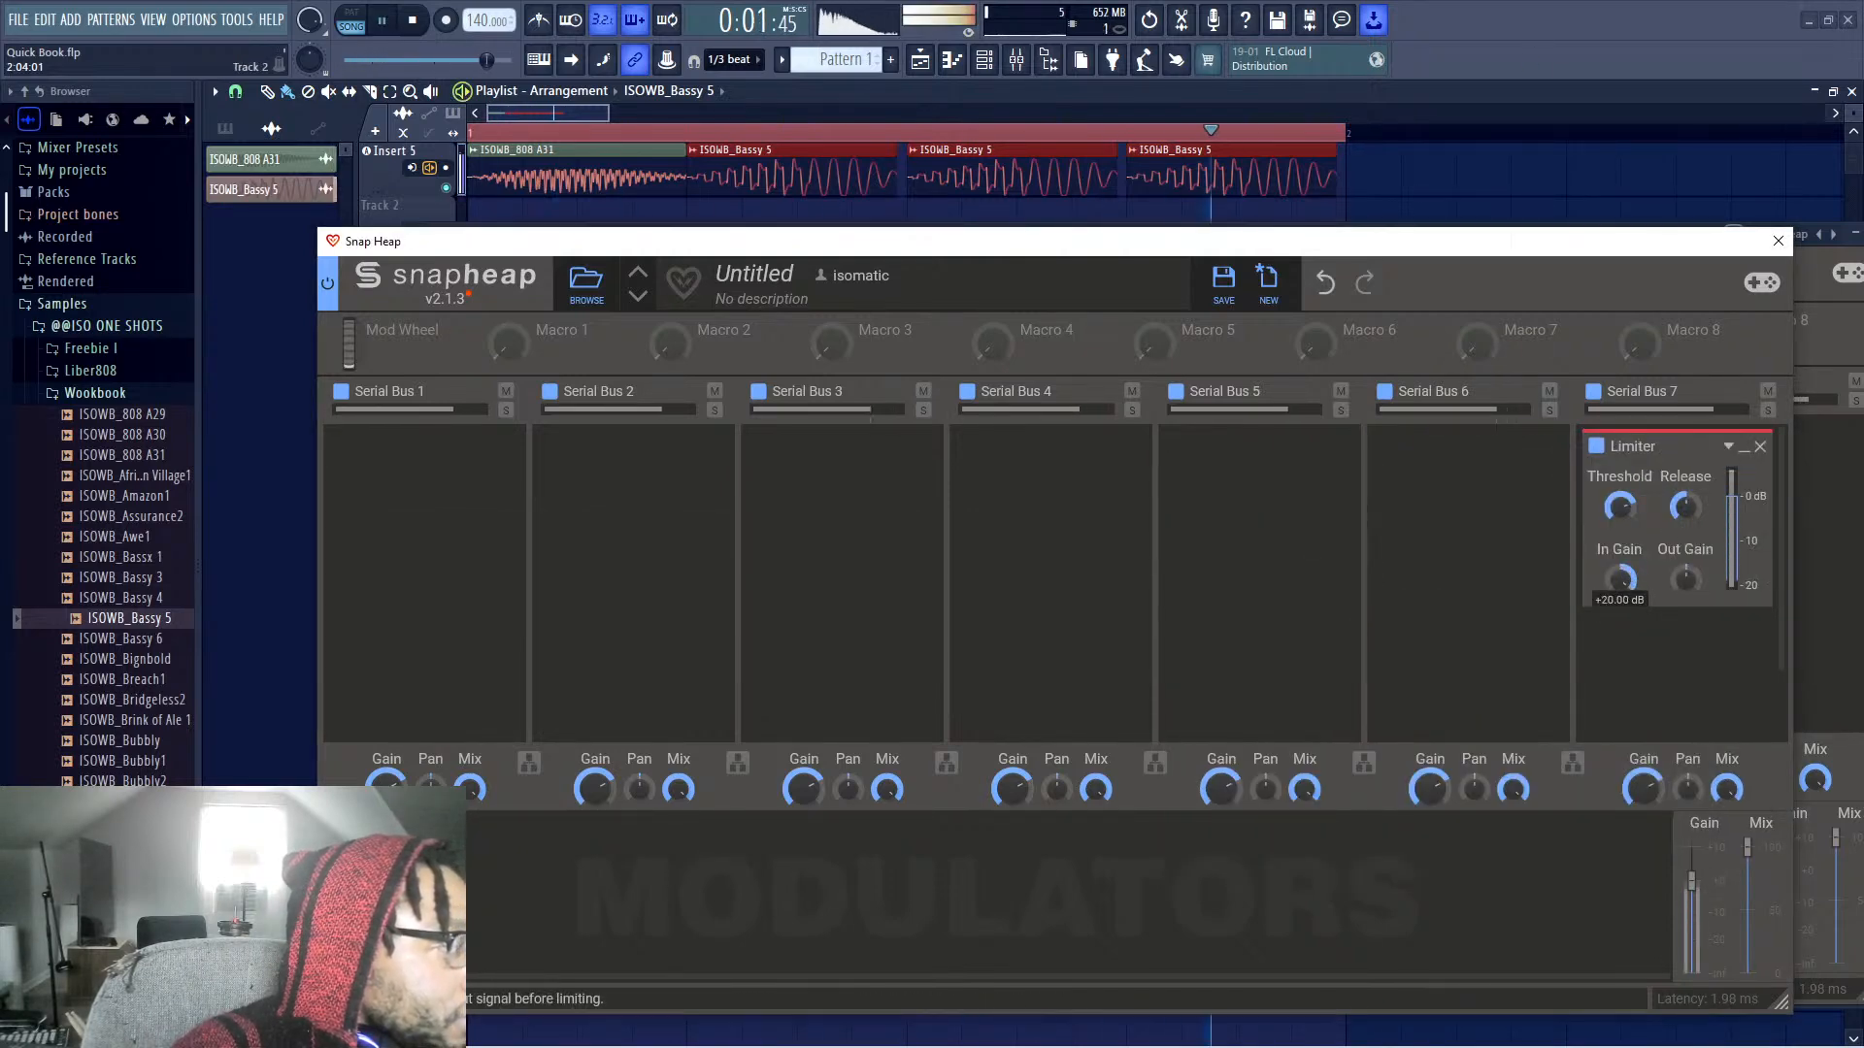
{"action": "left_click", "coordinate": [1545, 18]}
{"action": "key", "text": "space"}
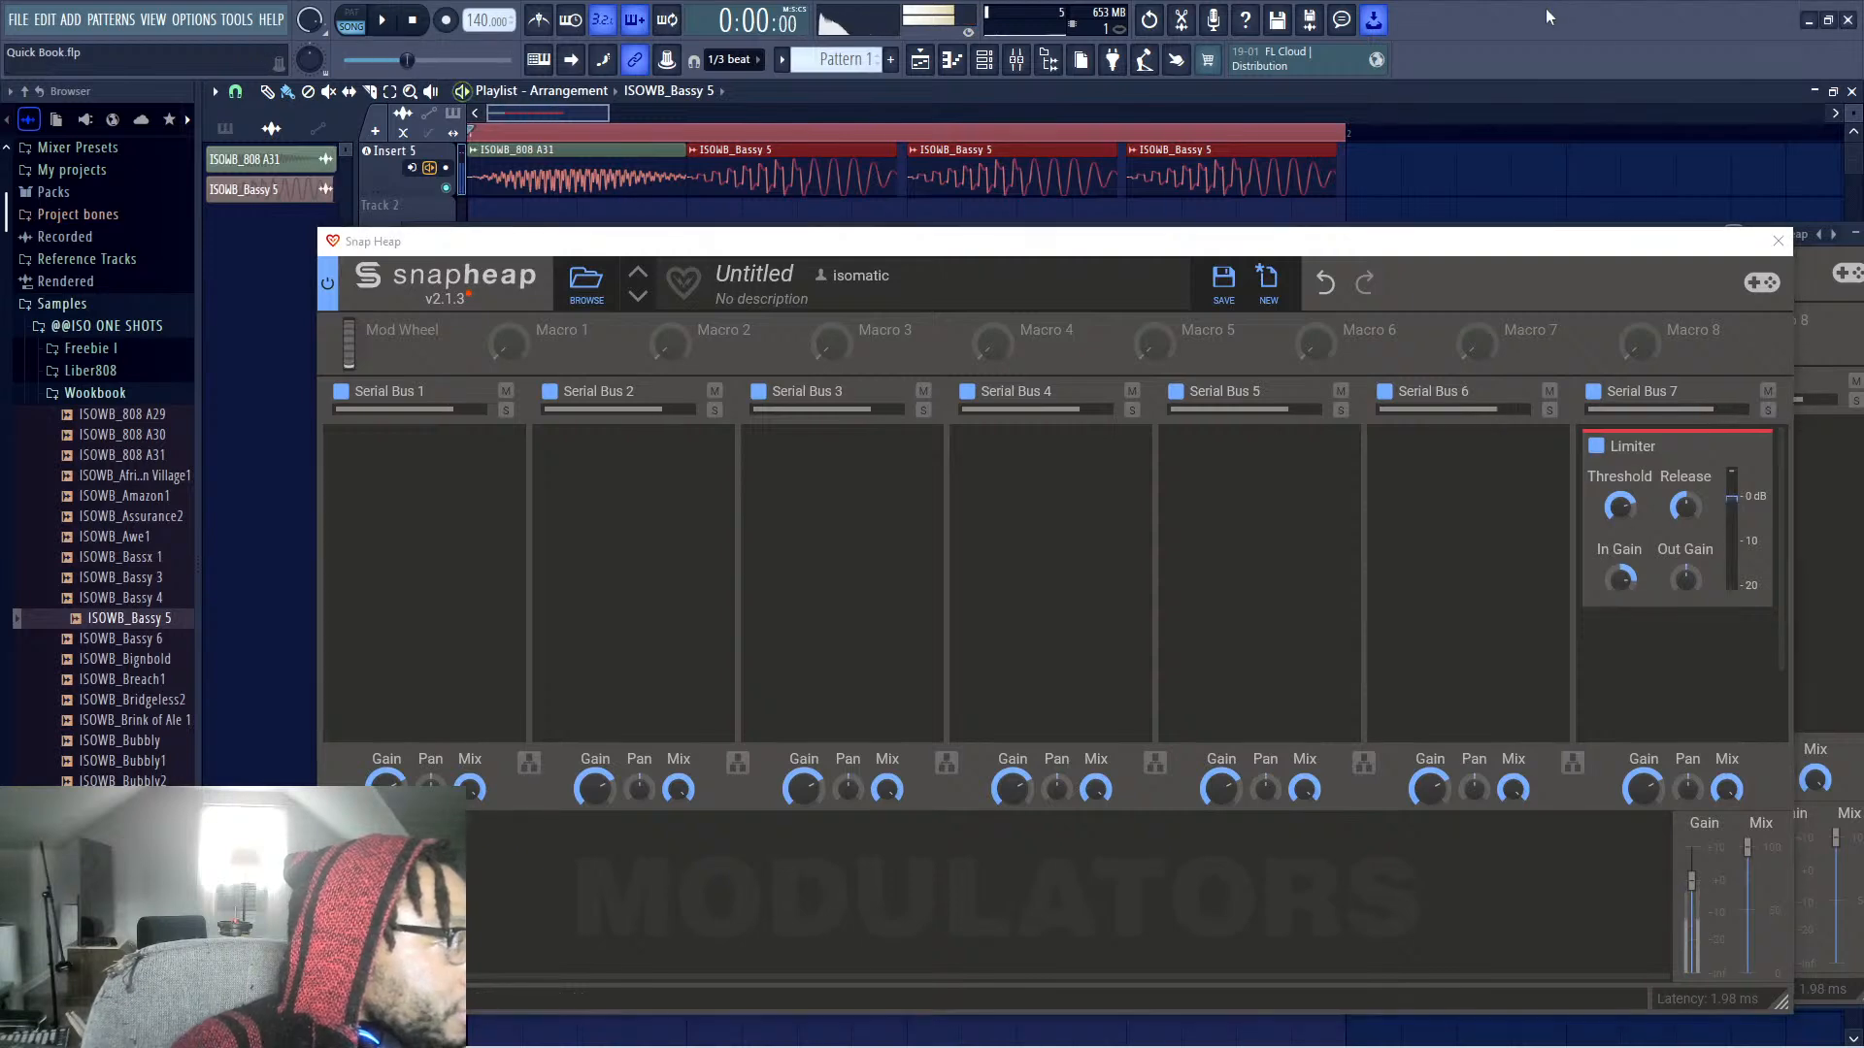
Add a Distortion to Serial Bus 1 and set its type to Saturate
{"action": "left_click", "coordinate": [430, 497]}
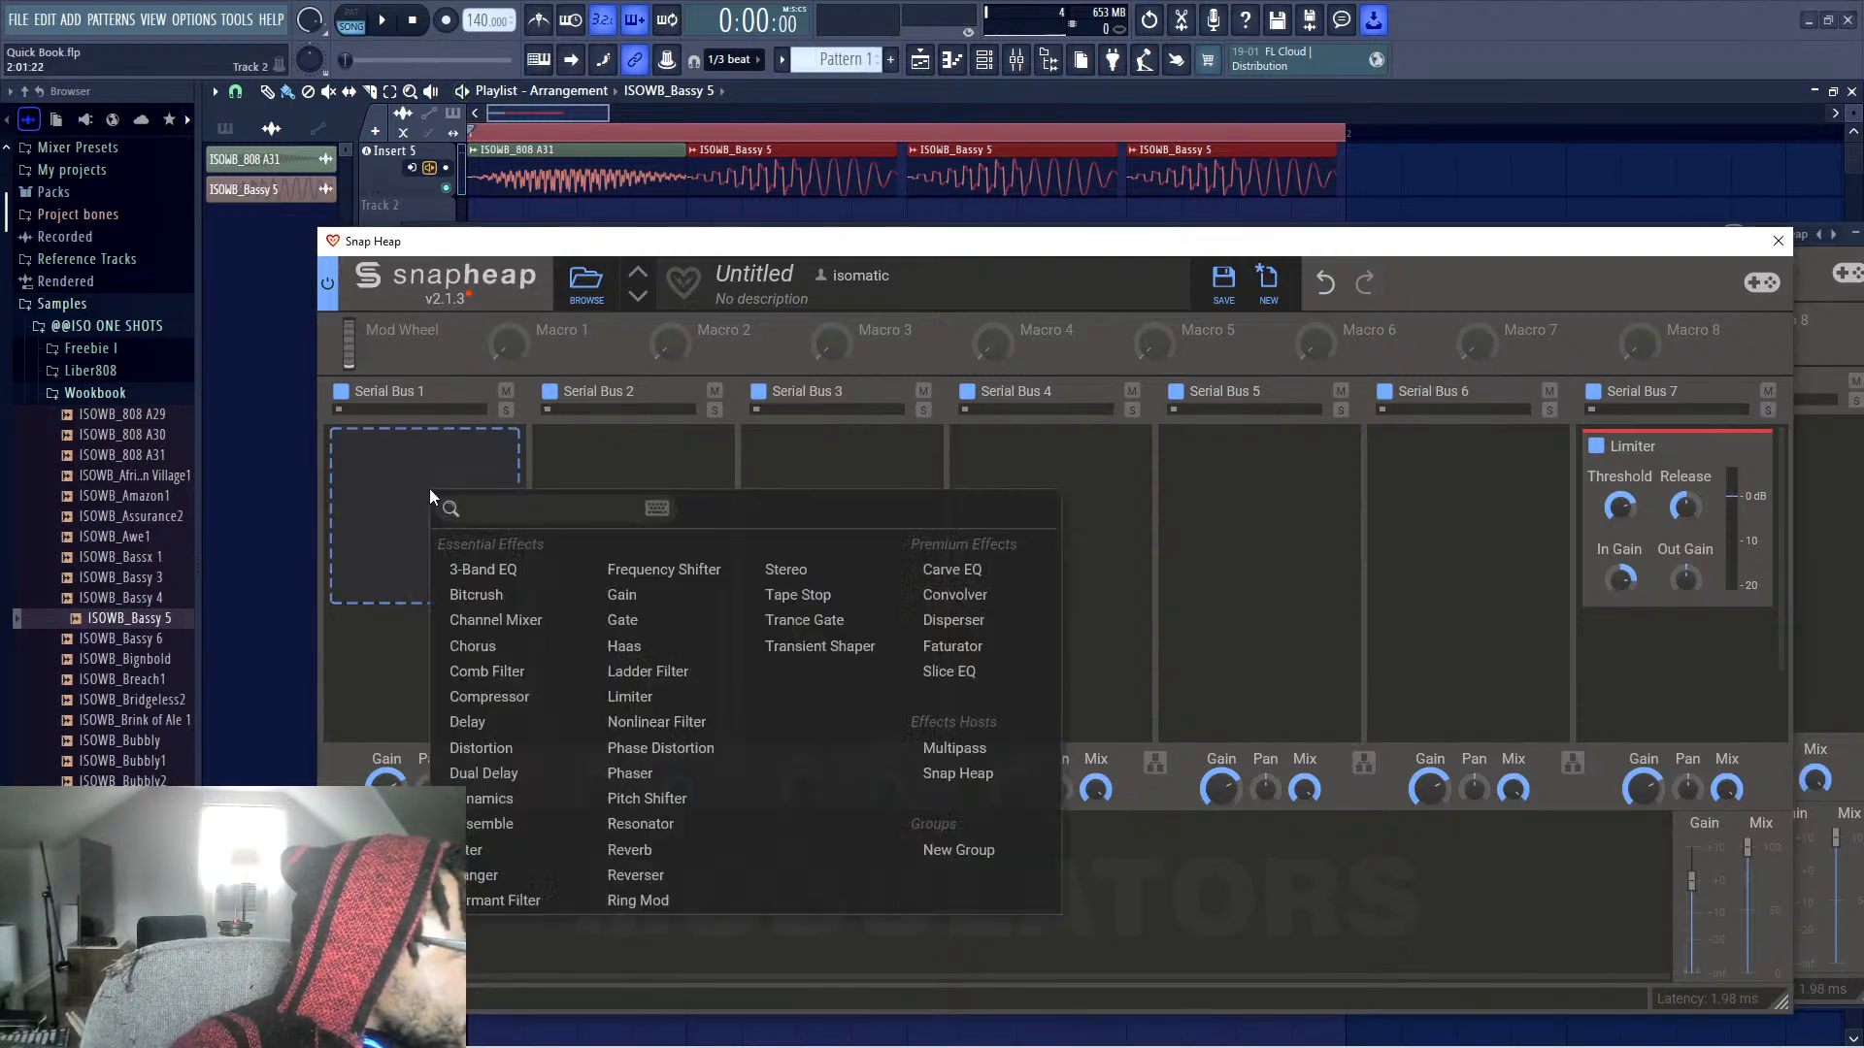
{"action": "left_click", "coordinate": [548, 759]}
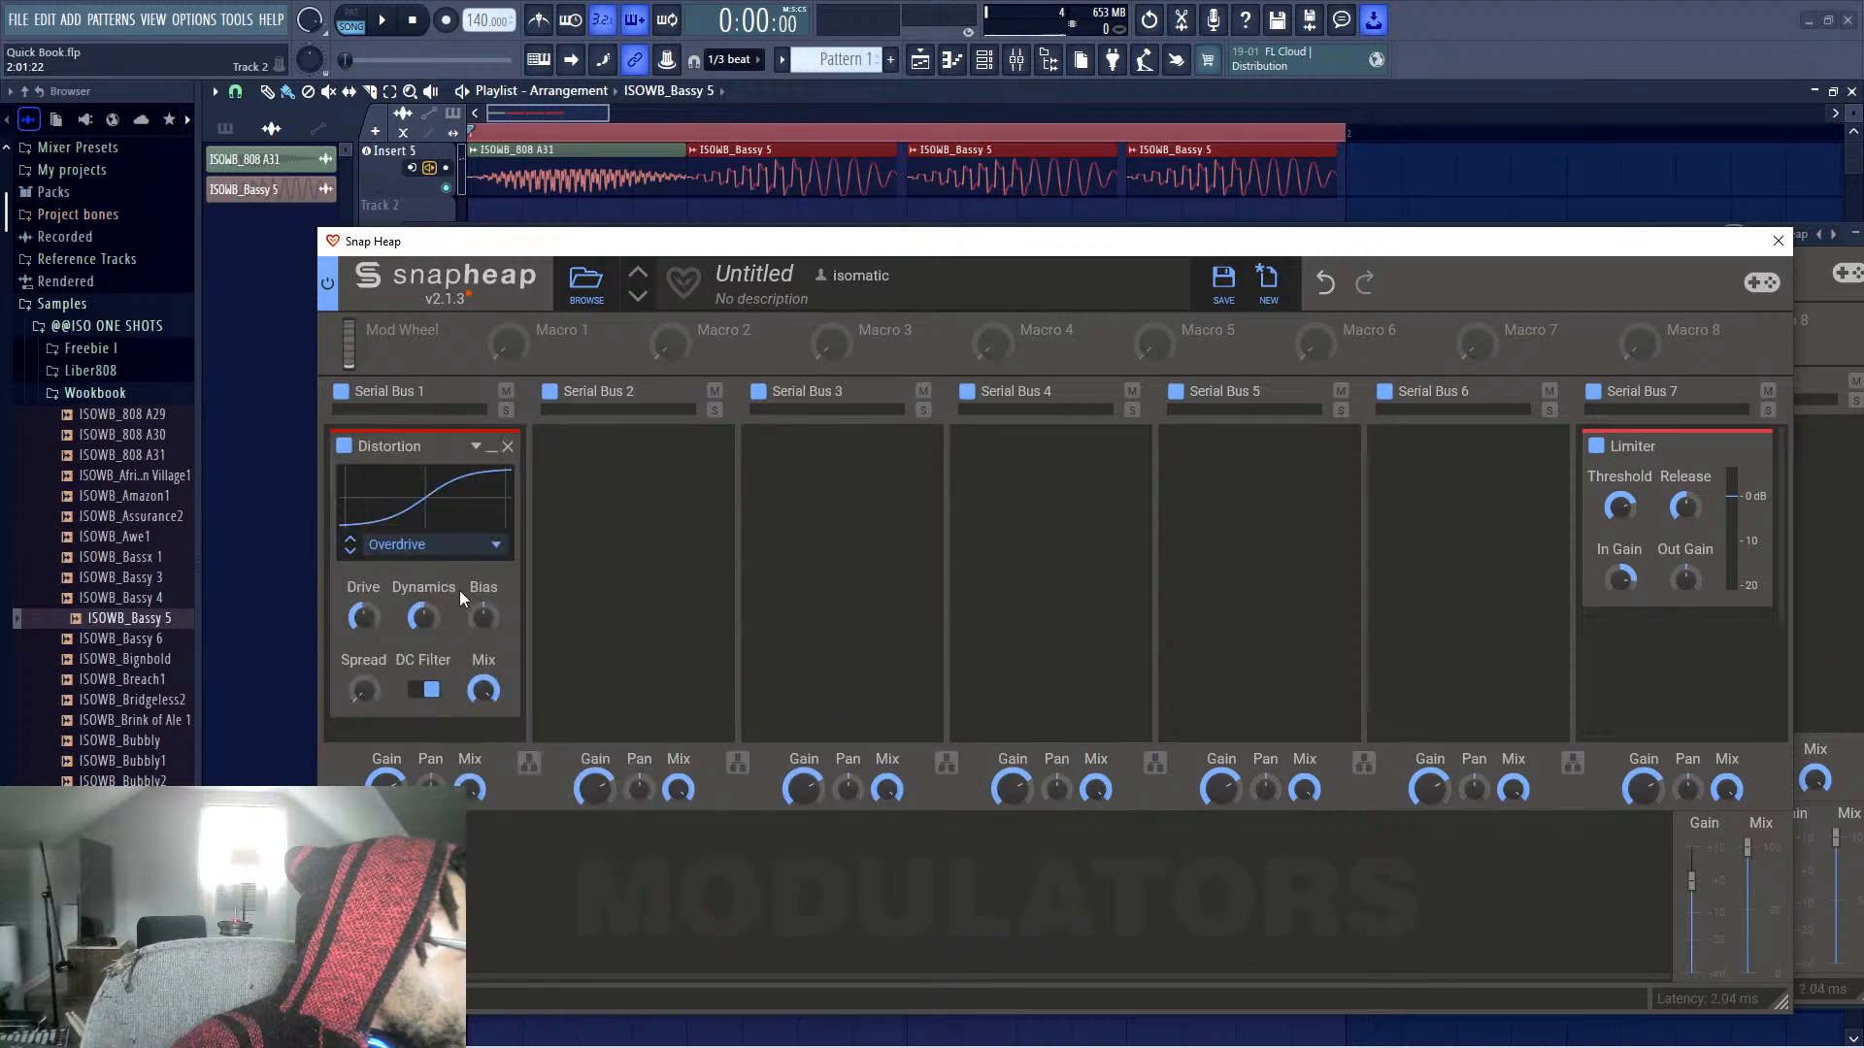
{"action": "left_click", "coordinate": [446, 545]}
{"action": "left_click", "coordinate": [423, 565]}
Add a Compressor below the Distortion in Serial Bus 1
{"action": "scroll", "coordinate": [421, 592], "scroll_direction": "down", "scroll_amount": 2}
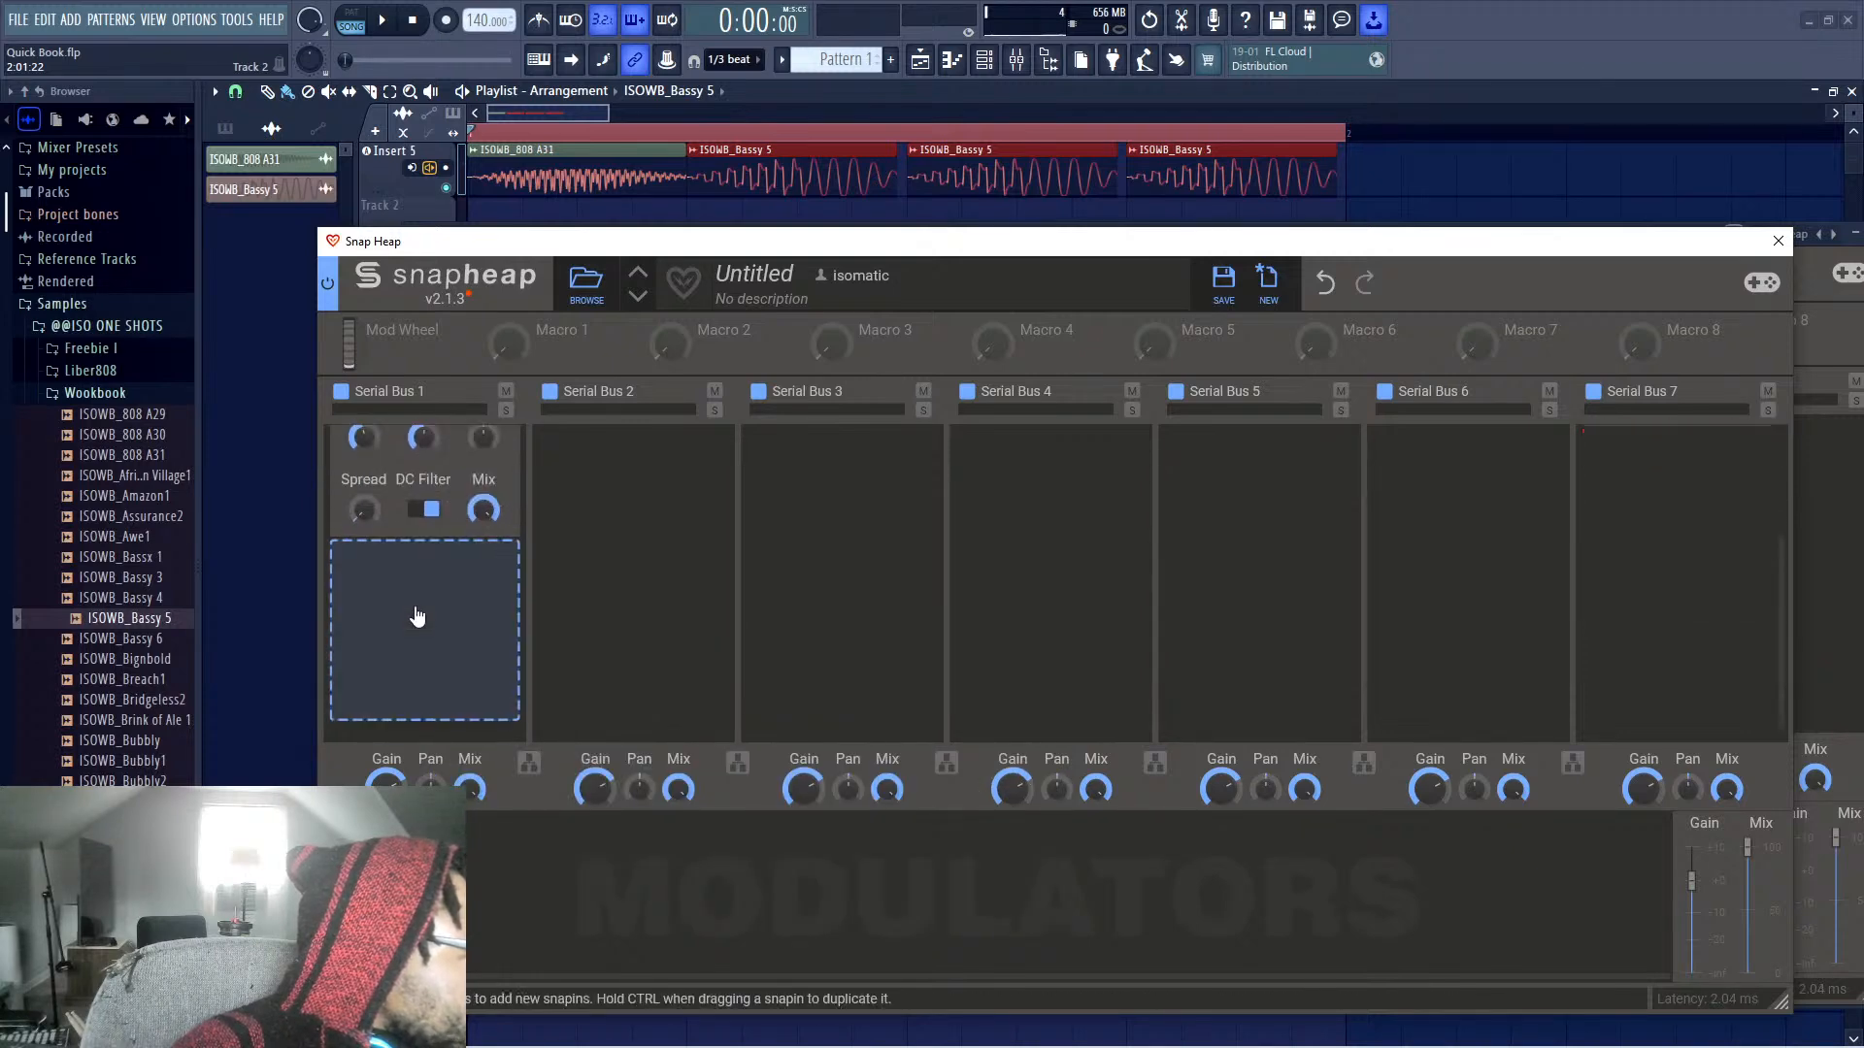
{"action": "left_click", "coordinate": [419, 609]}
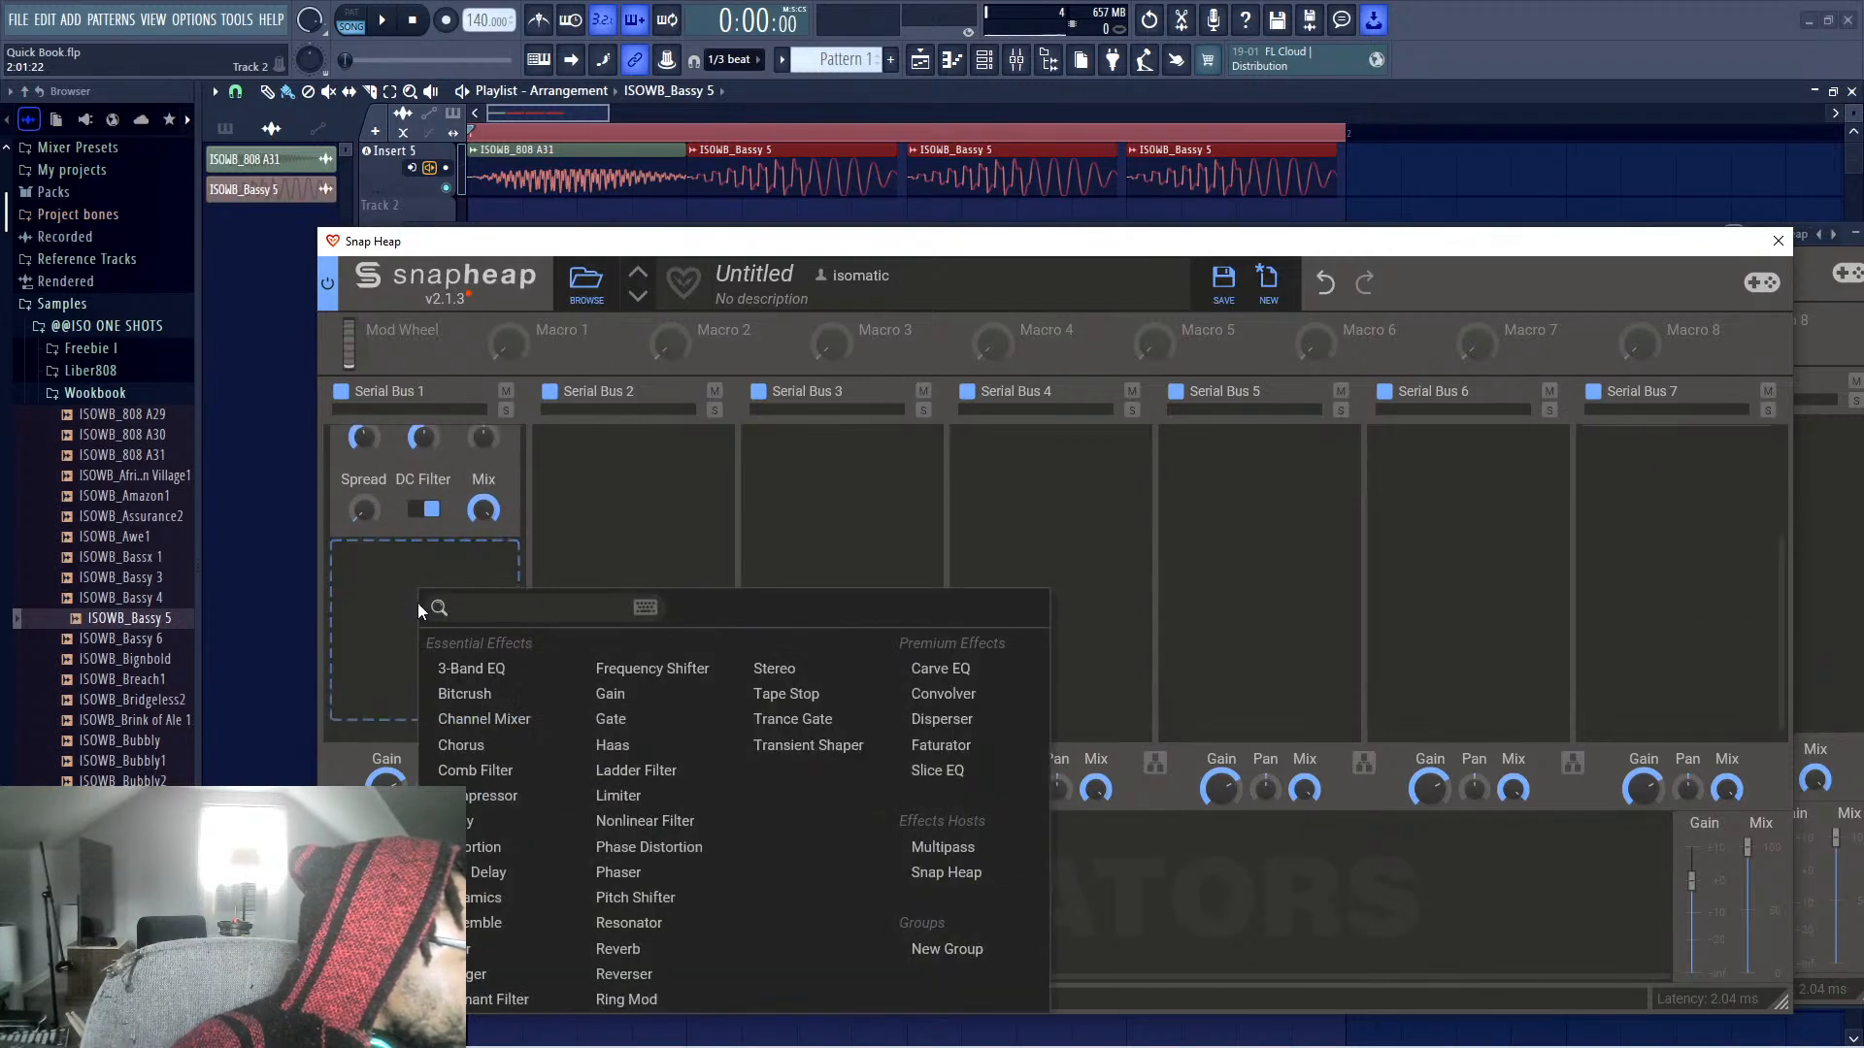
{"action": "left_click", "coordinate": [503, 796]}
{"action": "scroll", "coordinate": [551, 629], "scroll_direction": "down", "scroll_amount": 2}
{"action": "scroll", "coordinate": [551, 631], "scroll_direction": "up", "scroll_amount": 4}
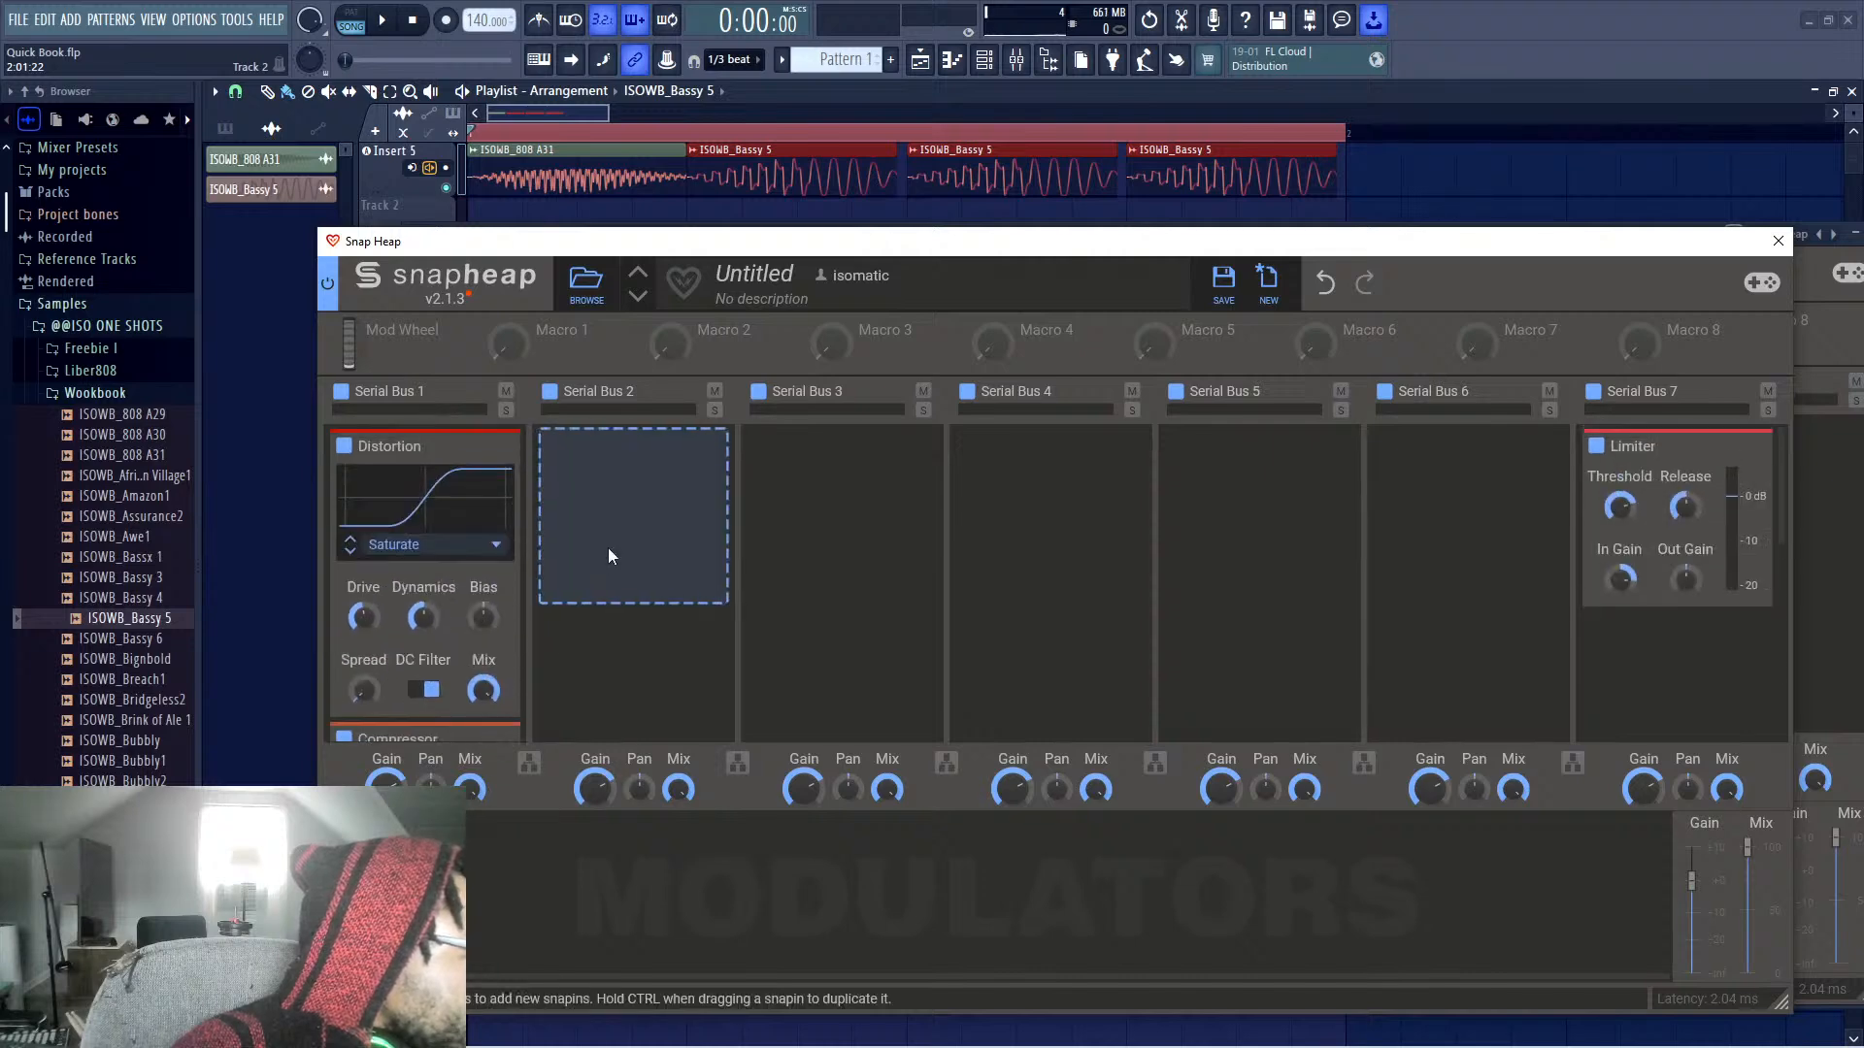
Add a Compressor to Serial Bus 2 and look over the effect chains in the first two buses
{"action": "left_click", "coordinate": [608, 547]}
{"action": "left_click", "coordinate": [689, 752]}
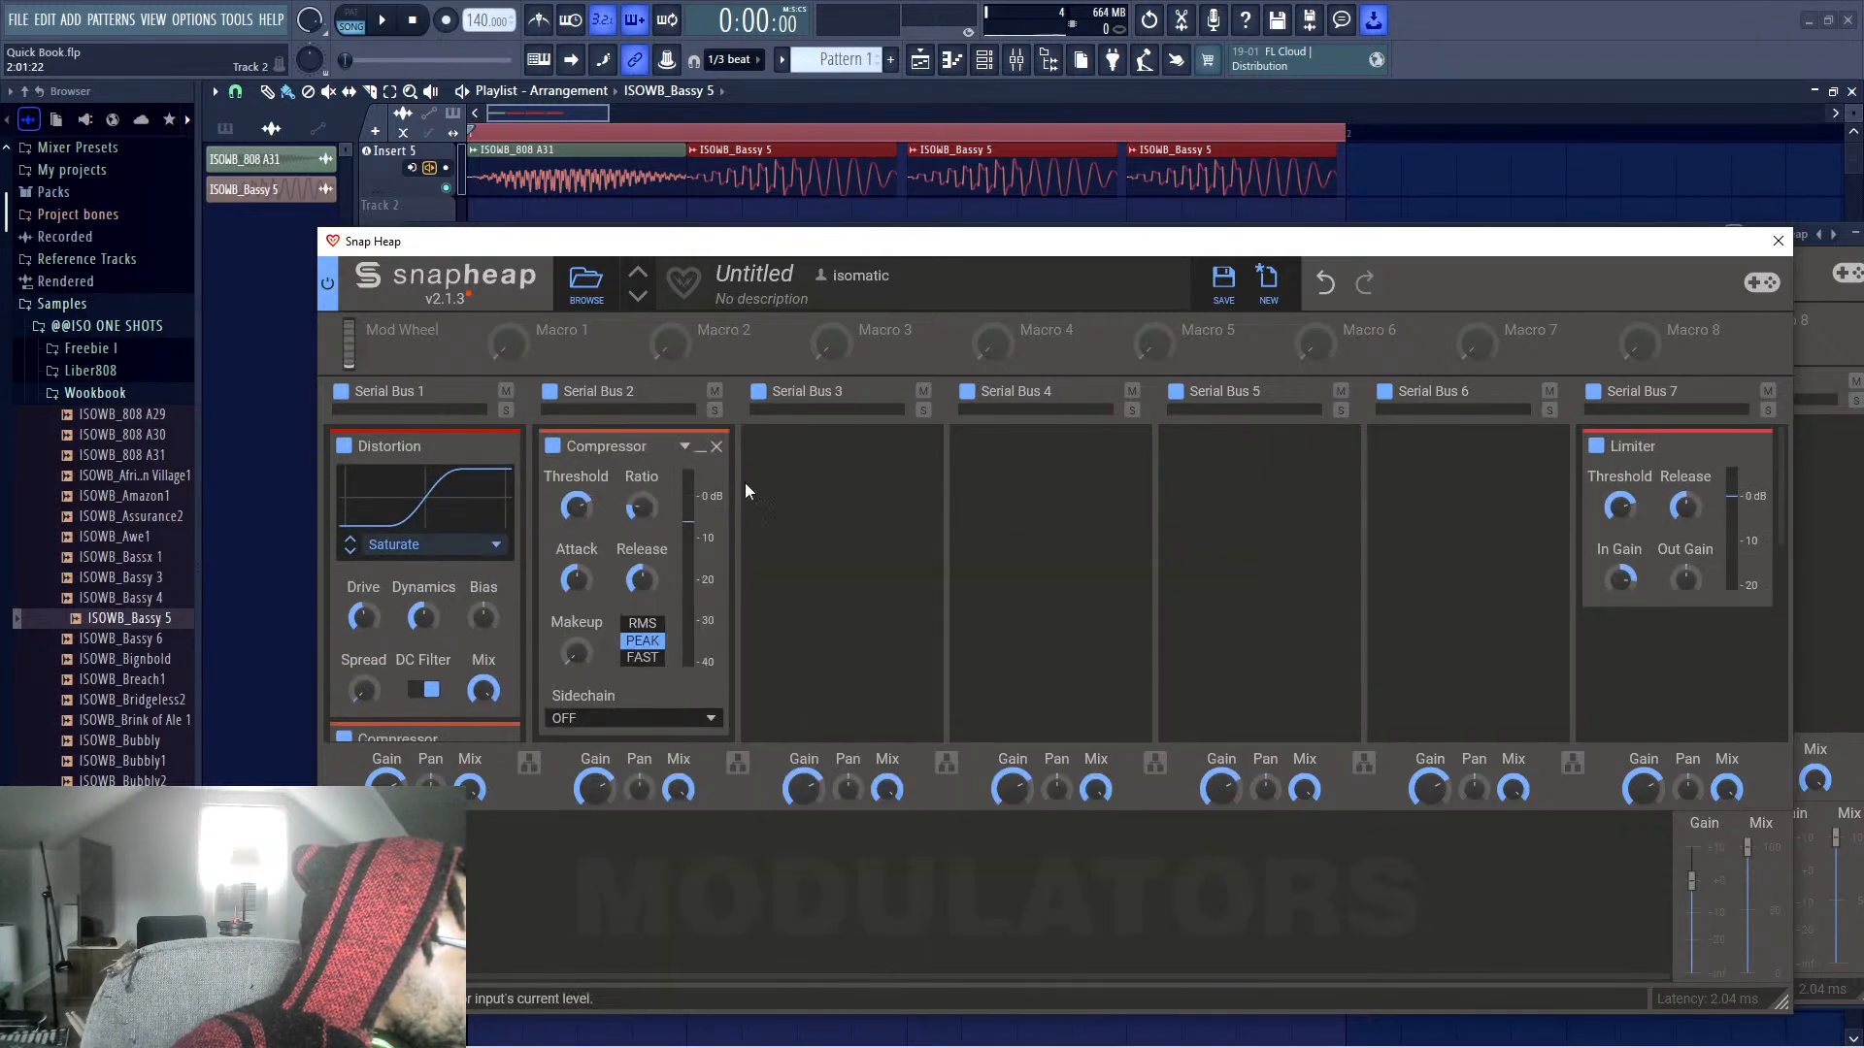
{"action": "scroll", "coordinate": [737, 515], "scroll_direction": "down", "scroll_amount": 2}
{"action": "scroll", "coordinate": [728, 556], "scroll_direction": "down", "scroll_amount": 3}
{"action": "scroll", "coordinate": [679, 595], "scroll_direction": "up", "scroll_amount": 4}
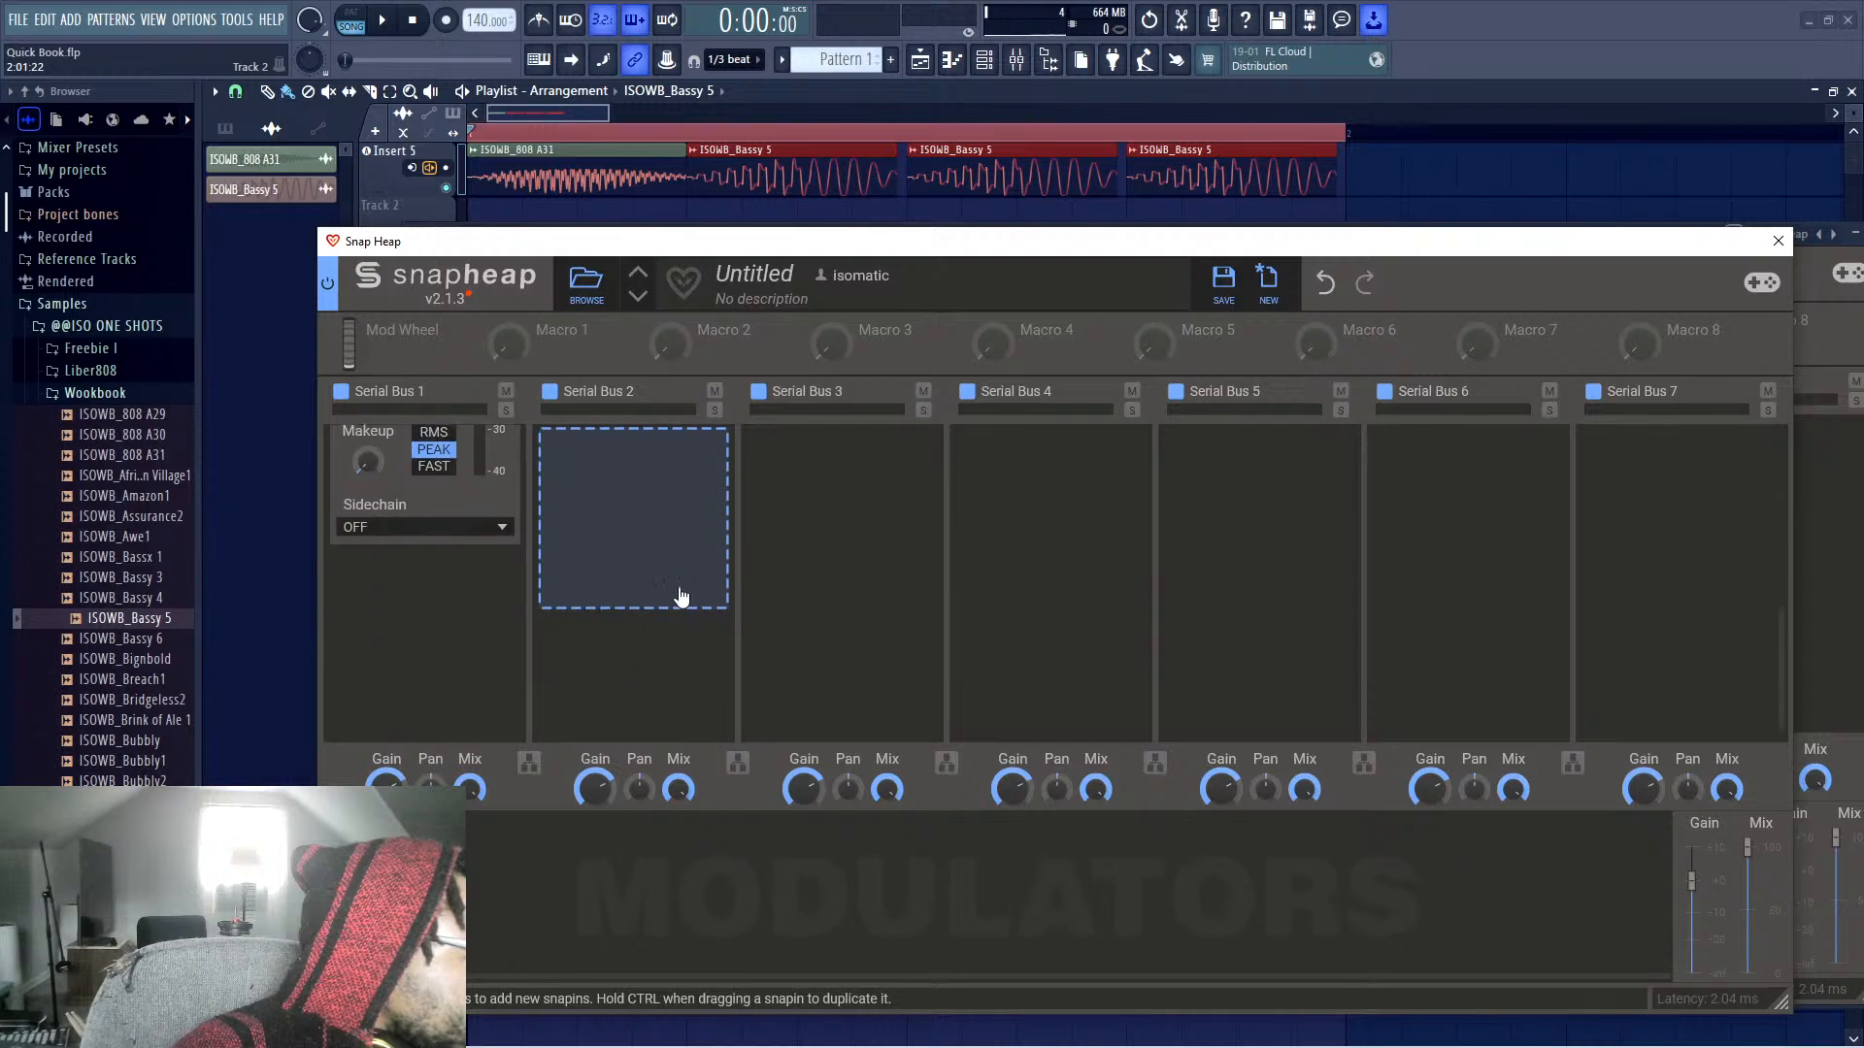
{"action": "scroll", "coordinate": [502, 694], "scroll_direction": "down", "scroll_amount": 2}
{"action": "scroll", "coordinate": [485, 641], "scroll_direction": "up", "scroll_amount": 2}
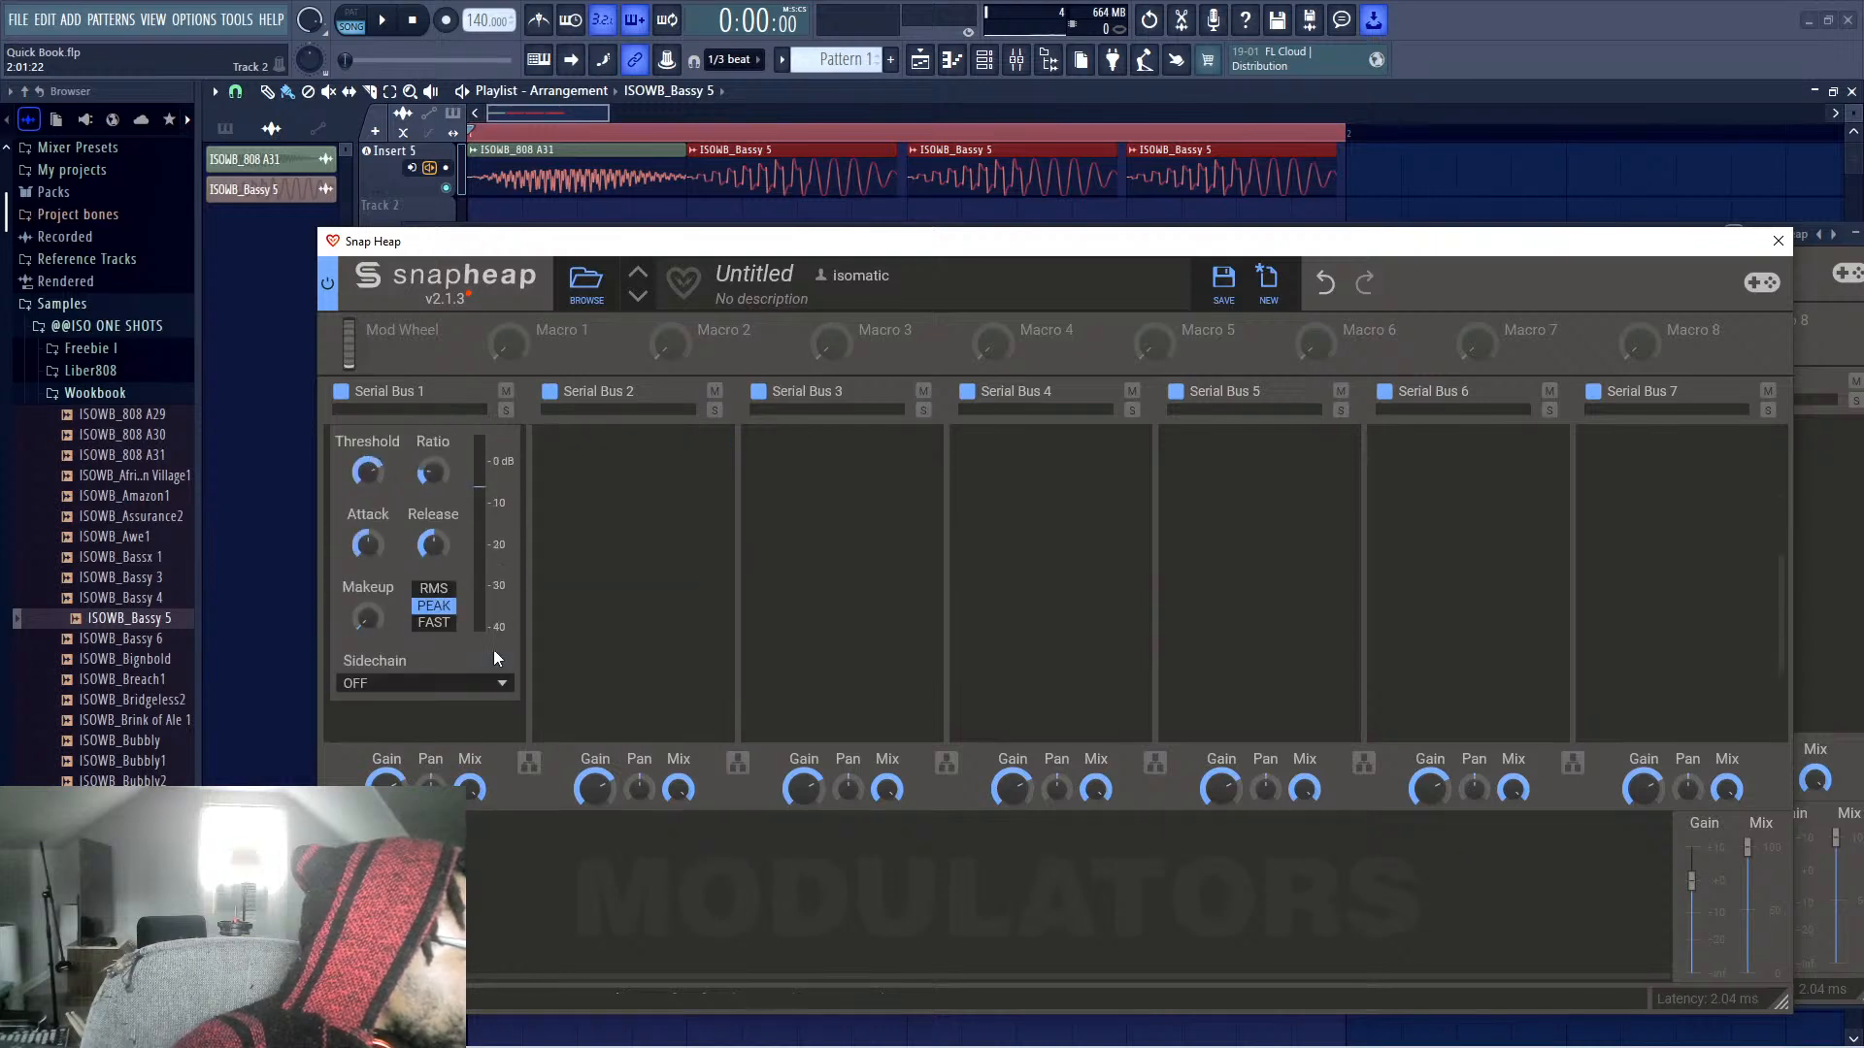
{"action": "scroll", "coordinate": [488, 695], "scroll_direction": "down", "scroll_amount": 2}
{"action": "left_click", "coordinate": [476, 615]}
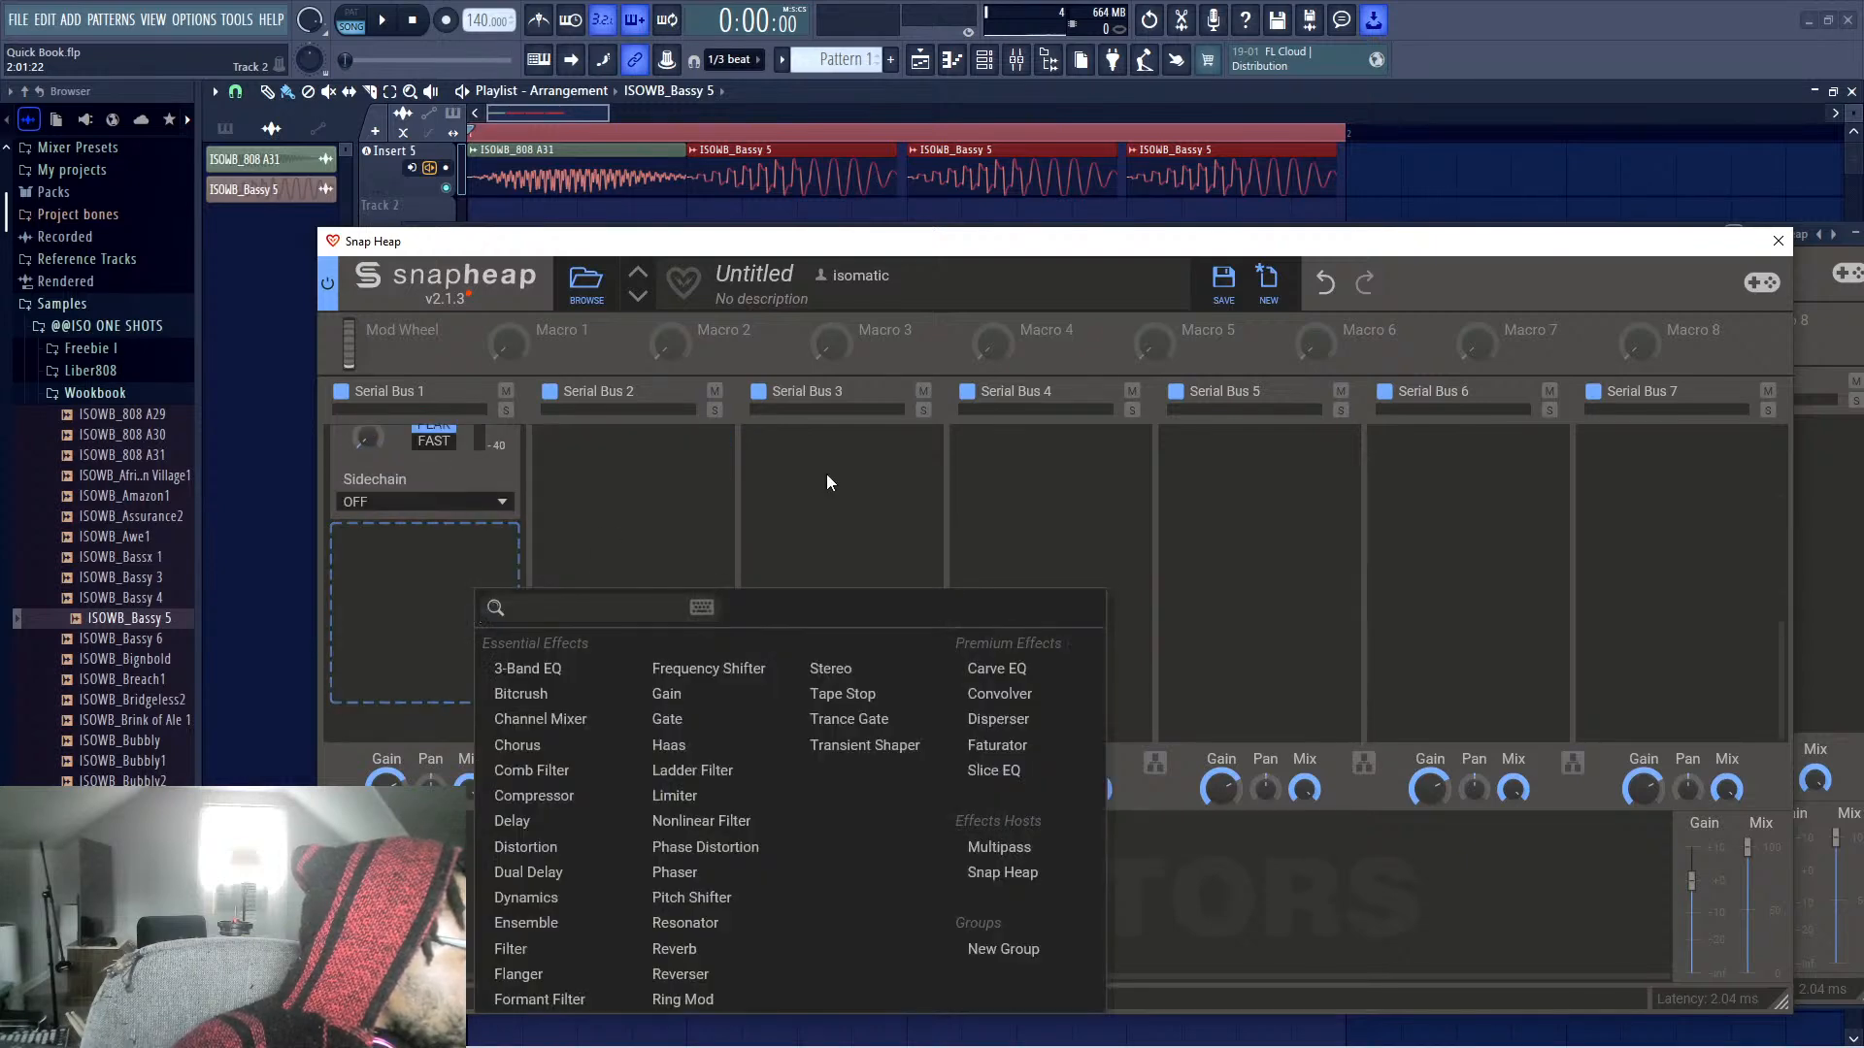
{"action": "key", "text": "Escape"}
Add a Compressor to Serial Bus 3 and a Reverb below the Compressor in Serial Bus 2
{"action": "left_click", "coordinate": [836, 545]}
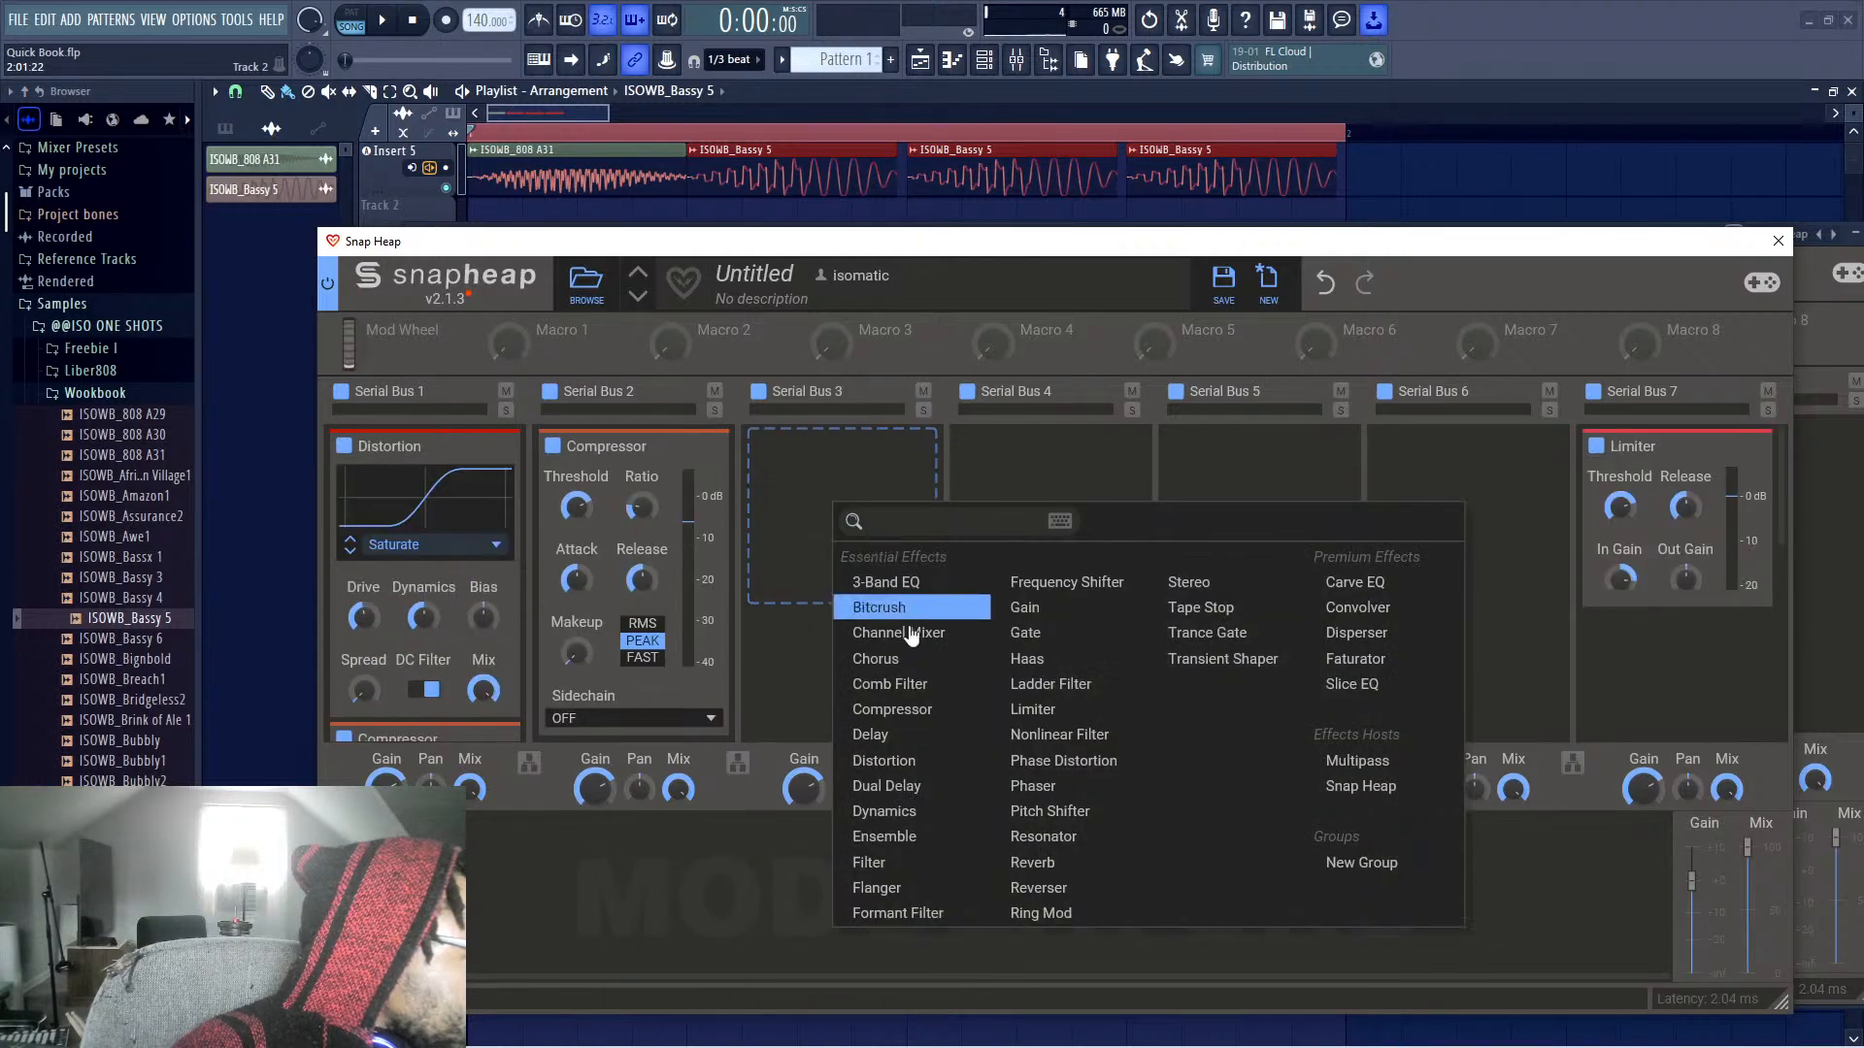
{"action": "left_click", "coordinate": [892, 710]}
{"action": "scroll", "coordinate": [743, 611], "scroll_direction": "down", "scroll_amount": 2}
{"action": "scroll", "coordinate": [641, 588], "scroll_direction": "up", "scroll_amount": 1}
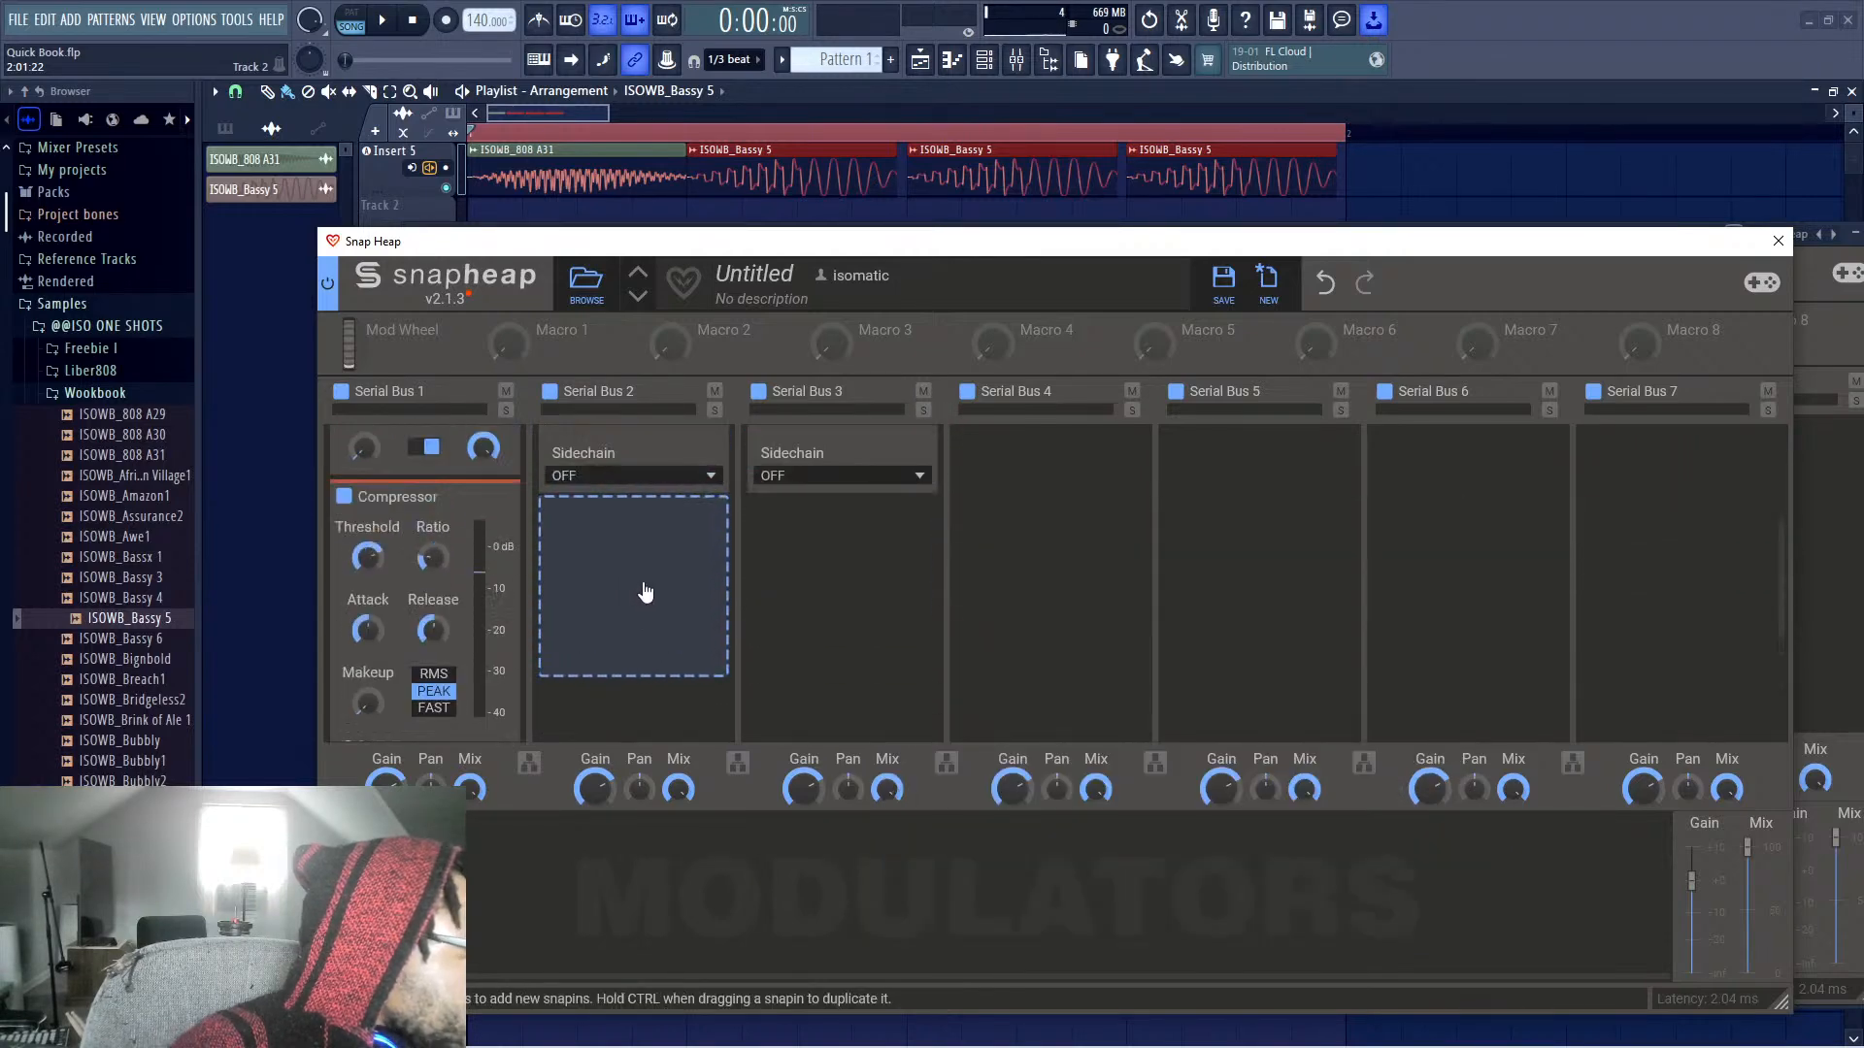
{"action": "left_click", "coordinate": [648, 593]}
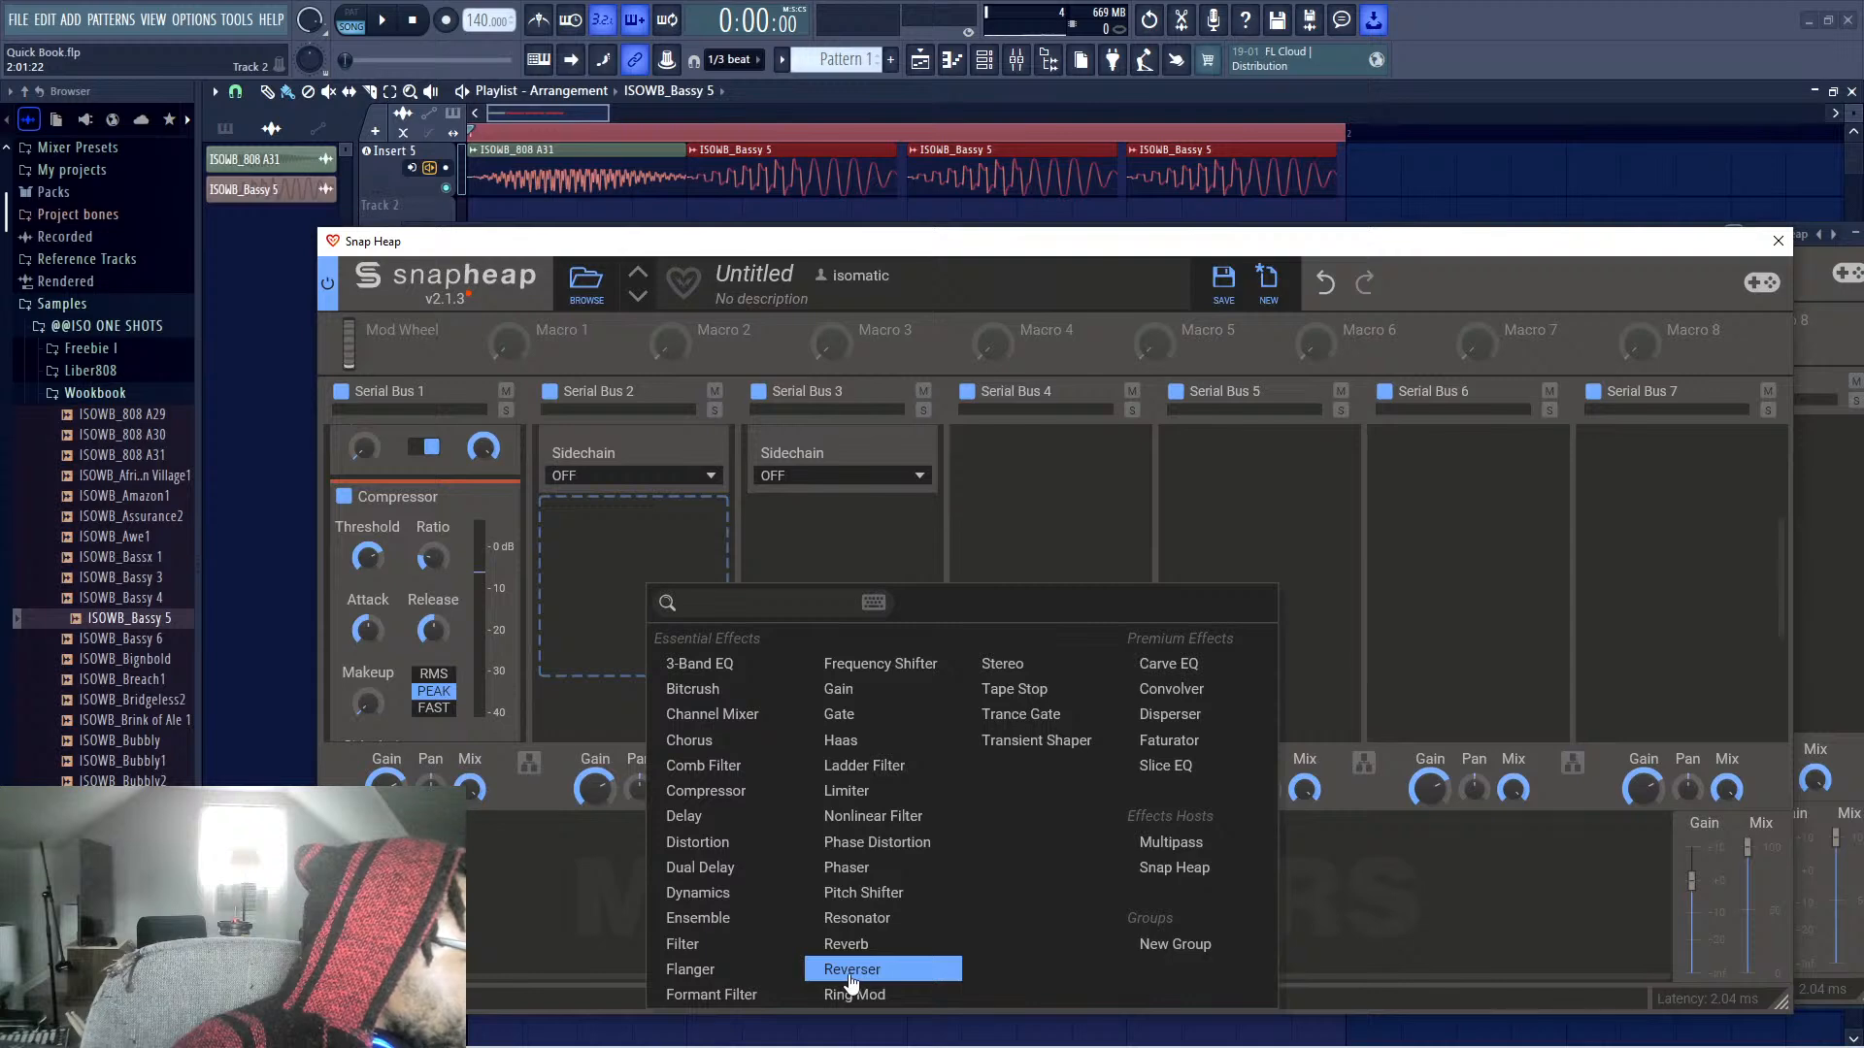
{"action": "left_click", "coordinate": [870, 941]}
{"action": "scroll", "coordinate": [671, 643], "scroll_direction": "down", "scroll_amount": 5}
{"action": "scroll", "coordinate": [583, 621], "scroll_direction": "up", "scroll_amount": 6}
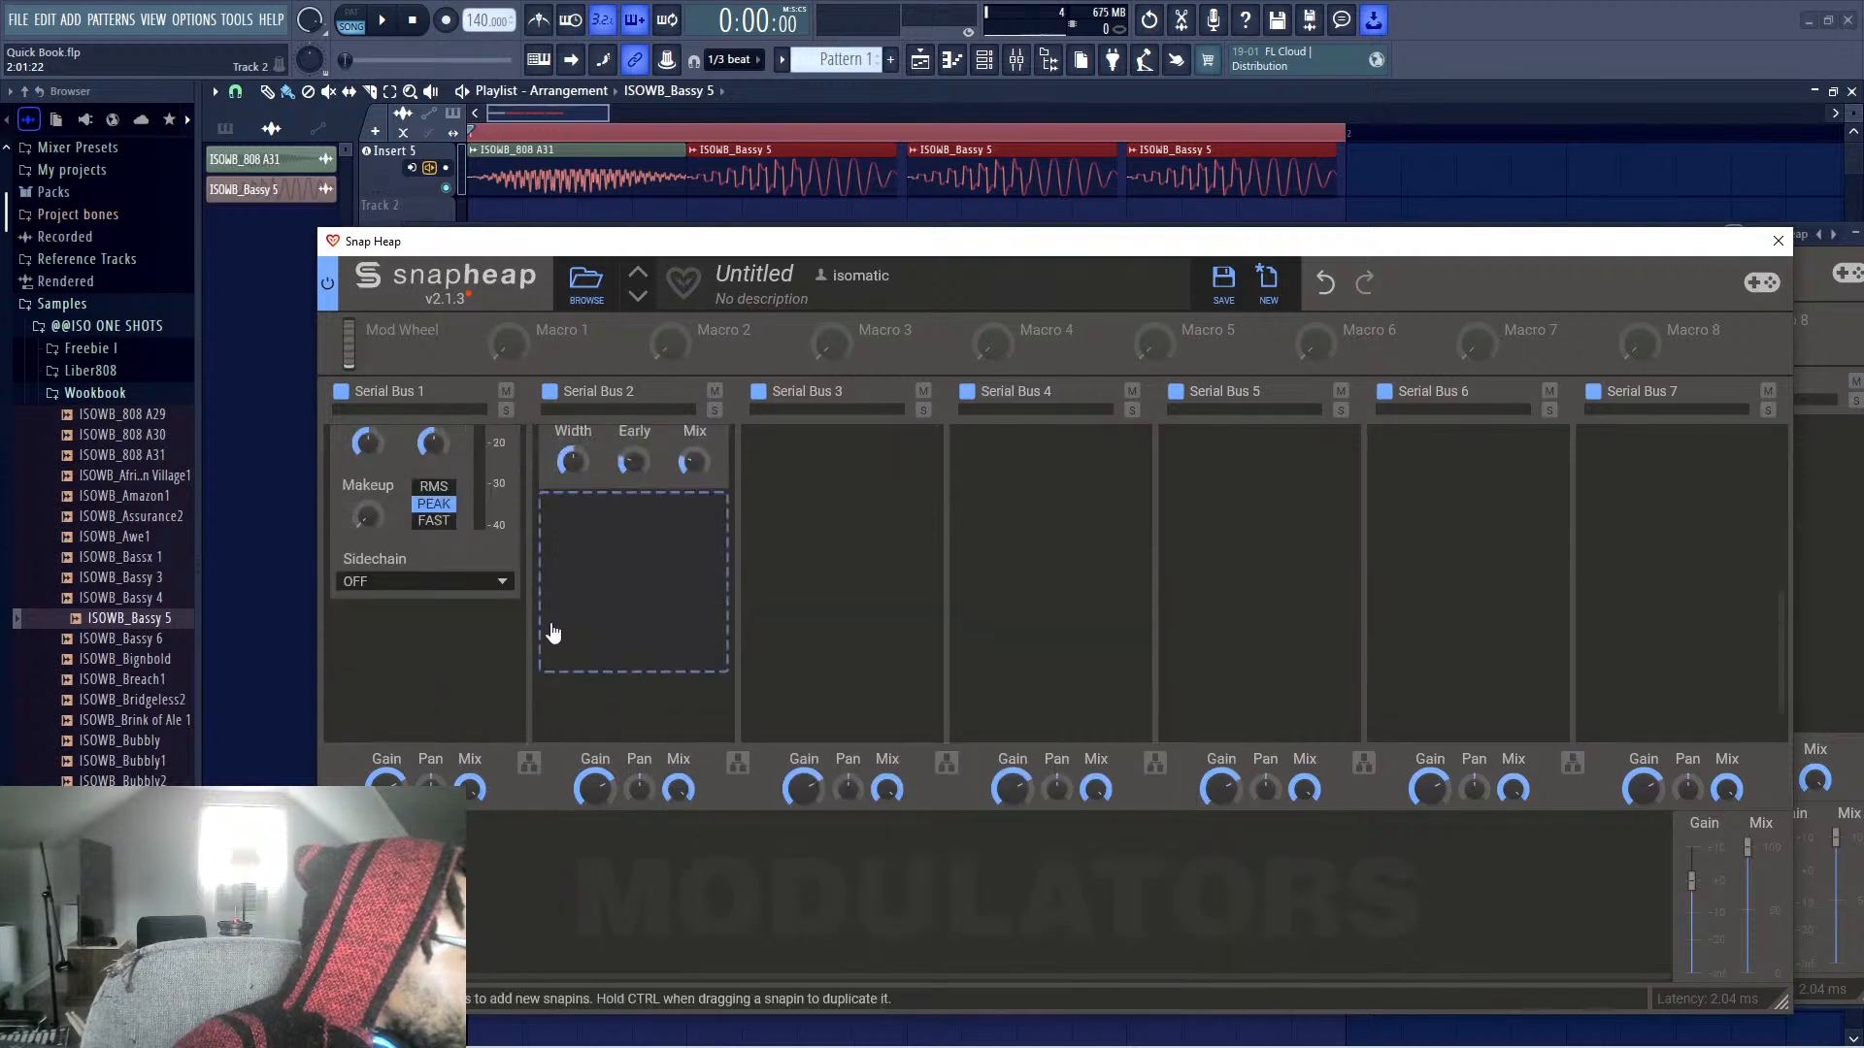
Add a Delay below the Compressor in Serial Bus 1
{"action": "scroll", "coordinate": [602, 621], "scroll_direction": "down", "scroll_amount": 6}
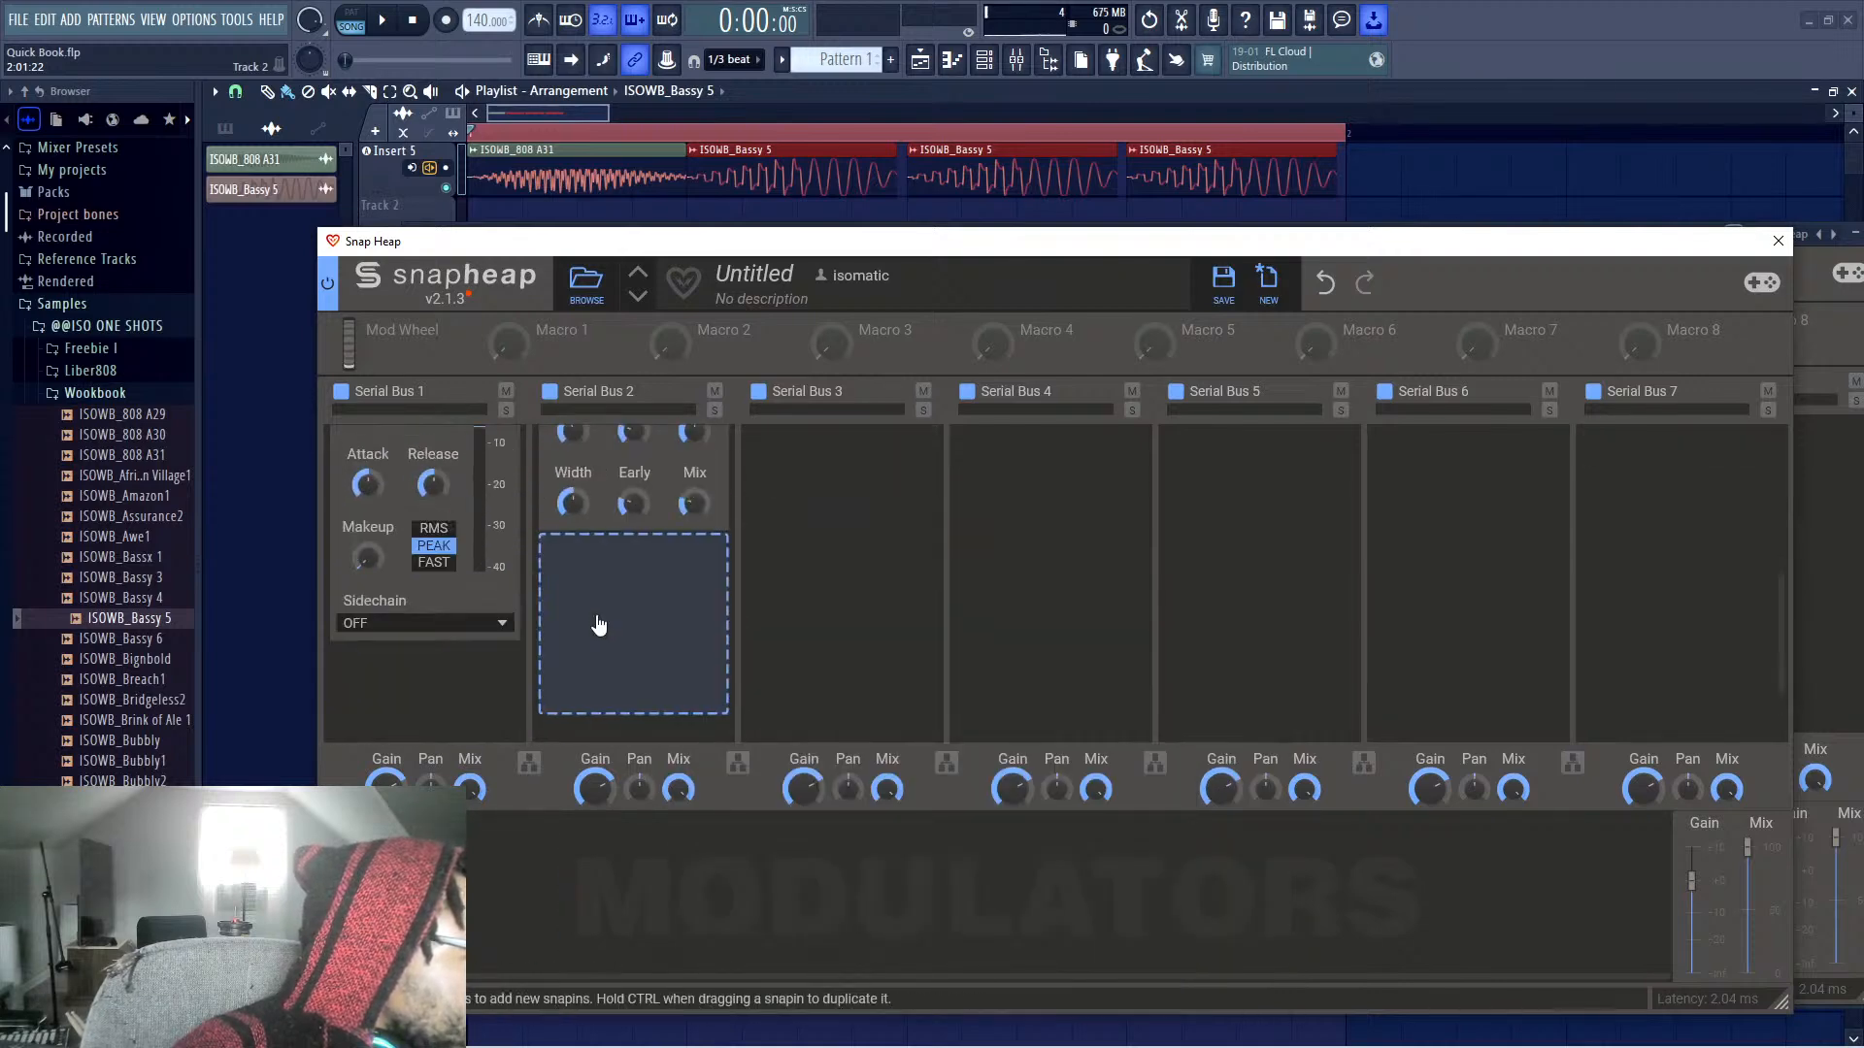
{"action": "left_click", "coordinate": [432, 609]}
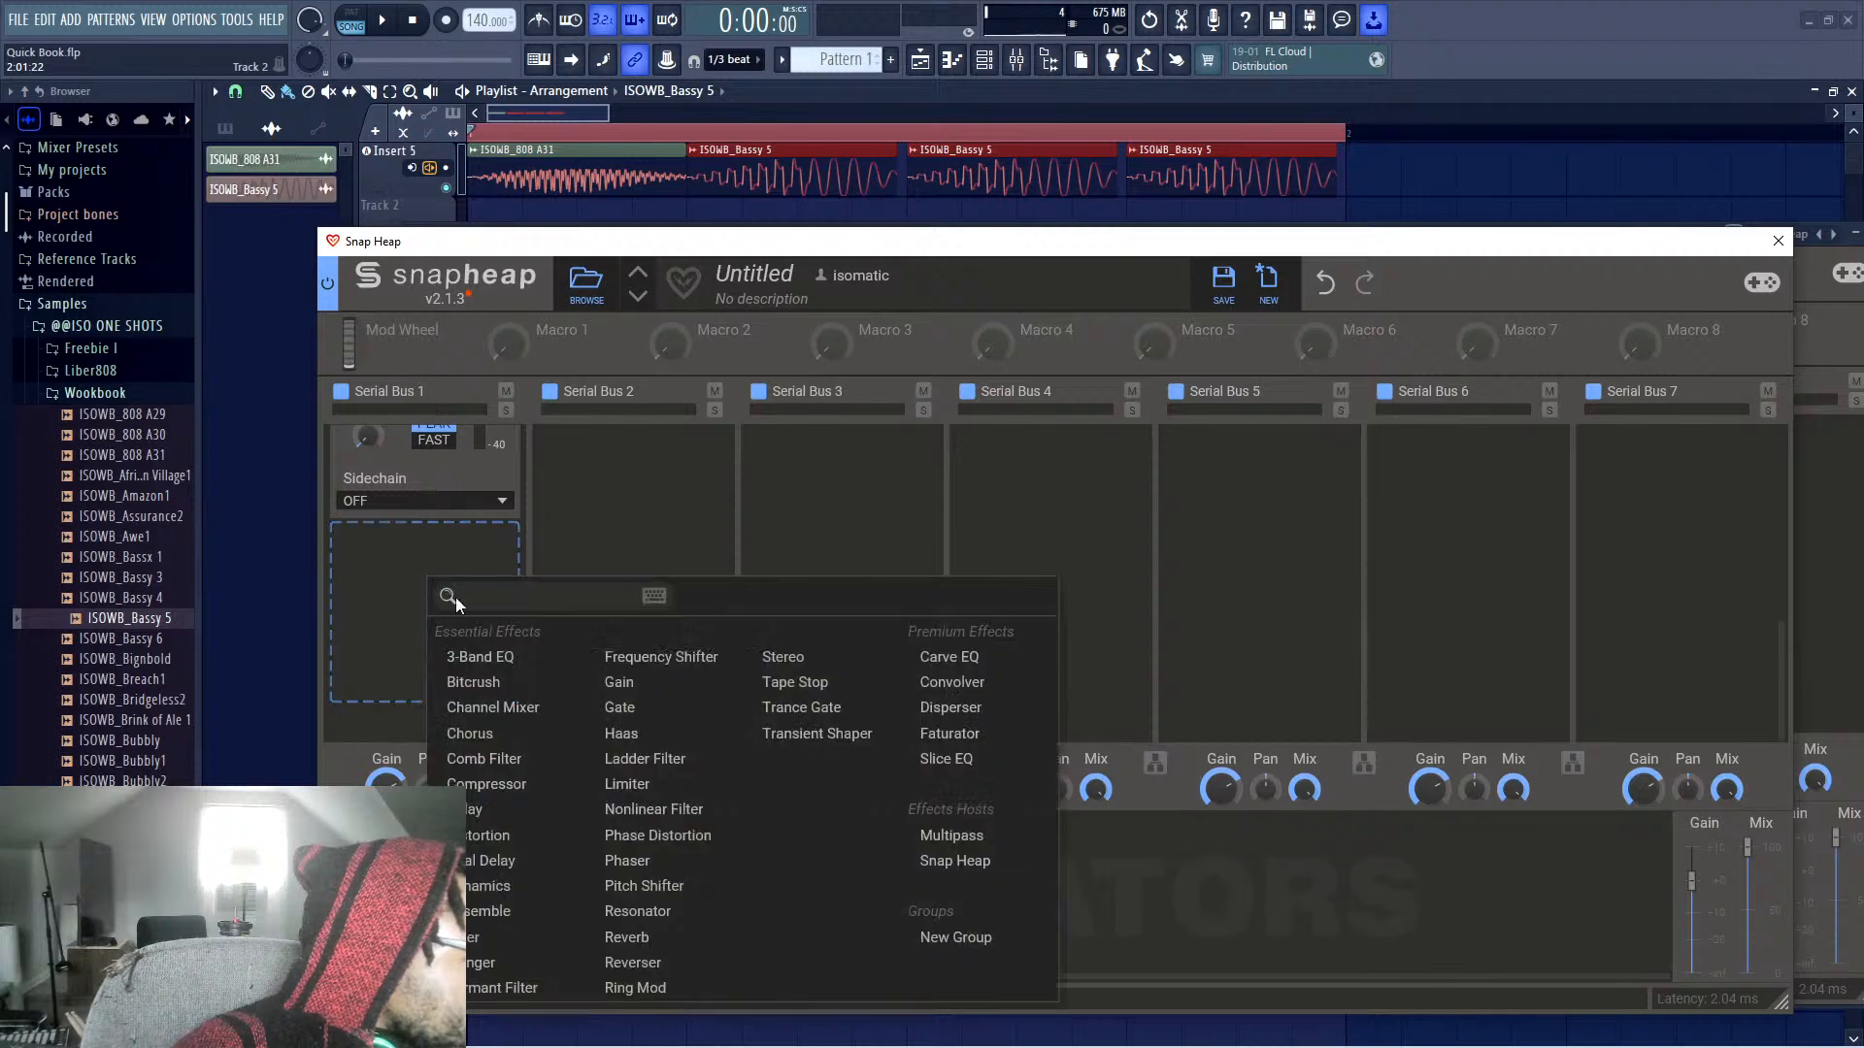
{"action": "left_click", "coordinate": [485, 815]}
{"action": "scroll", "coordinate": [752, 738], "scroll_direction": "up", "scroll_amount": 8}
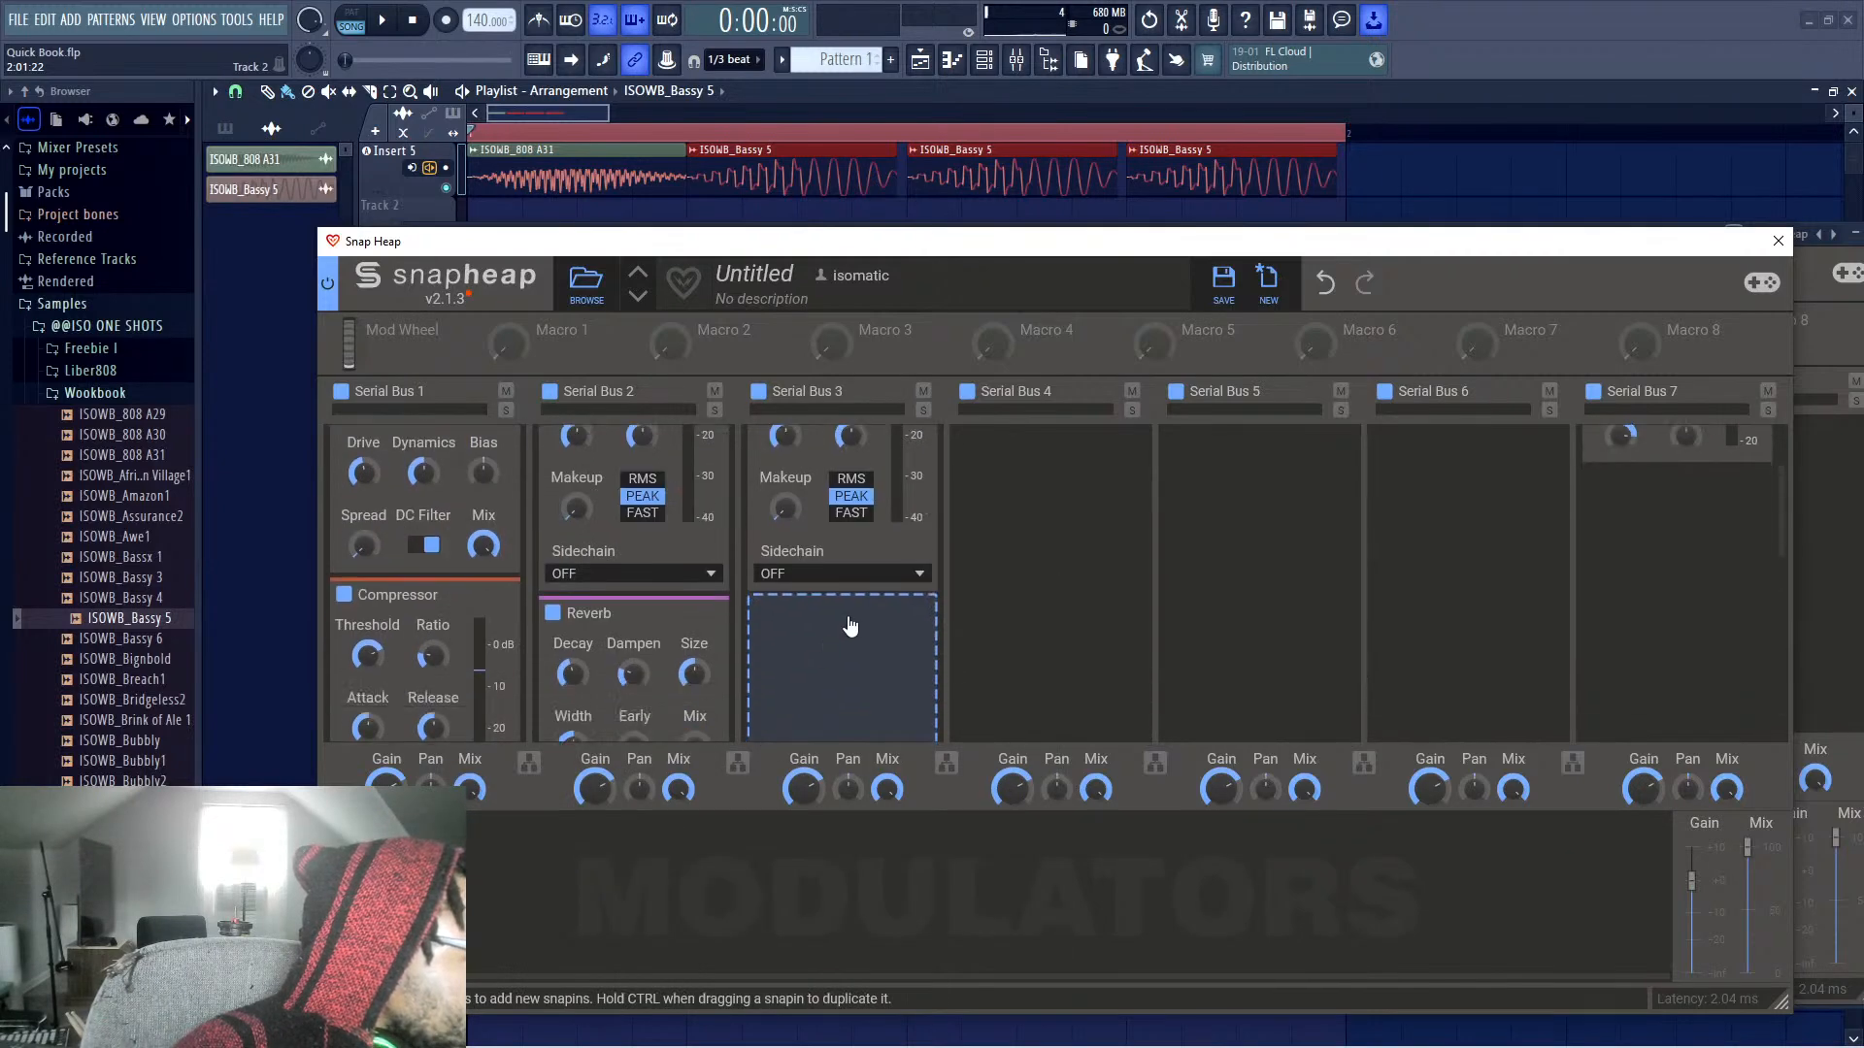
Insert a Distortion between the Compressor and the Delay in Serial Bus 1, using the Saturate type with raised Dynamics
{"action": "left_click", "coordinate": [854, 626]}
{"action": "left_click", "coordinate": [761, 619]}
{"action": "scroll", "coordinate": [417, 474], "scroll_direction": "up", "scroll_amount": 3}
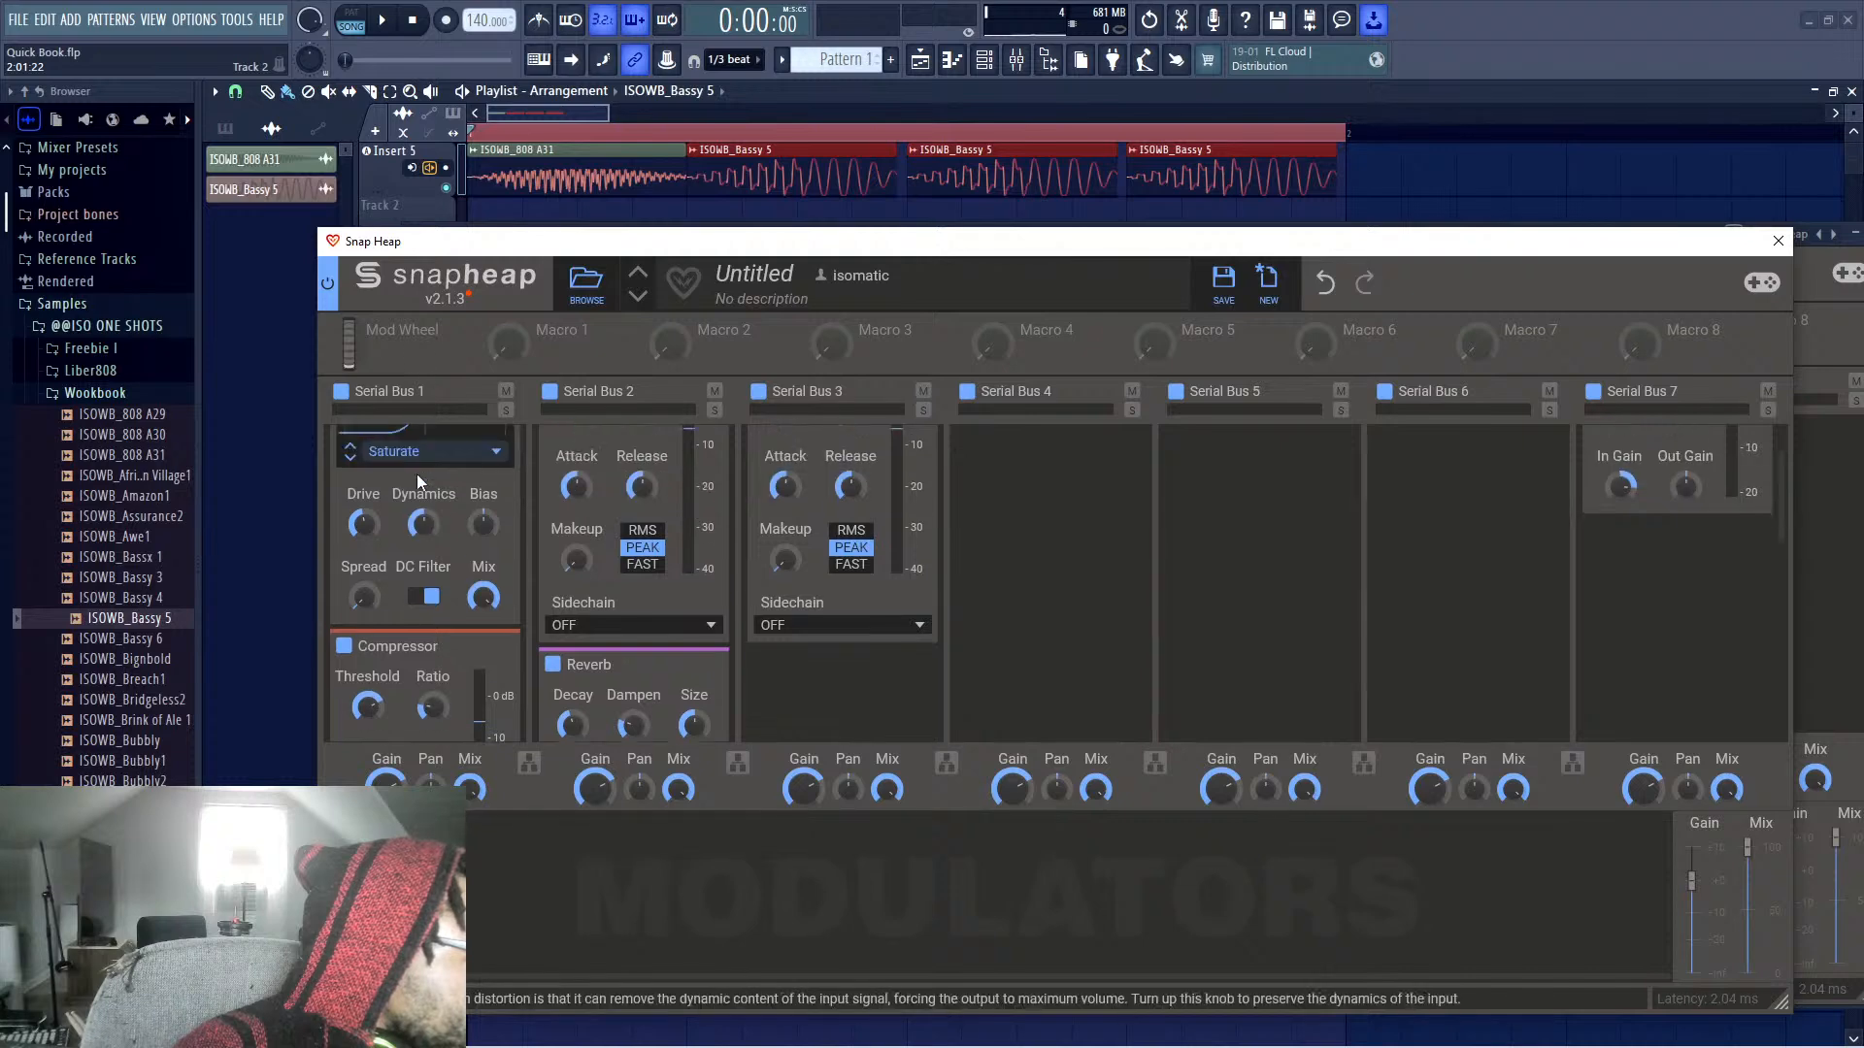
{"action": "scroll", "coordinate": [427, 524], "scroll_direction": "down", "scroll_amount": 1}
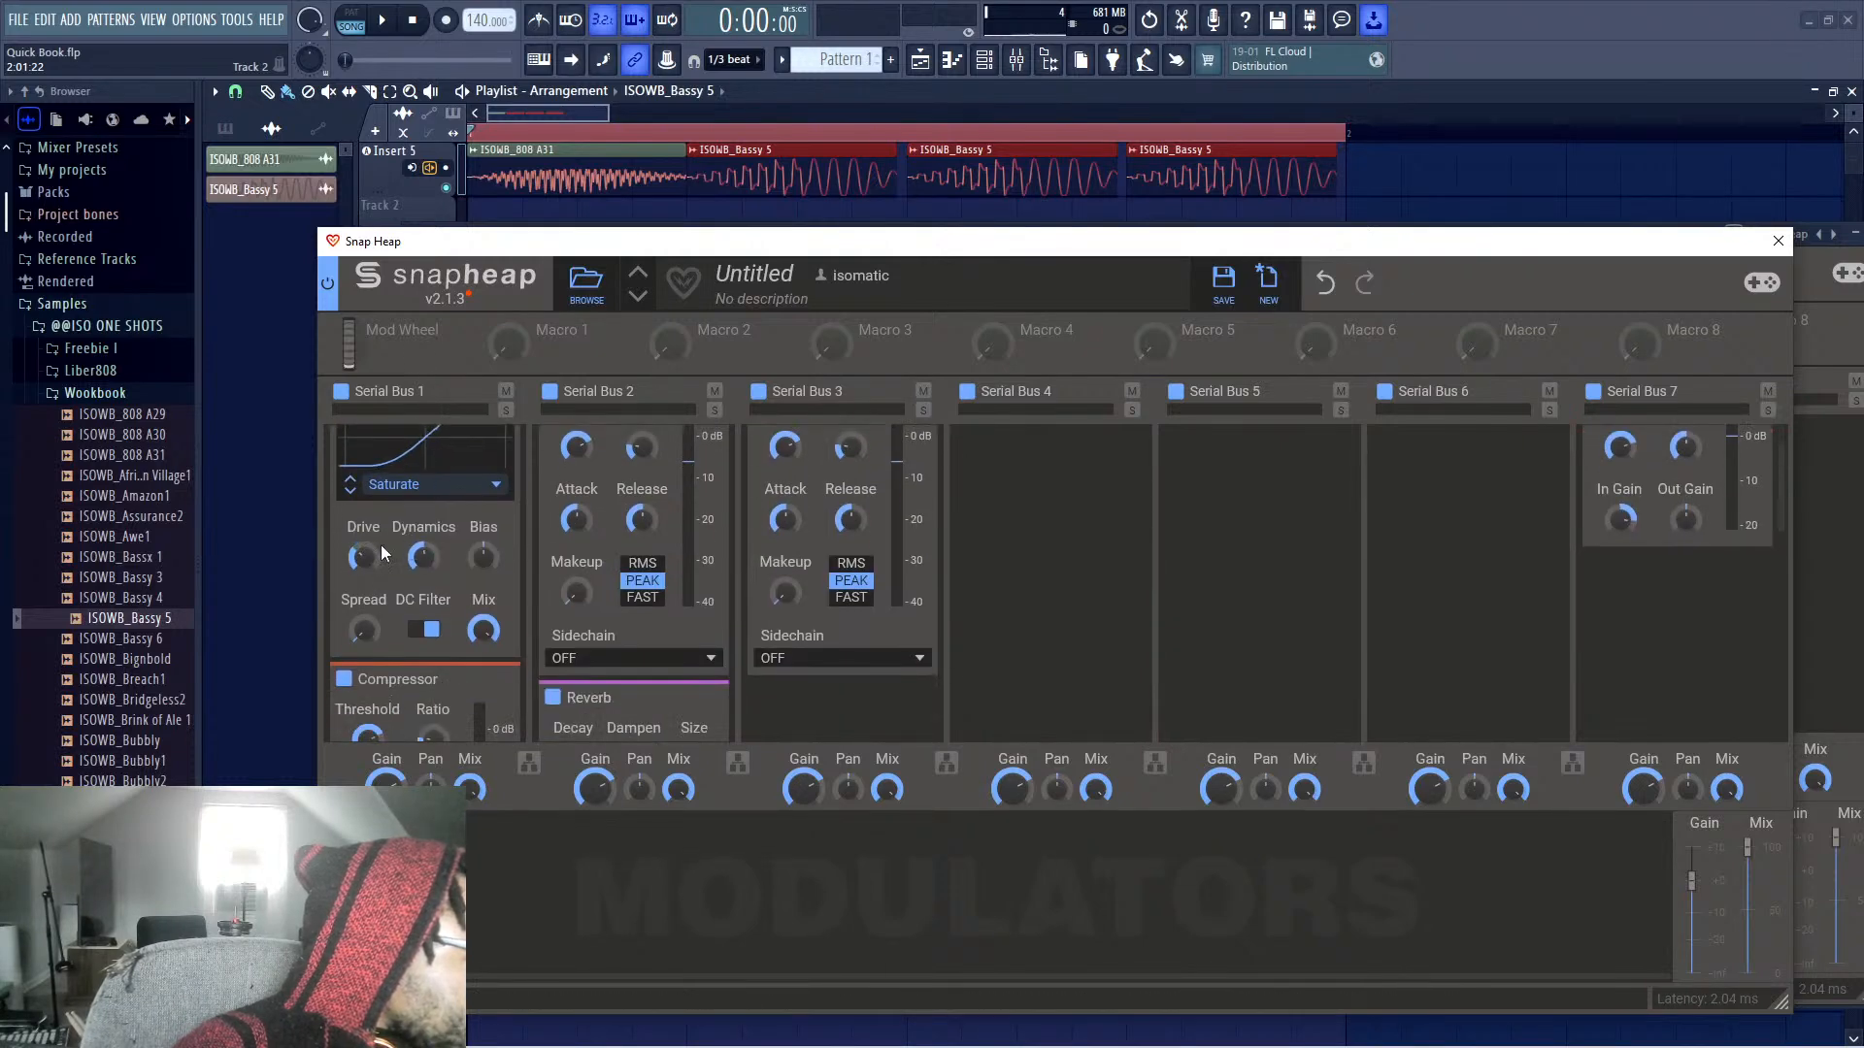
{"action": "scroll", "coordinate": [381, 545], "scroll_direction": "down", "scroll_amount": 7}
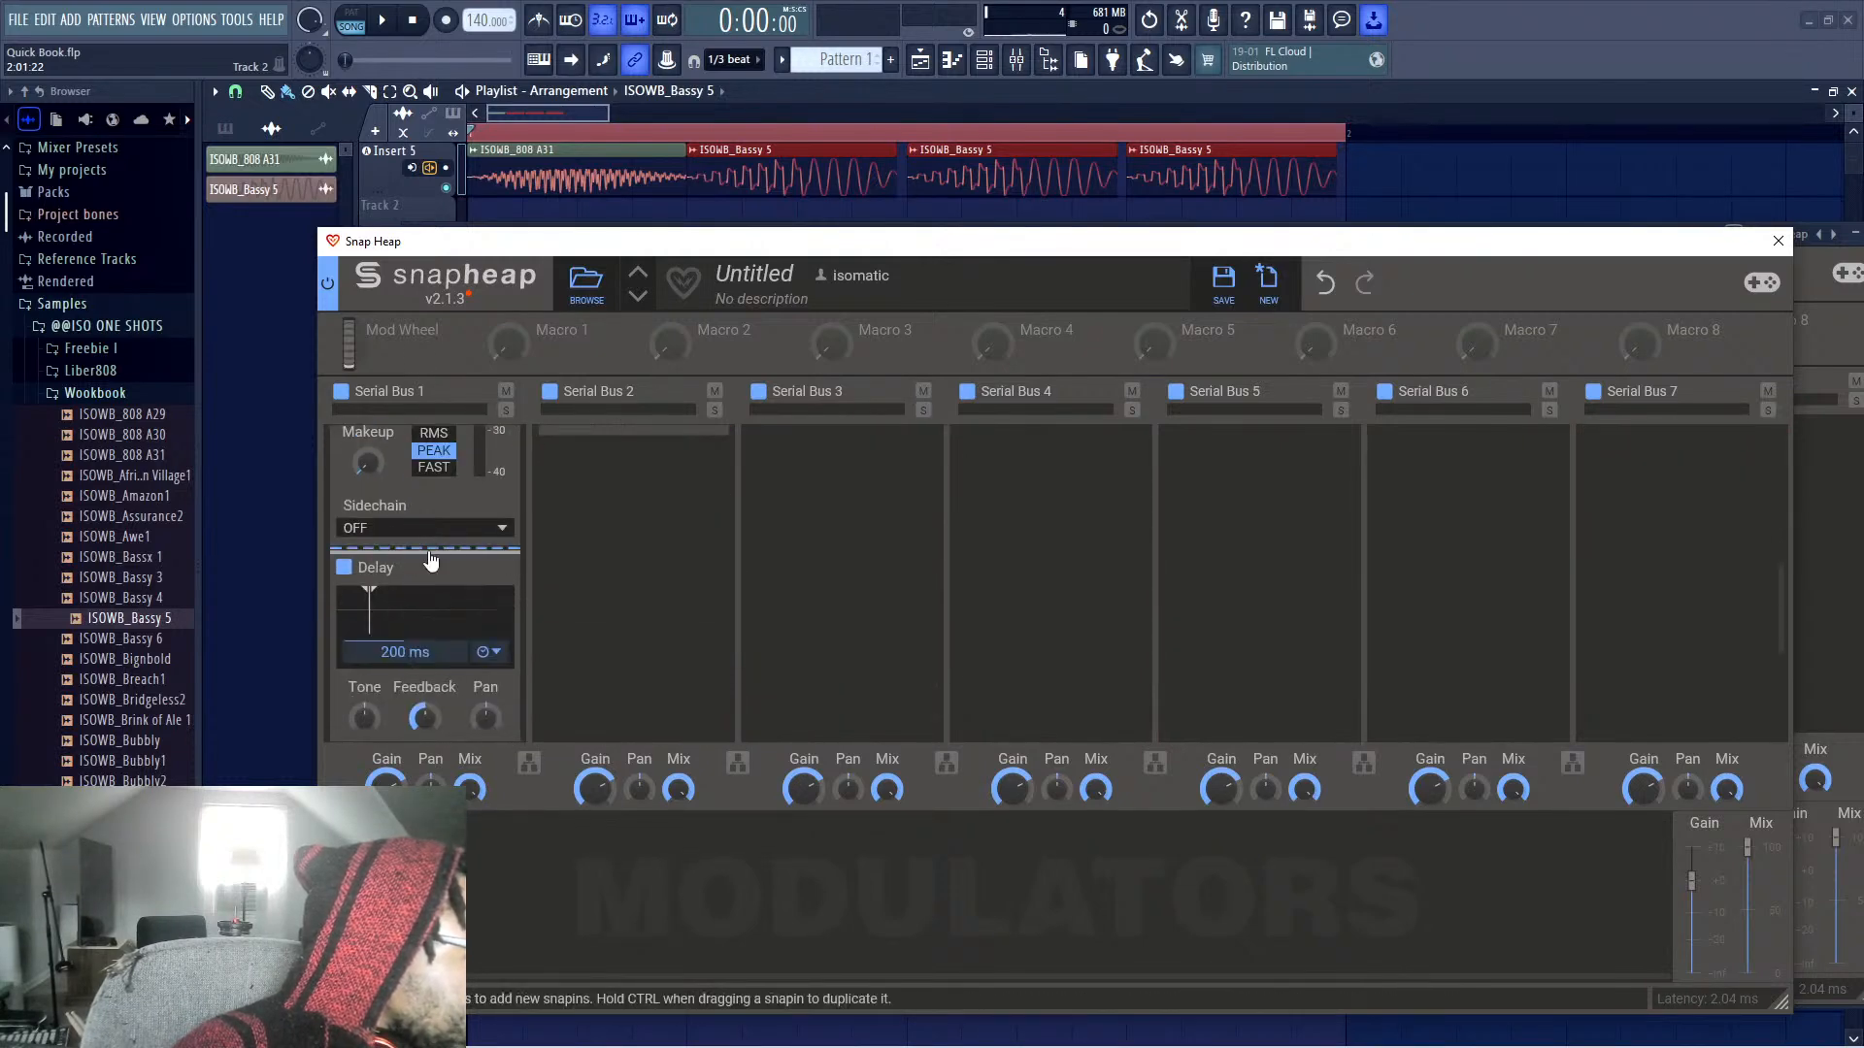
{"action": "scroll", "coordinate": [430, 560], "scroll_direction": "down", "scroll_amount": 5}
{"action": "scroll", "coordinate": [423, 534], "scroll_direction": "up", "scroll_amount": 4}
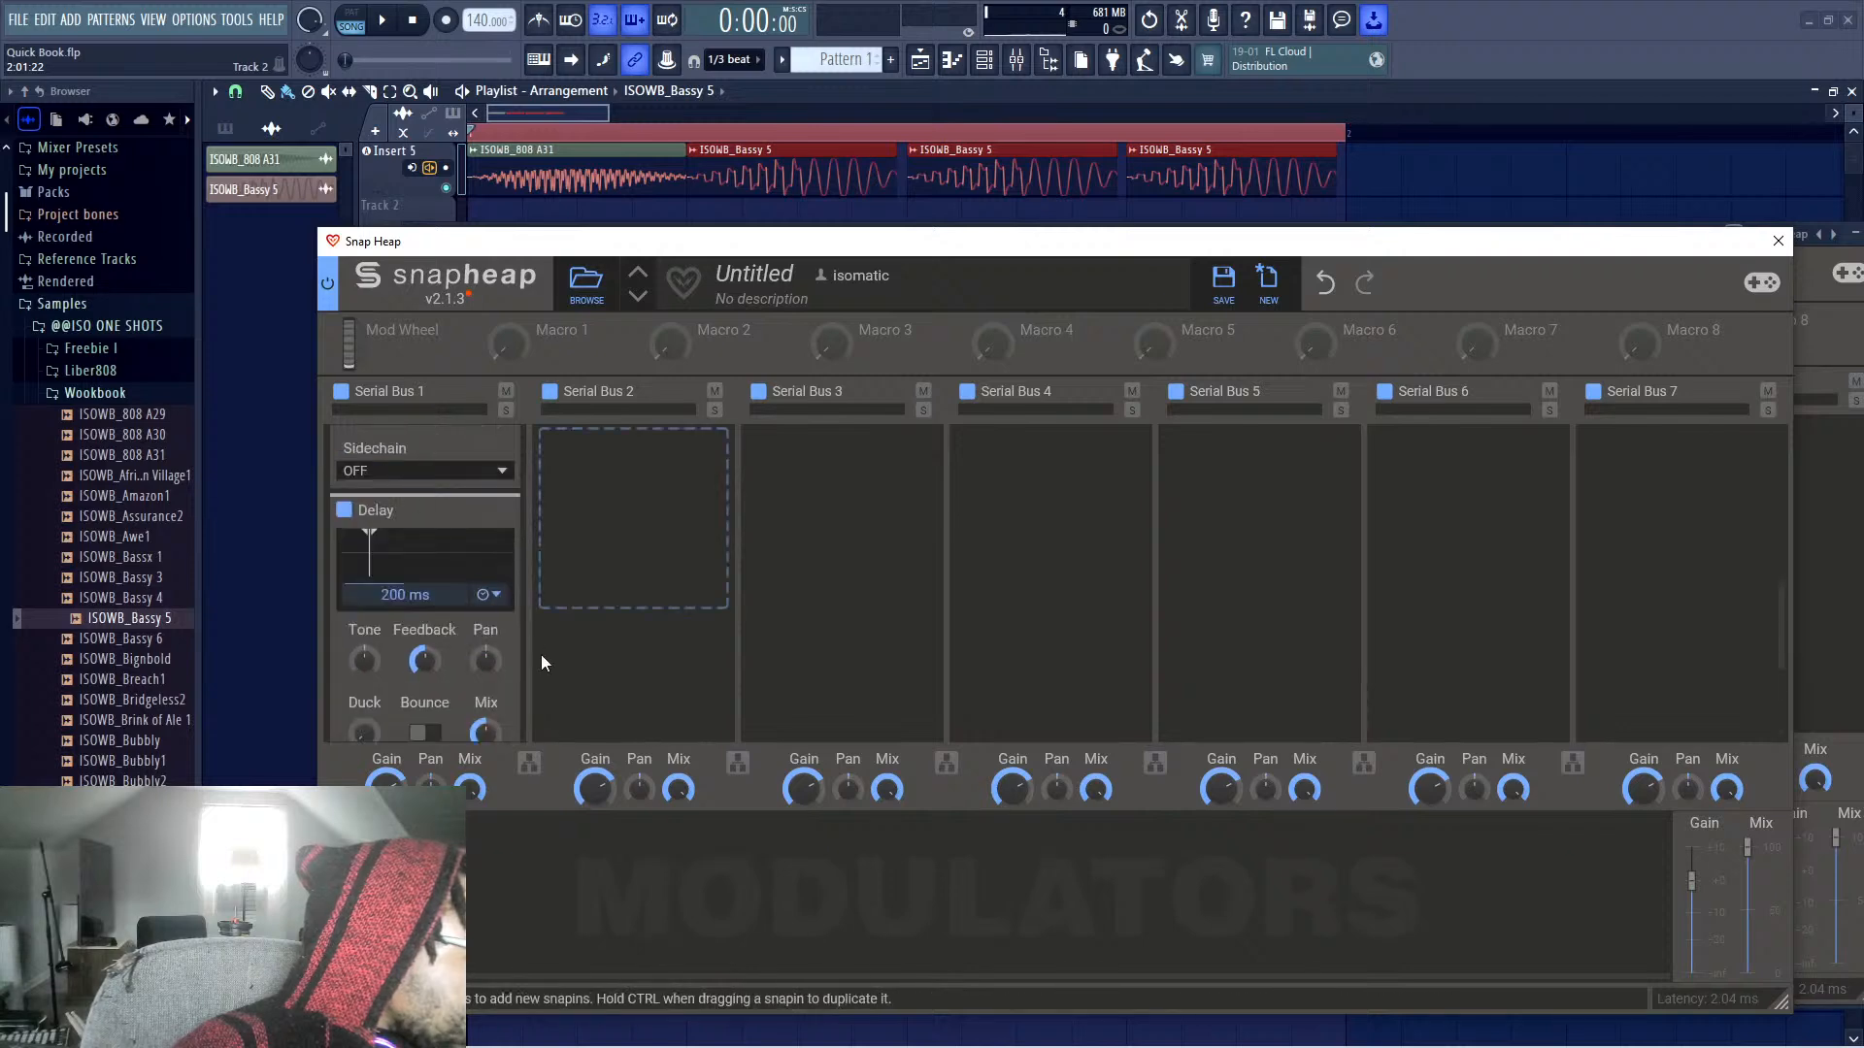
{"action": "left_click", "coordinate": [451, 495]}
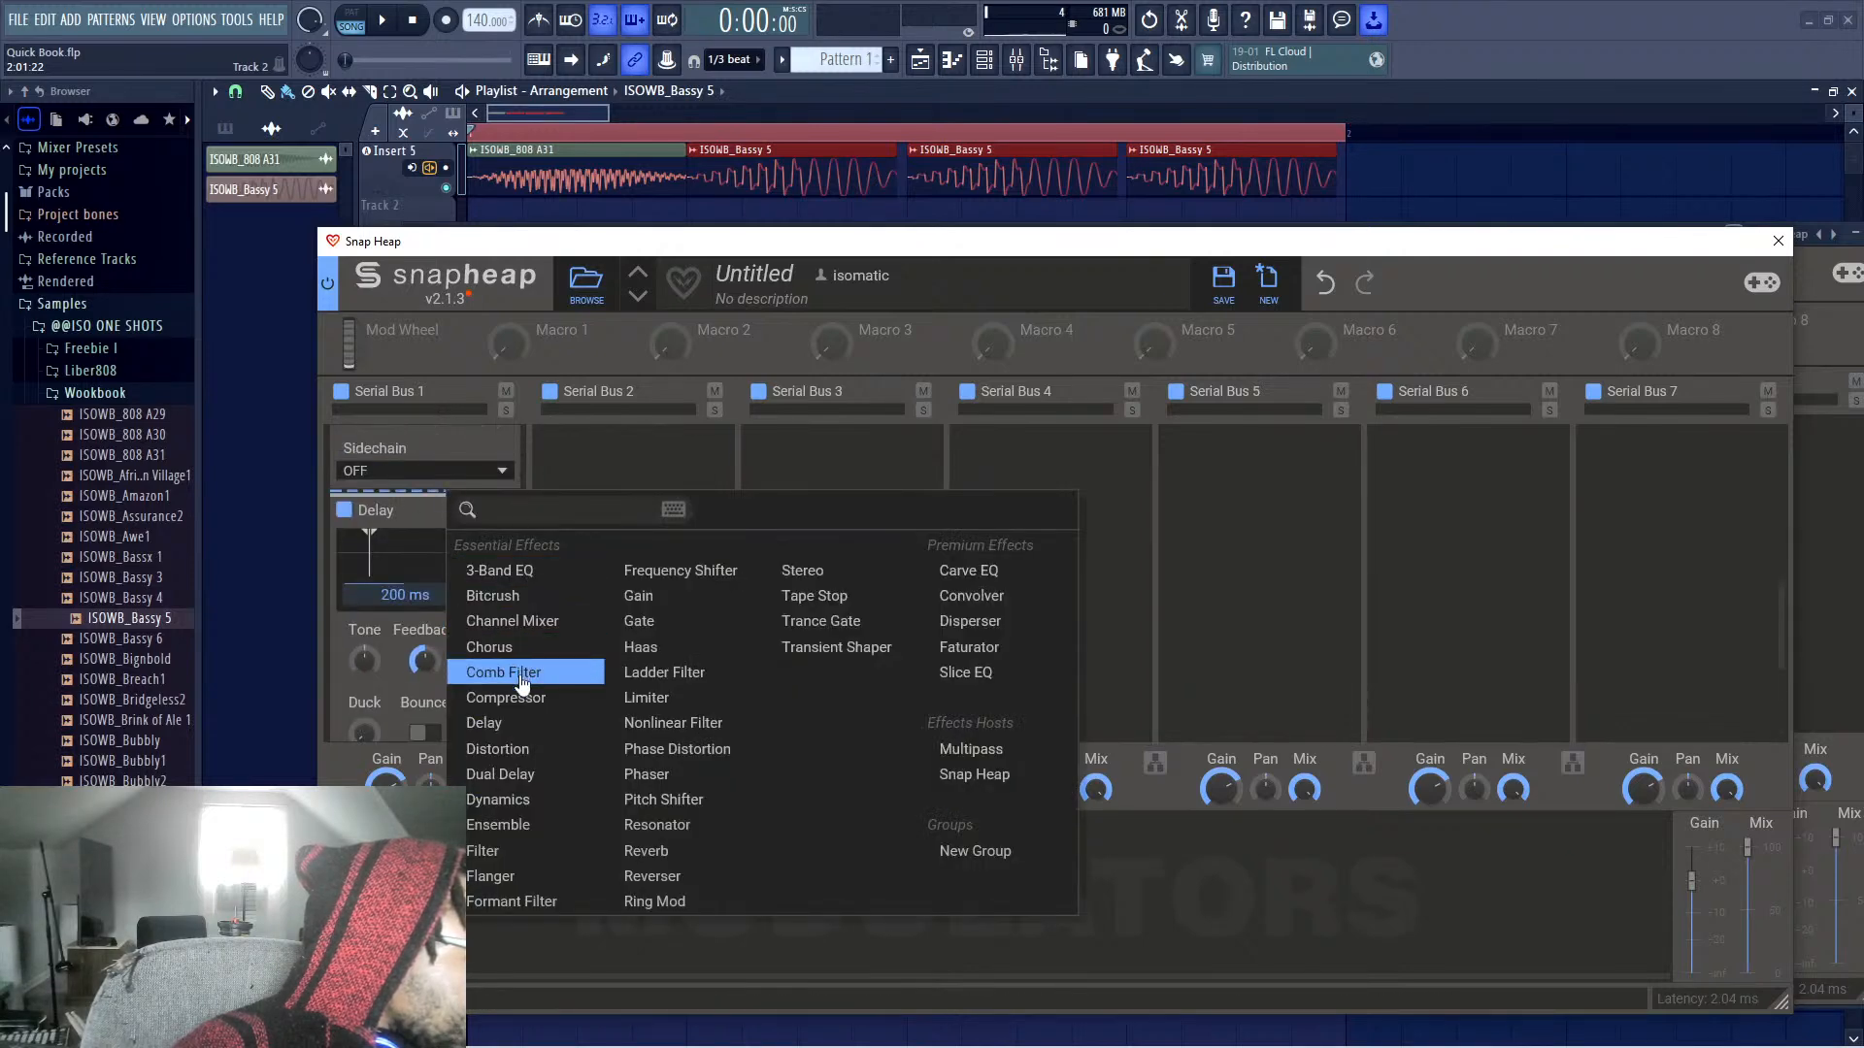
{"action": "left_click", "coordinate": [528, 746]}
{"action": "left_click", "coordinate": [447, 617]}
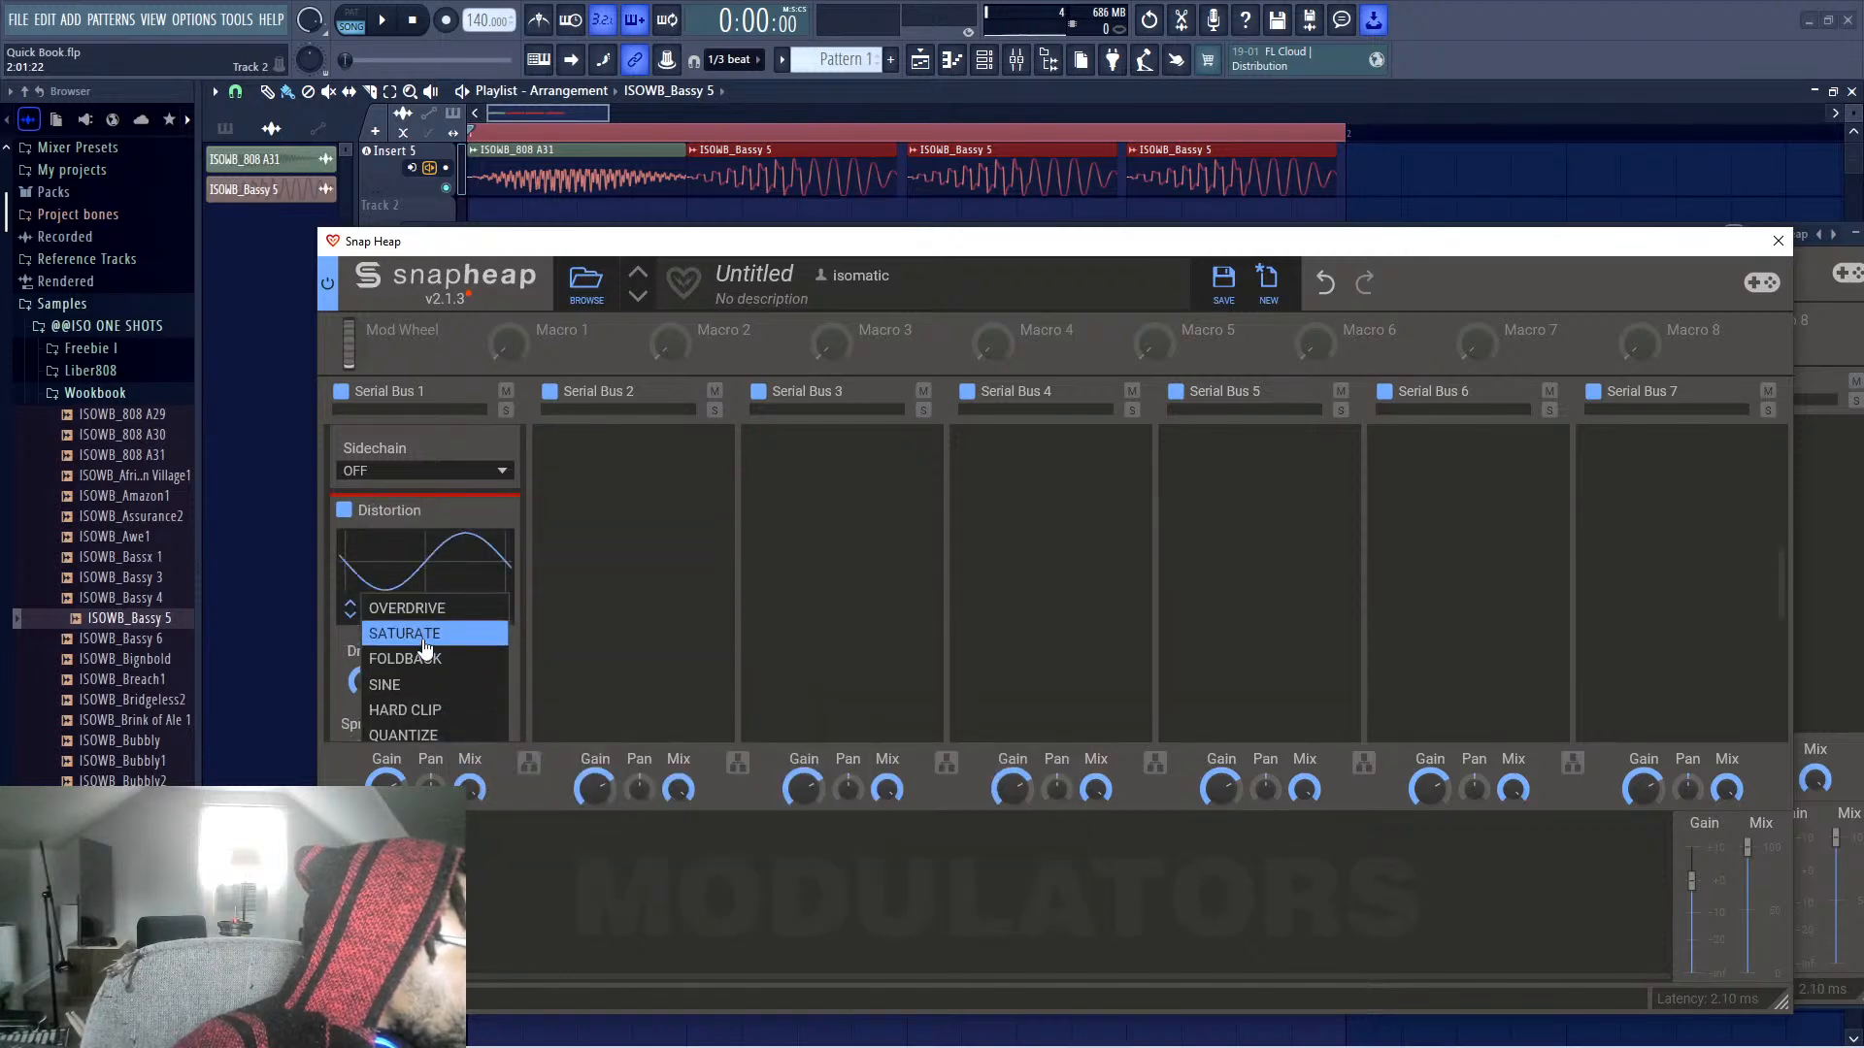
{"action": "left_click", "coordinate": [390, 641]}
{"action": "scroll", "coordinate": [417, 675], "scroll_direction": "down", "scroll_amount": 3}
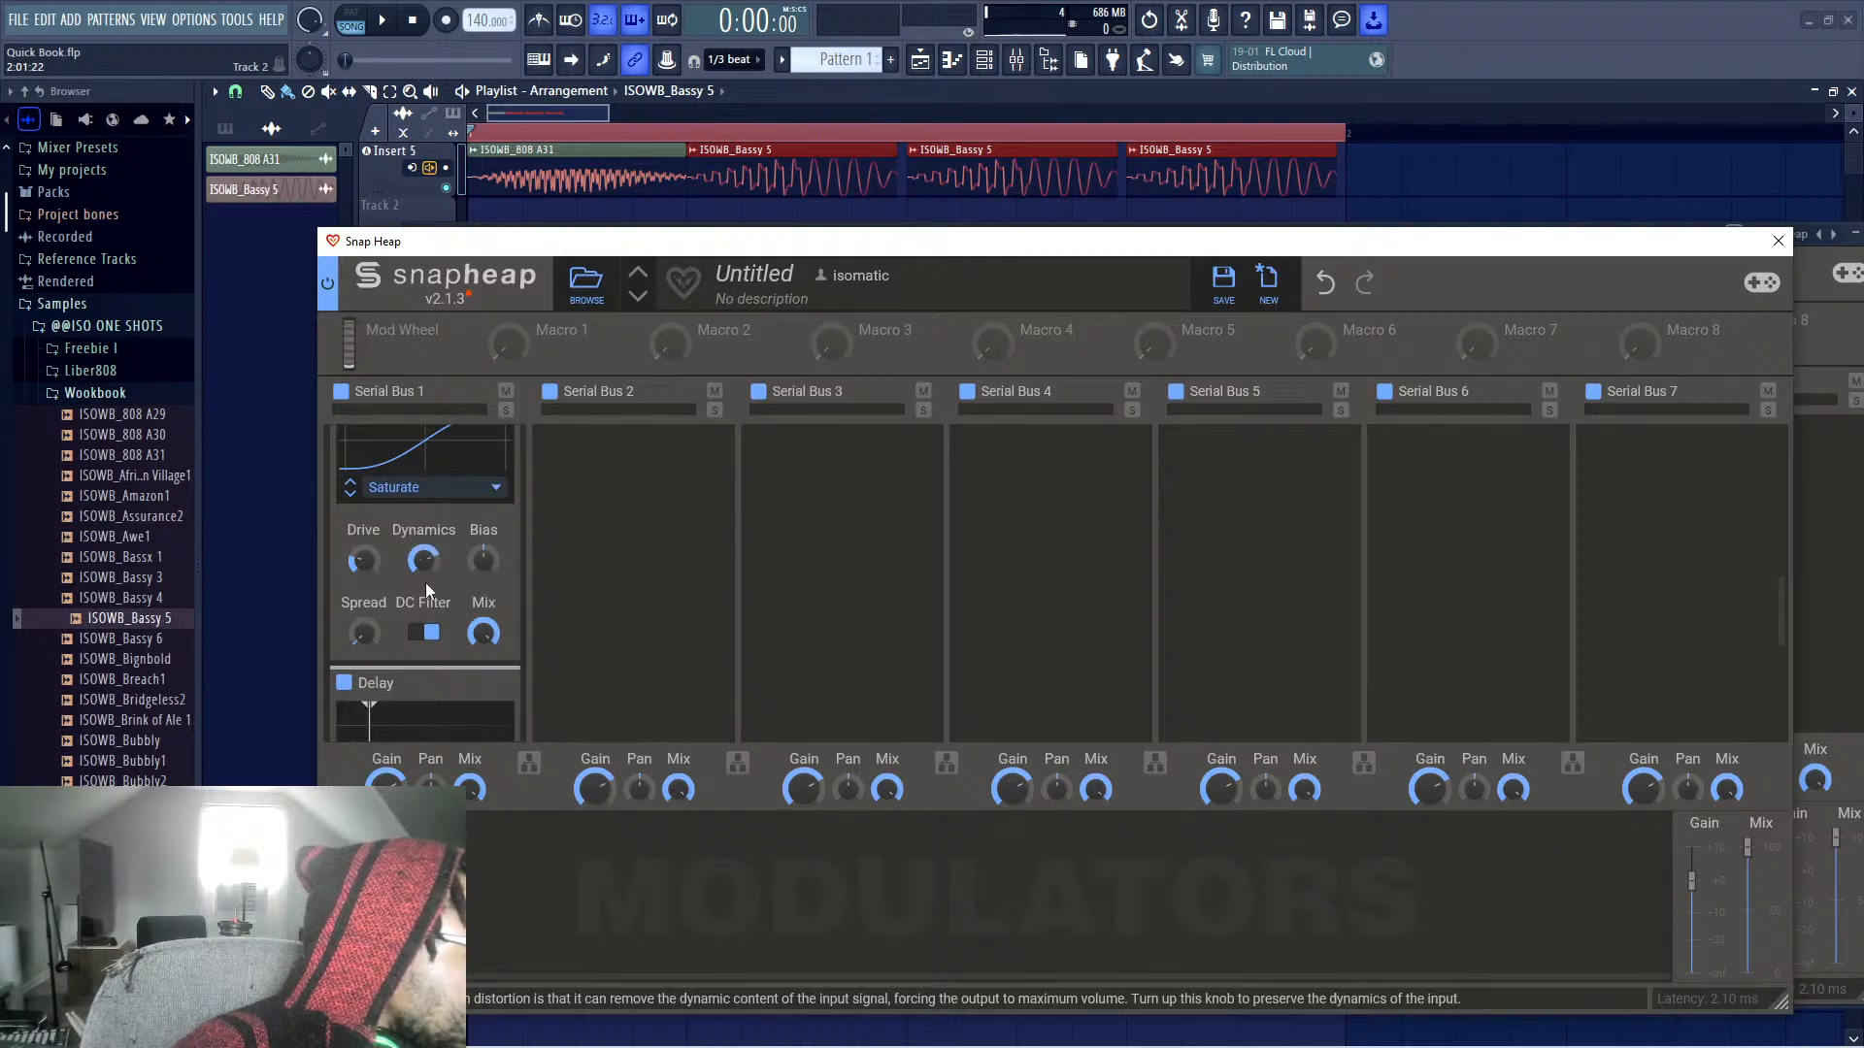
Play the loop and shorten the Delay time in Serial Bus 1 to 74.4 ms
{"action": "scroll", "coordinate": [425, 582], "scroll_direction": "down", "scroll_amount": 6}
{"action": "left_click", "coordinate": [1461, 60]}
{"action": "key", "text": "space"}
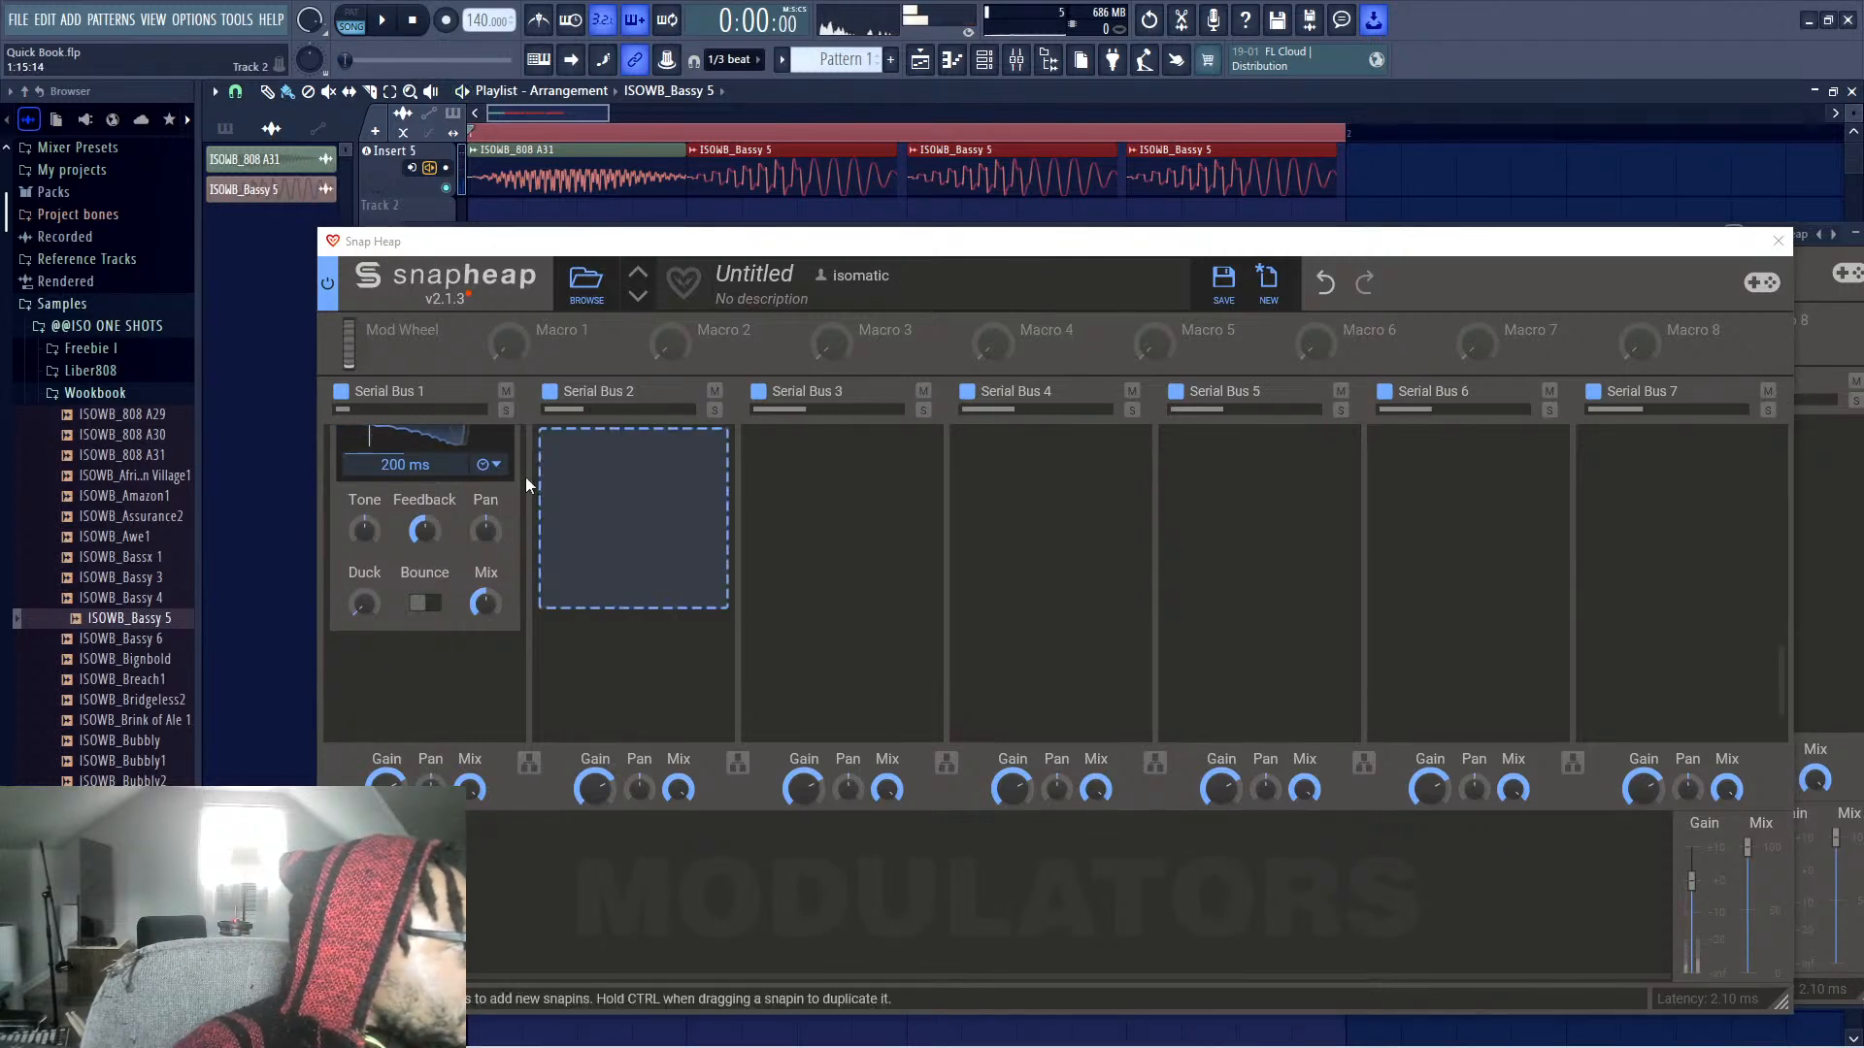
{"action": "key", "text": "space"}
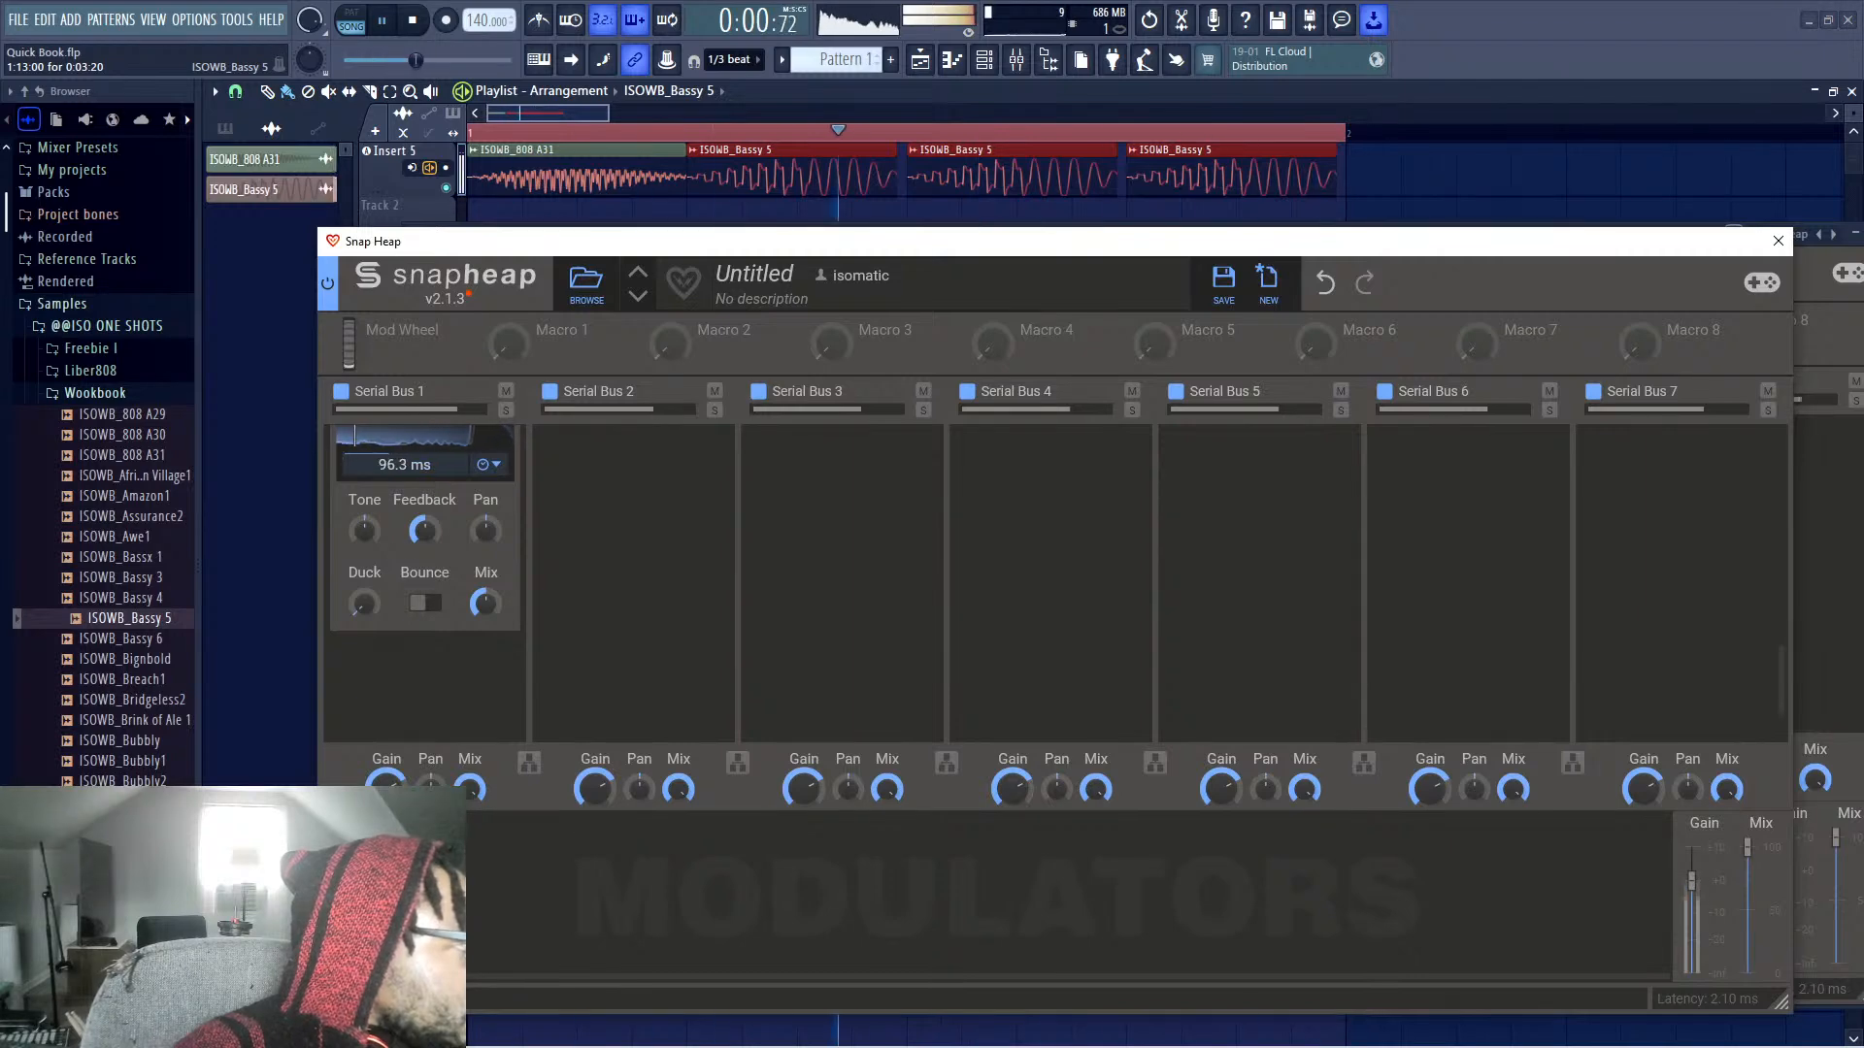
{"action": "left_click", "coordinate": [1581, 8]}
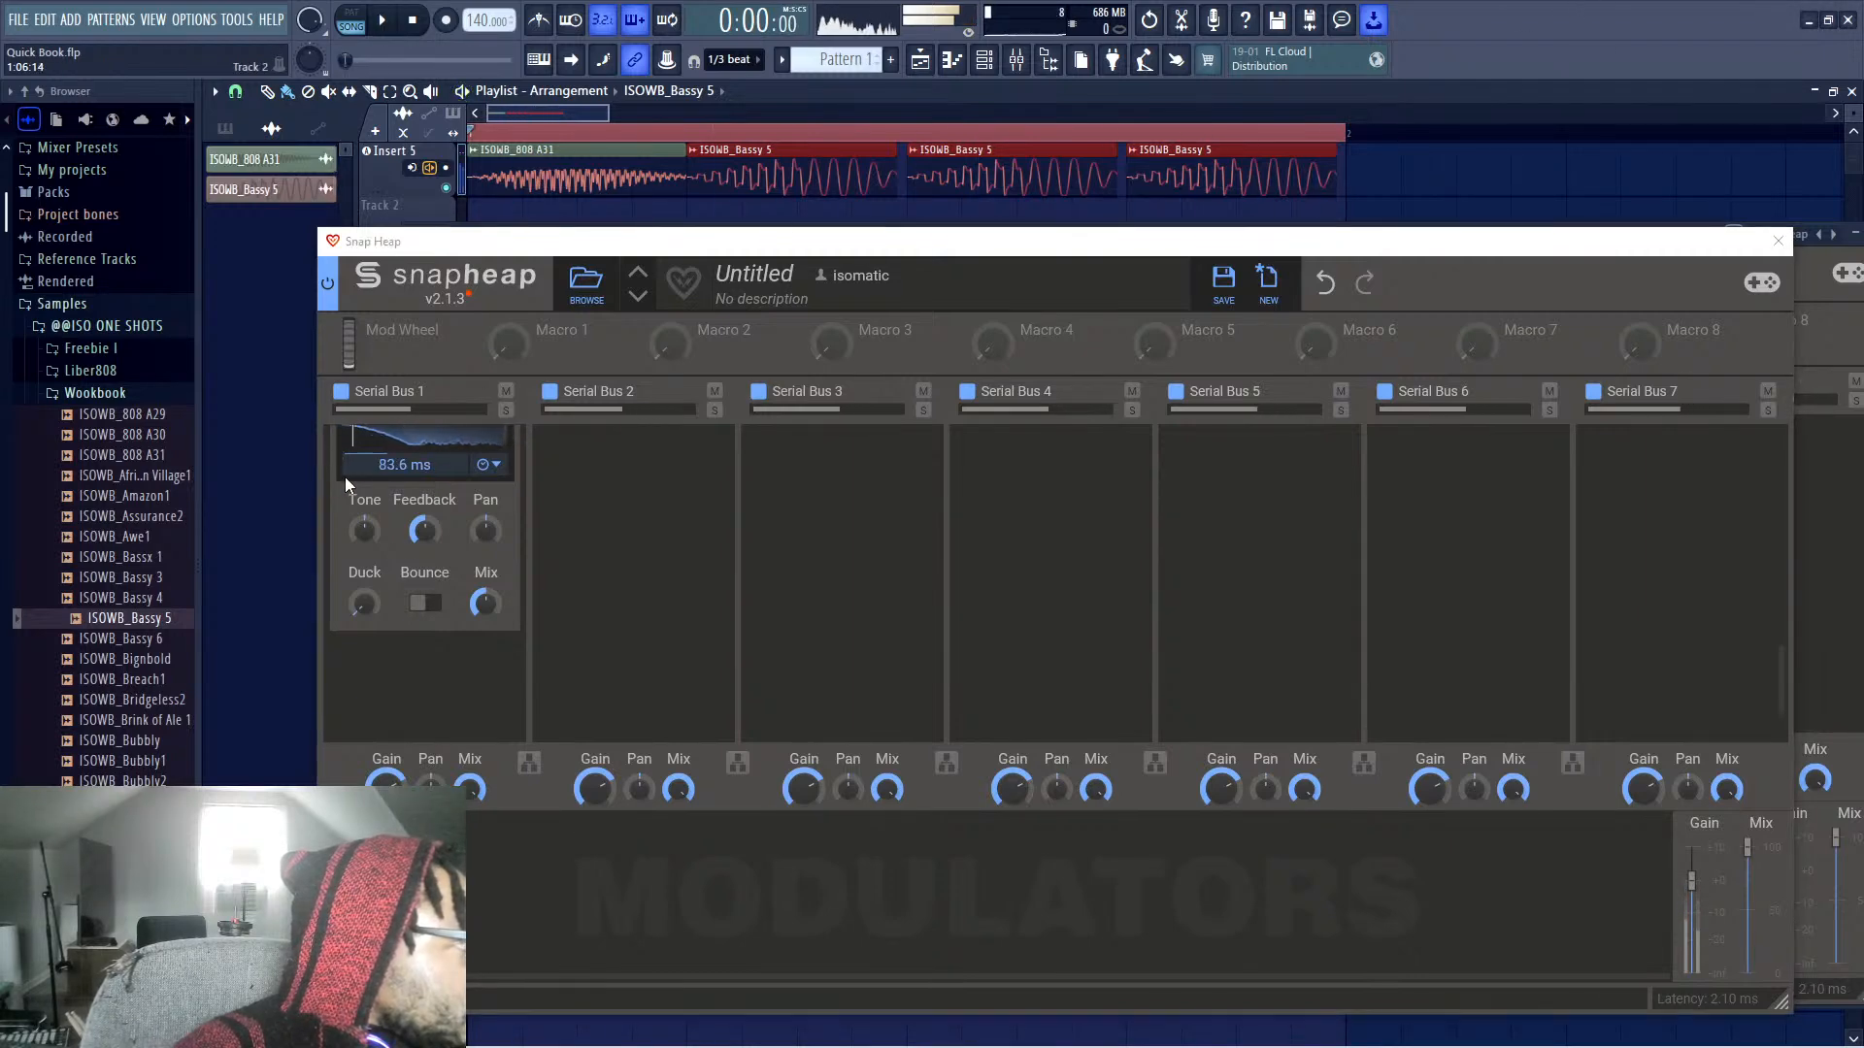
{"action": "key", "text": "space"}
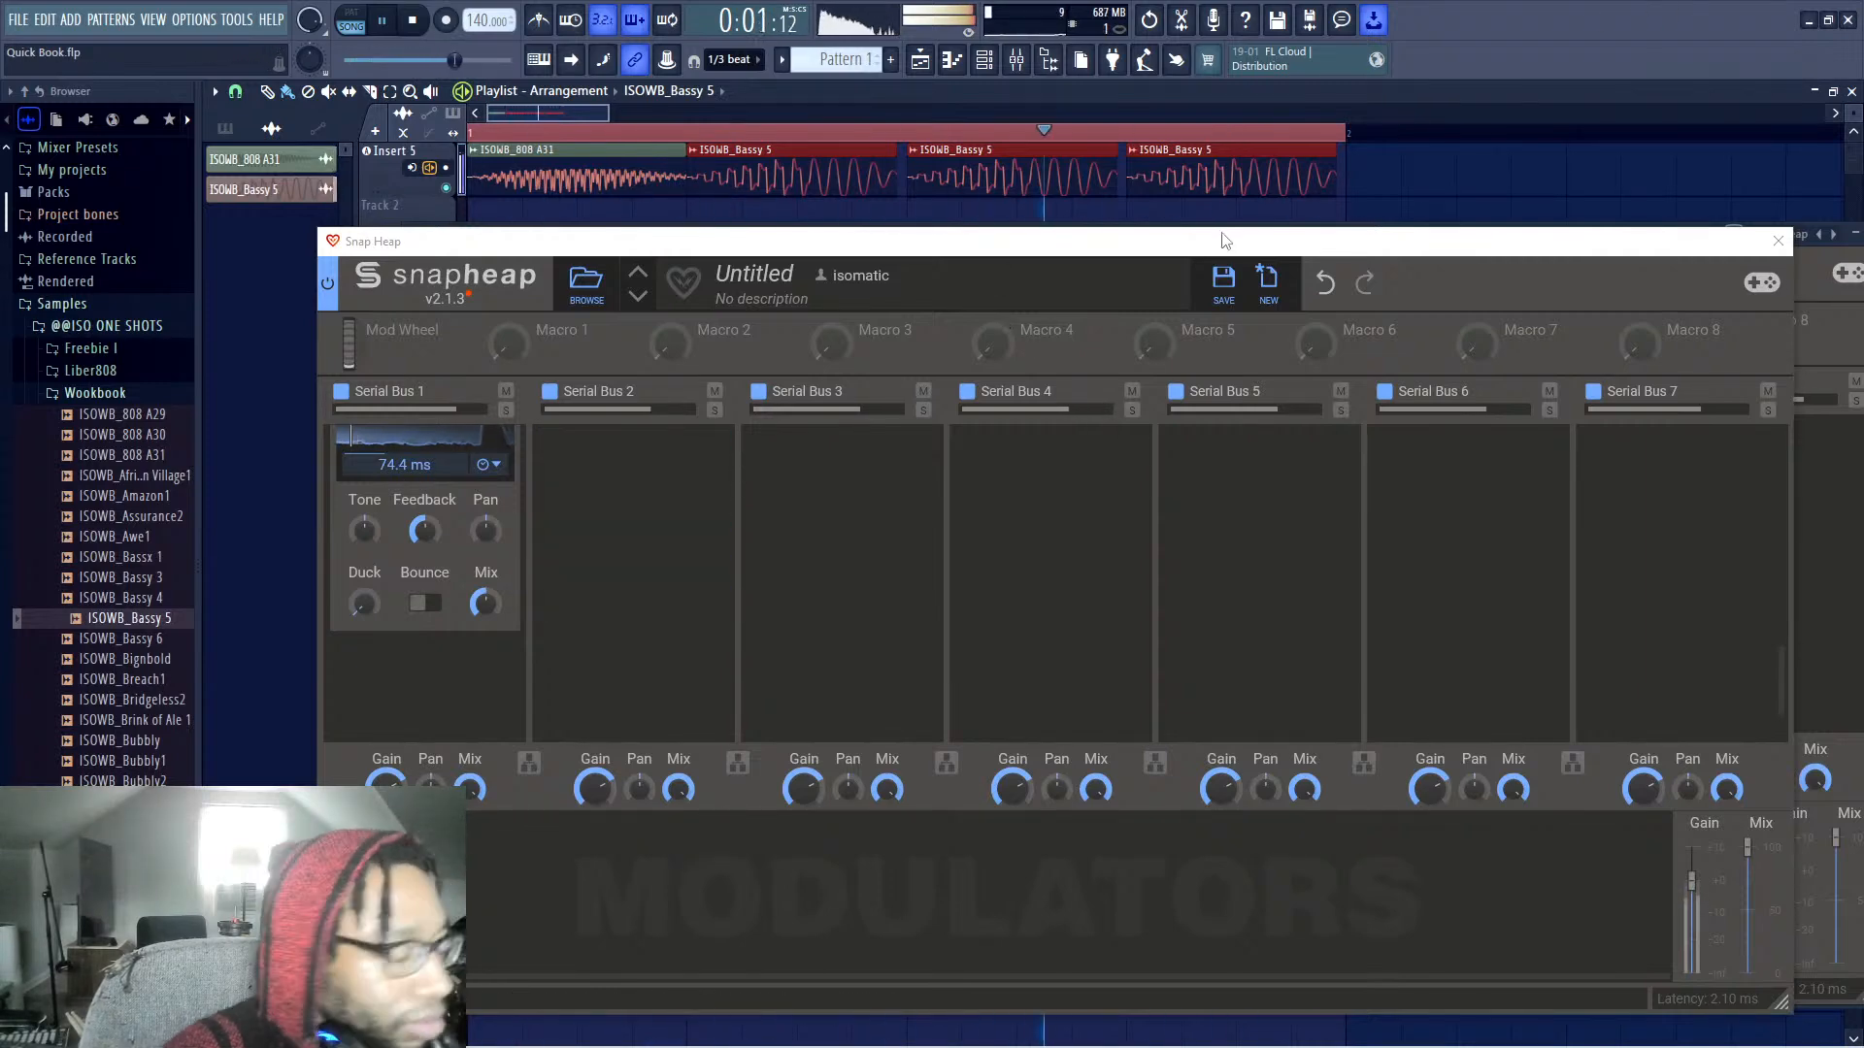
{"action": "key", "text": "space"}
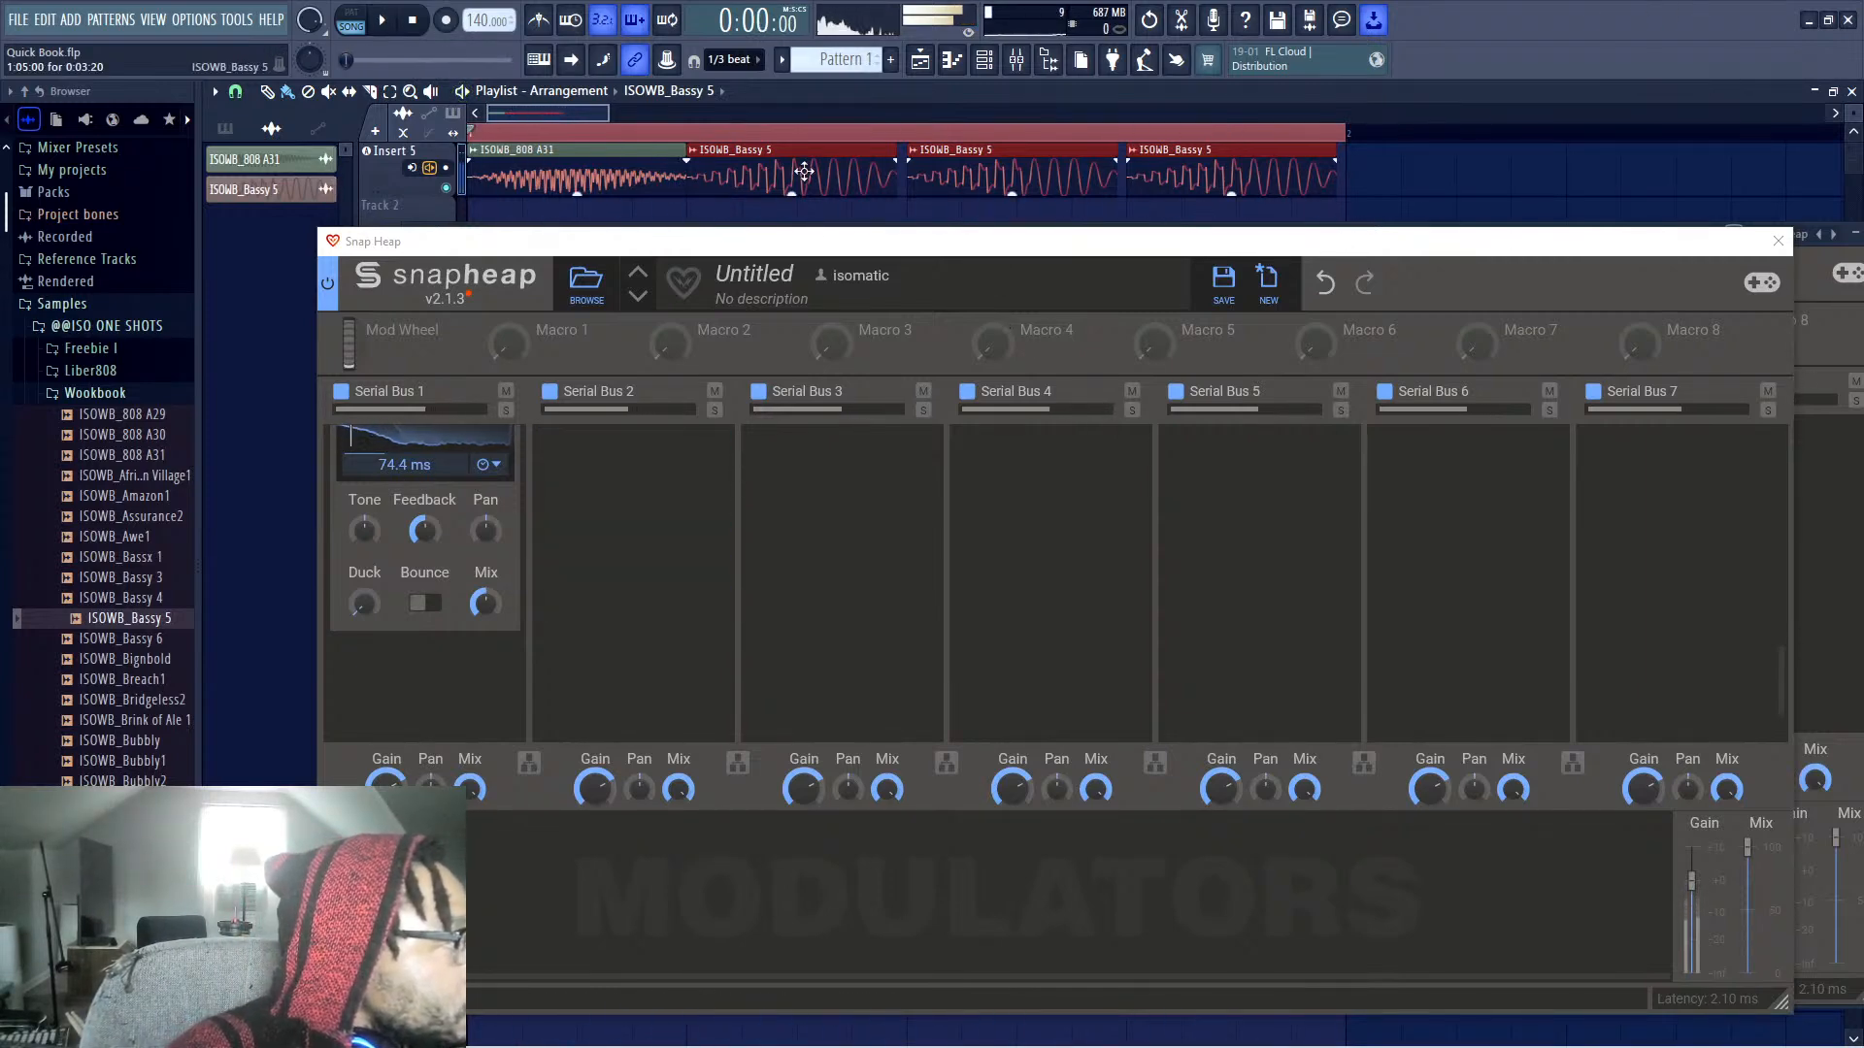
Delete the three ISOWB_Bassy 5 clips from the first track and place a second ISOWB_808 A31 clip halfway through the bar
{"action": "left_click", "coordinate": [857, 173]}
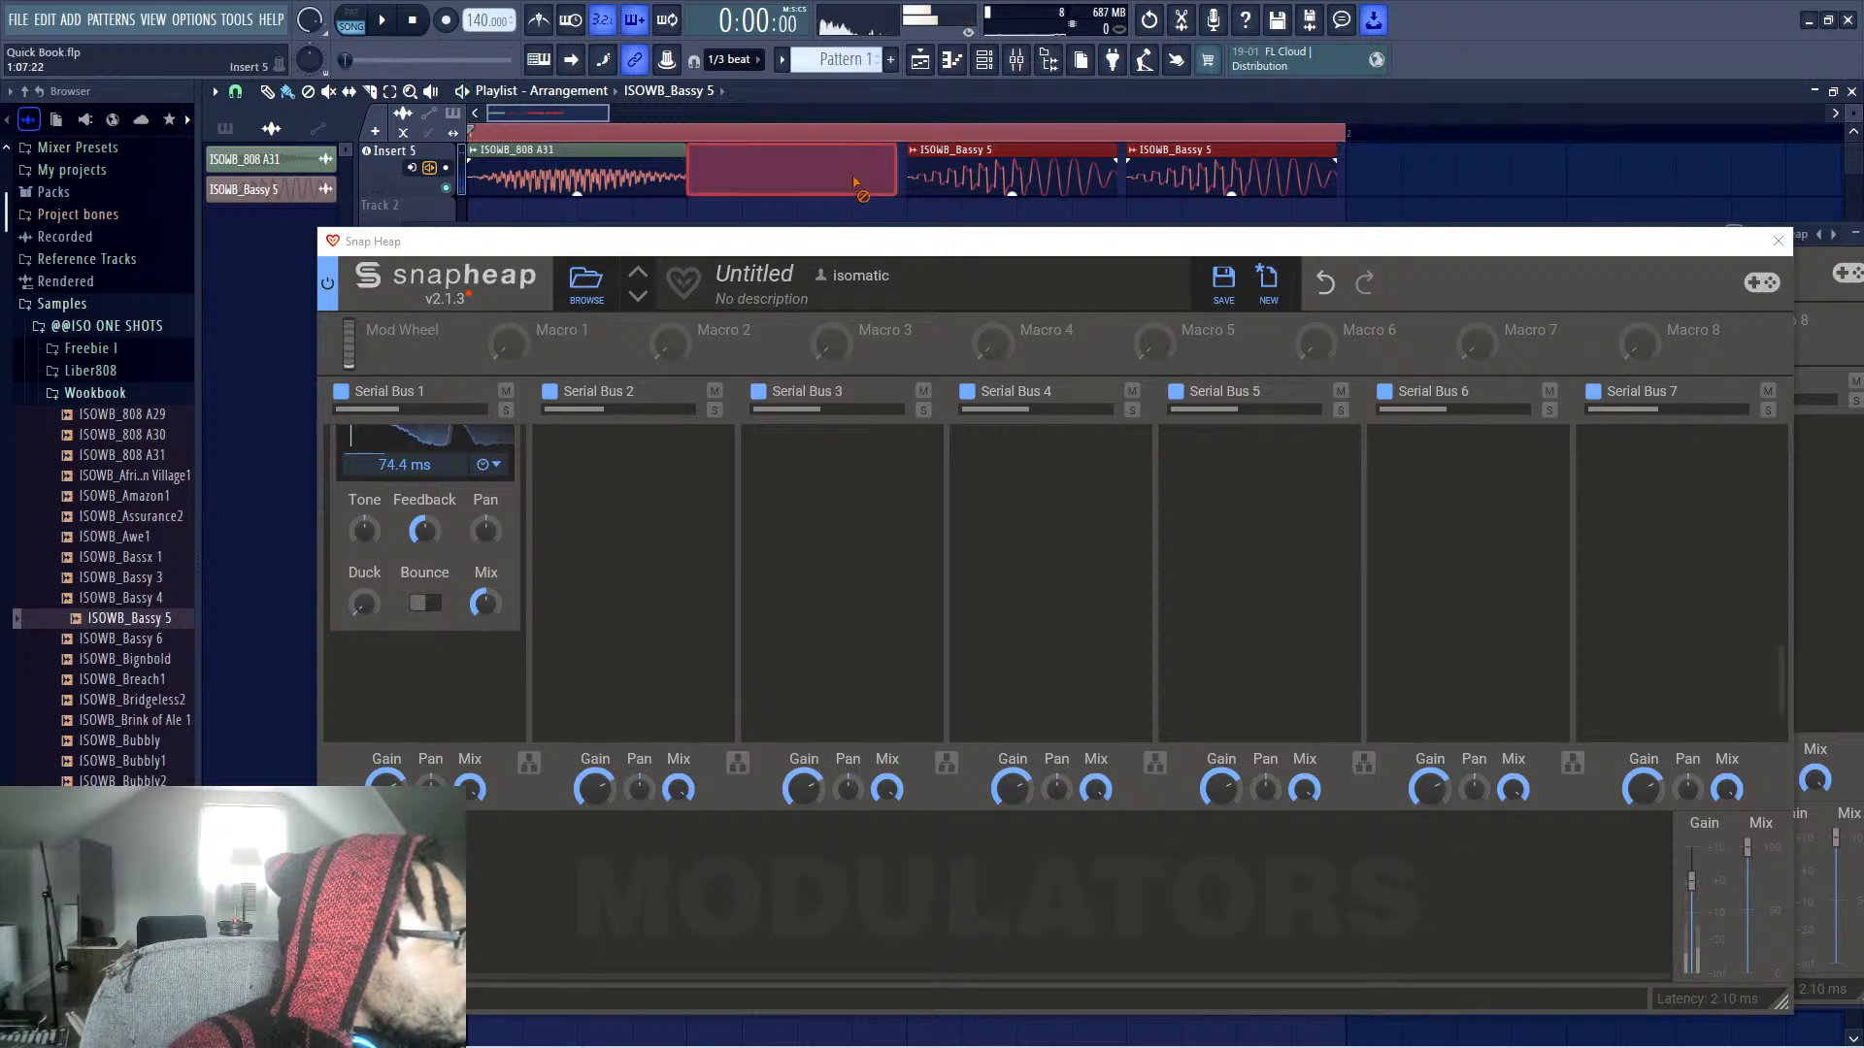
{"action": "key", "text": "Delete"}
{"action": "key", "text": "space"}
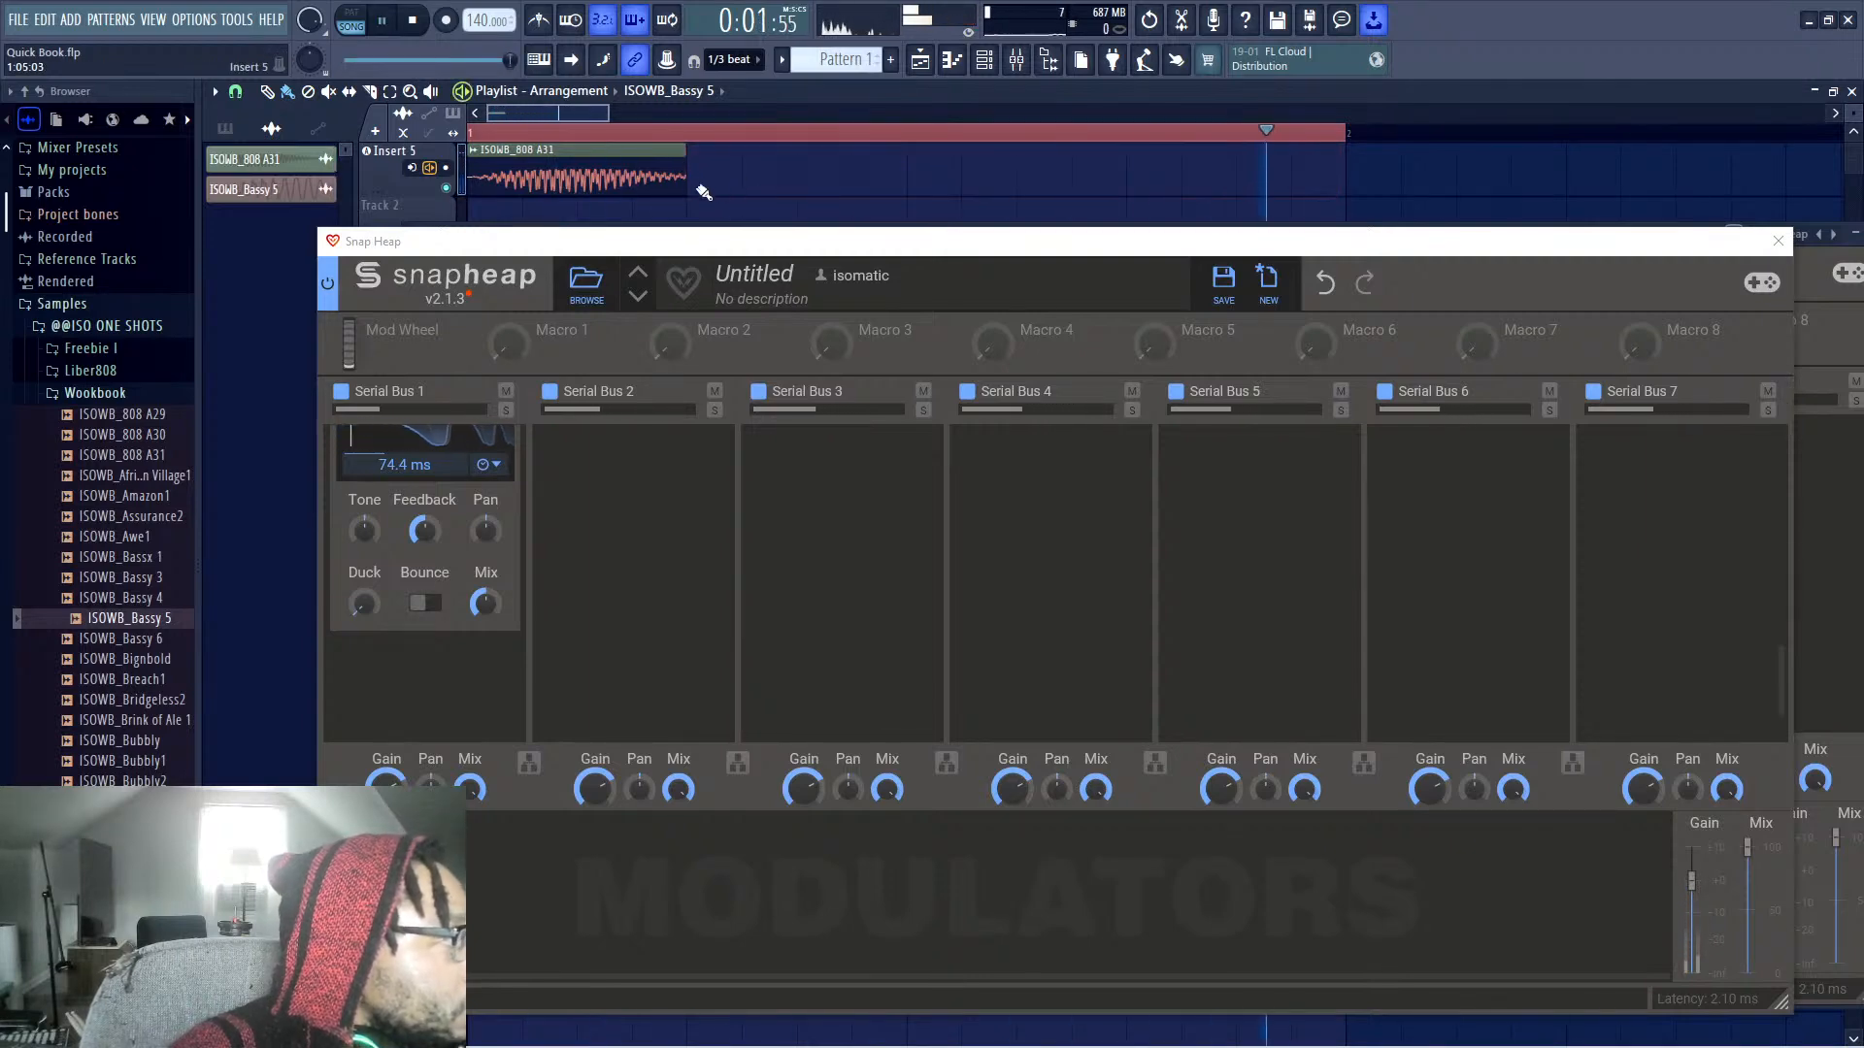
{"action": "left_click", "coordinate": [917, 175]}
Set the Mix of the Delay in Serial Bus 1 to about 52 % and play the loop
{"action": "scroll", "coordinate": [528, 518], "scroll_direction": "up", "scroll_amount": 2}
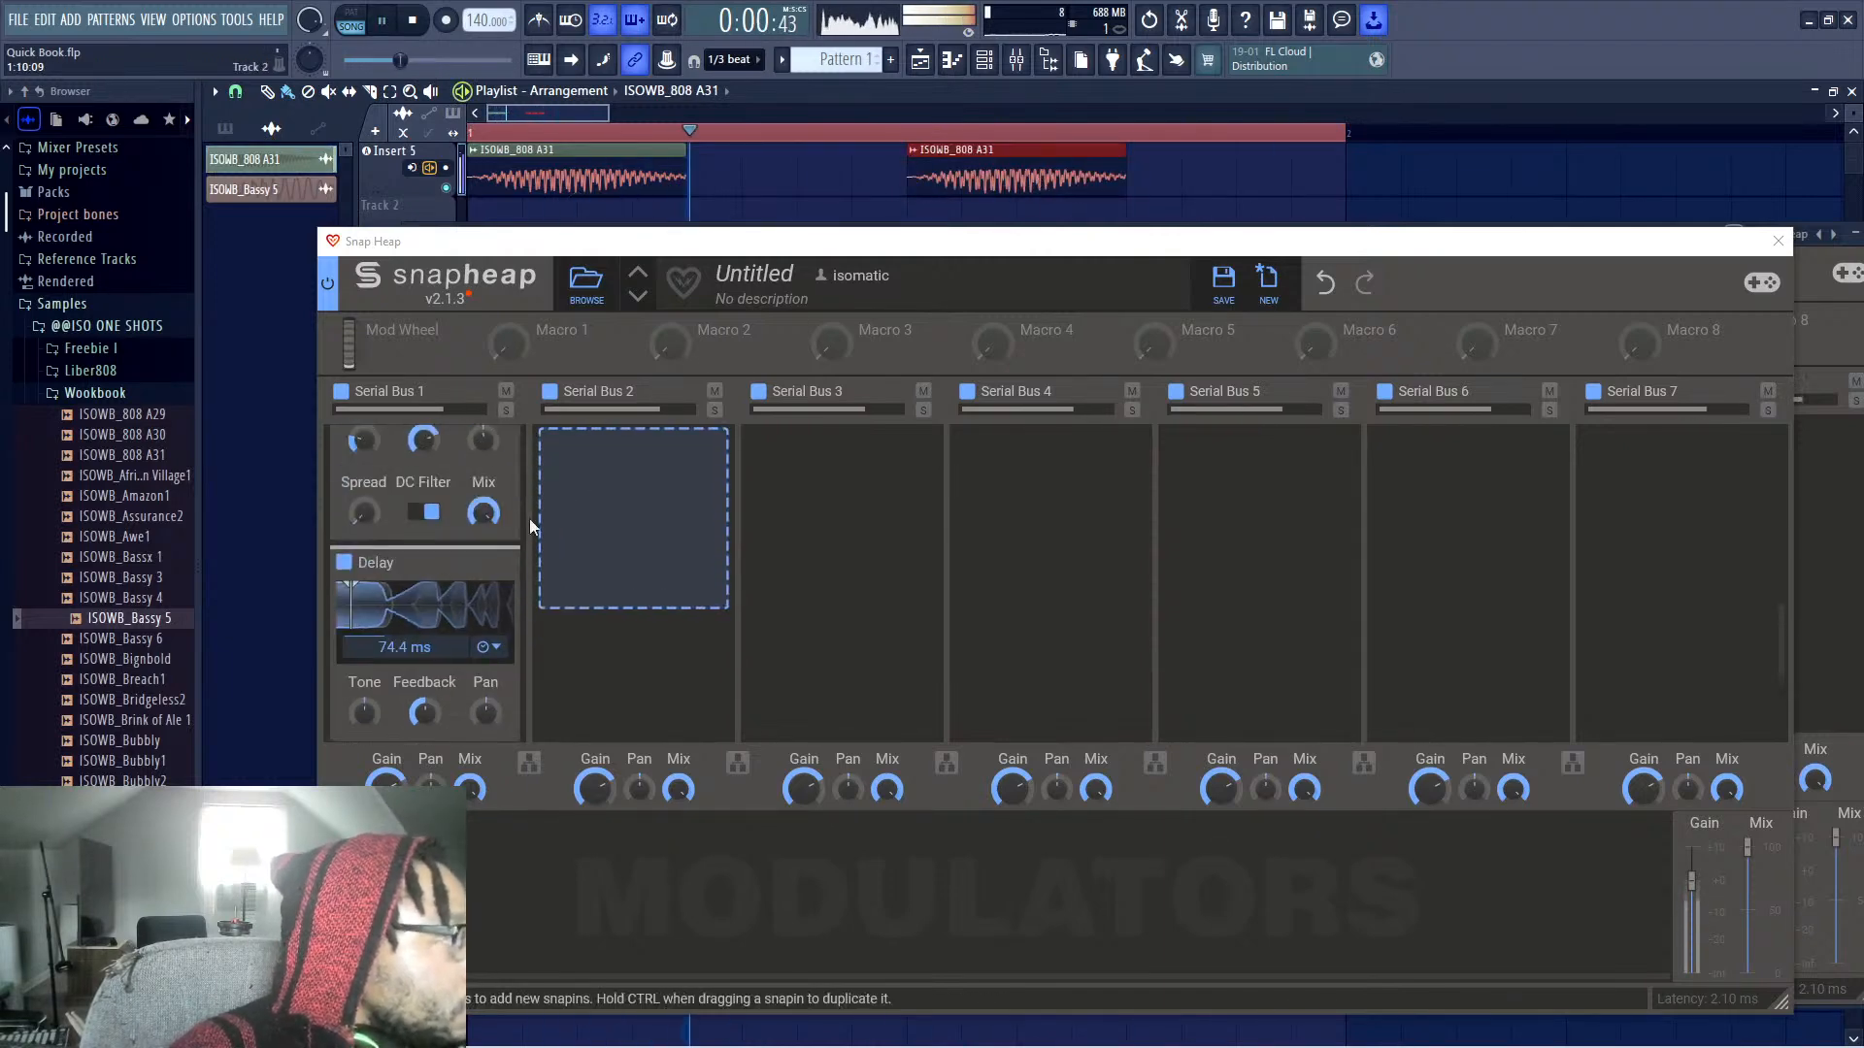
{"action": "scroll", "coordinate": [461, 578], "scroll_direction": "down", "scroll_amount": 2}
{"action": "key", "text": "space"}
{"action": "mouse_move", "coordinate": [485, 606]}
{"action": "left_mouse_down"}
{"action": "mouse_move", "coordinate": [485, 631]}
{"action": "mouse_move", "coordinate": [484, 570]}
{"action": "left_mouse_up"}
{"action": "key", "text": "space"}
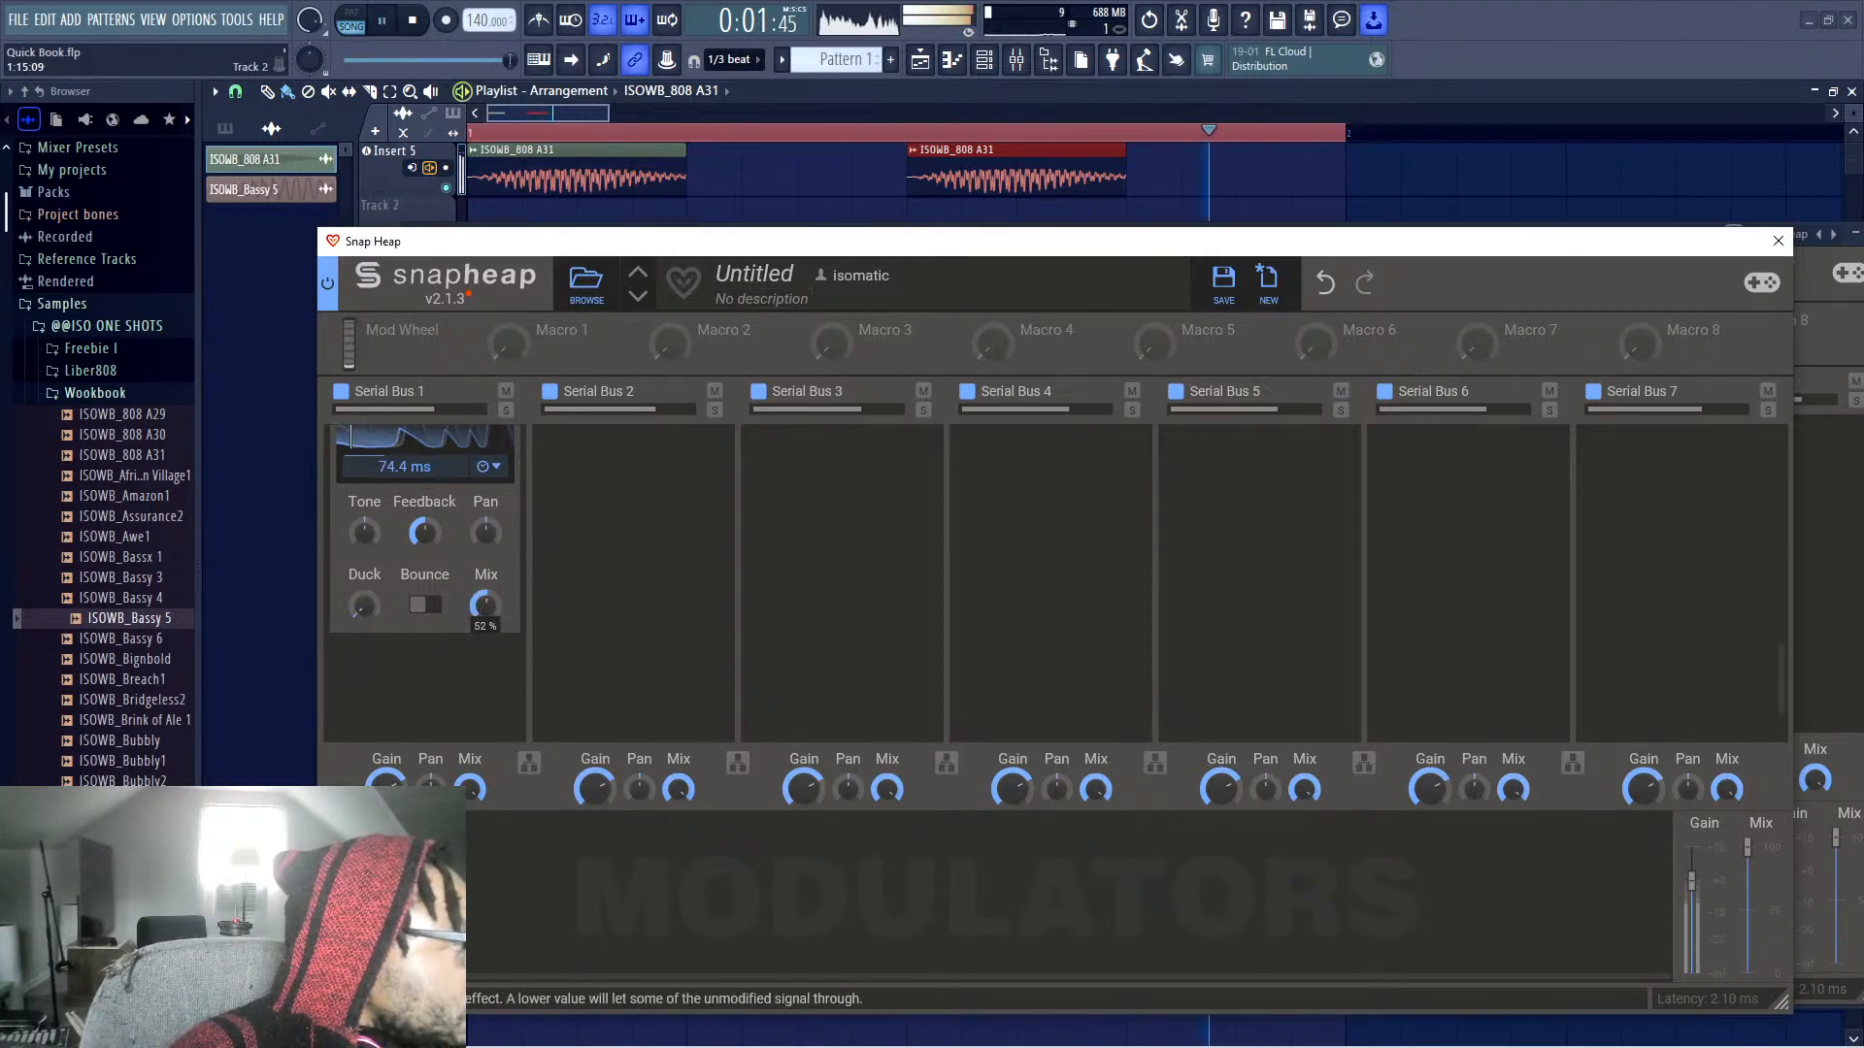
Add a Transient Shaper below the Limiter in Serial Bus 7
{"action": "left_click", "coordinate": [631, 524]}
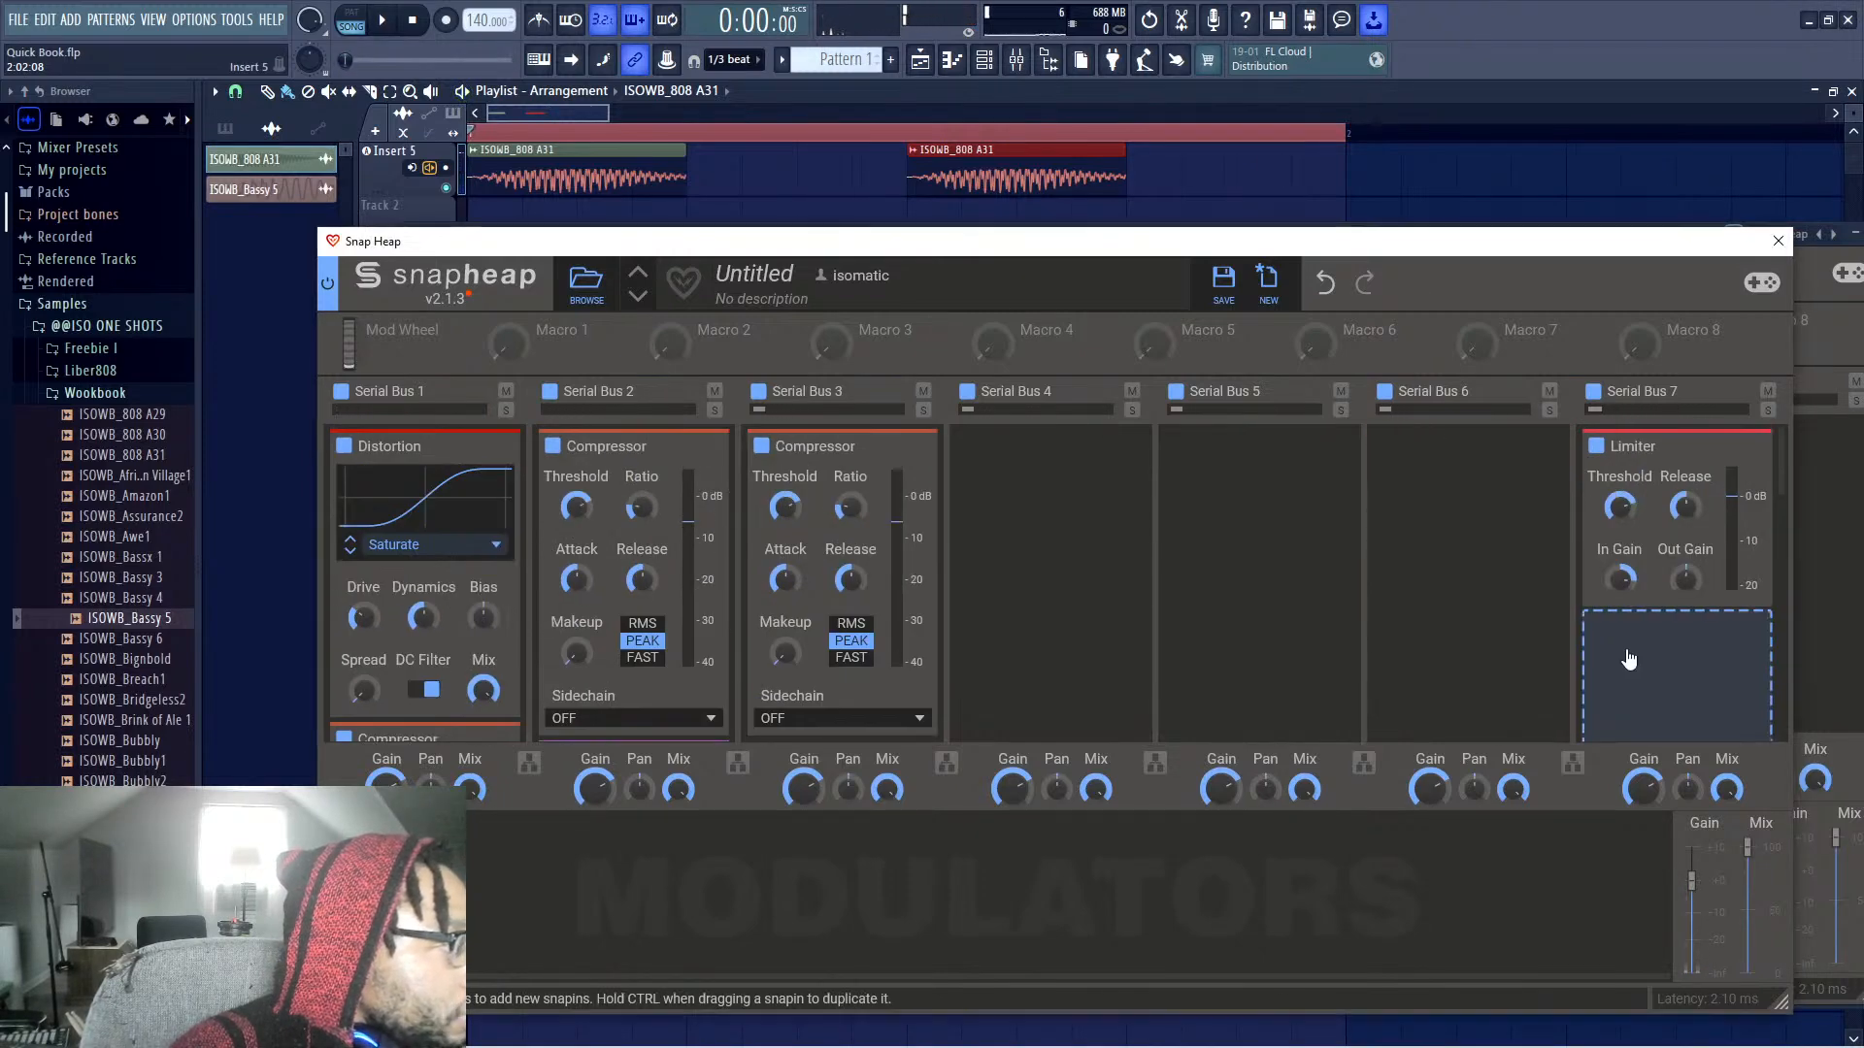
{"action": "left_click", "coordinate": [1631, 656]}
{"action": "left_click", "coordinate": [1563, 750]}
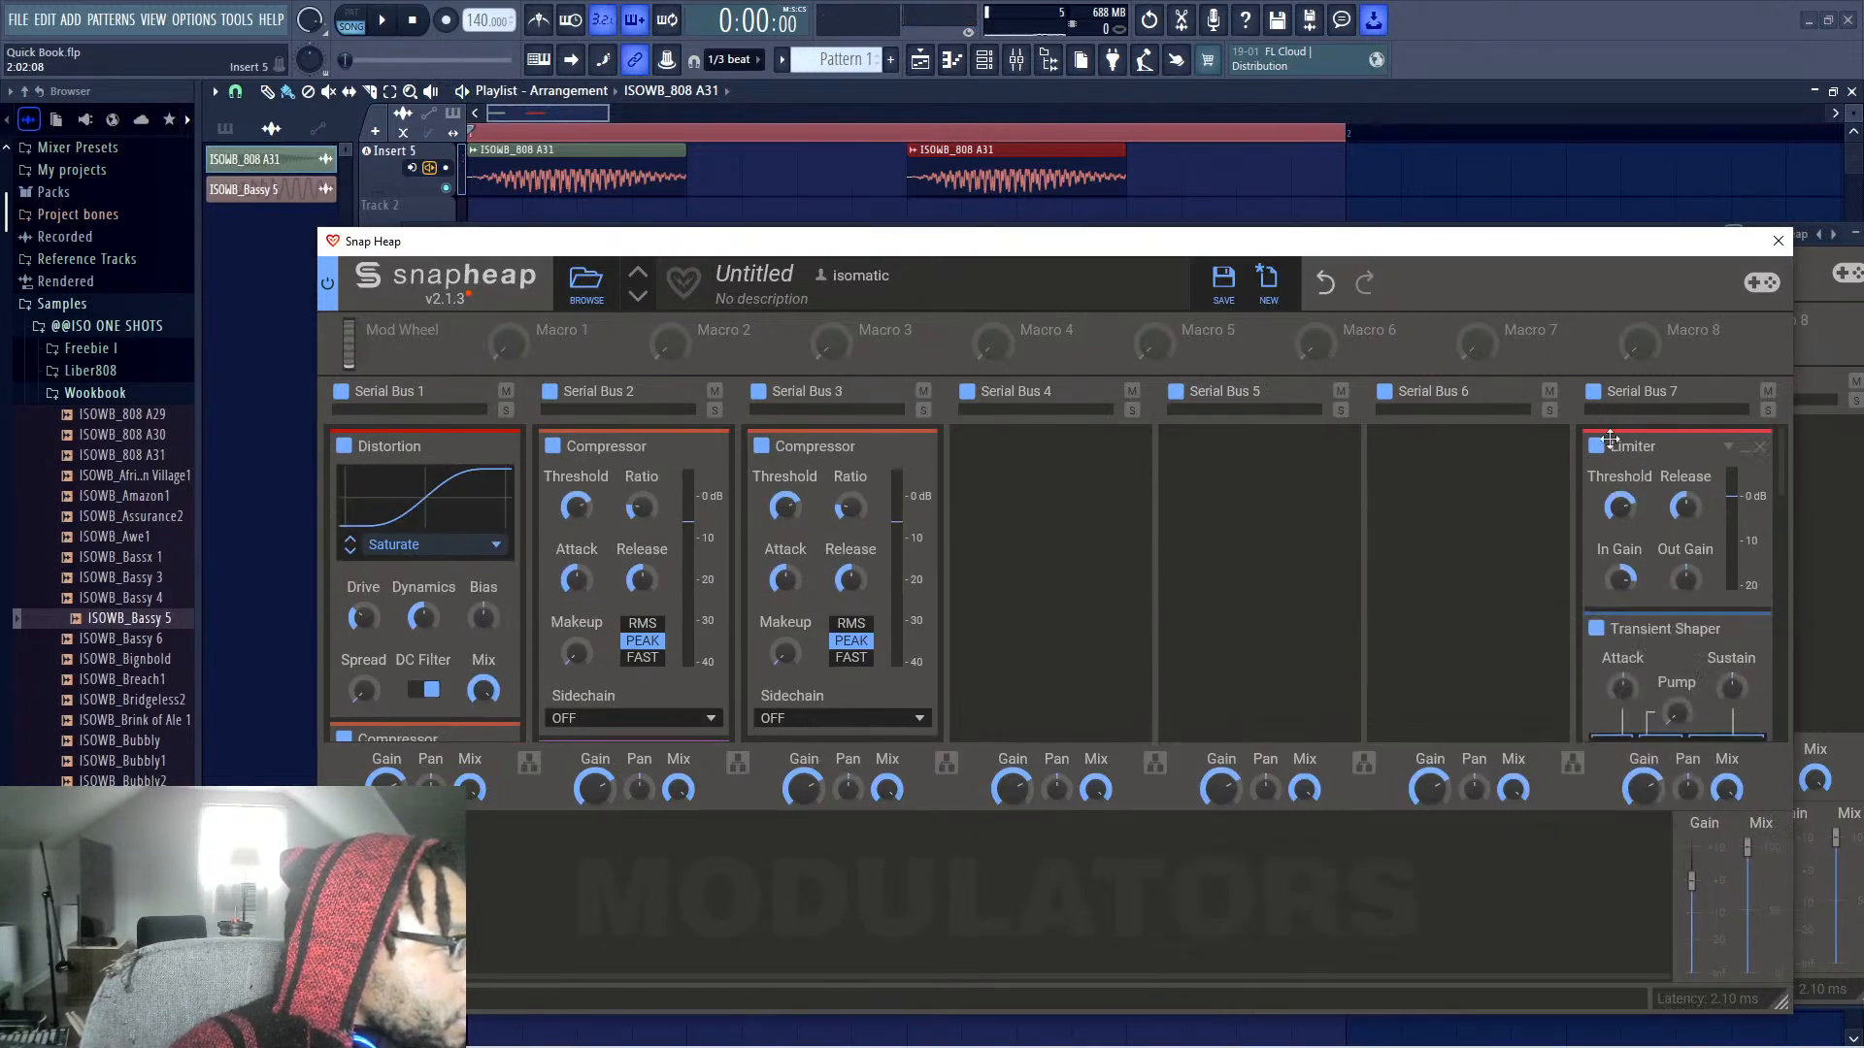
While the loop plays, set the Transient Shaper's Pump to about 93 % and Attack to about 87 %, enable Clip, and adjust Sustain
{"action": "key", "text": "space"}
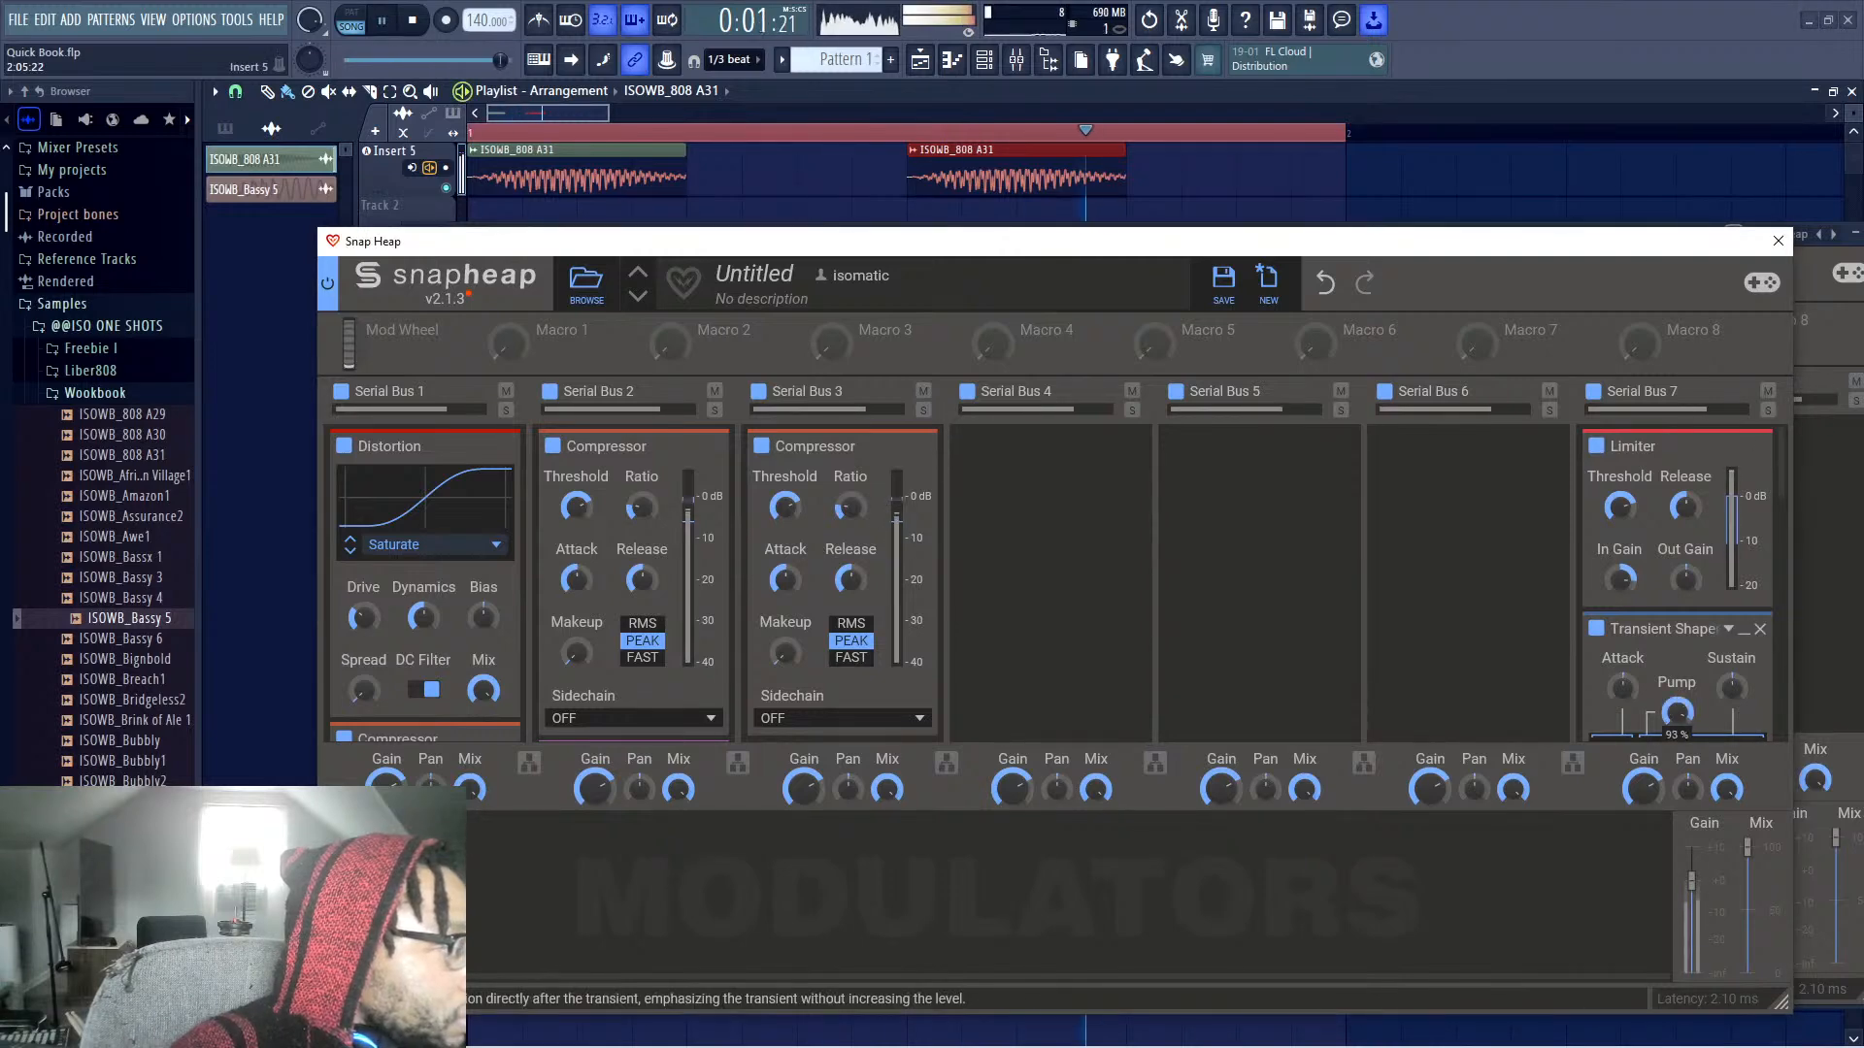
{"action": "scroll", "coordinate": [1718, 655], "scroll_direction": "down", "scroll_amount": 3}
{"action": "left_click", "coordinate": [1713, 624]}
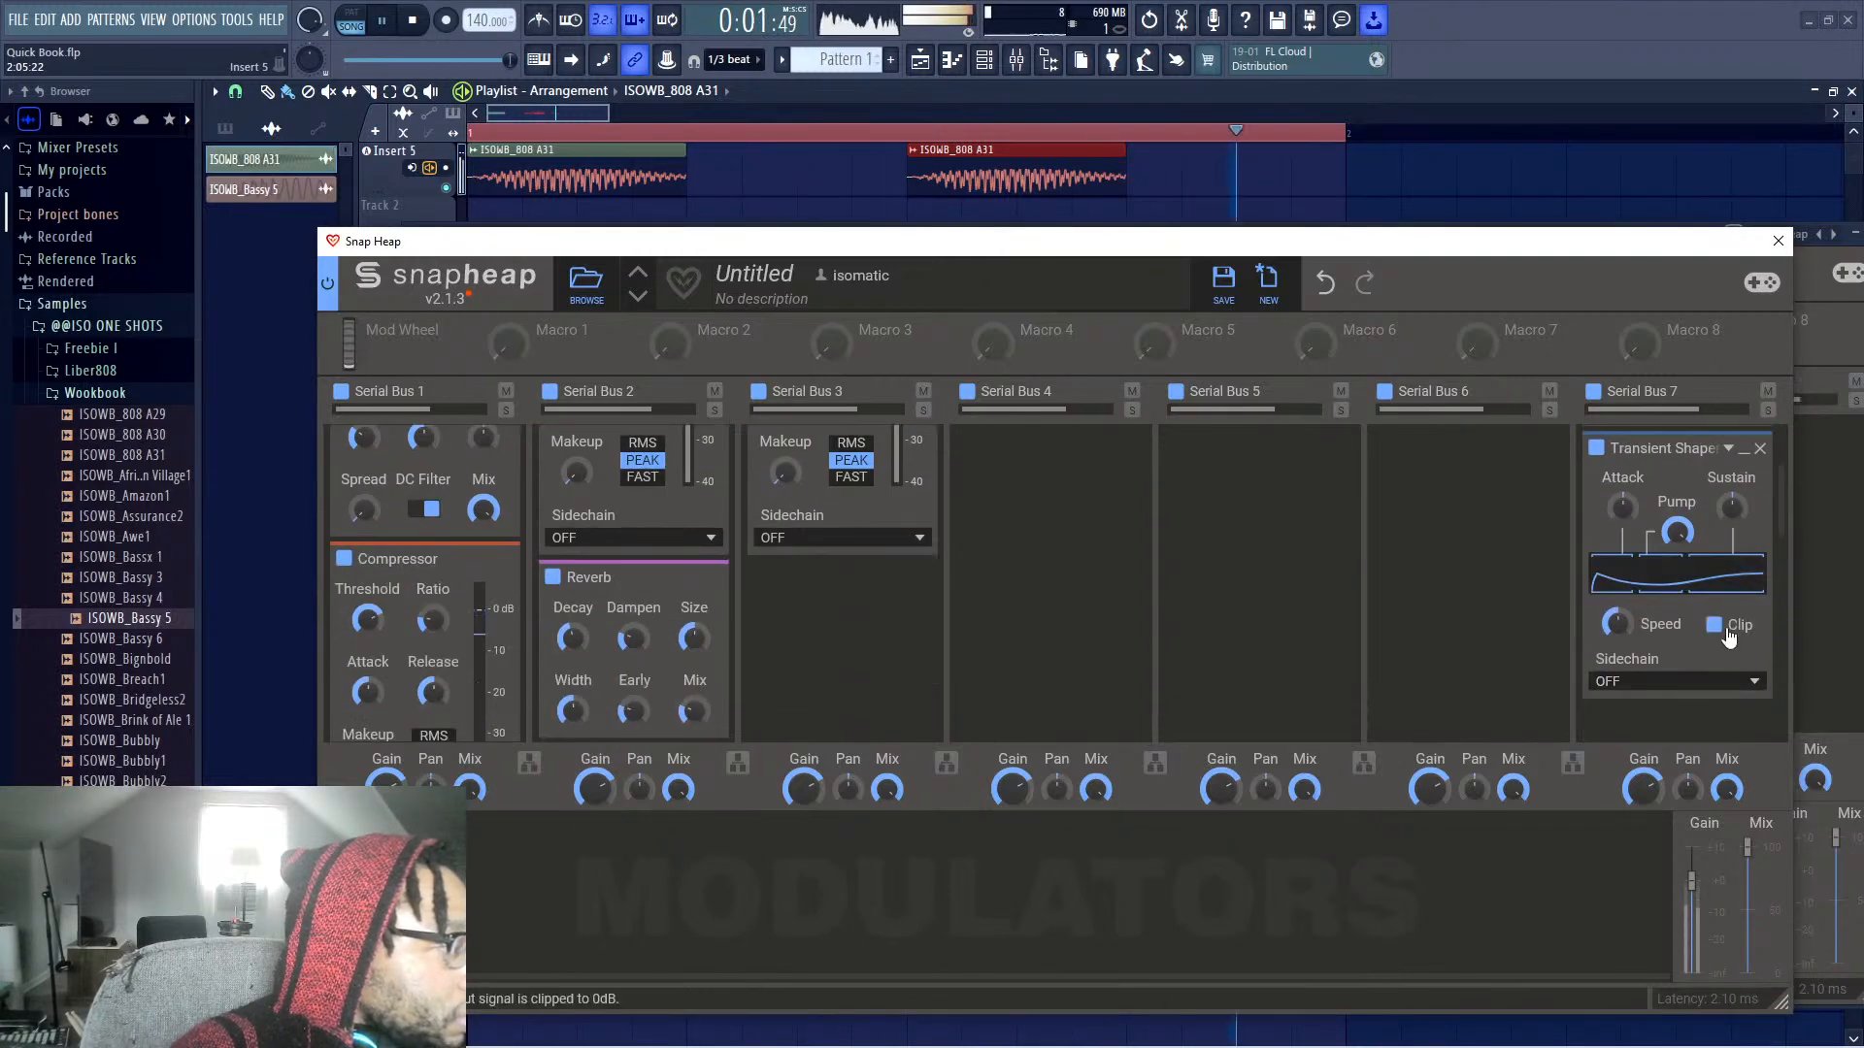
{"action": "left_click_drag", "start_coordinate": [1620, 505], "coordinate": [1620, 544]}
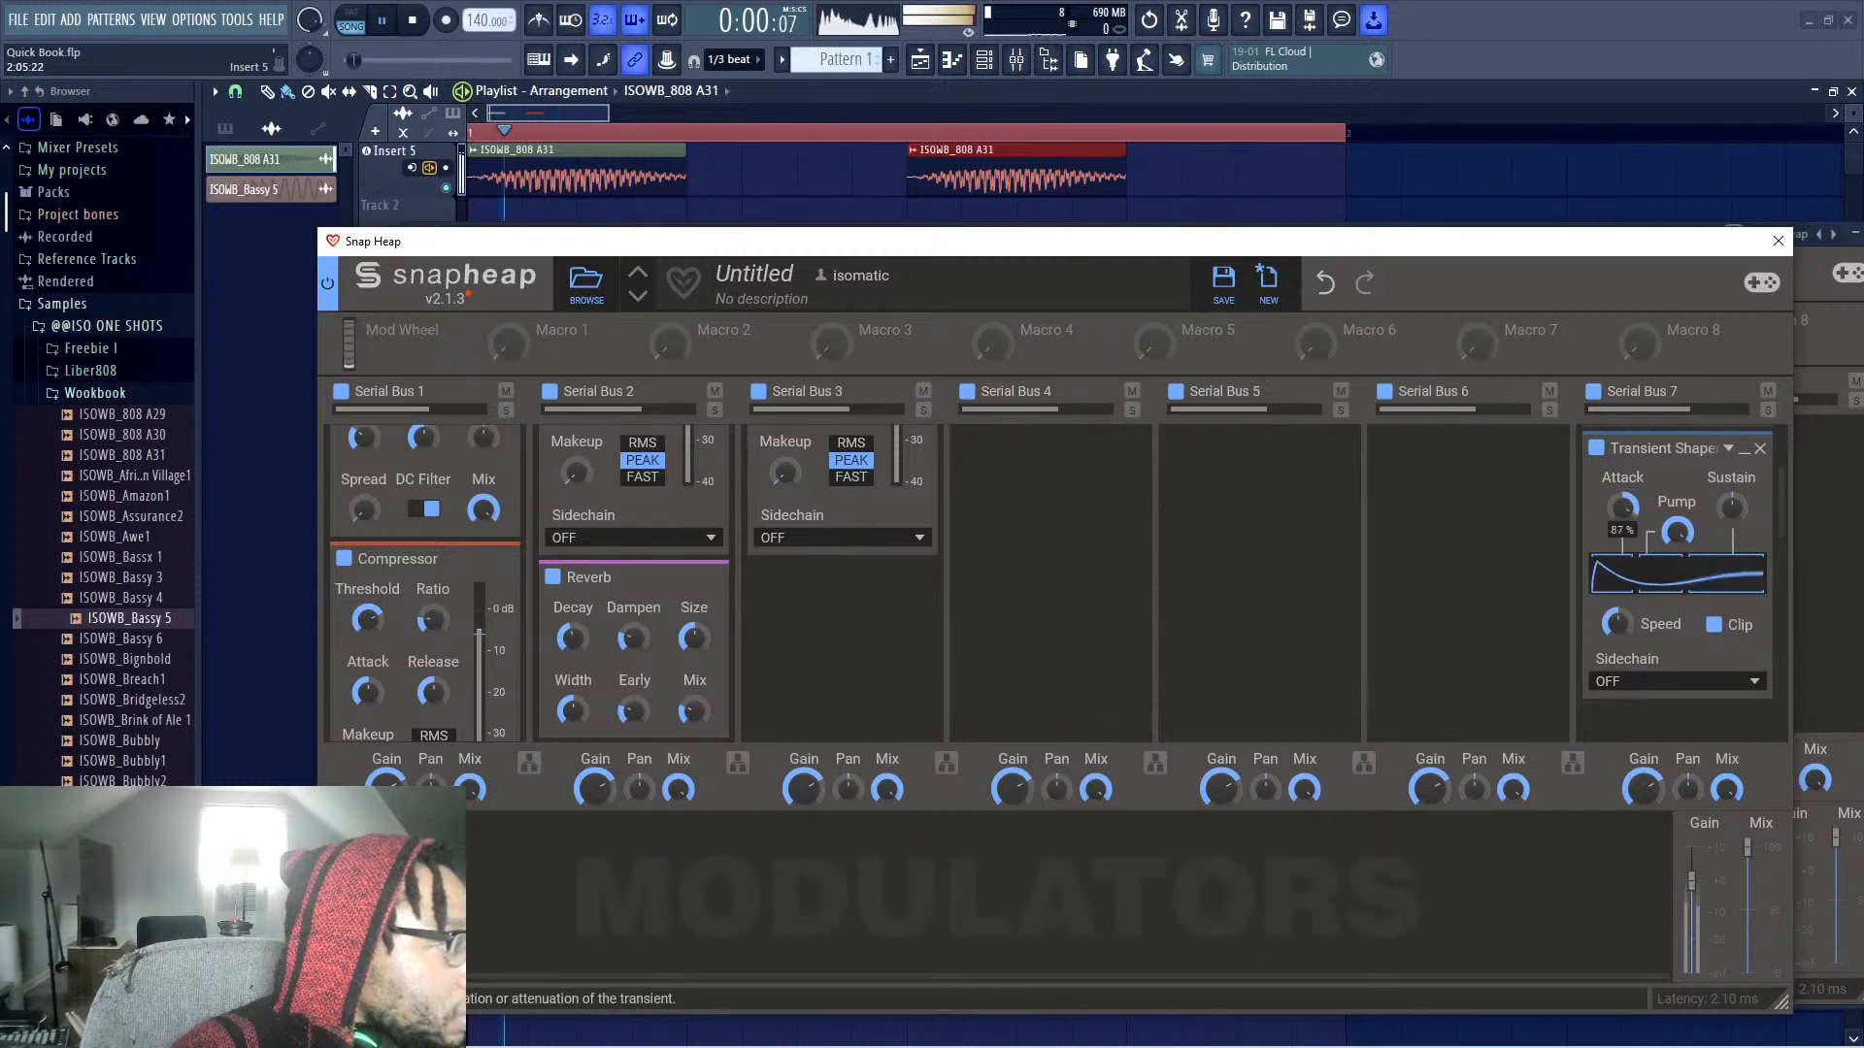
{"action": "left_click_drag", "start_coordinate": [1732, 505], "coordinate": [1700, 544]}
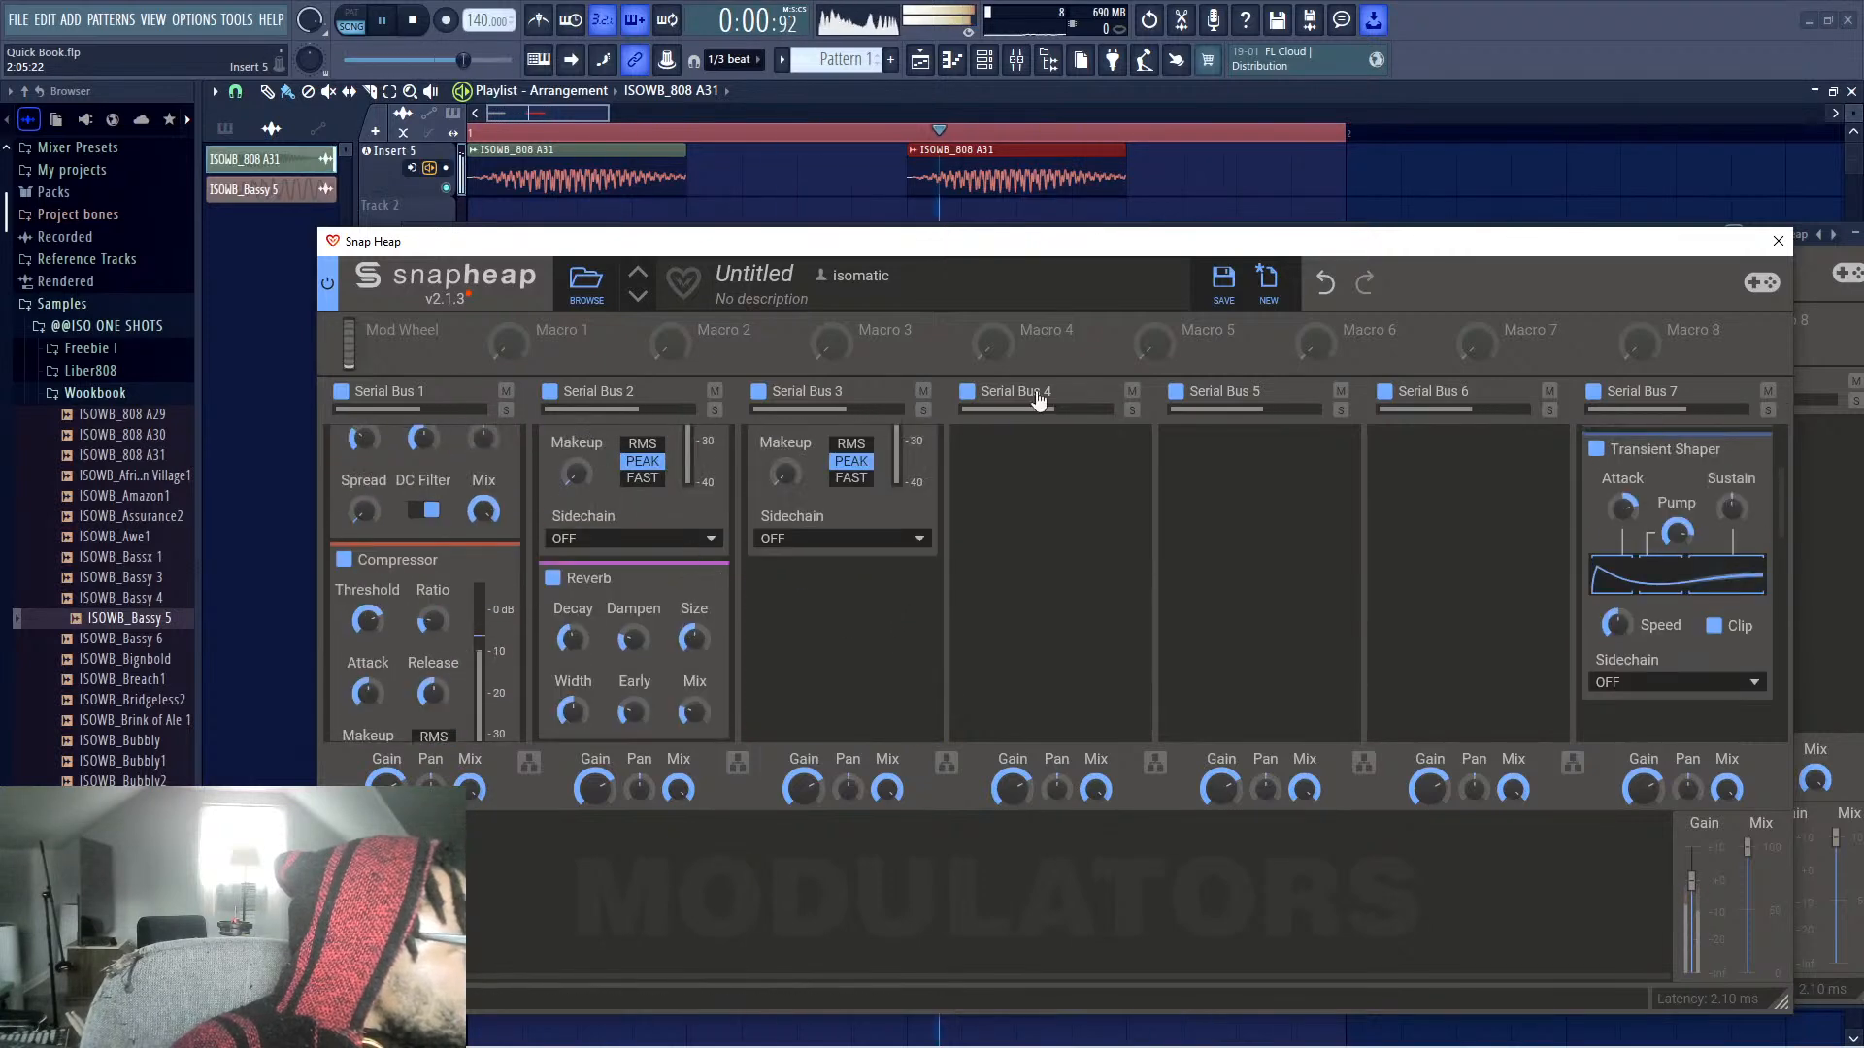
Add a Frequency Shifter below the Reverb in Serial Bus 2 and set its shift to −350 Hz
{"action": "key", "text": "space"}
{"action": "scroll", "coordinate": [607, 645], "scroll_direction": "down", "scroll_amount": 3}
{"action": "left_click", "coordinate": [607, 646]}
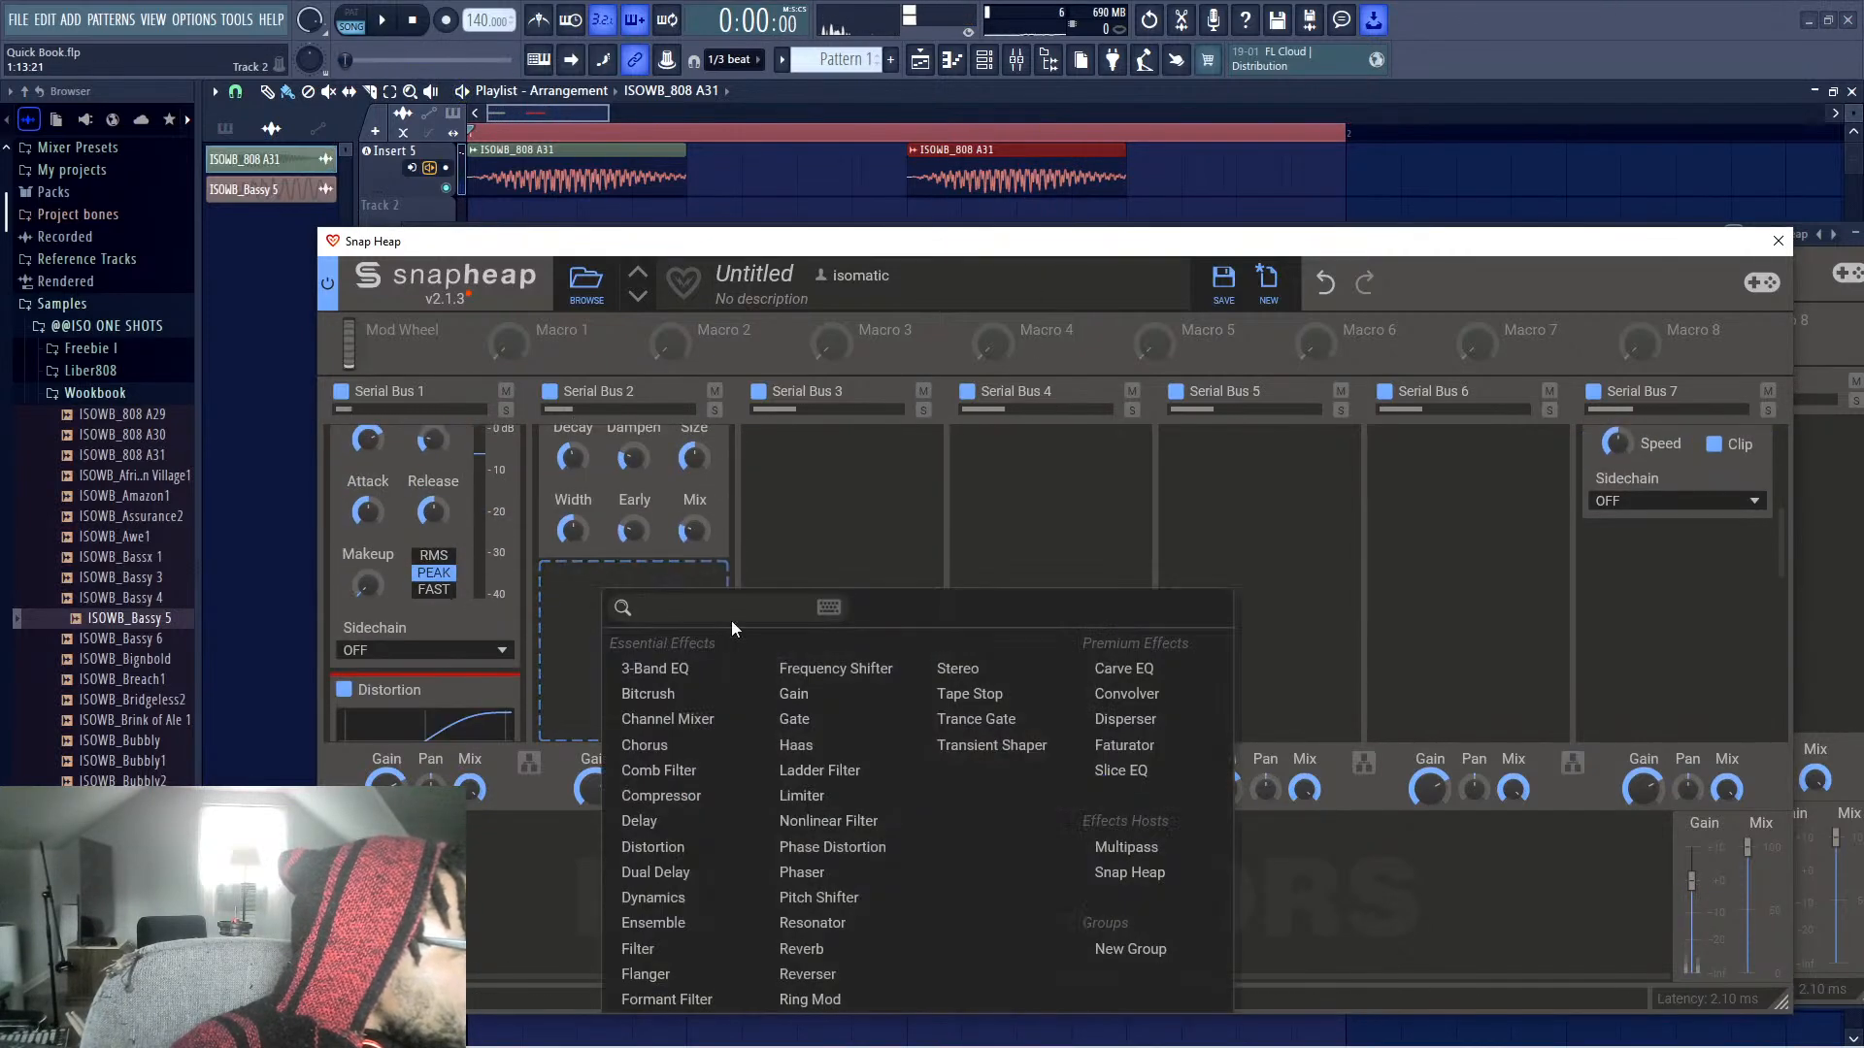
{"action": "left_click", "coordinate": [875, 670]}
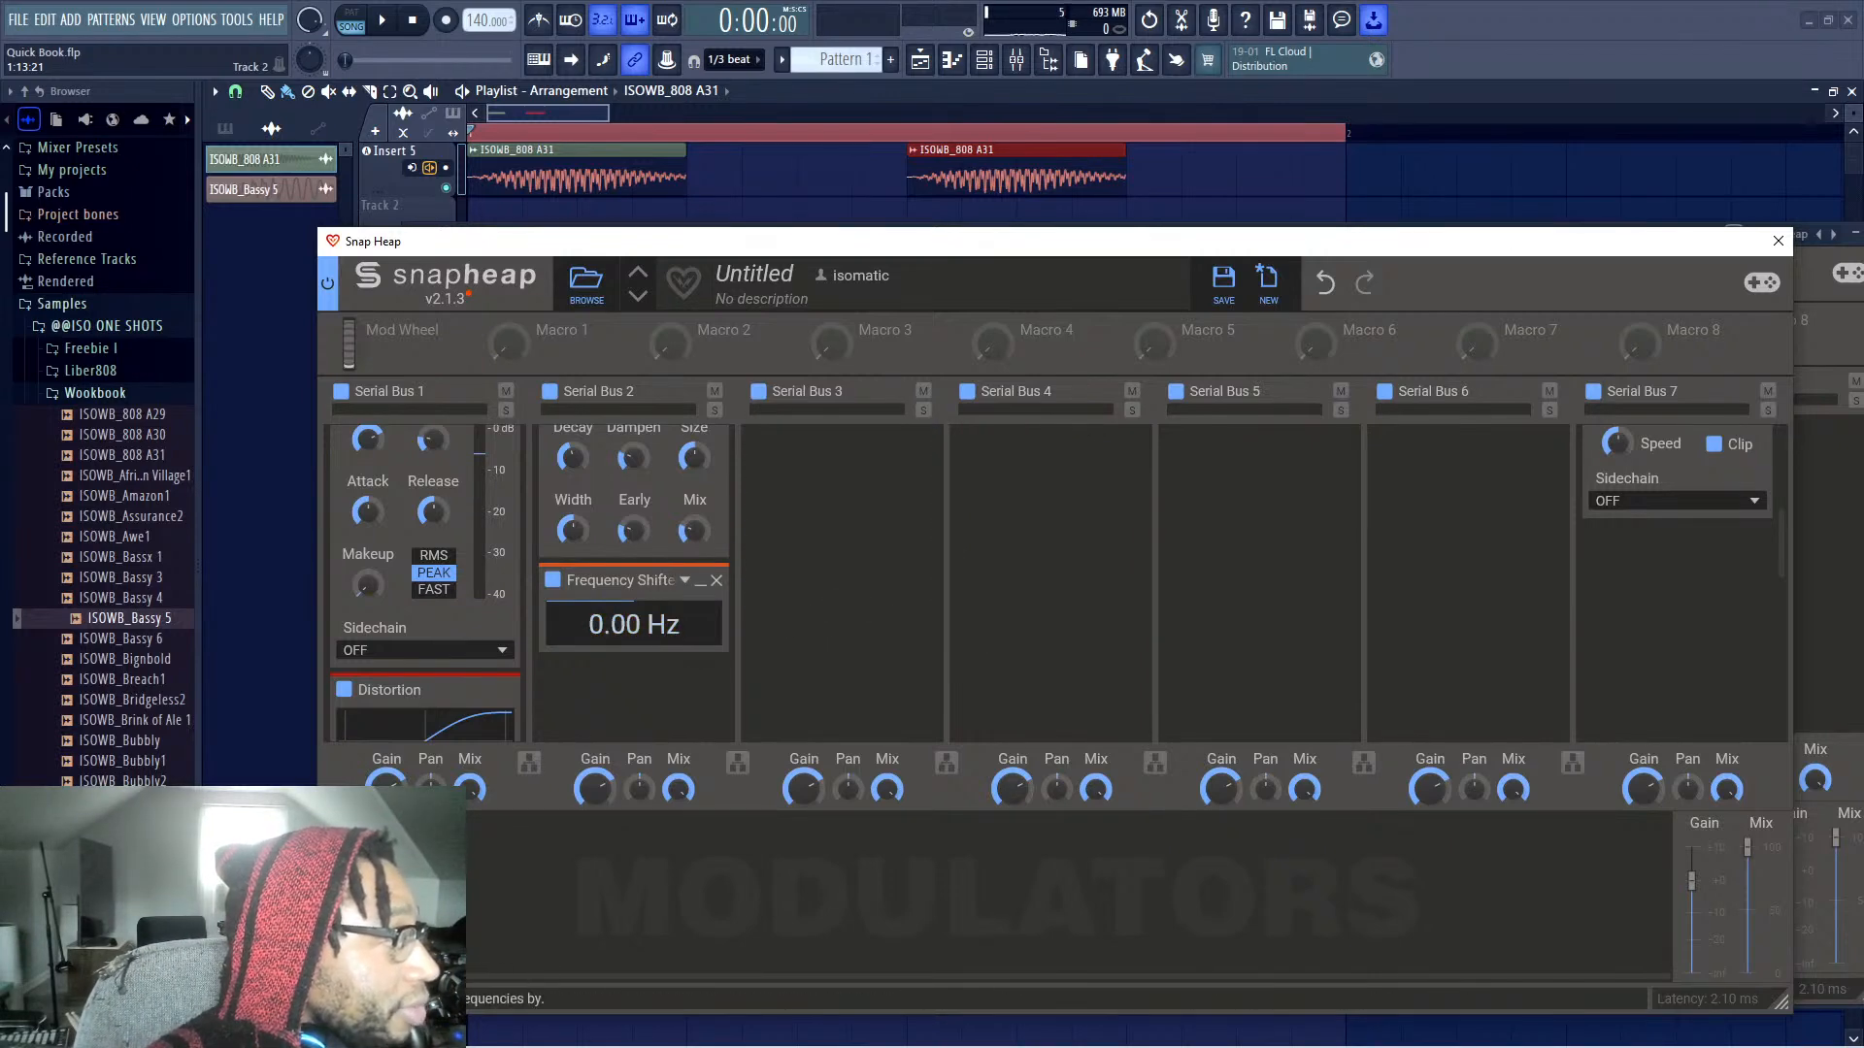
{"action": "left_click_drag", "start_coordinate": [634, 624], "coordinate": [634, 646]}
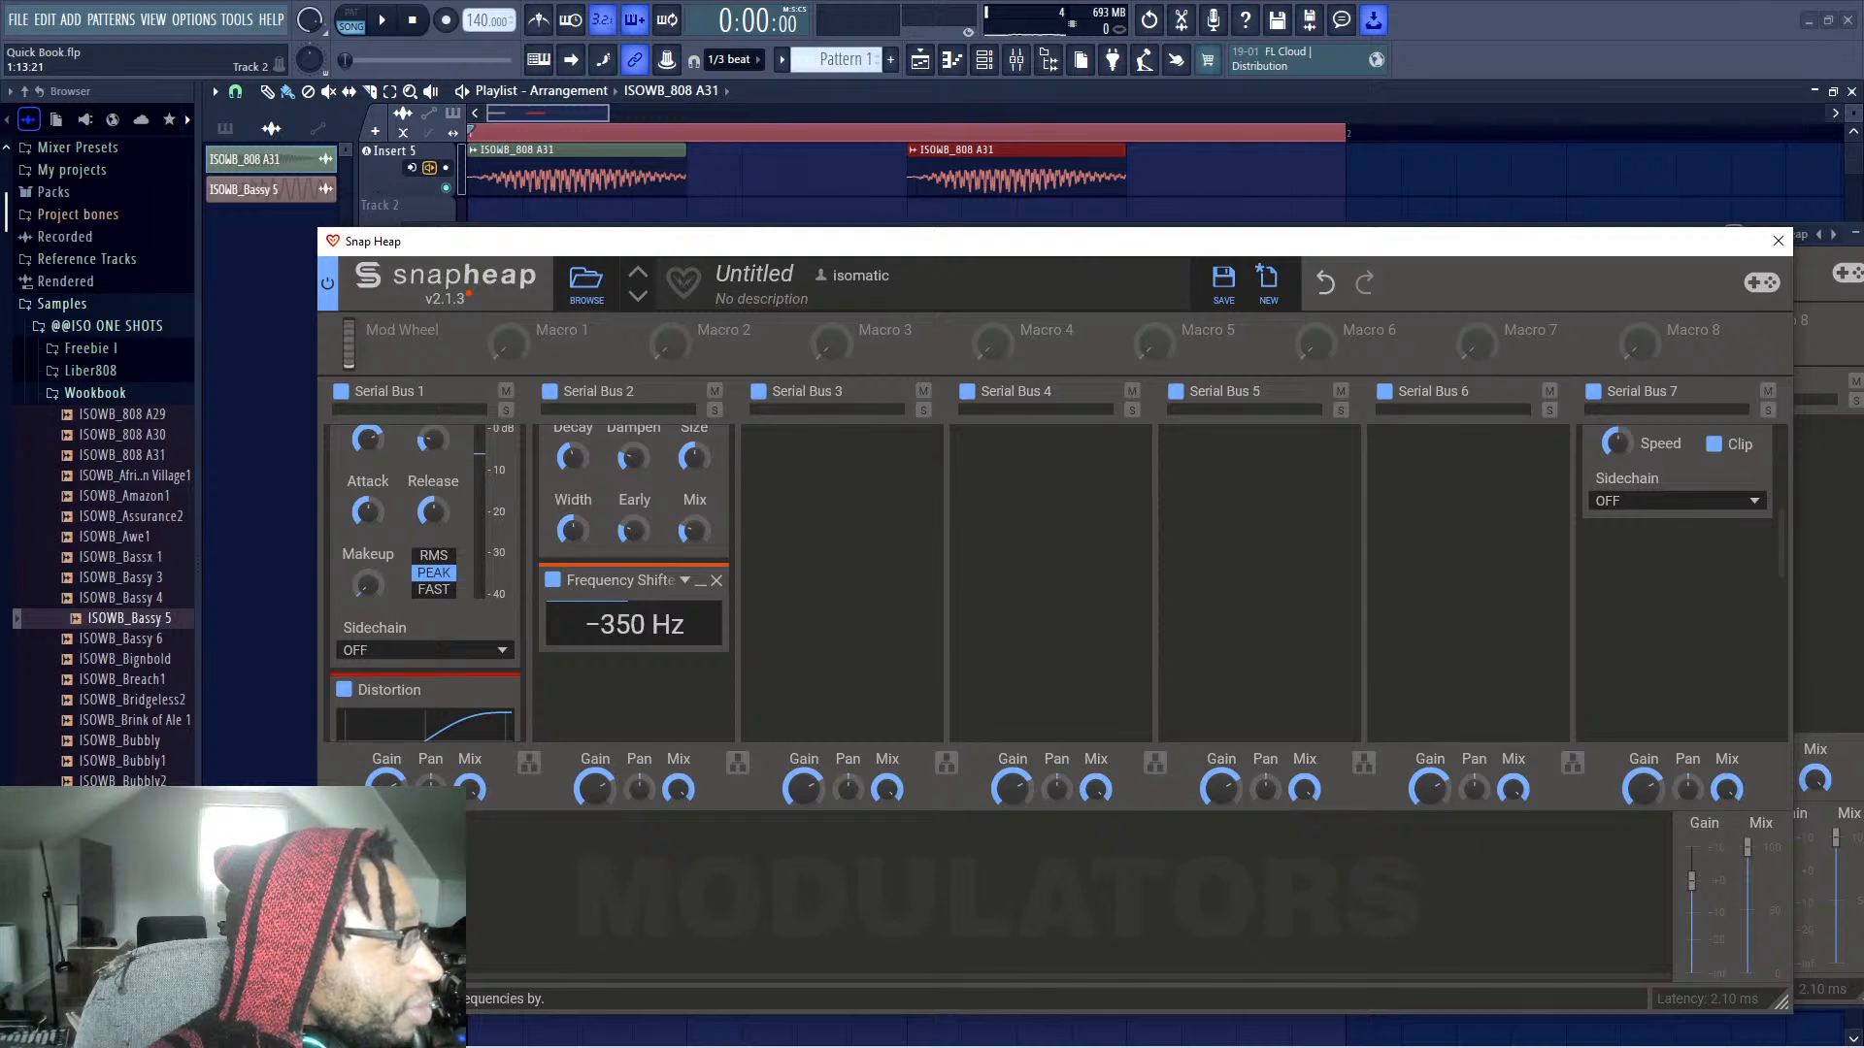
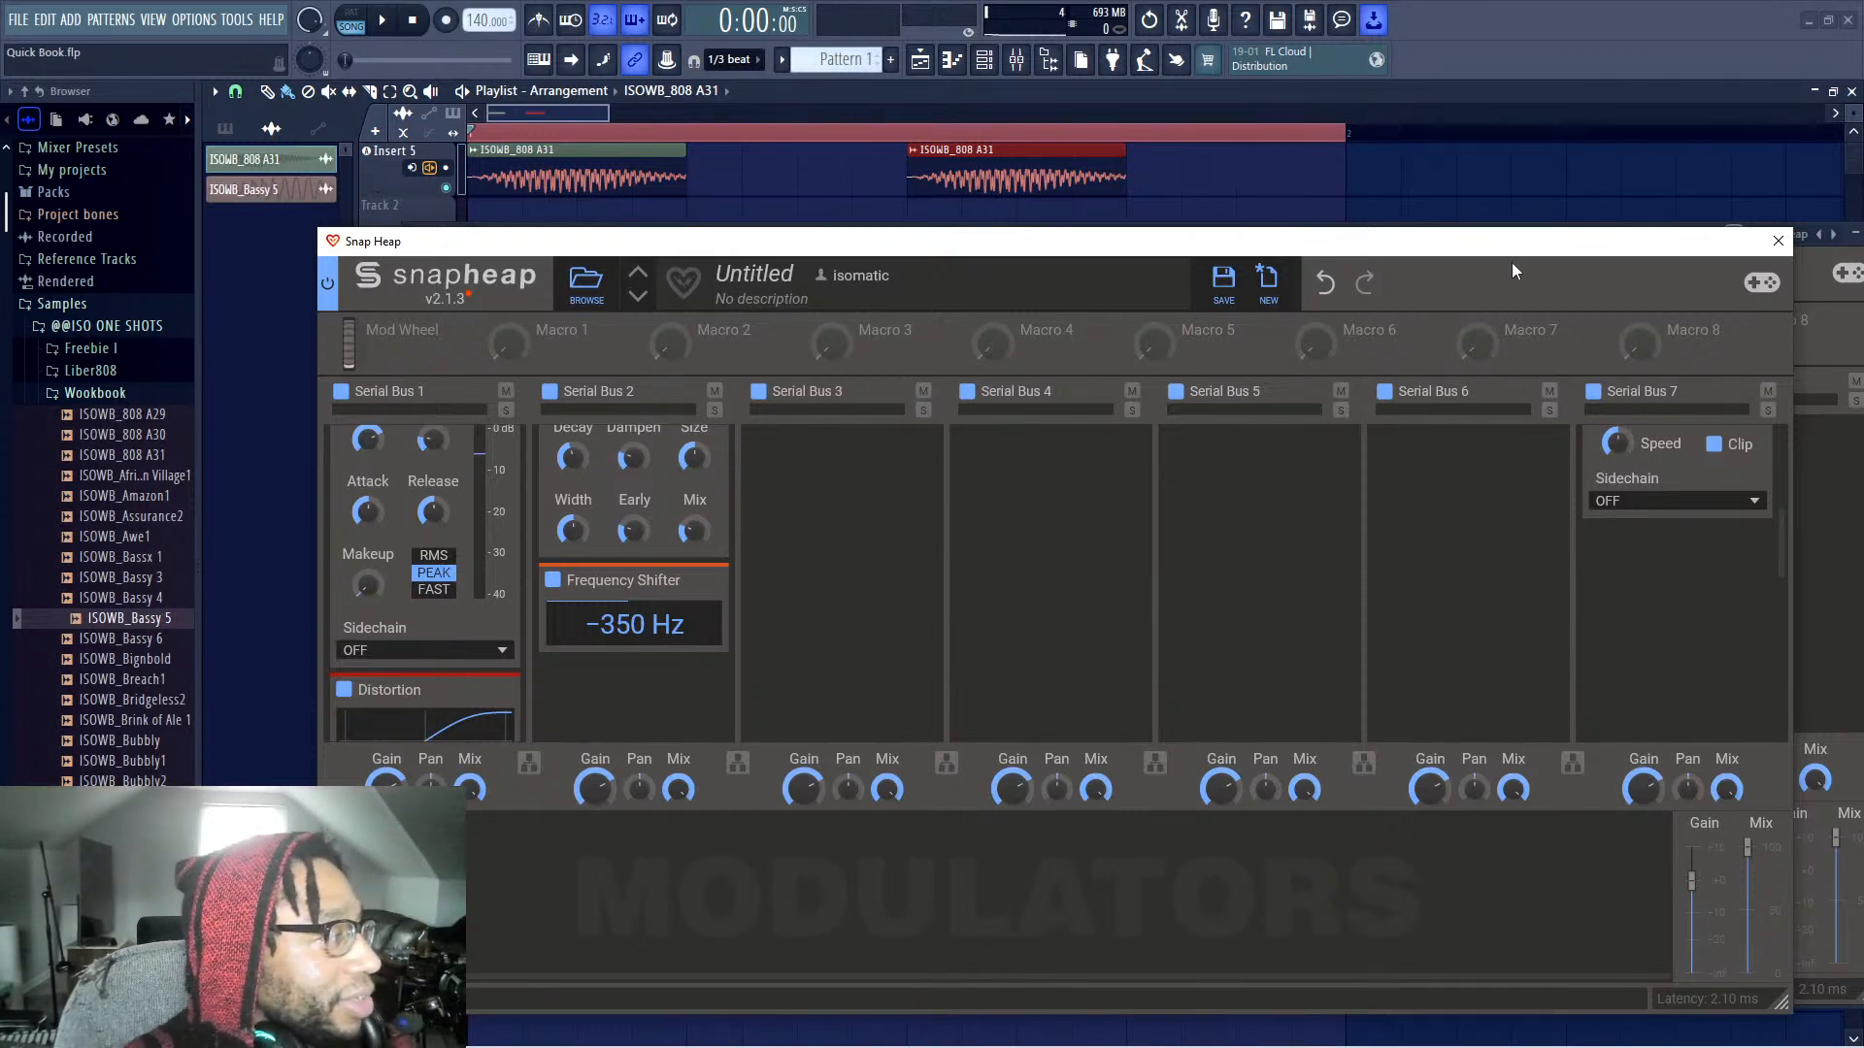
Browse the Wookbook sample folder and audition some of its chorus one-shot samples
{"action": "left_click_drag", "start_coordinate": [1490, 246], "coordinate": [1526, 485]}
{"action": "scroll", "coordinate": [146, 486], "scroll_direction": "down", "scroll_amount": 6}
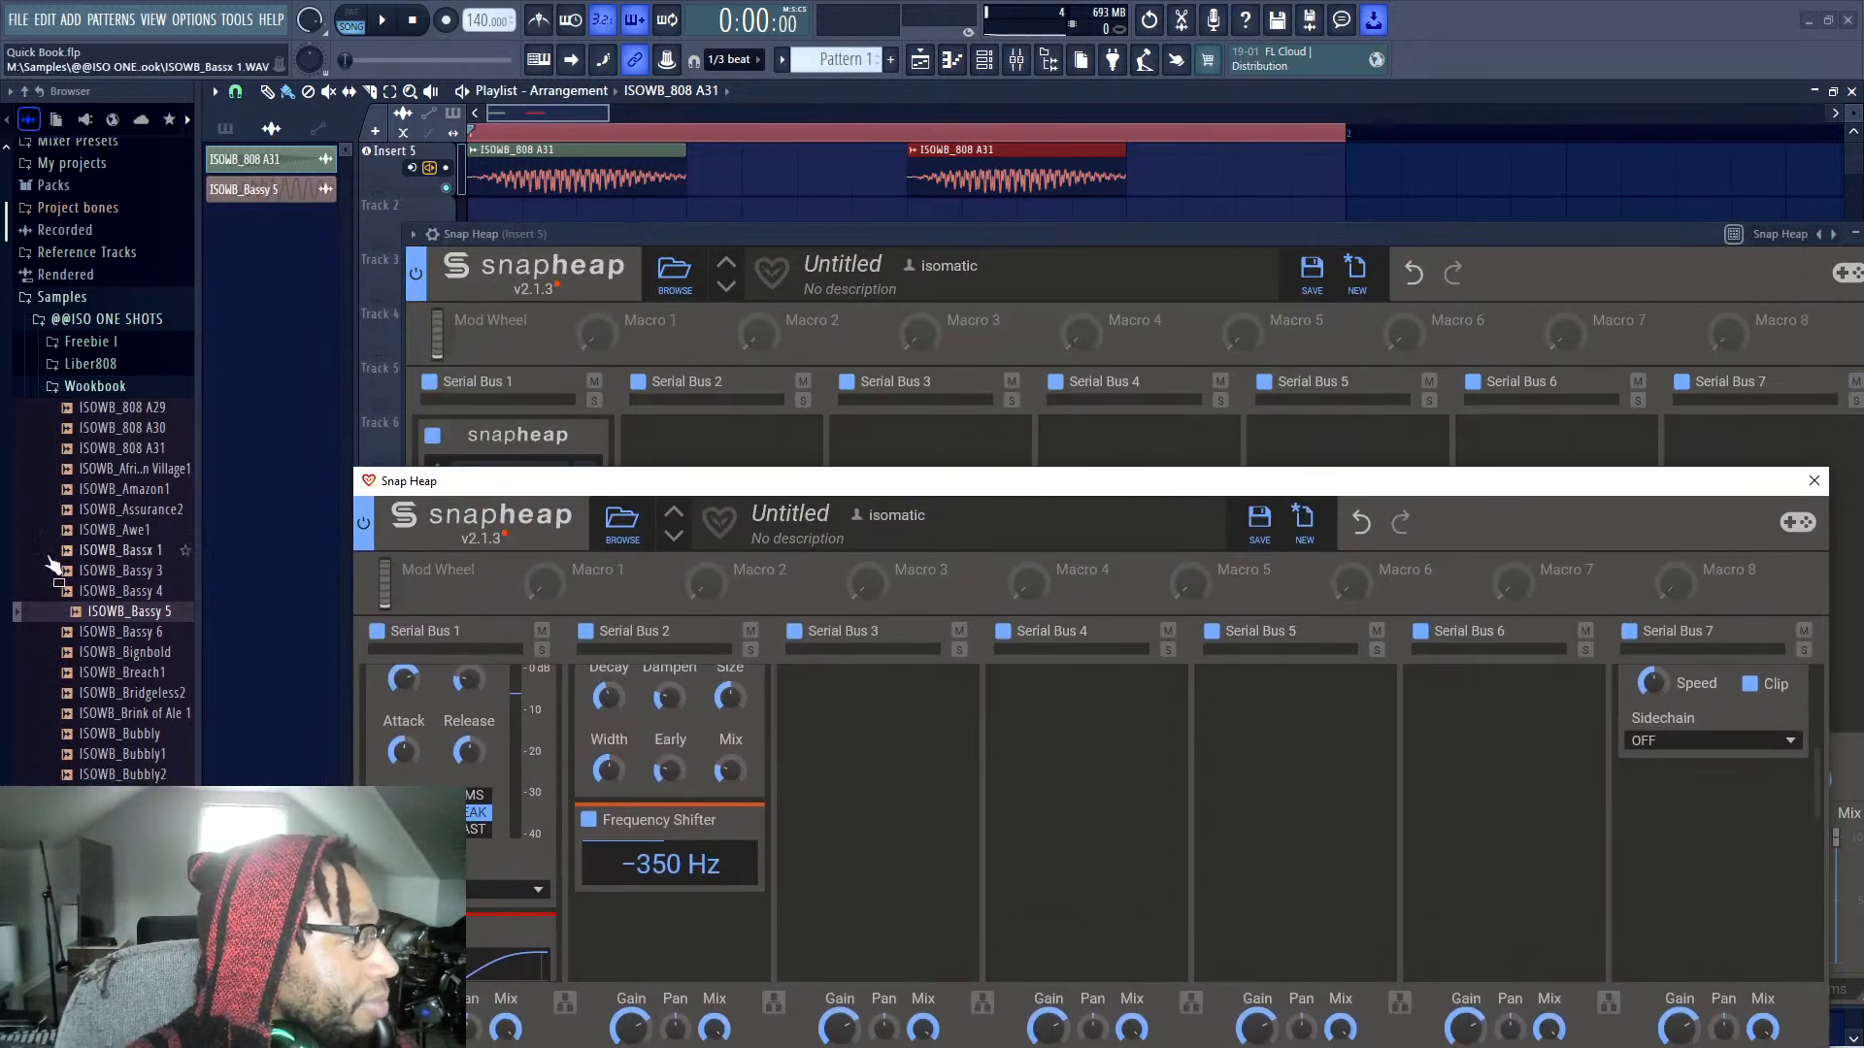
{"action": "scroll", "coordinate": [160, 573], "scroll_direction": "down", "scroll_amount": 1}
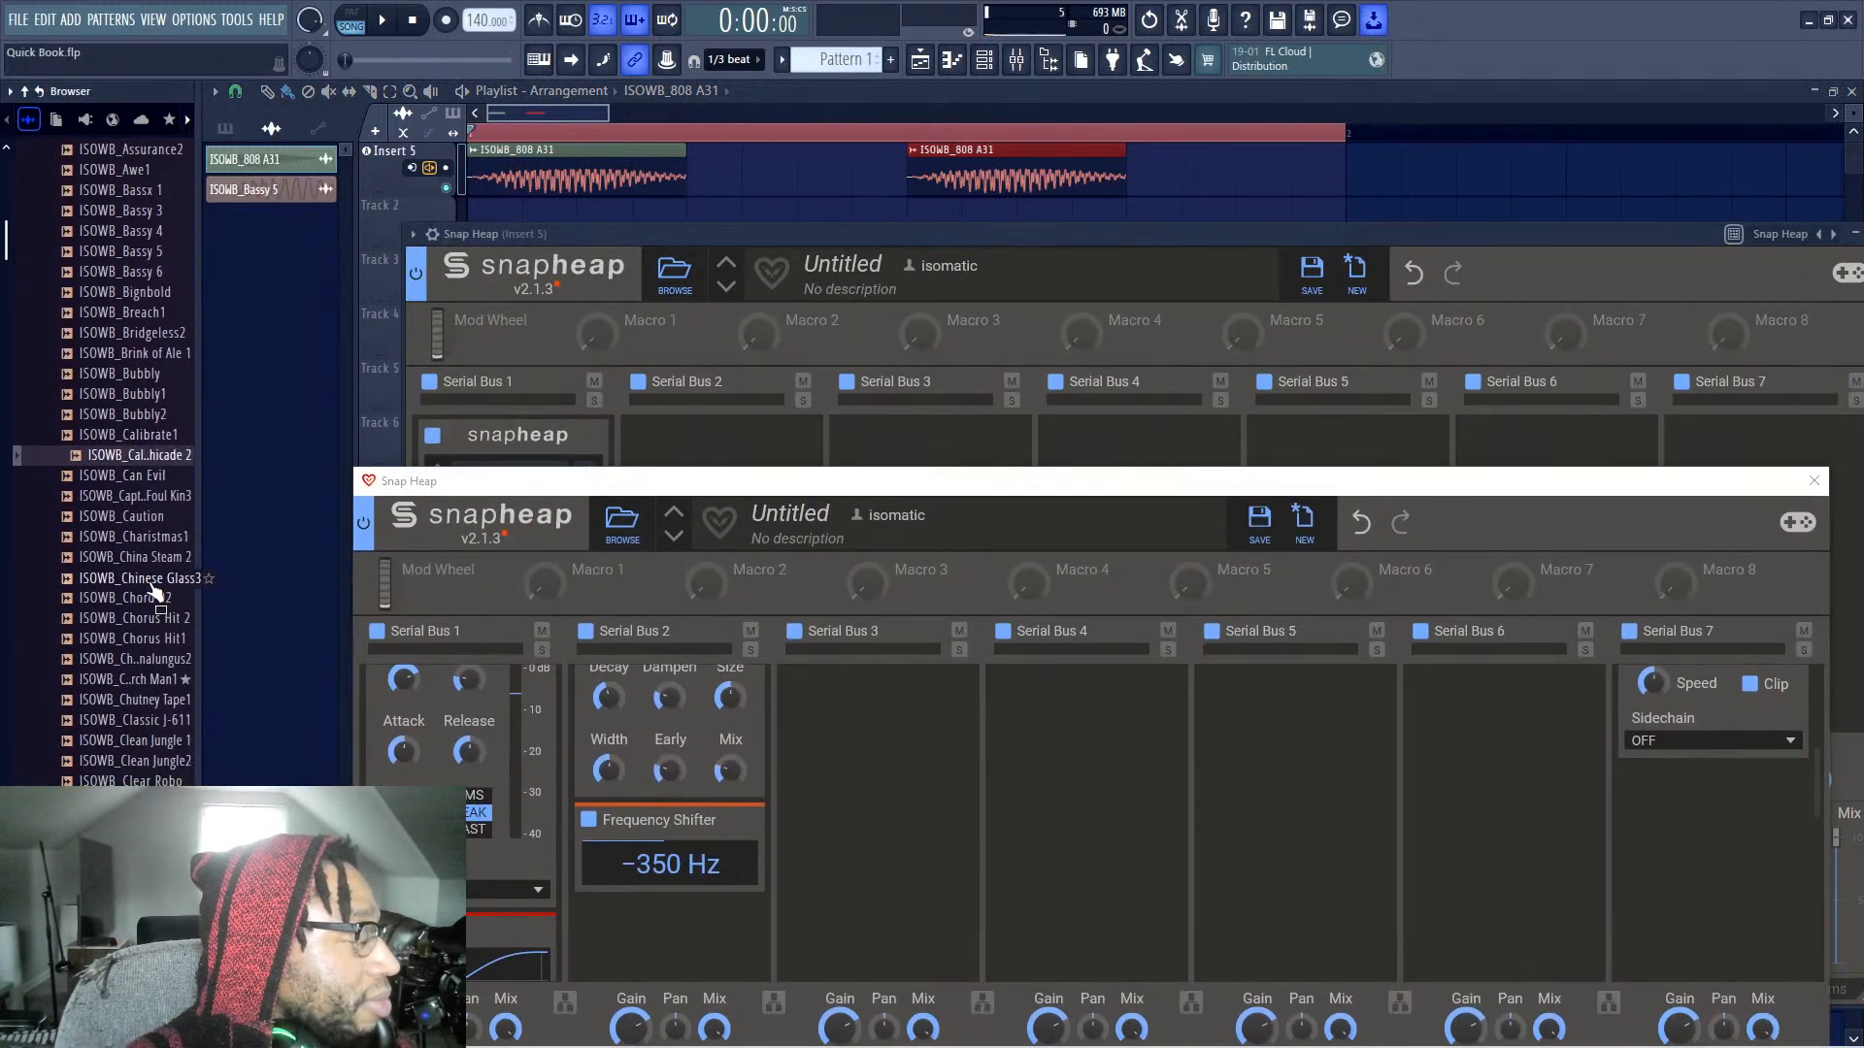
{"action": "left_click", "coordinate": [136, 658]}
{"action": "left_click", "coordinate": [141, 618]}
{"action": "scroll", "coordinate": [156, 583], "scroll_direction": "up", "scroll_amount": 12}
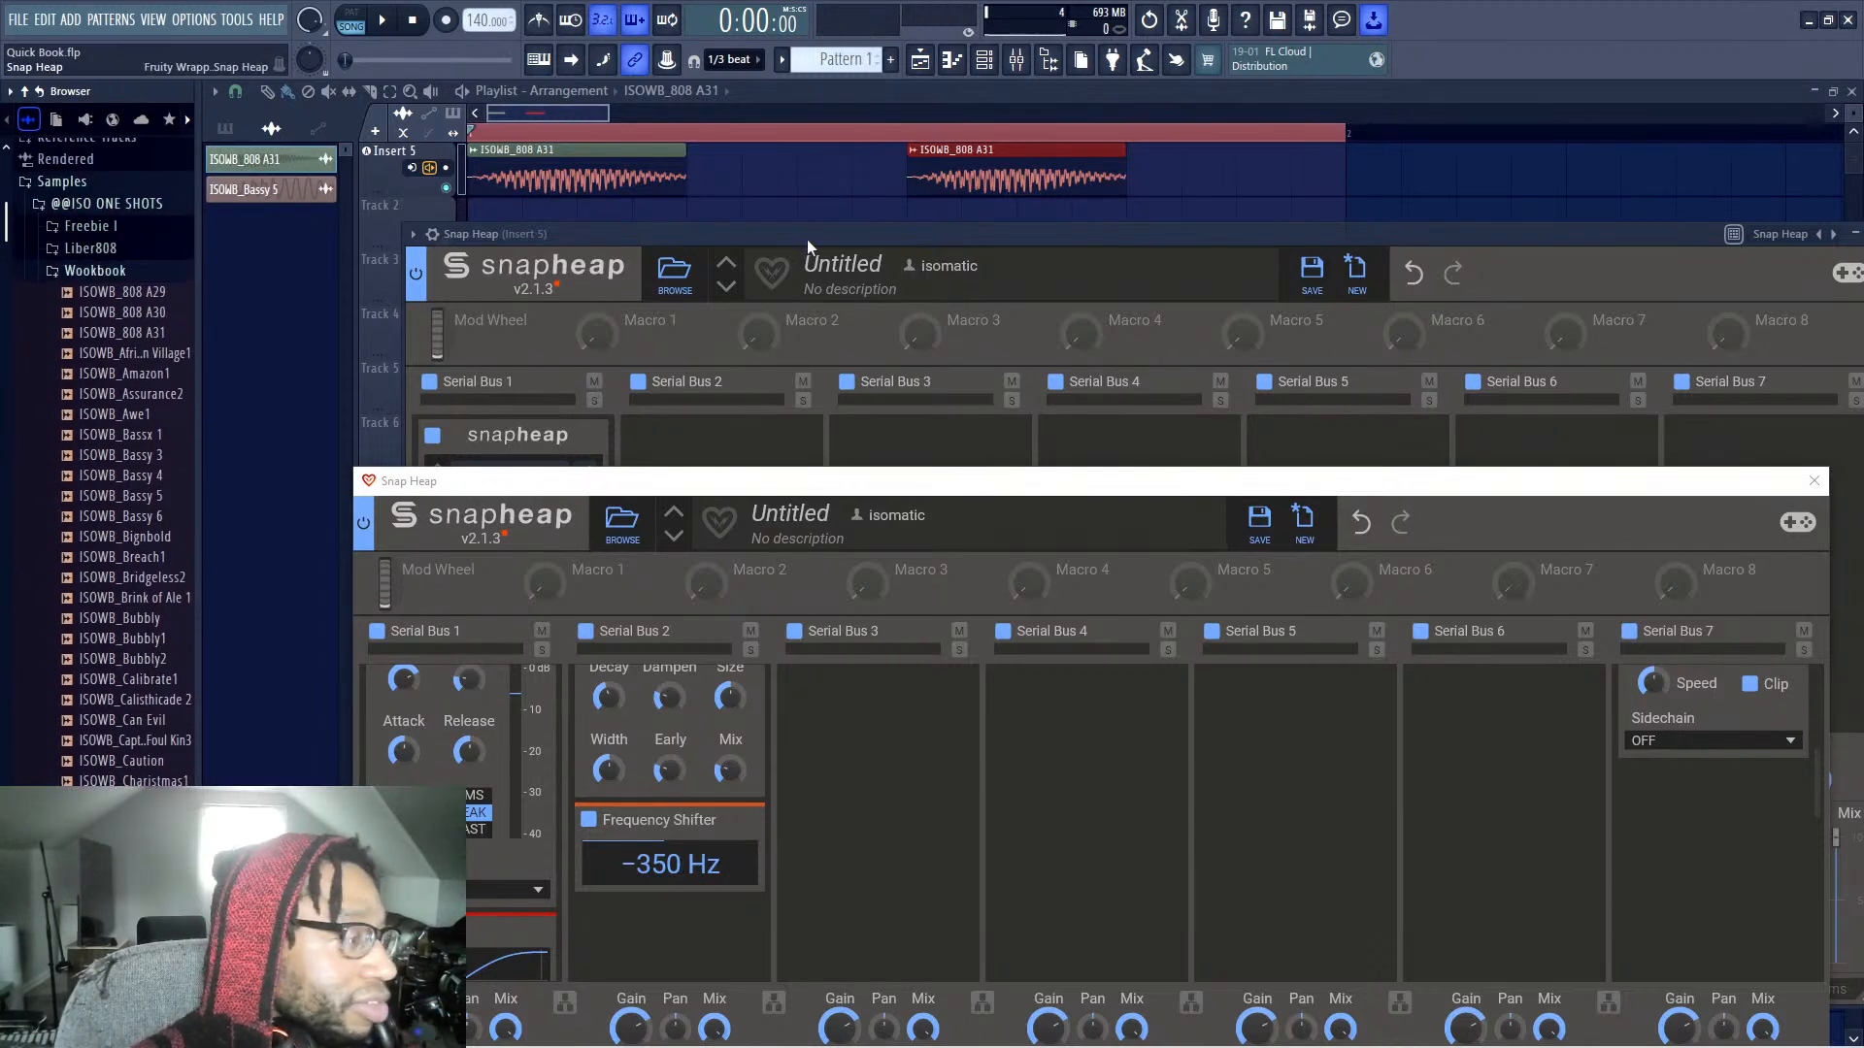
Arrange the two Snap Heap windows below the playlist's first track and play the 808 loop to hear the frequency shift
{"action": "left_click_drag", "start_coordinate": [823, 229], "coordinate": [829, 312]}
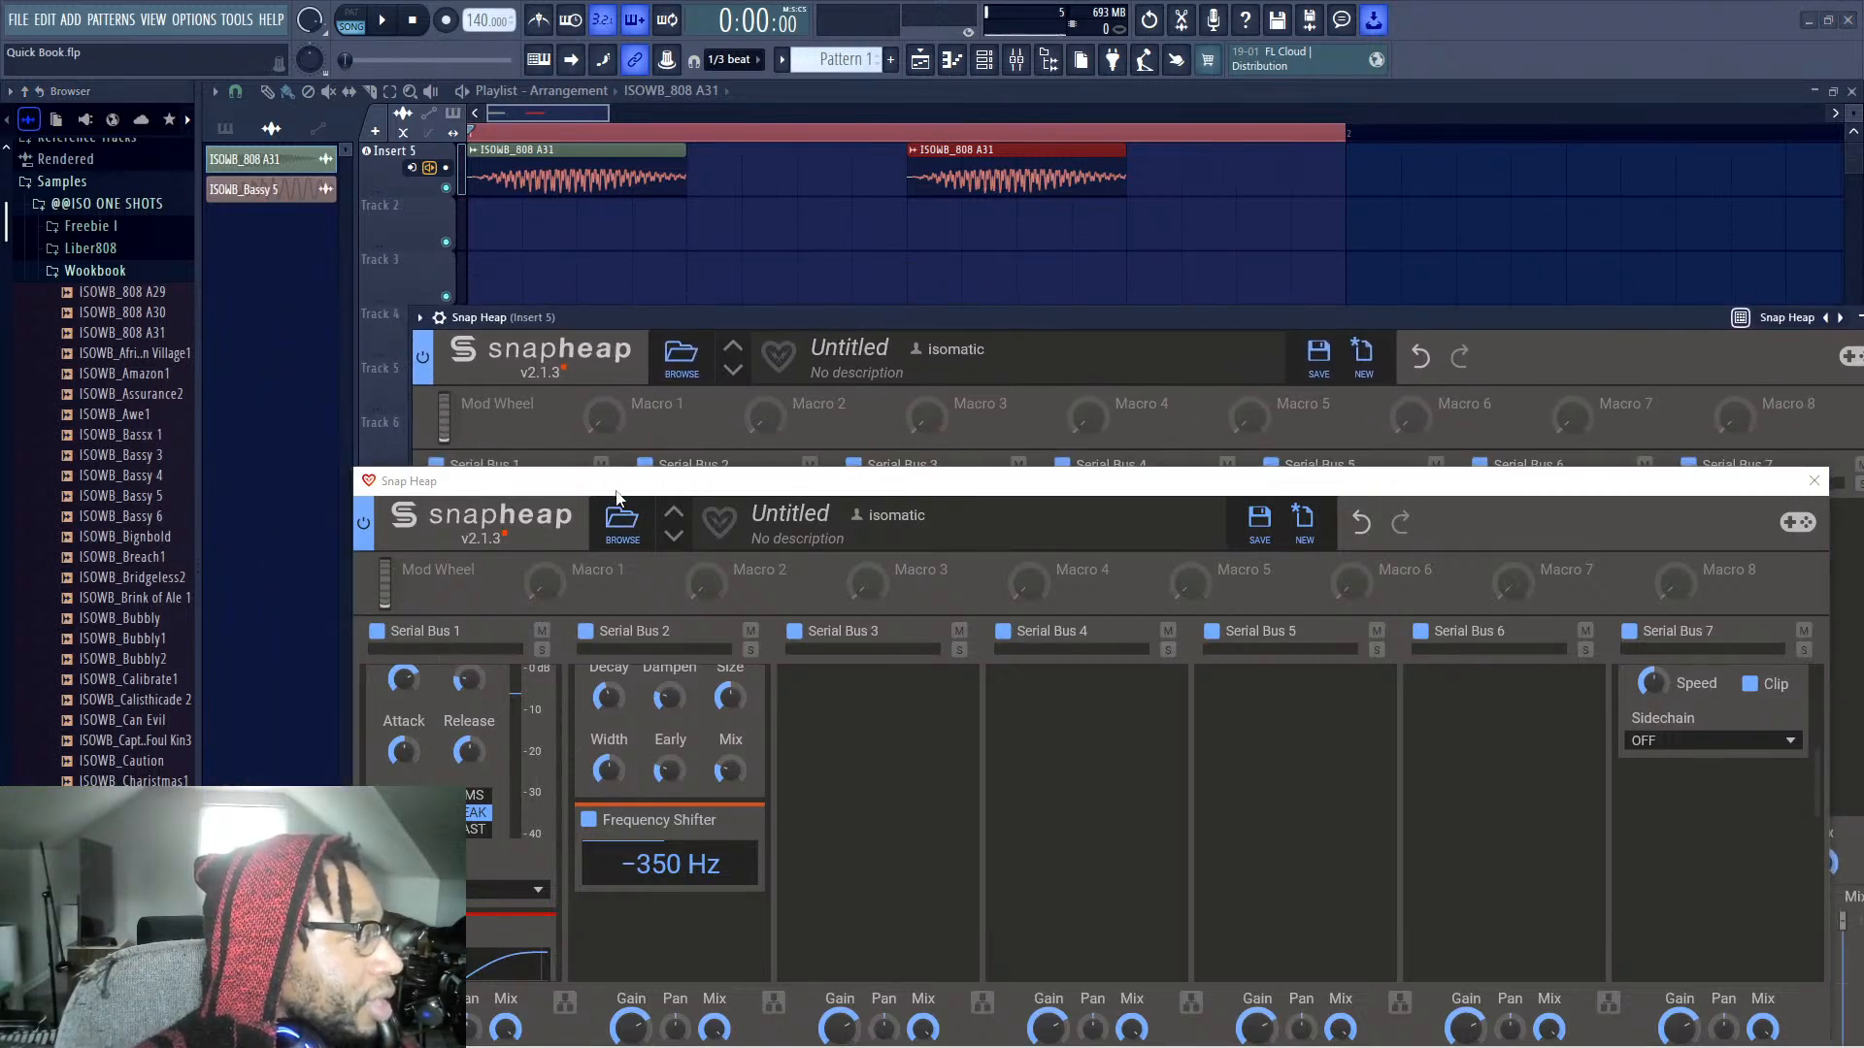
{"action": "left_click_drag", "start_coordinate": [617, 490], "coordinate": [561, 341]}
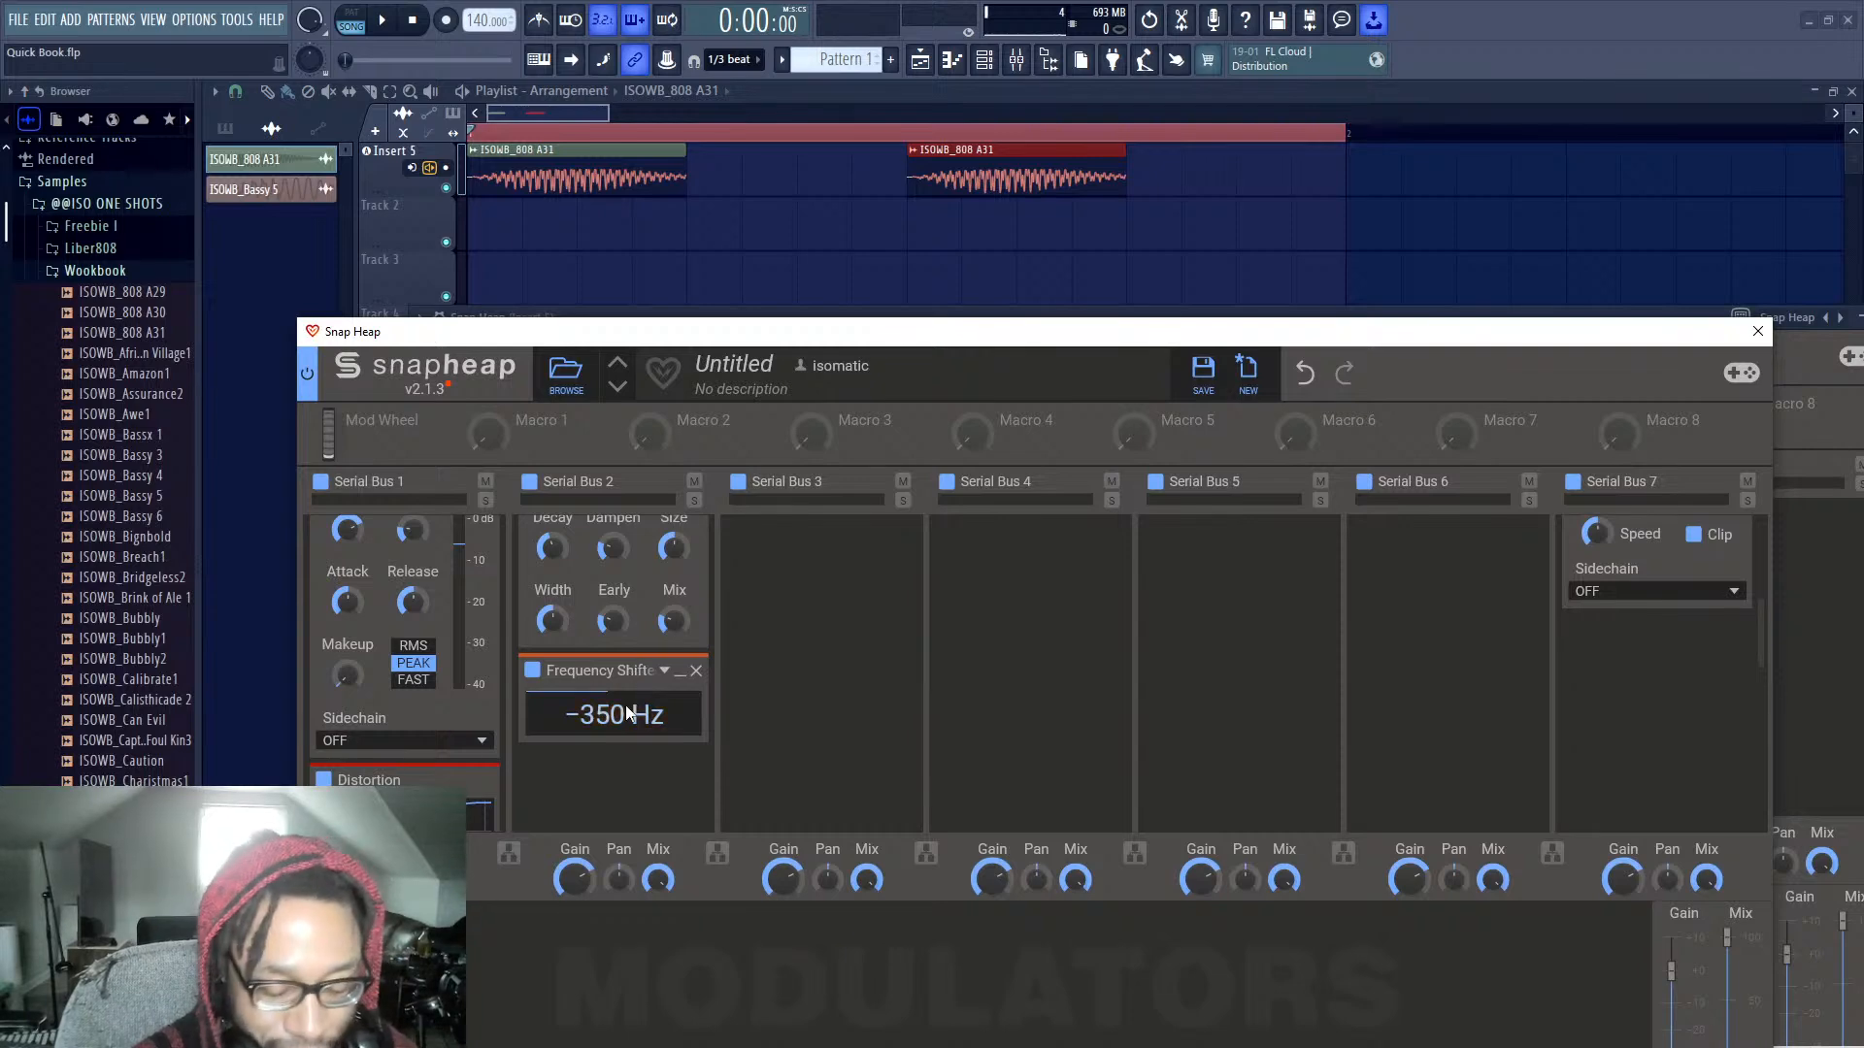
{"action": "key", "text": "space"}
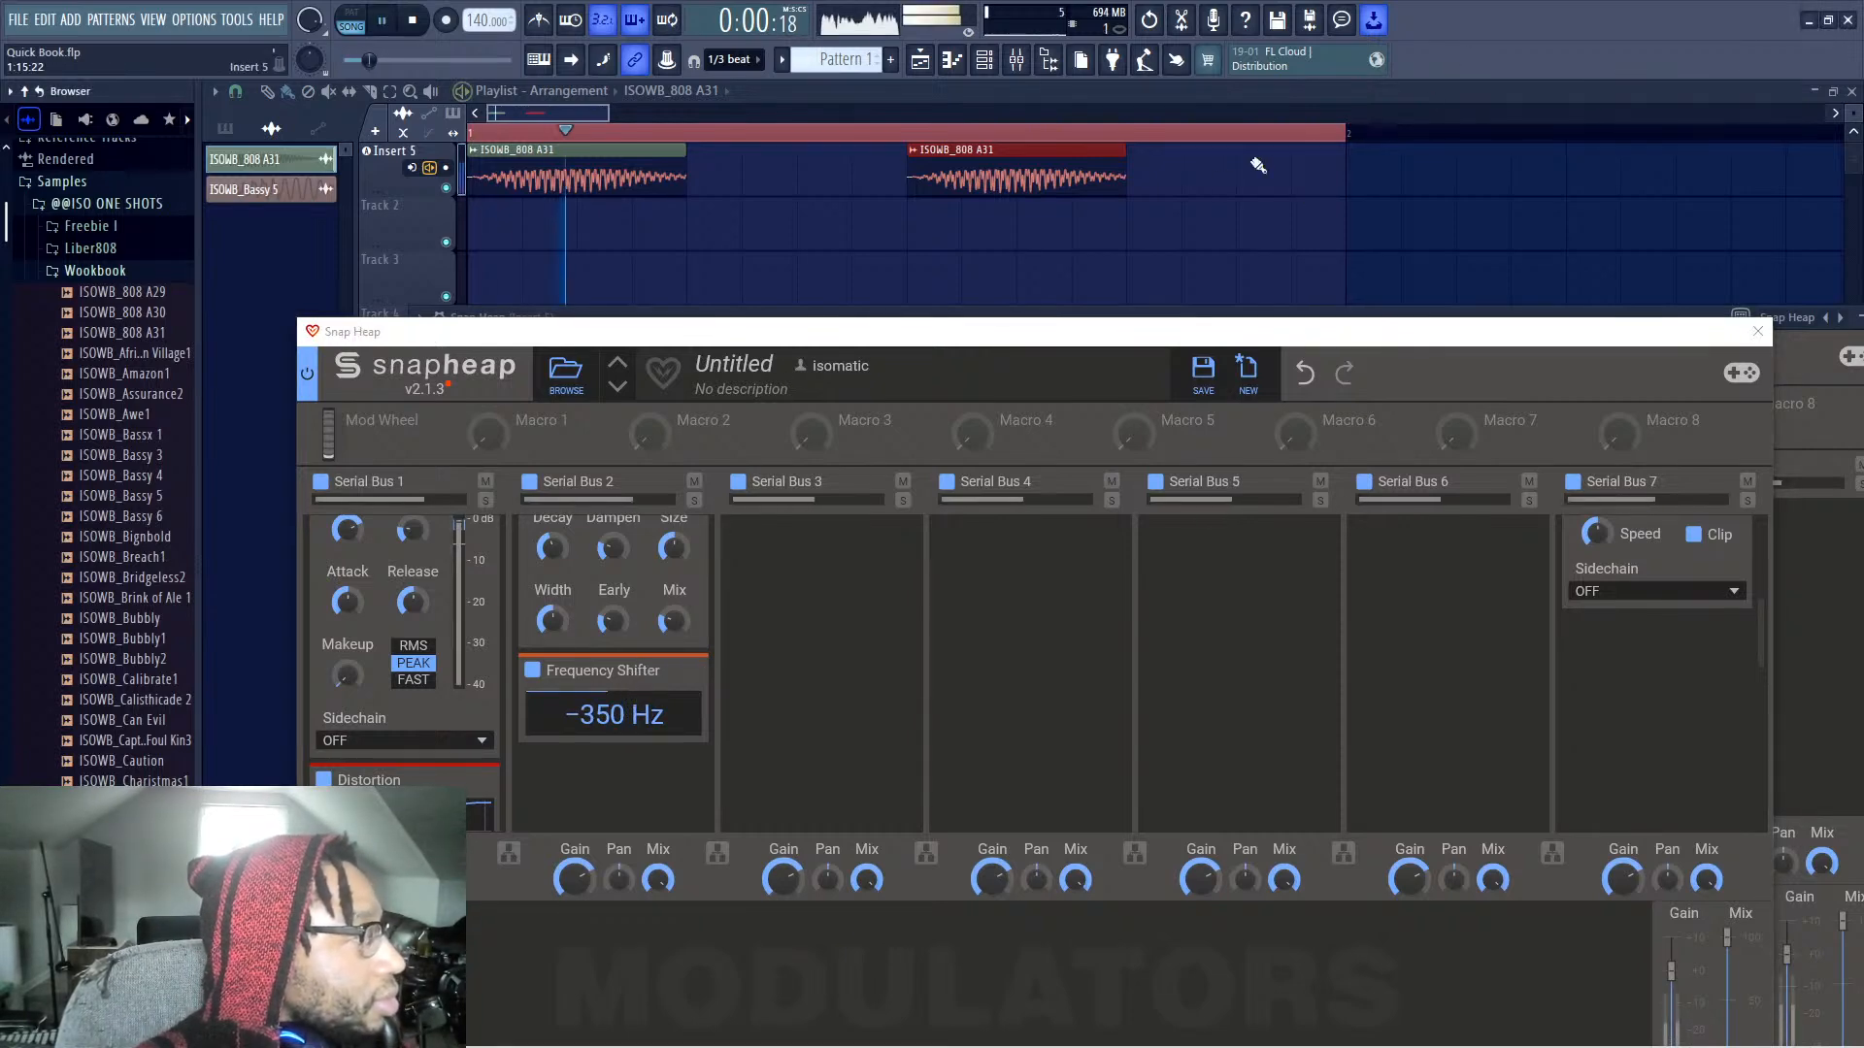
{"action": "scroll", "coordinate": [748, 612], "scroll_direction": "down", "scroll_amount": 2}
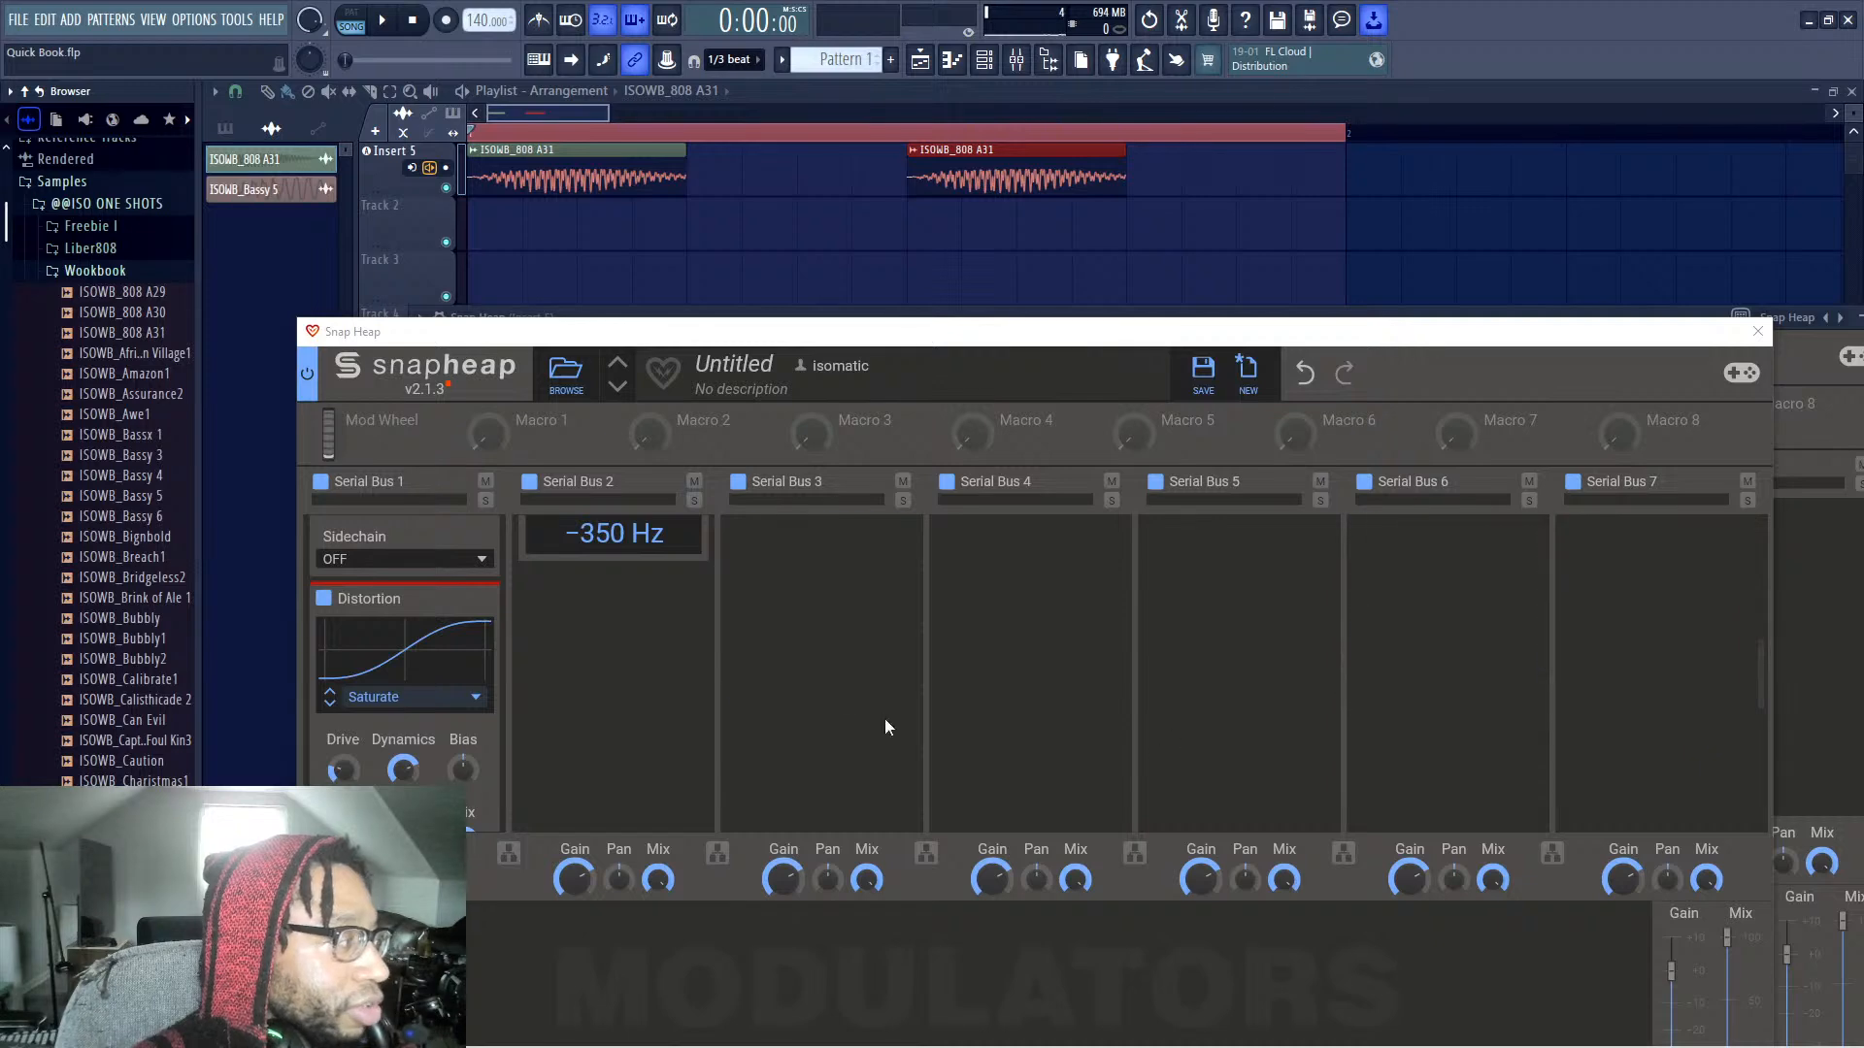
{"action": "left_click_drag", "start_coordinate": [1328, 330], "coordinate": [1243, 400]}
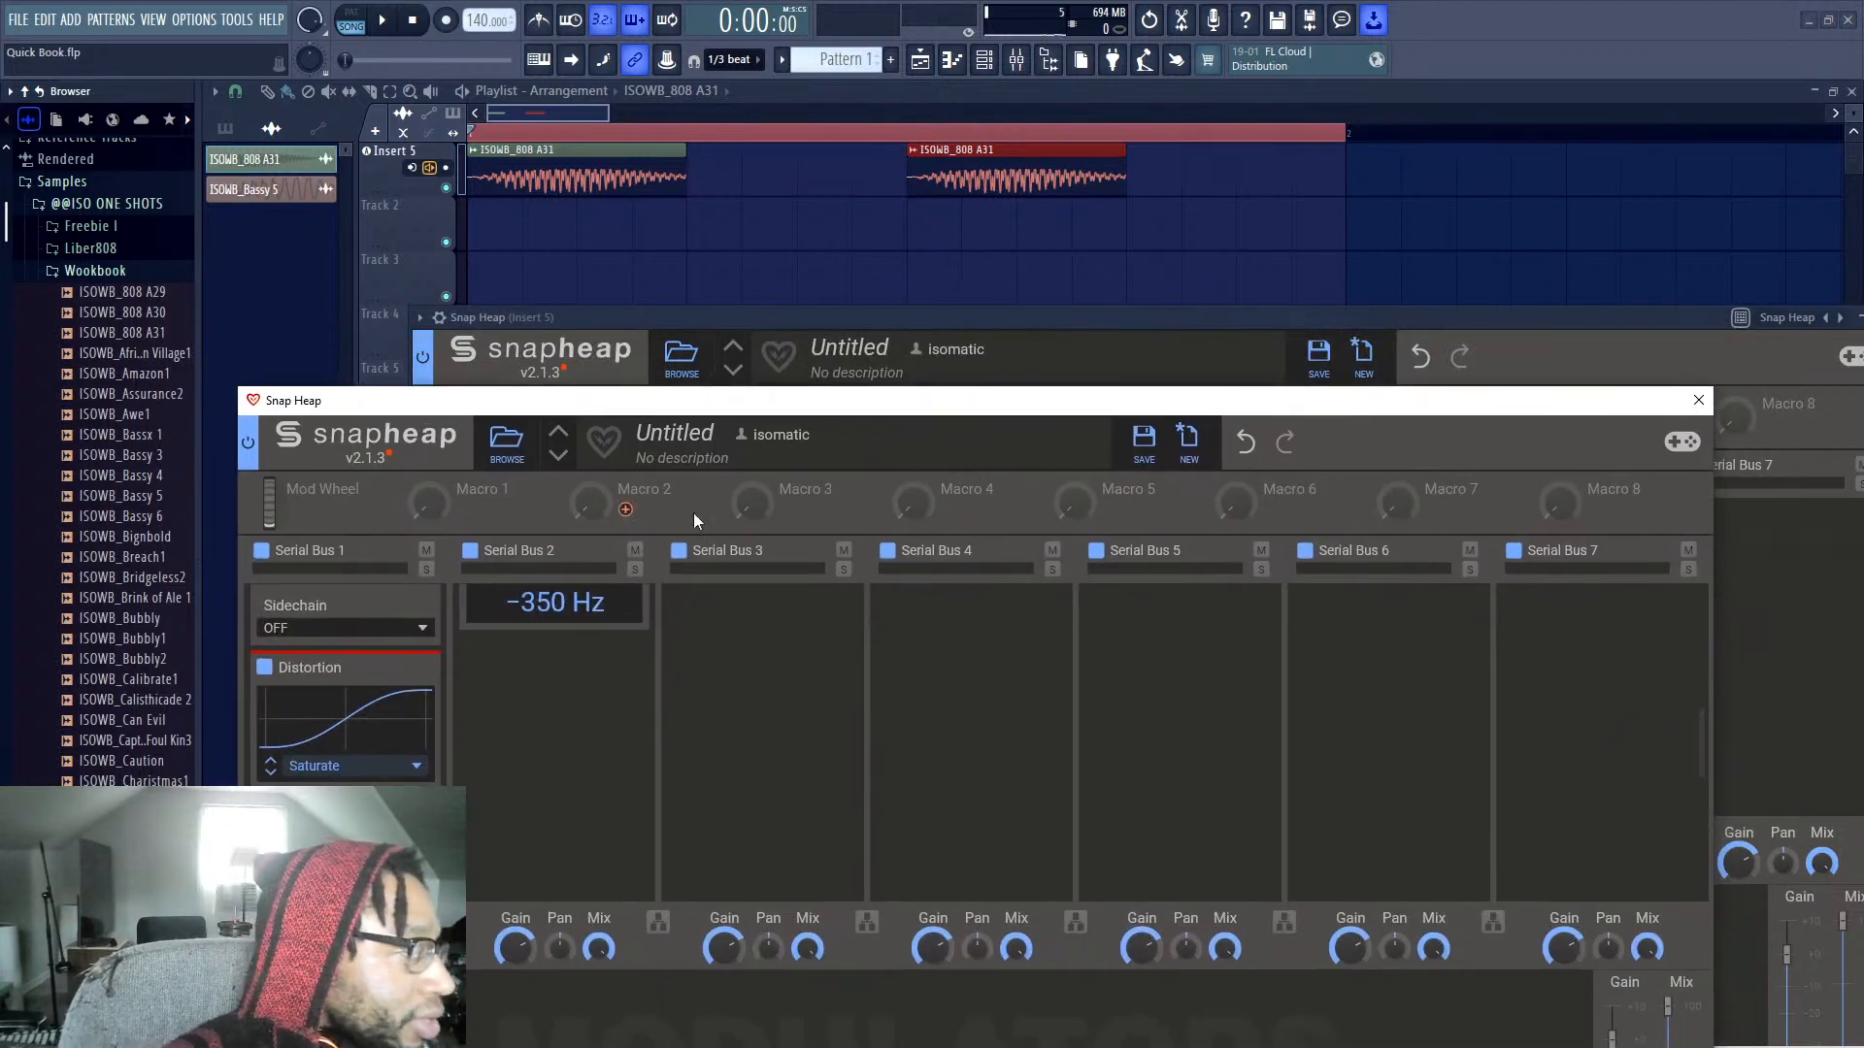
{"action": "left_click_drag", "start_coordinate": [707, 403], "coordinate": [783, 223]}
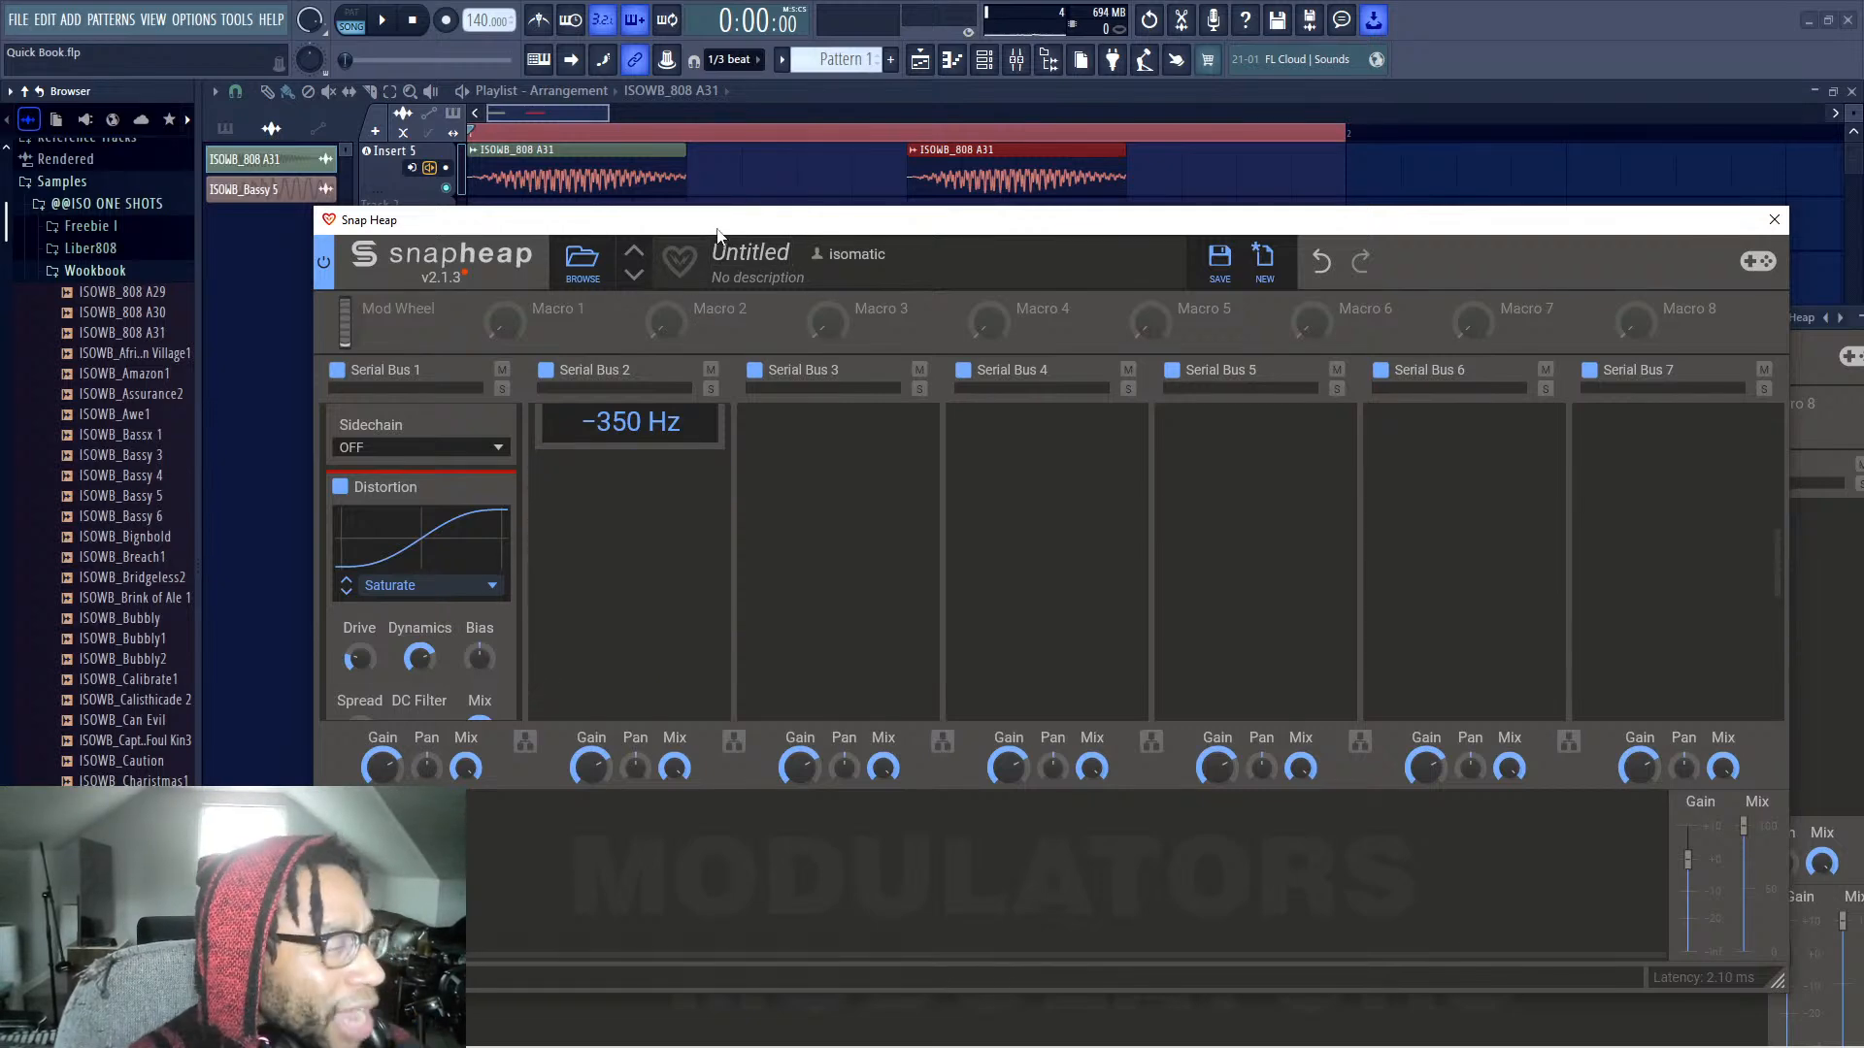
{"action": "left_click_drag", "start_coordinate": [717, 235], "coordinate": [718, 217]}
{"action": "key", "text": "space"}
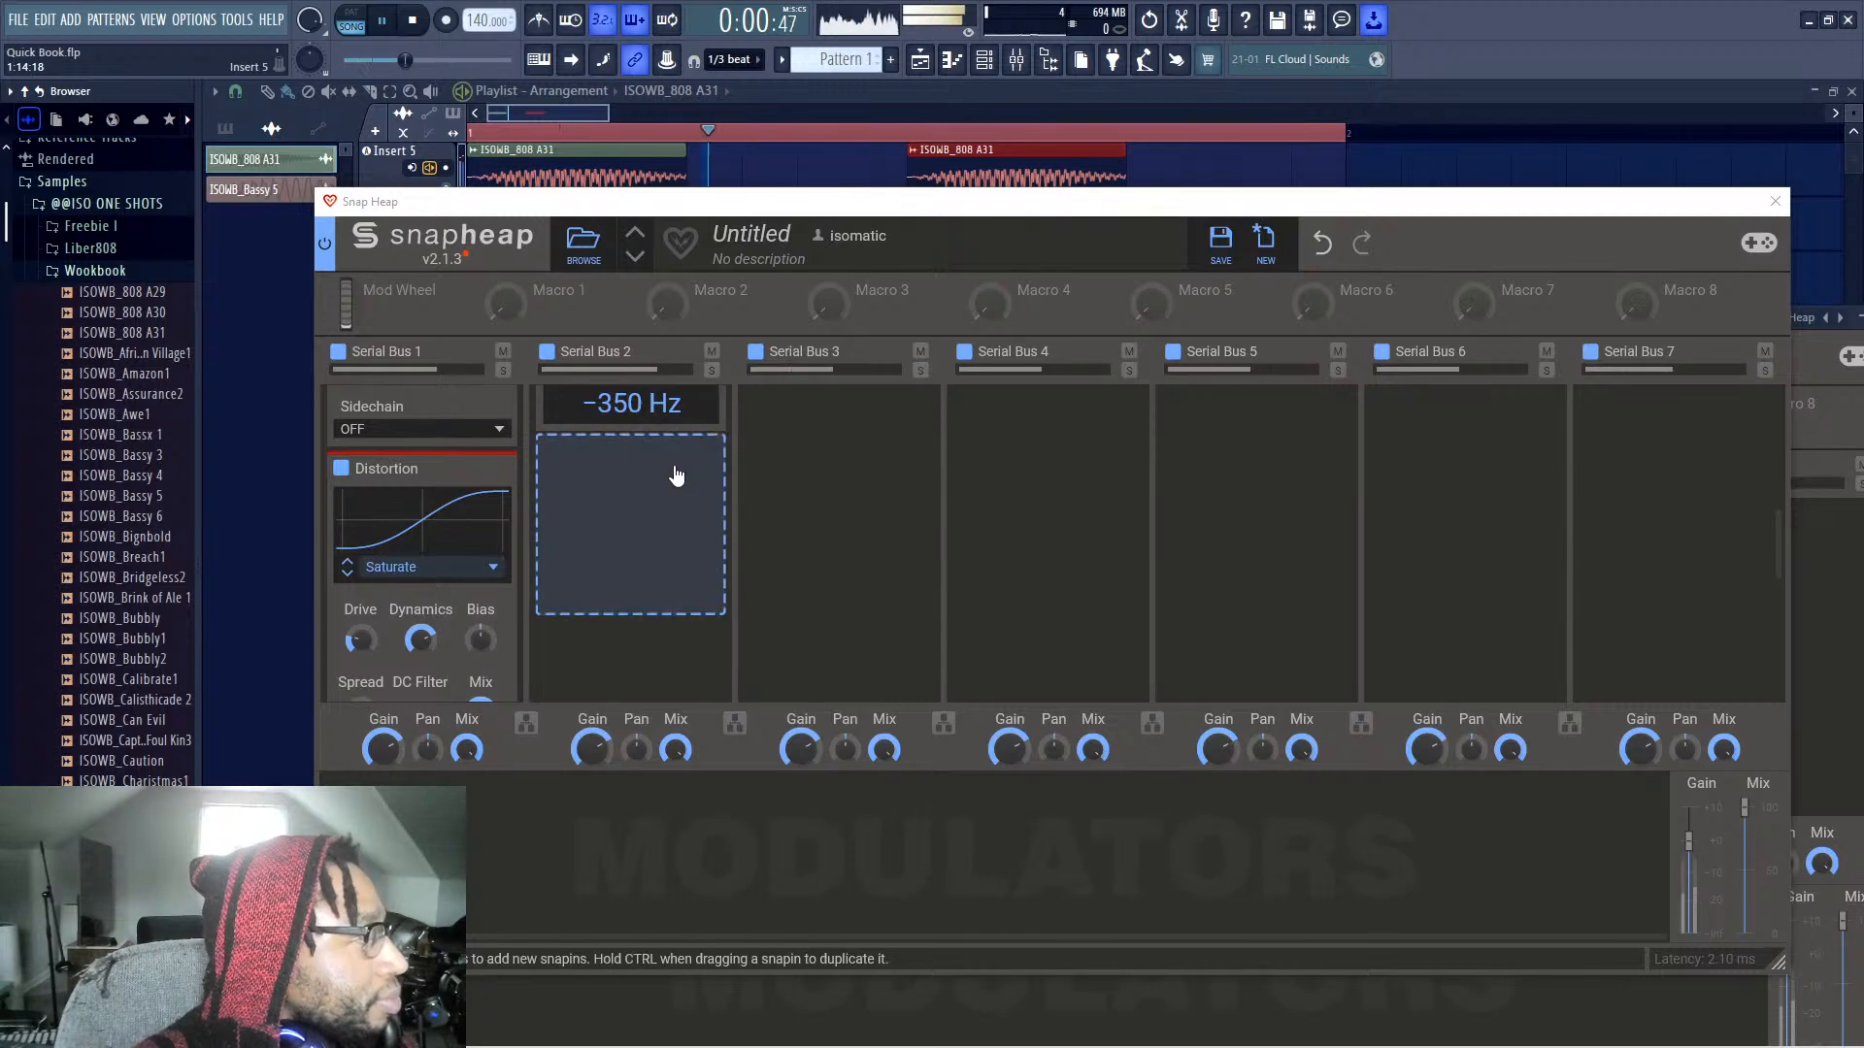
{"action": "key", "text": "space"}
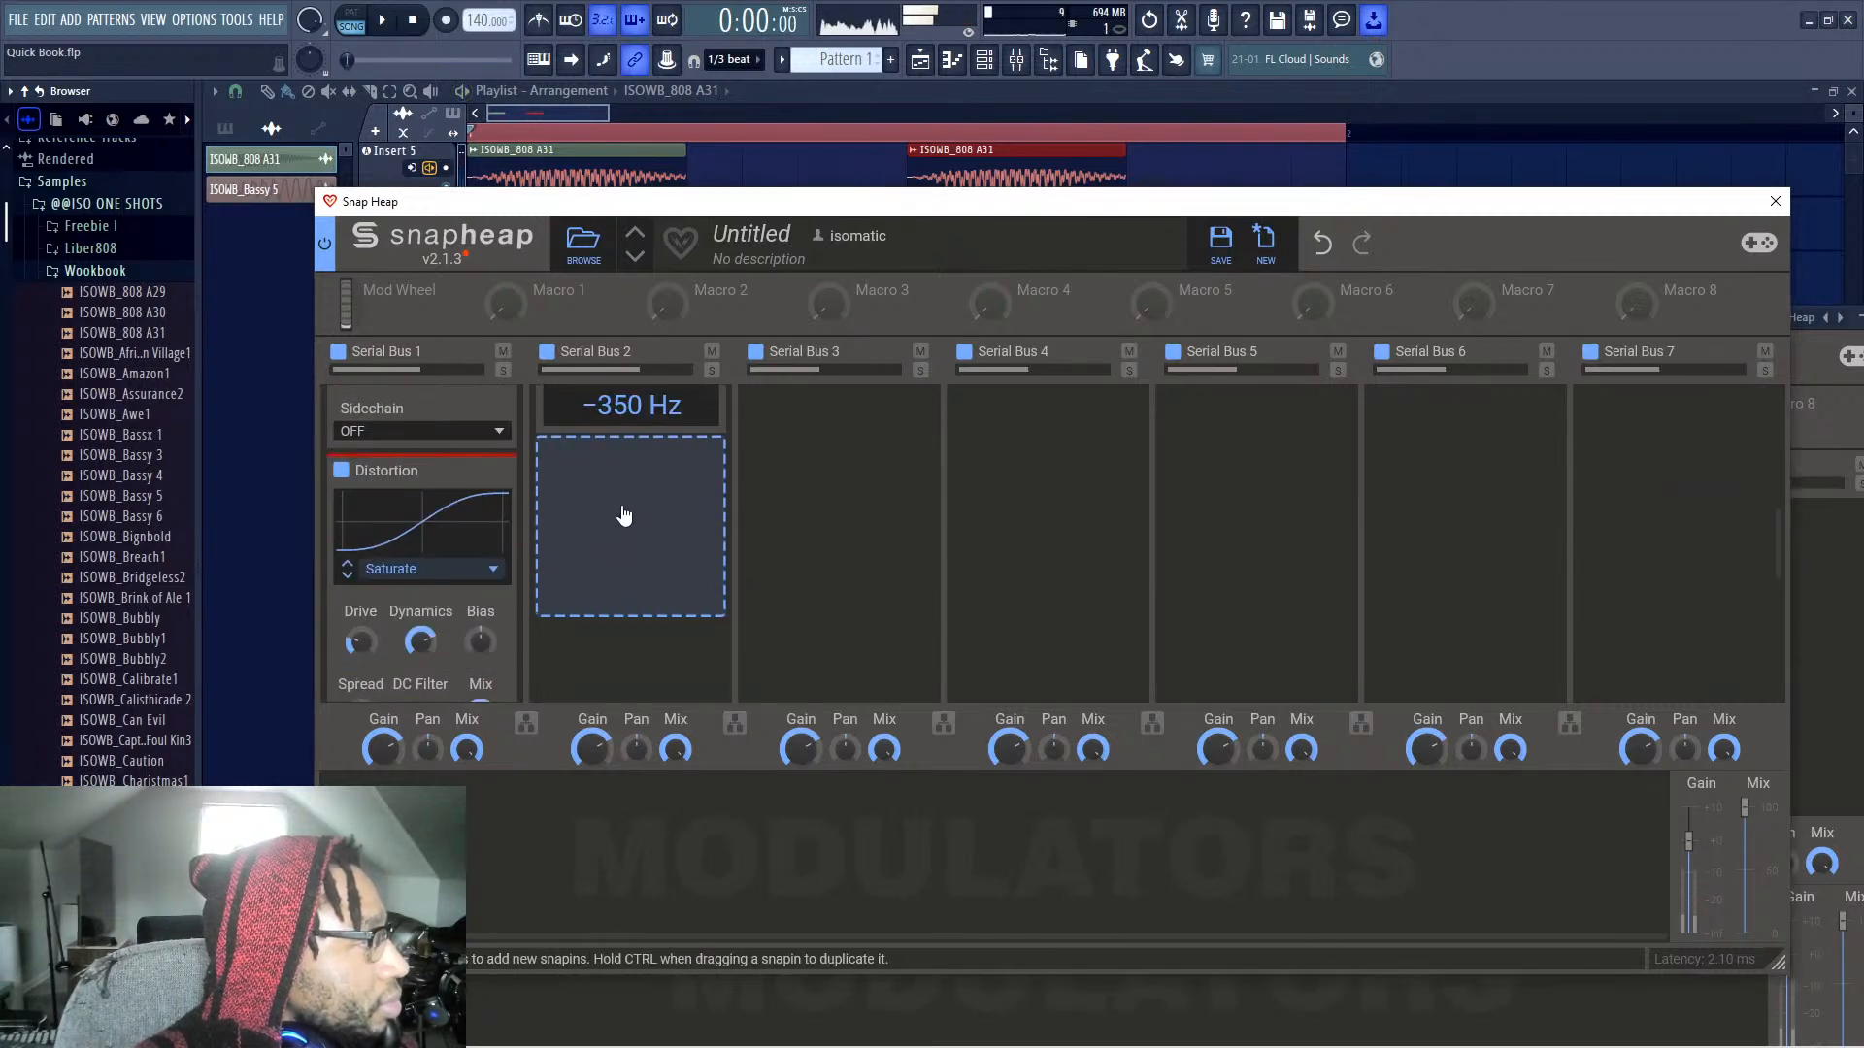
Add a Bitcrush below the Frequency Shifter in Serial Bus 2 and lower its rate to 4.13 kHz while the loop plays
{"action": "left_click", "coordinate": [624, 515]}
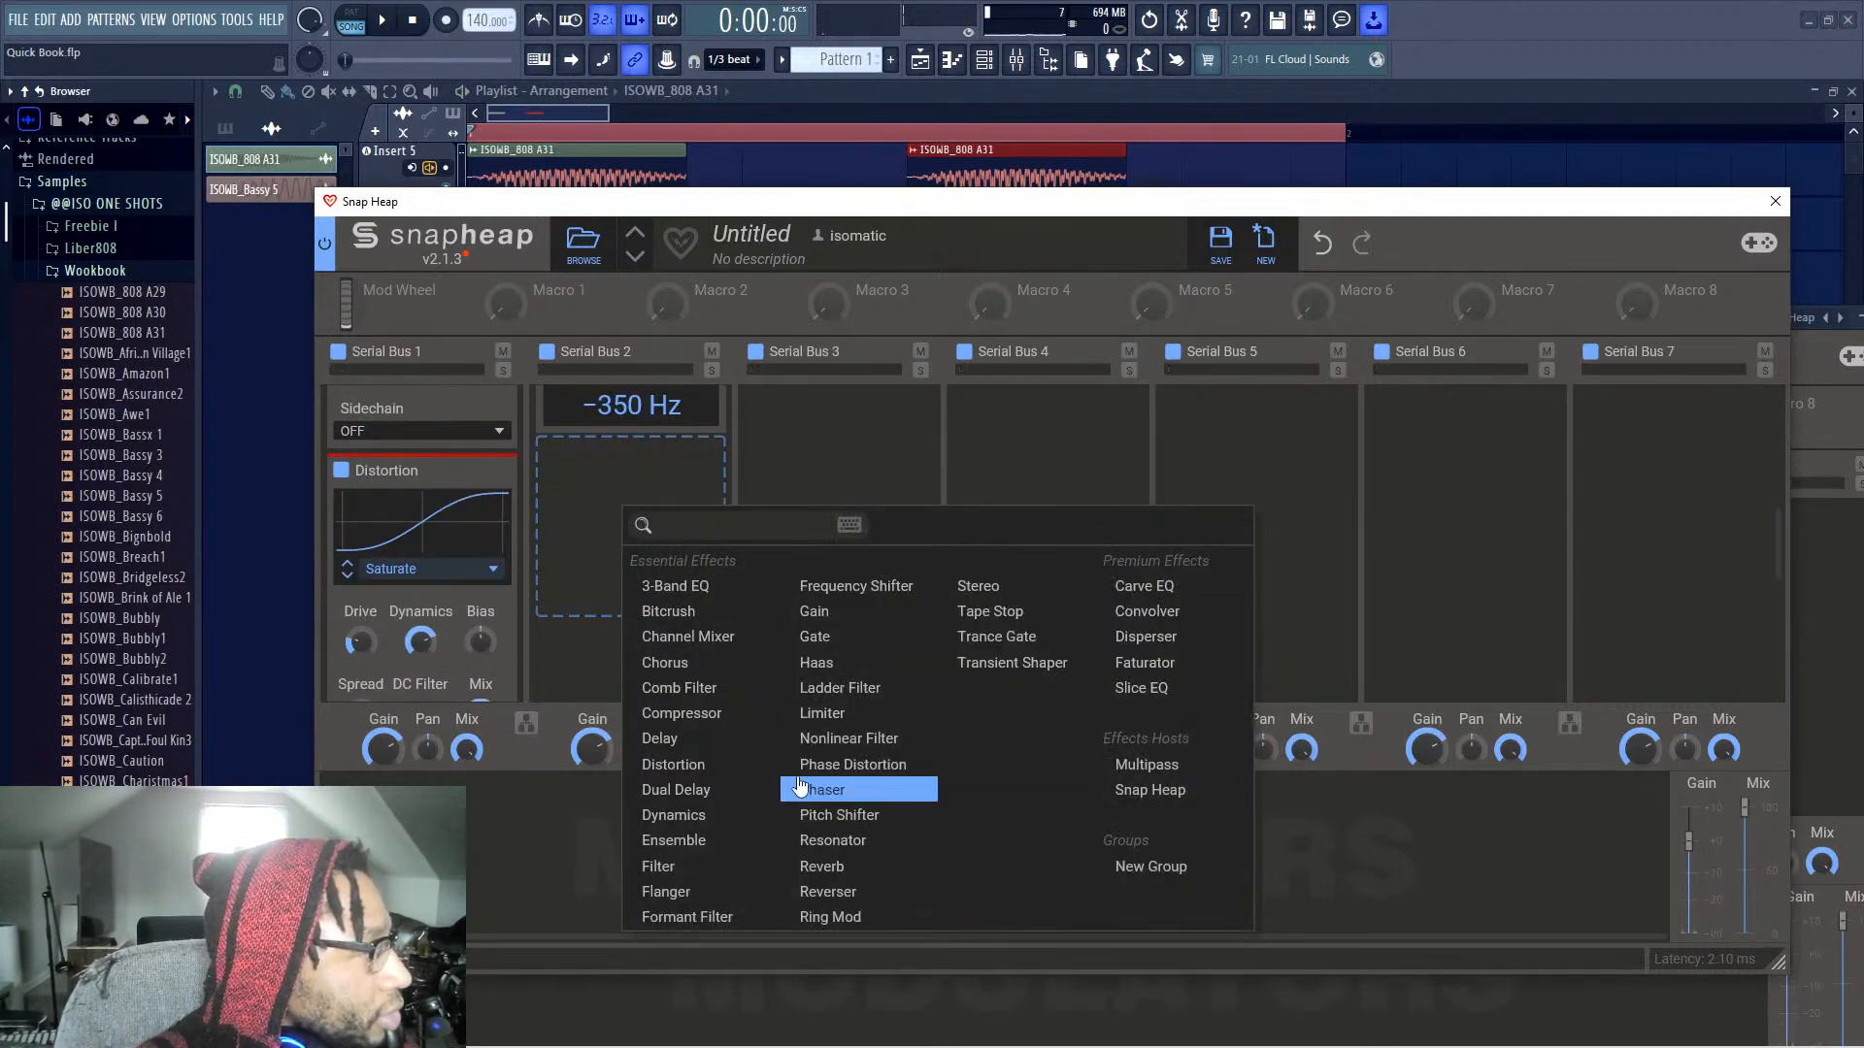
{"action": "left_click", "coordinate": [670, 610]}
{"action": "key", "text": "space"}
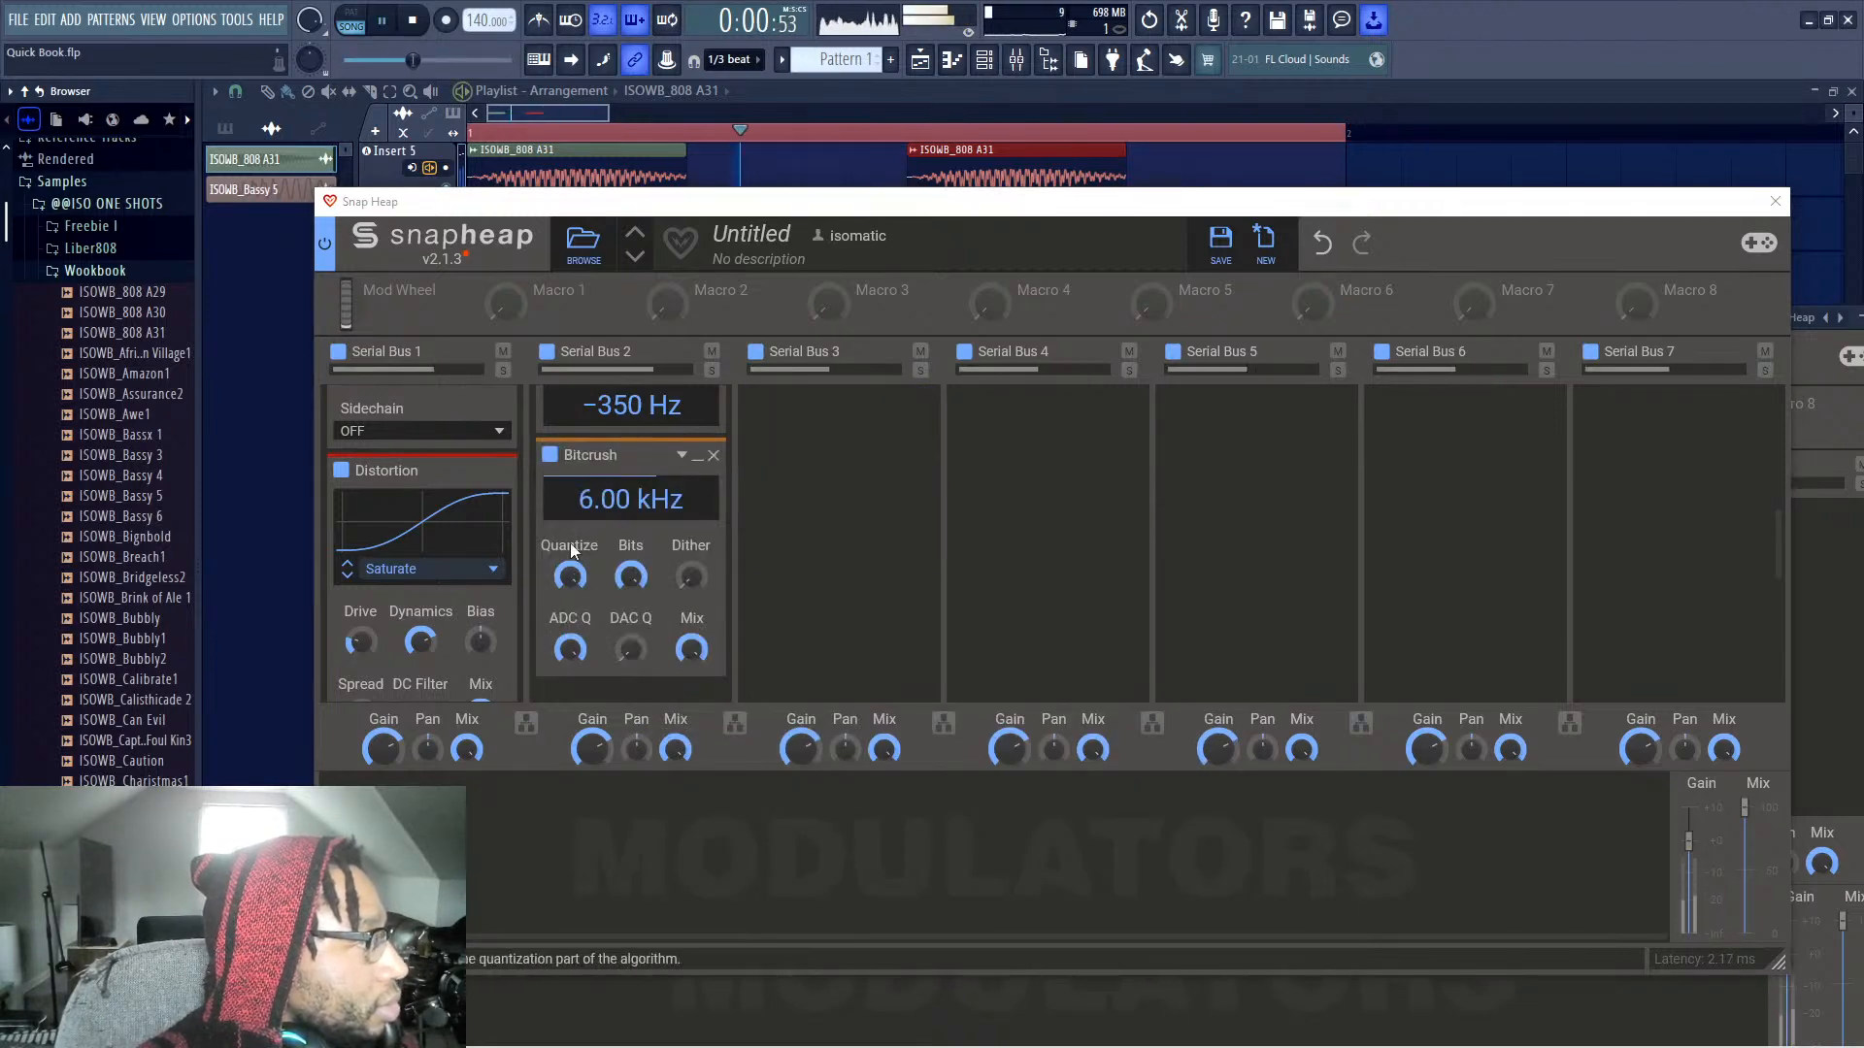
{"action": "left_click_drag", "start_coordinate": [631, 499], "coordinate": [630, 542]}
{"action": "scroll", "coordinate": [786, 590], "scroll_direction": "down", "scroll_amount": 2}
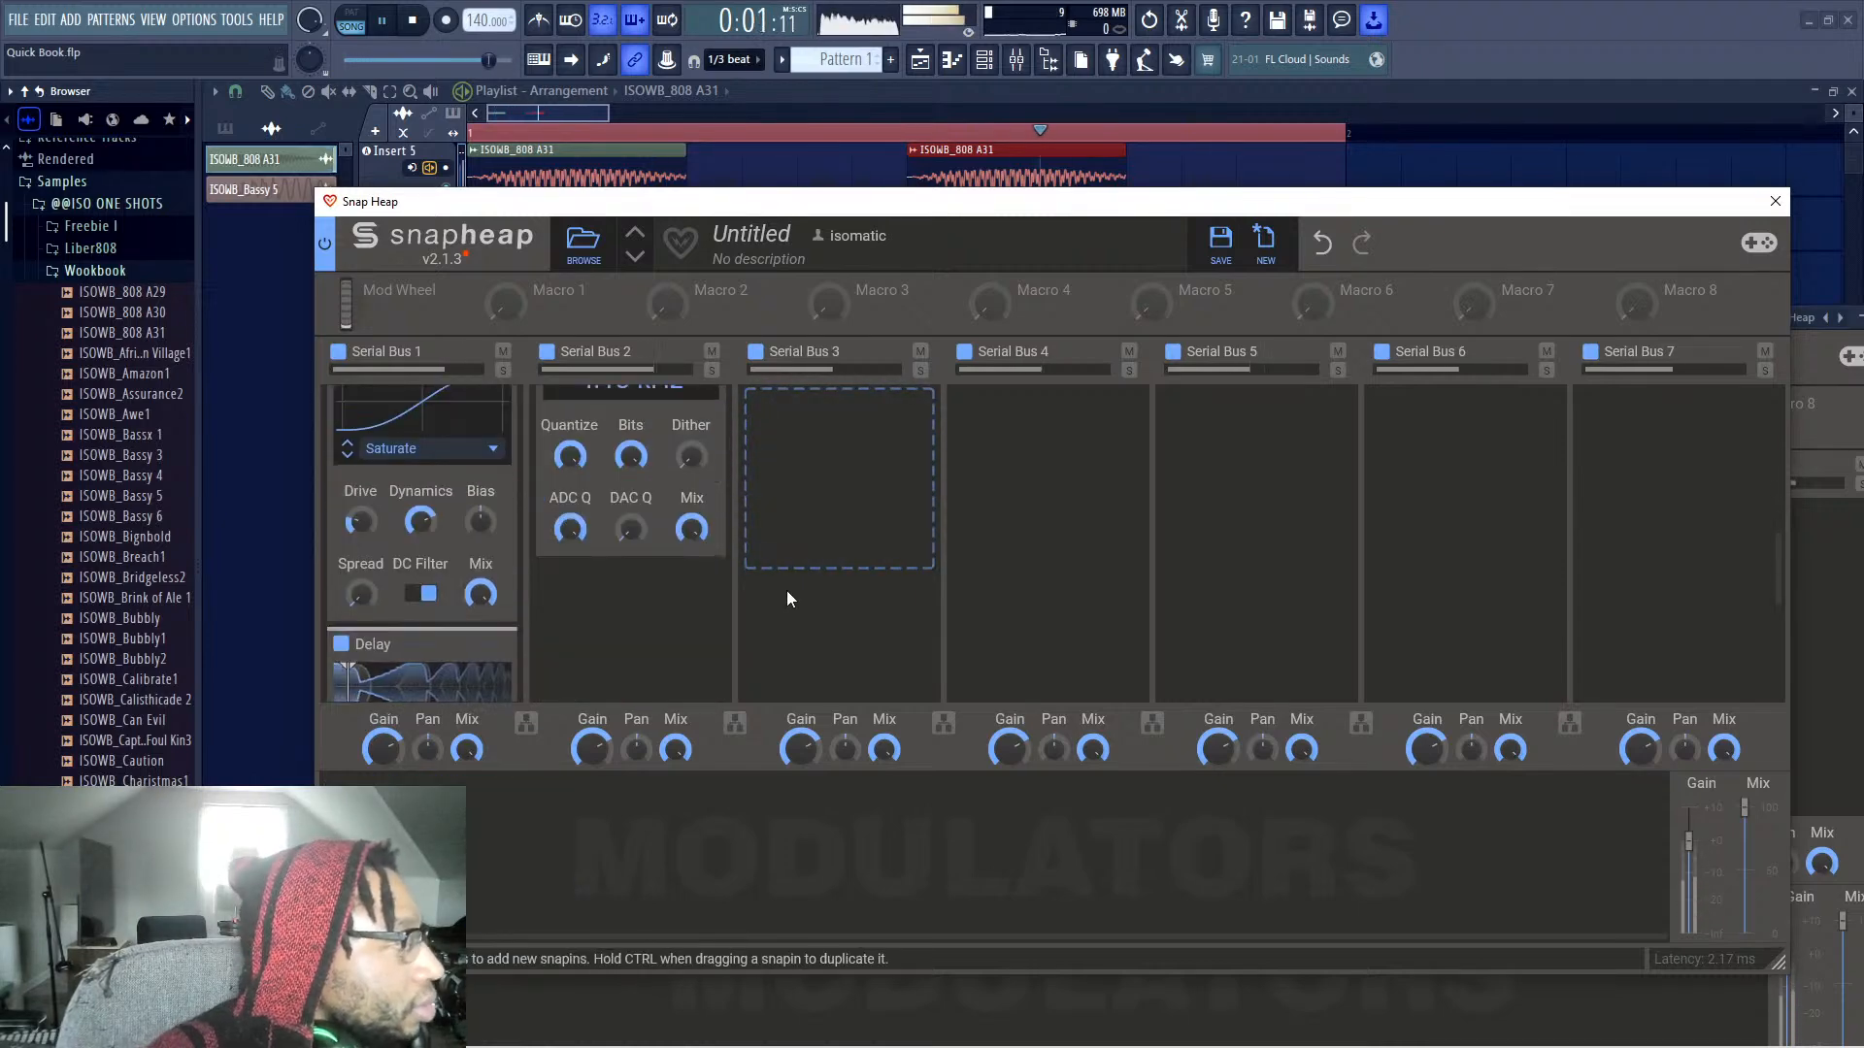
{"action": "scroll", "coordinate": [786, 590], "scroll_direction": "up", "scroll_amount": 2}
Add two LFO Table modulators to the modulator area
{"action": "left_click", "coordinate": [442, 854]}
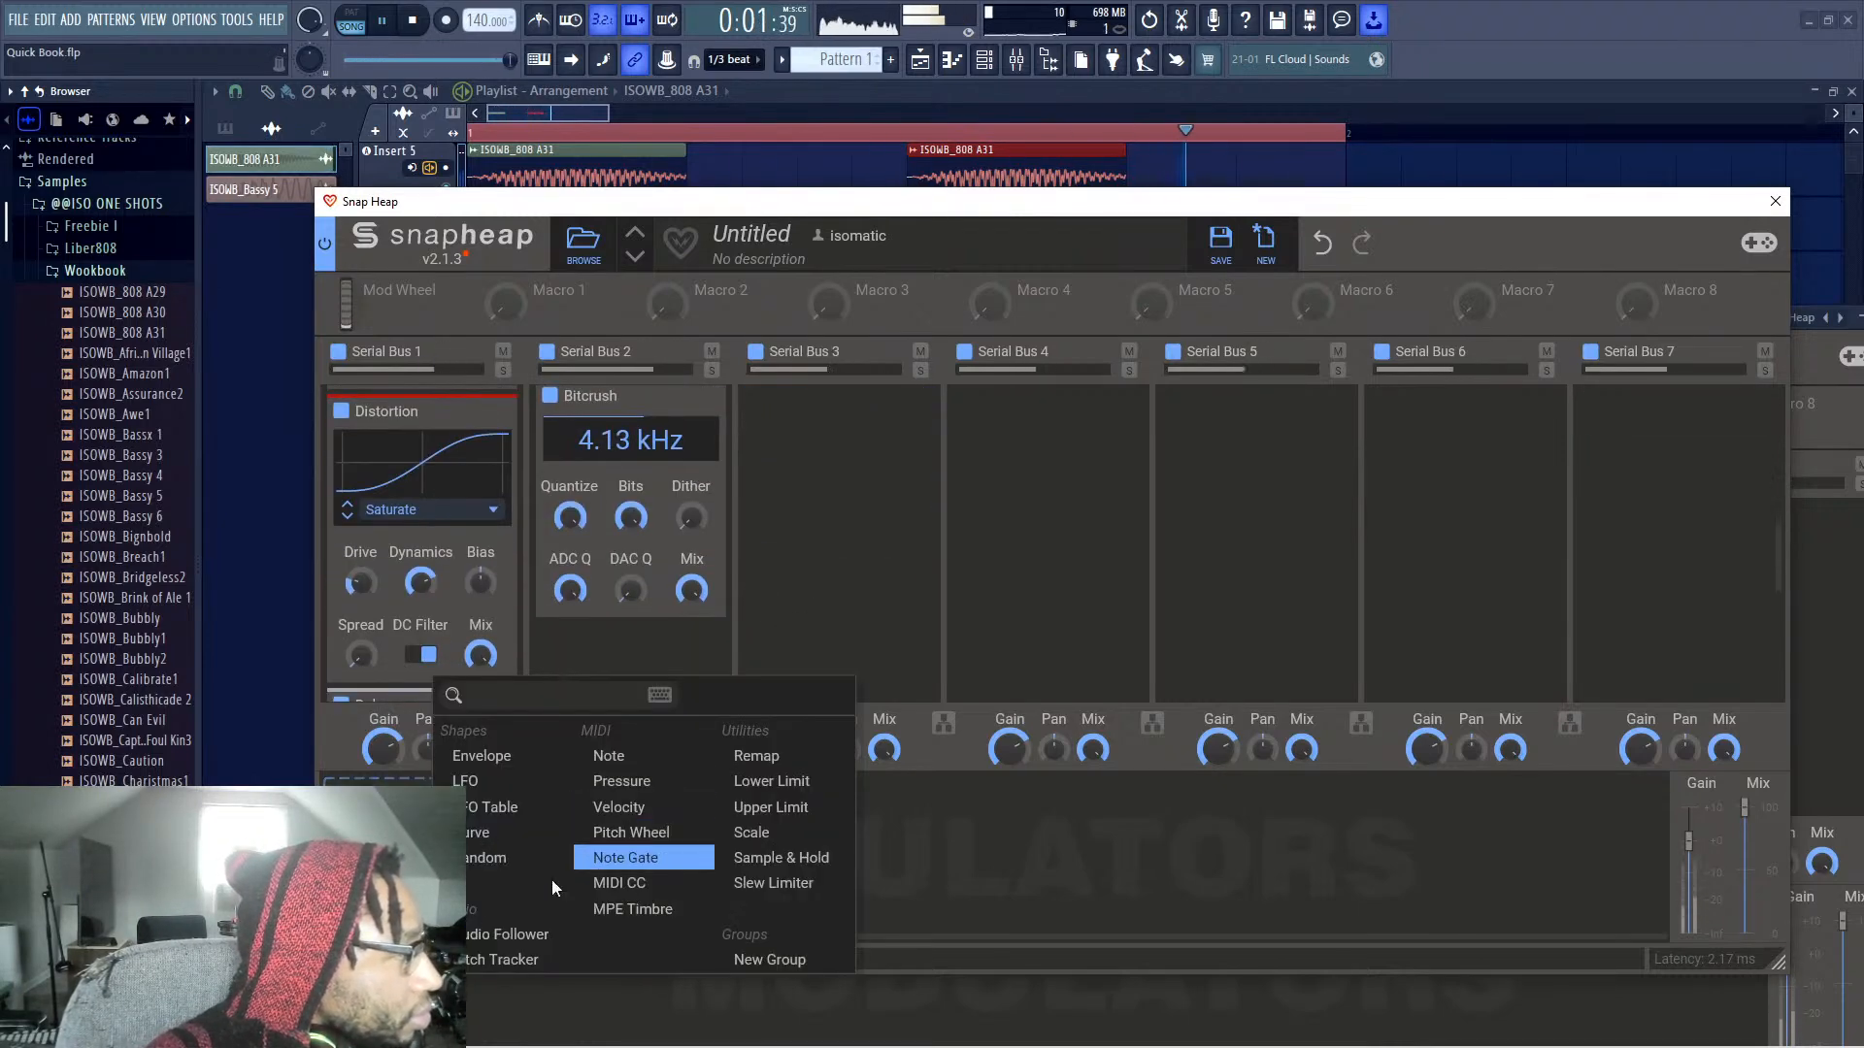
{"action": "left_click", "coordinate": [514, 807]}
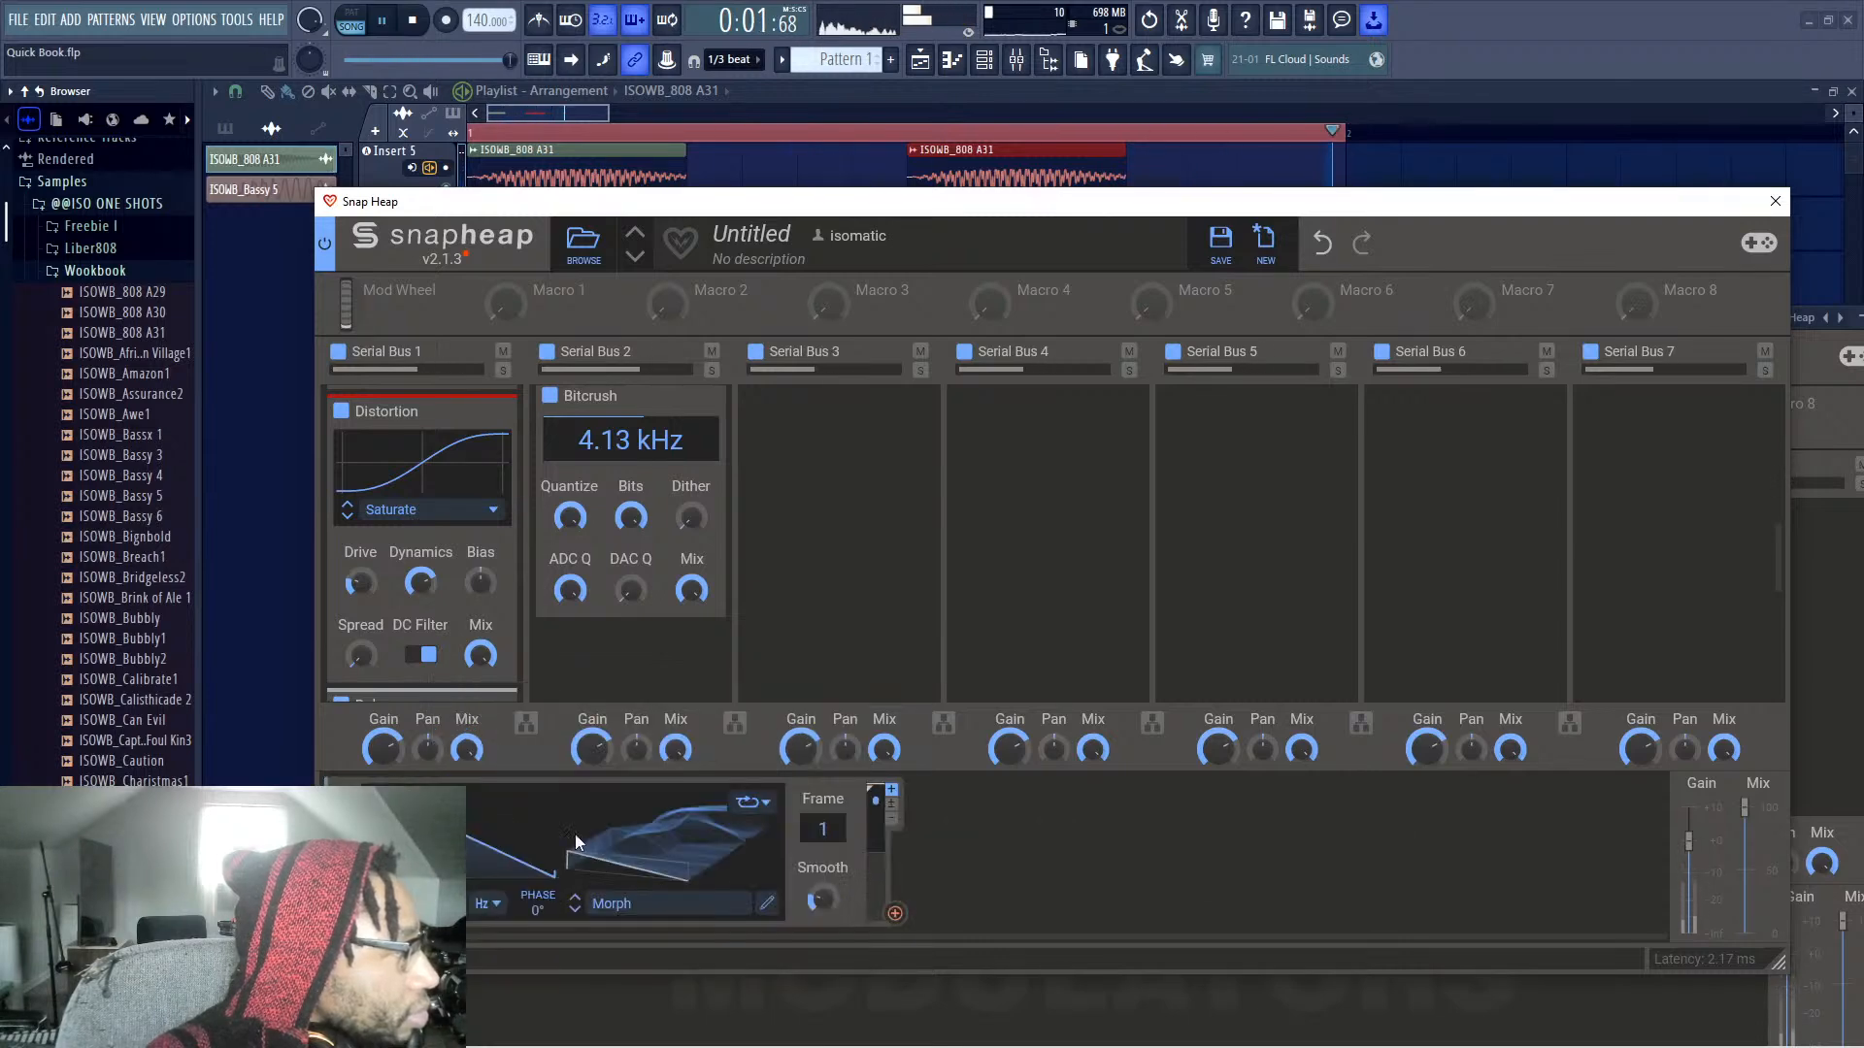
{"action": "left_click", "coordinate": [932, 898]}
{"action": "left_click", "coordinate": [999, 809]}
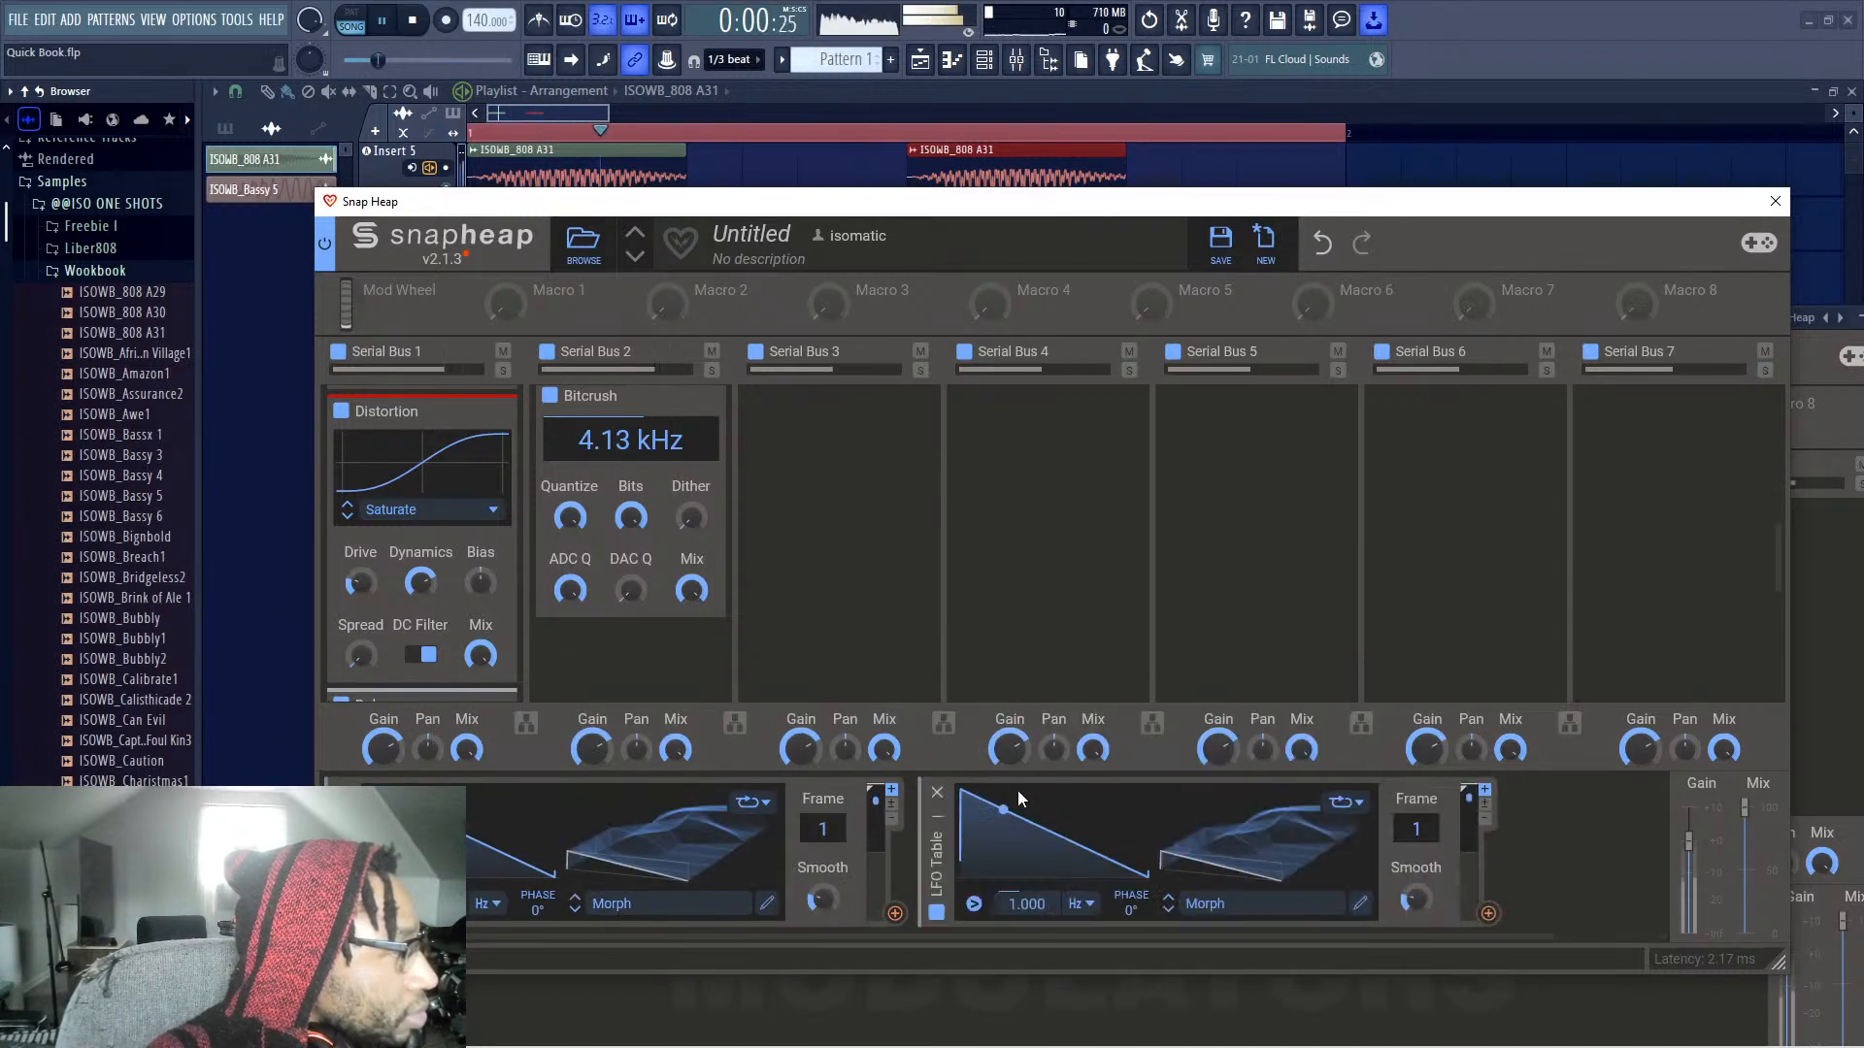
Set the first LFO Table's frame to 24 and load the Grid Beats wavetable into it
{"action": "left_click_drag", "start_coordinate": [644, 869], "coordinate": [697, 918]}
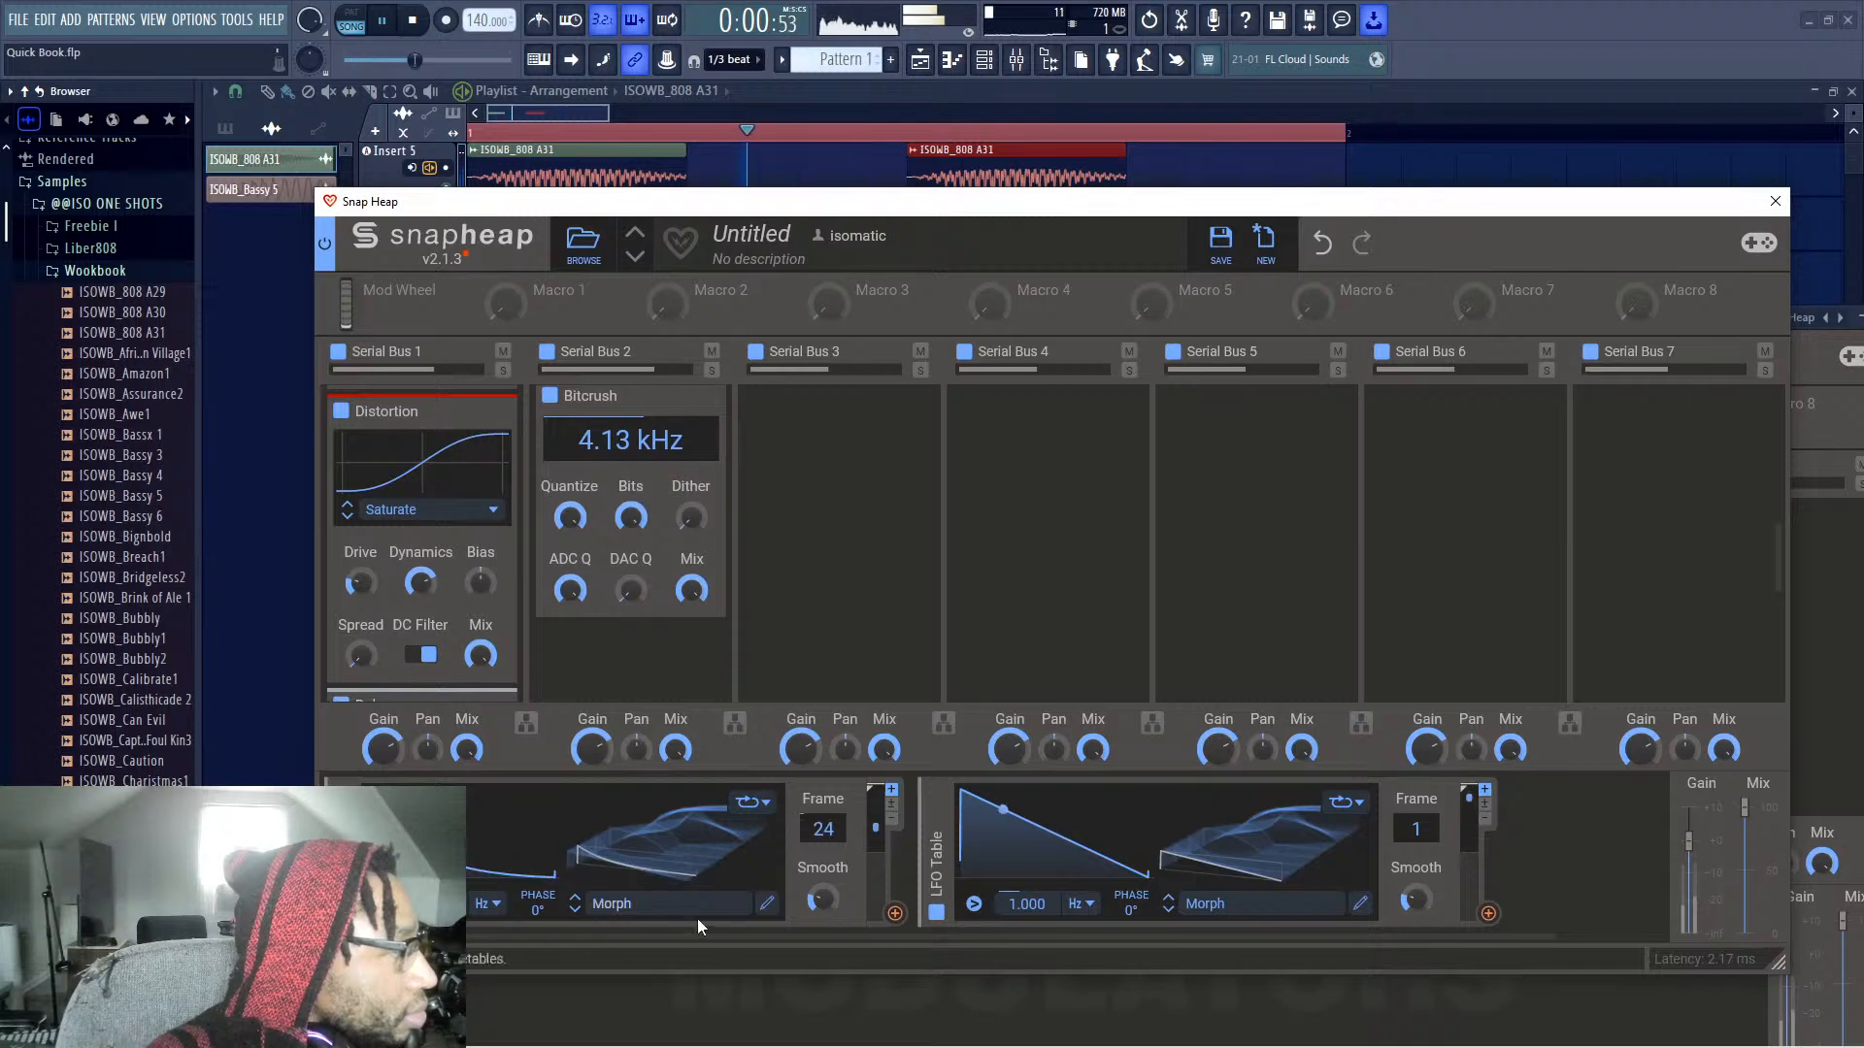
{"action": "left_click", "coordinate": [699, 903]}
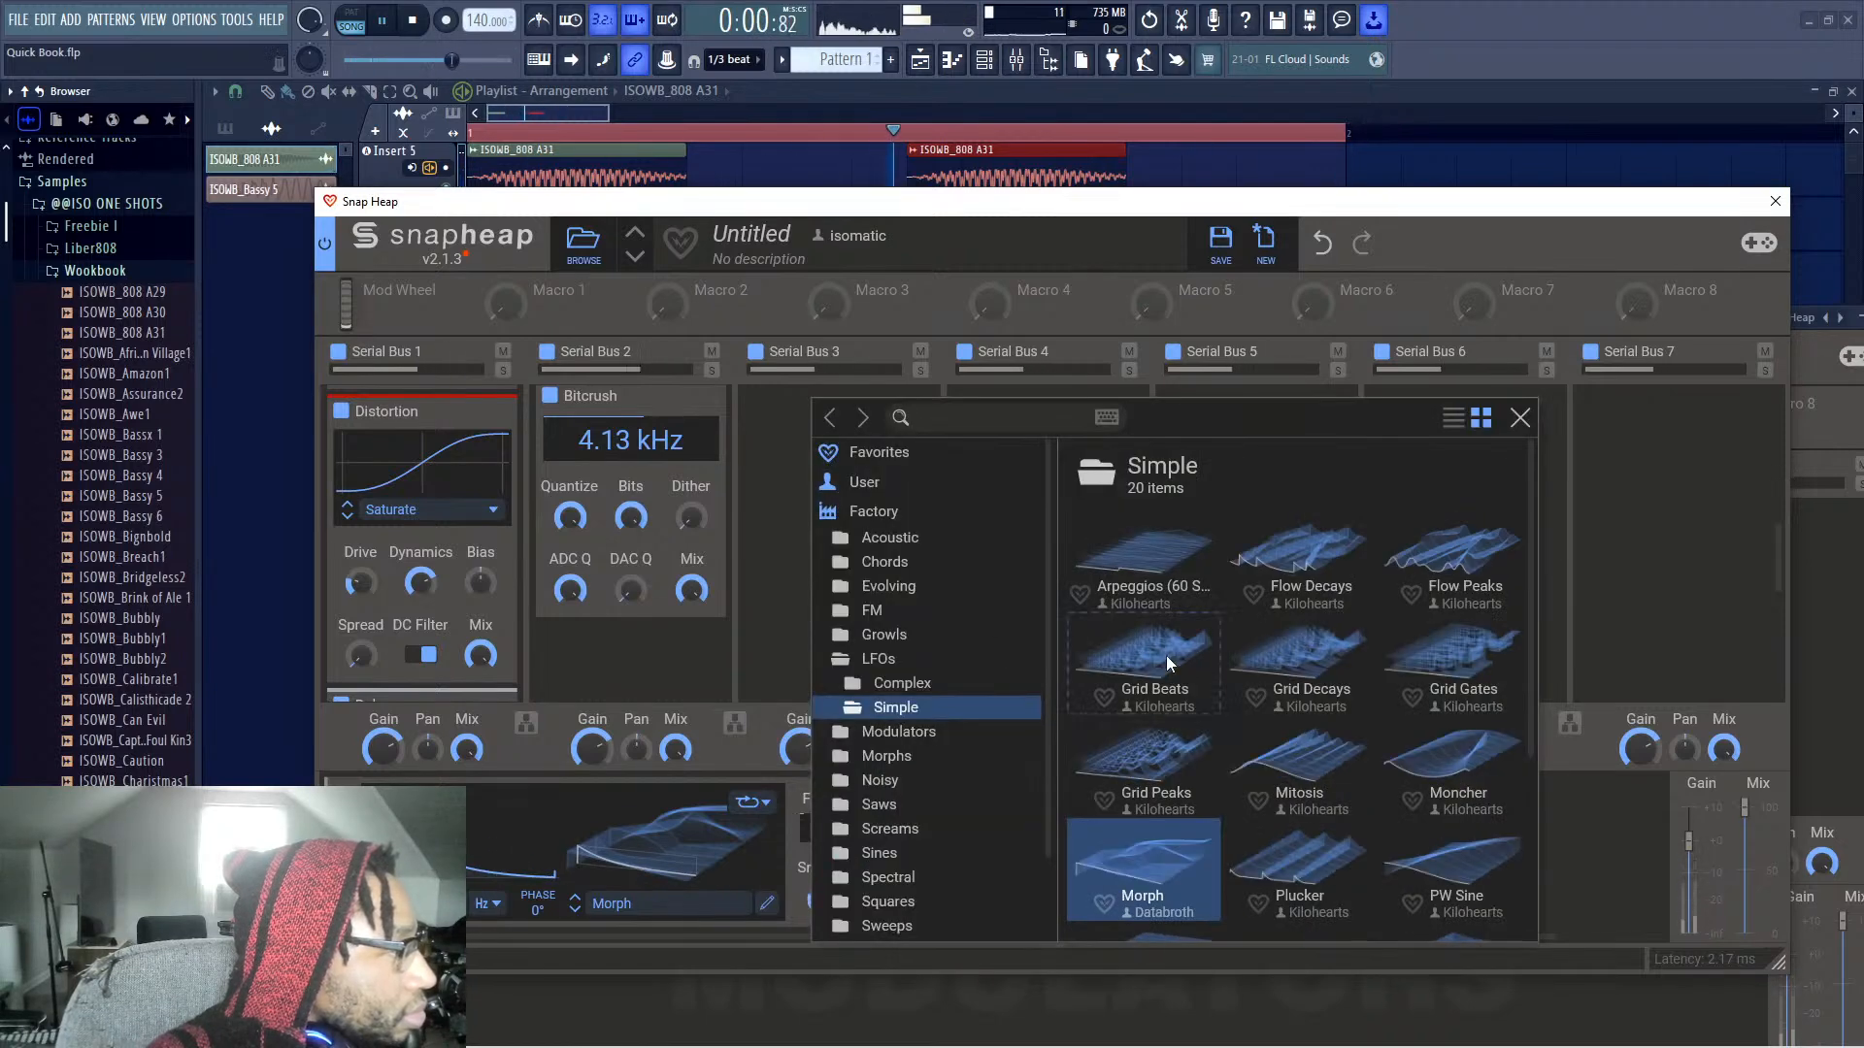
{"action": "left_click", "coordinate": [1166, 663]}
{"action": "left_click", "coordinate": [1633, 522]}
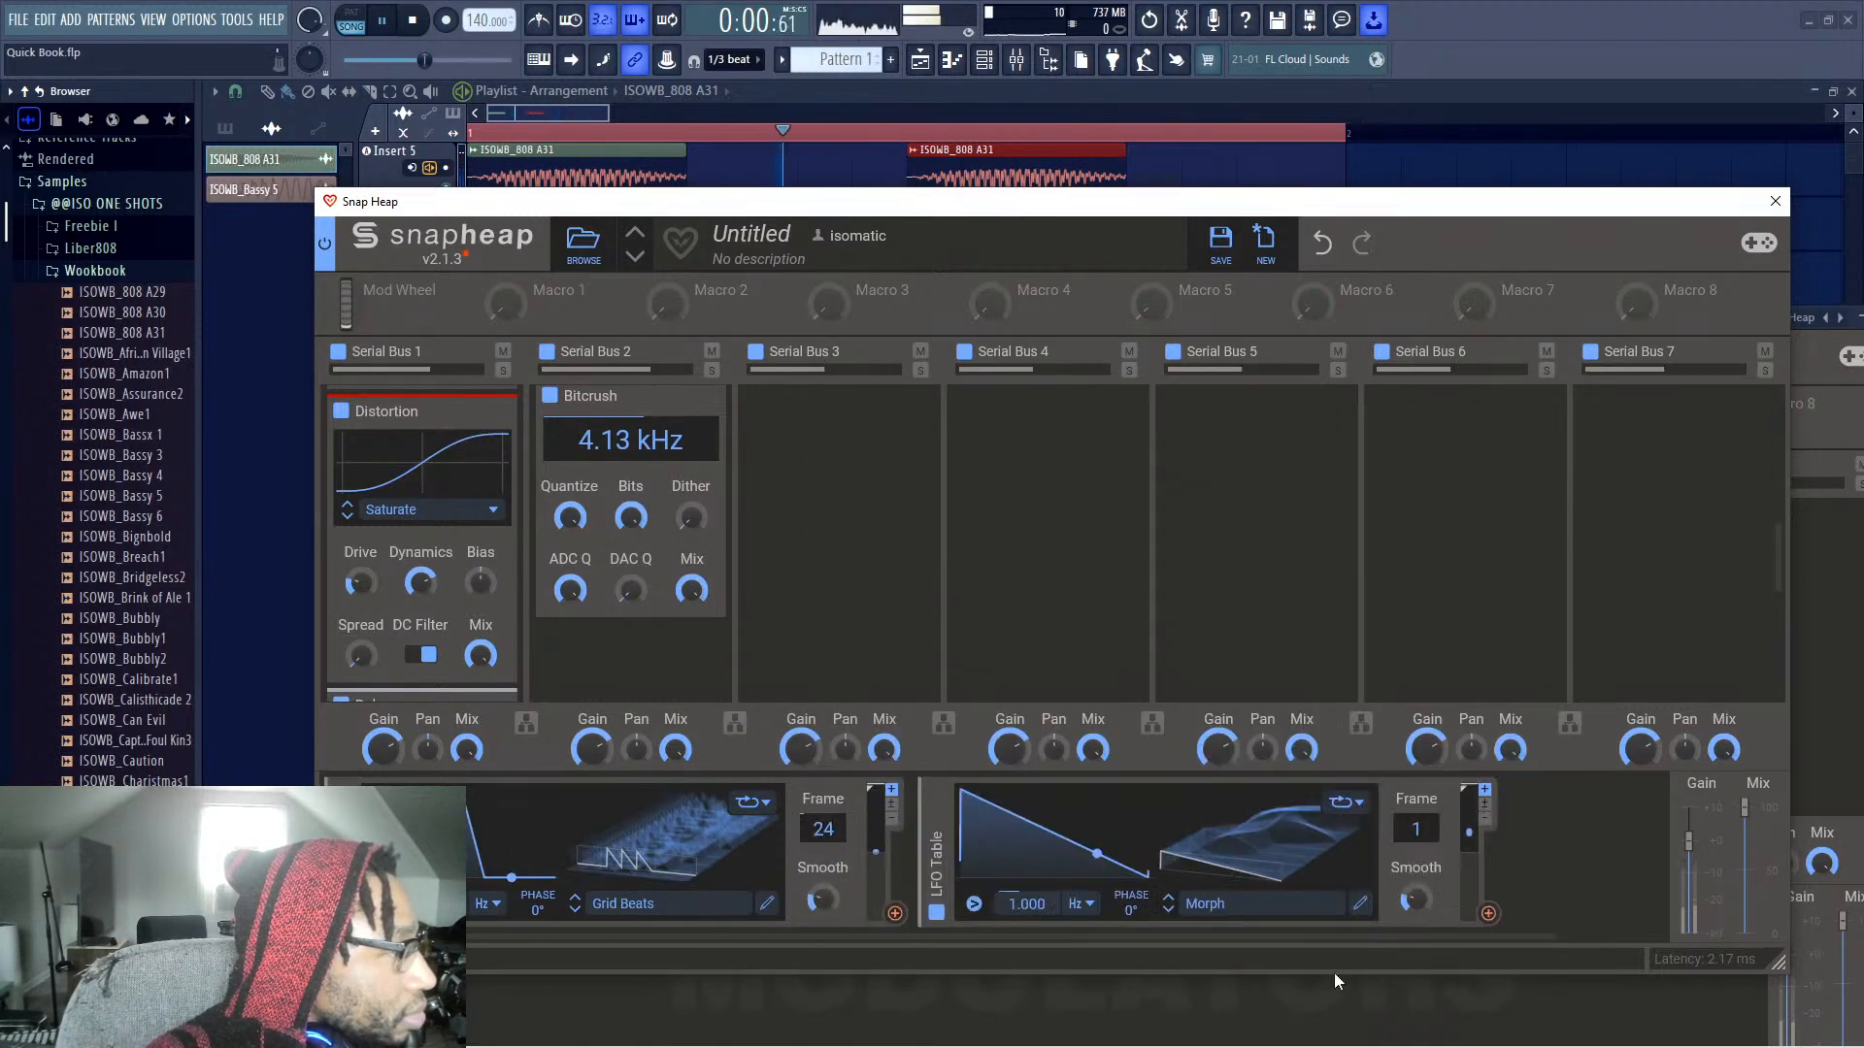
Load the Grid Gates wavetable from the Simple LFOs into the second LFO Table
{"action": "left_click", "coordinate": [1268, 917]}
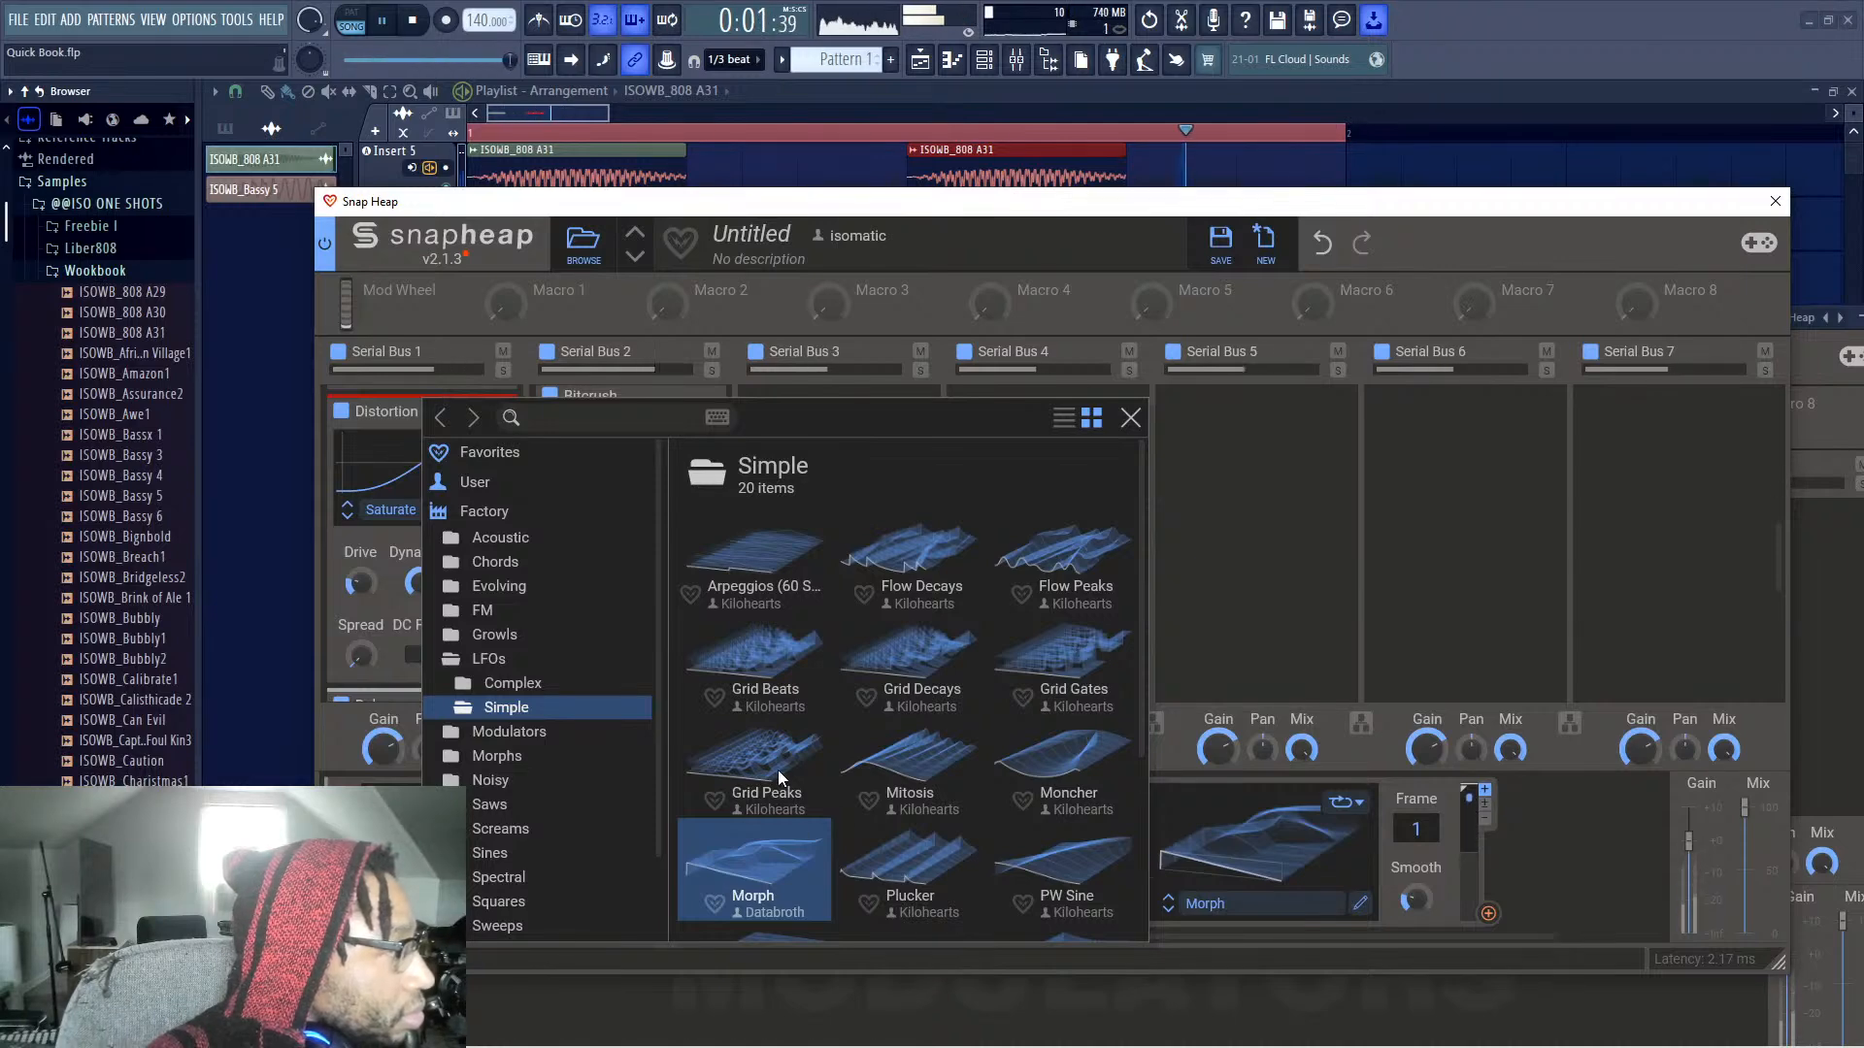
{"action": "left_click", "coordinate": [1050, 655]}
{"action": "left_click", "coordinate": [1273, 602]}
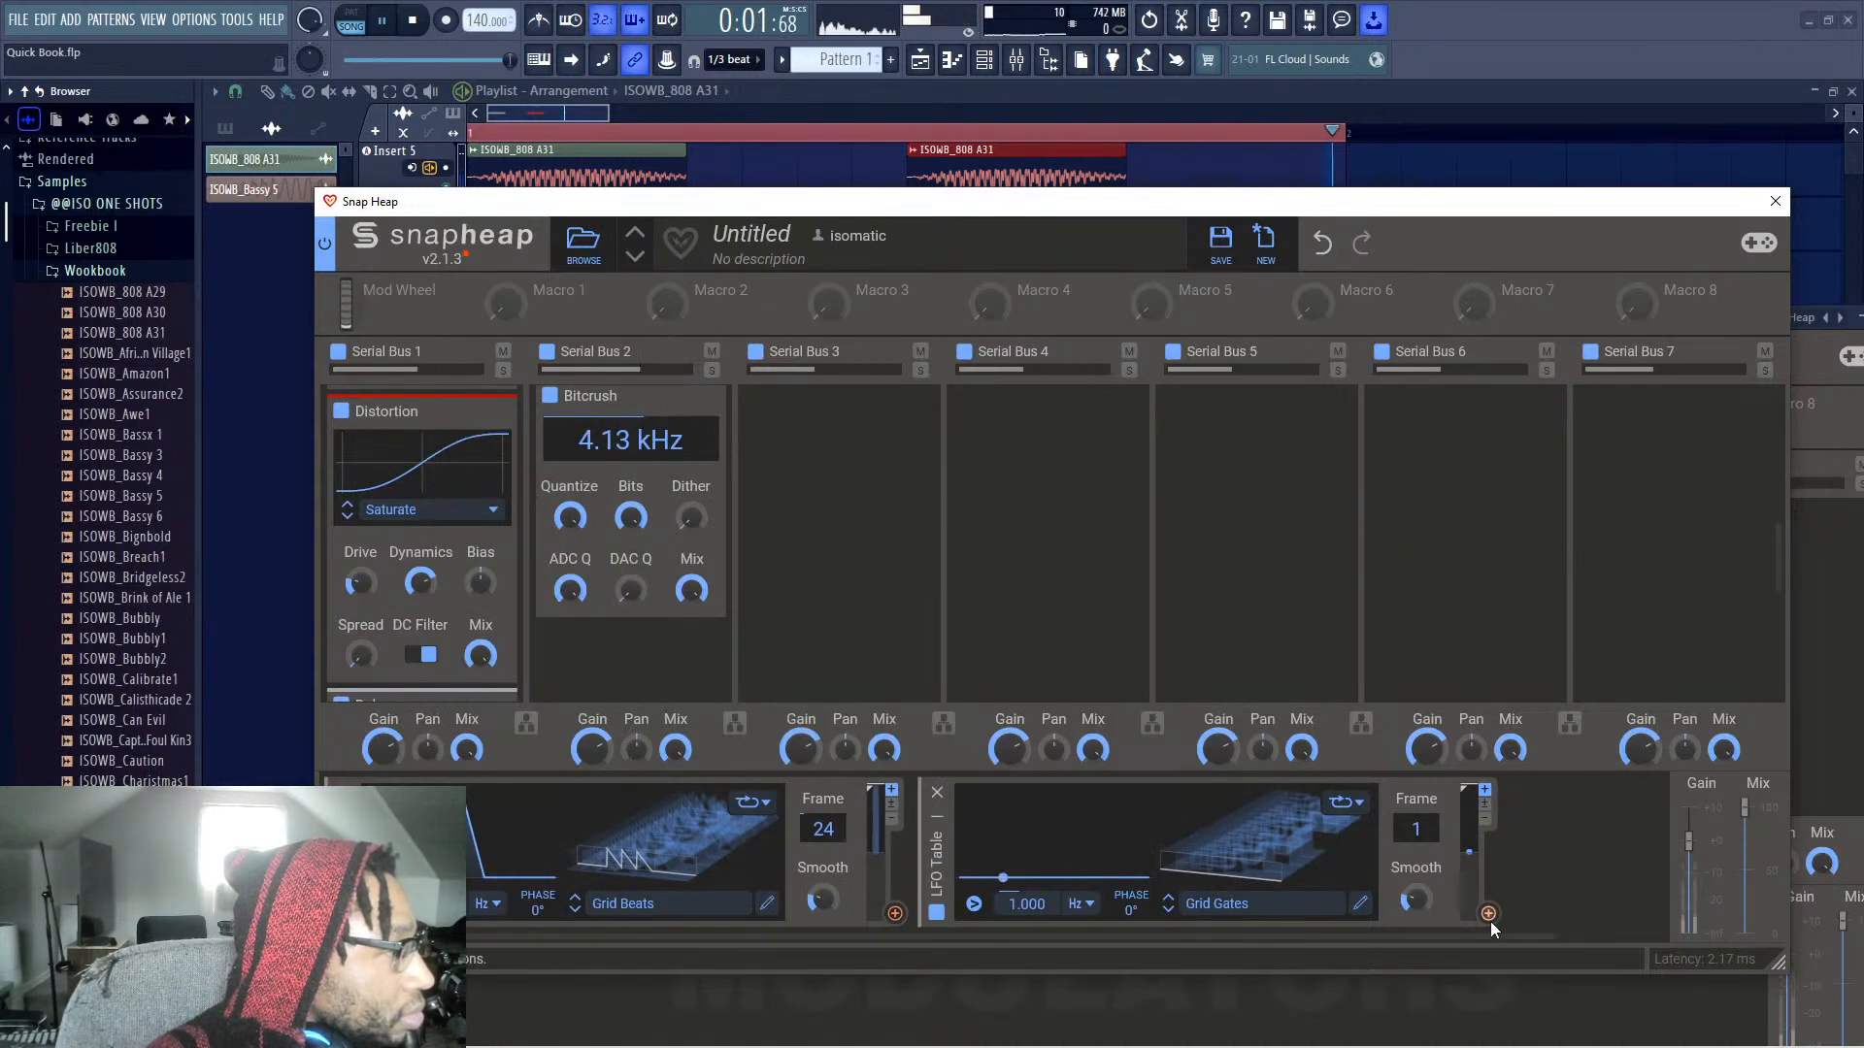
Modulate the first LFO Table's output amount and Frame with the second LFO Table, with the first table's Frame at 112
{"action": "left_click_drag", "start_coordinate": [1488, 913], "coordinate": [878, 930]}
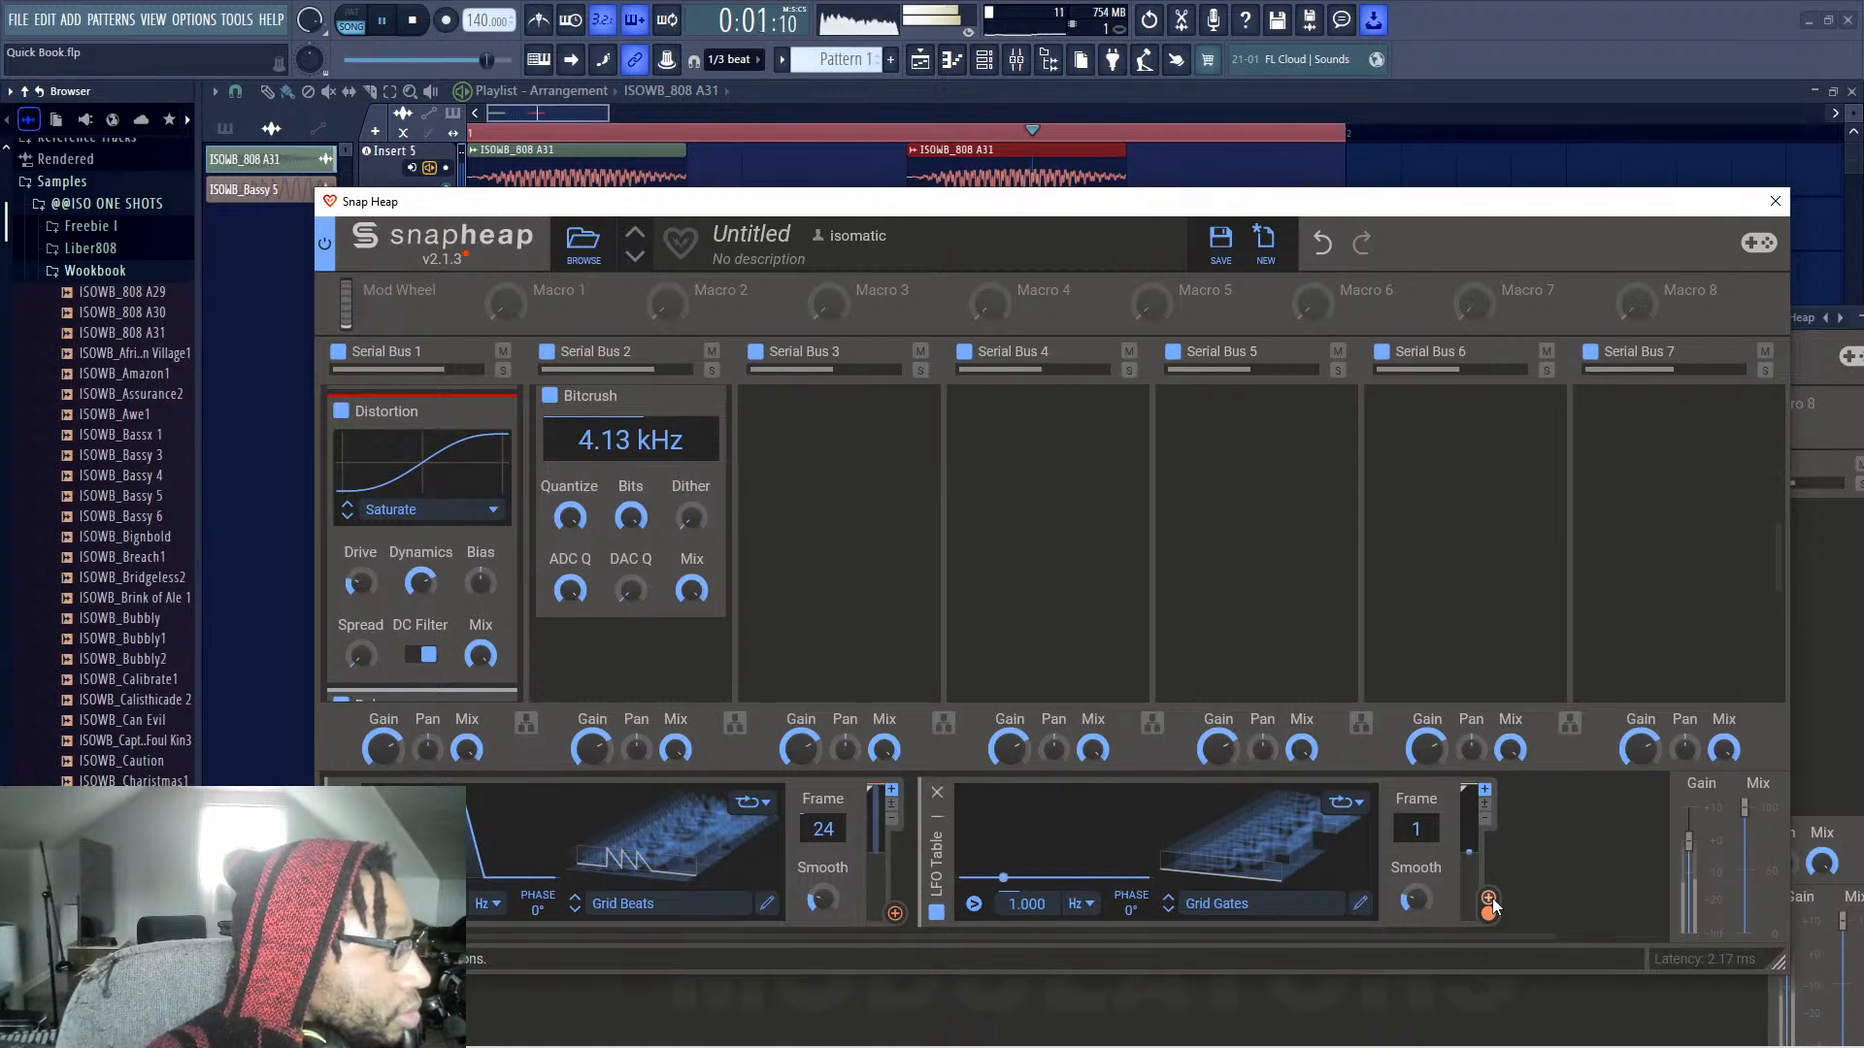
{"action": "left_click_drag", "start_coordinate": [1492, 906], "coordinate": [825, 833]}
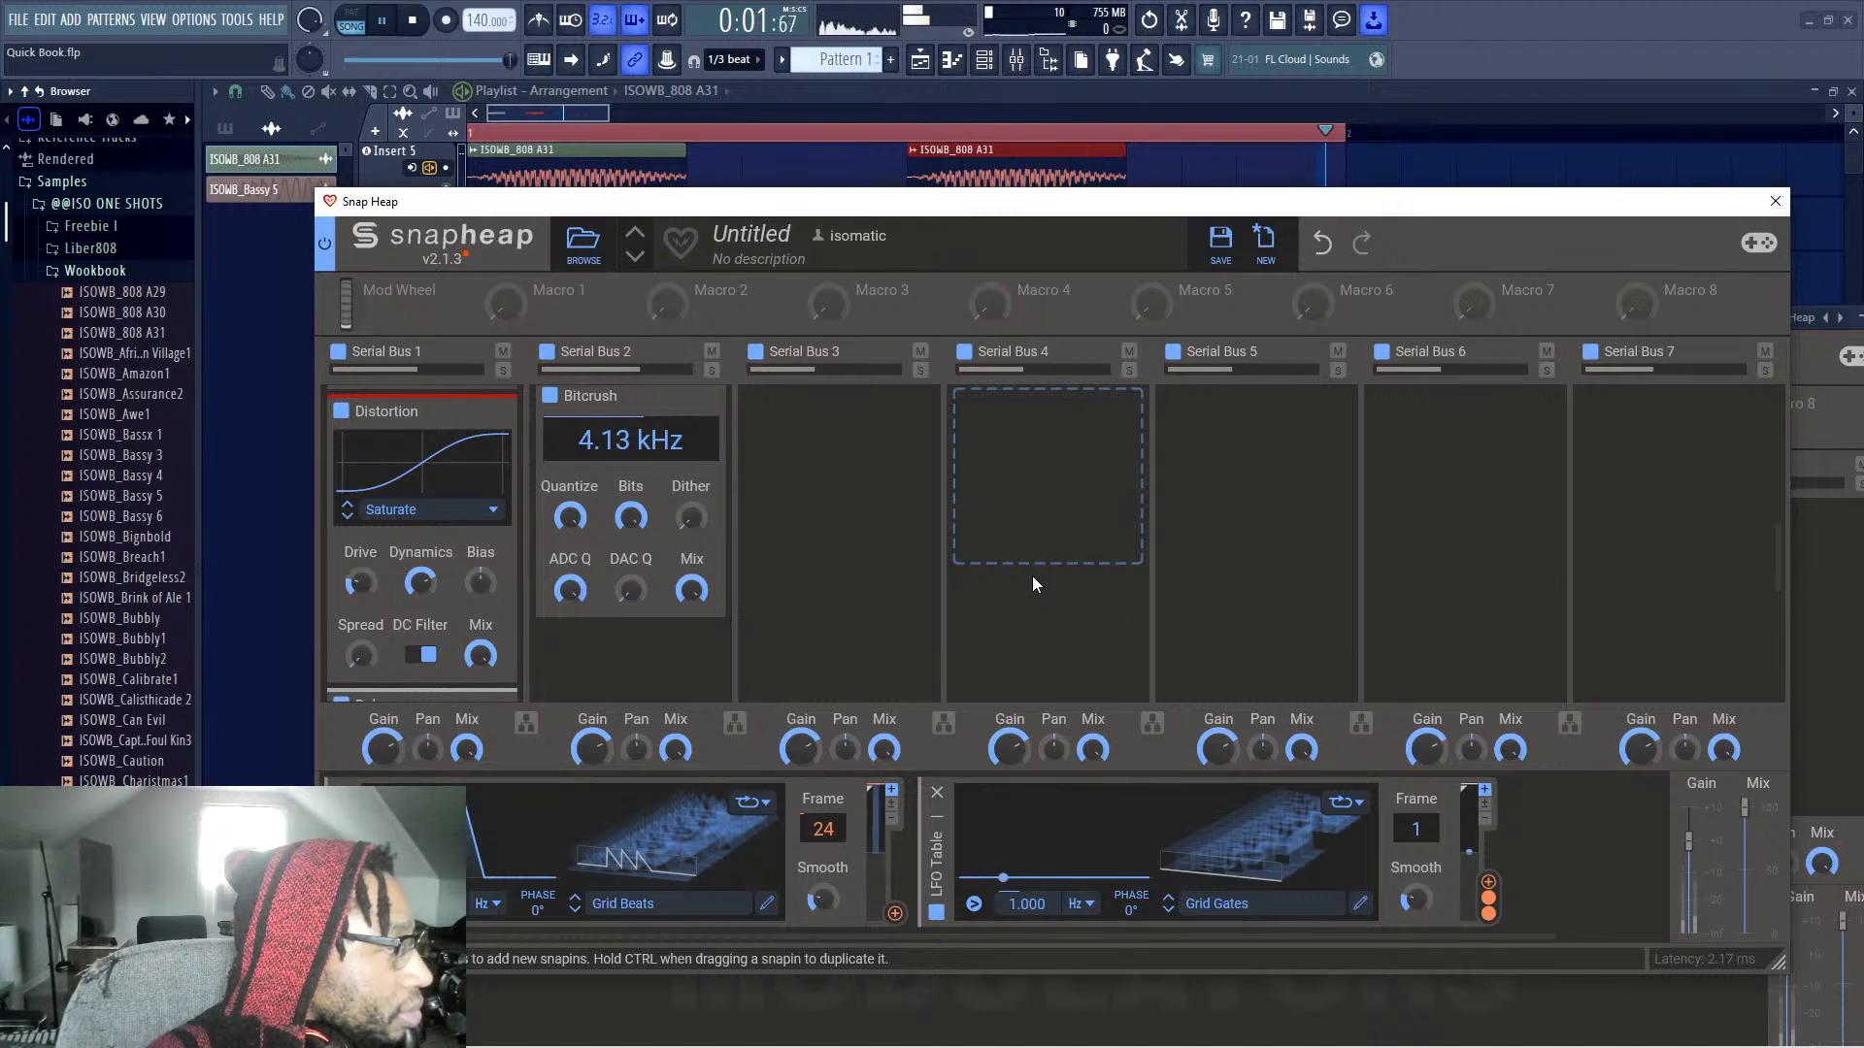
{"action": "scroll", "coordinate": [731, 585], "scroll_direction": "up", "scroll_amount": 3}
{"action": "scroll", "coordinate": [737, 592], "scroll_direction": "down", "scroll_amount": 2}
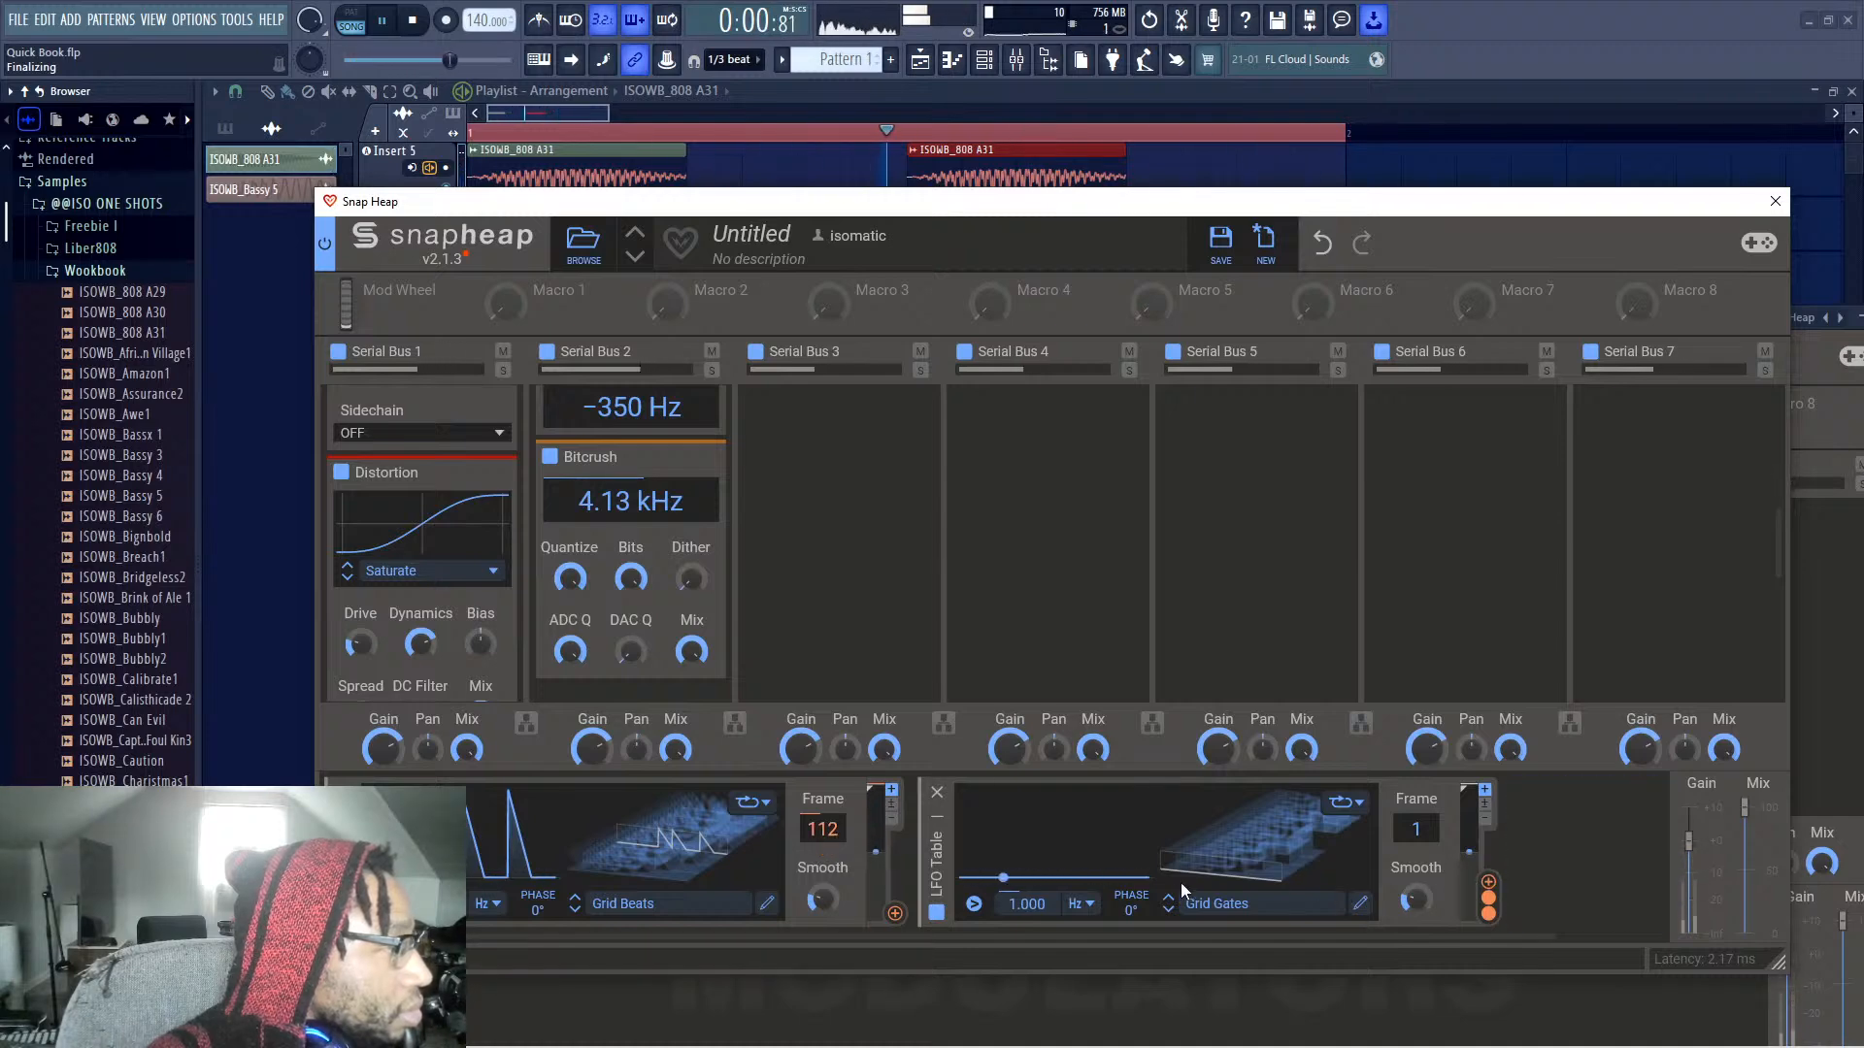
Set the second LFO Table's Frame to 124 and modulate it with the first LFO Table
{"action": "left_click_drag", "start_coordinate": [1415, 829], "coordinate": [1415, 767]}
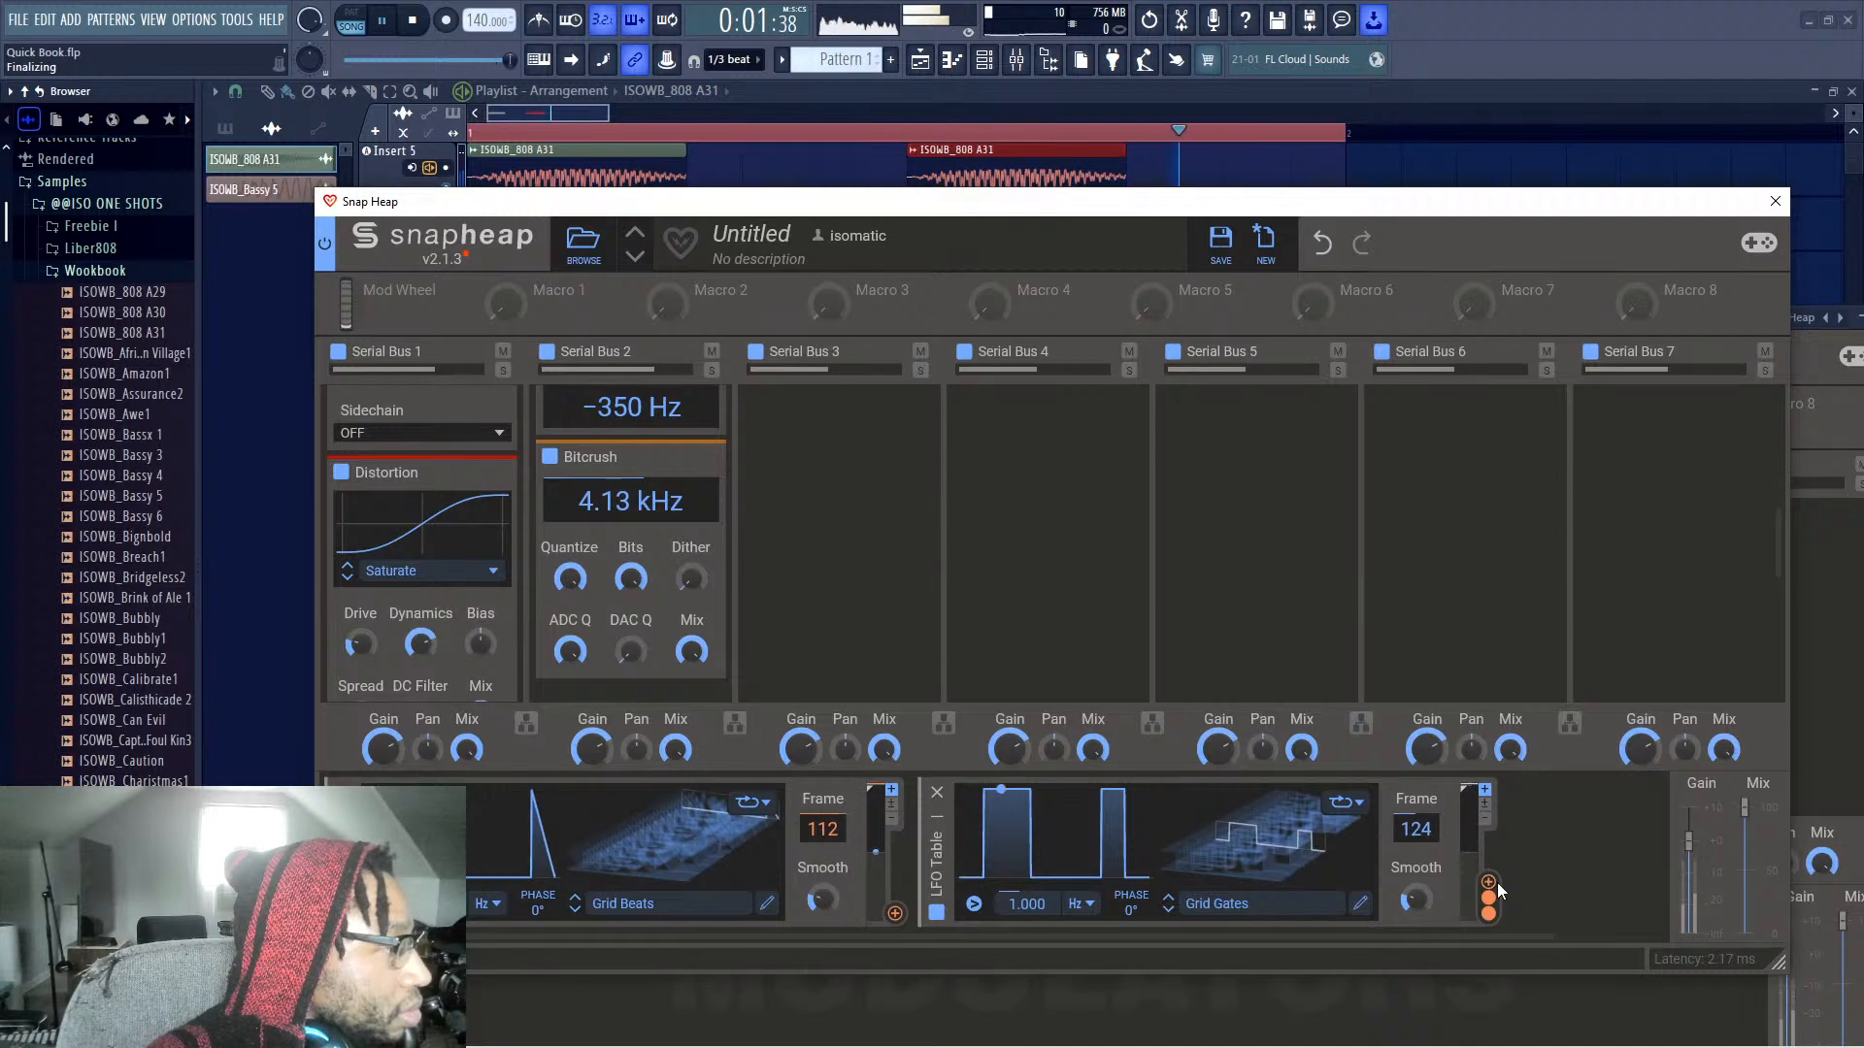
{"action": "left_click_drag", "start_coordinate": [895, 914], "coordinate": [1153, 848]}
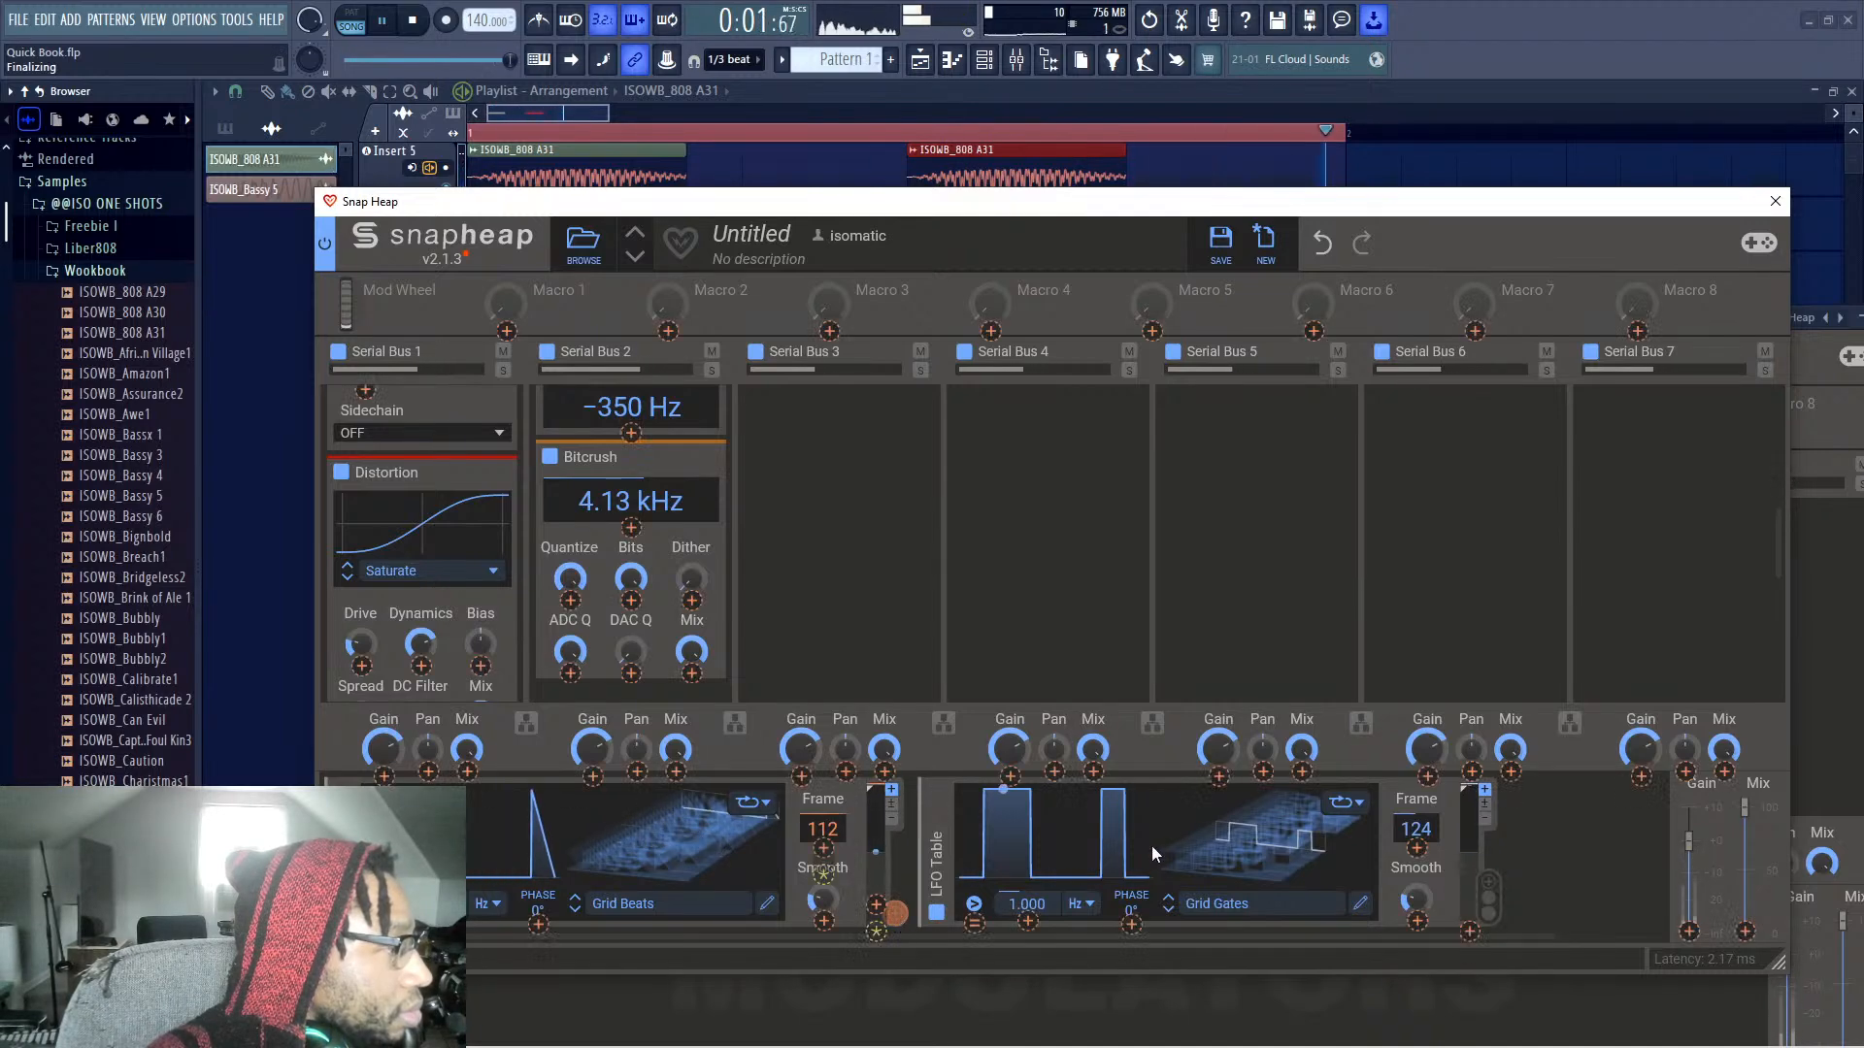
{"action": "left_click_drag", "start_coordinate": [1415, 850], "coordinate": [1415, 847]}
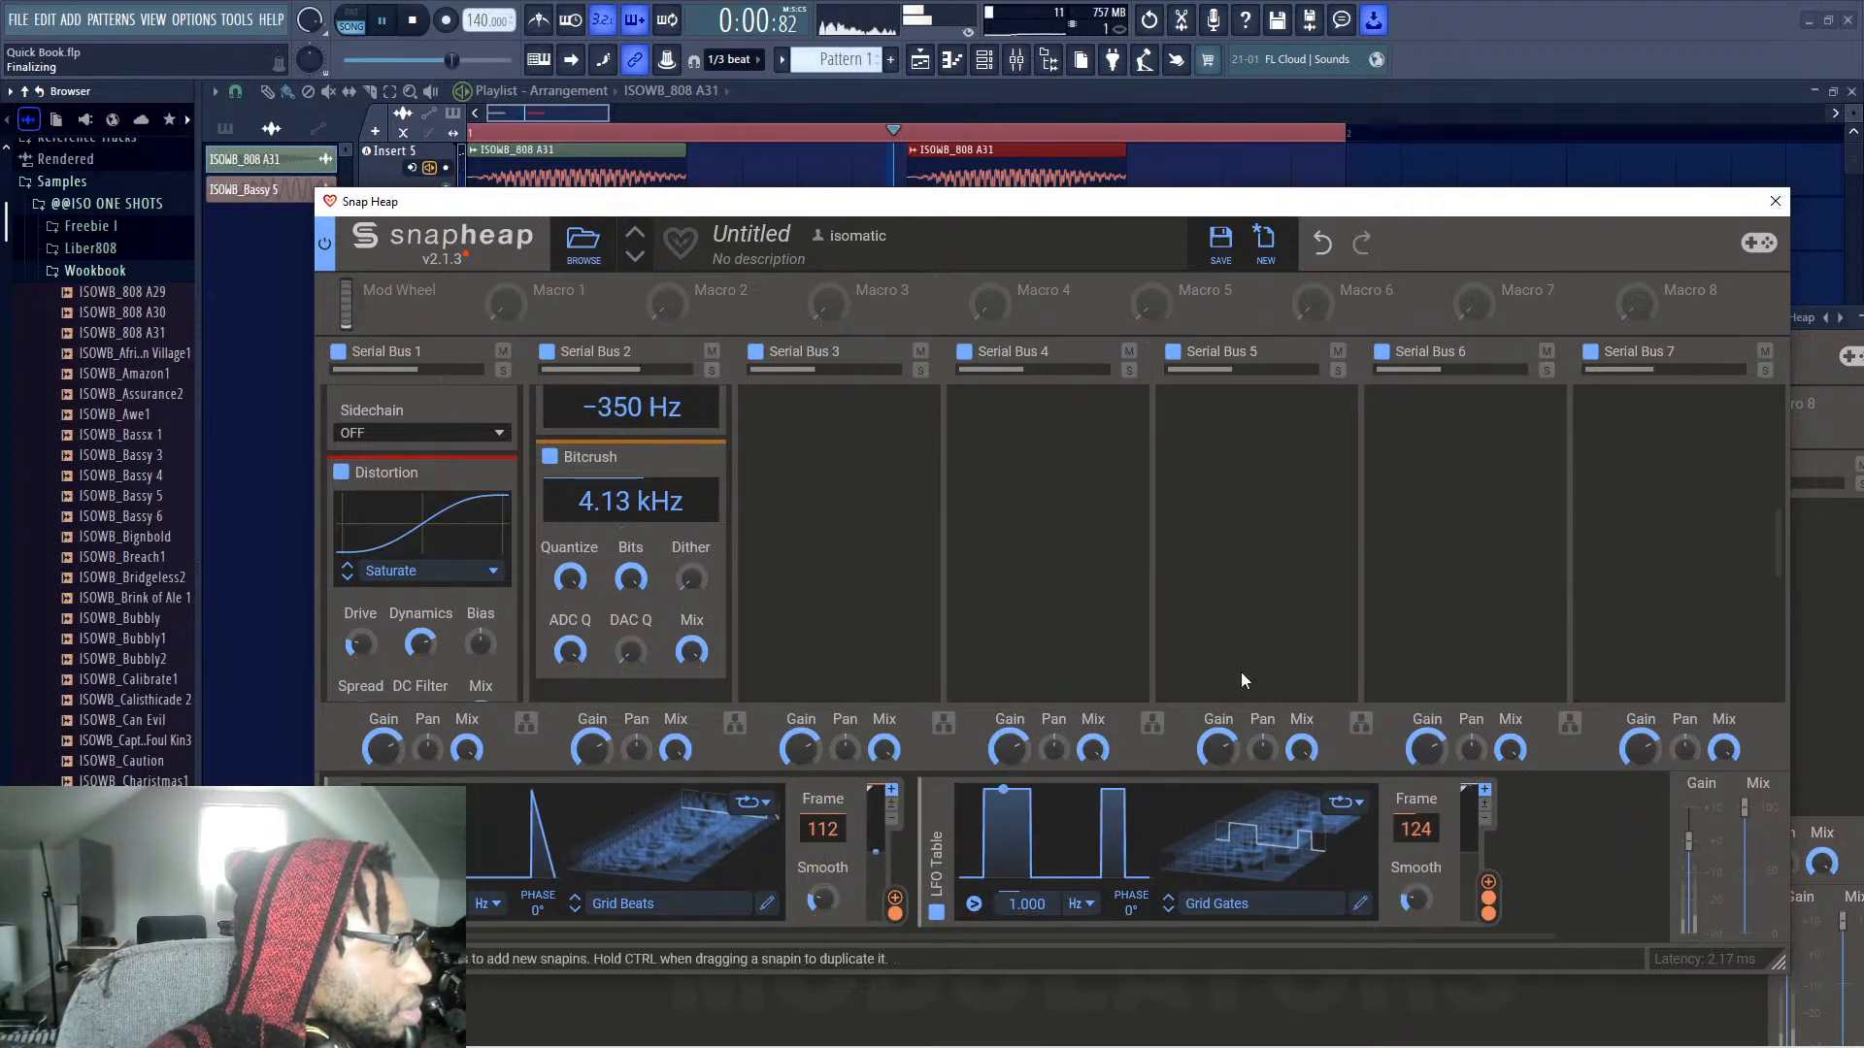
Modulate the Bitcrush rate in Serial Bus 2 with the first LFO Table
{"action": "scroll", "coordinate": [858, 516], "scroll_direction": "up", "scroll_amount": 2}
{"action": "scroll", "coordinate": [858, 517], "scroll_direction": "down", "scroll_amount": 3}
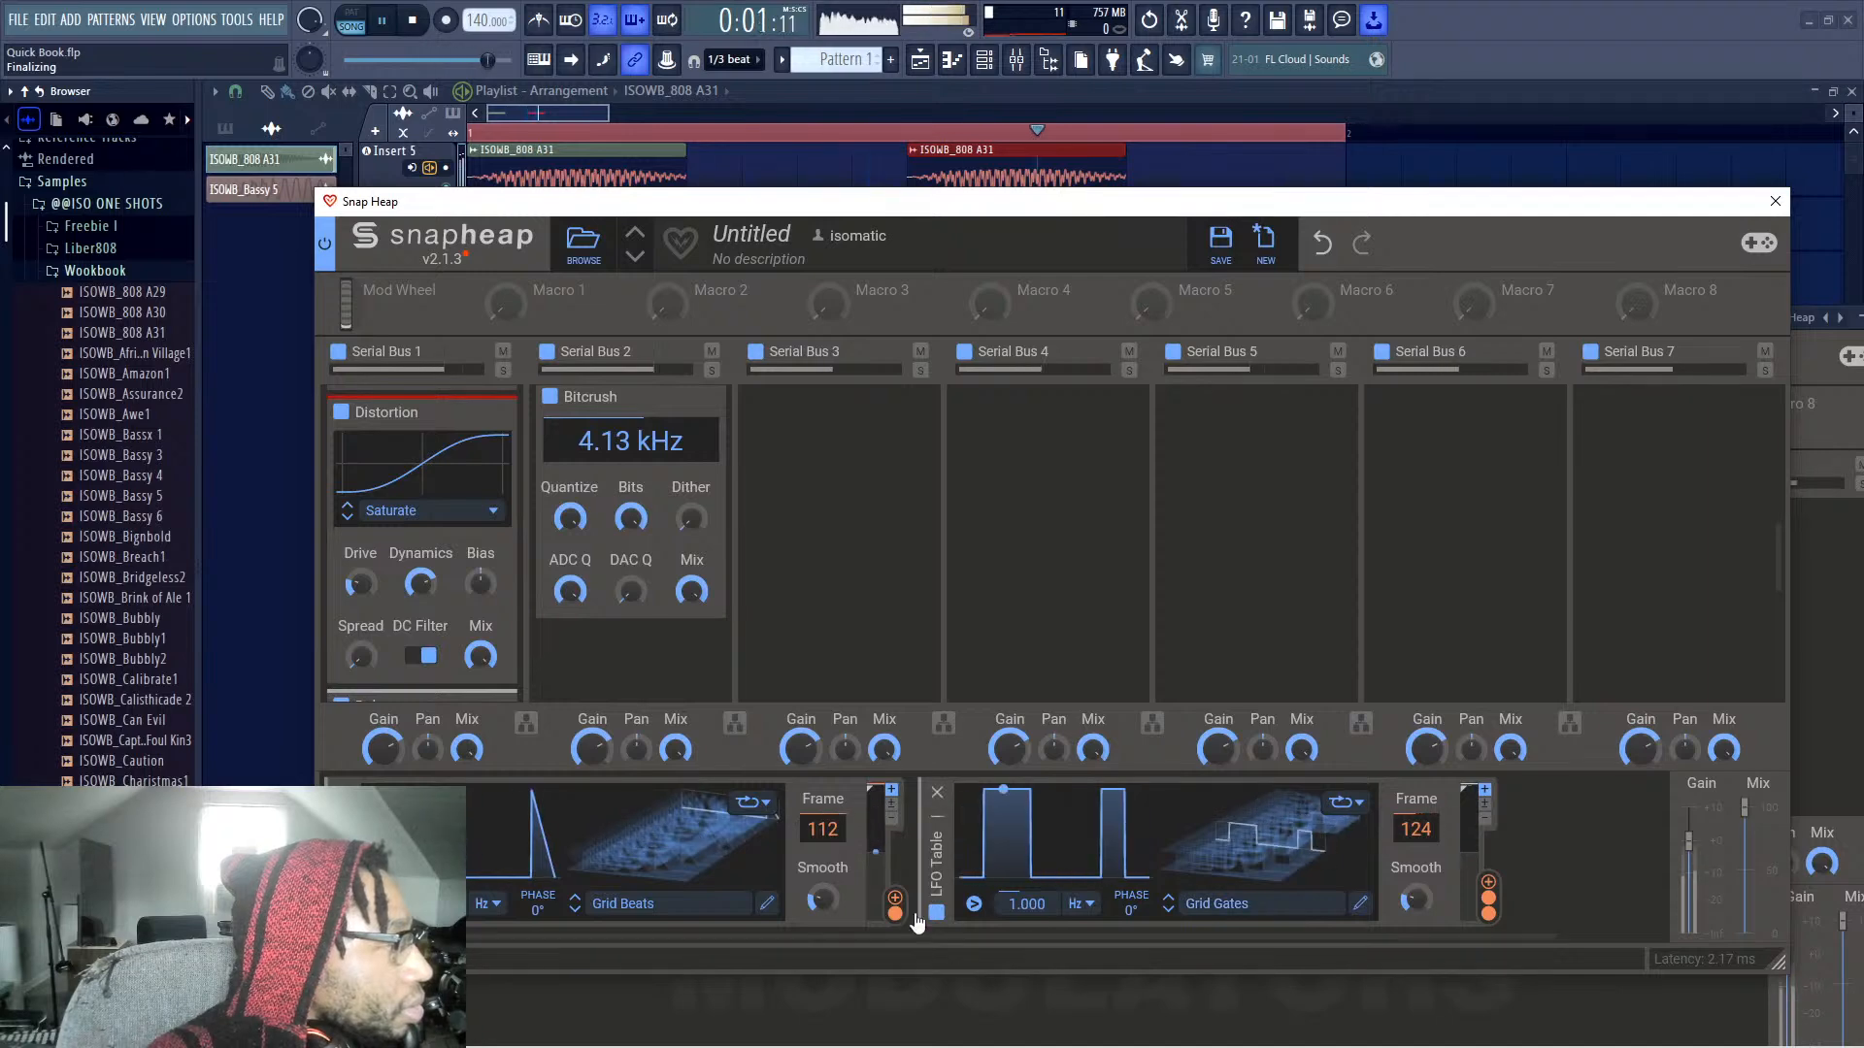
{"action": "left_click_drag", "start_coordinate": [895, 907], "coordinate": [631, 467]}
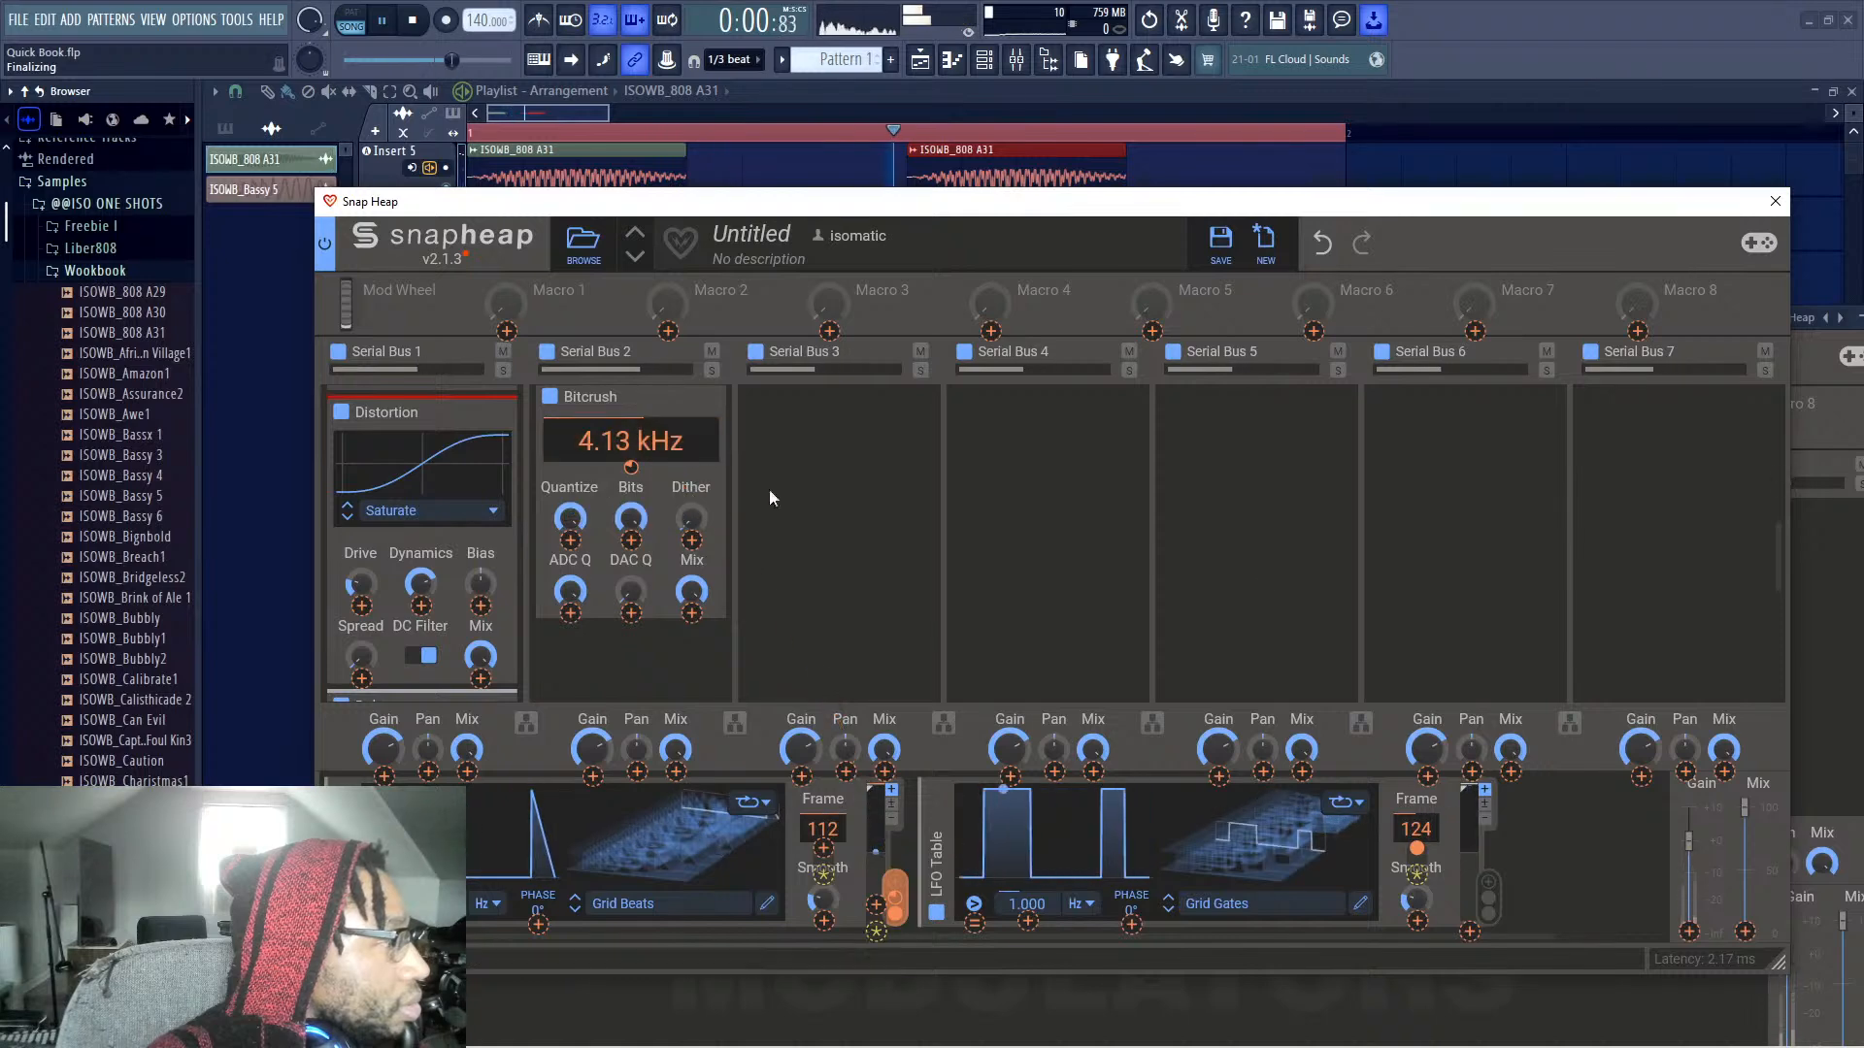
{"action": "scroll", "coordinate": [642, 573], "scroll_direction": "down", "scroll_amount": 2}
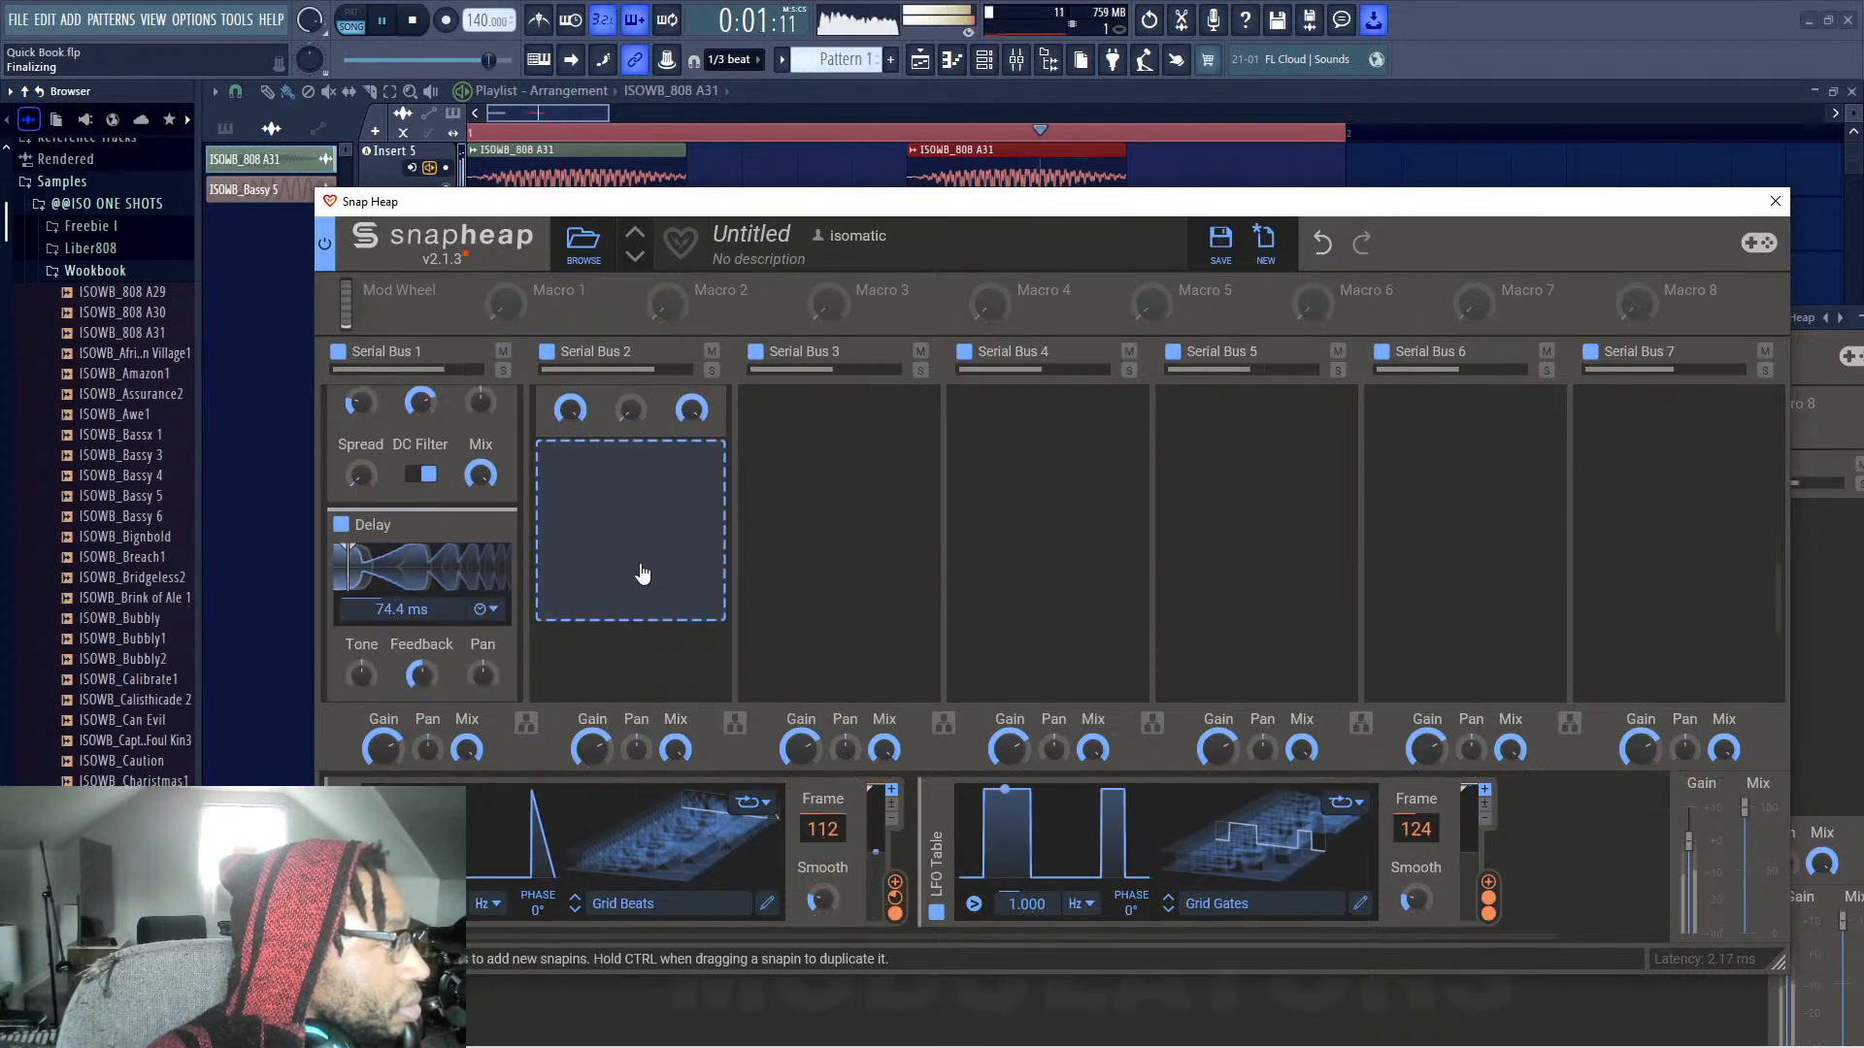
Add a Pitch Shifter below the Bitcrush in Serial Bus 2 and move it to Serial Bus 5
{"action": "left_click", "coordinate": [641, 573]}
{"action": "left_click", "coordinate": [866, 853]}
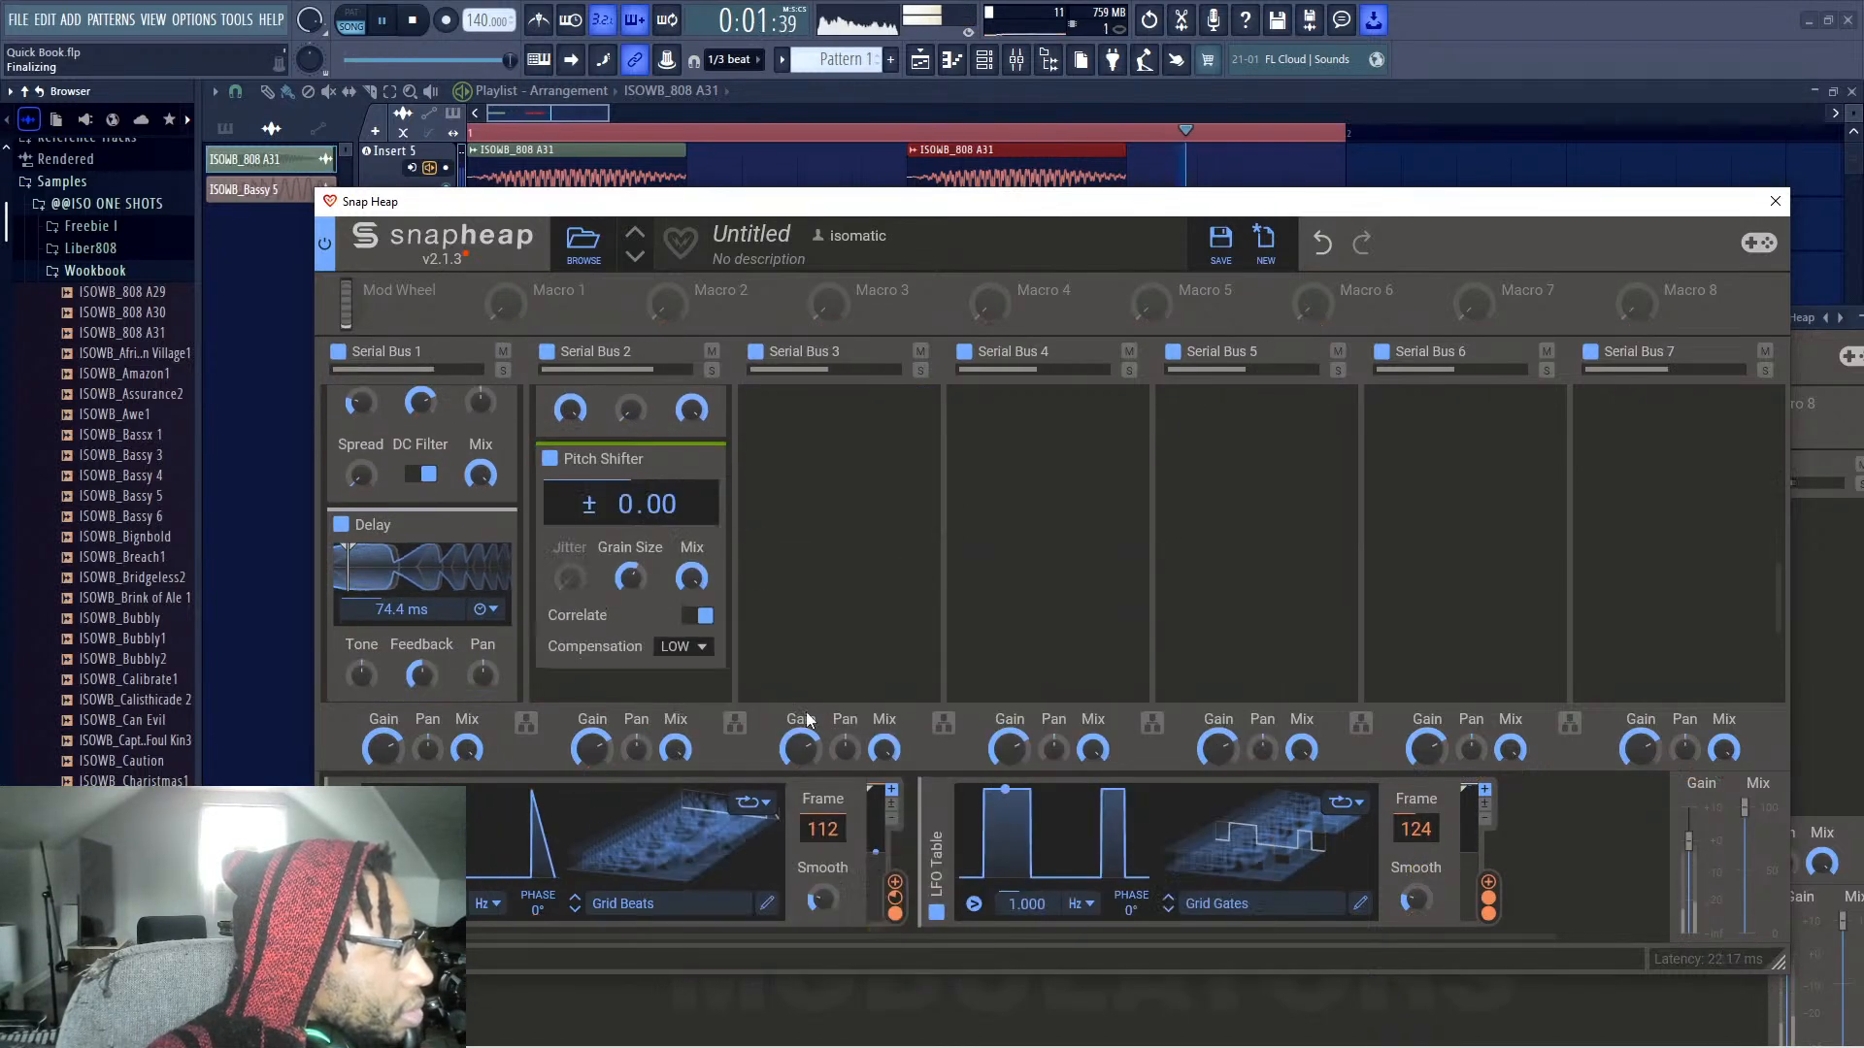
{"action": "left_click_drag", "start_coordinate": [622, 460], "coordinate": [1230, 416]}
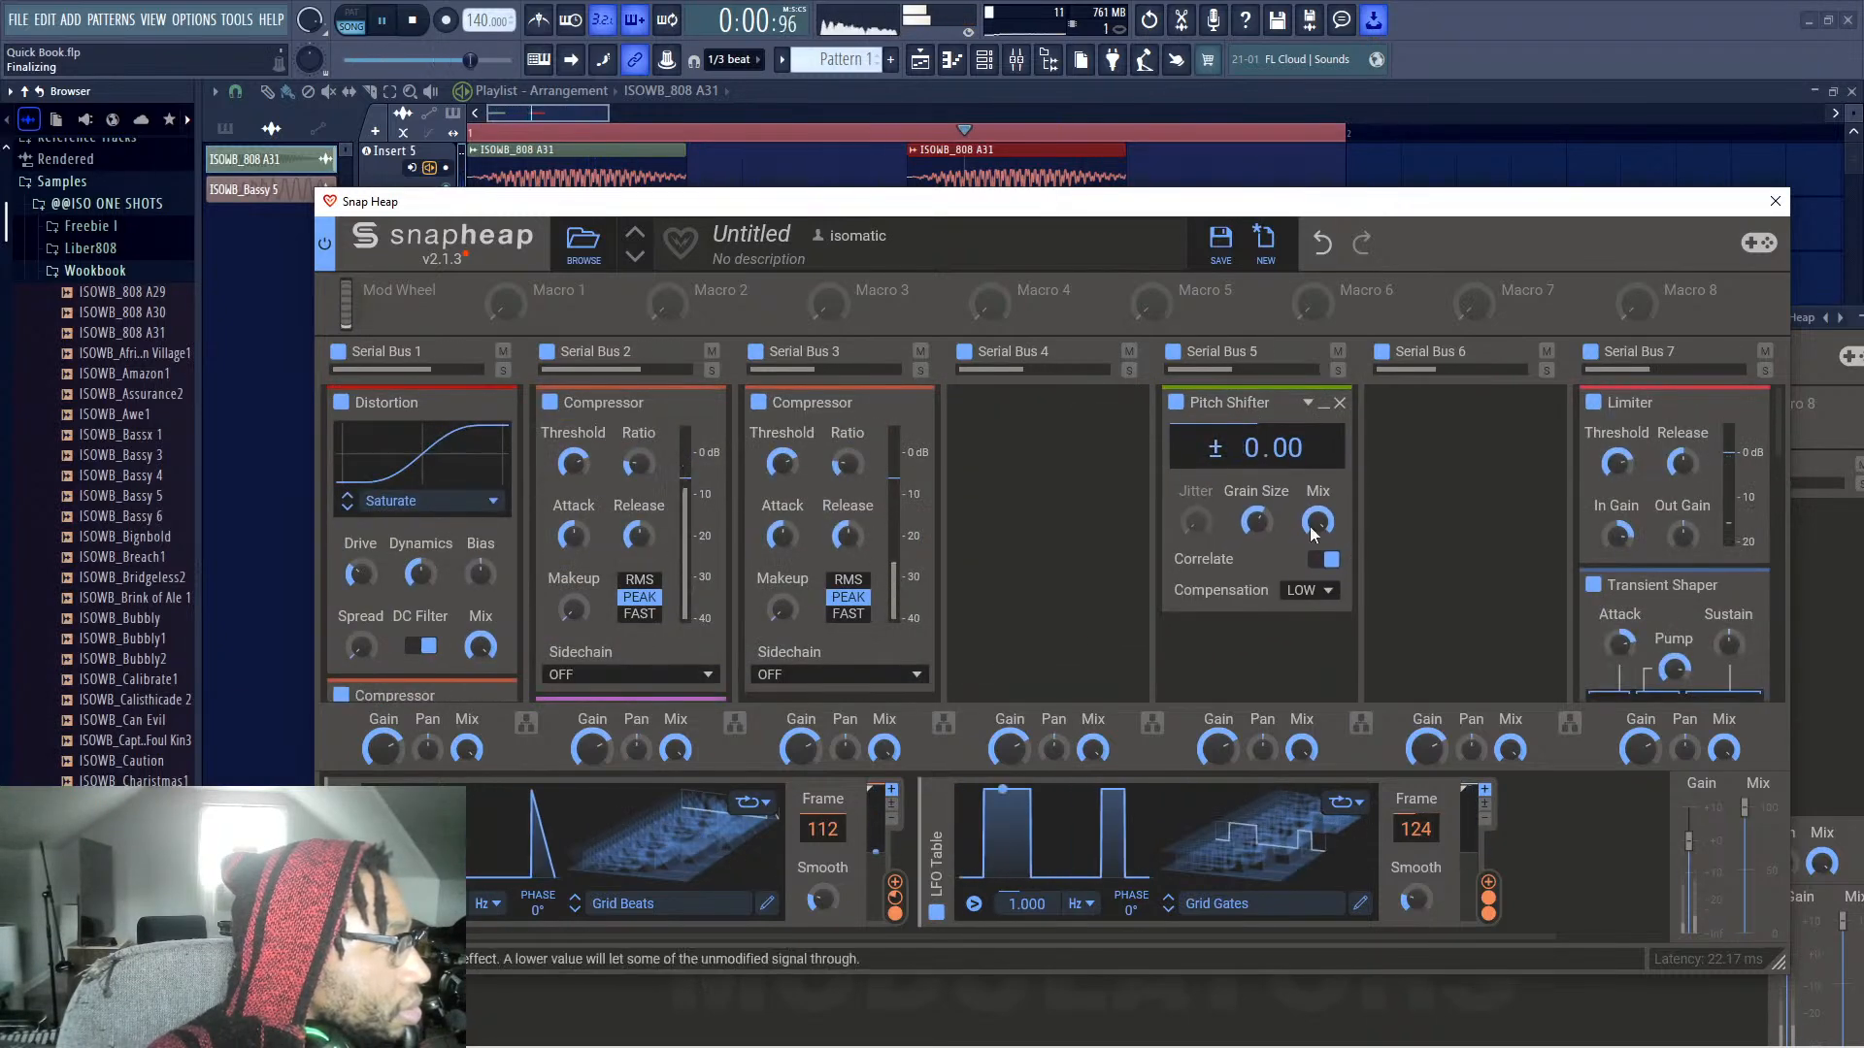
Modulate the pitch amount of the Pitch Shifter in Serial Bus 5 with the second LFO Table
{"action": "scroll", "coordinate": [1308, 526], "scroll_direction": "down", "scroll_amount": 1}
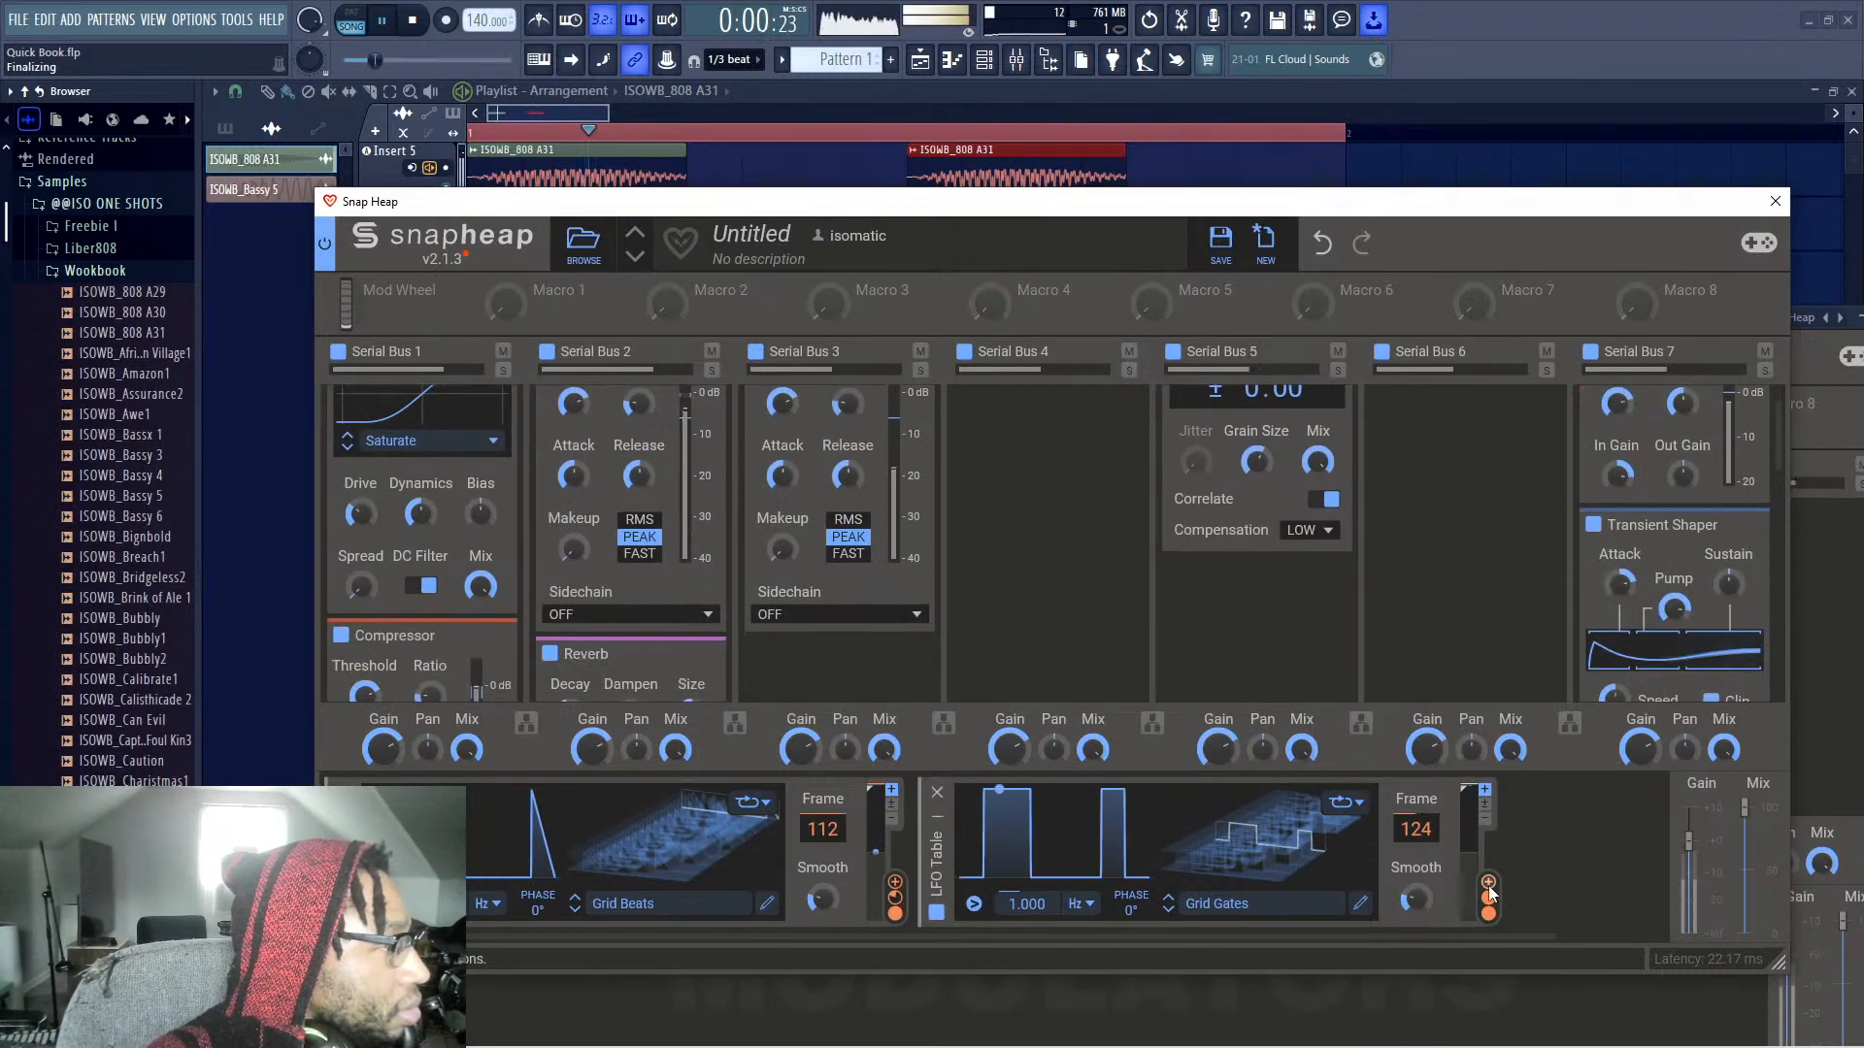
{"action": "left_click_drag", "start_coordinate": [1490, 893], "coordinate": [1257, 412]}
{"action": "scroll", "coordinate": [1438, 491], "scroll_direction": "up", "scroll_amount": 1}
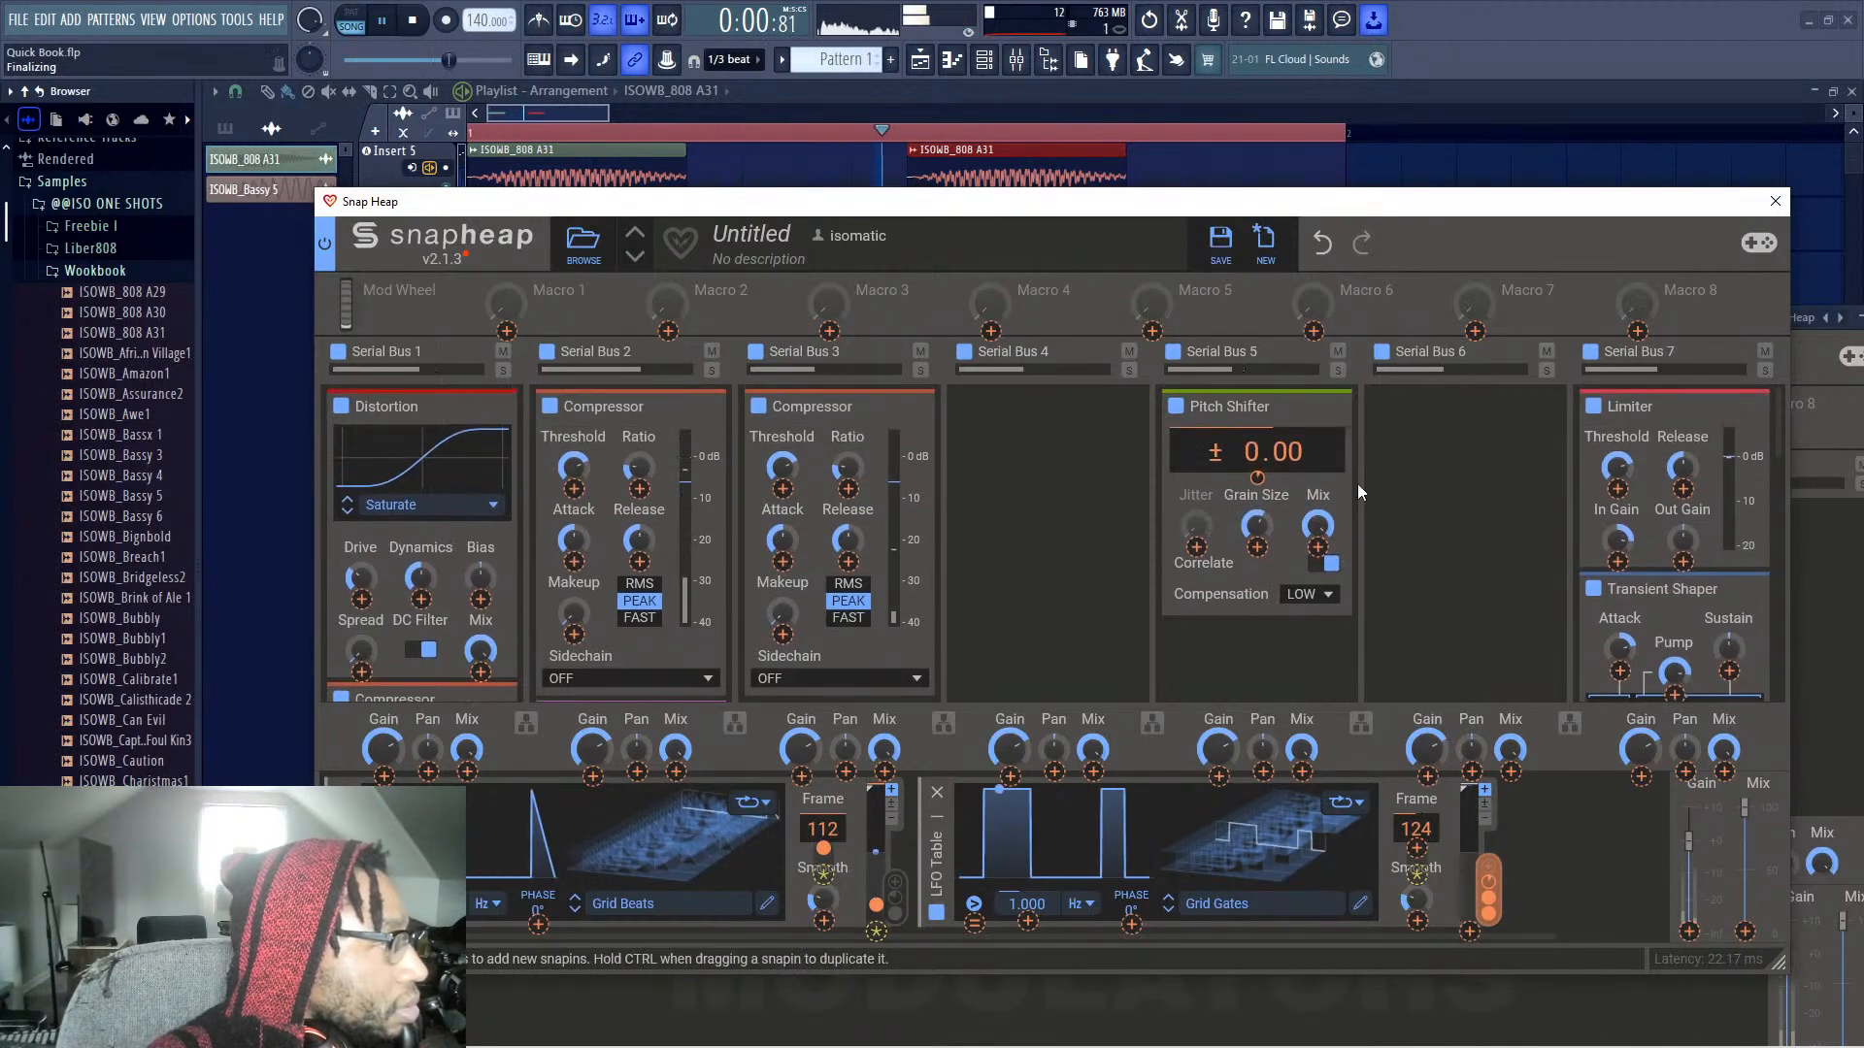
{"action": "left_click_drag", "start_coordinate": [1256, 478], "coordinate": [1256, 478]}
{"action": "scroll", "coordinate": [389, 512], "scroll_direction": "down", "scroll_amount": 2}
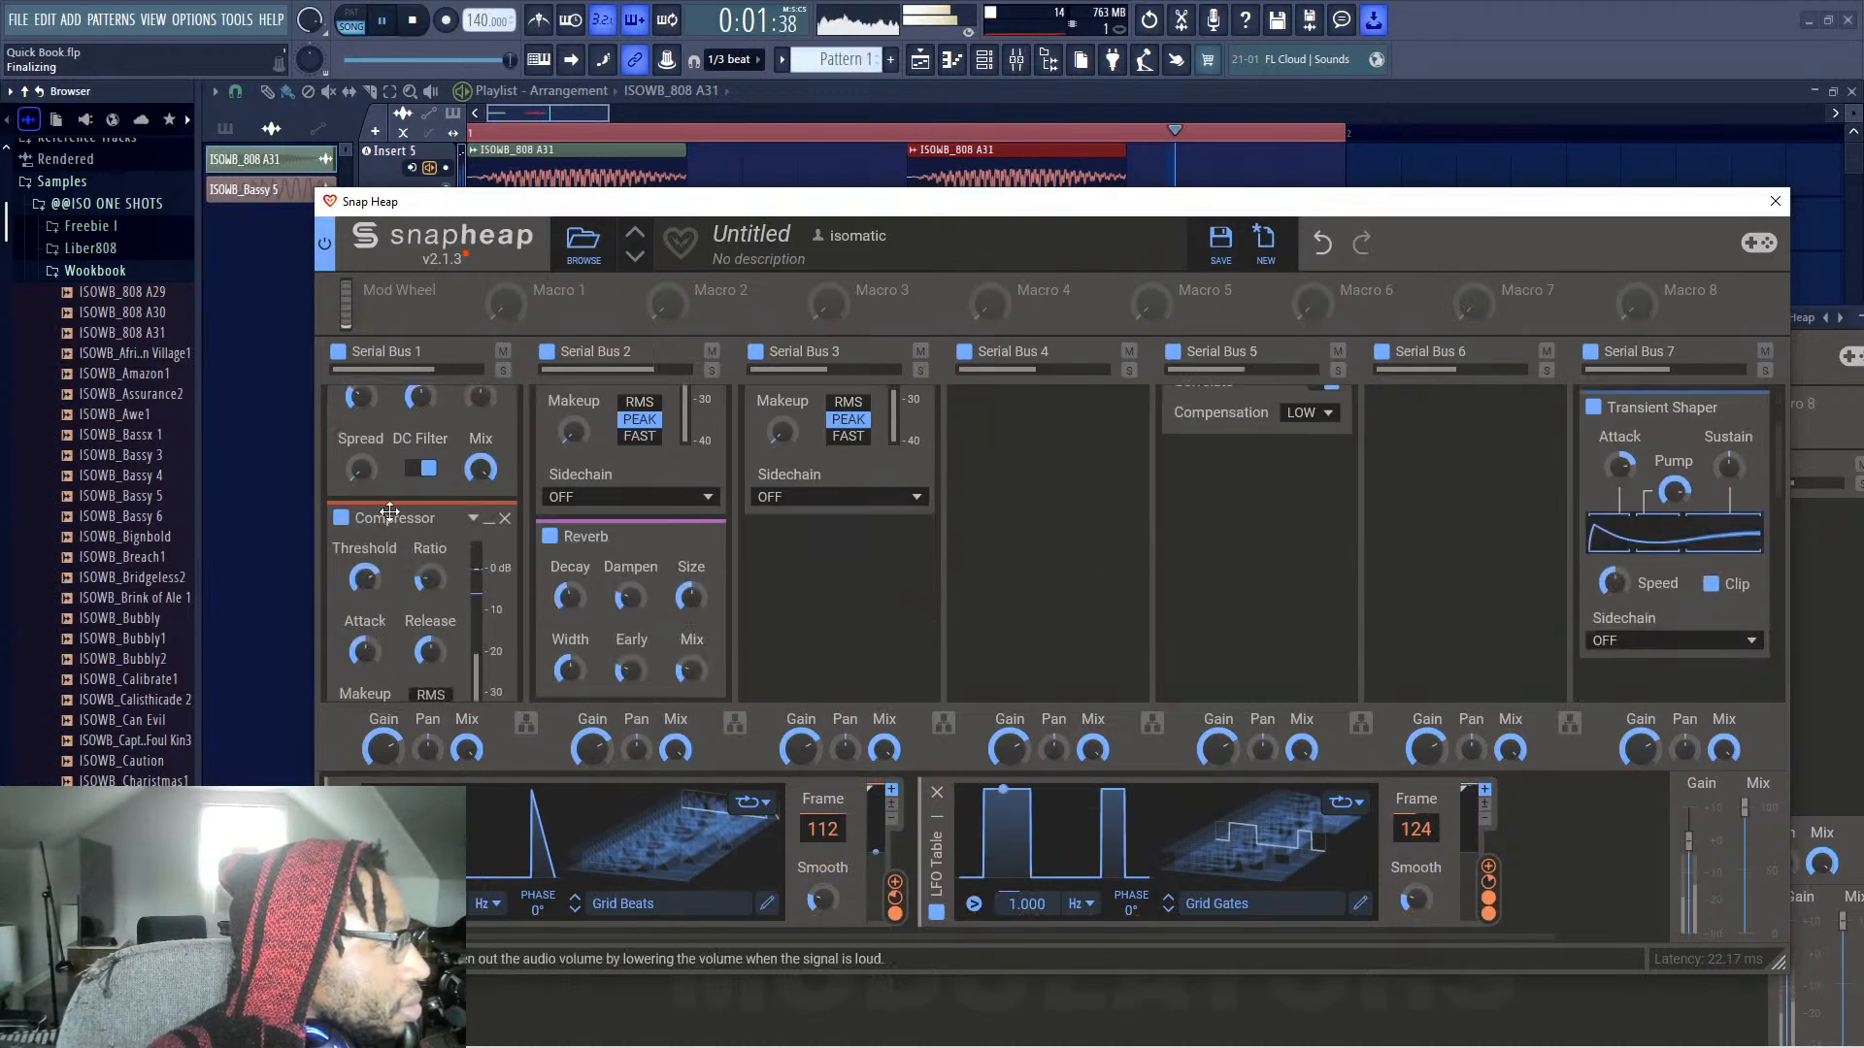
{"action": "scroll", "coordinate": [400, 533], "scroll_direction": "up", "scroll_amount": 2}
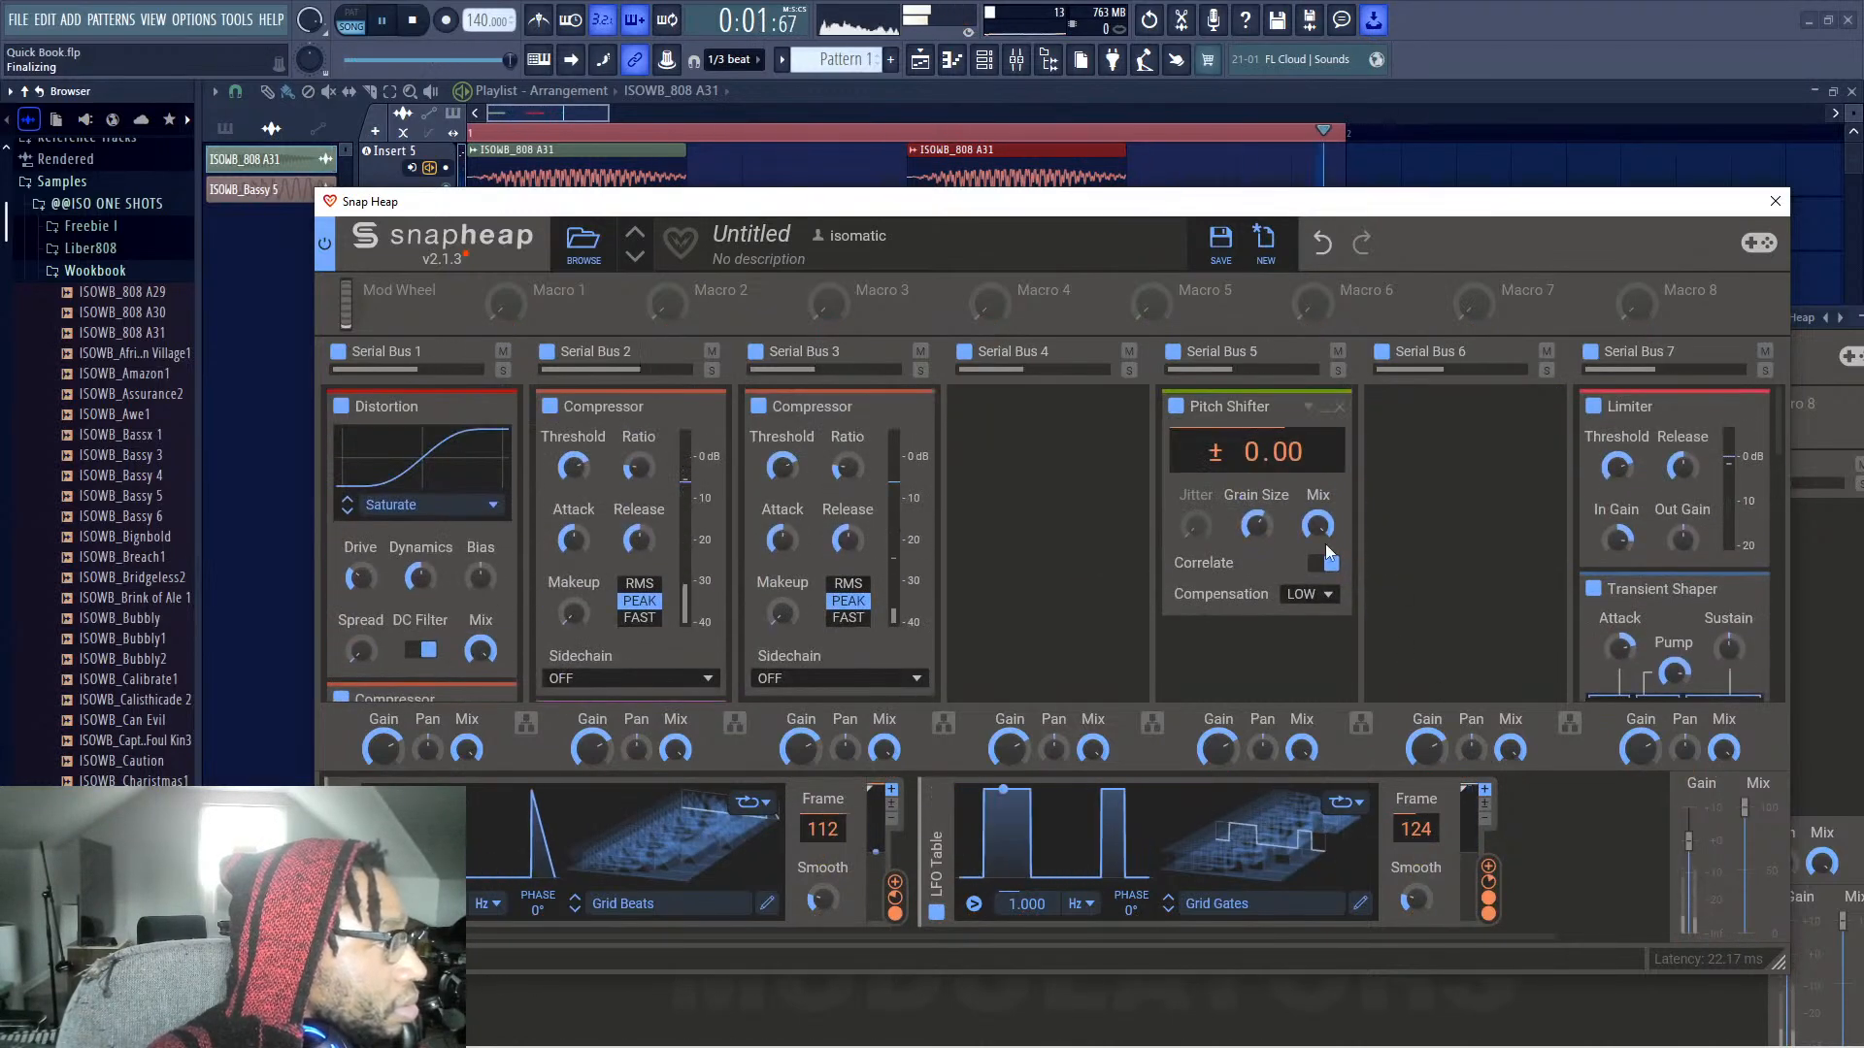
{"action": "left_click_drag", "start_coordinate": [1256, 478], "coordinate": [1253, 499]}
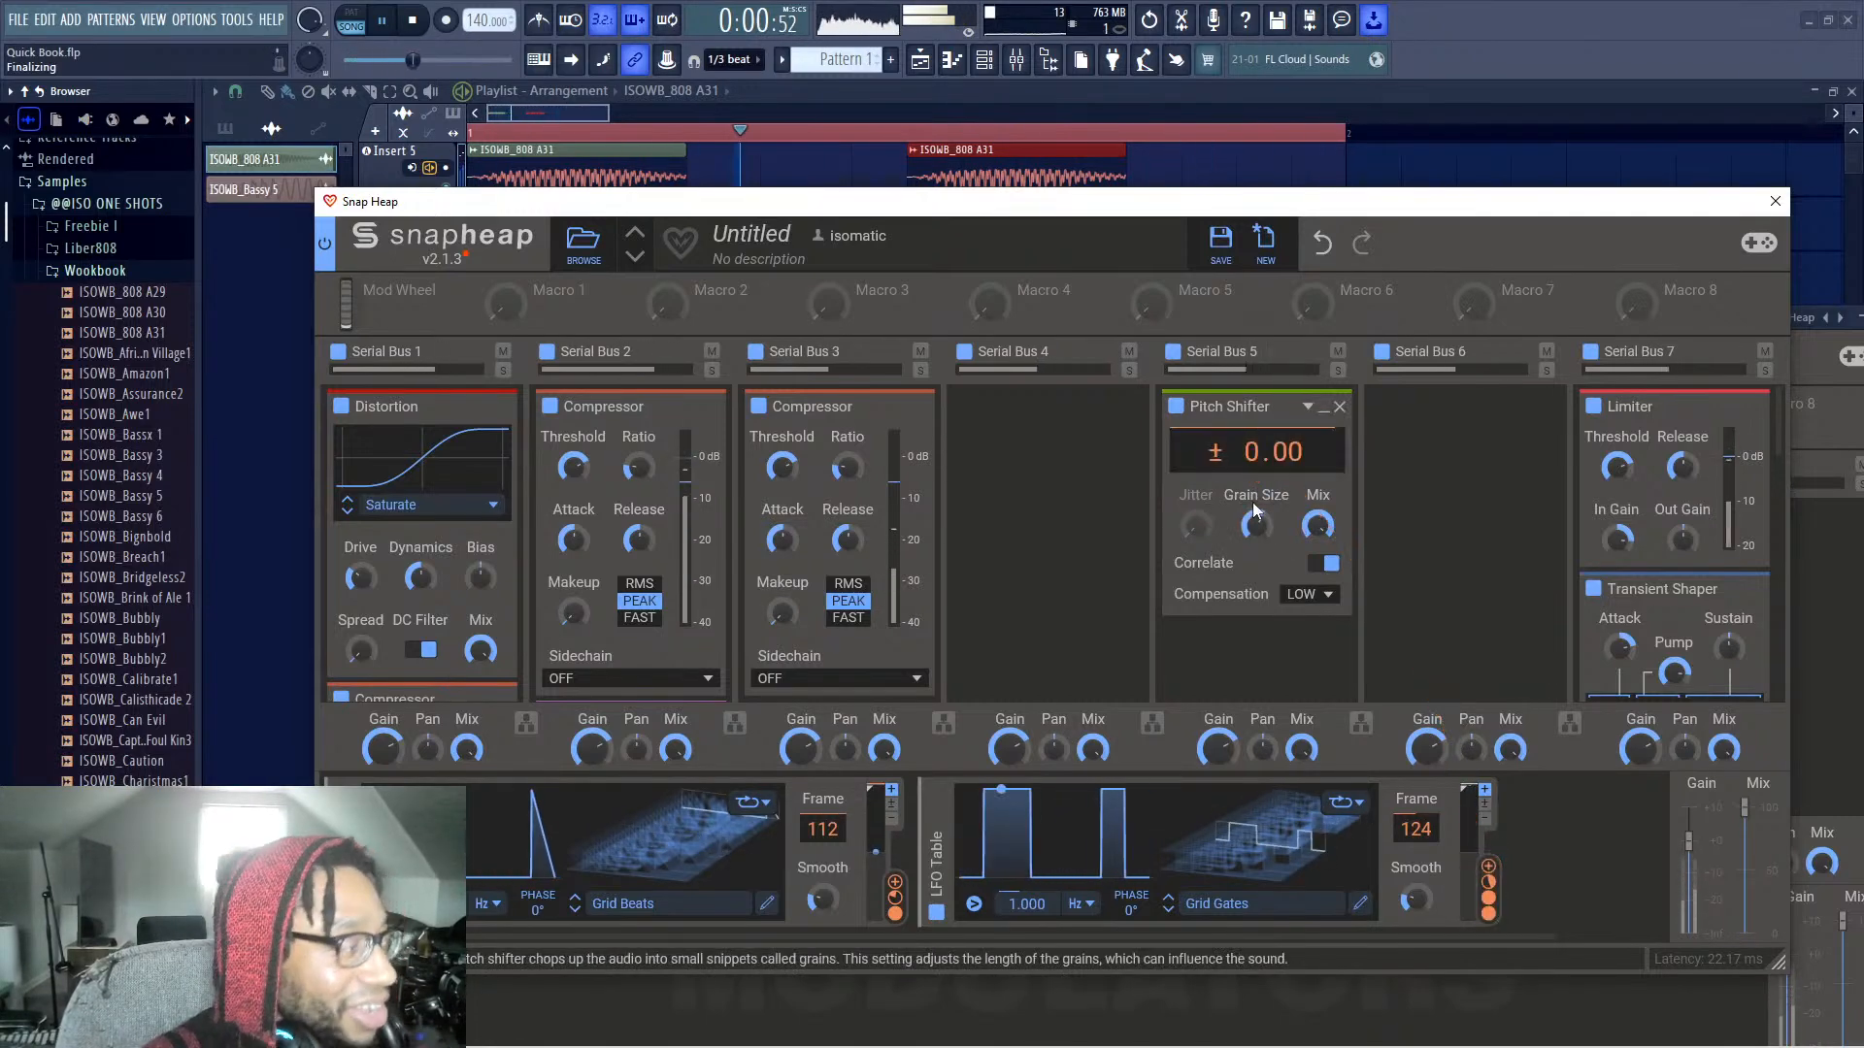
Stop playback and move the Snap Heap window away from the clips in the playlist
{"action": "key", "text": "space"}
{"action": "left_click", "coordinate": [1518, 10]}
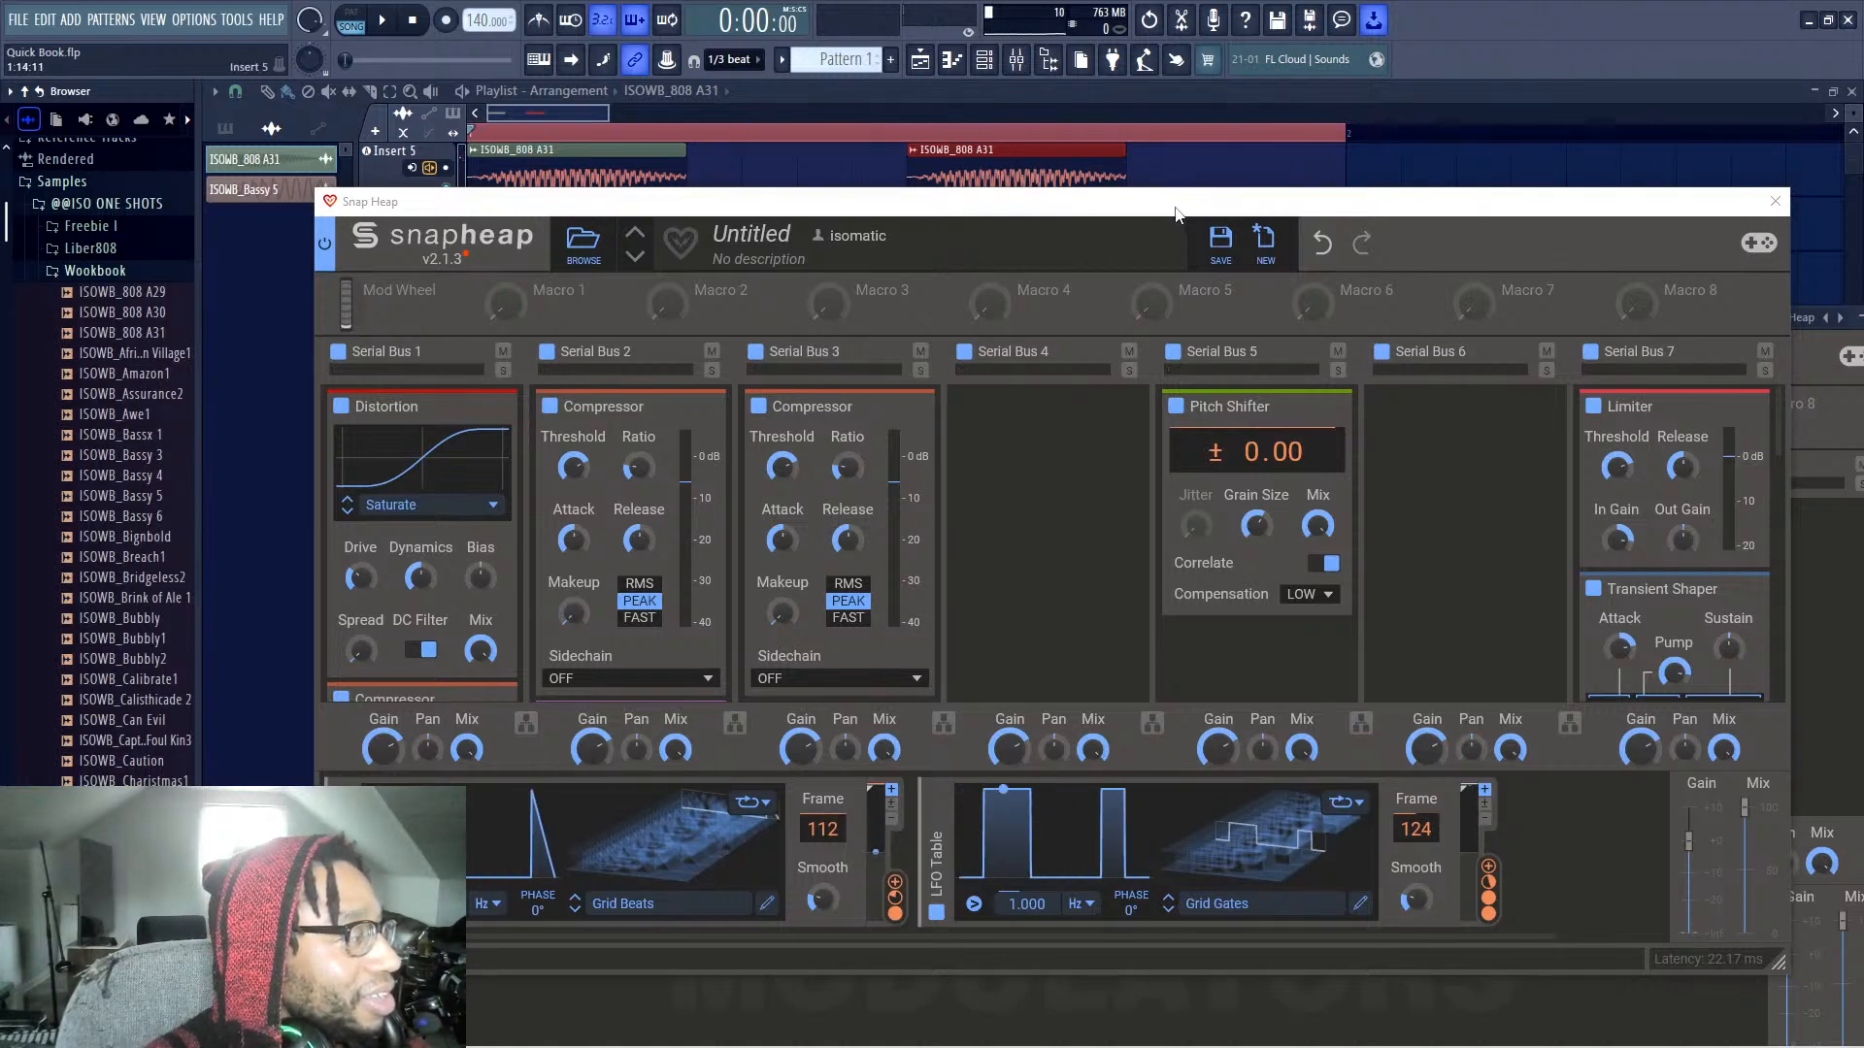
{"action": "left_click_drag", "start_coordinate": [1176, 214], "coordinate": [1065, 233]}
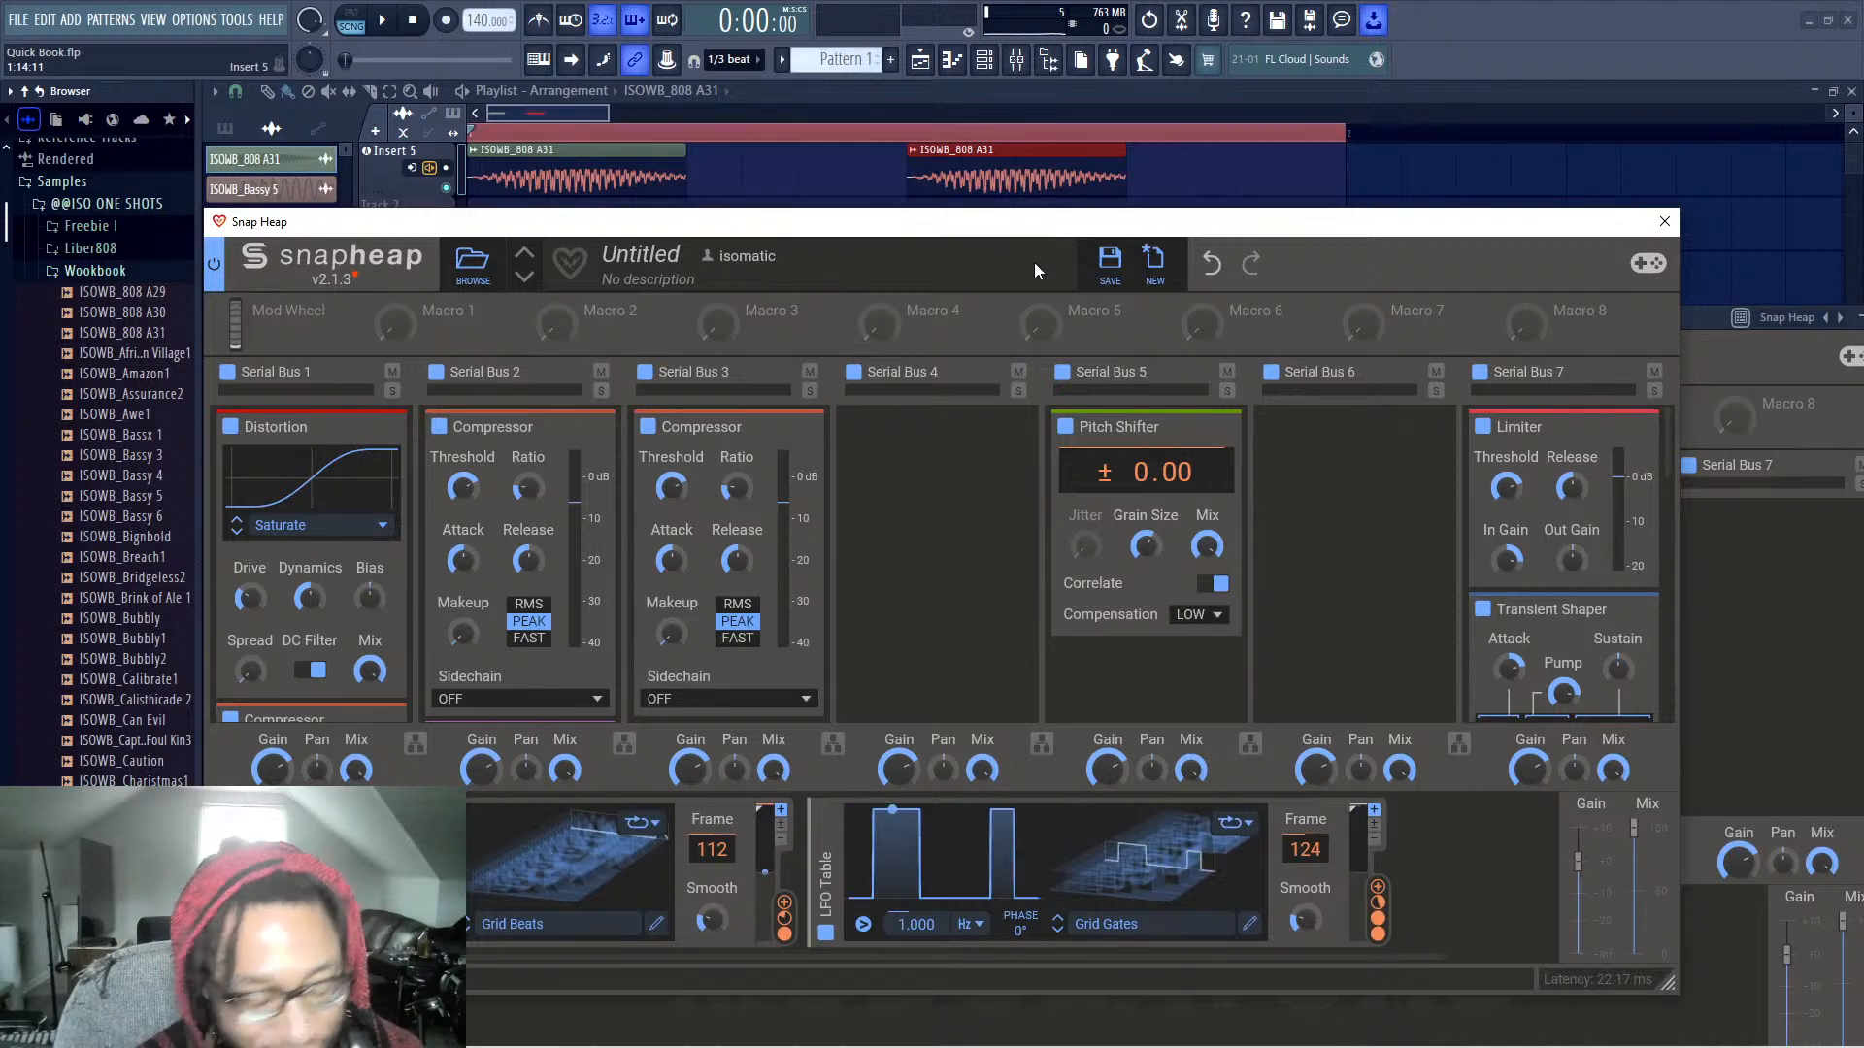
During playback, adjust the compressors in Serial Buses 1, 2 and 3, setting Serial Bus 1's attack to 269 ms and release to 1.59 ms
{"action": "left_click", "coordinate": [386, 22]}
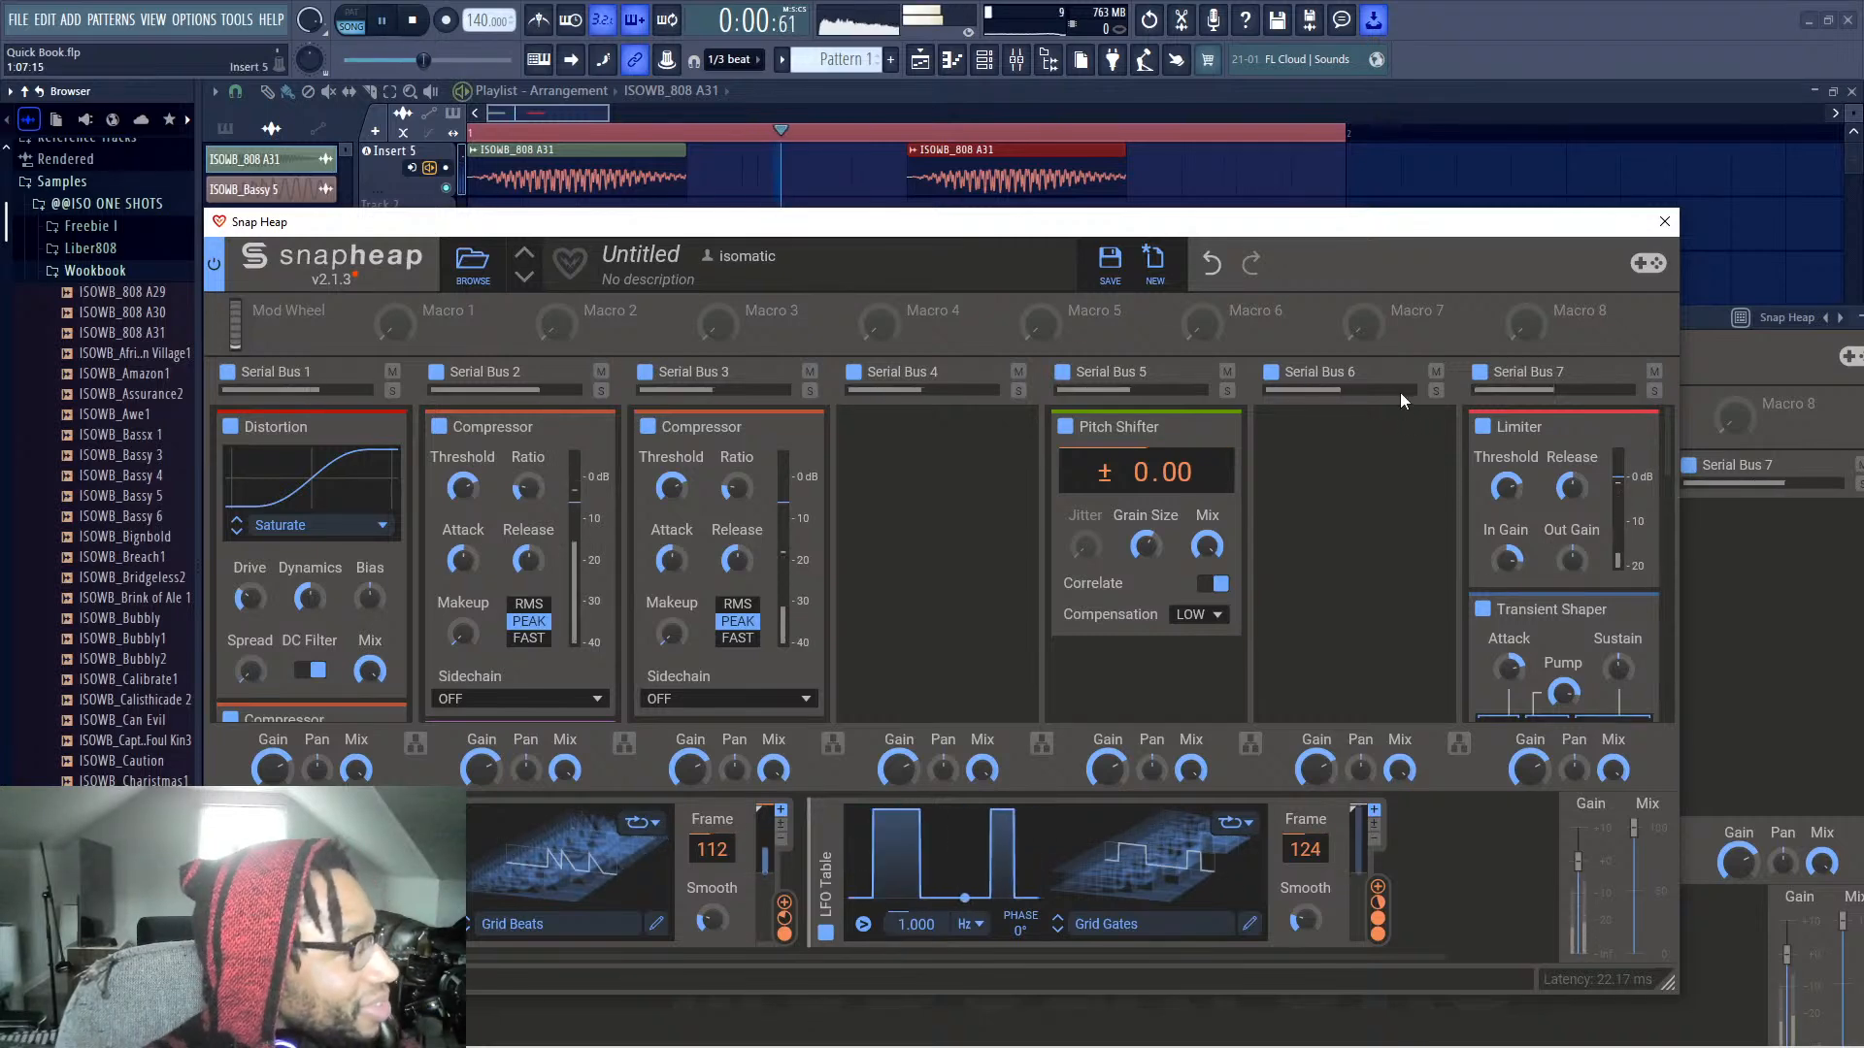
{"action": "scroll", "coordinate": [373, 540], "scroll_direction": "down", "scroll_amount": 1}
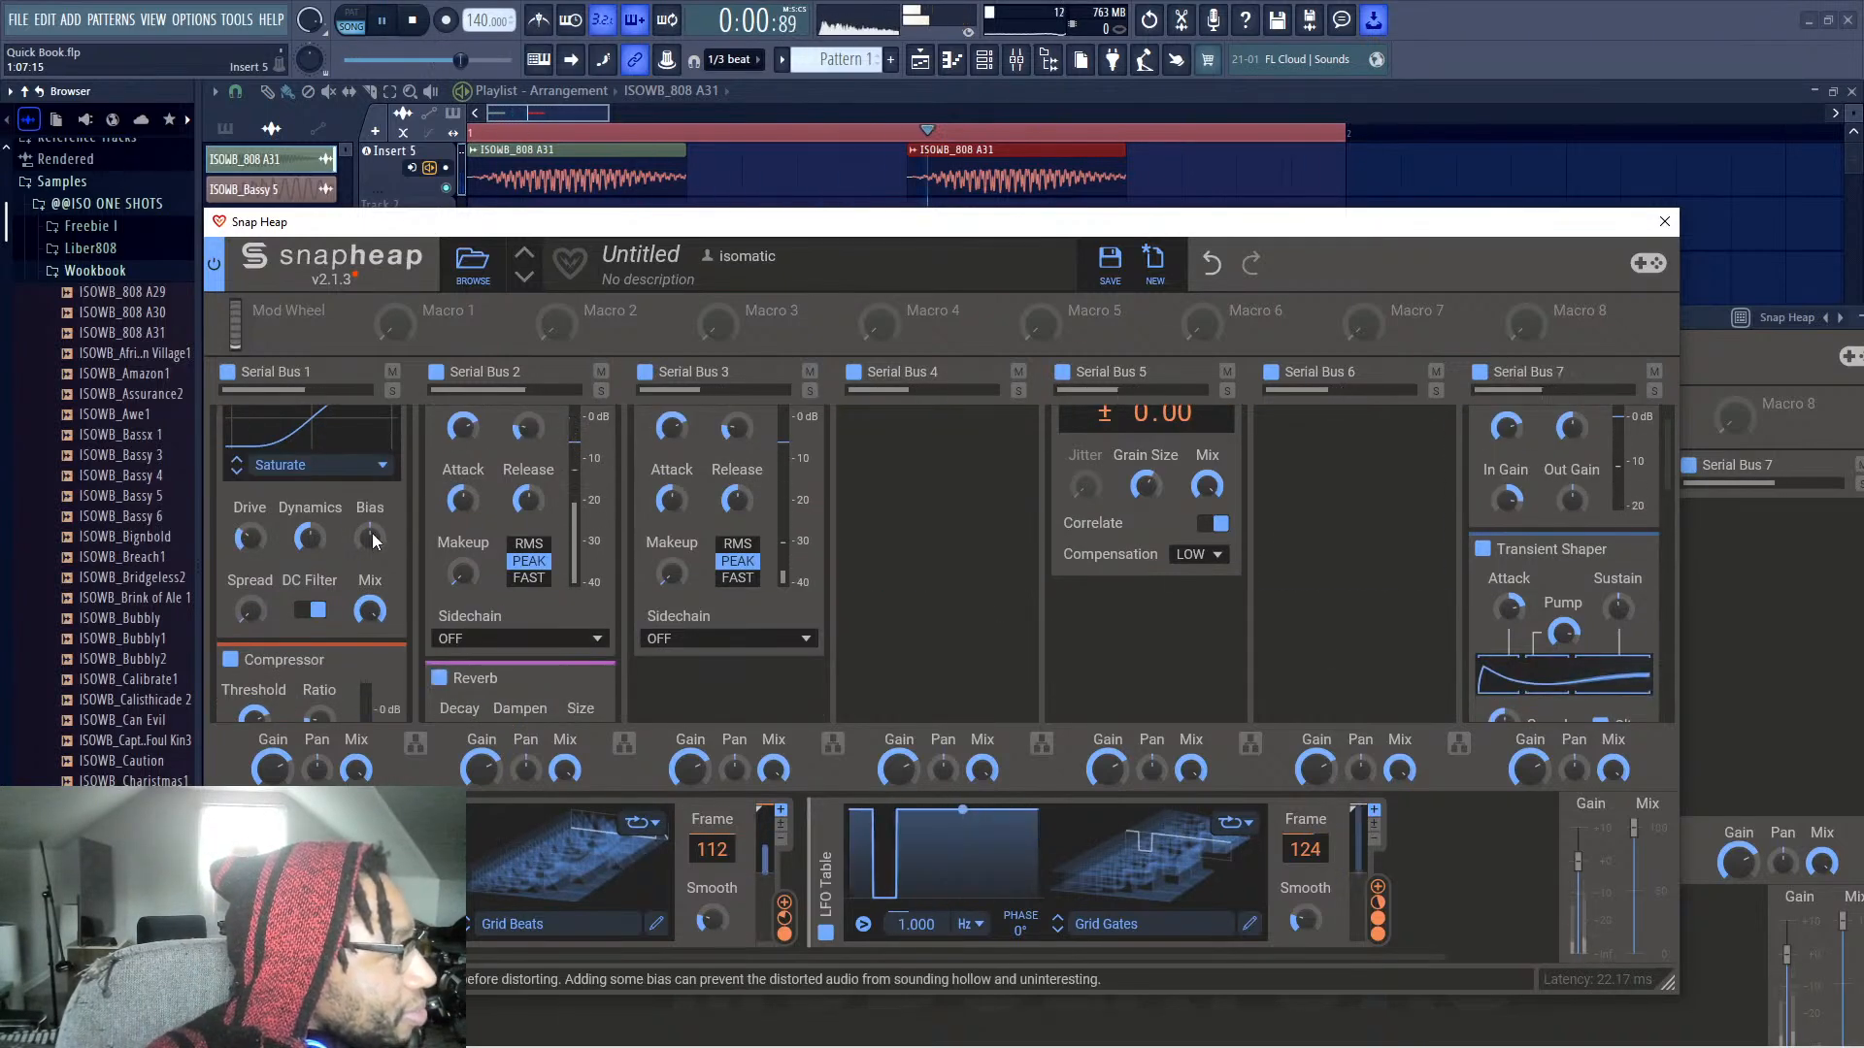
{"action": "scroll", "coordinate": [371, 532], "scroll_direction": "up", "scroll_amount": 1}
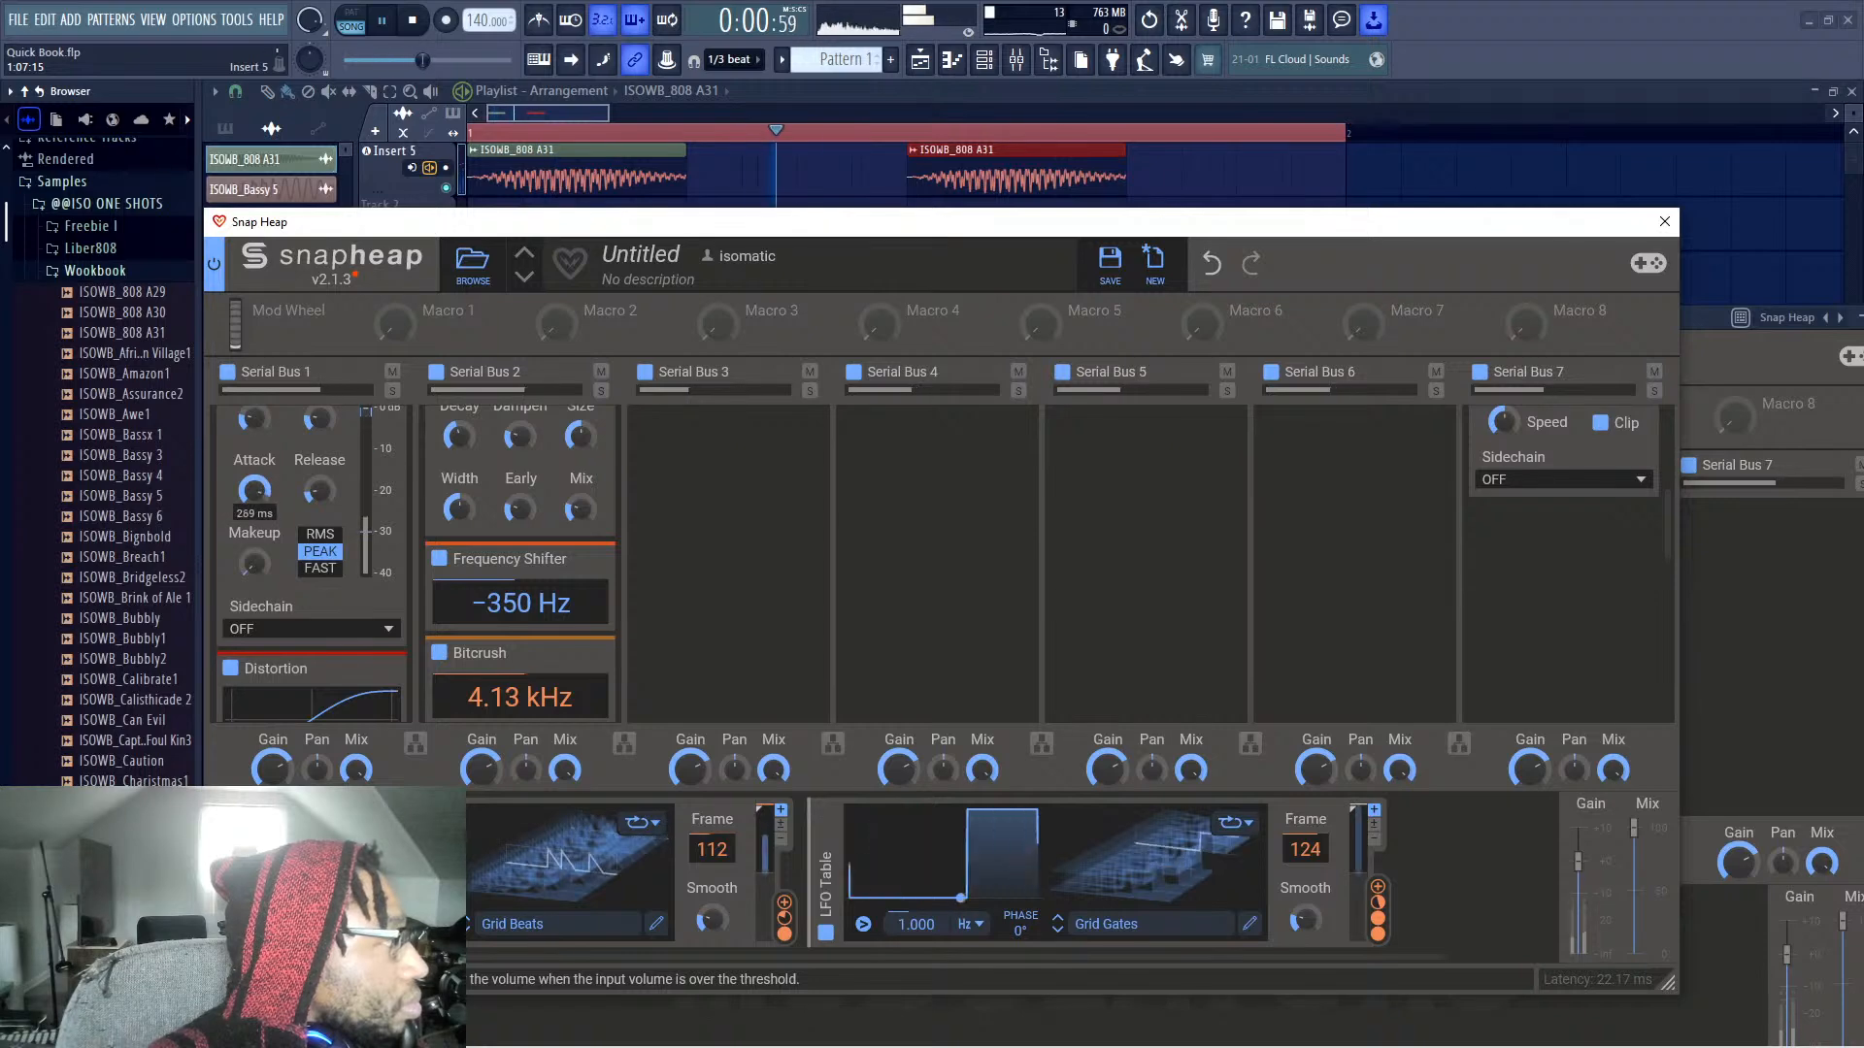
{"action": "scroll", "coordinate": [274, 435], "scroll_direction": "up", "scroll_amount": 2}
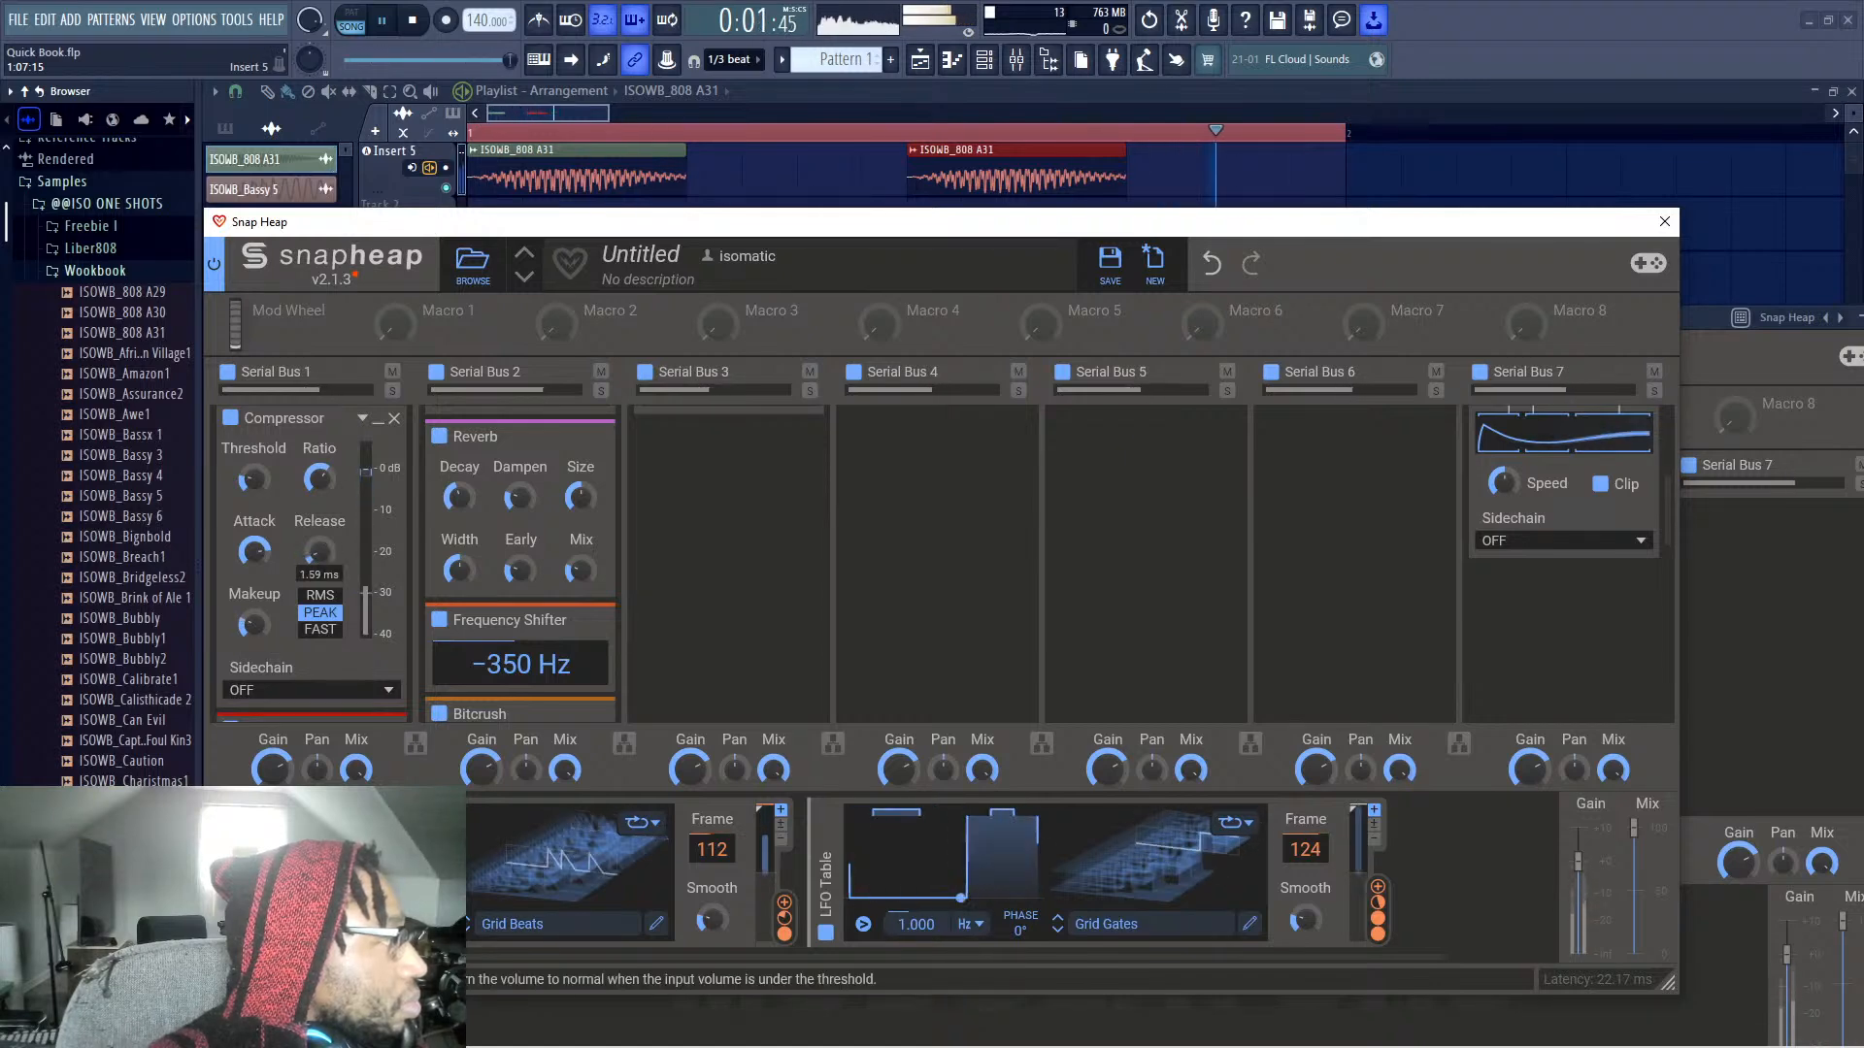
{"action": "scroll", "coordinate": [507, 513], "scroll_direction": "up", "scroll_amount": 6}
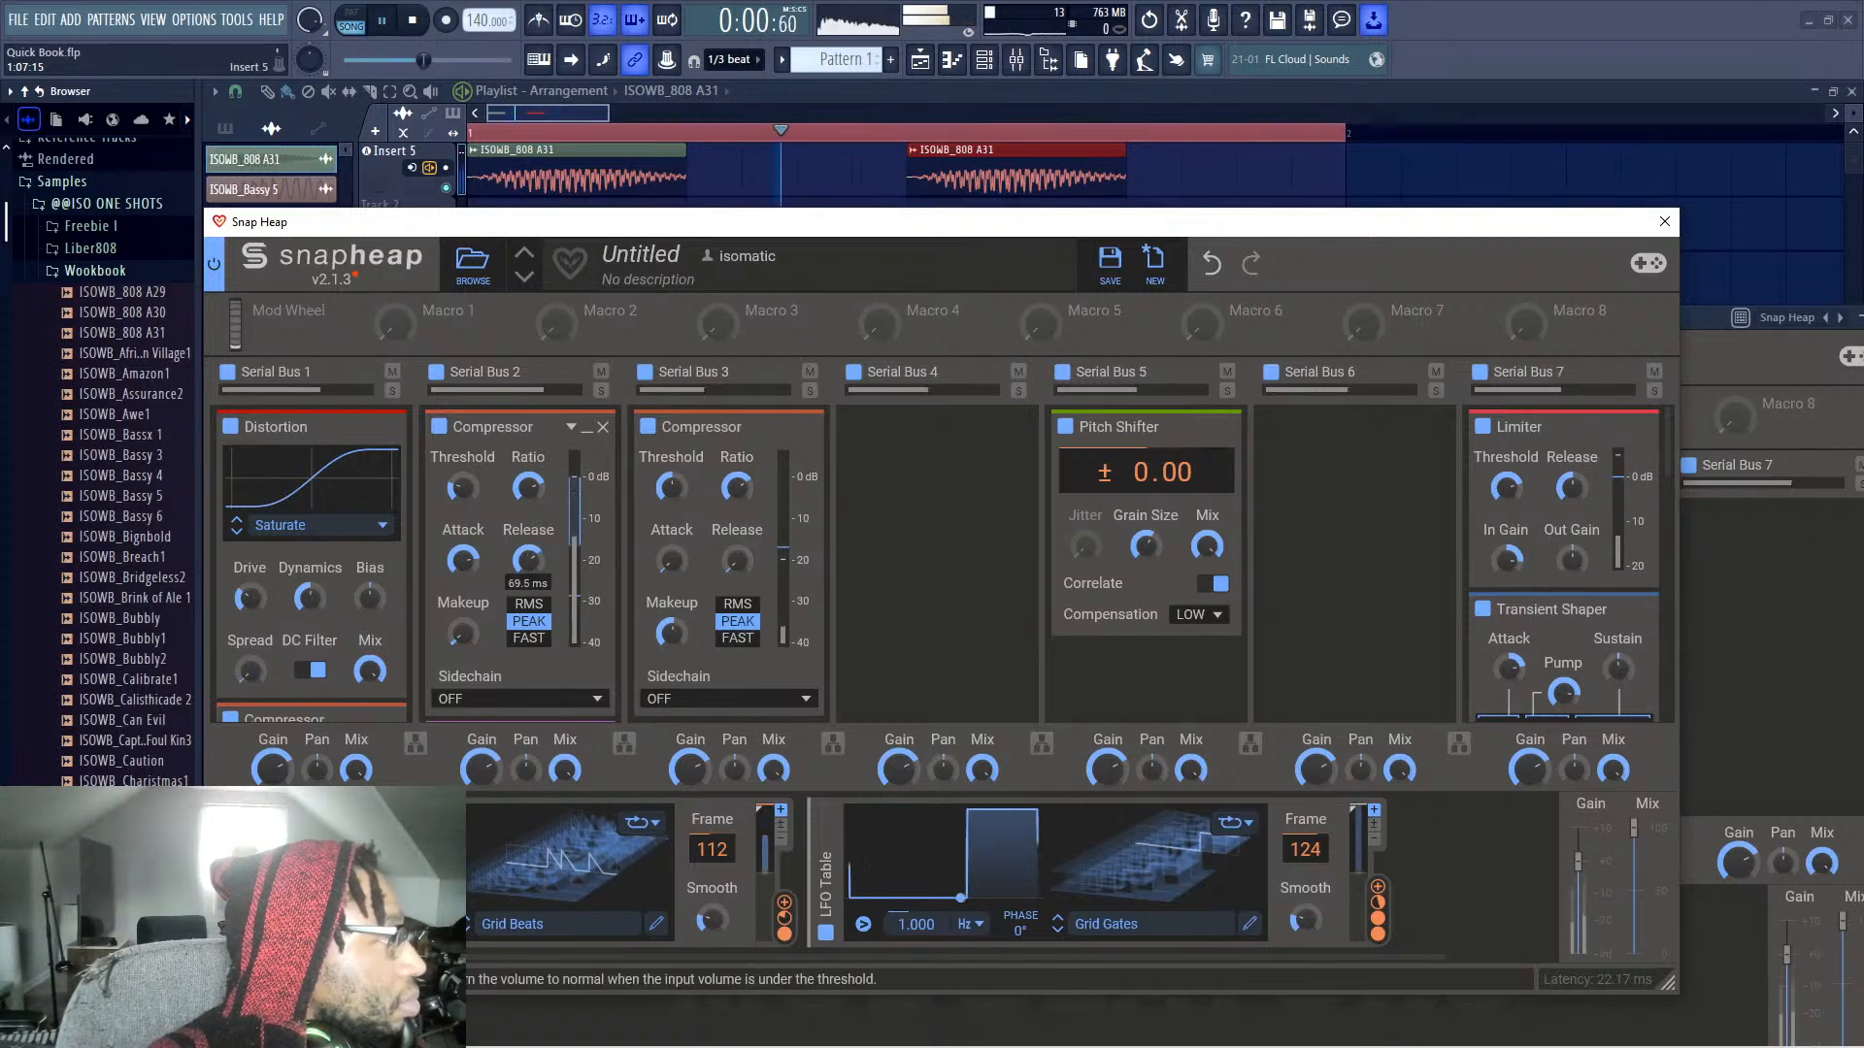
{"action": "scroll", "coordinate": [969, 561], "scroll_direction": "down", "scroll_amount": 7}
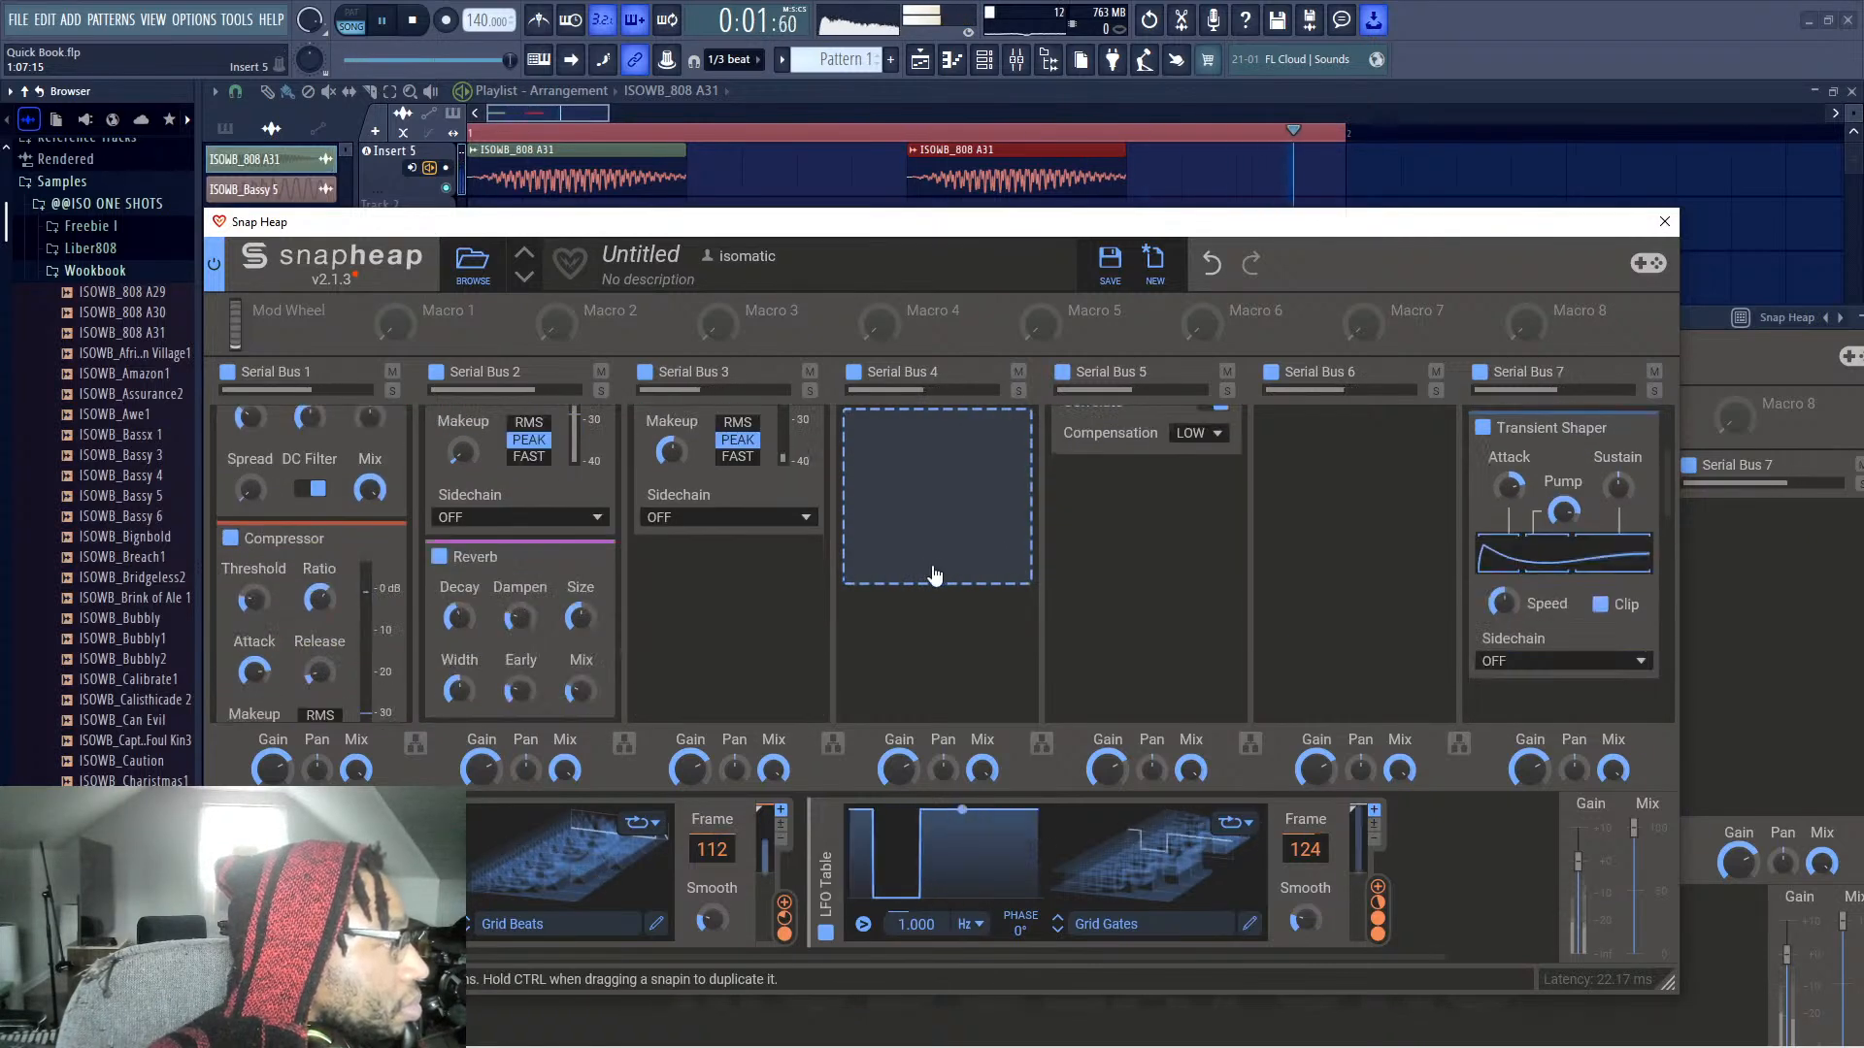
{"action": "left_click", "coordinate": [1527, 9]}
{"action": "key", "text": "space"}
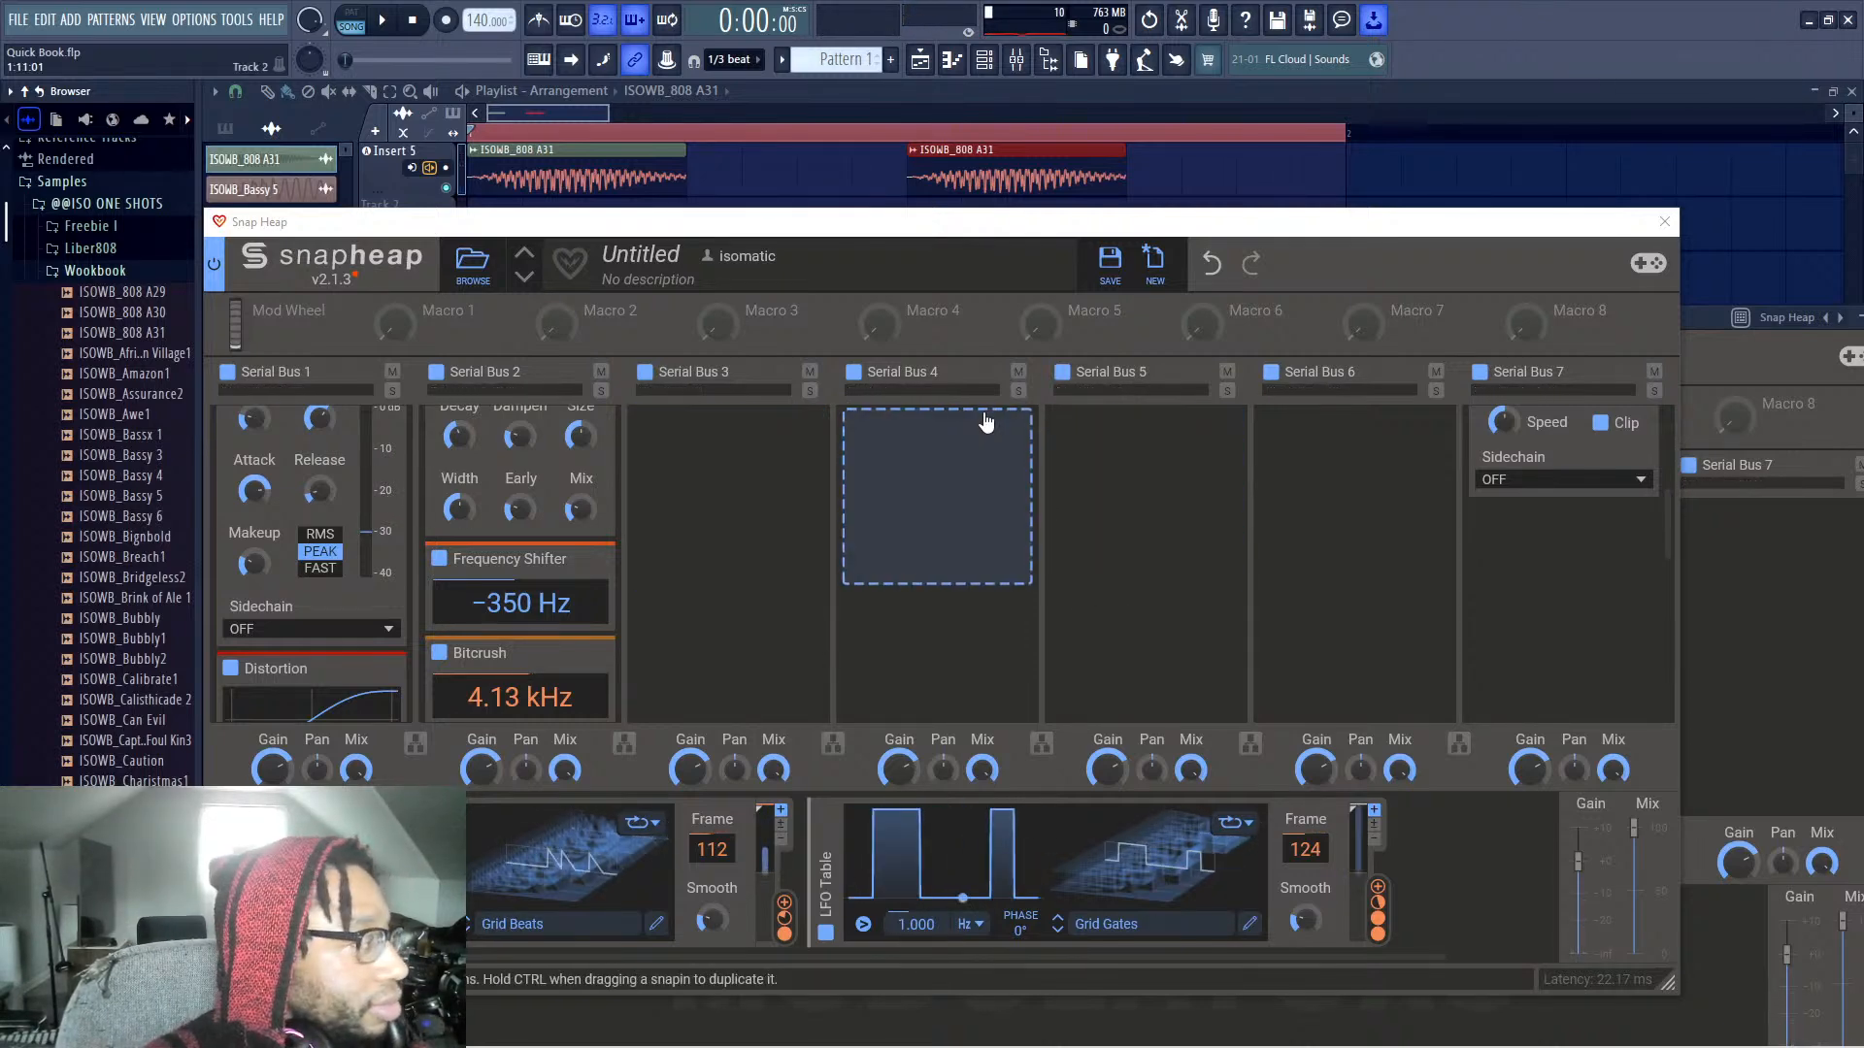
{"action": "scroll", "coordinate": [838, 466], "scroll_direction": "up", "scroll_amount": 4}
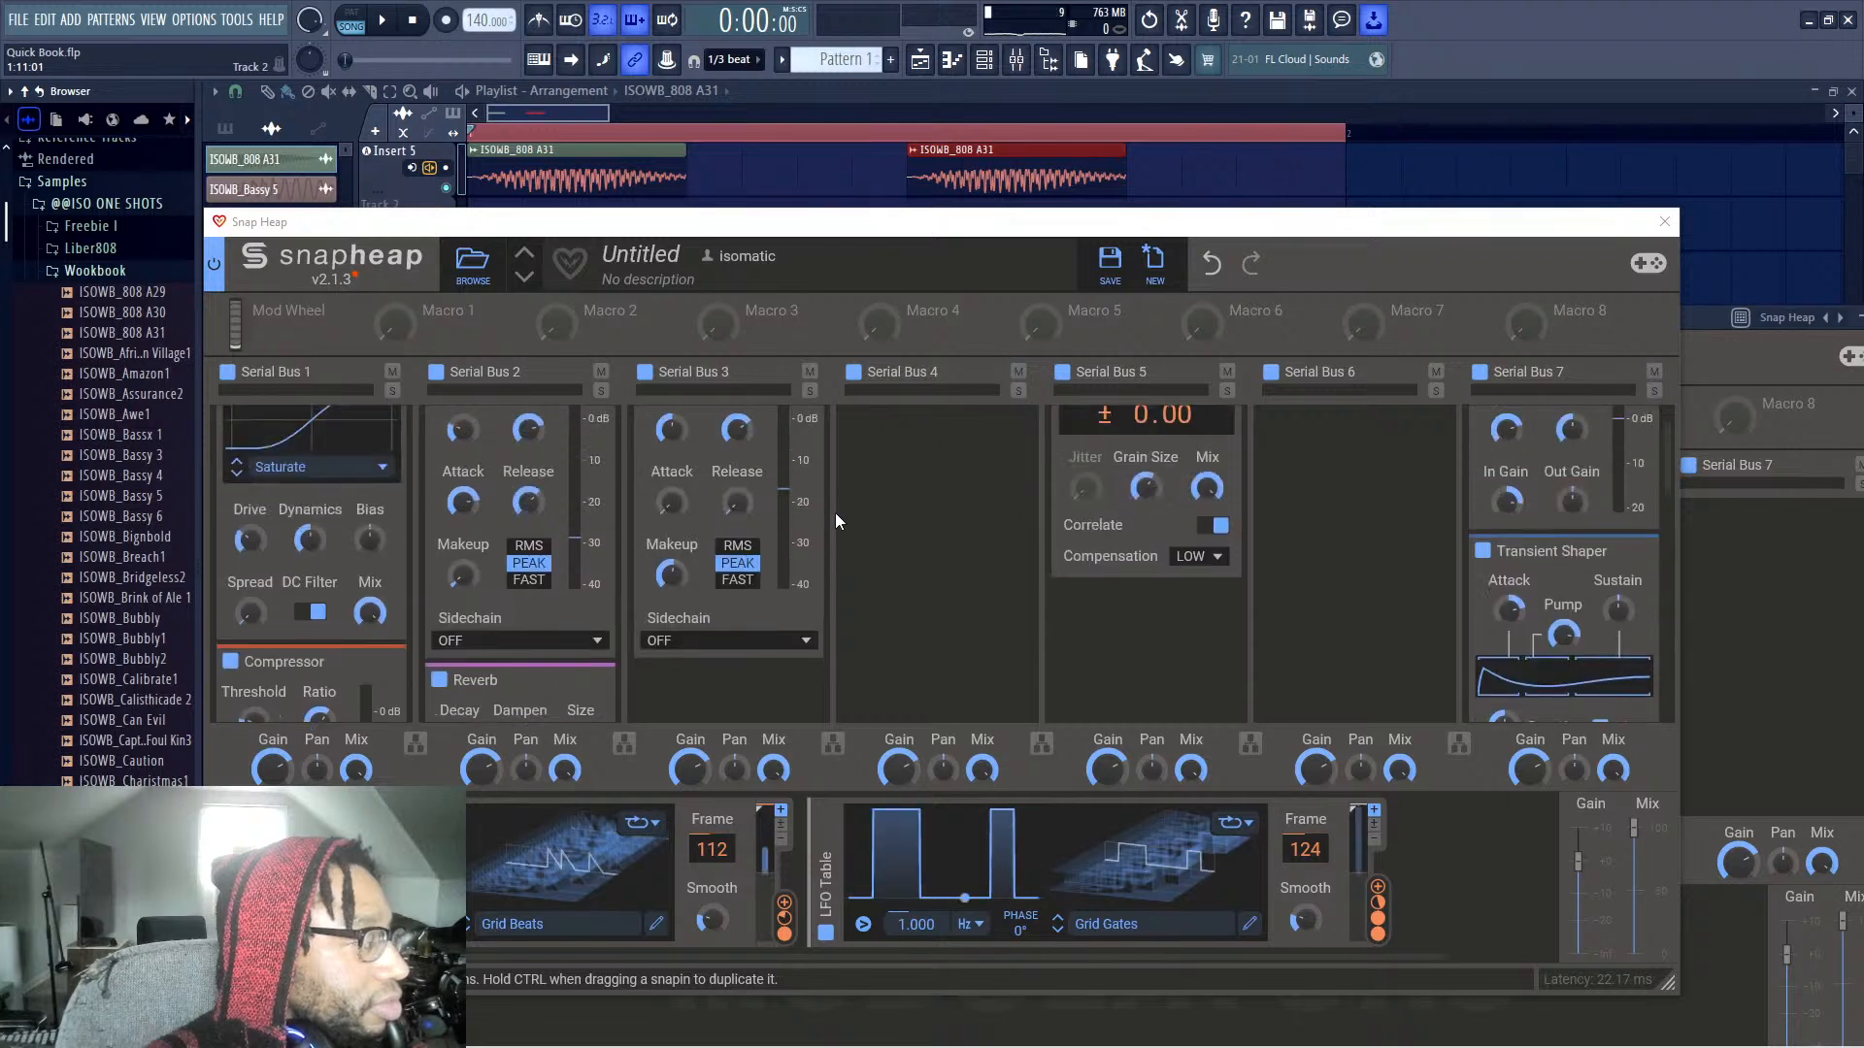
{"action": "scroll", "coordinate": [823, 546], "scroll_direction": "down", "scroll_amount": 8}
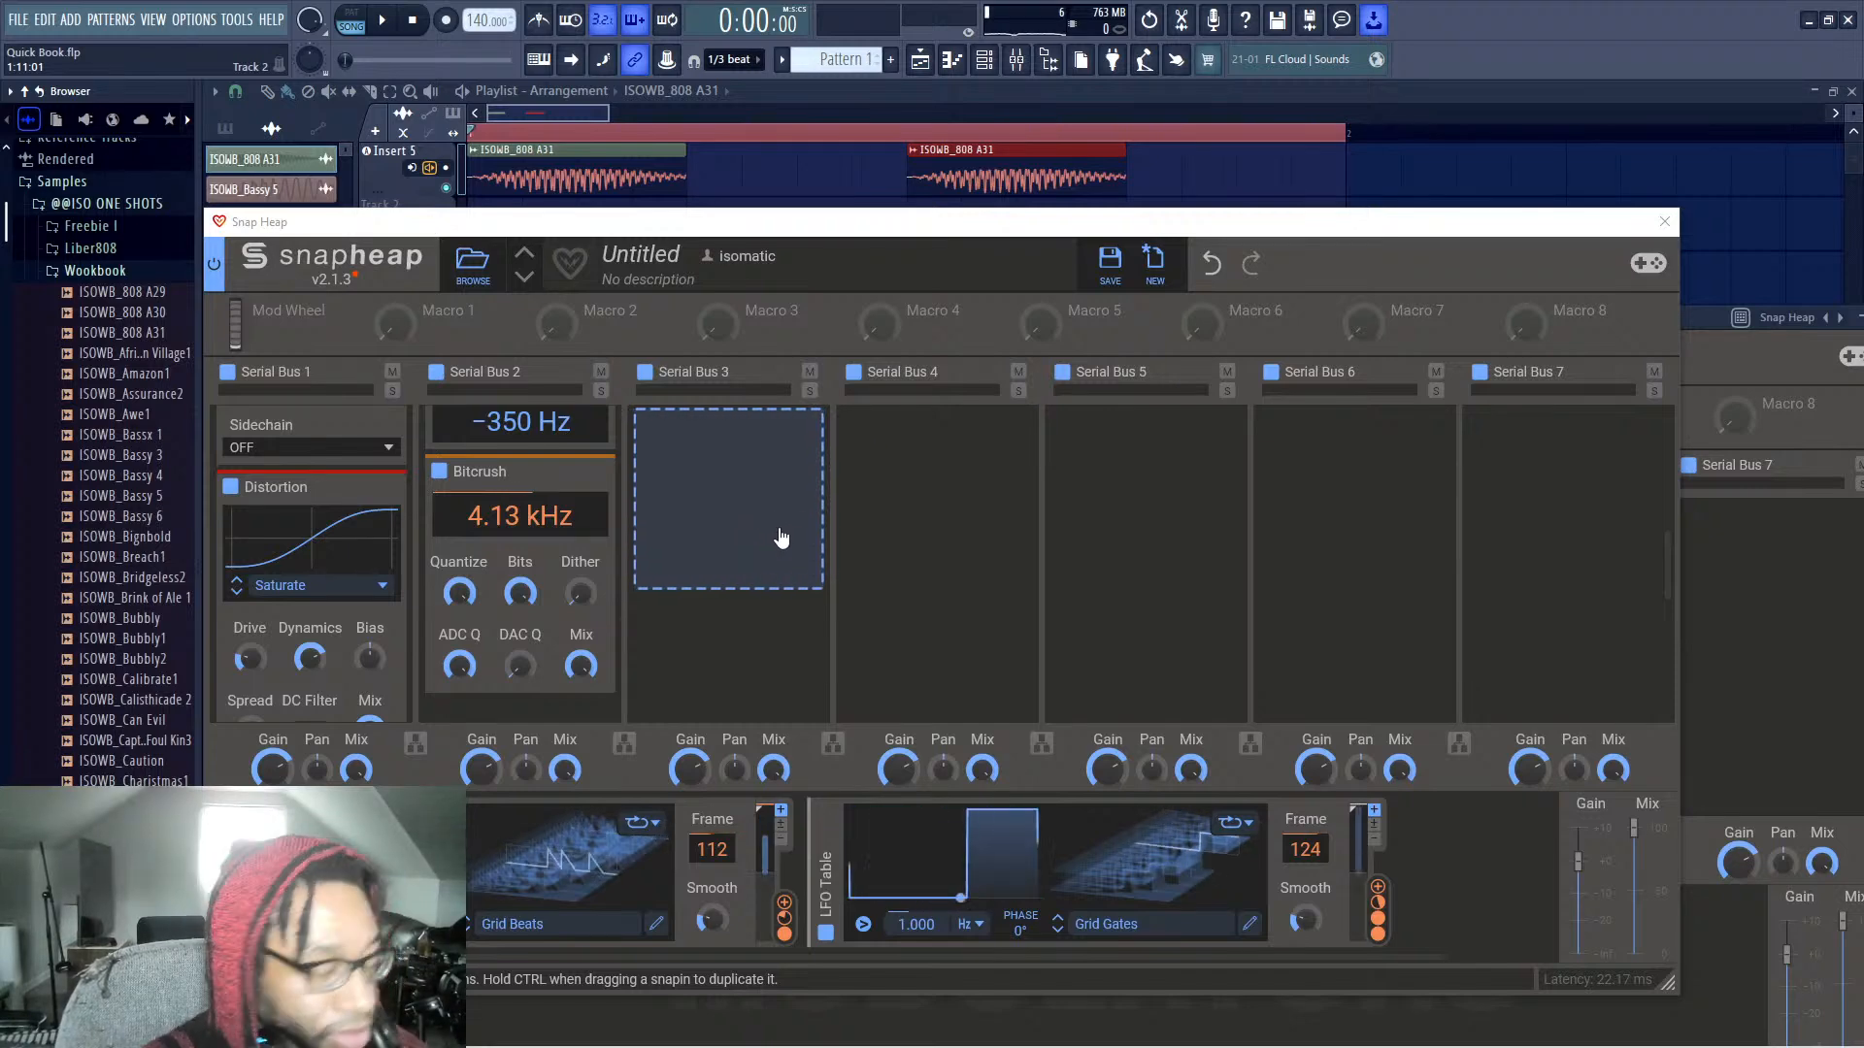
{"action": "scroll", "coordinate": [769, 589], "scroll_direction": "up", "scroll_amount": 2}
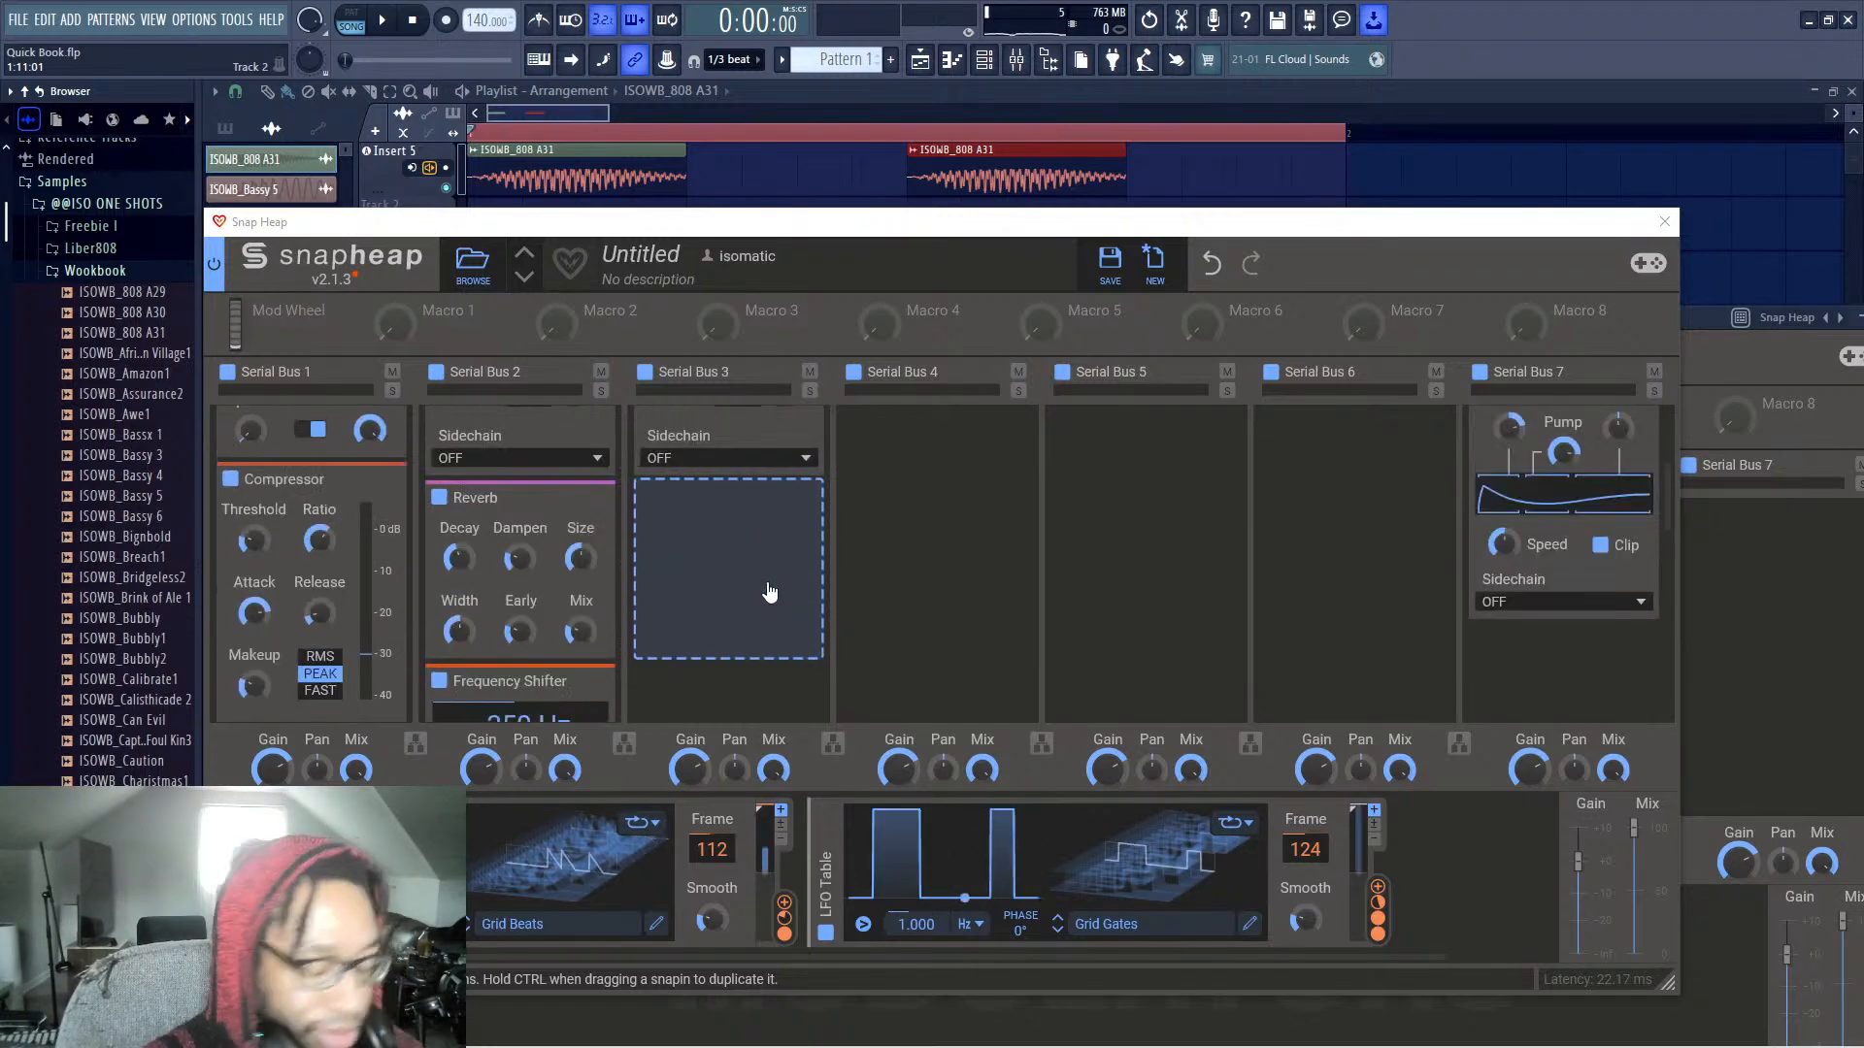
{"action": "scroll", "coordinate": [769, 592], "scroll_direction": "down", "scroll_amount": 5}
Try a Tape Stop effect in Serial Bus 3 during playback, and remove it
{"action": "key", "text": "space"}
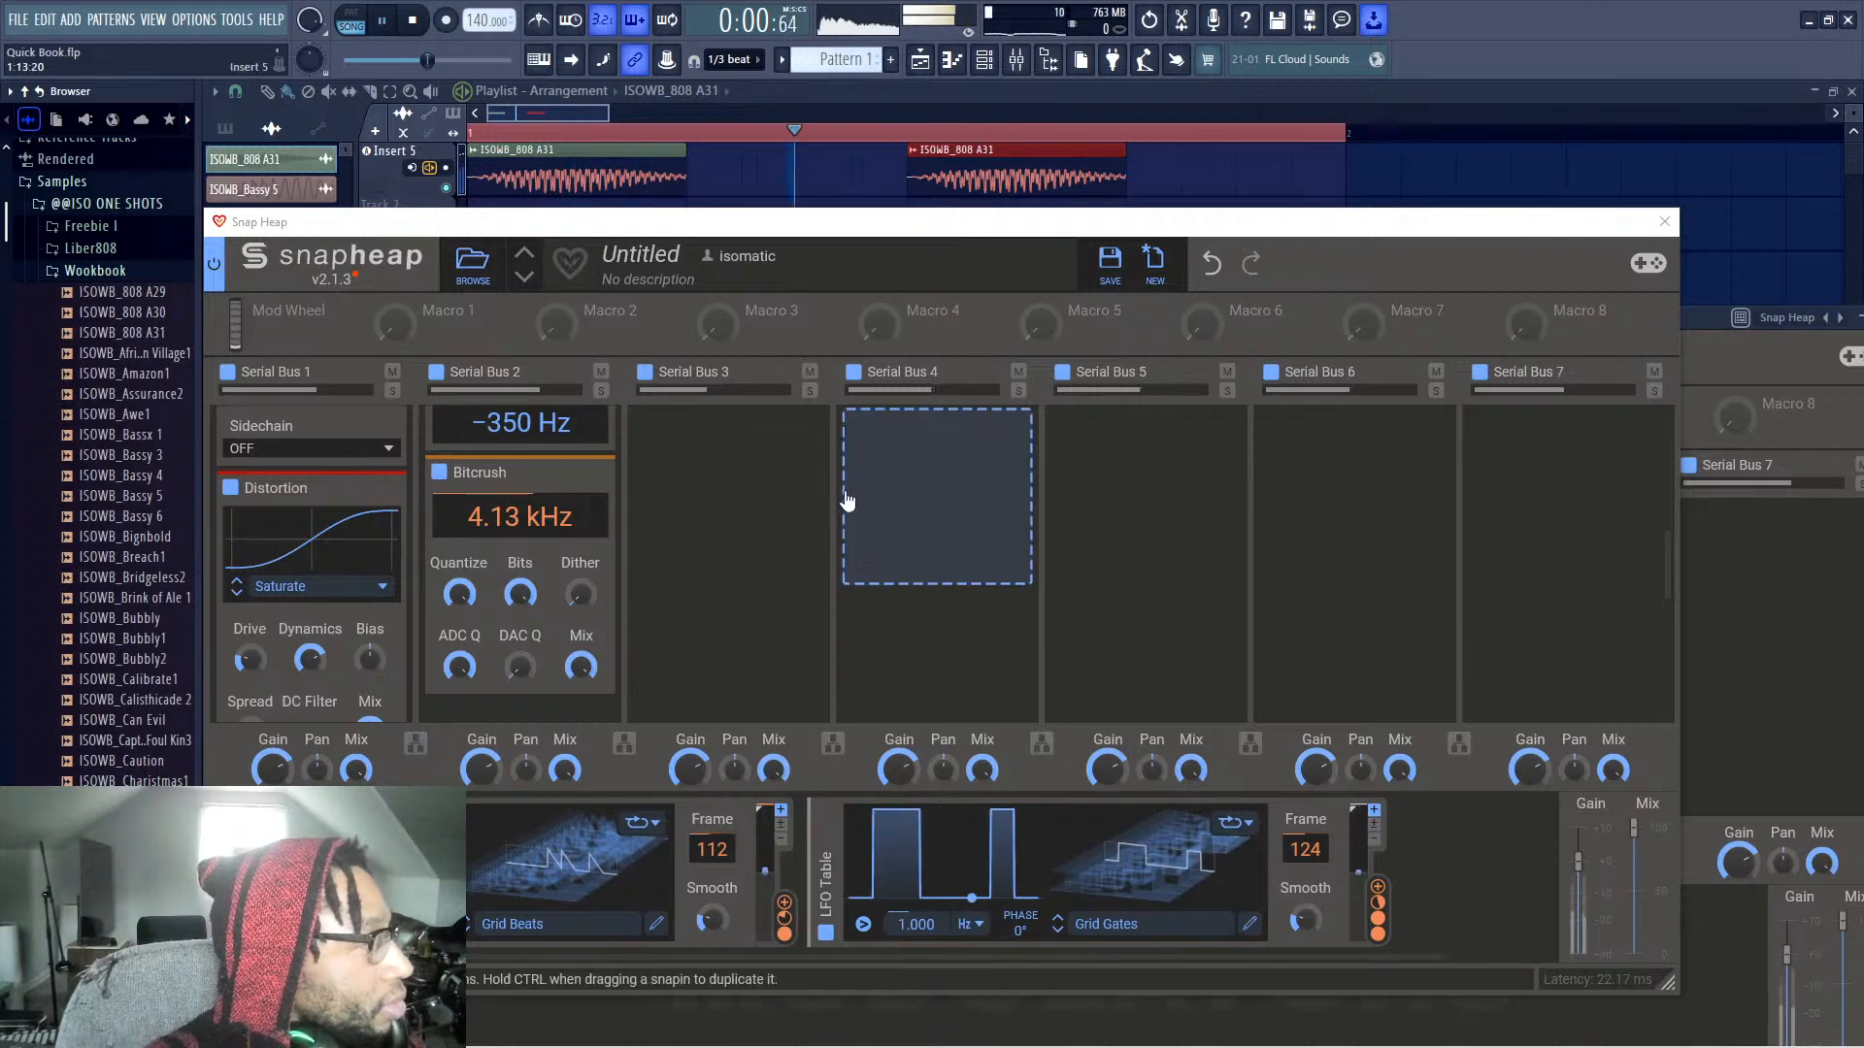
{"action": "left_click", "coordinate": [743, 480]}
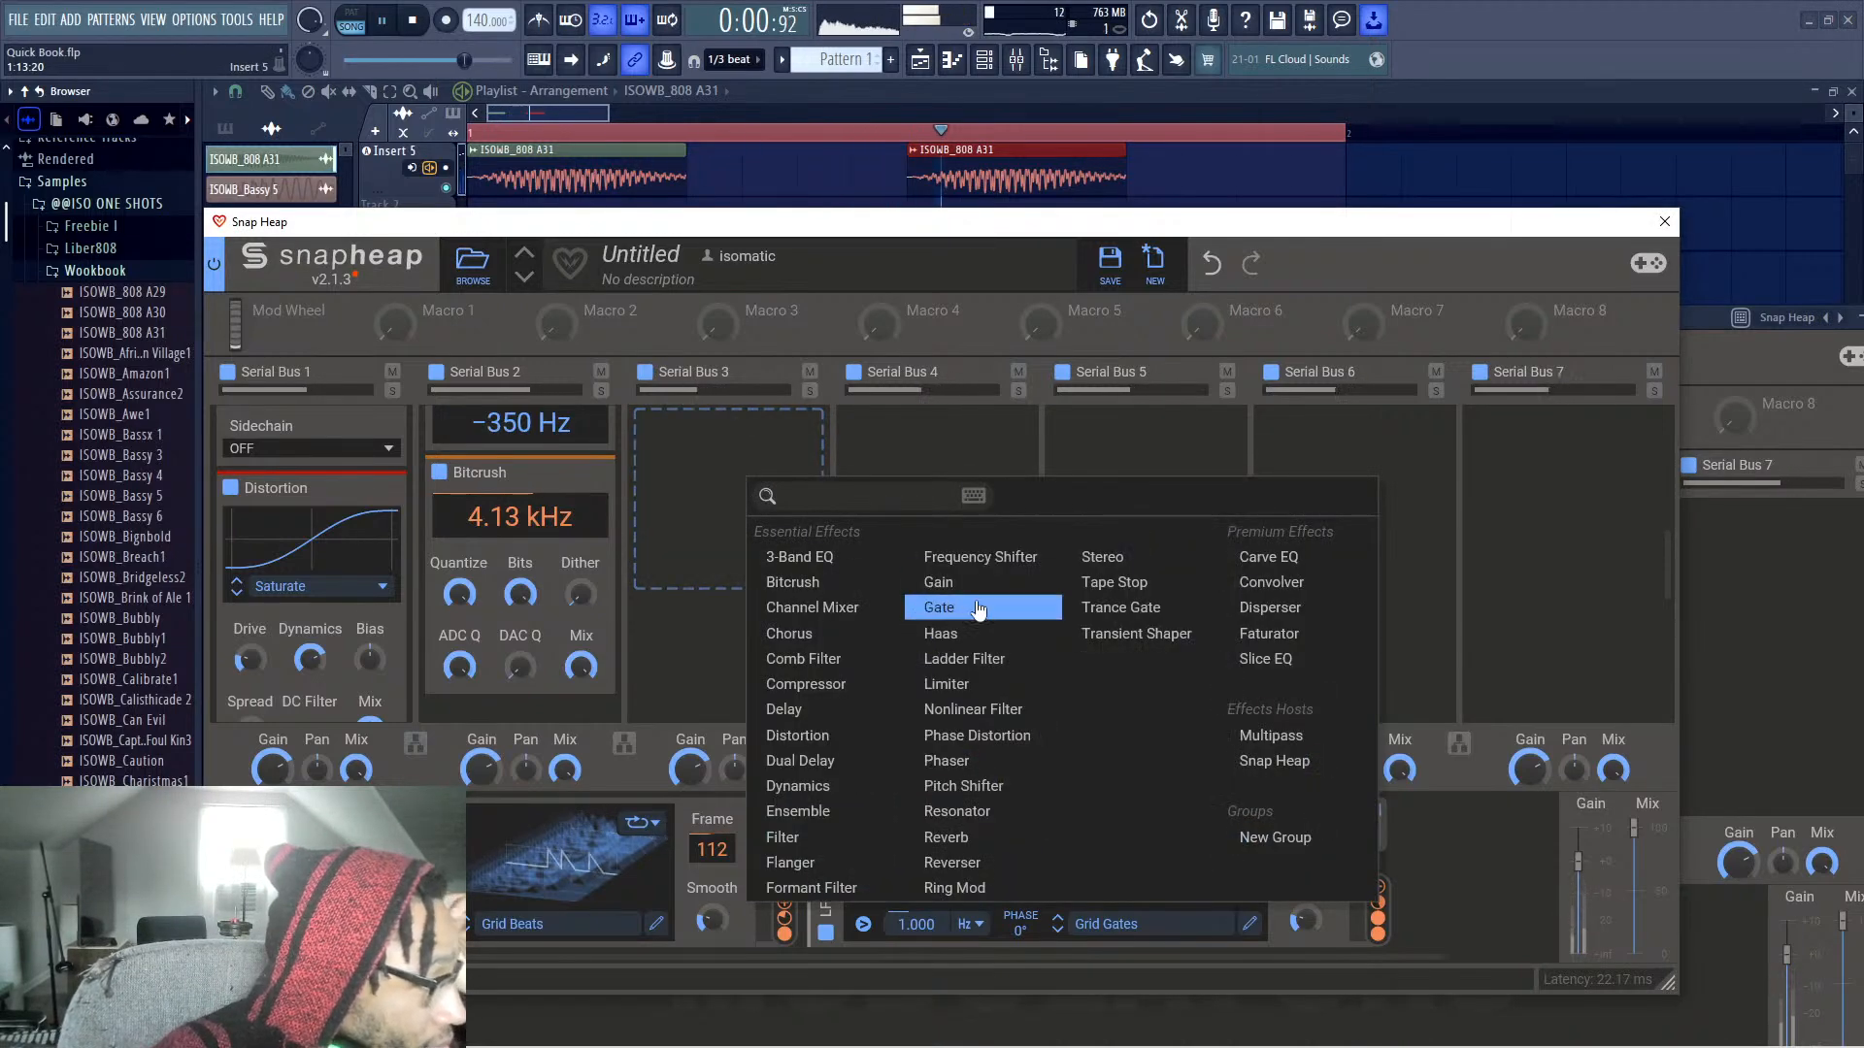
{"action": "left_click", "coordinate": [1145, 583]}
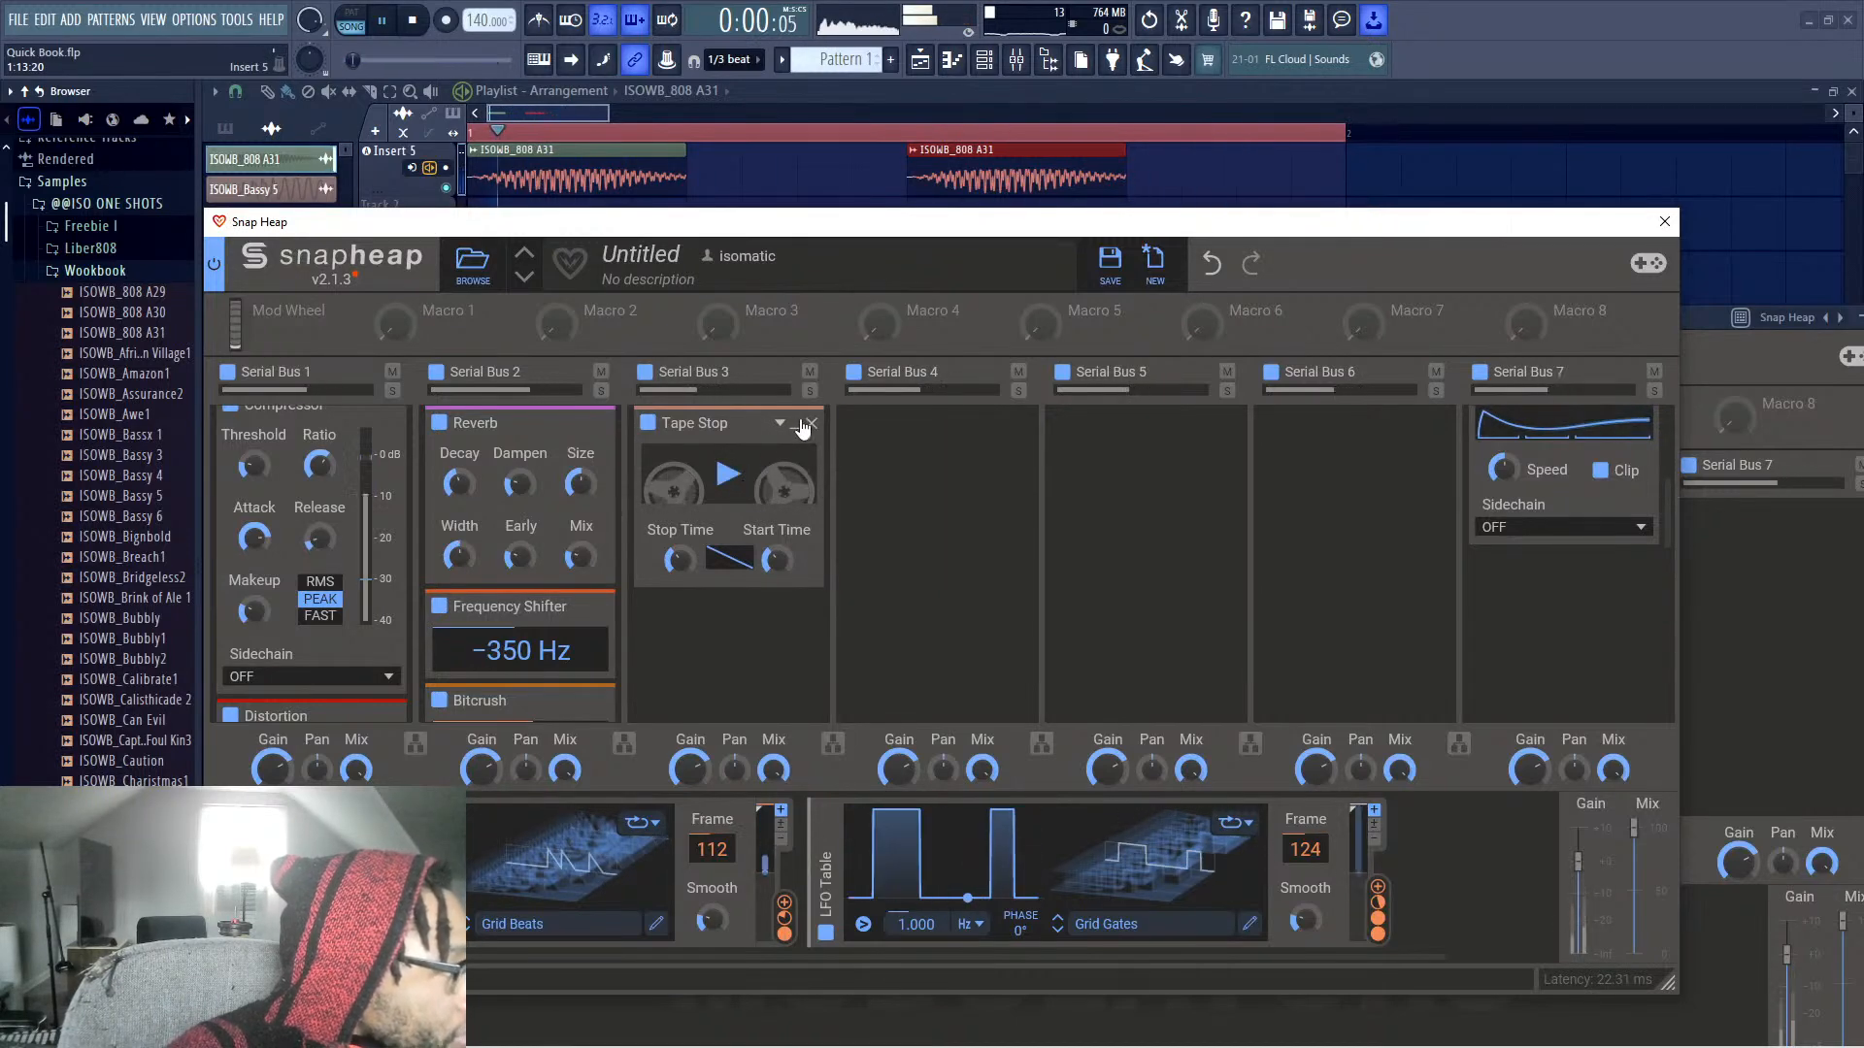
{"action": "left_click", "coordinate": [812, 434]}
Add a Delay below the Compressor in Serial Bus 3 and pan it 54% to the right
{"action": "left_click", "coordinate": [716, 522]}
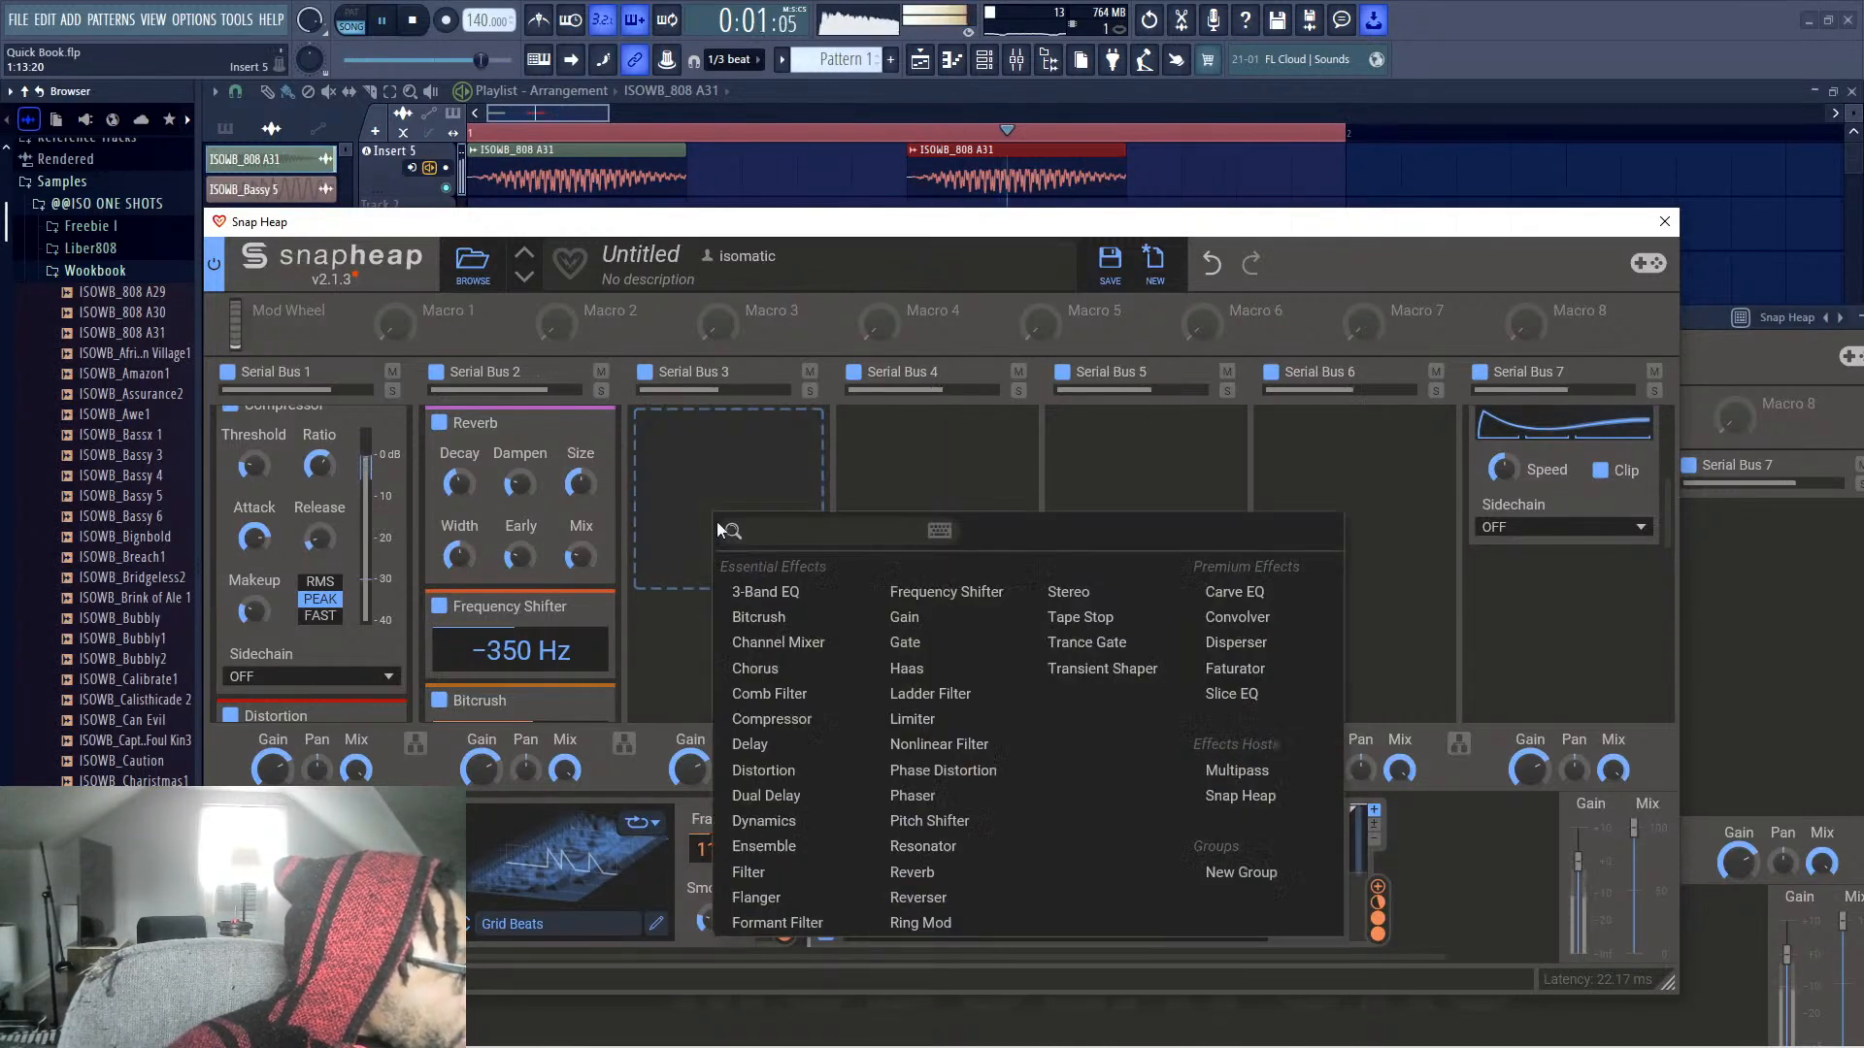
{"action": "left_click", "coordinate": [776, 748]}
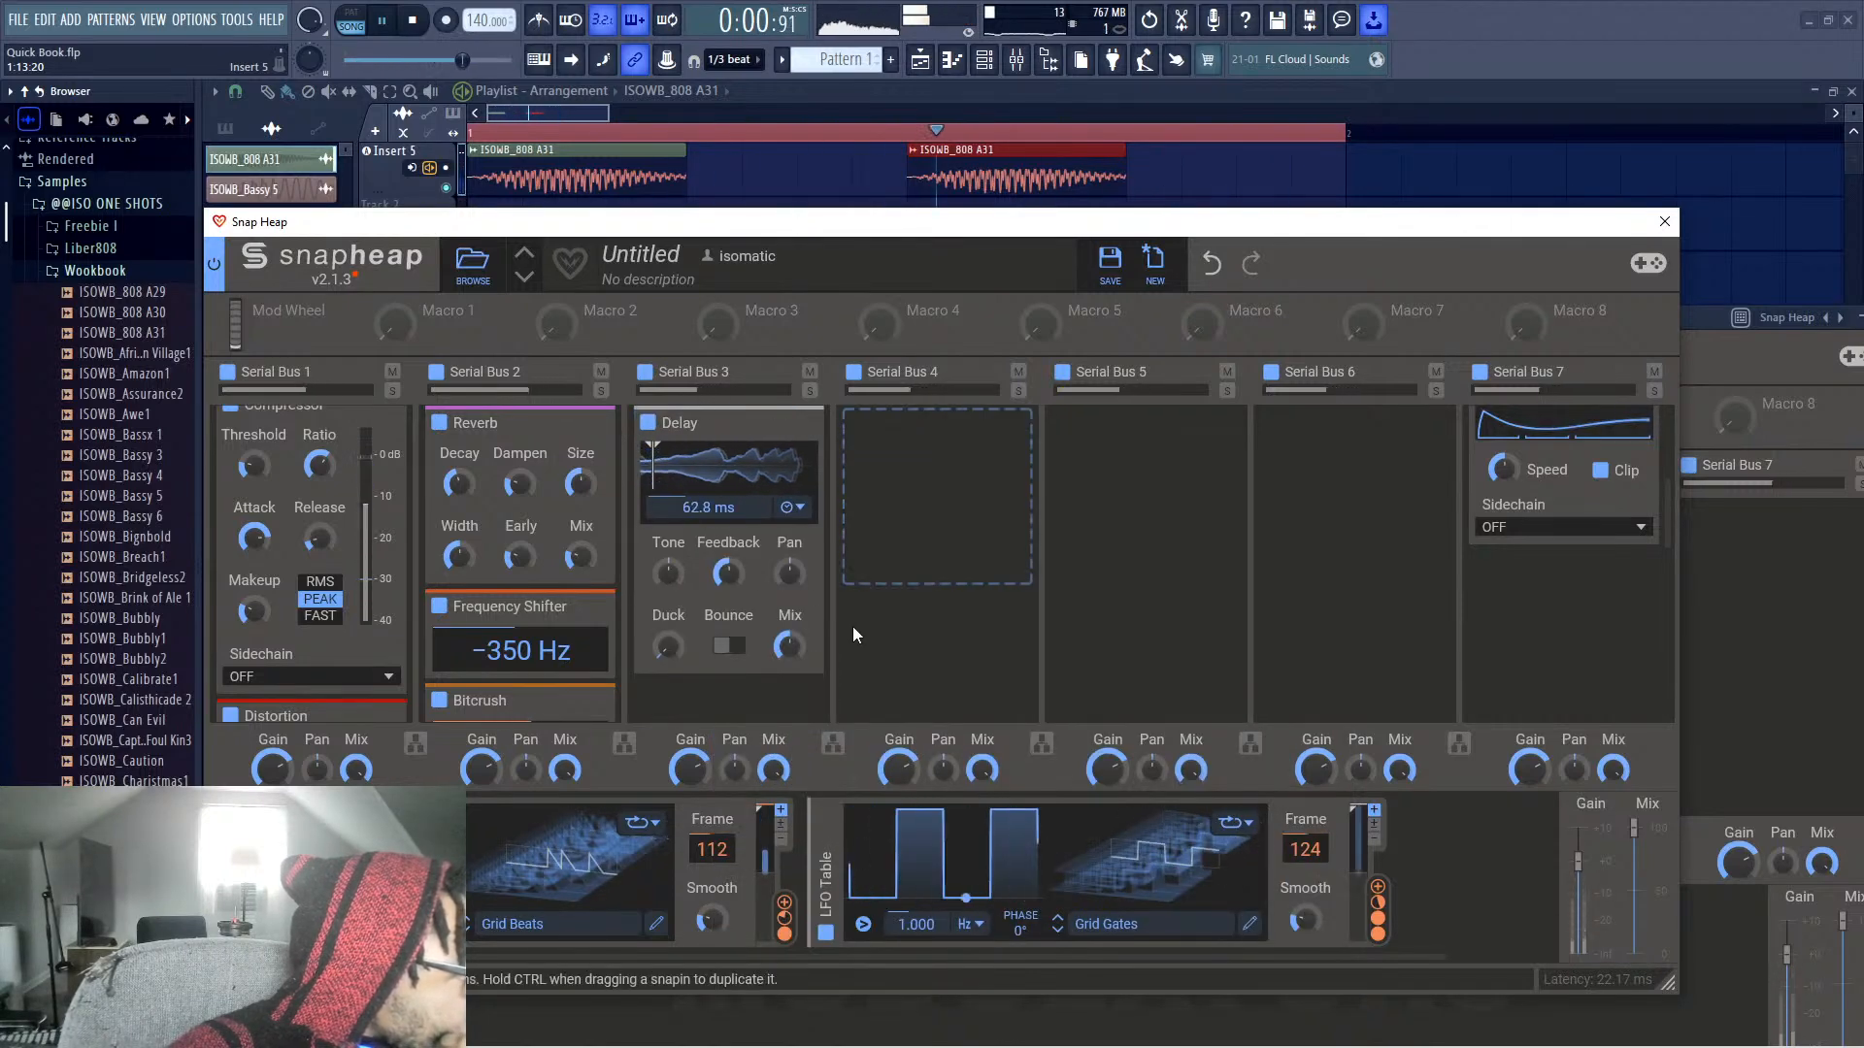
{"action": "mouse_move", "coordinate": [788, 646]}
{"action": "left_click_drag", "start_coordinate": [789, 572], "coordinate": [789, 485]}
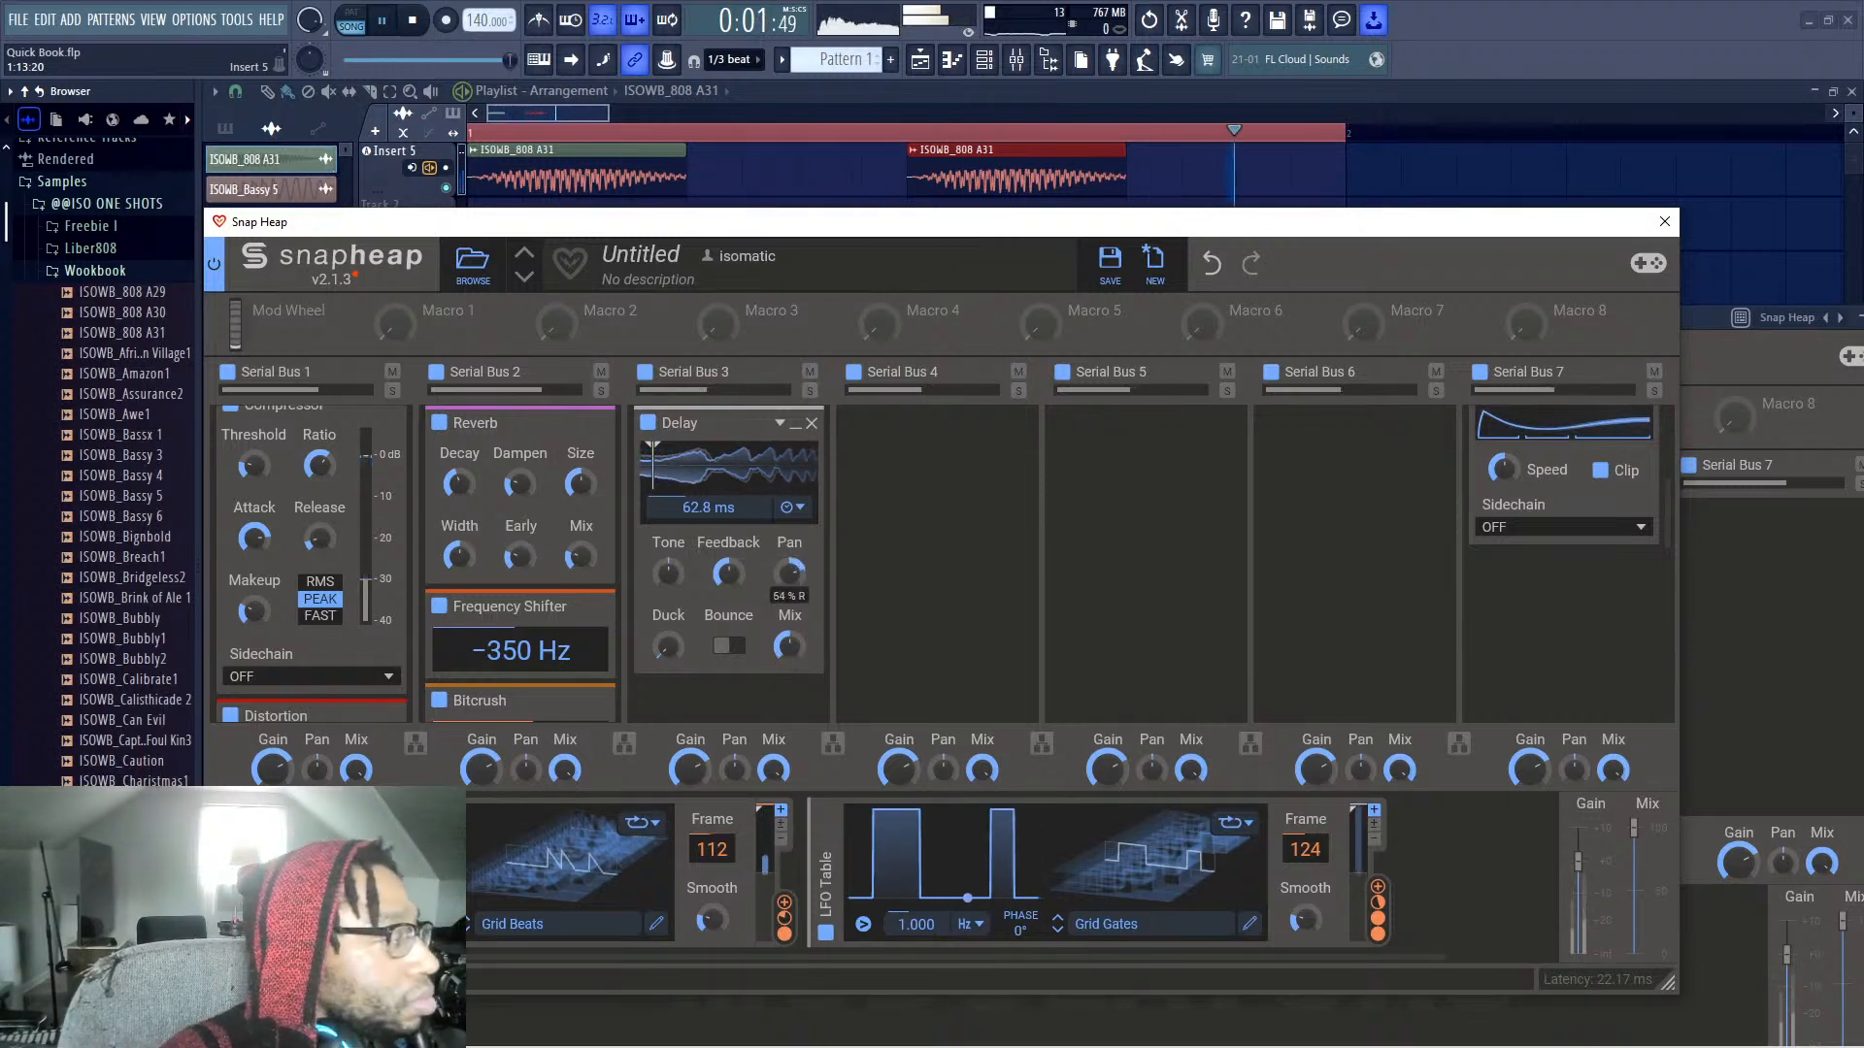
{"action": "right_click", "coordinate": [789, 573]}
{"action": "left_click", "coordinate": [866, 505]}
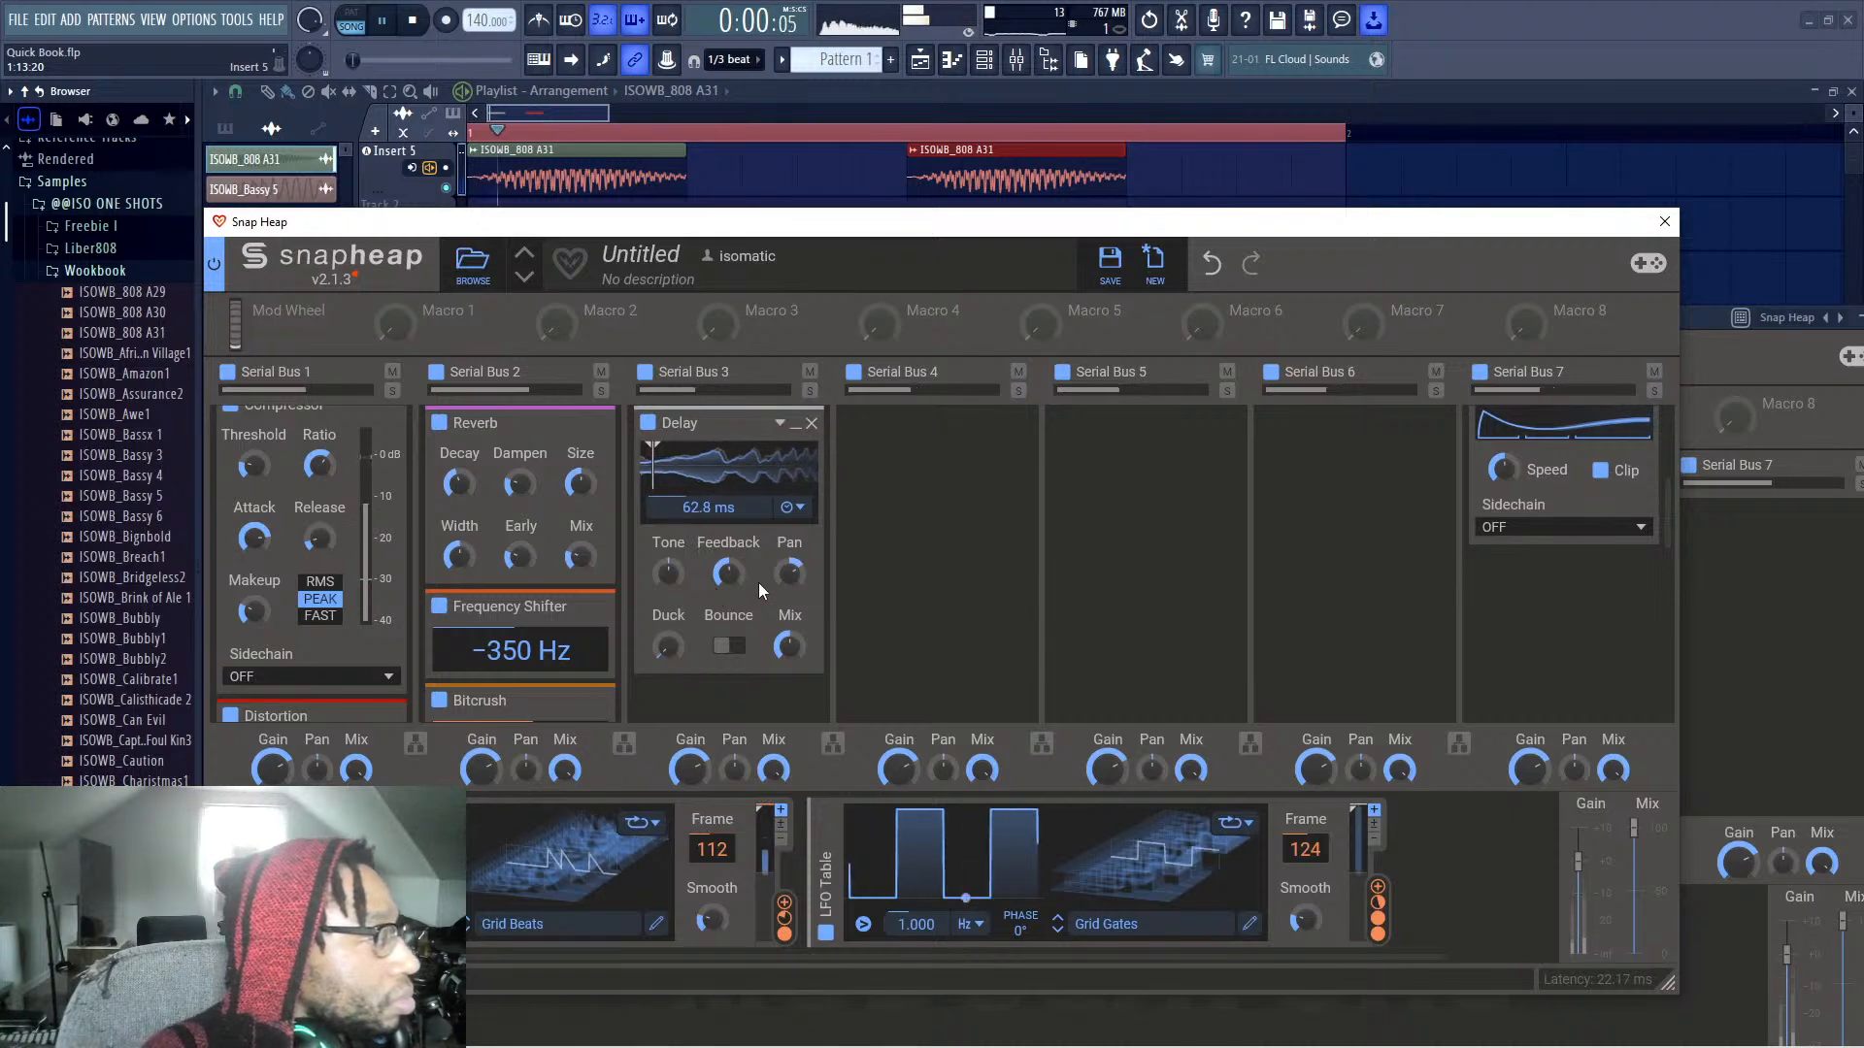
Adjust the Decay, Dampen, Size, Width and Early settings of the Reverb in Serial Bus 2
{"action": "scroll", "coordinate": [537, 625], "scroll_direction": "down", "scroll_amount": 3}
{"action": "scroll", "coordinate": [537, 625], "scroll_direction": "down", "scroll_amount": 2}
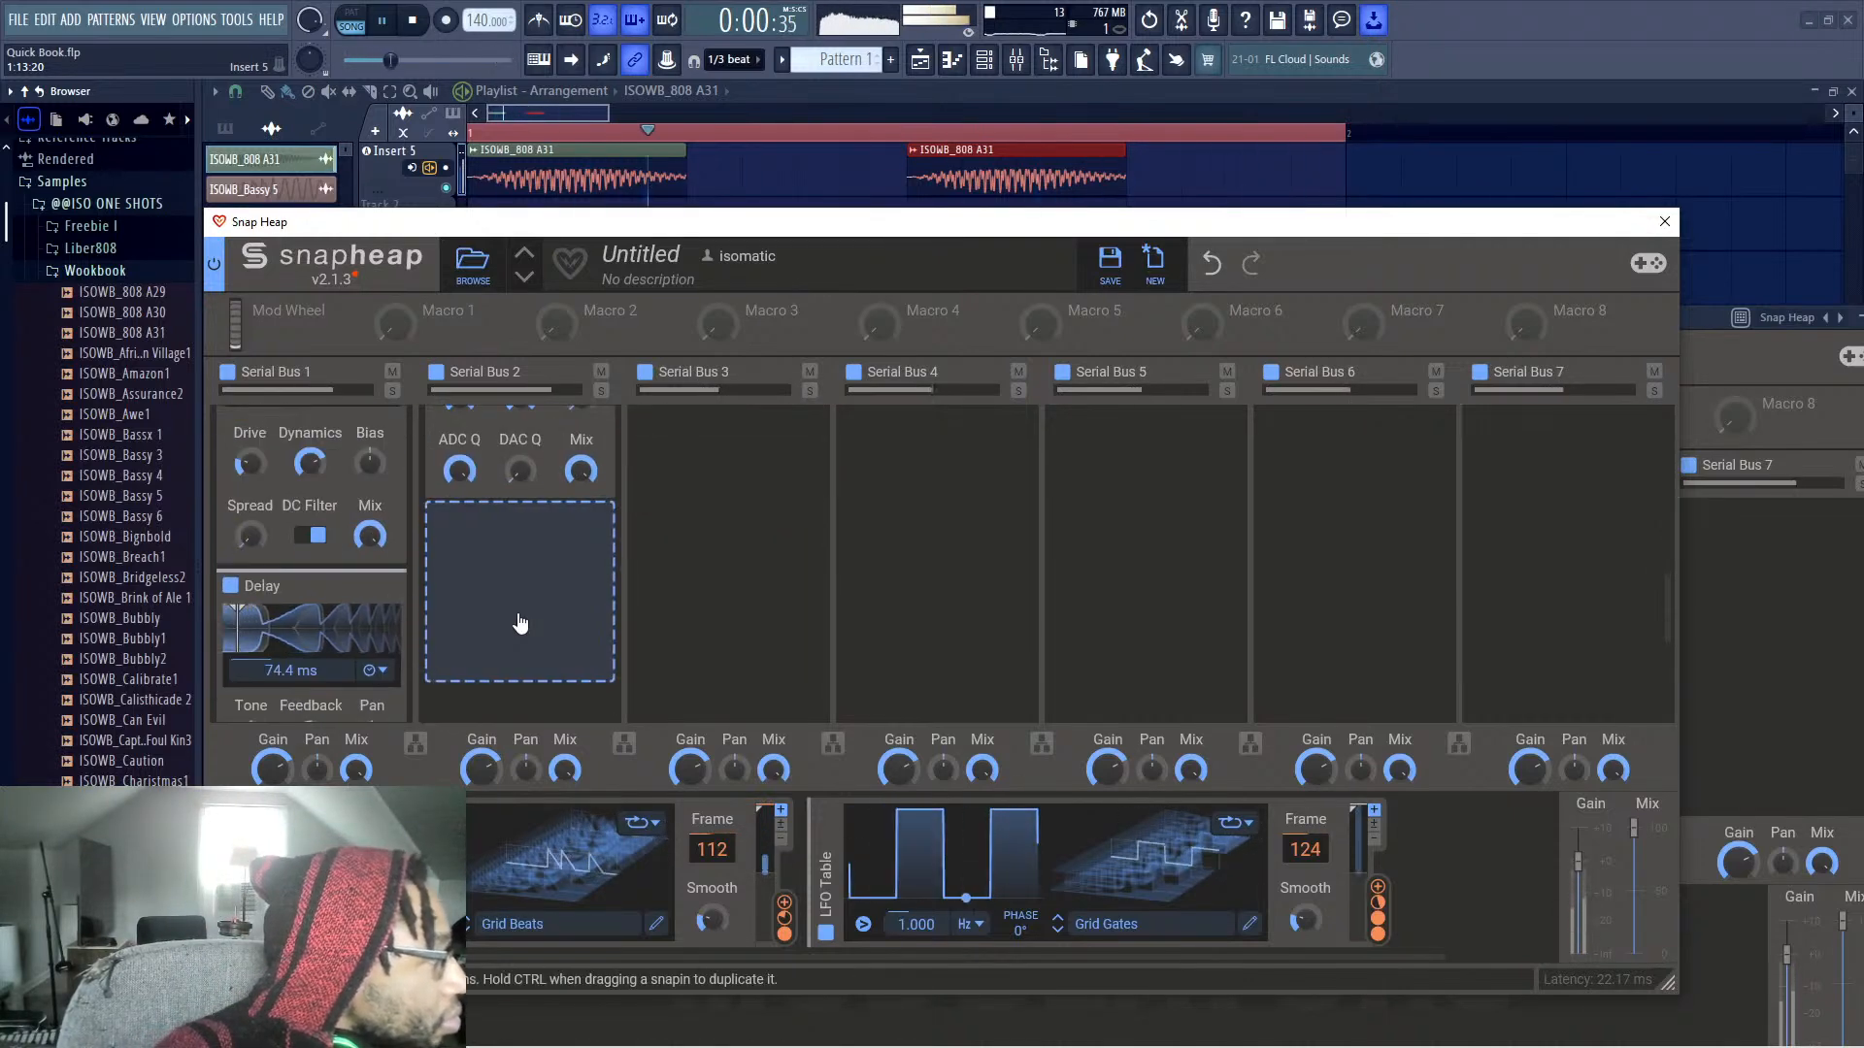
{"action": "scroll", "coordinate": [553, 603], "scroll_direction": "up", "scroll_amount": 5}
{"action": "scroll", "coordinate": [823, 572], "scroll_direction": "down", "scroll_amount": 2}
{"action": "scroll", "coordinate": [823, 573], "scroll_direction": "down", "scroll_amount": 3}
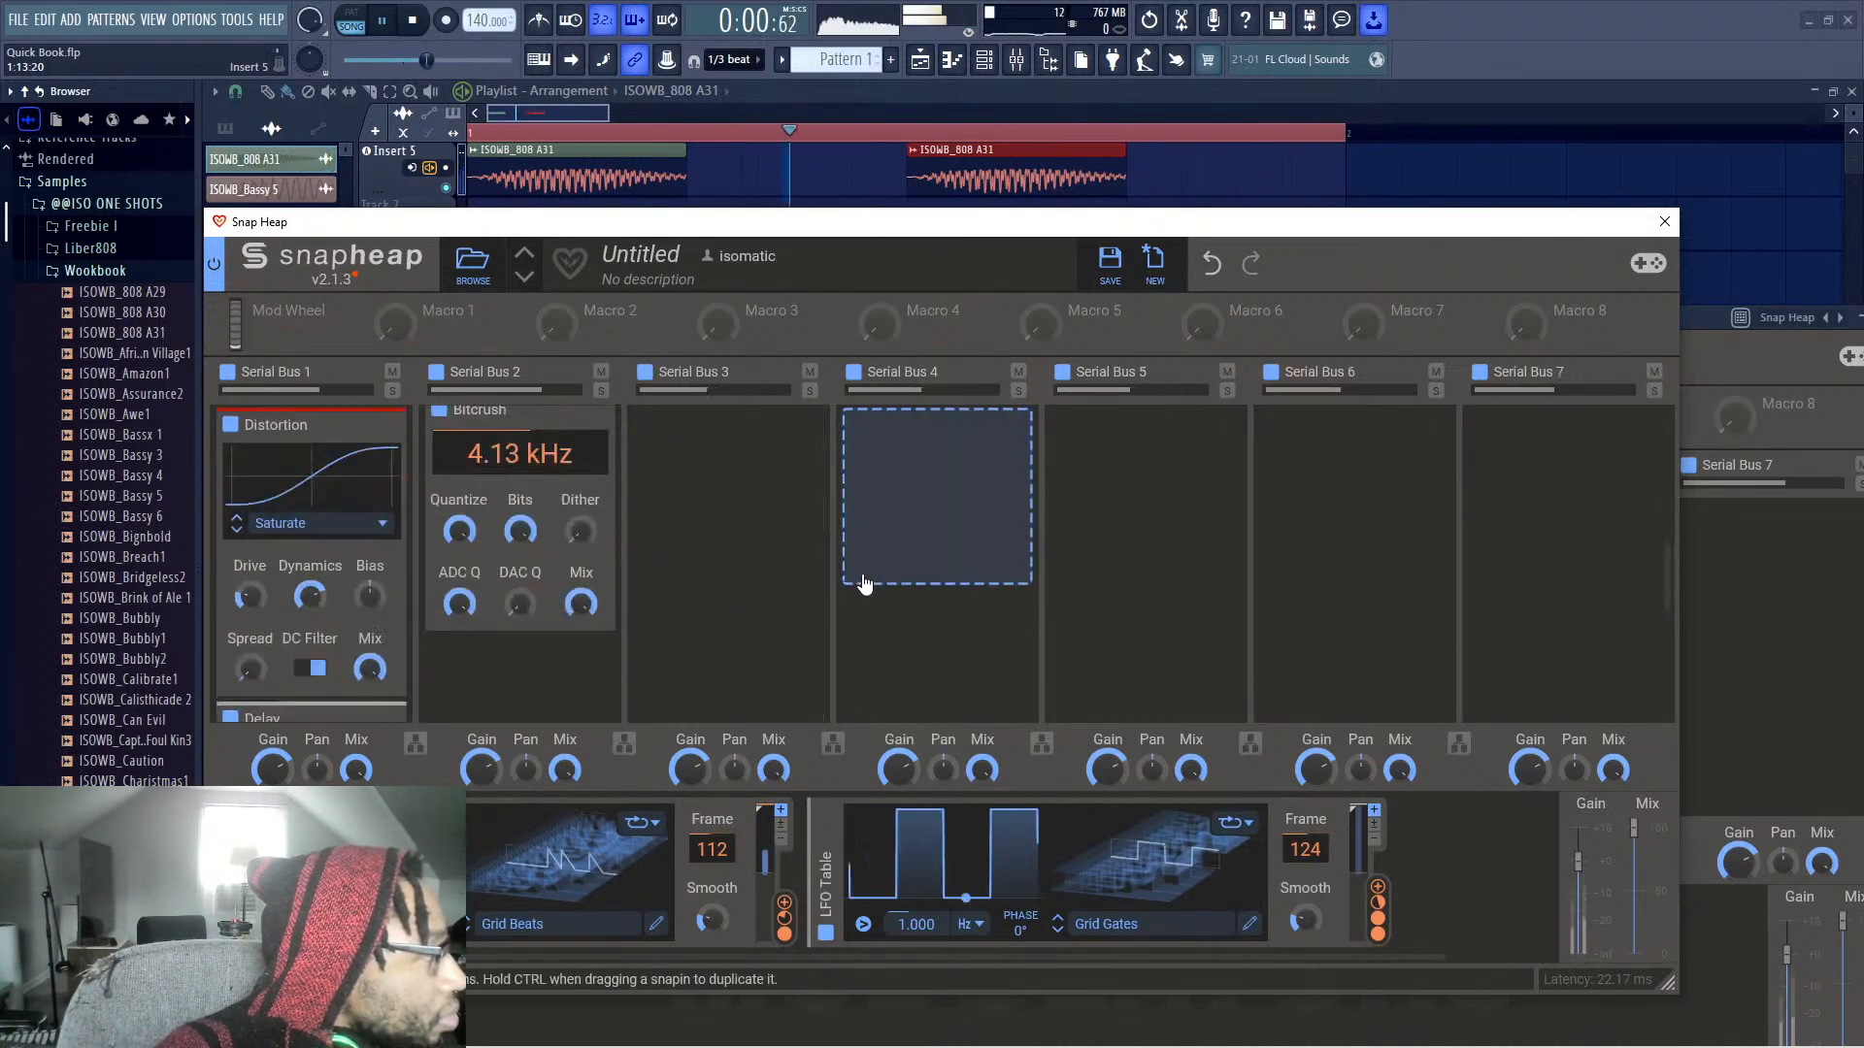
{"action": "scroll", "coordinate": [736, 604], "scroll_direction": "up", "scroll_amount": 5}
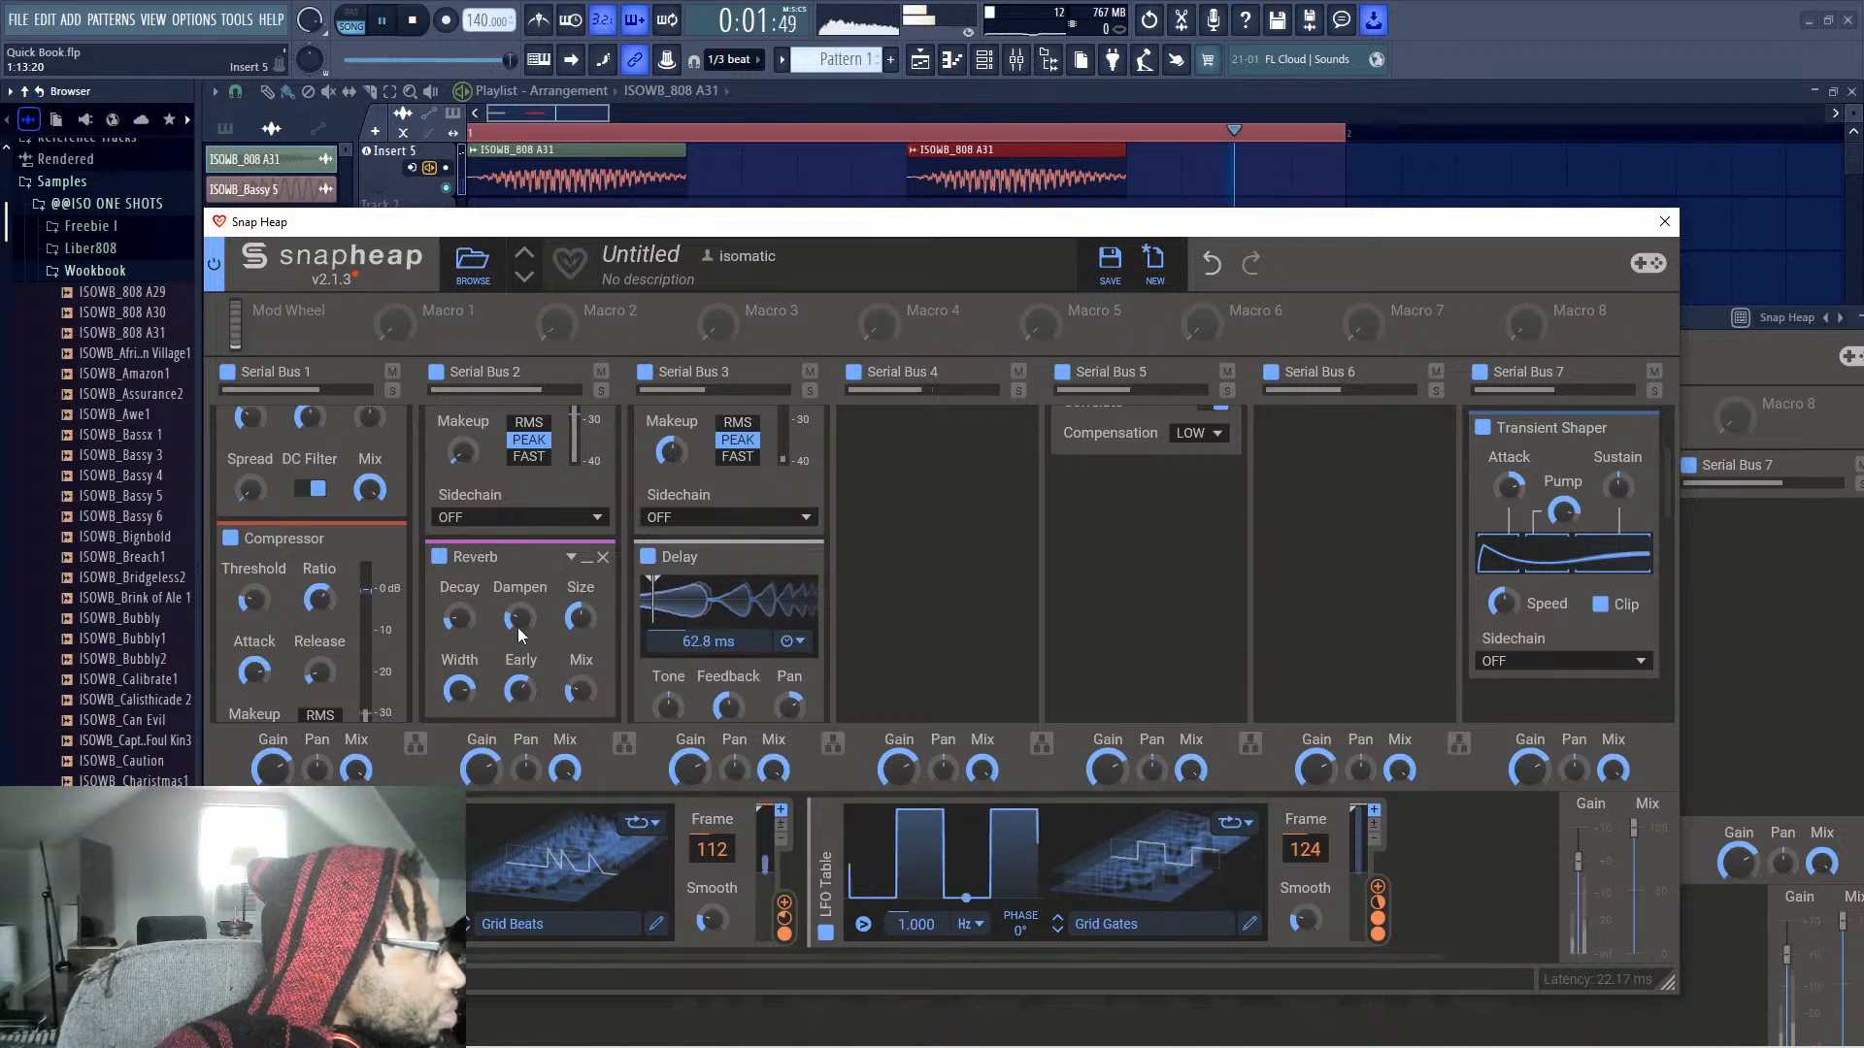
{"action": "mouse_move", "coordinate": [580, 617]}
{"action": "left_click_drag", "start_coordinate": [579, 618], "coordinate": [581, 641]}
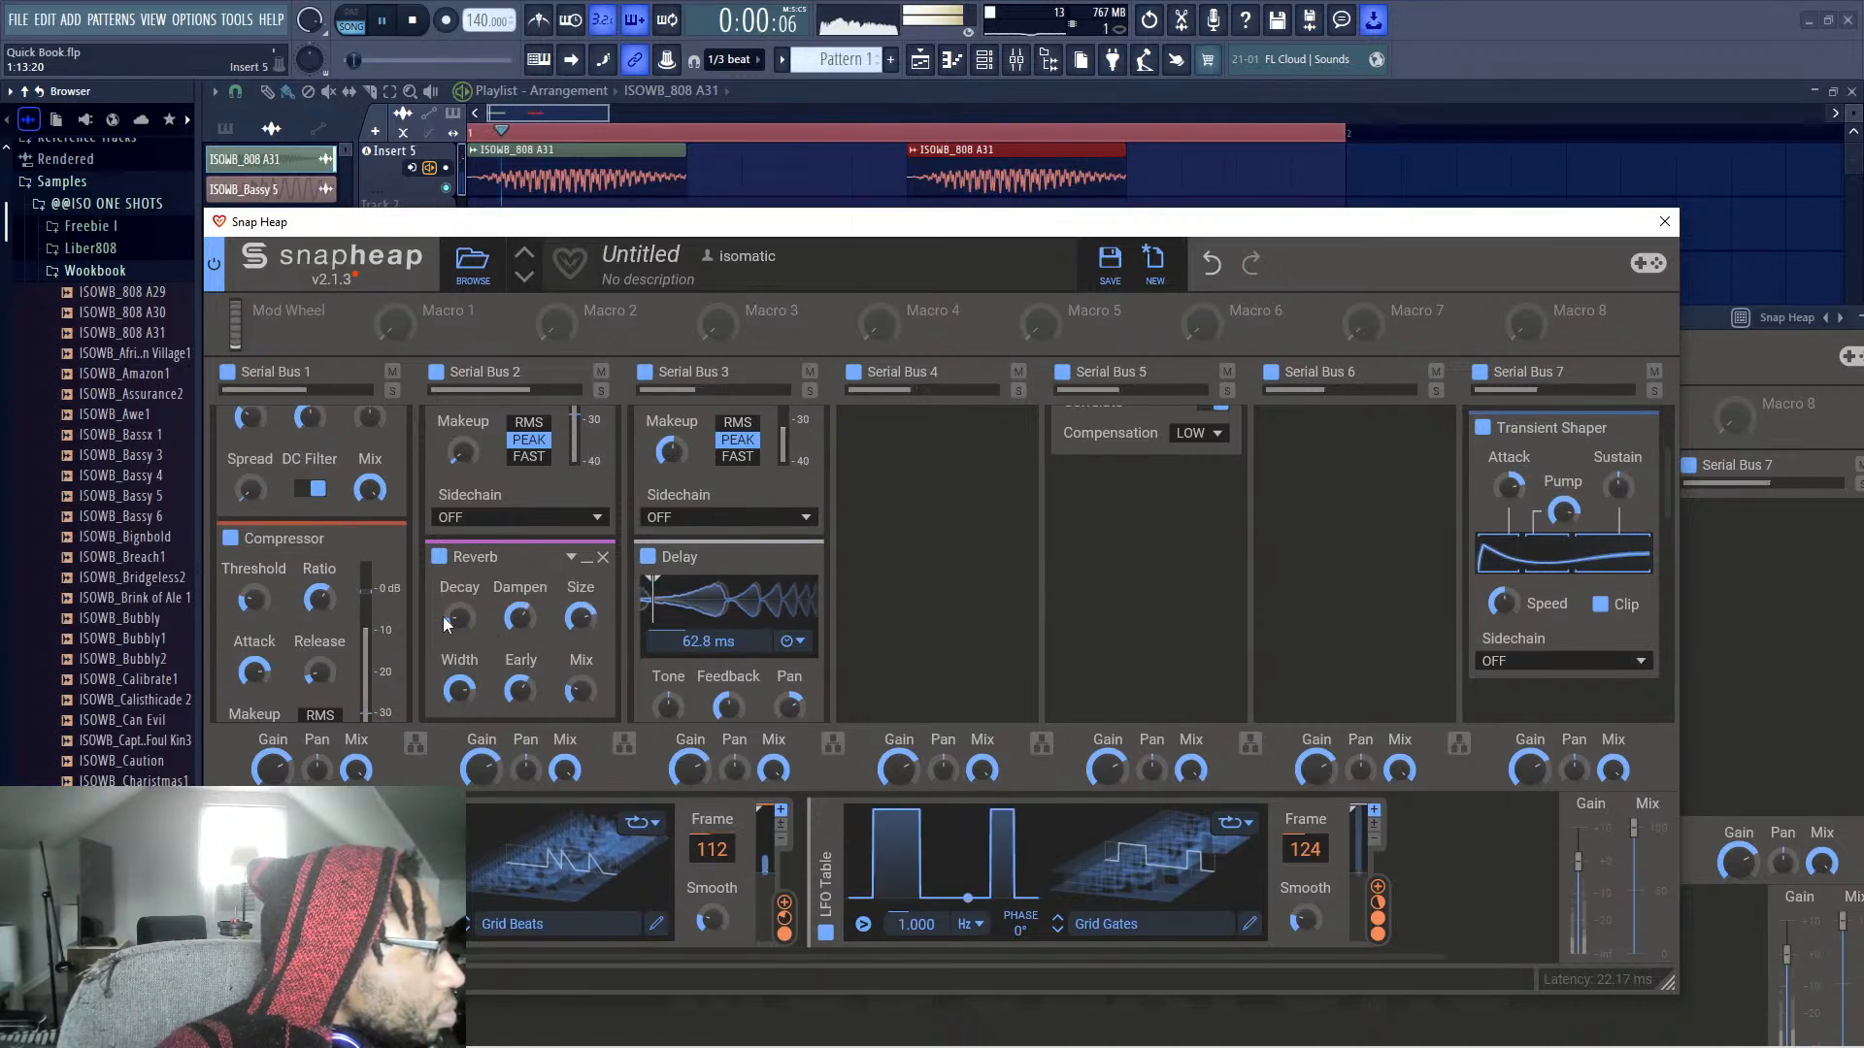
{"action": "scroll", "coordinate": [581, 640], "scroll_direction": "down", "scroll_amount": 5}
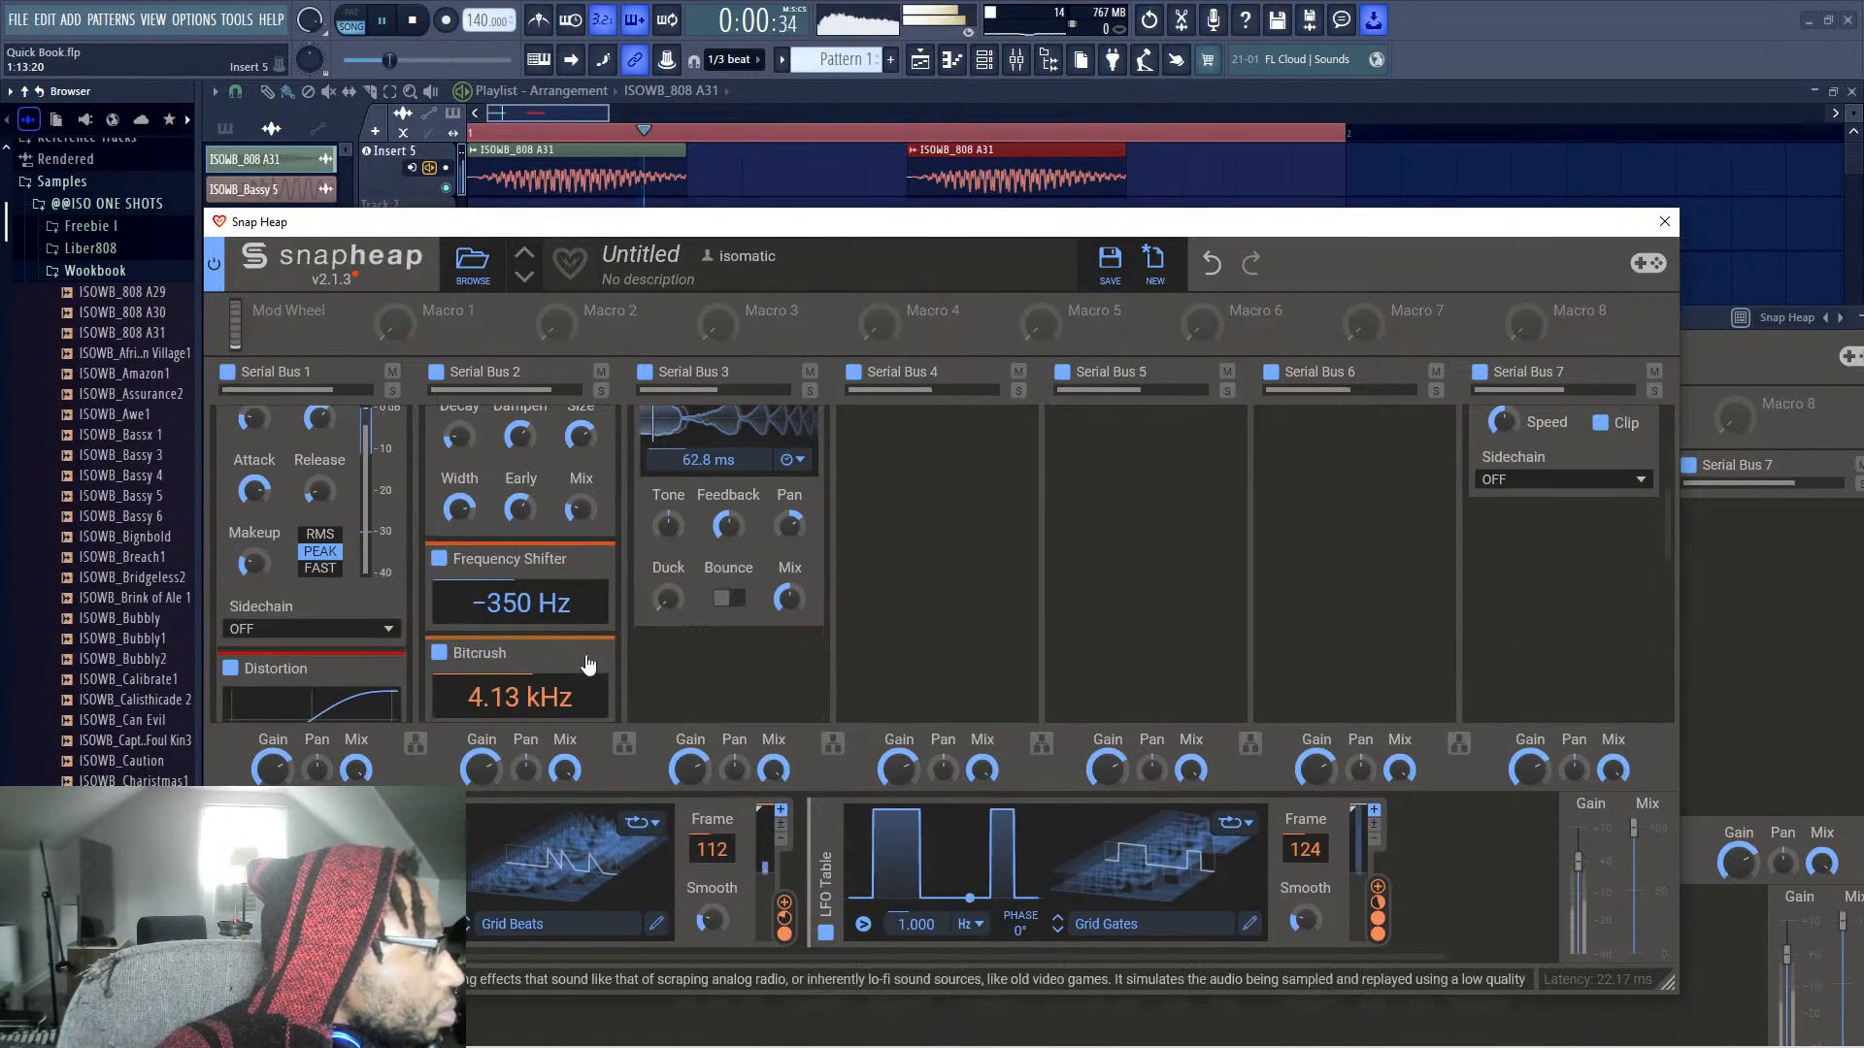
{"action": "scroll", "coordinate": [561, 637], "scroll_direction": "up", "scroll_amount": 8}
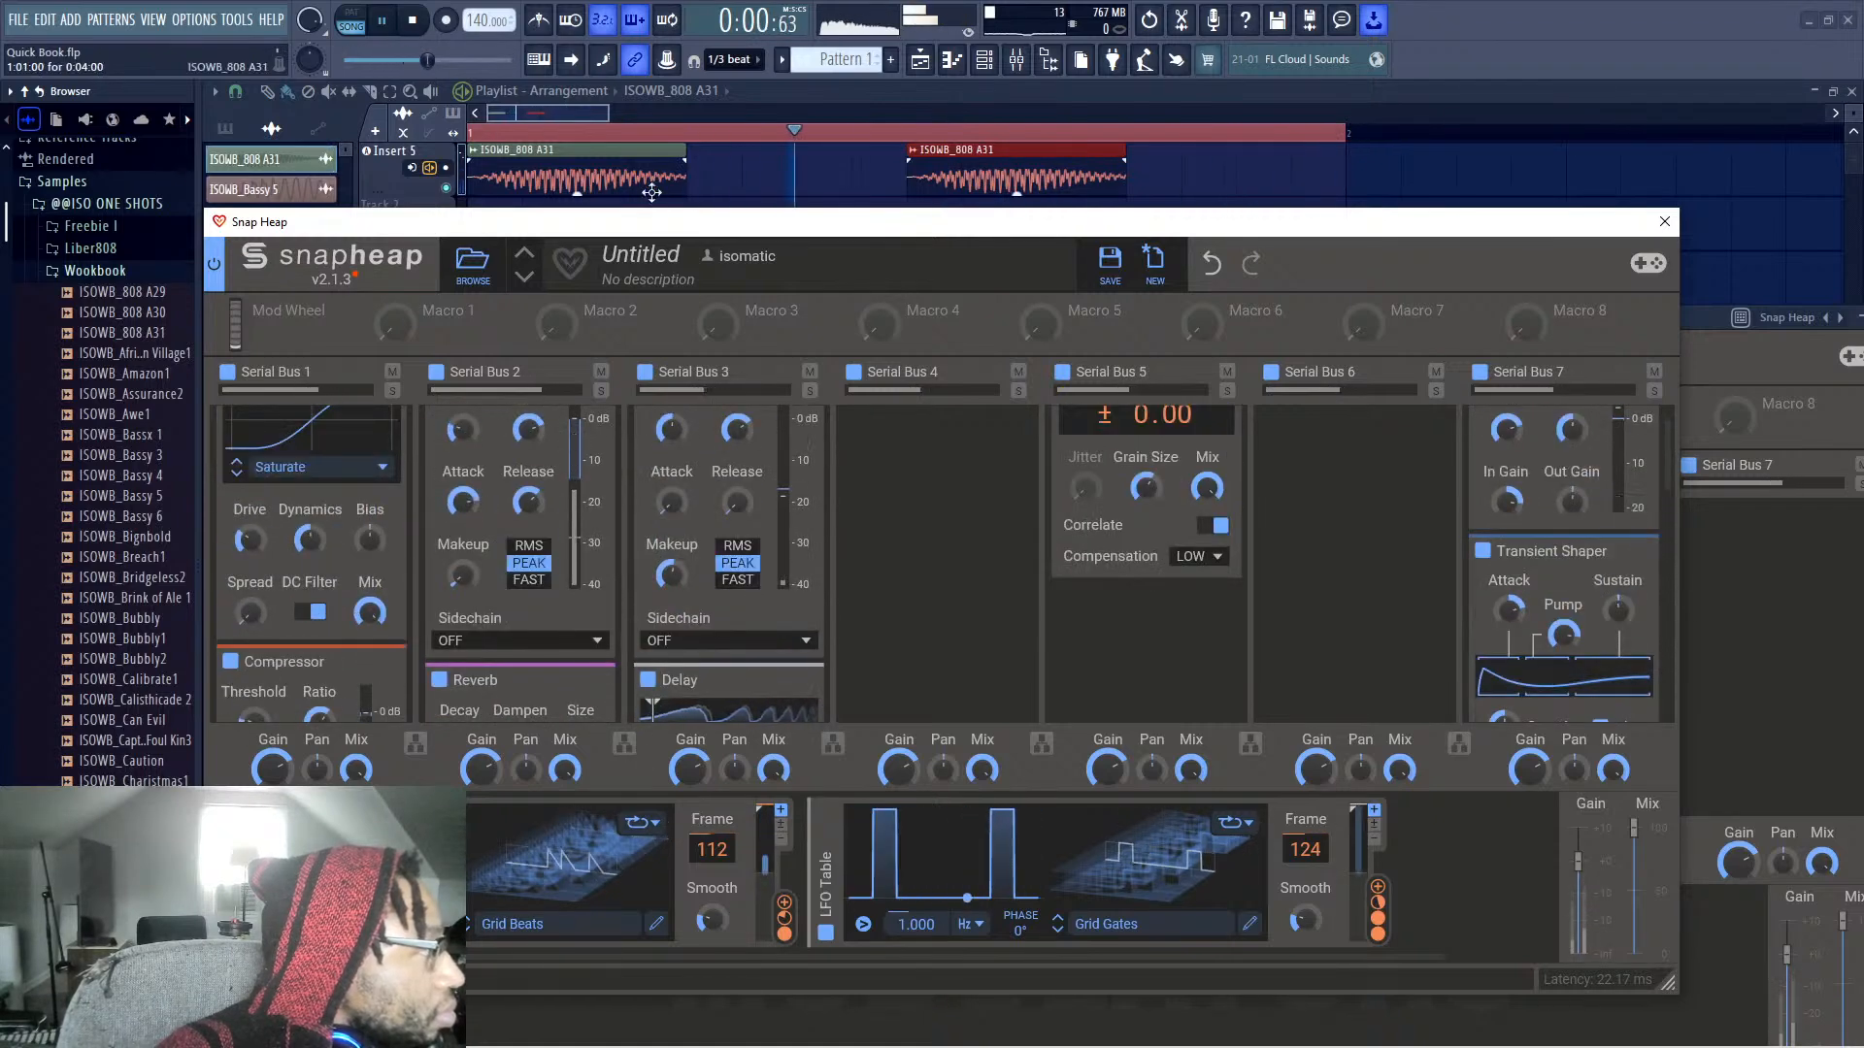
Uncover the playlist, stop playback and replace the first ISOWB_808 A31 clip with the ISOWB_Driving2 sample from the Wookbook folder
{"action": "left_click_drag", "start_coordinate": [633, 244], "coordinate": [923, 611]}
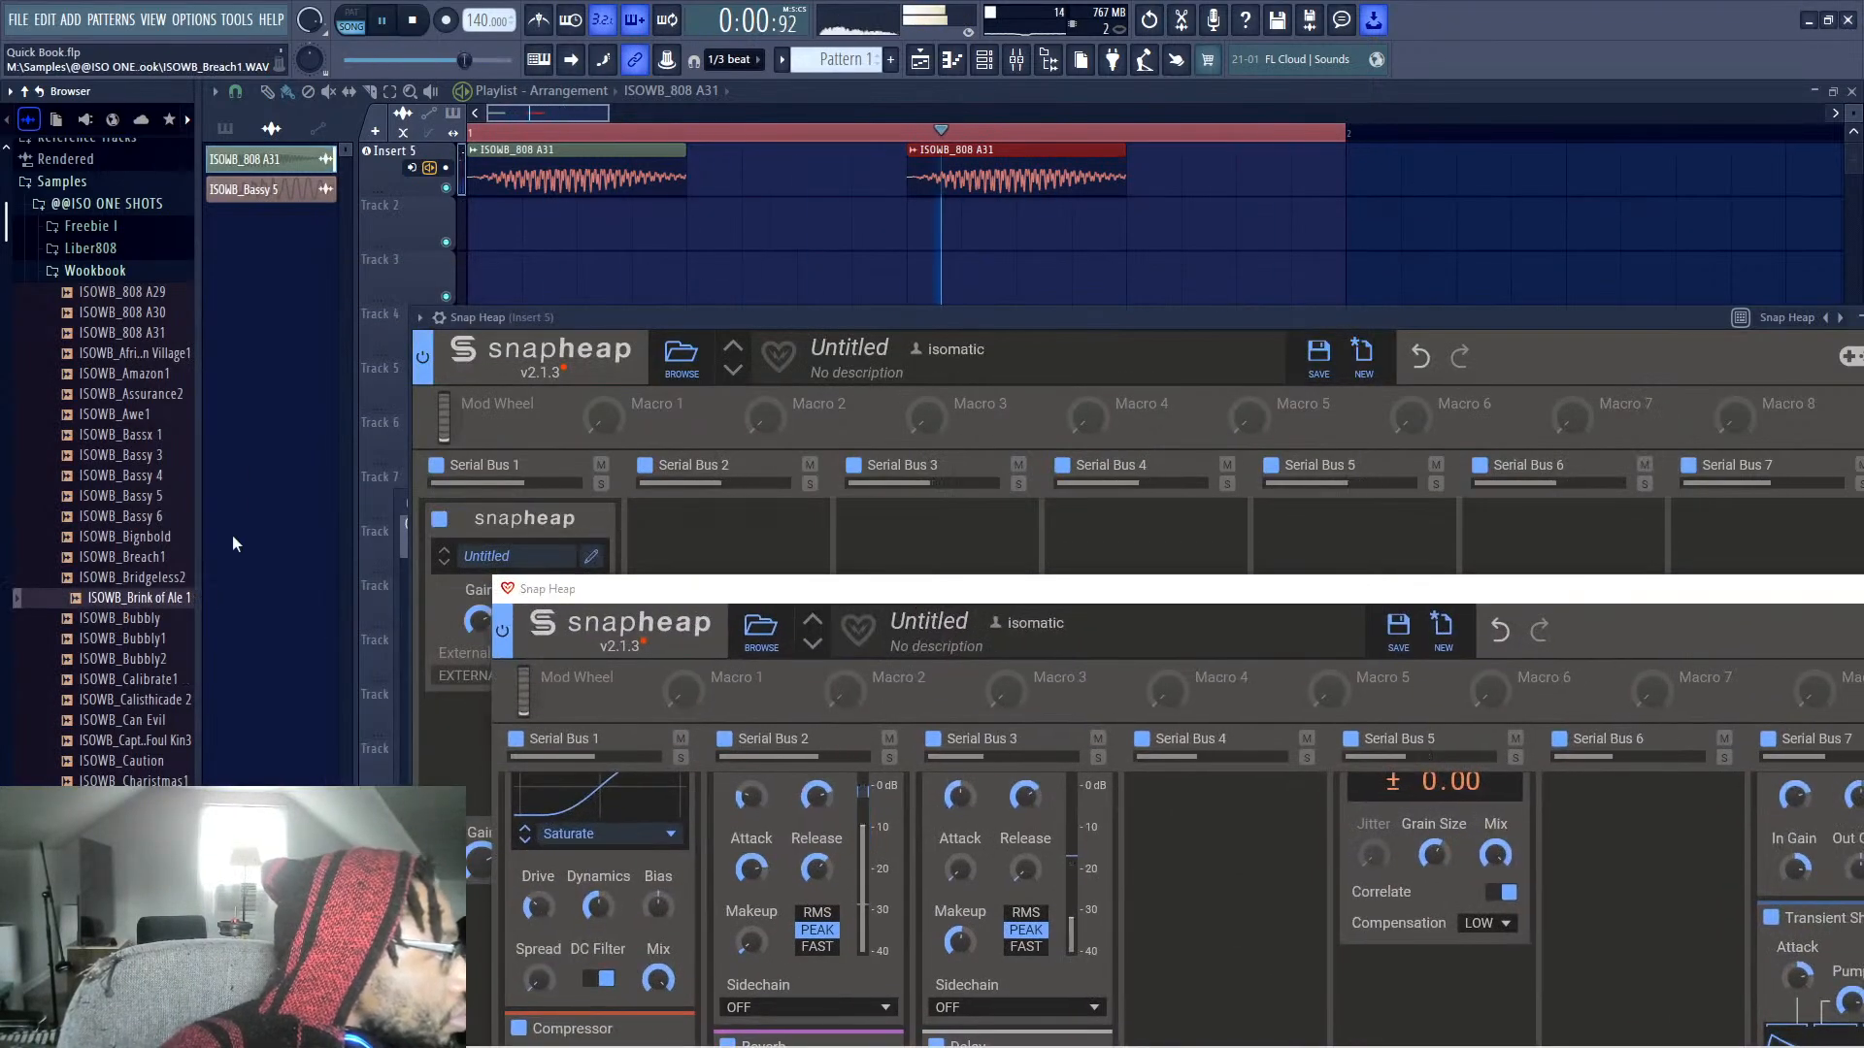
{"action": "scroll", "coordinate": [136, 680], "scroll_direction": "down", "scroll_amount": 10}
{"action": "key", "text": "space"}
{"action": "left_click", "coordinate": [126, 720]}
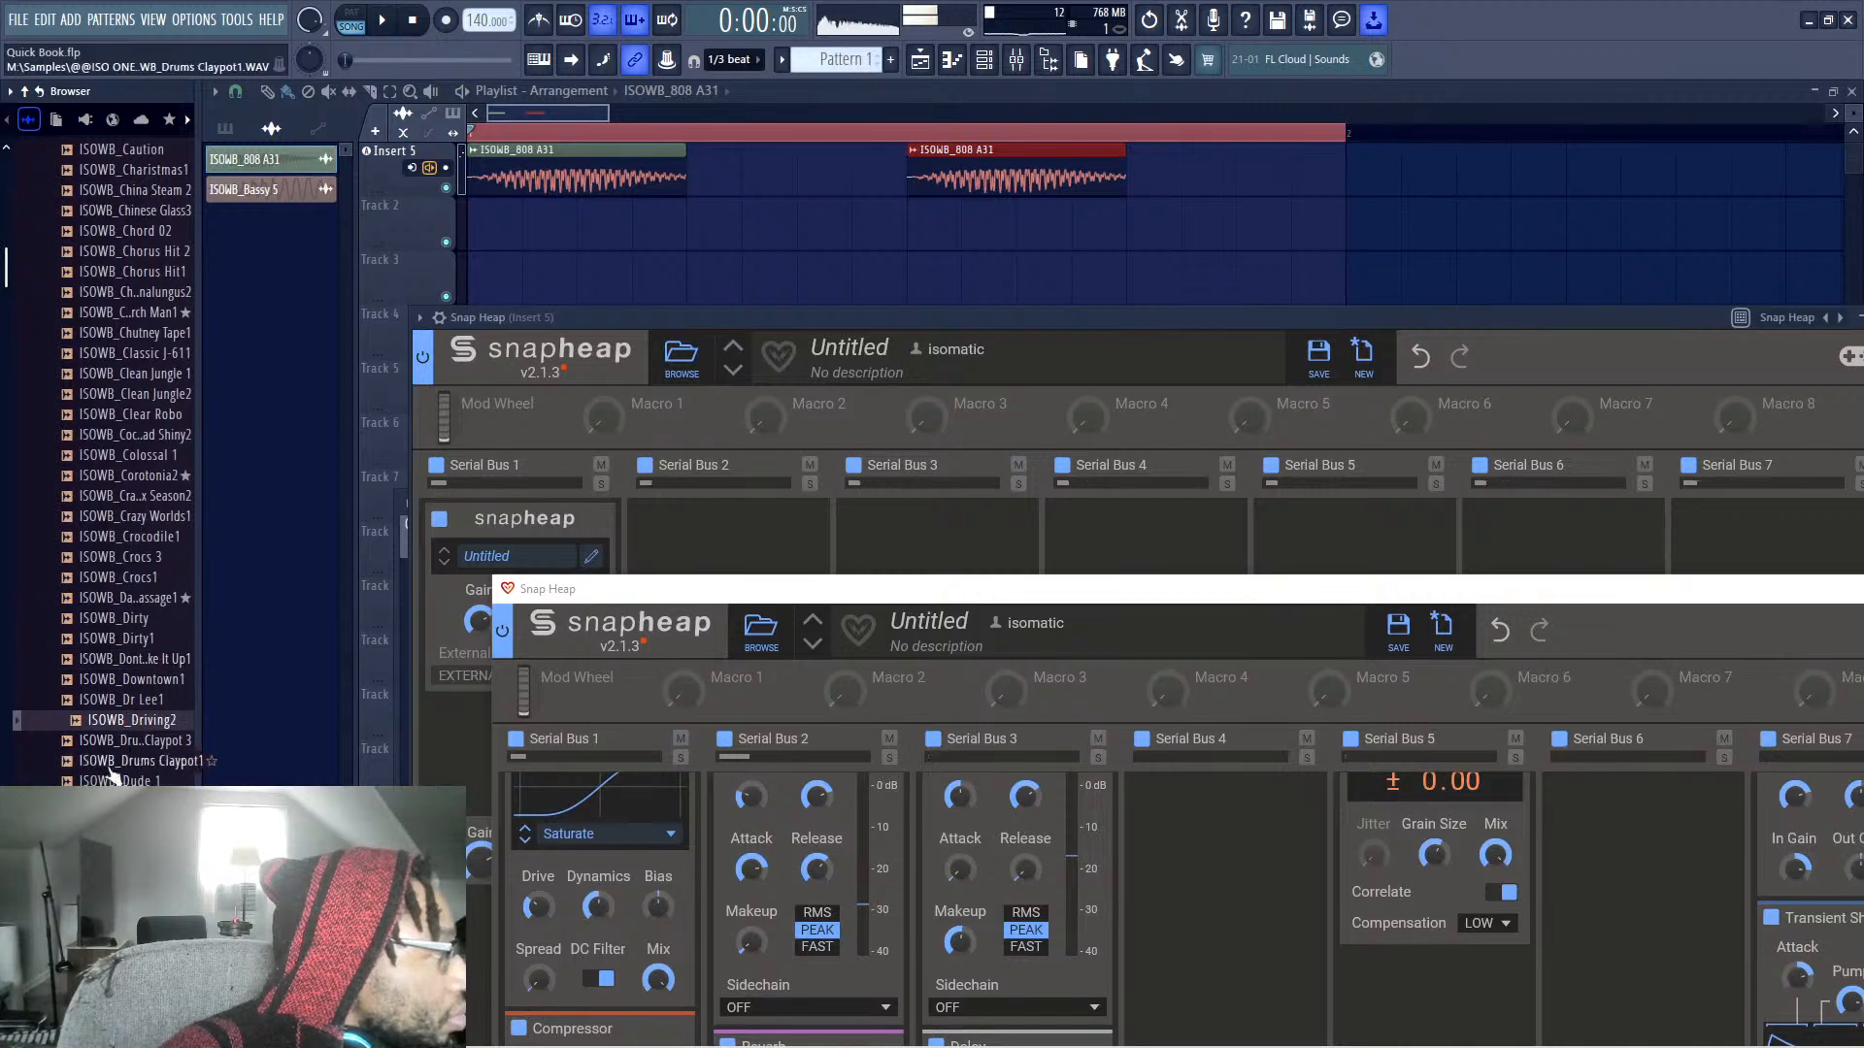
{"action": "left_click_drag", "start_coordinate": [471, 526], "coordinate": [566, 179]}
{"action": "right_click", "coordinate": [568, 180]}
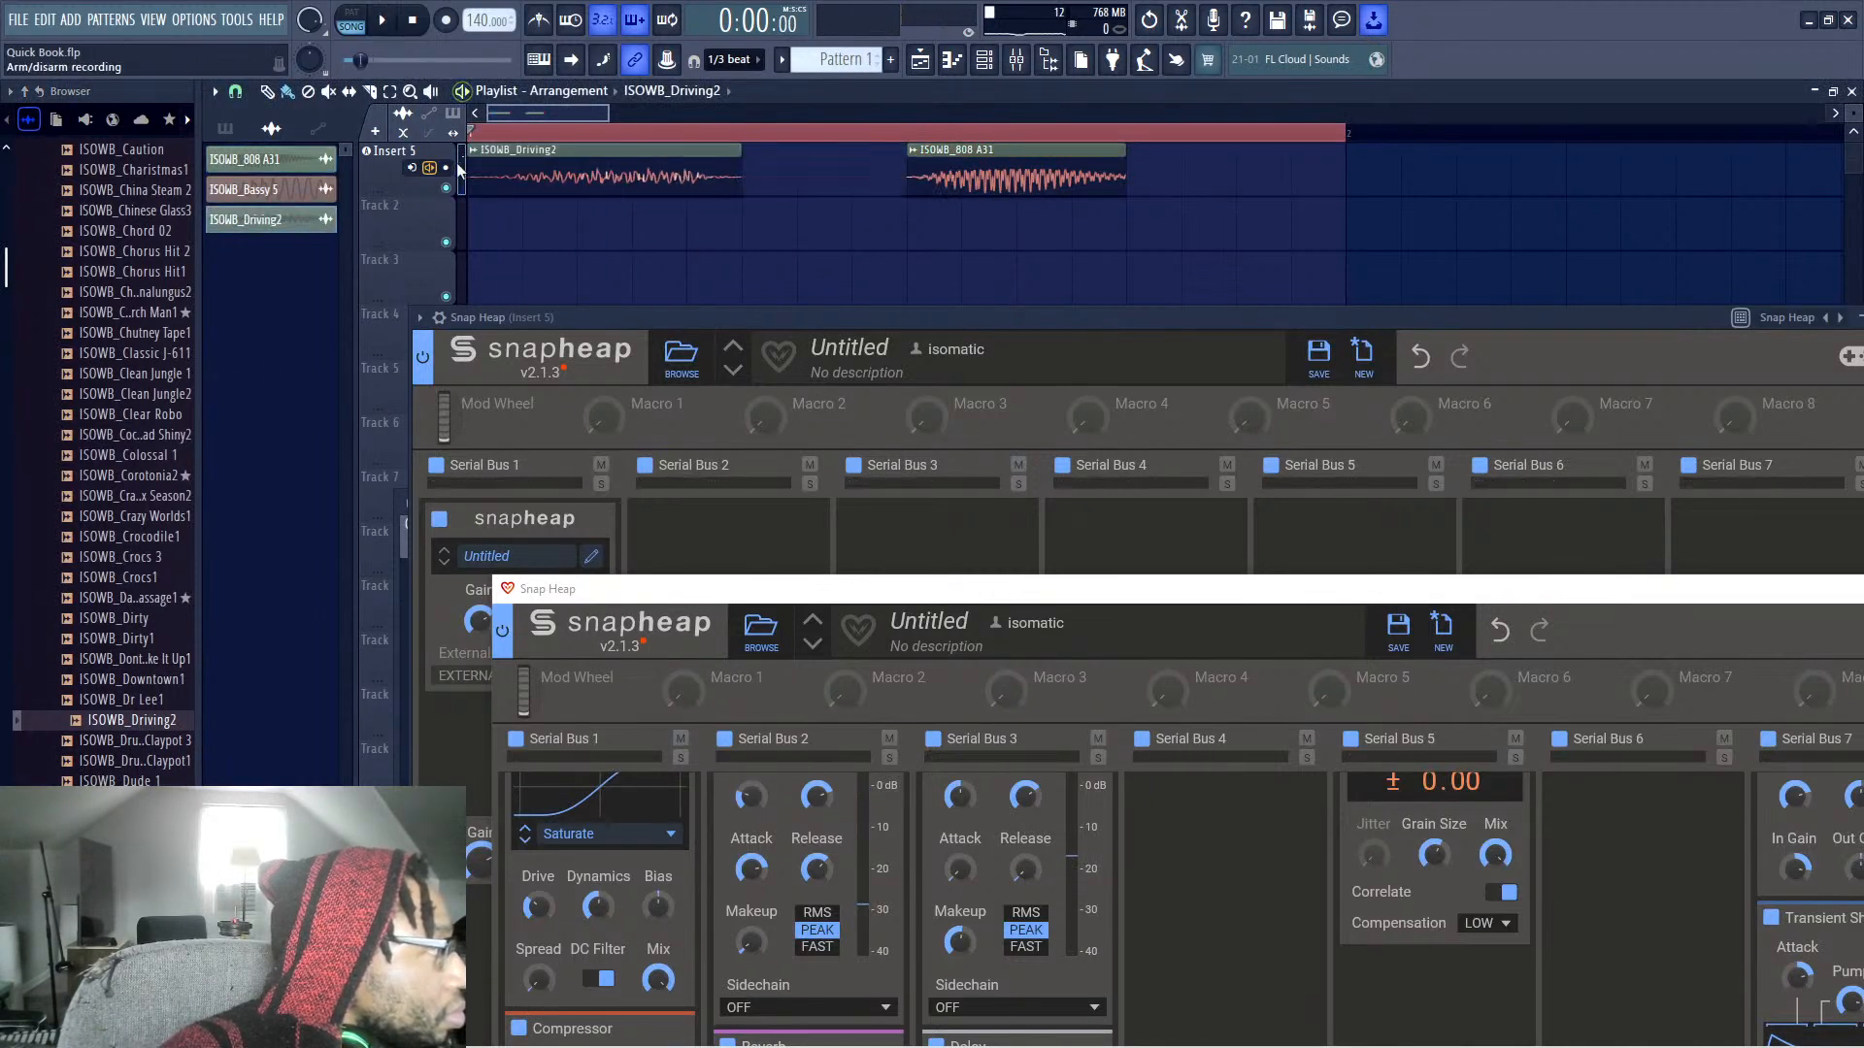
Toggle playback of the arrangement and delete the remaining ISOWB_808 A31 clip from the first playlist track
{"action": "key", "text": "space"}
{"action": "right_click", "coordinate": [983, 163]}
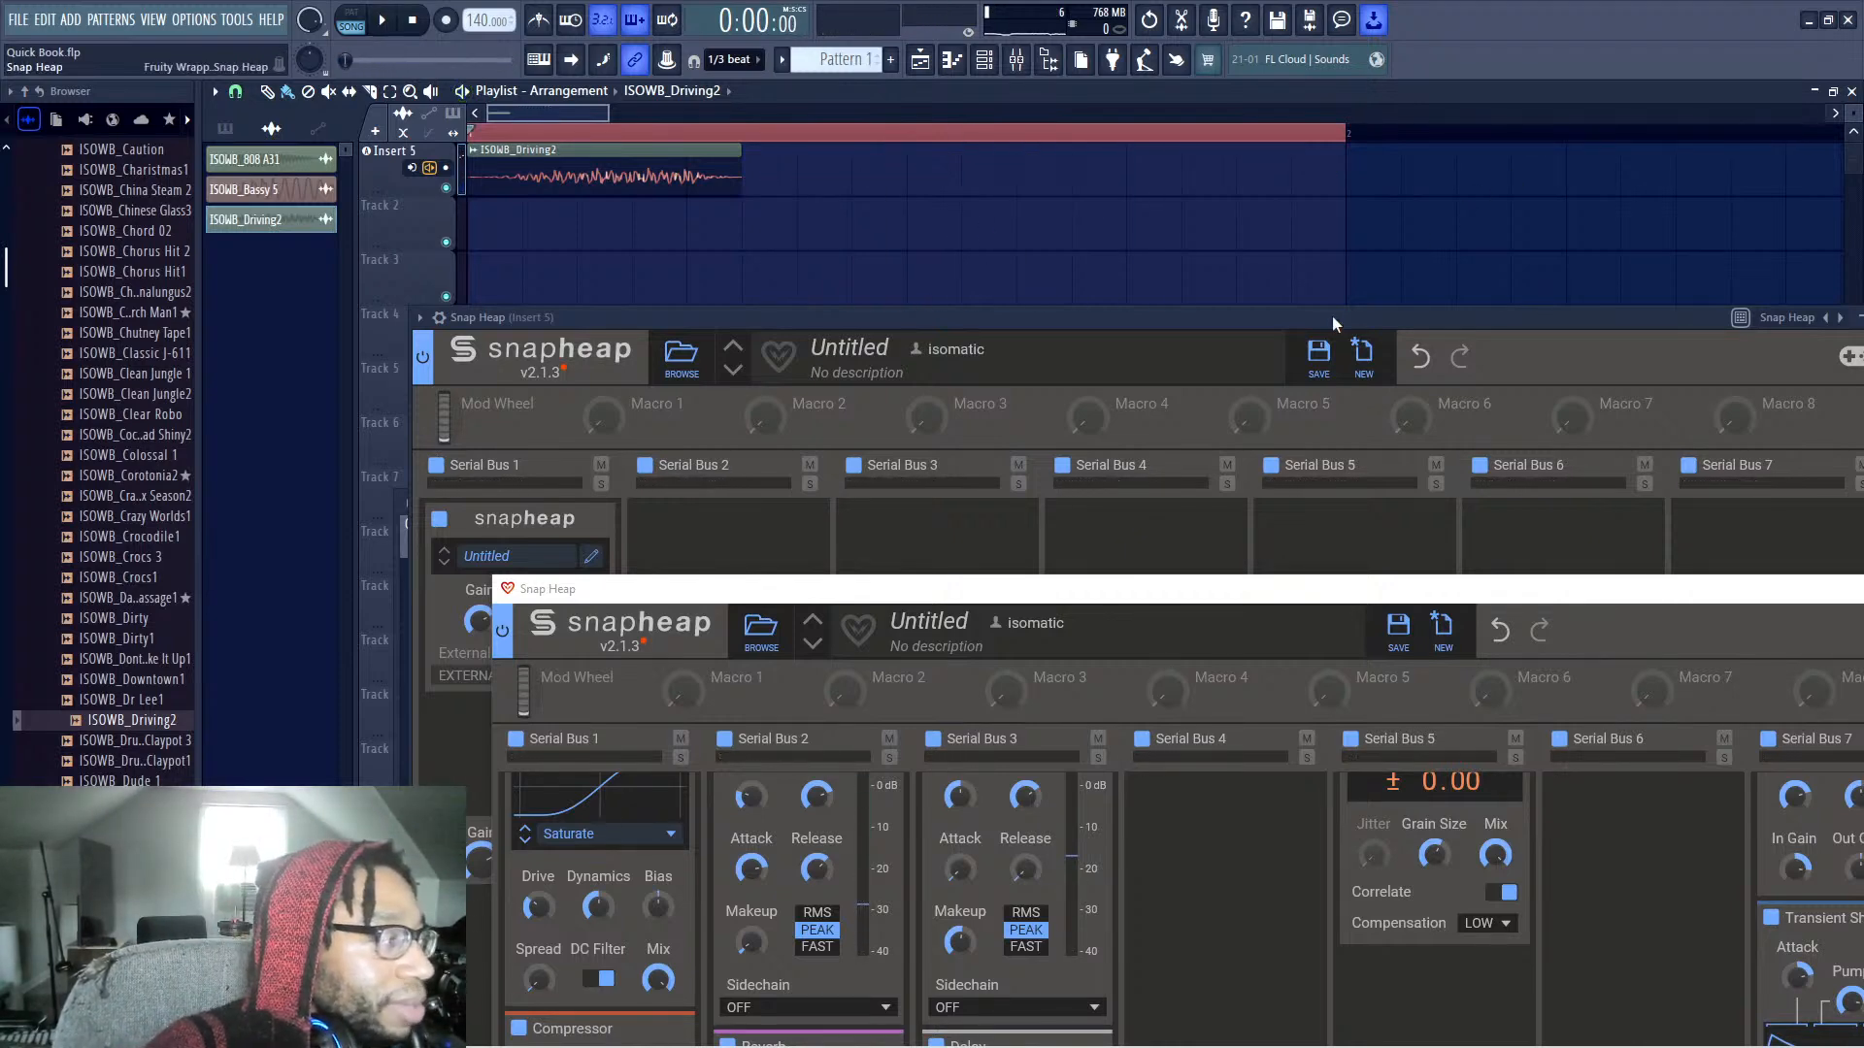
Open the mixer and load Rolling Sampler into the first effect slot of the Master track, arranging the windows to keep the playlist reachable
{"action": "left_click_drag", "start_coordinate": [1309, 322], "coordinate": [1102, 243]}
{"action": "key", "text": "F9"}
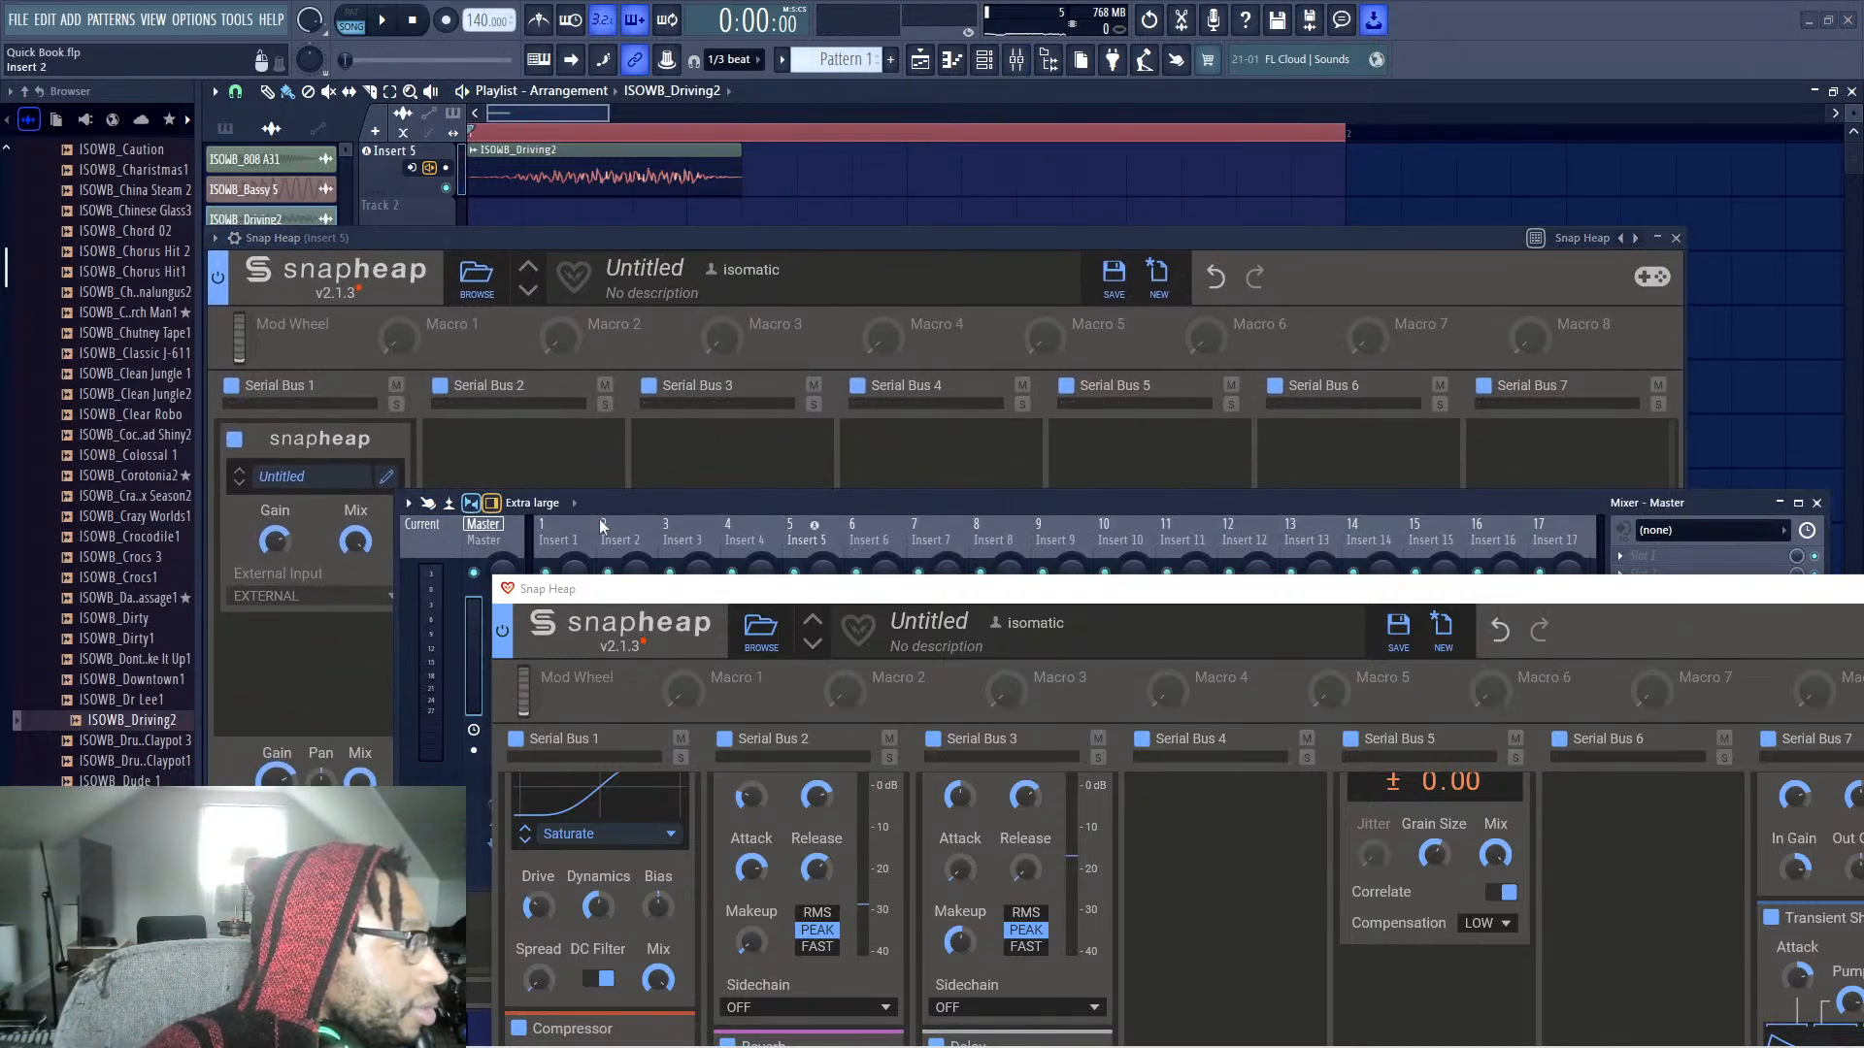
{"action": "left_click_drag", "start_coordinate": [602, 525], "coordinate": [285, 374]}
{"action": "left_click", "coordinate": [1325, 433]}
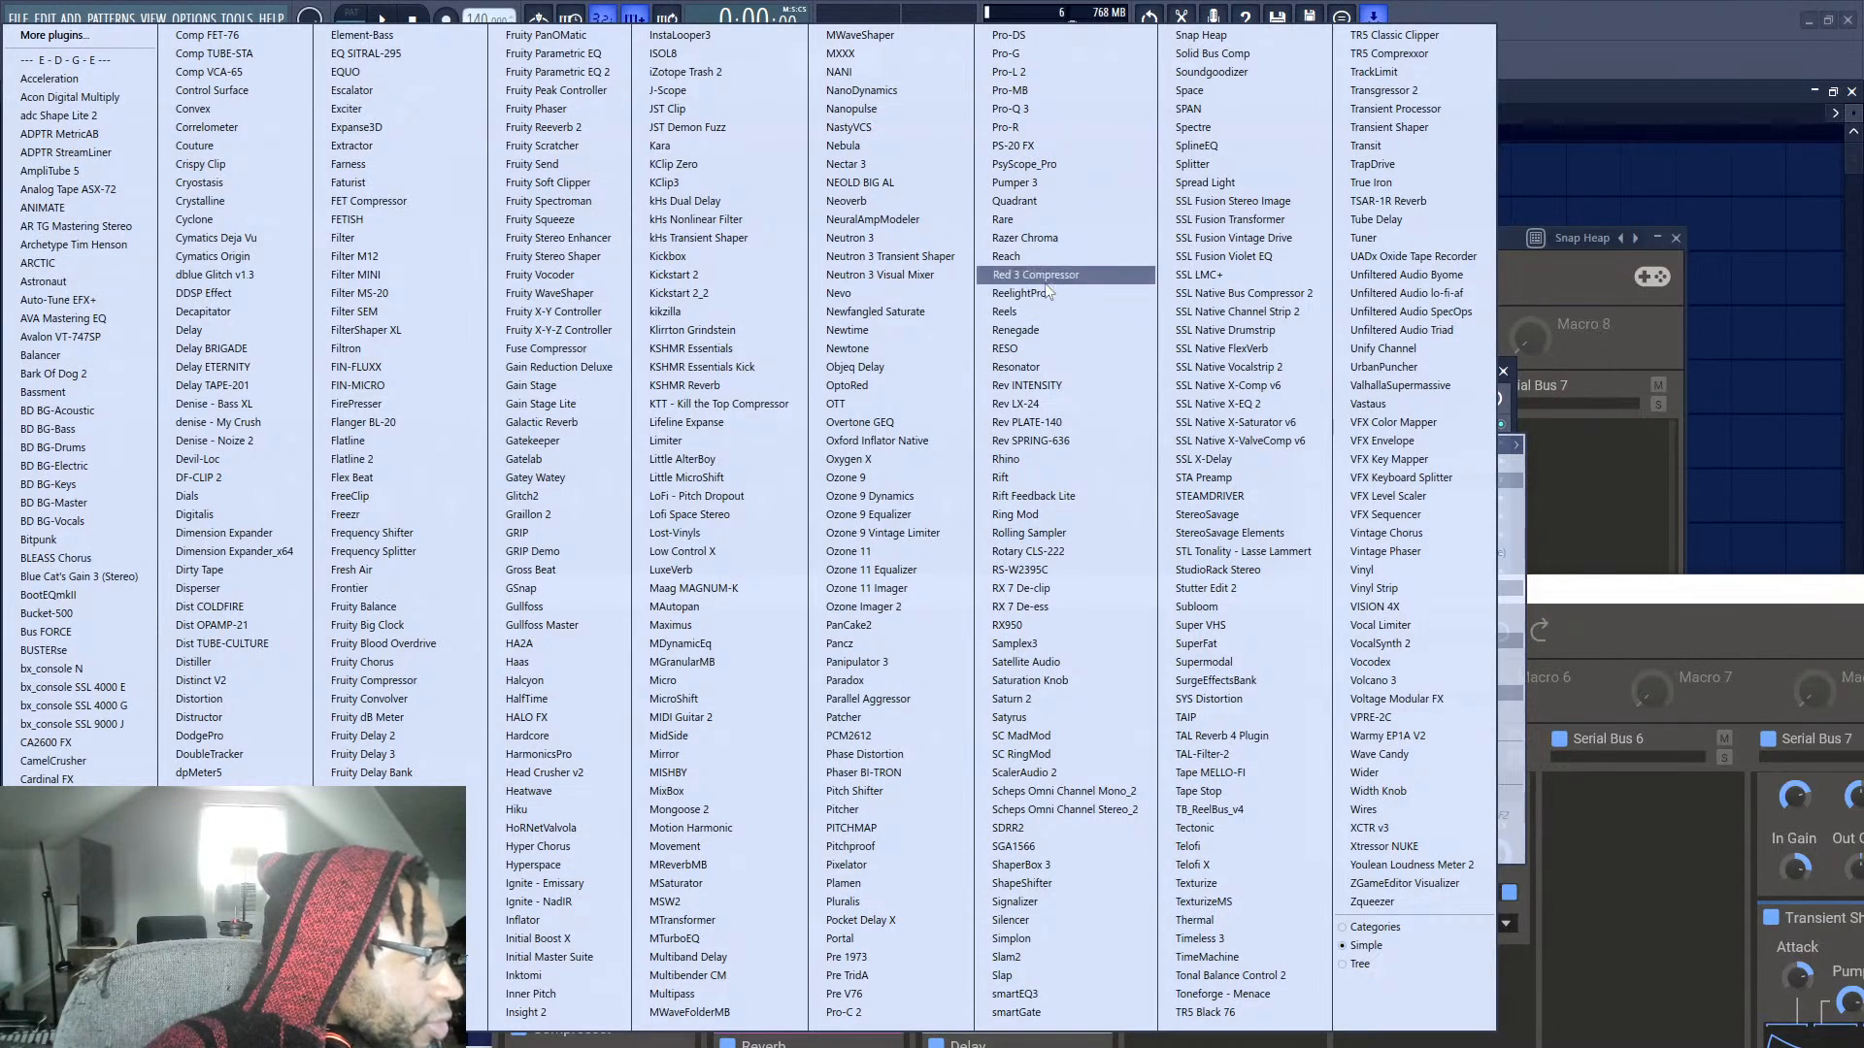
{"action": "left_click", "coordinate": [1029, 532]}
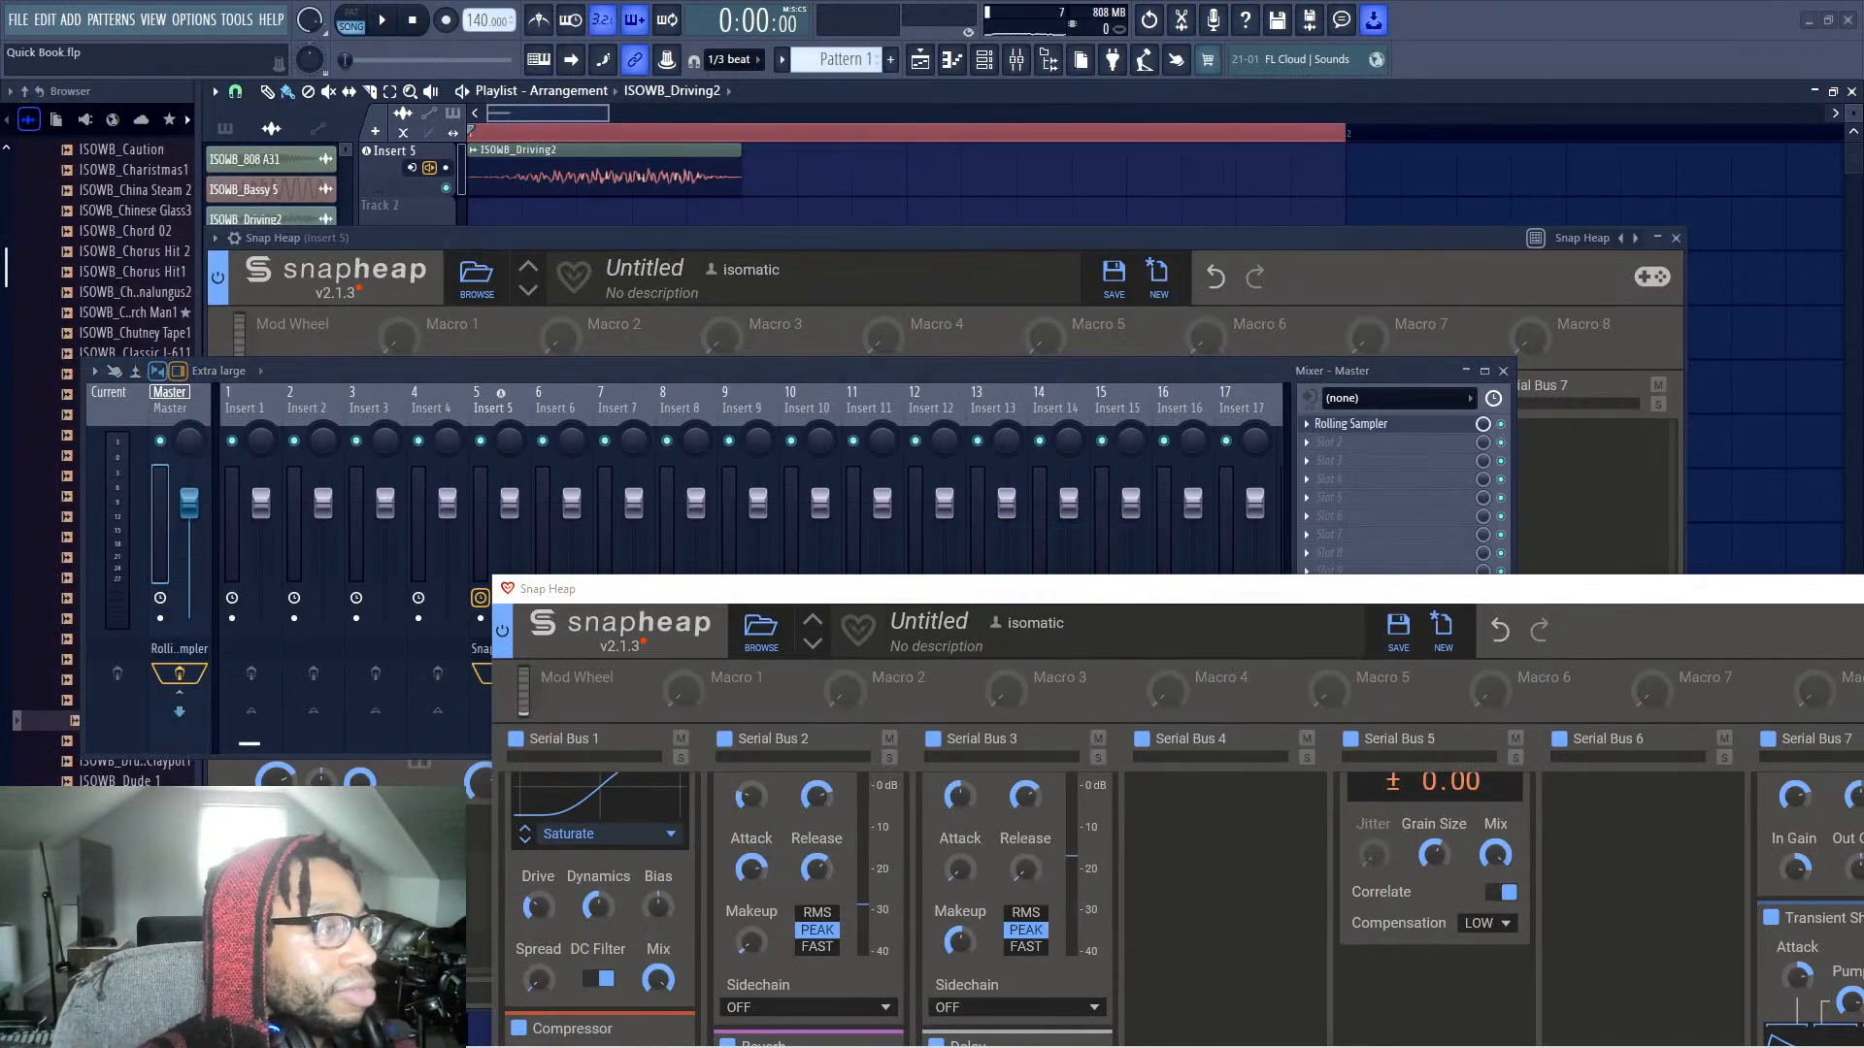
{"action": "left_click_drag", "start_coordinate": [1188, 274], "coordinate": [1039, 235]}
Capture a short playback in Rolling Sampler, place the captured audio on playlist Track 2 and mute that track
{"action": "key", "text": "space"}
{"action": "key", "text": "space"}
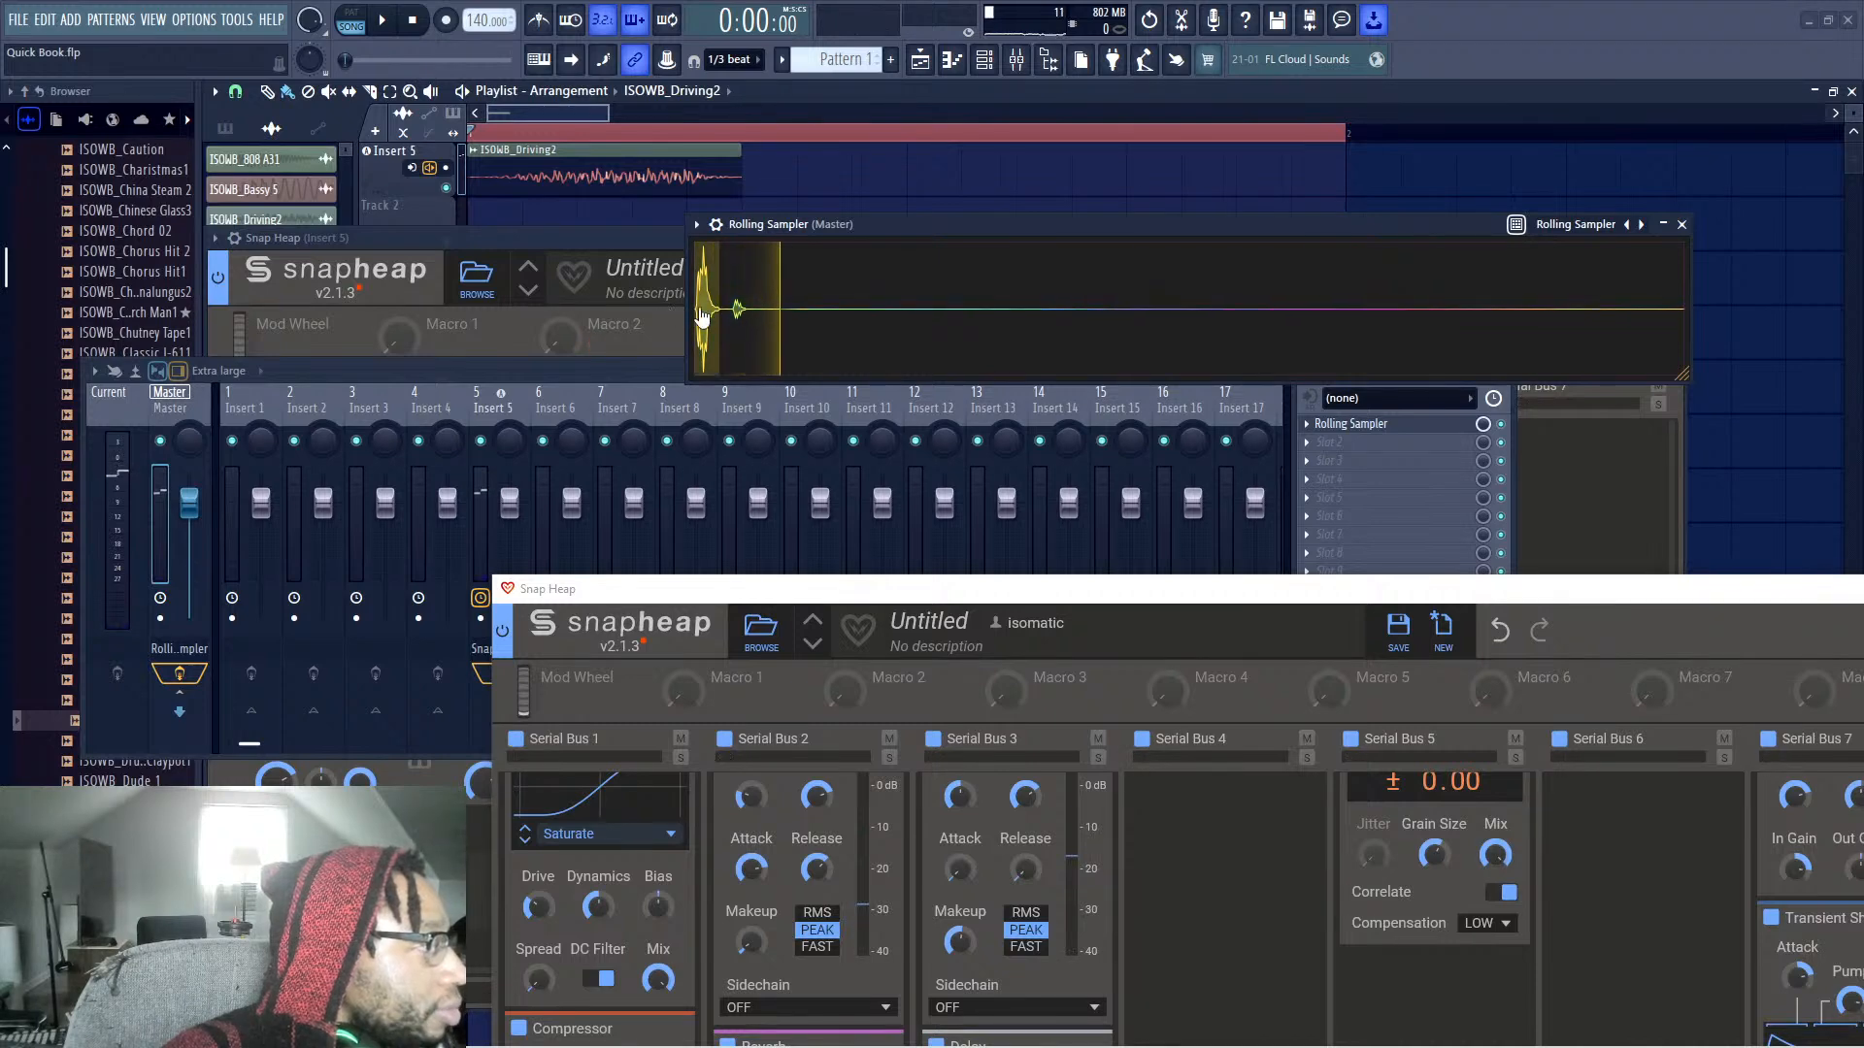
{"action": "left_click_drag", "start_coordinate": [701, 315], "coordinate": [579, 206]}
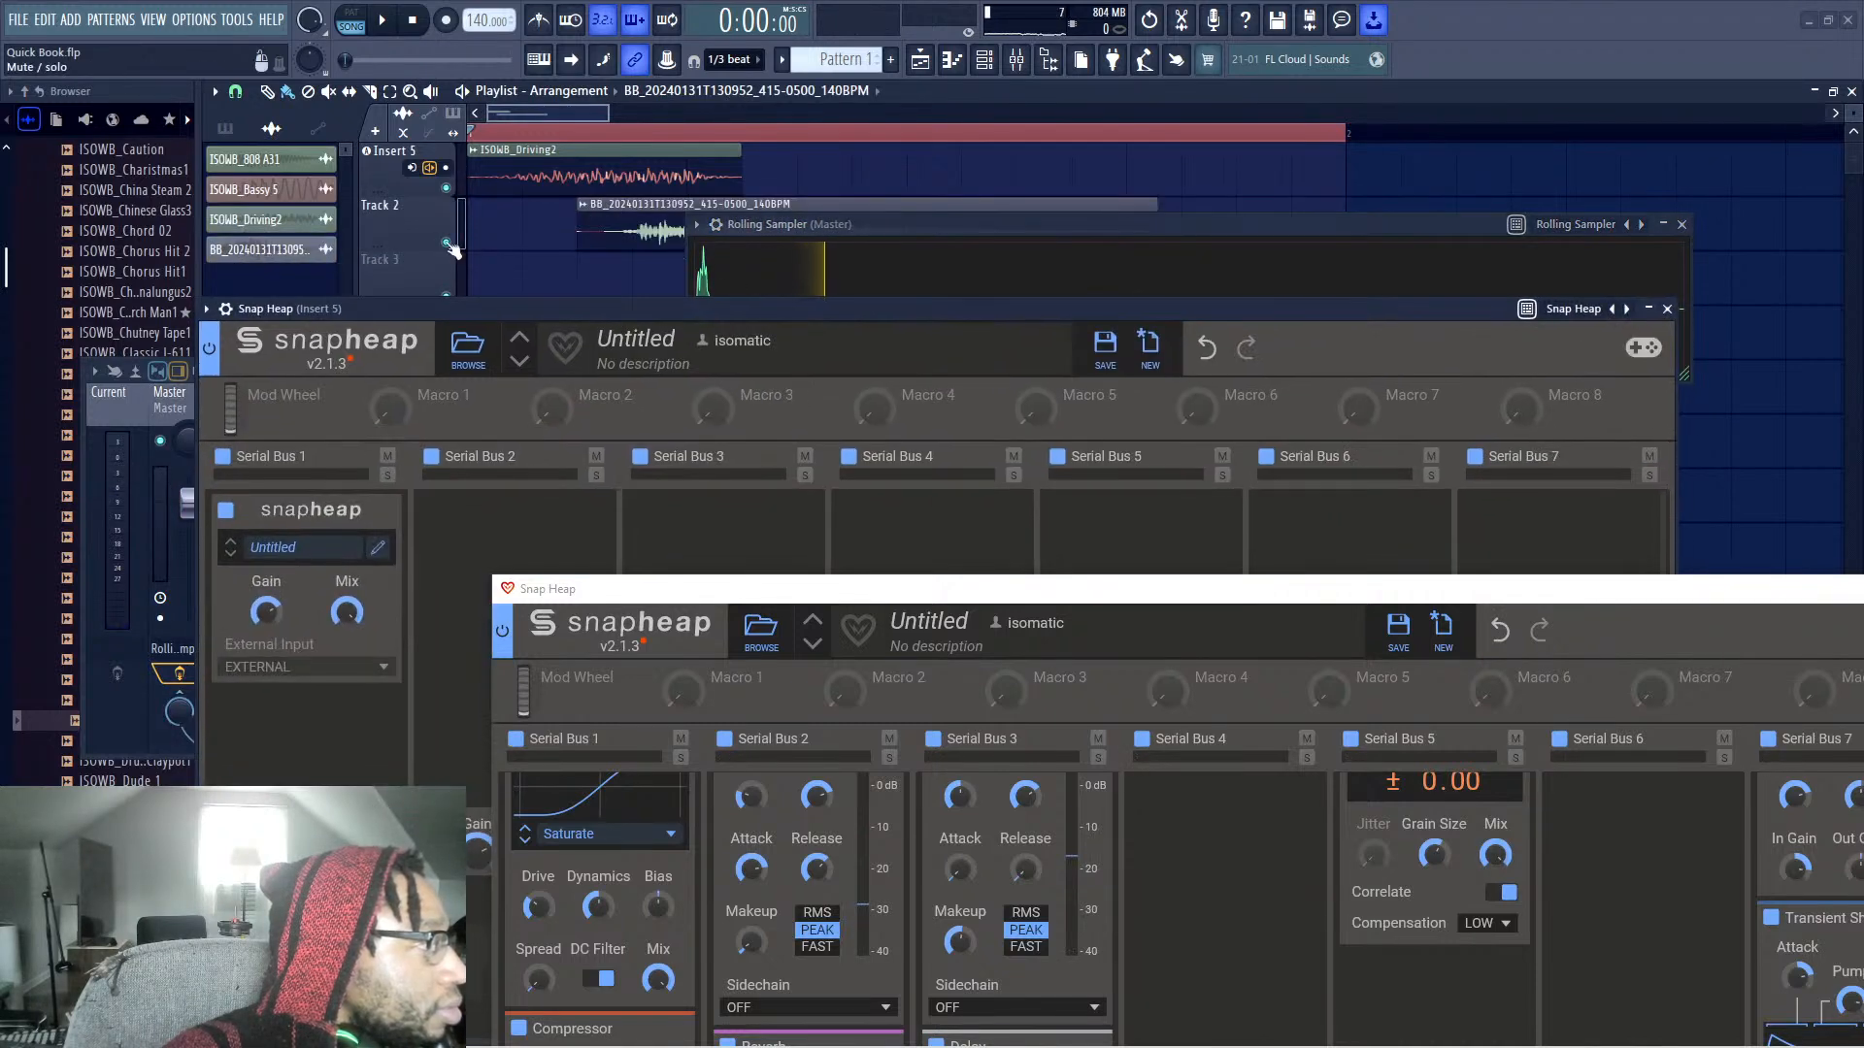
{"action": "left_click", "coordinate": [447, 244]}
Play the ISOWB_Driving2 clip and reposition both Snap Heap windows below it so the inner effect chain is fully accessible
{"action": "key", "text": "space"}
{"action": "key", "text": "space"}
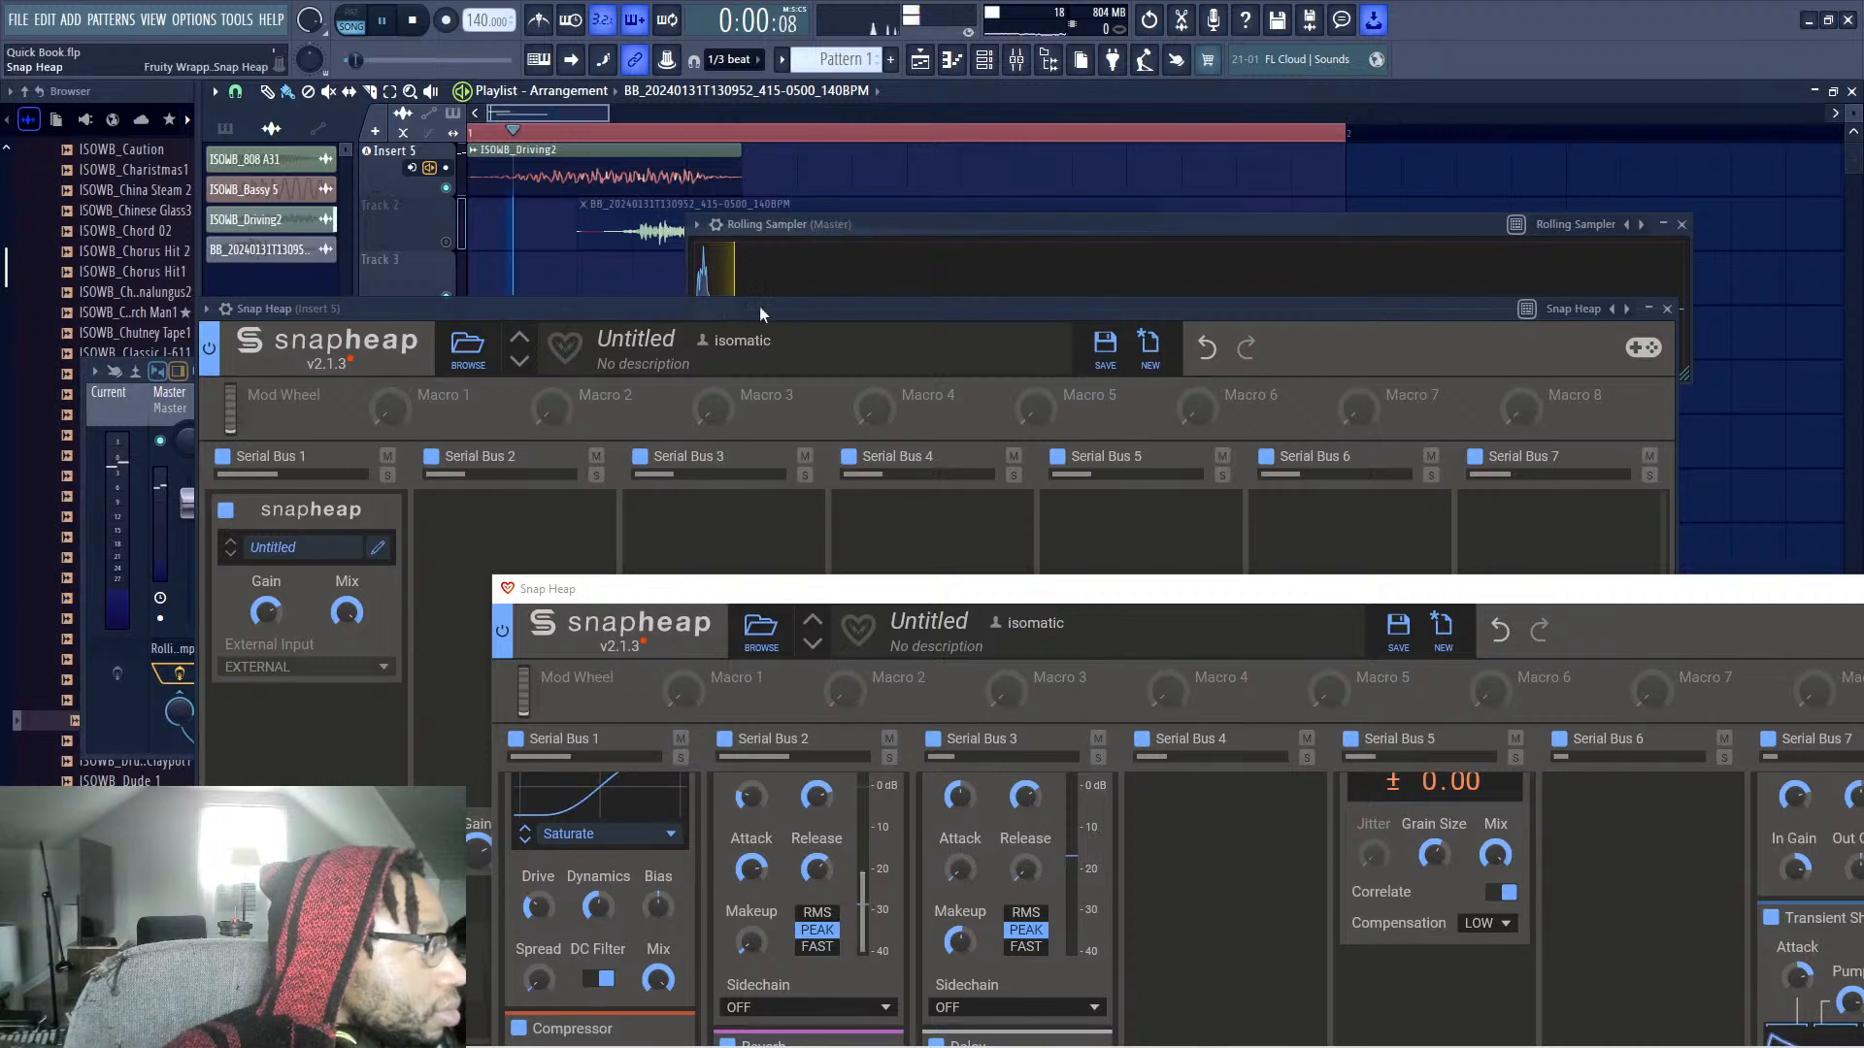
{"action": "left_click_drag", "start_coordinate": [801, 311], "coordinate": [782, 194]}
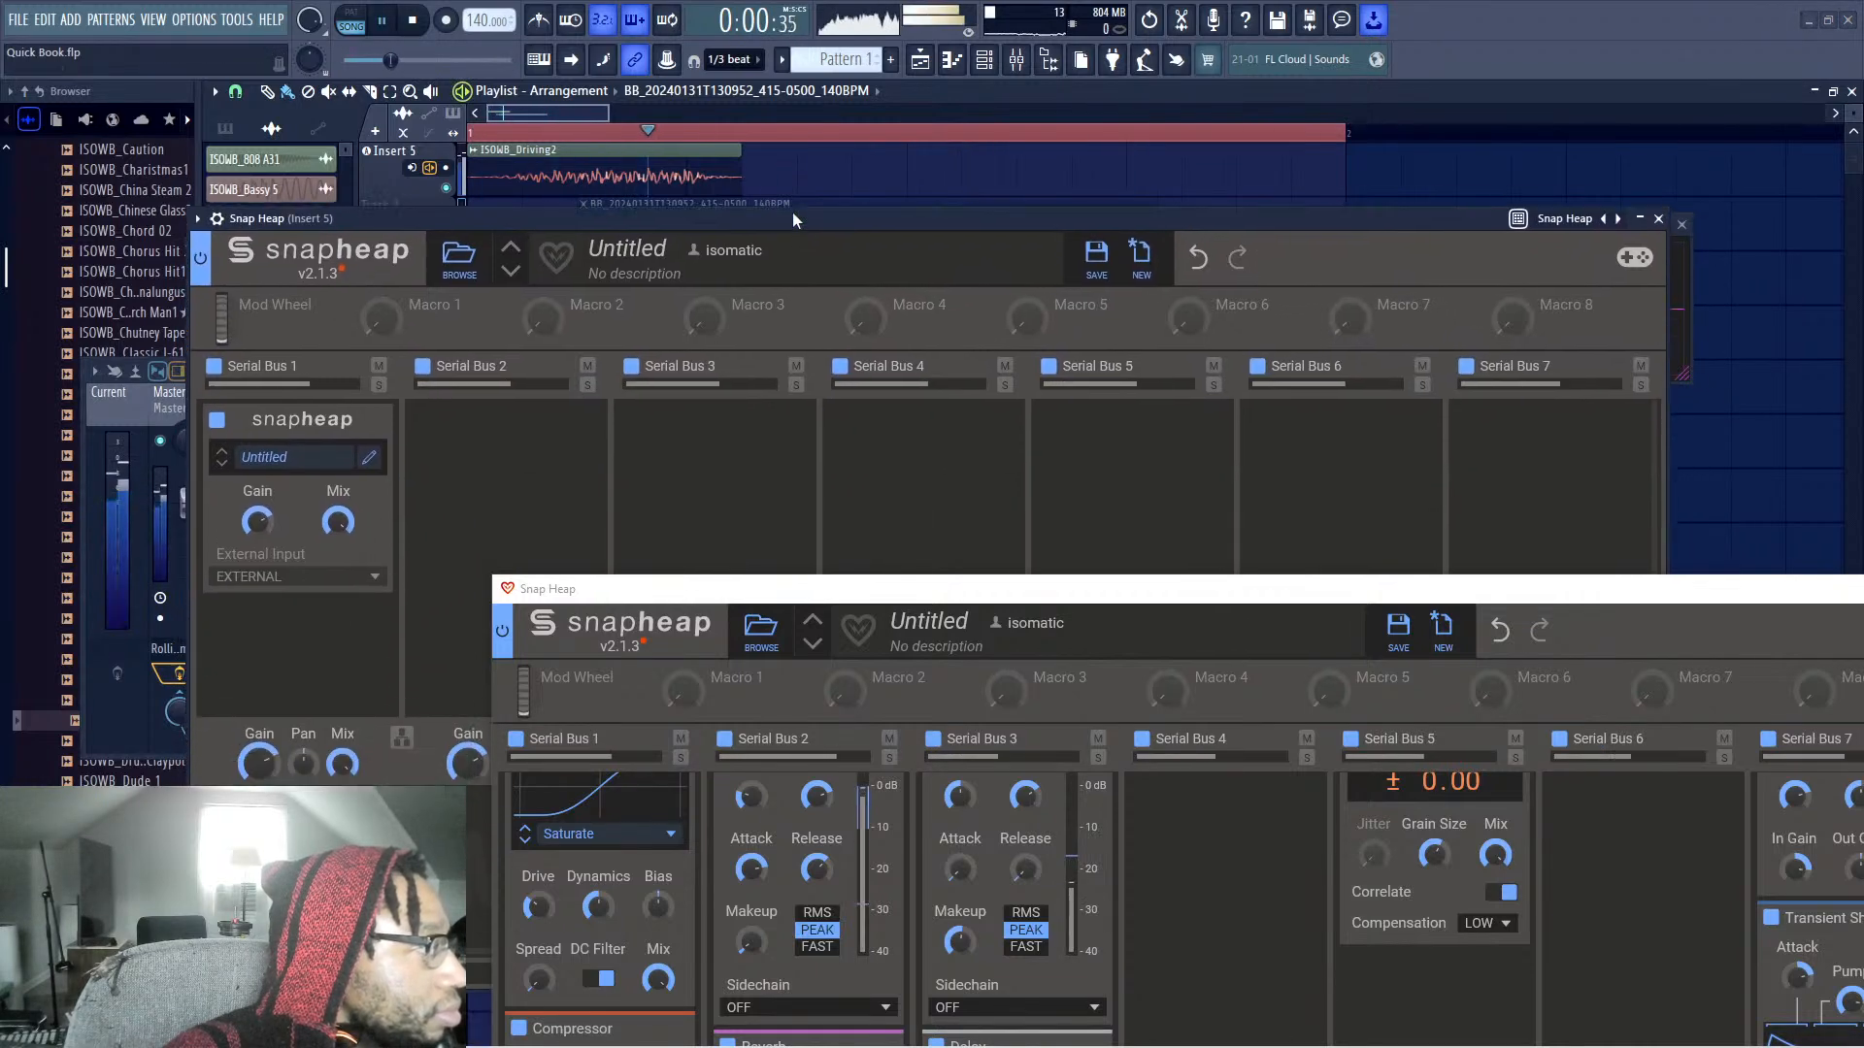
{"action": "left_click_drag", "start_coordinate": [786, 588], "coordinate": [514, 253]}
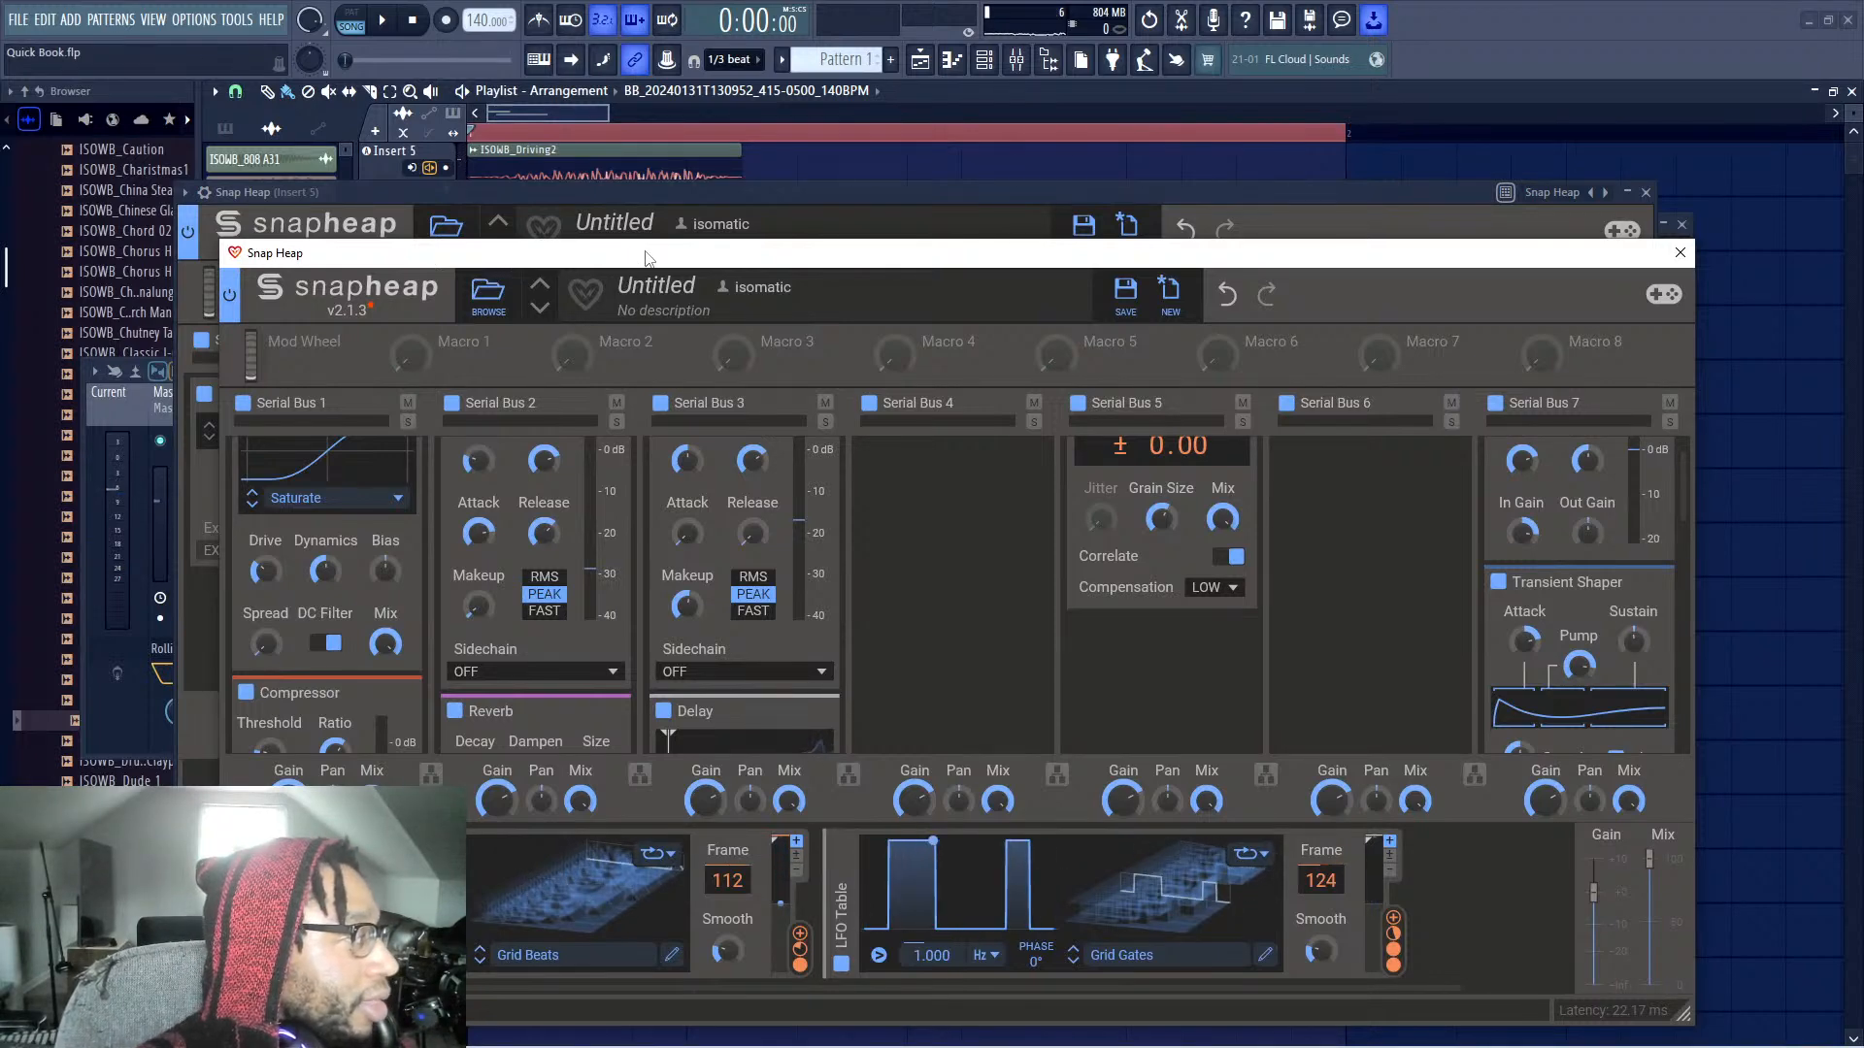
{"action": "left_click_drag", "start_coordinate": [648, 257], "coordinate": [667, 214]}
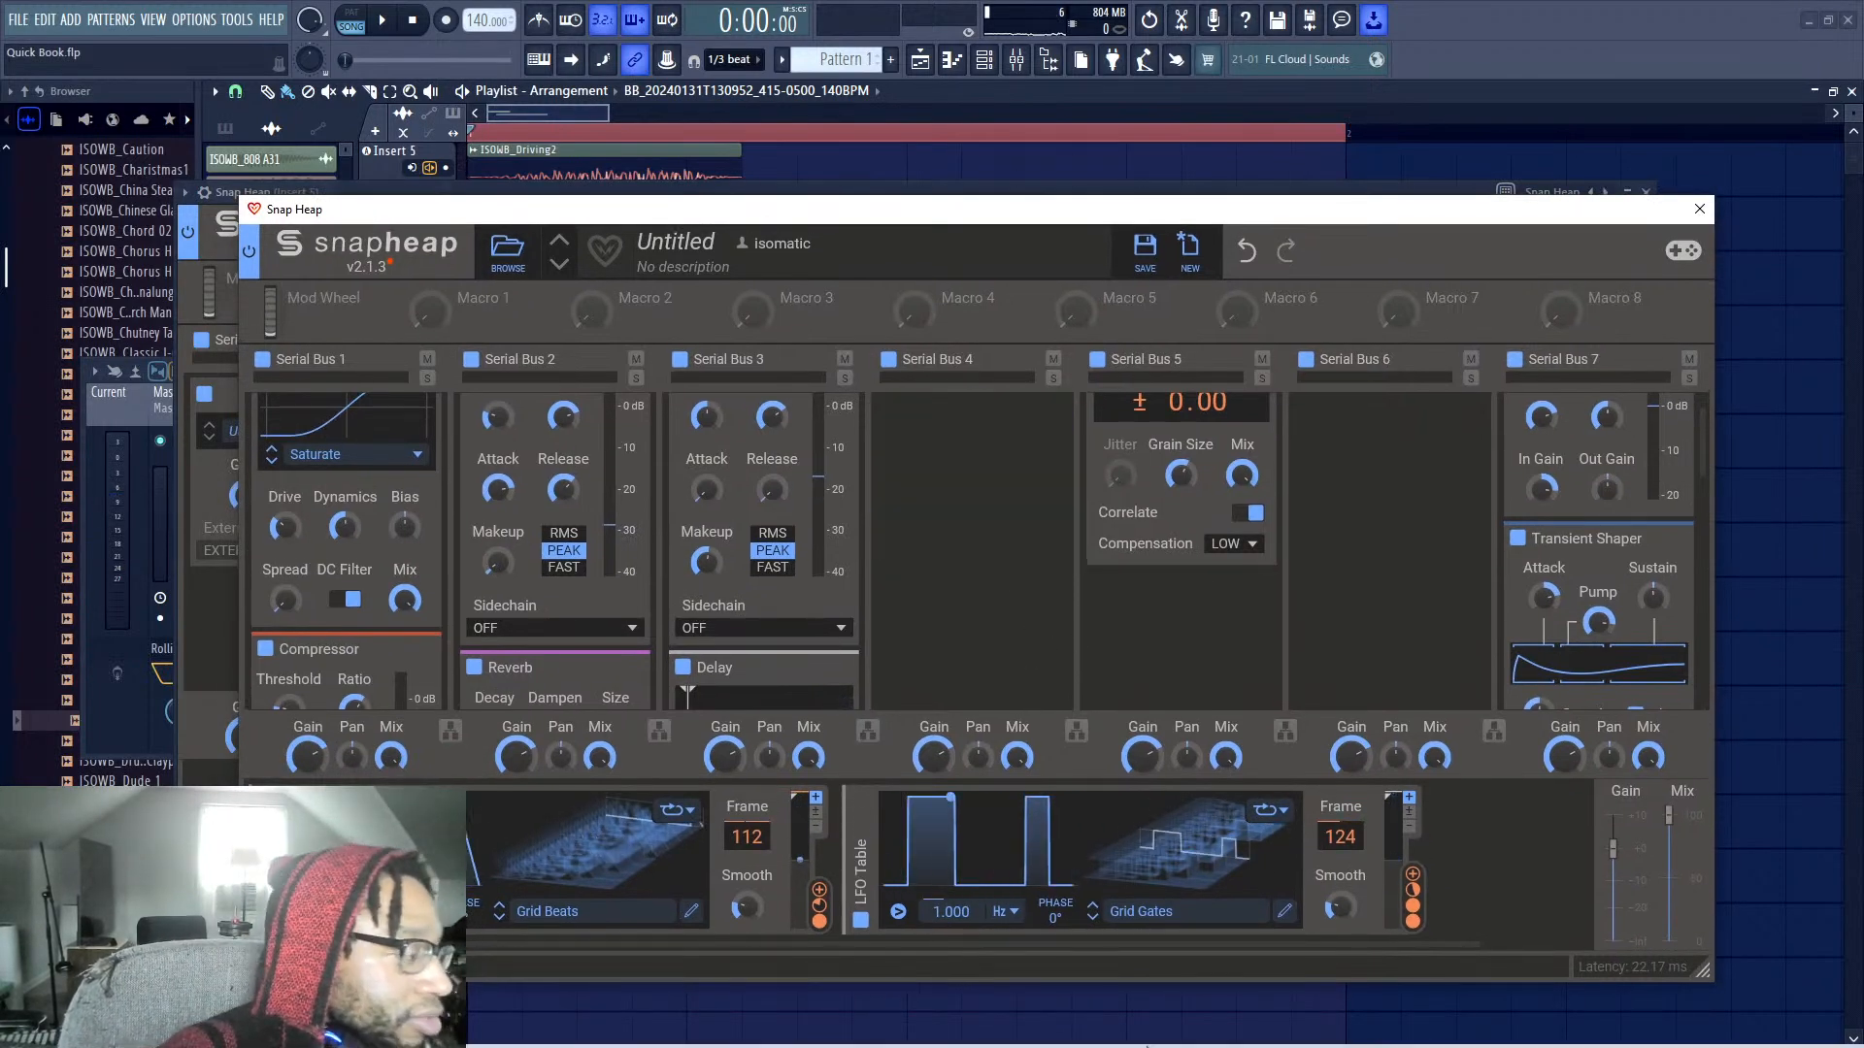
Add a Comb Filter below the Delay in Serial Bus 3 of the inner Snap Heap
{"action": "scroll", "coordinate": [957, 553], "scroll_direction": "down", "scroll_amount": 5}
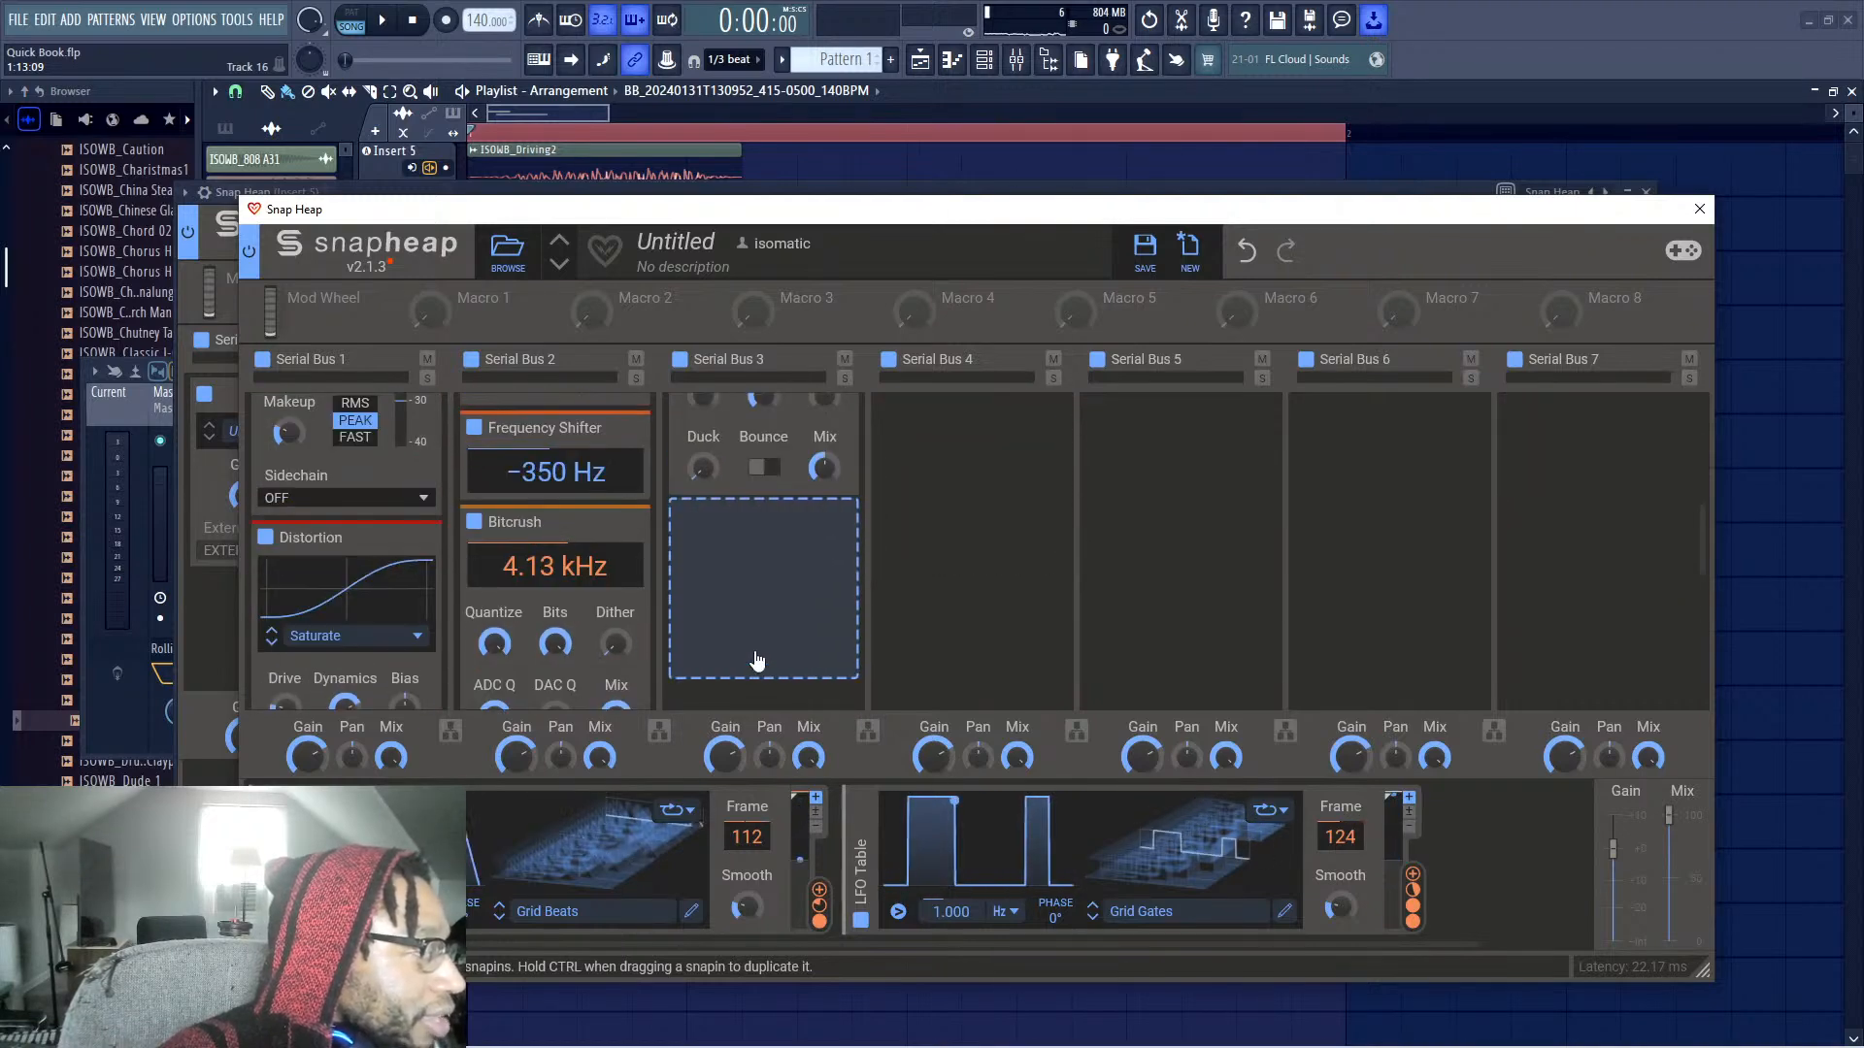
{"action": "scroll", "coordinate": [752, 660], "scroll_direction": "up", "scroll_amount": 5}
{"action": "scroll", "coordinate": [746, 660], "scroll_direction": "down", "scroll_amount": 5}
{"action": "left_click", "coordinate": [763, 614]}
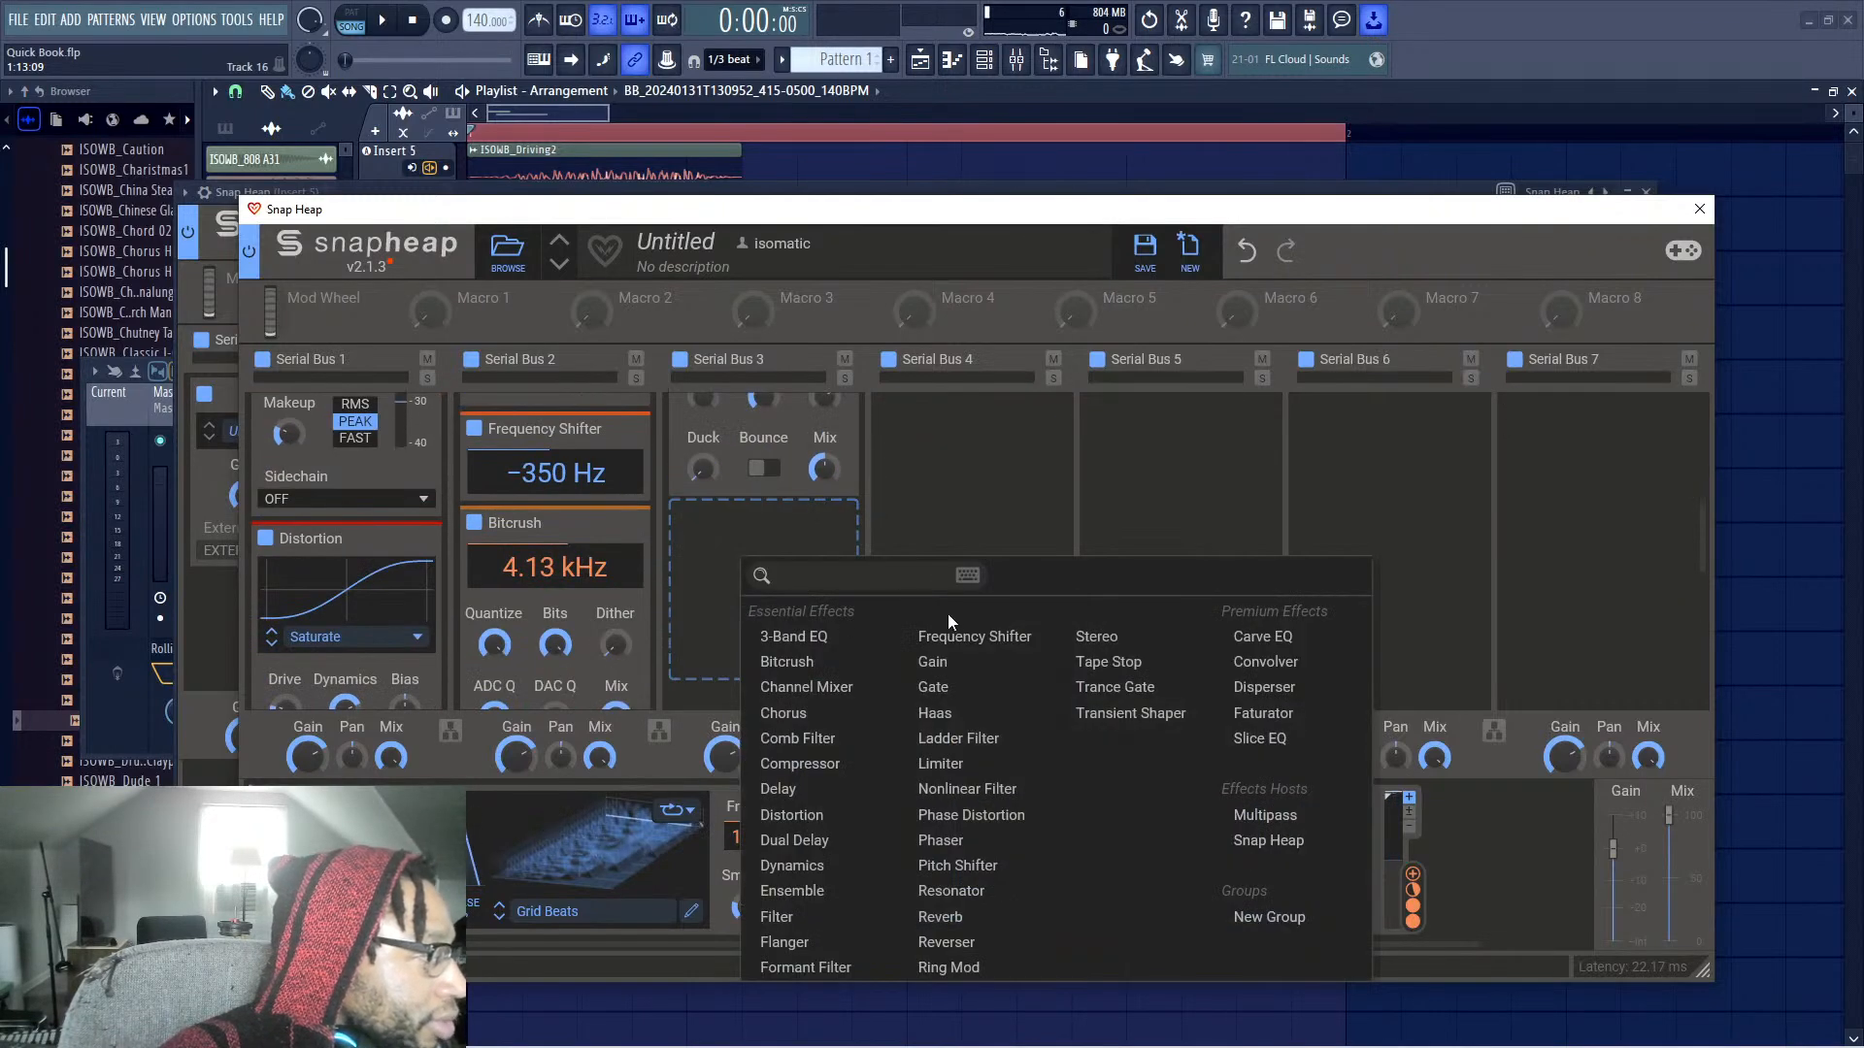
{"action": "left_click", "coordinate": [1011, 500]}
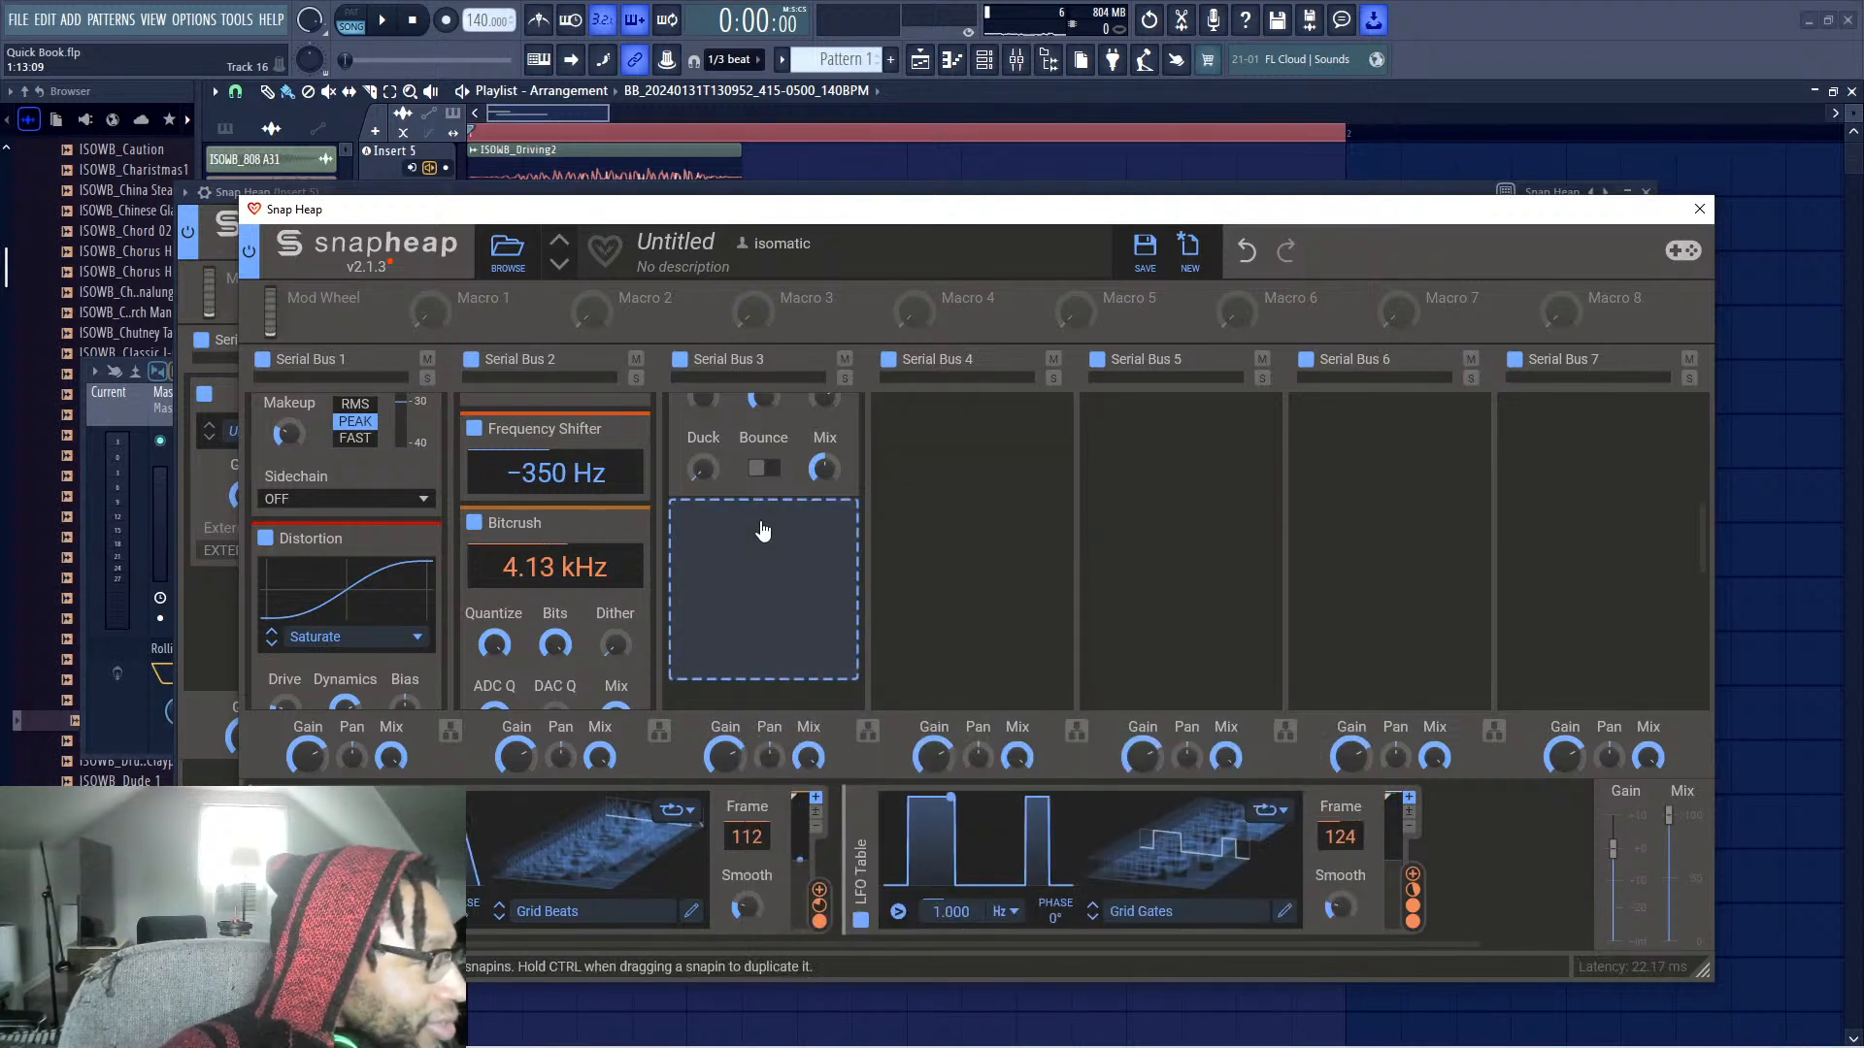
{"action": "left_click", "coordinate": [763, 529]}
{"action": "left_click", "coordinate": [849, 714]}
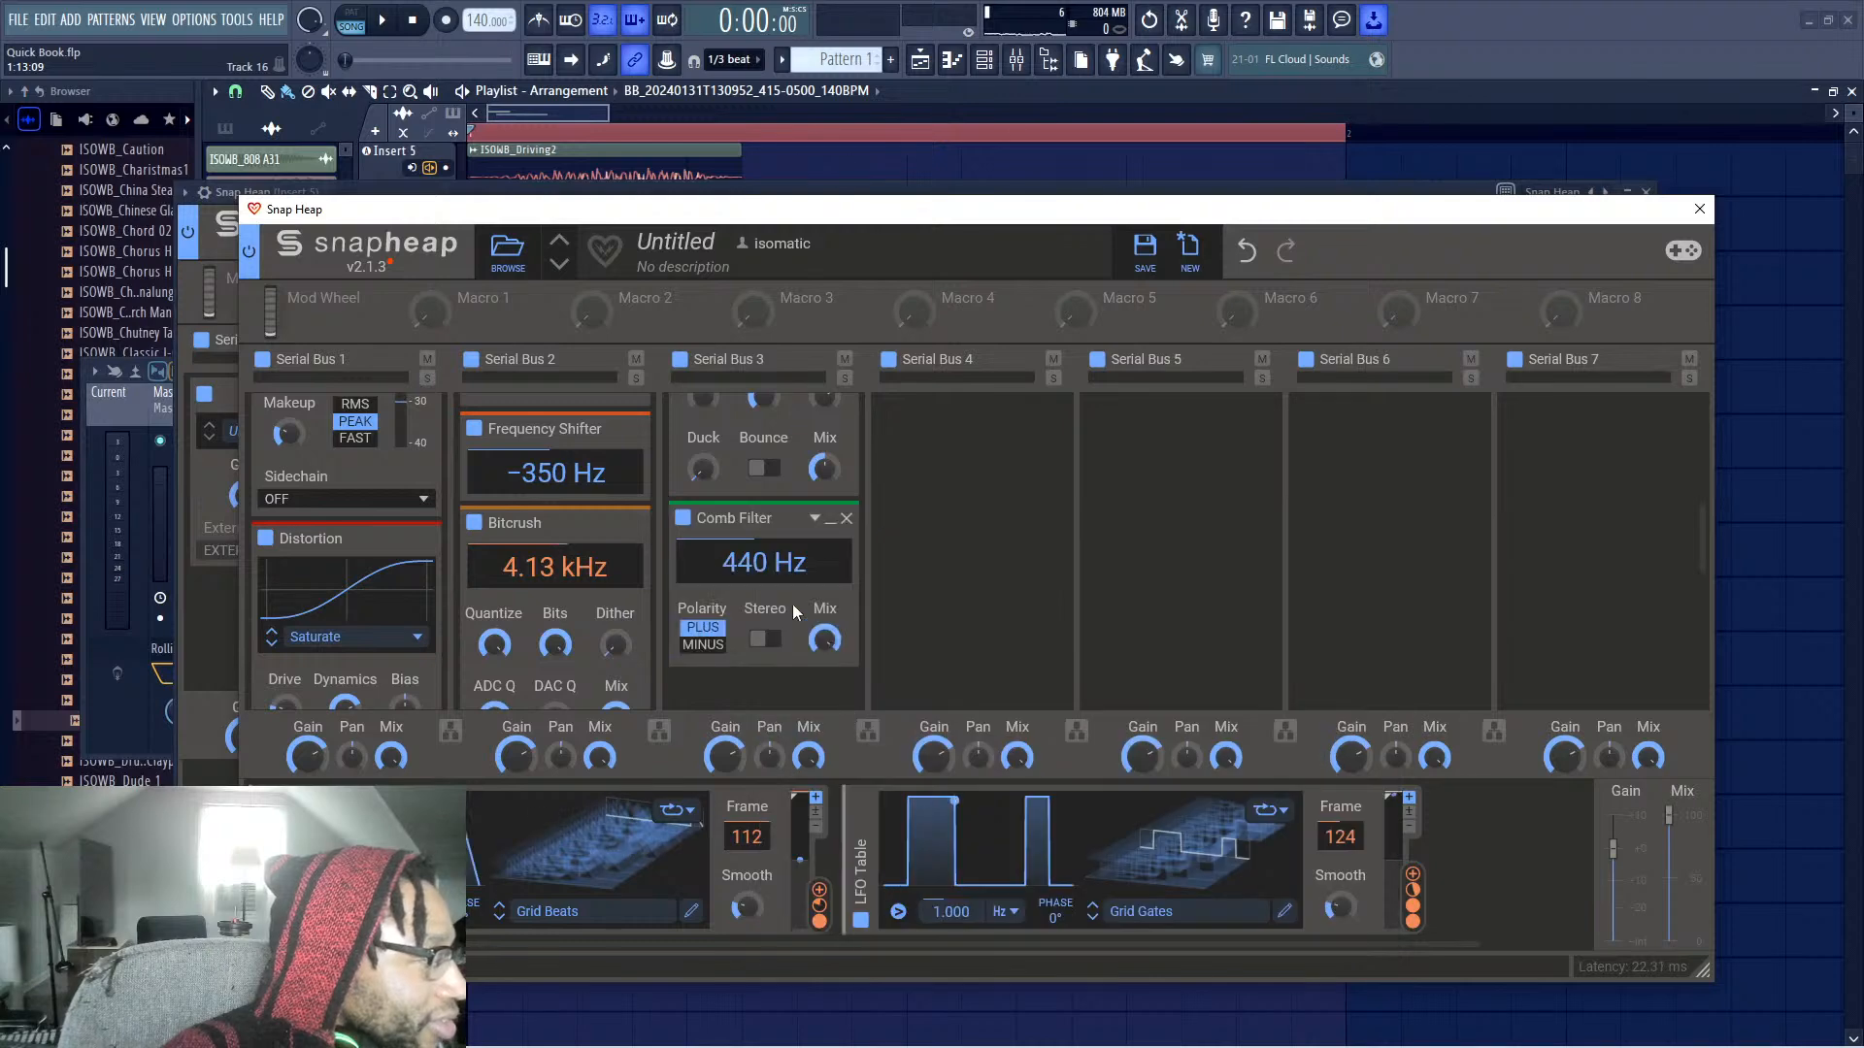
Set the Comb Filter's frequency to 604 Hz and leave Serial Bus 4 without an effect
{"action": "left_click_drag", "start_coordinate": [755, 571], "coordinate": [874, 541]}
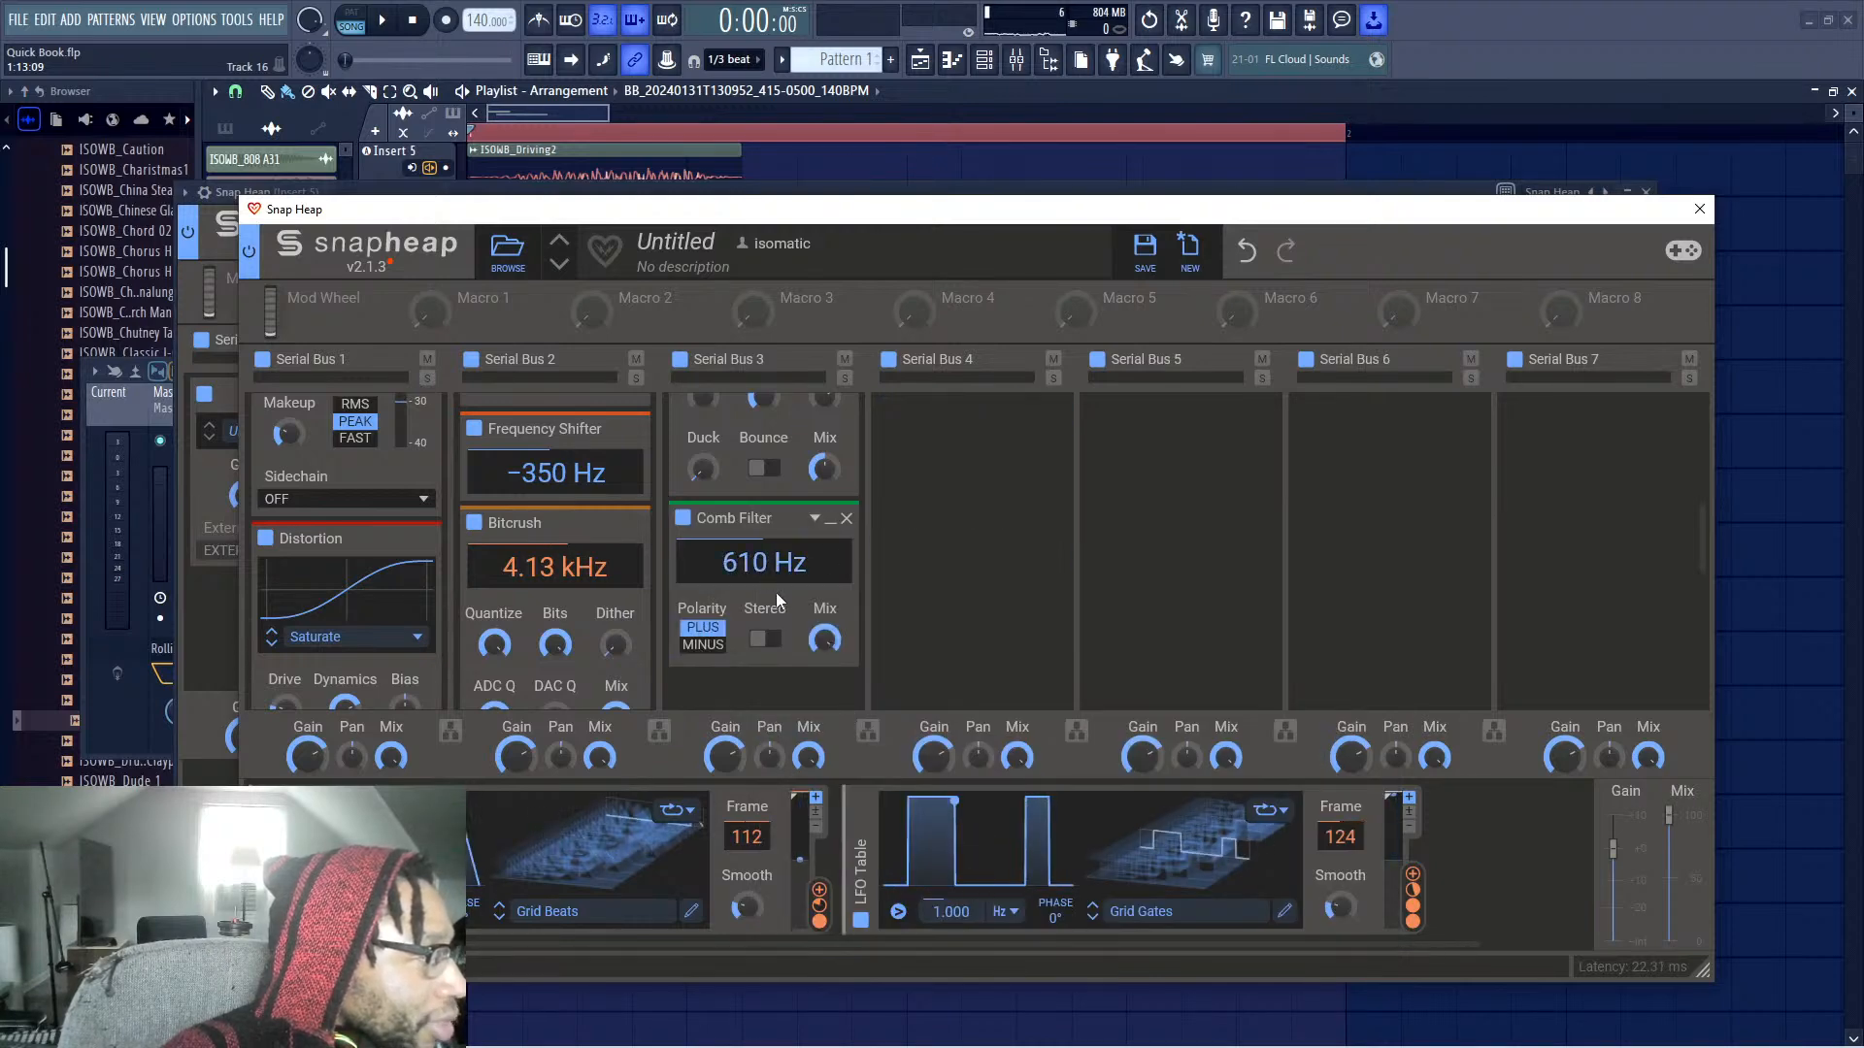
{"action": "left_click_drag", "start_coordinate": [767, 568], "coordinate": [891, 532]}
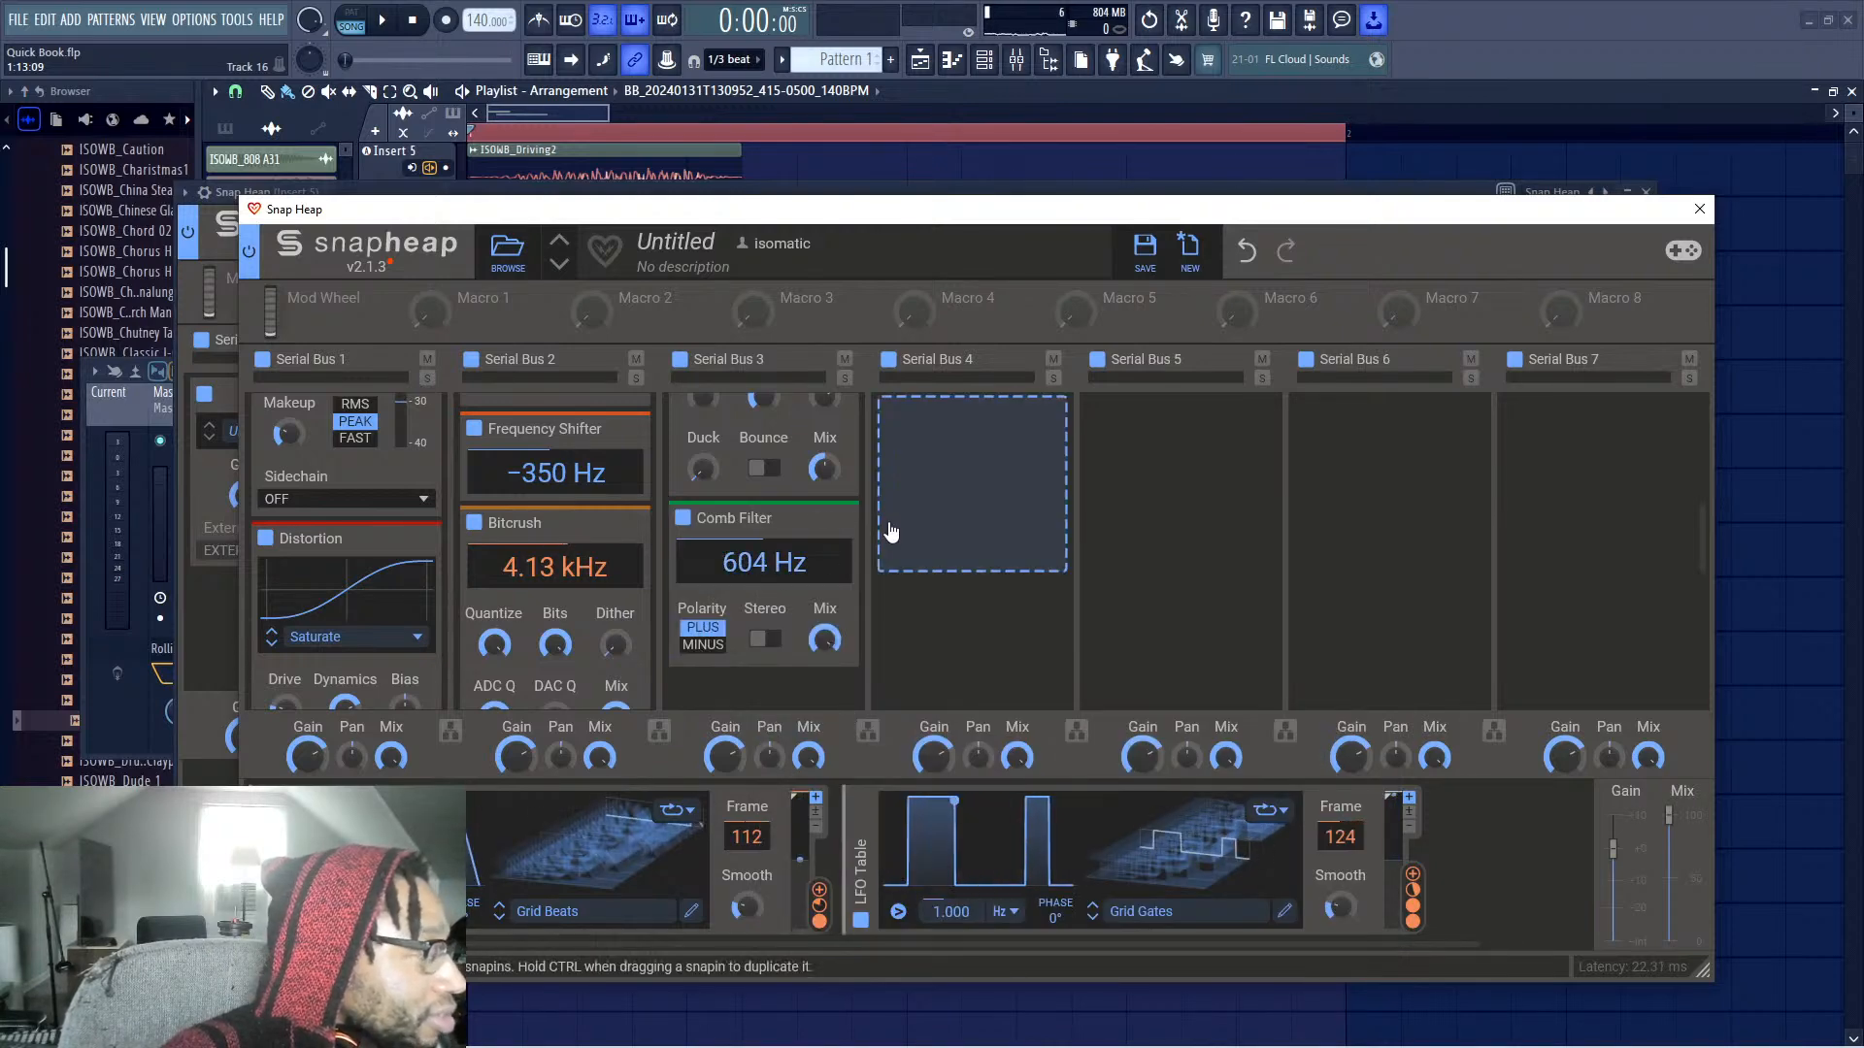
{"action": "left_click", "coordinate": [891, 532]}
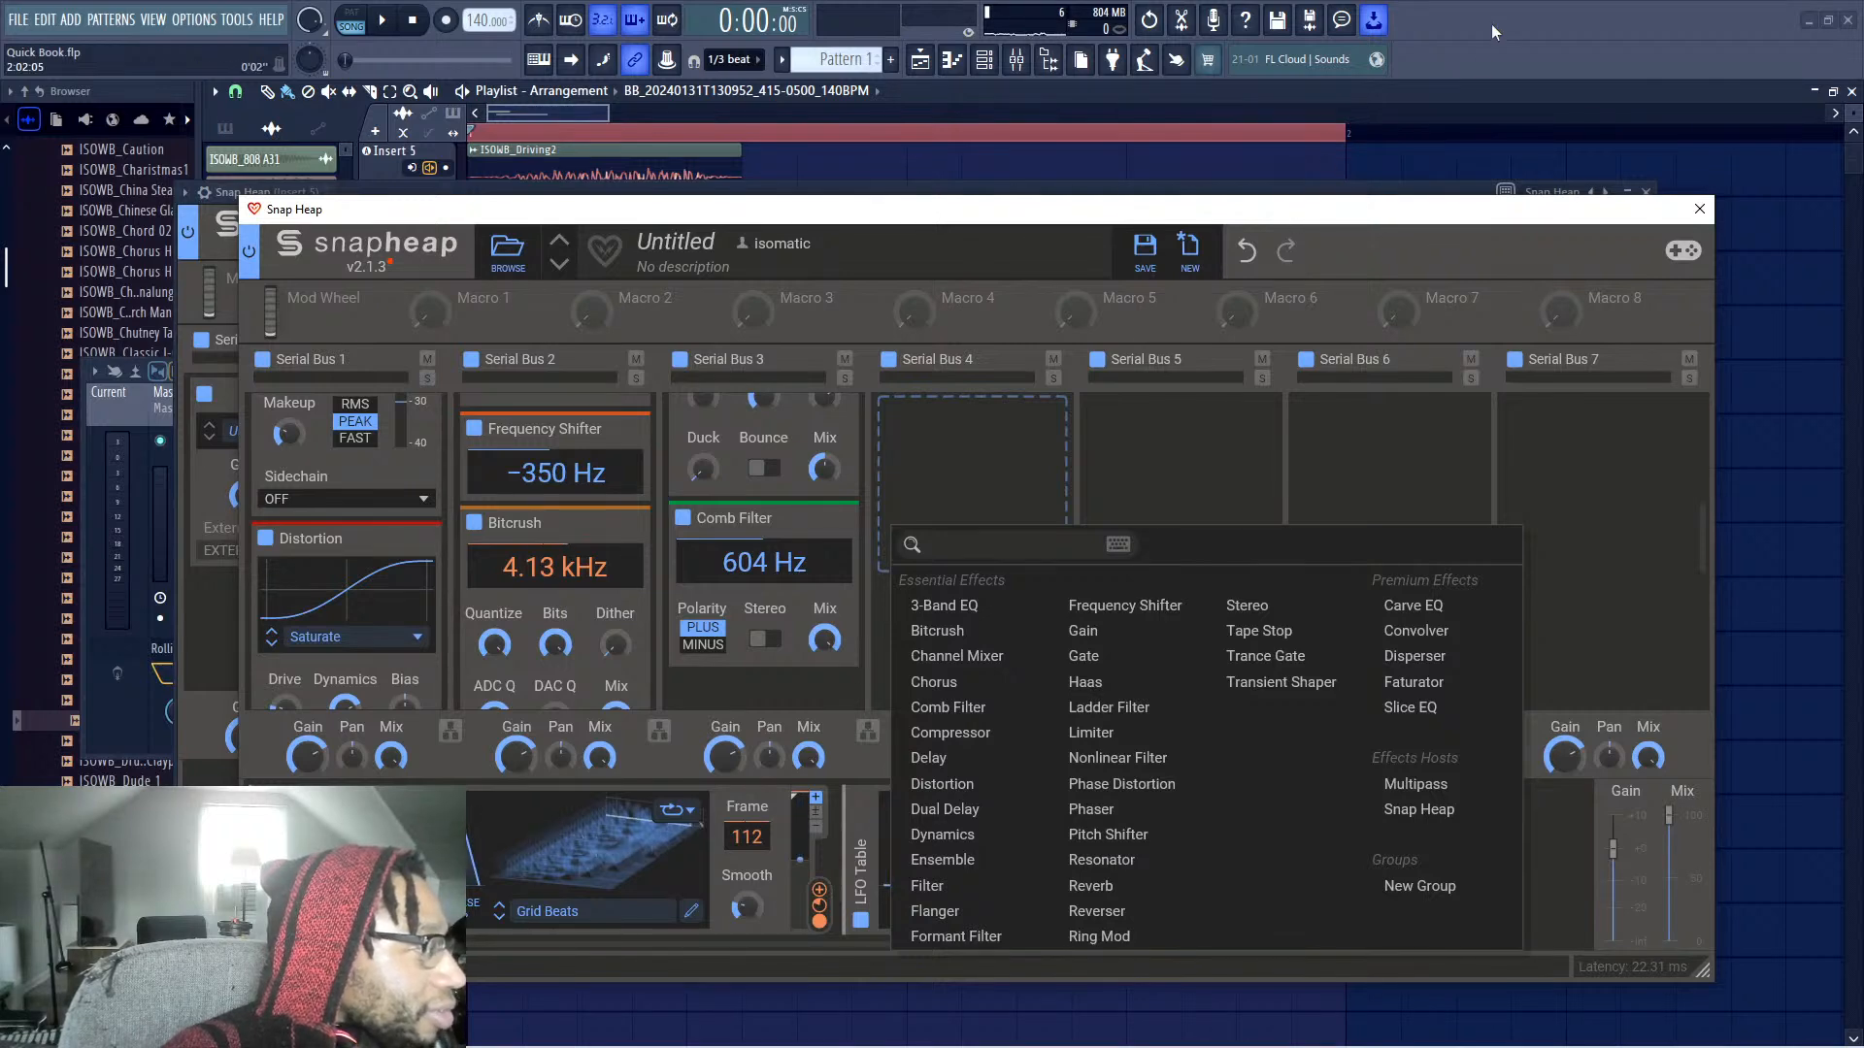
{"action": "left_click", "coordinate": [906, 405]}
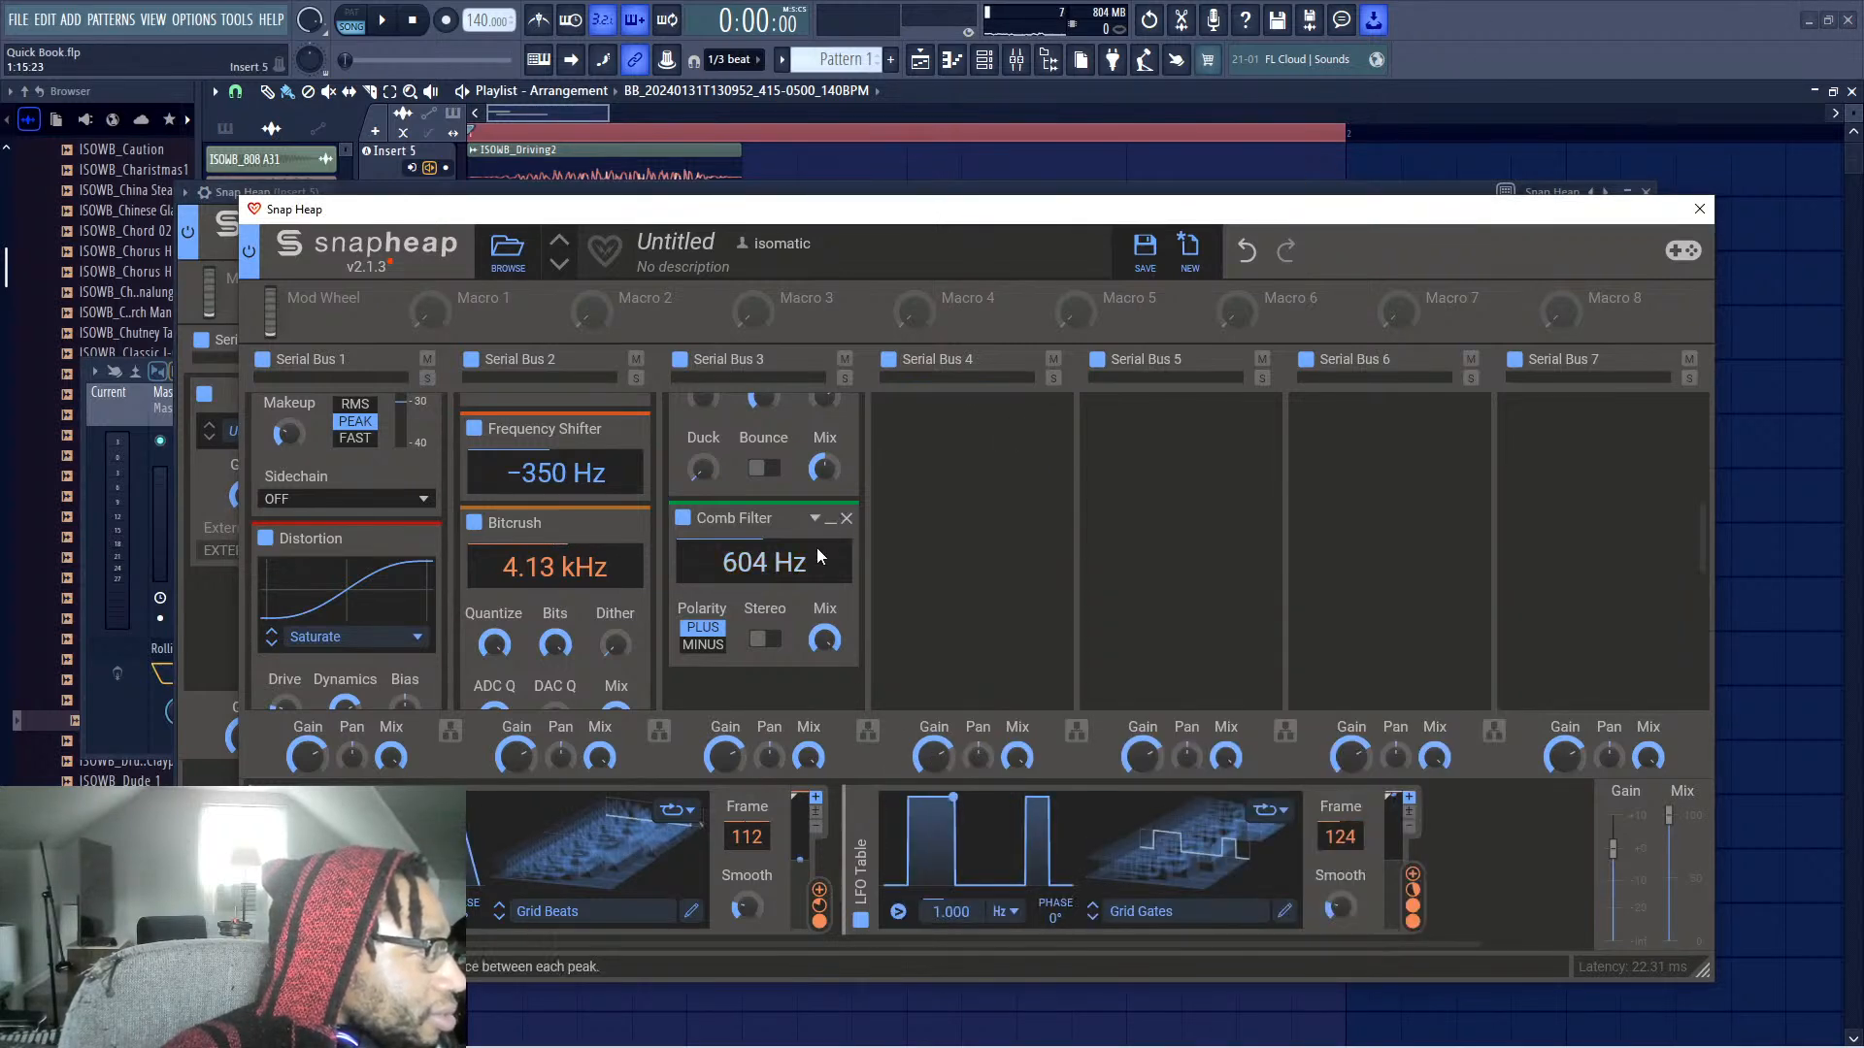
During playback, enable Stereo on the Comb Filter and switch its Polarity to Minus
{"action": "key", "text": "space"}
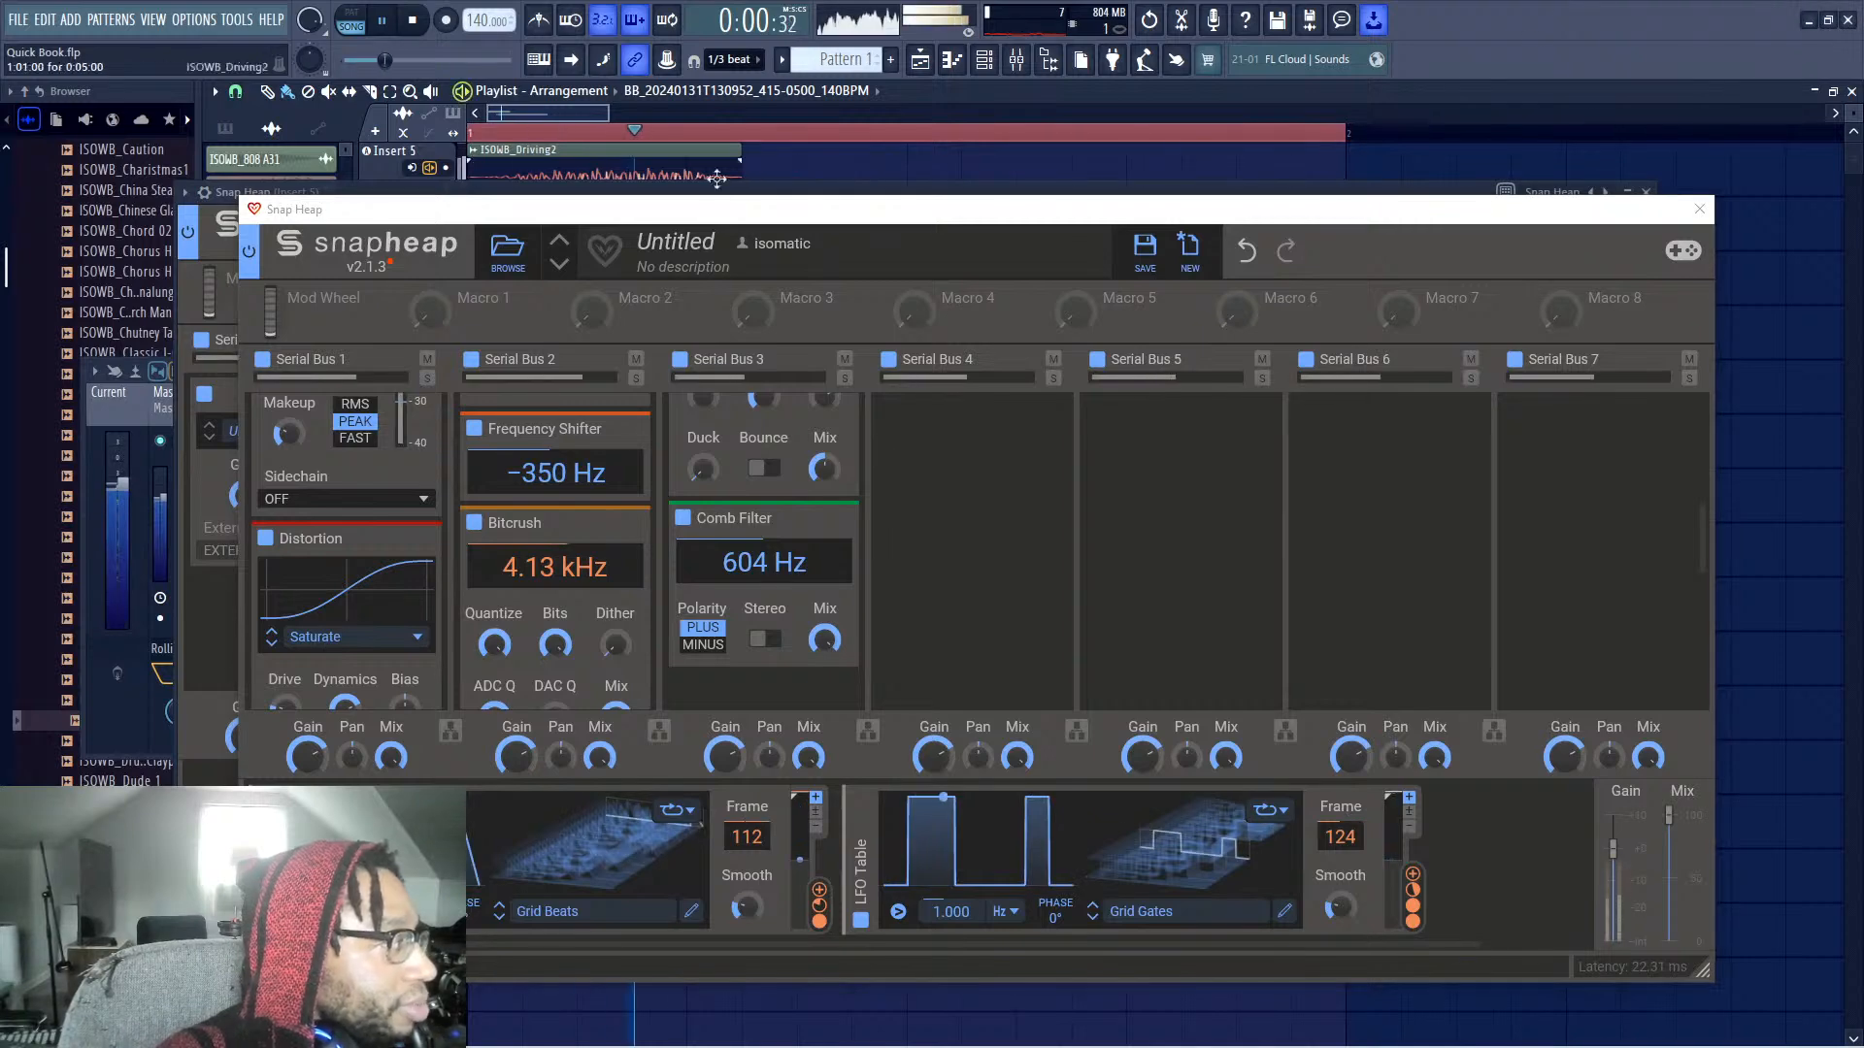
{"action": "left_click", "coordinate": [765, 639]}
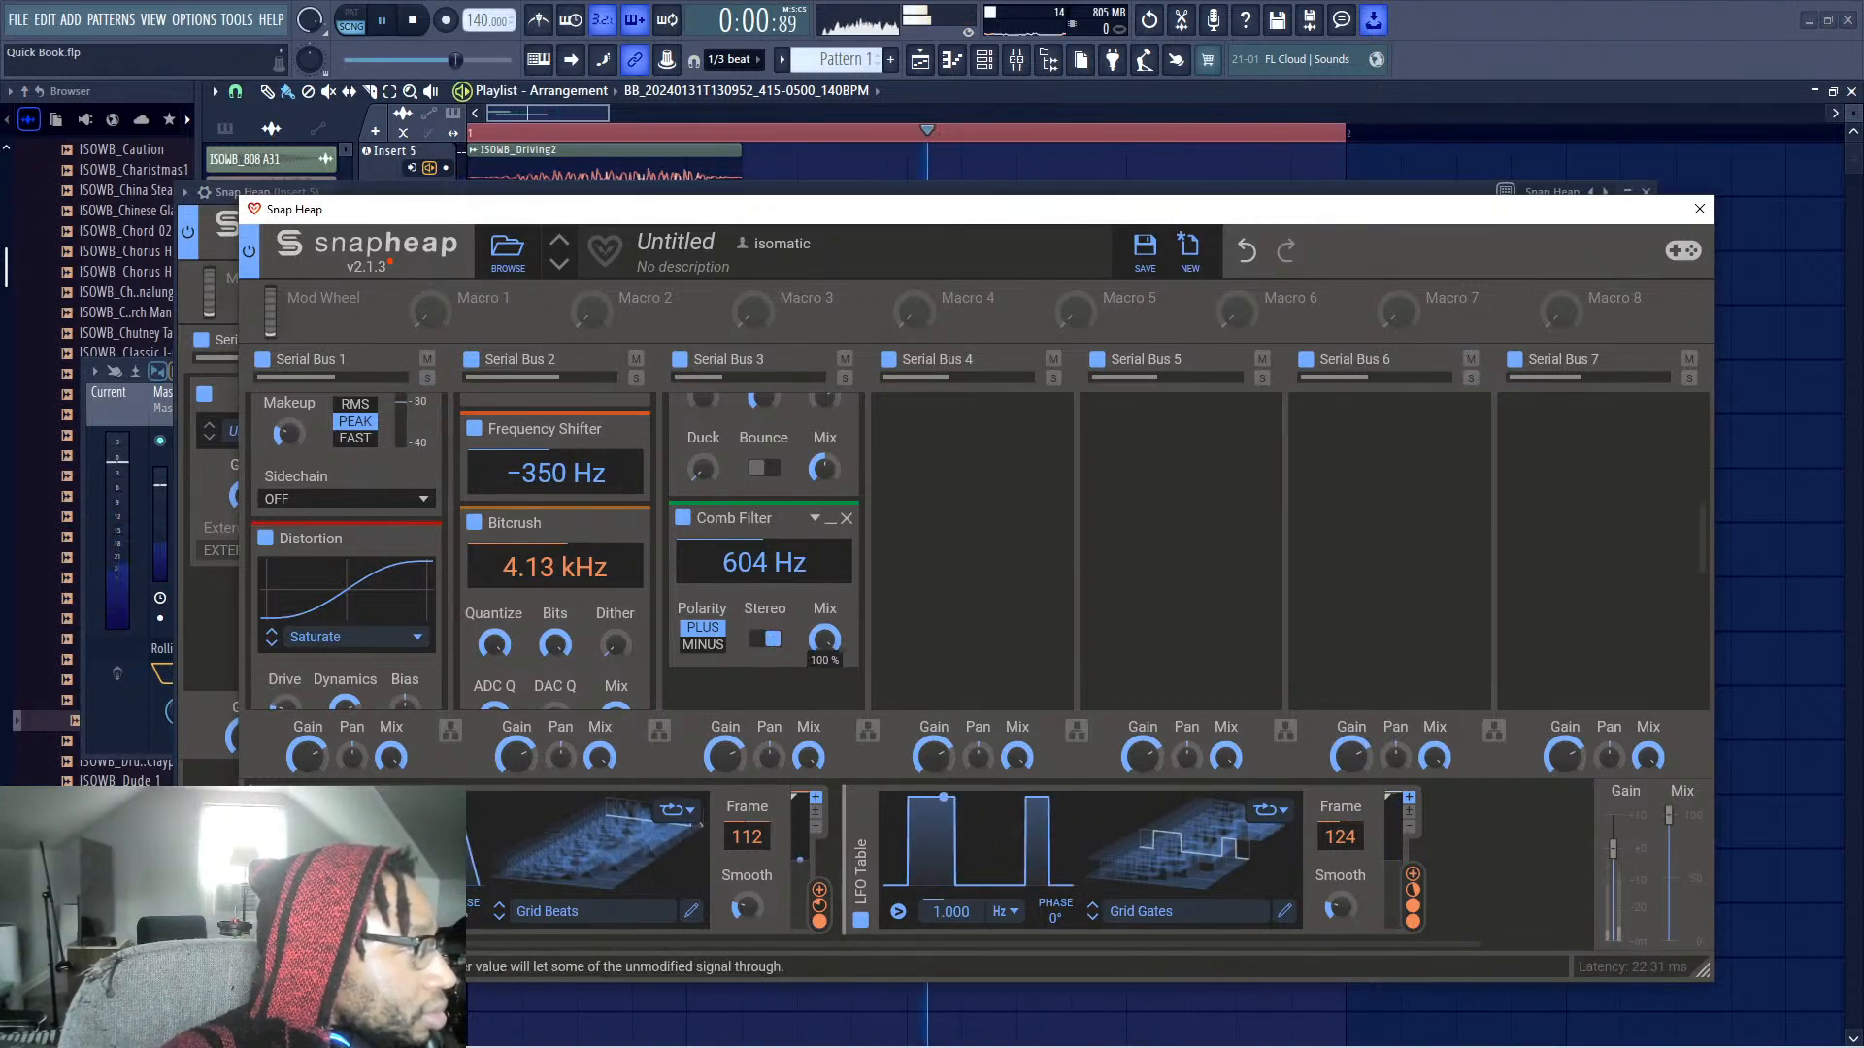
{"action": "left_click", "coordinate": [703, 644]}
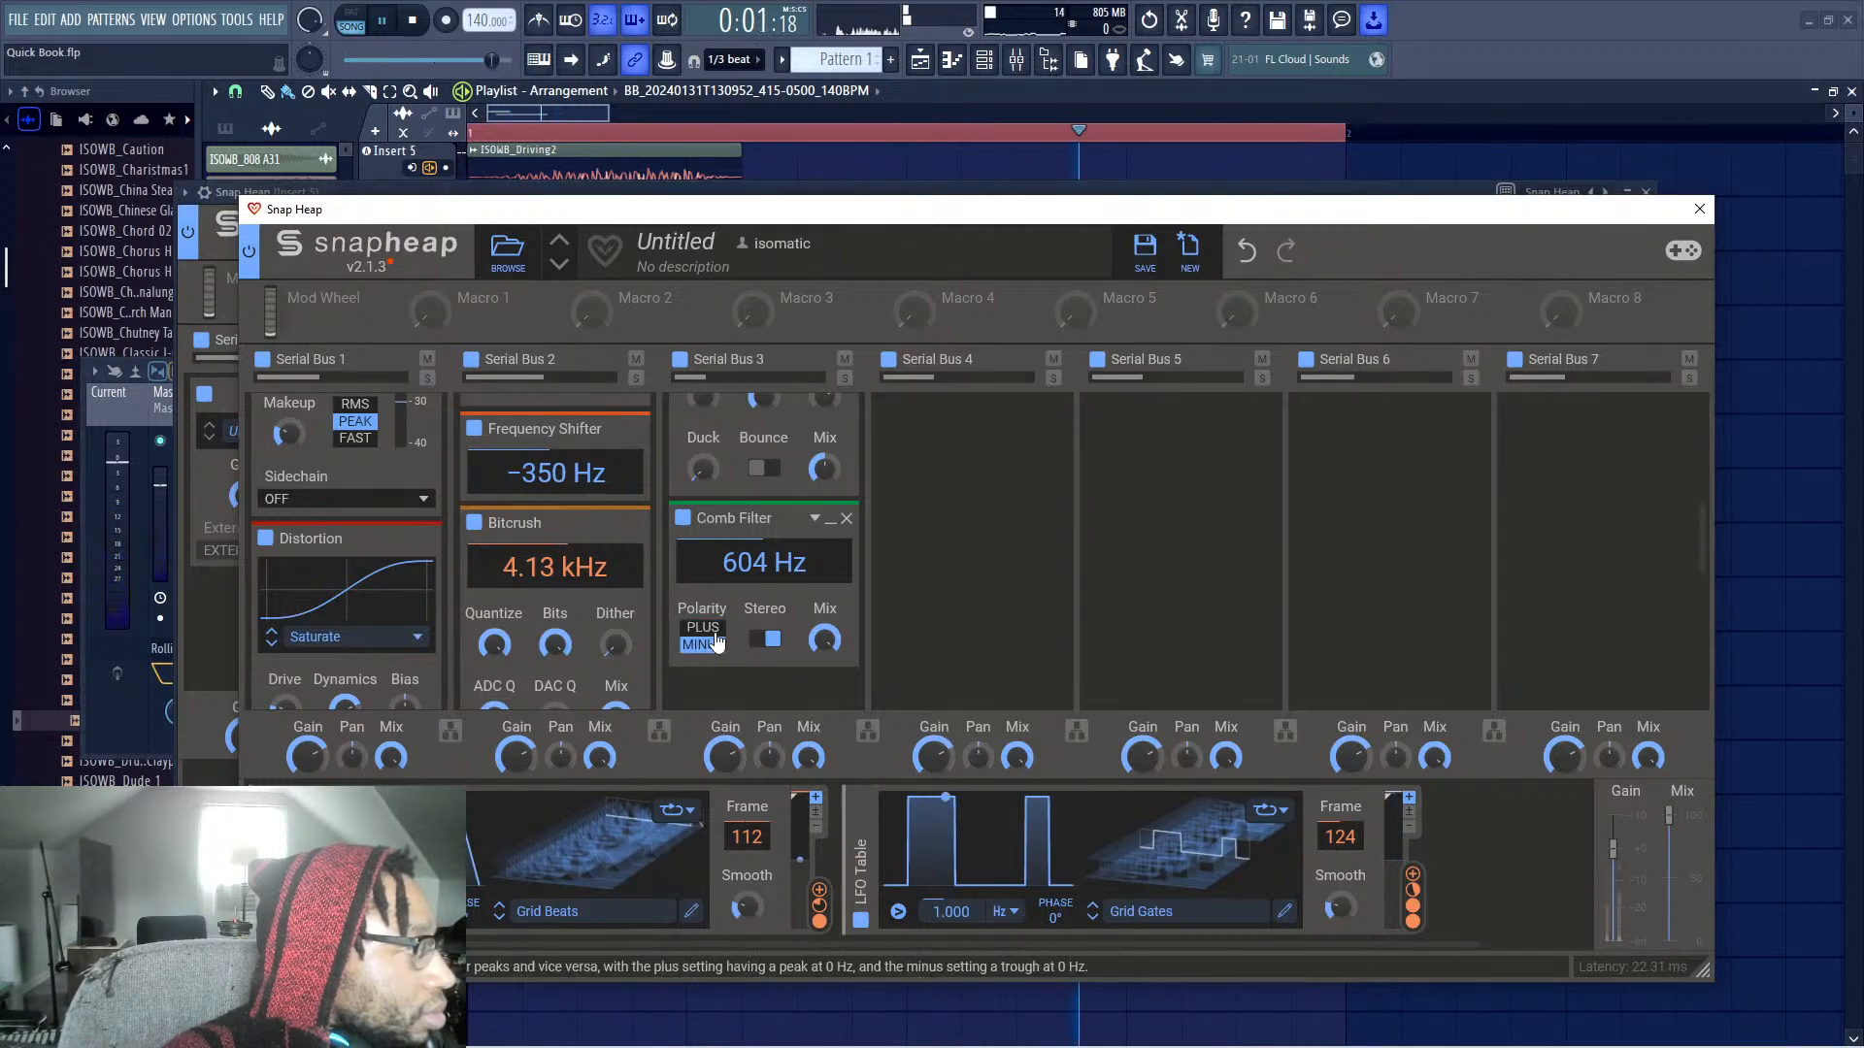
Add a Nonlinear Filter below the Comb Filter in Serial Bus 3, set its Cutoff to about 2.29 kHz and stop playback
{"action": "scroll", "coordinate": [766, 630], "scroll_direction": "down", "scroll_amount": 2}
{"action": "left_click", "coordinate": [756, 593]}
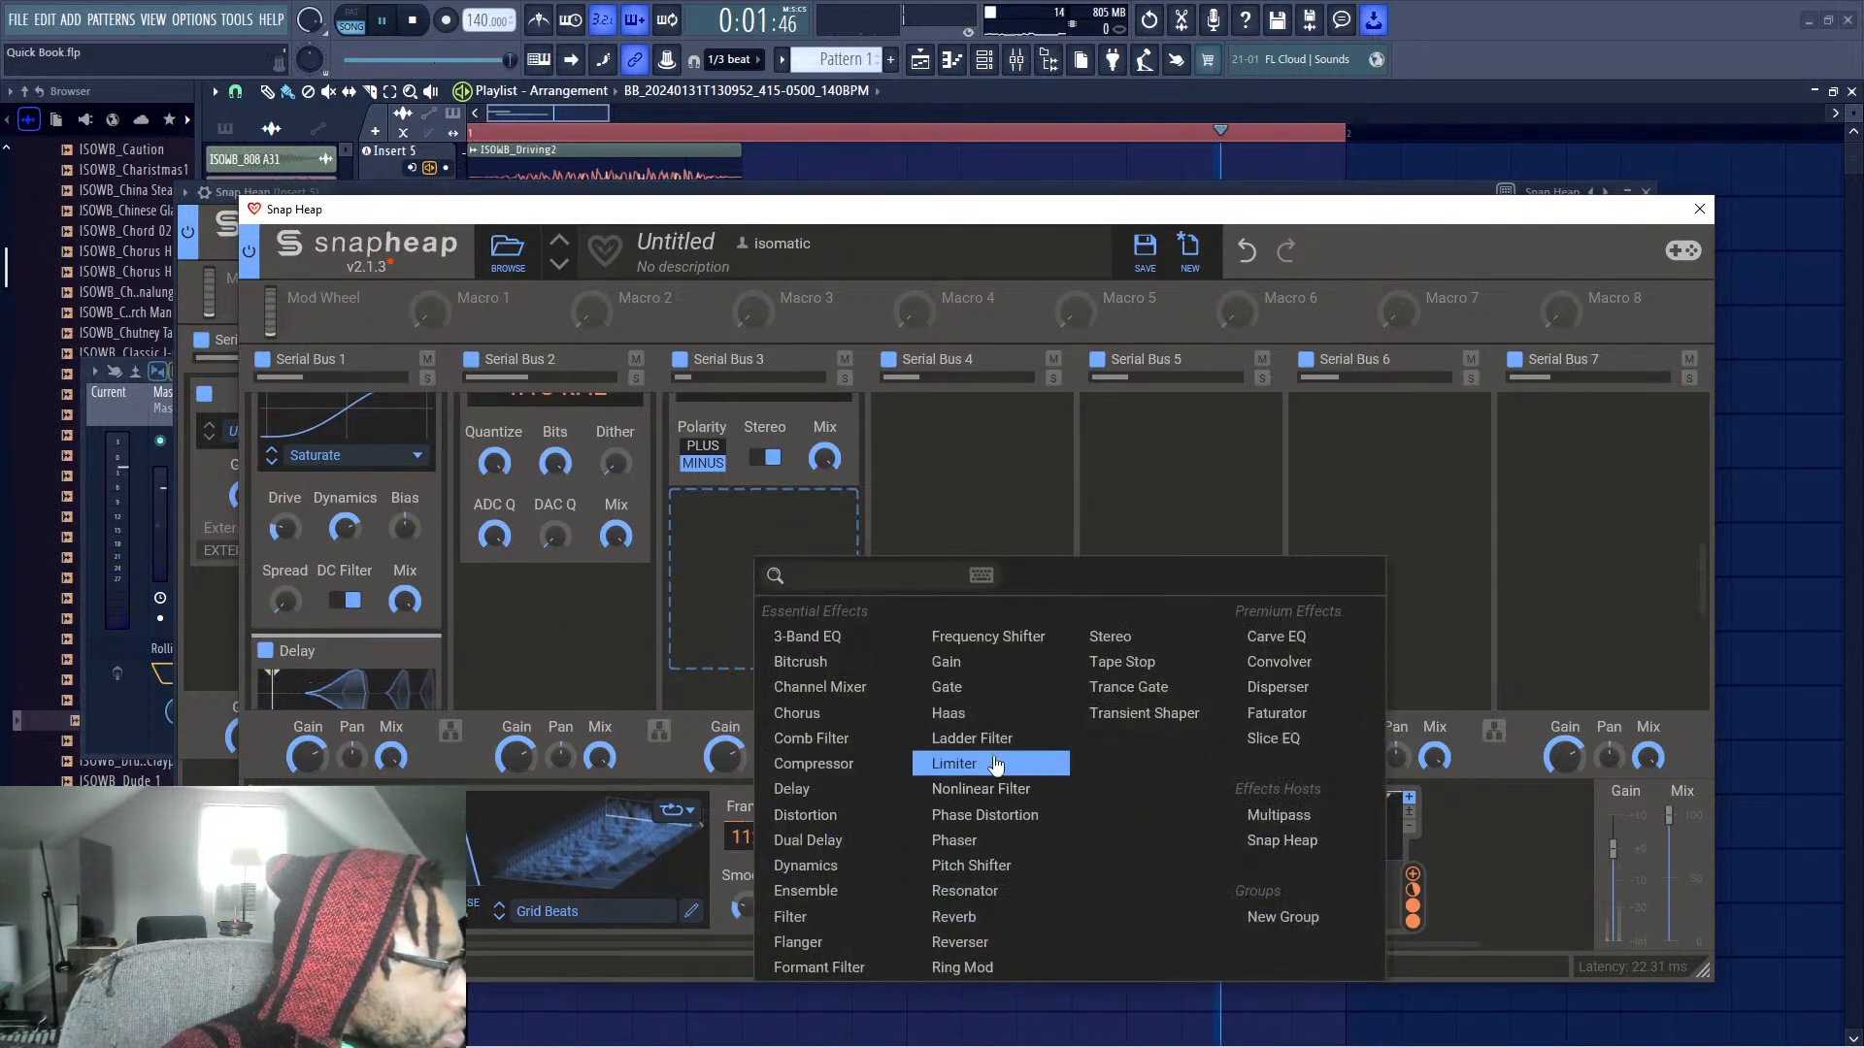
{"action": "left_click", "coordinate": [980, 788]}
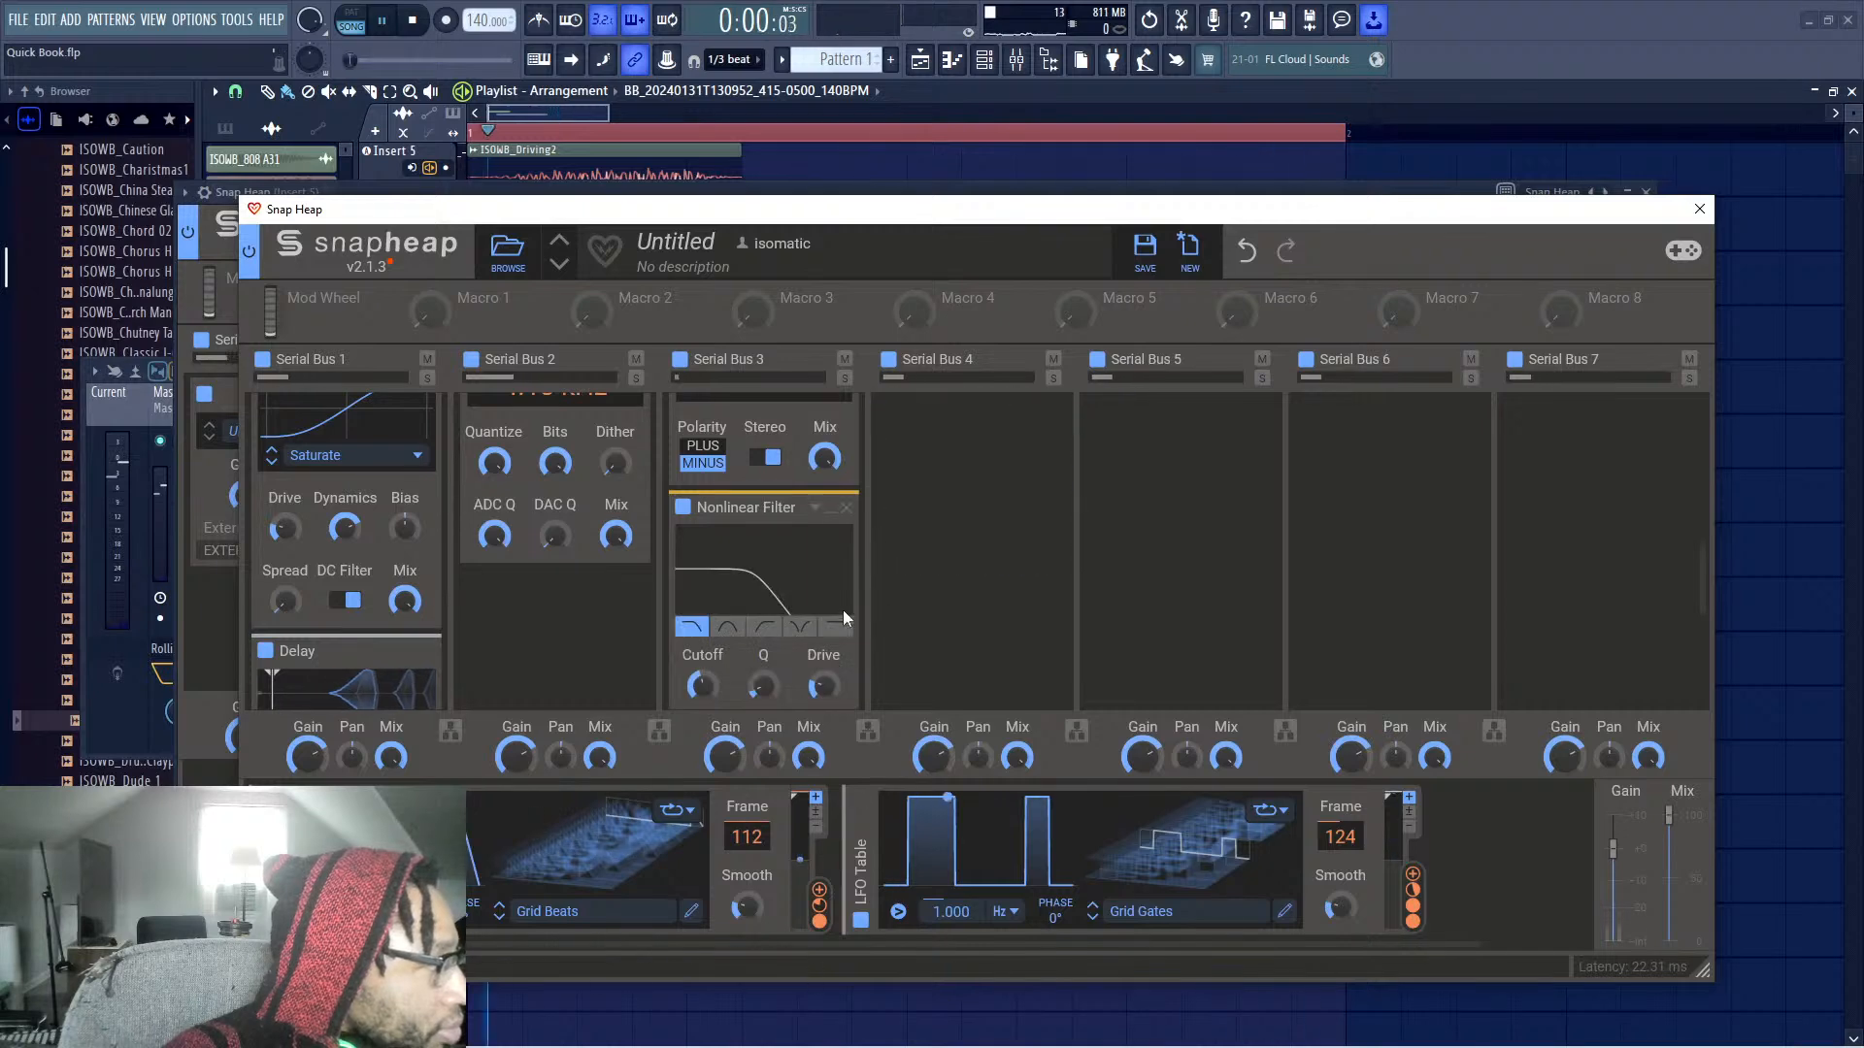
{"action": "scroll", "coordinate": [739, 601], "scroll_direction": "down", "scroll_amount": 1}
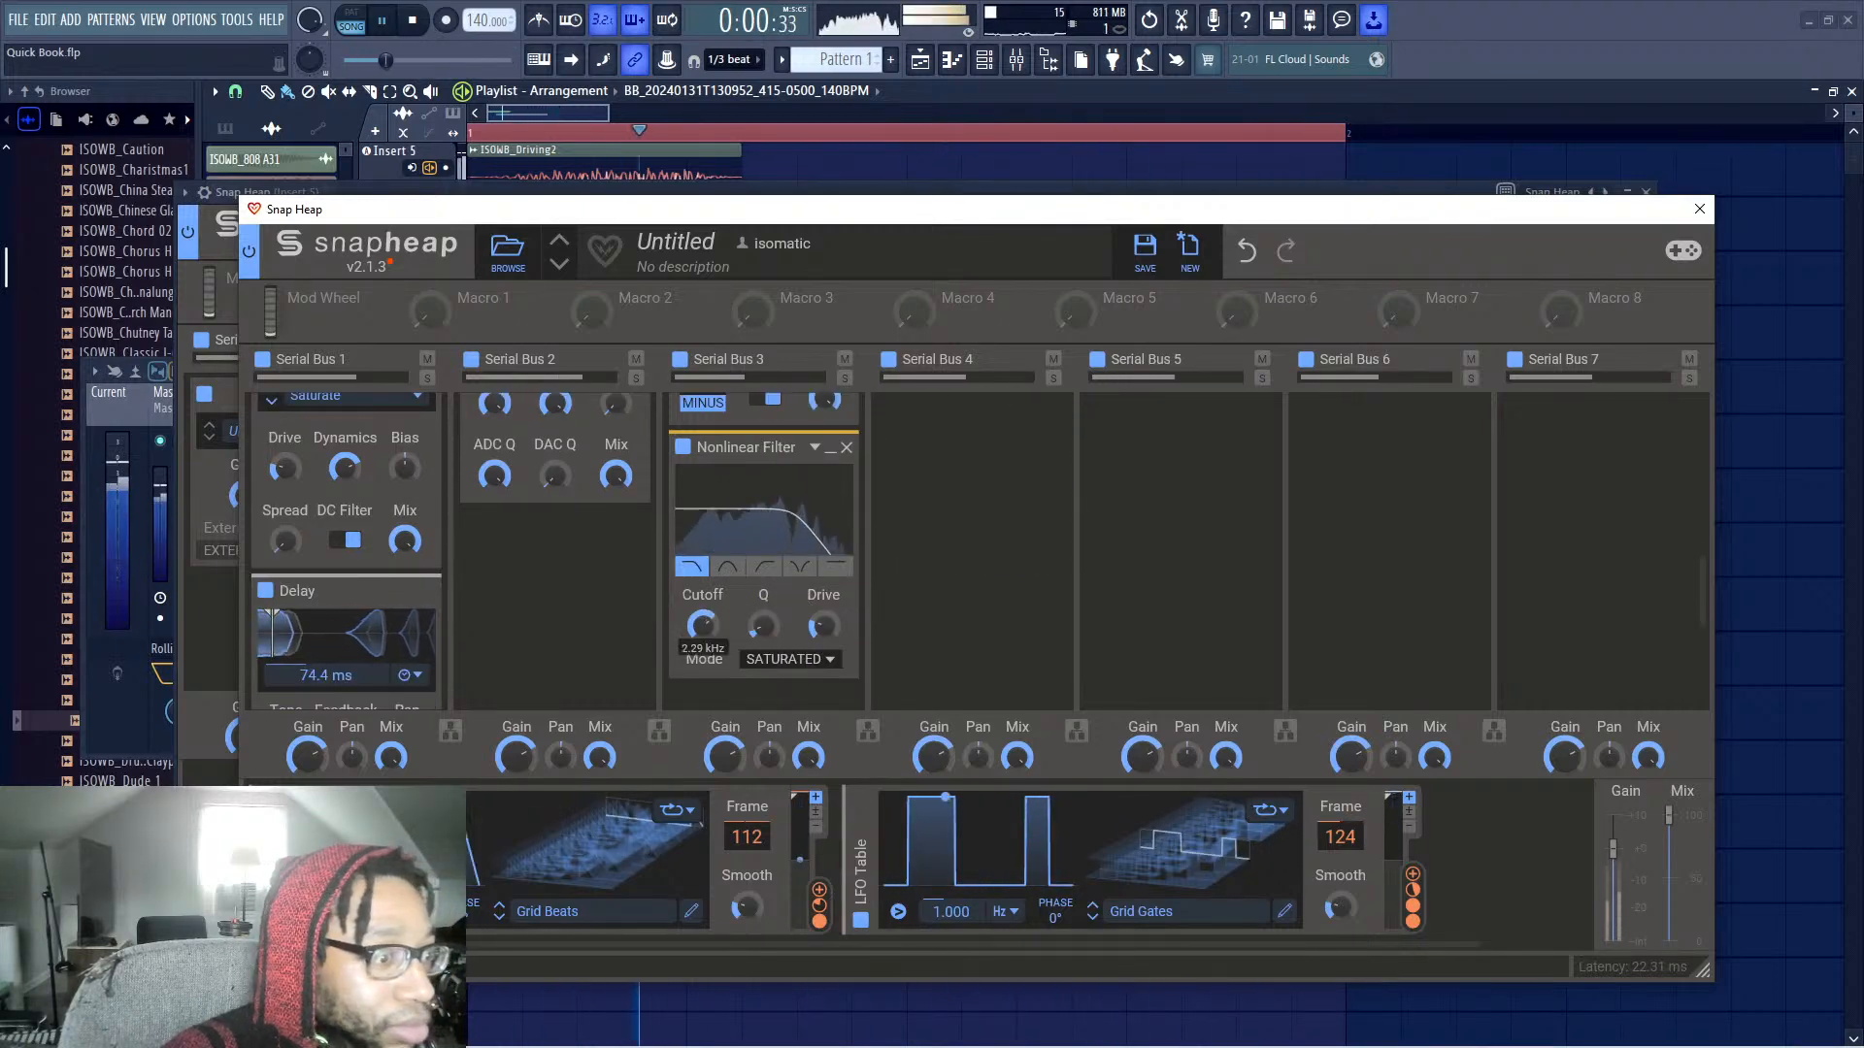
{"action": "mouse_move", "coordinate": [1006, 490]}
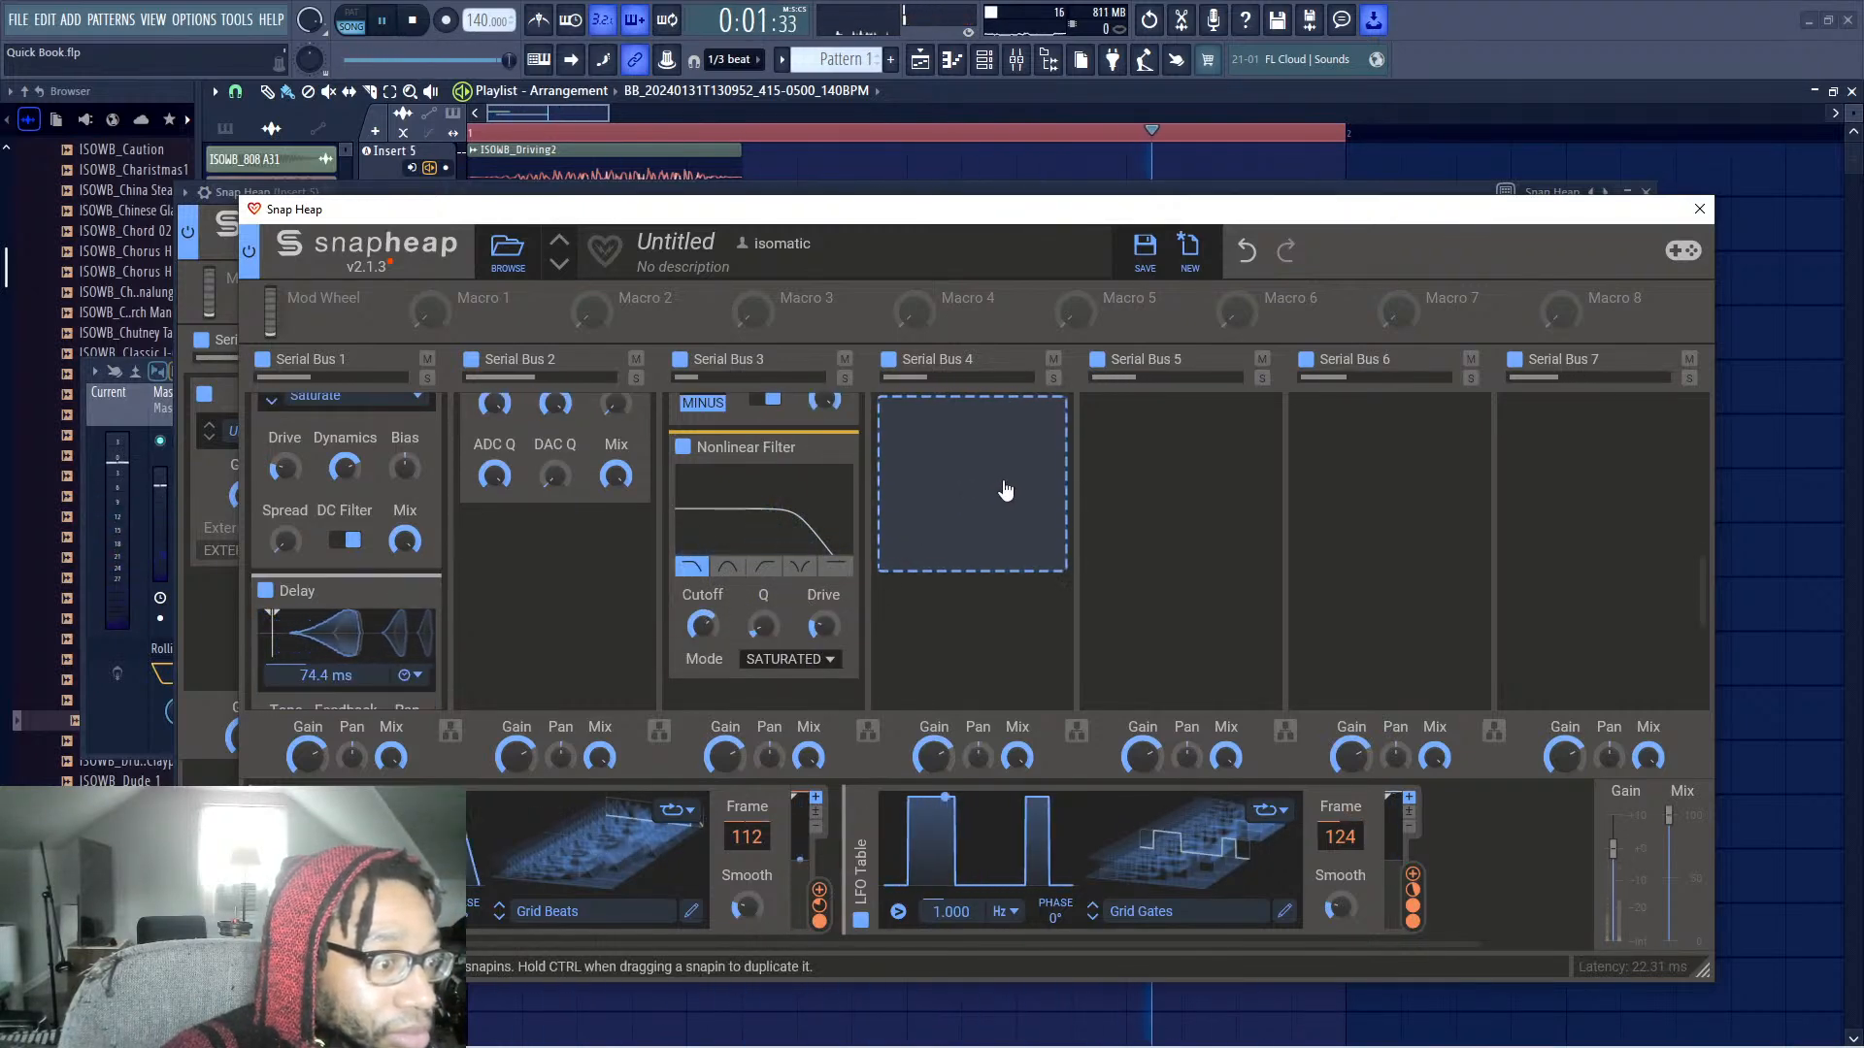
{"action": "left_click", "coordinate": [1494, 16]}
{"action": "key", "text": "space"}
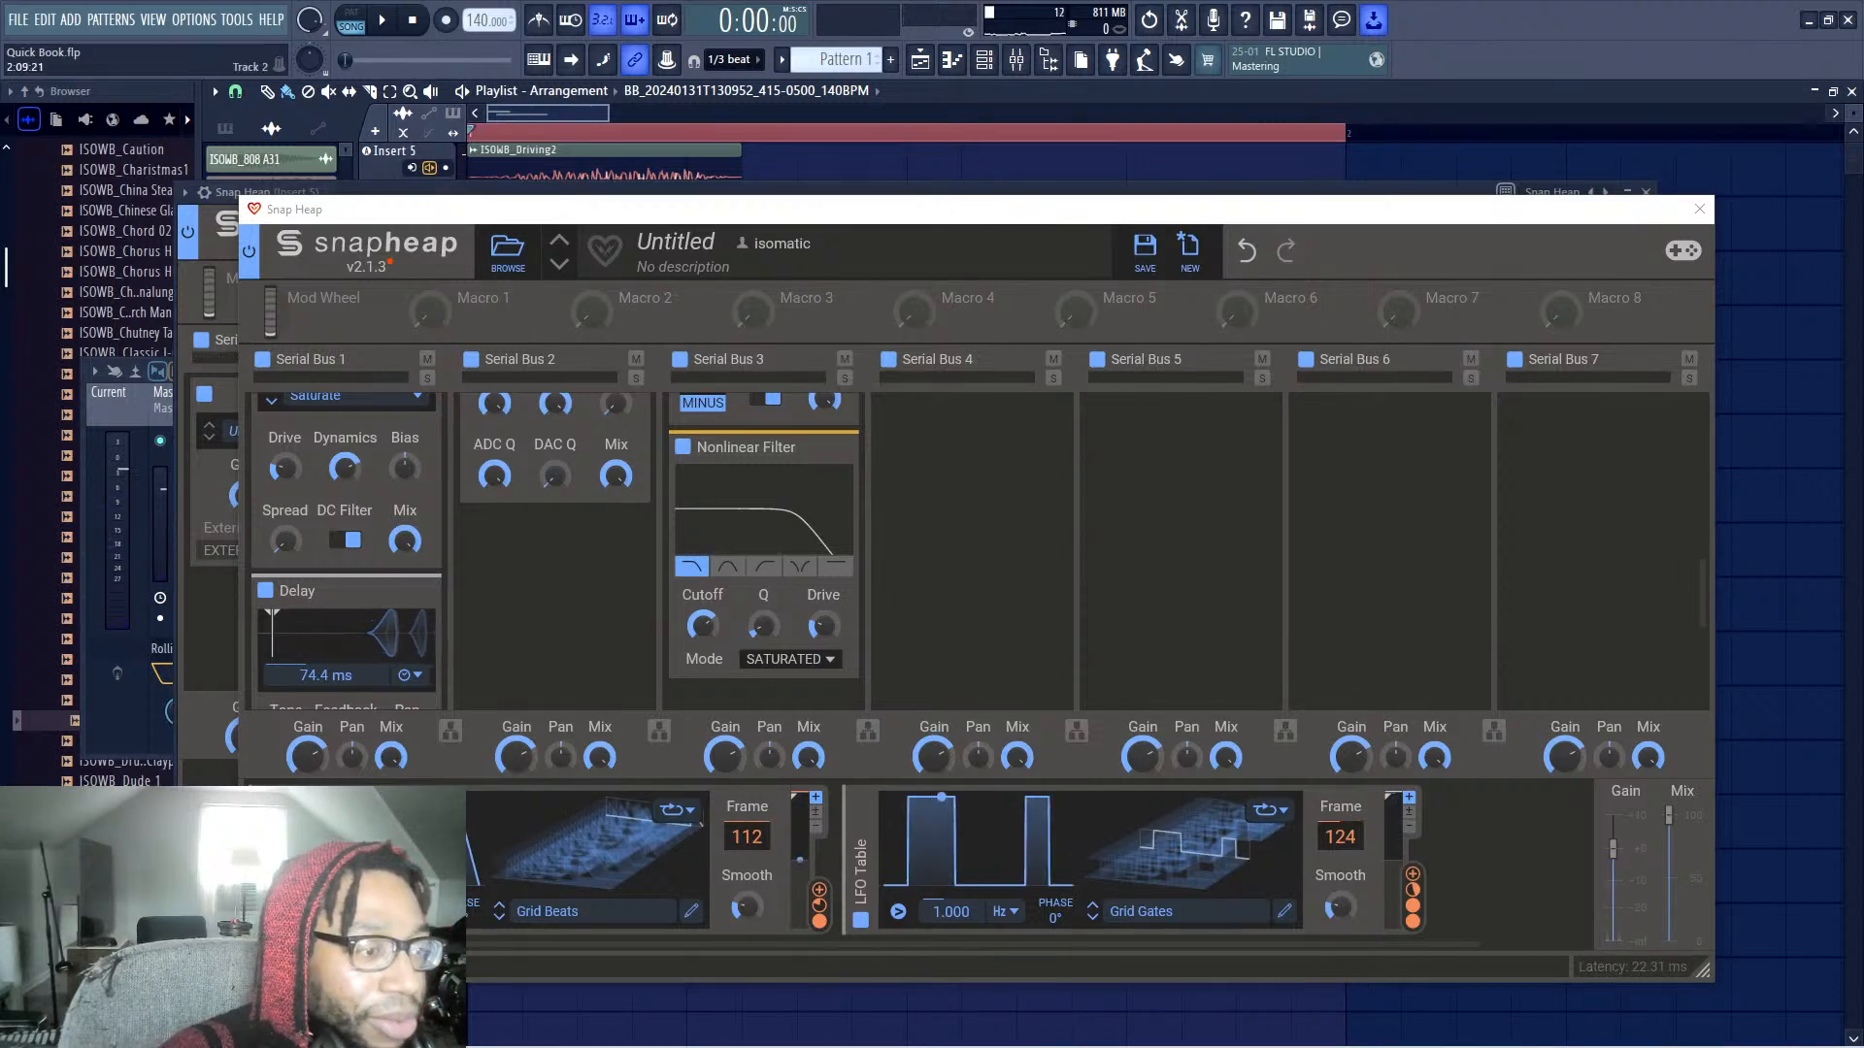
Raise the Q and Drive of the Nonlinear Filter in Serial Bus 3 and check the sound with repeated playback
{"action": "left_click_drag", "start_coordinate": [819, 218], "coordinate": [881, 240]}
{"action": "mouse_move", "coordinate": [825, 647]}
{"action": "left_mouse_down"}
{"action": "mouse_move", "coordinate": [825, 607]}
{"action": "mouse_move", "coordinate": [885, 617]}
{"action": "mouse_move", "coordinate": [825, 638]}
{"action": "left_mouse_up"}
{"action": "key", "text": "space"}
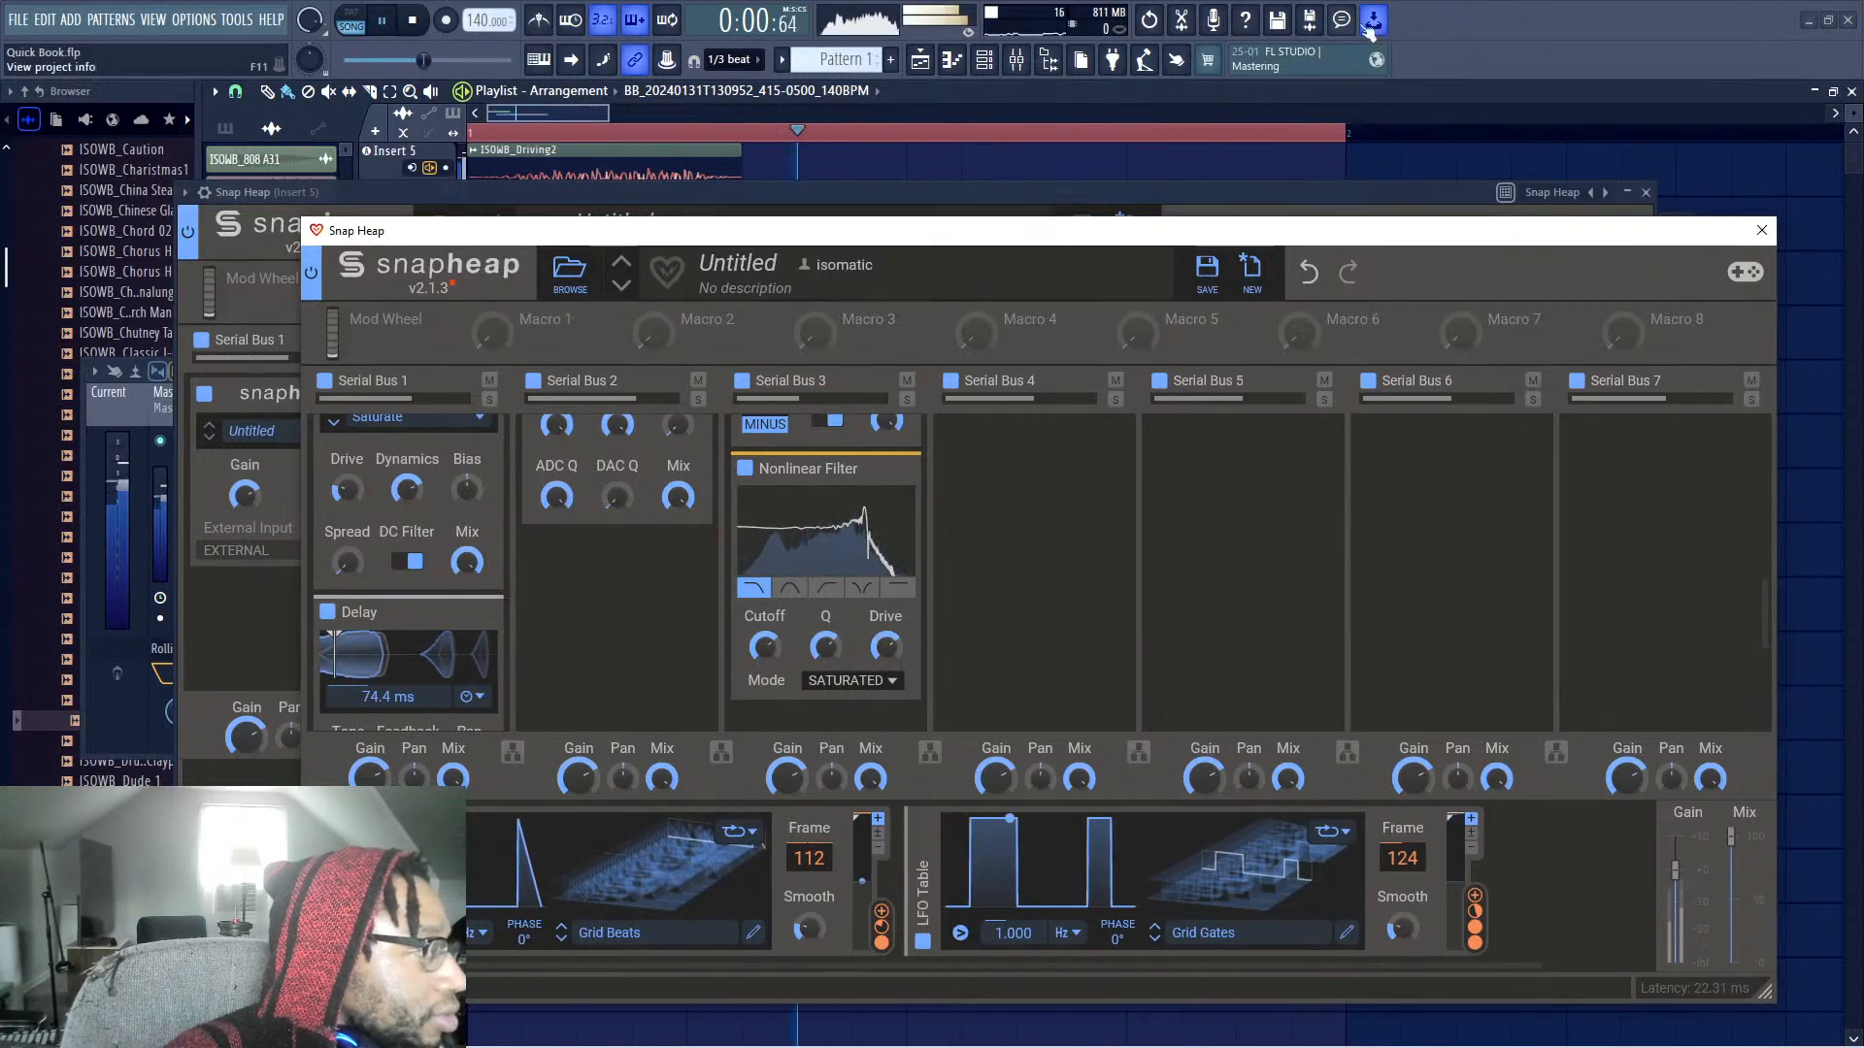
{"action": "key", "text": "space"}
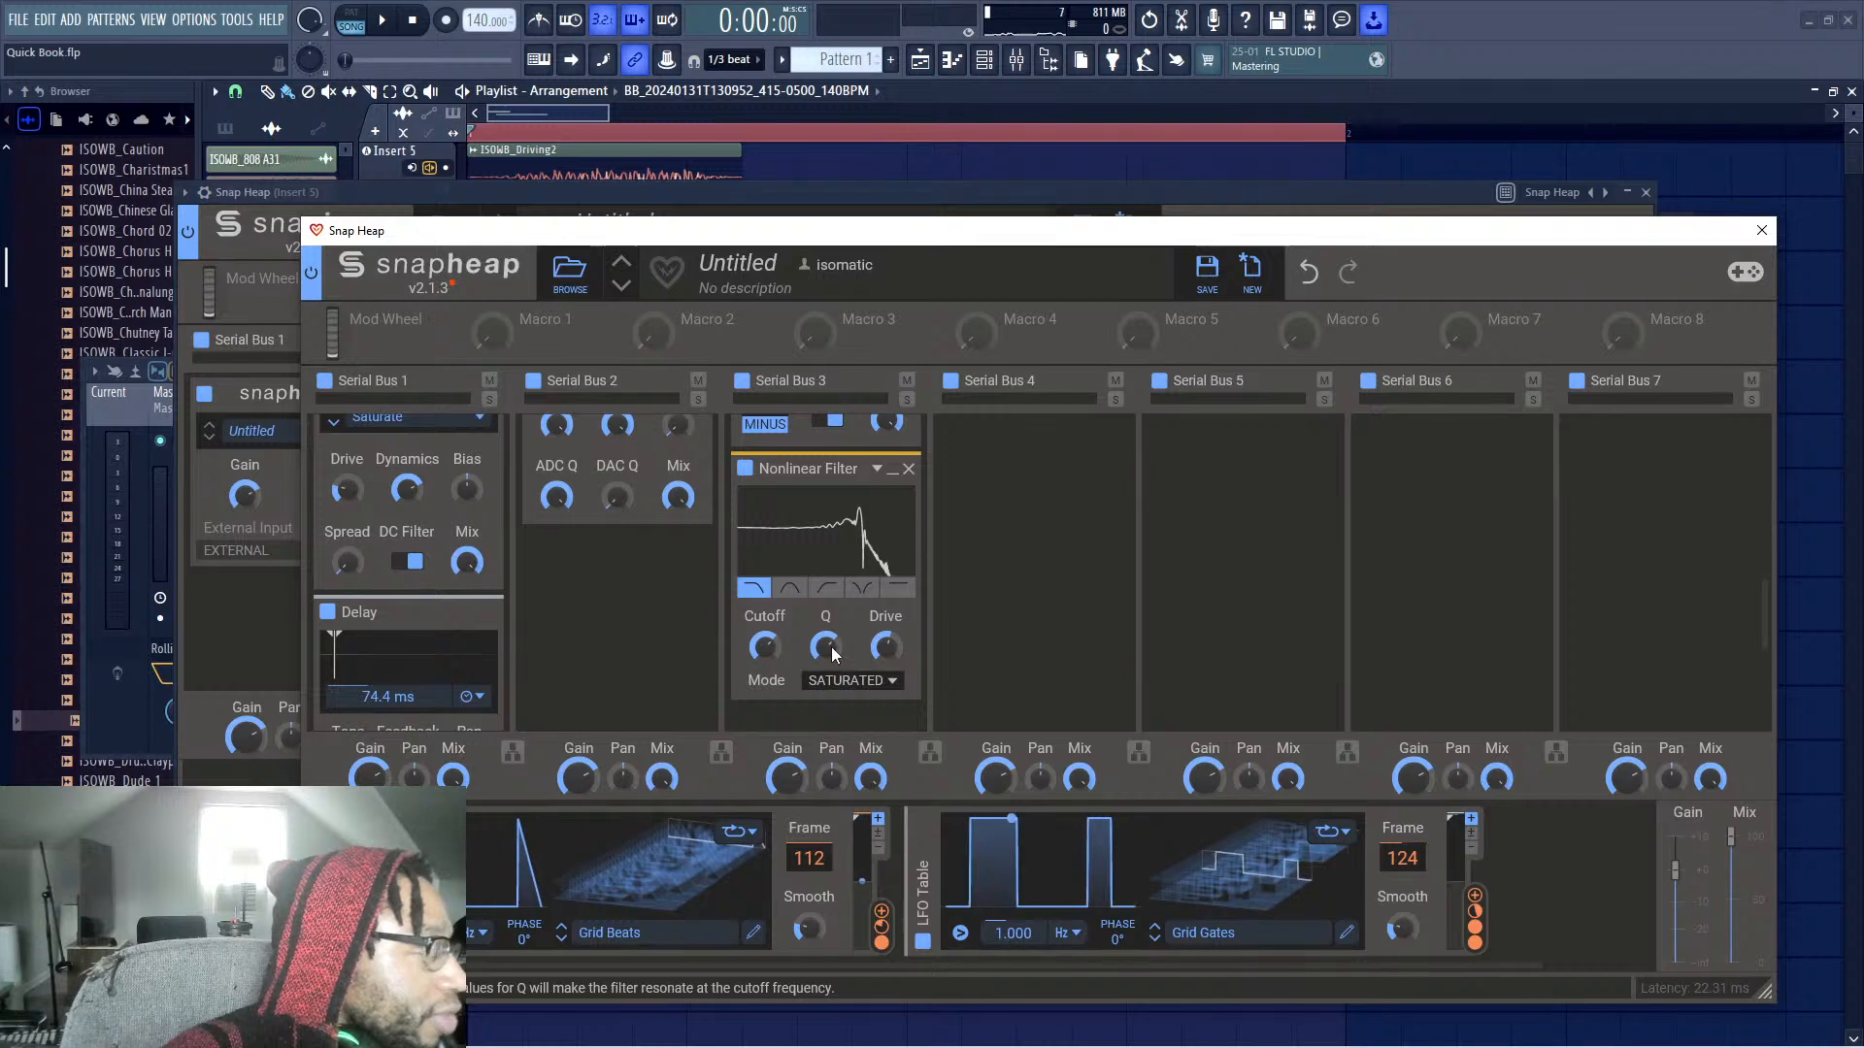
{"action": "key", "text": "space"}
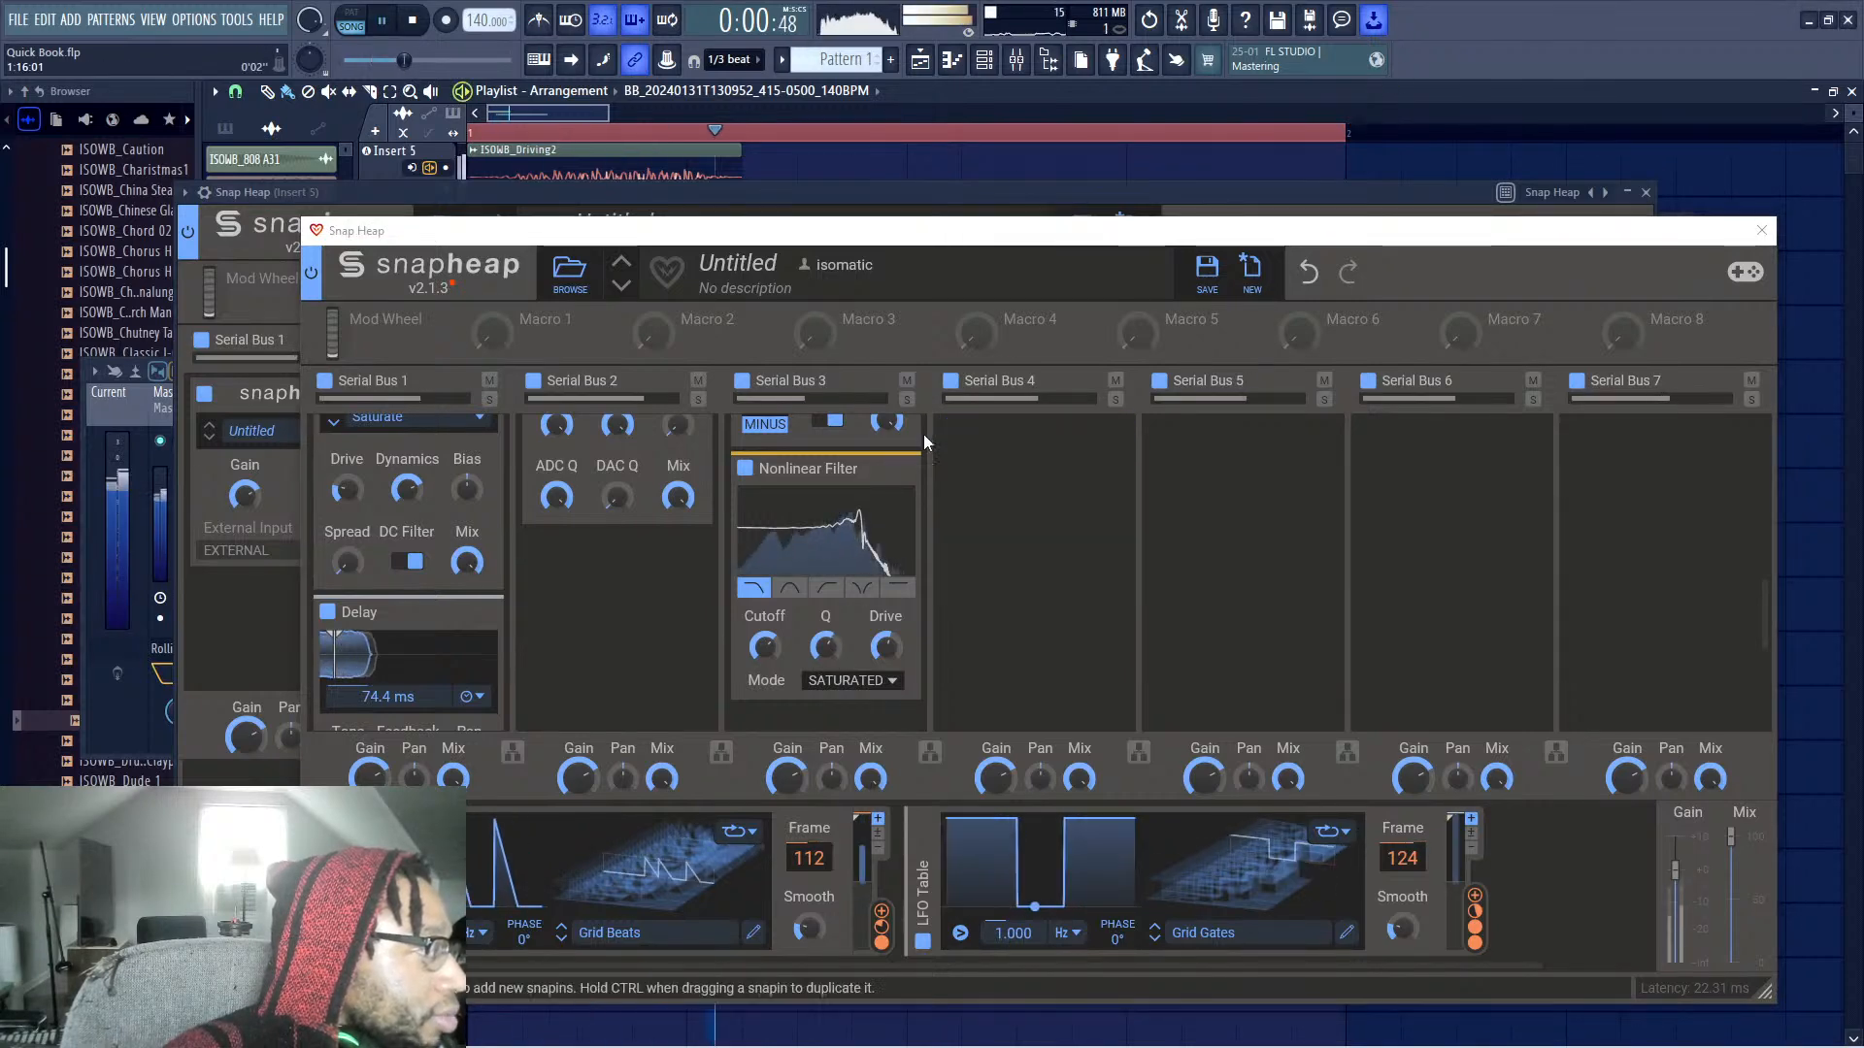
{"action": "key", "text": "space"}
{"action": "left_click_drag", "start_coordinate": [712, 230], "coordinate": [791, 205]}
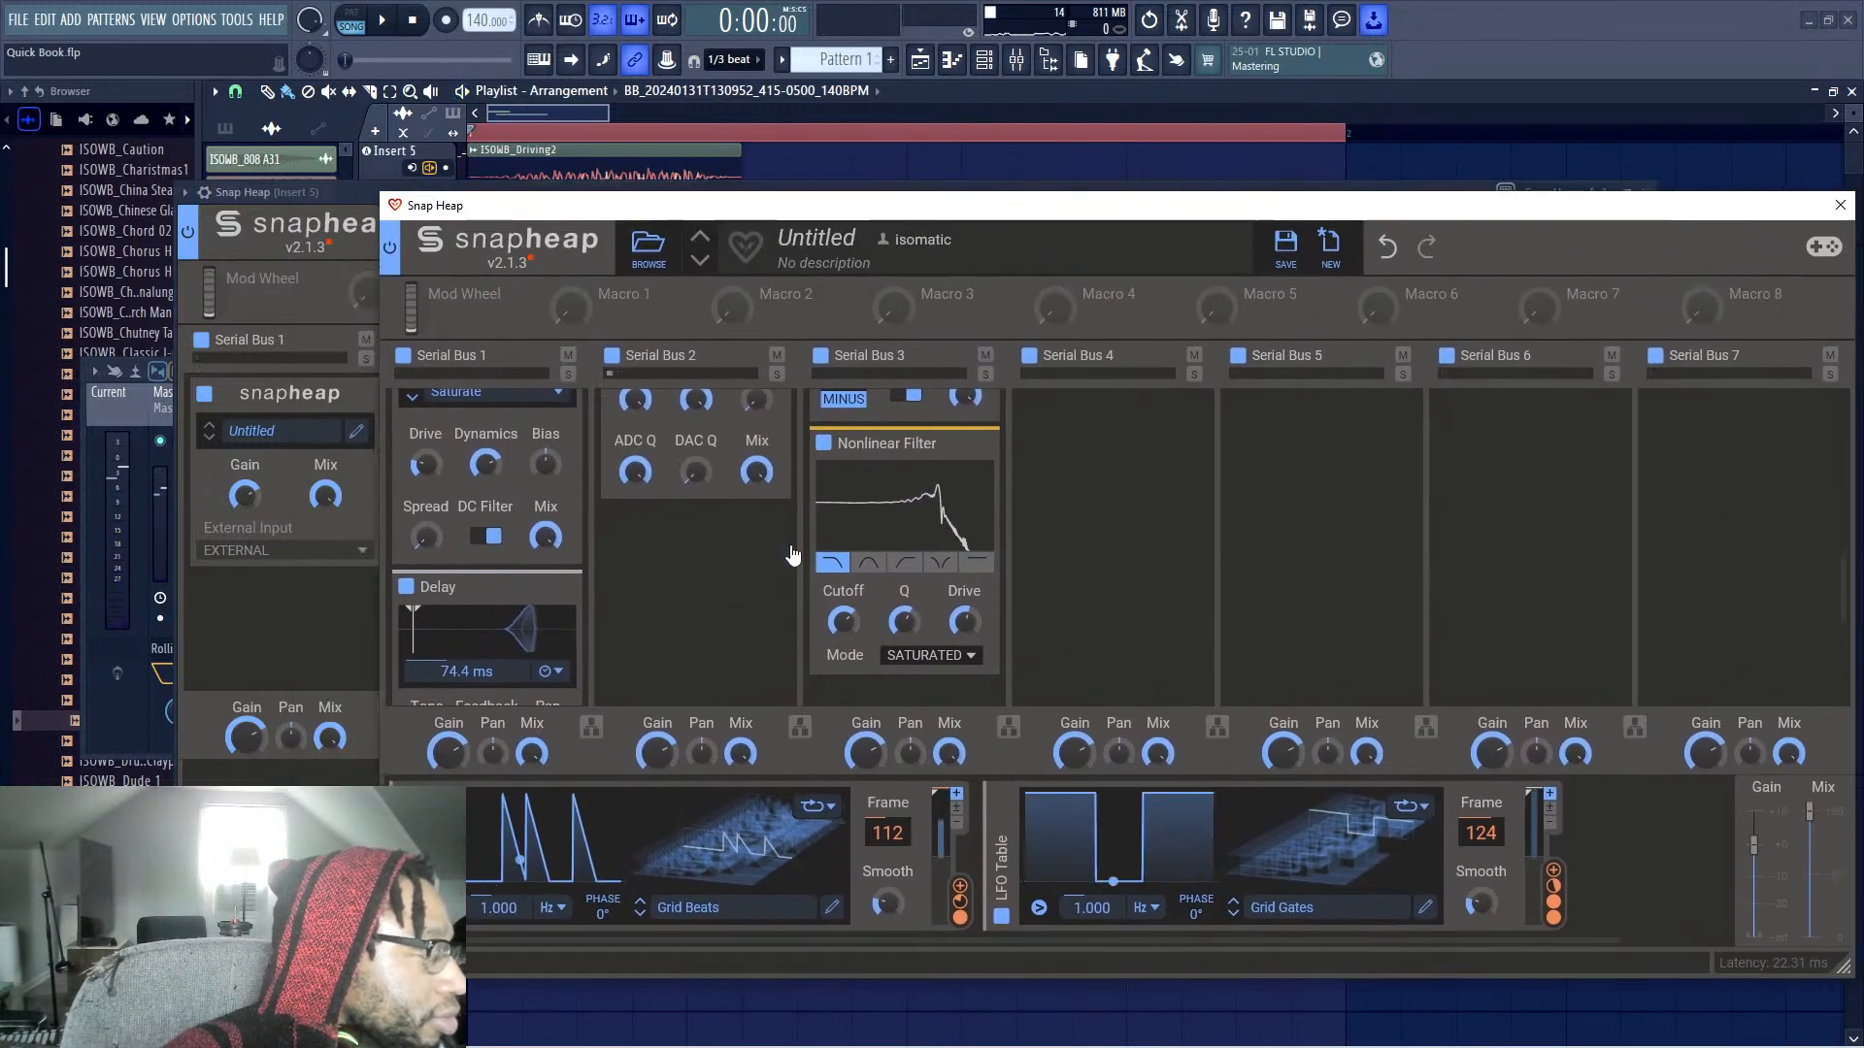
Lower the Nonlinear Filter's Cutoff slightly and add a second Nonlinear Filter below it in Serial Bus 3
{"action": "mouse_move", "coordinate": [843, 623]}
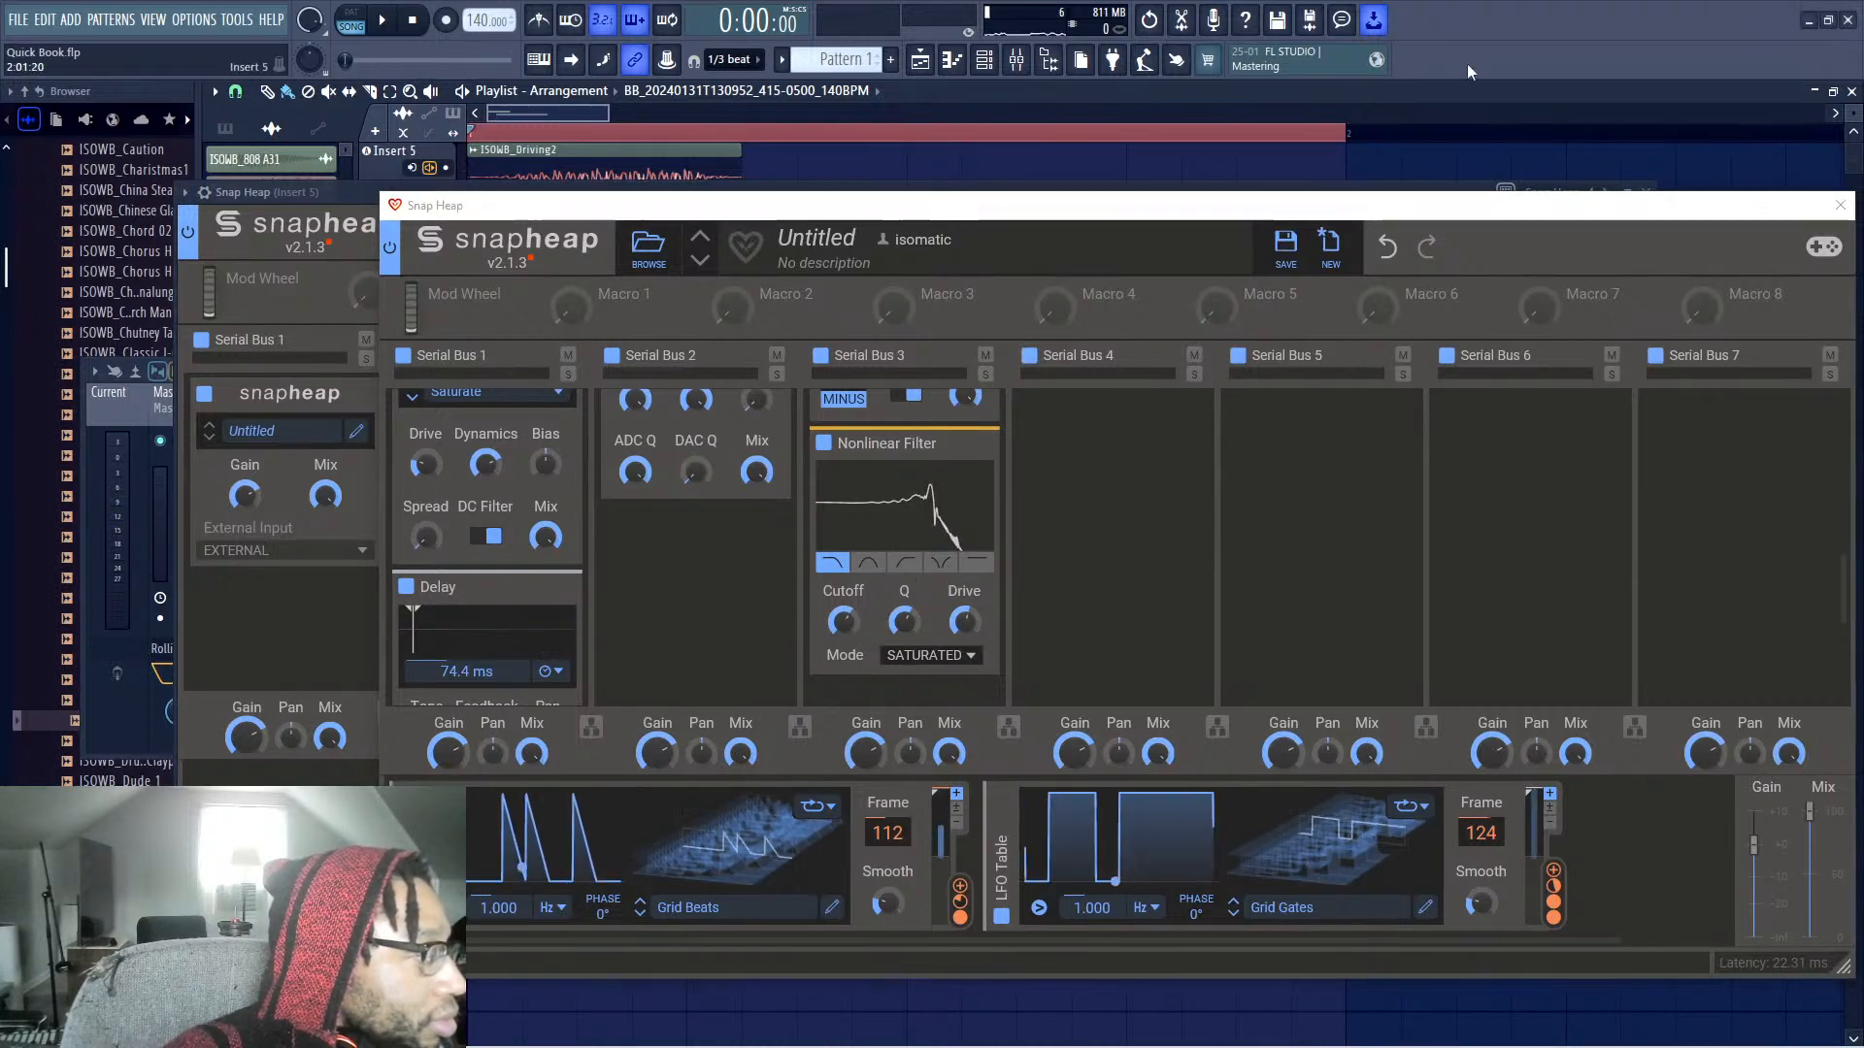
{"action": "scroll", "coordinate": [898, 575], "scroll_direction": "down", "scroll_amount": 5}
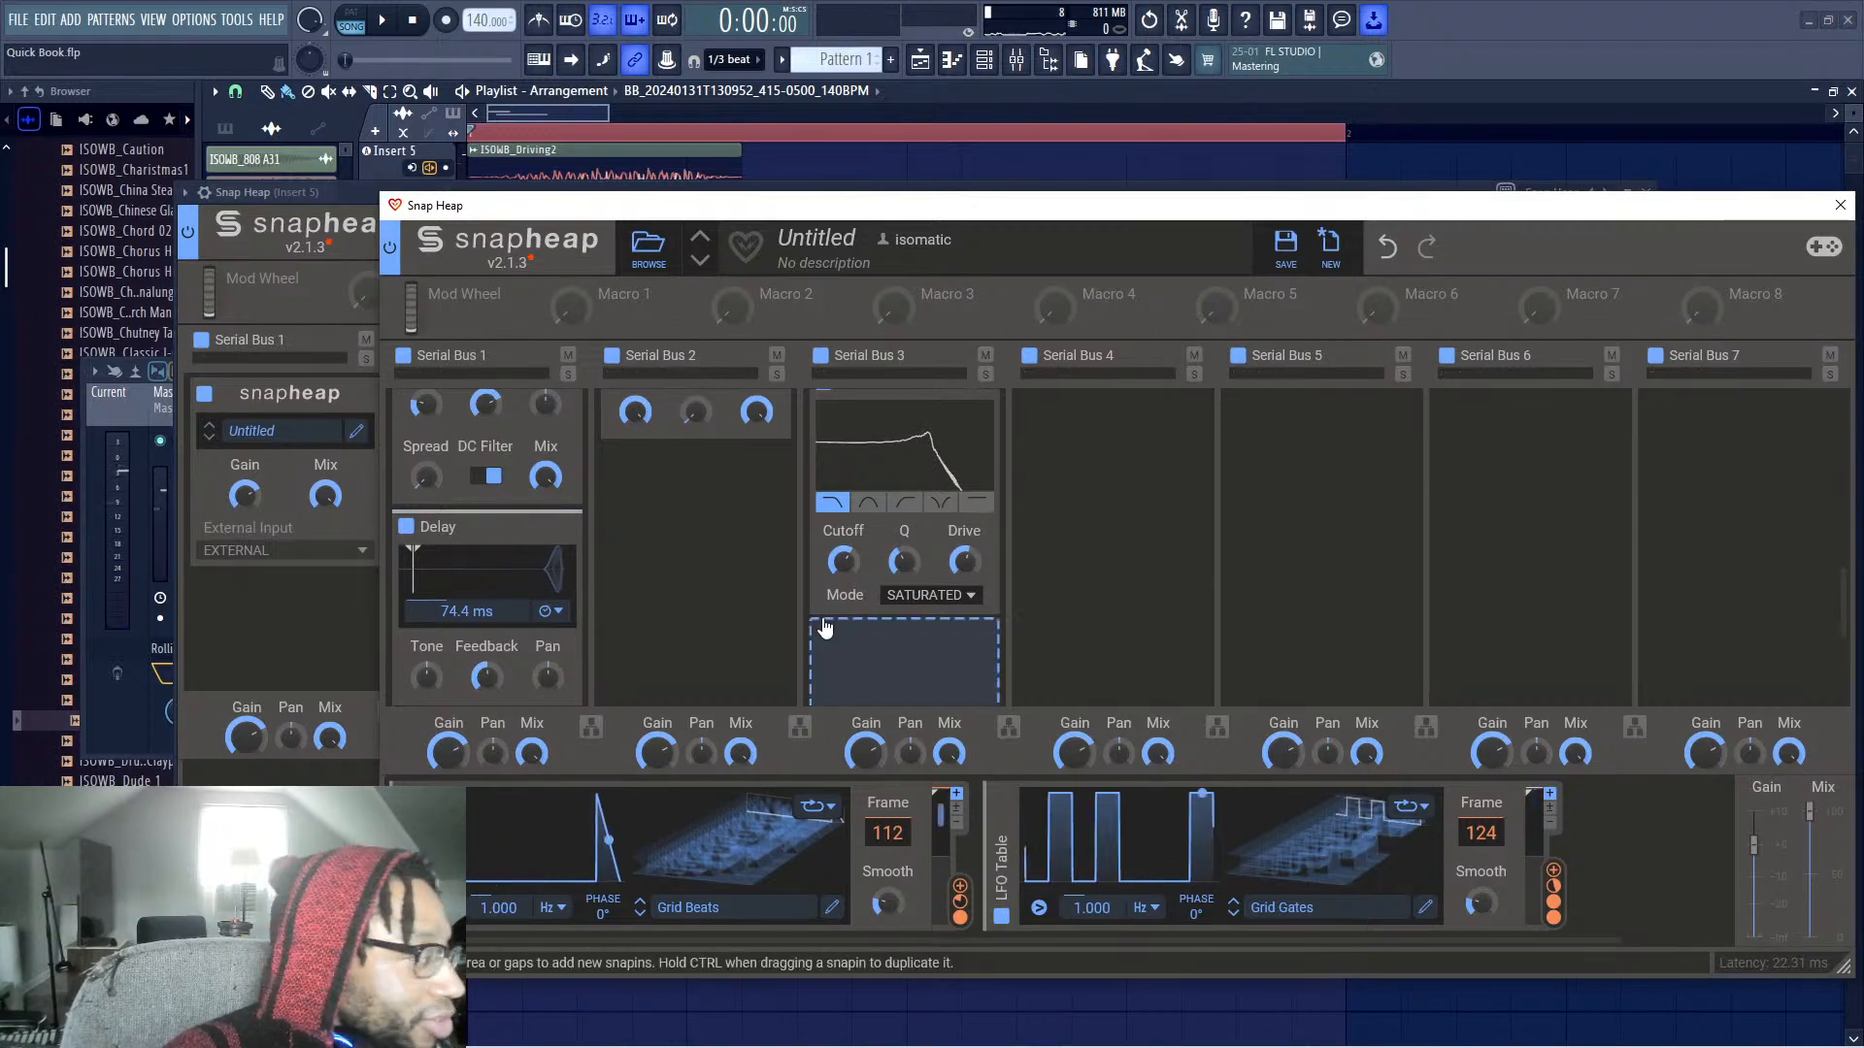
{"action": "left_click", "coordinate": [833, 629]}
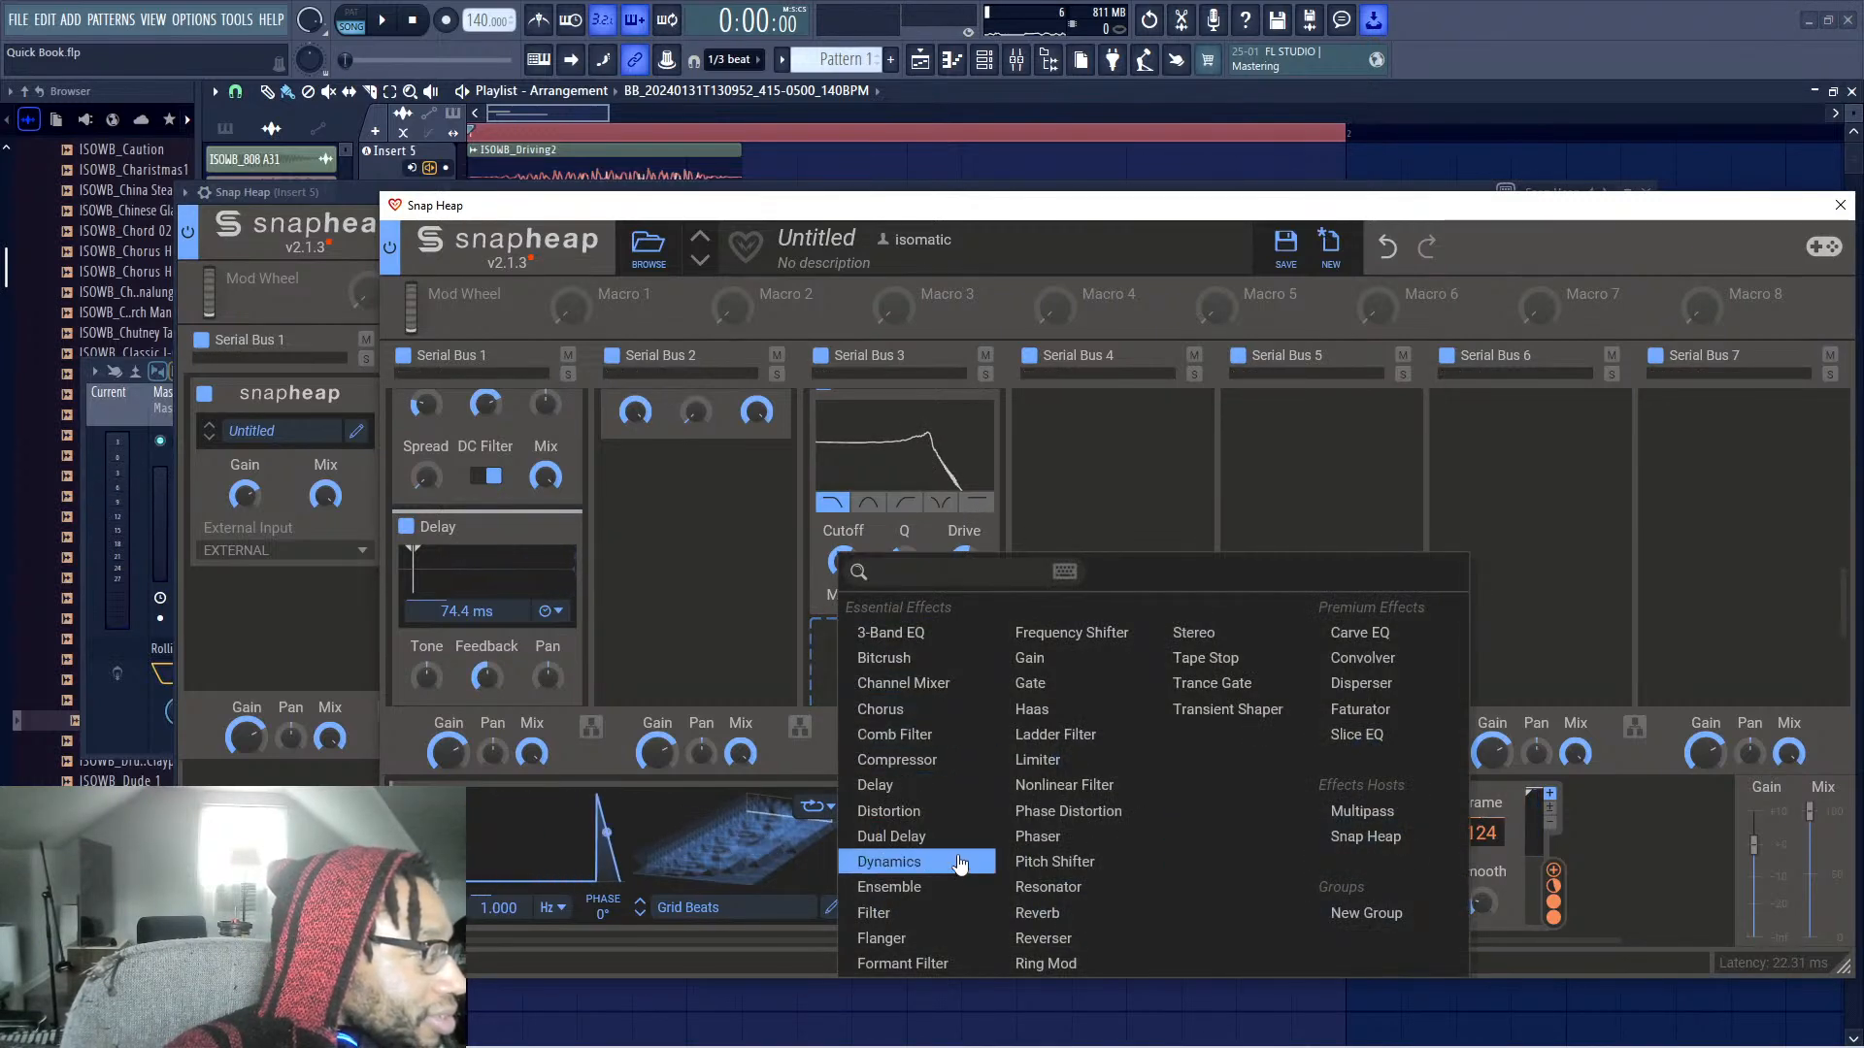
{"action": "left_click", "coordinate": [1068, 786]}
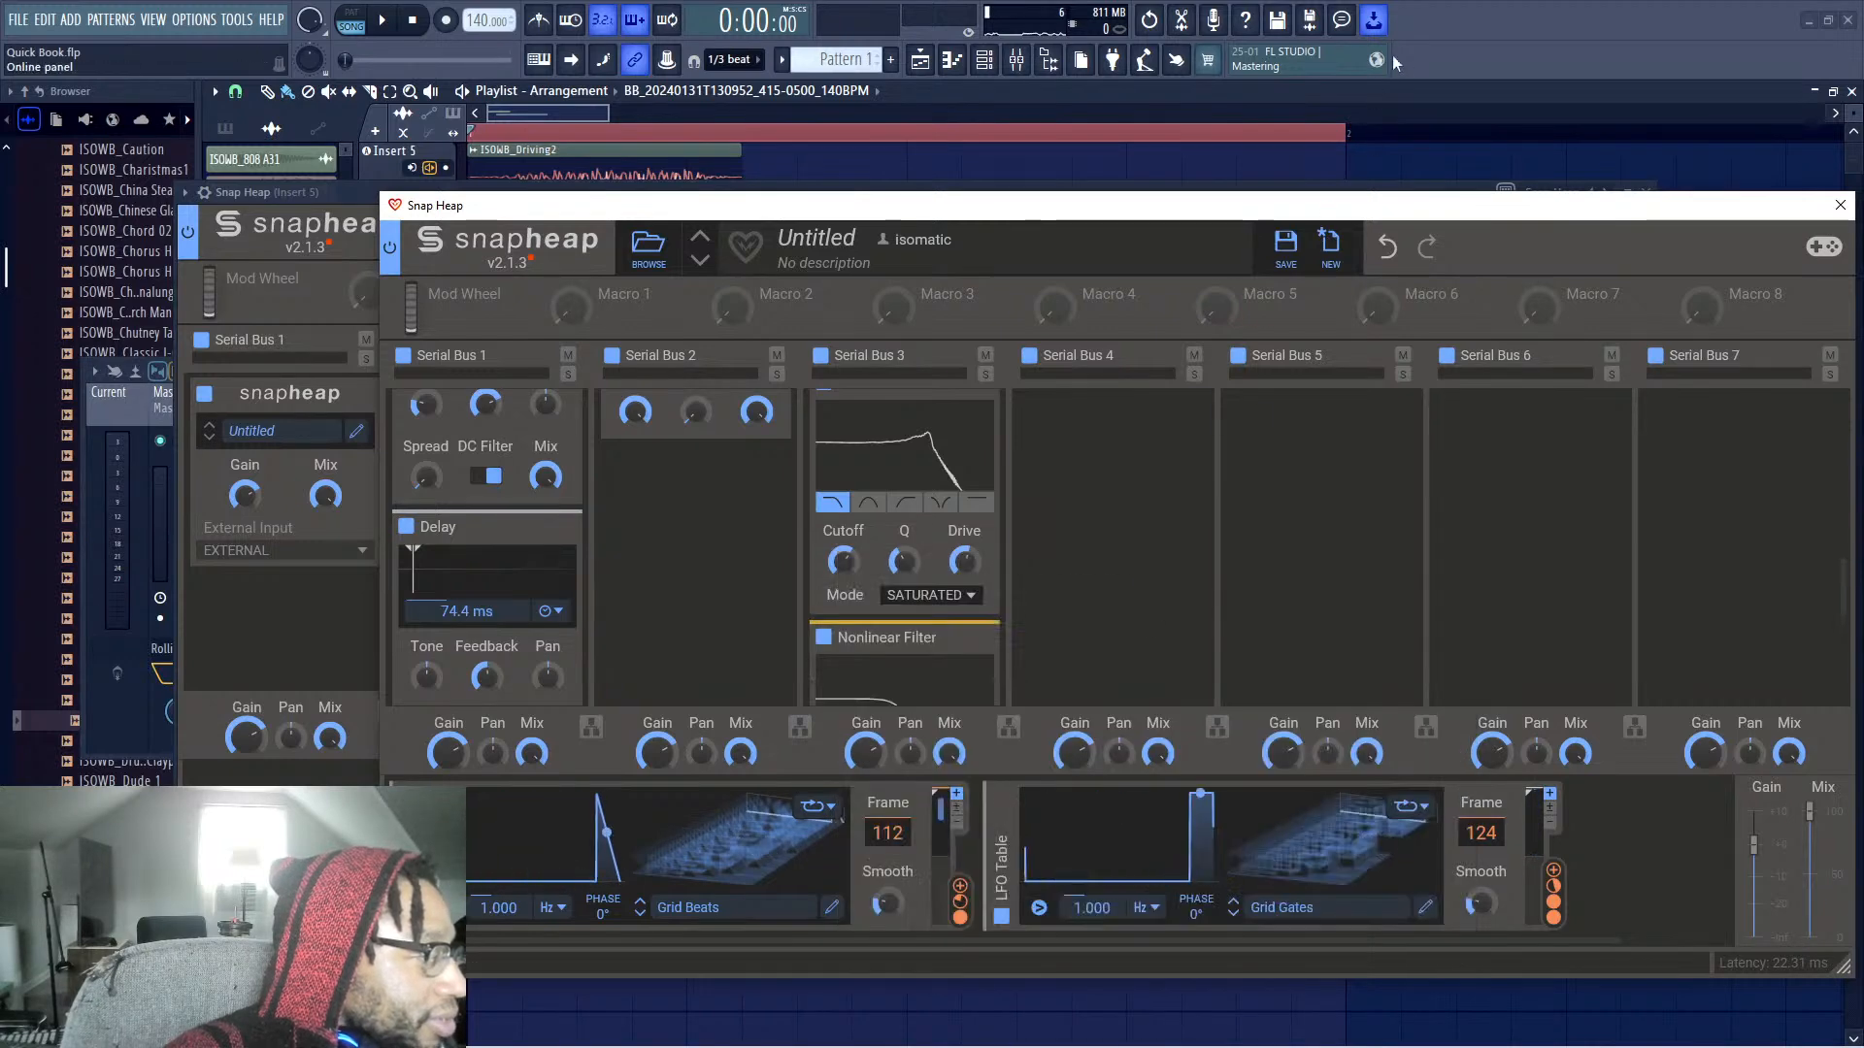
During playback, switch the first Nonlinear Filter in Serial Bus 3 to Metallic mode and raise its Cutoff to about 6.30 kHz
{"action": "key", "text": "space"}
{"action": "left_click", "coordinate": [930, 595]}
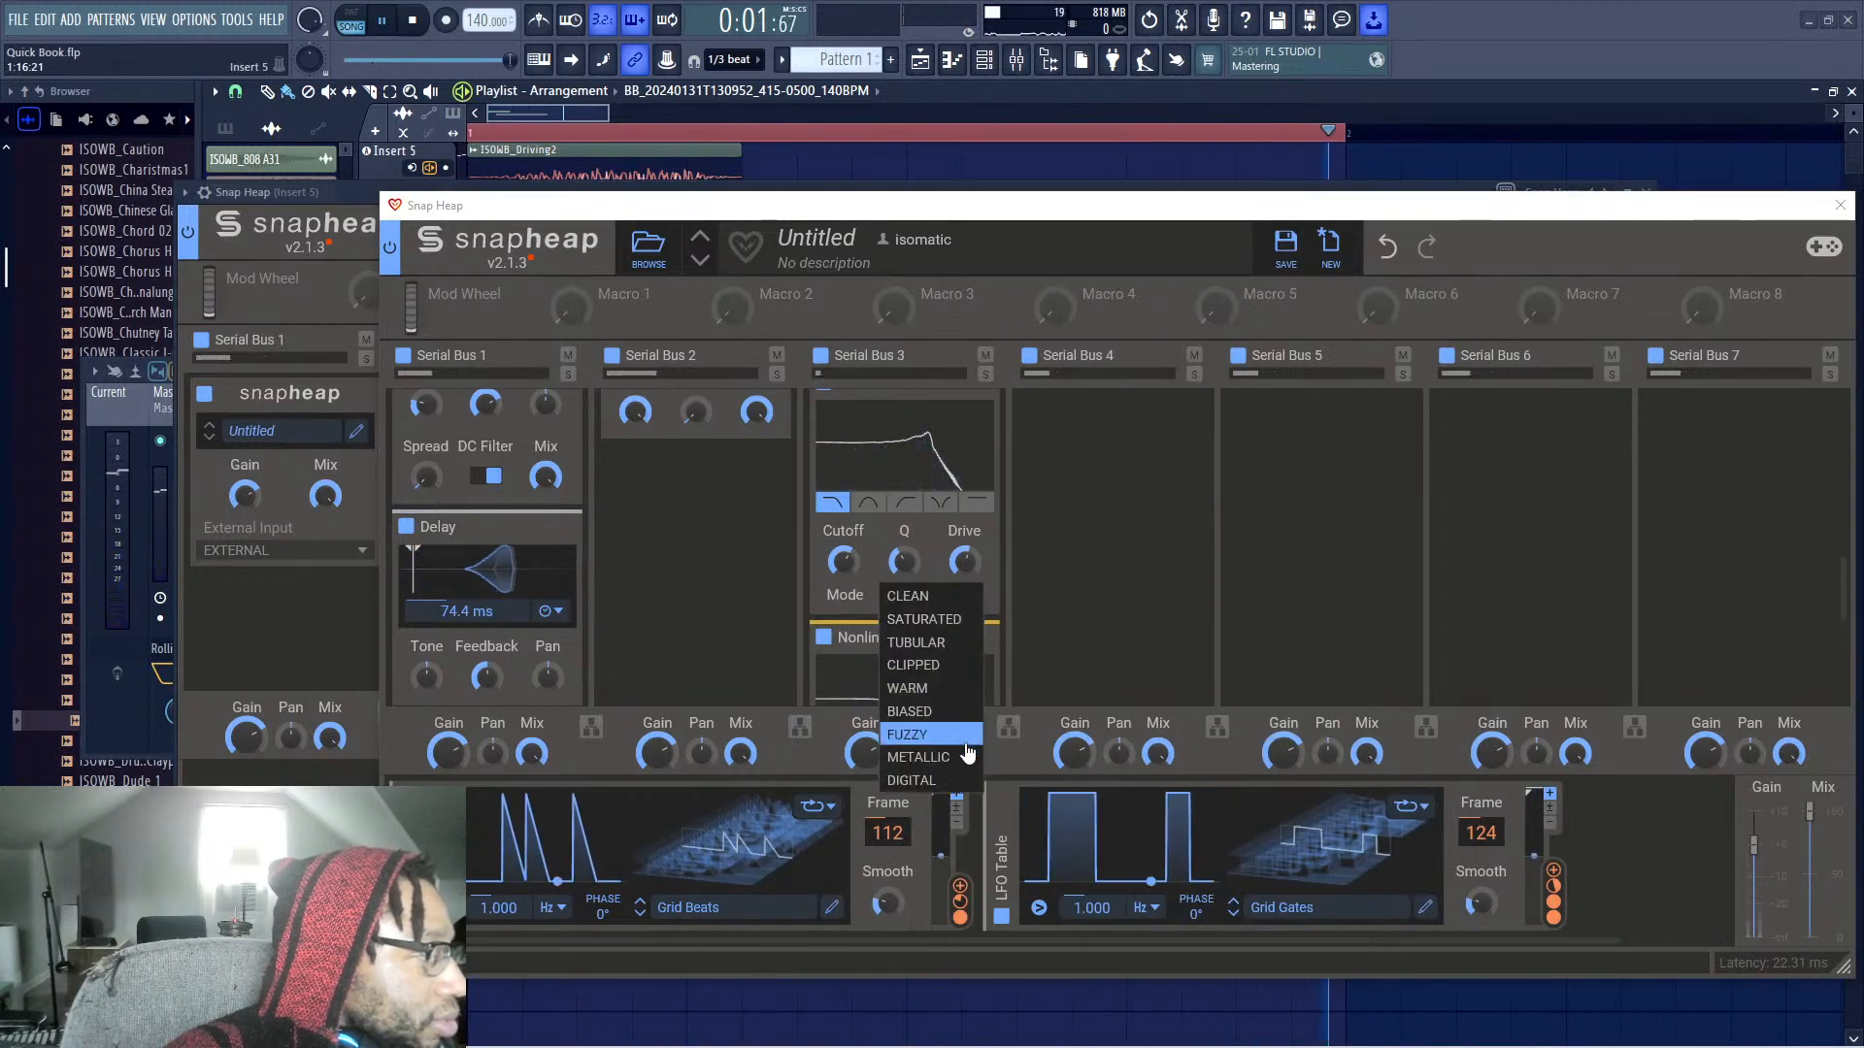
{"action": "left_click", "coordinate": [917, 750]}
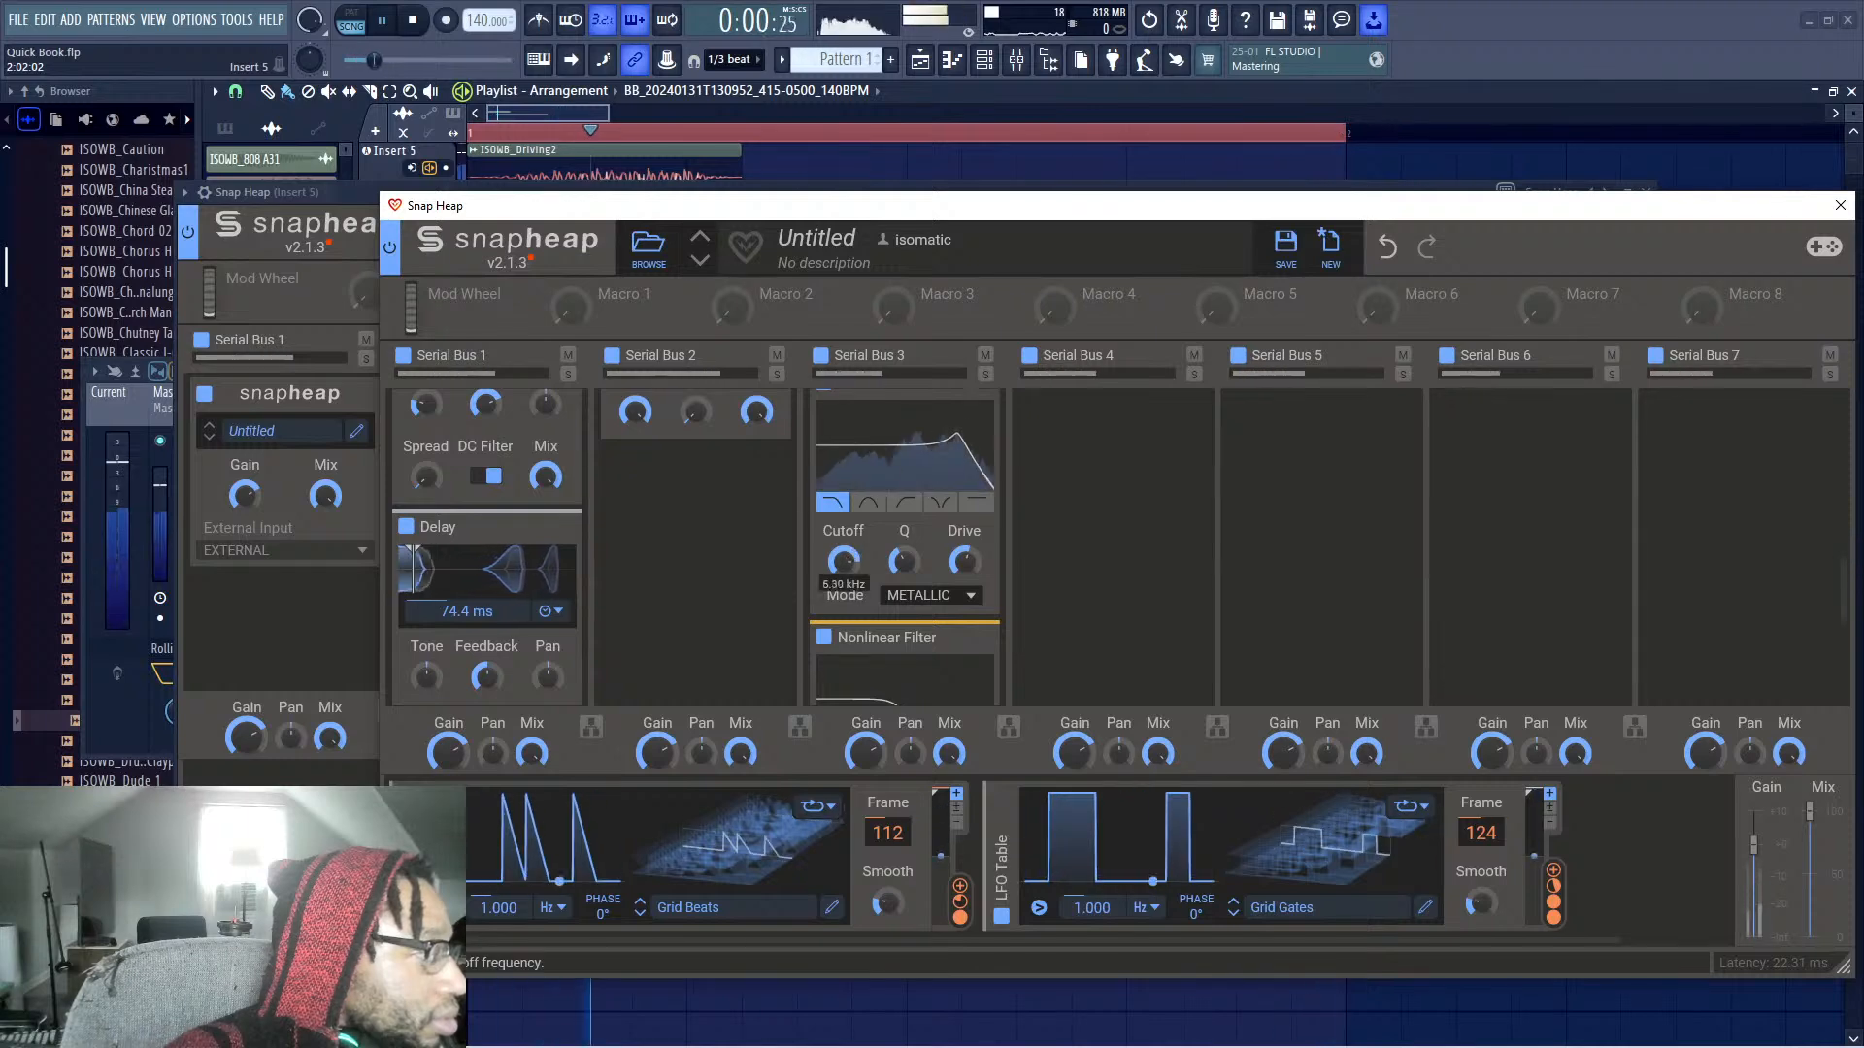
Set the second Nonlinear Filter in Serial Bus 3 to the allpass shape and Digital mode, raise its Drive and stop playback
{"action": "scroll", "coordinate": [1018, 529], "scroll_direction": "down", "scroll_amount": 1}
{"action": "scroll", "coordinate": [1018, 529], "scroll_direction": "down", "scroll_amount": 2}
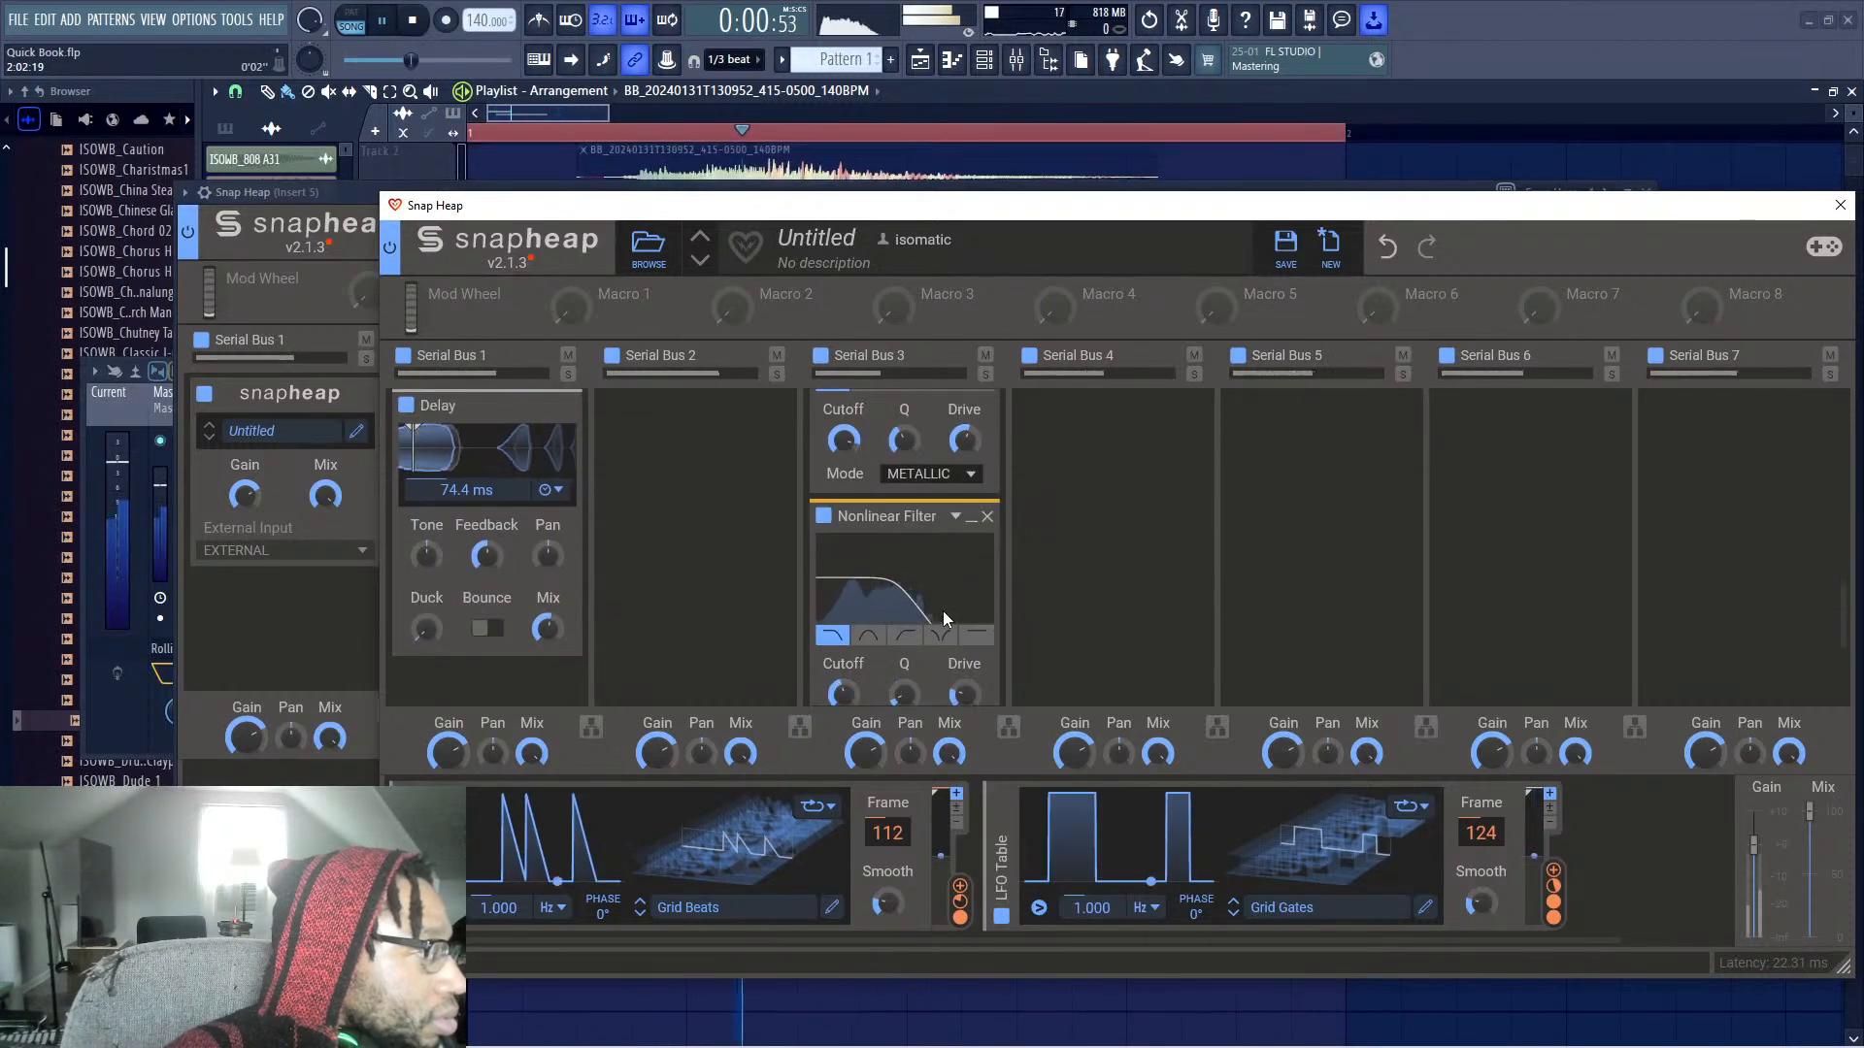
{"action": "left_click", "coordinate": [974, 636]}
{"action": "scroll", "coordinate": [954, 651], "scroll_direction": "down", "scroll_amount": 2}
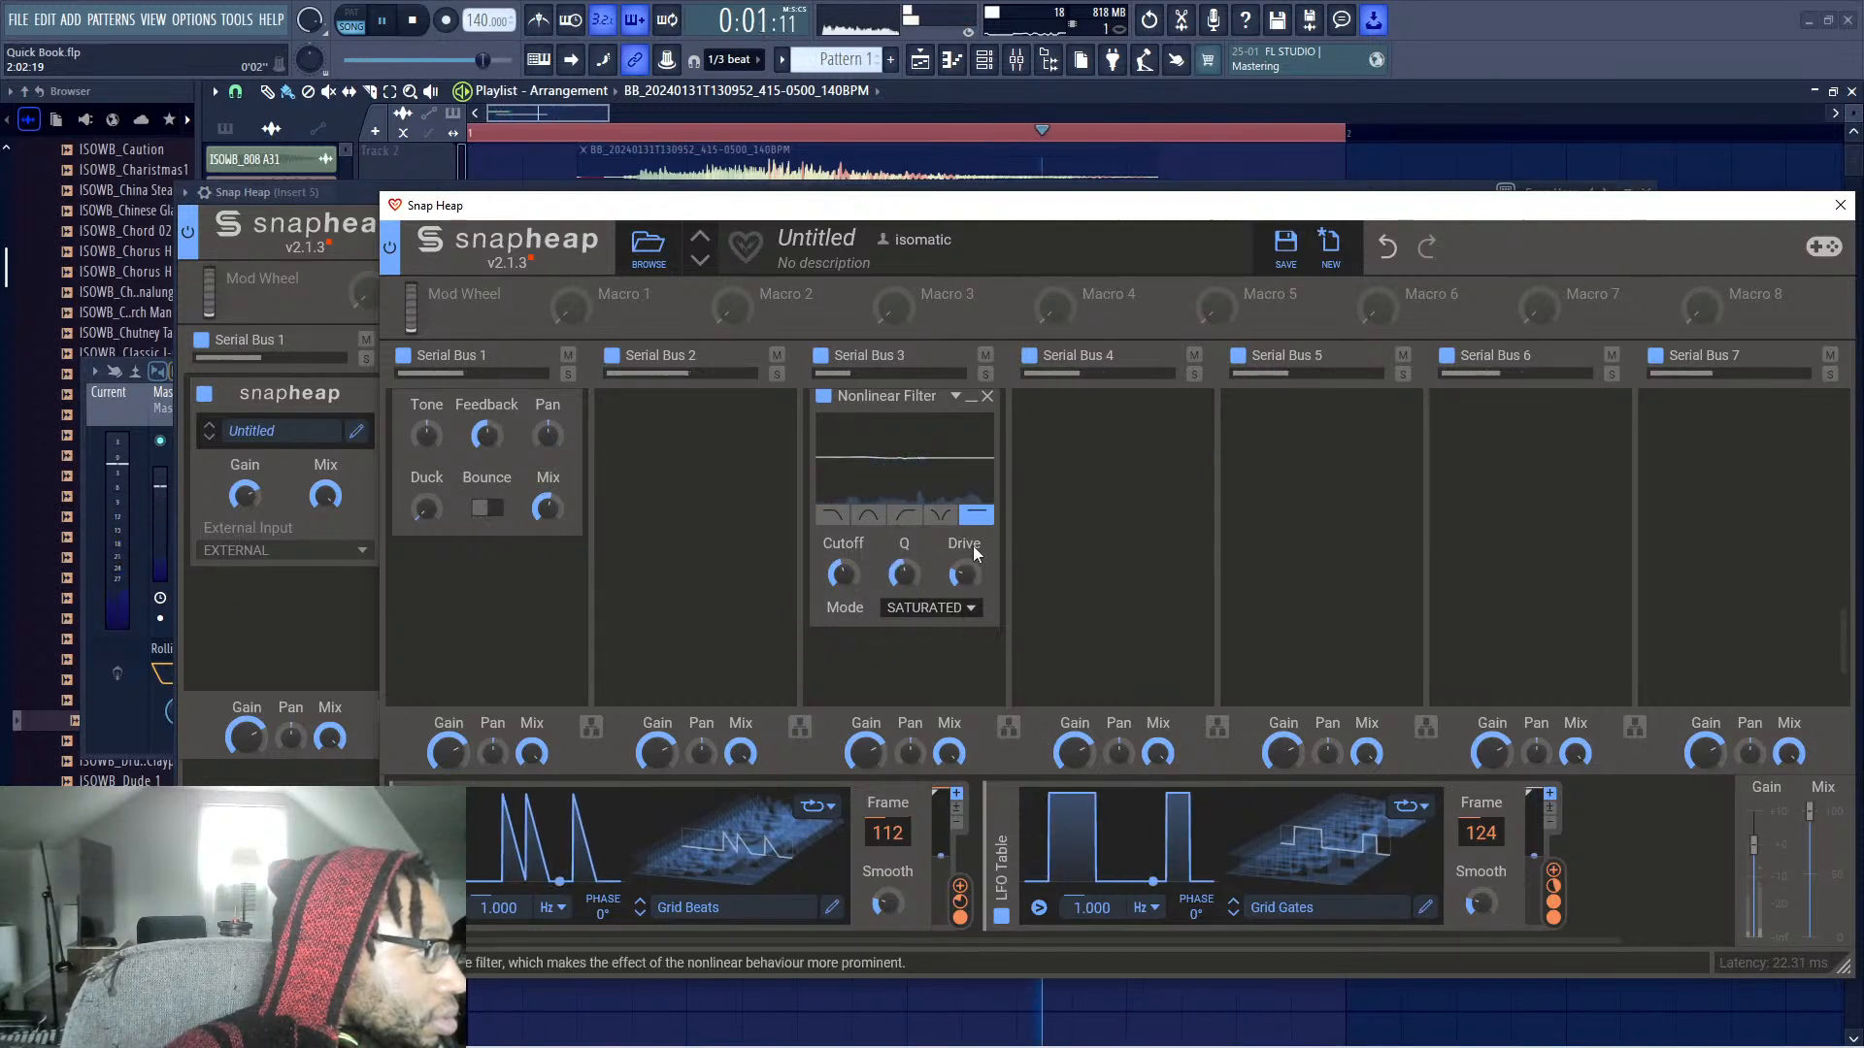
{"action": "left_click", "coordinate": [957, 608]}
{"action": "left_click", "coordinate": [911, 789]}
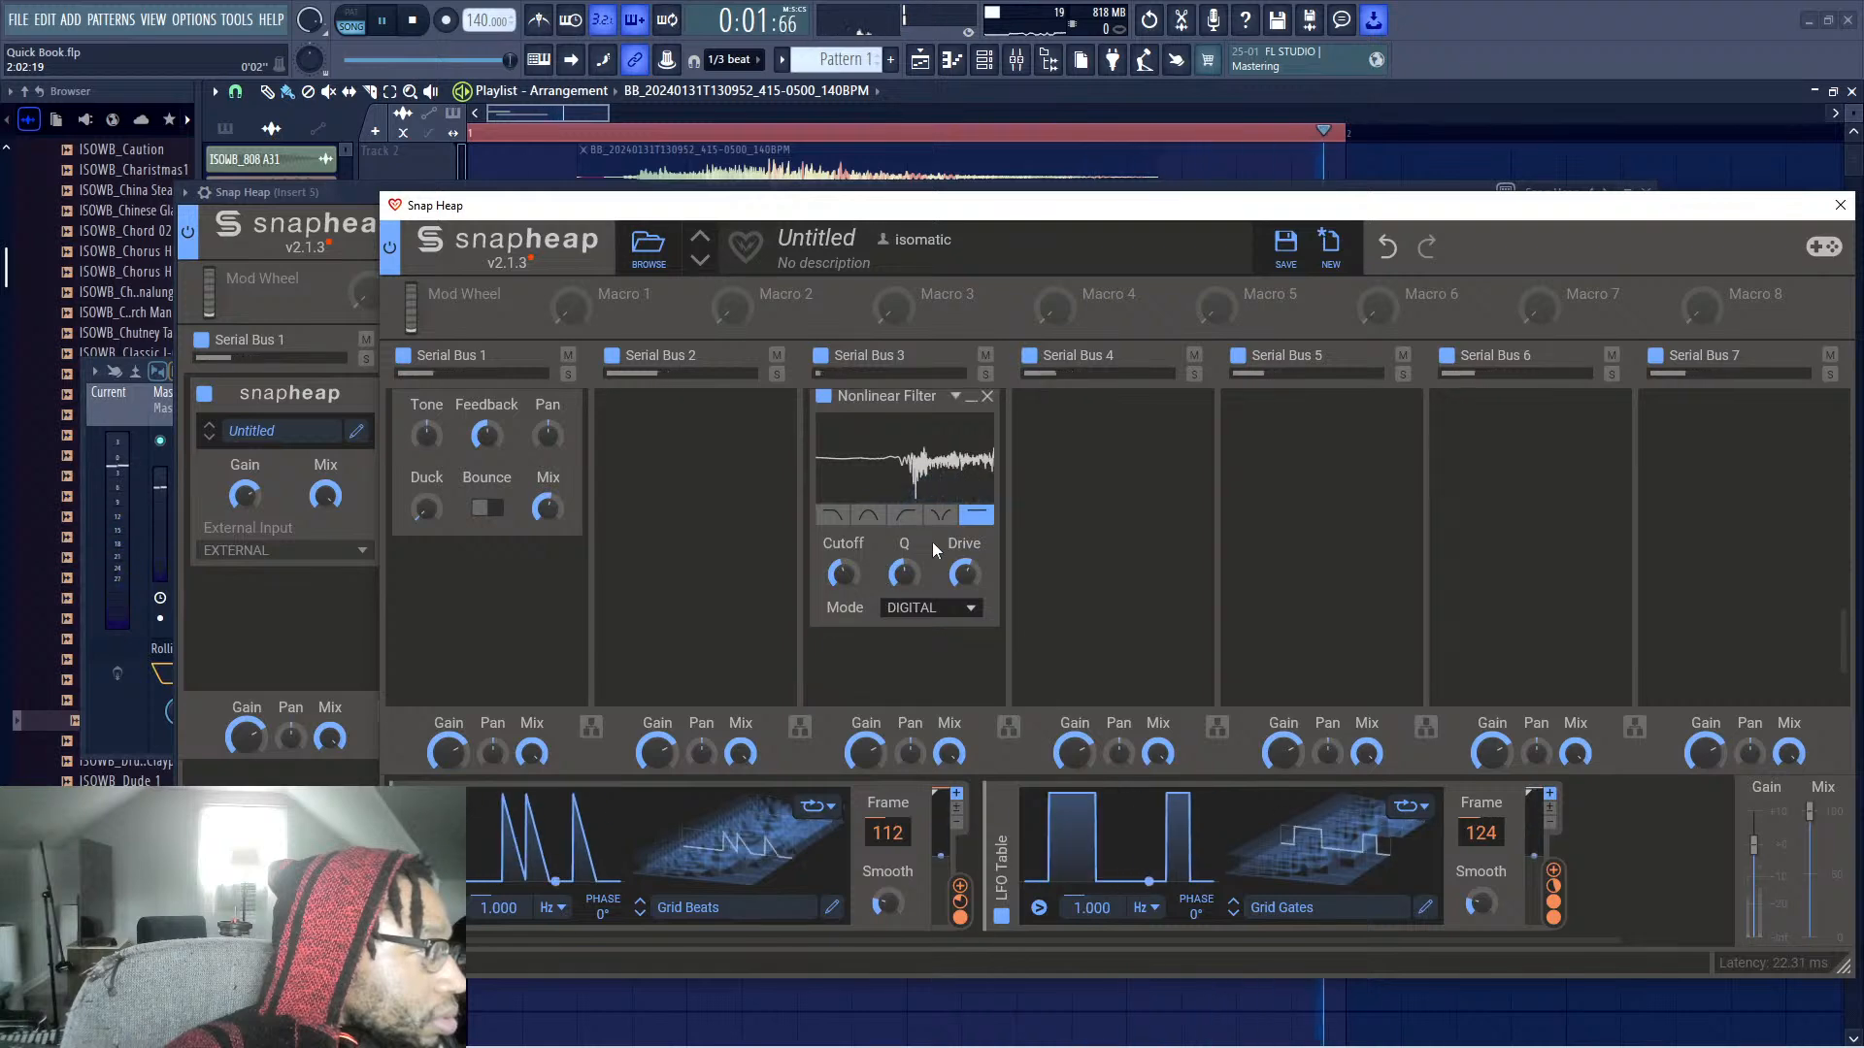
{"action": "left_click", "coordinate": [1417, 60]}
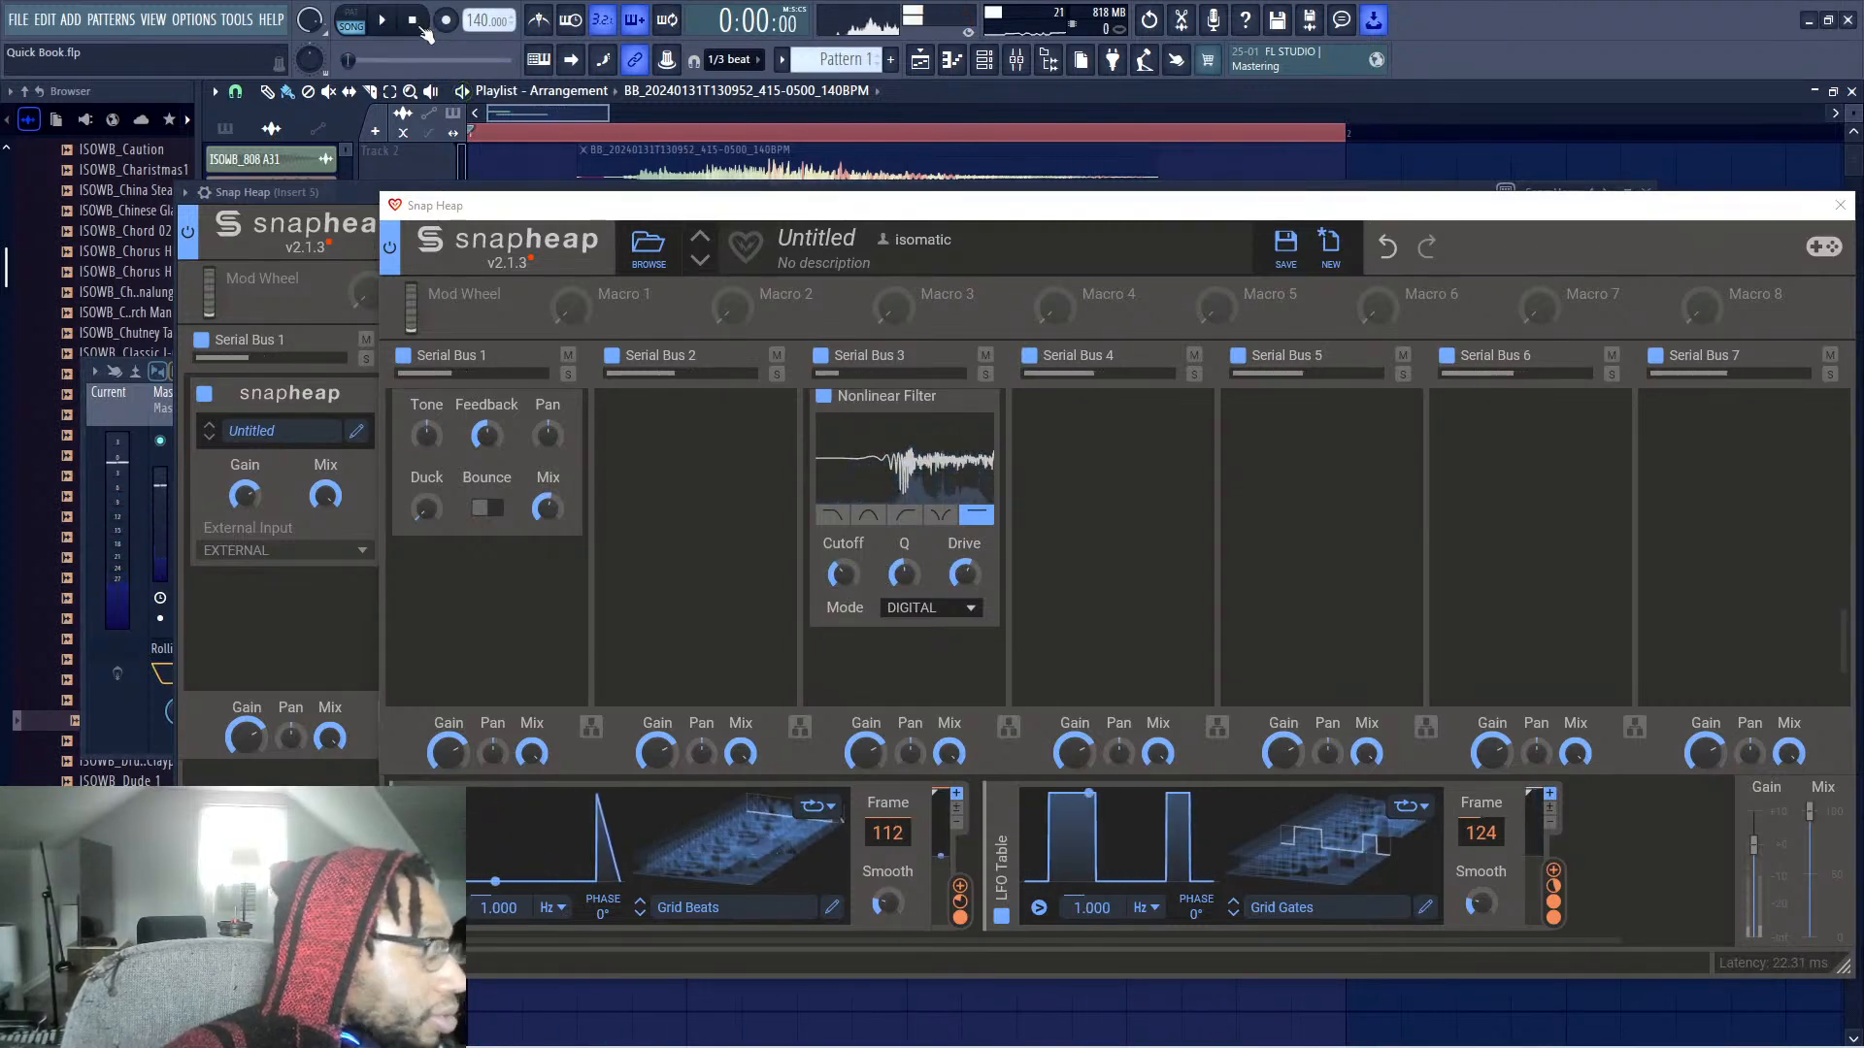
Change the second Nonlinear Filter in Serial Bus 3 to Metallic mode and raise its Q while listening to playback
{"action": "left_click", "coordinate": [965, 609]}
{"action": "left_click", "coordinate": [966, 768]}
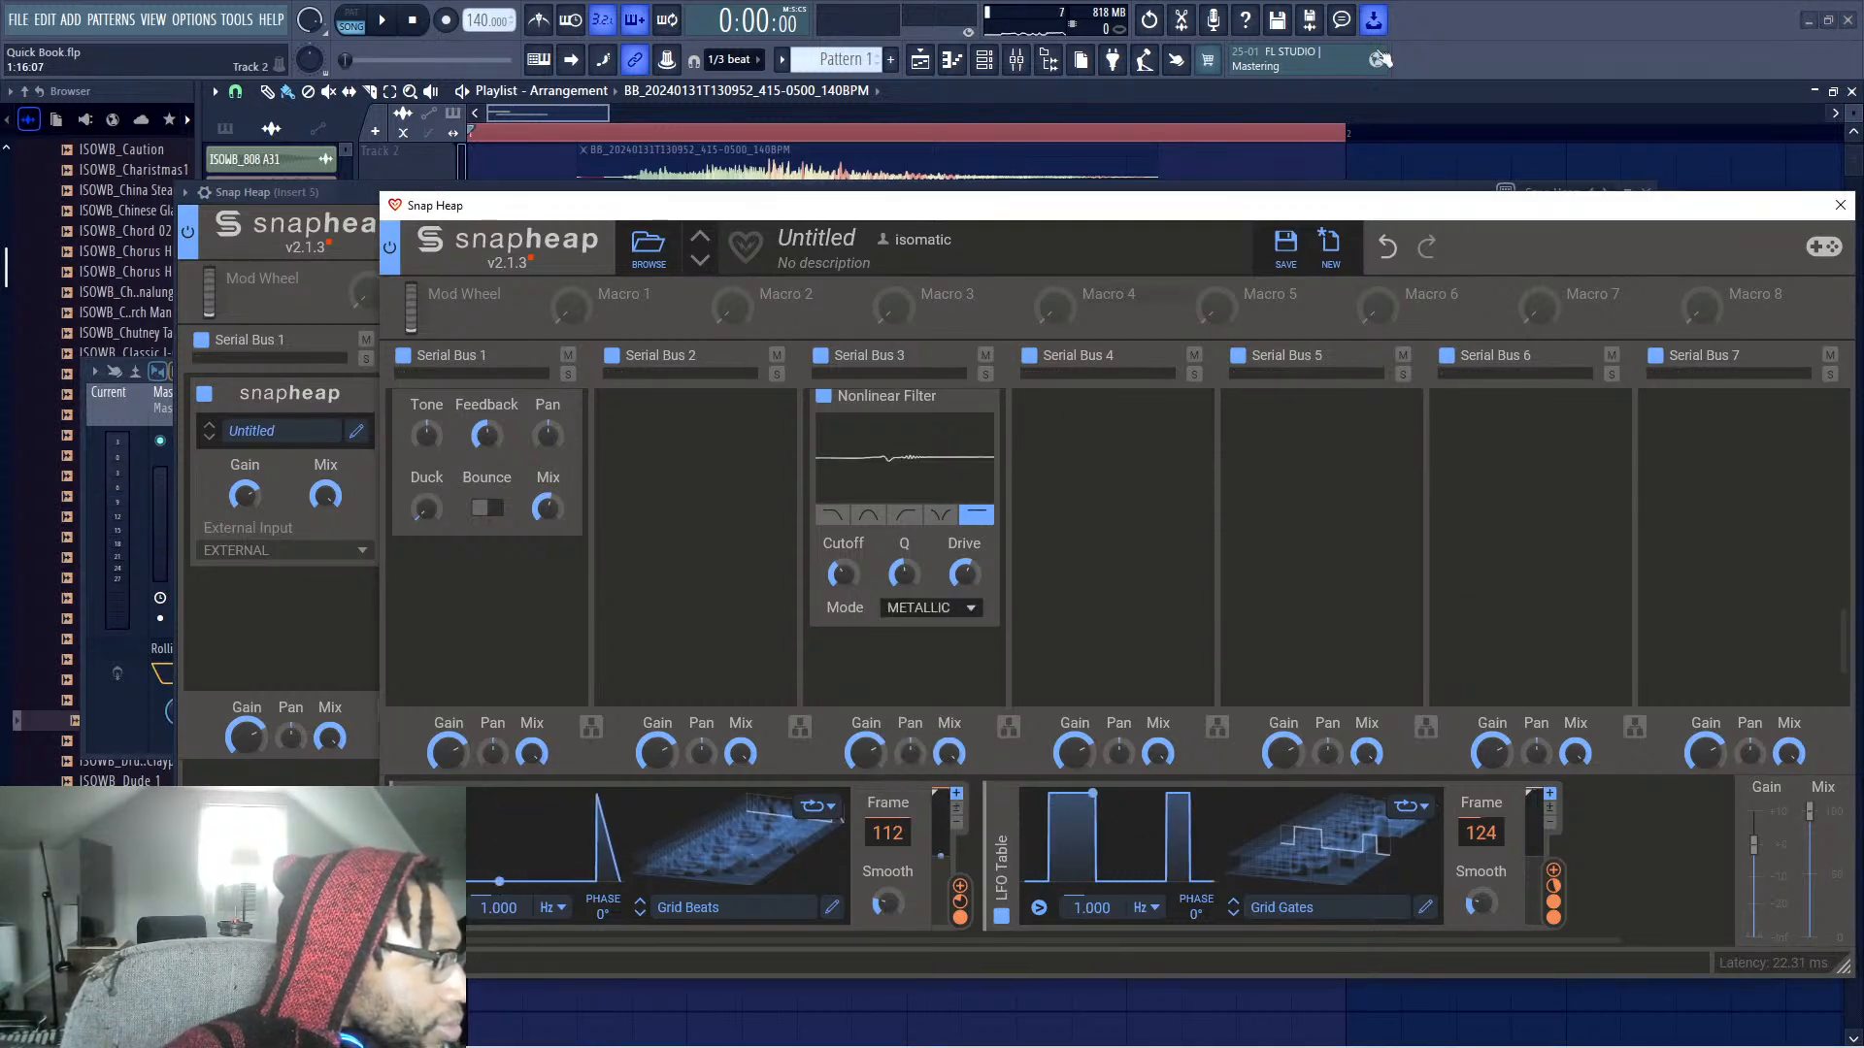
{"action": "key", "text": "space"}
{"action": "mouse_move", "coordinate": [906, 573]}
{"action": "left_mouse_down"}
{"action": "mouse_move", "coordinate": [905, 611]}
{"action": "mouse_move", "coordinate": [906, 567]}
{"action": "left_mouse_up"}
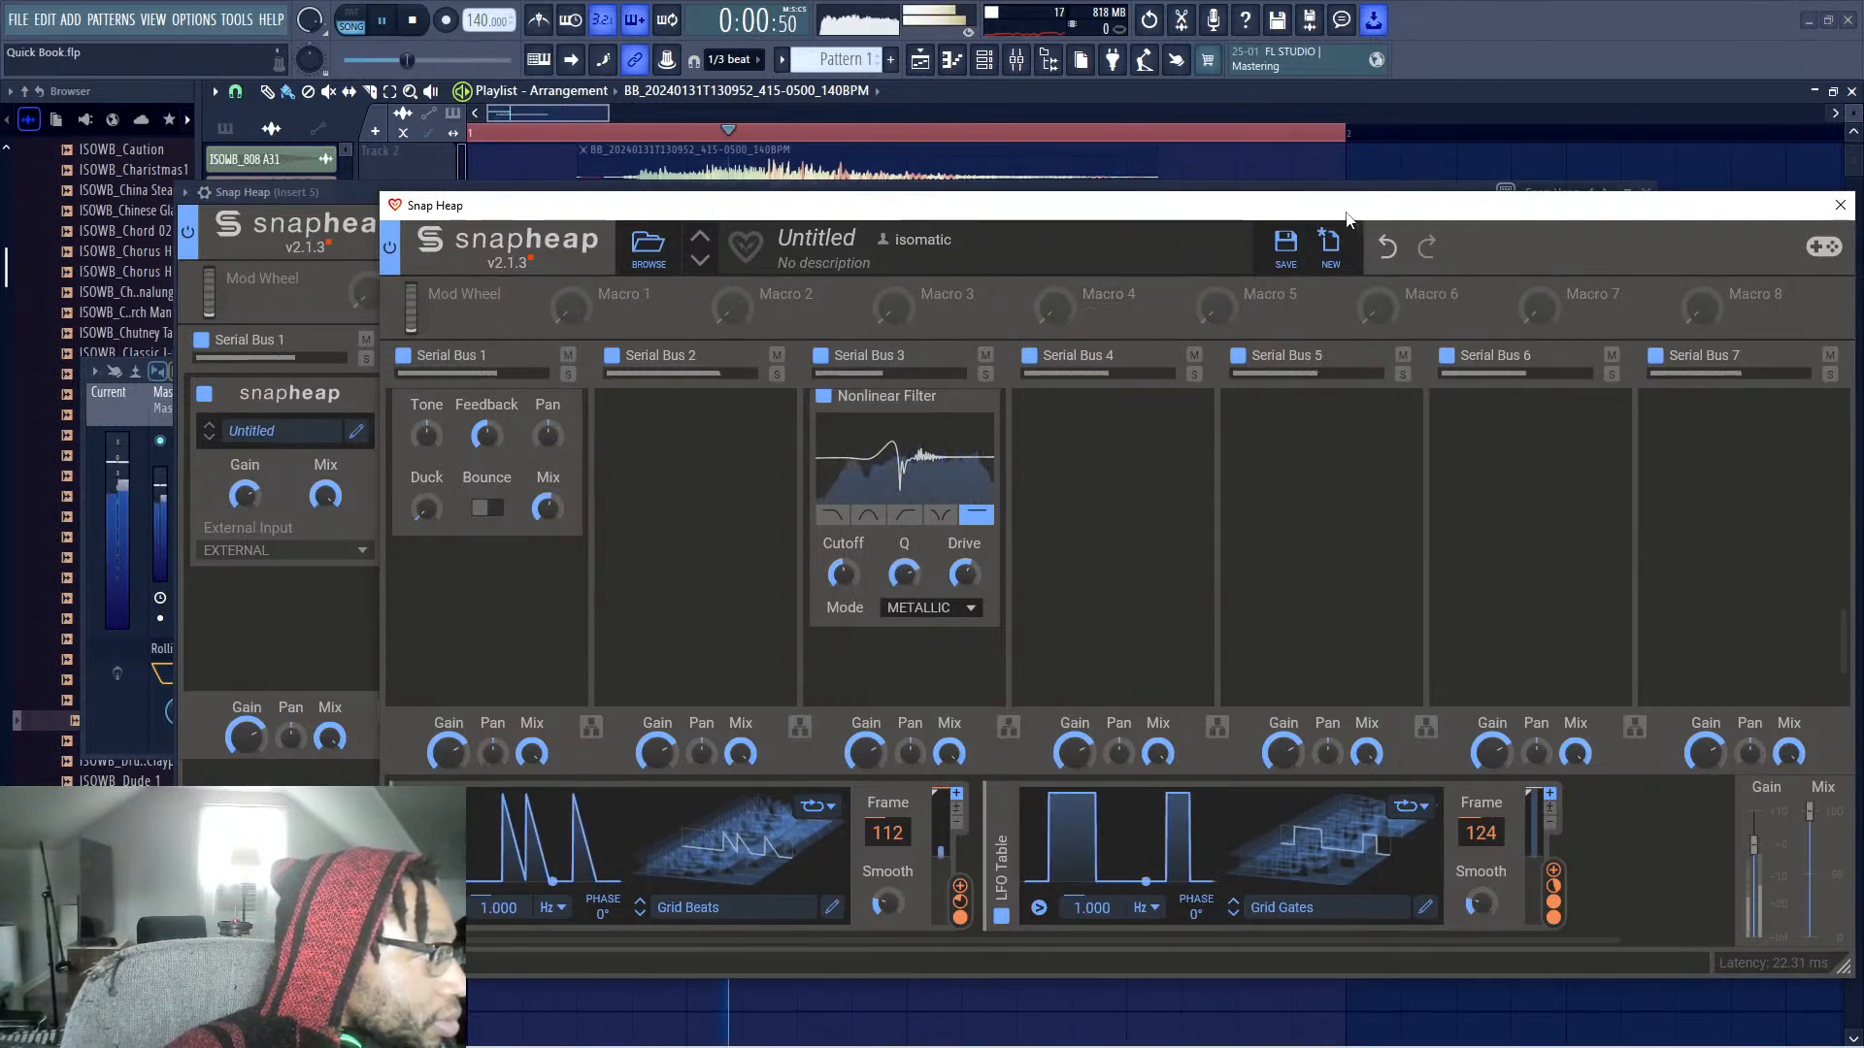
{"action": "left_click_drag", "start_coordinate": [1346, 208], "coordinate": [1128, 200]}
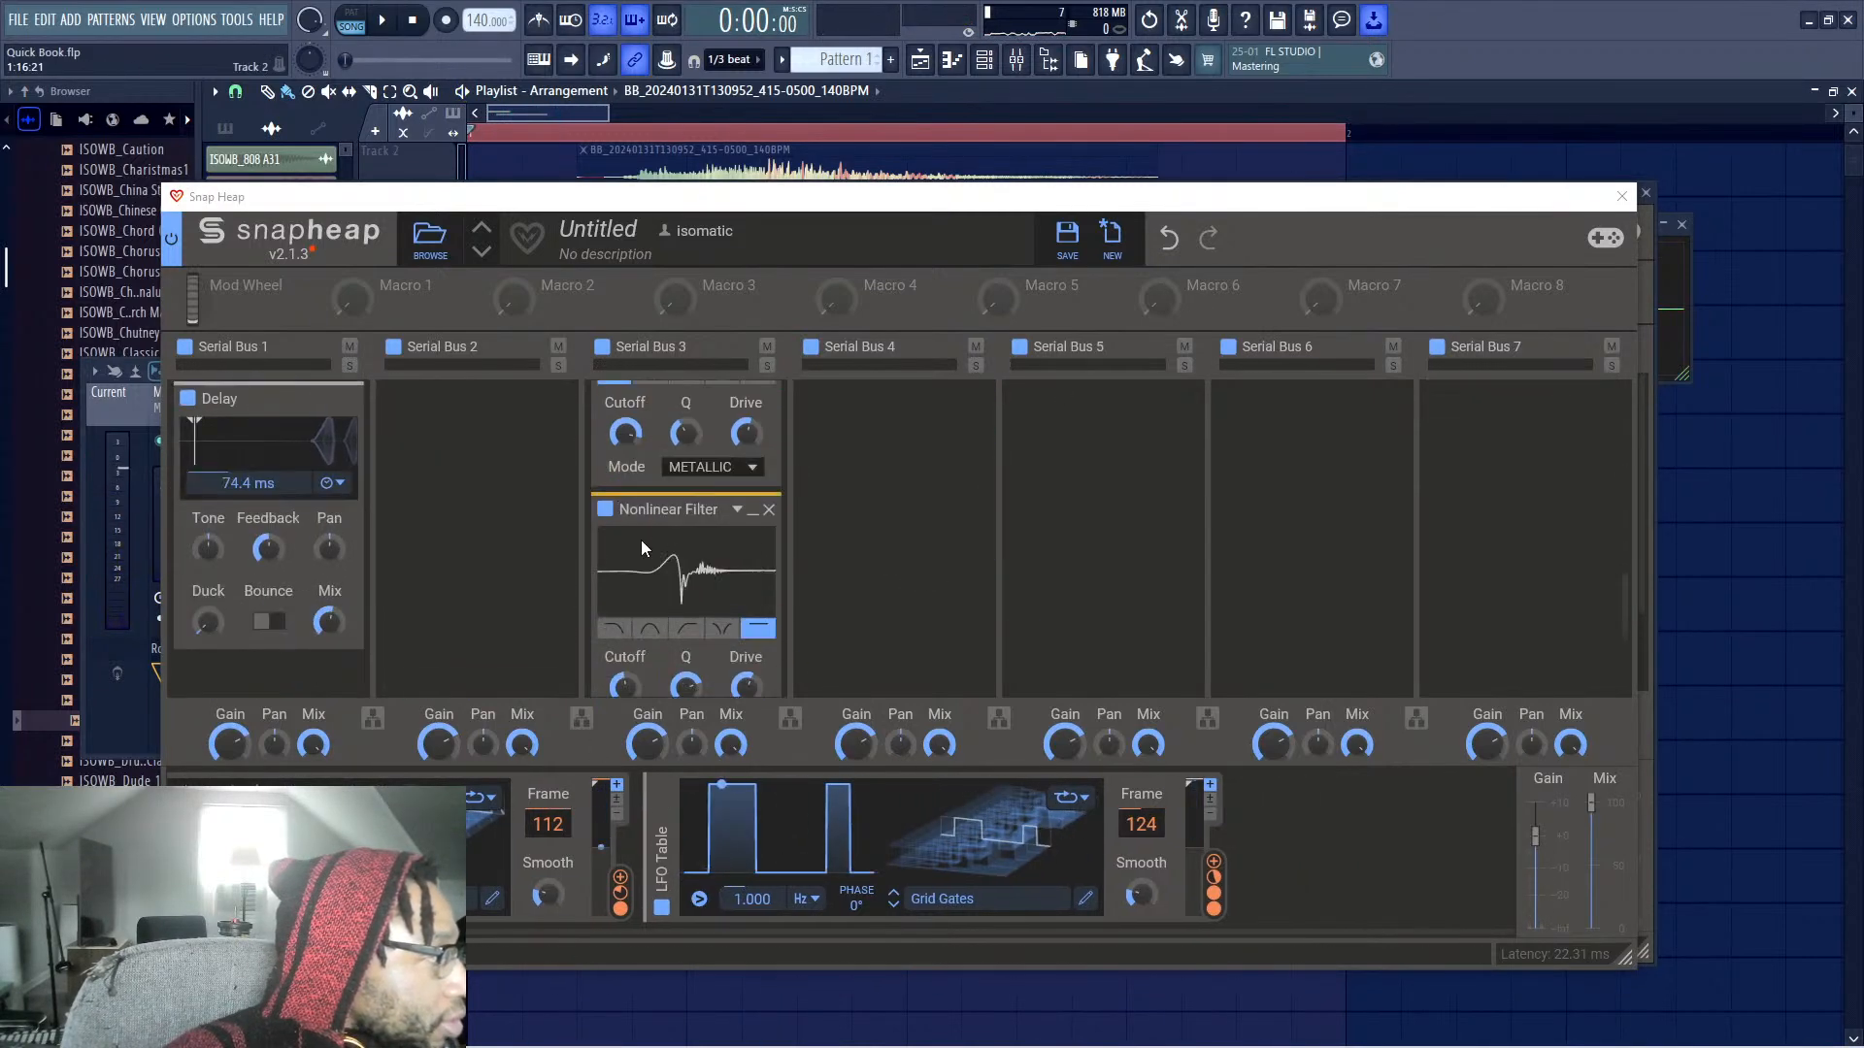
Add a Slice EQ below the Bitcrush in Serial Bus 2
{"action": "left_click", "coordinate": [516, 477]}
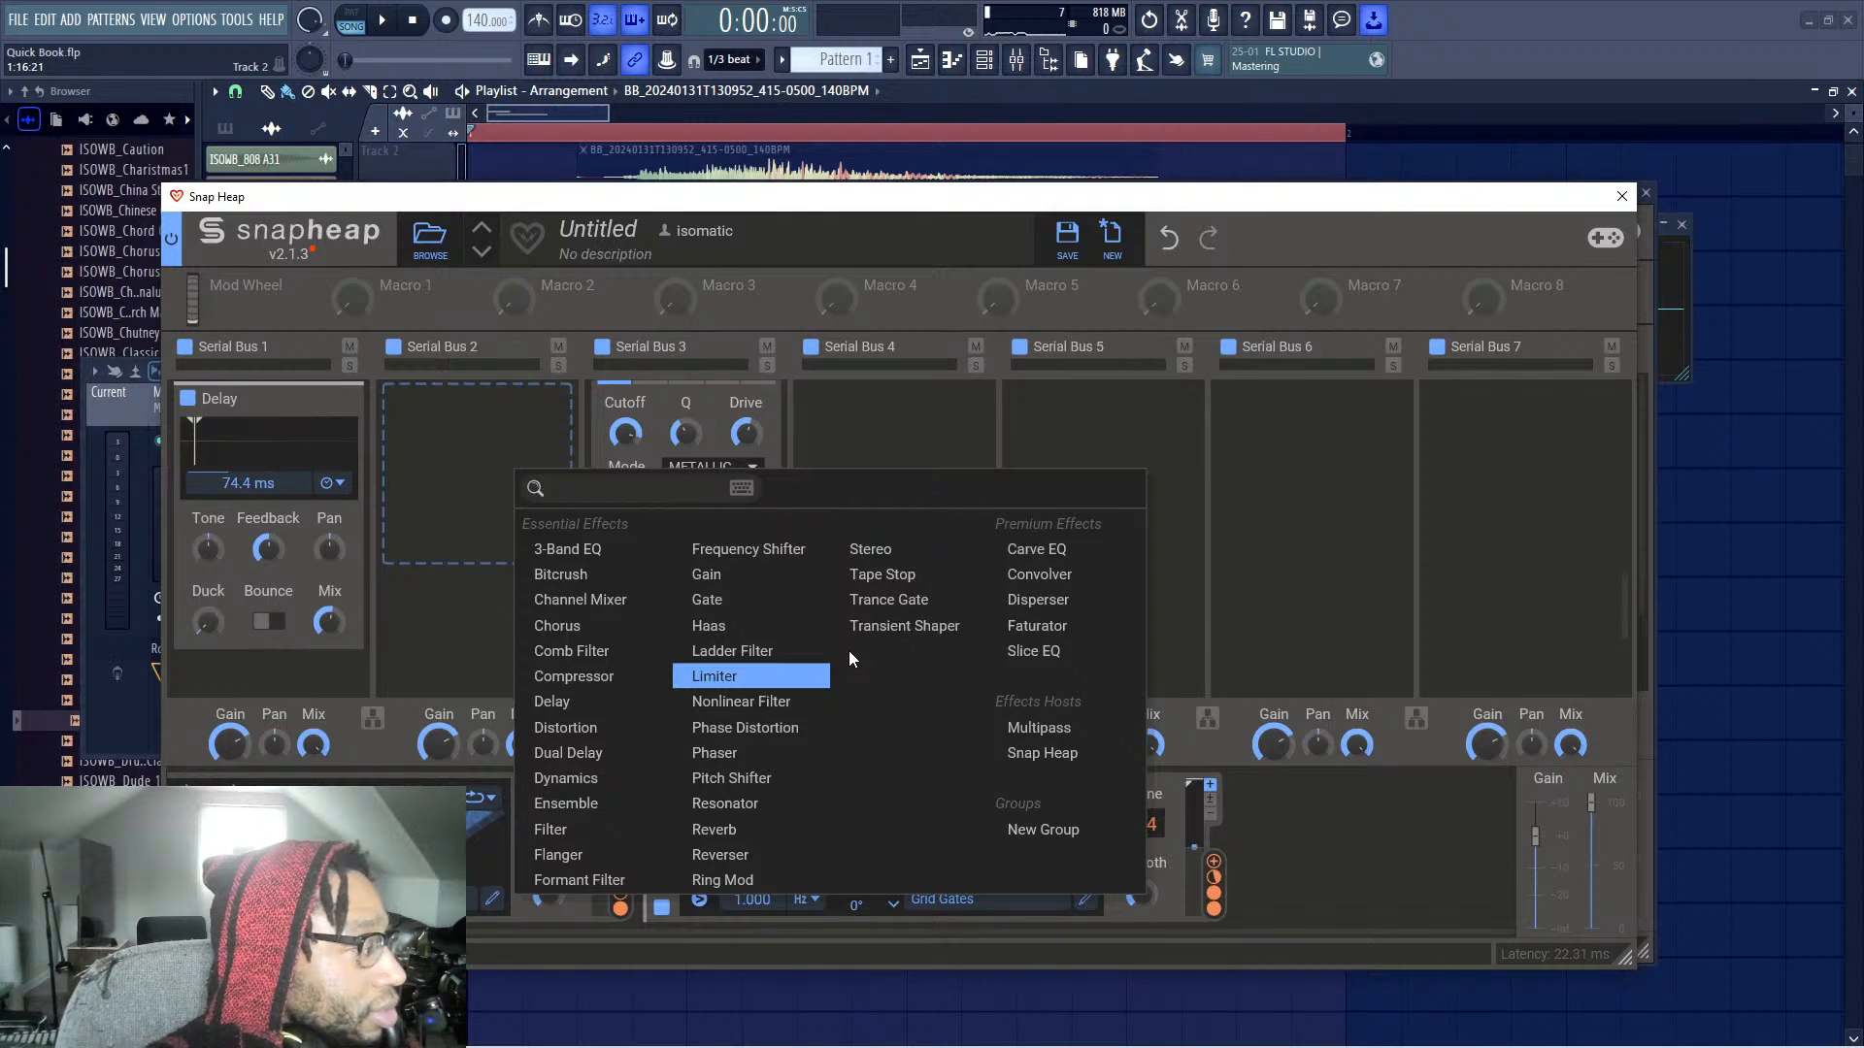
{"action": "left_click", "coordinate": [1078, 664]}
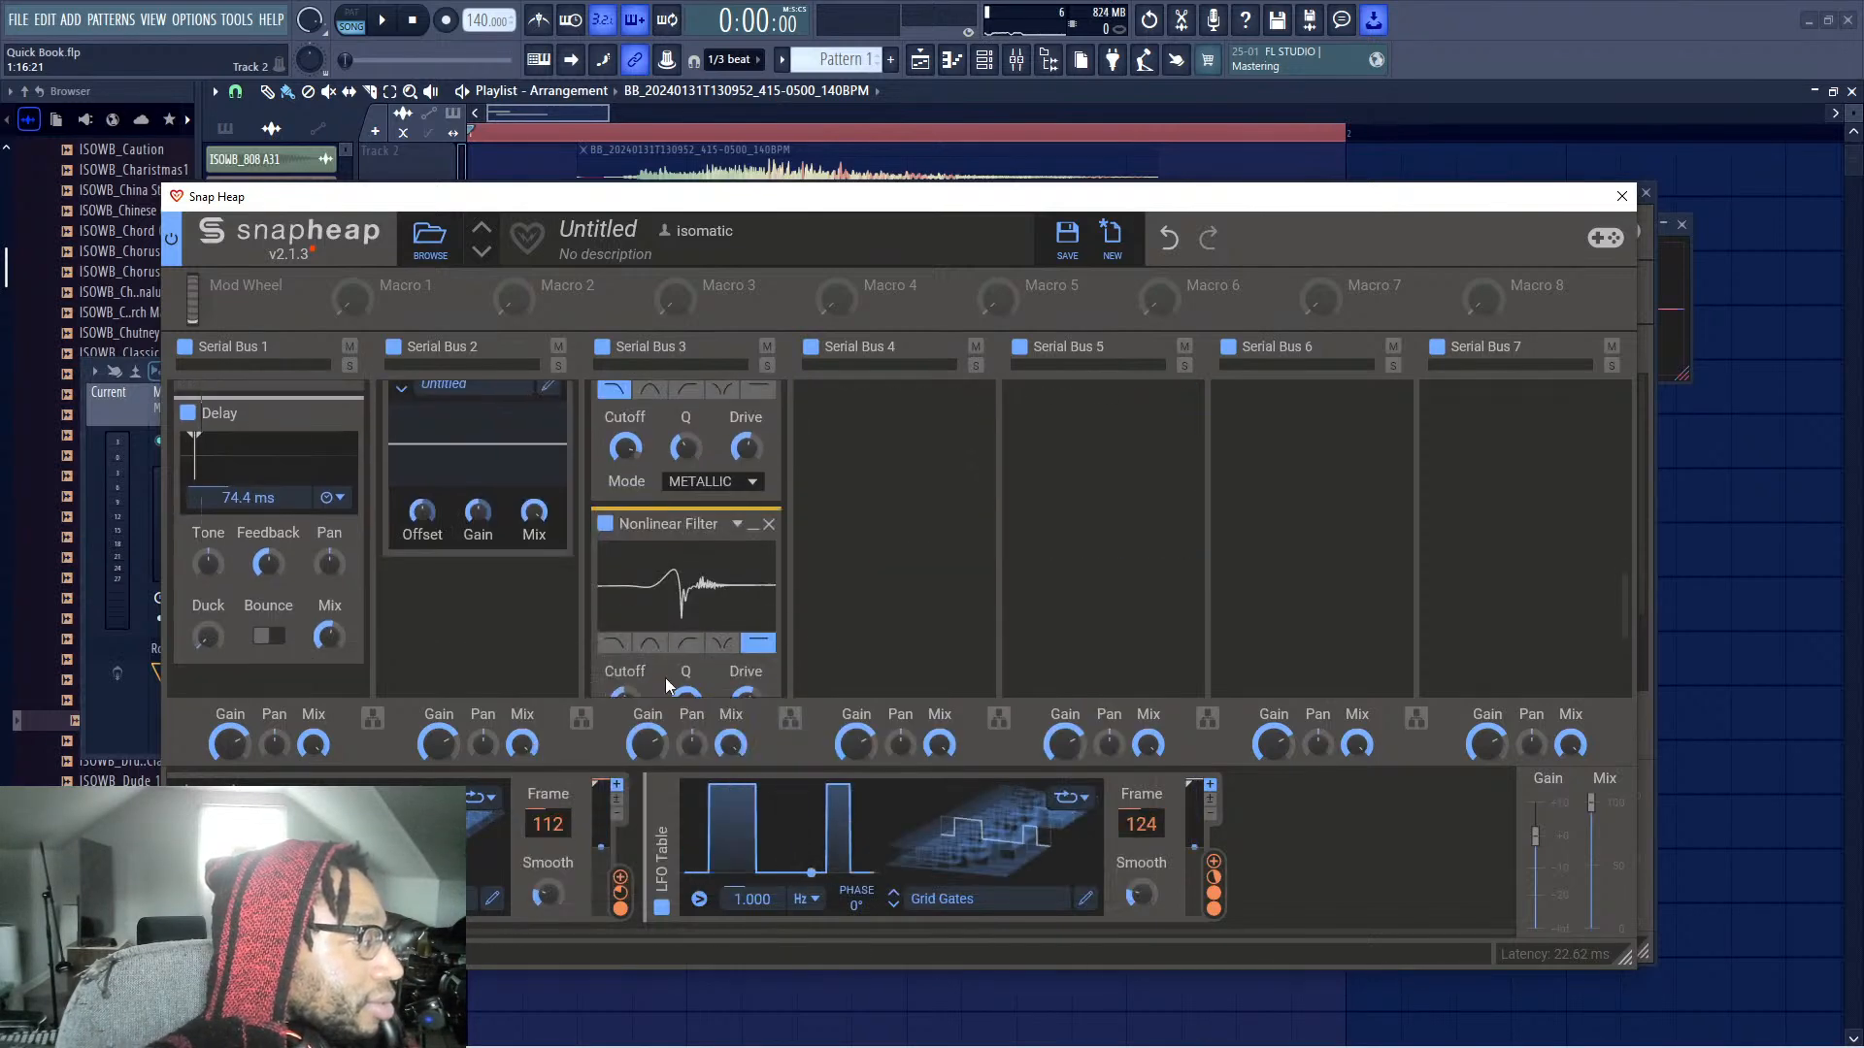
{"action": "left_click", "coordinate": [699, 561]}
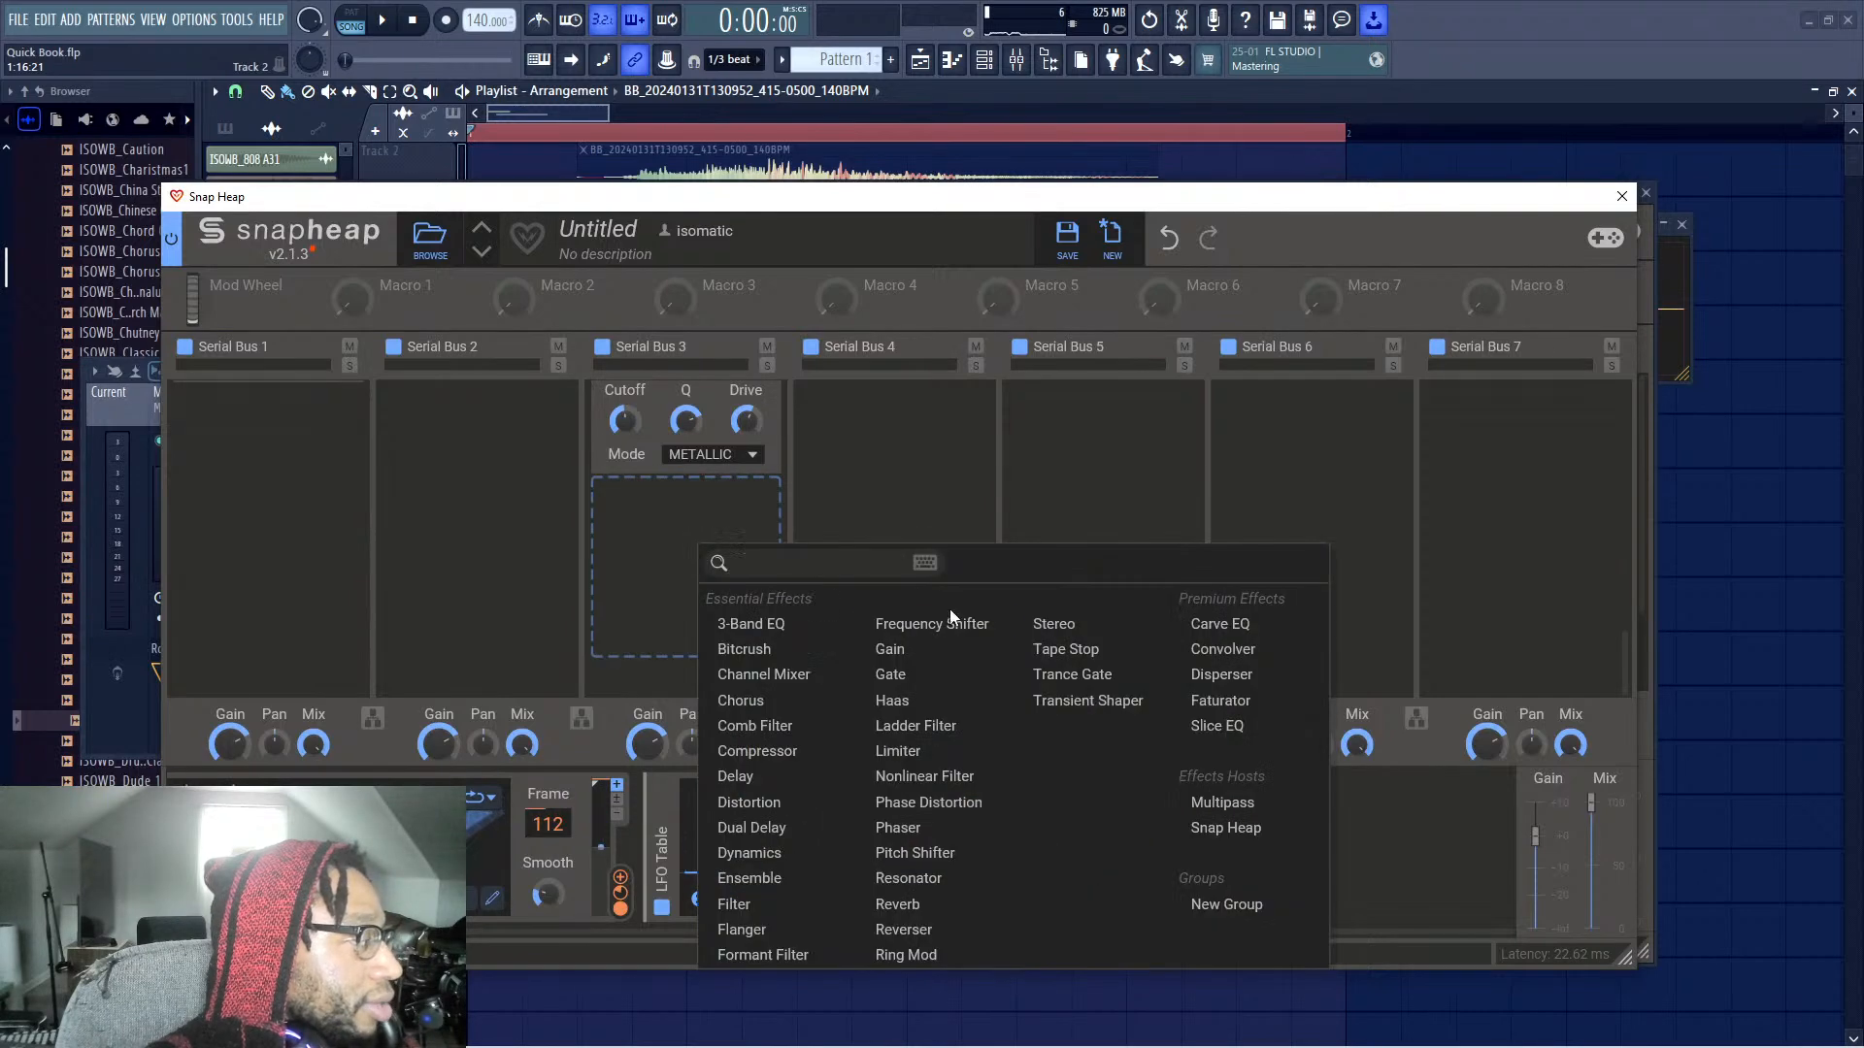
{"action": "left_click", "coordinate": [984, 496]}
{"action": "scroll", "coordinate": [777, 569], "scroll_direction": "down", "scroll_amount": 3}
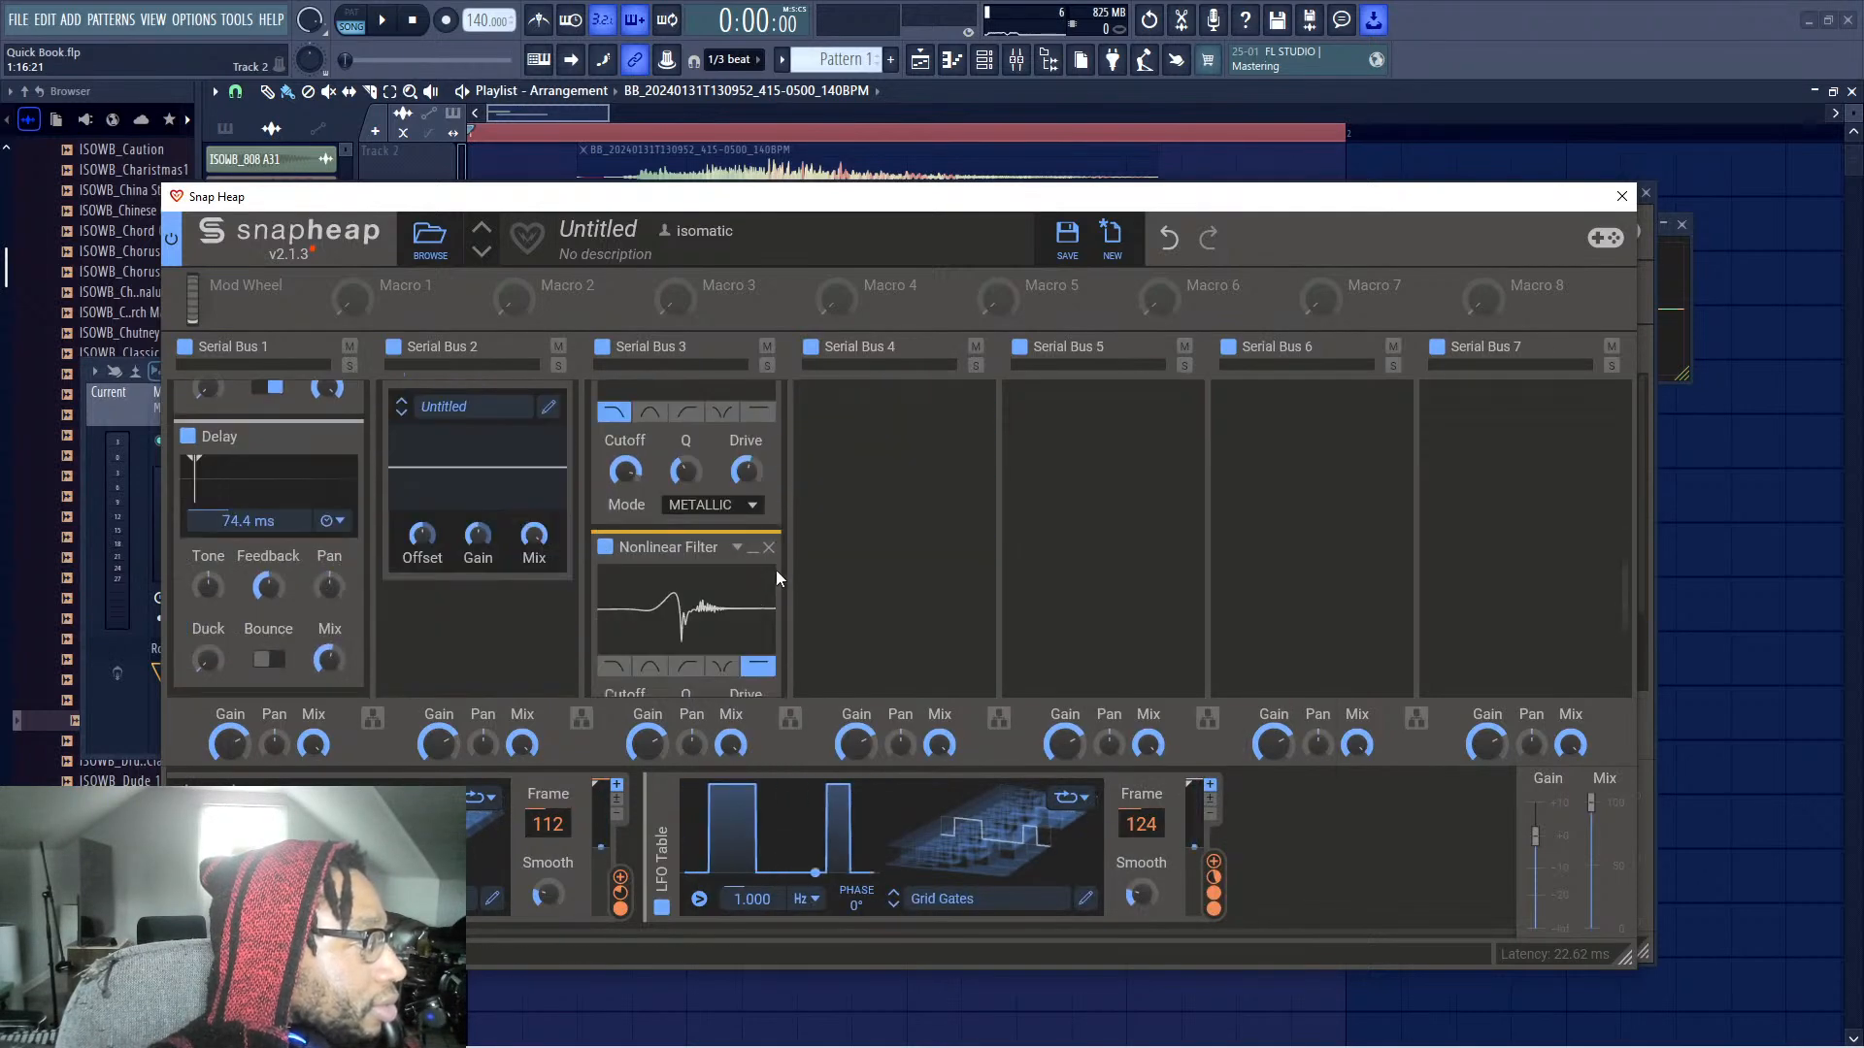
Open the Slice EQ editor from Serial Bus 2 and add a peak boost in the low mids
{"action": "scroll", "coordinate": [719, 562], "scroll_direction": "up", "scroll_amount": 3}
{"action": "scroll", "coordinate": [487, 611], "scroll_direction": "down", "scroll_amount": 1}
{"action": "left_click", "coordinate": [547, 529]}
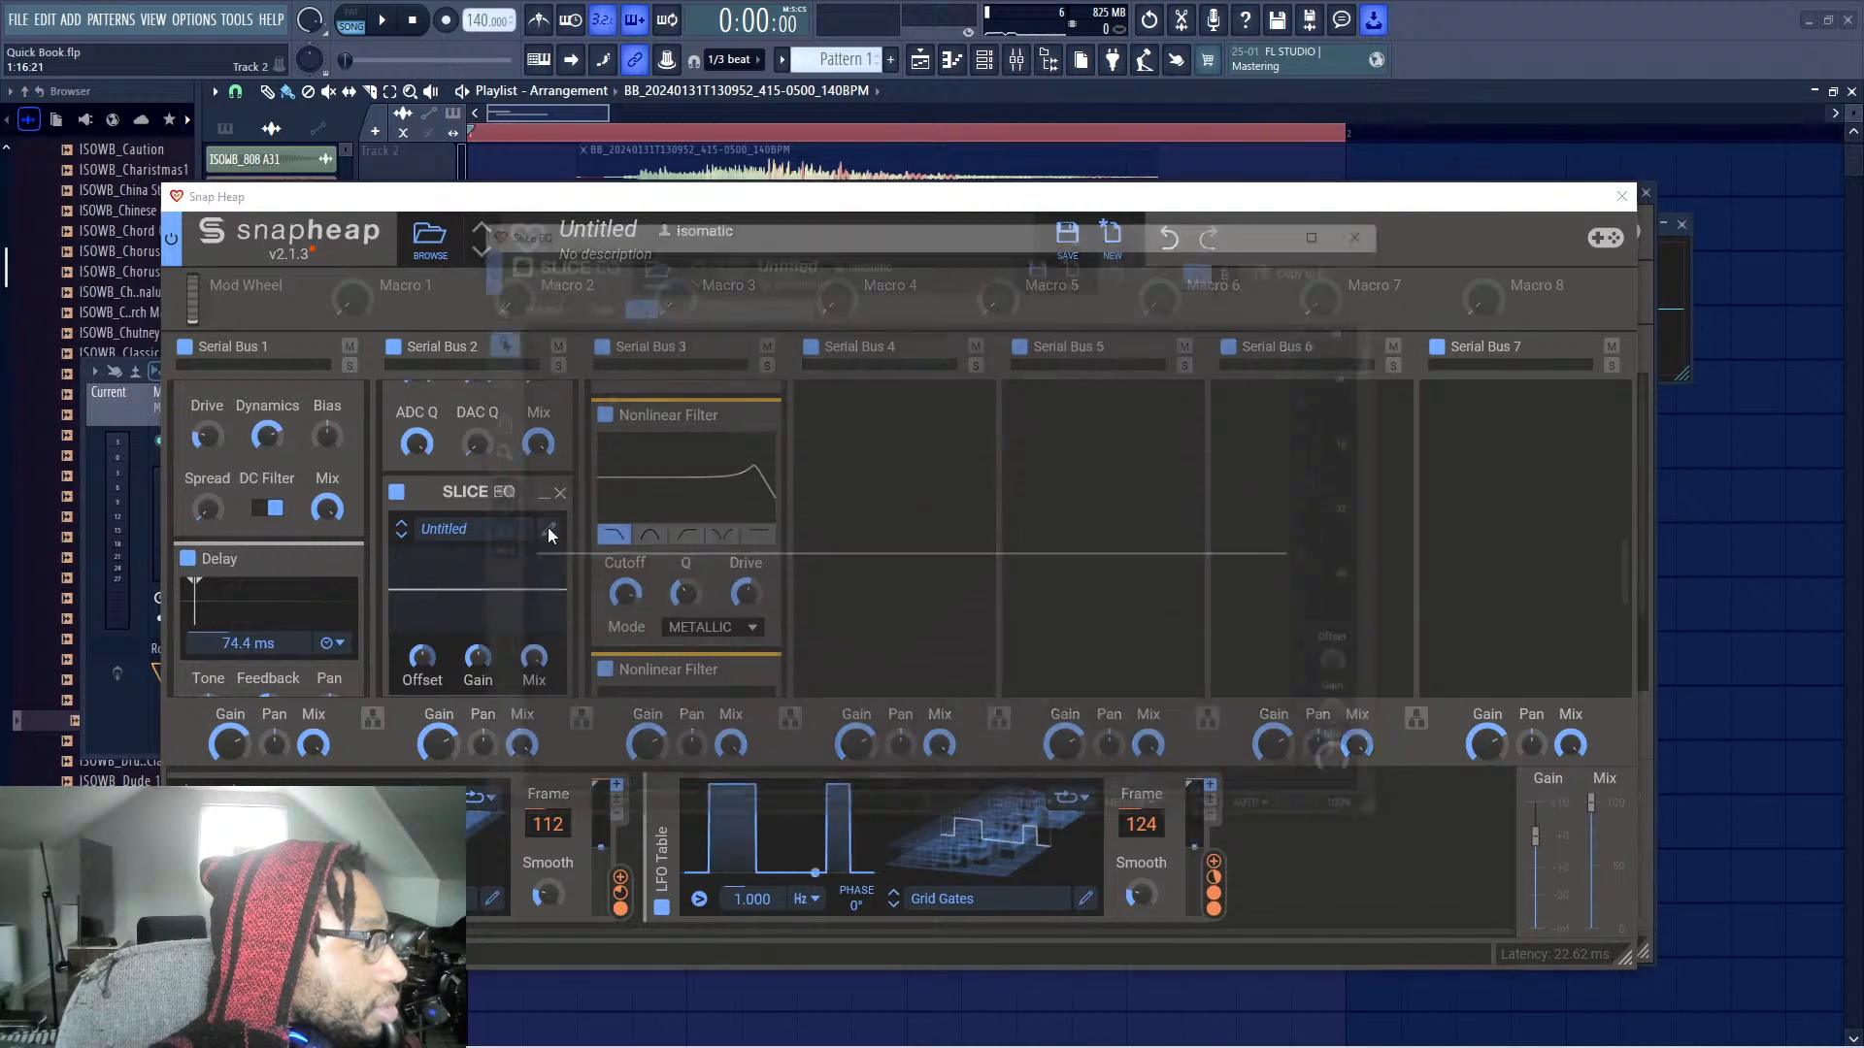
{"action": "left_click_drag", "start_coordinate": [678, 554], "coordinate": [827, 427]}
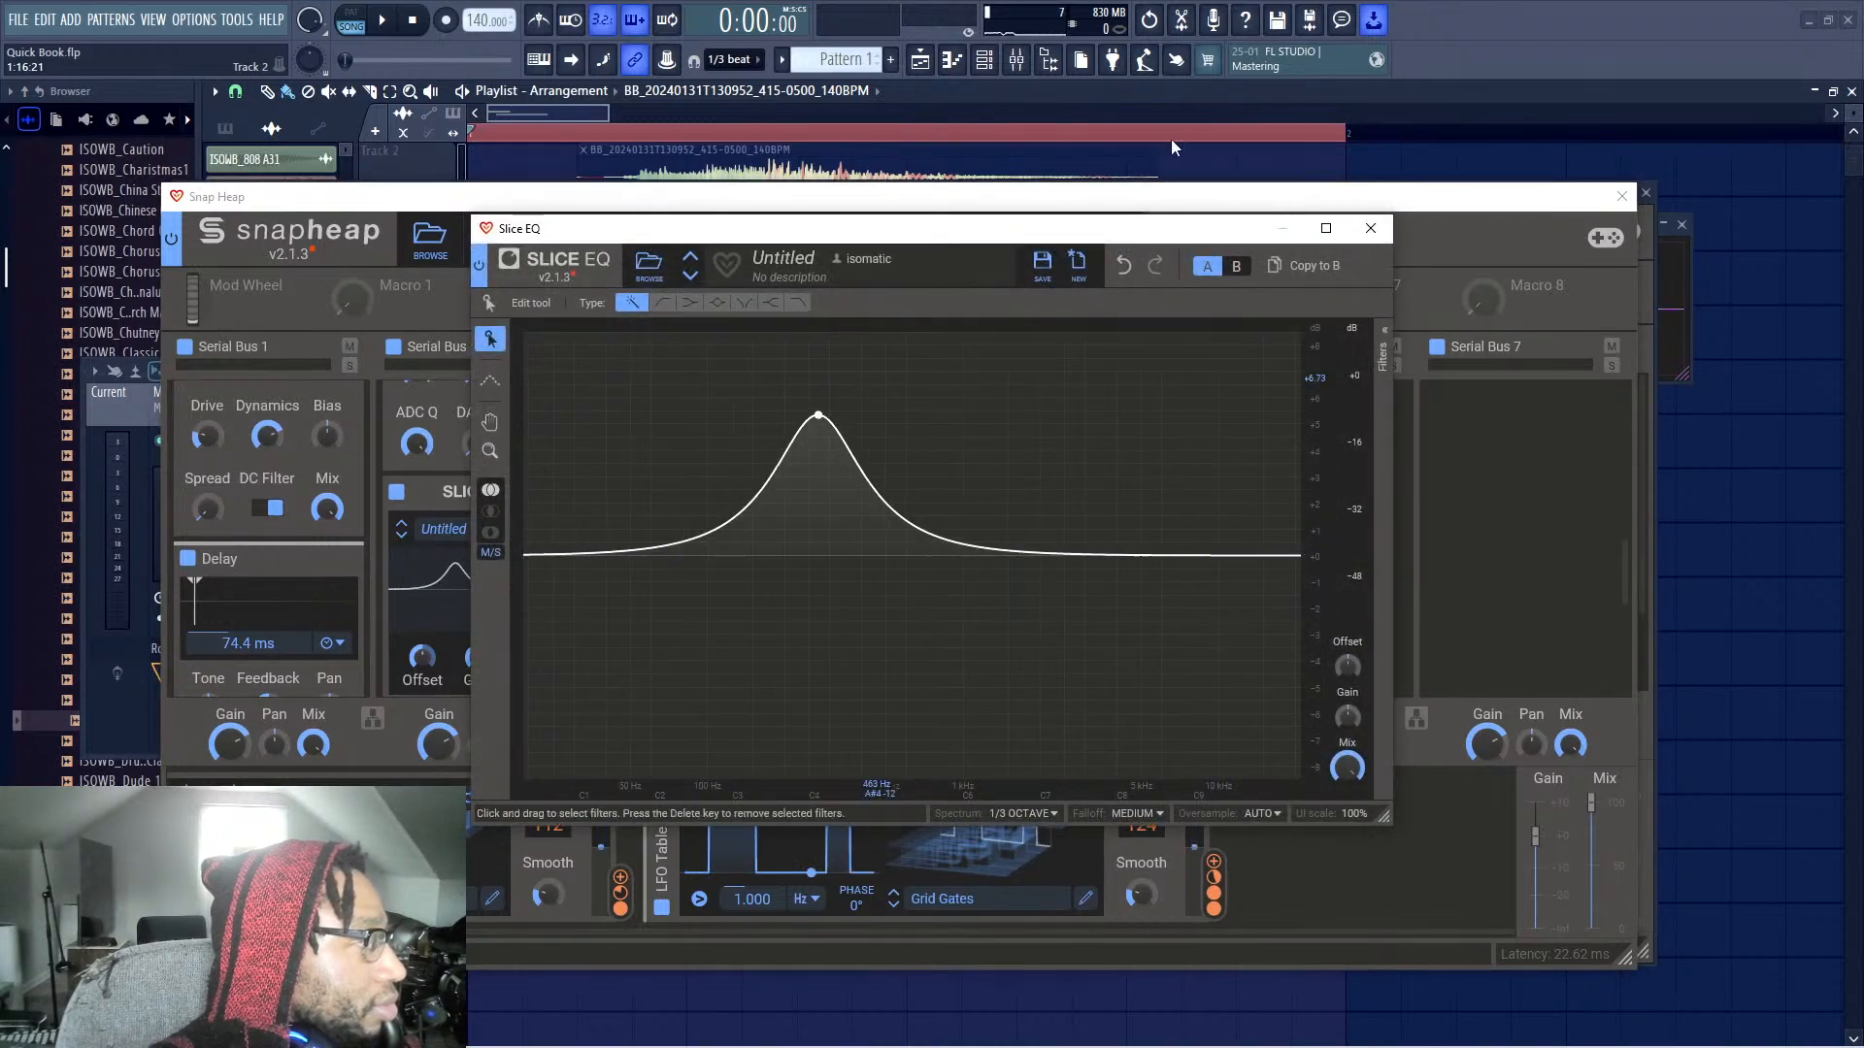
During playback, reshape the Slice EQ curve into a wide boost around 1.32 kHz with the first peak nearly flat, and close the editor
{"action": "key", "text": "space"}
{"action": "left_click_drag", "start_coordinate": [1068, 554], "coordinate": [1009, 433]}
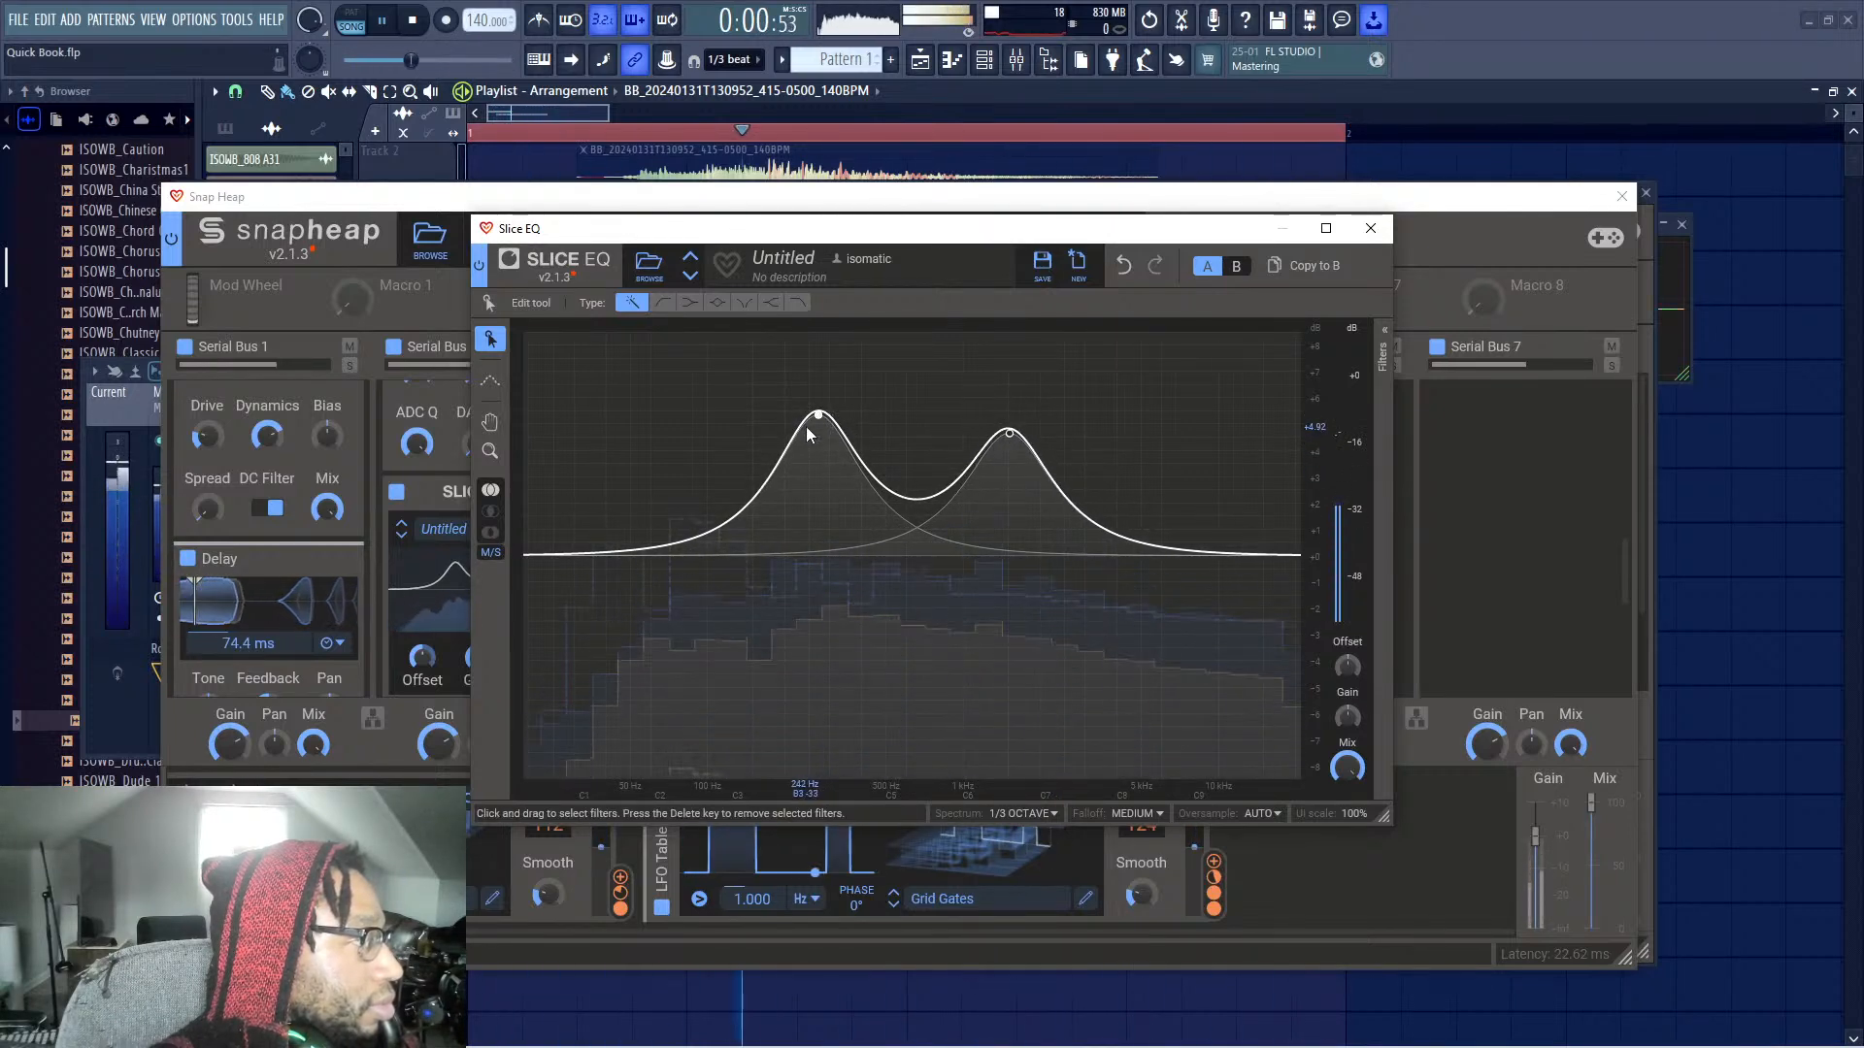
{"action": "left_click_drag", "start_coordinate": [815, 420], "coordinate": [865, 540]}
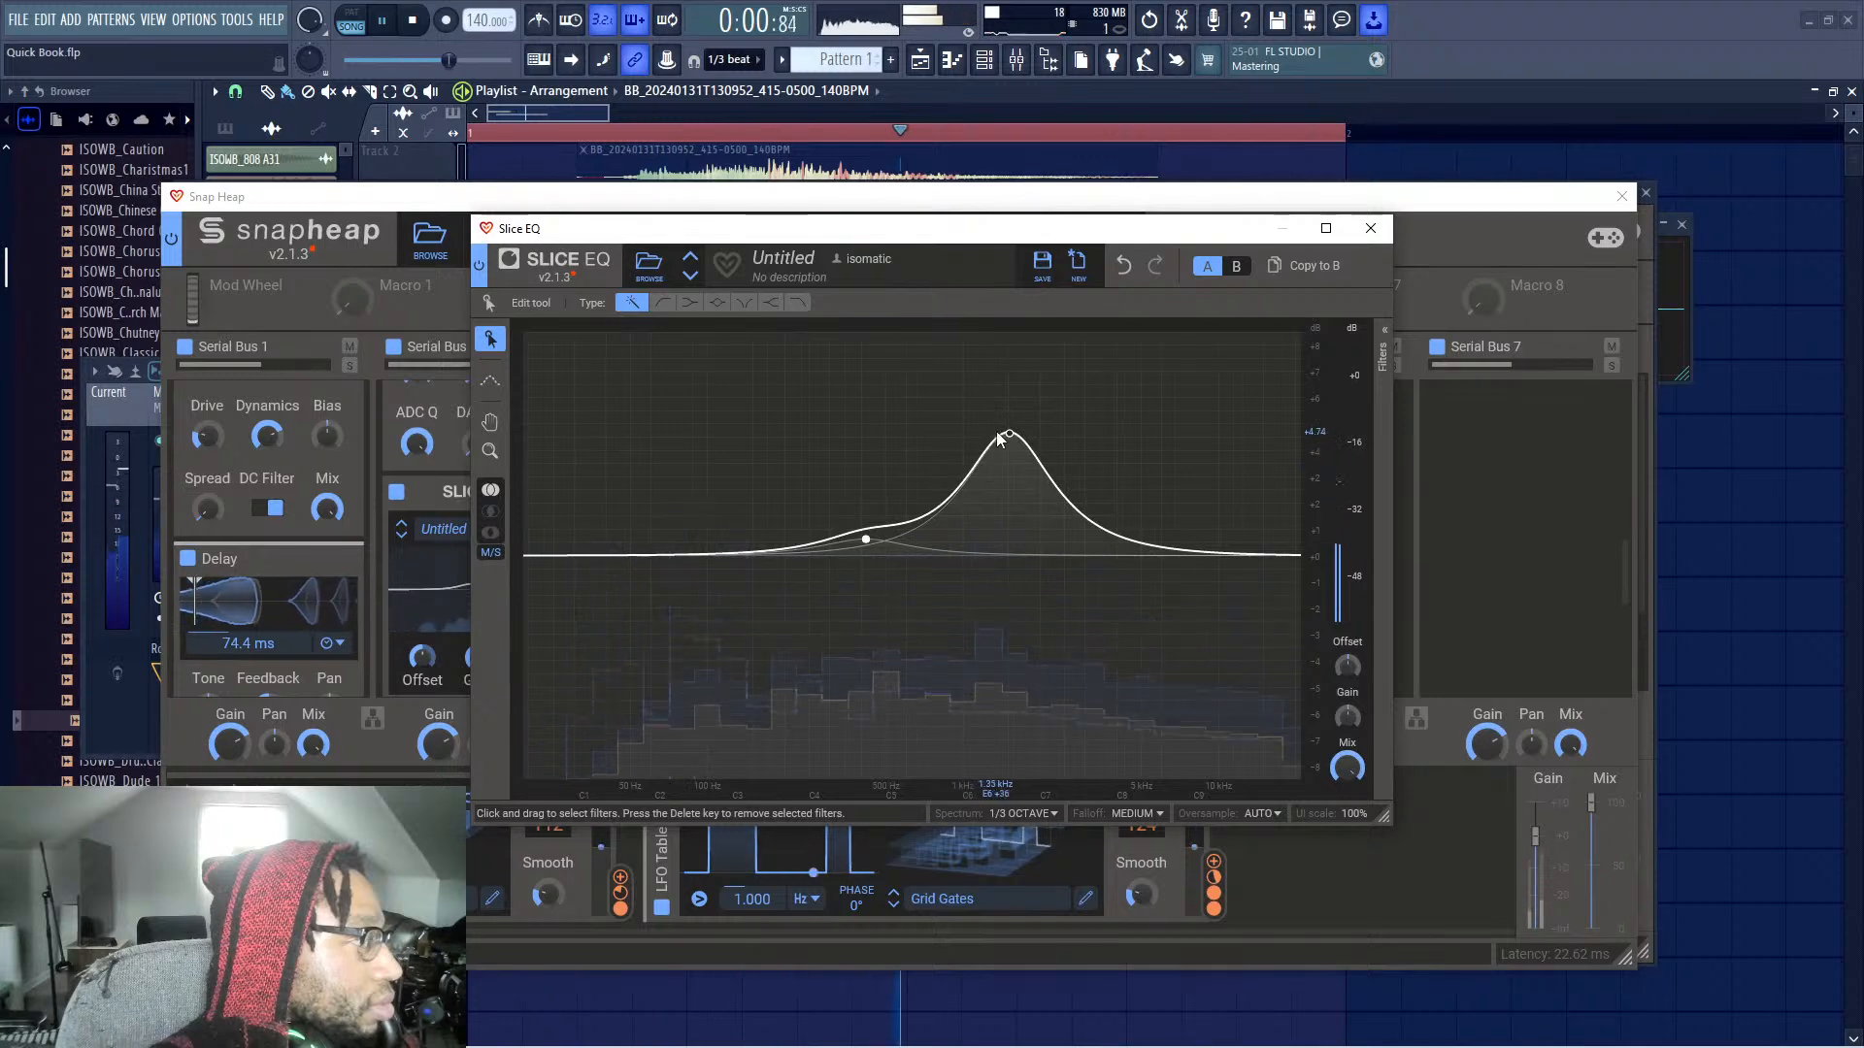
{"action": "left_click_drag", "start_coordinate": [1010, 433], "coordinate": [996, 388]}
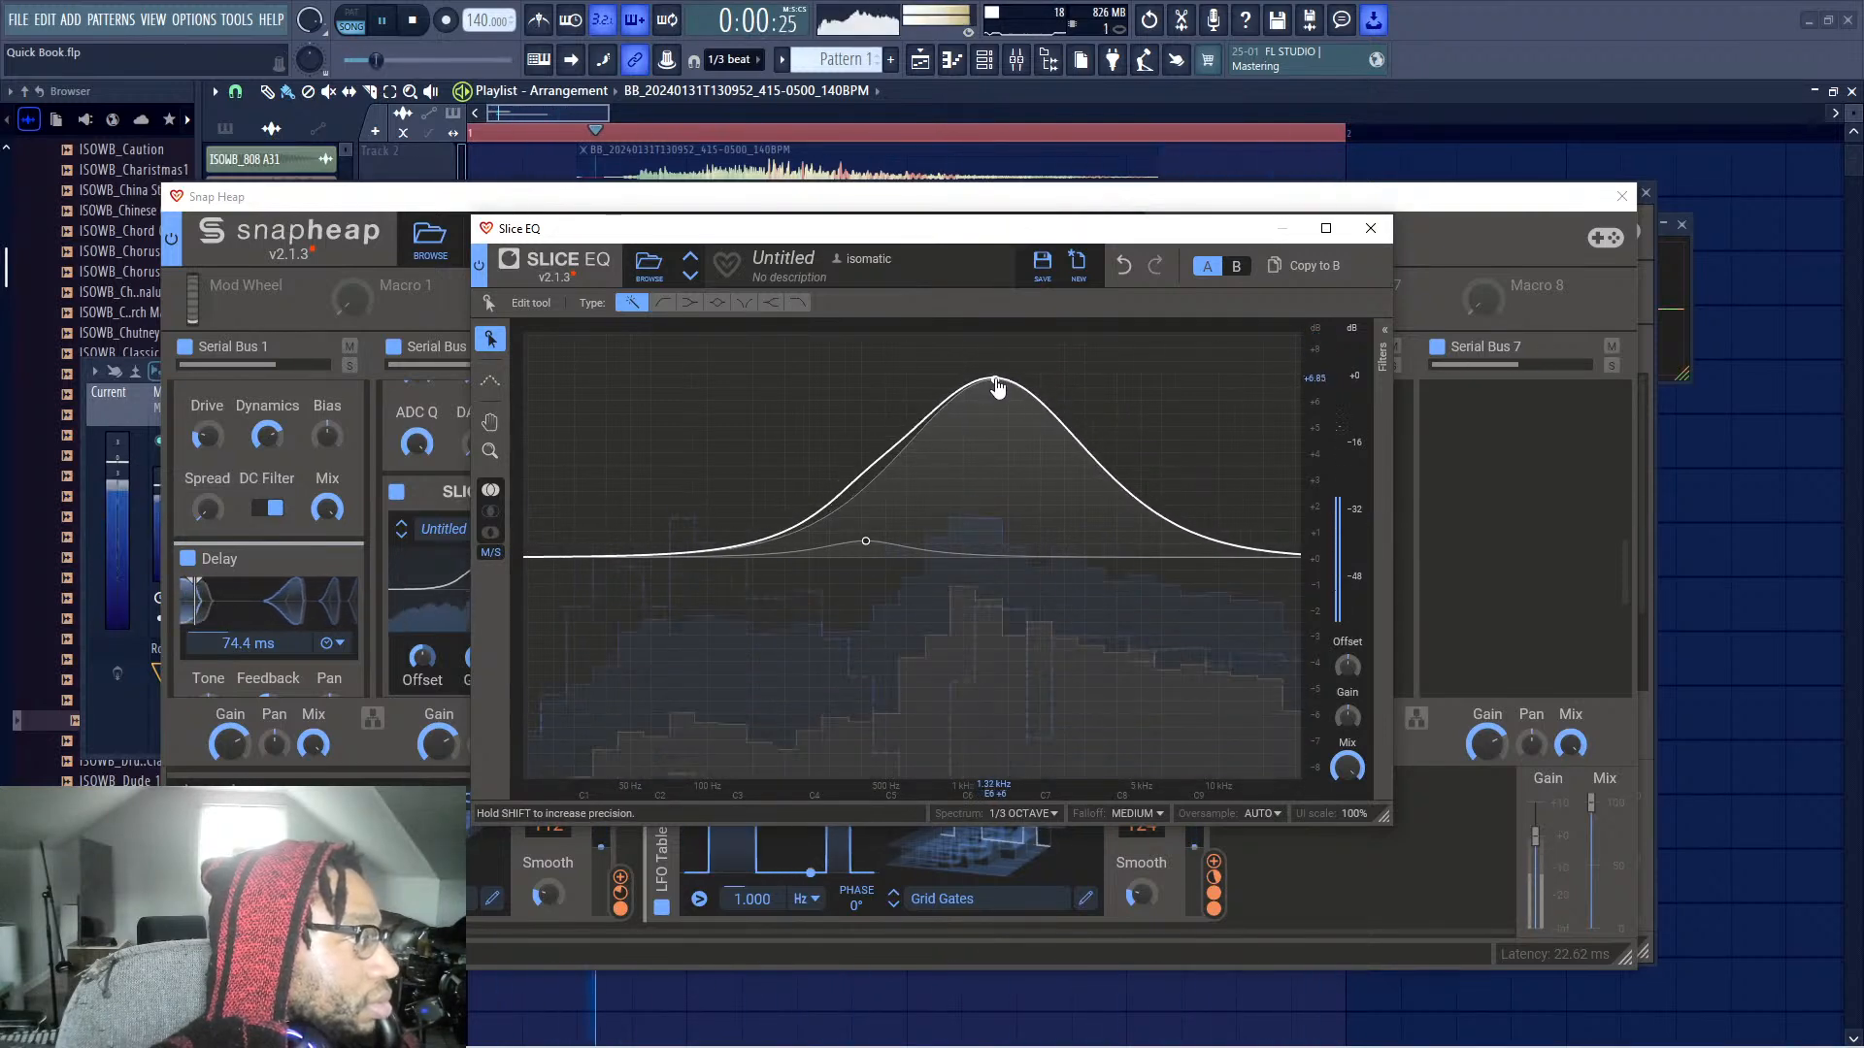
{"action": "left_click", "coordinate": [1369, 227]}
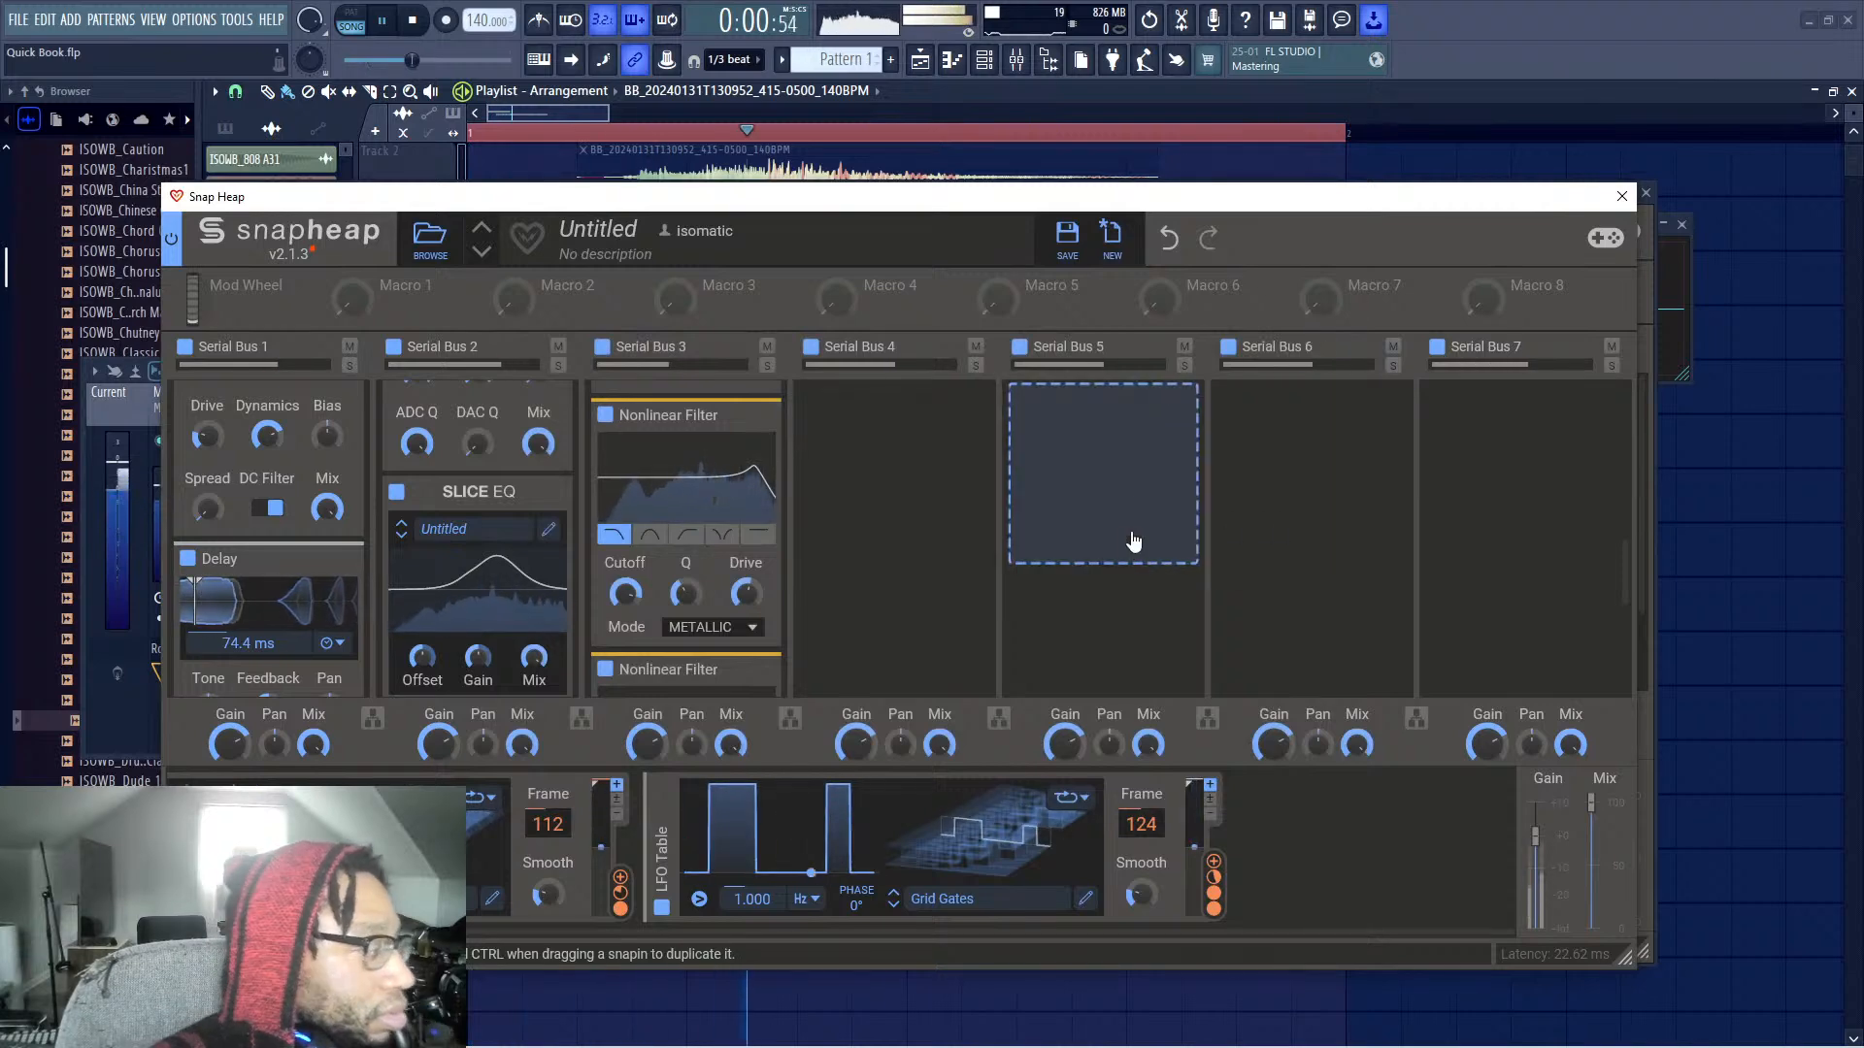
{"action": "left_click_drag", "start_coordinate": [1018, 198], "coordinate": [1017, 212]}
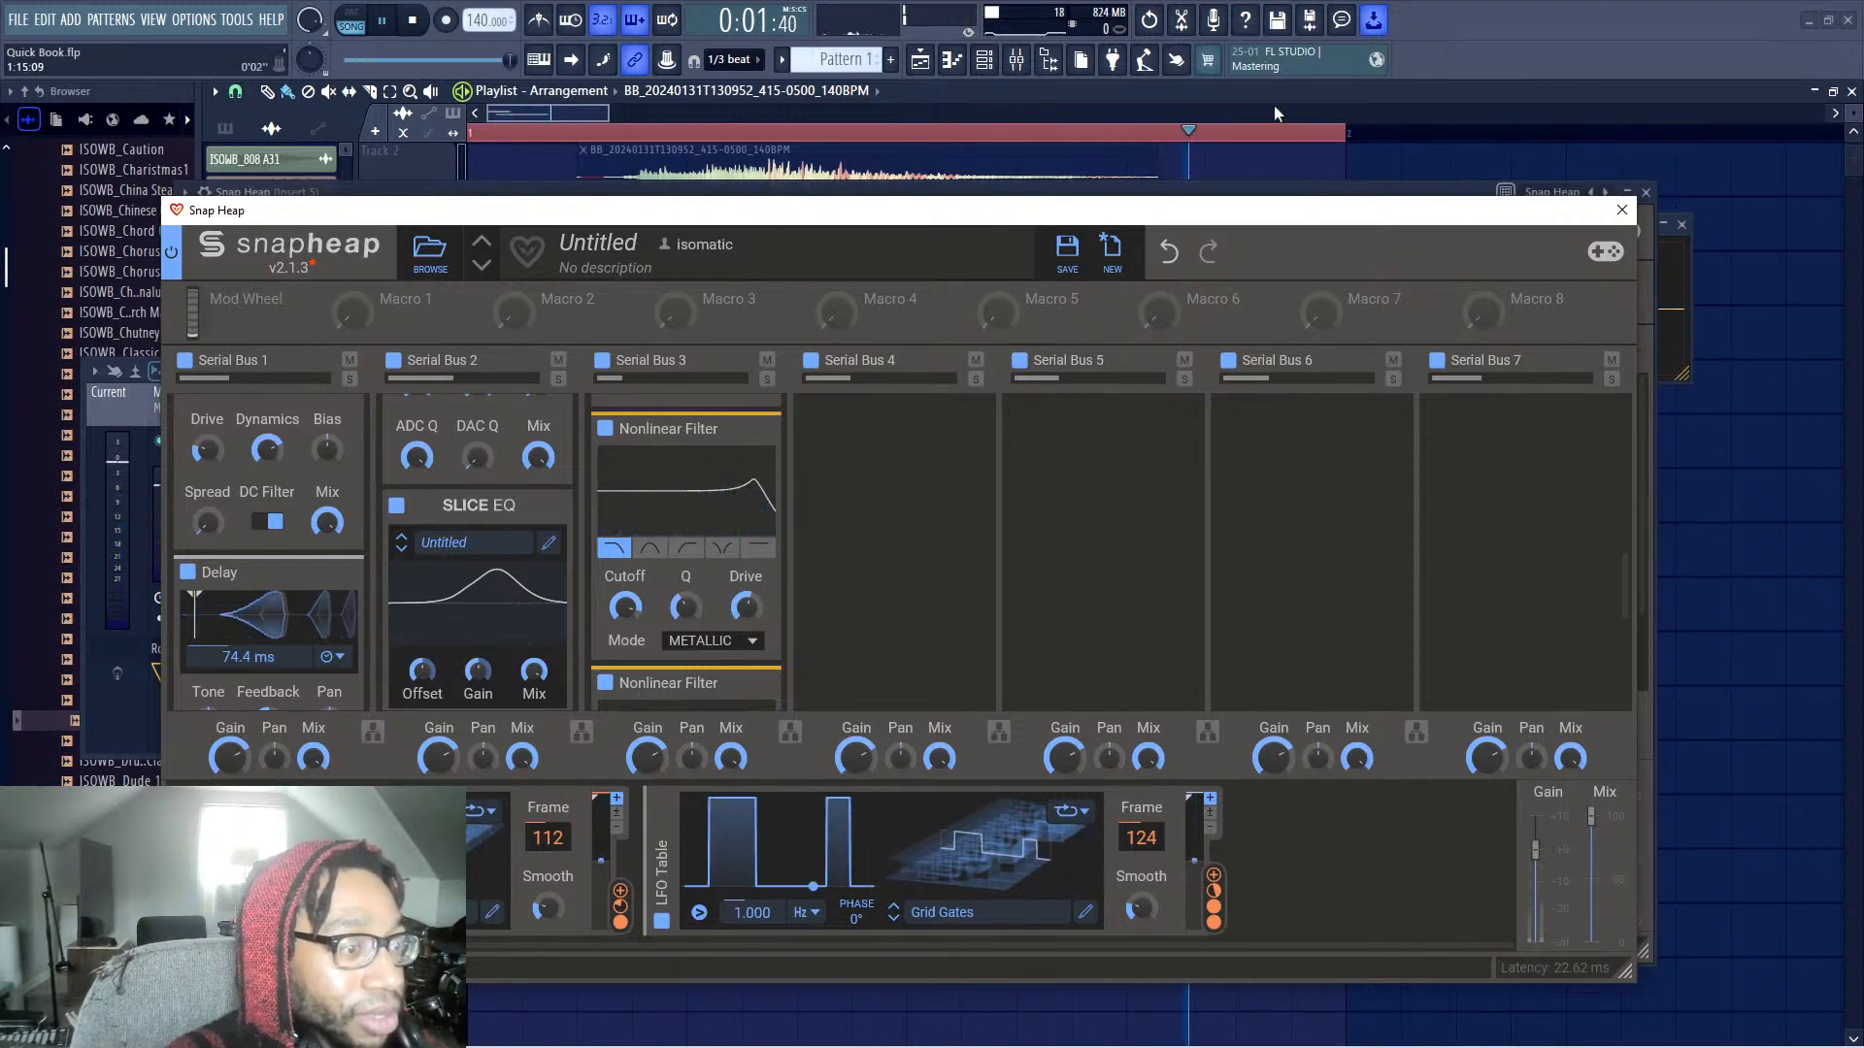
{"action": "key", "text": "space"}
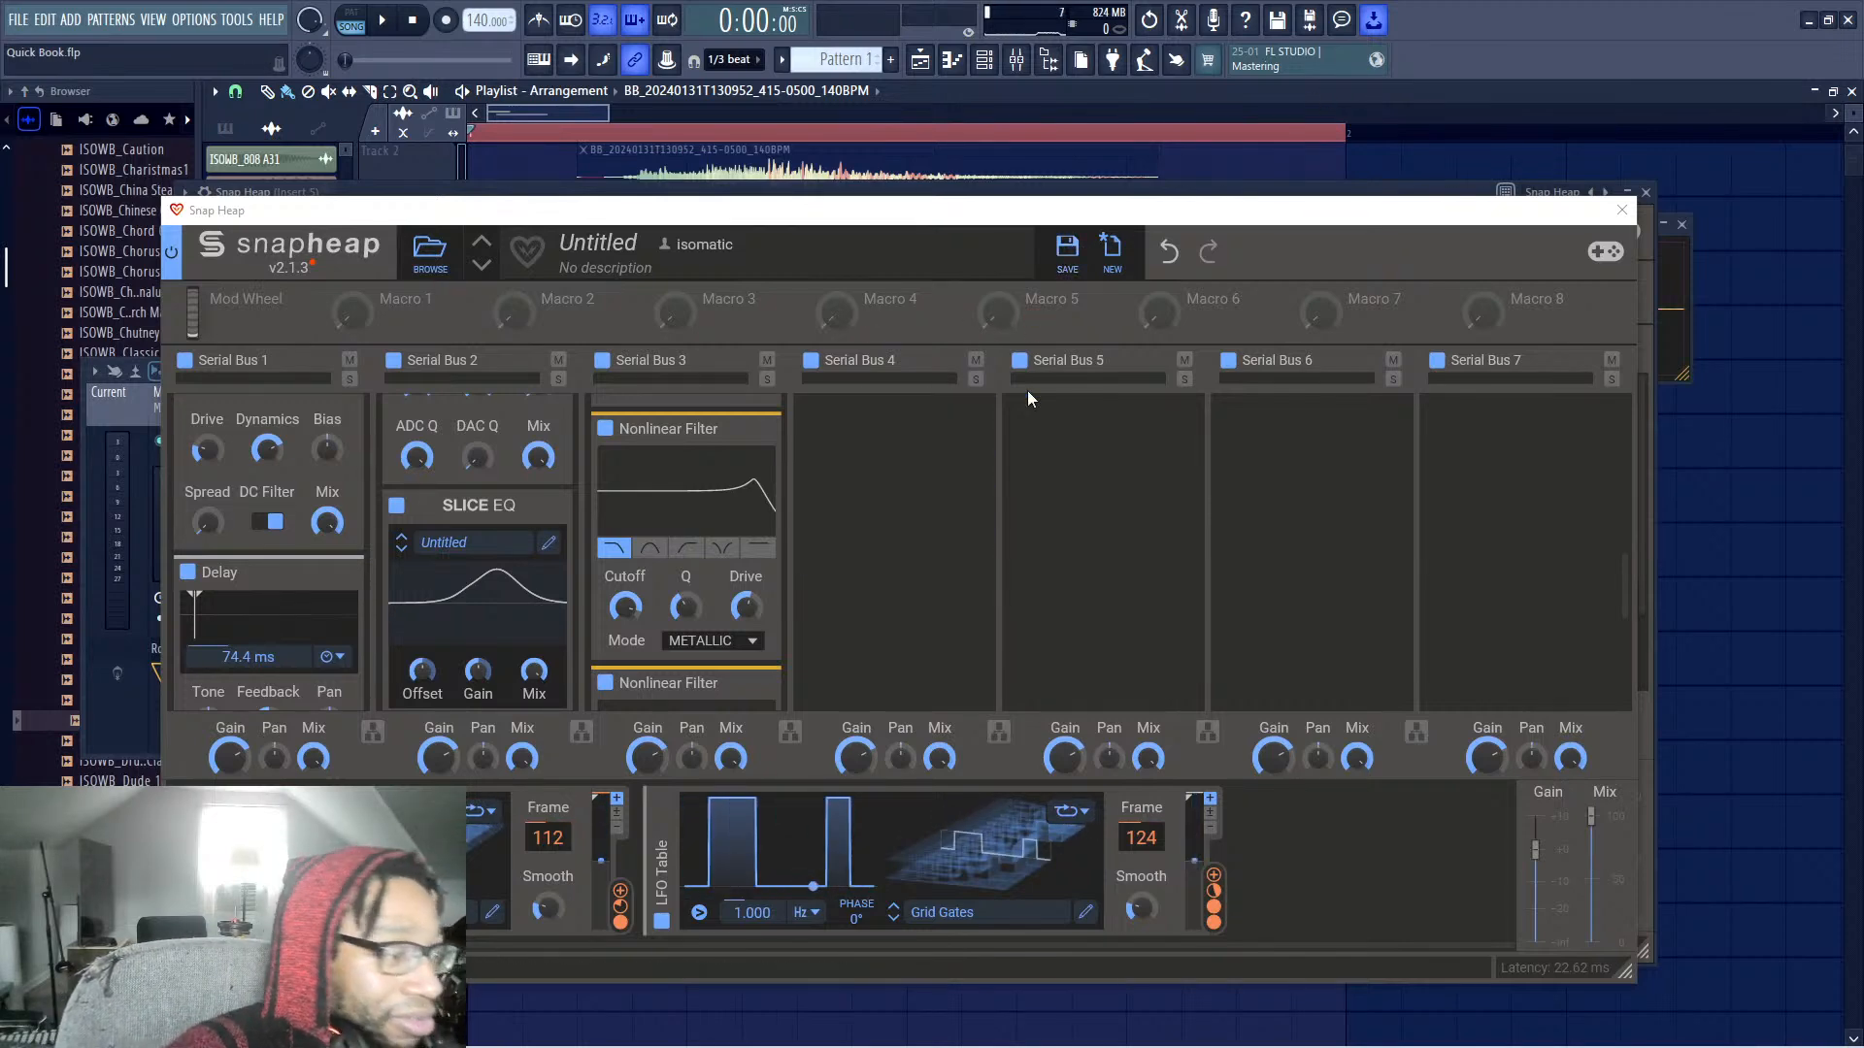
{"action": "left_click_drag", "start_coordinate": [1027, 391], "coordinate": [880, 584]}
{"action": "scroll", "coordinate": [873, 594], "scroll_direction": "up", "scroll_amount": 2}
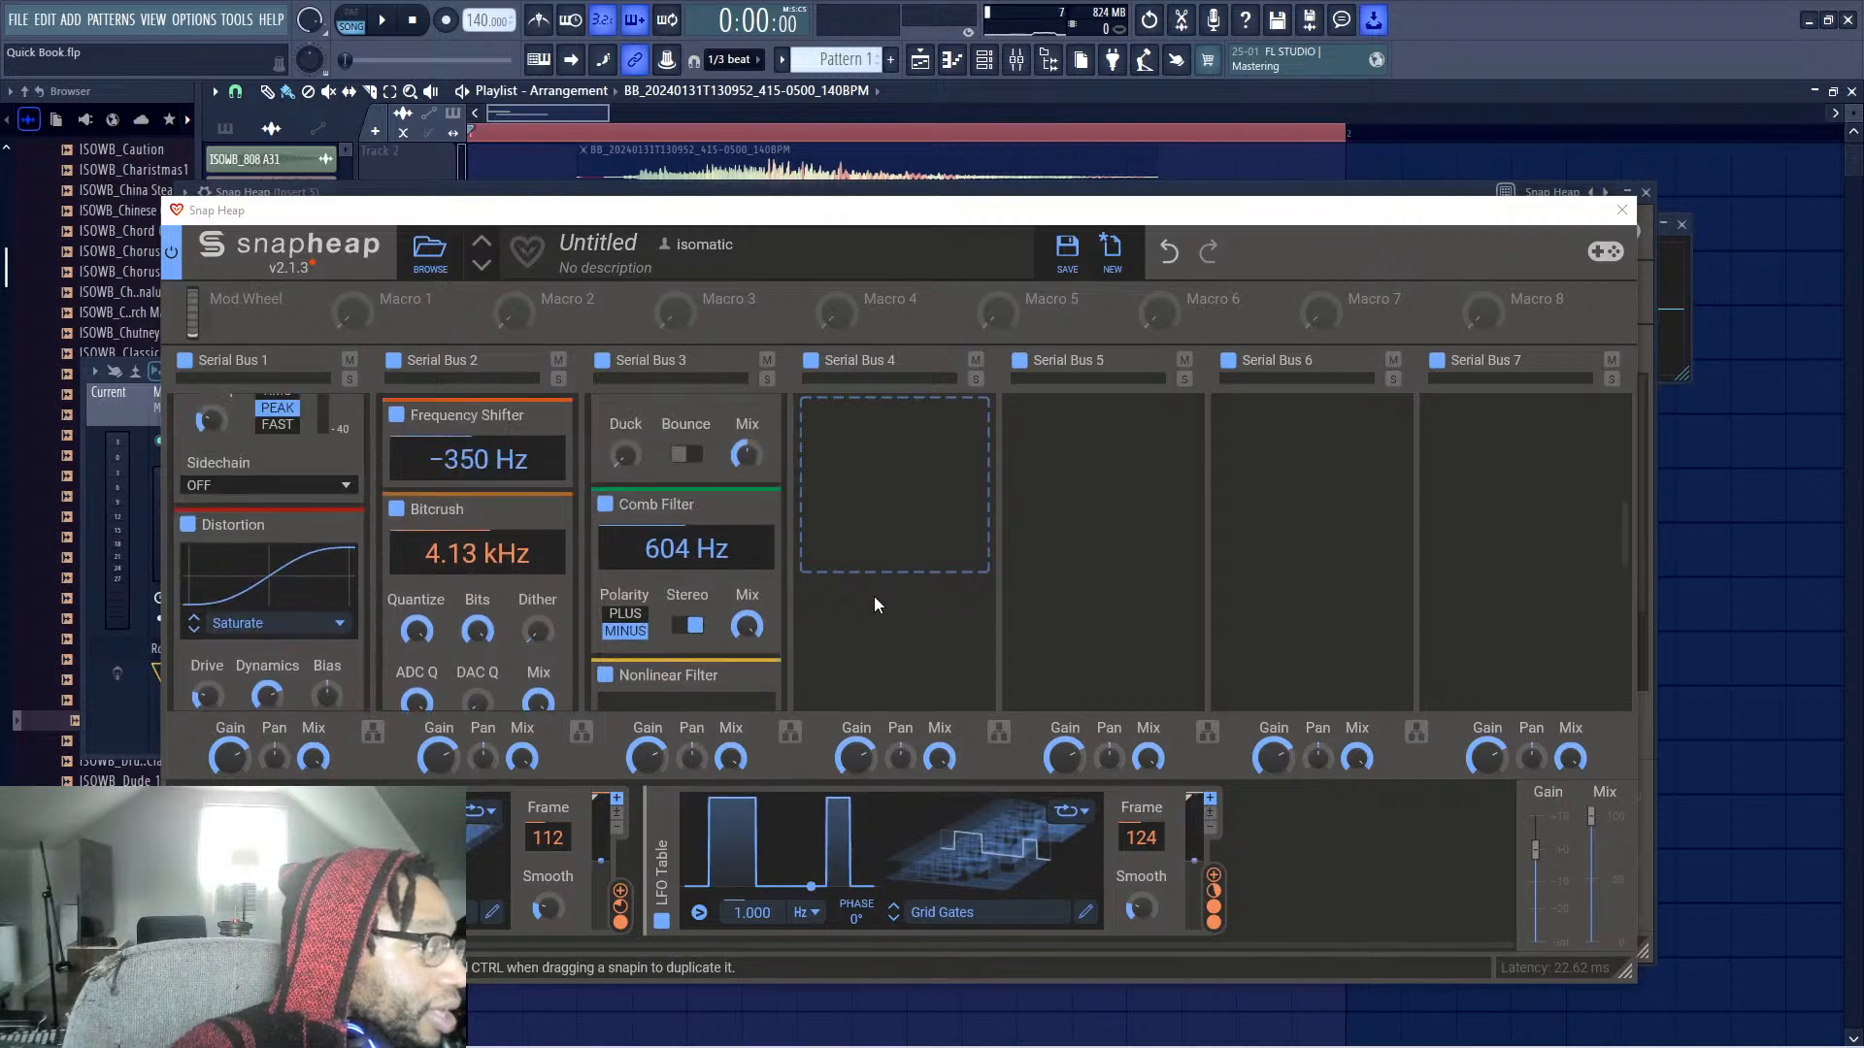
{"action": "scroll", "coordinate": [871, 594], "scroll_direction": "down", "scroll_amount": 5}
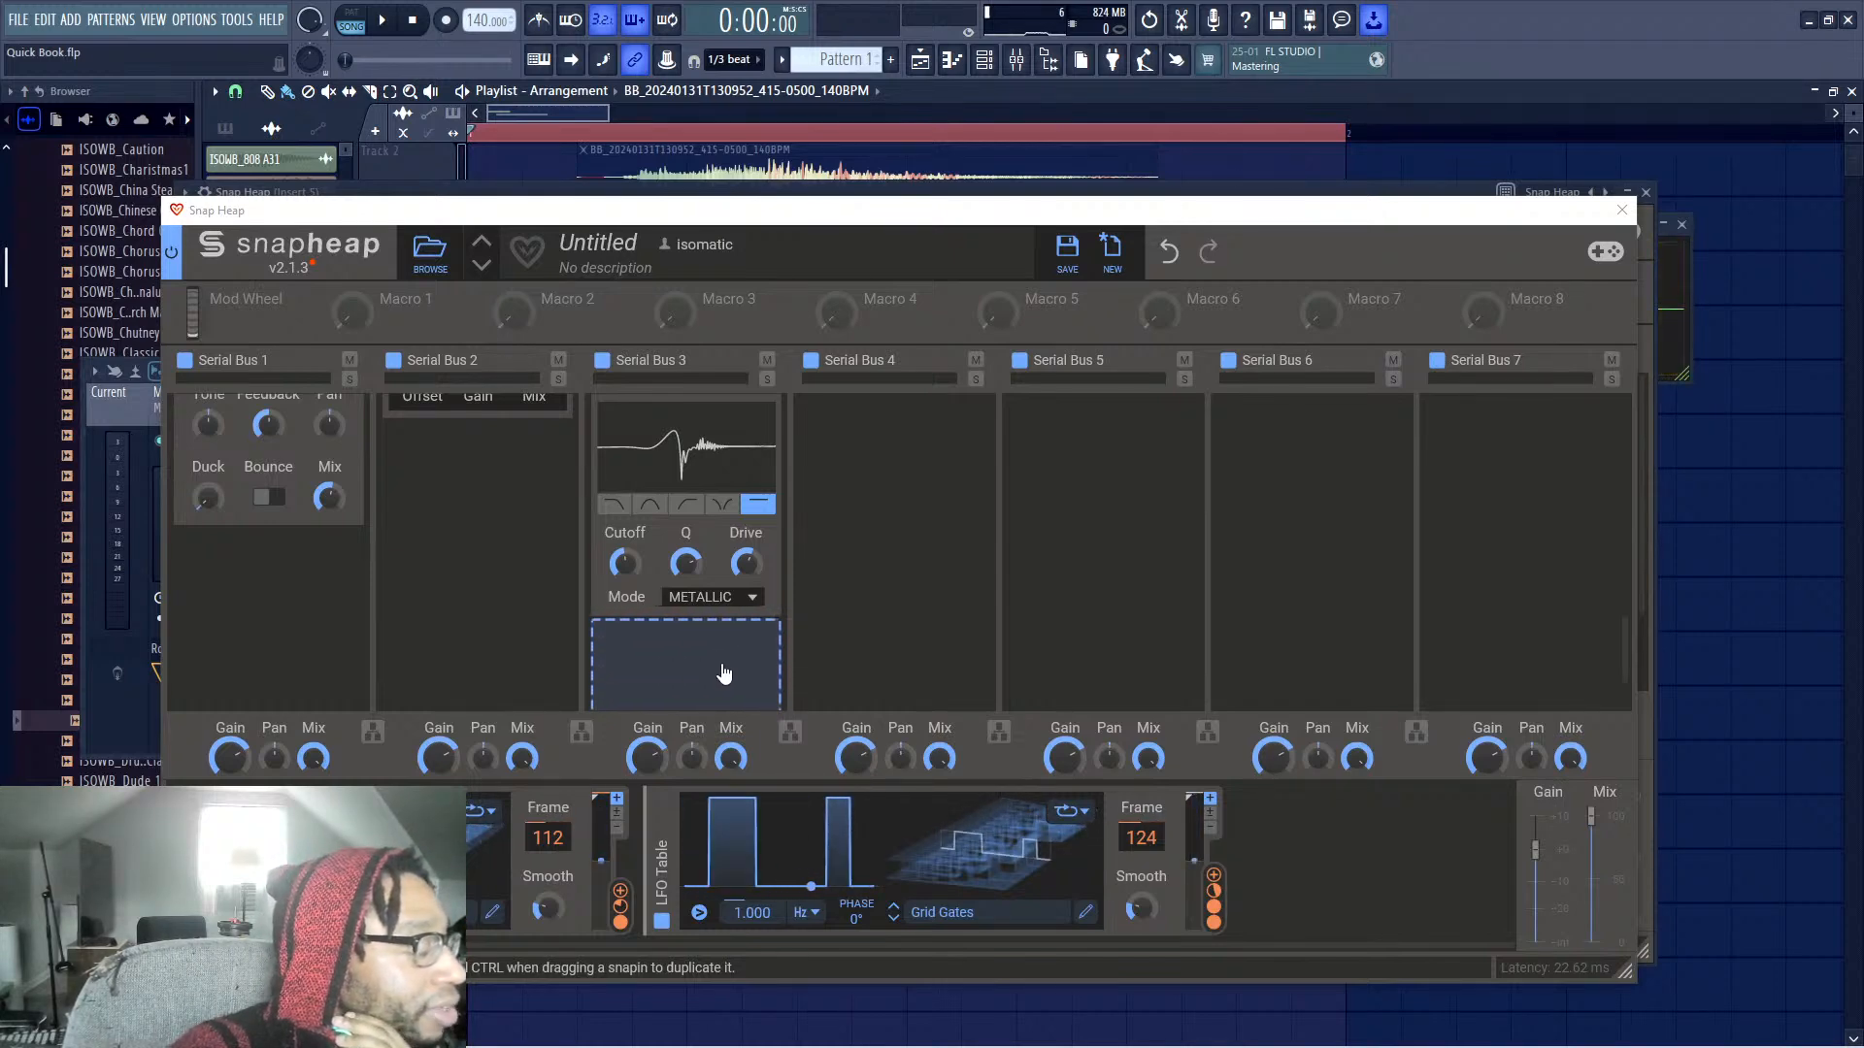
{"action": "scroll", "coordinate": [836, 617], "scroll_direction": "up", "scroll_amount": 1}
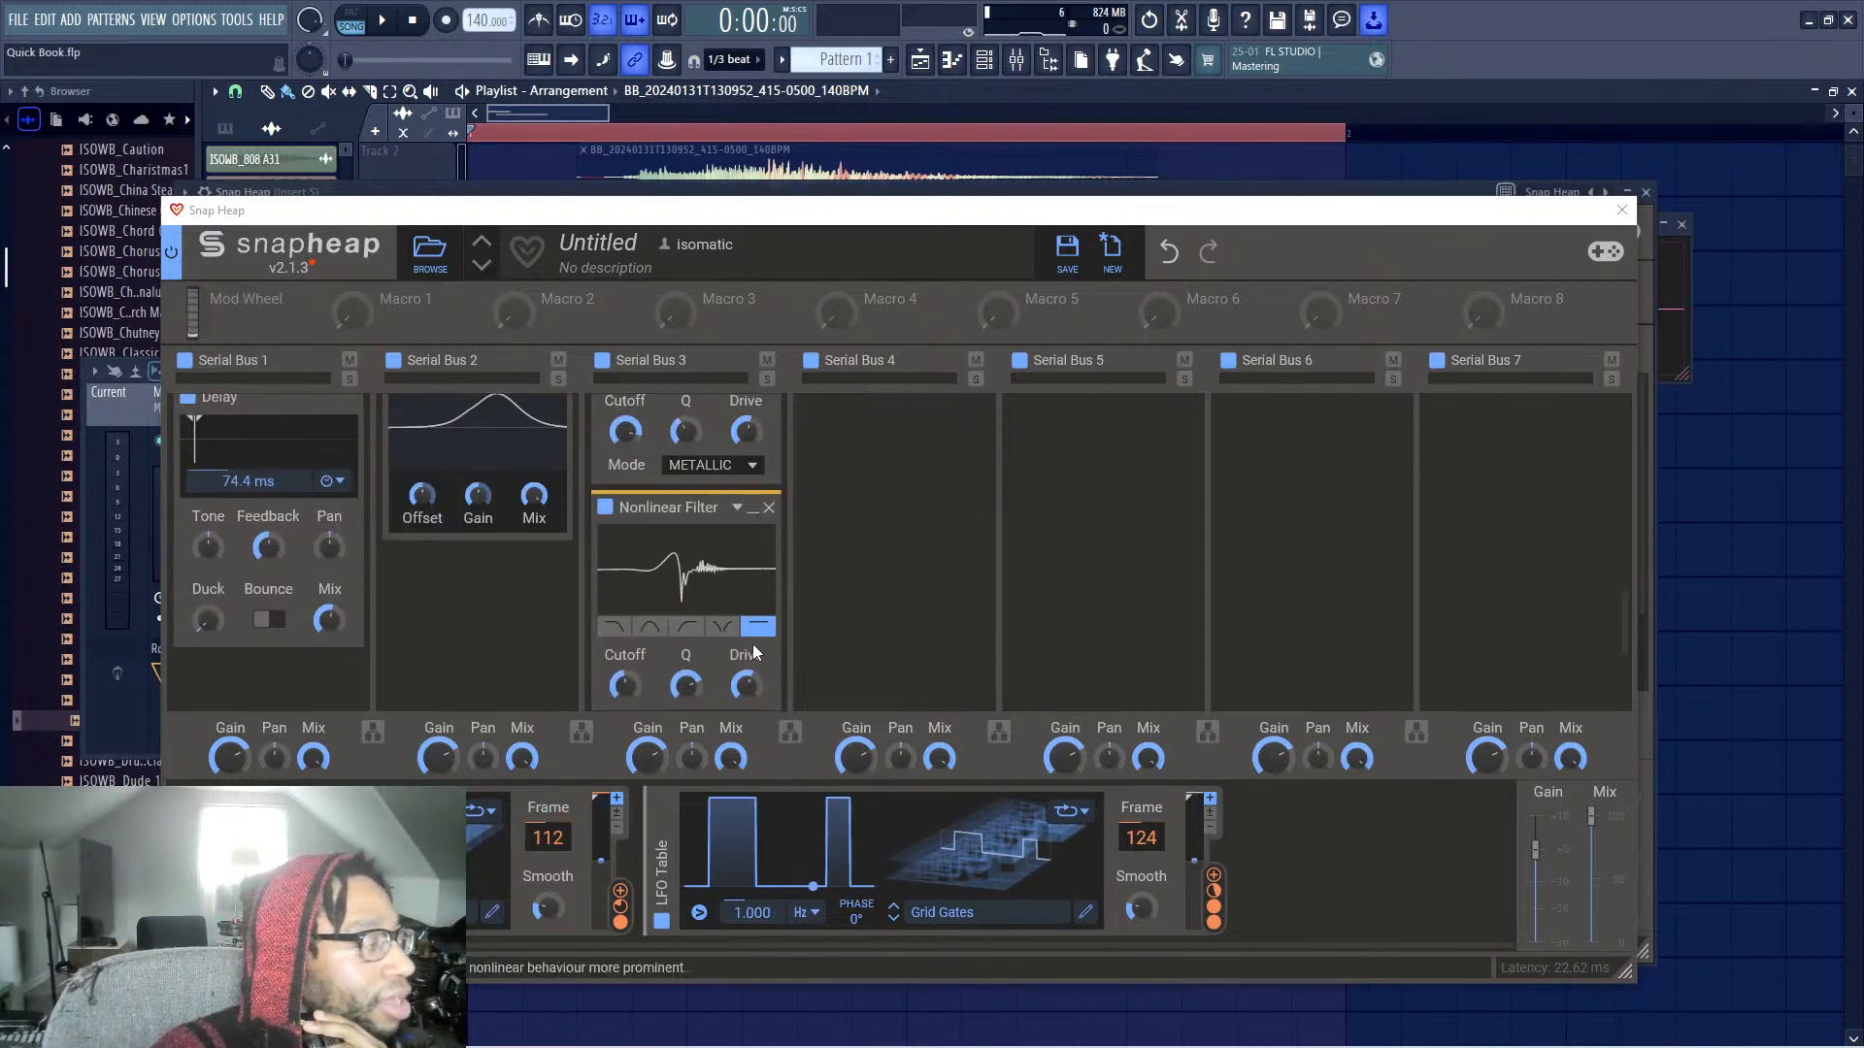
{"action": "scroll", "coordinate": [681, 621], "scroll_direction": "down", "scroll_amount": 2}
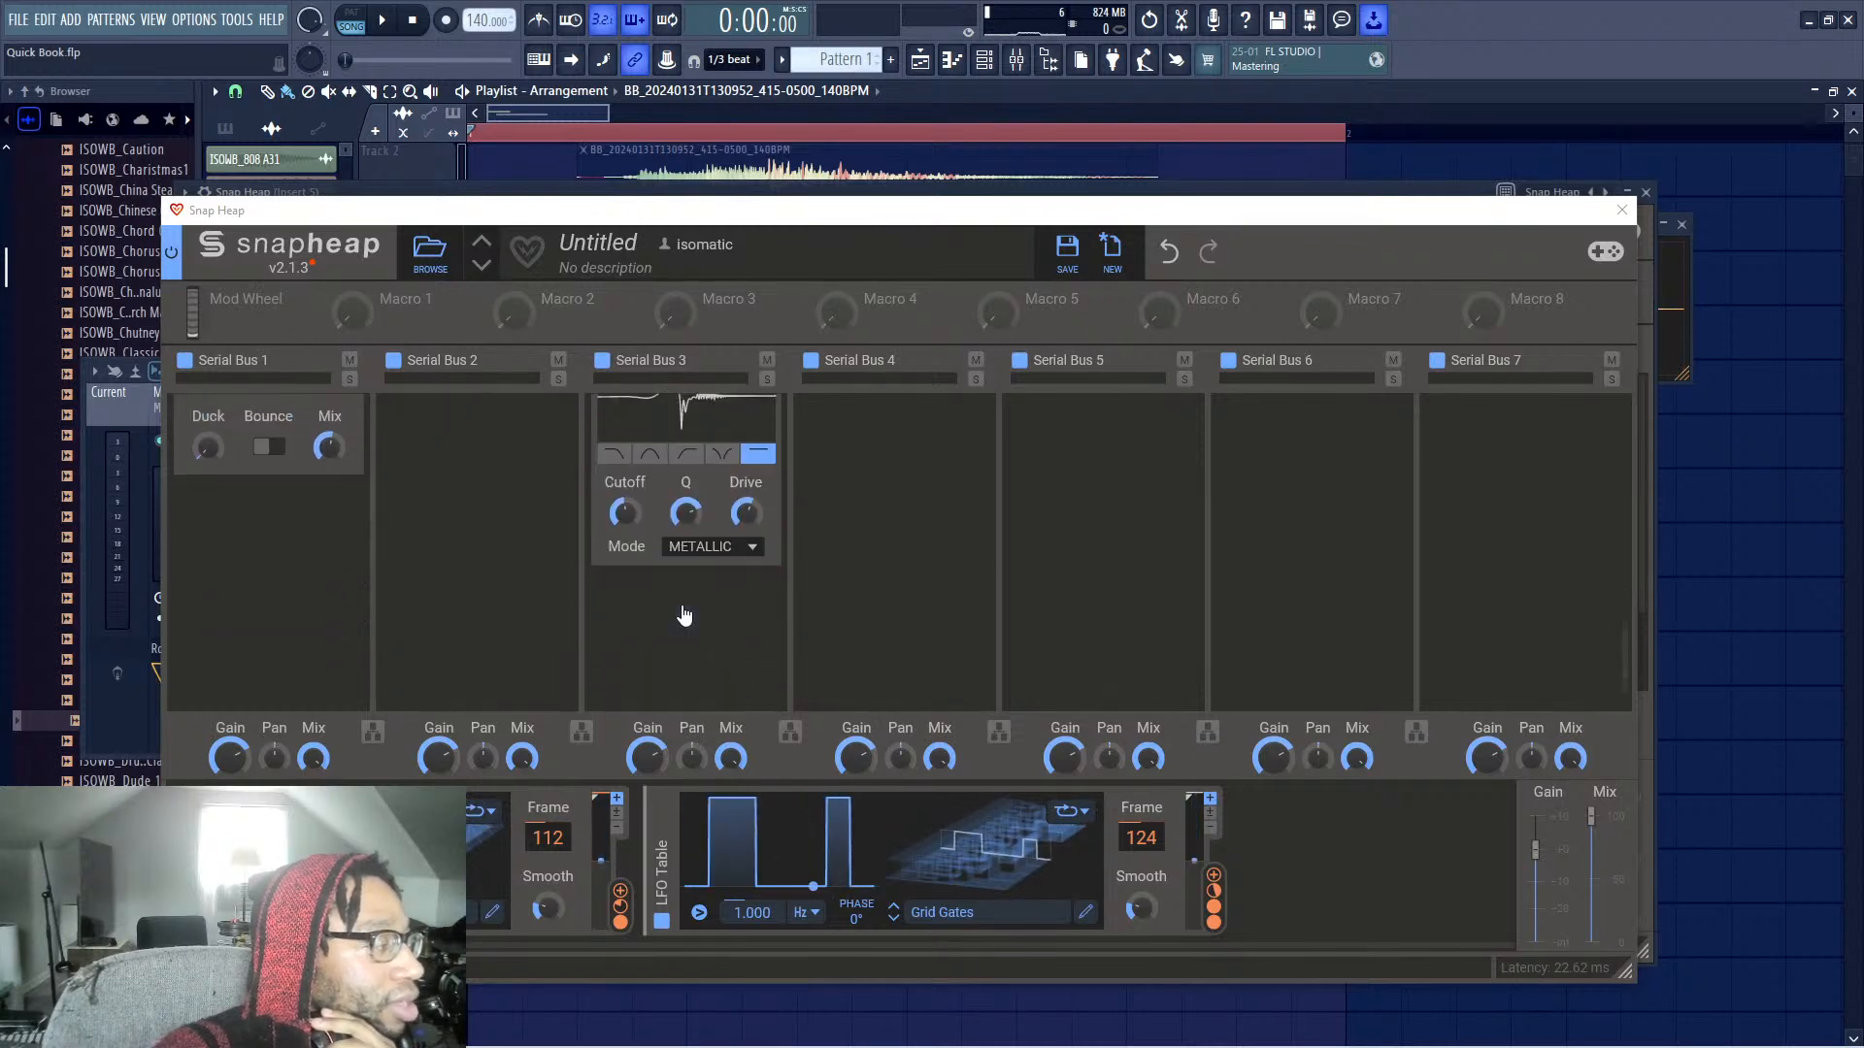
{"action": "left_click", "coordinate": [690, 611]}
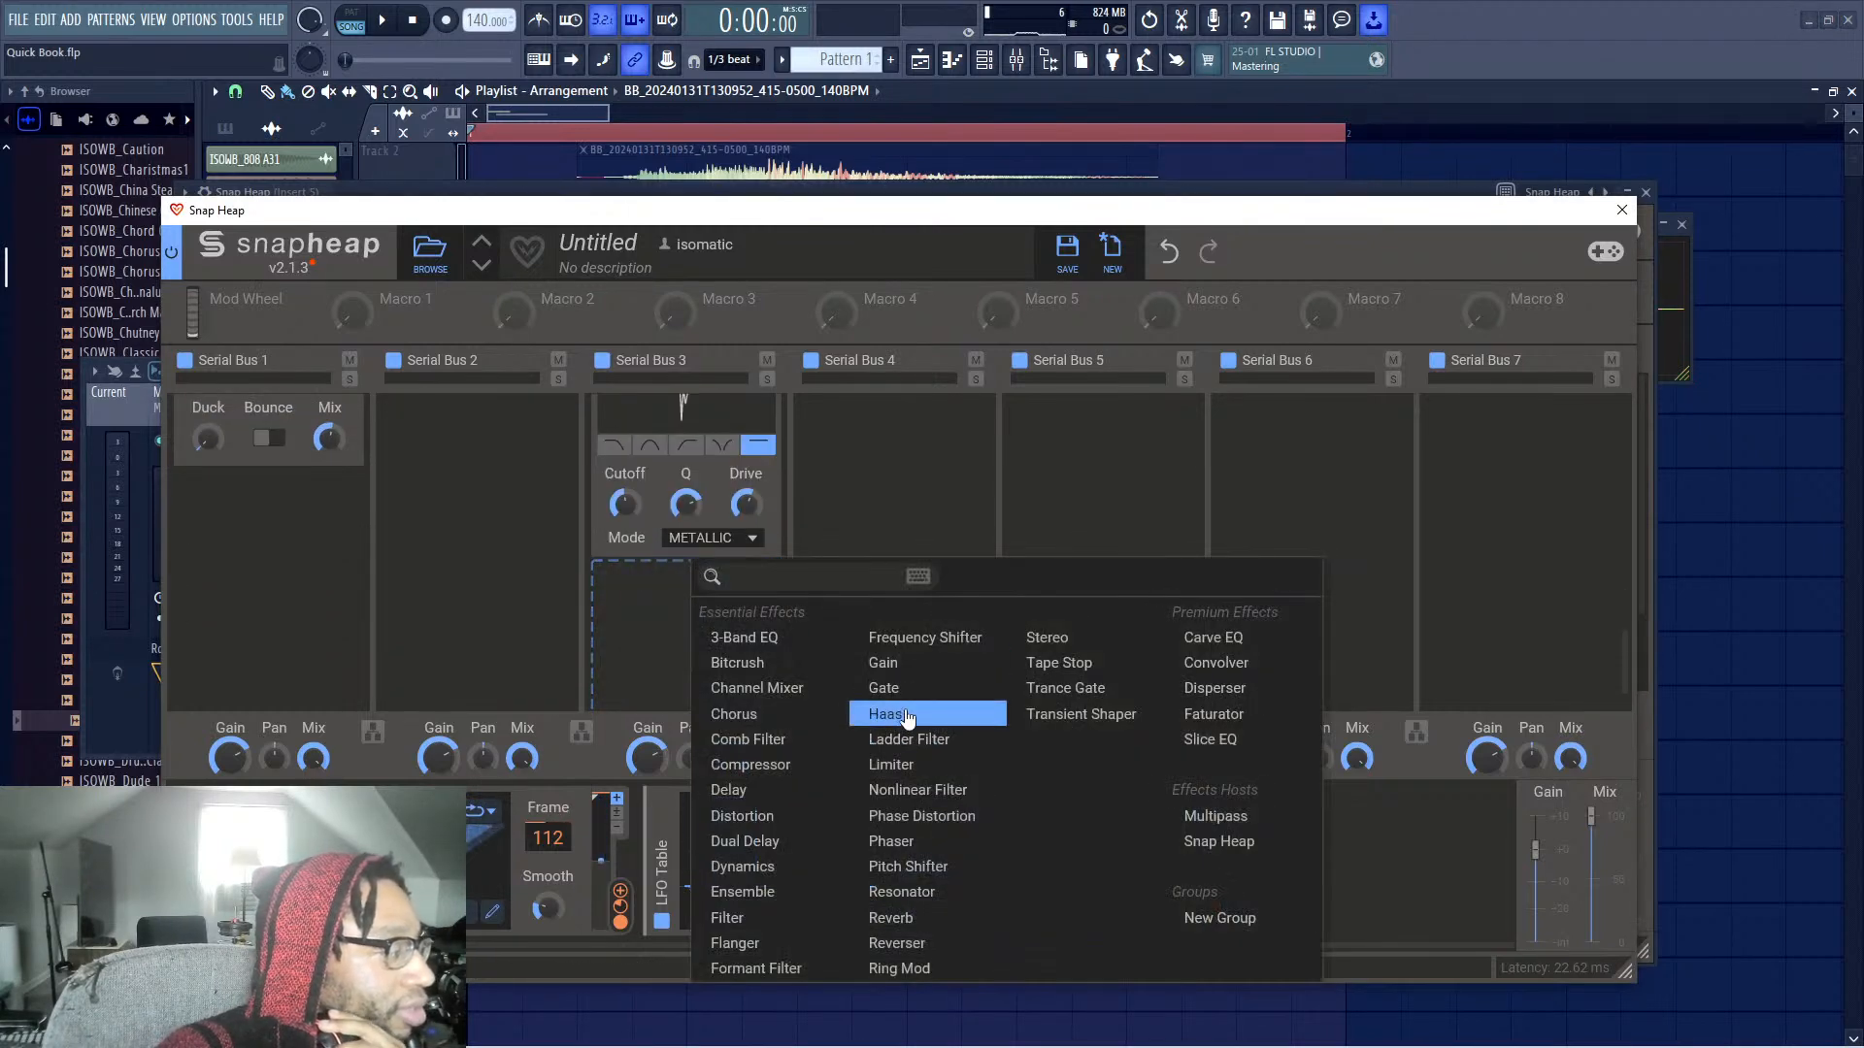
{"action": "left_click", "coordinate": [957, 499]}
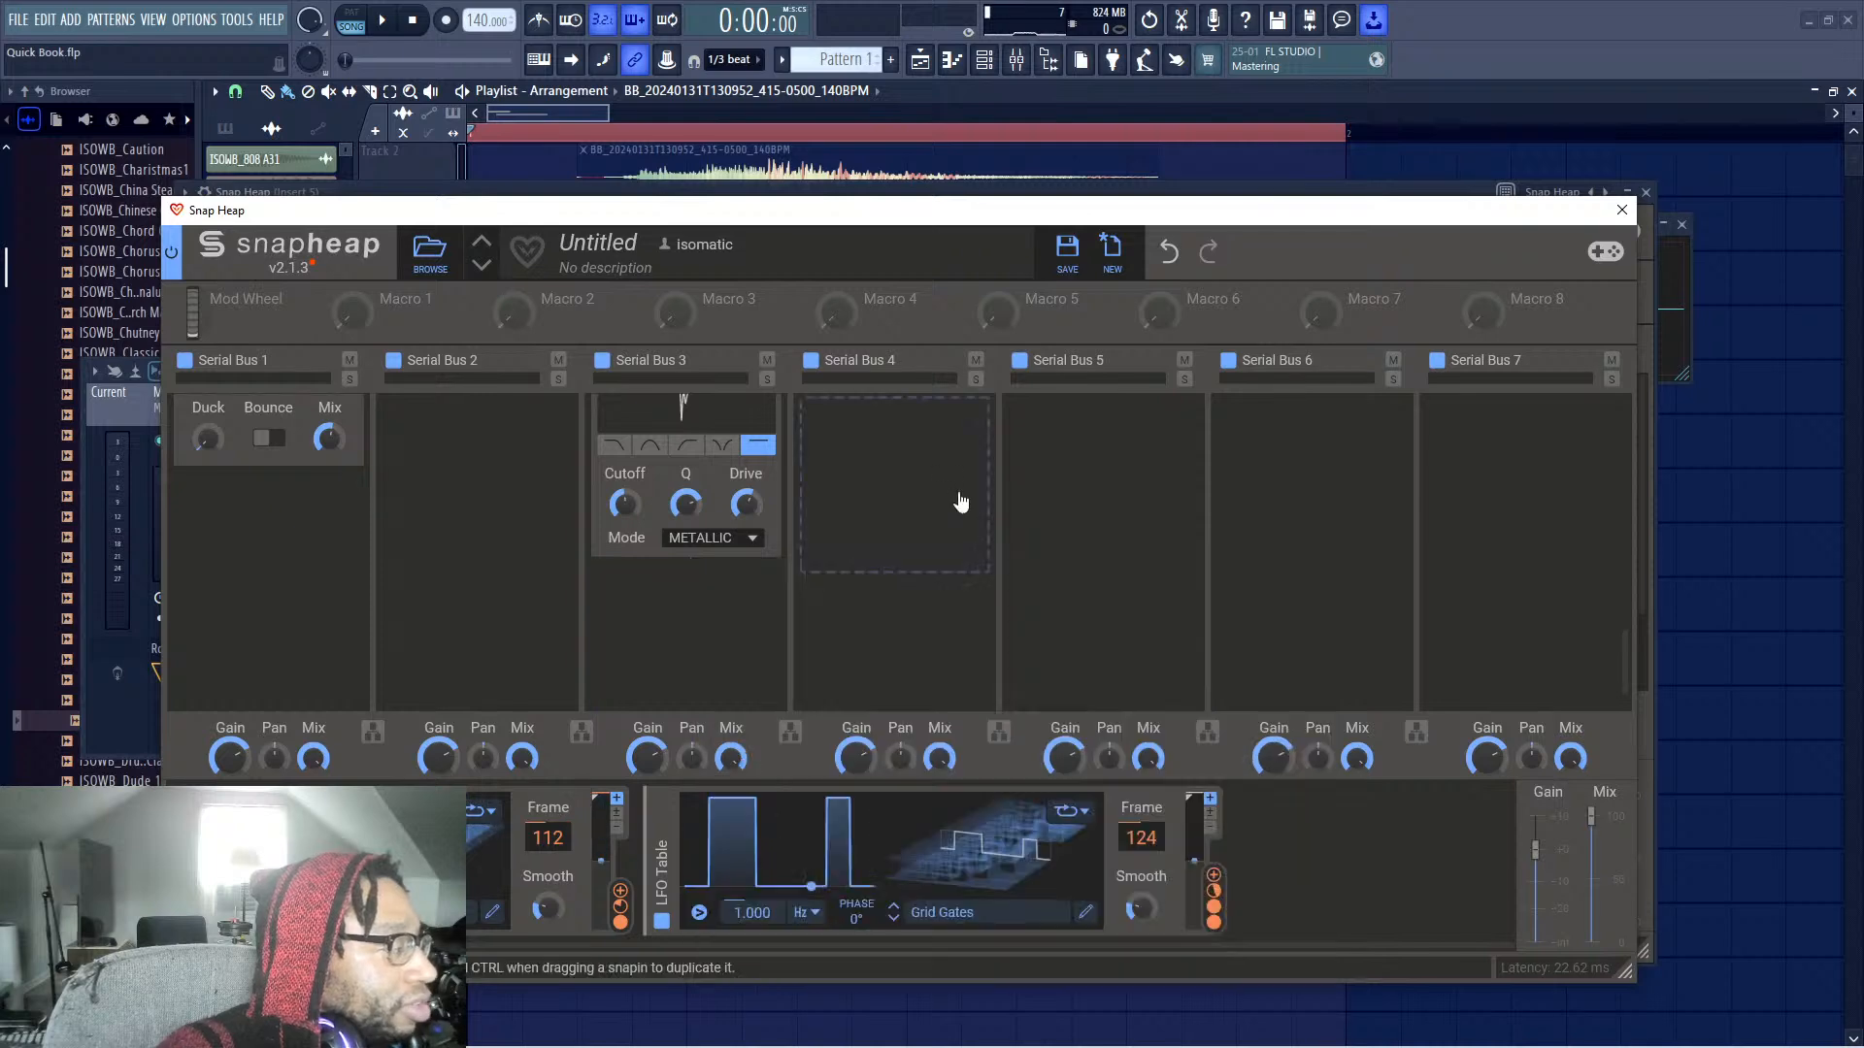
Add a Distortion below the second Nonlinear Filter in Serial Bus 3 and set its type to Saturate during playback
{"action": "left_click", "coordinate": [727, 607]}
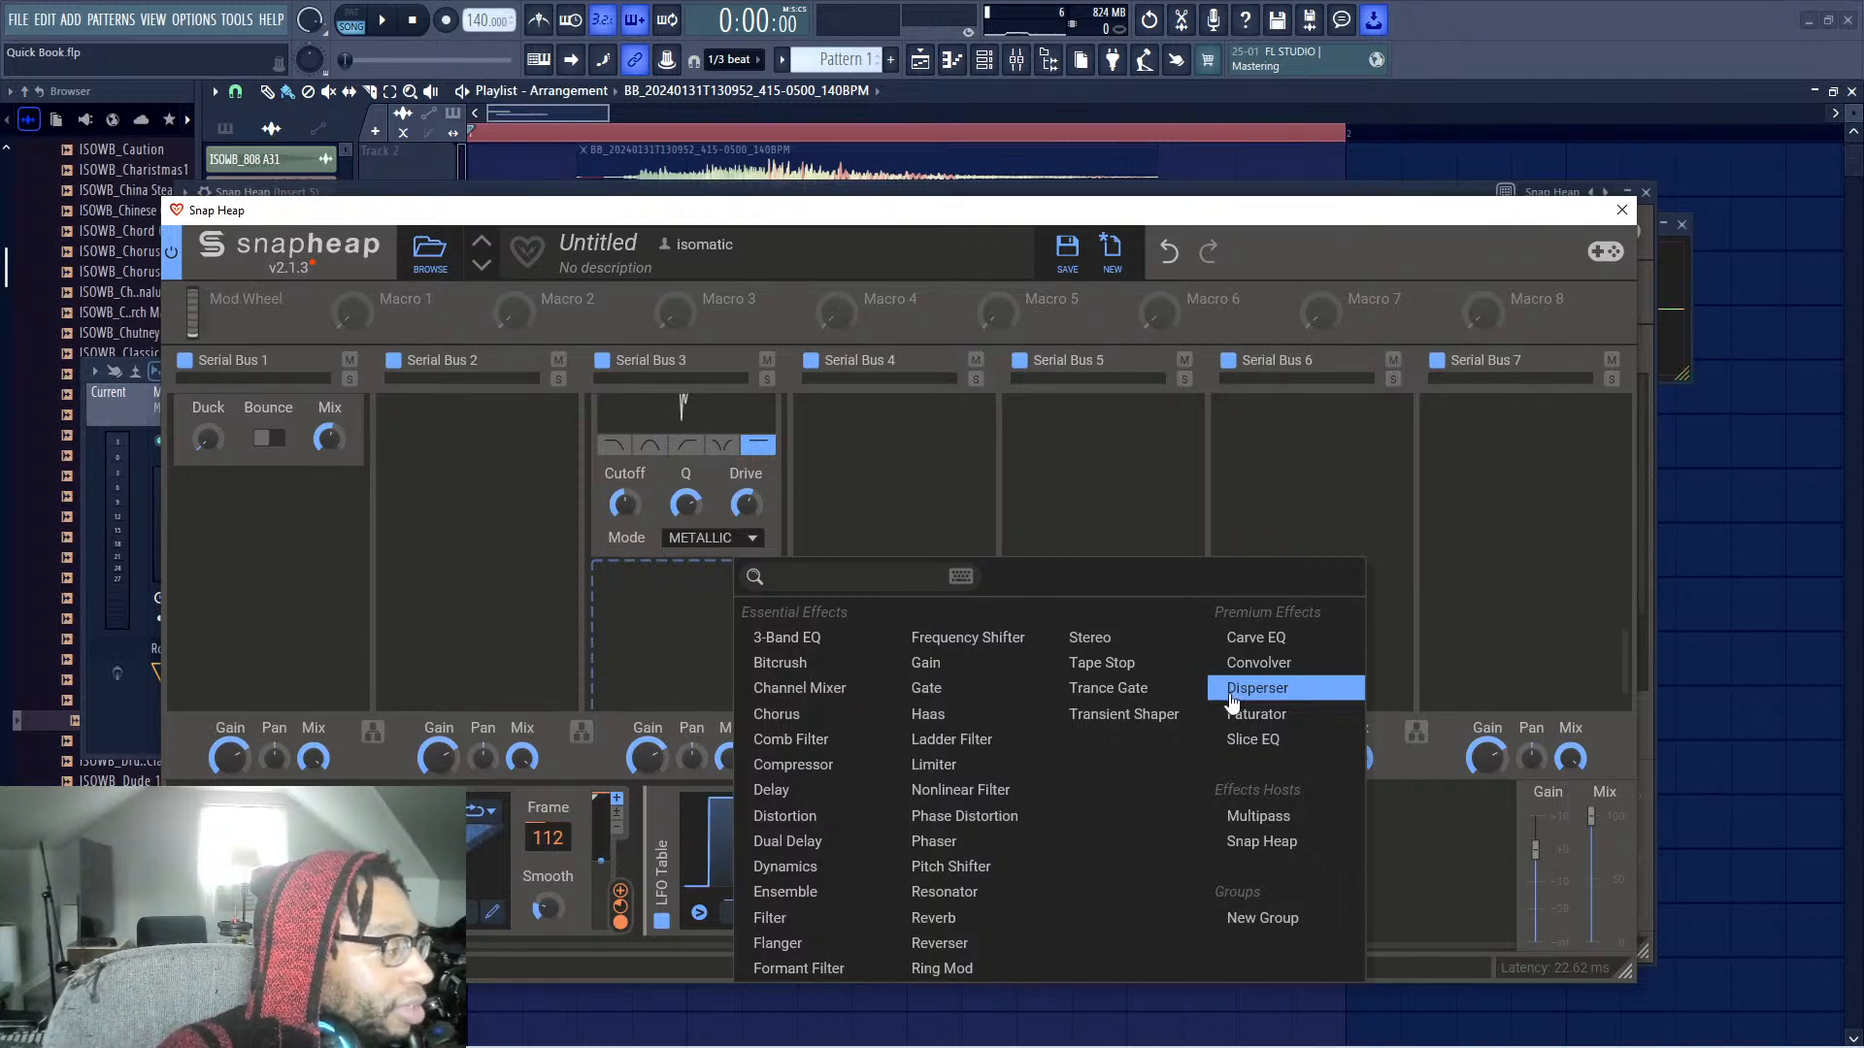
{"action": "left_click", "coordinate": [815, 815]}
{"action": "left_click", "coordinate": [890, 554]}
{"action": "key", "text": "space"}
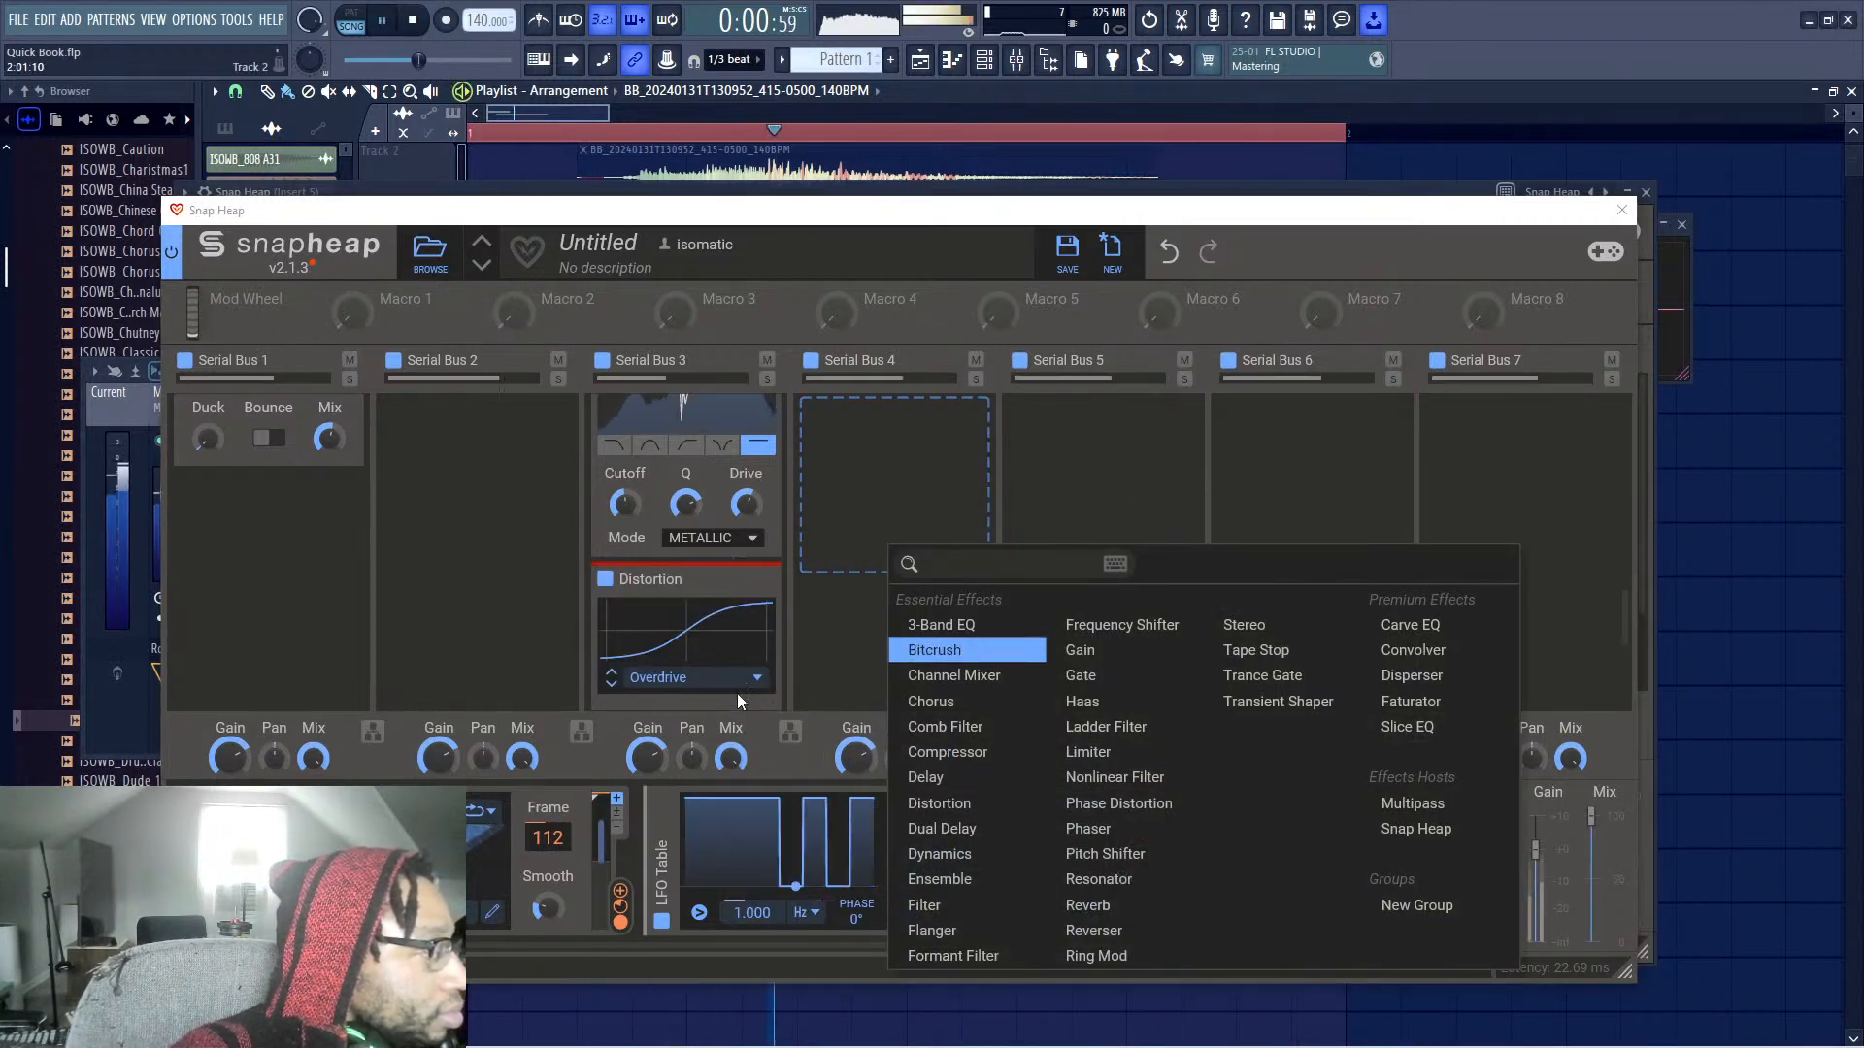
{"action": "left_click", "coordinate": [736, 693]}
{"action": "left_click", "coordinate": [735, 678]}
{"action": "left_click", "coordinate": [699, 700]}
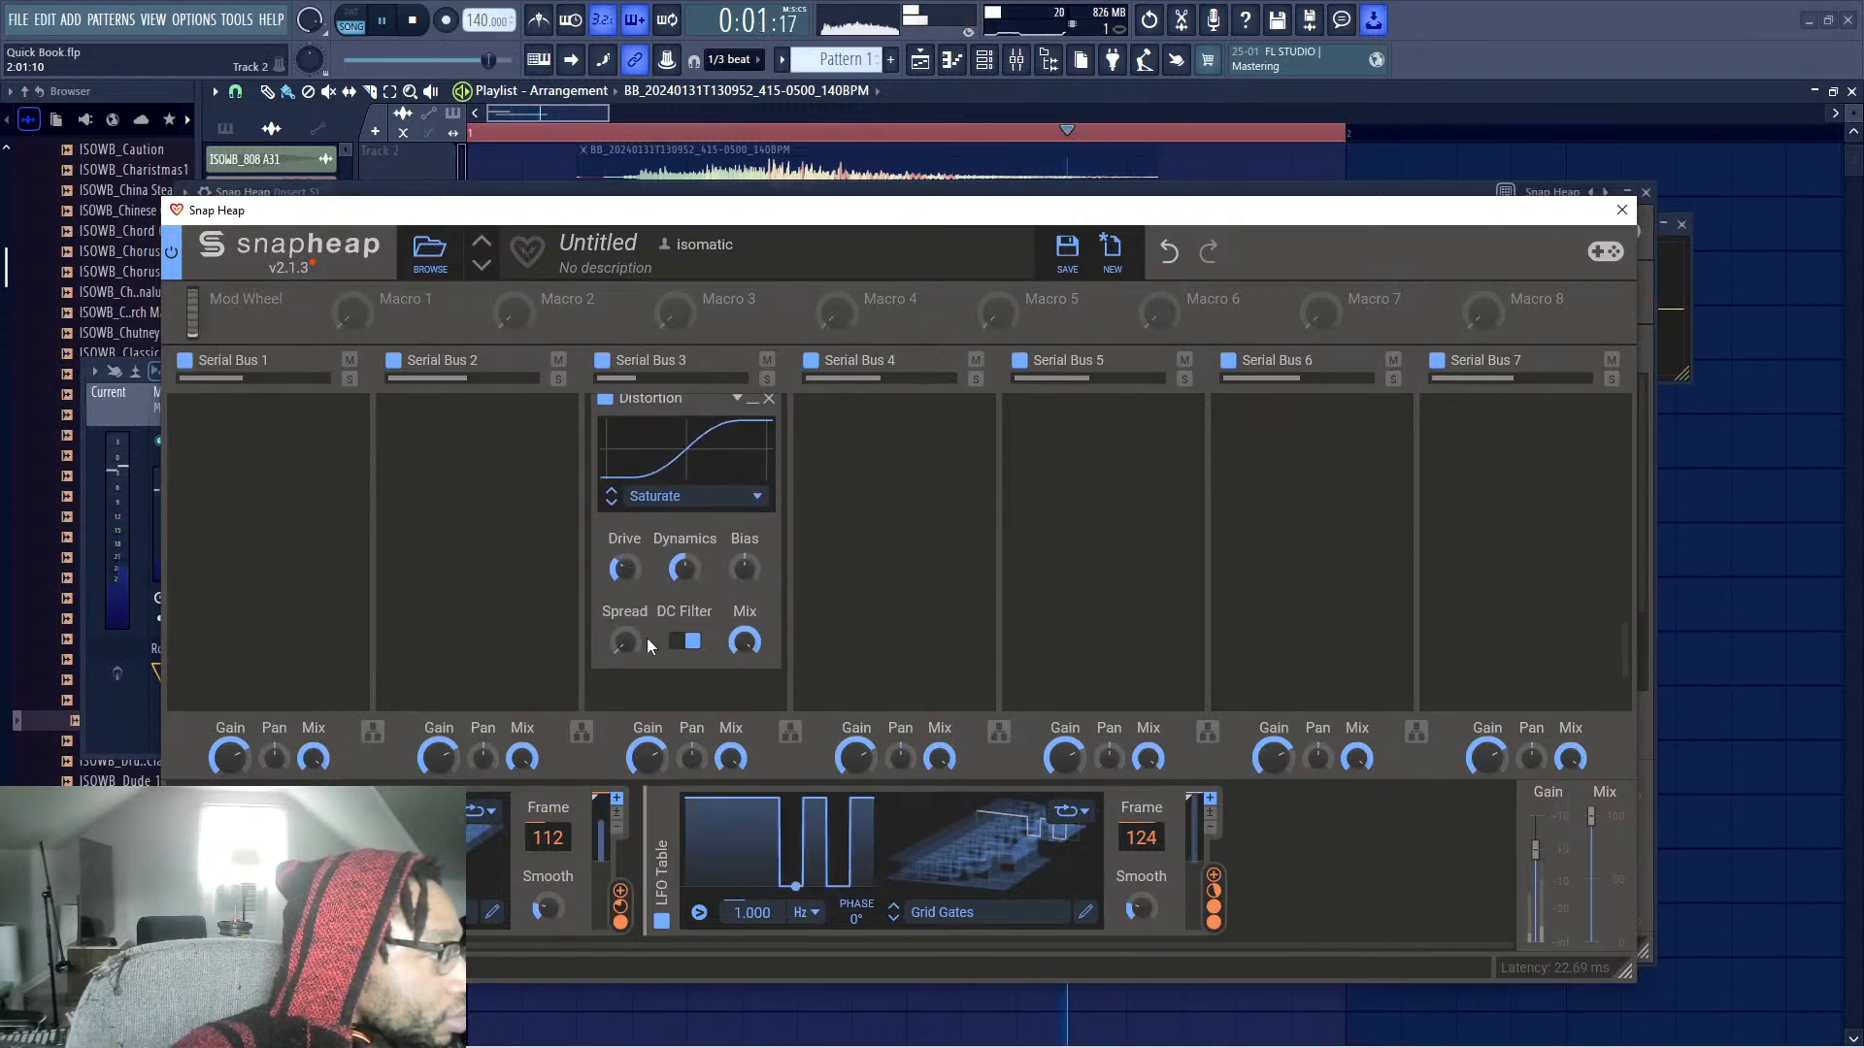
Try a small Spread on the Distortion during playback and set the Grid Beats LFO Table's Frame to 139
{"action": "left_click_drag", "start_coordinate": [624, 641], "coordinate": [624, 597]}
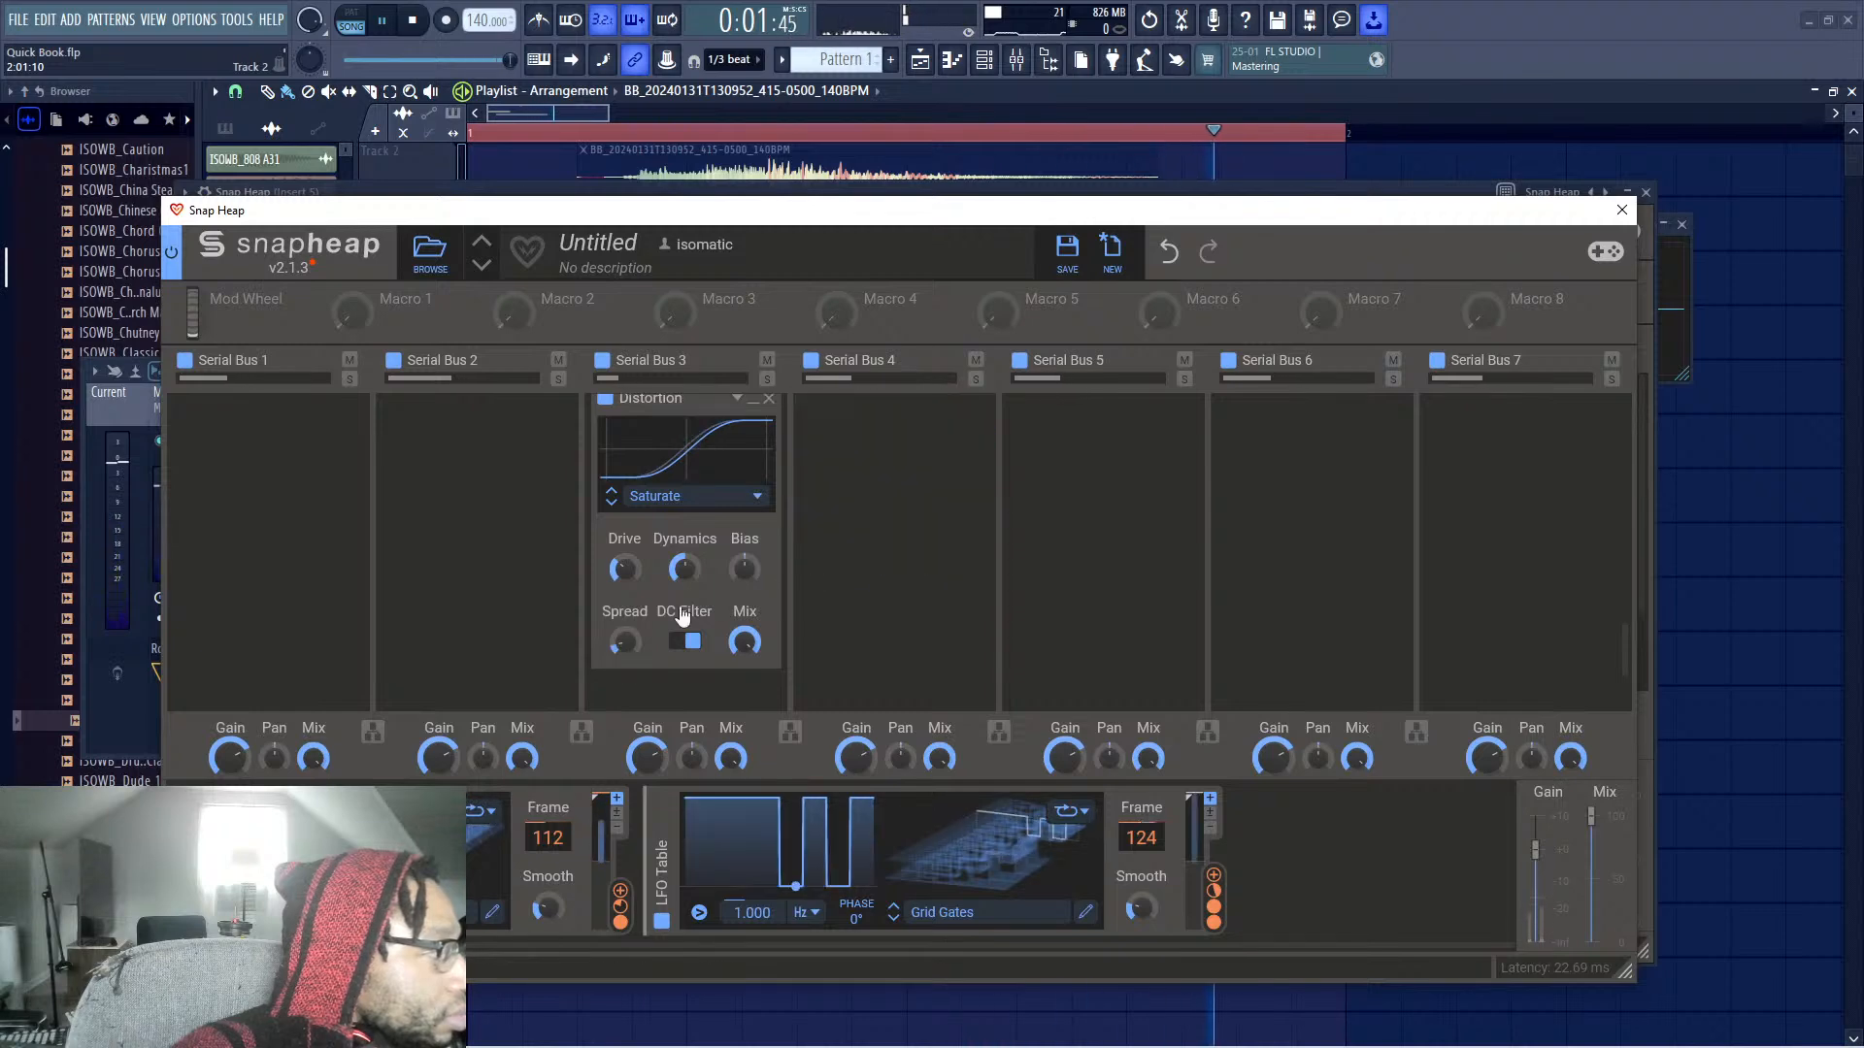
{"action": "scroll", "coordinate": [861, 561], "scroll_direction": "down", "scroll_amount": 3}
{"action": "key", "text": "space"}
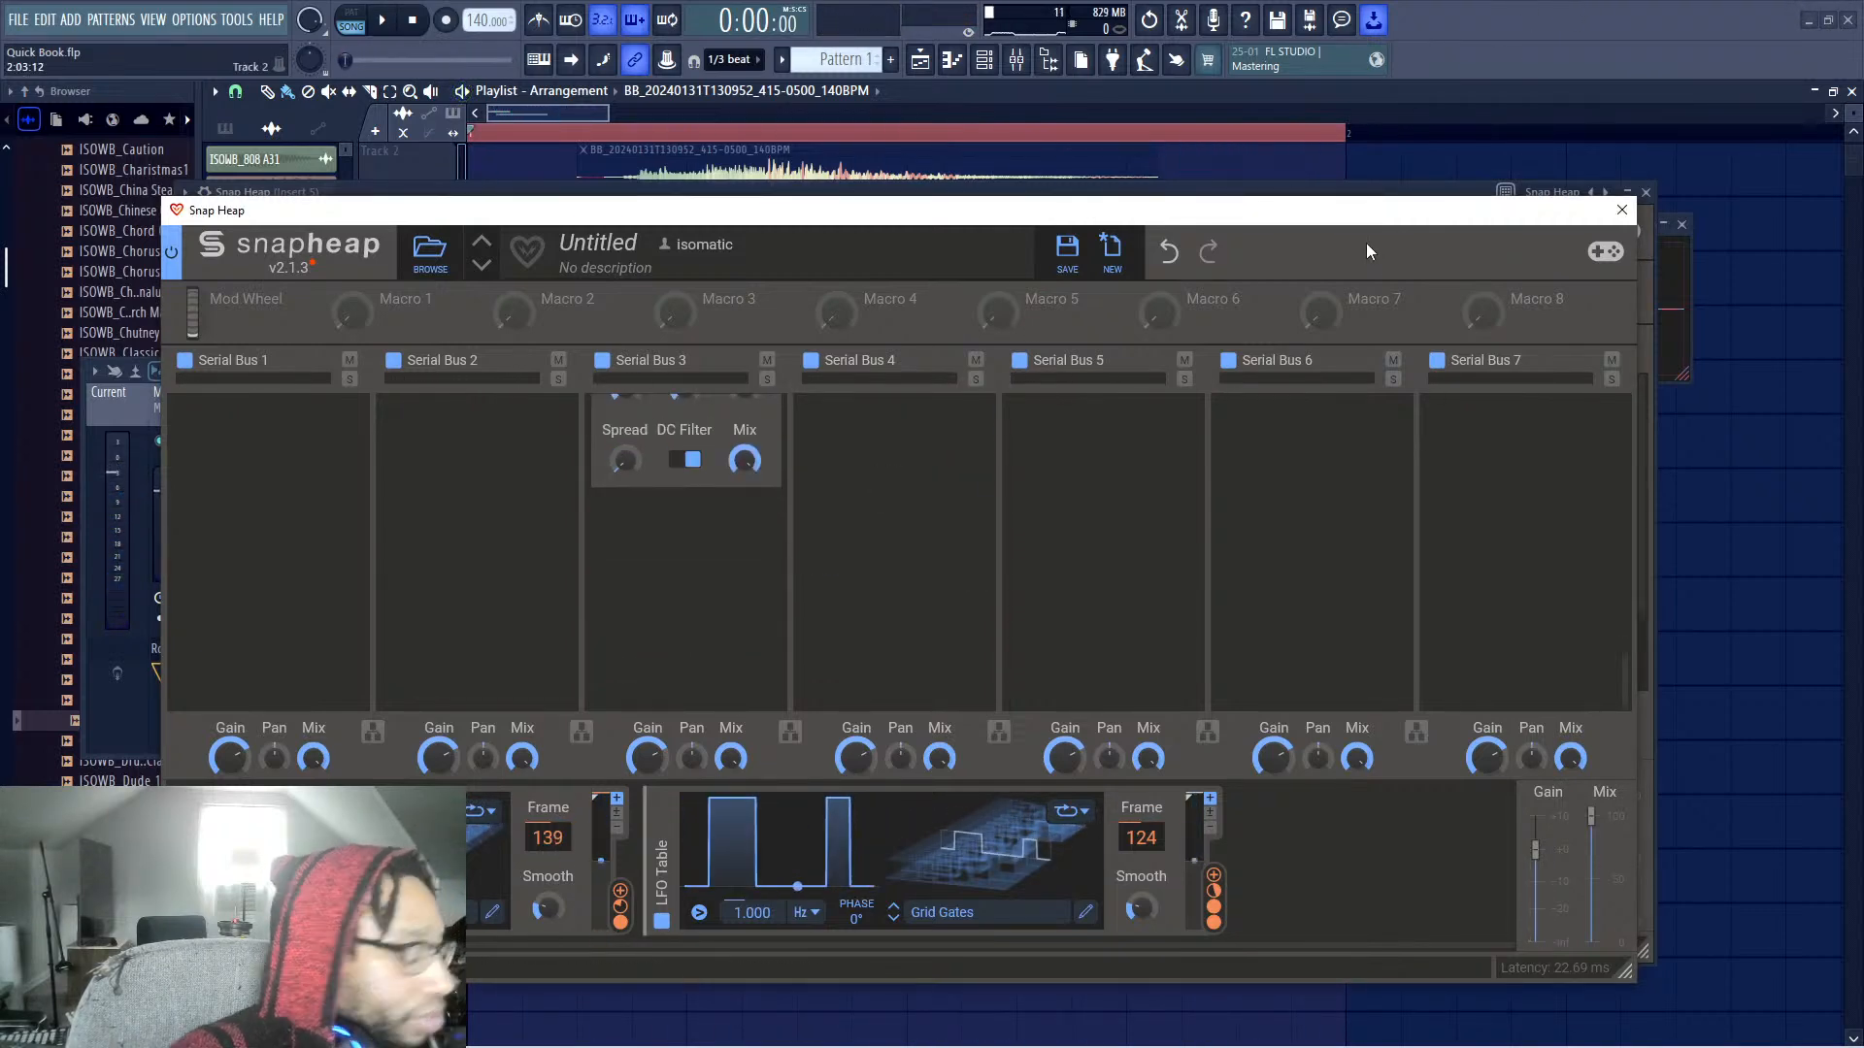
Listen to the full Snap Heap chain with its window moved higher, stop playback and save the project
{"action": "key", "text": "space"}
{"action": "left_click_drag", "start_coordinate": [1107, 209], "coordinate": [1099, 105]}
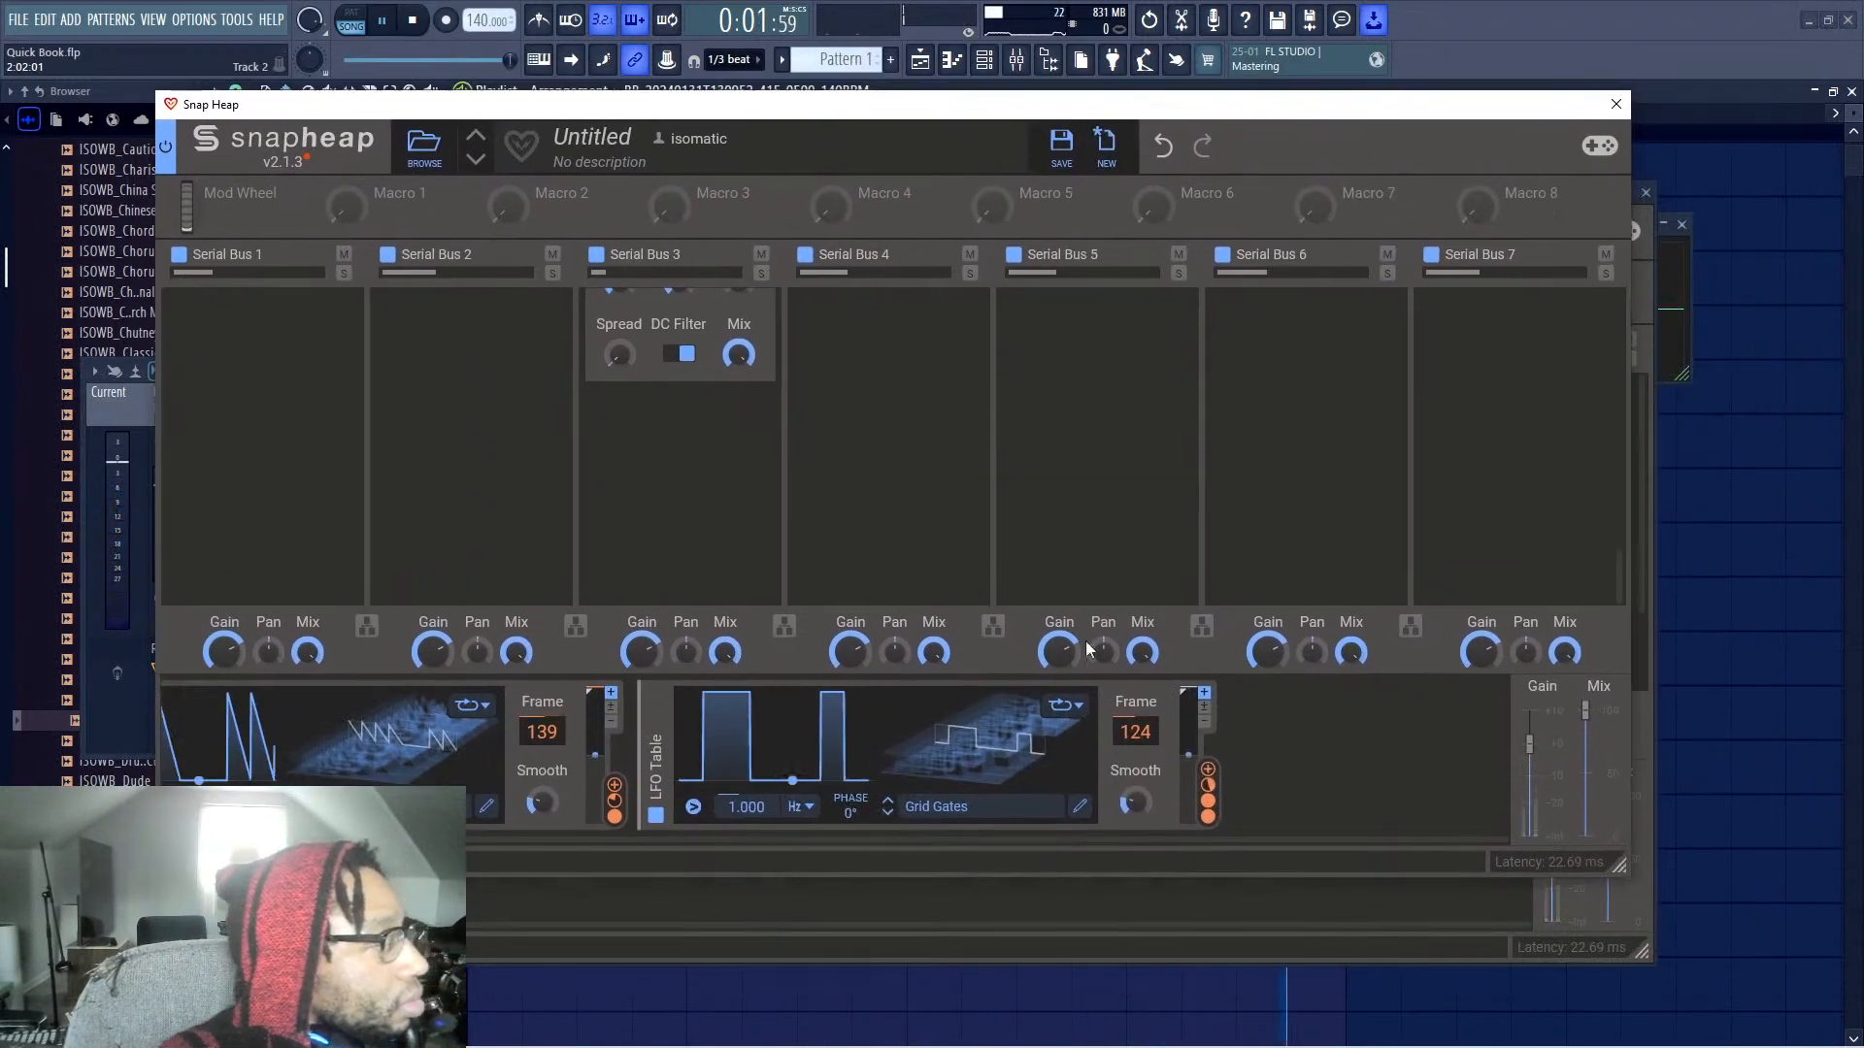
{"action": "left_click", "coordinate": [887, 815]}
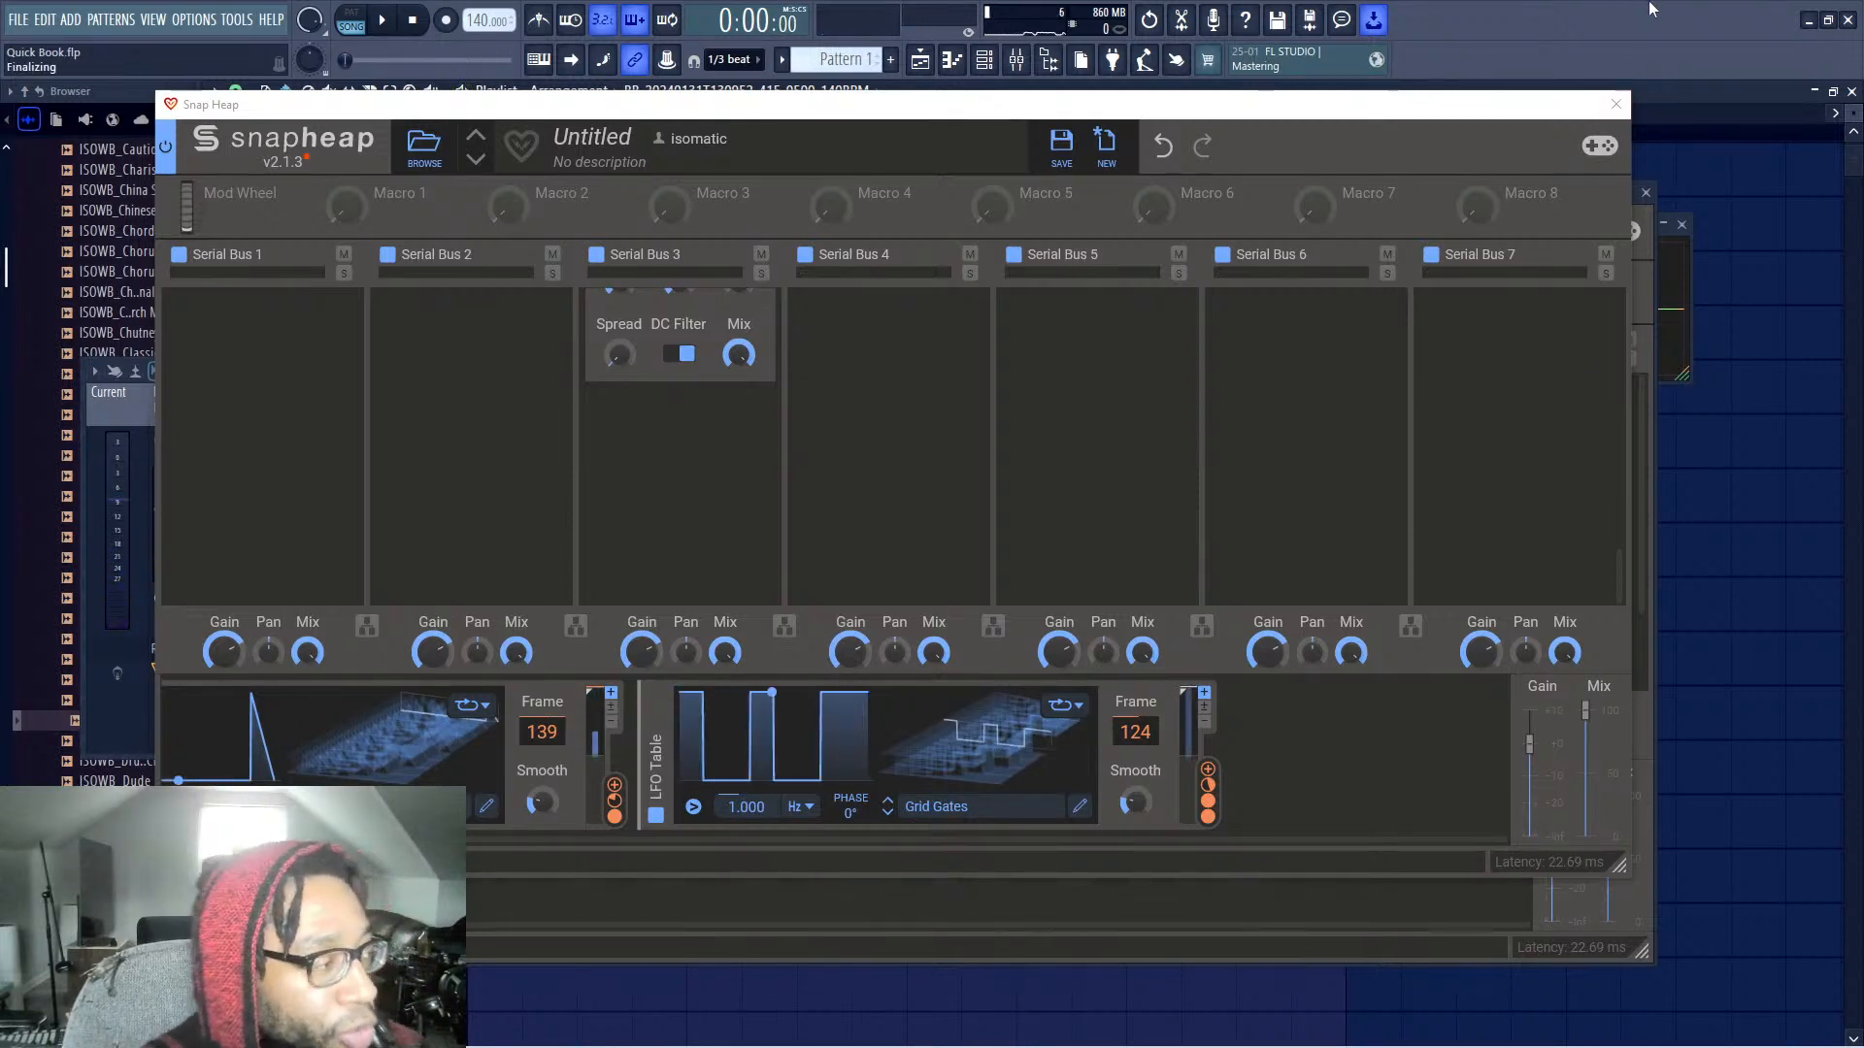
{"action": "key", "text": "ctrl+s"}
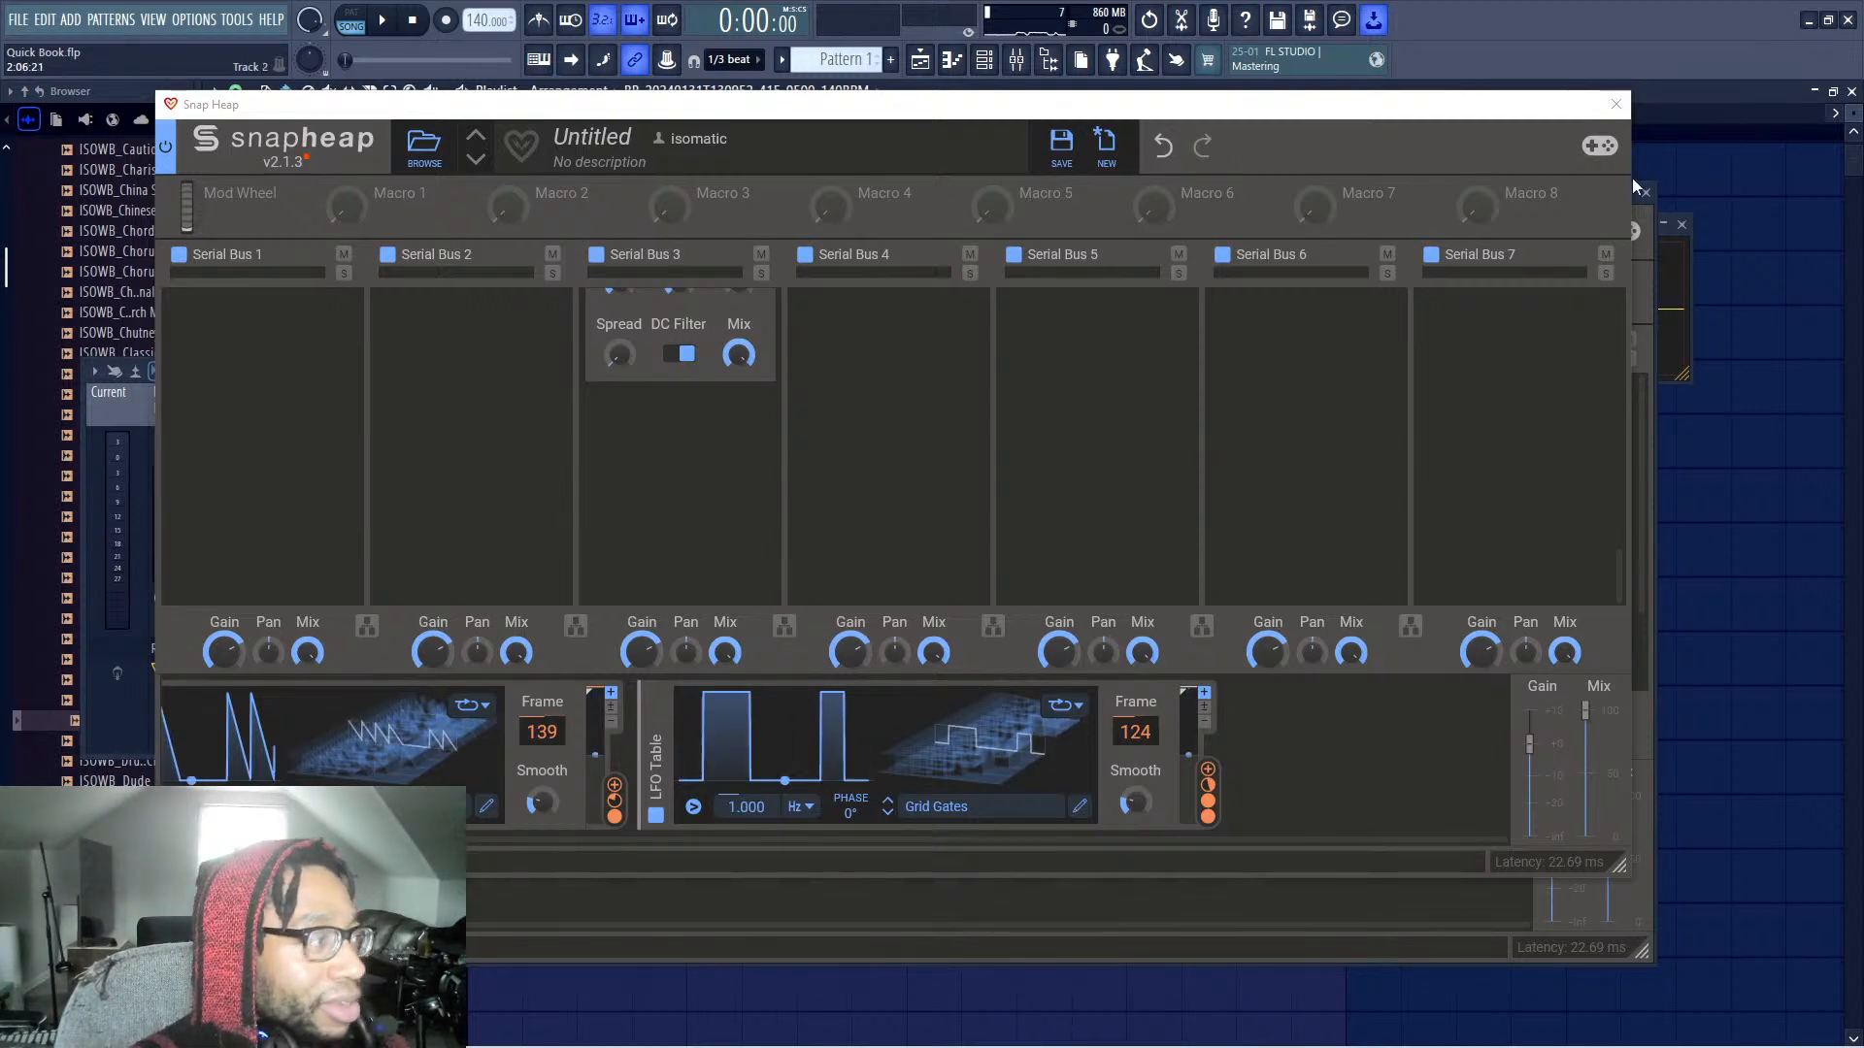
Close the nested Snap Heap editor, move the outer Snap Heap window slightly, and reopen the nested editor from Serial Bus 1
{"action": "left_click", "coordinate": [1617, 104]}
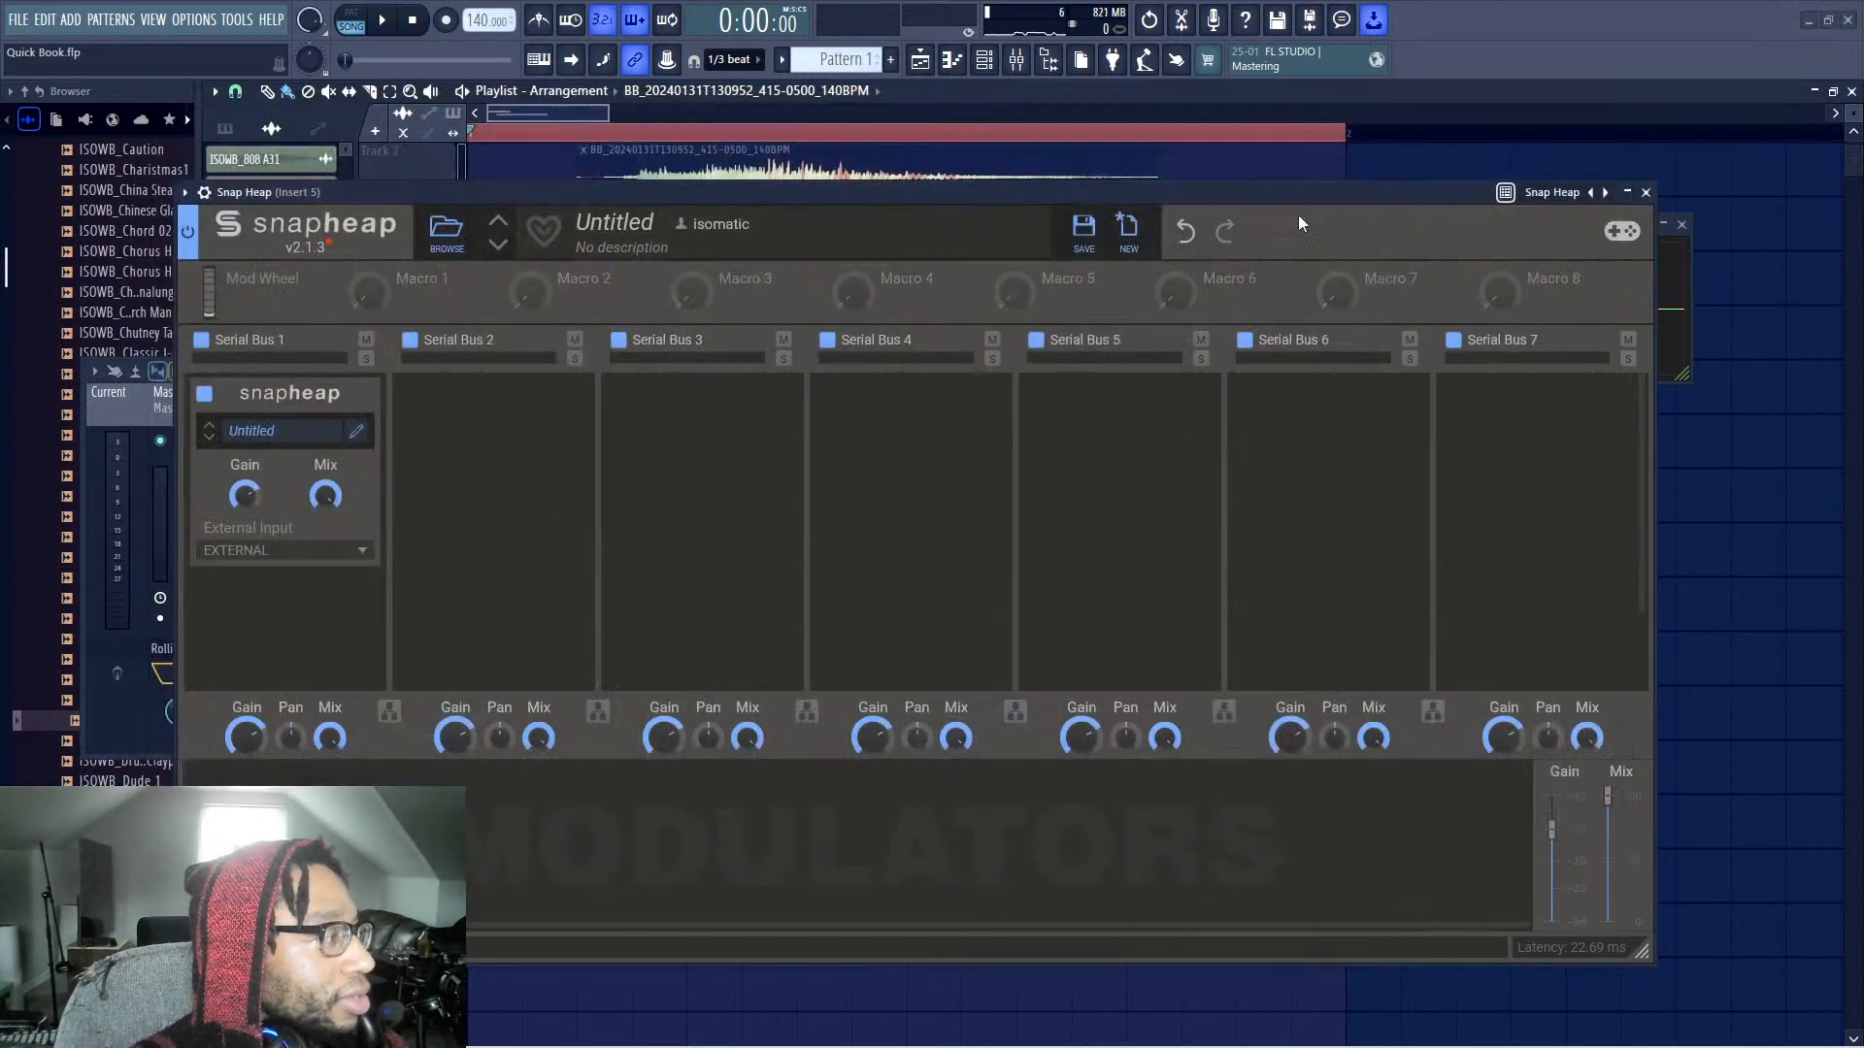
{"action": "mouse_move", "coordinate": [1306, 198]}
{"action": "left_mouse_down"}
{"action": "mouse_move", "coordinate": [1311, 258]}
{"action": "mouse_move", "coordinate": [1362, 350]}
{"action": "mouse_move", "coordinate": [1343, 233]}
{"action": "mouse_move", "coordinate": [1313, 179]}
{"action": "mouse_move", "coordinate": [1301, 194]}
{"action": "left_mouse_up"}
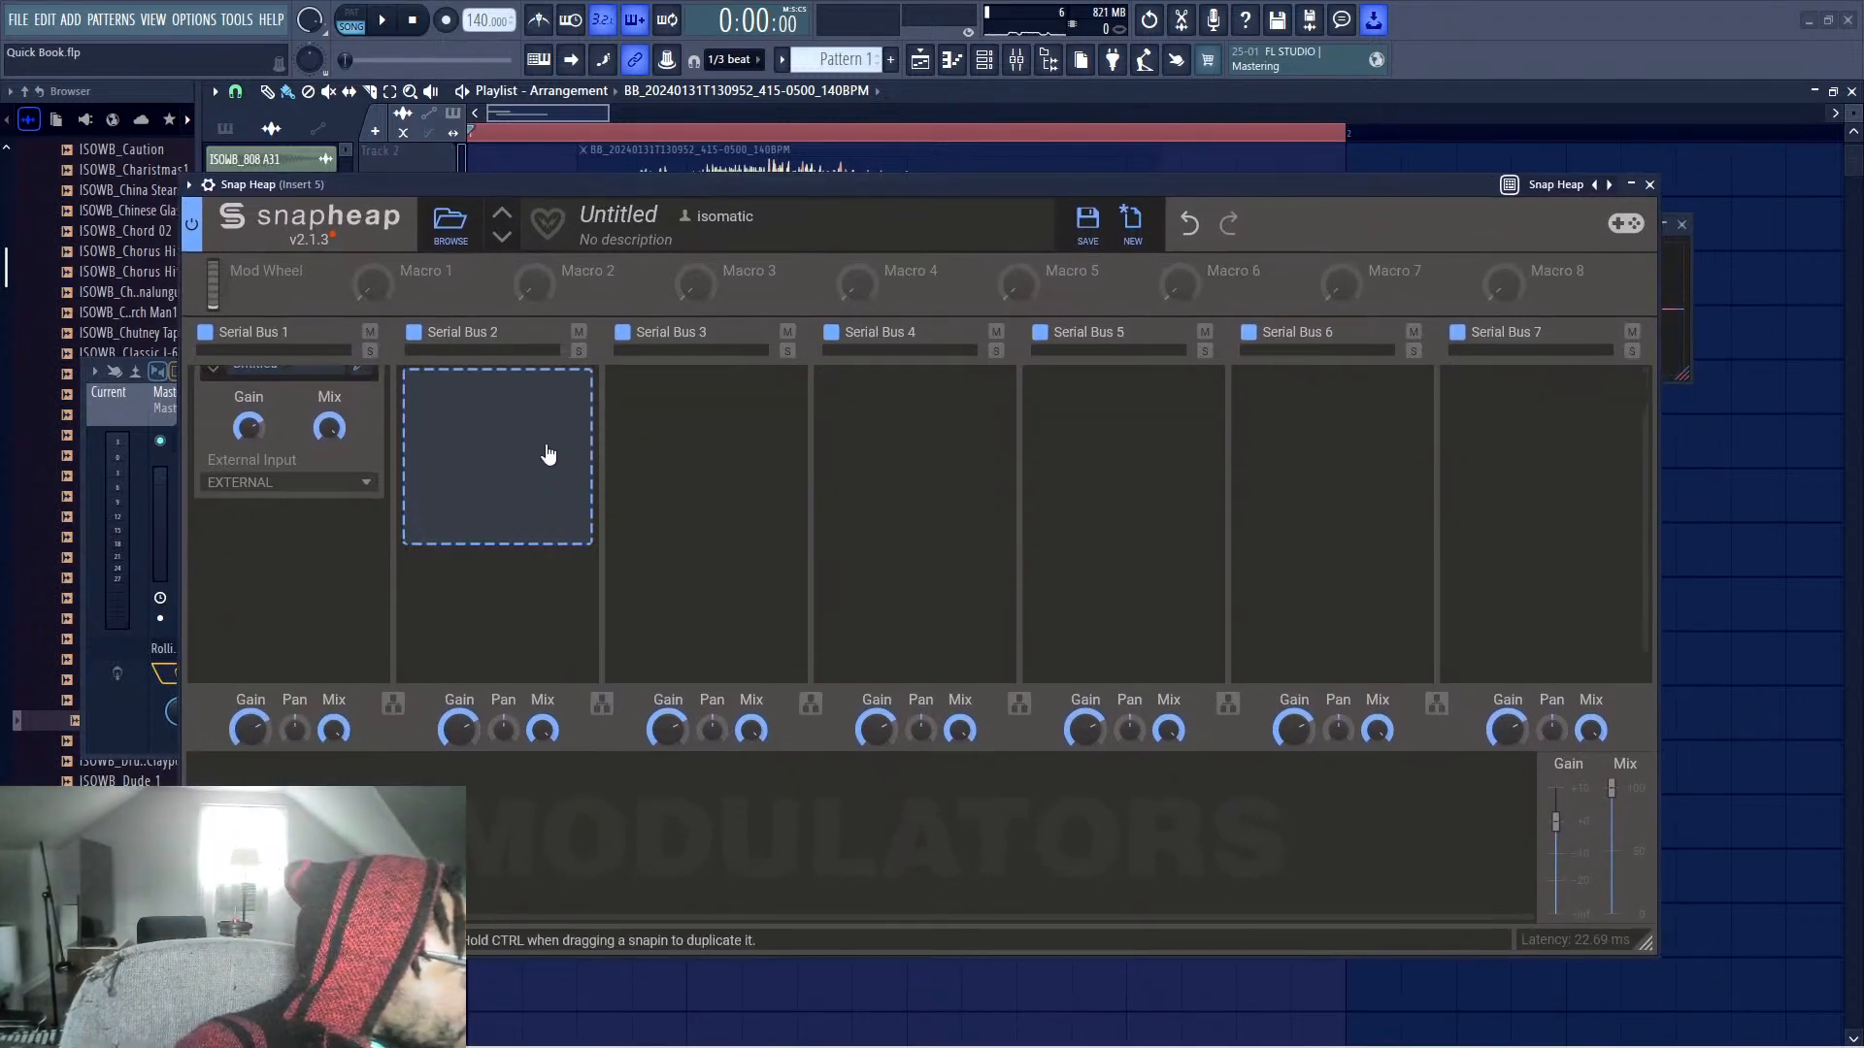
{"action": "left_click", "coordinate": [360, 424]}
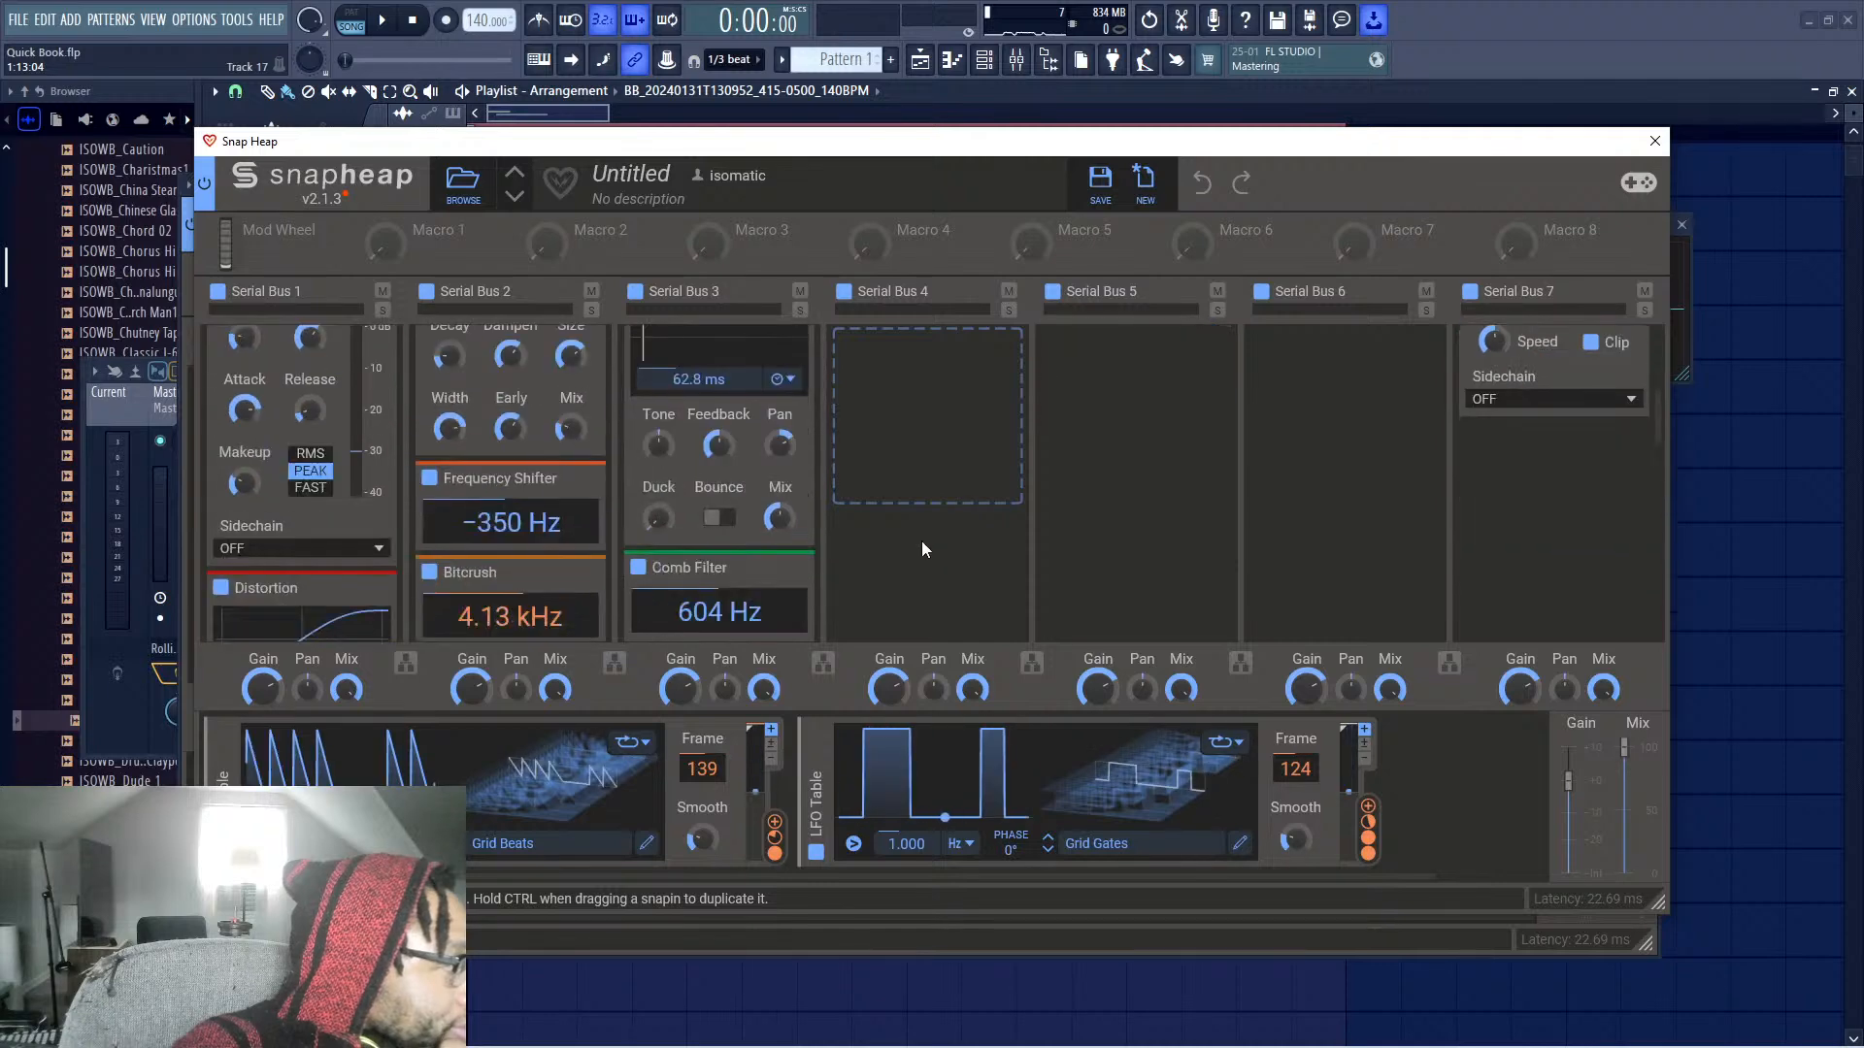
Add a Flanger below the Slice EQ in Serial Bus 2
{"action": "scroll", "coordinate": [687, 517], "scroll_direction": "down", "scroll_amount": 5}
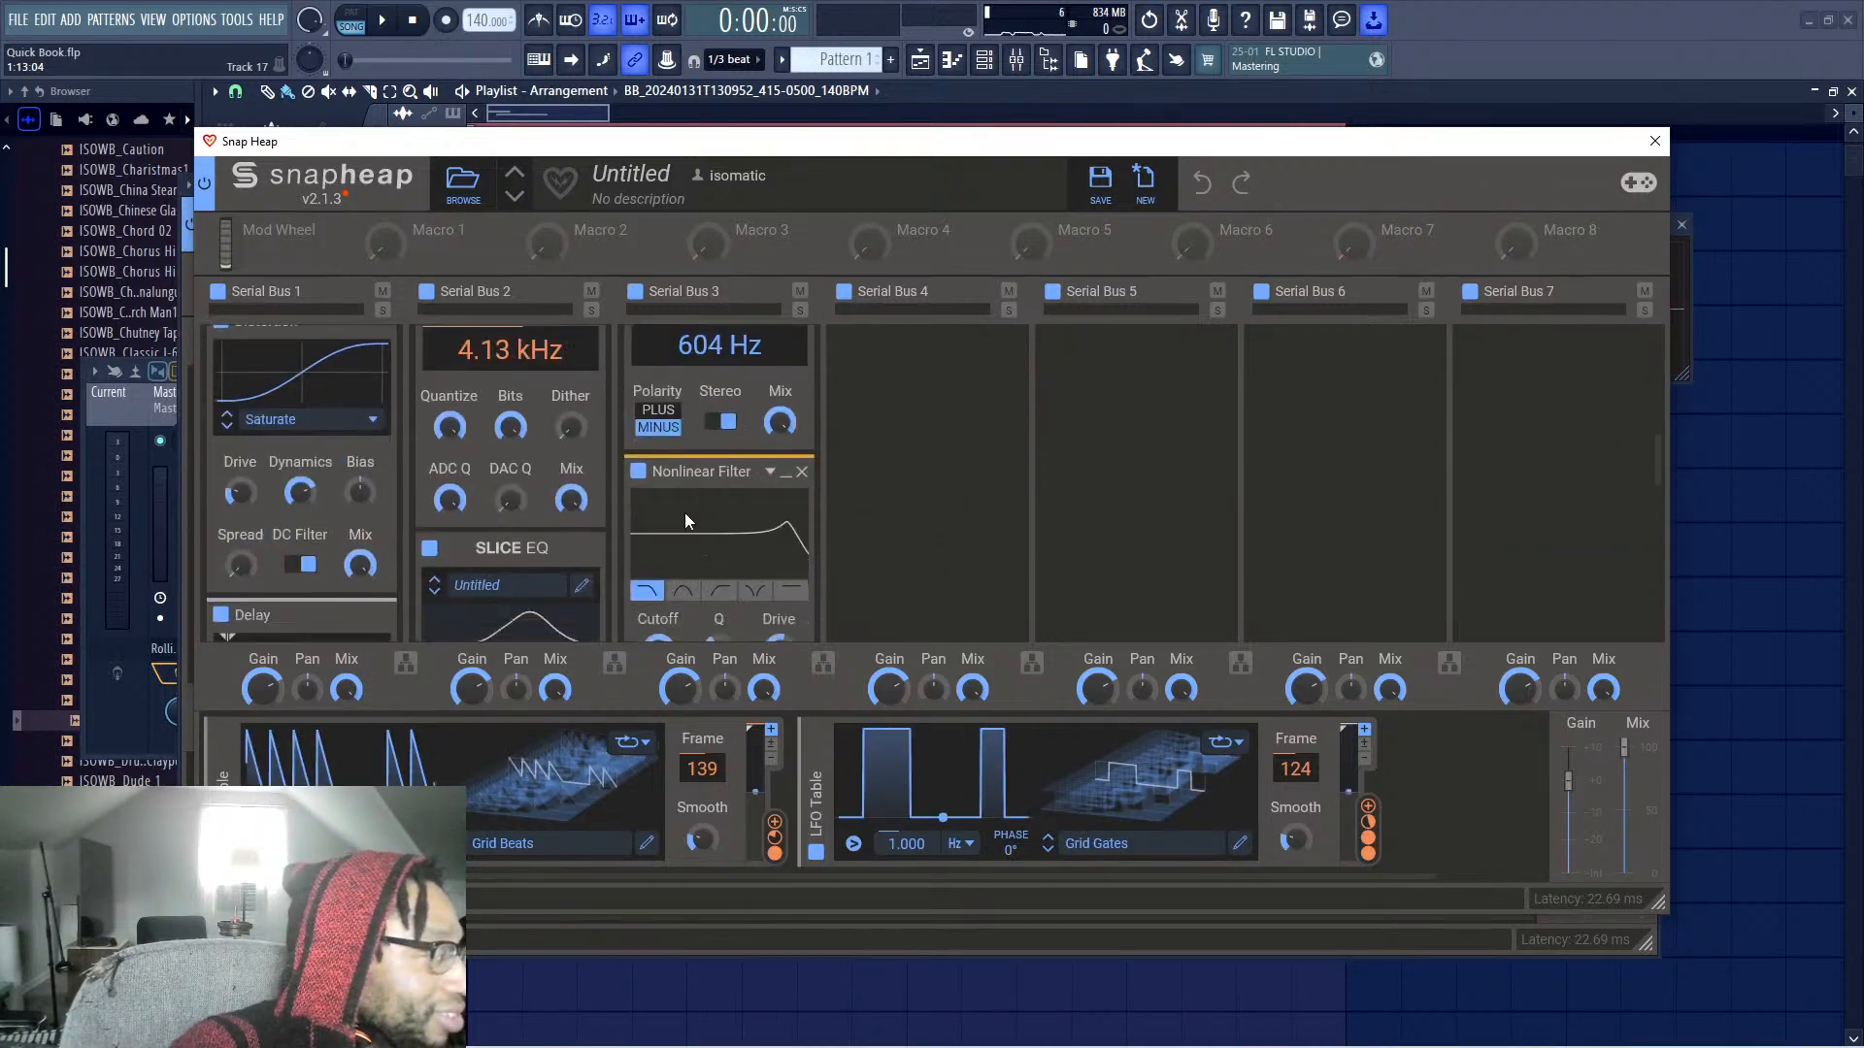
{"action": "scroll", "coordinate": [527, 482], "scroll_direction": "down", "scroll_amount": 2}
{"action": "scroll", "coordinate": [519, 490], "scroll_direction": "up", "scroll_amount": 5}
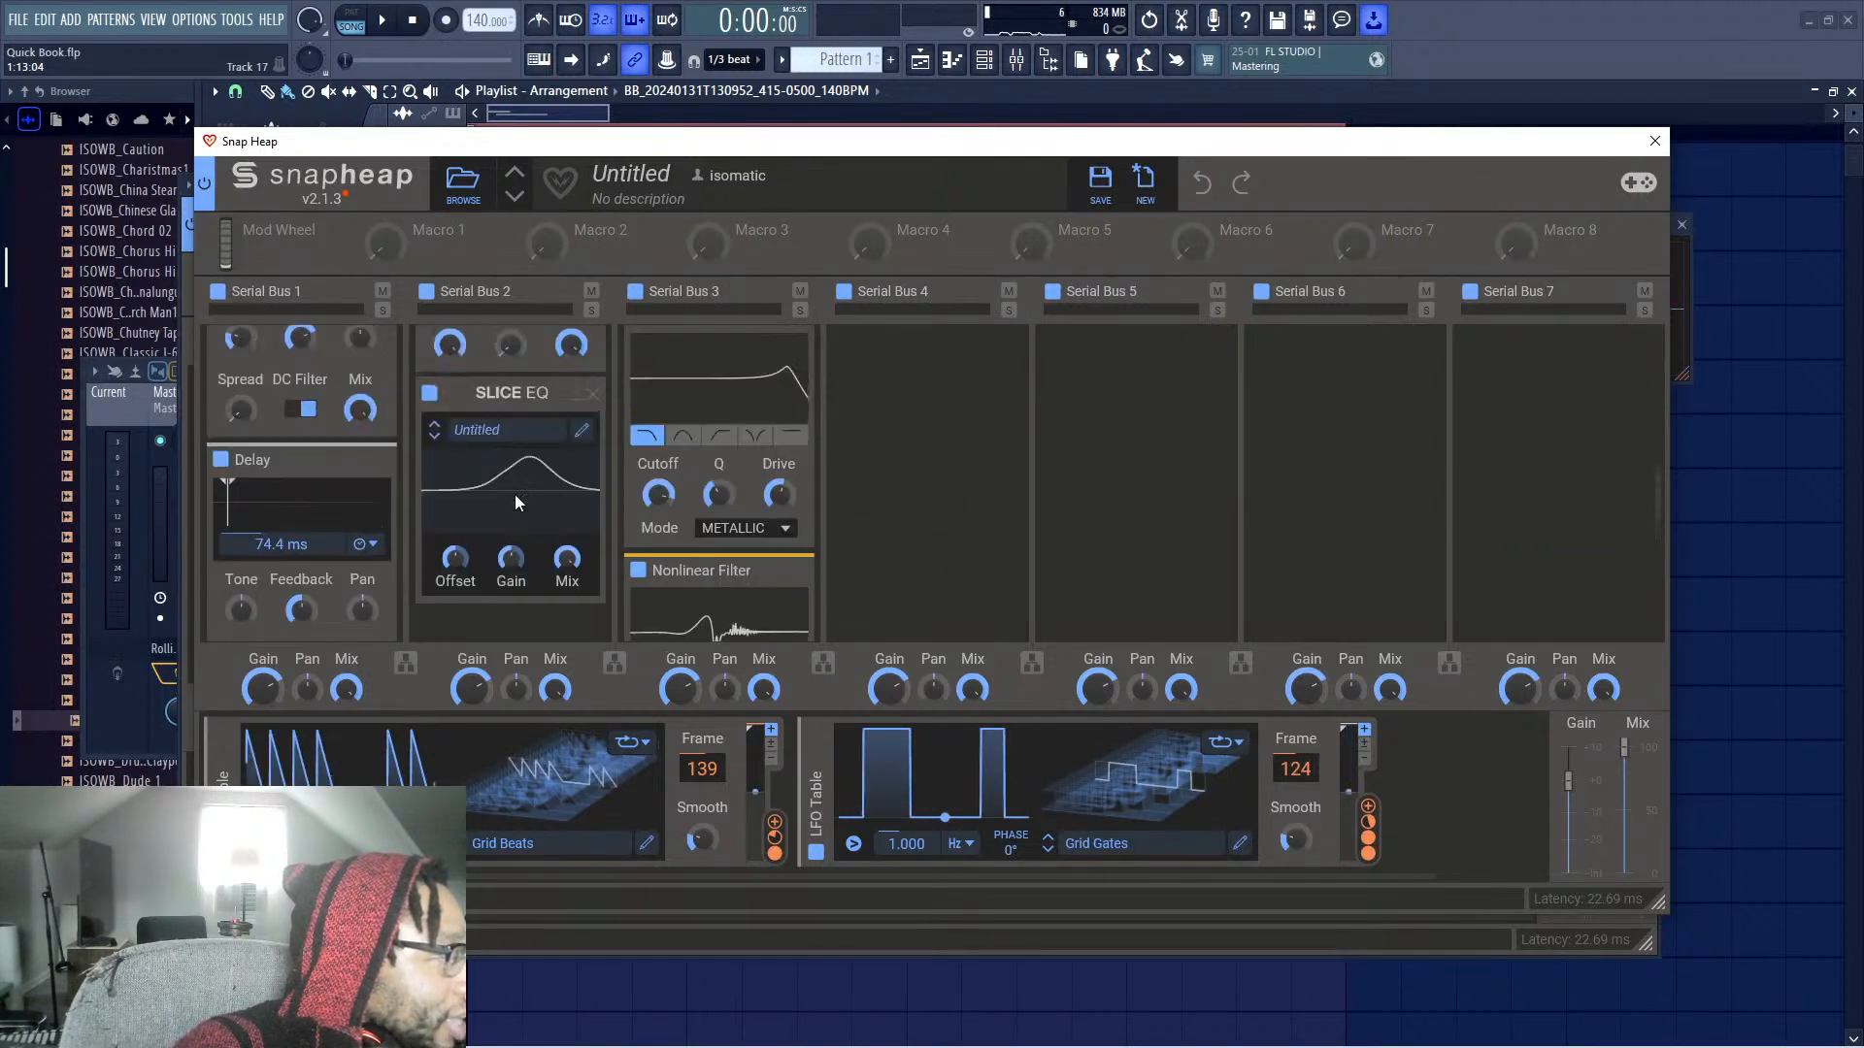
{"action": "scroll", "coordinate": [515, 493], "scroll_direction": "down", "scroll_amount": 4}
{"action": "scroll", "coordinate": [523, 500], "scroll_direction": "up", "scroll_amount": 2}
{"action": "left_click", "coordinate": [527, 507]}
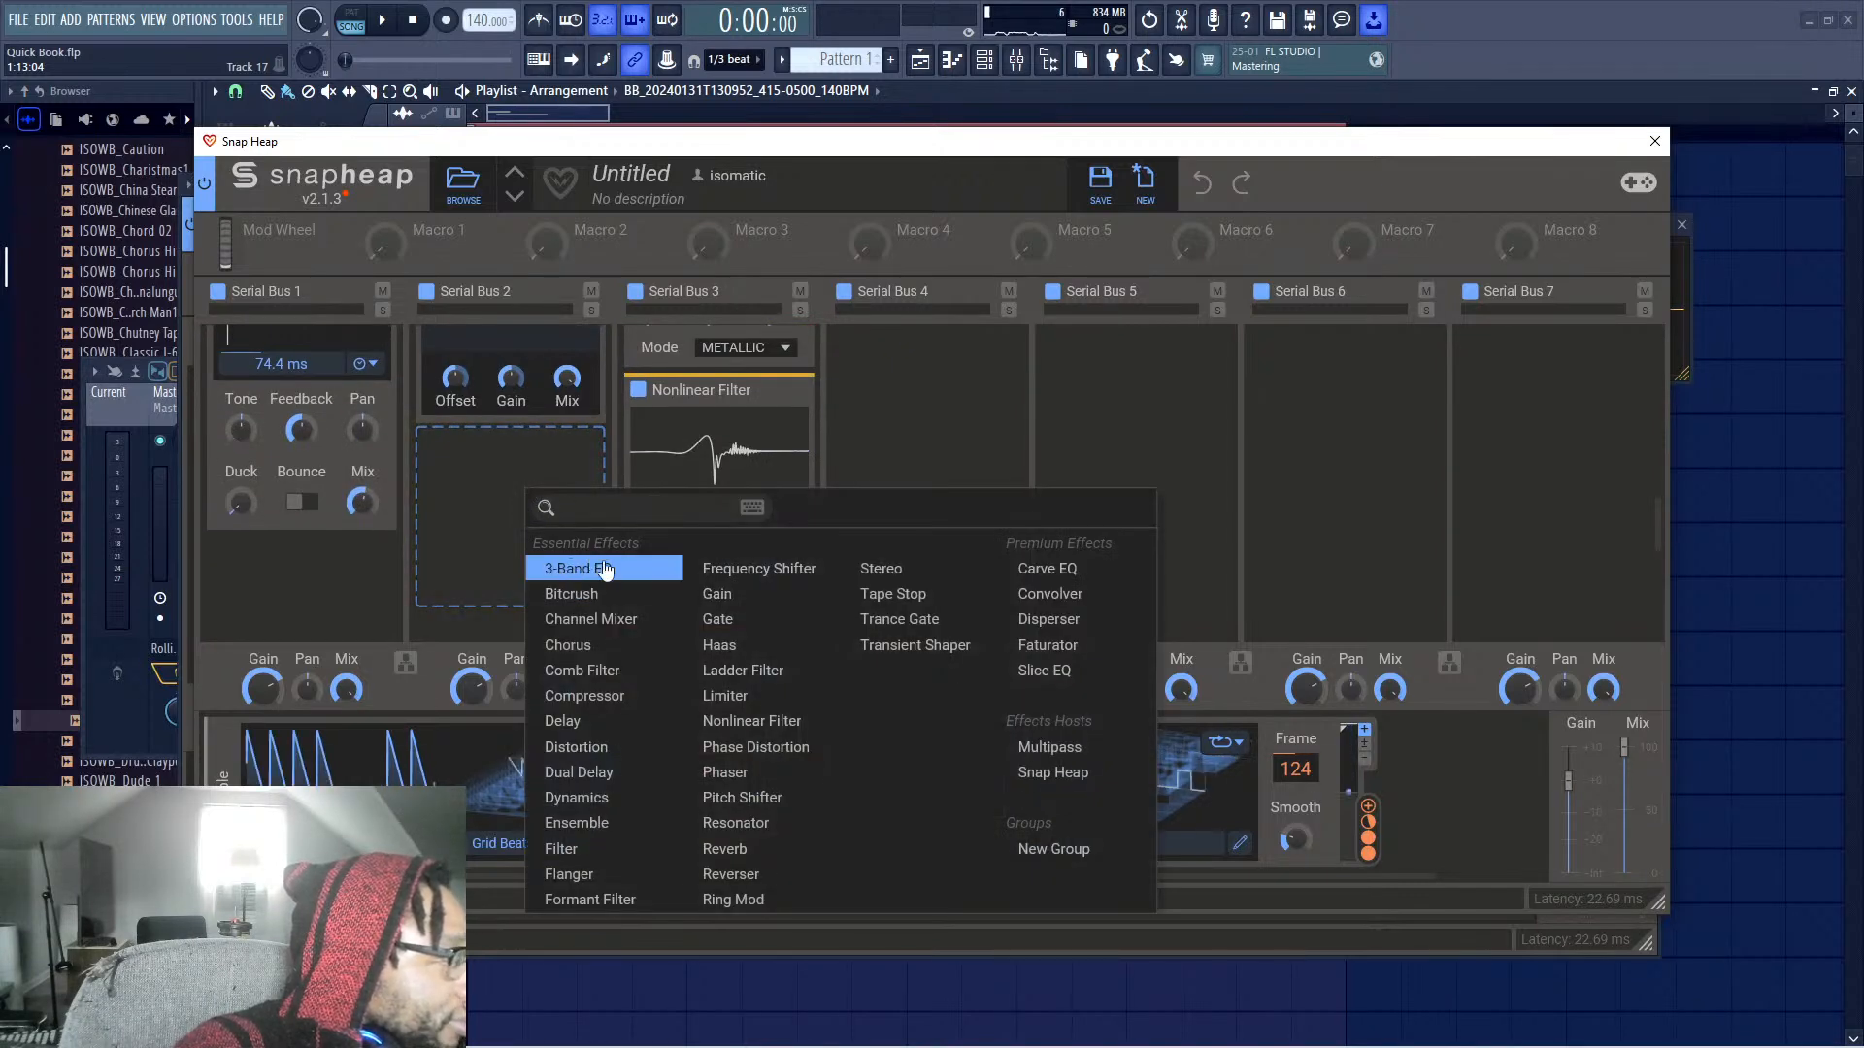
{"action": "left_click", "coordinate": [589, 879]}
Add two Dispersers below the Delay in Serial Bus 1, and one Disperser each in Serial Buses 4 and 6
{"action": "left_click", "coordinate": [333, 501]}
{"action": "left_click", "coordinate": [854, 617]}
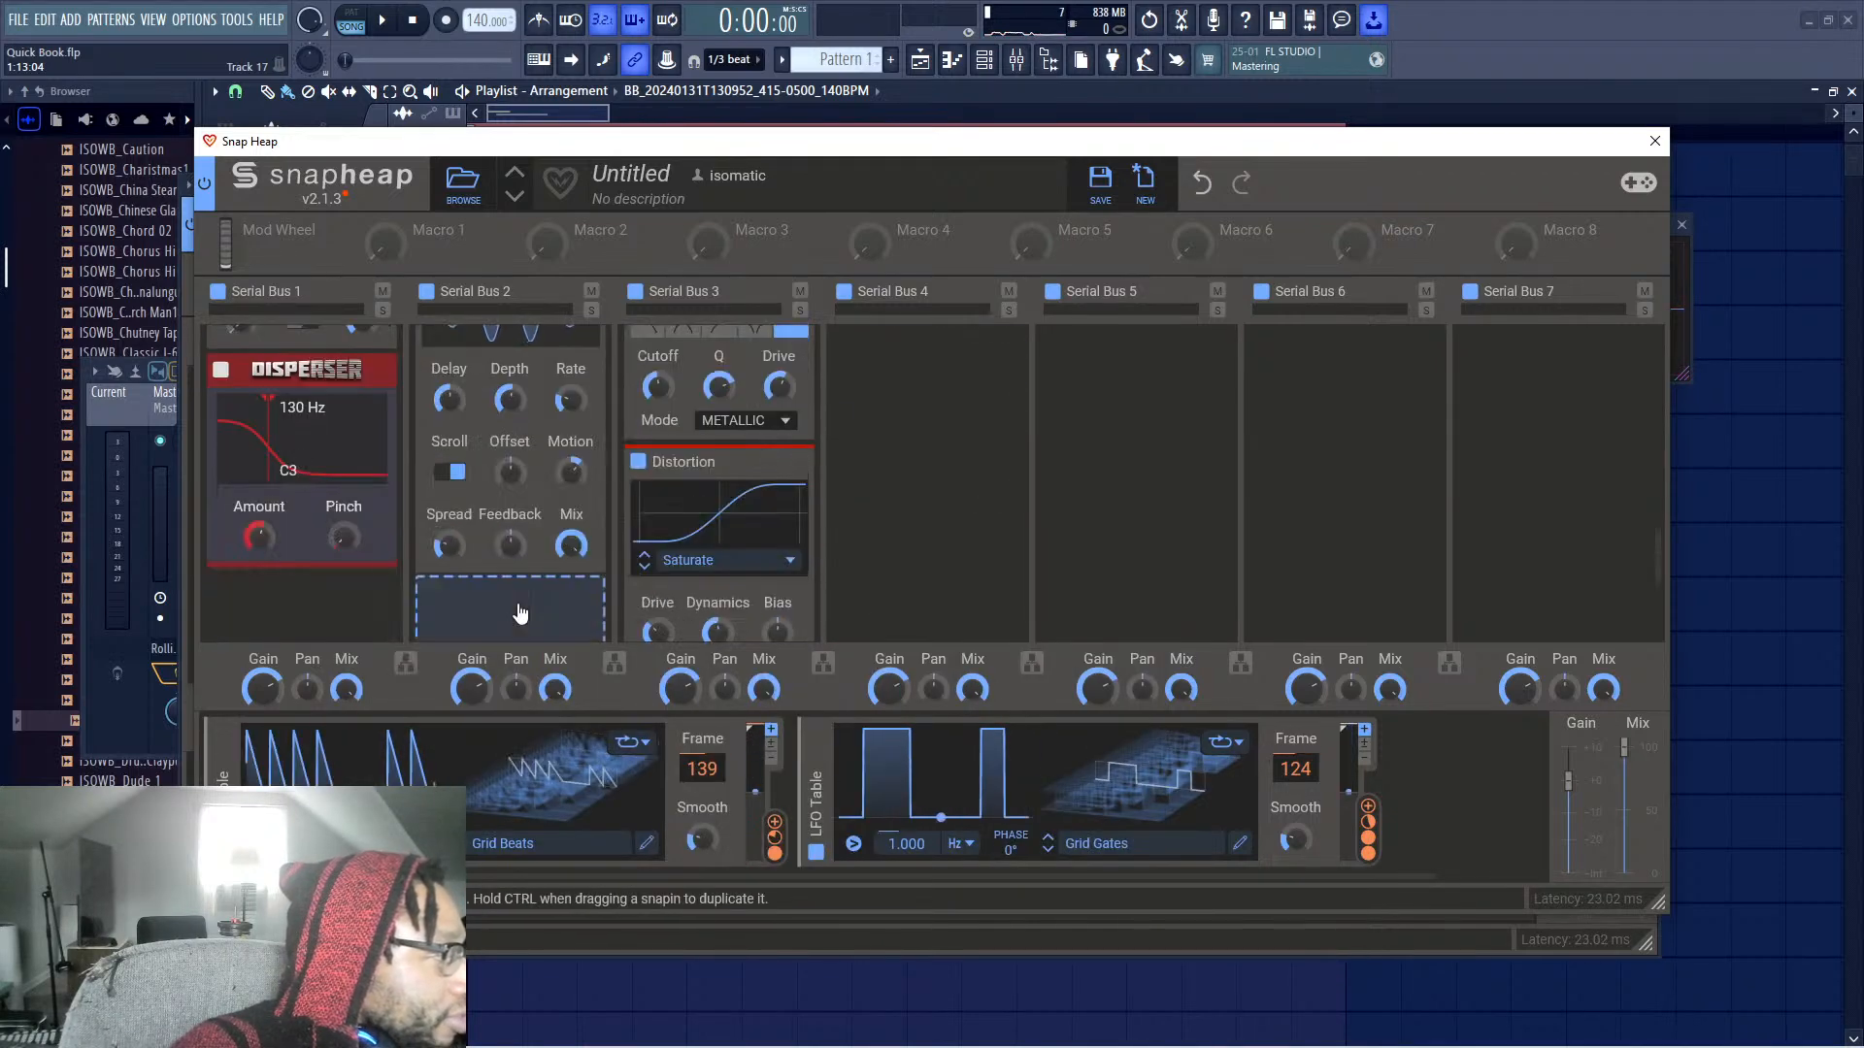
{"action": "left_click", "coordinate": [961, 369]}
{"action": "left_click", "coordinate": [1476, 482]}
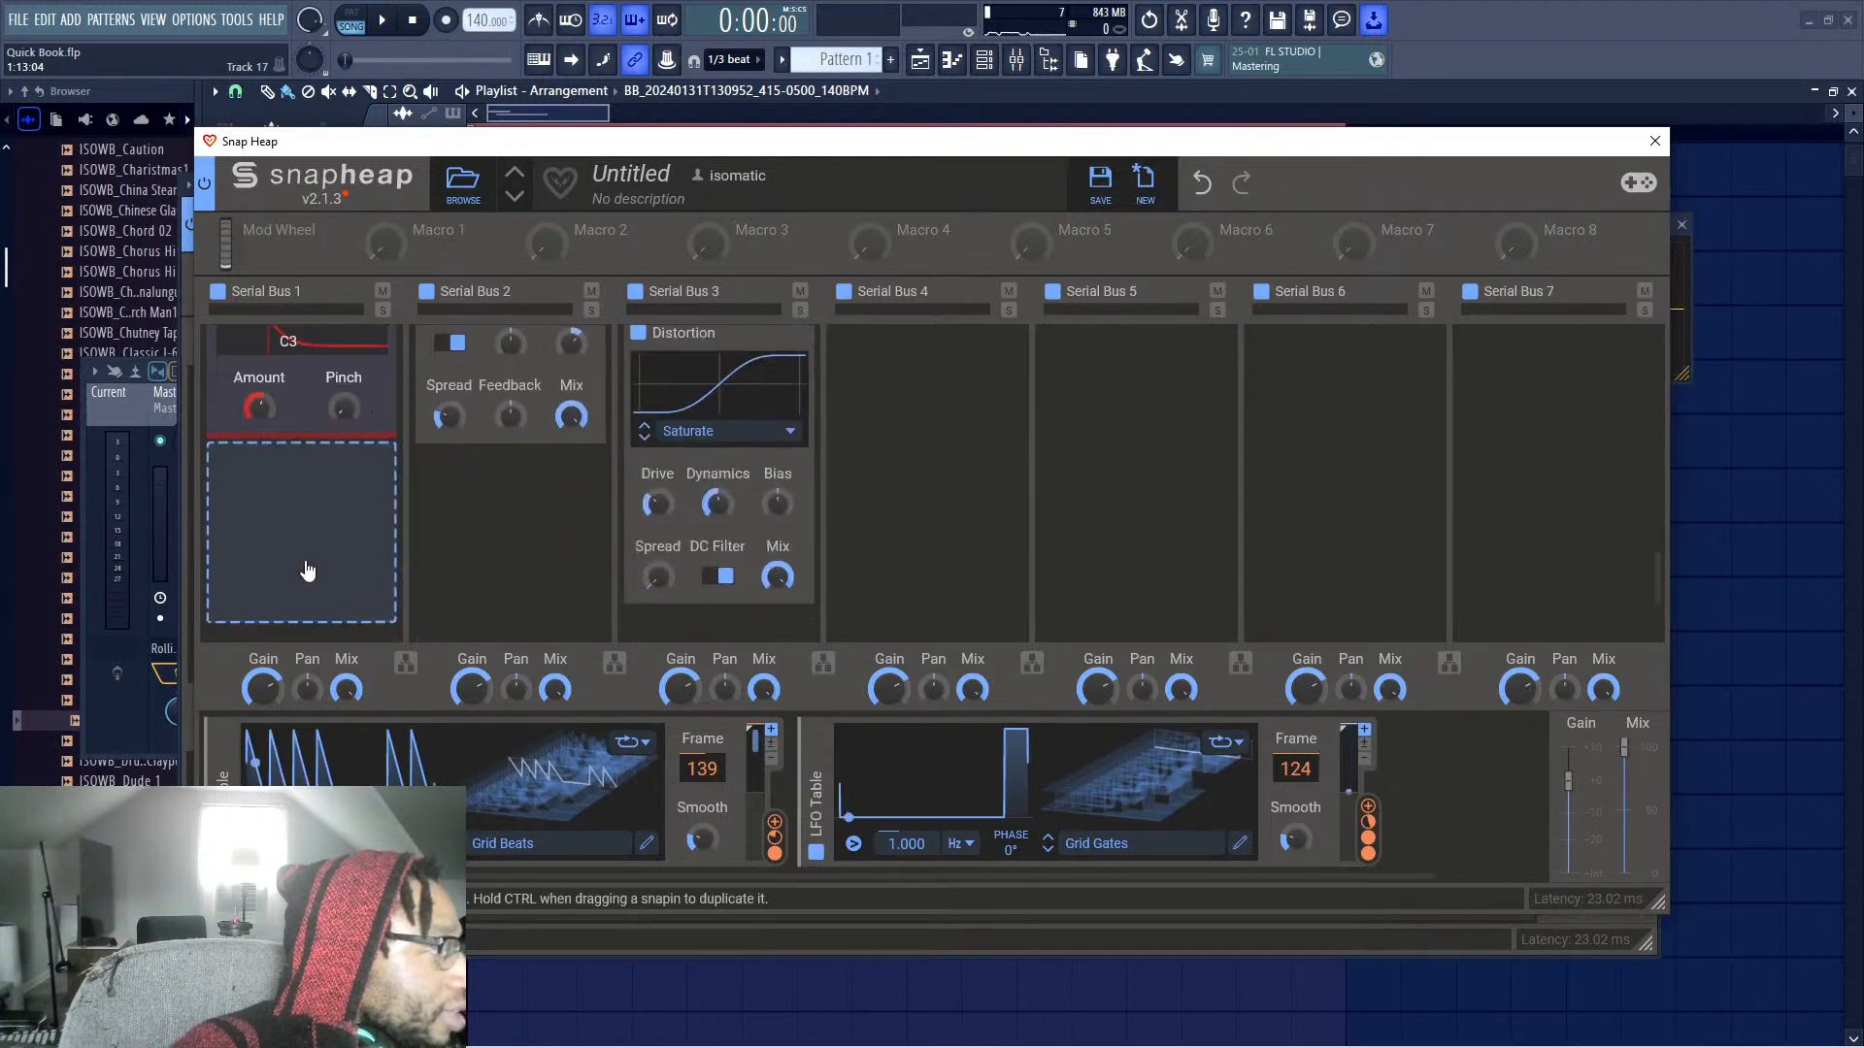
{"action": "left_click", "coordinate": [304, 573]}
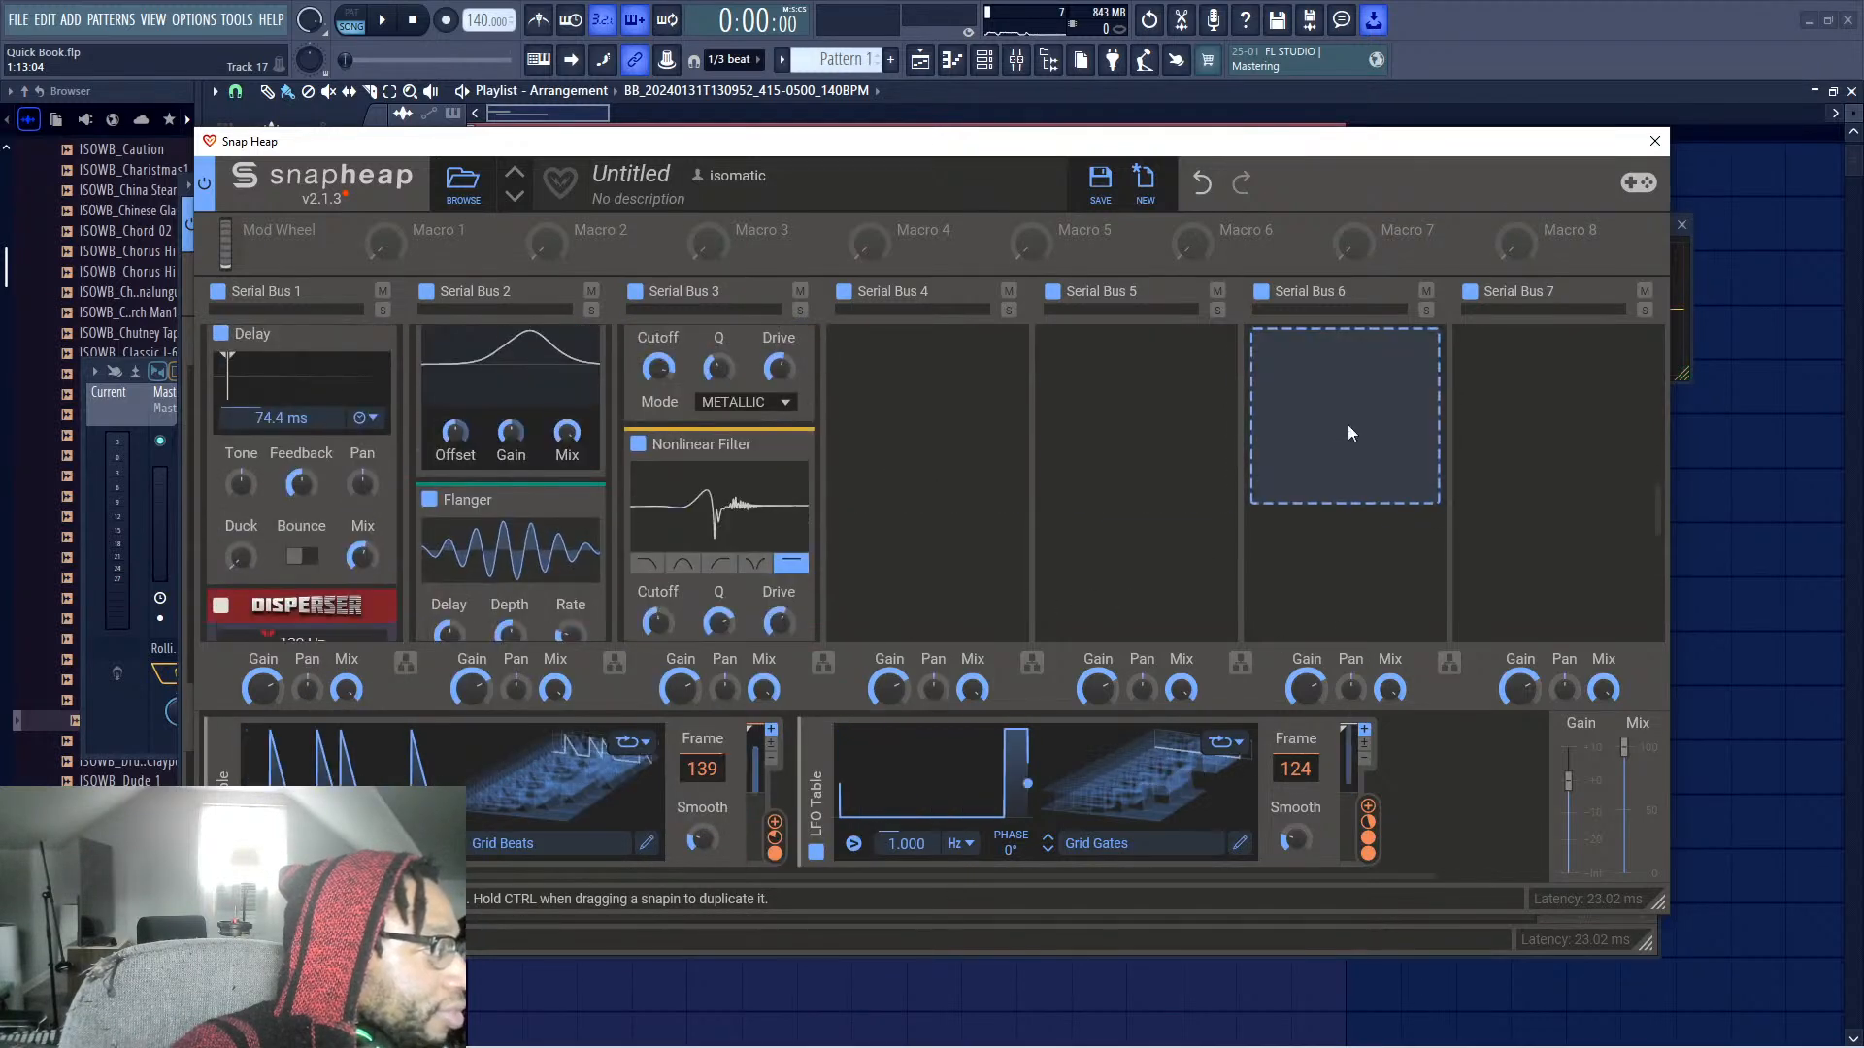
{"action": "left_click", "coordinate": [1347, 423]}
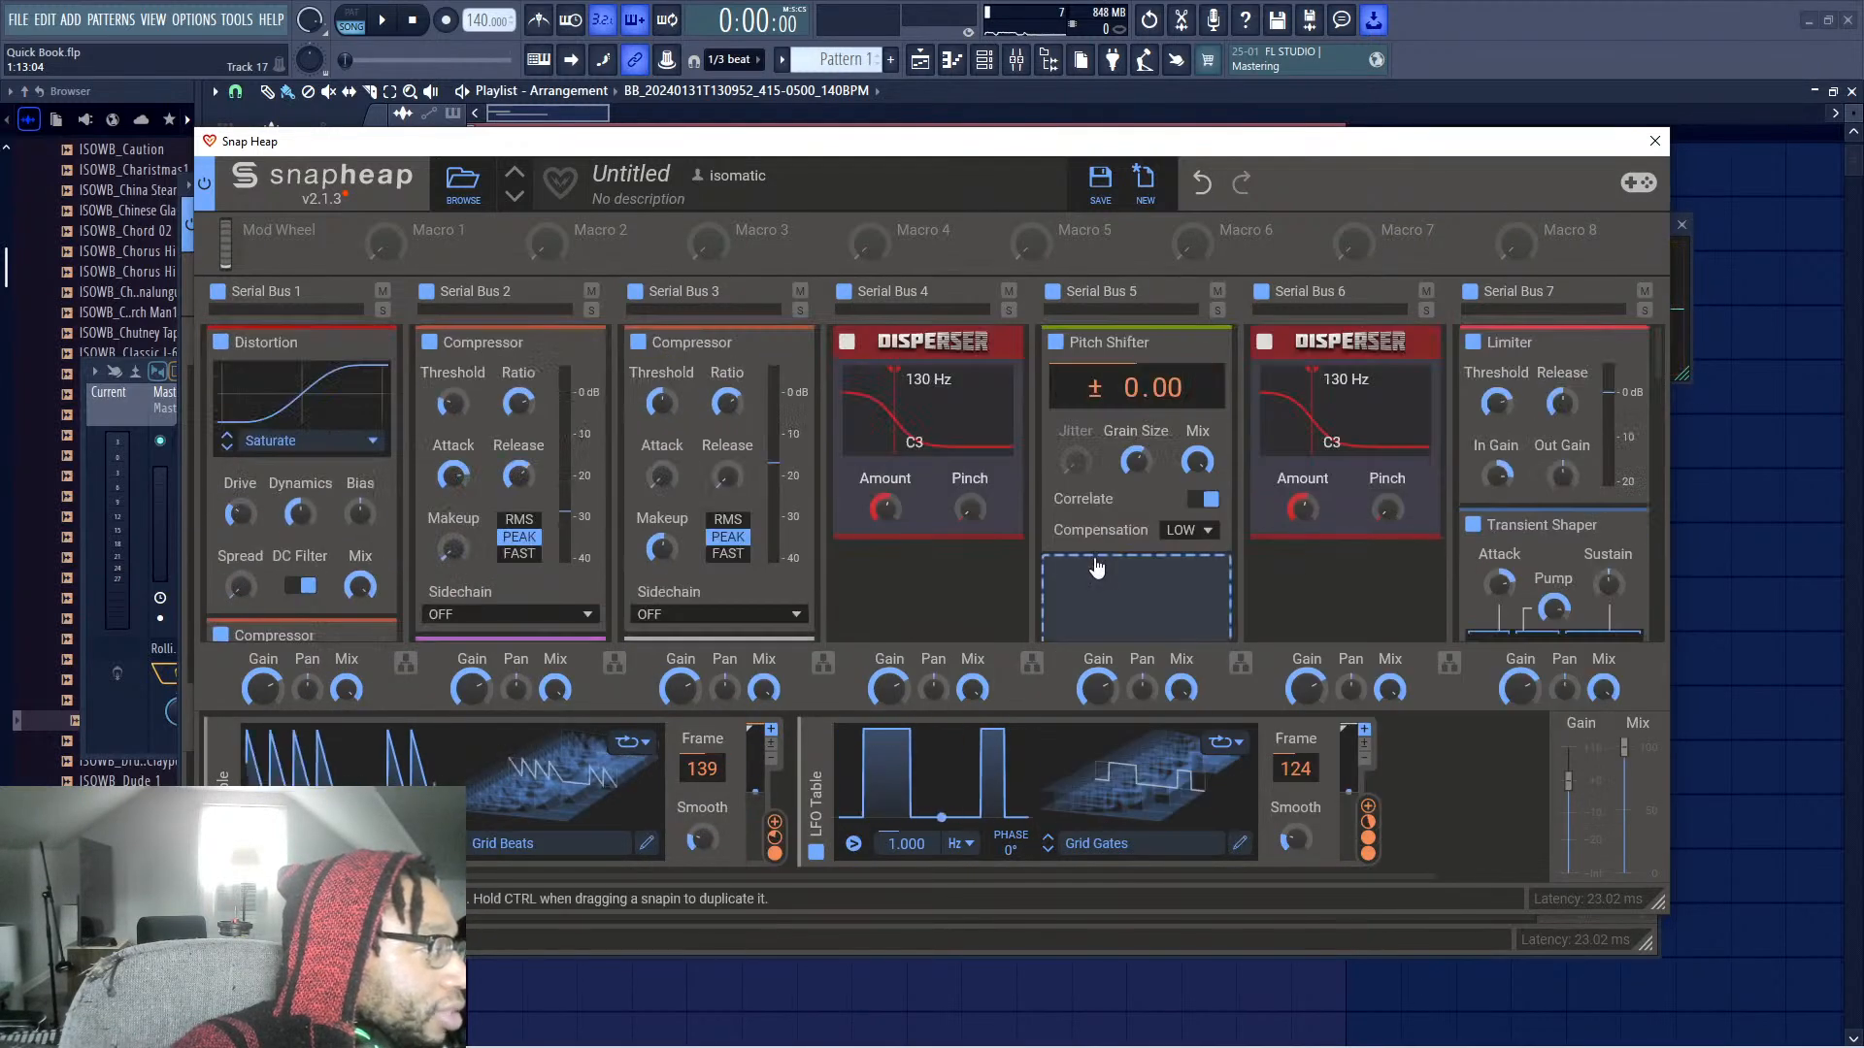
Add a Disperser below the Pitch Shifter in Serial Bus 5 and a second Disperser in Serial Bus 4
{"action": "left_click", "coordinate": [1102, 573]}
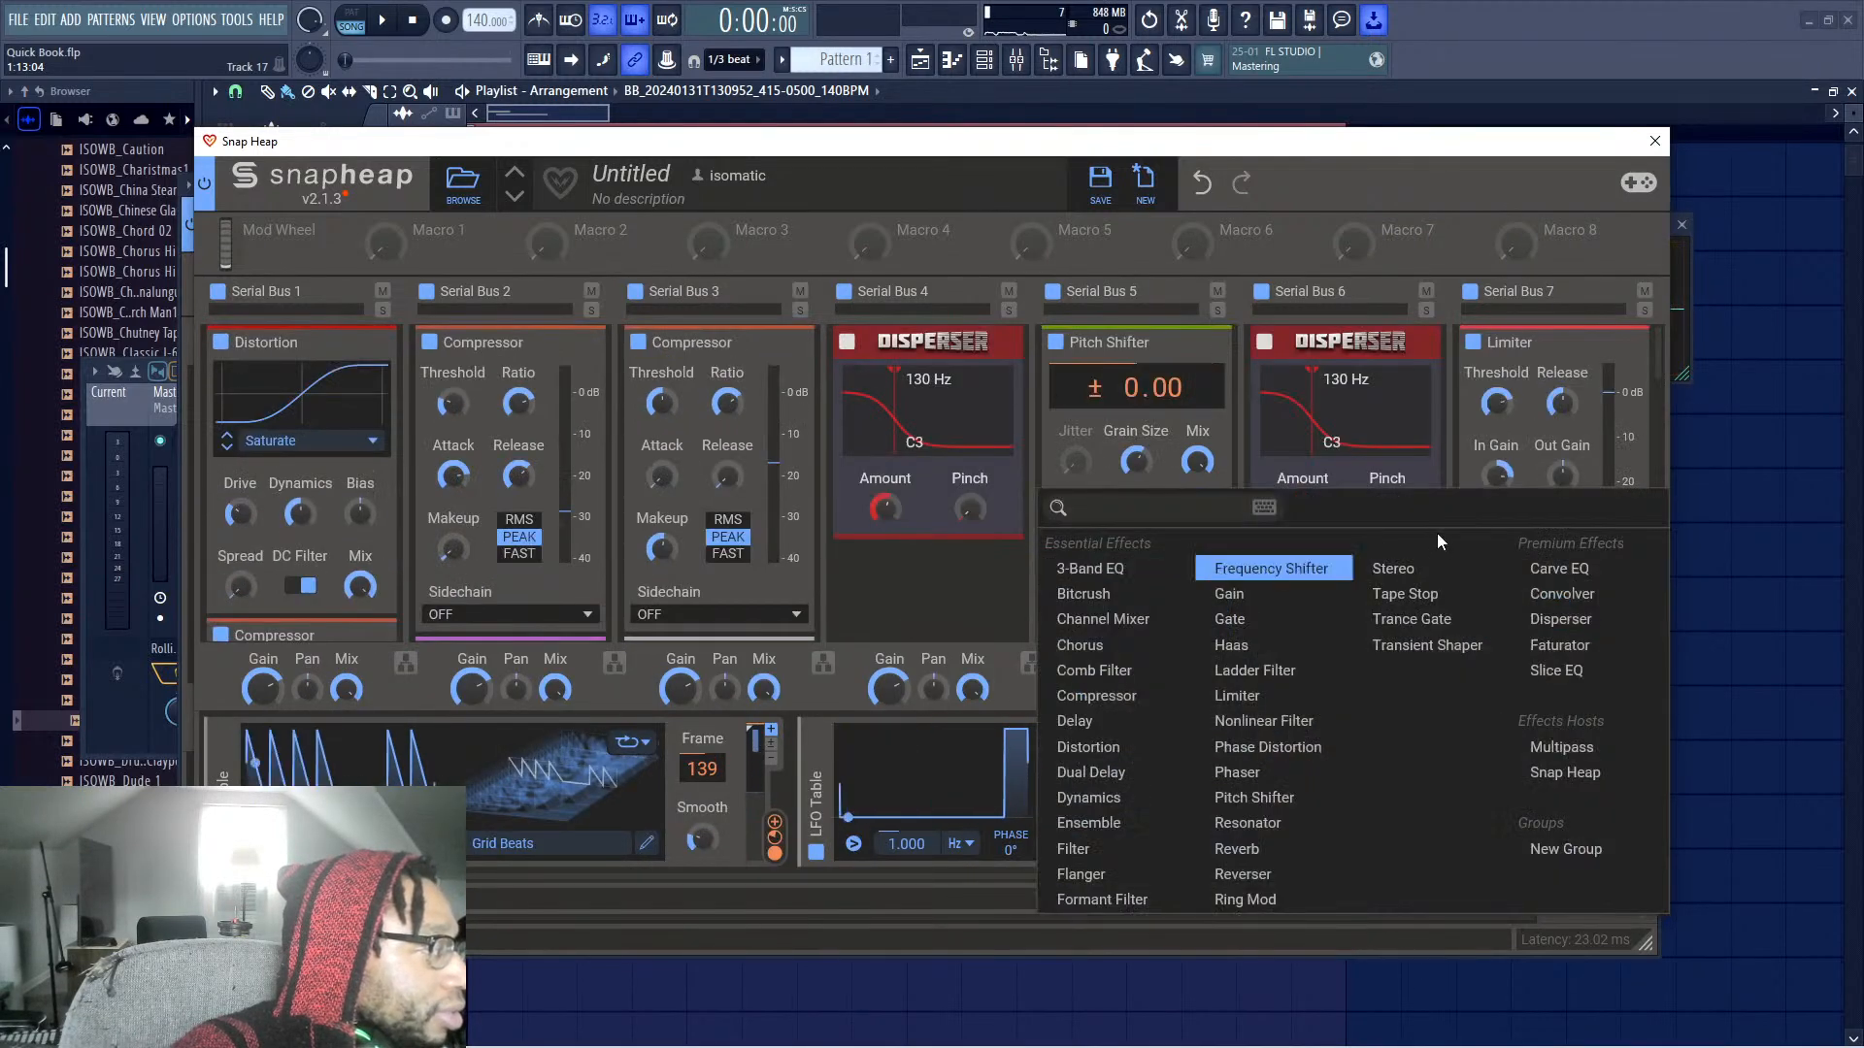
{"action": "left_click", "coordinate": [1543, 617]}
{"action": "scroll", "coordinate": [953, 534], "scroll_direction": "down", "scroll_amount": 3}
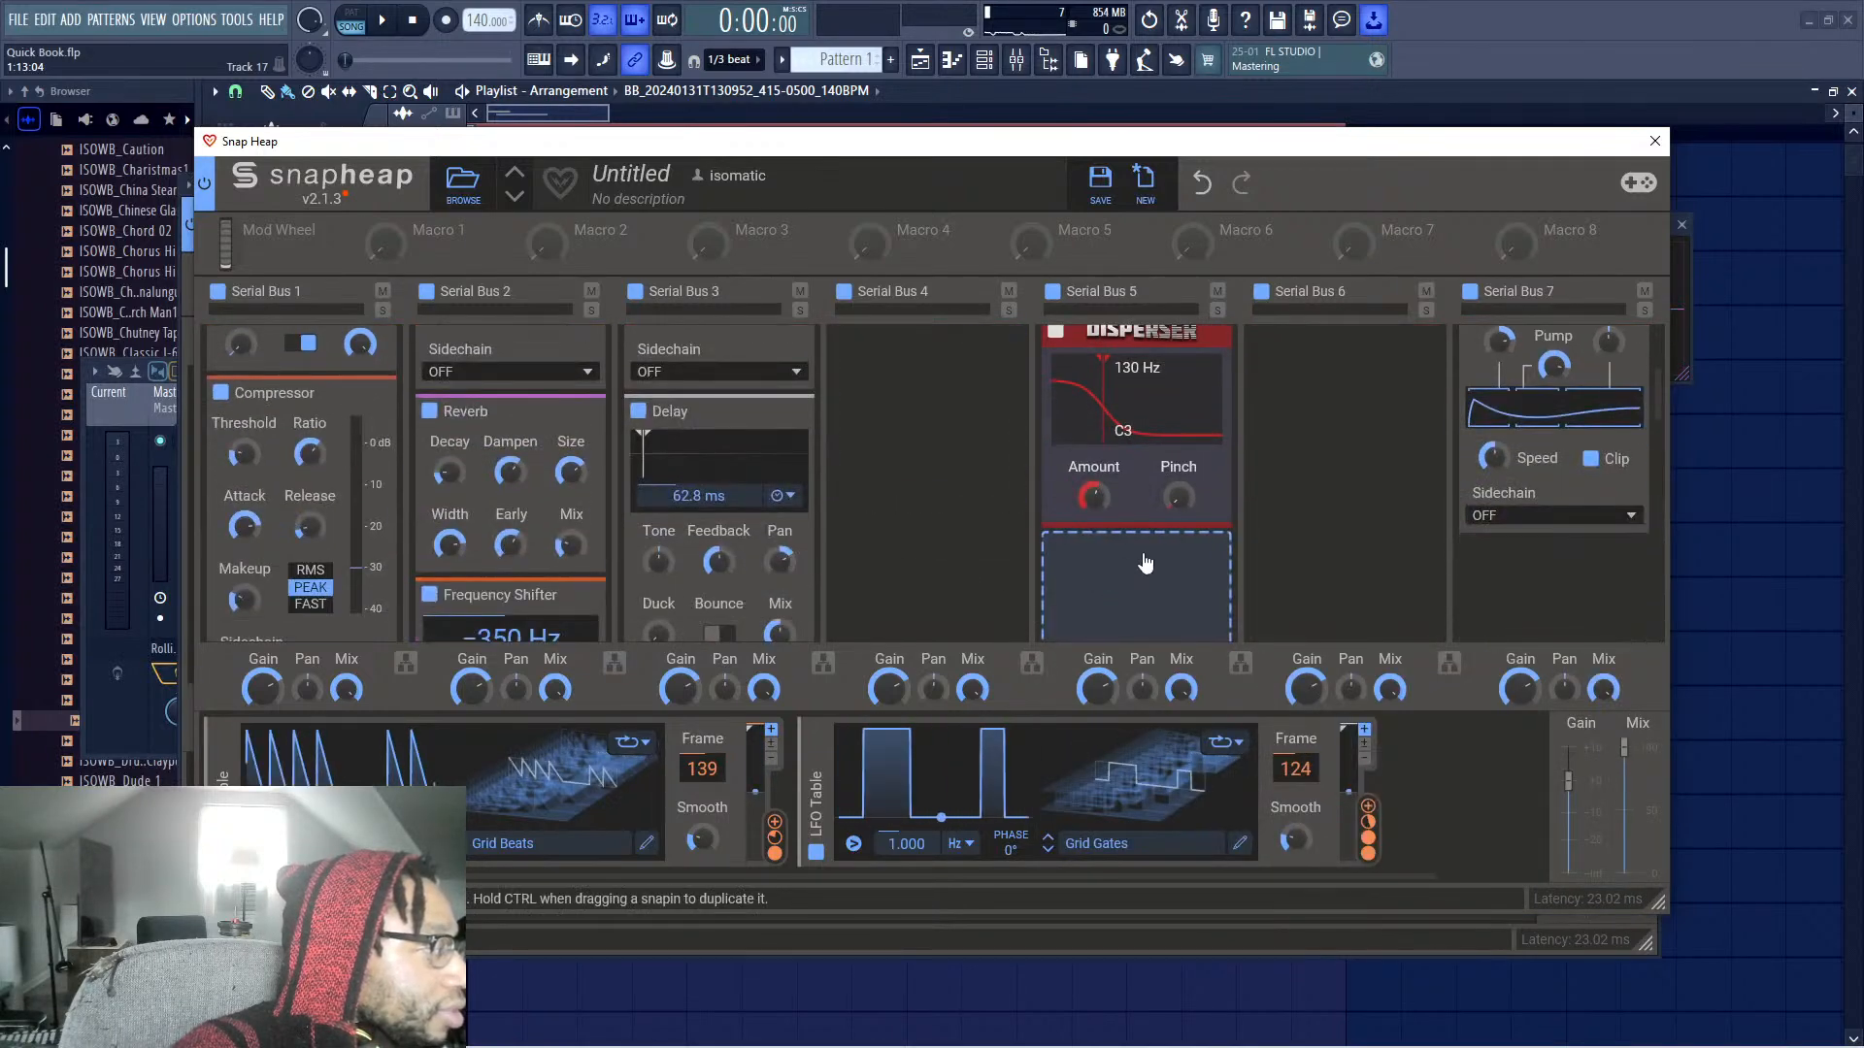
{"action": "left_click", "coordinate": [995, 447]}
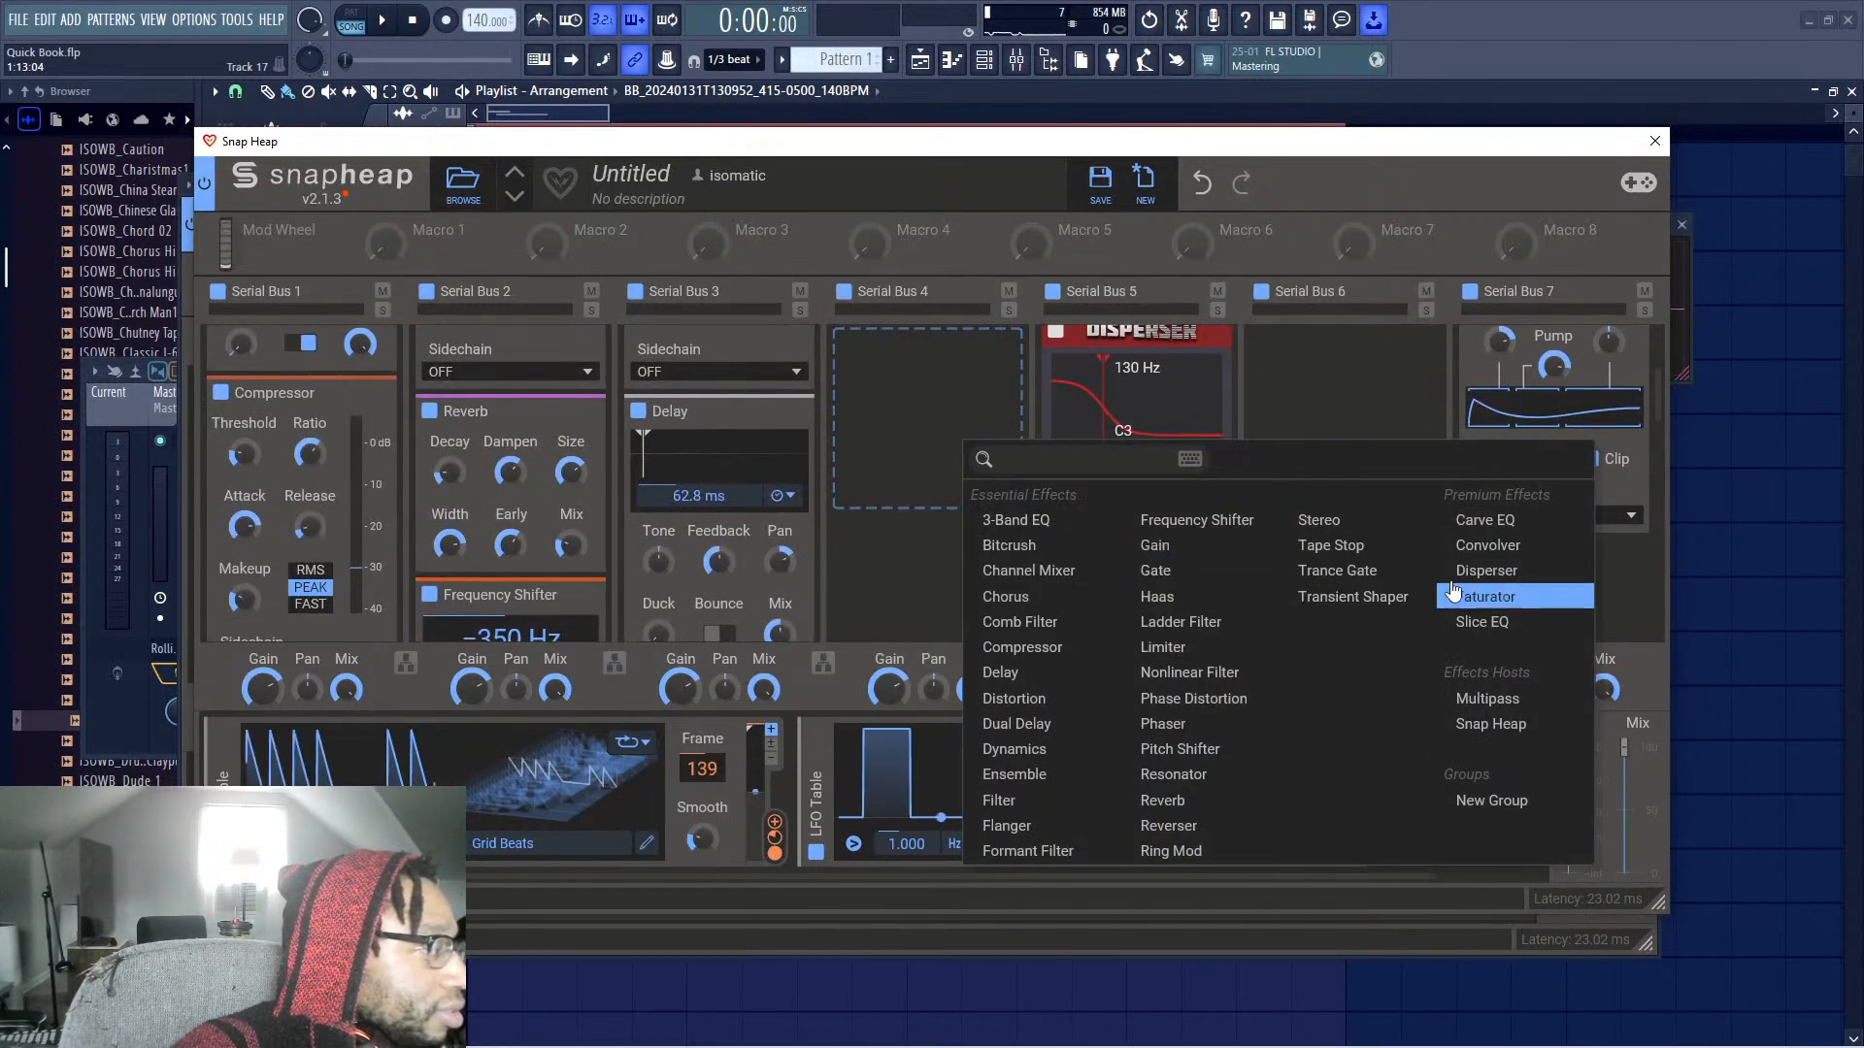
{"action": "left_click", "coordinate": [1489, 593]}
During playback, add Pinch to the lower Serial Bus 4 Disperser at 492 Hz and the Serial Bus 5 Disperser at 537 Hz
{"action": "key", "text": "space"}
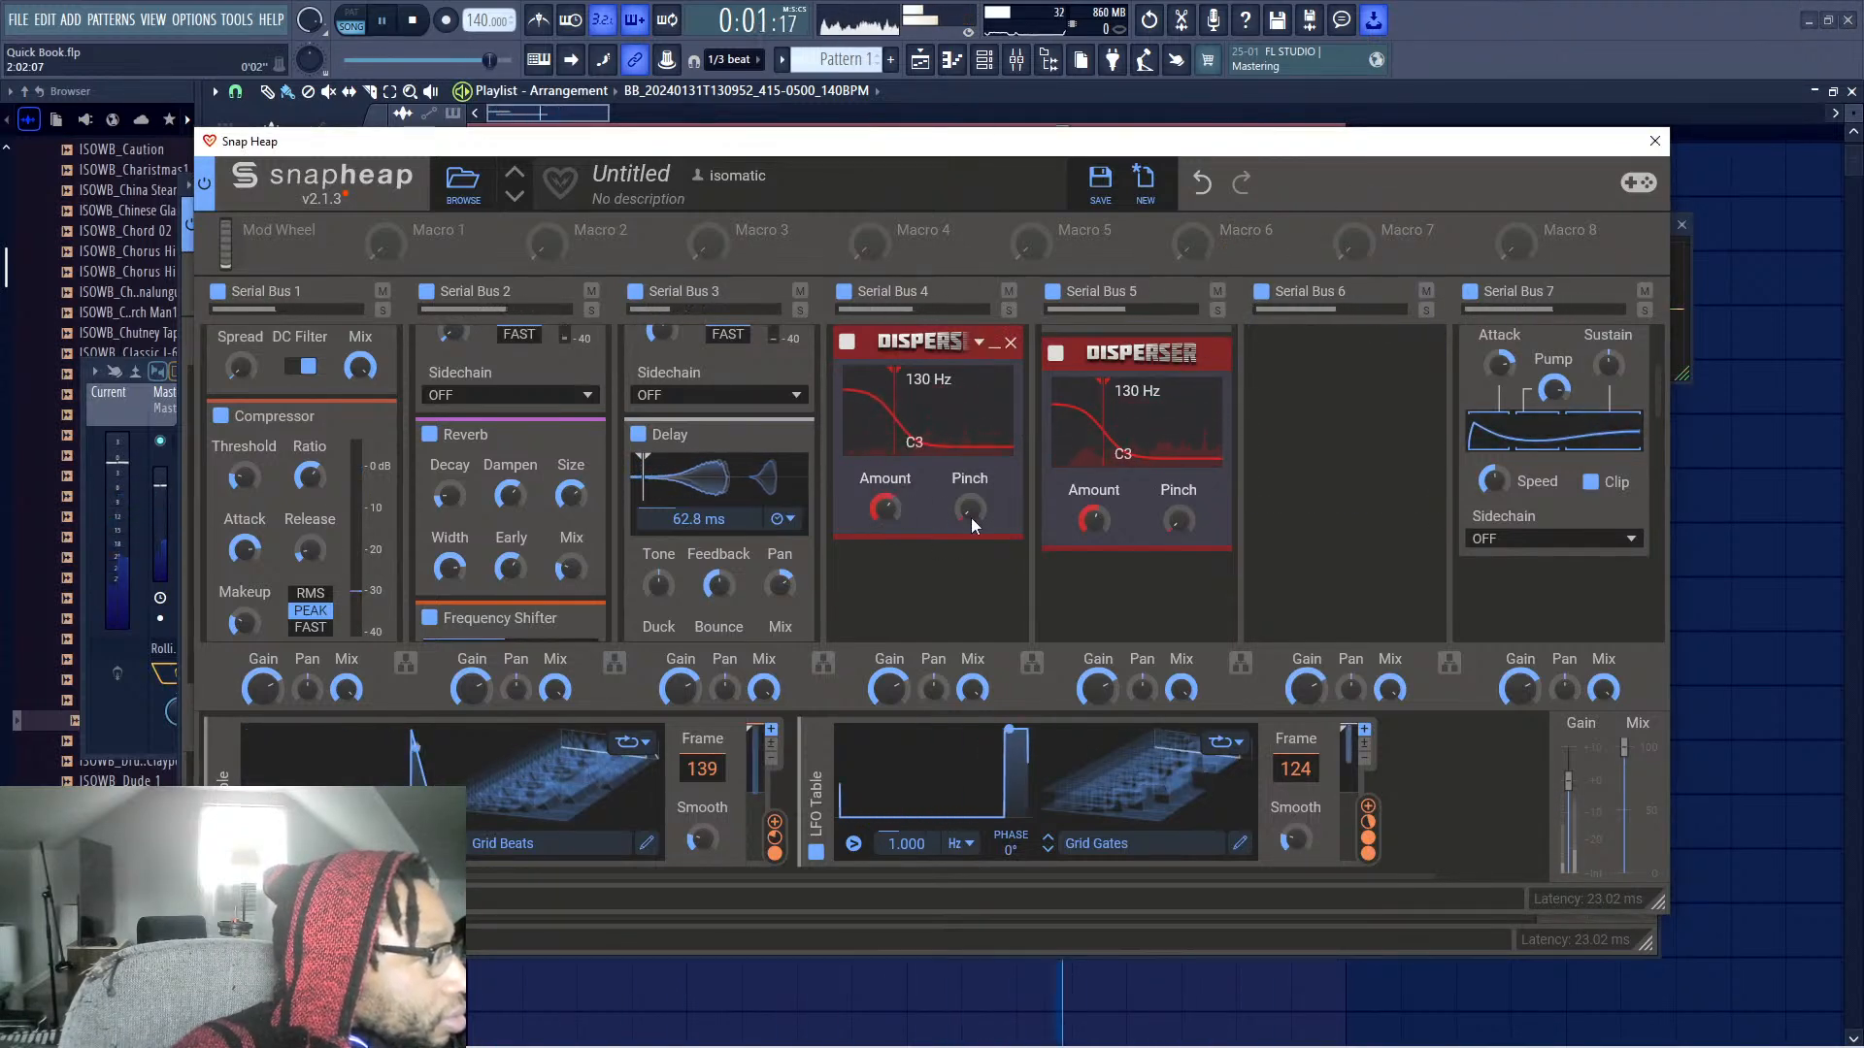
{"action": "left_click_drag", "start_coordinate": [970, 514], "coordinate": [1135, 423]}
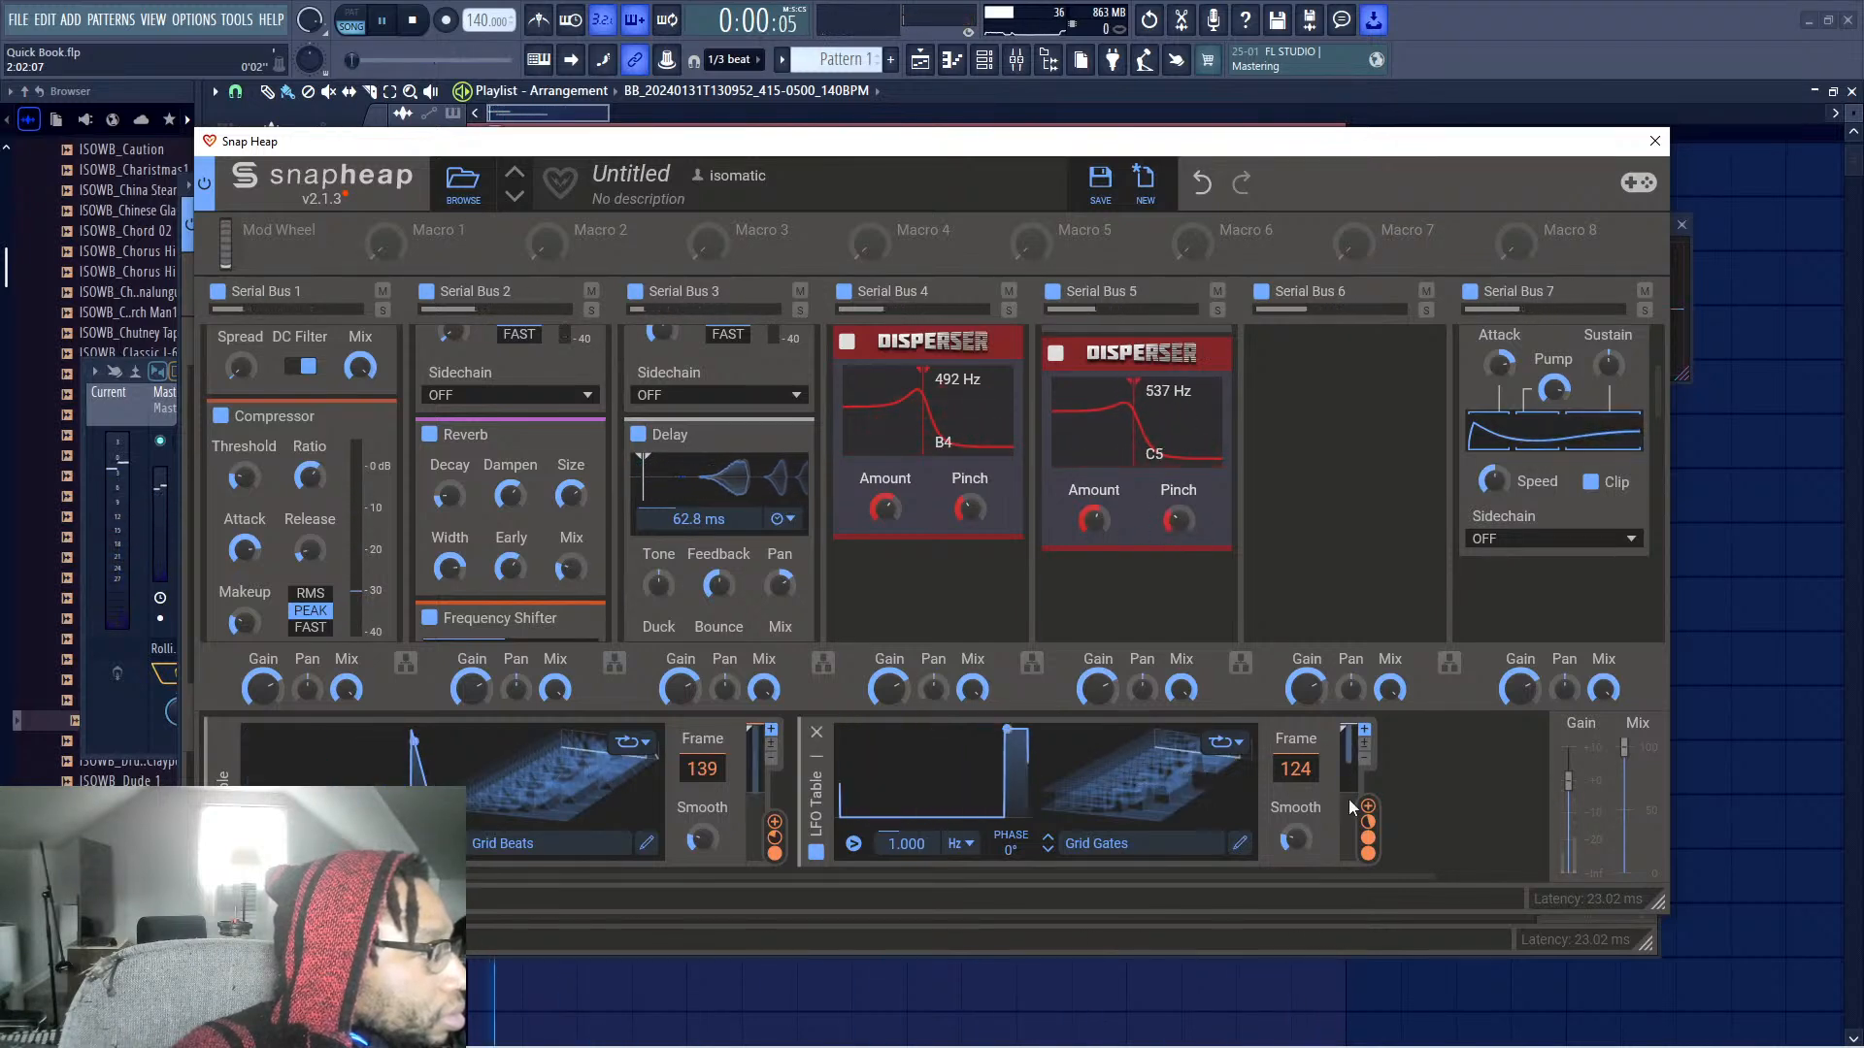
Modulate the Serial Bus 5 Disperser's frequency with Grid Gates, and the Disperser frequencies in Serial Buses 4 and 6 with Grid Beats
{"action": "left_click_drag", "start_coordinate": [1368, 808], "coordinate": [1133, 470]}
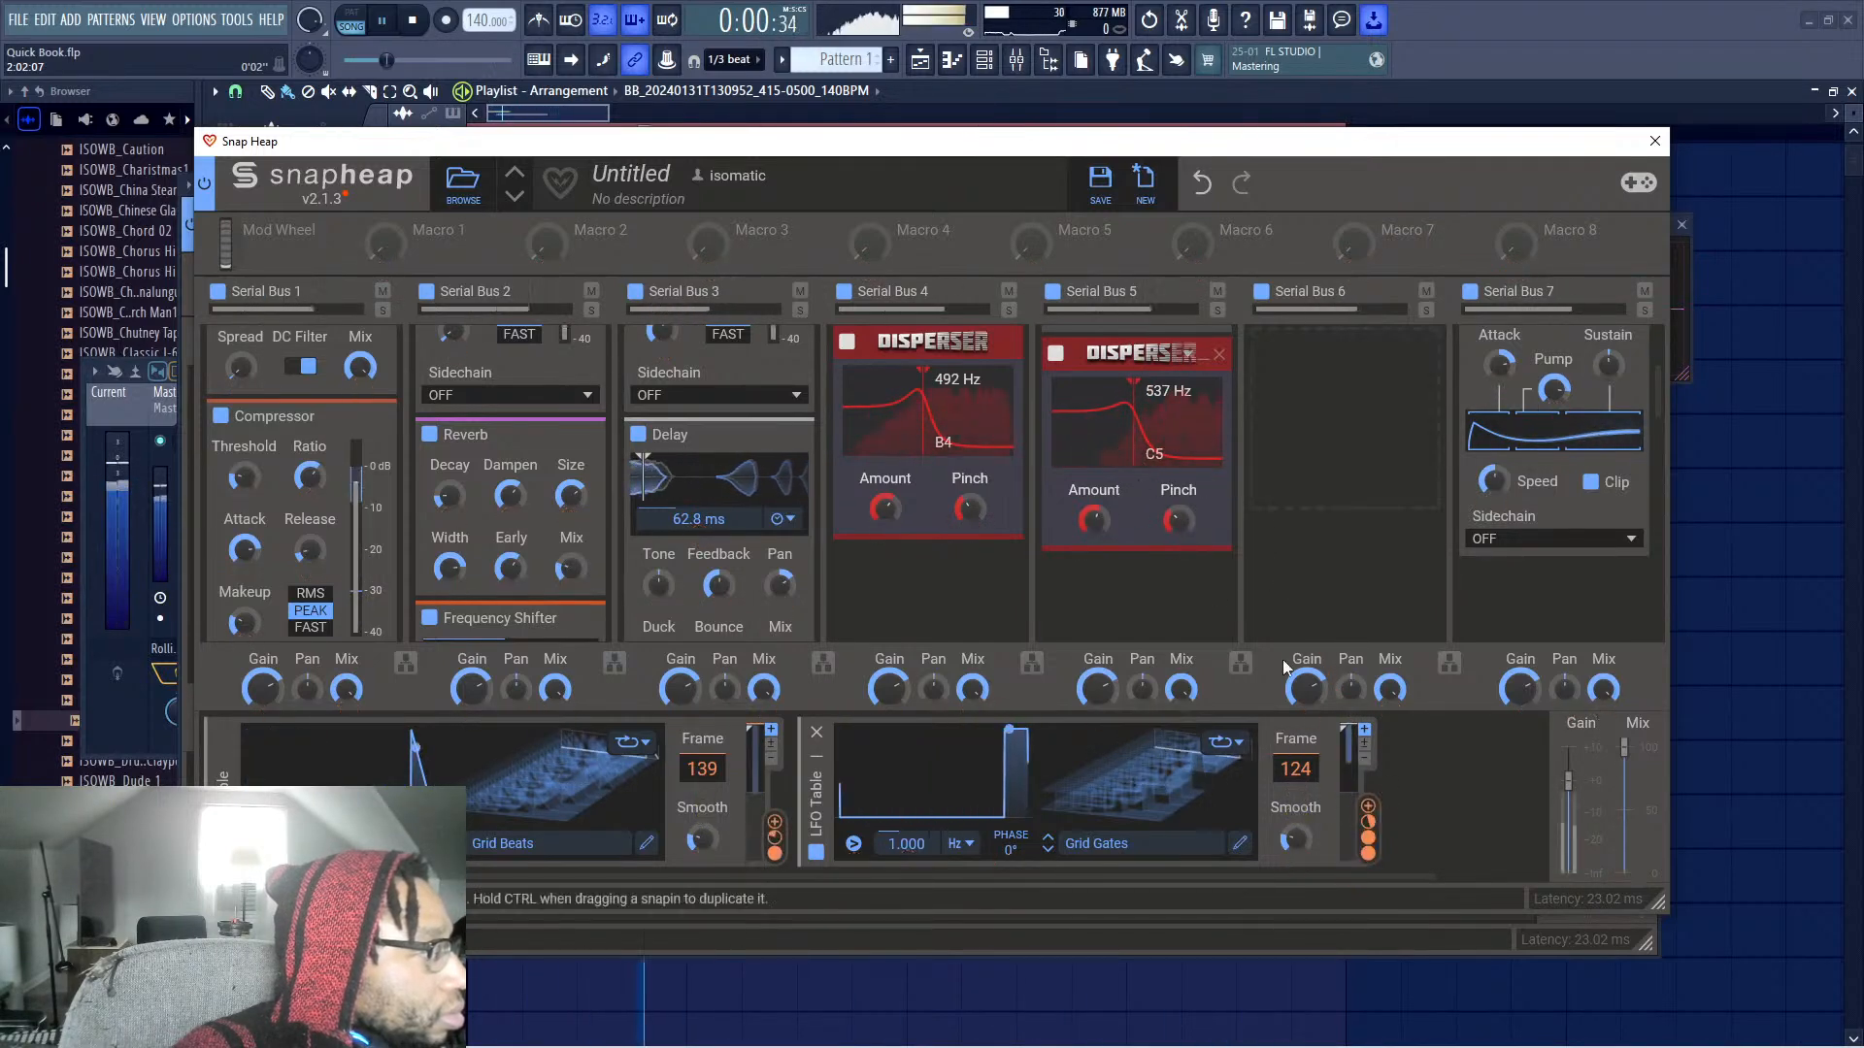
{"action": "left_click_drag", "start_coordinate": [1363, 811], "coordinate": [1137, 473]}
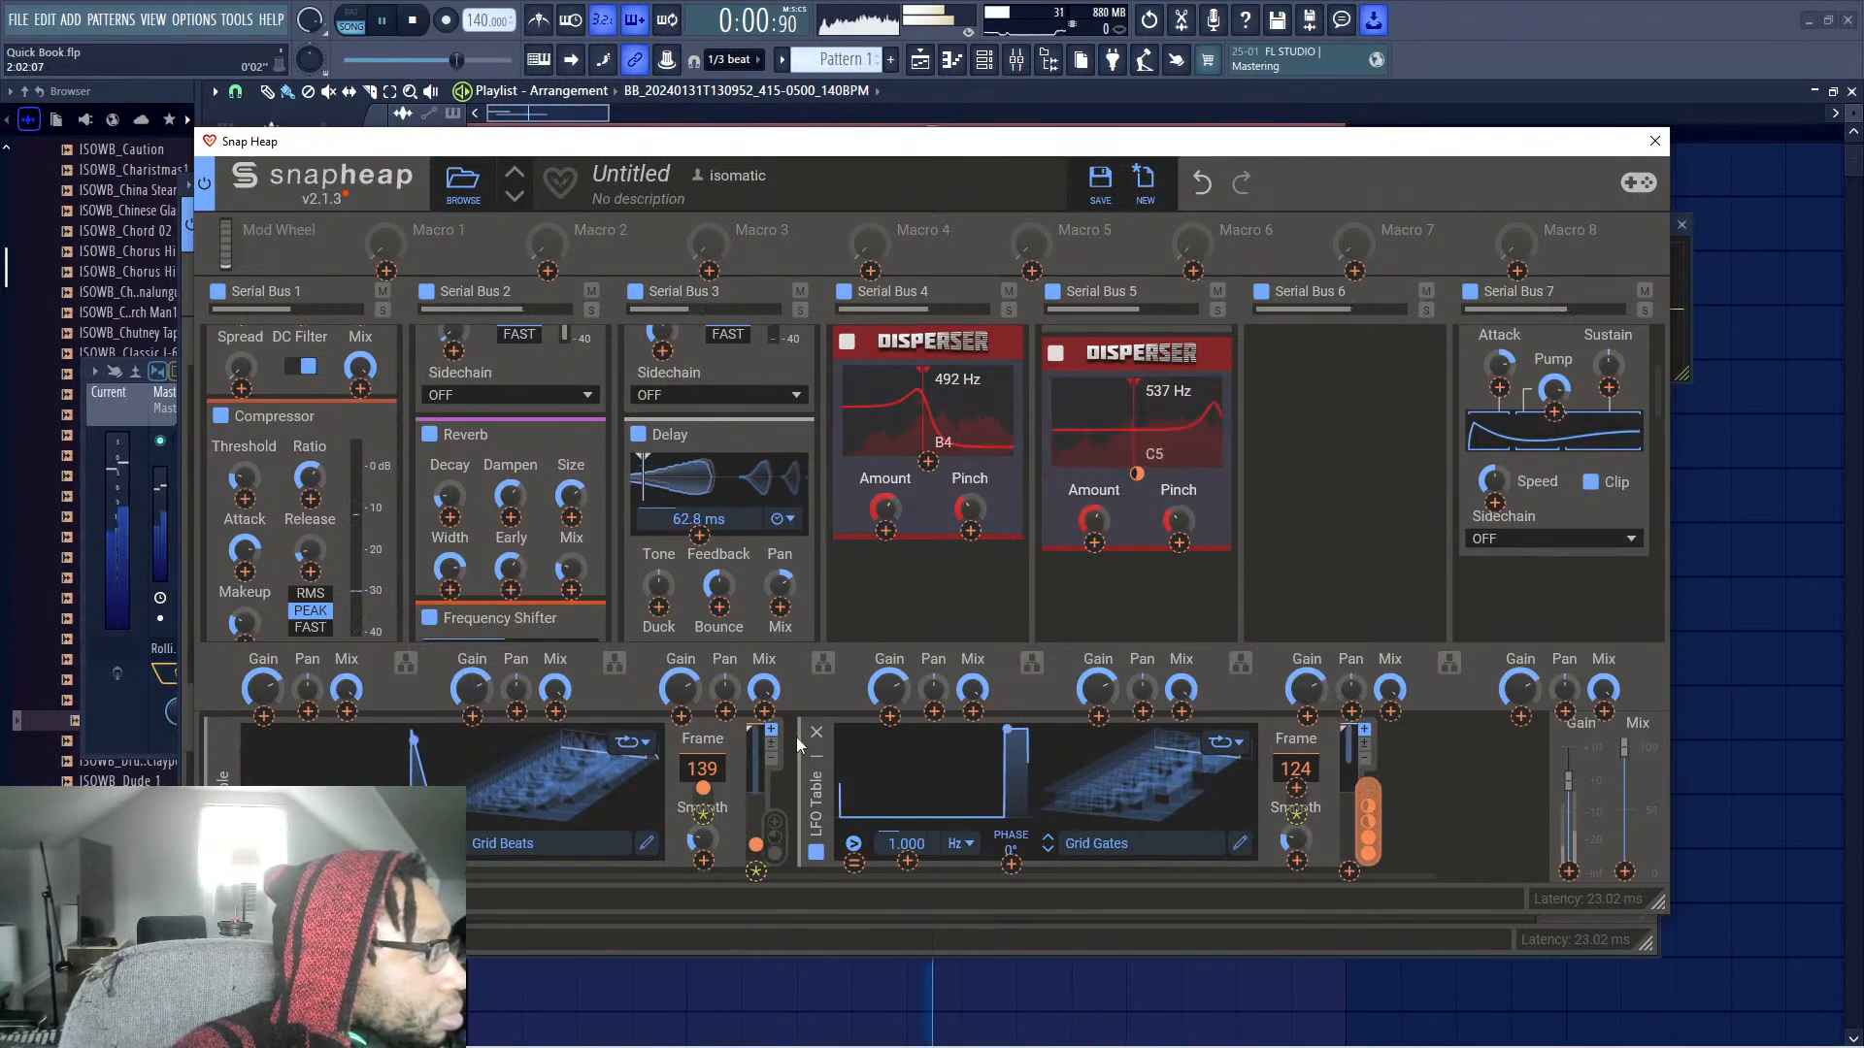
{"action": "left_click_drag", "start_coordinate": [789, 817], "coordinate": [969, 508]}
{"action": "scroll", "coordinate": [1352, 482], "scroll_direction": "up", "scroll_amount": 5}
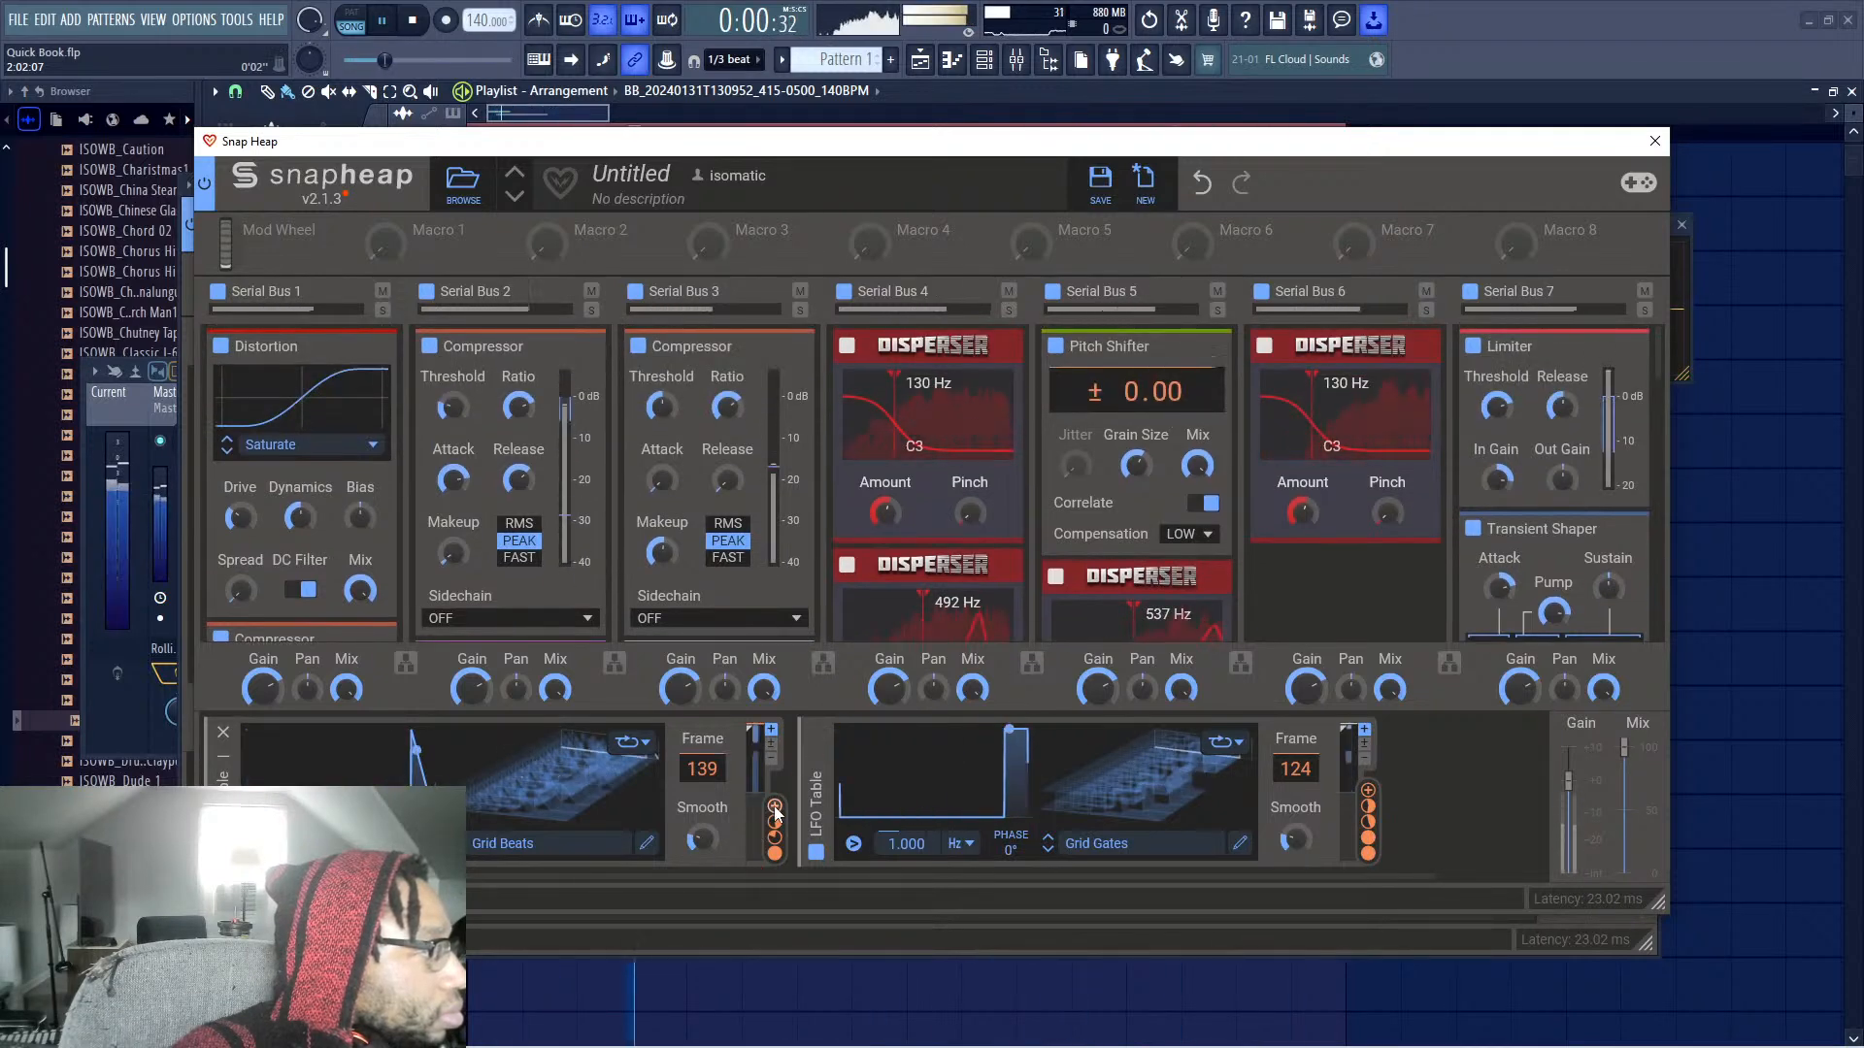
{"action": "mouse_move", "coordinate": [773, 830]}
{"action": "left_mouse_down"}
{"action": "mouse_move", "coordinate": [961, 455]}
{"action": "mouse_move", "coordinate": [903, 475]}
{"action": "mouse_move", "coordinate": [893, 440]}
{"action": "mouse_move", "coordinate": [1359, 427]}
{"action": "mouse_move", "coordinate": [1345, 465]}
{"action": "left_mouse_up"}
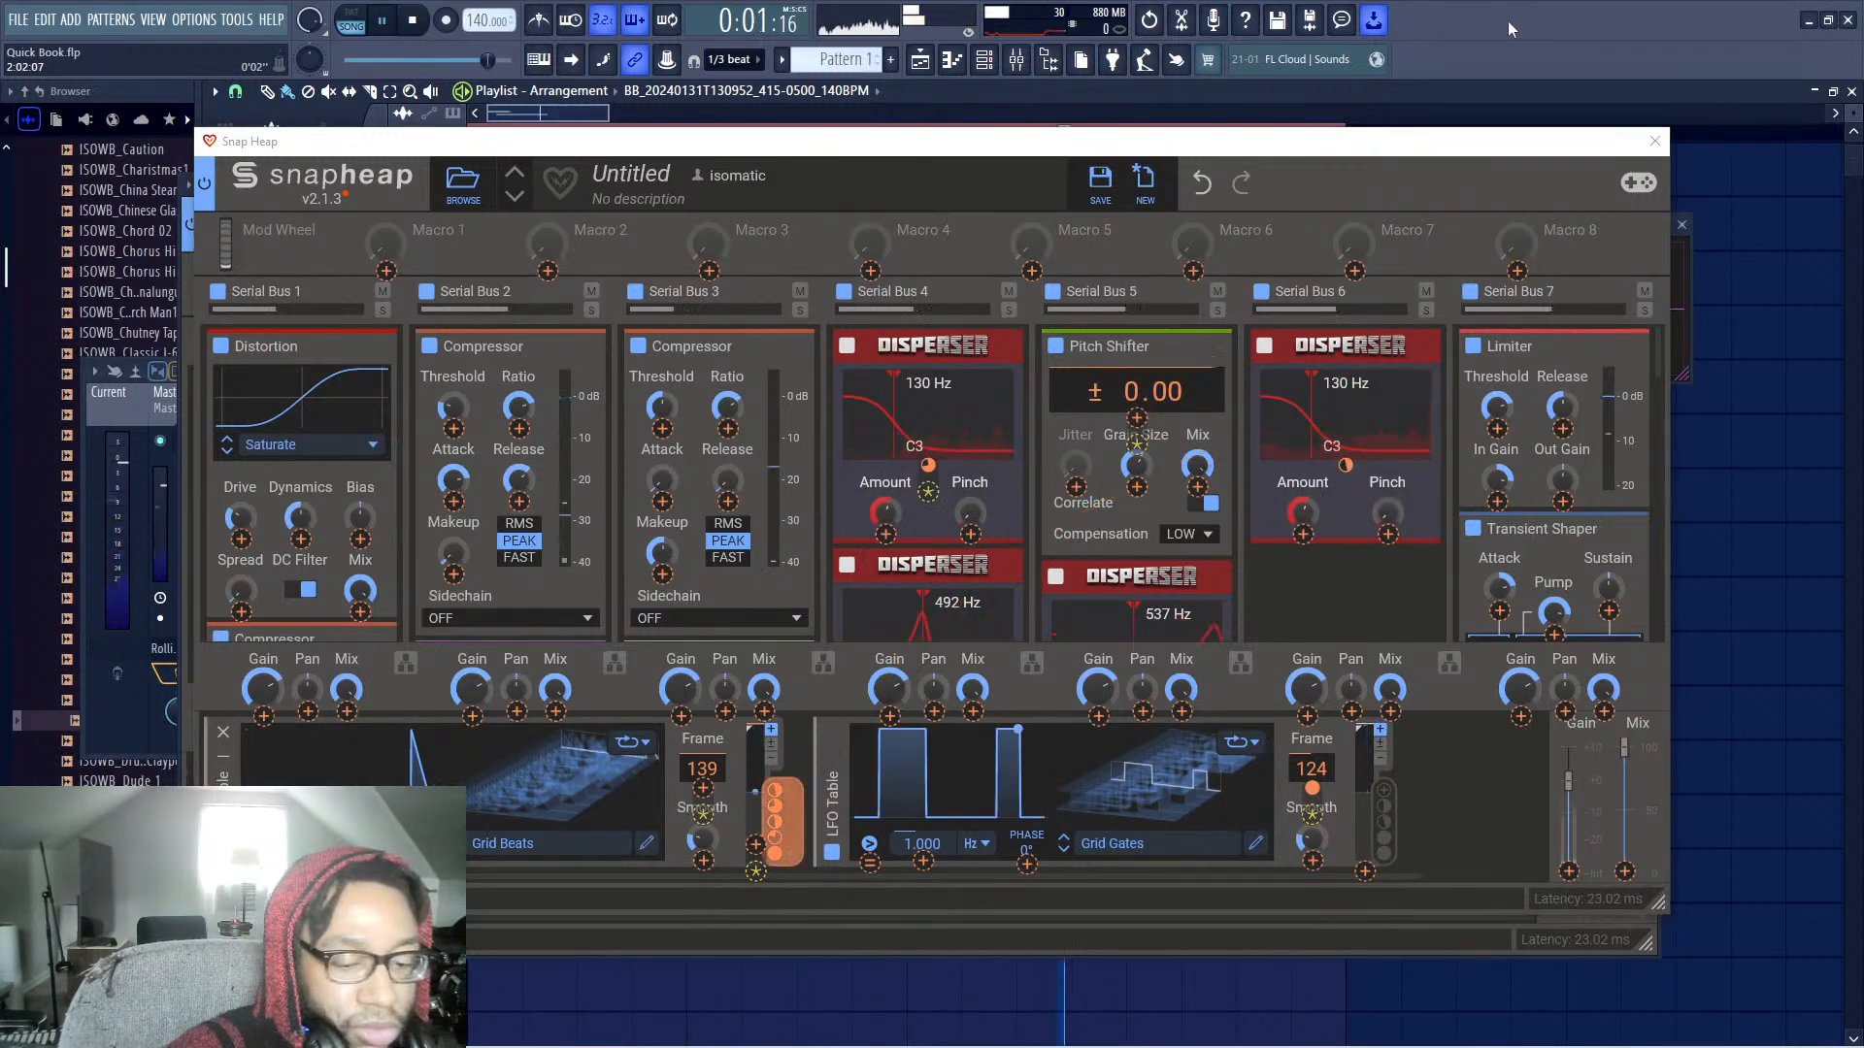
Listen briefly to the chain with the modulated Dispersers and stop playback
{"action": "left_click", "coordinate": [1494, 29]}
{"action": "key", "text": "space"}
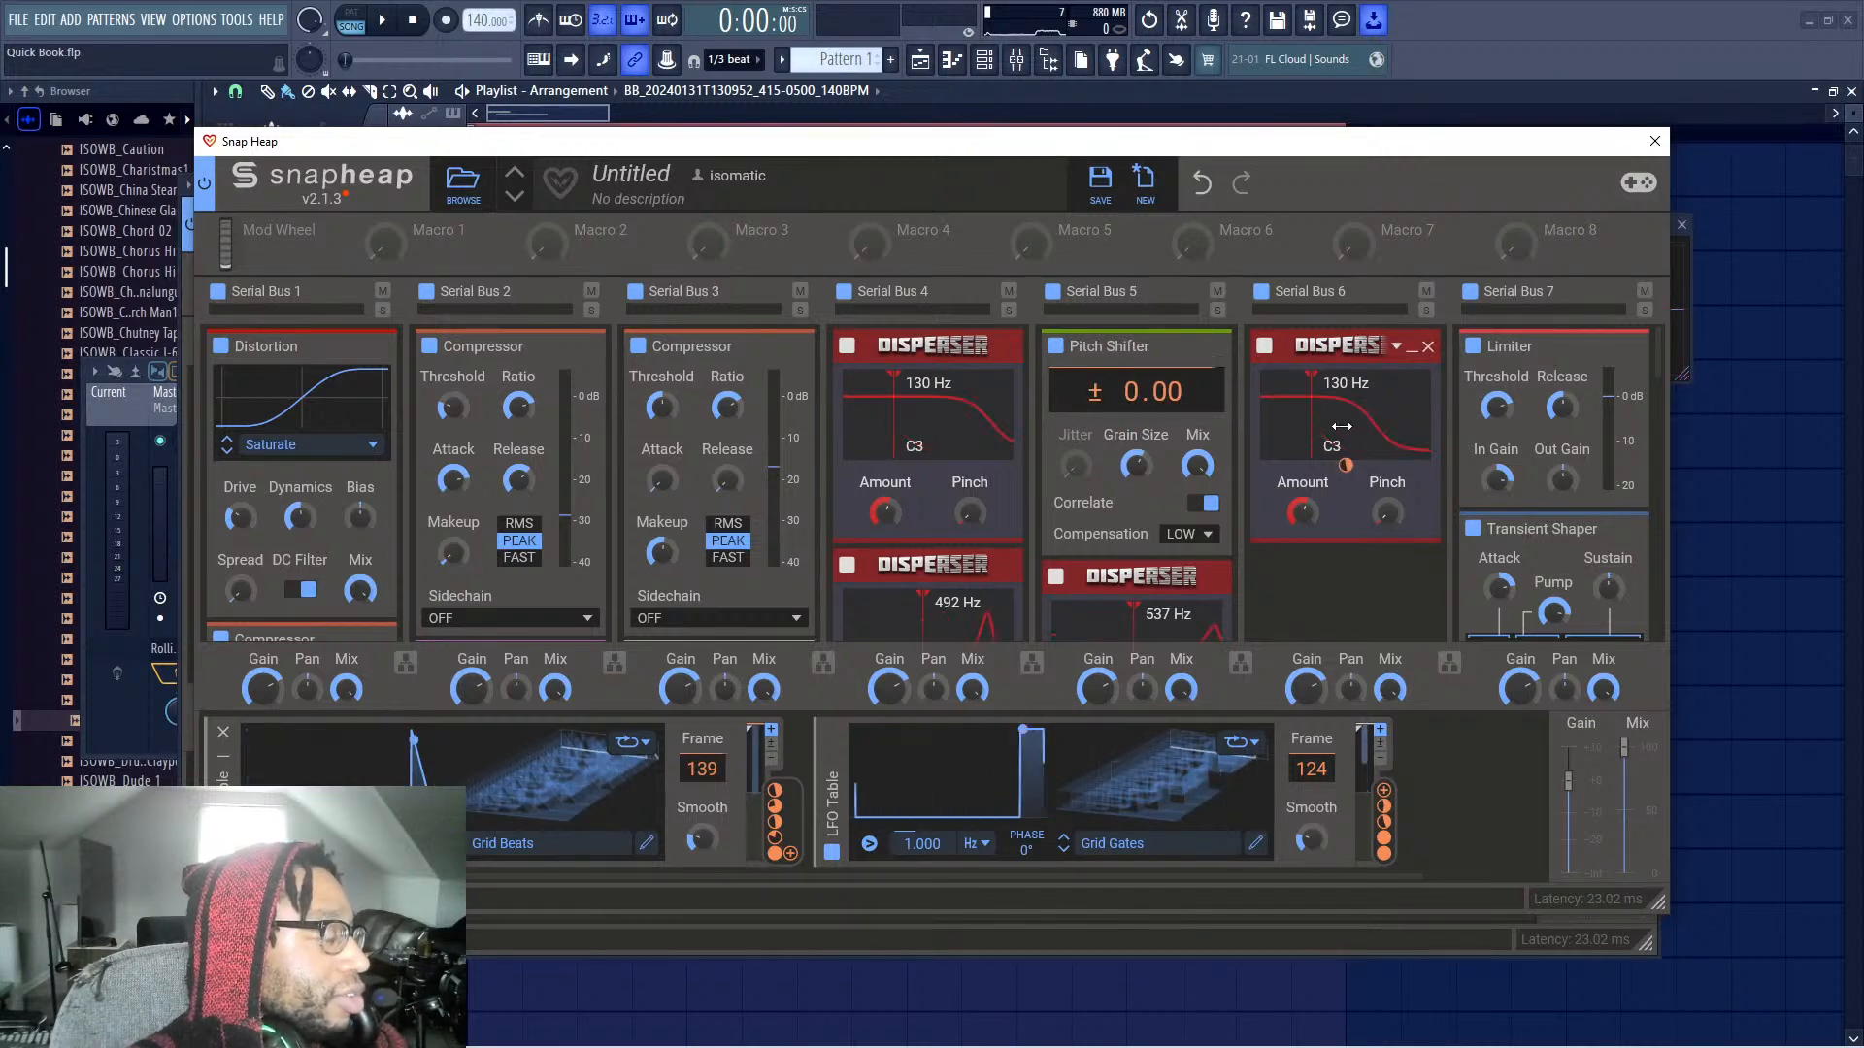
{"action": "left_click", "coordinate": [1490, 8]}
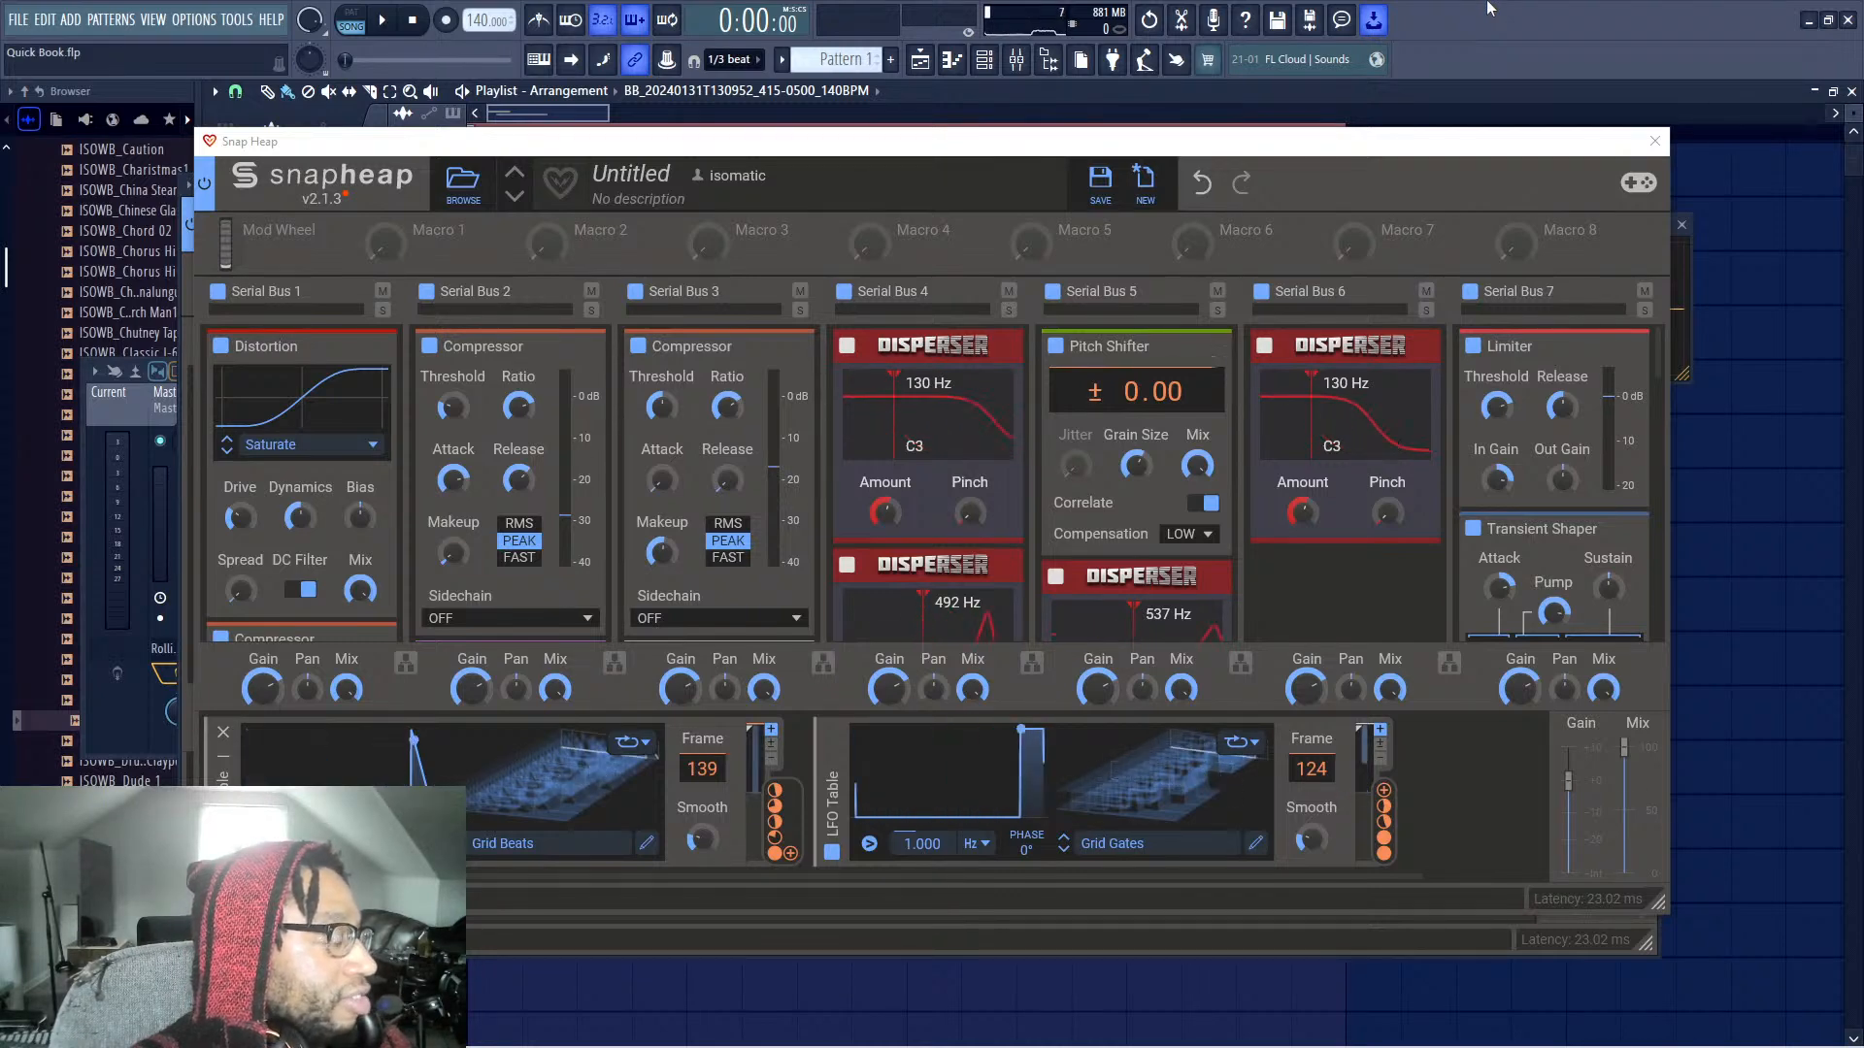
{"action": "key", "text": "space"}
{"action": "key", "text": "space"}
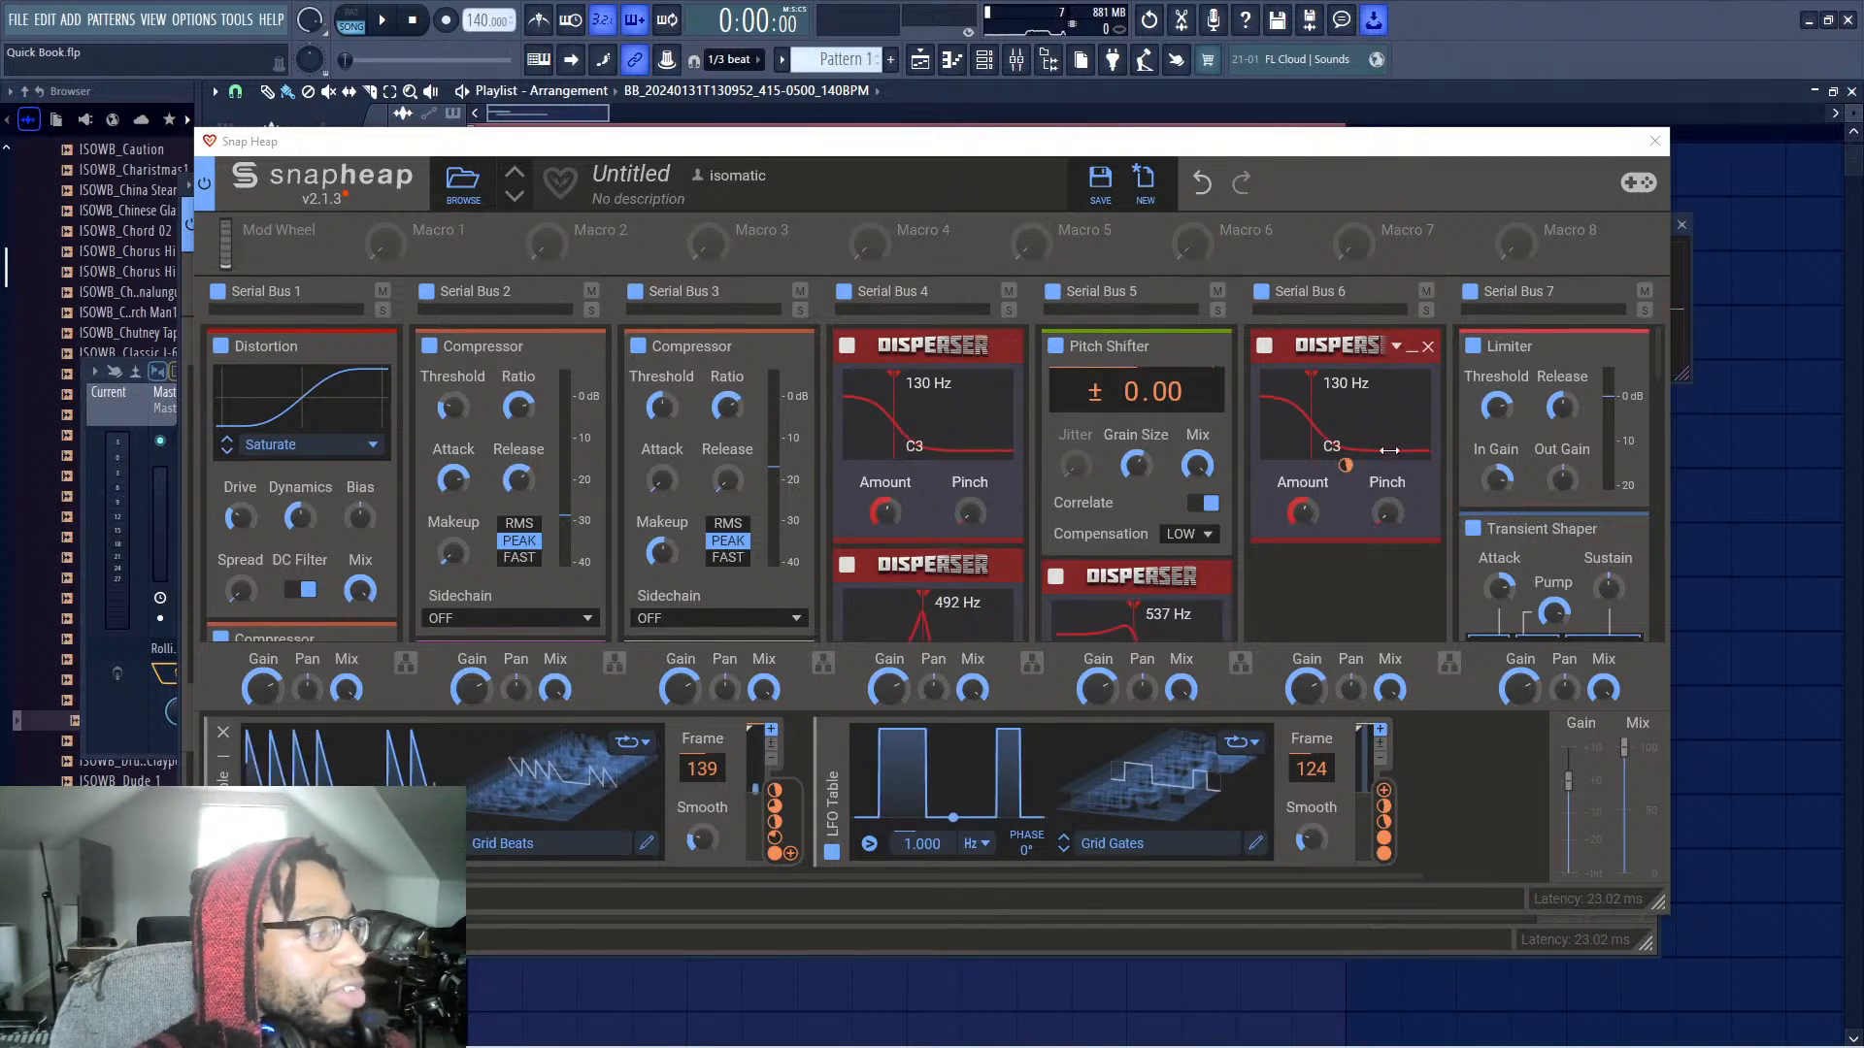
Modulate the frequency of the first Disperser in Serial Bus 1 with the Grid Beats LFO Table at about +73%
{"action": "scroll", "coordinate": [1126, 481], "scroll_direction": "down", "scroll_amount": 3}
{"action": "scroll", "coordinate": [1149, 511], "scroll_direction": "down", "scroll_amount": 10}
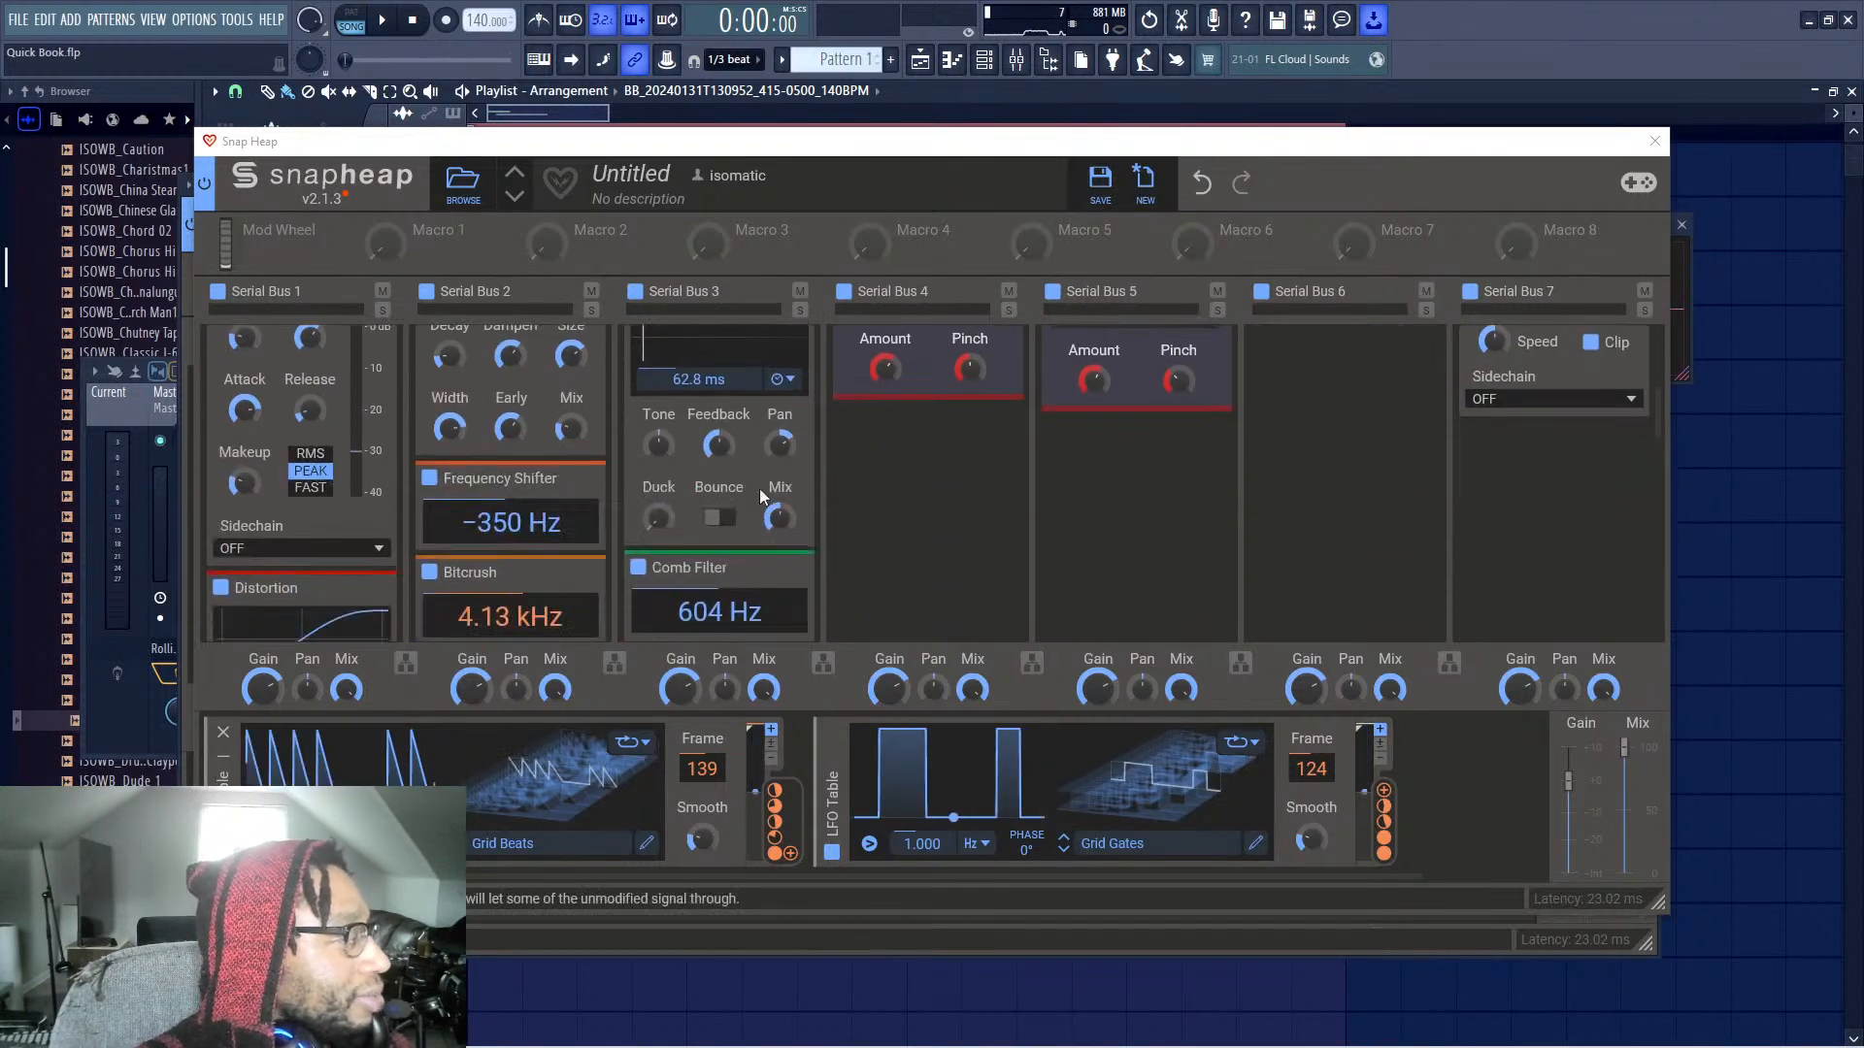
{"action": "scroll", "coordinate": [485, 493], "scroll_direction": "up", "scroll_amount": 2}
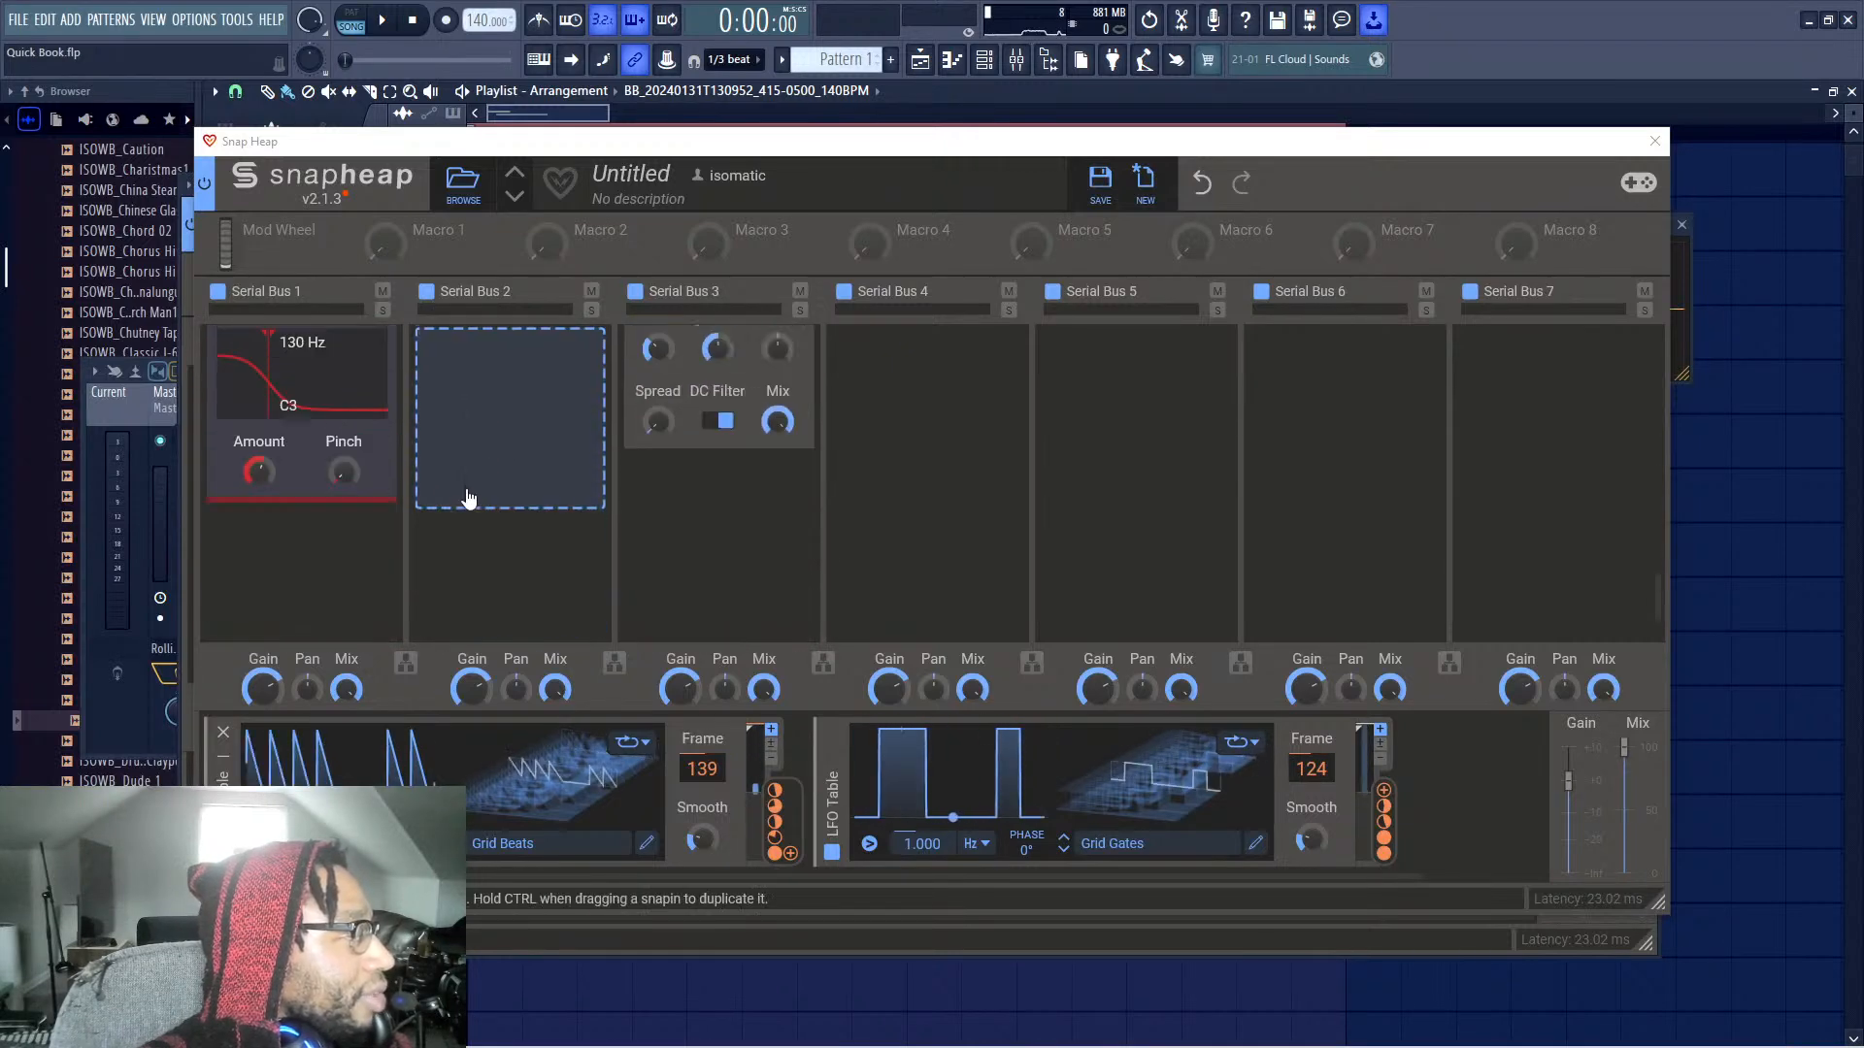
{"action": "left_click_drag", "start_coordinate": [777, 804], "coordinate": [304, 430]}
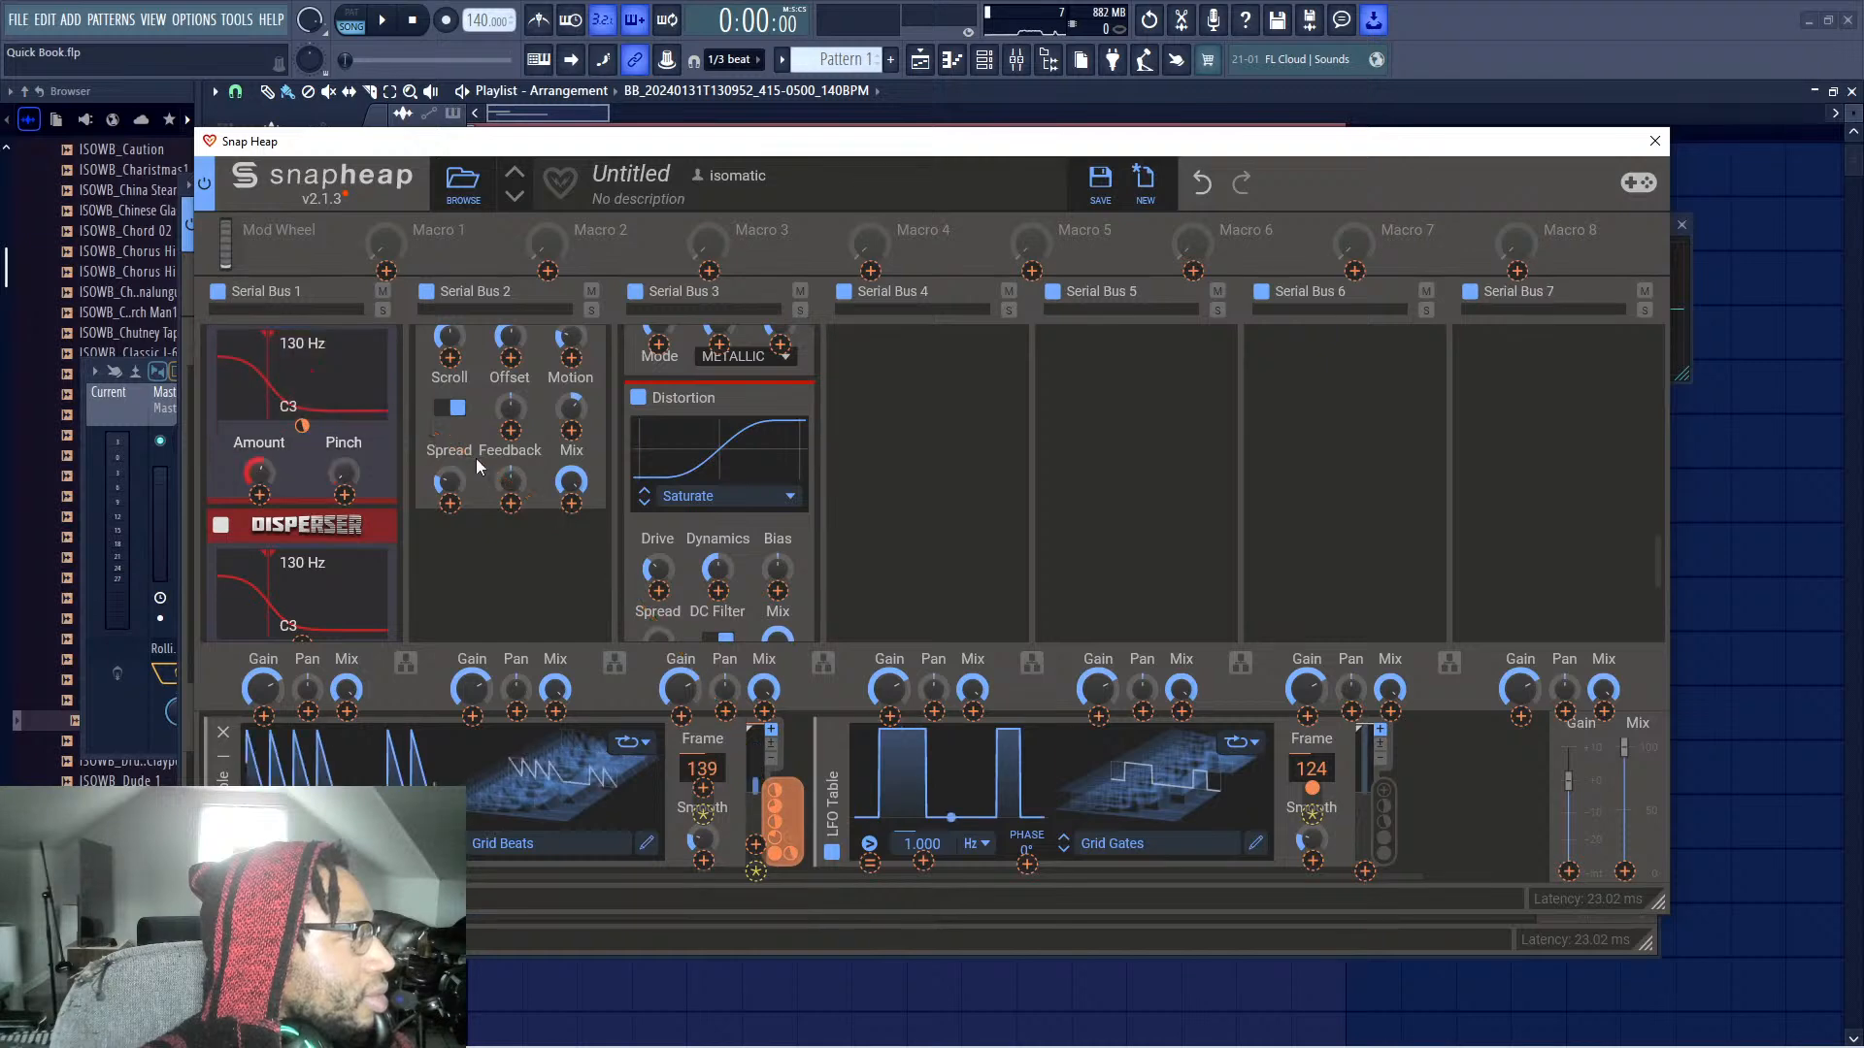
{"action": "scroll", "coordinate": [549, 574], "scroll_direction": "down", "scroll_amount": 8}
{"action": "scroll", "coordinate": [533, 619], "scroll_direction": "up", "scroll_amount": 8}
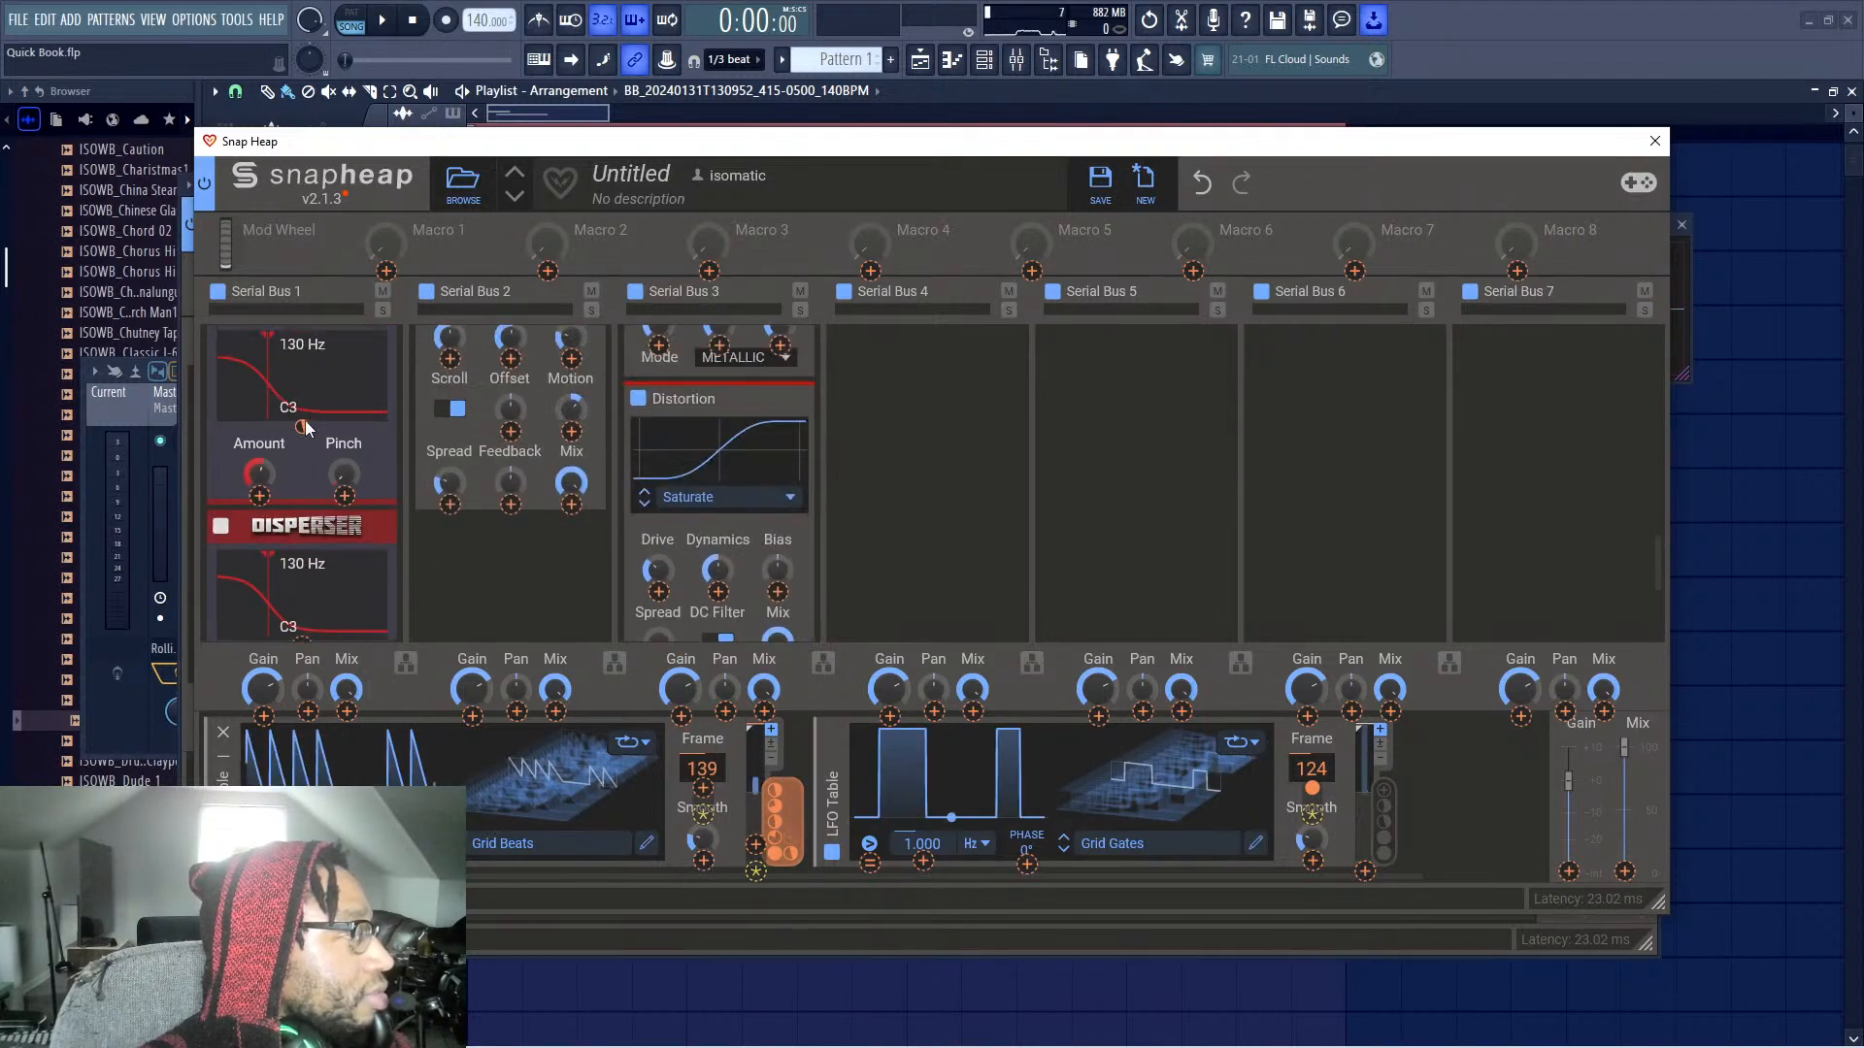
{"action": "mouse_move", "coordinate": [302, 427]}
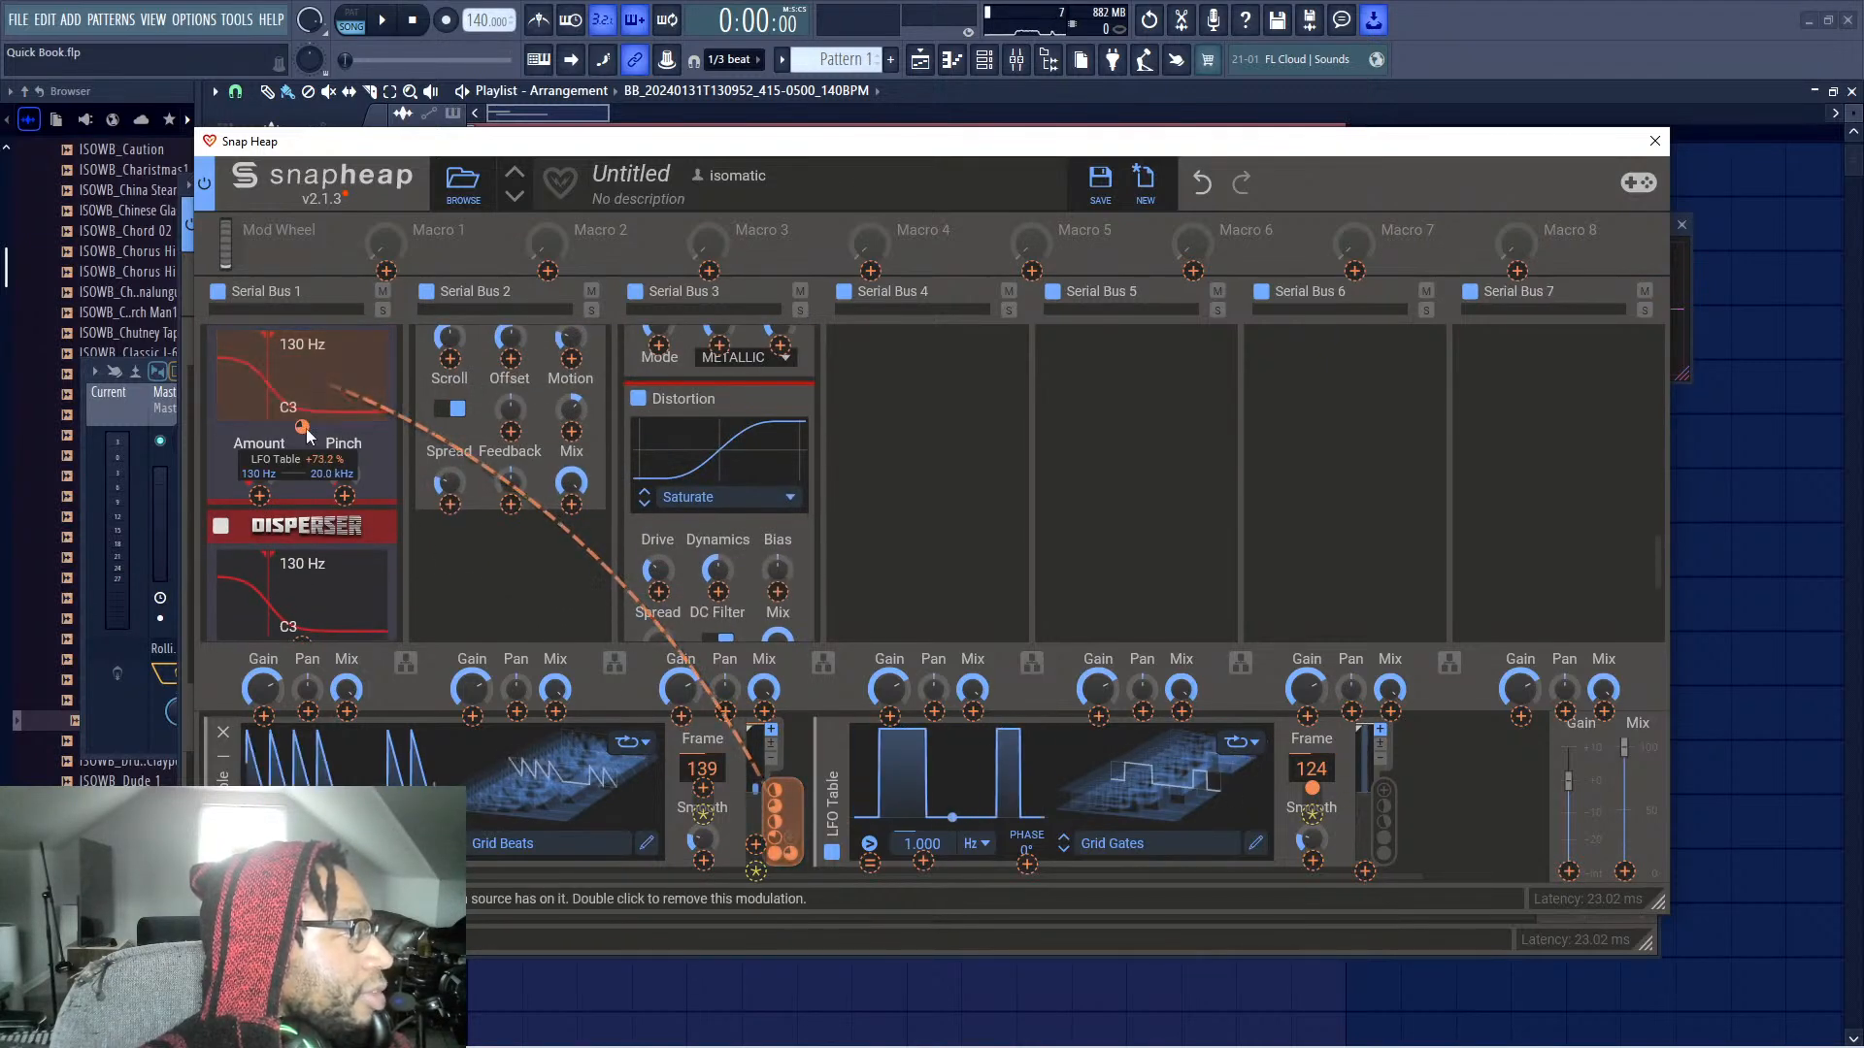
Raise the second Serial Bus 1 Disperser's Pinch and modulate its frequency with the Grid Gates LFO Table
{"action": "scroll", "coordinate": [454, 603], "scroll_direction": "down", "scroll_amount": 3}
{"action": "scroll", "coordinate": [462, 605], "scroll_direction": "up", "scroll_amount": 3}
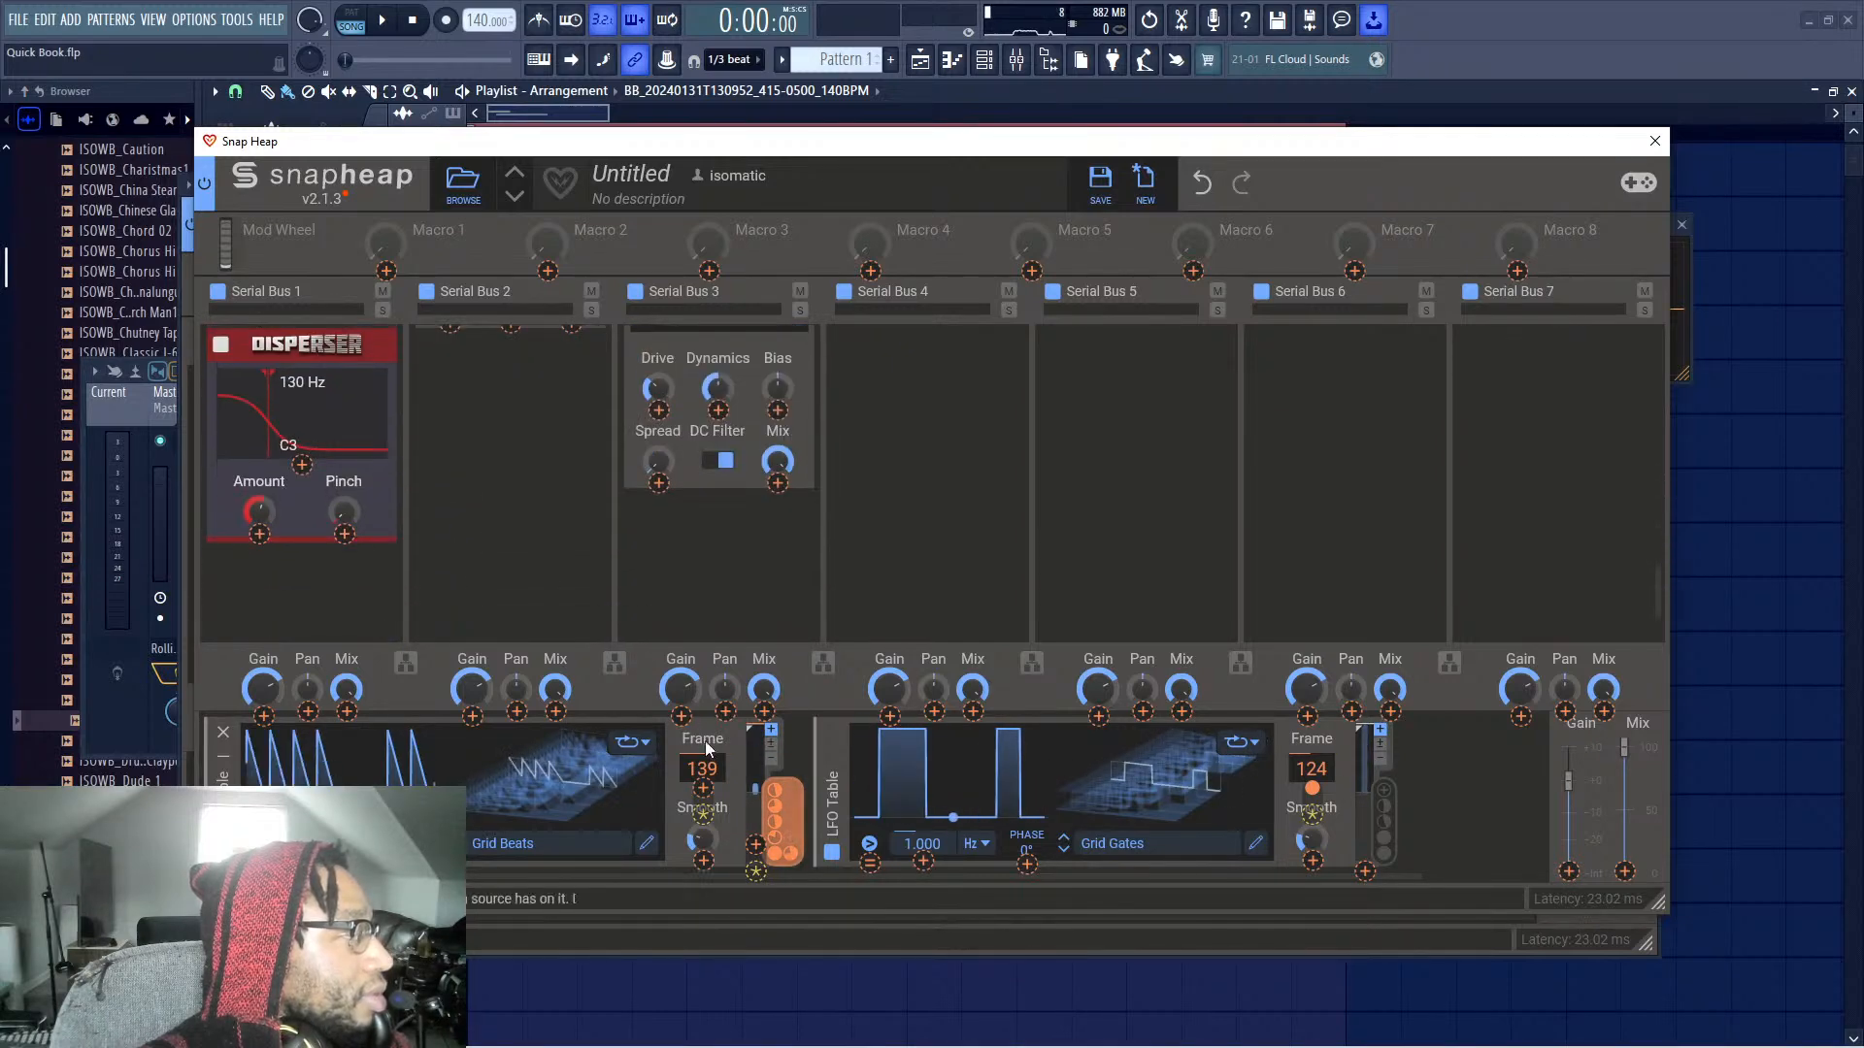
{"action": "scroll", "coordinate": [518, 557], "scroll_direction": "up", "scroll_amount": 3}
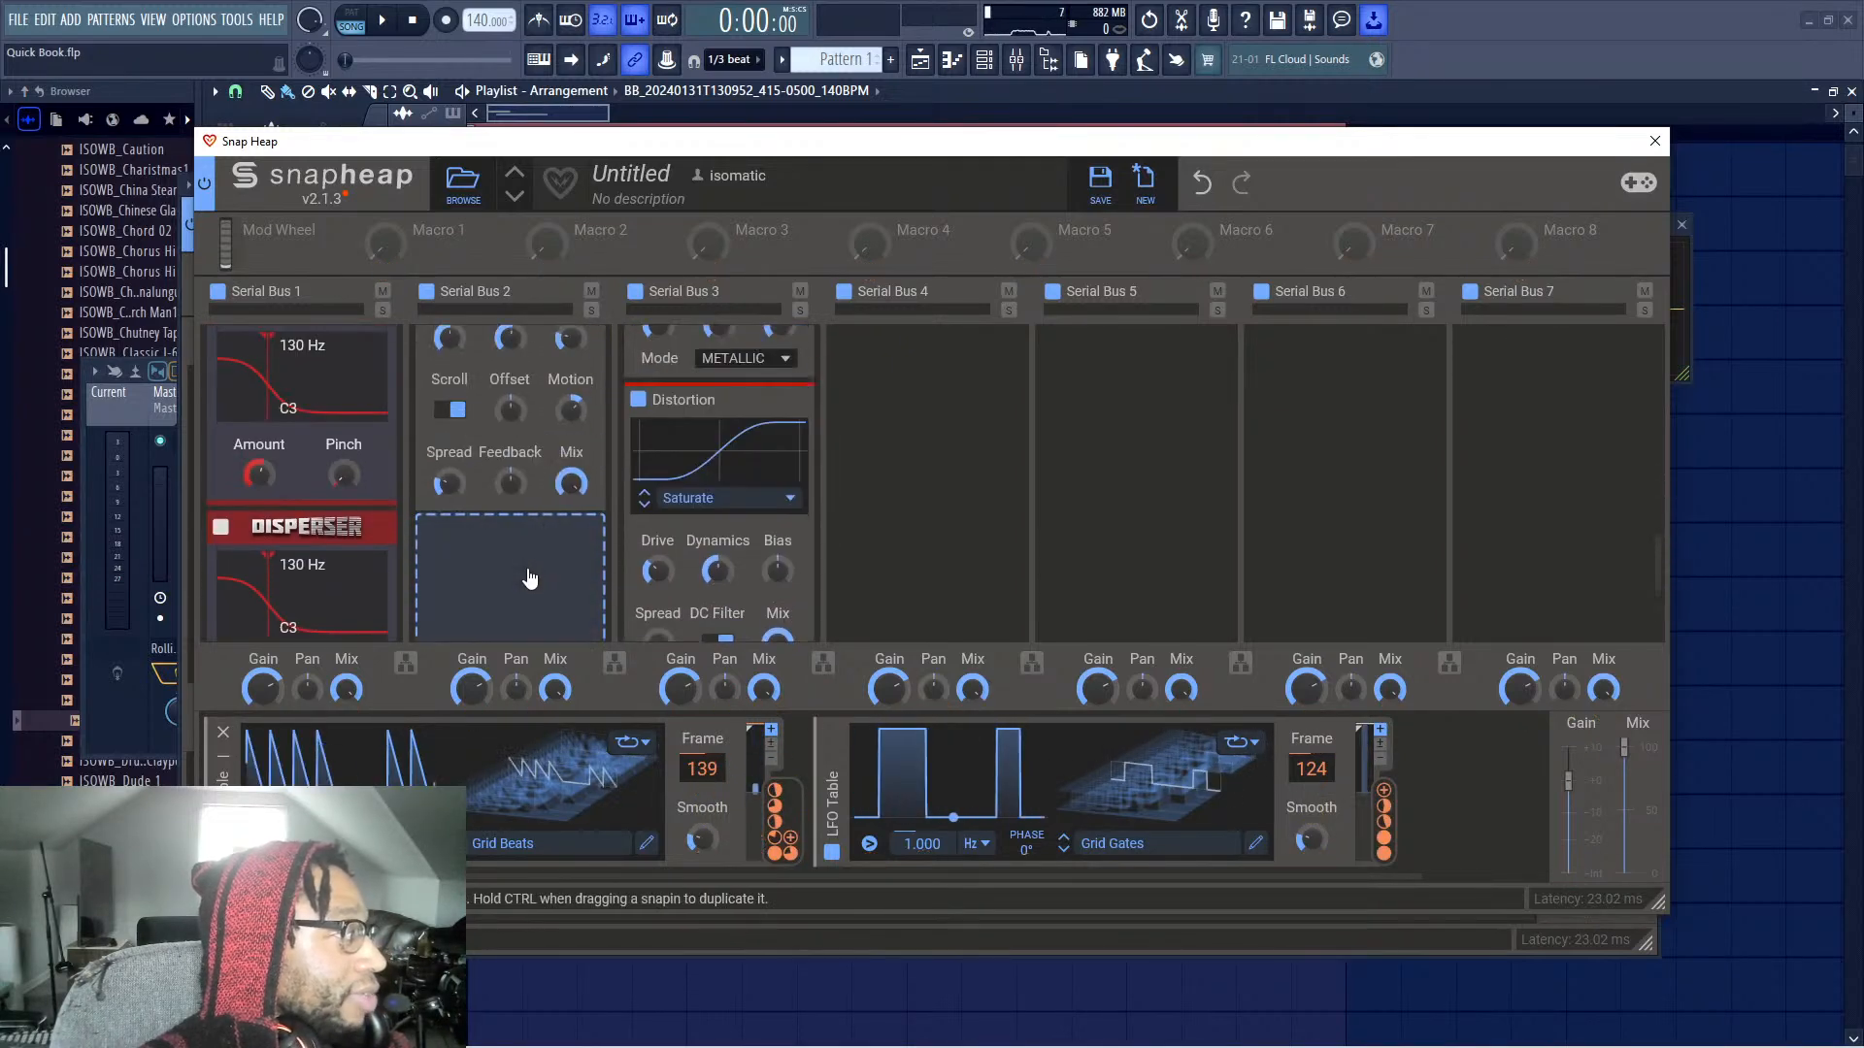
{"action": "scroll", "coordinate": [526, 578], "scroll_direction": "down", "scroll_amount": 1}
{"action": "scroll", "coordinate": [447, 562], "scroll_direction": "down", "scroll_amount": 3}
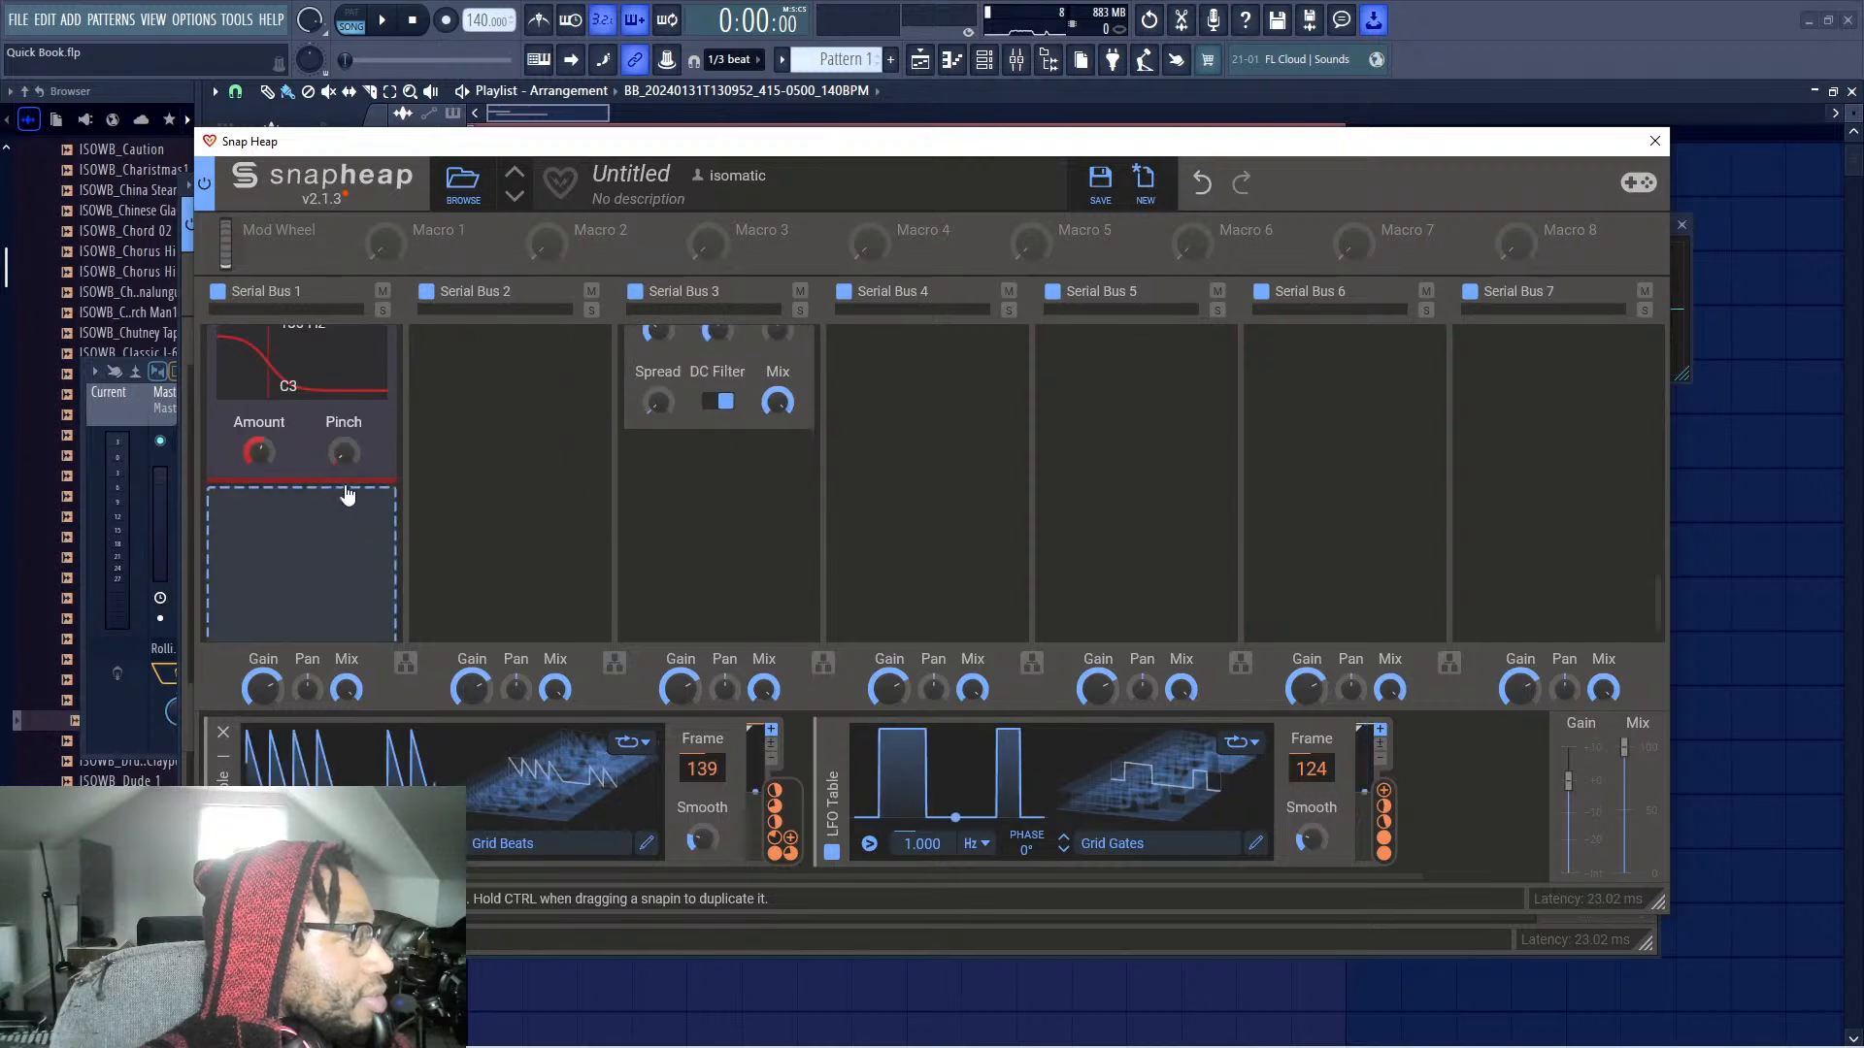
{"action": "left_click_drag", "start_coordinate": [248, 355], "coordinate": [1289, 736]}
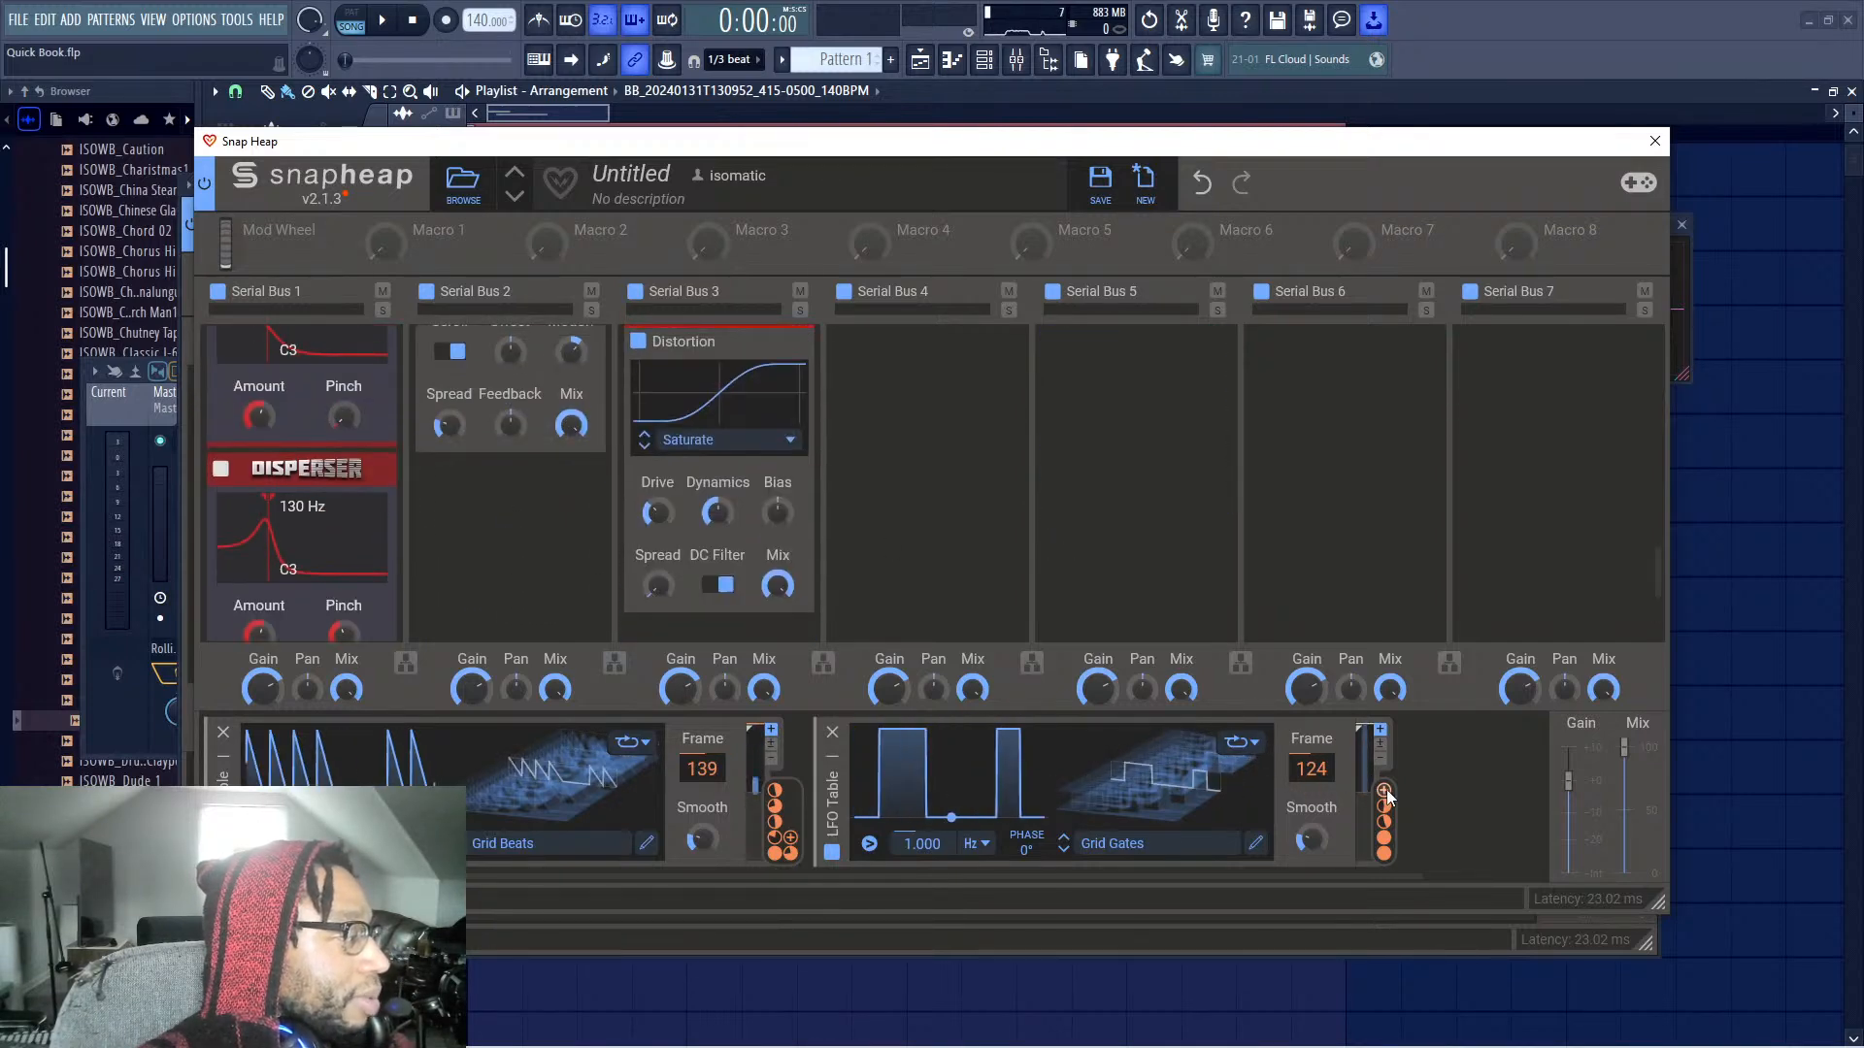
{"action": "left_click_drag", "start_coordinate": [1386, 789], "coordinate": [302, 588]}
{"action": "scroll", "coordinate": [456, 572], "scroll_direction": "down", "scroll_amount": 2}
{"action": "left_click_drag", "start_coordinate": [343, 515], "coordinate": [344, 507]}
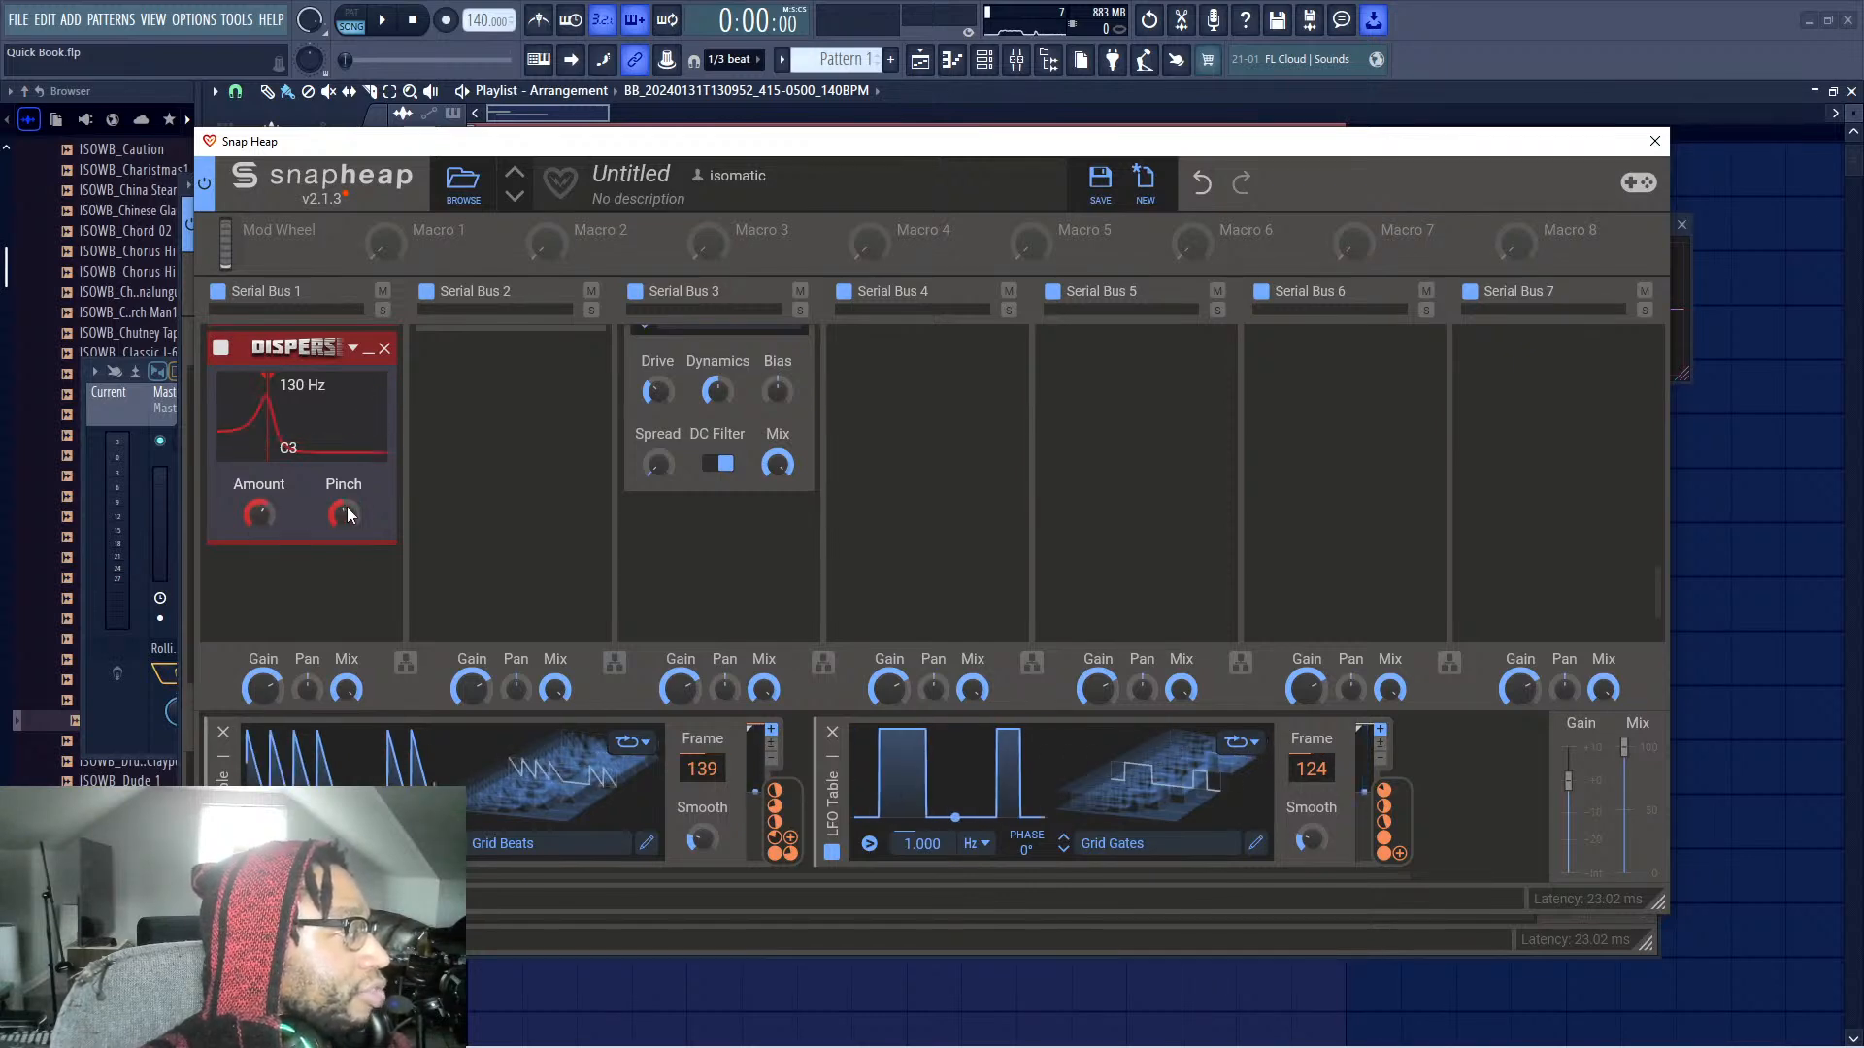
Add some Pinch to the Serial Bus 6 Disperser, and raise the Serial Bus 2 Flanger's Feedback during playback
{"action": "left_click_drag", "start_coordinate": [296, 347], "coordinate": [810, 573]}
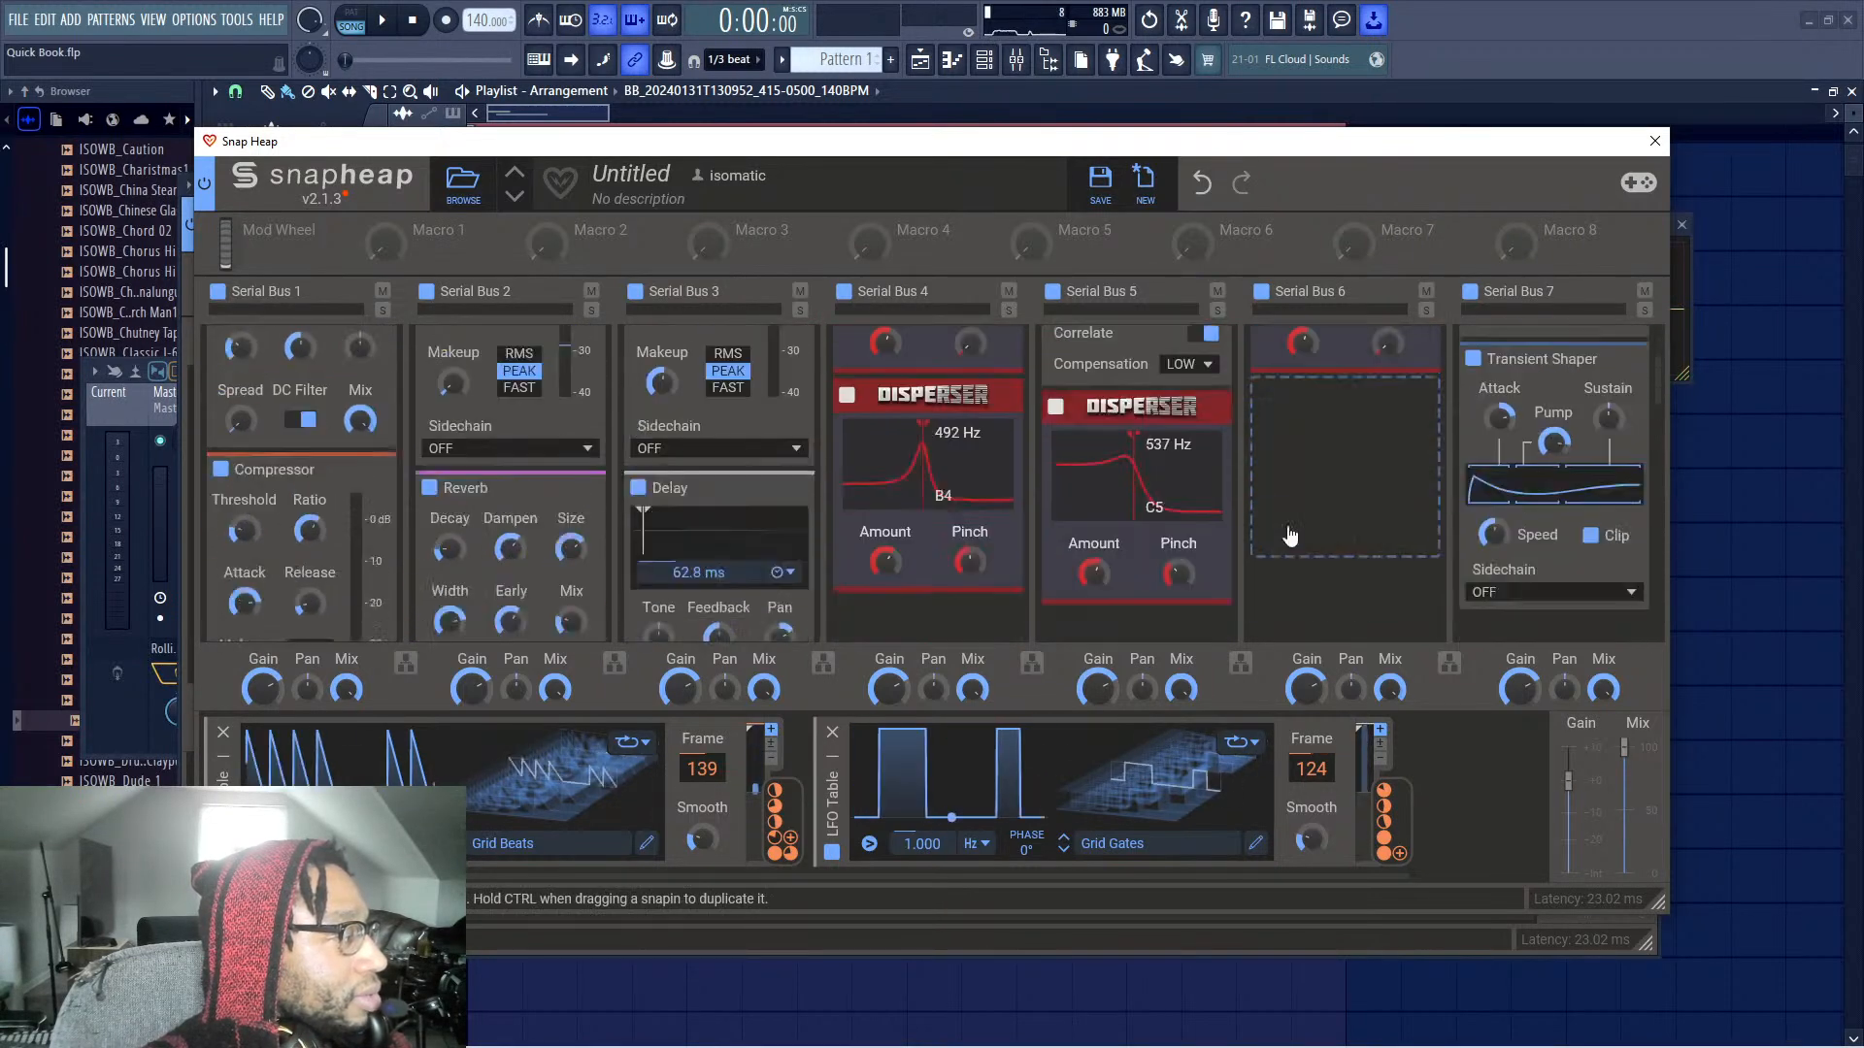
{"action": "left_click_drag", "start_coordinate": [1387, 512], "coordinate": [1387, 493]}
{"action": "key", "text": "space"}
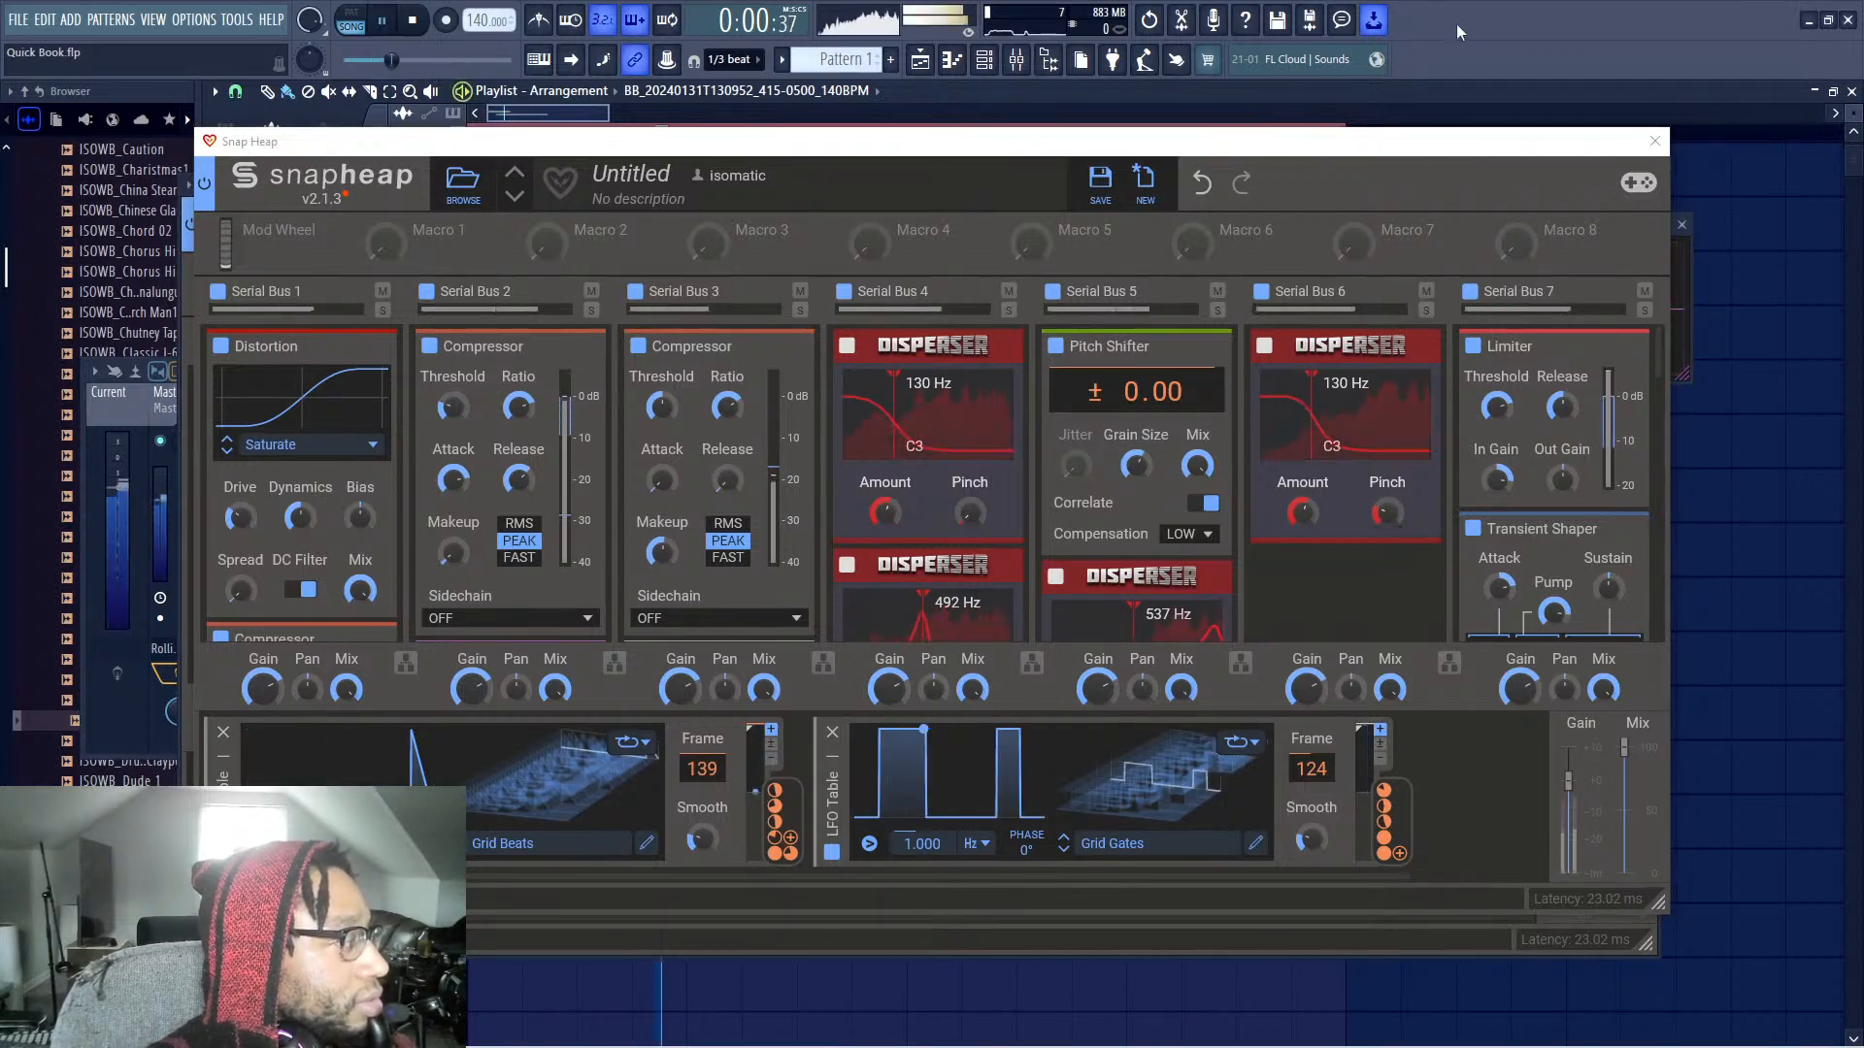
{"action": "left_click_drag", "start_coordinate": [1359, 346], "coordinate": [510, 552]}
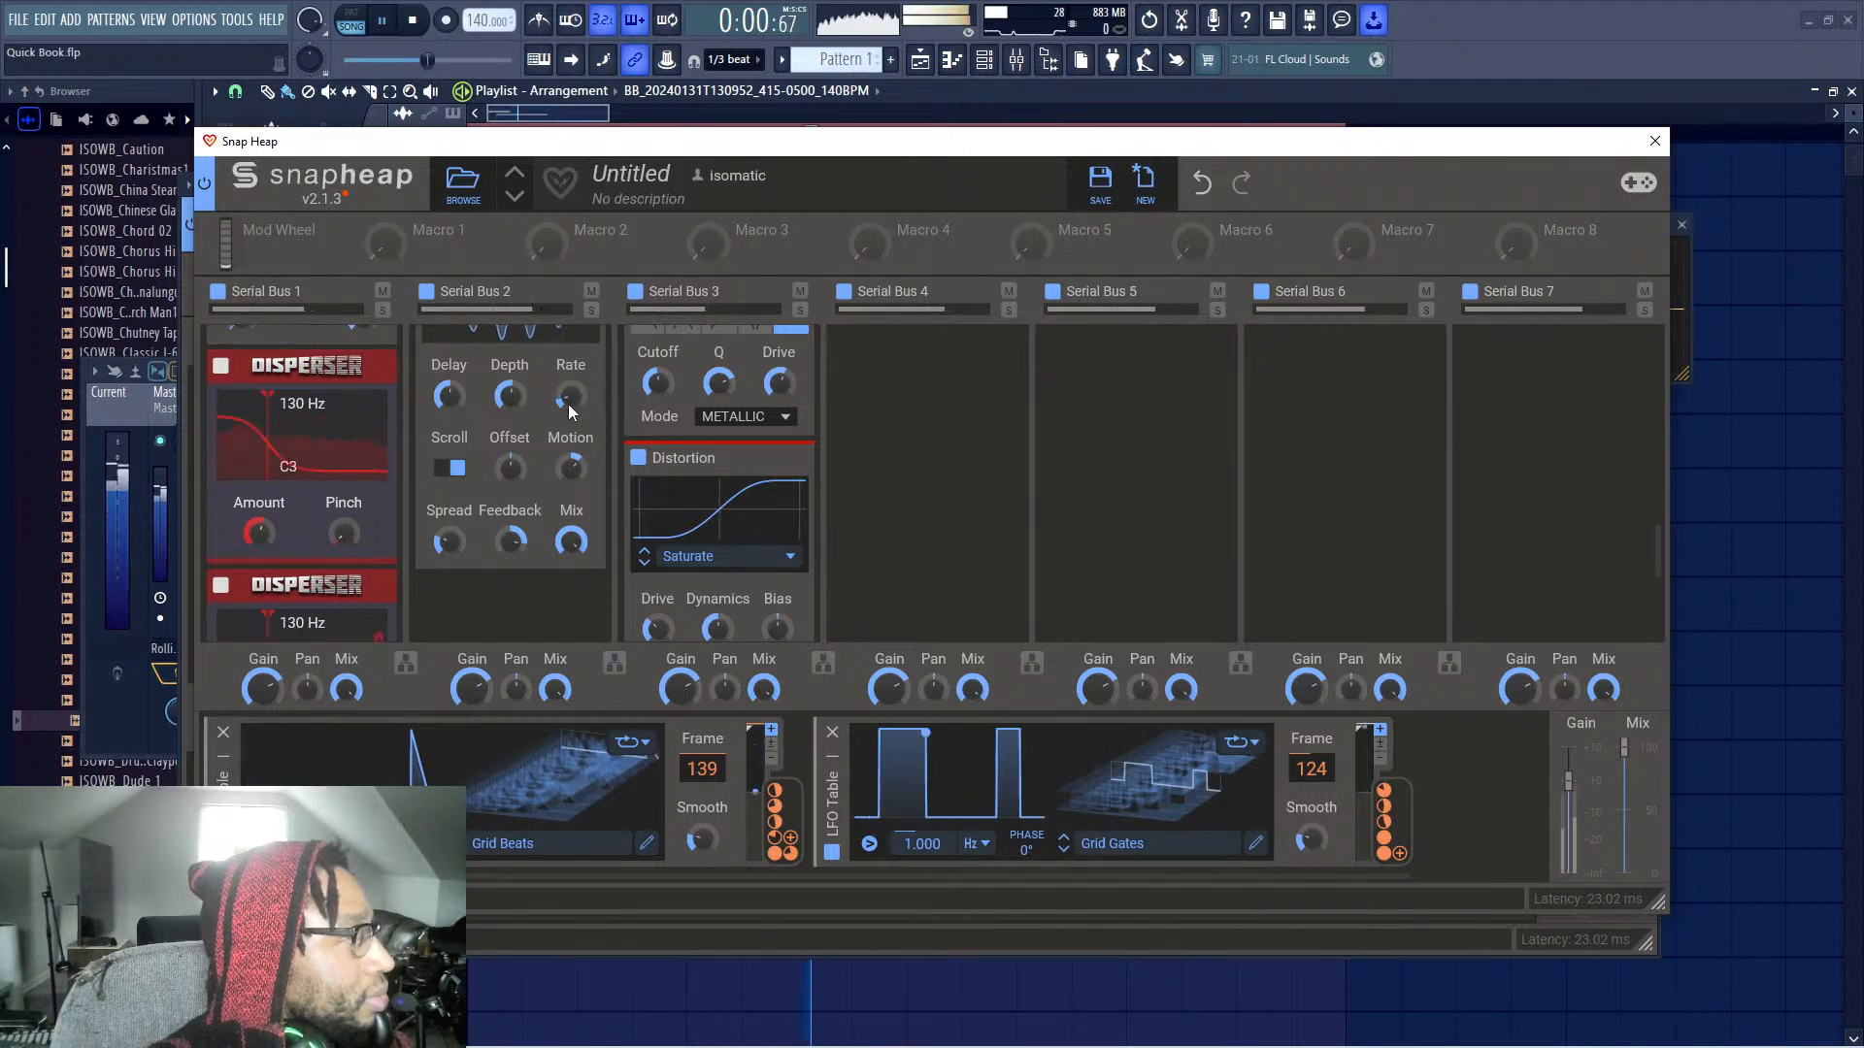
Raise the Depth of the Flanger in Serial Bus 2 and stop playback
{"action": "mouse_move", "coordinate": [509, 395]}
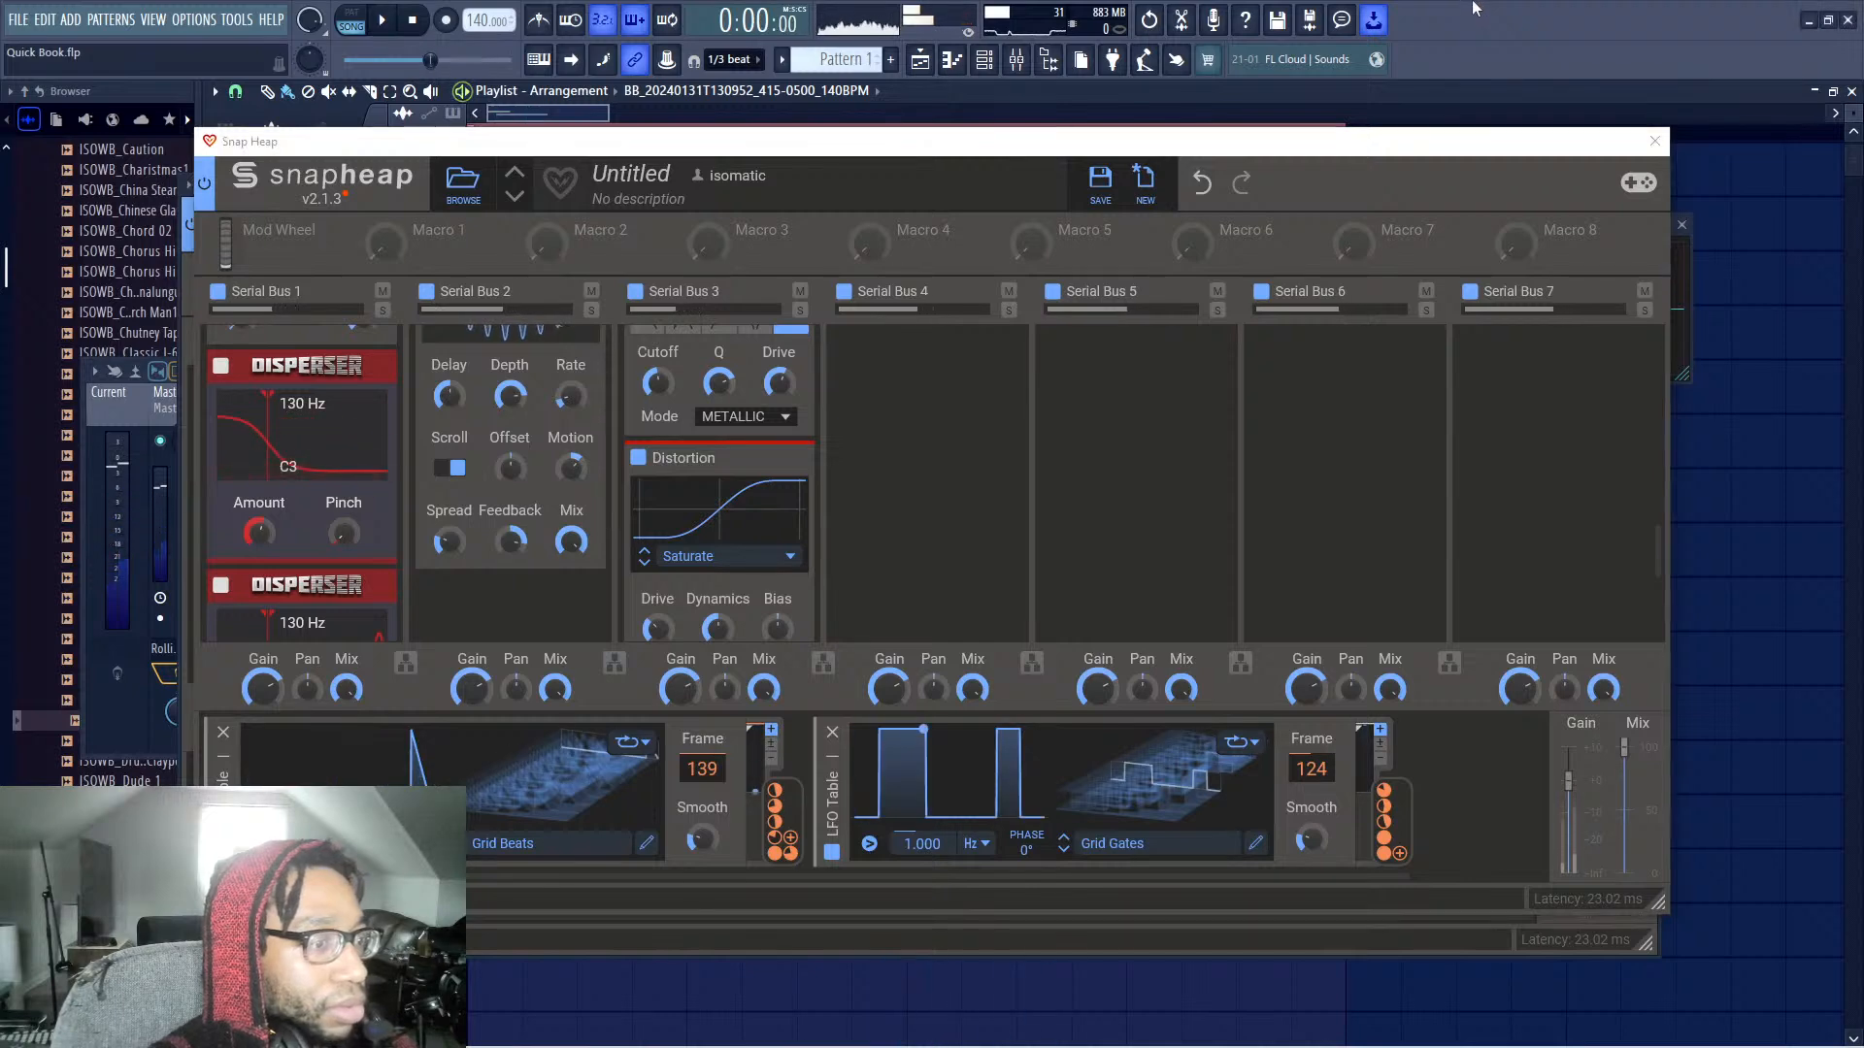
{"action": "key", "text": "space"}
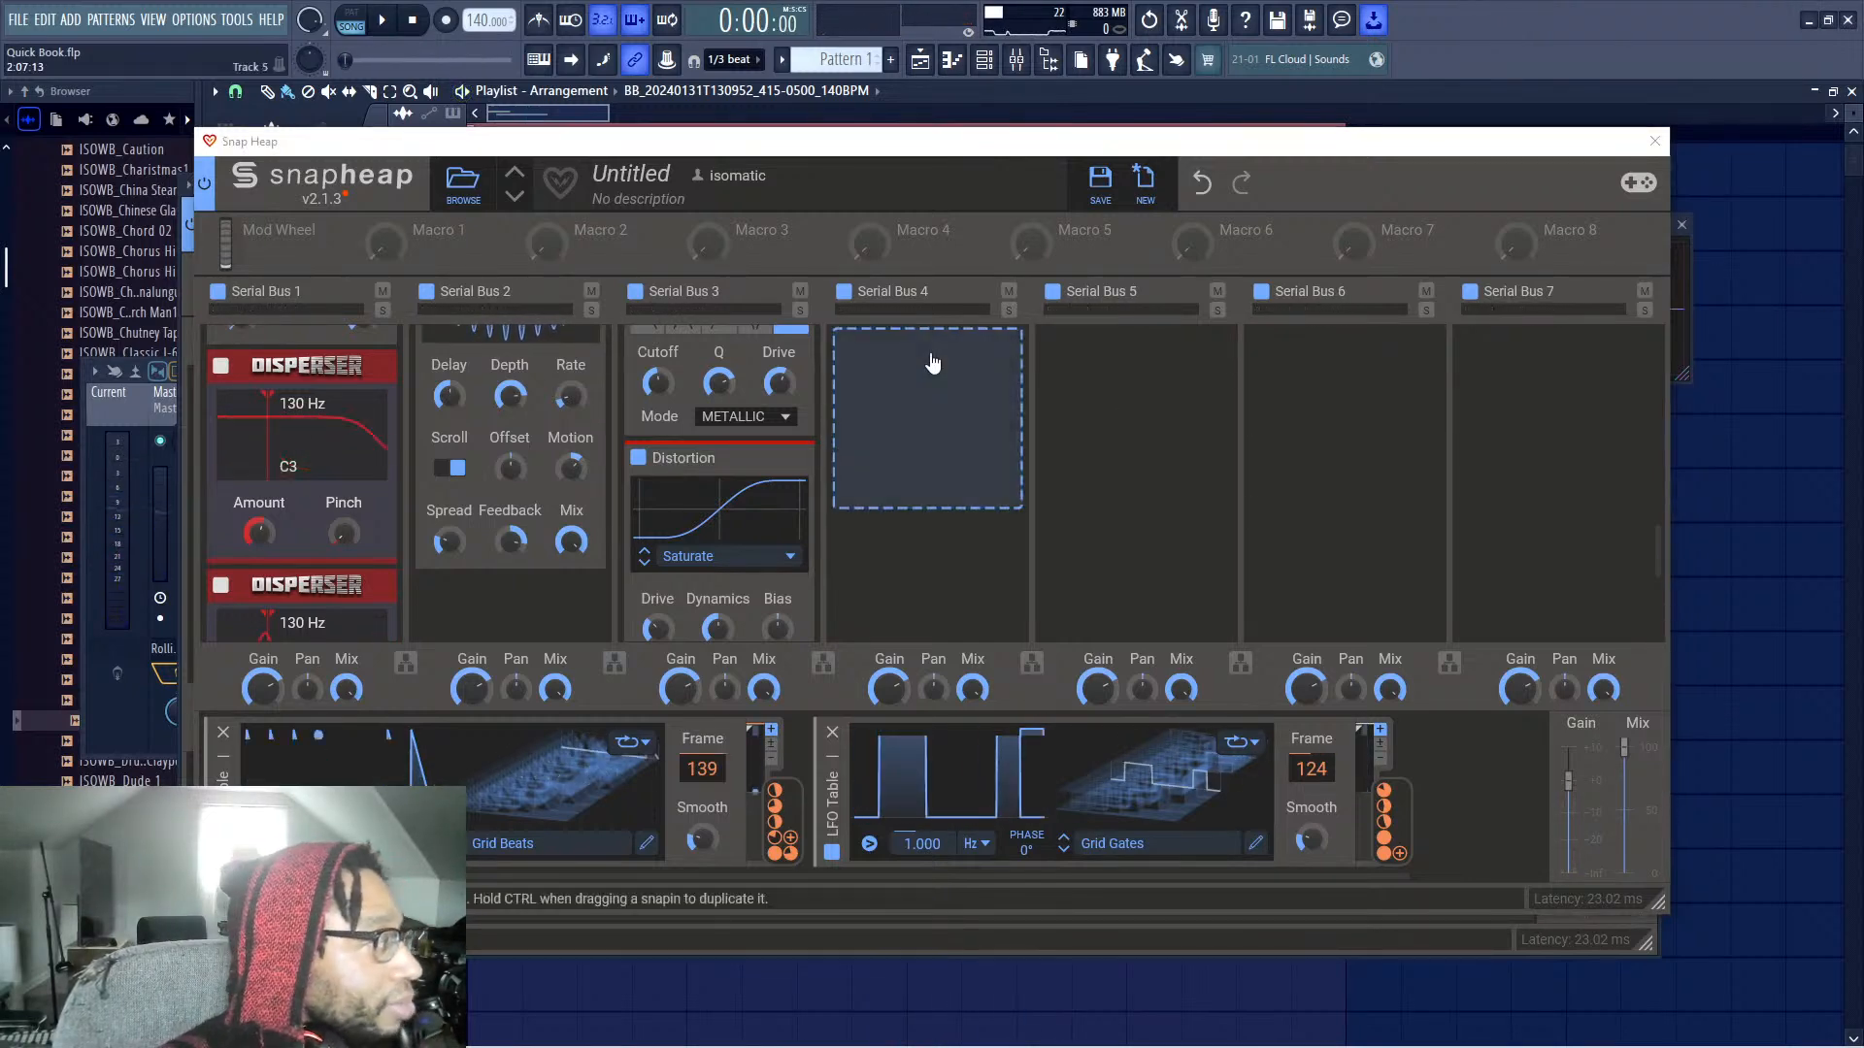
Name the nested Snap Heap preset "Really Weird Weapon"
{"action": "left_click_drag", "start_coordinate": [878, 144], "coordinate": [1010, 173]}
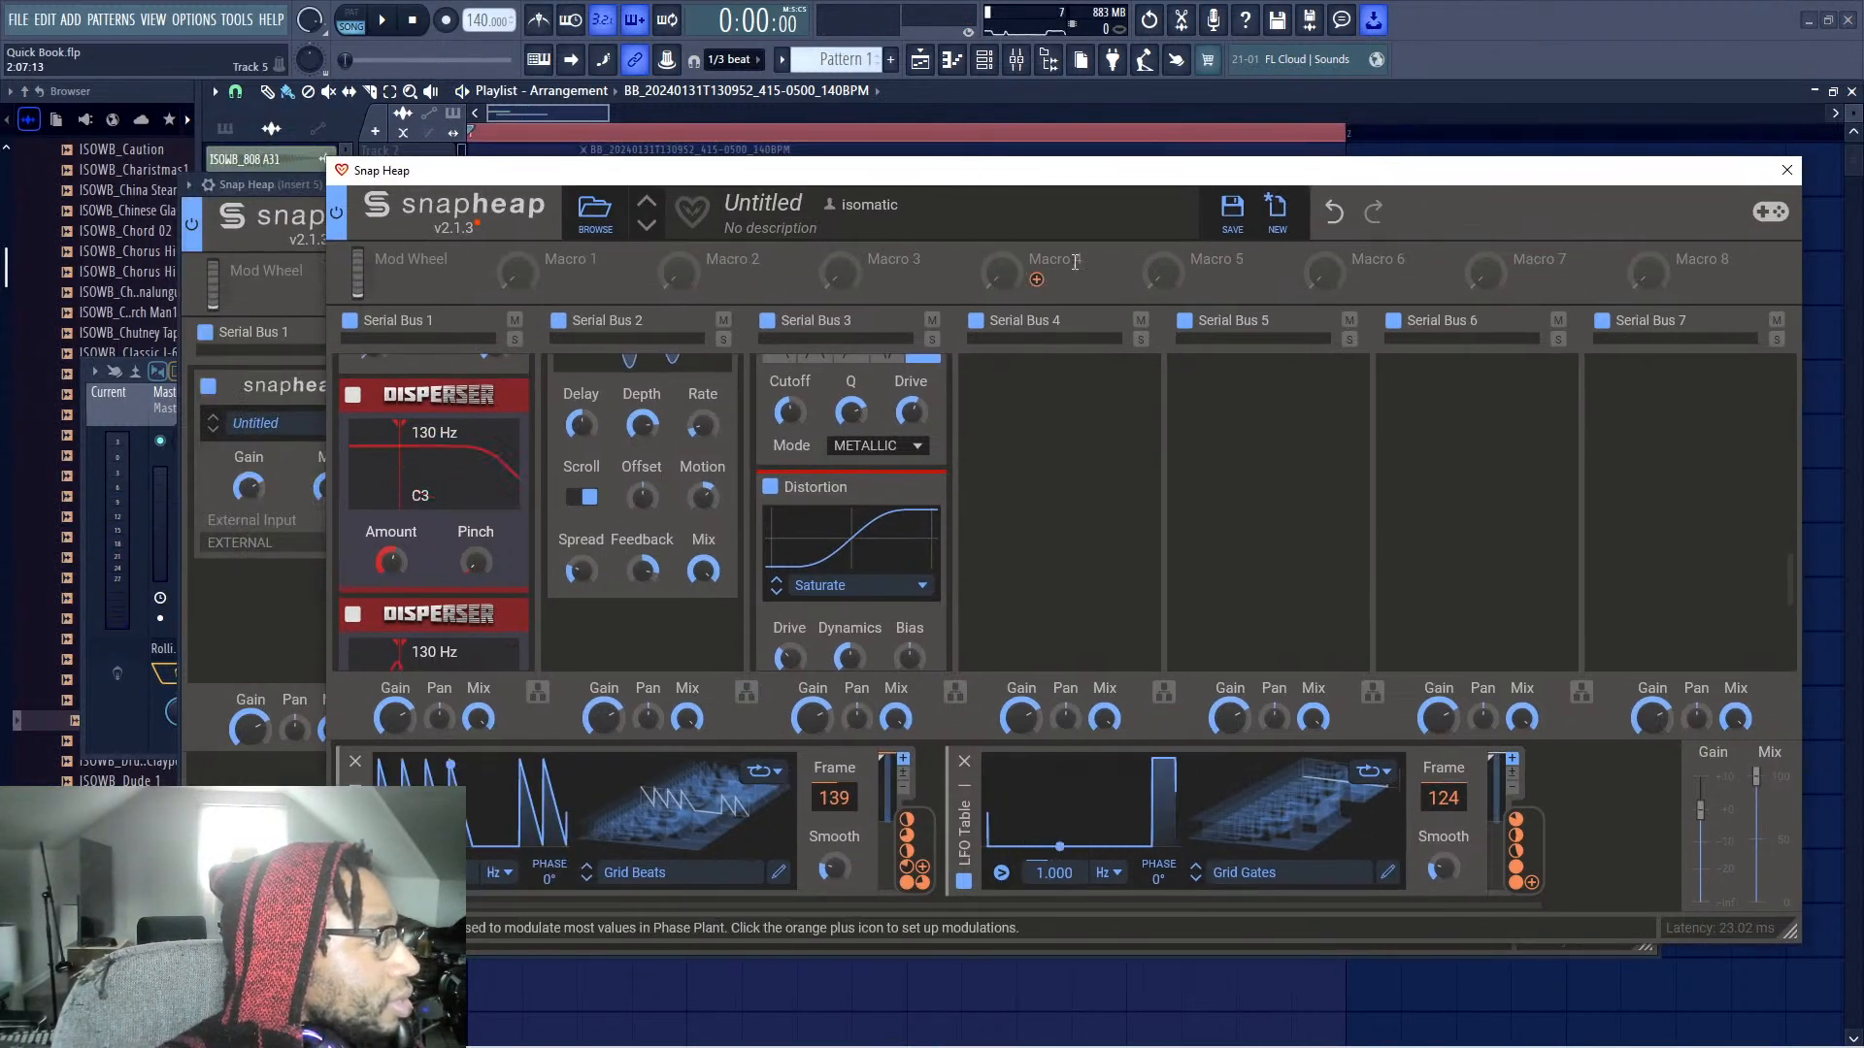
{"action": "left_click", "coordinate": [785, 204]}
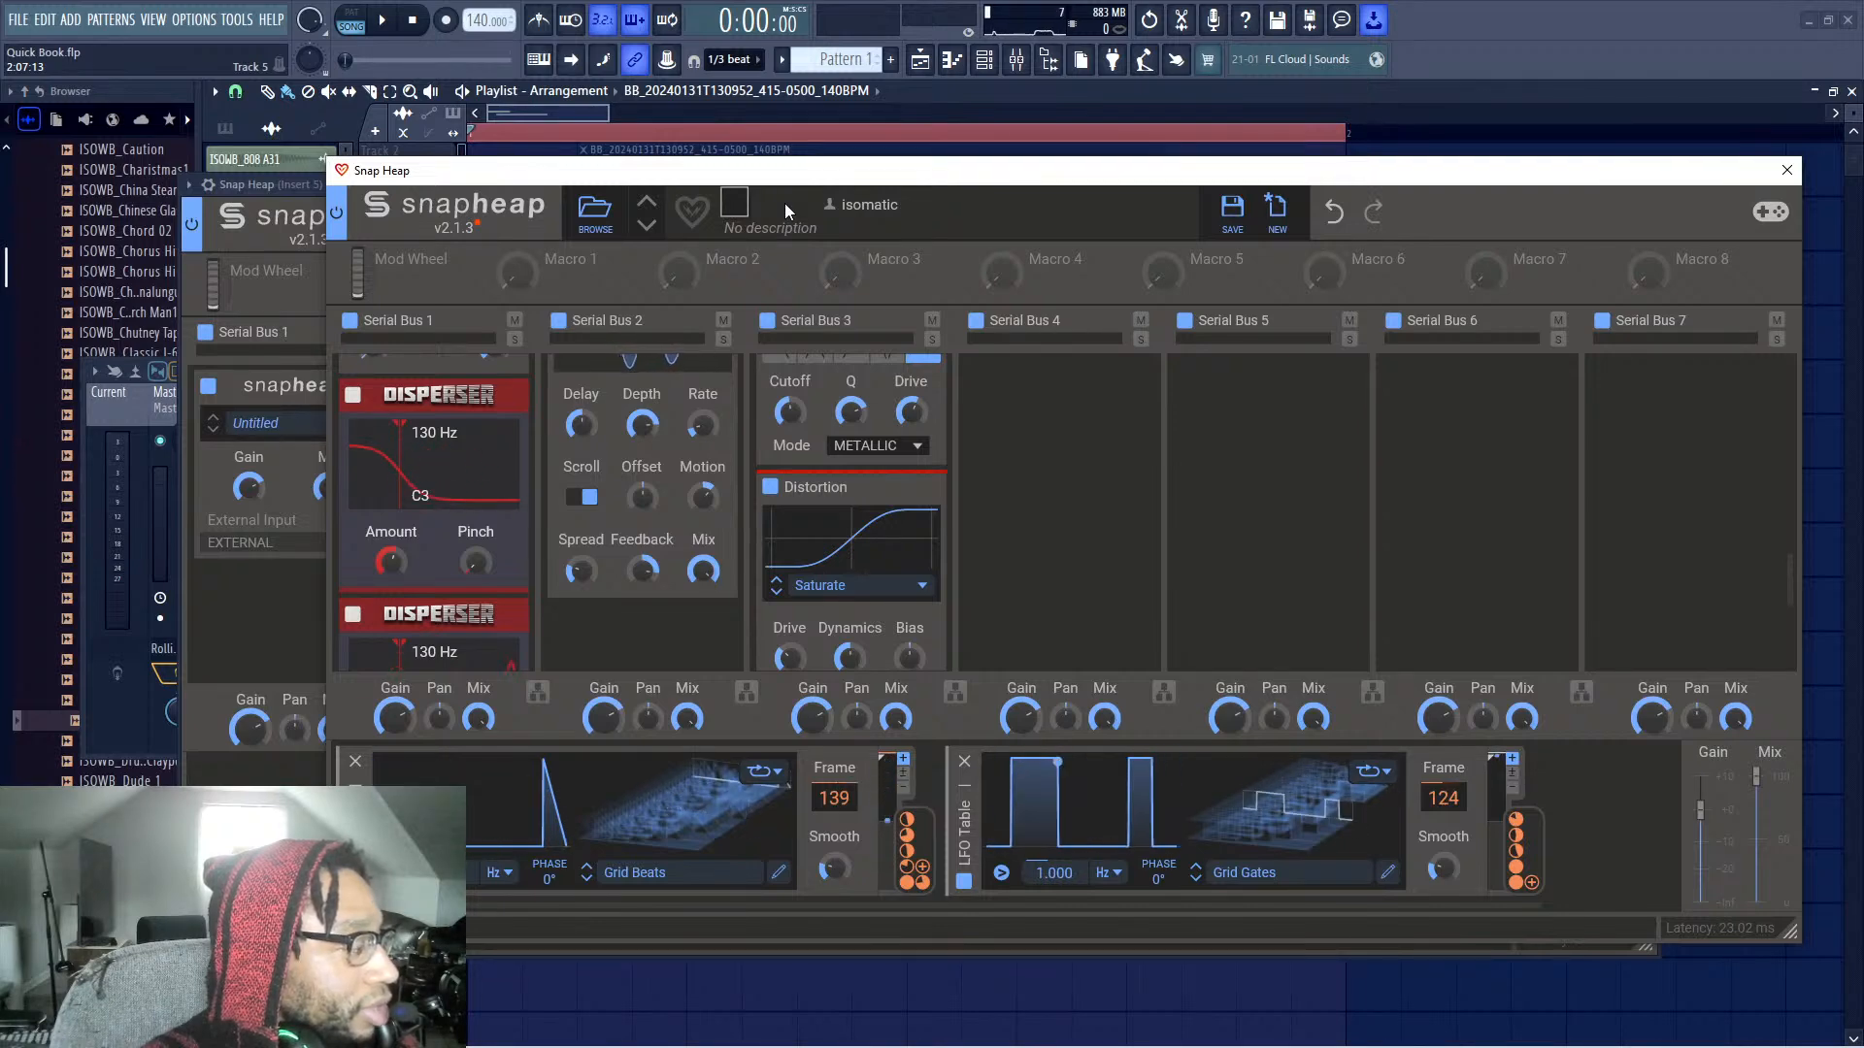
{"action": "left_click", "coordinate": [784, 201]}
{"action": "type", "text": "Really "}
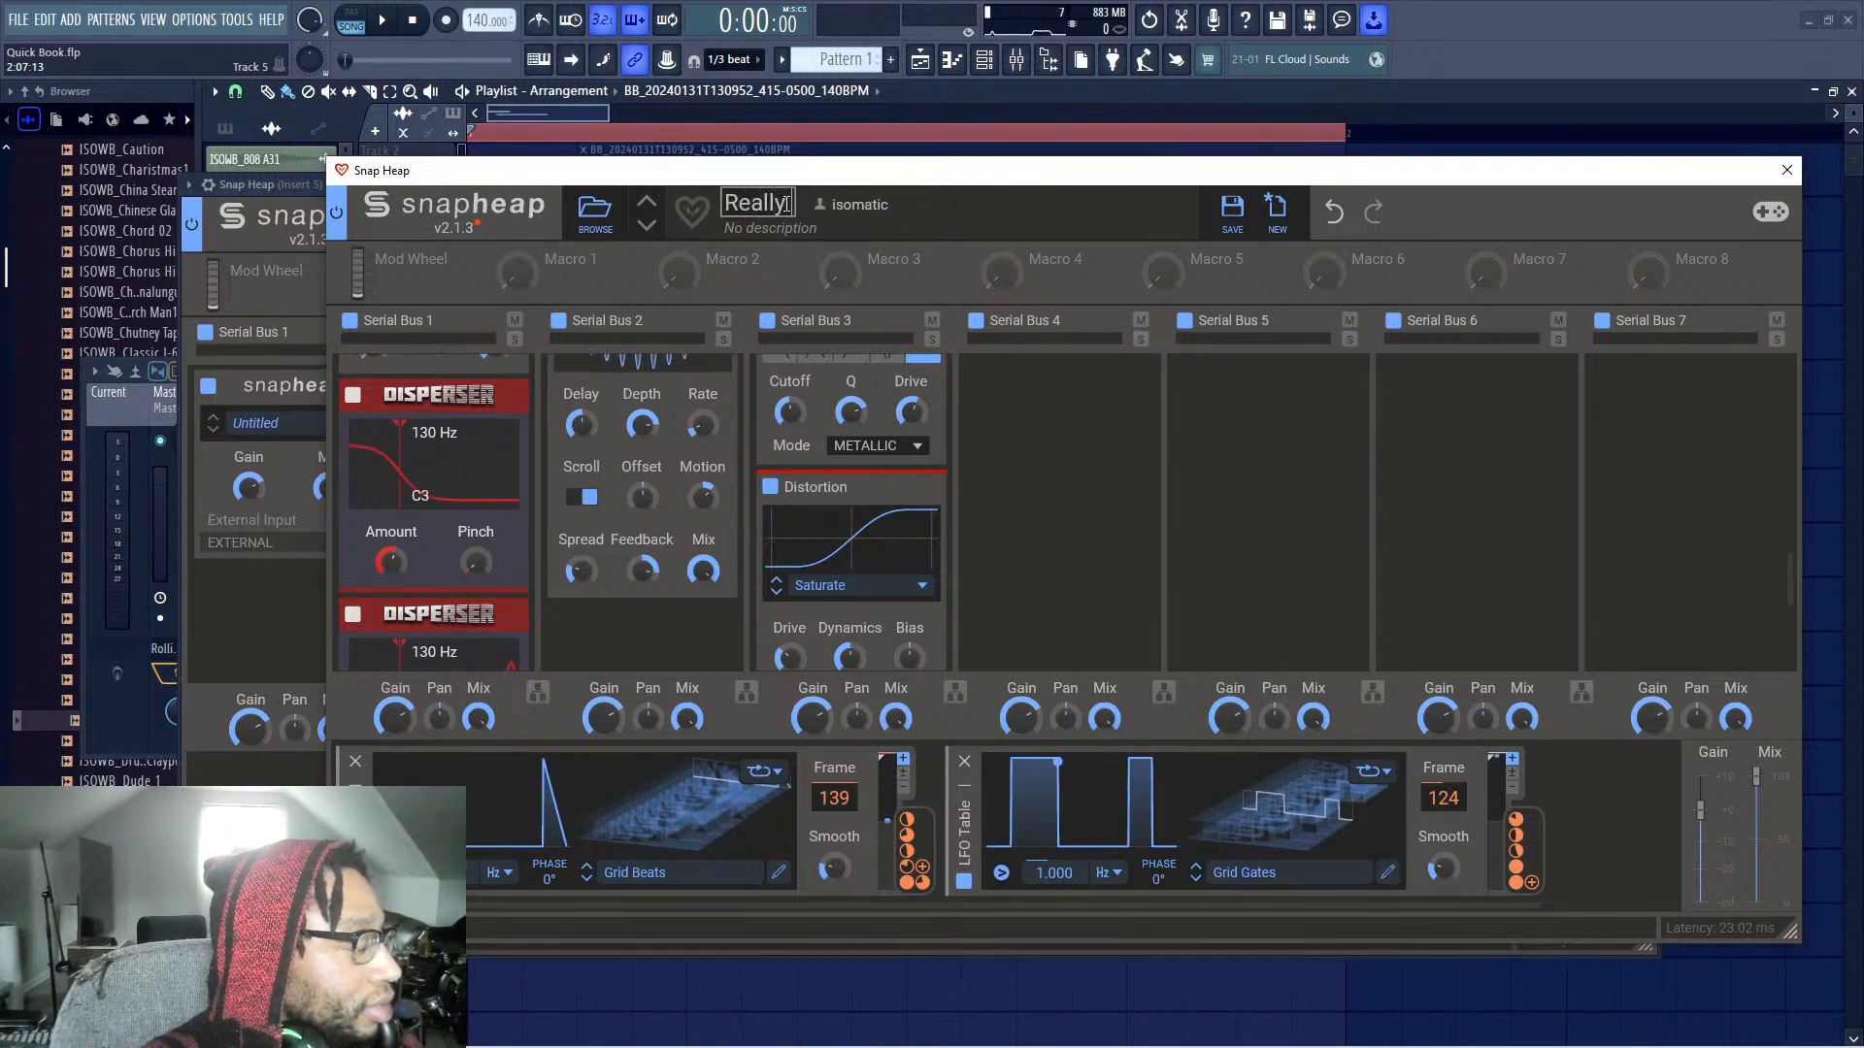
{"action": "type", "text": "Weird WEa"}
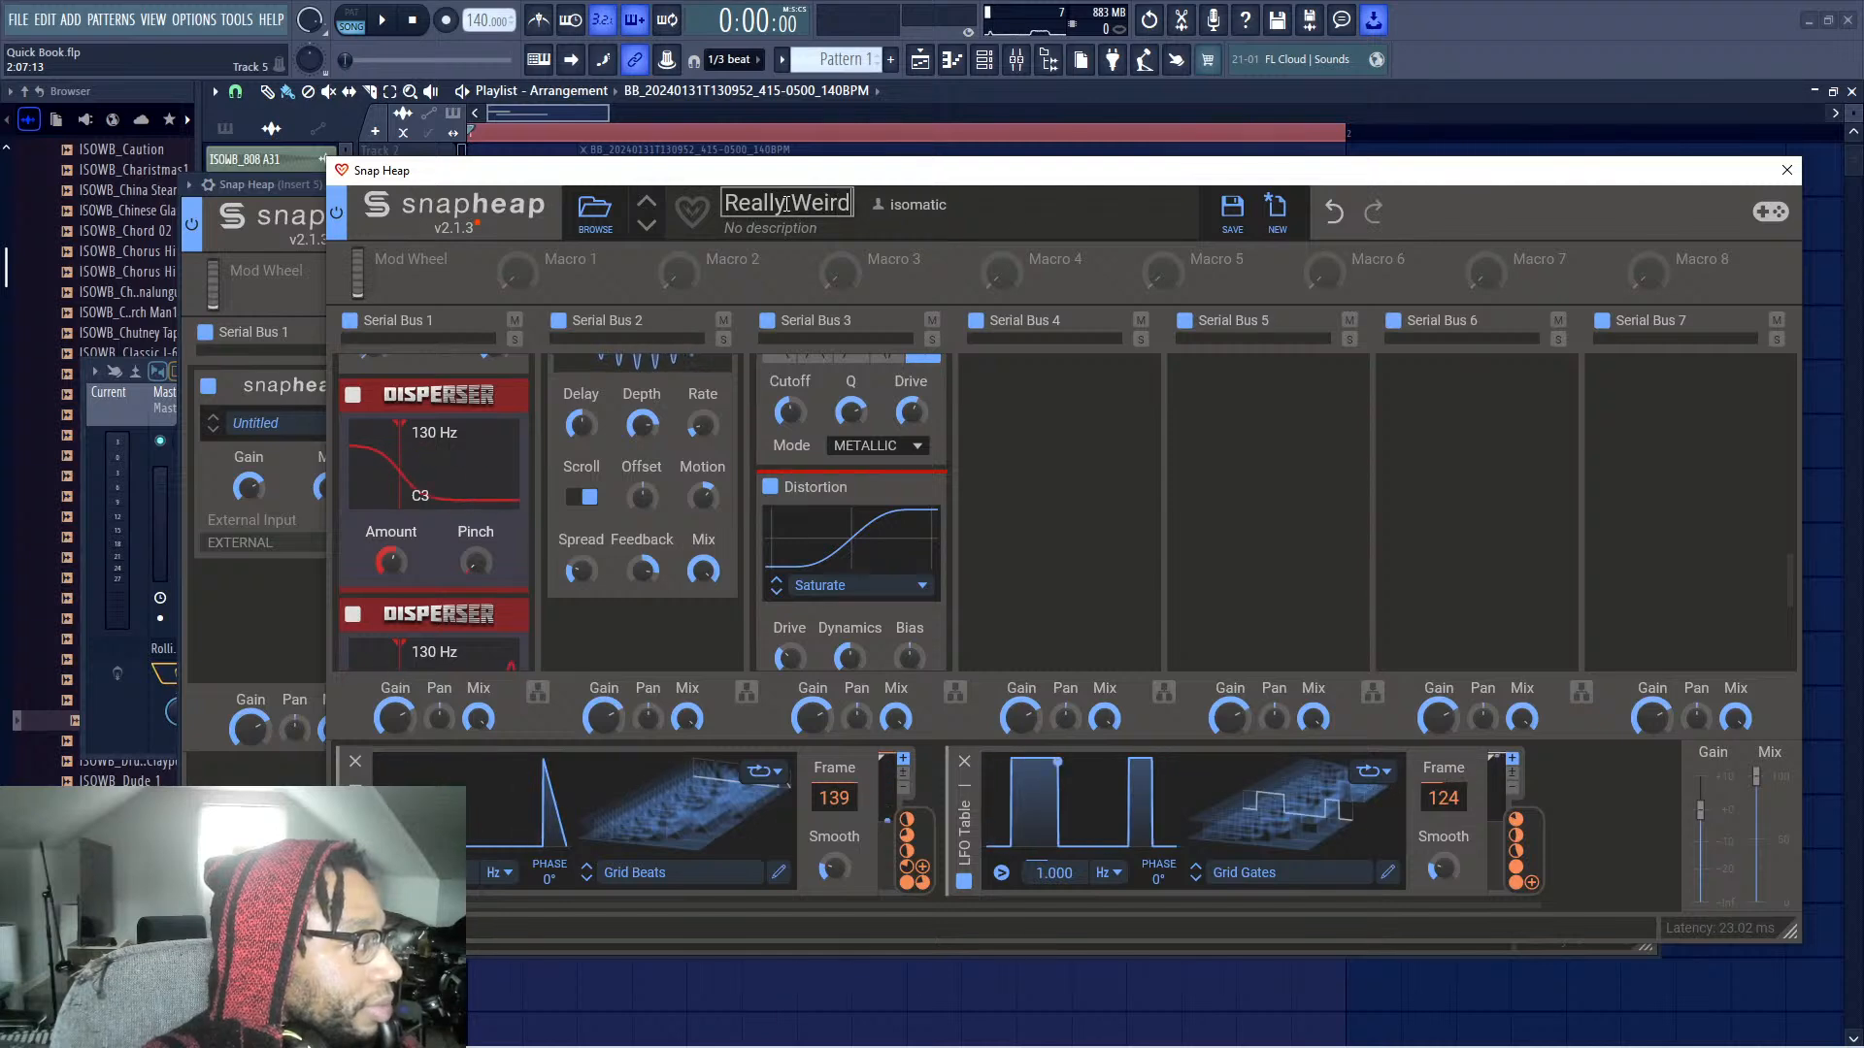
{"action": "key", "text": "BackSpace"}
{"action": "key", "text": "BackSpace"}
{"action": "type", "text": "eapn"}
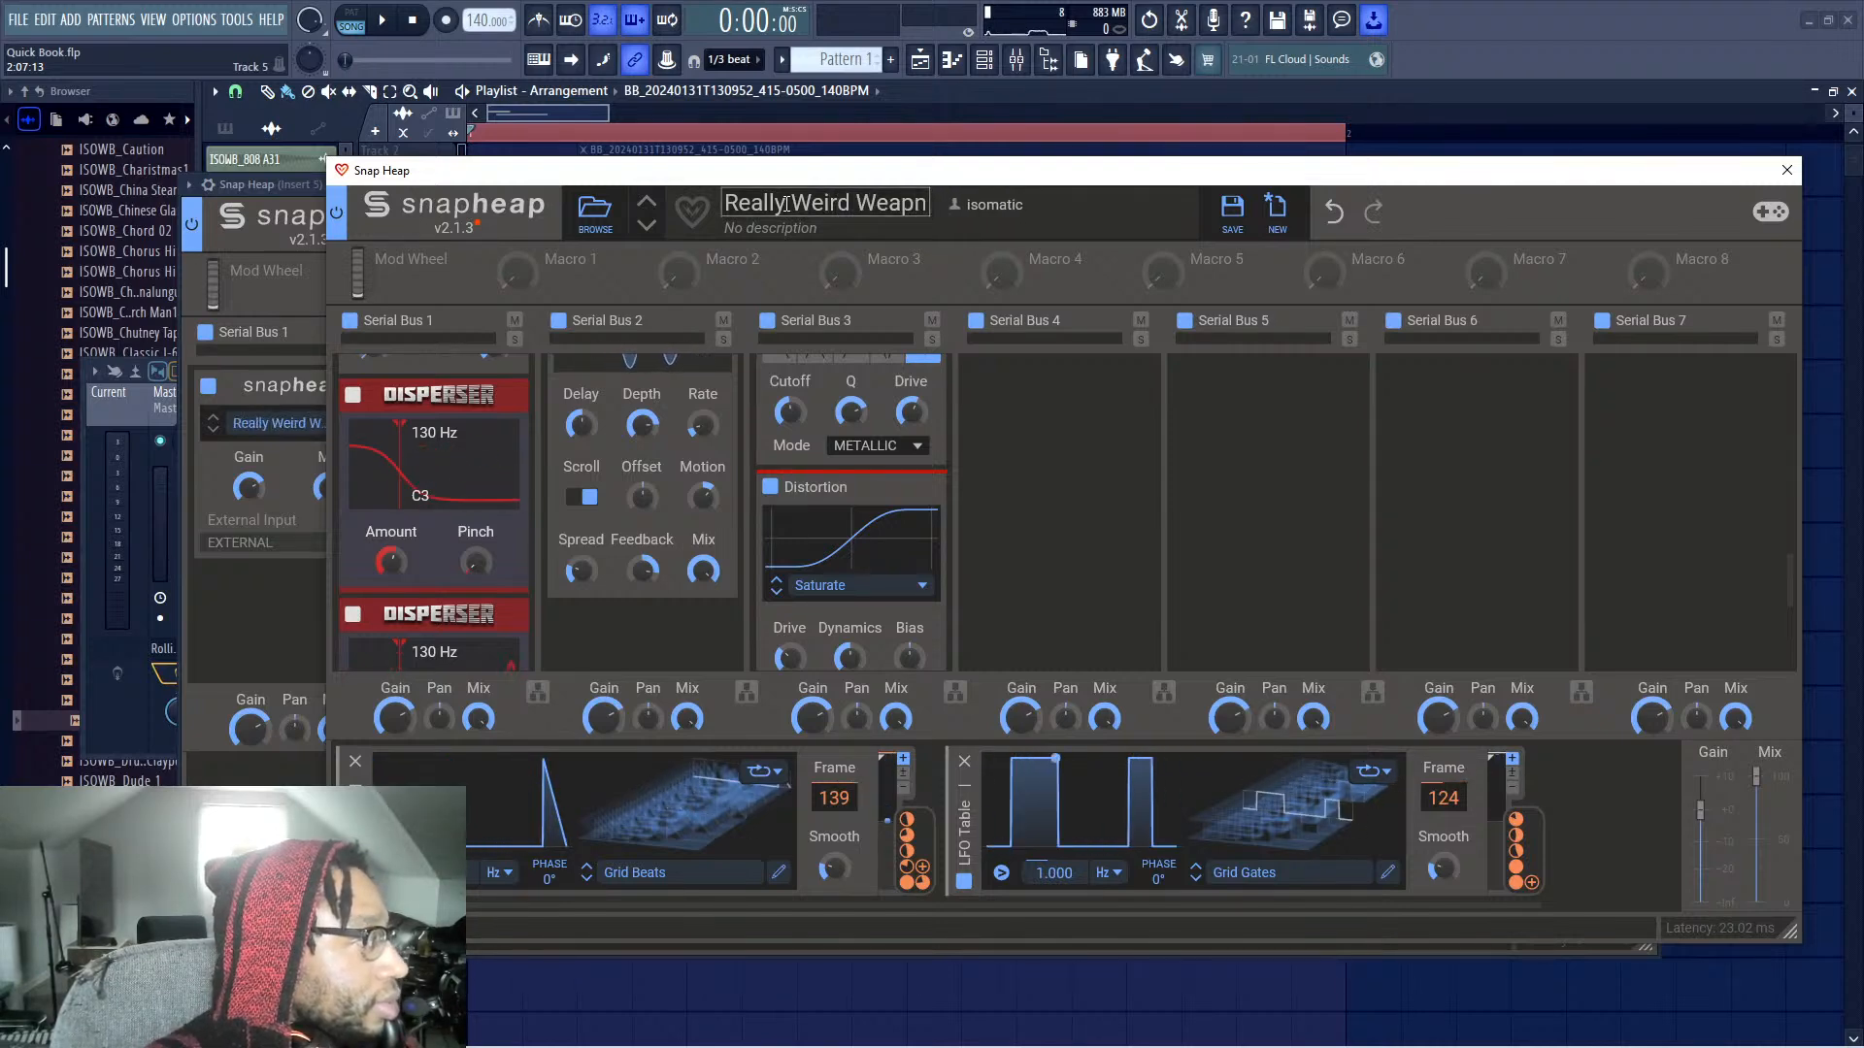
{"action": "left_click", "coordinate": [785, 204]}
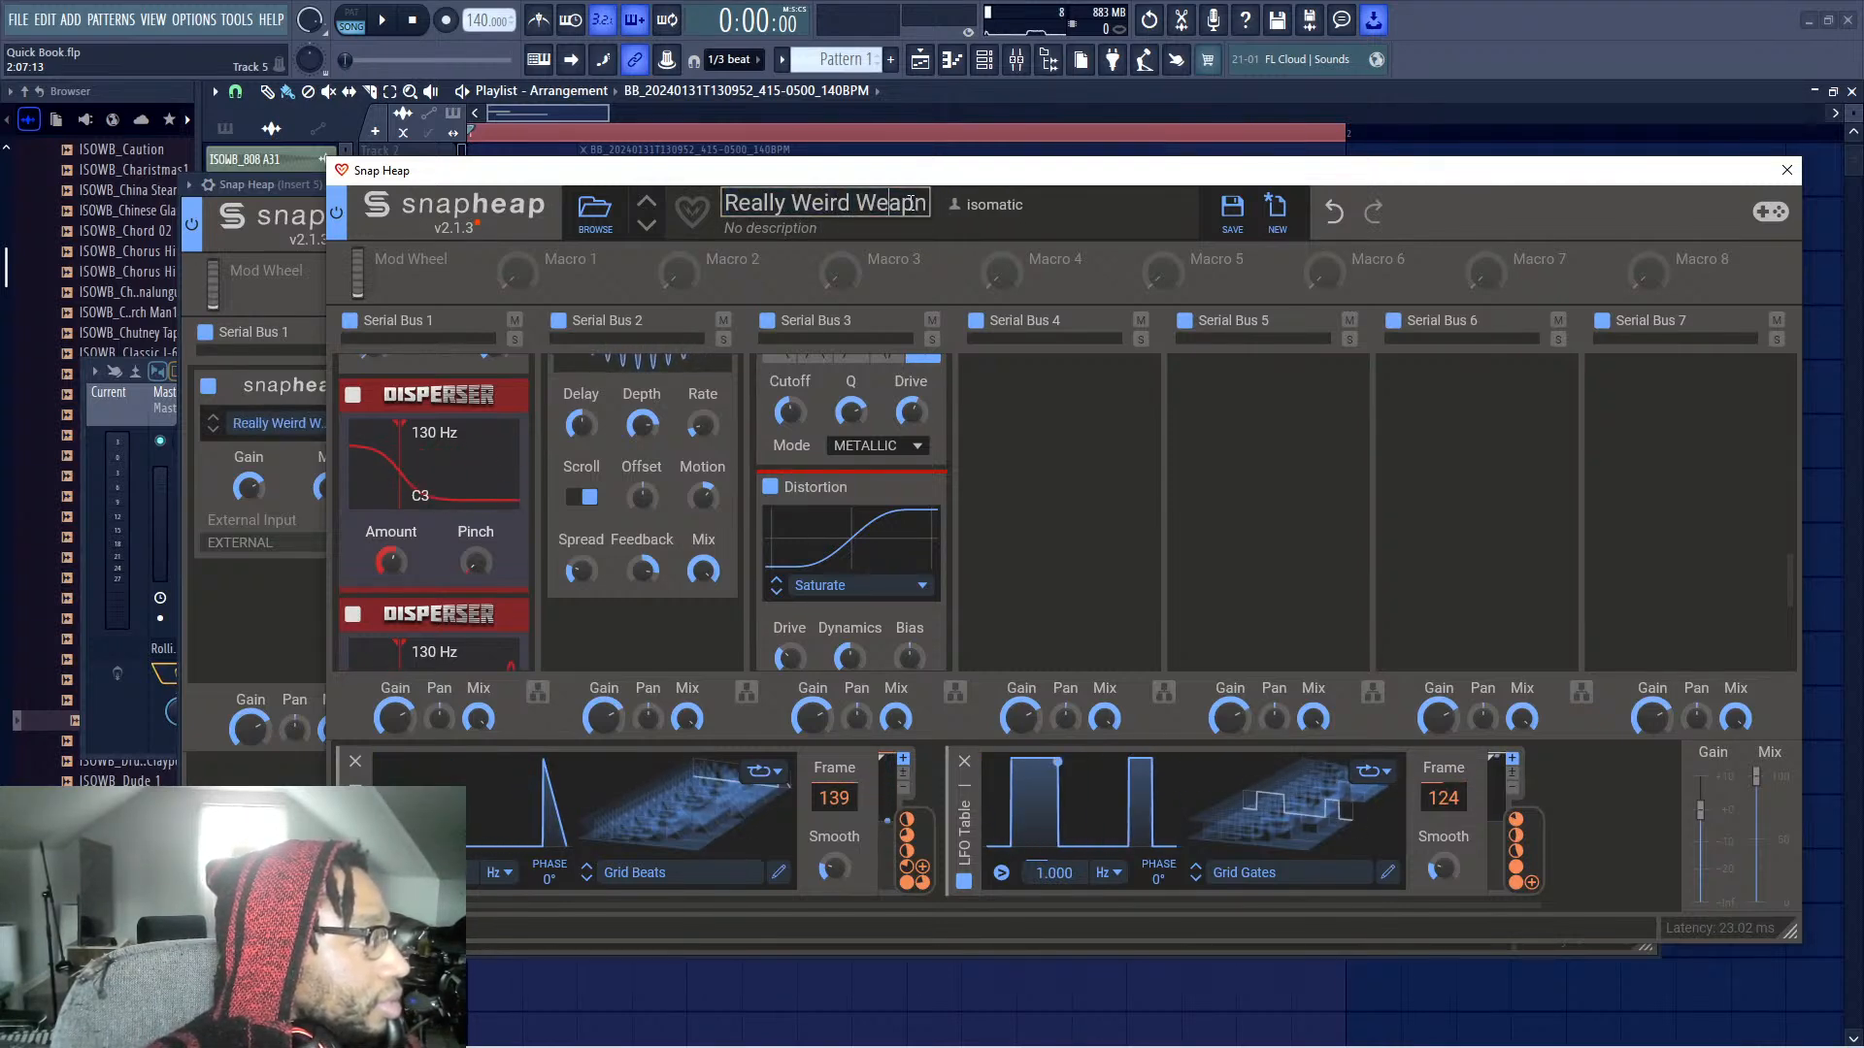
{"action": "type", "text": "o"}
{"action": "key", "text": "Tab"}
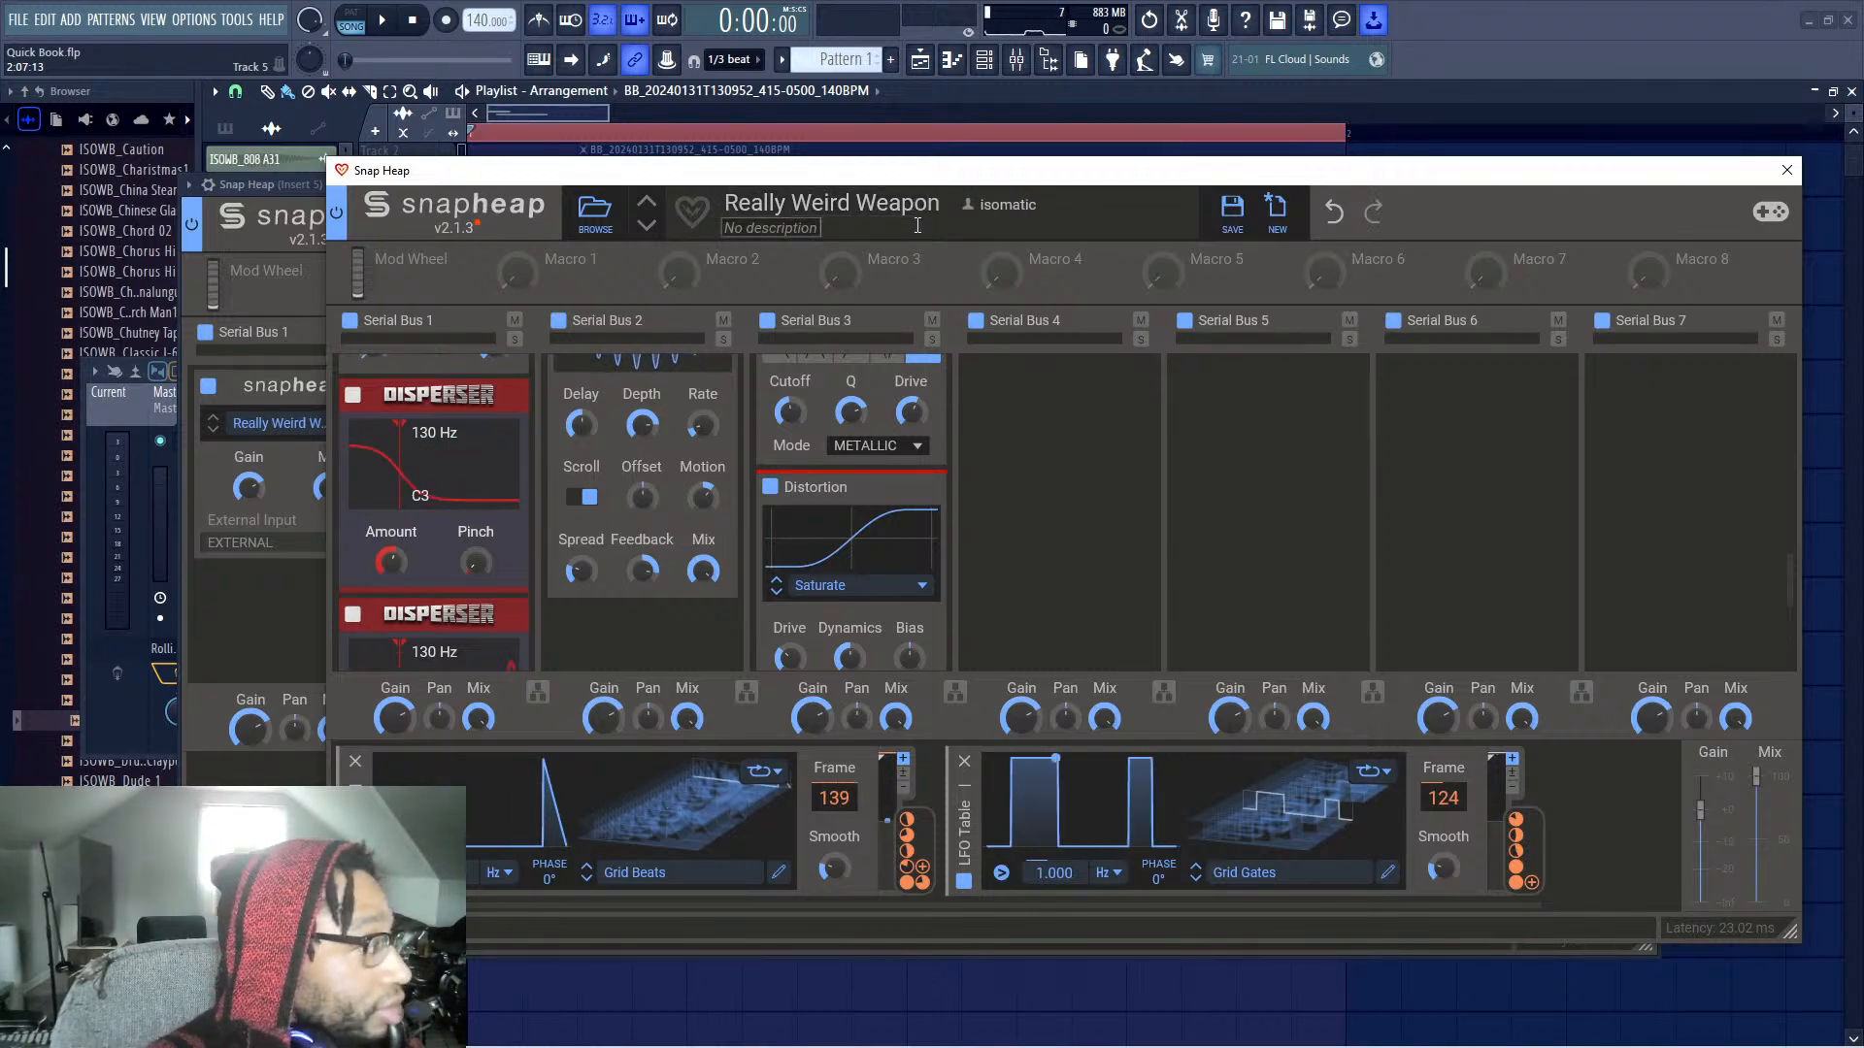
Leave the nested preset's description empty and close the nested Snap Heap editor
{"action": "left_click", "coordinate": [785, 235]}
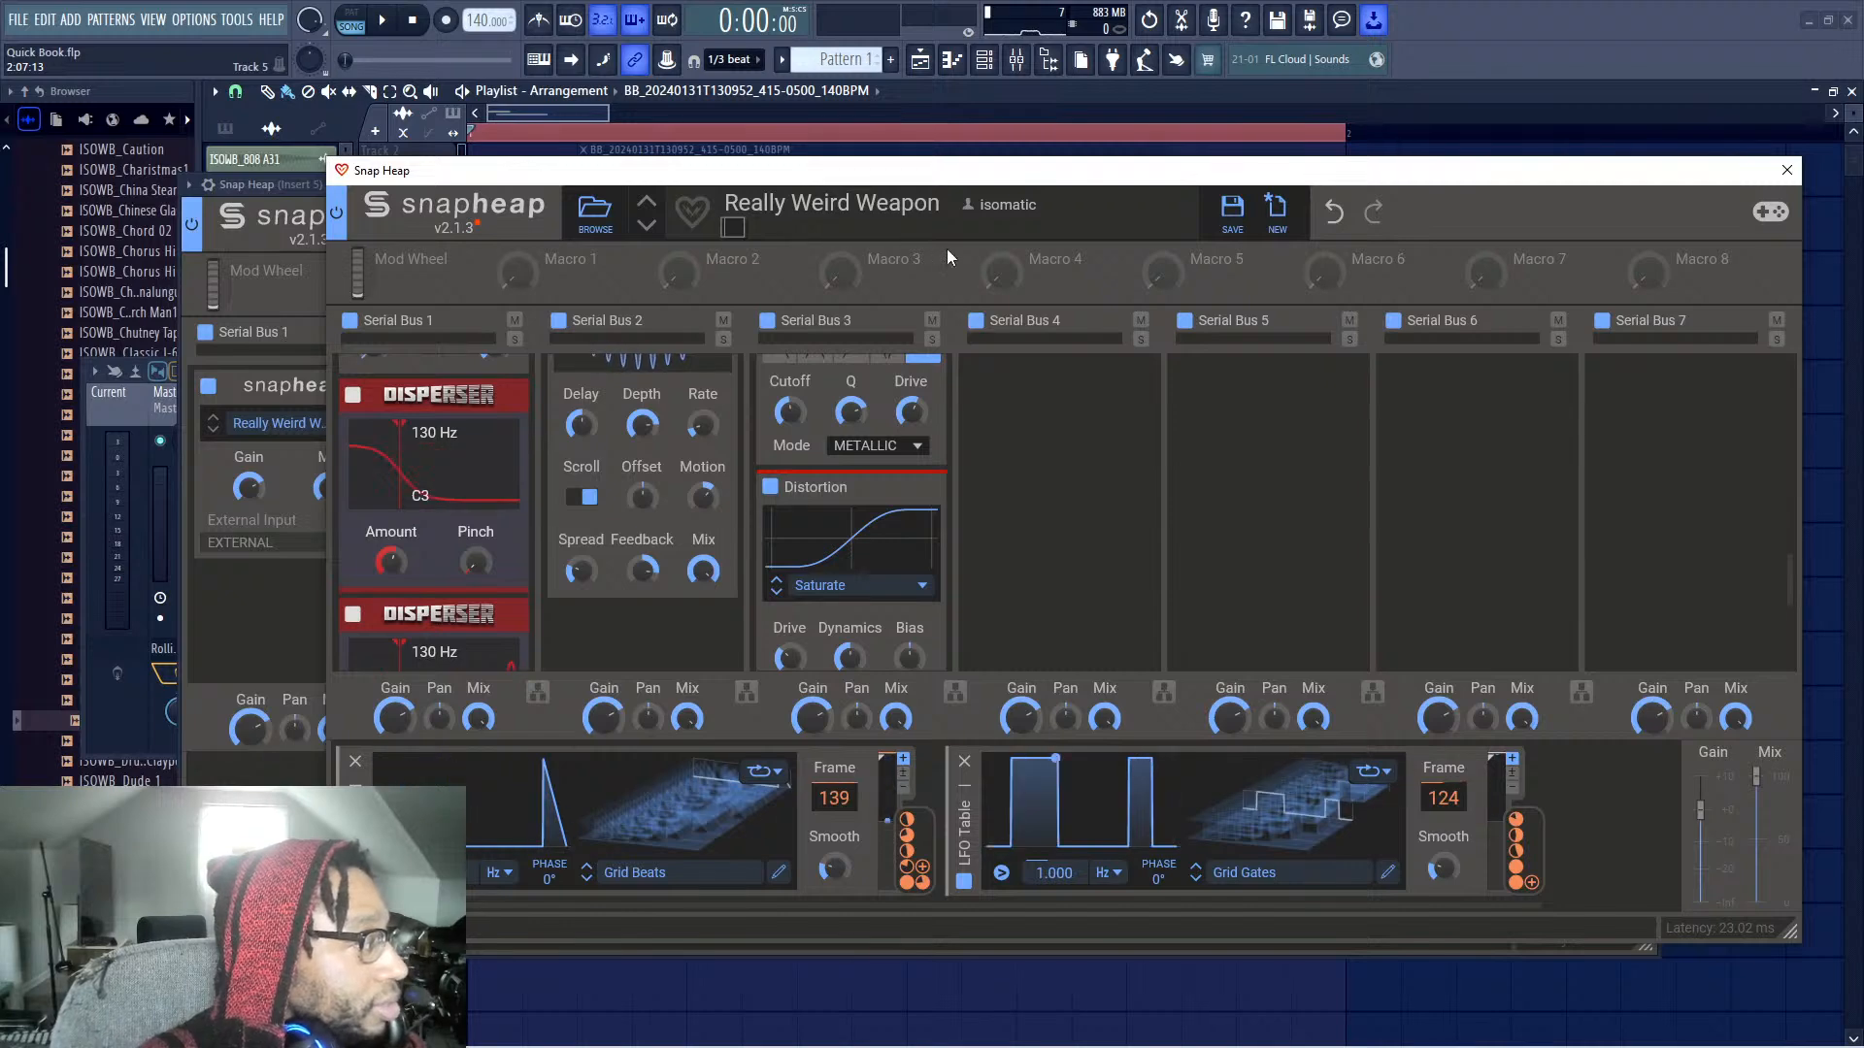
{"action": "left_click", "coordinate": [1230, 205]}
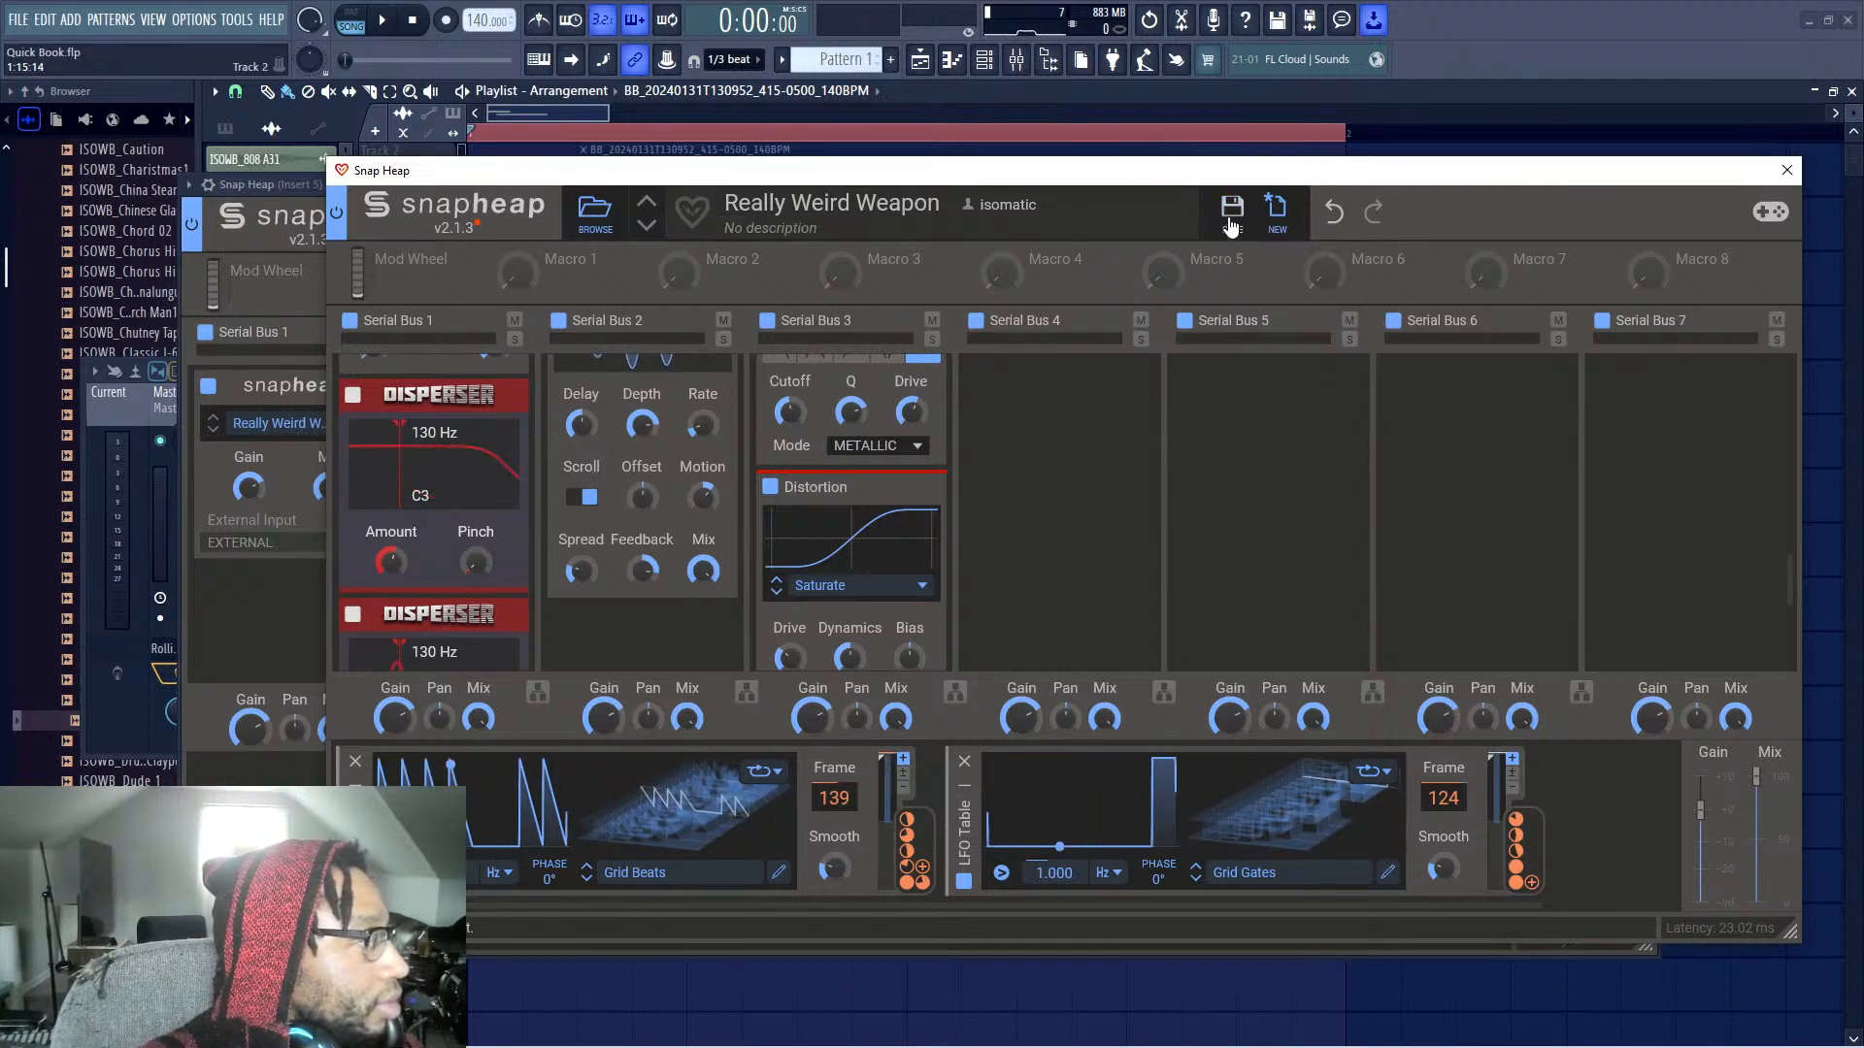
{"action": "left_click_drag", "start_coordinate": [1171, 175], "coordinate": [1004, 247]}
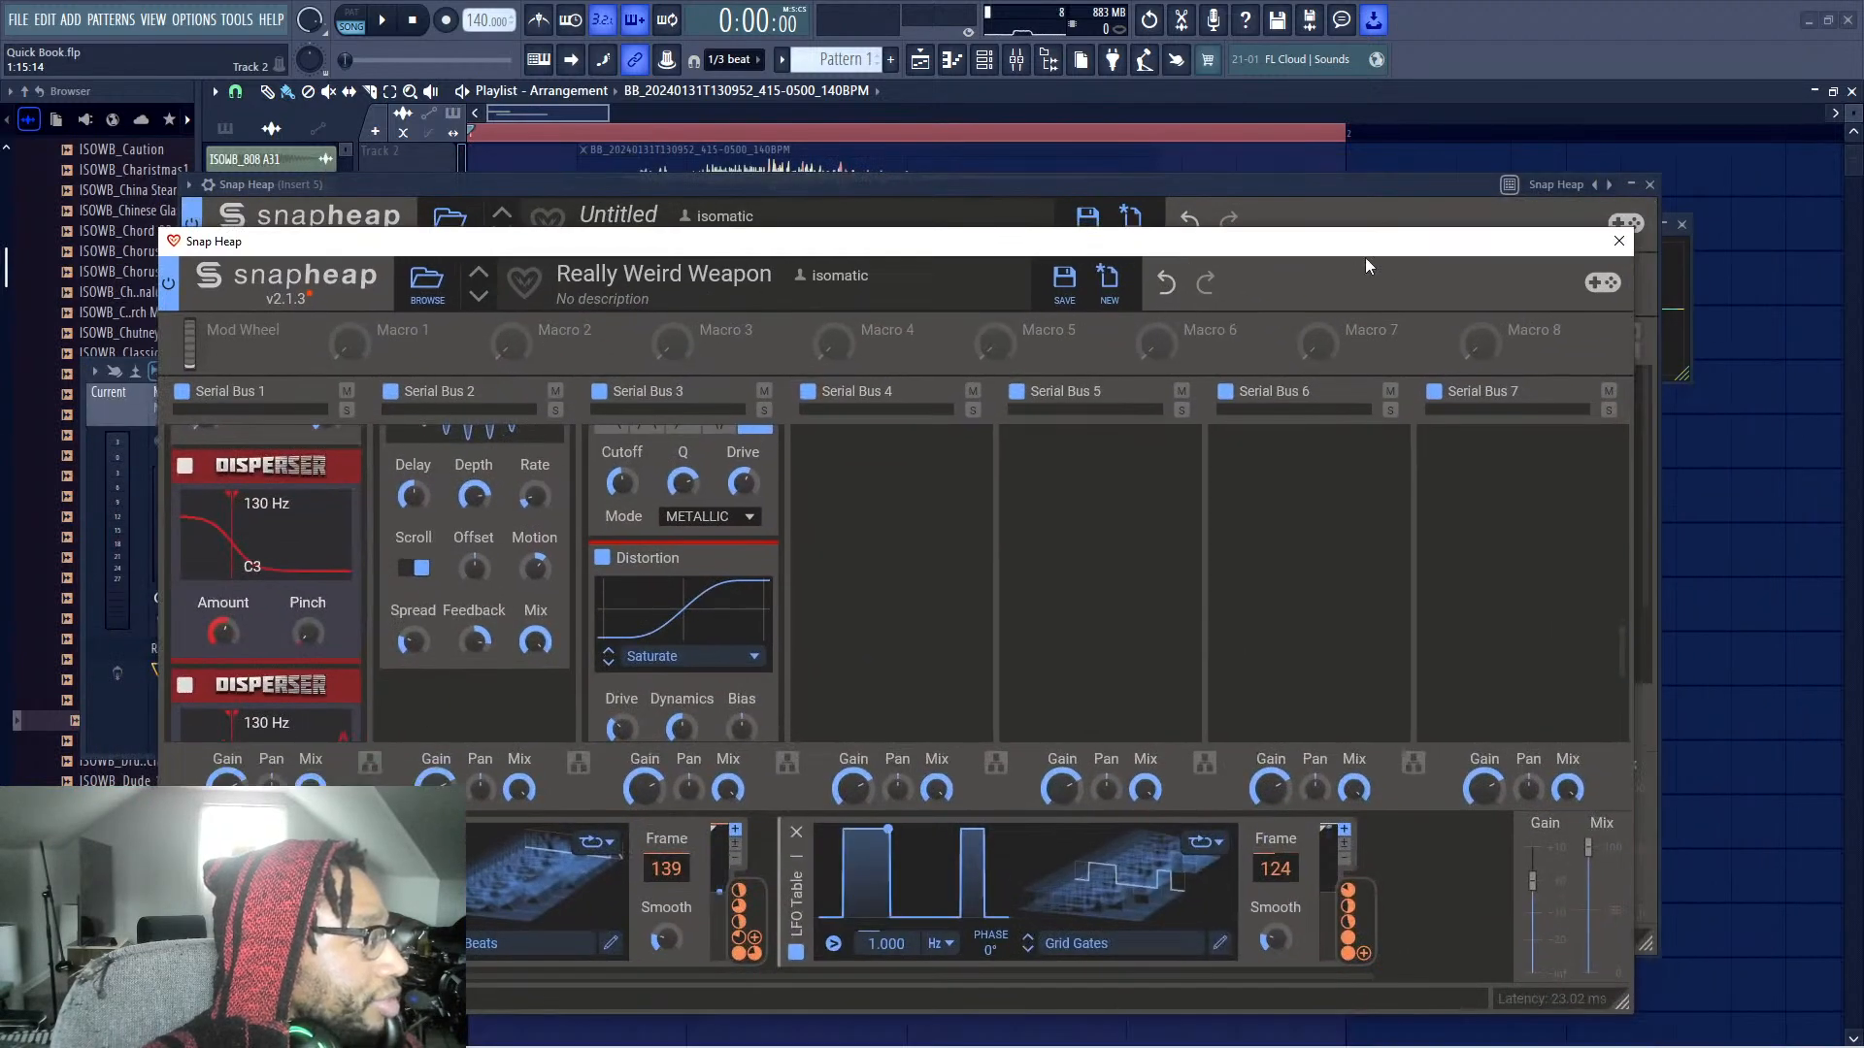
{"action": "left_click", "coordinate": [1618, 240]}
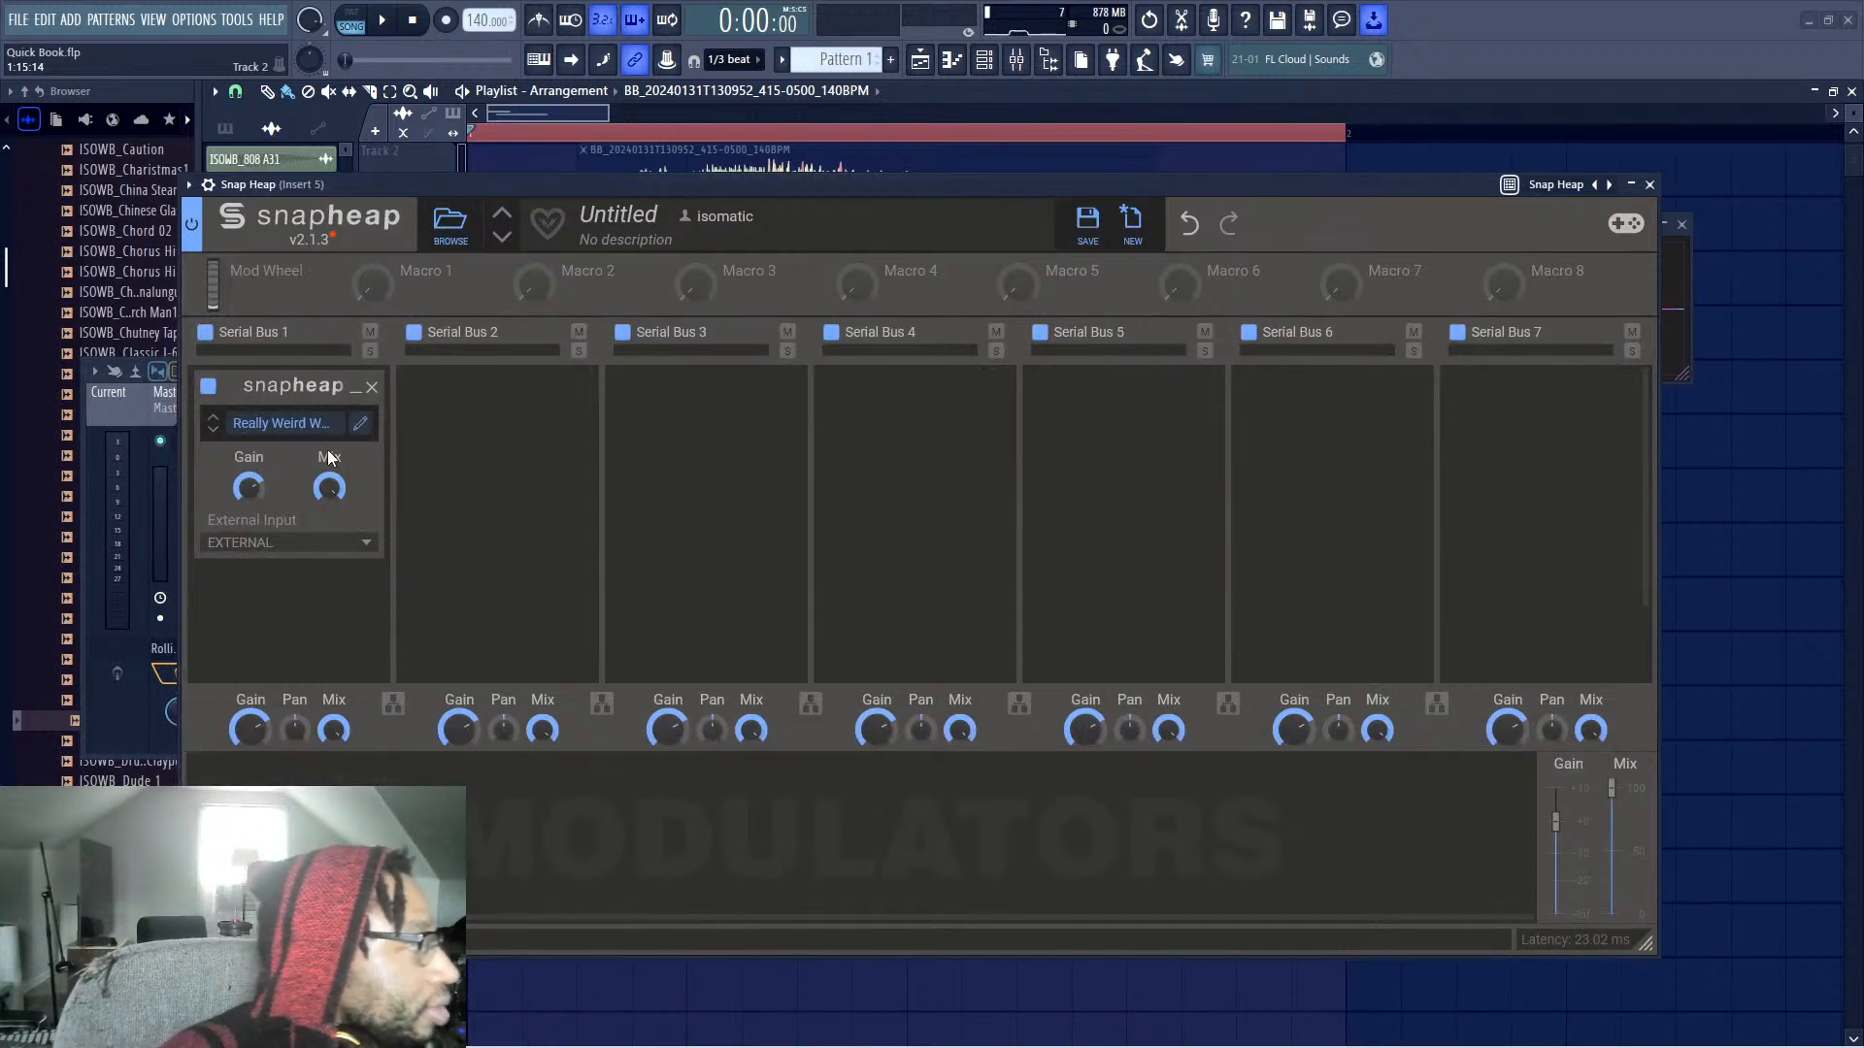
Name the outer Snap Heap preset "Really Weird Weapon" and save it to the User location
{"action": "left_click_drag", "start_coordinate": [732, 189], "coordinate": [834, 246]}
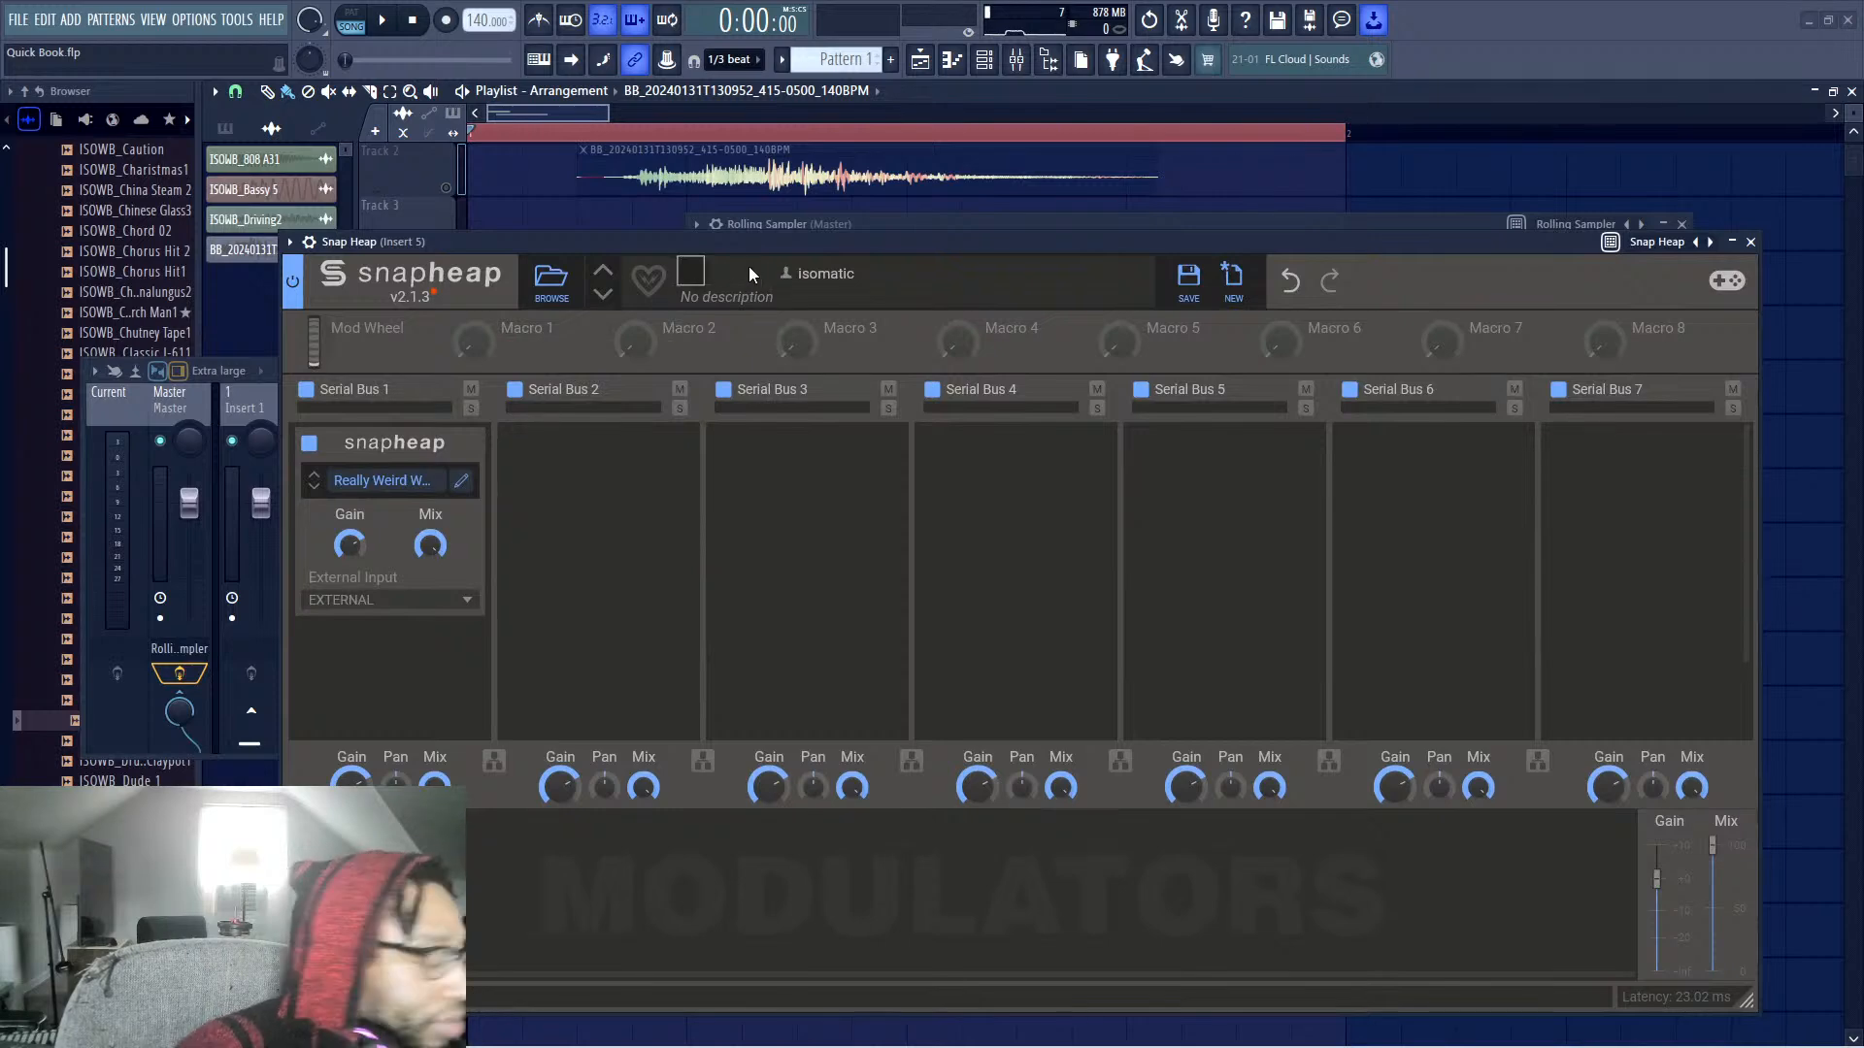
{"action": "type", "text": "Really Weird Weapon"}
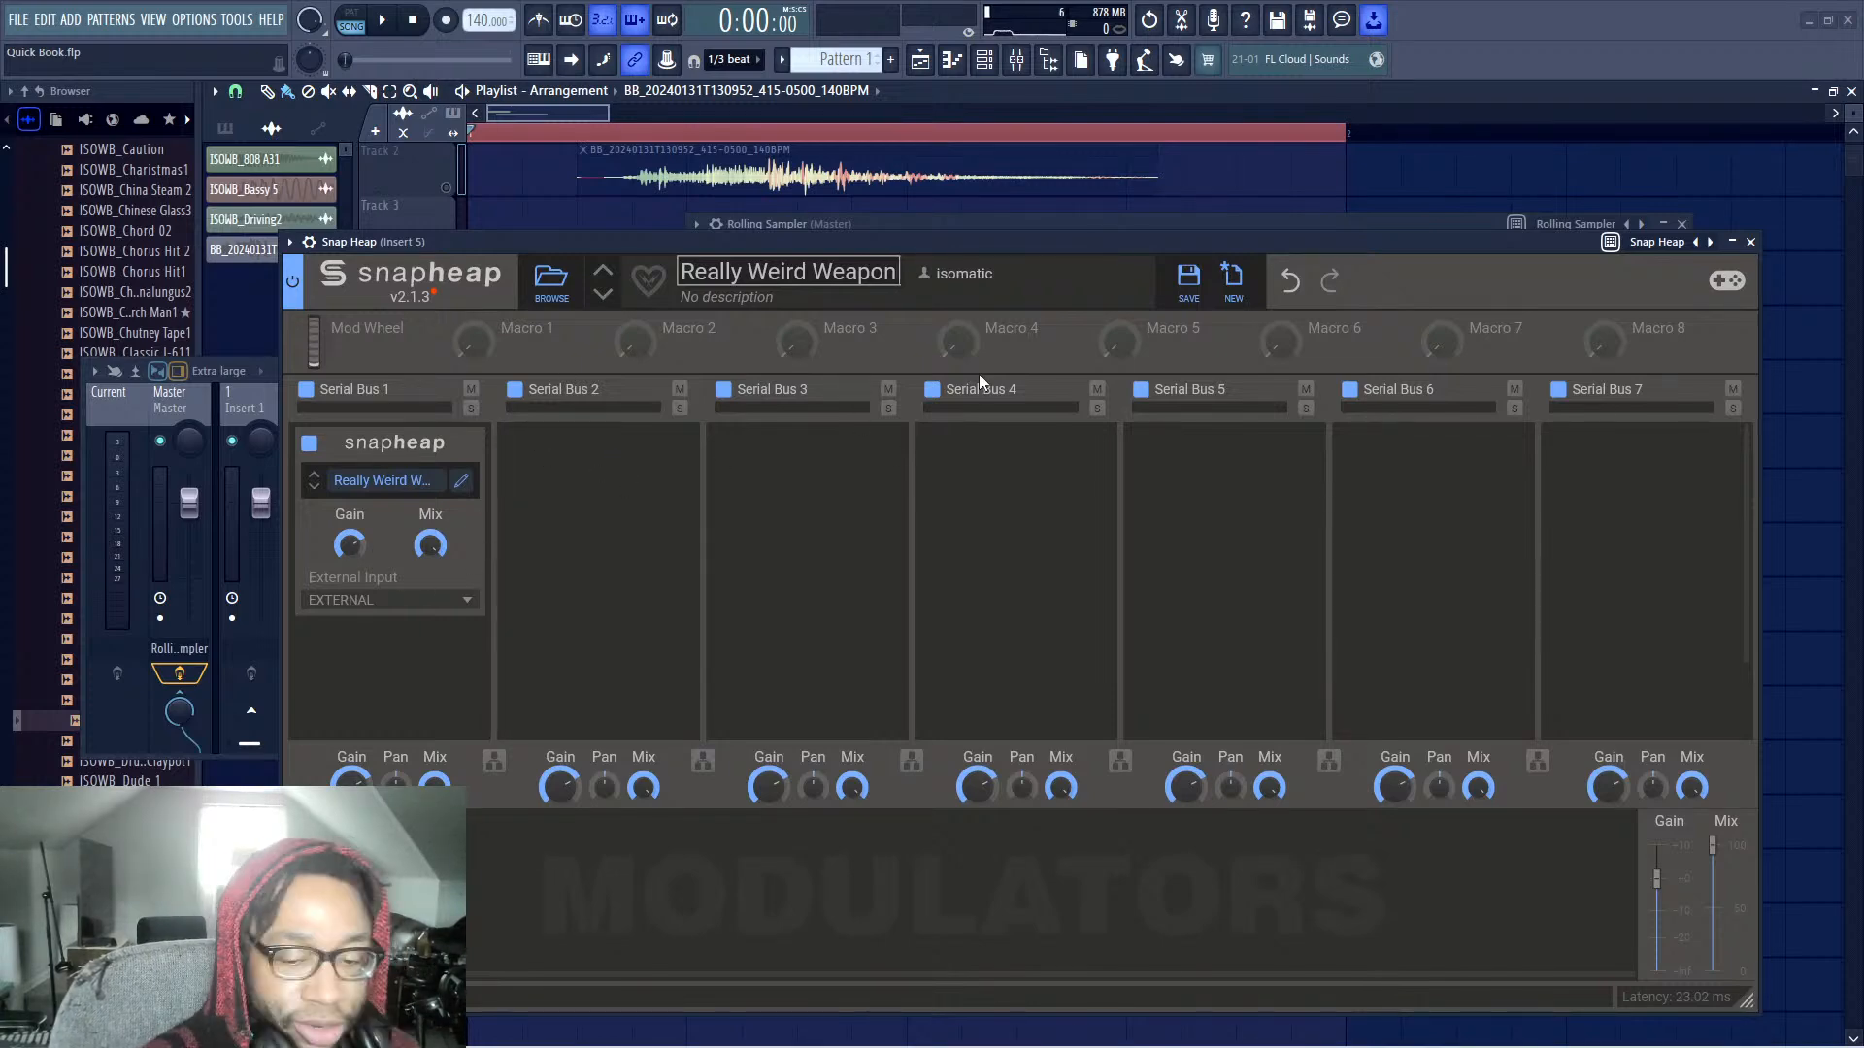
{"action": "key", "text": "Return"}
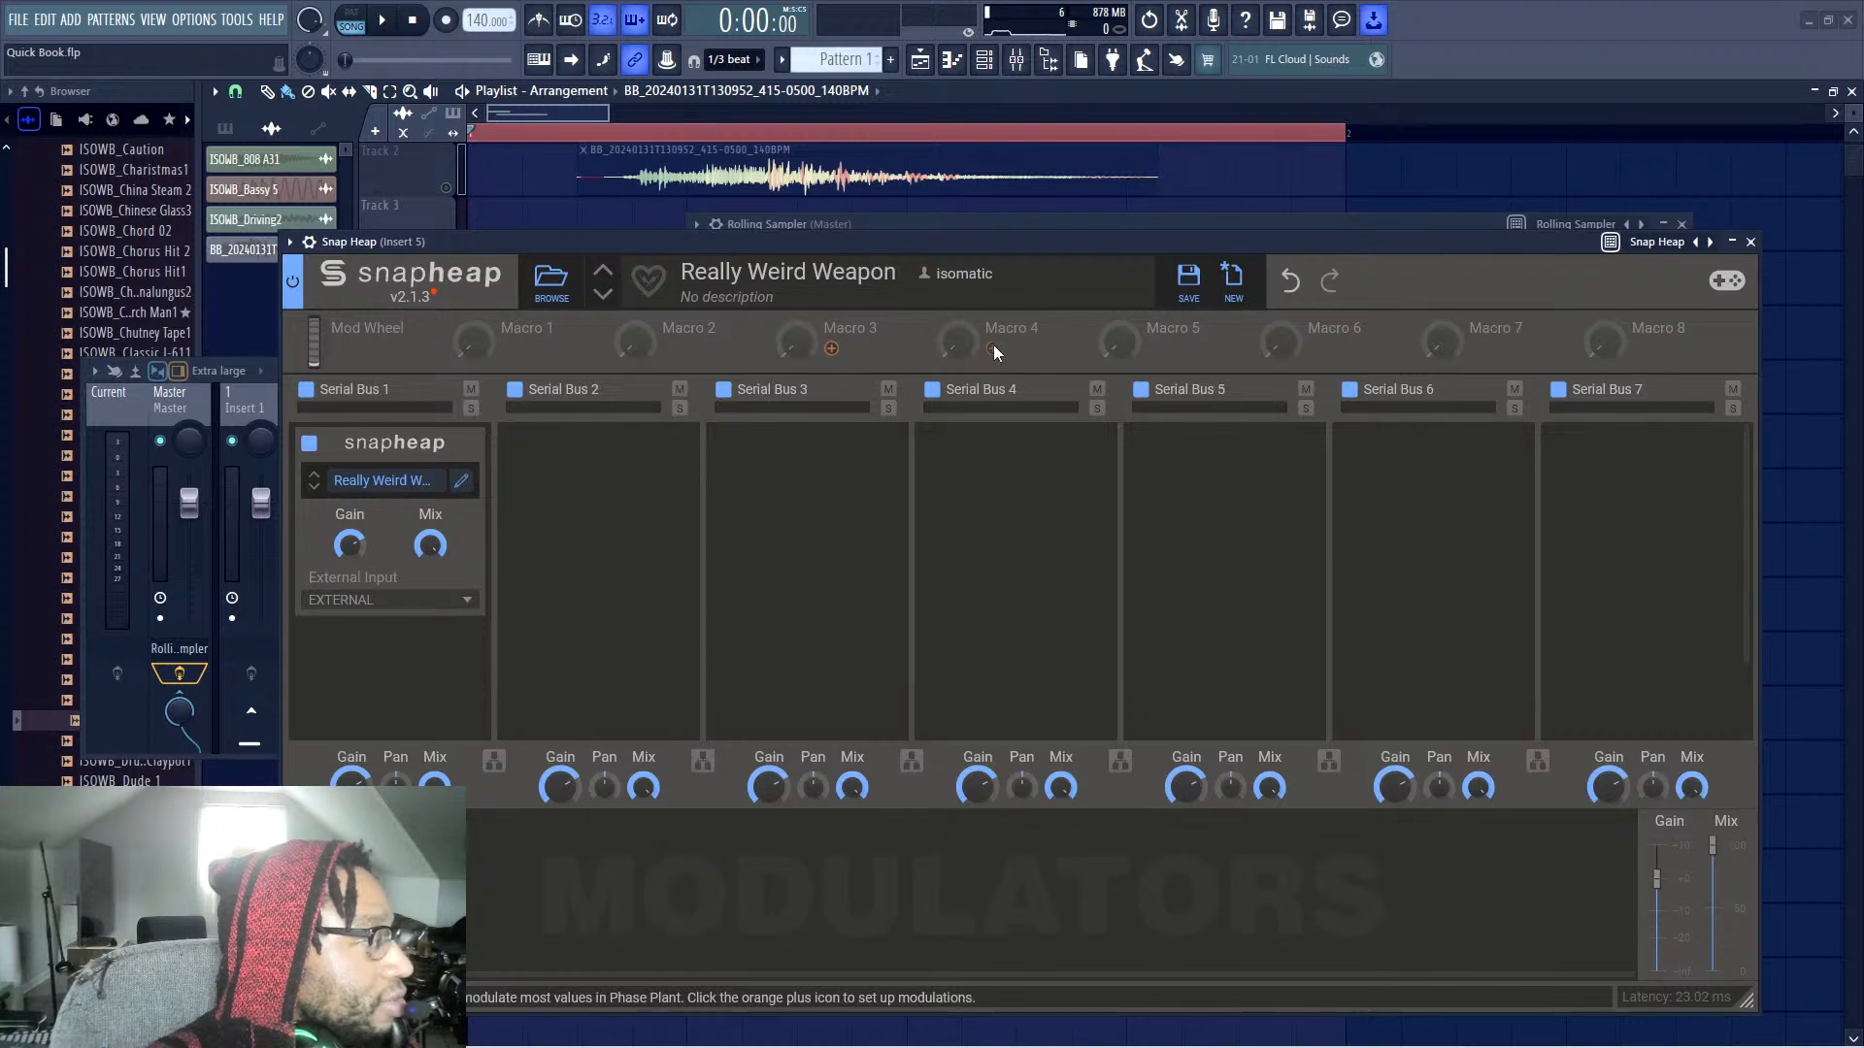
{"action": "left_click", "coordinate": [1187, 281]}
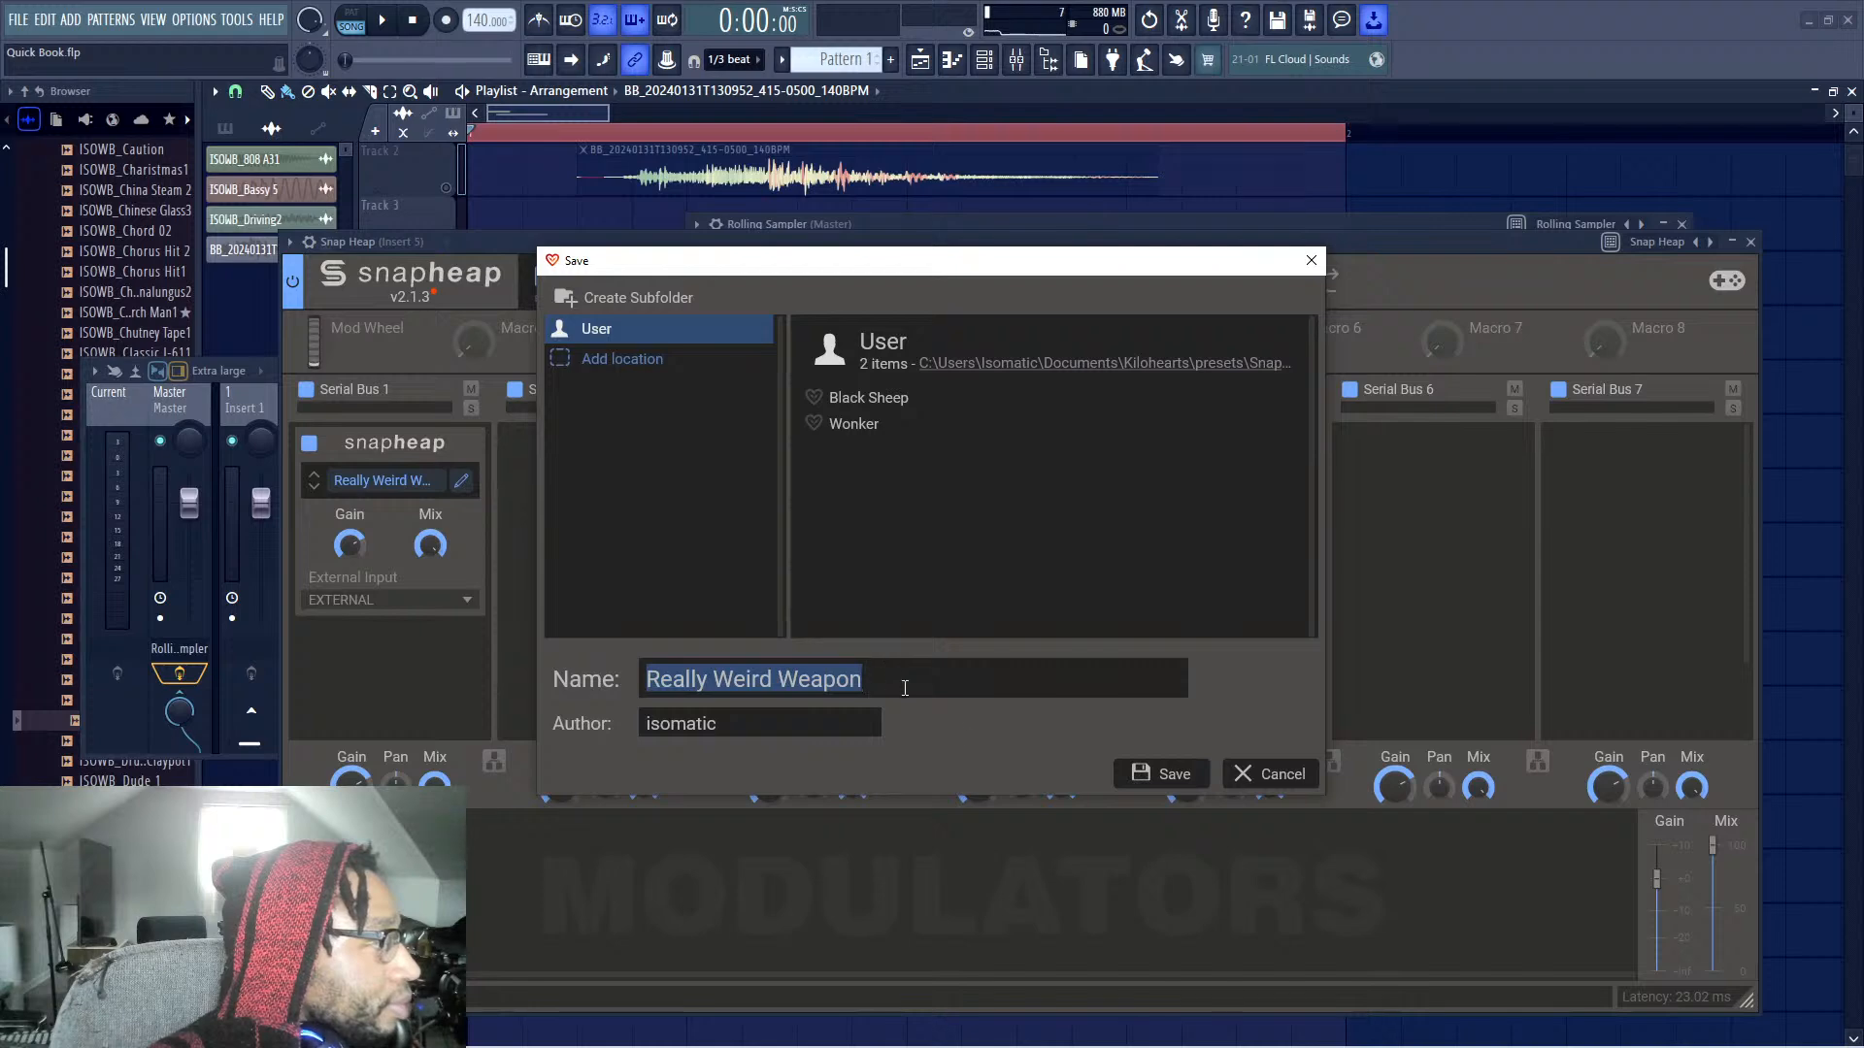
{"action": "left_click", "coordinate": [1124, 774]}
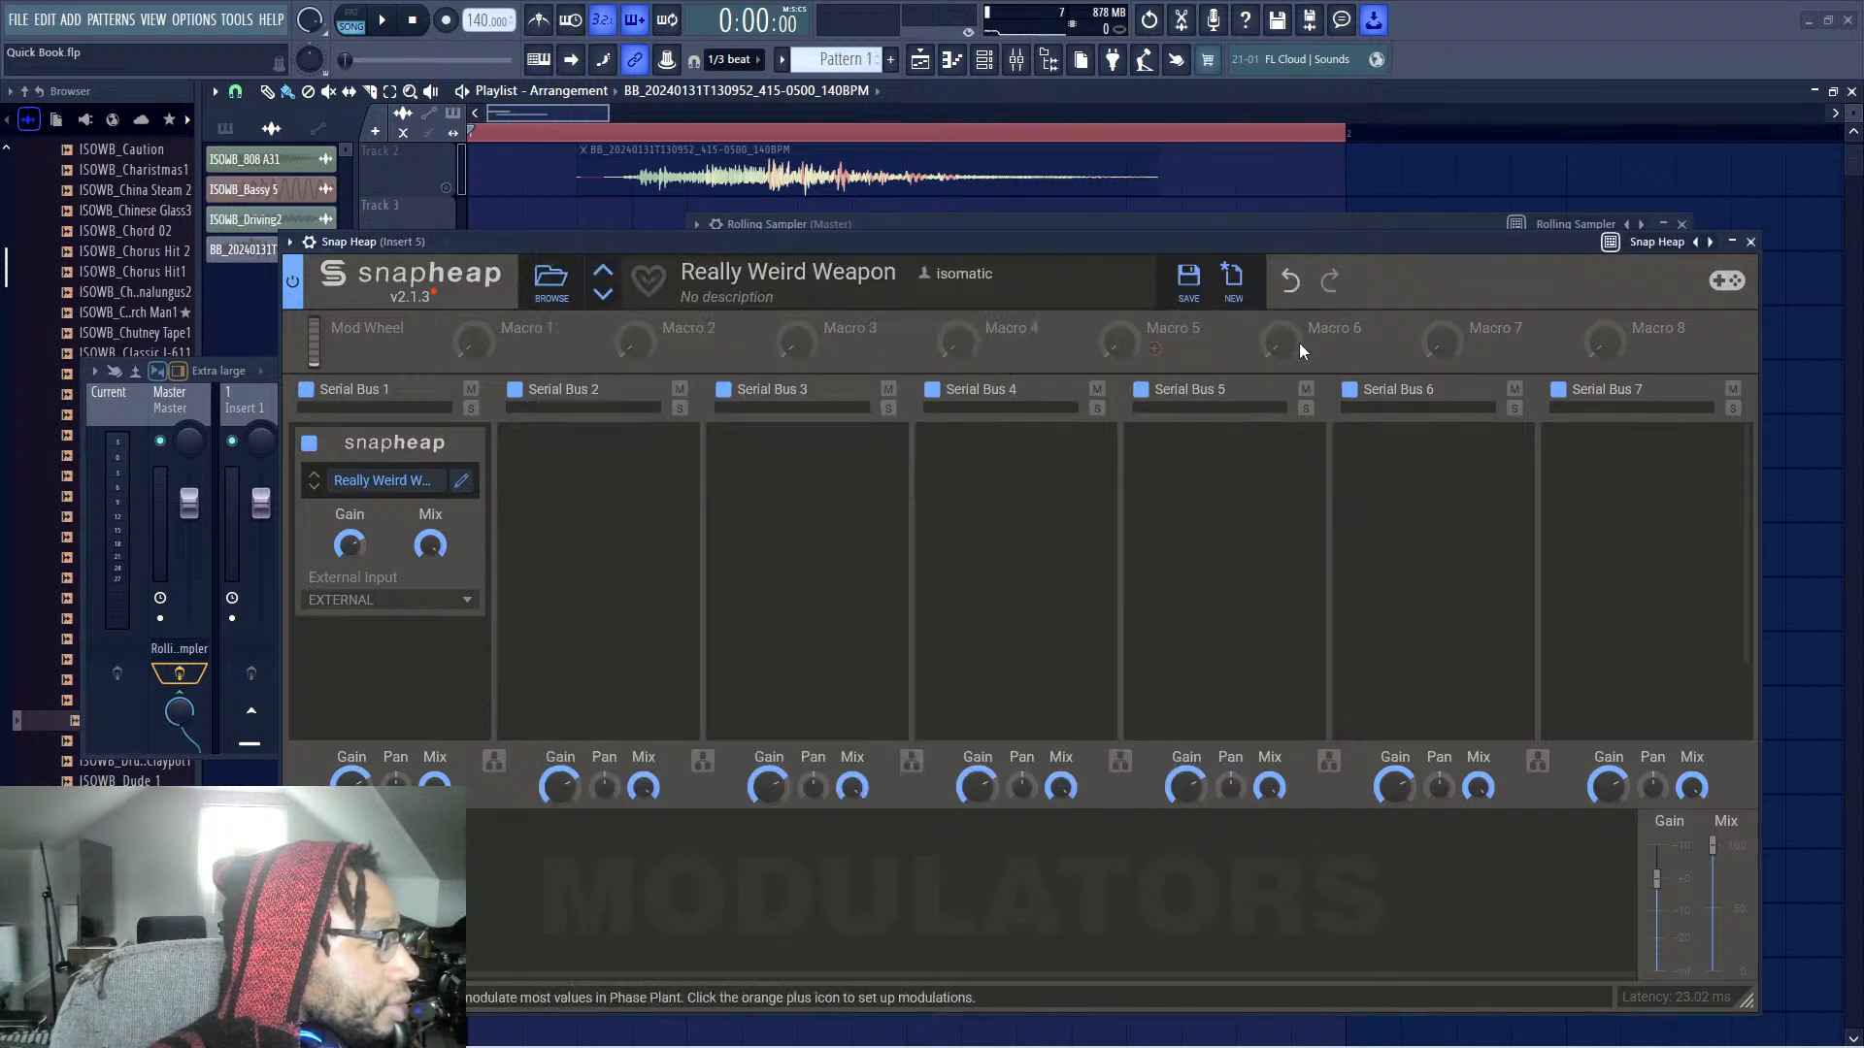
Clear the view by moving Snap Heap aside and closing Rolling Sampler, and listen briefly to the playlist sample
{"action": "left_click_drag", "start_coordinate": [1394, 242], "coordinate": [1382, 609]}
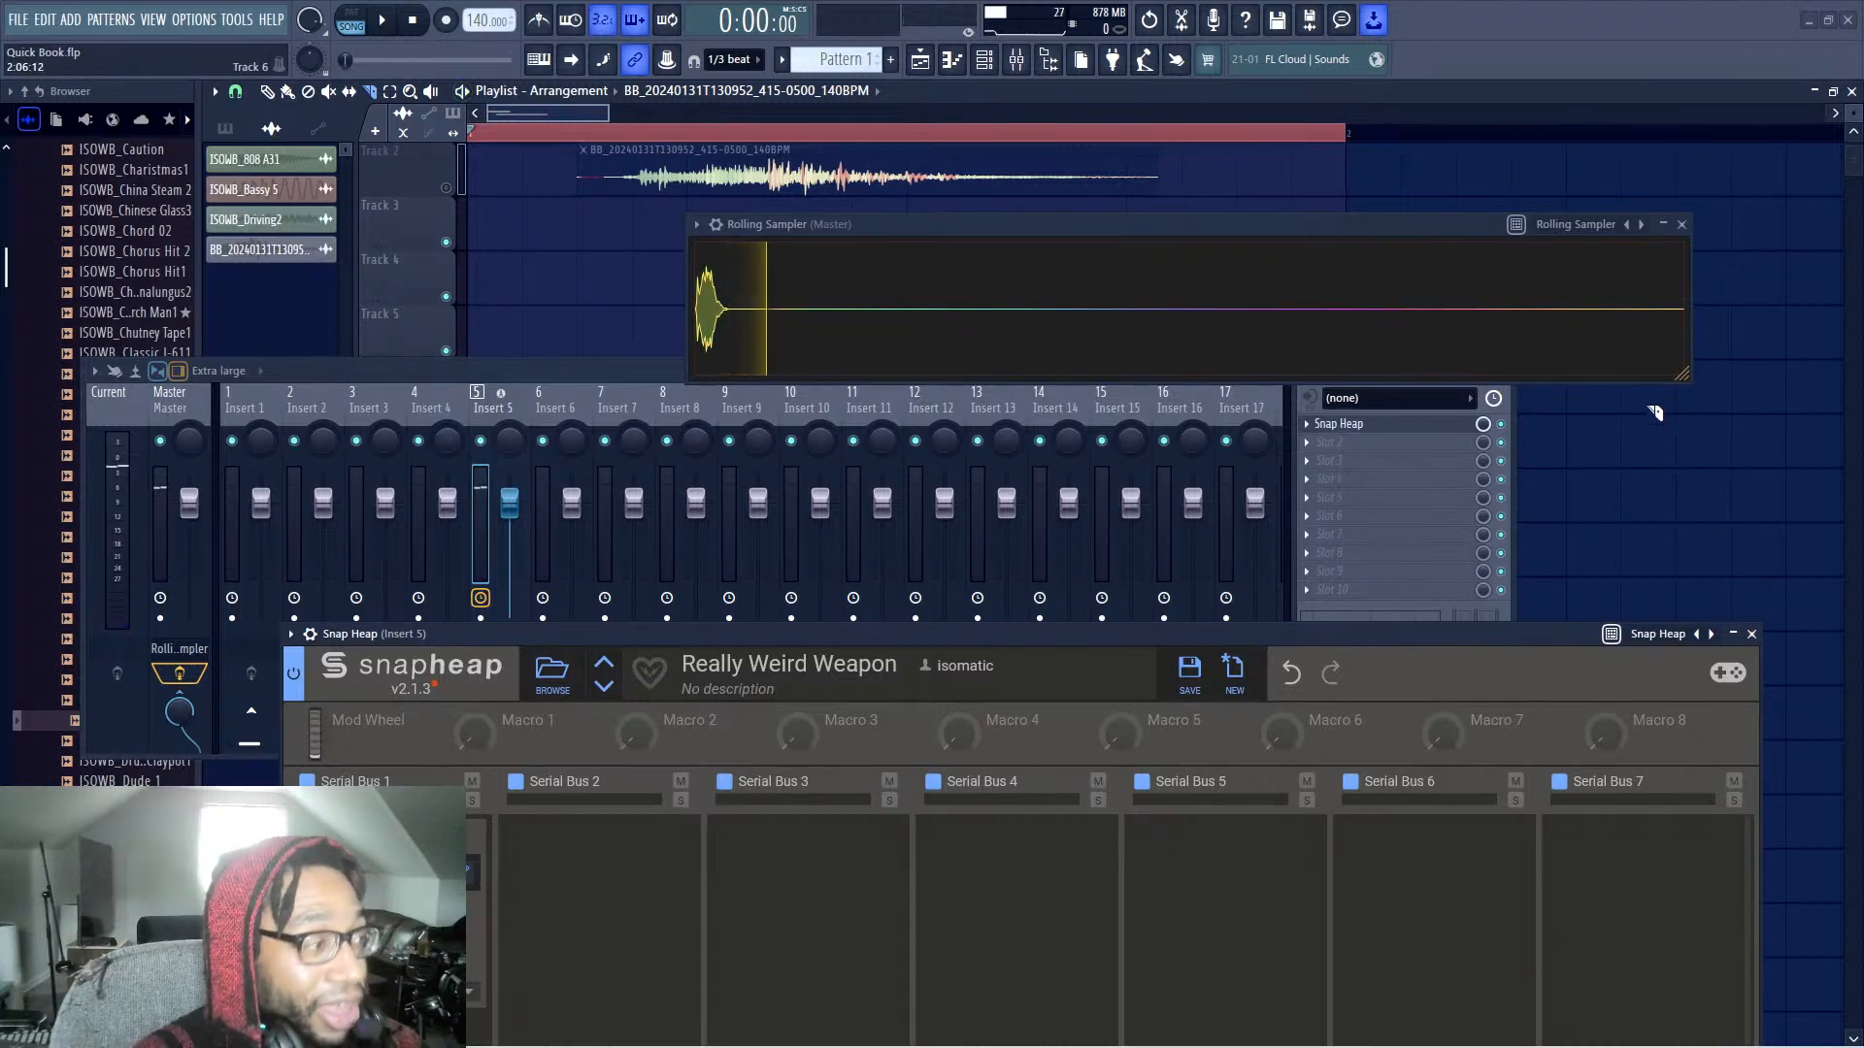
{"action": "left_click_drag", "start_coordinate": [1680, 214], "coordinate": [1680, 218]}
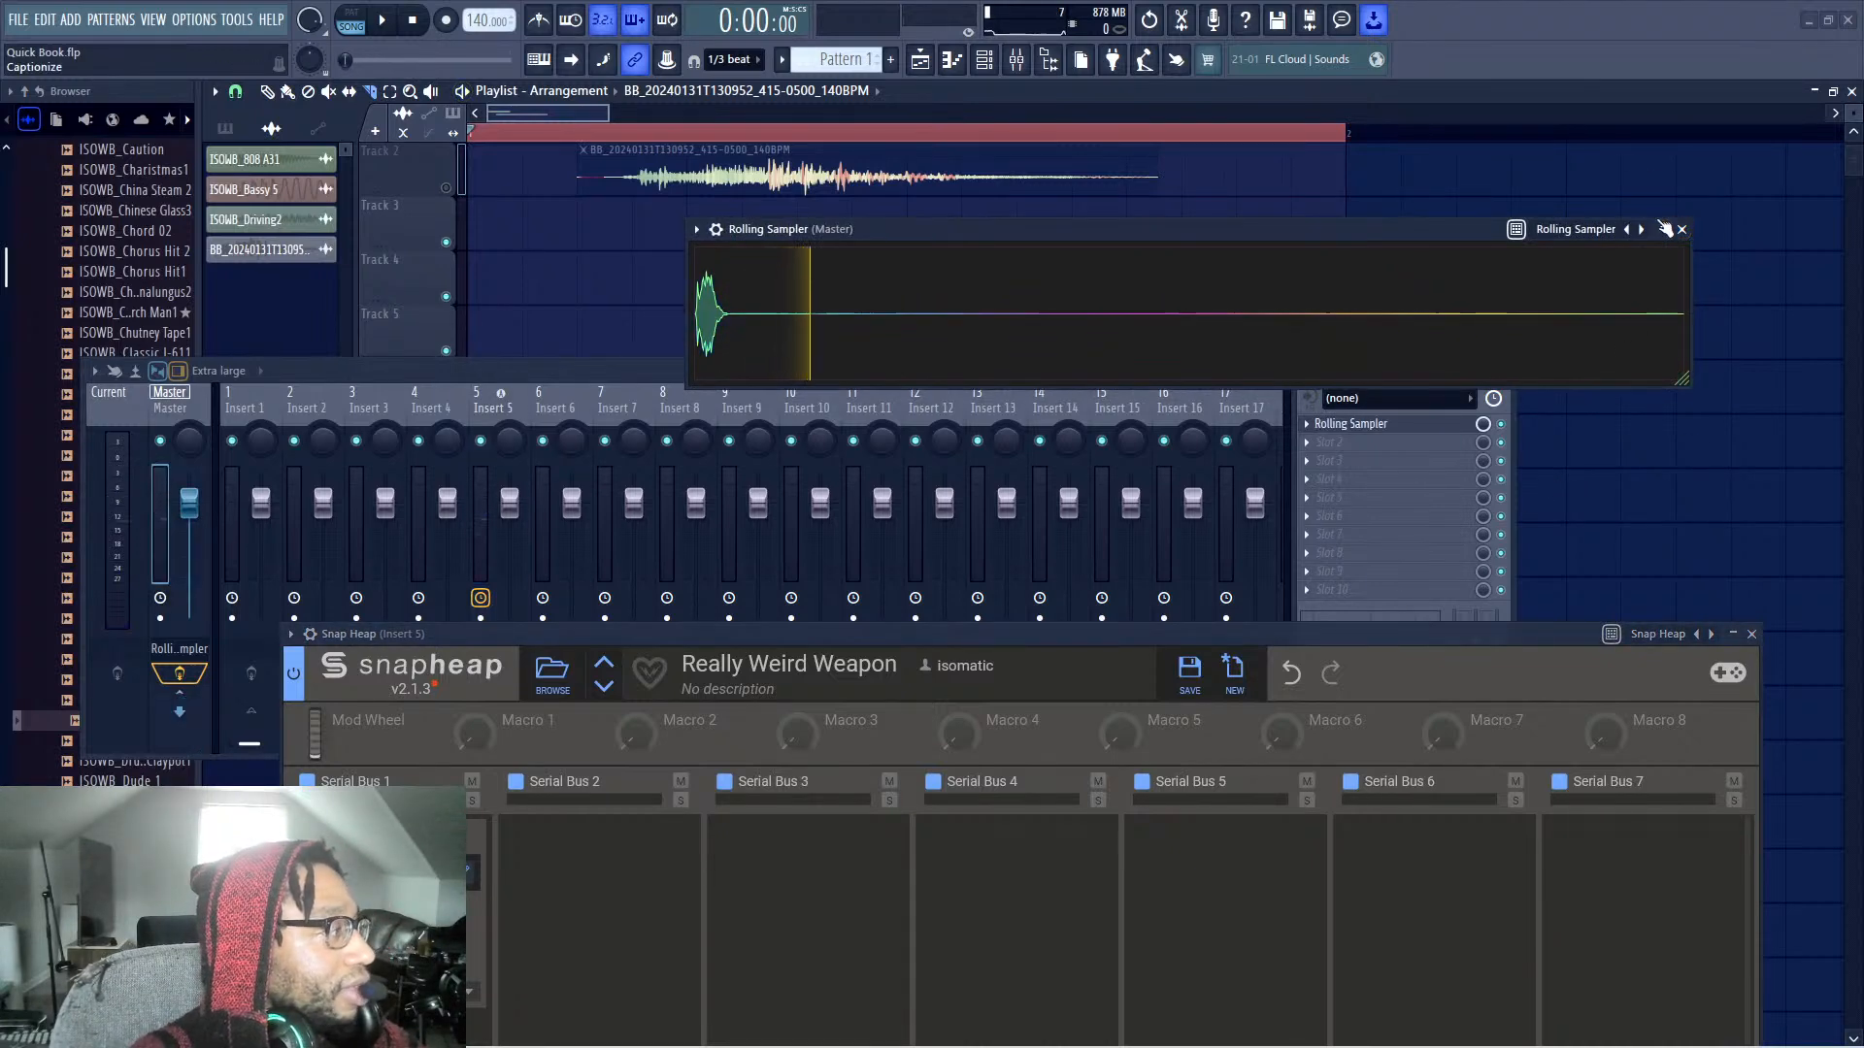
{"action": "left_click", "coordinate": [1680, 229]}
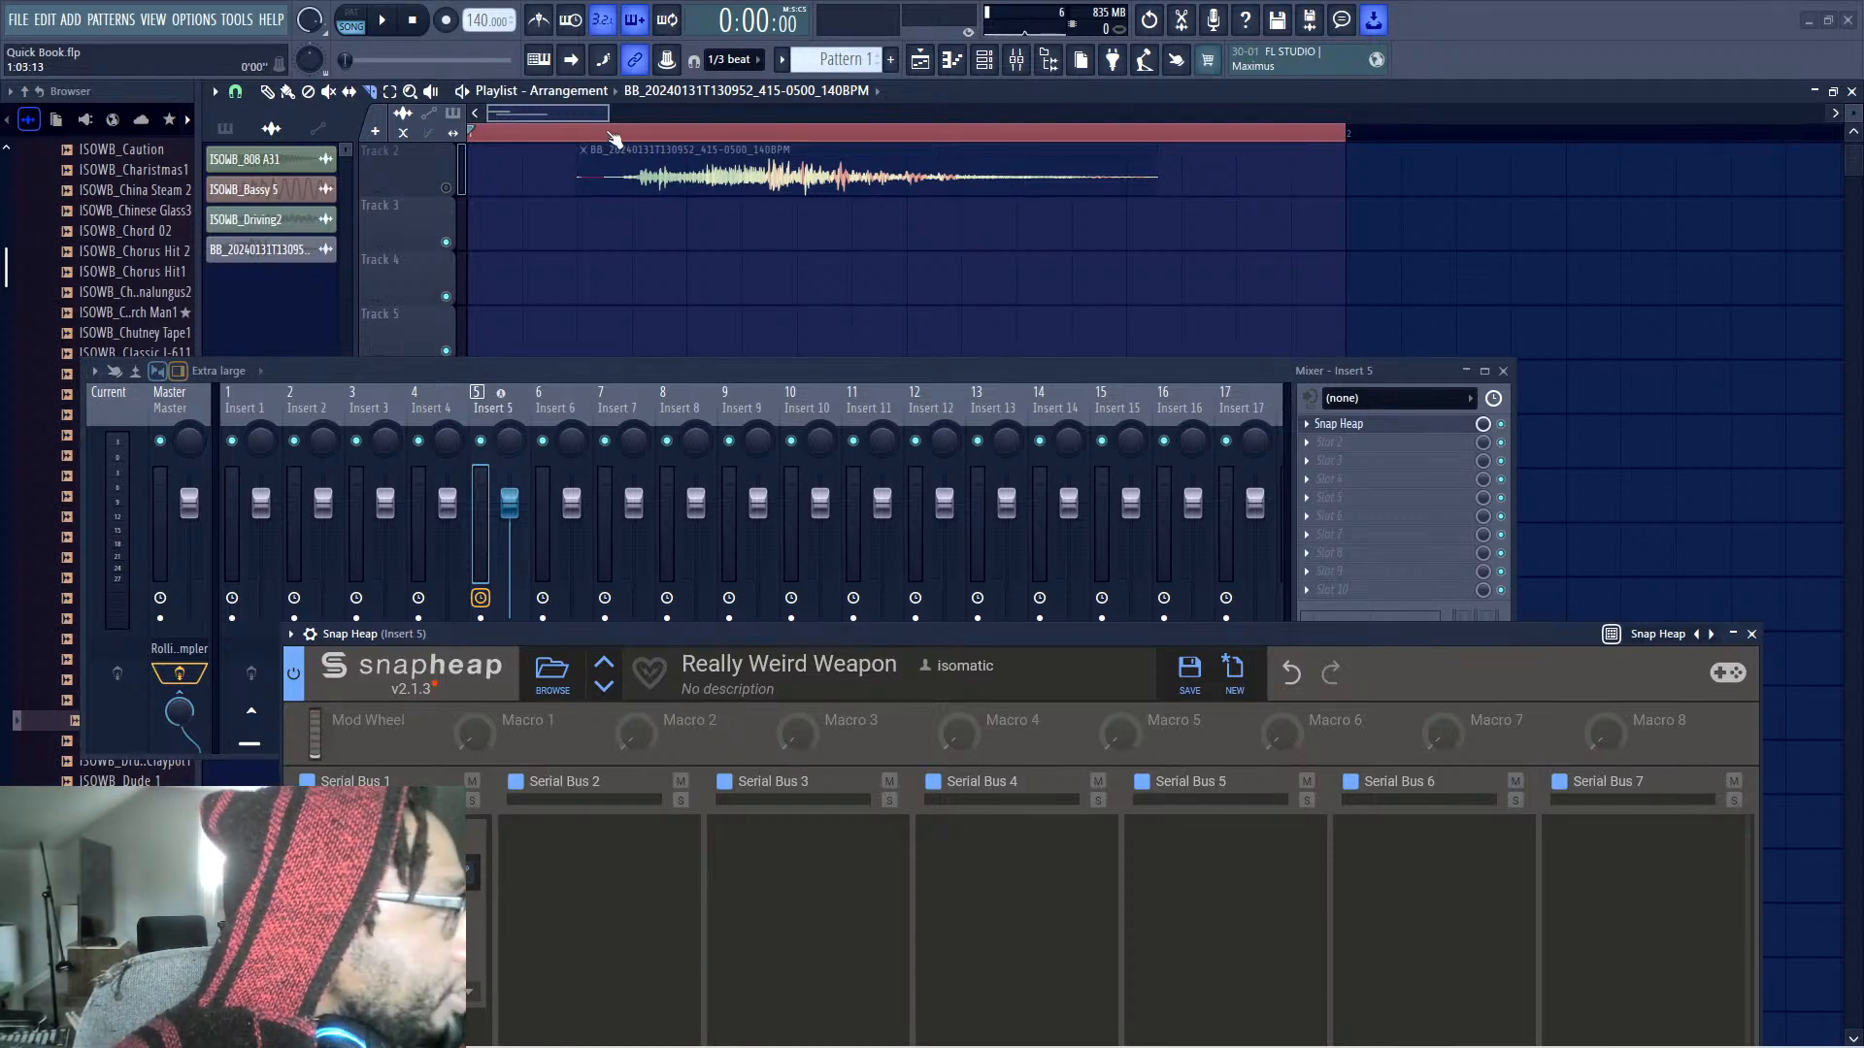
{"action": "key", "text": "space"}
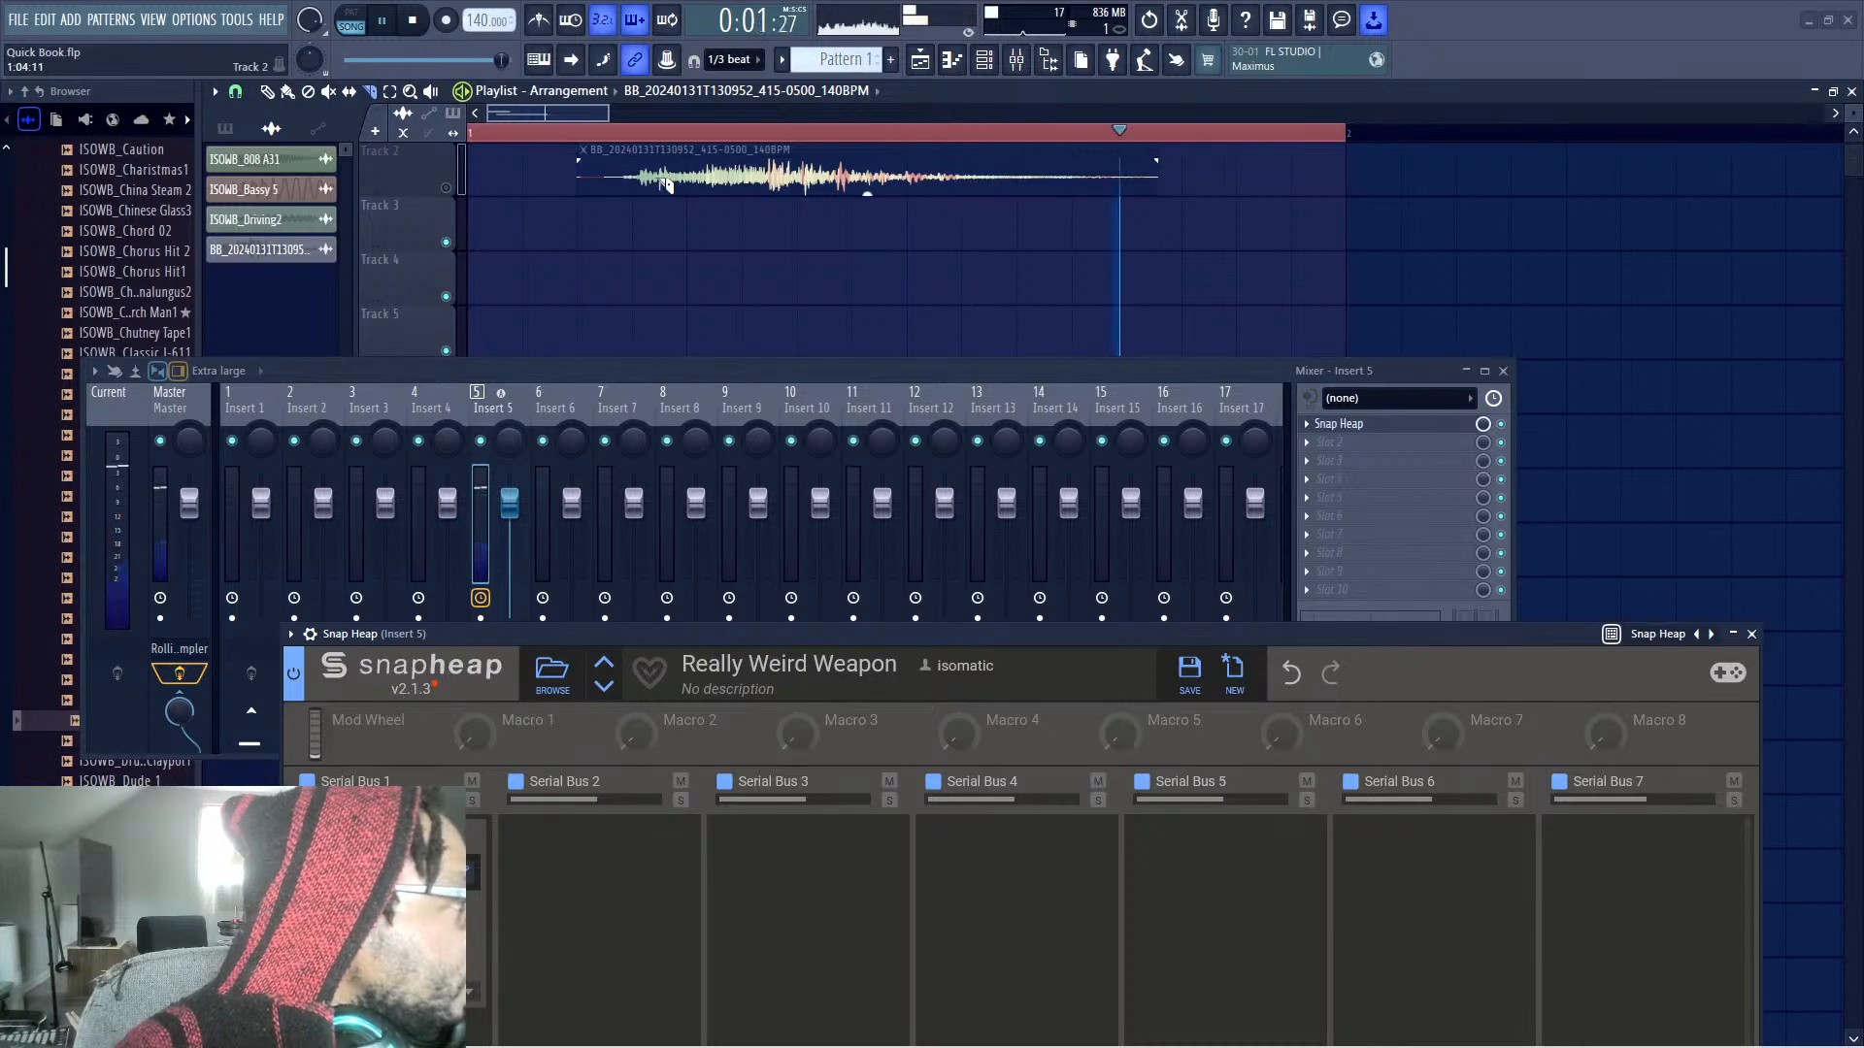
{"action": "key", "text": "space"}
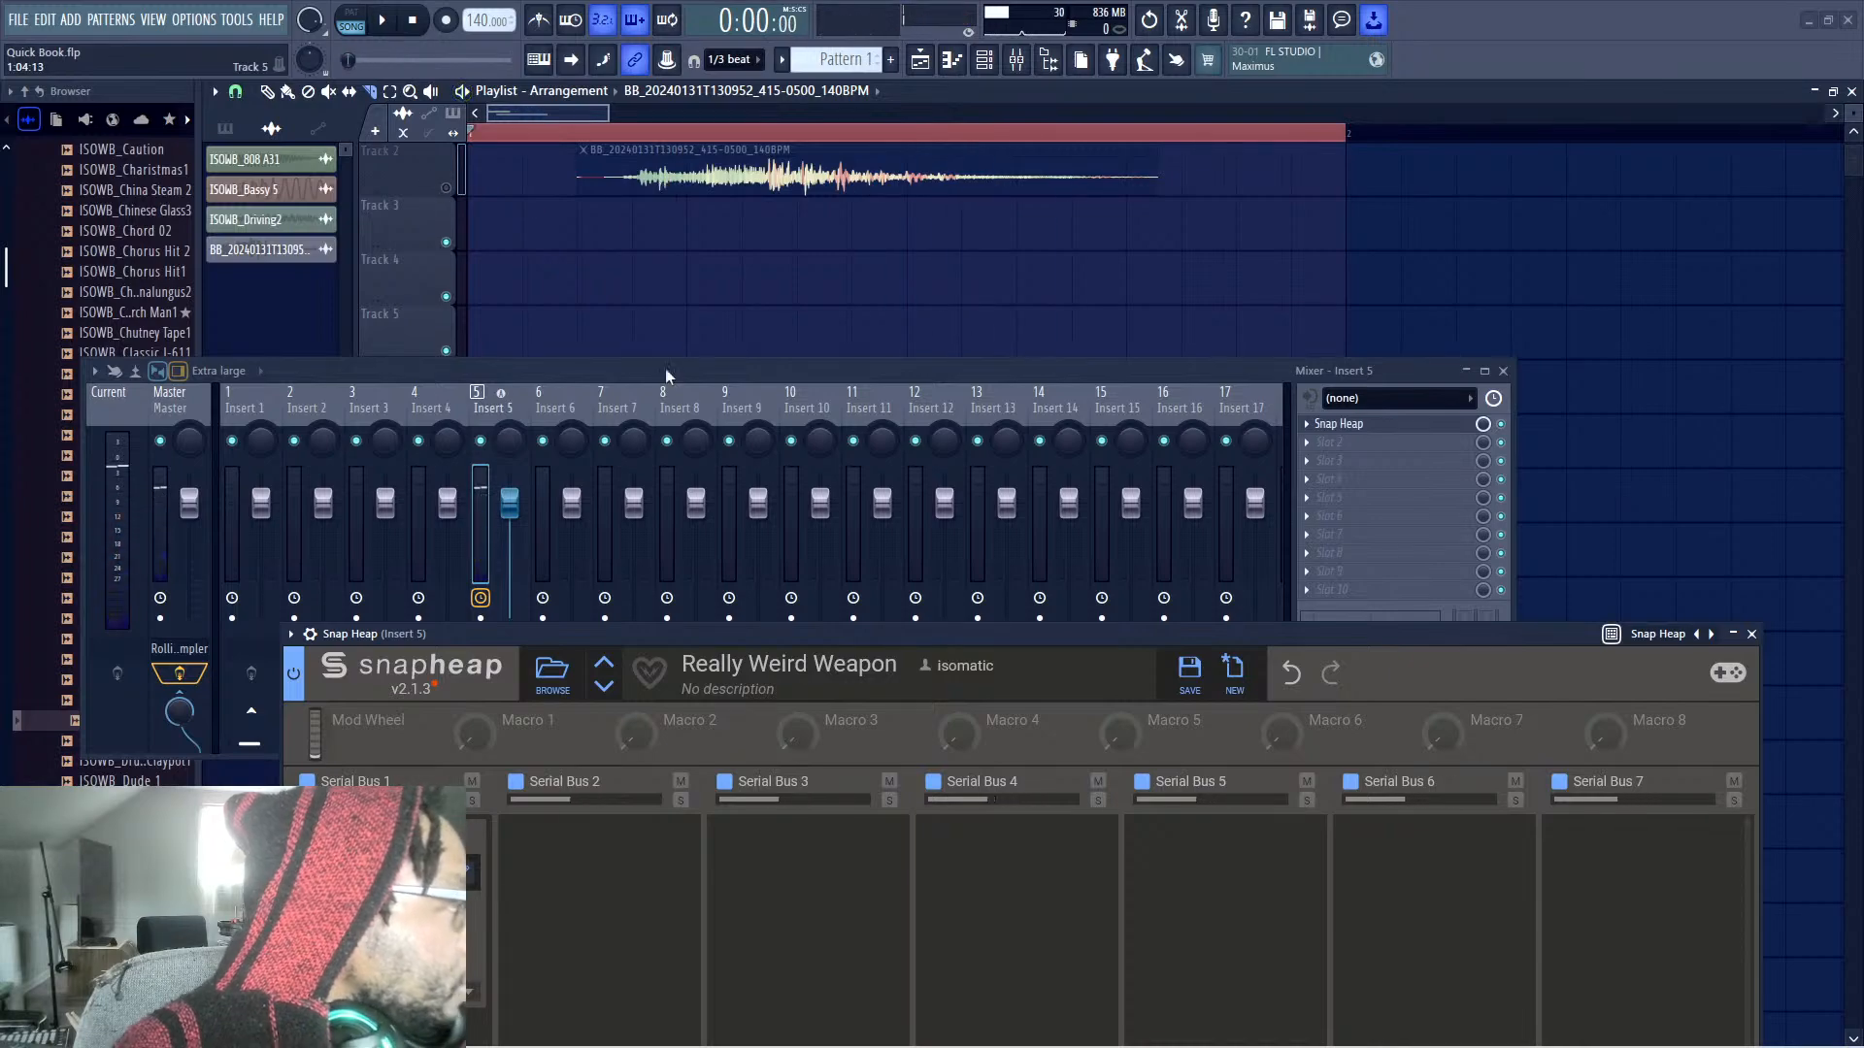
Load Fruity Reeverb 2 after Snap Heap on Insert 5 and listen briefly to the sample through it
{"action": "left_click", "coordinate": [501, 409]}
{"action": "left_click", "coordinate": [1306, 458]}
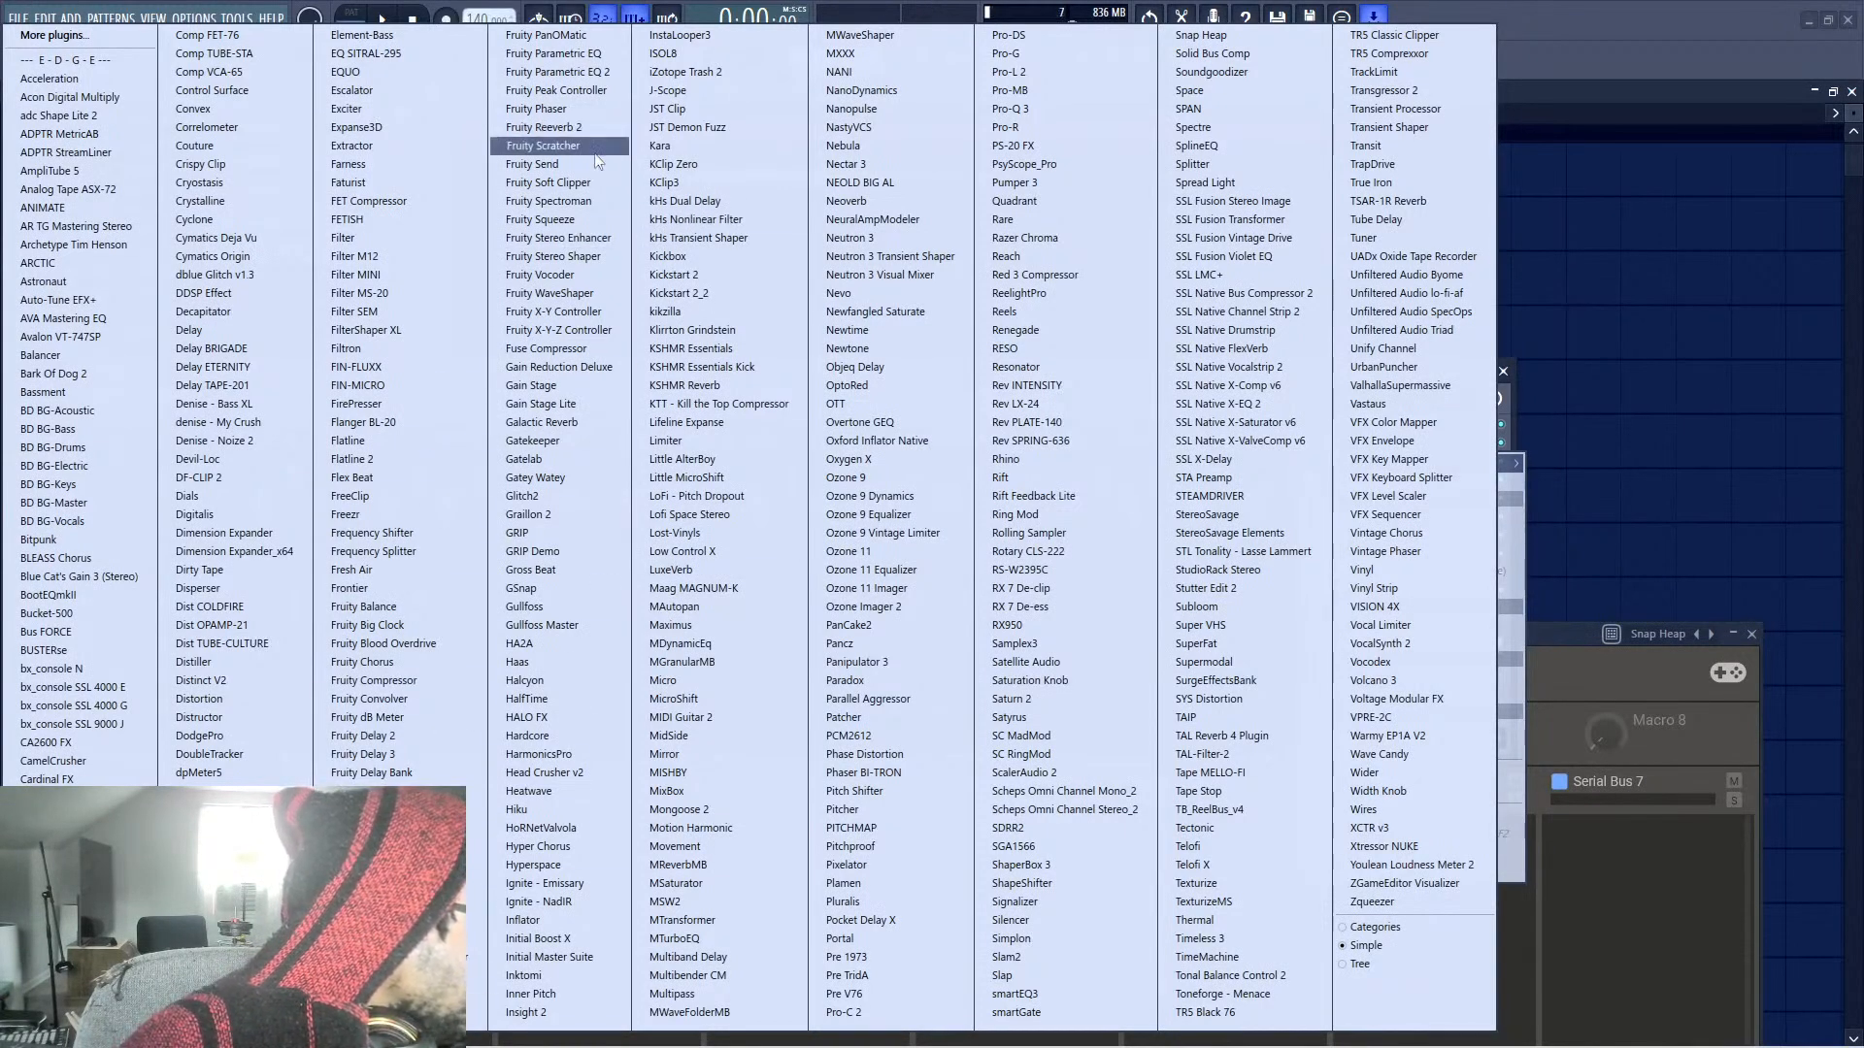
{"action": "left_click", "coordinate": [545, 127]}
{"action": "key", "text": "space"}
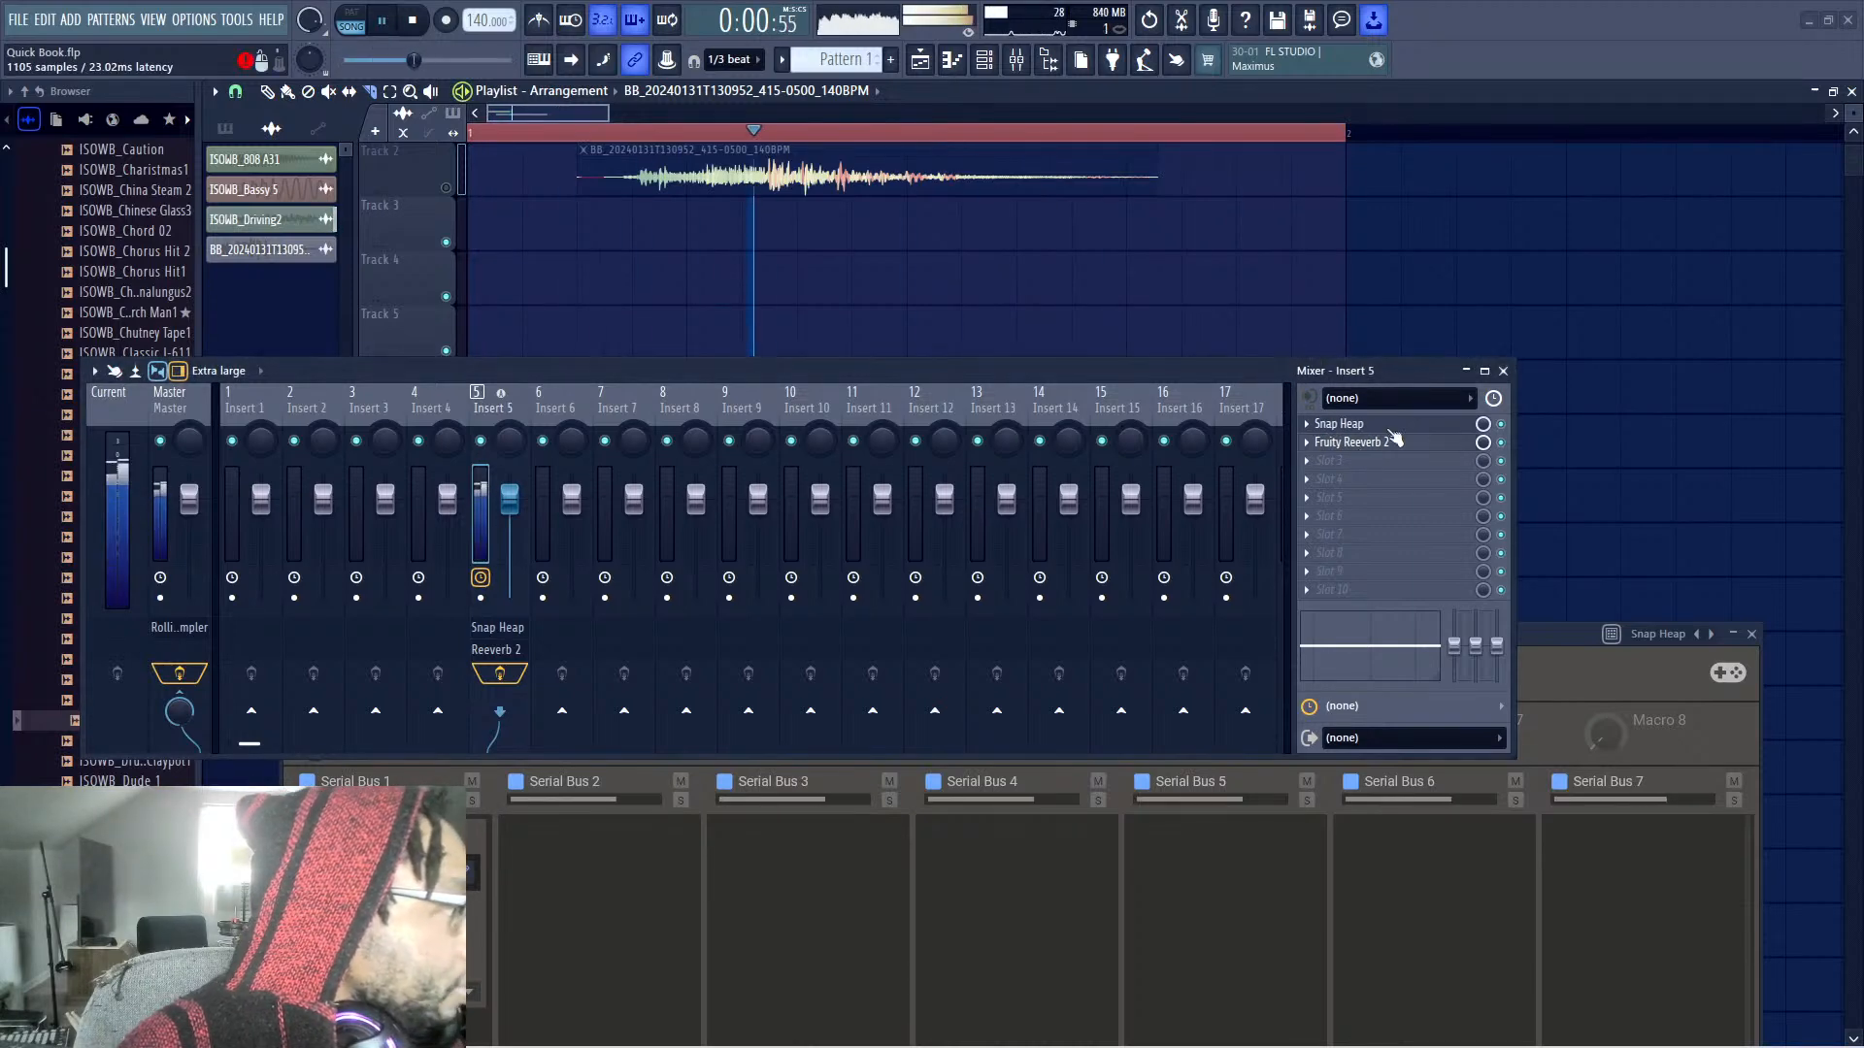
{"action": "key", "text": "space"}
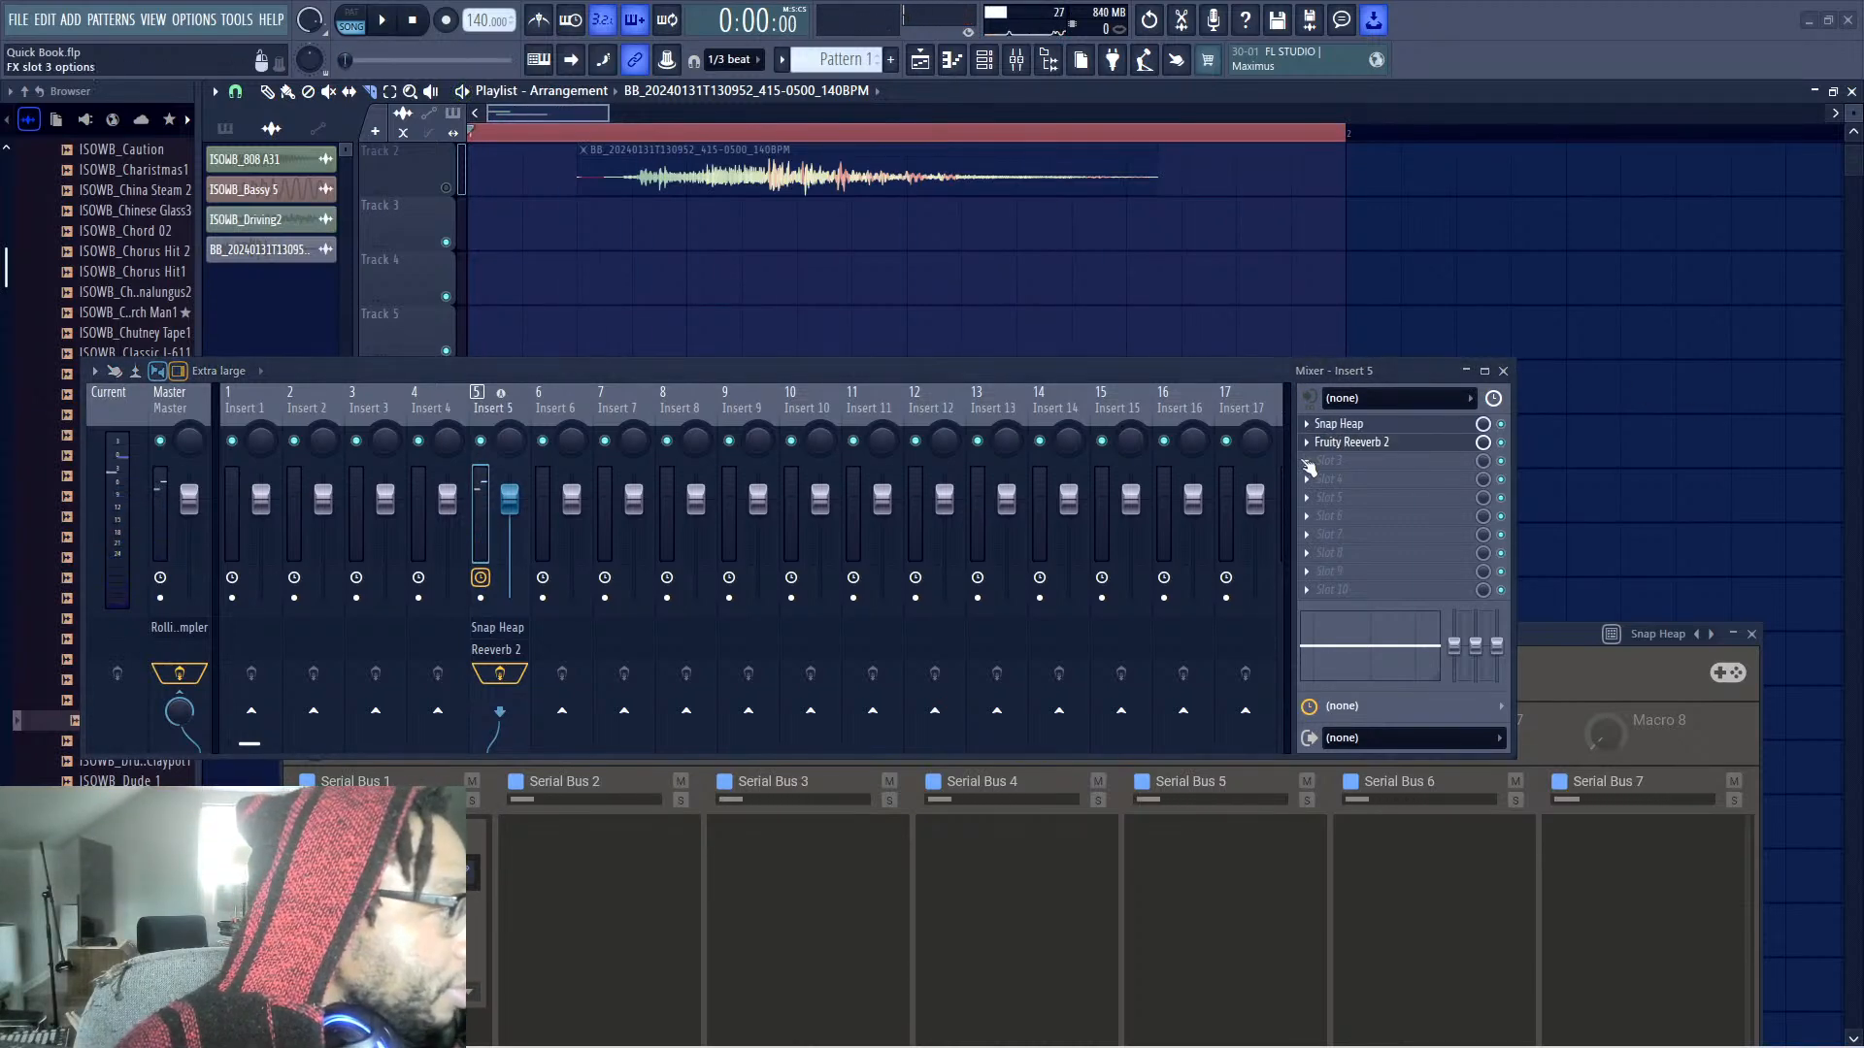
Replace Fruity Reeverb 2 on Insert 5 with Fruity Convolver and play the sample through it
{"action": "left_click", "coordinate": [1307, 443]}
{"action": "mouse_move", "coordinate": [1340, 463]}
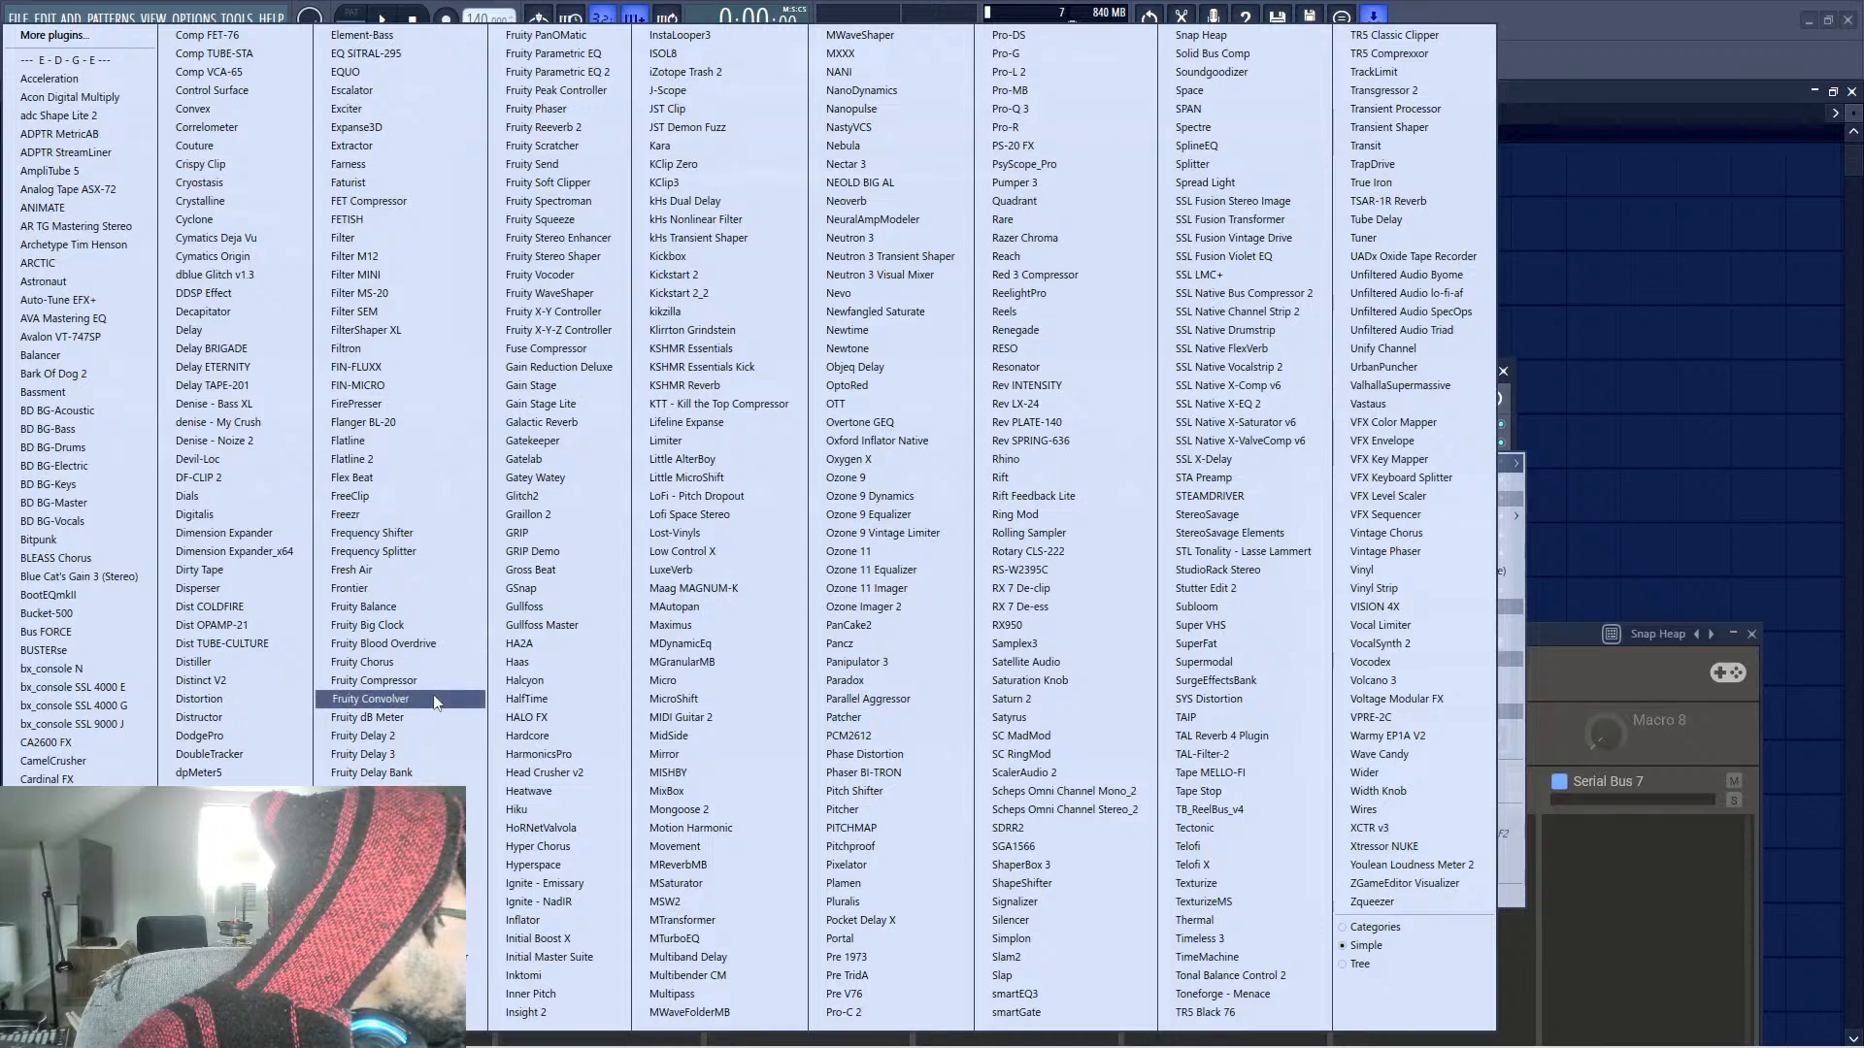
{"action": "left_click", "coordinate": [373, 698]}
{"action": "key", "text": "space"}
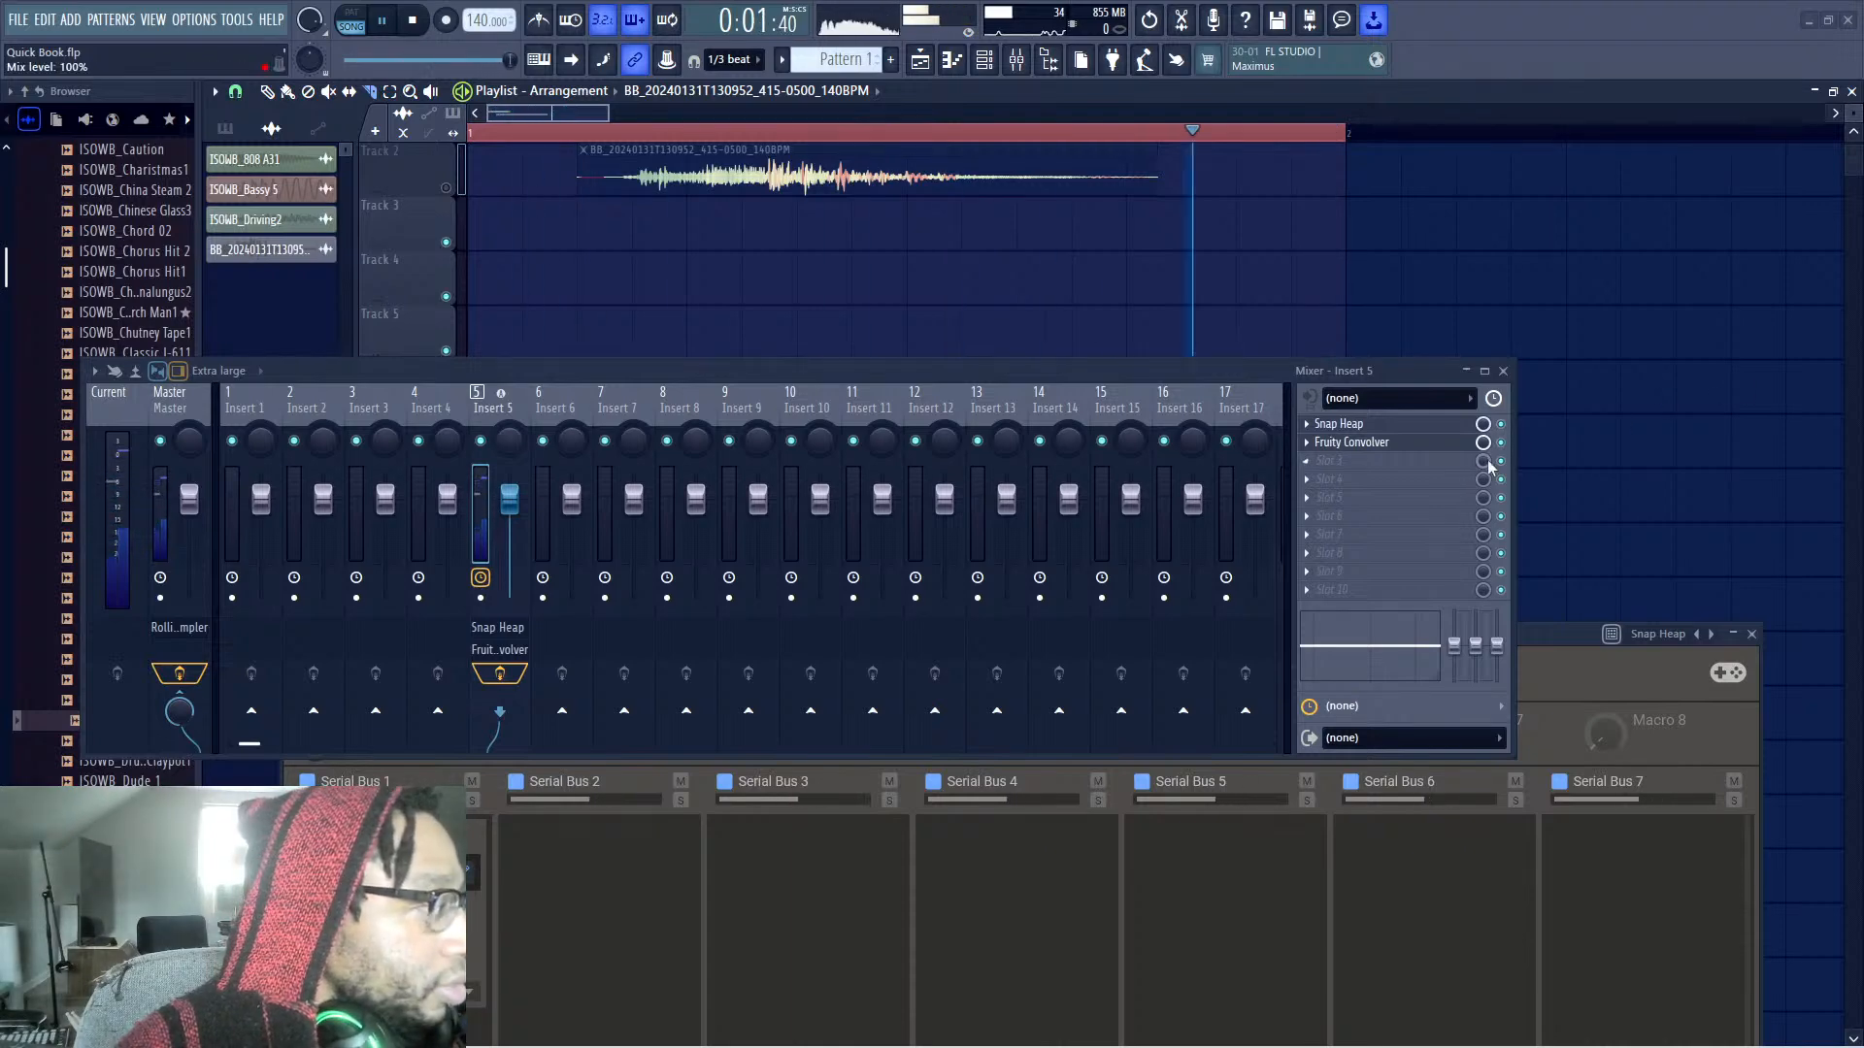
Bypass Fruity Convolver on Insert 5 and open the nested Snap Heap in Serial Bus 1 for editing
{"action": "left_click", "coordinate": [1436, 425]}
{"action": "key", "text": "space"}
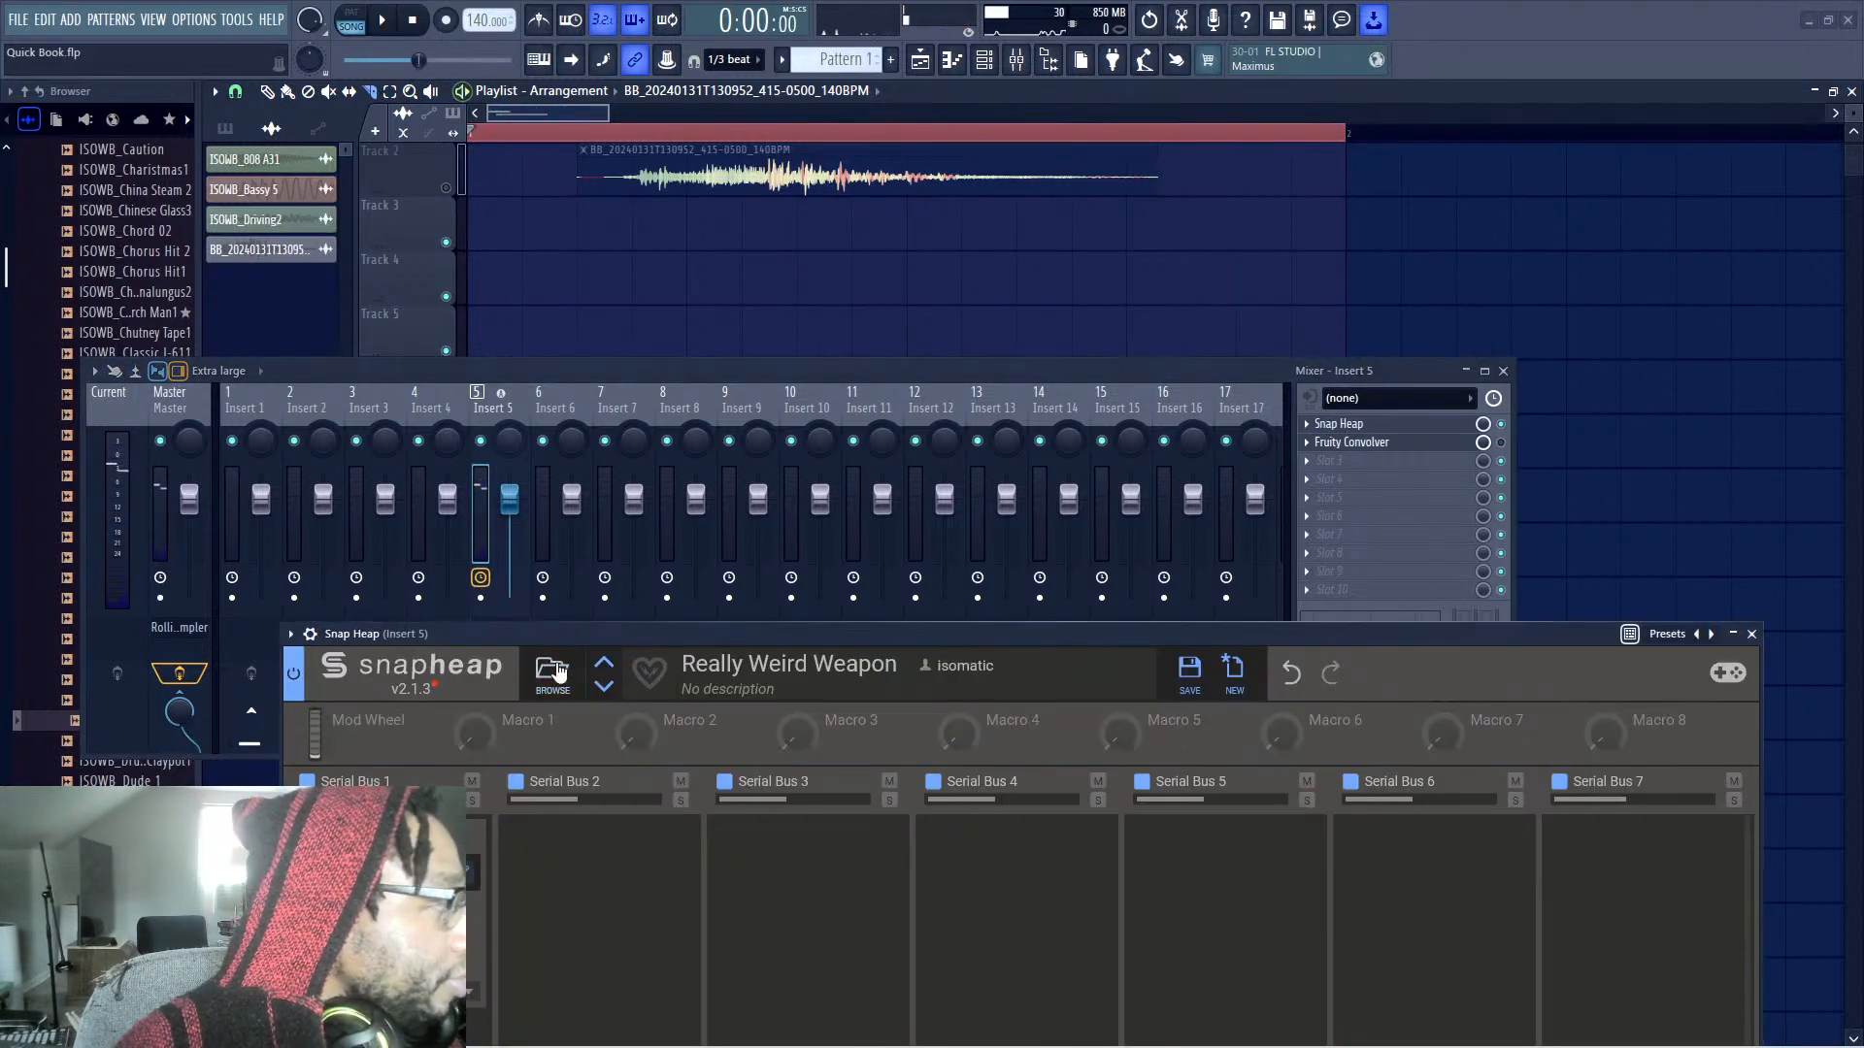
{"action": "left_click_drag", "start_coordinate": [580, 645], "coordinate": [592, 331]}
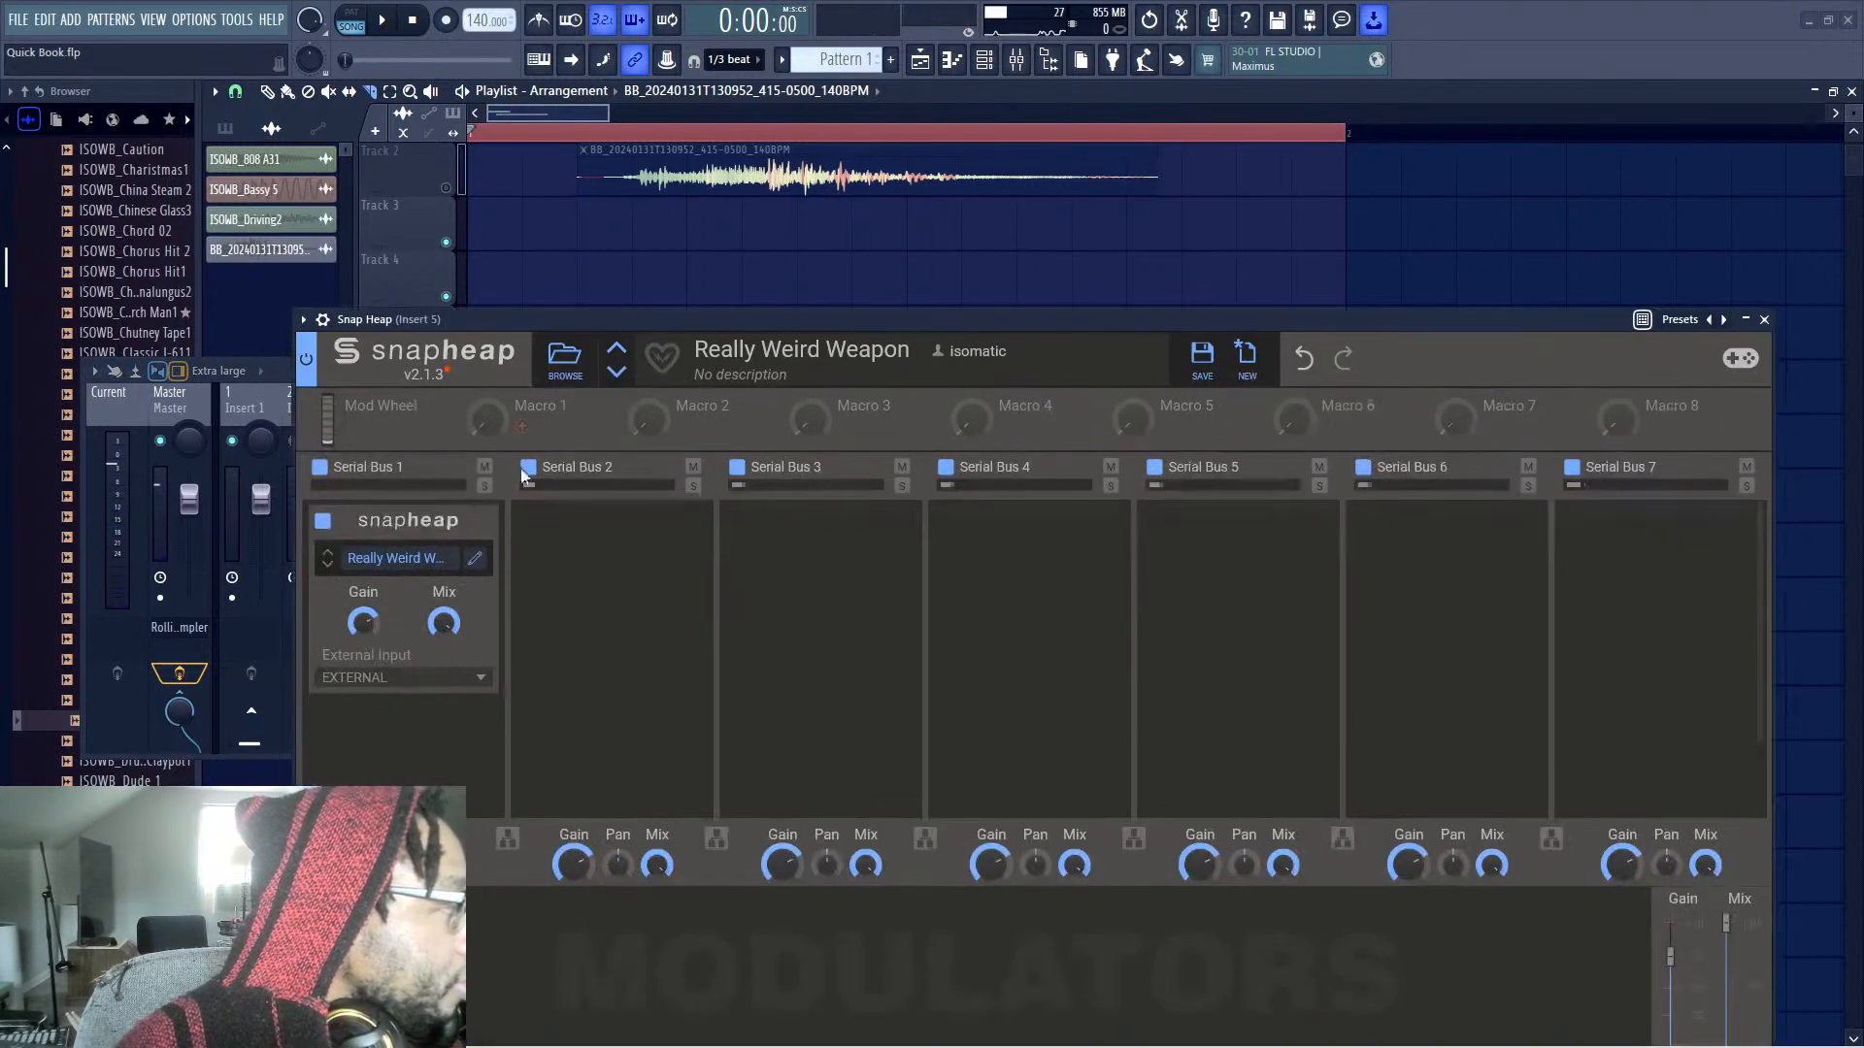
{"action": "left_click", "coordinate": [475, 559]}
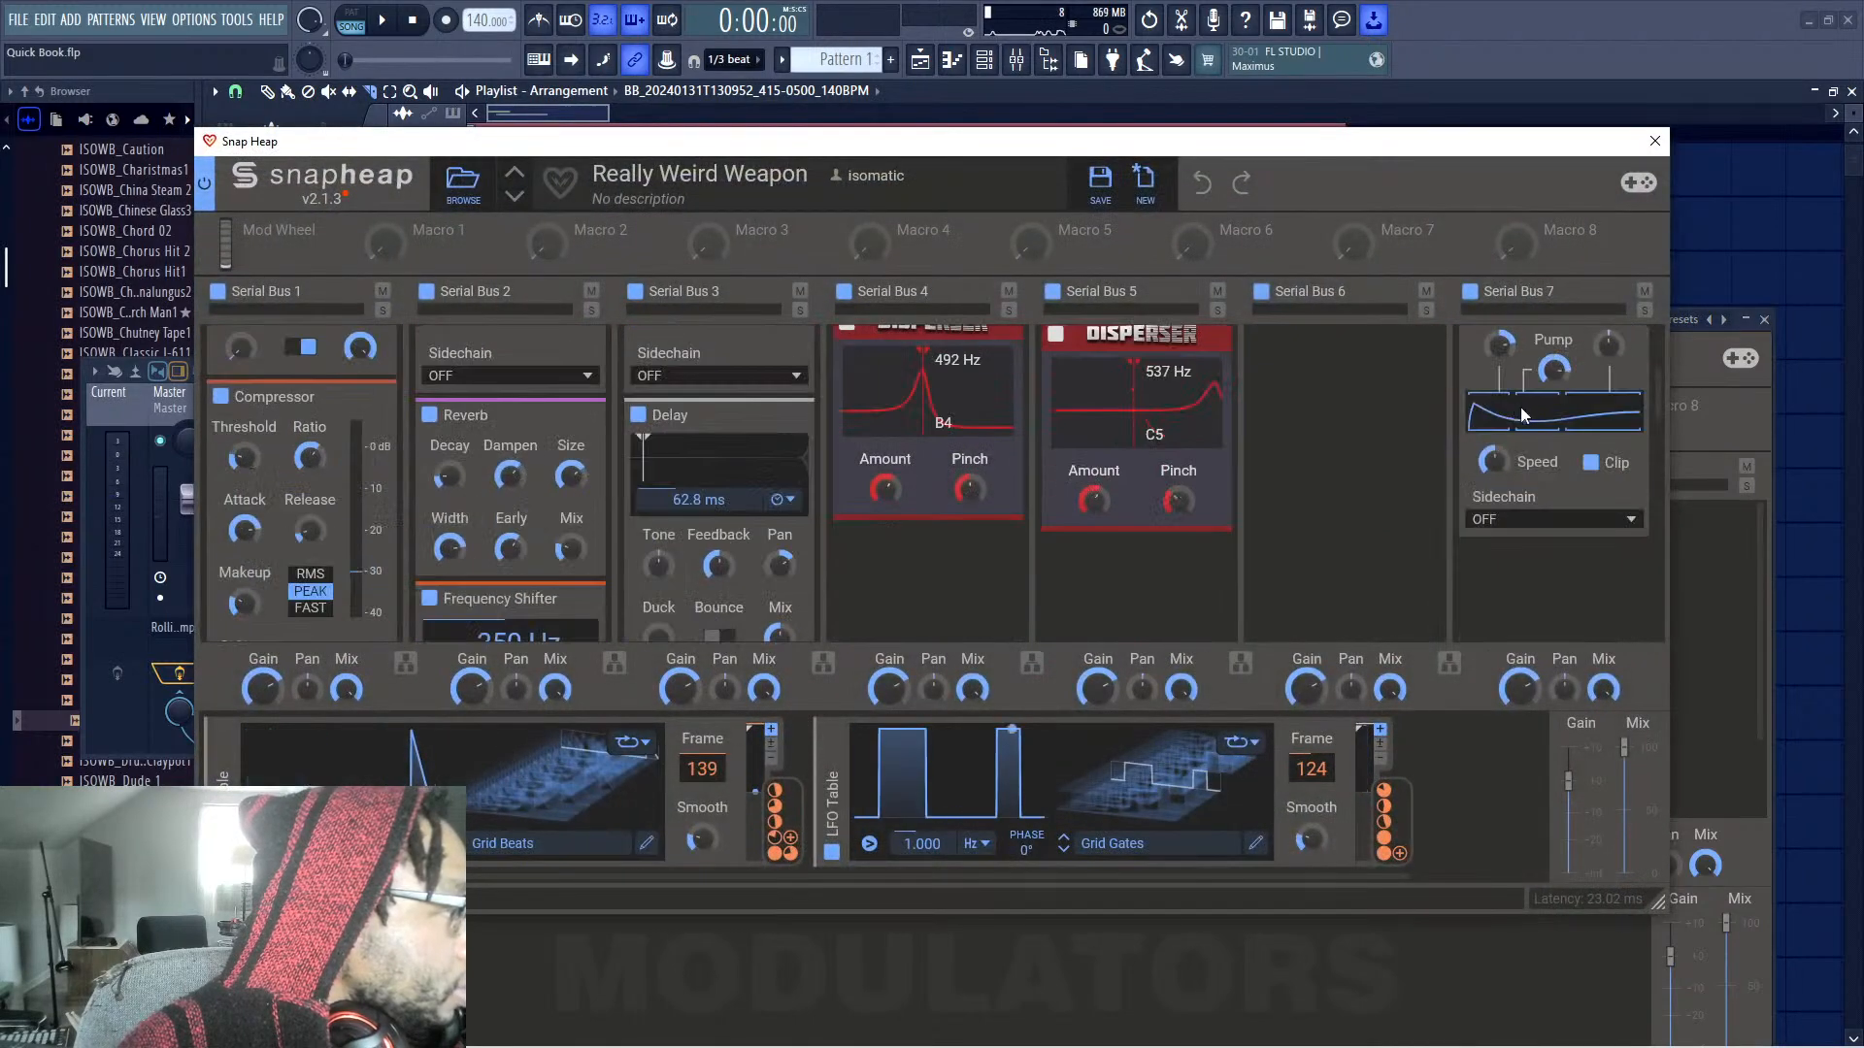
Add a Convolver below the Disperser in Serial Bus 6 and load the Chapel Center impulse response from Spaces Real during playback
{"action": "left_click", "coordinate": [1382, 511]}
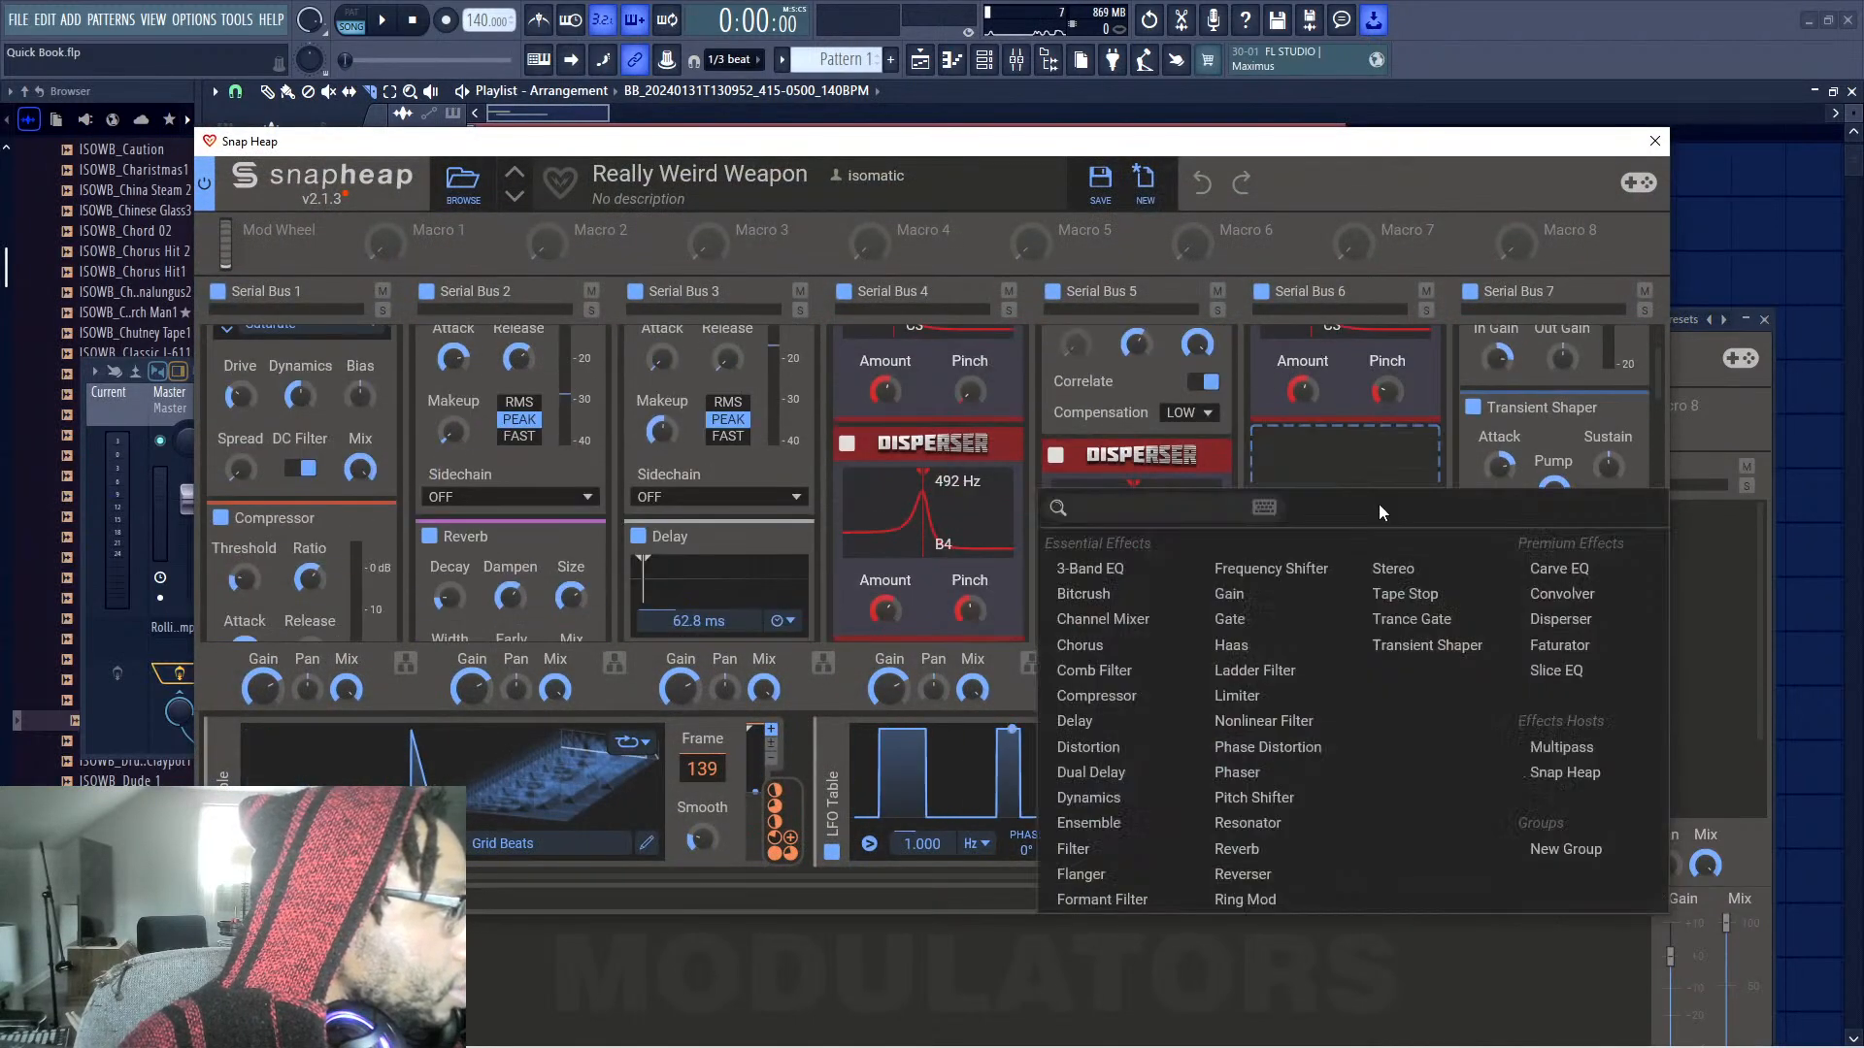
{"action": "left_click", "coordinate": [1562, 593]}
{"action": "left_click", "coordinate": [1512, 90]}
{"action": "key", "text": "space"}
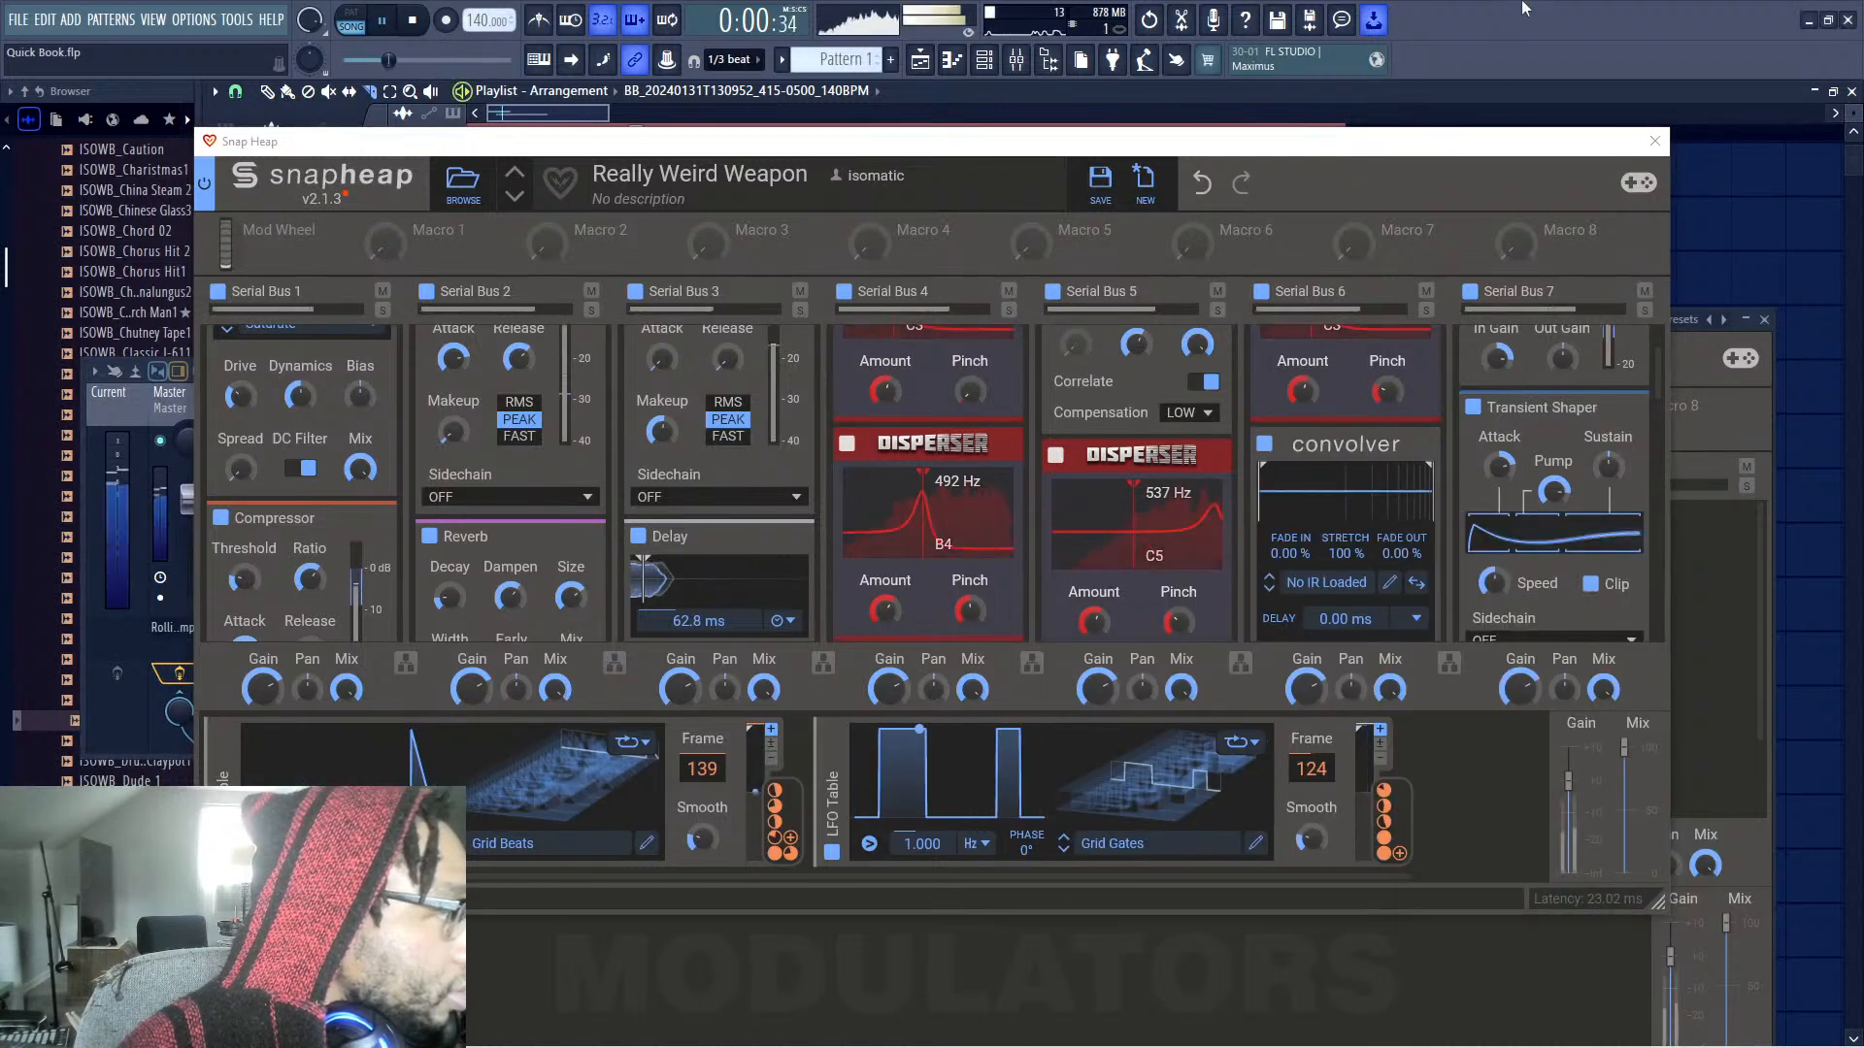
{"action": "left_click", "coordinate": [1305, 581]}
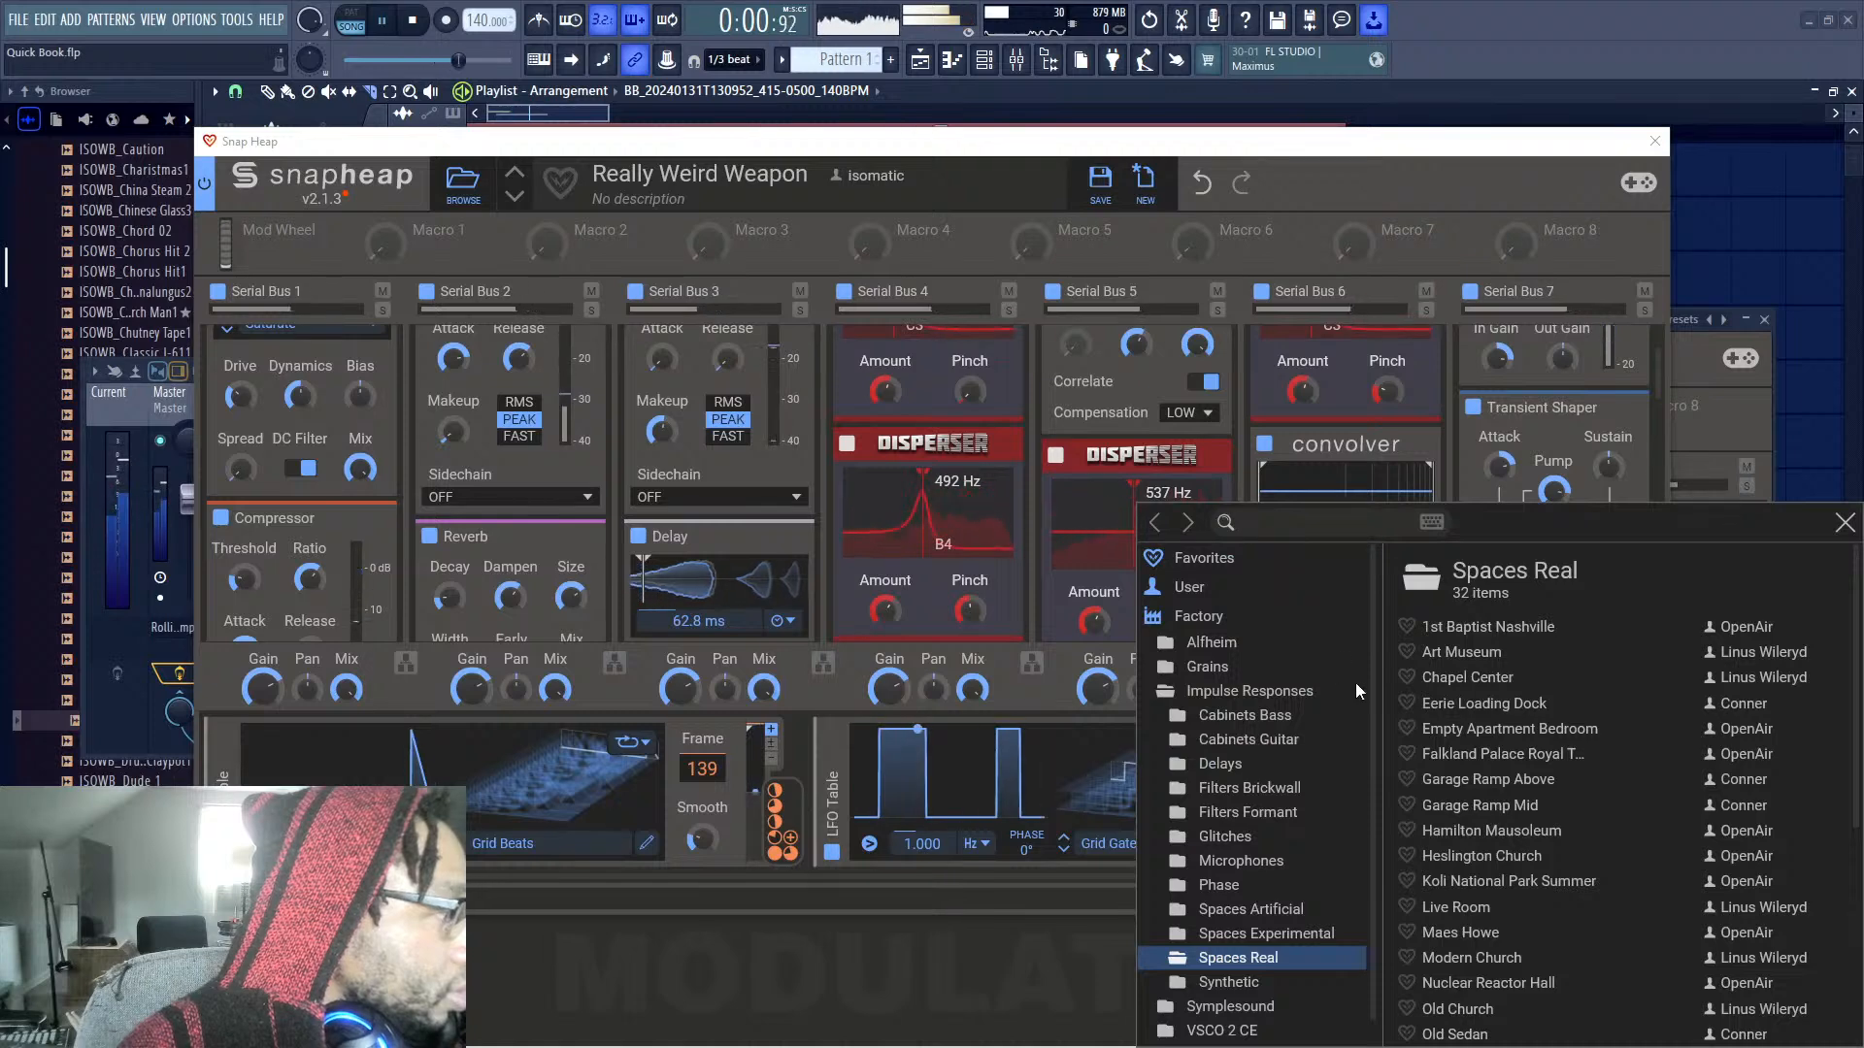
{"action": "left_click", "coordinate": [1506, 678]}
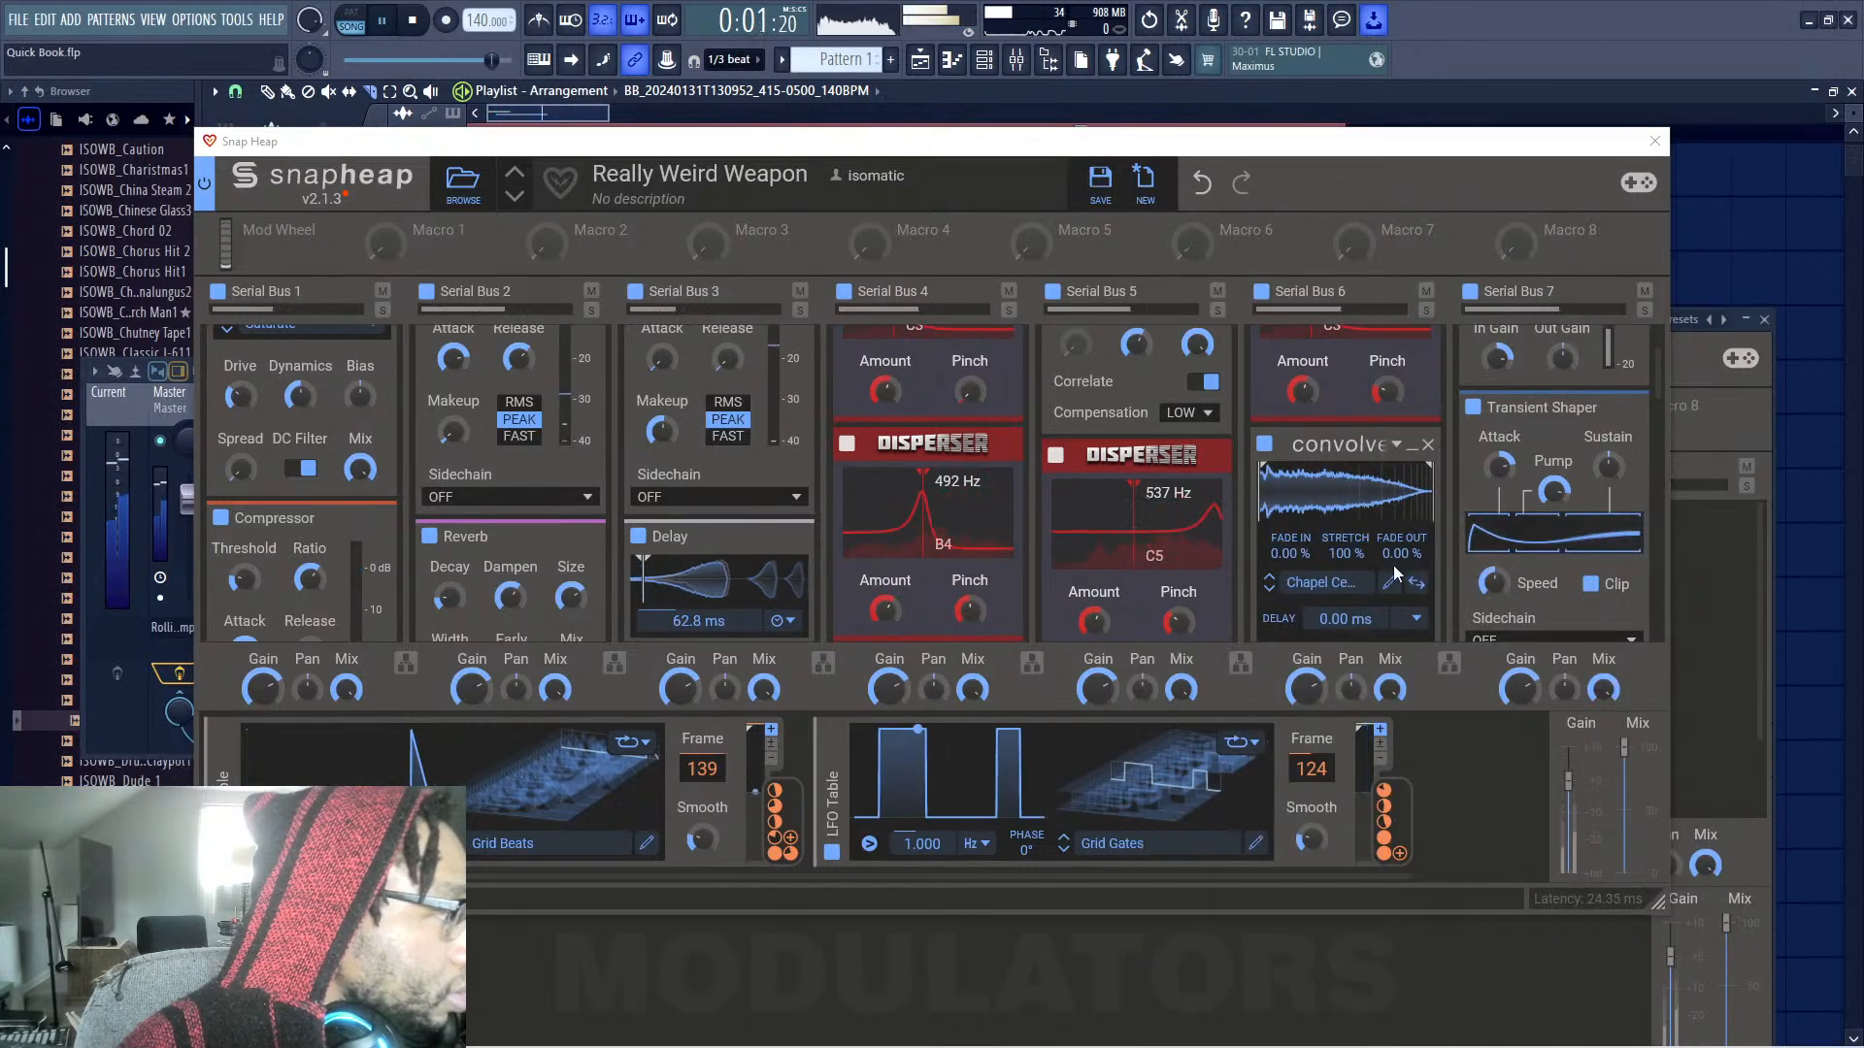
Lower the Convolver's mix in Serial Bus 6 and replay the sample to hear the change
{"action": "scroll", "coordinate": [1393, 573], "scroll_direction": "down", "scroll_amount": 2}
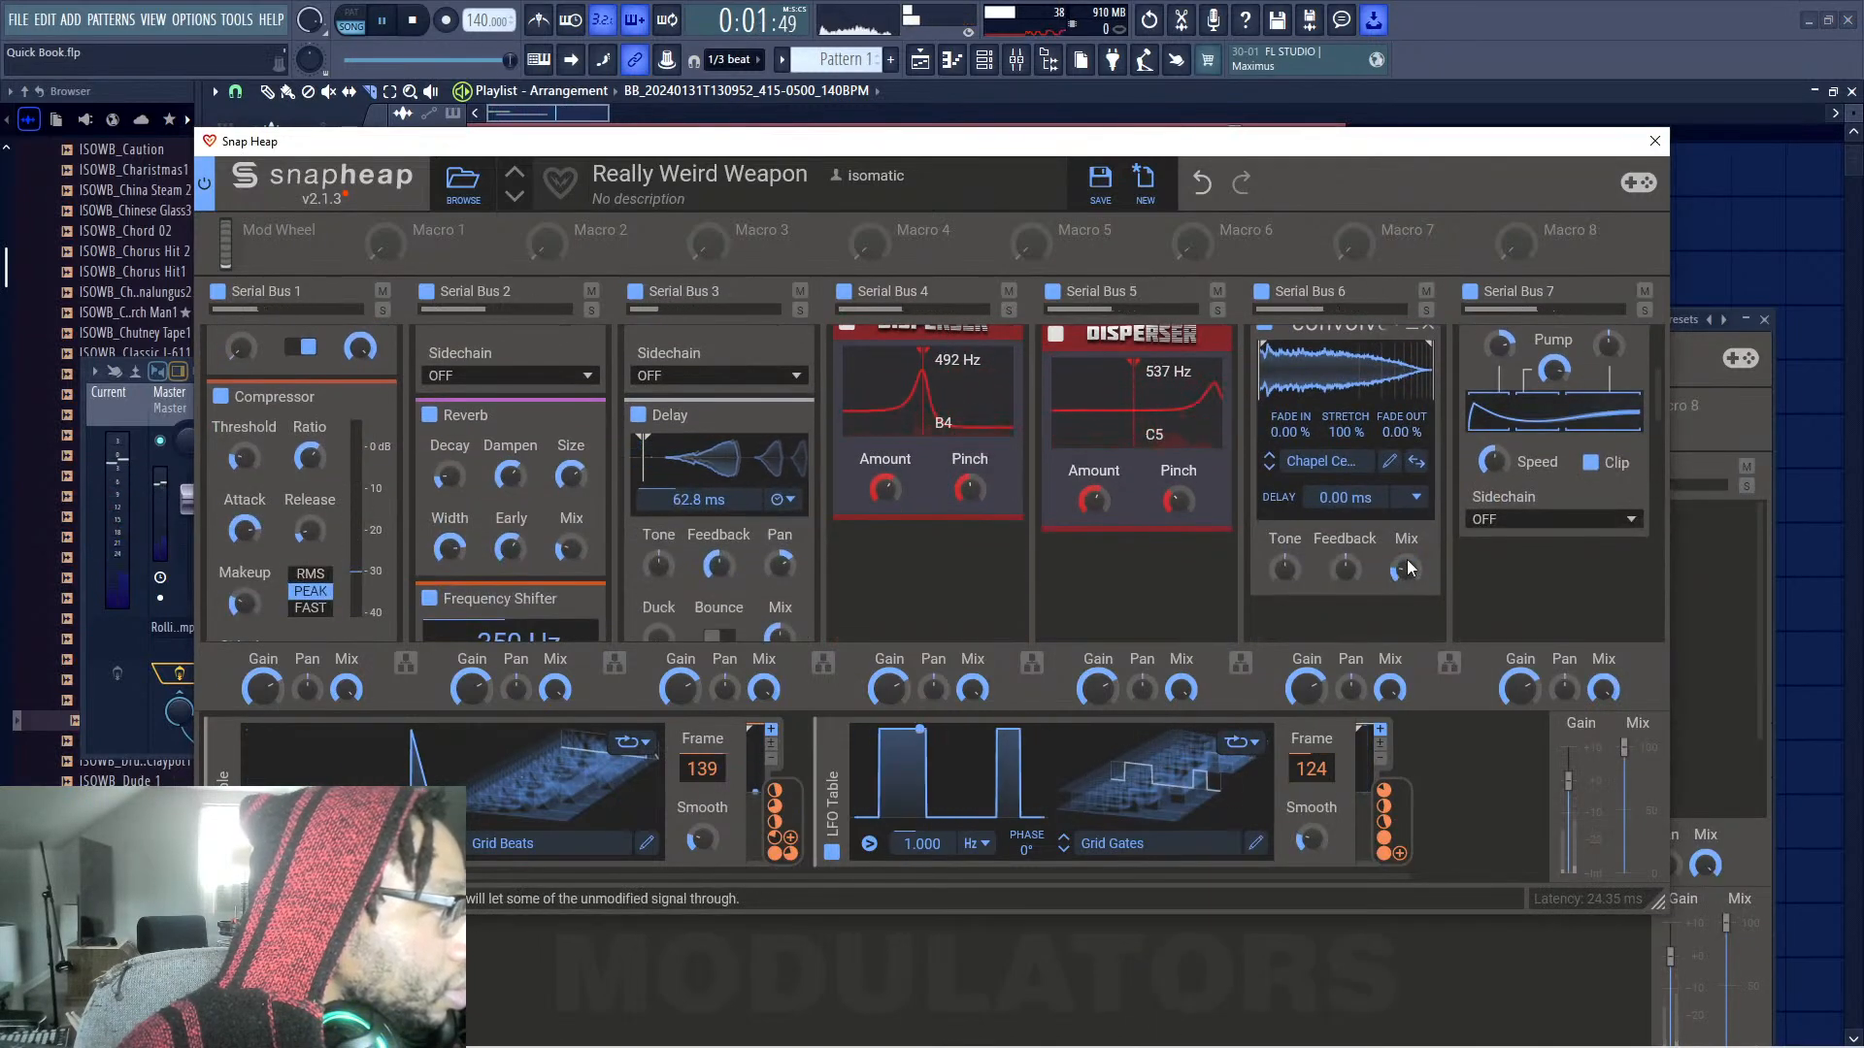
{"action": "left_click_drag", "start_coordinate": [1409, 568], "coordinate": [1409, 602]}
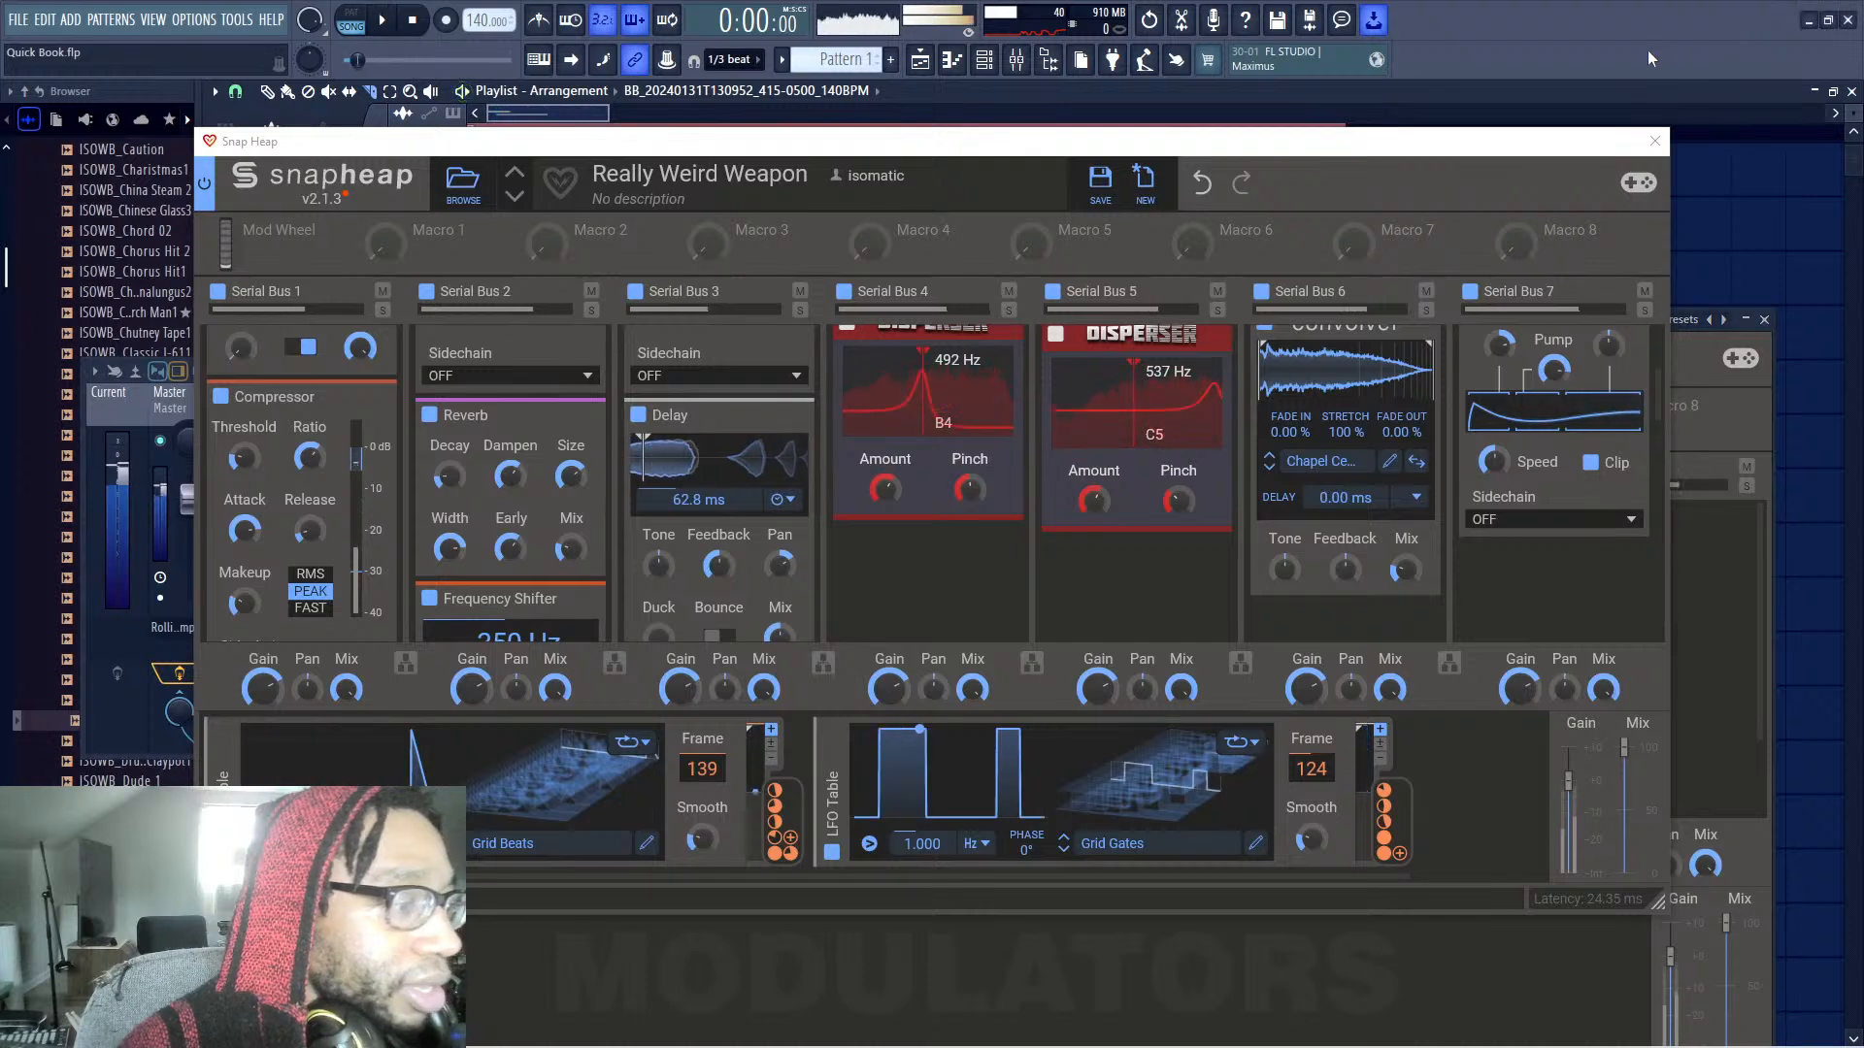
{"action": "key", "text": "space"}
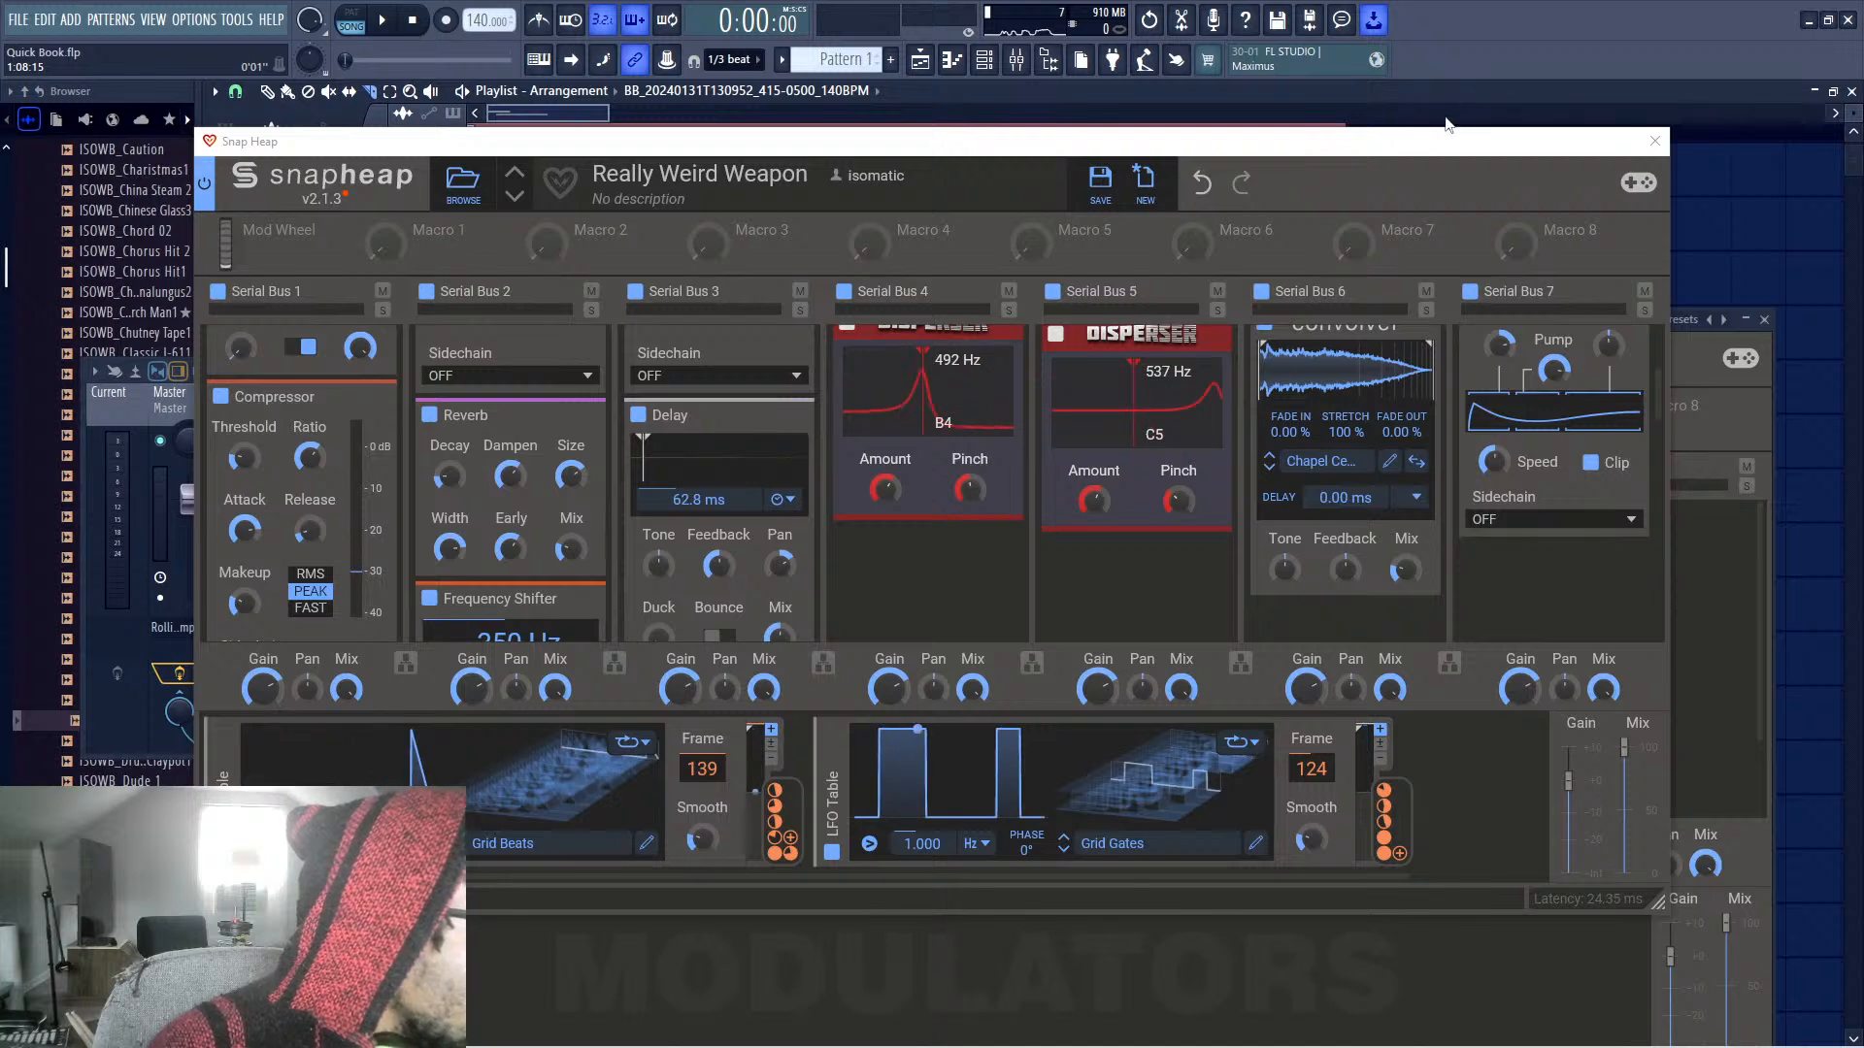
{"action": "left_click_drag", "start_coordinate": [1412, 147], "coordinate": [1420, 162]}
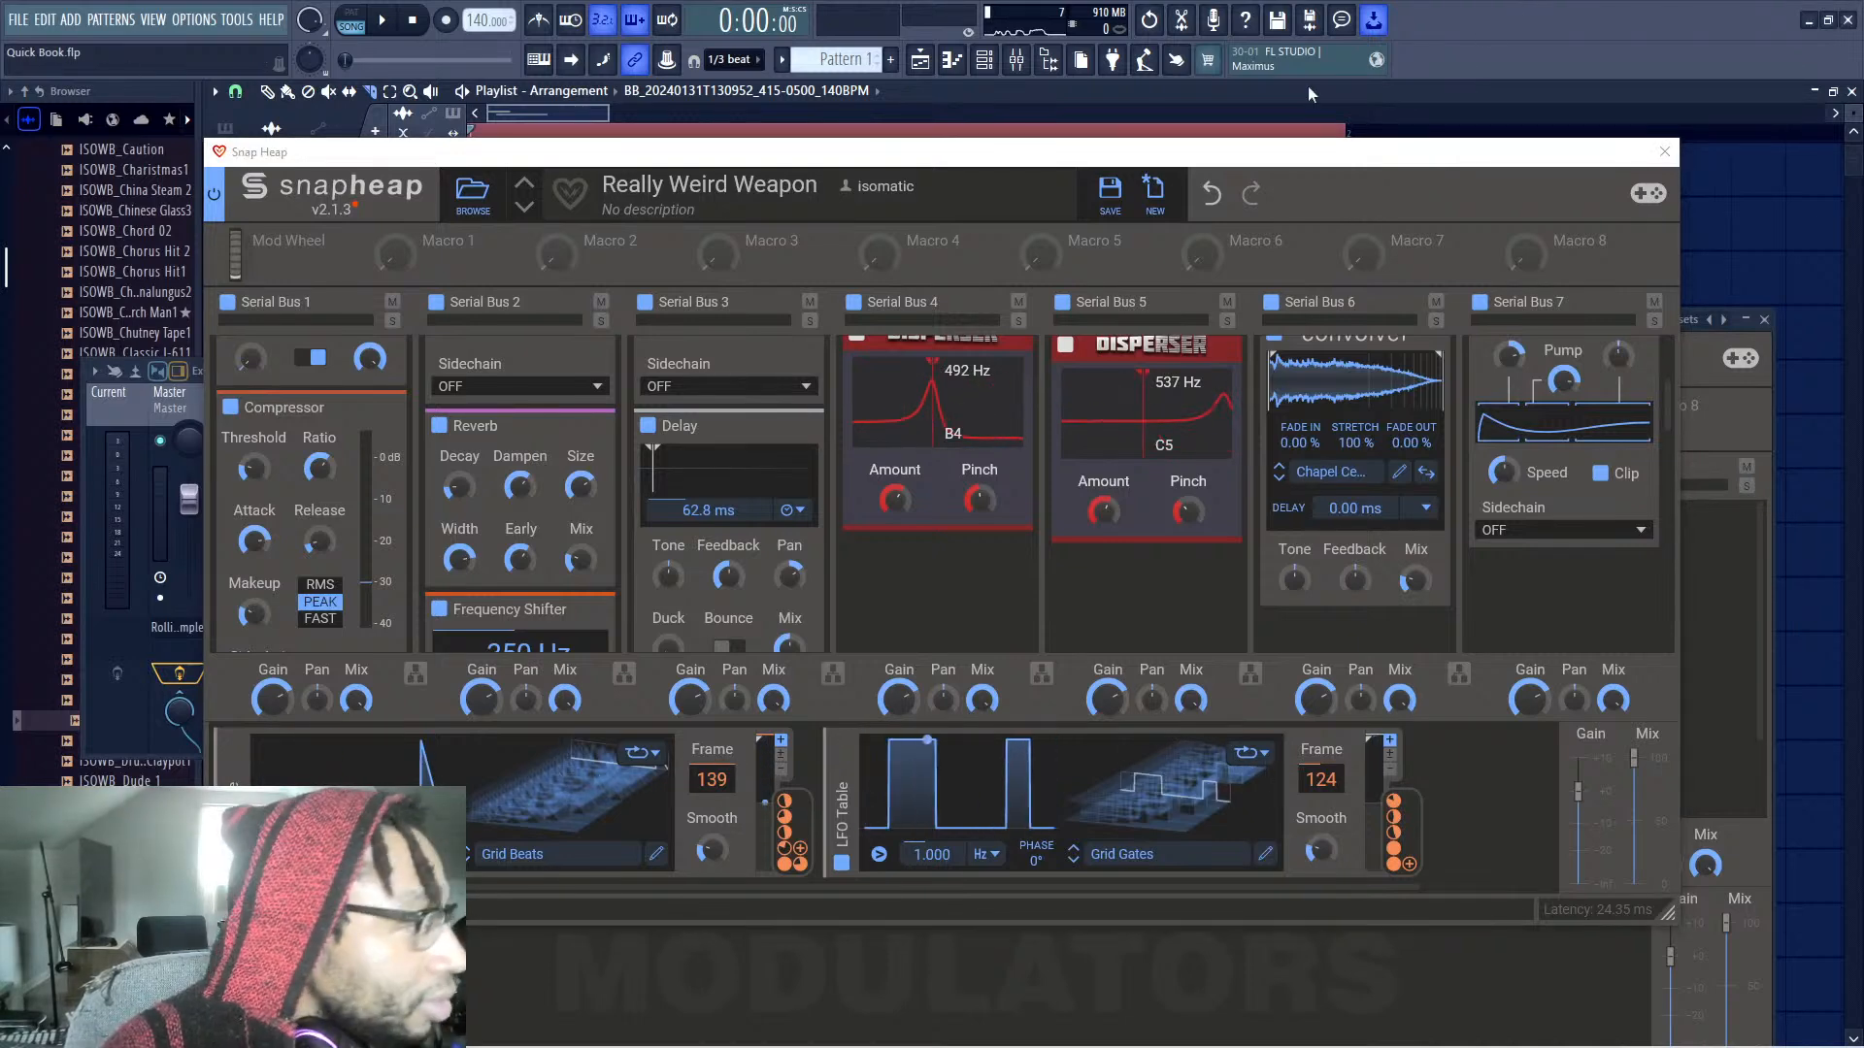
{"action": "key", "text": "space"}
{"action": "left_click_drag", "start_coordinate": [872, 145], "coordinate": [820, 150]}
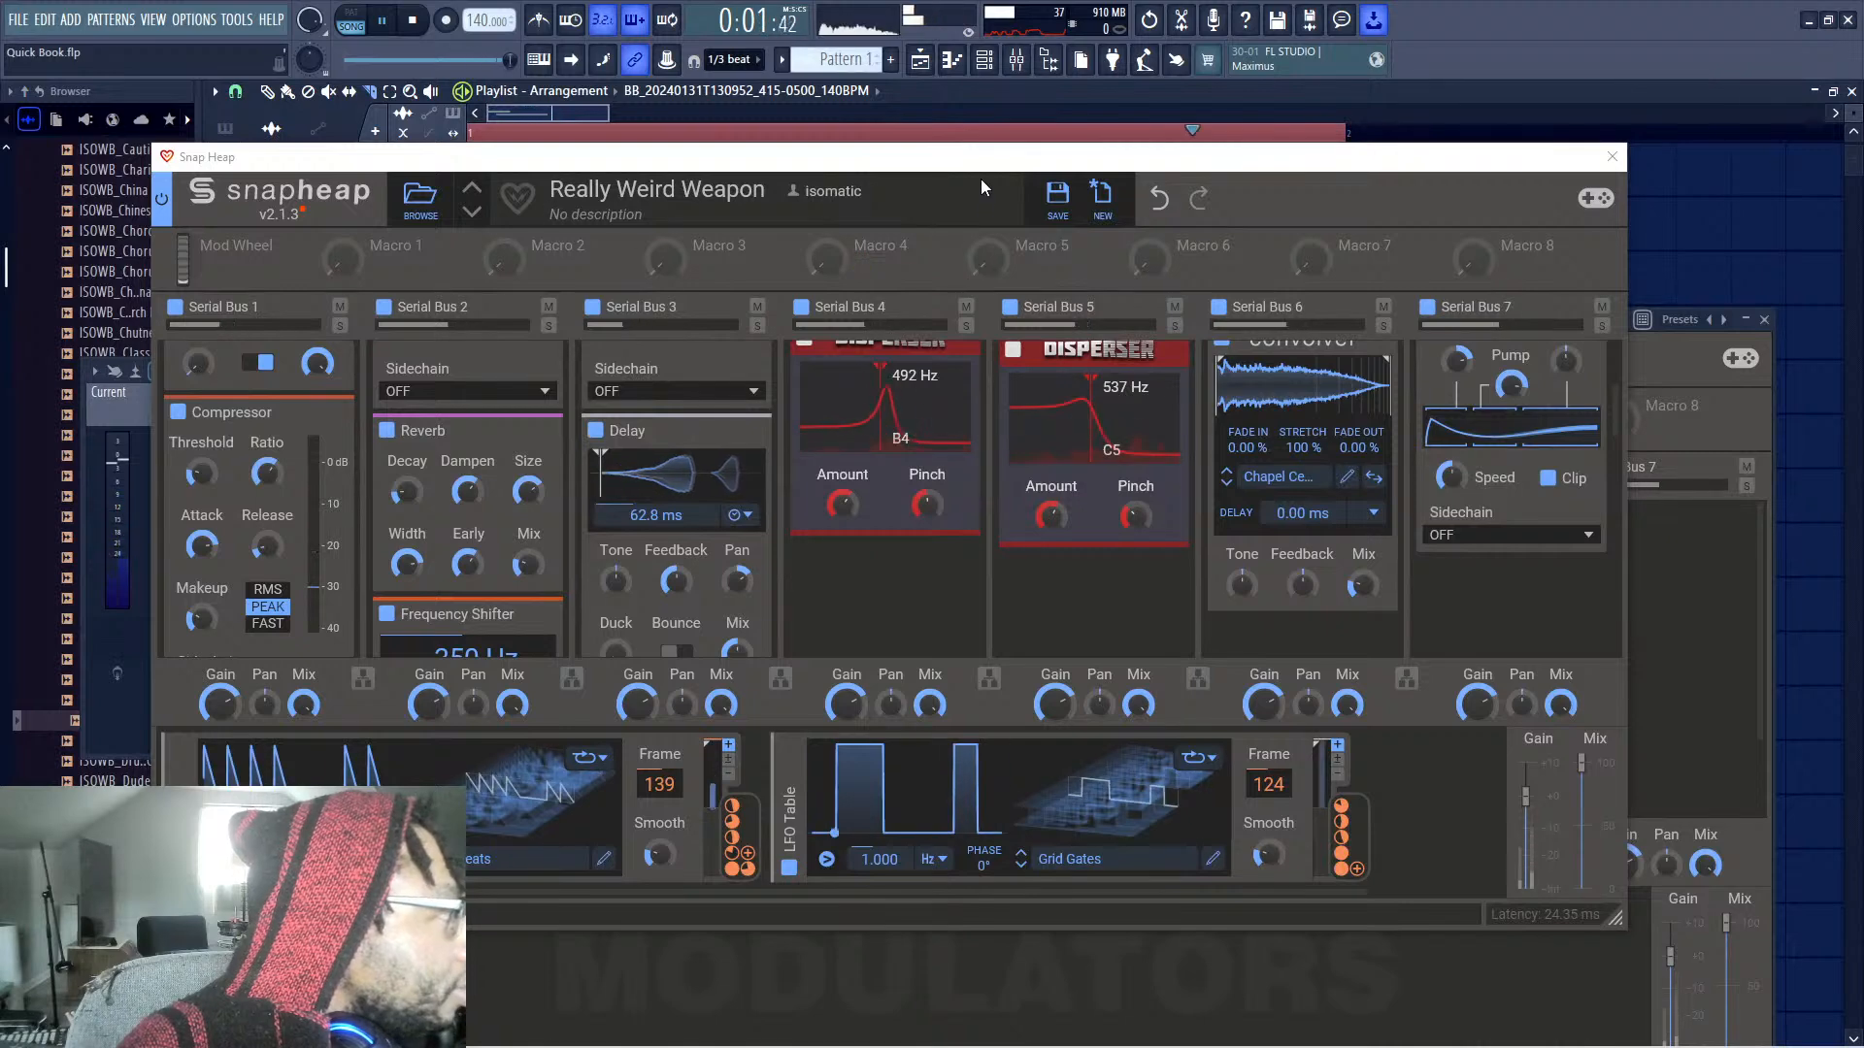
{"action": "left_click_drag", "start_coordinate": [977, 165], "coordinate": [964, 171]}
Close the nested editor and save the Insert 5 Snap Heap preset, overwriting "Really Weird Weapon"
{"action": "left_click", "coordinate": [1598, 164]}
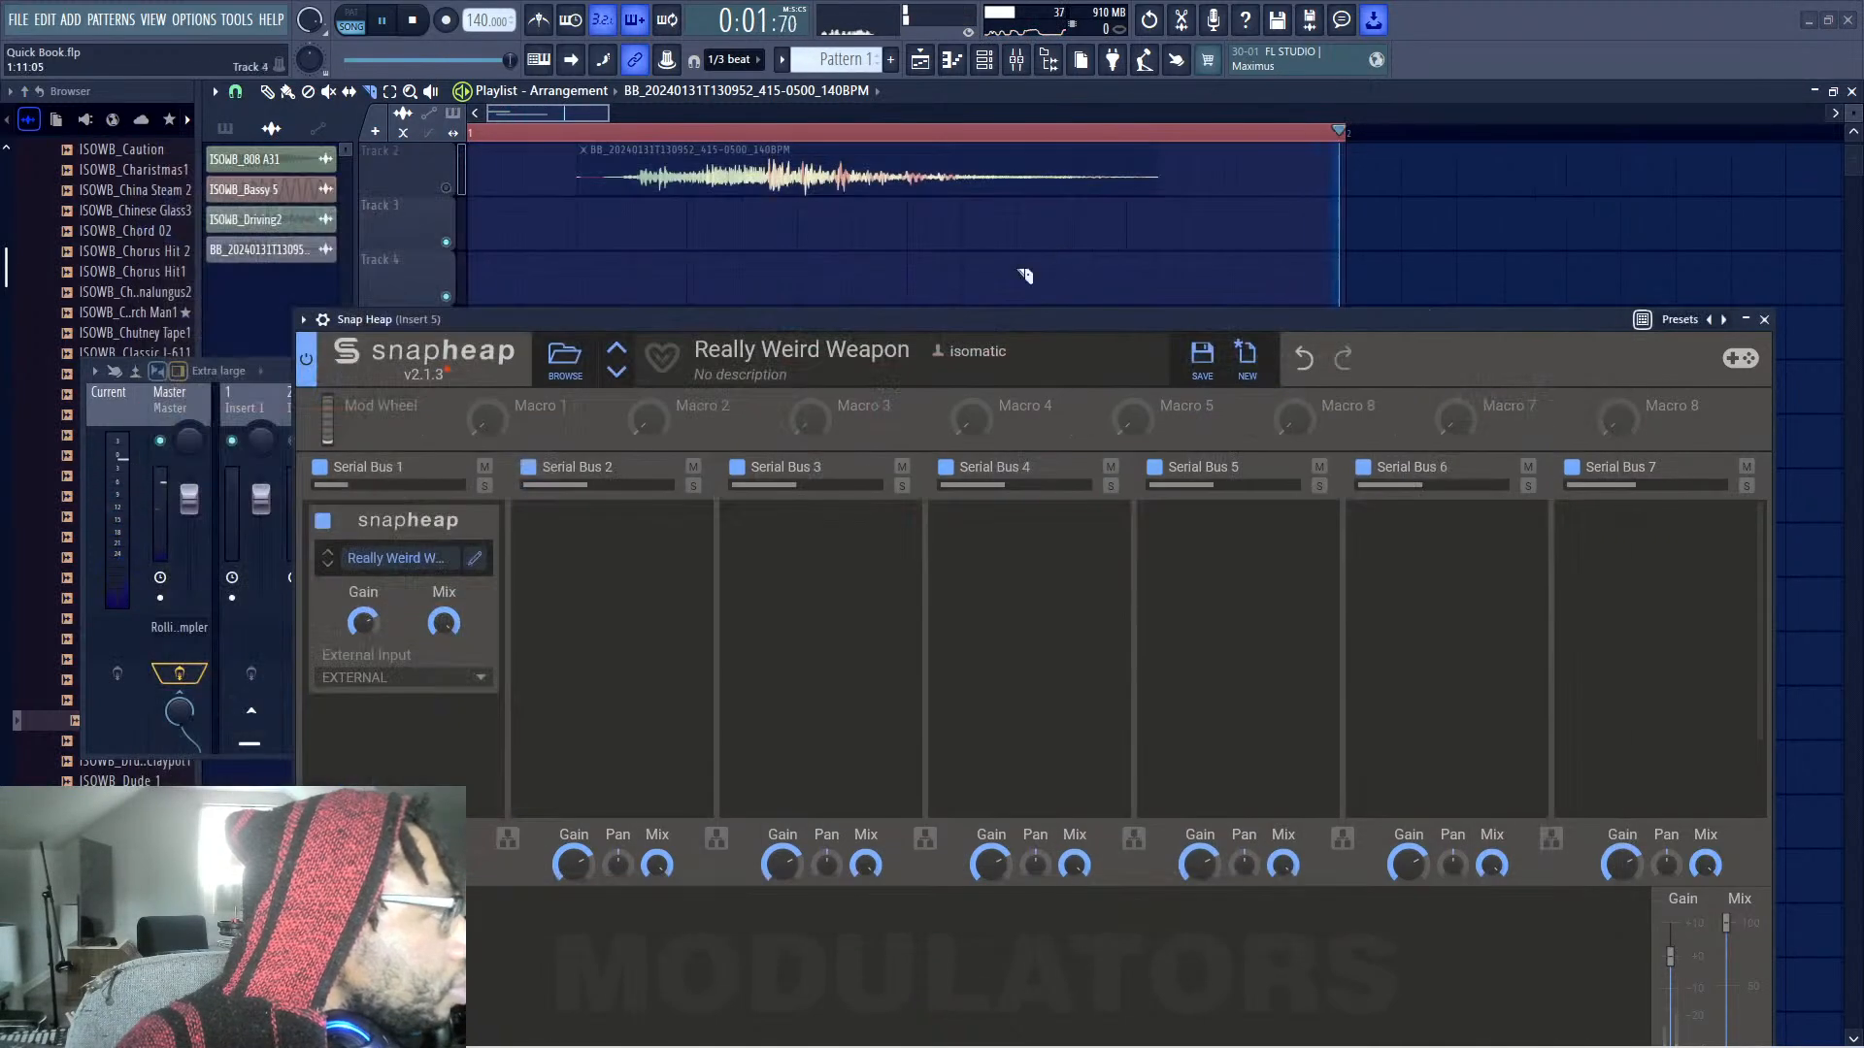
{"action": "left_click", "coordinate": [1201, 357]}
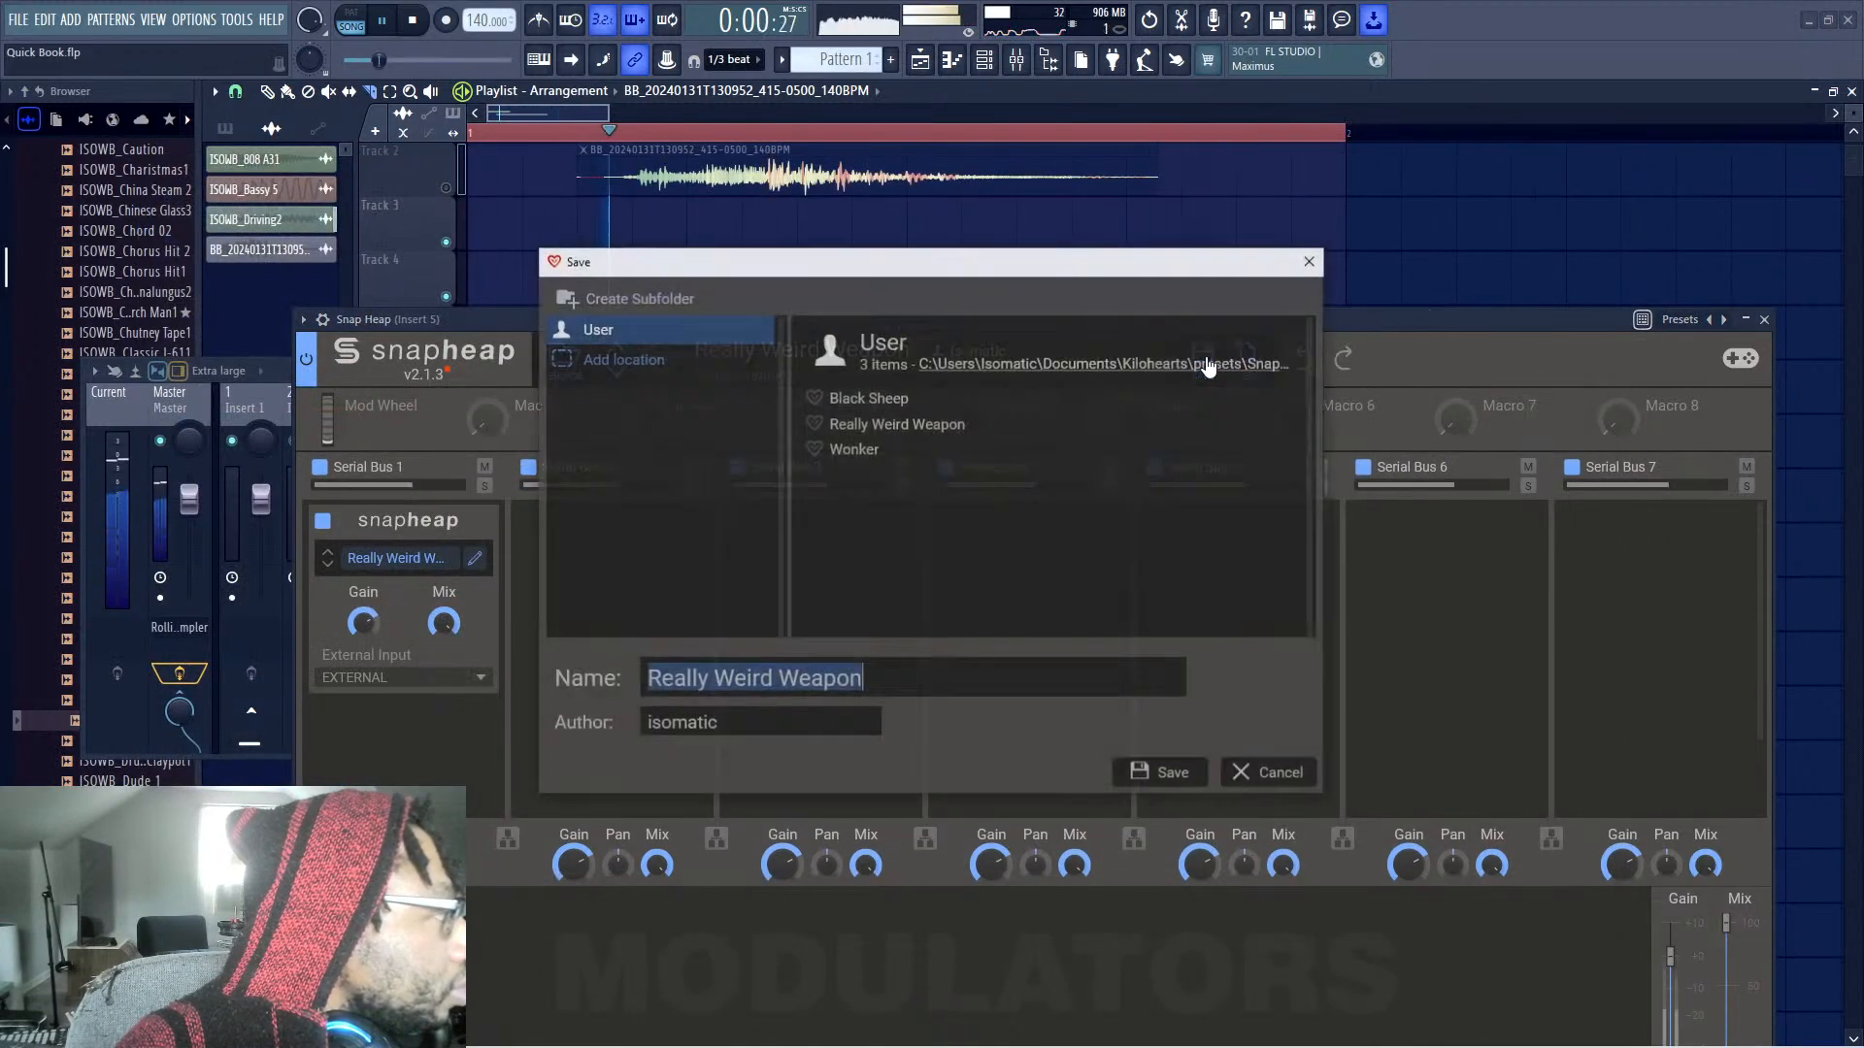
{"action": "left_click", "coordinate": [1174, 775]}
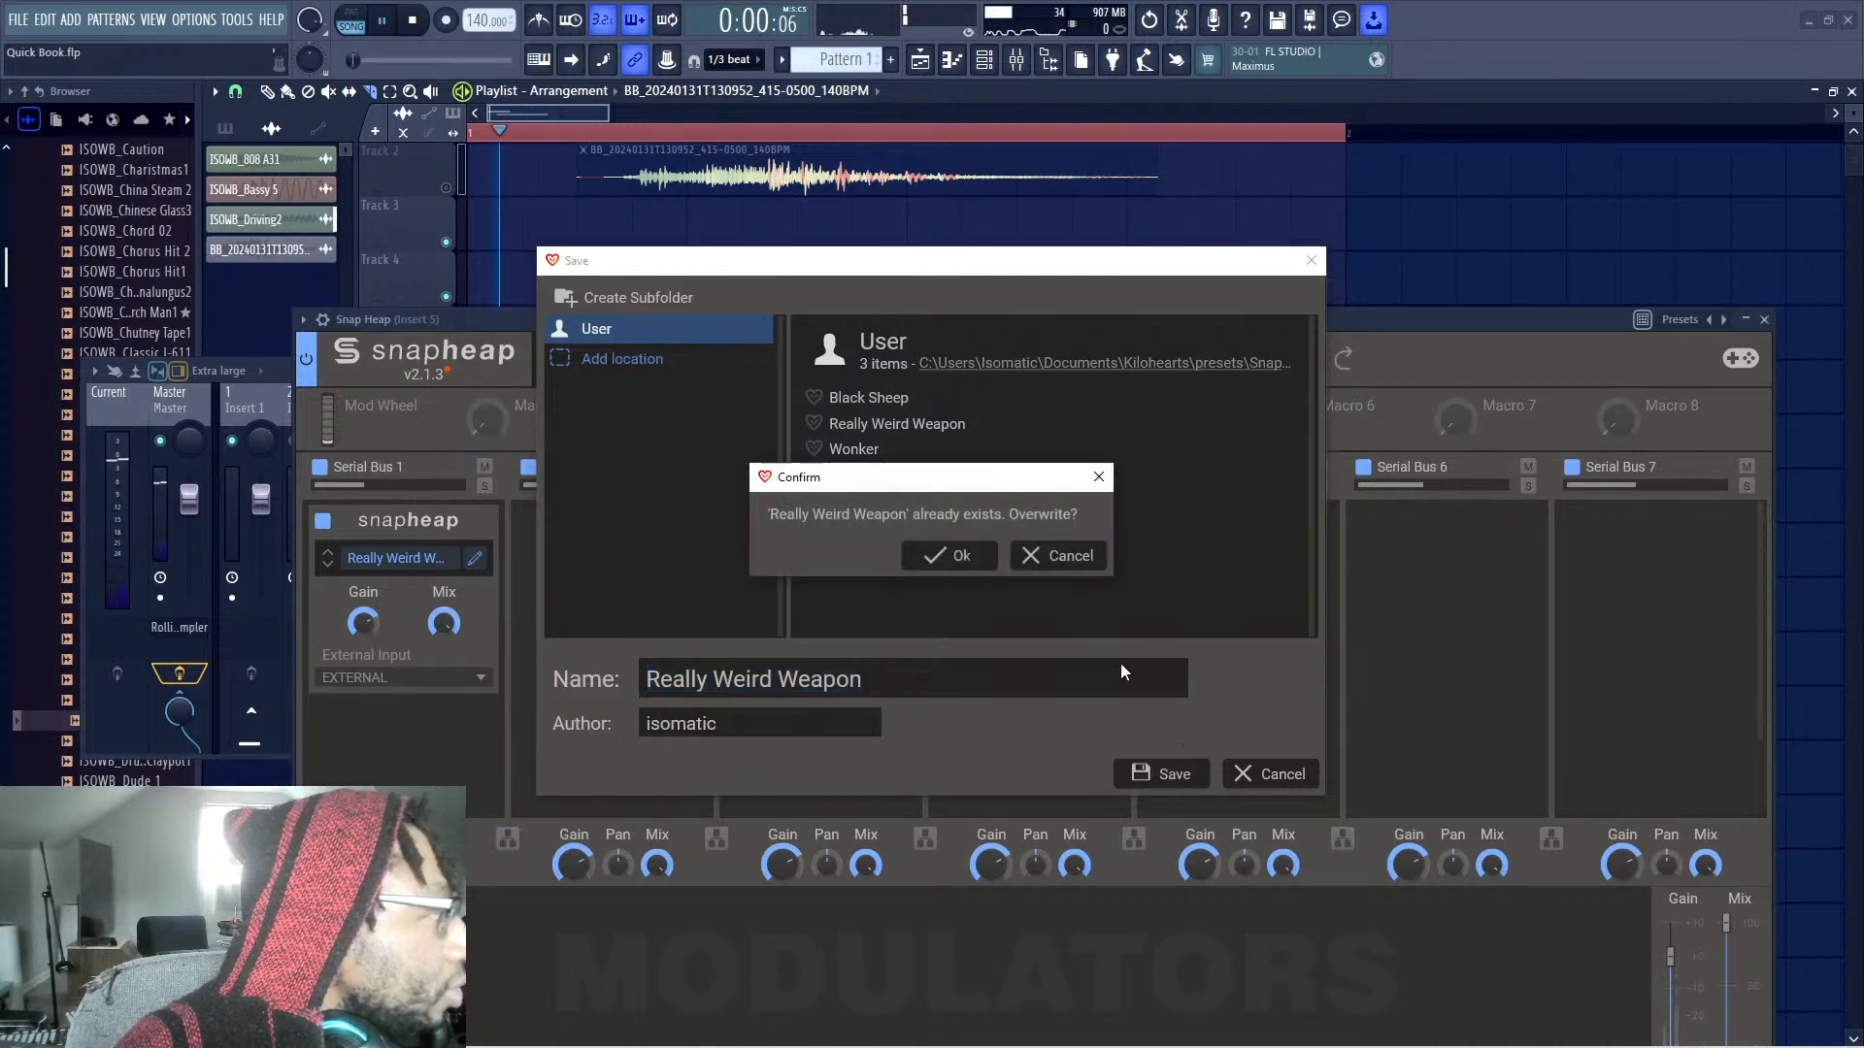
{"action": "left_click", "coordinate": [959, 554]}
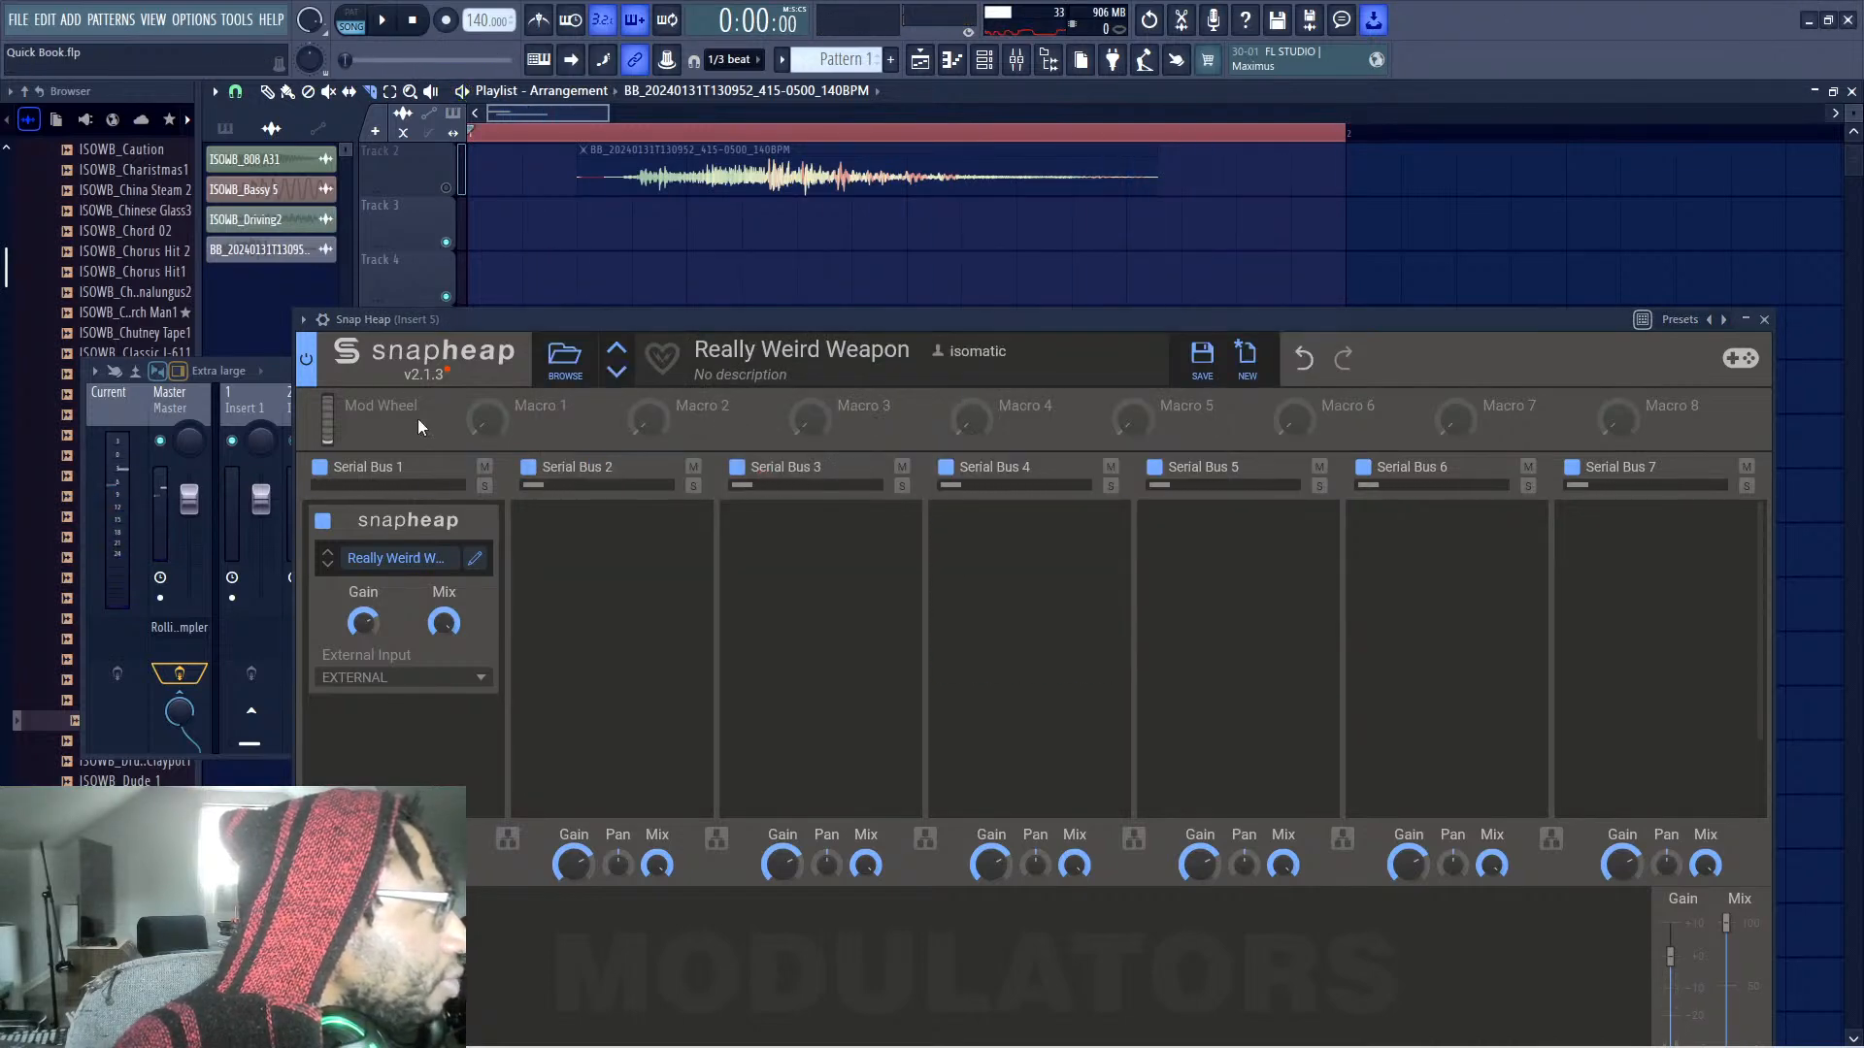
{"action": "left_click", "coordinate": [472, 560]}
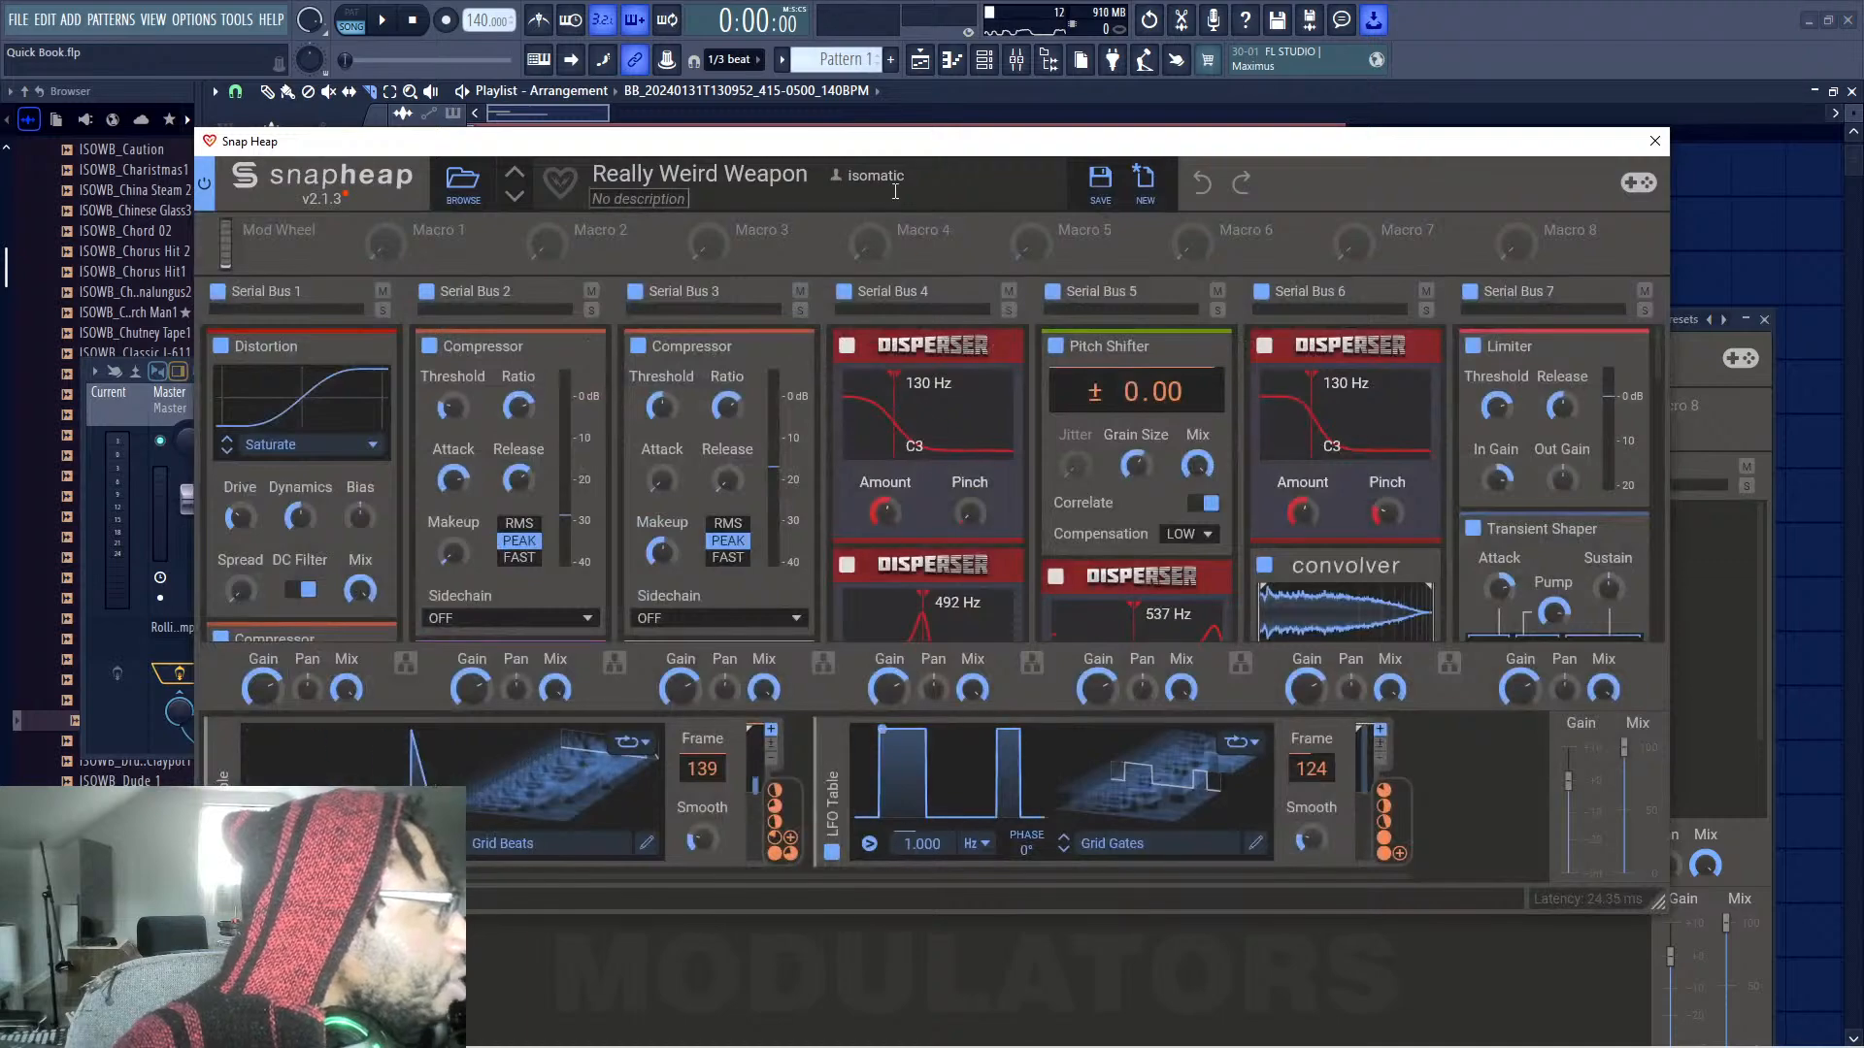
{"action": "left_click", "coordinate": [1100, 182]}
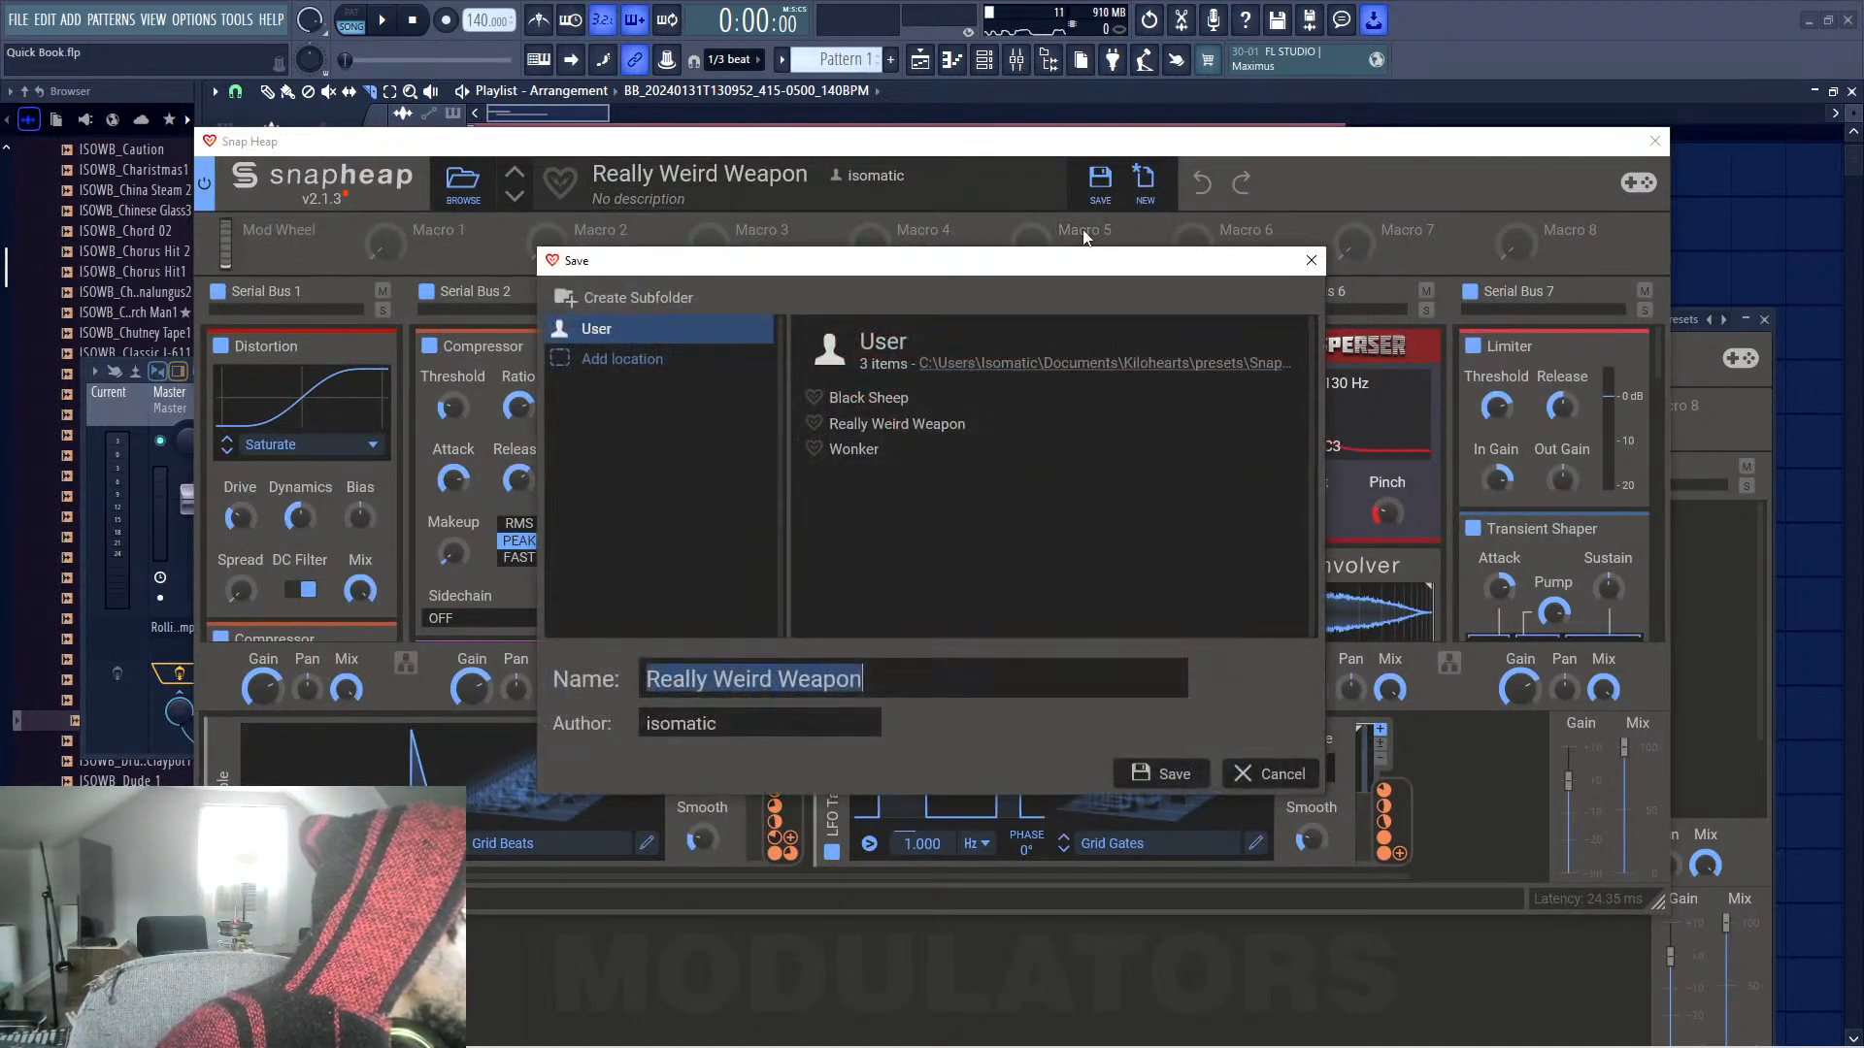
{"action": "left_click", "coordinate": [1309, 260]}
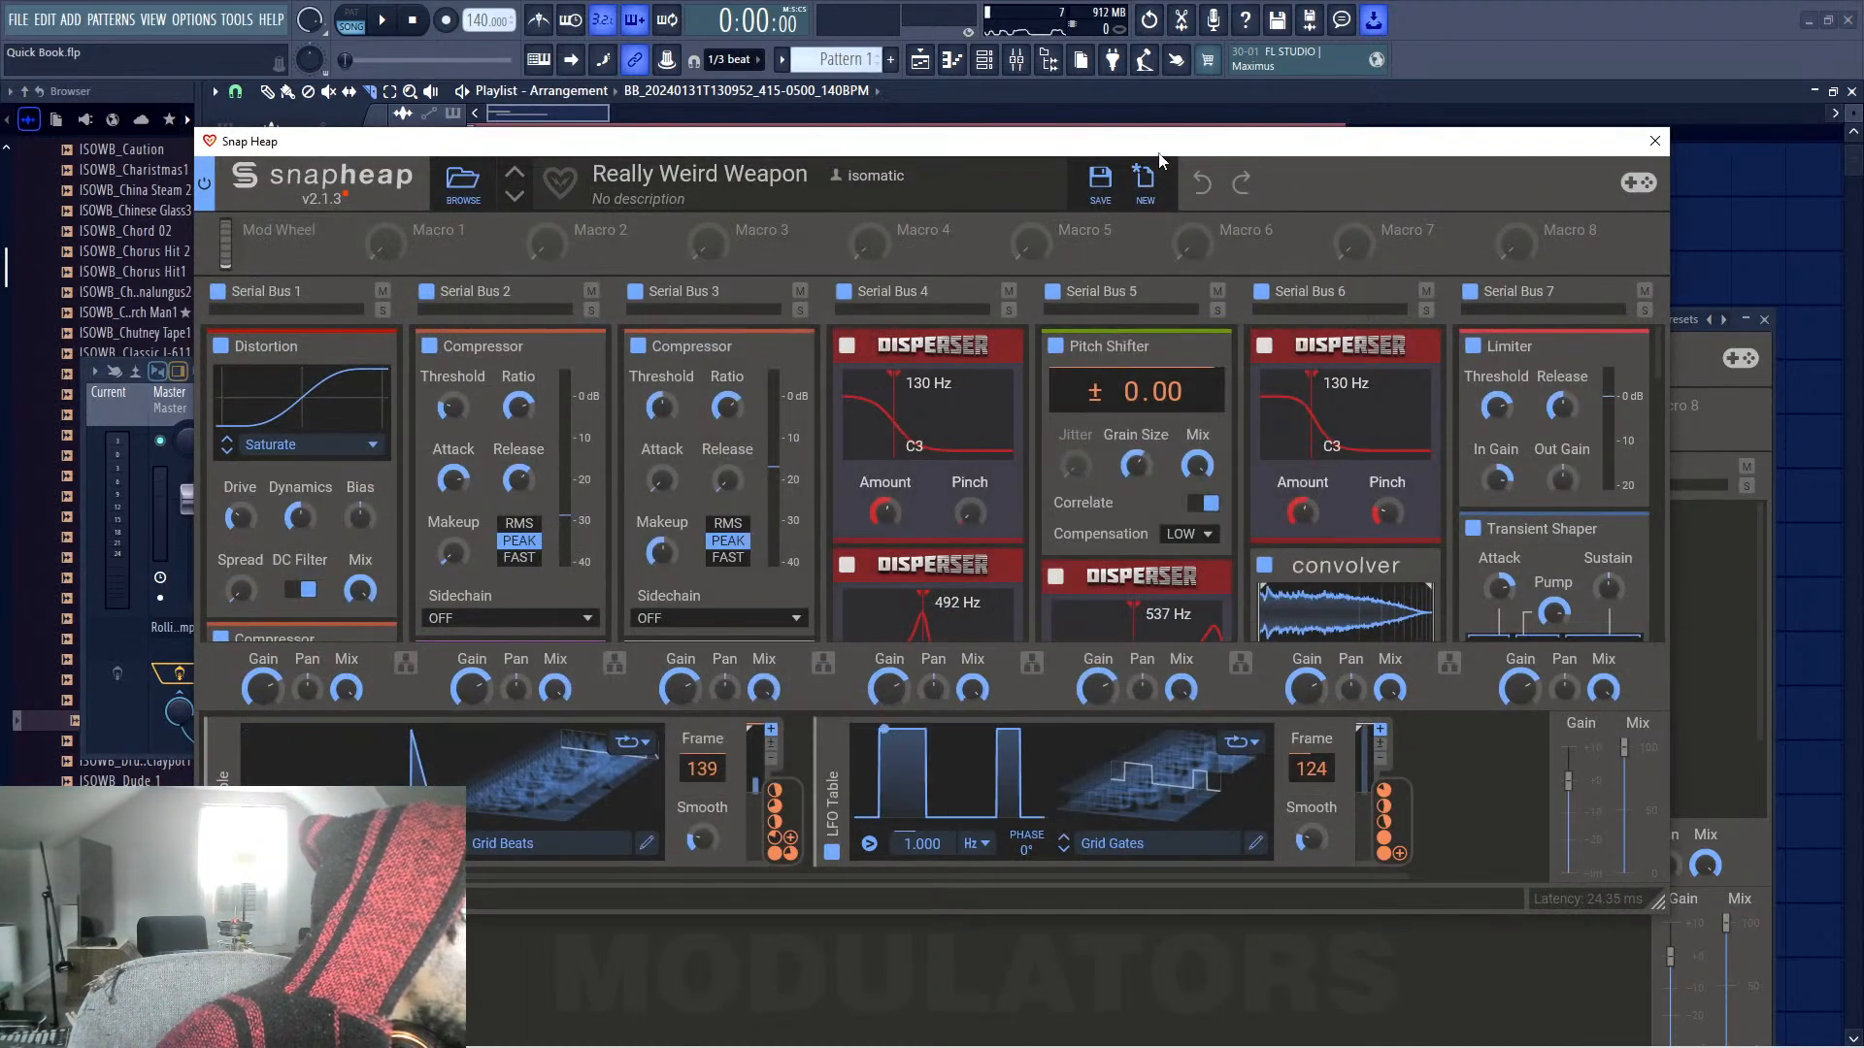
Move the nested Snap Heap window aside and add a Phase Plant instrument track to the playlist
{"action": "left_click_drag", "start_coordinate": [425, 141], "coordinate": [853, 602]}
{"action": "left_click", "coordinate": [374, 130]}
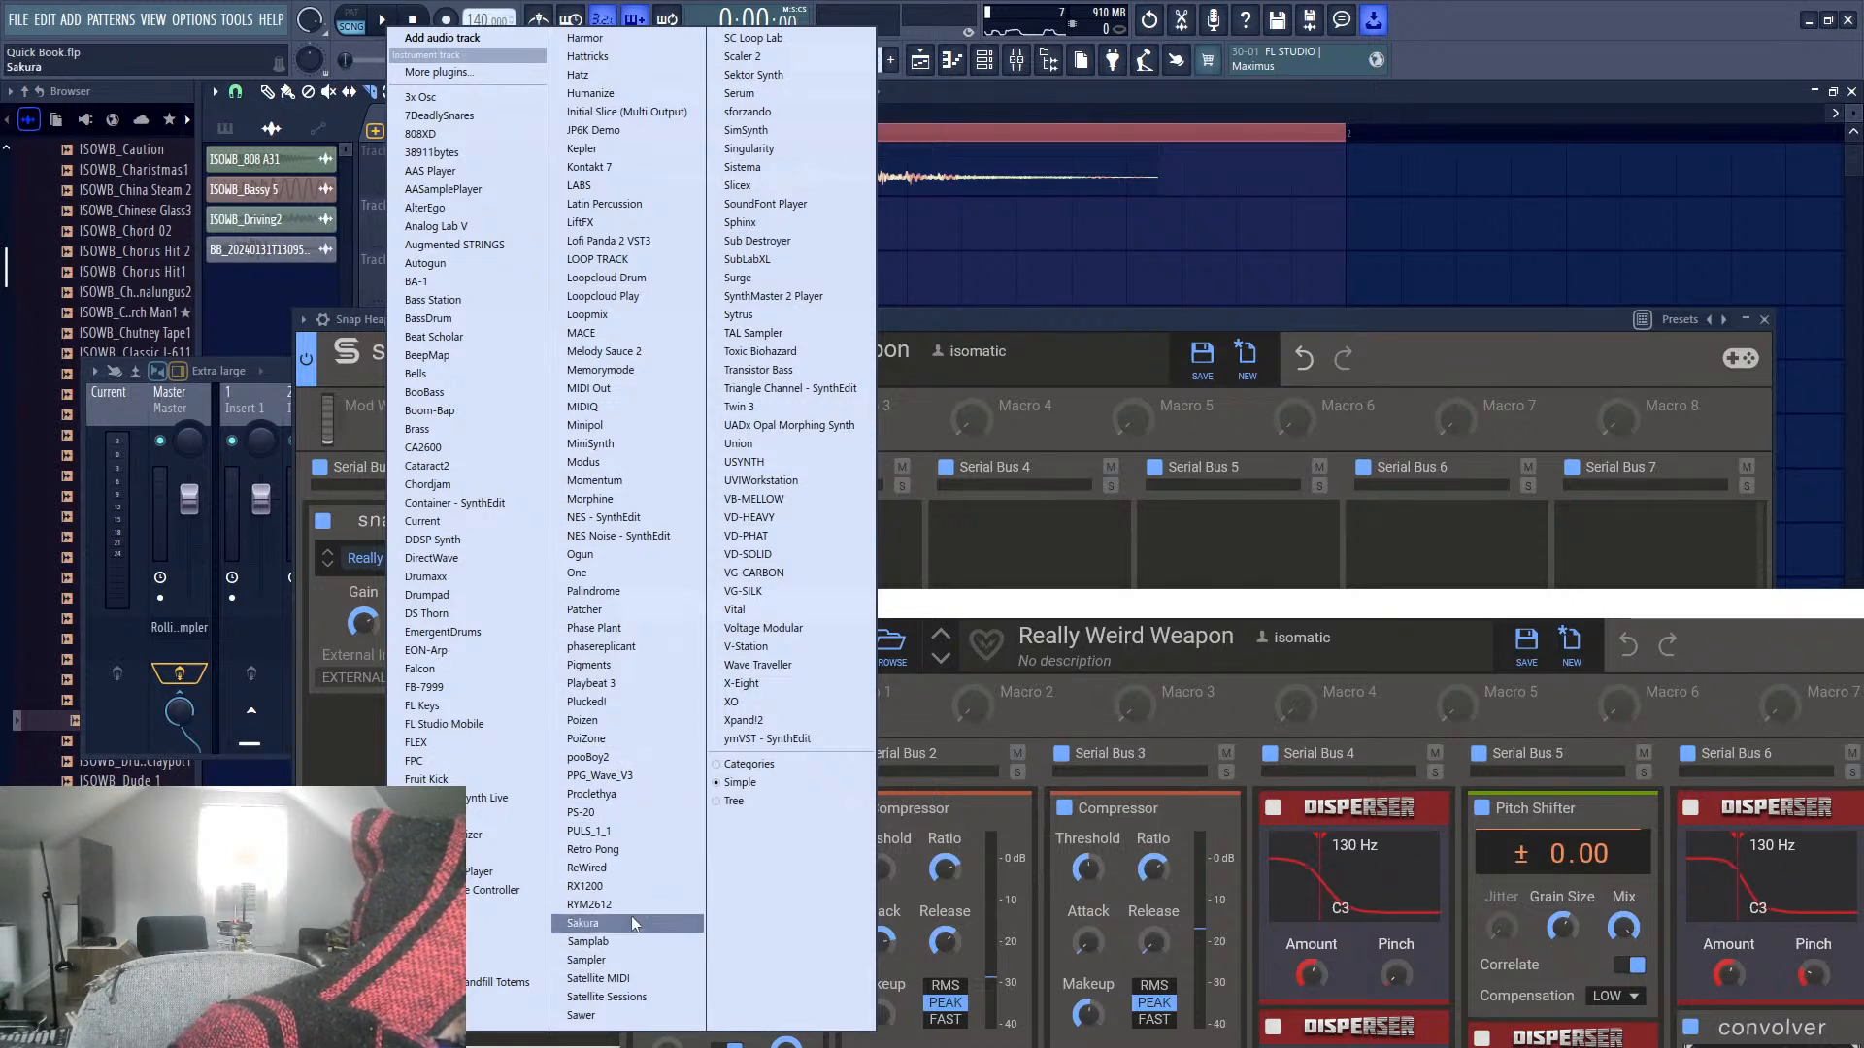
{"action": "left_click", "coordinate": [633, 628]}
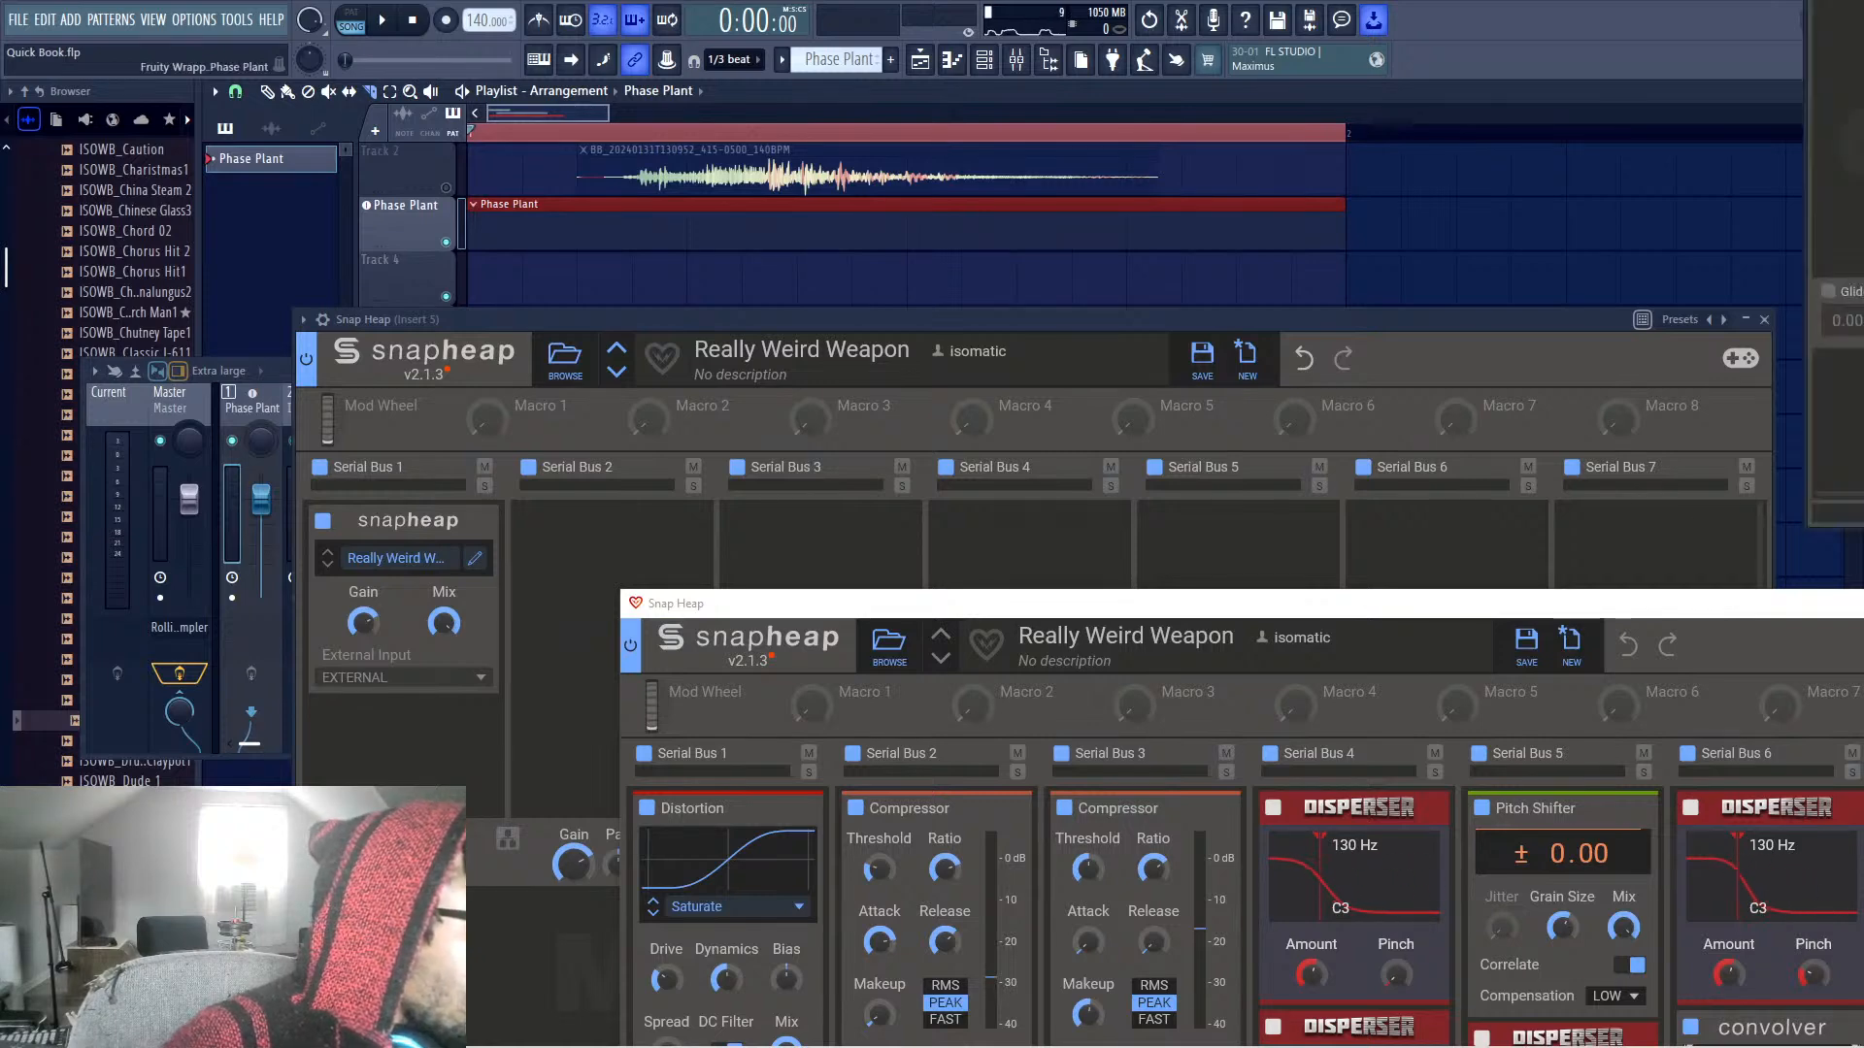
{"action": "left_click_drag", "start_coordinate": [910, 83], "coordinate": [703, 130]}
Rearrange the overlapping plugin windows and add a Snap Heap effect to Lane 1 of Phase Plant
{"action": "left_click", "coordinate": [1246, 340]}
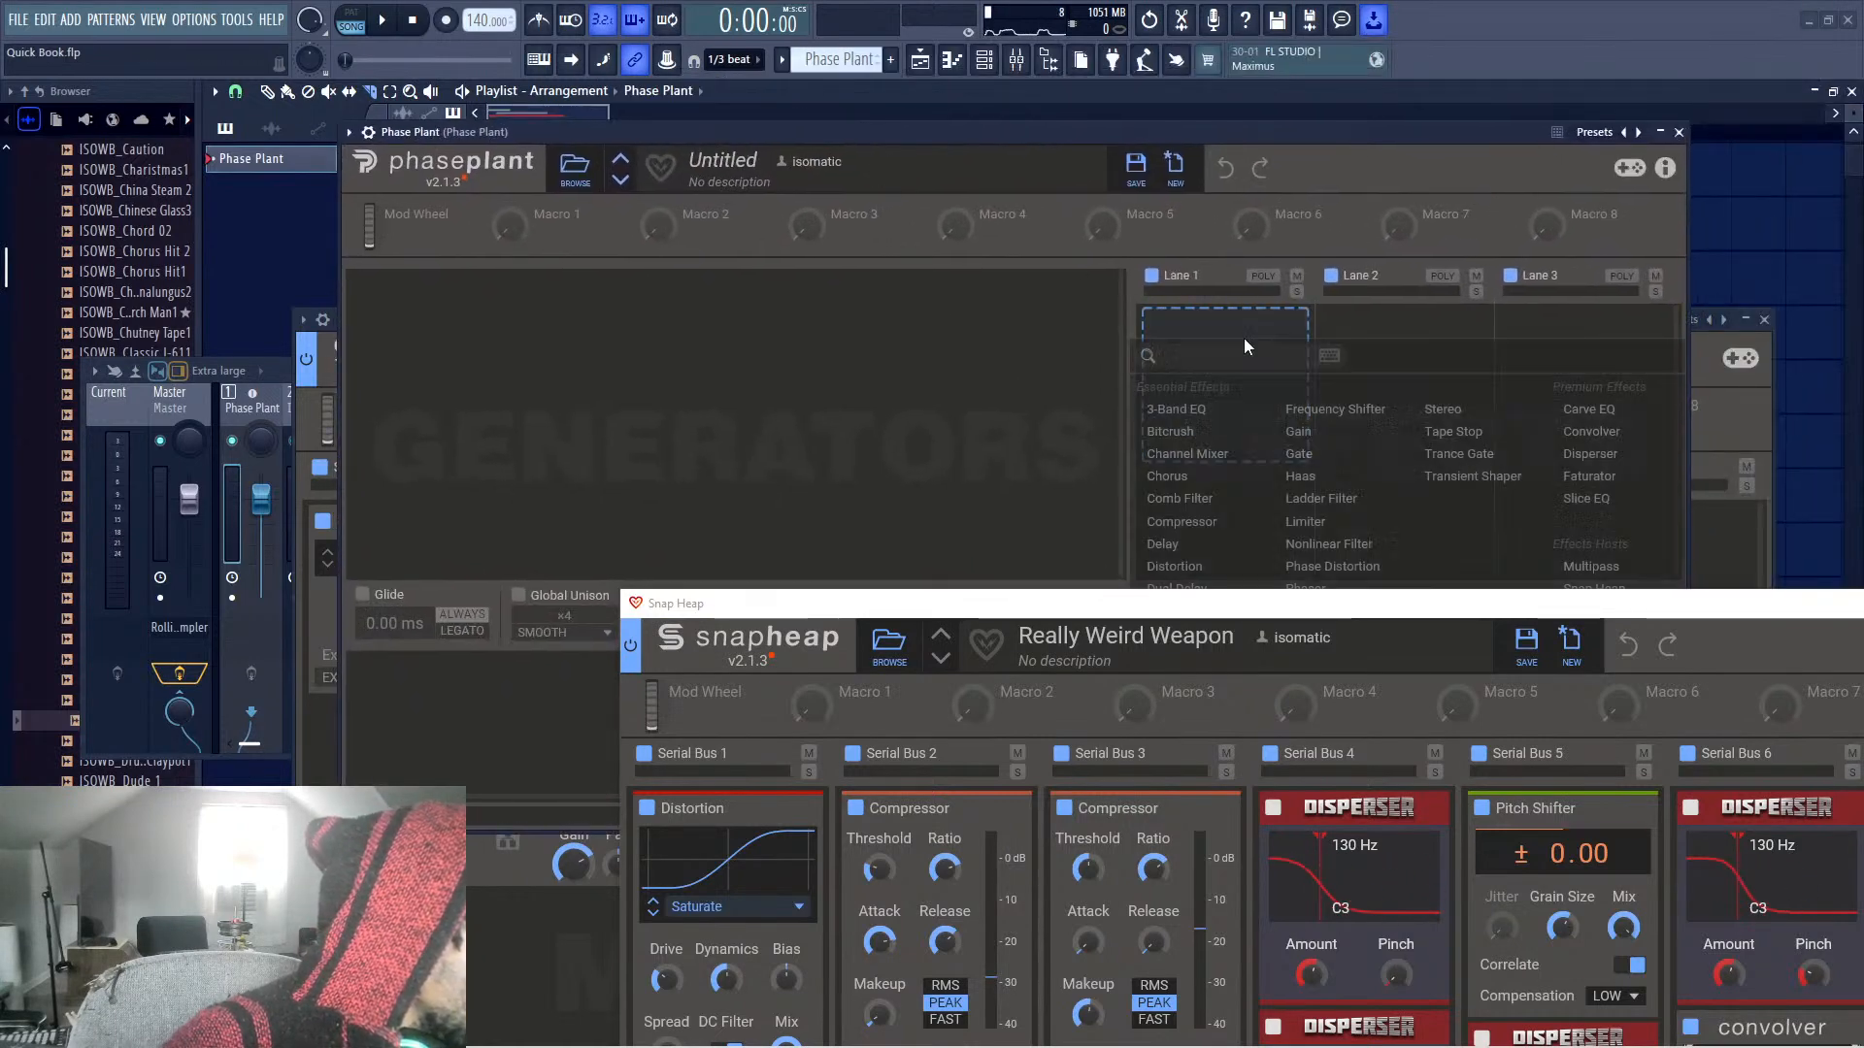
{"action": "left_click", "coordinate": [1597, 555]}
{"action": "left_click_drag", "start_coordinate": [1592, 602], "coordinate": [1590, 590]}
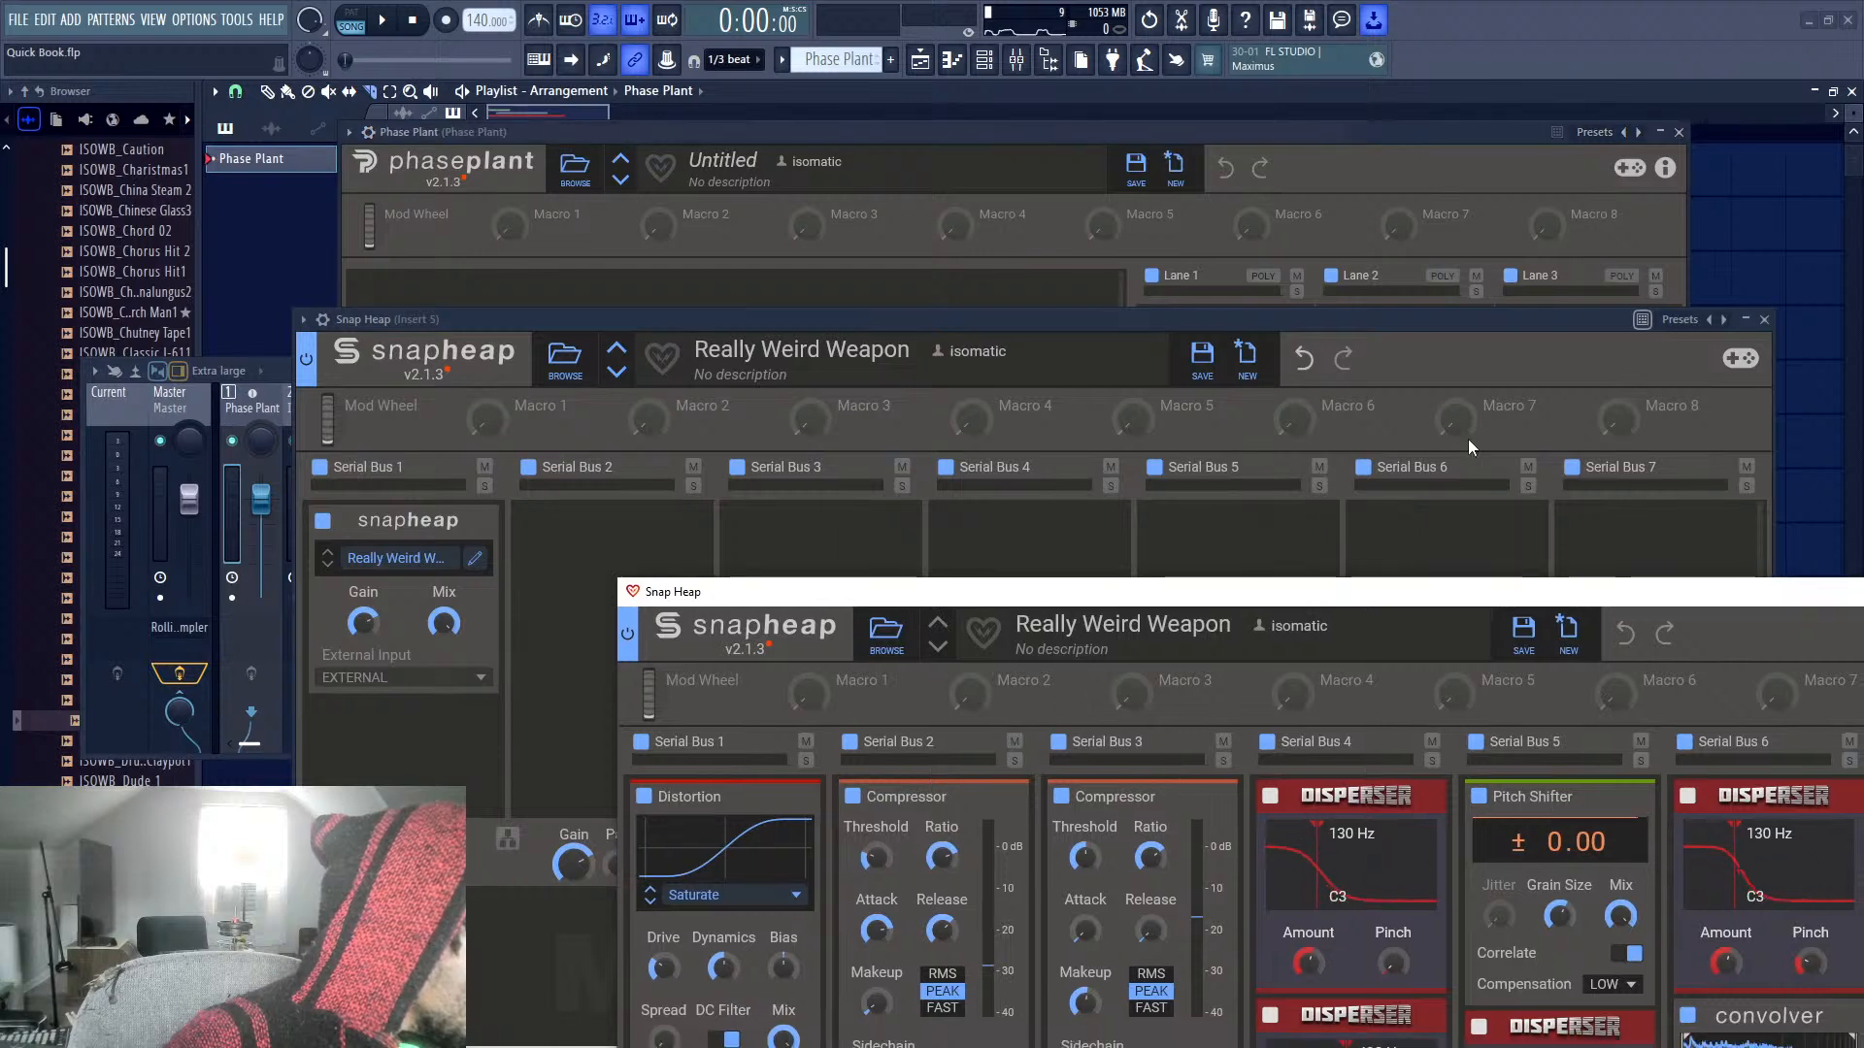
{"action": "left_click_drag", "start_coordinate": [1374, 331], "coordinate": [1190, 476]}
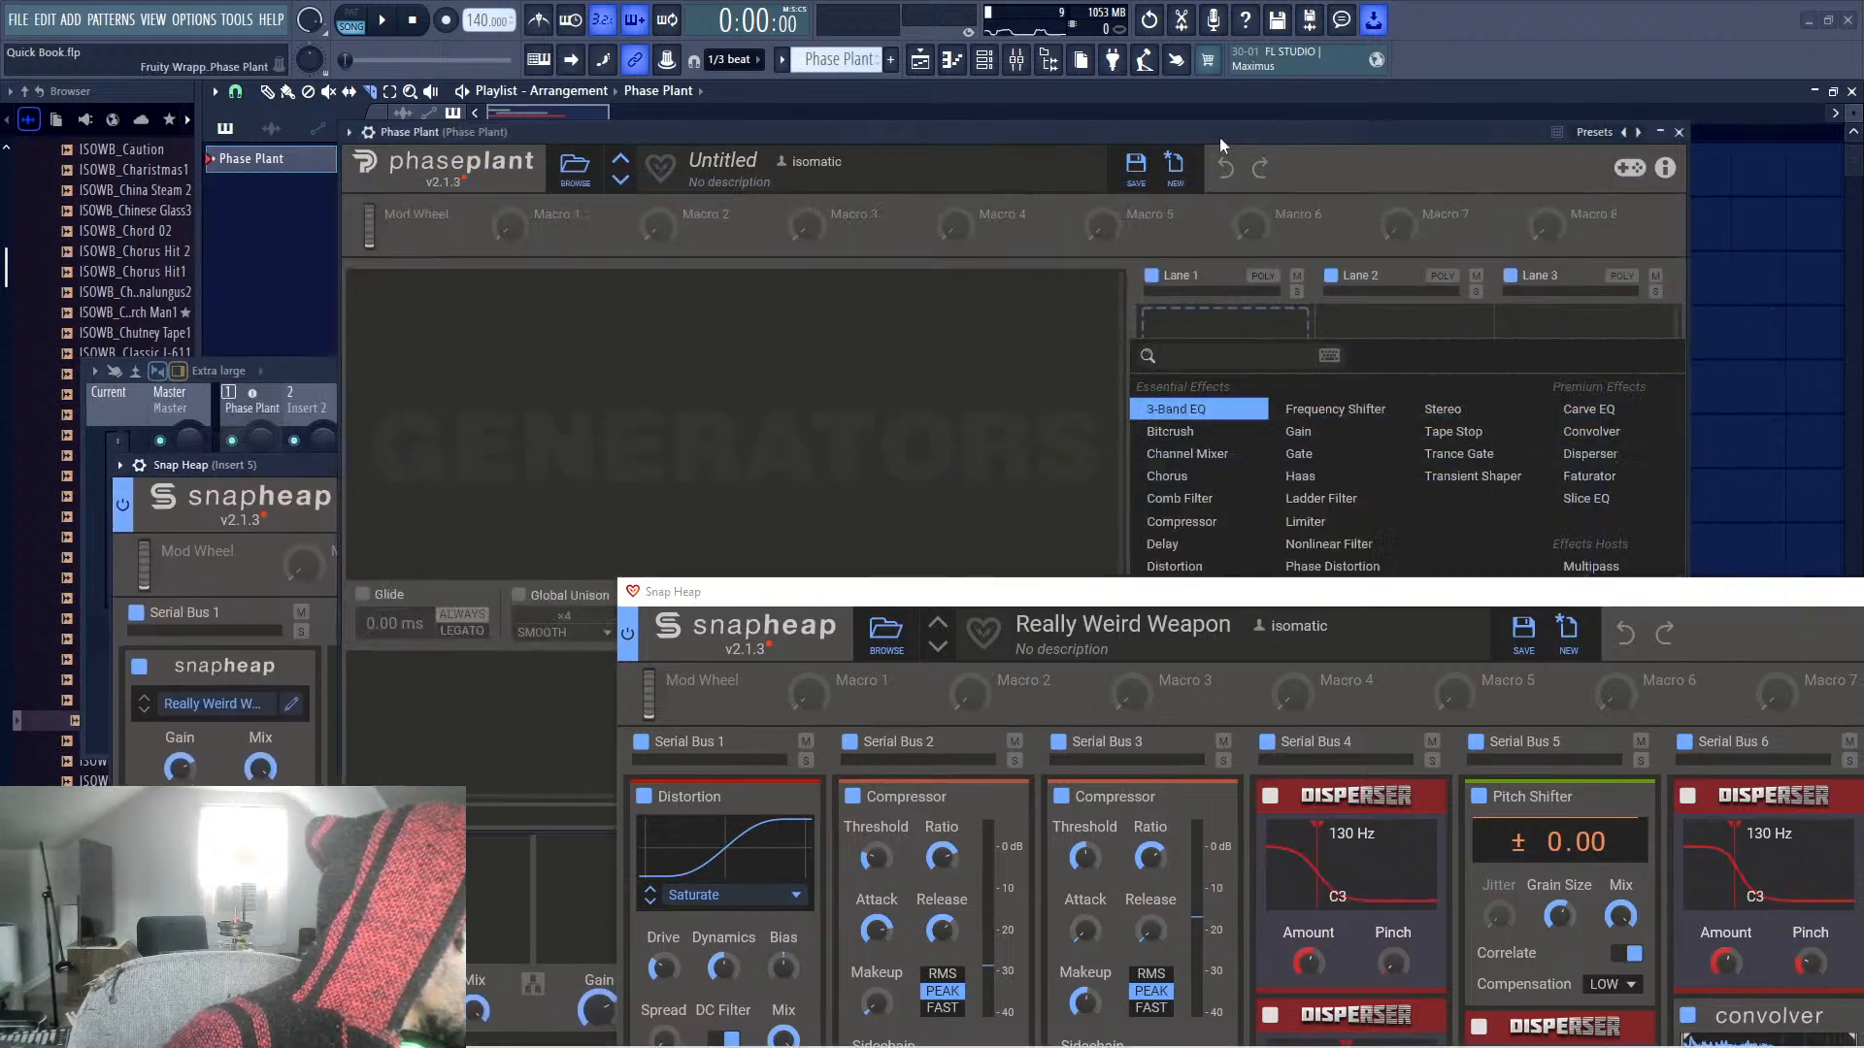
{"action": "left_click_drag", "start_coordinate": [1219, 137], "coordinate": [741, 62]}
{"action": "left_click", "coordinate": [1126, 509]}
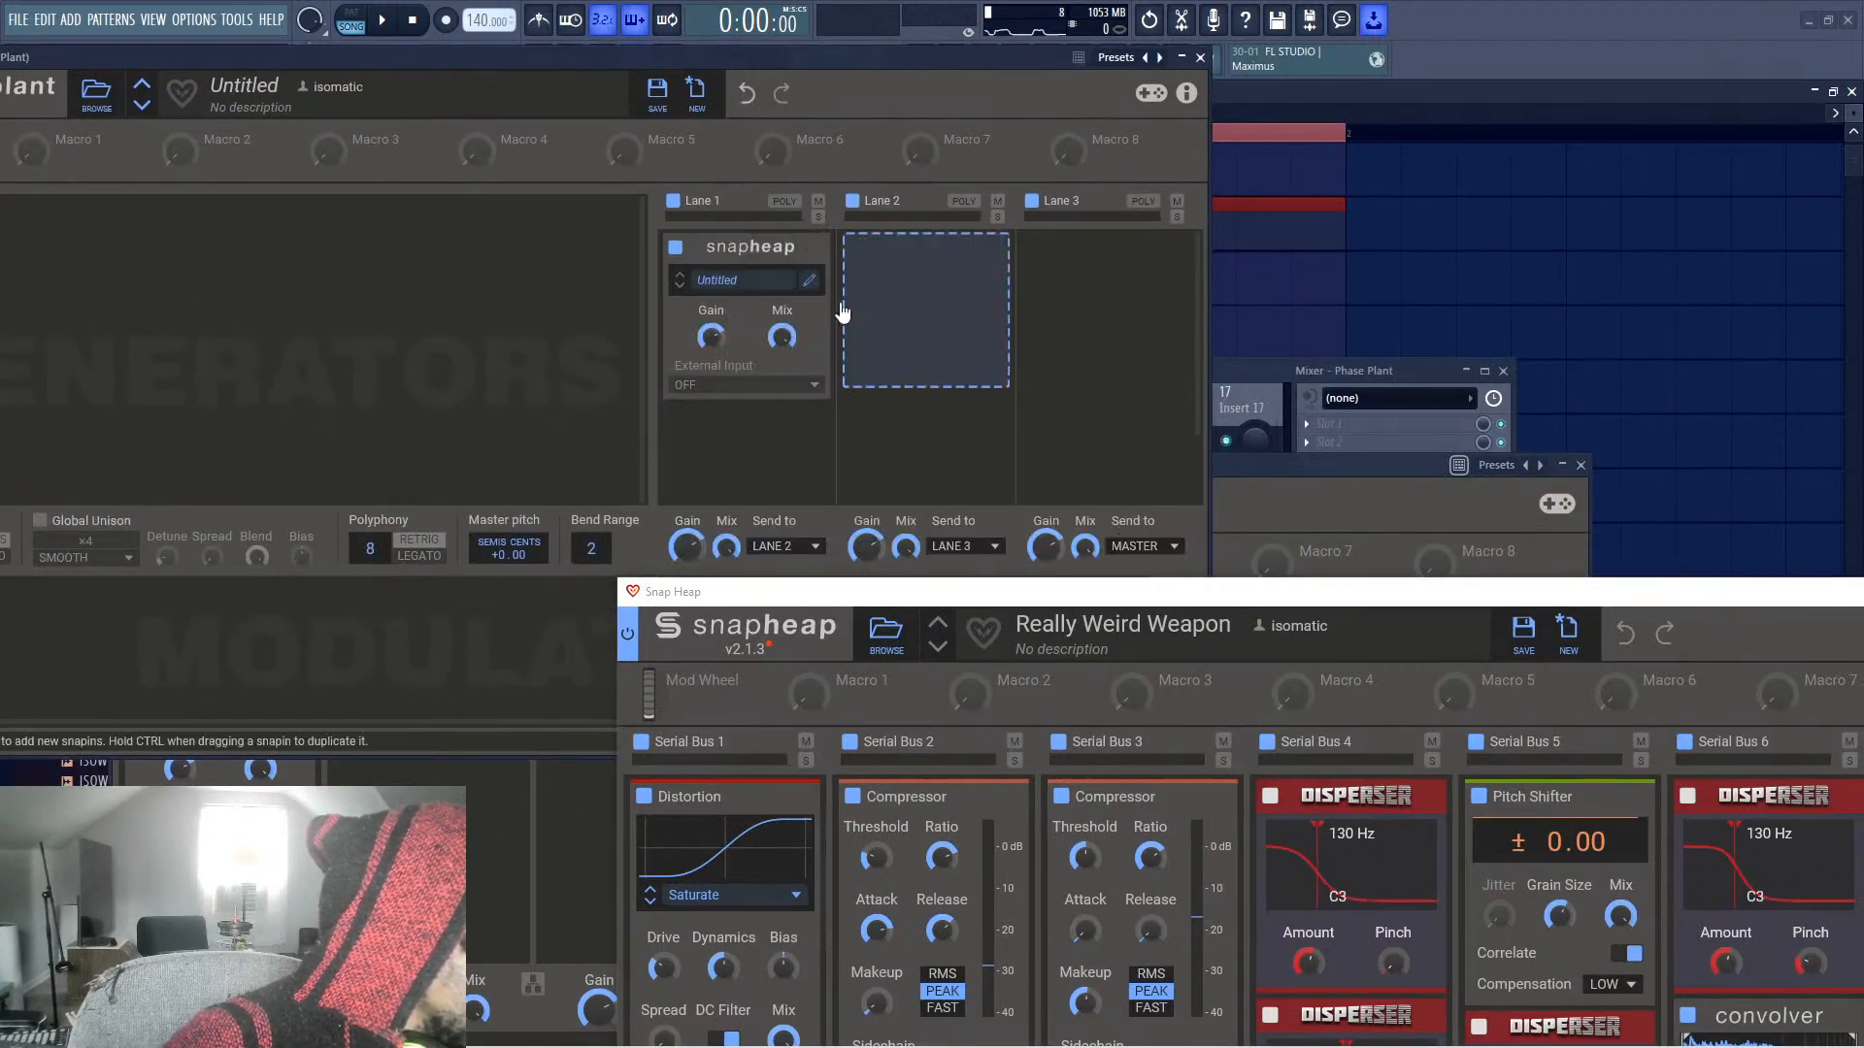
Load the user preset "Really Weird Weapon" into the Snap Heap in Phase Plant's Lane 1
{"action": "left_click", "coordinate": [829, 278]}
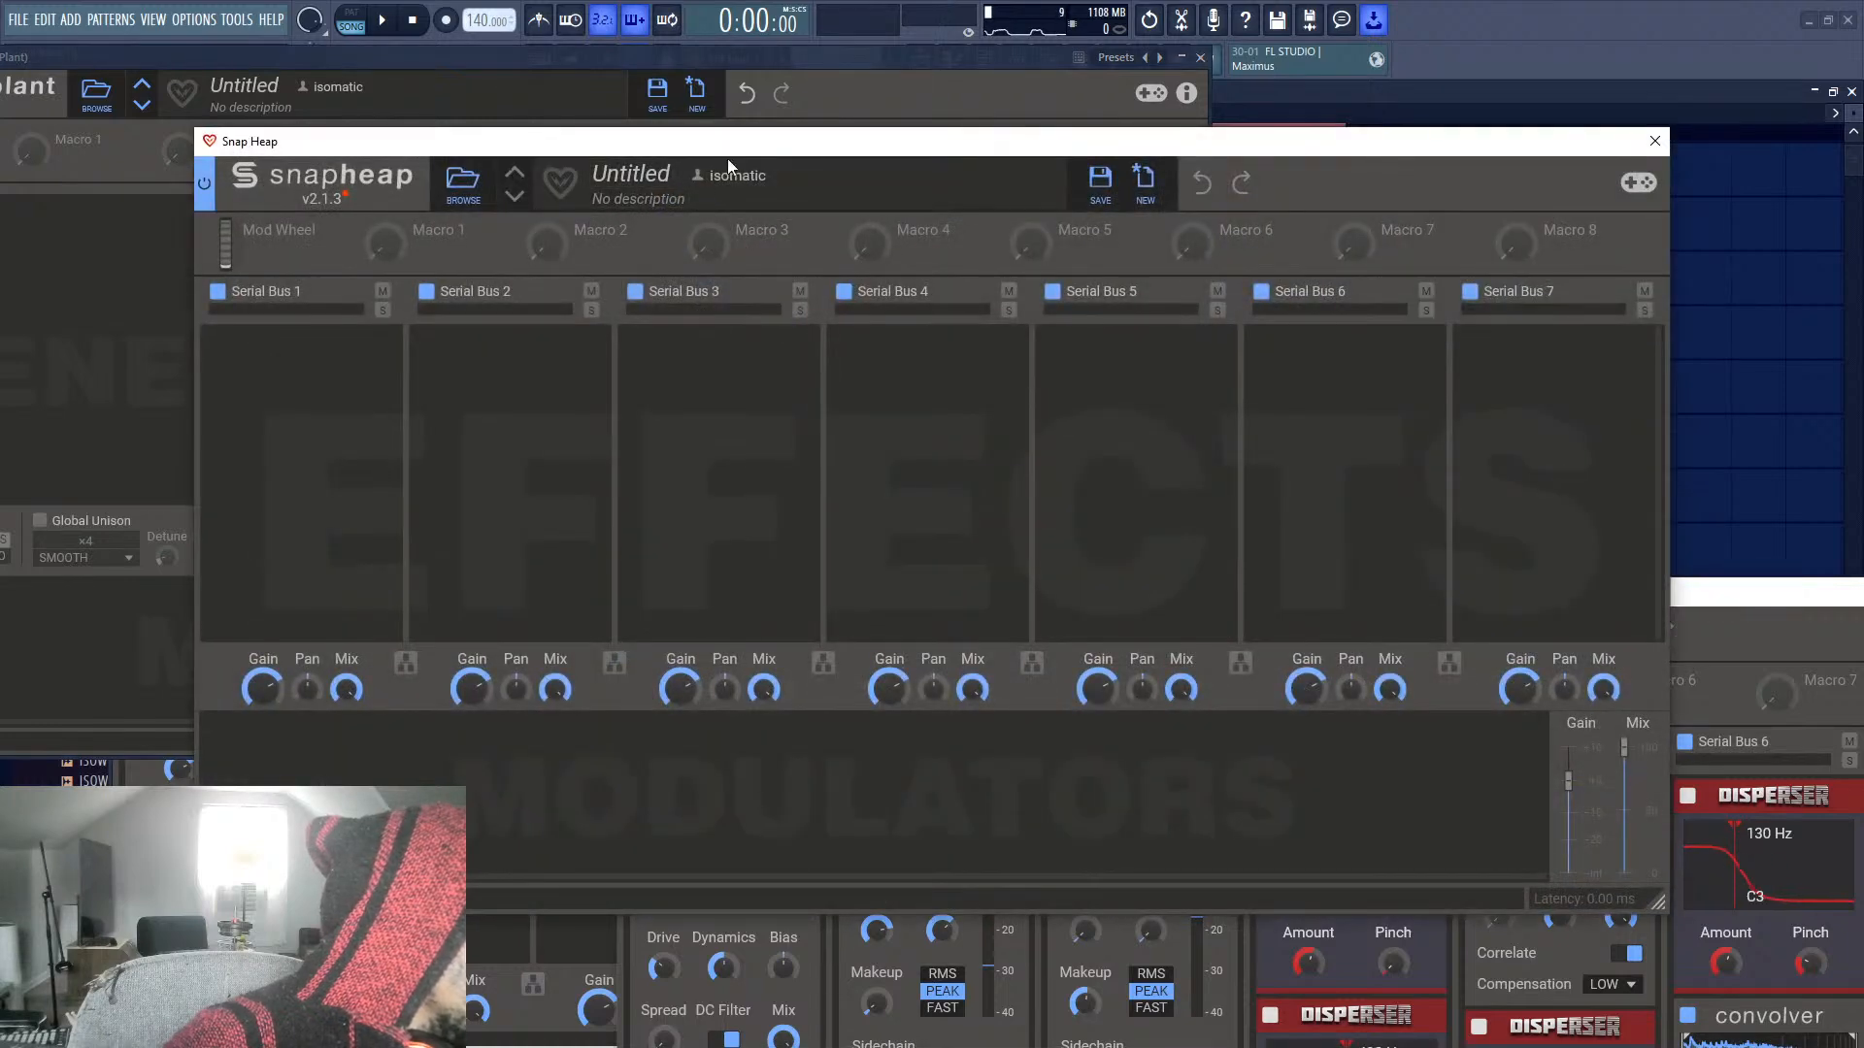
{"action": "left_click", "coordinate": [463, 182]}
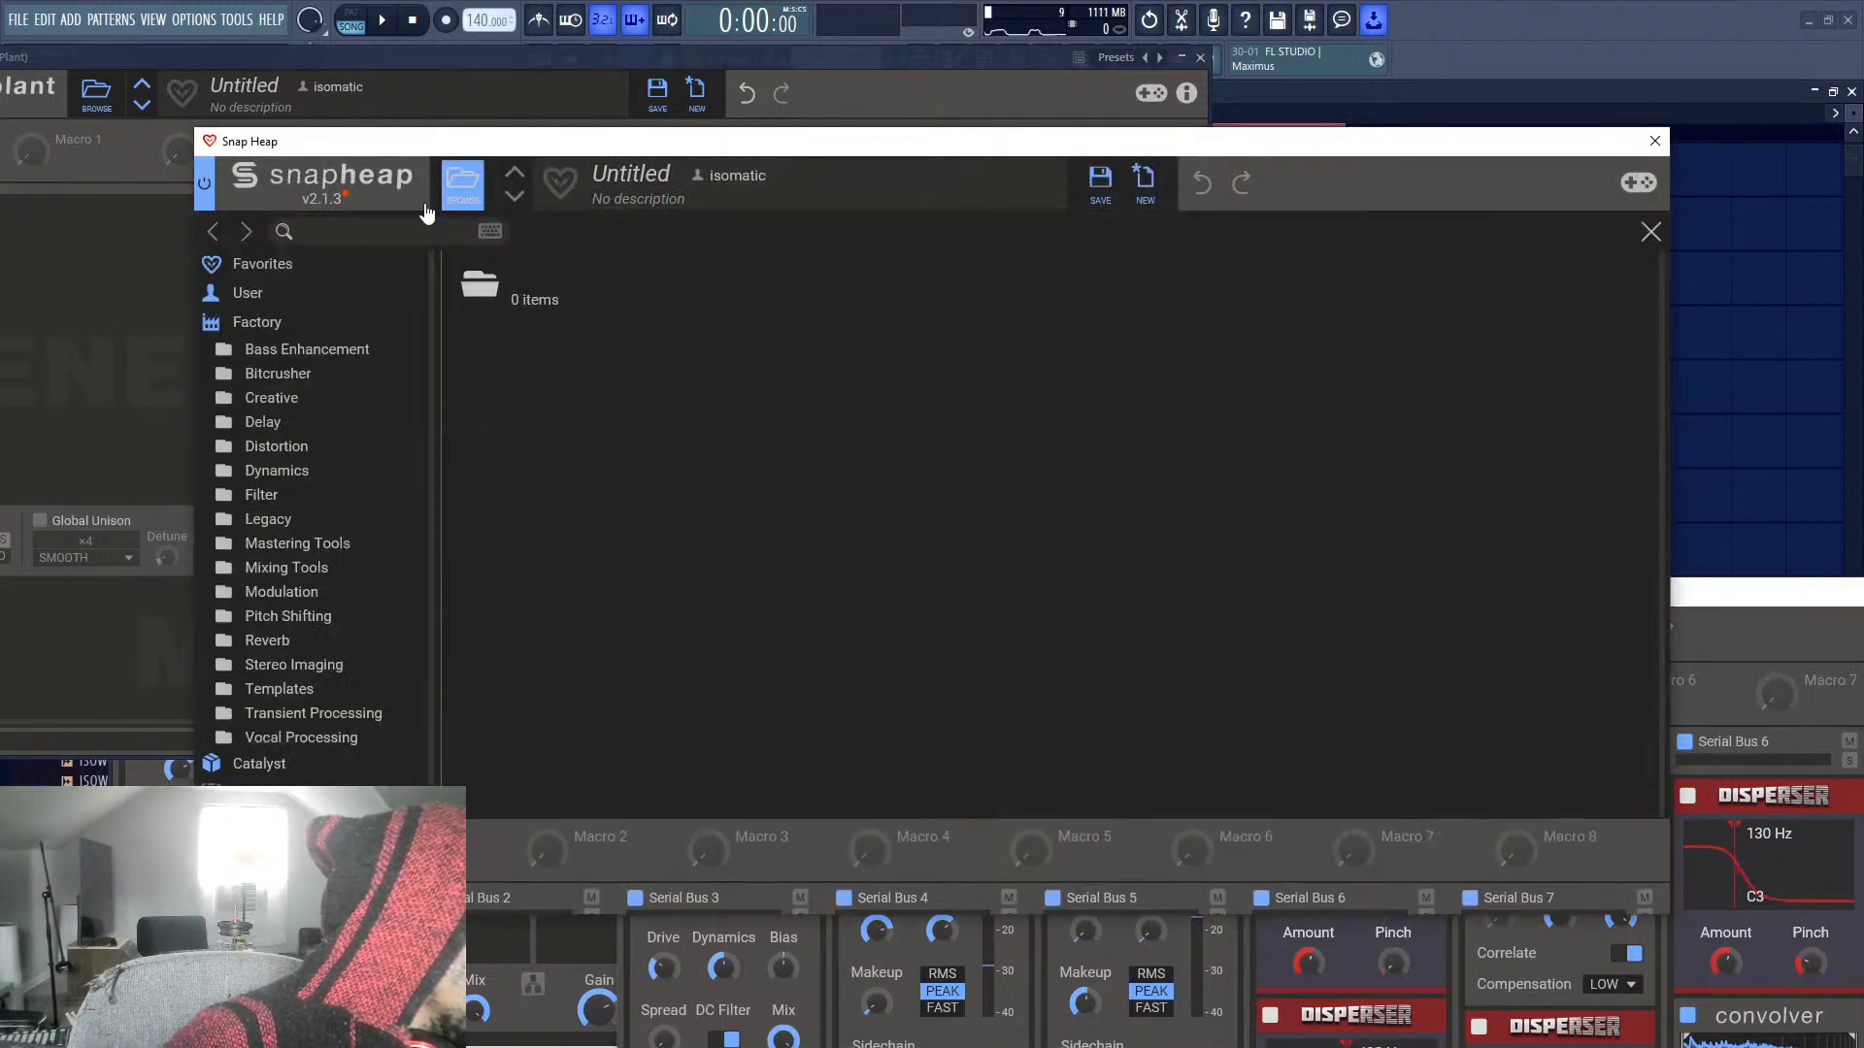
{"action": "left_click", "coordinate": [243, 293]}
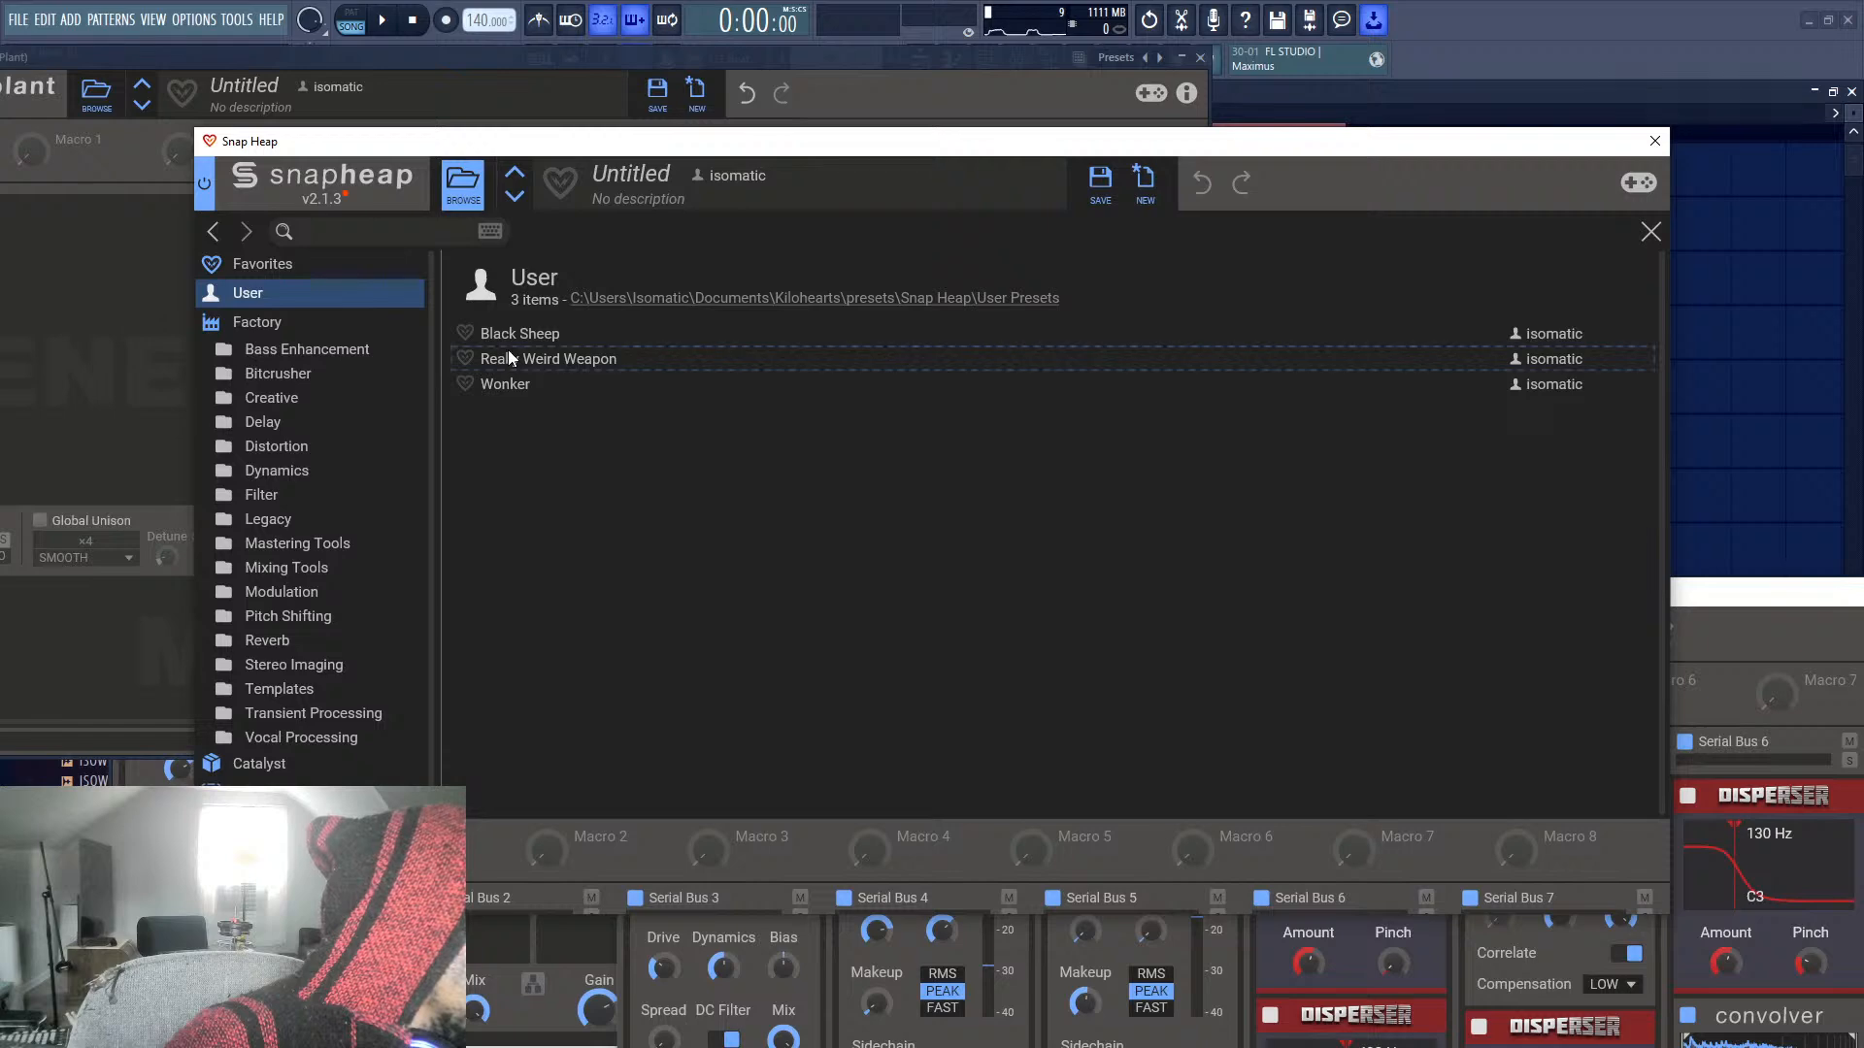
{"action": "double_click", "coordinate": [509, 355]}
Check the nested Snap Heap inside the loaded preset and close the floating Snap Heap editors
{"action": "left_click", "coordinate": [374, 384]}
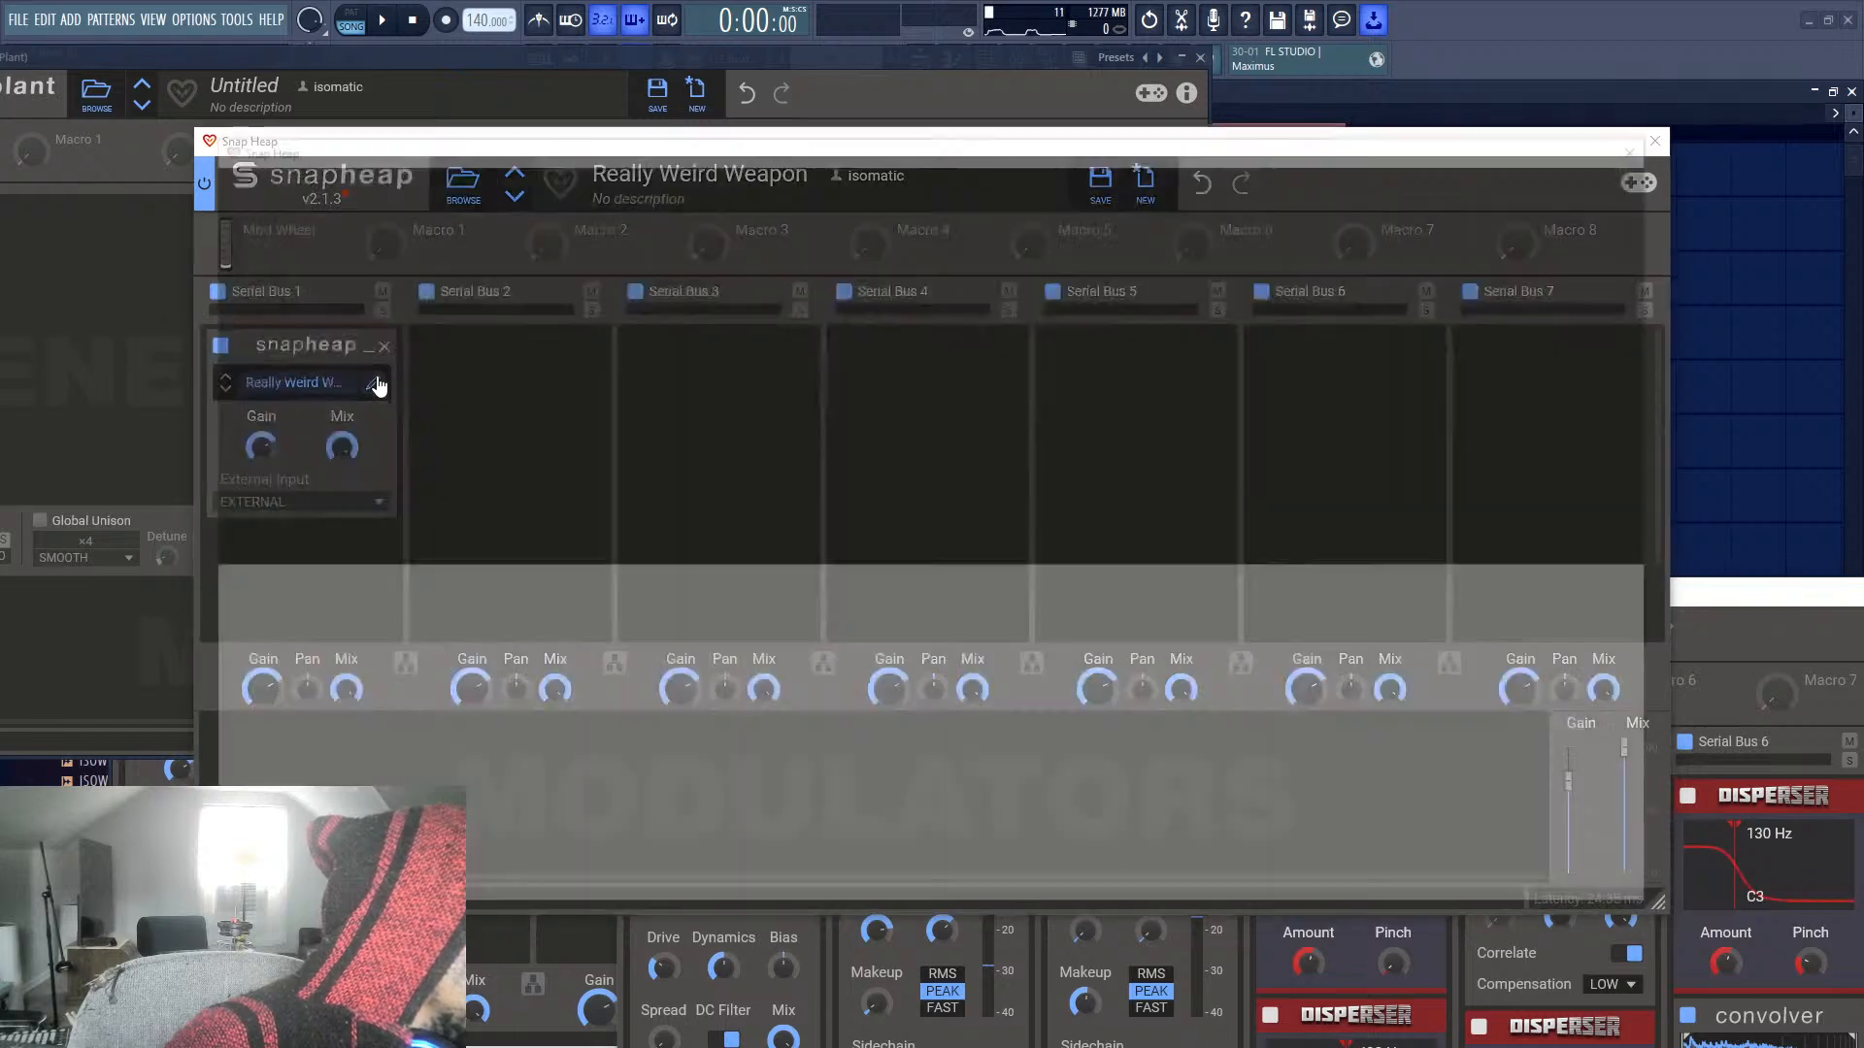
{"action": "left_click", "coordinate": [1652, 146]}
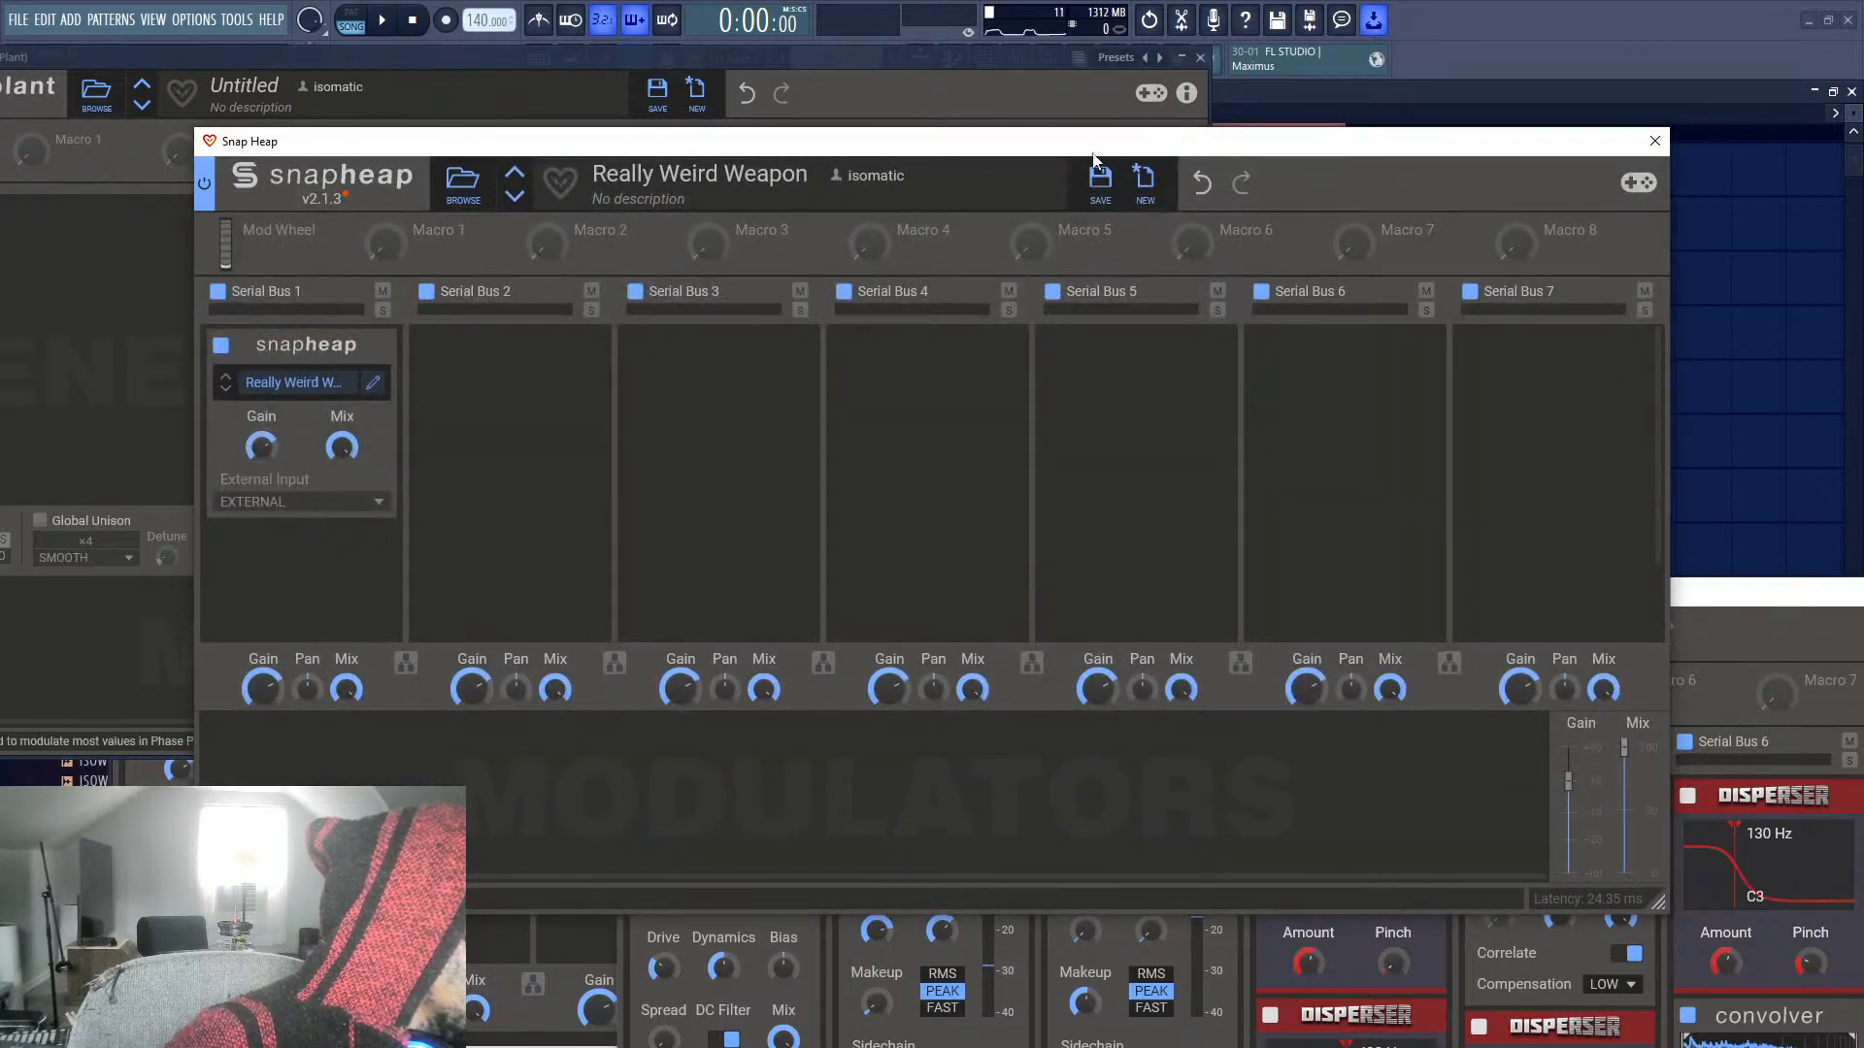
{"action": "left_click", "coordinate": [1638, 150]}
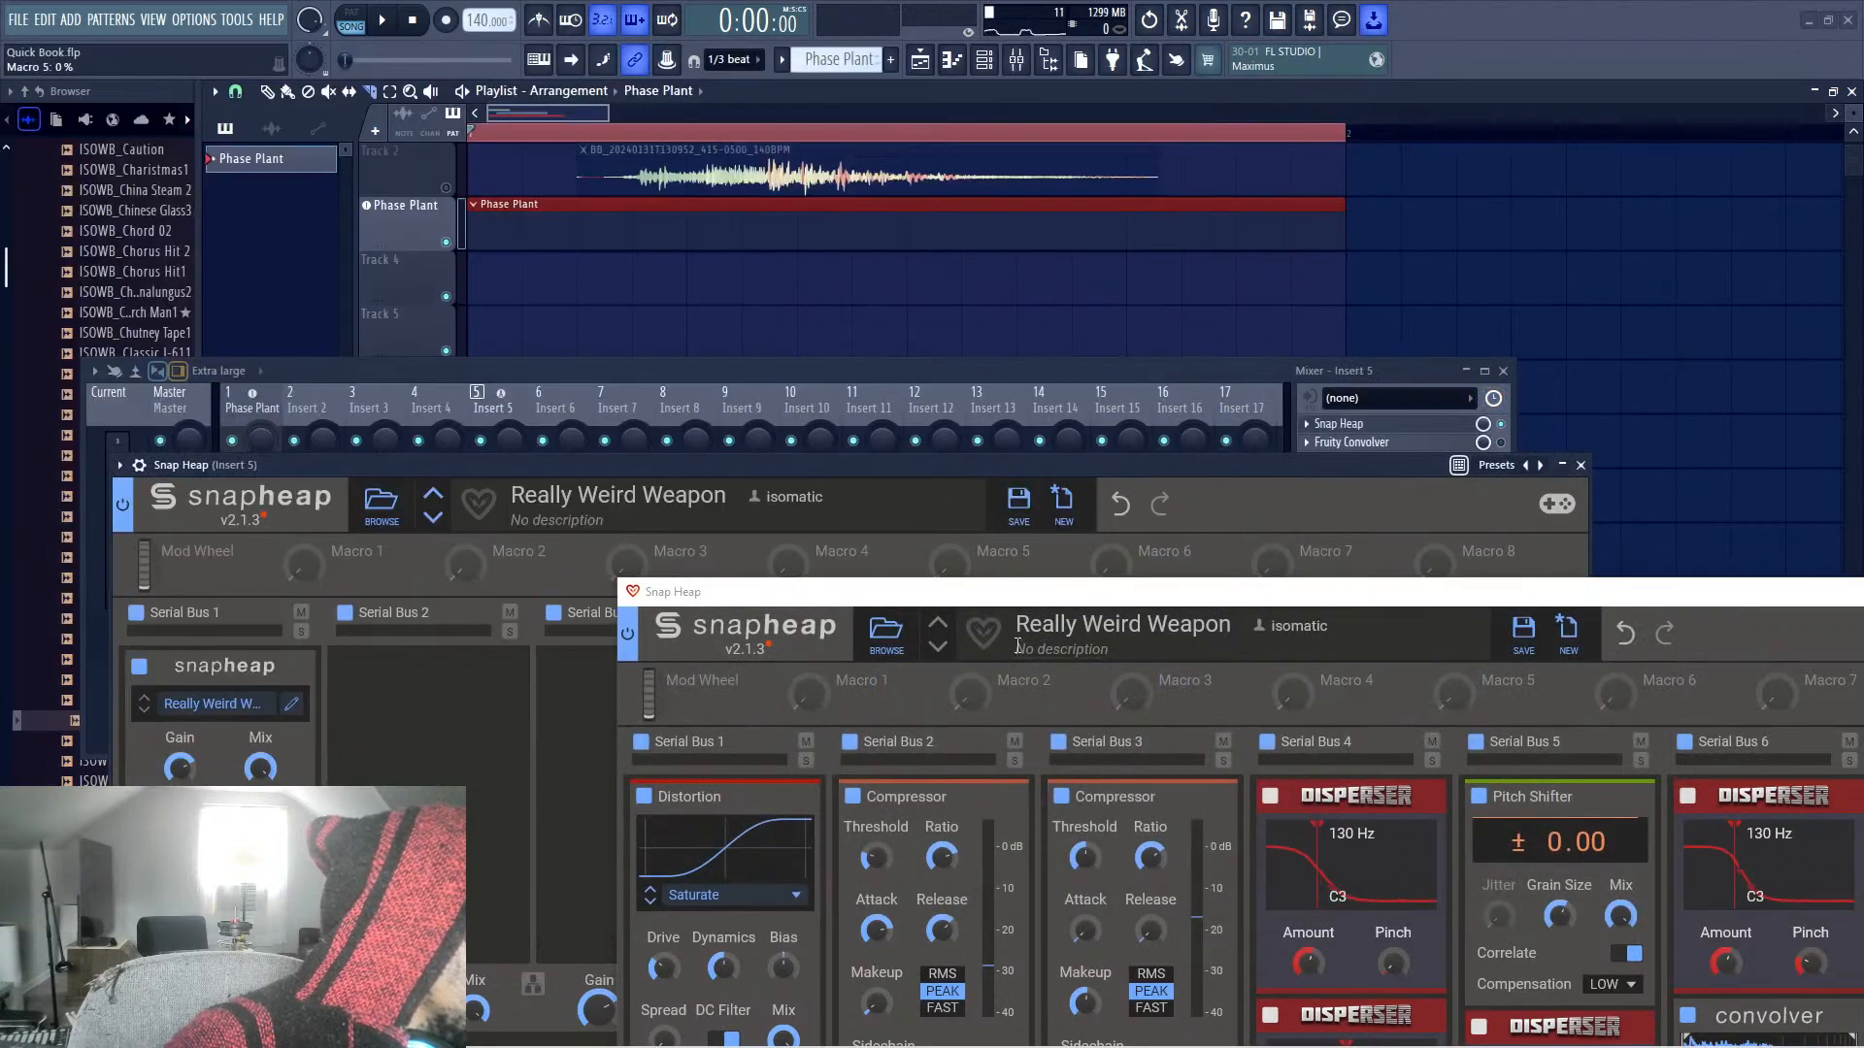
{"action": "left_click_drag", "start_coordinate": [1007, 599], "coordinate": [1004, 308]}
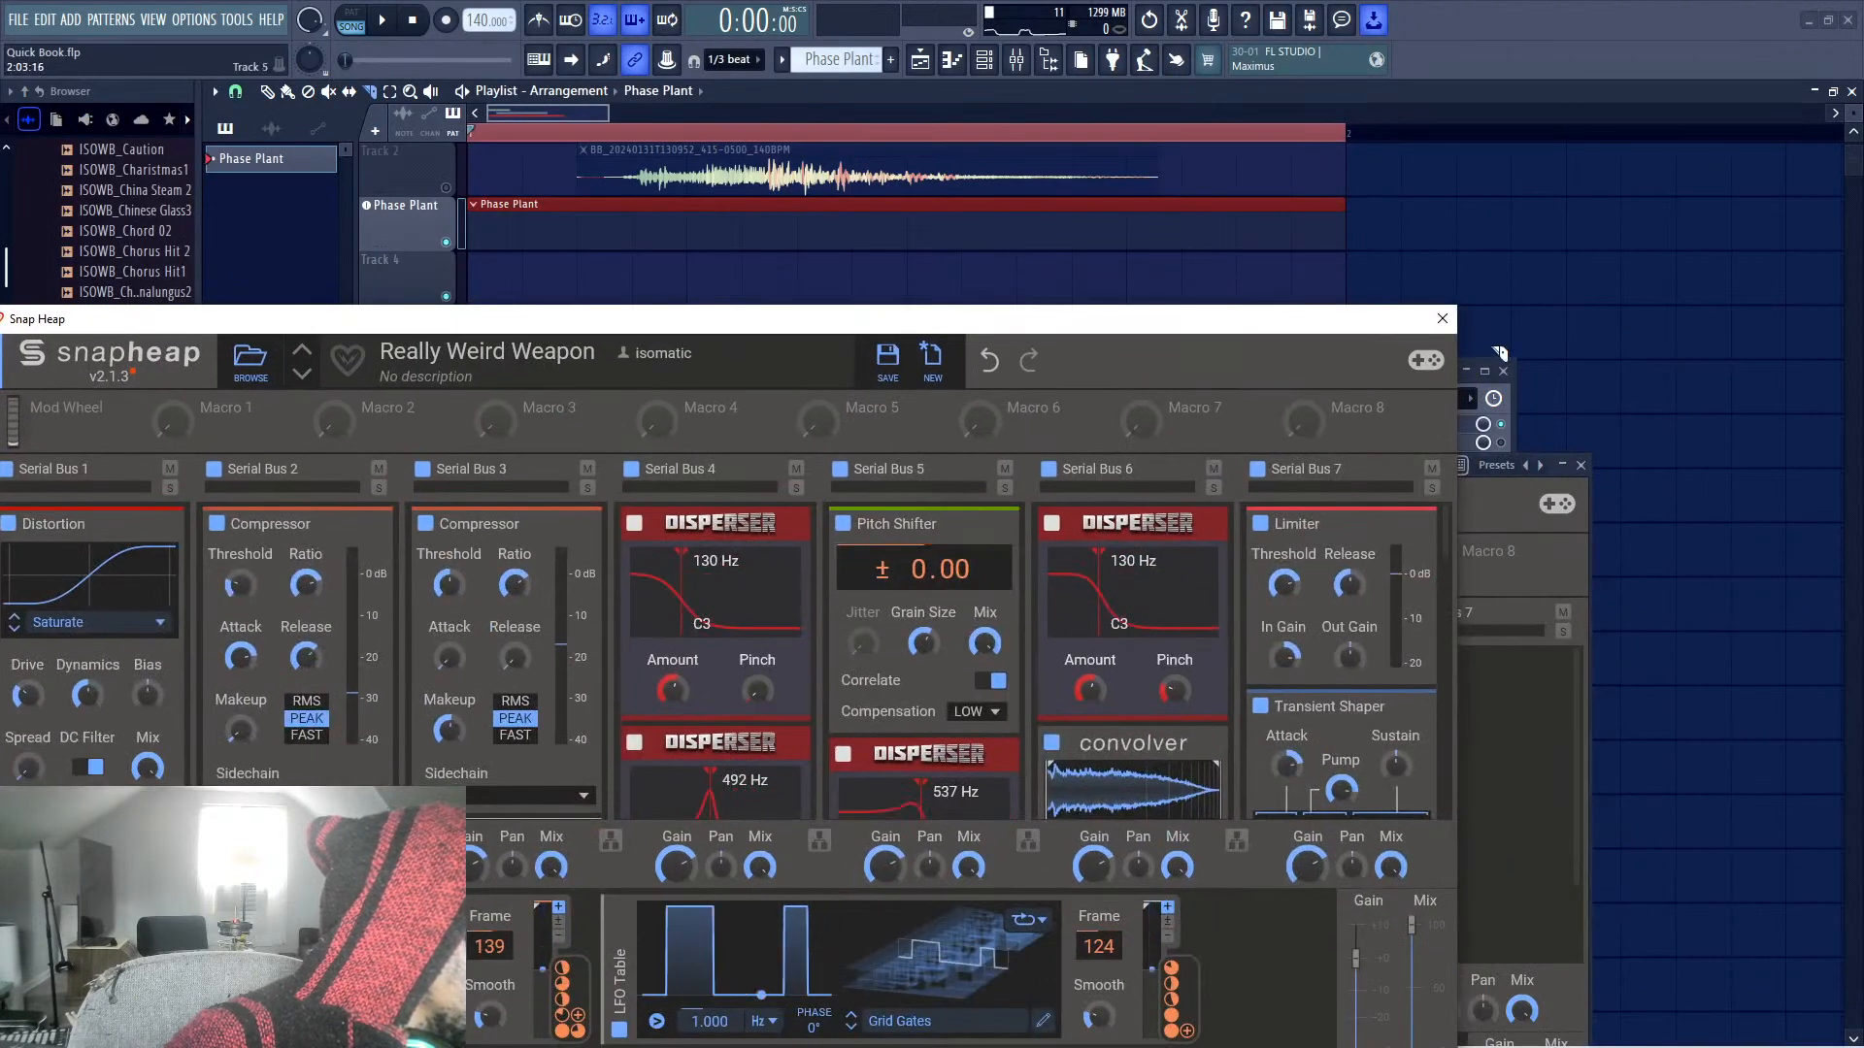
{"action": "left_click", "coordinate": [1442, 319]}
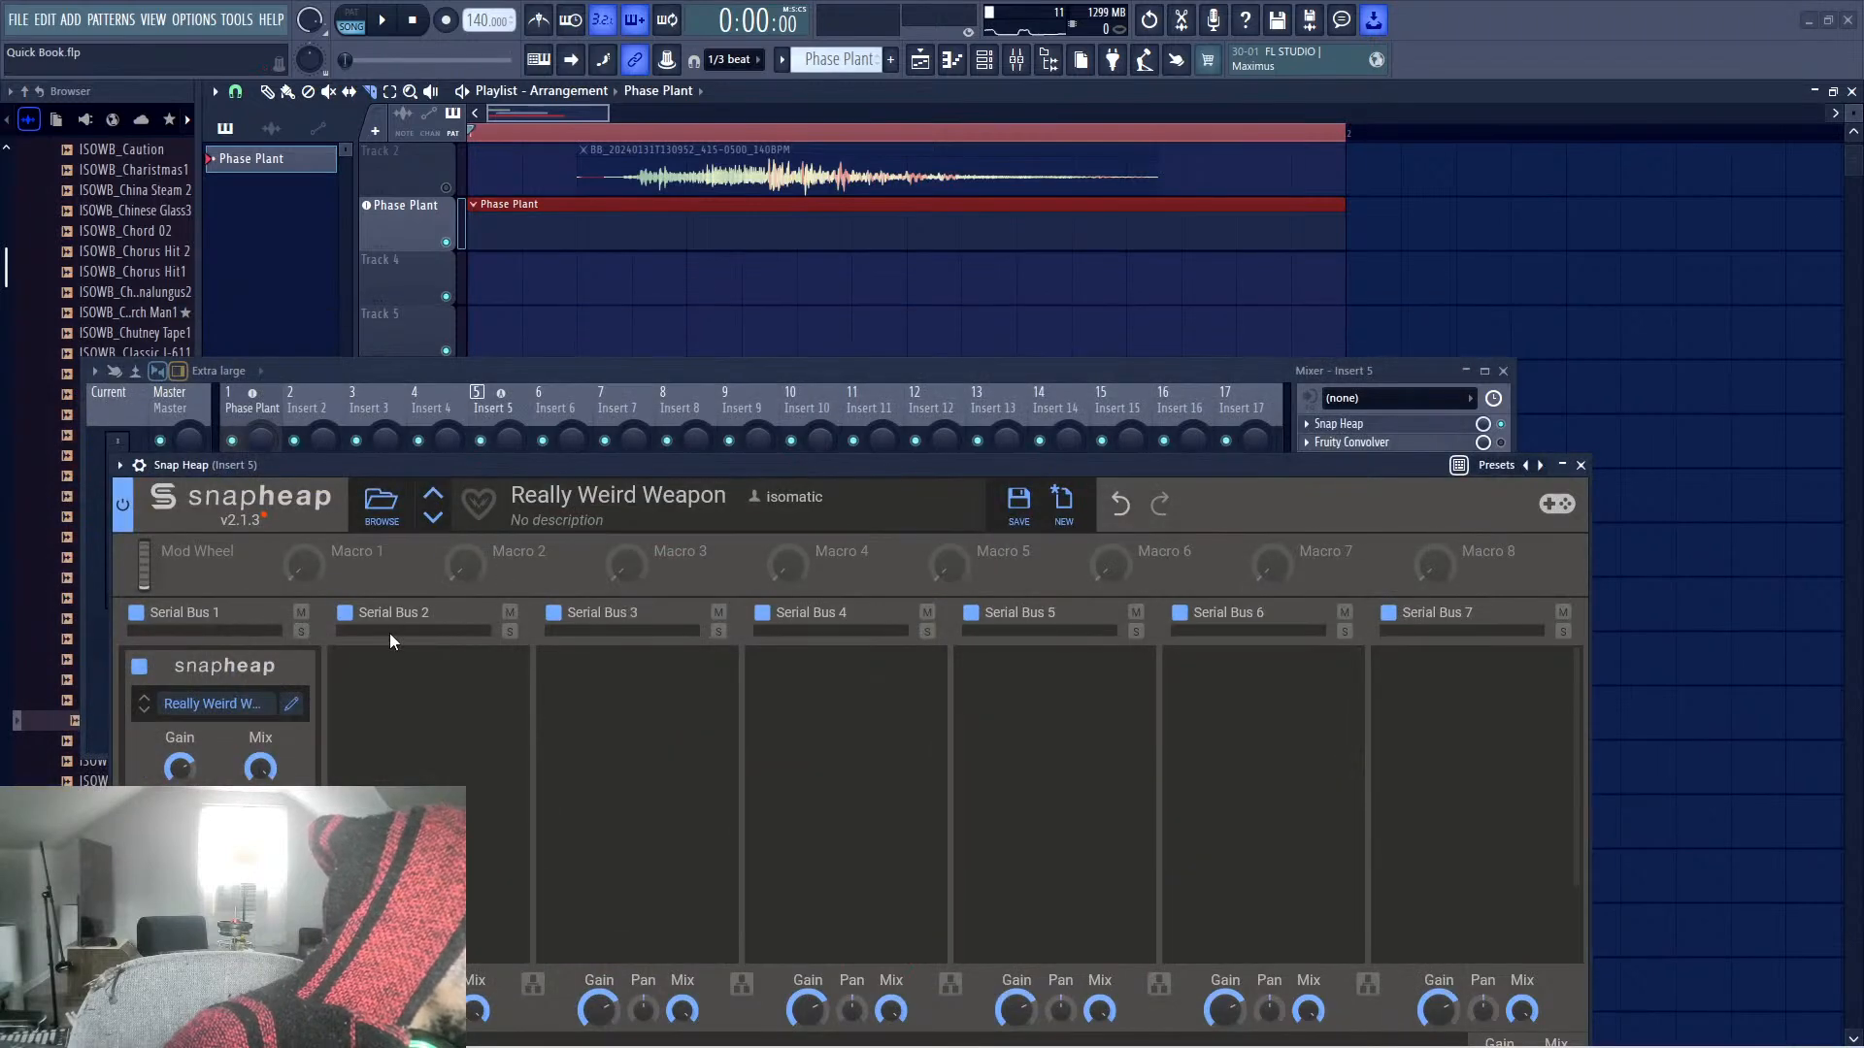
Save the Insert 5 Snap Heap again as "Really Weird Weapon", overwriting the existing user preset
{"action": "left_click", "coordinate": [1017, 500]}
{"action": "left_click", "coordinate": [1162, 773]}
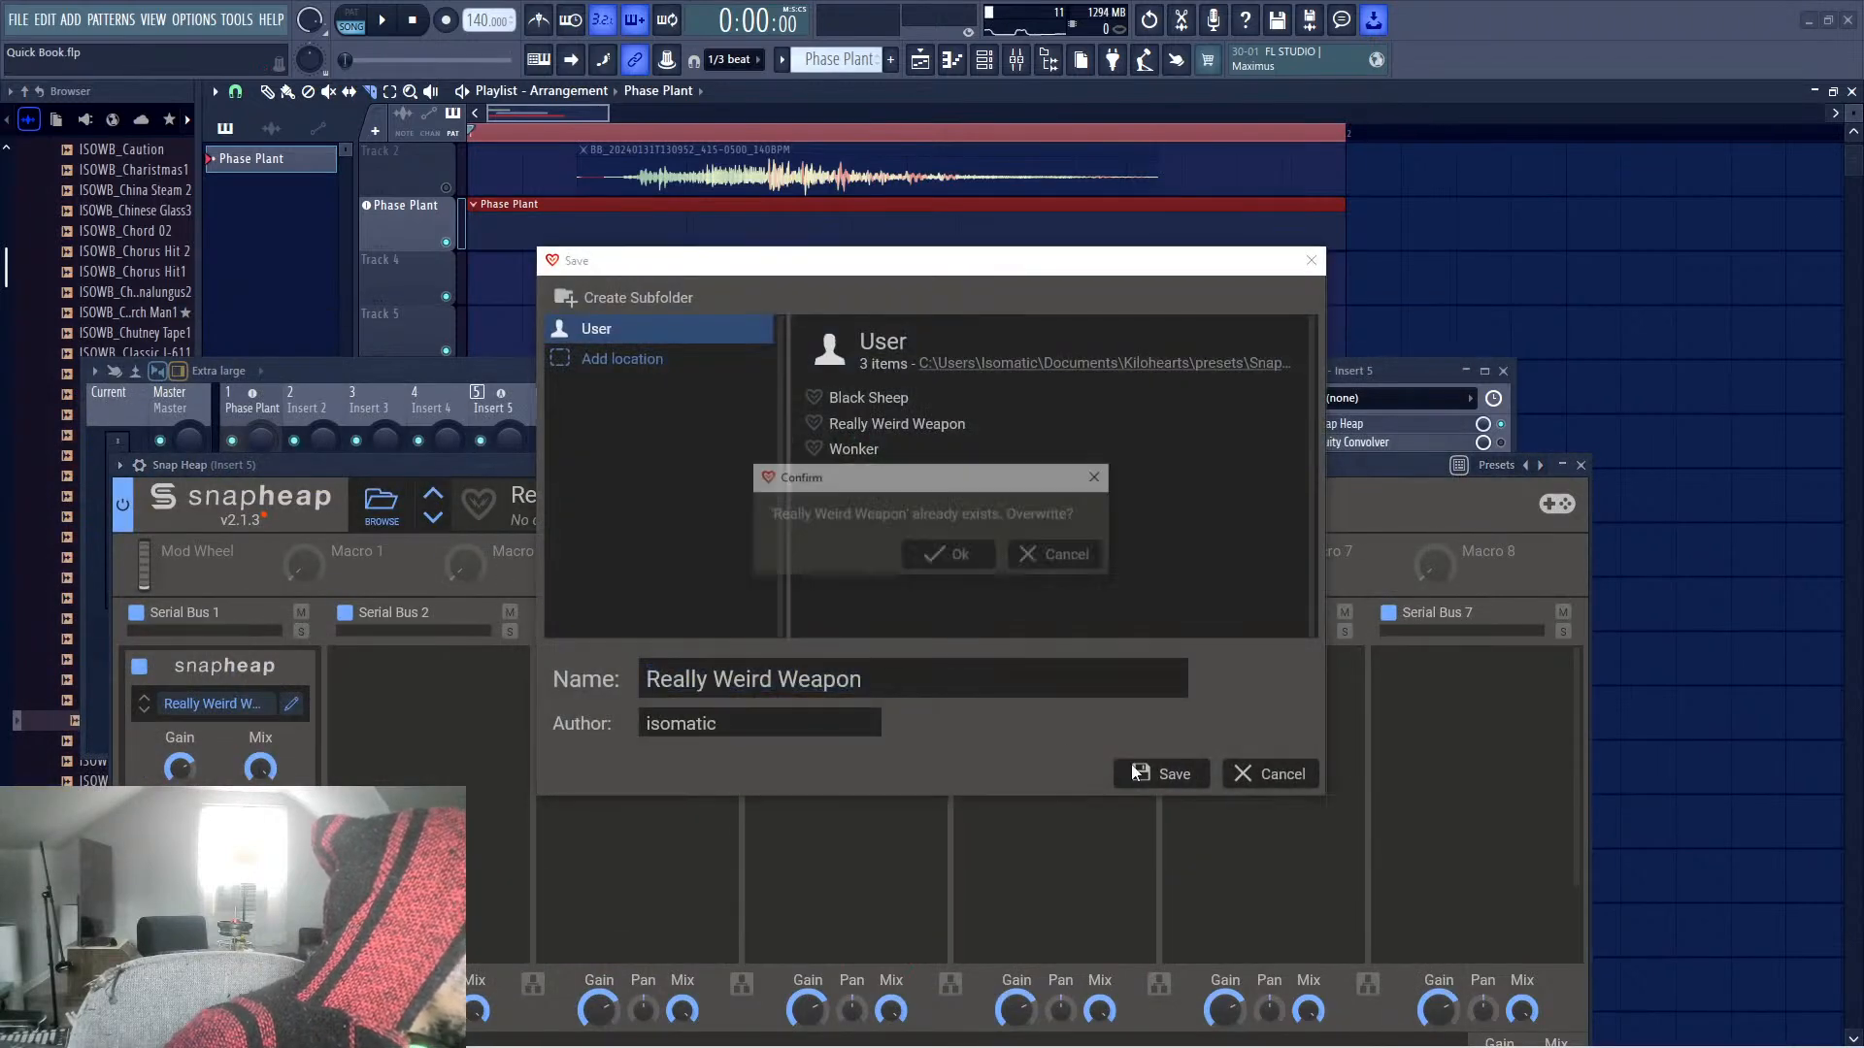
{"action": "left_click", "coordinate": [971, 559]}
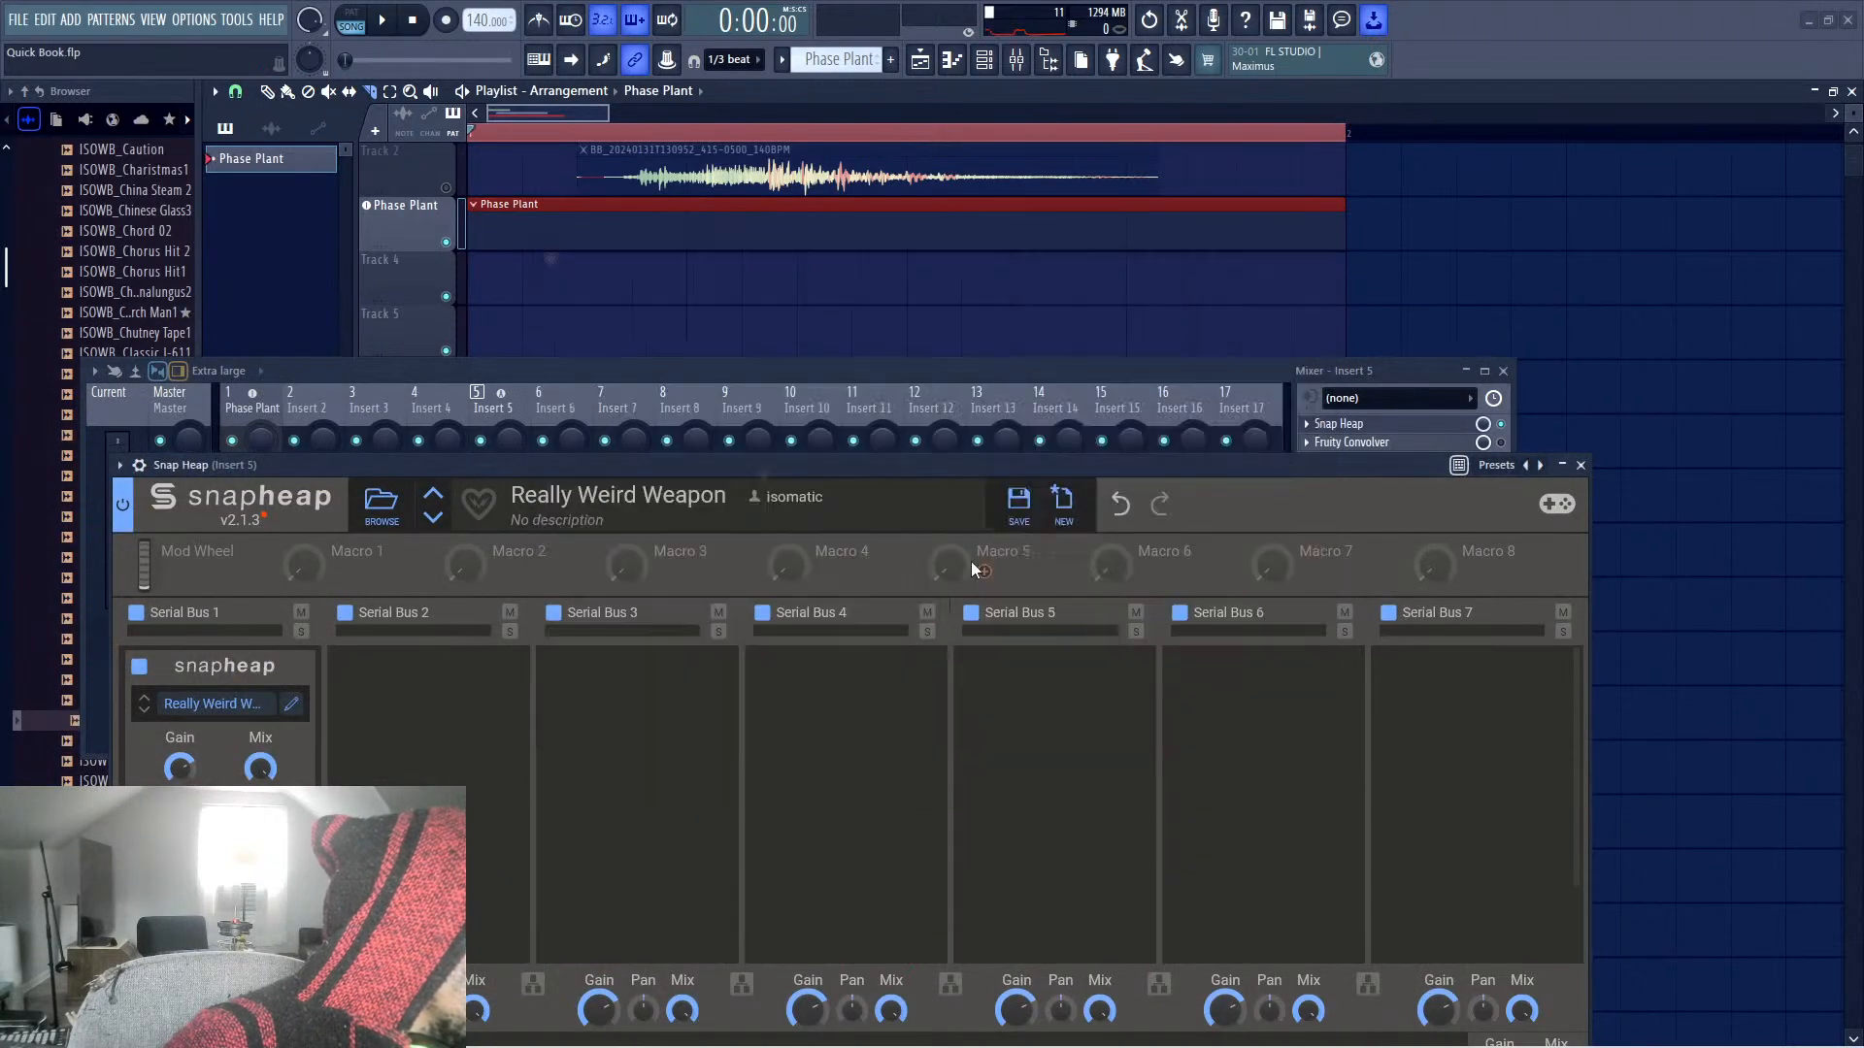
Open the nested Snap Heap in Serial Bus 1 on Insert 5 and play the sample through its chain
{"action": "left_click", "coordinate": [291, 703]}
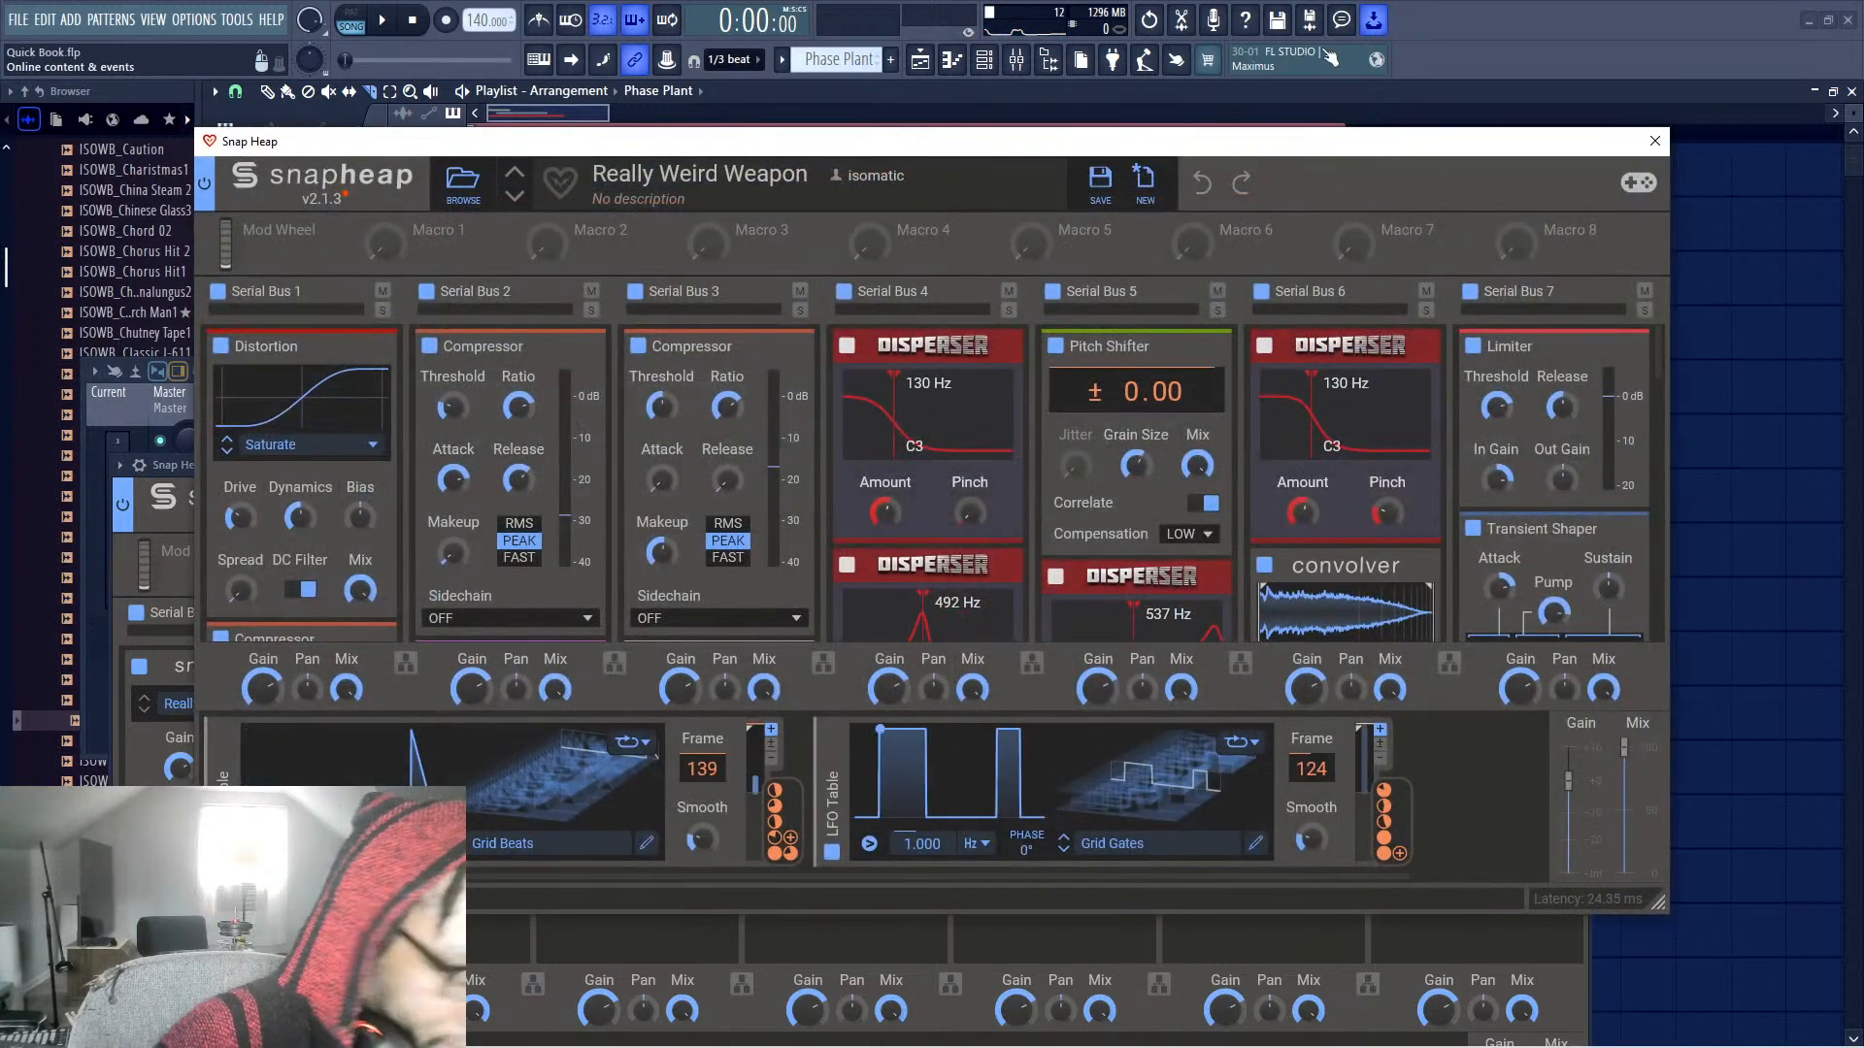
{"action": "key", "text": "space"}
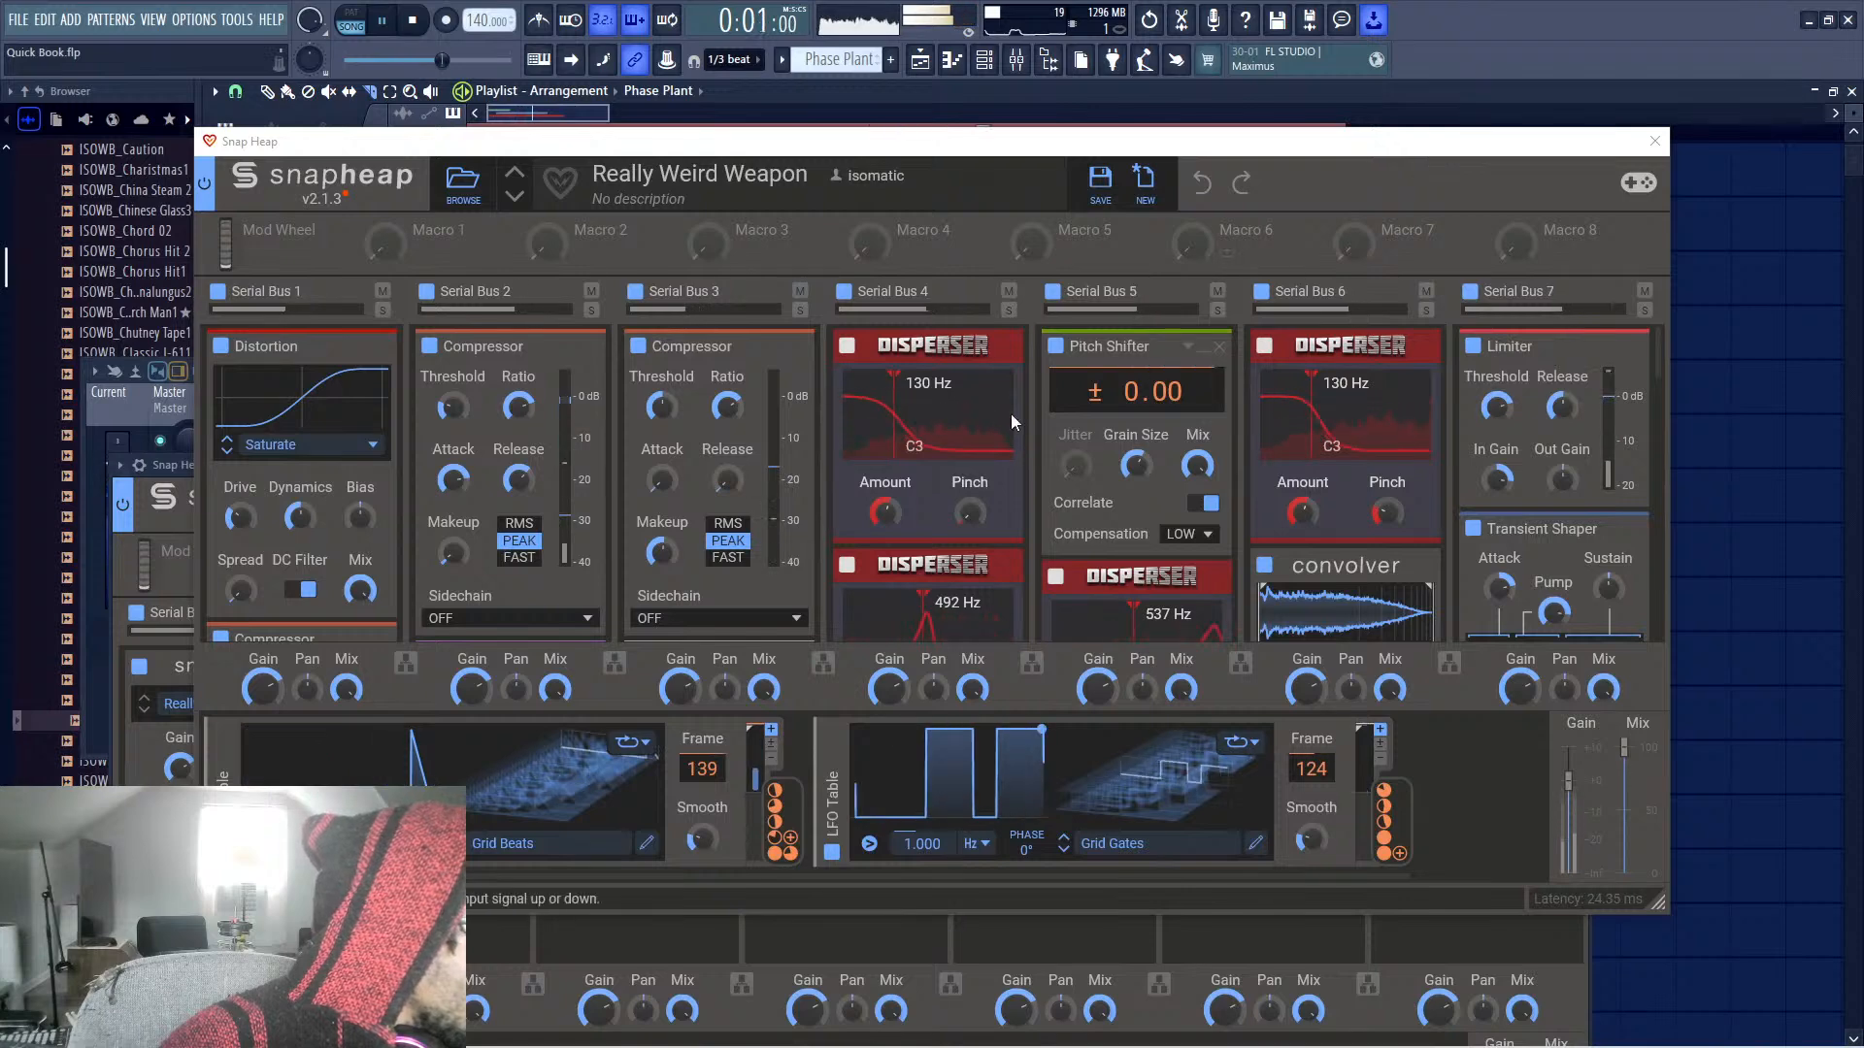
{"action": "scroll", "coordinate": [874, 458], "scroll_direction": "down", "scroll_amount": 3}
{"action": "key", "text": "space"}
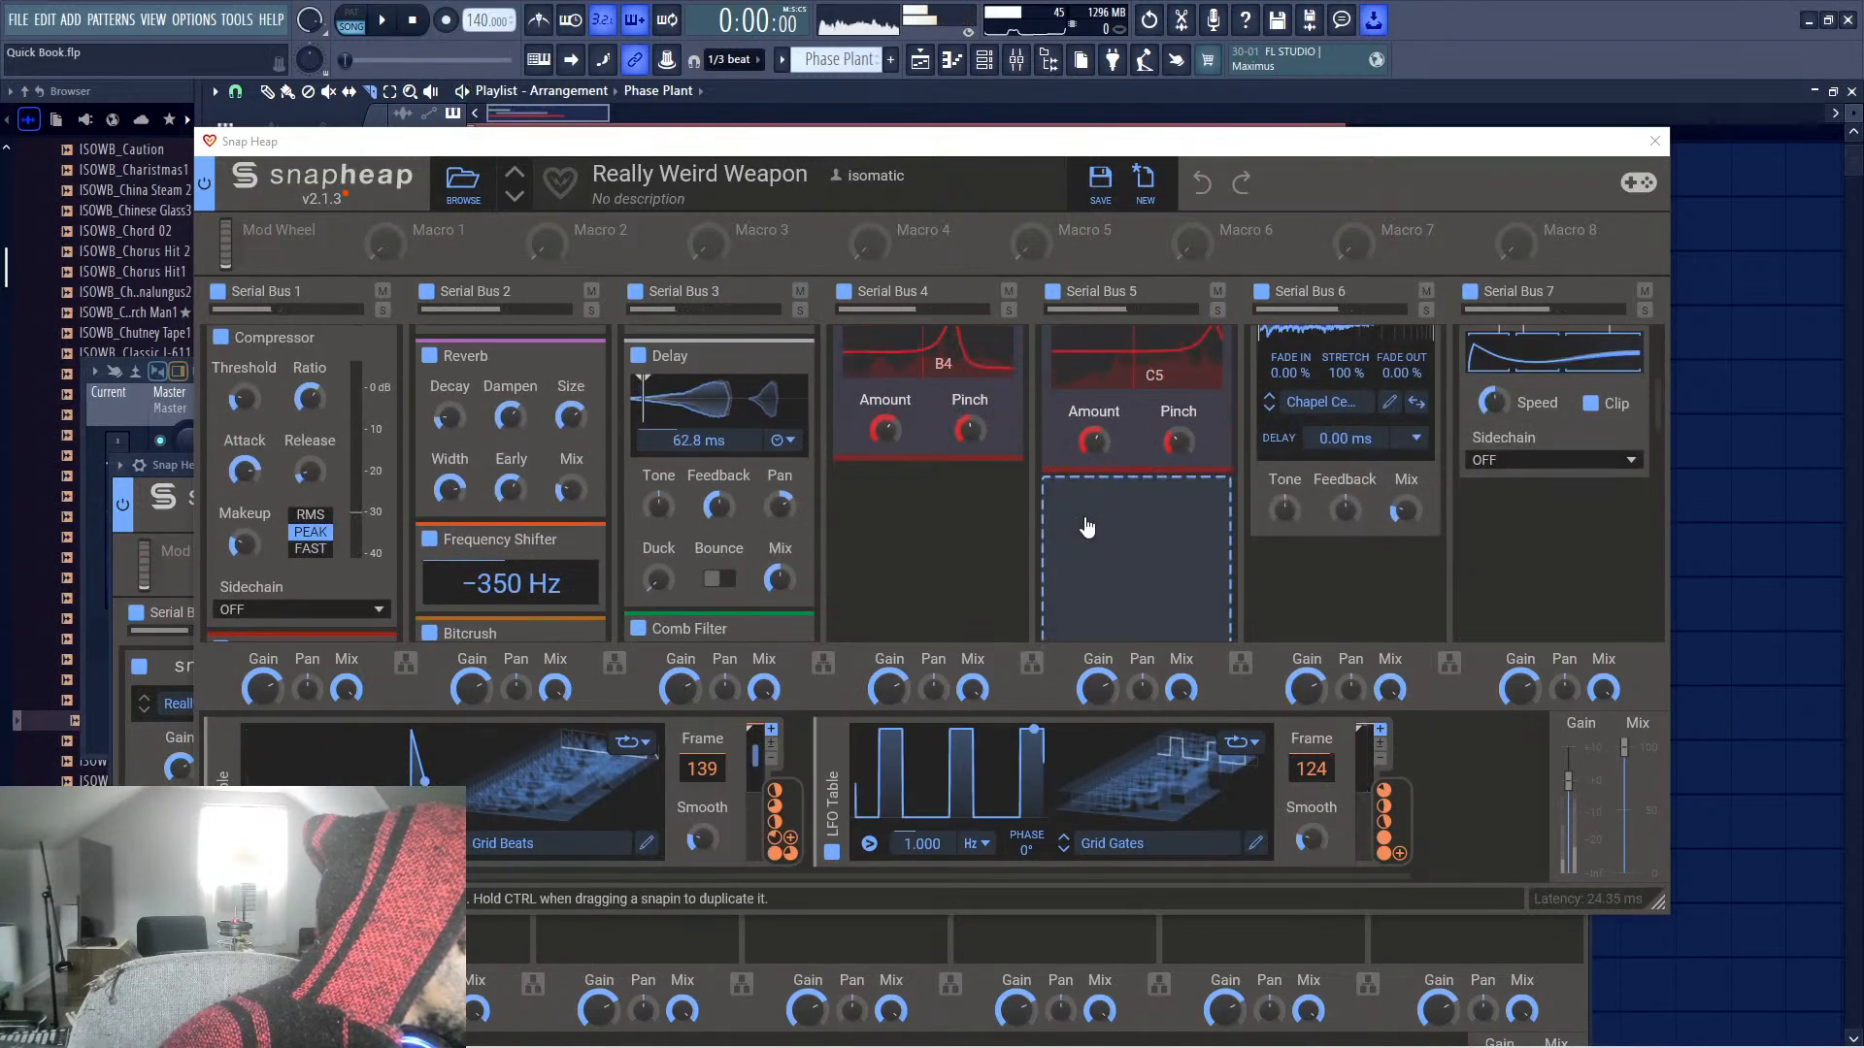
Try a Bitcrush below the Disperser in Serial Bus 5 during playback, adjust its rate, and remove it
{"action": "scroll", "coordinate": [1048, 572], "scroll_direction": "down", "scroll_amount": 3}
{"action": "scroll", "coordinate": [1064, 541], "scroll_direction": "up", "scroll_amount": 2}
{"action": "left_click", "coordinate": [1064, 540]}
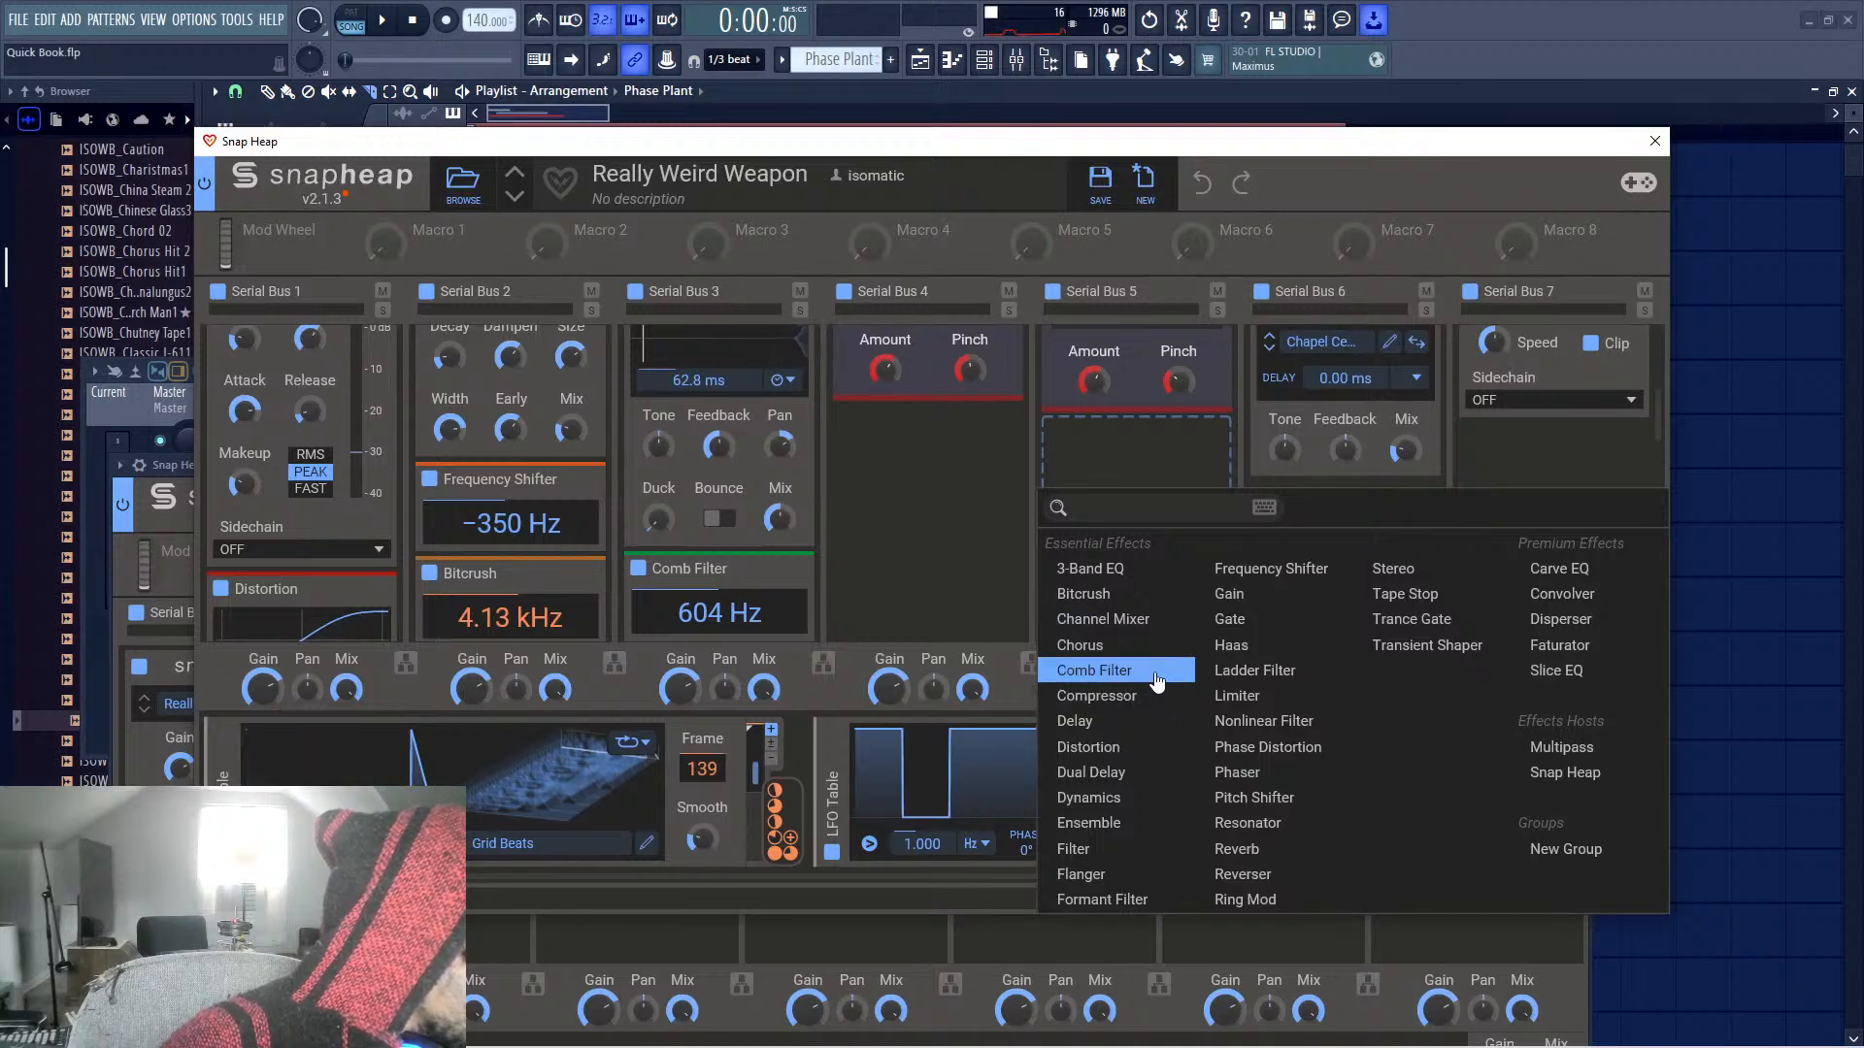
{"action": "left_click", "coordinate": [1130, 602]}
{"action": "key", "text": "space"}
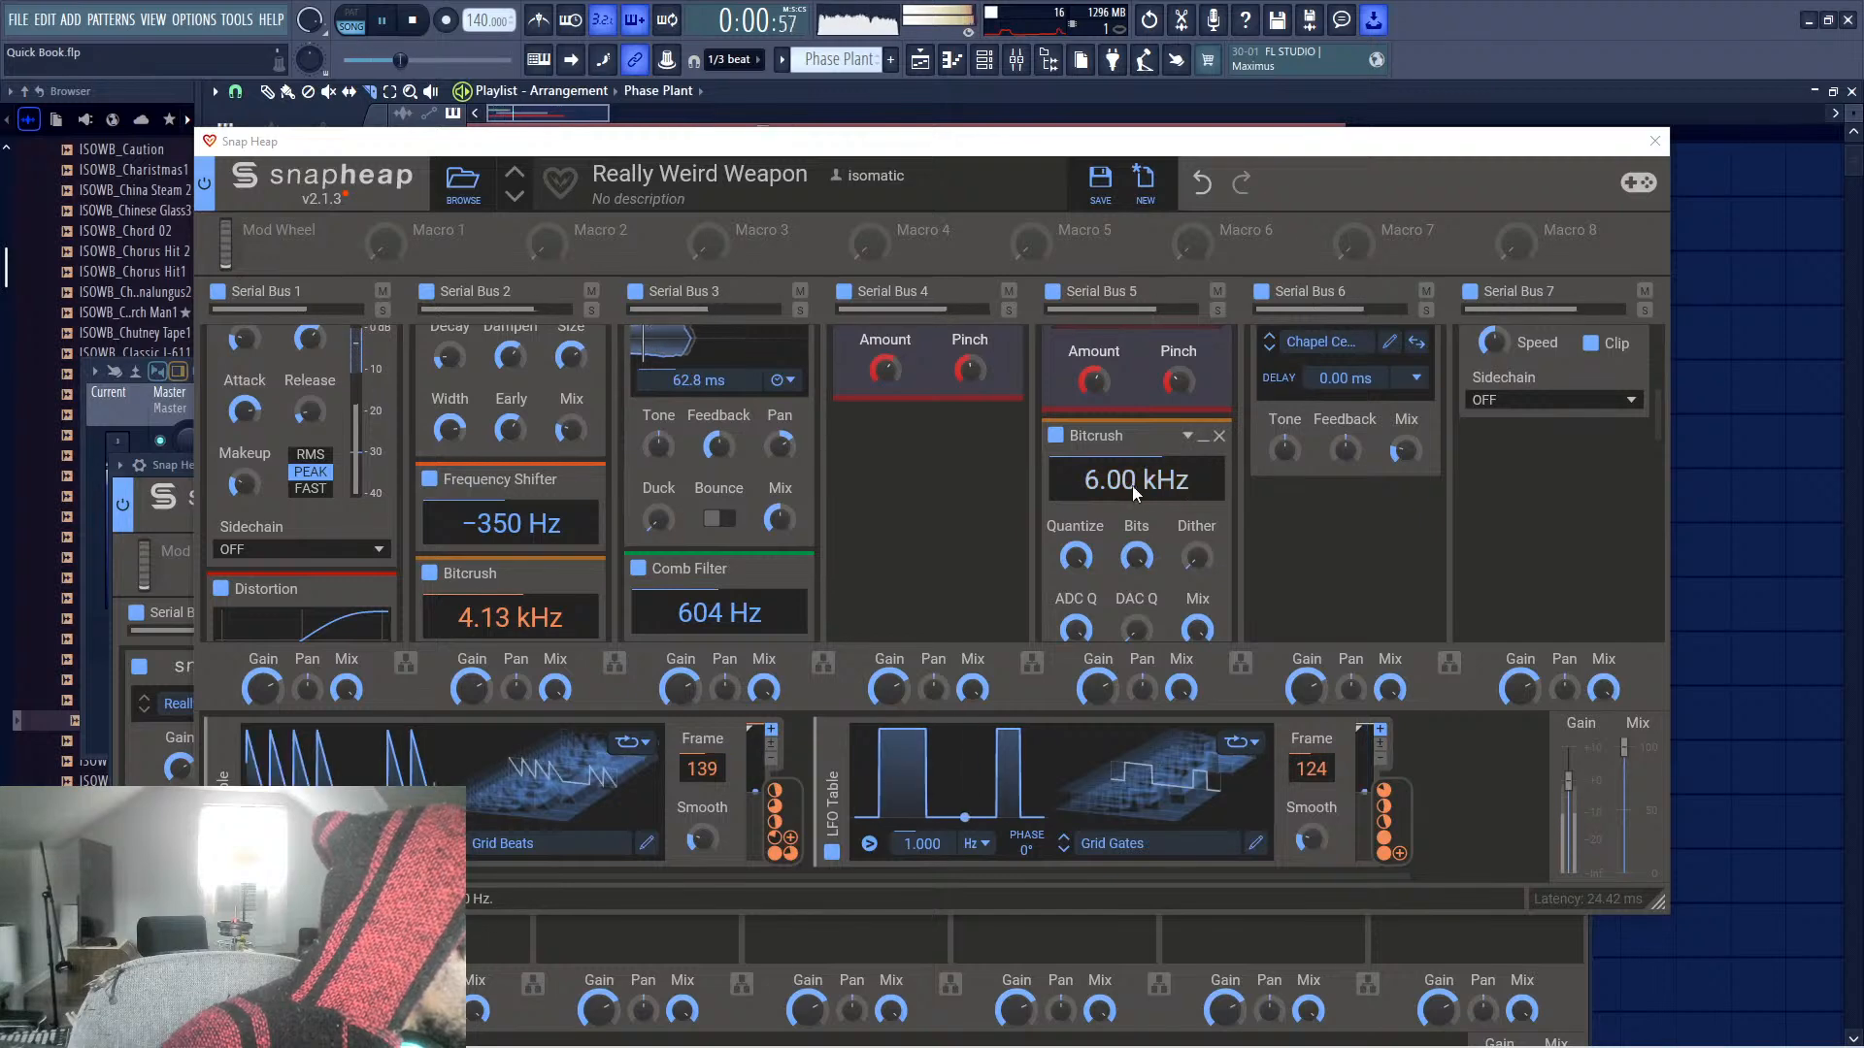
{"action": "left_click_drag", "start_coordinate": [1132, 485], "coordinate": [1132, 489]}
{"action": "left_click", "coordinate": [1216, 436]}
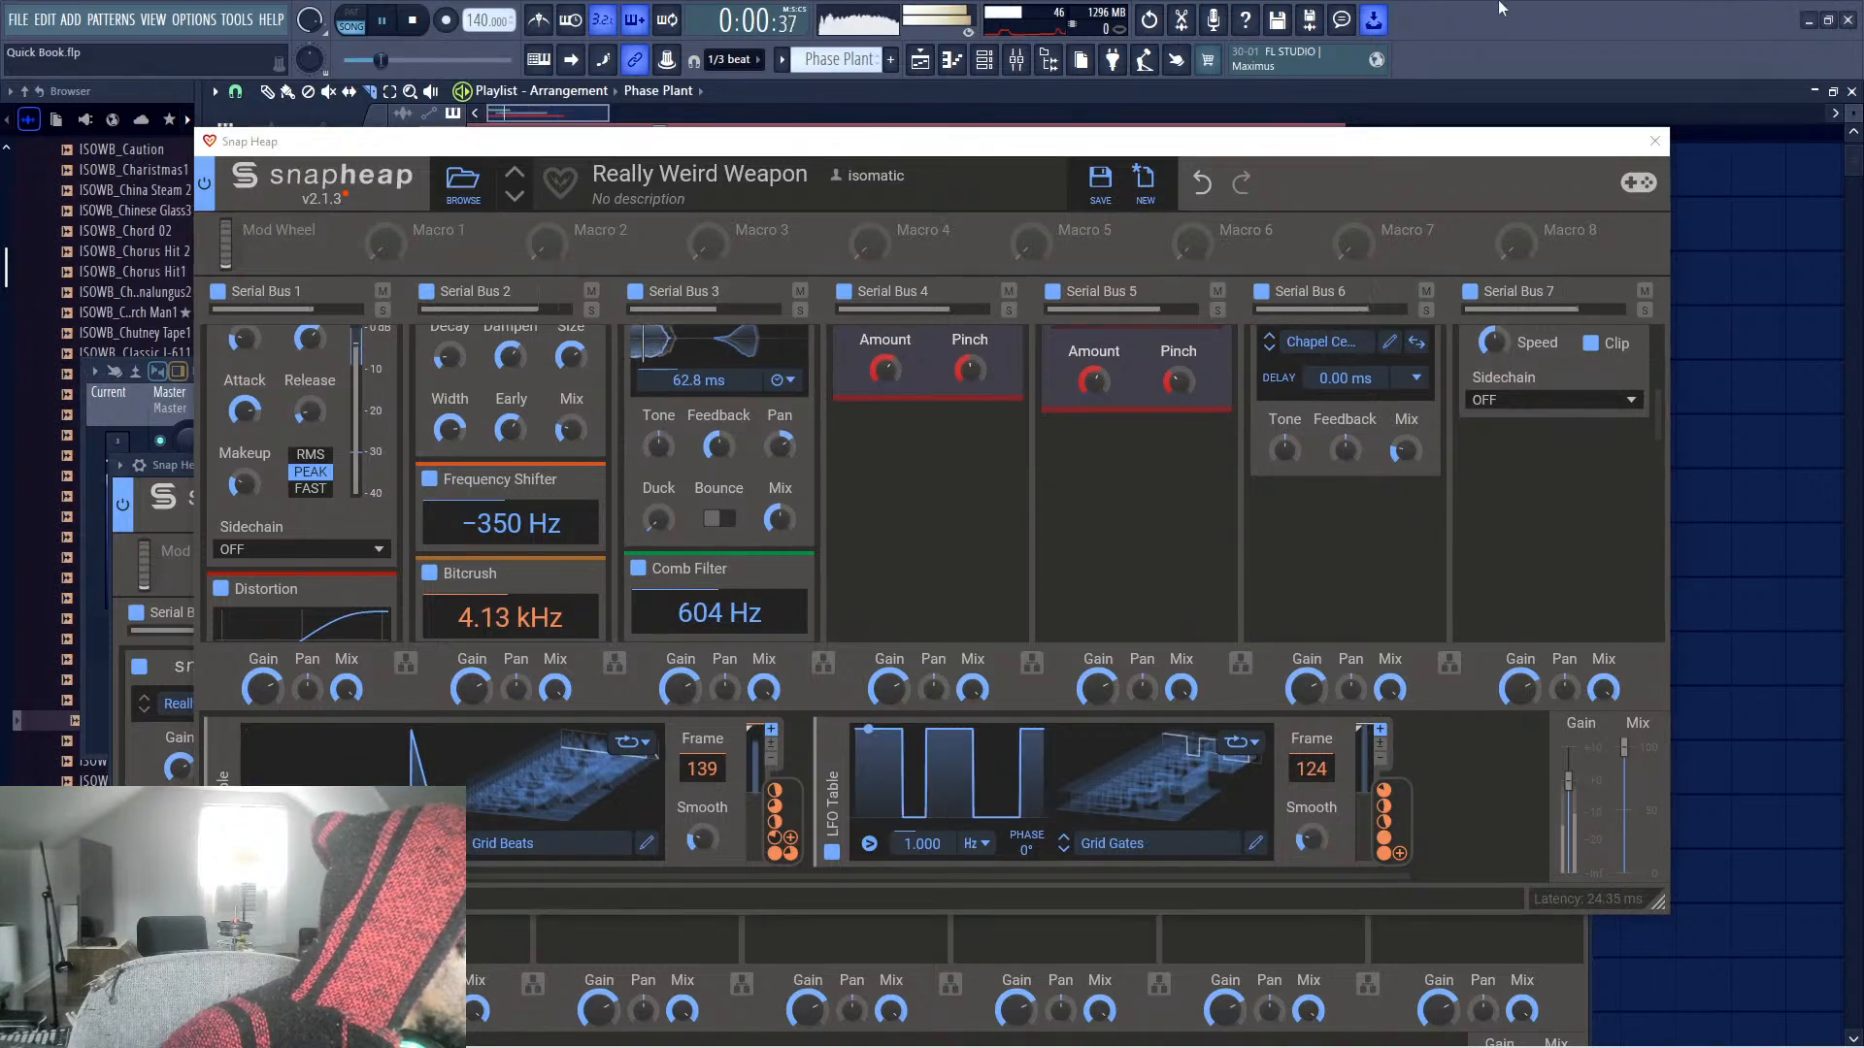
Add a Filter below the Disperser in Serial Bus 5 and raise its cutoff fully while auditioning the sample
{"action": "left_click", "coordinate": [1175, 540]}
{"action": "key", "text": "space"}
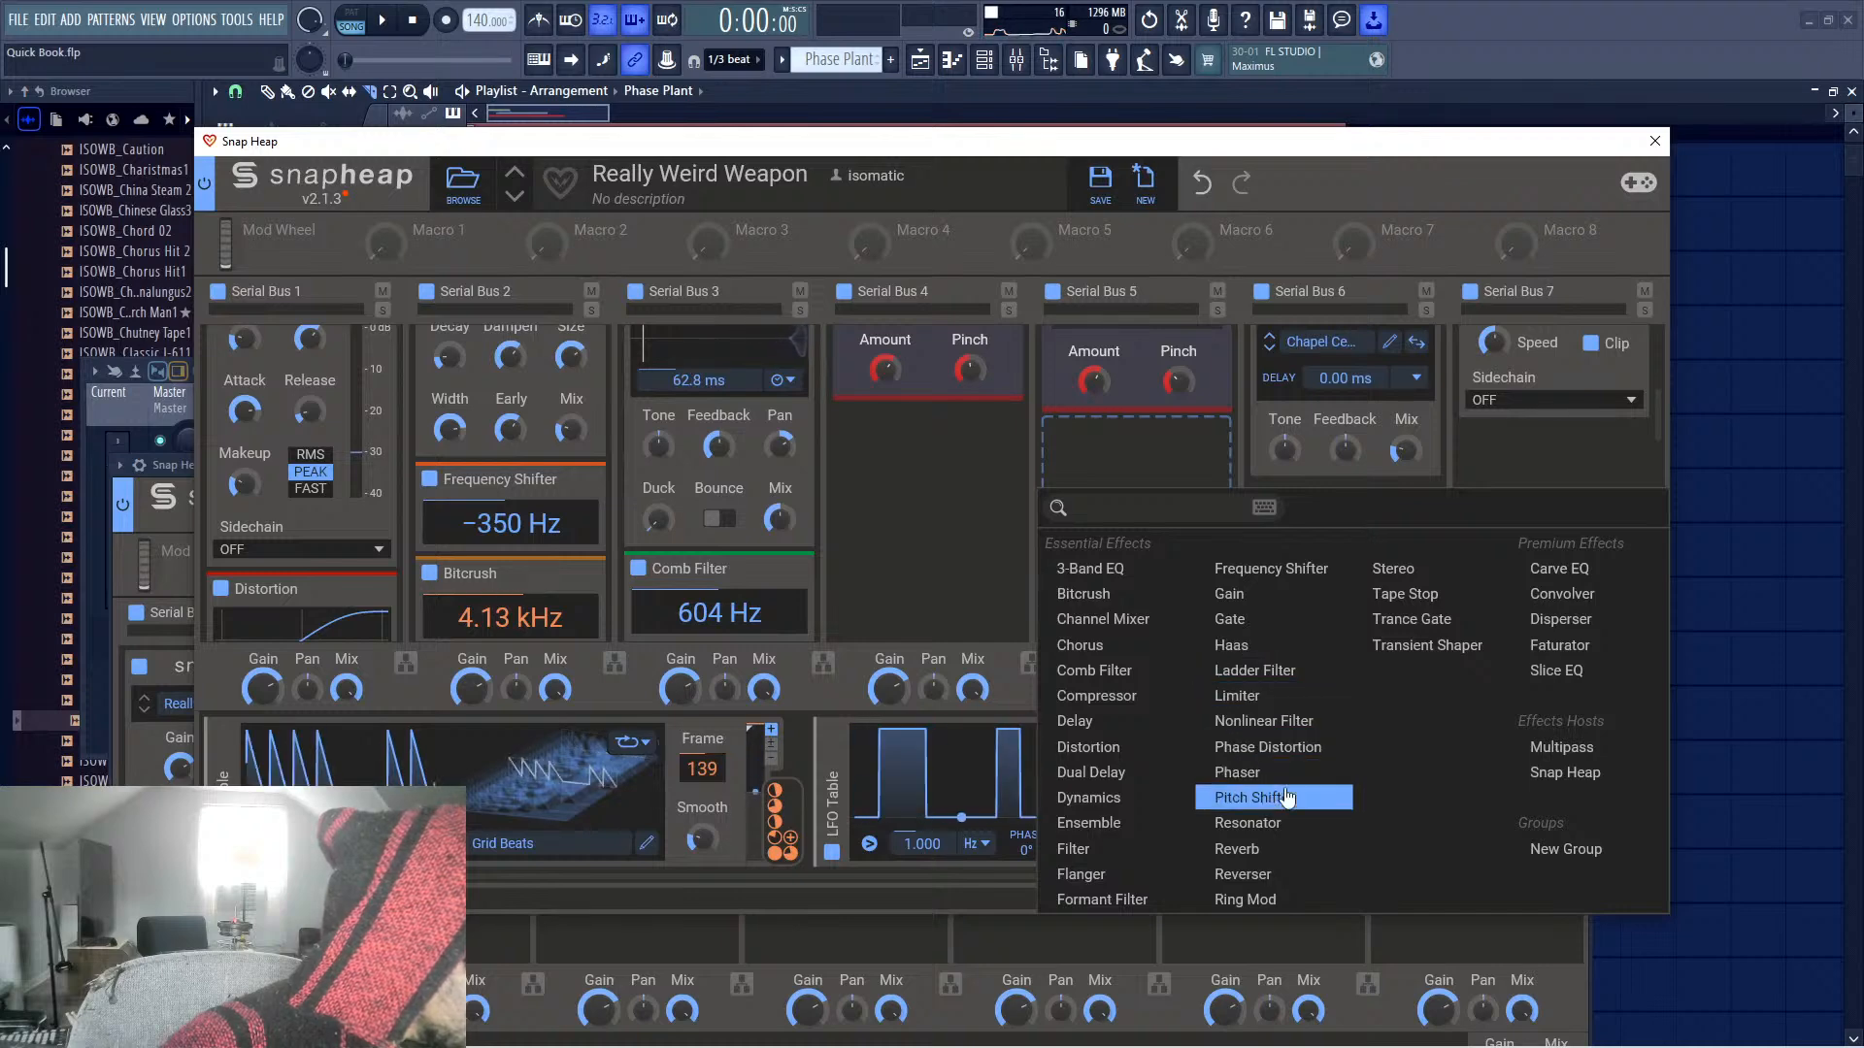
{"action": "left_click", "coordinate": [1116, 854]}
{"action": "key", "text": "space"}
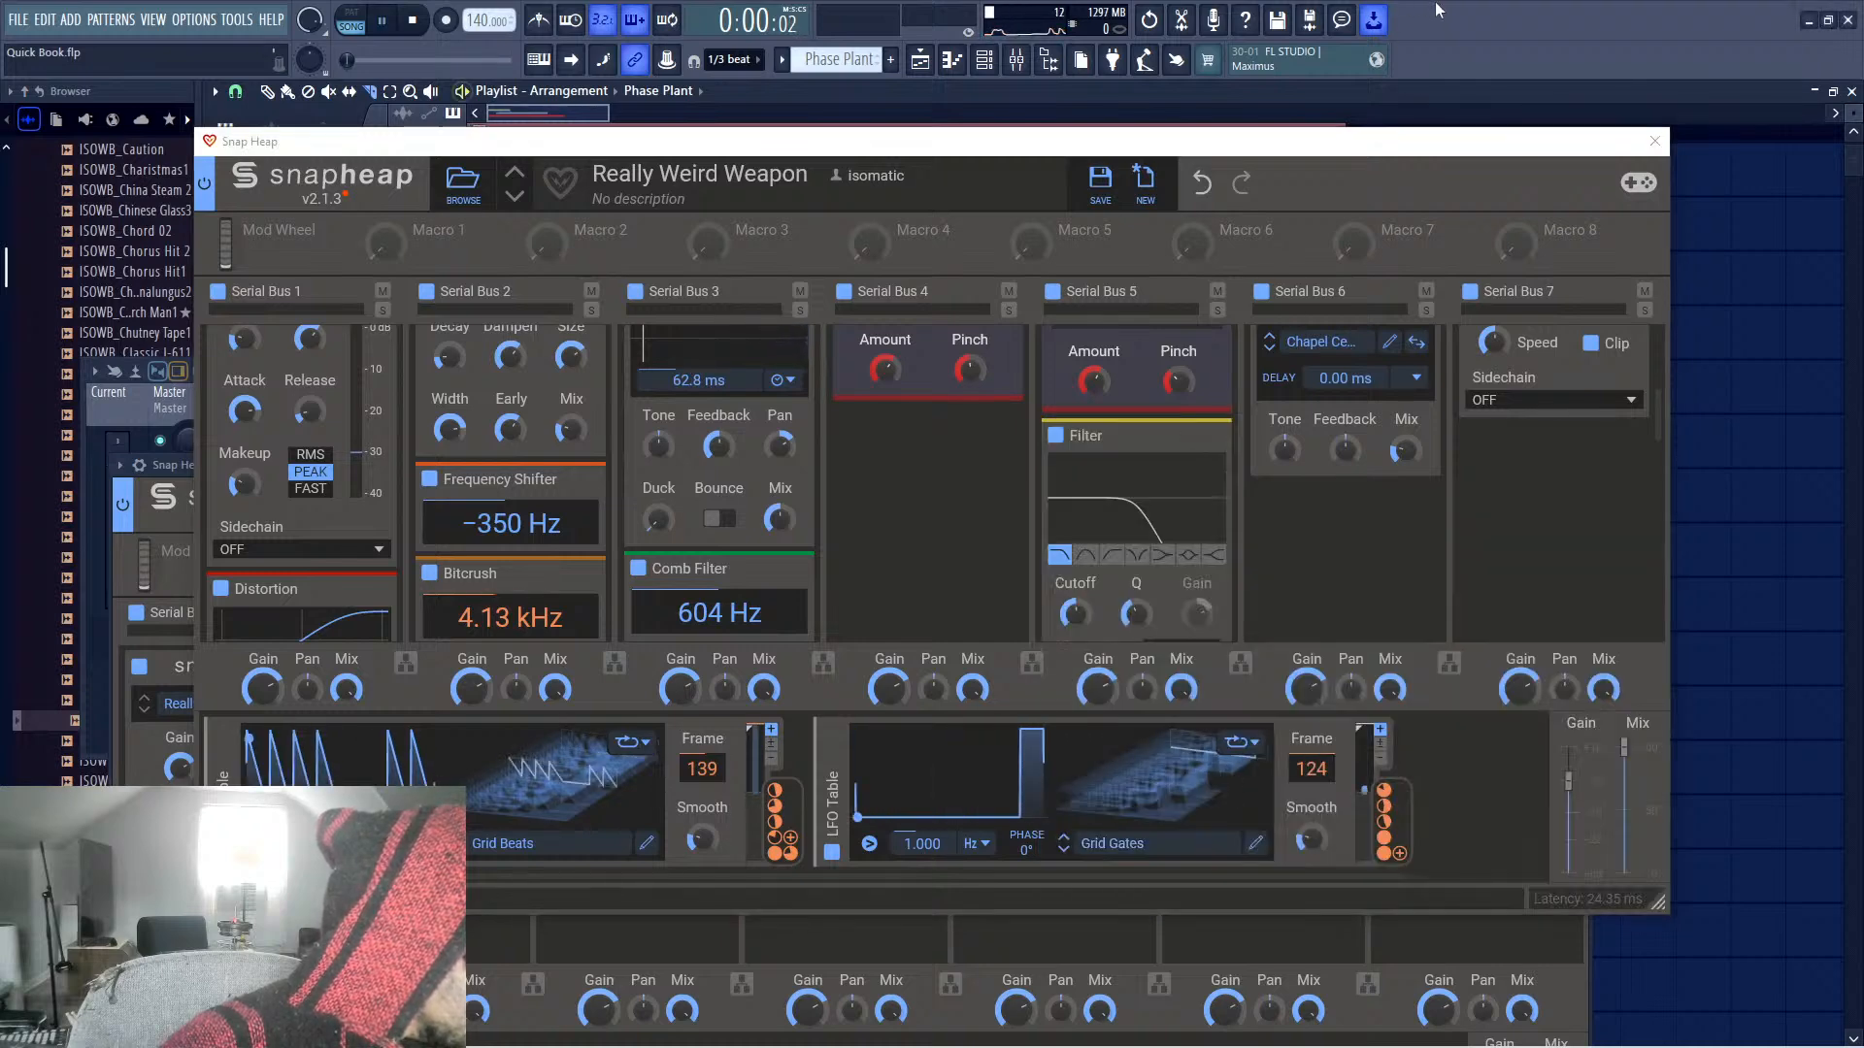
{"action": "key", "text": "space"}
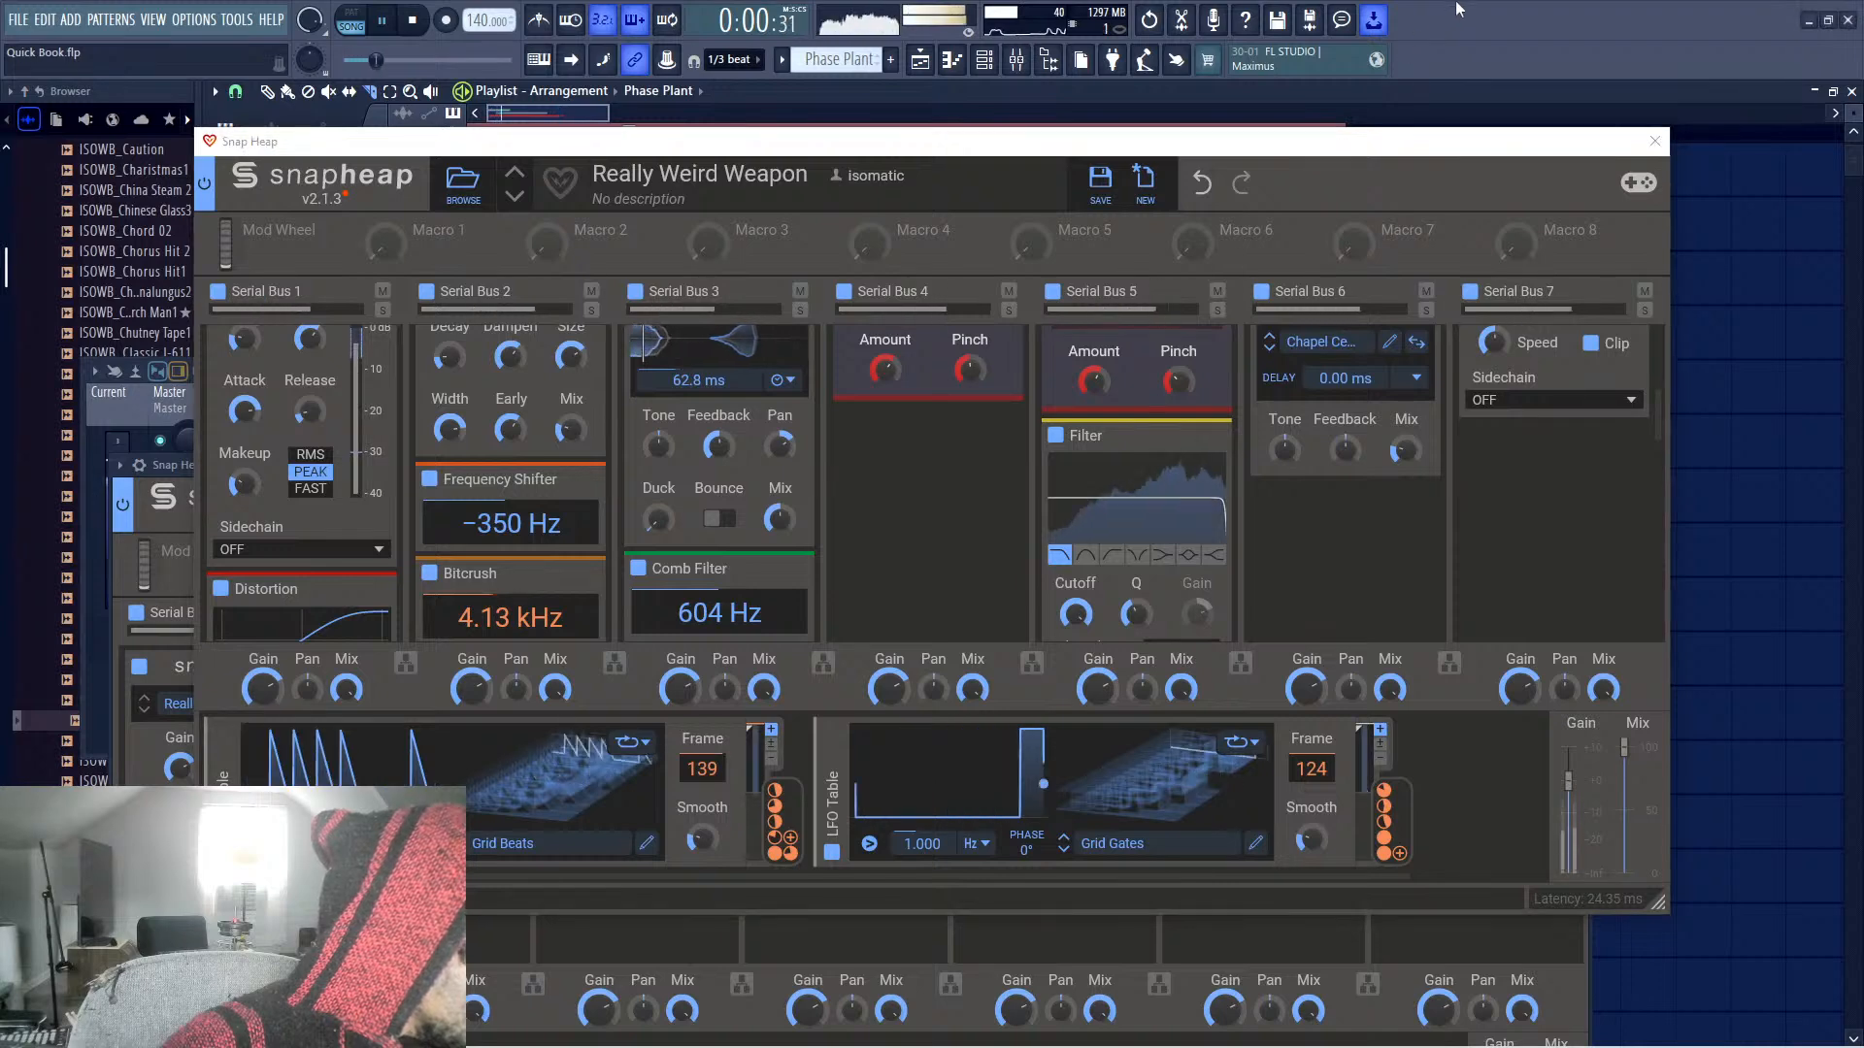
{"action": "right_click", "coordinate": [1080, 620]}
{"action": "key", "text": "Escape"}
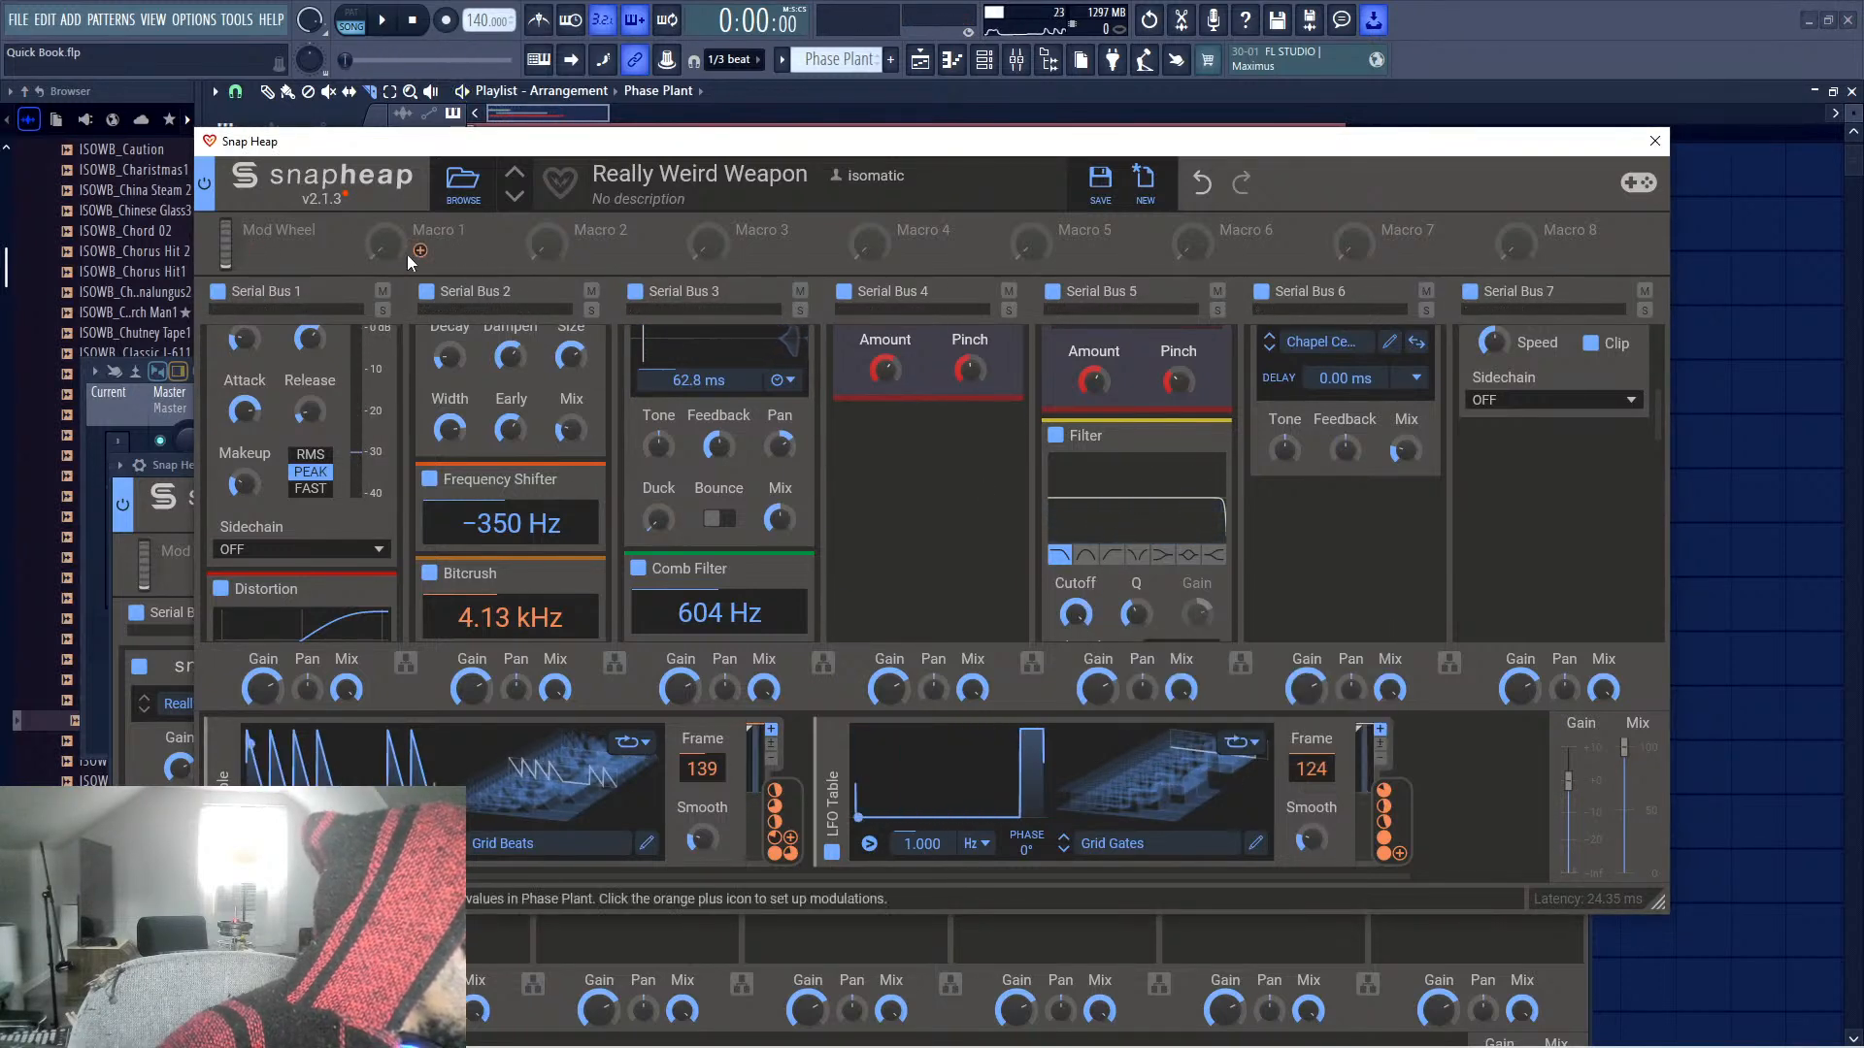
Assign Macro 1 to the cutoff of the Serial Bus 5 Filter, adjust the modulation depth, and reset the macro knob
{"action": "mouse_move", "coordinate": [420, 250]}
{"action": "left_mouse_down"}
{"action": "mouse_move", "coordinate": [602, 301]}
{"action": "mouse_move", "coordinate": [1074, 623]}
{"action": "left_mouse_up"}
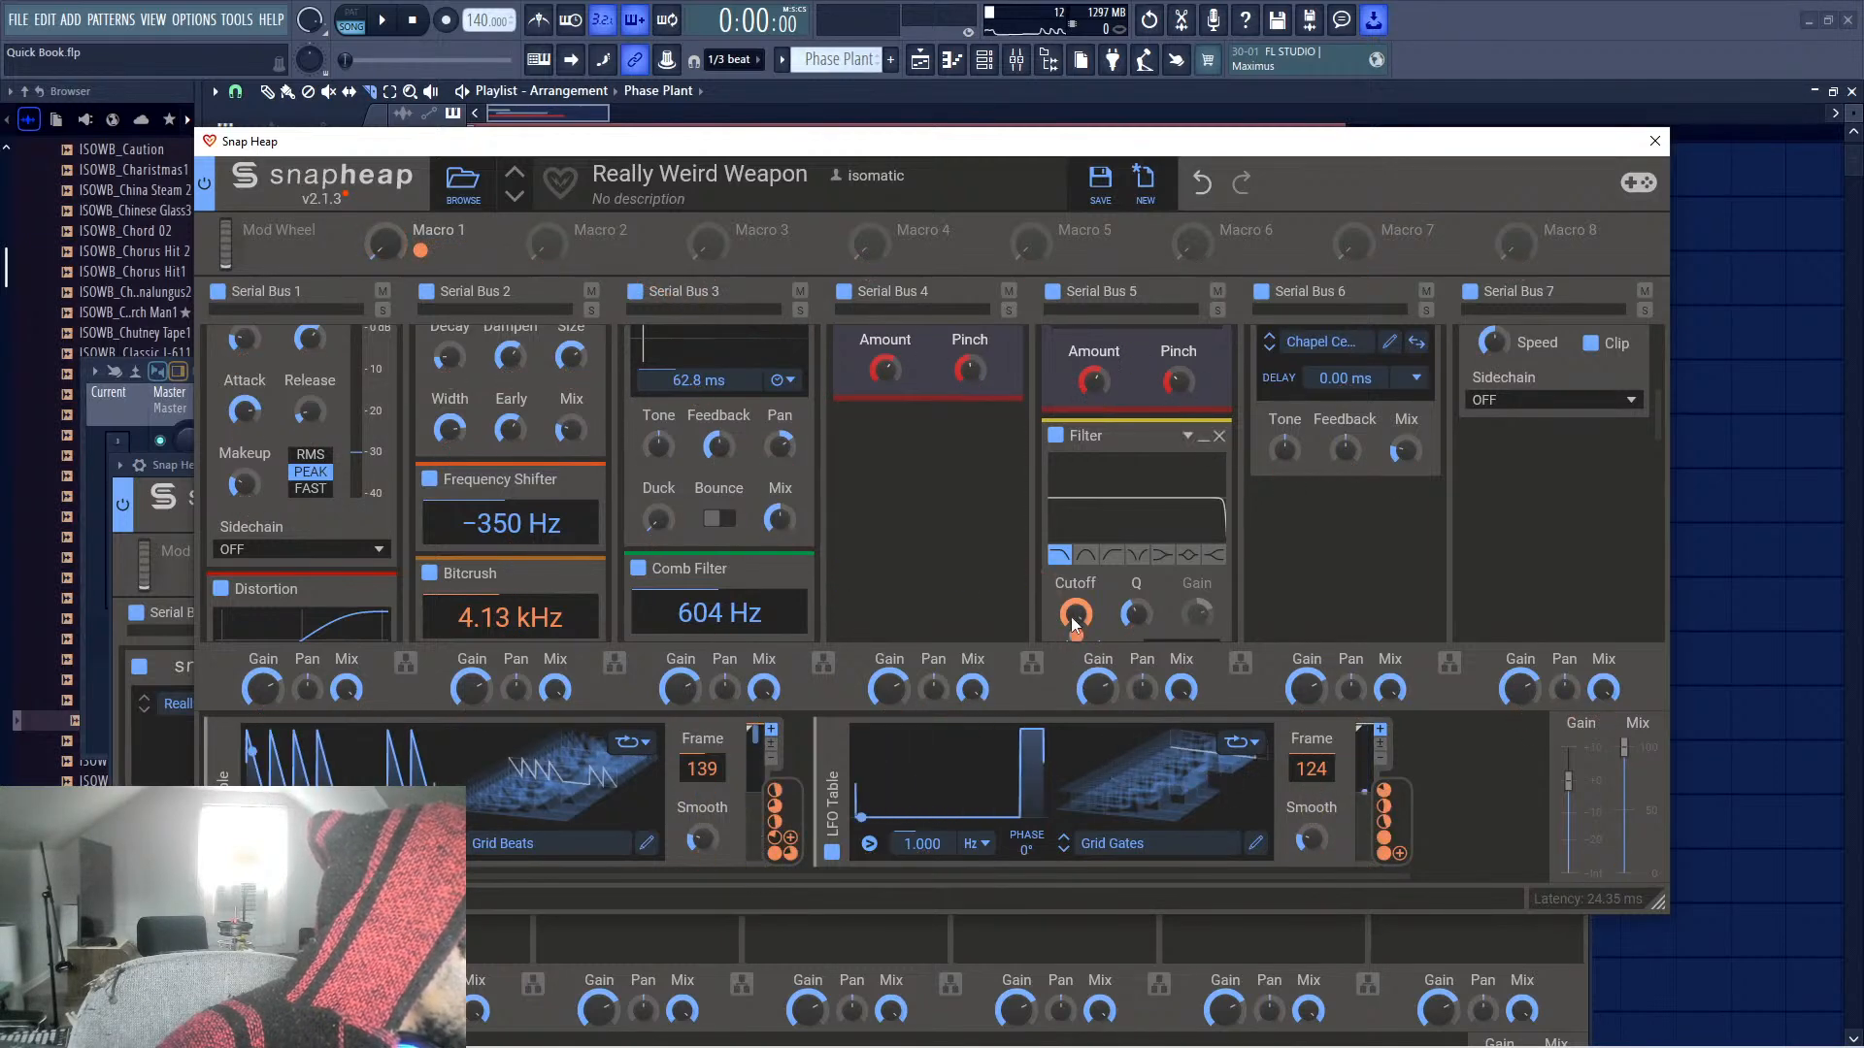
{"action": "left_click", "coordinate": [420, 251]}
{"action": "left_click_drag", "start_coordinate": [387, 244], "coordinate": [386, 136]}
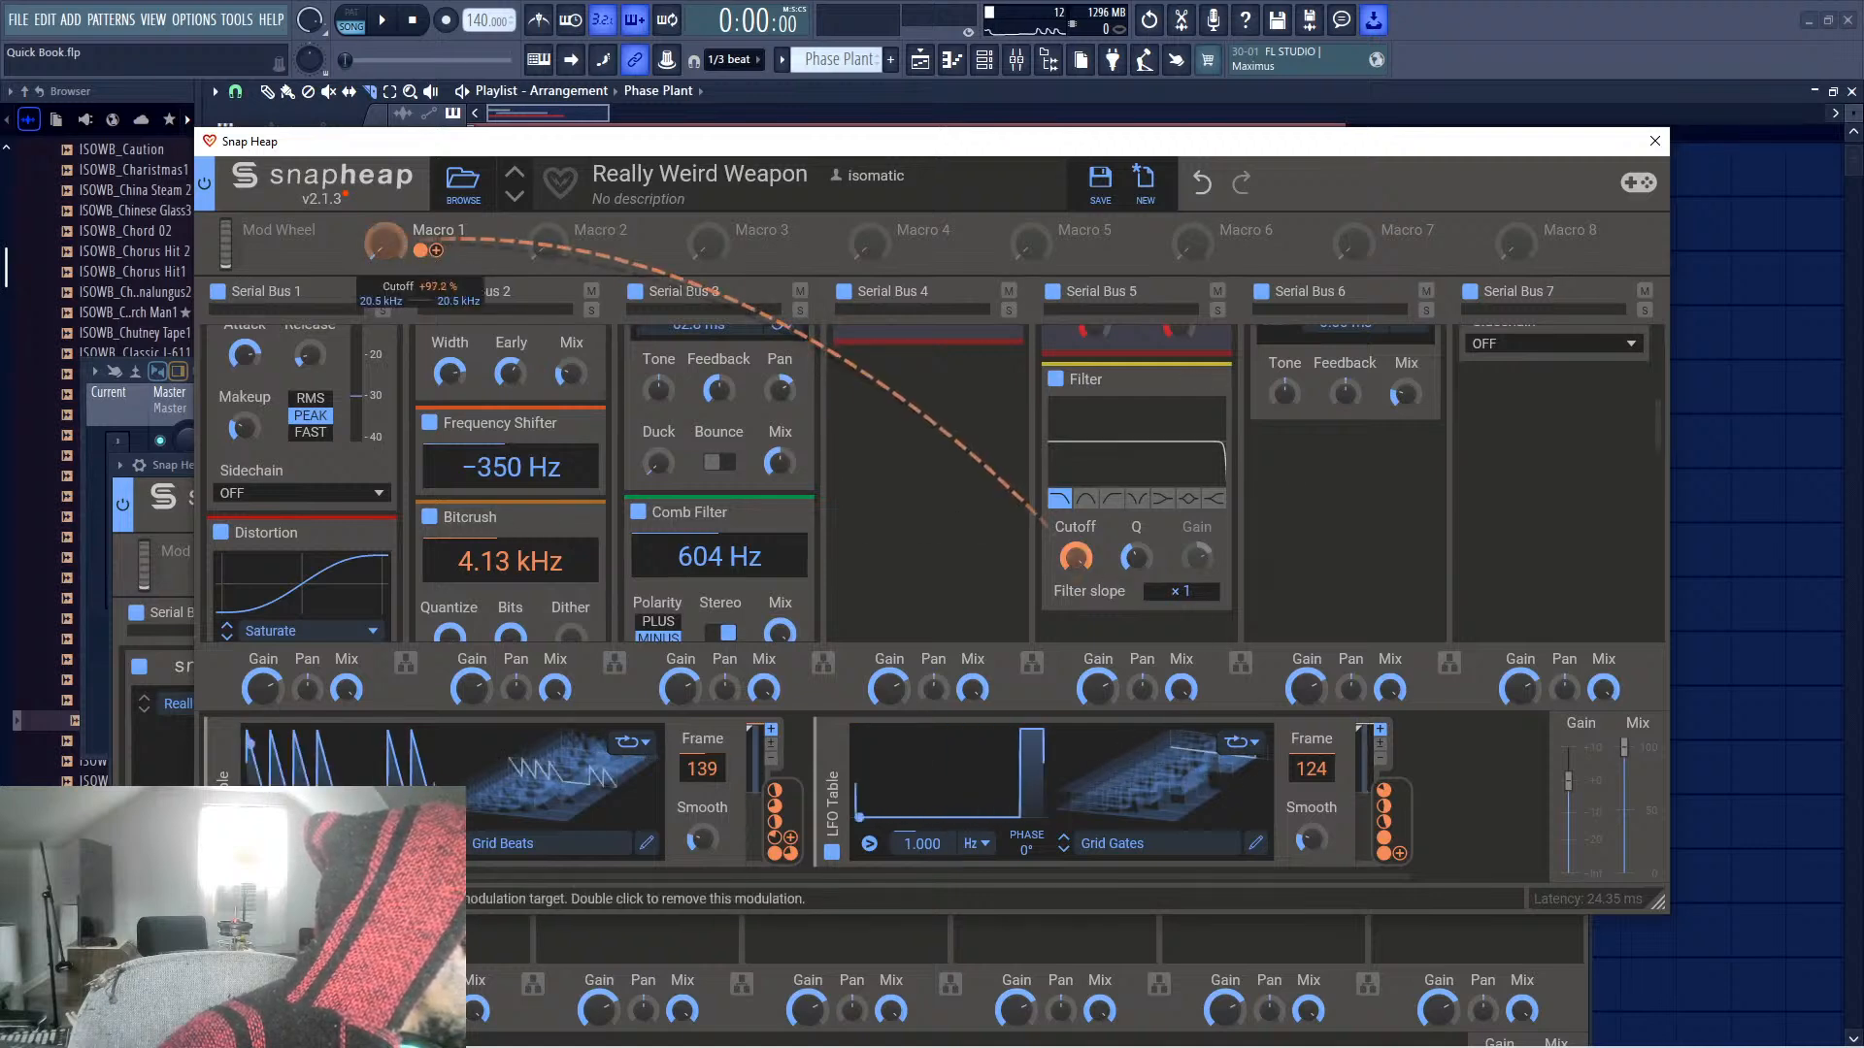
{"action": "double_click", "coordinate": [384, 245]}
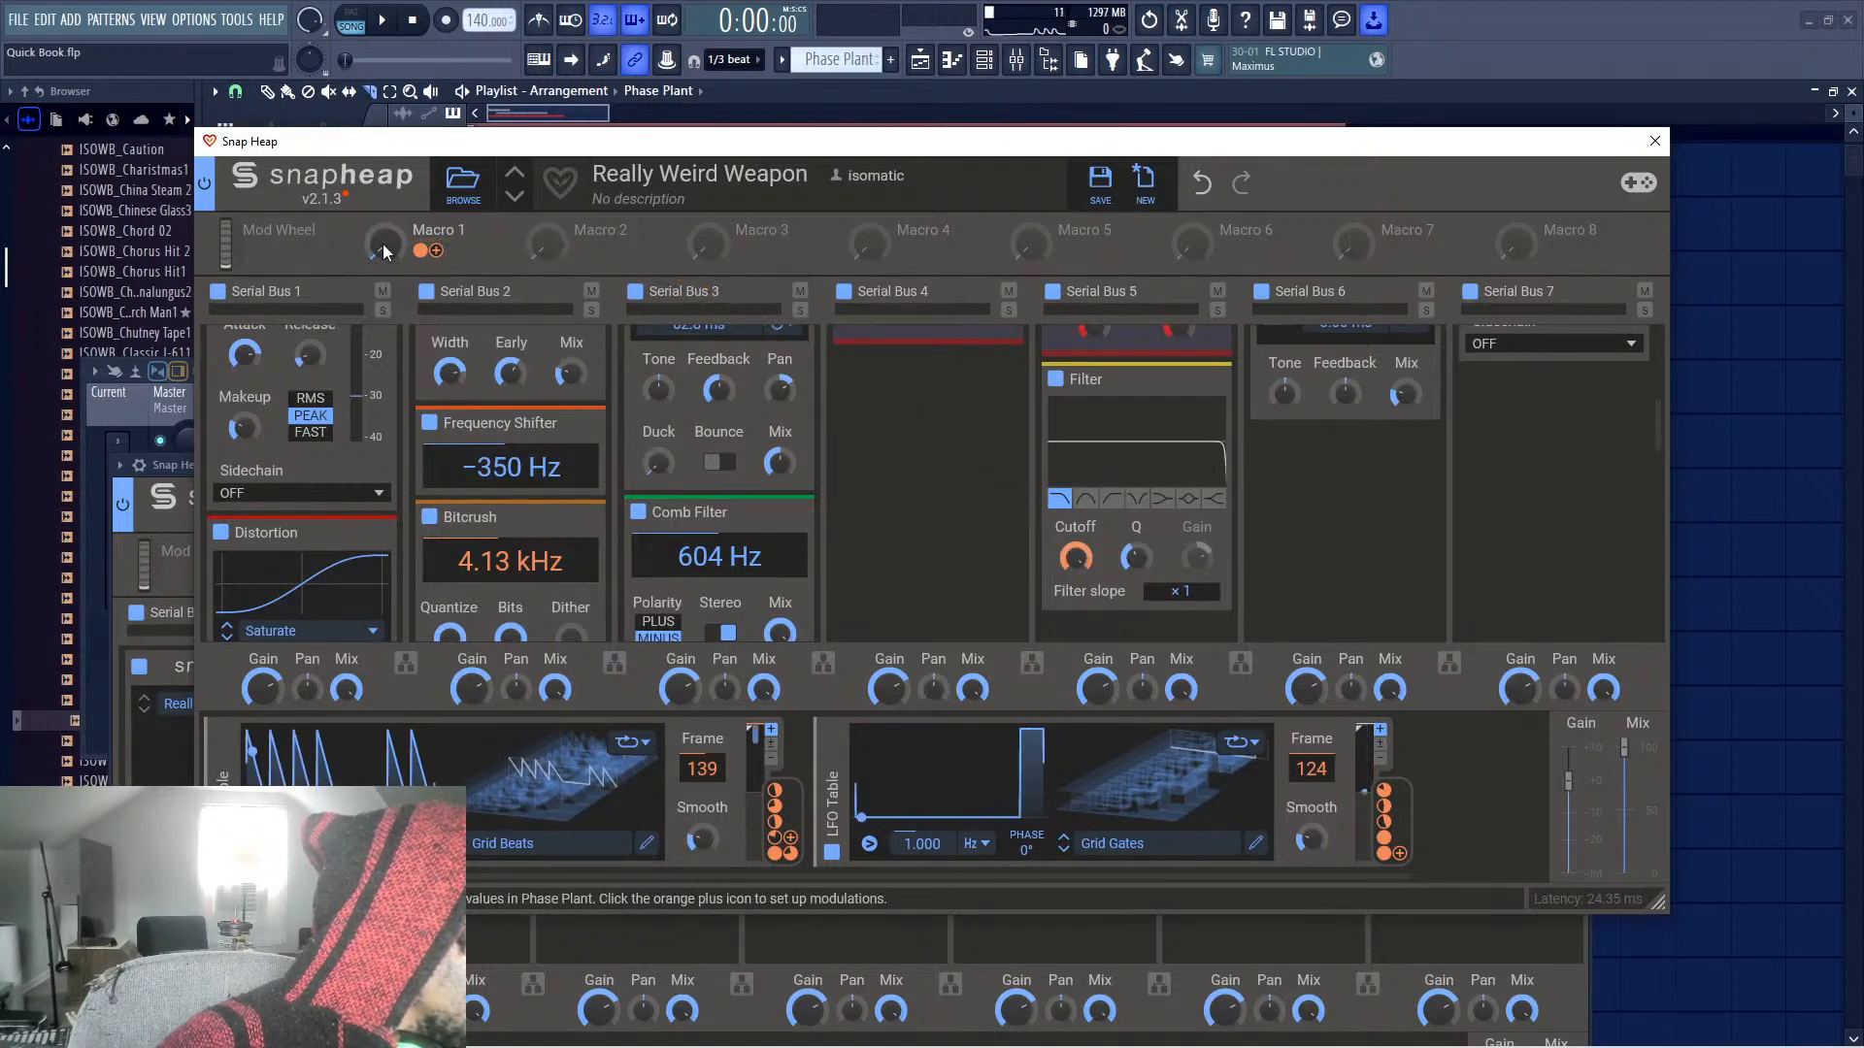
Rename Macro 1 as "Filter" and close the nested Snap Heap's editor
{"action": "double_click", "coordinate": [433, 231]}
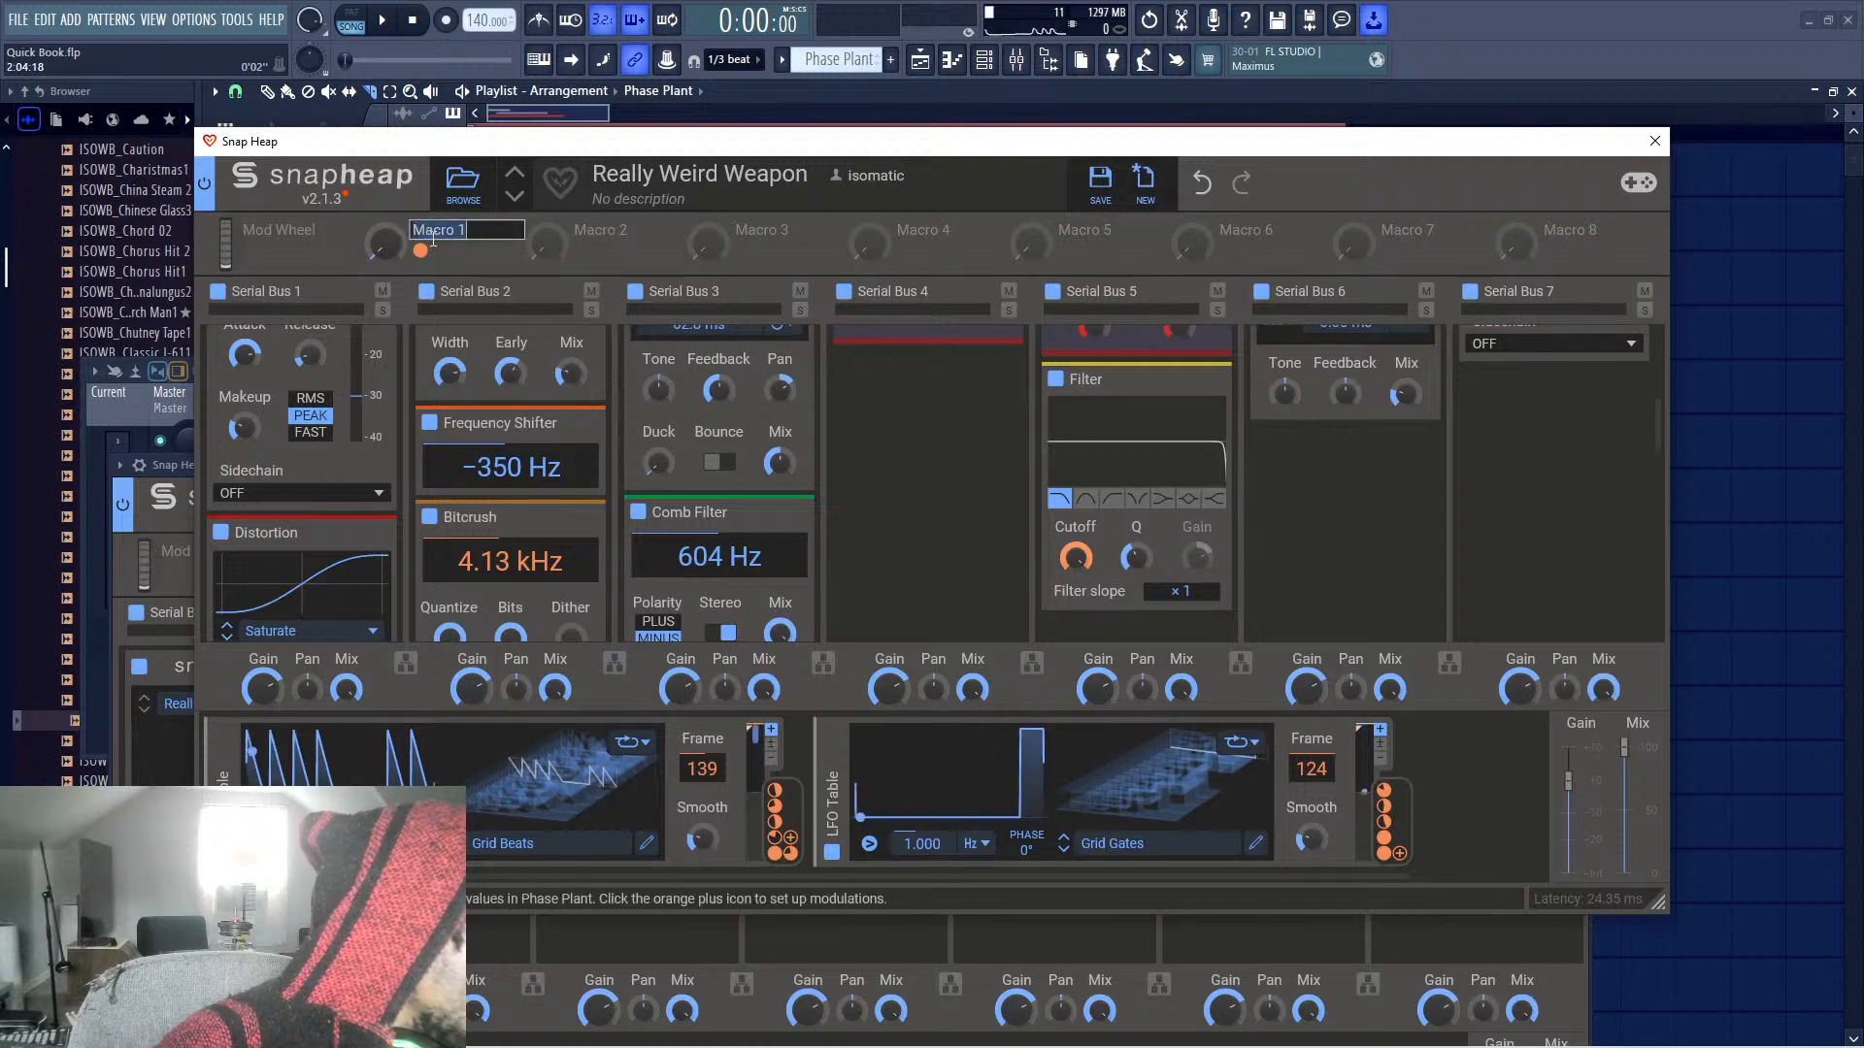
{"action": "type", "text": "Filter"}
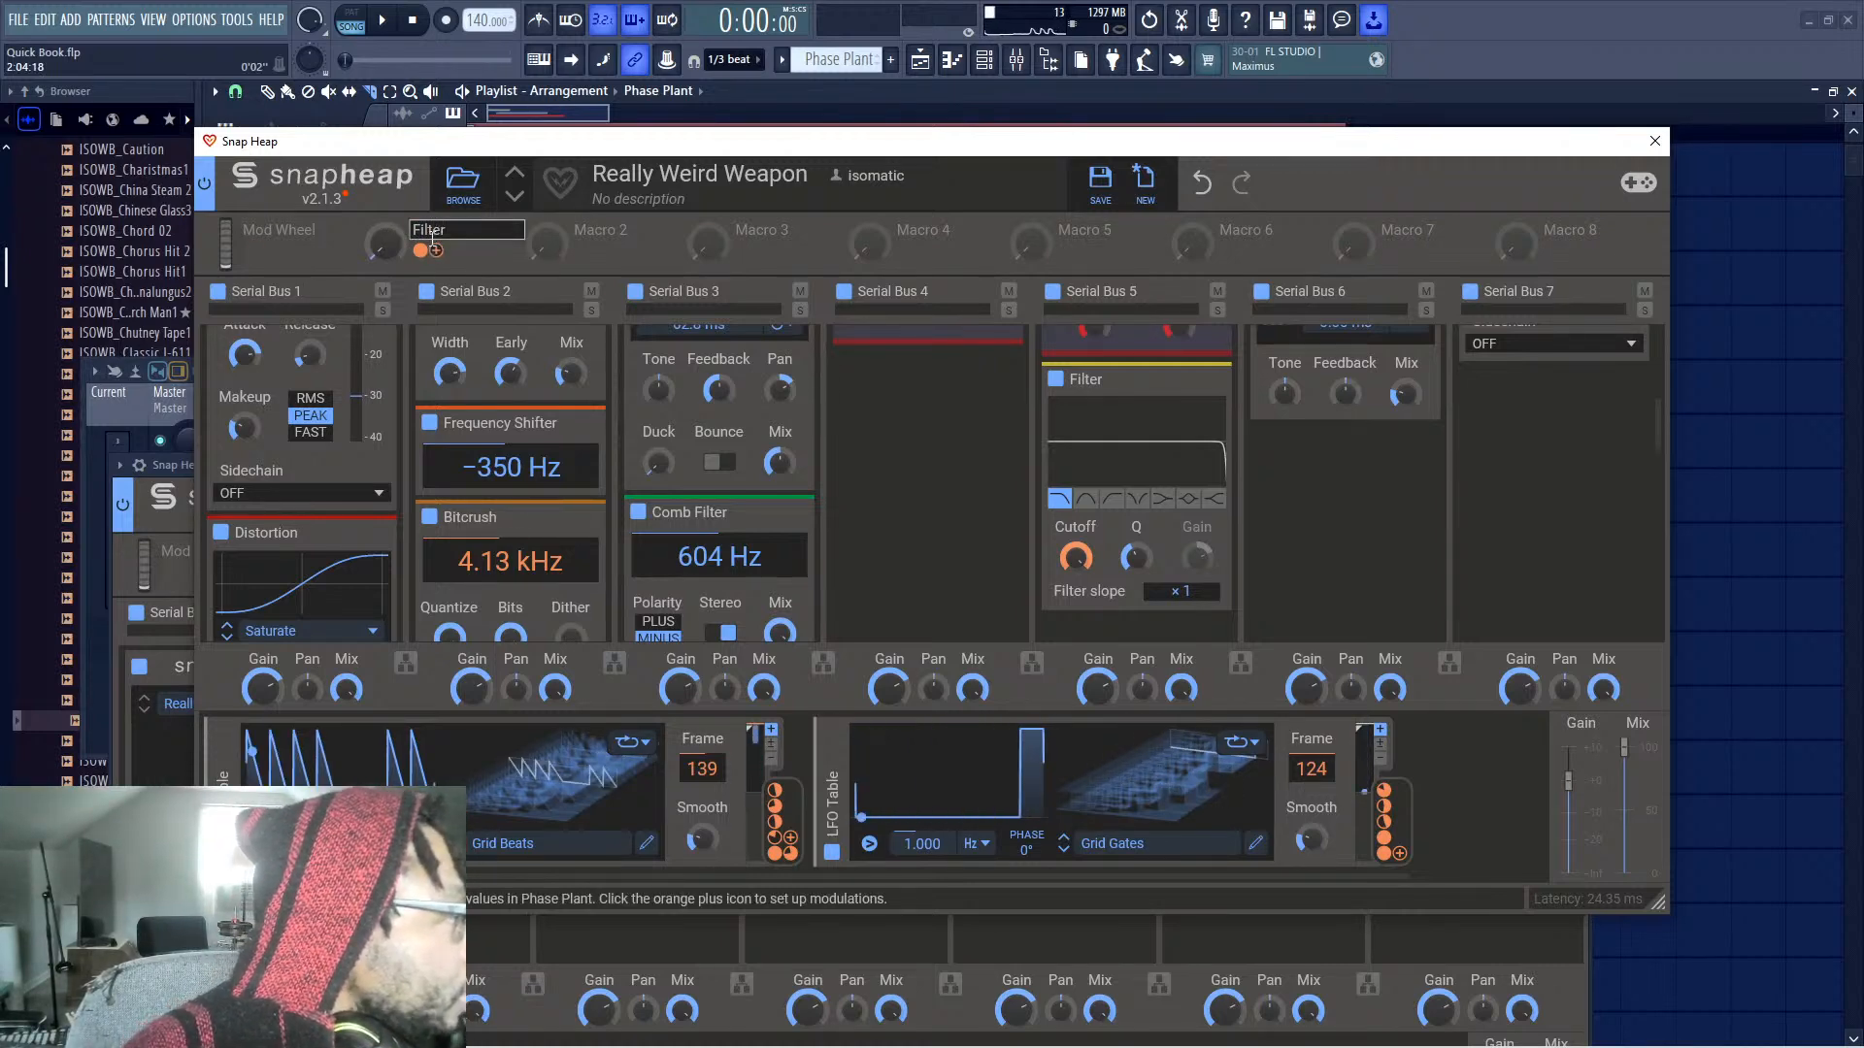
{"action": "key", "text": "Return"}
{"action": "left_click_drag", "start_coordinate": [1318, 141], "coordinate": [1172, 213]}
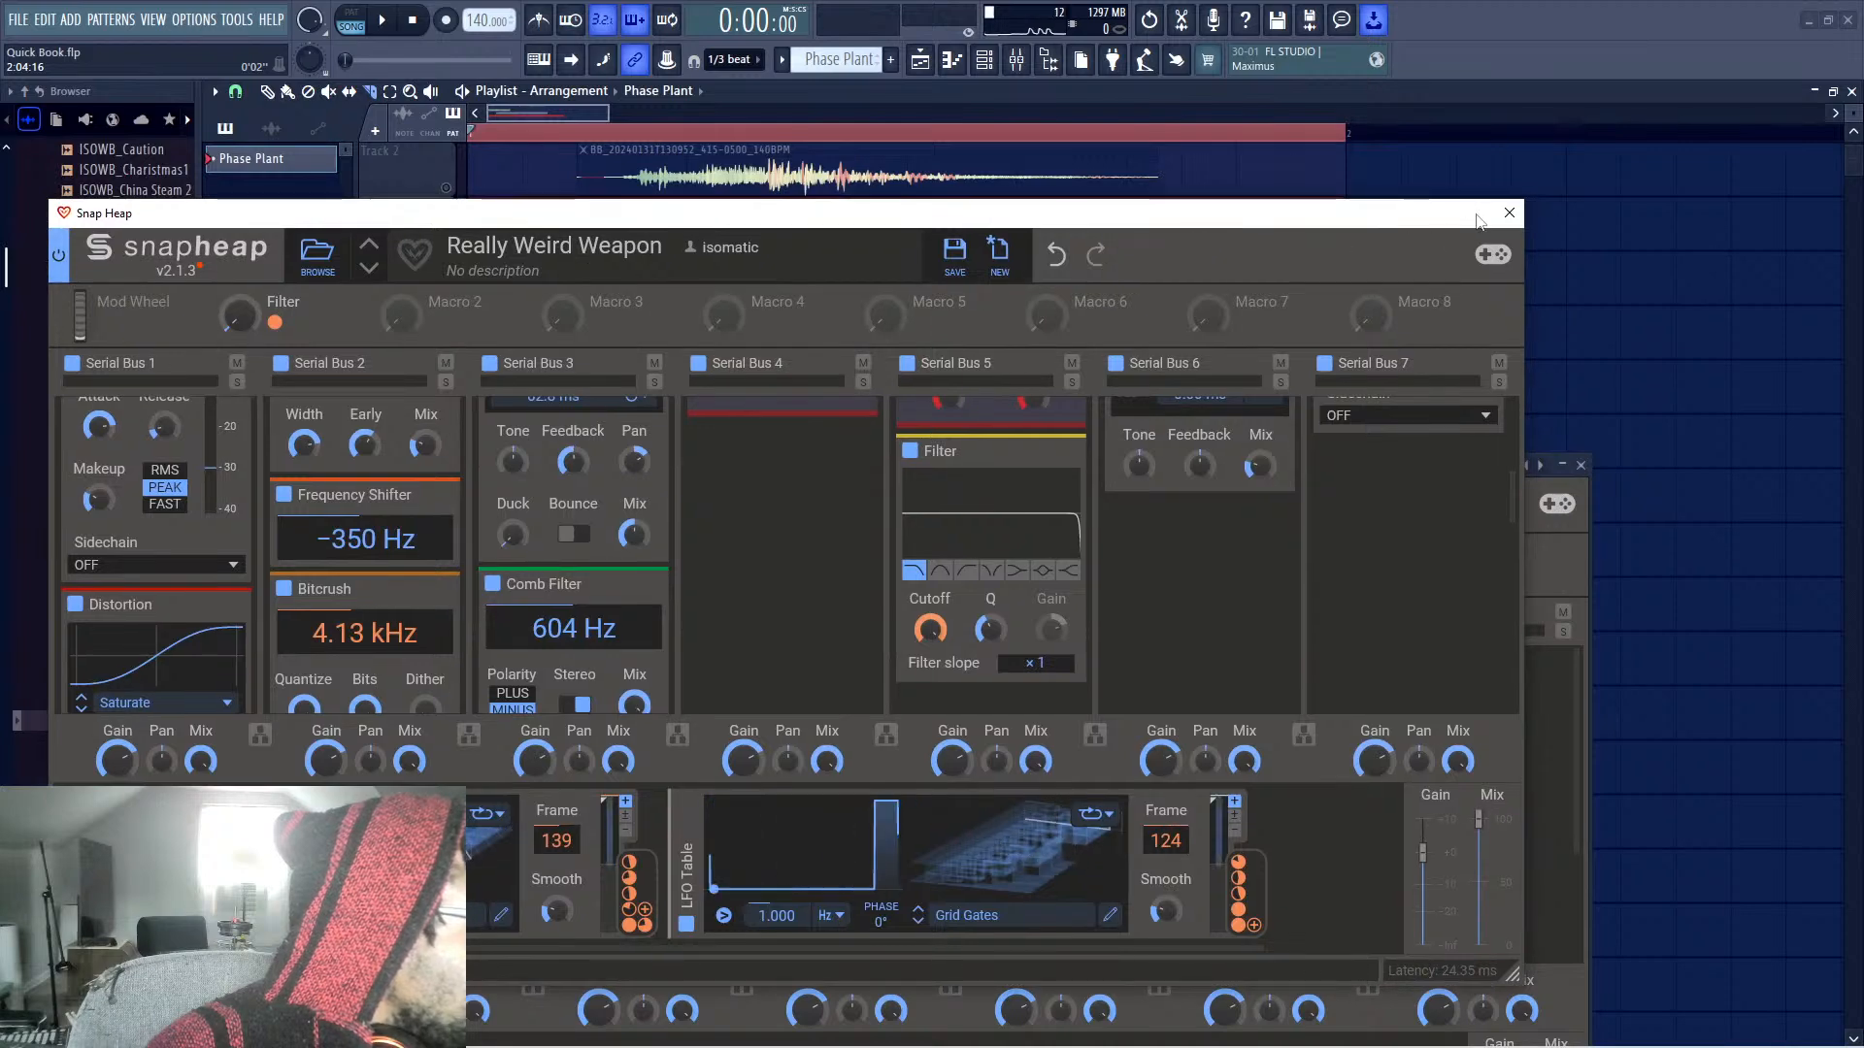
{"action": "left_click", "coordinate": [1509, 213]}
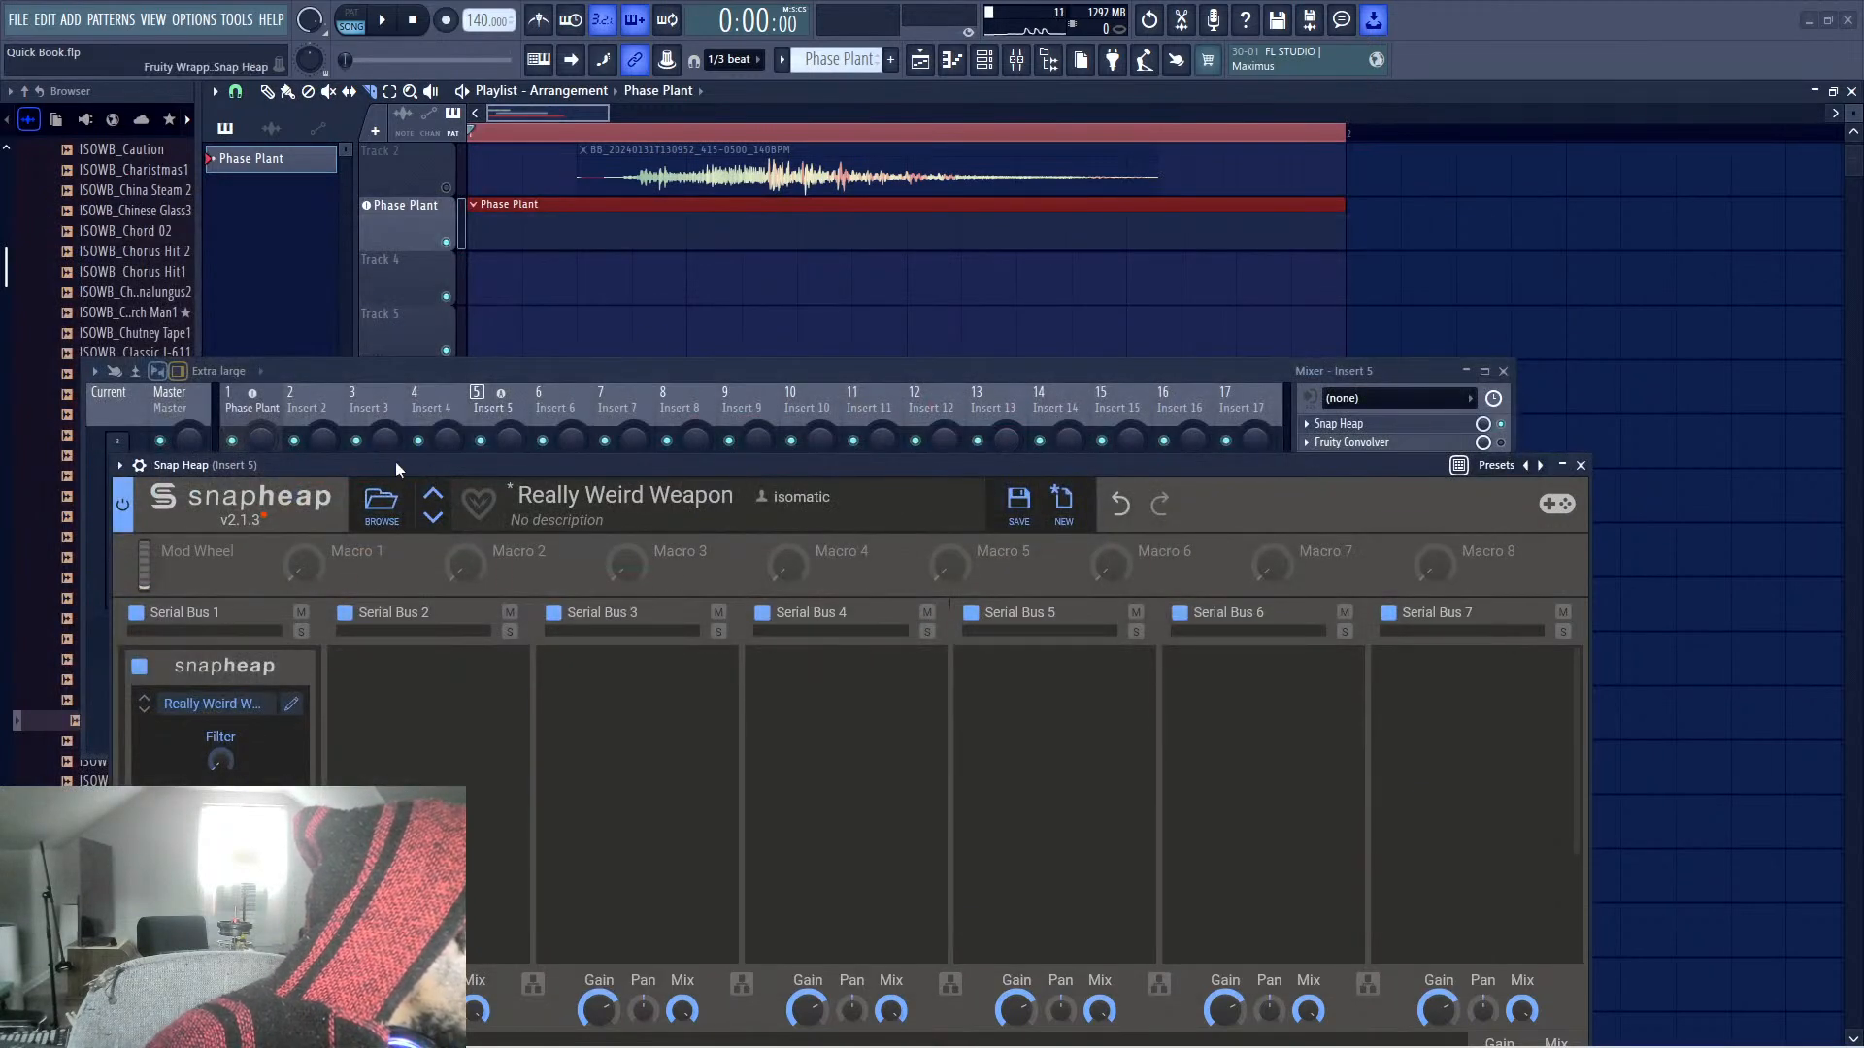
Move the Insert 5 Snap Heap window up and sweep the nested Snap Heap's Filter macro during playback
{"action": "left_click_drag", "start_coordinate": [394, 465], "coordinate": [685, 242]}
{"action": "key", "text": "space"}
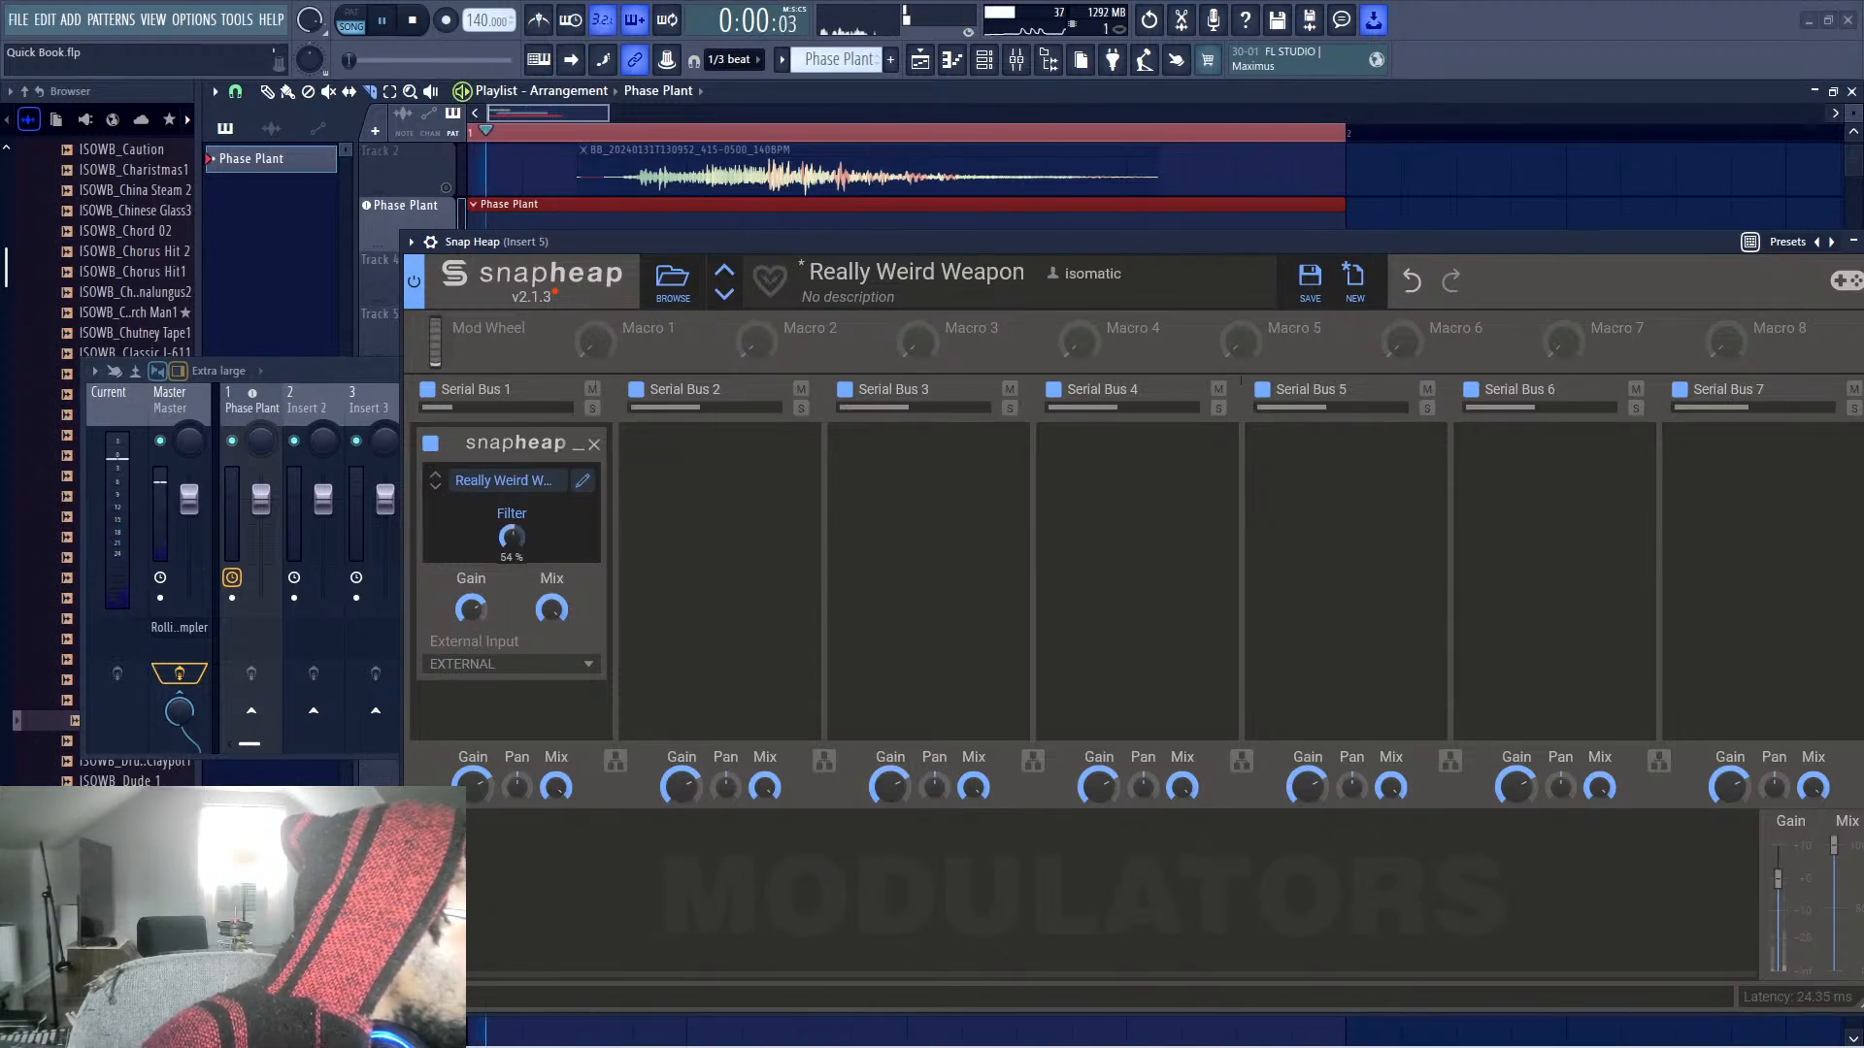
{"action": "key", "text": "space"}
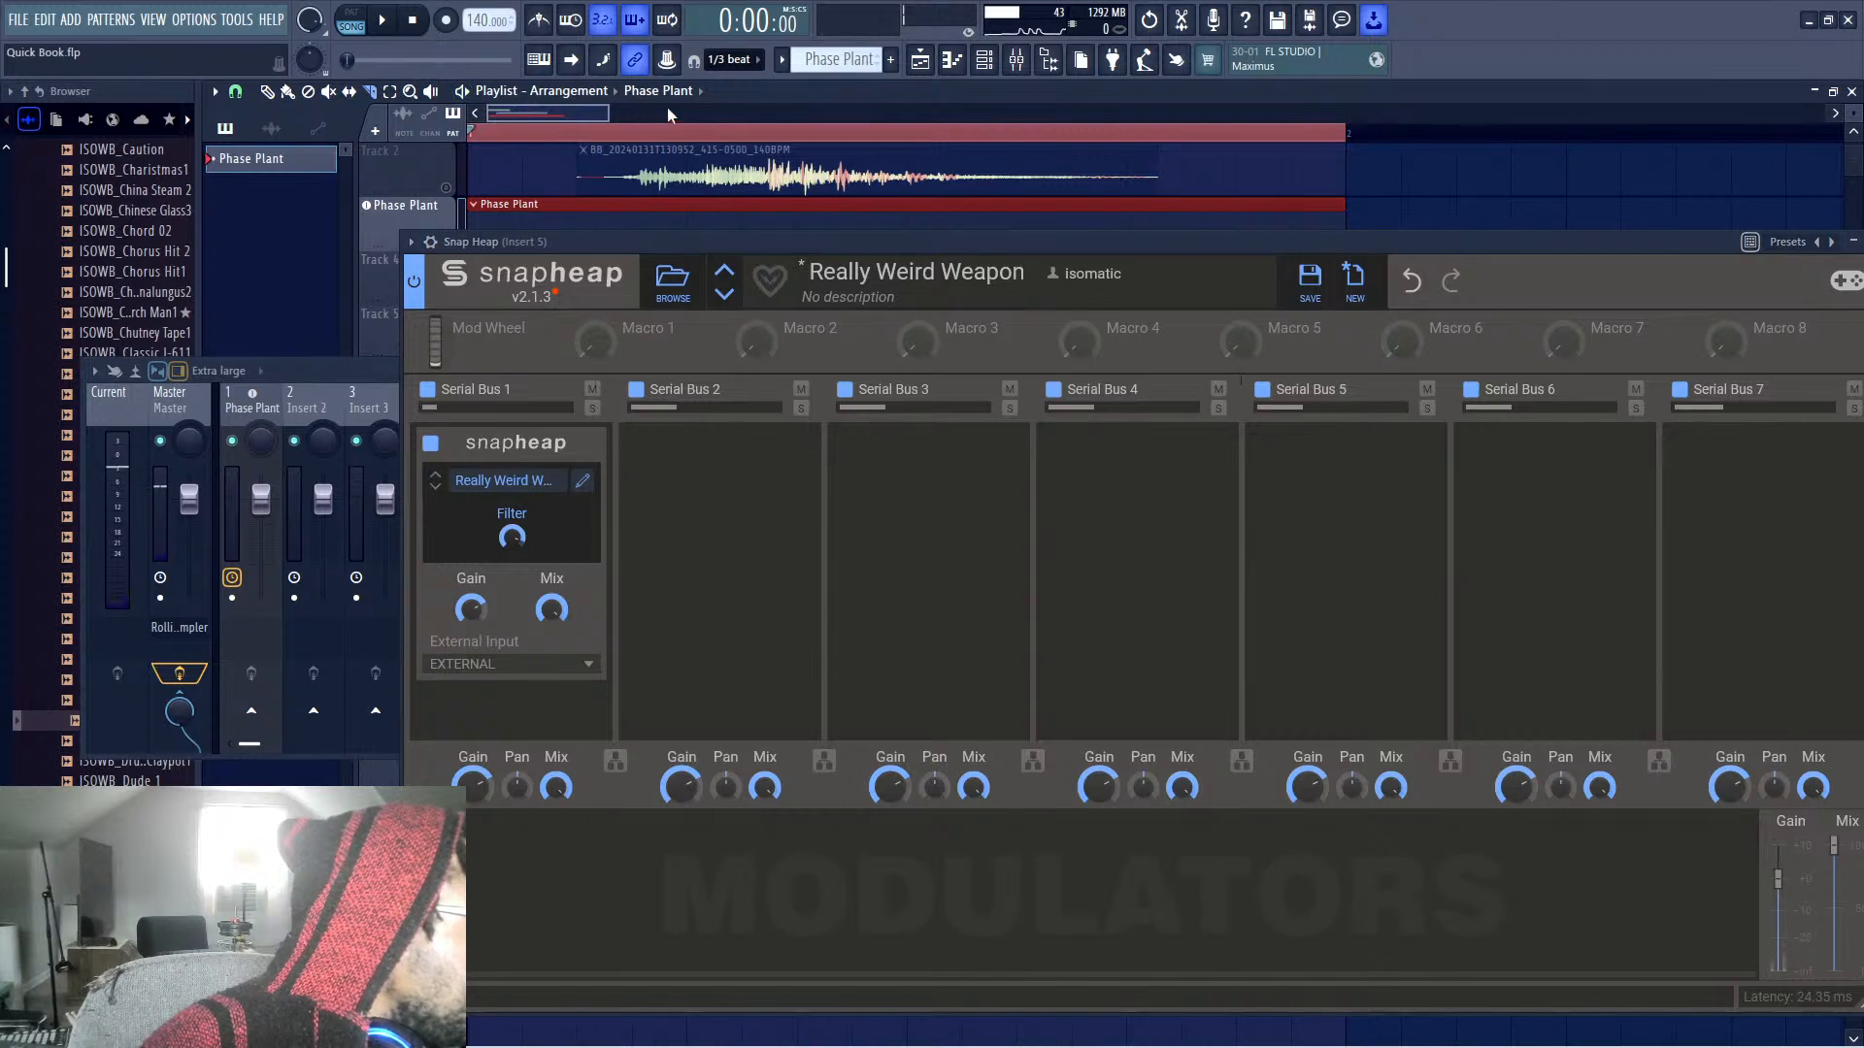
Try an automation clip for the last tweaked parameter, Macro 5, with a point raised midway, and play it back
{"action": "left_click", "coordinate": [666, 67]}
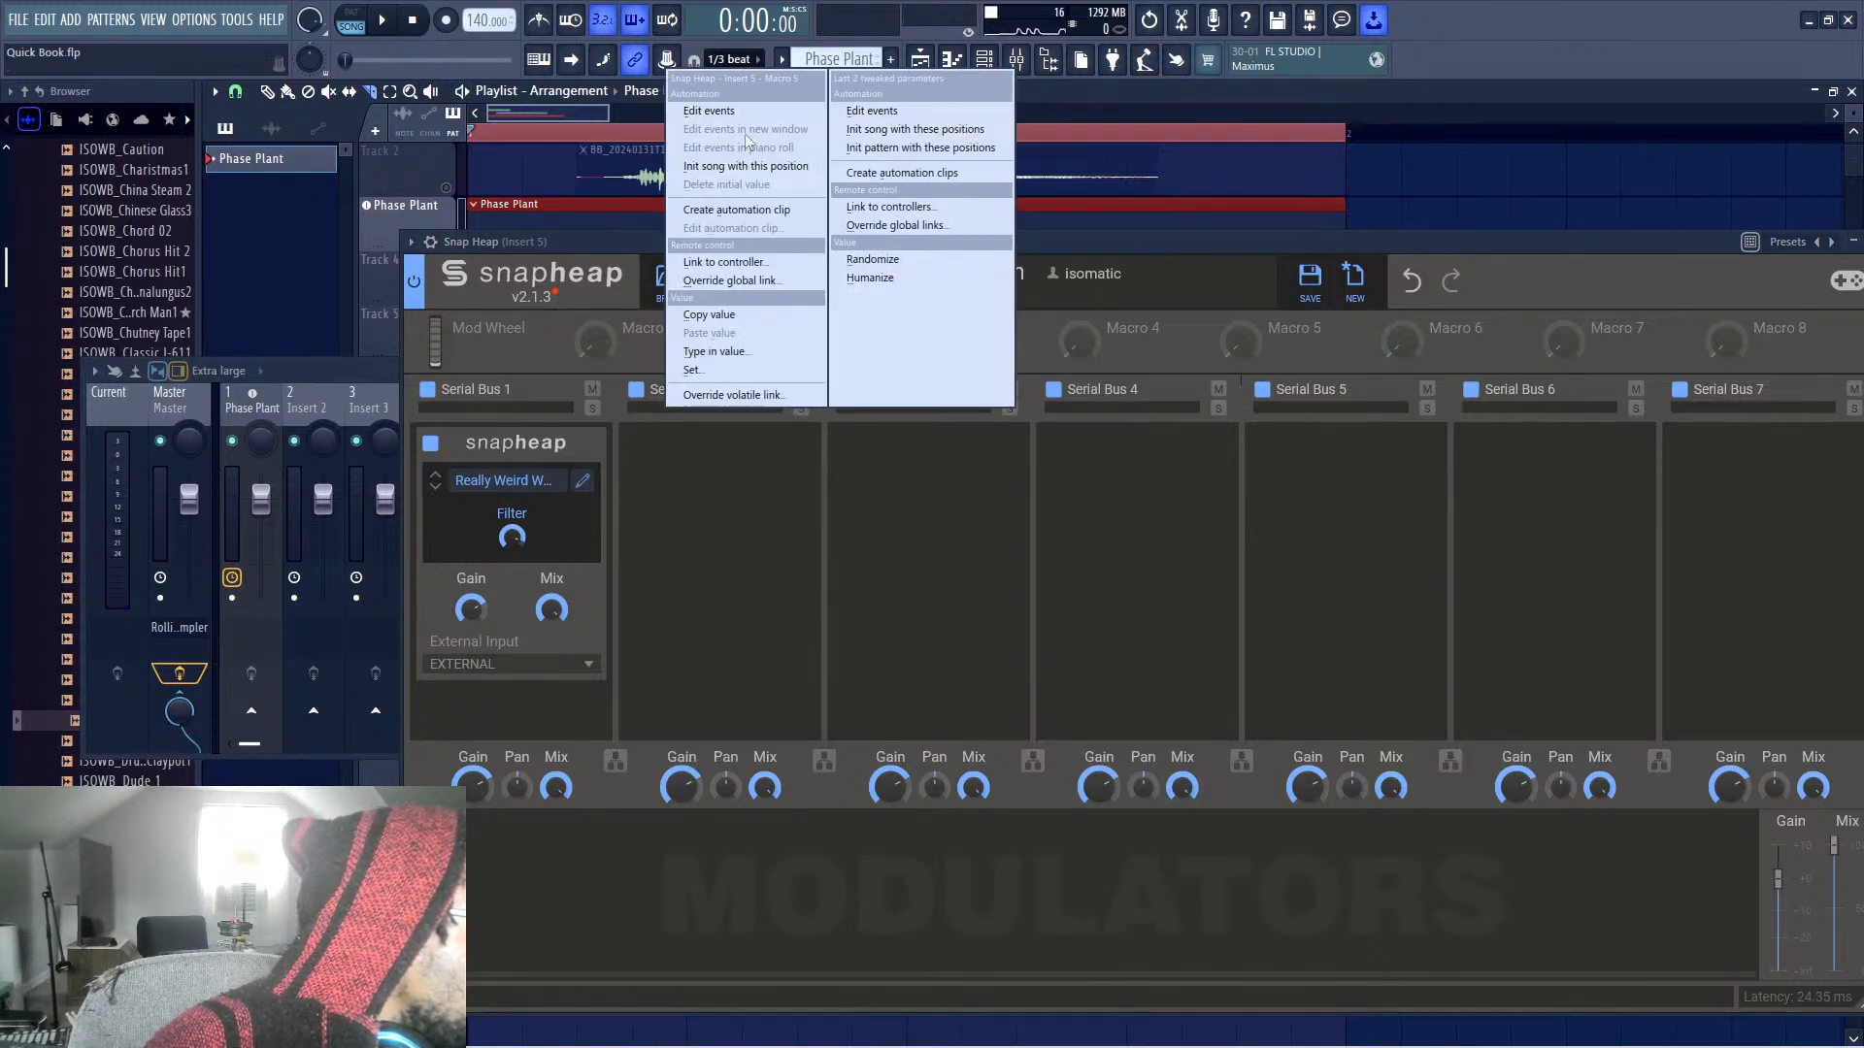
{"action": "left_click", "coordinate": [768, 210]}
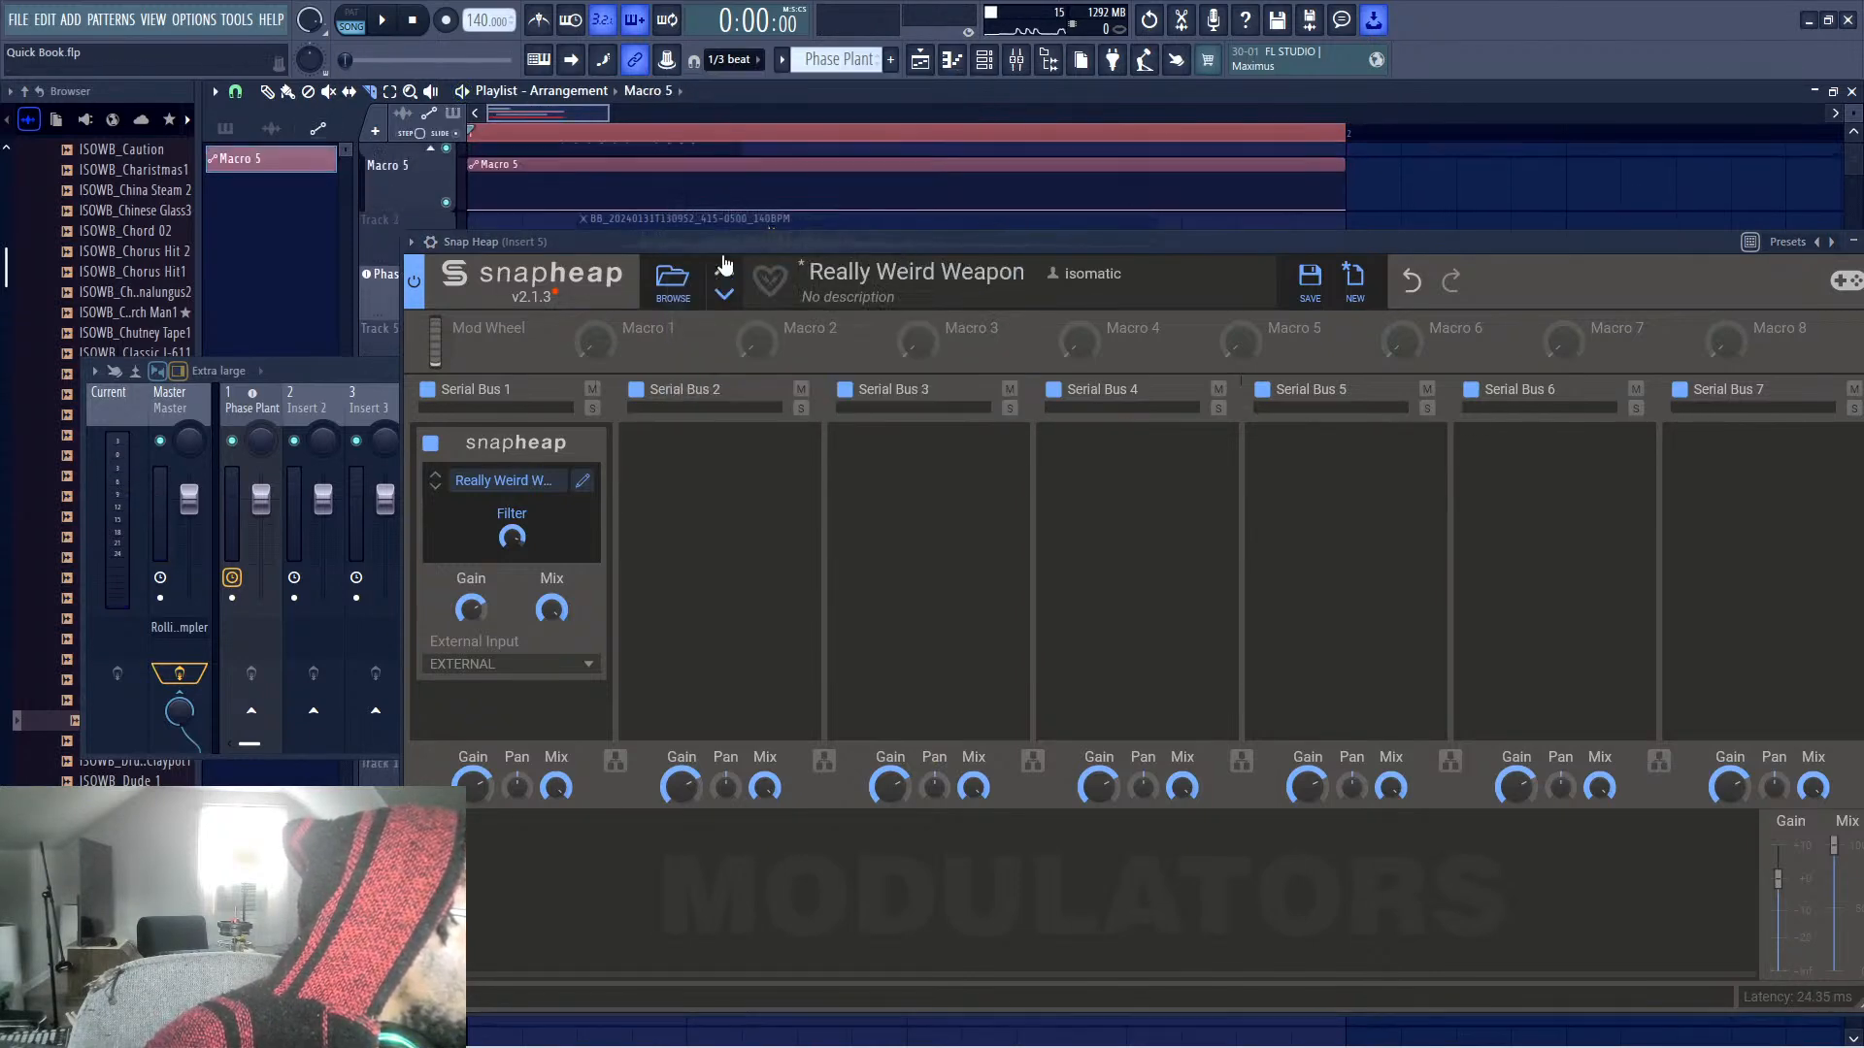
{"action": "key", "text": "space"}
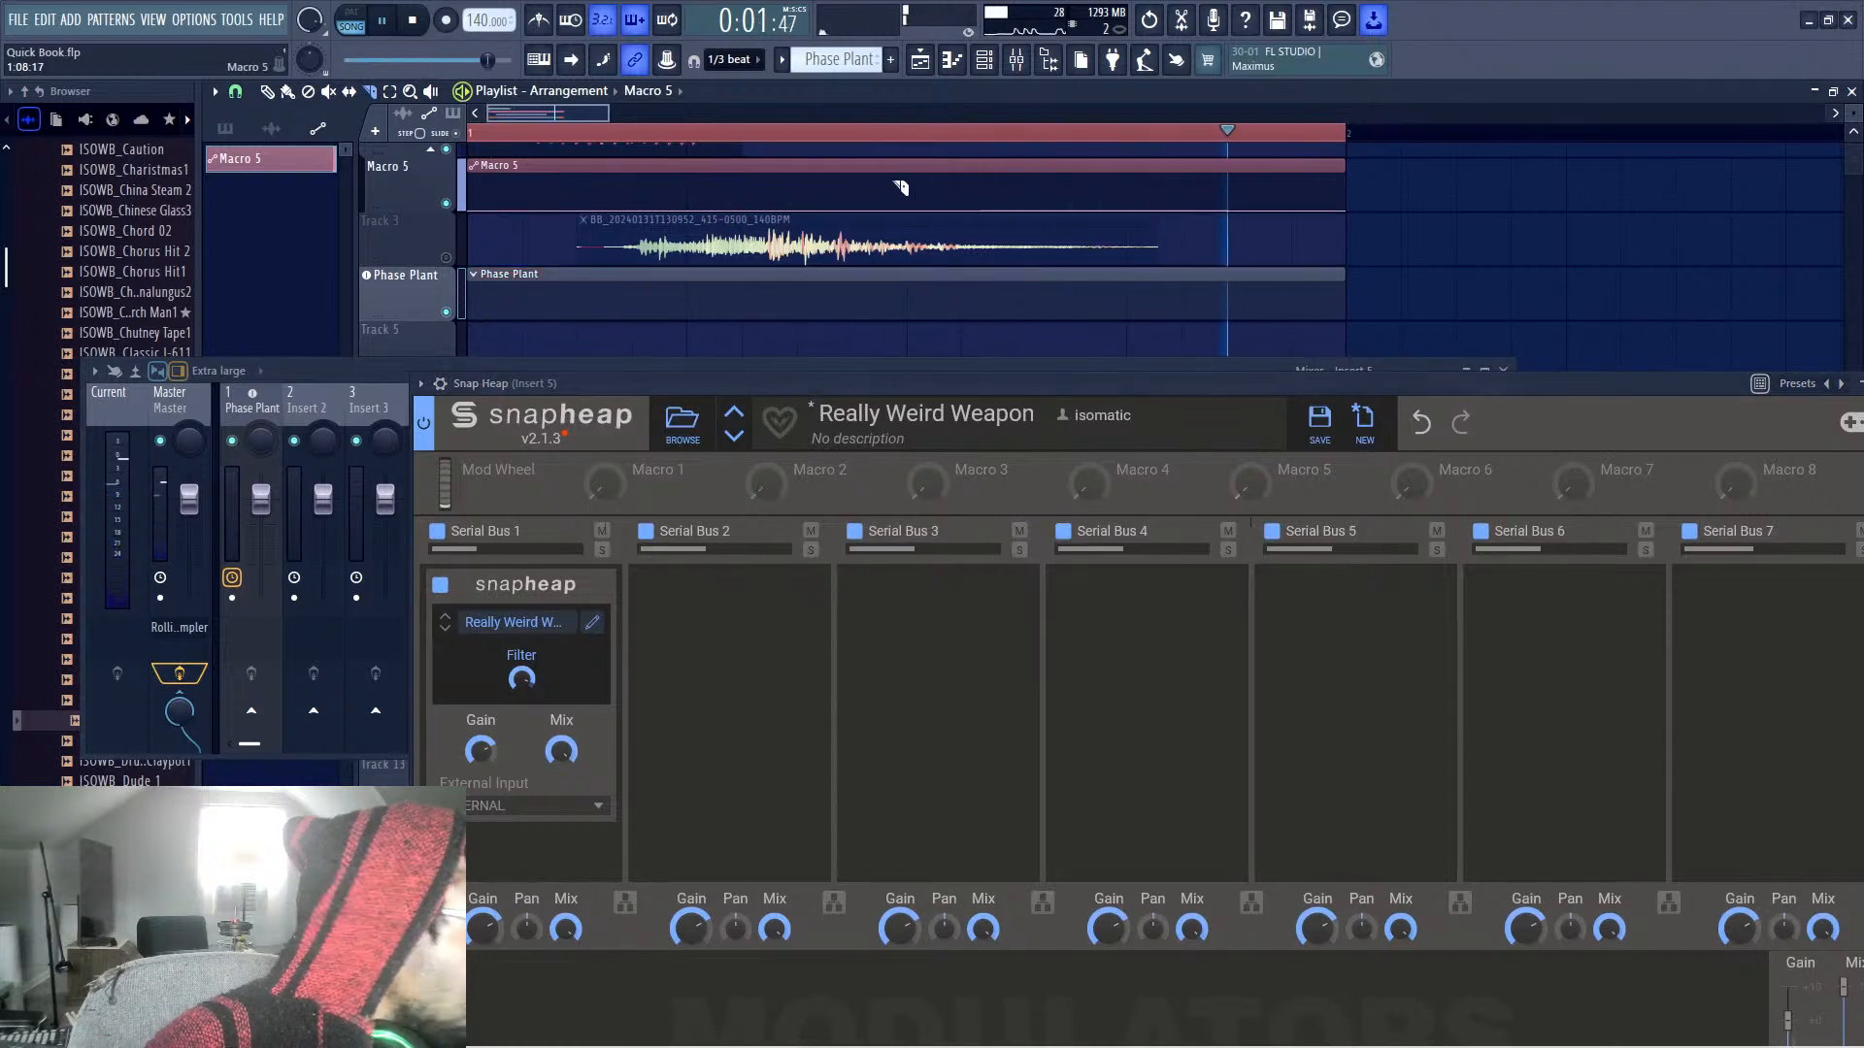
{"action": "key", "text": "b"}
{"action": "right_click", "coordinate": [835, 207]}
{"action": "left_click_drag", "start_coordinate": [851, 196], "coordinate": [859, 176]}
{"action": "key", "text": "space"}
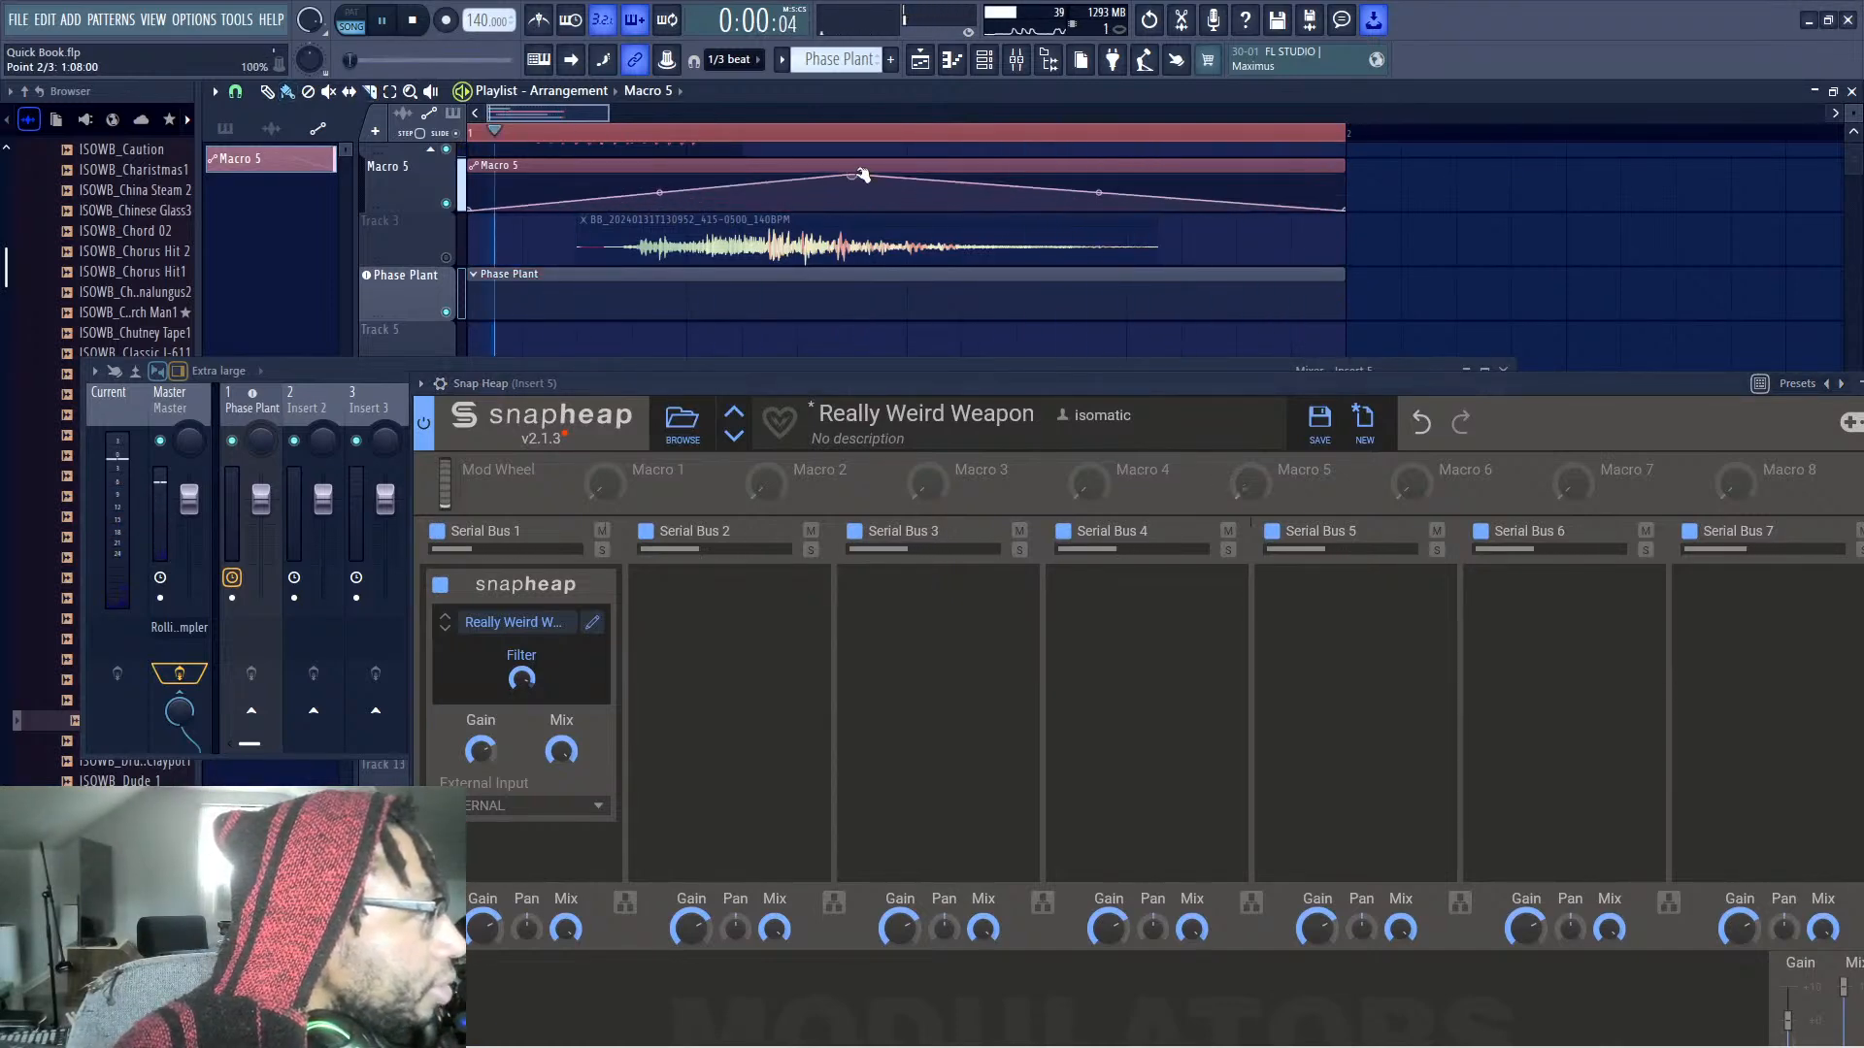
Try reshaping the Macro 5 automation with a curved opening section and a raised start point, auditioning the changes
{"action": "scroll", "coordinate": [826, 197], "scroll_direction": "up", "scroll_amount": 1}
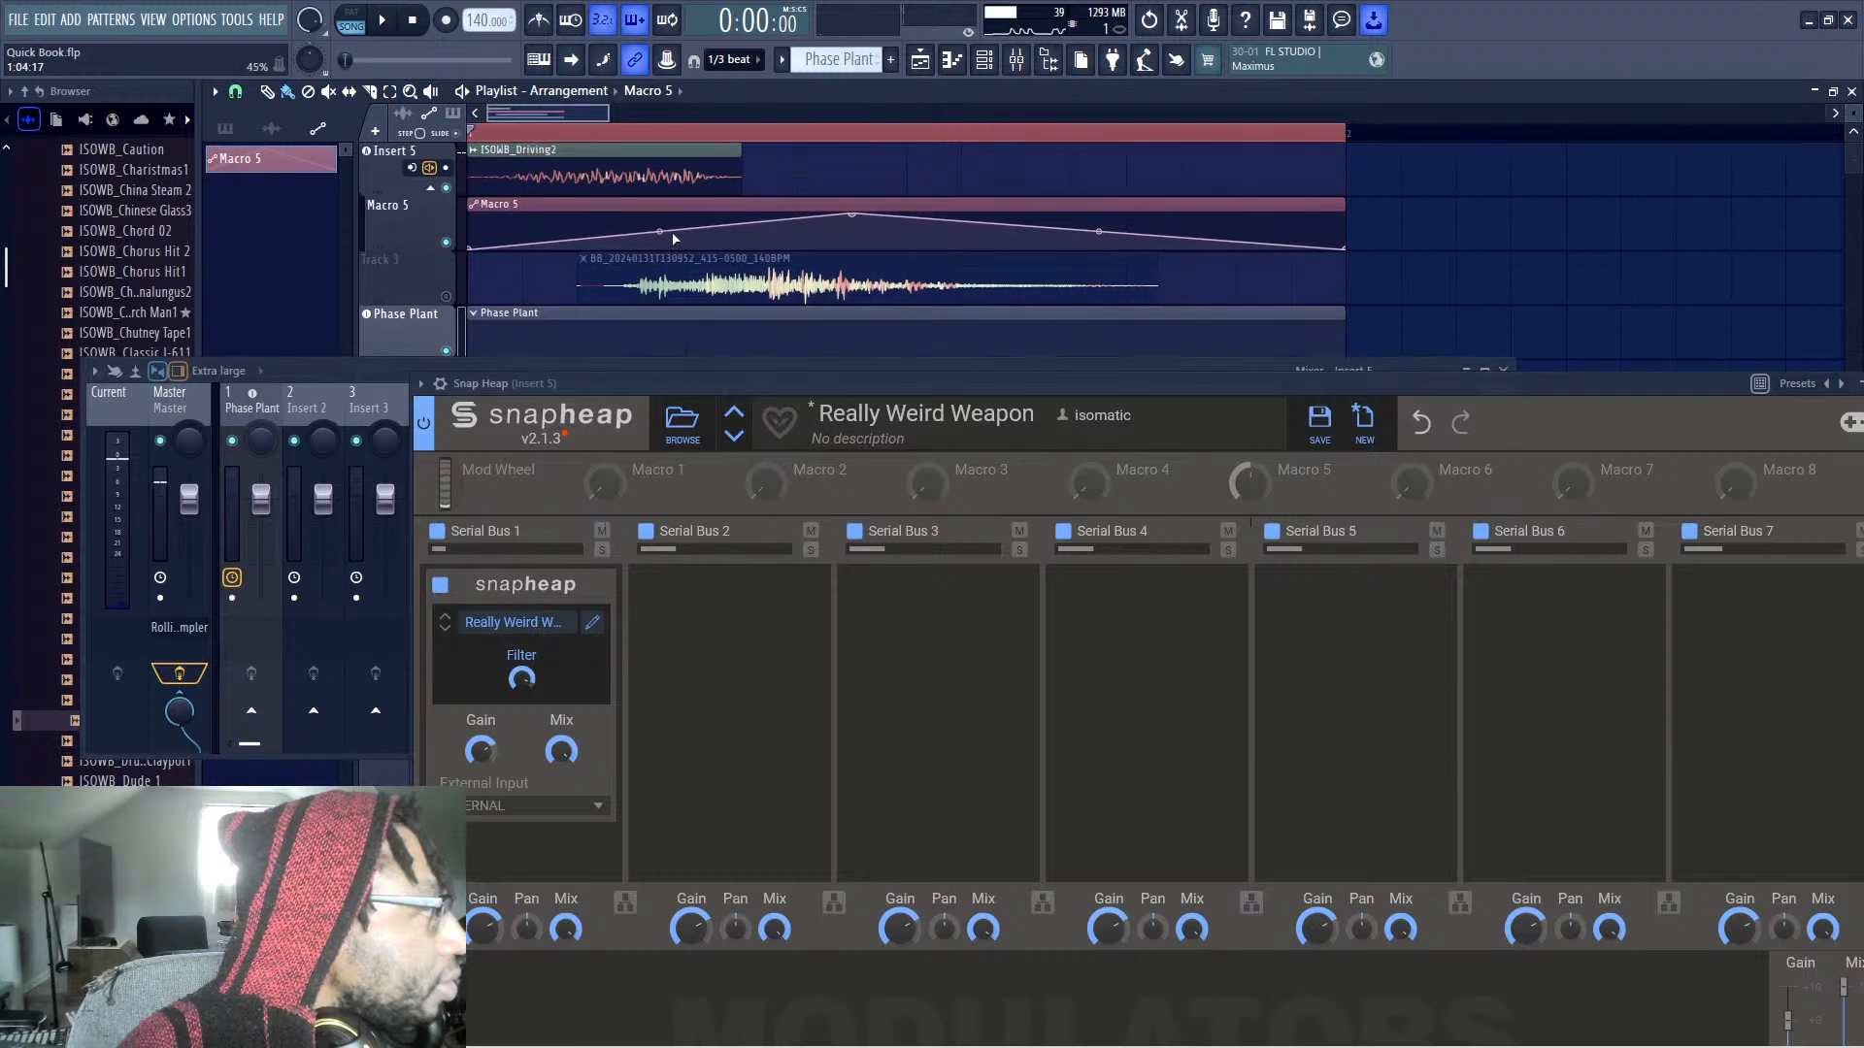
{"action": "left_click_drag", "start_coordinate": [659, 231], "coordinate": [659, 209]}
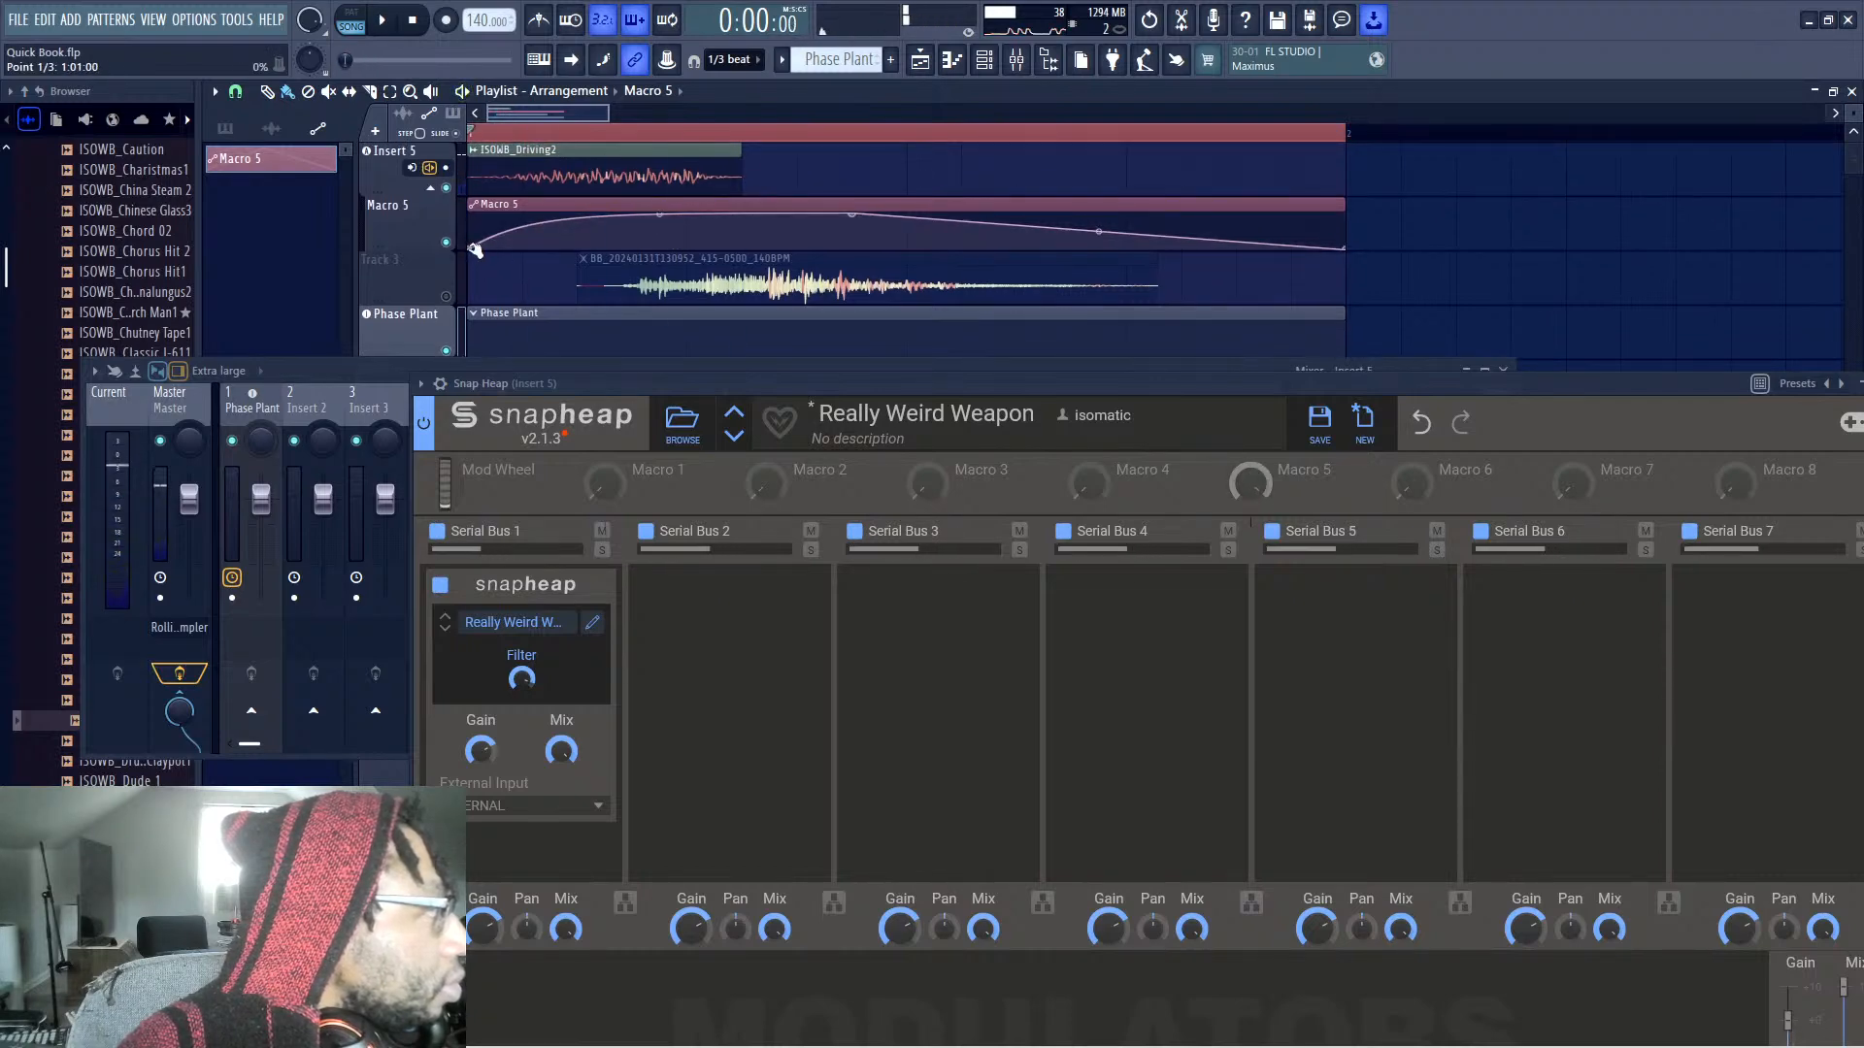
{"action": "left_click_drag", "start_coordinate": [474, 249], "coordinate": [474, 206]}
{"action": "key", "text": "space"}
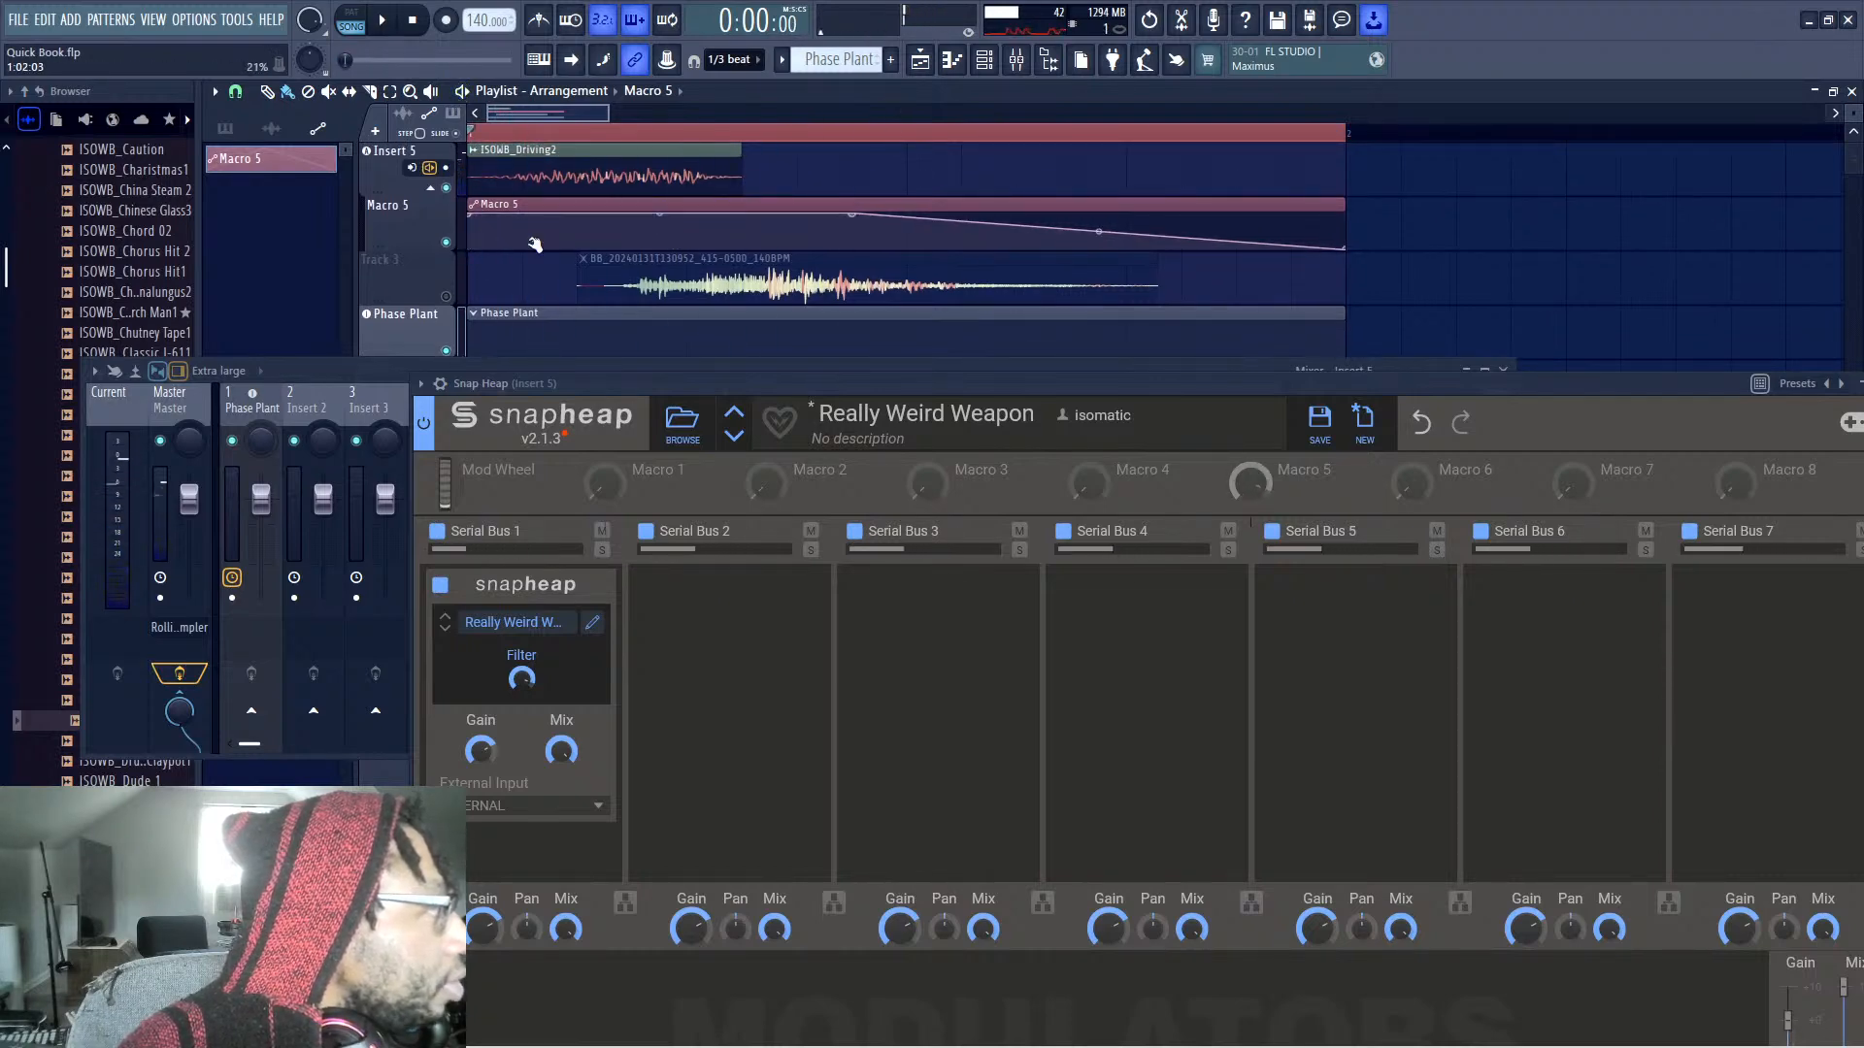
{"action": "key", "text": "space"}
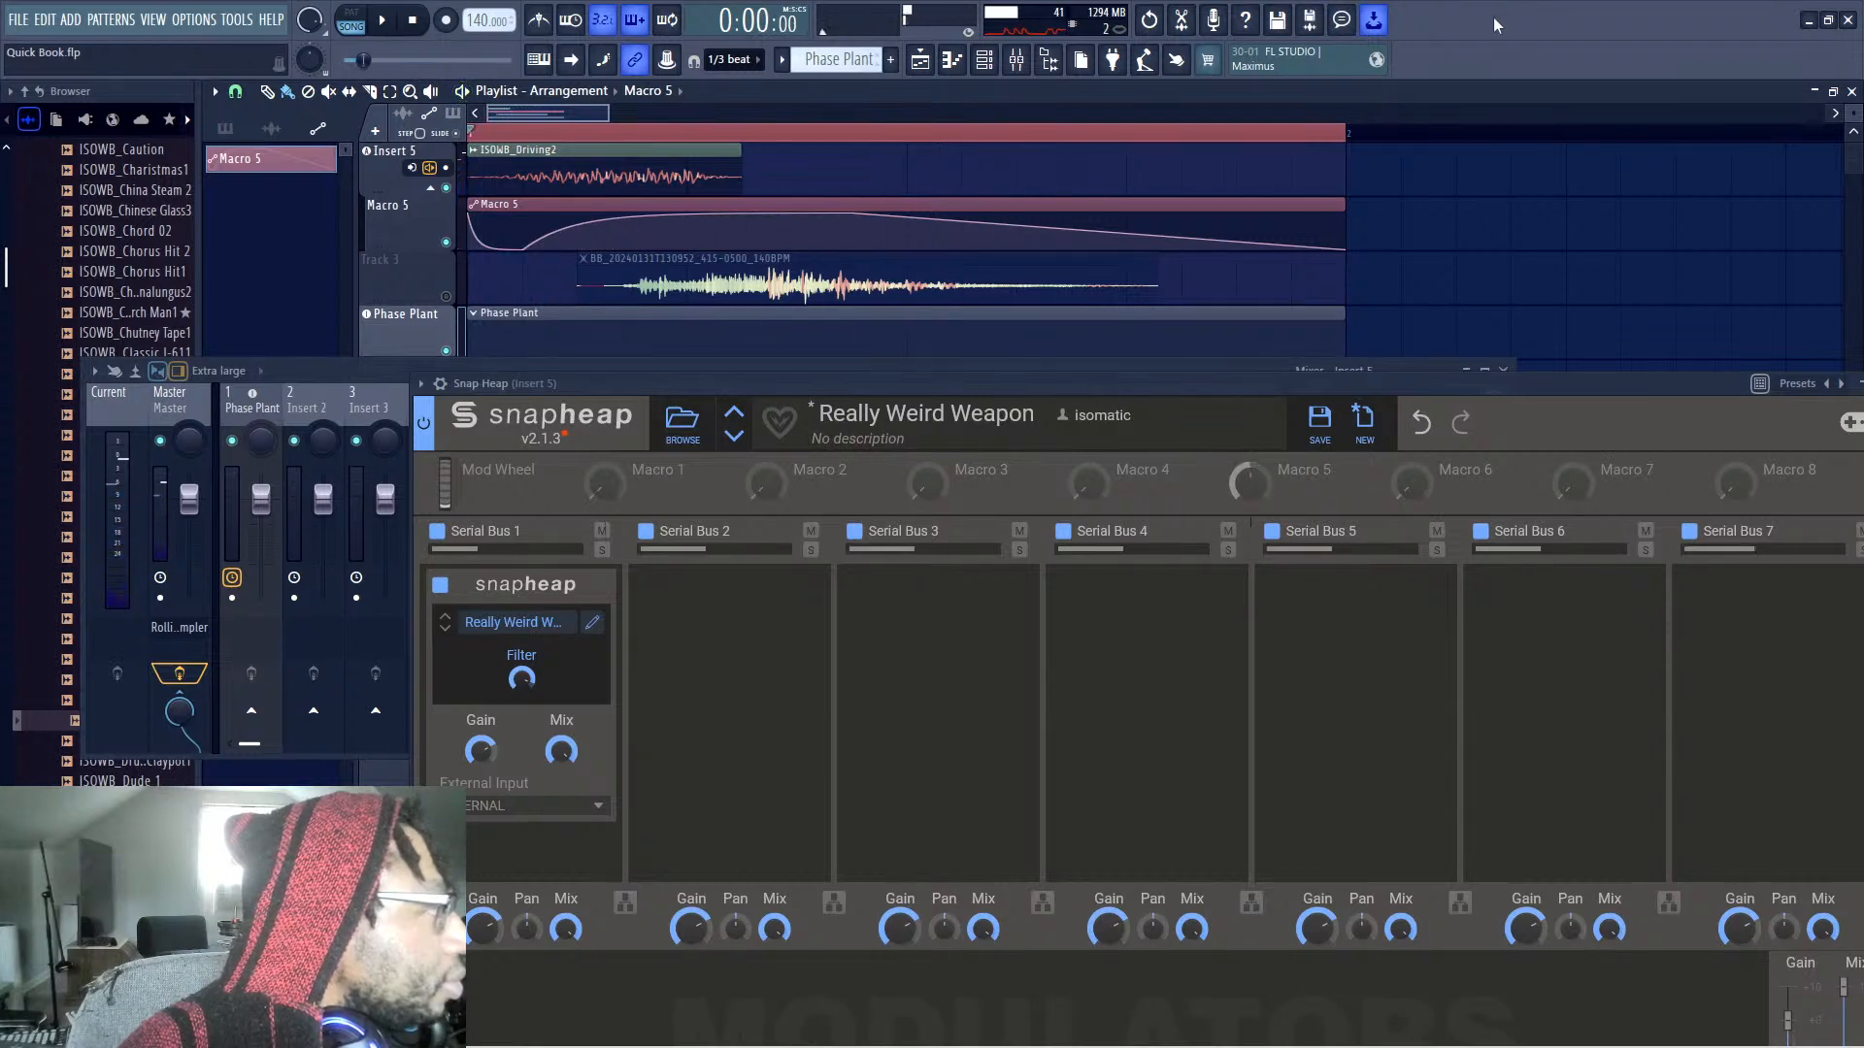
{"action": "scroll", "coordinate": [803, 245], "scroll_direction": "down", "scroll_amount": 3}
{"action": "scroll", "coordinate": [707, 258], "scroll_direction": "up", "scroll_amount": 3}
{"action": "key", "text": "space"}
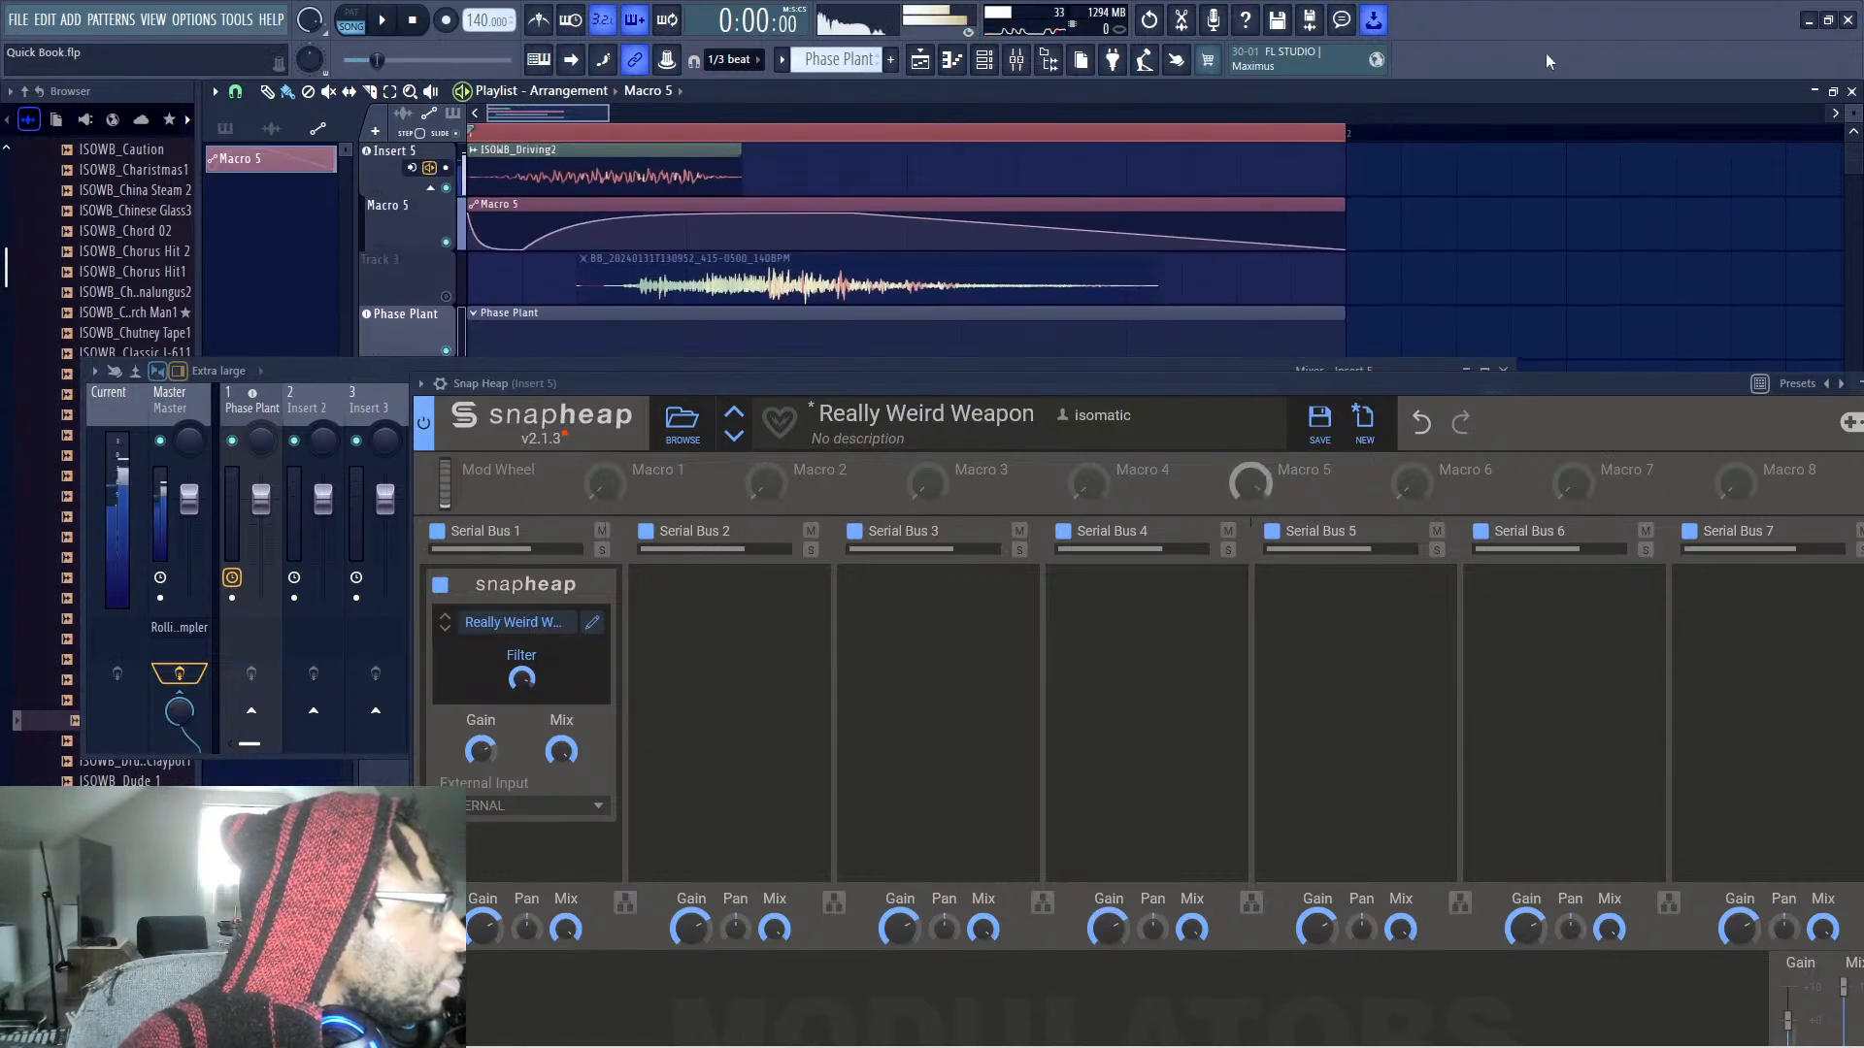
Undo the automation point and tension edits and the creation of the Macro 5 automation clip
{"action": "key", "text": "ctrl+z"}
{"action": "key", "text": "ctrl+z"}
{"action": "key", "text": "ctrl+z"}
{"action": "key", "text": "ctrl+z"}
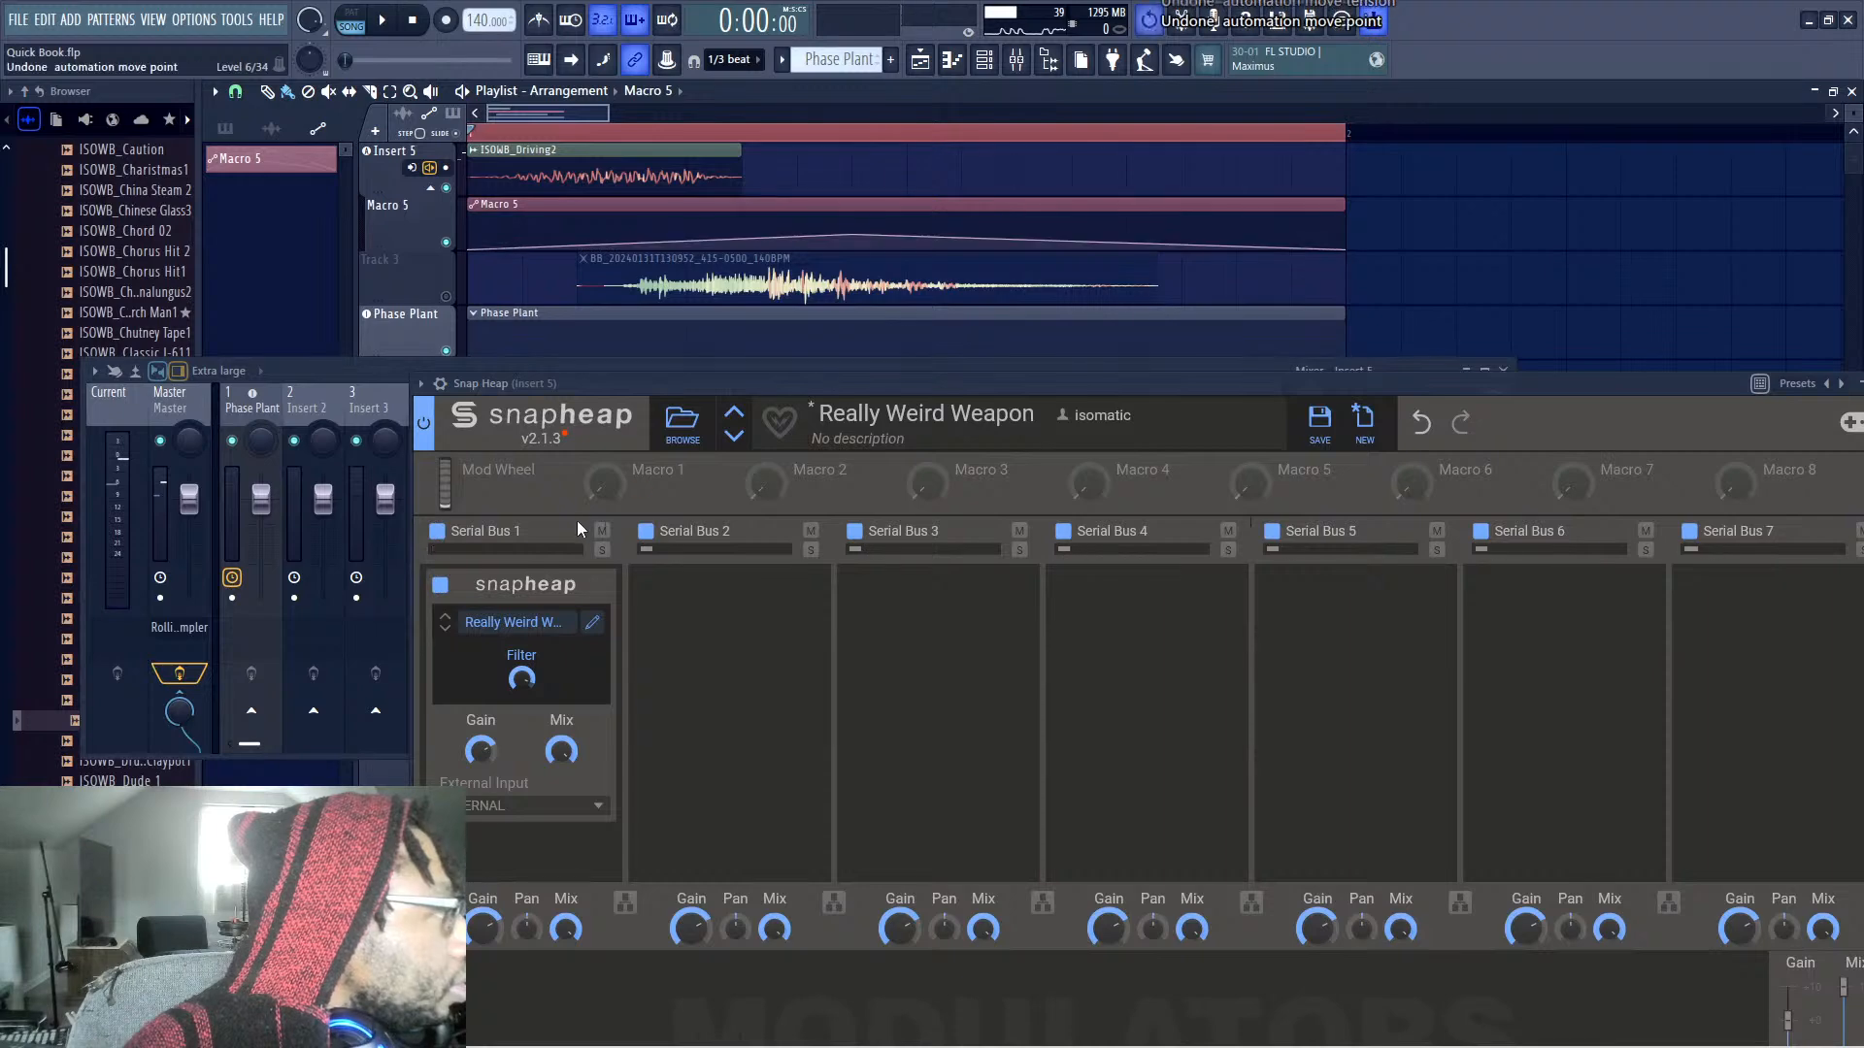
{"action": "key", "text": "ctrl+z"}
{"action": "key", "text": "ctrl+z"}
Play the sample and adjust the Filter macro by hand on the nested Snap Heap in Serial Bus 1
{"action": "key", "text": "space"}
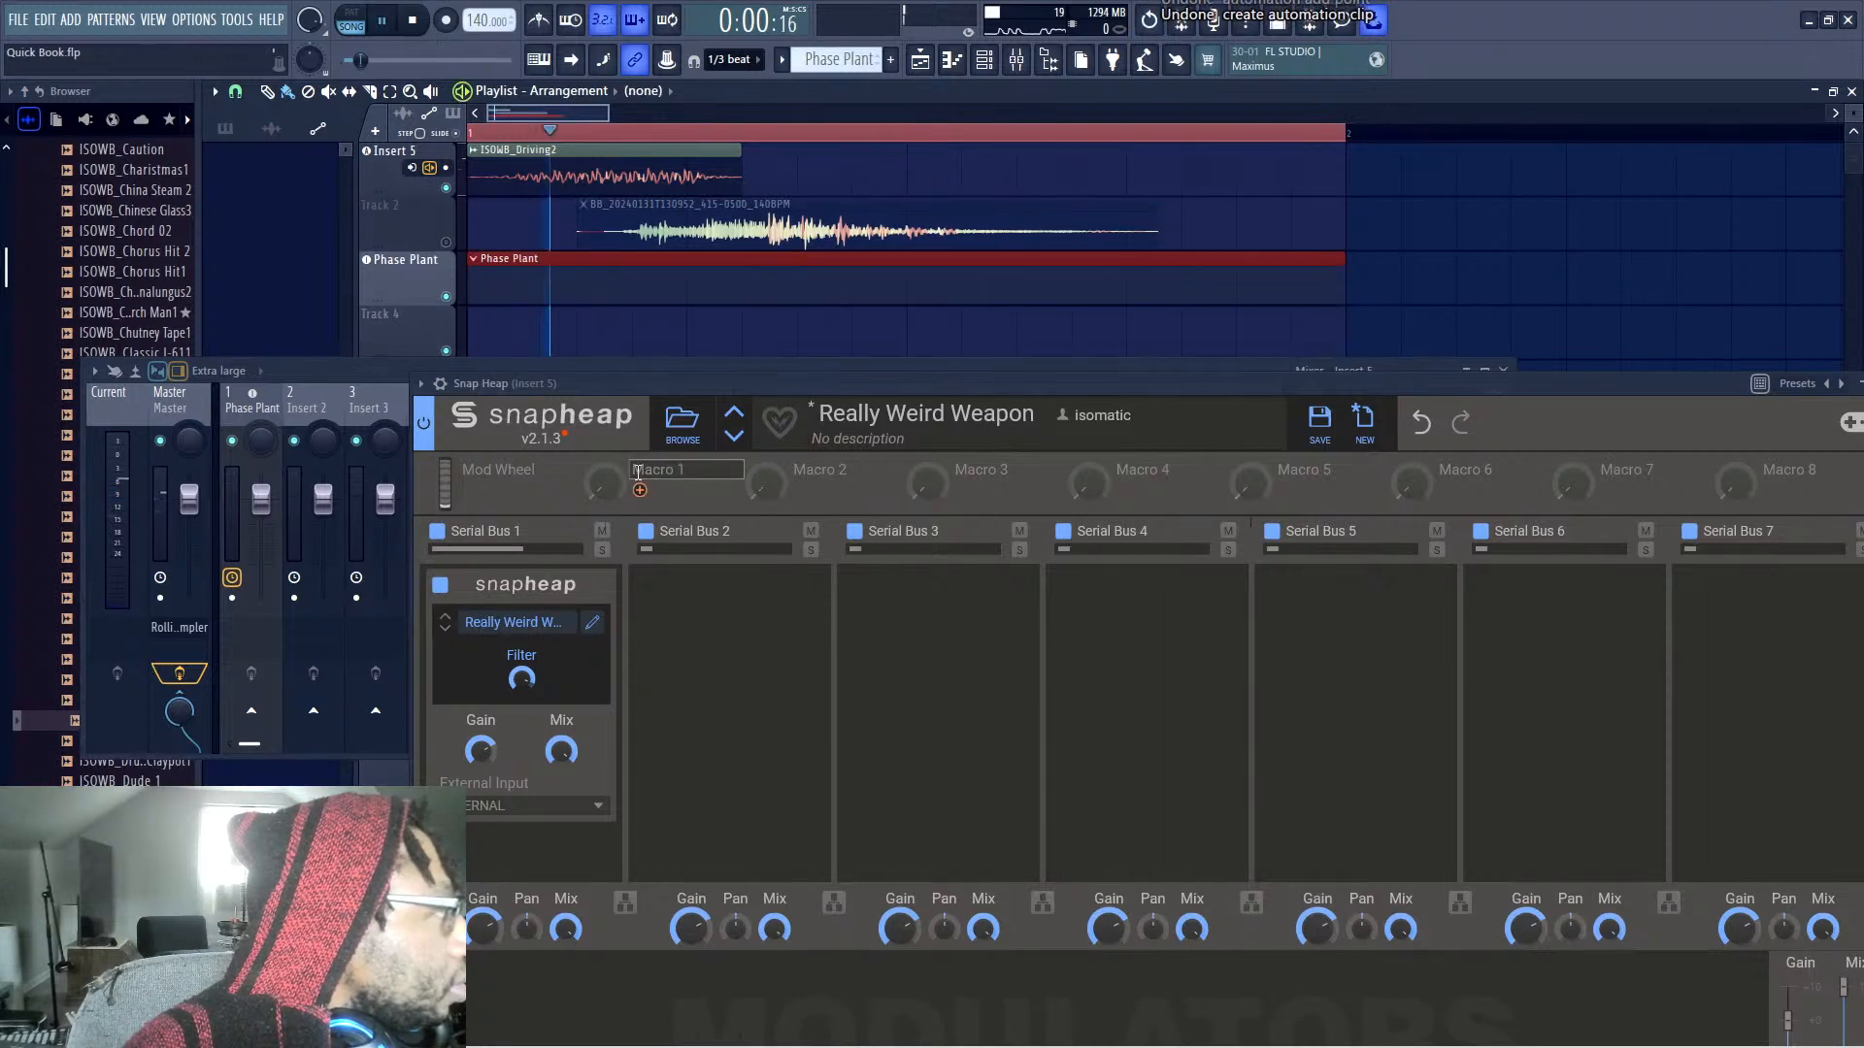
{"action": "key", "text": "space"}
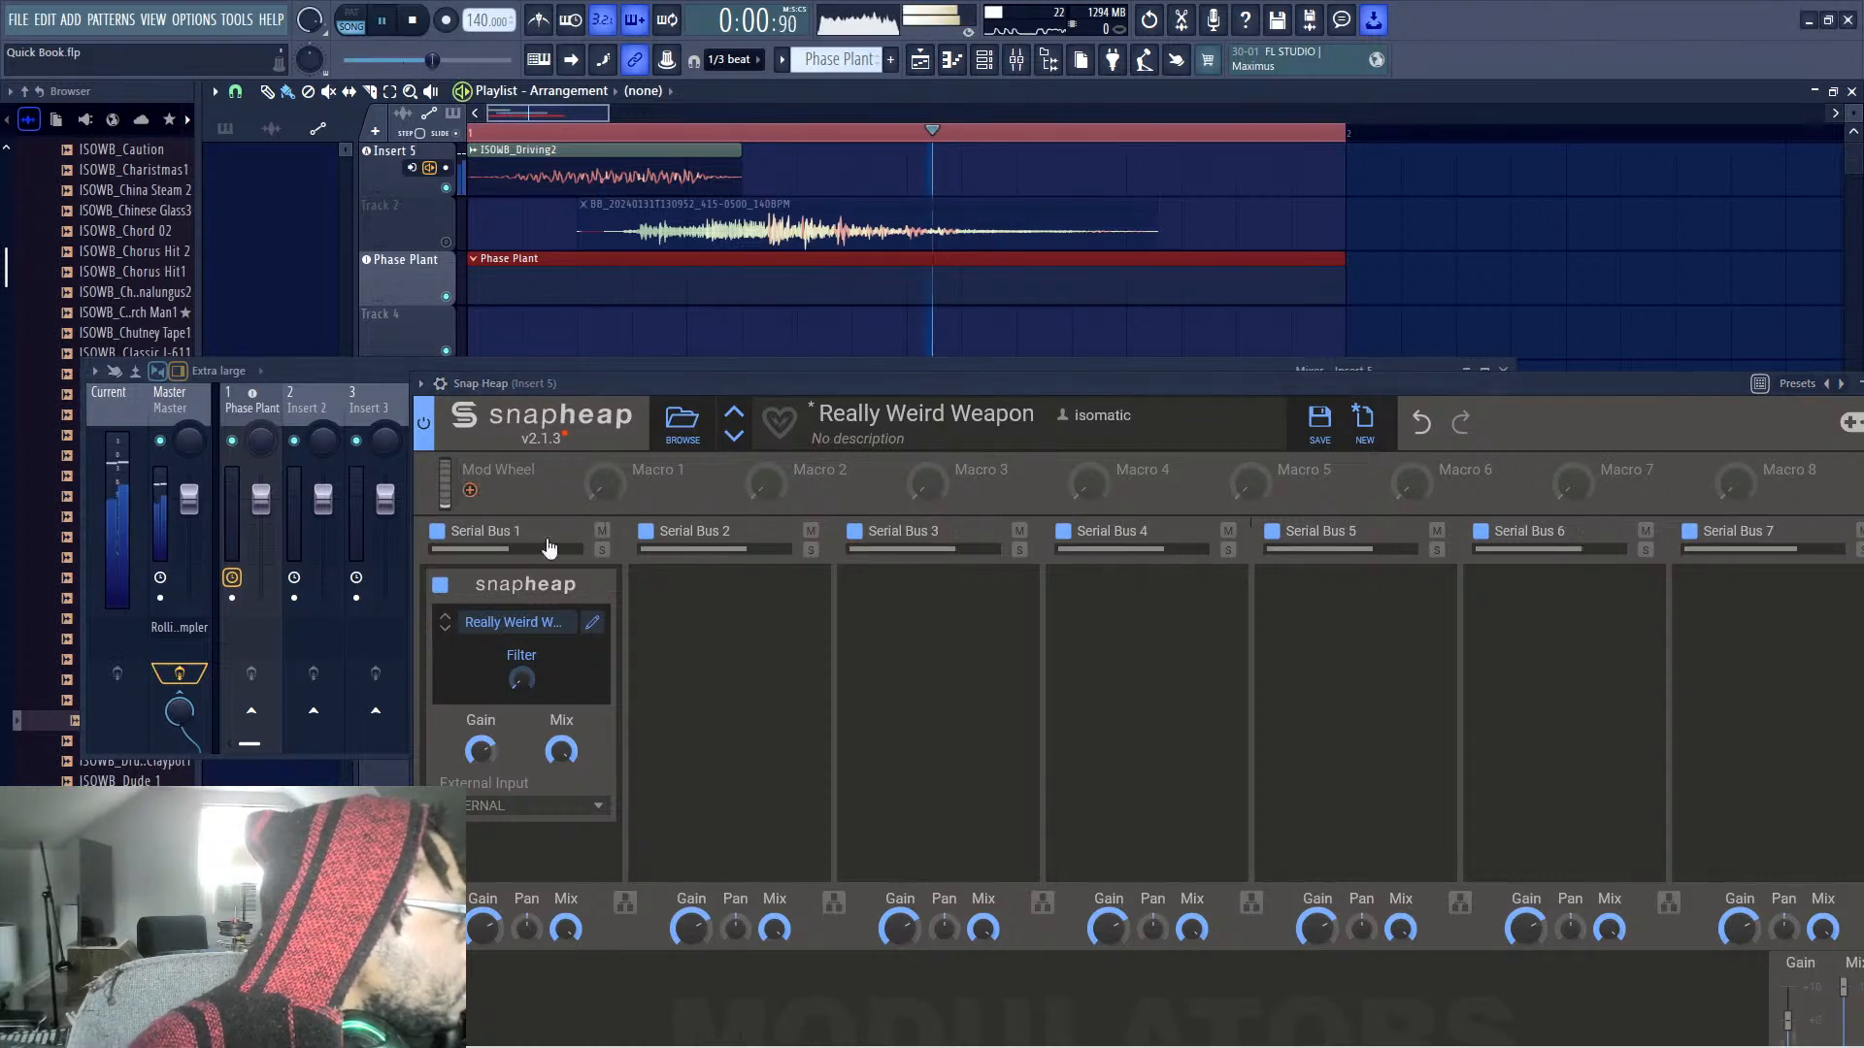
{"action": "mouse_move", "coordinate": [543, 586]}
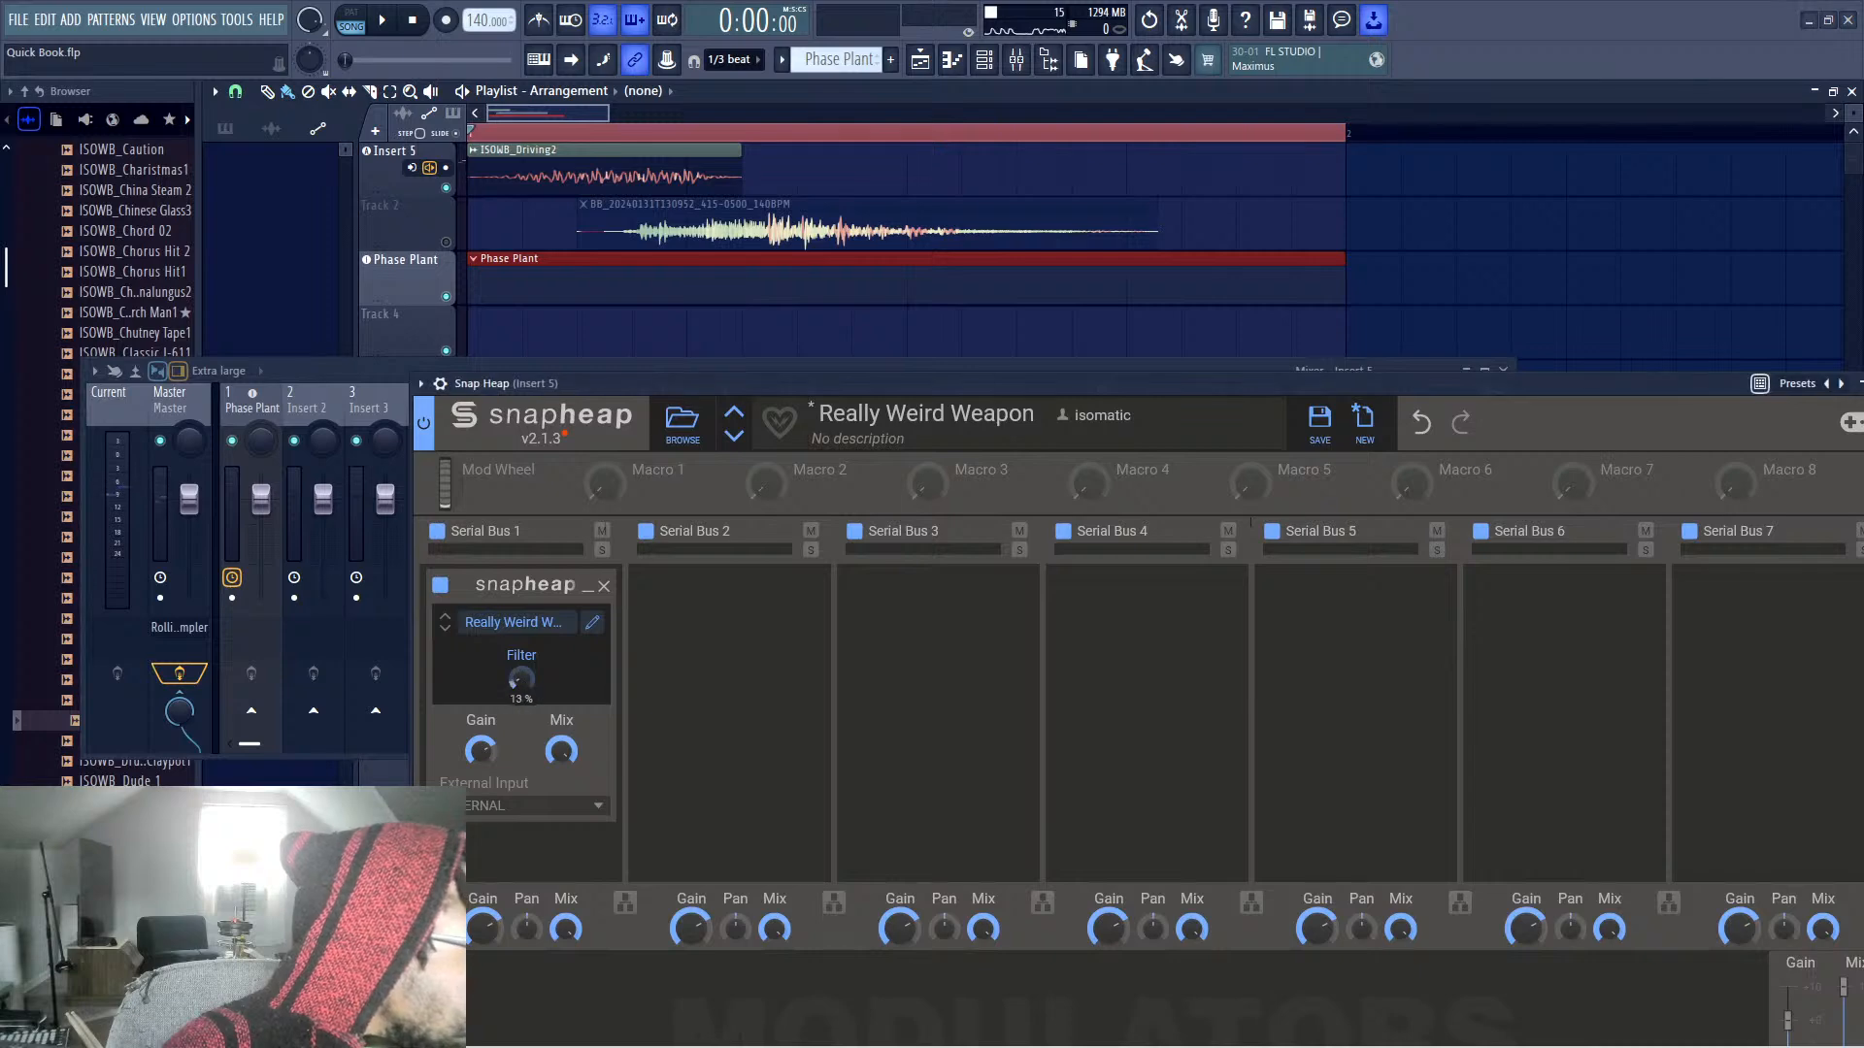
{"action": "left_click_drag", "start_coordinate": [521, 684], "coordinate": [521, 684]}
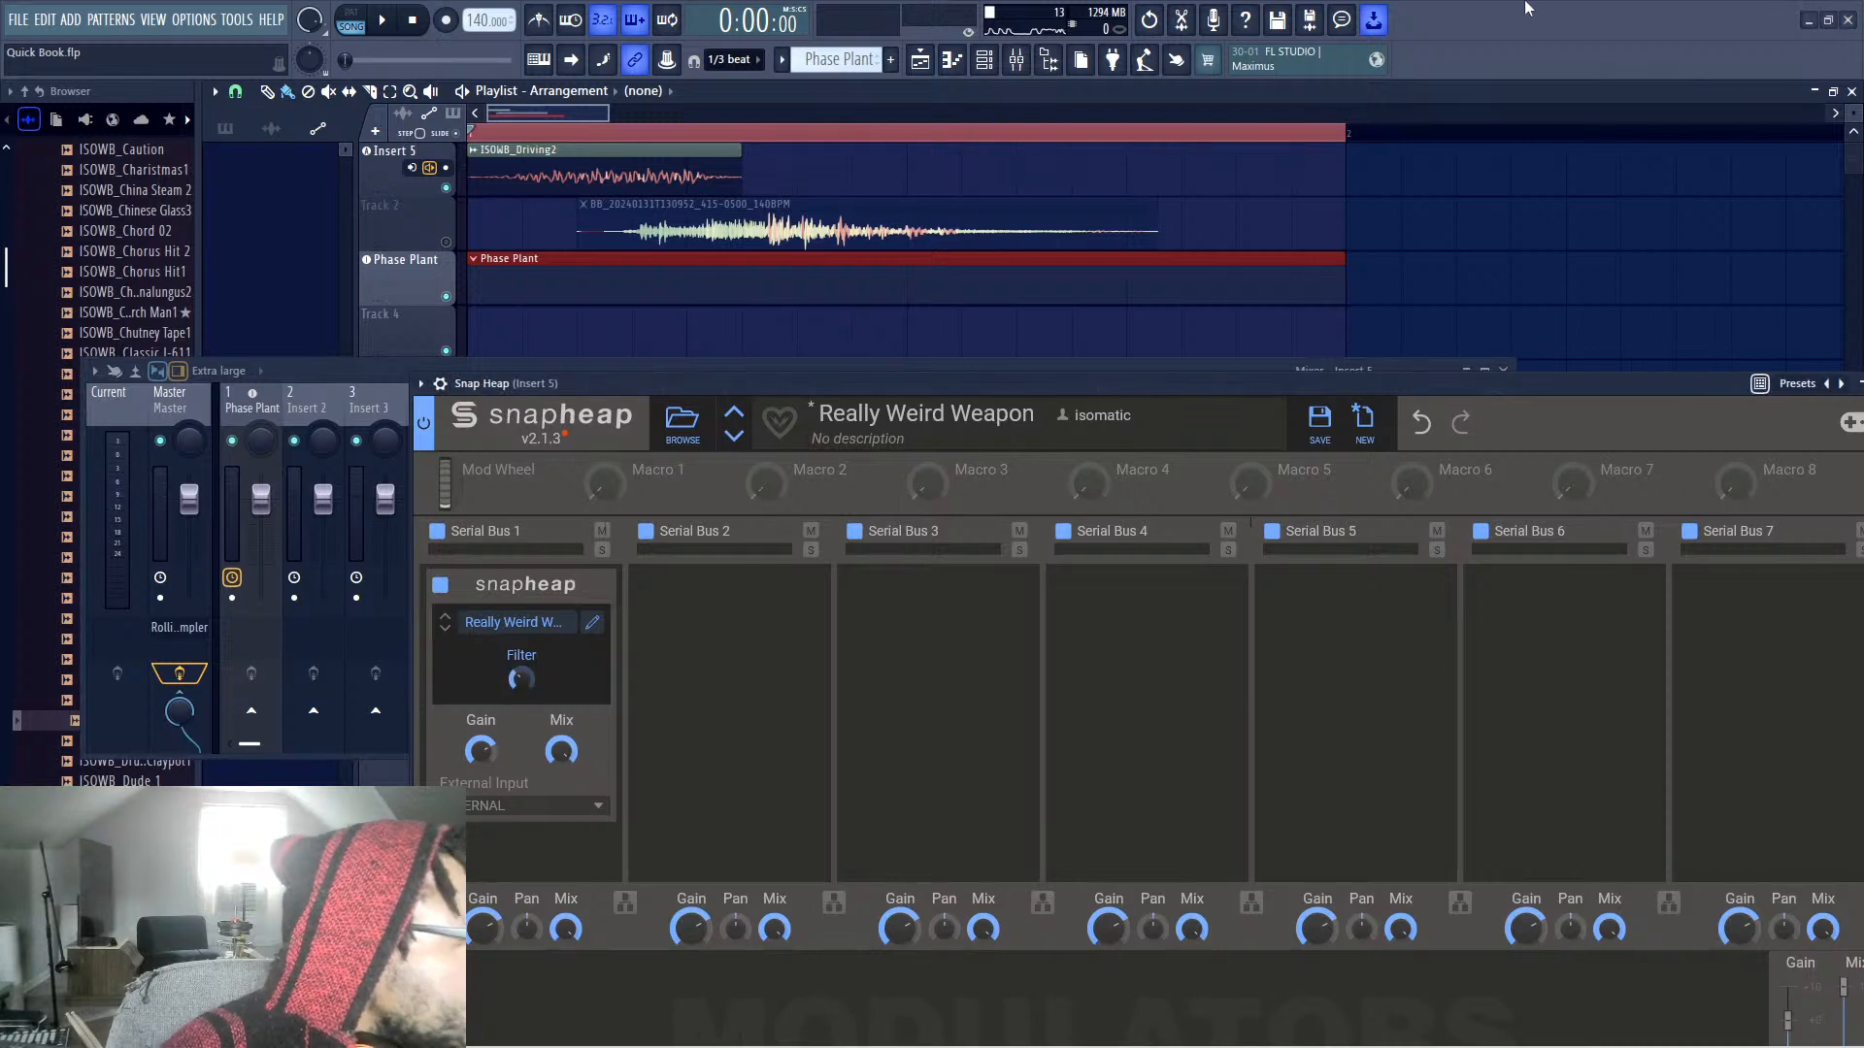
Play the sample with the nested Snap Heap's editor open, and select the audio clips in the playlist
{"action": "key", "text": "space"}
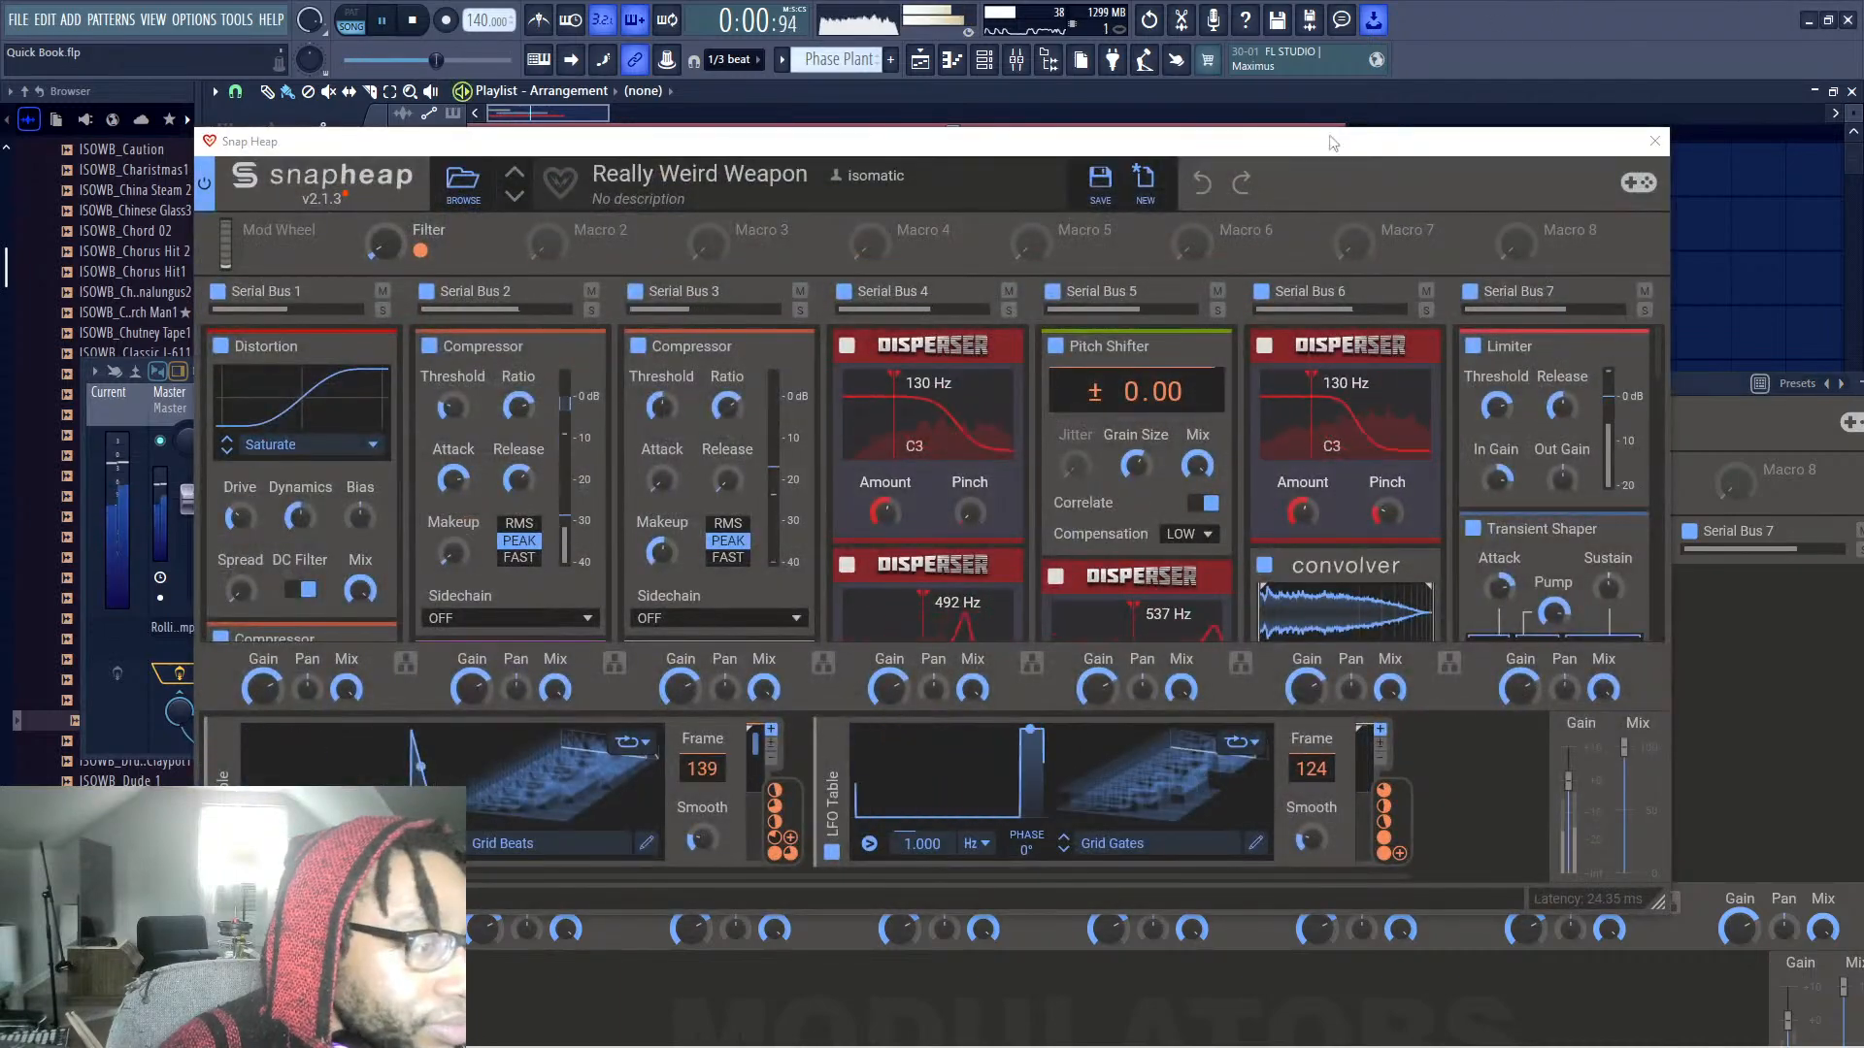
{"action": "key", "text": "space"}
{"action": "left_click_drag", "start_coordinate": [1138, 153], "coordinate": [1293, 679]}
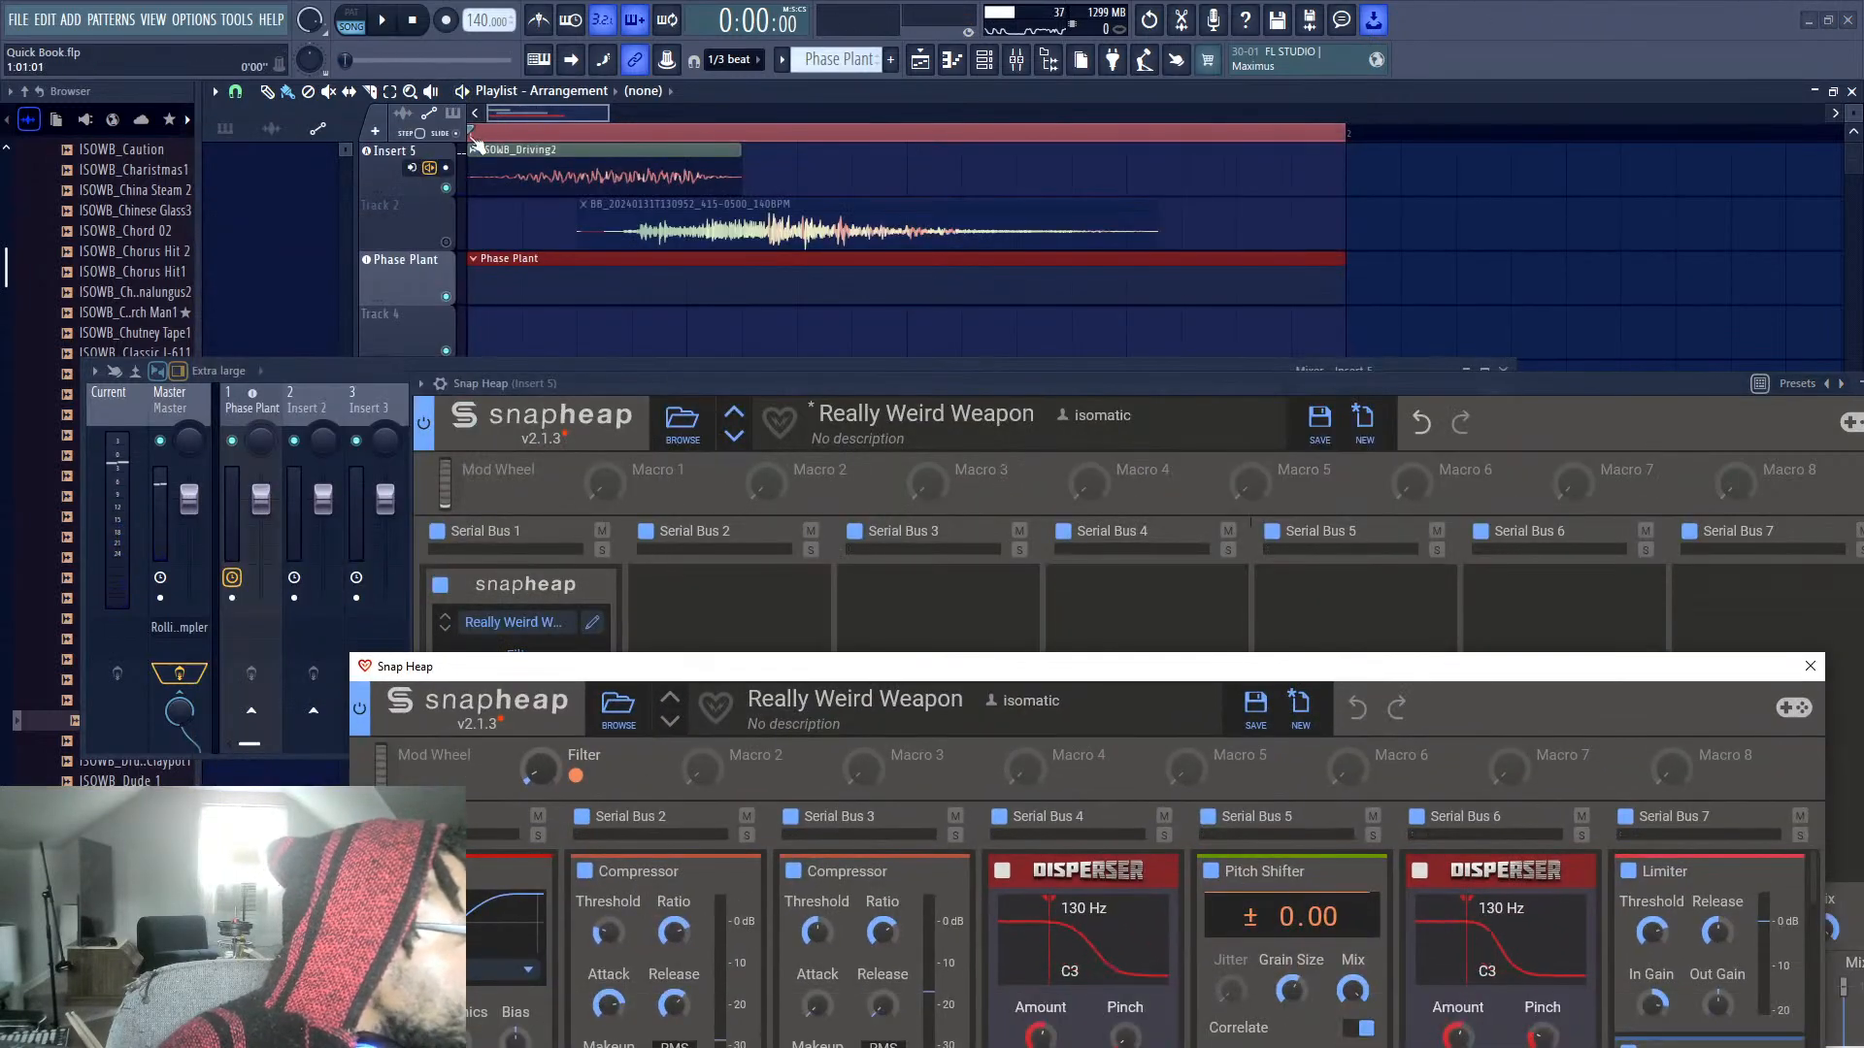
{"action": "left_click_drag", "start_coordinate": [476, 145], "coordinate": [1215, 229]}
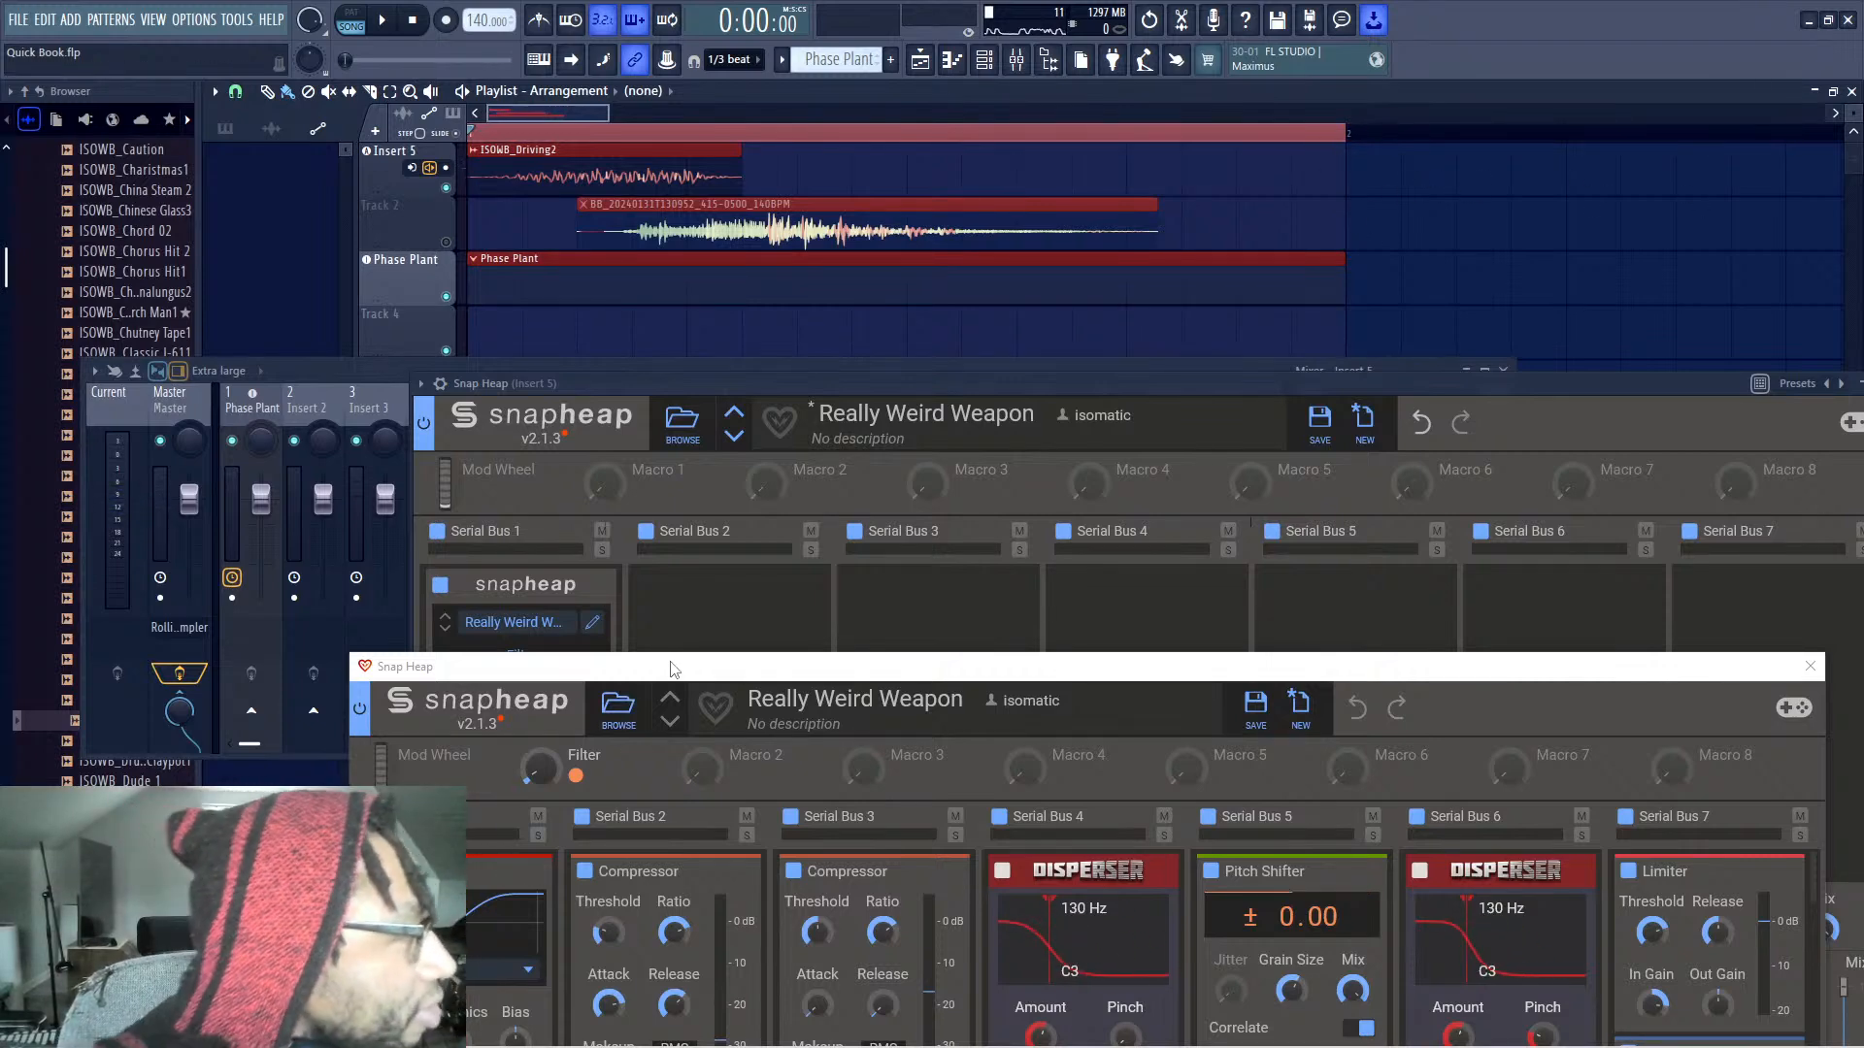
{"action": "left_click_drag", "start_coordinate": [674, 668], "coordinate": [584, 240]}
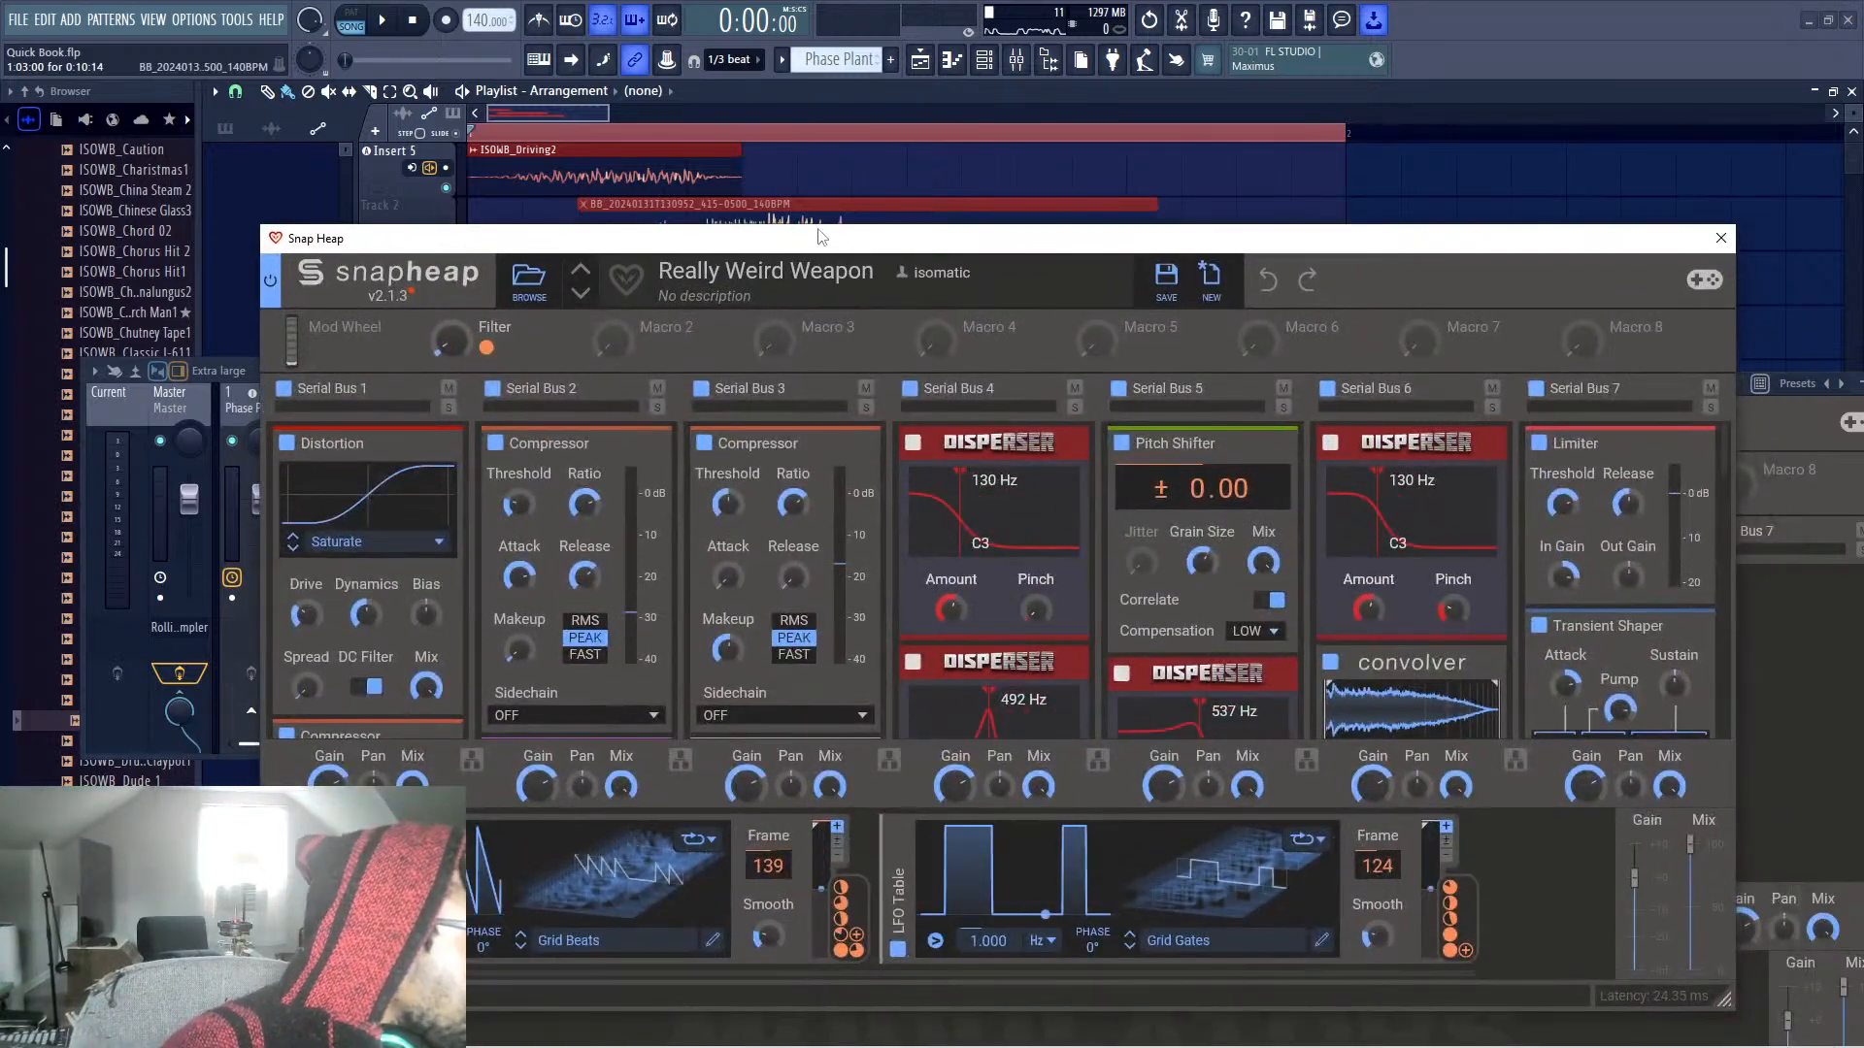
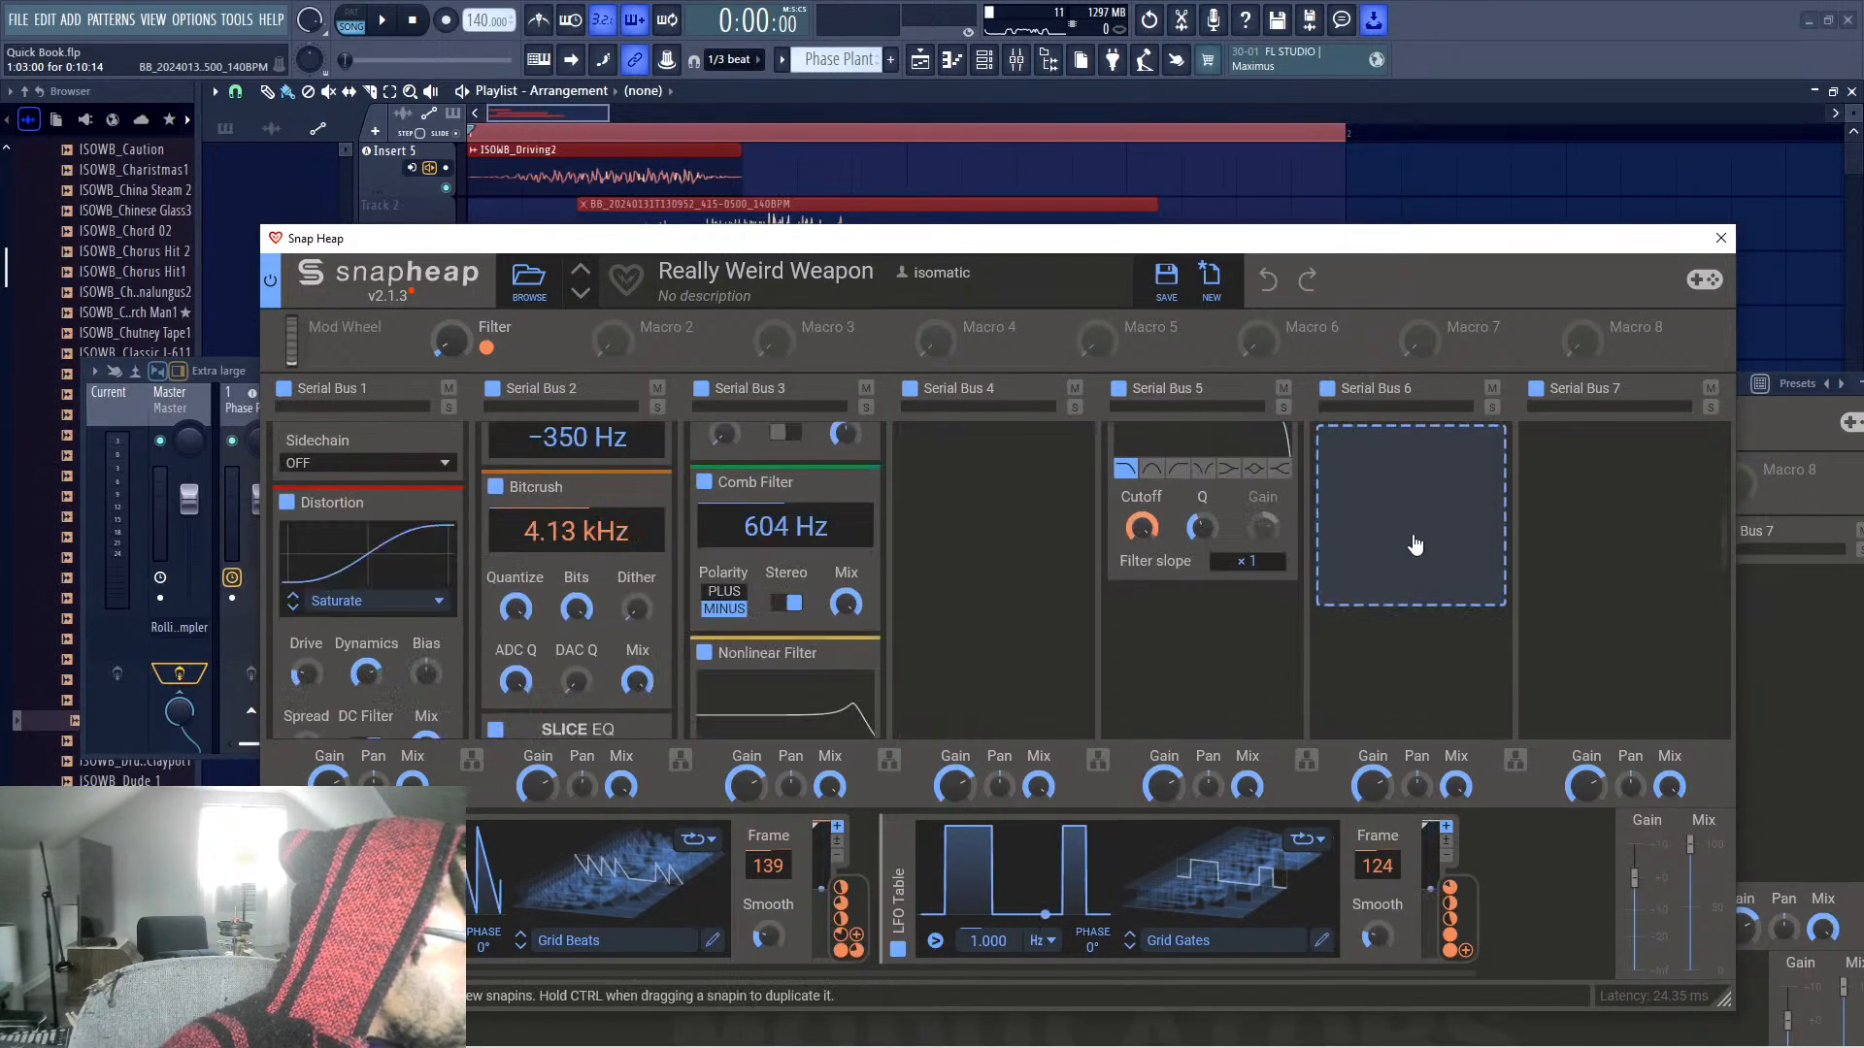
Add a Carve EQ below the Convolver in Serial Bus 6 of the nested Snap Heap
{"action": "left_click", "coordinate": [1416, 545]}
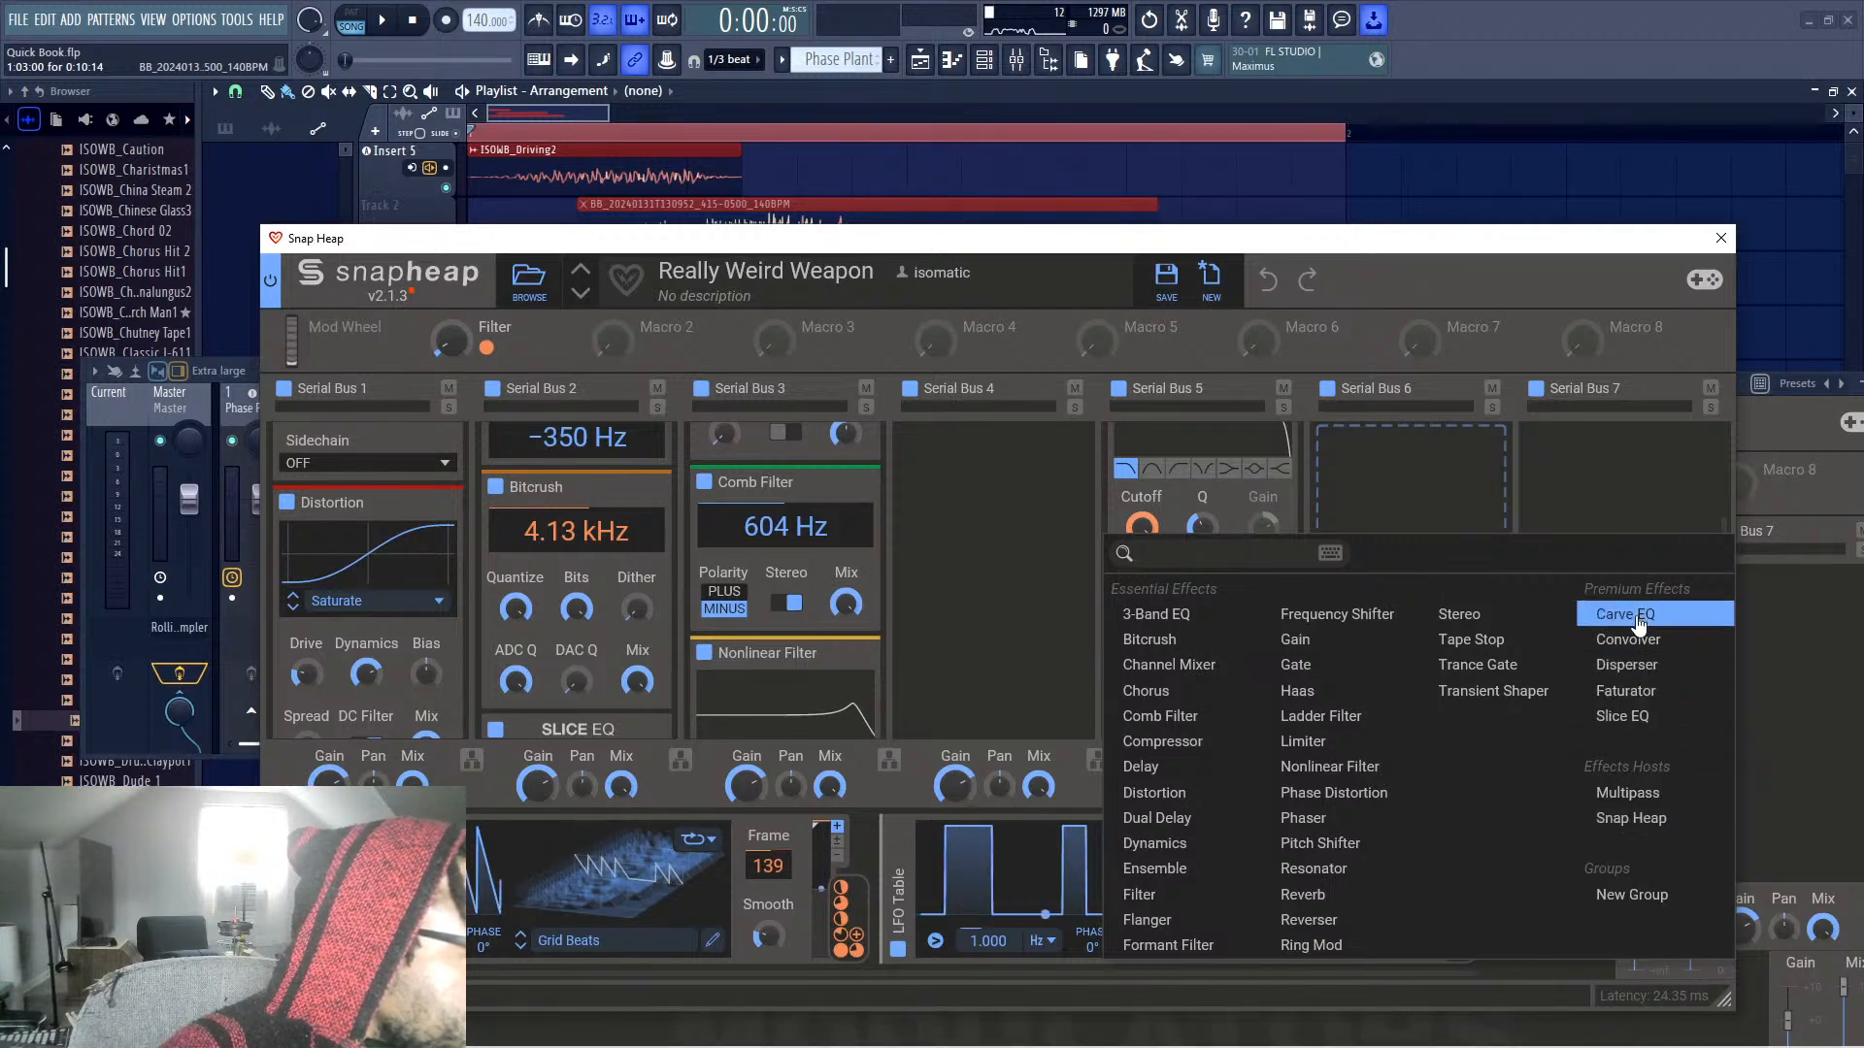
{"action": "left_click", "coordinate": [1596, 621]}
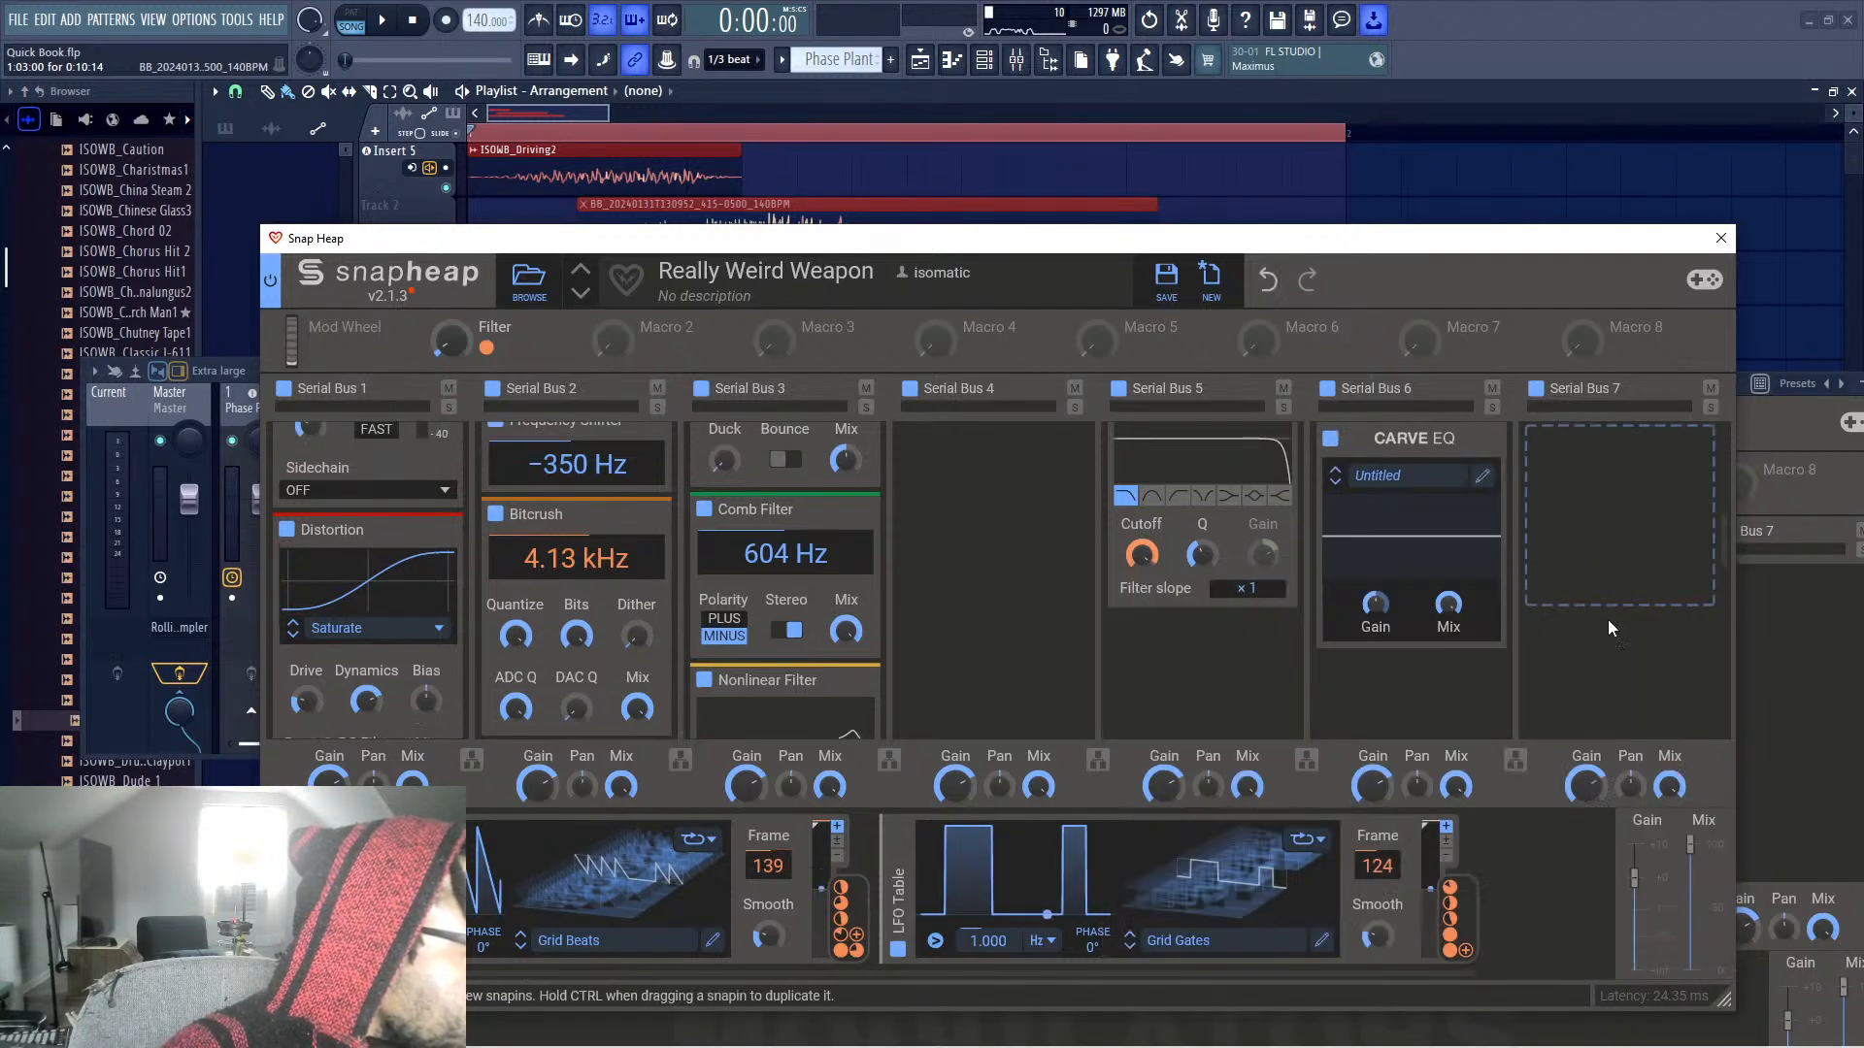
{"action": "scroll", "coordinate": [1482, 601], "scroll_direction": "up", "scroll_amount": 3}
{"action": "scroll", "coordinate": [1478, 598], "scroll_direction": "down", "scroll_amount": 2}
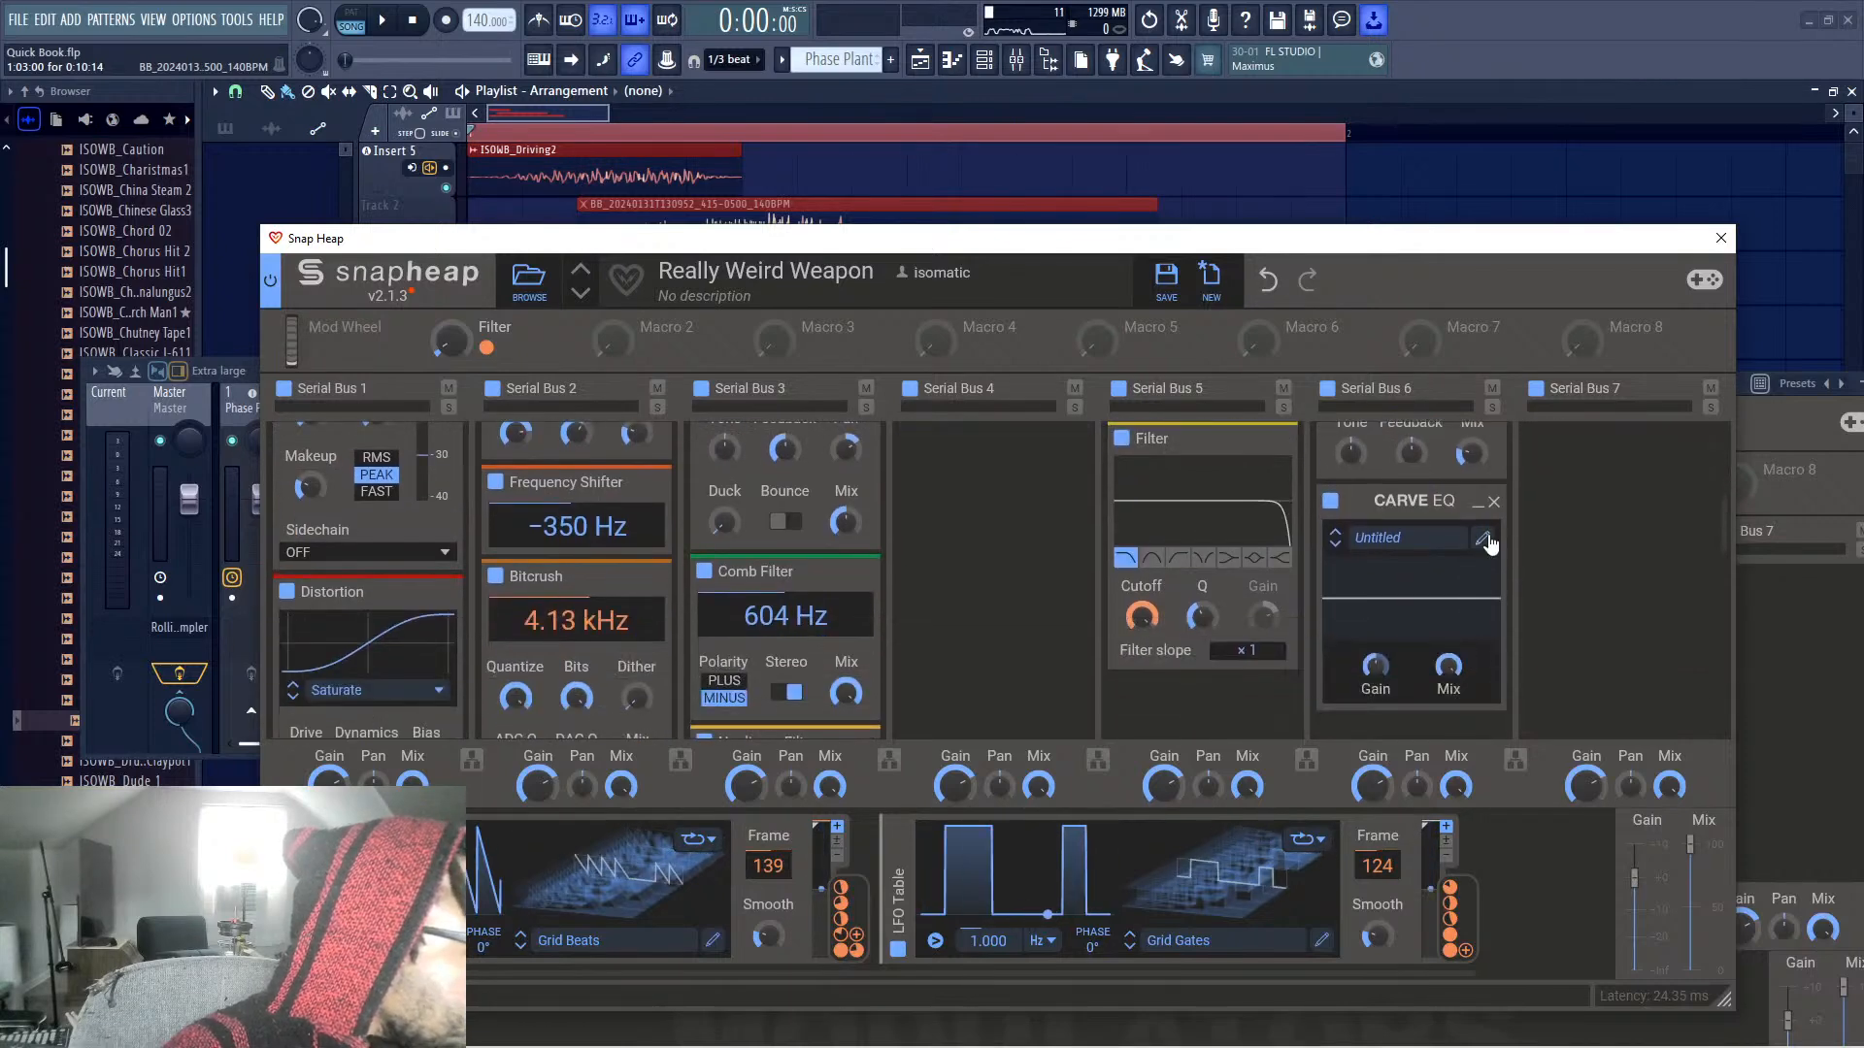
Sculpt a peak at about 400 Hz in the Carve EQ in Serial Bus 6 and remove that EQ
{"action": "left_click", "coordinate": [1490, 543]}
{"action": "mouse_move", "coordinate": [1126, 561]}
{"action": "left_mouse_down"}
{"action": "mouse_move", "coordinate": [1019, 404]}
{"action": "mouse_move", "coordinate": [872, 378]}
{"action": "left_mouse_up"}
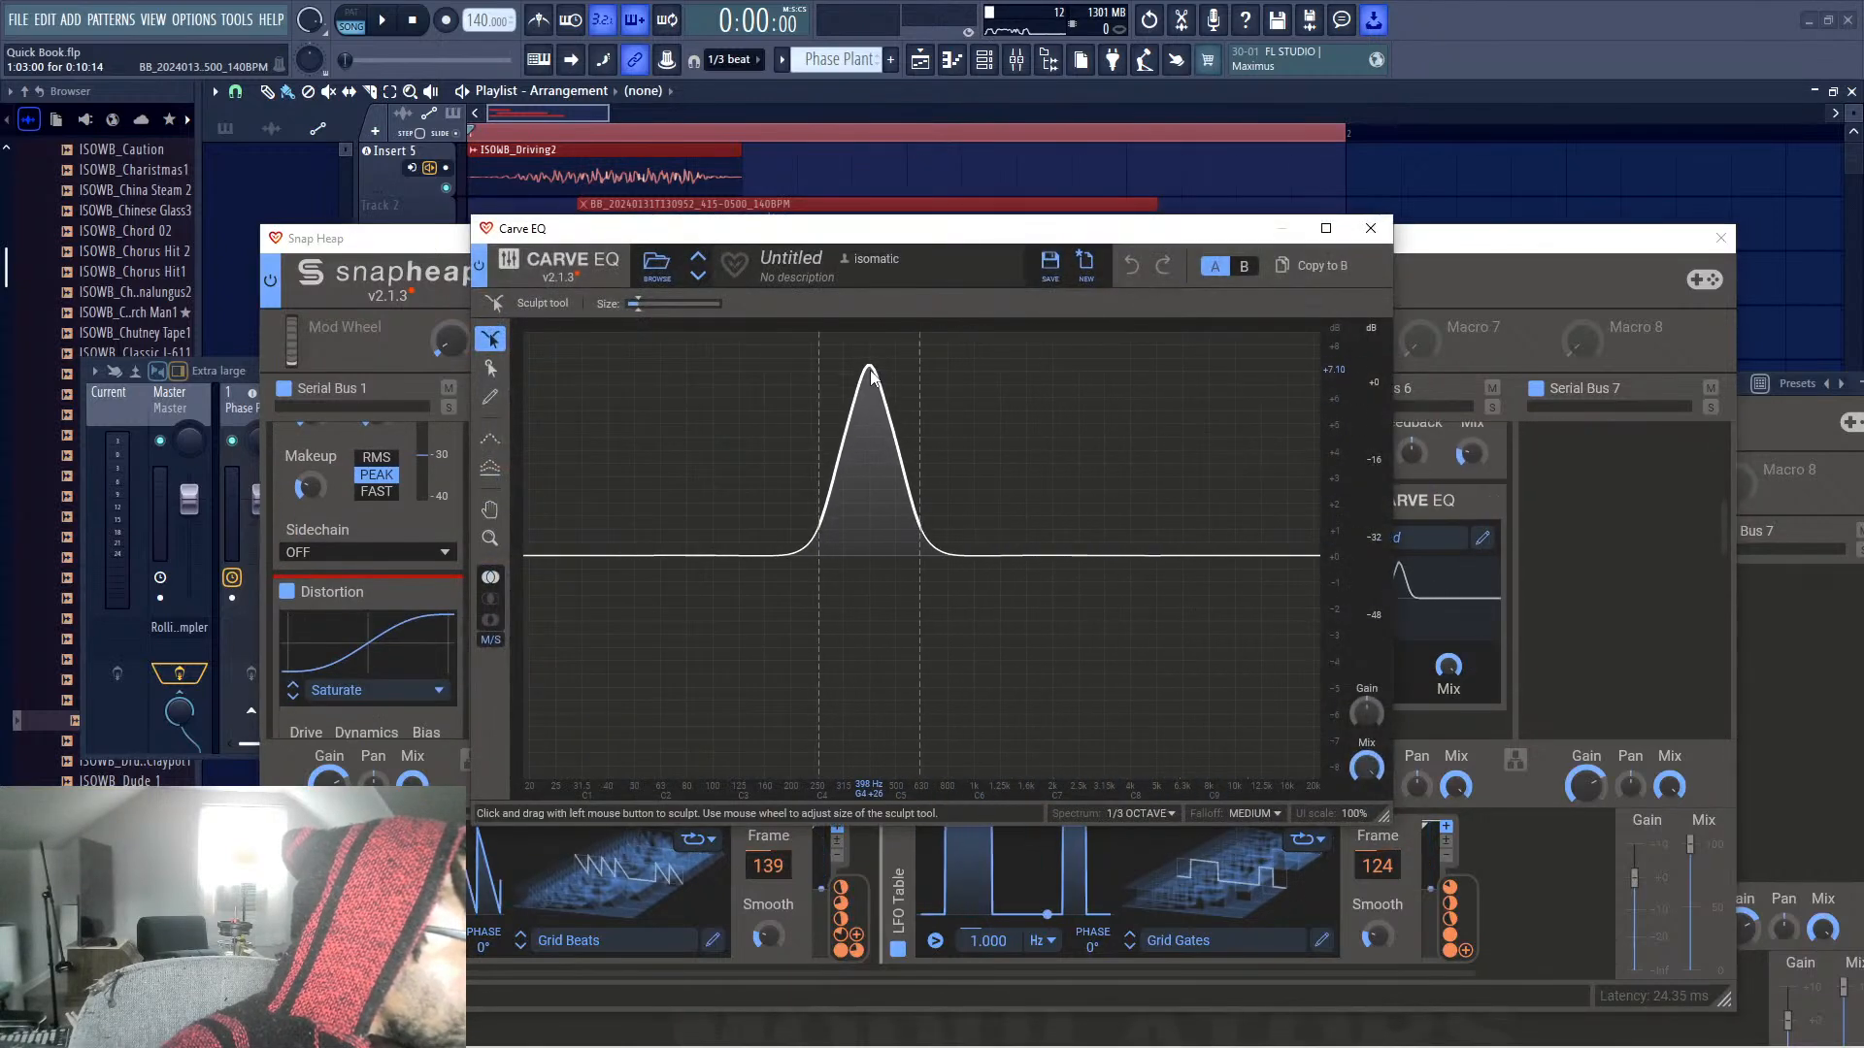
{"action": "left_click", "coordinate": [1370, 229]}
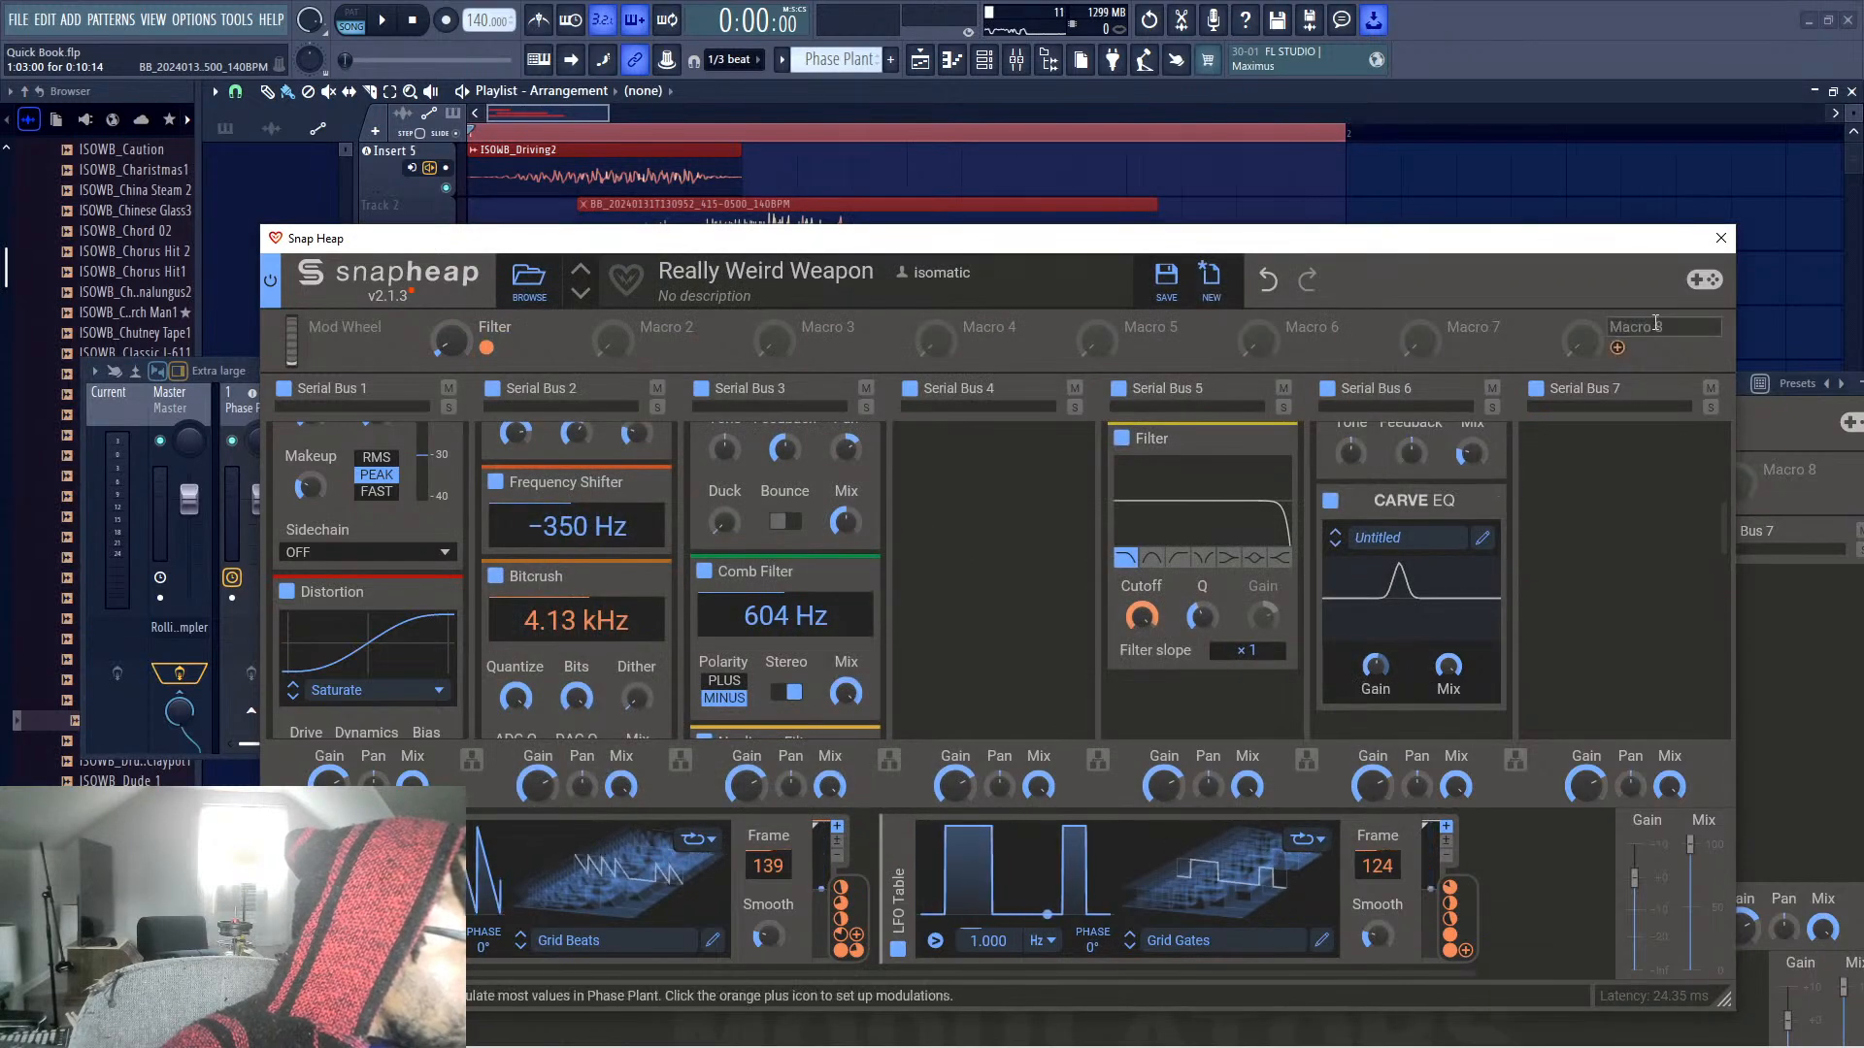
{"action": "left_click", "coordinate": [1495, 503]}
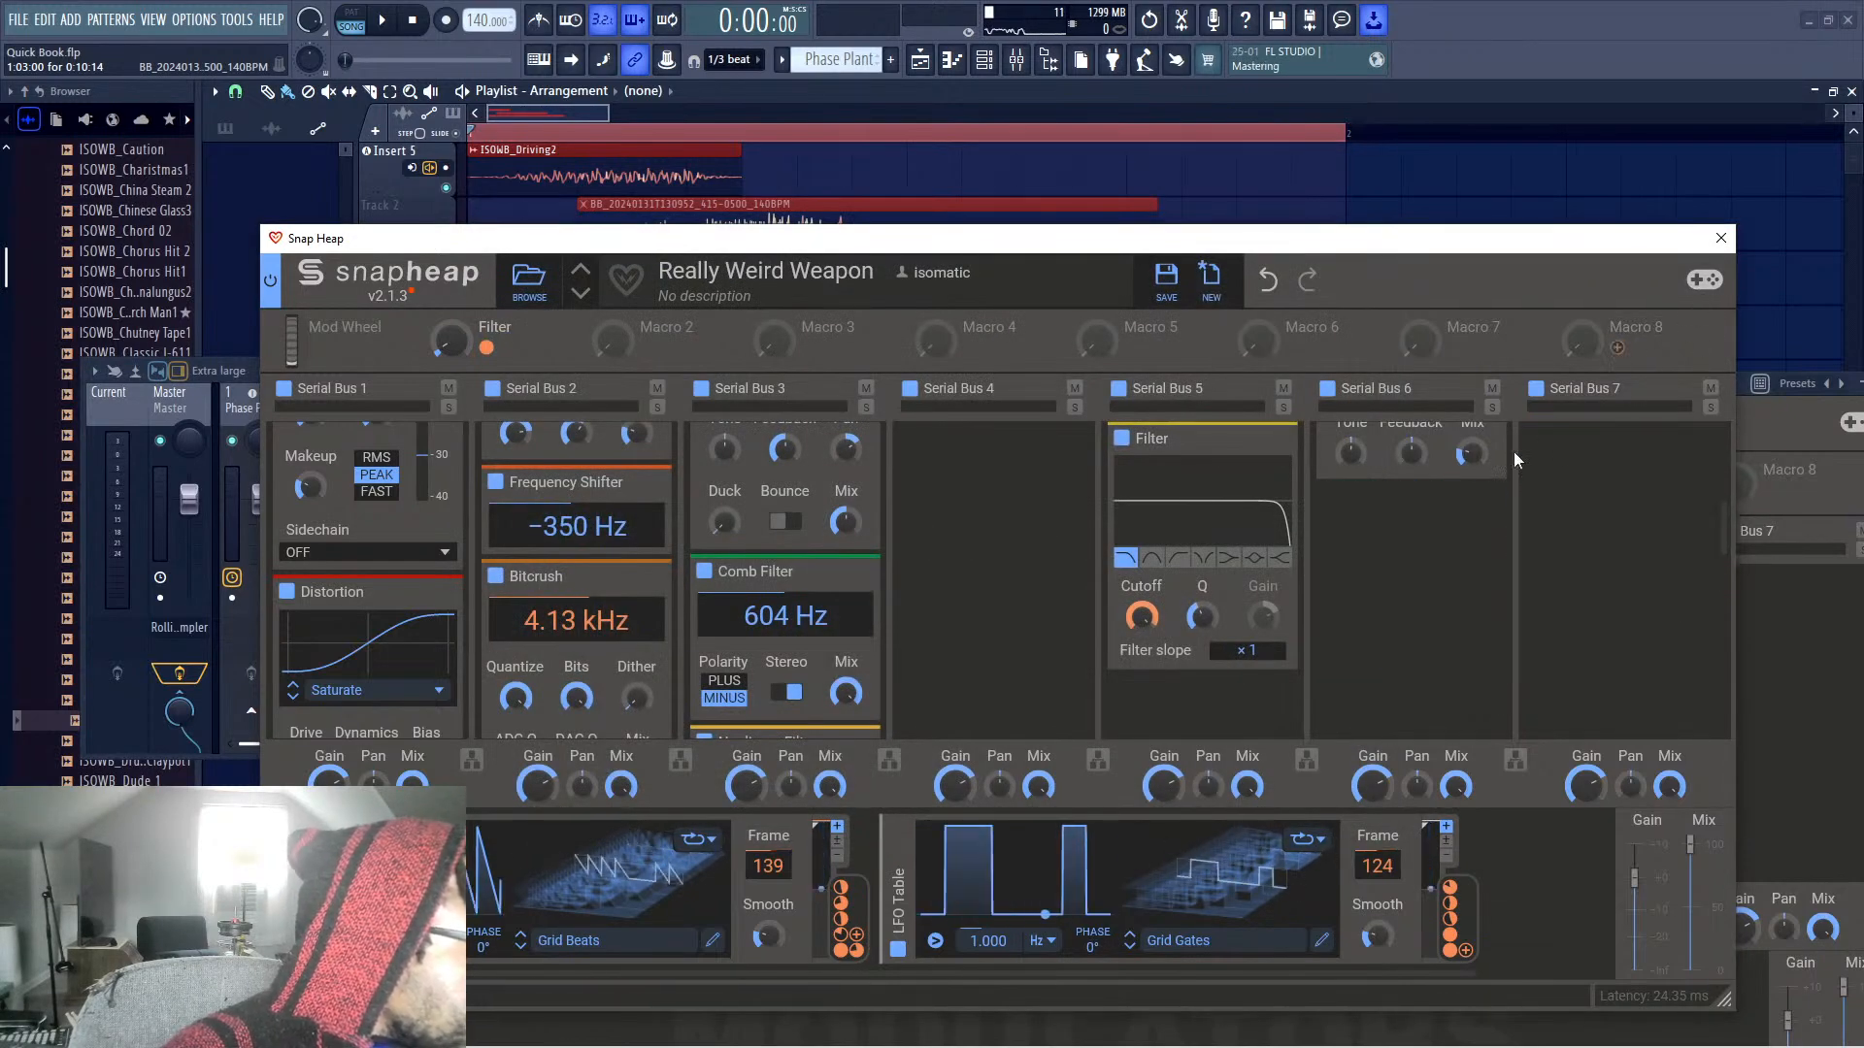
{"action": "scroll", "coordinate": [1507, 524], "scroll_direction": "down", "scroll_amount": 5}
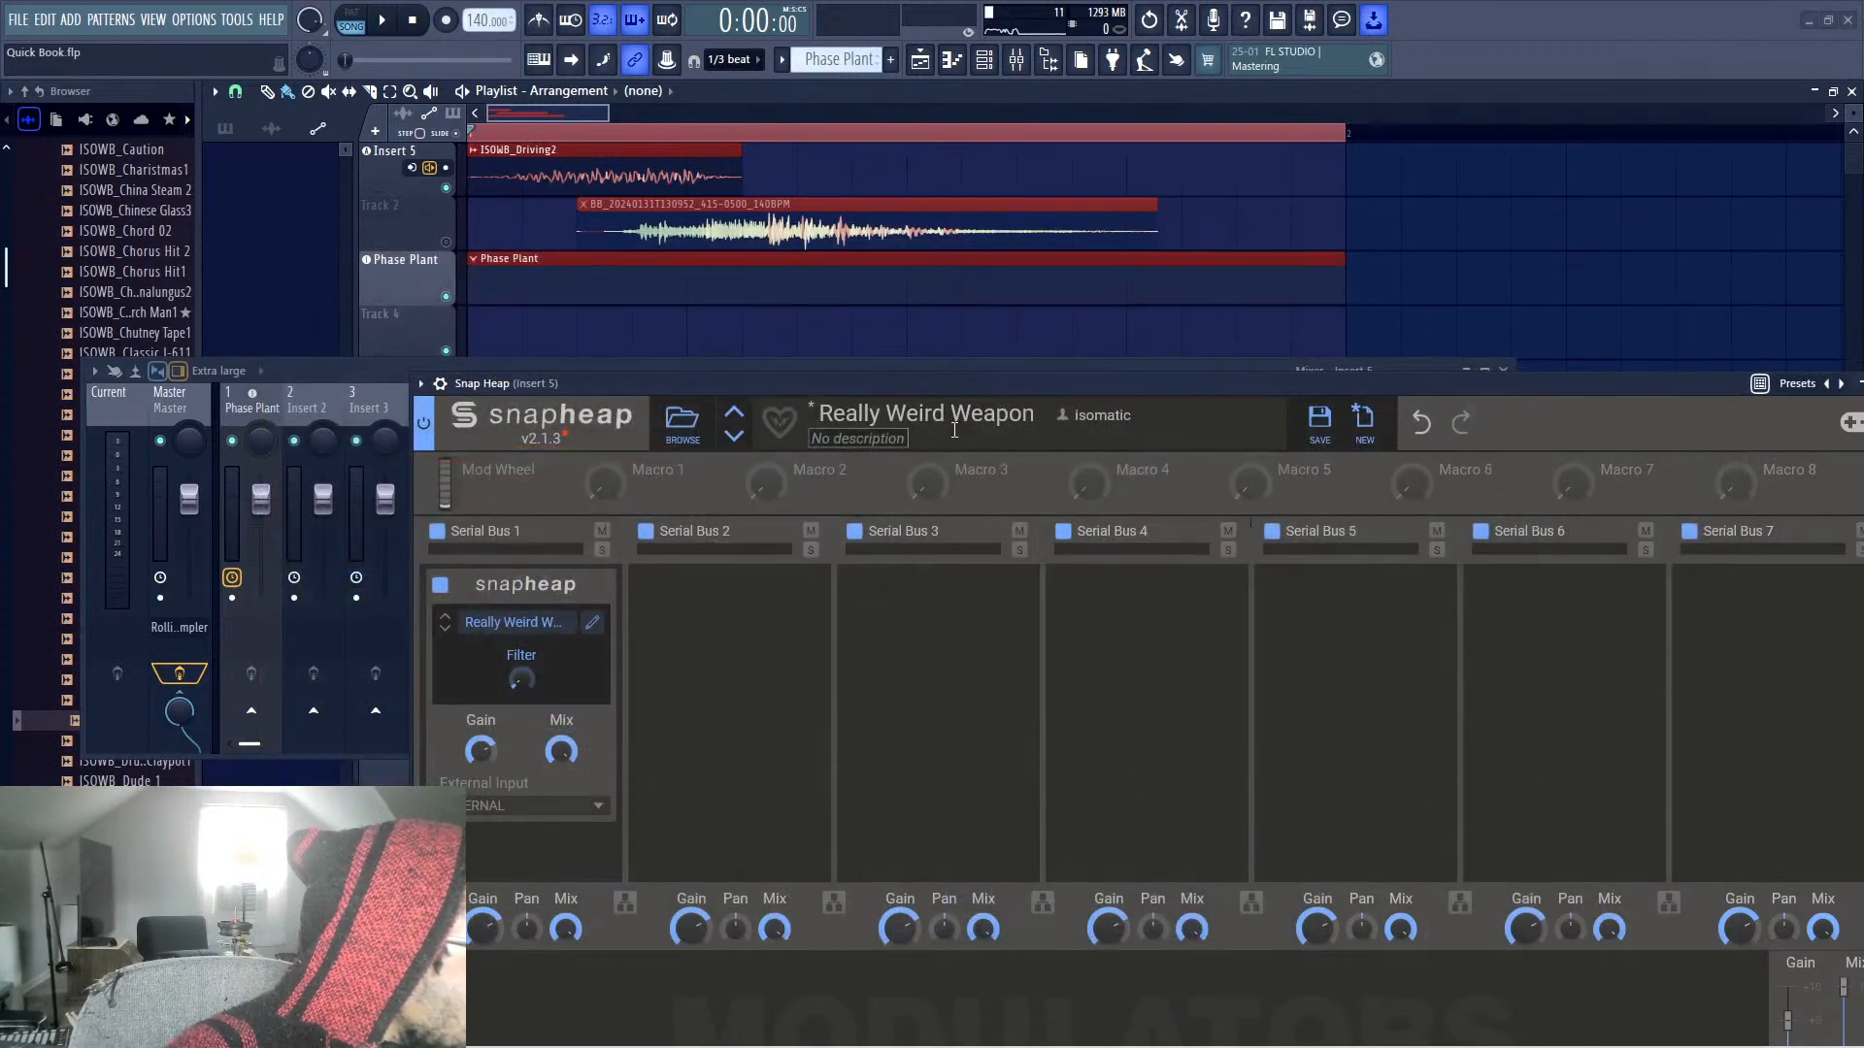
Play the arrangement and extend the playlist time selection past bar 2 to cover the effect tail
{"action": "left_click_drag", "start_coordinate": [954, 385], "coordinate": [841, 415]}
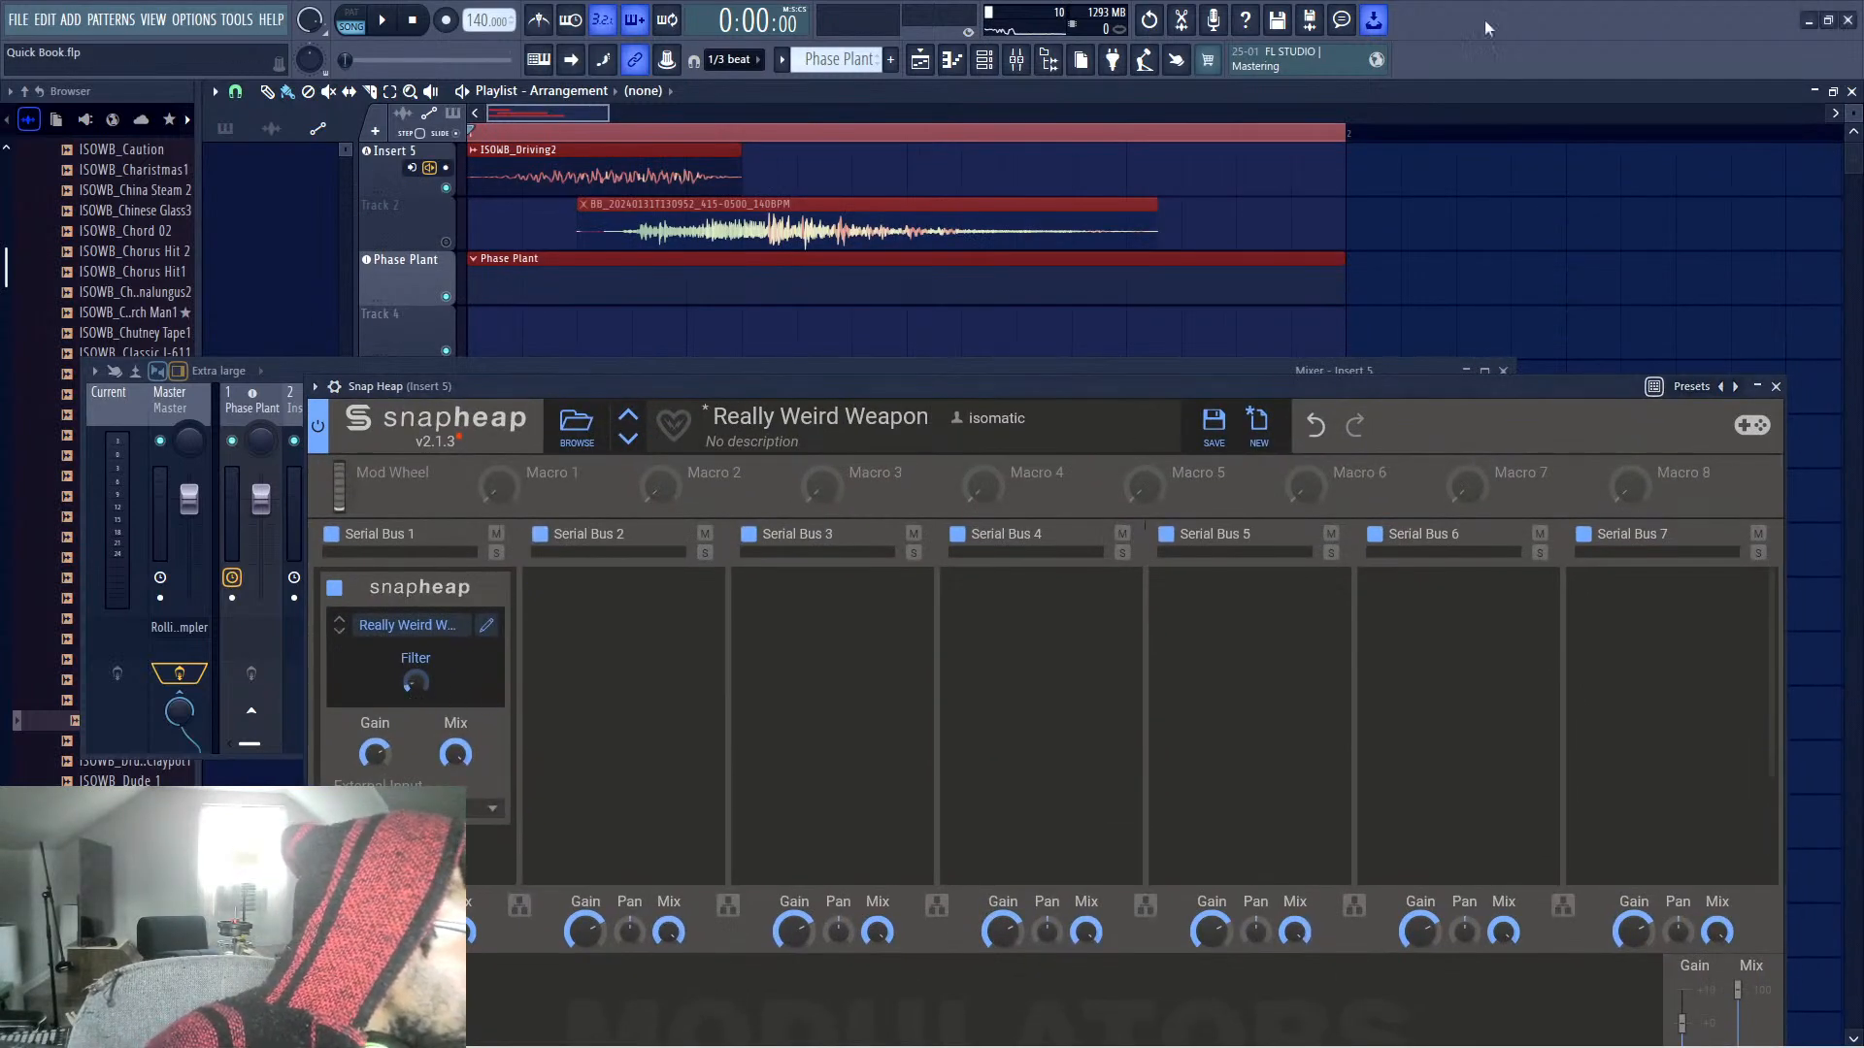
{"action": "left_click_drag", "start_coordinate": [1345, 132], "coordinate": [1315, 170]}
{"action": "key", "text": "space"}
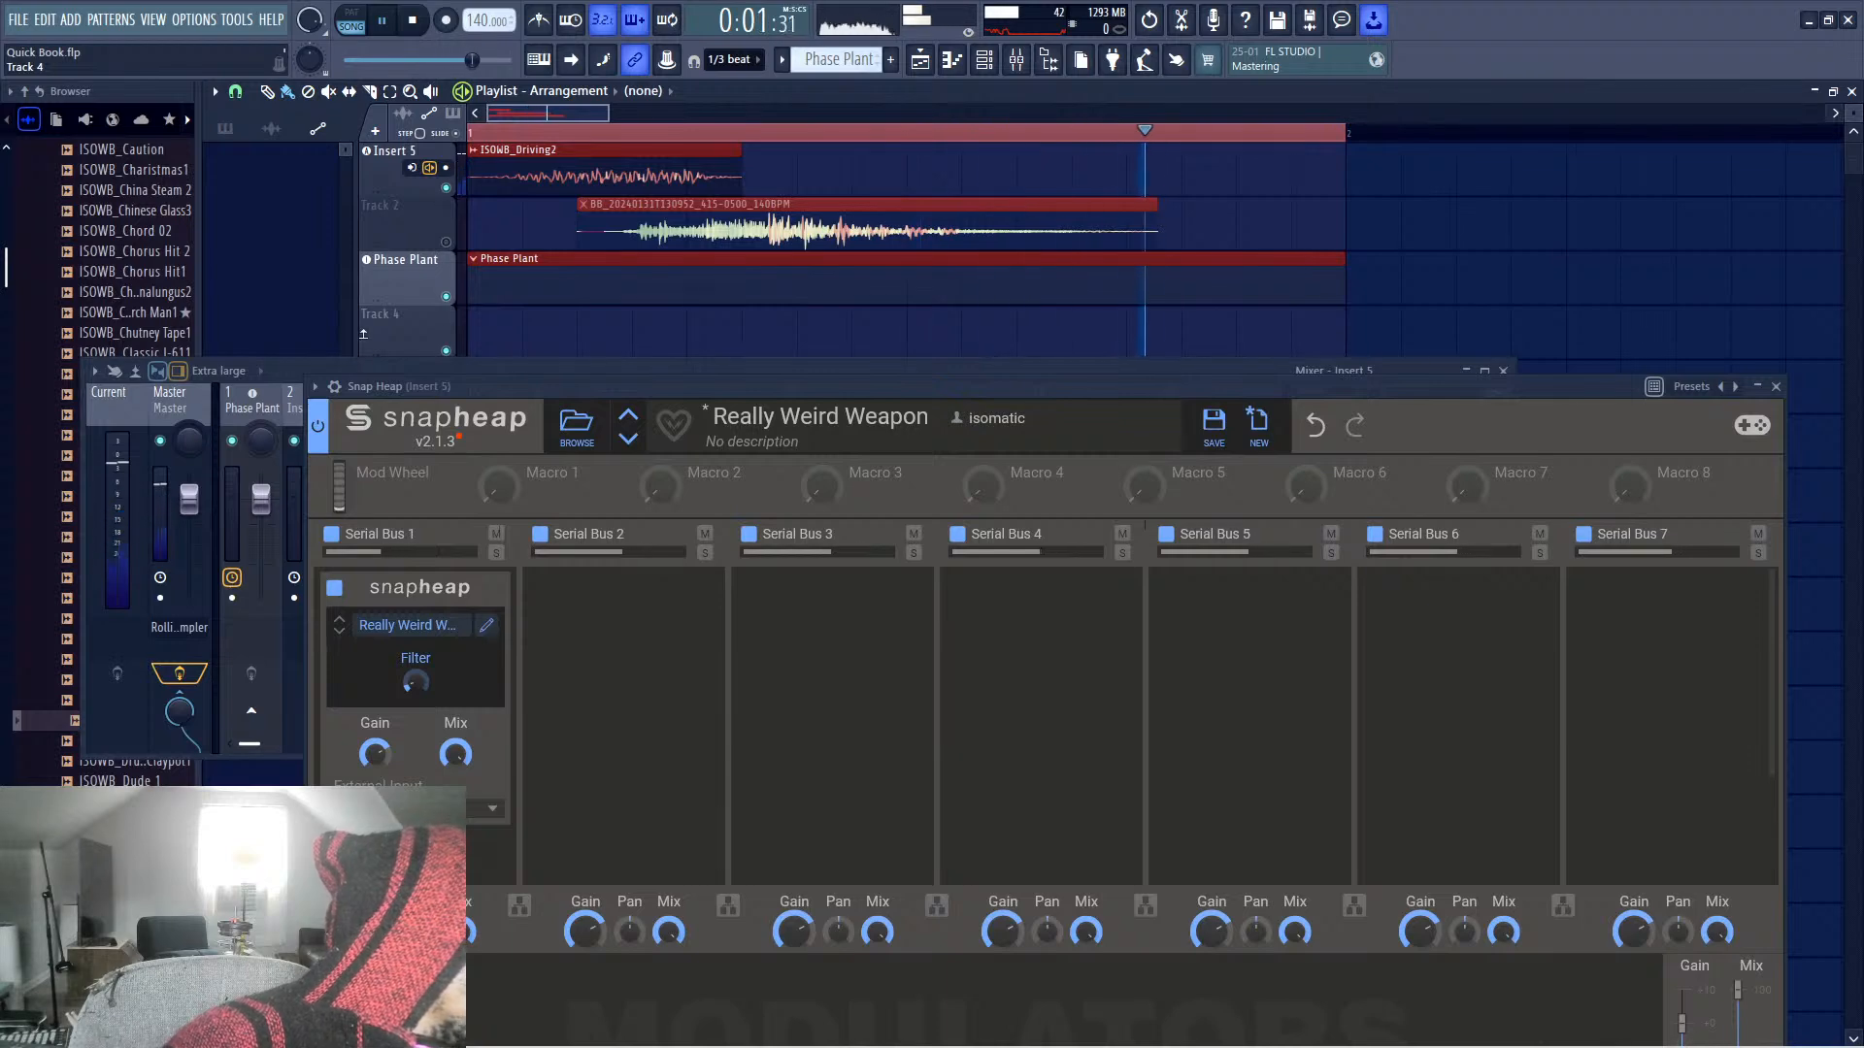
{"action": "left_click_drag", "start_coordinate": [476, 167], "coordinate": [1571, 191]}
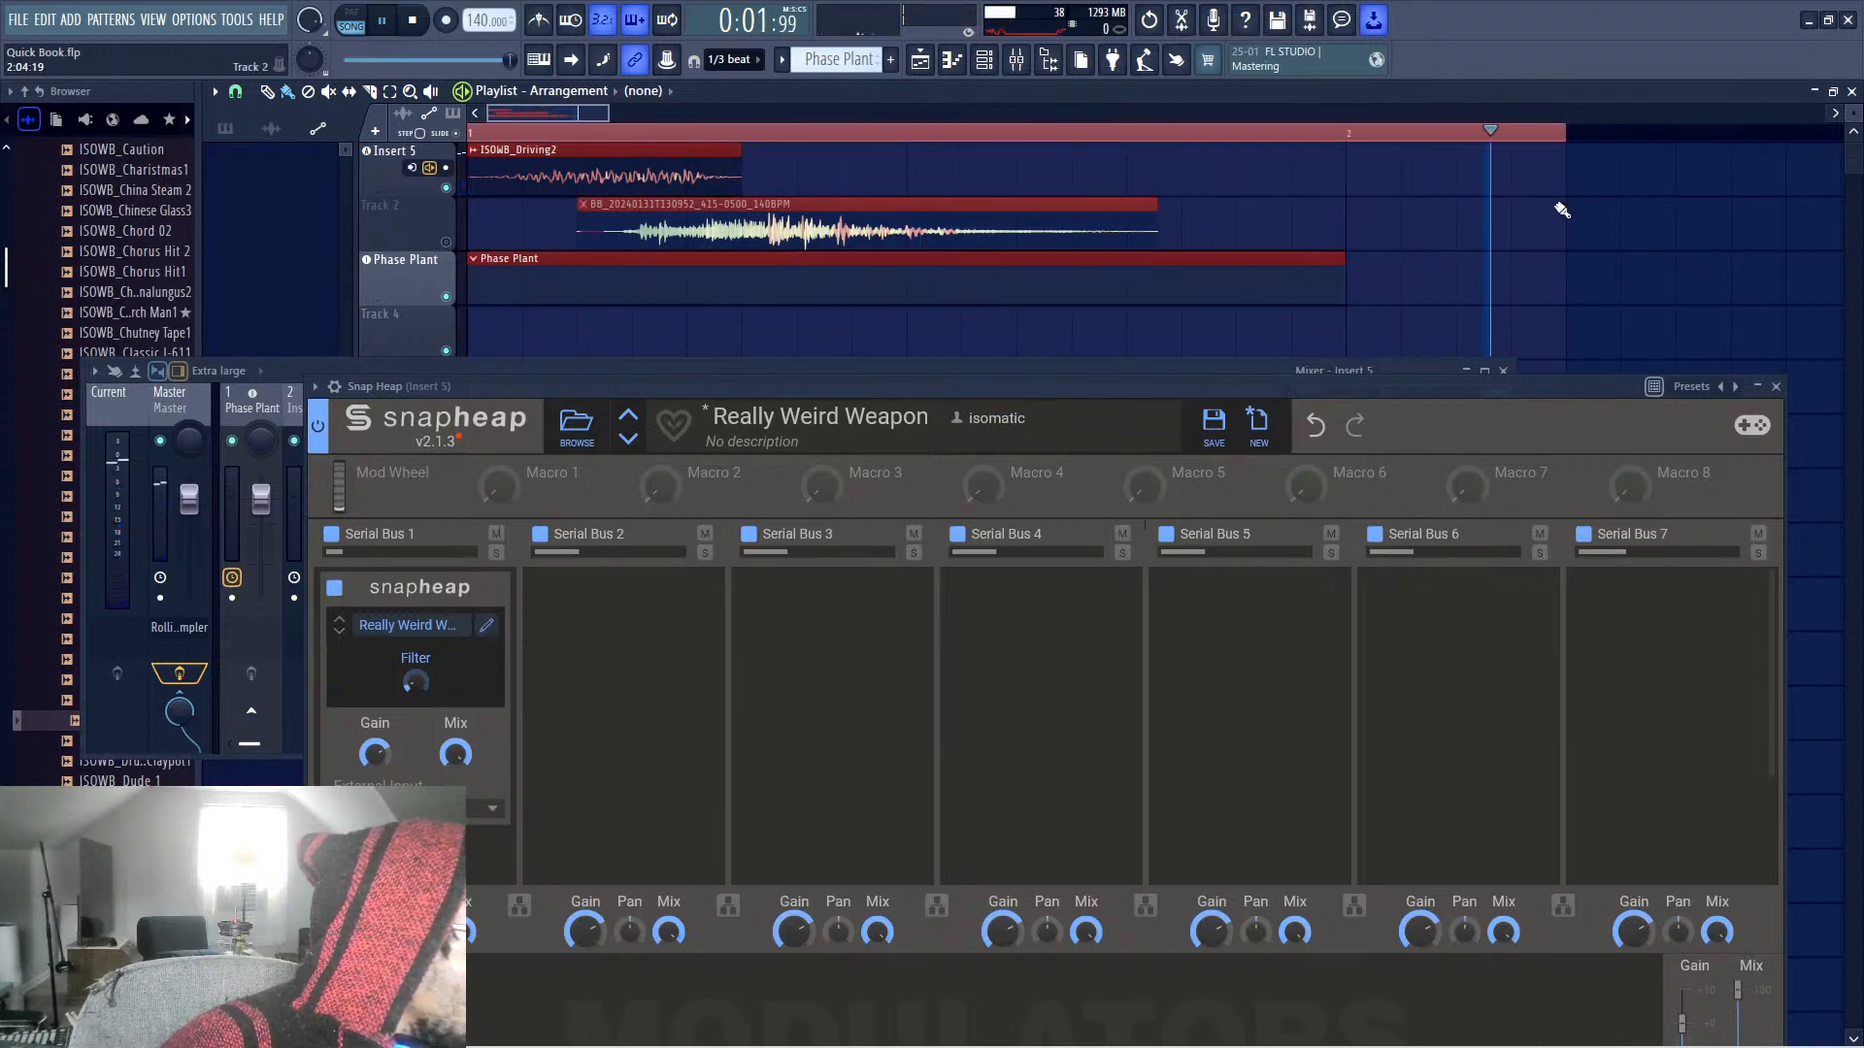
{"action": "key", "text": "space"}
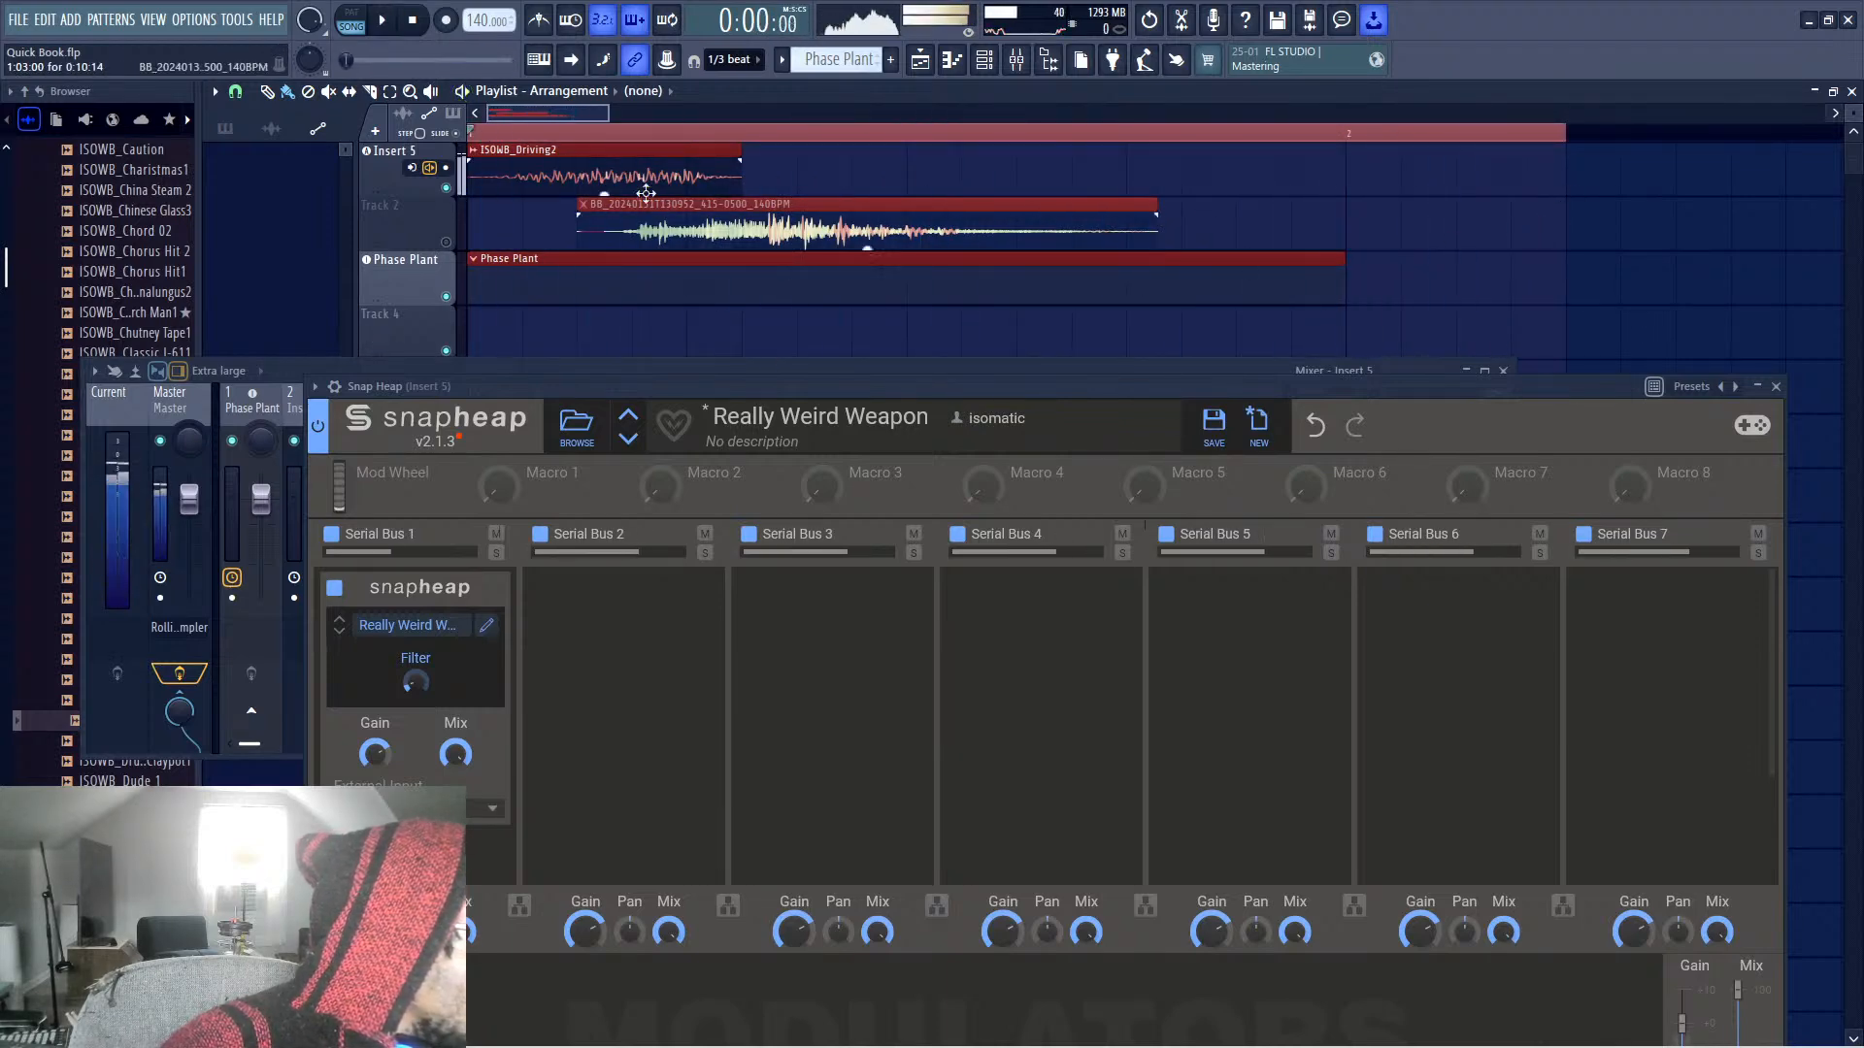
Consolidate the Insert 5 track holding ISOWB_Driving2 into an audio clip and keep that clip in the playlist
{"action": "right_click", "coordinate": [381, 173]}
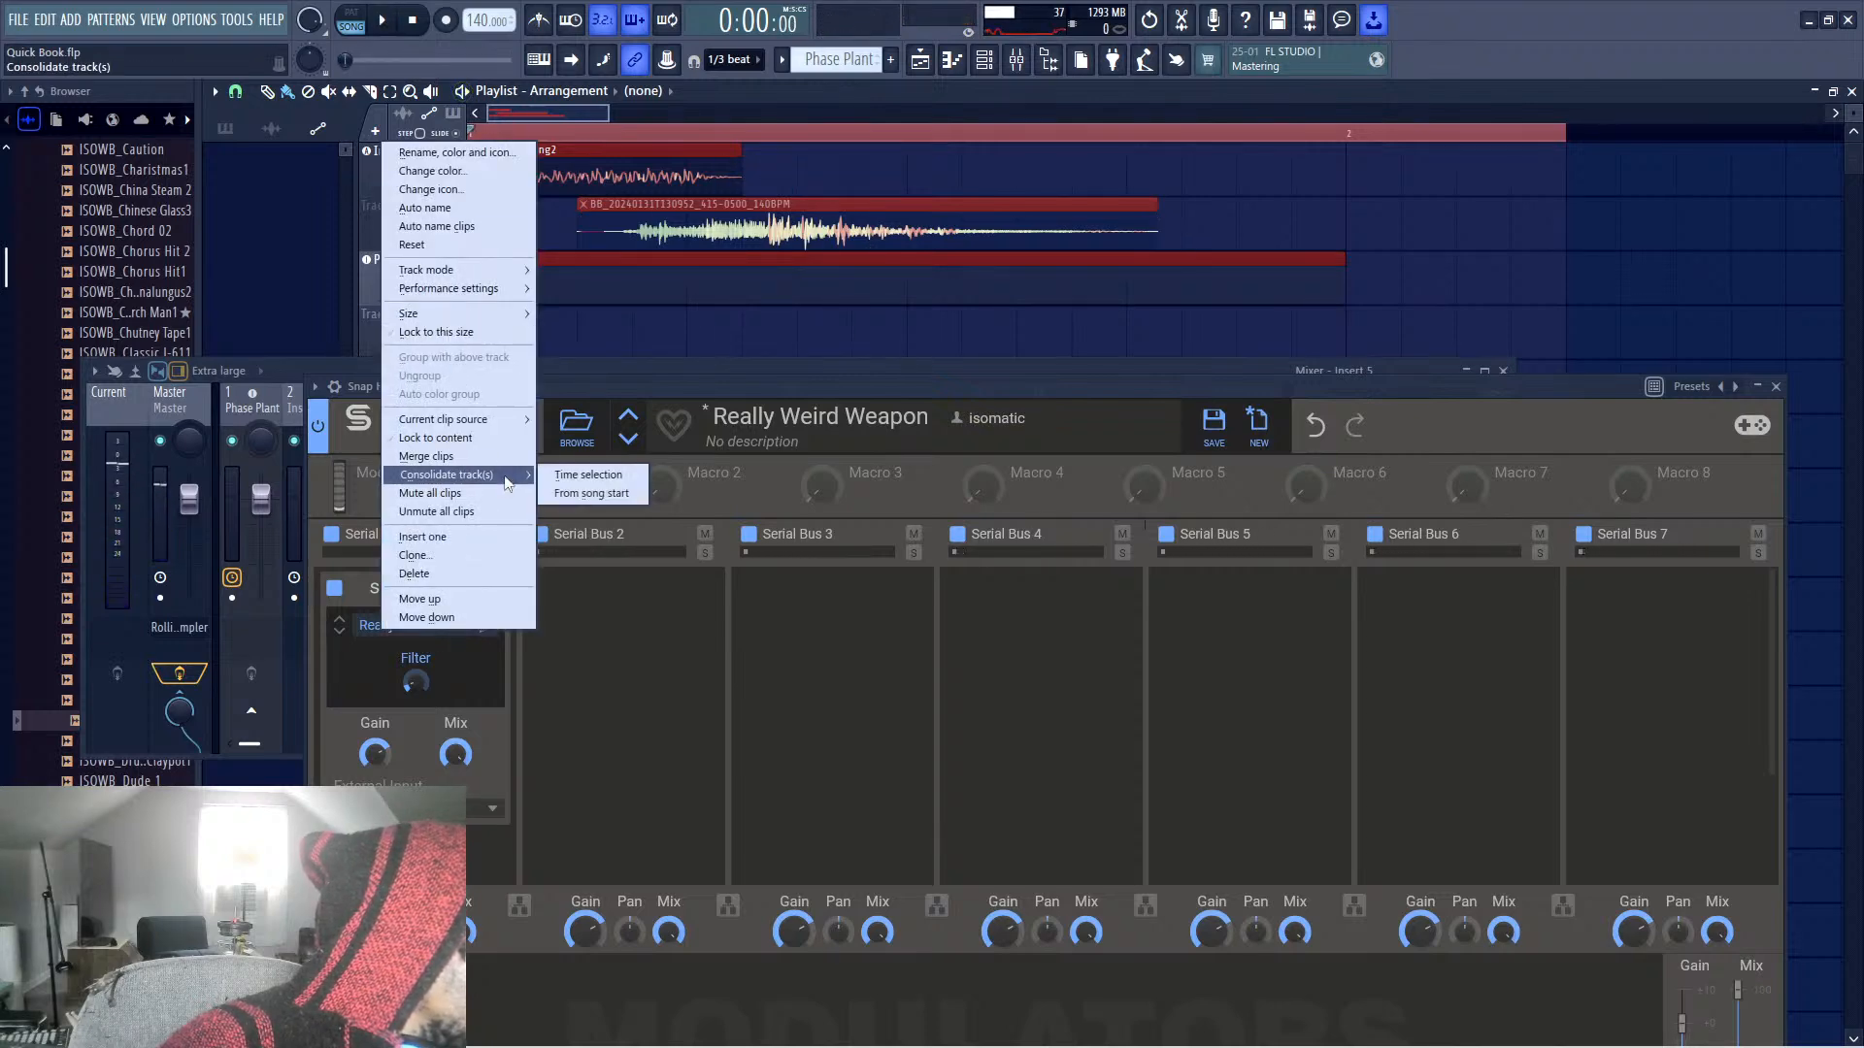
{"action": "left_click", "coordinate": [617, 484]}
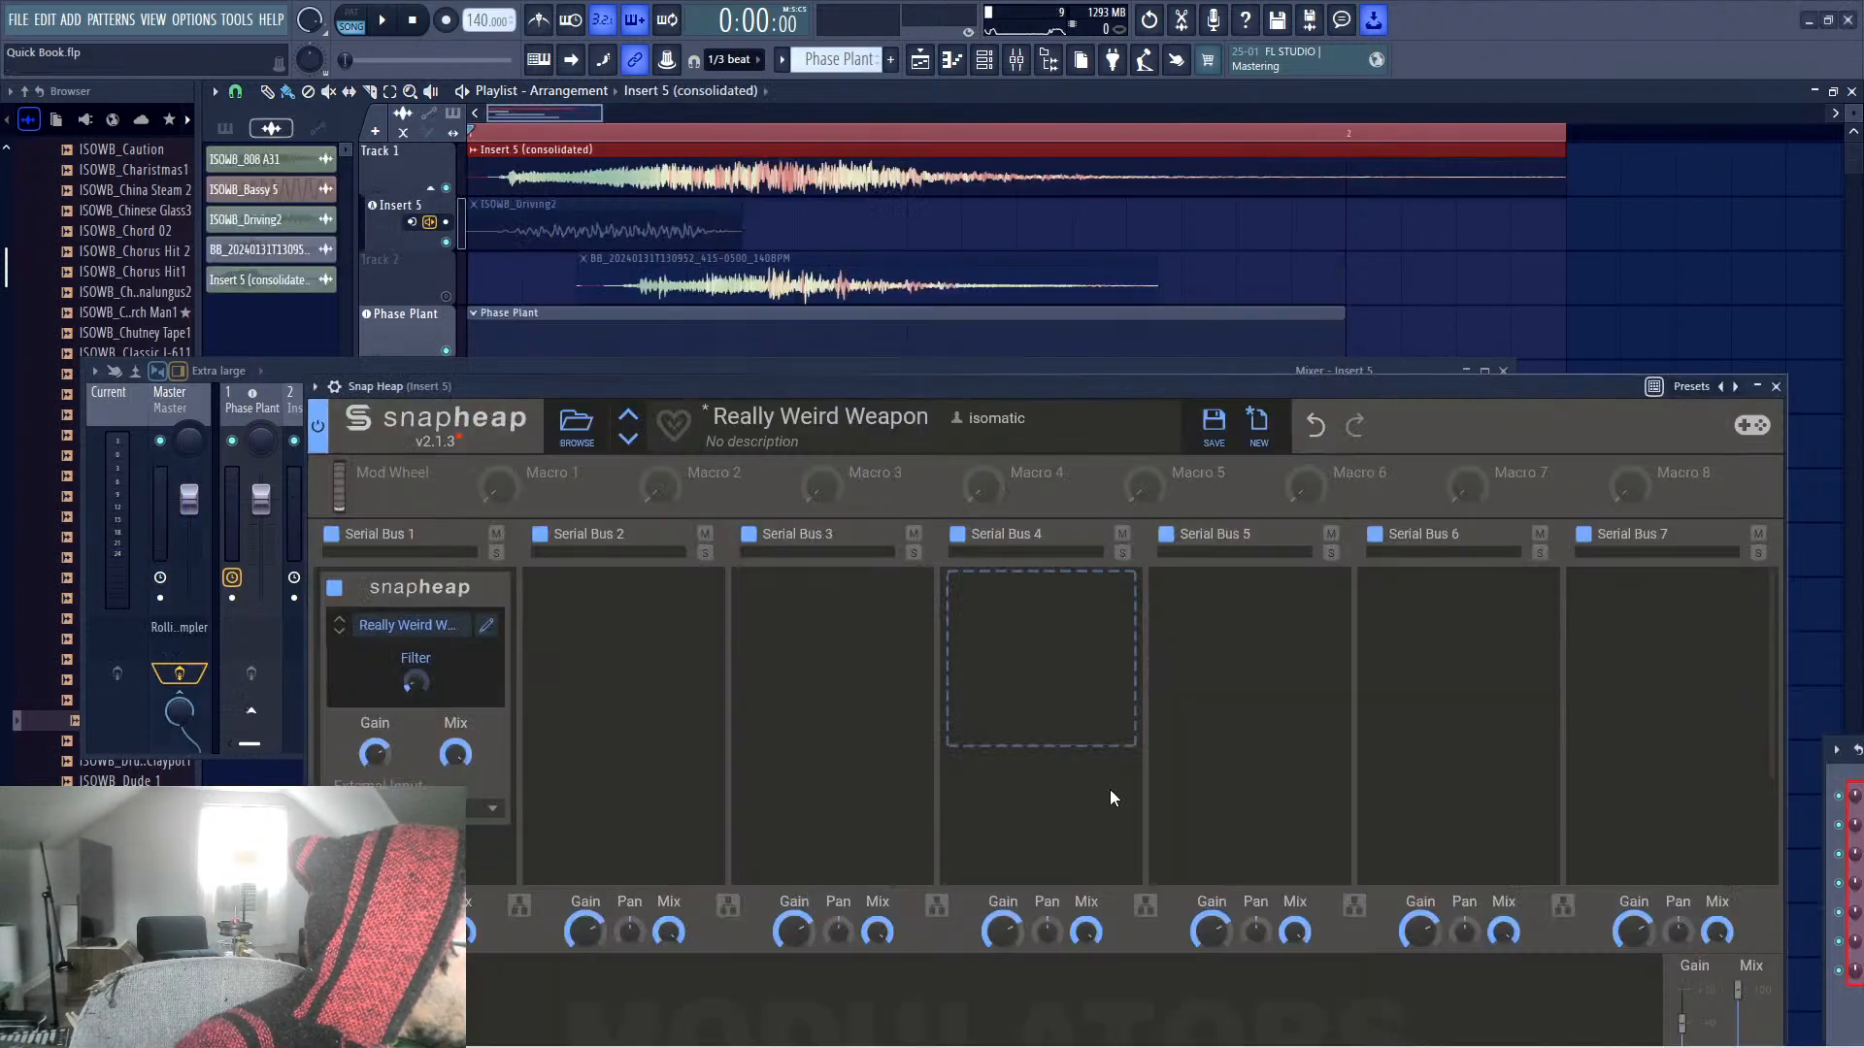
{"action": "right_click", "coordinate": [660, 180]}
{"action": "key", "text": "ctrl+z"}
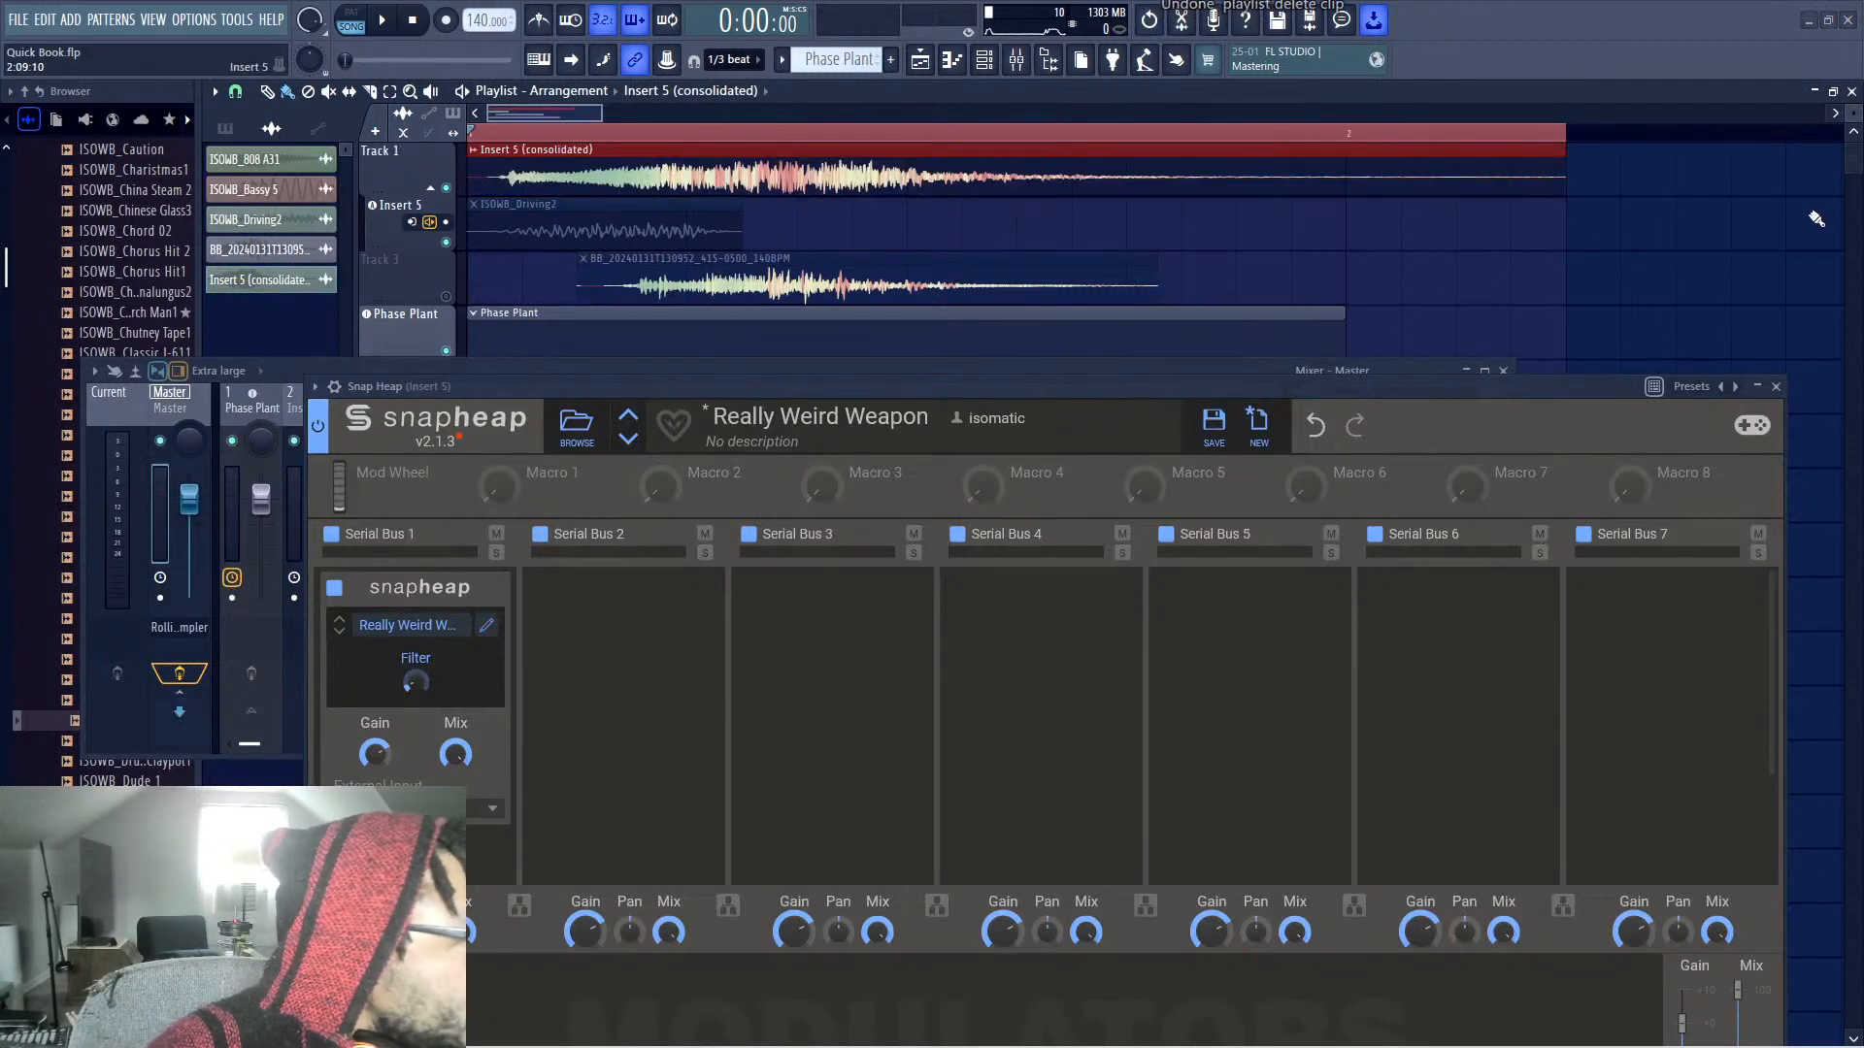
Start saving the consolidated clip's sample and create and open the folder "Isomatic VG Sound Design" in Data (M:) > Samples
{"action": "left_click_drag", "start_coordinate": [1861, 19], "coordinate": [873, 278]}
{"action": "right_click", "coordinate": [871, 594]}
{"action": "left_click", "coordinate": [912, 628]}
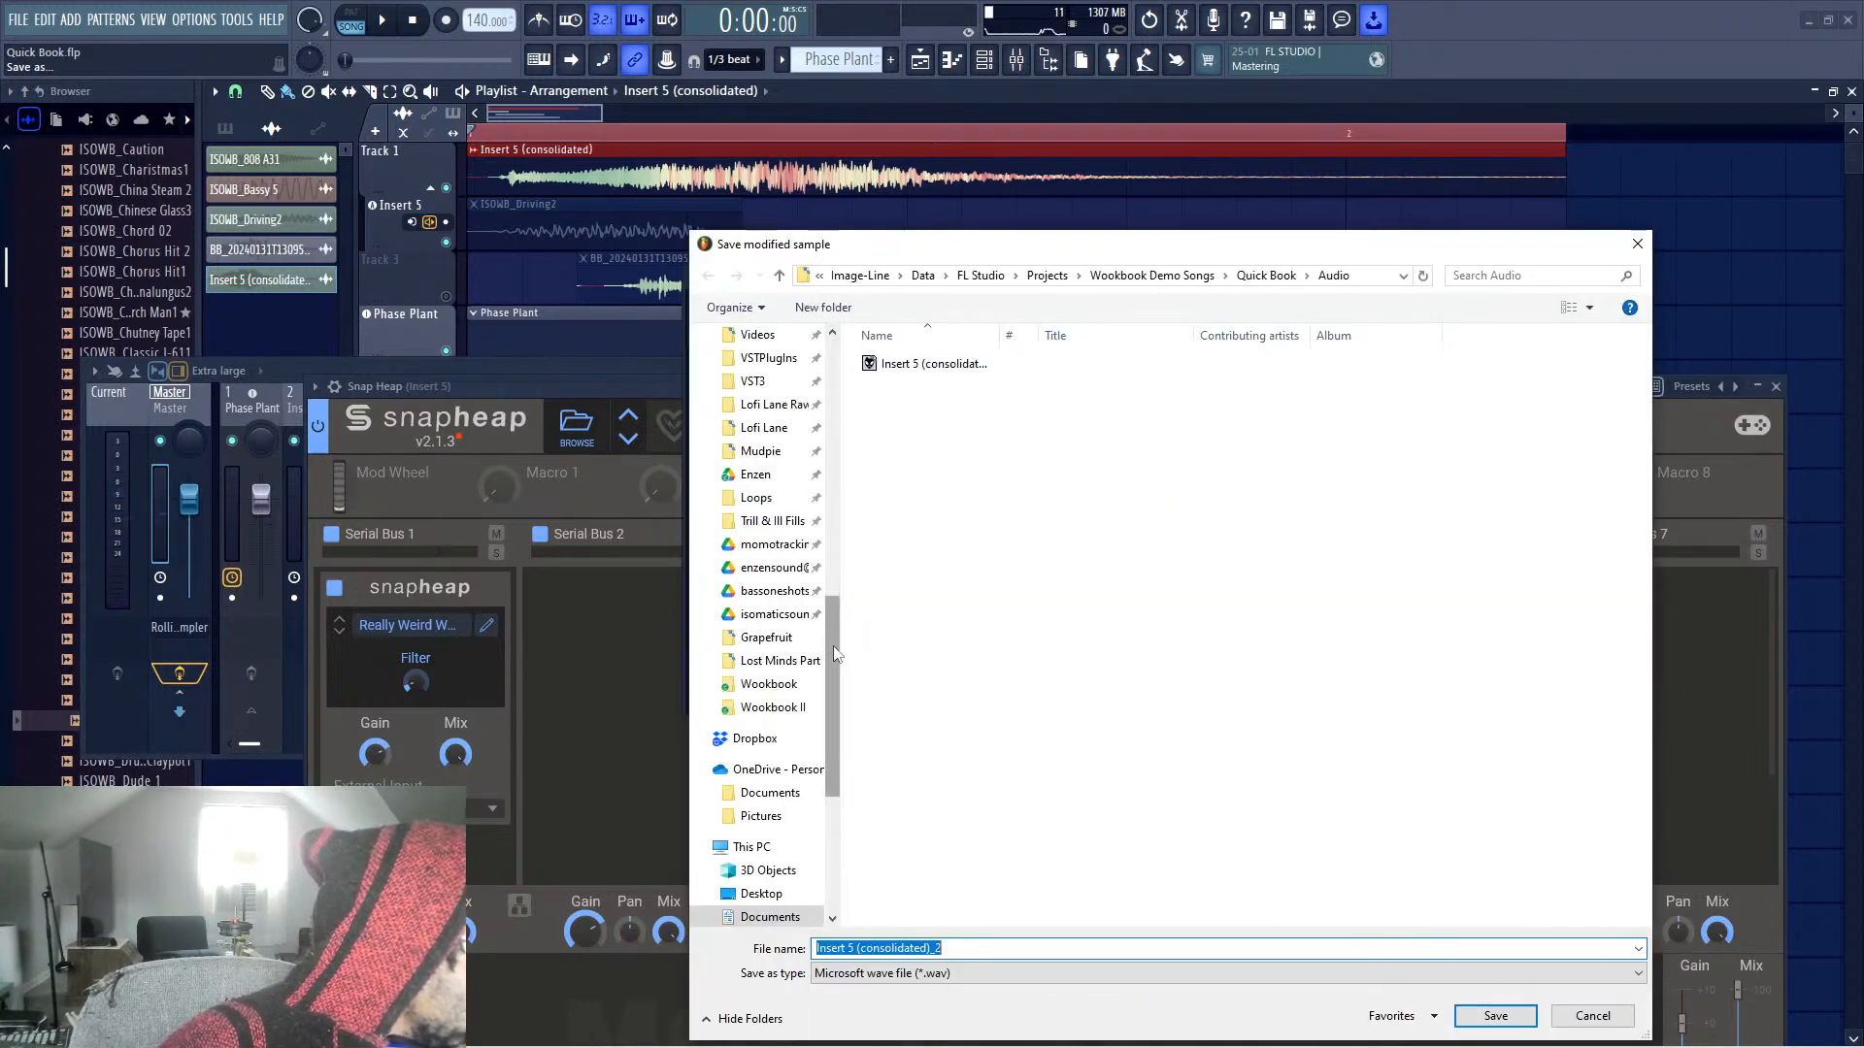
{"action": "scroll", "coordinate": [834, 653], "scroll_direction": "down", "scroll_amount": 2}
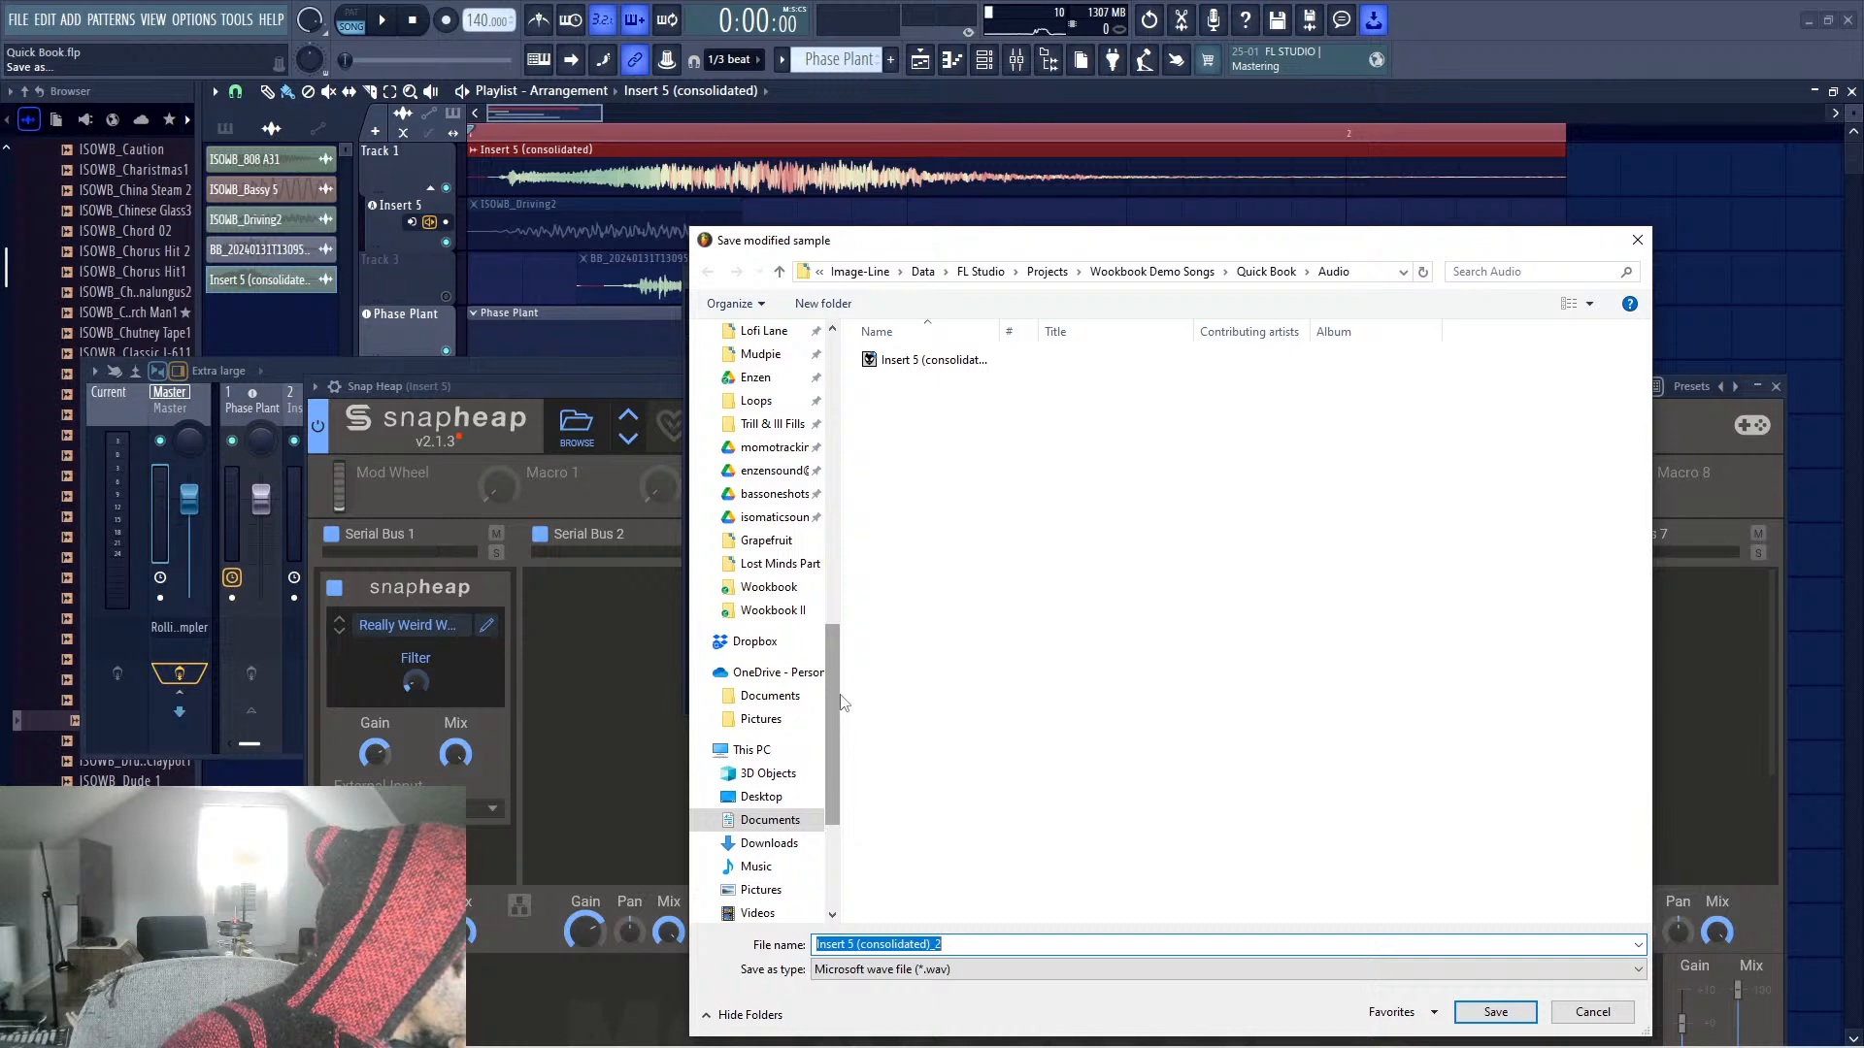
{"action": "scroll", "coordinate": [834, 701], "scroll_direction": "down", "scroll_amount": 4}
{"action": "left_click", "coordinate": [703, 862]}
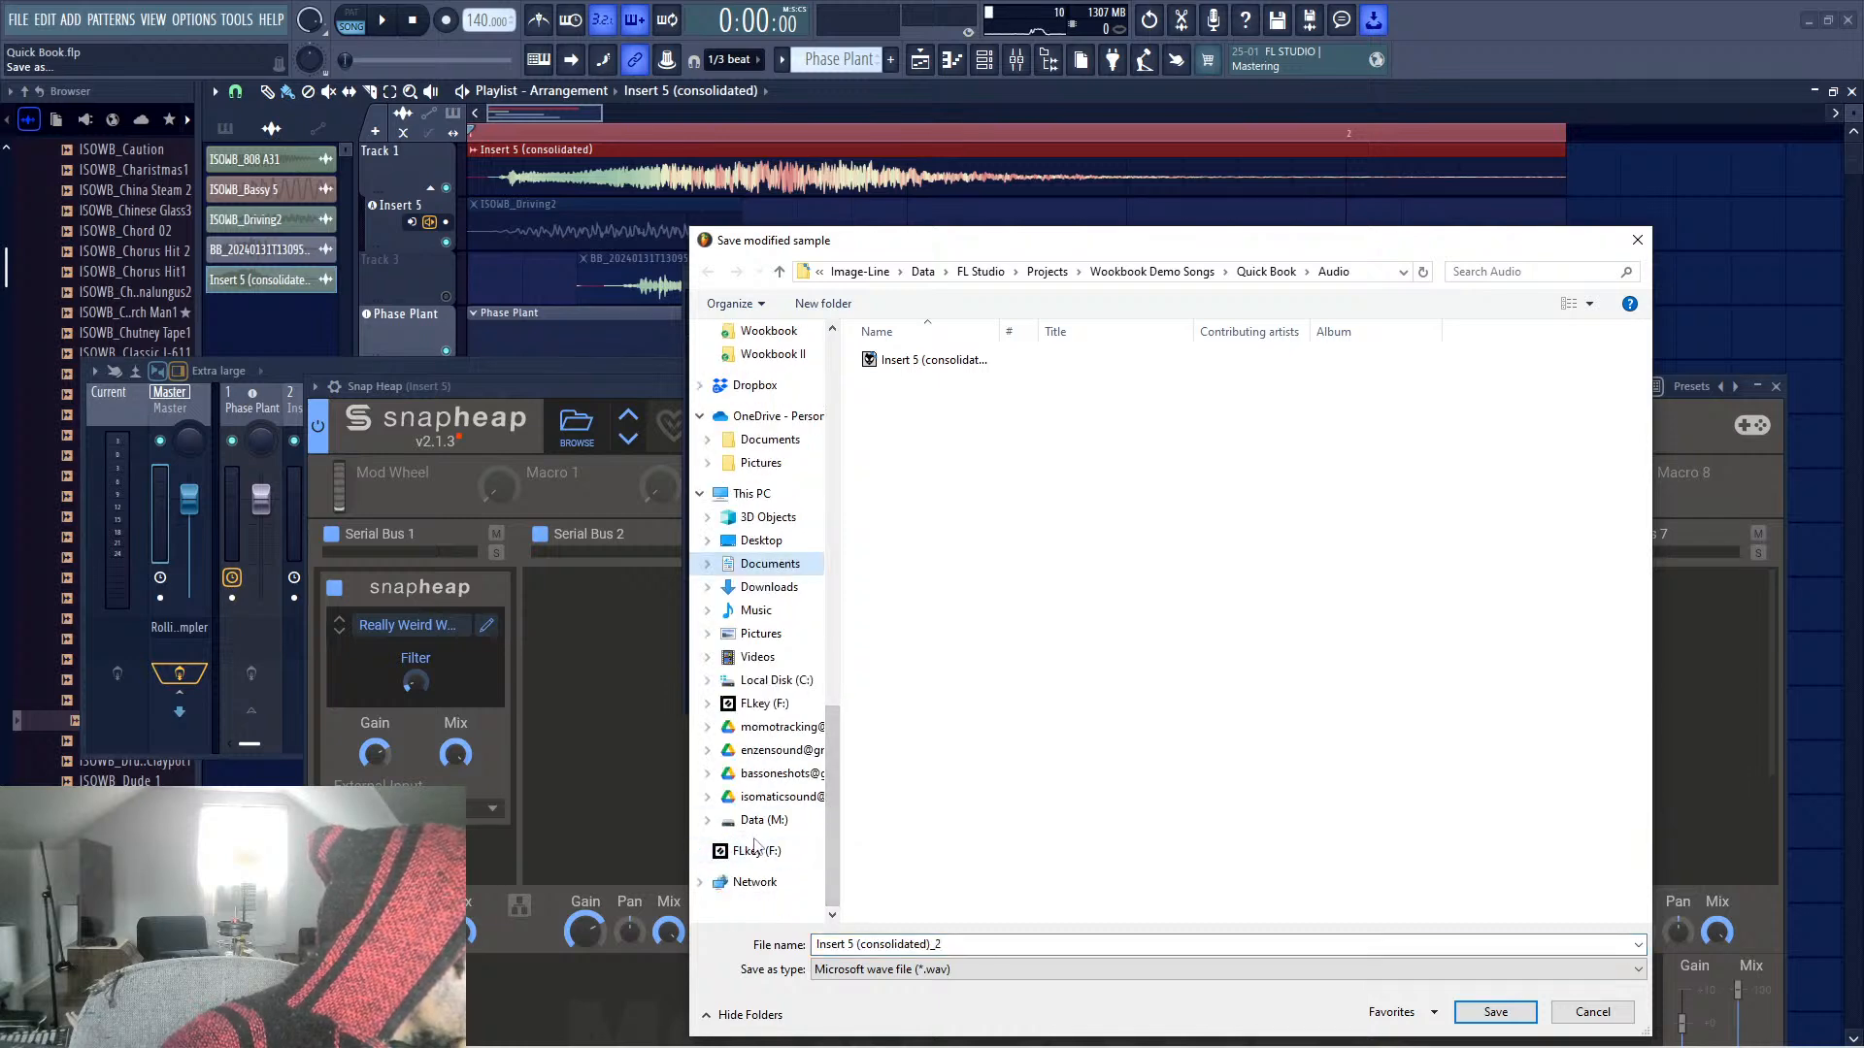
{"action": "left_click", "coordinate": [708, 822]}
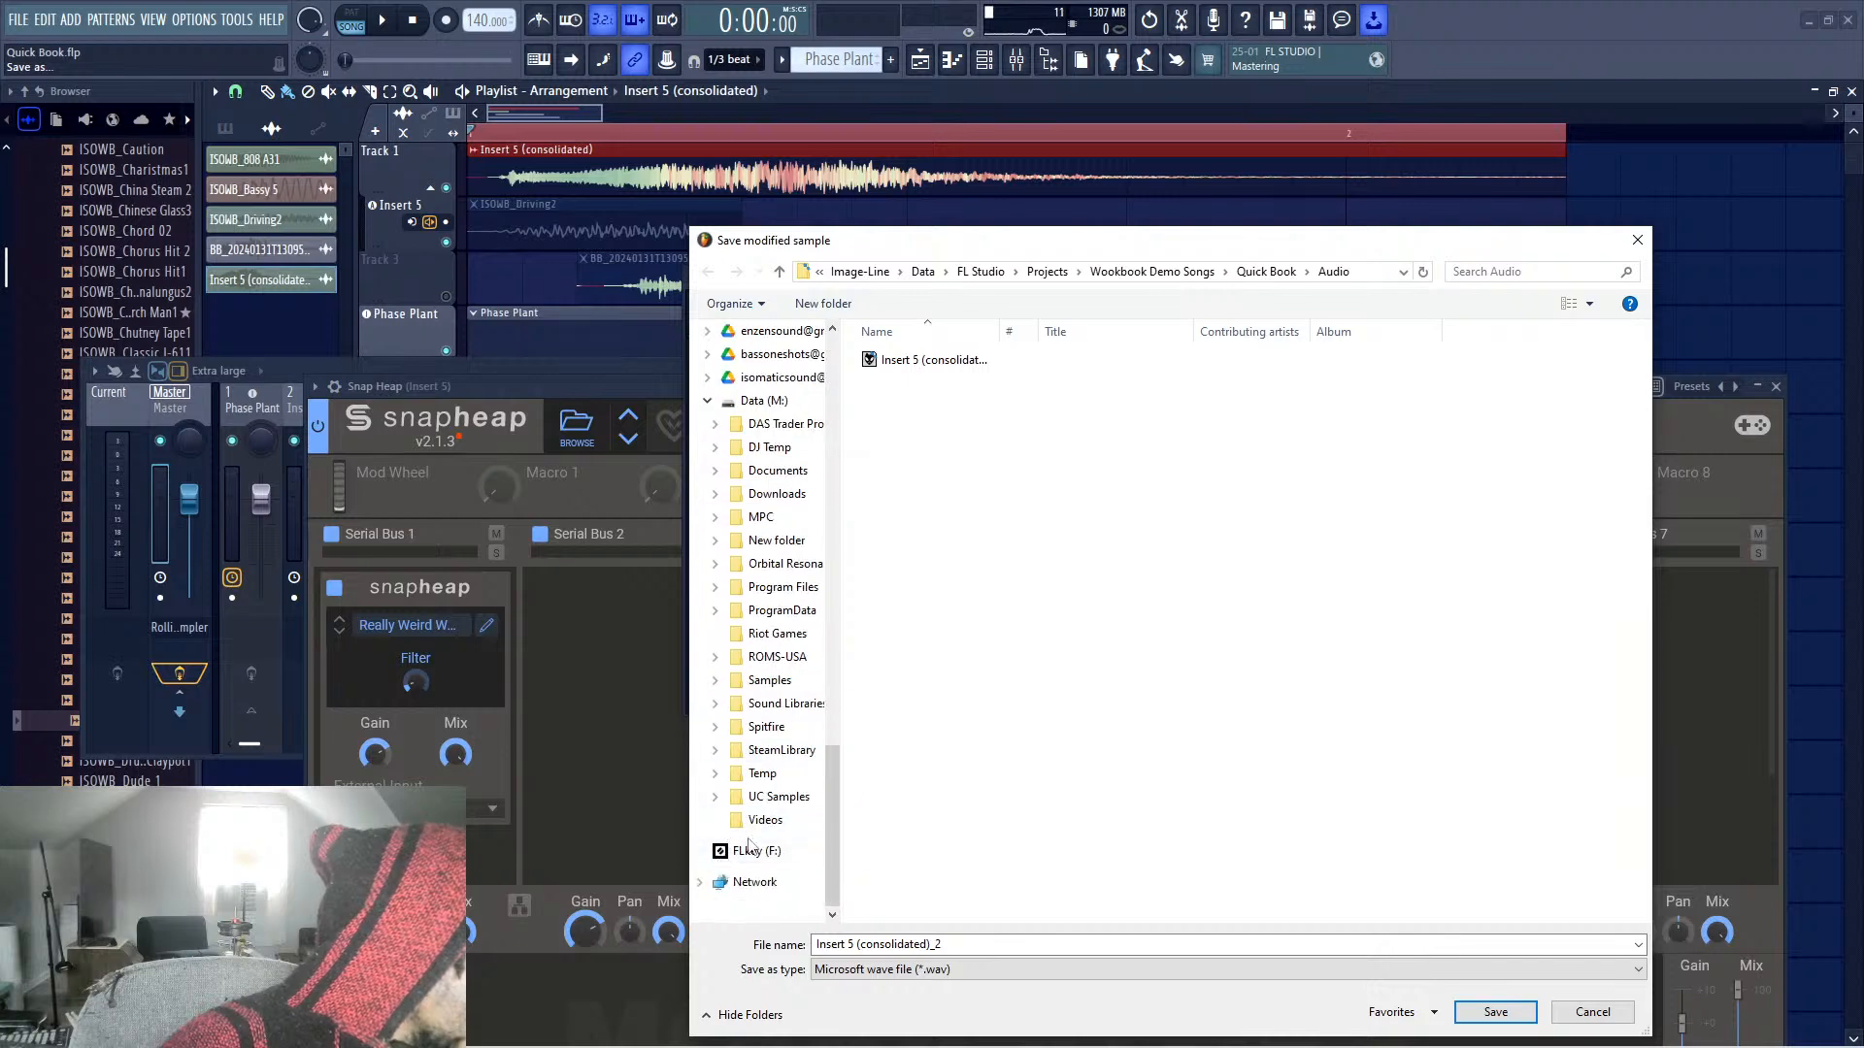
{"action": "left_click", "coordinate": [797, 687]}
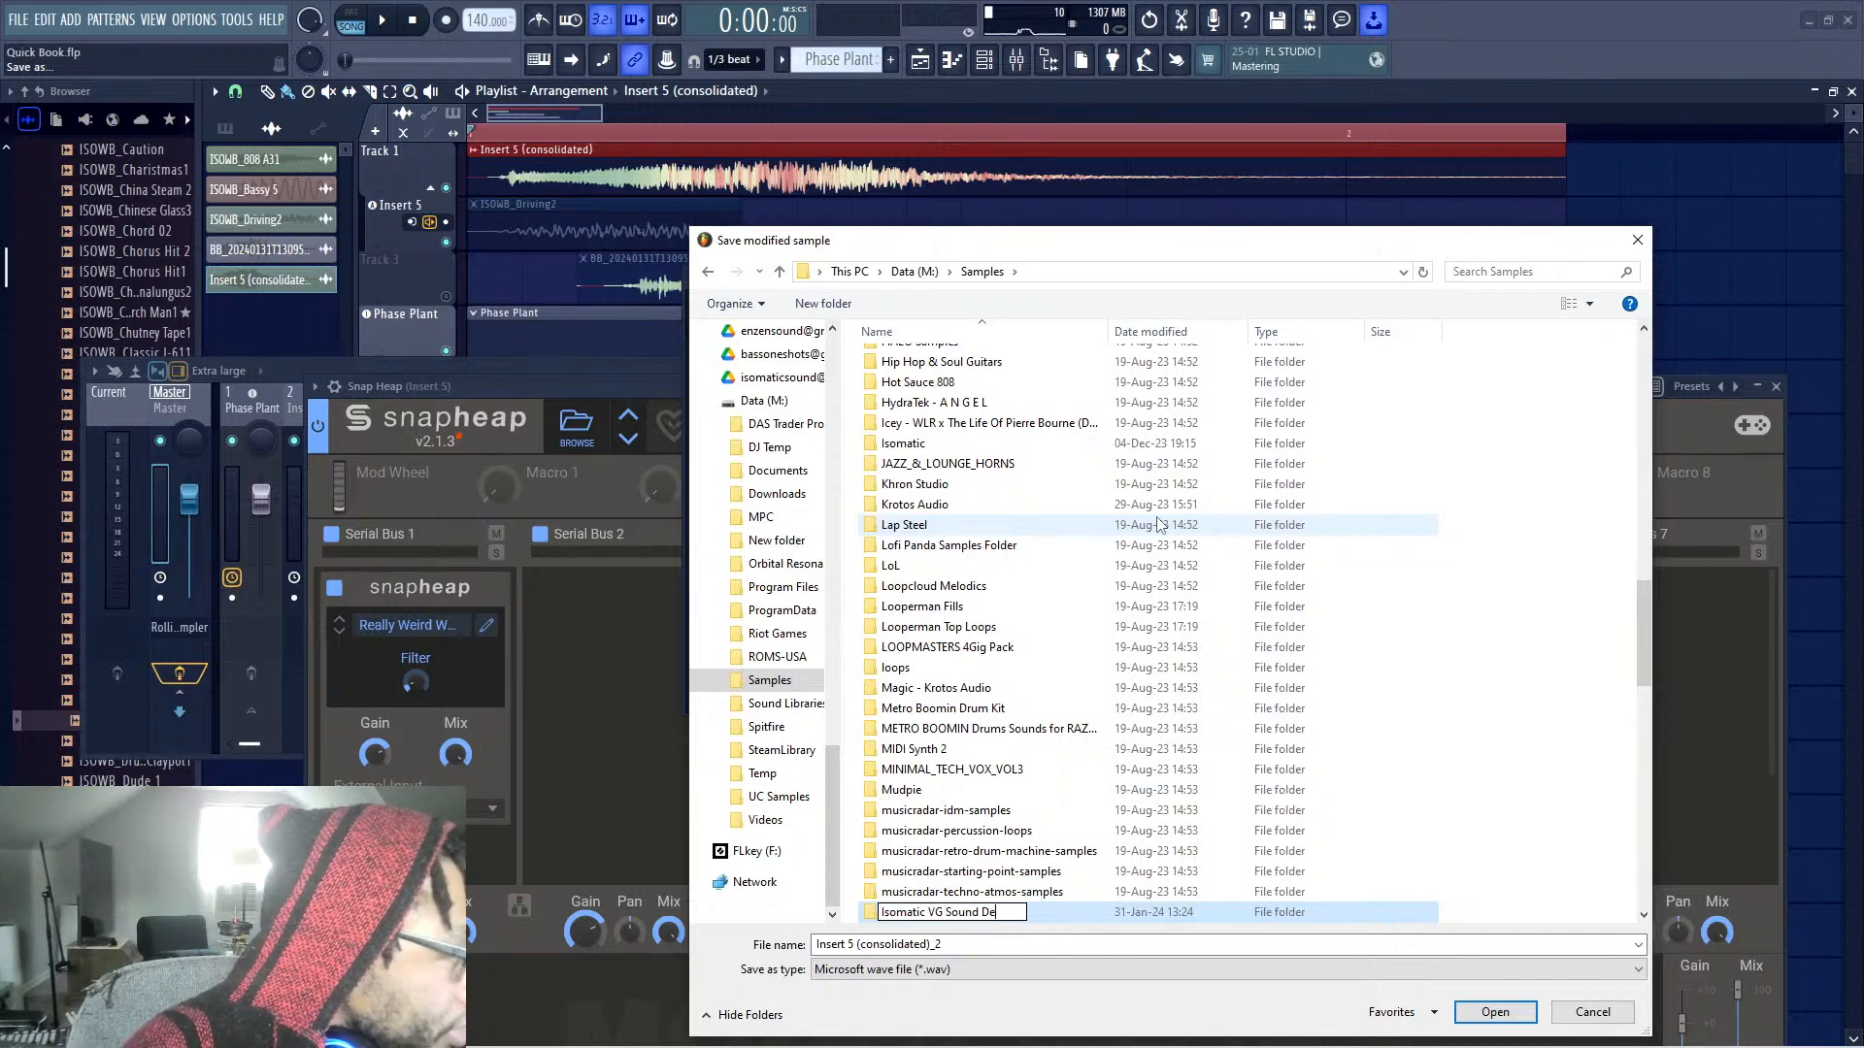
{"action": "key", "text": "Return"}
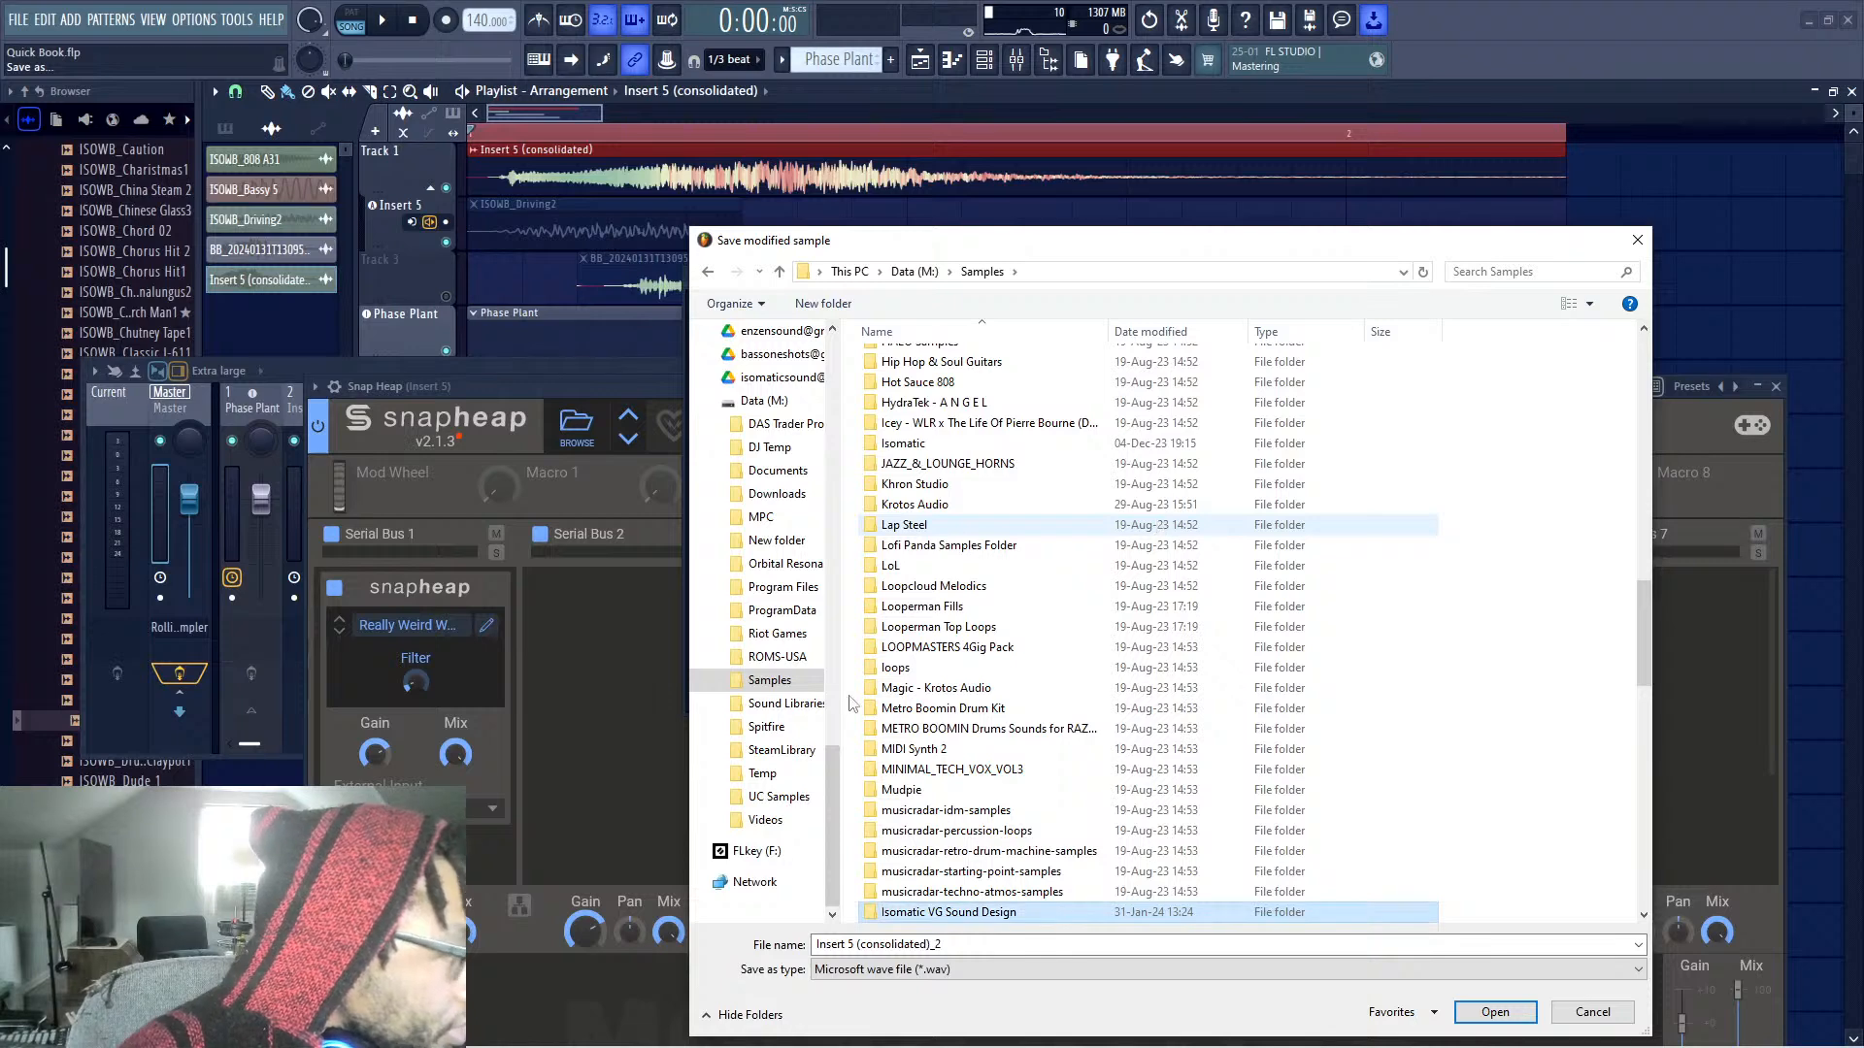
{"action": "double_click", "coordinate": [990, 467]}
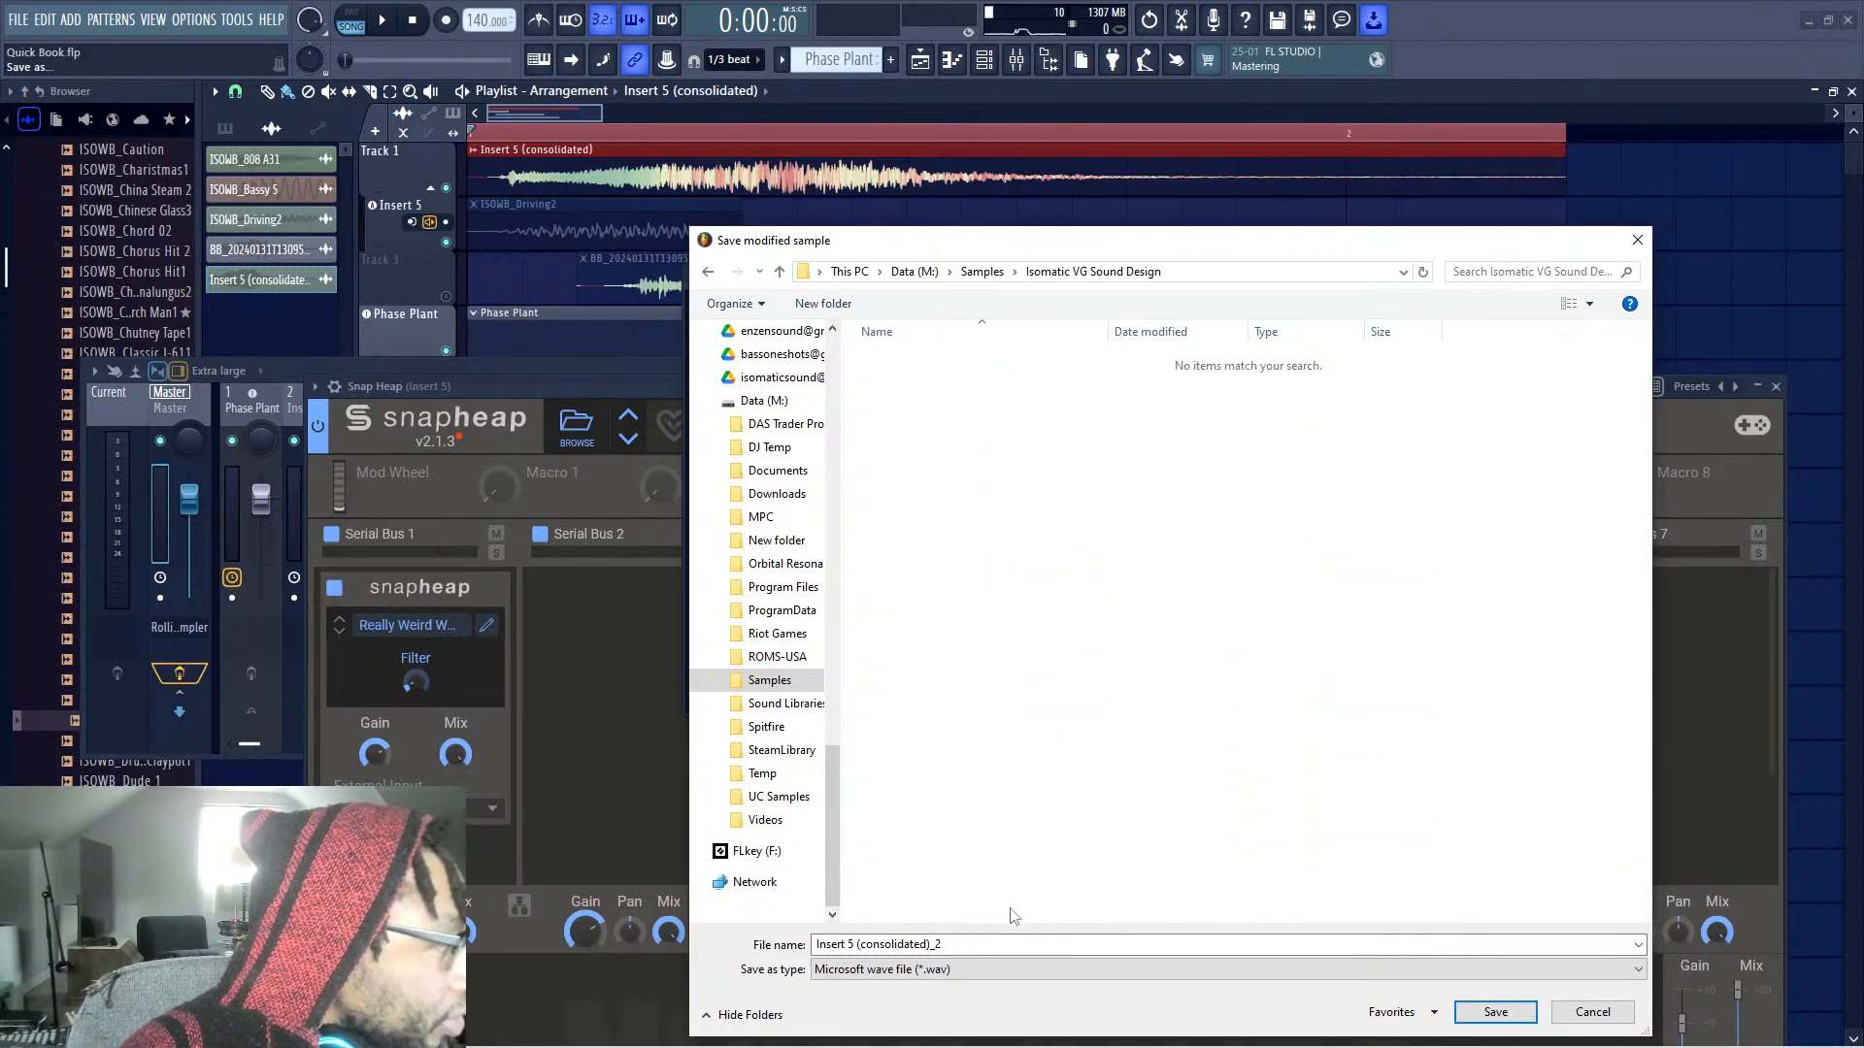
Save the consolidated sample as the wave file "weird gun" in the new folder and close the clip's channel settings
{"action": "left_click", "coordinate": [964, 943]}
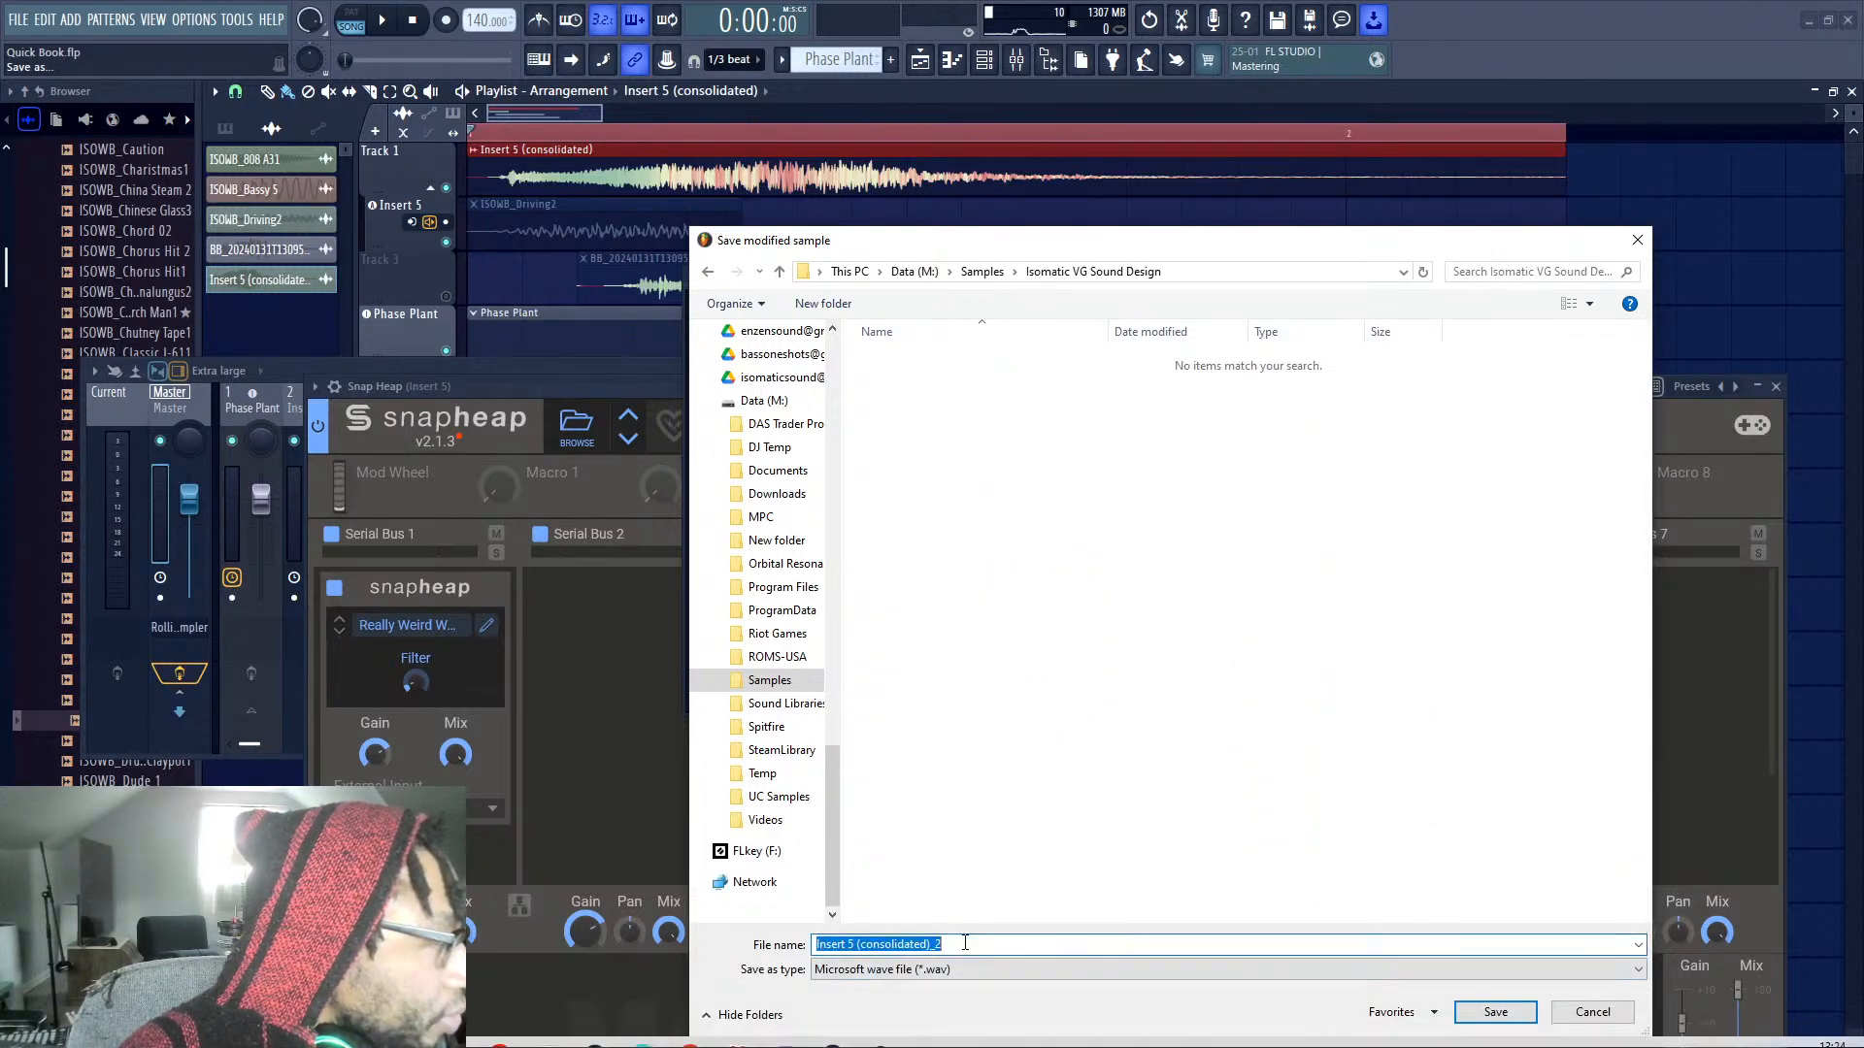
{"action": "type", "text": "weird gun"}
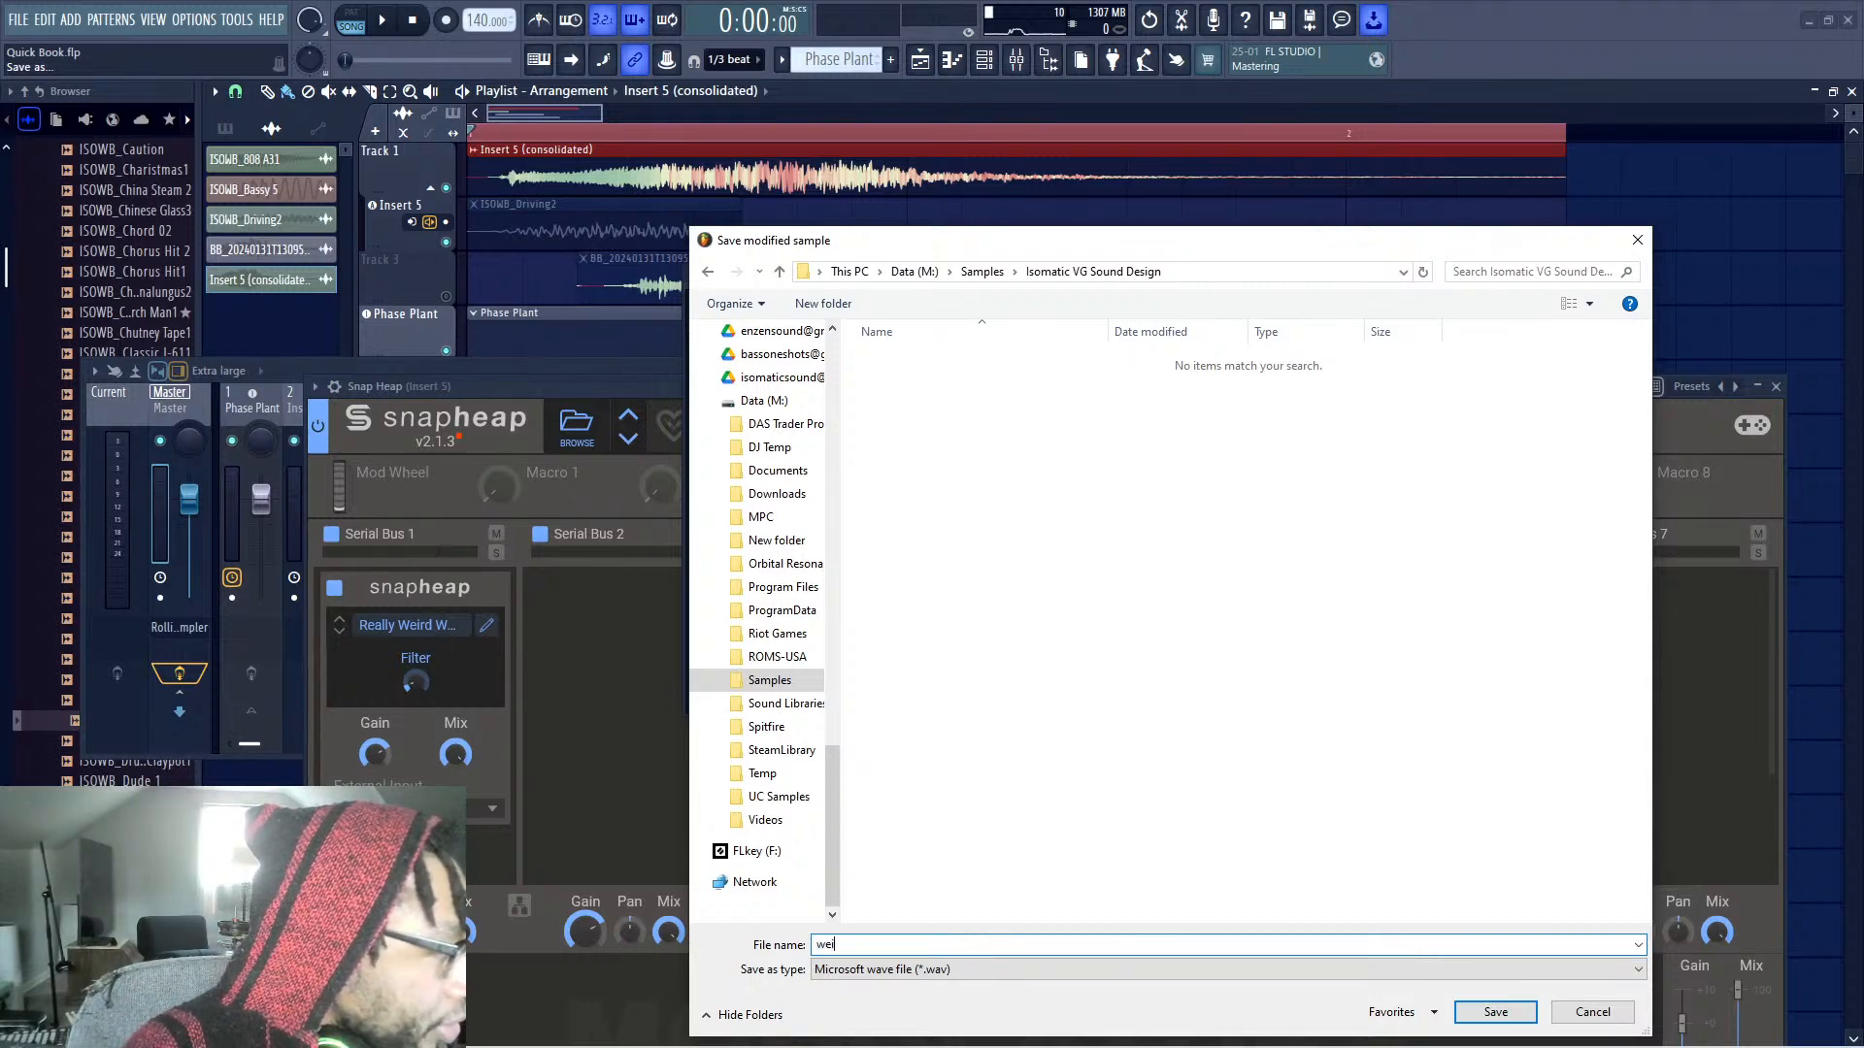
{"action": "left_click", "coordinate": [1496, 1012]}
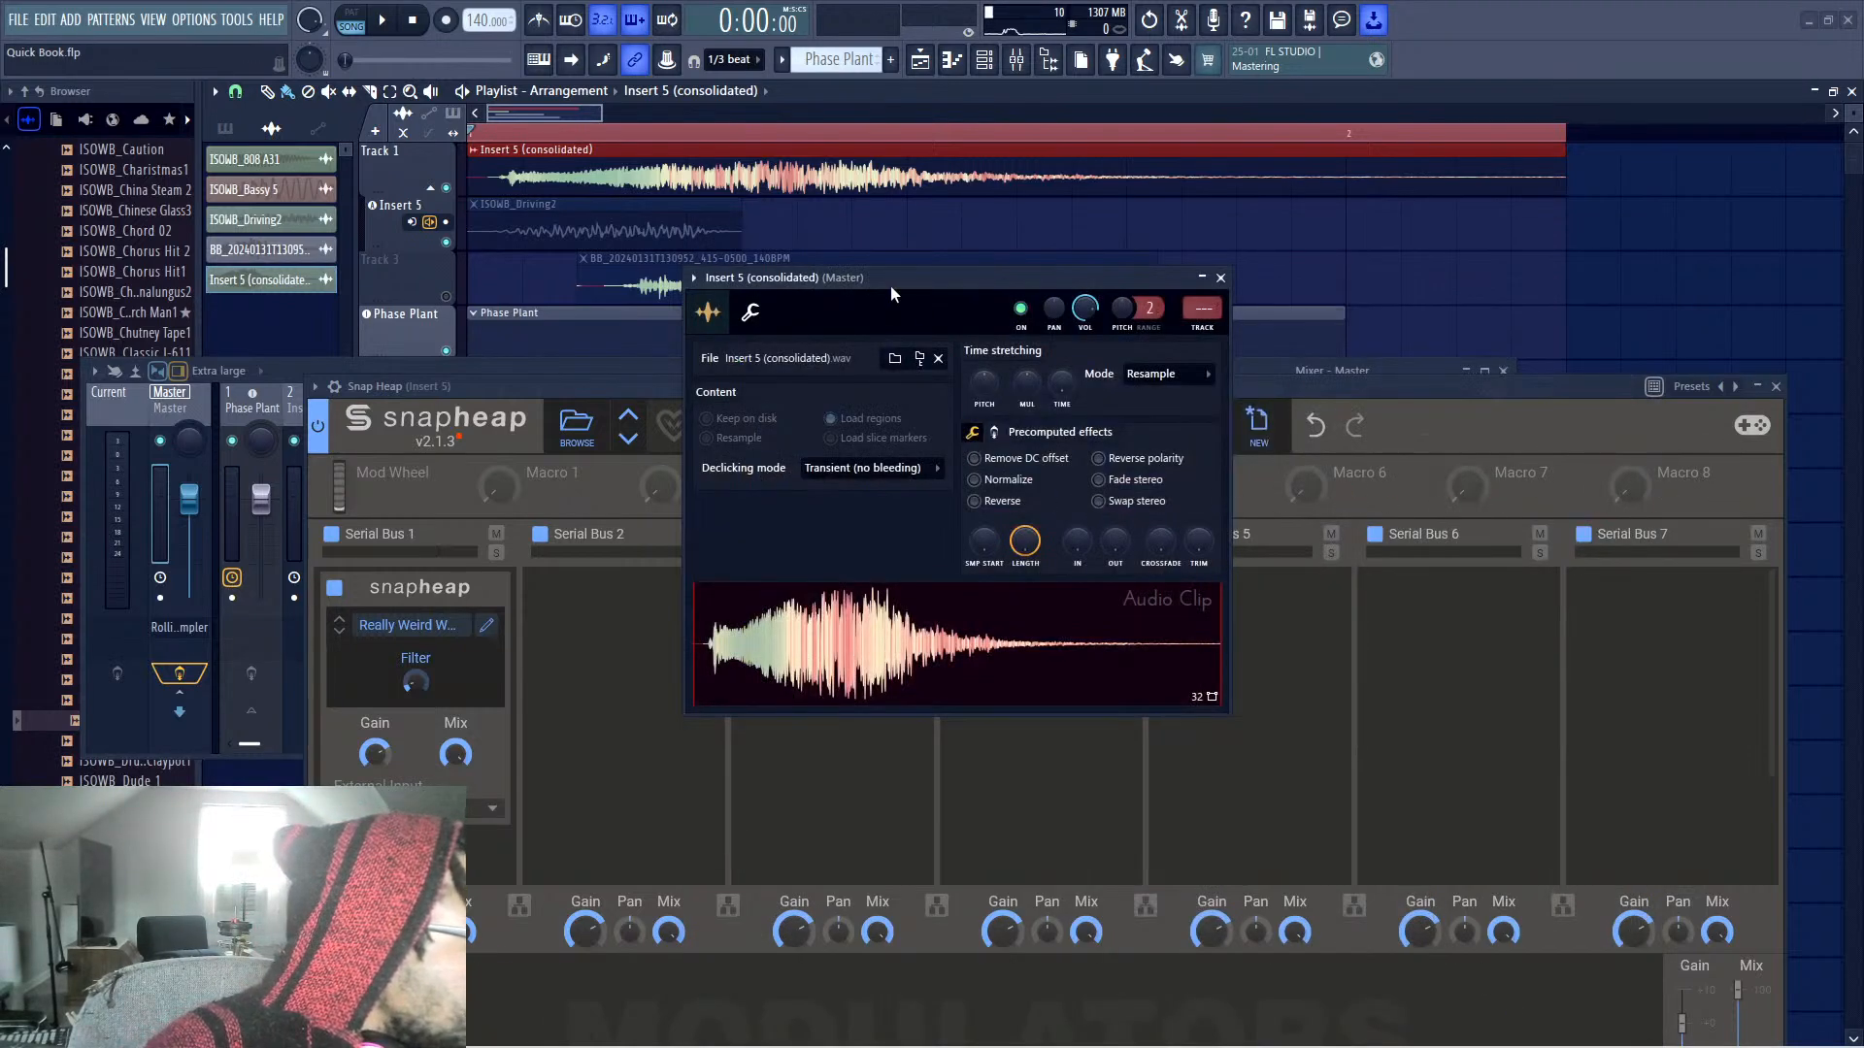
{"action": "left_click_drag", "start_coordinate": [889, 281], "coordinate": [987, 236]}
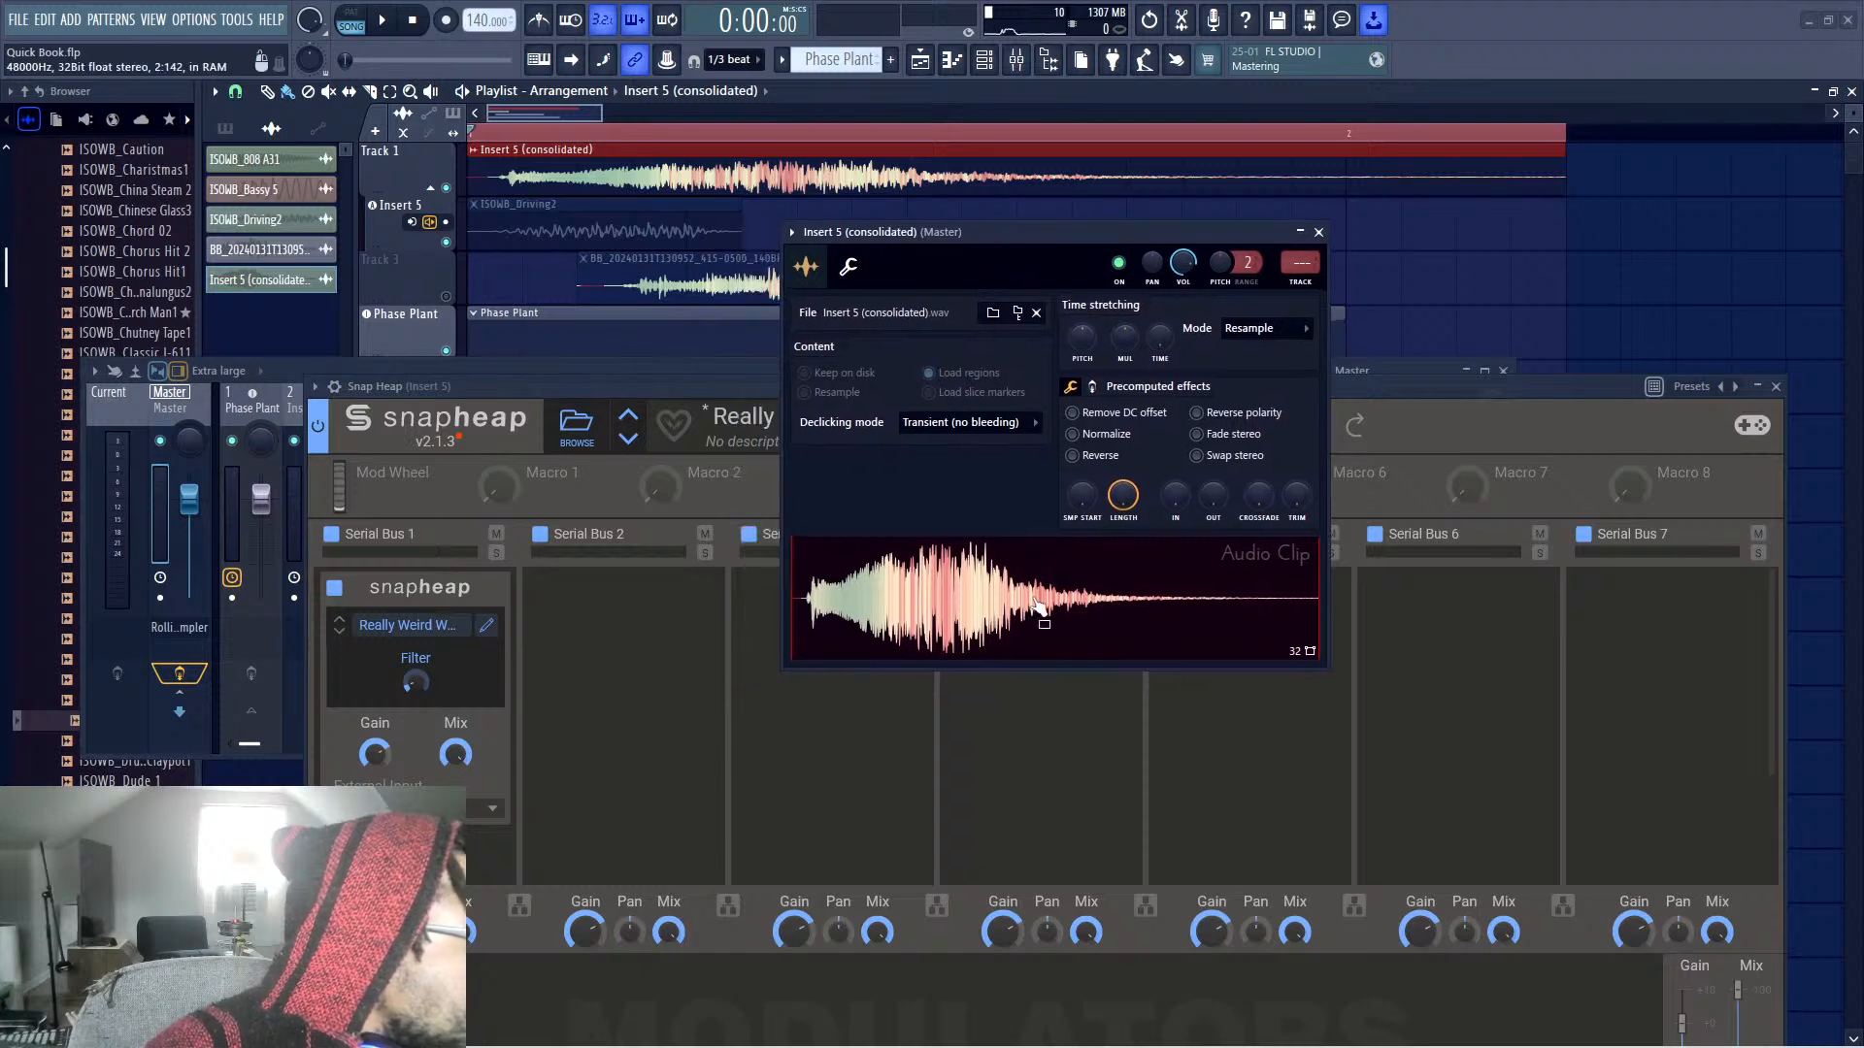
{"action": "left_click", "coordinate": [1318, 232]}
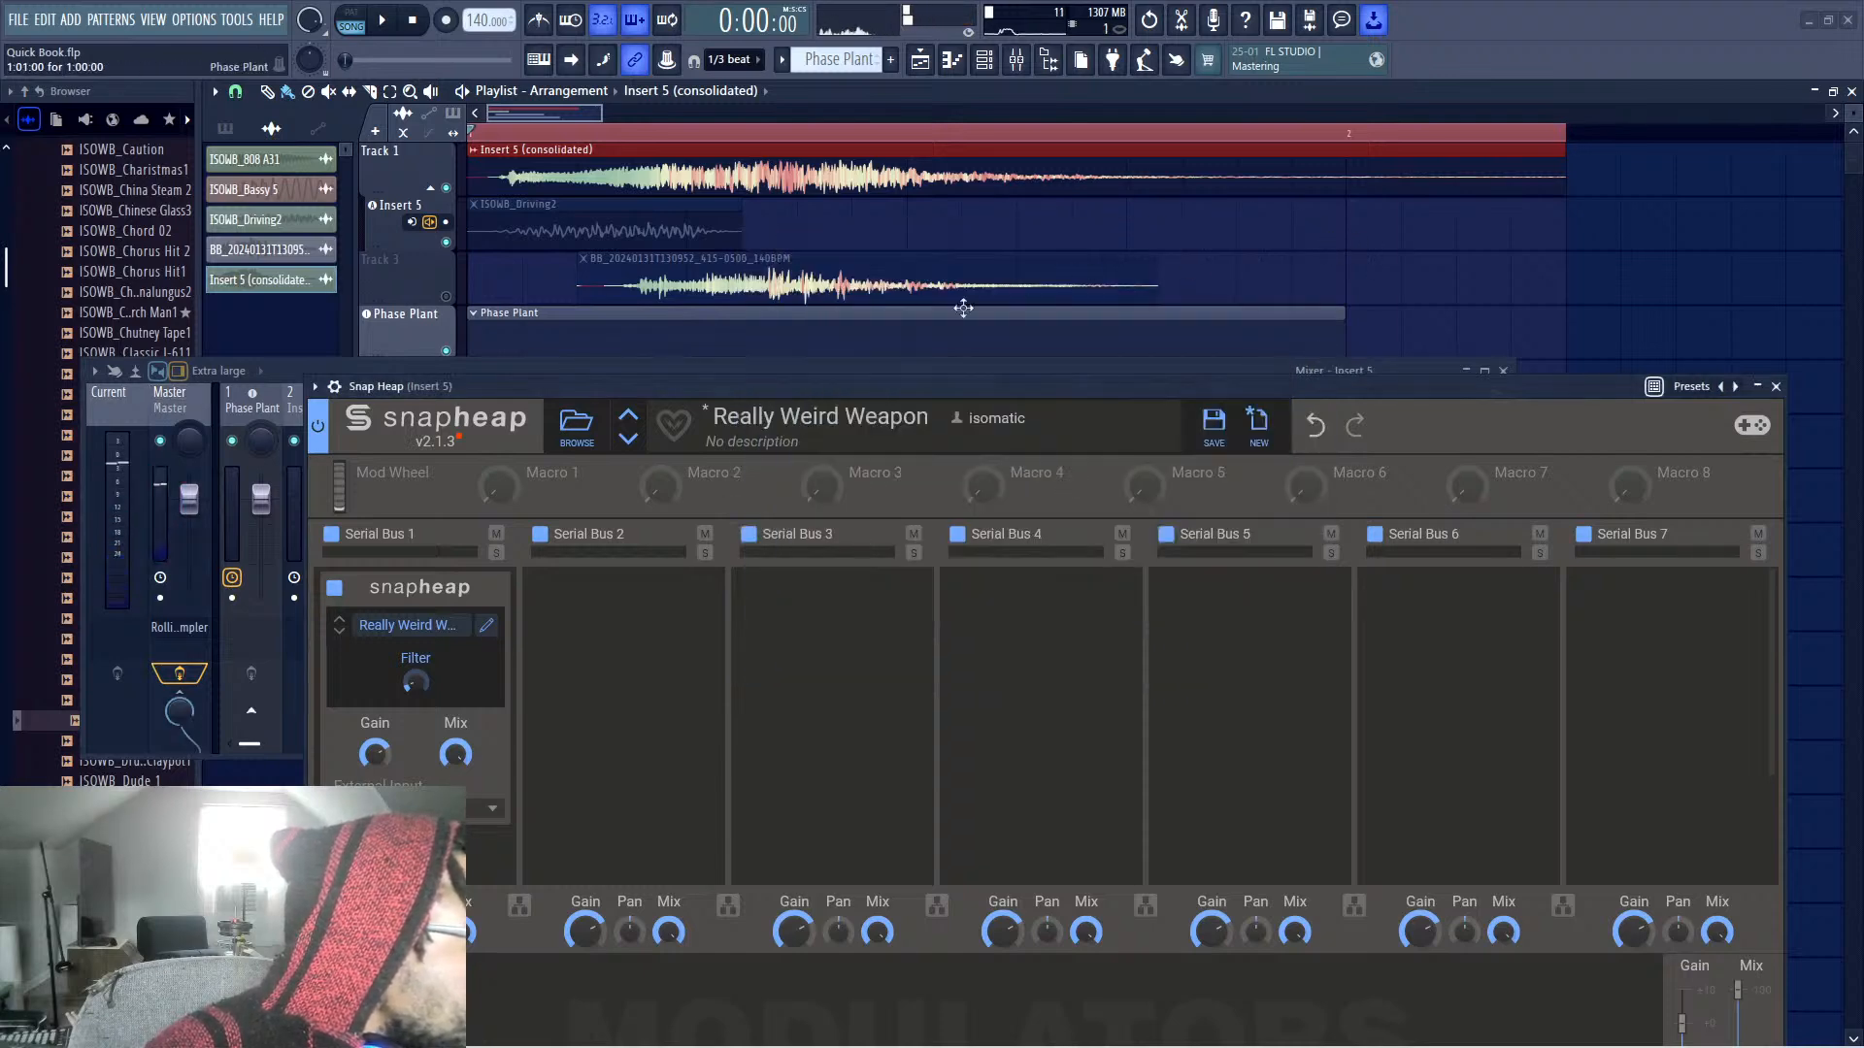
Delete the consolidated clip and the ISOWB_Driving2 clip from the playlist, and move the Snap Heap and mixer windows clear
{"action": "left_click_drag", "start_coordinate": [798, 386], "coordinate": [677, 658]}
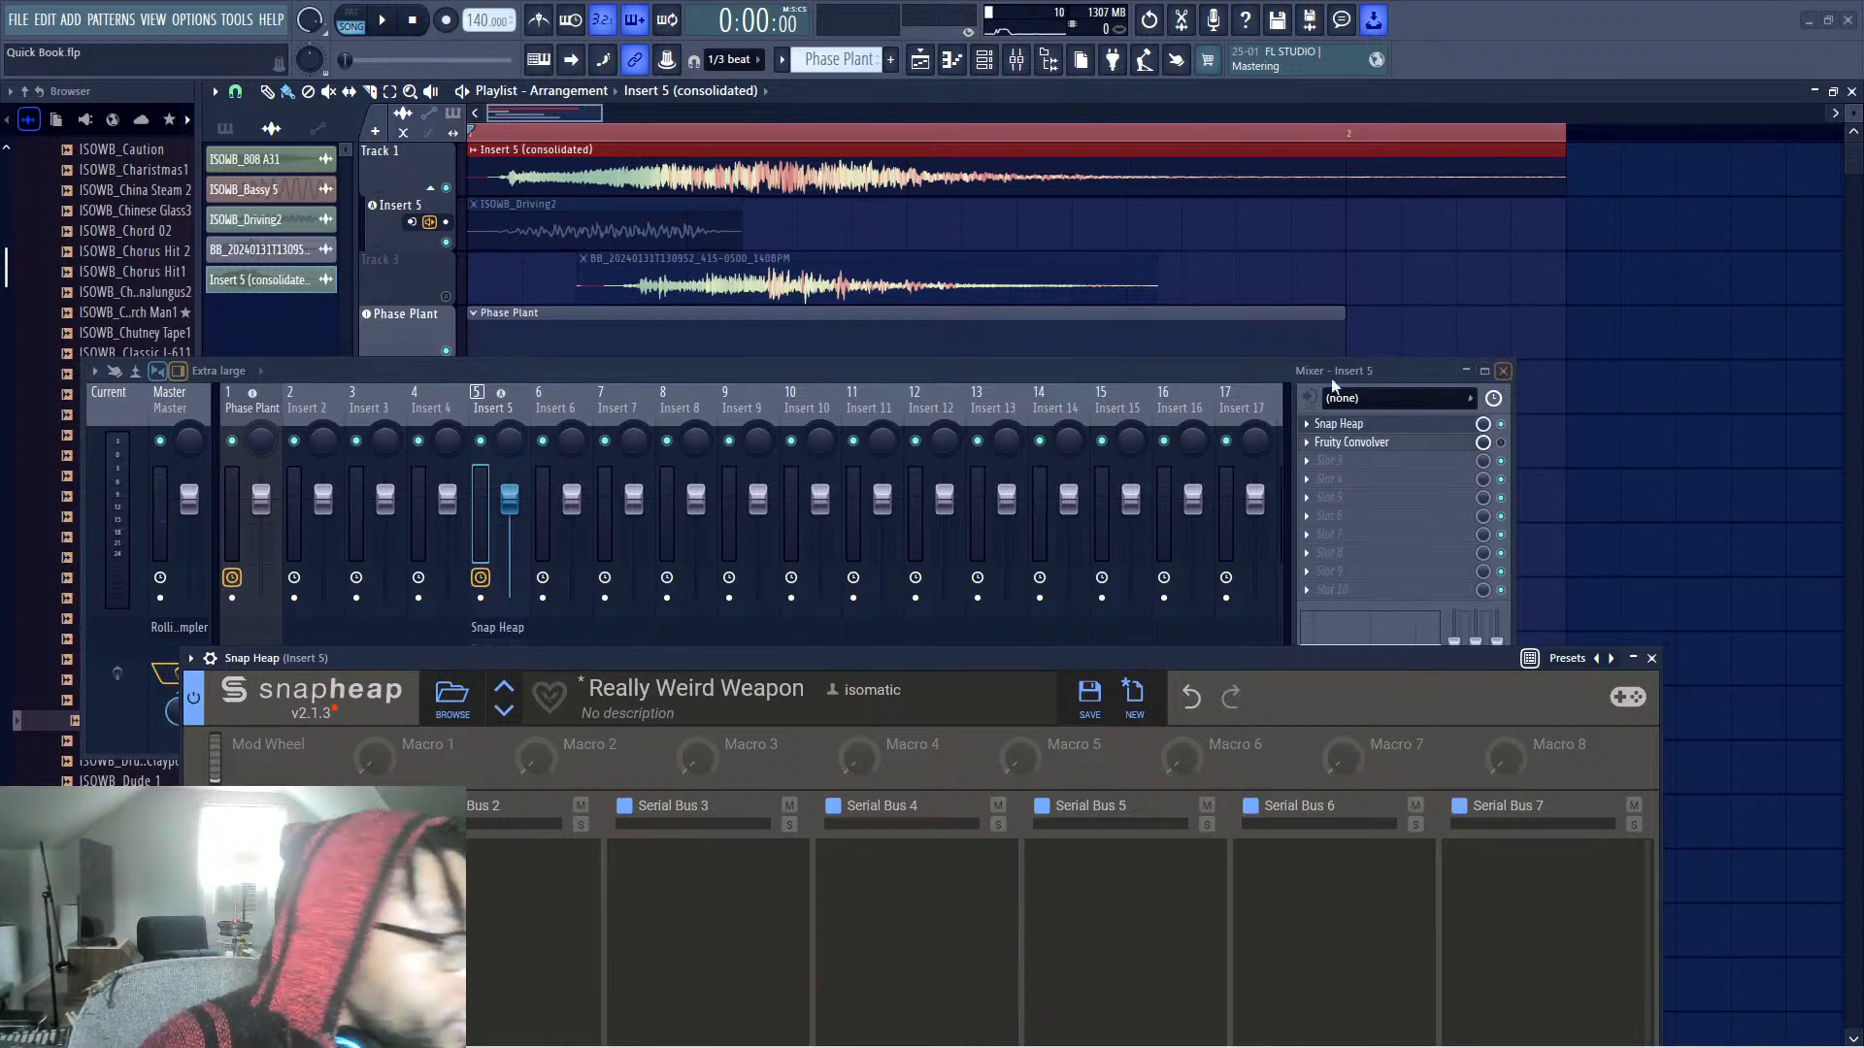
{"action": "right_click", "coordinate": [612, 187]}
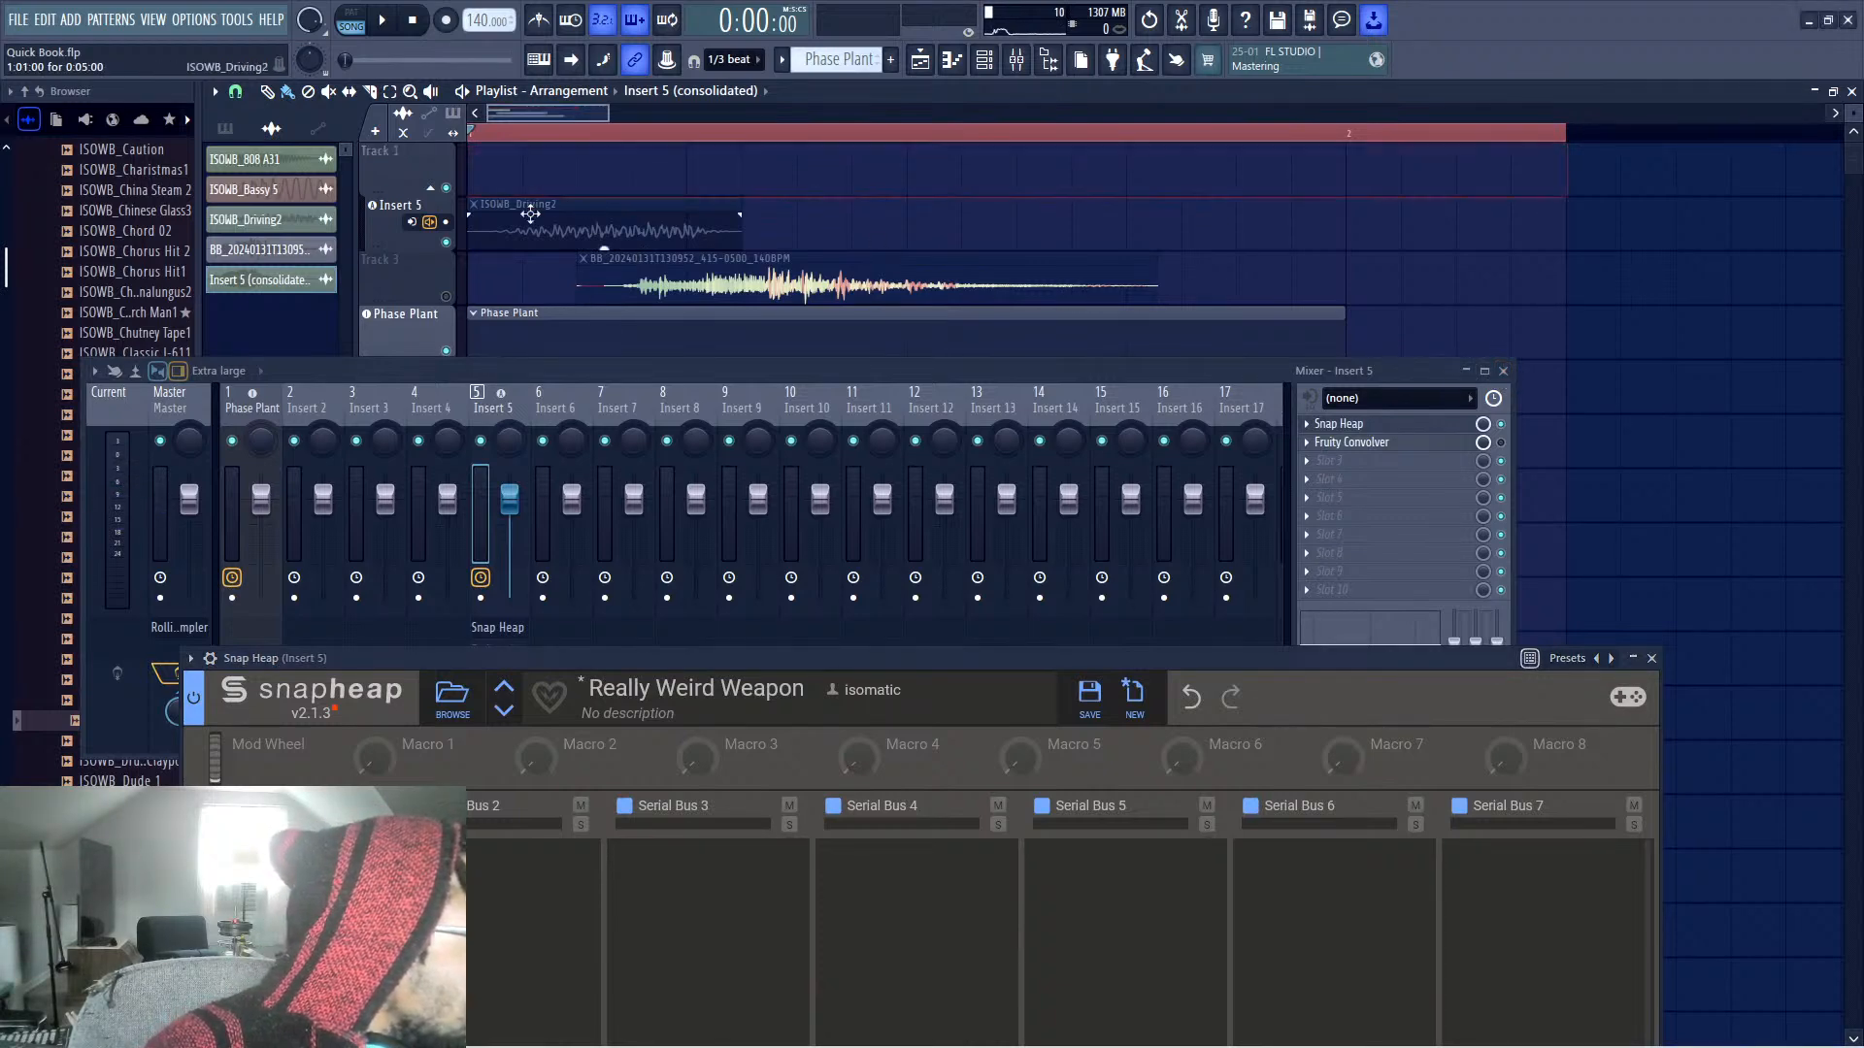
{"action": "right_click", "coordinate": [498, 230]}
{"action": "left_click_drag", "start_coordinate": [646, 406], "coordinate": [1206, 483]}
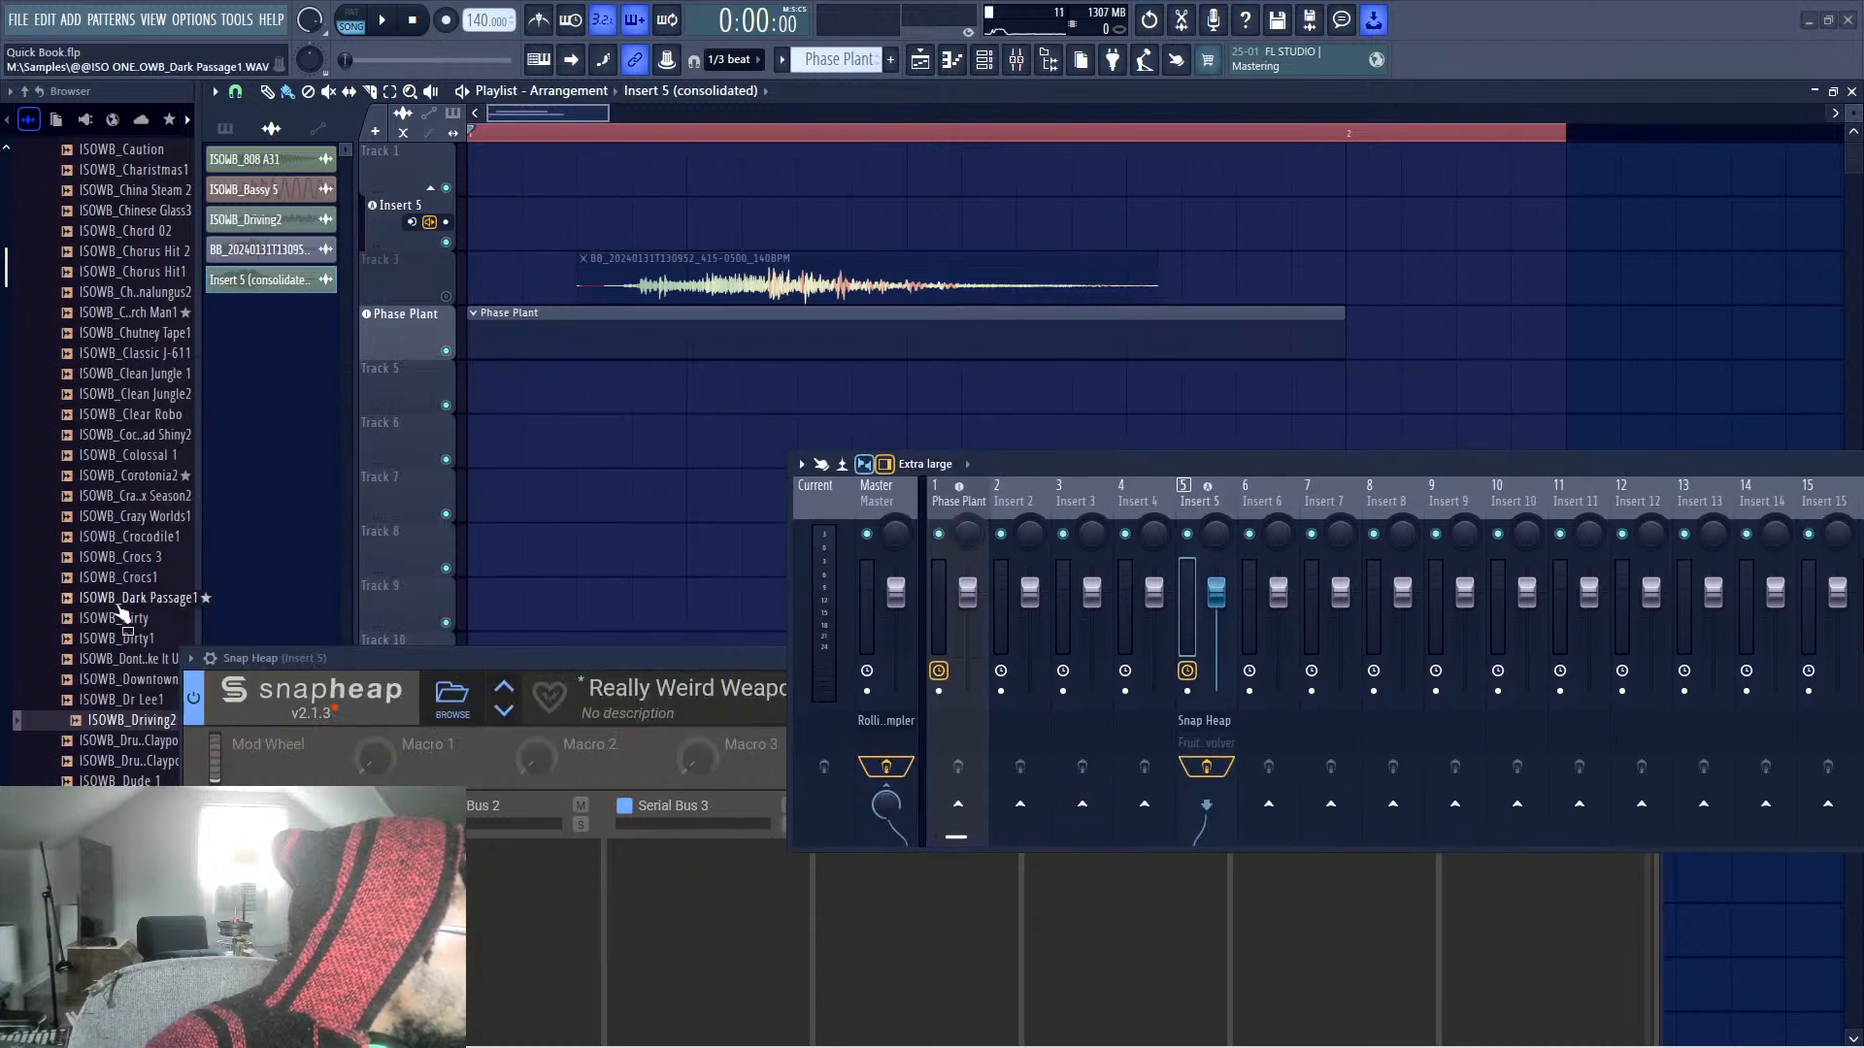
Try the ISOWB_Frenchorn sample at the start of the Insert 5 track, play it, and remove the clip
{"action": "scroll", "coordinate": [136, 553], "scroll_direction": "down", "scroll_amount": 6}
{"action": "left_click", "coordinate": [134, 556]}
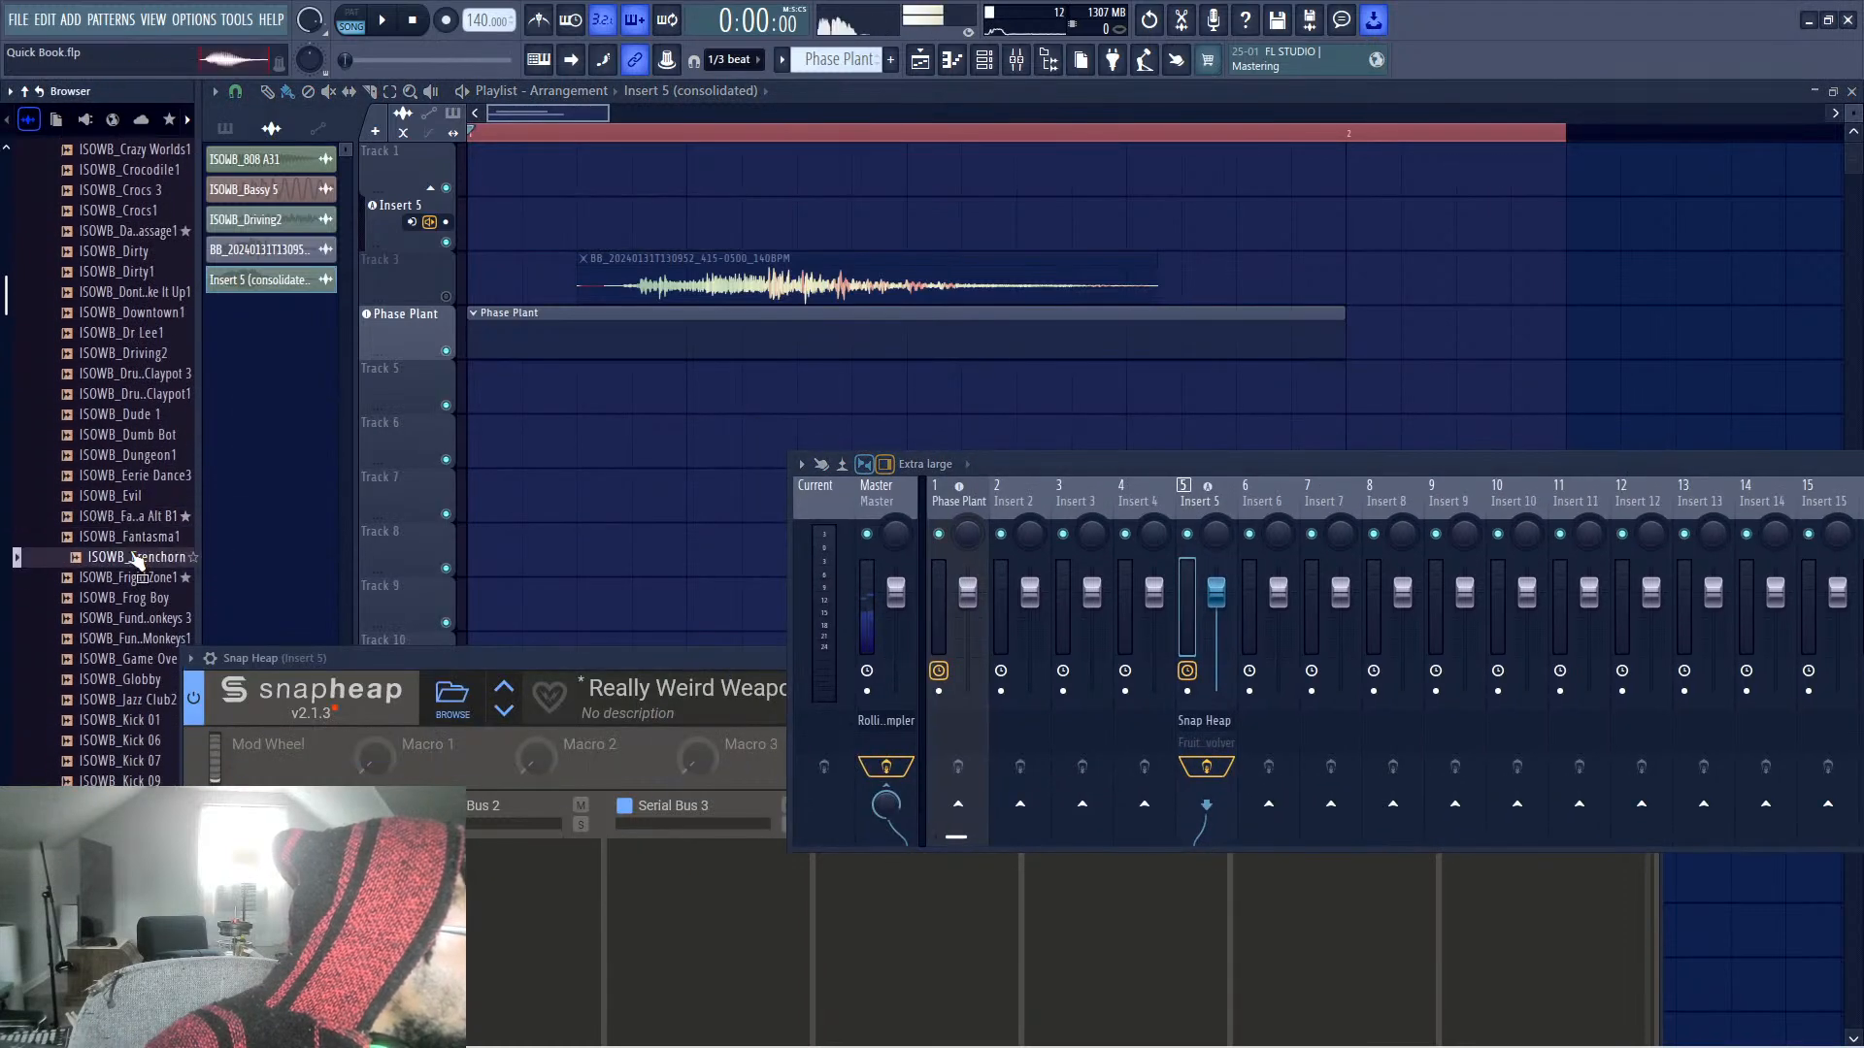
{"action": "left_click_drag", "start_coordinate": [136, 558], "coordinate": [474, 229]}
{"action": "key", "text": "space"}
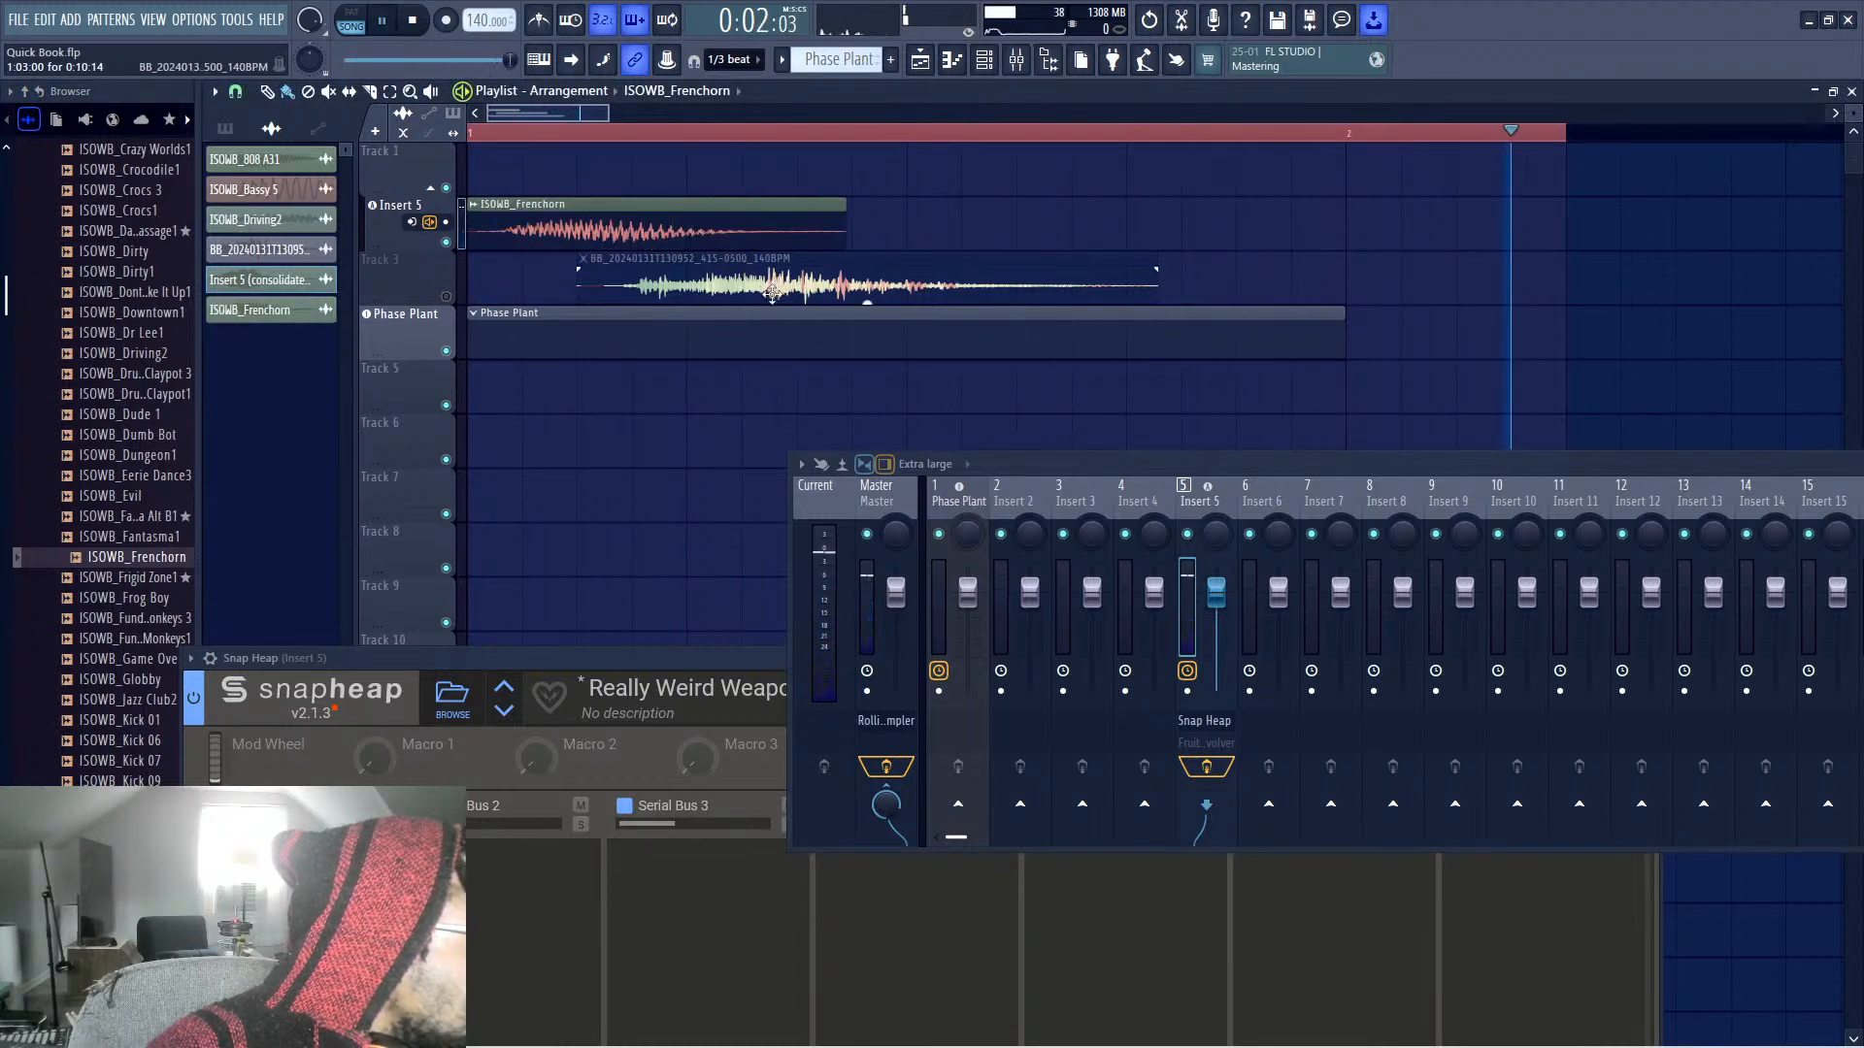
{"action": "key", "text": "space"}
{"action": "right_click", "coordinate": [718, 234]}
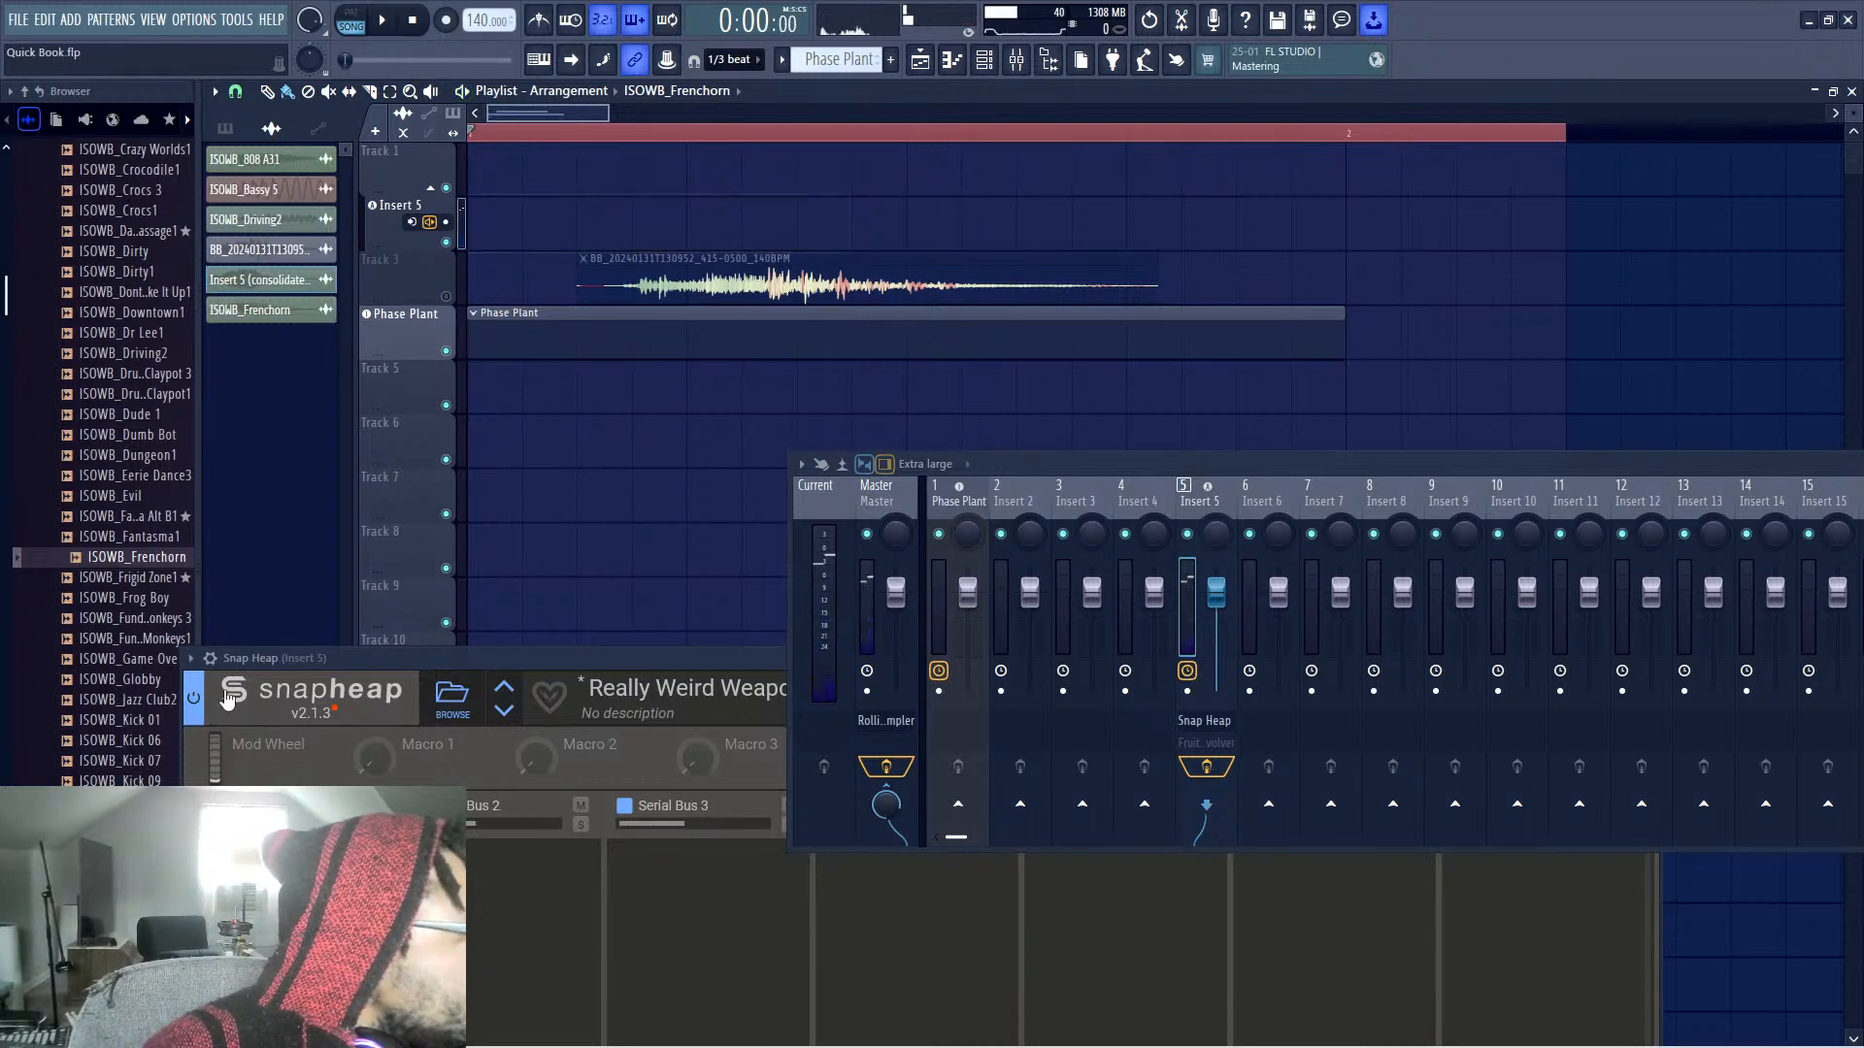
Audition other browser samples, place ISOWB_Kick 06 at the start of the Insert 5 track, and play it
{"action": "left_click", "coordinate": [124, 641]}
{"action": "left_click", "coordinate": [109, 701]}
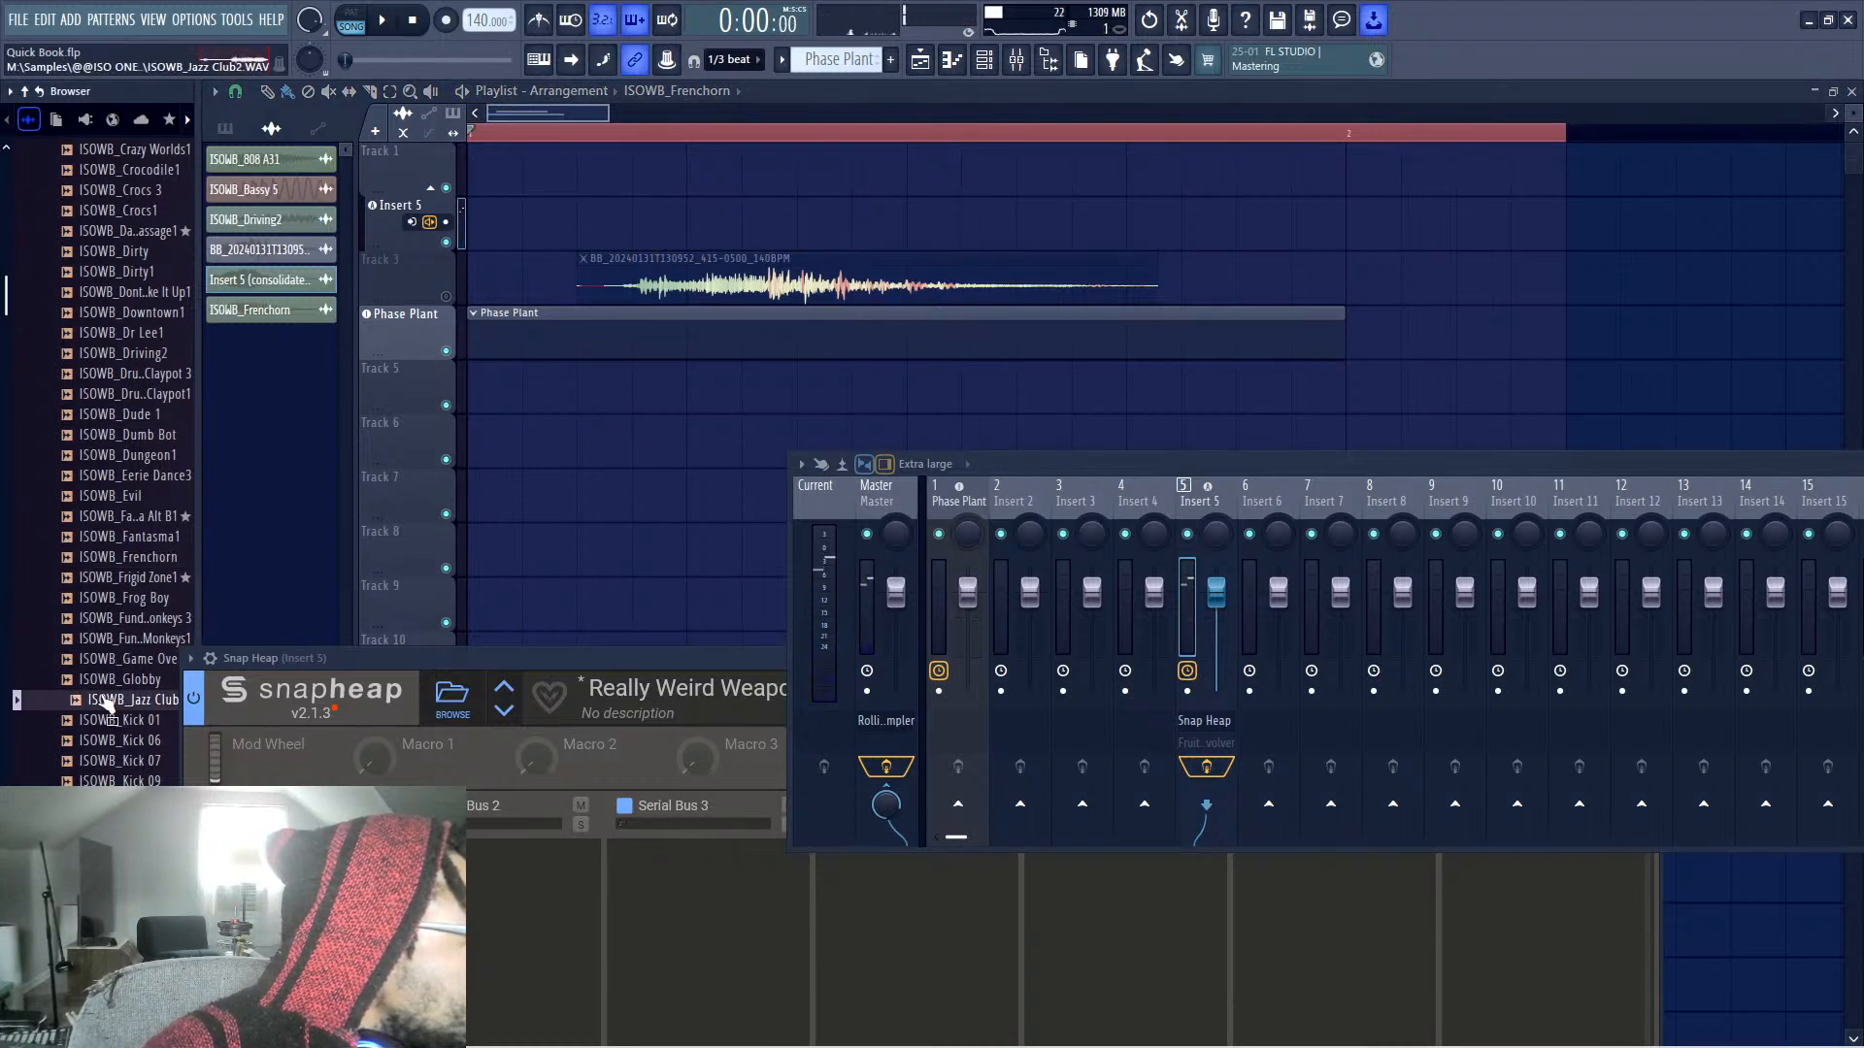
{"action": "left_click", "coordinate": [98, 745]}
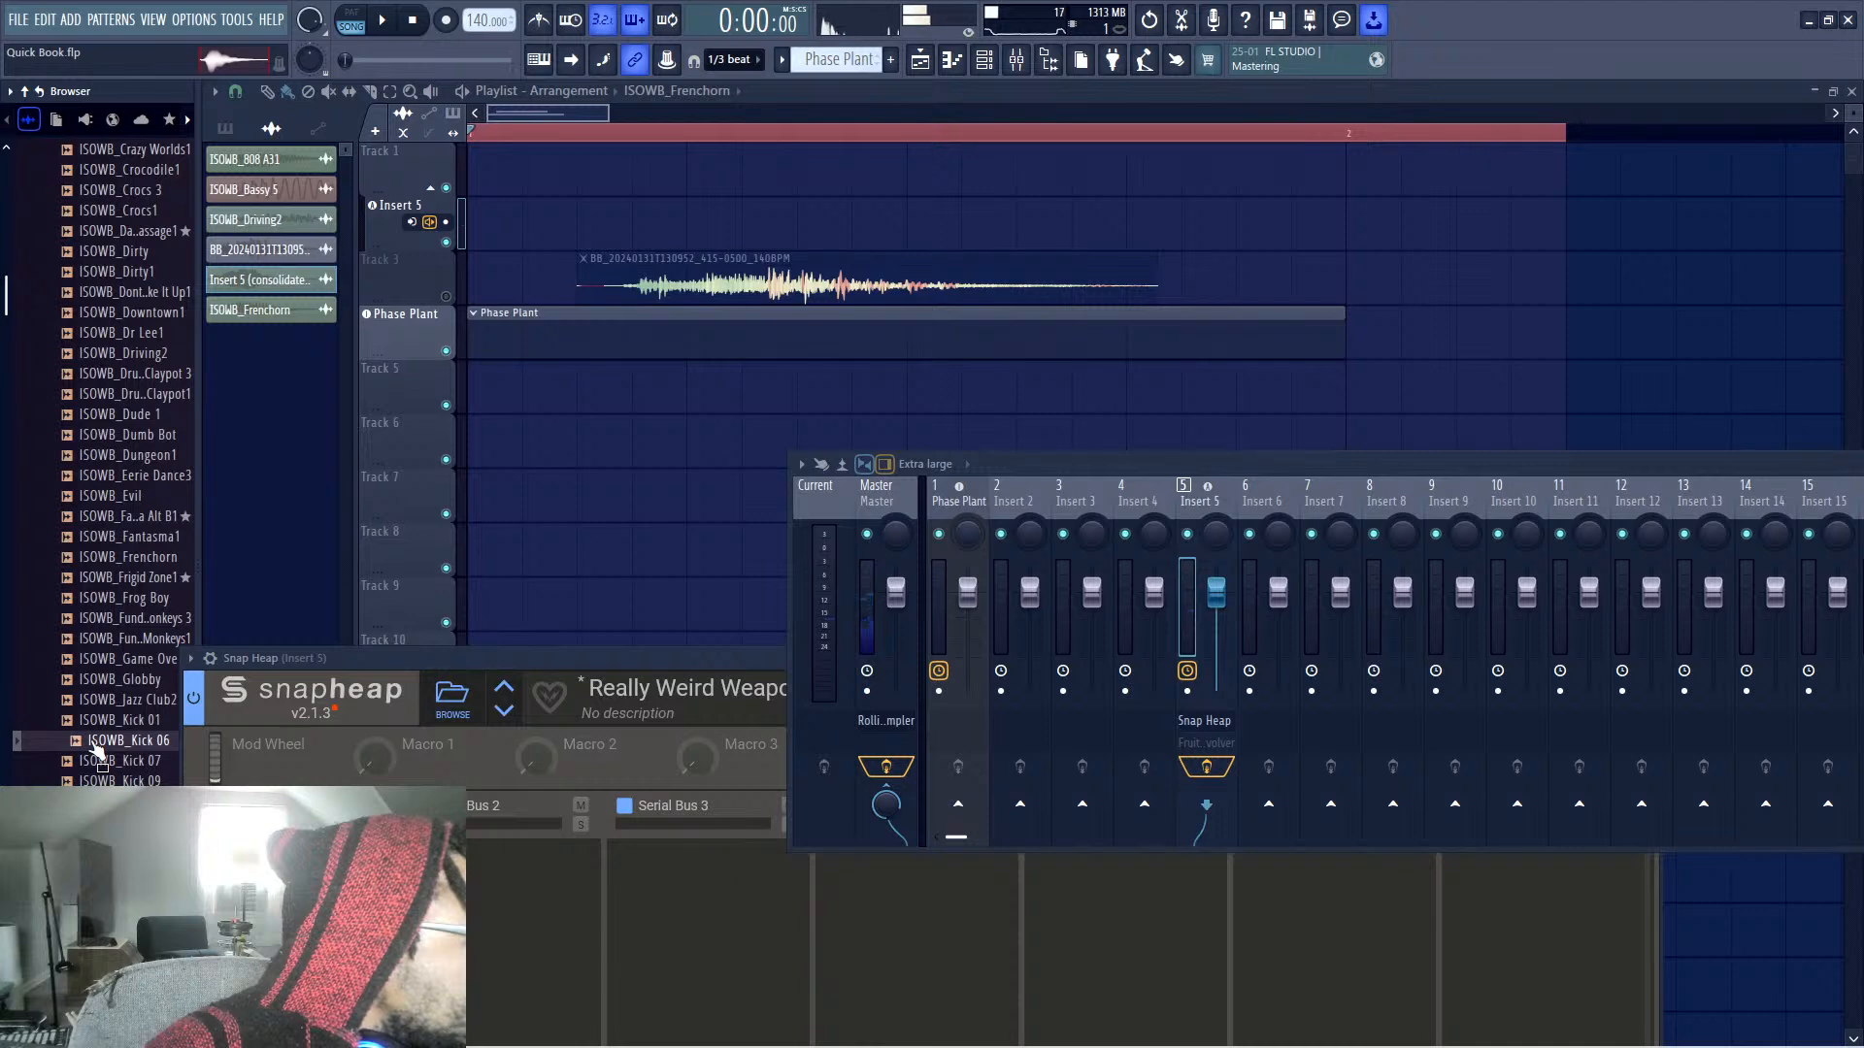
{"action": "left_click_drag", "start_coordinate": [98, 745], "coordinate": [476, 226]}
{"action": "key", "text": "space"}
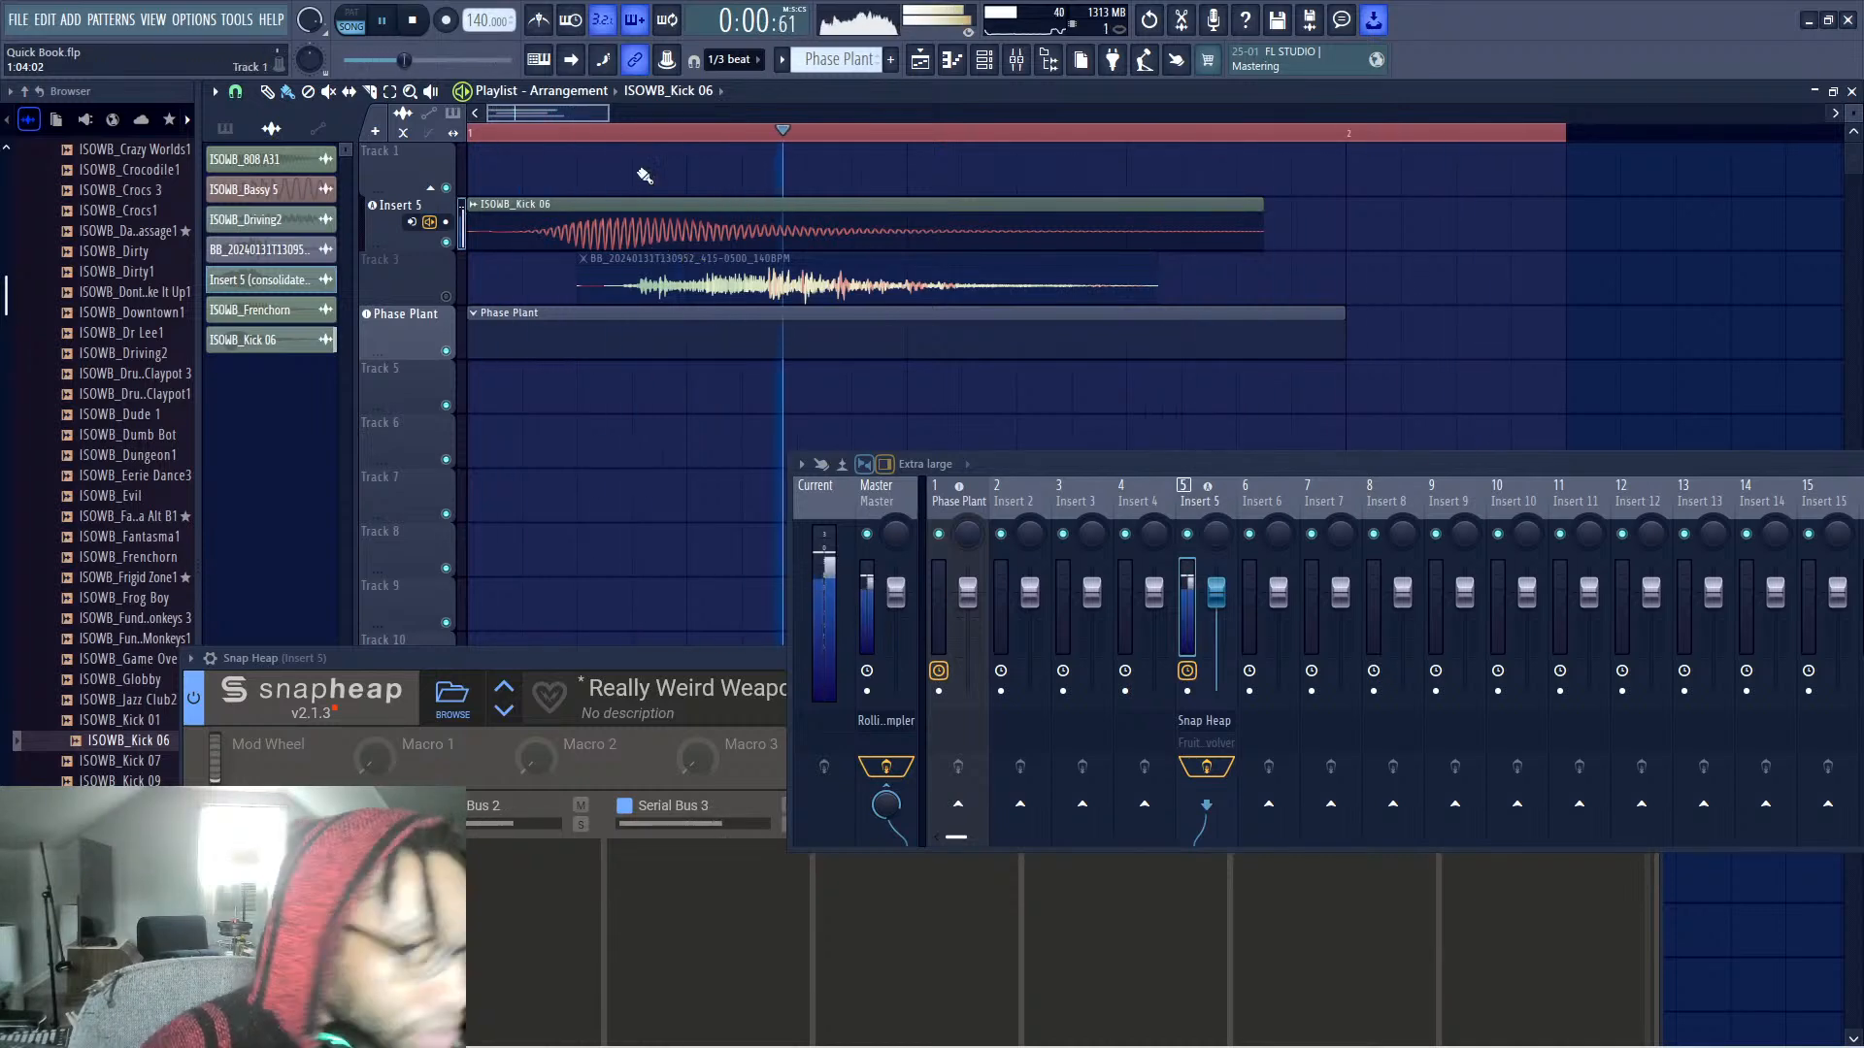
{"action": "key", "text": "space"}
Consolidate the Insert 5 track holding ISOWB_Kick 06 into a second audio clip
{"action": "left_click_drag", "start_coordinate": [476, 135], "coordinate": [1403, 165]}
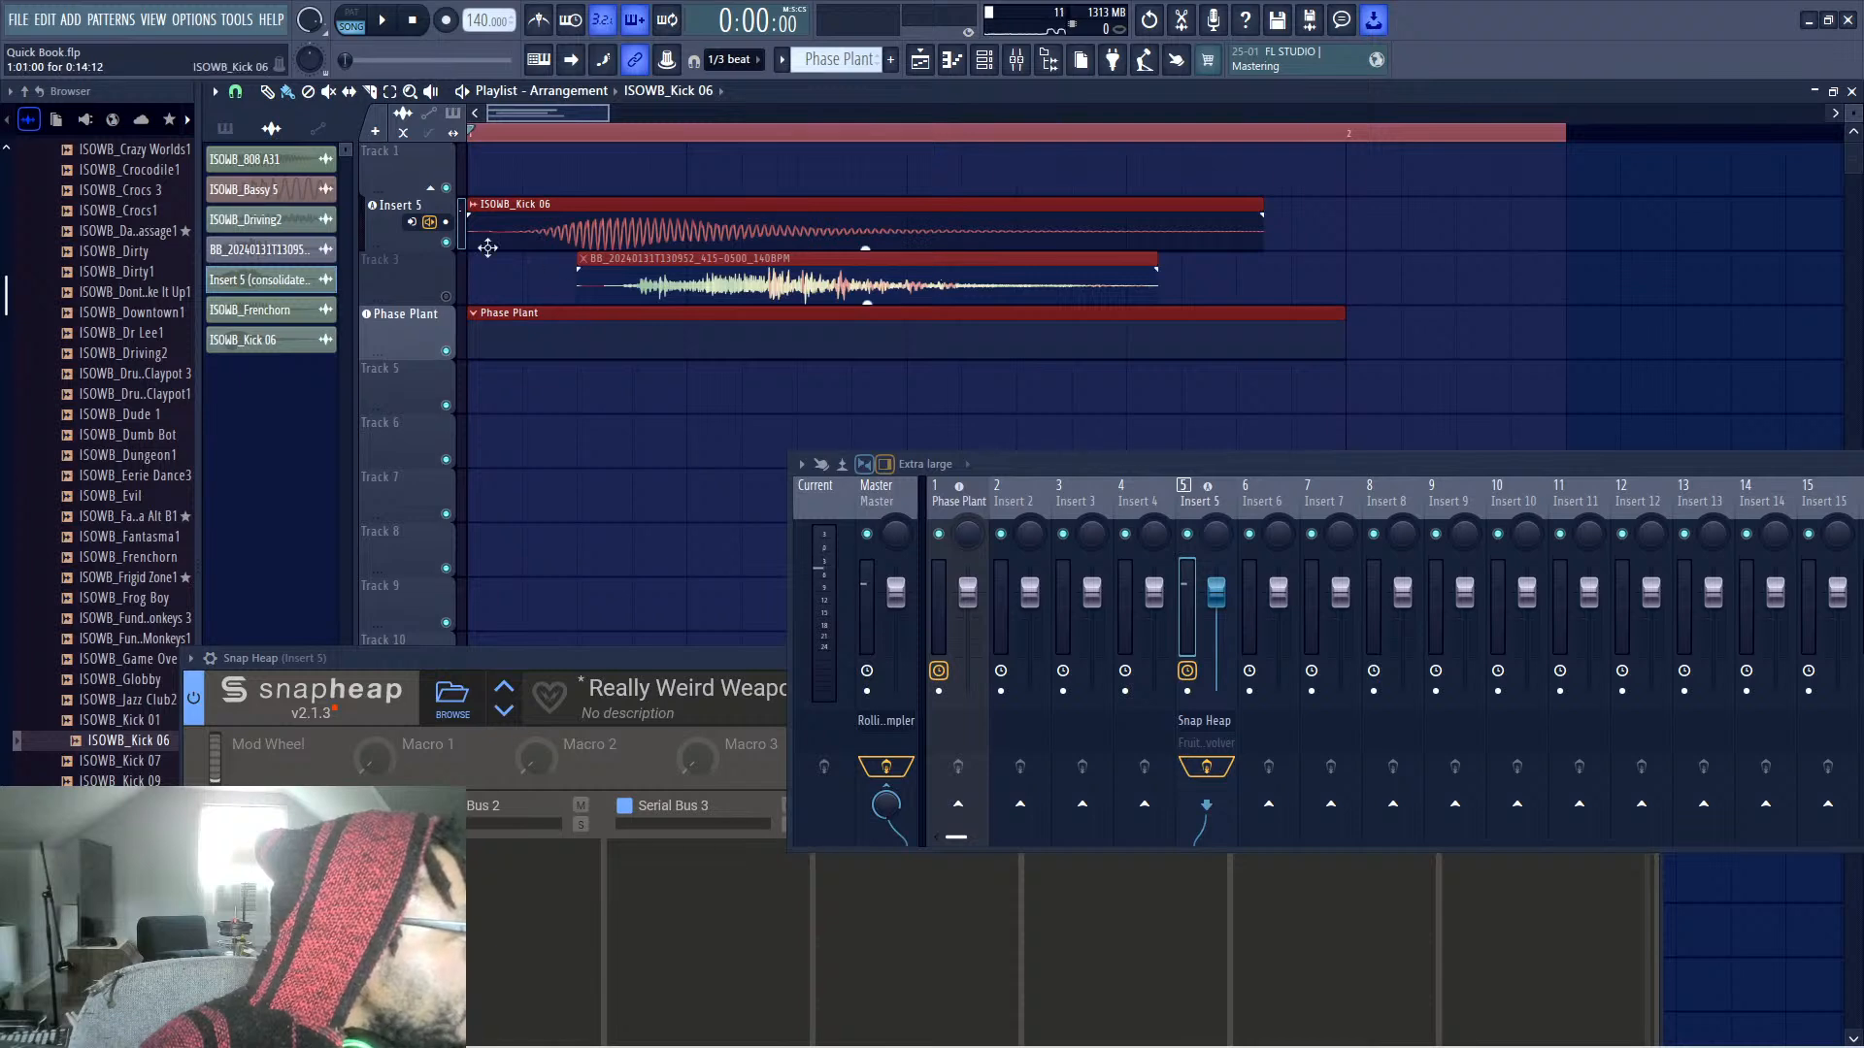
{"action": "right_click", "coordinate": [380, 200]}
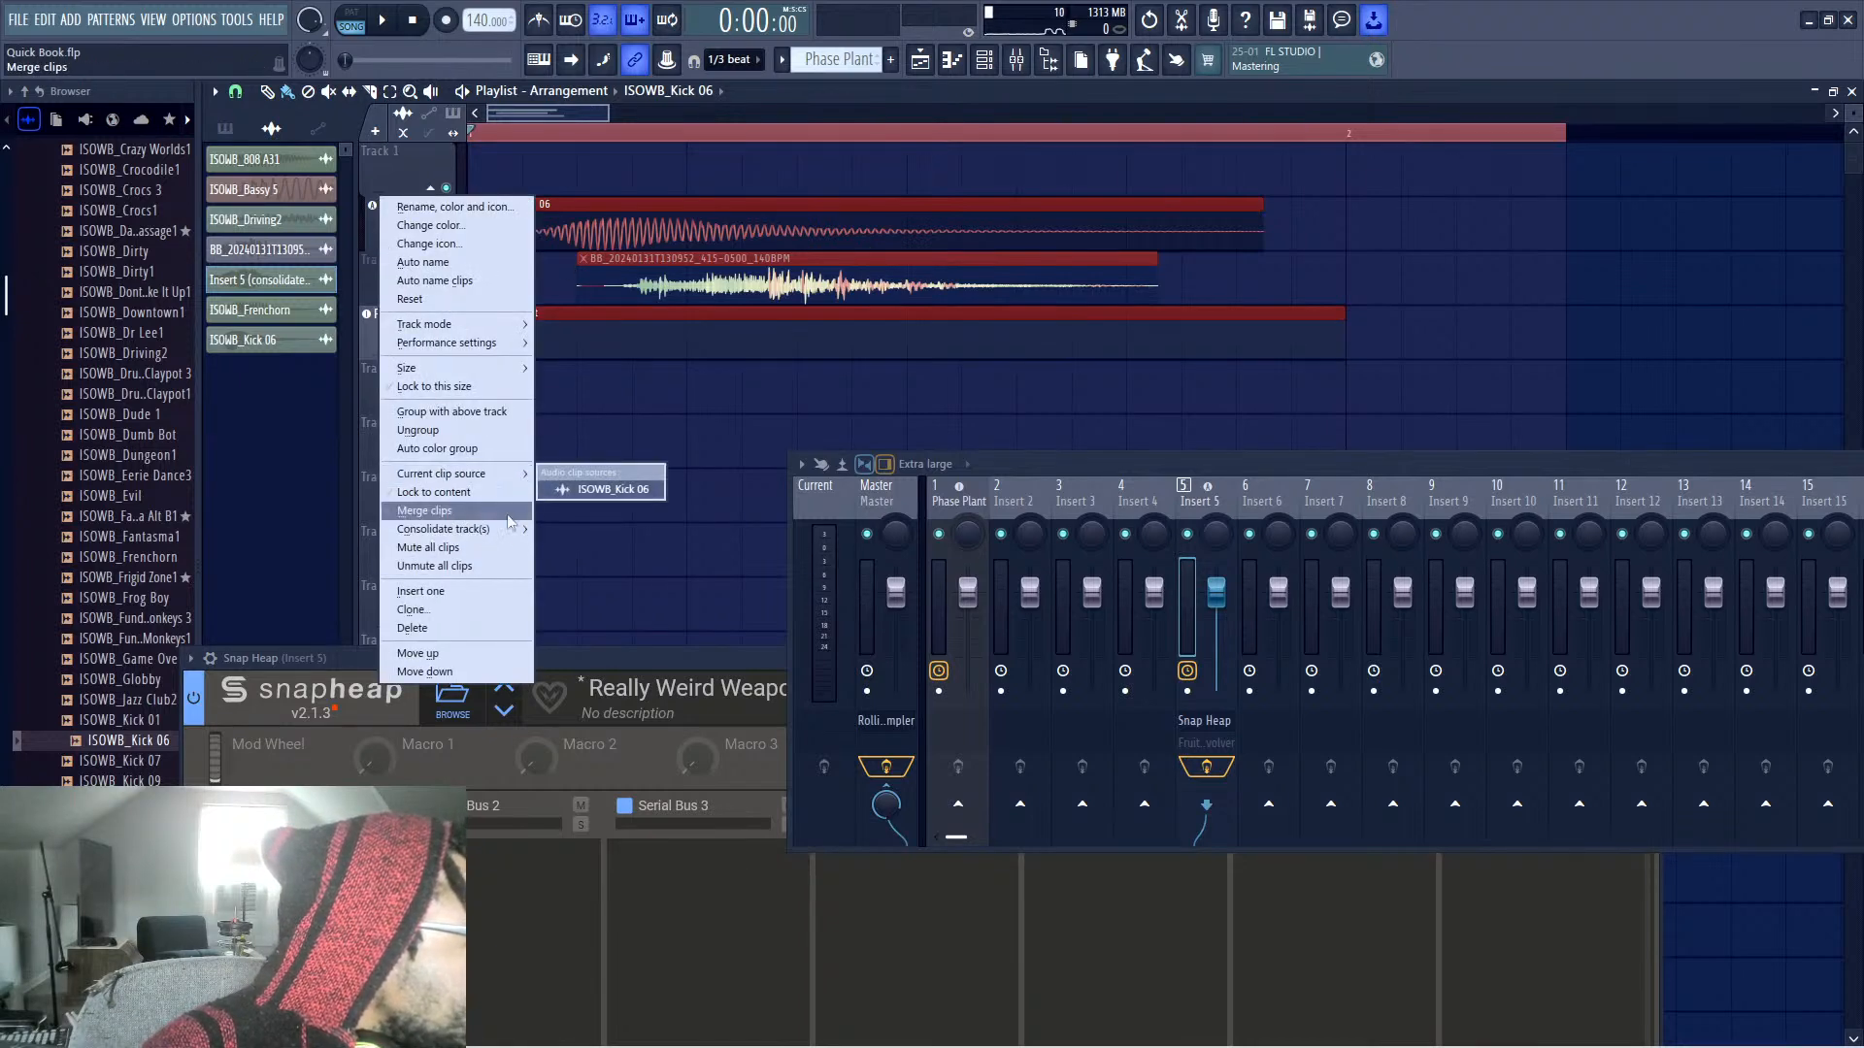
{"action": "left_click", "coordinate": [551, 528]}
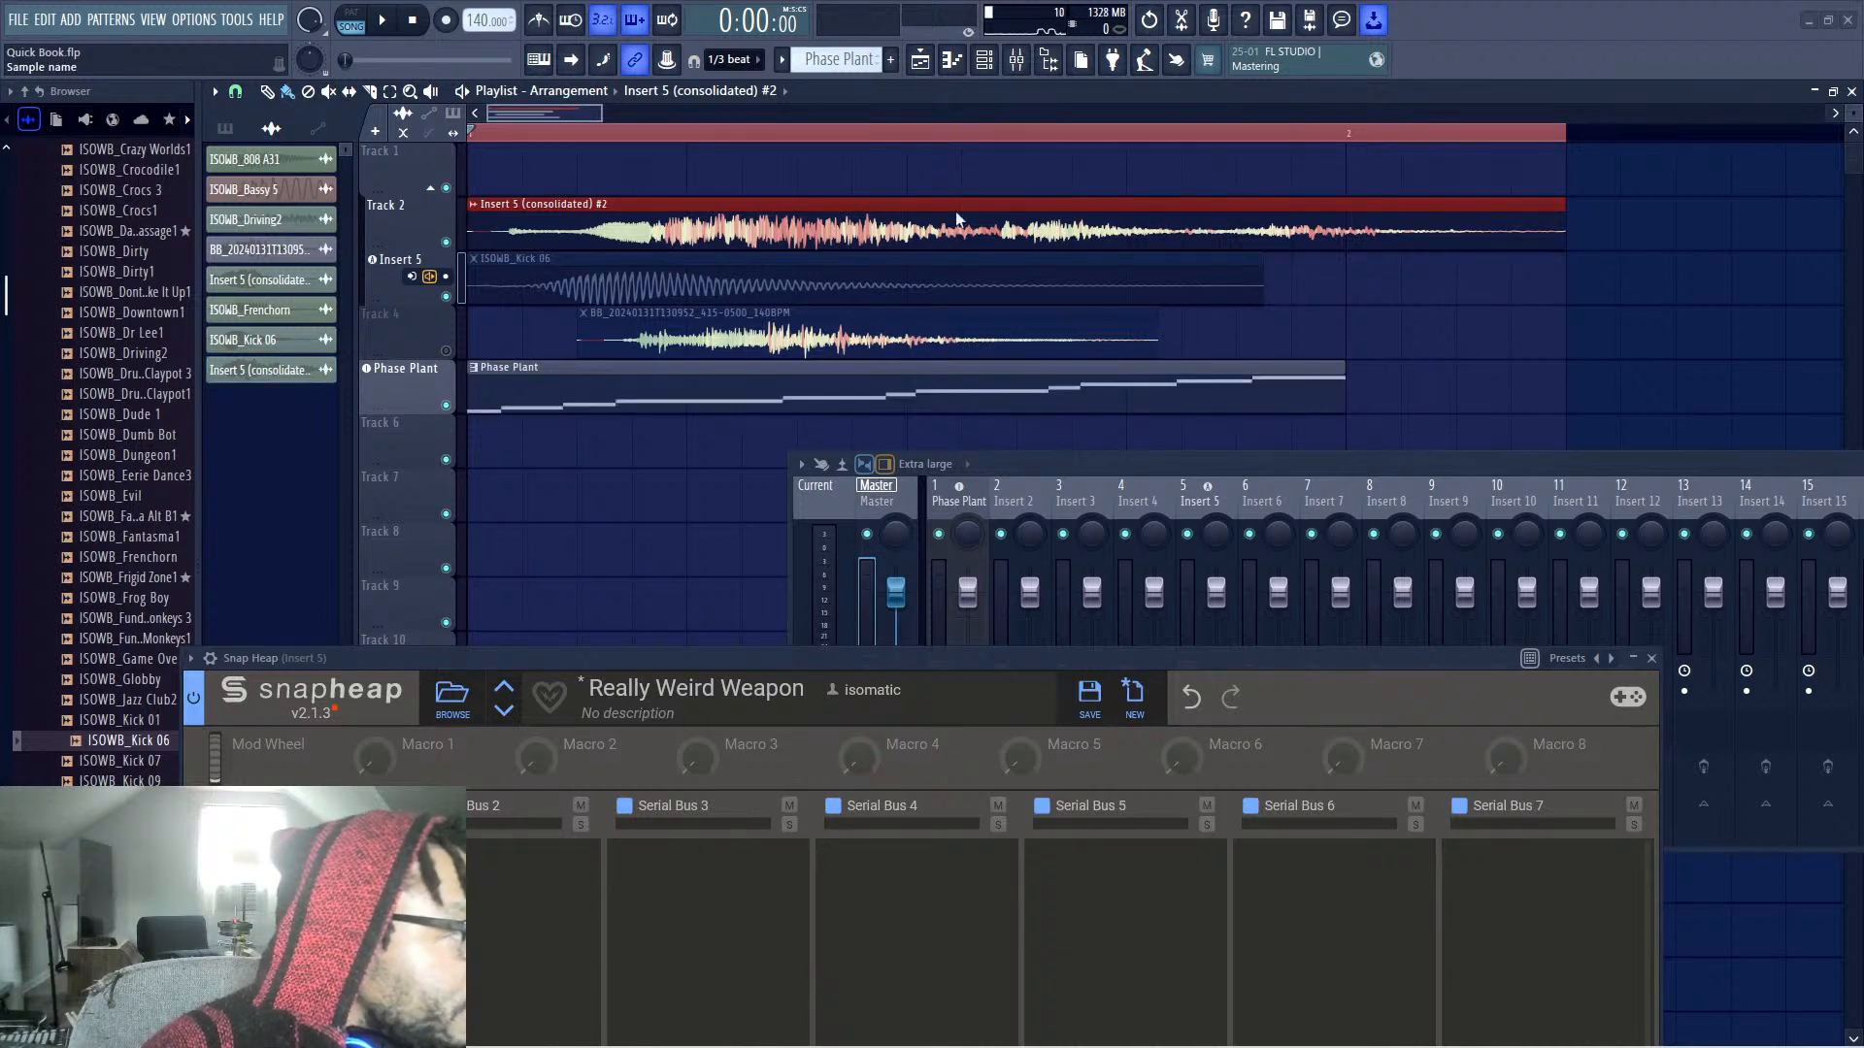
Open the Phase Plant pattern in the piano roll, remove the consolidated clip from Track 2, and play the pattern
{"action": "left_click", "coordinate": [561, 393]}
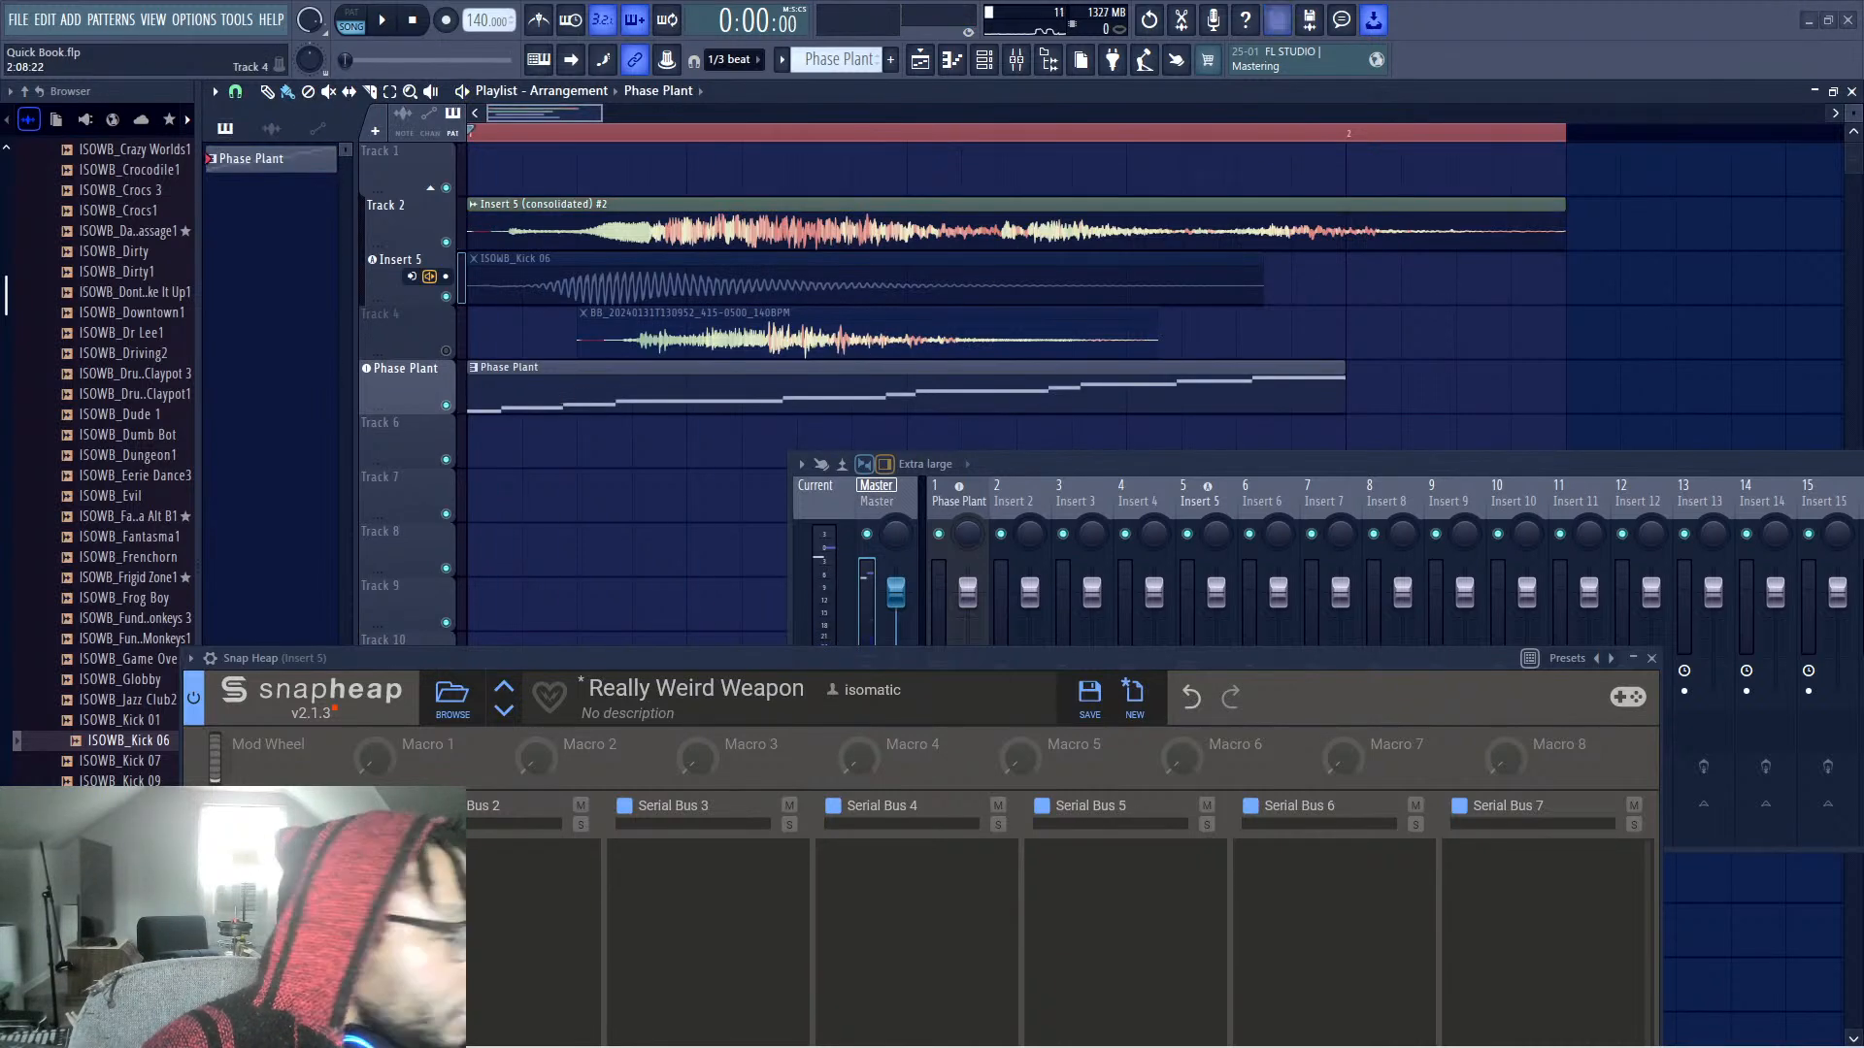
{"action": "key", "text": "F7"}
{"action": "key", "text": "space"}
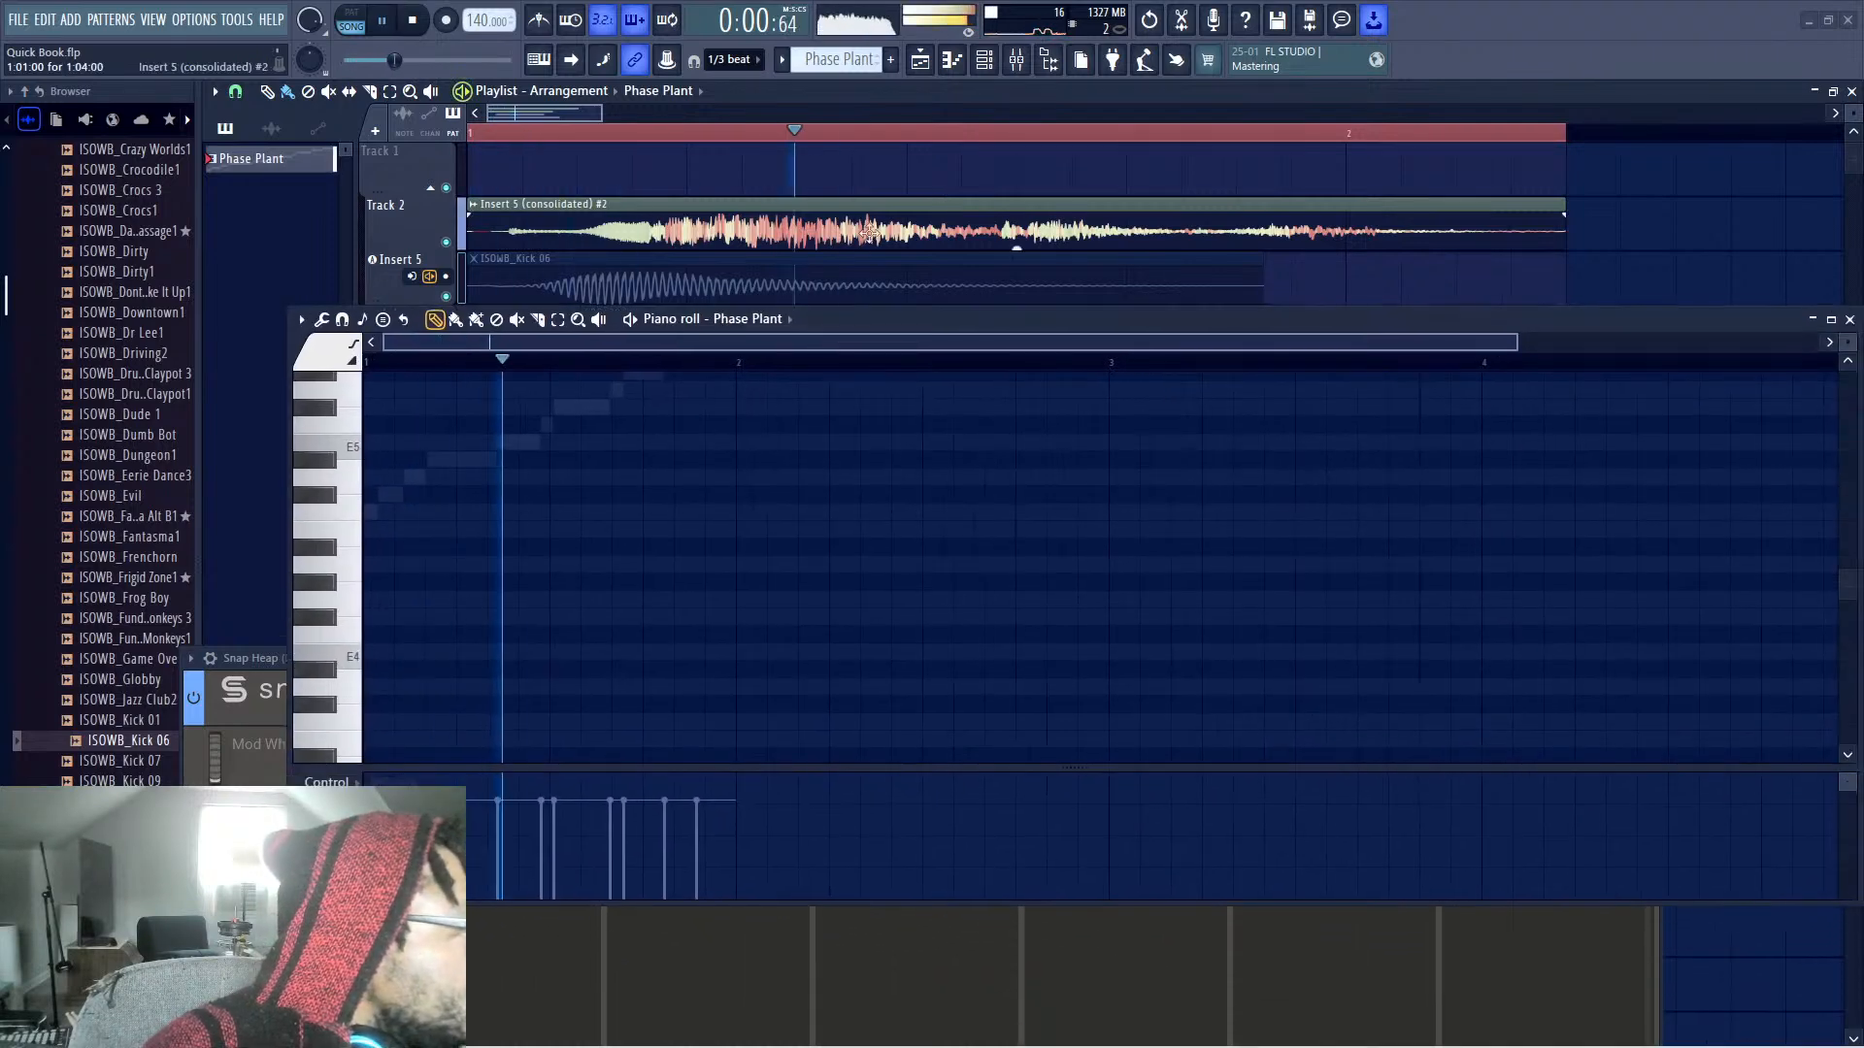
{"action": "left_click_drag", "start_coordinate": [801, 315], "coordinate": [780, 318]}
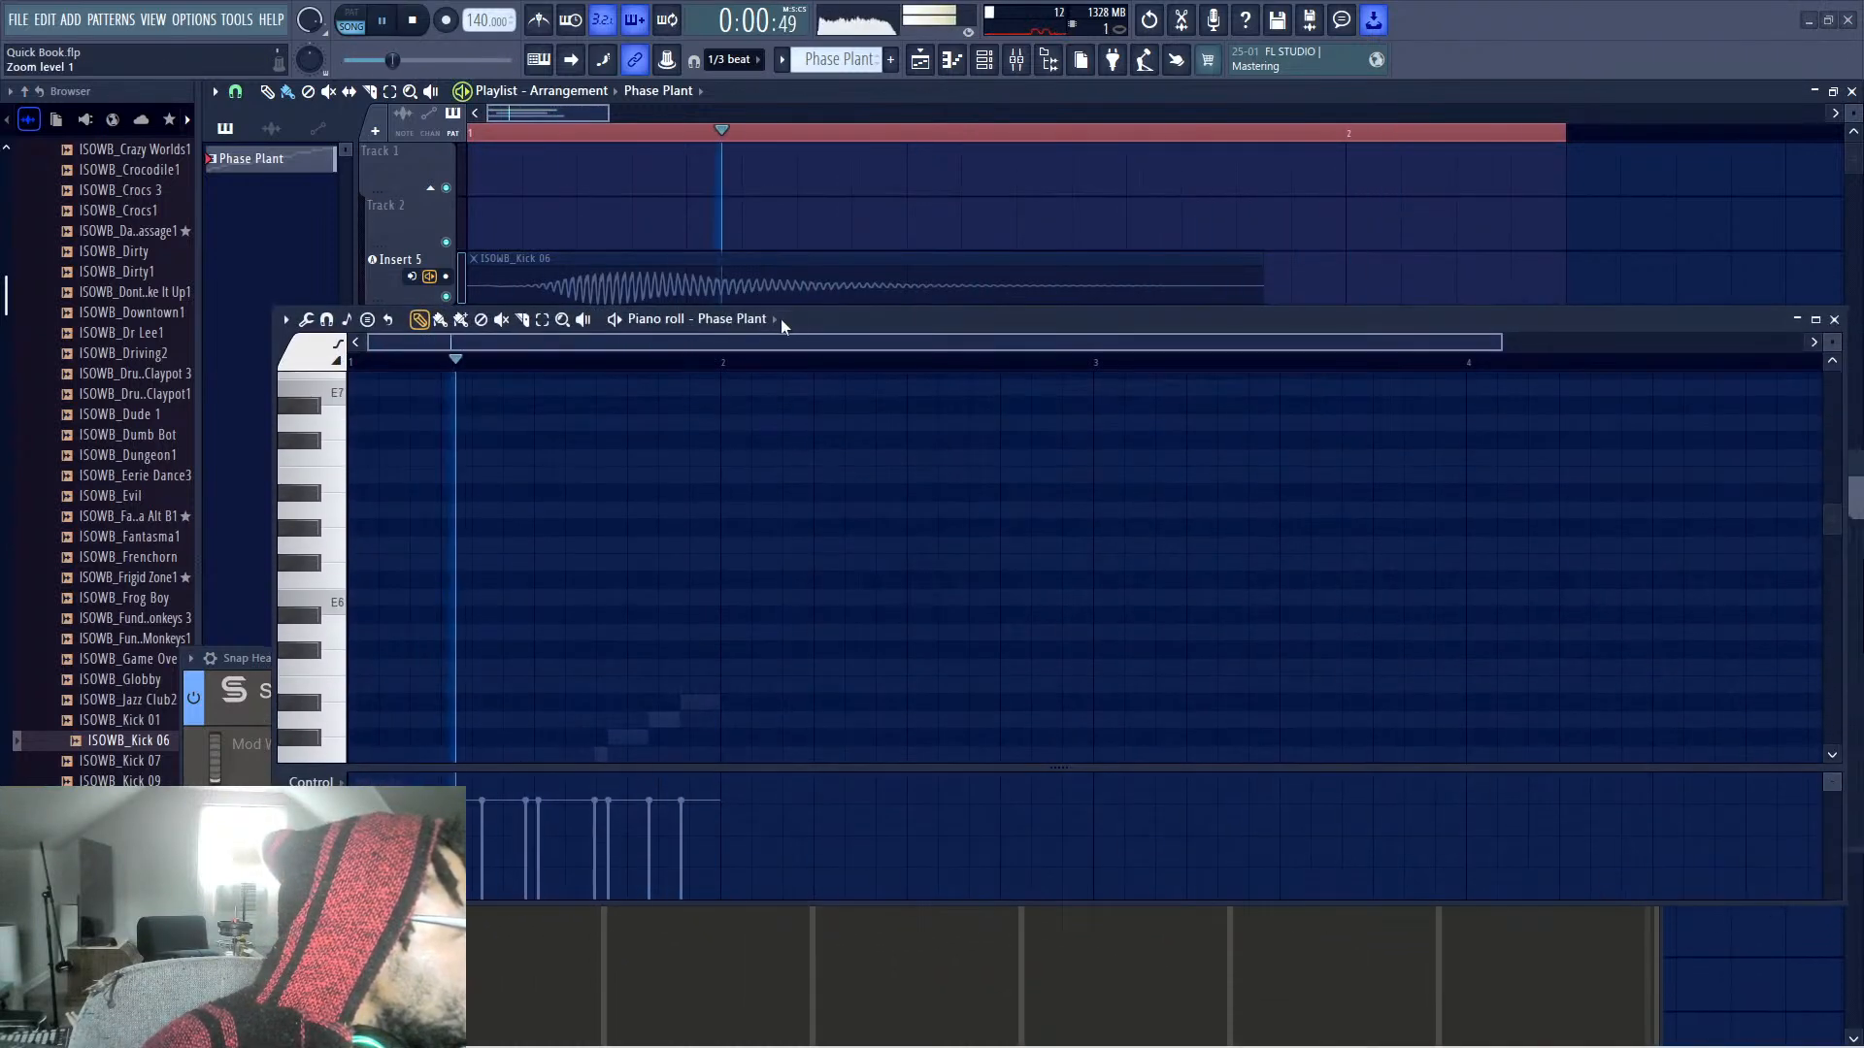
{"action": "left_click", "coordinate": [780, 318]}
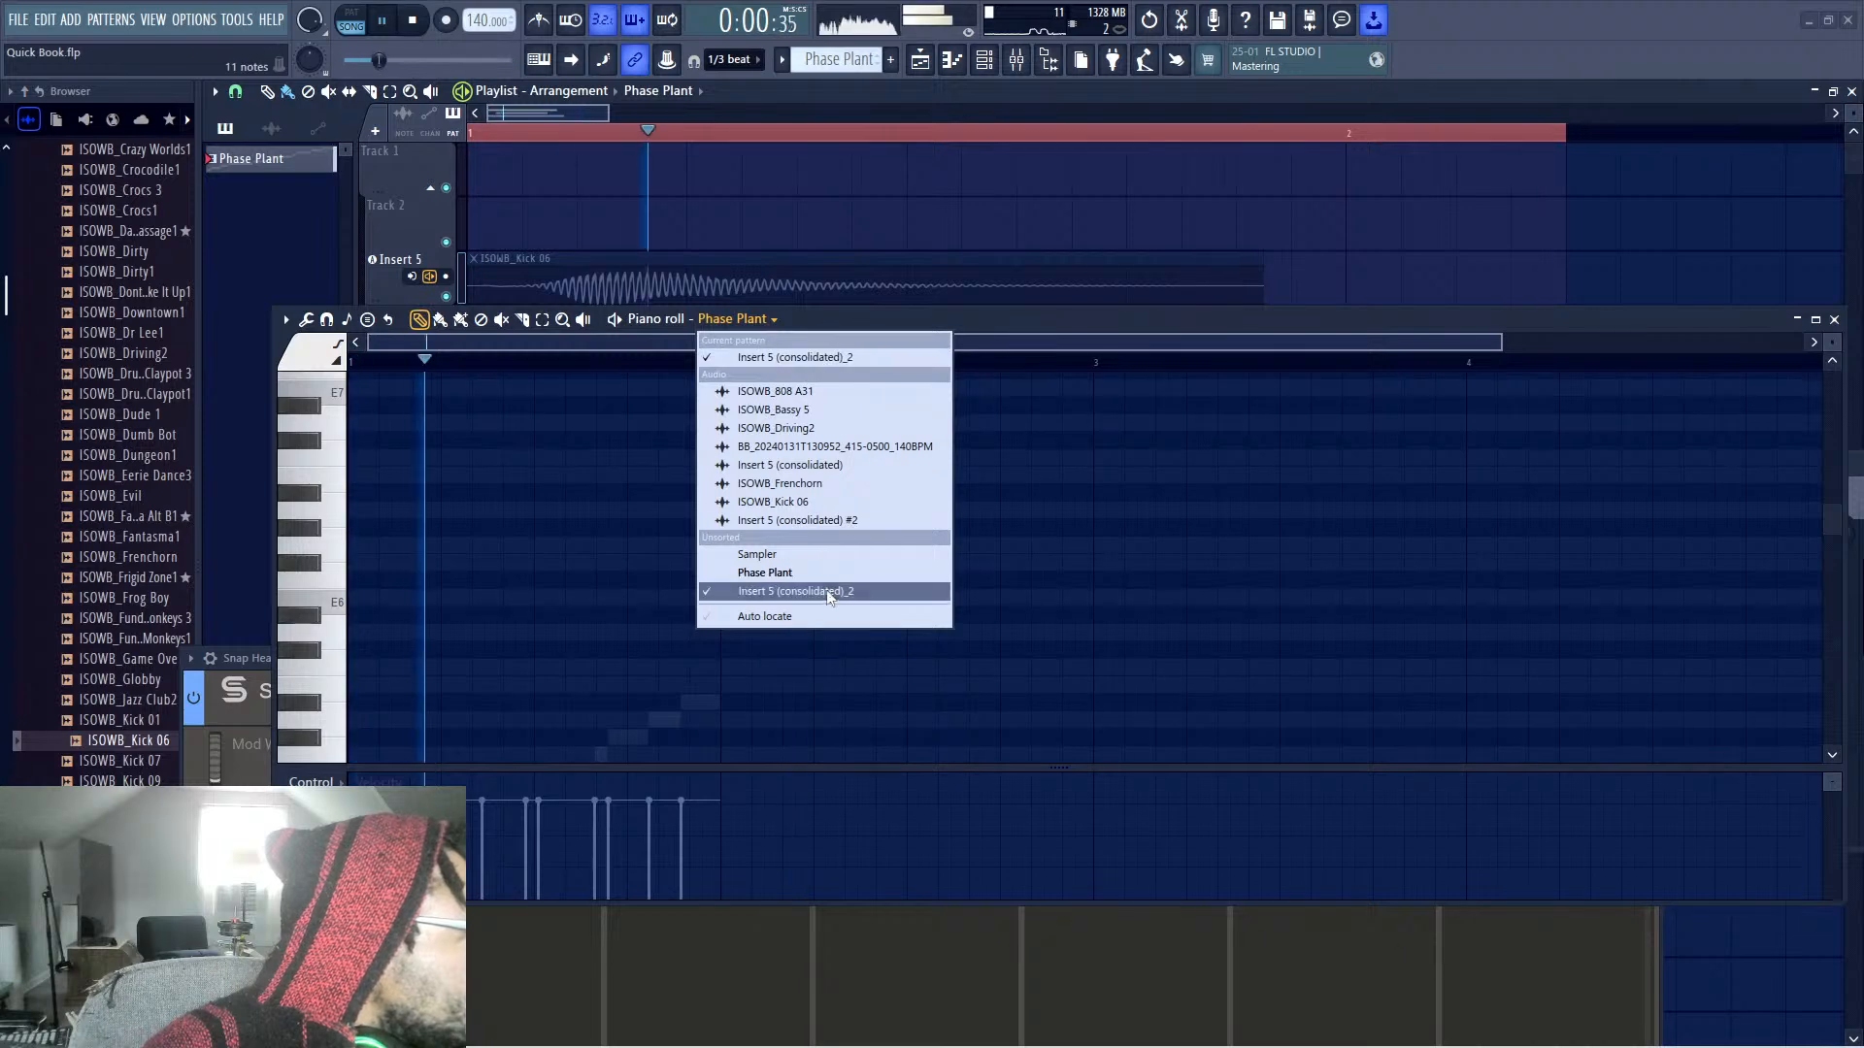
{"action": "left_click_drag", "start_coordinate": [1004, 321], "coordinate": [793, 771]}
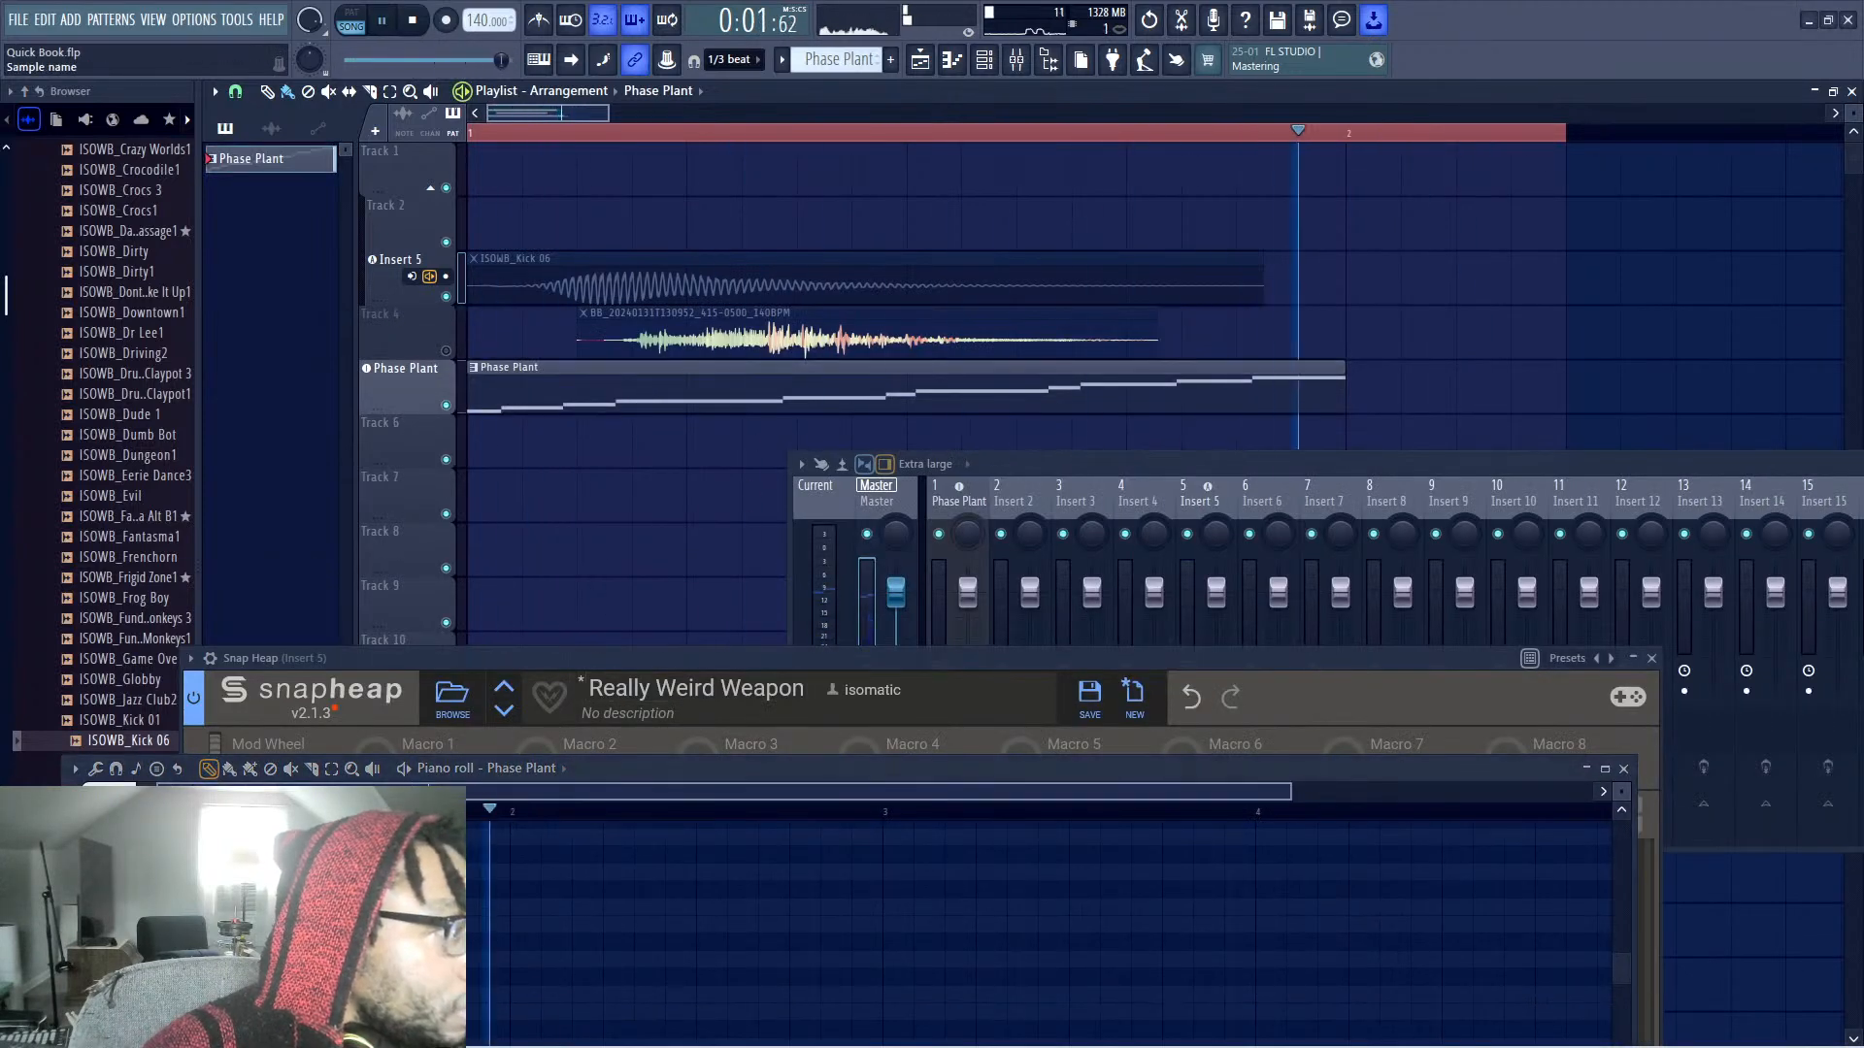
{"action": "key", "text": "space"}
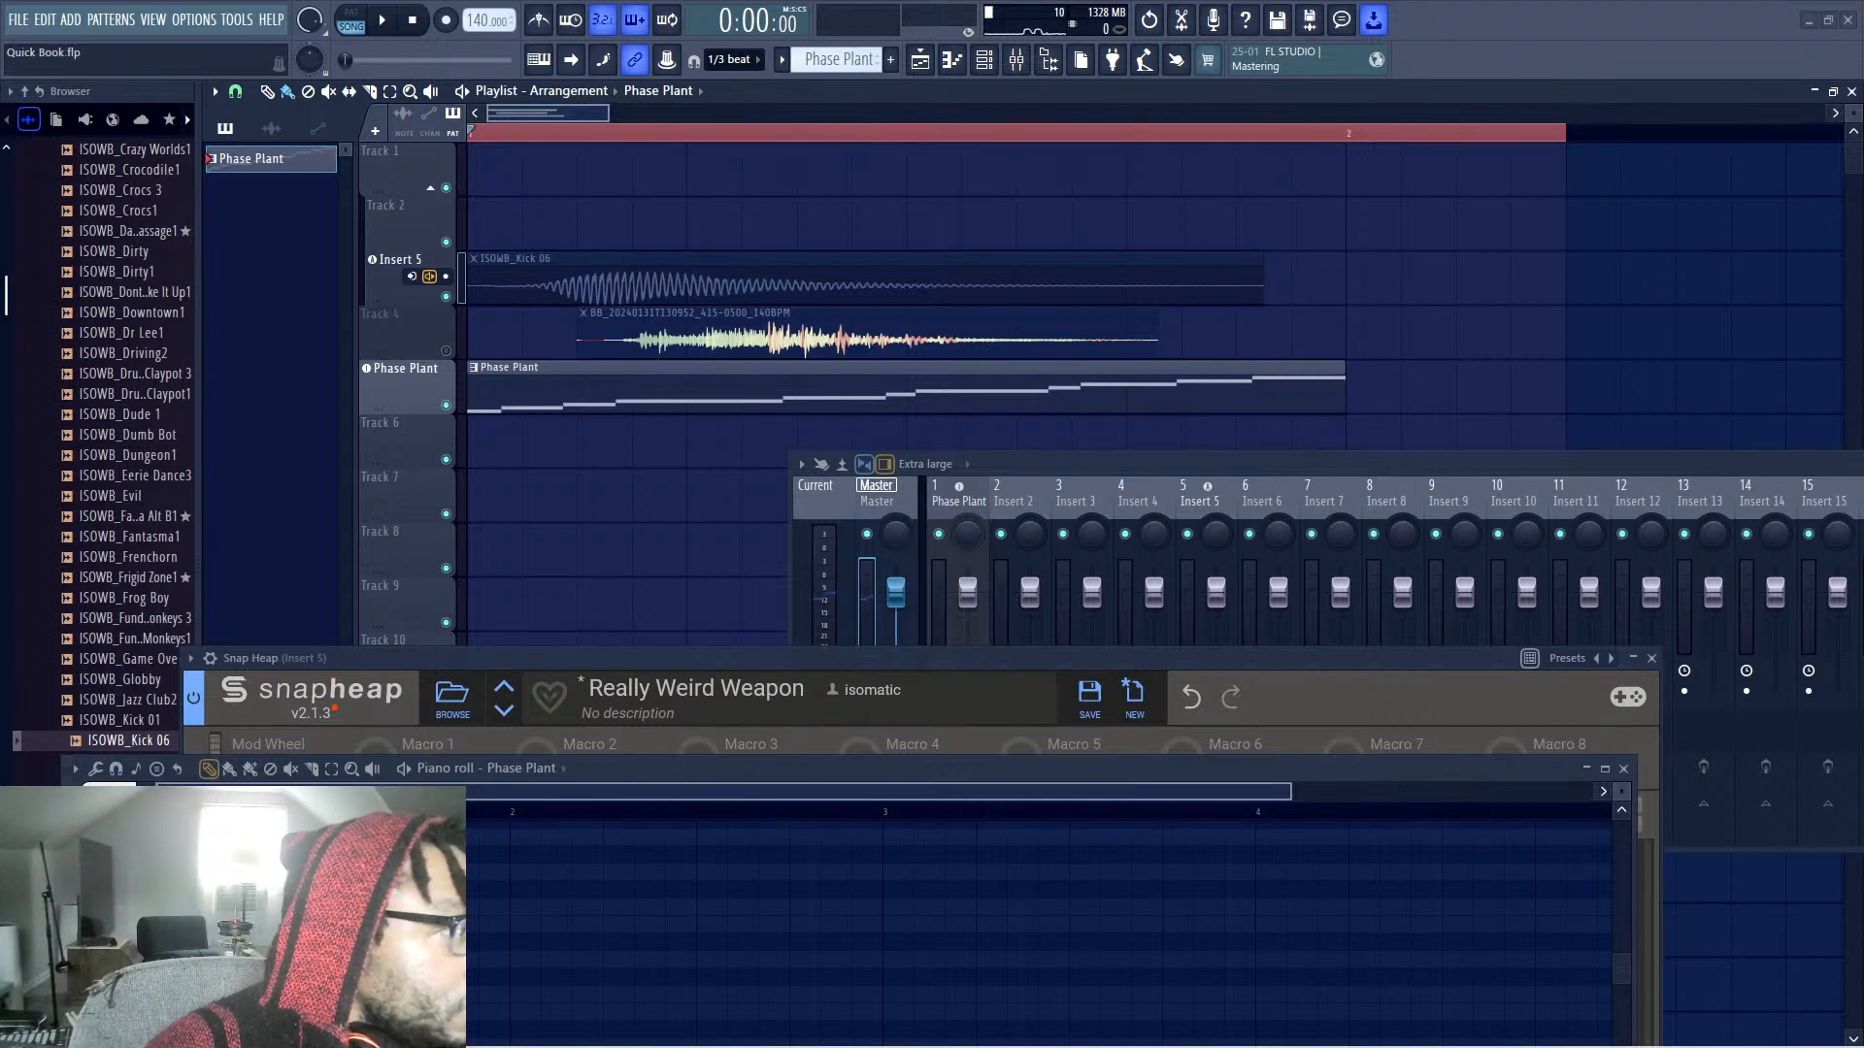
Open the Fruity Slicer channel Insert 5 (consolidated)_2 and audition its slices and the sliced playback
{"action": "left_click", "coordinate": [1261, 466]}
{"action": "left_click", "coordinate": [1190, 487]}
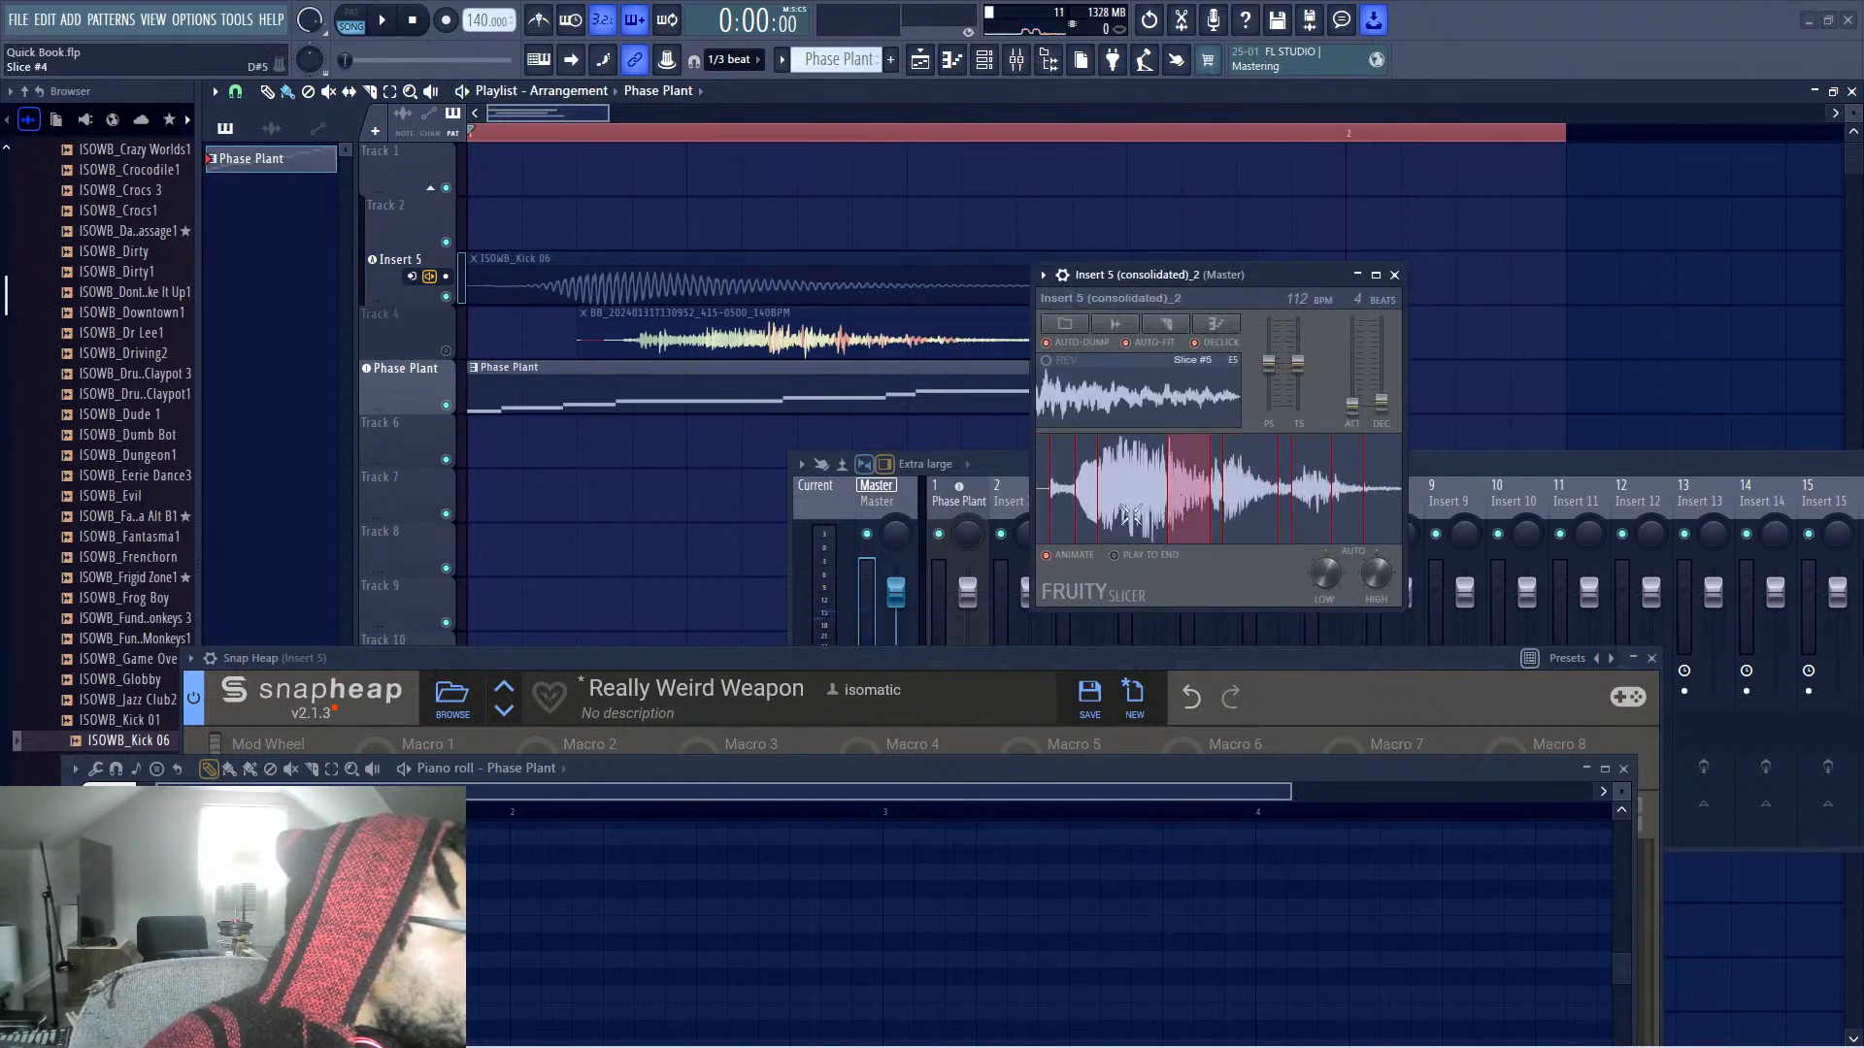
{"action": "left_click", "coordinate": [1112, 509]}
{"action": "key", "text": "space"}
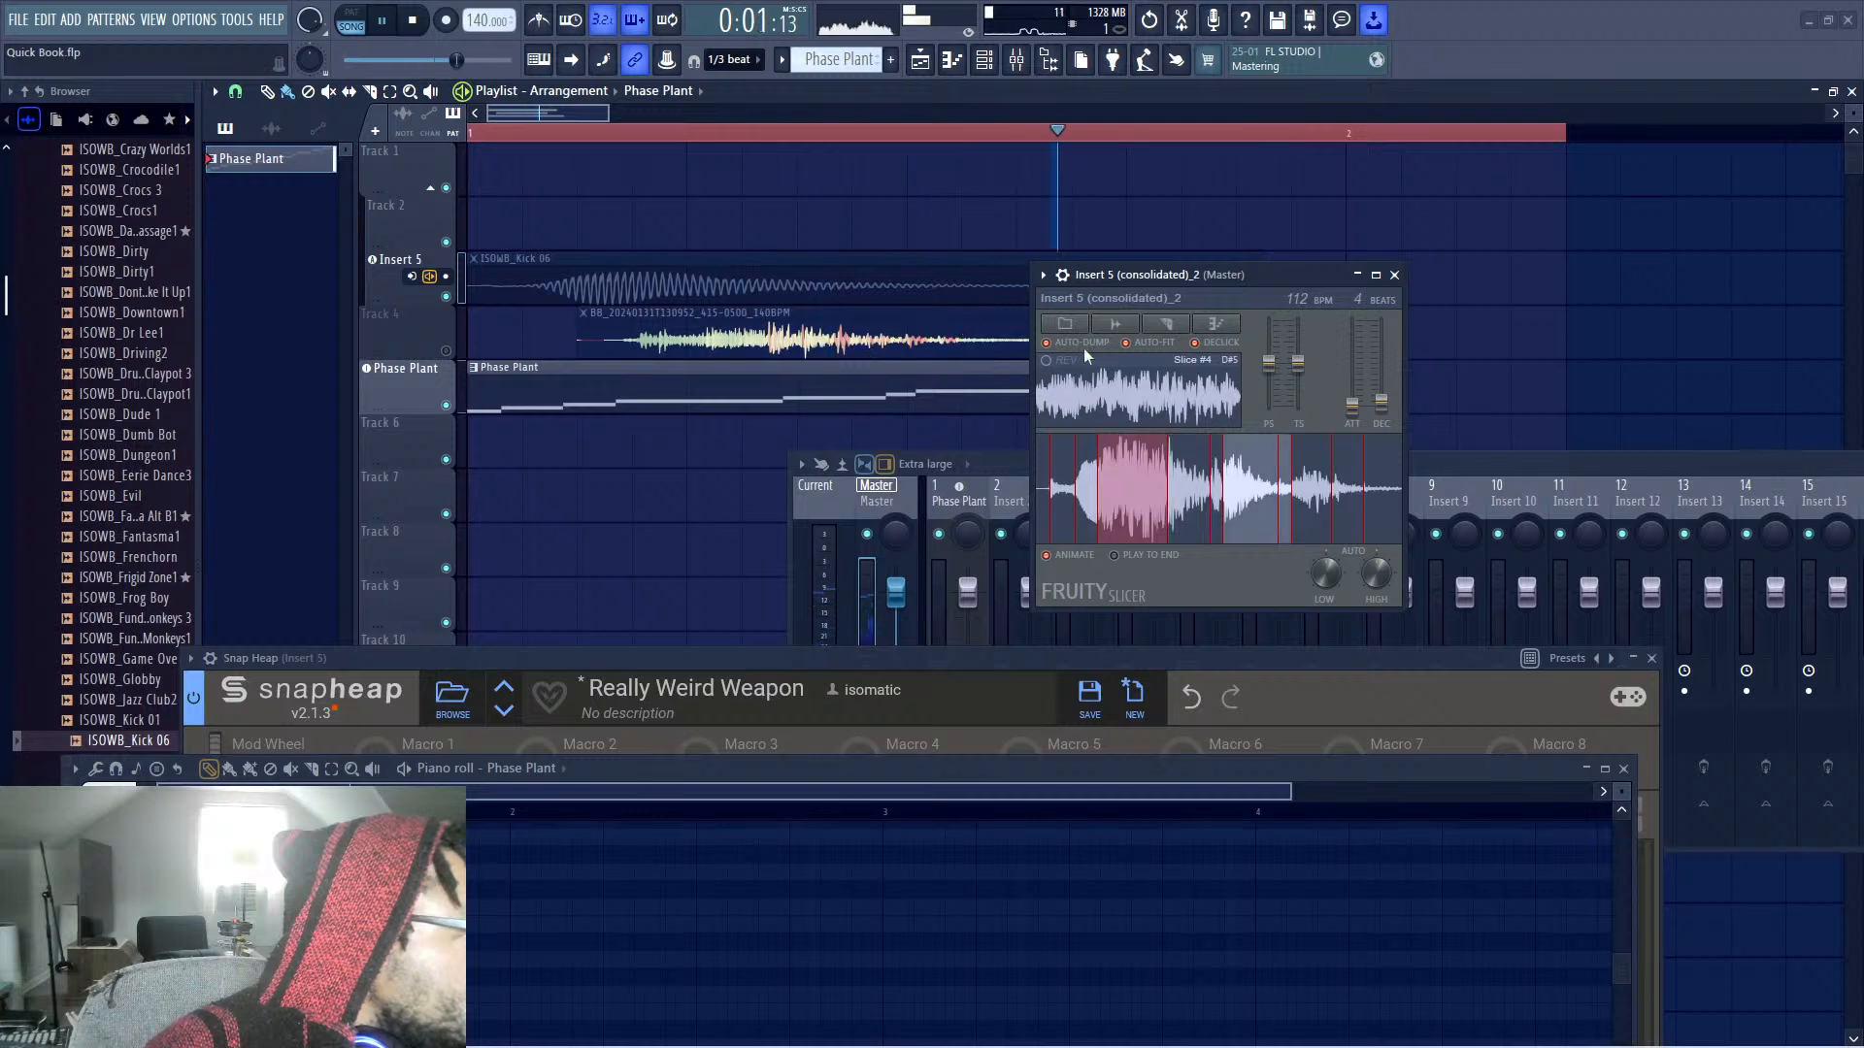
{"action": "key", "text": "space"}
Show the Insert 5 (consolidated)_2 channel in the piano roll and audition the slices around Slice #7
{"action": "left_click_drag", "start_coordinate": [860, 771], "coordinate": [1122, 291]}
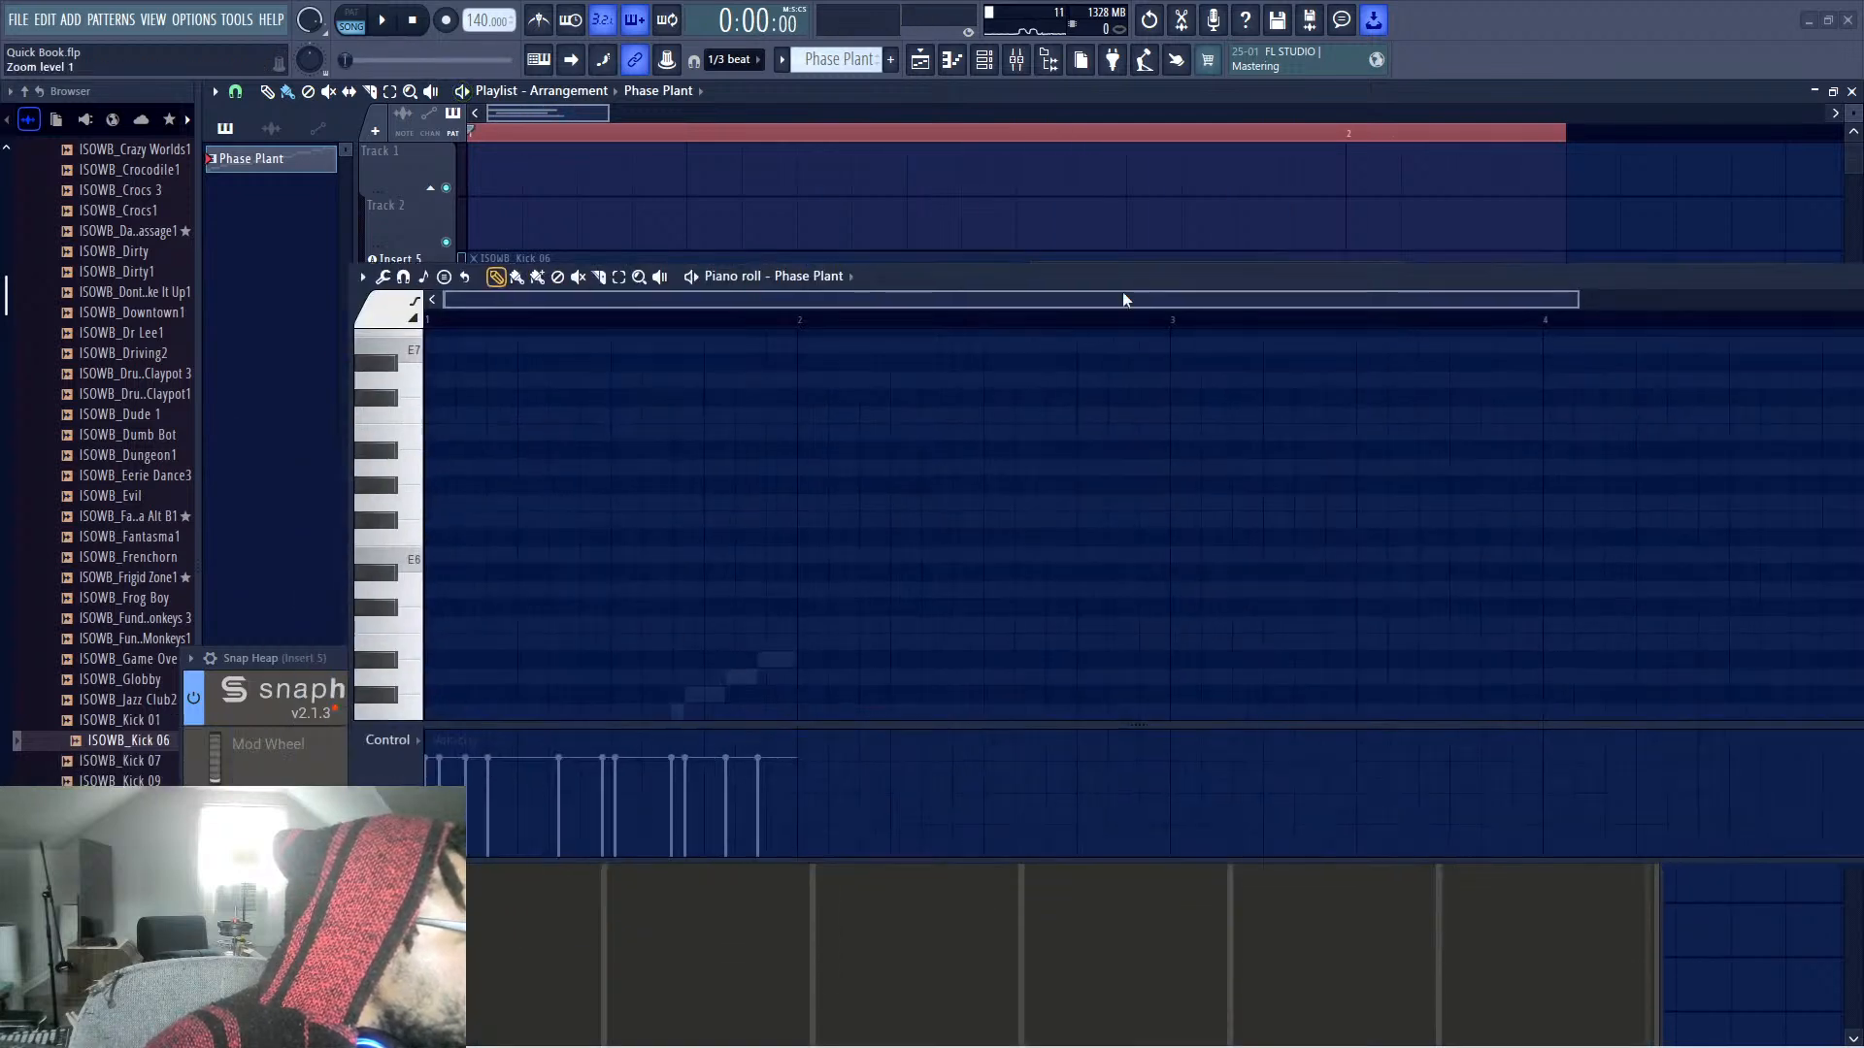
{"action": "left_click", "coordinate": [840, 285]}
{"action": "left_click", "coordinate": [846, 547]}
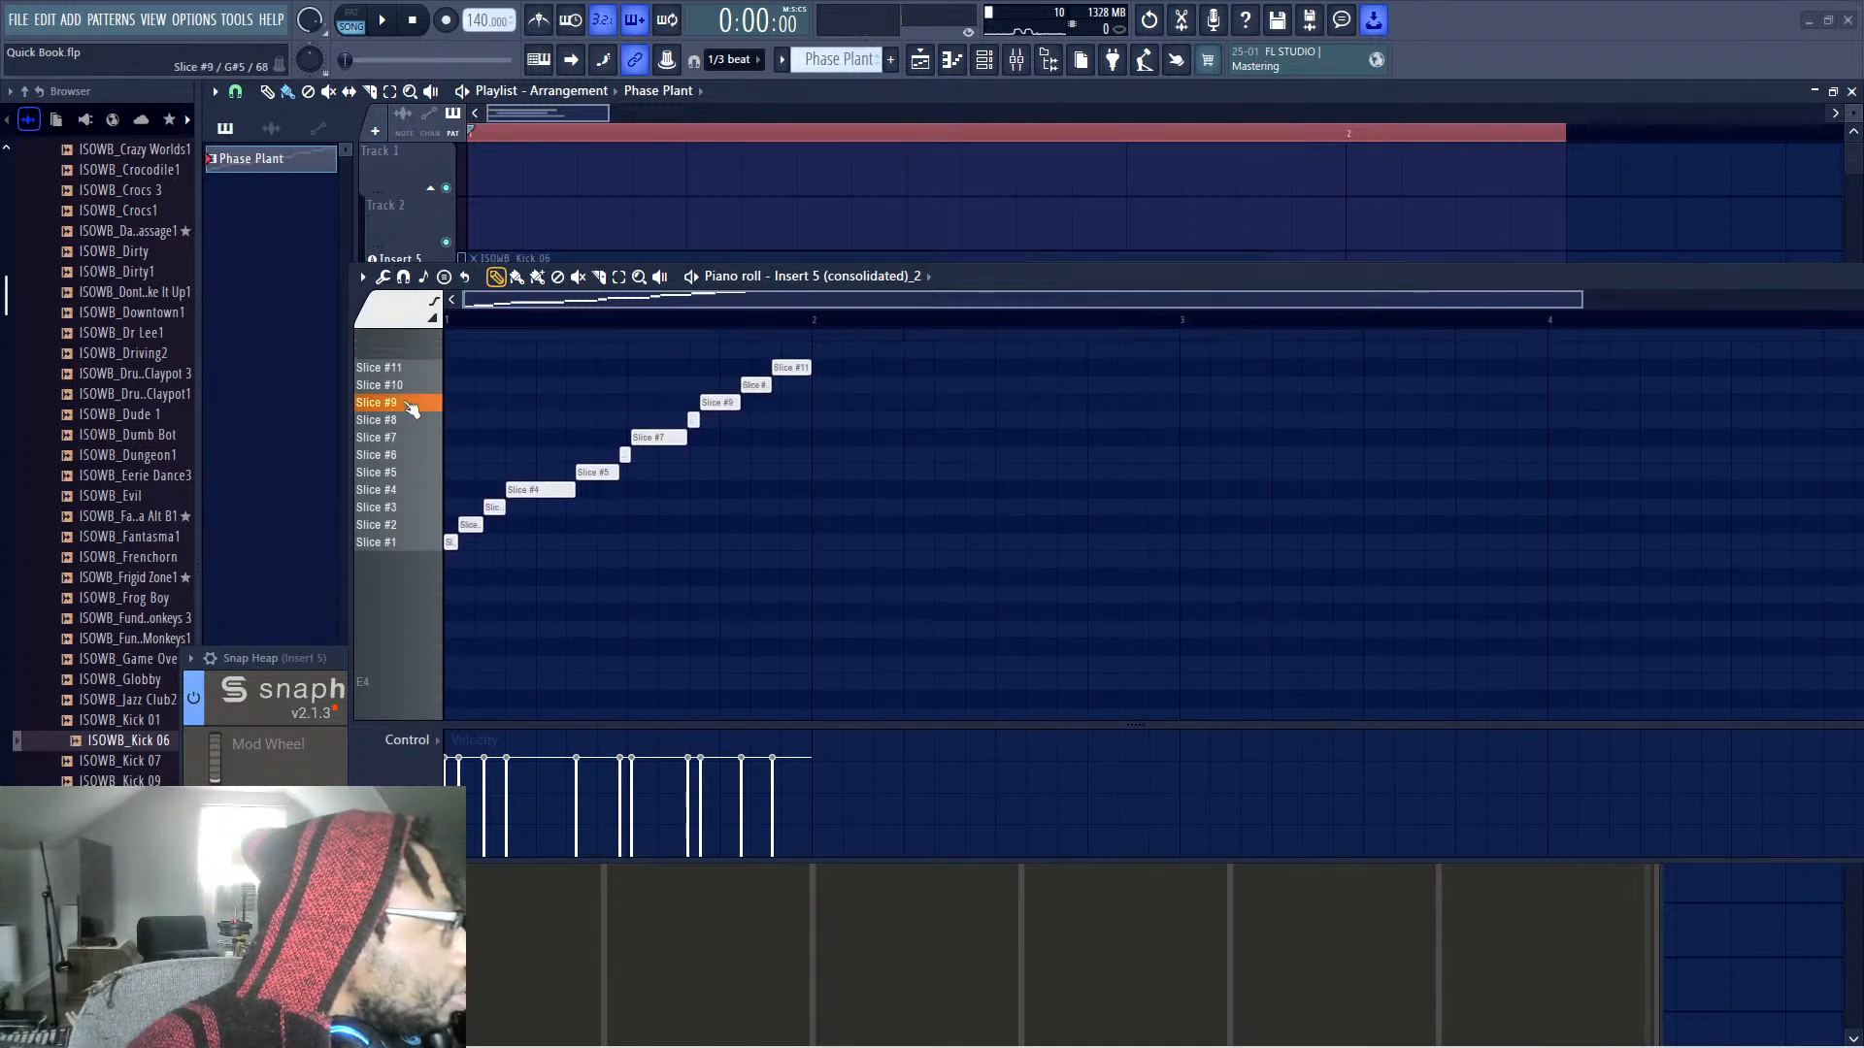
{"action": "left_click", "coordinate": [428, 442]}
{"action": "left_click", "coordinate": [418, 470]}
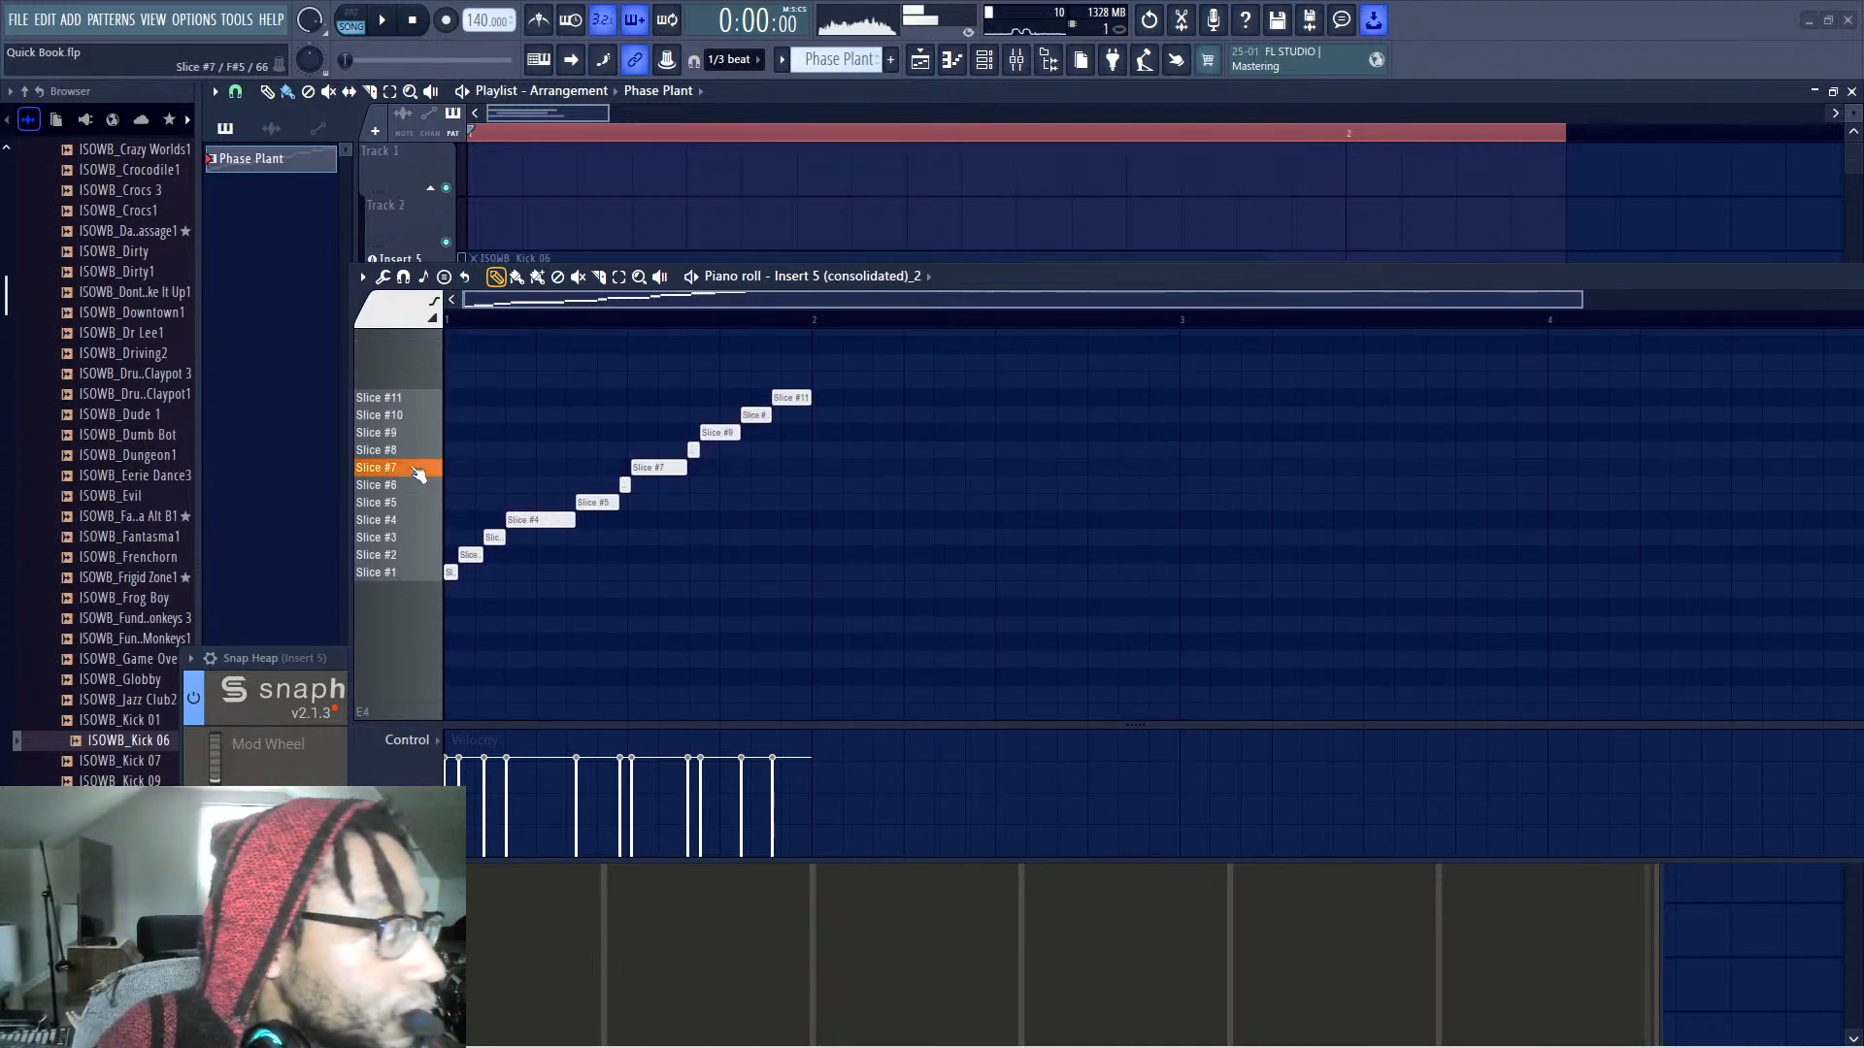
{"action": "left_click", "coordinate": [417, 484]}
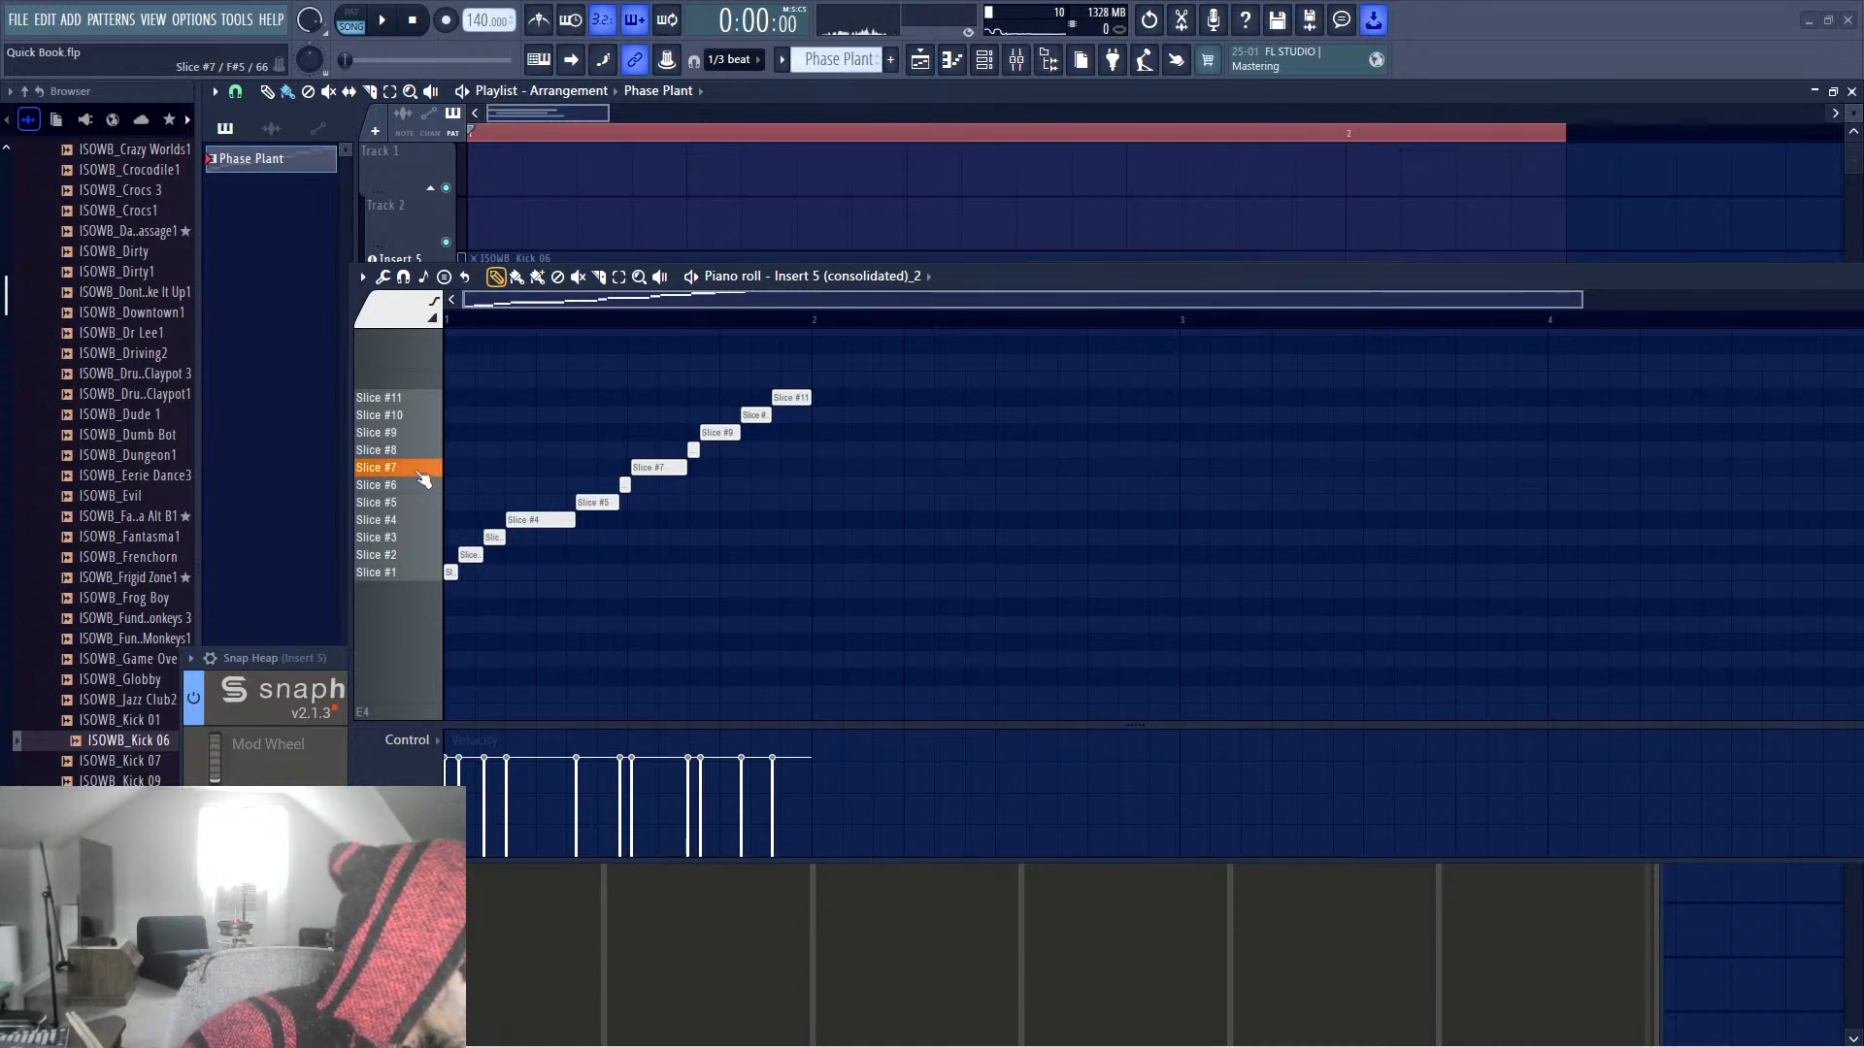
Move the Slice #7 note to the start of bar 1 and delete the notes for Slices #1 to #6
{"action": "left_click_drag", "start_coordinate": [668, 468], "coordinate": [376, 473]}
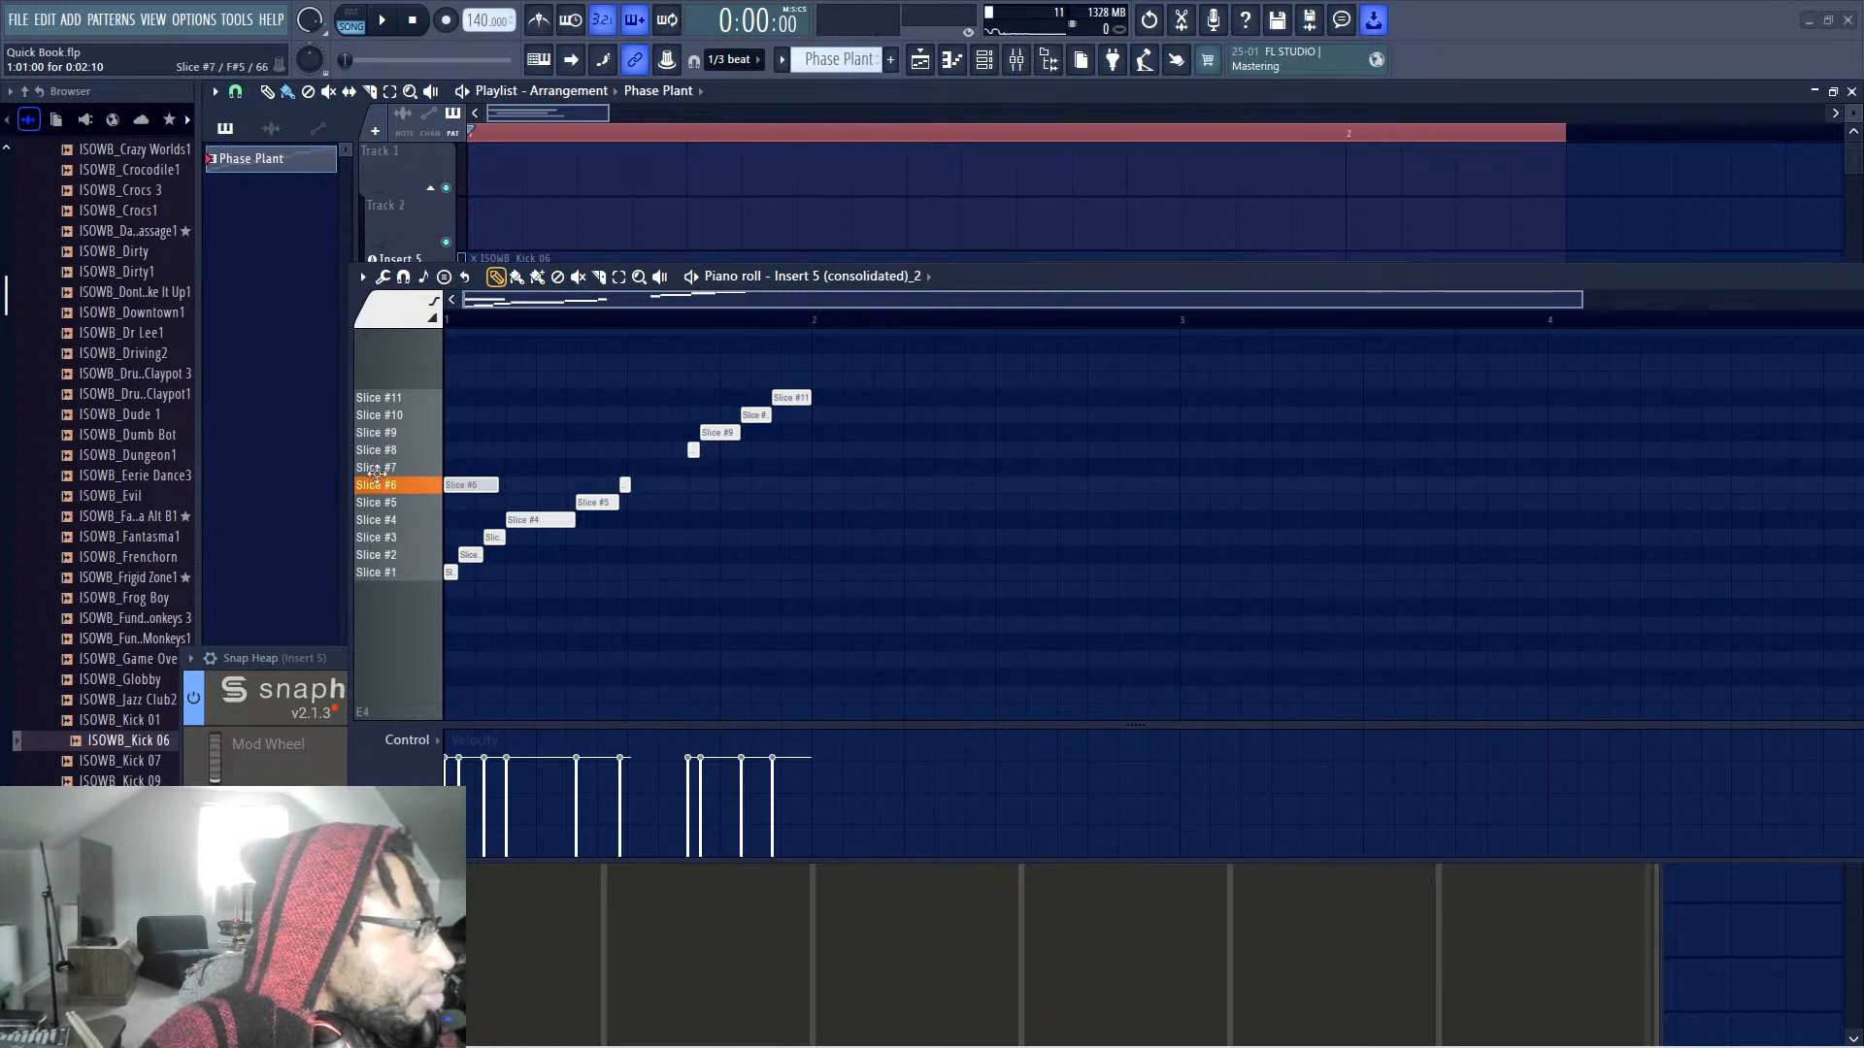
{"action": "right_click", "coordinate": [449, 573]}
{"action": "right_click", "coordinate": [469, 555]}
{"action": "right_click", "coordinate": [494, 537]}
{"action": "right_click", "coordinate": [540, 520]}
{"action": "right_click", "coordinate": [596, 502]}
{"action": "right_click", "coordinate": [624, 484]}
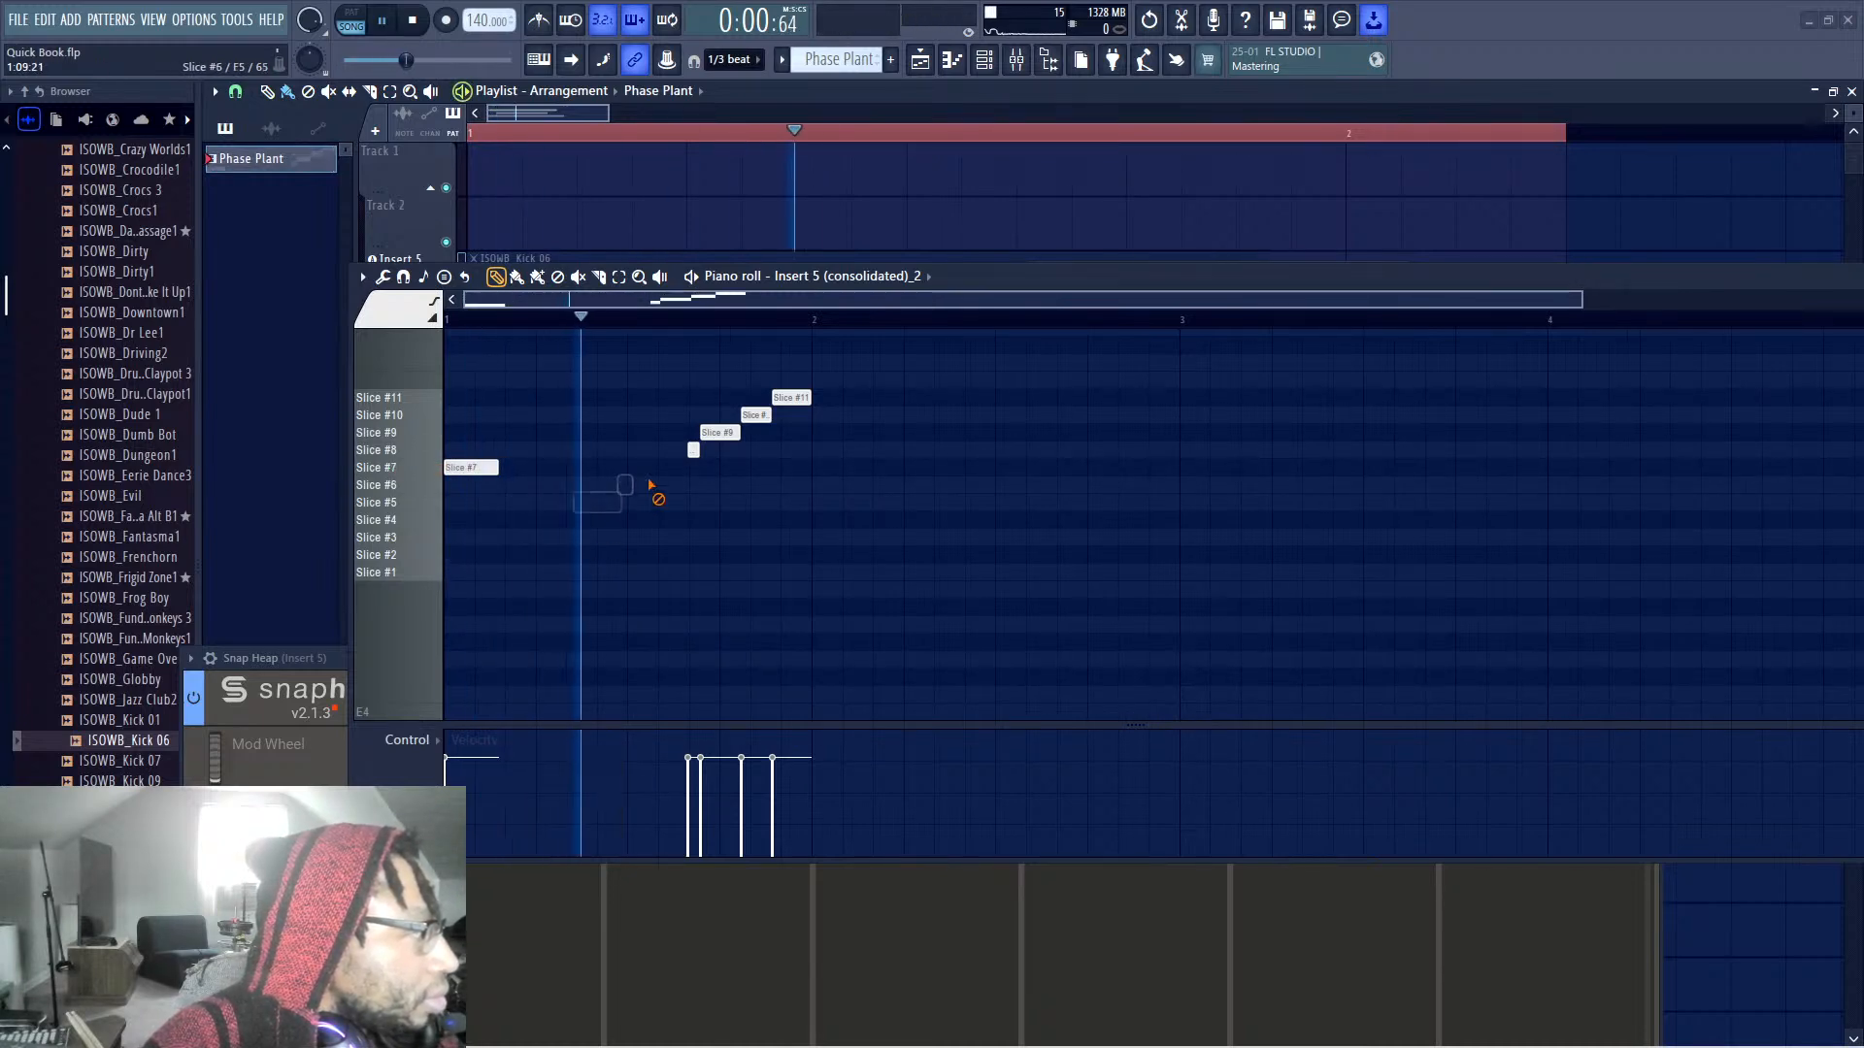
Add Slice #7 notes on beats 2, 3 and 4 of bar 1 and delete the remaining notes on Slices #8 to #11
{"action": "left_click", "coordinate": [546, 467]}
{"action": "key", "text": "space"}
{"action": "left_click", "coordinate": [643, 452]}
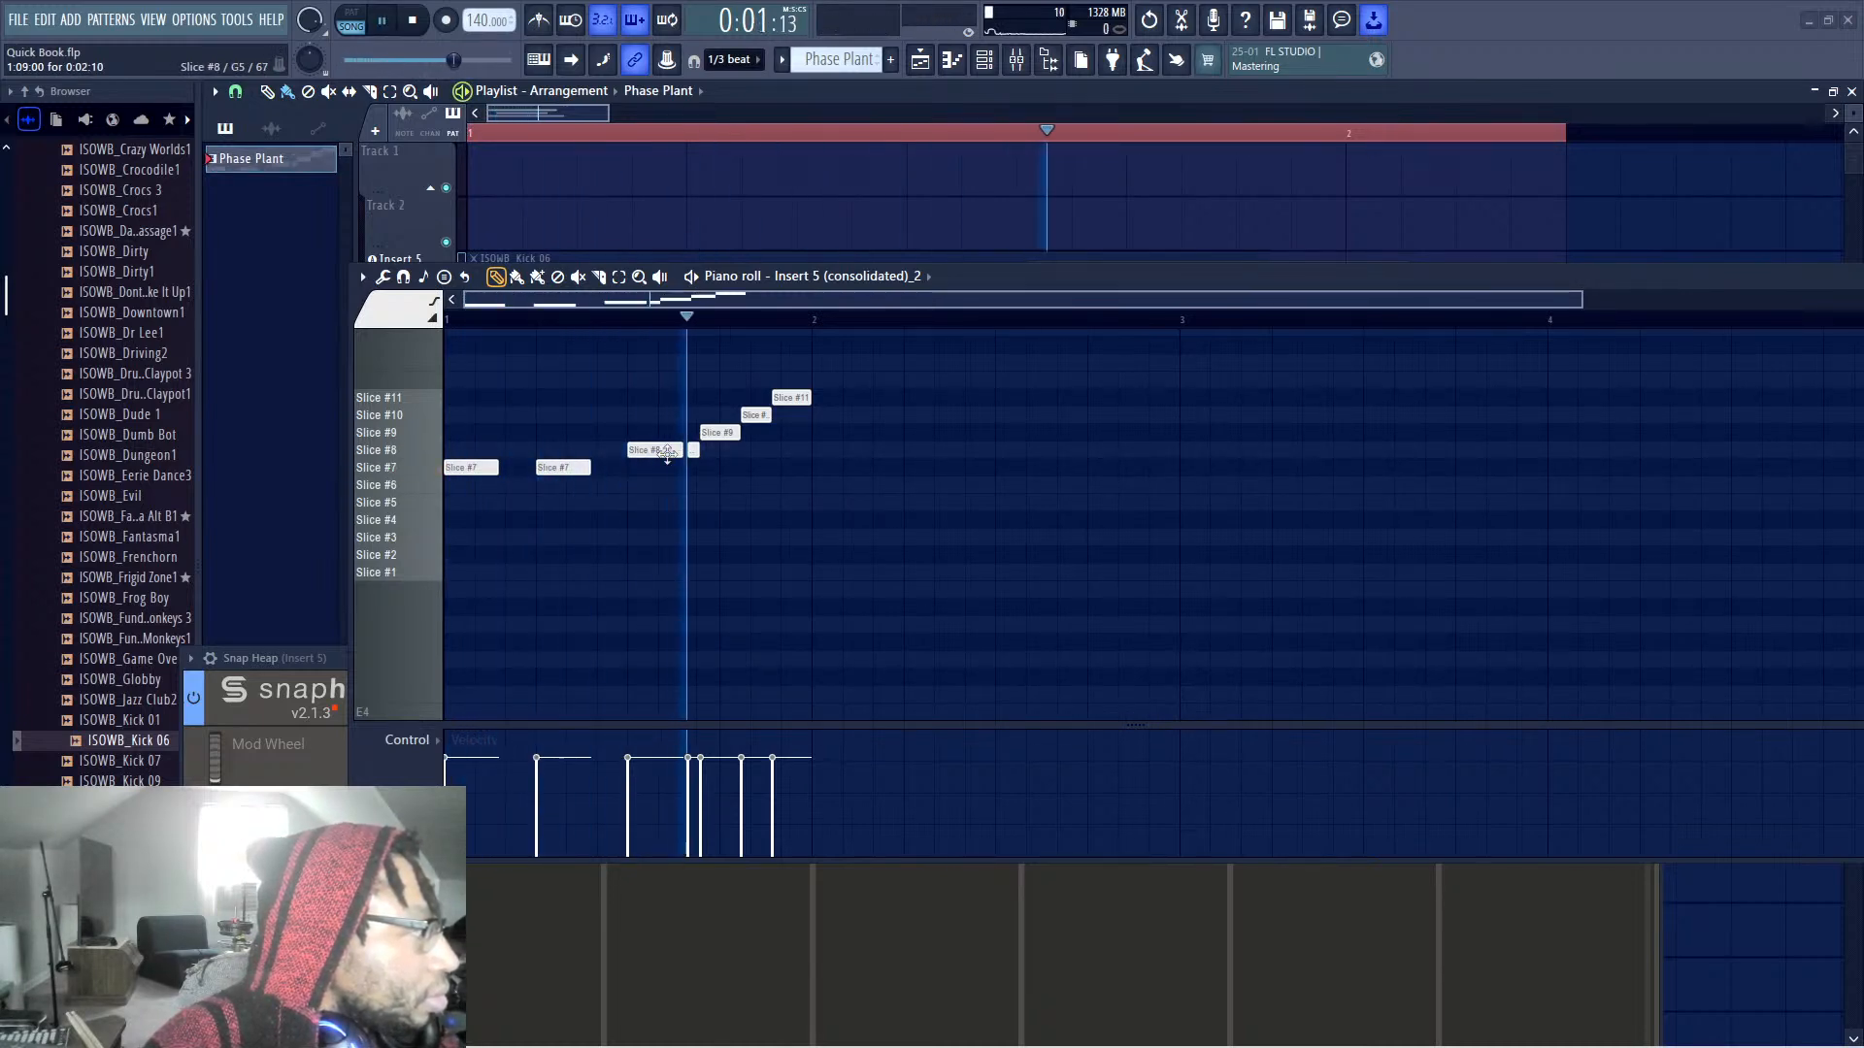
{"action": "right_click", "coordinate": [665, 451]}
{"action": "right_click", "coordinate": [693, 450]}
{"action": "right_click", "coordinate": [720, 433]}
{"action": "right_click", "coordinate": [756, 416]}
{"action": "key", "text": "space"}
{"action": "key", "text": "space"}
{"action": "left_click", "coordinate": [641, 468]}
{"action": "left_click", "coordinate": [726, 469]}
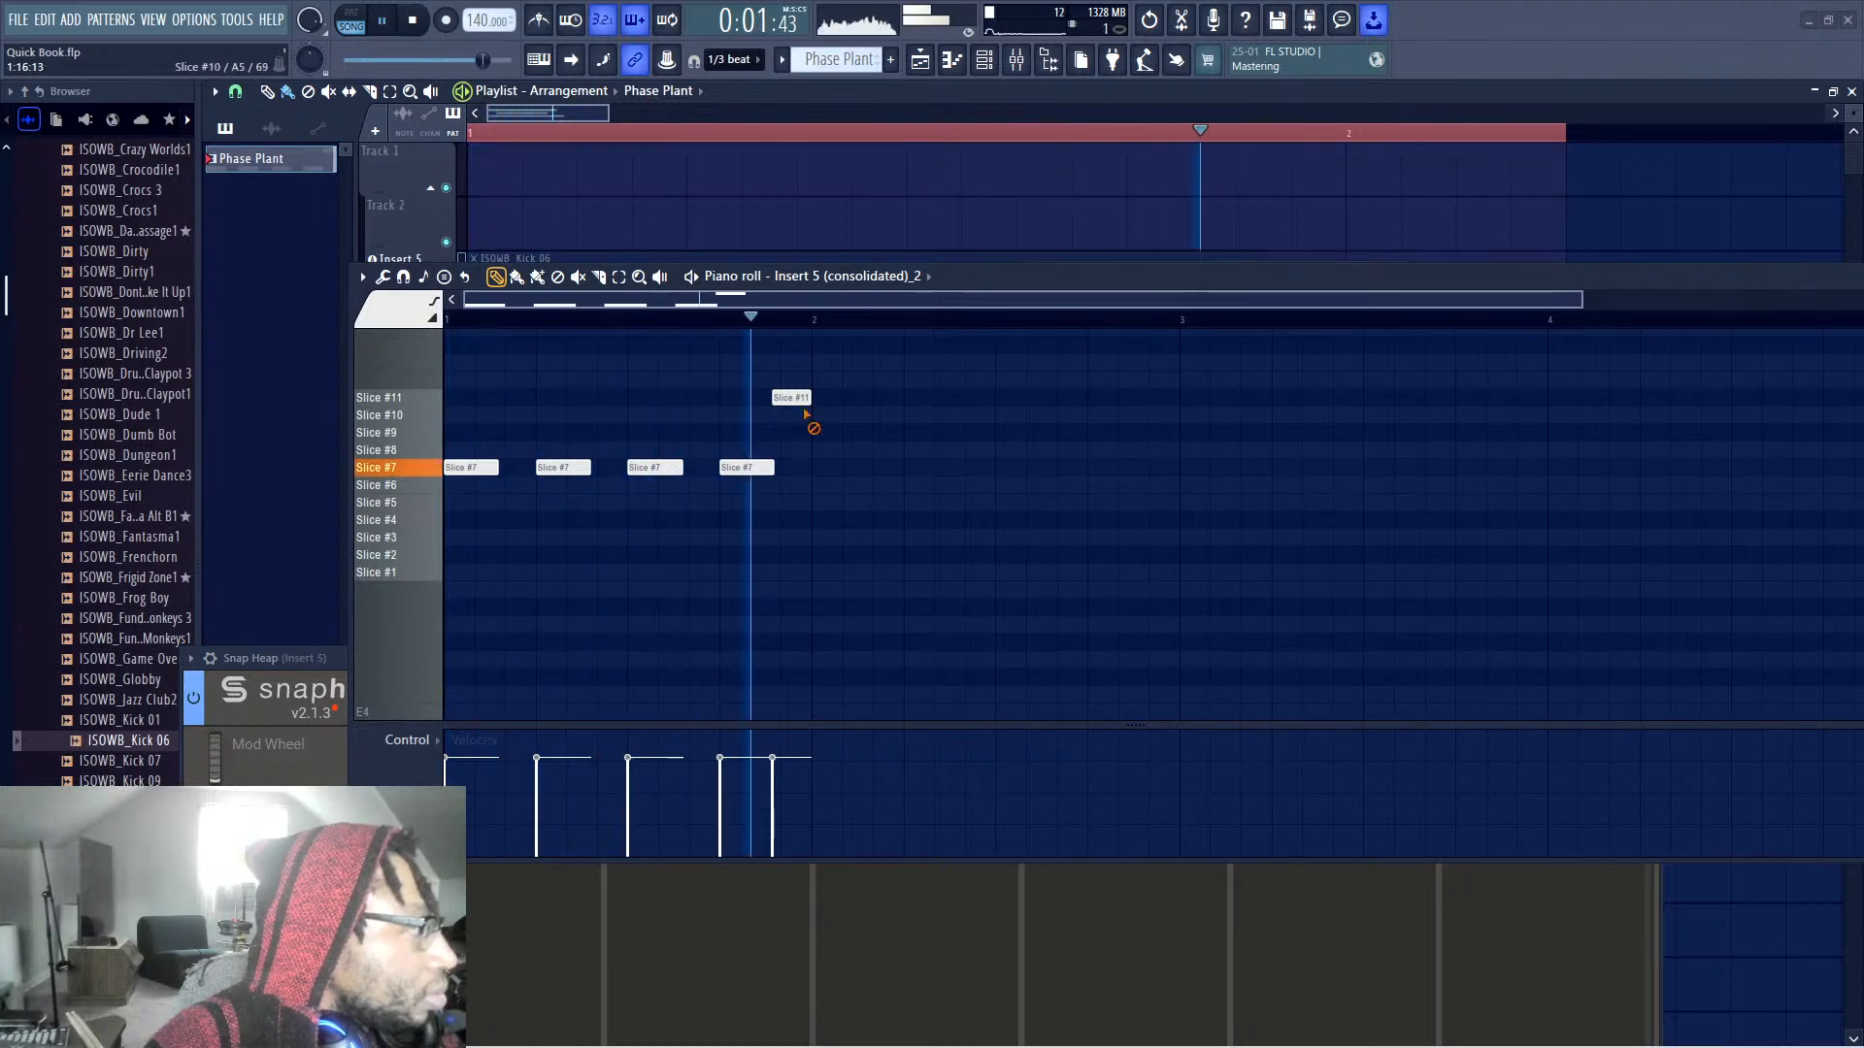
{"action": "right_click", "coordinate": [796, 398]}
Add three Slice #5 notes between the Slice #7 beats in bar 1 and play the rhythm
{"action": "left_click", "coordinate": [569, 504]}
{"action": "key", "text": "space"}
{"action": "left_click_drag", "start_coordinate": [567, 512], "coordinate": [507, 511]}
{"action": "key", "text": "space"}
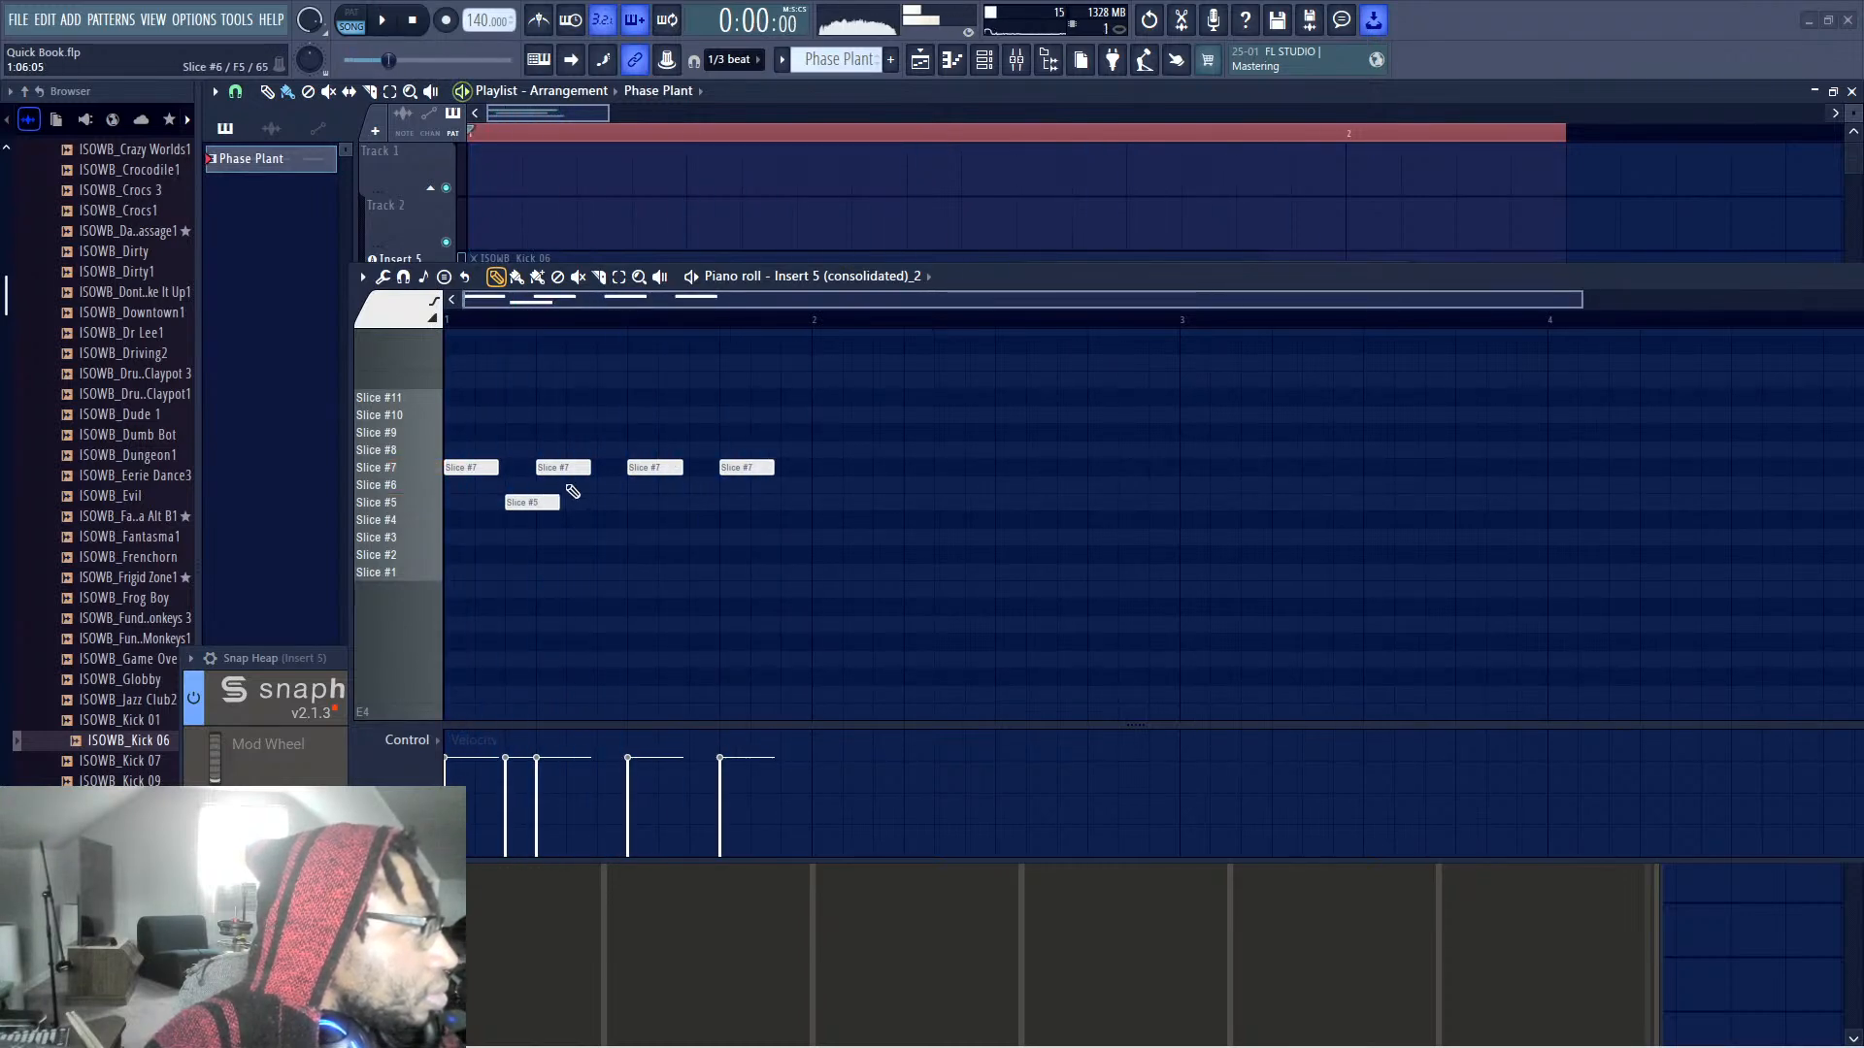
{"action": "left_click", "coordinate": [599, 502]}
{"action": "left_click", "coordinate": [716, 502]}
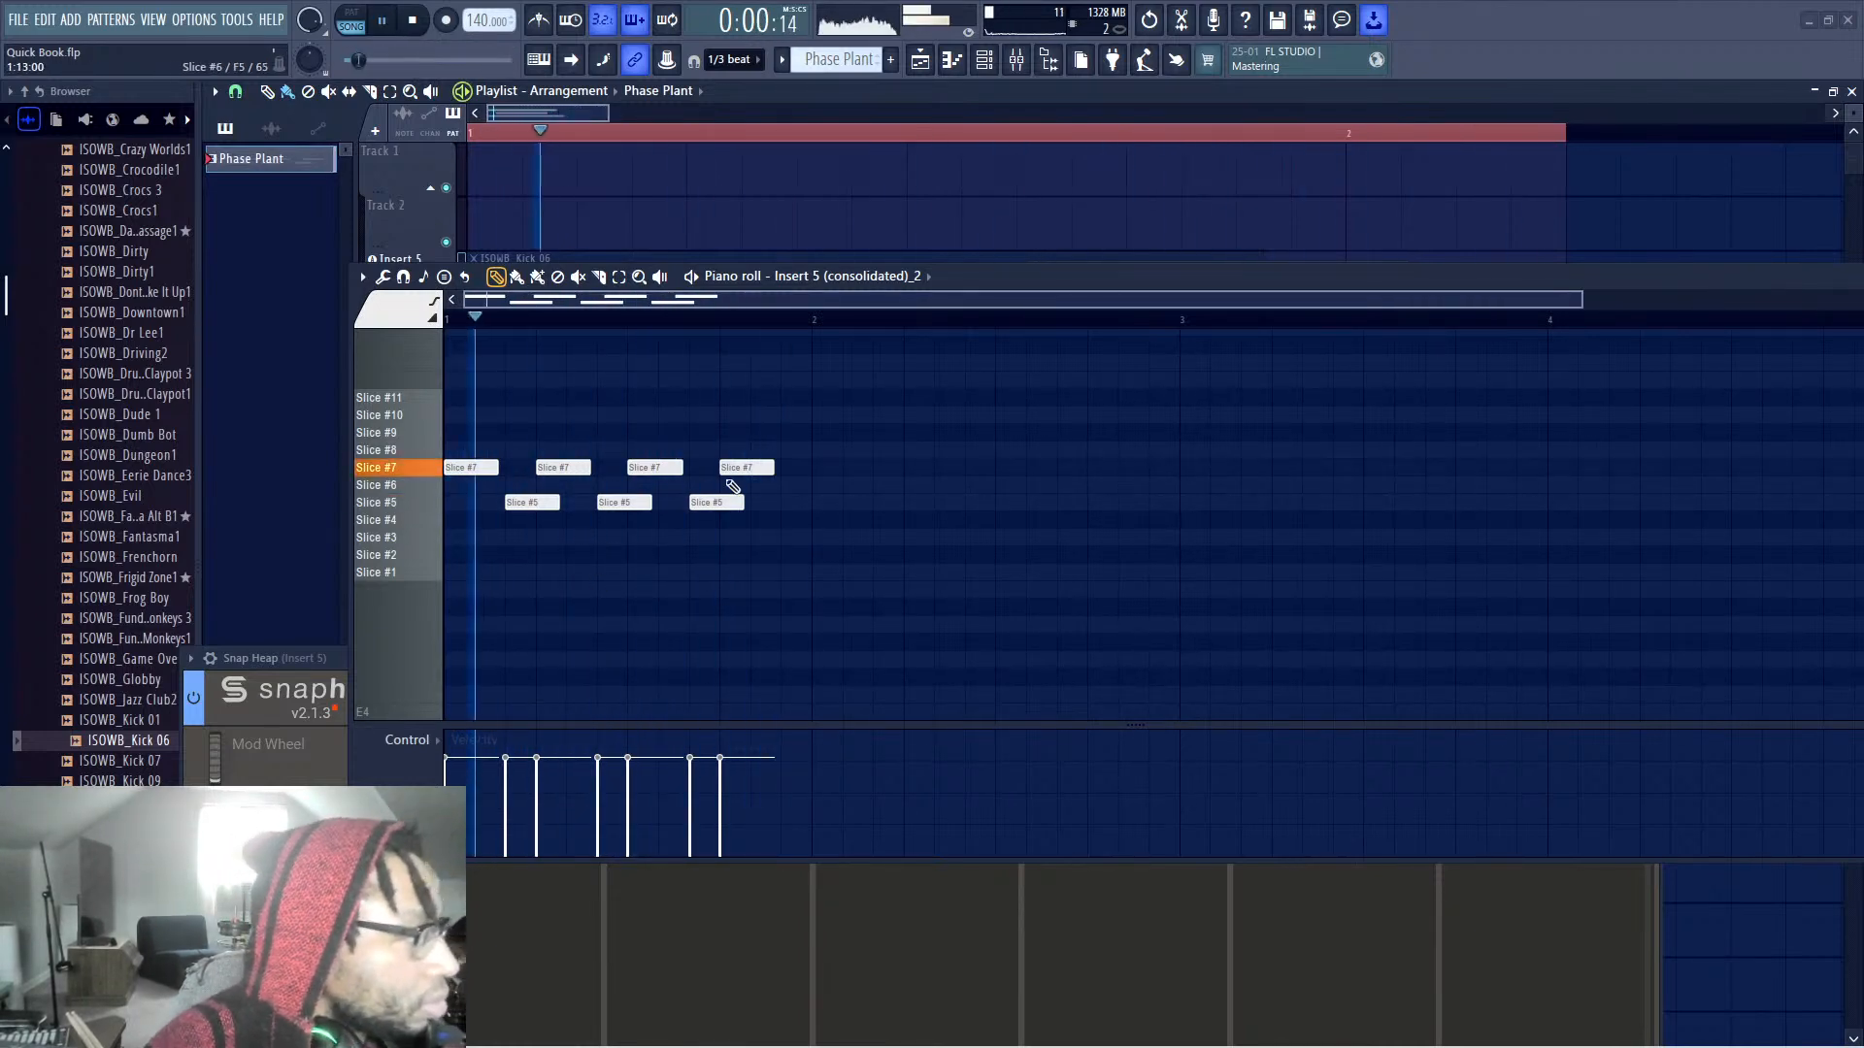
{"action": "key", "text": "space"}
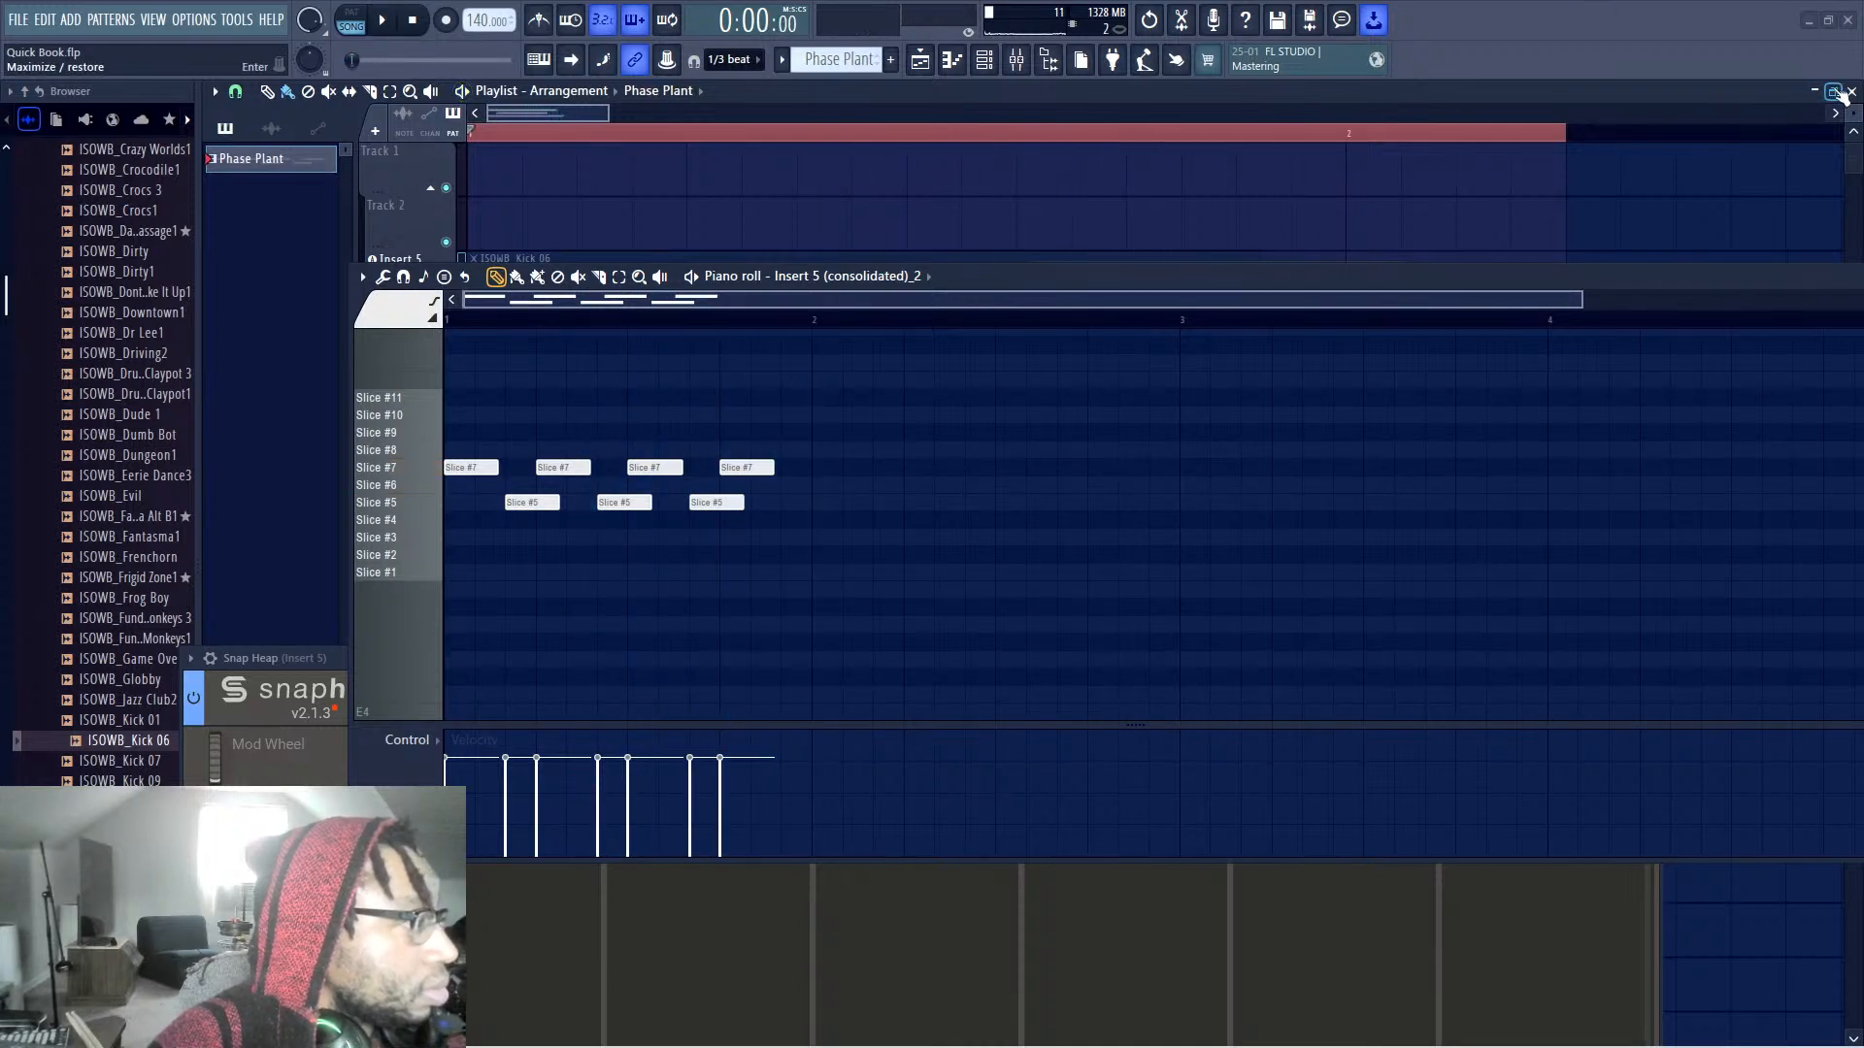
Close the playlist, the piano roll and the Fruity Slicer window
{"action": "left_click", "coordinate": [1850, 91]}
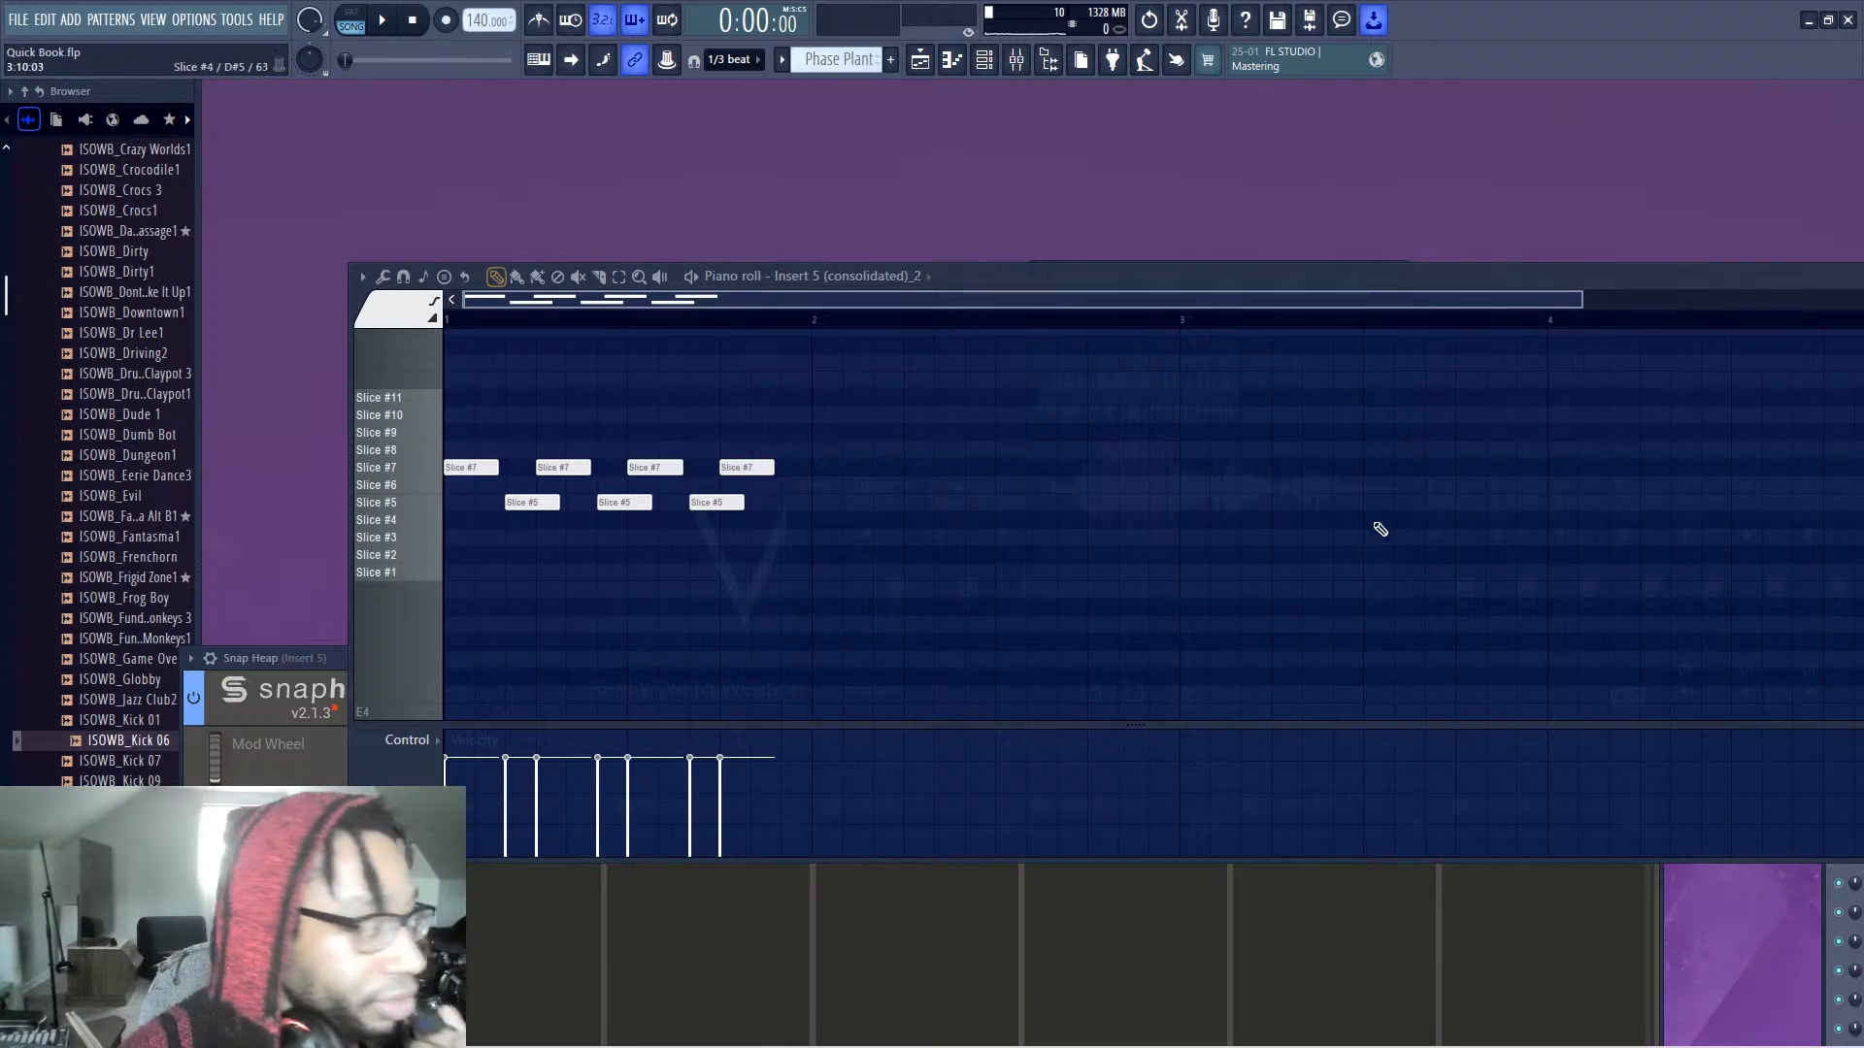
{"action": "left_click_drag", "start_coordinate": [1103, 277], "coordinate": [981, 280]}
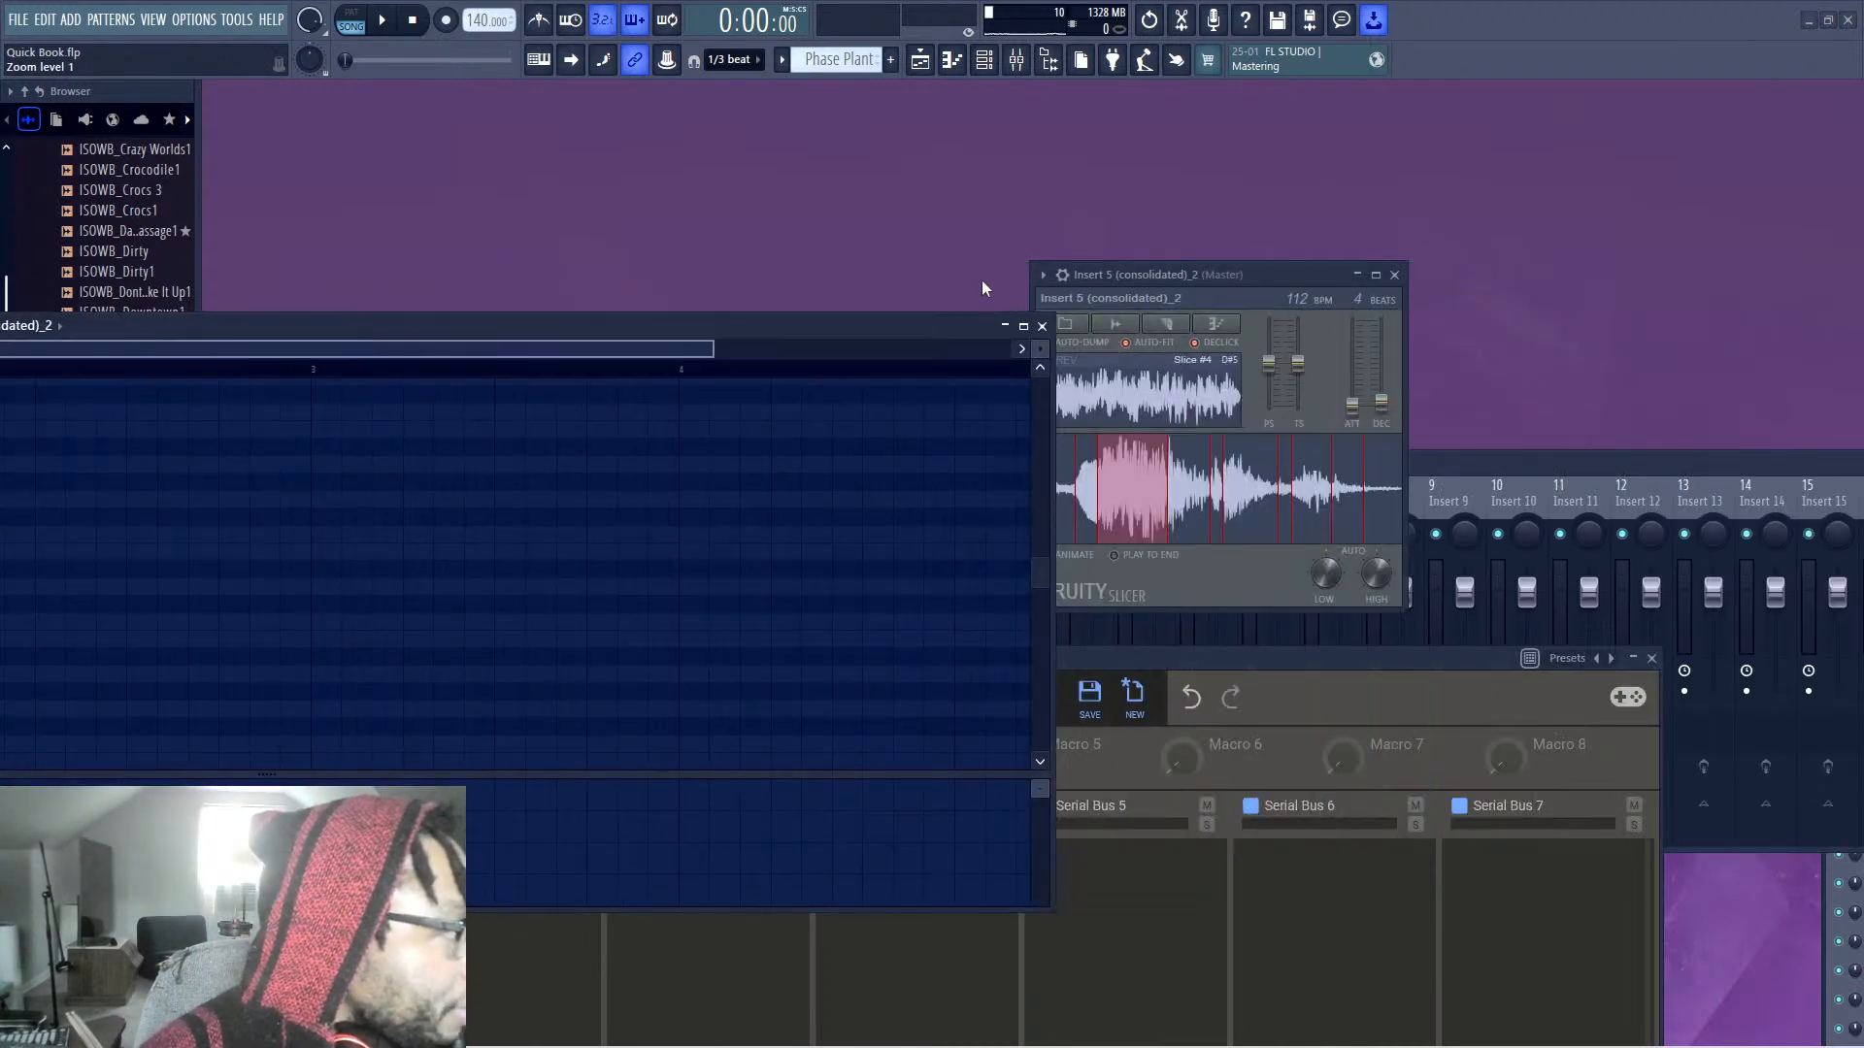
{"action": "left_click", "coordinate": [1042, 326]}
{"action": "left_click", "coordinate": [1394, 276]}
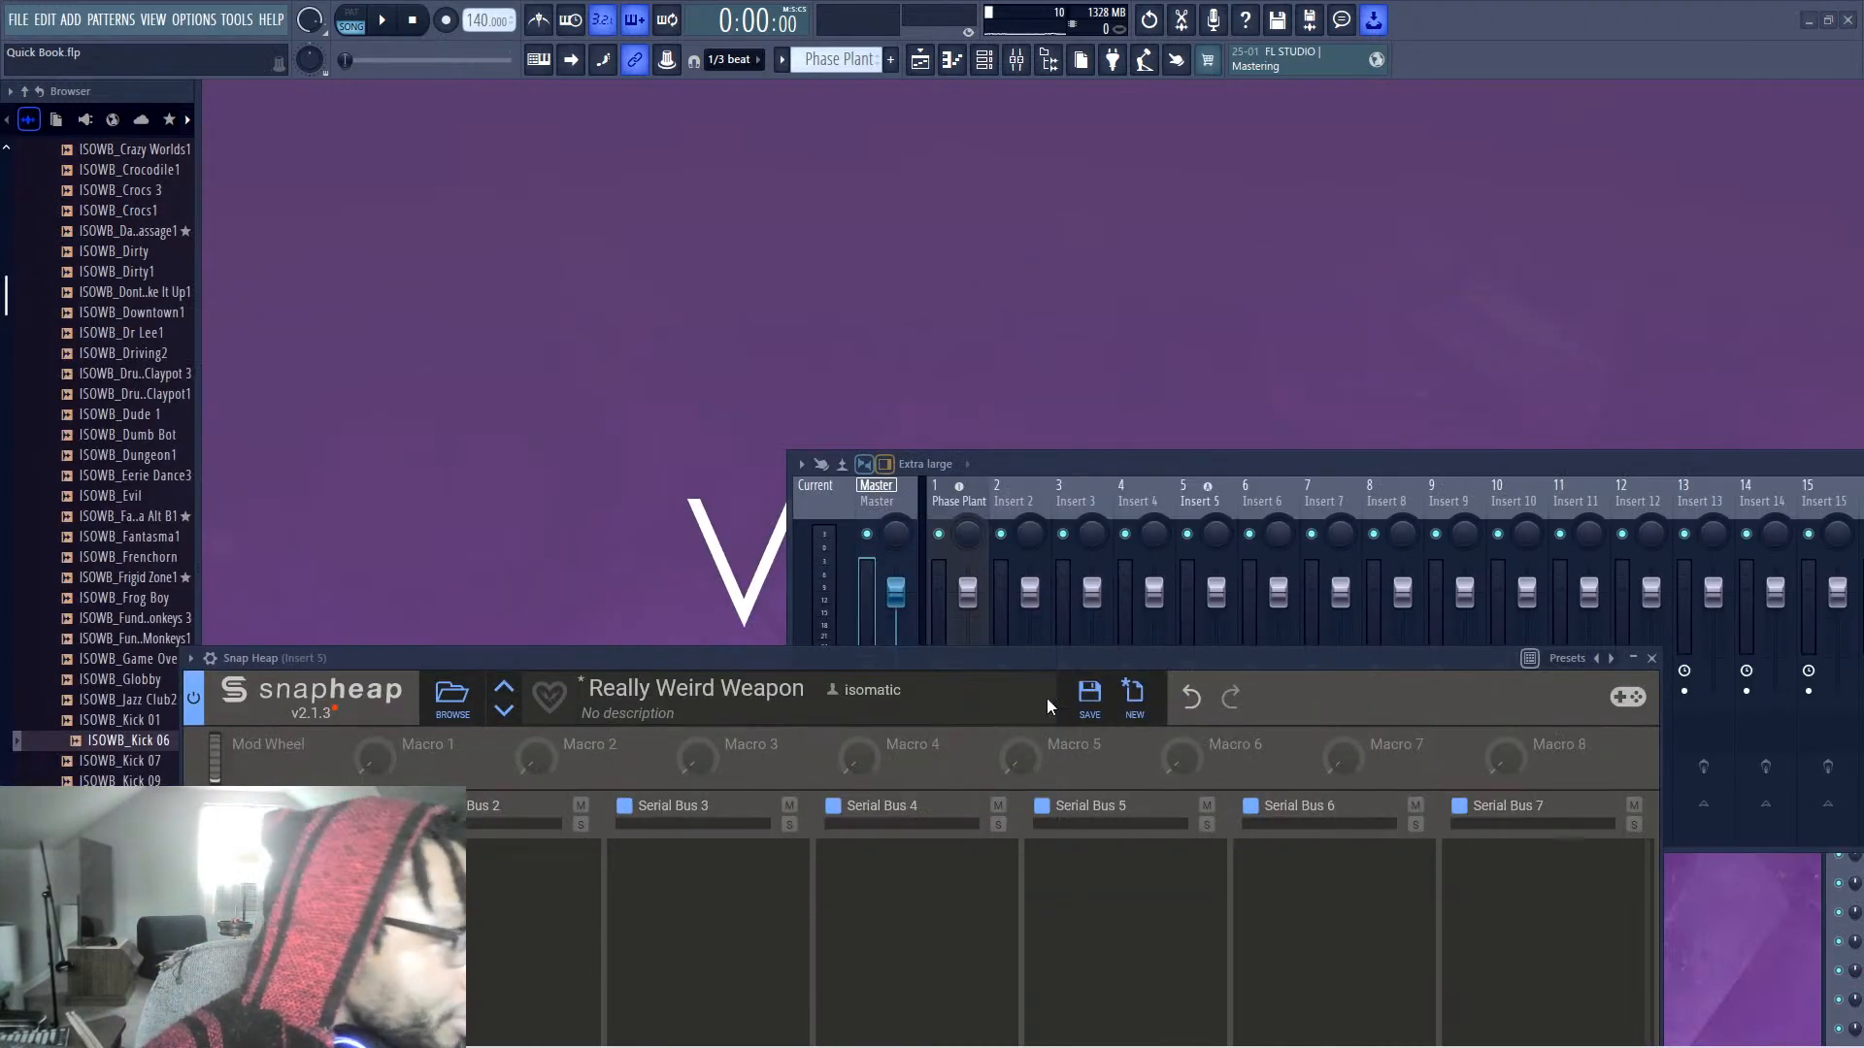
Save the Snap Heap preset to the User folder as Really Weird Weapon, overwriting the existing one
{"action": "left_click_drag", "start_coordinate": [1018, 656], "coordinate": [1149, 217]}
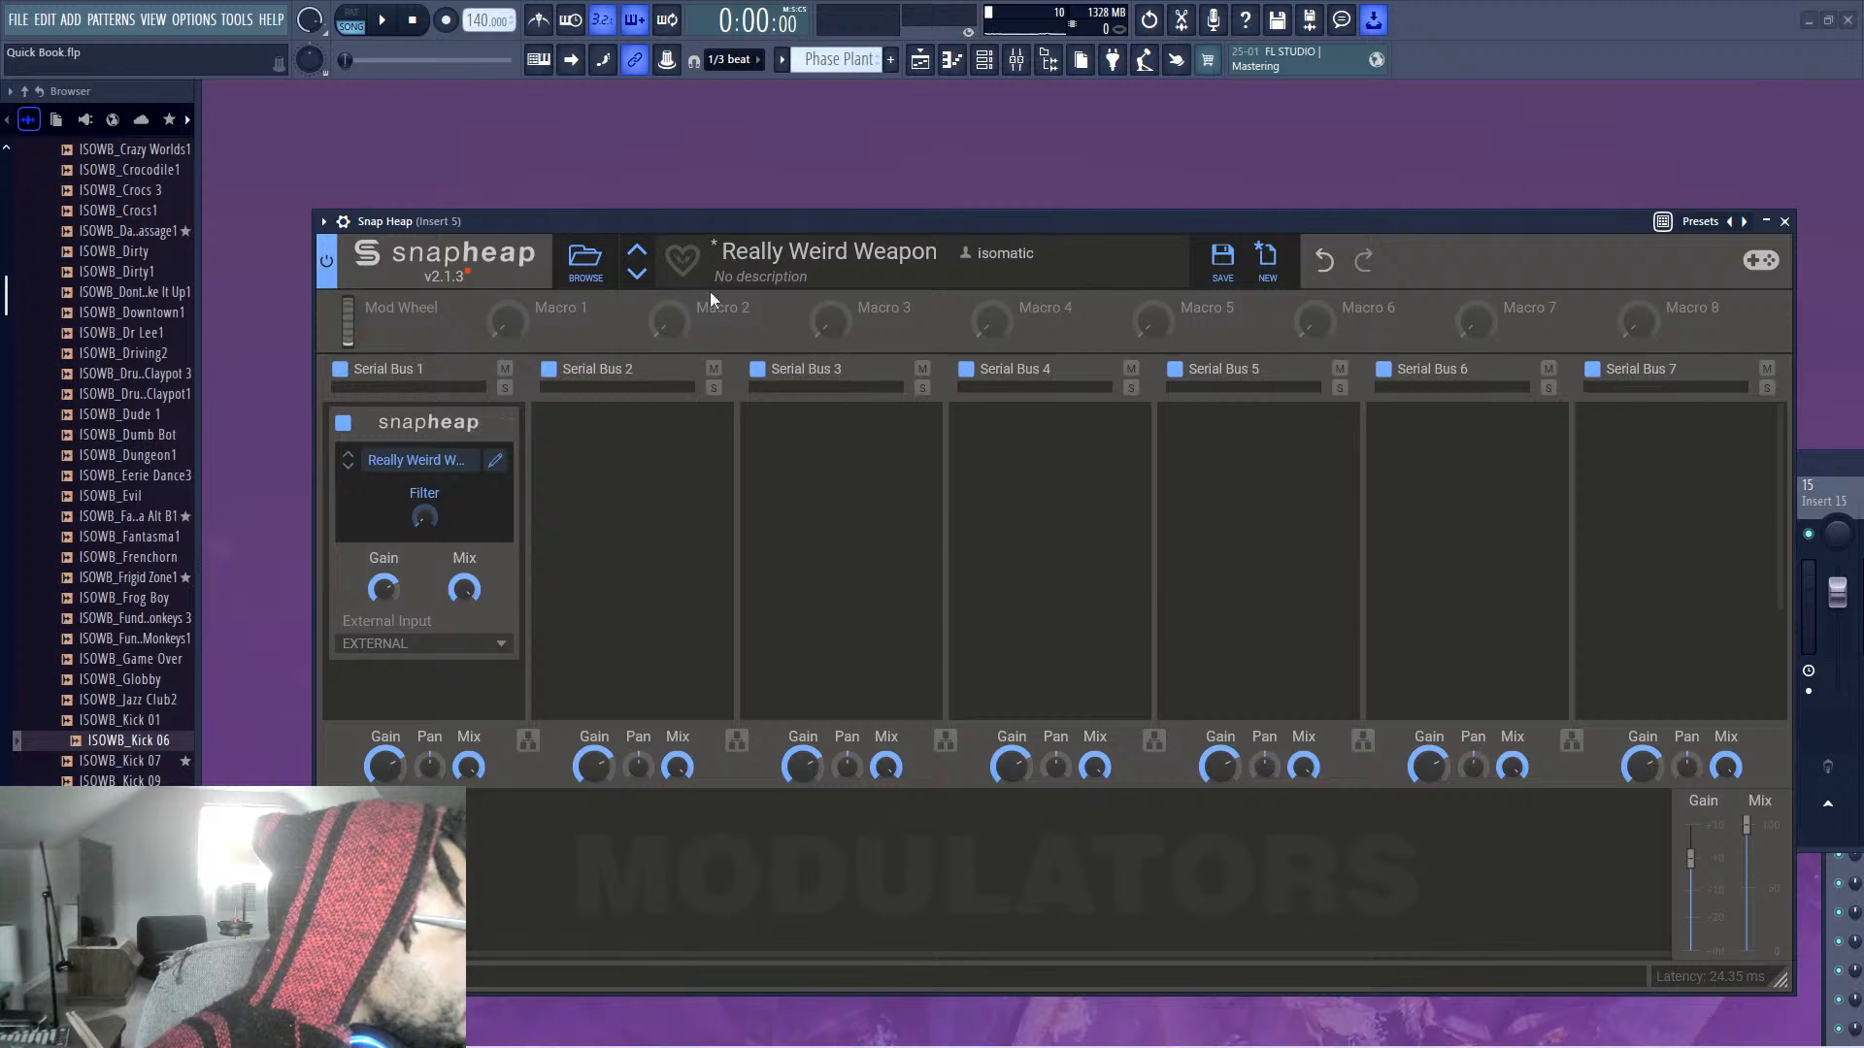
{"action": "left_click", "coordinate": [1220, 280]}
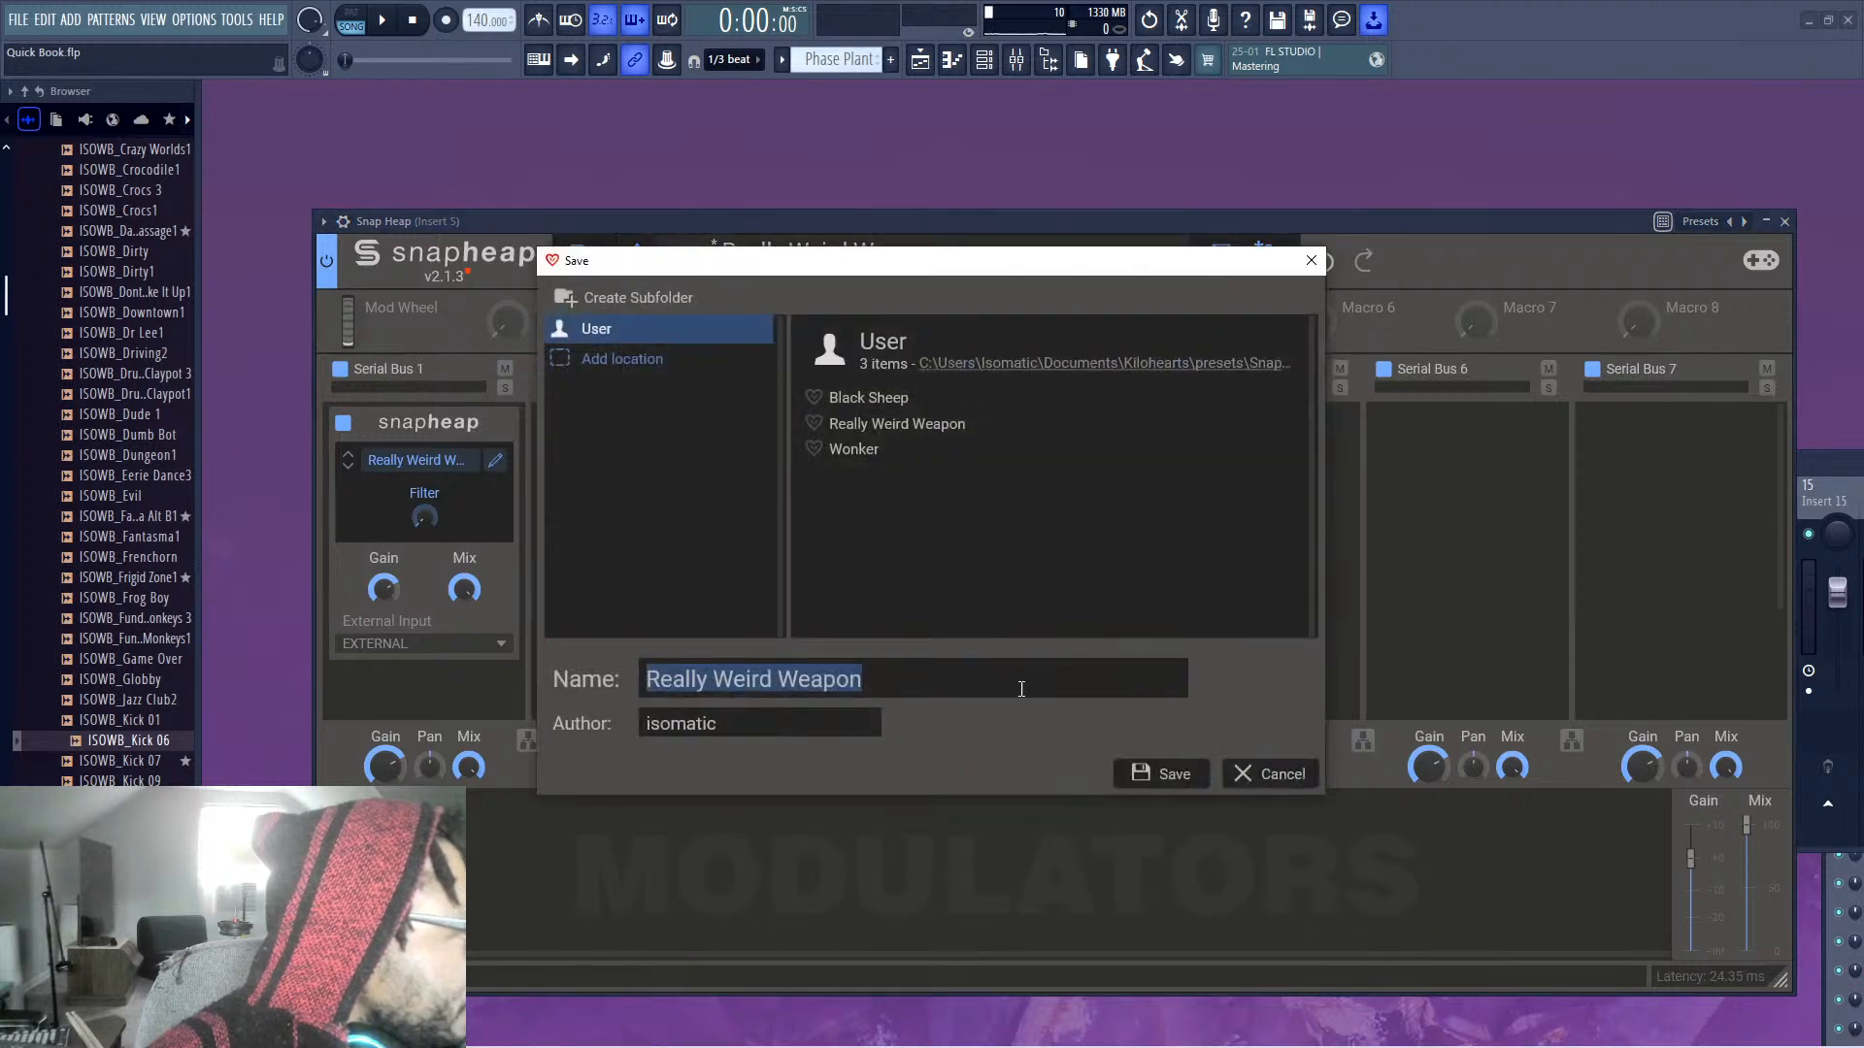
{"action": "left_click", "coordinate": [1165, 774]}
{"action": "left_click", "coordinate": [985, 566]}
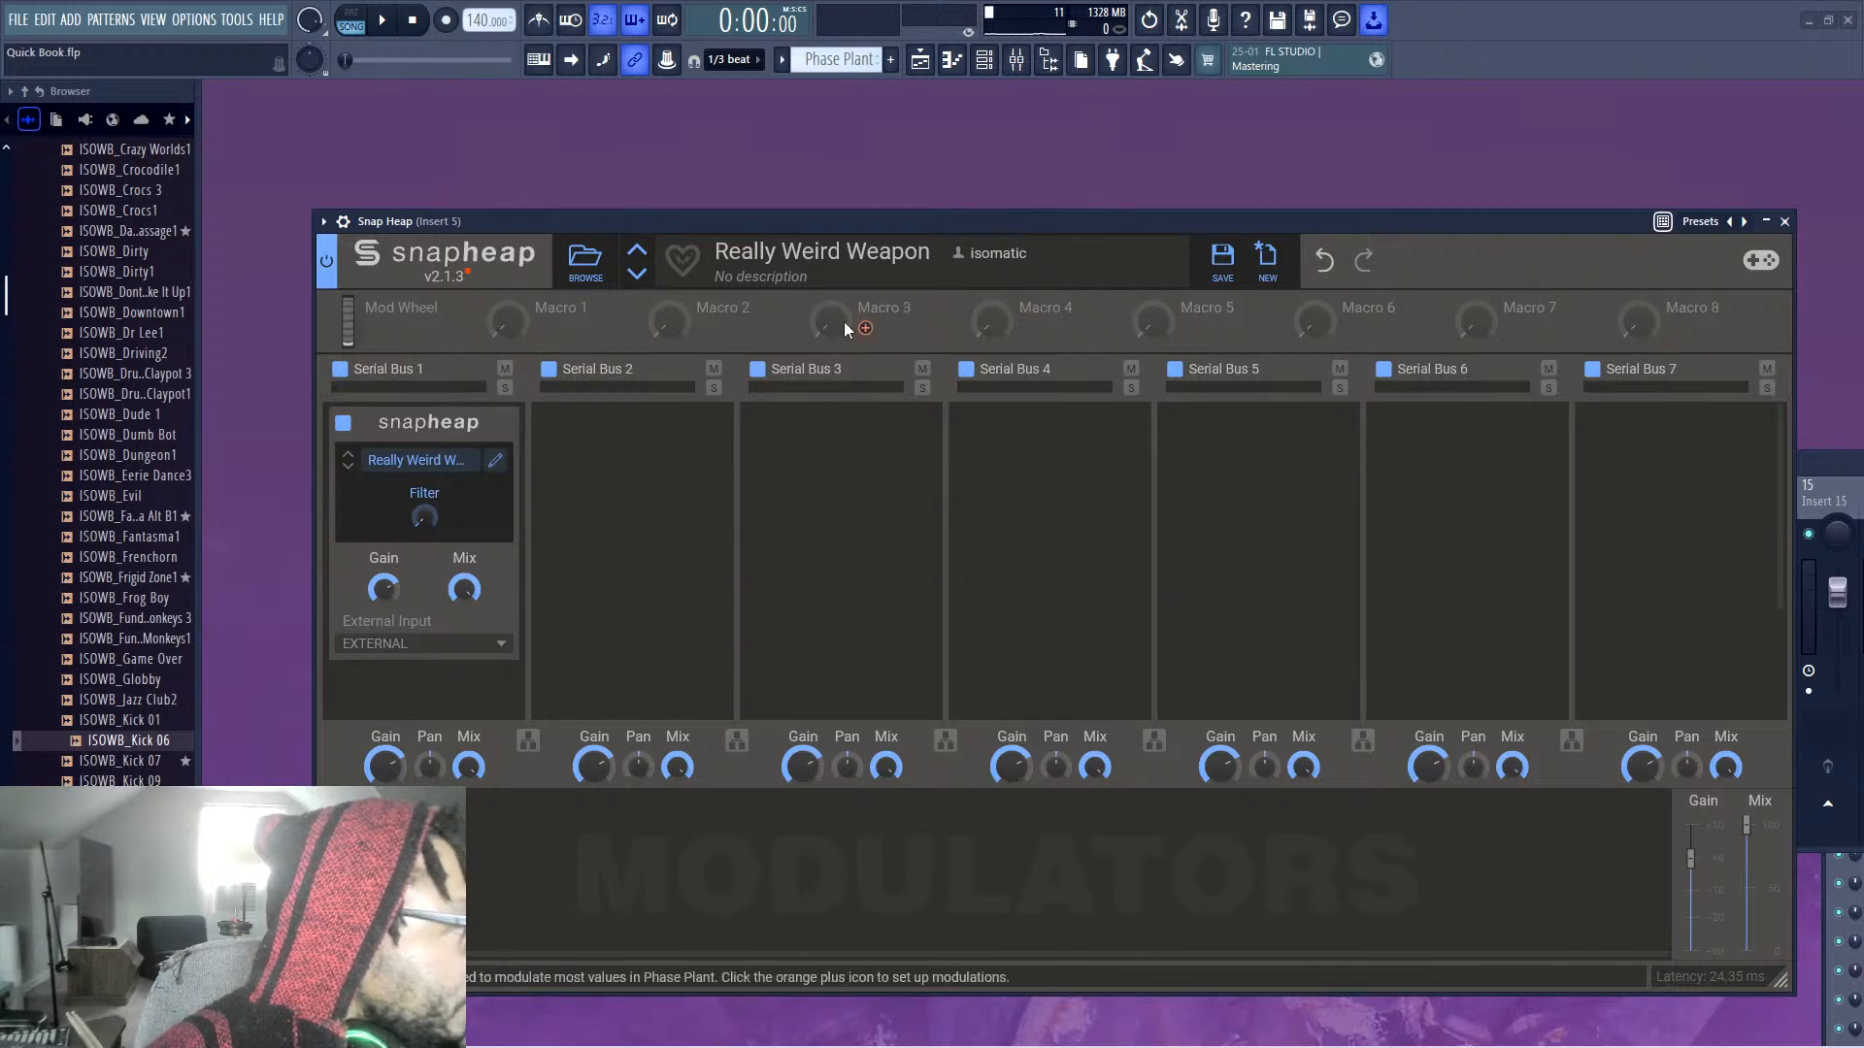
Examine the effect chain inside the nested Really Weird Weapon Snap Heap, and close both Snap Heap windows
{"action": "left_click", "coordinate": [496, 461]}
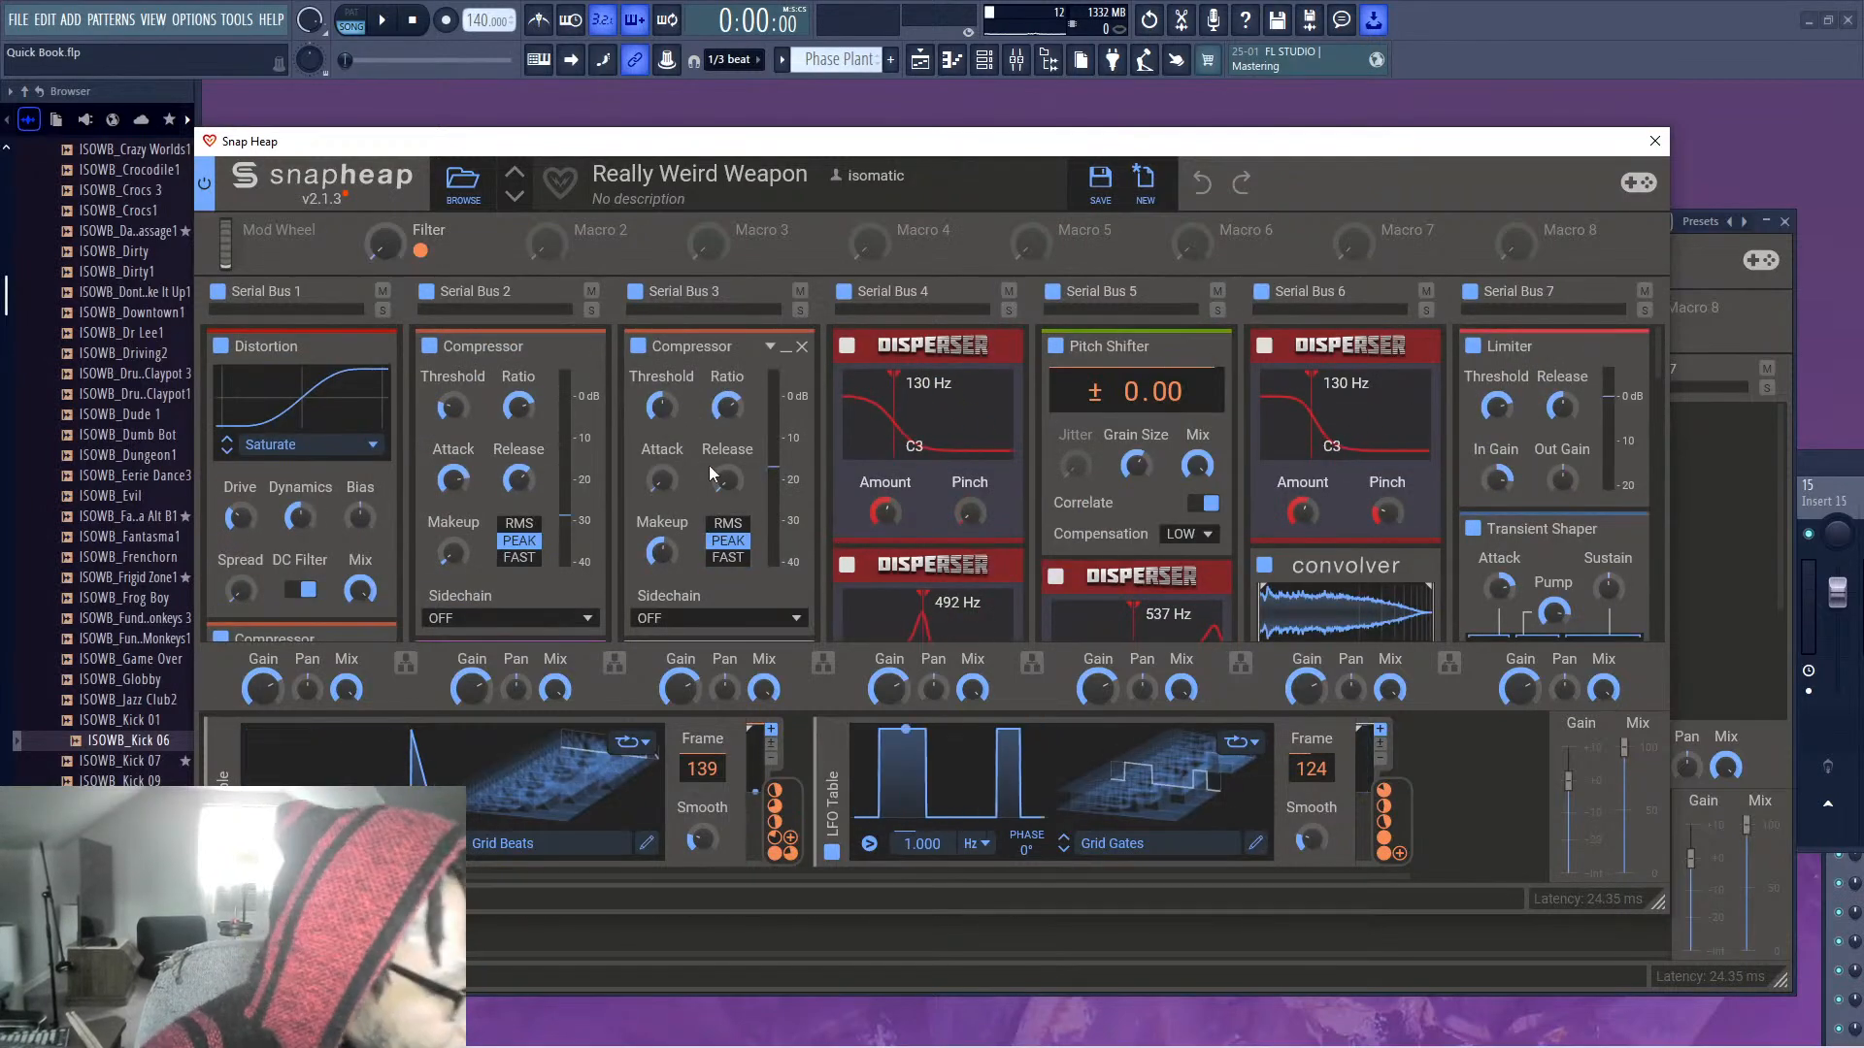
{"action": "scroll", "coordinate": [695, 479], "scroll_direction": "down", "scroll_amount": 3}
{"action": "scroll", "coordinate": [712, 475], "scroll_direction": "down", "scroll_amount": 6}
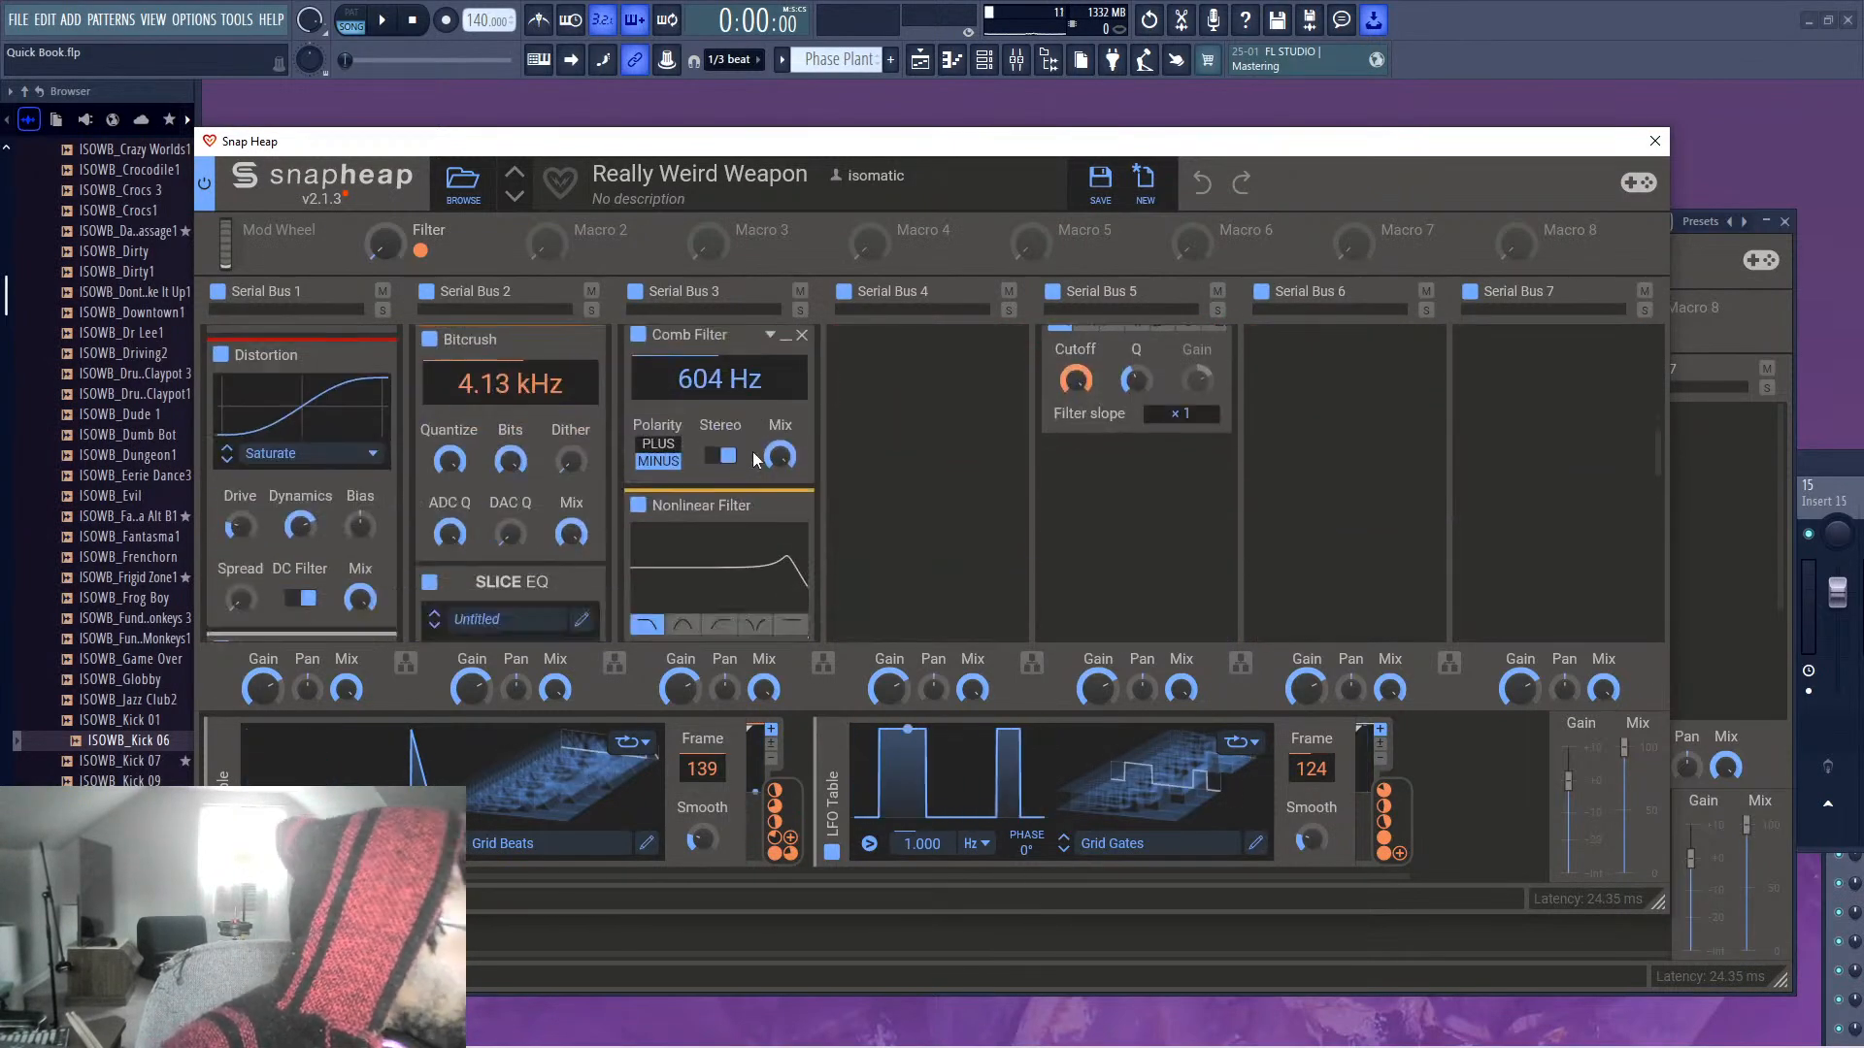
{"action": "scroll", "coordinate": [759, 456], "scroll_direction": "up", "scroll_amount": 6}
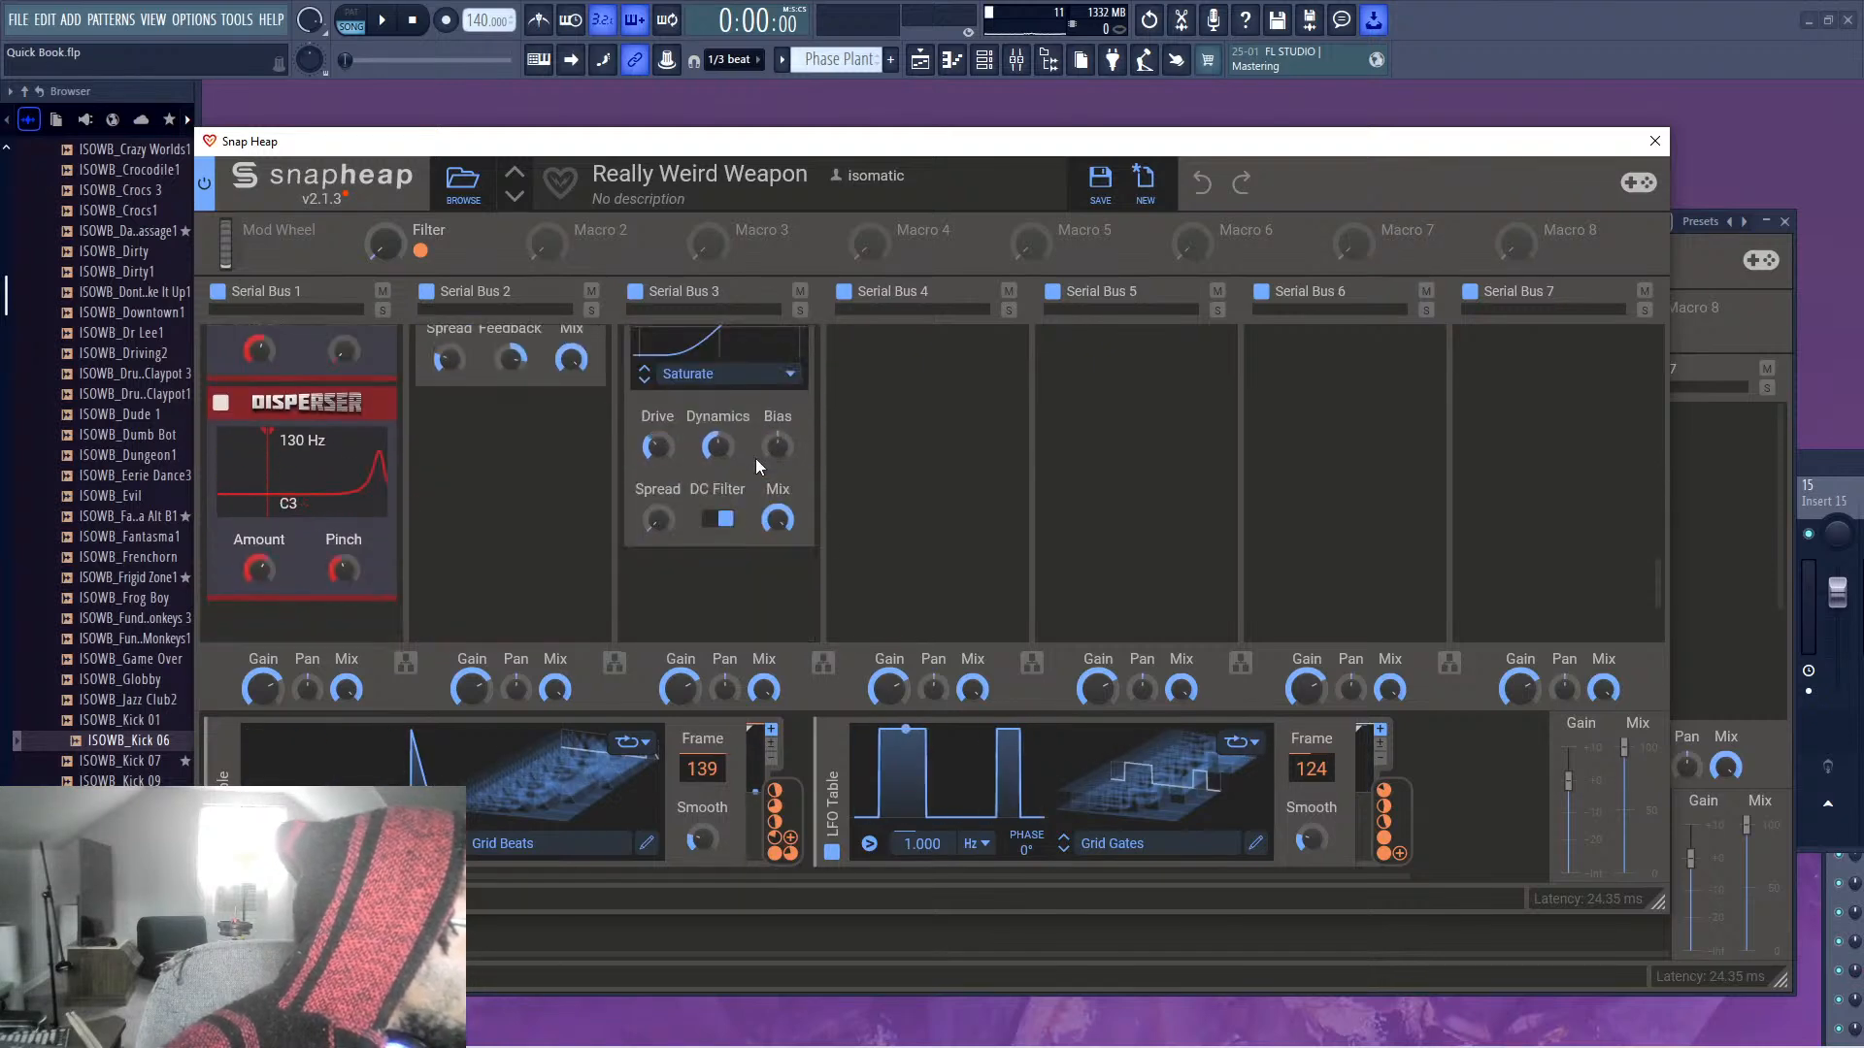
{"action": "scroll", "coordinate": [769, 463], "scroll_direction": "up", "scroll_amount": 5}
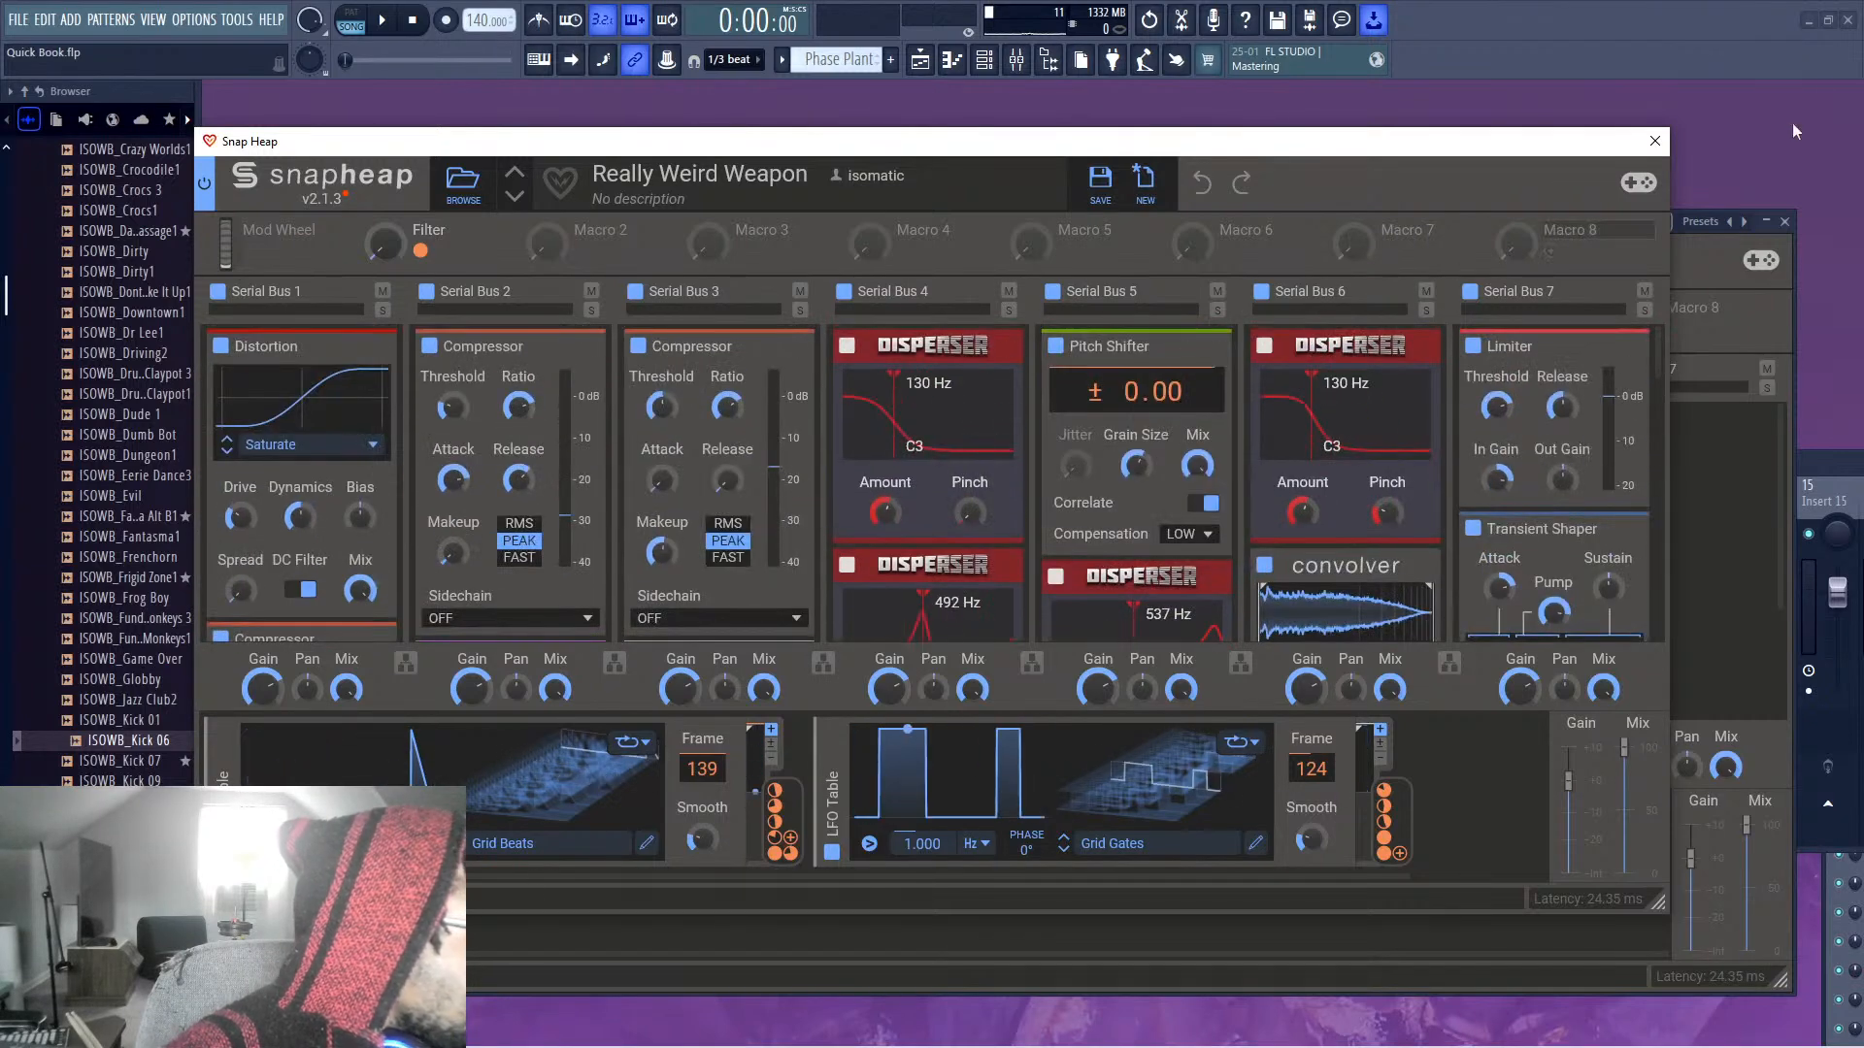
{"action": "left_click", "coordinate": [1654, 142]}
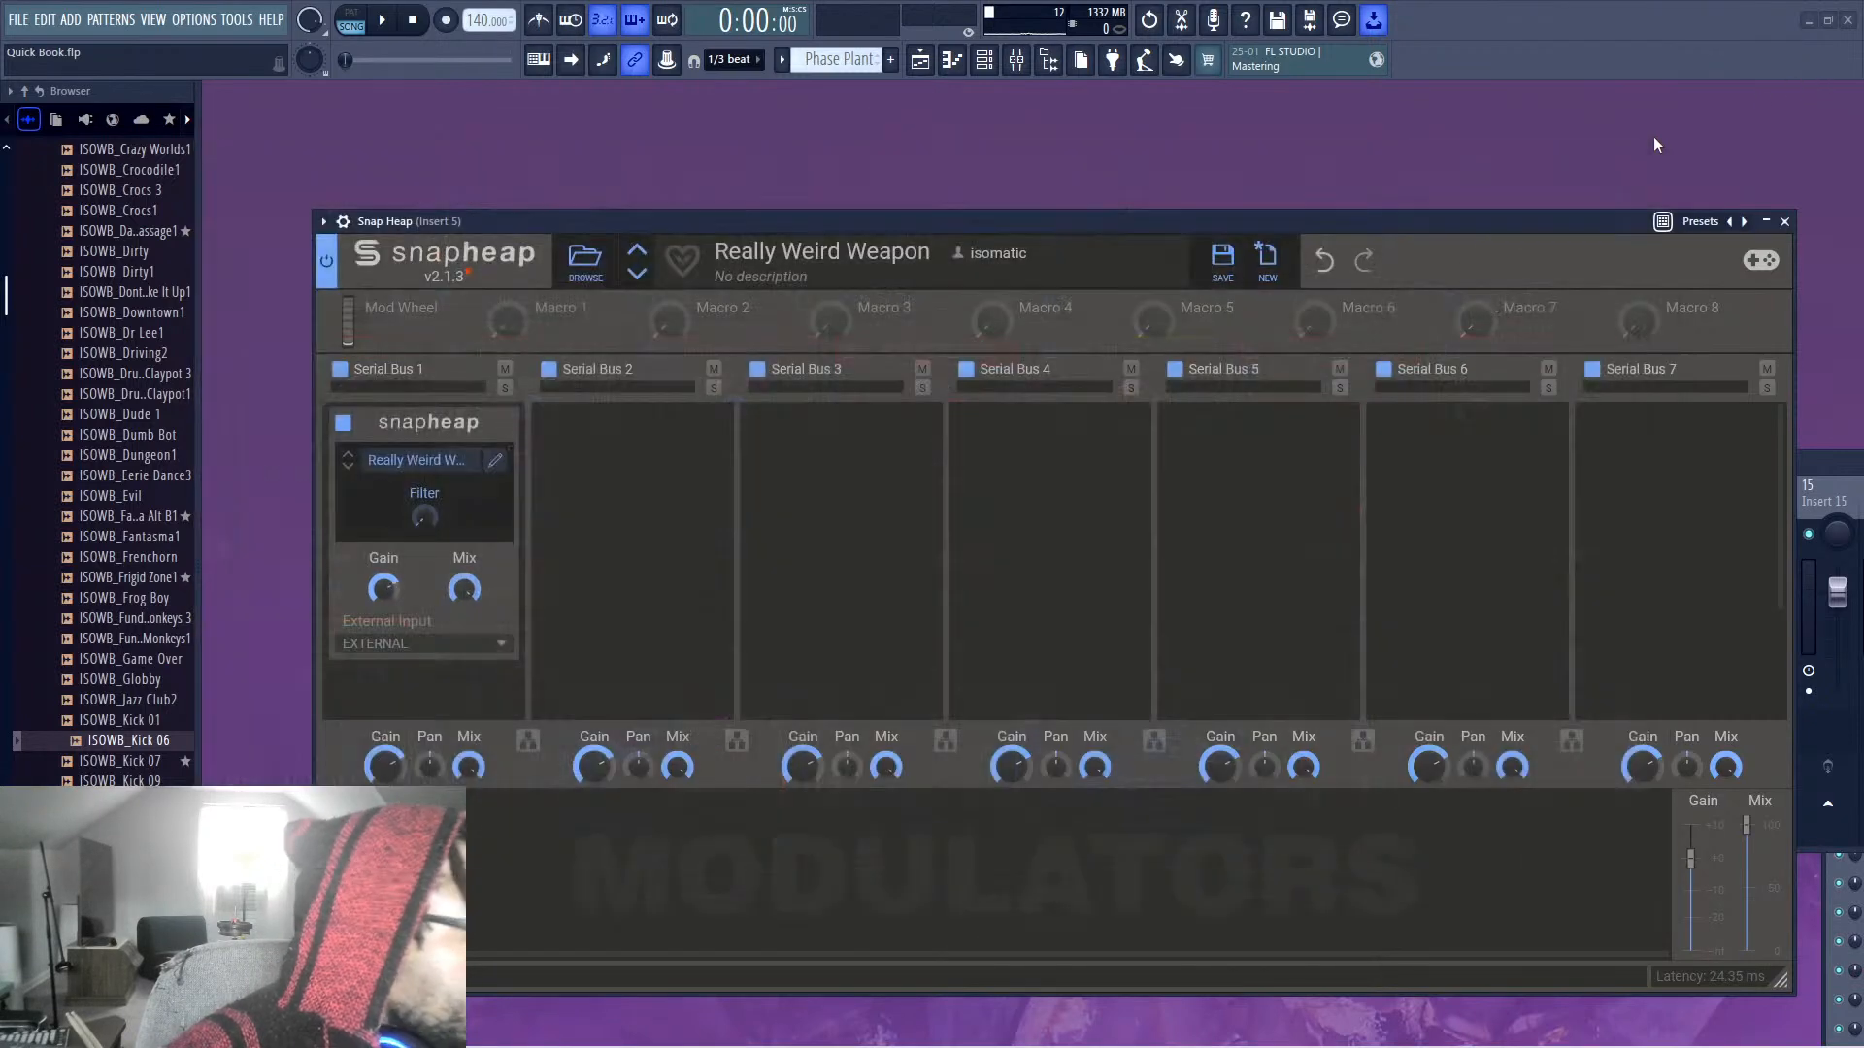
{"action": "left_click", "coordinate": [1783, 221]}
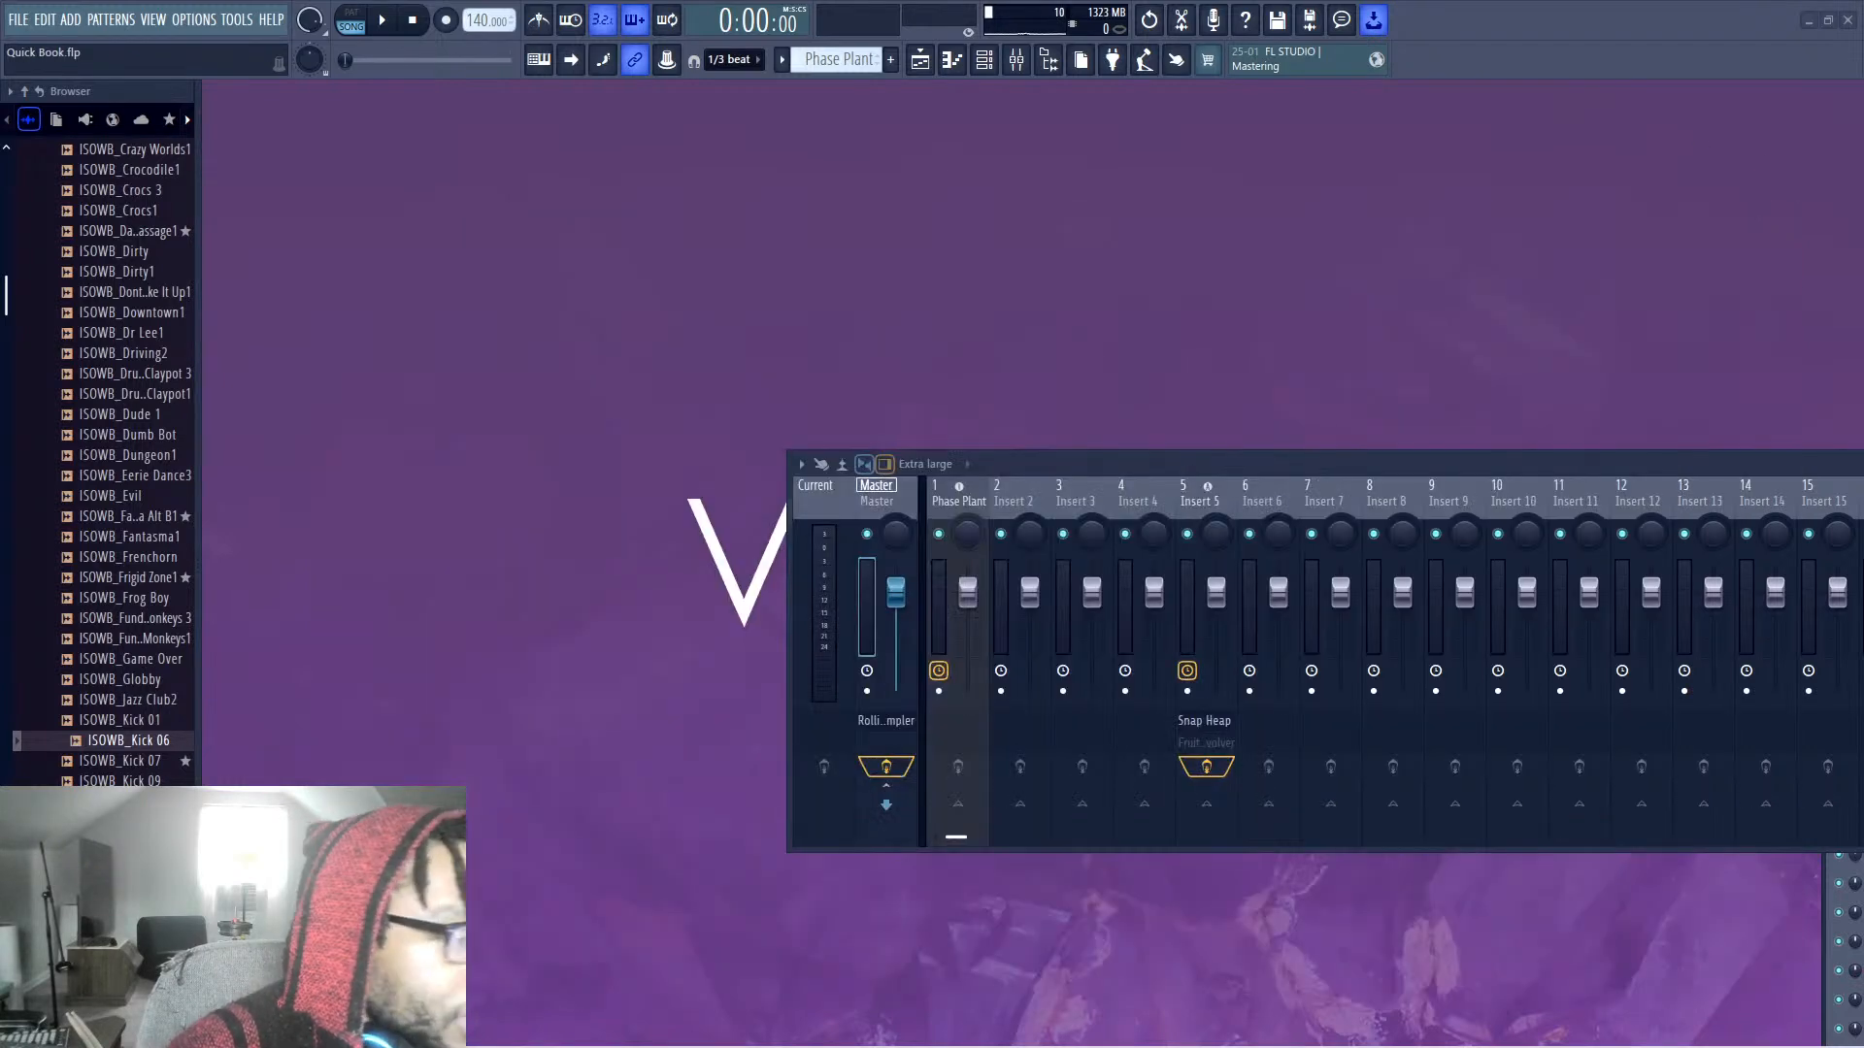